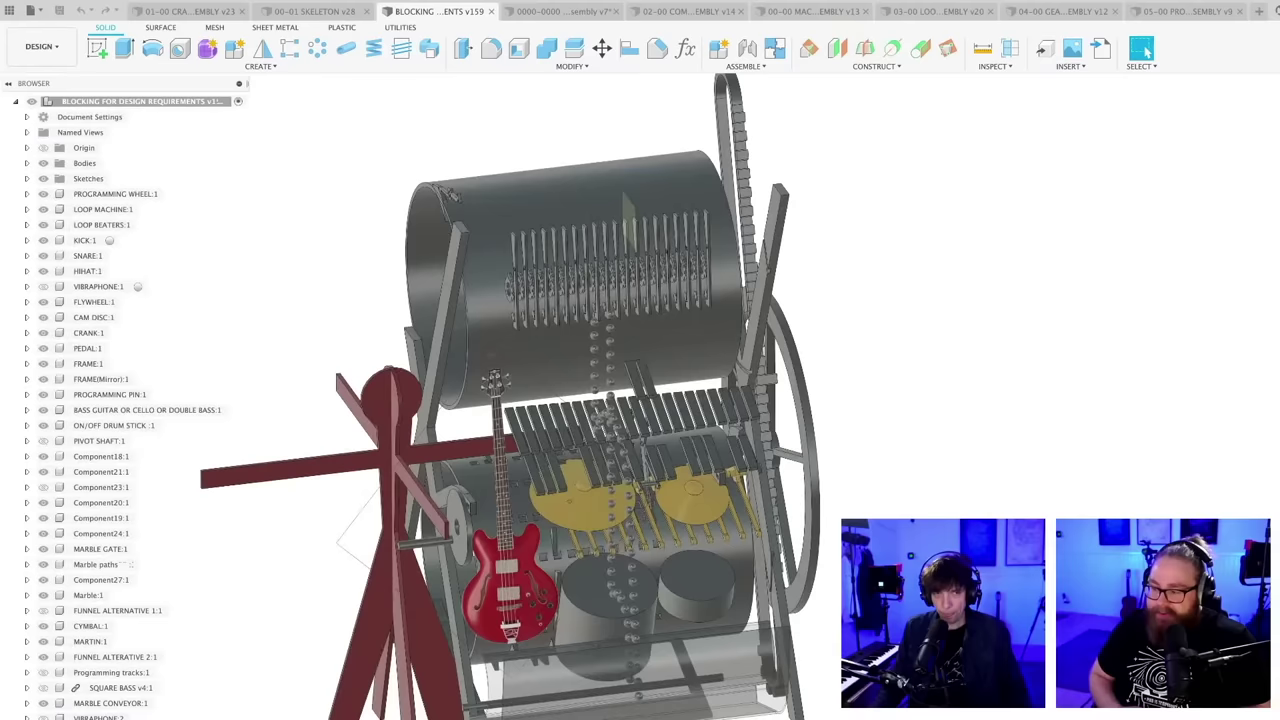
- Look over the full machine blocking model and the separate programming wheel, gear 3, loop machine and crankshaft assemblies
middle_drag(858, 589, 1147, 52)
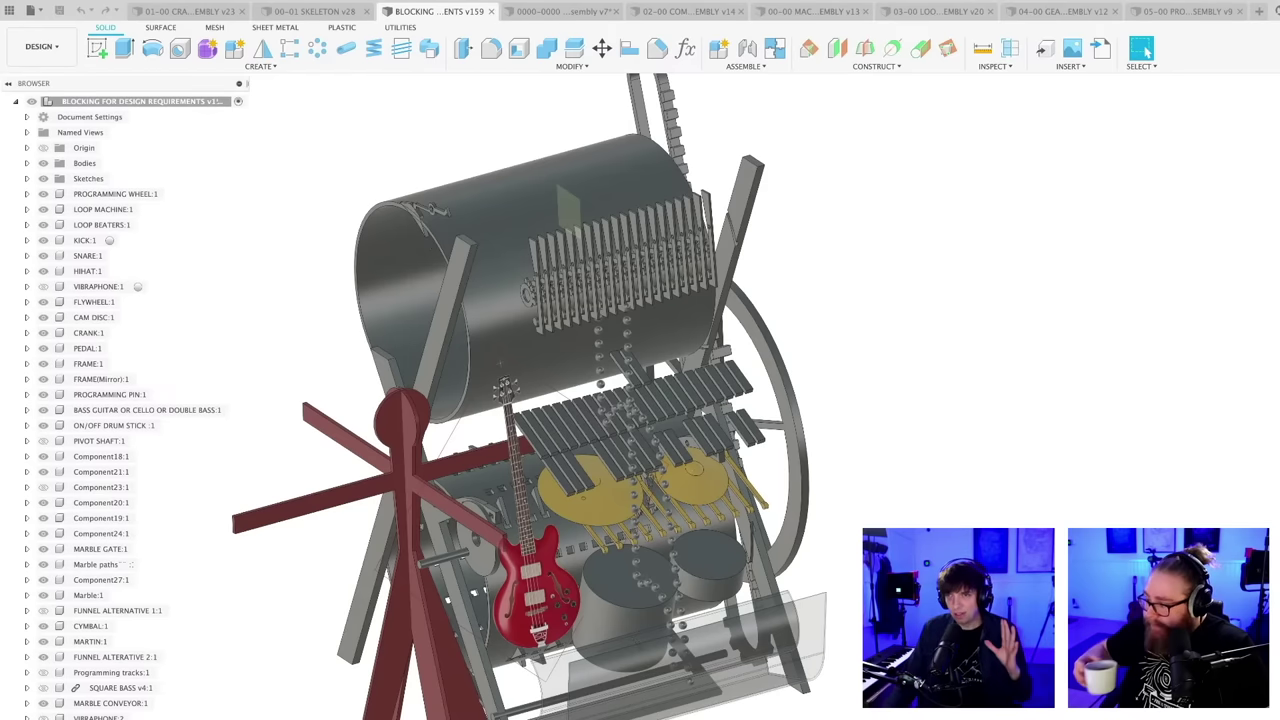
mouse_move(878, 581)
middle_down()
mouse_move(863, 582)
mouse_move(872, 557)
middle_up()
scroll(865, 578, up, 1)
click(1185, 11)
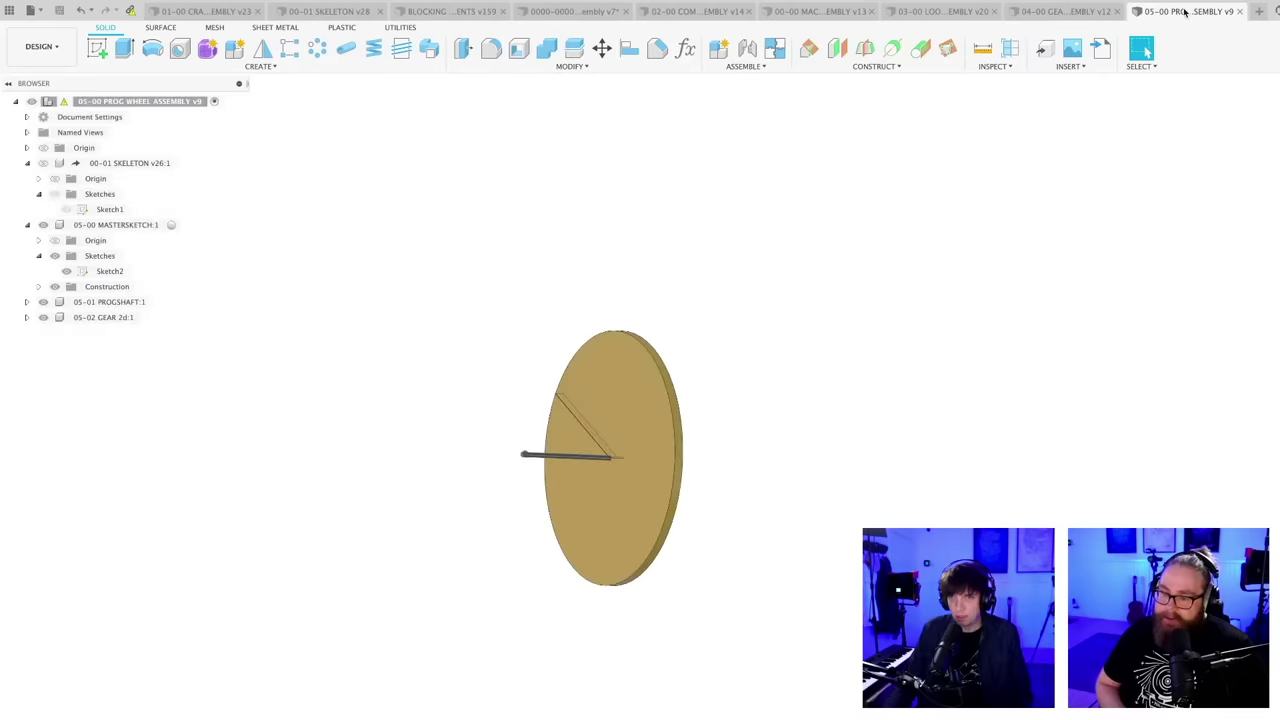
click(1030, 12)
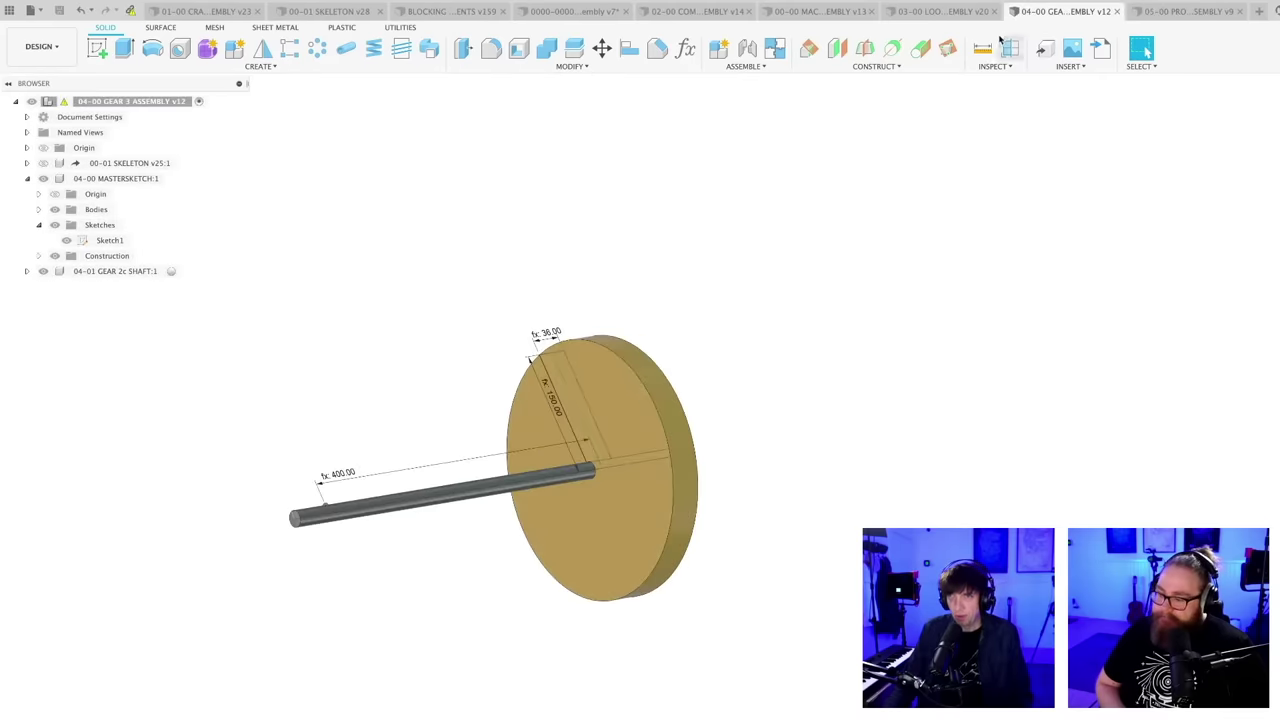
click(905, 12)
click(214, 12)
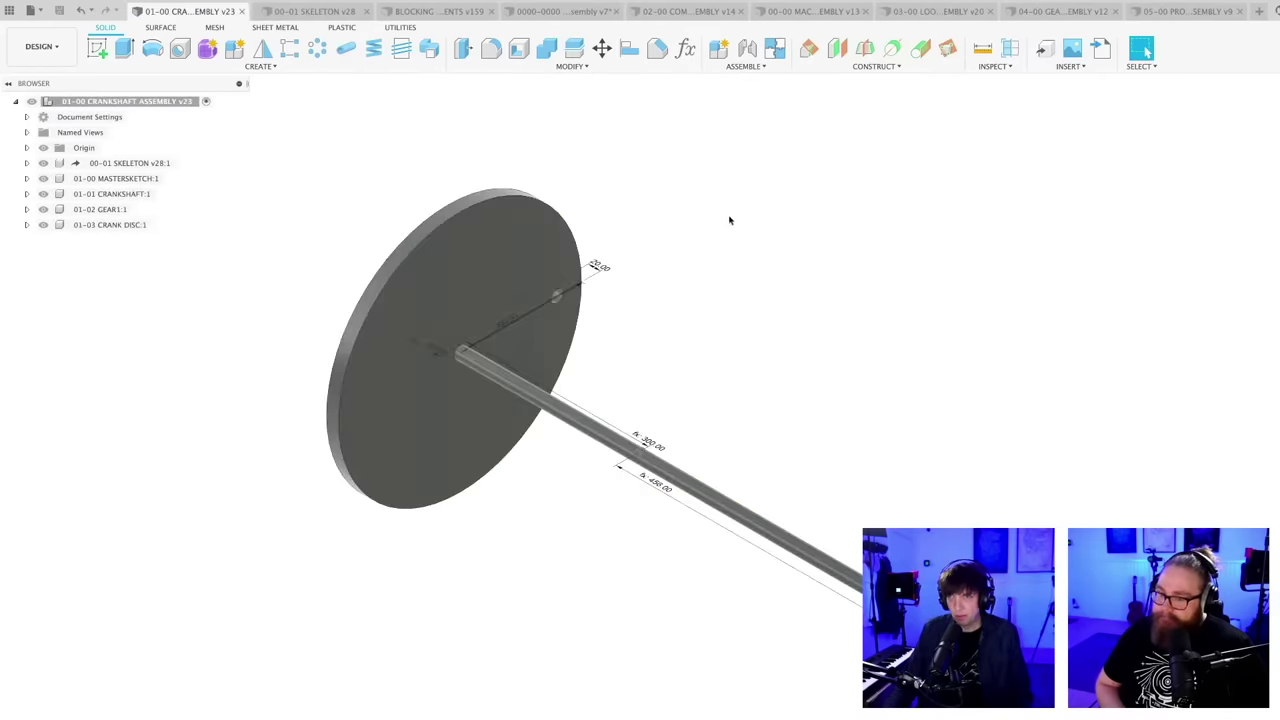
- Open the 00-00 Machine 3 assembly and inspect the loop machine's gear 2b and its shaft within the gear train
click(815, 11)
middle_drag(795, 441, 804, 608)
scroll(775, 363, down, 1)
click(746, 575)
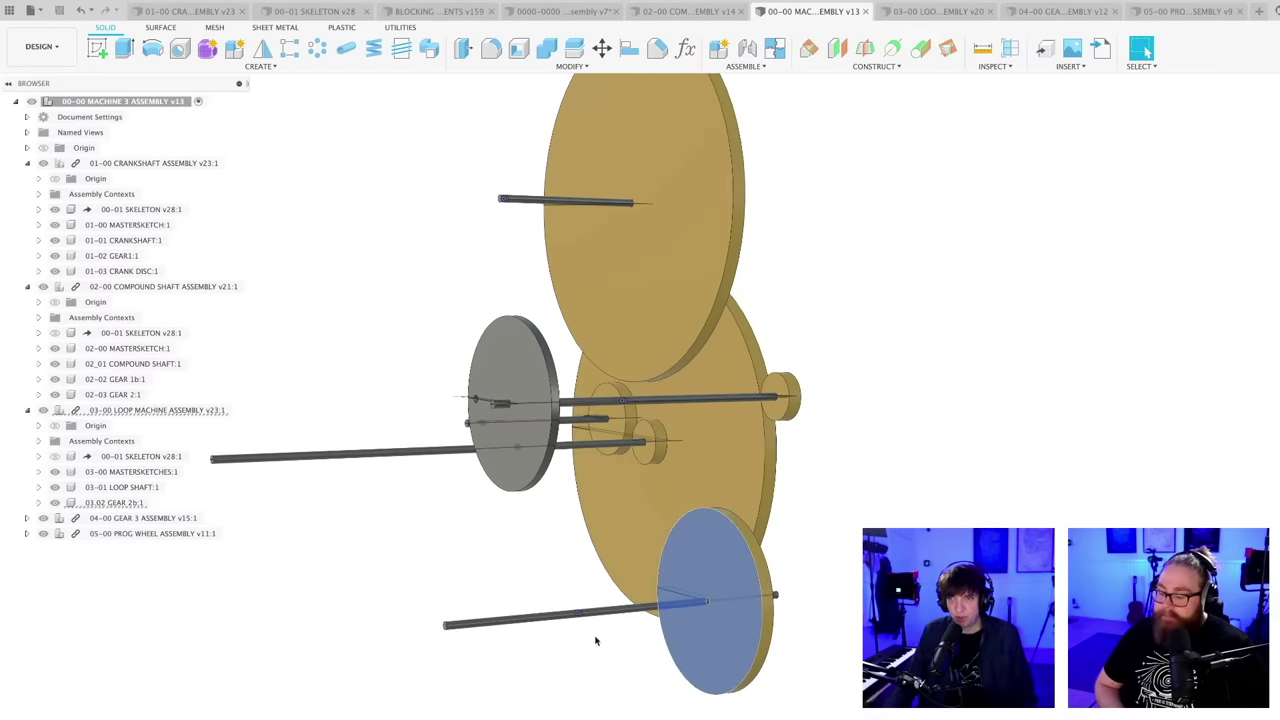
scroll(744, 573, up, 2)
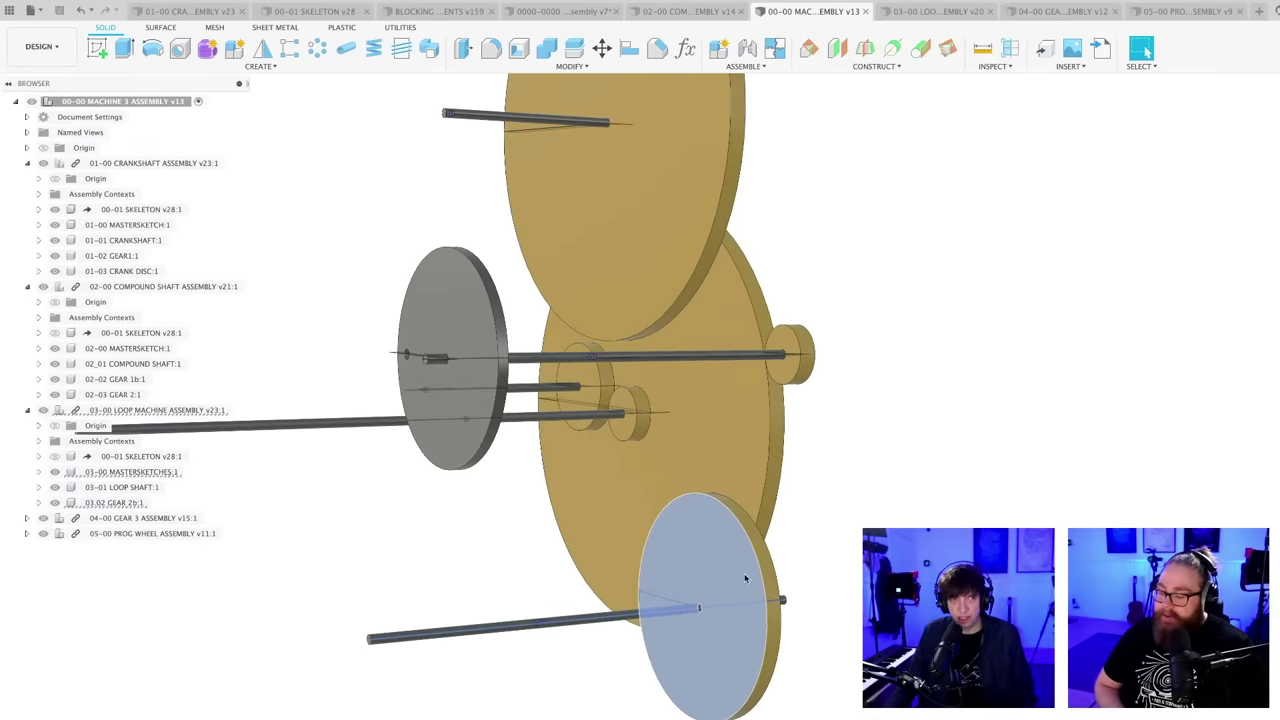
scroll(744, 574, down, 3)
click(863, 511)
scroll(863, 511, down, 2)
middle_drag(831, 510, 823, 550)
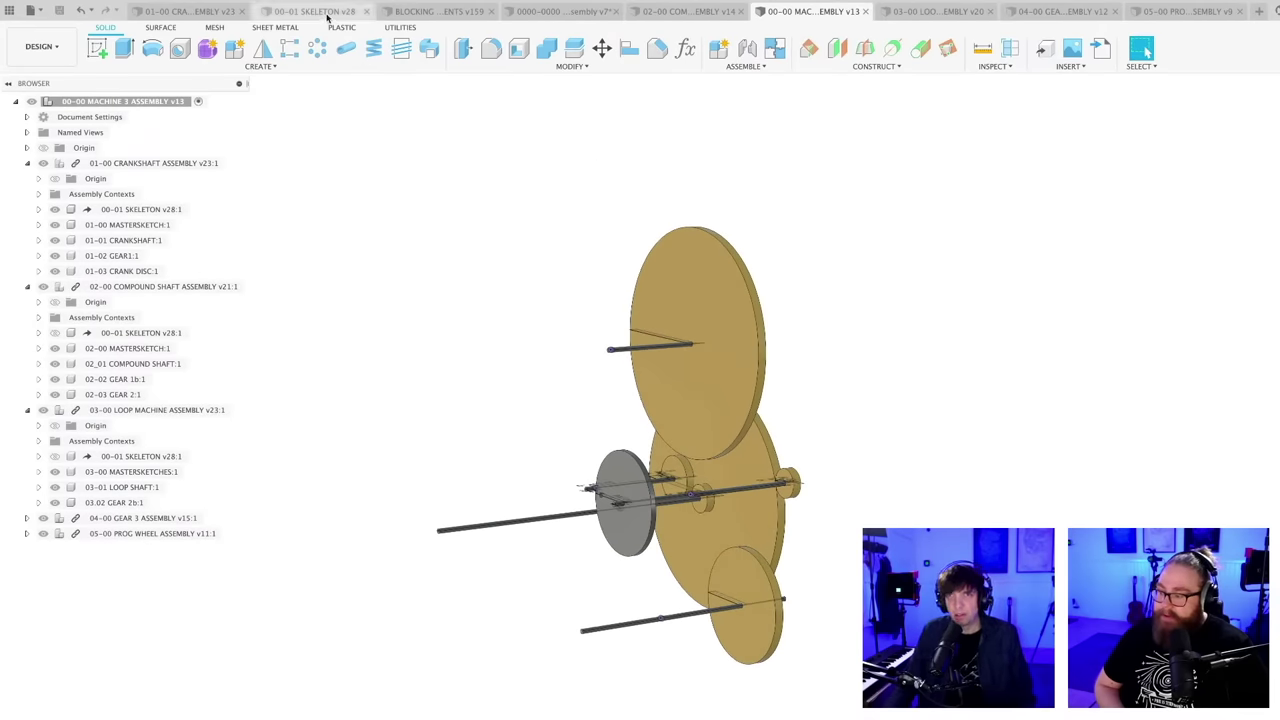
- Open the blocking model and examine the loop machine drum in relation to the instruments, crank and frame
click(437, 11)
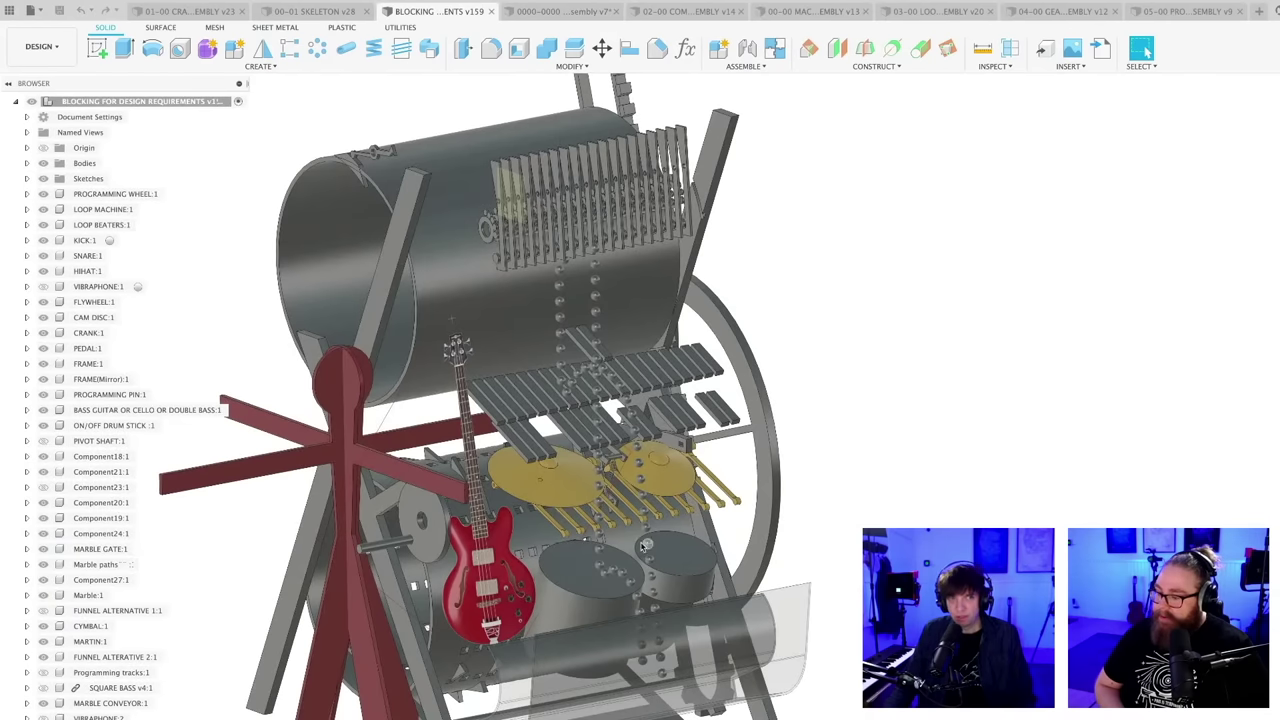
middle_drag(647, 543, 665, 507)
scroll(665, 507, down, 2)
shift+middle_drag(590, 528, 607, 530)
scroll(607, 530, up, 3)
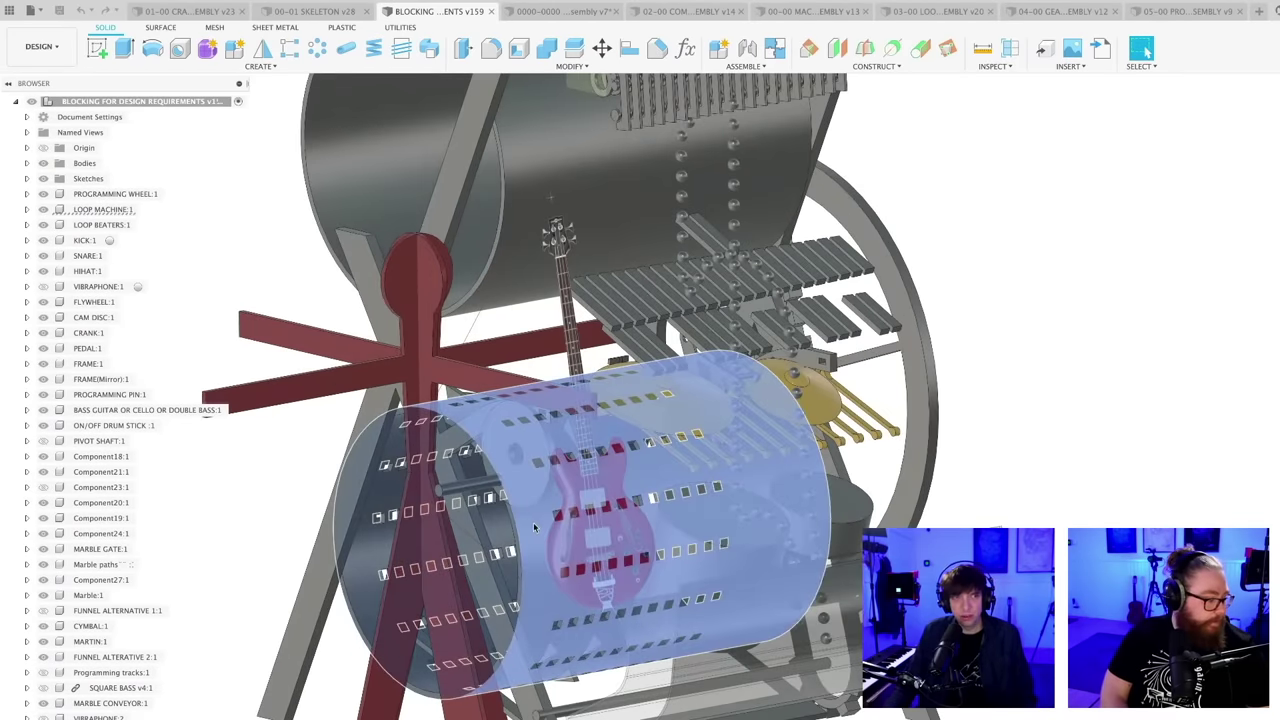
scroll(600, 490, up, 4)
middle_drag(597, 477, 581, 460)
click(657, 530)
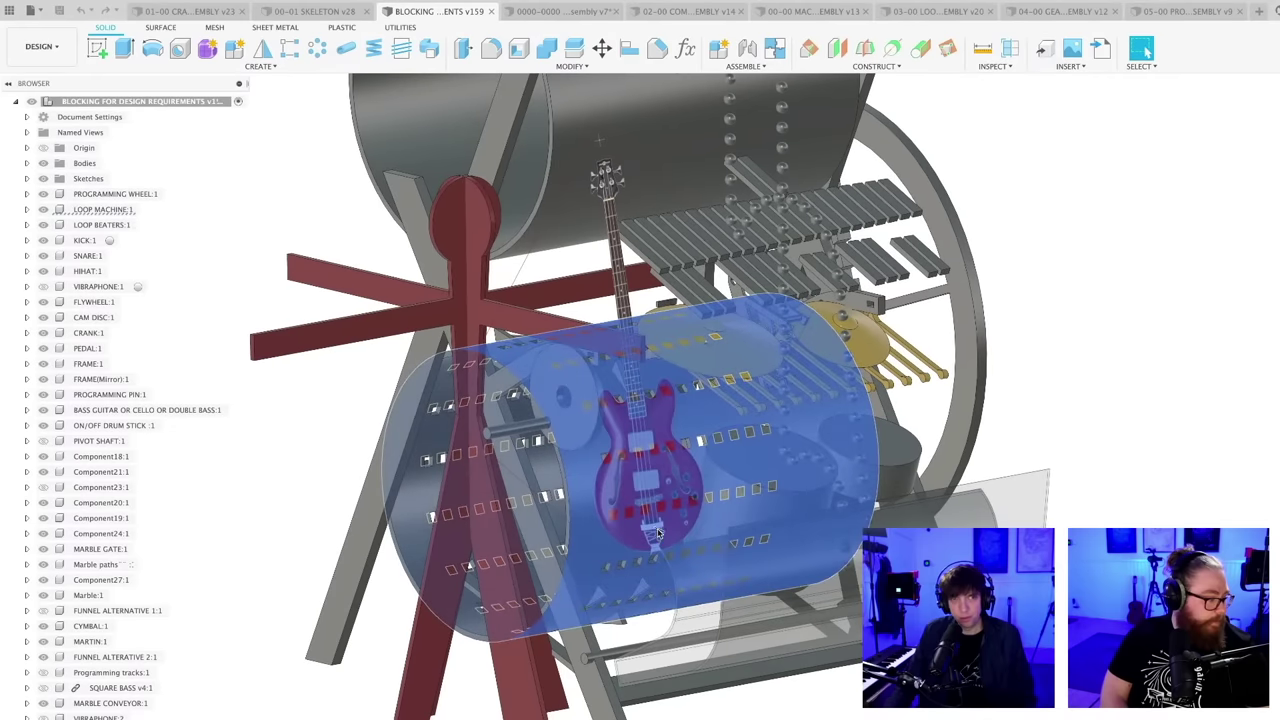
shift+middle_drag(716, 556, 695, 585)
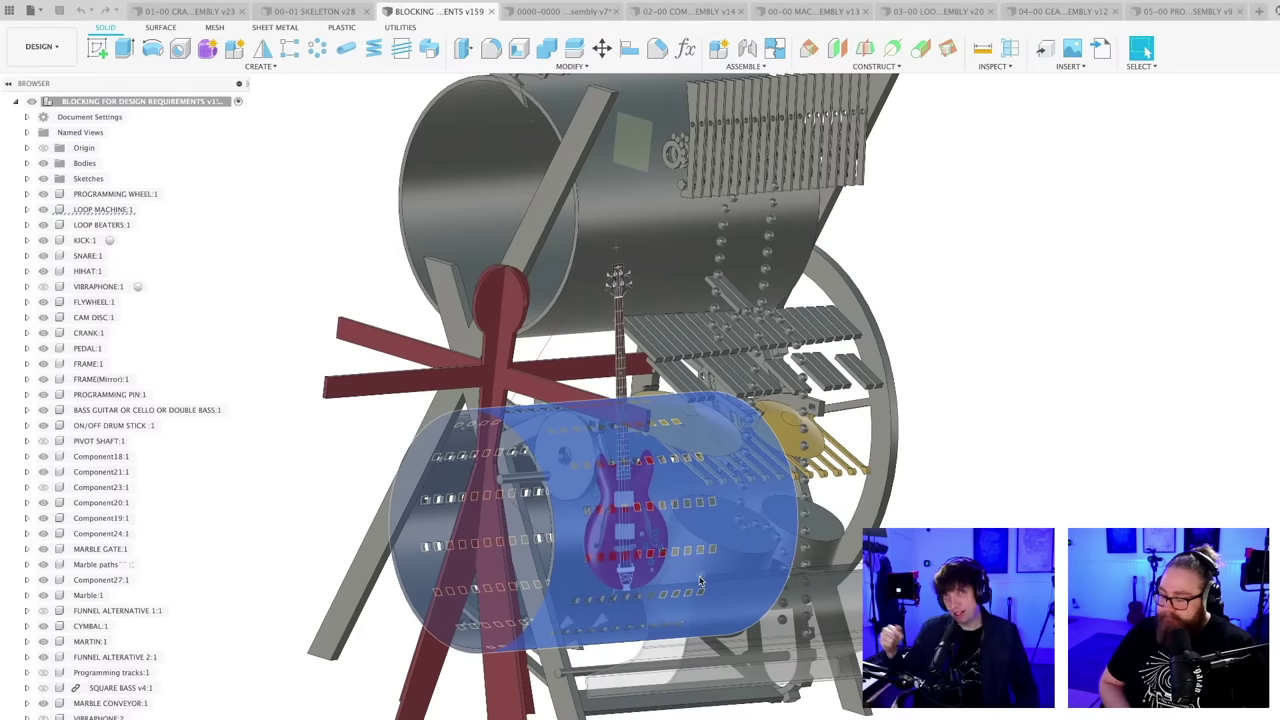
click(995, 431)
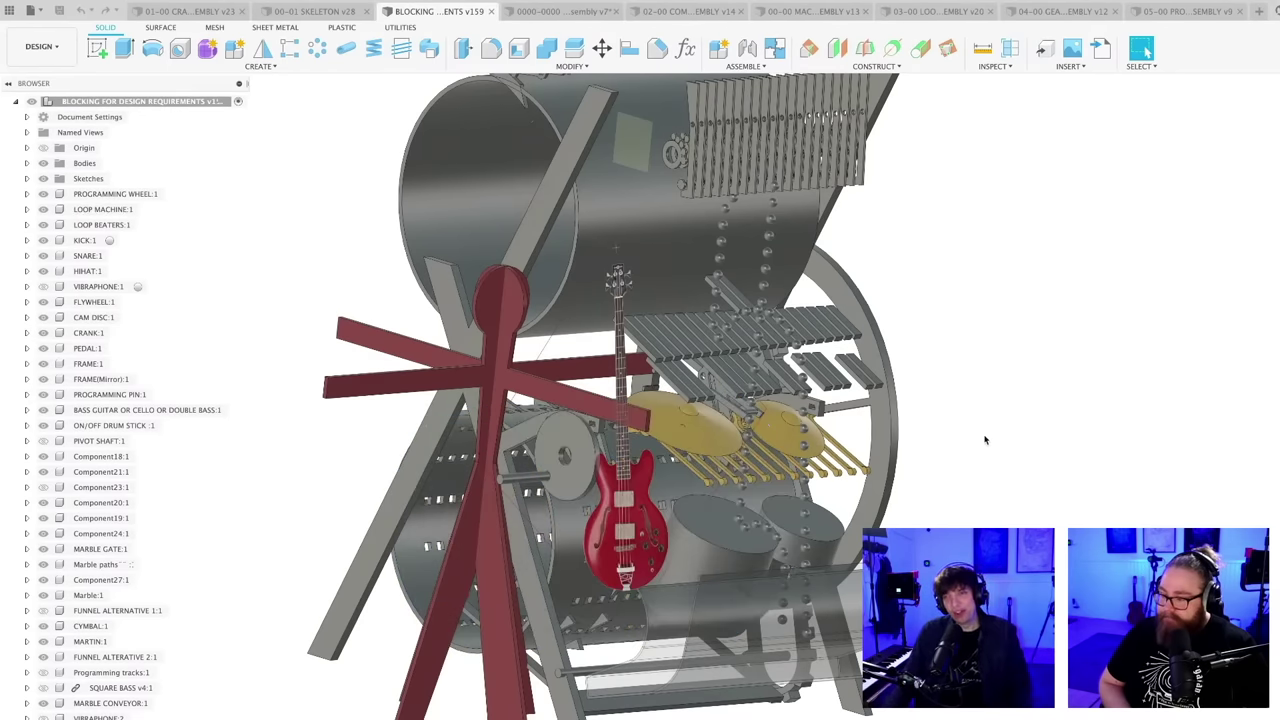
shift+middle_drag(927, 471, 868, 480)
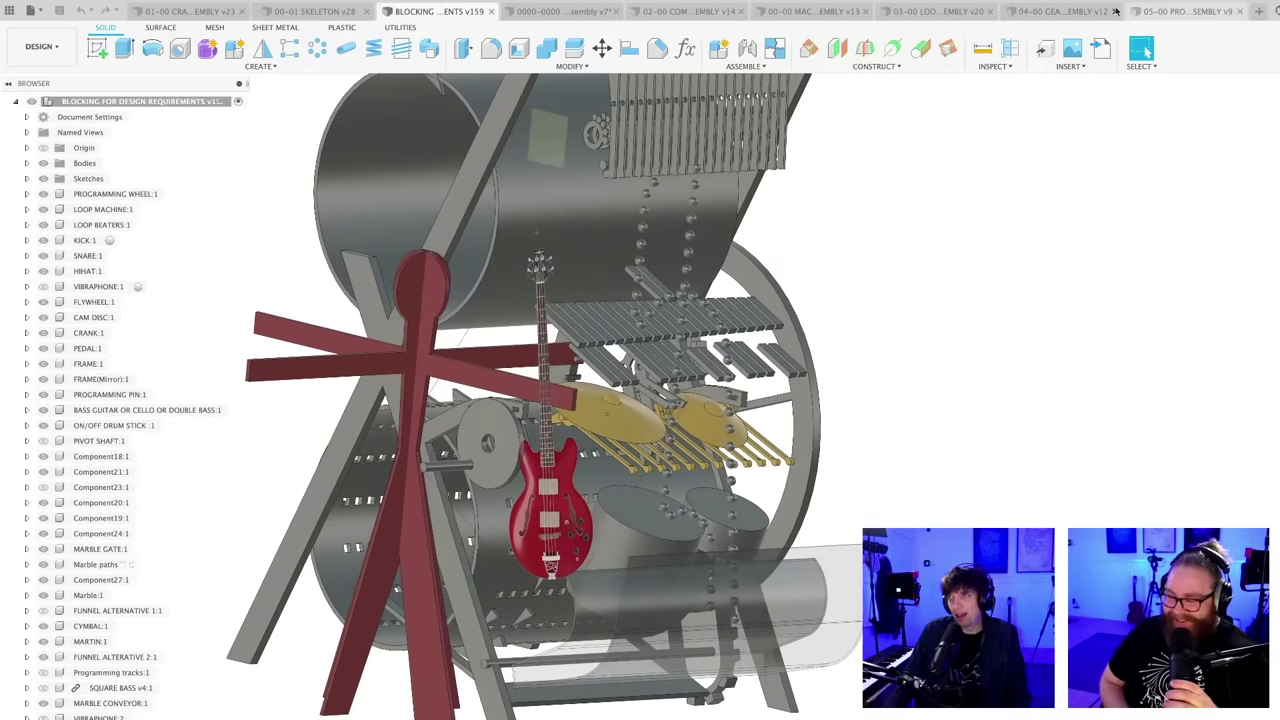
- Return to the 00-00 Machine 3 assembly and examine the position of gear 2b beneath the crank disc
click(1062, 11)
click(1165, 12)
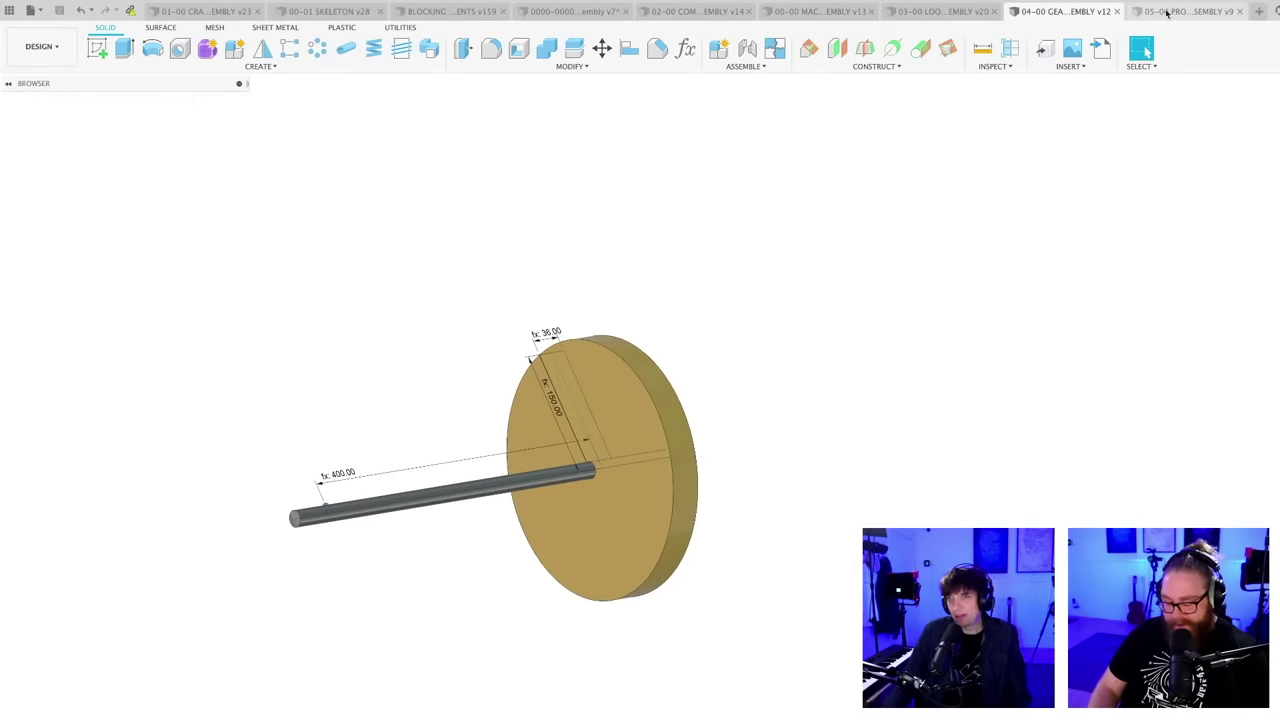
click(943, 12)
click(797, 12)
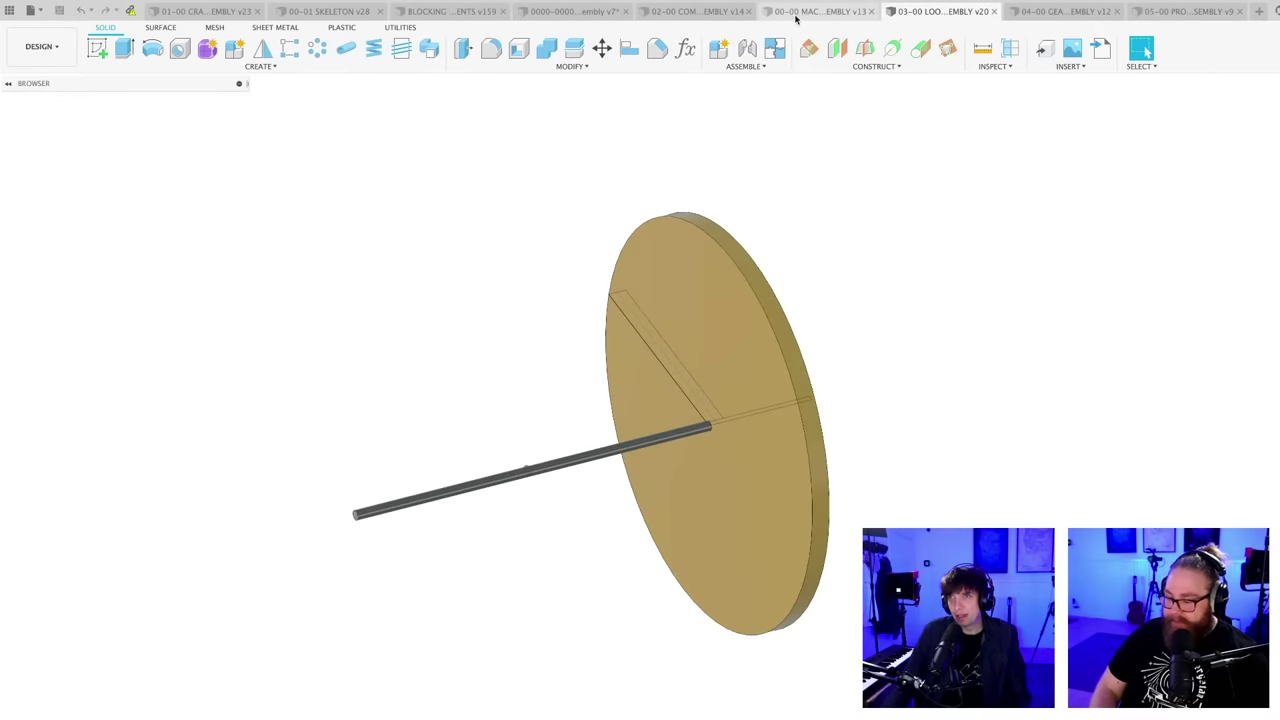
shift+middle_drag(798, 441, 820, 464)
middle_drag(702, 610, 730, 607)
scroll(730, 607, up, 2)
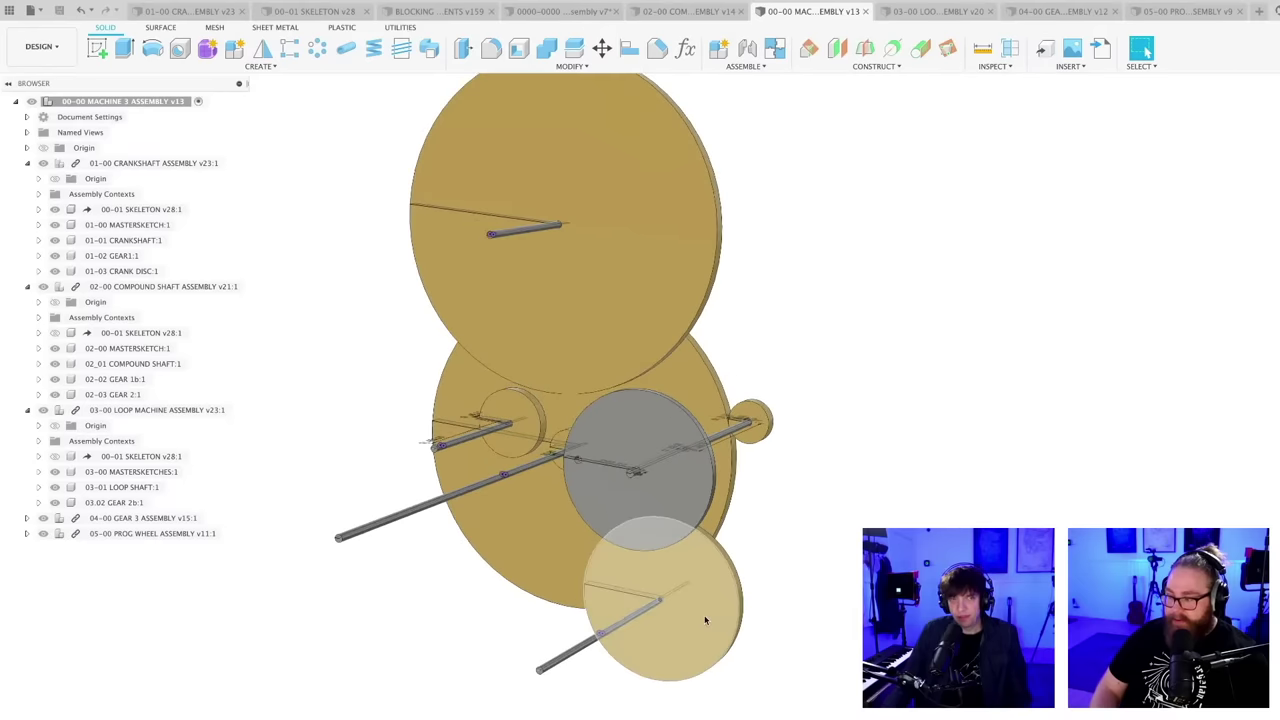
click(706, 614)
scroll(814, 692, up, 1)
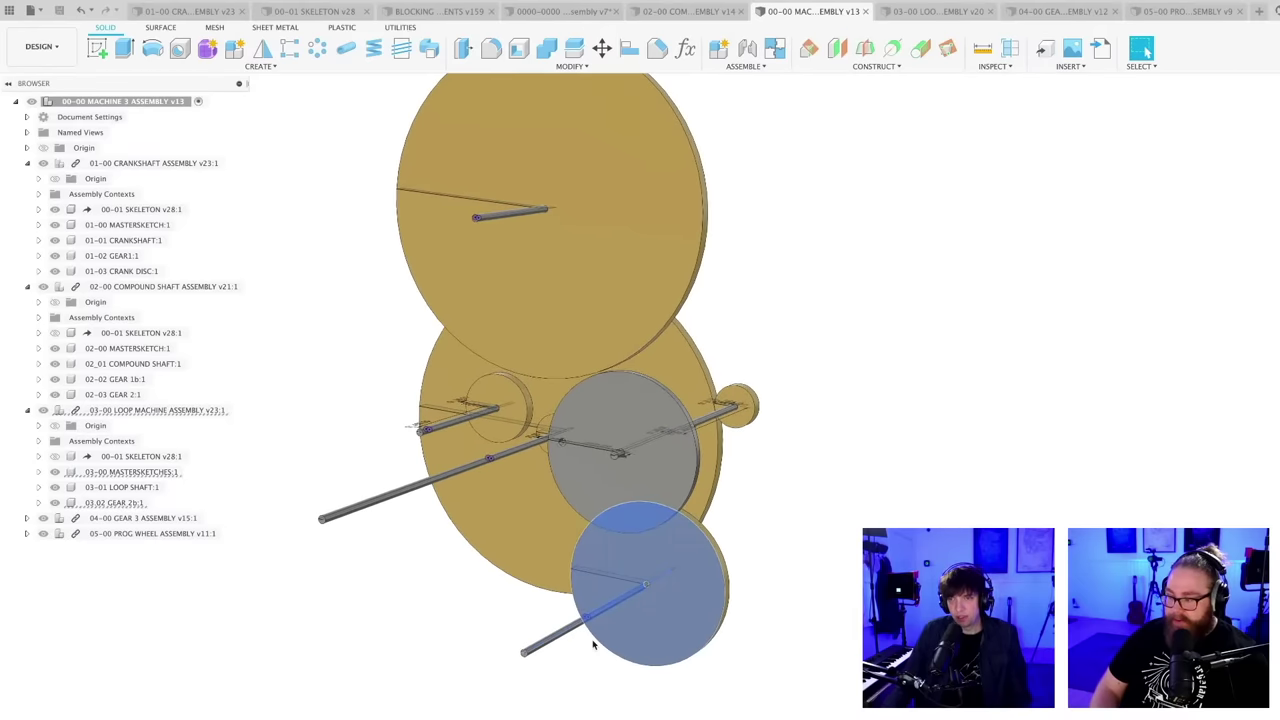
mouse_move(776, 628)
shift+middle_down()
mouse_move(797, 606)
mouse_move(777, 634)
shift+middle_up()
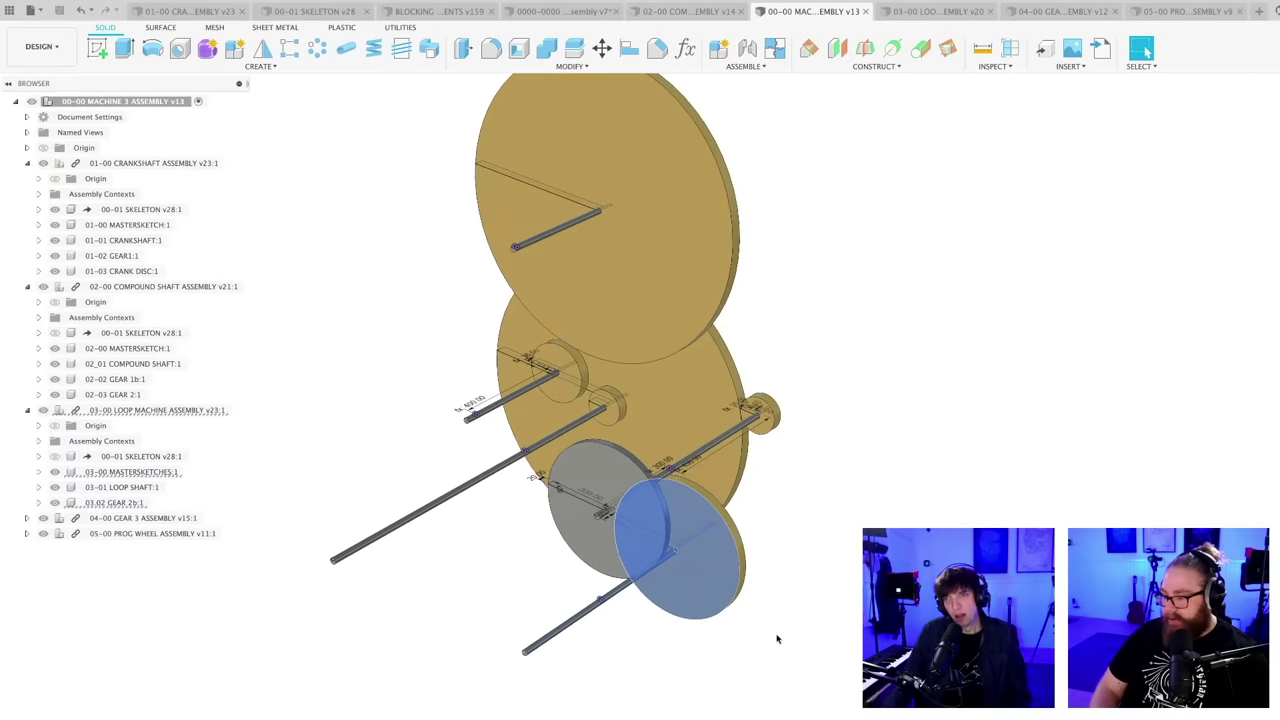
- Inspect the compound shaft and the gears mounted on it in the Machine 3 assembly
scroll(457, 500, up, 3)
scroll(451, 490, up, 3)
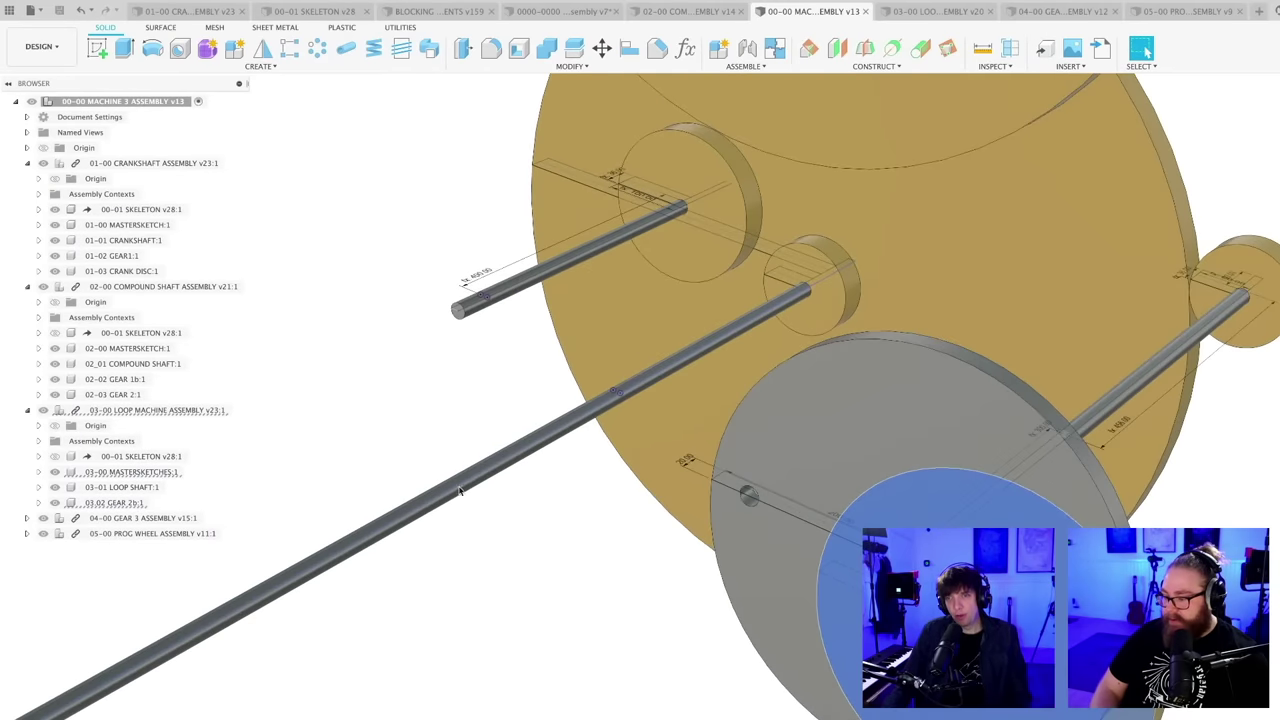
scroll(466, 470, up, 3)
click(466, 474)
scroll(467, 474, down, 5)
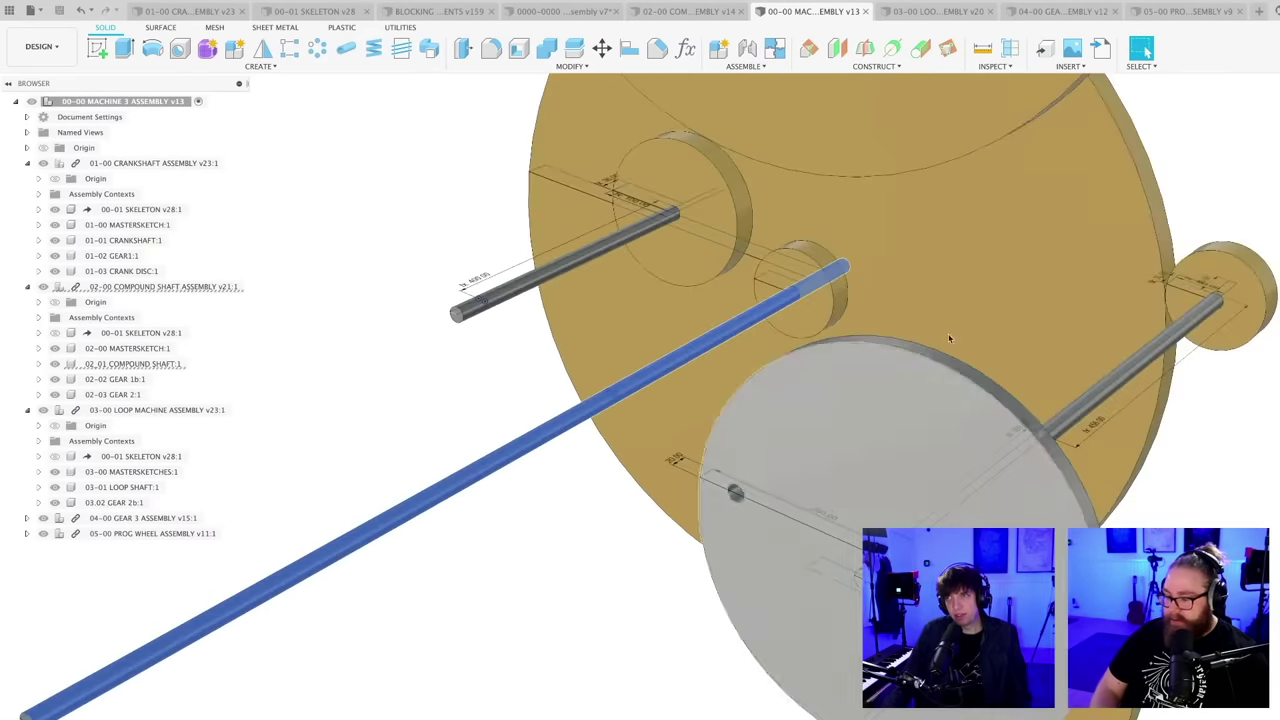
scroll(1003, 266, up, 2)
scroll(1003, 266, down, 2)
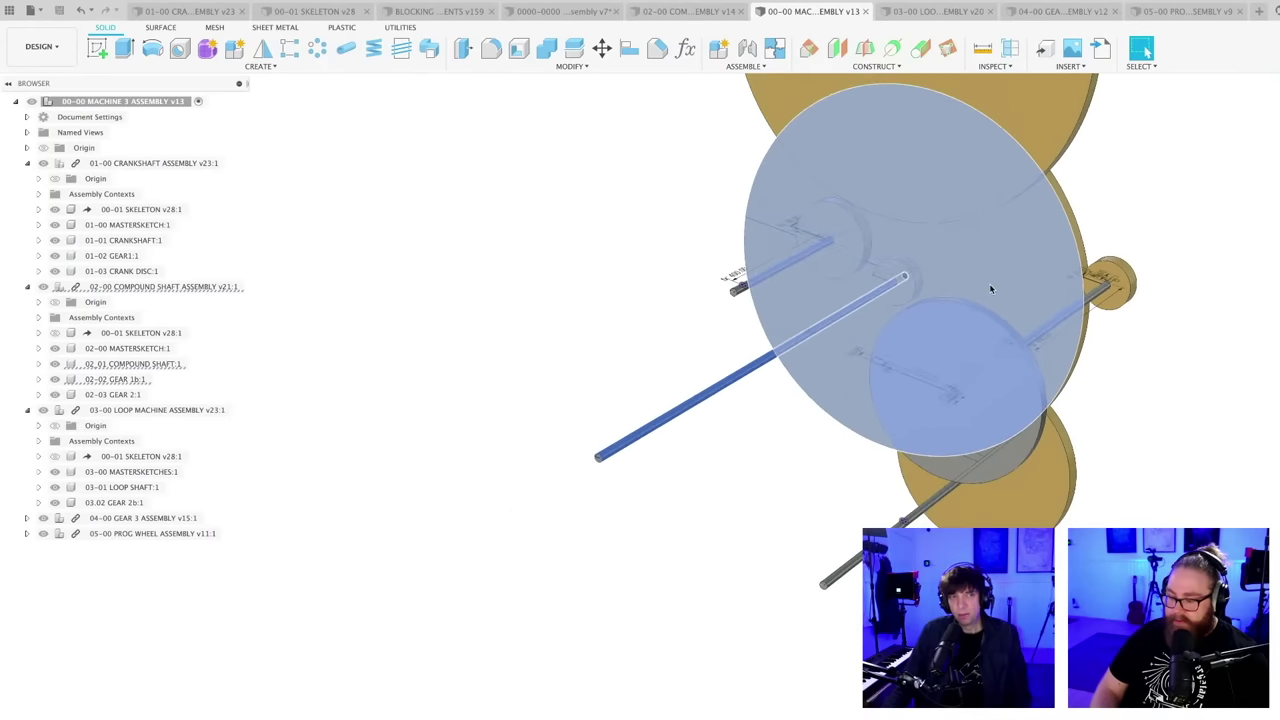
middle_drag(991, 286, 828, 421)
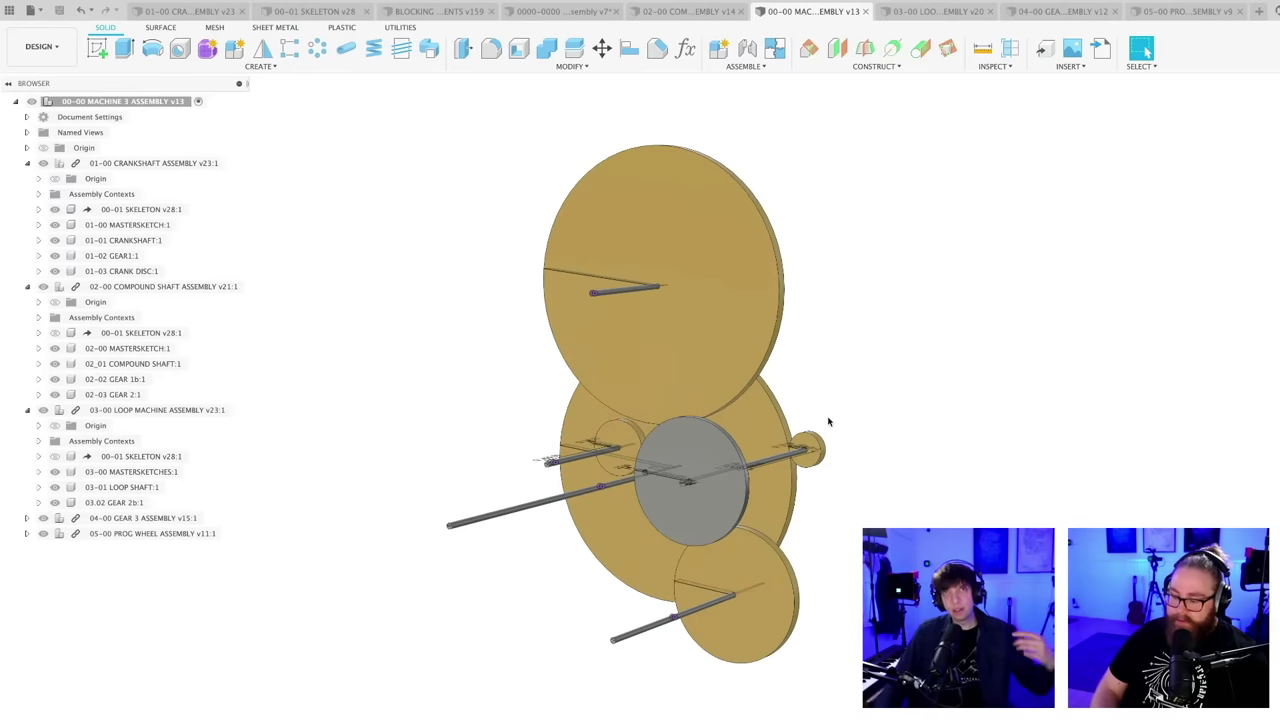
scroll(826, 424, up, 2)
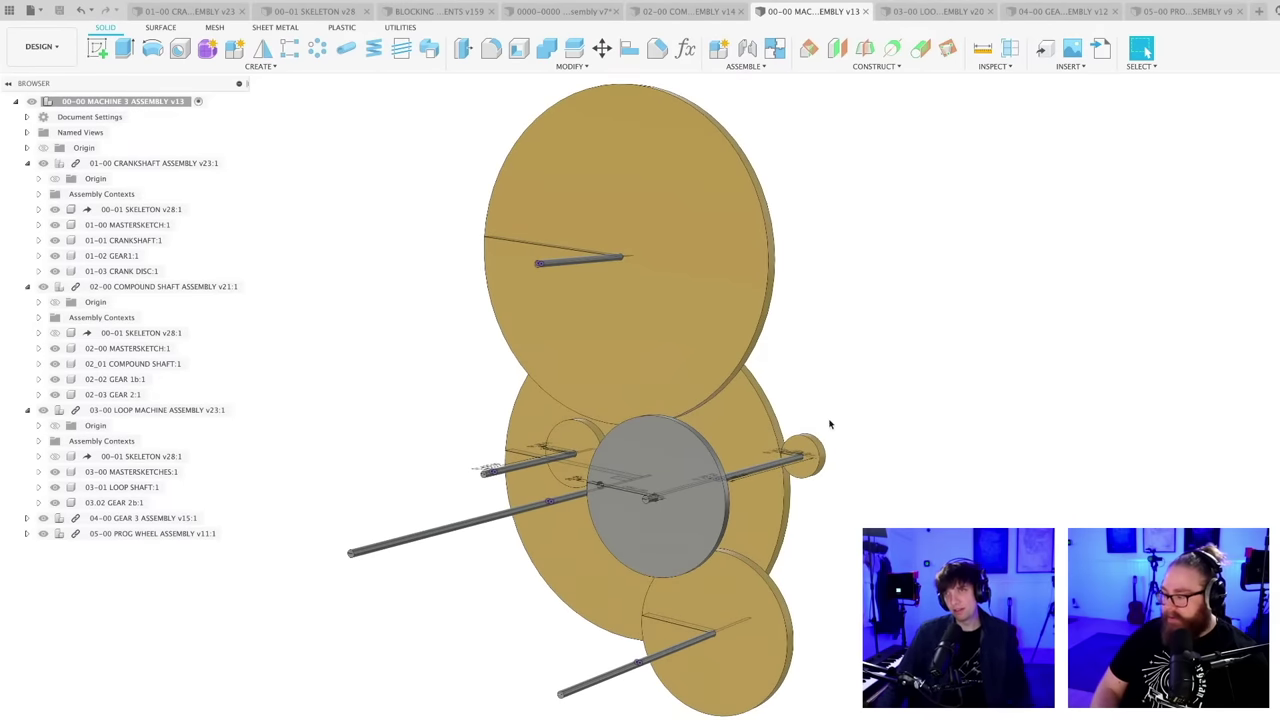
shift+middle_drag(826, 424, 852, 462)
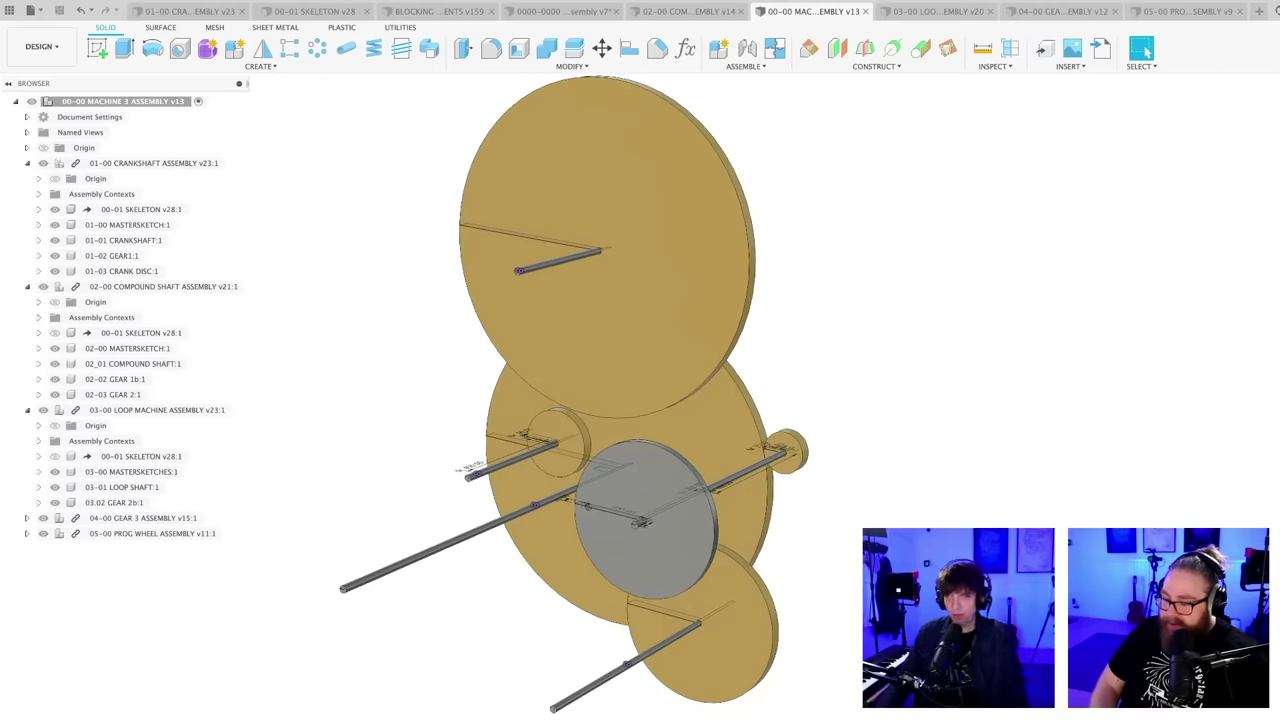
scroll(620, 400, up, 1)
scroll(620, 400, down, 2)
shift+middle_drag(640, 400, 640, 404)
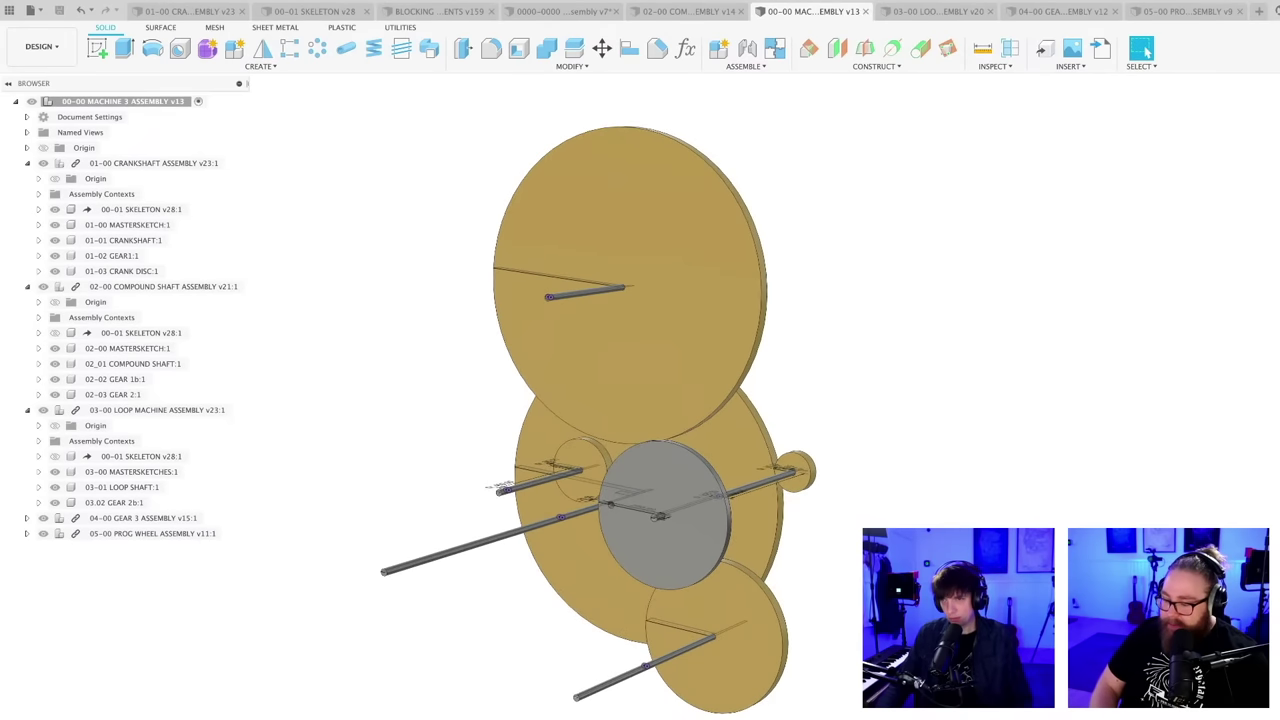
mouse_move(880, 585)
shift+middle_down()
mouse_move(900, 600)
mouse_move(860, 597)
shift+middle_up()
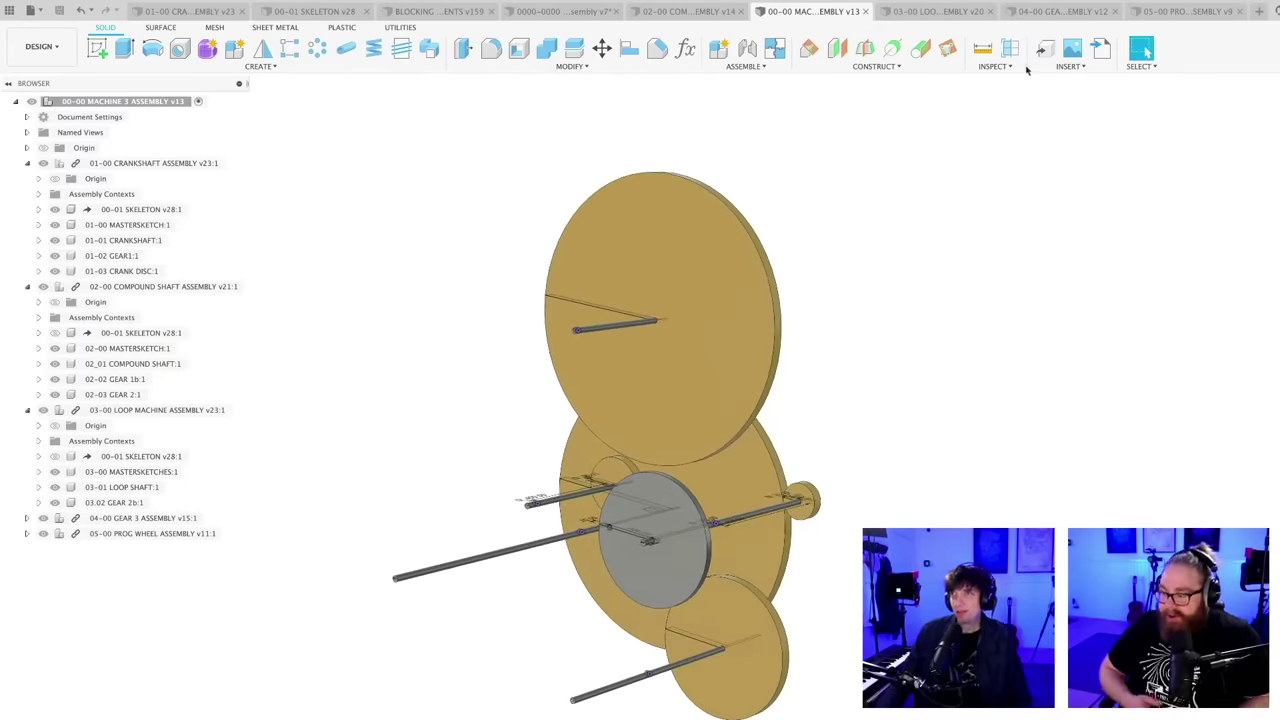
- Open the 01-00 Crankshaft assembly and examine the crank disc, crankshaft and gear 1 from the disc side
click(1062, 11)
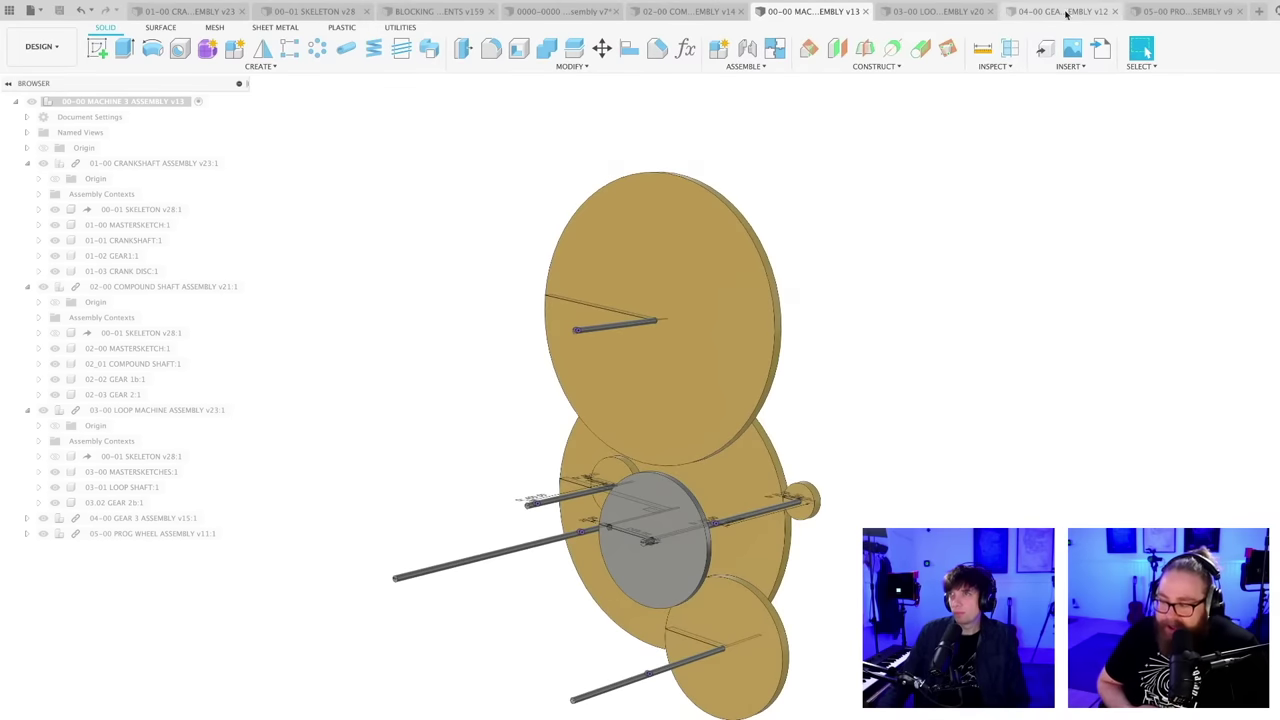
click(1170, 12)
click(950, 11)
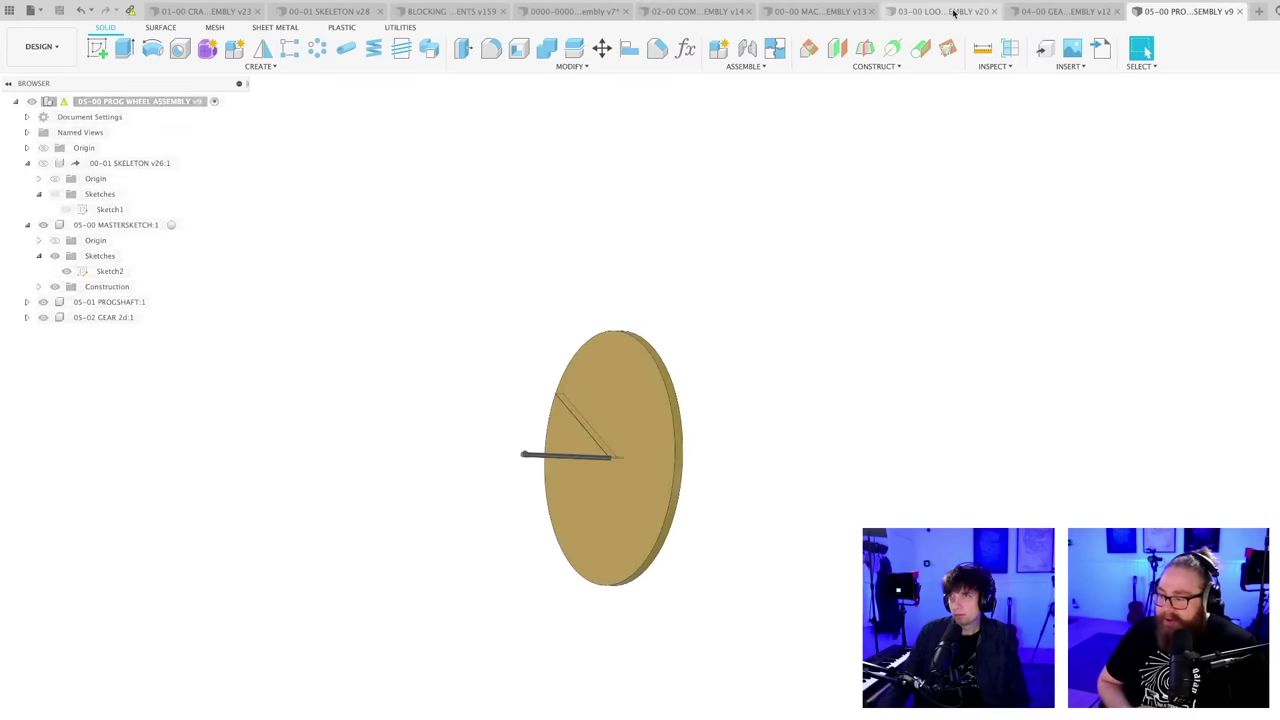
click(198, 12)
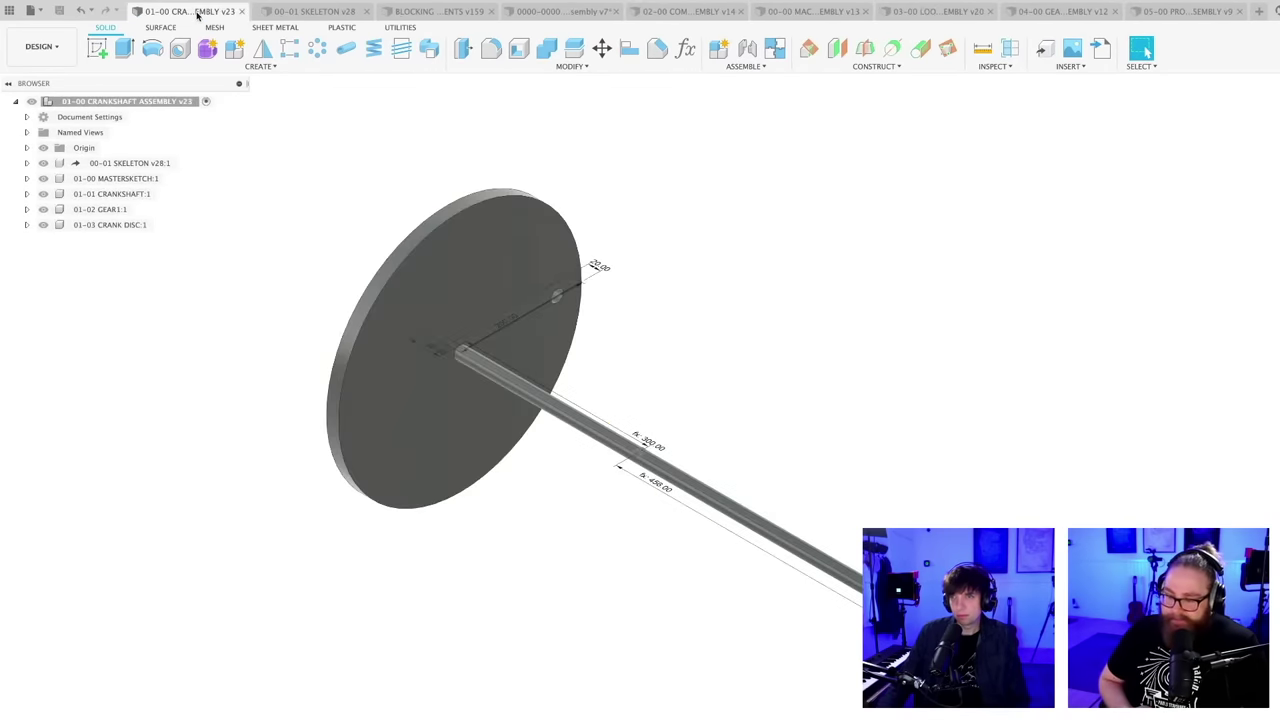
shift+middle_drag(743, 337, 825, 451)
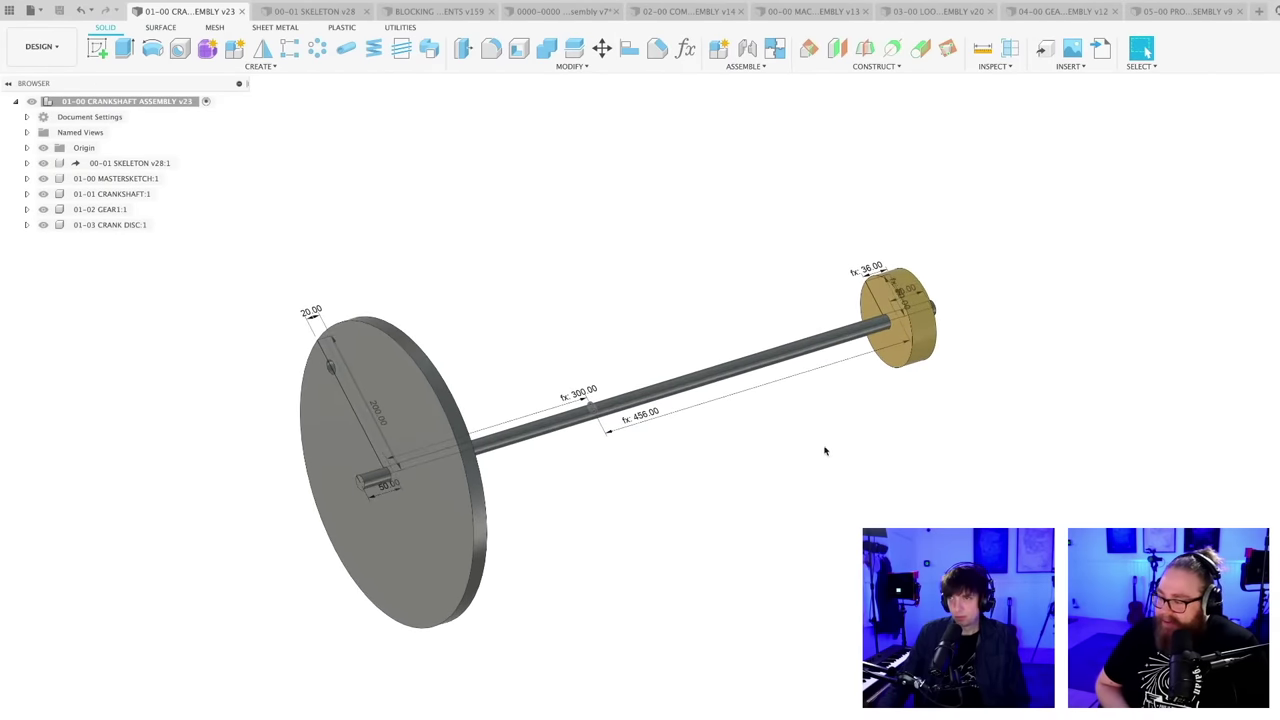
mouse_move(757, 485)
shift+middle_down()
mouse_move(746, 466)
mouse_move(760, 473)
mouse_move(791, 449)
mouse_move(786, 473)
mouse_move(759, 483)
shift+middle_up()
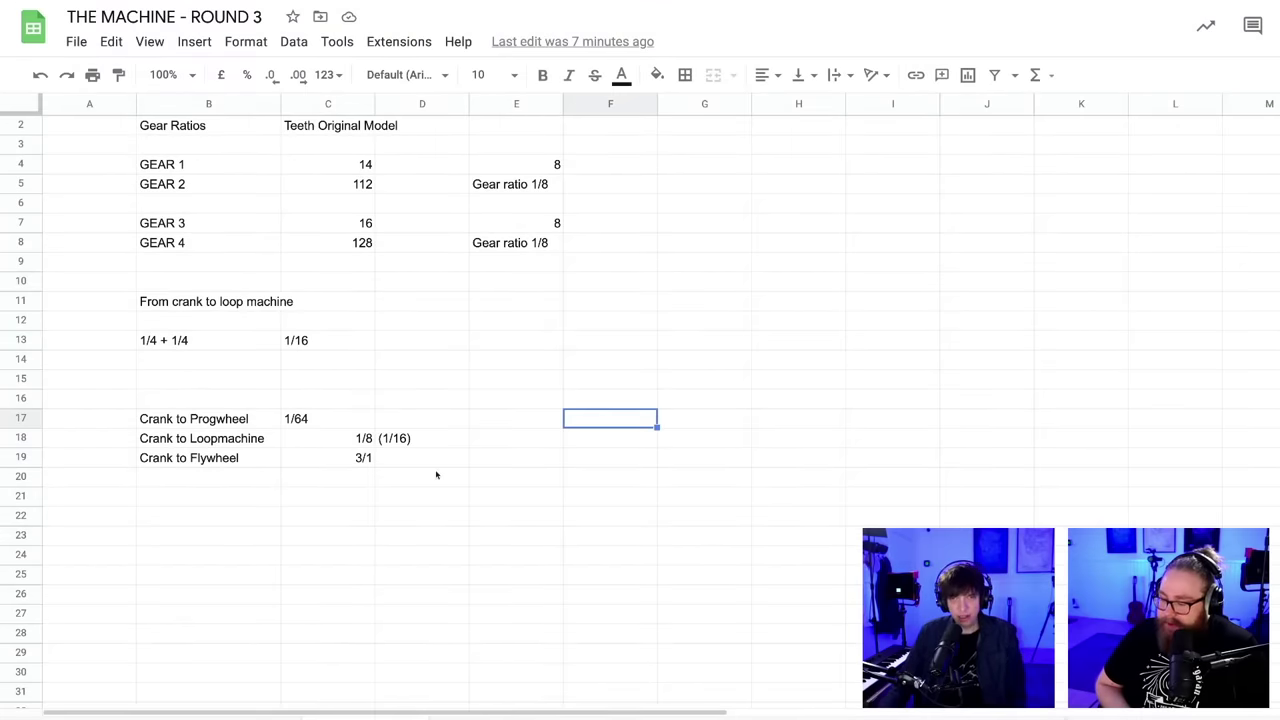
- Switch to the THE MACHINE - ROUND 3 sheet in Google Sheets and check the Crank to Progwheel ratio in row 17
scroll(366, 411, up, 1)
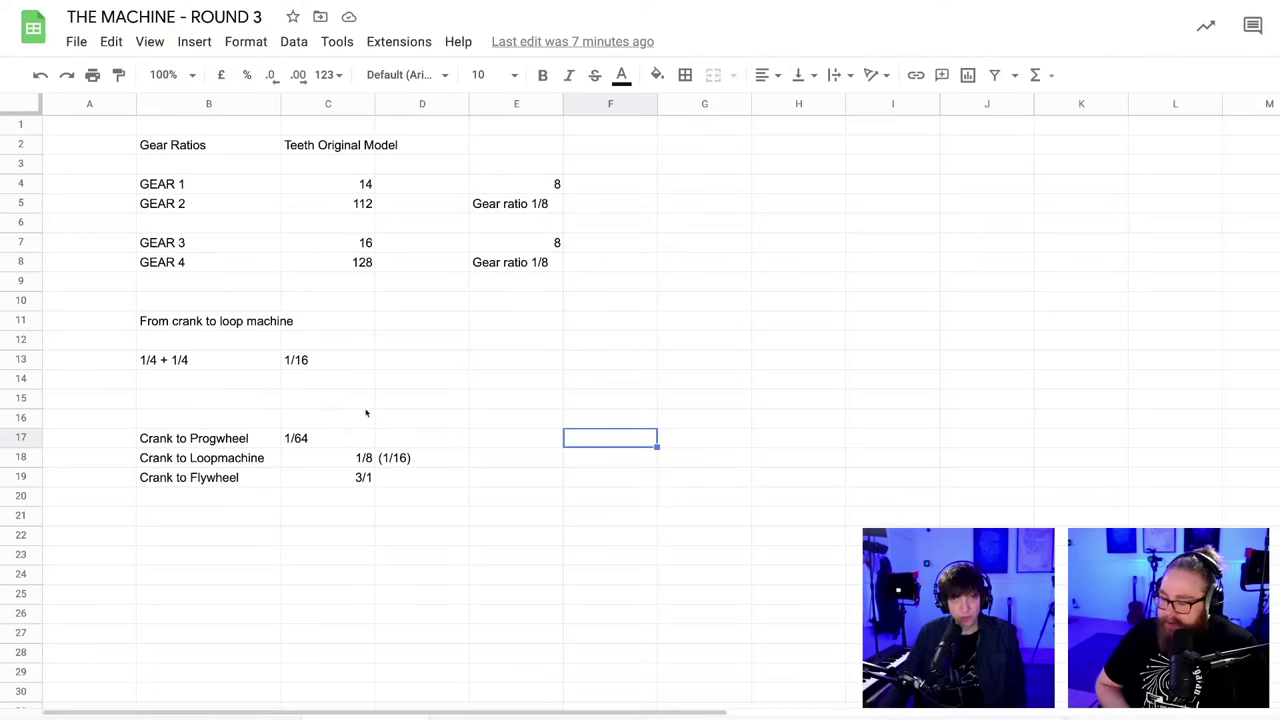
click(217, 445)
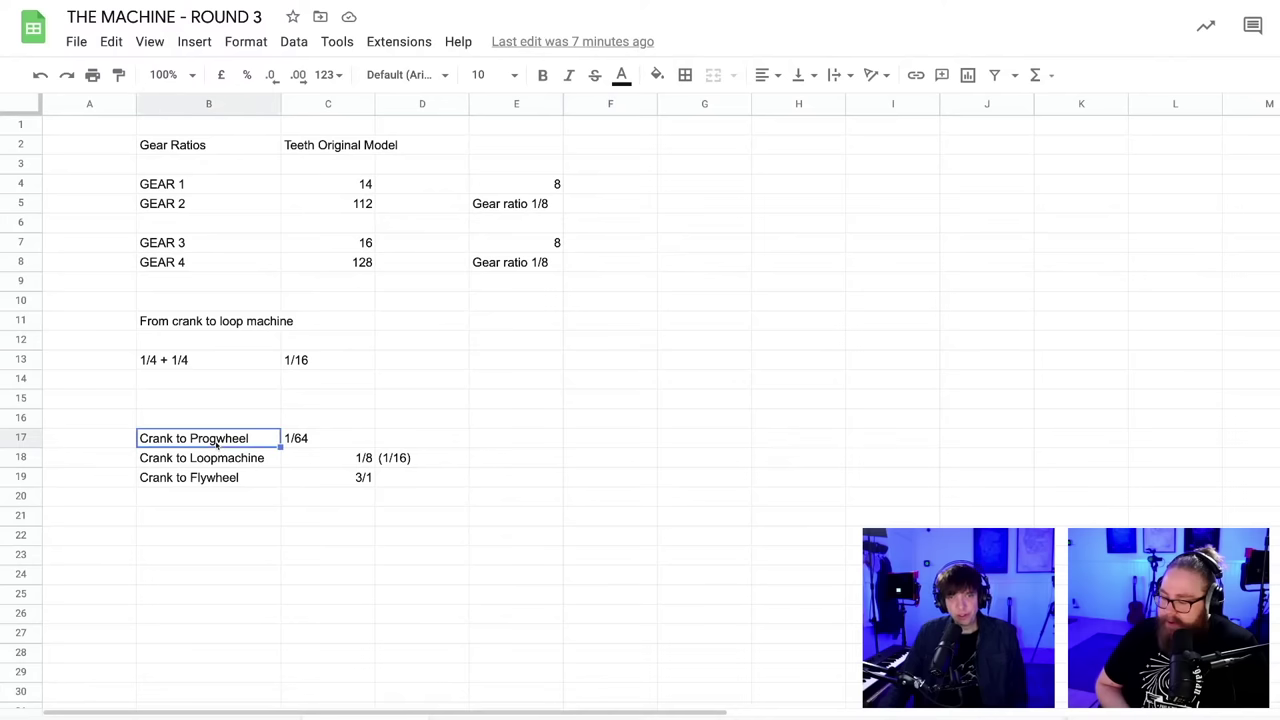
click(328, 441)
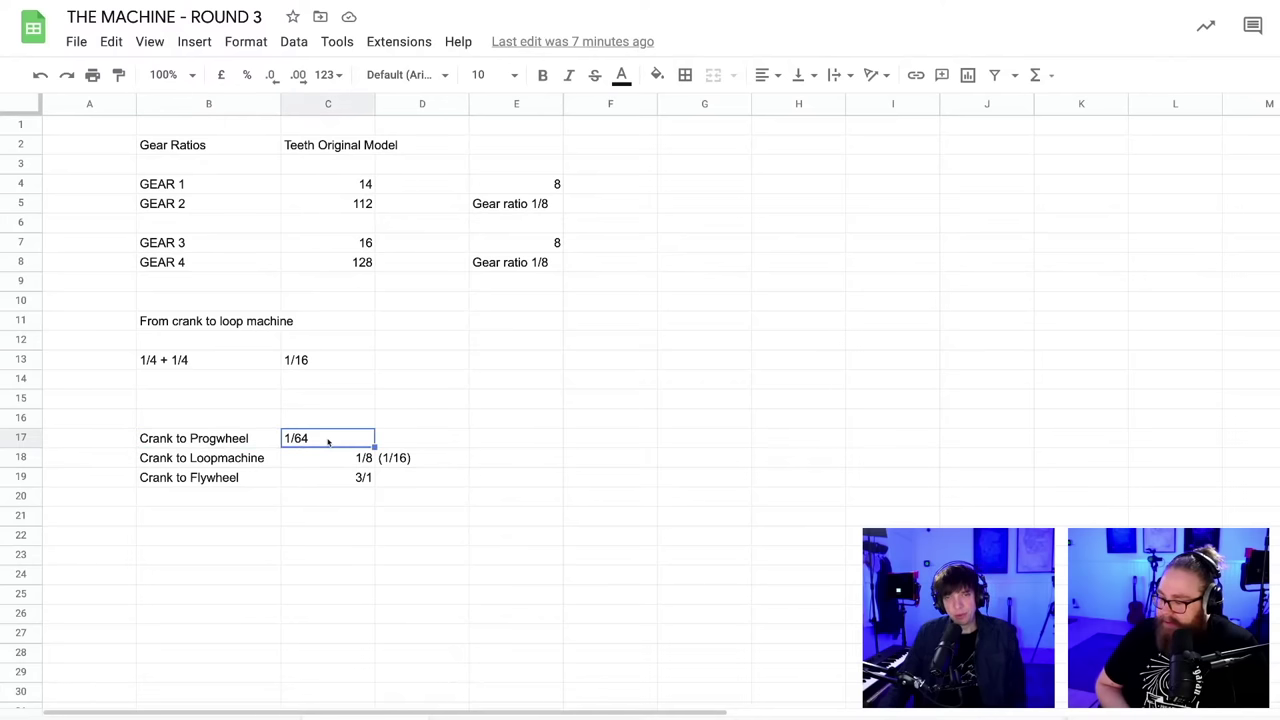
click(215, 440)
click(320, 440)
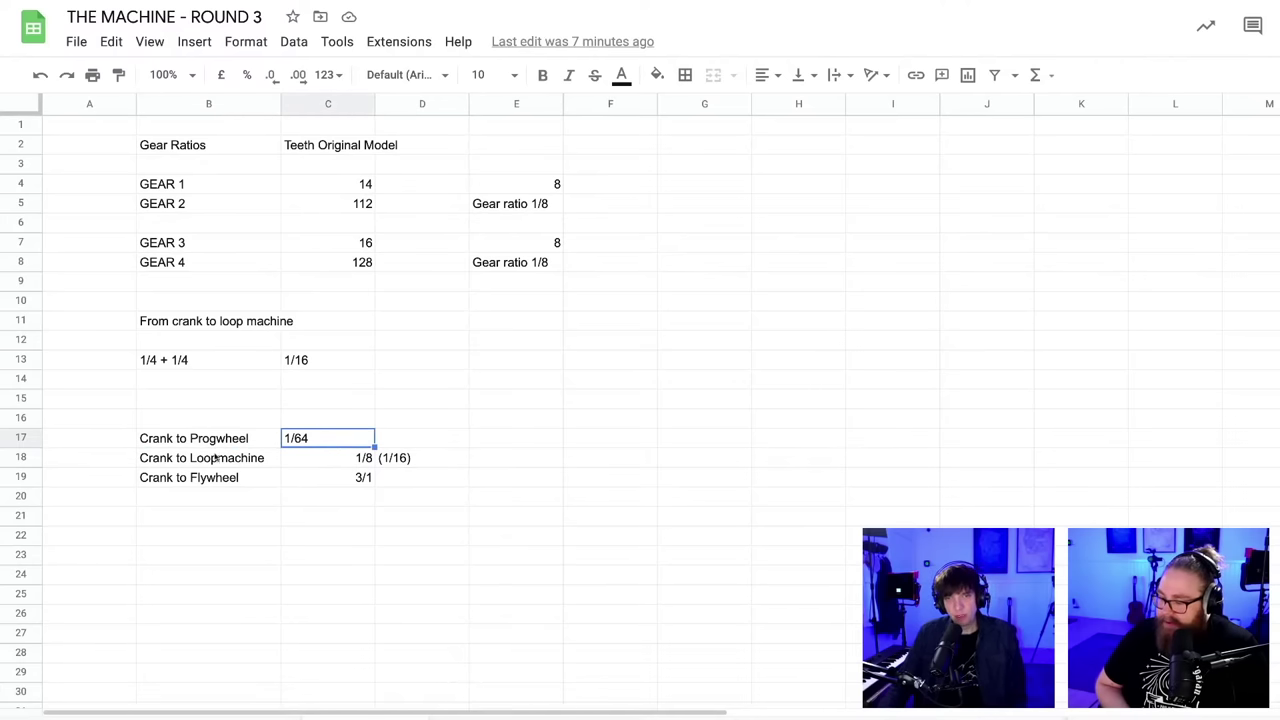
- Check the Crank to Loopmachine ratio in row 18, and switch back to the 01-00 Crankshaft assembly in Fusion 360
click(212, 460)
click(293, 462)
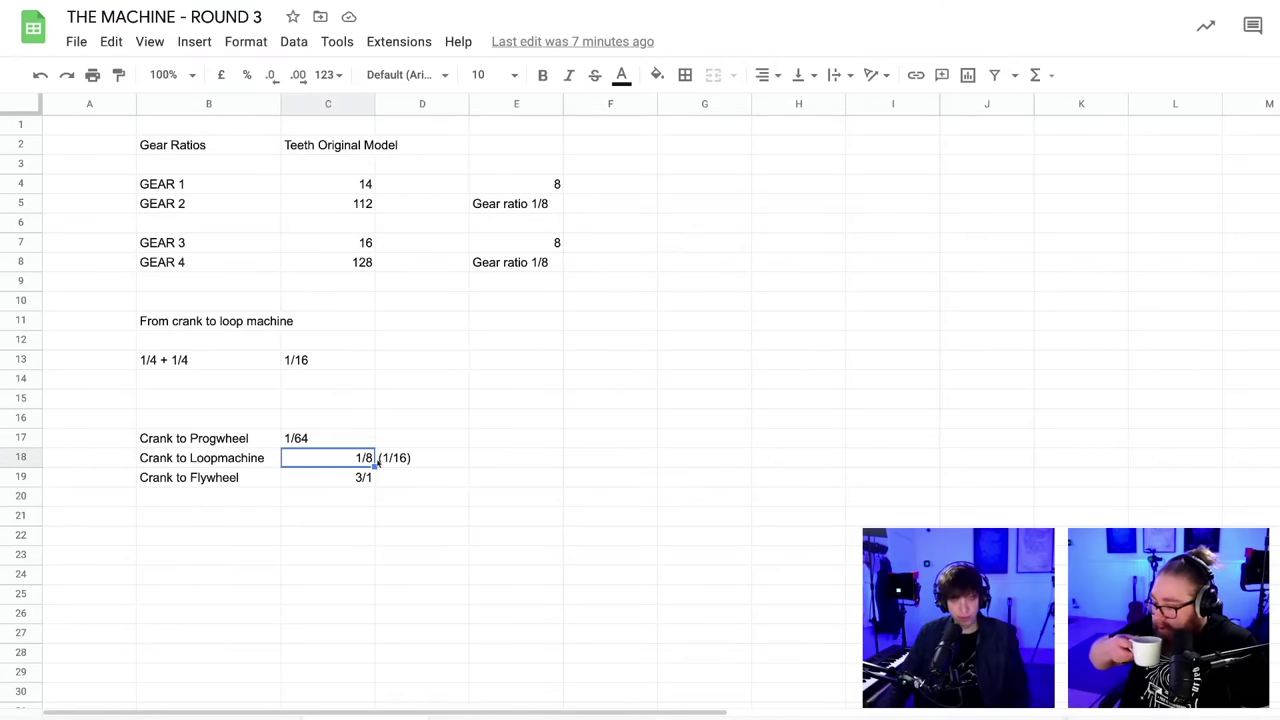
key(super+Tab)
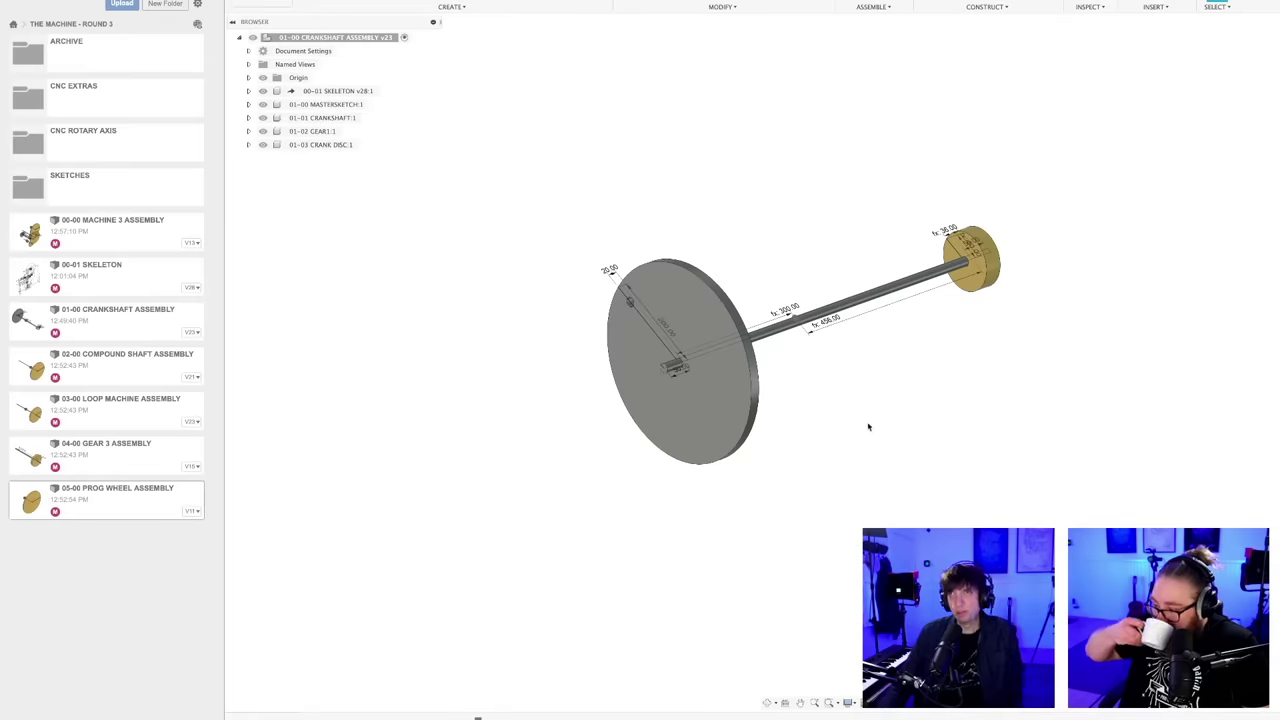
middle_drag(886, 371, 836, 395)
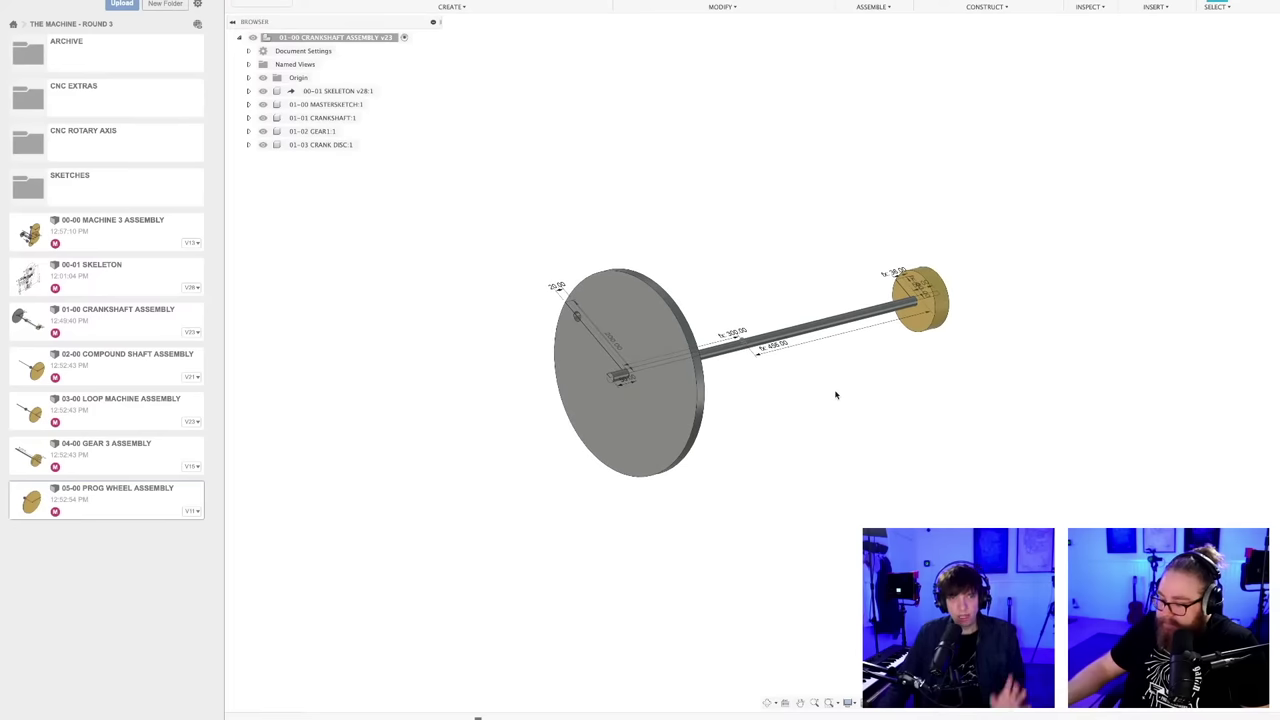
- Return to the 00-00 Machine 3 assembly and examine the gear train from both the crank disc side and the large gear side
key(ctrl+Tab)
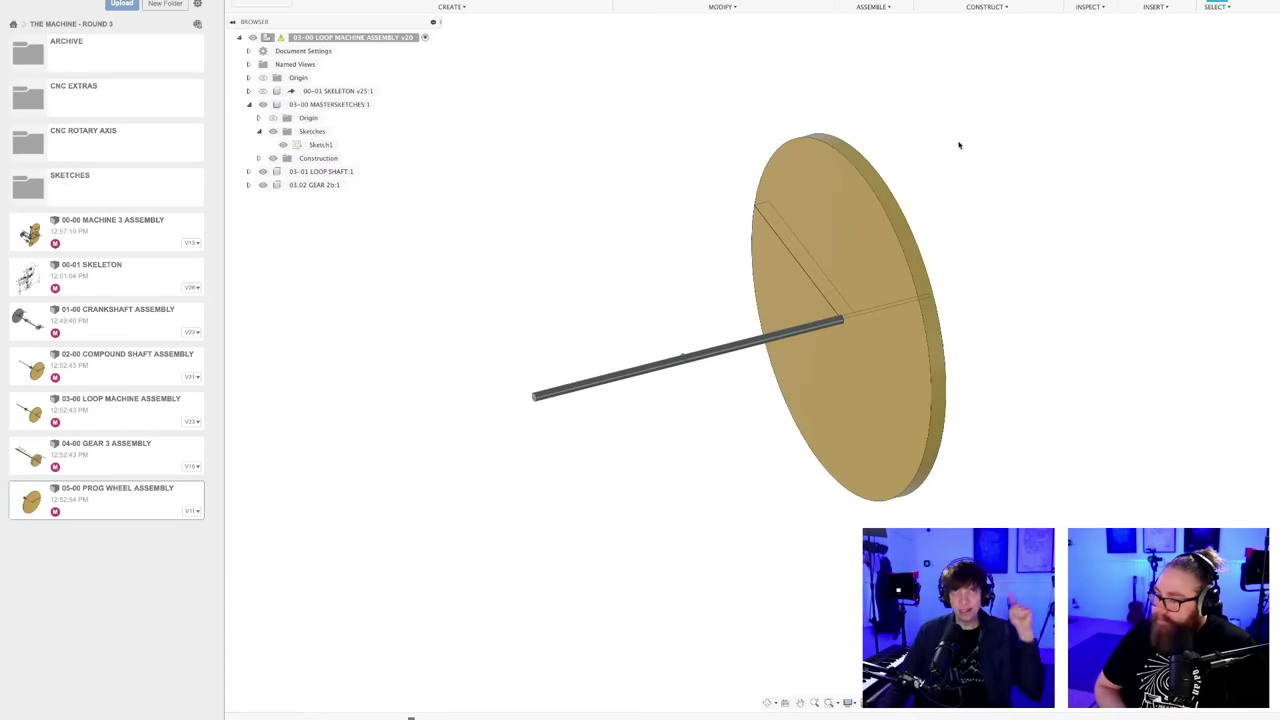
key(ctrl+Tab)
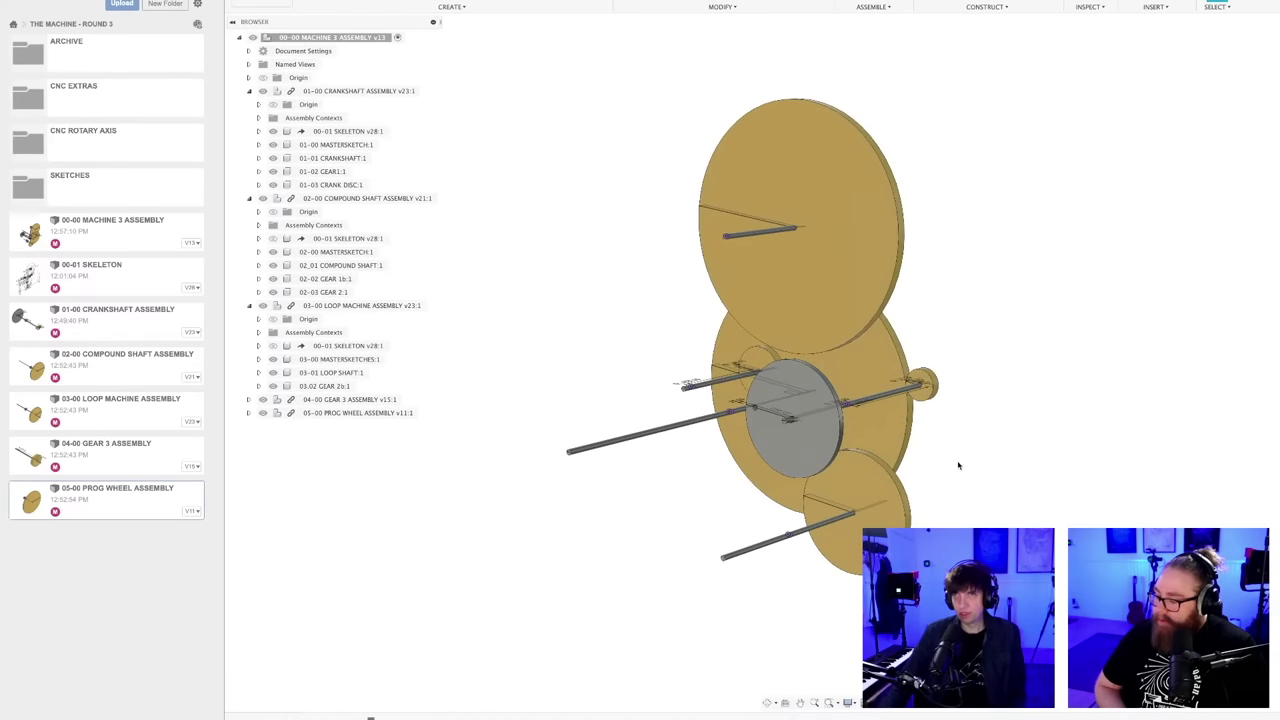
shift+middle_drag(957, 462, 905, 421)
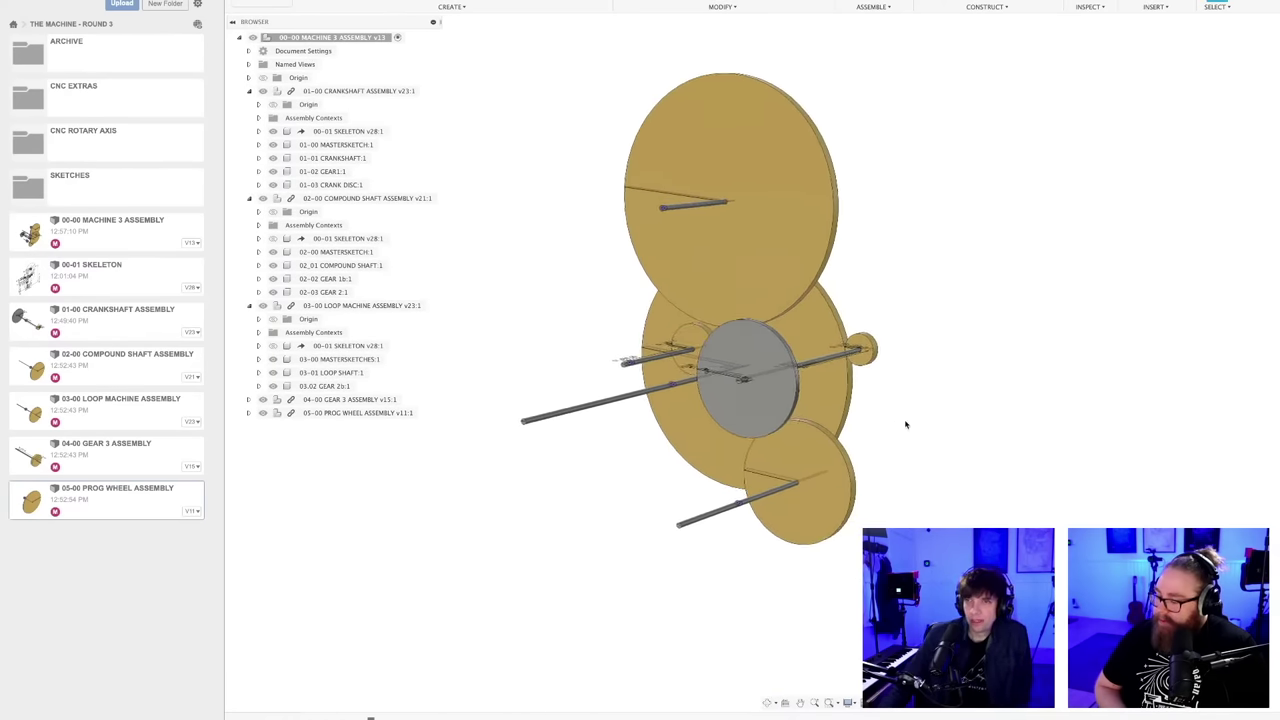
scroll(899, 404, up, 1)
scroll(896, 417, down, 1)
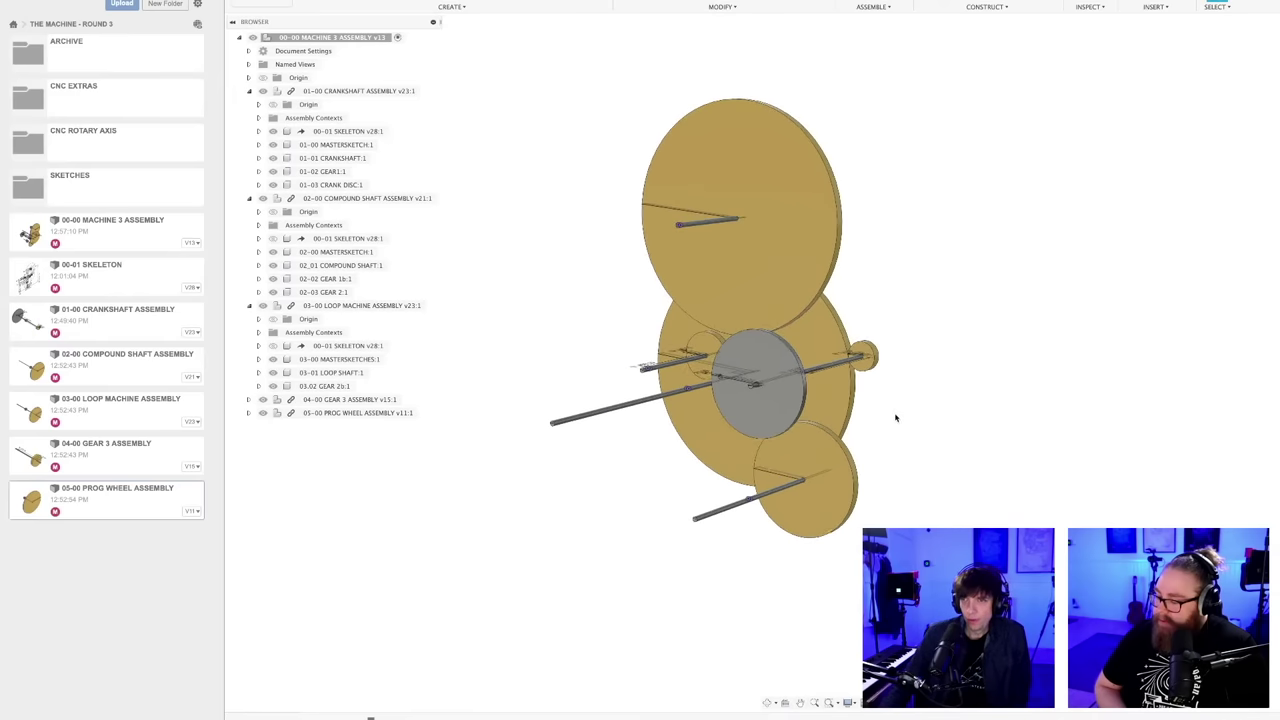
middle_drag(887, 422, 714, 307)
shift+middle_drag(818, 377, 815, 455)
scroll(826, 386, up, 2)
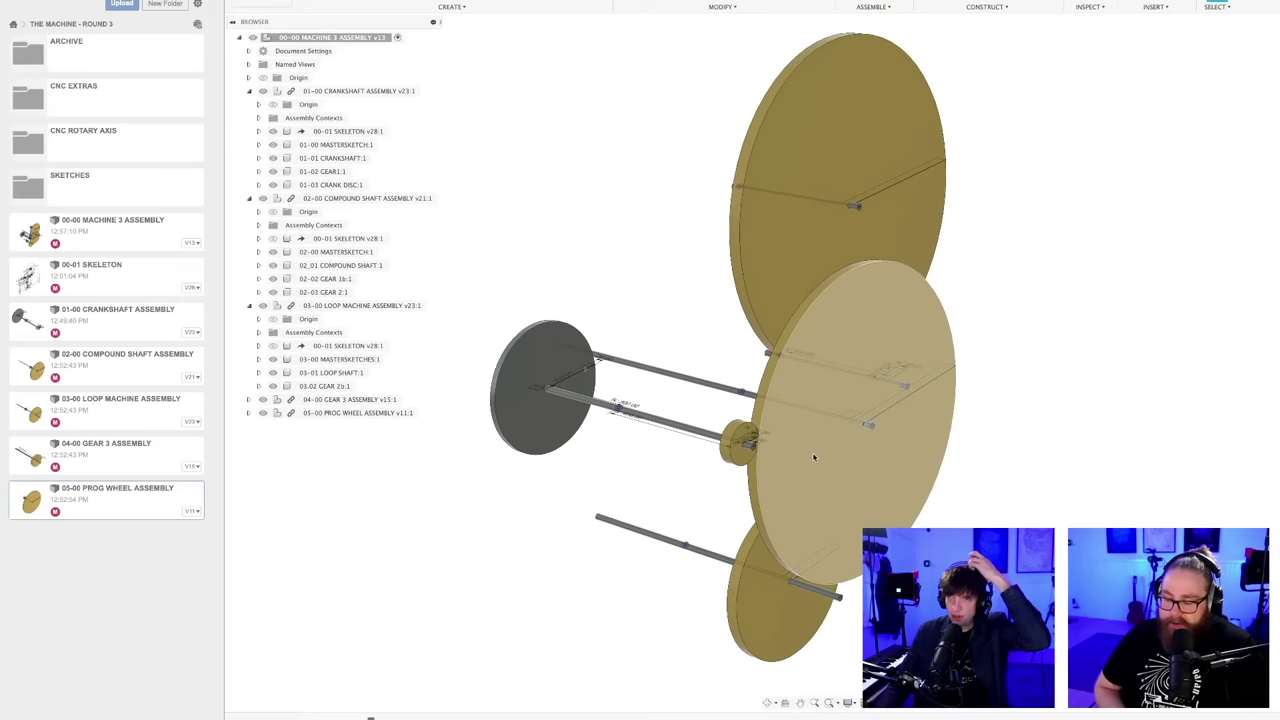
scroll(861, 517, down, 2)
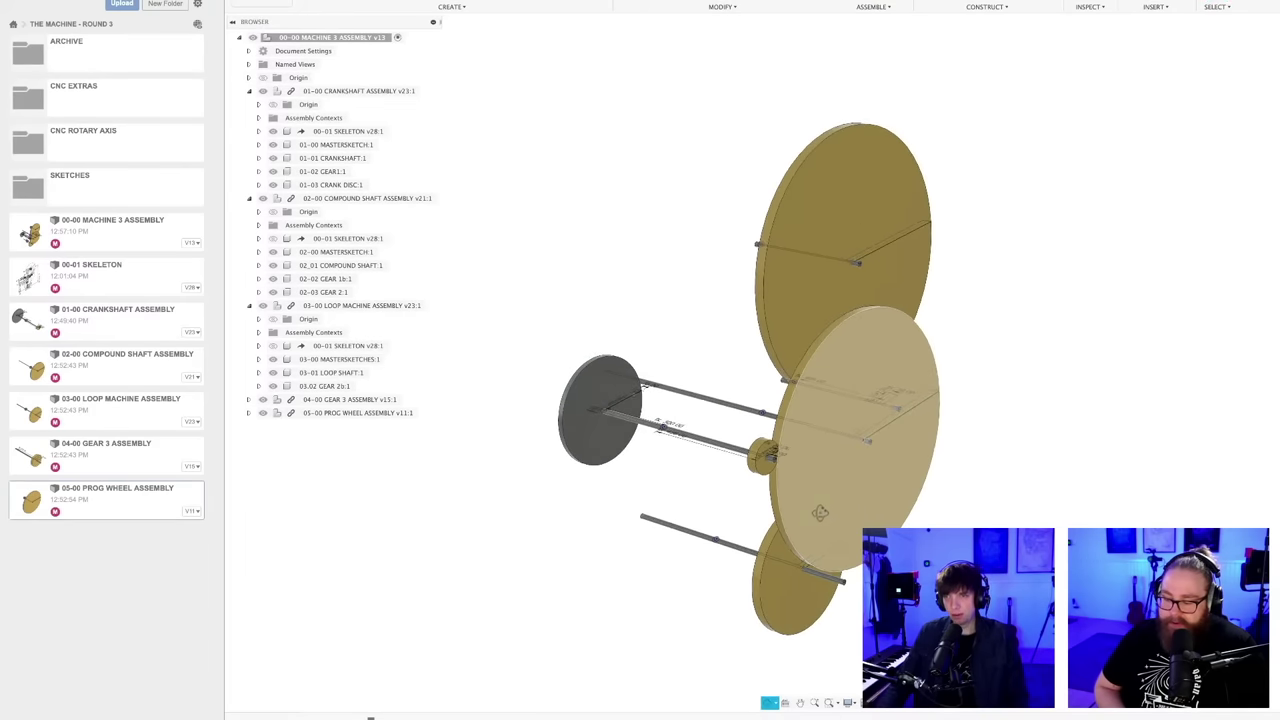
shift+middle_drag(820, 513, 730, 508)
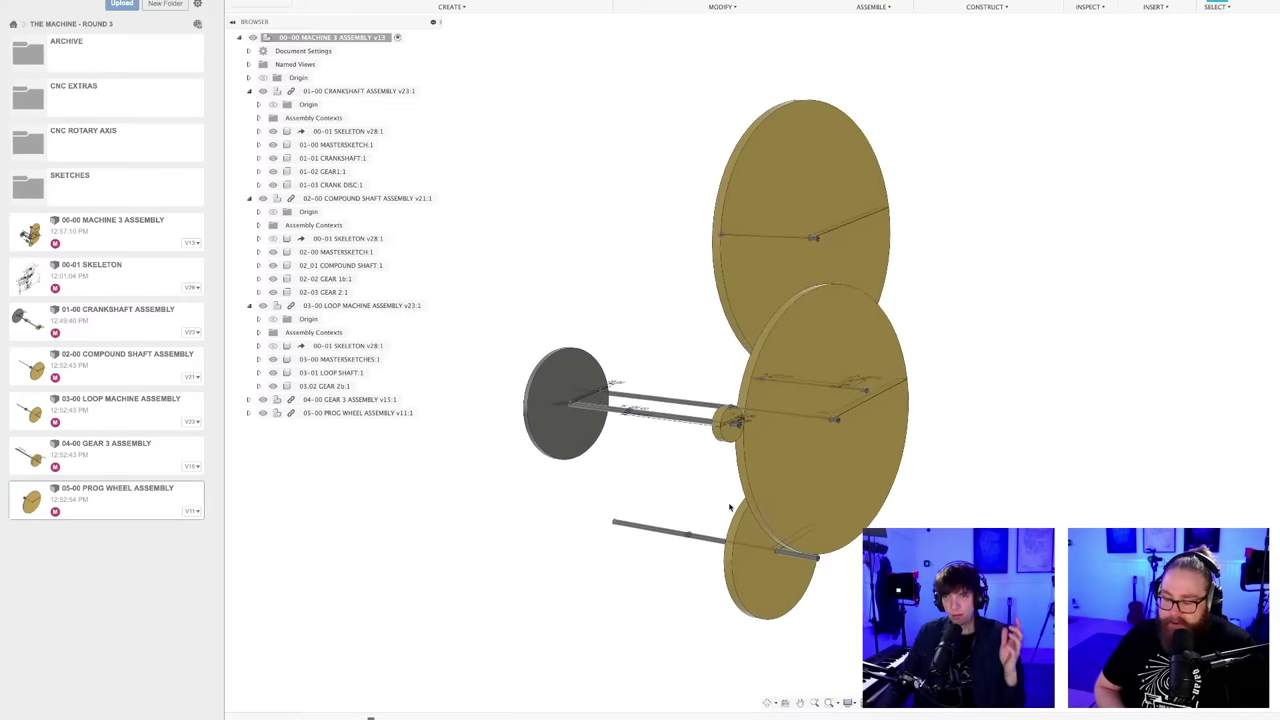
- Open the Blocking for Design Requirements model and examine the drums, loop machine and flywheel from the front and flywheel side
key(ctrl+Tab)
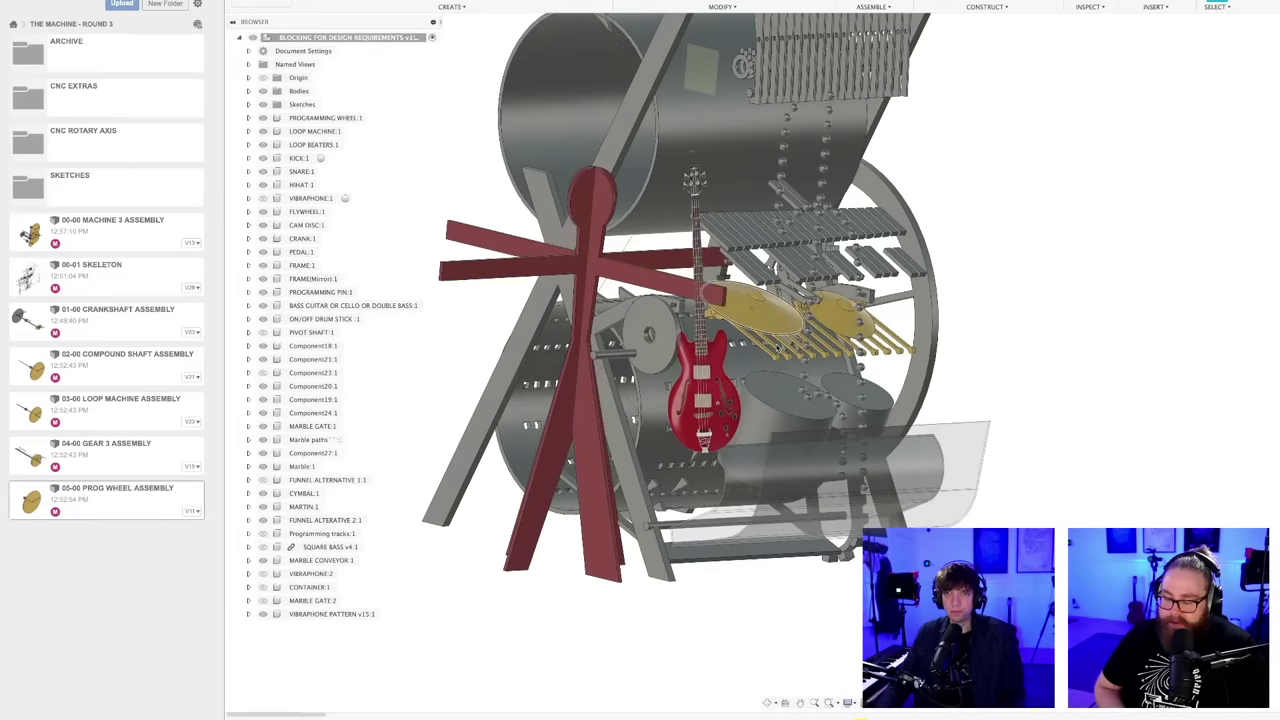
shift+middle_drag(777, 345, 691, 376)
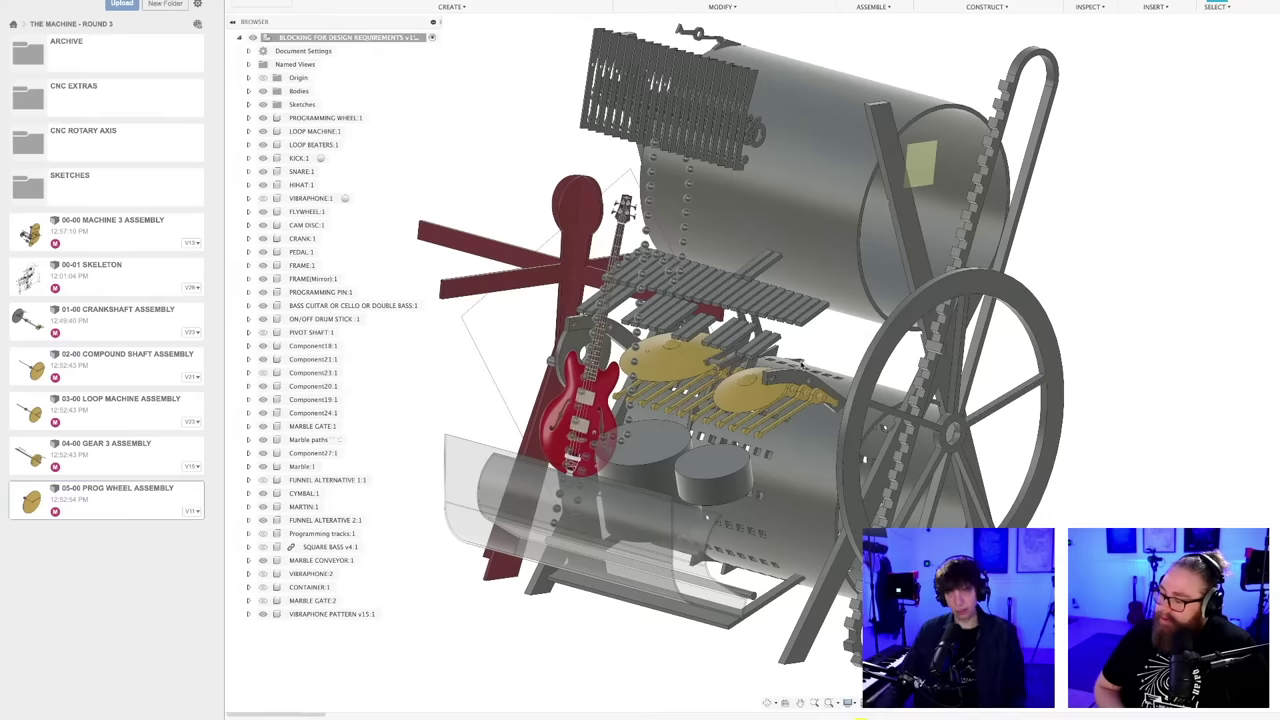
shift+middle_drag(805, 365, 608, 314)
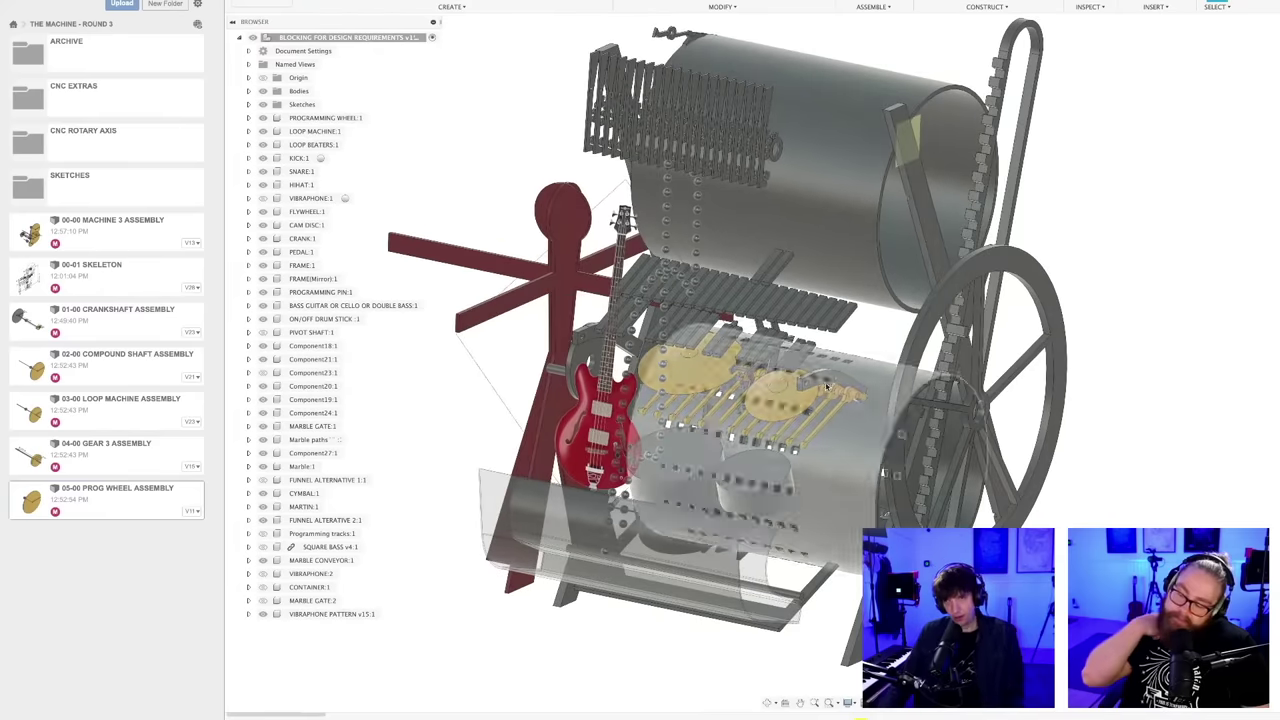
shift+middle_drag(690, 427, 810, 392)
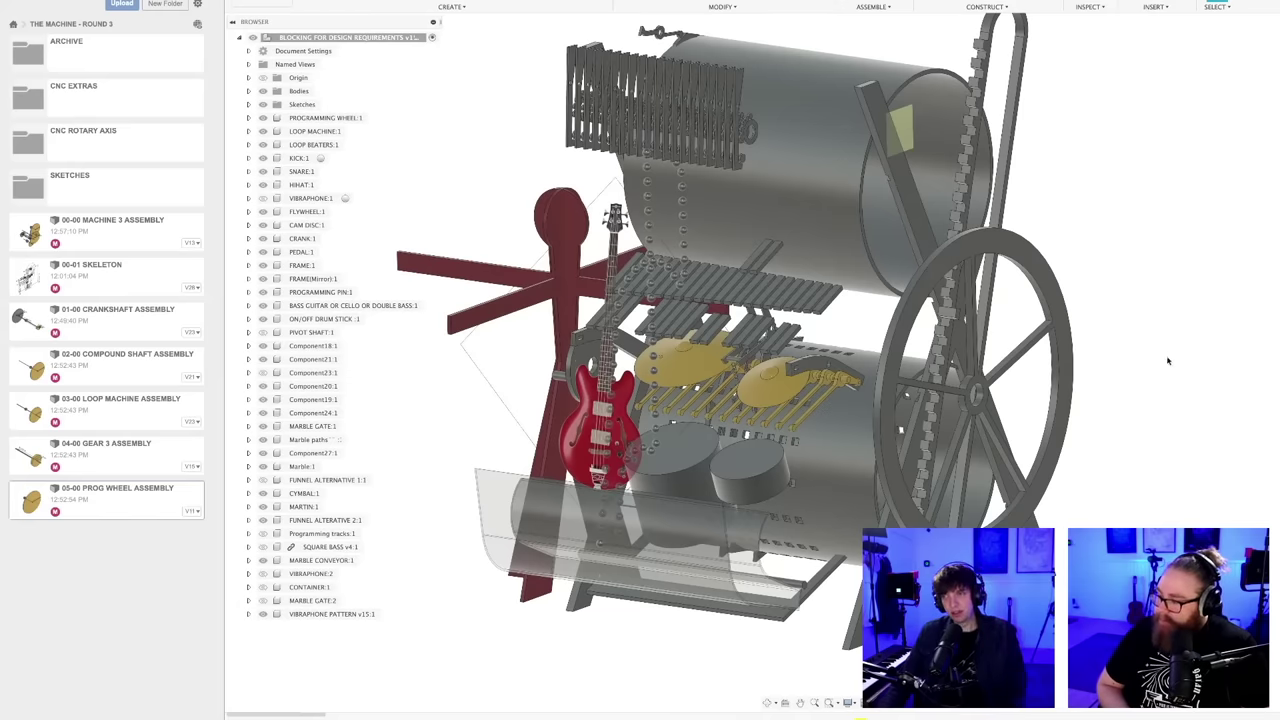
- Return to the 01-00 Crankshaft assembly and view the crank disc and shaft from the gear side
key(ctrl+Tab)
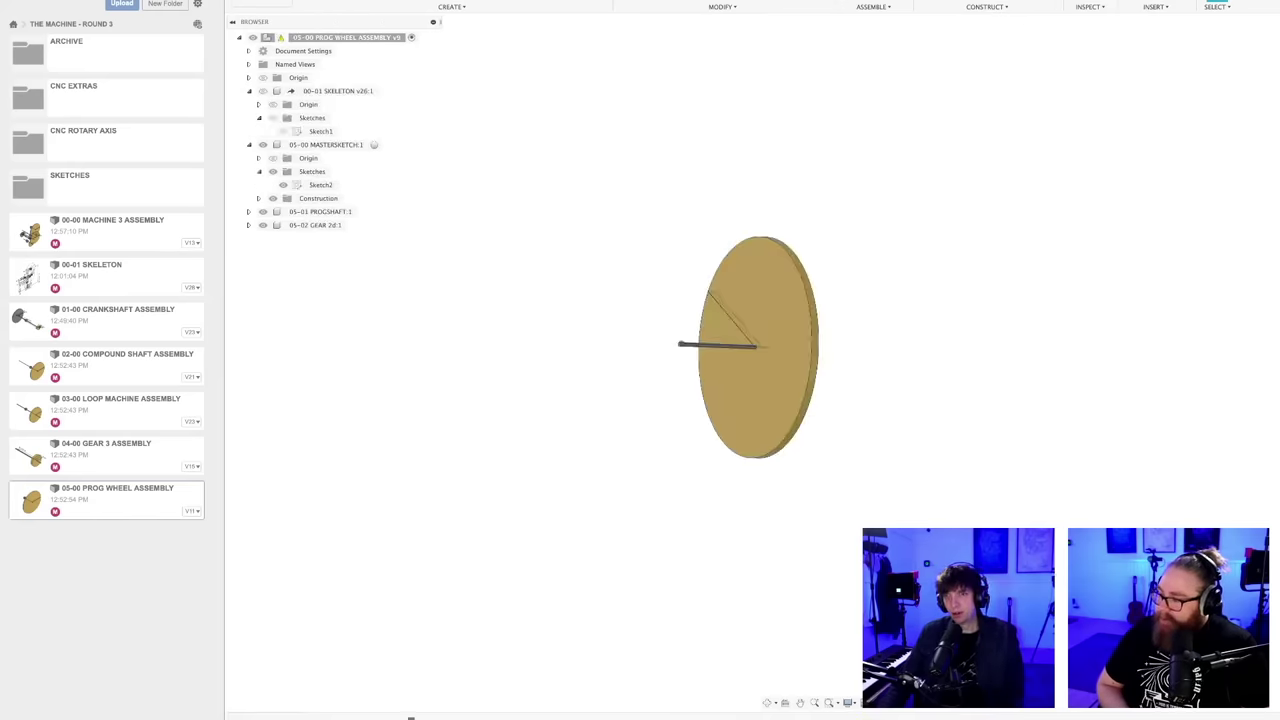
key(ctrl+Tab)
key(ctrl+Tab)
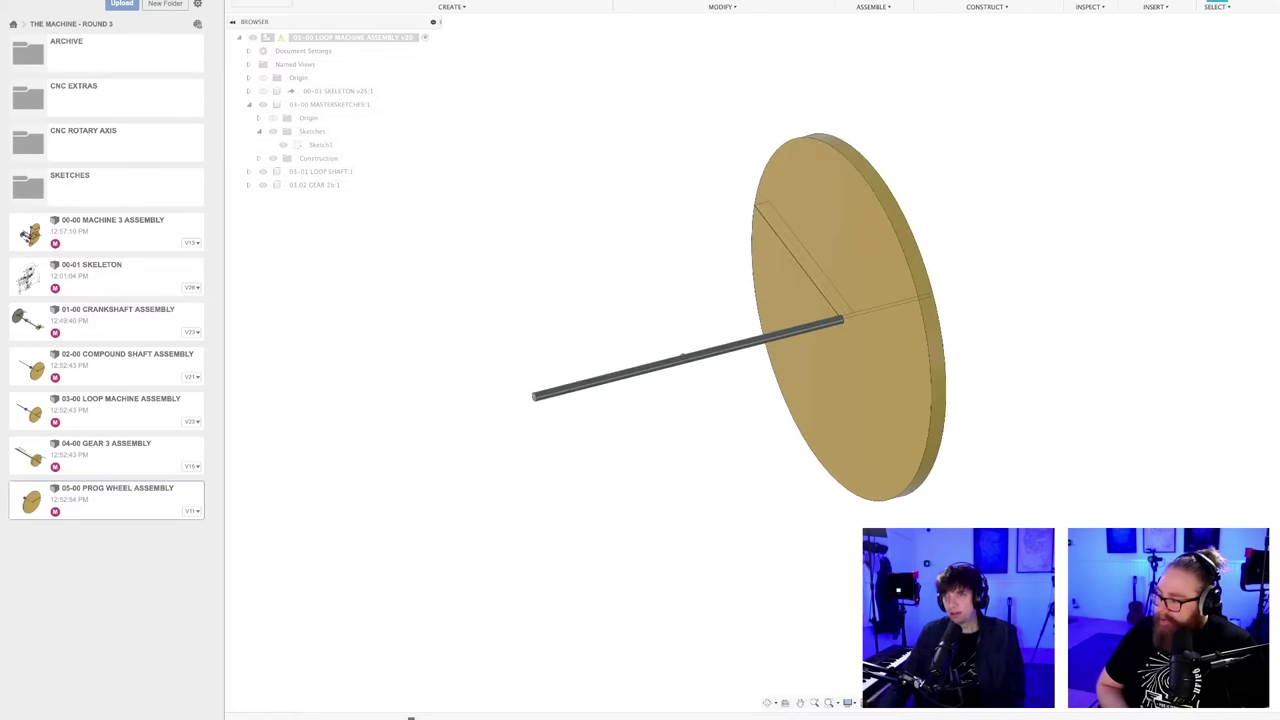
key(ctrl+Tab)
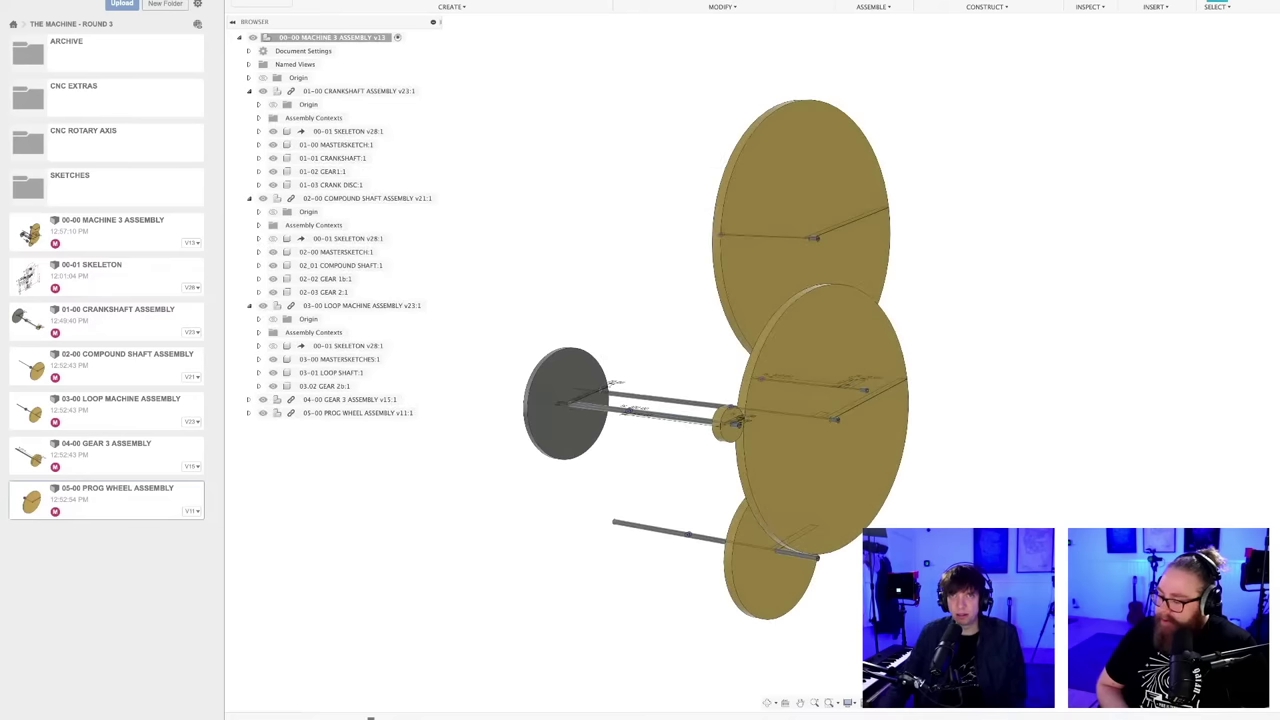
key(ctrl+Tab)
shift+middle_drag(780, 423, 848, 453)
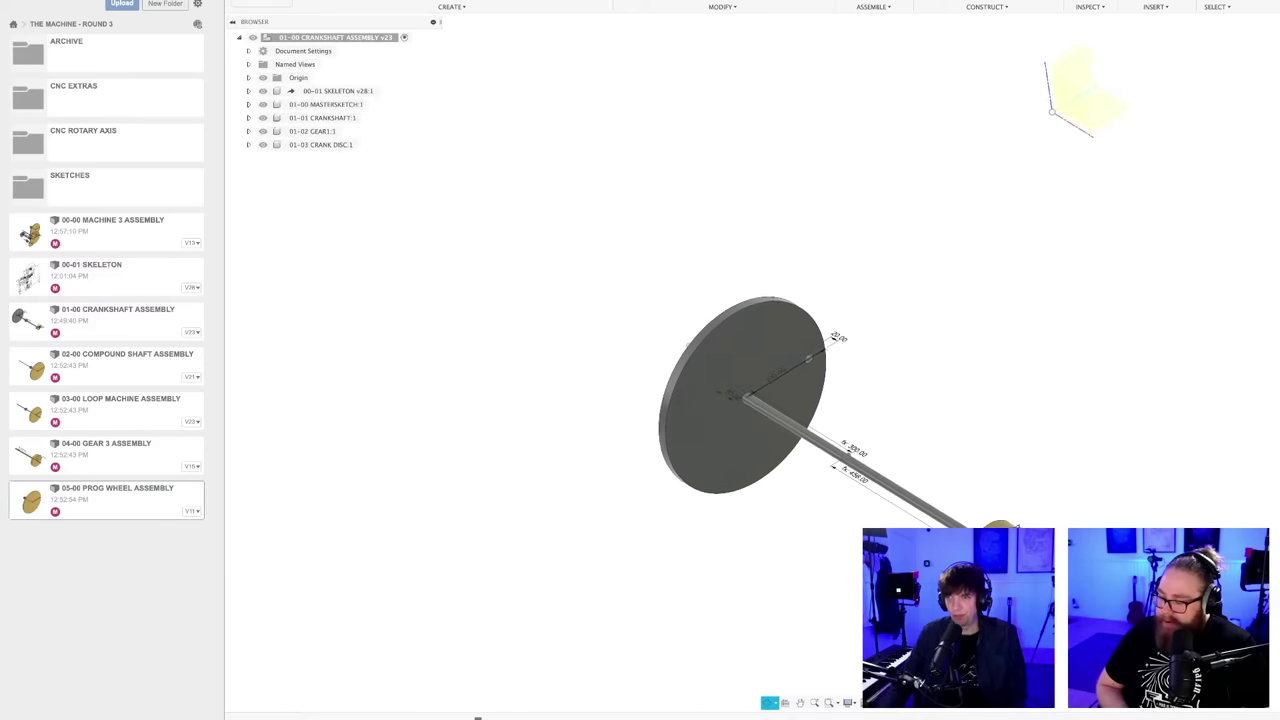
- Activate the 01-02 GEAR1 component in the crankshaft assembly for editing
click(313, 132)
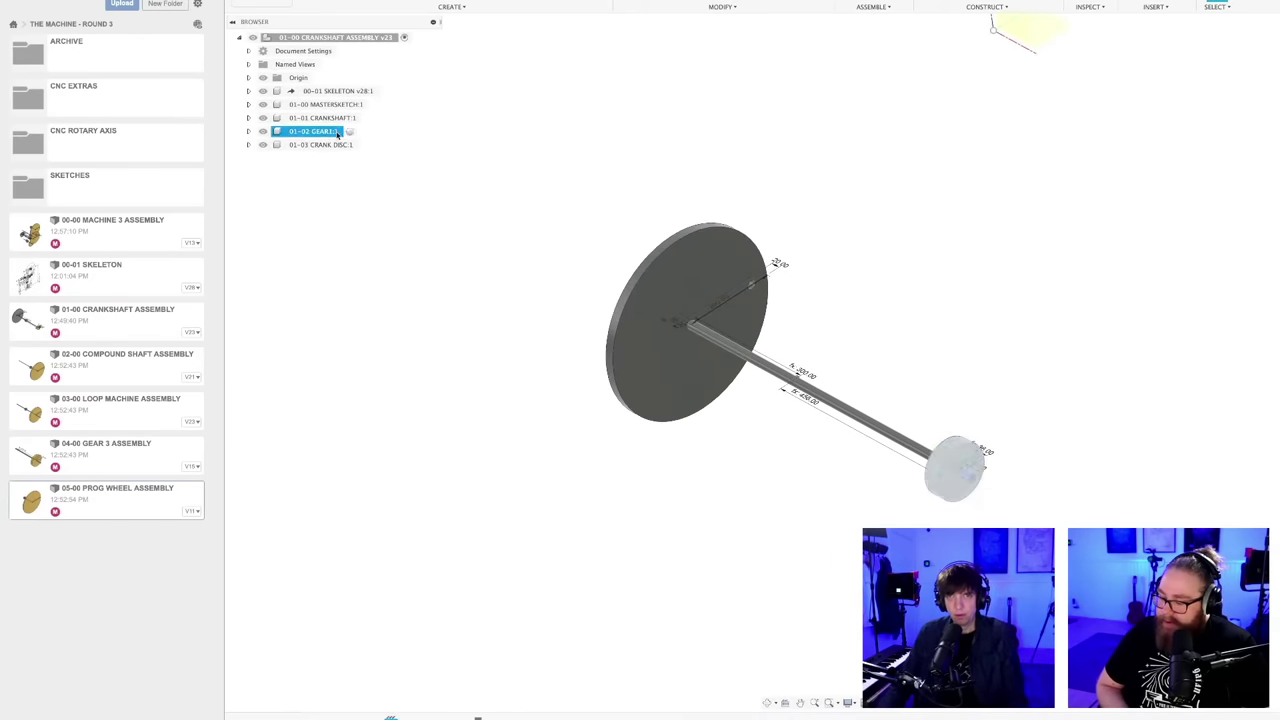
click(349, 131)
scroll(1013, 506, up, 2)
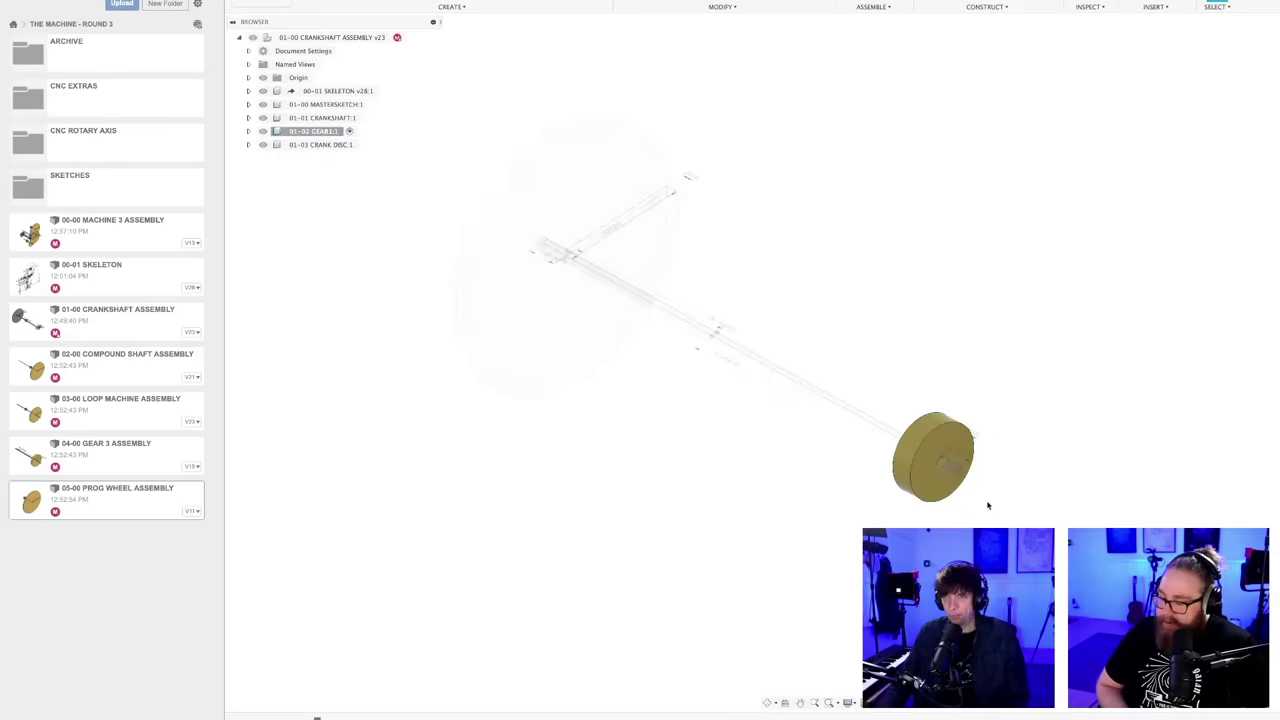
middle_drag(988, 506, 934, 494)
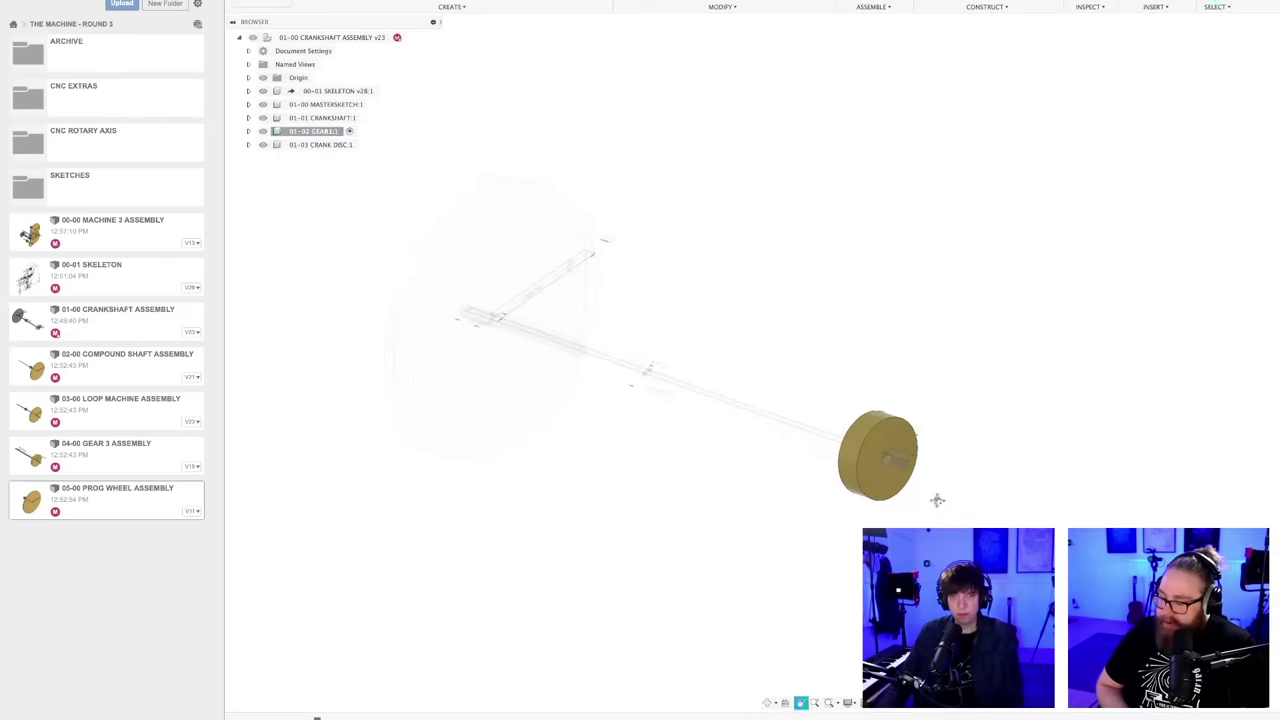
middle_drag(634, 460, 615, 463)
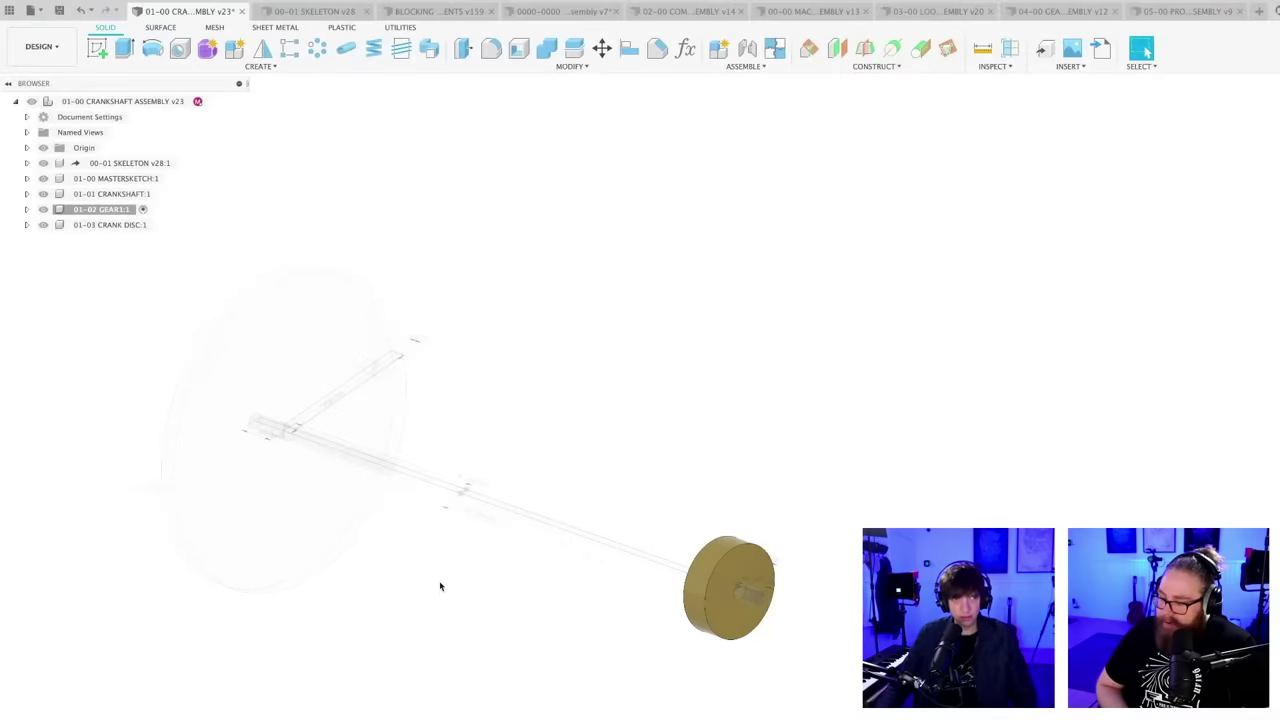
shift+middle_drag(452, 595, 563, 513)
scroll(563, 513, up, 1)
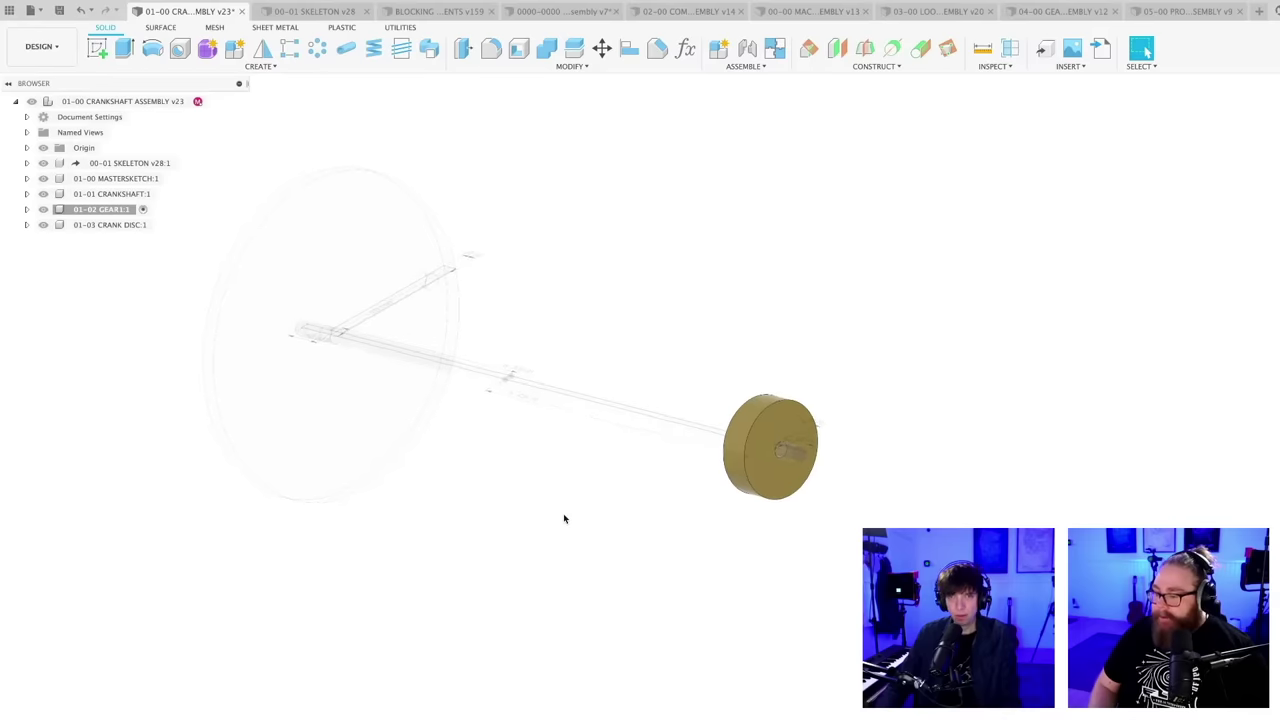
middle_drag(411, 514, 419, 519)
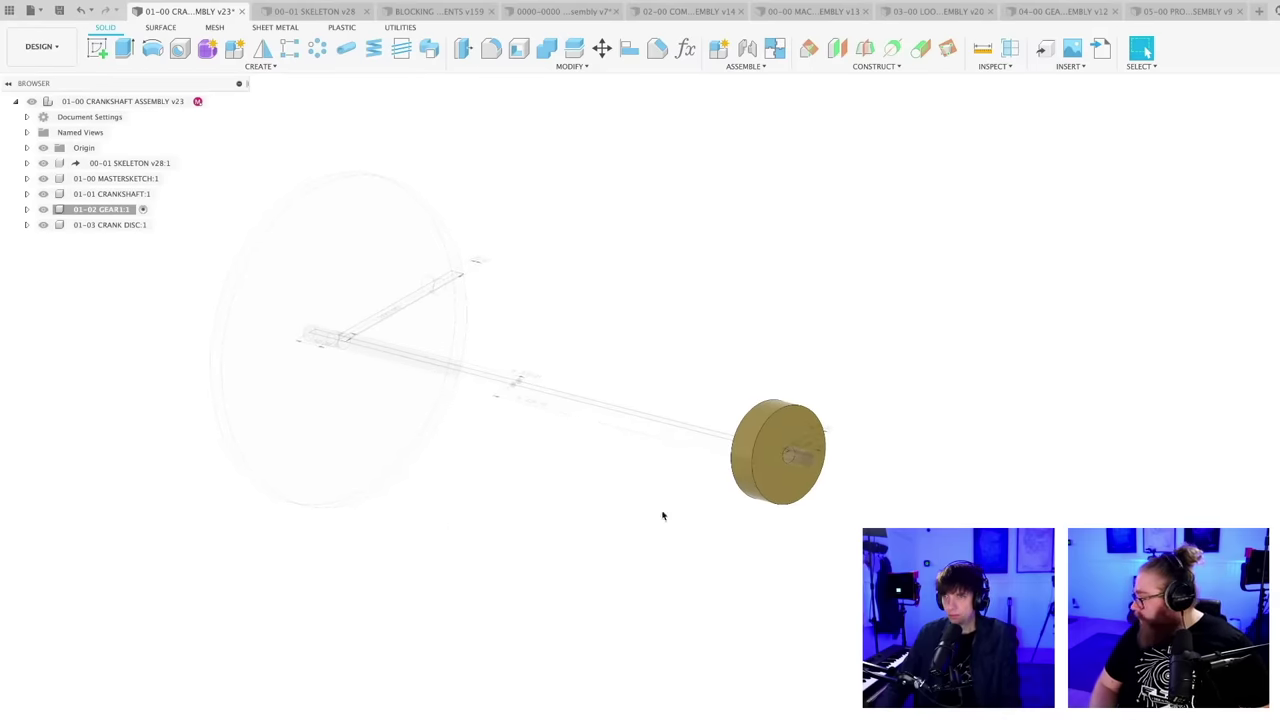
- Hide gear 1's bodies and construct a plane at a 90° angle through the centre line of the gear profile in the mastersketch
click(27, 209)
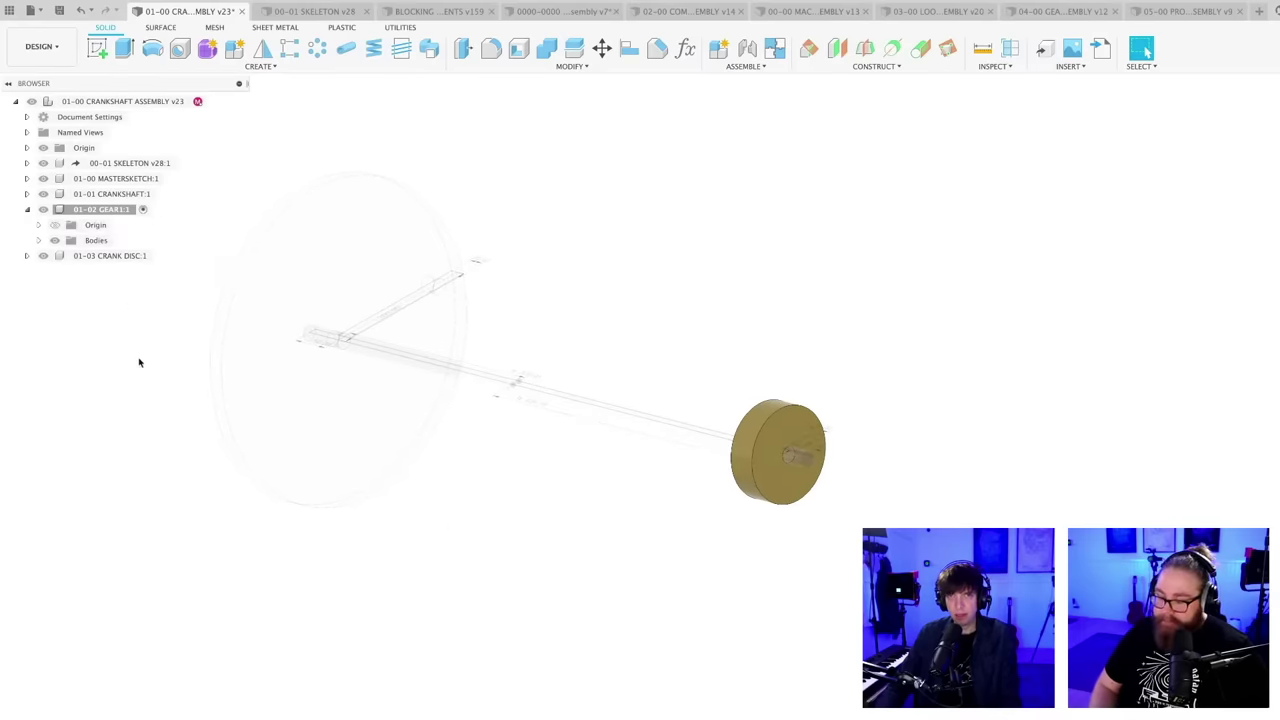
click(809, 48)
scroll(803, 484, up, 3)
scroll(803, 484, up, 3)
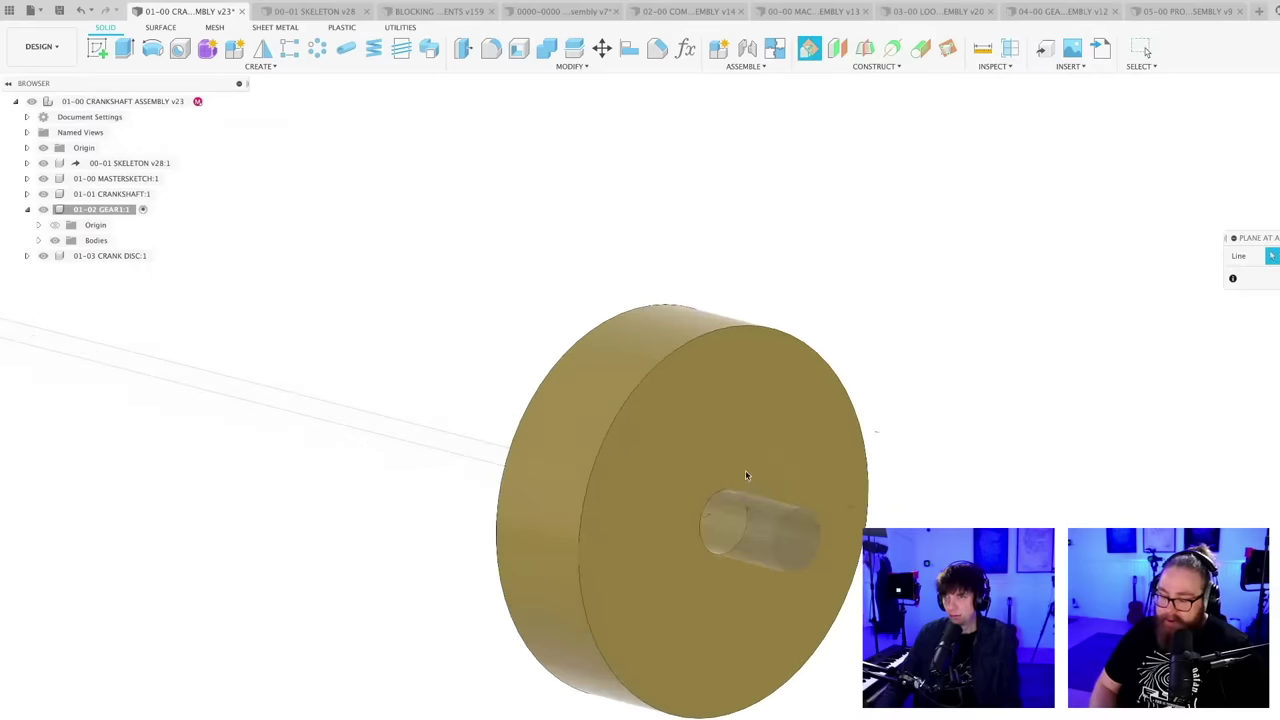
scroll(800, 455, up, 3)
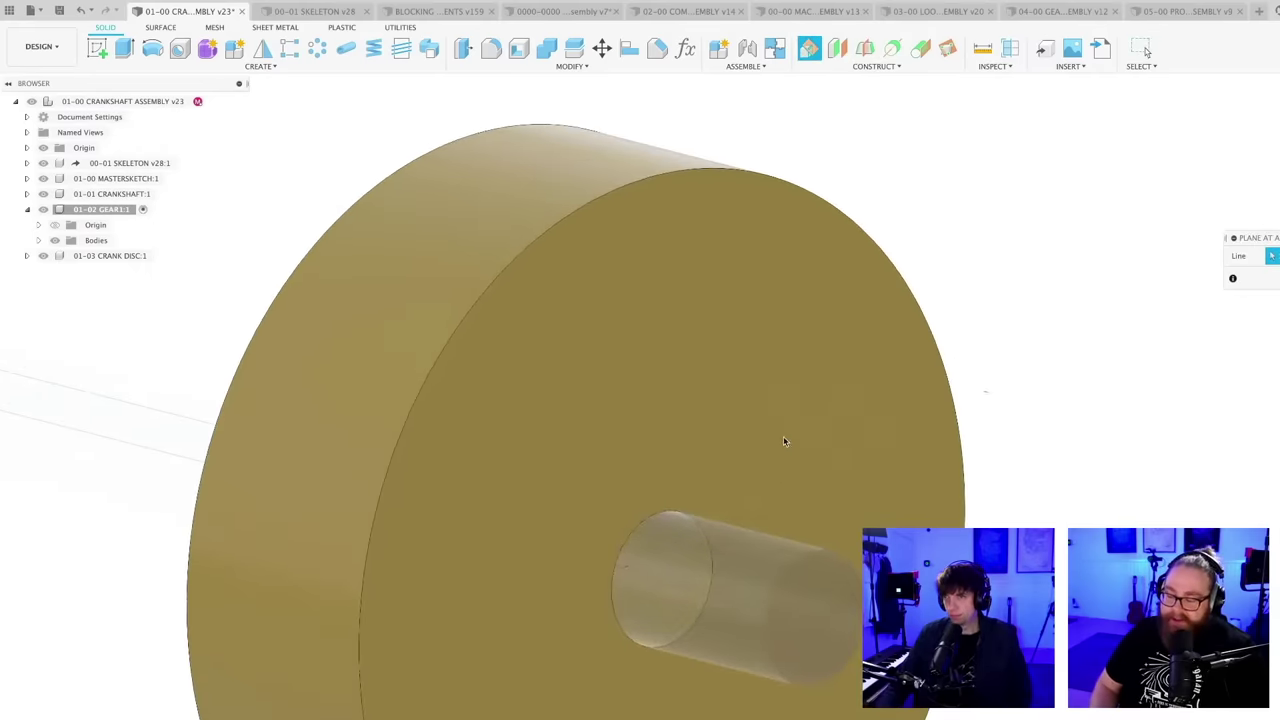
scroll(783, 436, down, 5)
click(55, 240)
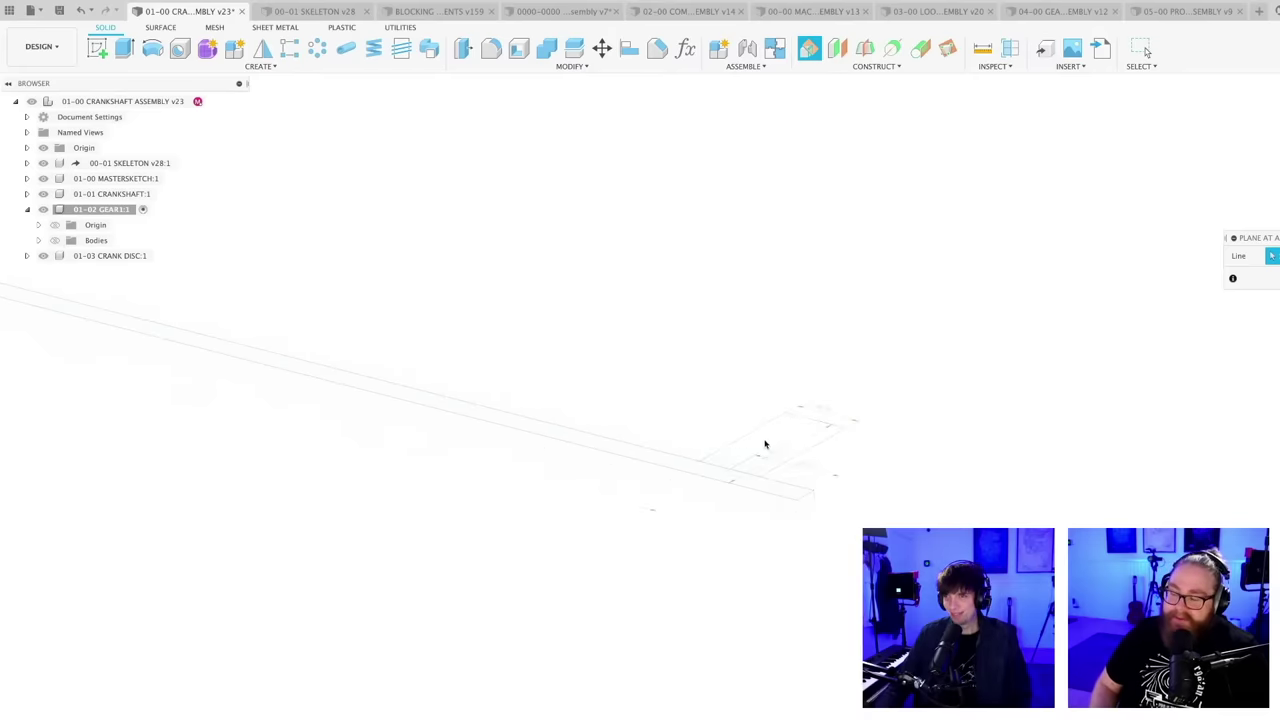
click(773, 448)
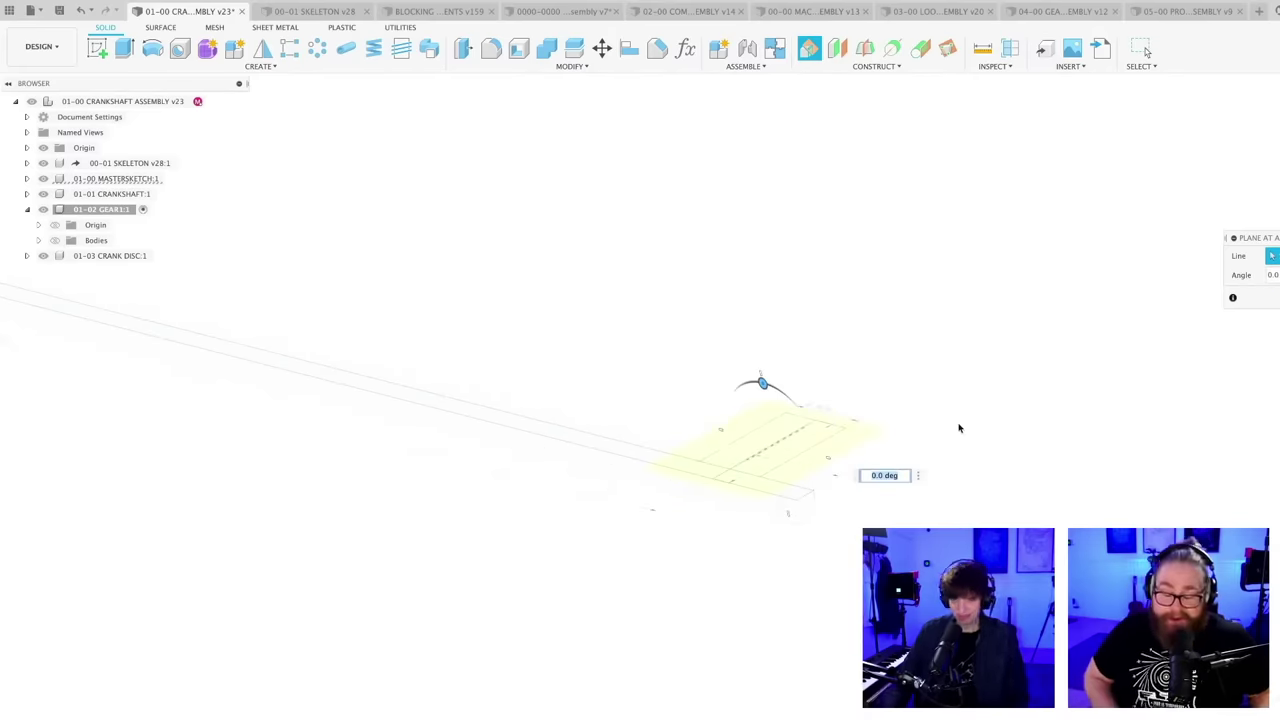
text(90)
key(Return)
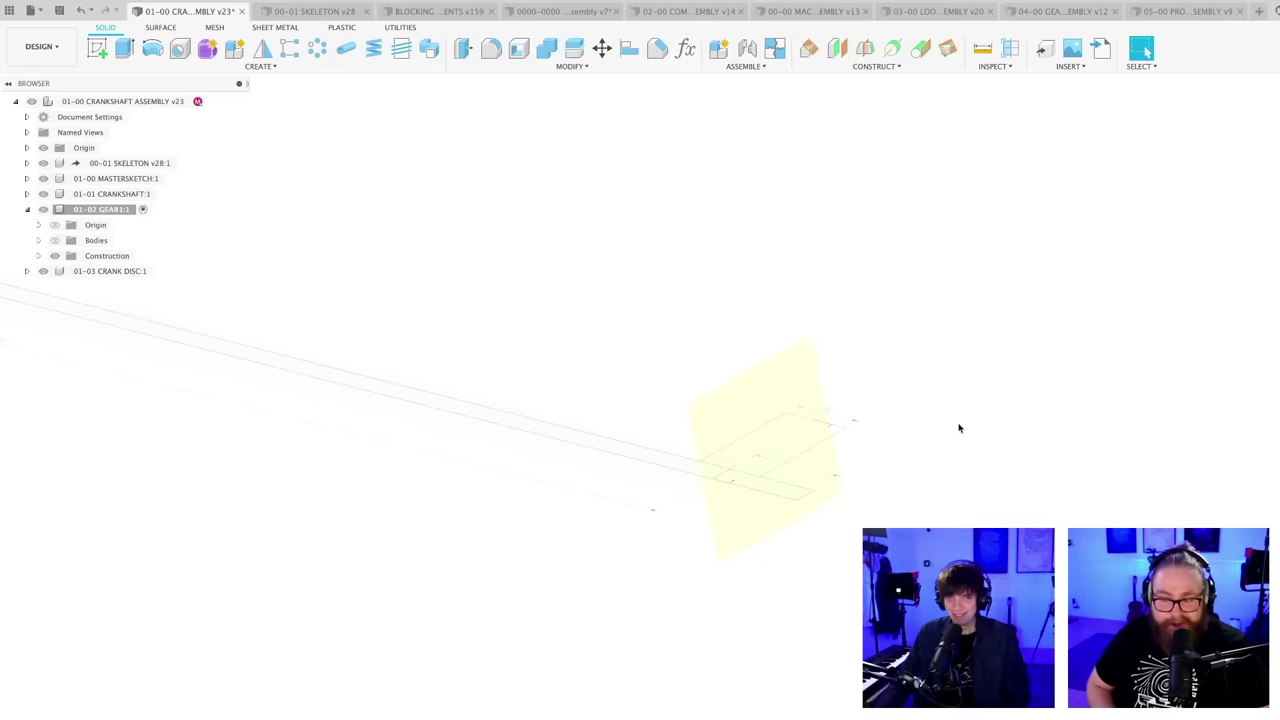
- Create a sketch on the new construction plane inside the 01-02 GEAR1 component
shift+middle_drag(724, 614, 589, 685)
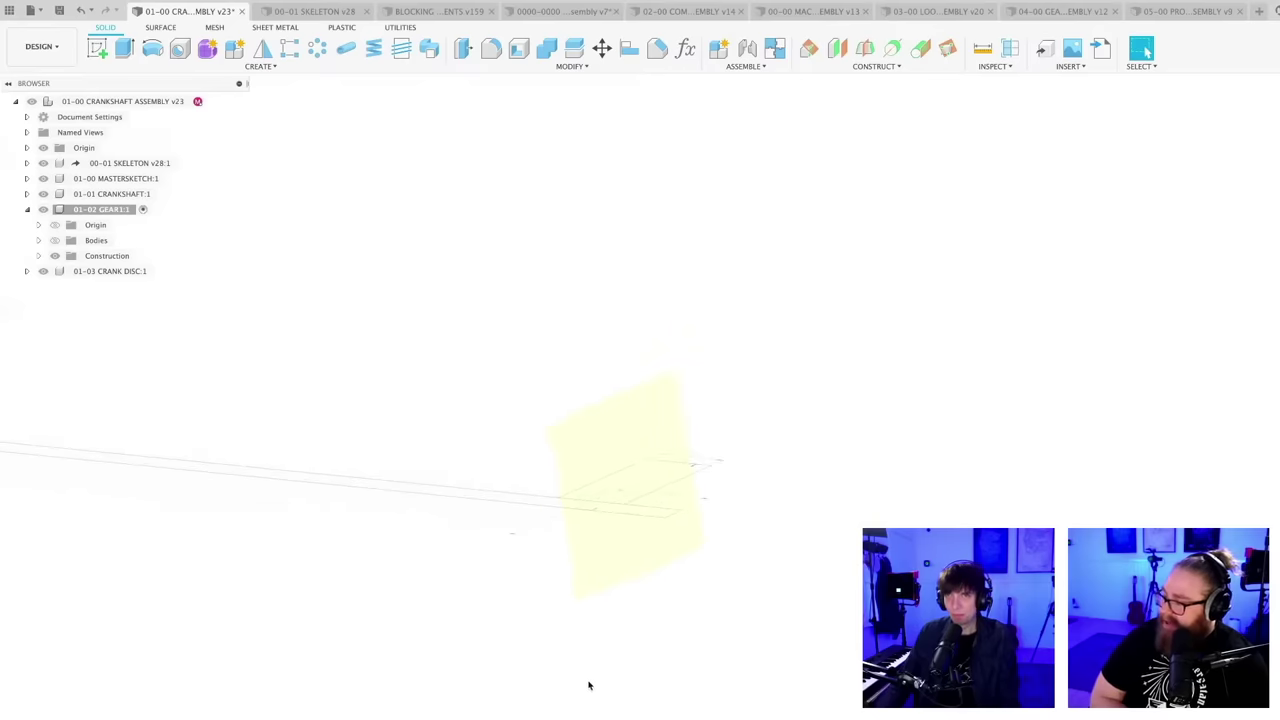
click(98, 49)
click(646, 430)
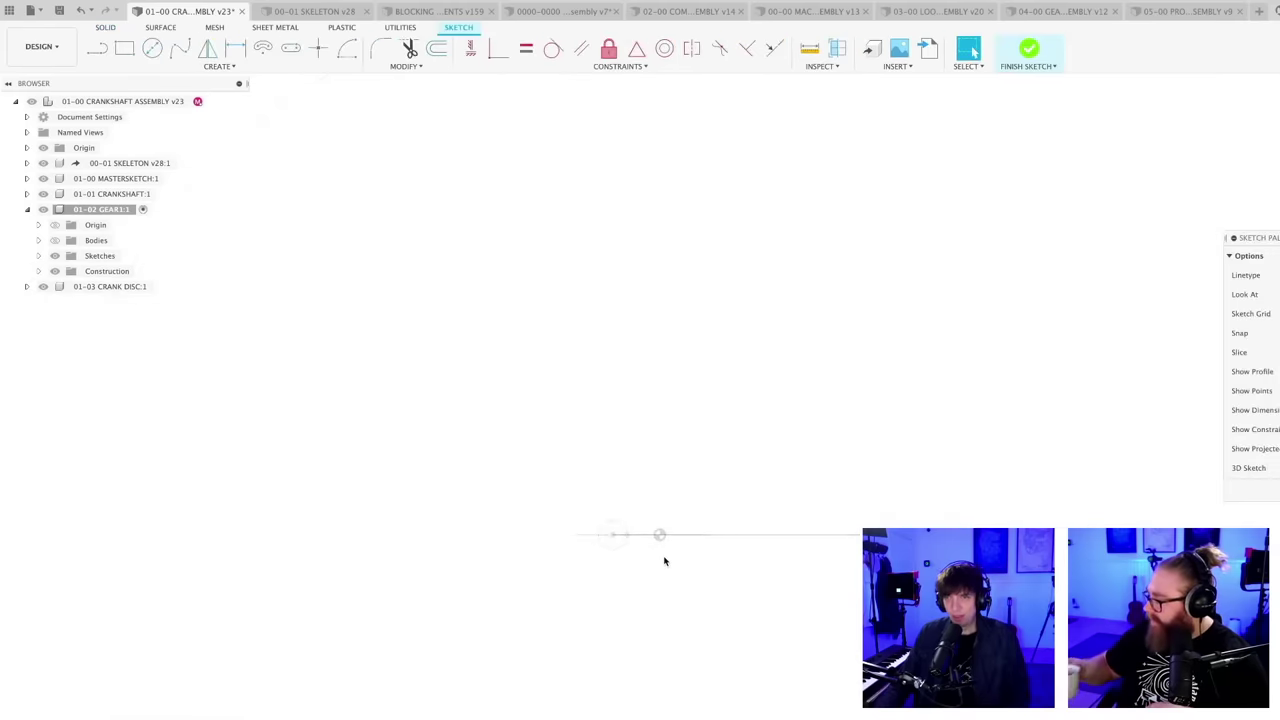
mouse_move(710, 606)
middle_down()
mouse_move(677, 500)
mouse_move(709, 515)
mouse_move(430, 382)
middle_up()
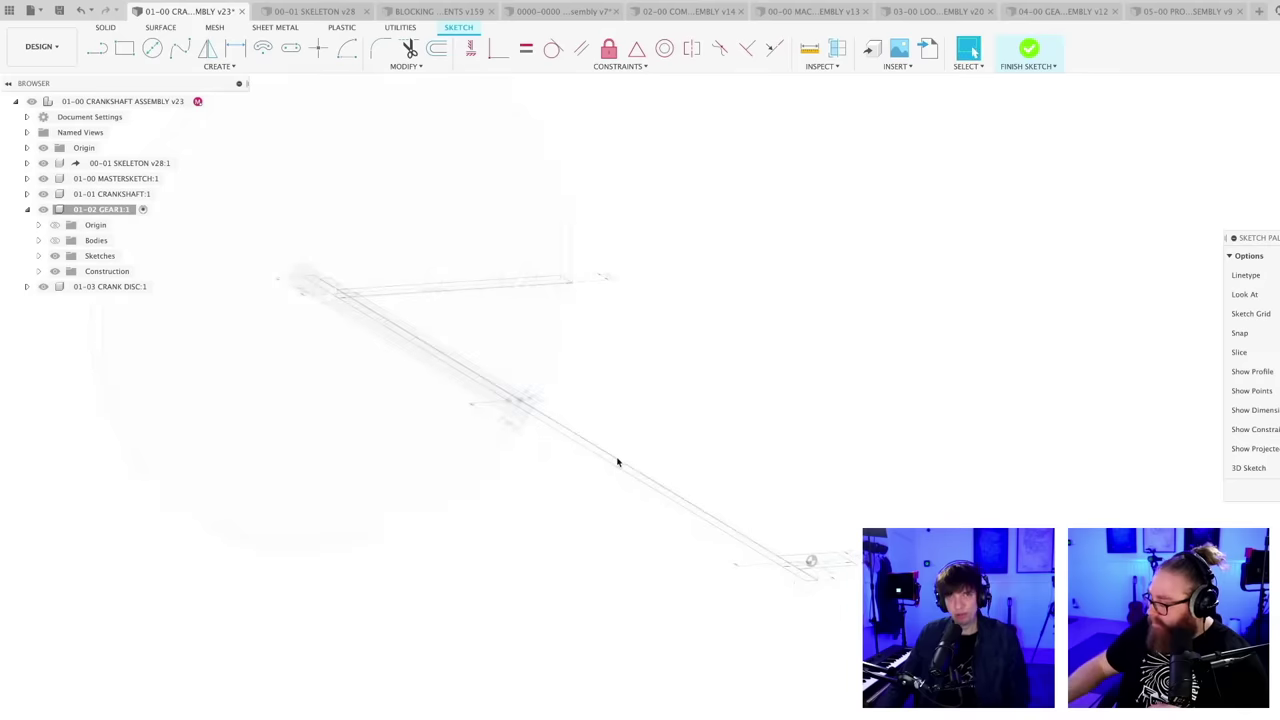
mouse_move(890, 628)
middle_down()
mouse_move(703, 557)
mouse_move(676, 577)
mouse_move(714, 549)
mouse_move(694, 577)
mouse_move(689, 560)
middle_up()
key(p)
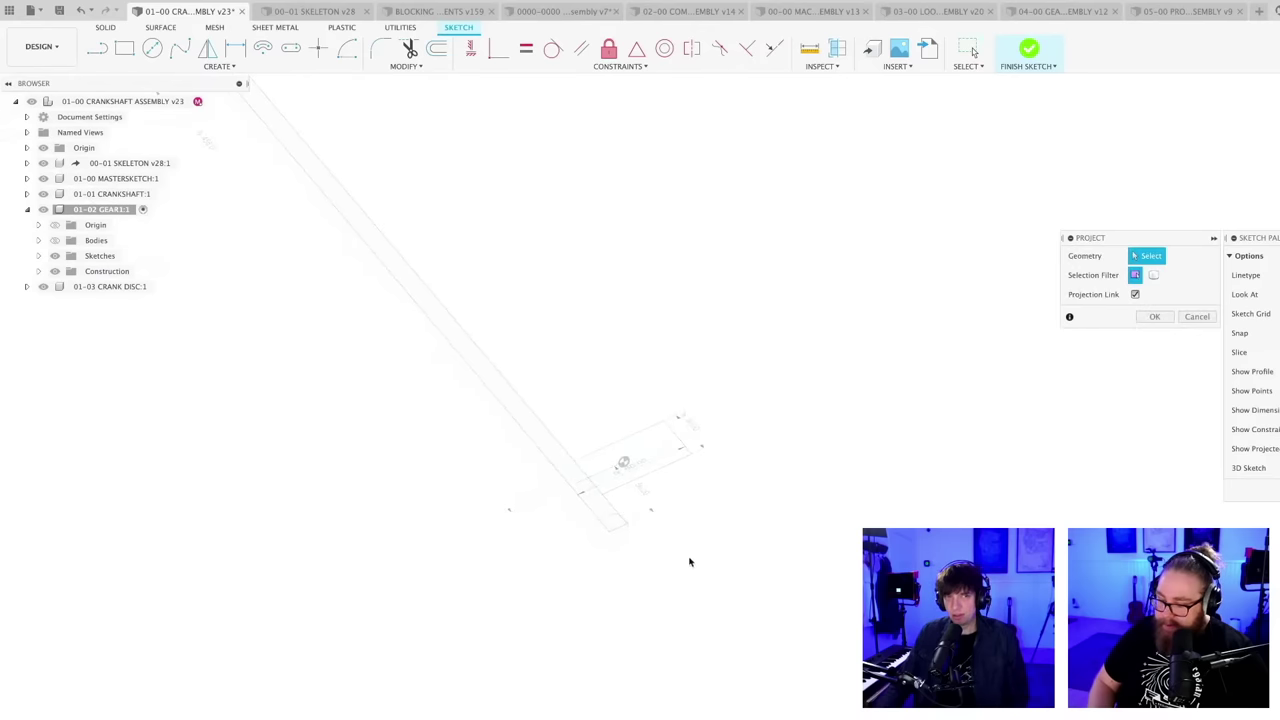
mouse_move(749, 589)
shift+middle_down()
mouse_move(769, 583)
mouse_move(780, 603)
mouse_move(758, 550)
shift+middle_up()
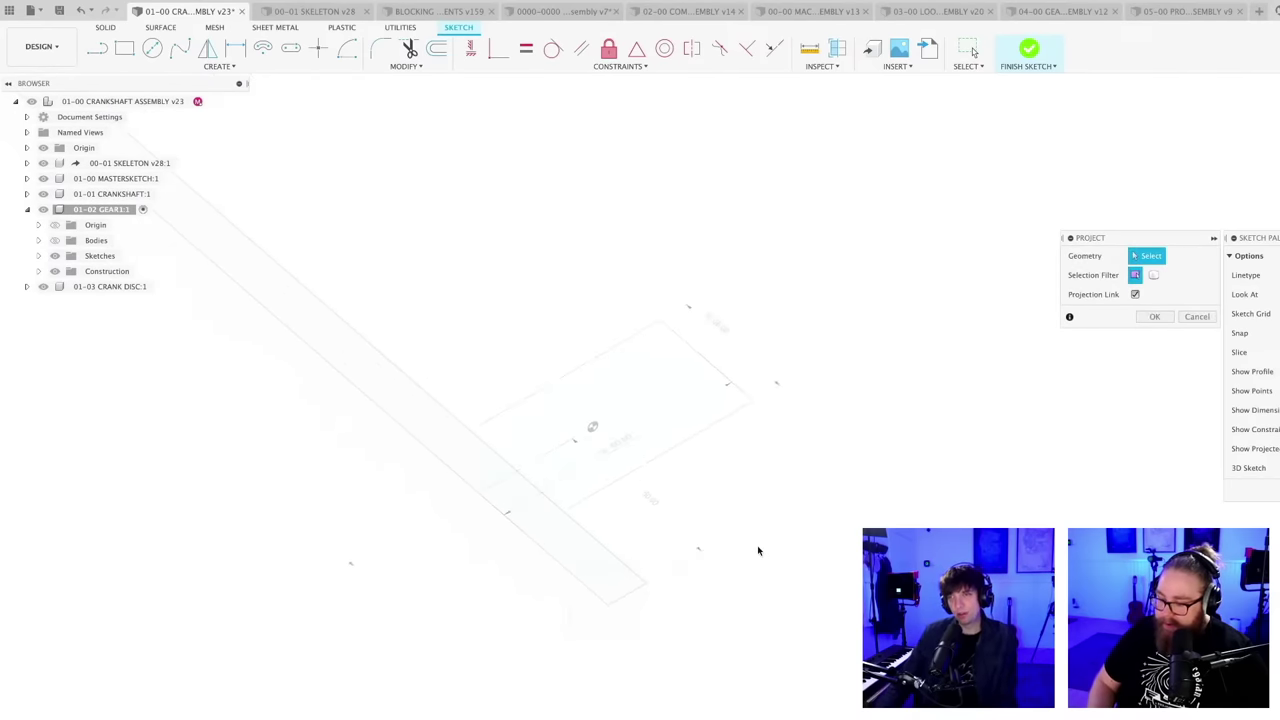
click(38, 271)
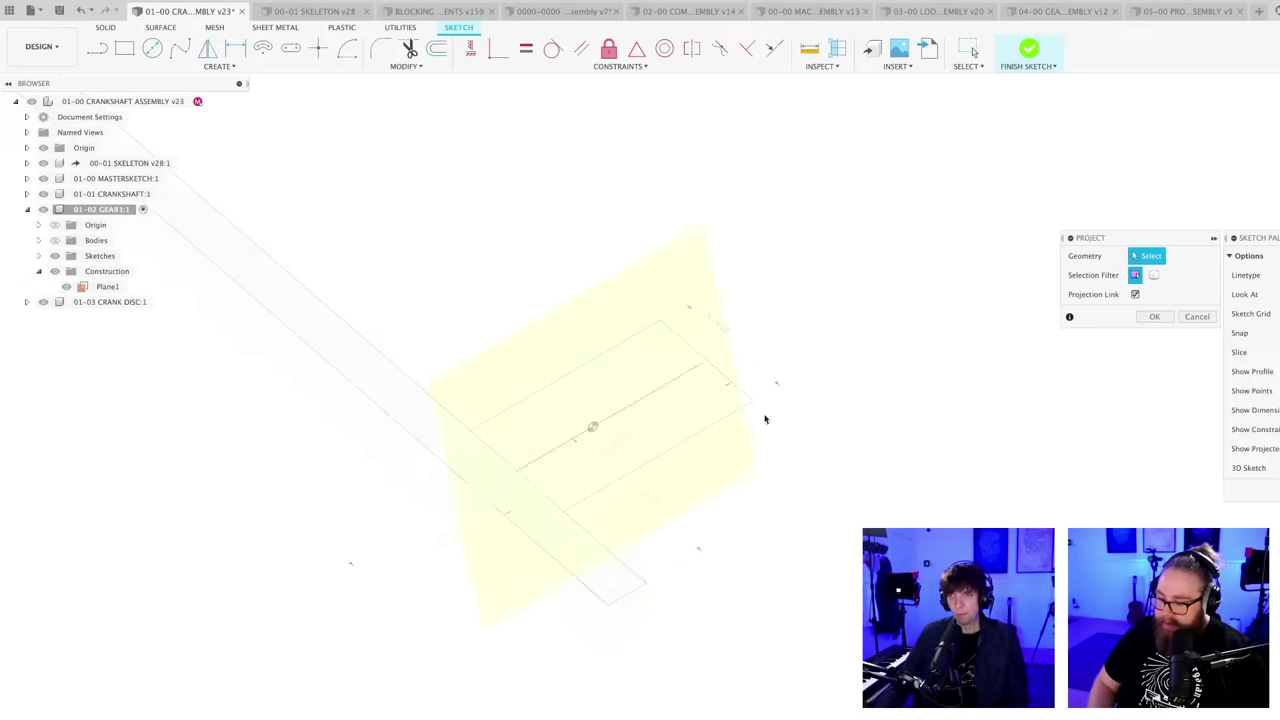
scroll(857, 469, down, 3)
mouse_move(836, 511)
shift+middle_down()
mouse_move(806, 534)
mouse_move(820, 513)
mouse_move(837, 519)
shift+middle_up()
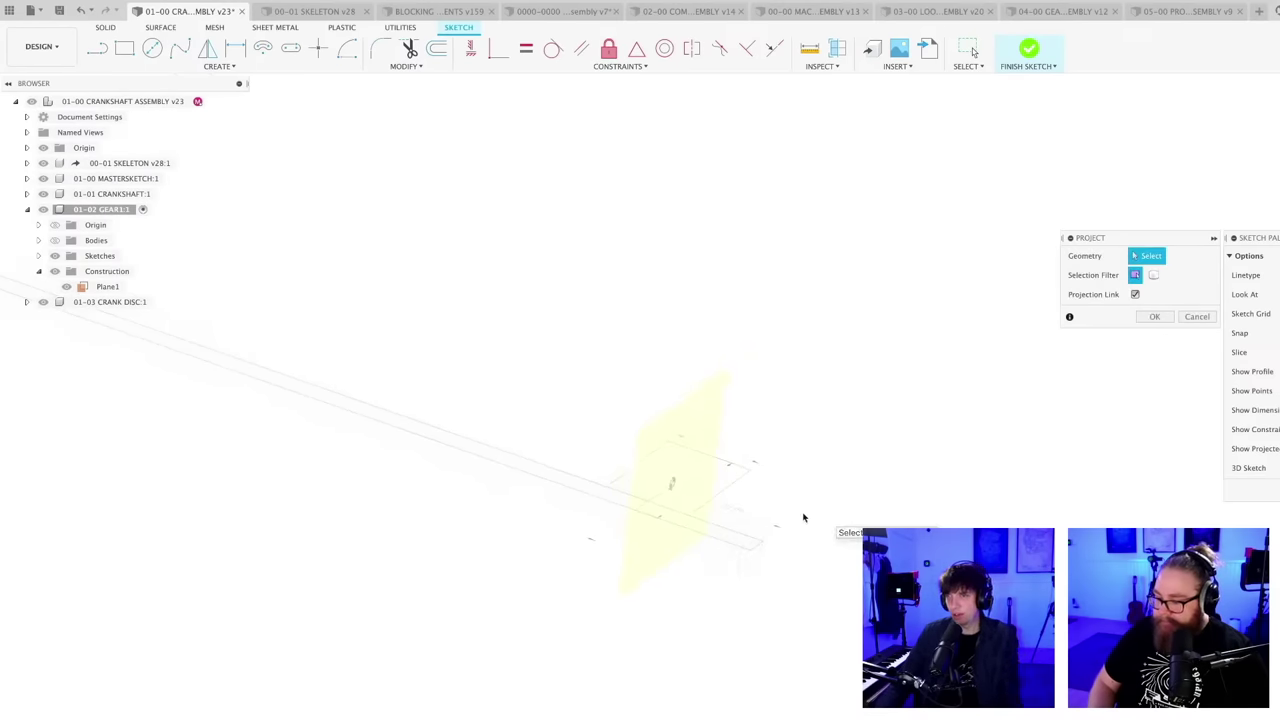
key(Escape)
- Project the centre line of the mastersketch's gear profile into the sketch on the construction plane
shift+middle_drag(709, 508, 763, 466)
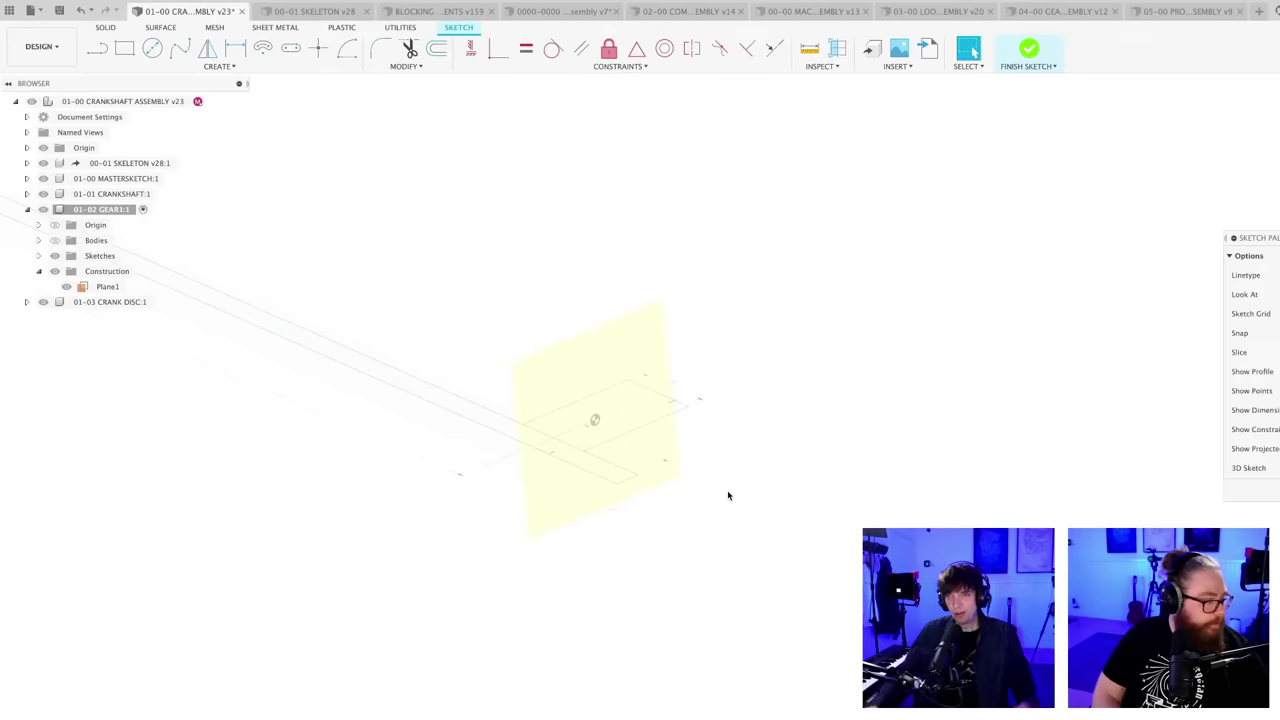
scroll(724, 496, up, 2)
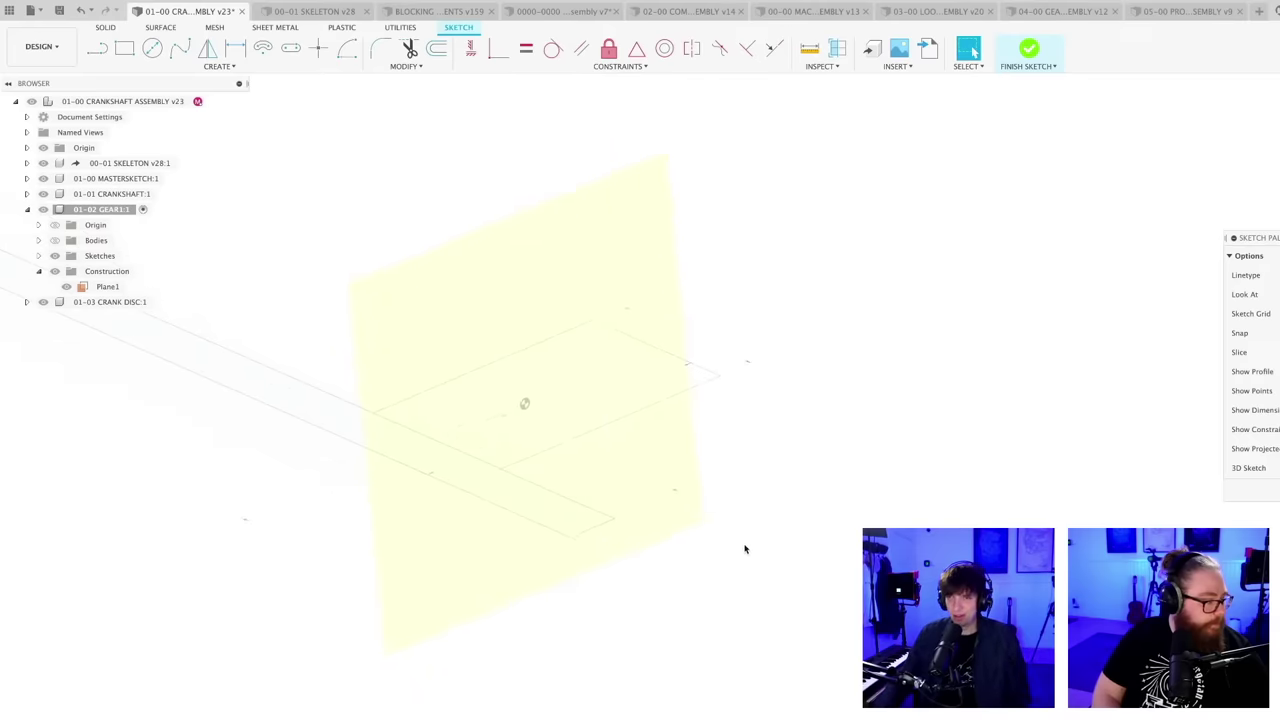
shift+middle_drag(744, 549, 782, 539)
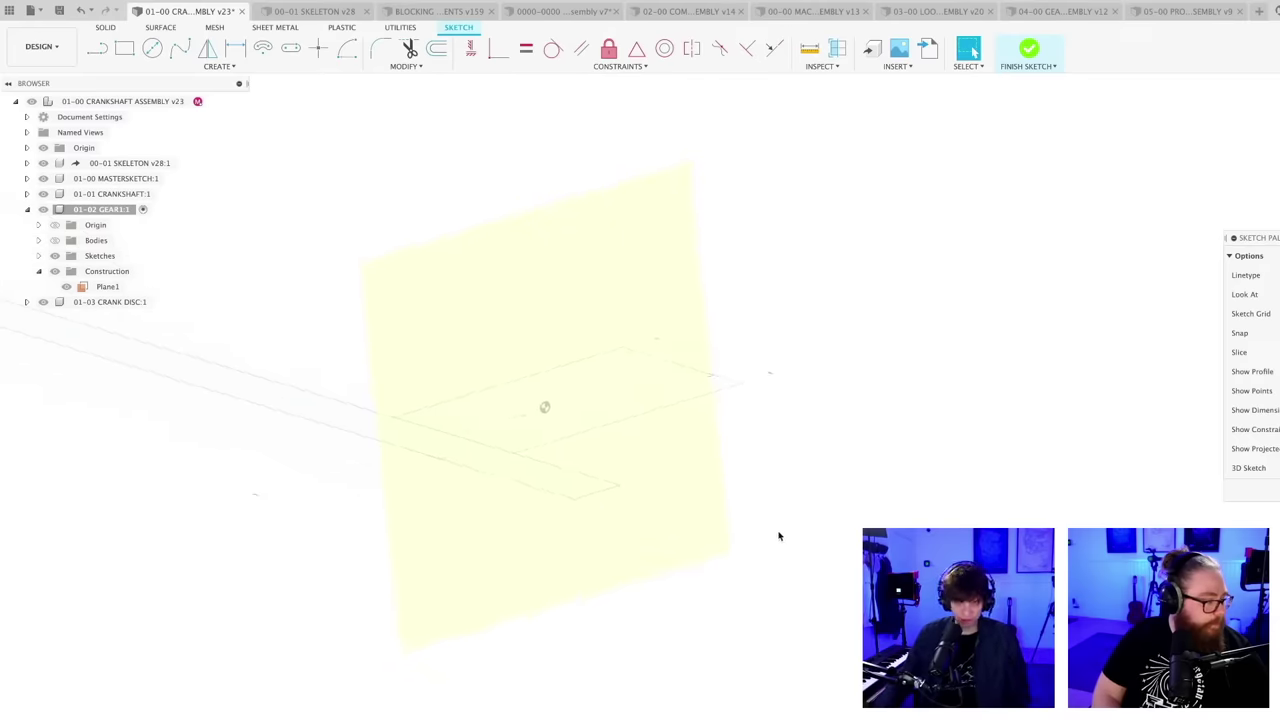
scroll(781, 529, down, 2)
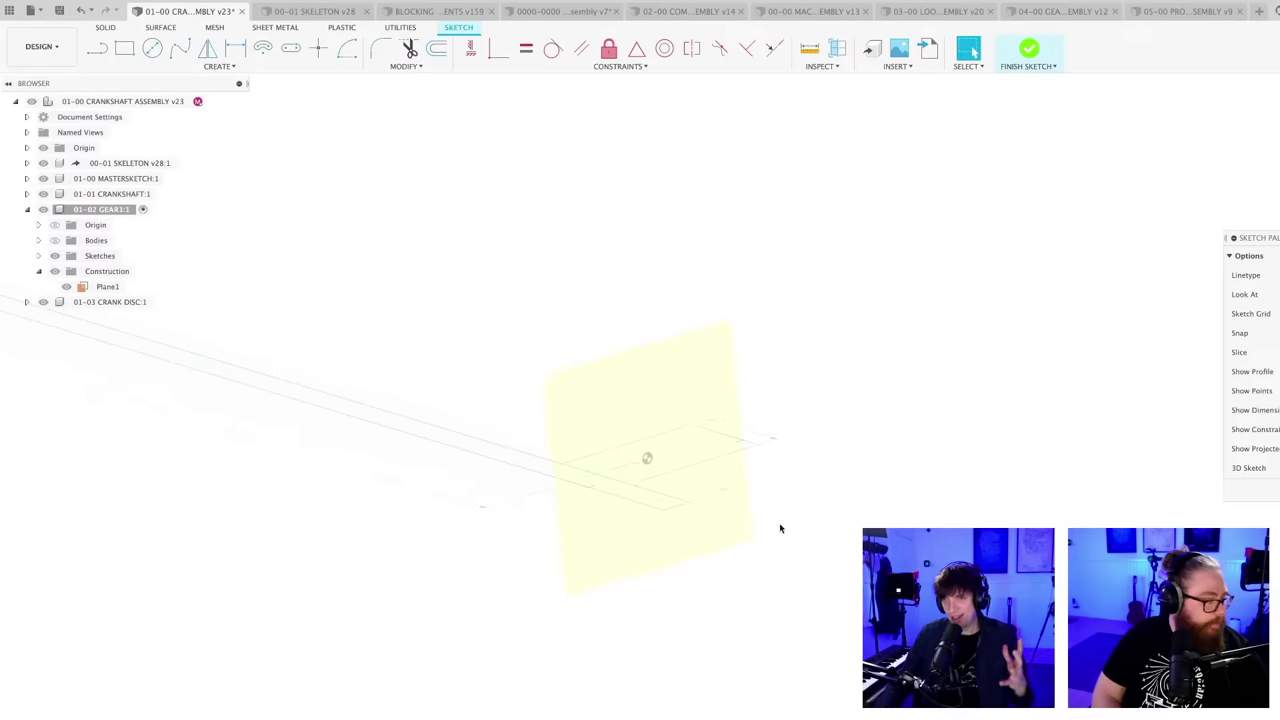
mouse_move(772, 524)
shift+middle_down()
mouse_move(800, 506)
mouse_move(789, 515)
mouse_move(807, 512)
mouse_move(836, 546)
mouse_move(809, 555)
mouse_move(757, 523)
mouse_move(771, 557)
mouse_move(717, 529)
mouse_move(728, 508)
shift+middle_up()
scroll(730, 482, up, 3)
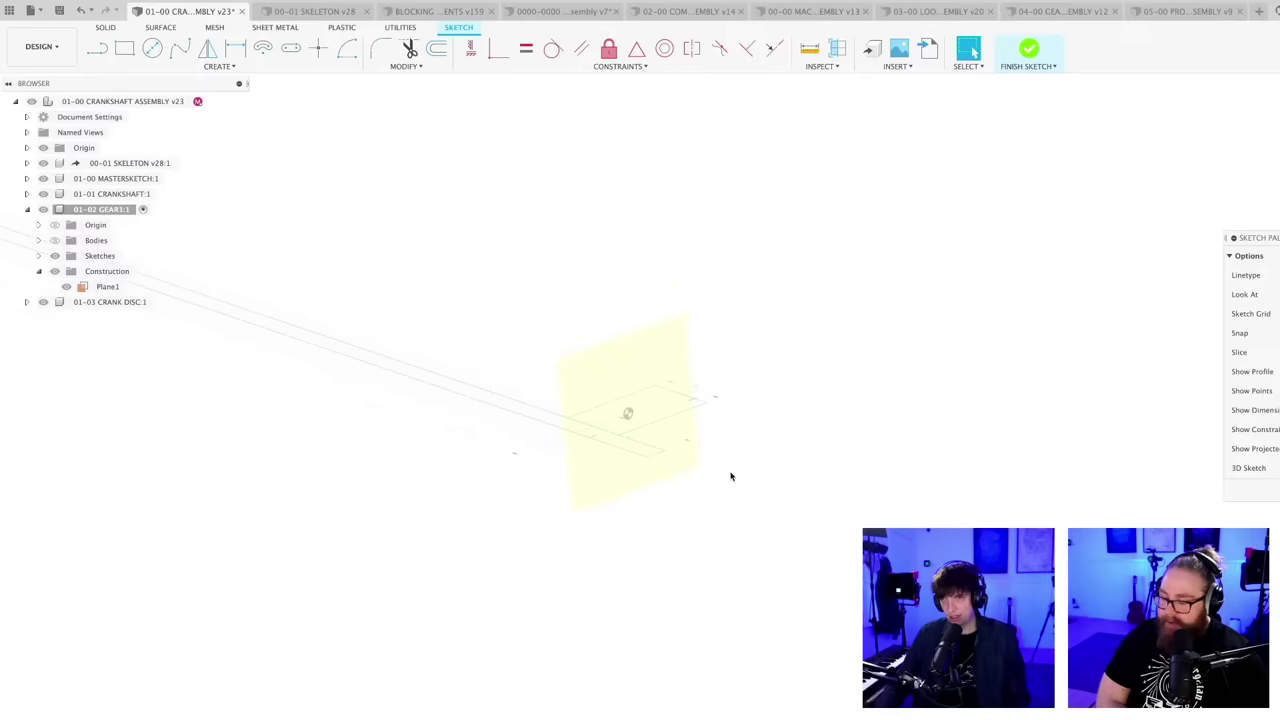
key(p)
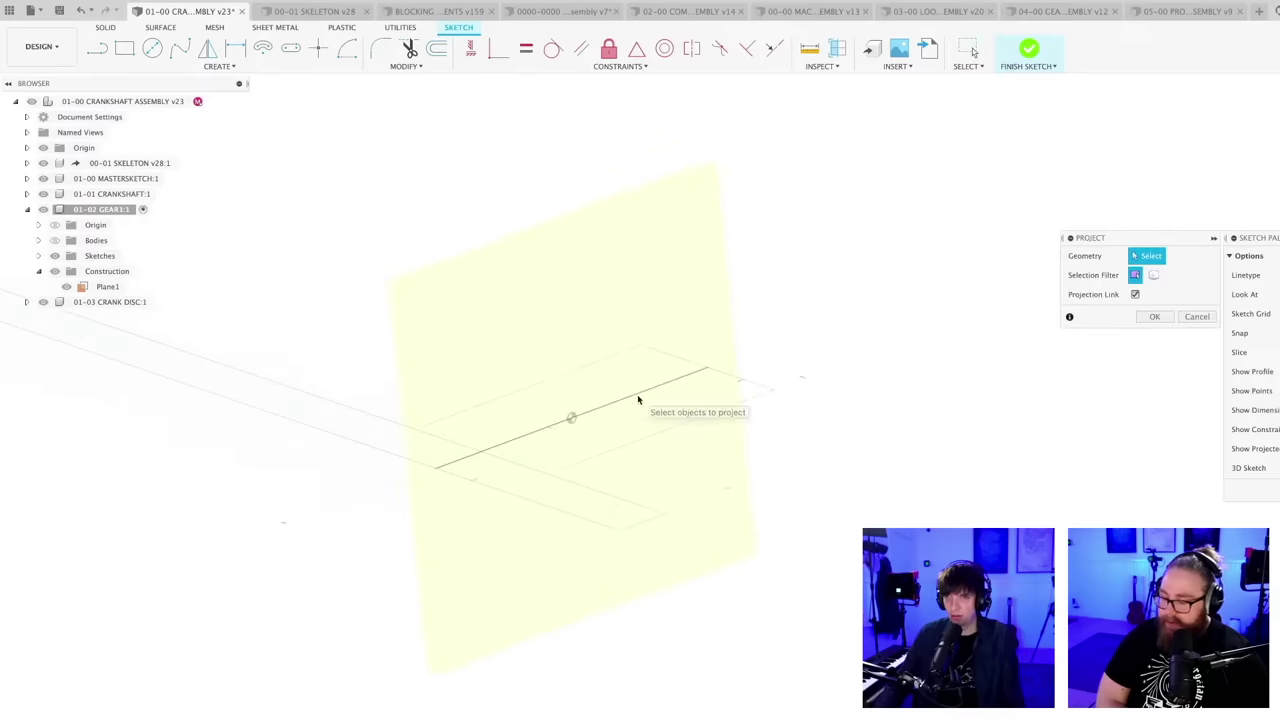
click(638, 400)
key(Return)
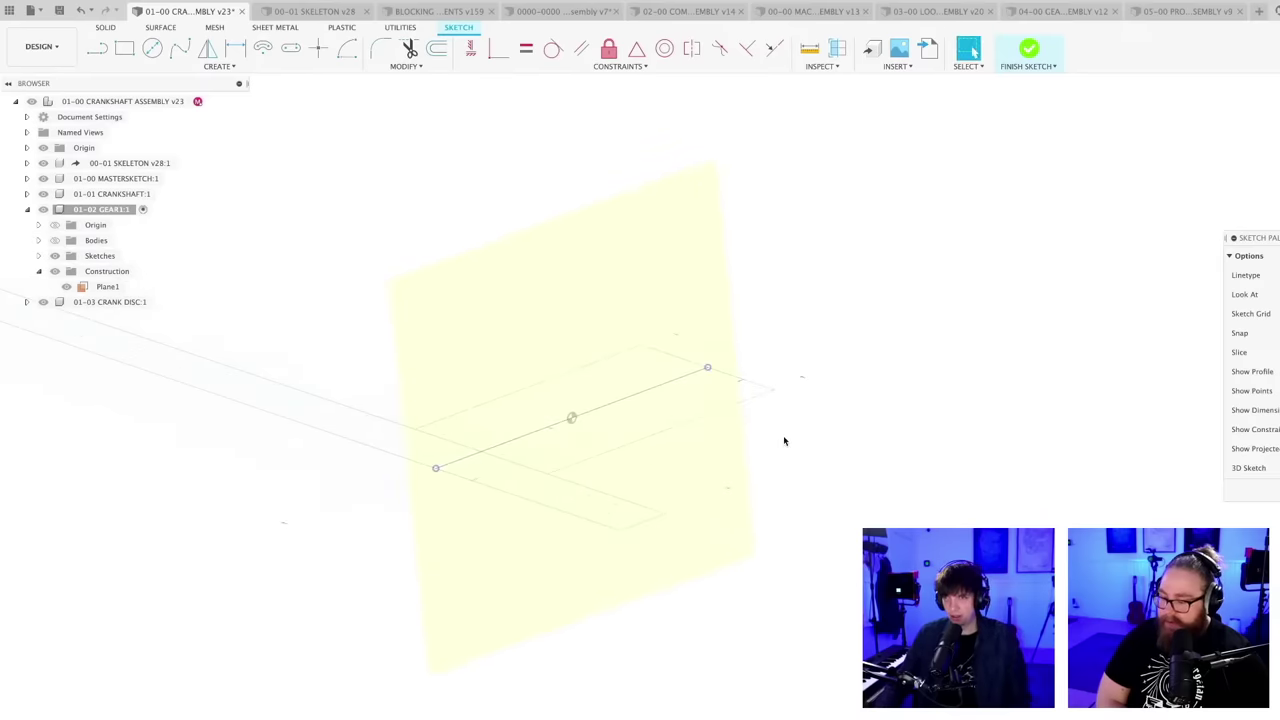
- Hide the 01-00 MASTERSKETCH component and delete the projected centre line, leaving its two end points in the sketch
click(42, 195)
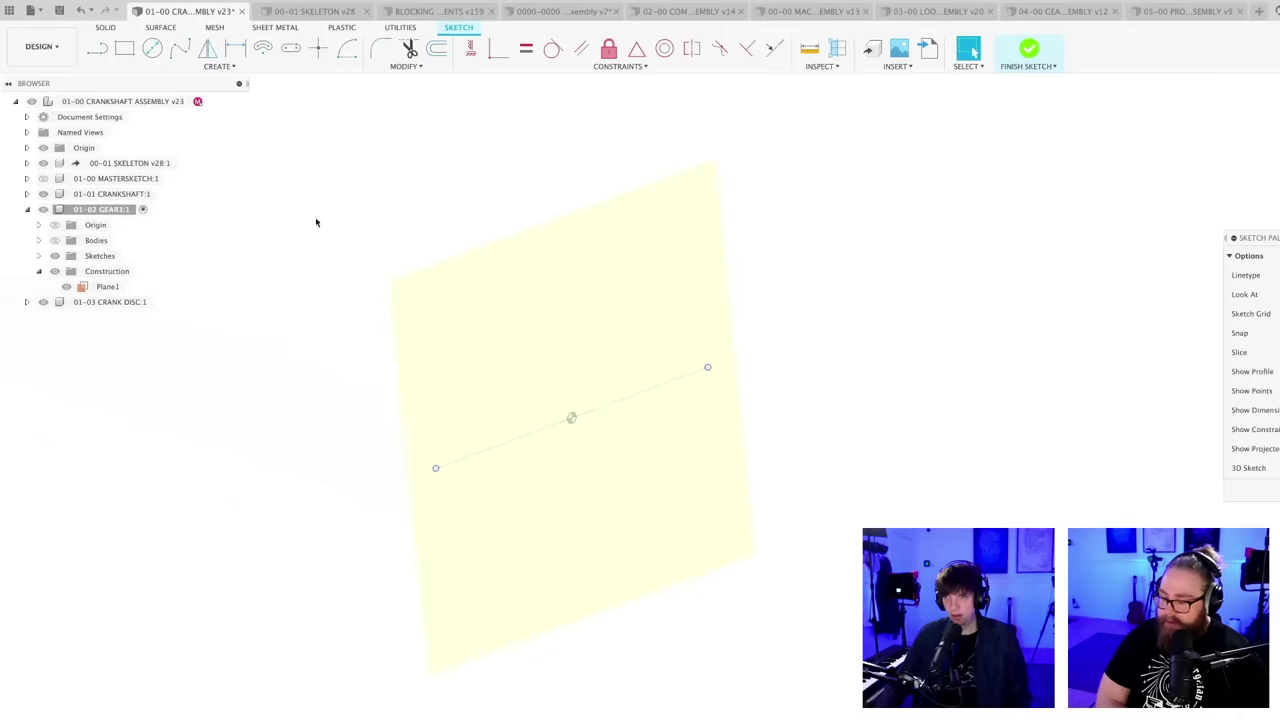
click(672, 383)
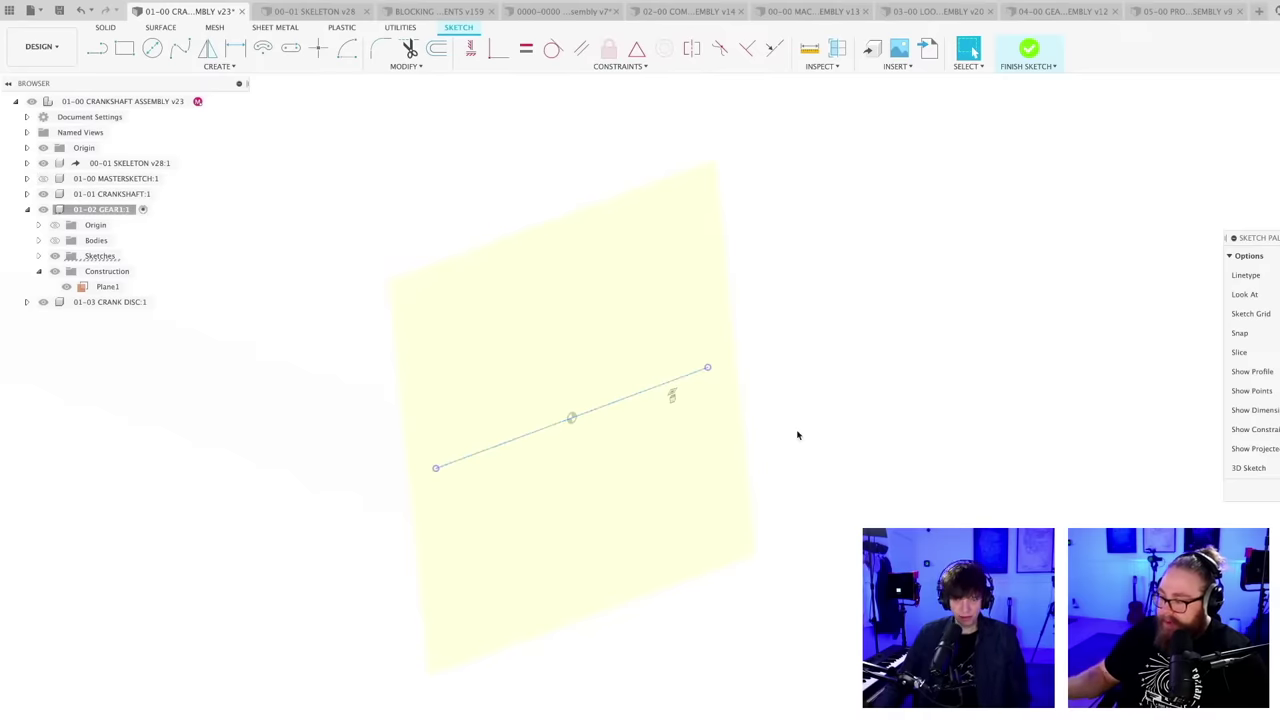
key(Delete)
- Sketch gear 1's outer circle centred on the projected end point at the crankshaft axis and passing through the other end point
key(c)
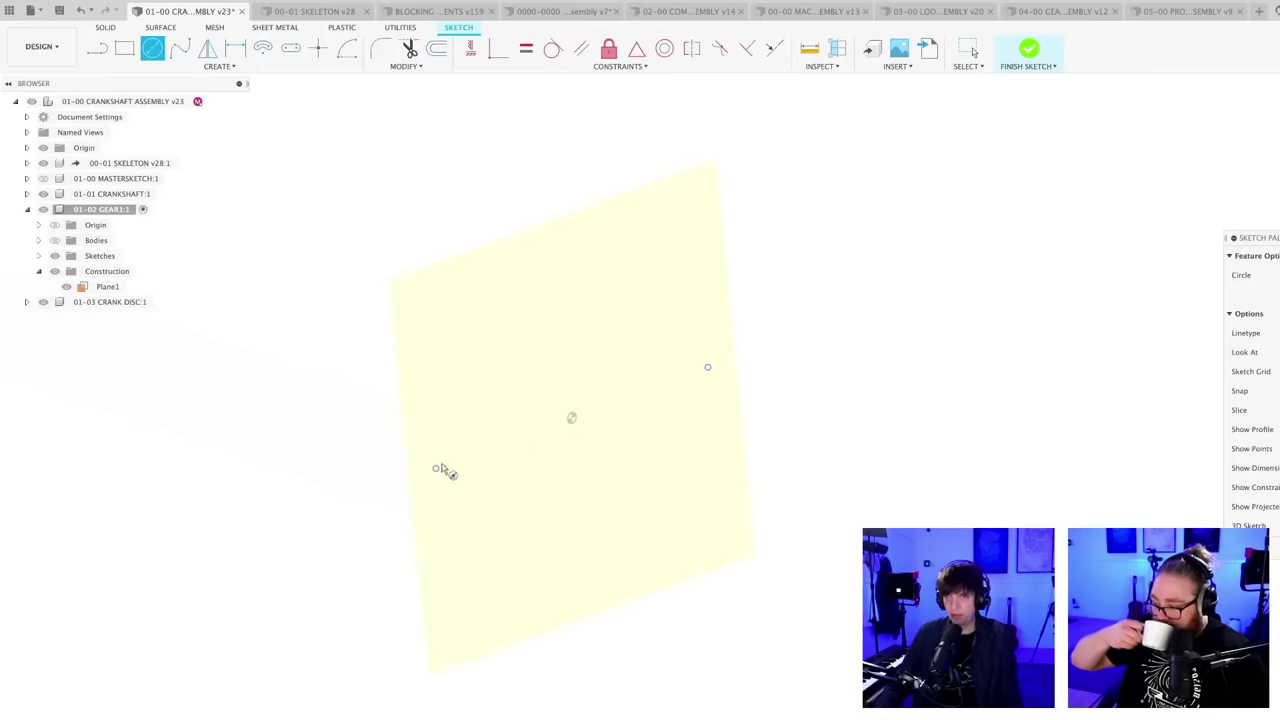
click(435, 468)
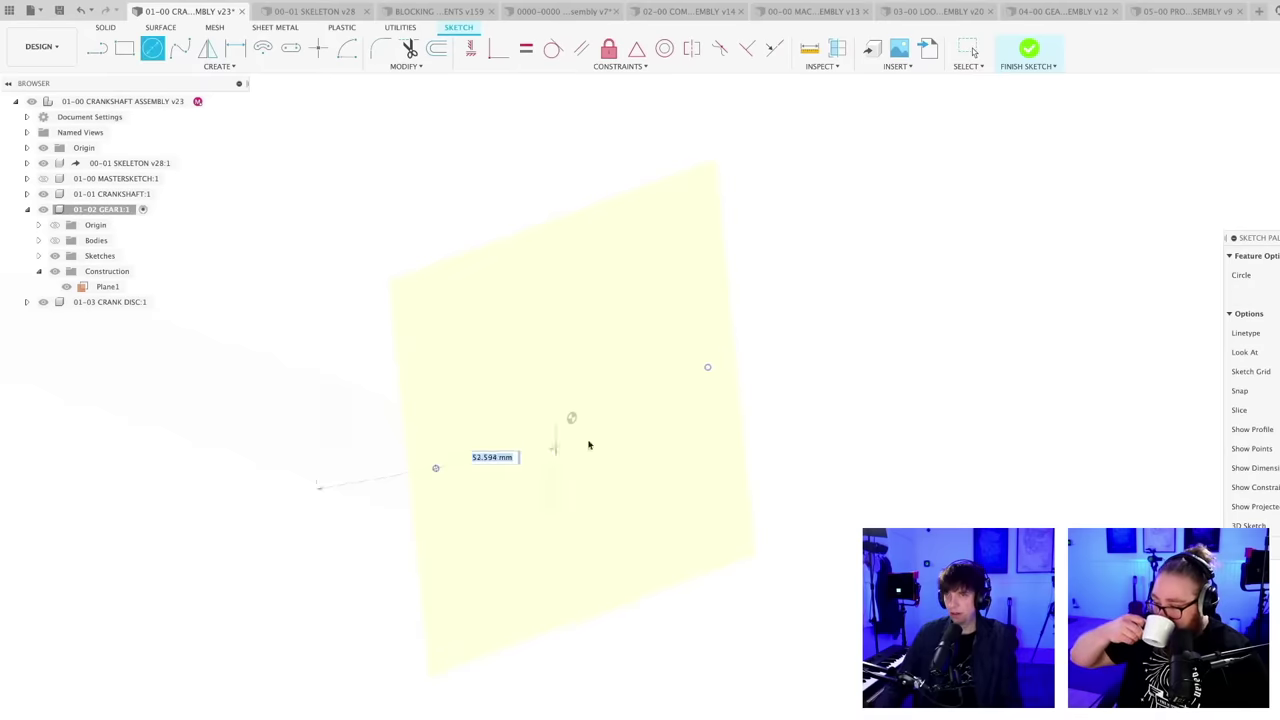
click(707, 370)
- Sketch a 50 mm diameter circle concentric with the outer circle, centred on the crankshaft axis
scroll(790, 412, down, 2)
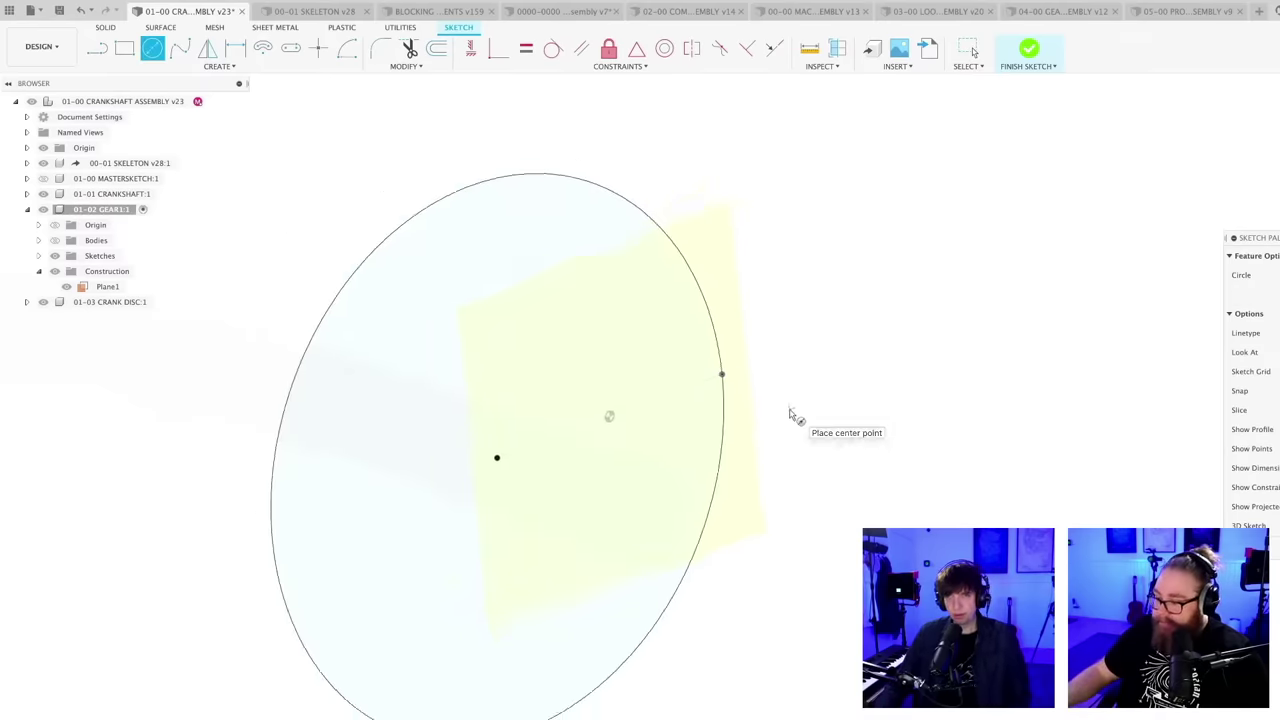
scroll(754, 594, down, 4)
mouse_move(737, 532)
shift+middle_down()
mouse_move(717, 546)
mouse_move(779, 647)
shift+middle_up()
scroll(722, 550, up, 3)
key(c)
scroll(727, 613, up, 3)
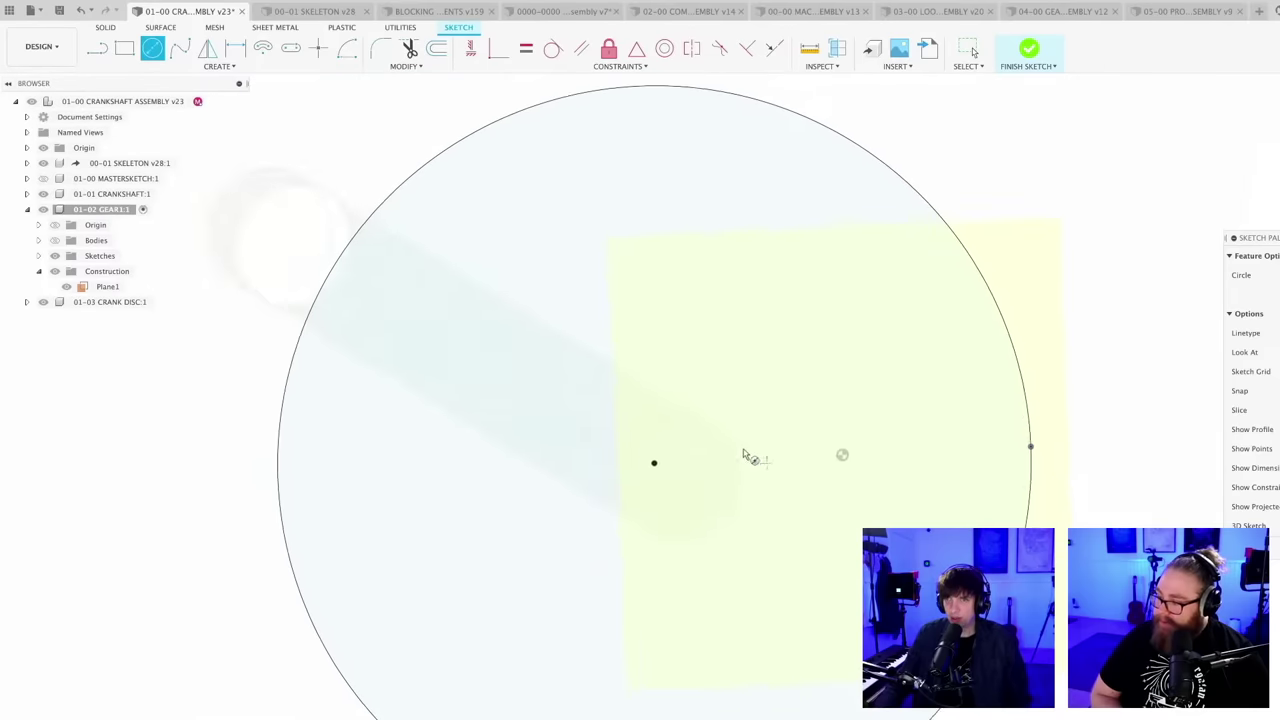
mouse_move(723, 543)
middle_down()
mouse_move(614, 443)
mouse_move(585, 509)
middle_up()
scroll(611, 475, down, 3)
scroll(585, 509, up, 2)
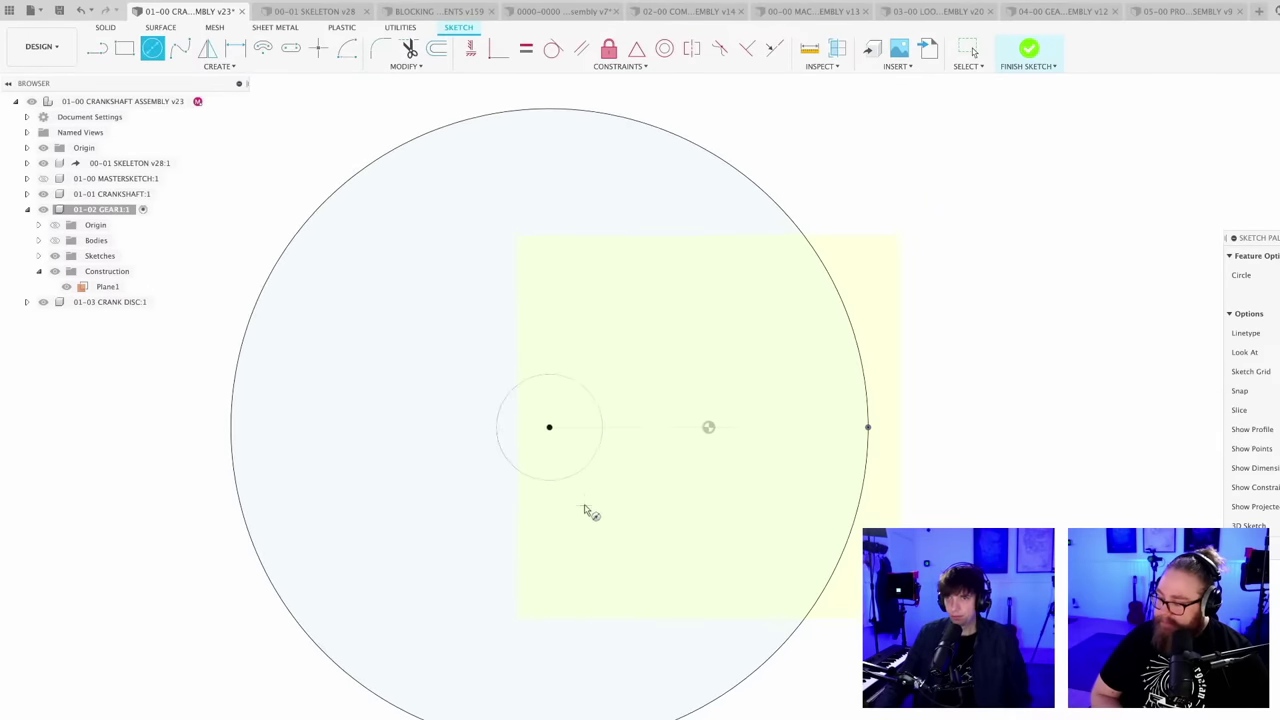
click(549, 427)
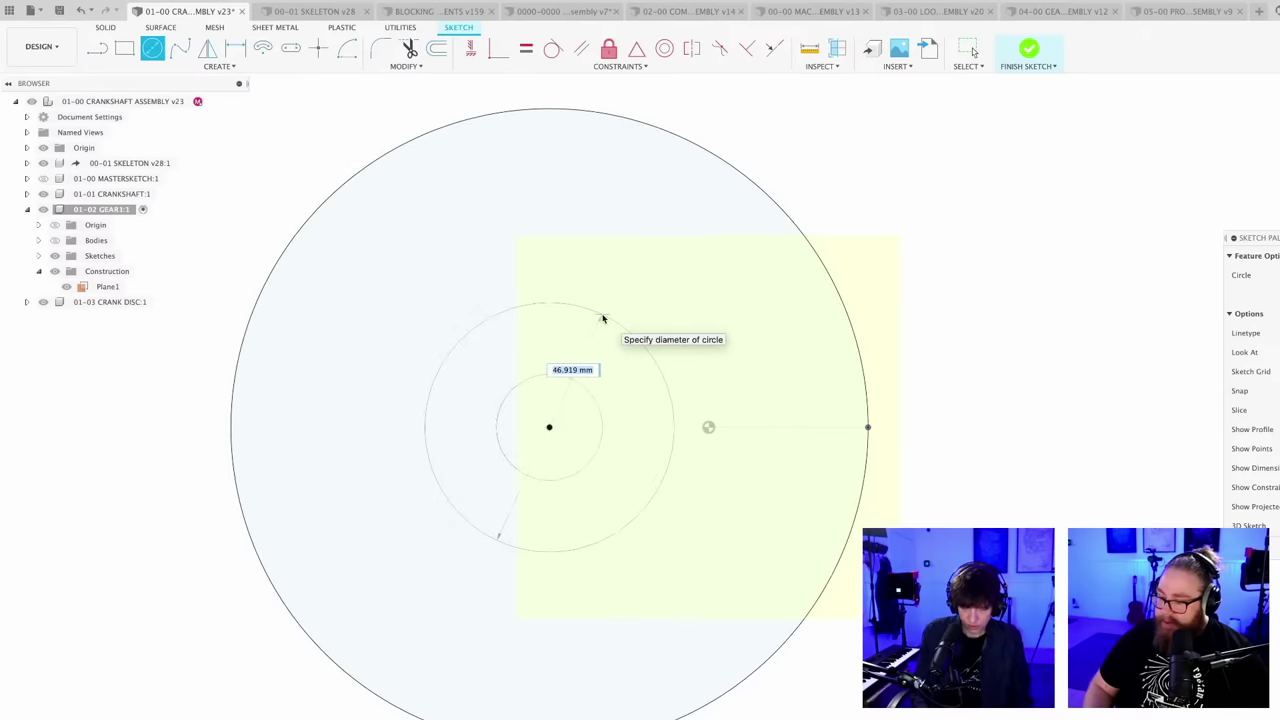
text(50)
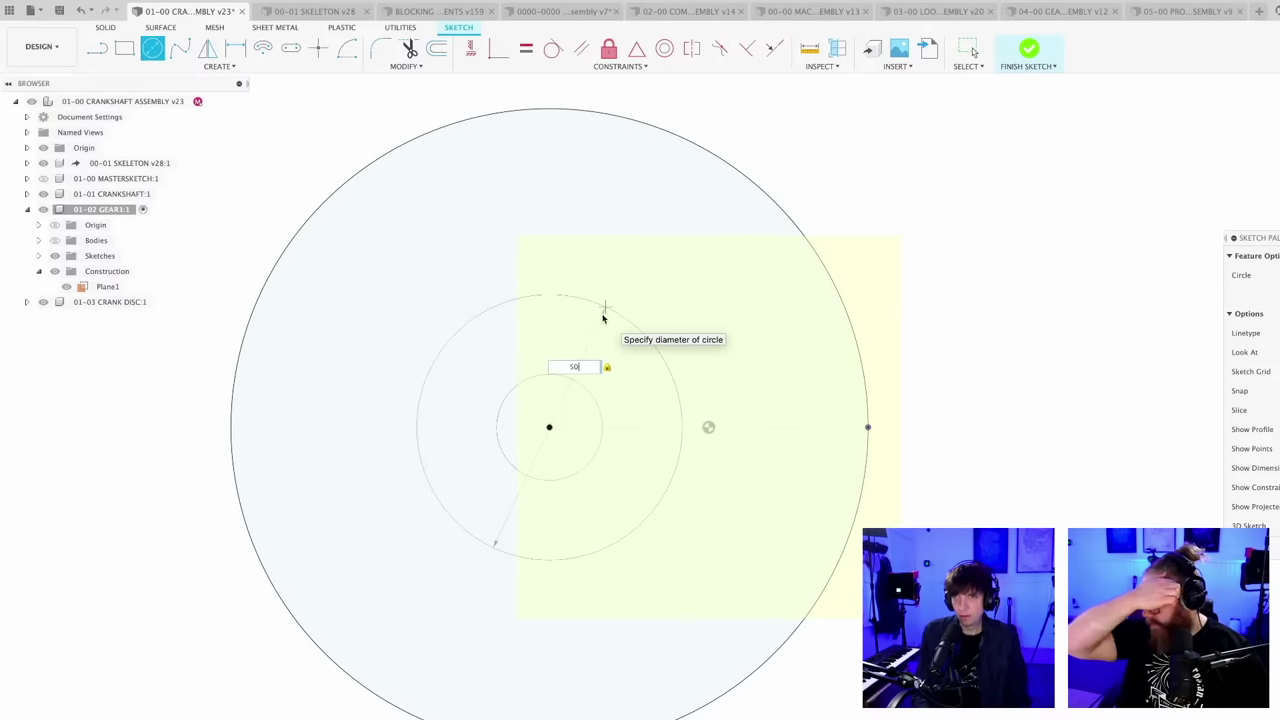
key(Return)
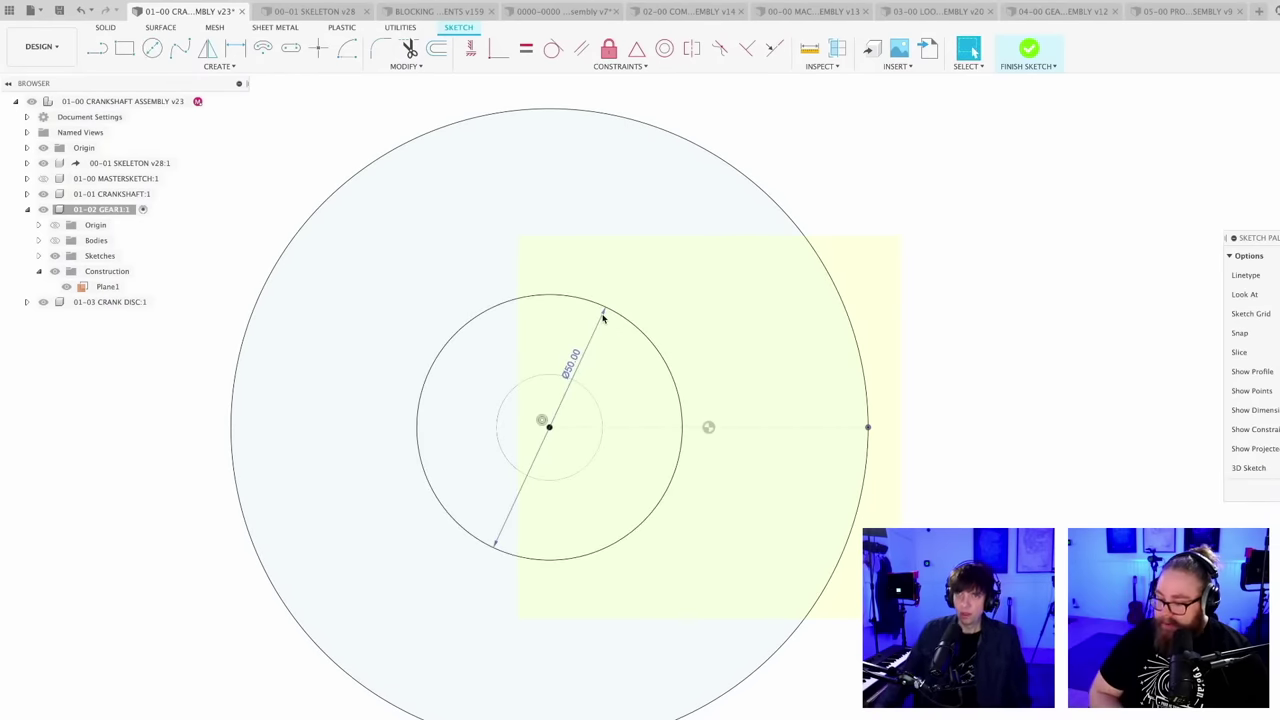
key(Escape)
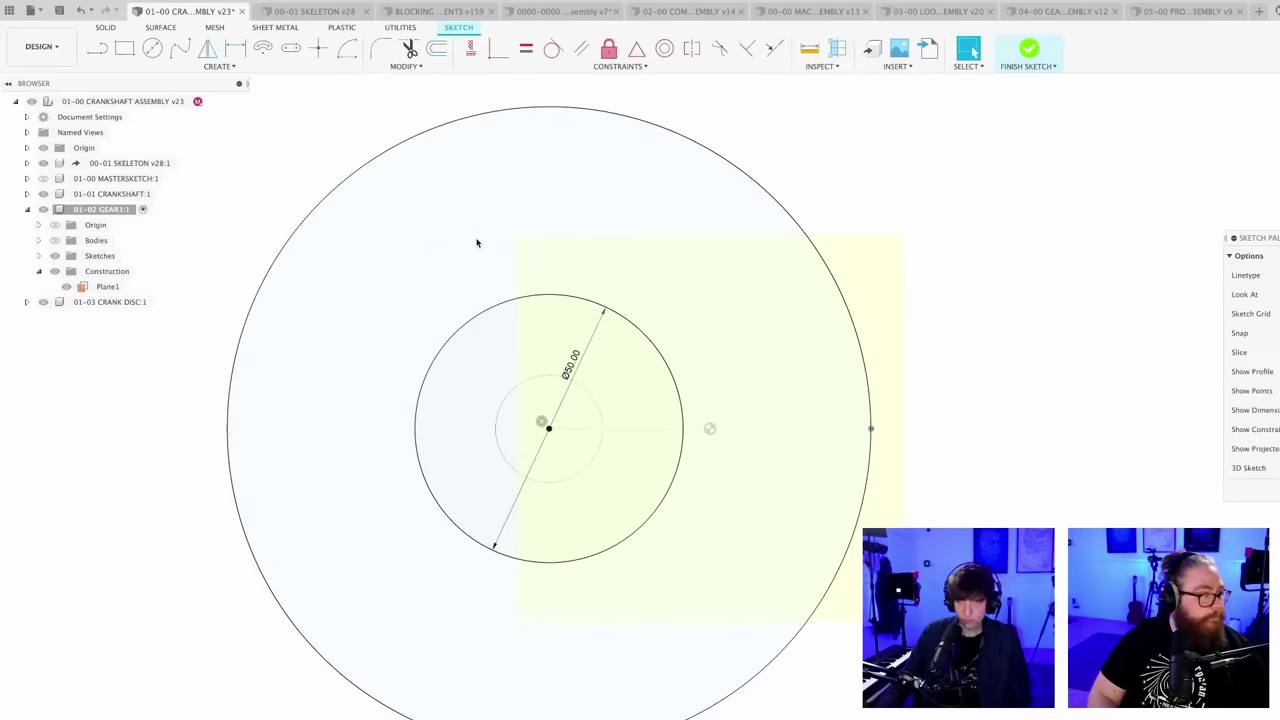
key(c)
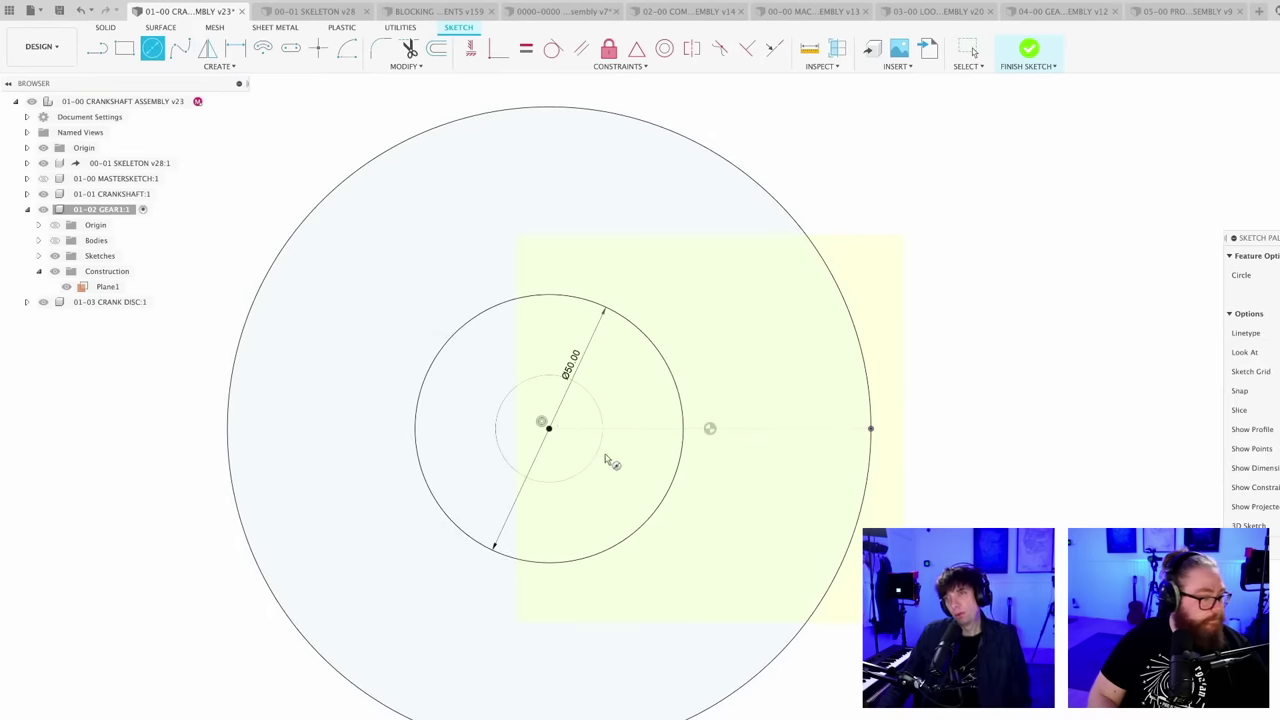
scroll(609, 441, up, 2)
scroll(609, 441, down, 3)
middle_drag(601, 358, 590, 445)
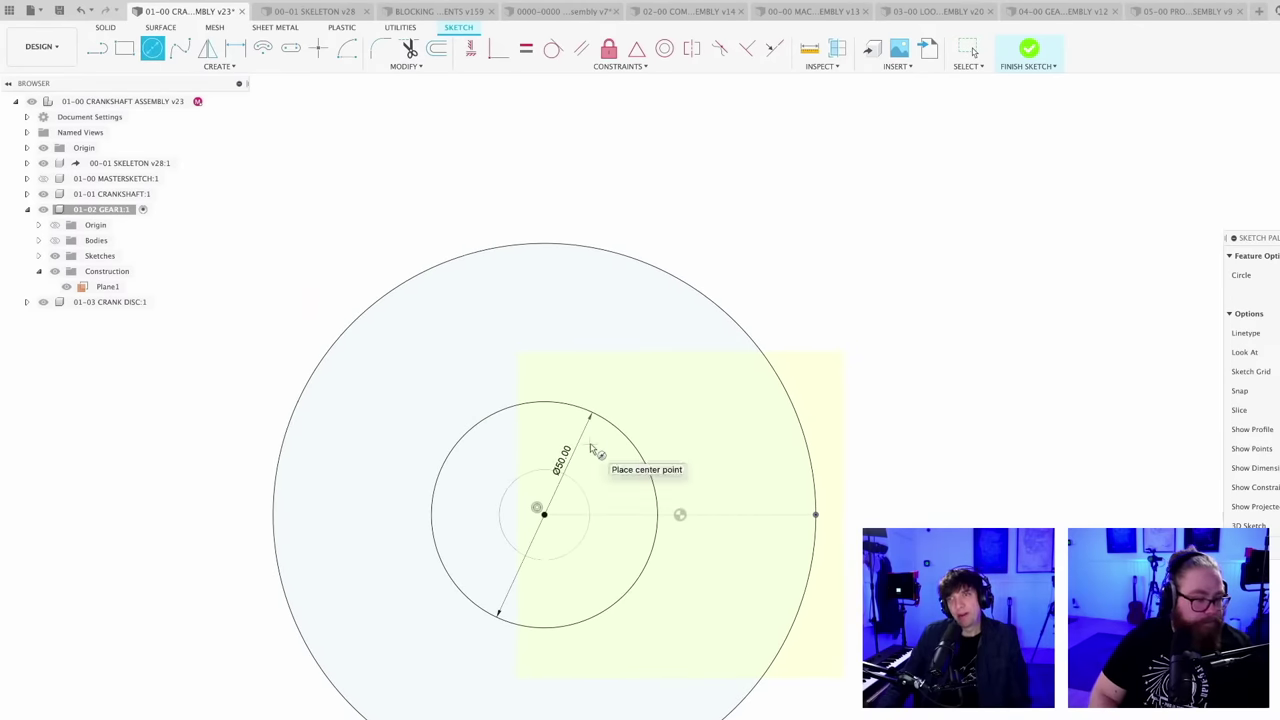
scroll(590, 446, up, 2)
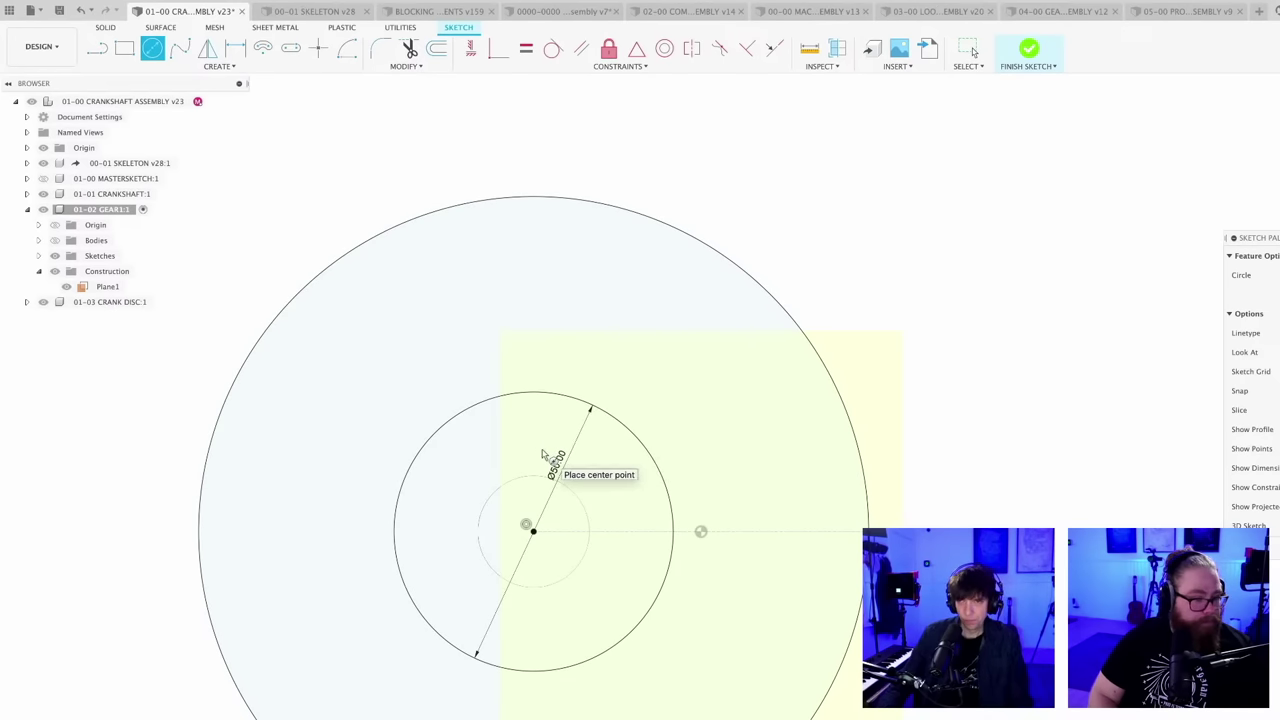
- Draw one vertical and one horizontal line from the circles' shared centre out to the outer circle
key(l)
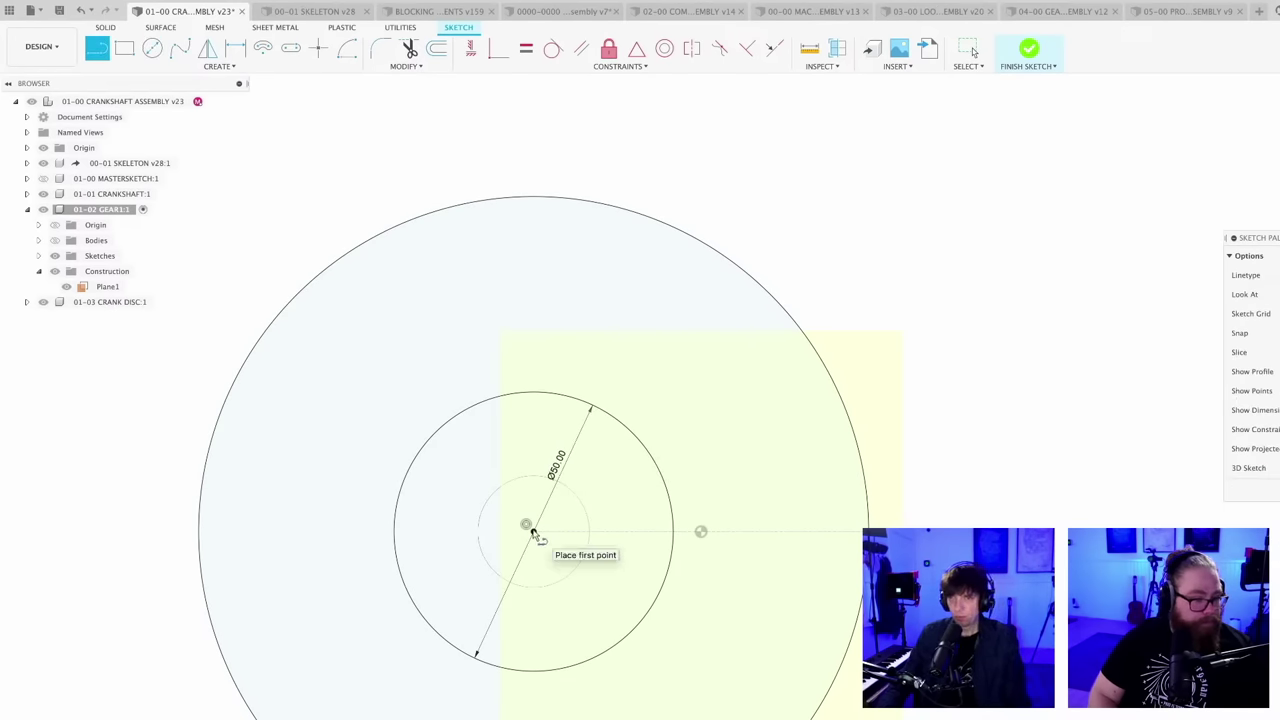
click(533, 531)
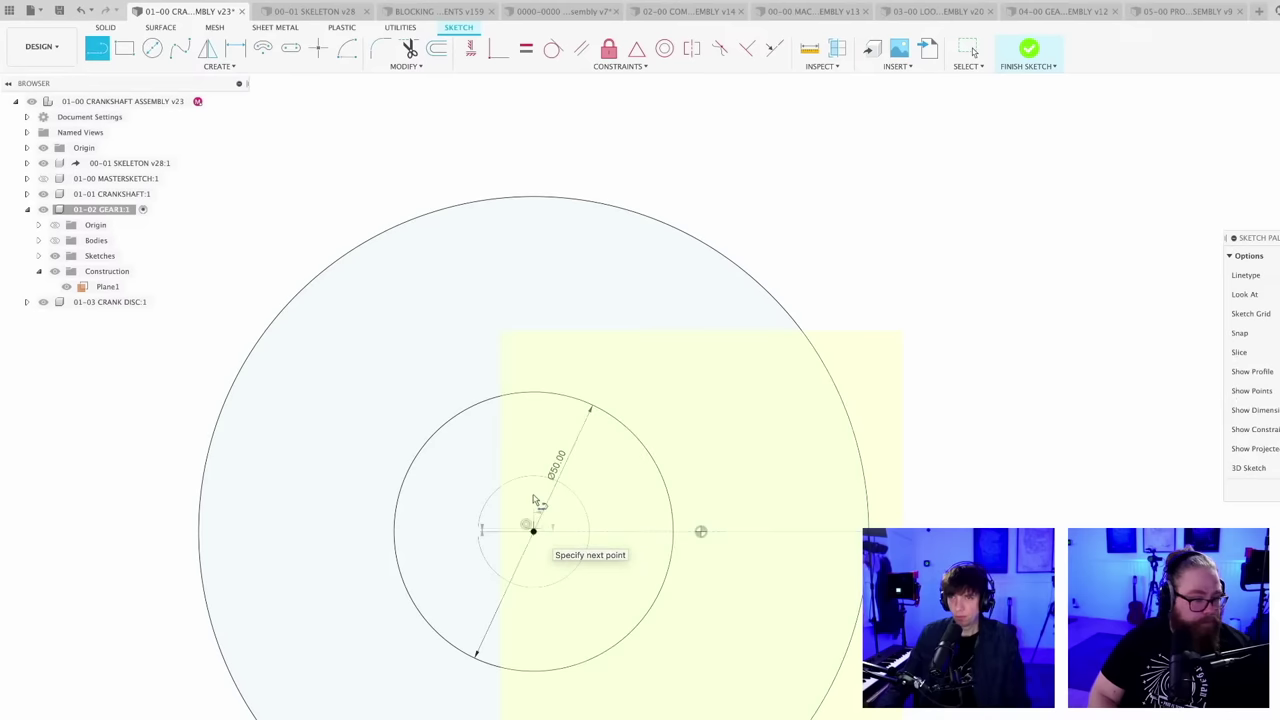
double_click(533, 198)
key(Escape)
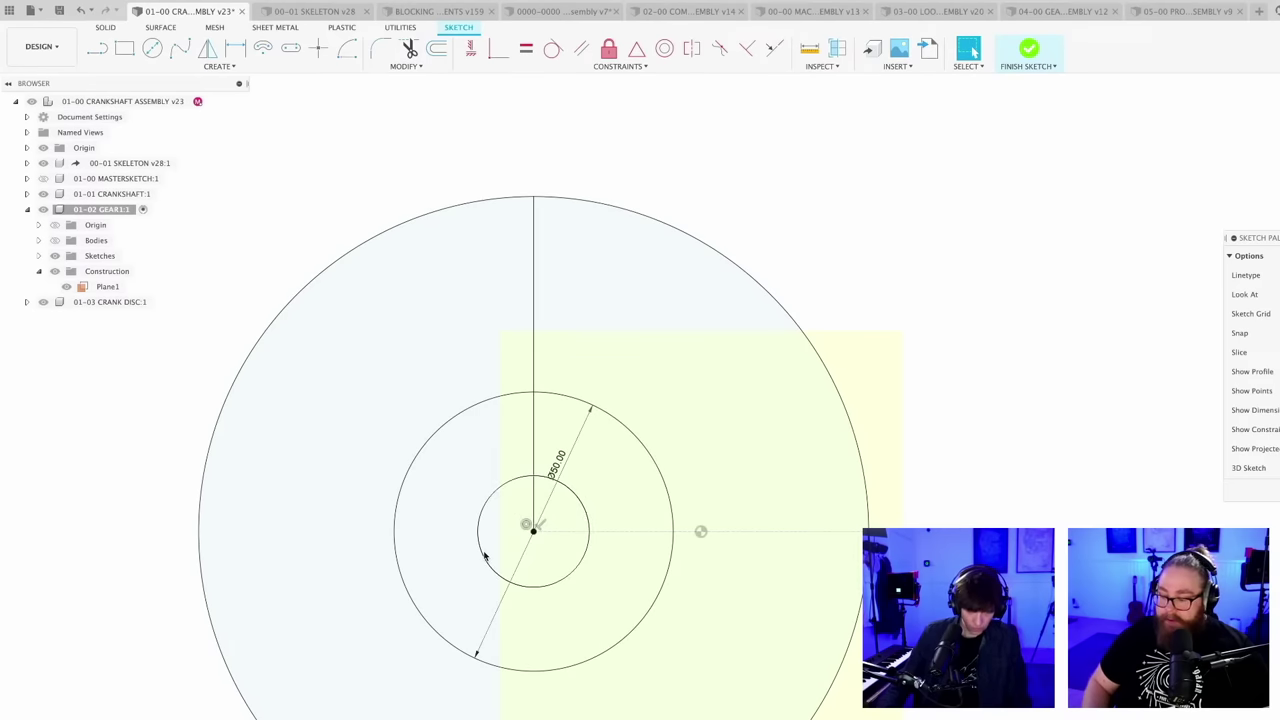
key(l)
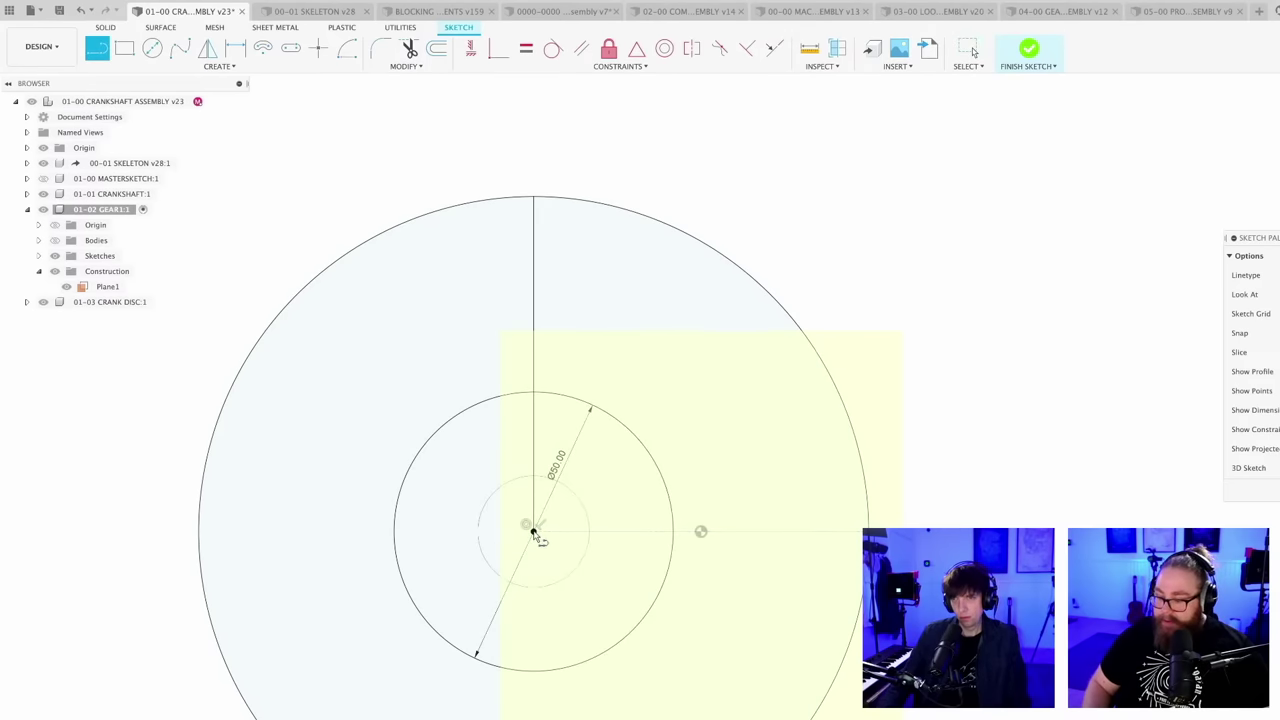
click(533, 531)
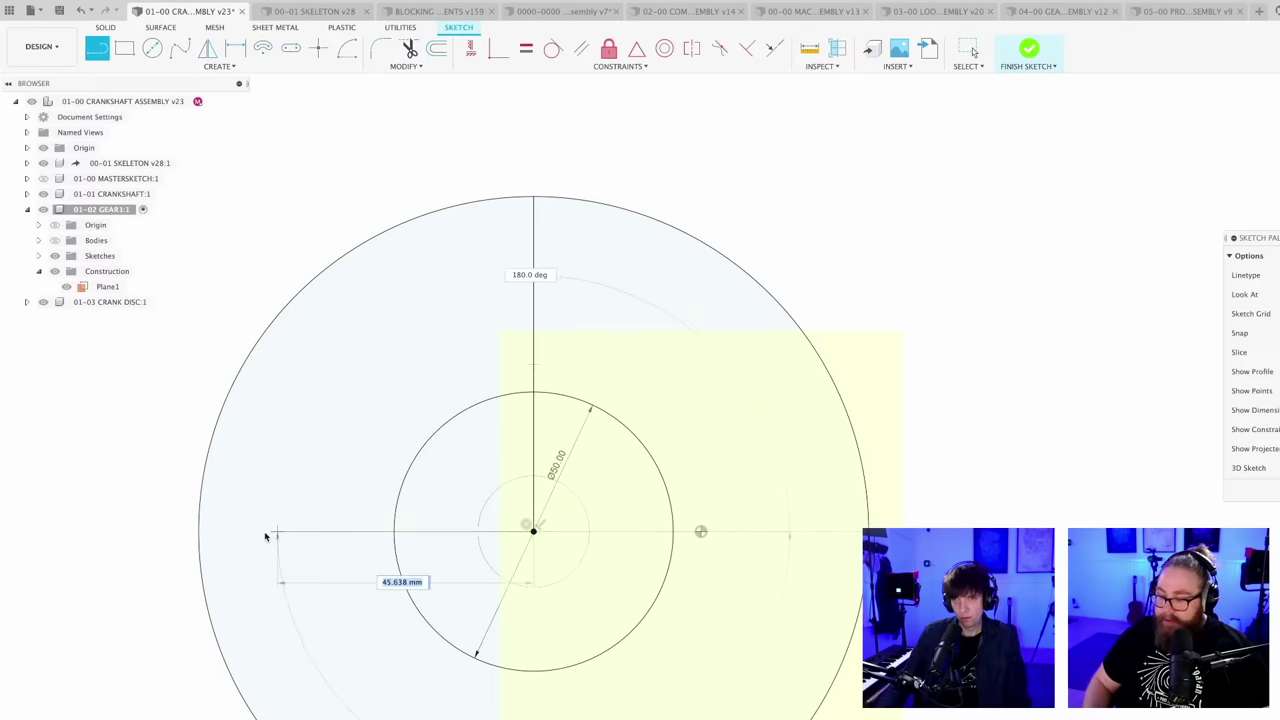
click(200, 537)
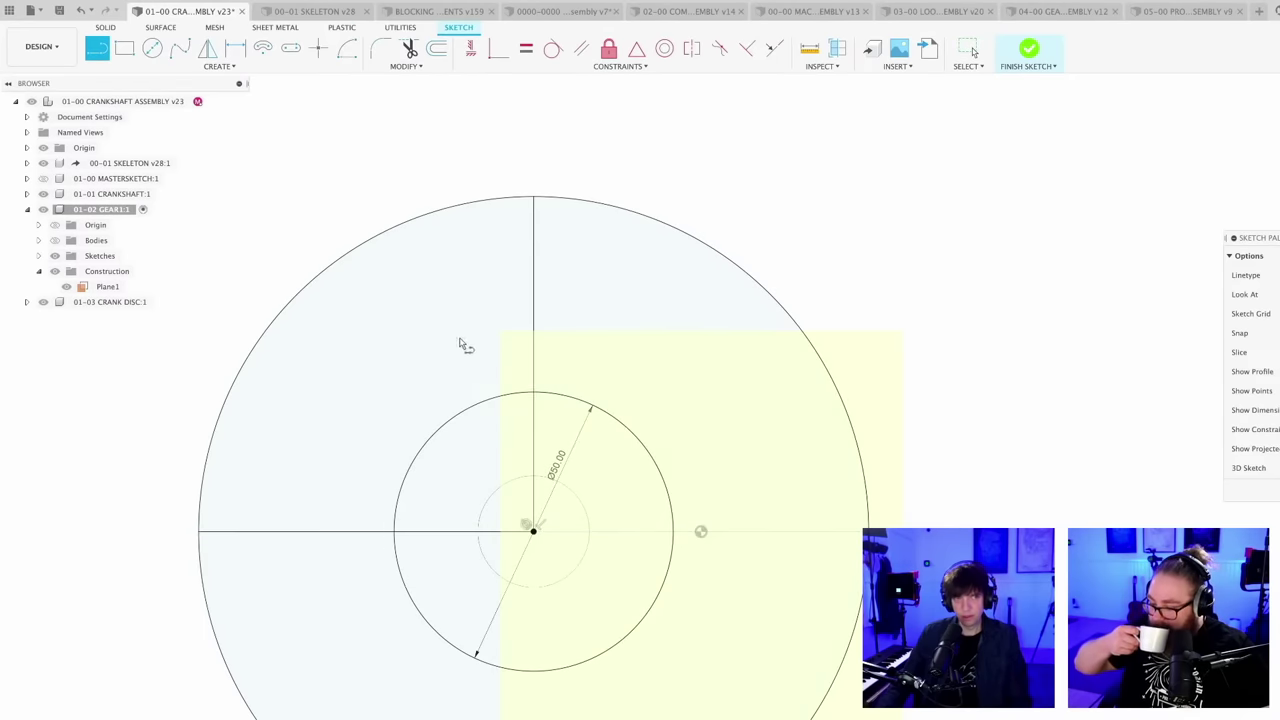
key(Escape)
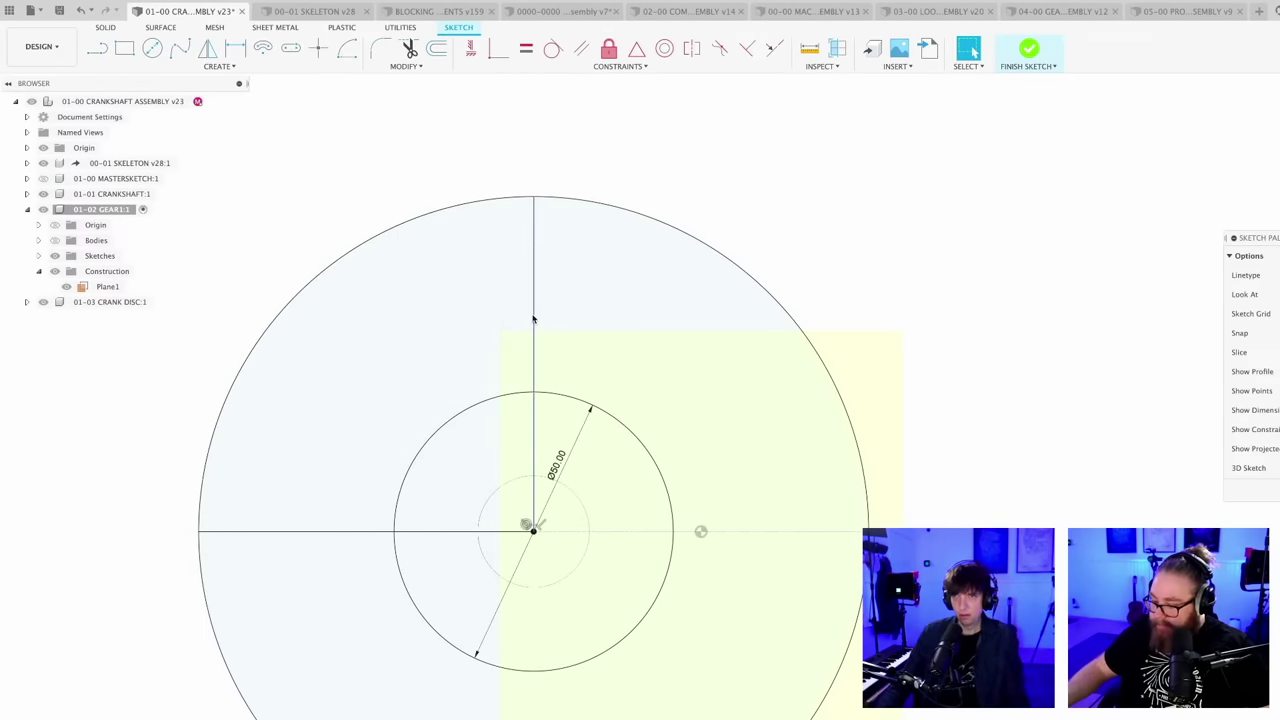
- Delete the vertical and horizontal radius lines from the gear sketch
click(534, 327)
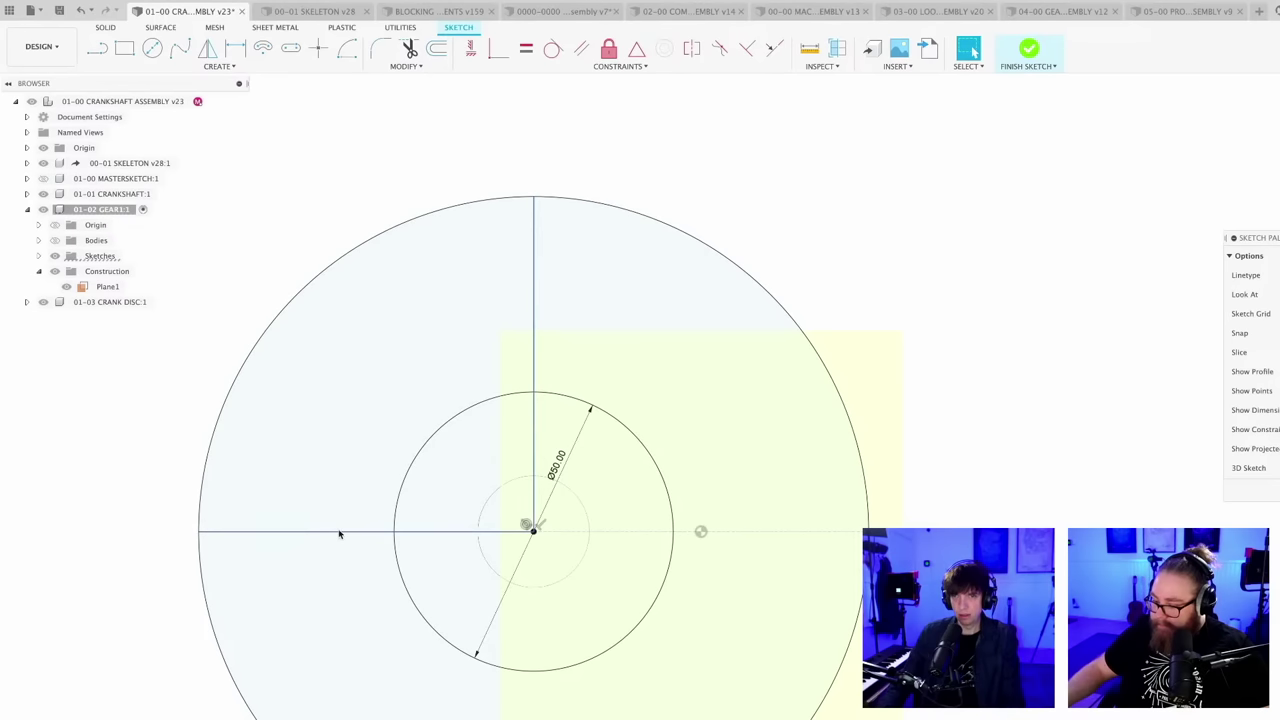
key(Delete)
click(320, 532)
key(Delete)
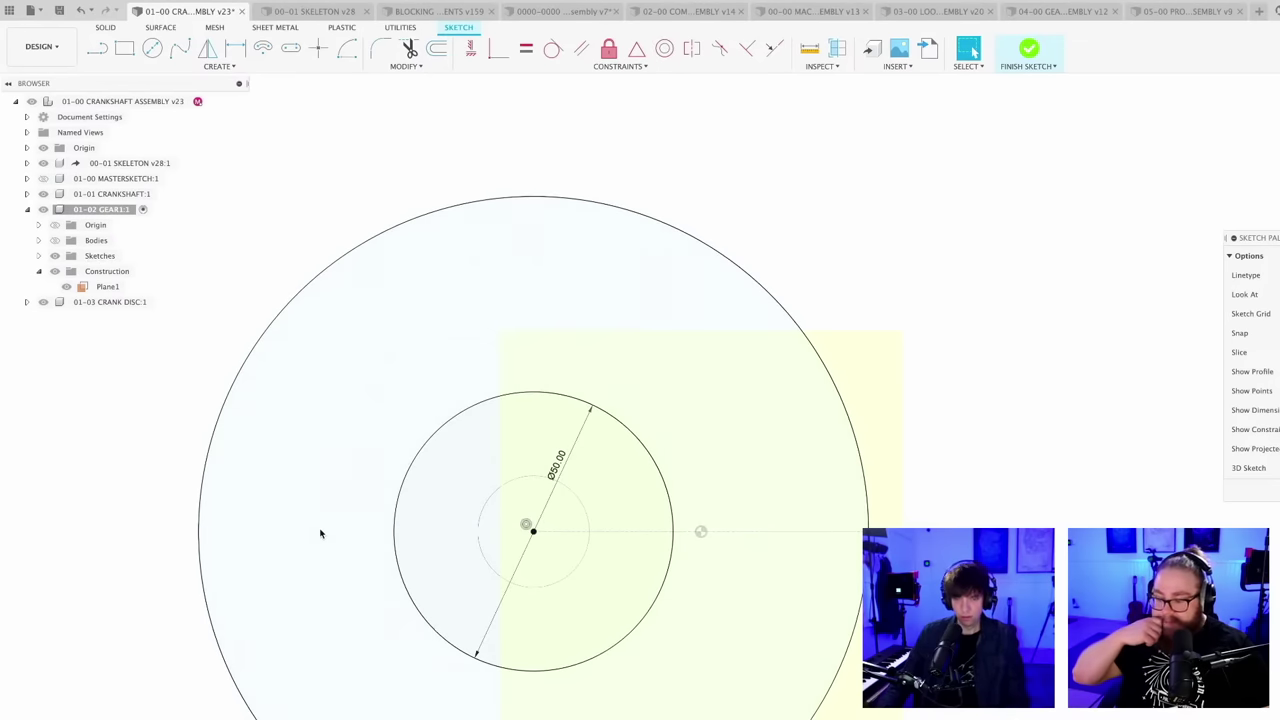
- Draw a vertical line about 35 mm long from the outer circle to the 50 mm circle and align its inner end vertically with the centre
key(l)
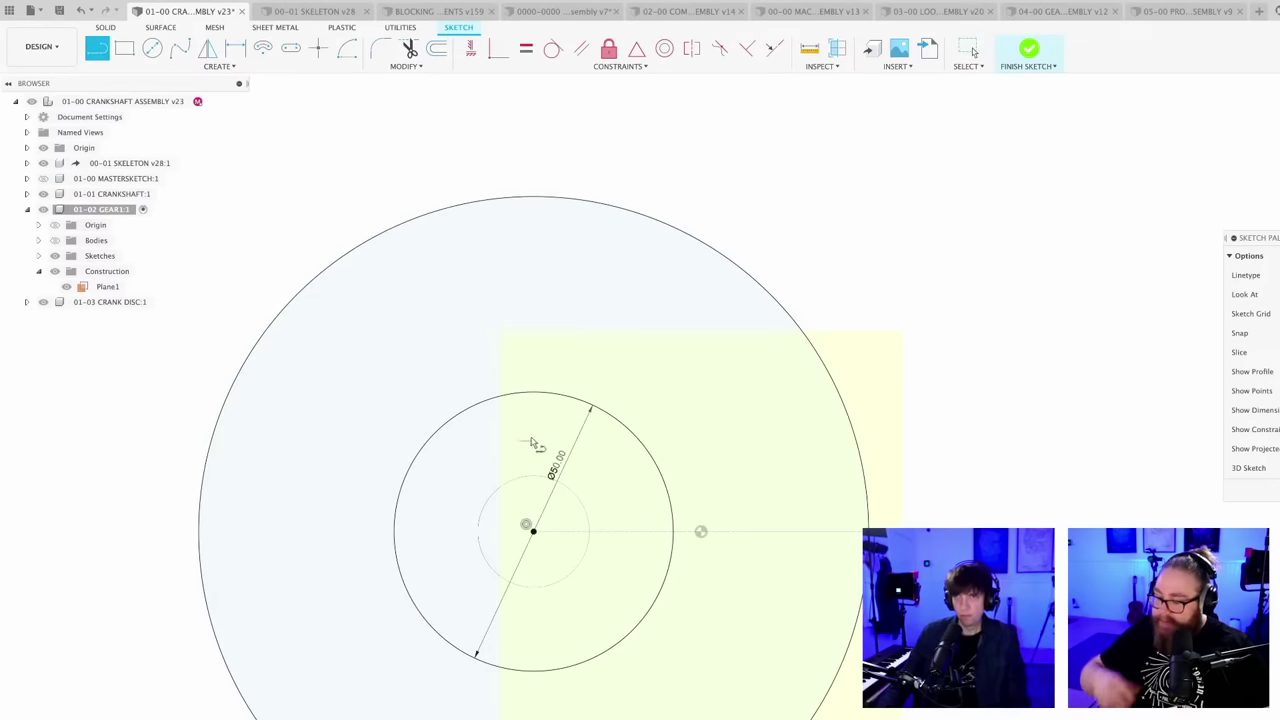
click(540, 198)
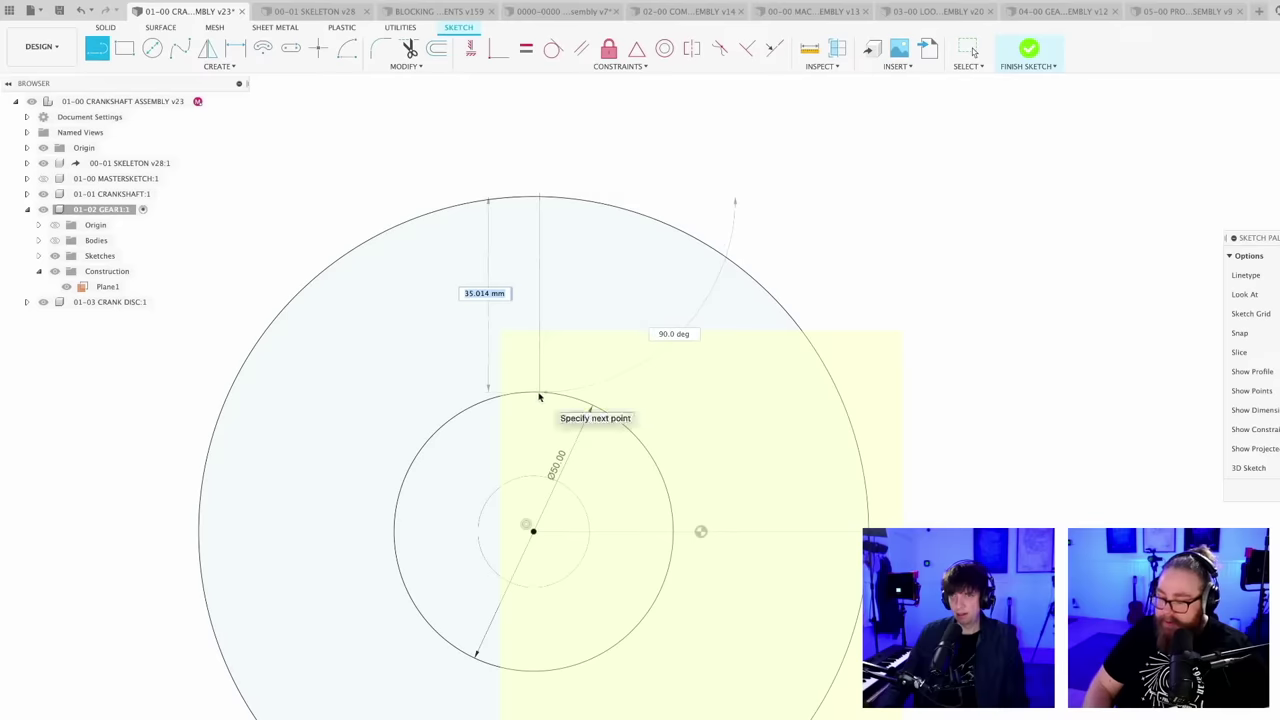
click(540, 394)
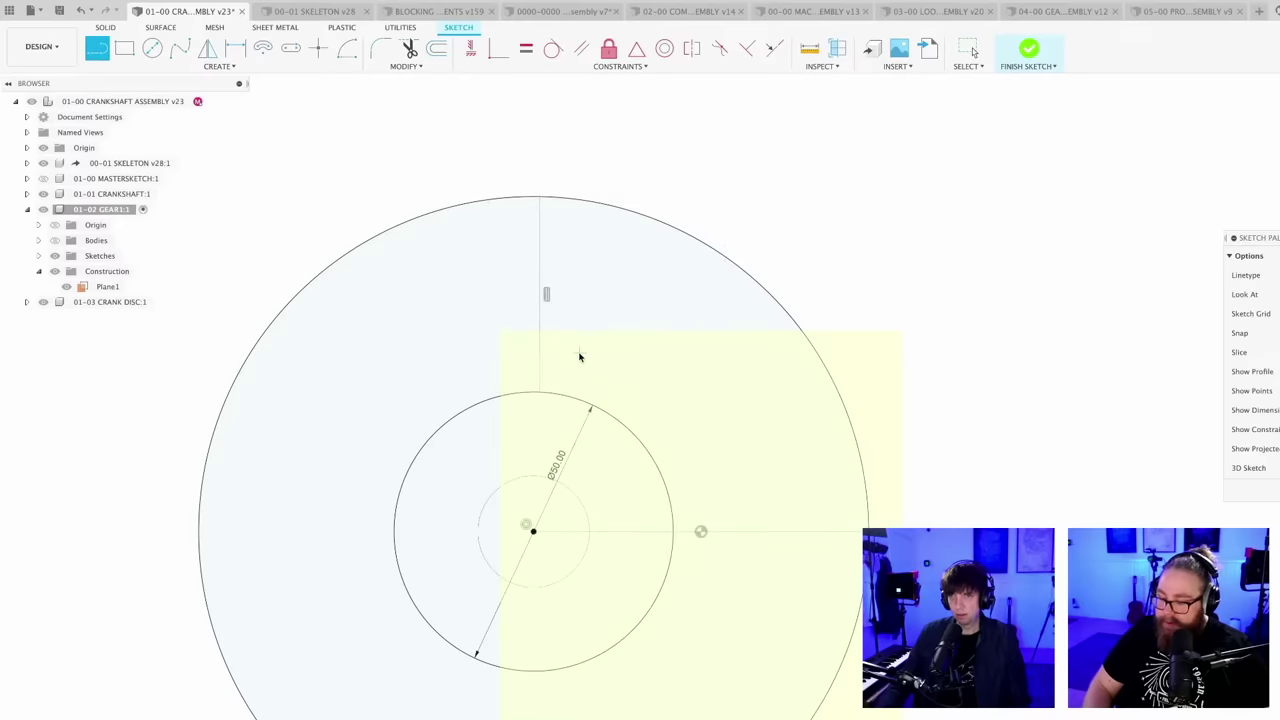
key(Escape)
scroll(582, 364, up, 2)
scroll(679, 209, down, 3)
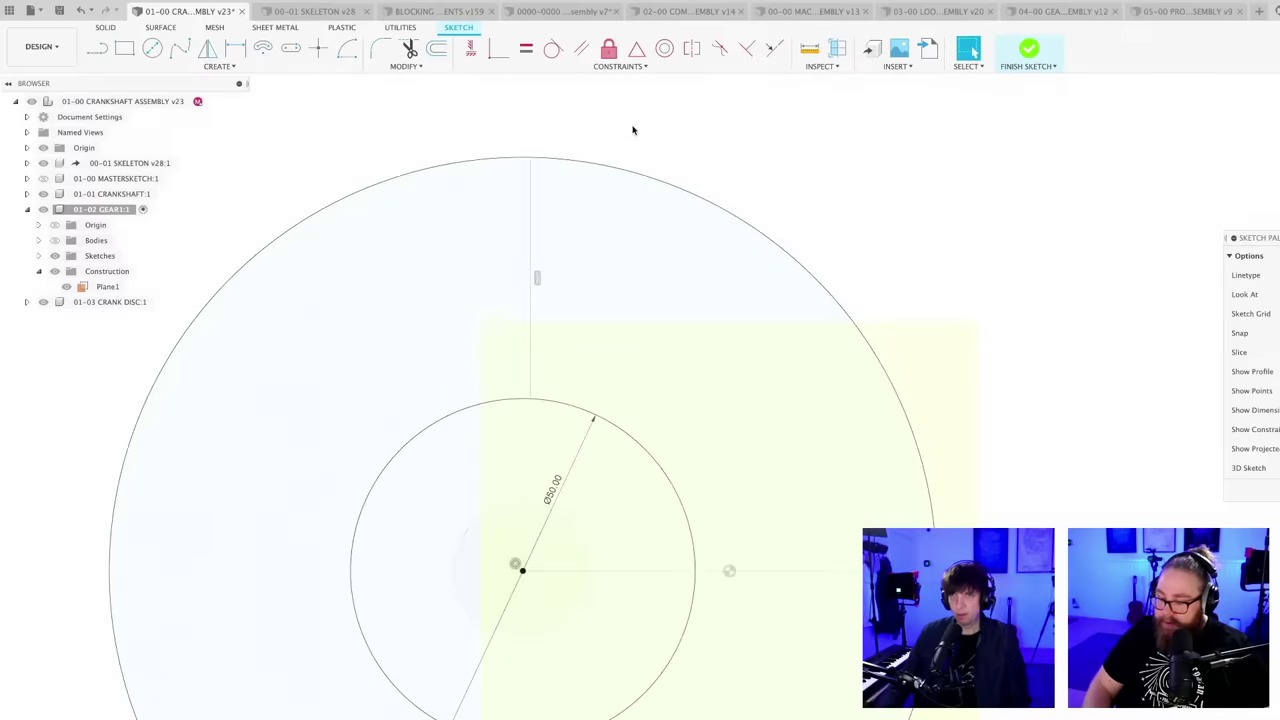
click(470, 48)
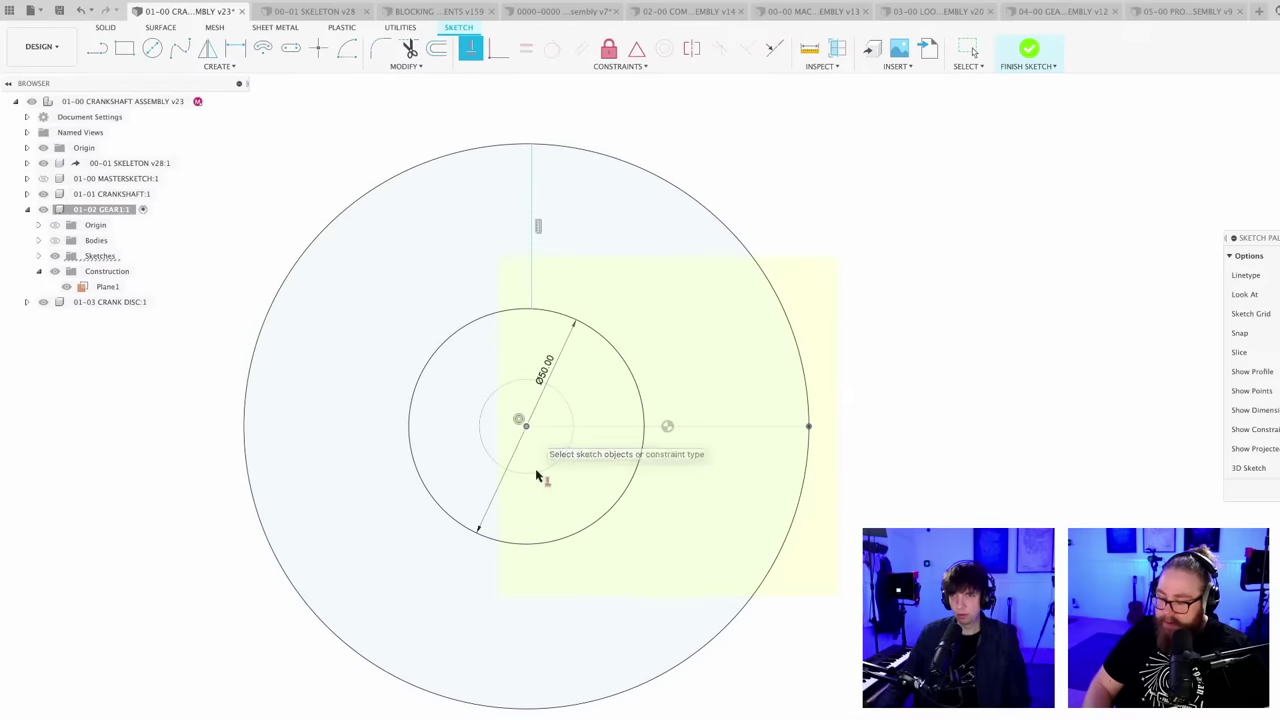
click(532, 312)
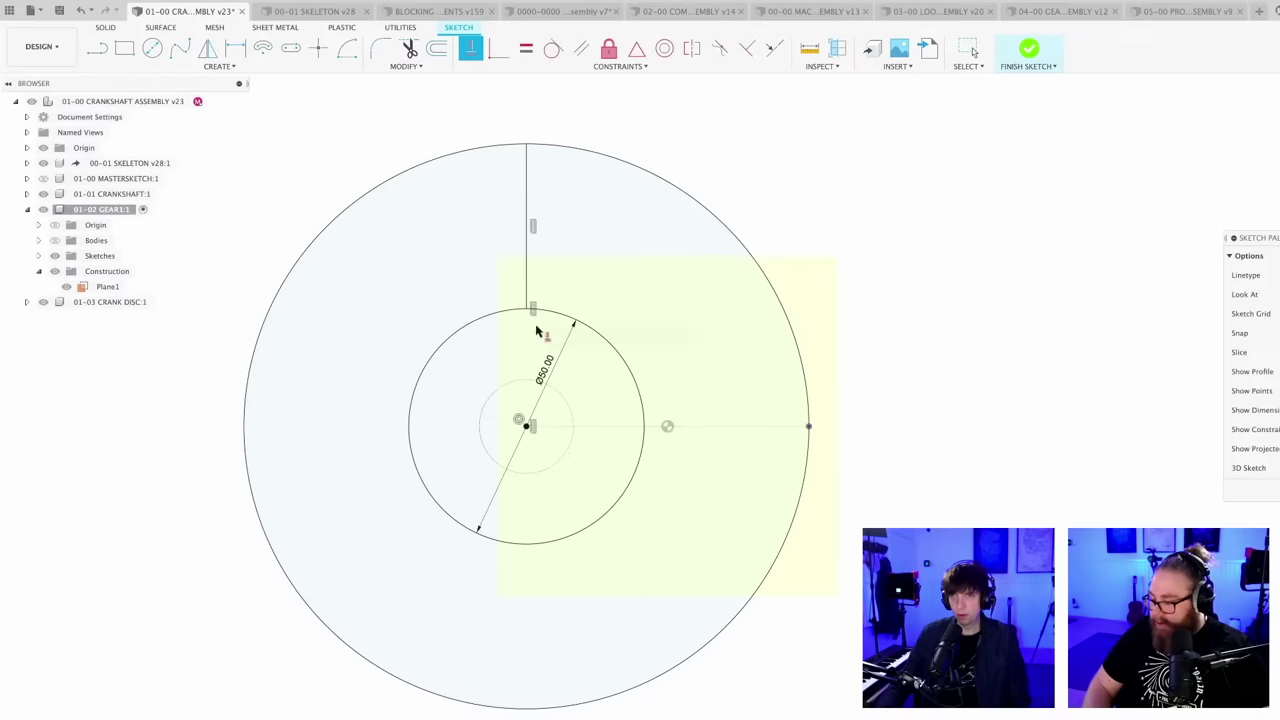
- Draw a horizontal line about 35 mm long from the outer circle's left side to the 50 mm circle
key(l)
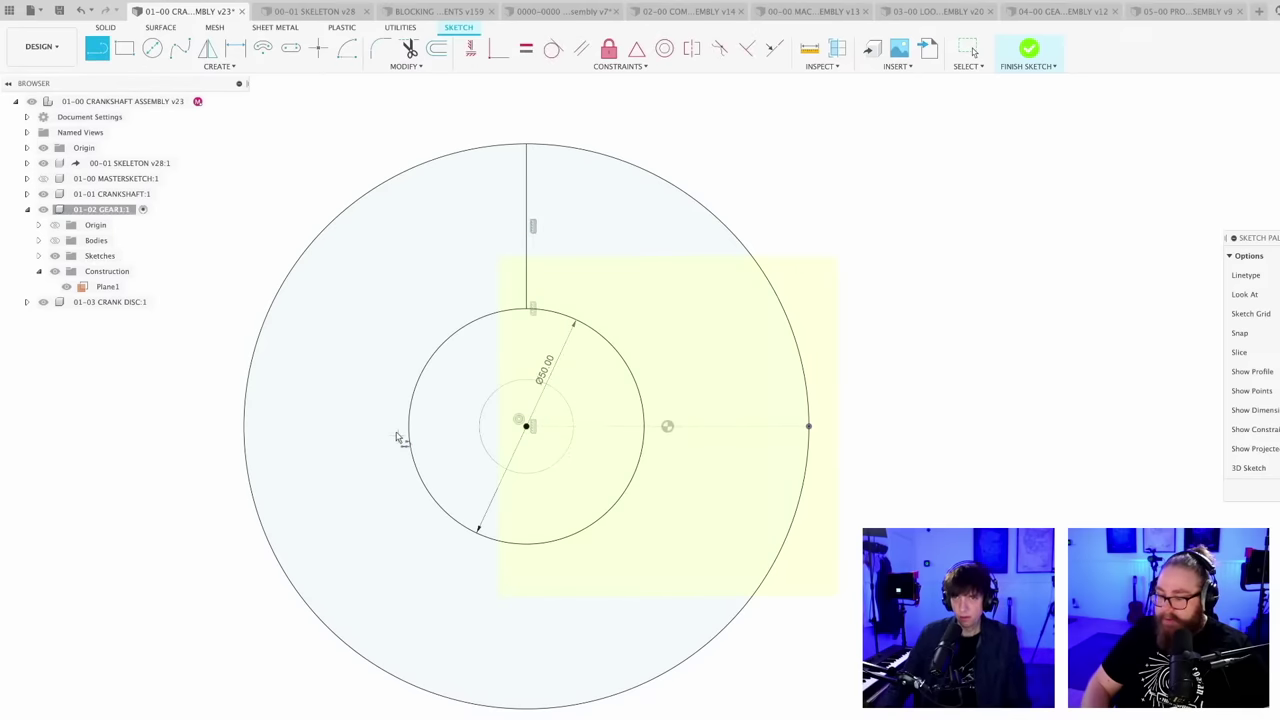
click(244, 430)
click(408, 430)
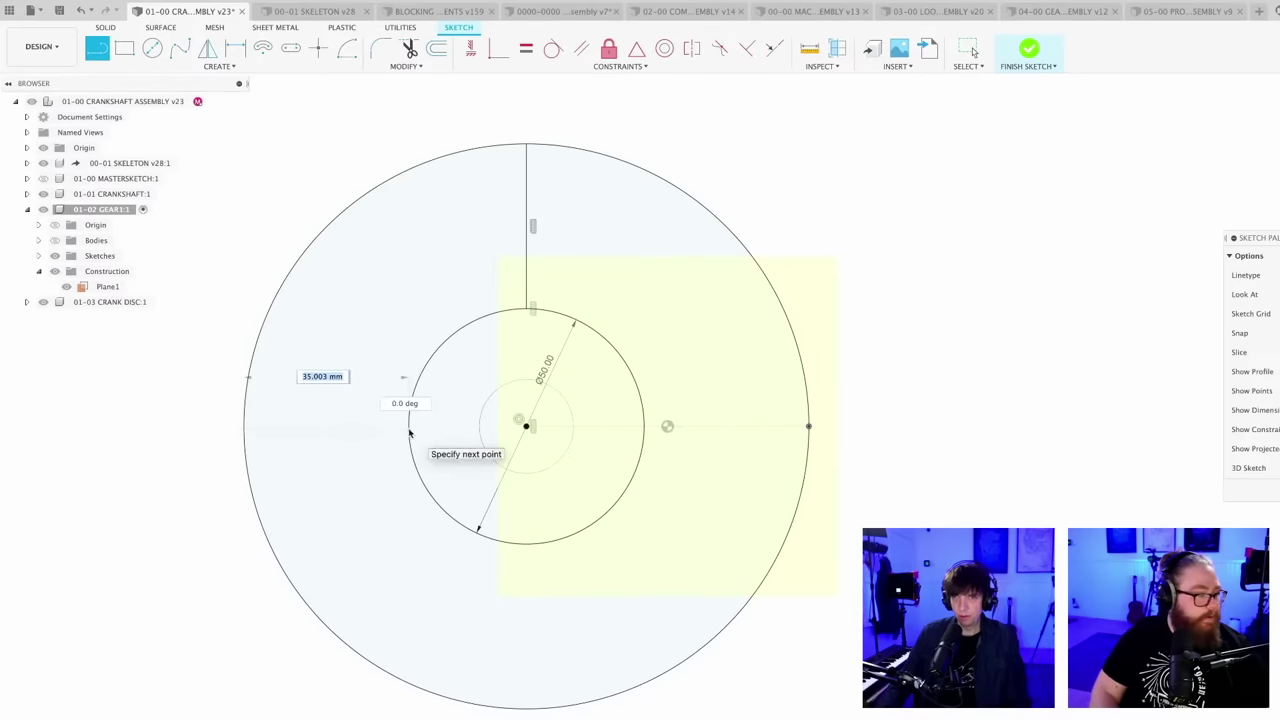
key(Escape)
- Try to constrain the horizontal line's inner end coincident with the circles' centre
click(497, 48)
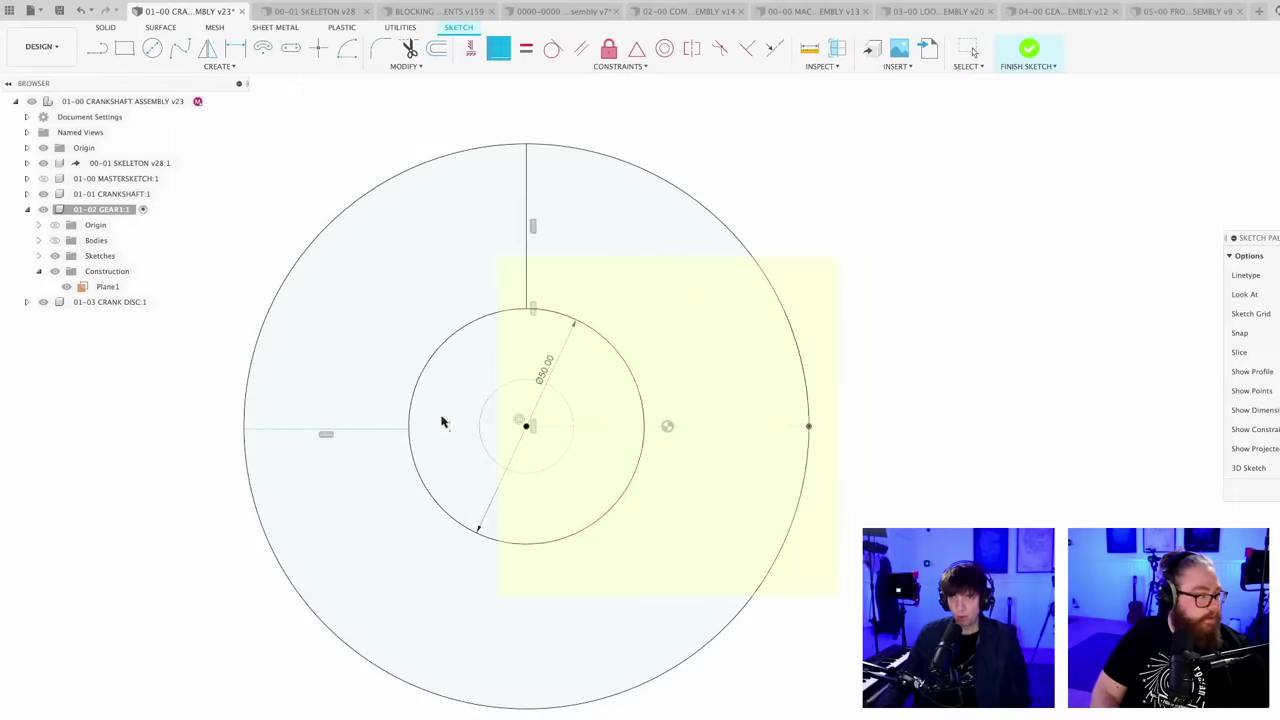
scroll(440, 425, up, 2)
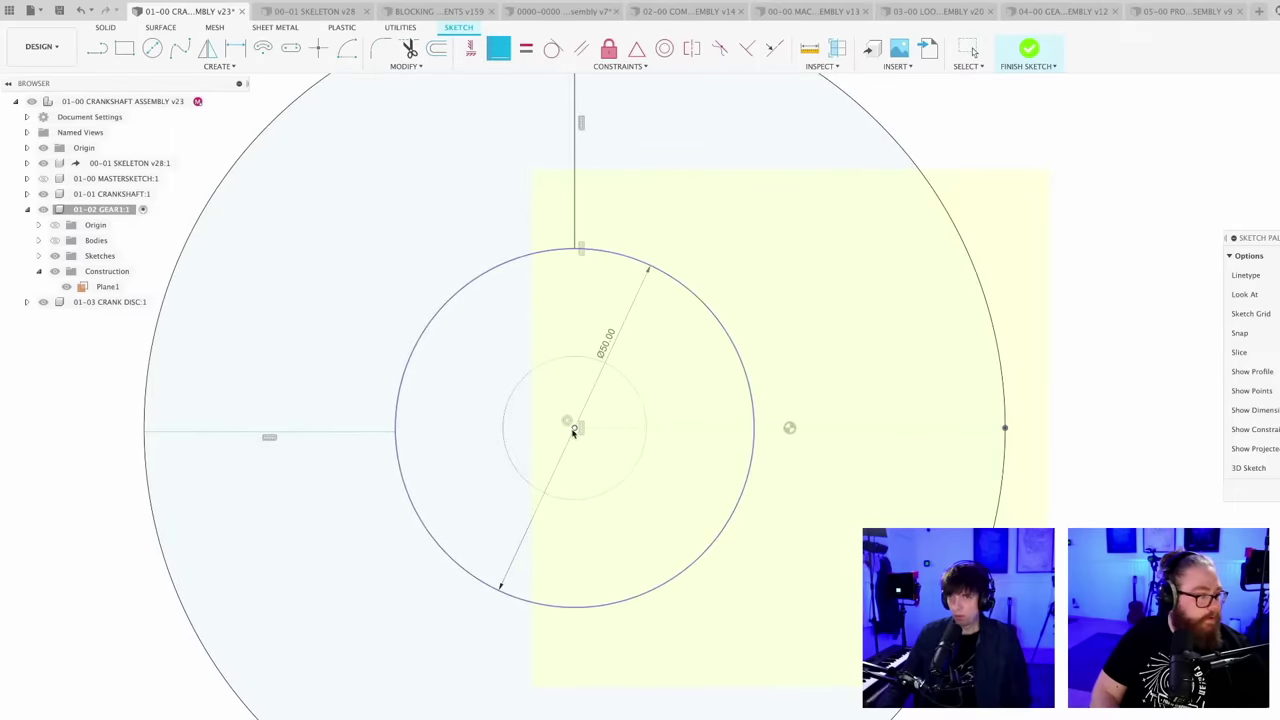
click(394, 434)
click(573, 429)
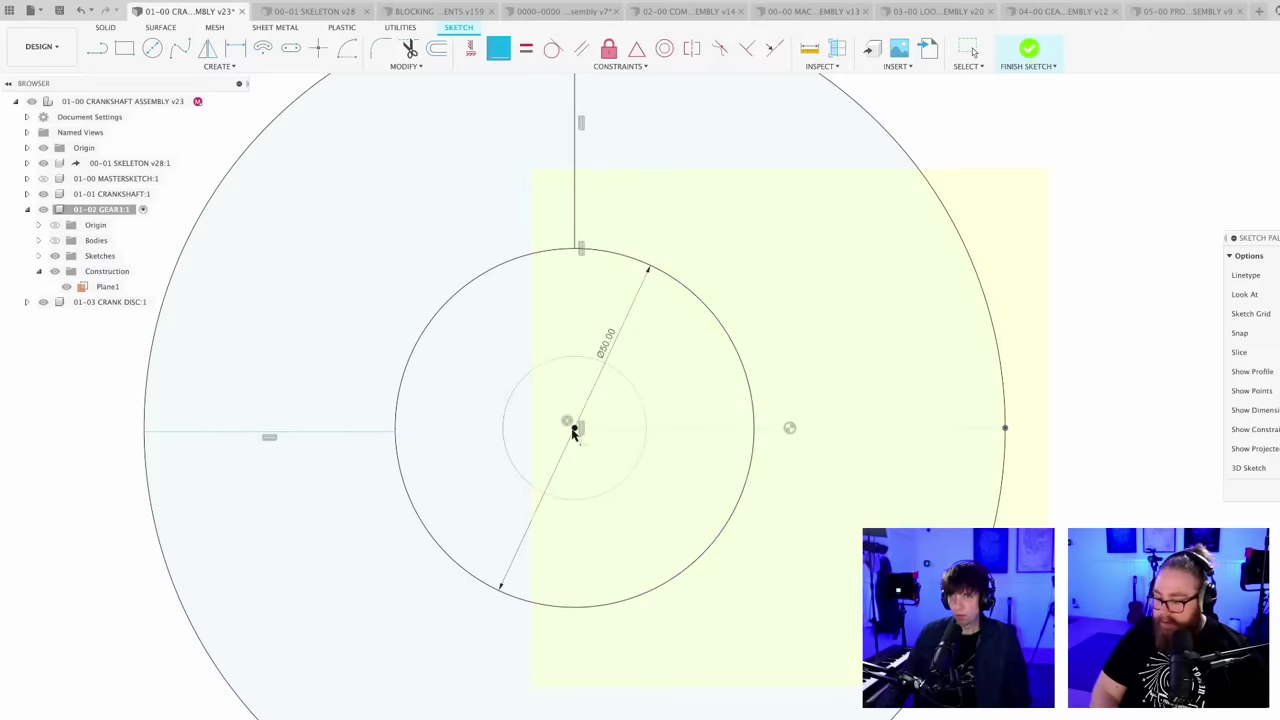
key(Escape)
- Delete the horizontal line between the two circles
scroll(480, 449, down, 3)
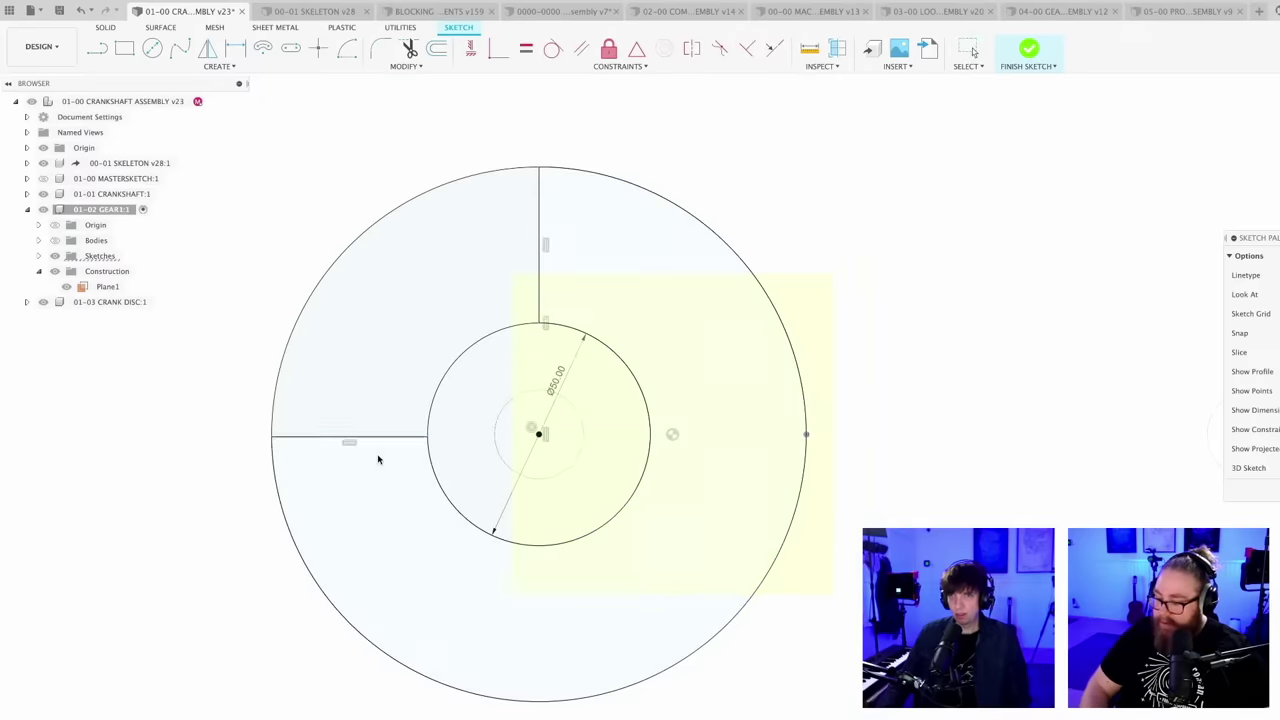
click(386, 439)
key(Delete)
- Draw a slightly slanted line from the 50 mm circle's left side, just below centre height, out to the outer circle
scroll(391, 443, up, 2)
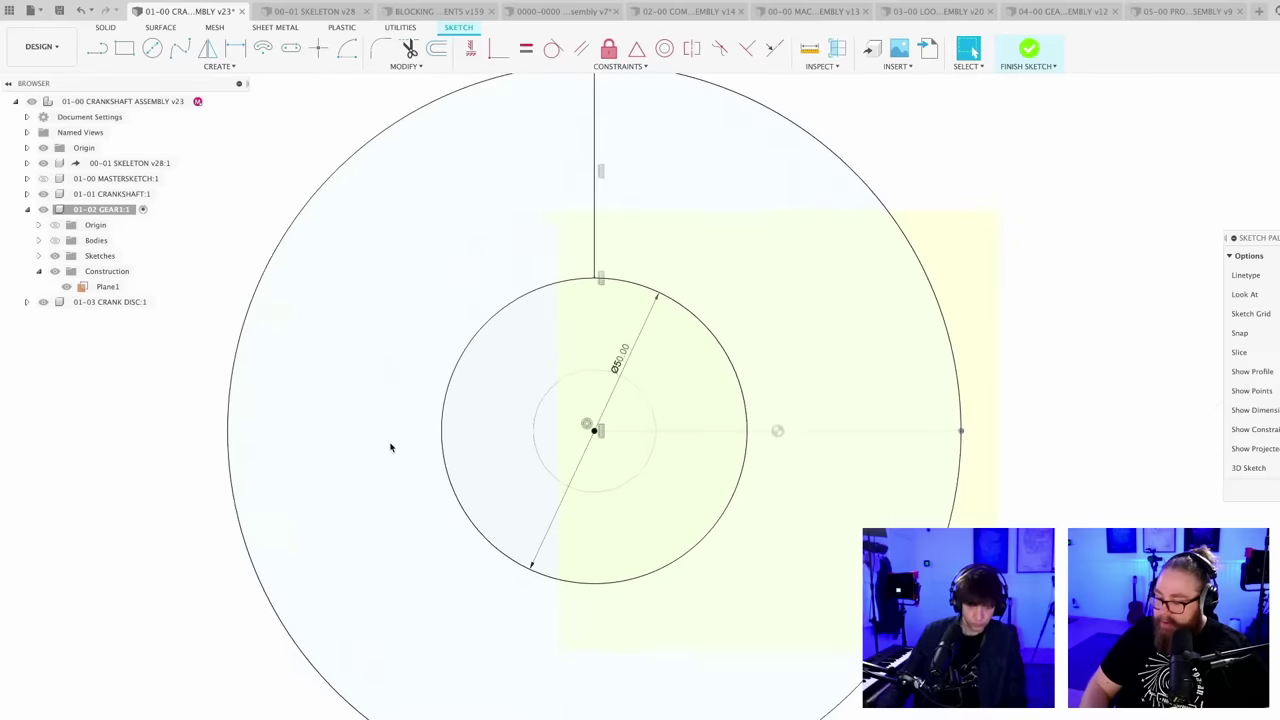
key(l)
click(446, 466)
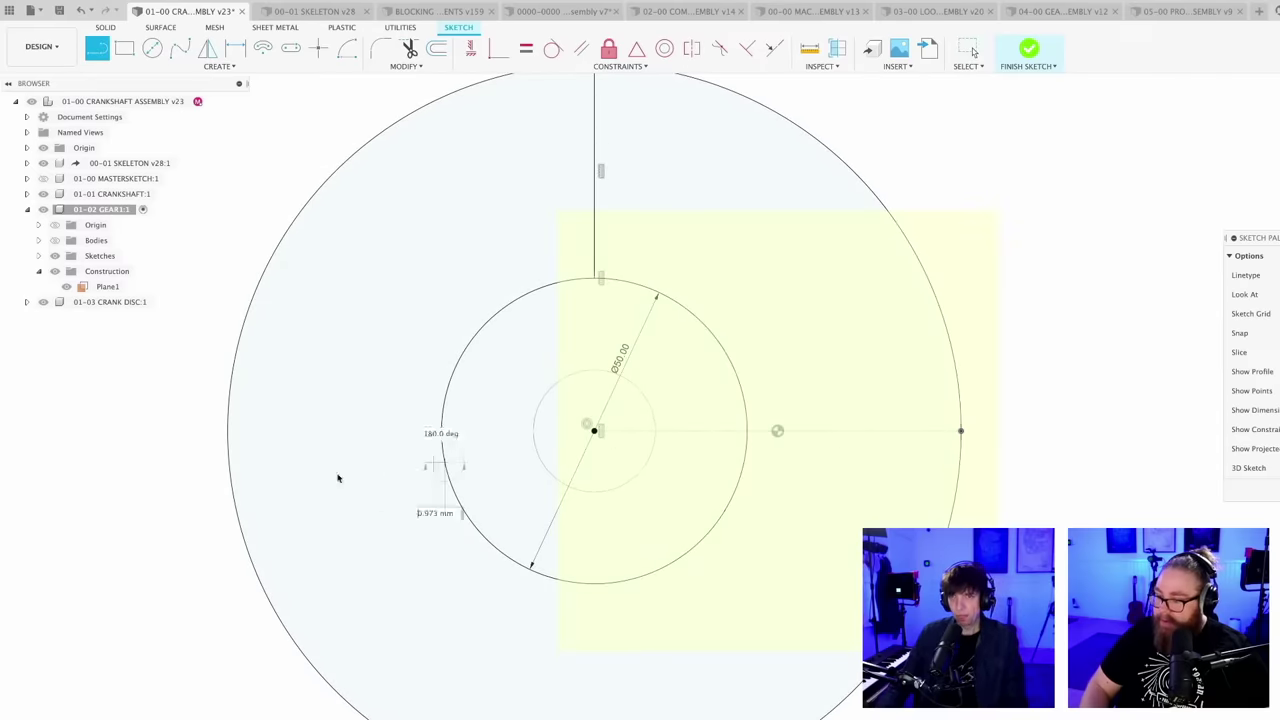
click(231, 498)
key(Escape)
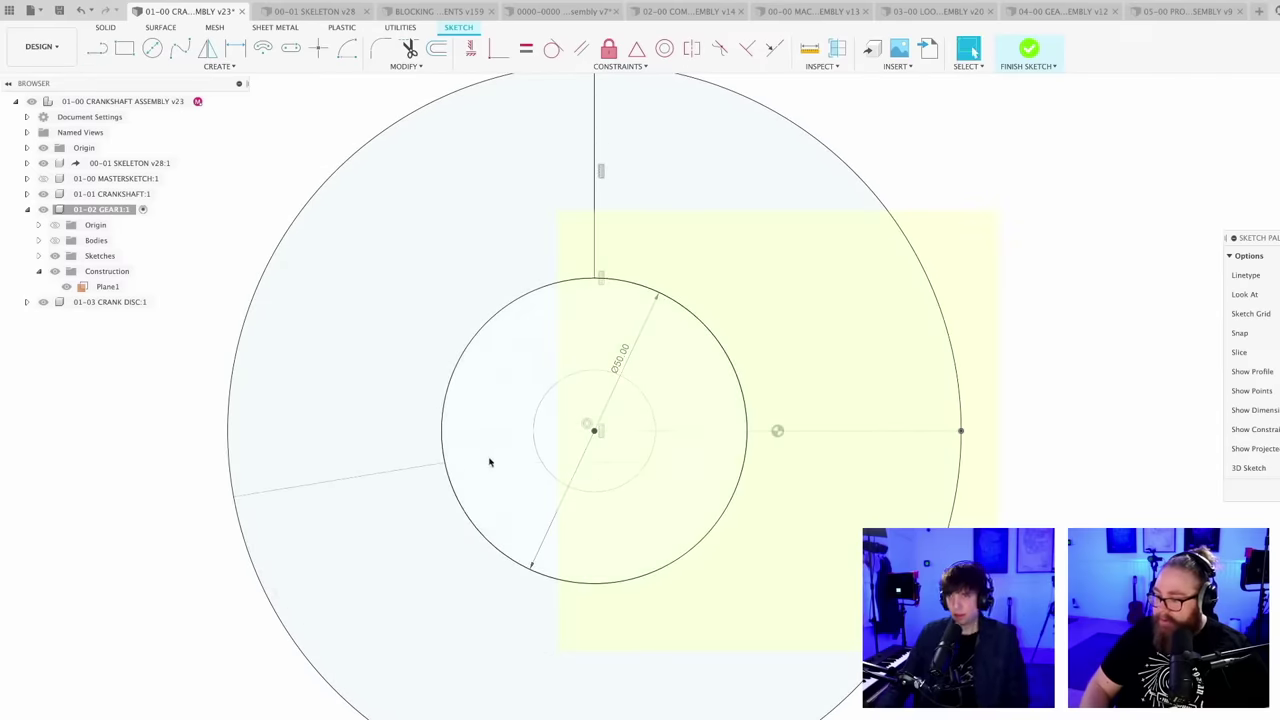
scroll(489, 460, down, 3)
scroll(492, 435, up, 2)
middle_drag(494, 434, 496, 423)
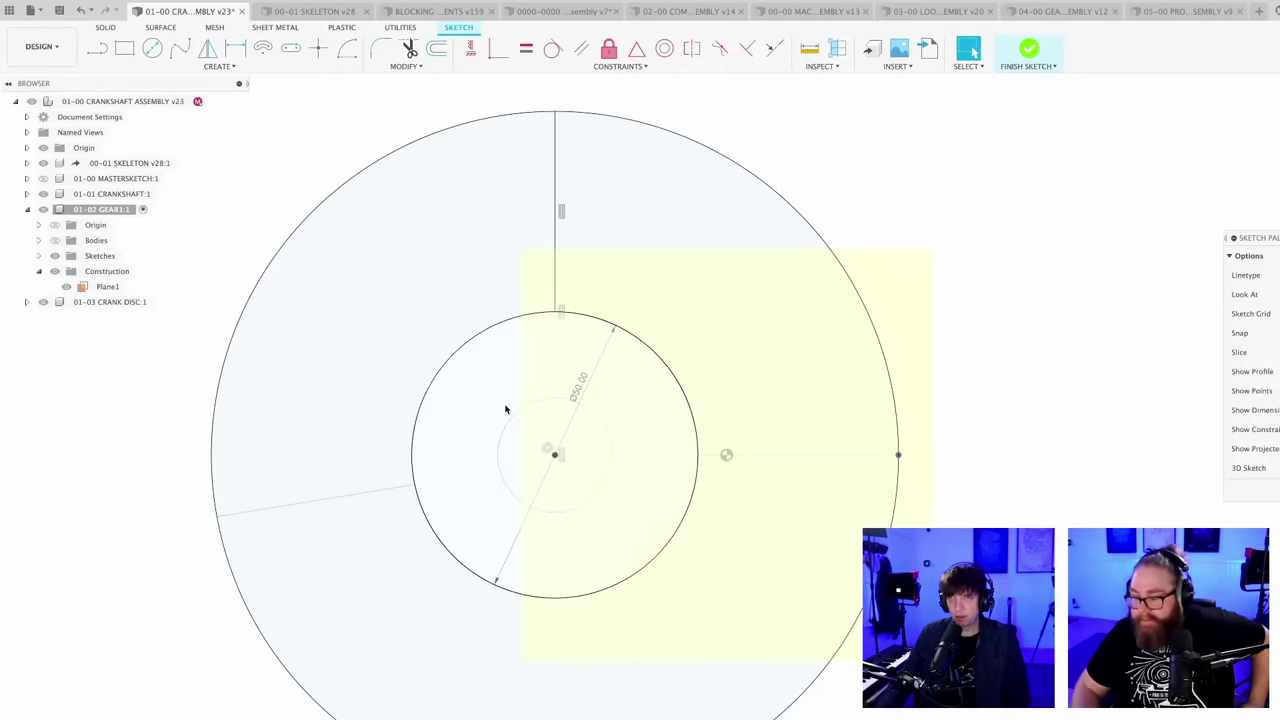
- Try to make the slanted line's inner end coincident with the circles' centre
click(498, 50)
click(415, 485)
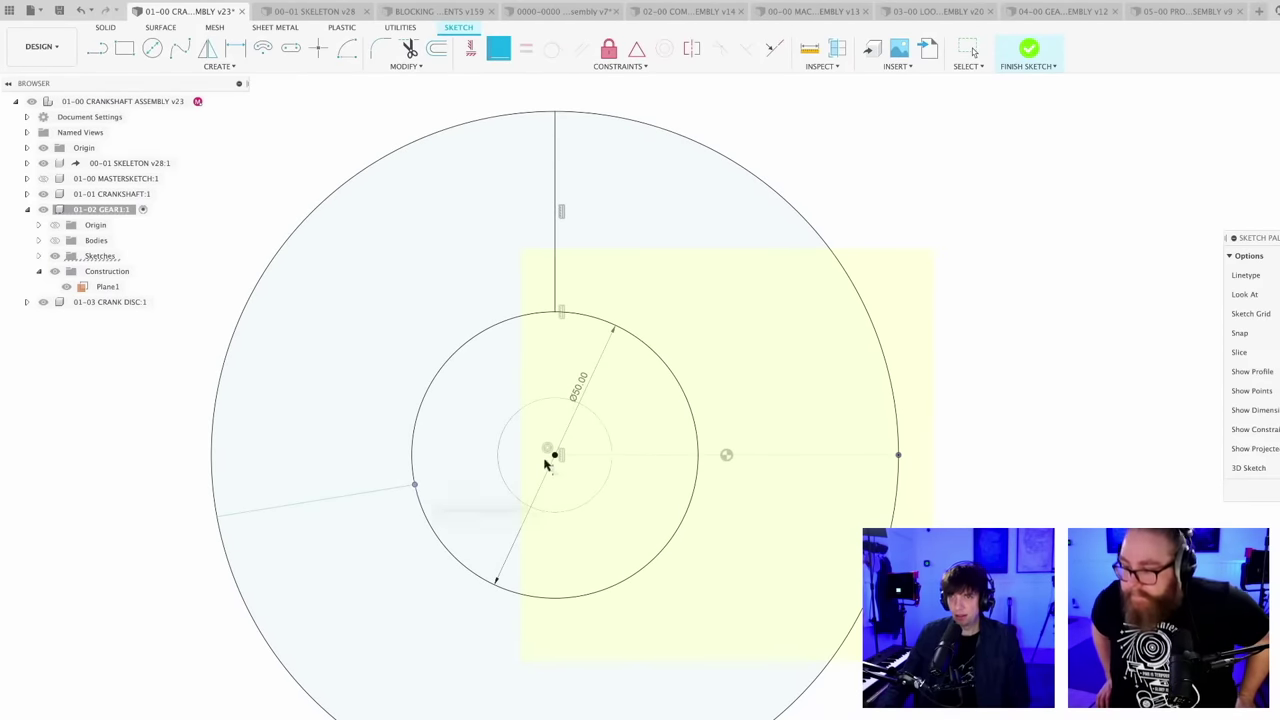
click(555, 456)
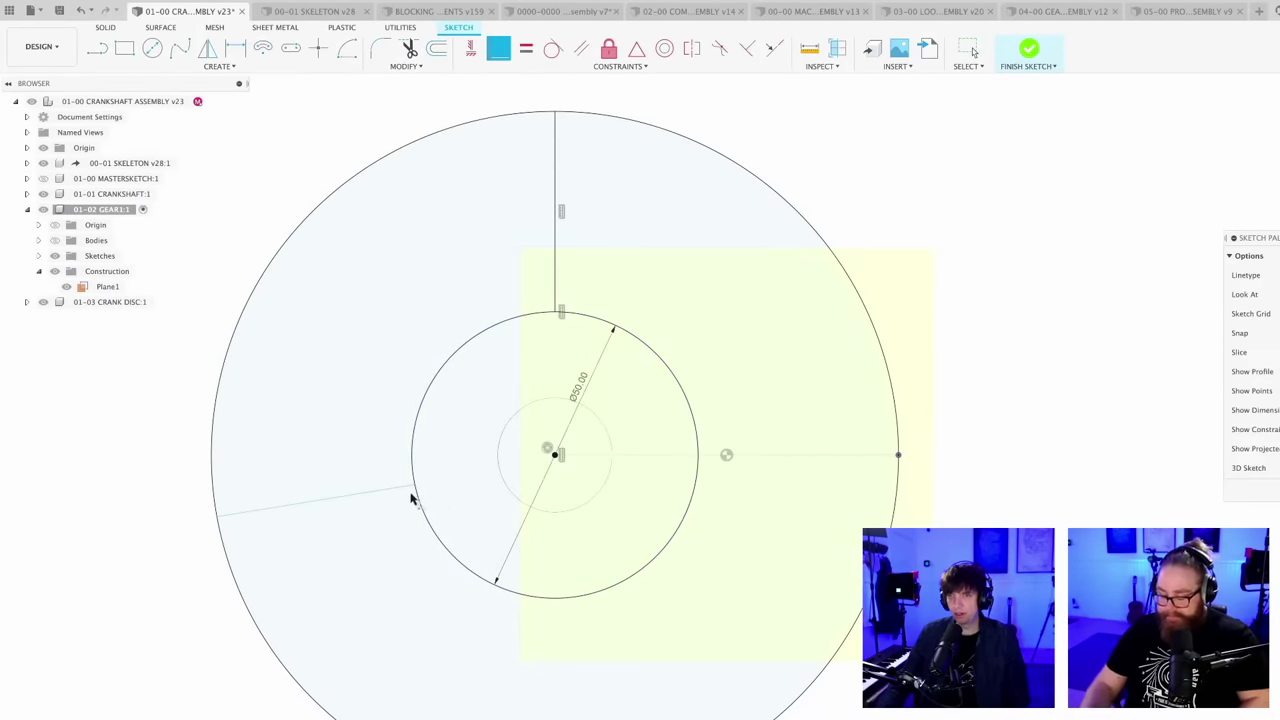
- Align the slanted line's inner end horizontally with the circles' centre and constrain the line itself to be horizontal
click(470, 48)
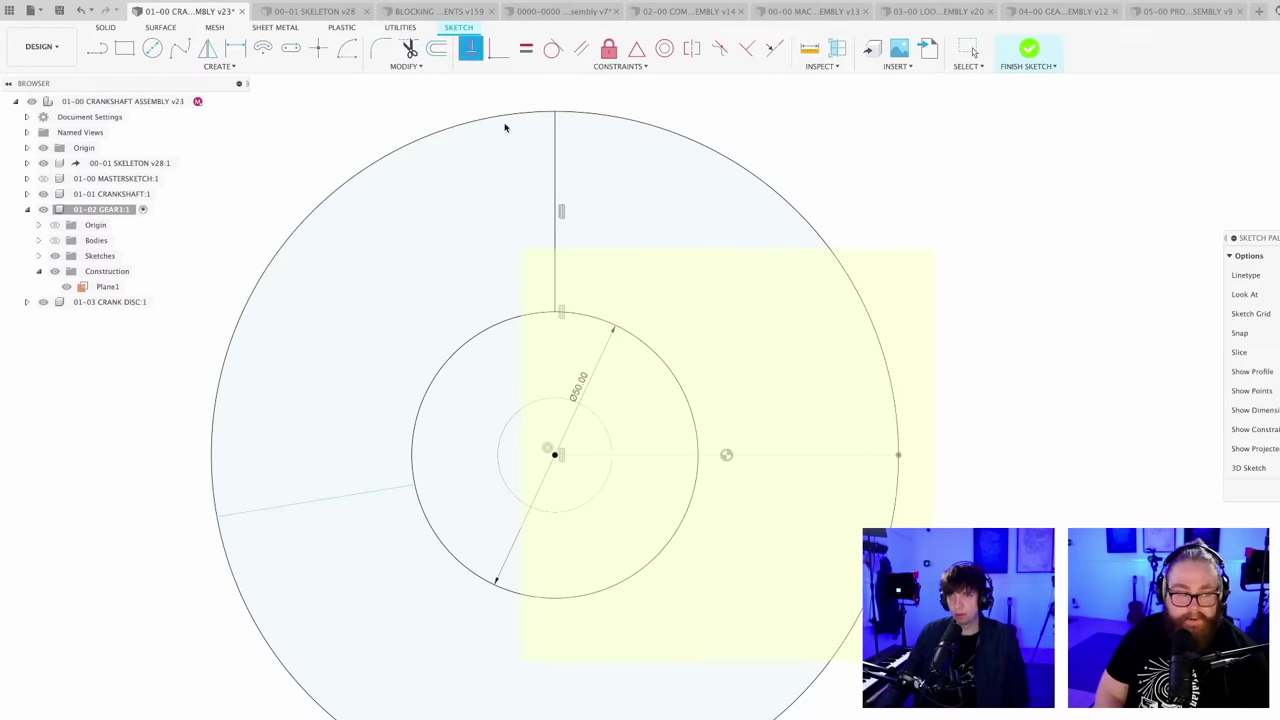
click(415, 486)
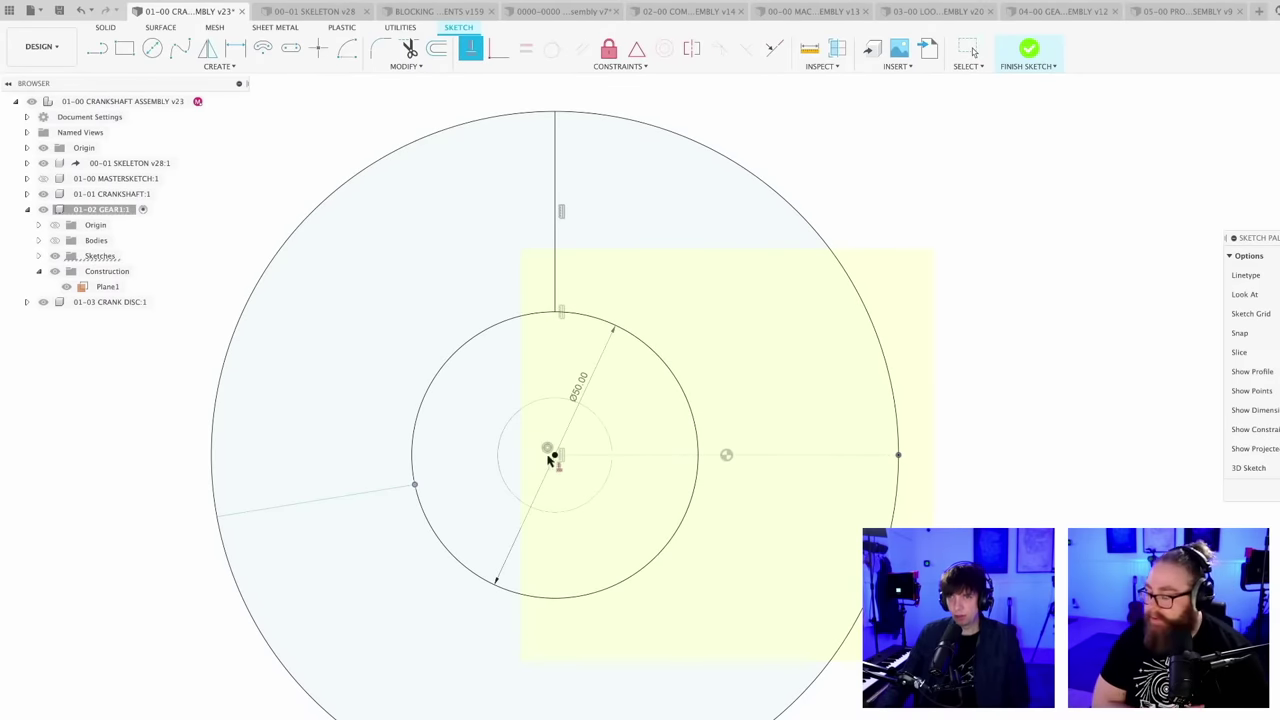
click(553, 458)
key(Escape)
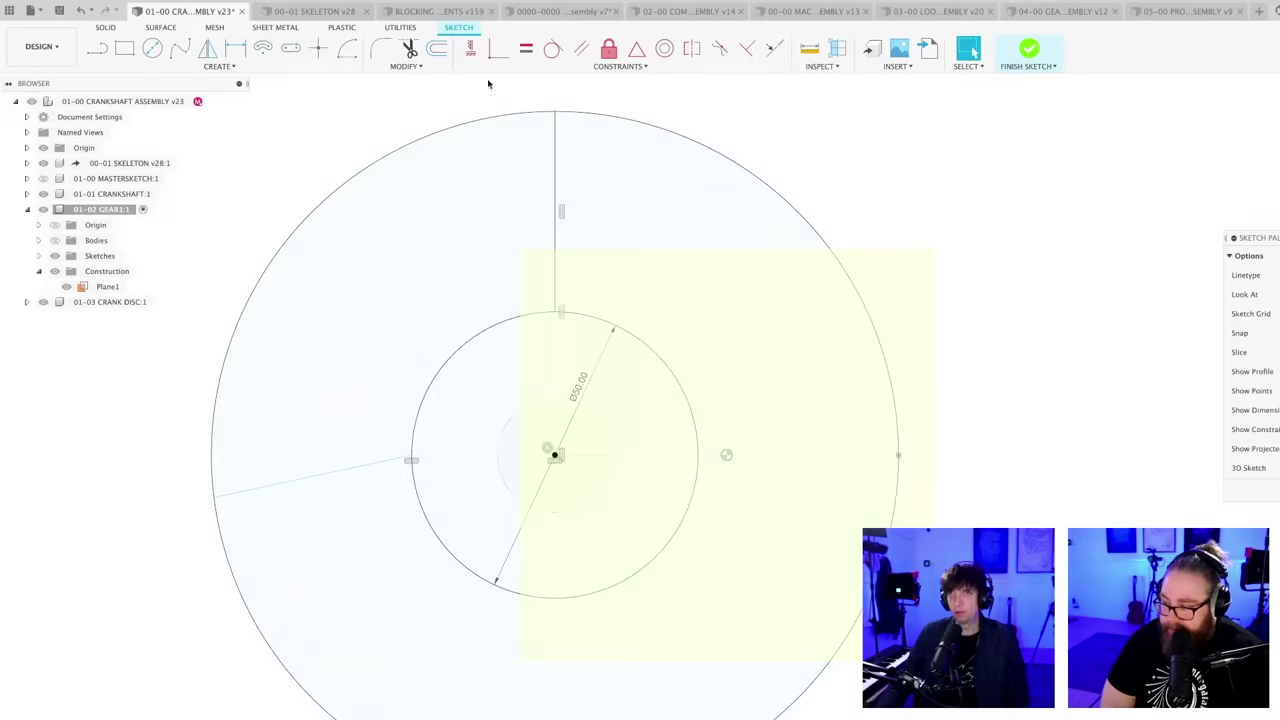
click(470, 48)
click(354, 470)
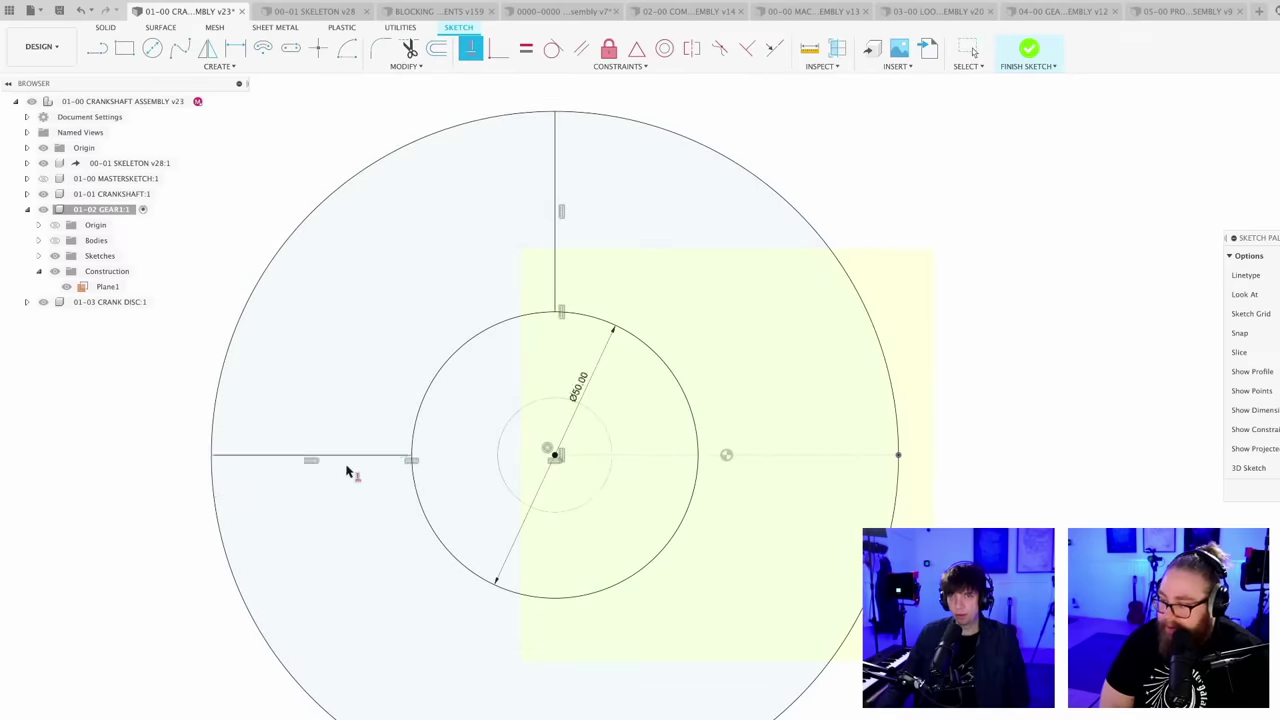
scroll(510, 455, down, 3)
scroll(540, 507, up, 1)
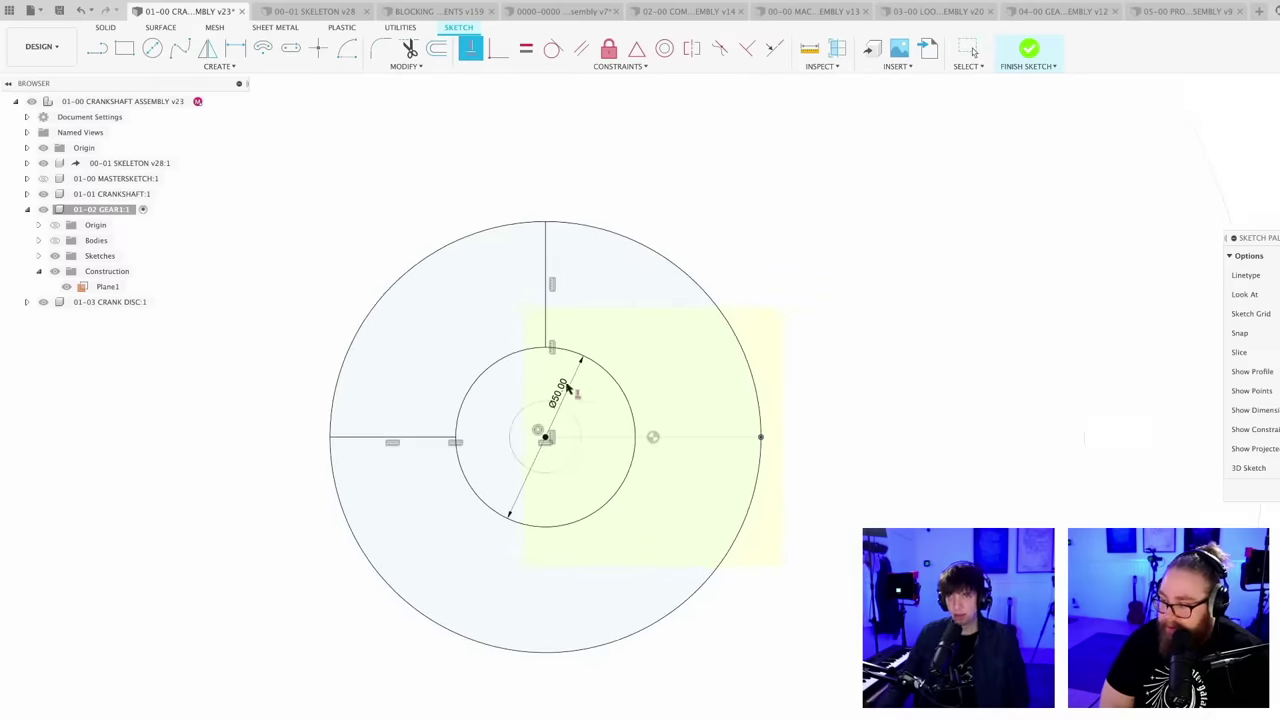
key(l)
scroll(552, 288, up, 4)
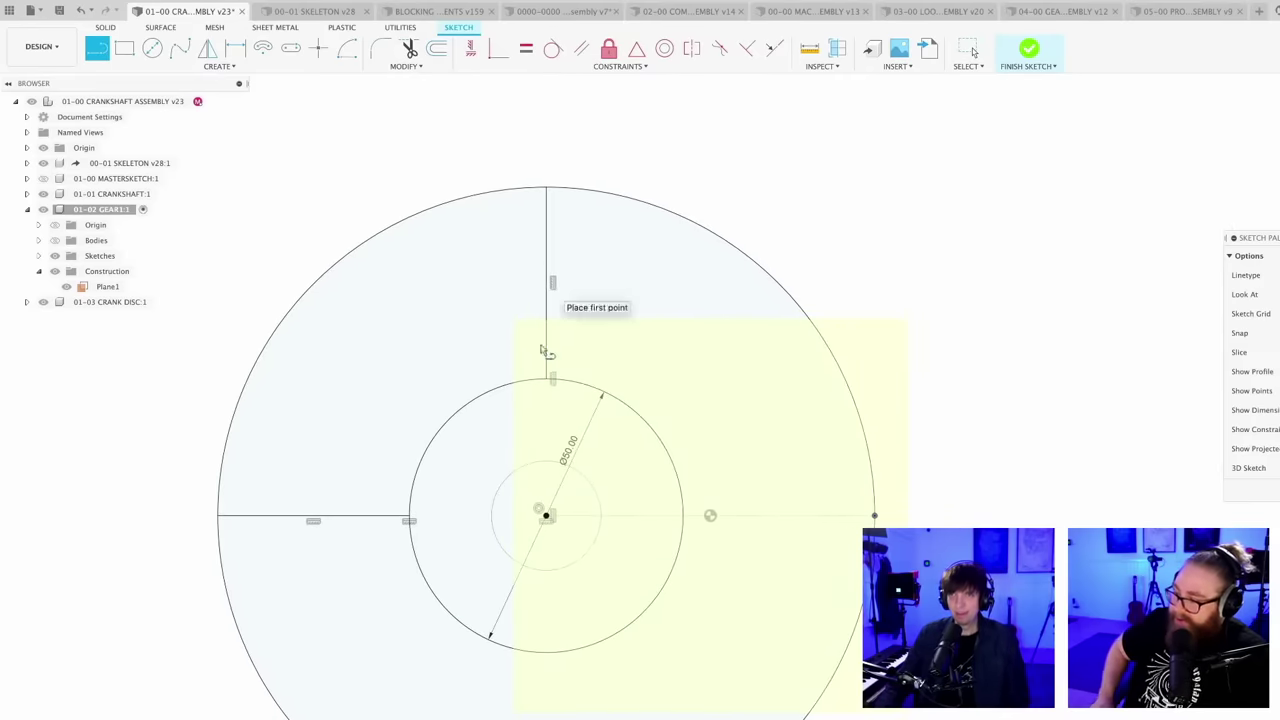
key(Escape)
- Draw a centre point arc about the circles' centre from the vertical line's midpoint to the horizontal line's midpoint
click(343, 52)
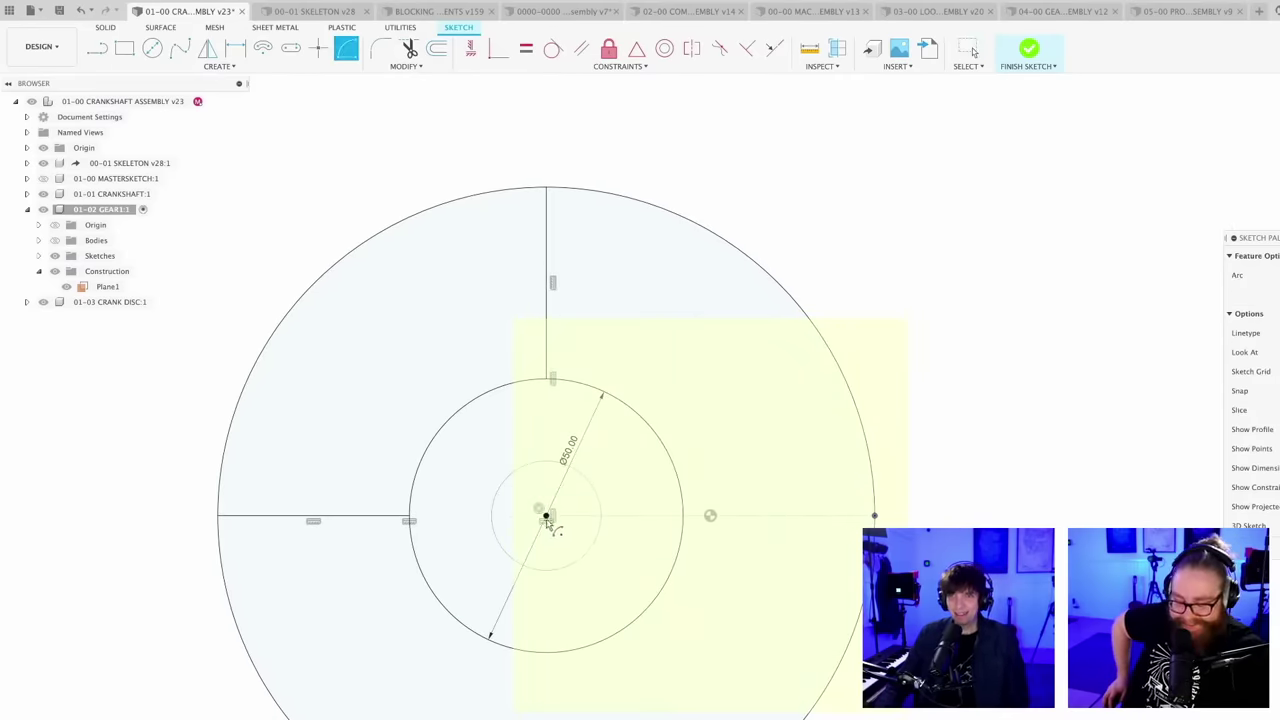
click(546, 516)
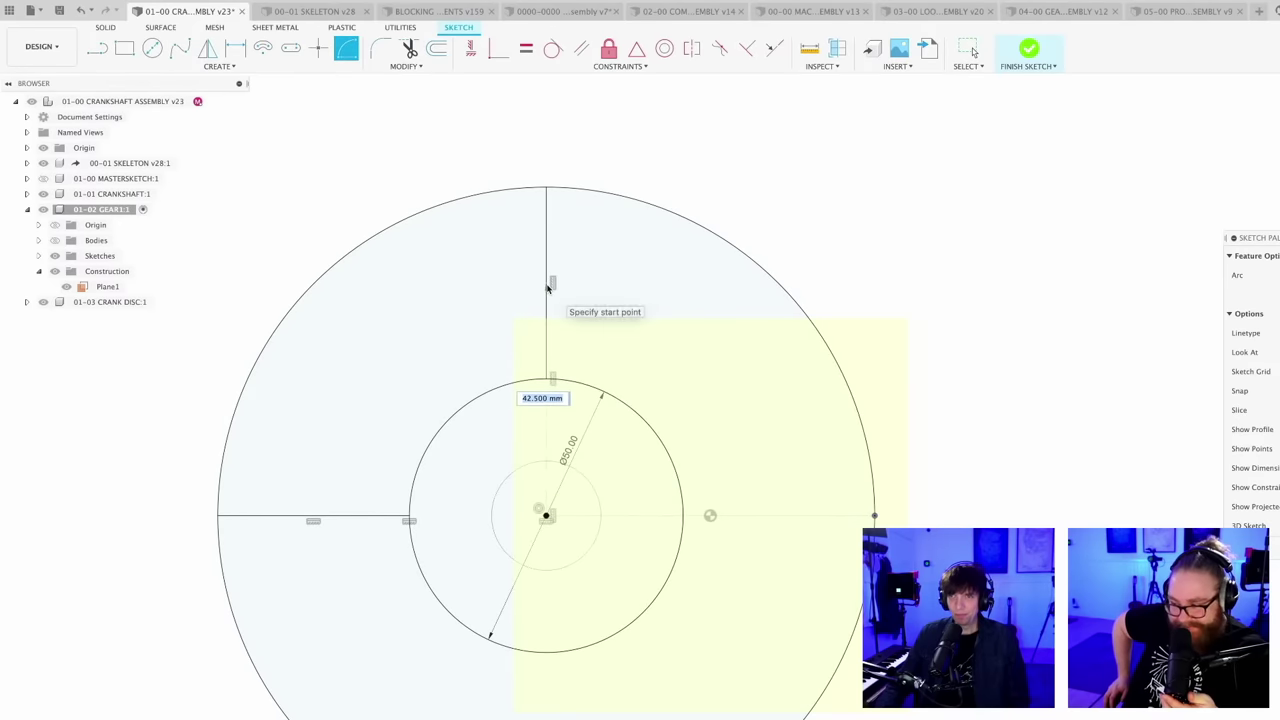
click(548, 285)
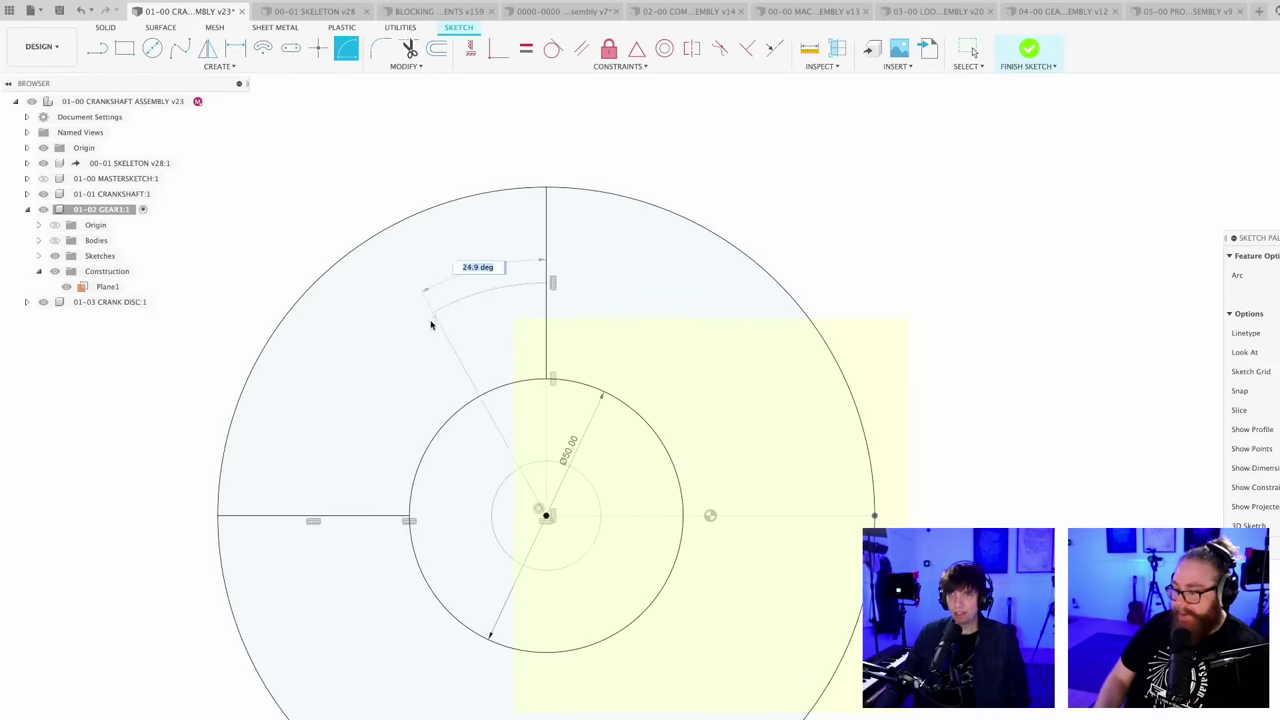
click(314, 518)
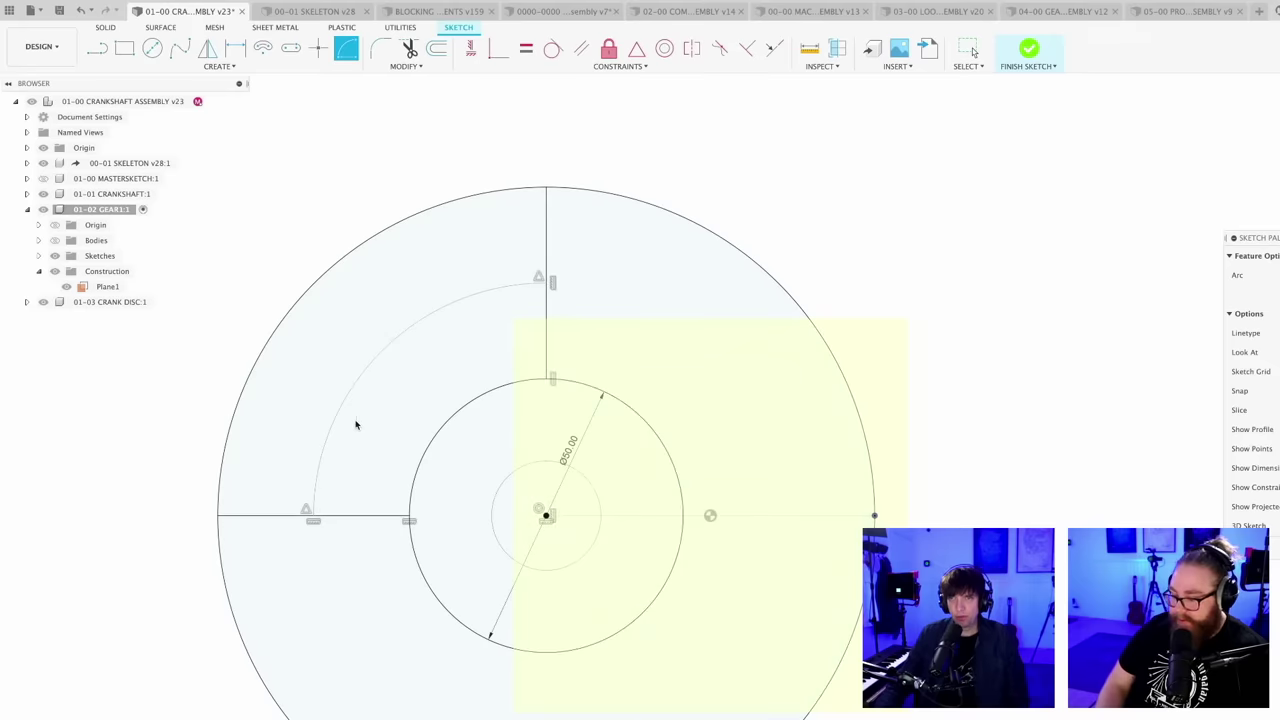
key(Escape)
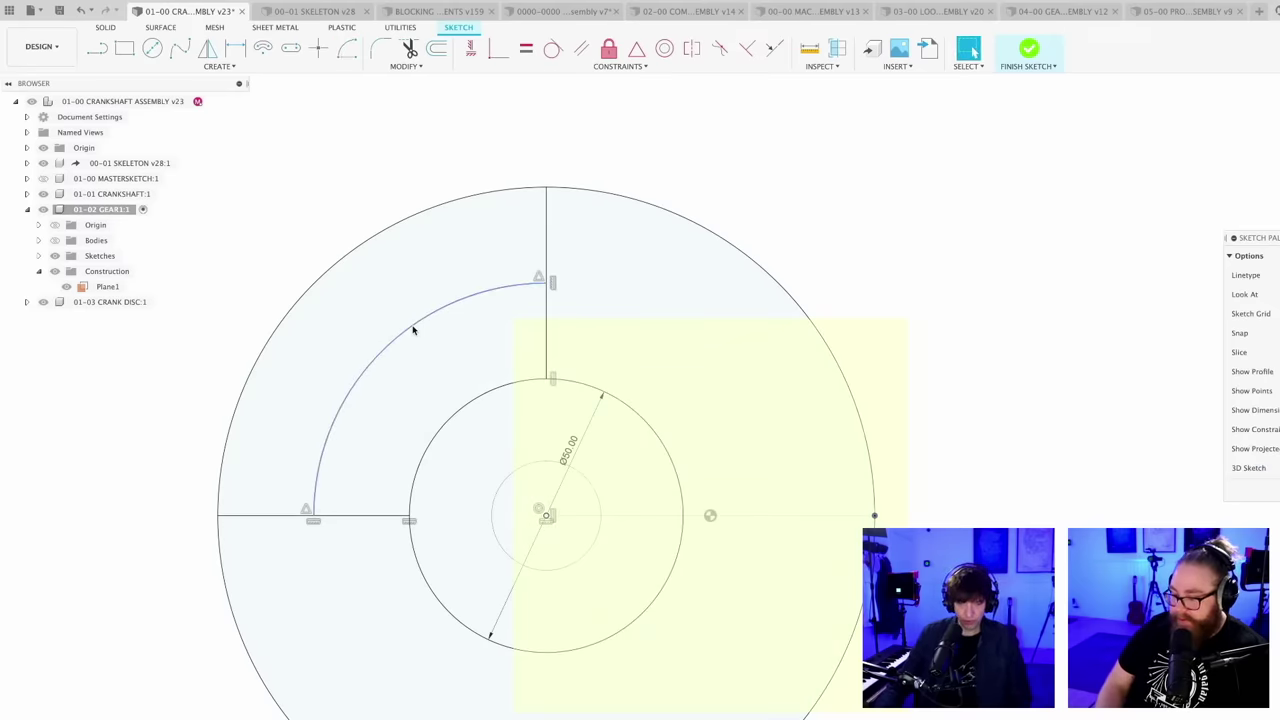
- Offset the arc 5 mm outward and 5 mm inward
click(413, 330)
key(o)
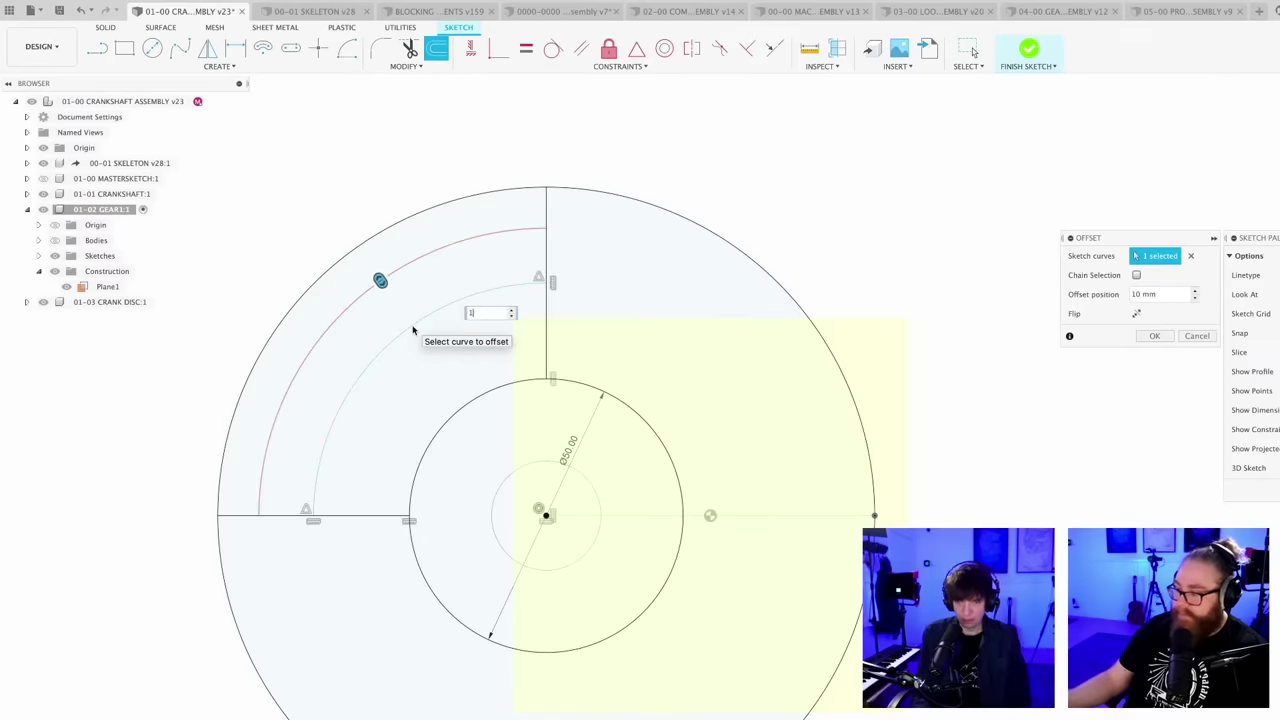
text(5)
key(Return)
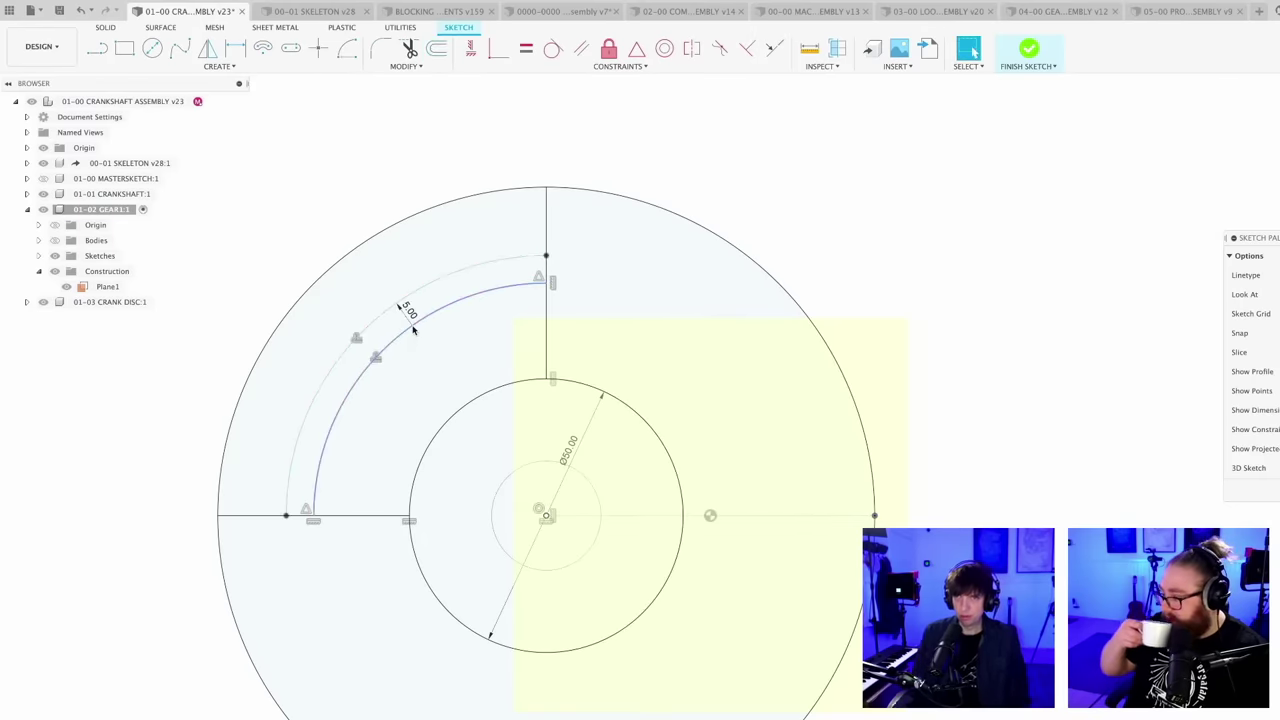
key(o)
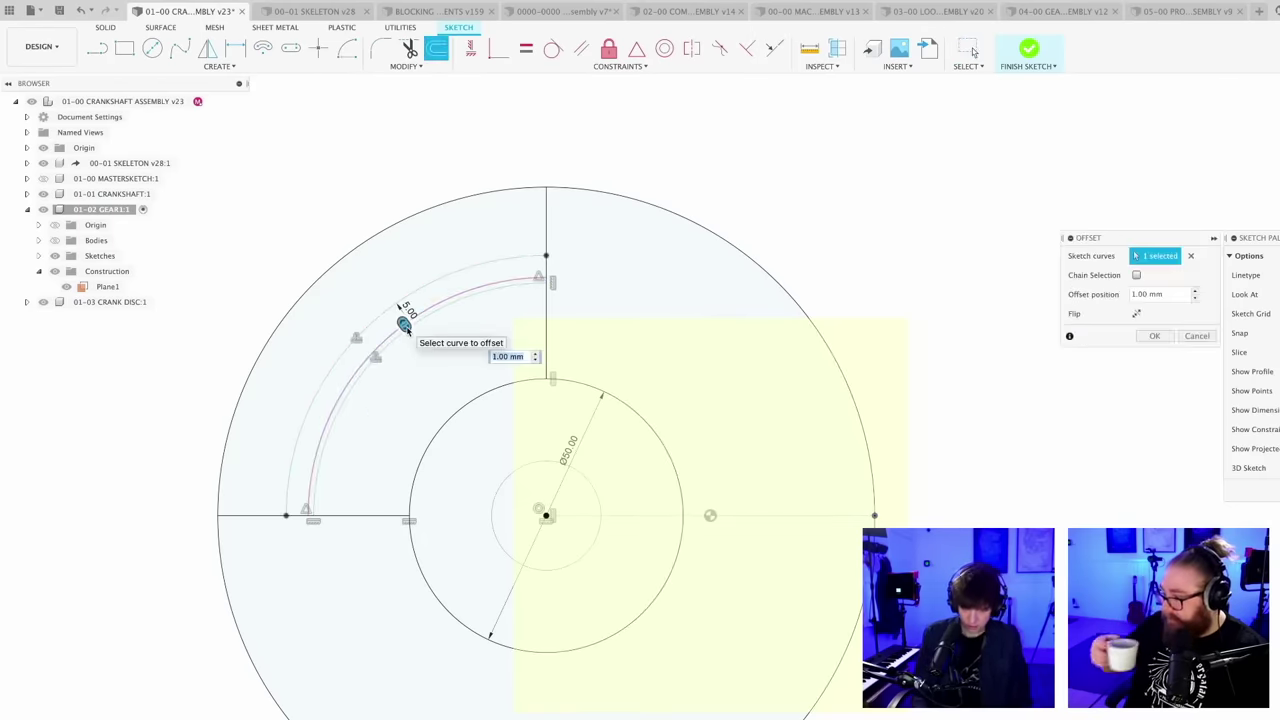
text(-5)
key(Return)
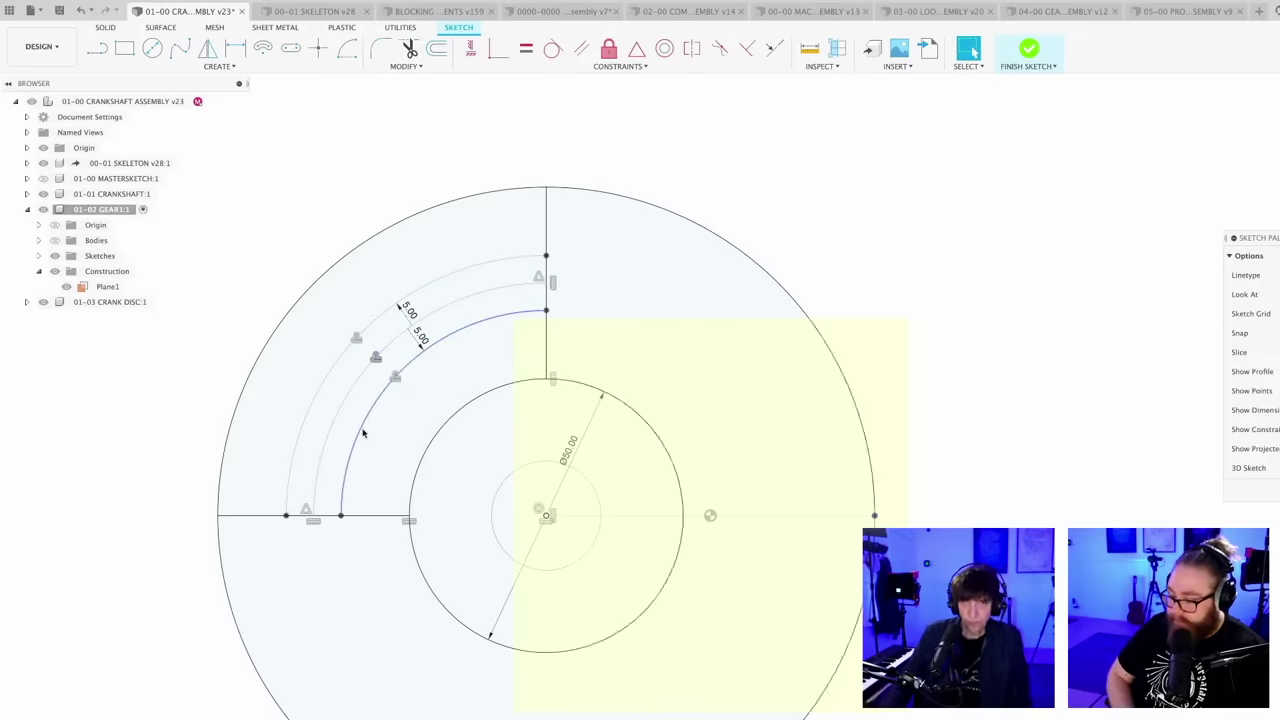
- Draw a V of two lines below the horizontal line, joining its two ends, with the inner side about 22.8 mm long
key(l)
scroll(310, 550, up, 3)
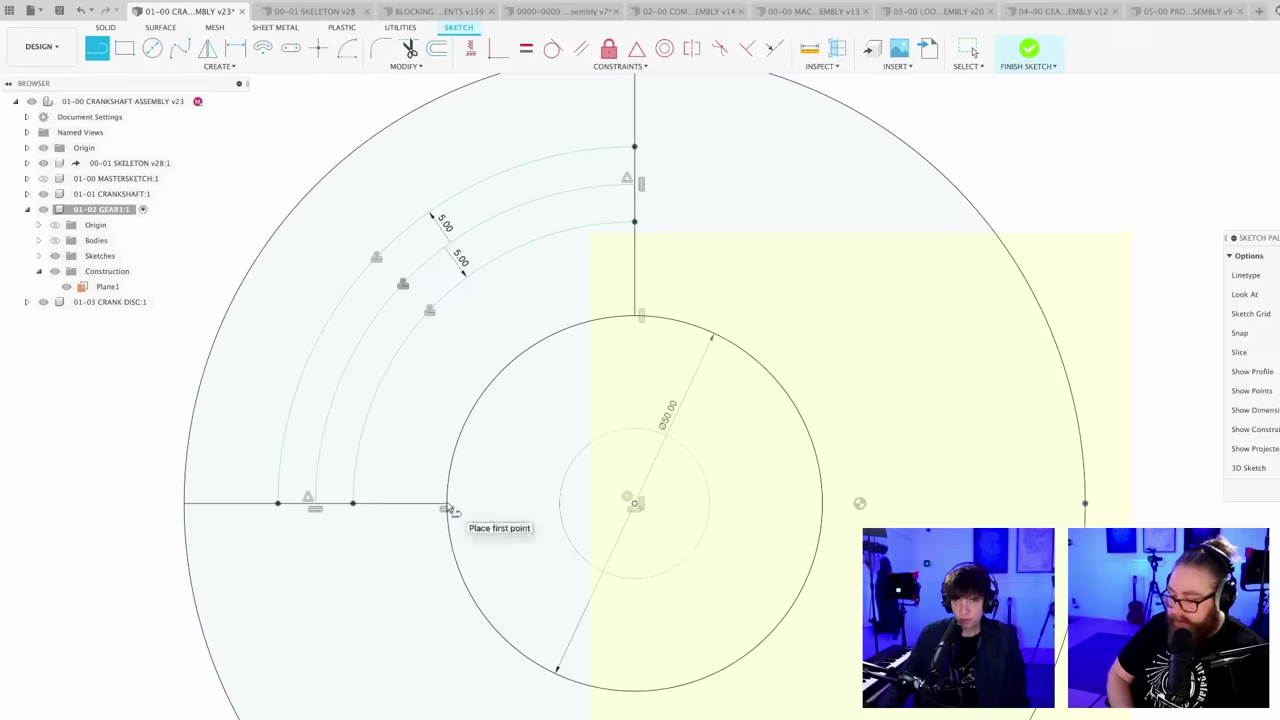
click(446, 507)
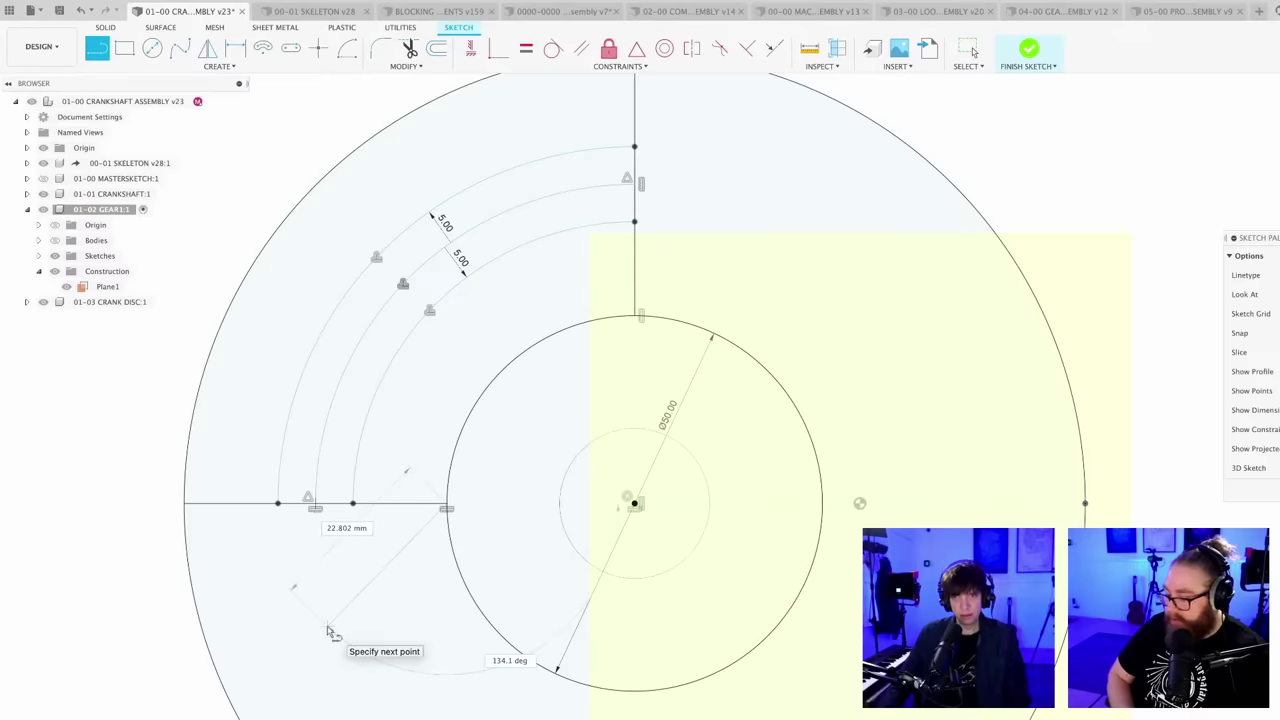
click(327, 628)
double_click(184, 505)
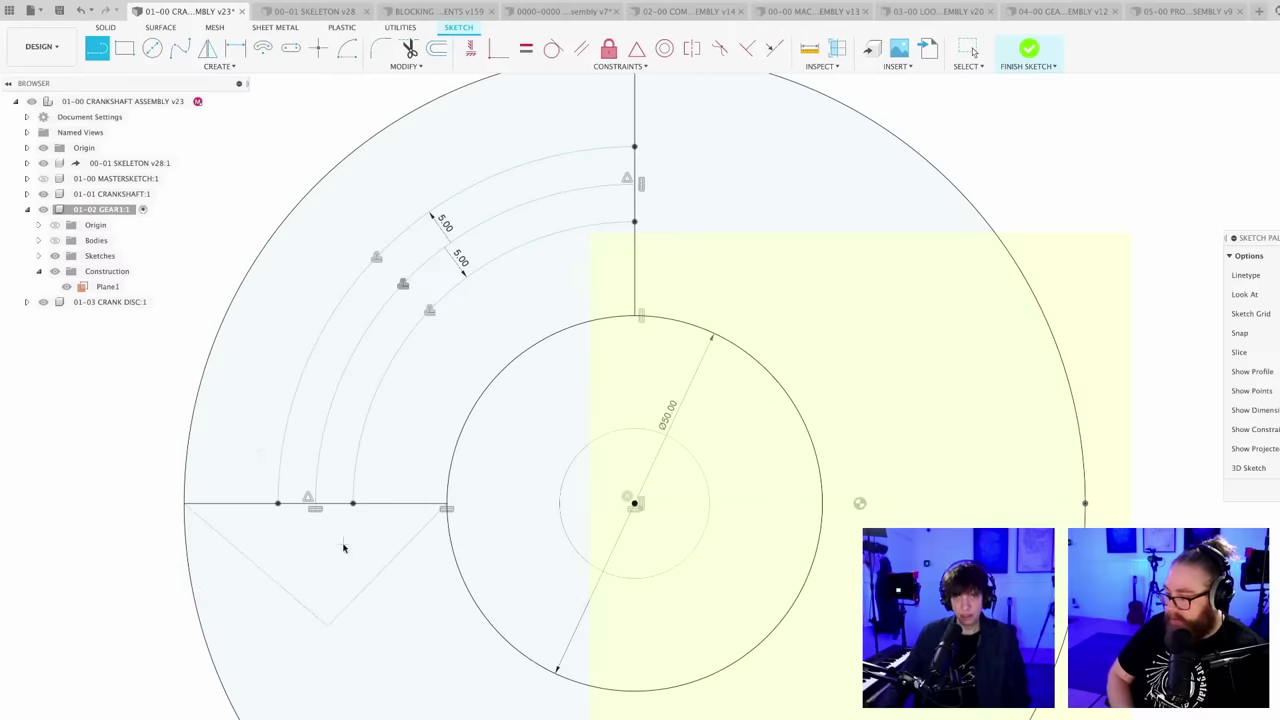
key(Escape)
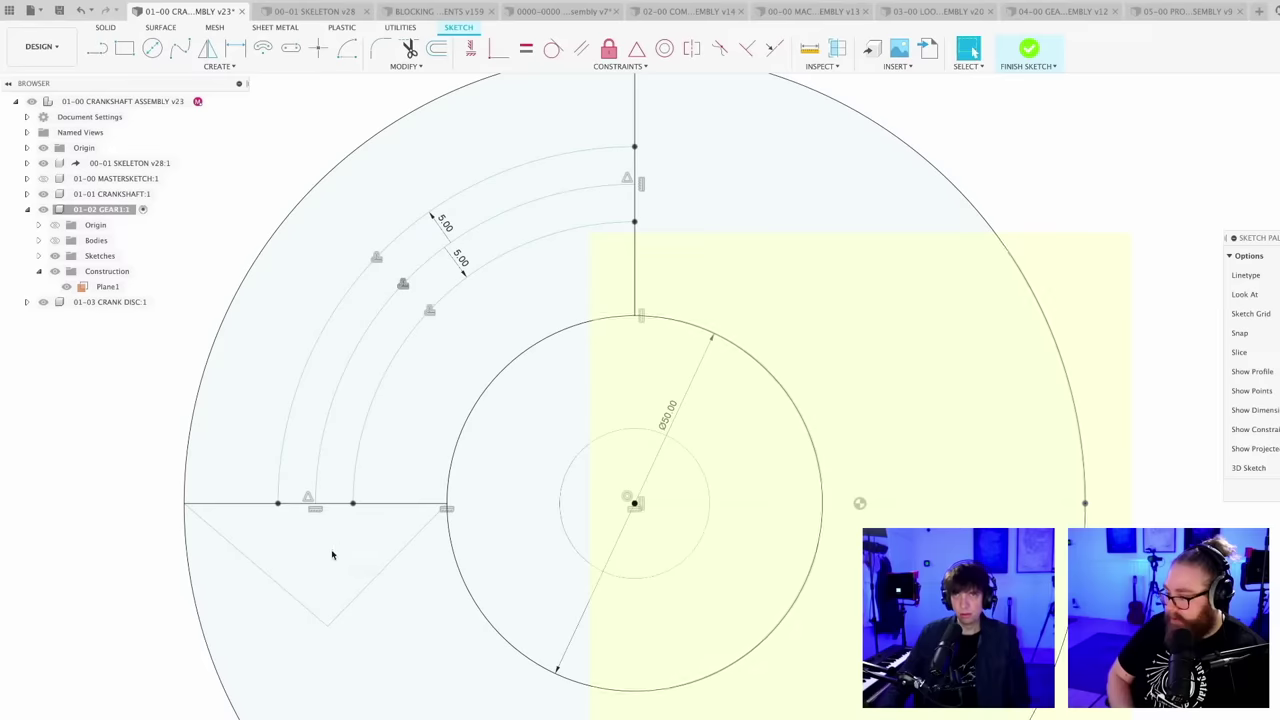
- Draw a centre point arc about the circles' centre from the horizontal line's midpoint down about 22° towards the V's tip
click(346, 48)
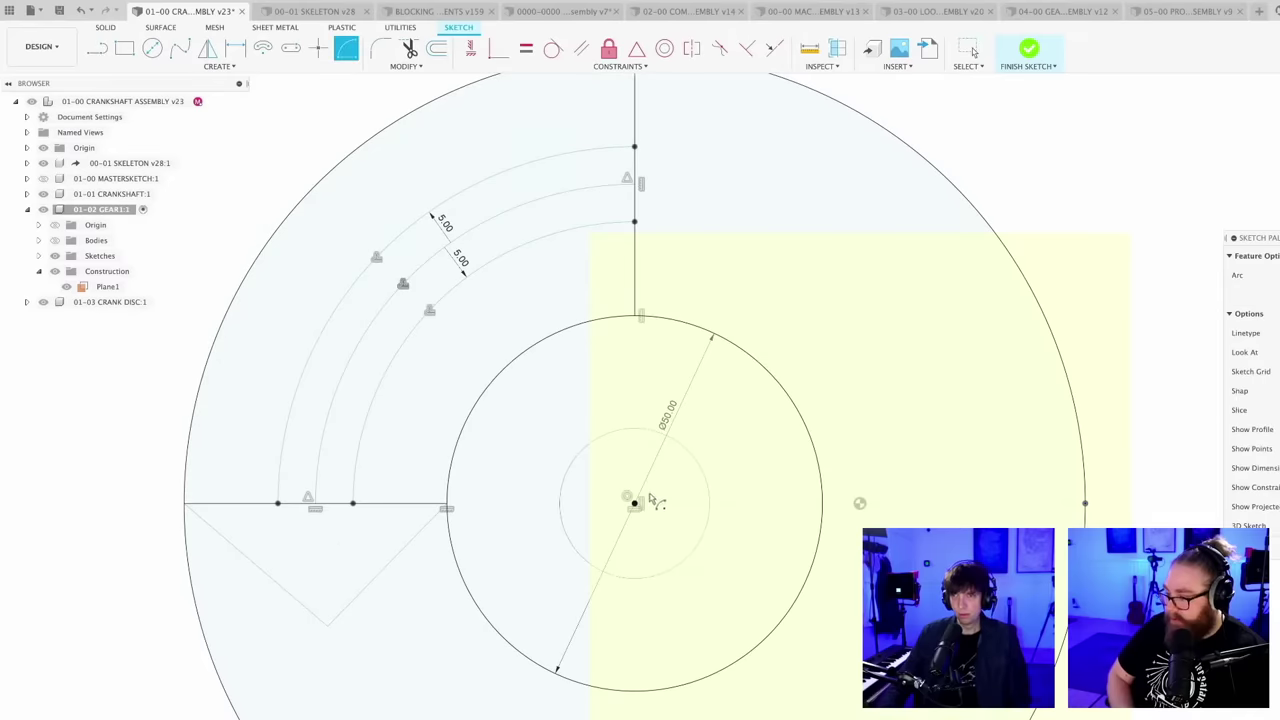
click(315, 505)
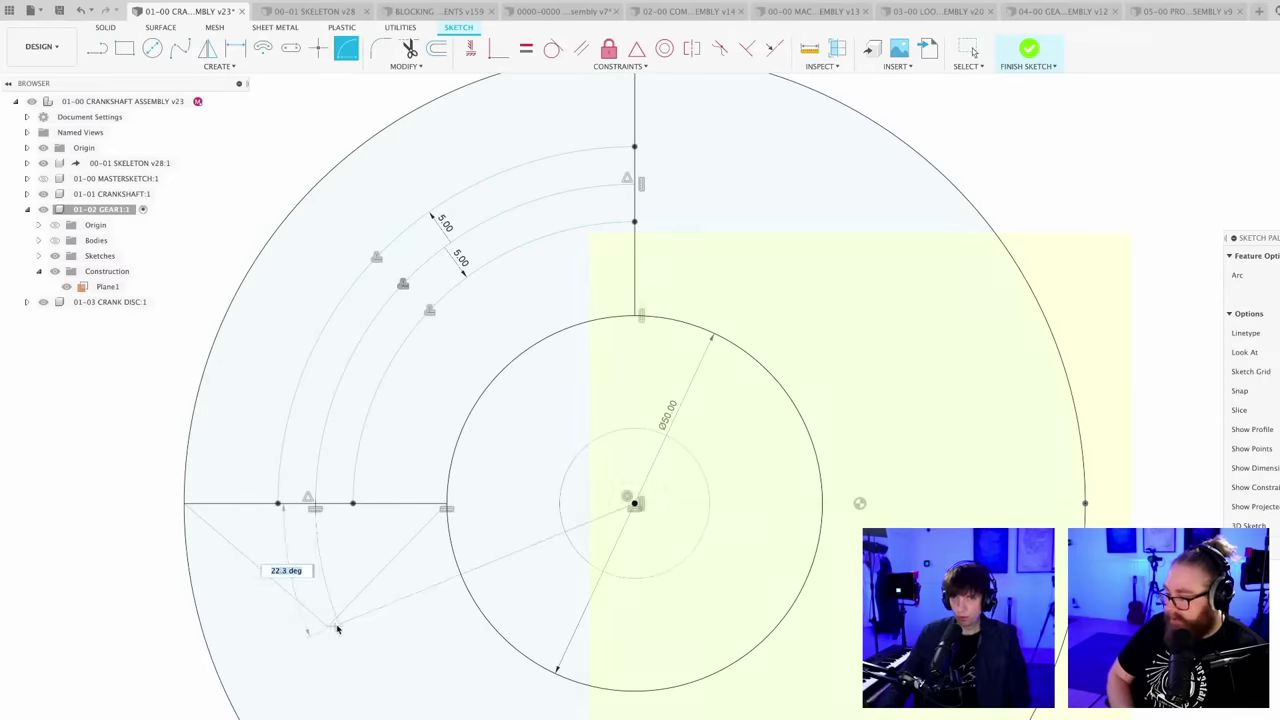
click(332, 622)
scroll(330, 620, up, 3)
key(Escape)
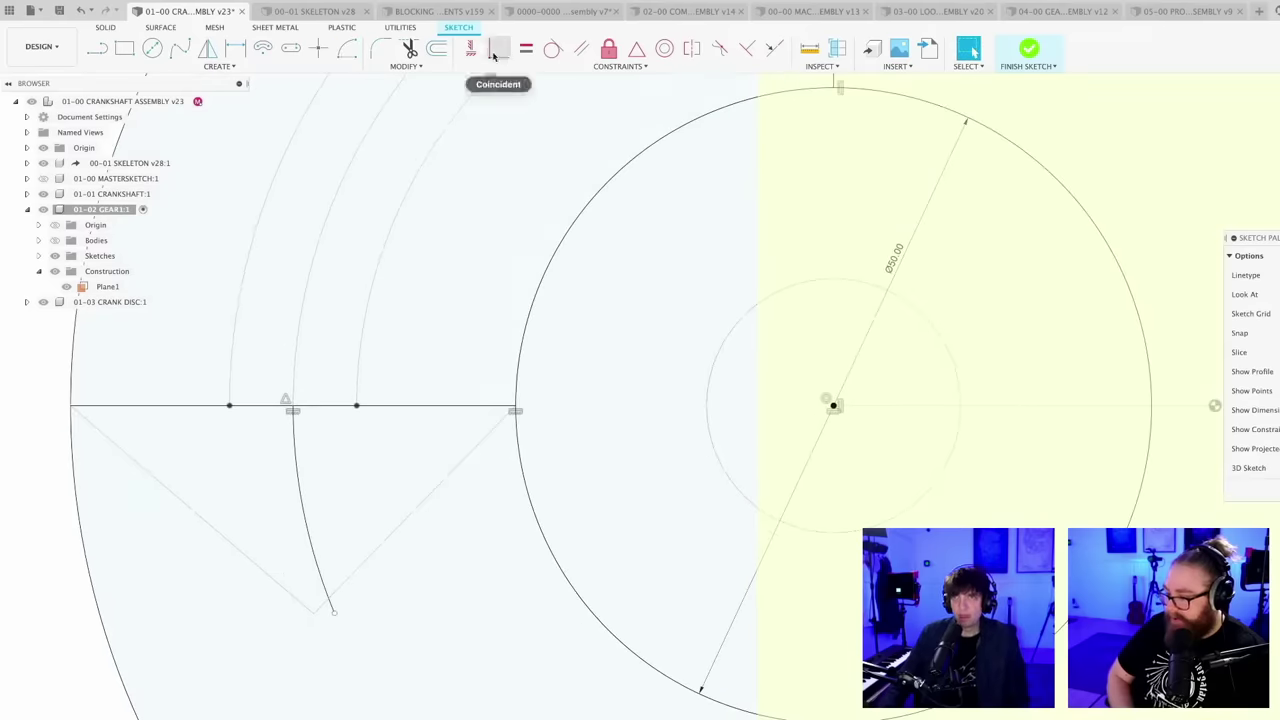
- Make the lower end of the new arc coincident with the tip of the V
click(497, 49)
click(314, 613)
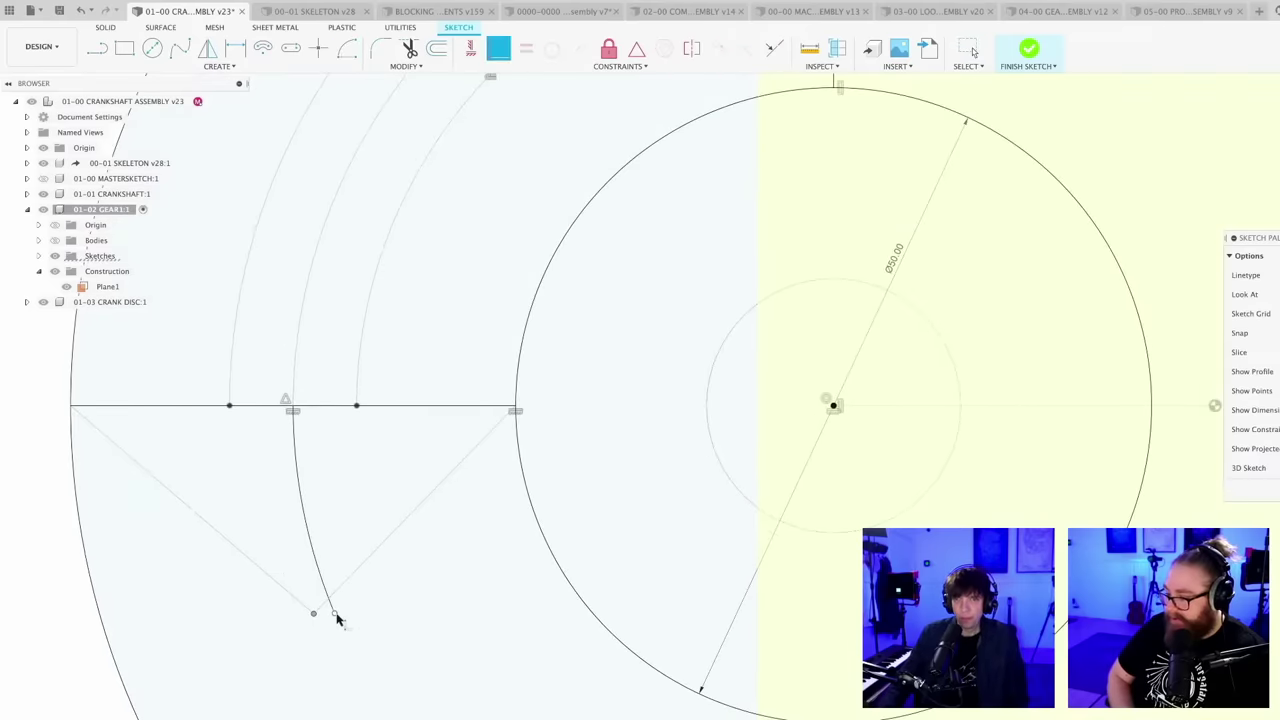
click(334, 614)
scroll(437, 623, down, 6)
key(Escape)
middle_drag(437, 629, 437, 526)
scroll(440, 527, up, 1)
key(Return)
key(Escape)
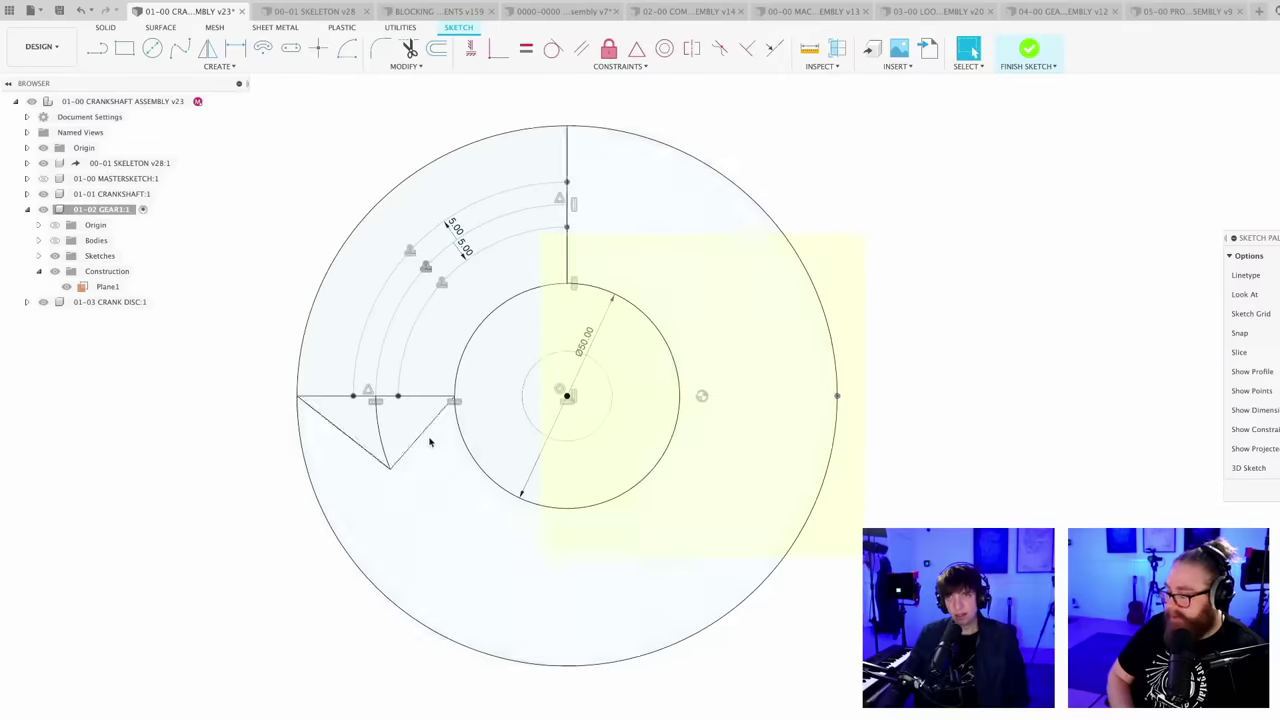
- Convert the middle arc, its lower continuation and the horizontal line to construction geometry
click(566, 396)
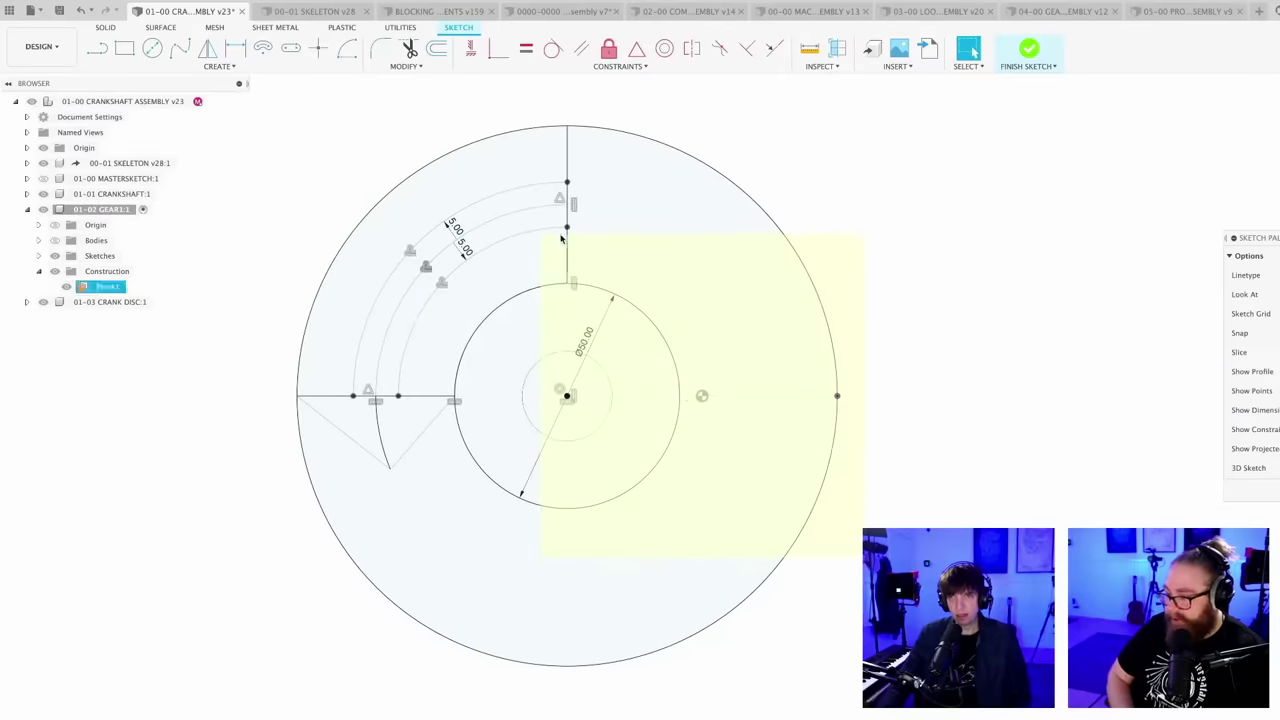
click(393, 319)
shift+click(382, 437)
key(x)
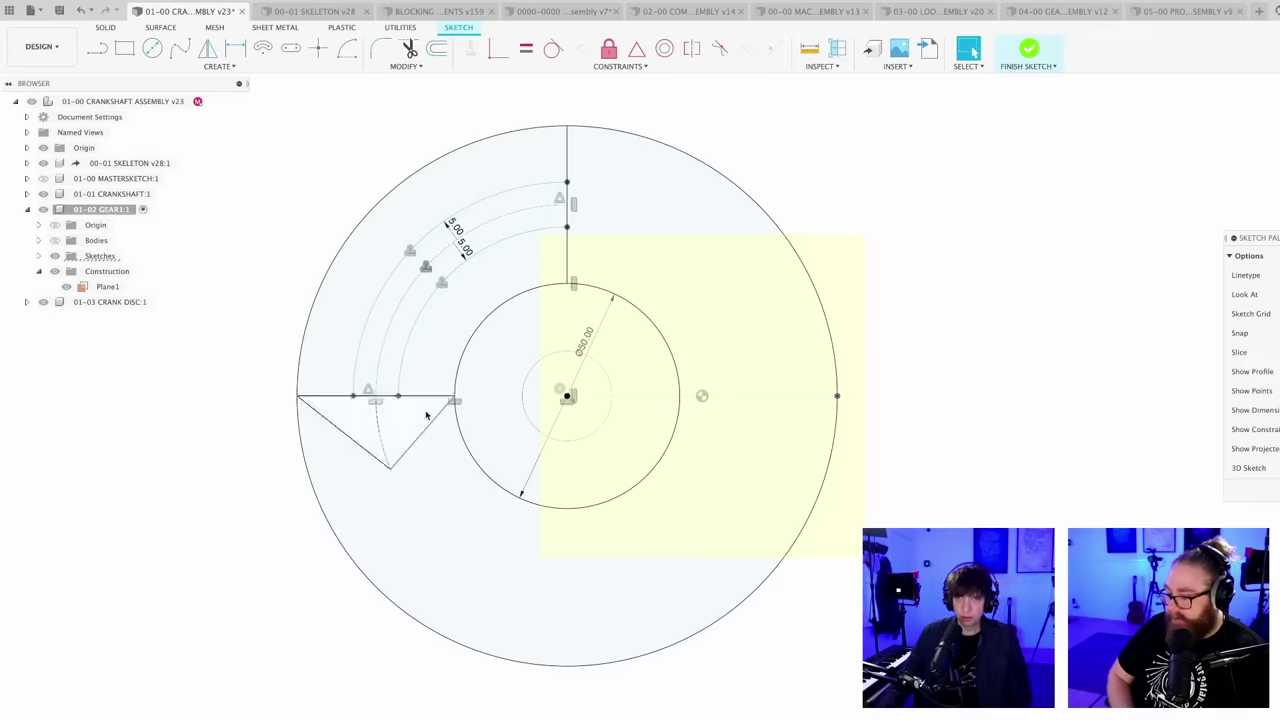
scroll(389, 421, up, 3)
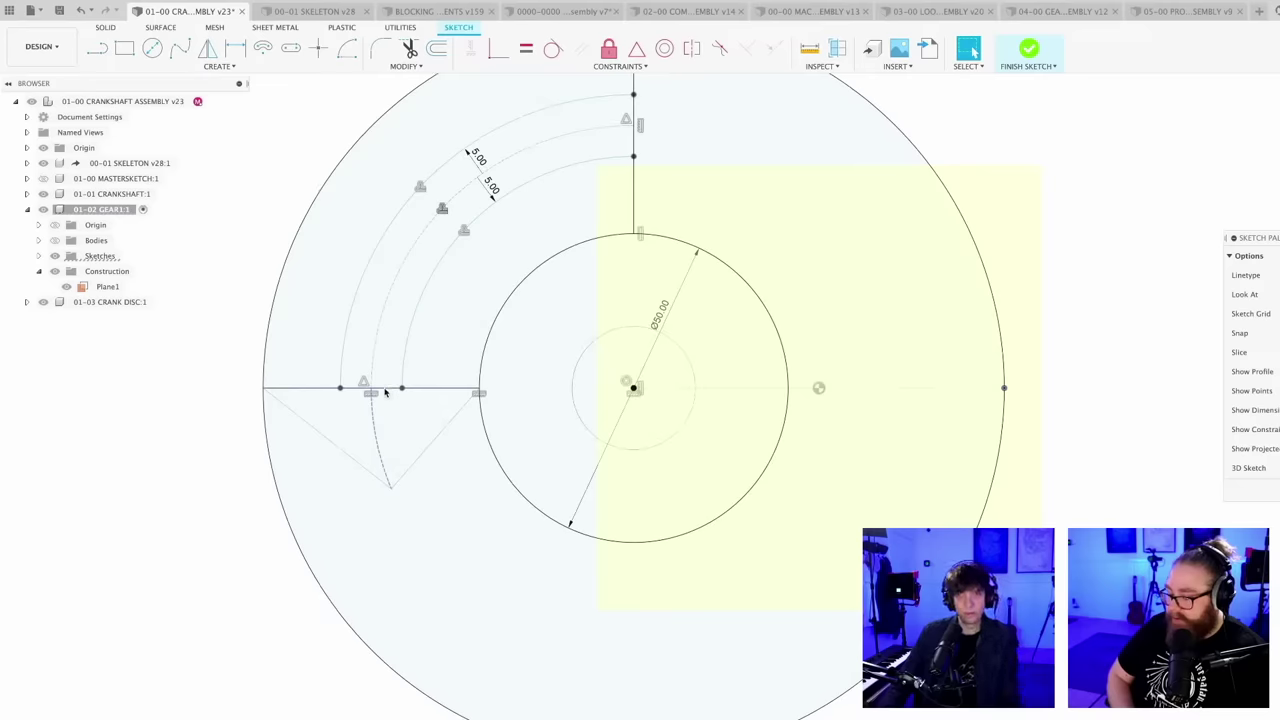
click(400, 389)
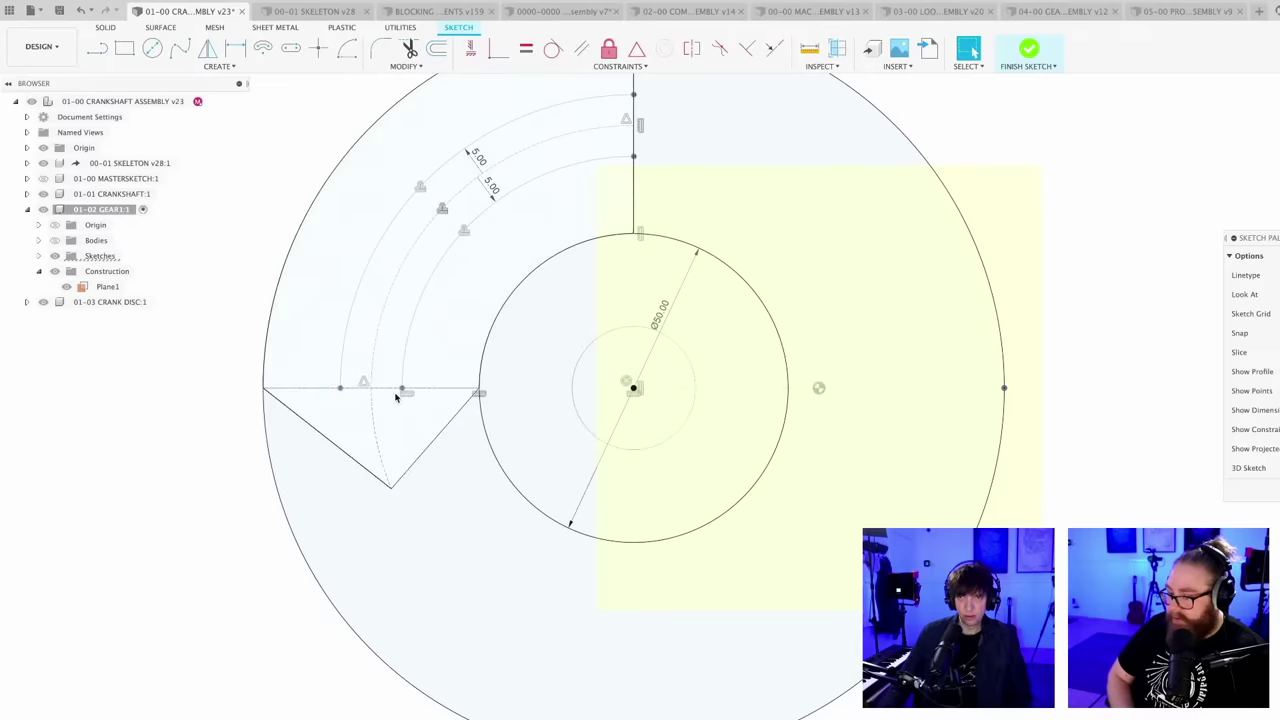
- Draw a line from the inner offset arc's lower end to the horizontal construction line's inner end
key(l)
scroll(430, 440, up, 3)
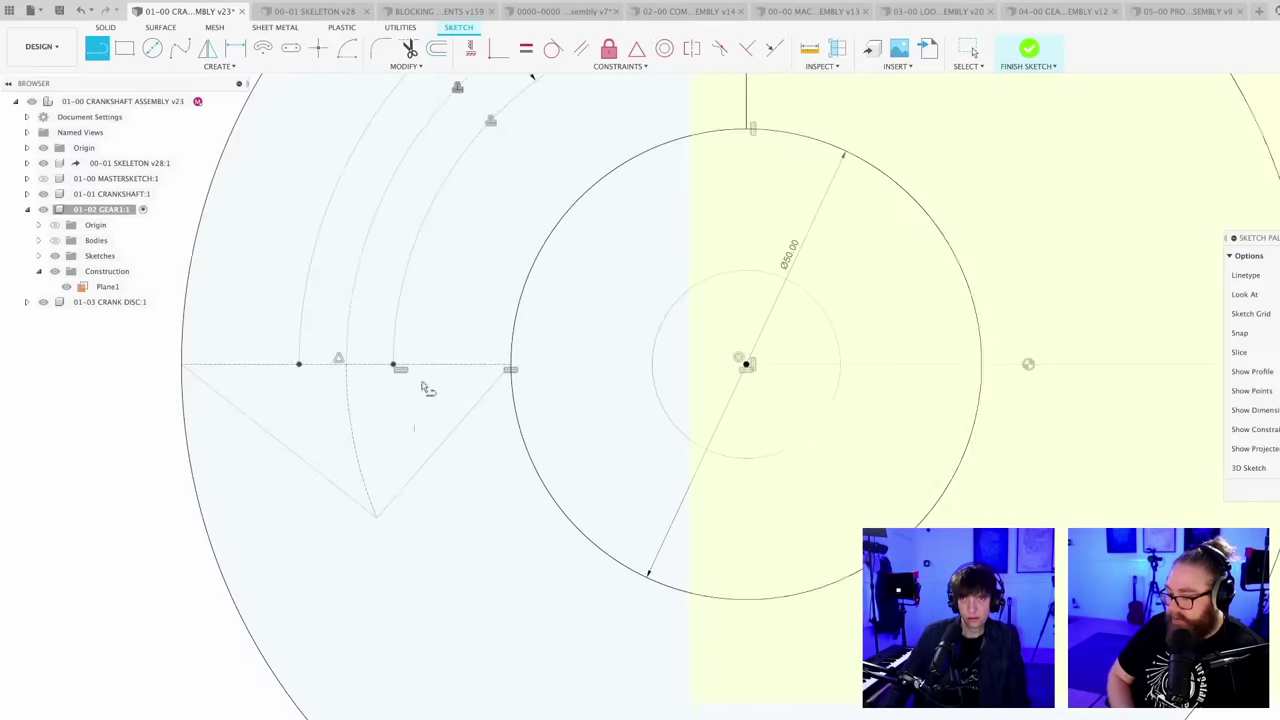
click(510, 370)
key(Escape)
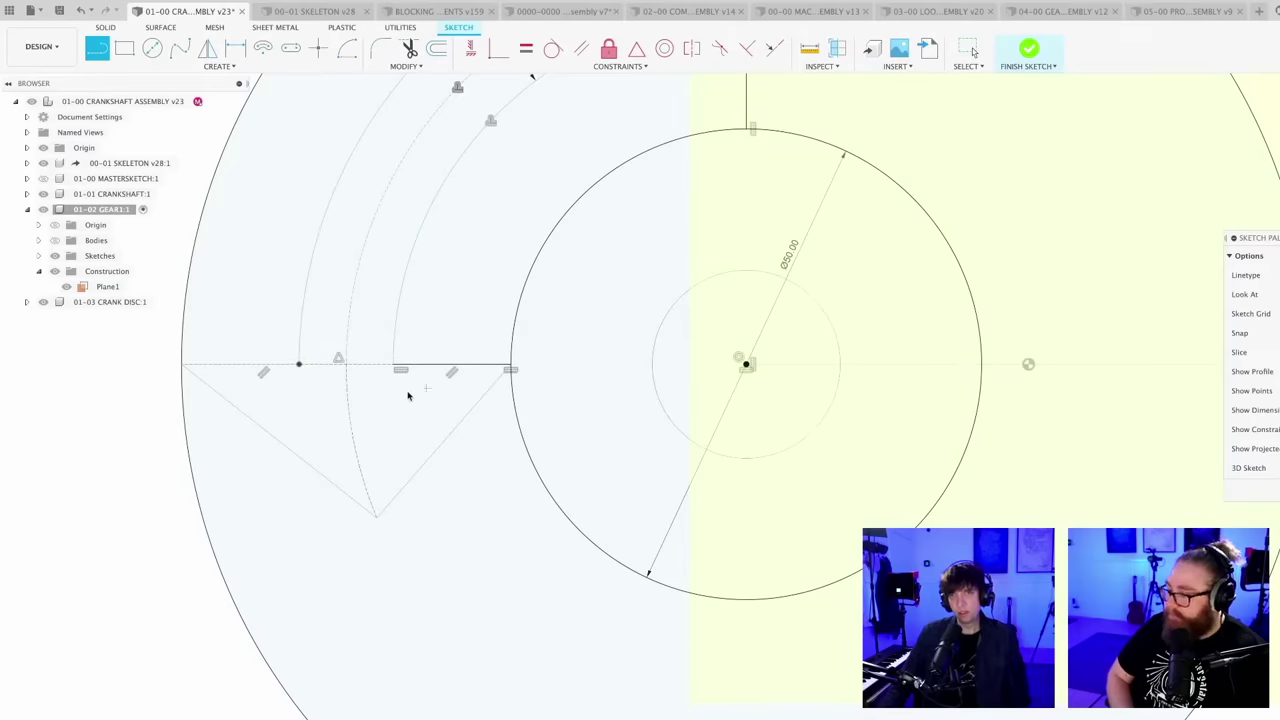
key(Escape)
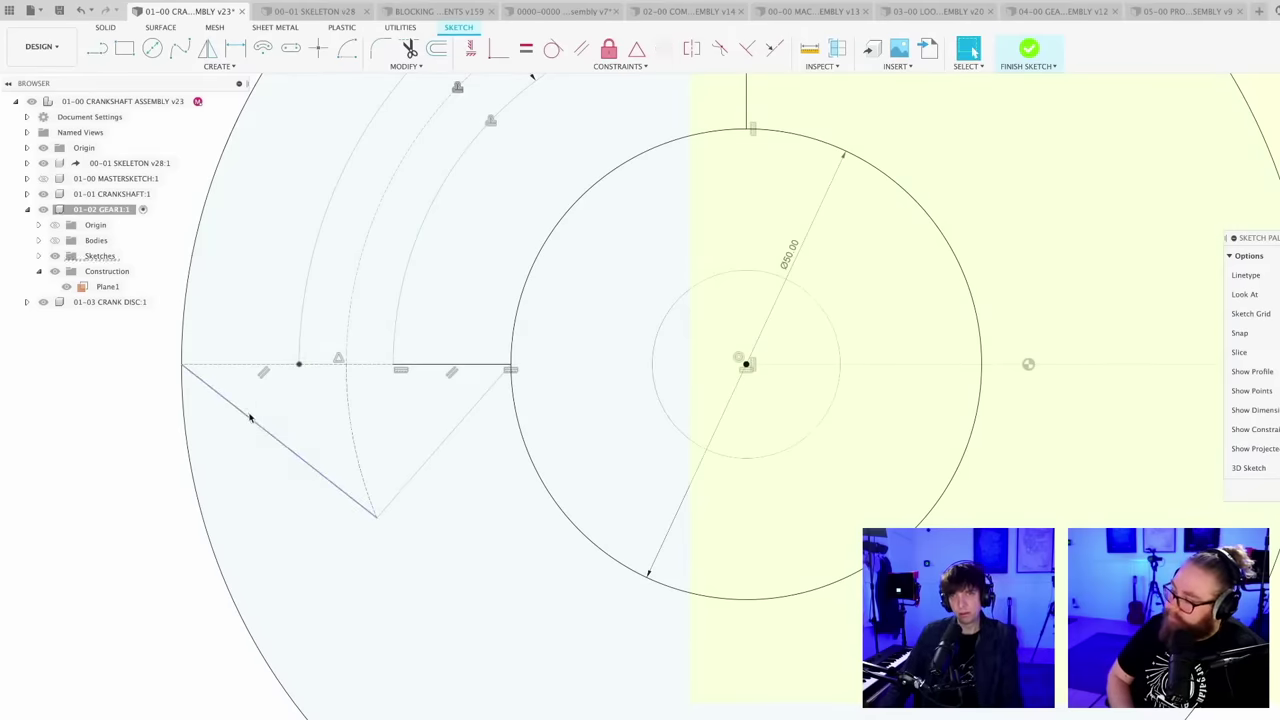
- Delete both sides of the V and the short line beside the inner offset arc
click(250, 418)
key(Delete)
click(421, 369)
key(Delete)
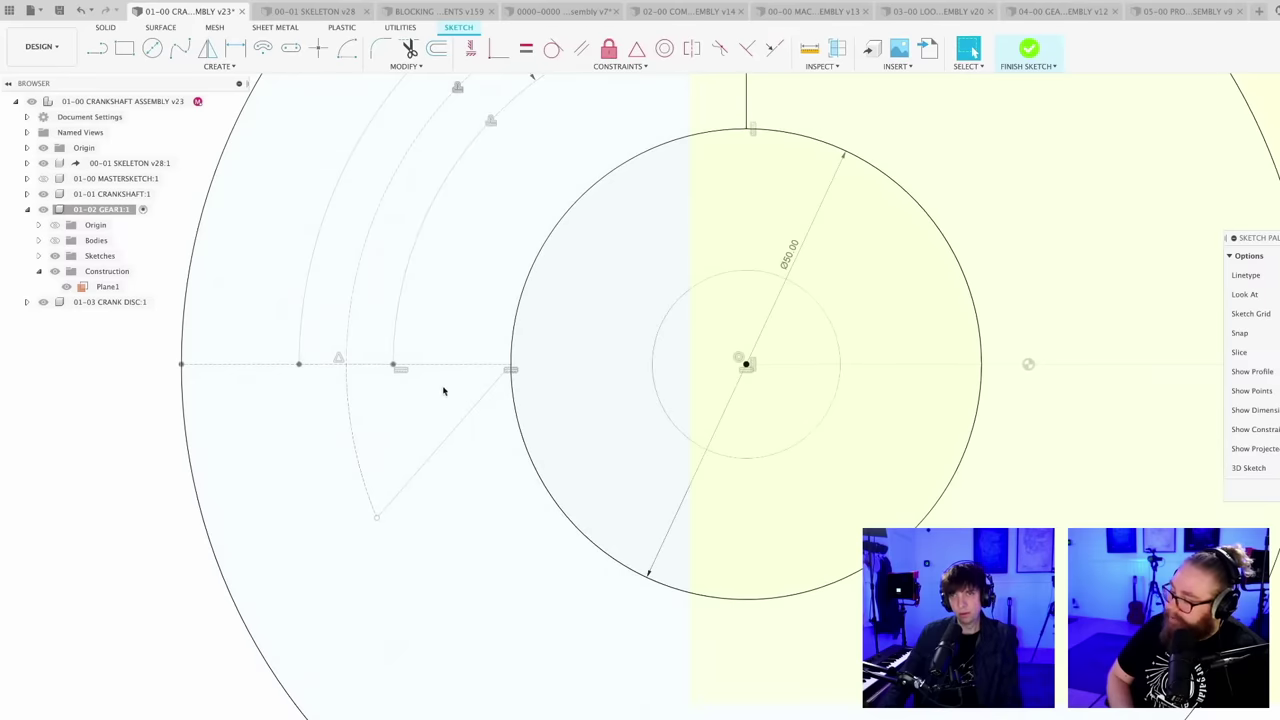
click(460, 418)
key(Delete)
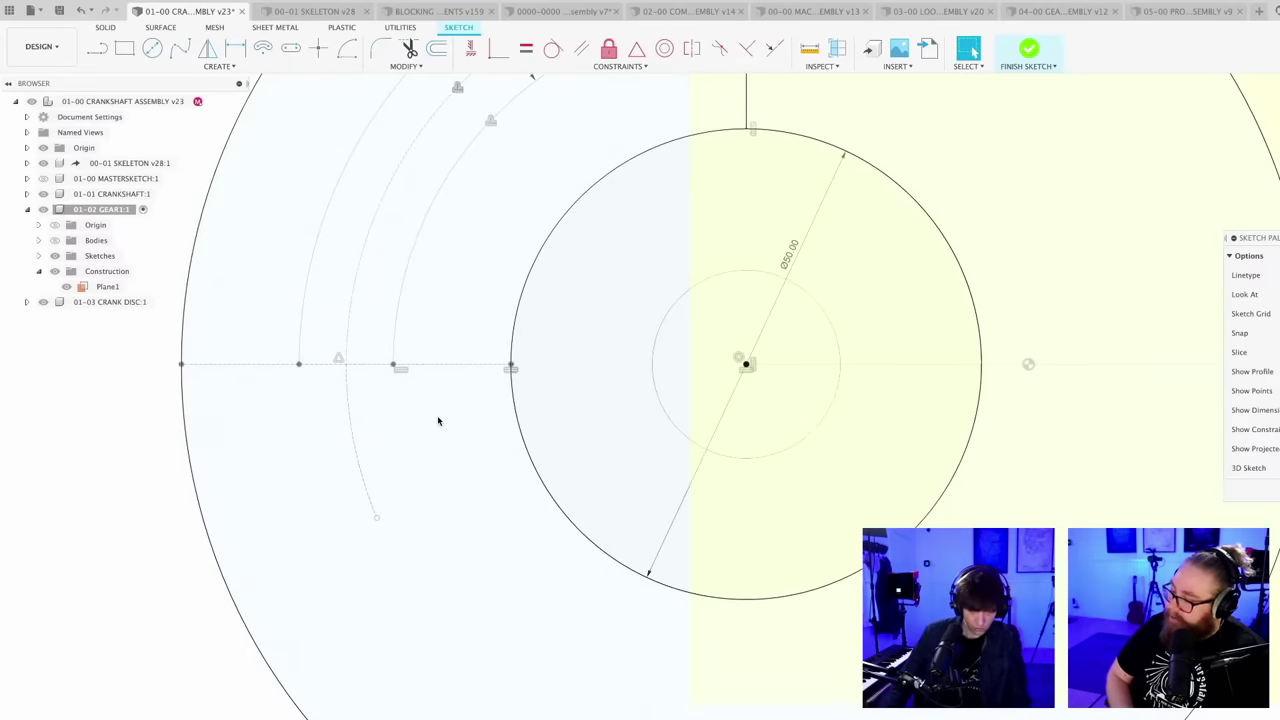
- Draw a line about 6.4 mm long from the inner offset arc's lower end inward along the horizontal construction line
key(l)
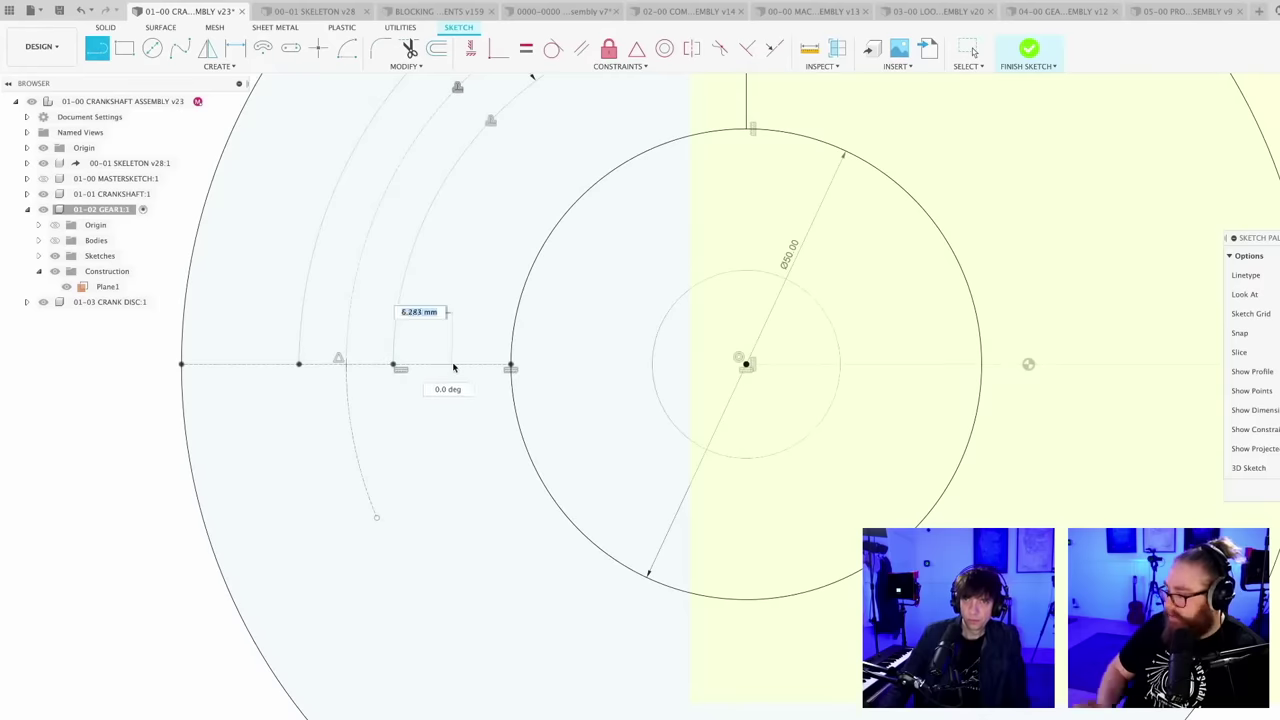
click(453, 366)
key(Escape)
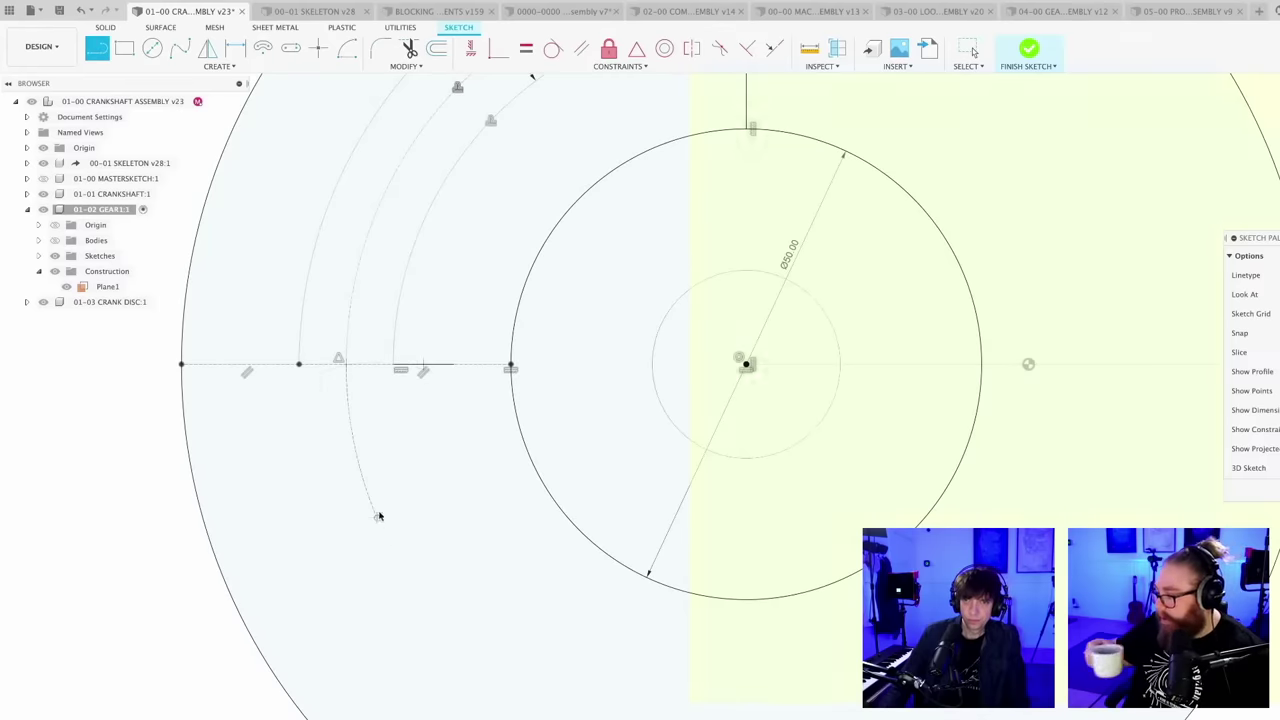
- Complete the arrowhead with two sloped sides meeting at the lower arc's end and a base line about 4.4 mm long to the outer offset arc
click(377, 516)
click(453, 366)
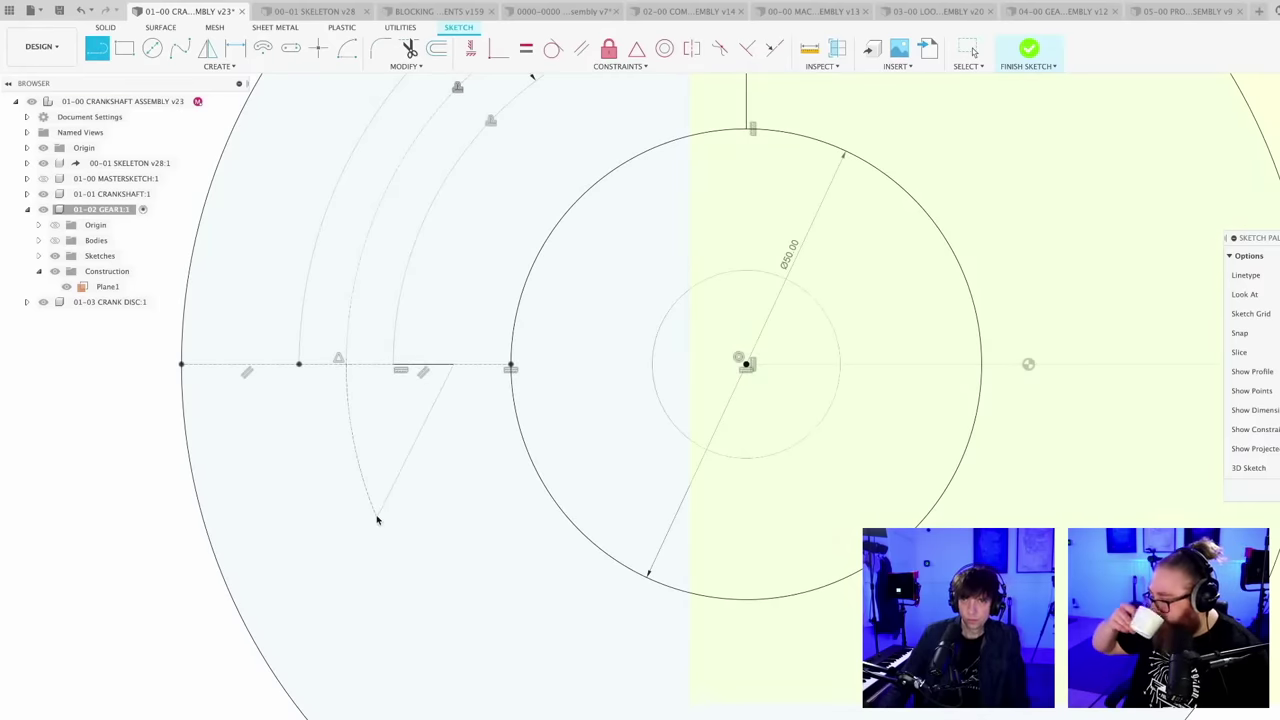
click(377, 518)
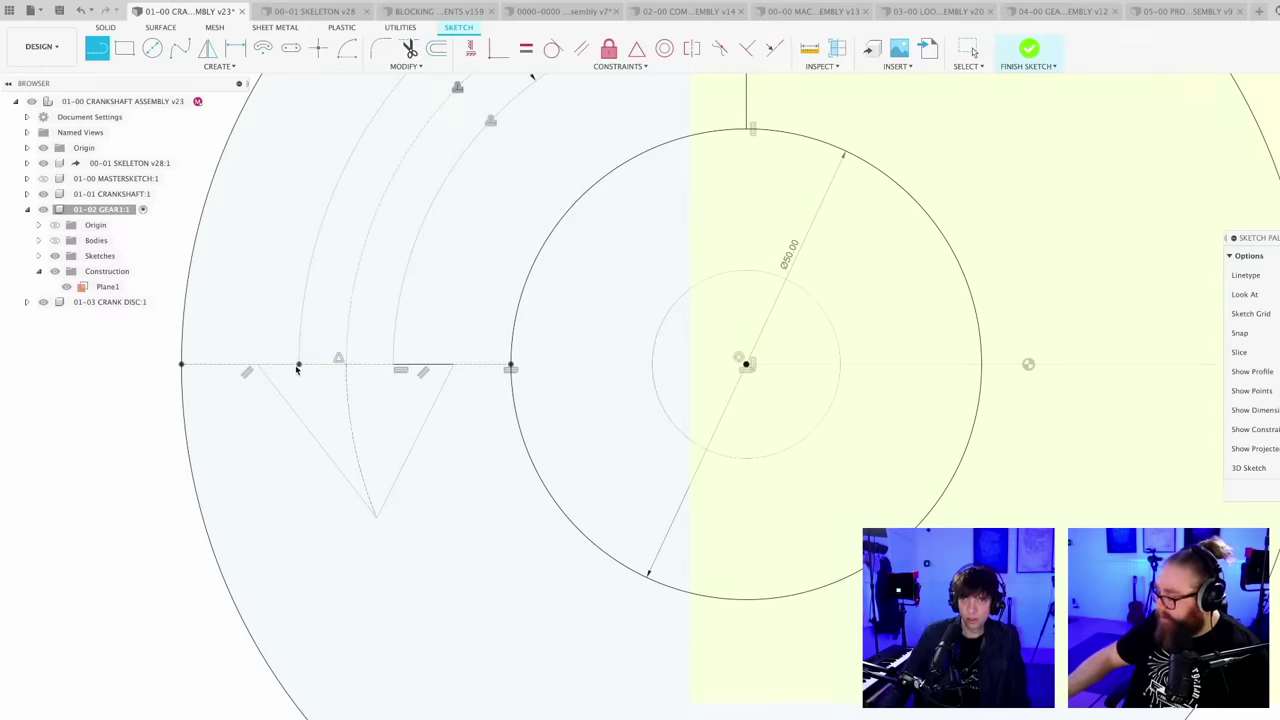
click(257, 369)
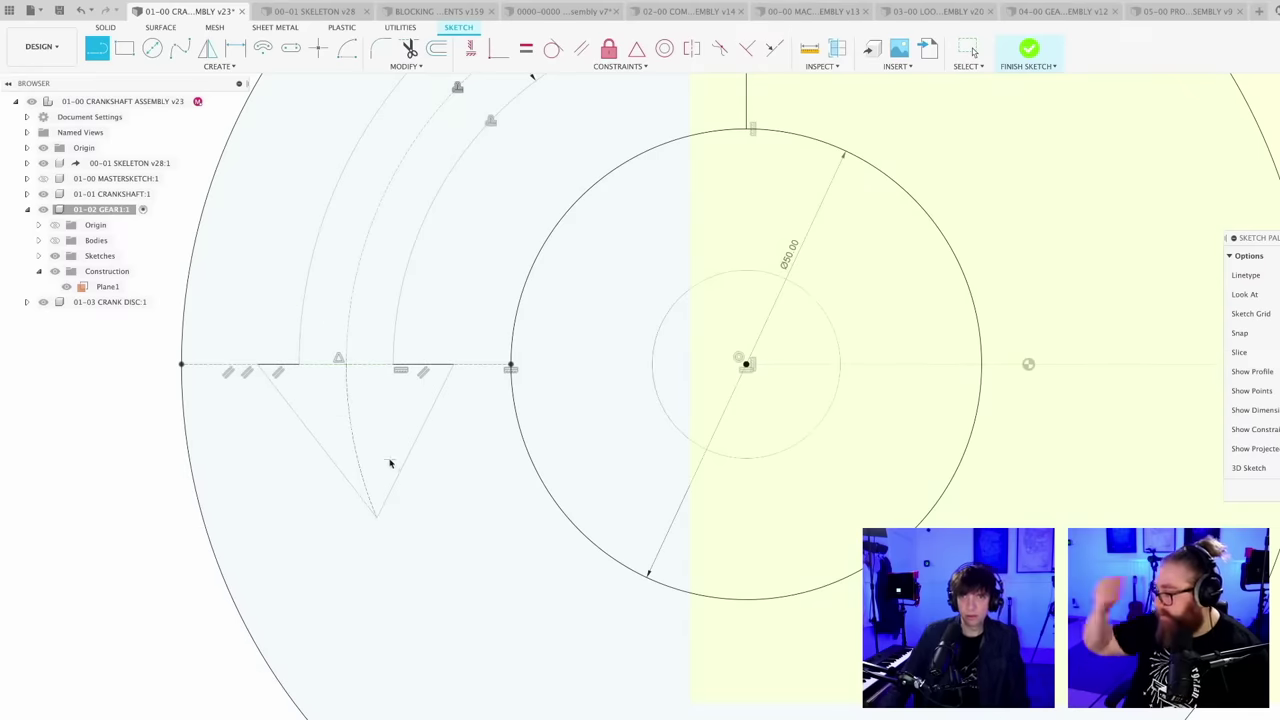
scroll(450, 540, down, 5)
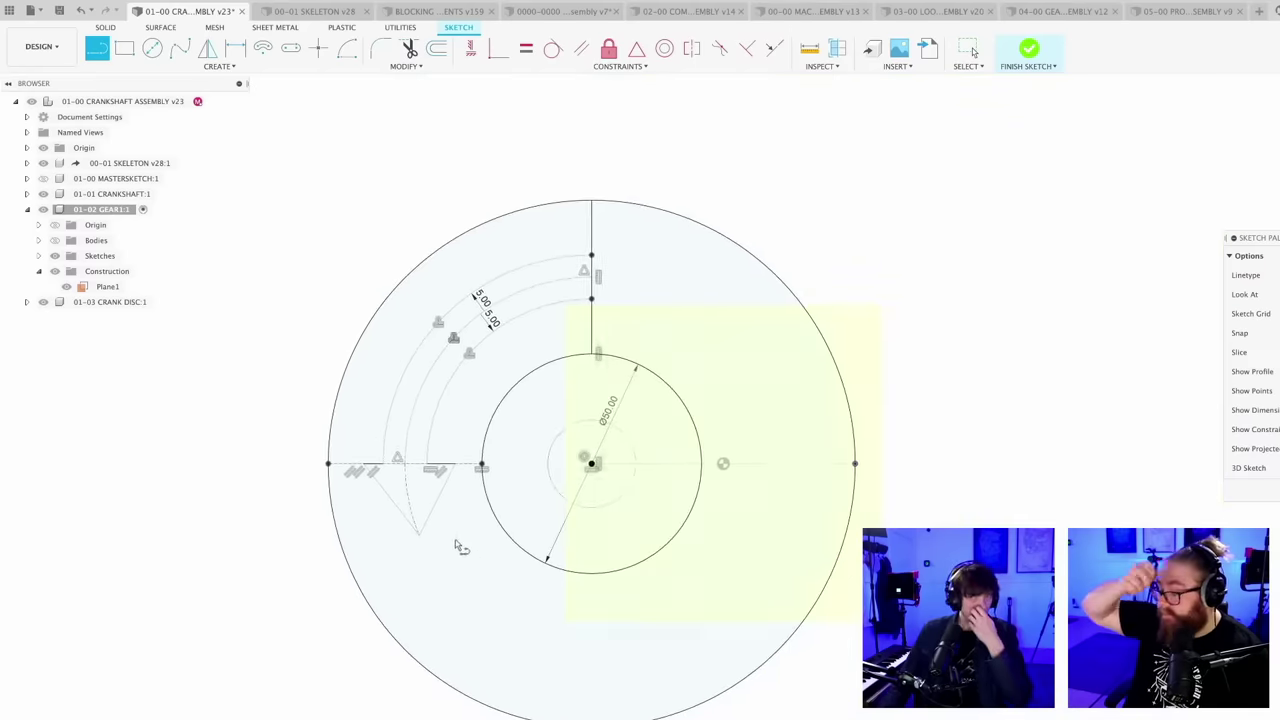
key(Escape)
- Dimension the arrowhead's base line outside the outer offset arc to 8 mm
scroll(422, 490, up, 4)
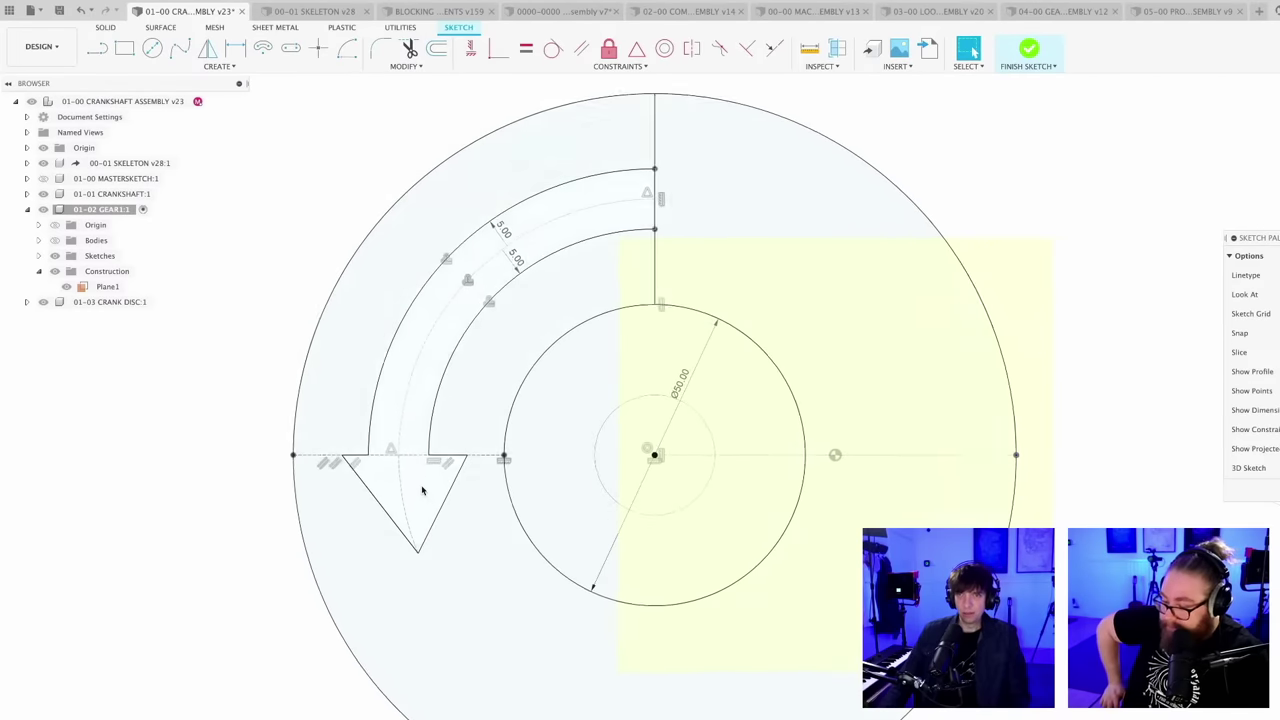
key(d)
scroll(354, 446, up, 1)
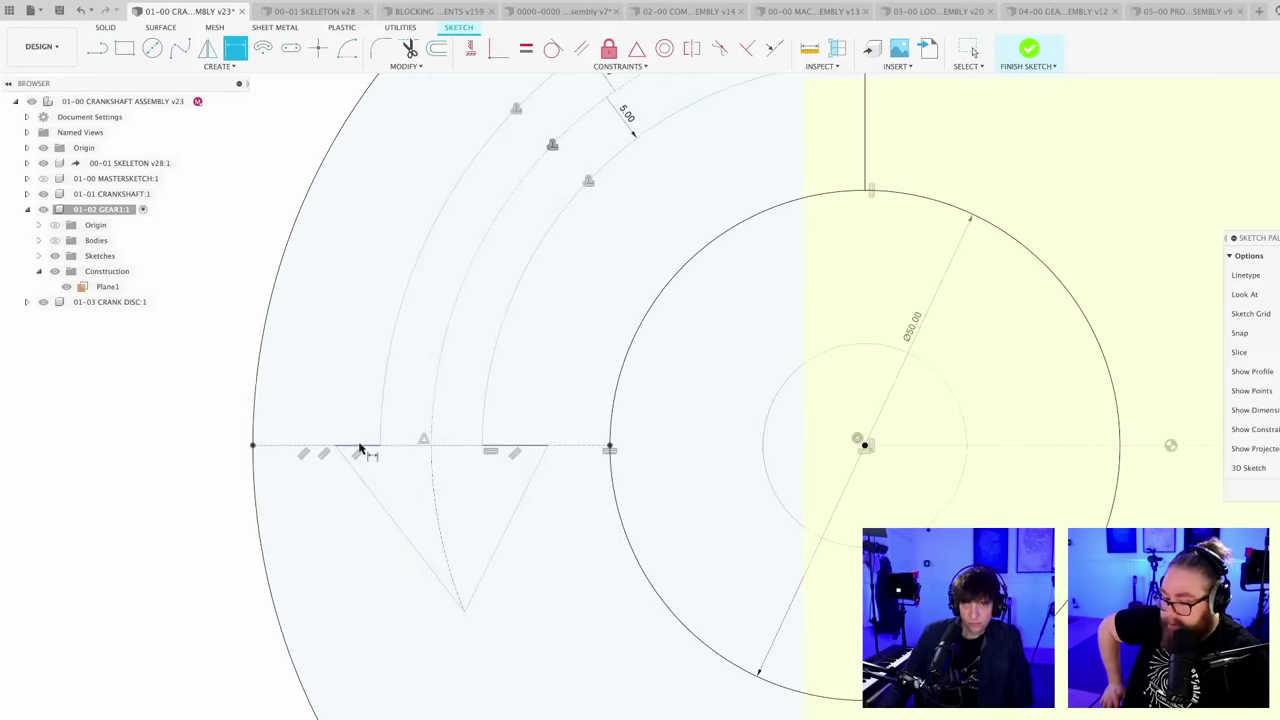
click(354, 446)
click(354, 437)
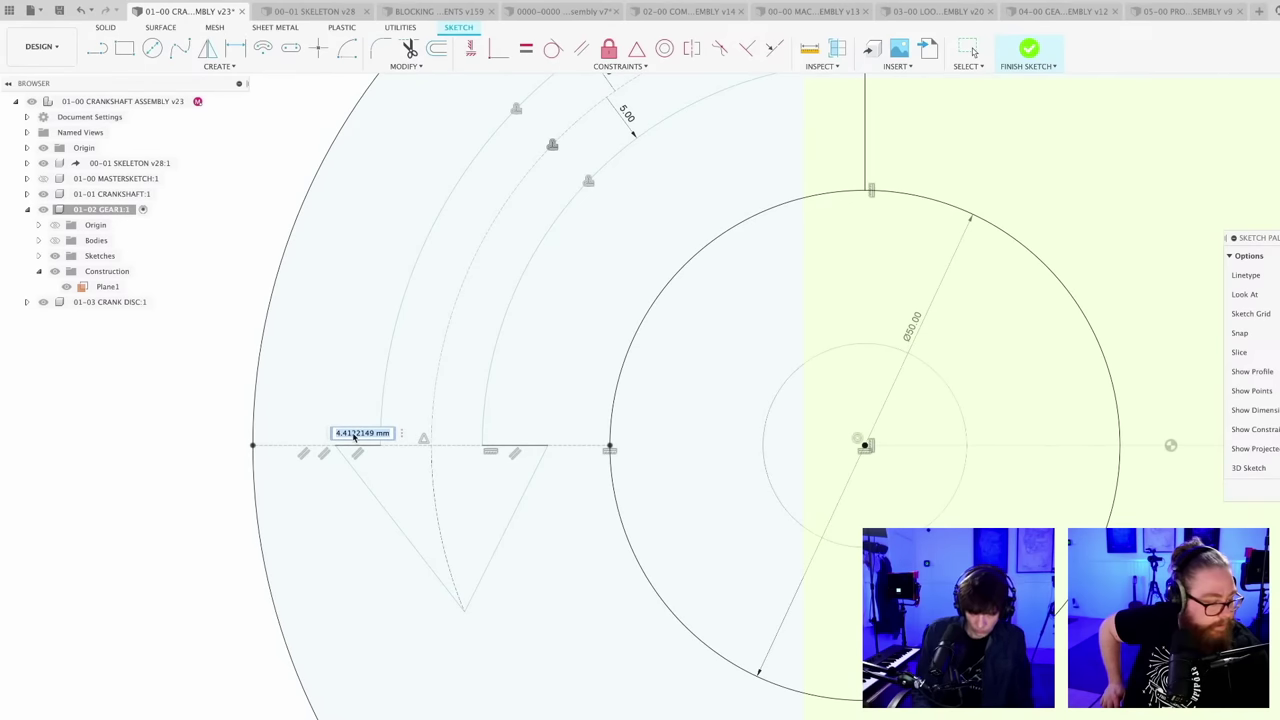
text(8)
key(Return)
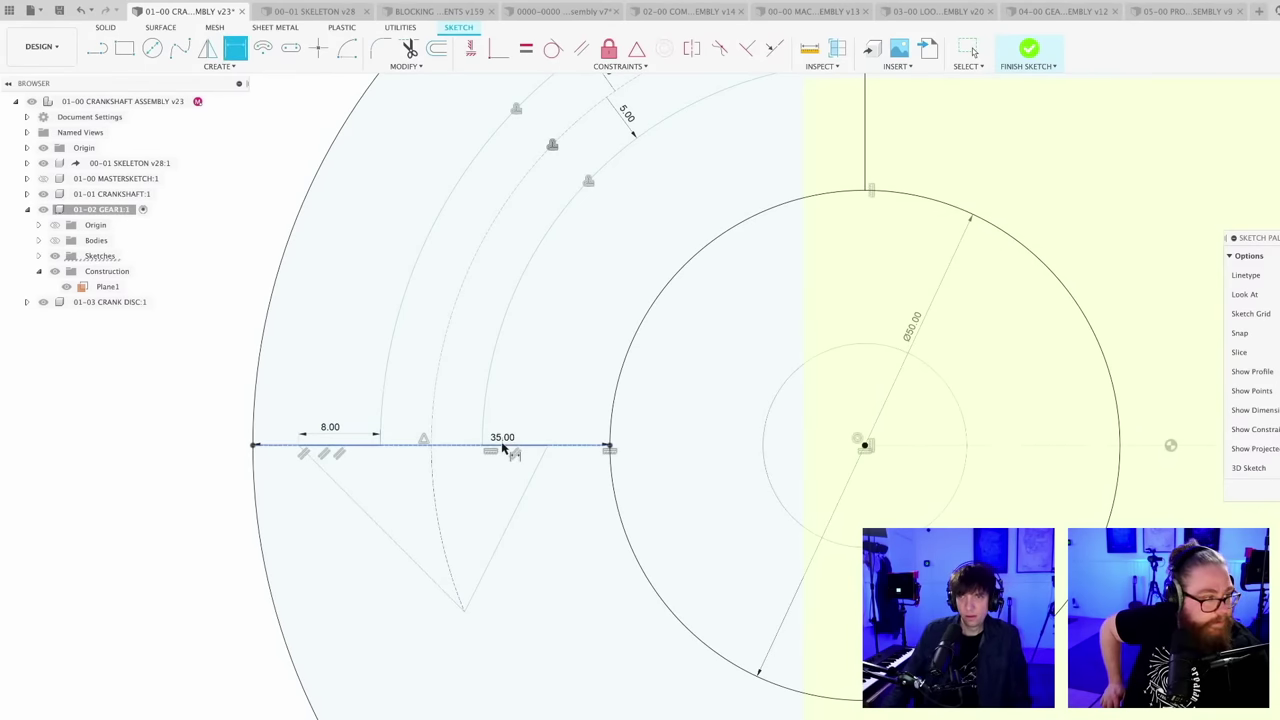
key(Escape)
- Dimension the arrowhead's base line beside the inner offset arc to 8 mm, picking it from beneath the overlapping construction line
scroll(511, 455, up, 4)
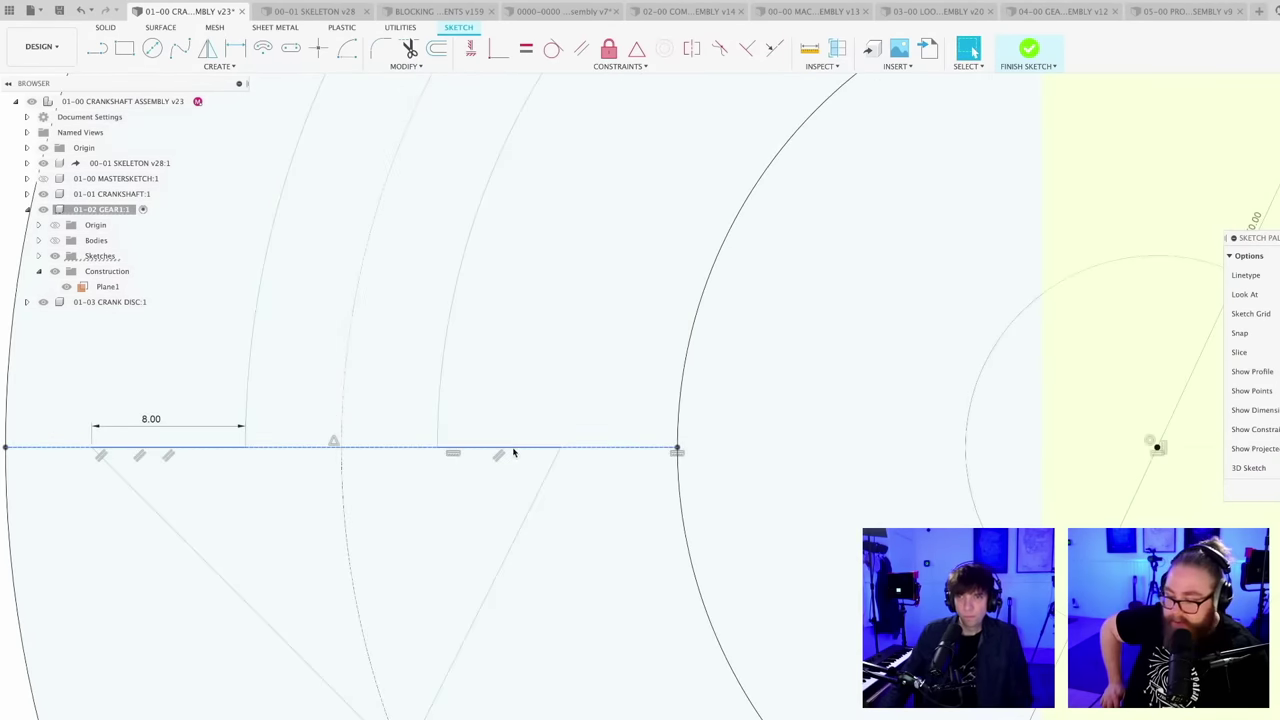
click(513, 452)
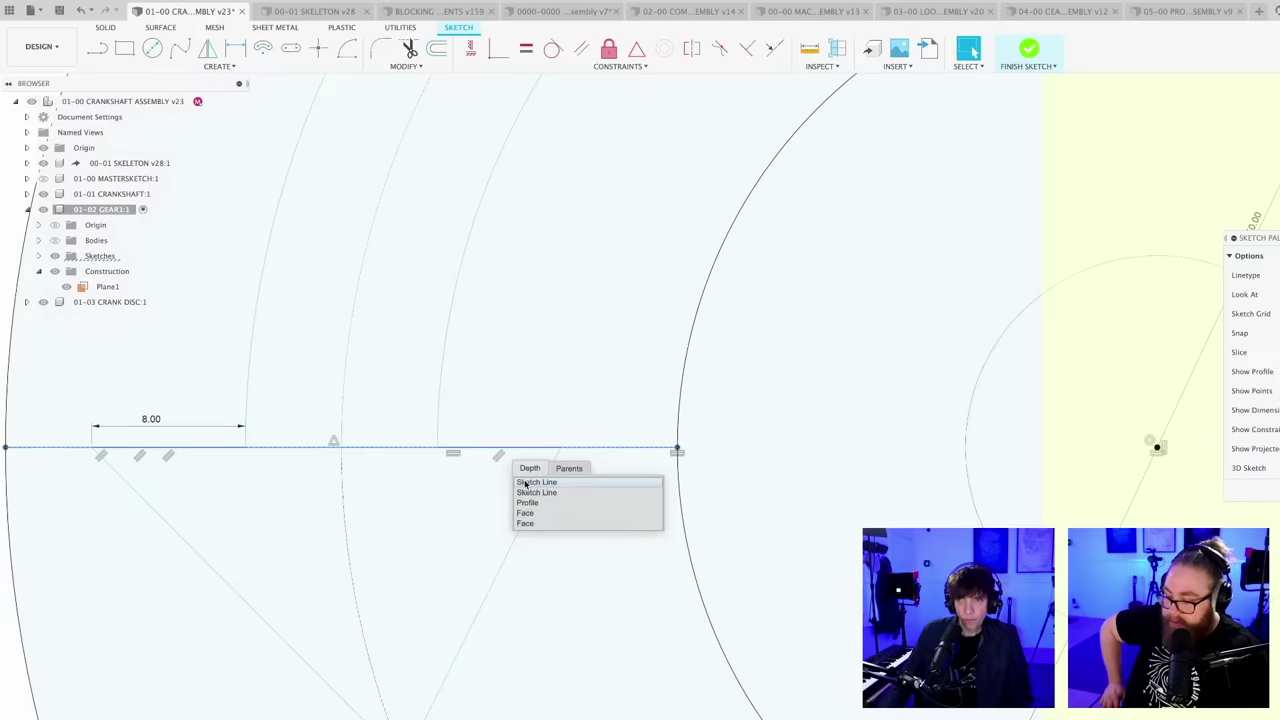
click(525, 493)
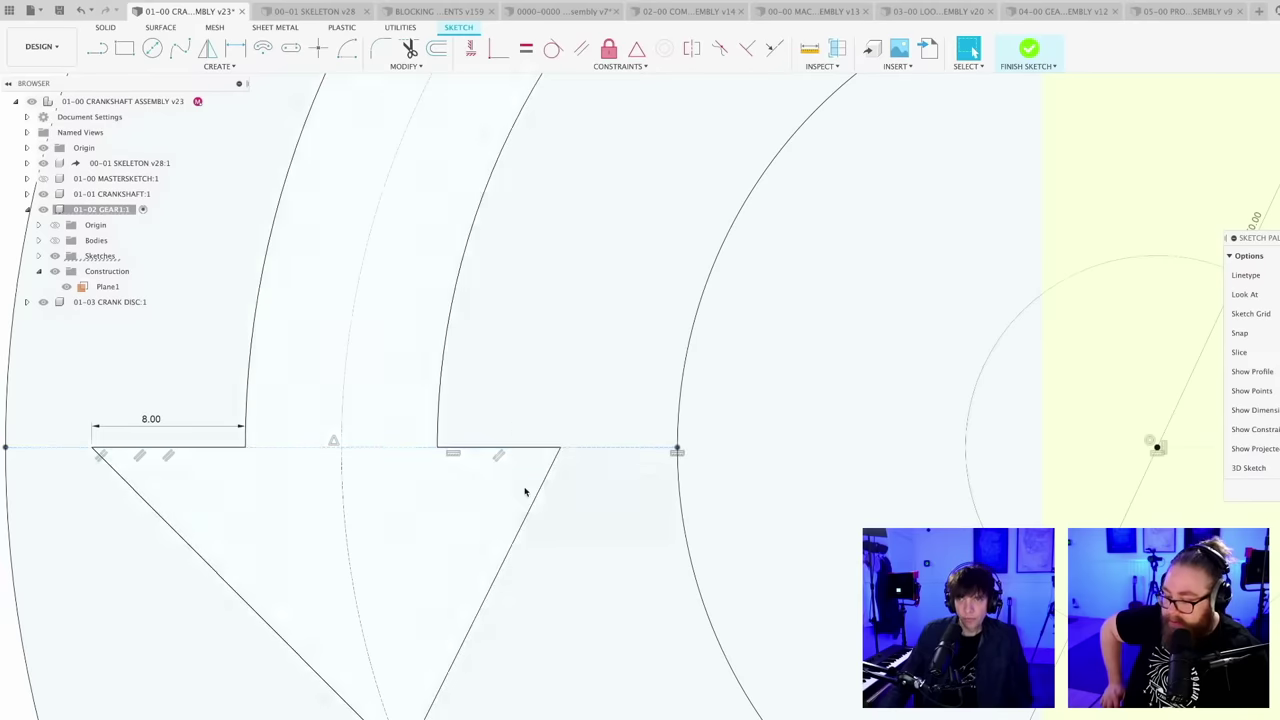
key(d)
click(507, 428)
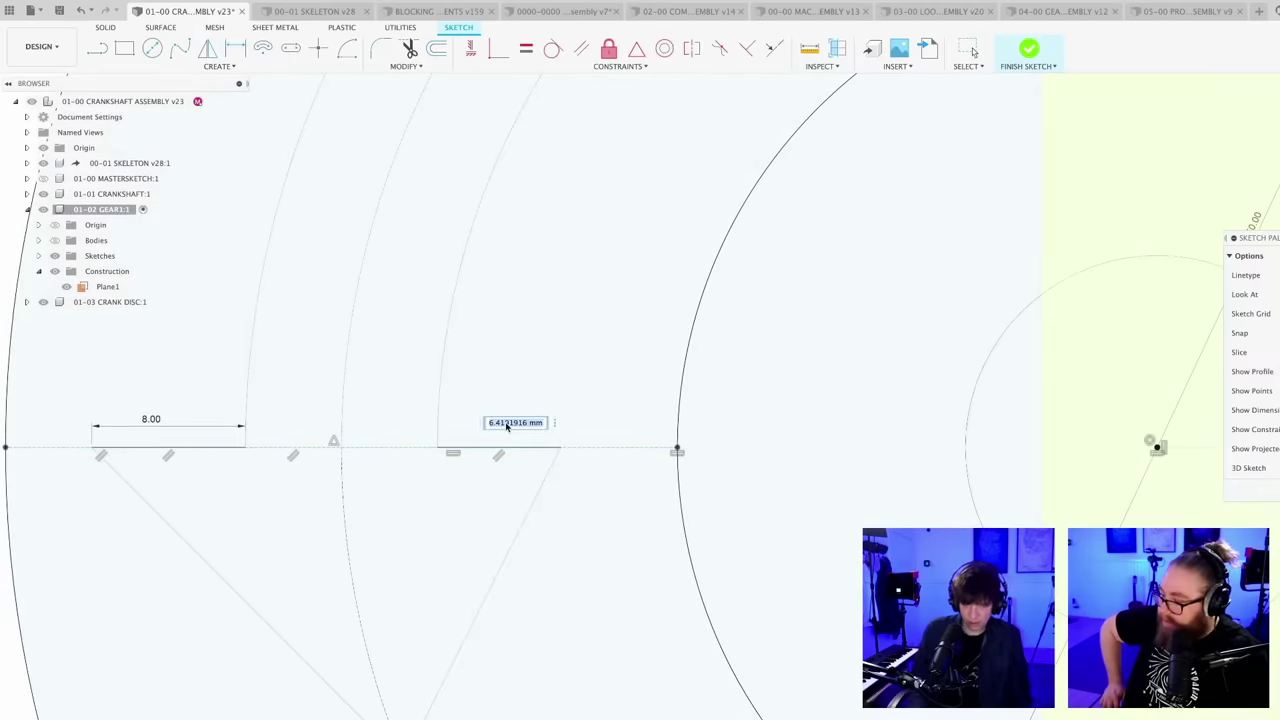
text(8)
key(Return)
- Inspect the arrowhead's base beside the inner arc and list the overlapping sketch entities there
scroll(600, 440, up, 5)
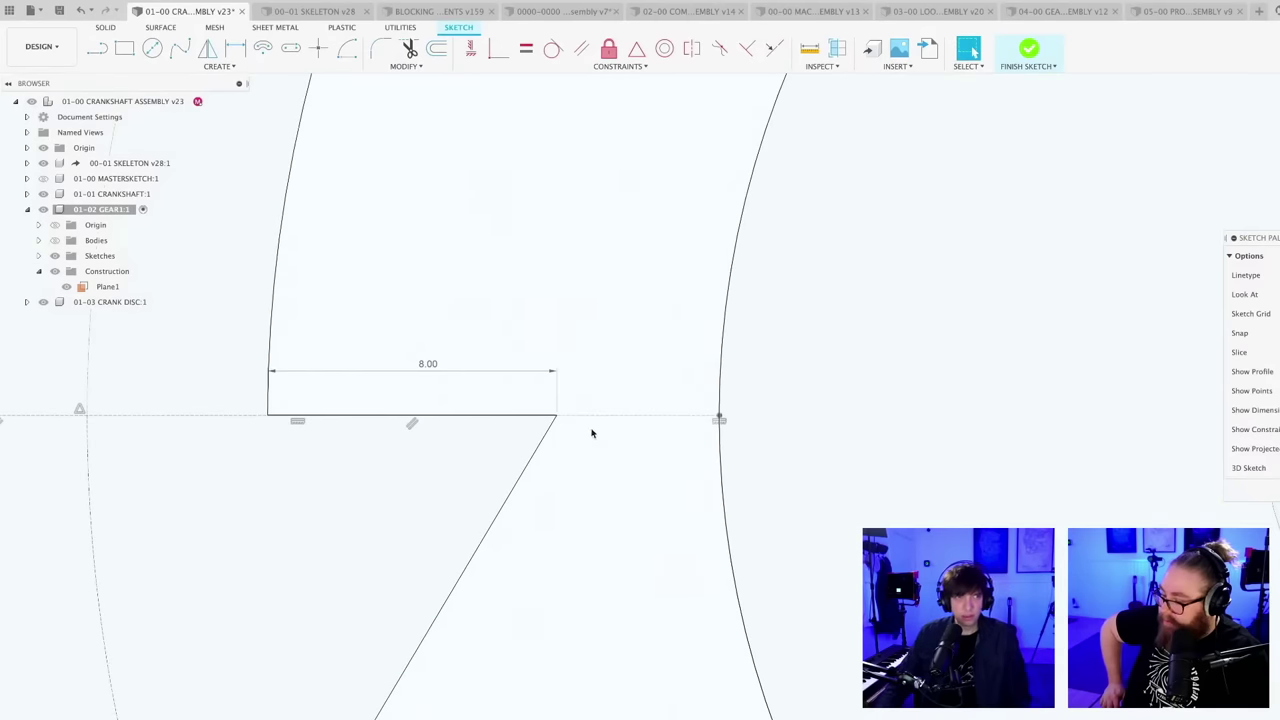
scroll(597, 463, up, 3)
scroll(597, 463, down, 3)
mouse_move(586, 491)
middle_down()
mouse_move(643, 454)
mouse_move(635, 464)
middle_up()
scroll(635, 464, up, 3)
scroll(634, 463, down, 2)
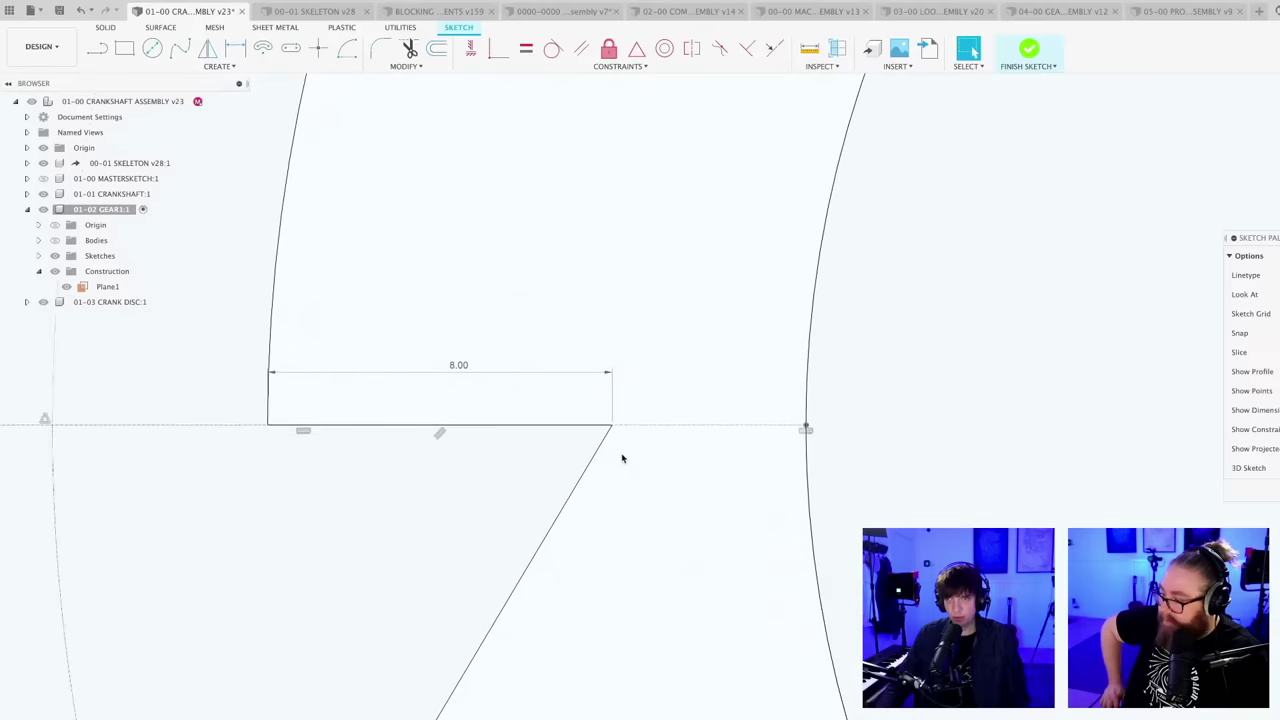
click(544, 429)
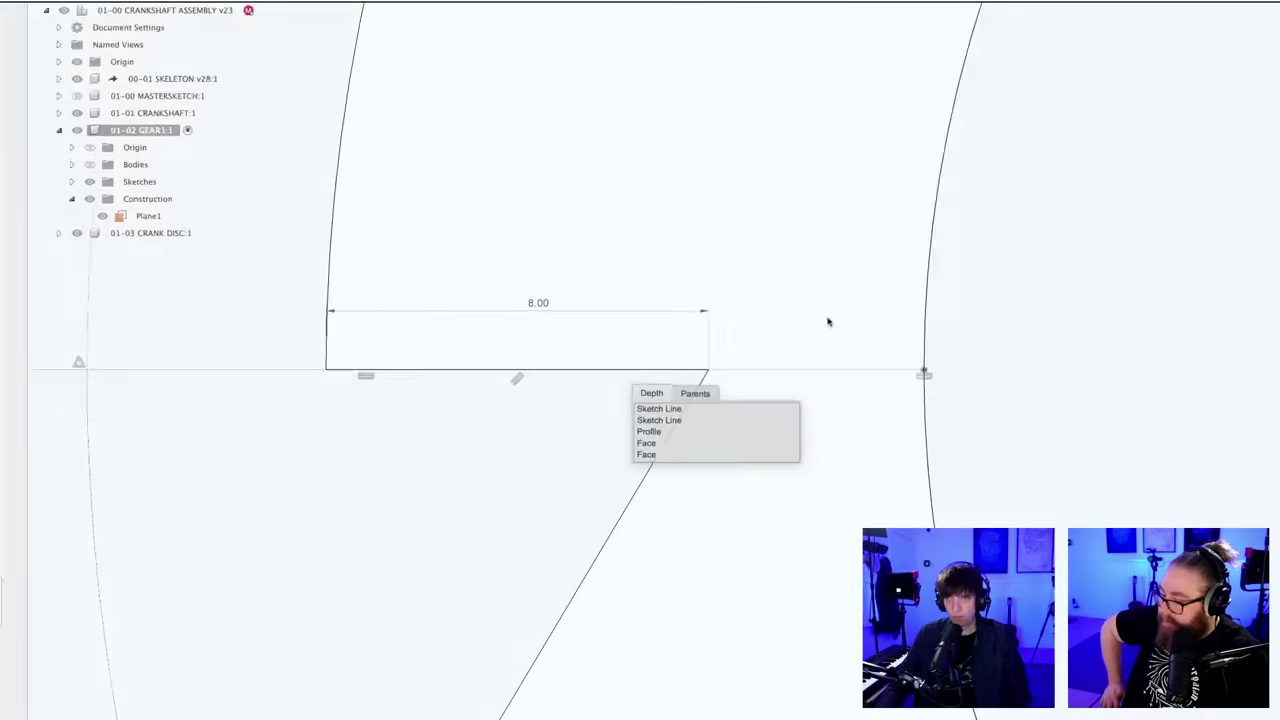
- Finish the gear's arrow sketch after checking the complete curved shaft and arrowhead
scroll(787, 320, down, 8)
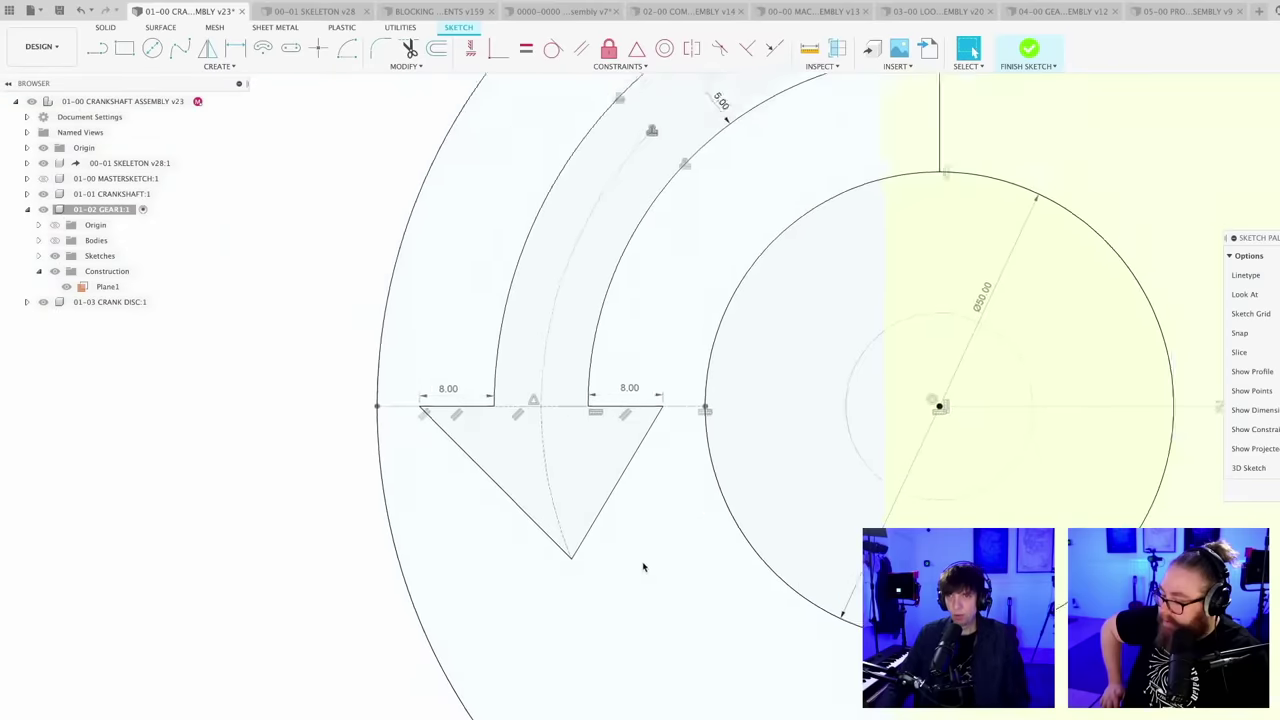
scroll(646, 568, down, 3)
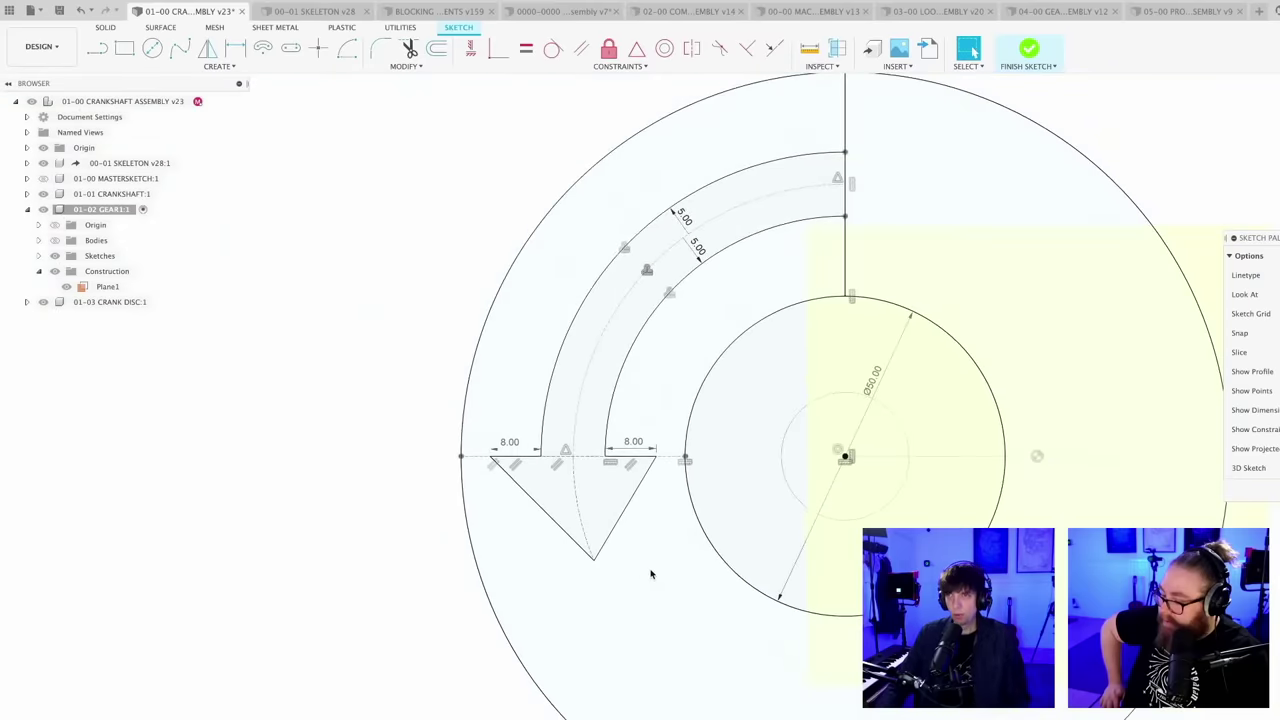
middle_drag(651, 573, 514, 563)
scroll(515, 564, down, 2)
click(793, 598)
key(Escape)
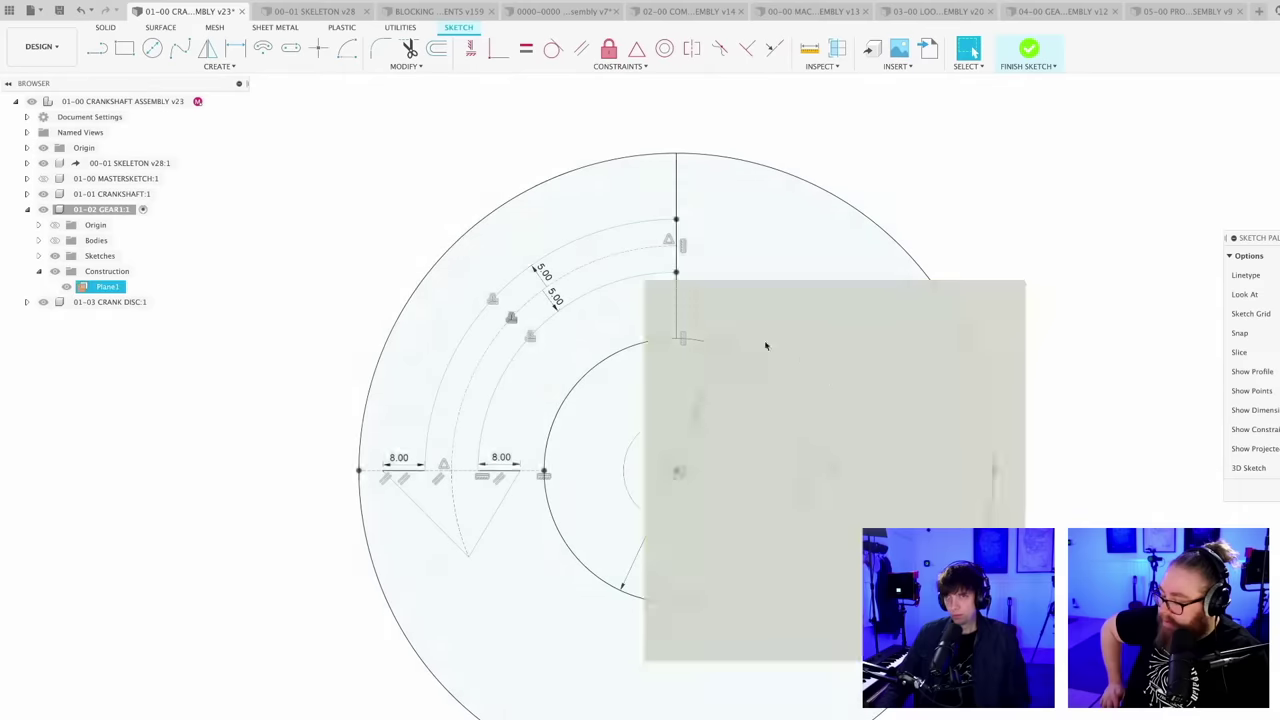
middle_drag(911, 191, 816, 177)
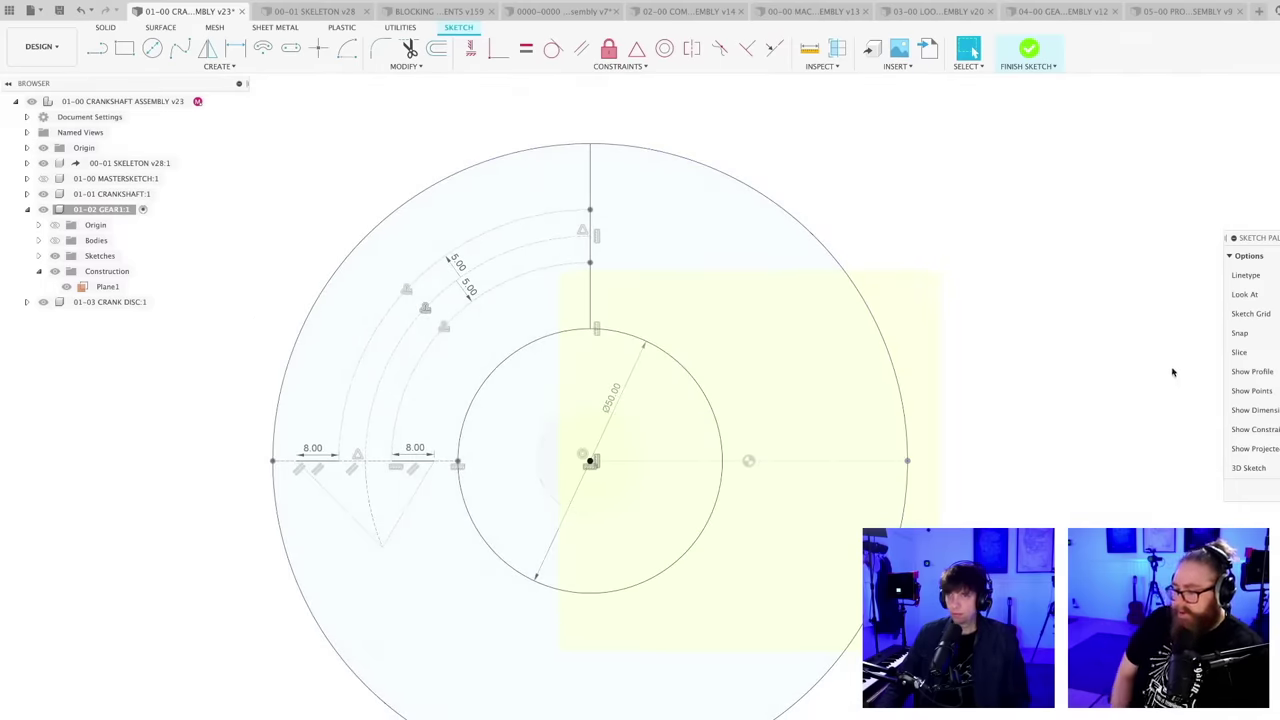
click(1275, 483)
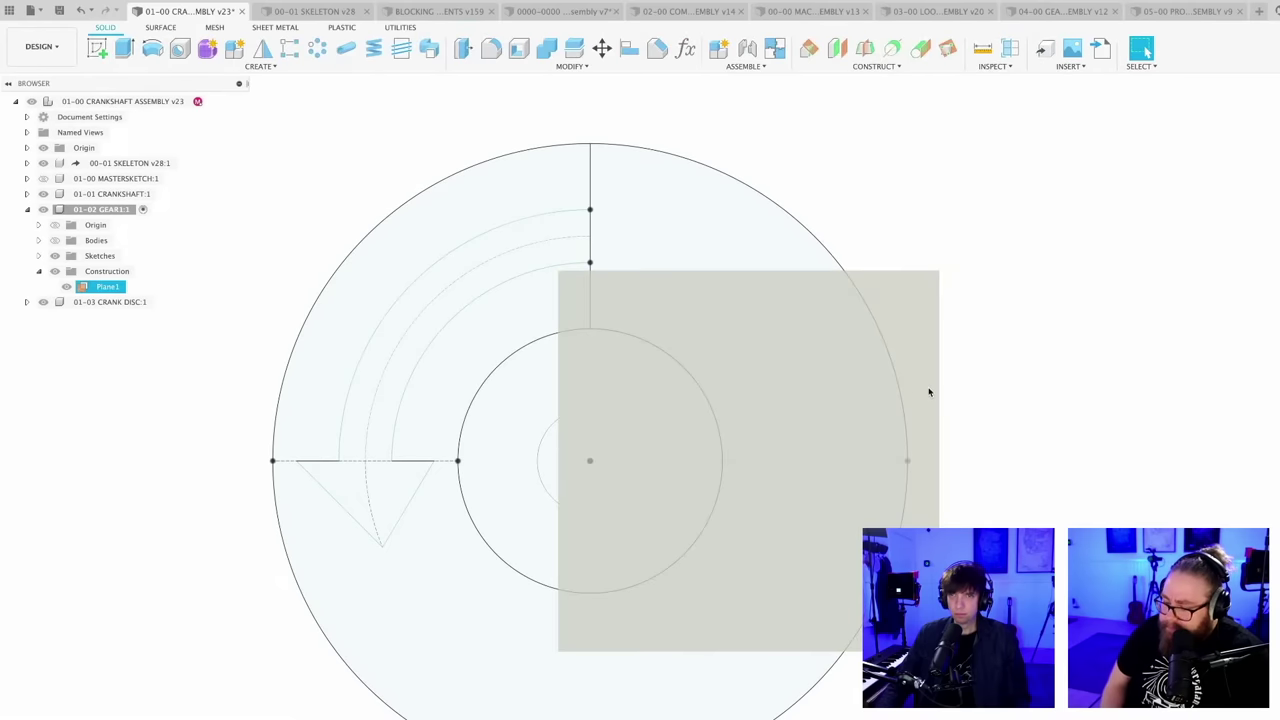
- Activate the top-level 01-00 CRANKSHAFT ASSEMBLY component
scroll(1103, 283, down, 3)
middle_drag(1103, 283, 903, 291)
scroll(922, 347, down, 3)
scroll(922, 347, down, 3)
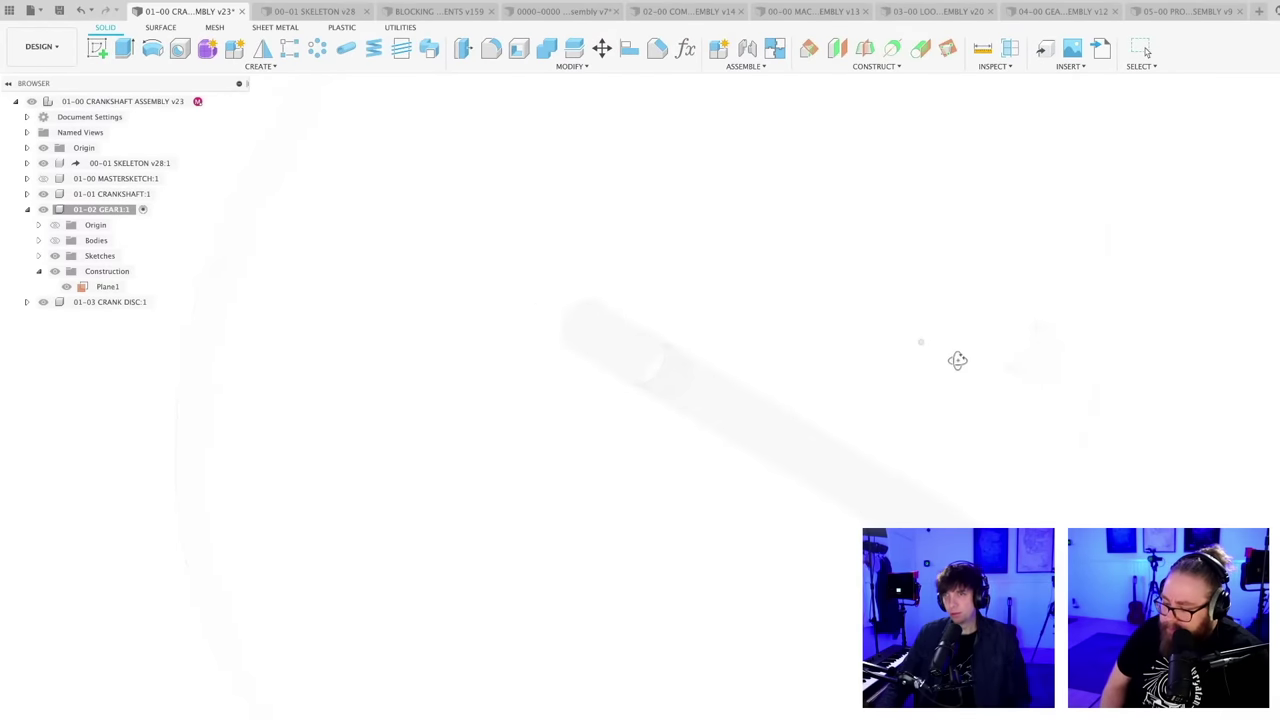
middle_drag(1029, 423, 870, 401)
scroll(731, 371, up, 2)
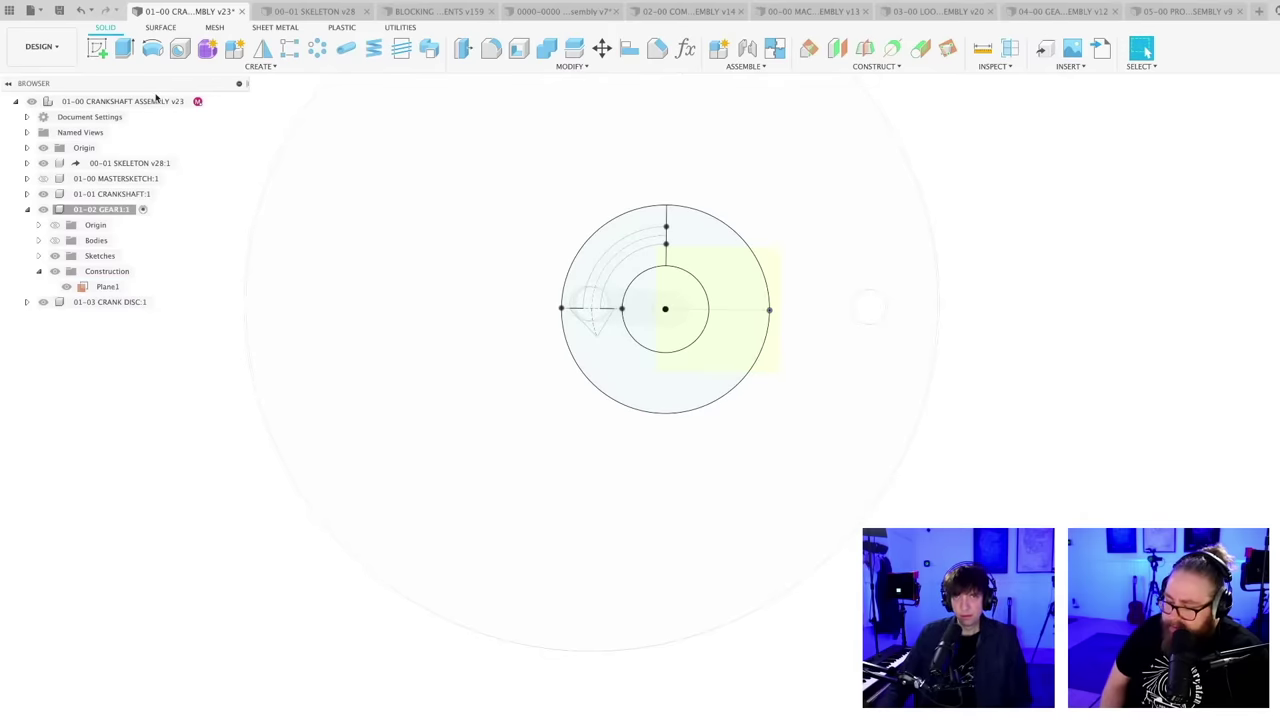
double_click(150, 101)
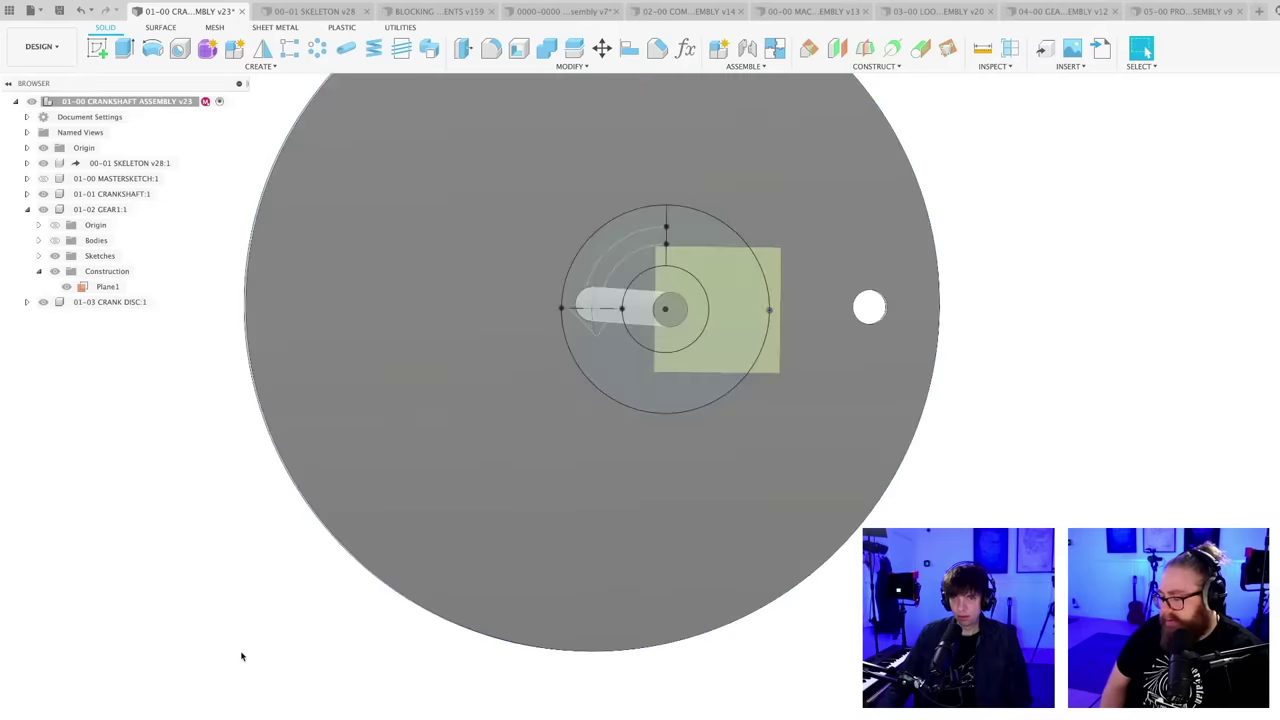
- Examine the crank disc, the shaft and the gear's arrow sketch from several angles, with the crank disc component's contents listed
scroll(277, 653, down, 2)
shift+middle_drag(279, 654, 309, 670)
scroll(312, 674, down, 2)
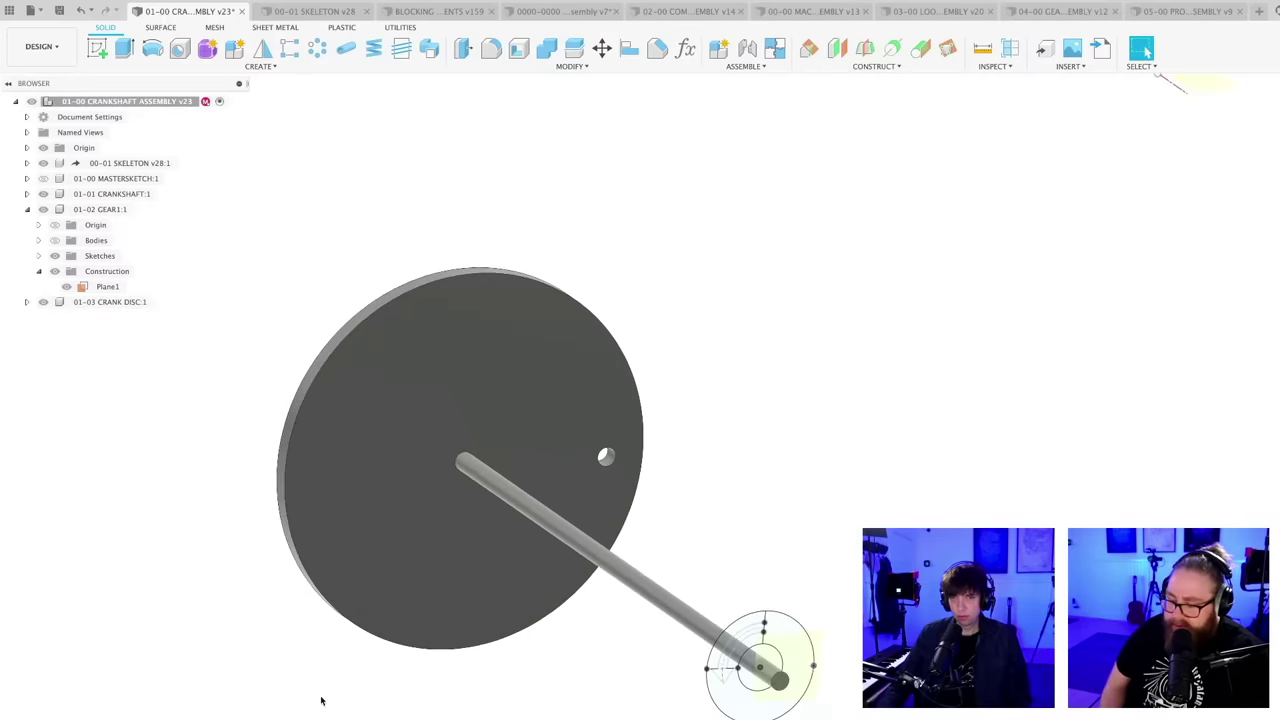
click(27, 302)
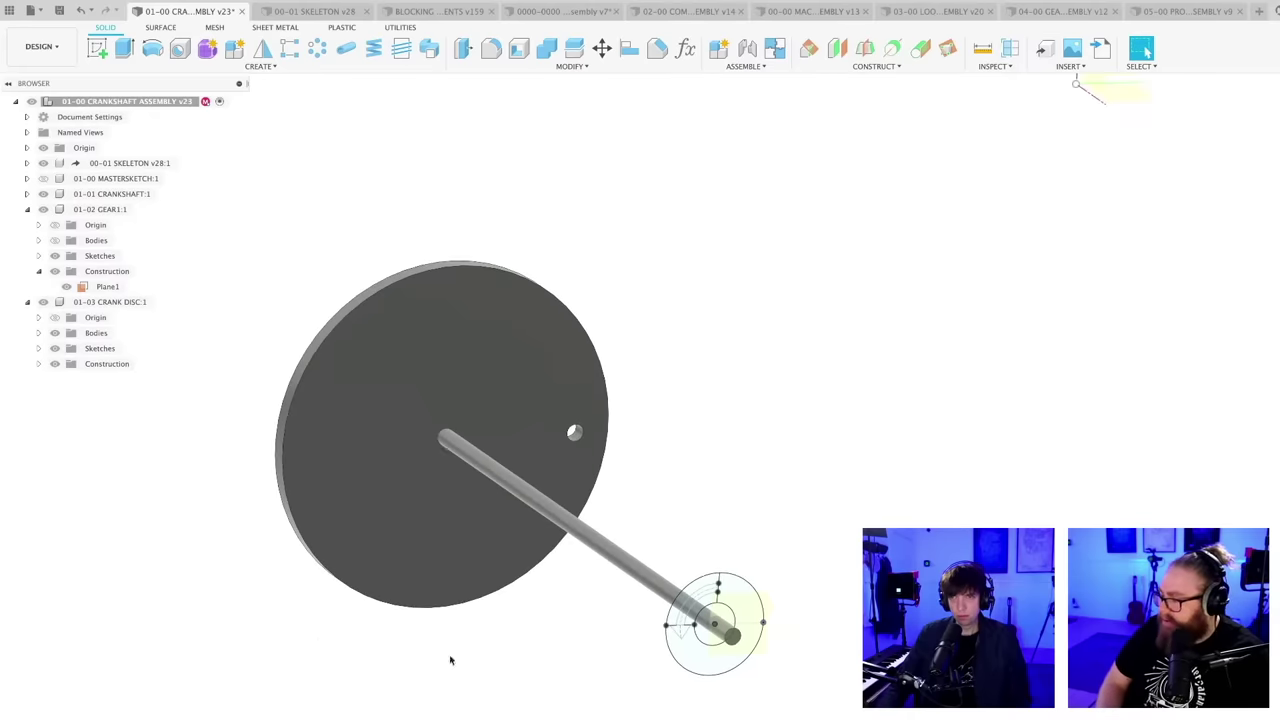
shift+middle_drag(449, 660, 513, 649)
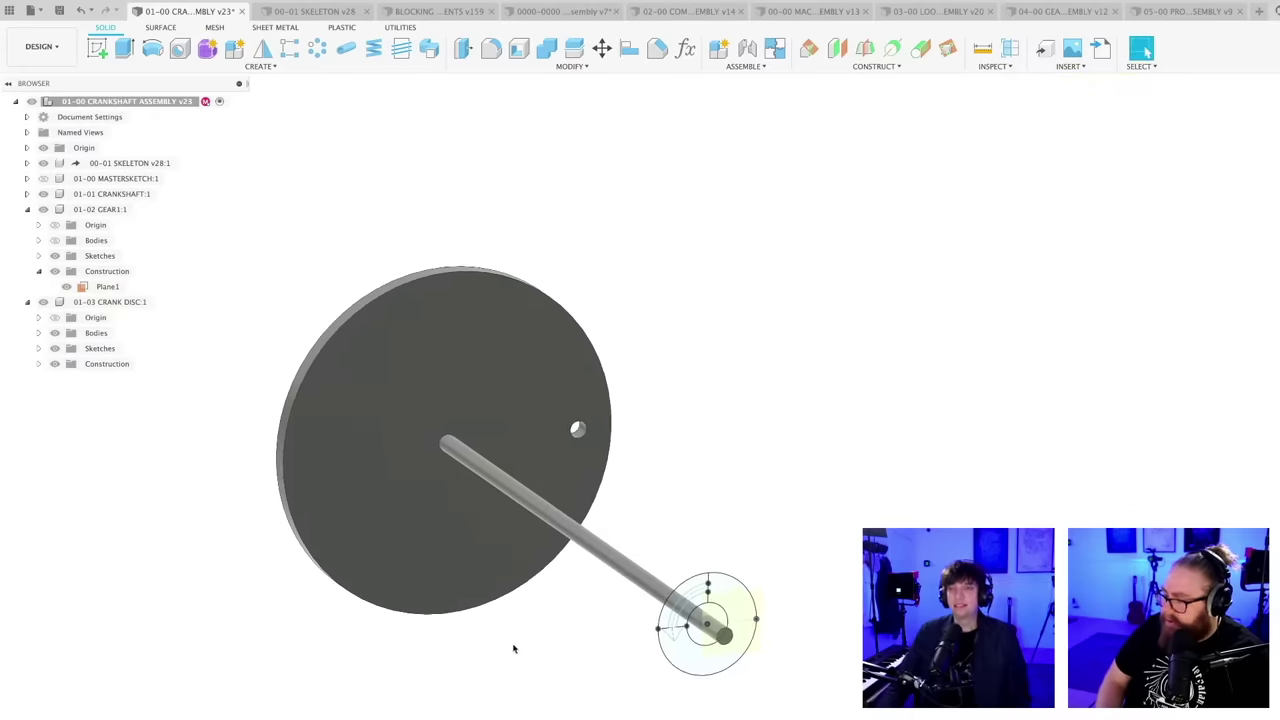
scroll(660, 630, up, 2)
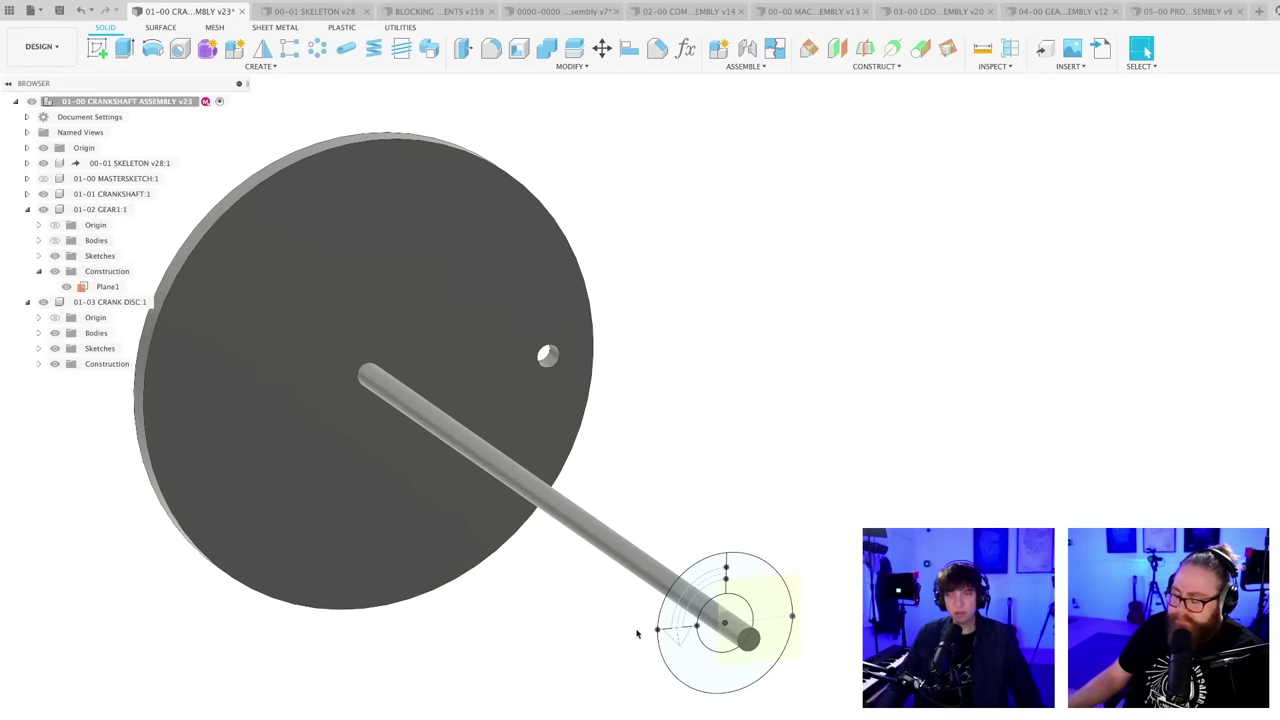
scroll(636, 630, down, 2)
middle_drag(613, 657, 623, 616)
scroll(622, 621, up, 2)
scroll(622, 624, down, 2)
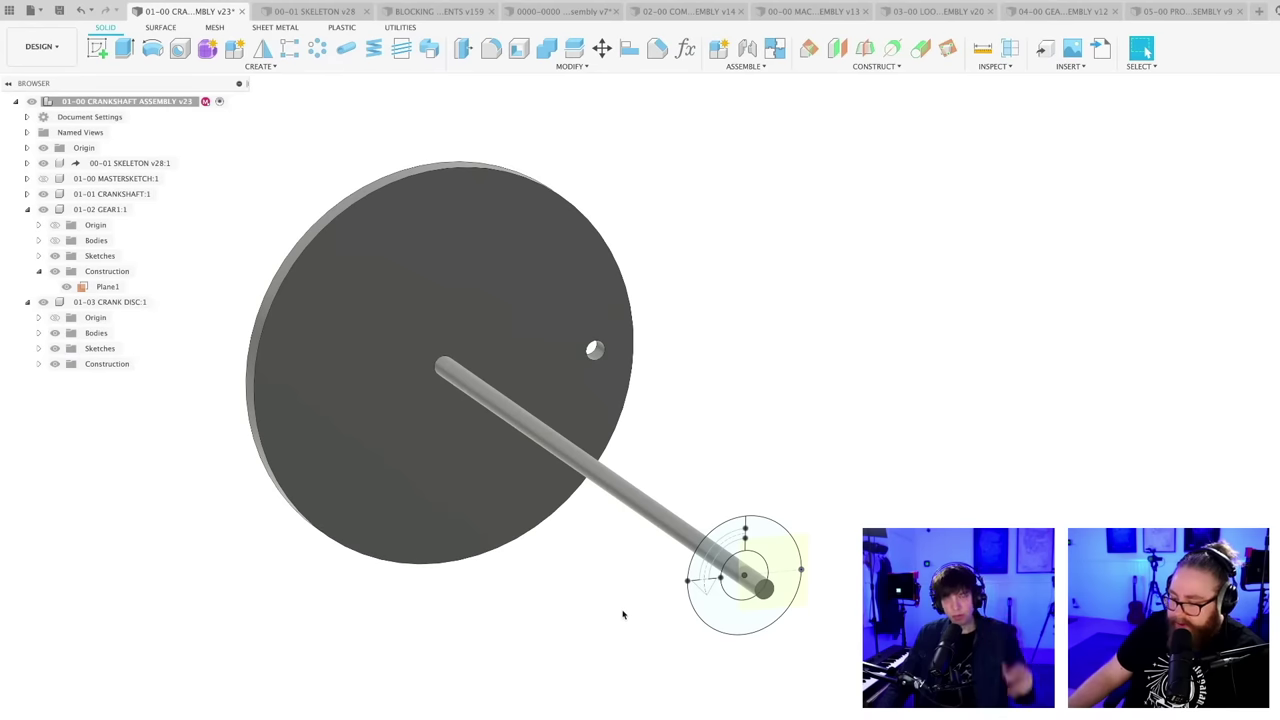
scroll(640, 606, up, 2)
scroll(626, 606, down, 3)
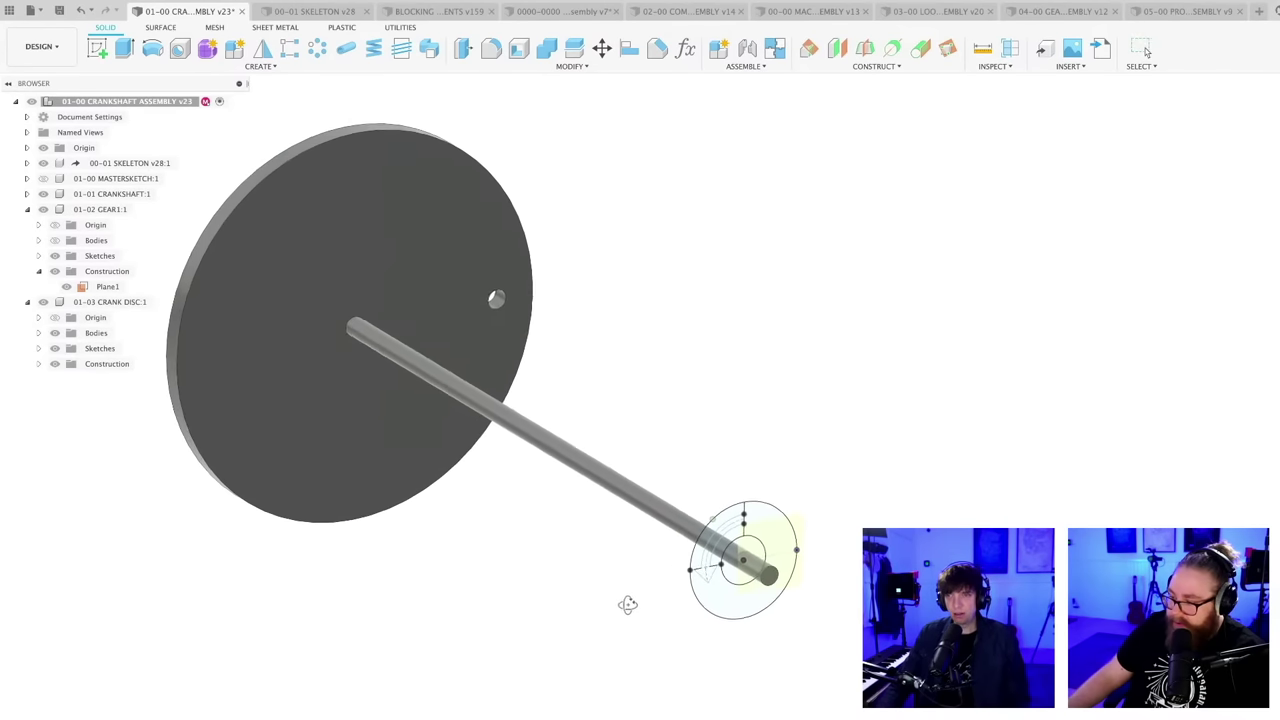
middle_drag(606, 612, 671, 615)
scroll(639, 606, up, 1)
scroll(697, 626, up, 3)
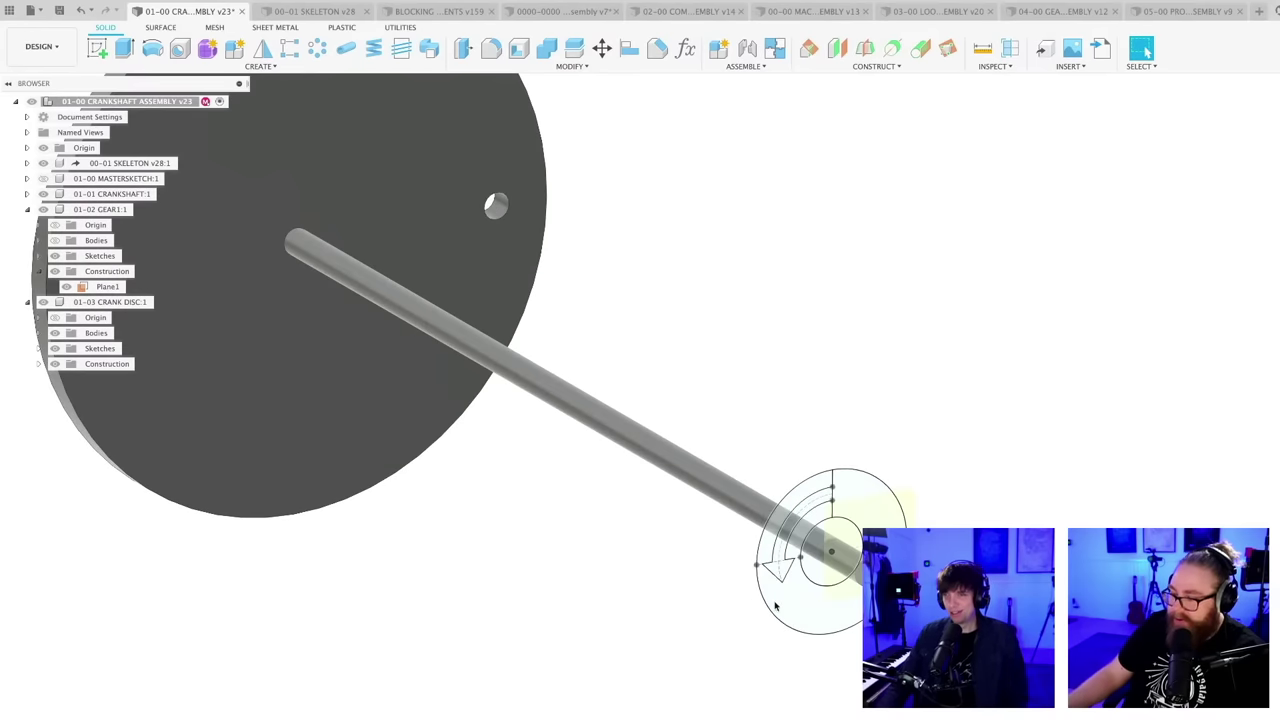
scroll(622, 710, down, 3)
middle_drag(623, 706, 620, 693)
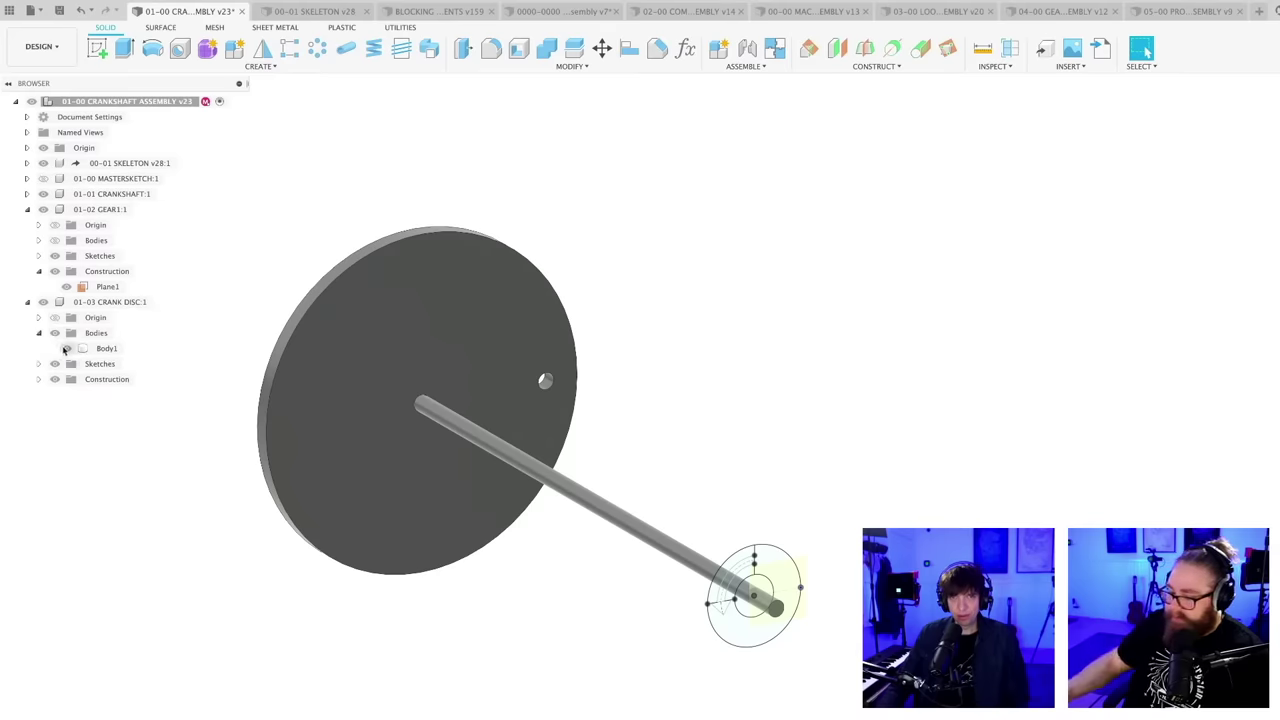
- Toggle the crank disc's body off and on, and show the bodies of 01-02 GEAR1
click(66, 349)
click(66, 350)
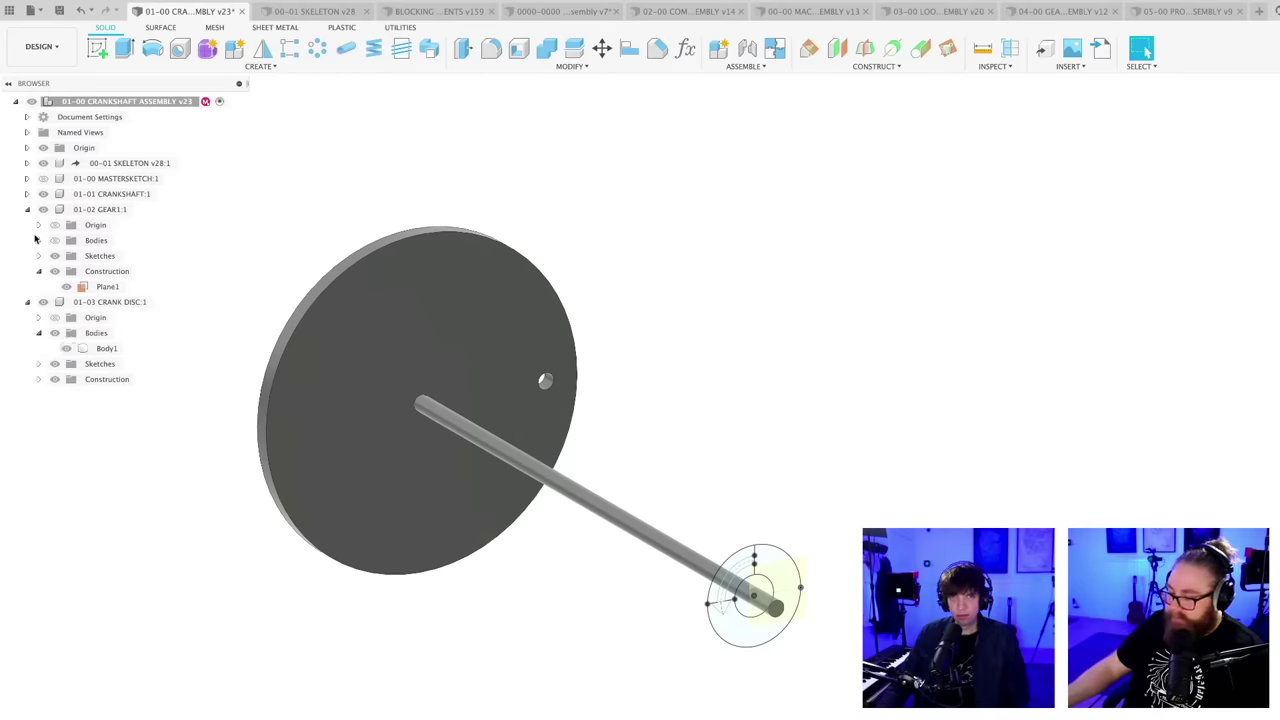
click(54, 241)
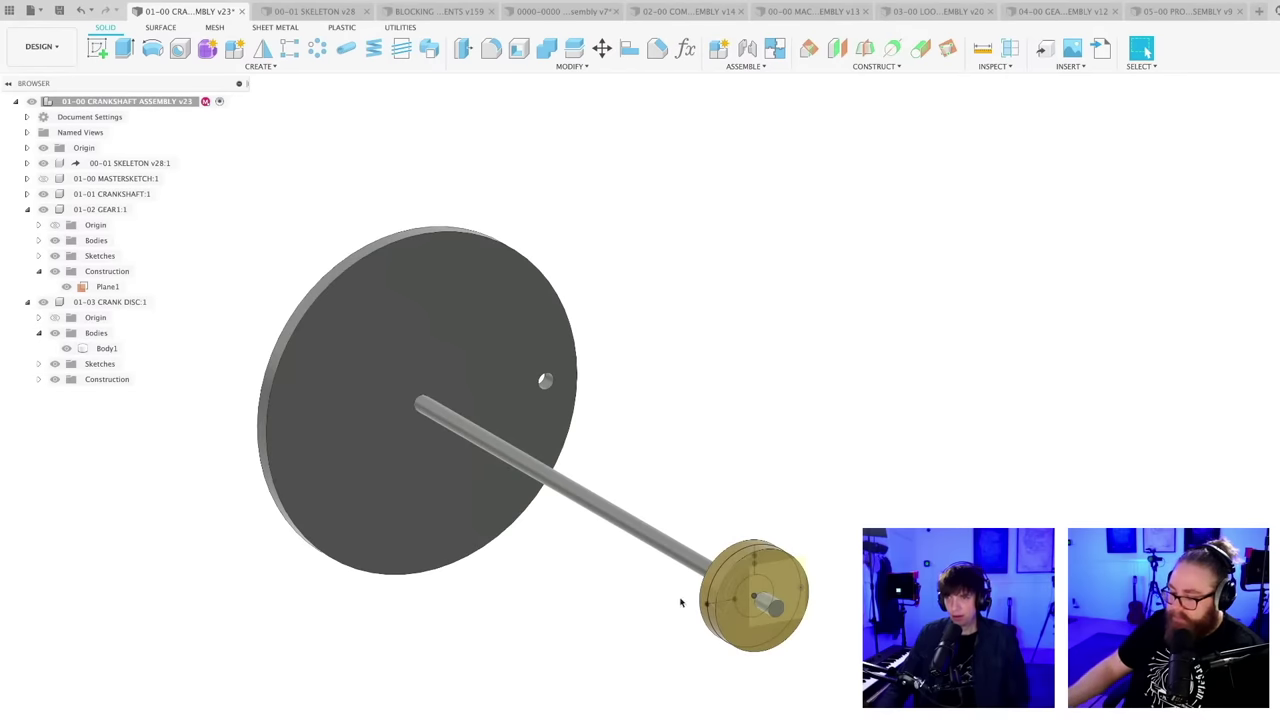
scroll(680, 602, up, 3)
mouse_move(680, 700)
shift+middle_down()
mouse_move(634, 716)
mouse_move(677, 700)
shift+middle_up()
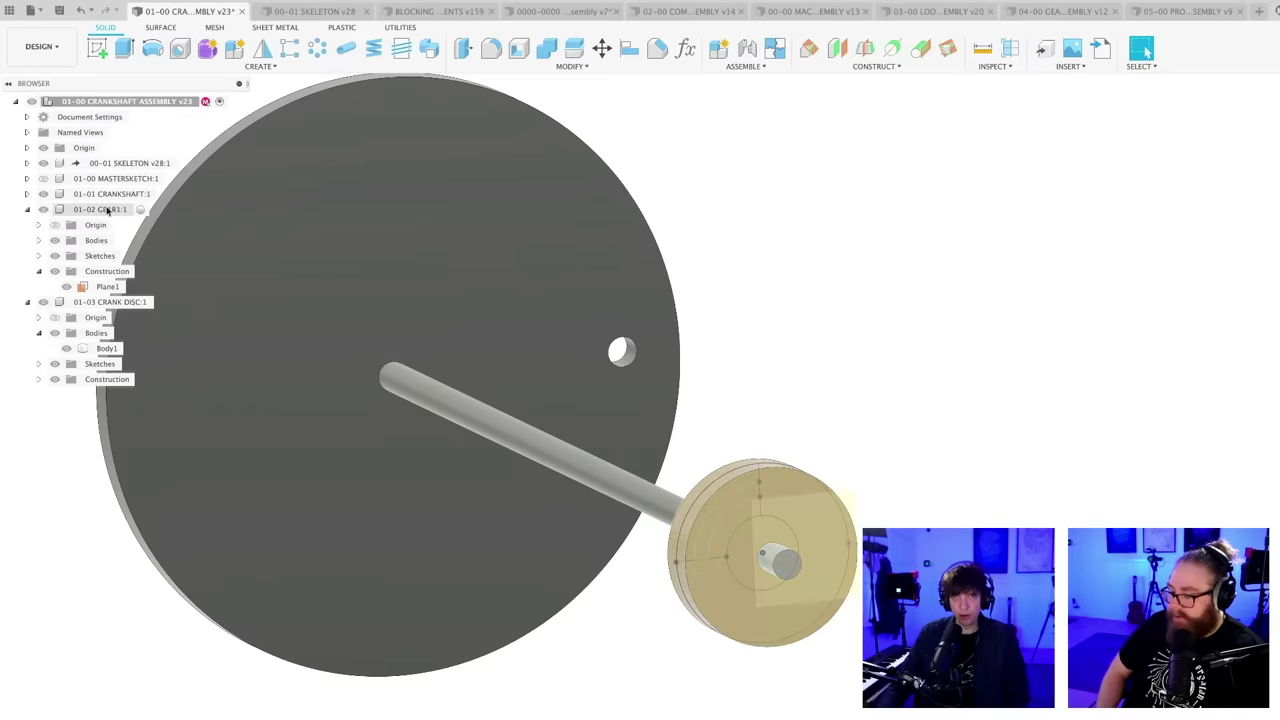
- Activate 01-02 GEAR1, start an Extrude, and pick the curved arrow profile with the gear's bodies hidden
click(142, 209)
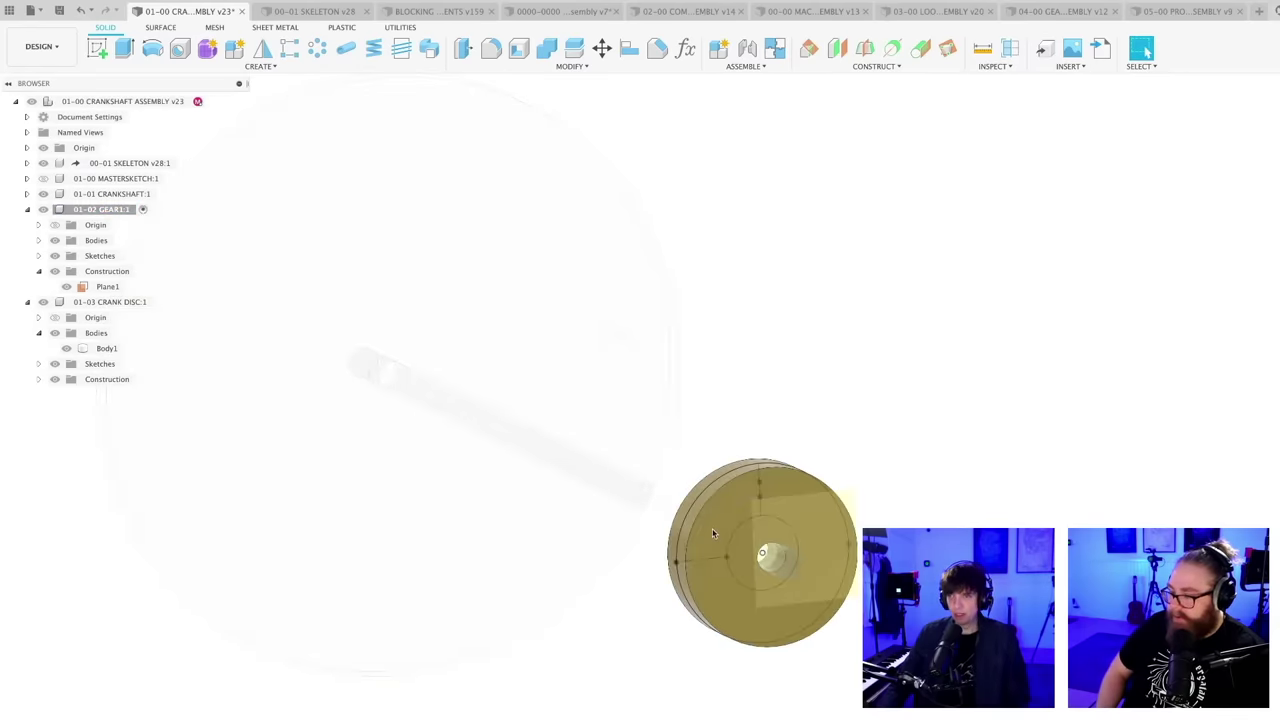
key(e)
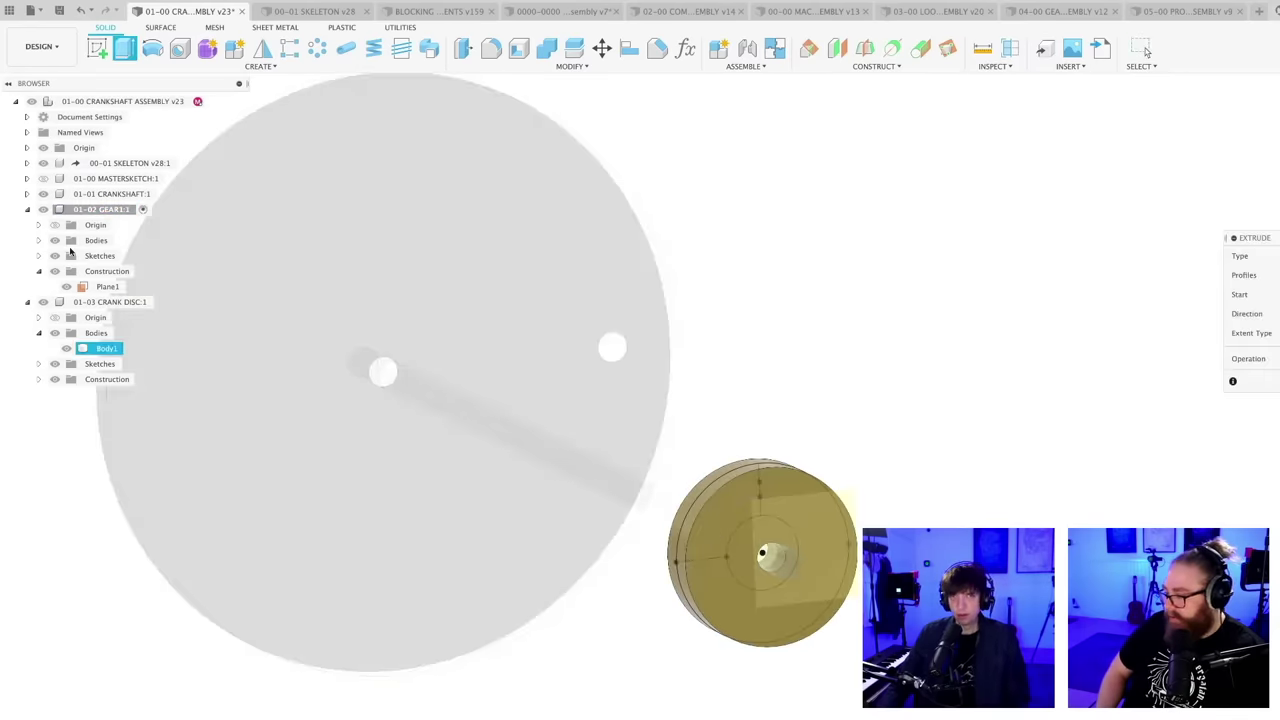
click(55, 240)
click(742, 522)
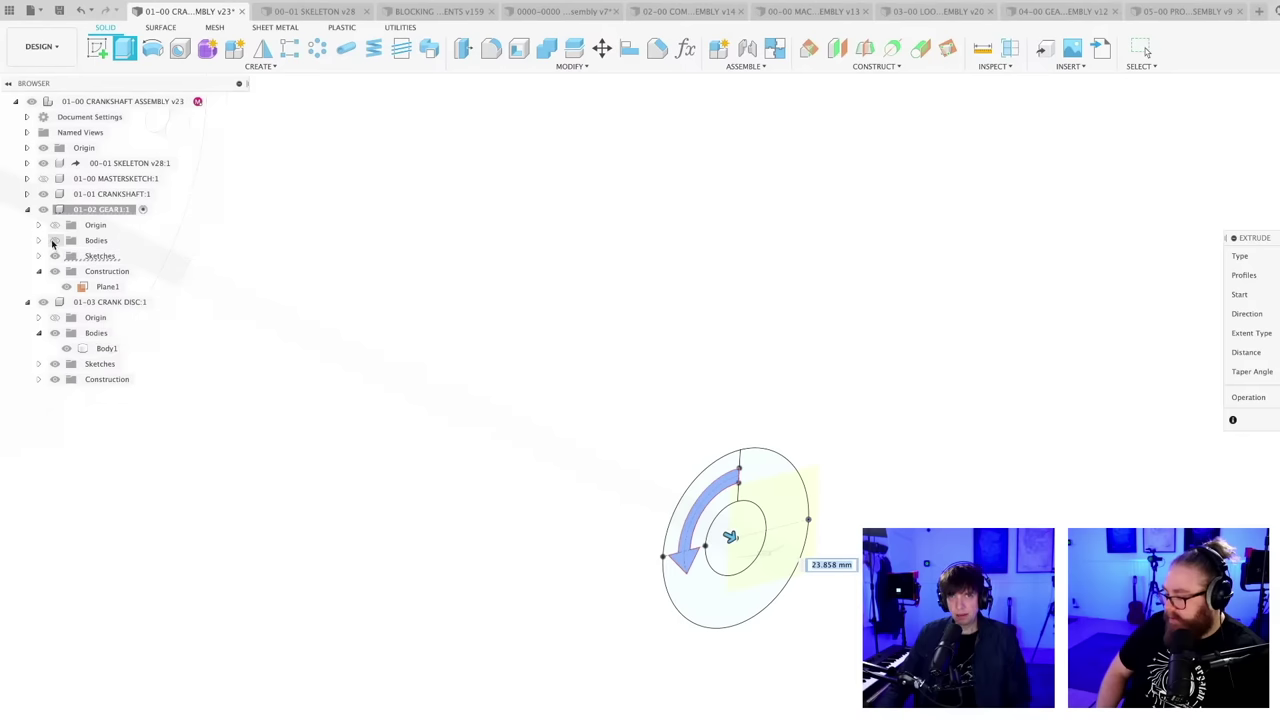
- Show the gear's bodies again and extend the arrow extrusion about 108.4 mm through the gear as a cut
click(55, 240)
drag(731, 535, 783, 563)
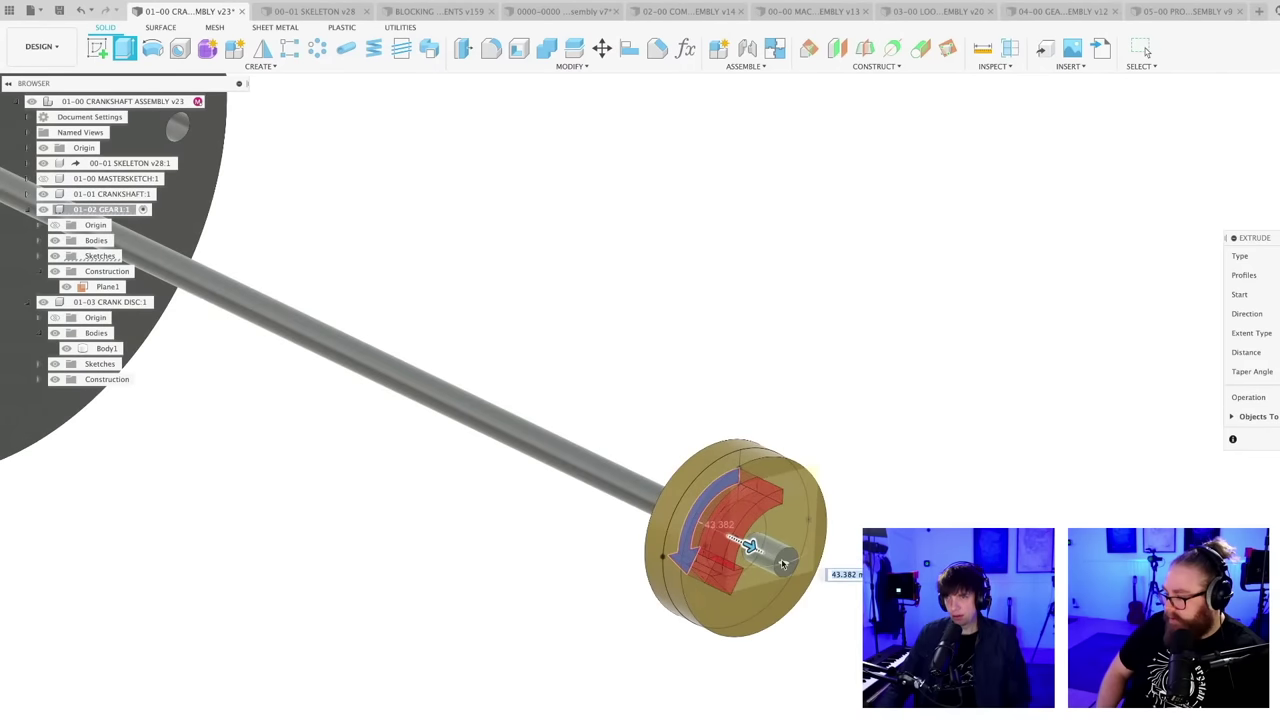
scroll(840, 642, up, 2)
shift+middle_drag(786, 630, 894, 679)
scroll(890, 672, up, 2)
scroll(769, 506, up, 2)
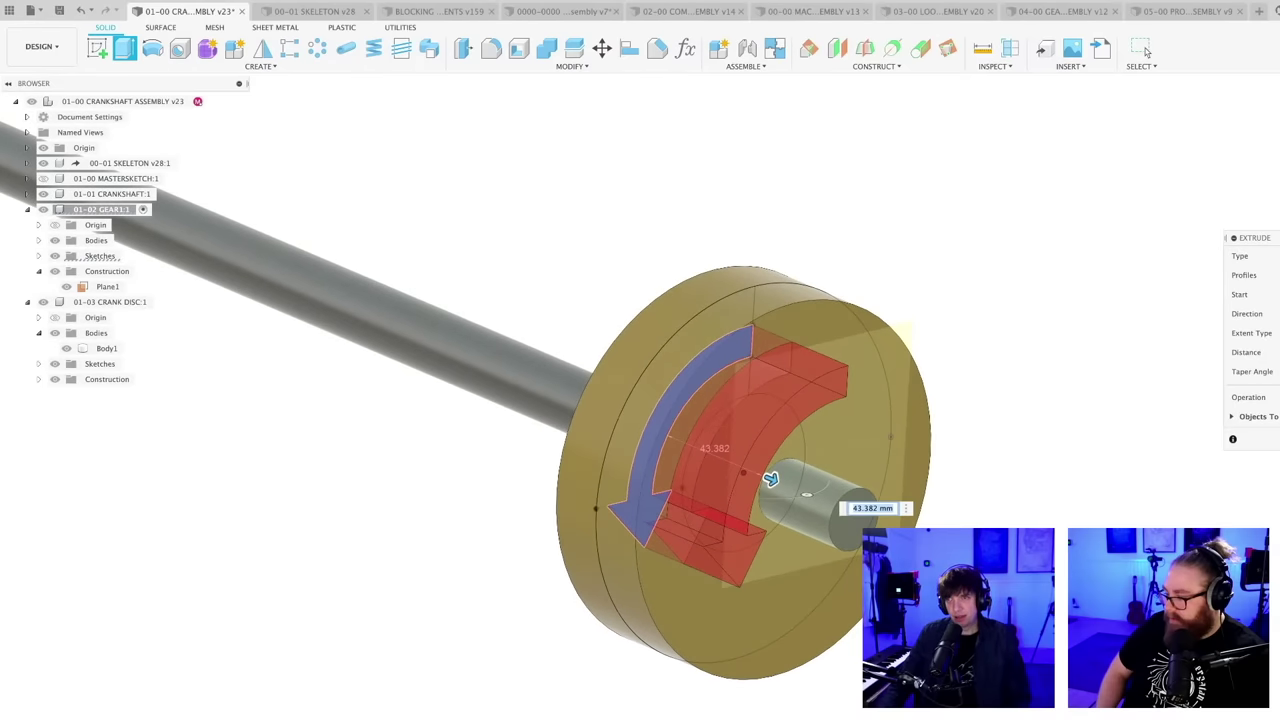
scroll(770, 479, up, 2)
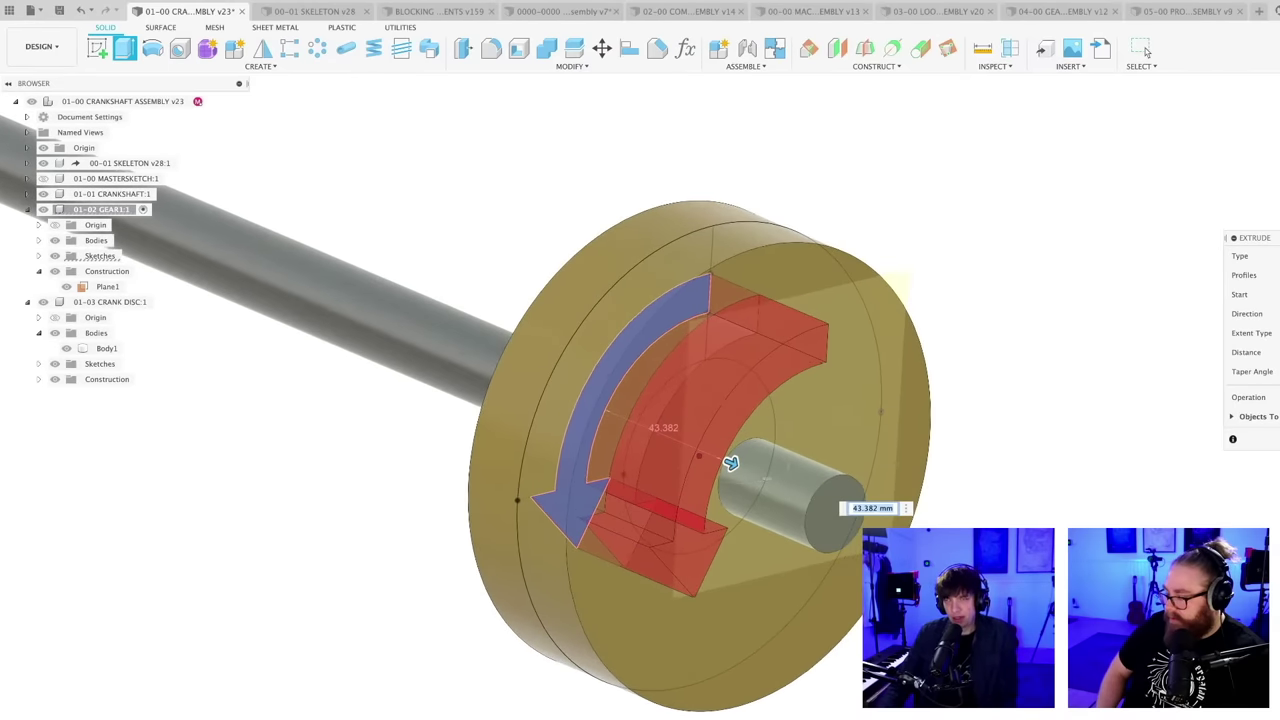
shift+middle_drag(731, 463, 697, 417)
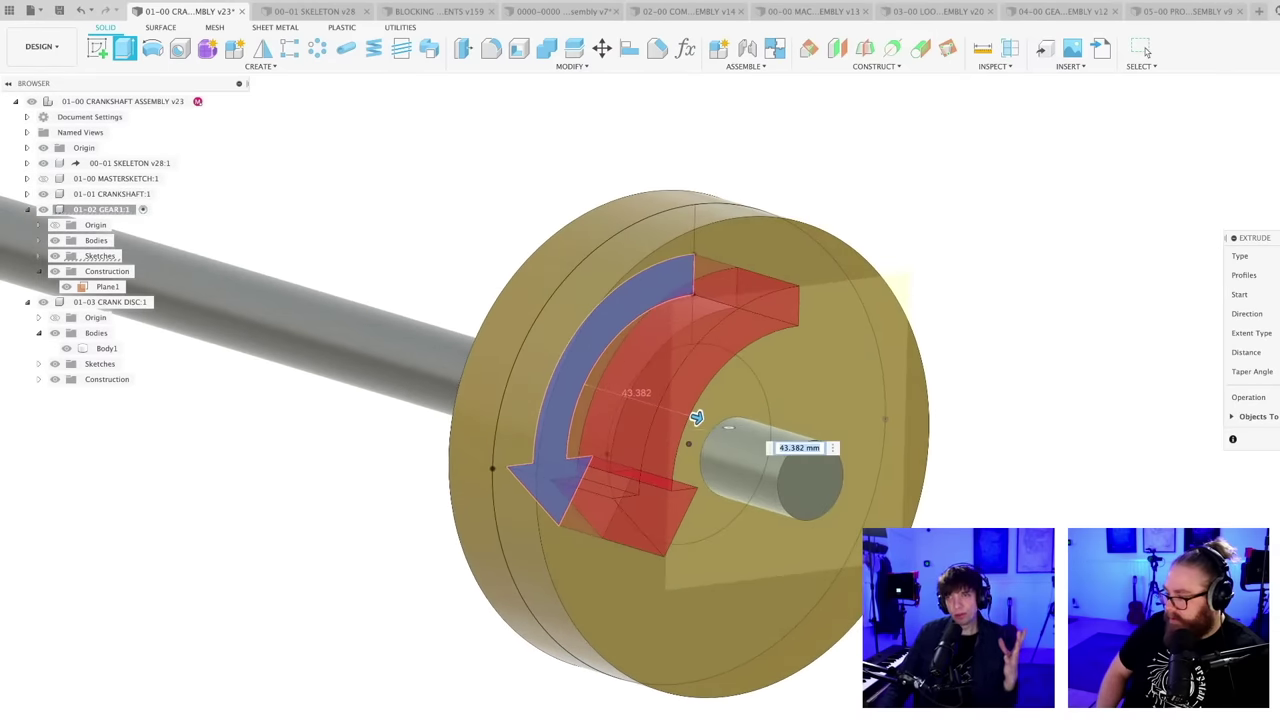
drag(695, 420, 854, 464)
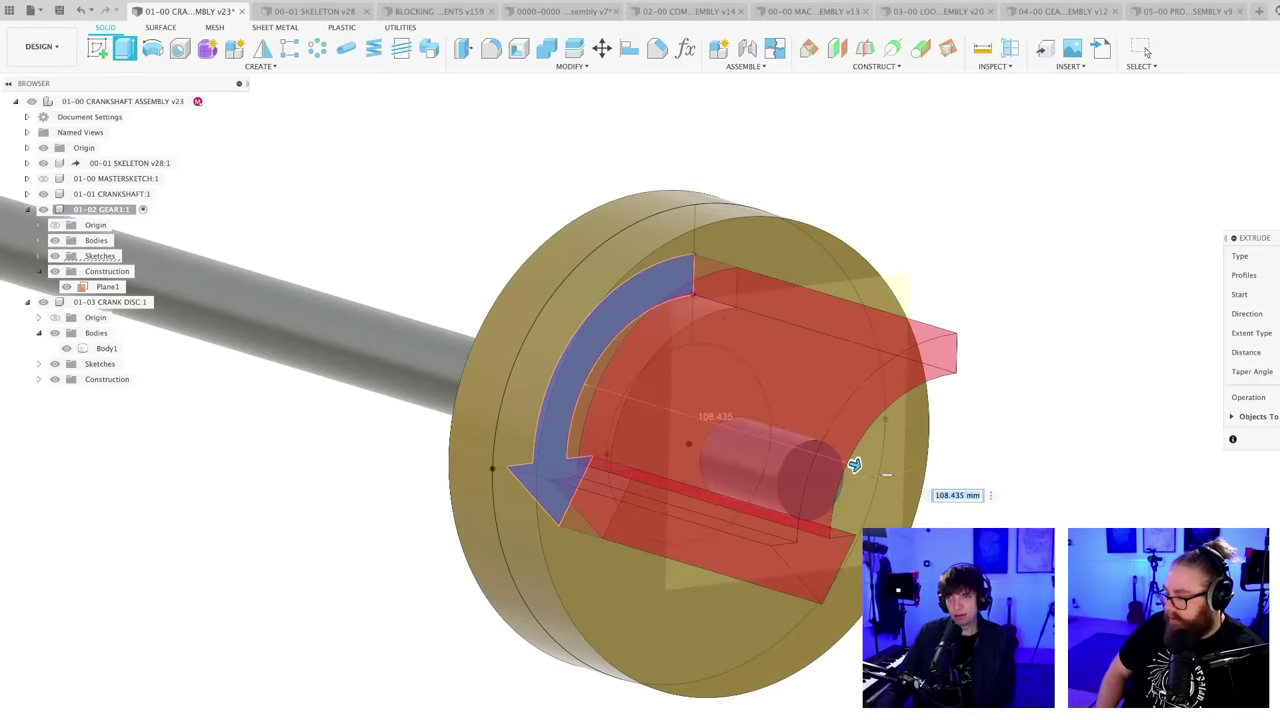
- Change the arrow cut's extent to To Object, ending at the gear's front face
drag(1277, 246, 1080, 255)
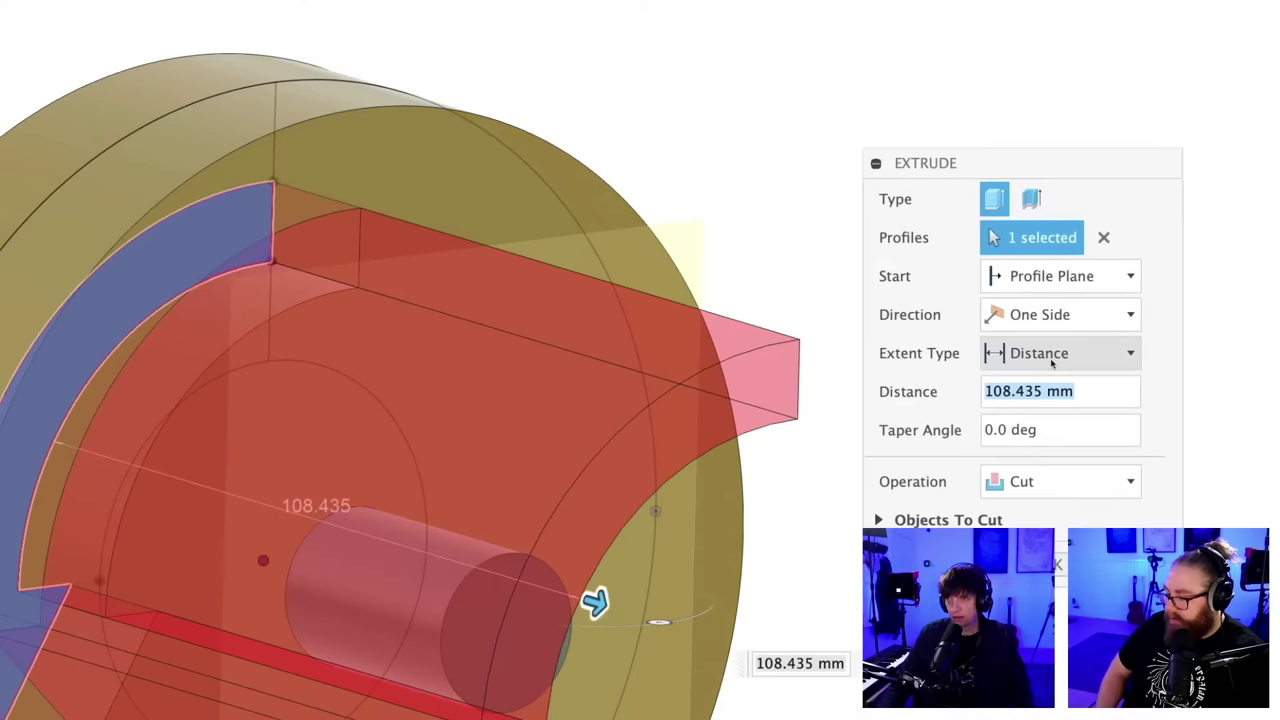
click(1080, 280)
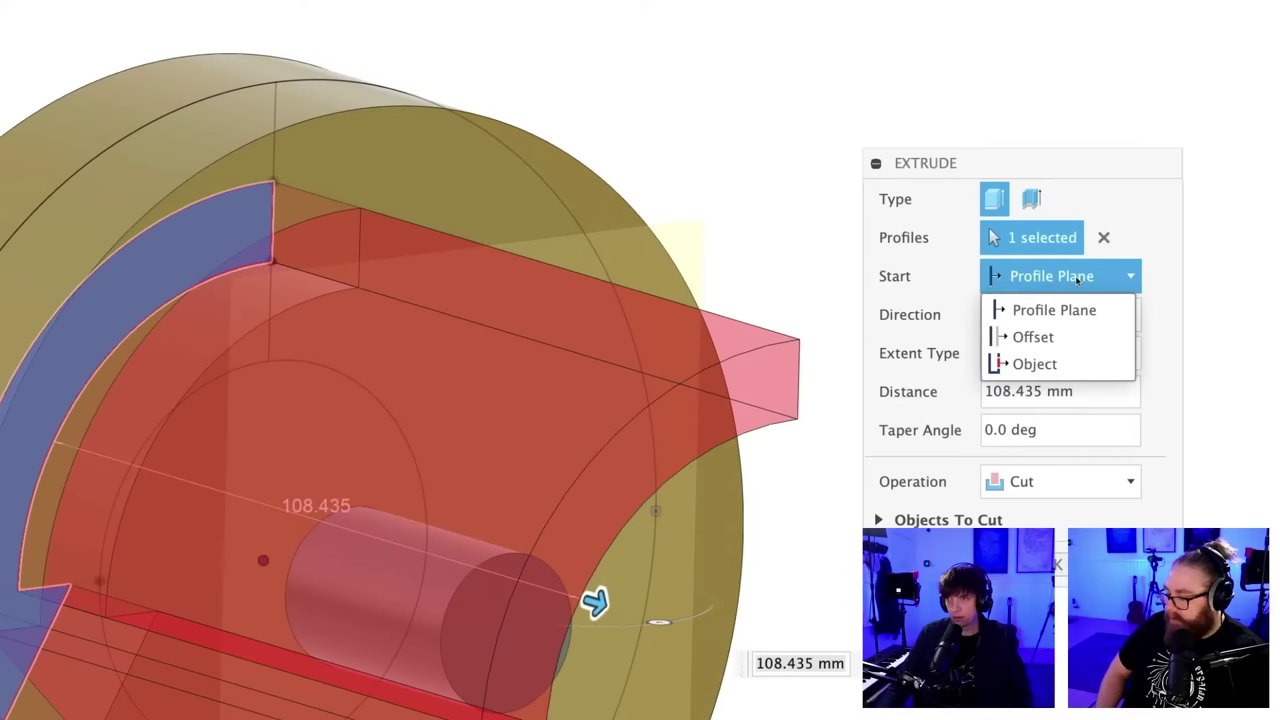
click(1162, 254)
click(1093, 322)
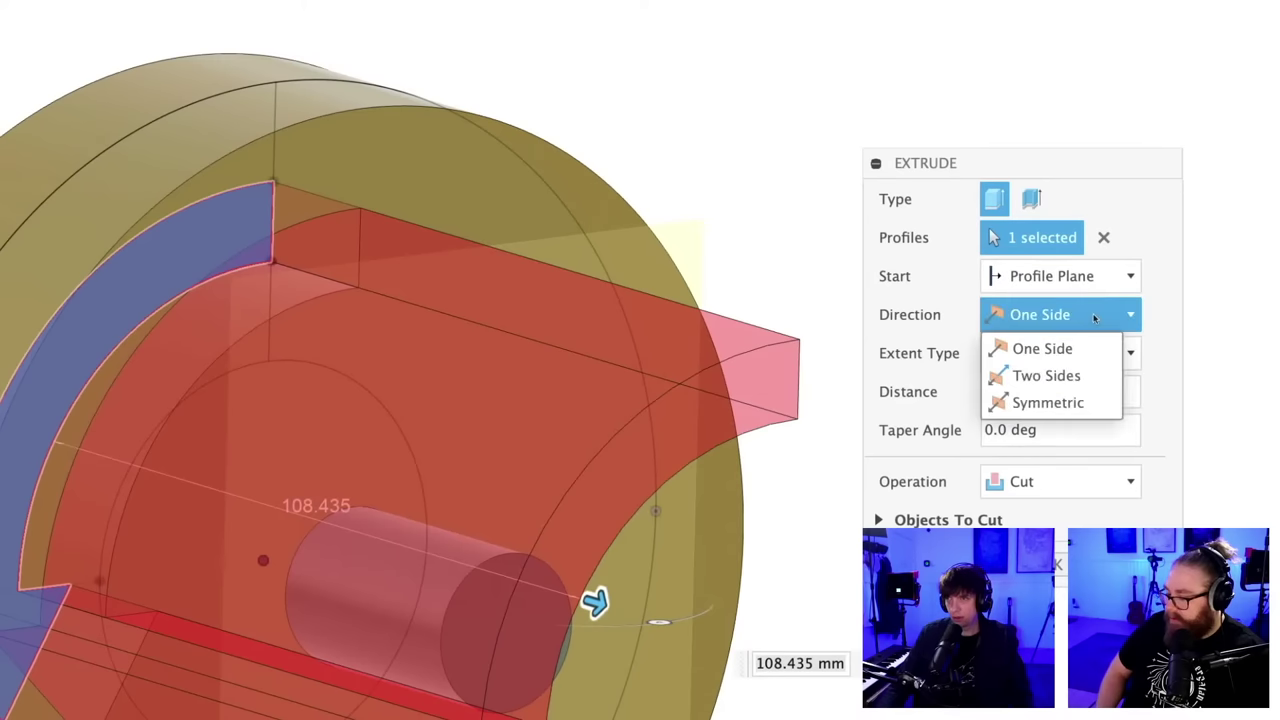
click(1108, 310)
click(1076, 362)
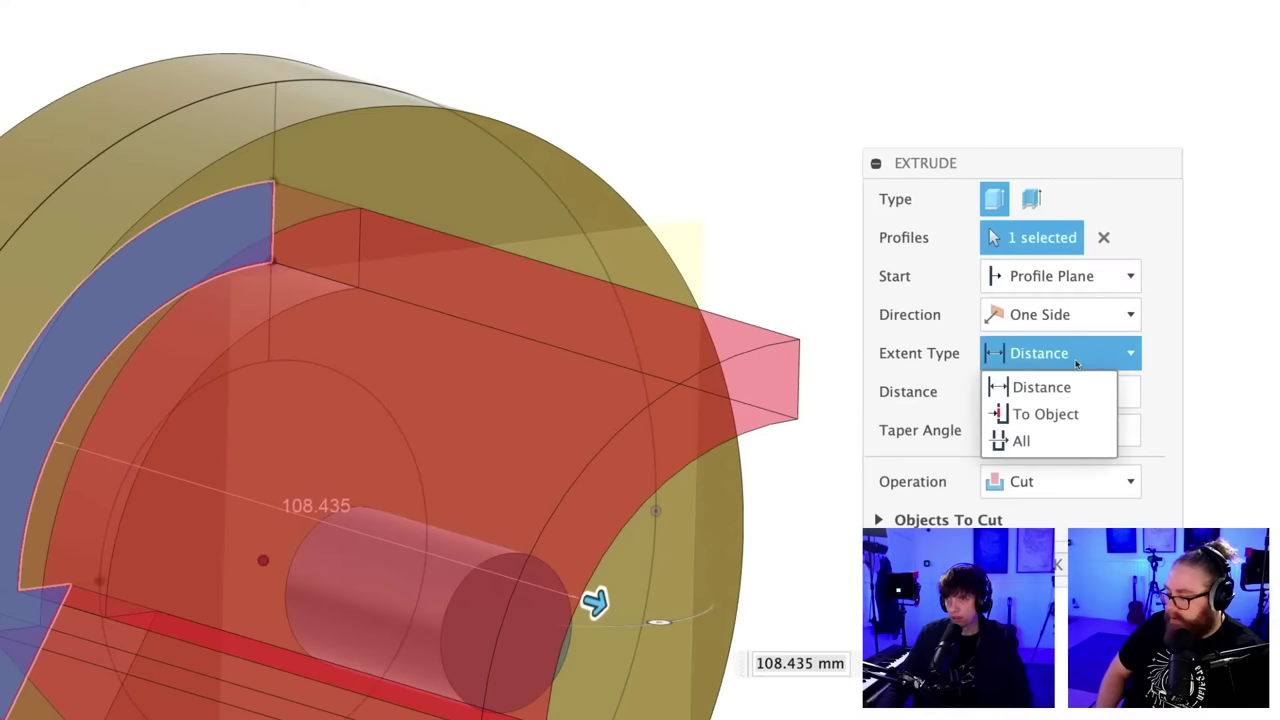
click(1045, 413)
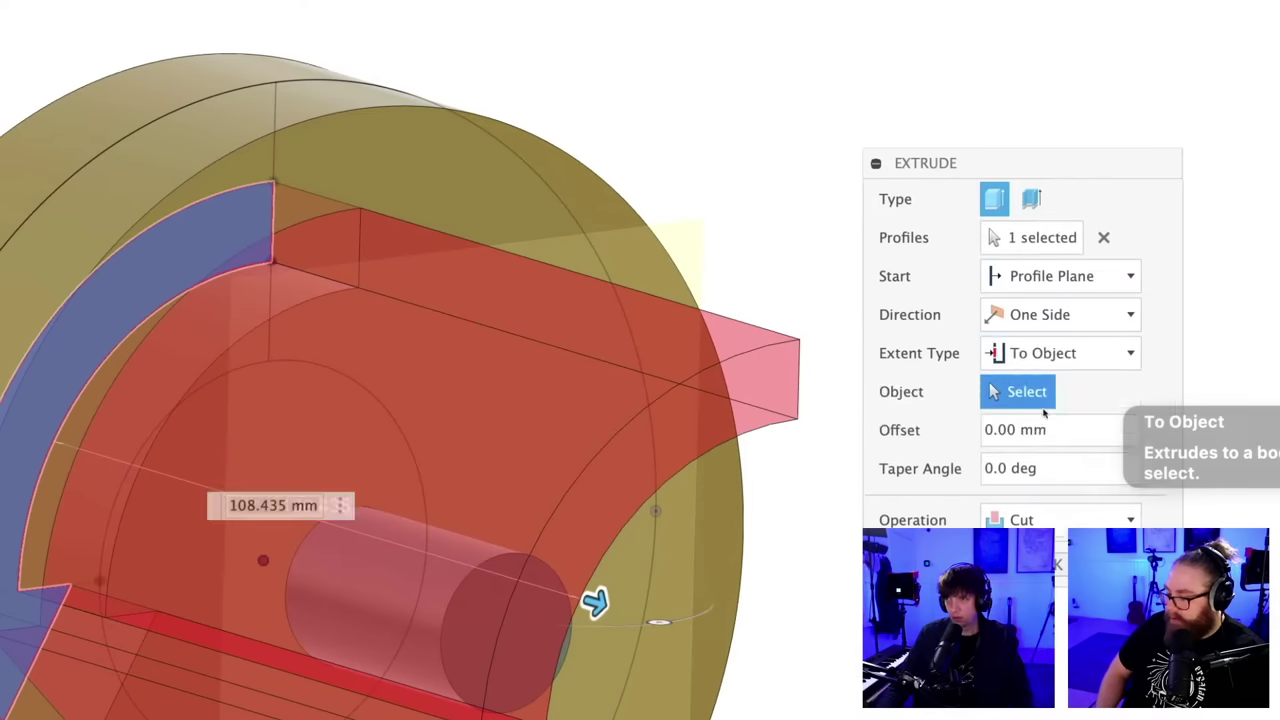
click(756, 235)
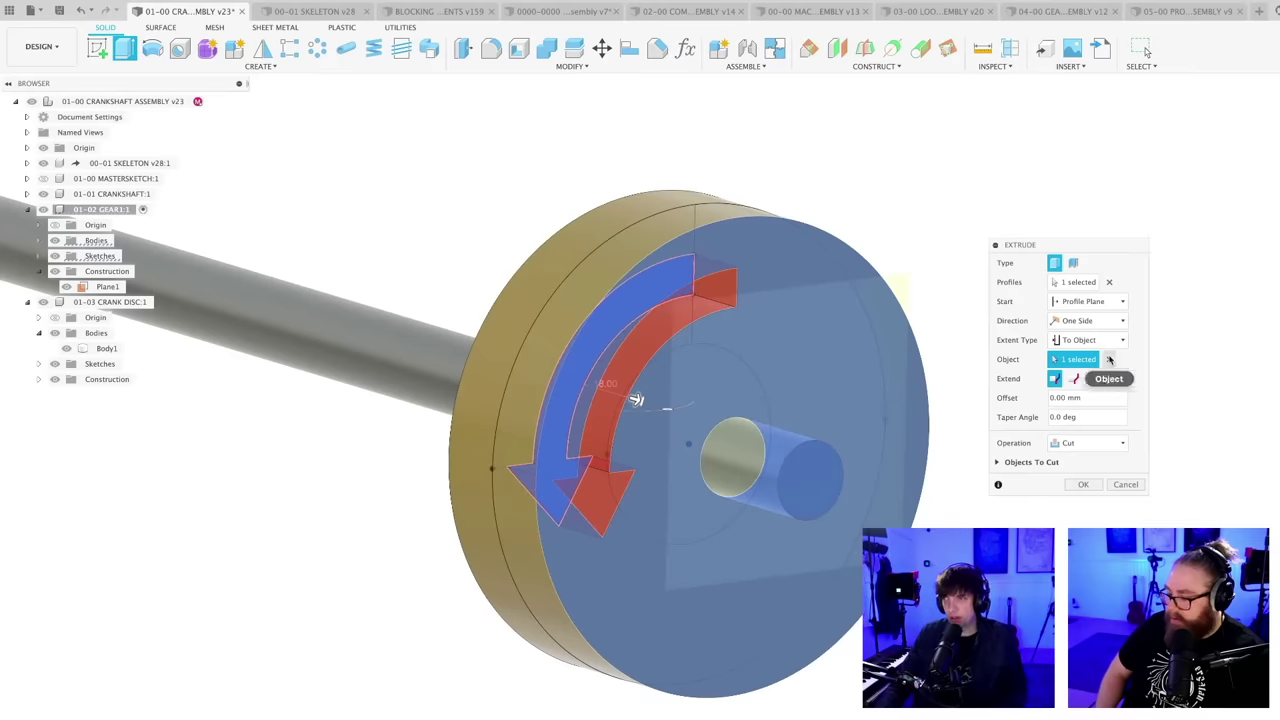
- Make the arrow cut symmetric with a distance of 18 mm and create it
click(1095, 320)
click(1080, 367)
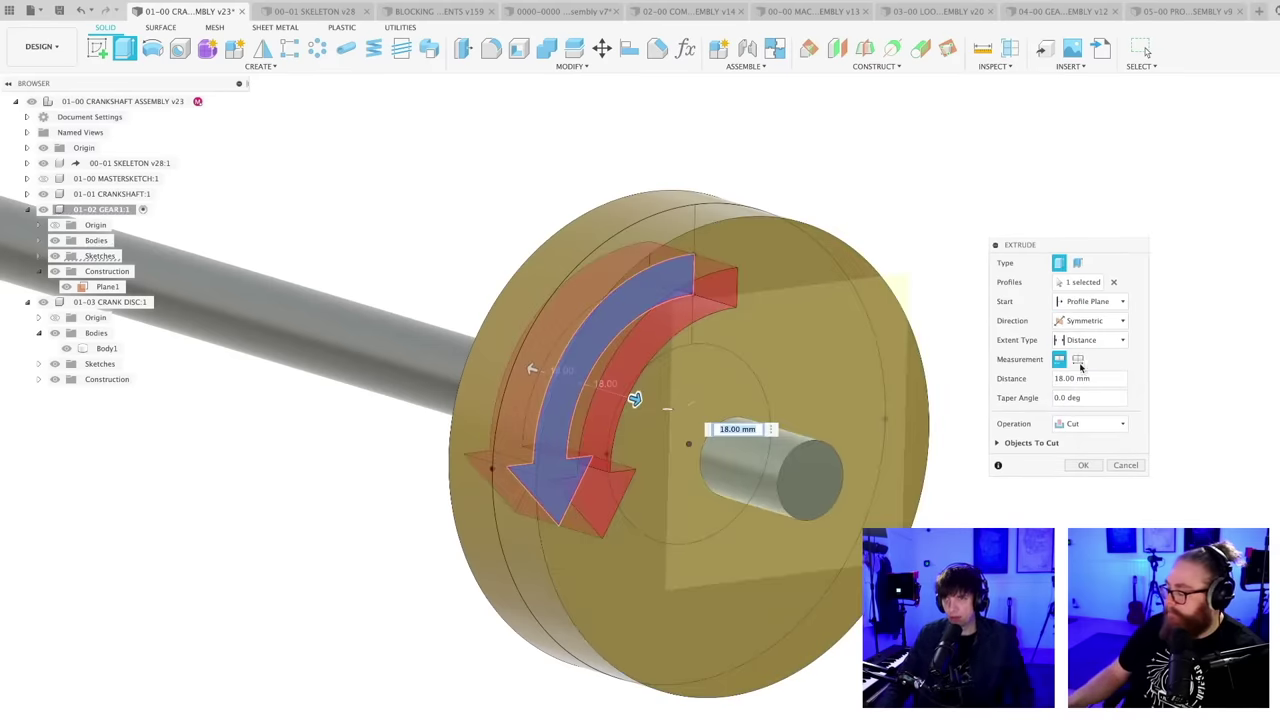
click(1083, 465)
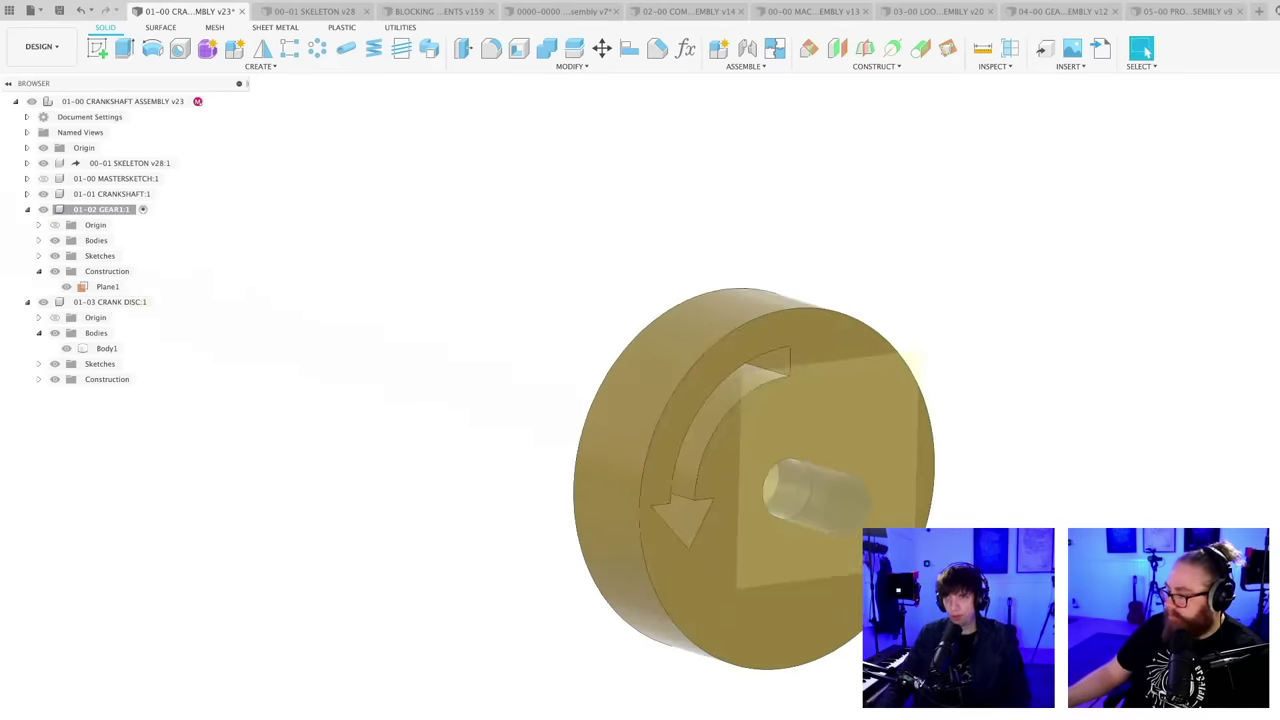
- Examine the arrow cut-out through the gear from the front at different distances
shift+middle_drag(760, 480, 675, 478)
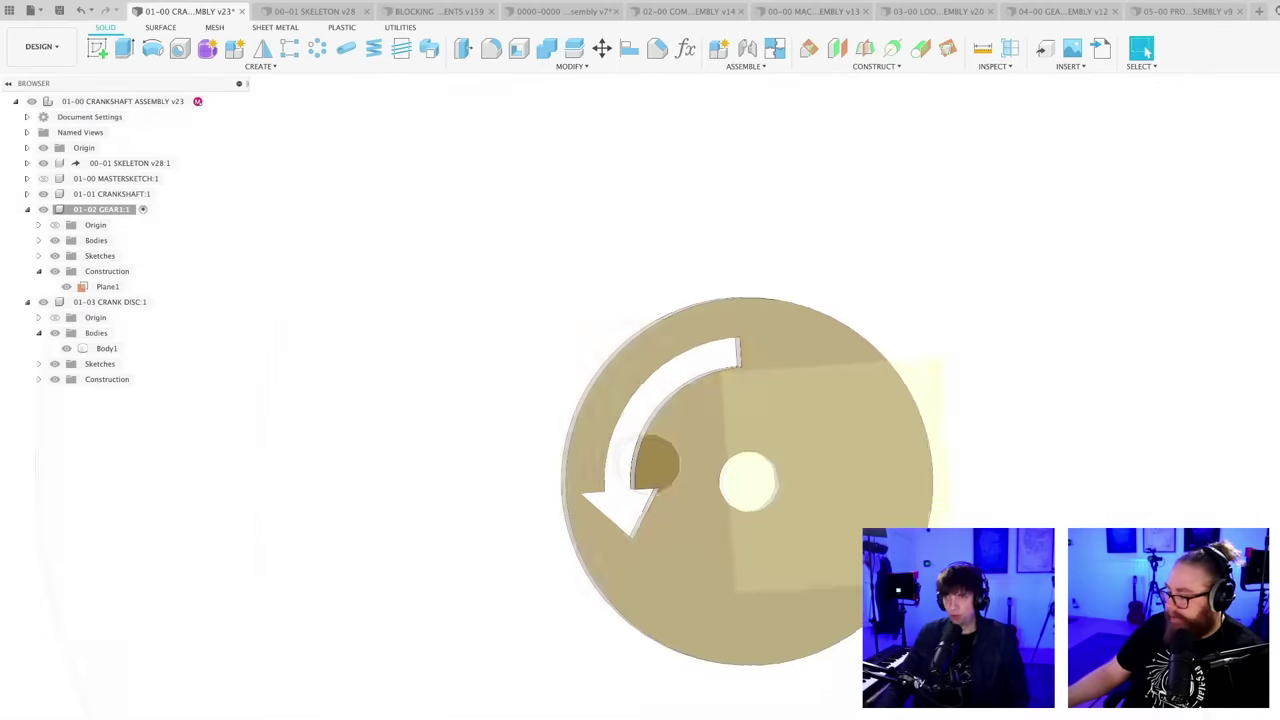
scroll(912, 588, down, 2)
middle_drag(916, 627, 762, 513)
scroll(798, 540, up, 2)
scroll(850, 563, down, 2)
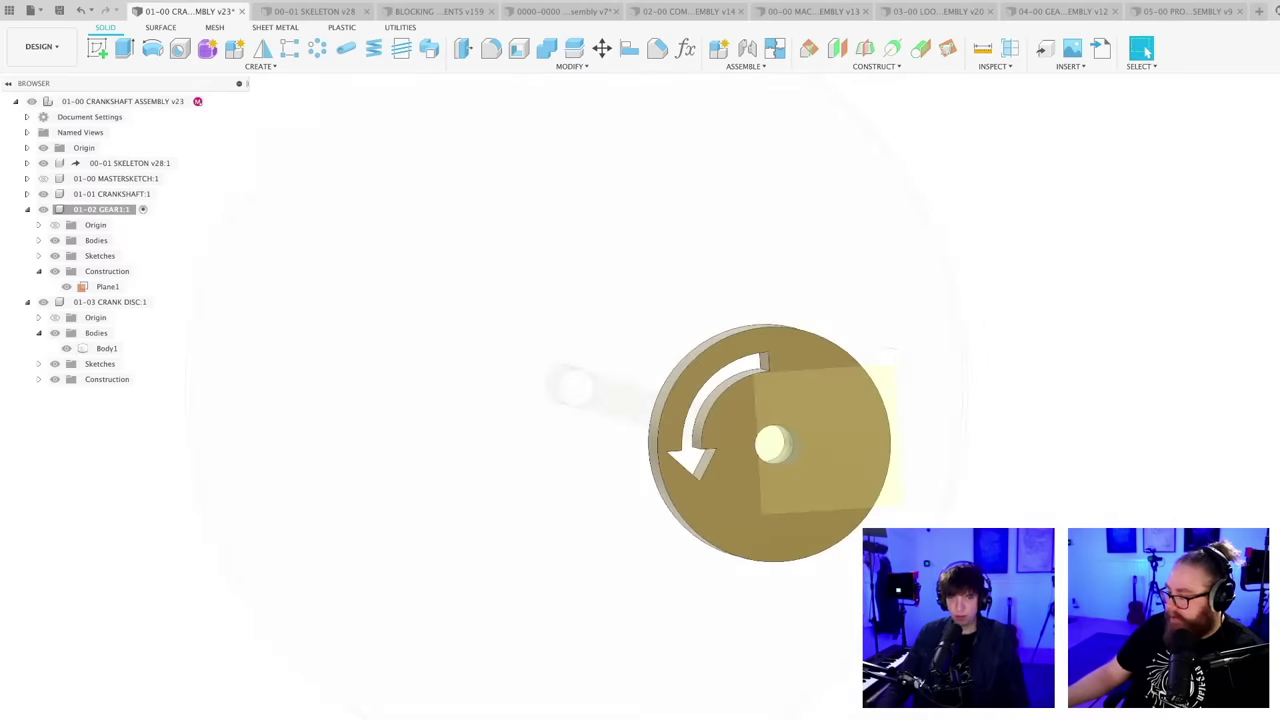
scroll(307, 717, down, 2)
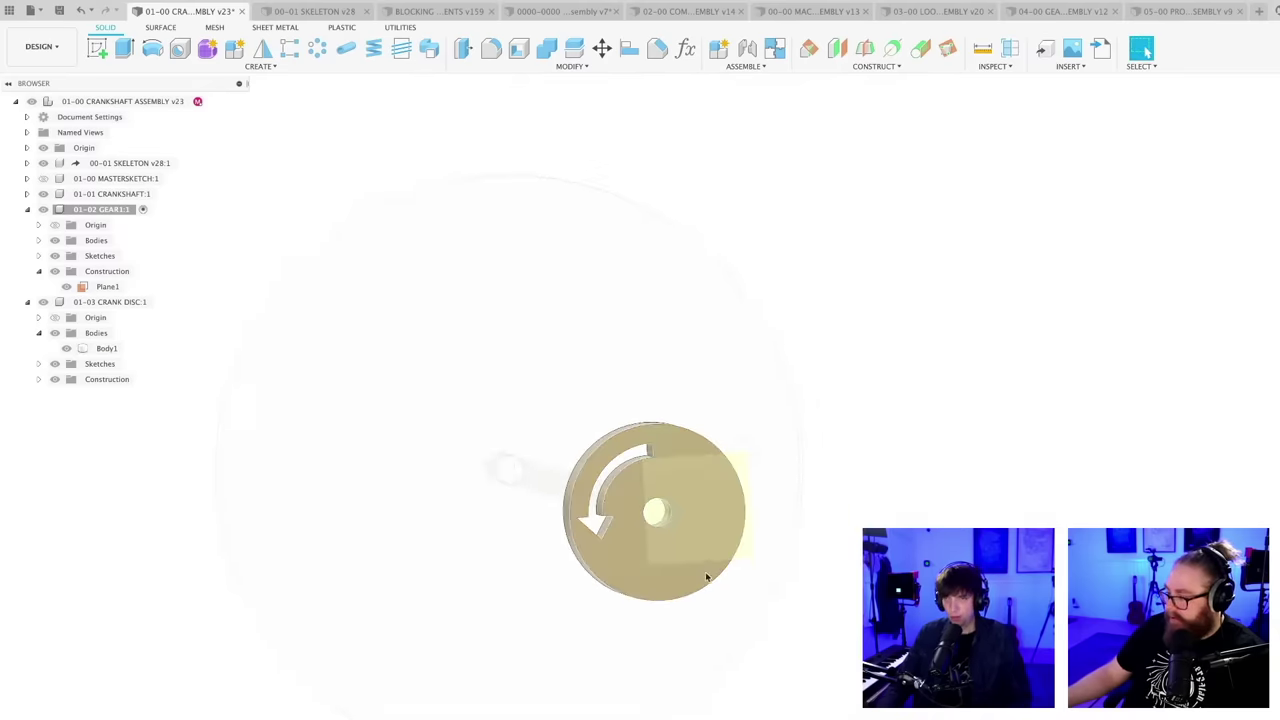
scroll(671, 575, up, 3)
scroll(670, 572, down, 1)
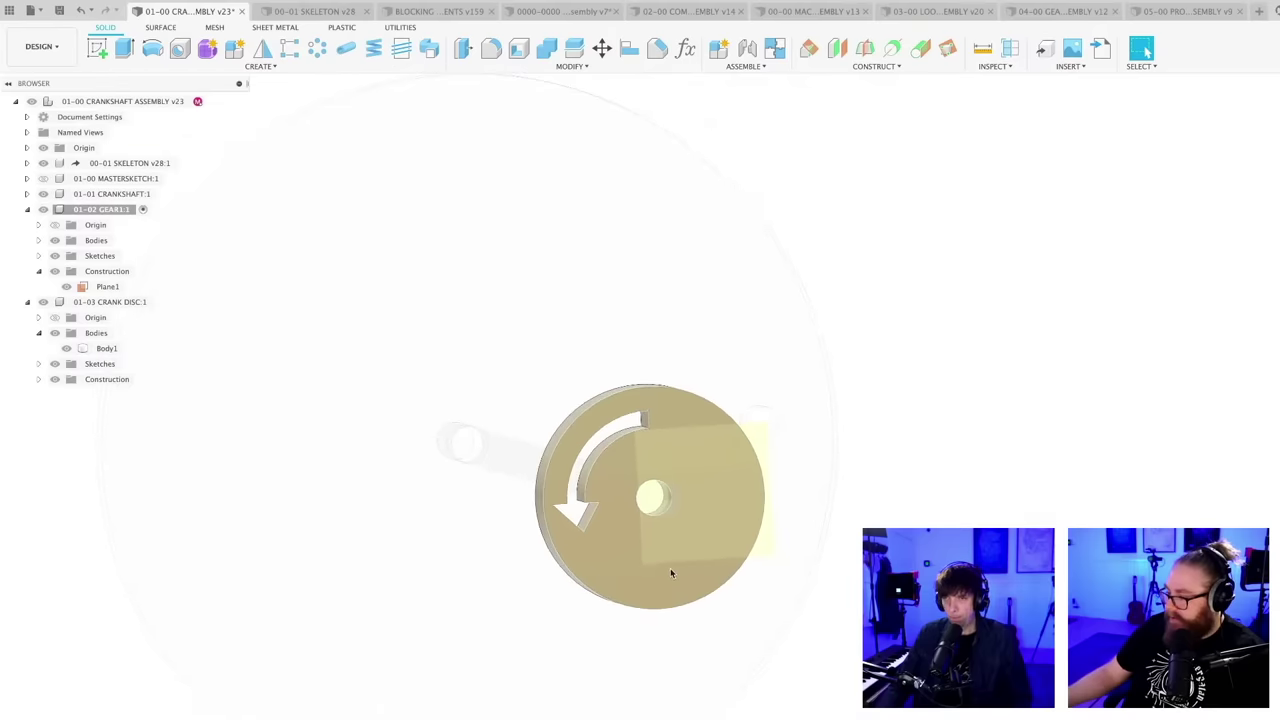
scroll(670, 572, up, 1)
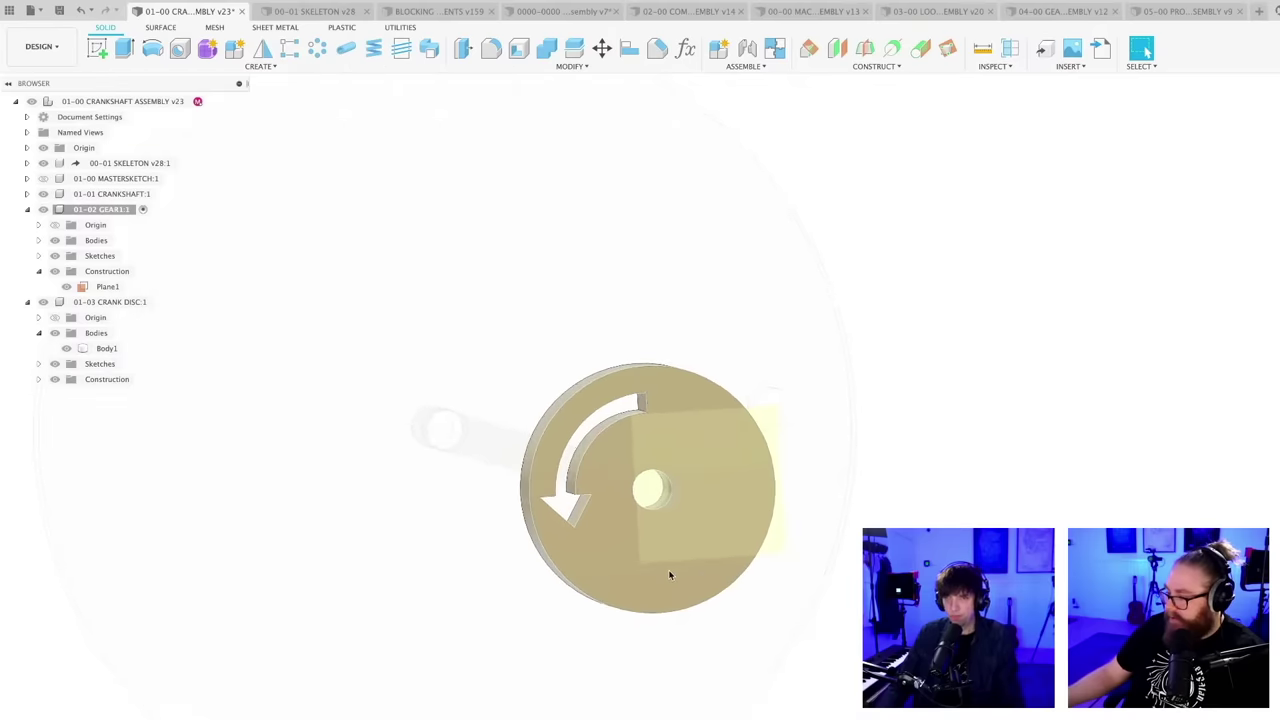
- Circular-pattern the arrow cut feature around the gear's axis with quantity 3 and full angular spacing
click(317, 49)
click(1110, 263)
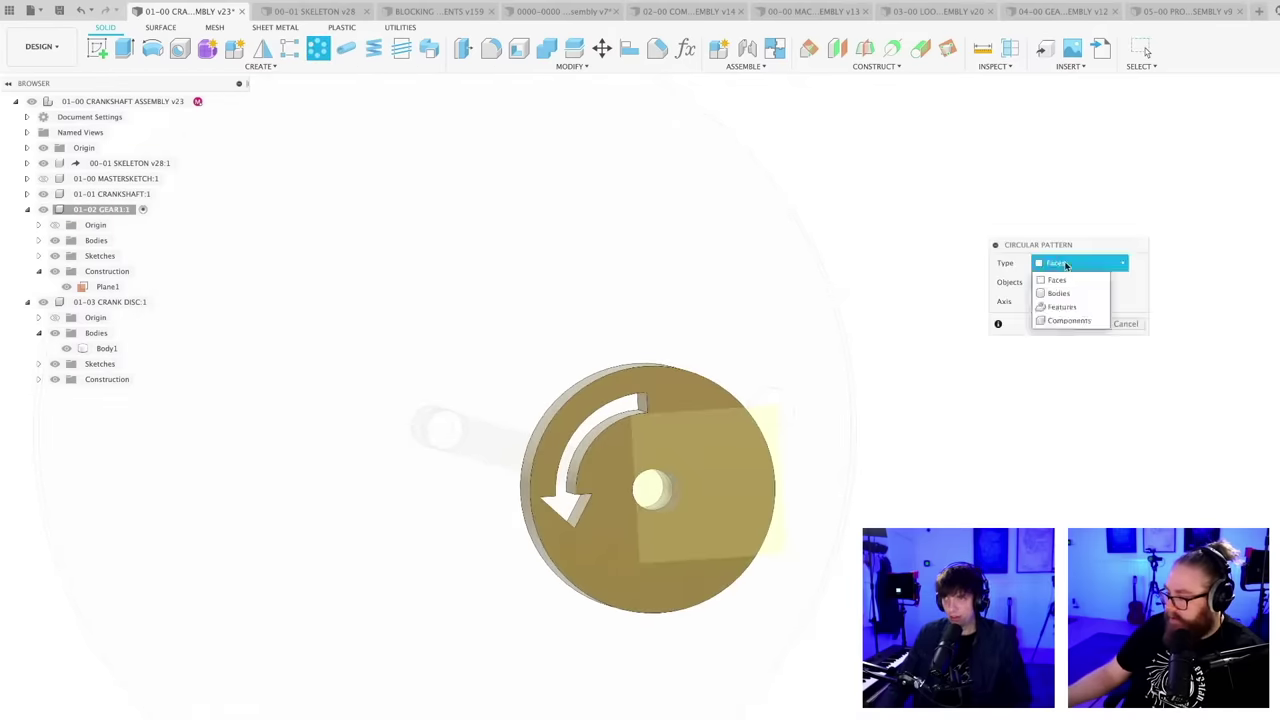
click(1062, 306)
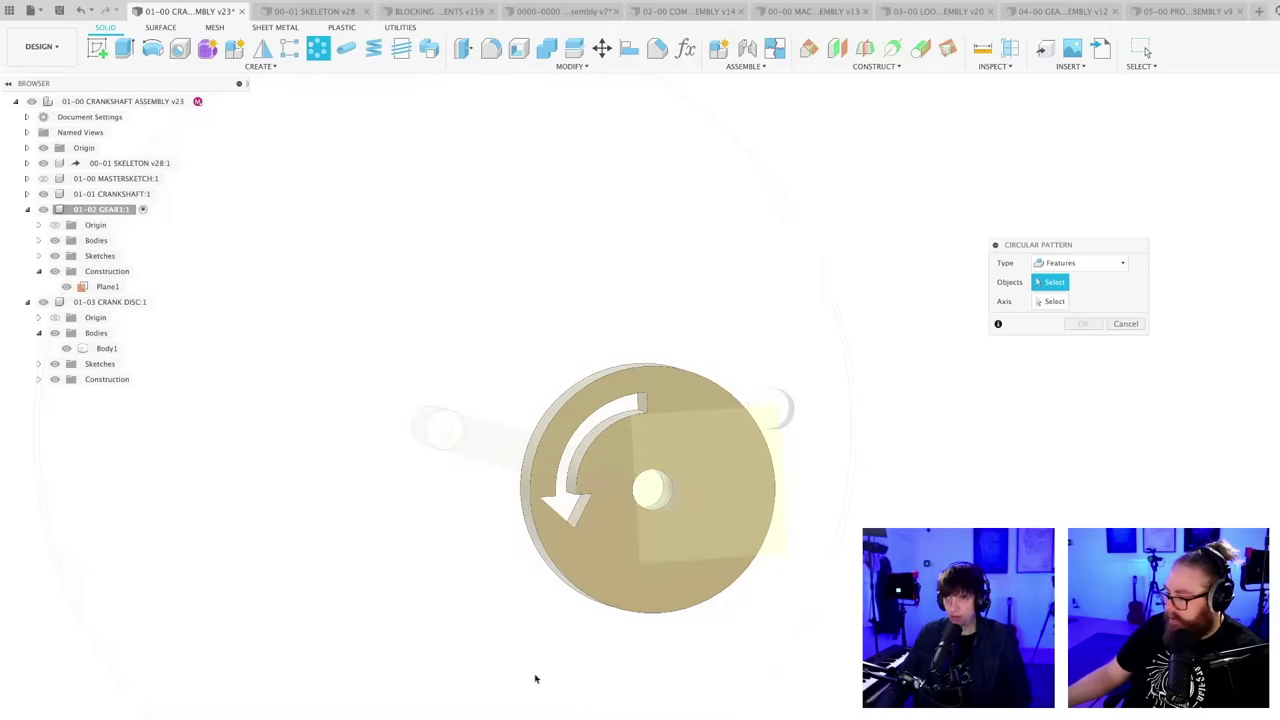
click(585, 445)
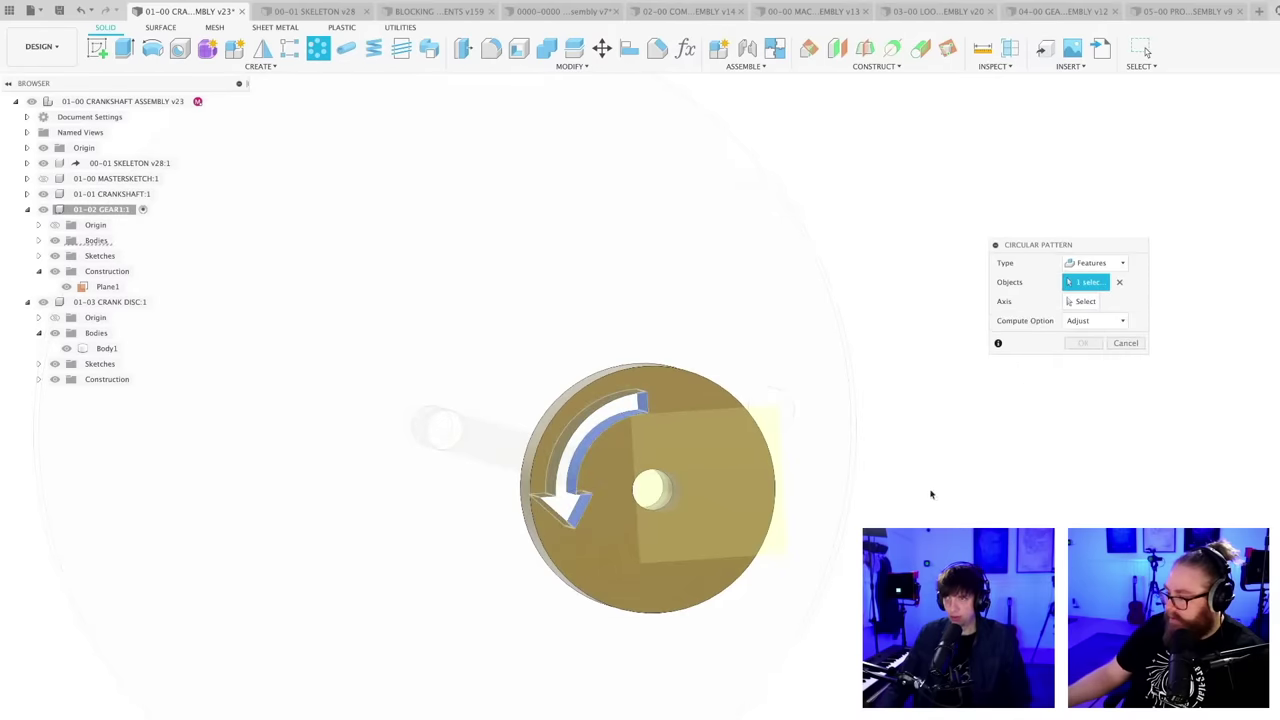
click(1083, 301)
click(669, 368)
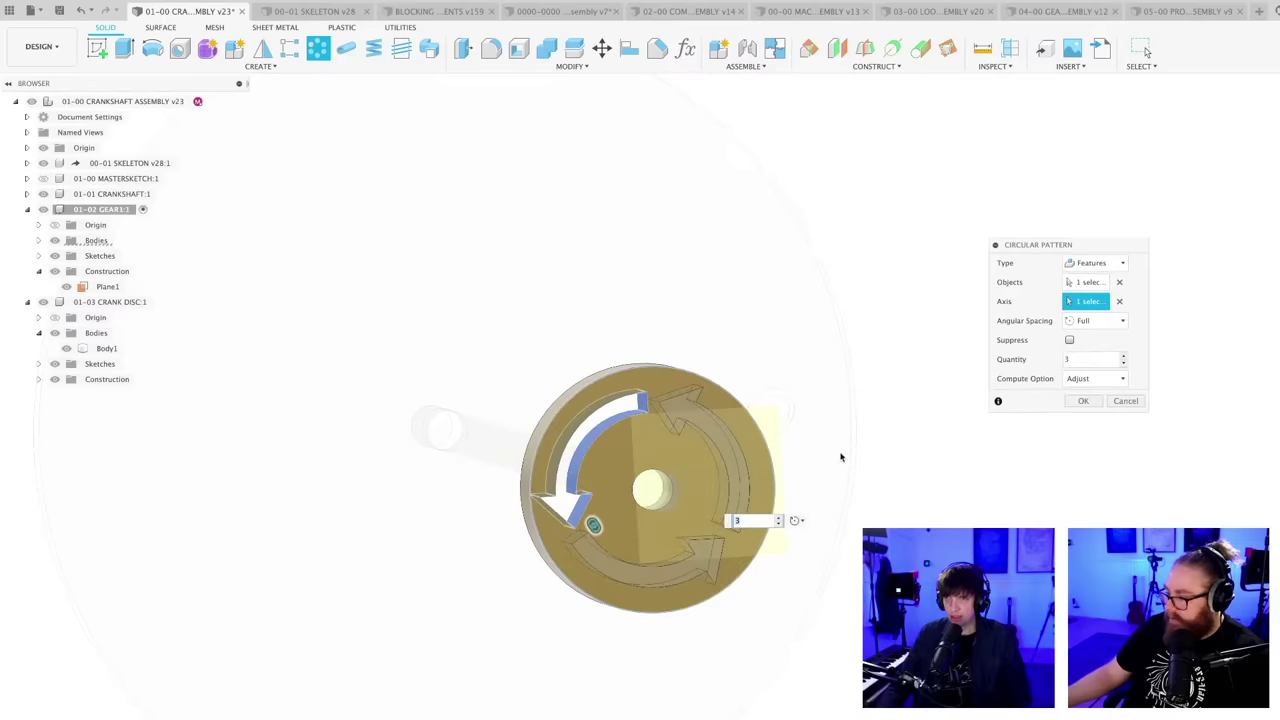
scroll(880, 590, up, 2)
shift+middle_drag(880, 590, 845, 585)
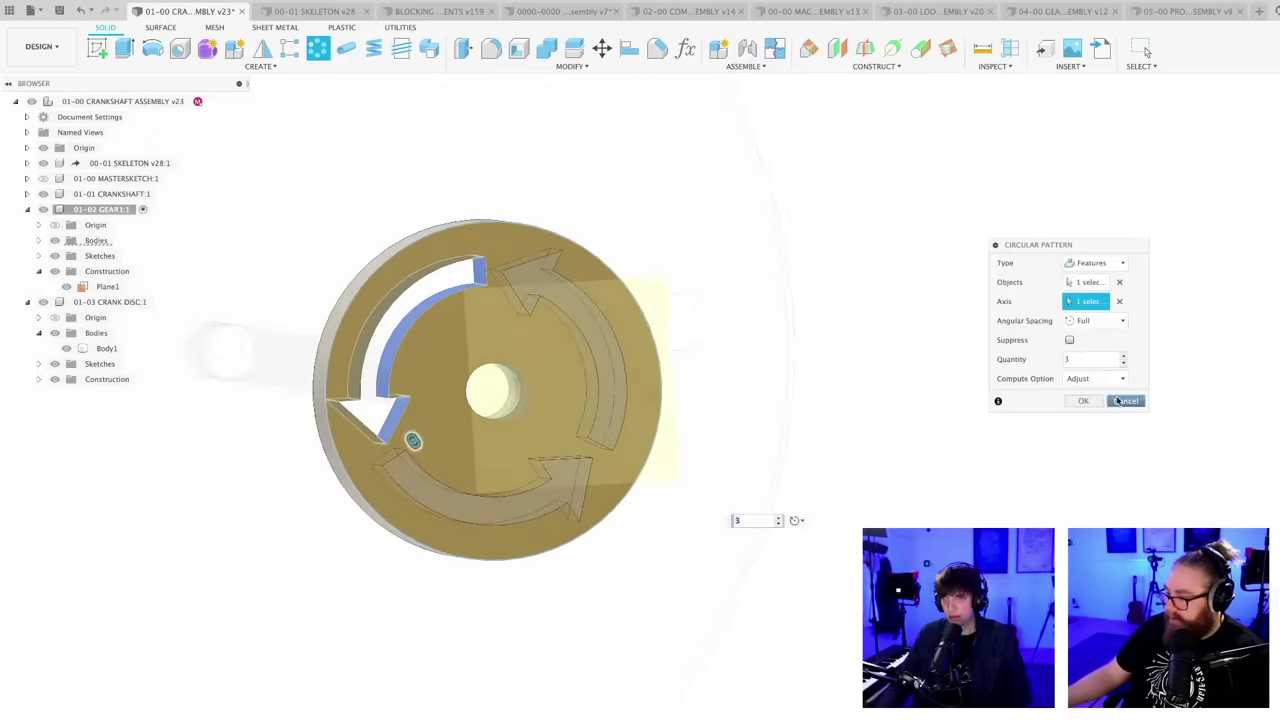
click(1086, 402)
- Review the gear's three arrow cut-outs at an angle and save the crankshaft assembly as a new version
scroll(780, 536, down, 2)
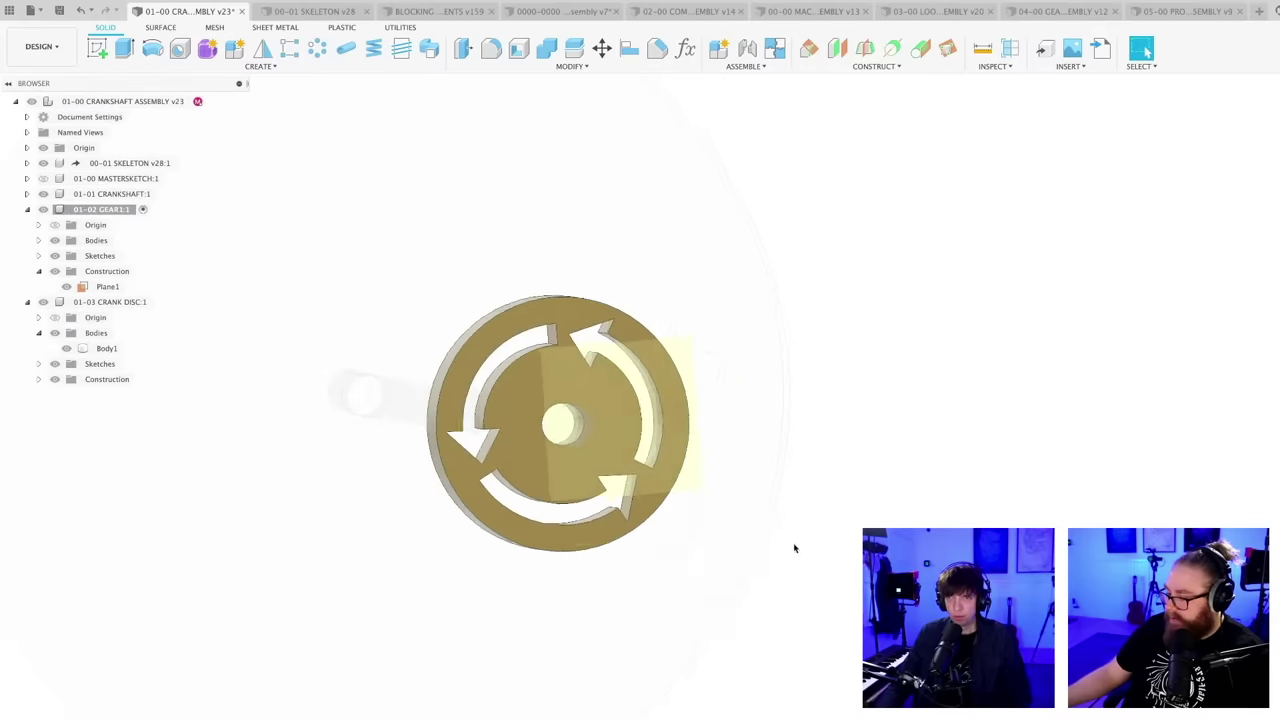
shift+middle_drag(794, 547, 900, 585)
scroll(786, 528, down, 2)
middle_drag(815, 578, 568, 480)
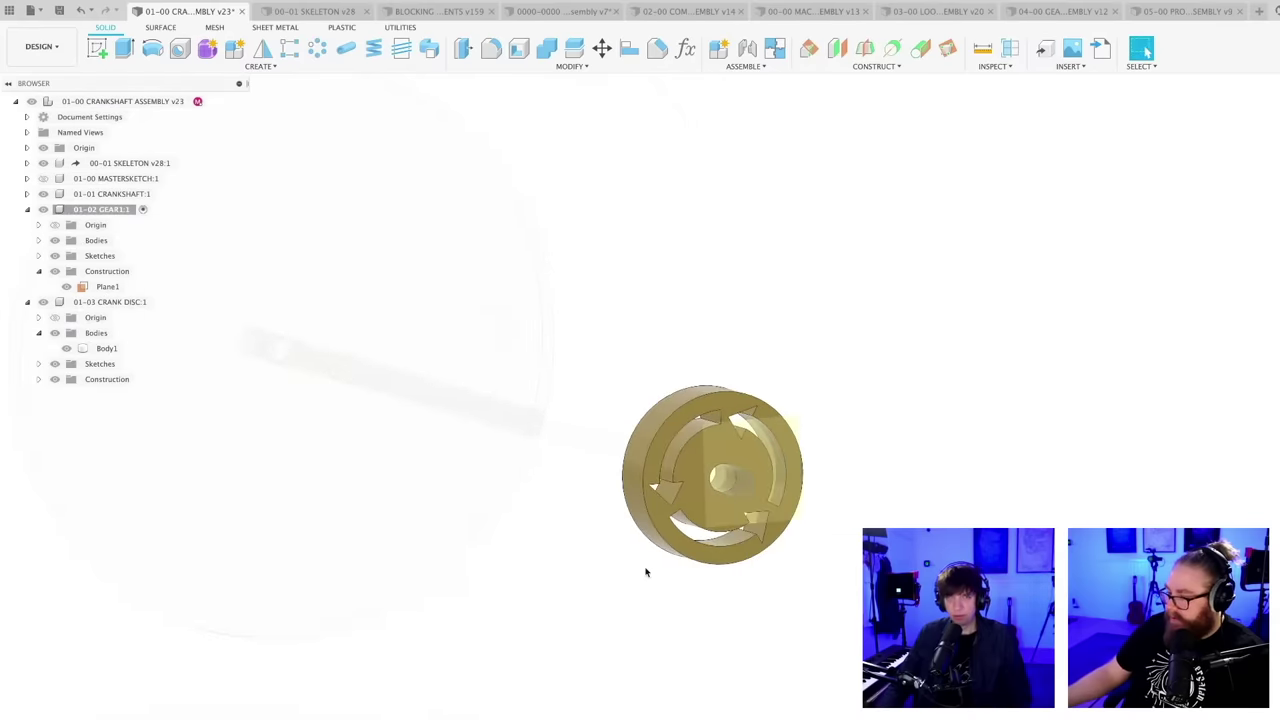
scroll(646, 571, down, 2)
middle_drag(729, 617, 606, 555)
scroll(629, 515, up, 2)
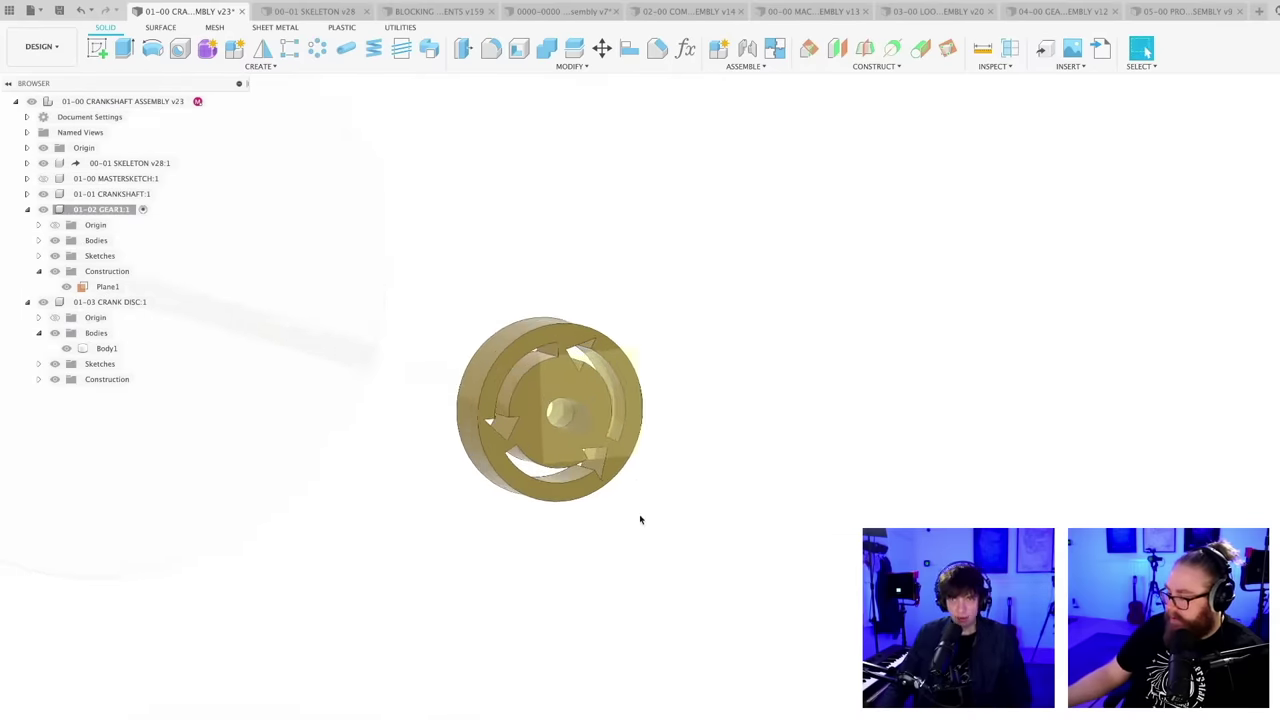
key(ctrl+s)
key(Return)
- Hide the 00-01 SKELETON component and the gear's construction Plane1, and save the assembly with the version description "User Saved"
scroll(647, 535, down, 2)
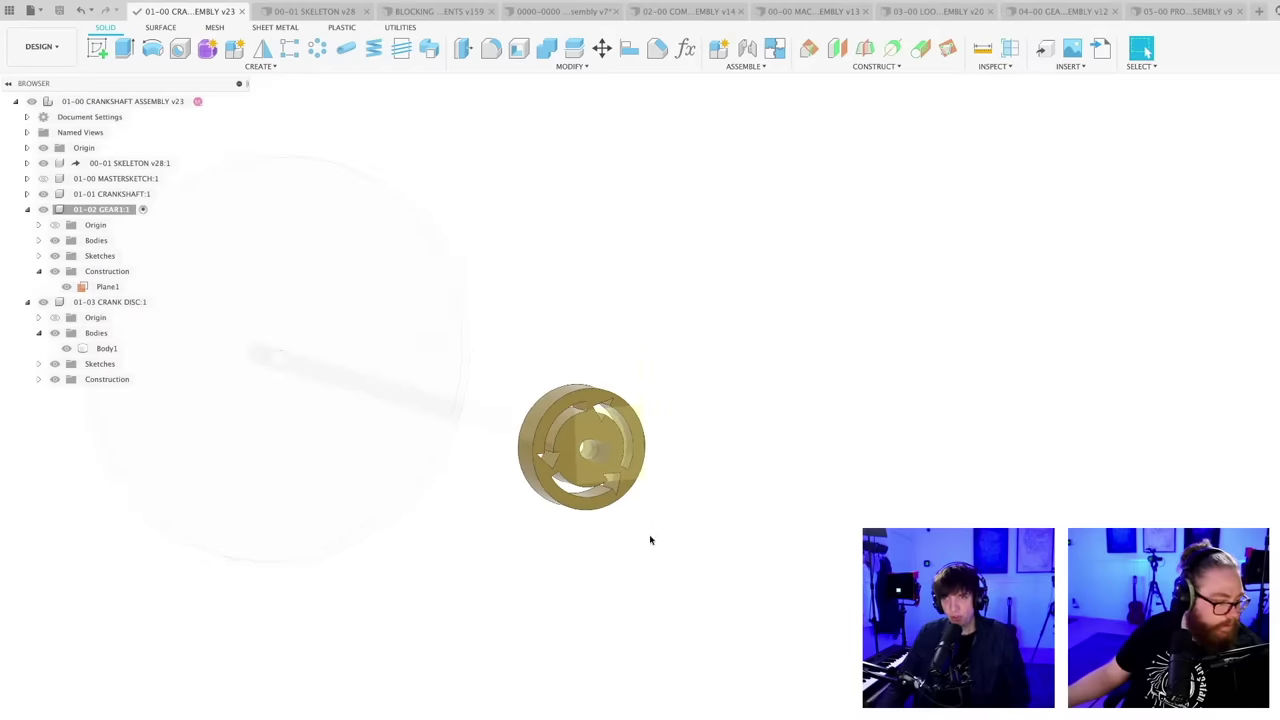
middle_drag(643, 544, 749, 531)
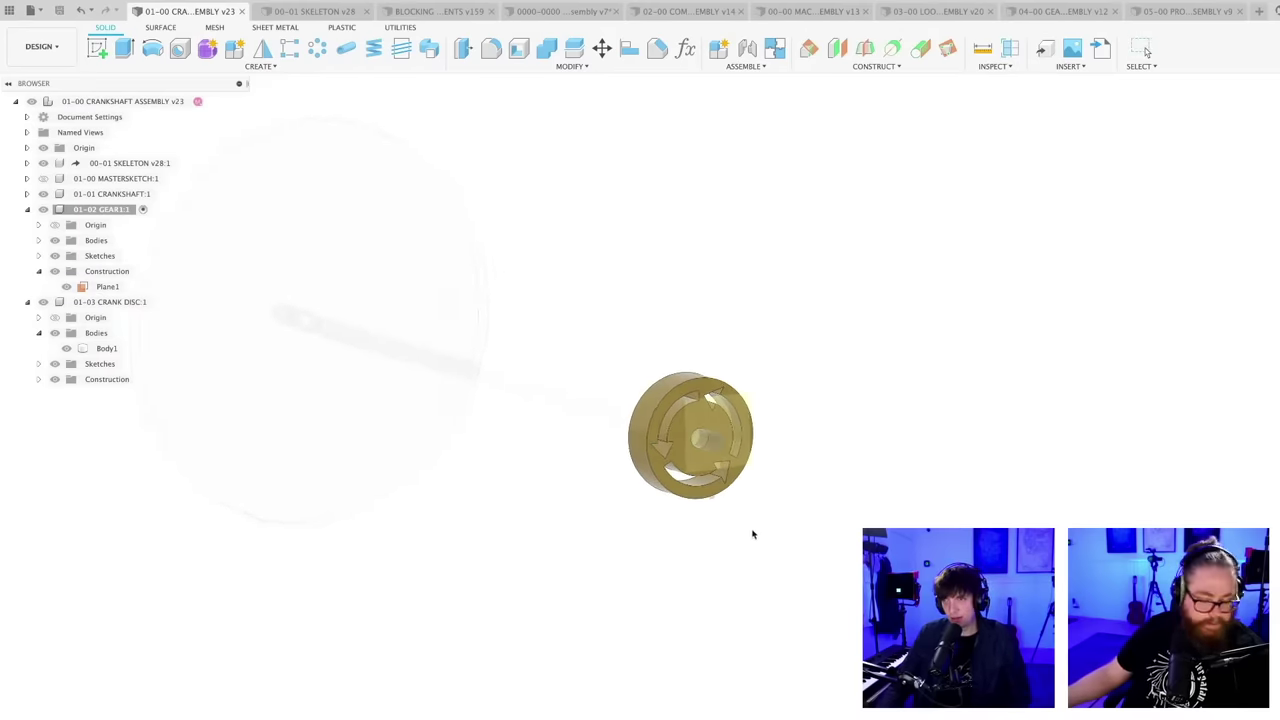
click(233, 303)
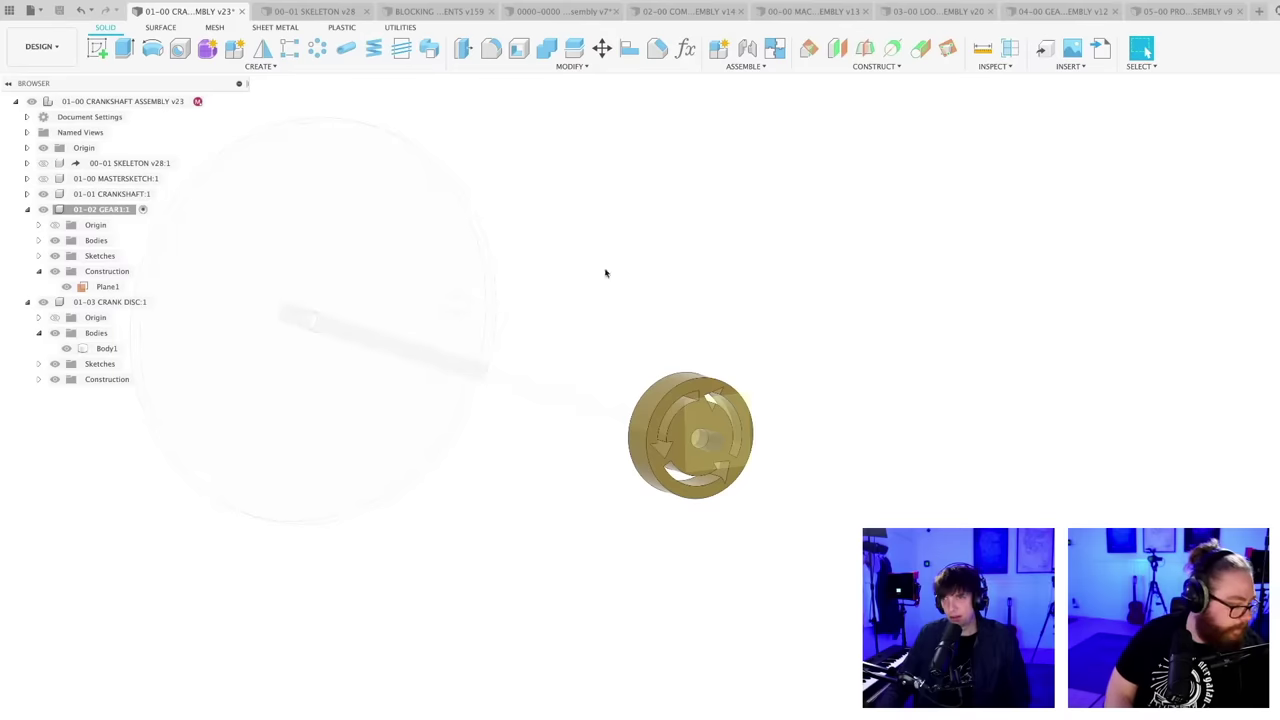
scroll(722, 430, up, 4)
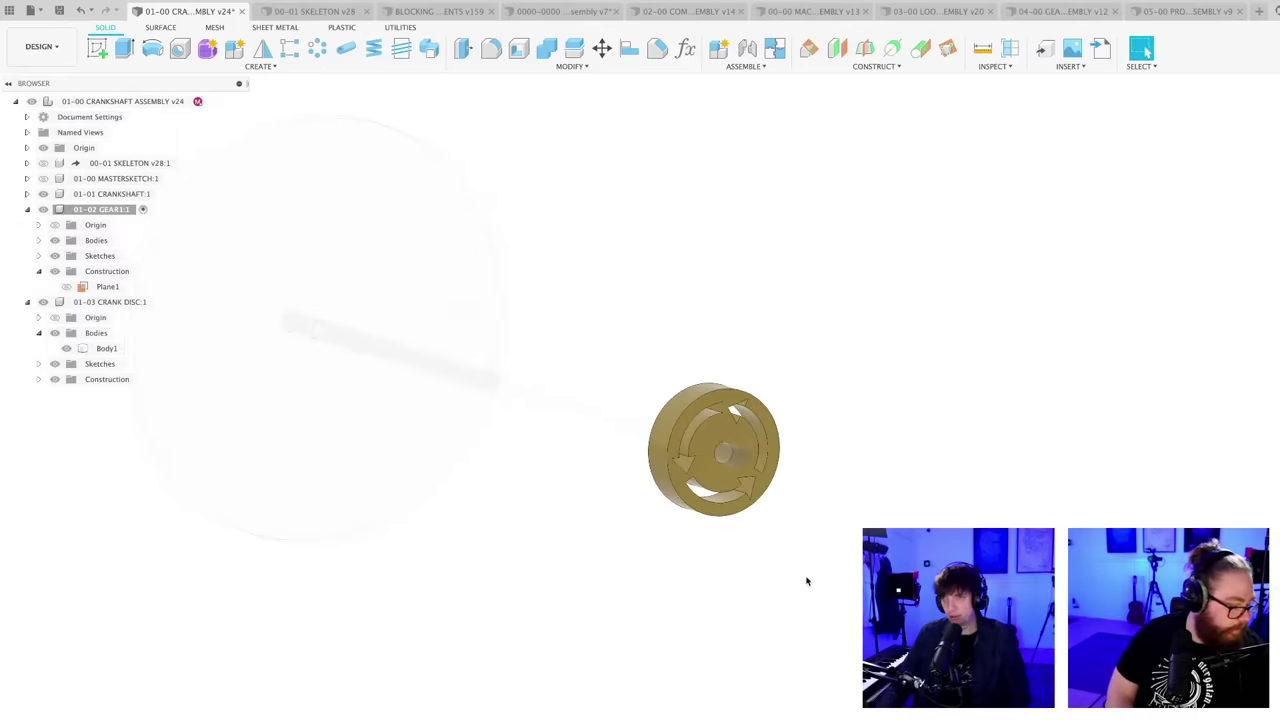
key(super+s)
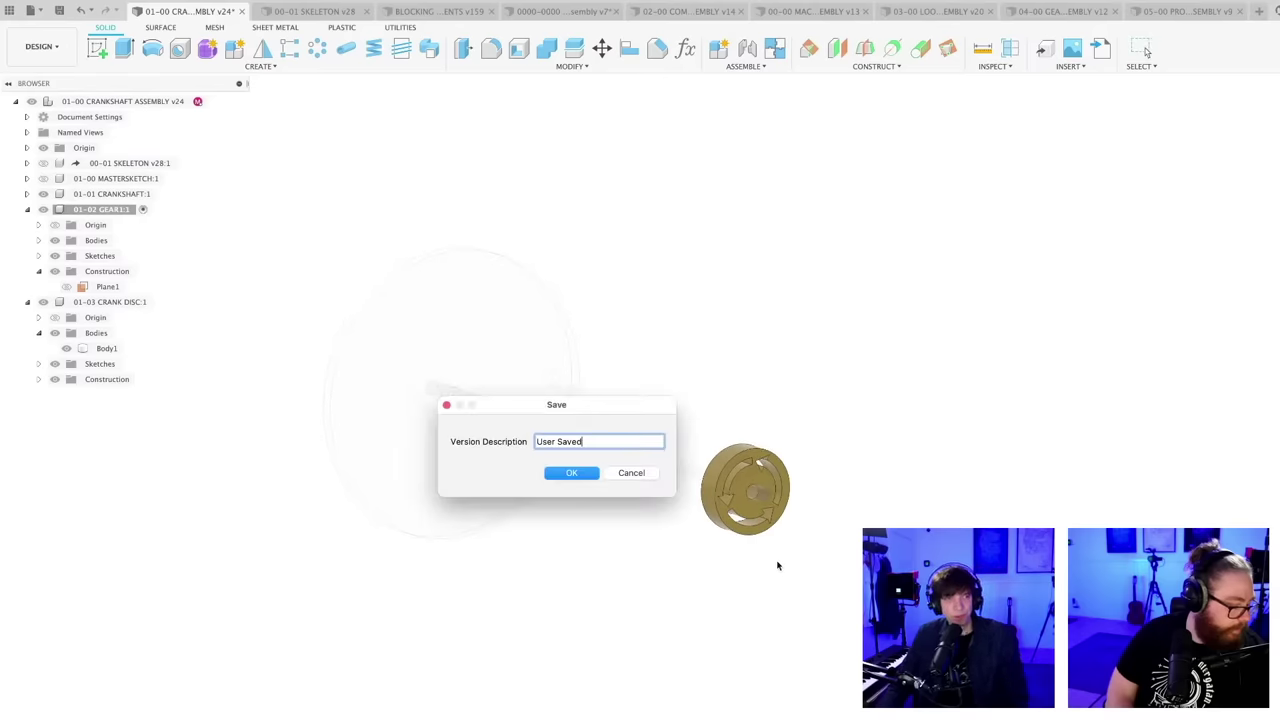
key(Return)
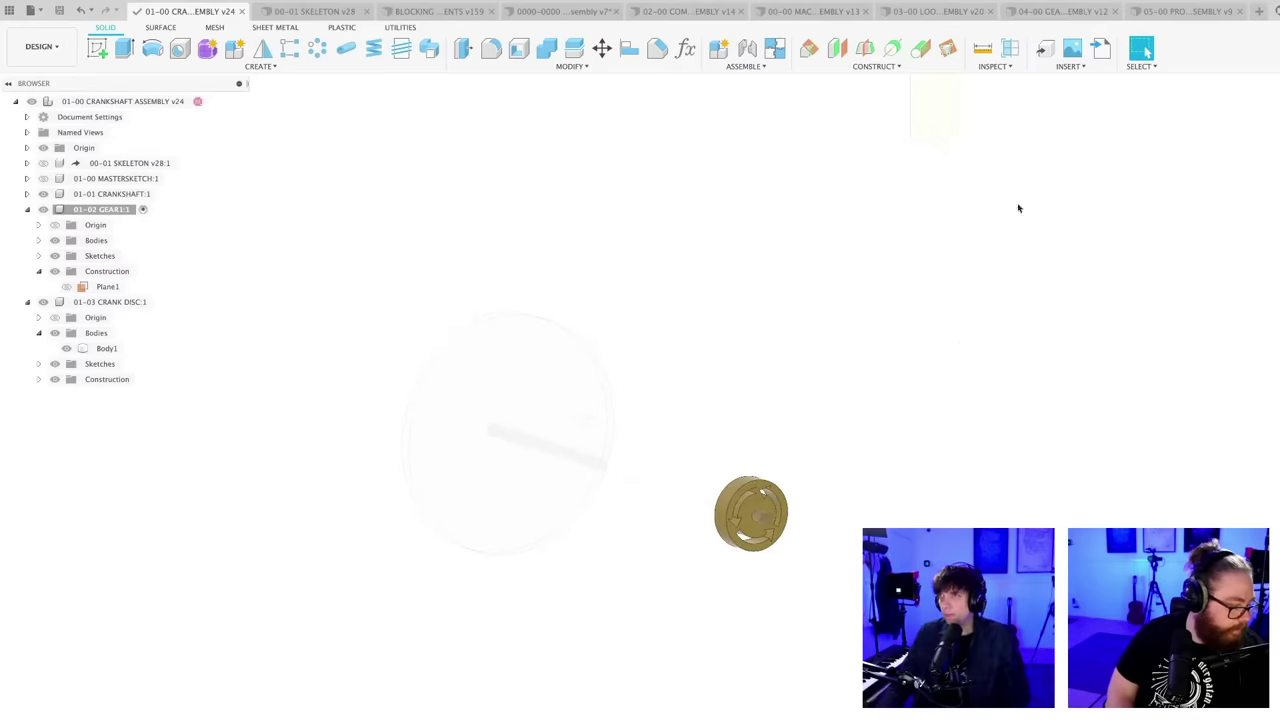
- Switch to the 00-00 MACHINE 3 ASSEMBLY document and update its linked crankshaft assembly to v25
click(1066, 15)
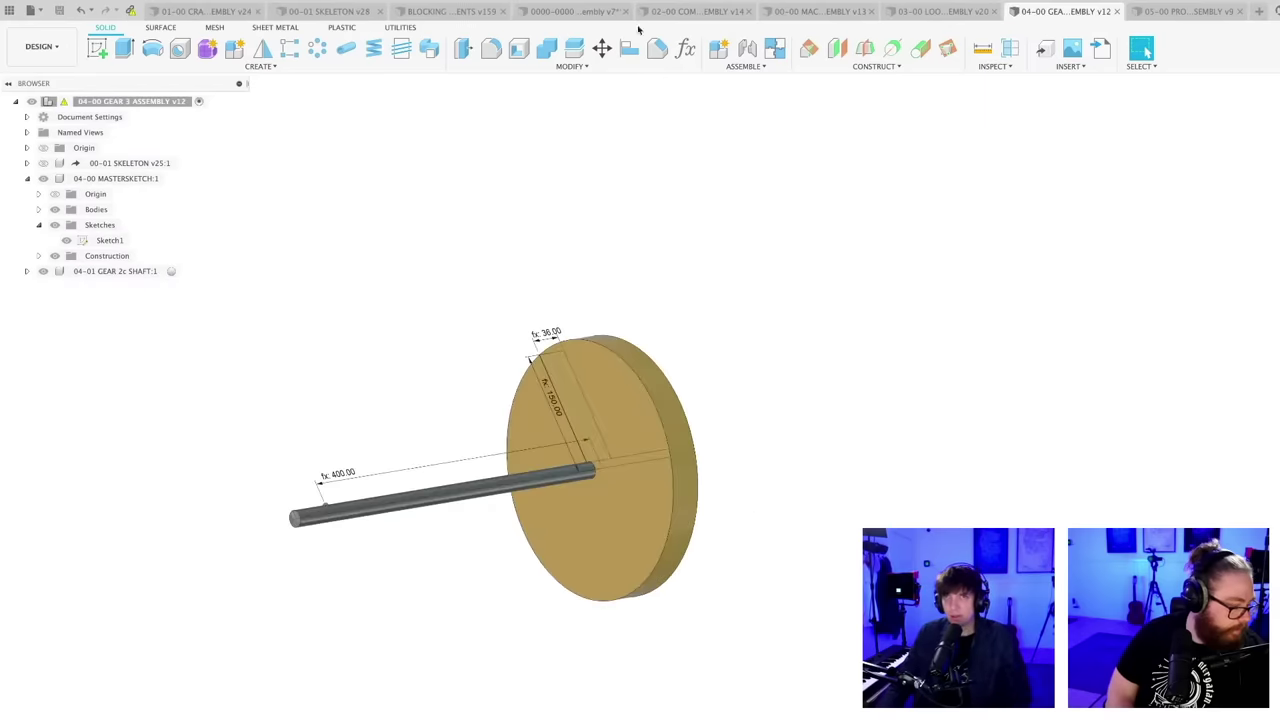
click(203, 11)
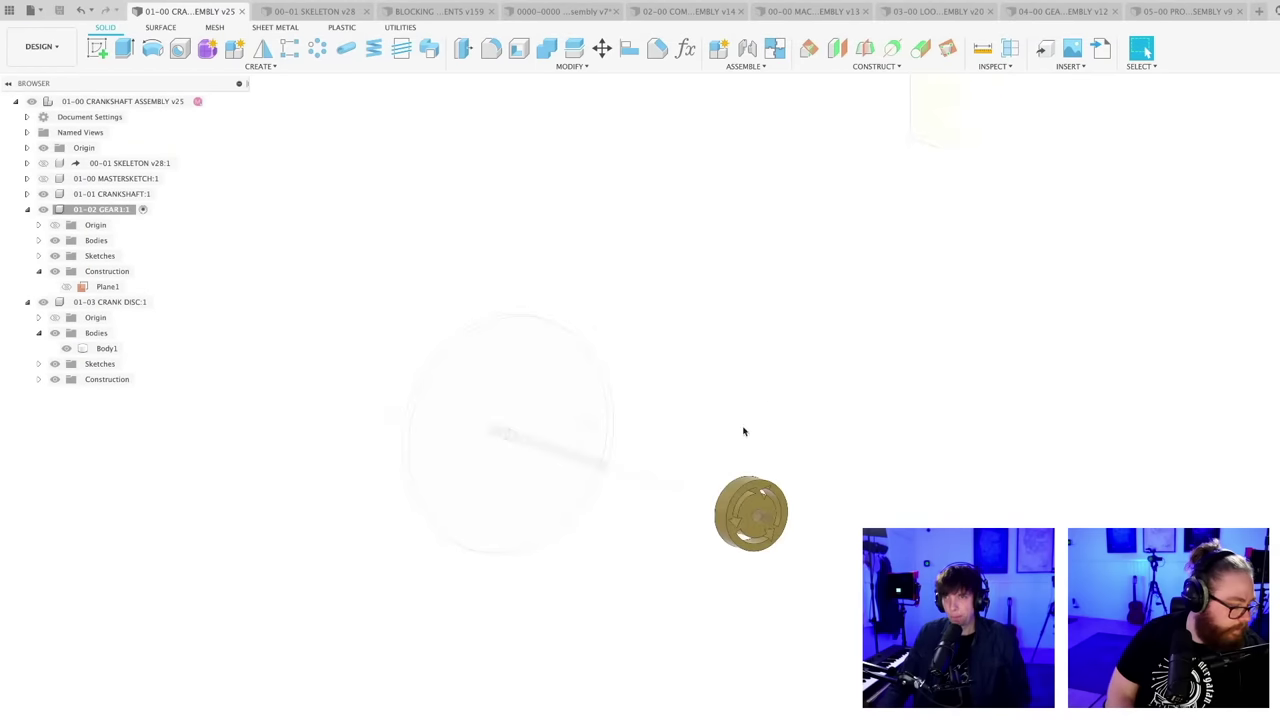
click(940, 11)
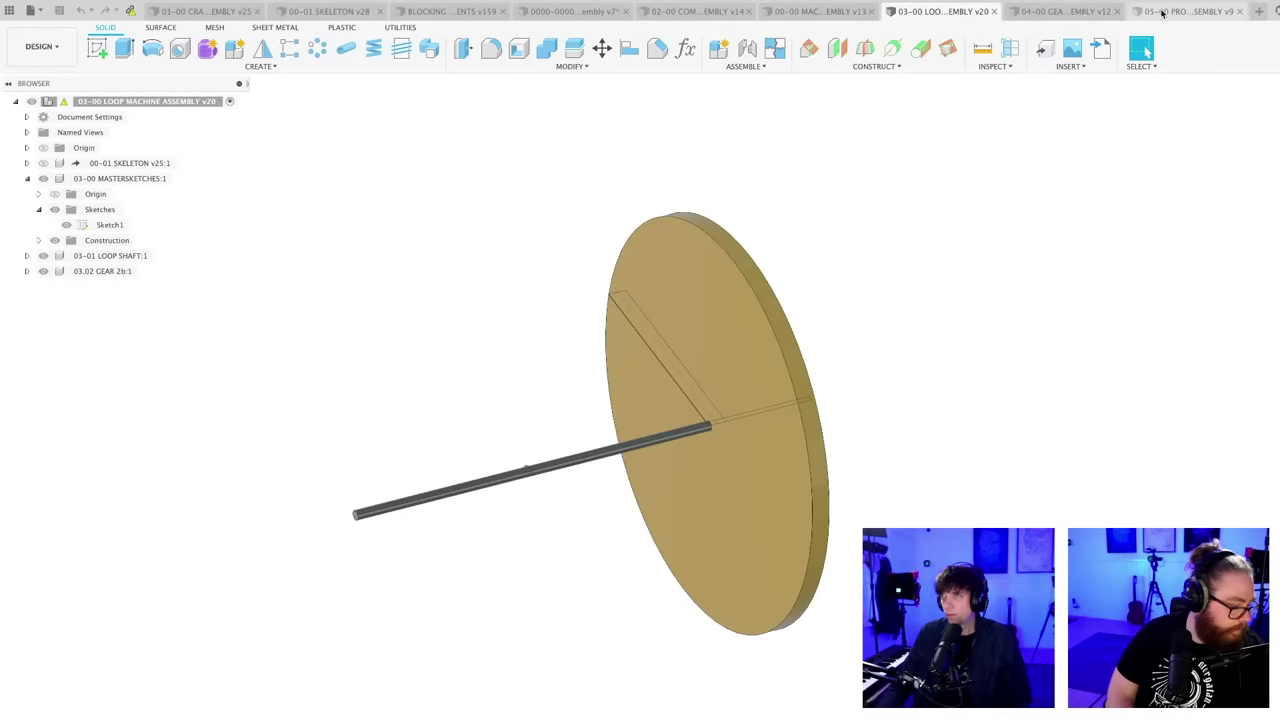
click(770, 12)
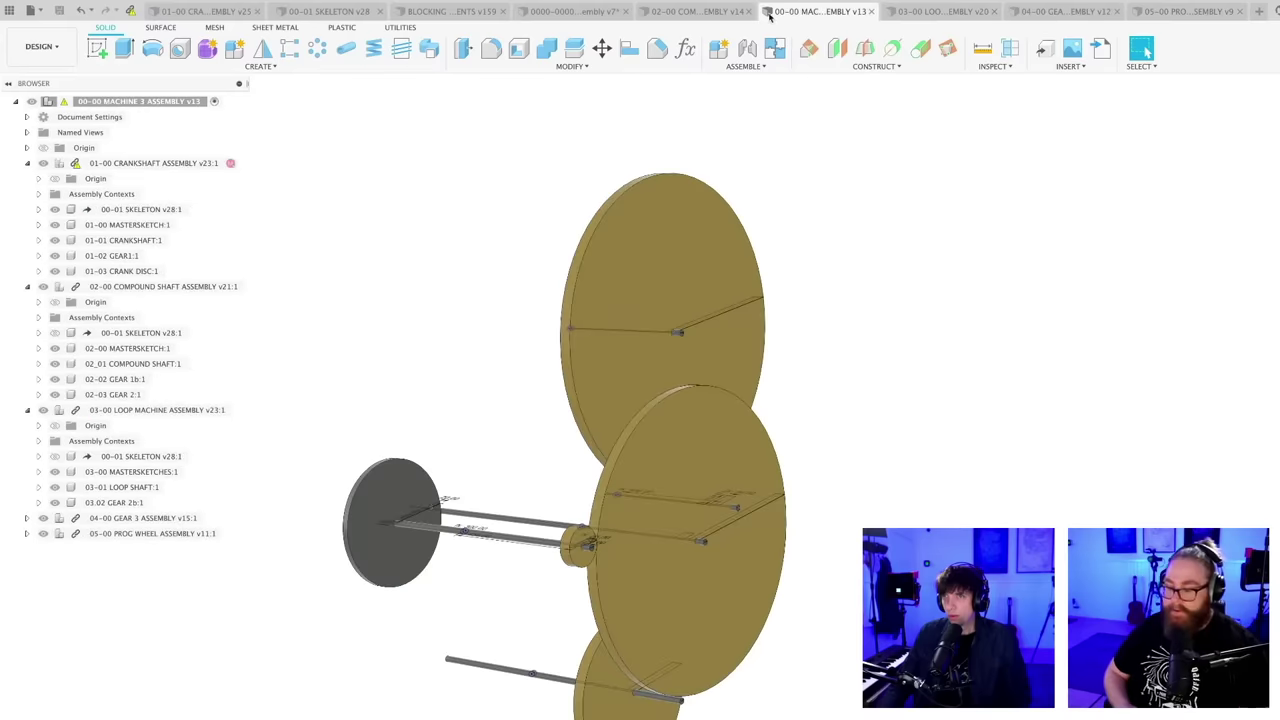
scroll(811, 586, down, 2)
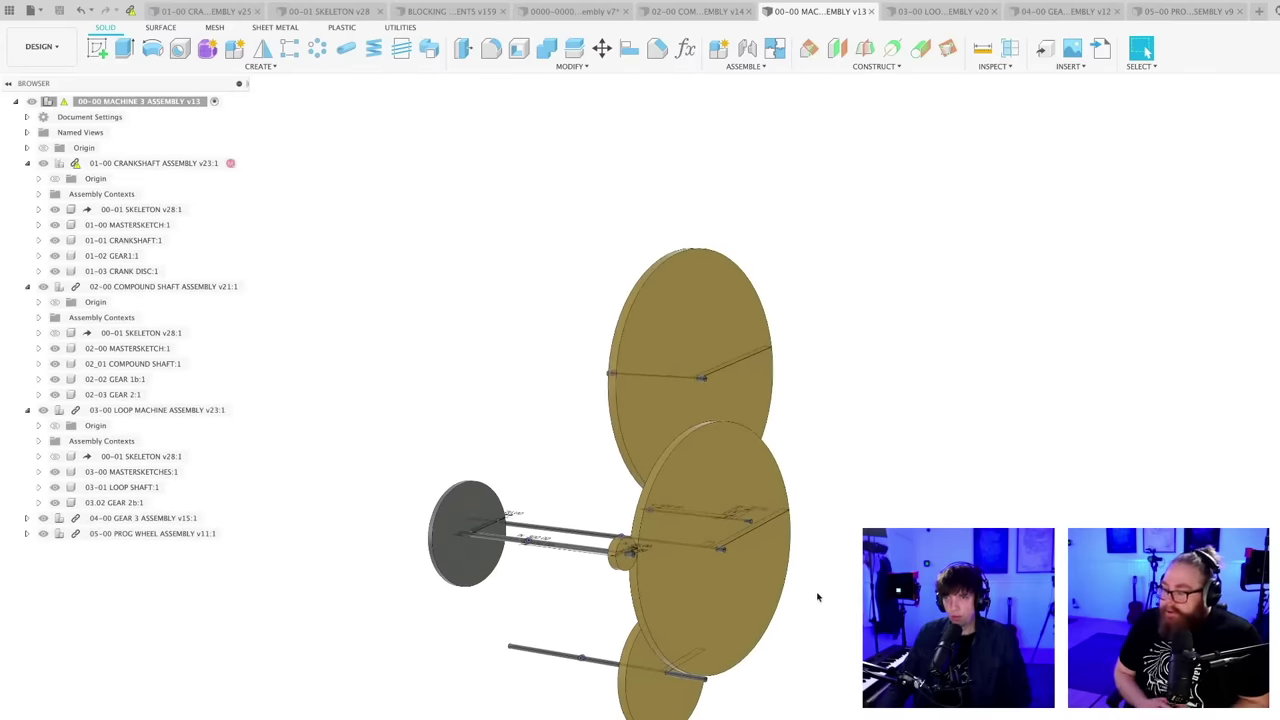
middle_drag(828, 595, 826, 593)
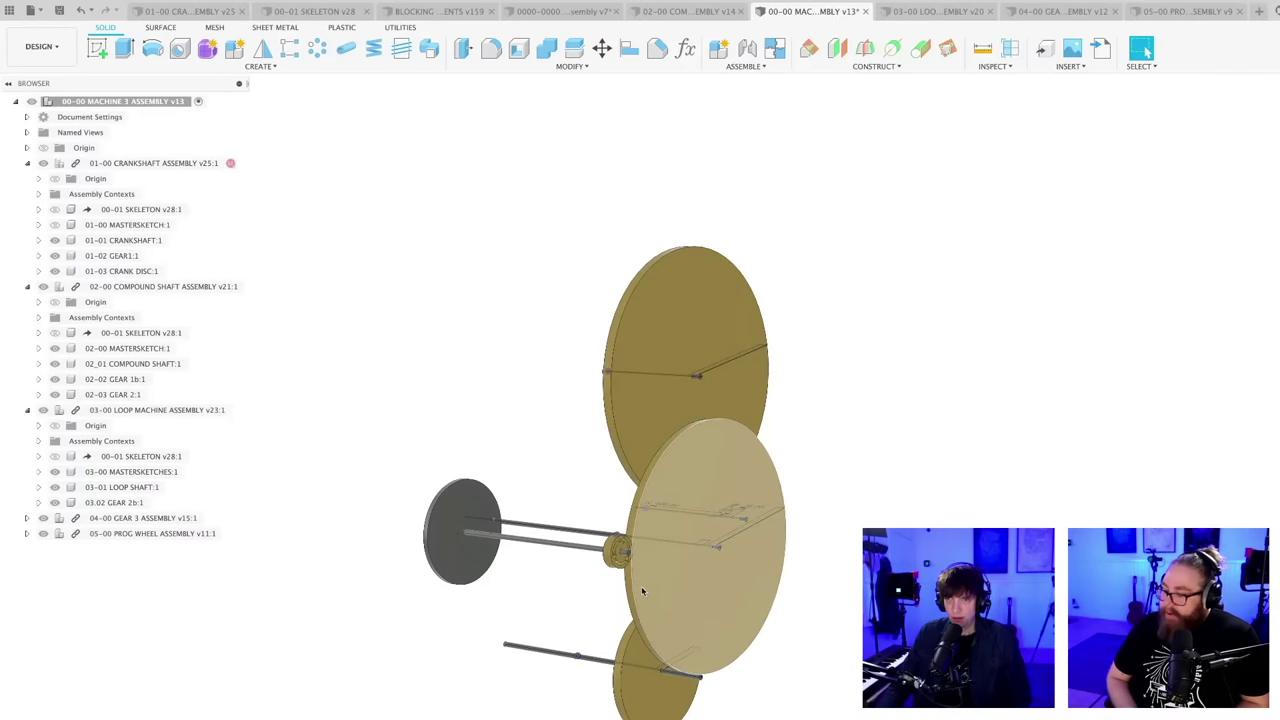
- Save the 00-00 MACHINE 3 ASSEMBLY with the updated crankshaft assembly as a new version
scroll(636, 586, up, 6)
mouse_move(567, 613)
shift+middle_down()
mouse_move(531, 609)
mouse_move(557, 609)
shift+middle_up()
scroll(512, 513, down, 3)
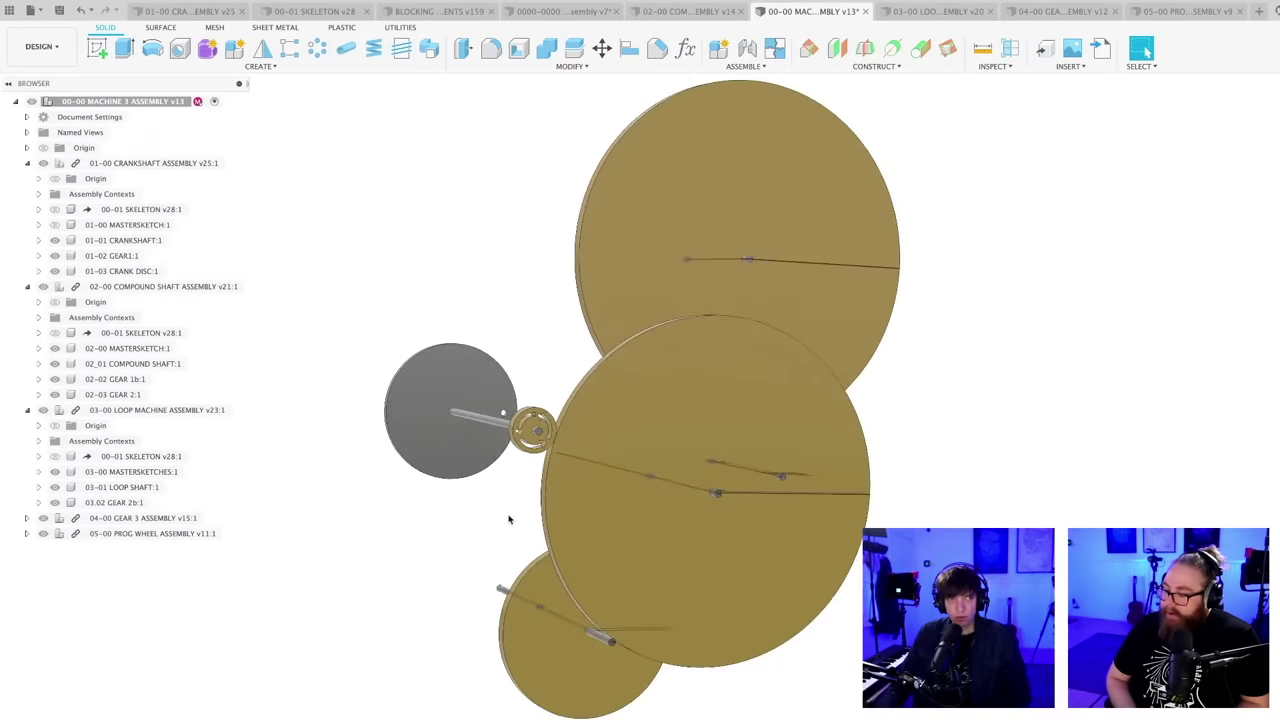
shift+middle_drag(509, 515, 514, 521)
click(661, 538)
key(ctrl+s)
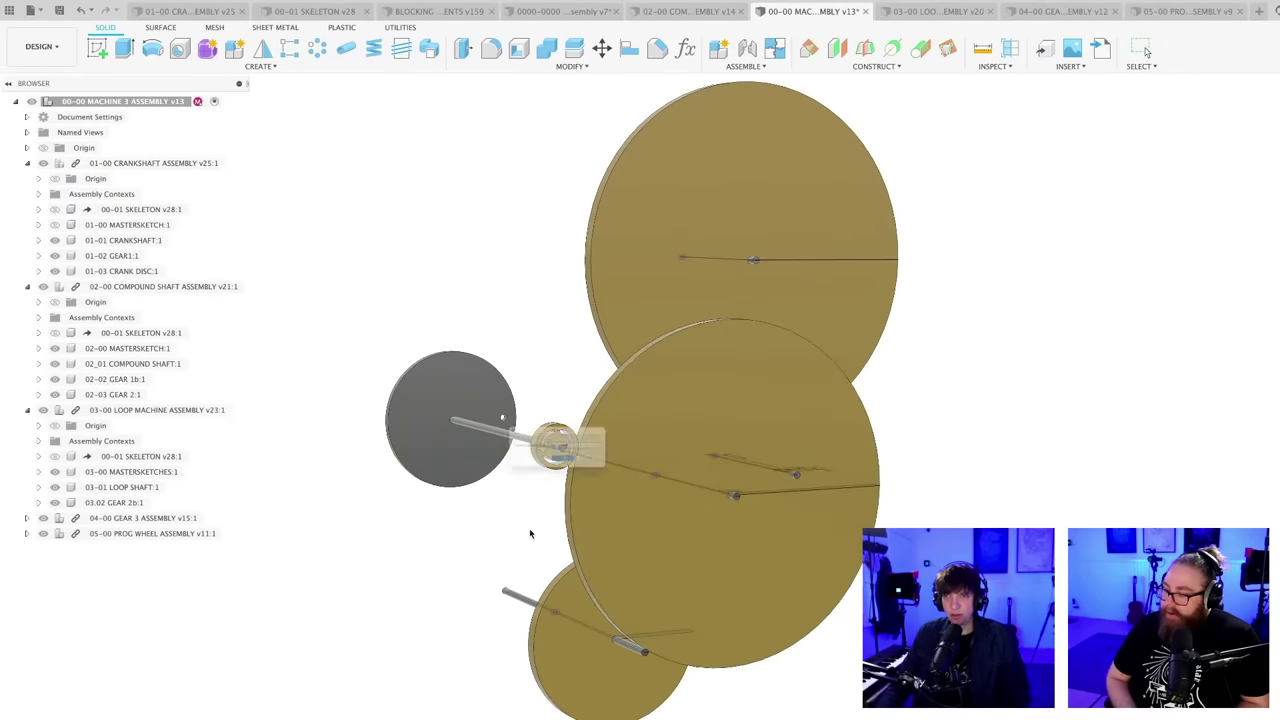
key(Return)
click(508, 515)
- Examine the saved machine assembly, including the cut-outs in gear 1 and the remaining uncut gears 2b and 1b
scroll(515, 512, up, 4)
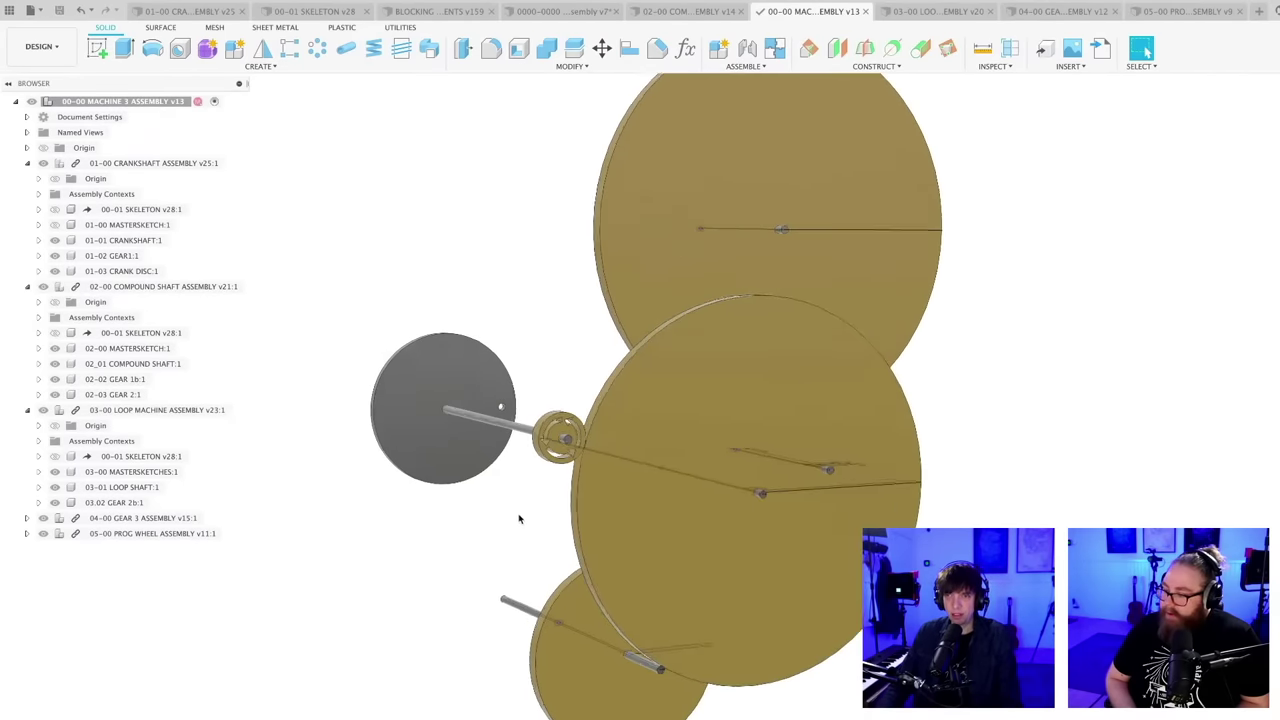
scroll(577, 403, up, 3)
scroll(591, 531, down, 10)
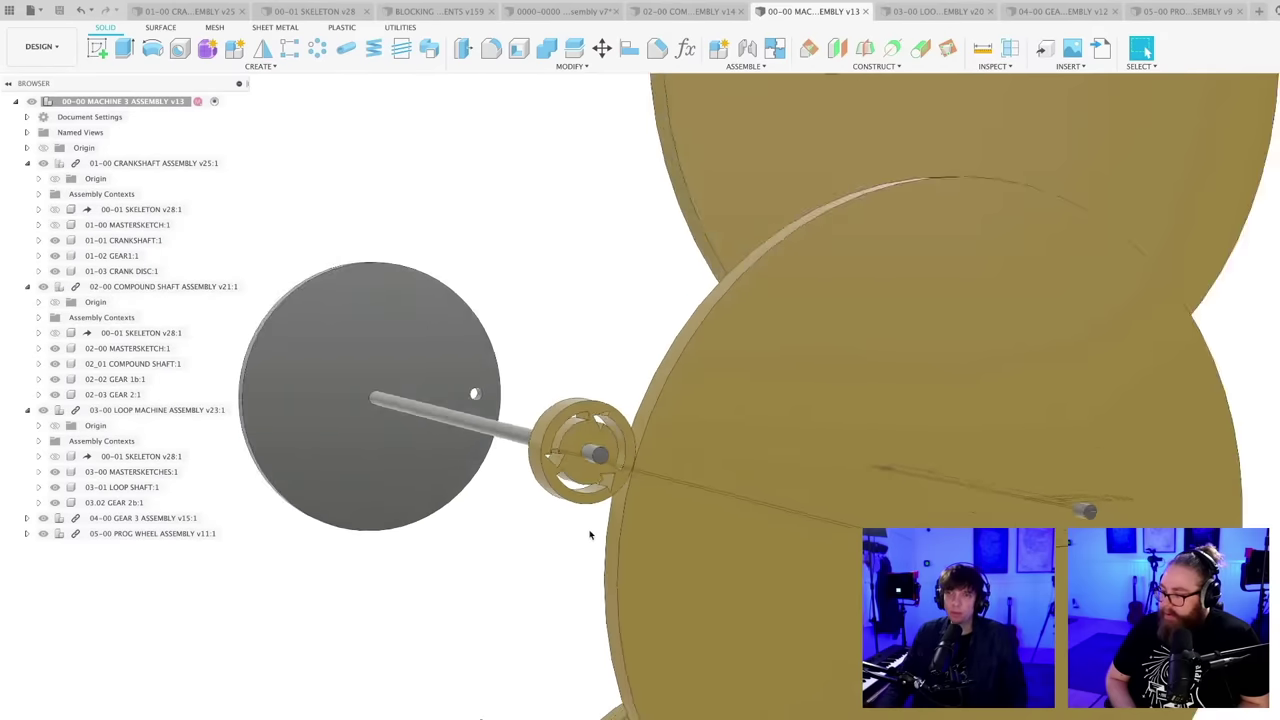
shift+middle_drag(591, 531, 564, 575)
scroll(554, 571, down, 2)
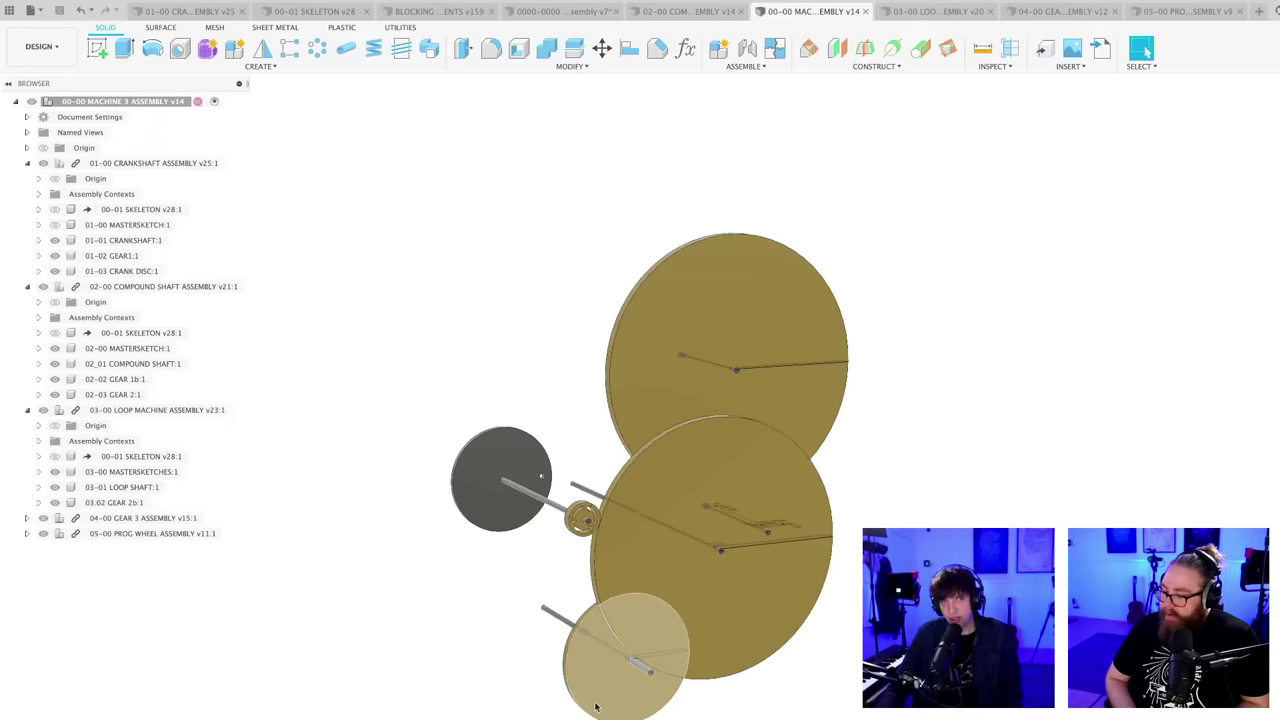
scroll(594, 704, up, 4)
middle_drag(594, 695, 543, 615)
click(580, 551)
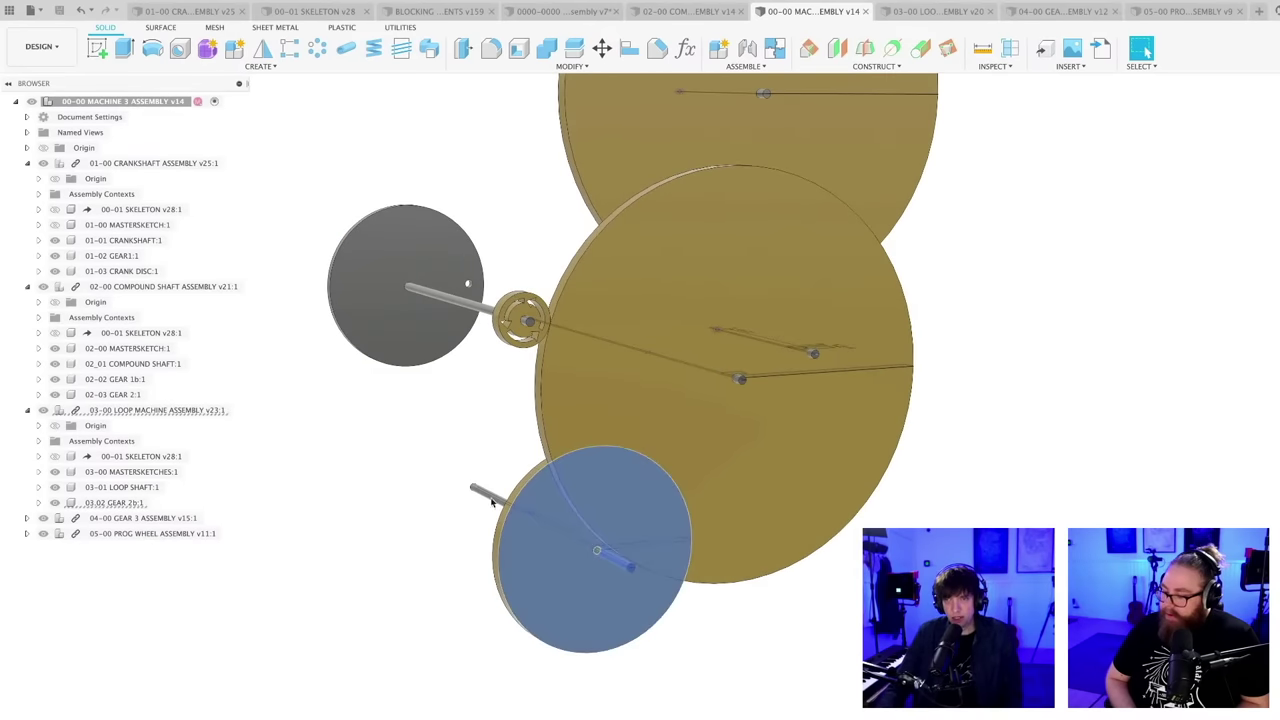
scroll(490, 582, down, 2)
click(469, 606)
scroll(472, 606, down, 2)
shift+middle_drag(511, 646, 522, 658)
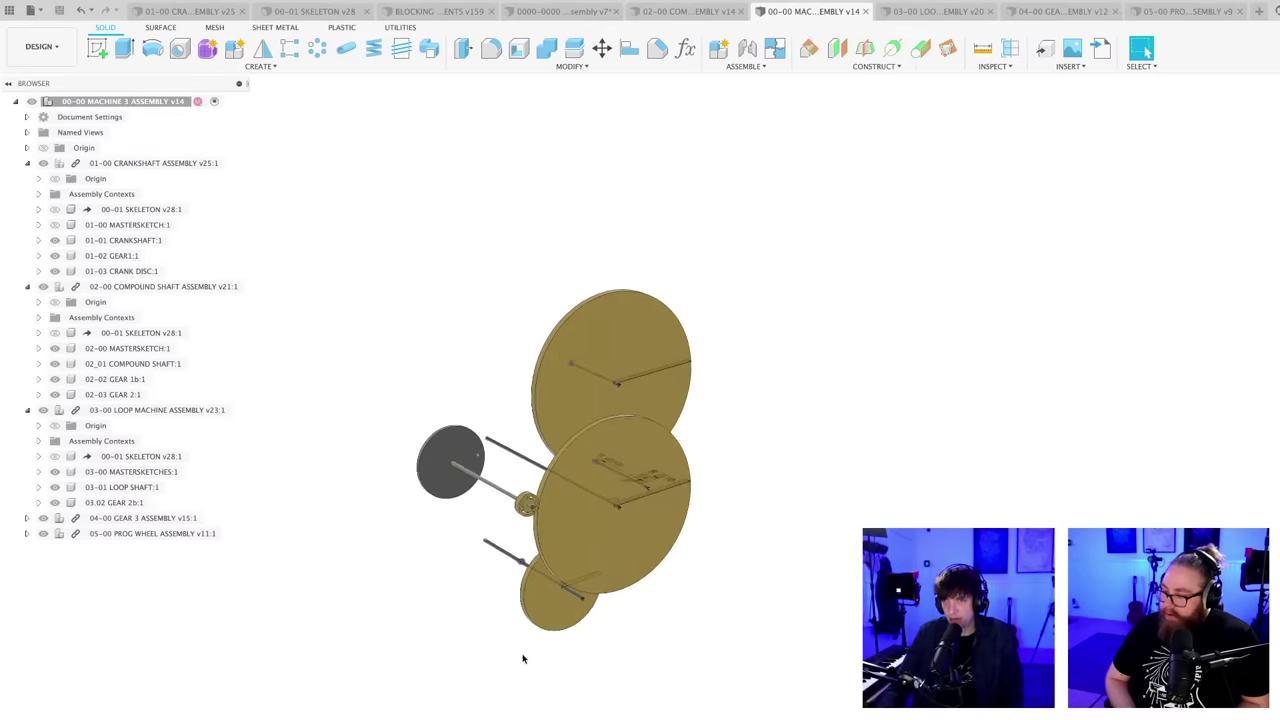
click(604, 541)
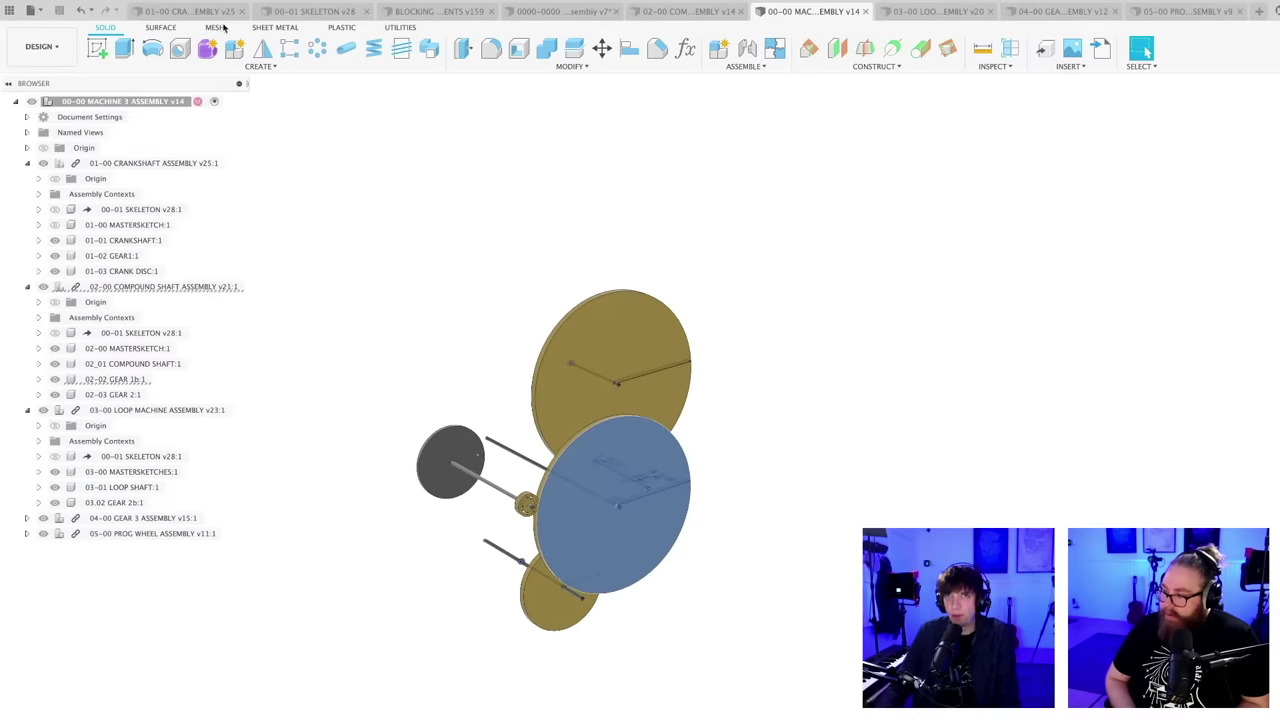
- Switch to the 02-00 COMPOUND SHAFT ASSEMBLY document and bring it up to version v21
click(674, 13)
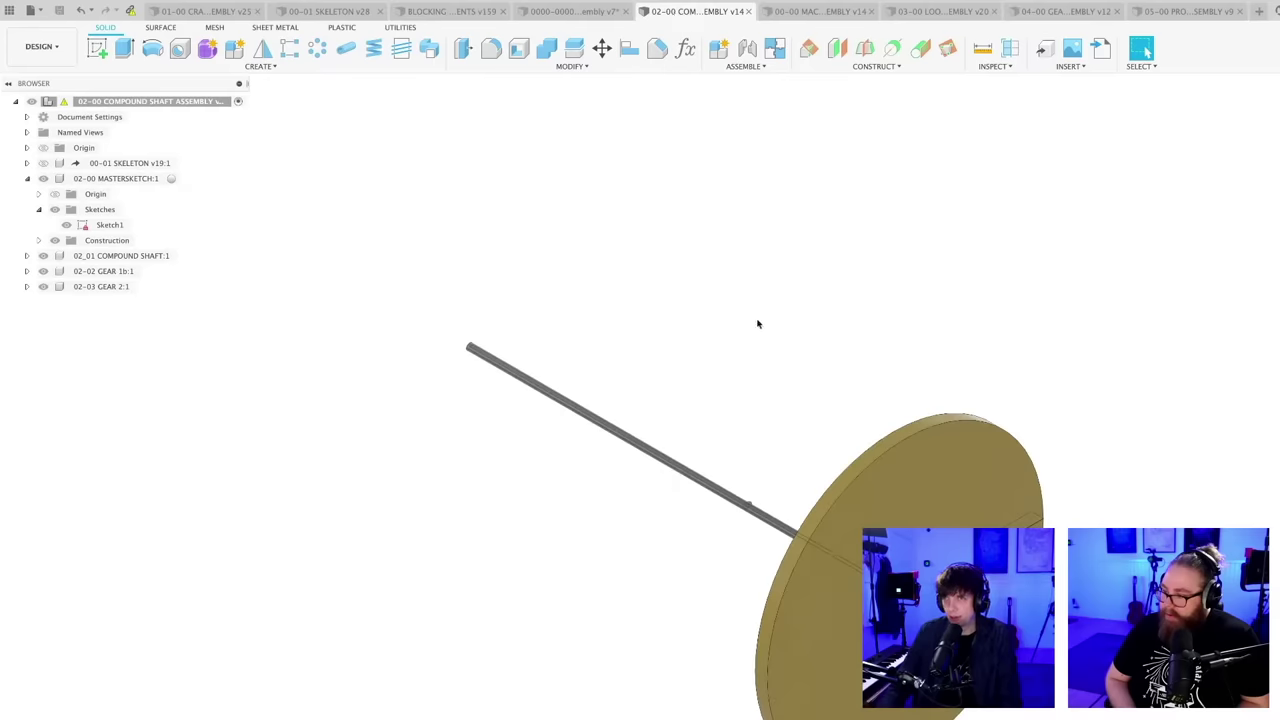
scroll(750, 310, down, 2)
middle_drag(755, 342, 640, 300)
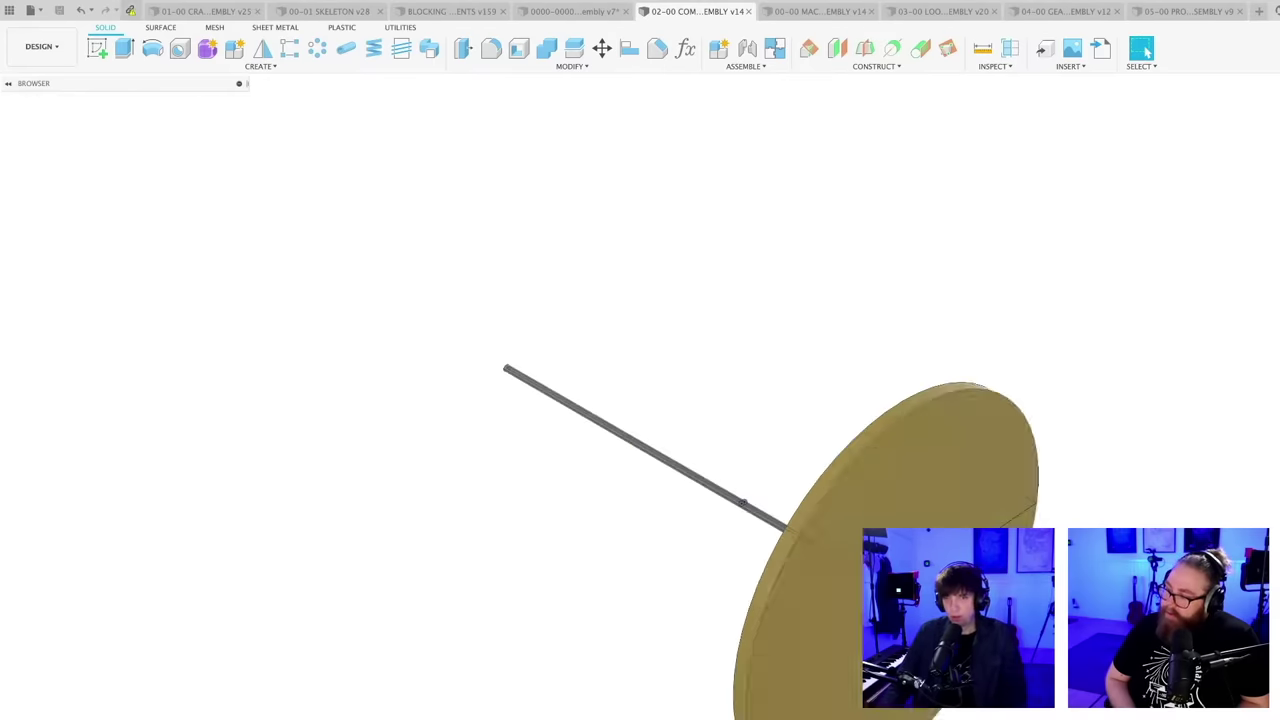
scroll(760, 700, down, 1)
shift+middle_drag(760, 700, 661, 718)
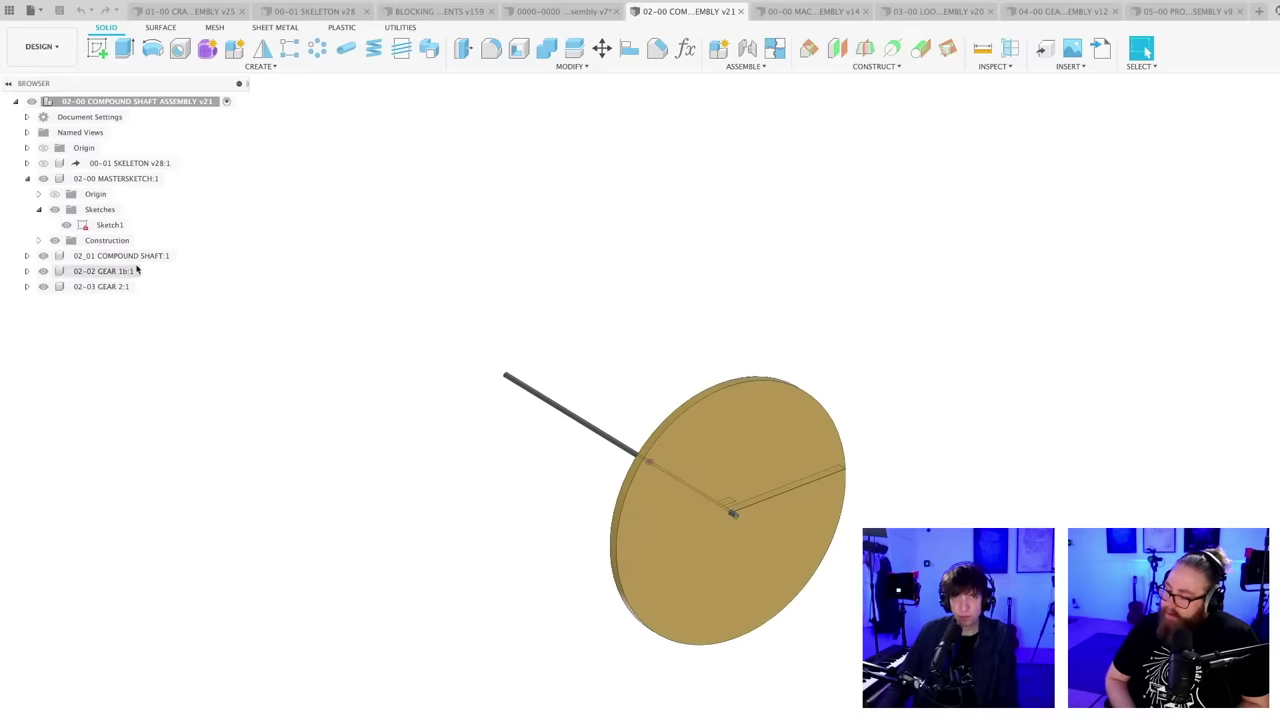
- Activate the 02-02 GEAR 1b component within the compound shaft assembly for editing
click(100, 286)
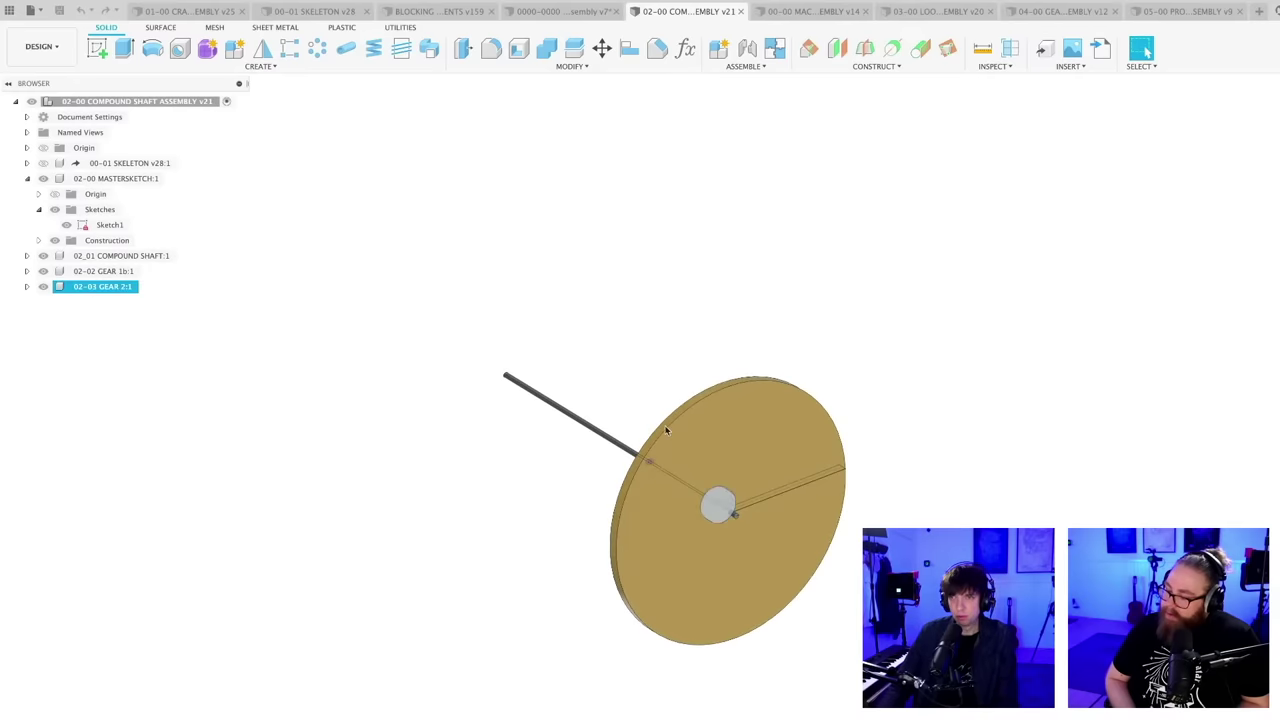
double_click(104, 271)
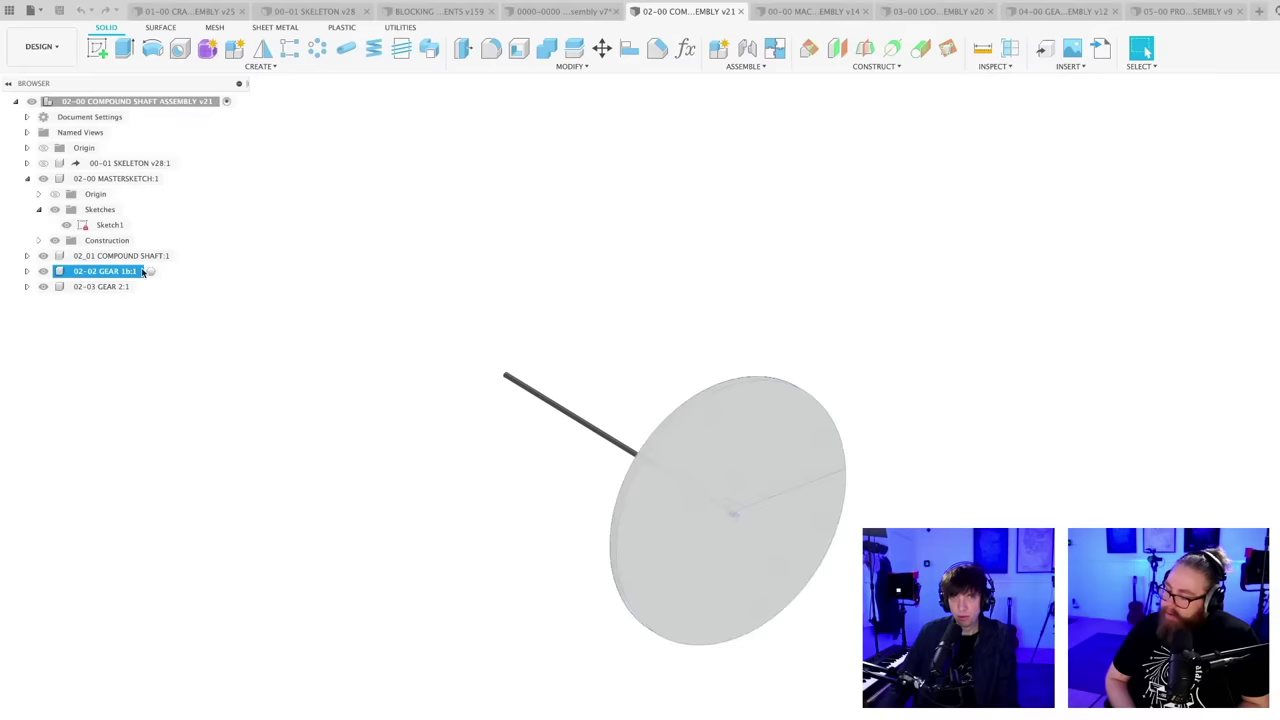
click(285, 388)
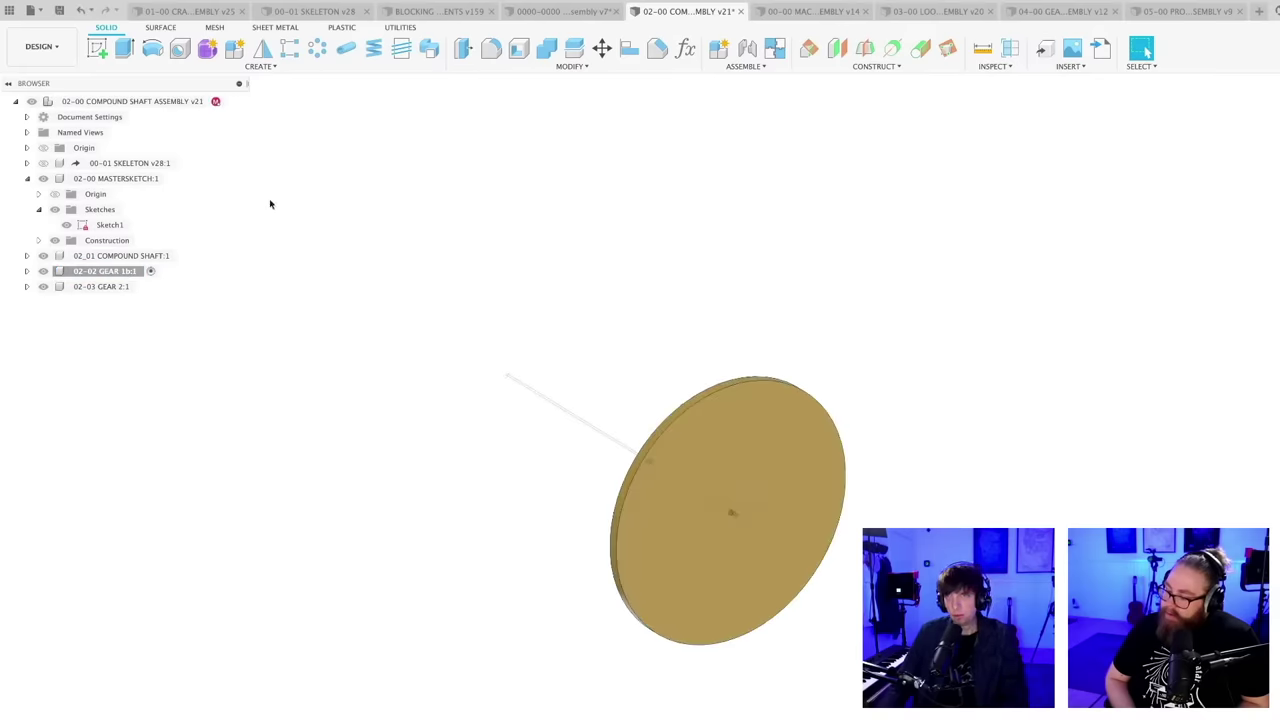
- Hide gear 1b's bodies and create an angled construction plane through the master sketch's radial line, perpendicular to the shaft
click(807, 50)
scroll(758, 507, up, 5)
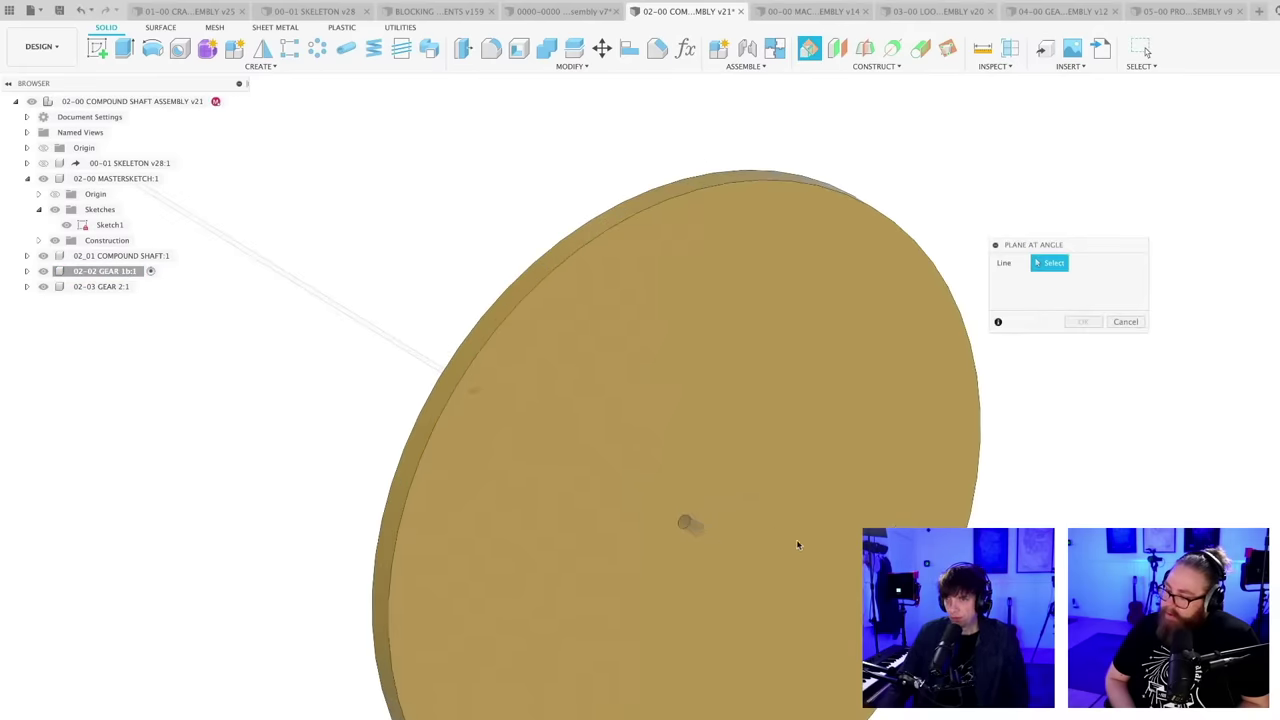
scroll(737, 531, up, 3)
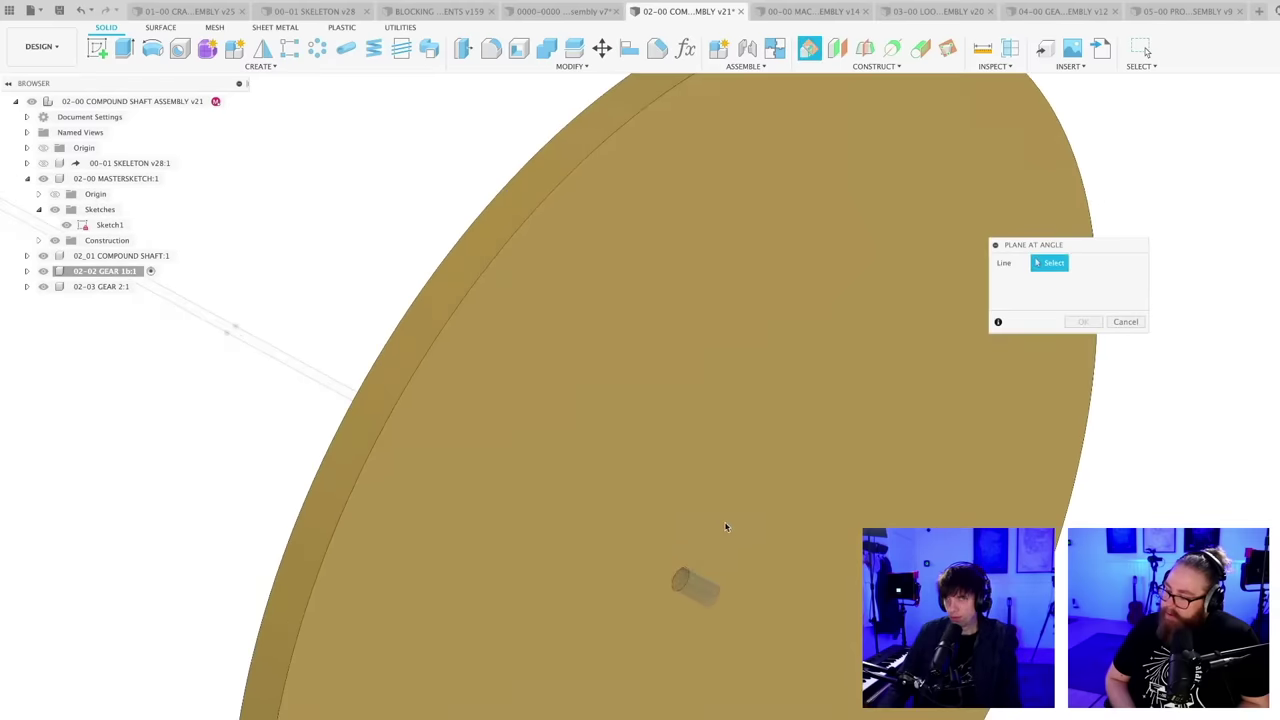
scroll(77, 323, down, 3)
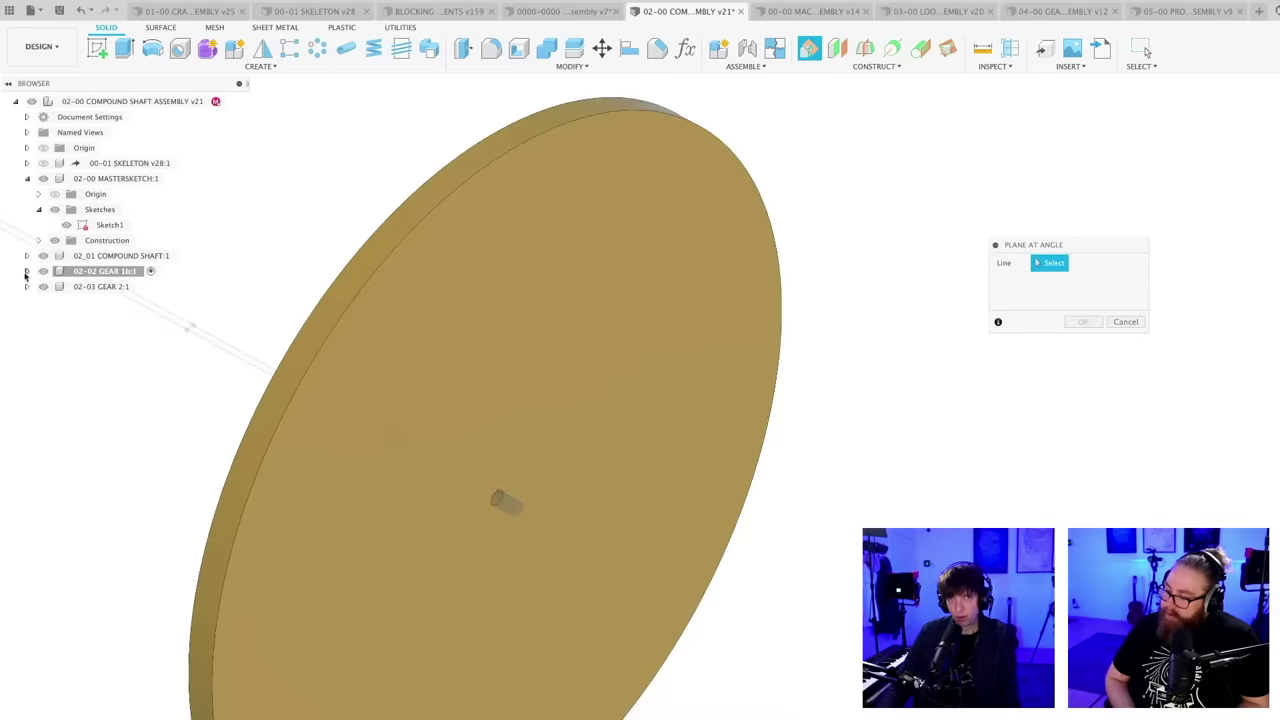
click(27, 271)
click(55, 302)
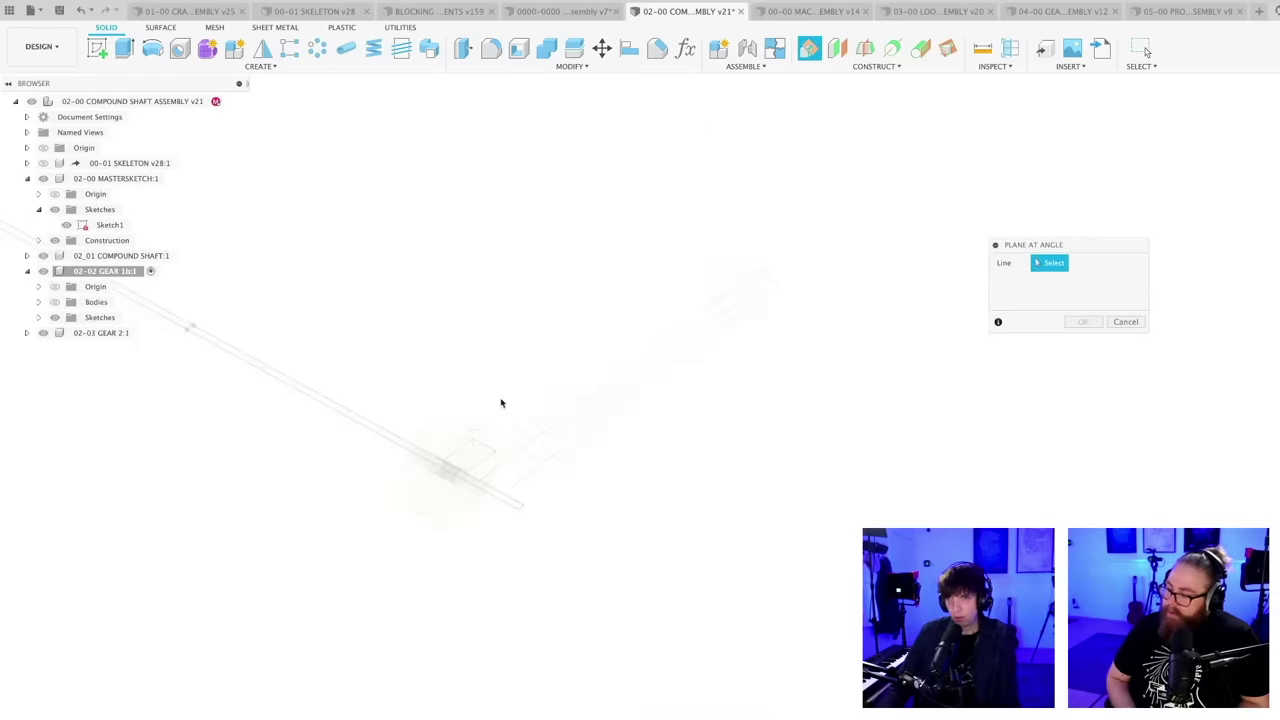
click(543, 449)
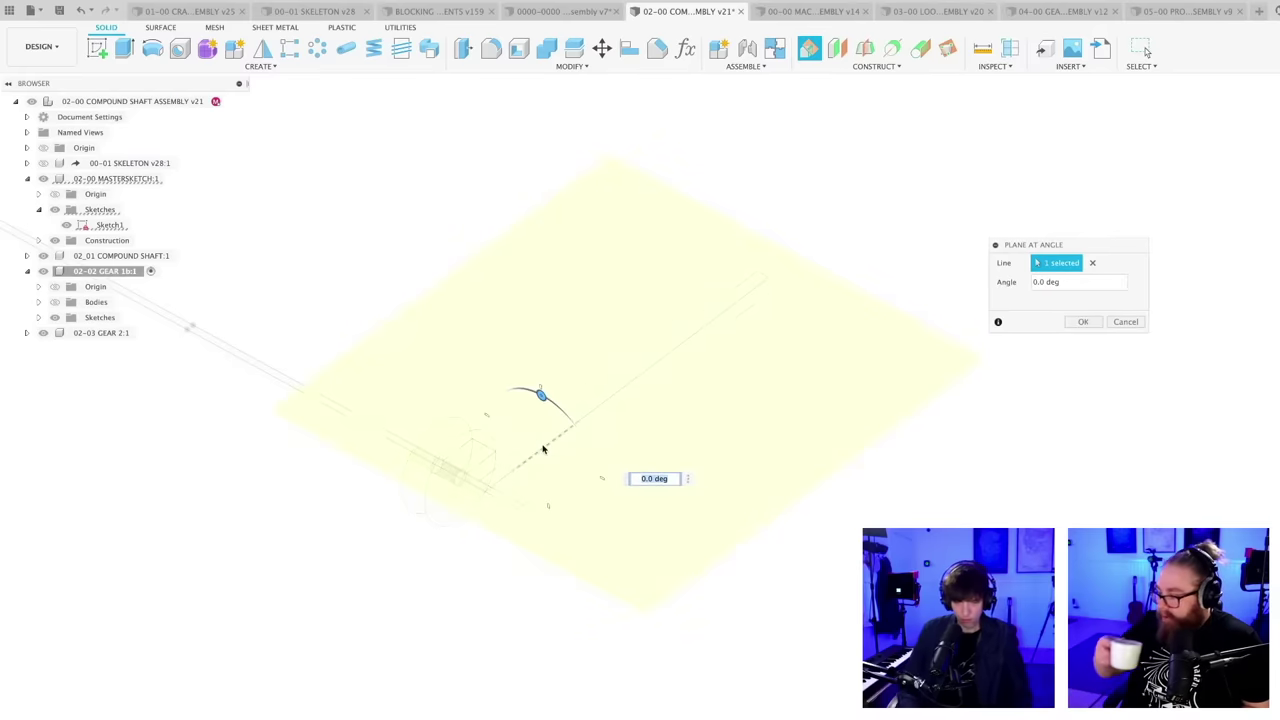
key(Return)
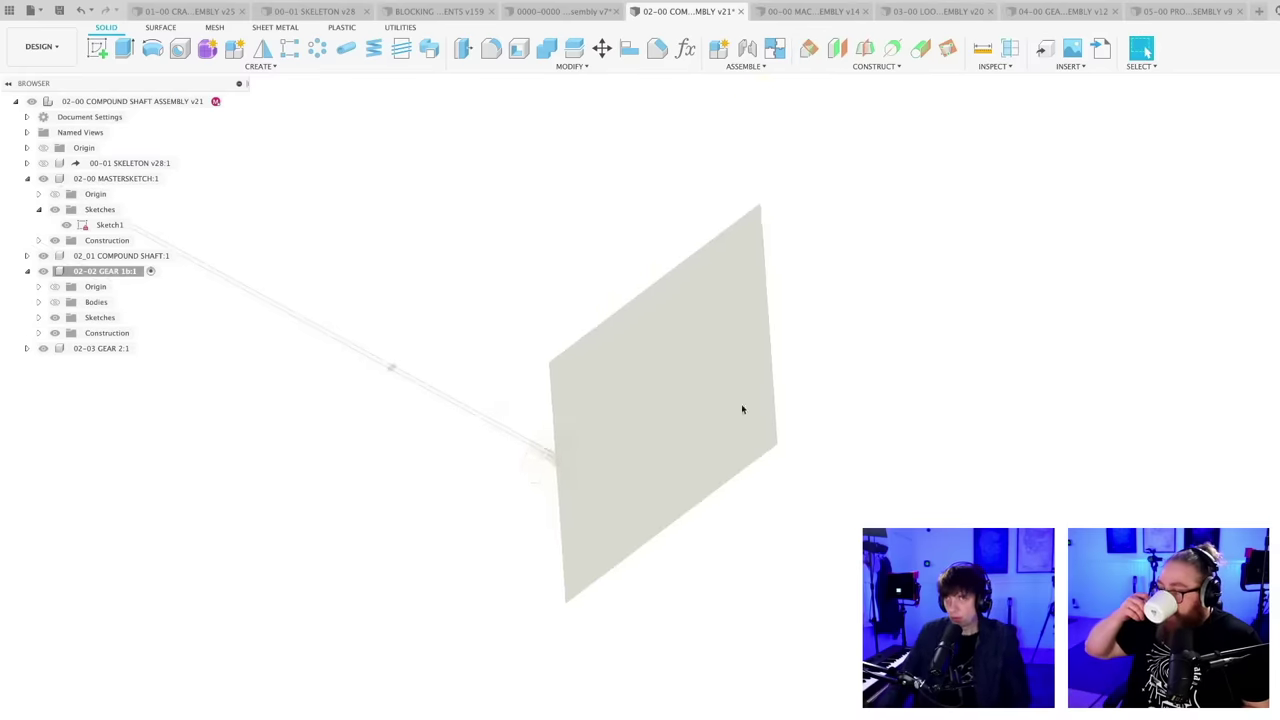
- Project the master sketch's radial line into a new sketch on the angled plane, and hide the 02-00 MASTERSKETCH component
click(97, 46)
click(638, 318)
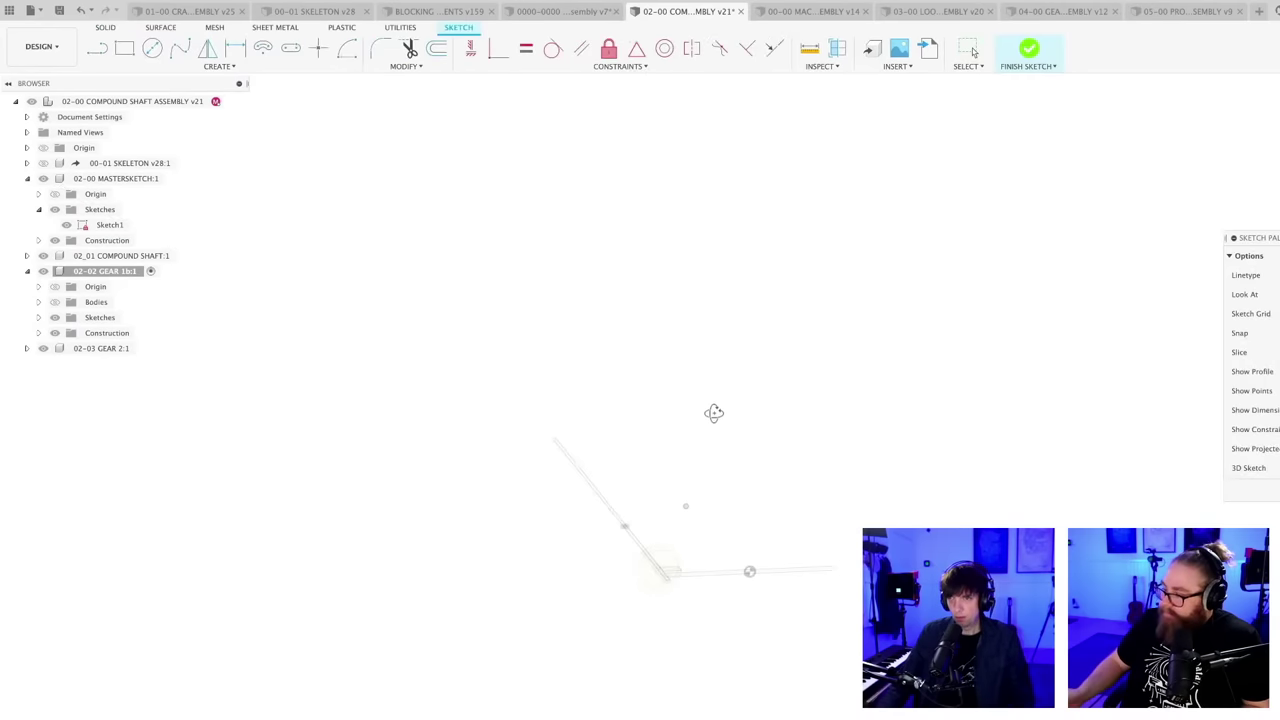
key(p)
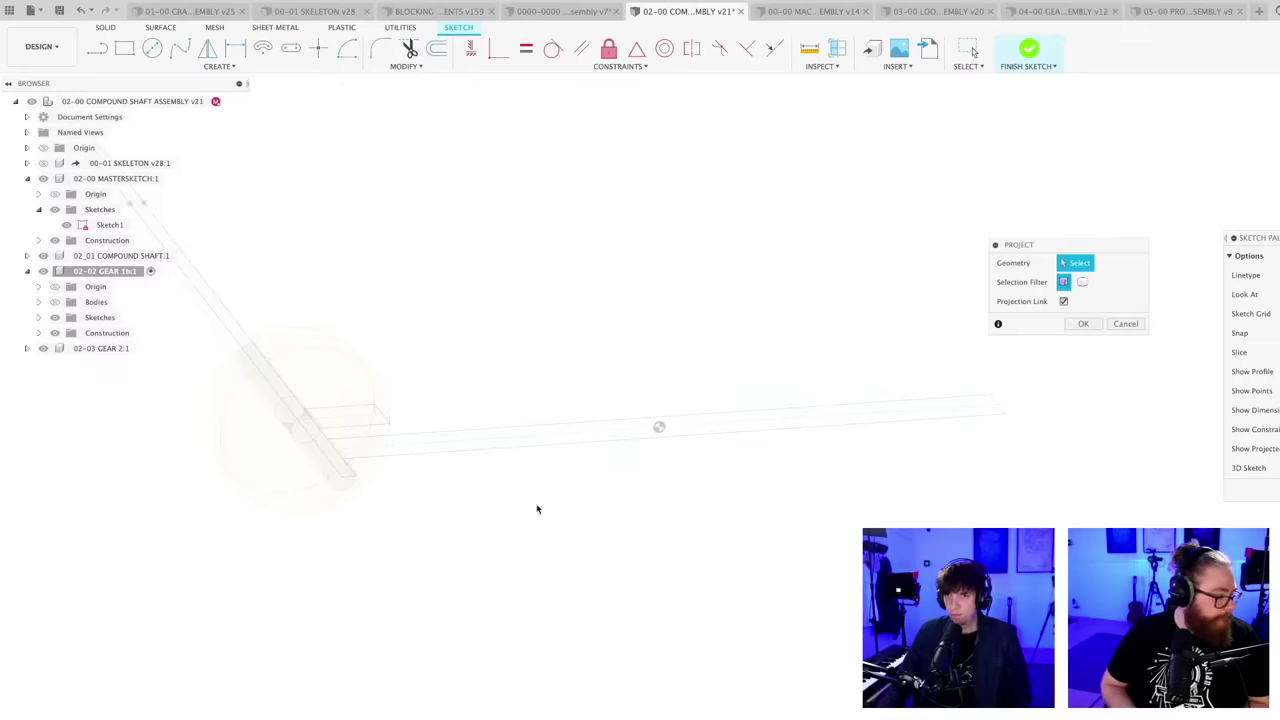
click(453, 445)
key(Return)
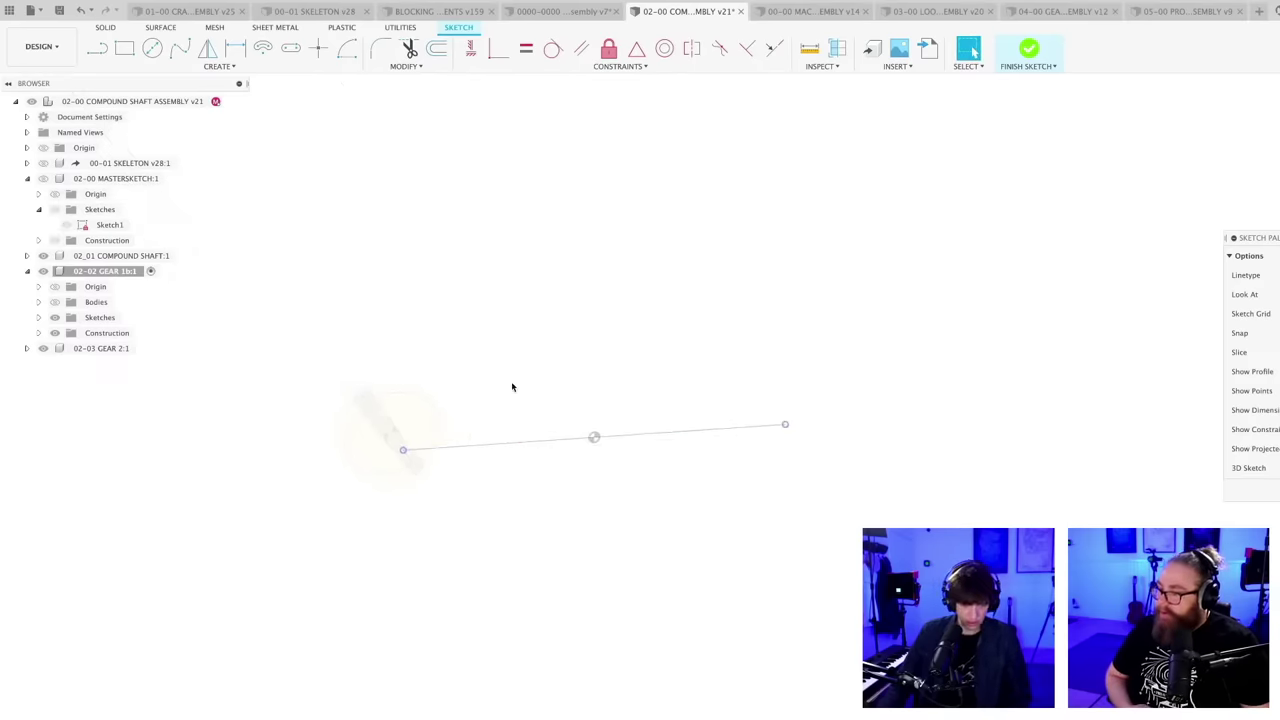
- Sketch a circle centred on the projected line's inner endpoint and passing through its outer endpoint
key(c)
click(403, 451)
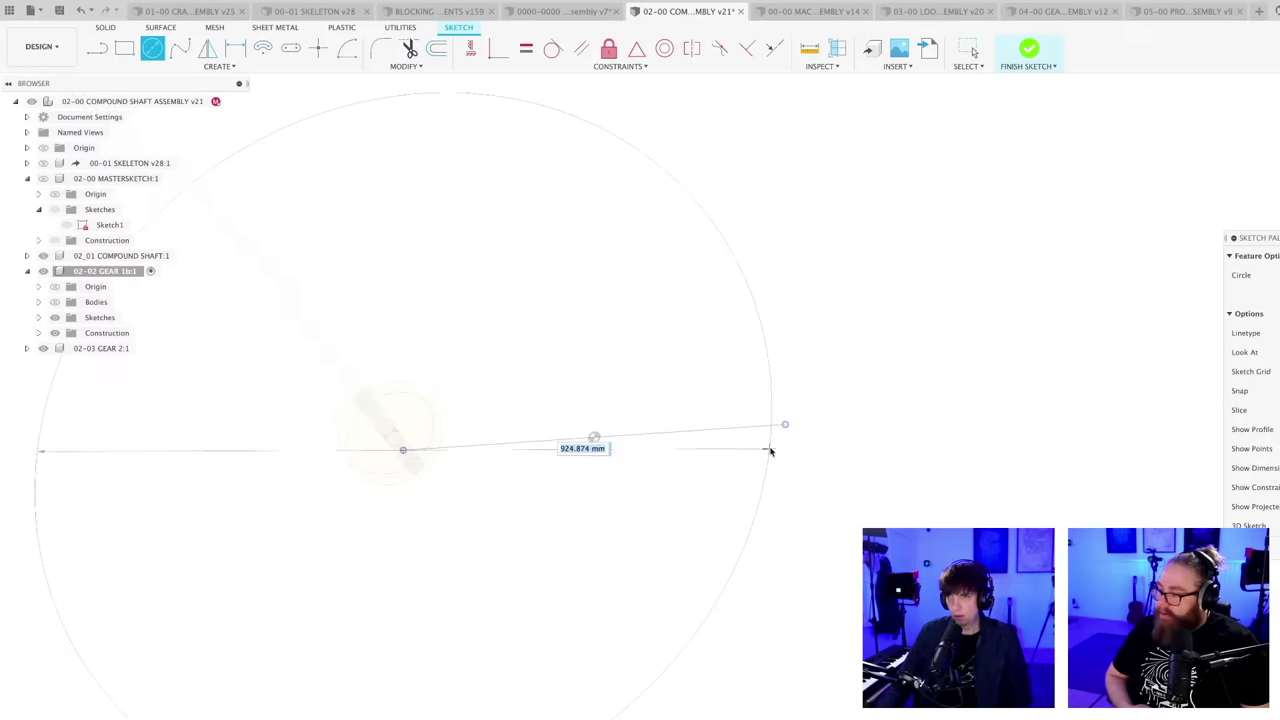
click(785, 425)
scroll(896, 444, down, 3)
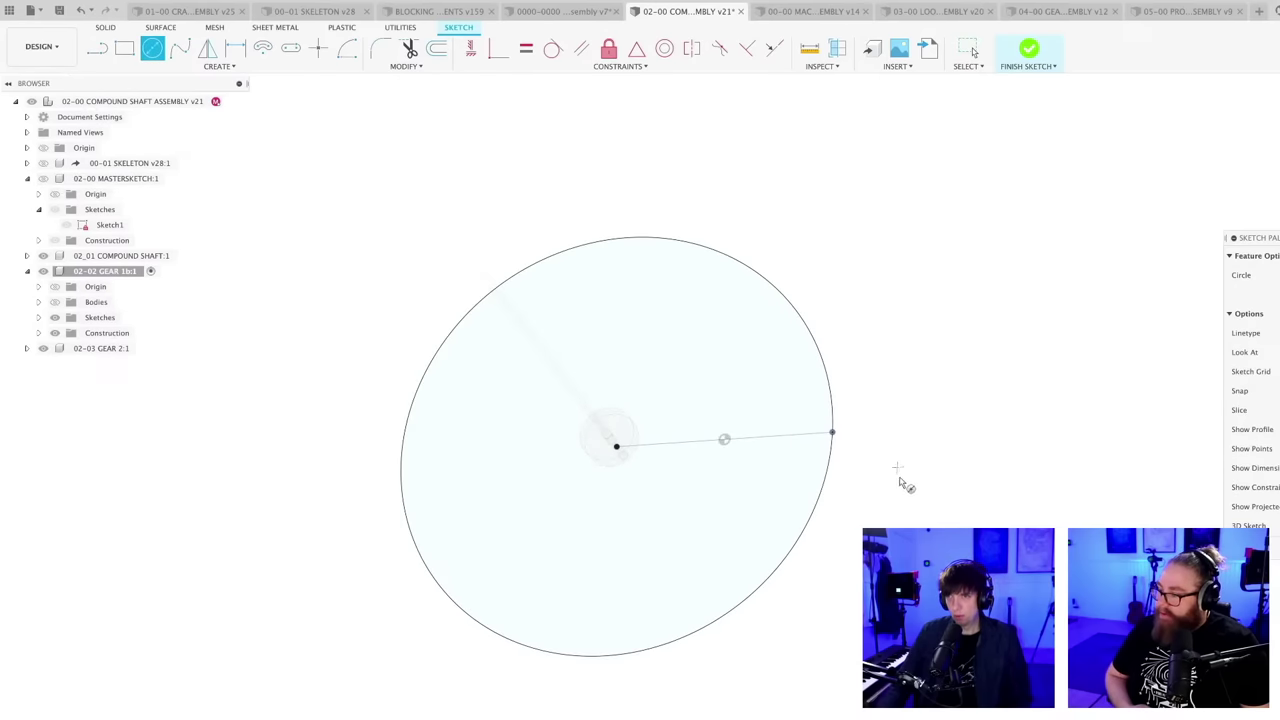
scroll(655, 480, up, 2)
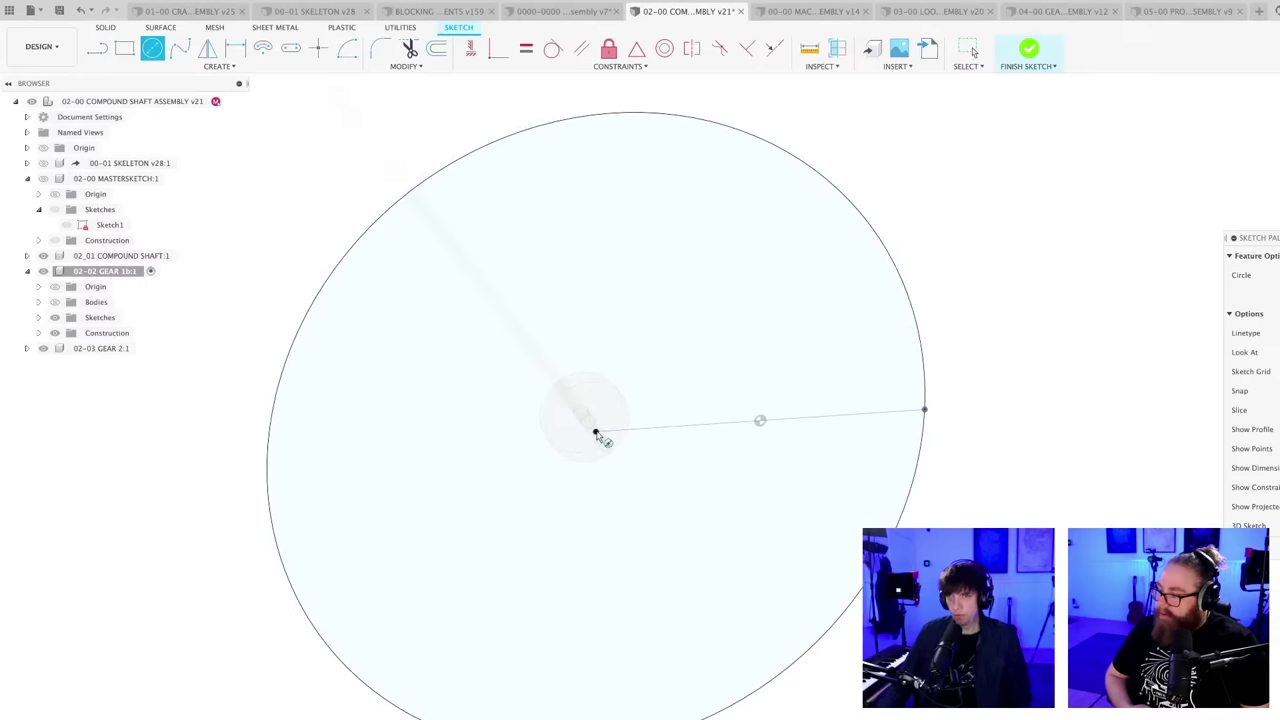
click(597, 433)
click(663, 482)
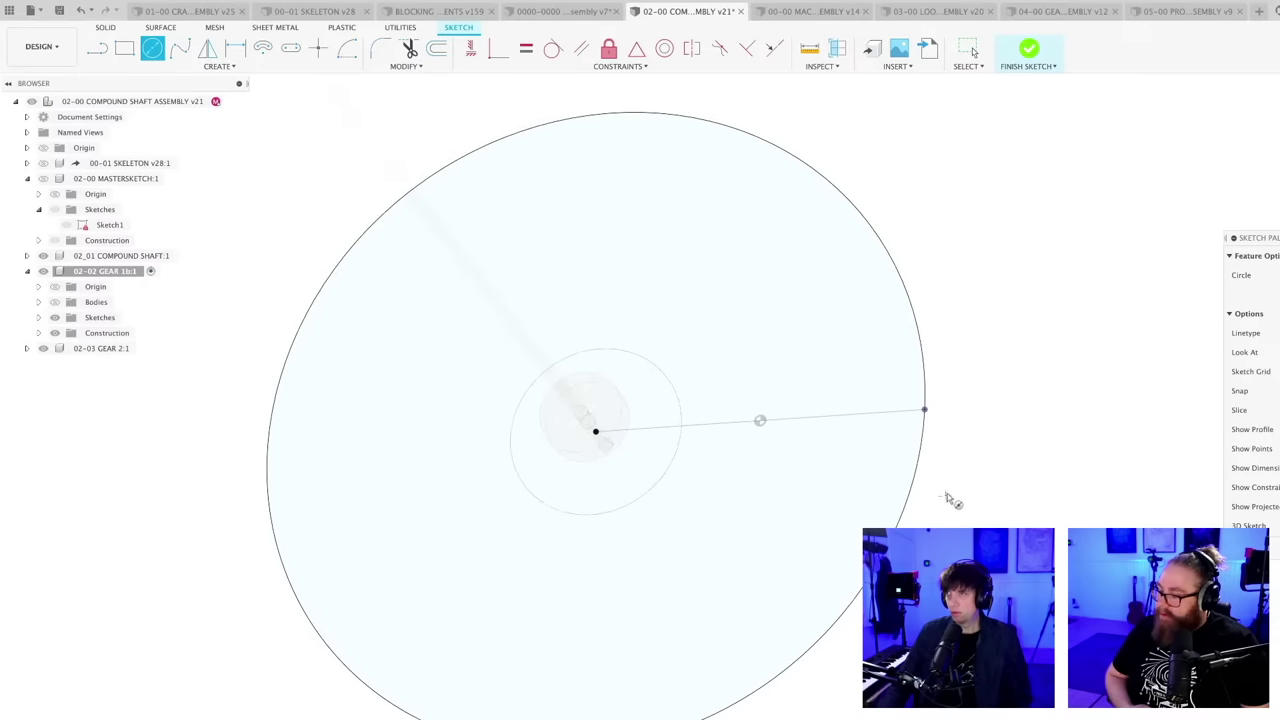
scroll(951, 503, down, 2)
scroll(609, 466, up, 3)
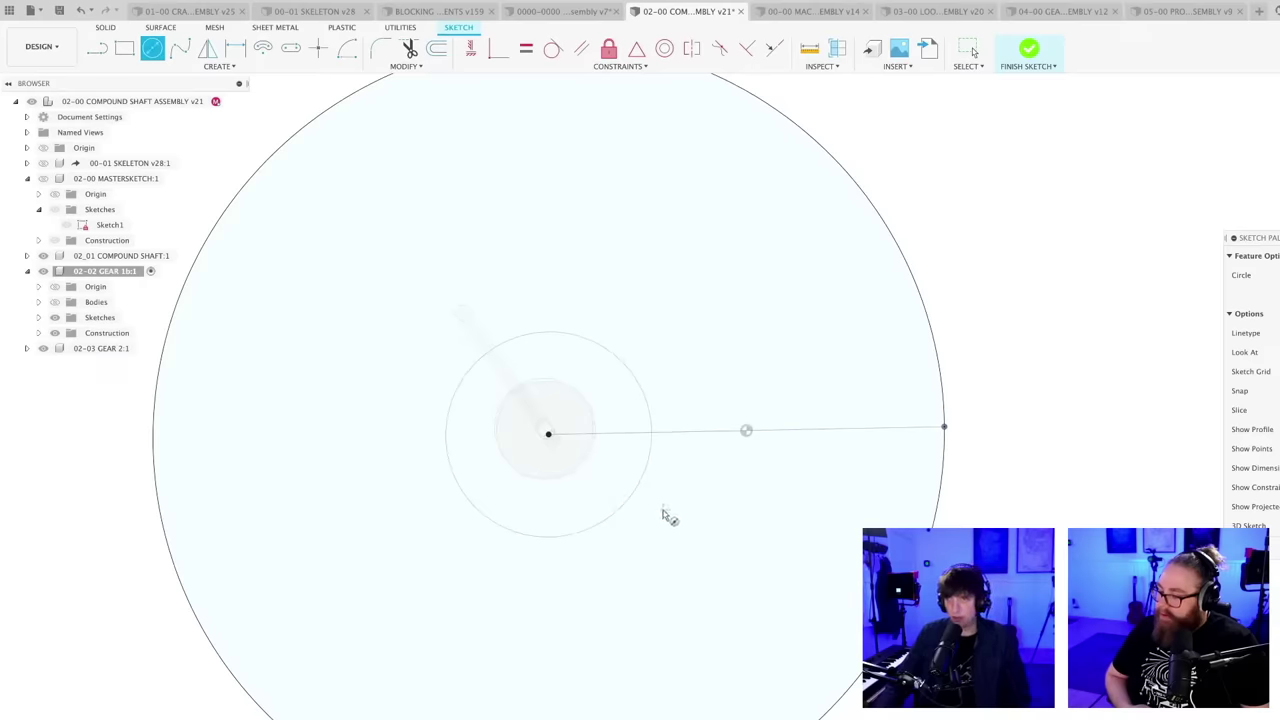
scroll(663, 505, down, 3)
key(Escape)
scroll(663, 505, up, 2)
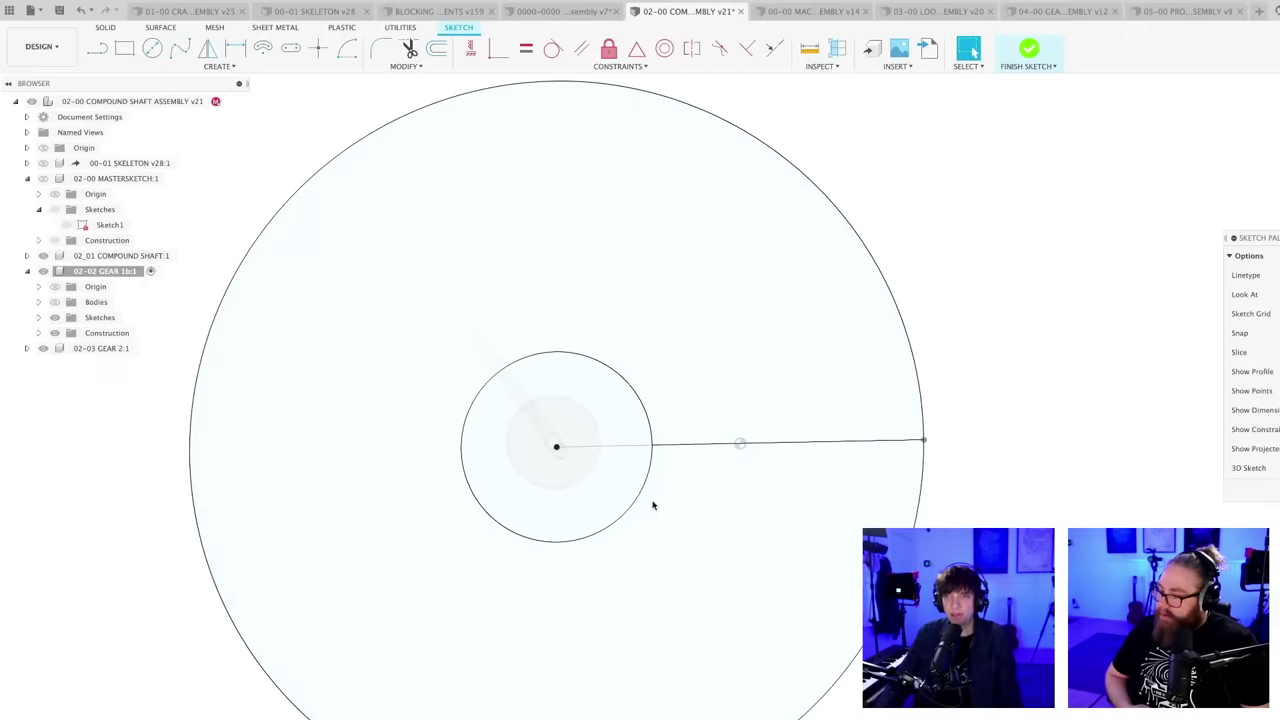
drag(639, 494, 664, 506)
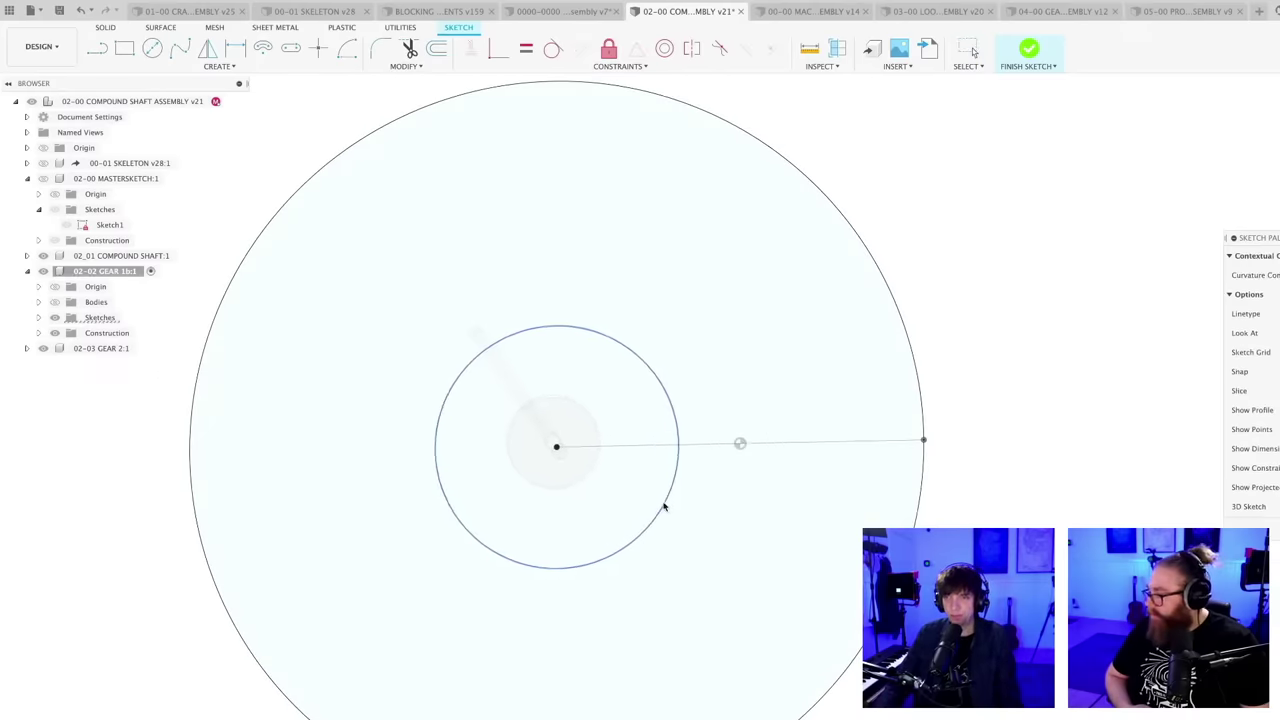
key(Delete)
scroll(950, 302, down, 1)
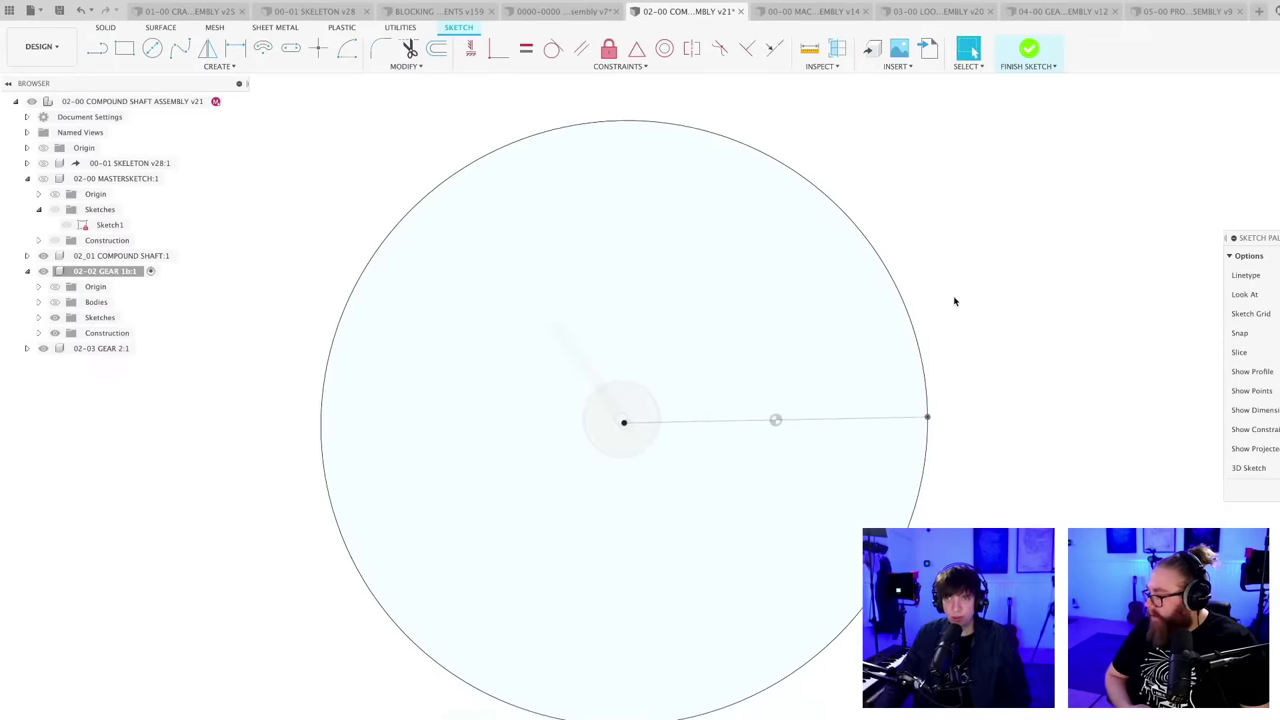
- Sketch a smaller circle off-centre inside the gear circle and constrain the two circles to be concentric
middle_drag(954, 300, 917, 317)
key(c)
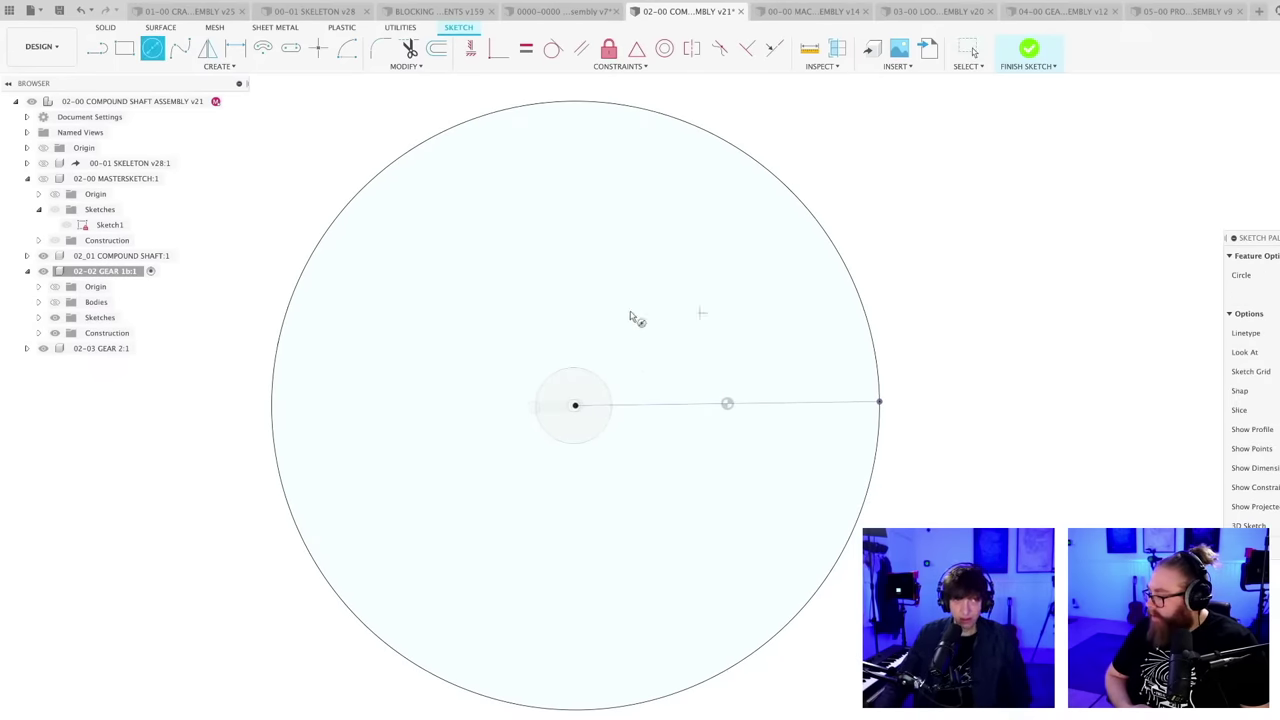
click(597, 316)
click(650, 369)
key(Escape)
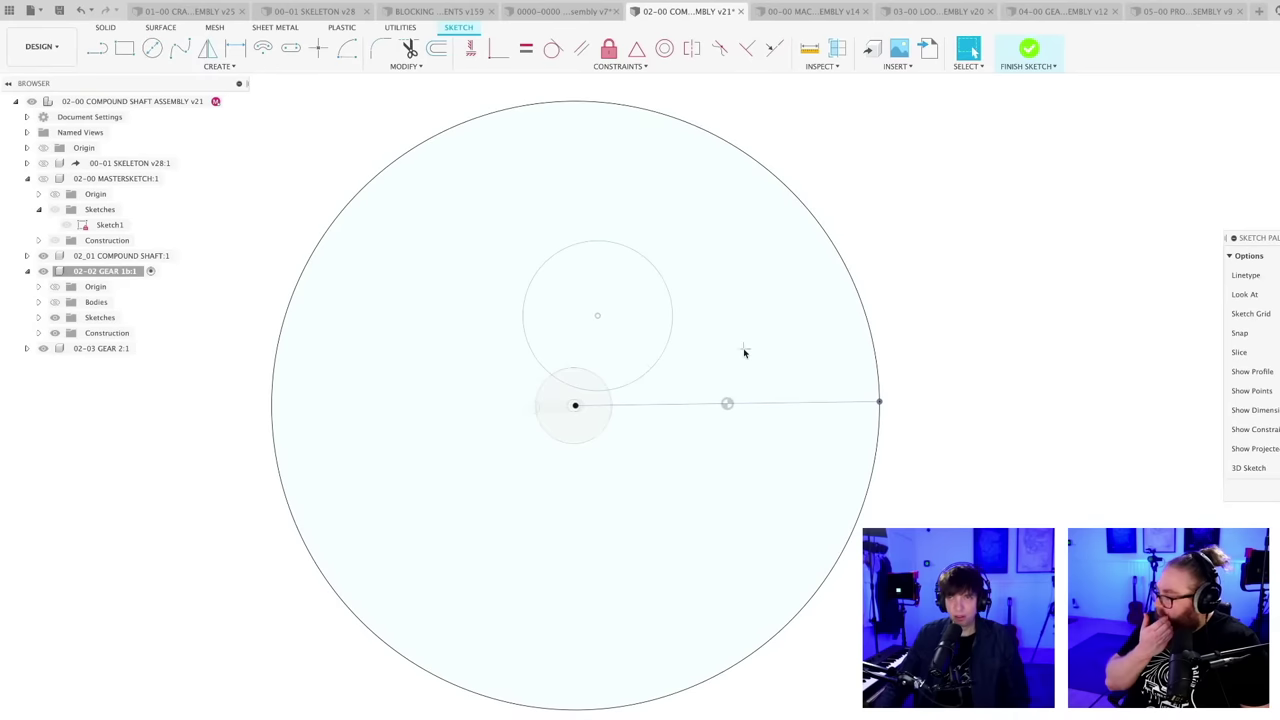
click(664, 48)
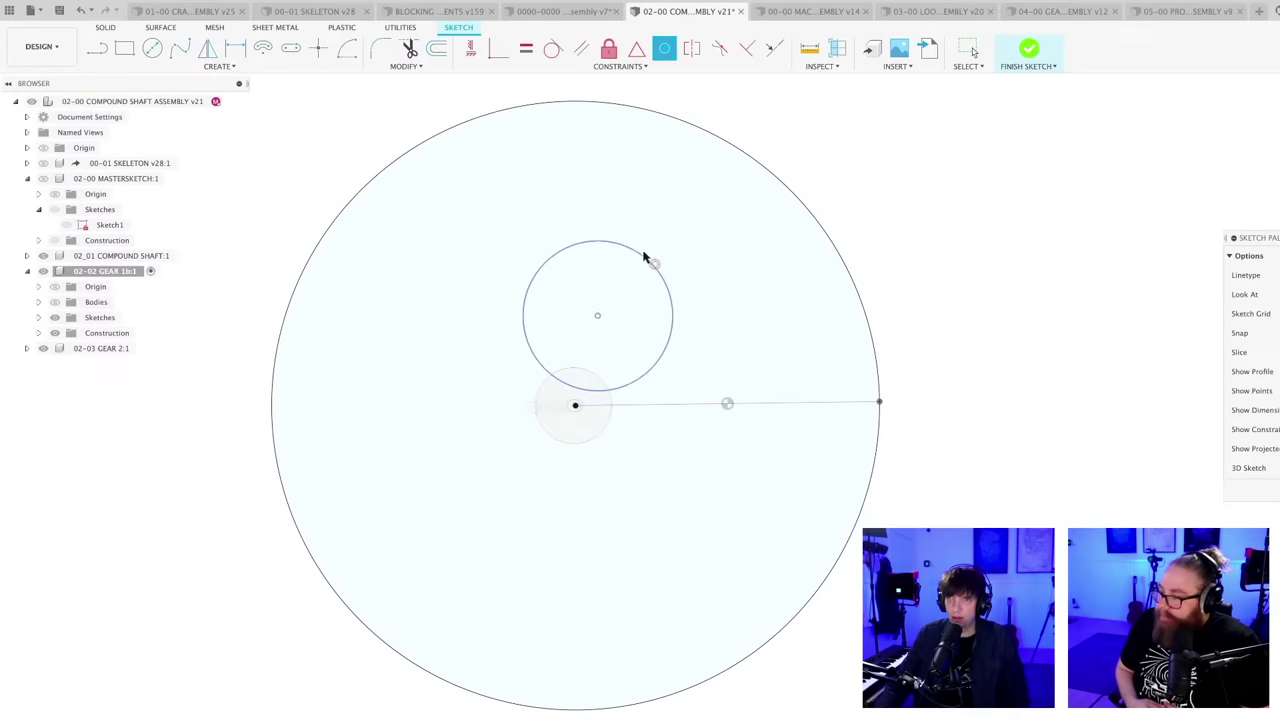
click(762, 172)
scroll(594, 417, up, 3)
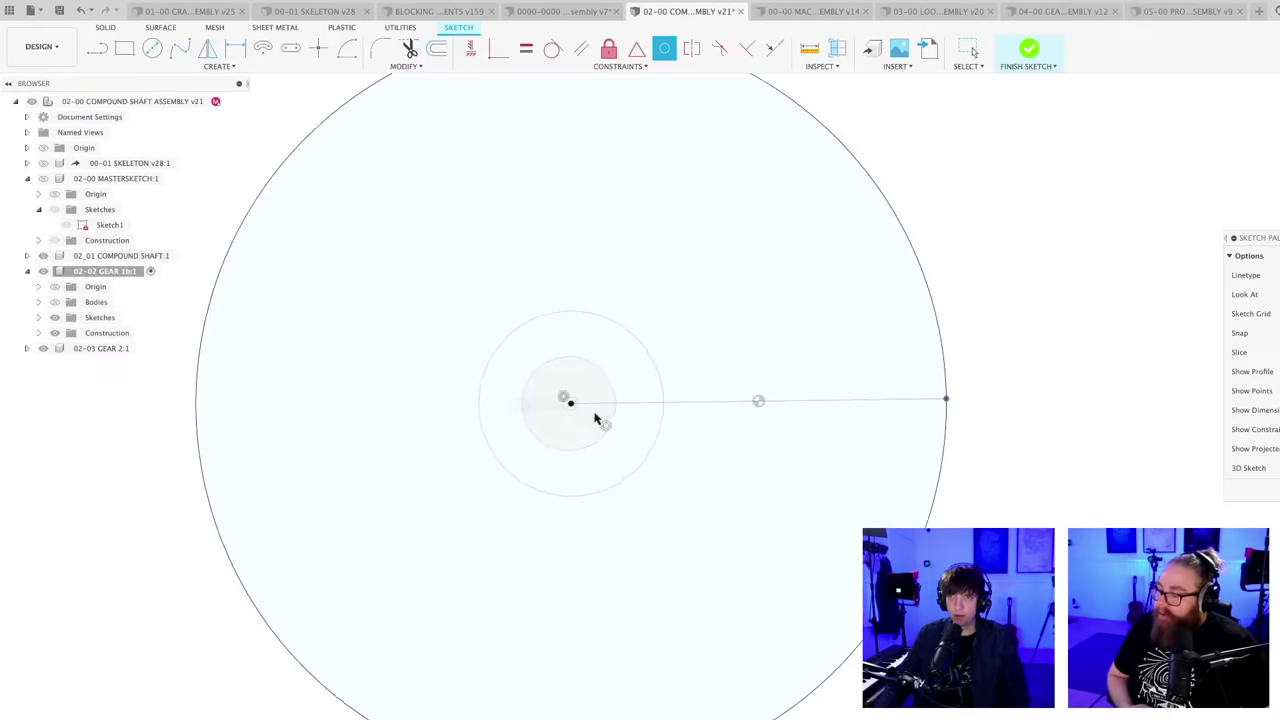
- Dimension the inner circle's diameter and set it to 200 mm
scroll(651, 477, down, 2)
scroll(651, 477, up, 2)
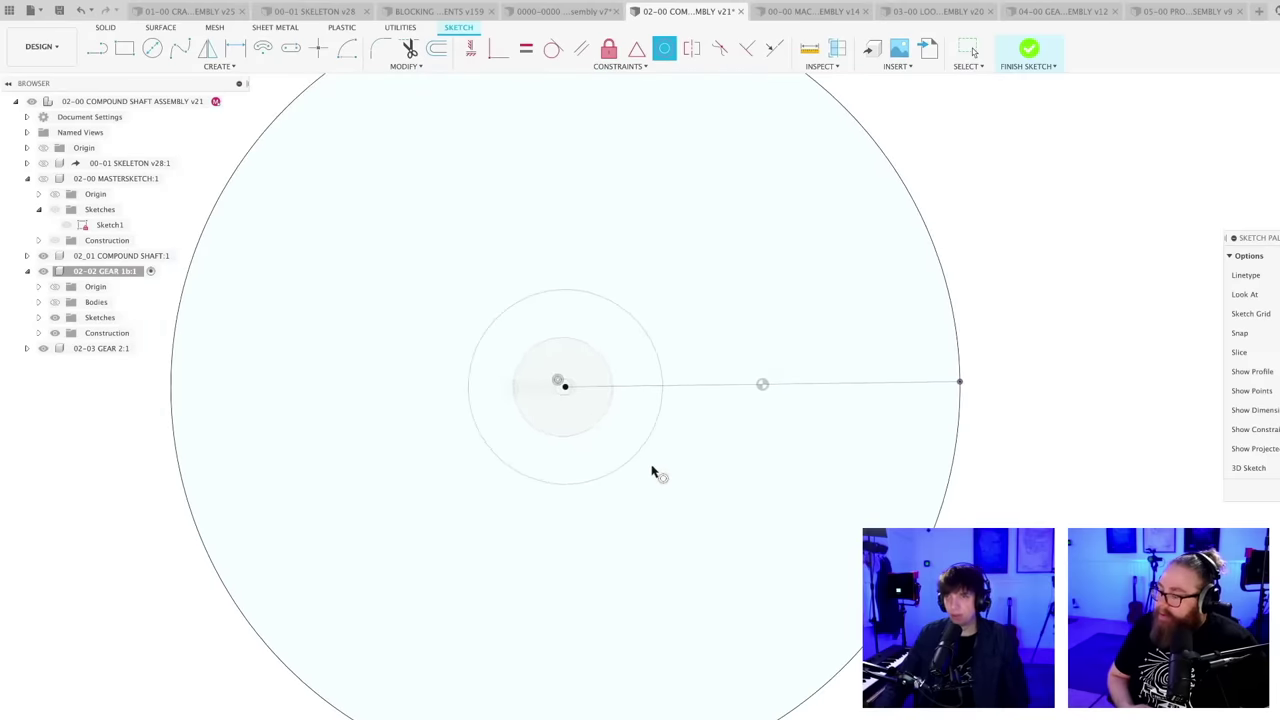
scroll(651, 475, down, 2)
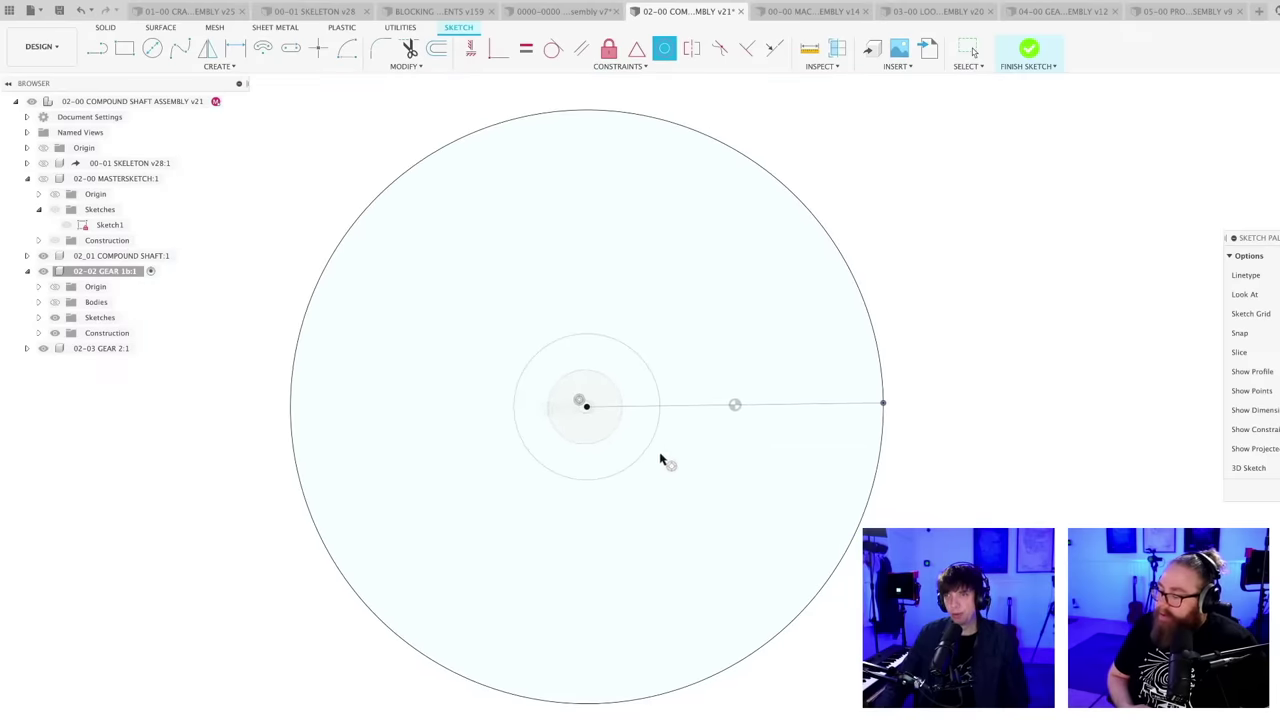
scroll(665, 455, up, 2)
scroll(666, 458, down, 3)
key(Escape)
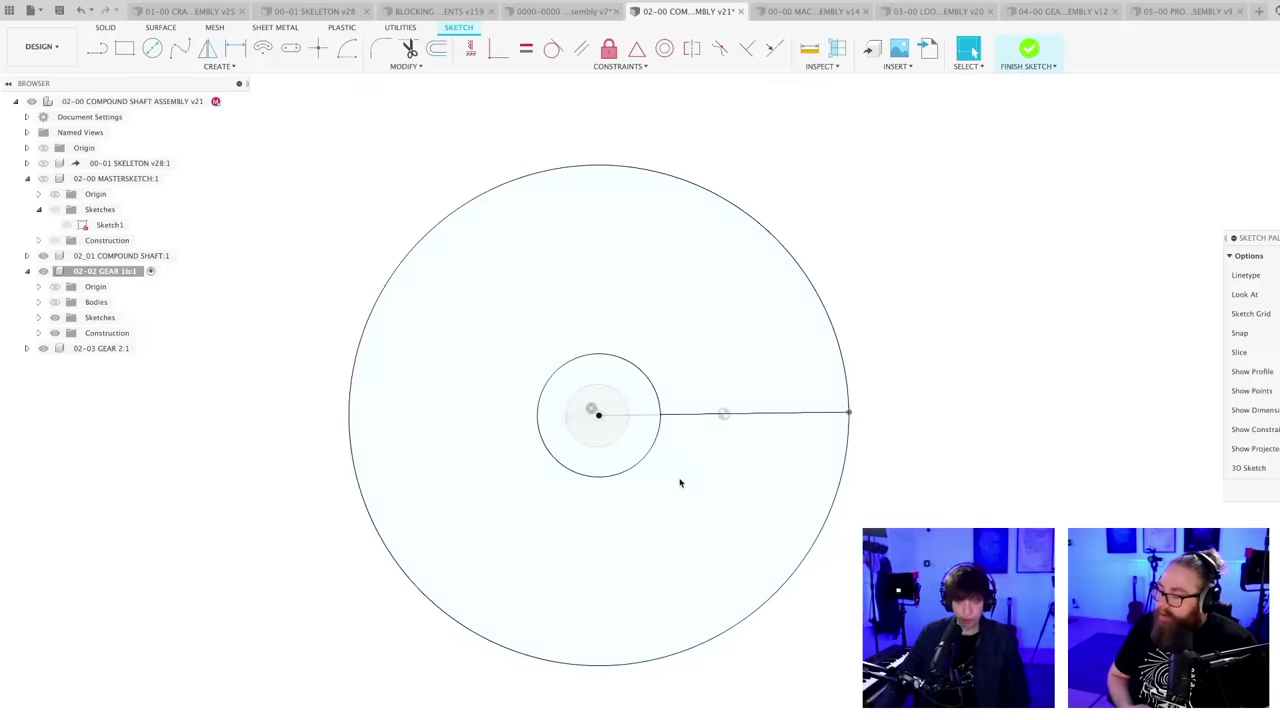
scroll(678, 479, up, 2)
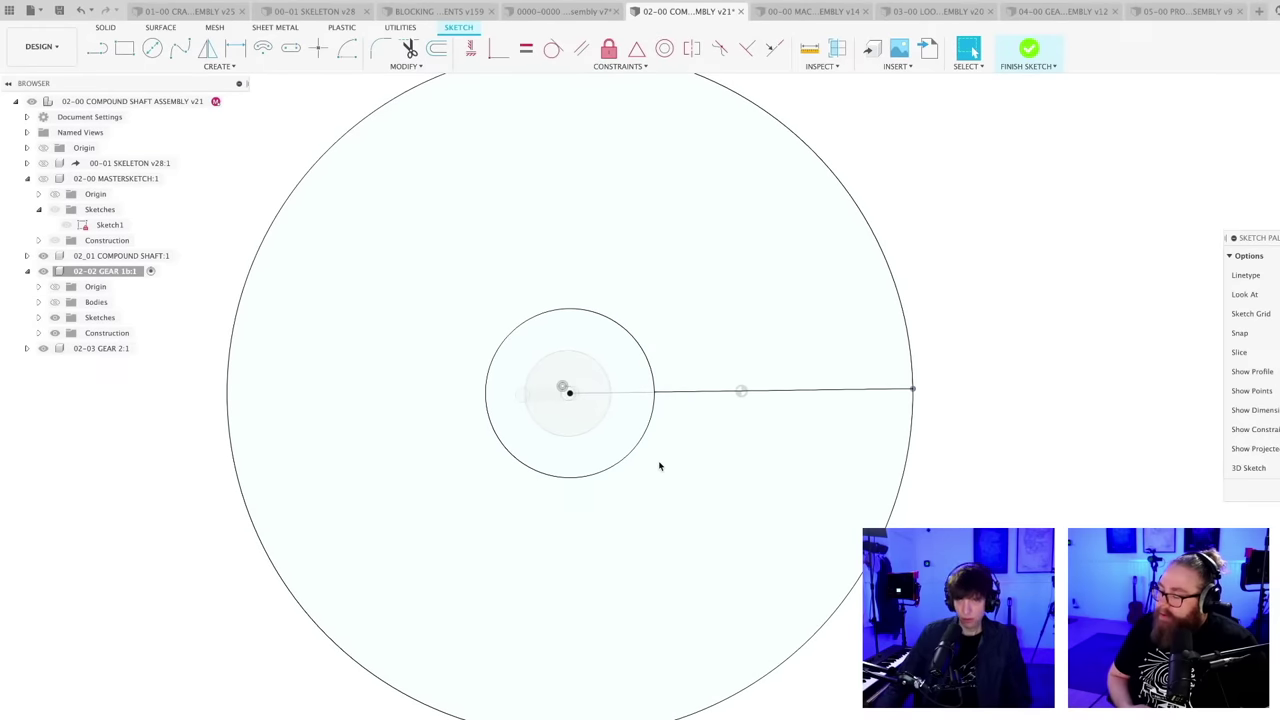
key(d)
click(640, 449)
click(662, 458)
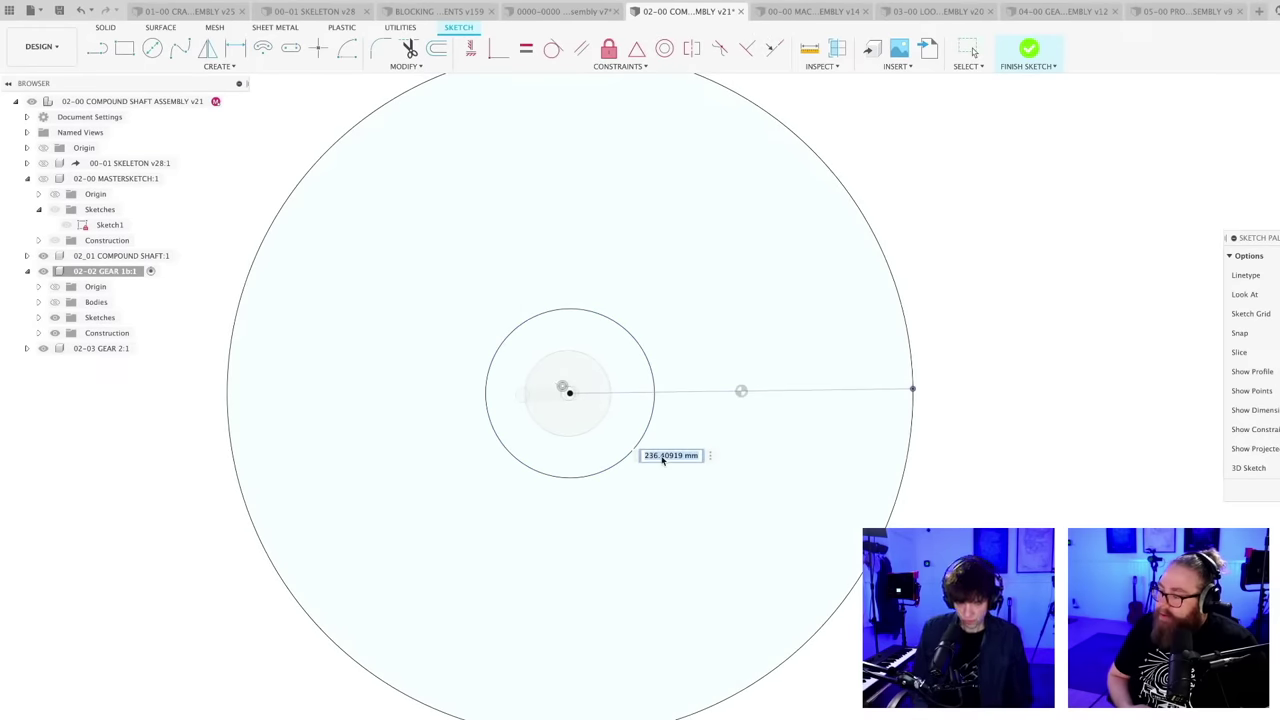
text(200)
key(Return)
scroll(666, 470, down, 2)
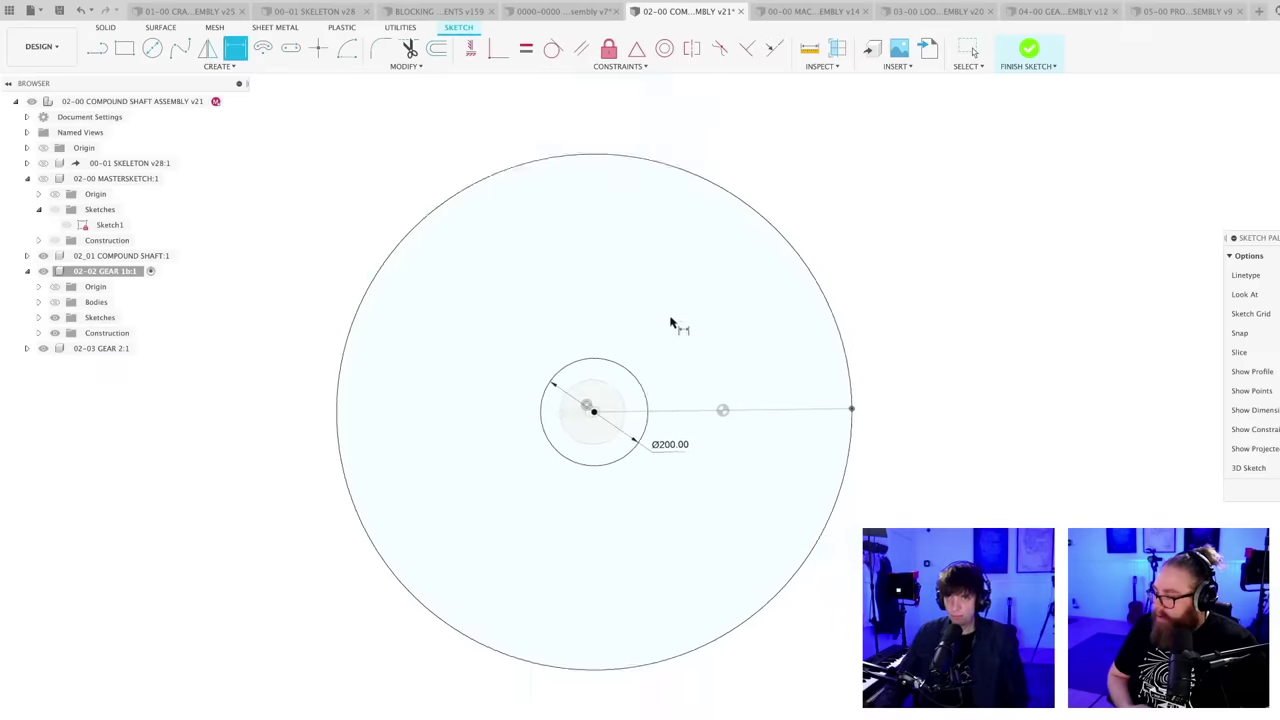
key(c)
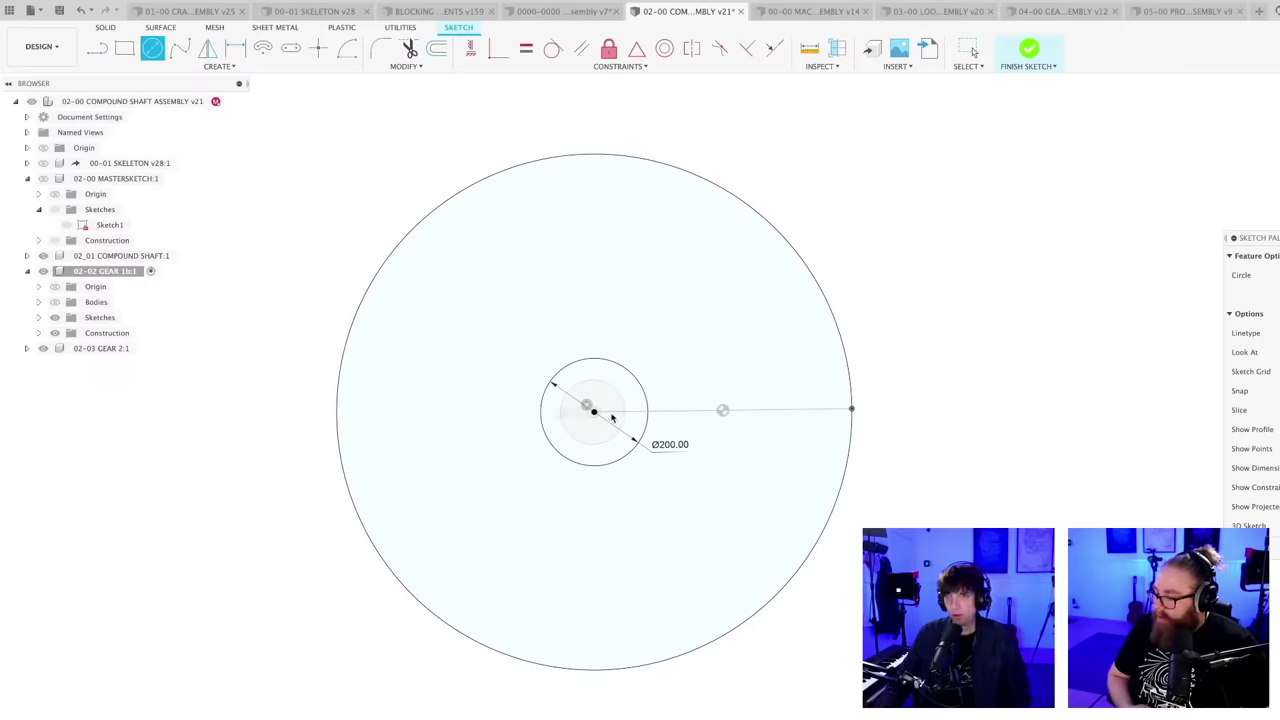
scroll(620, 372, up, 2)
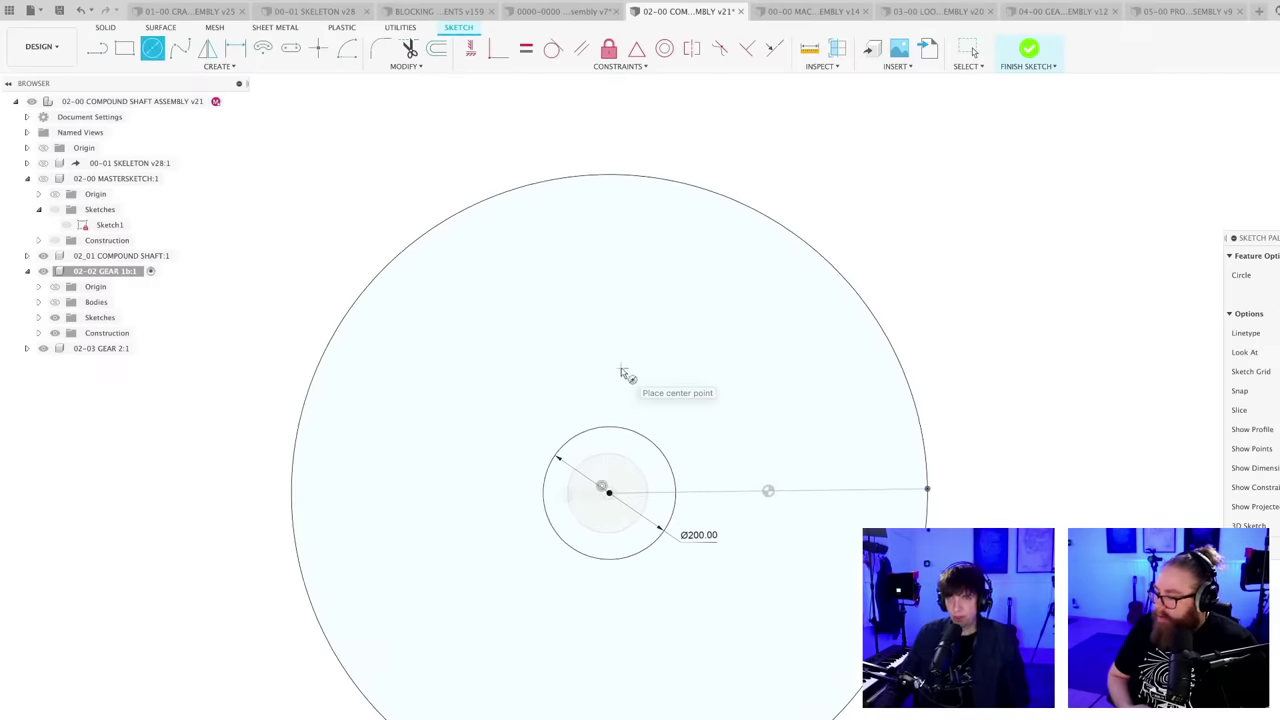
key(Escape)
- Draw a construction line between the uppermost part of the gear circle and the gear centre
scroll(612, 380, up, 1)
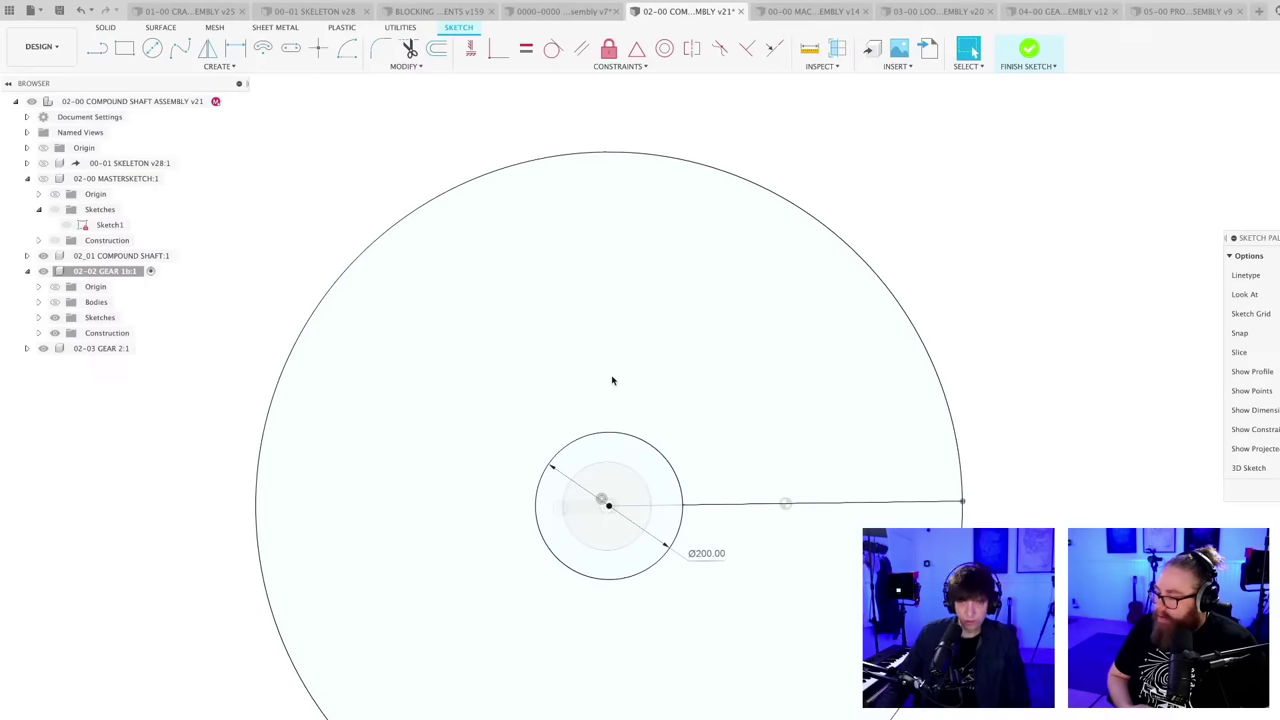
key(l)
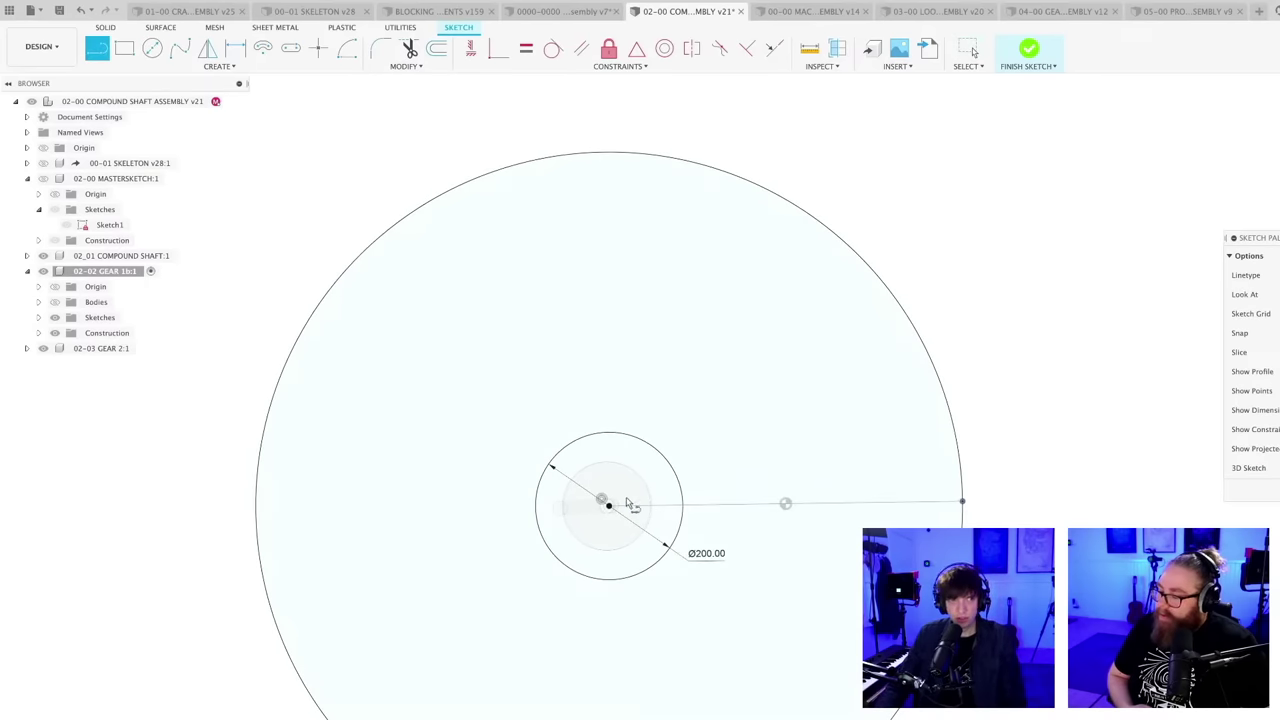
mouse_move(645, 420)
middle_down()
mouse_move(623, 386)
mouse_move(623, 343)
middle_up()
scroll(626, 375, down, 1)
key(l)
scroll(588, 425, up, 2)
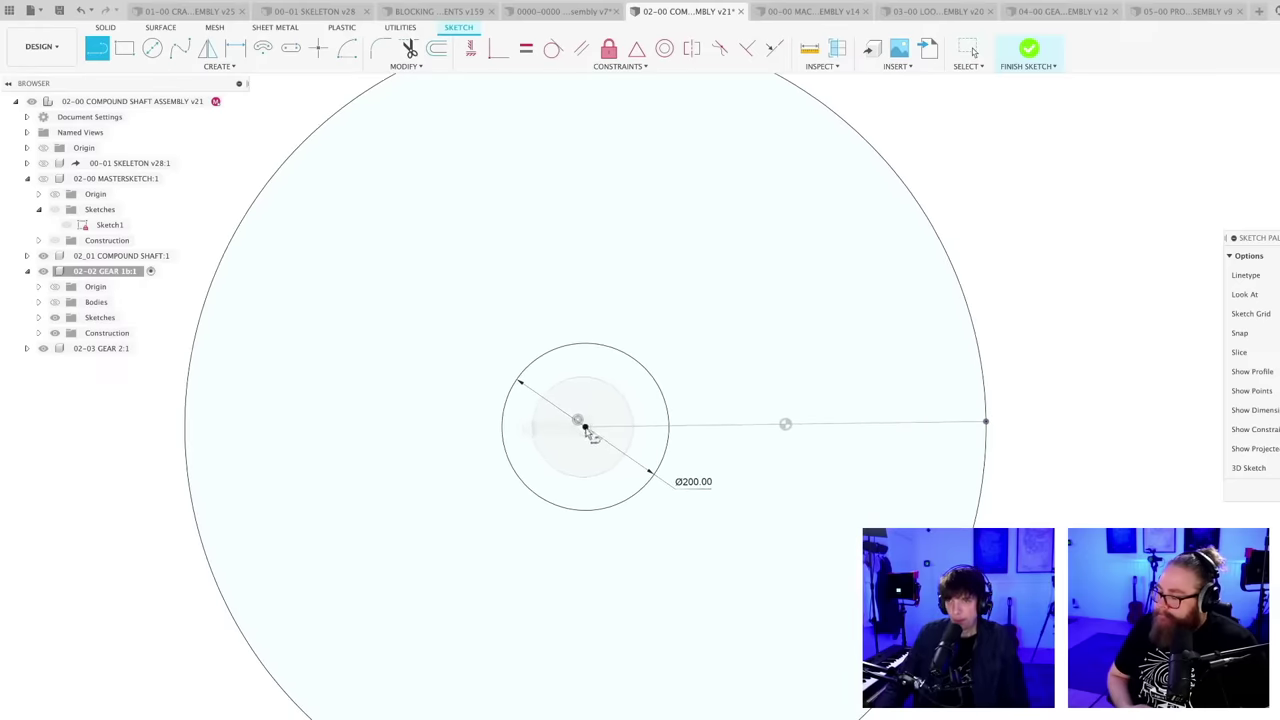
middle_drag(697, 322, 680, 493)
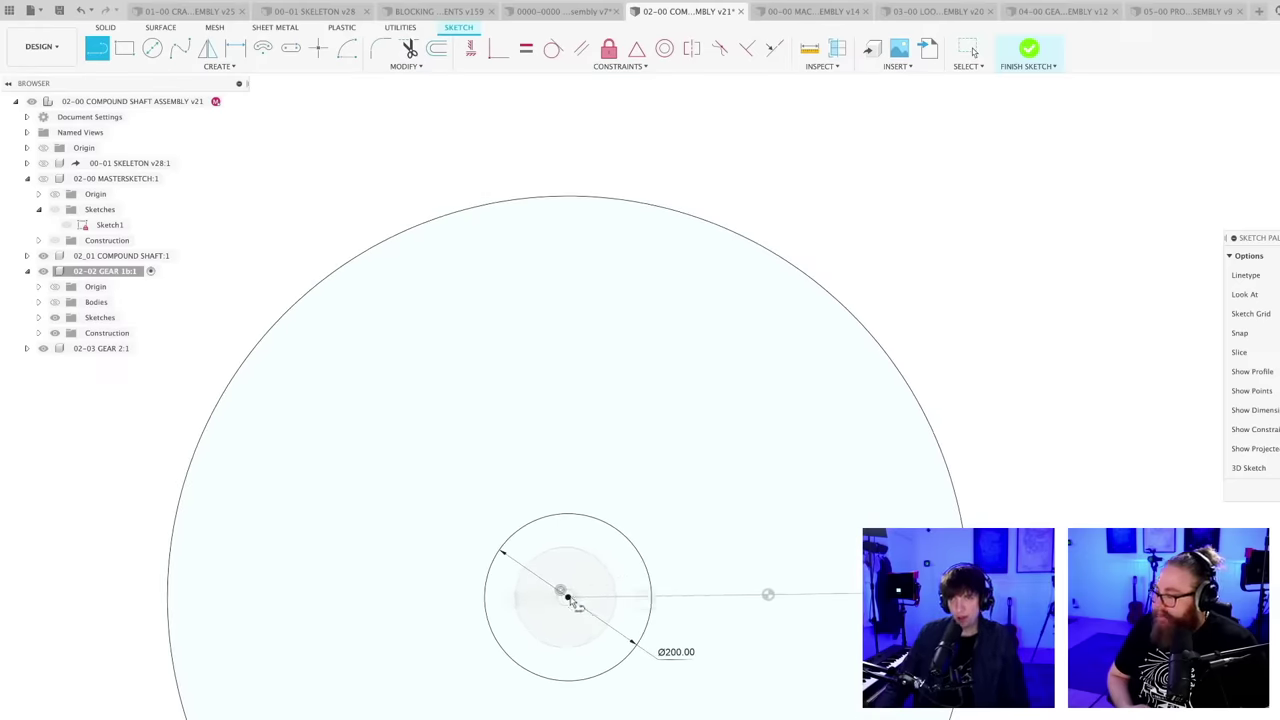
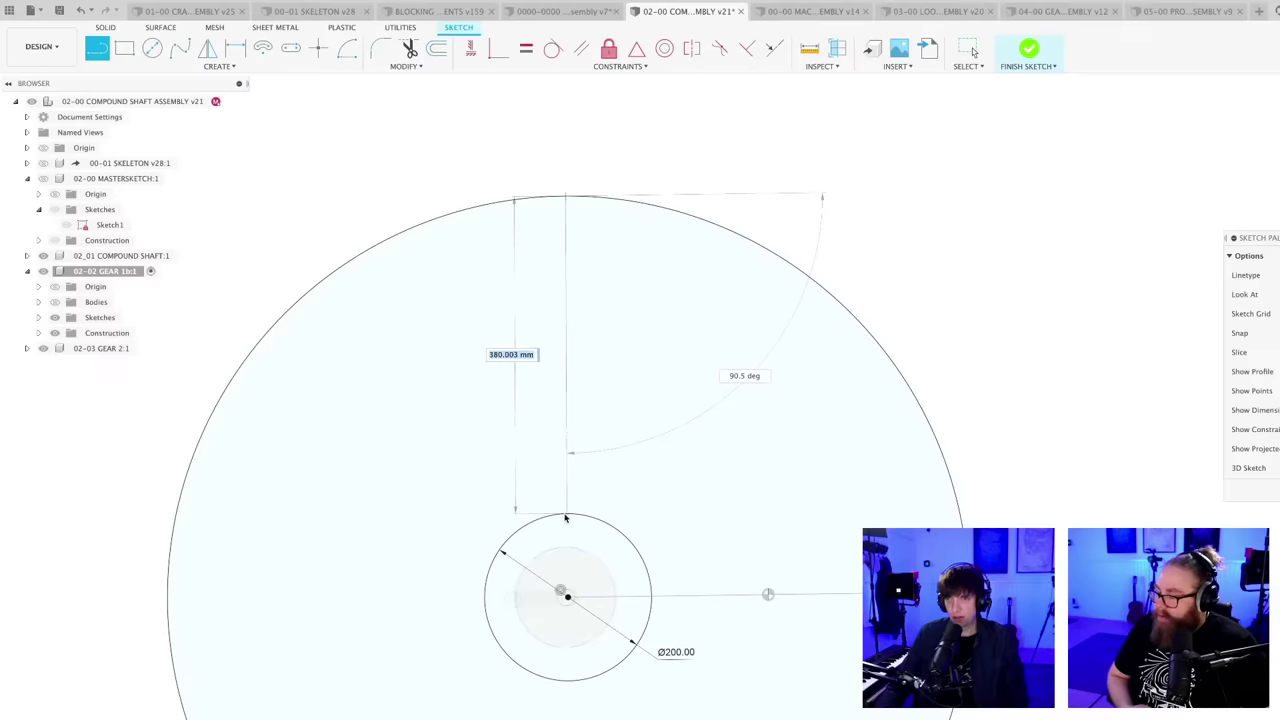
click(567, 597)
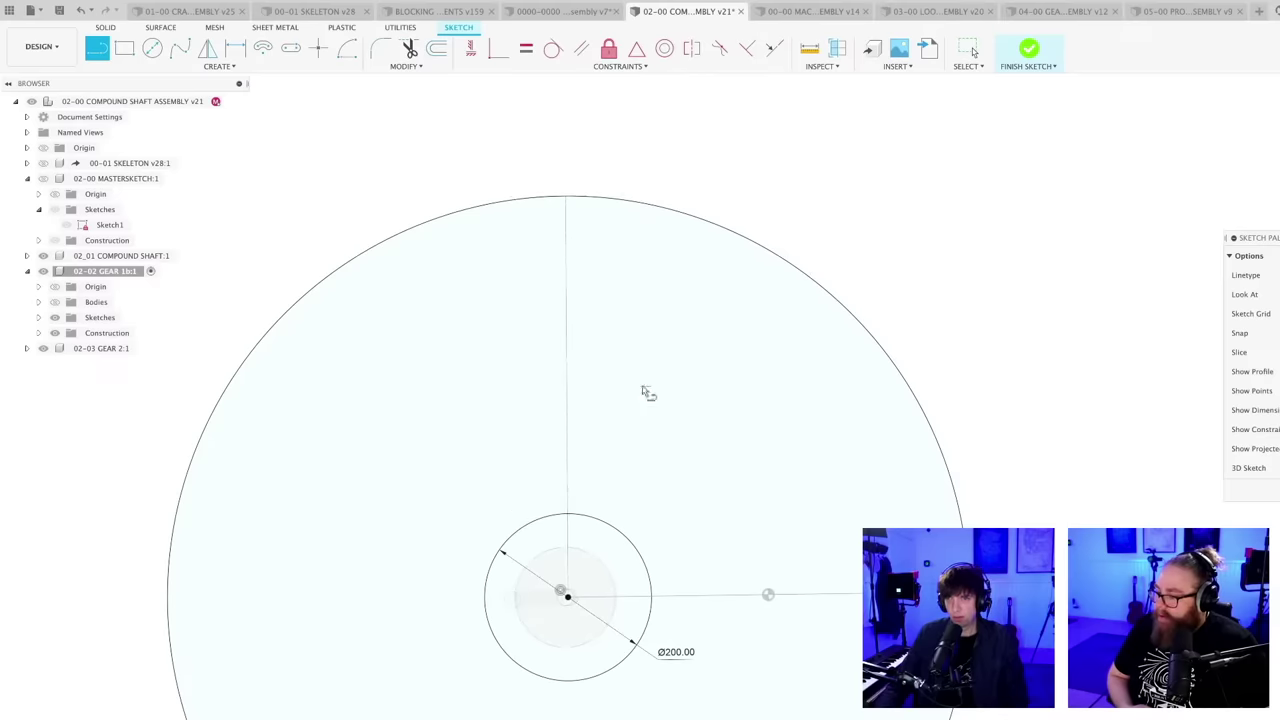
key(Escape)
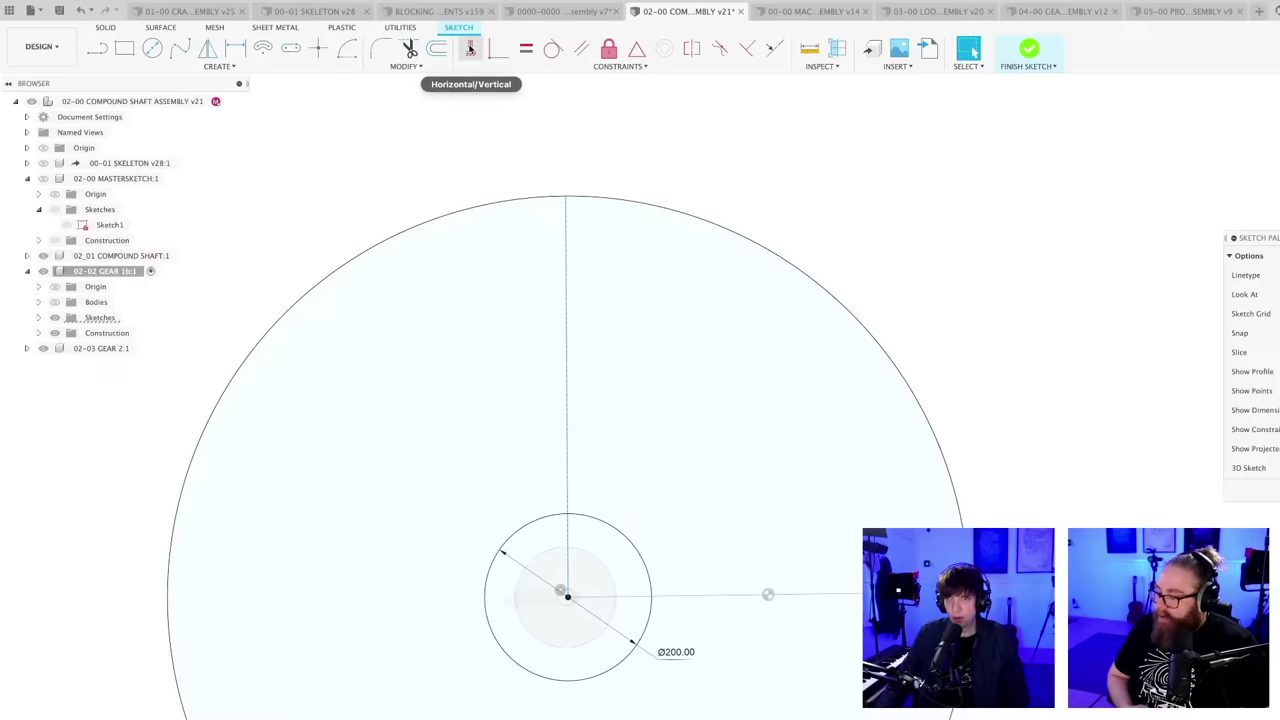
- Constrain the upright construction line to be exactly vertical
click(471, 49)
scroll(597, 287, down, 3)
scroll(600, 328, down, 1)
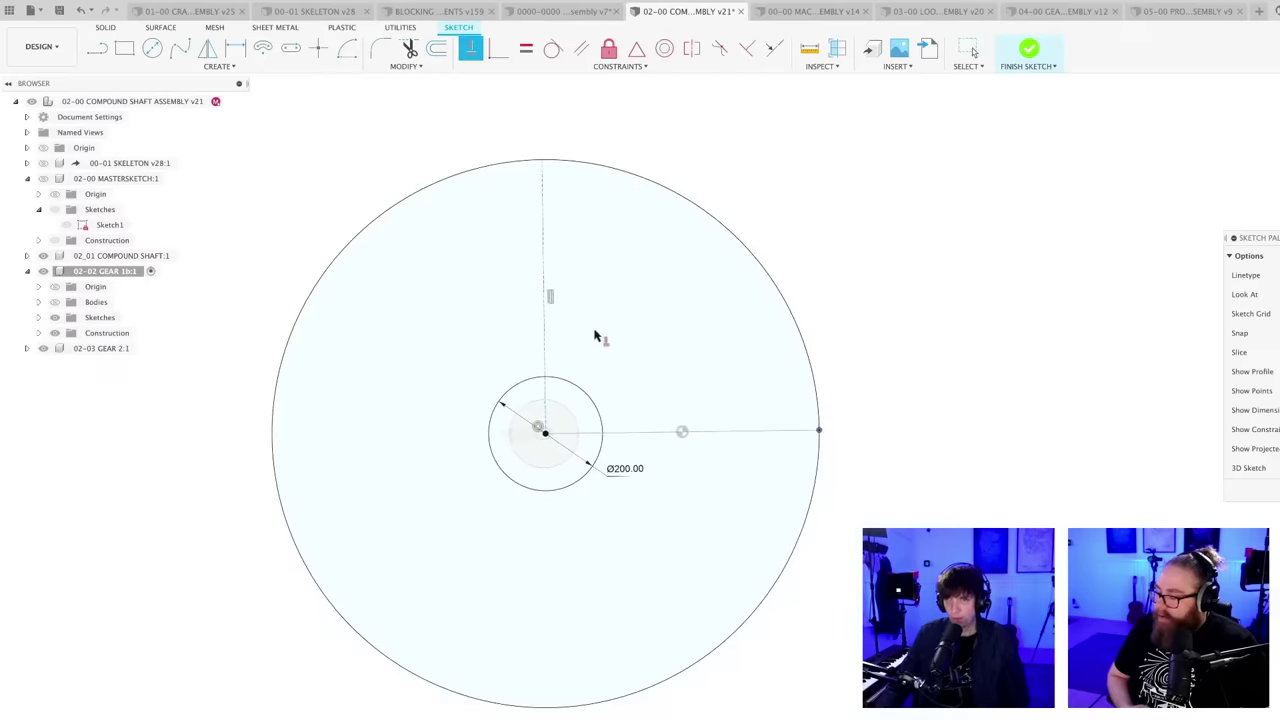
scroll(591, 325, up, 3)
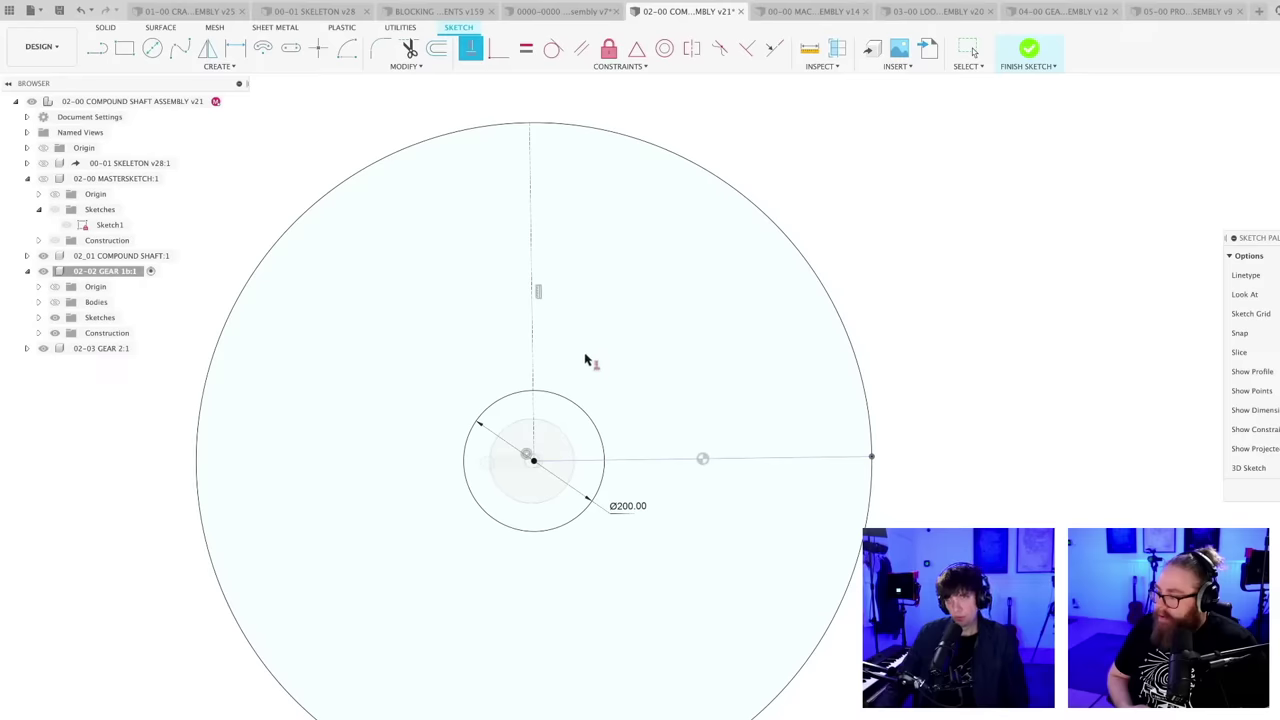
key(Escape)
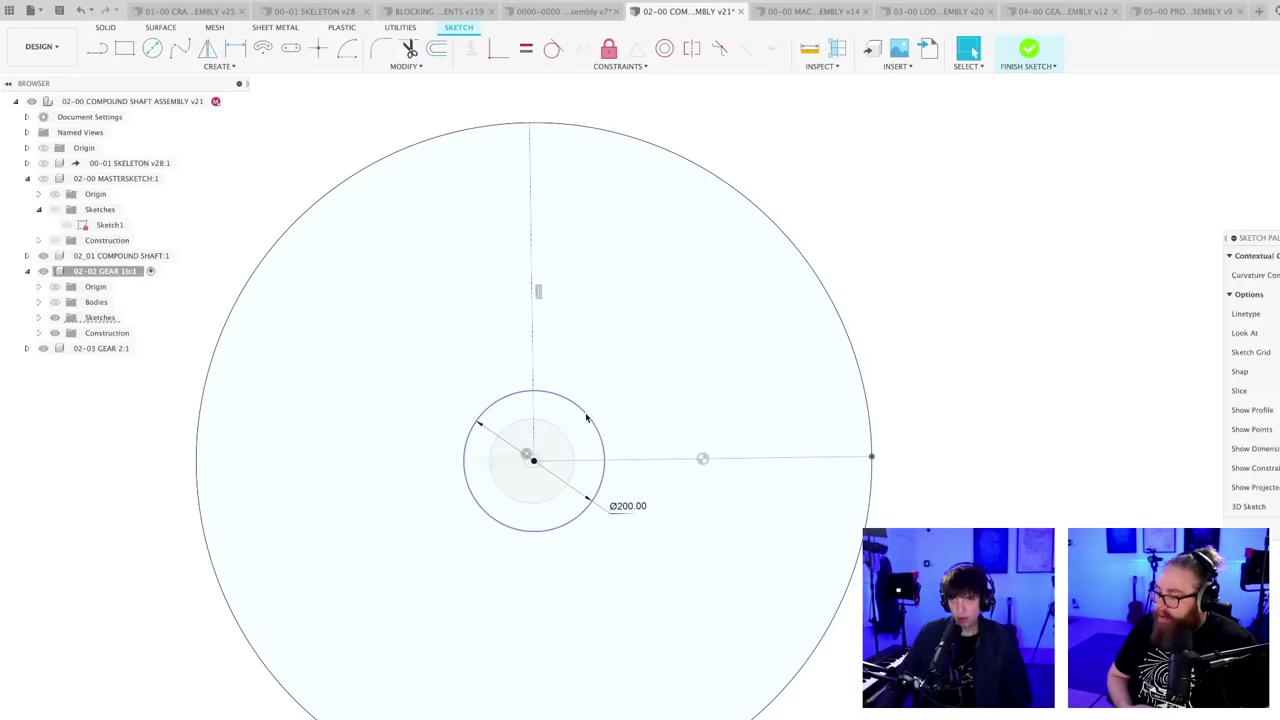
- Convert the 200 mm inner circle to construction geometry, and delete it
key(x)
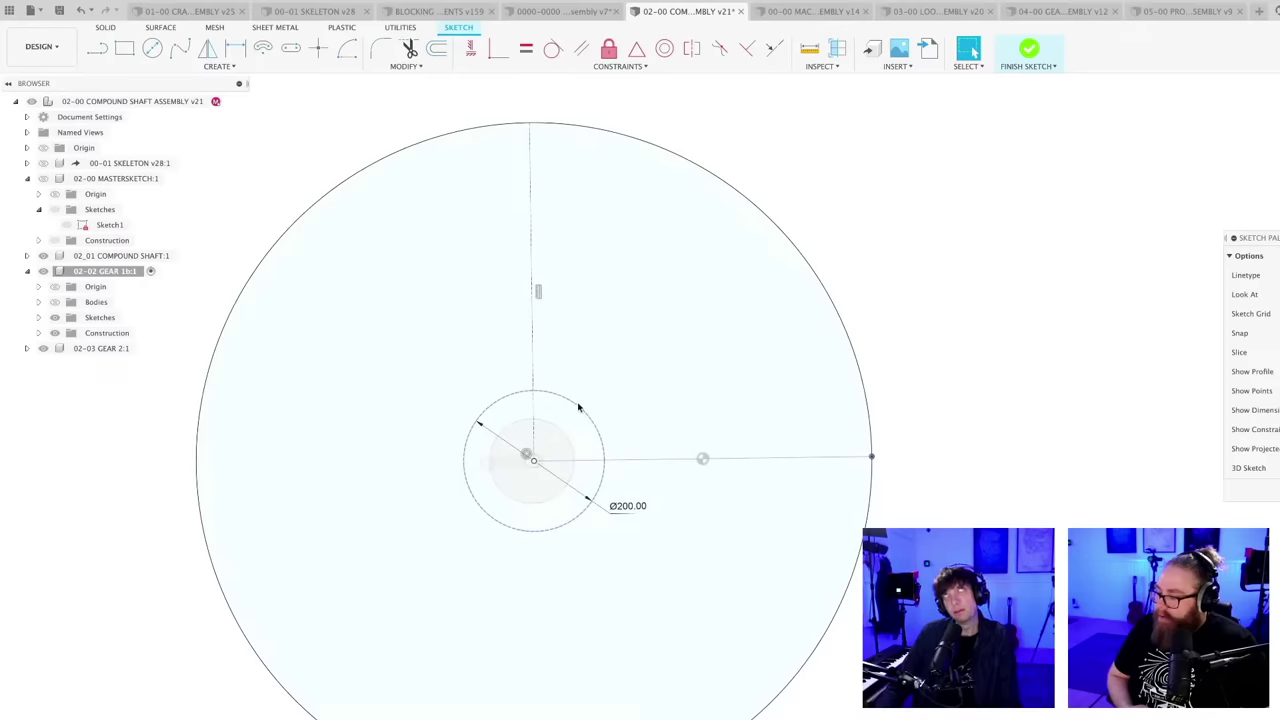
click(577, 407)
key(Delete)
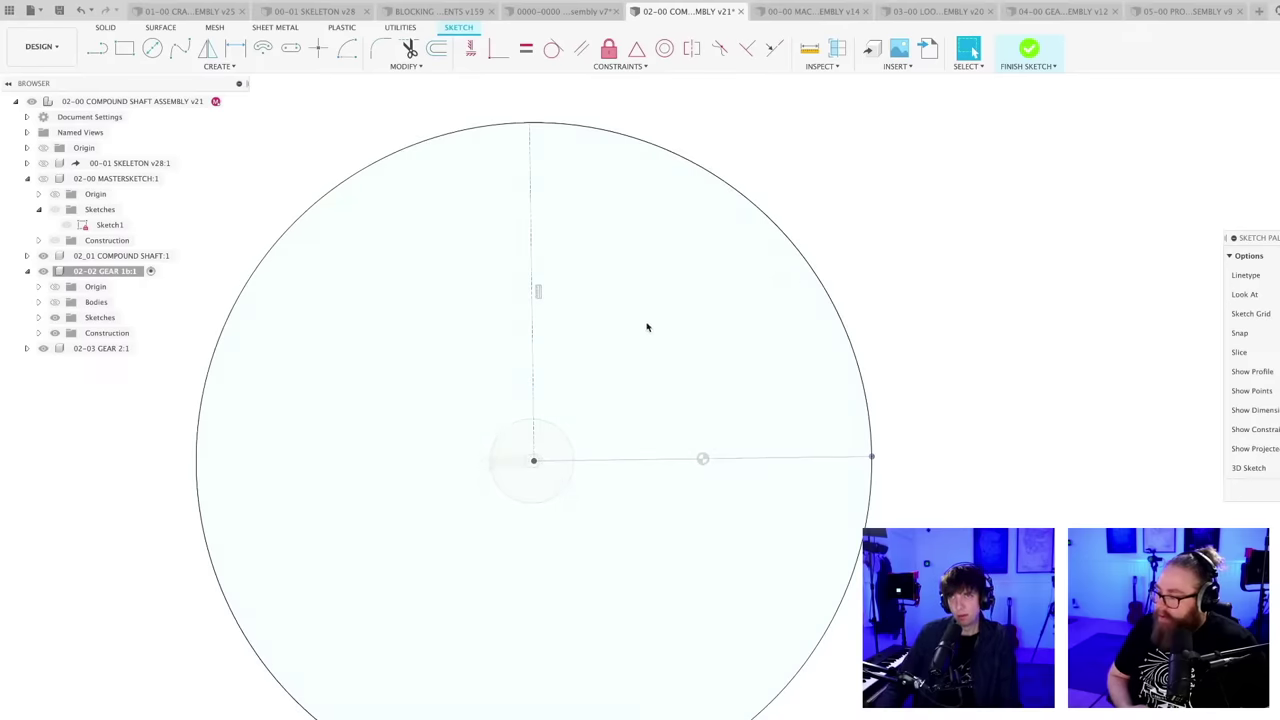
- Sketch a short arc centred on the gear centre, radius about 114 mm, starting on the vertical construction line and sweeping clockwise
click(347, 48)
scroll(563, 429, up, 4)
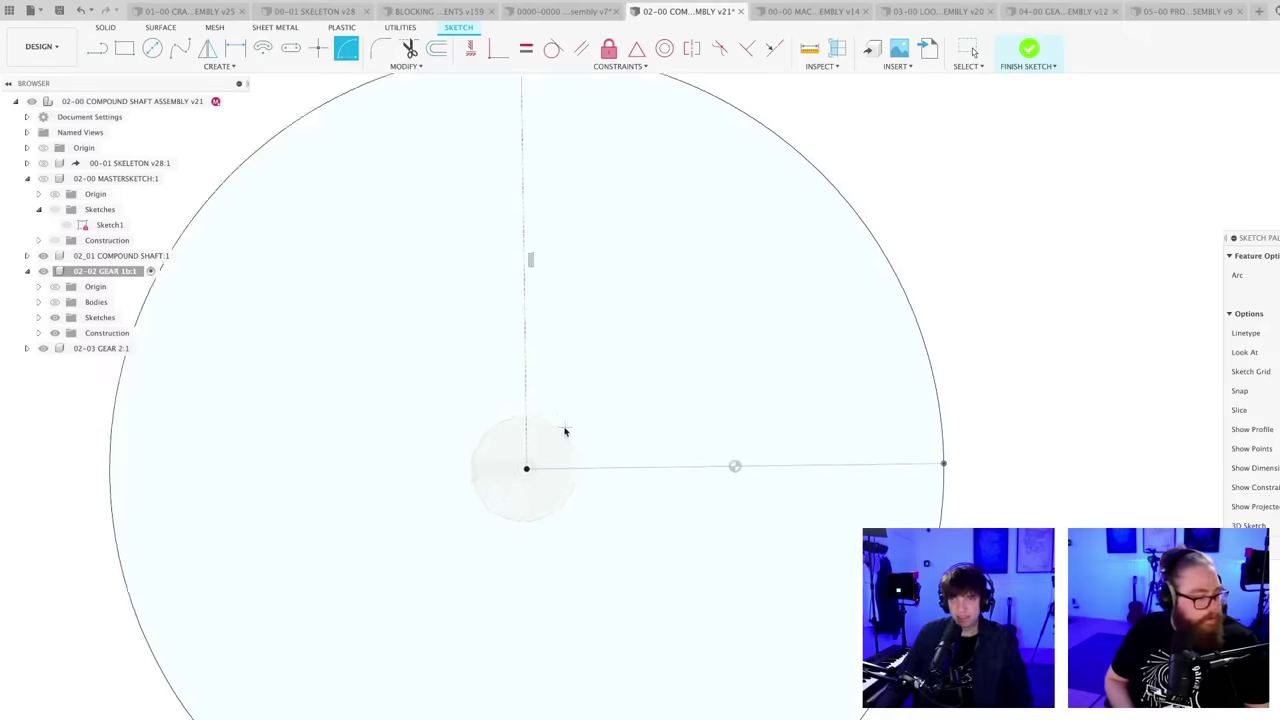
click(512, 485)
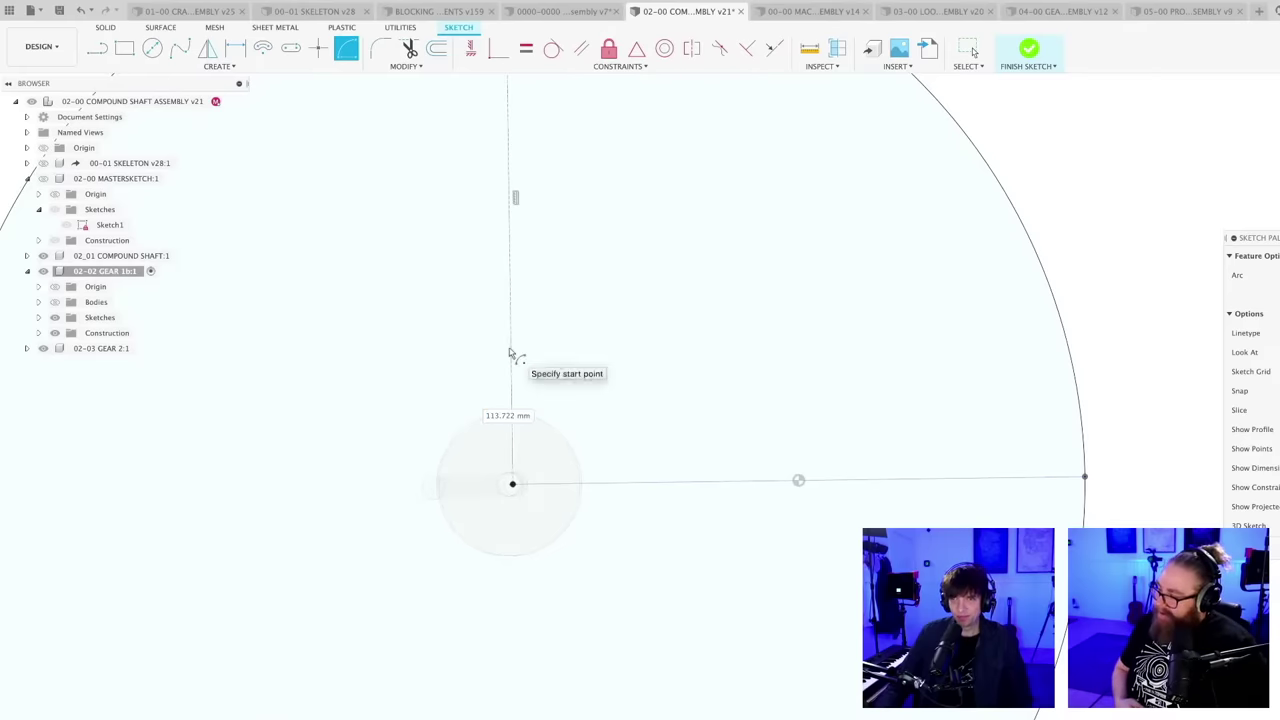
click(511, 352)
click(572, 364)
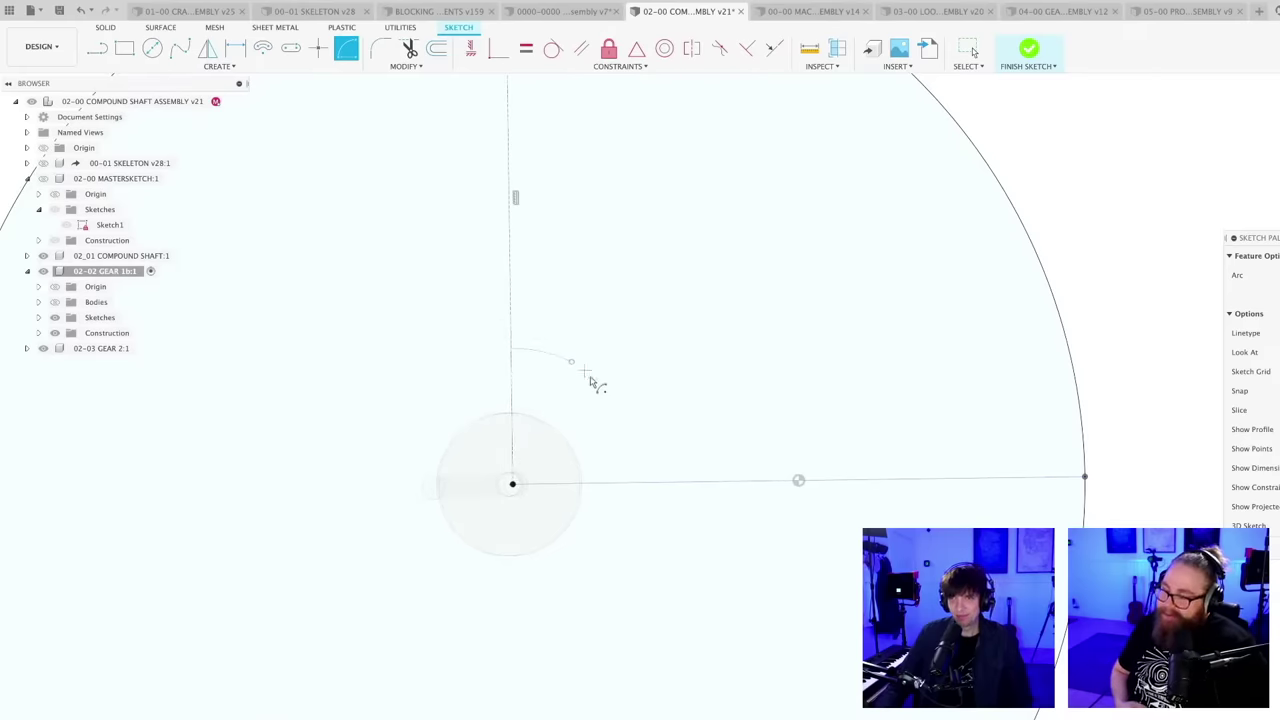
- Continue from the short arc's end with a small tangent arc and a straight line about 247 mm long toward the gear's rim
key(l)
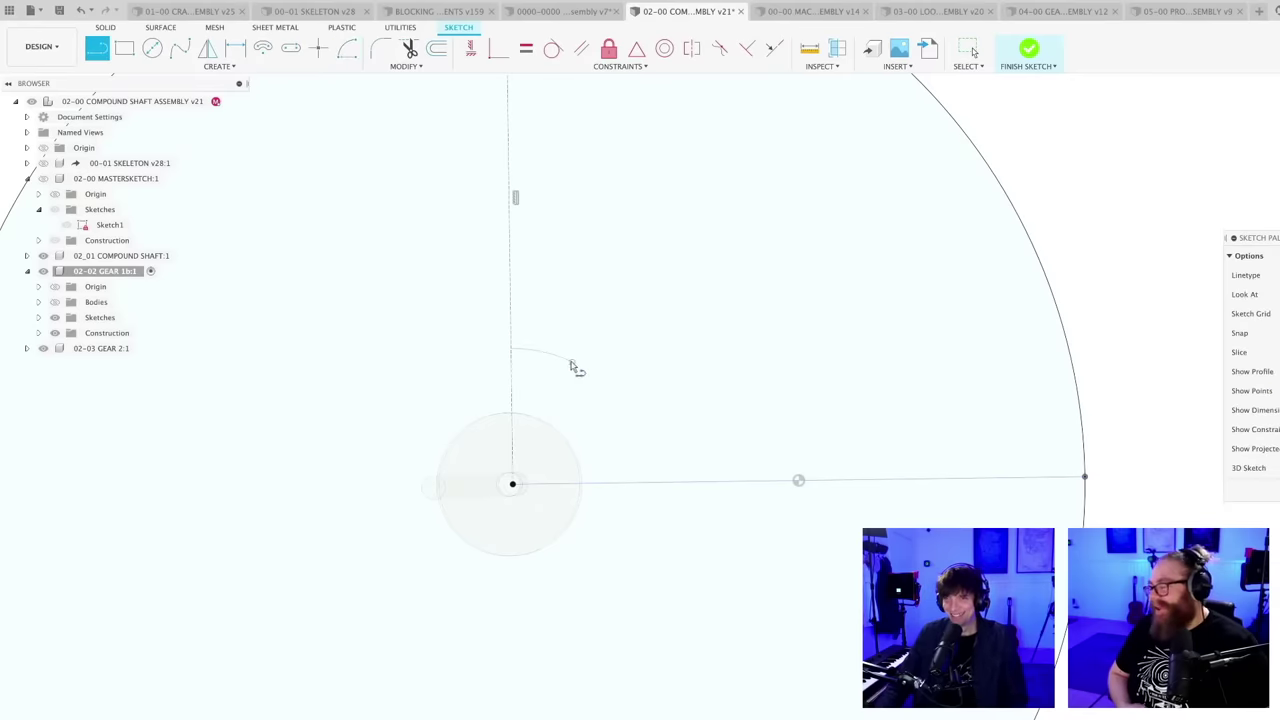
click(572, 362)
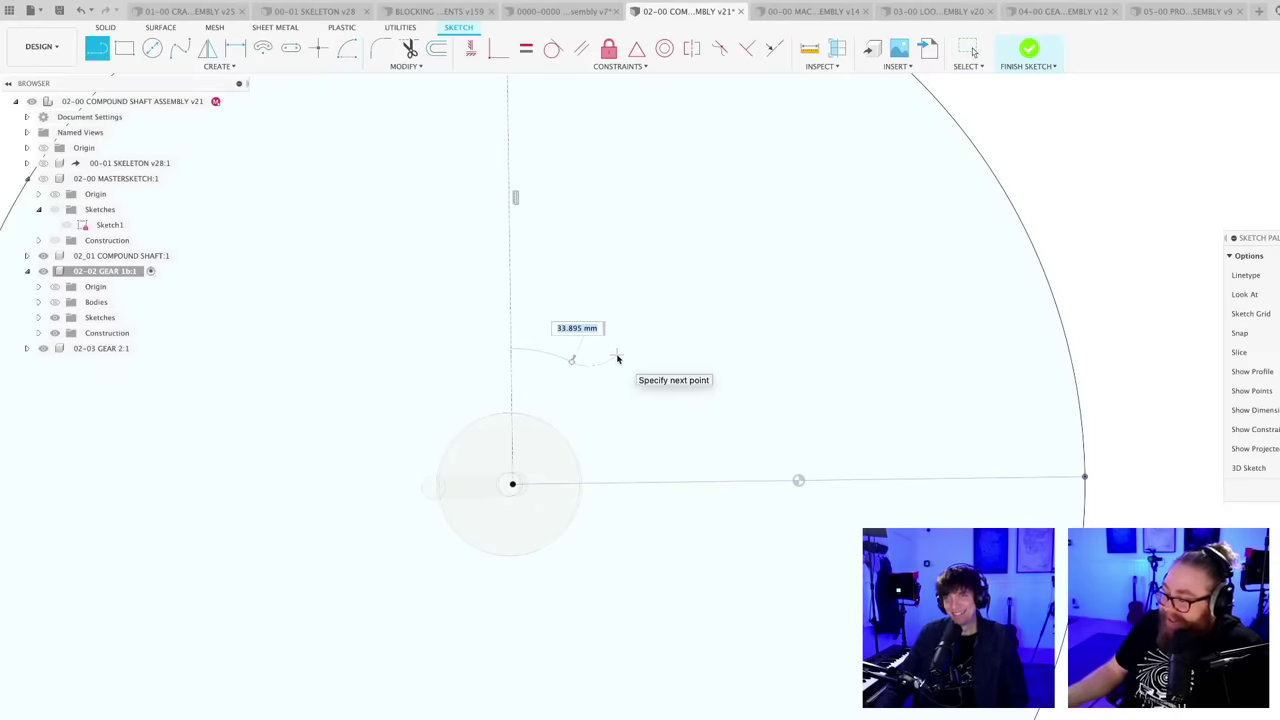
scroll(677, 277, down, 3)
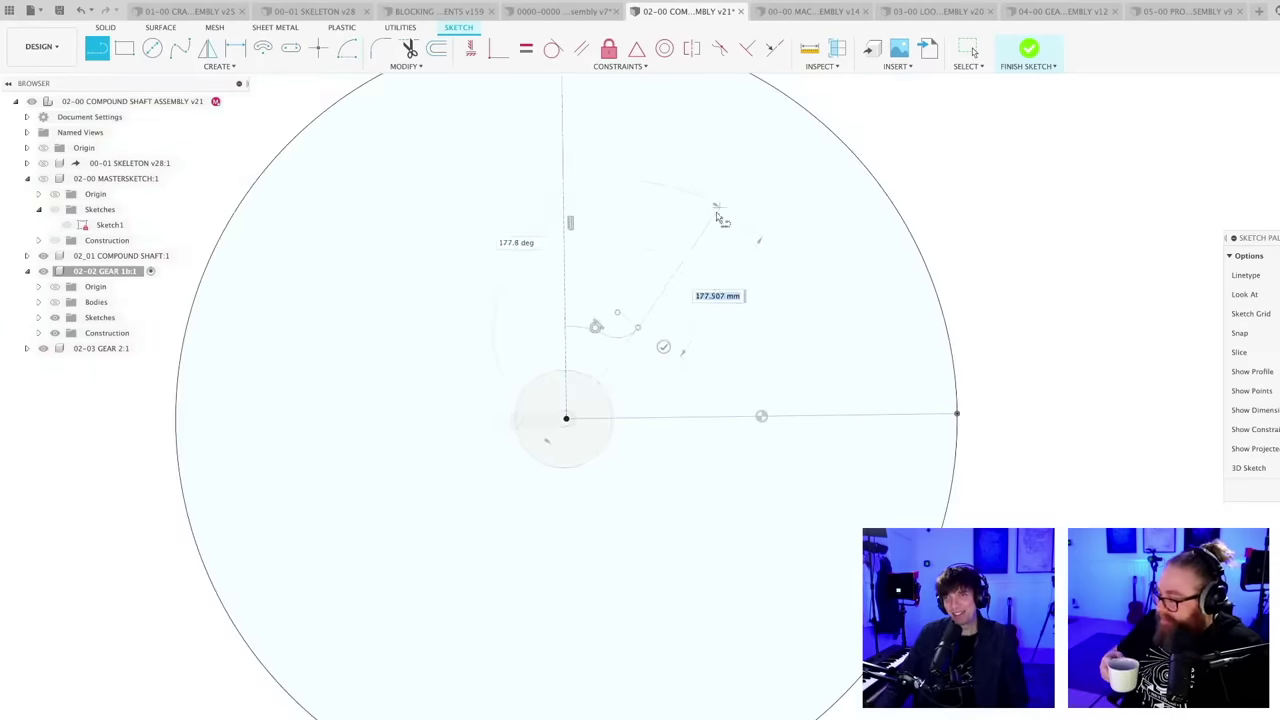
middle_drag(720, 211, 591, 438)
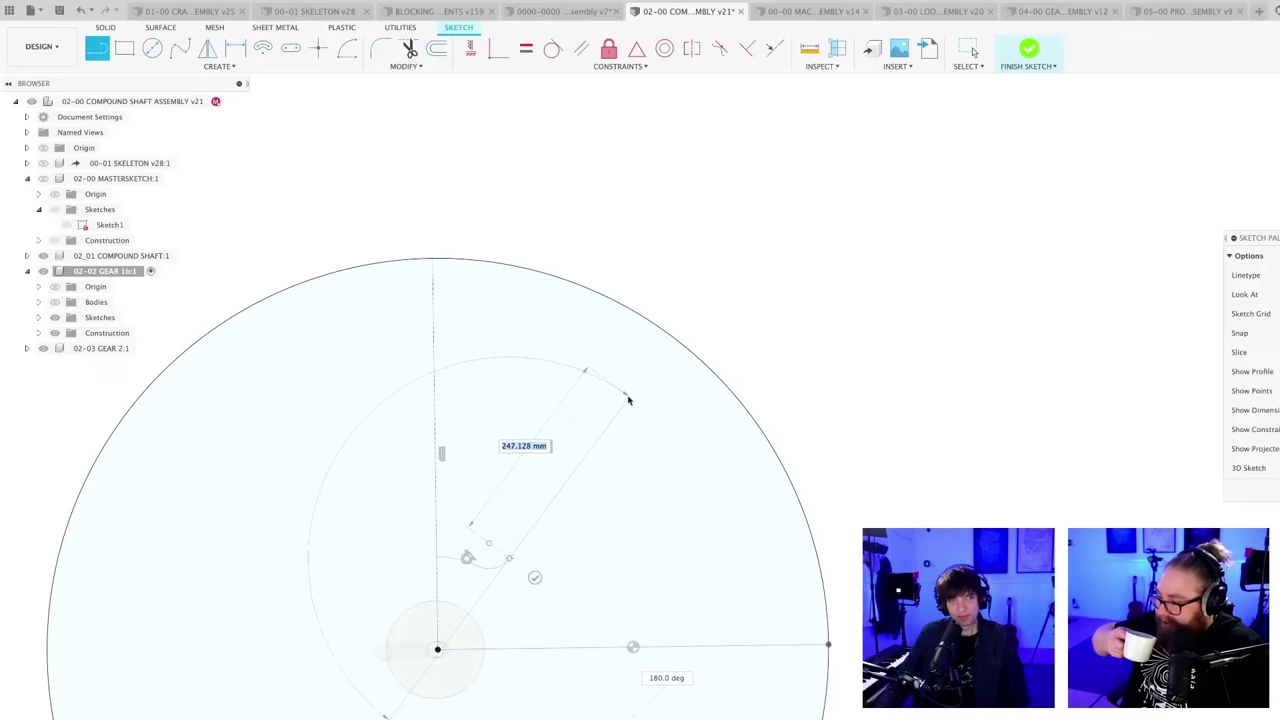
click(628, 400)
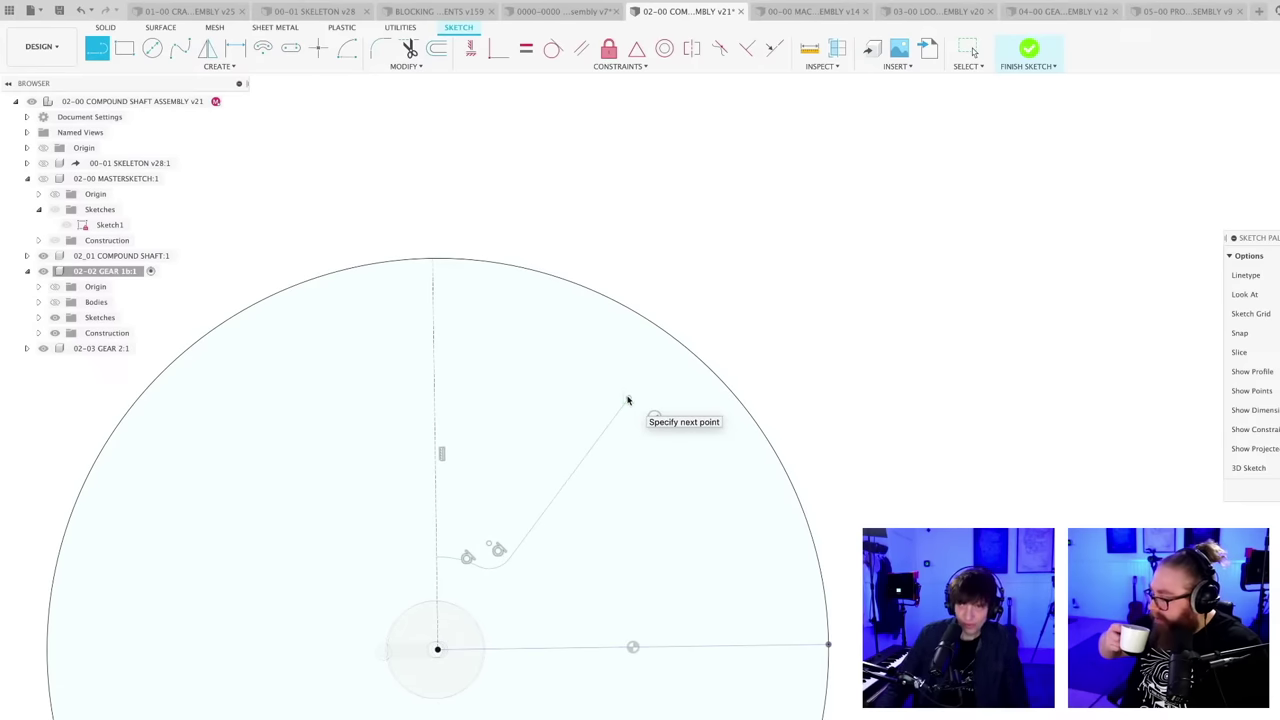
key(Escape)
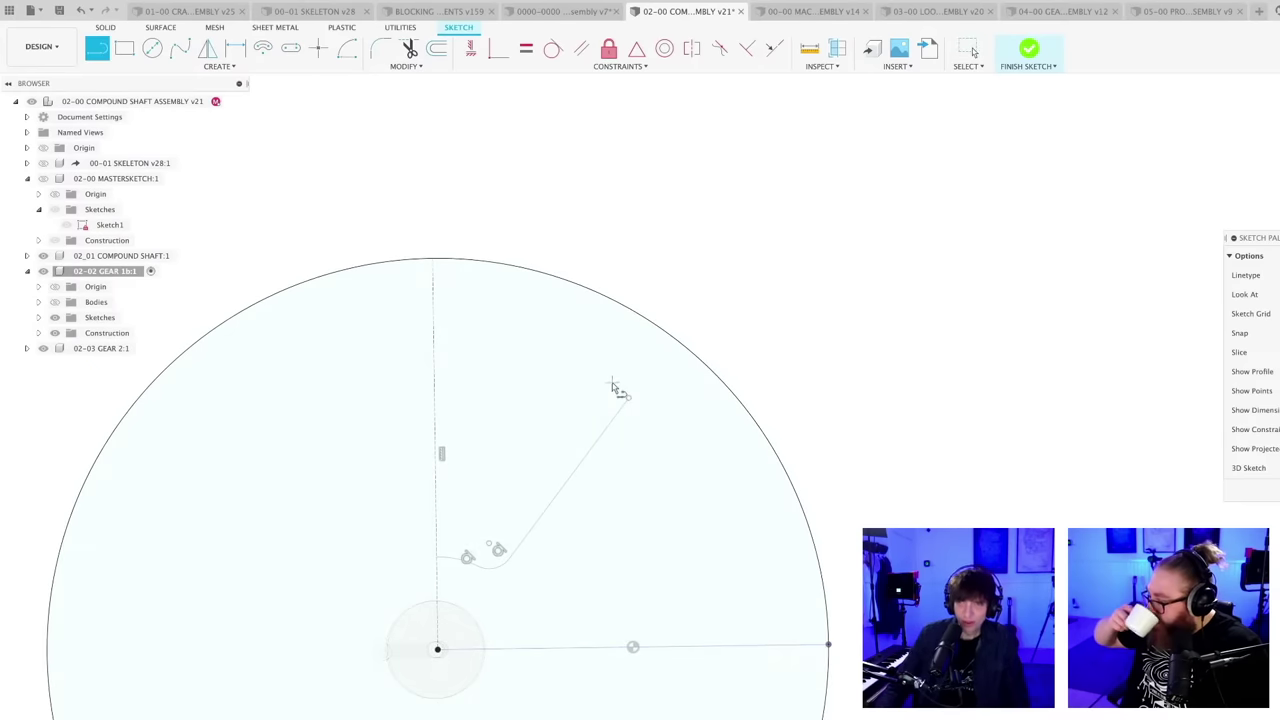
- Add a small tangent arc at the straight line's outer end, curving back toward the vertical construction line
scroll(626, 402, up, 2)
click(631, 402)
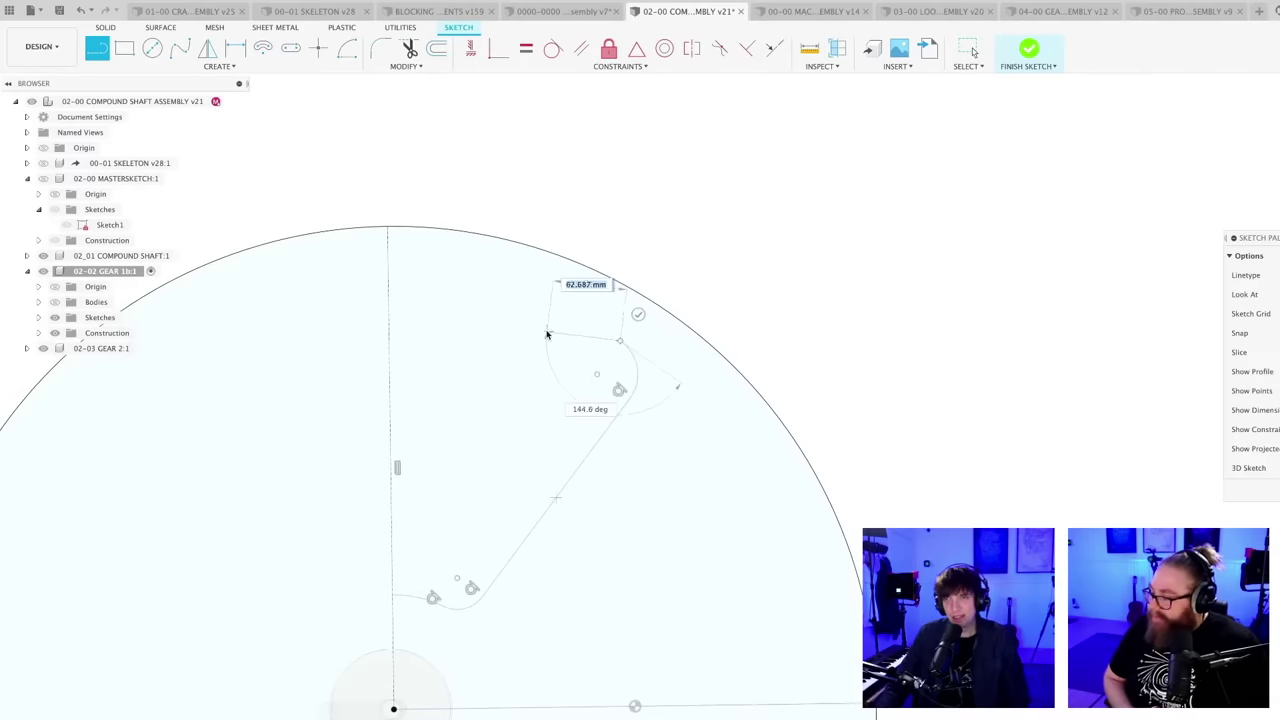
scroll(554, 331, down, 4)
key(Escape)
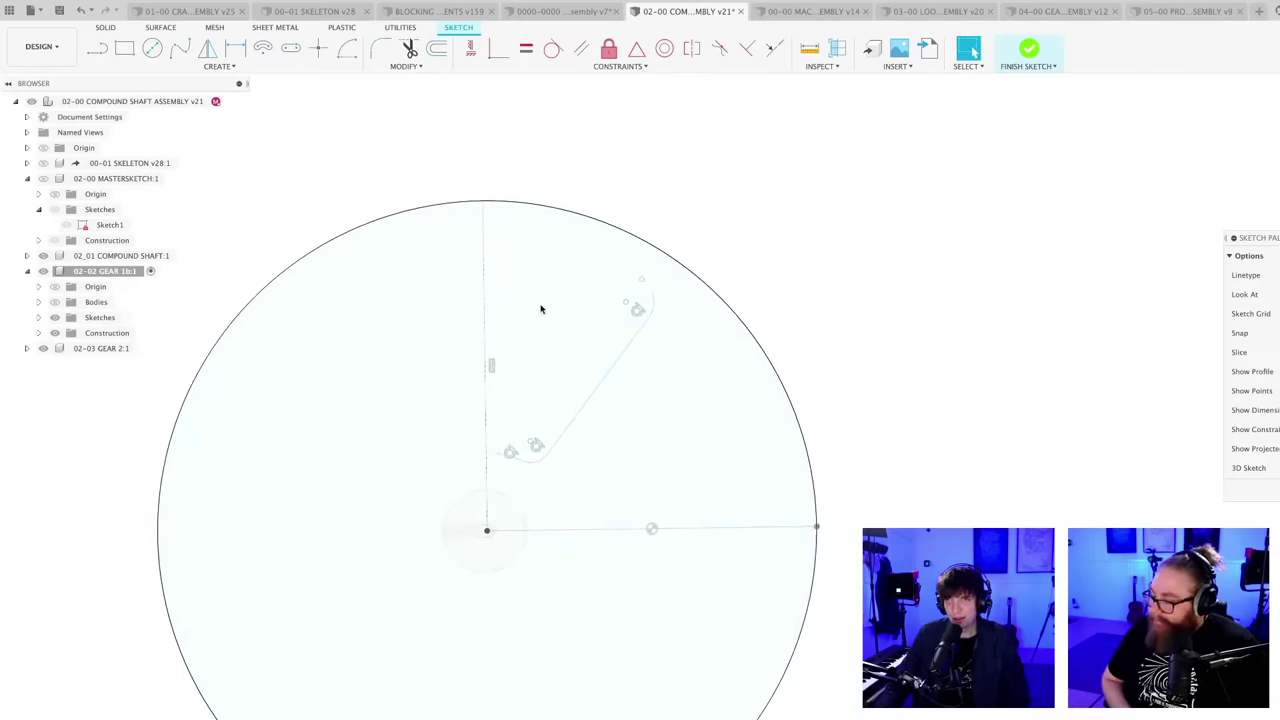
- Sketch an arc centred on the gear centre, radius about 430 mm, from the outer tangent arc's end to the vertical construction line
click(346, 48)
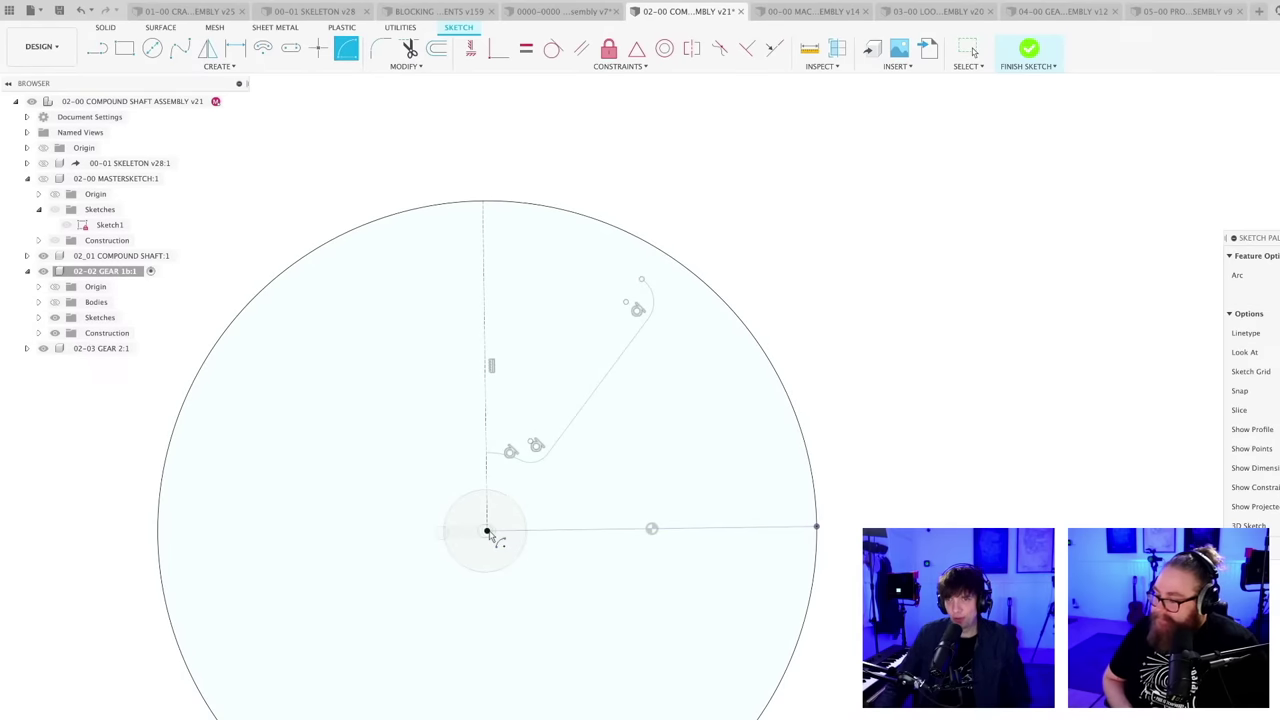
click(487, 531)
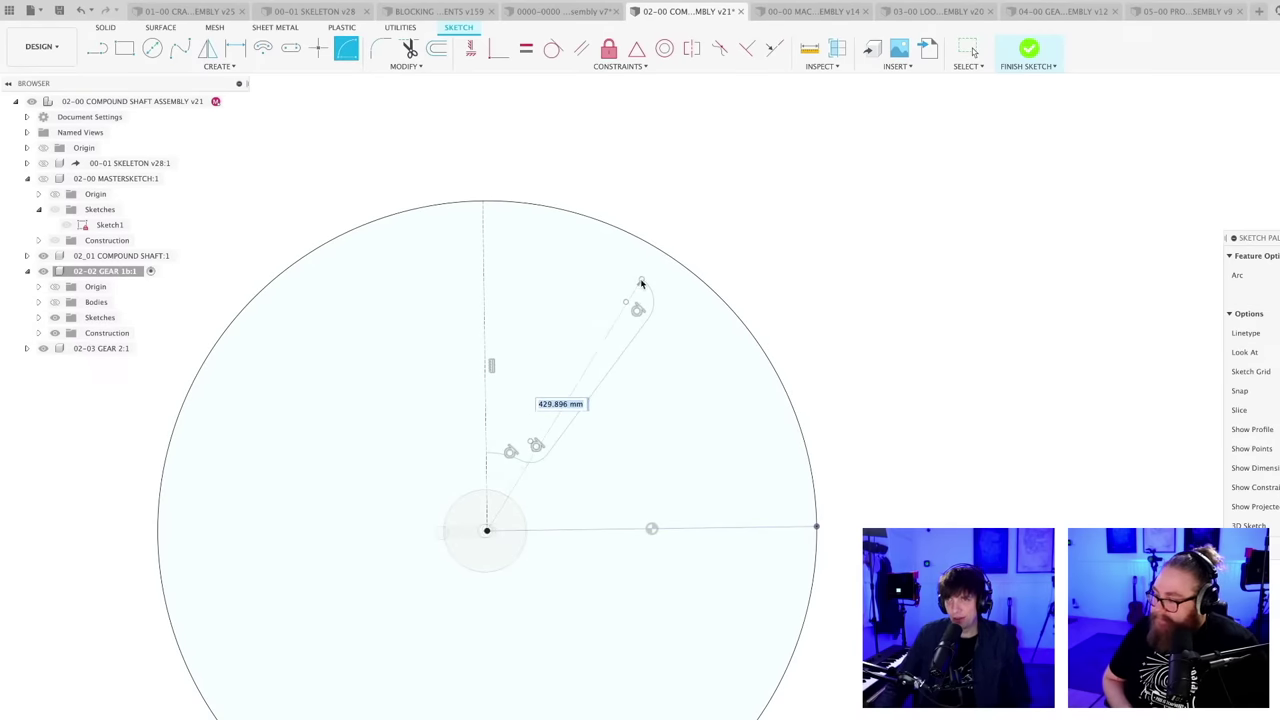
click(640, 278)
click(481, 238)
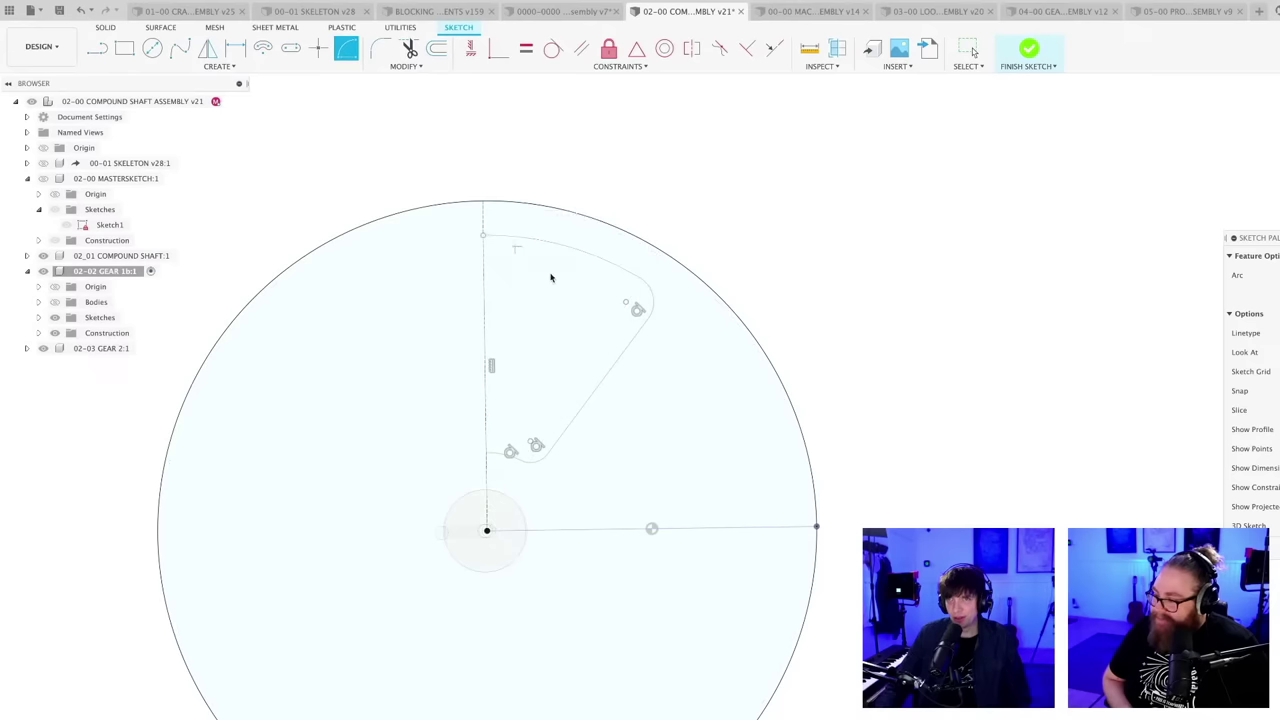
key(Escape)
scroll(660, 385, down, 4)
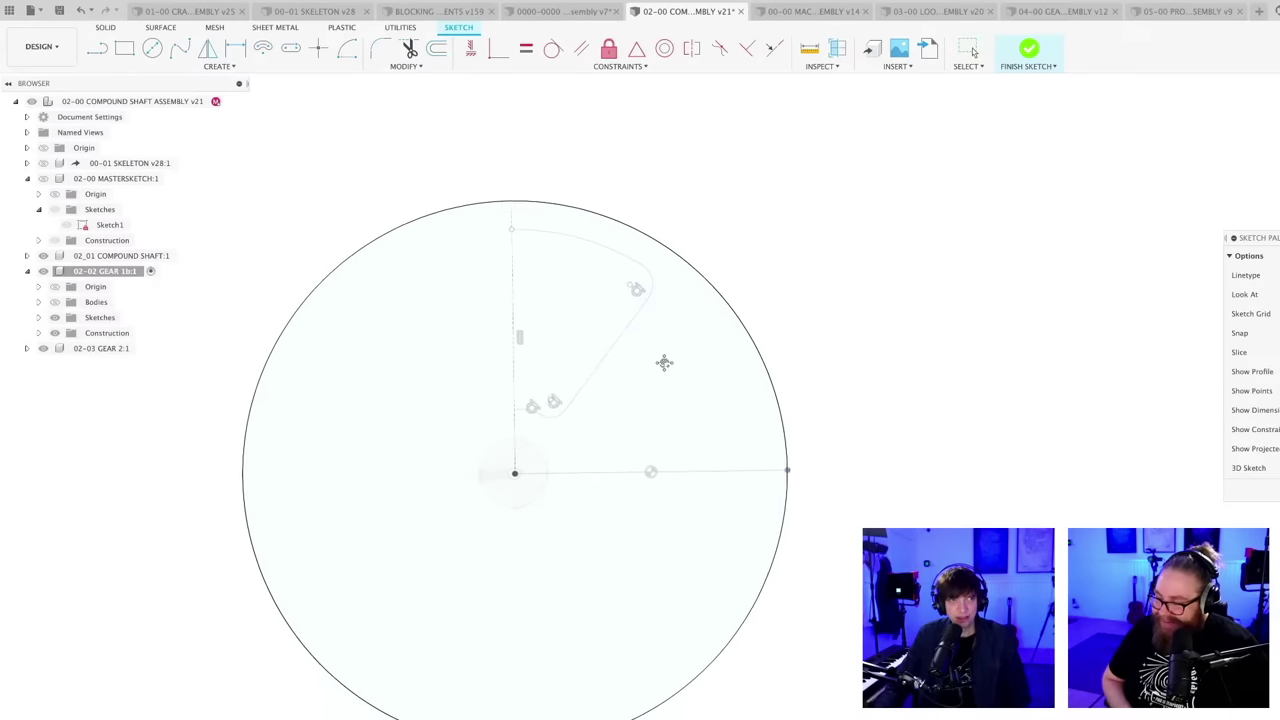
- Make the large outer arc tangent to the small corner arc at the straight line's outer end
scroll(640, 294, up, 2)
click(553, 48)
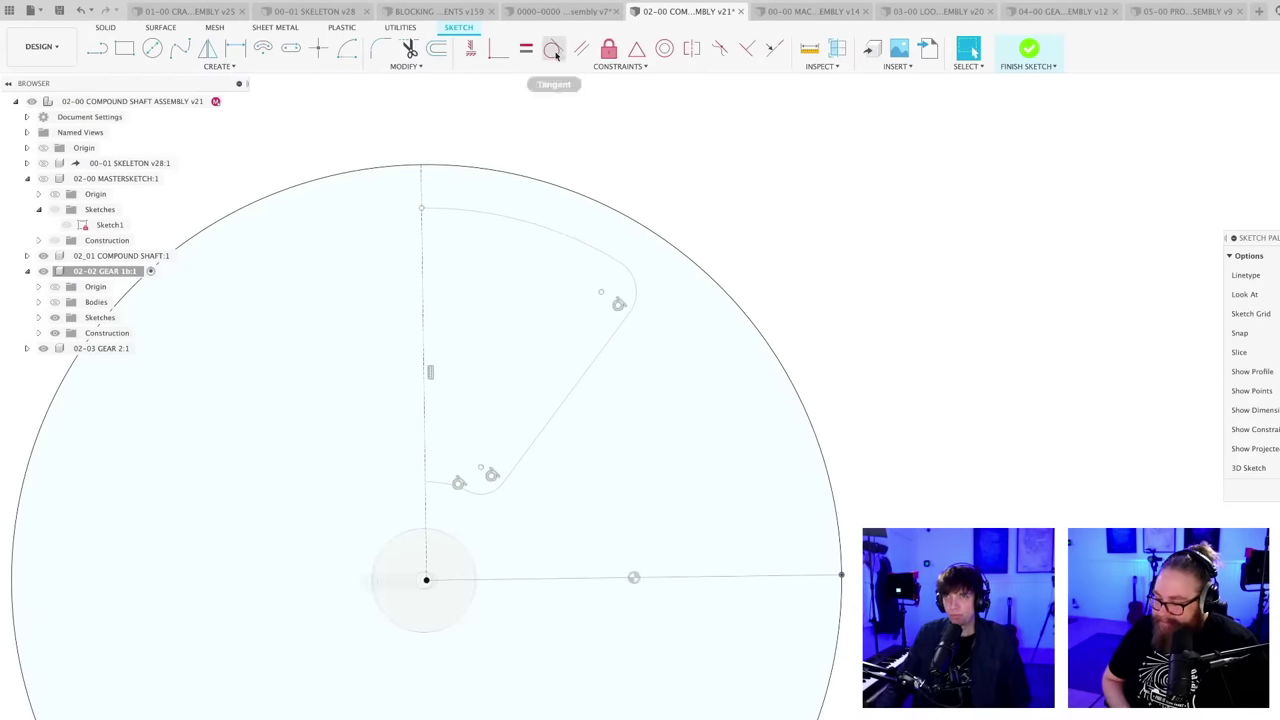
scroll(596, 286, up, 3)
click(574, 263)
click(608, 286)
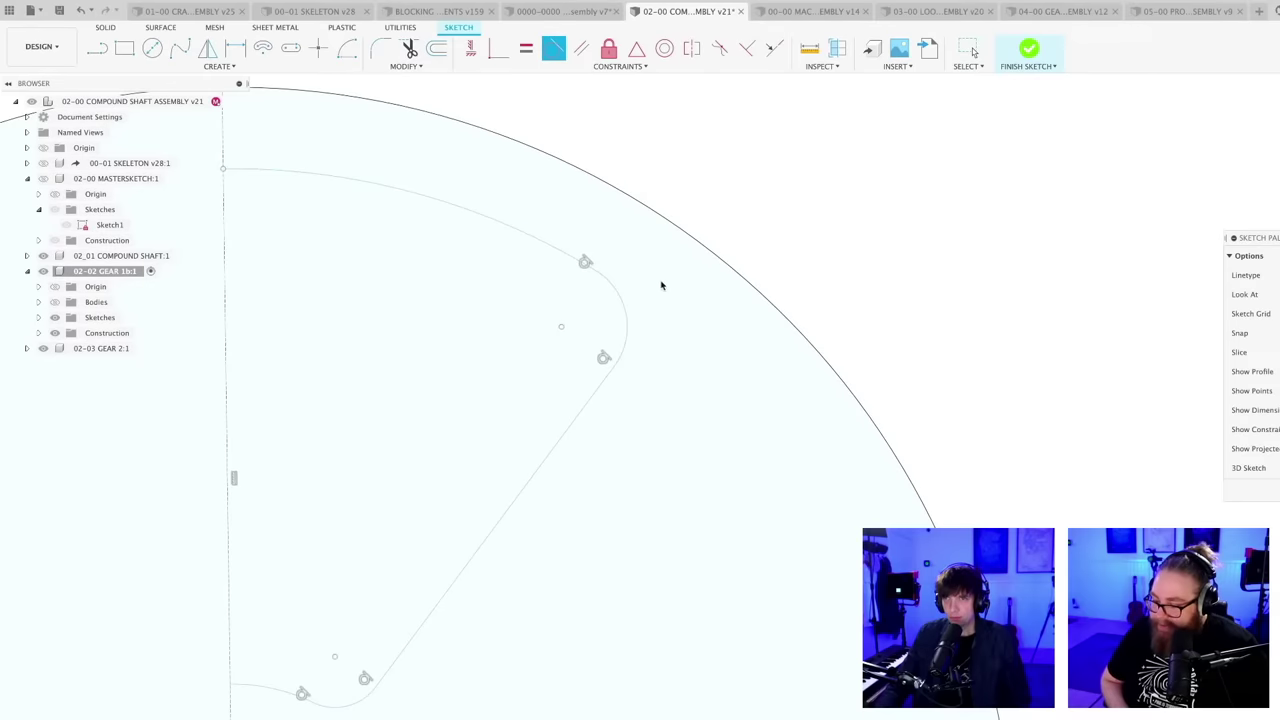
scroll(662, 286, down, 2)
middle_drag(617, 534, 680, 449)
key(Escape)
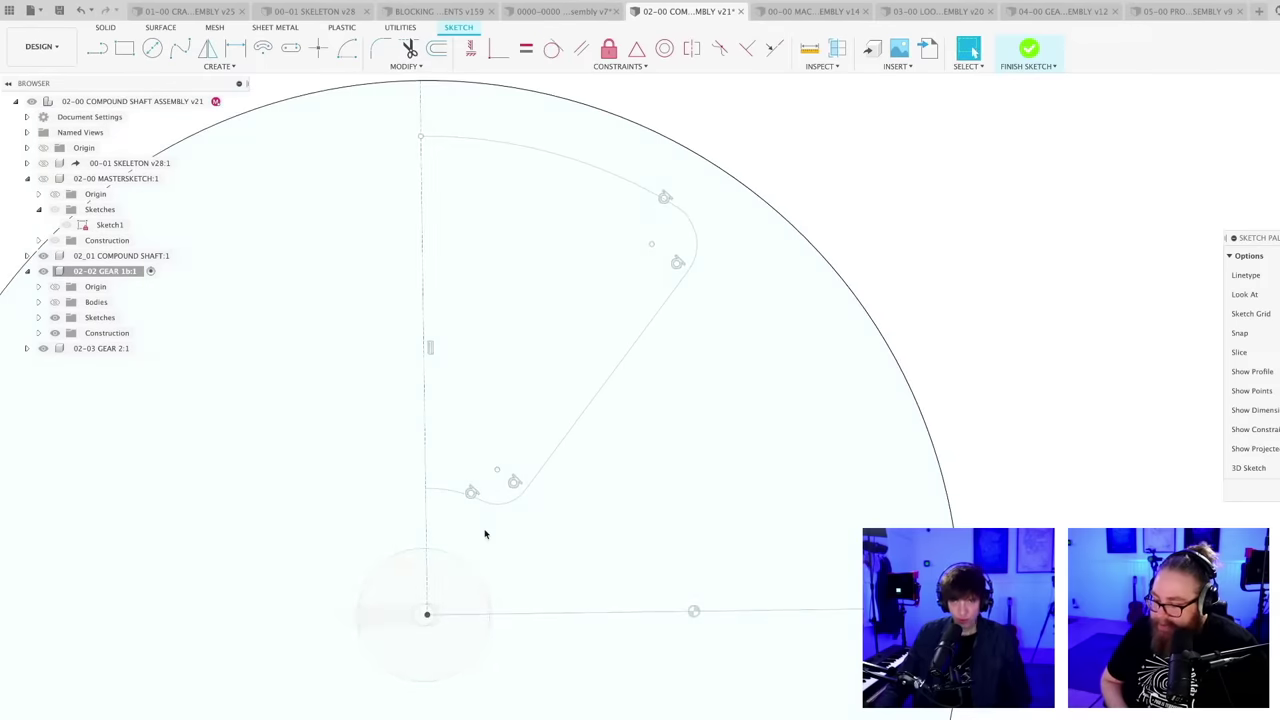
- Dimension the radius of the short inner arc around the gear centre to 100 mm
middle_drag(486, 531, 567, 472)
scroll(567, 468, up, 2)
key(d)
click(517, 410)
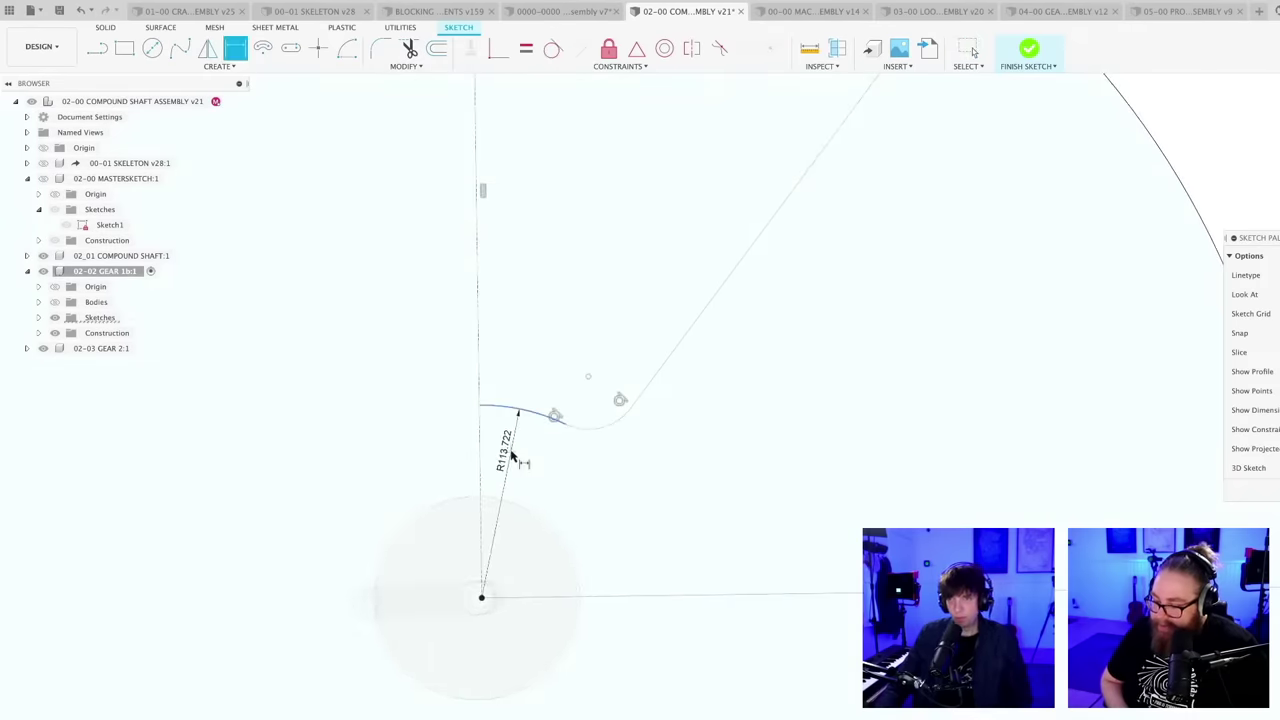
click(511, 454)
text(100)
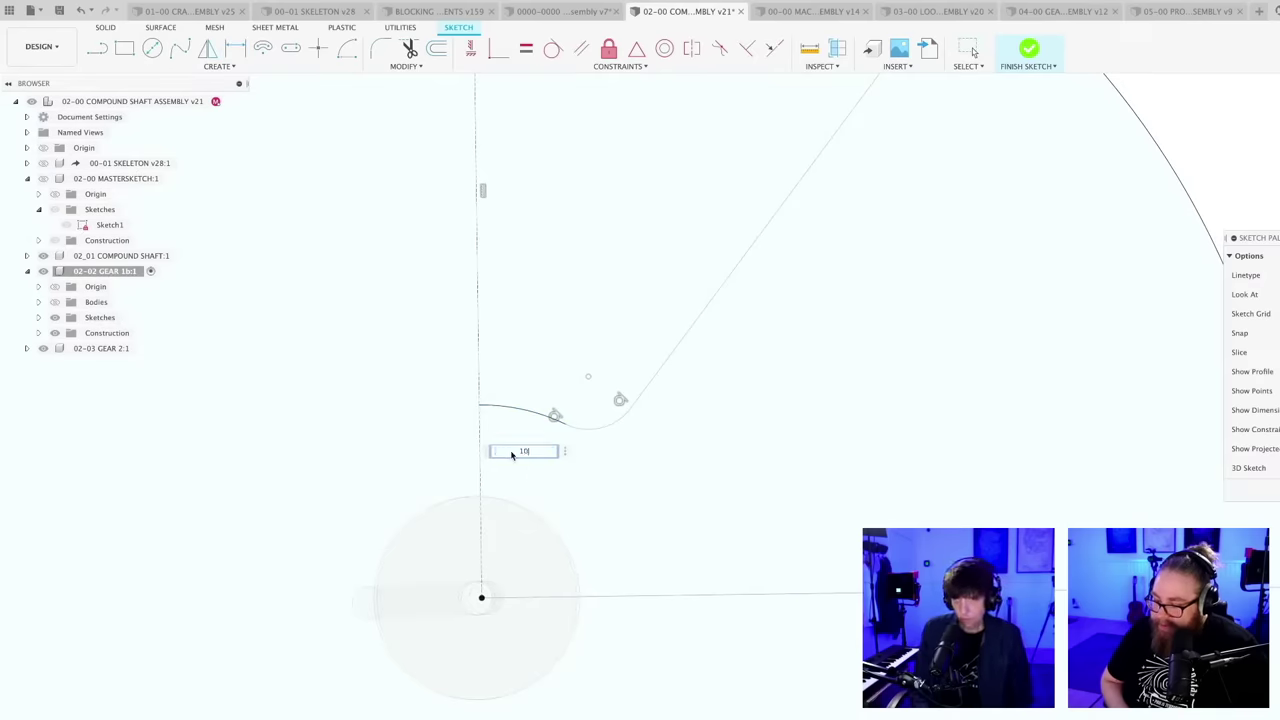
key(Return)
scroll(547, 462, down, 1)
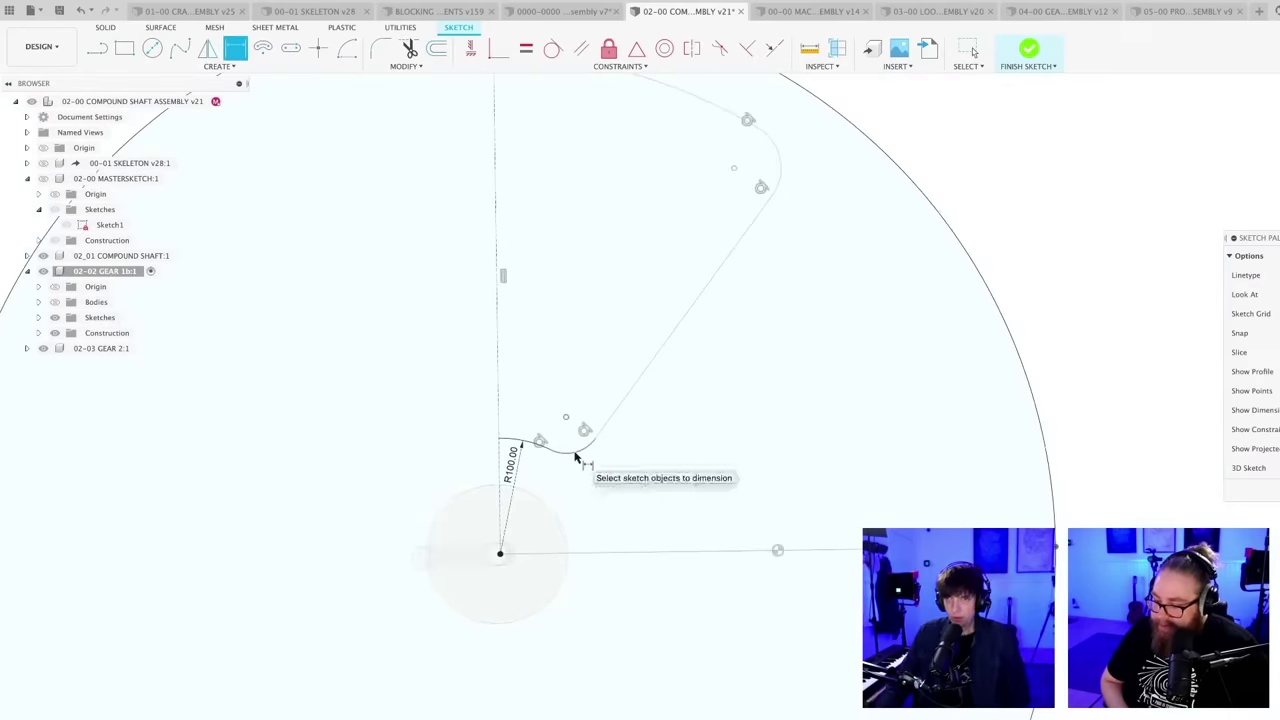
- Dimension the radius of the small tangent arc beside the short inner arc to 30 mm
click(568, 441)
click(580, 474)
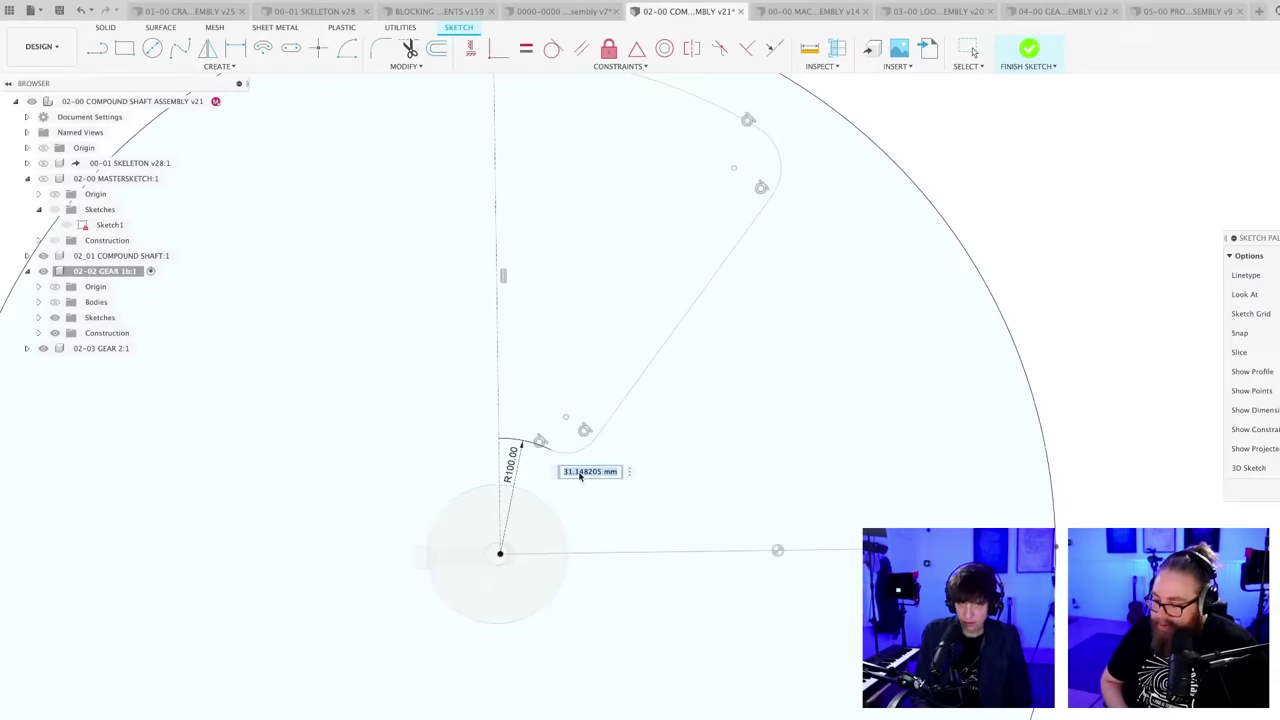
text(30)
key(Return)
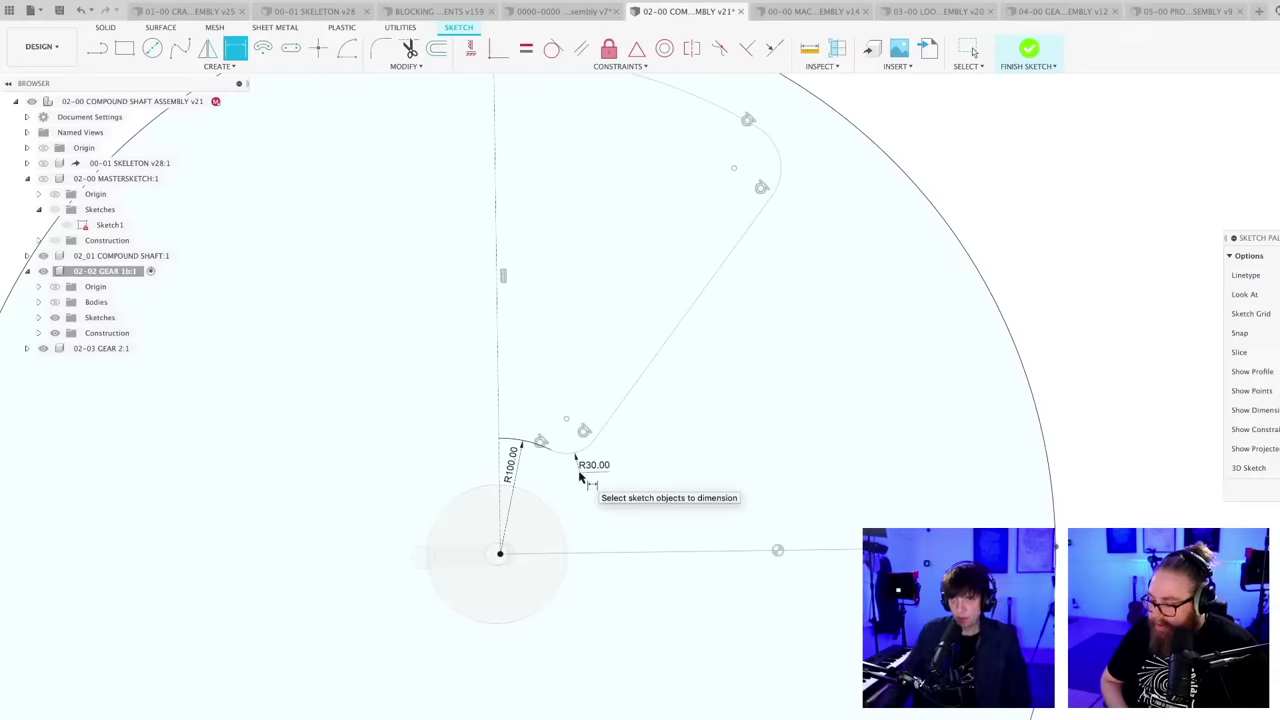
scroll(580, 470, down, 1)
key(Escape)
scroll(686, 407, up, 1)
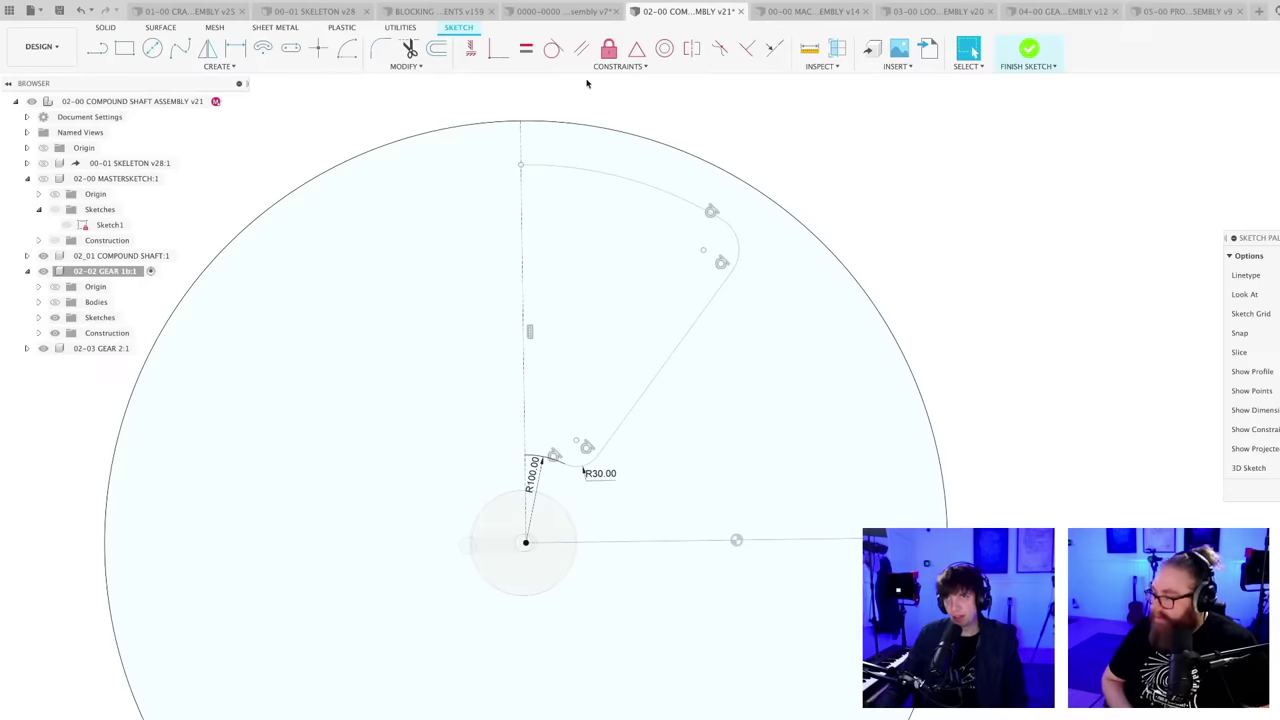
- Constrain the outer corner arc equal to the small inner arc with the 30 mm radius
click(526, 48)
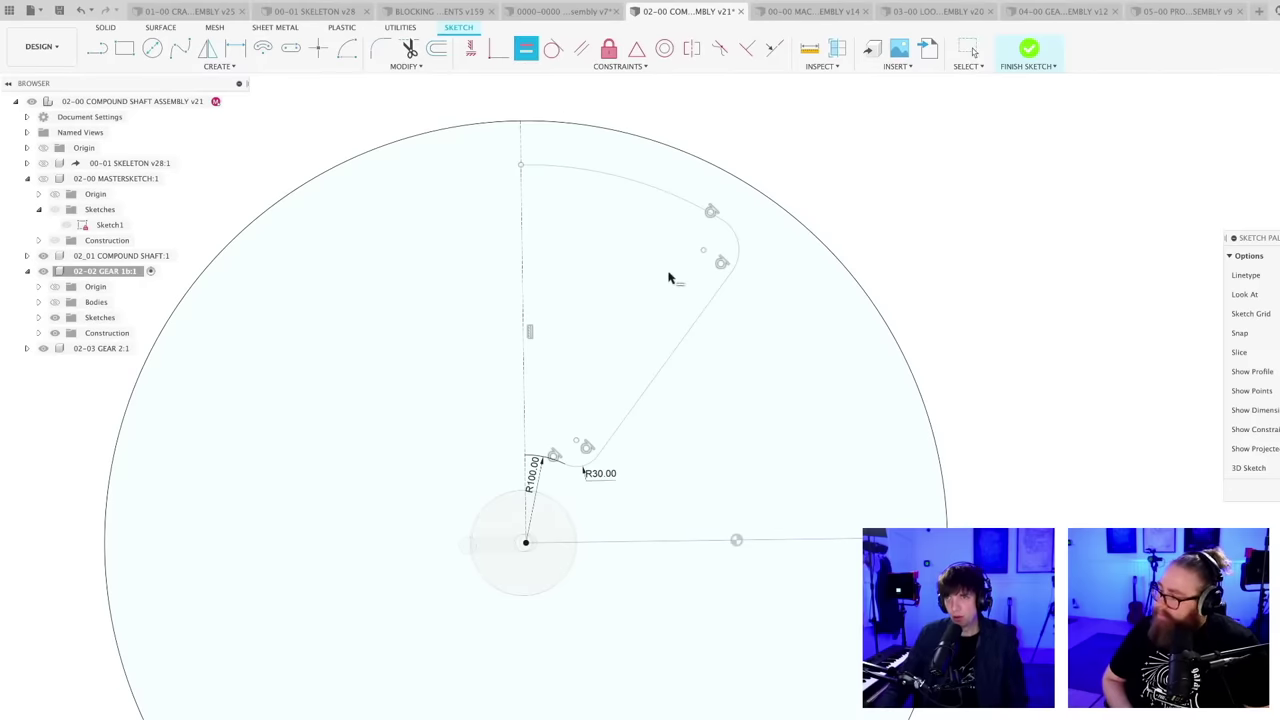
click(739, 250)
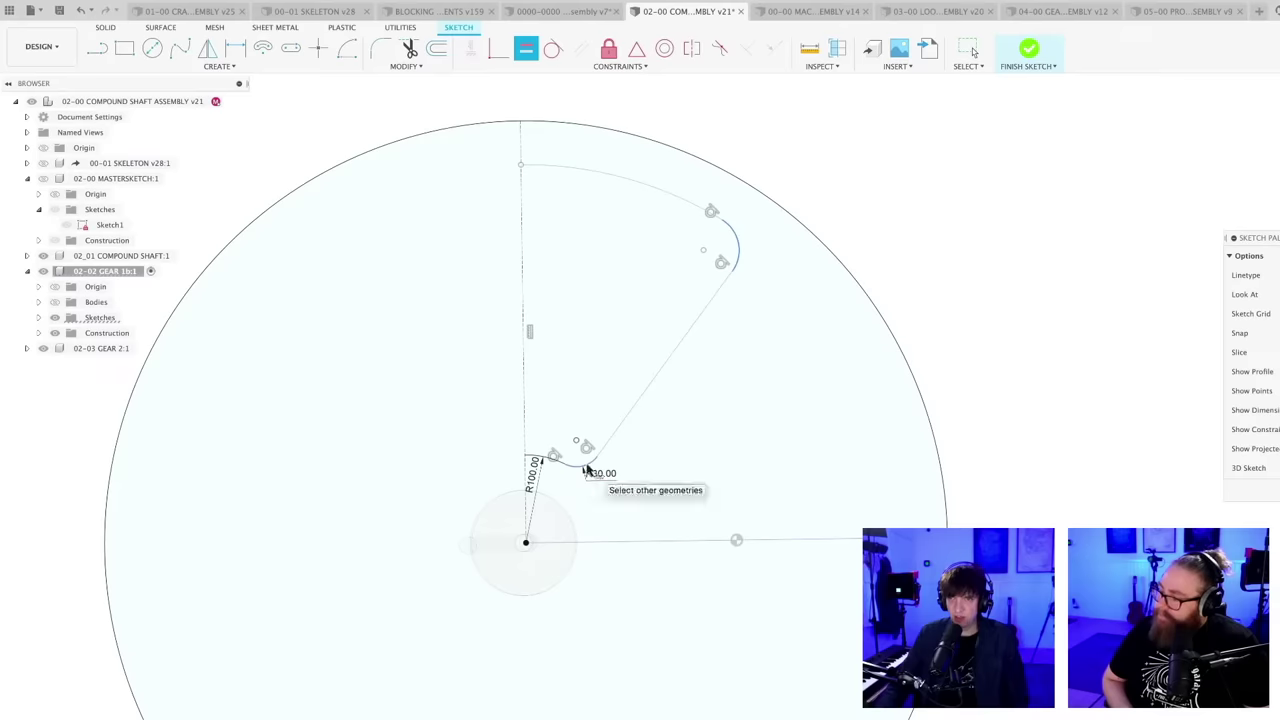
click(589, 467)
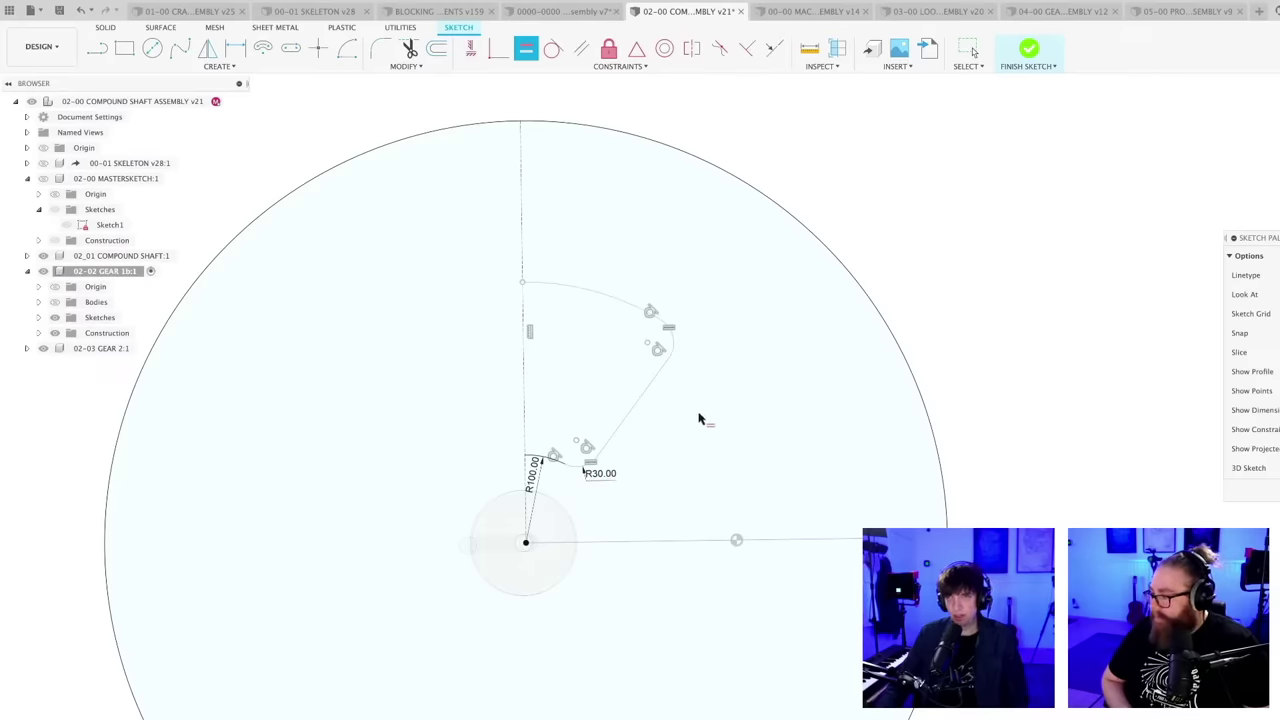
key(Escape)
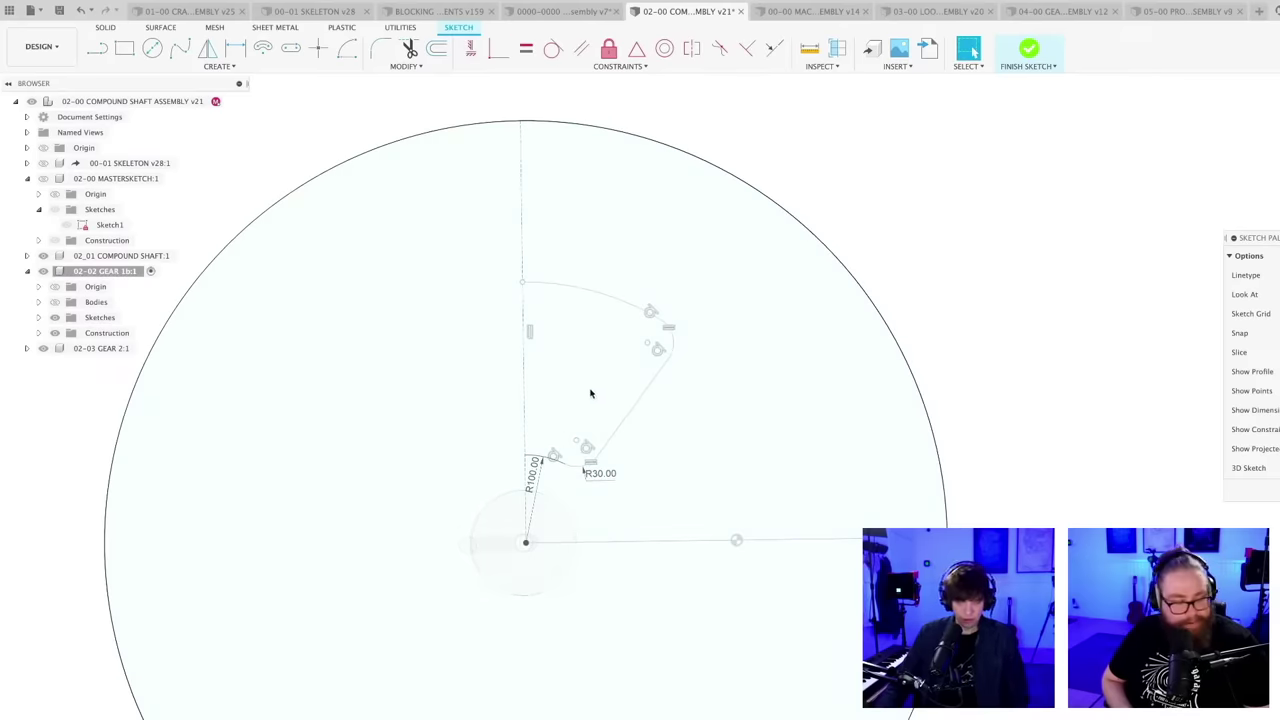
- Start a radius dimension on the large outer arc, using the parameter GEAR1bPITCHDIA_Ref divided by 2 as its value
key(d)
click(591, 289)
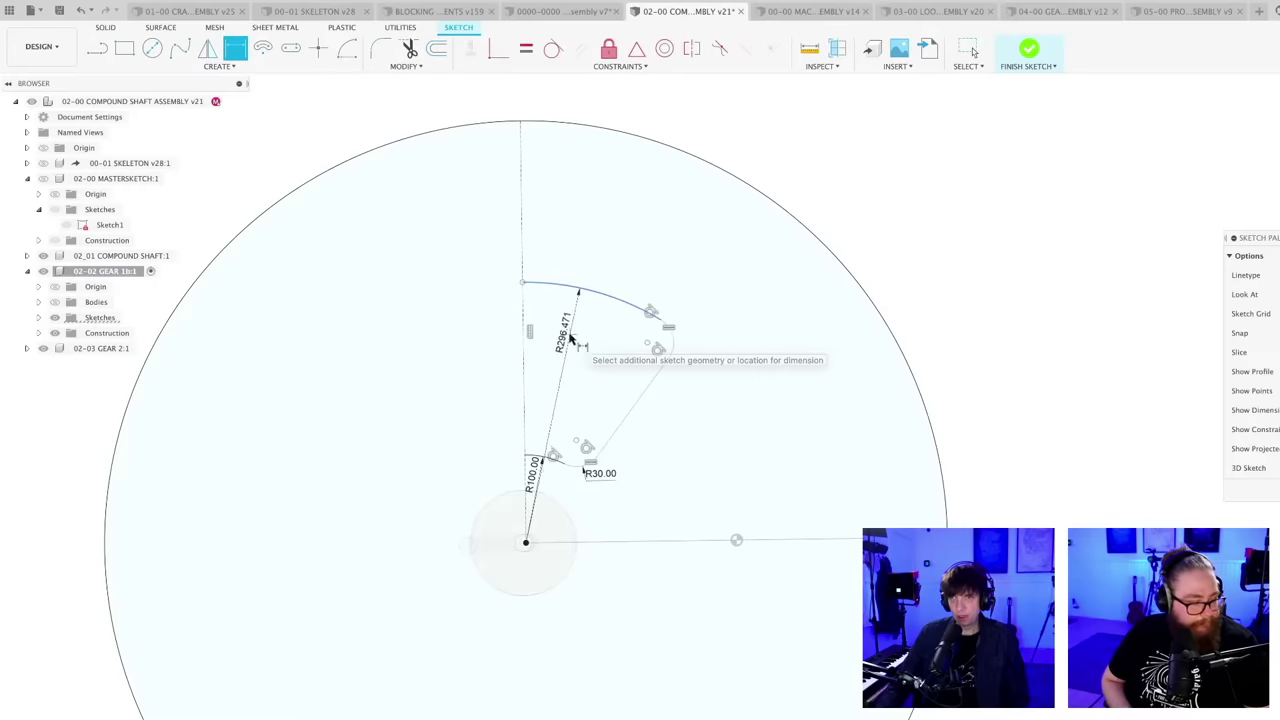
click(572, 338)
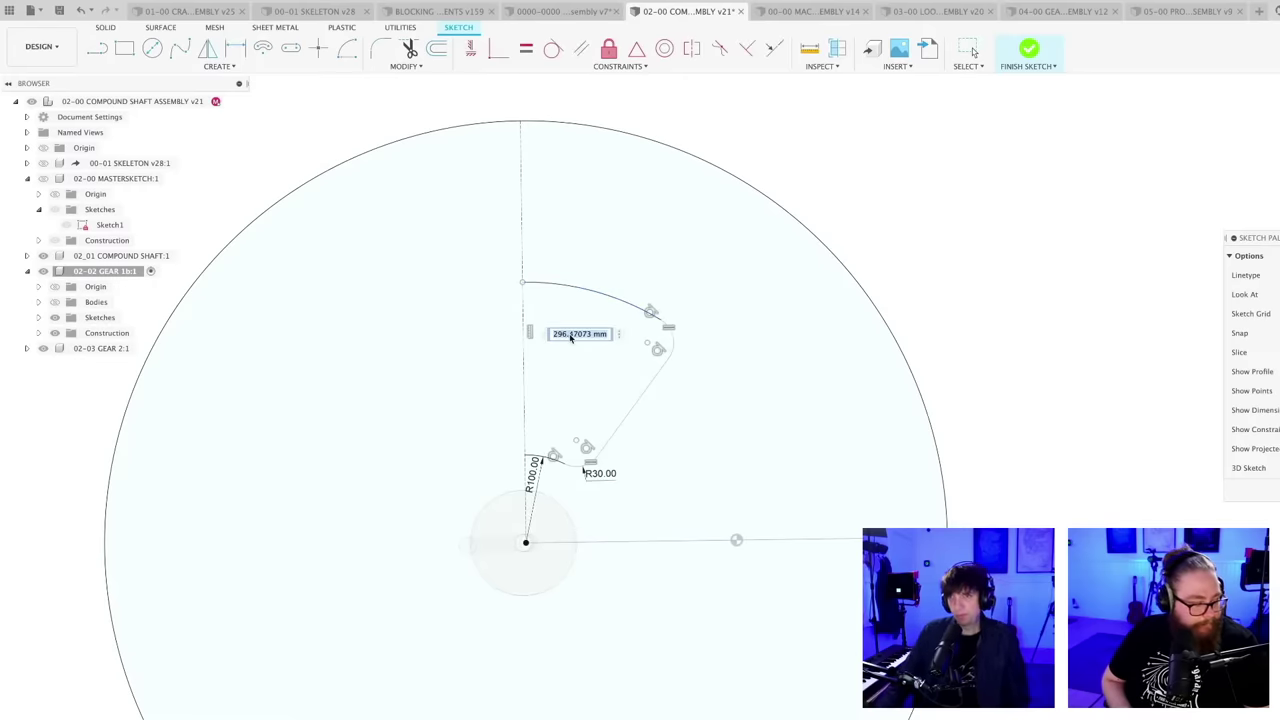
scroll(766, 384, down, 2)
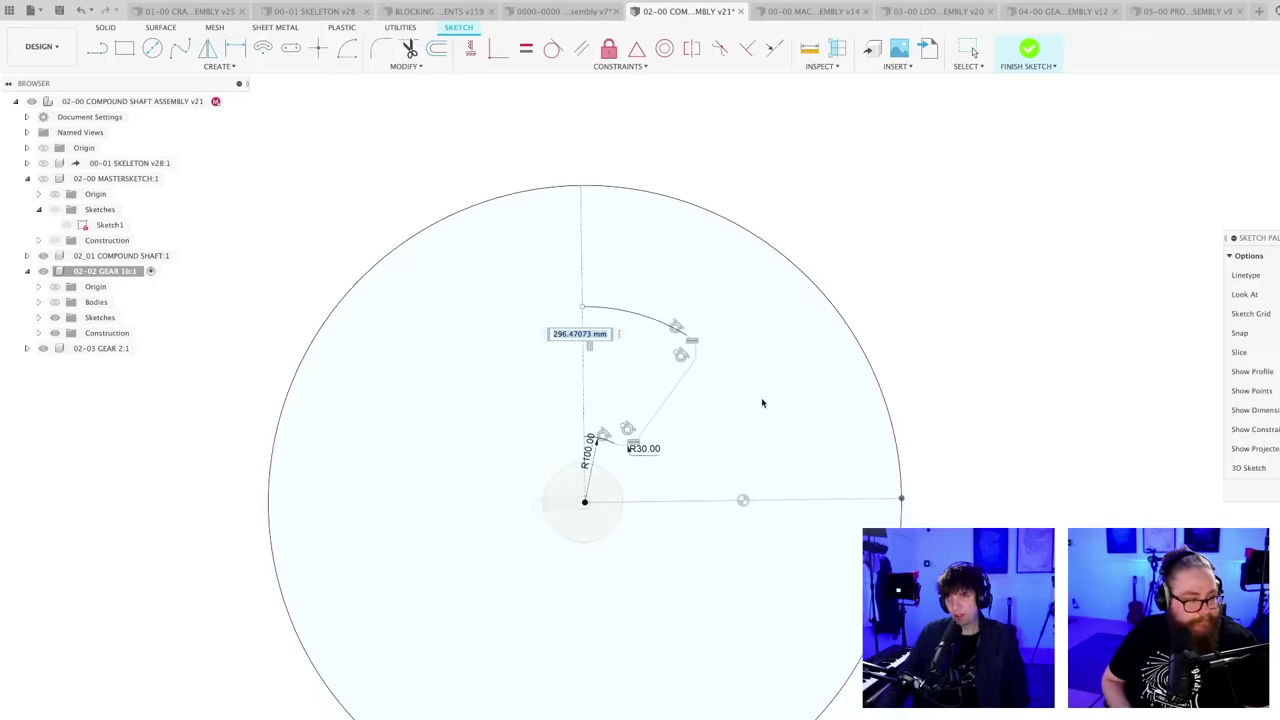
scroll(655, 362, up, 3)
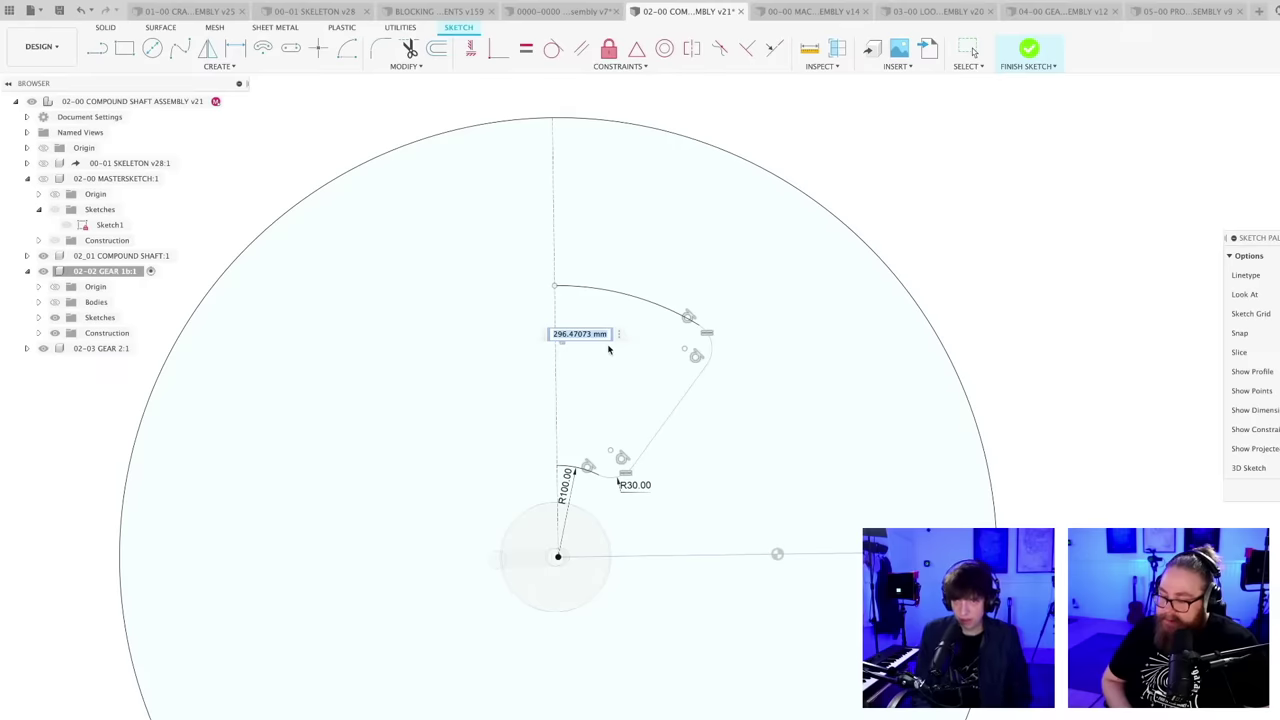
text(G)
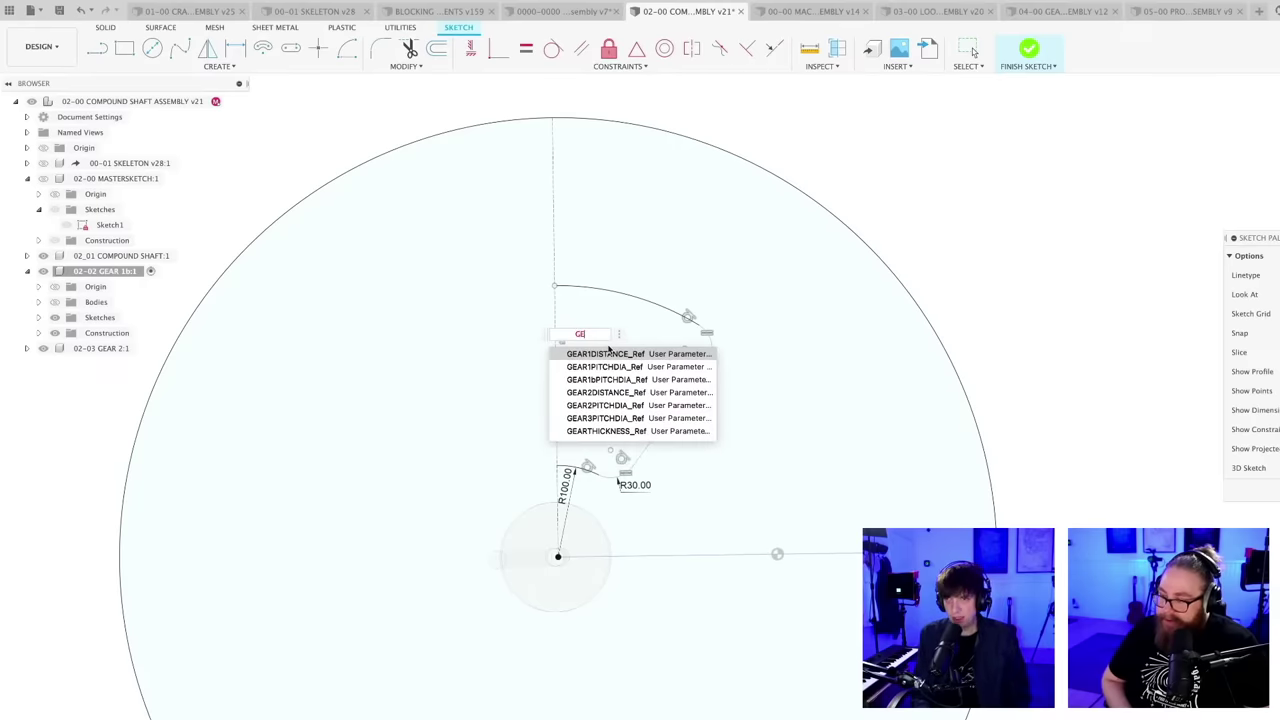
text(E)
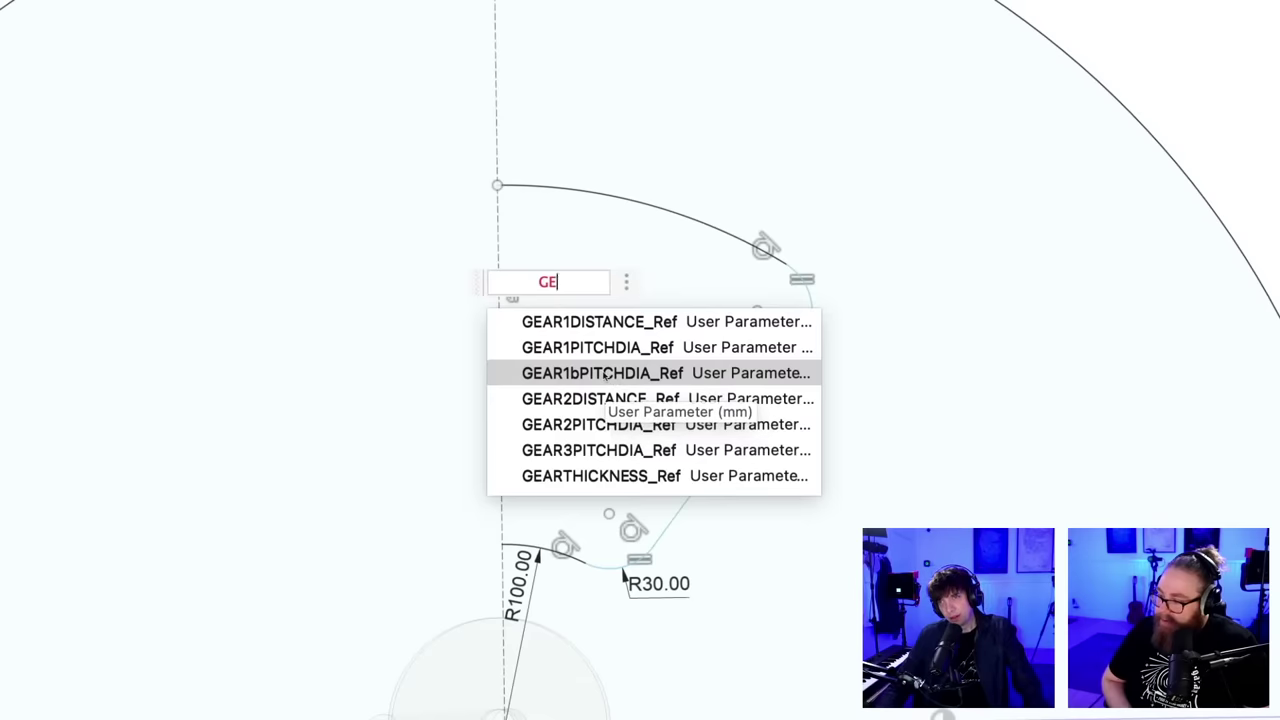
click(605, 373)
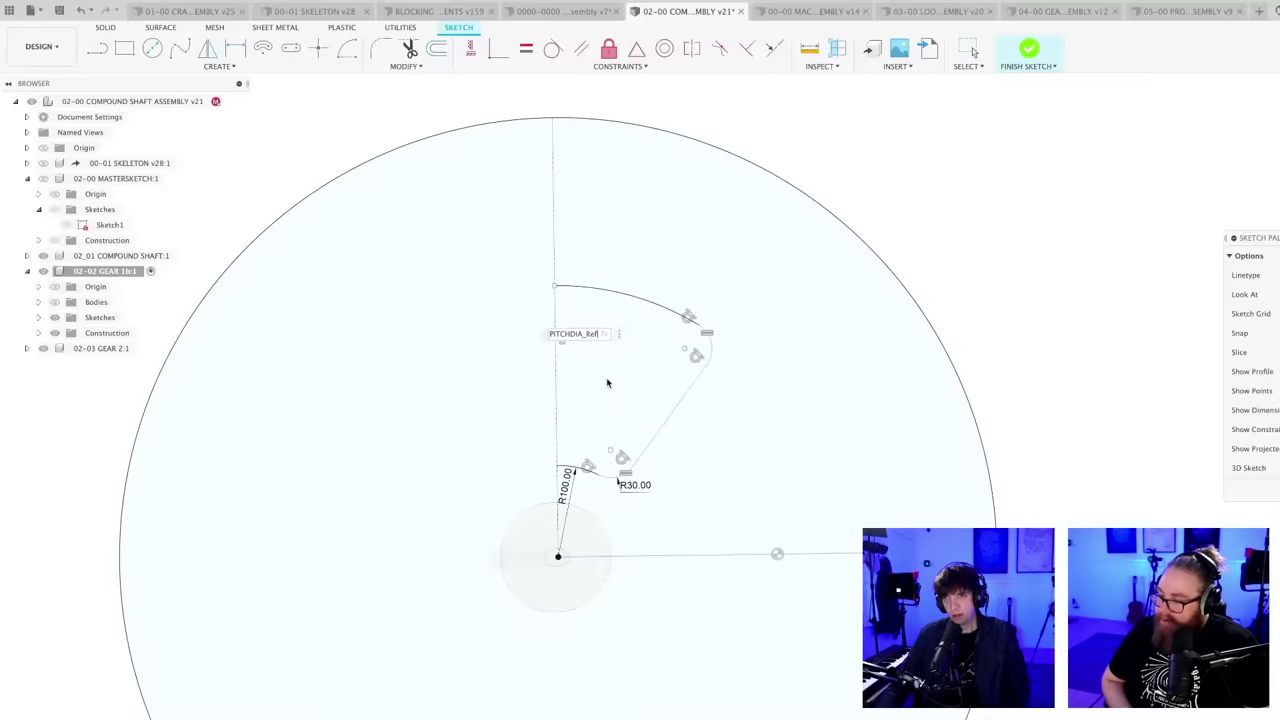
text(/2)
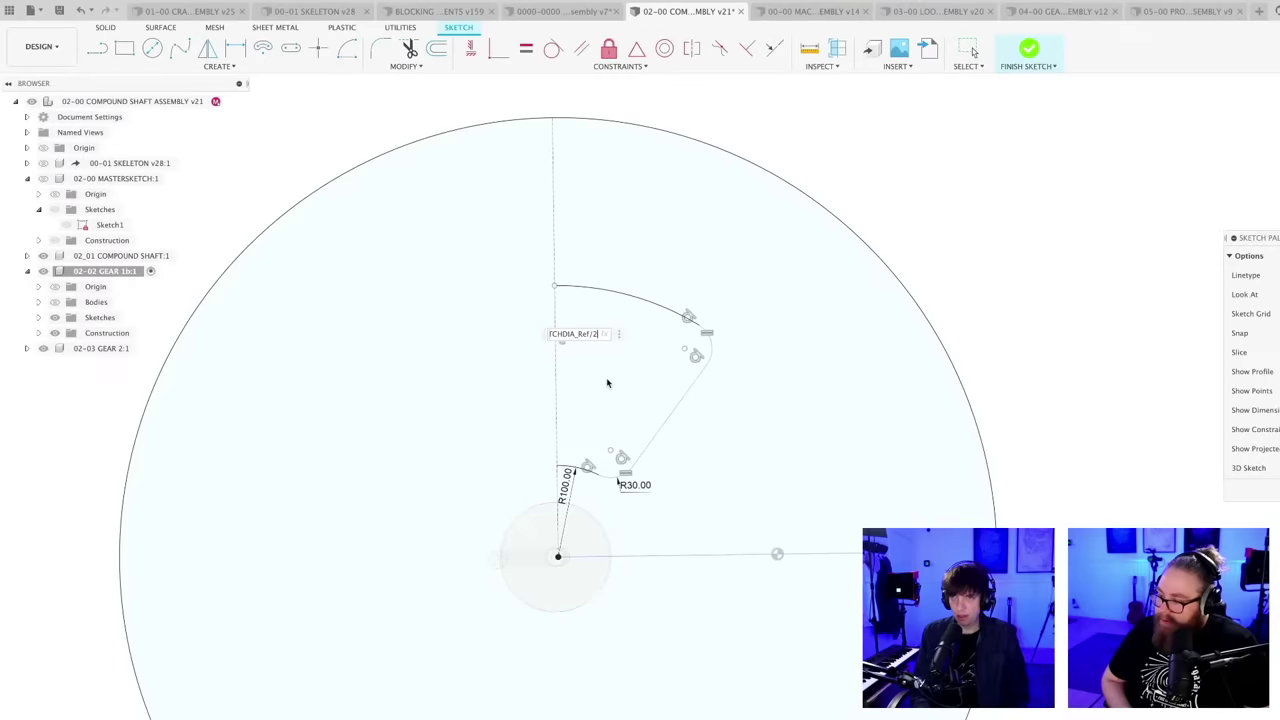
- Enclose the halved pitch diameter in parentheses, subtract 20 mm, and apply the expression as the outer arc's radius
text())
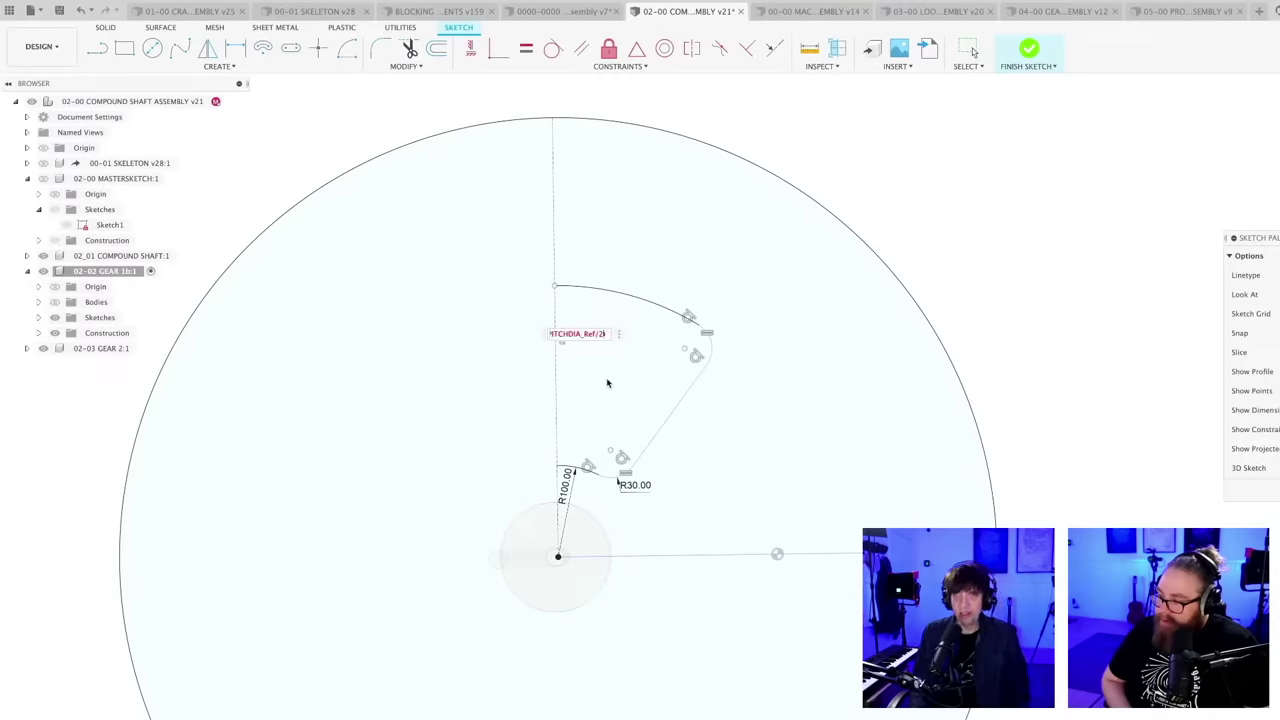
key(Left)
key(Left)
key(Left)
key(Left)
key(Left)
key(Left)
key(Left)
key(Left)
key(Left)
key(Left)
key(Left)
key(Left)
key(Left)
key(Left)
key(Left)
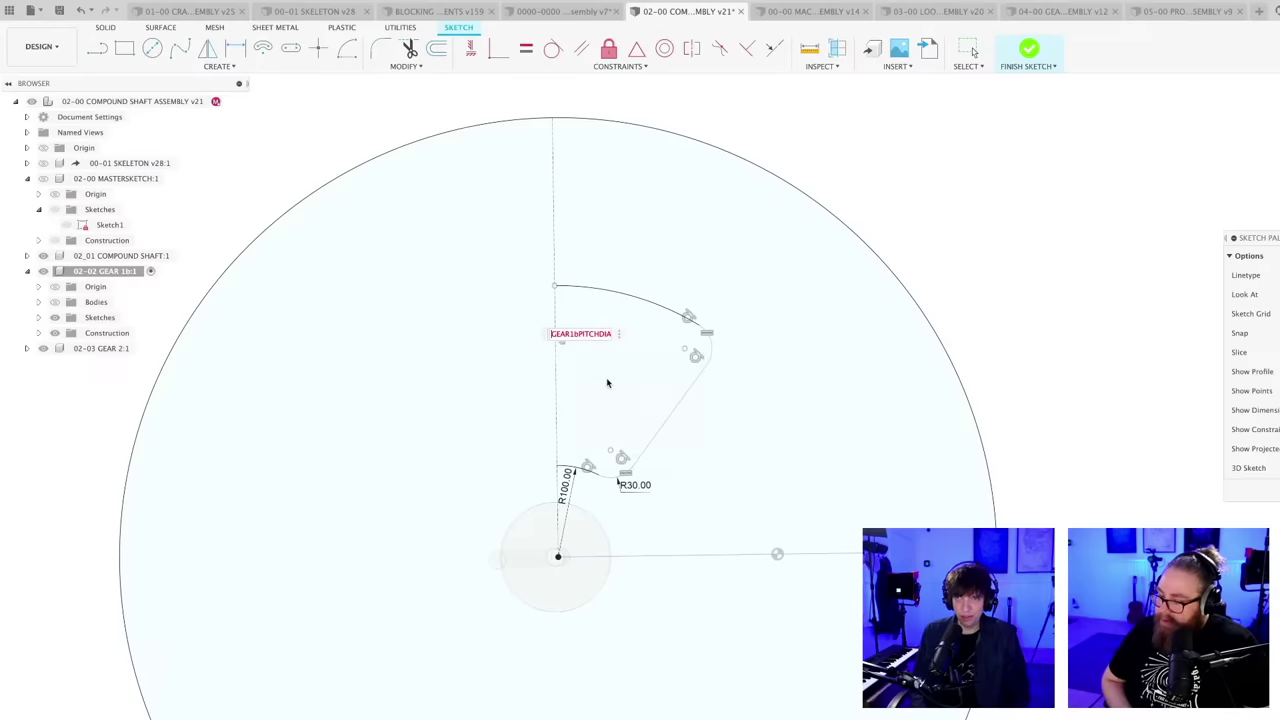
text(()
key(Right)
key(Right)
key(Right)
key(Right)
key(Right)
key(Right)
key(Right)
key(Right)
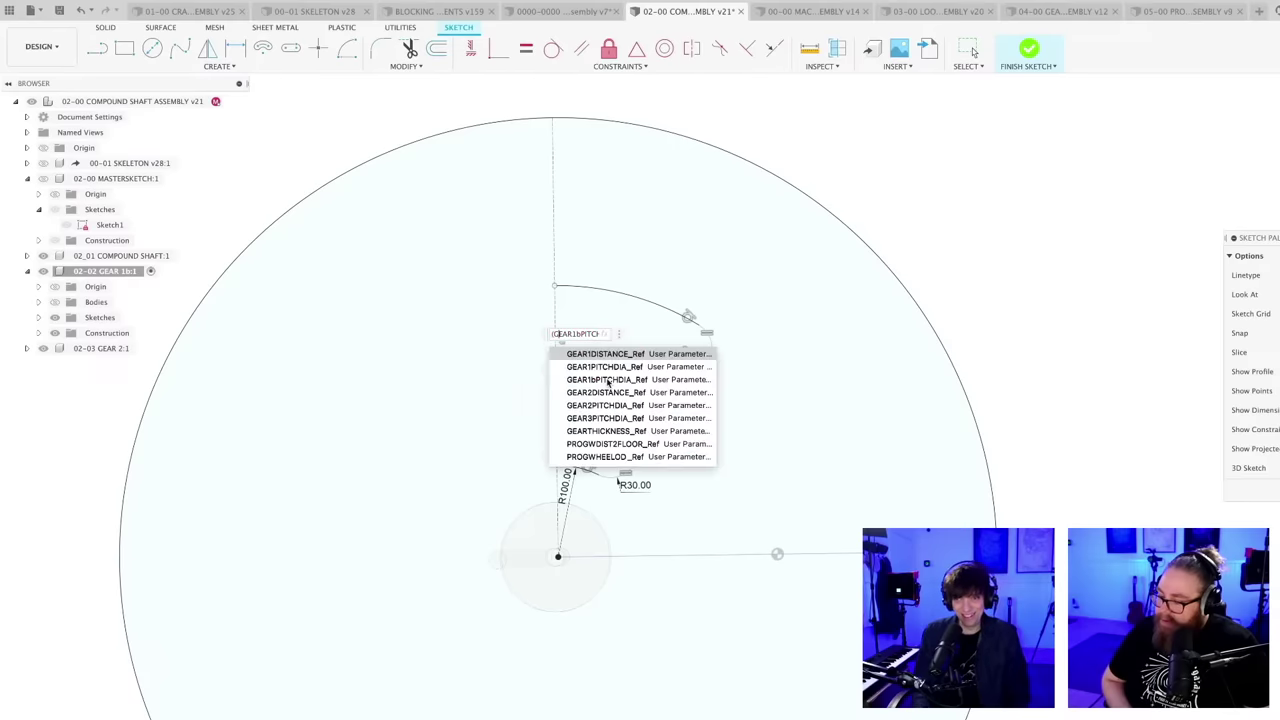
text(_Ref/2))
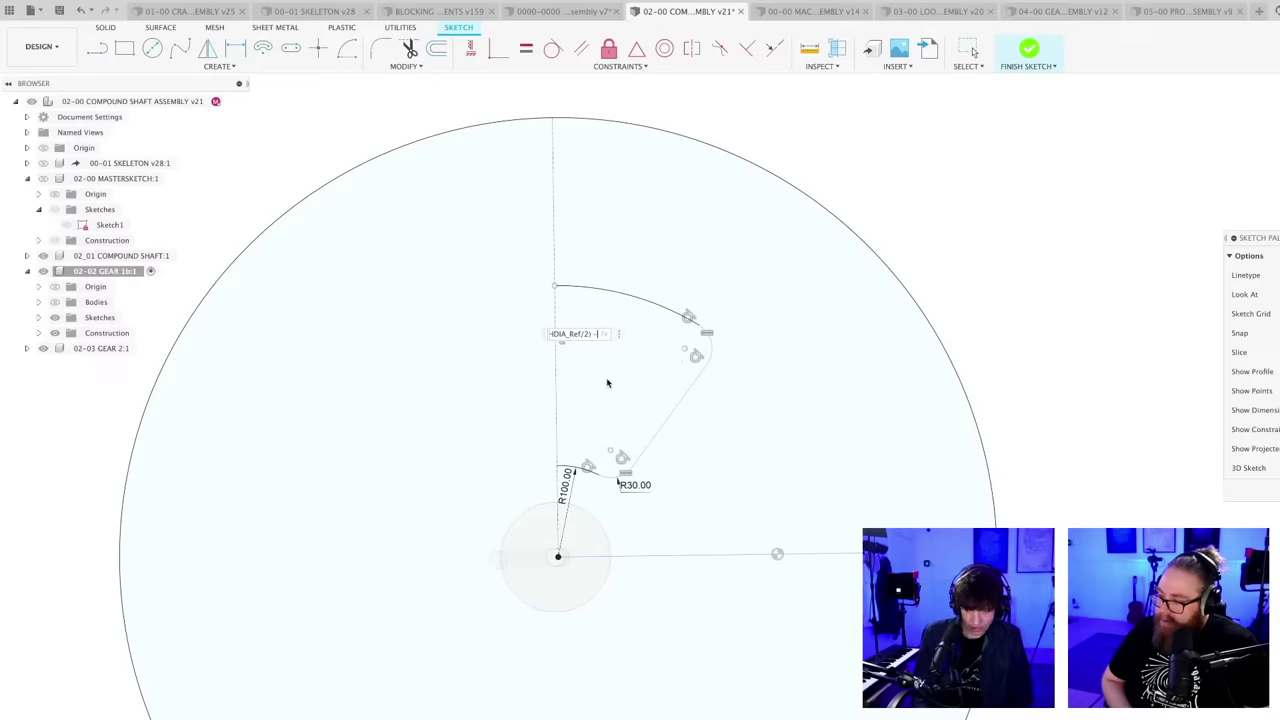
text( - 2*)
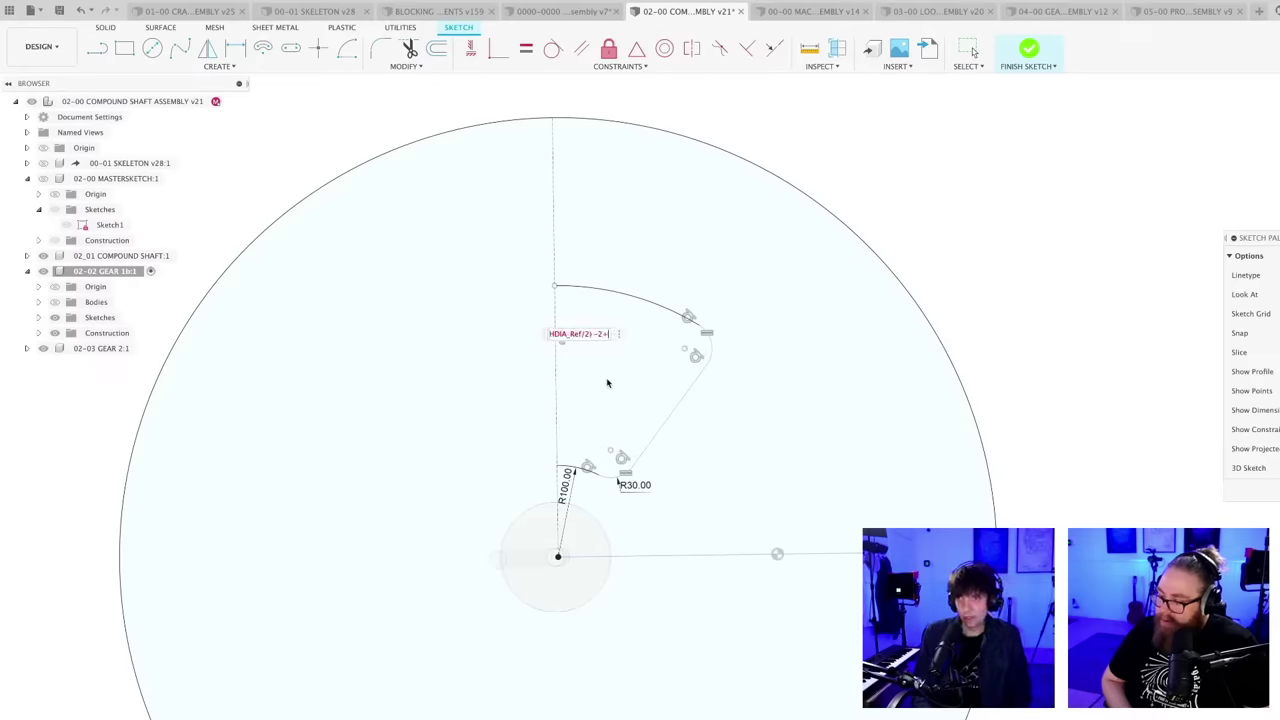
text(2)
key(Return)
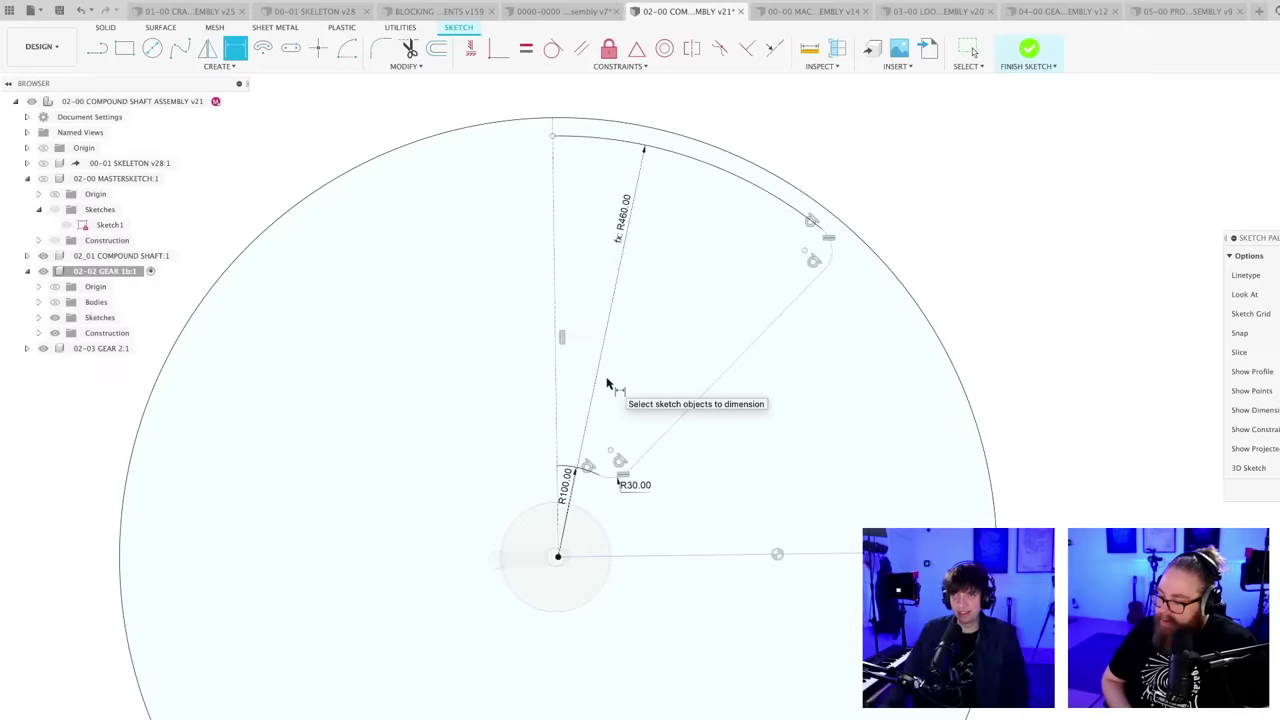
scroll(690, 360, down, 2)
middle_drag(690, 365, 647, 408)
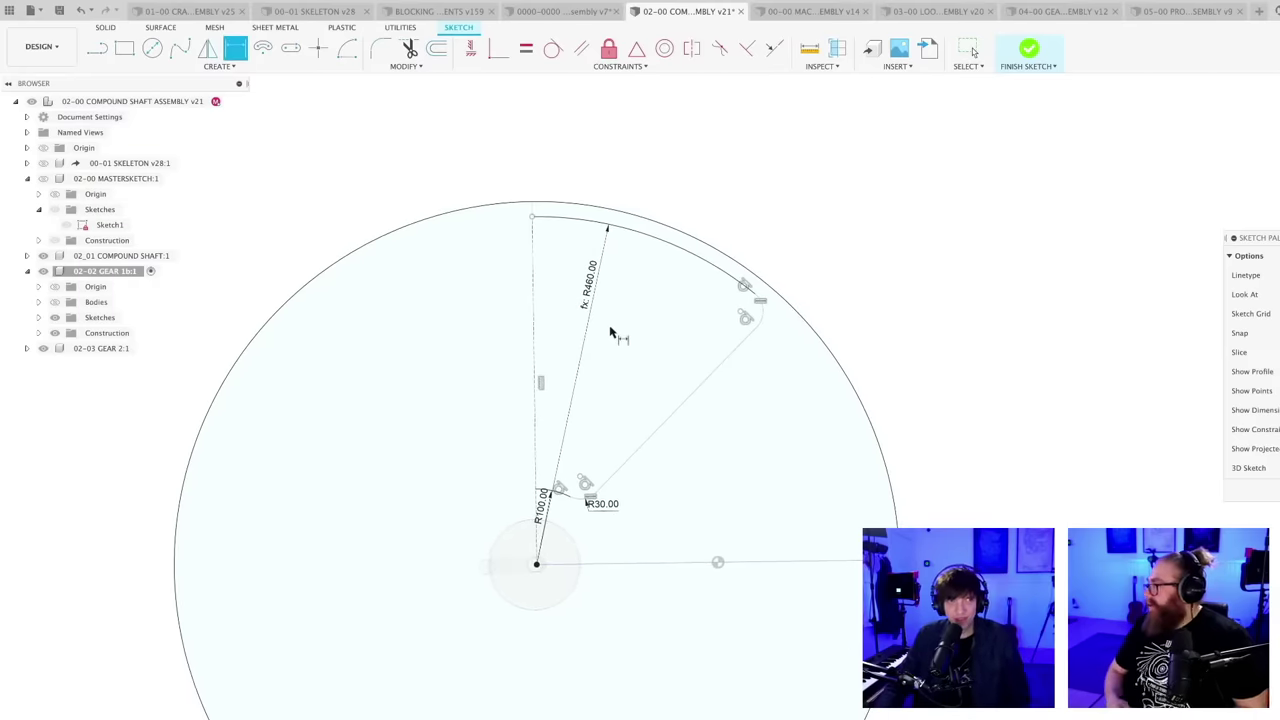
scroll(604, 338, up, 2)
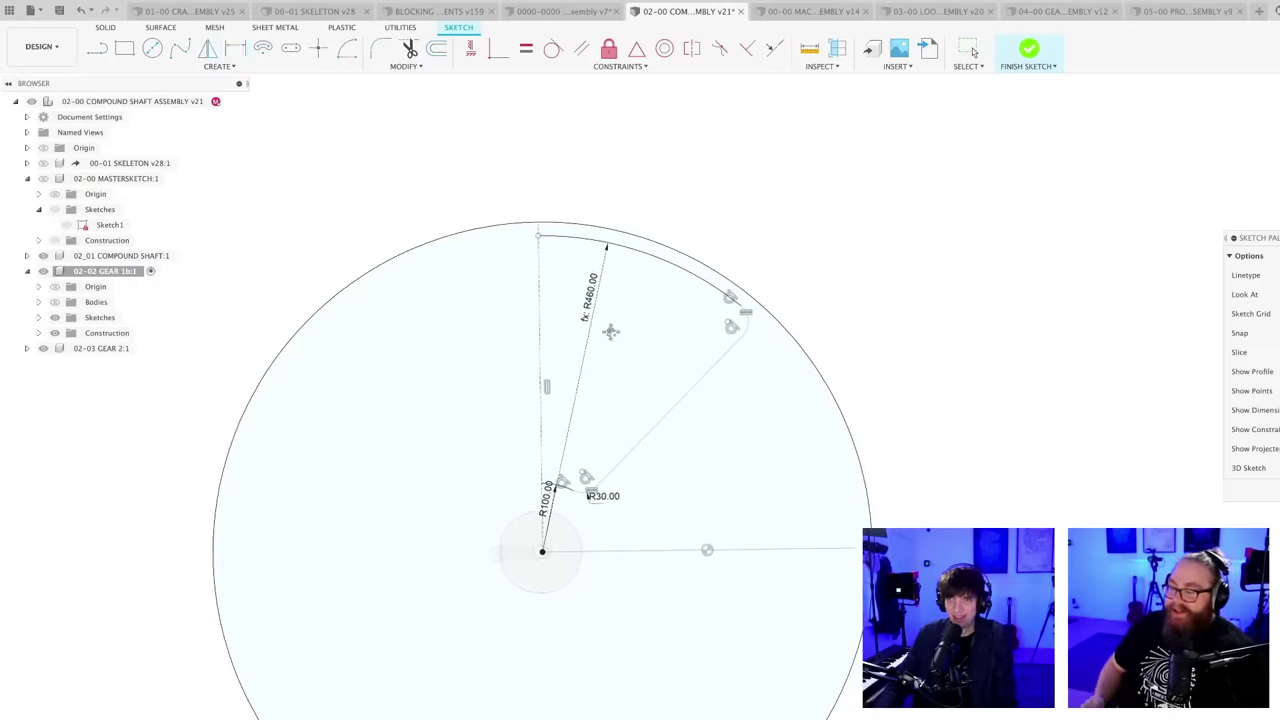
scroll(604, 402, up, 1)
scroll(604, 402, up, 1)
scroll(611, 406, down, 2)
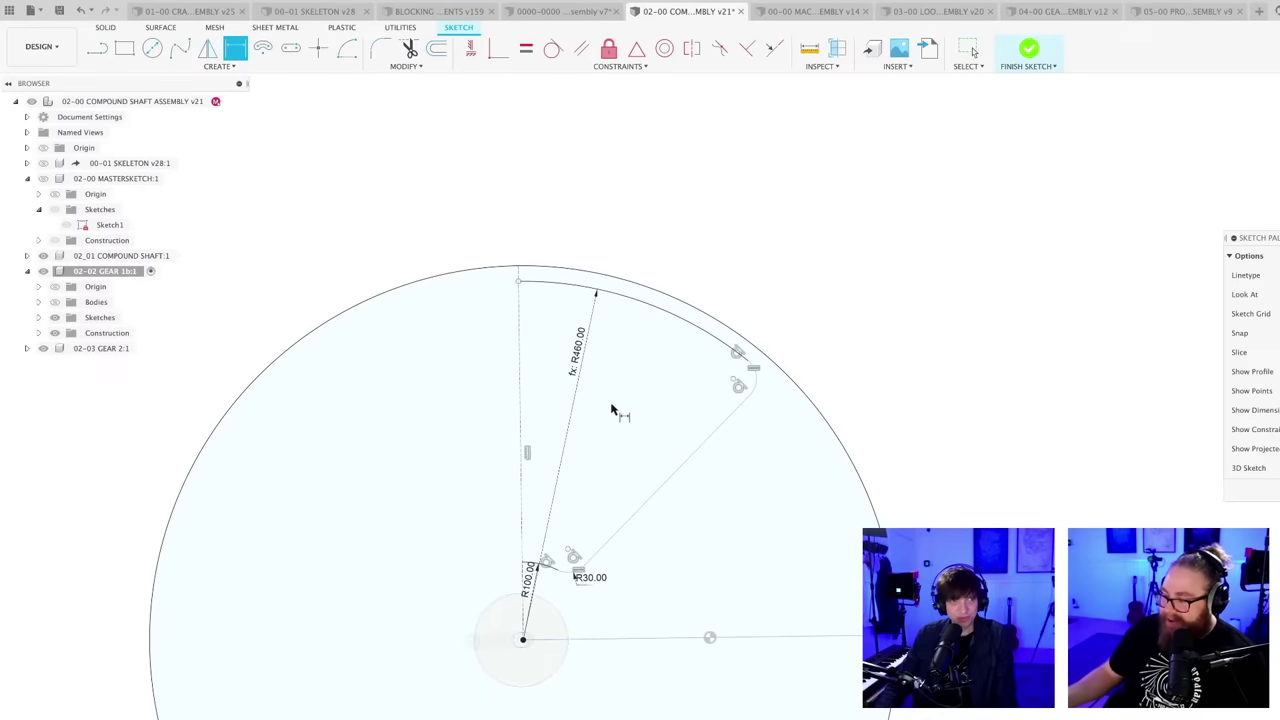
- Change the offset subtracted in the outer arc's radius expression to bring the radius to 420 mm
middle_drag(611, 406, 586, 341)
scroll(584, 255, up, 2)
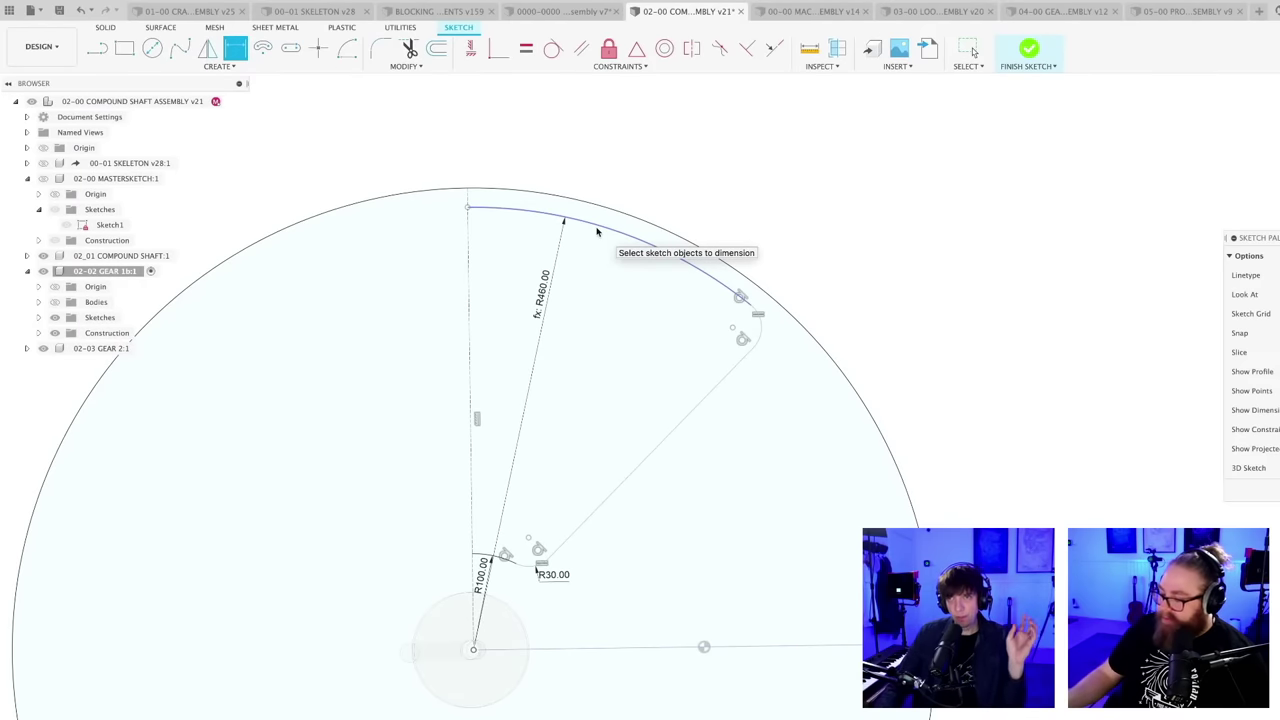
double_click(540, 294)
click(570, 294)
key(BackSpace)
text(1bPITCHDIA_Ref / 2 ) - 20 mm)
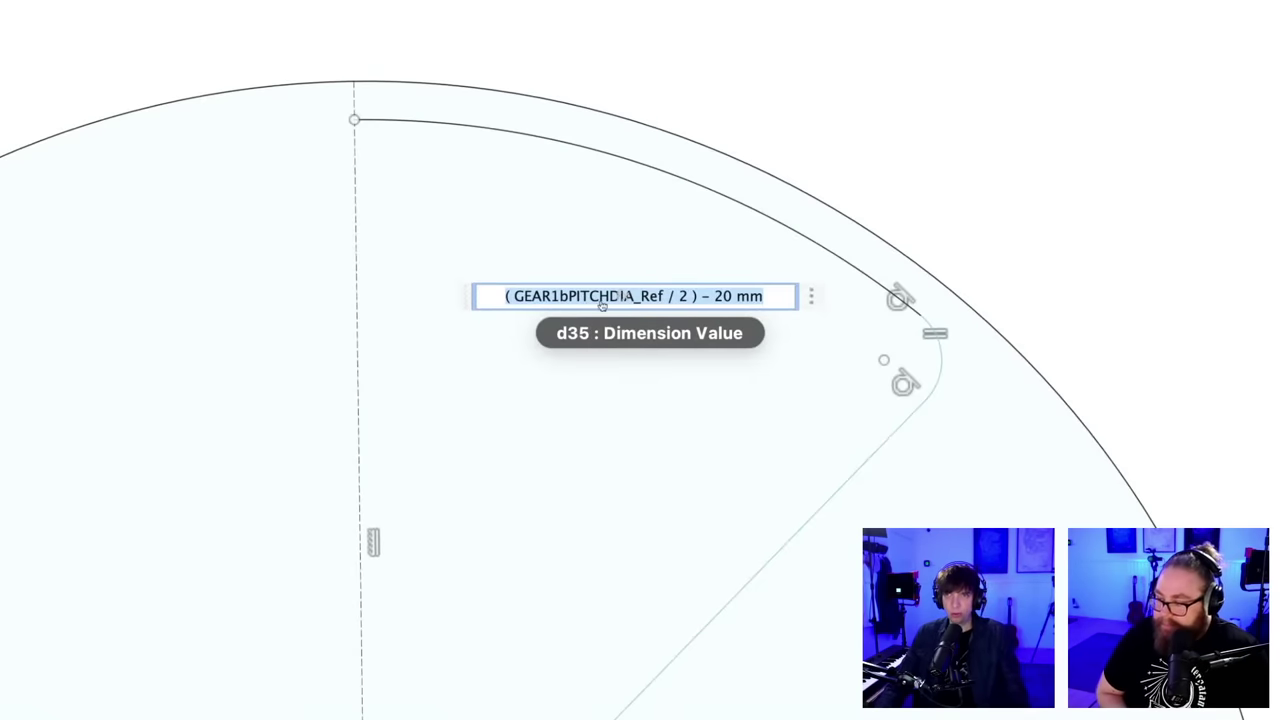
click(723, 297)
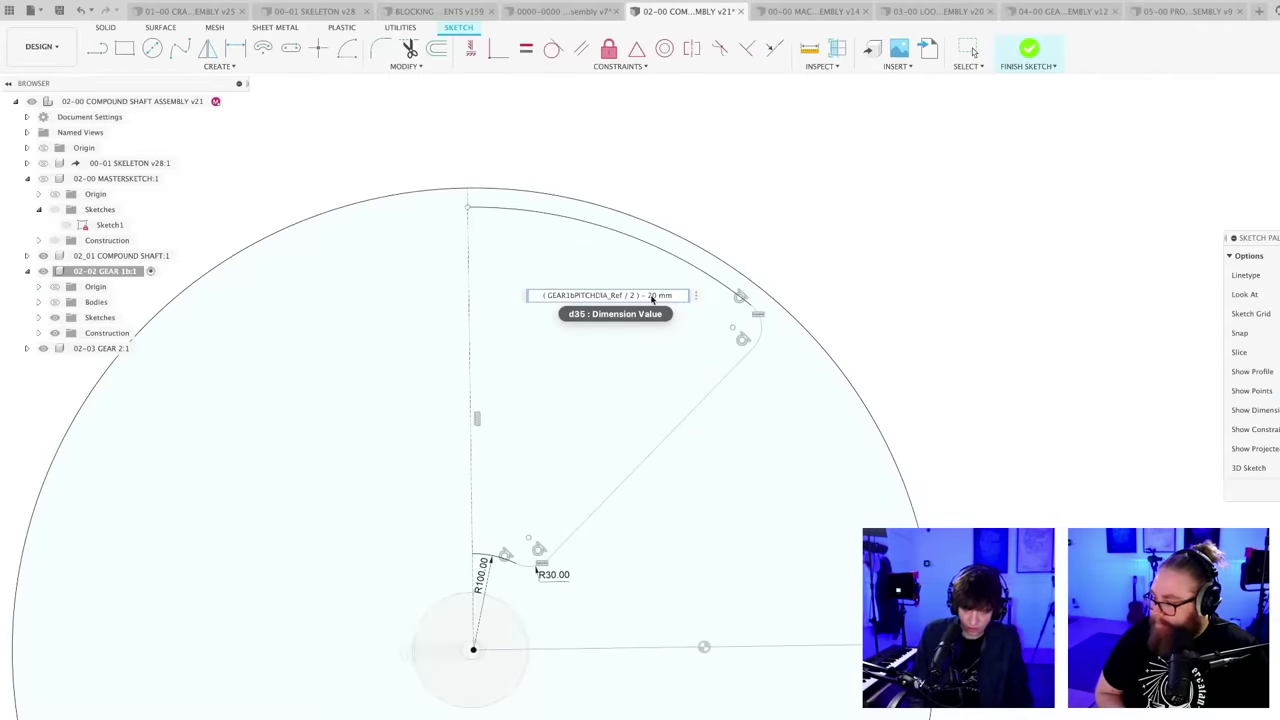
key(Return)
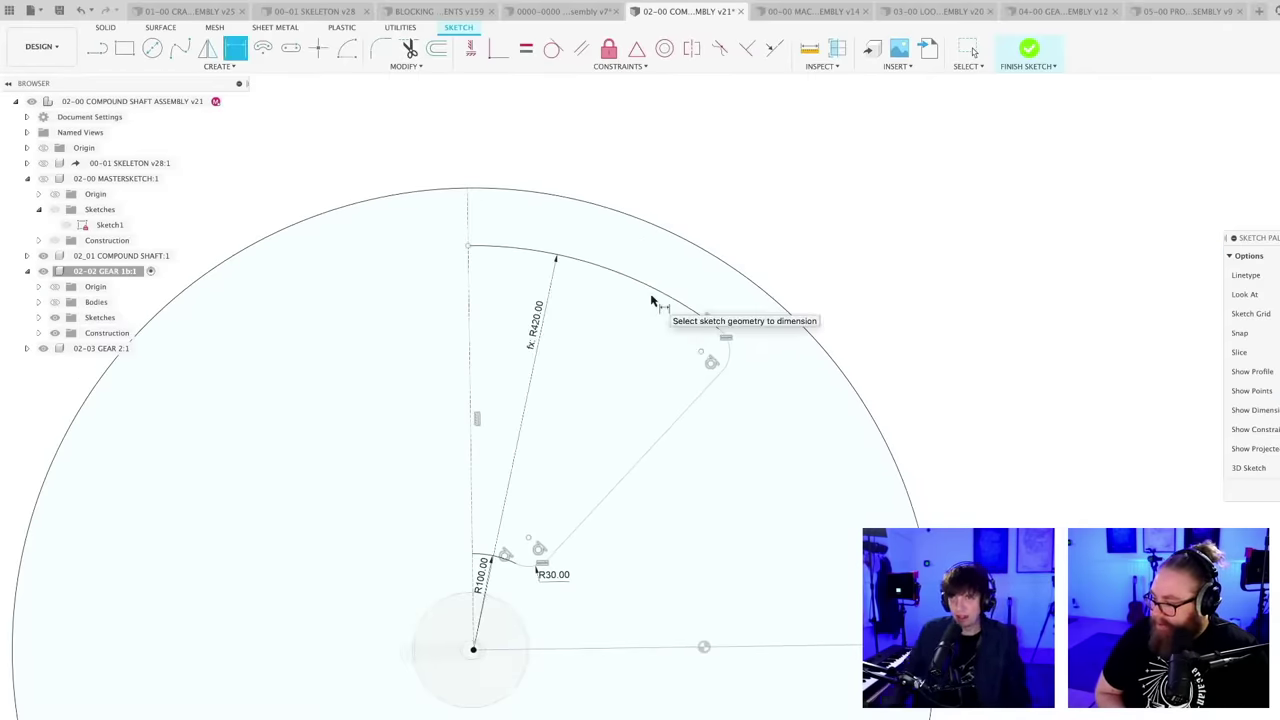
scroll(683, 331, down, 3)
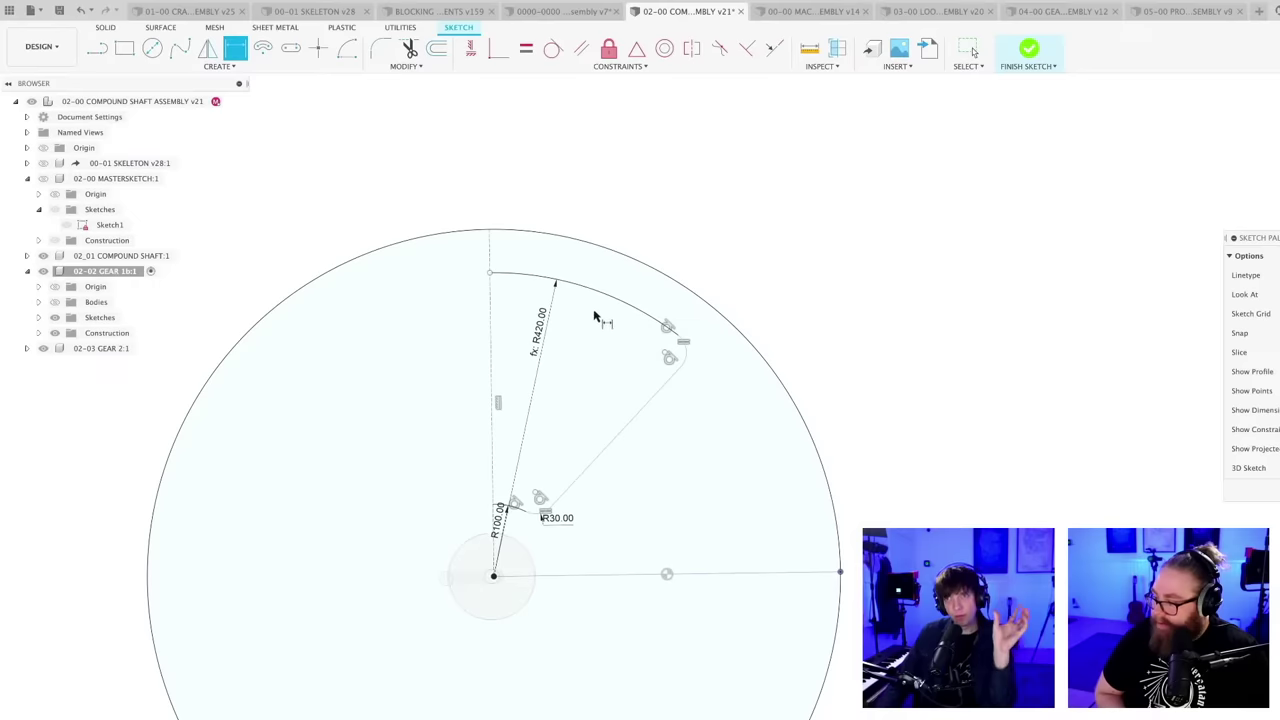
- Change the offset subtracted in the outer arc's pitch-diameter expression to bring its radius to 400 mm
double_click(550, 332)
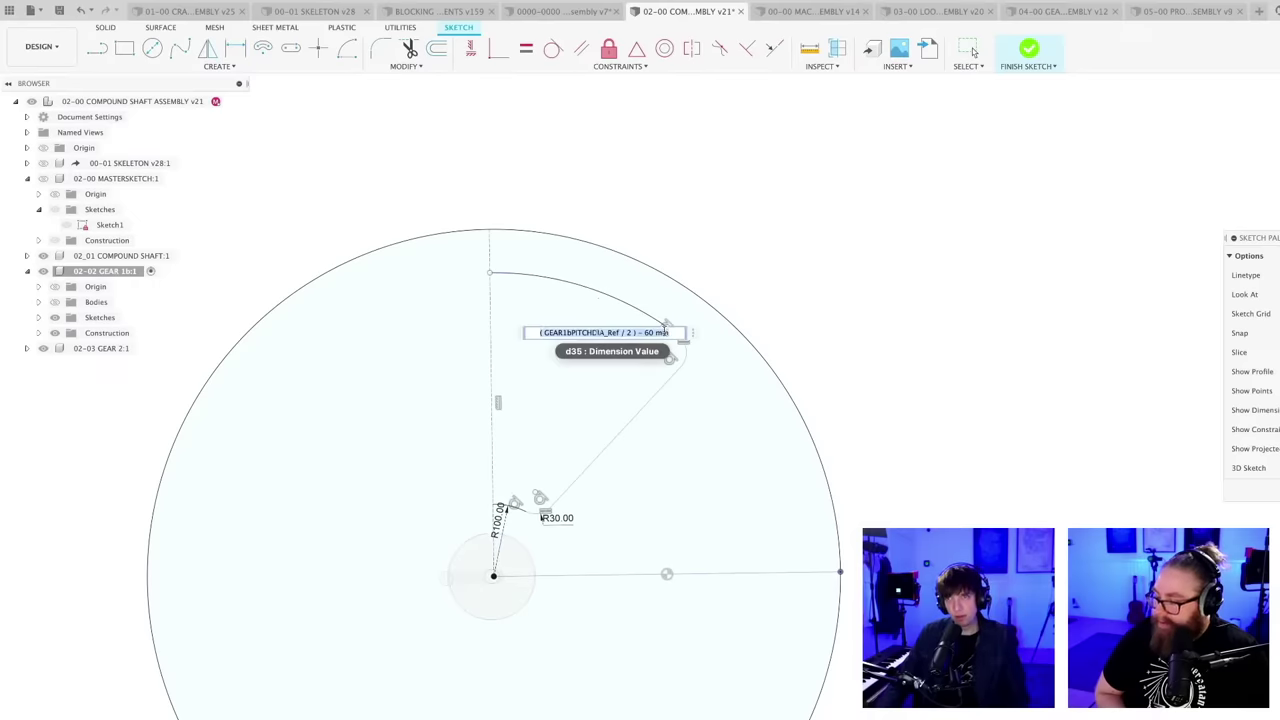
click(648, 332)
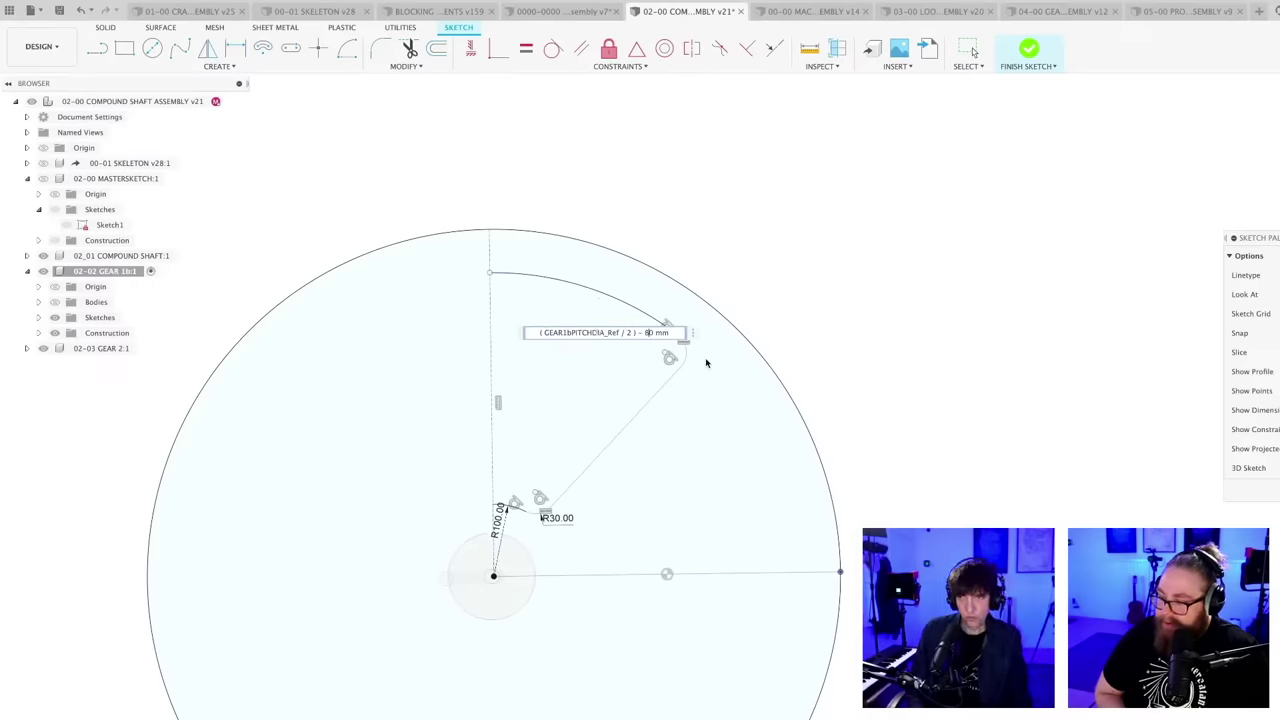
key(Return)
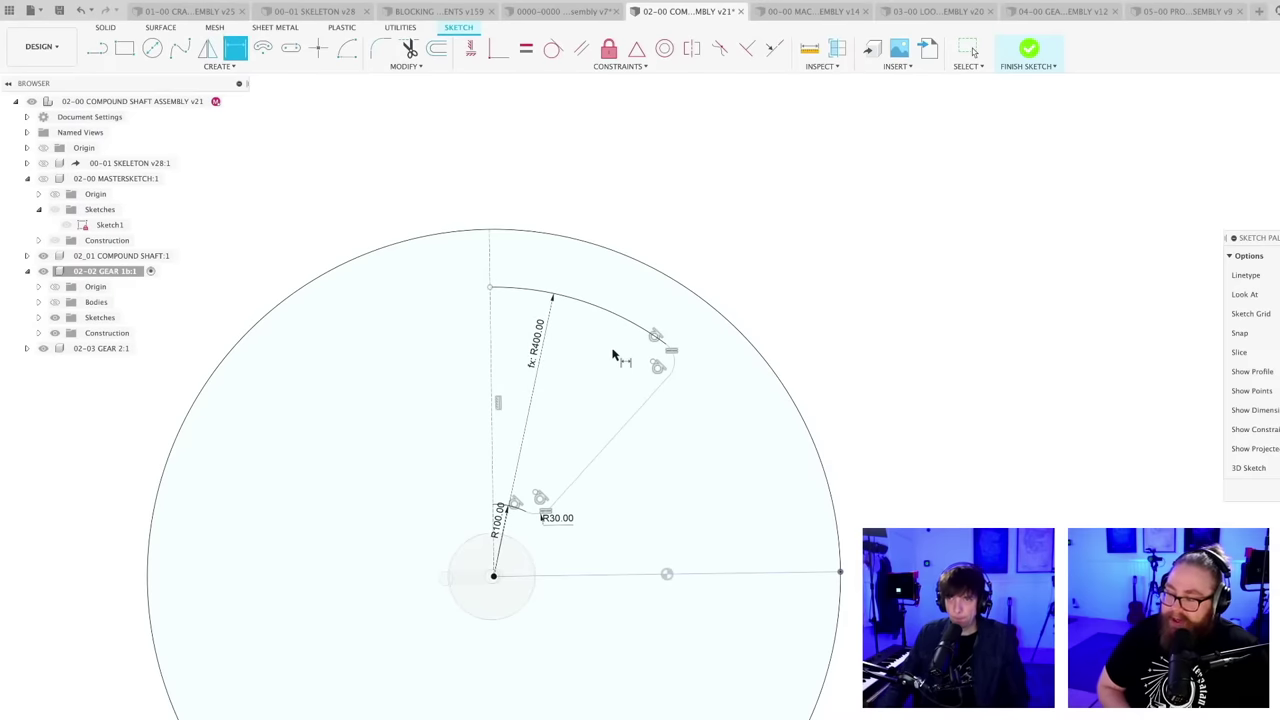
- Dimension the angle between the vertical centreline and the slanted side line of the half cut-out as 45 degrees
middle_drag(605, 387, 616, 349)
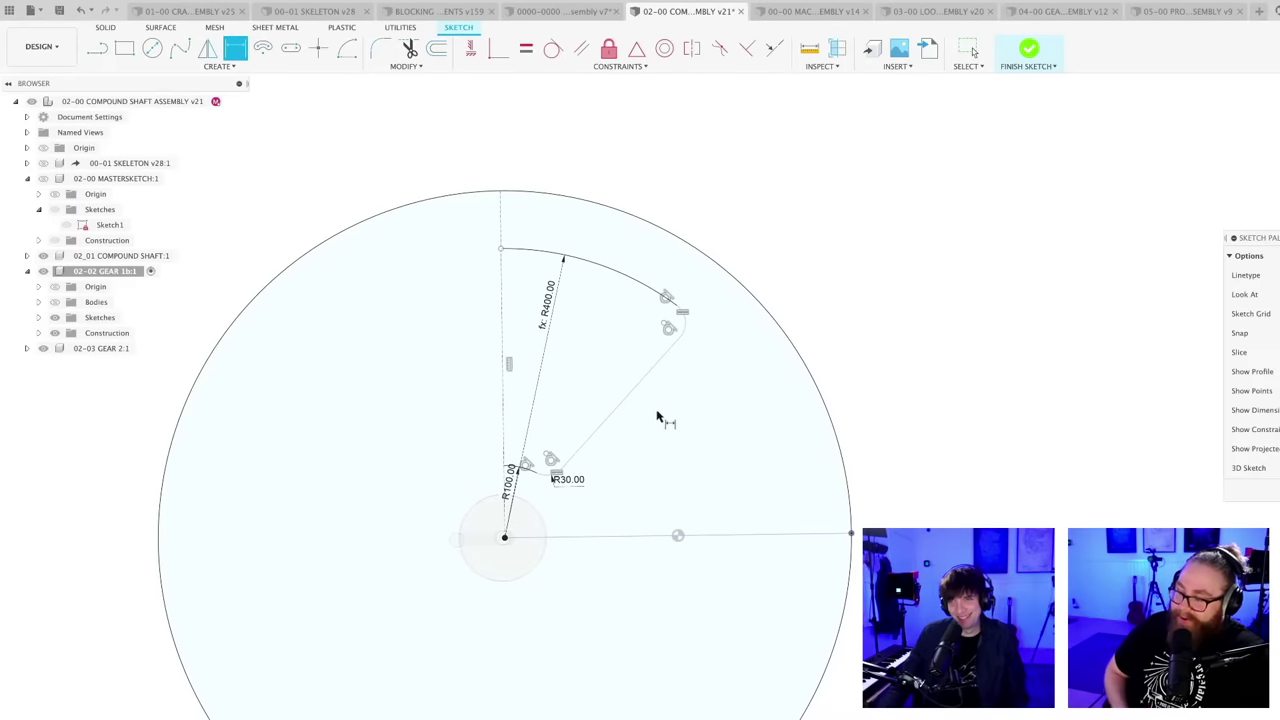
scroll(644, 416, up, 2)
scroll(644, 418, down, 2)
middle_drag(647, 416, 653, 409)
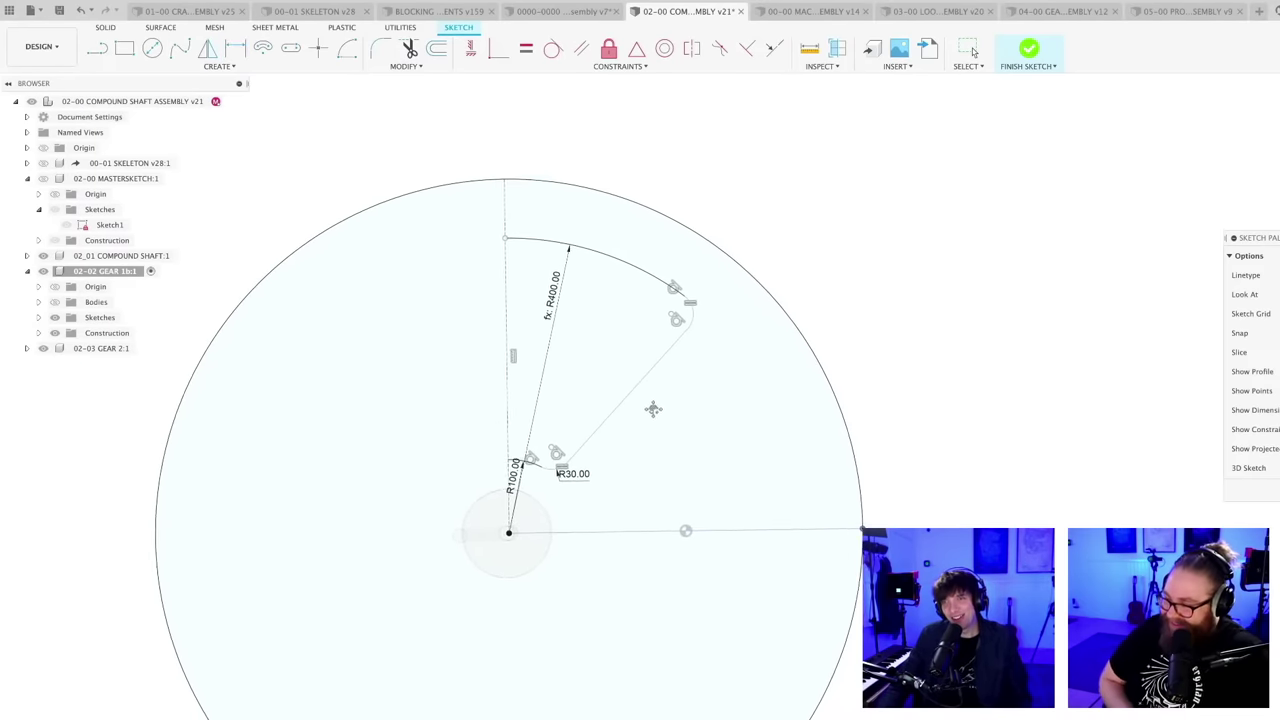
scroll(653, 409, up, 1)
key(d)
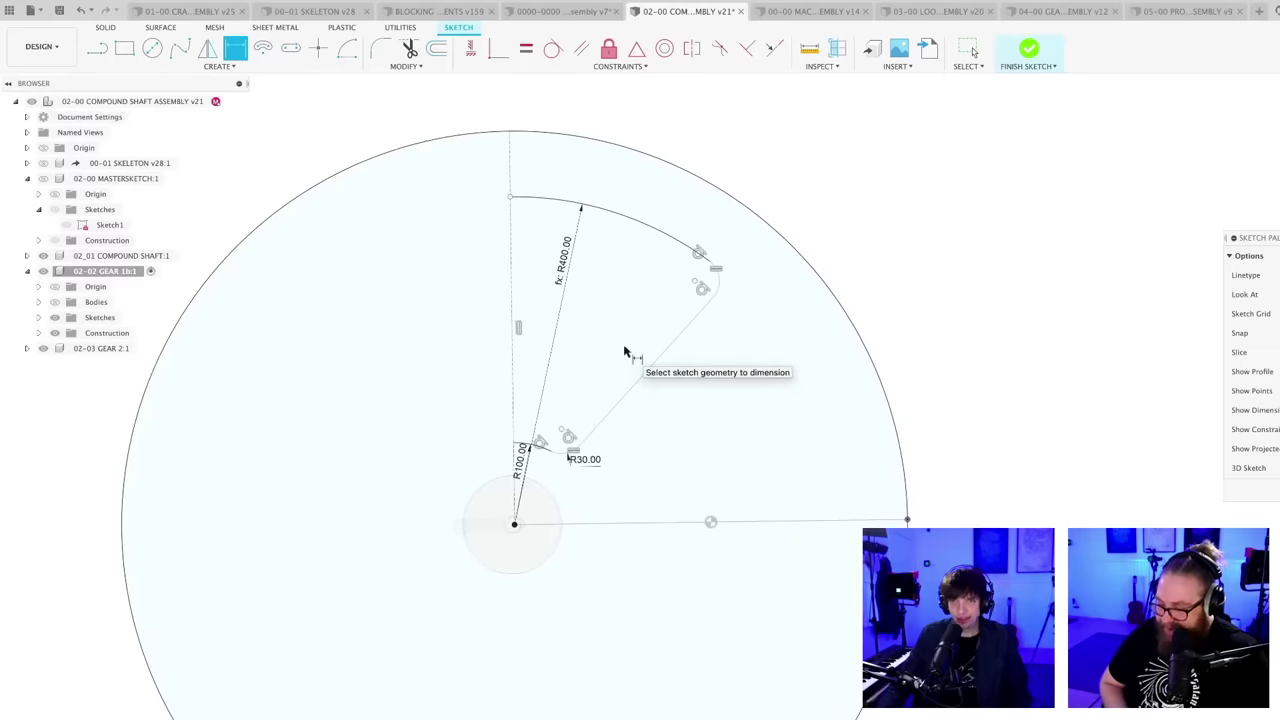
scroll(624, 352, up, 1)
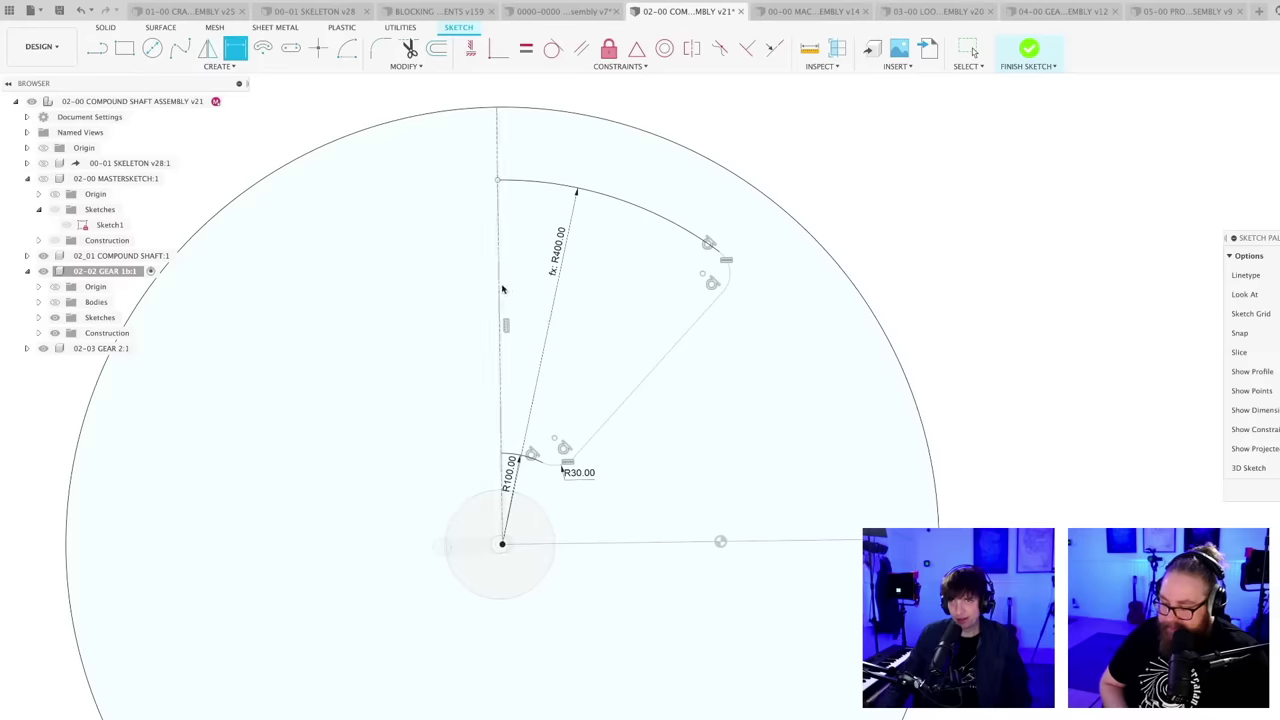
click(500, 290)
click(657, 368)
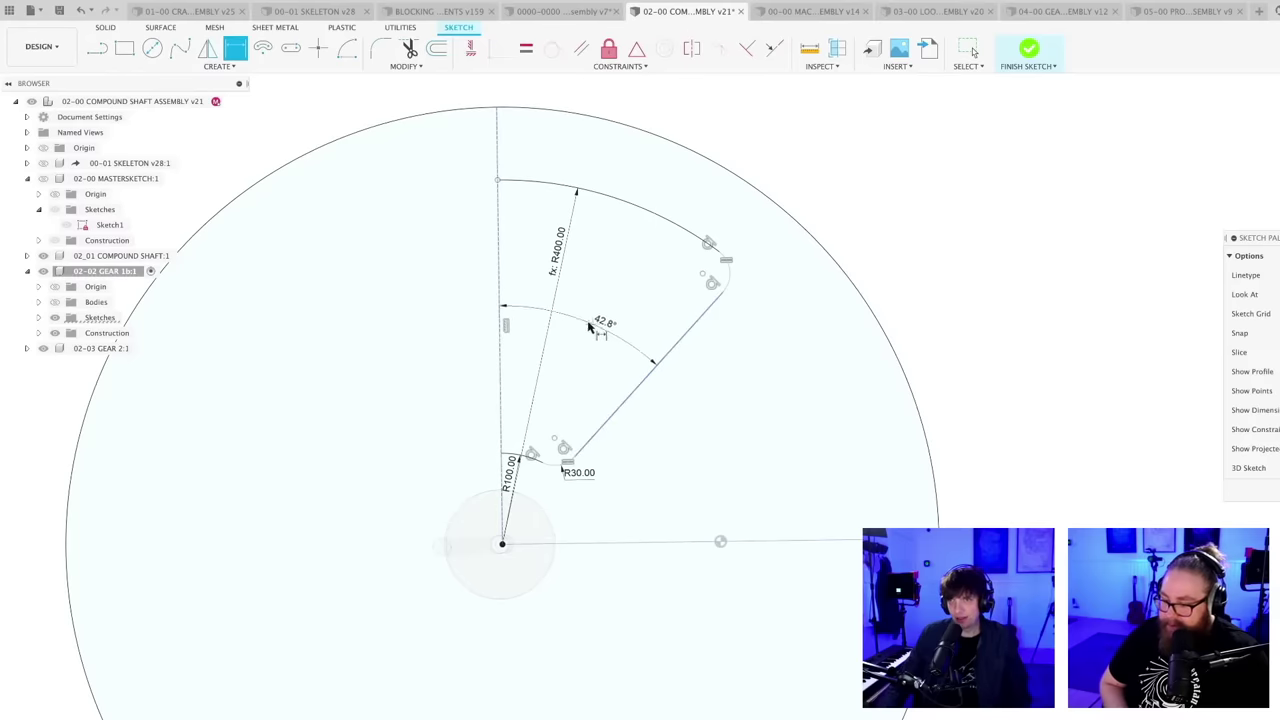
click(586, 326)
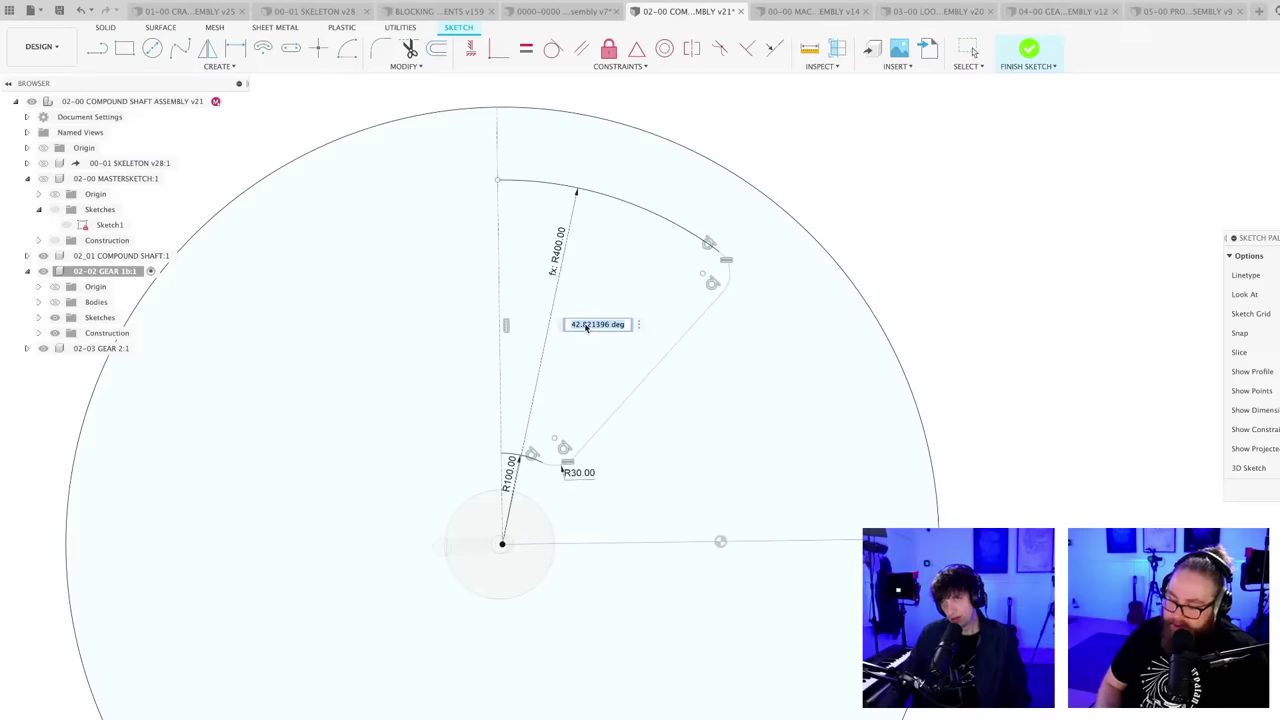
text(45)
key(Return)
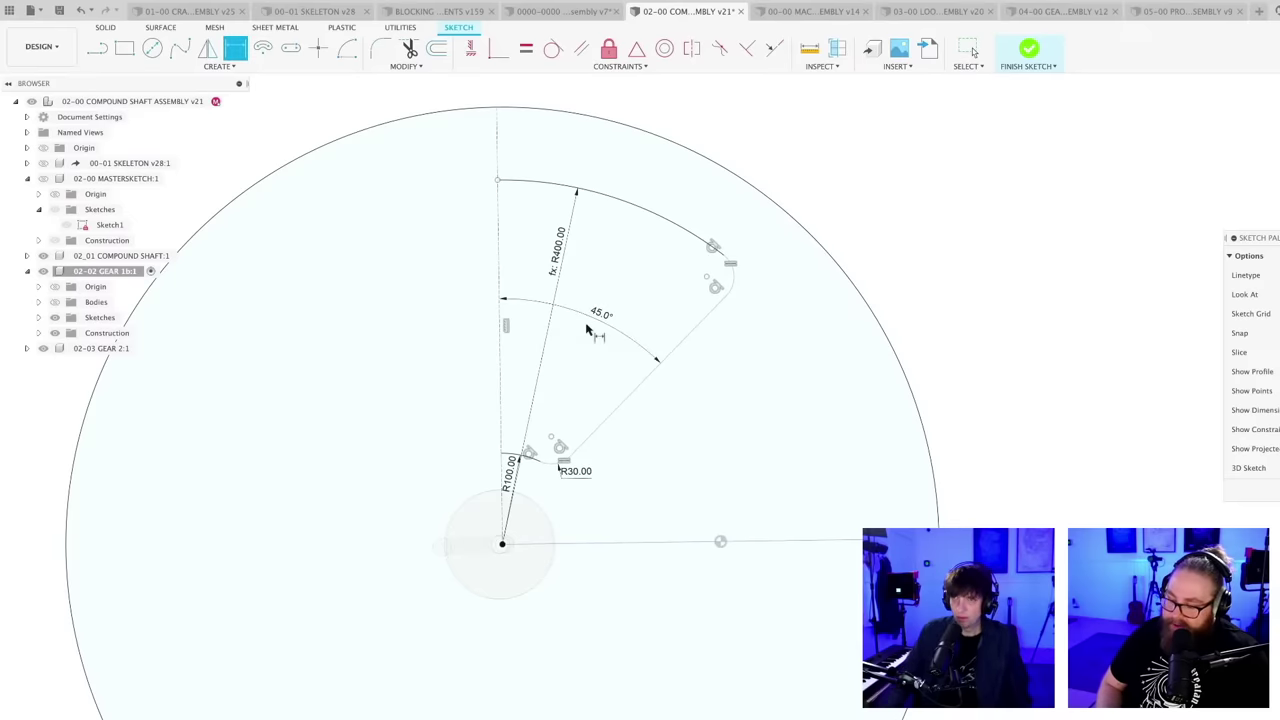
key(Escape)
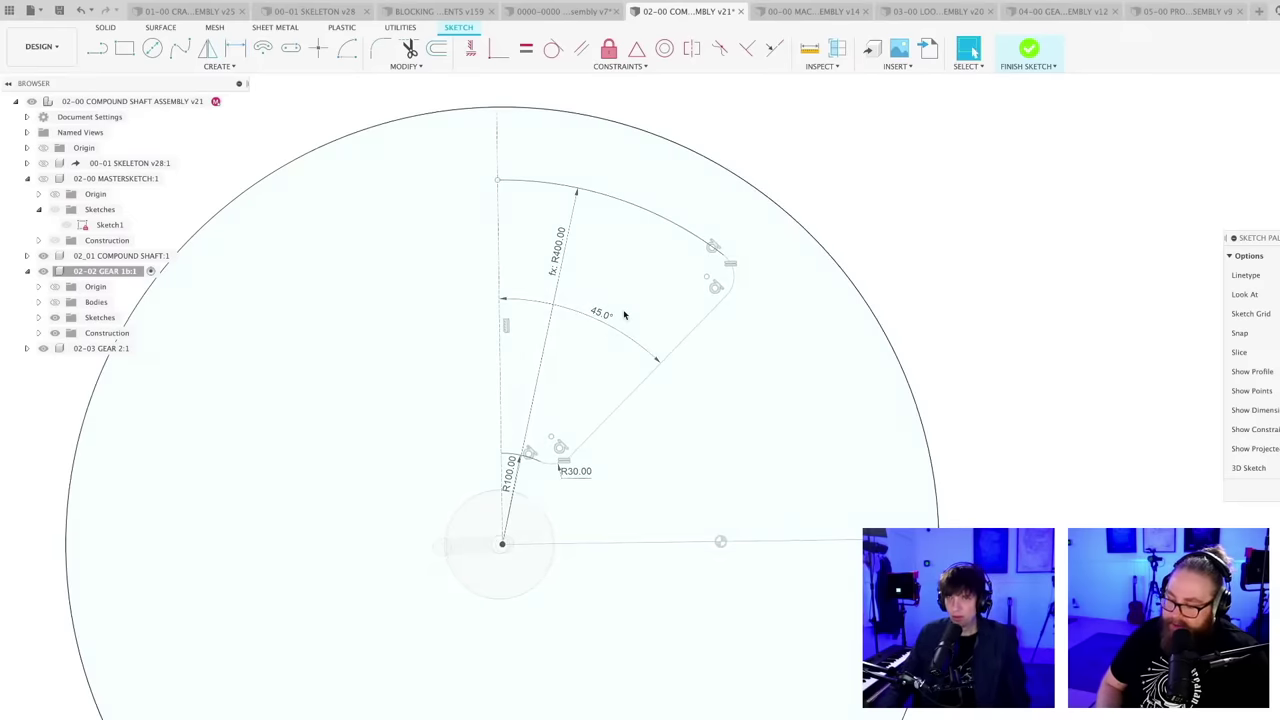
- Save the compound shaft assembly with the version description "User Saved"
scroll(622, 318, down, 2)
key(super+s)
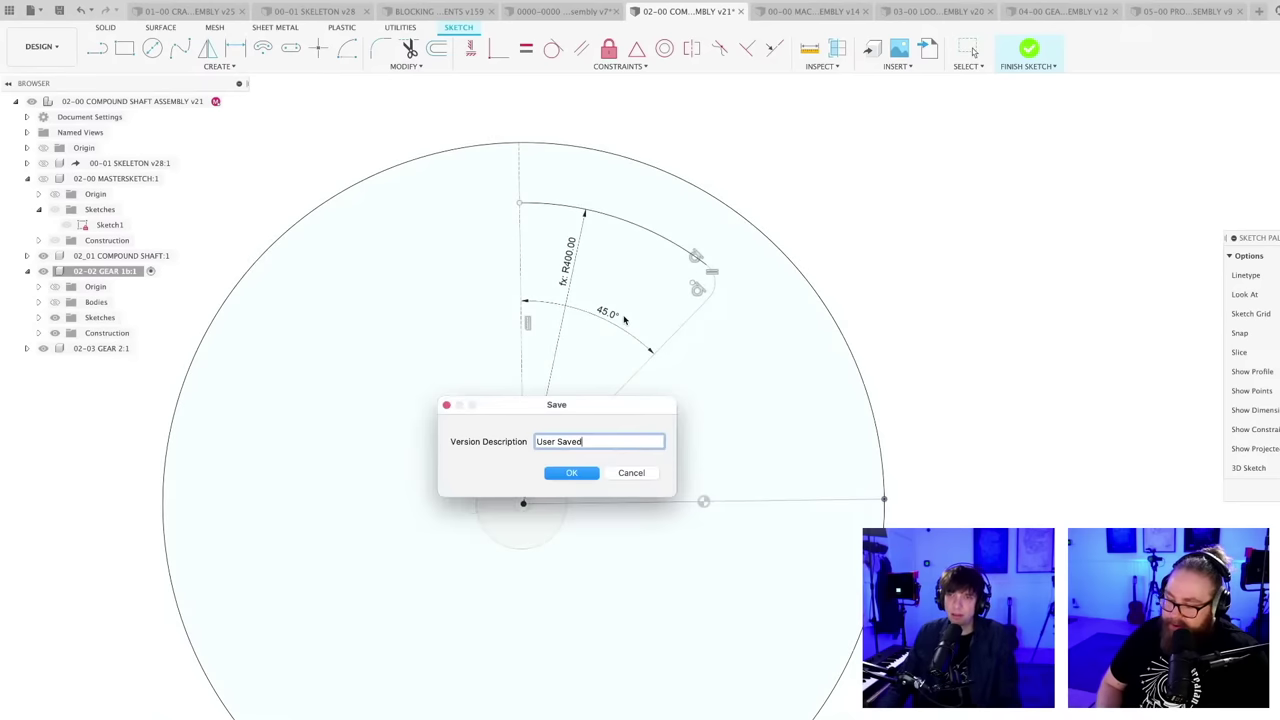
key(Return)
- Shift the slanted side line slightly toward the vertical centreline to test how the half cut-out profile can still move
scroll(624, 319, up, 2)
scroll(622, 321, down, 3)
mouse_move(621, 325)
middle_down()
mouse_move(657, 289)
mouse_move(656, 330)
middle_up()
scroll(656, 296, up, 2)
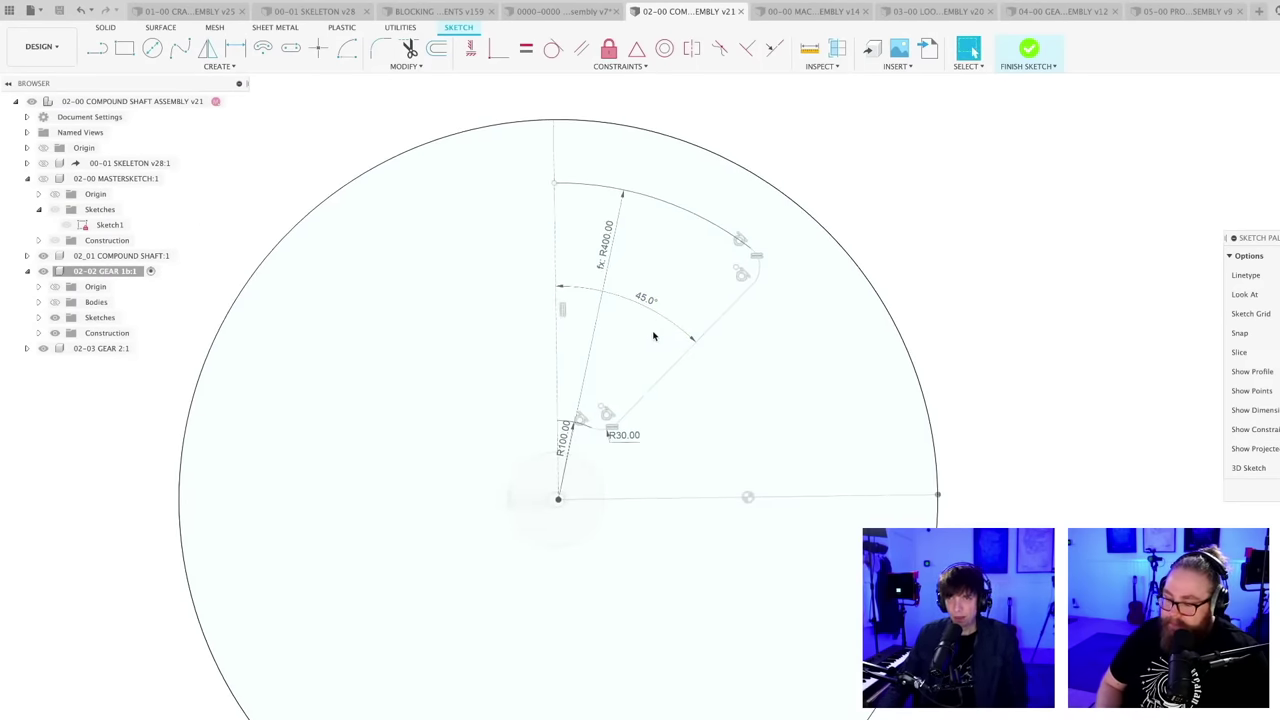
scroll(627, 393, up, 1)
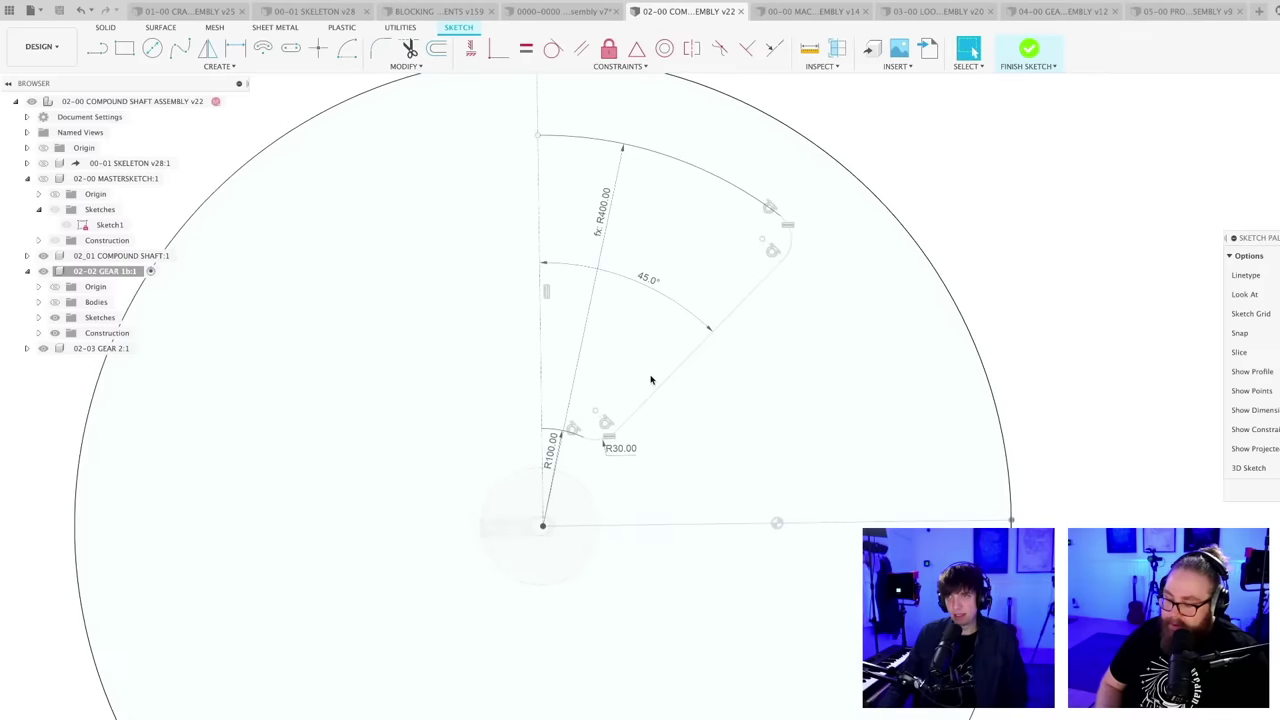
scroll(777, 297, up, 1)
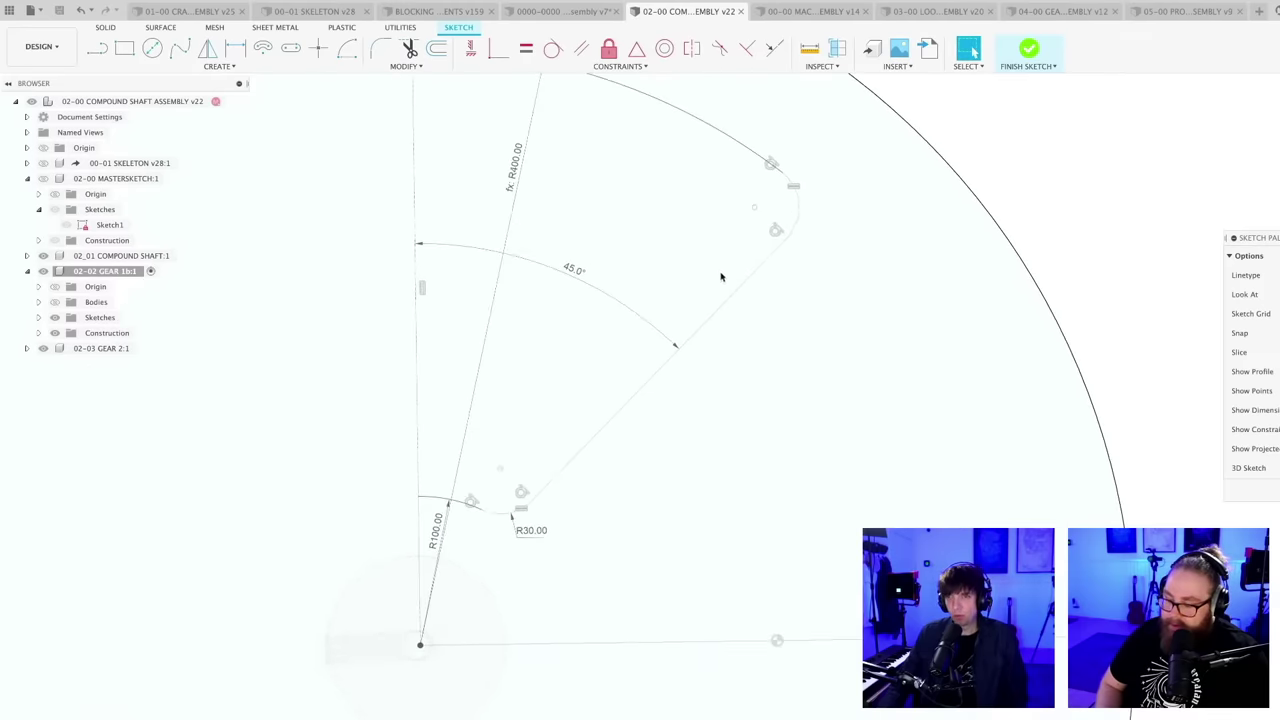
scroll(607, 458, down, 1)
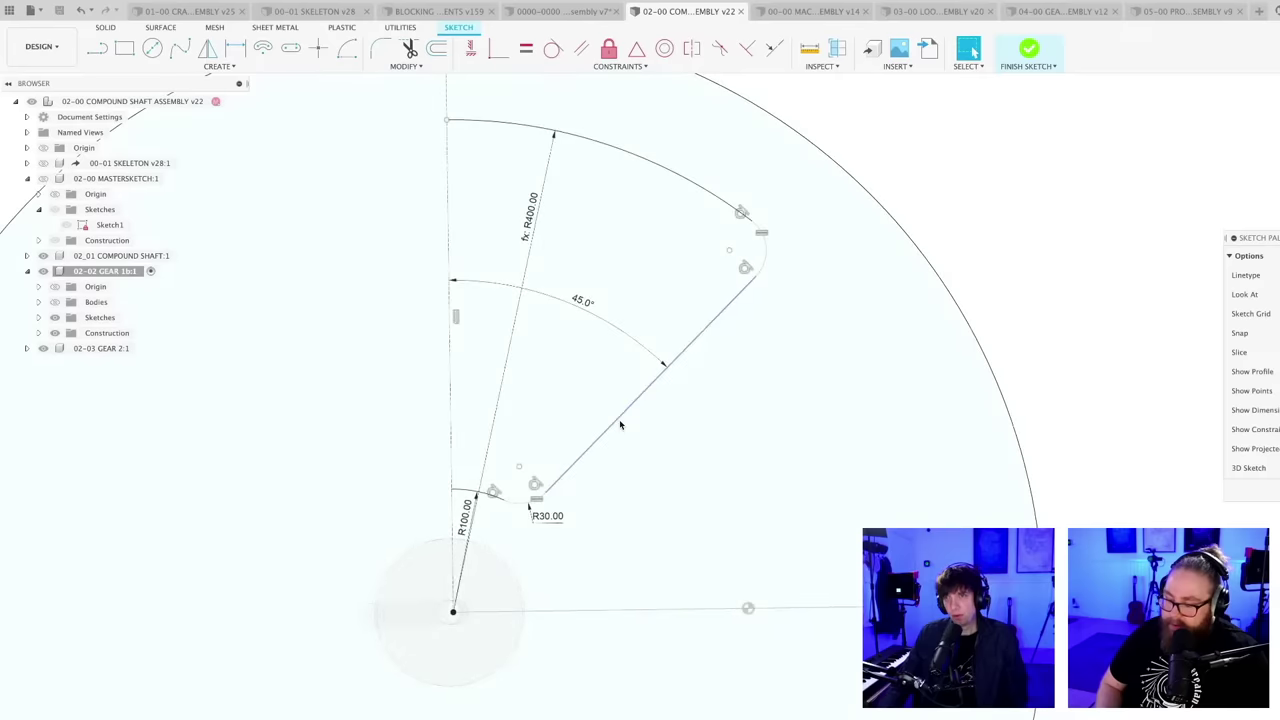
drag(620, 423, 600, 408)
scroll(600, 409, down, 1)
scroll(590, 442, up, 1)
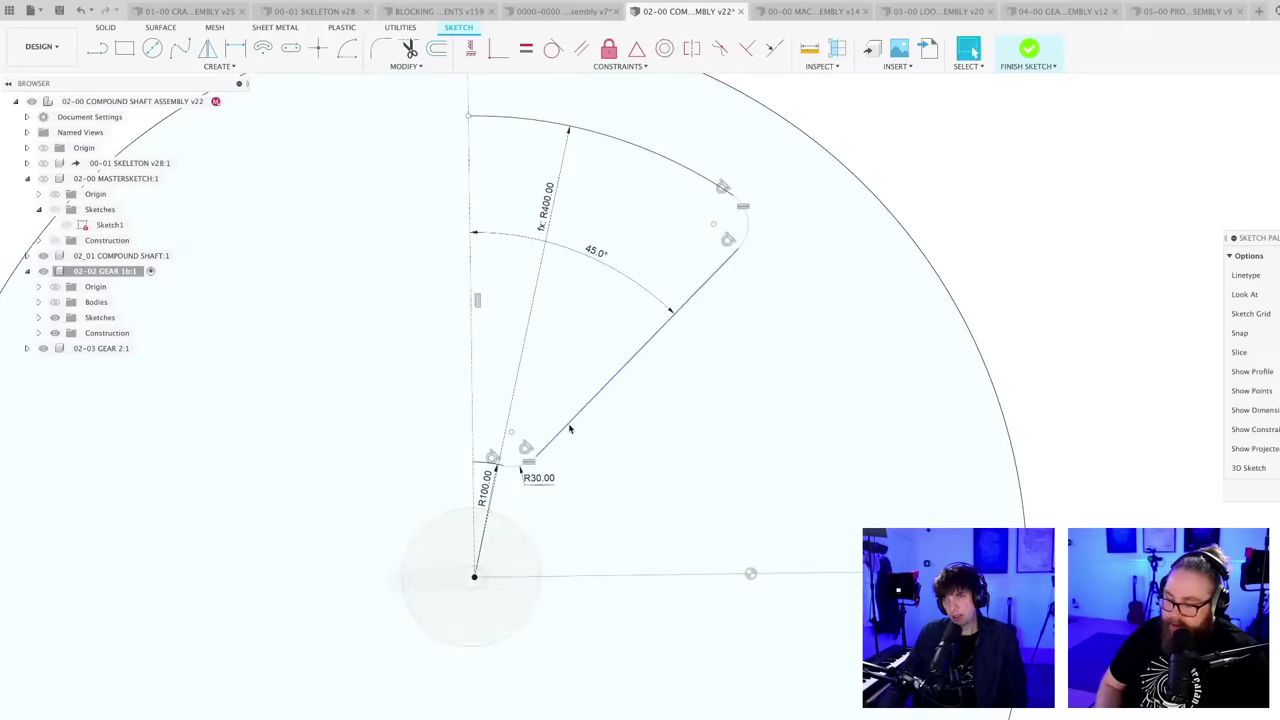
scroll(630, 430, down, 1)
scroll(630, 429, up, 1)
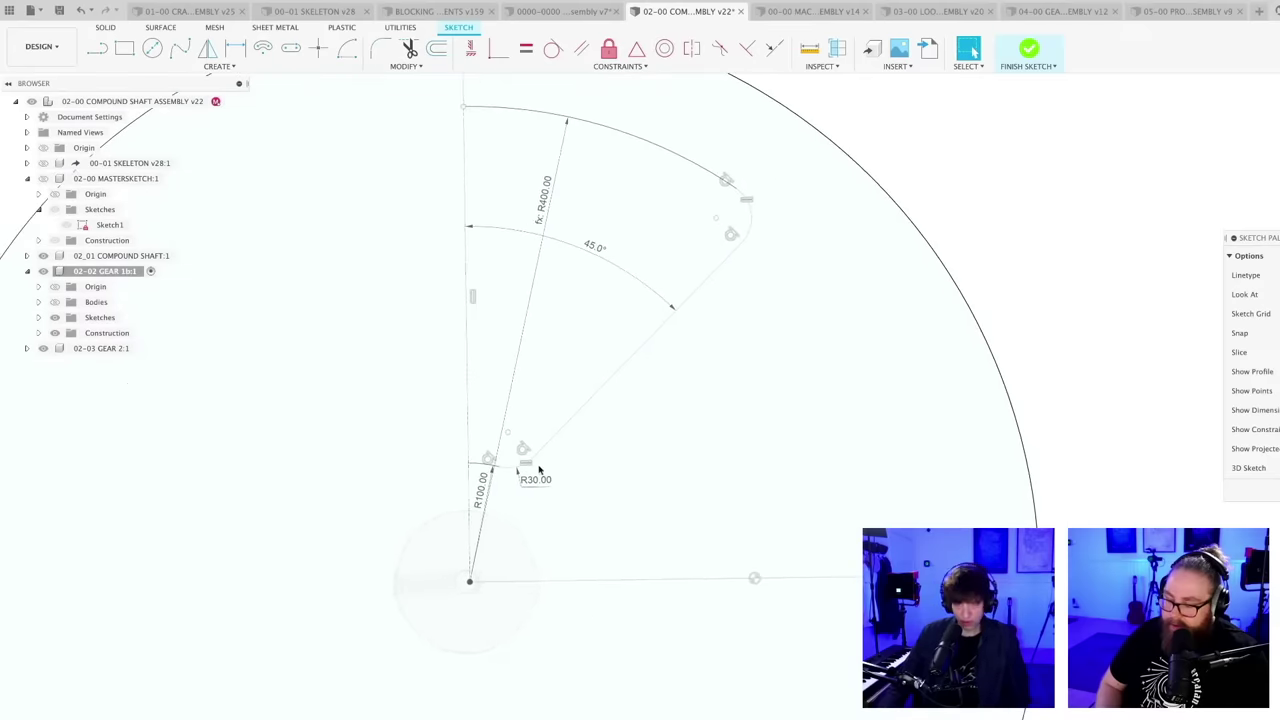
scroll(528, 535, up, 1)
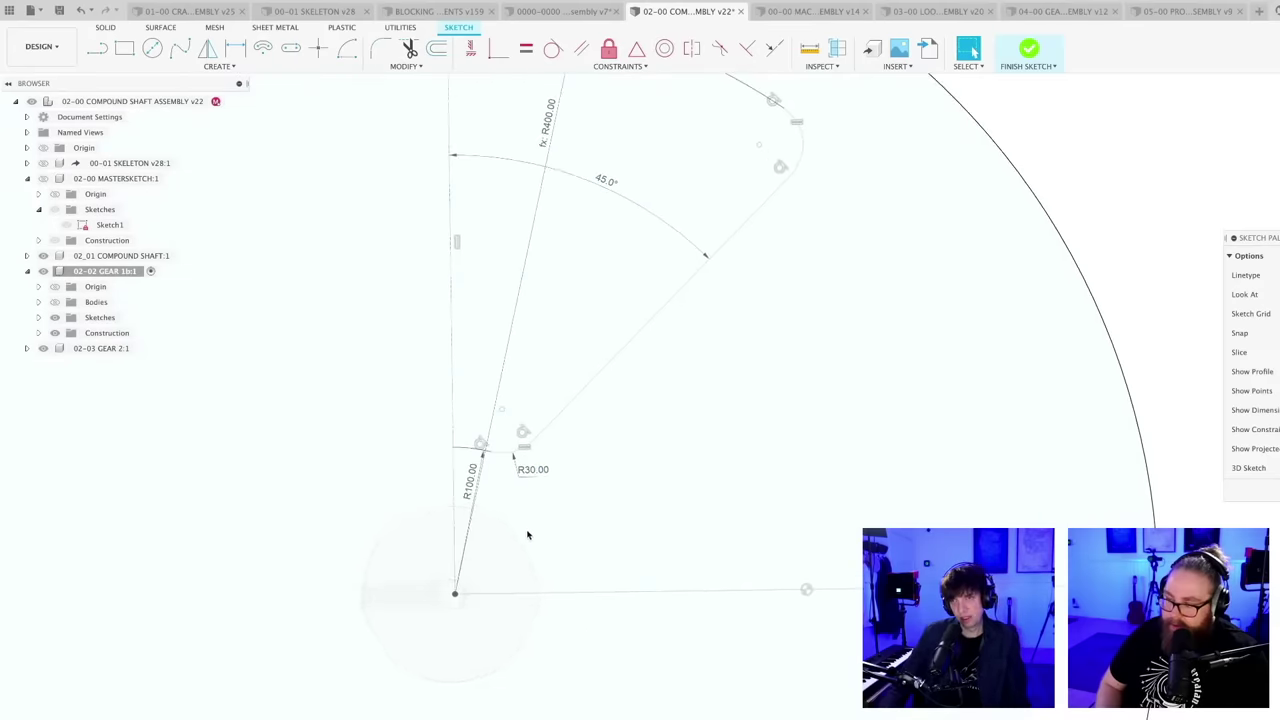
scroll(561, 514, down, 1)
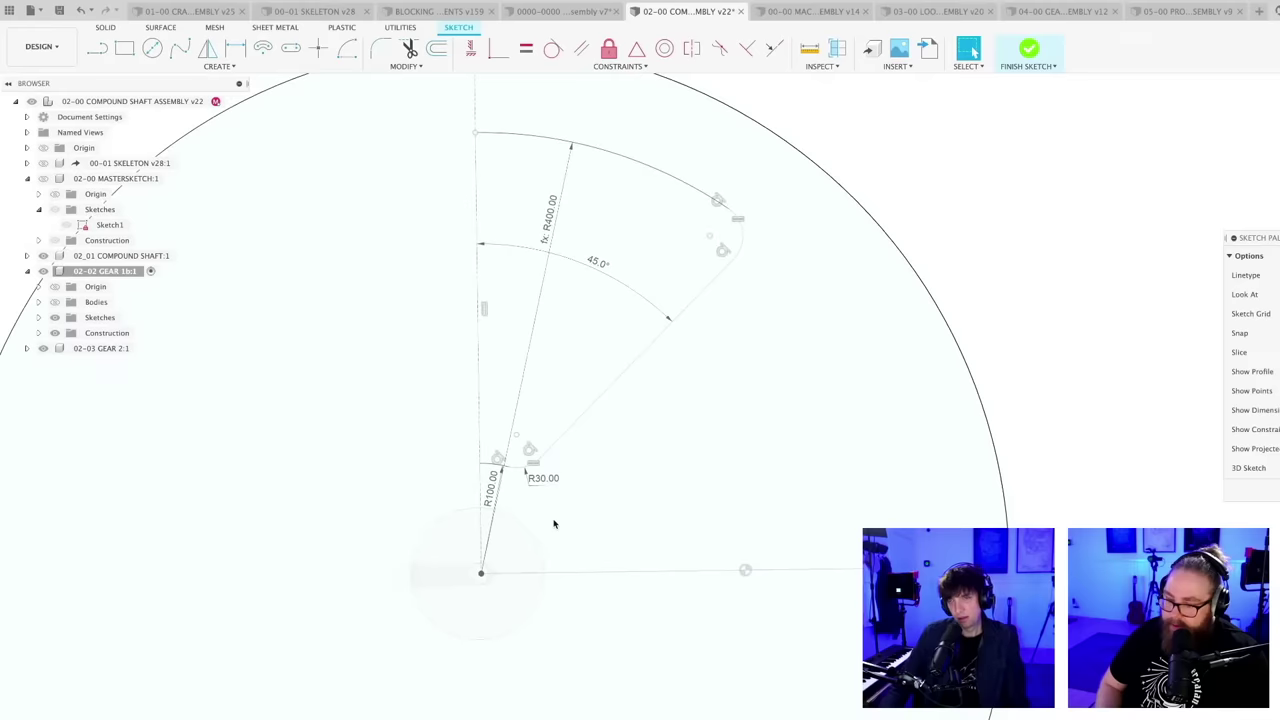
- Start drawing a line from the gear's centre point
key(l)
scroll(495, 573, up, 3)
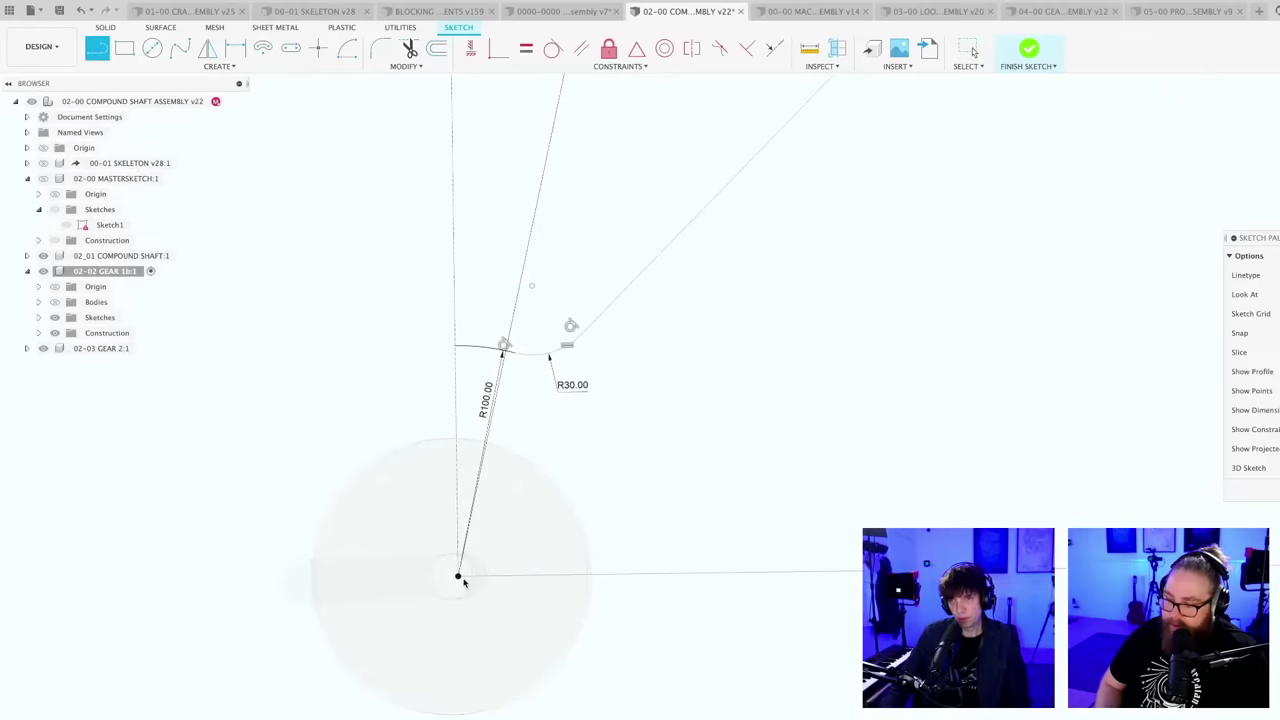
- Draw a construction line from the gear's centre point to the inner end of the cutout's slanted edge
click(458, 577)
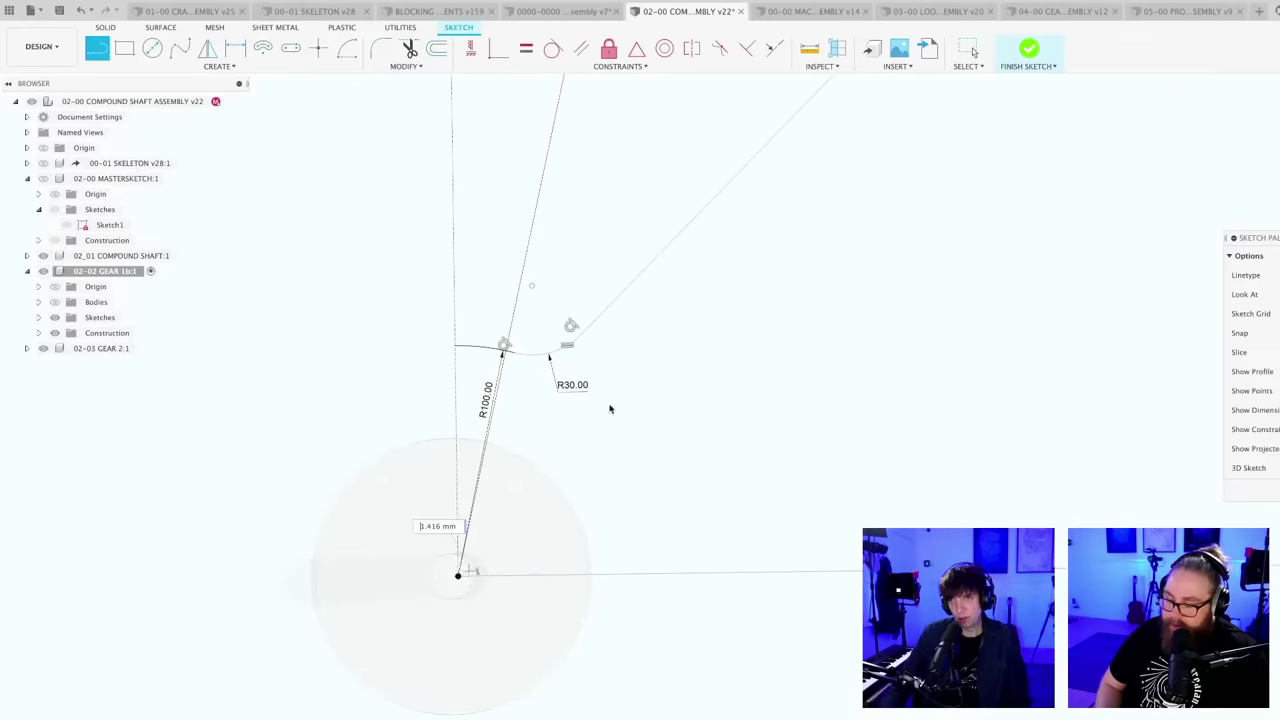
click(585, 338)
key(Escape)
scroll(623, 360, down, 1)
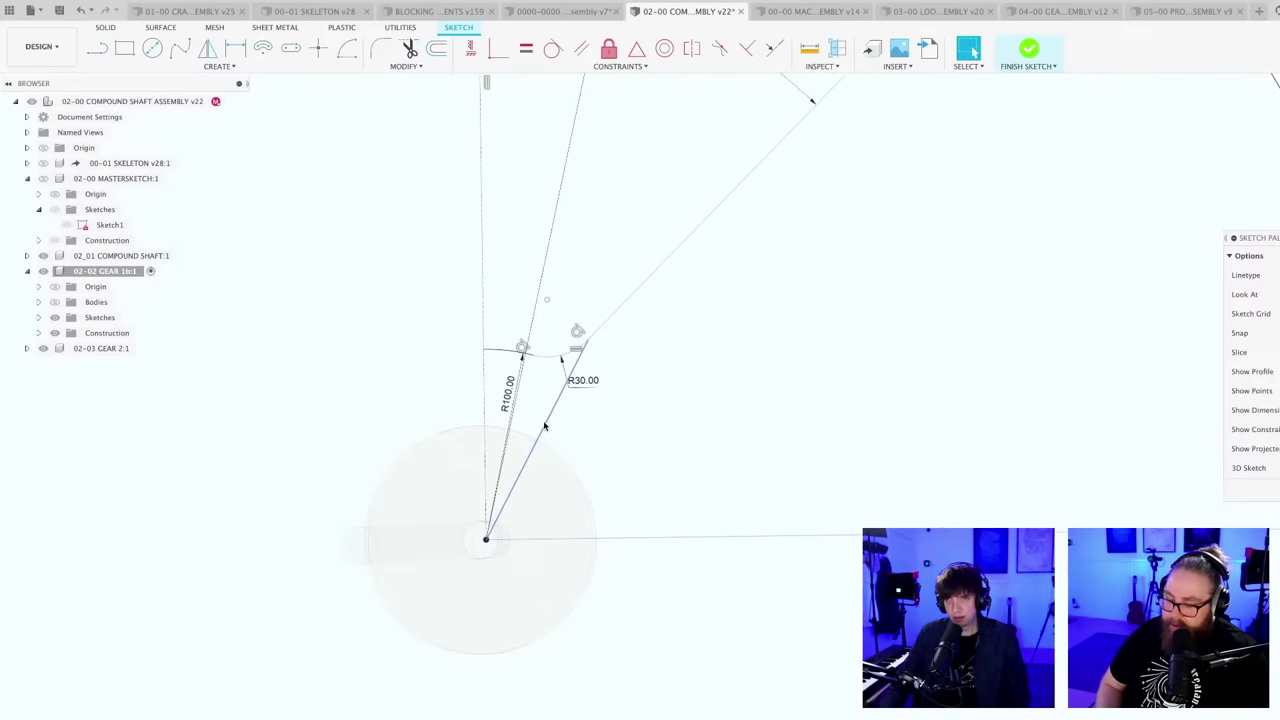
scroll(669, 403, down, 3)
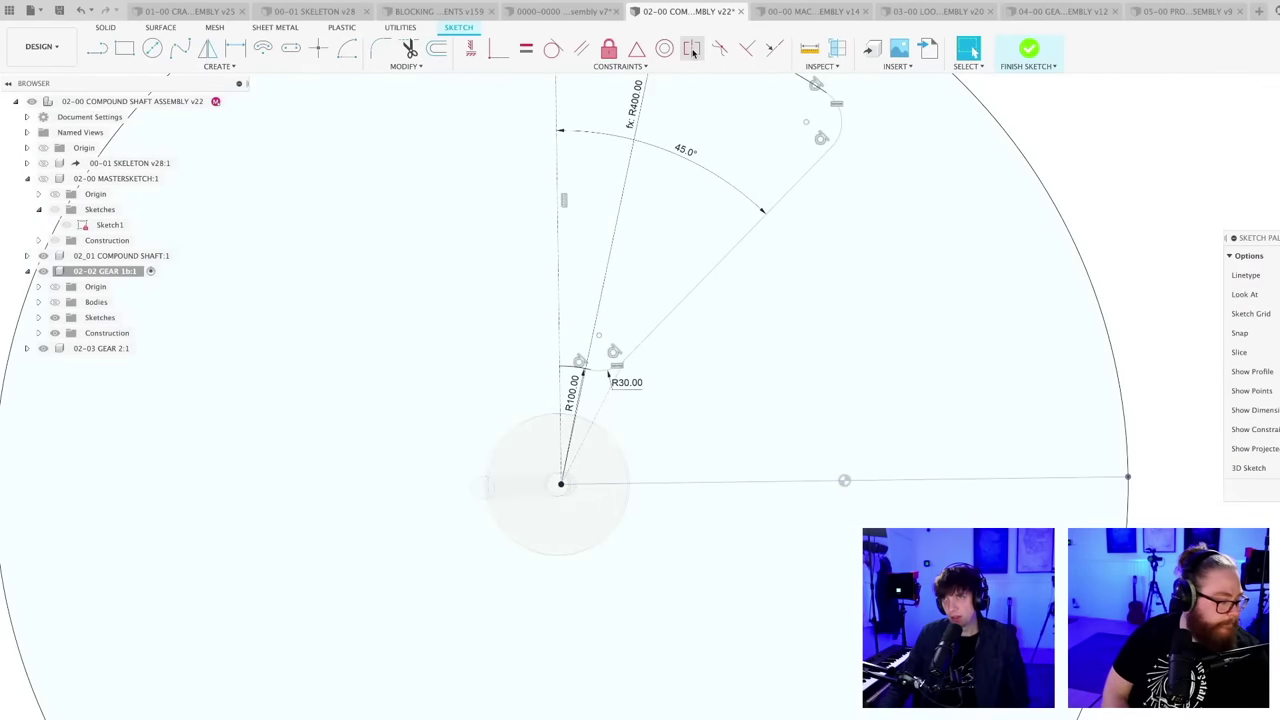
- Apply a collinear constraint between the cutout's slanted edge and the construction line from the gear centre
click(772, 48)
click(662, 322)
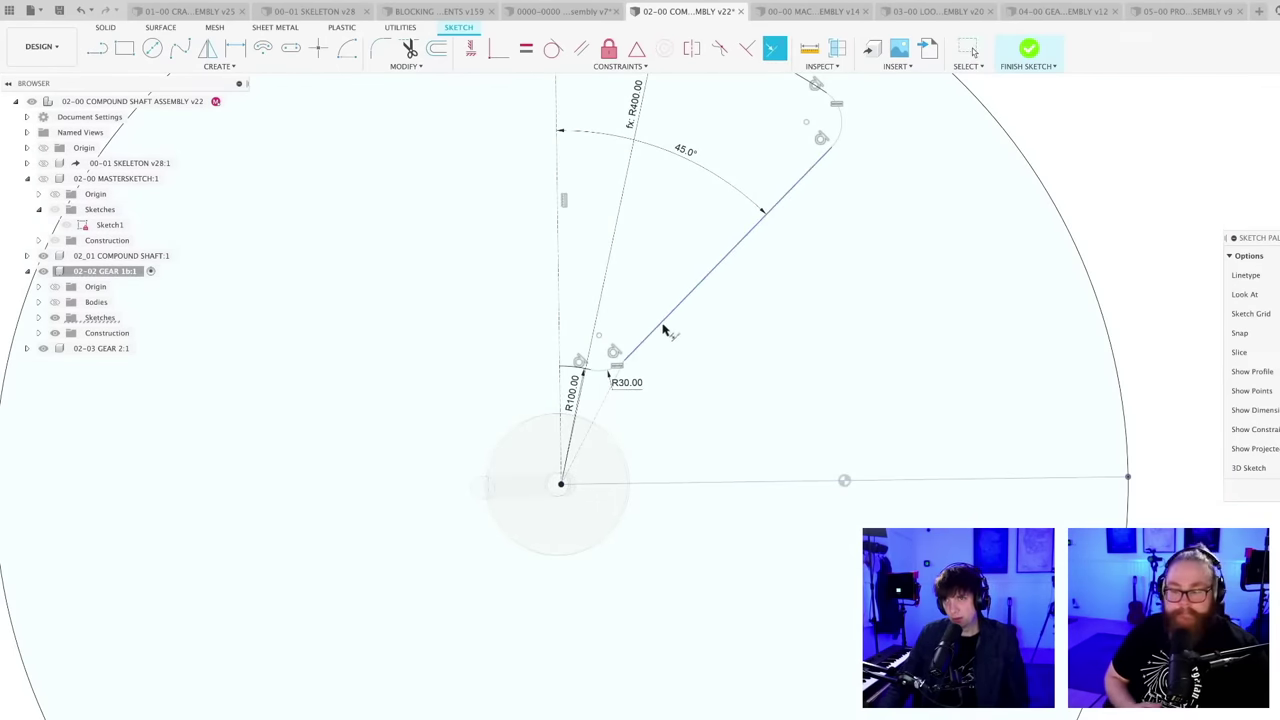
scroll(737, 405, down, 2)
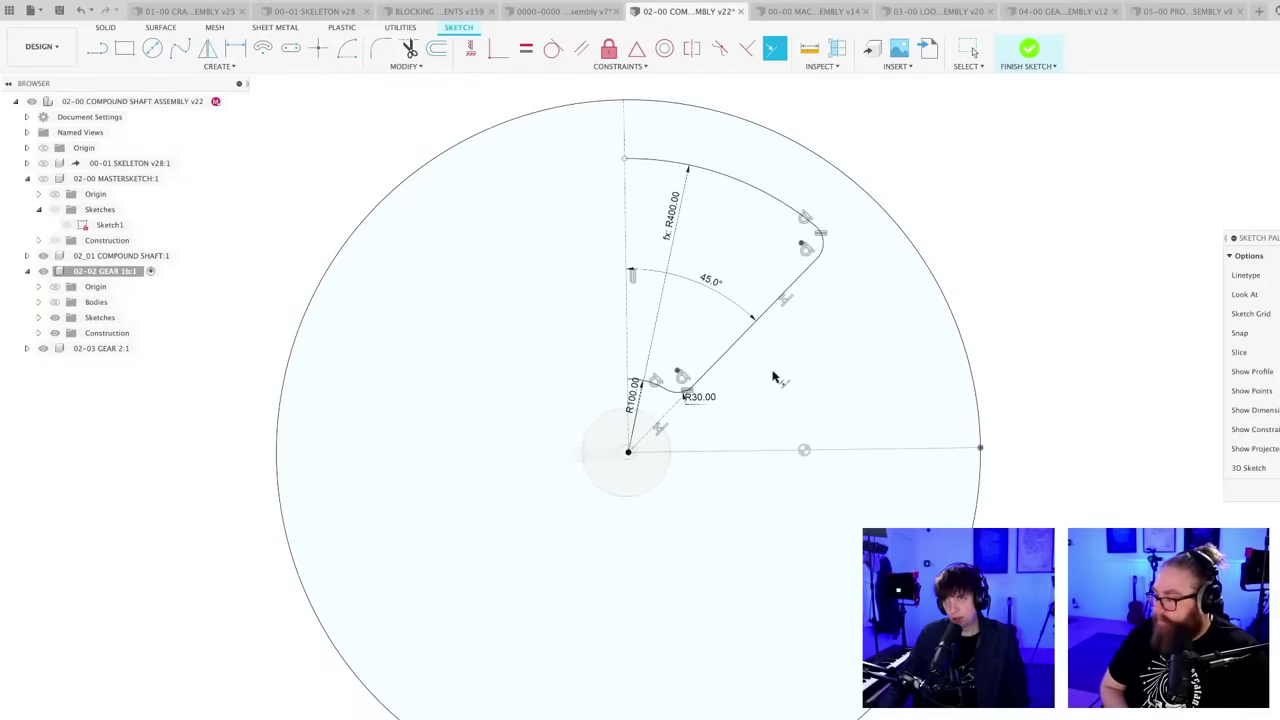
middle_drag(770, 376, 706, 426)
scroll(700, 434, up, 1)
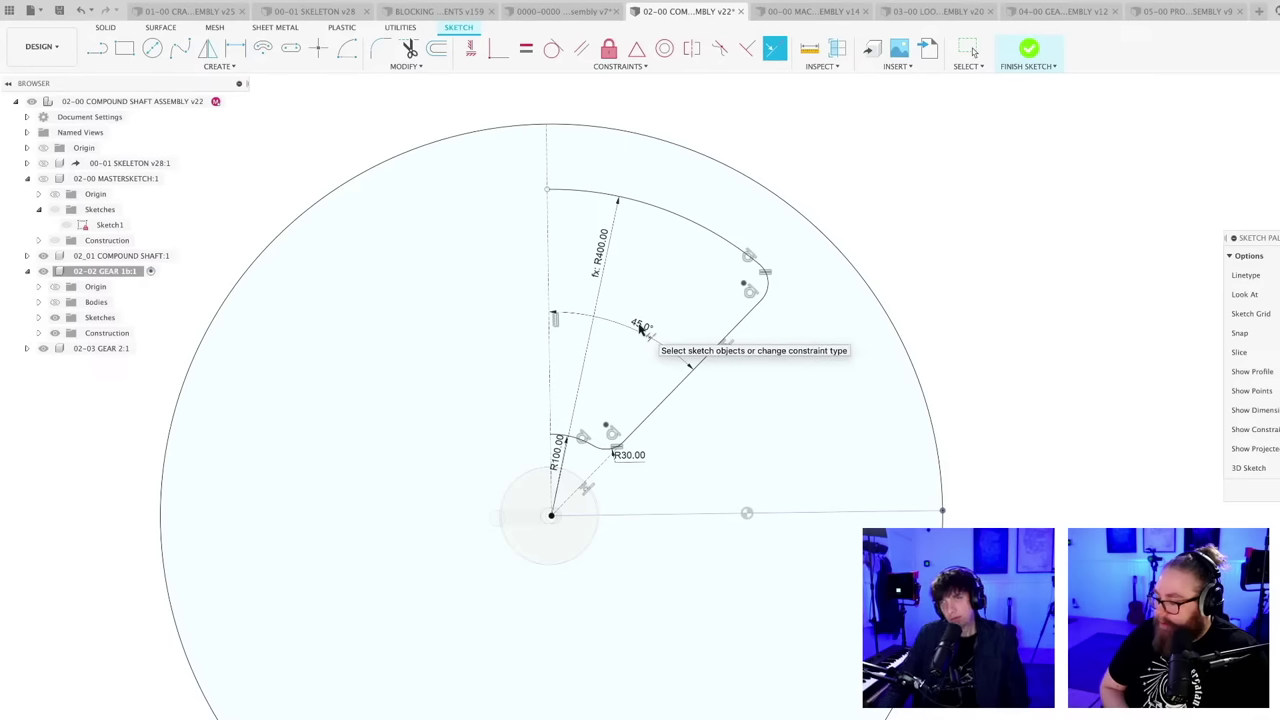
key(Escape)
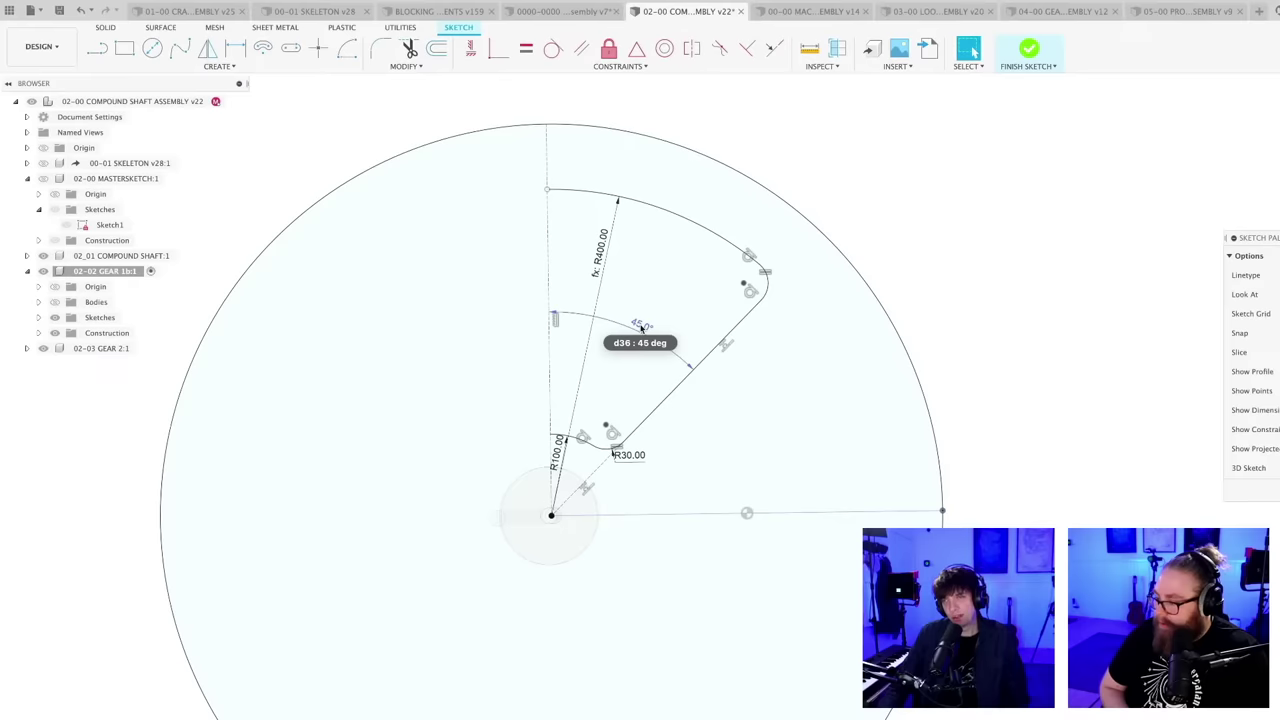
- Set the angle between the vertical centreline and the slanted edge to (360/5)/2 degrees
double_click(641, 328)
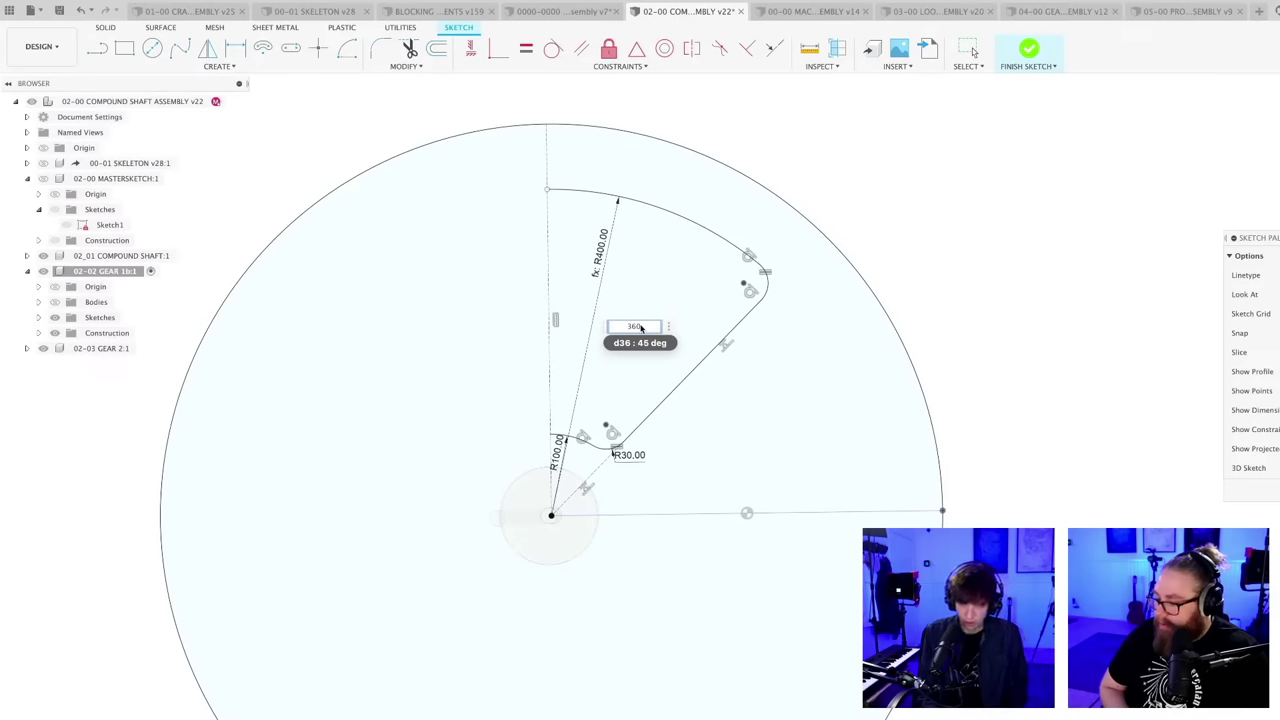
text(360/8)/2)
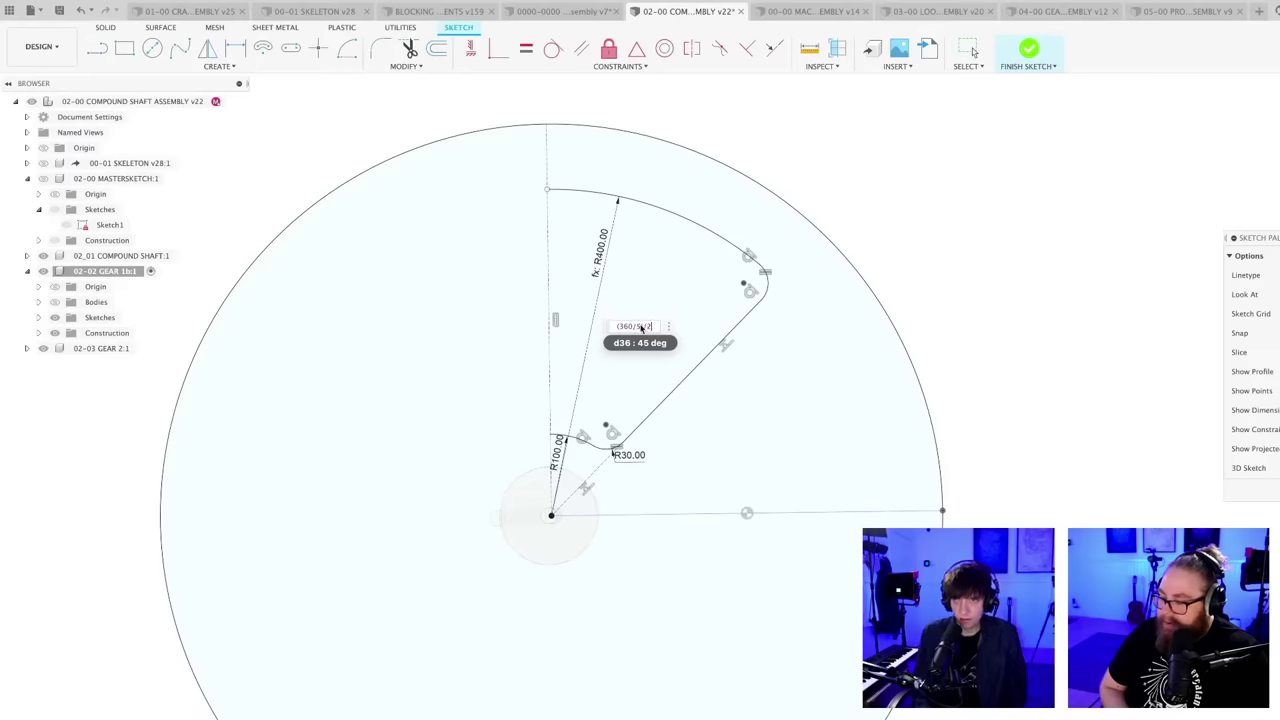
key(Return)
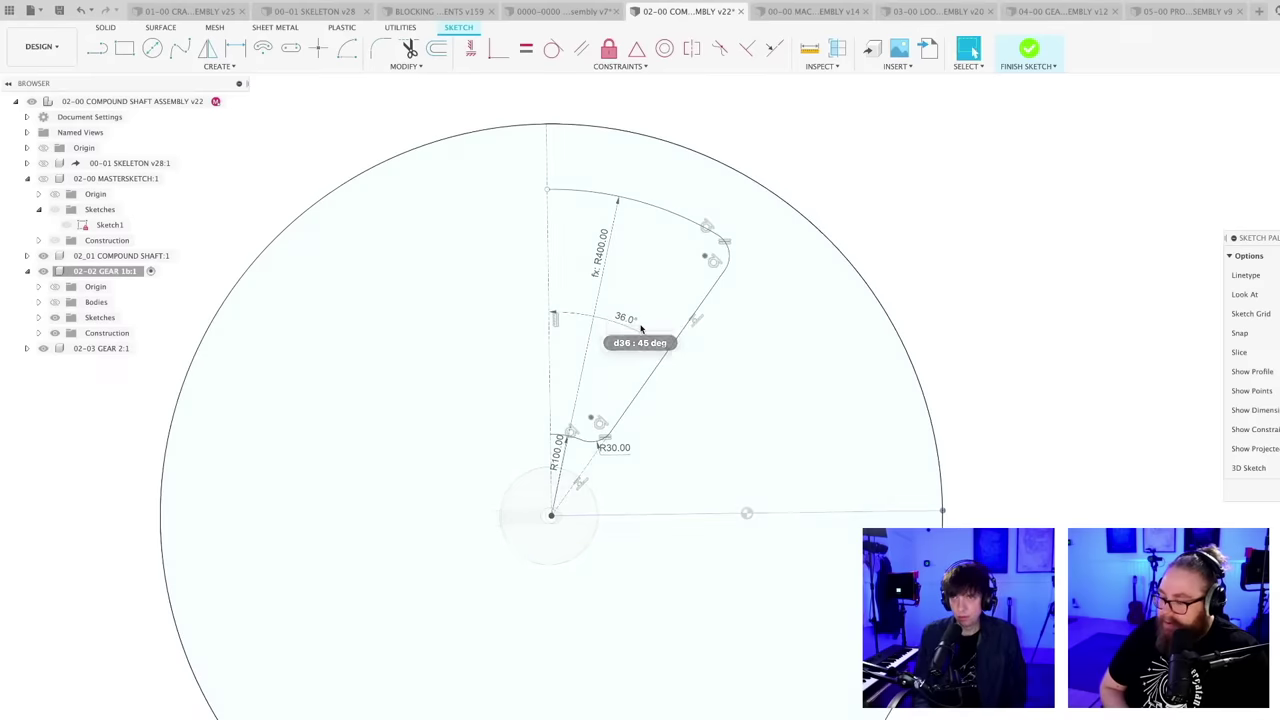
- Mirror the half-cutout's arcs, rounded corners and slanted edge about the vertical centreline to close the profile
scroll(696, 420, up, 1)
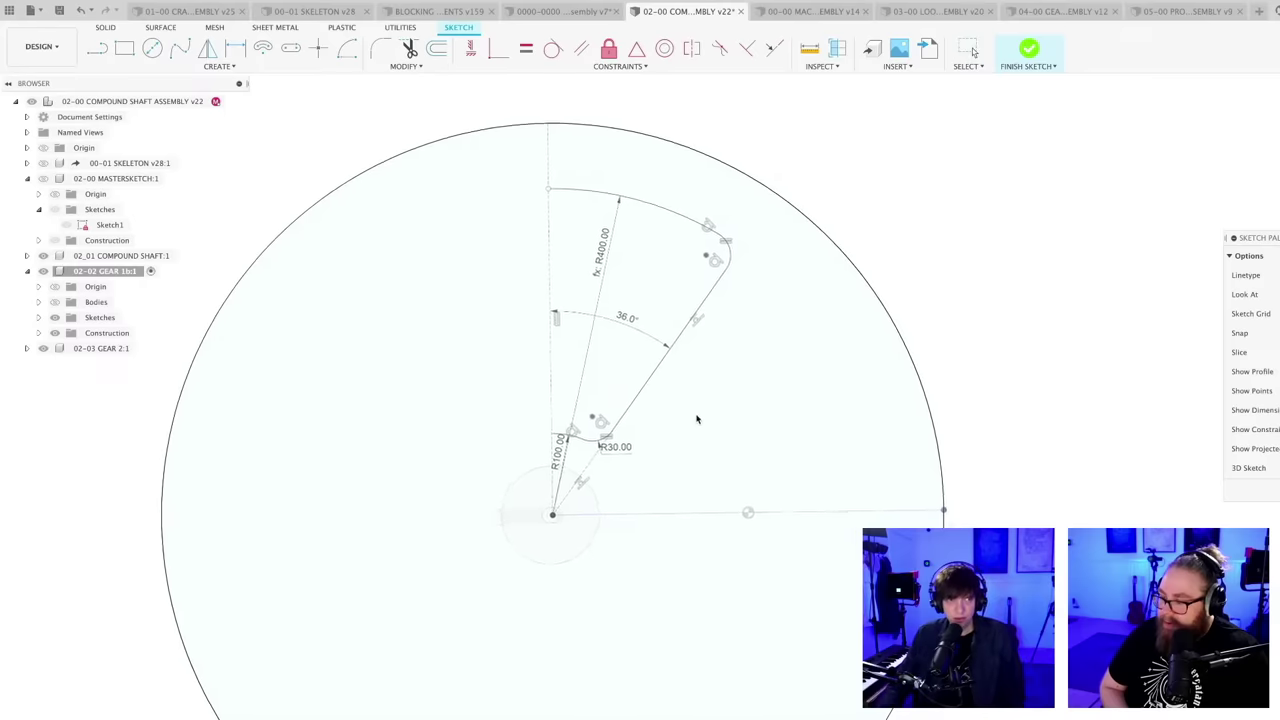
scroll(690, 430, up, 2)
scroll(683, 450, down, 3)
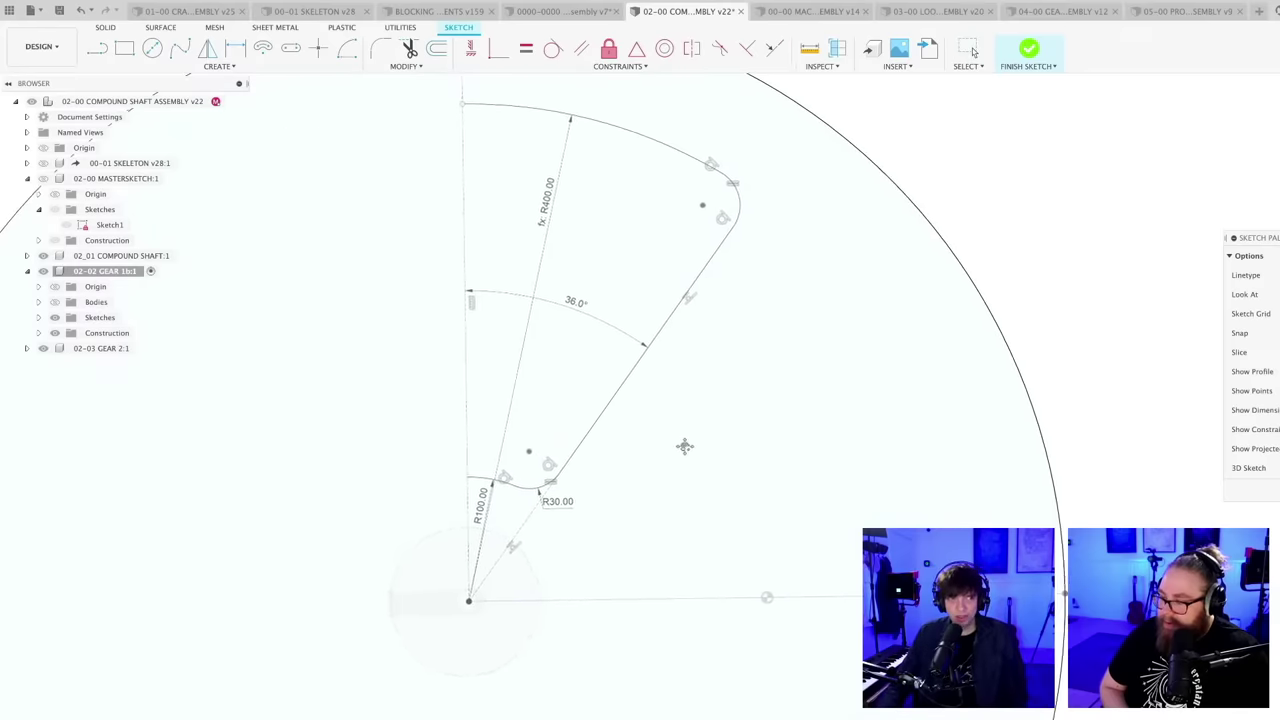
key(s)
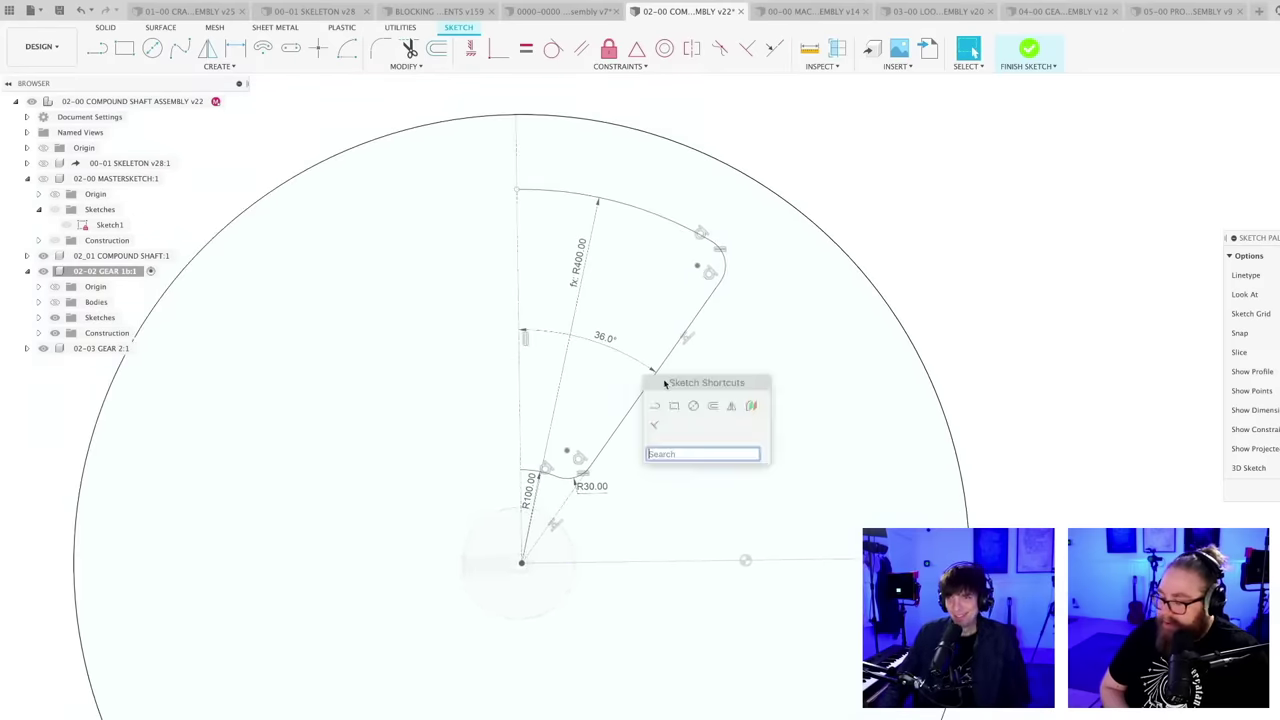
click(732, 410)
click(571, 199)
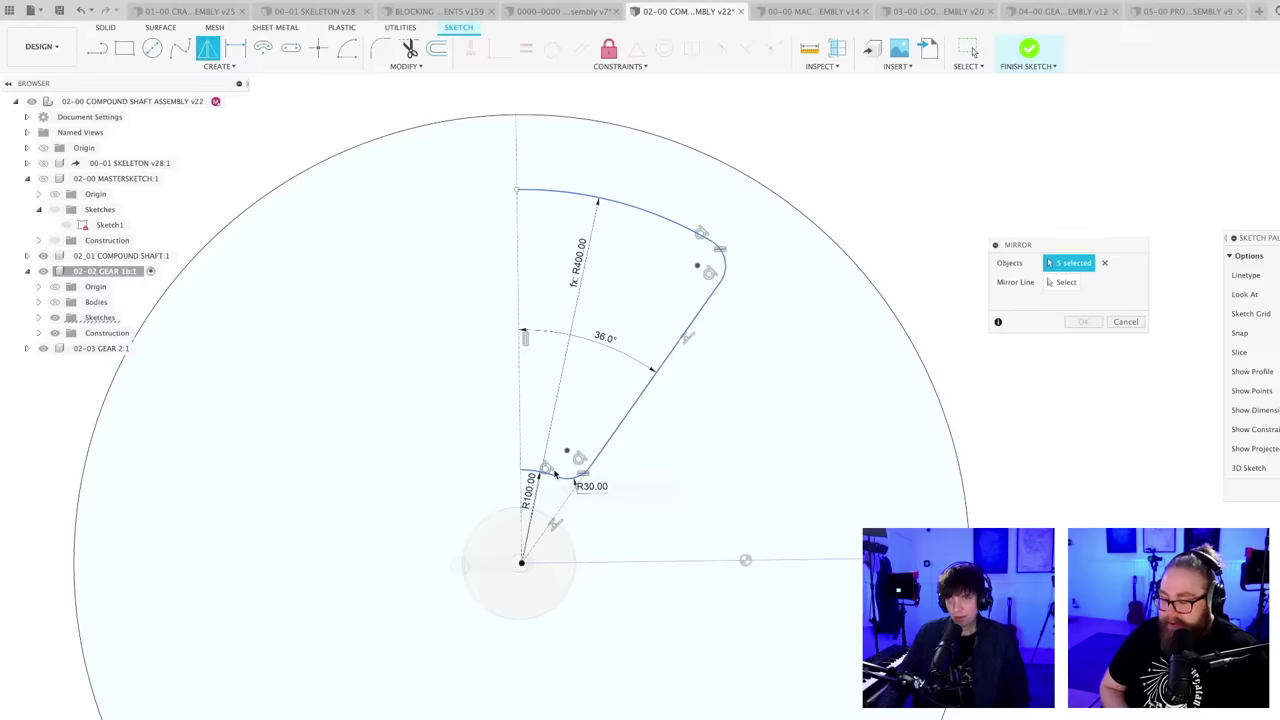
click(1060, 285)
click(516, 268)
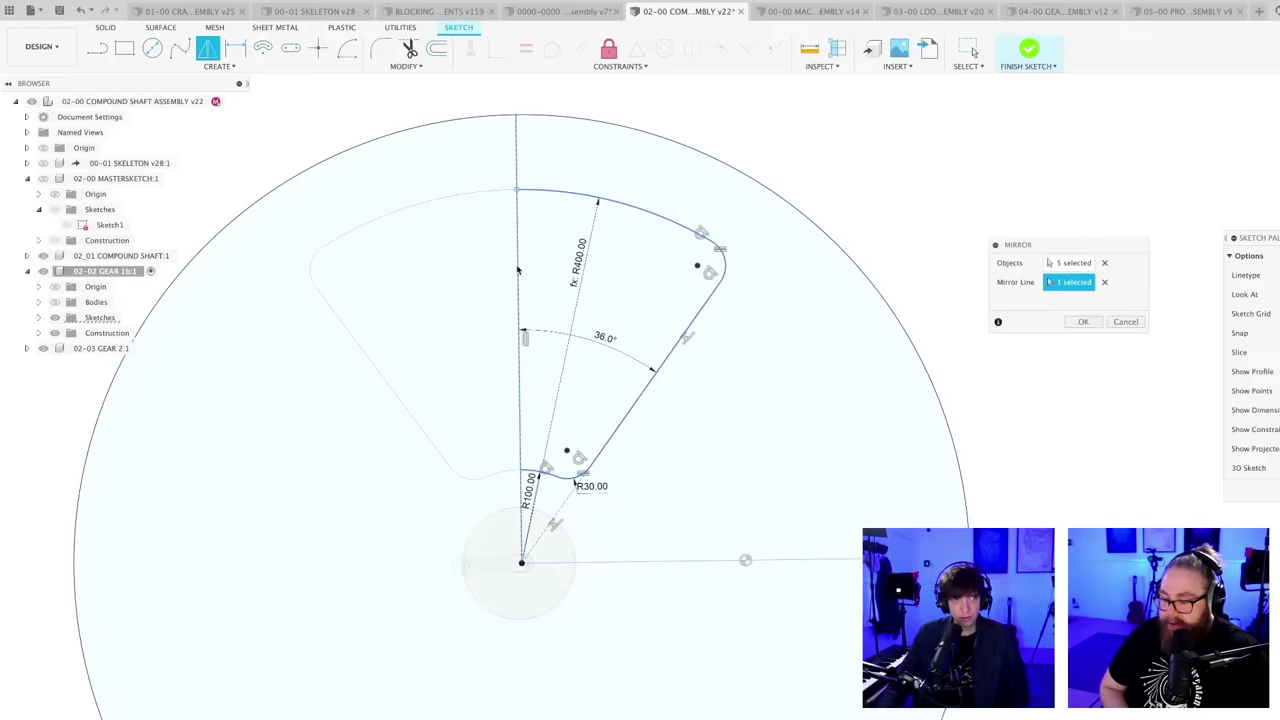
middle_drag(709, 372, 704, 310)
key(Return)
scroll(705, 330, down, 2)
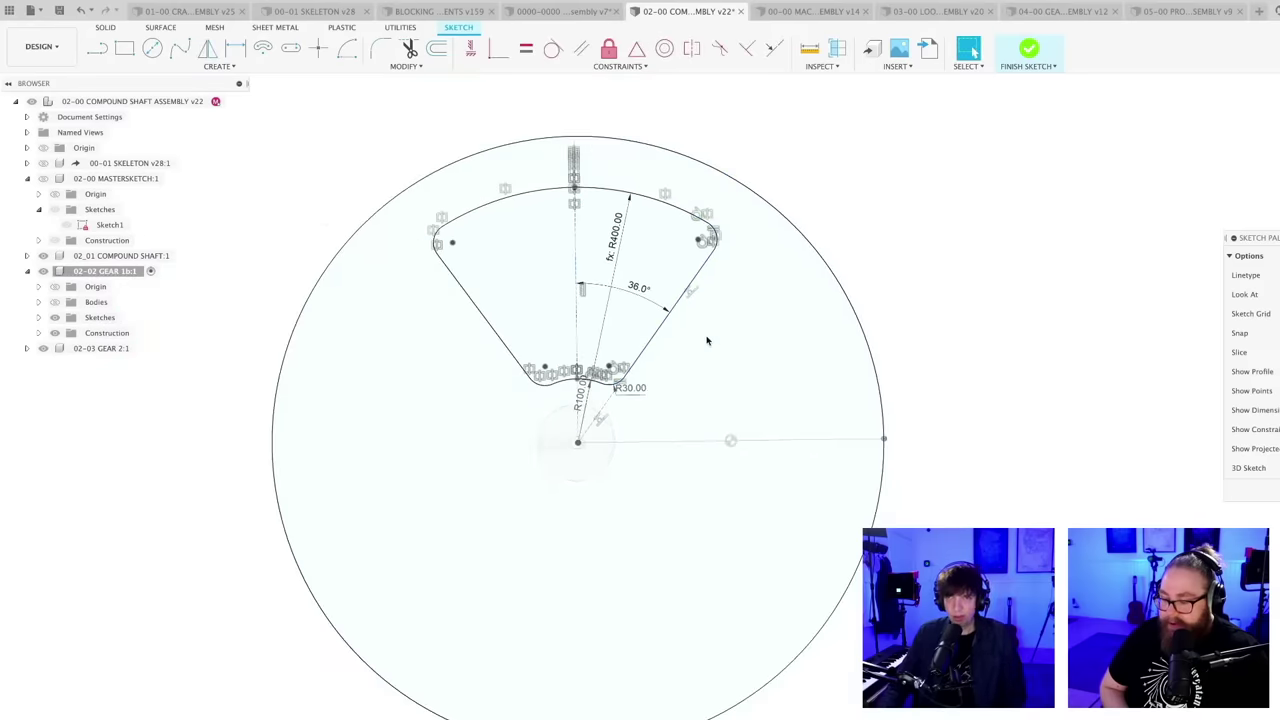
- Create a circular pattern of the complete cutout profile about the gear's centre point, with full angular spacing and a quantity of 5
scroll(690, 343, up, 3)
scroll(590, 398, up, 2)
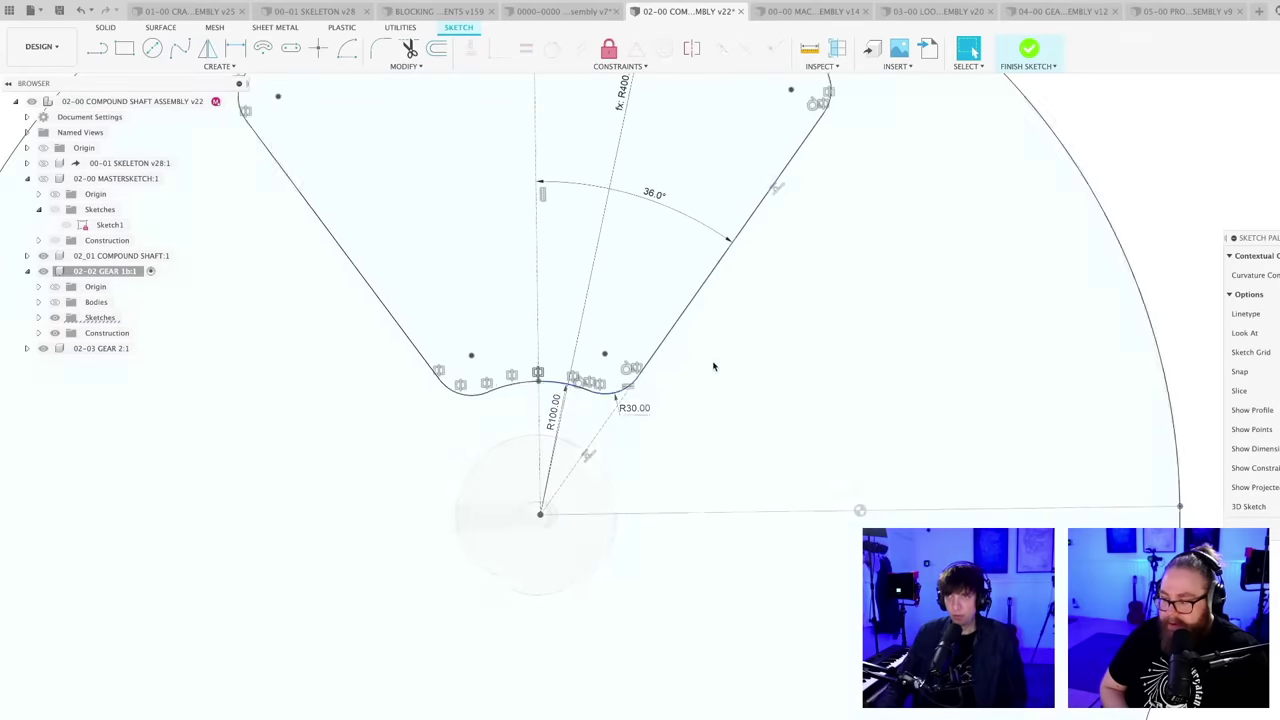
scroll(749, 337, down, 3)
scroll(760, 201, up, 2)
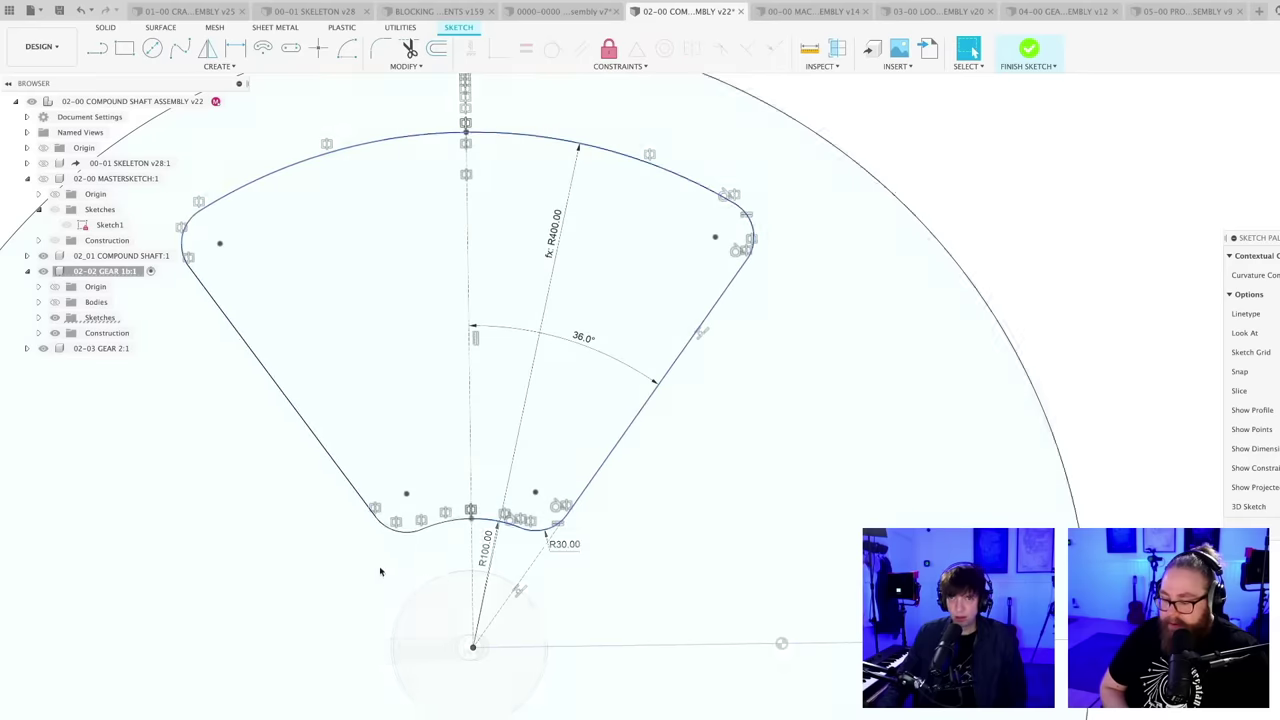
scroll(385, 560, up, 3)
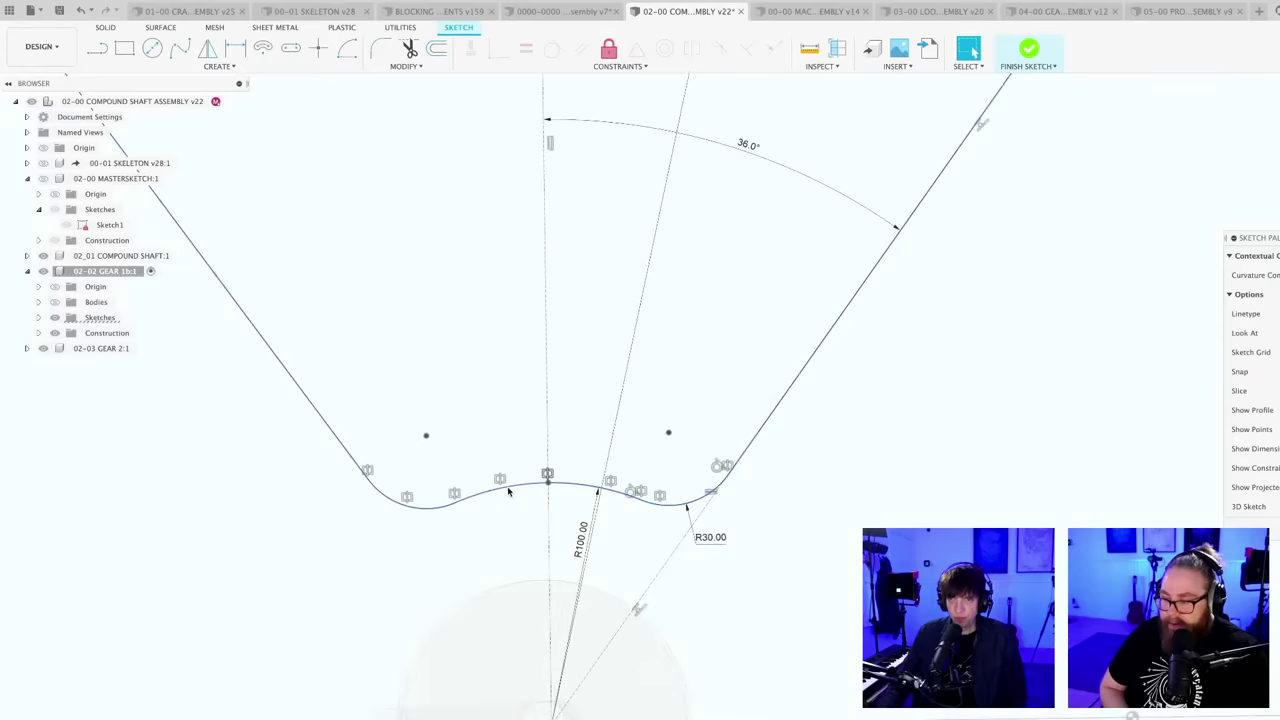
scroll(501, 515, down, 5)
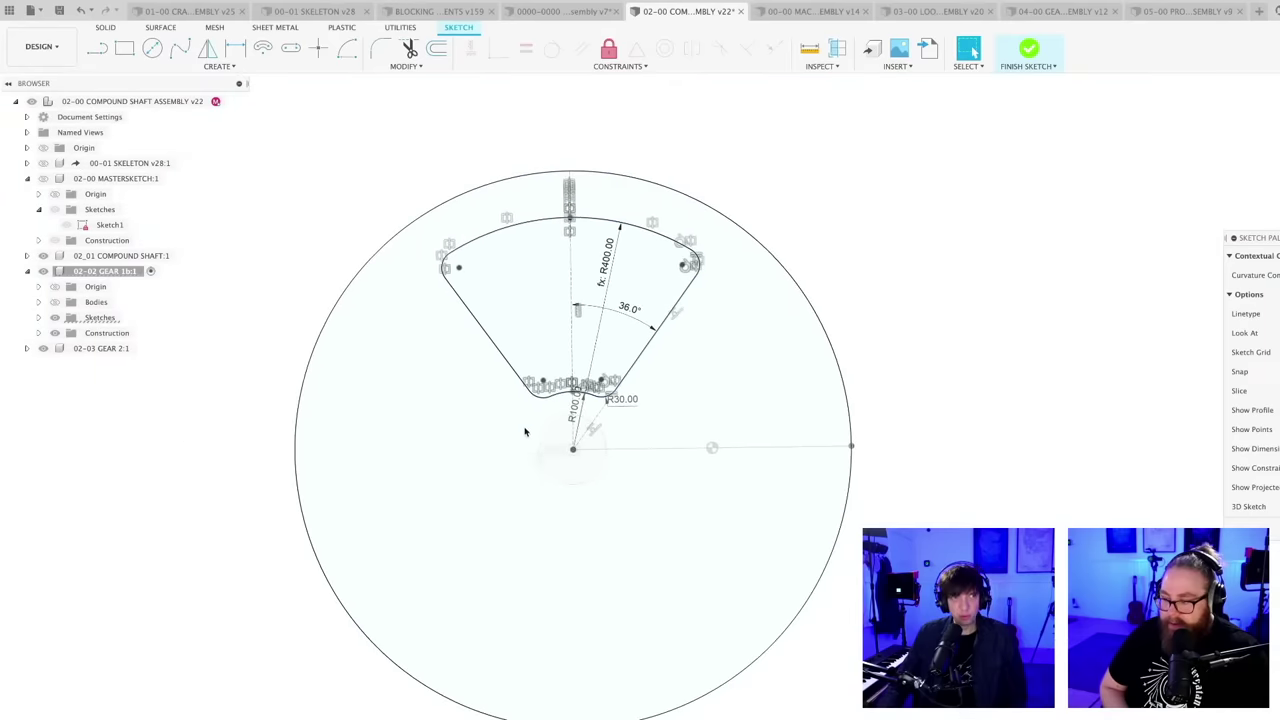
middle_drag(514, 453, 503, 423)
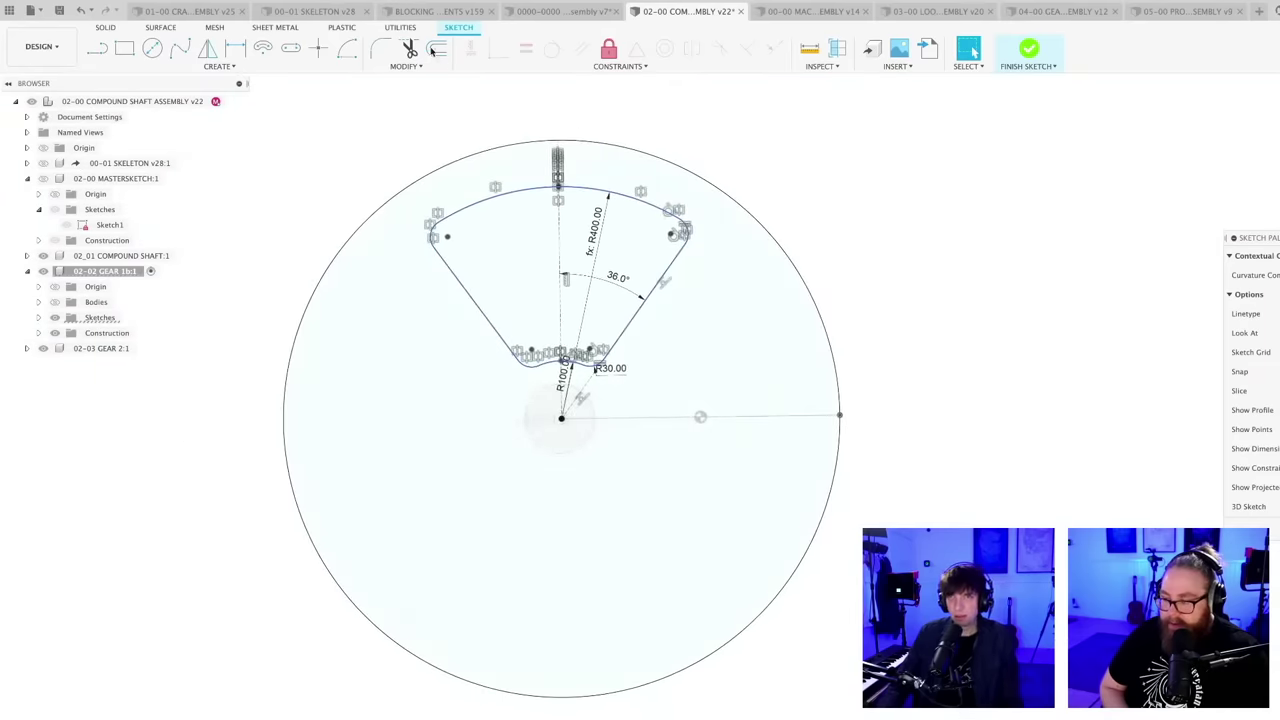
click(228, 66)
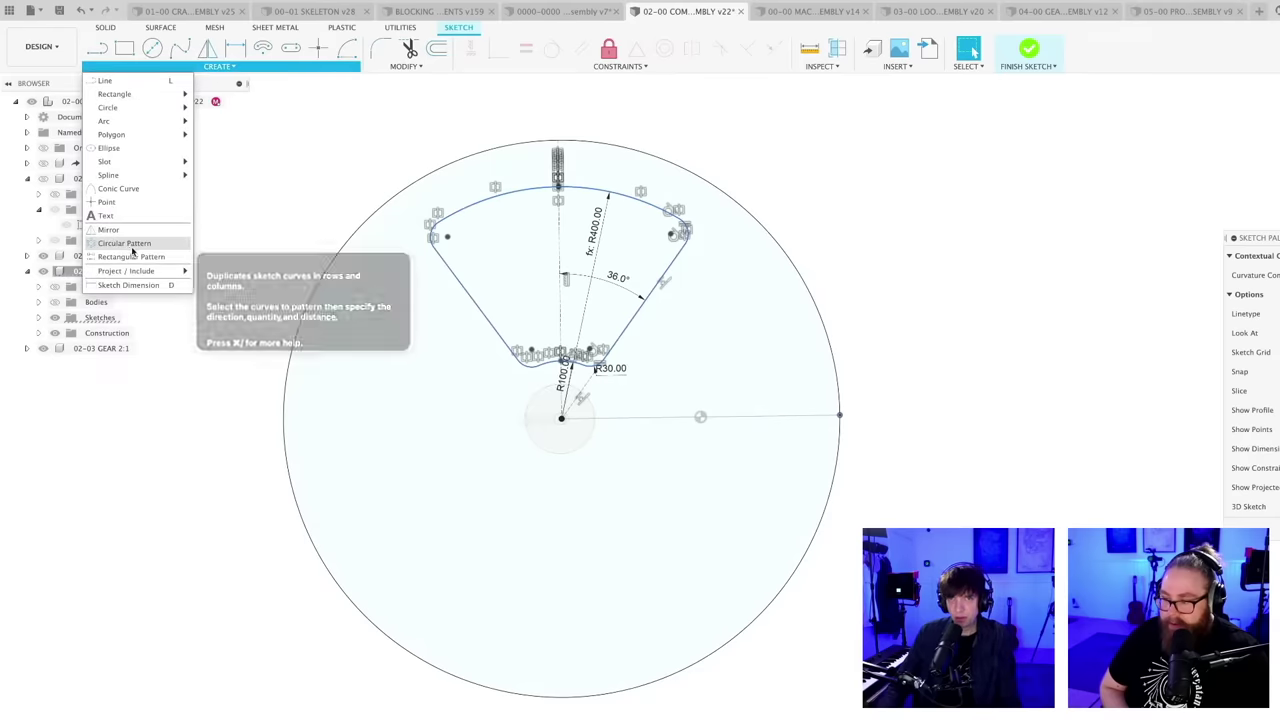
click(620, 300)
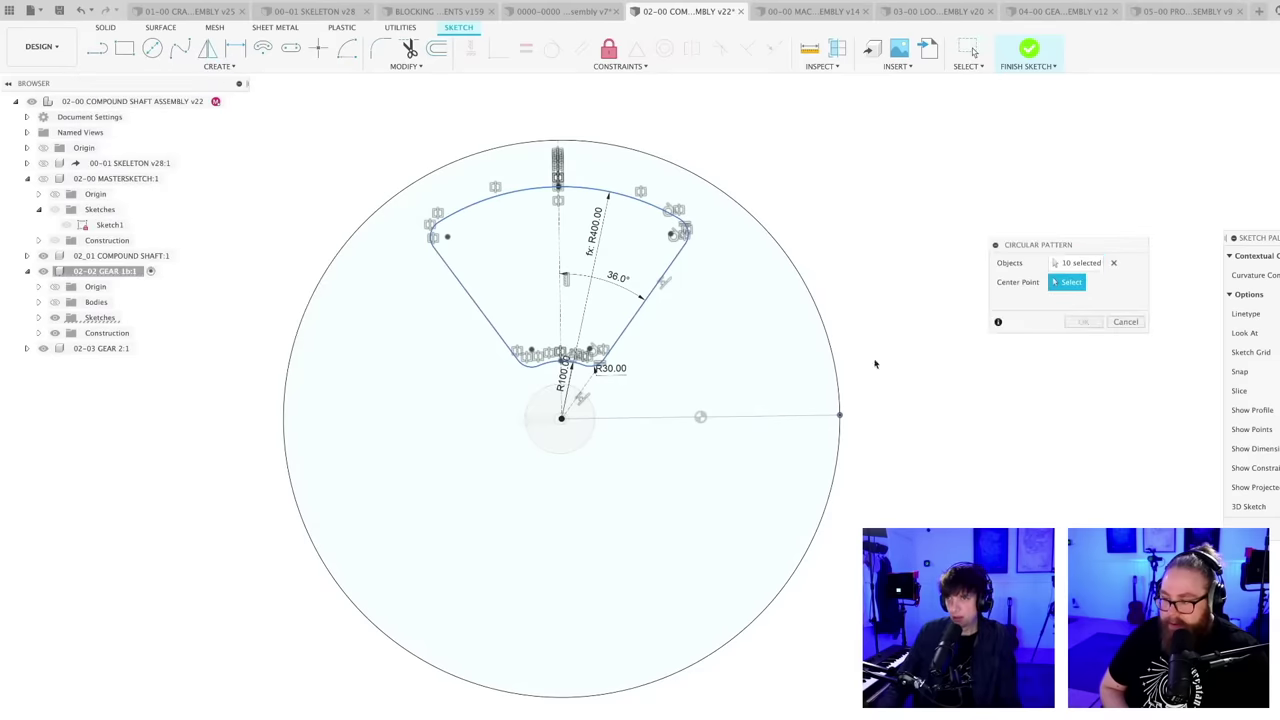
click(838, 376)
click(1122, 339)
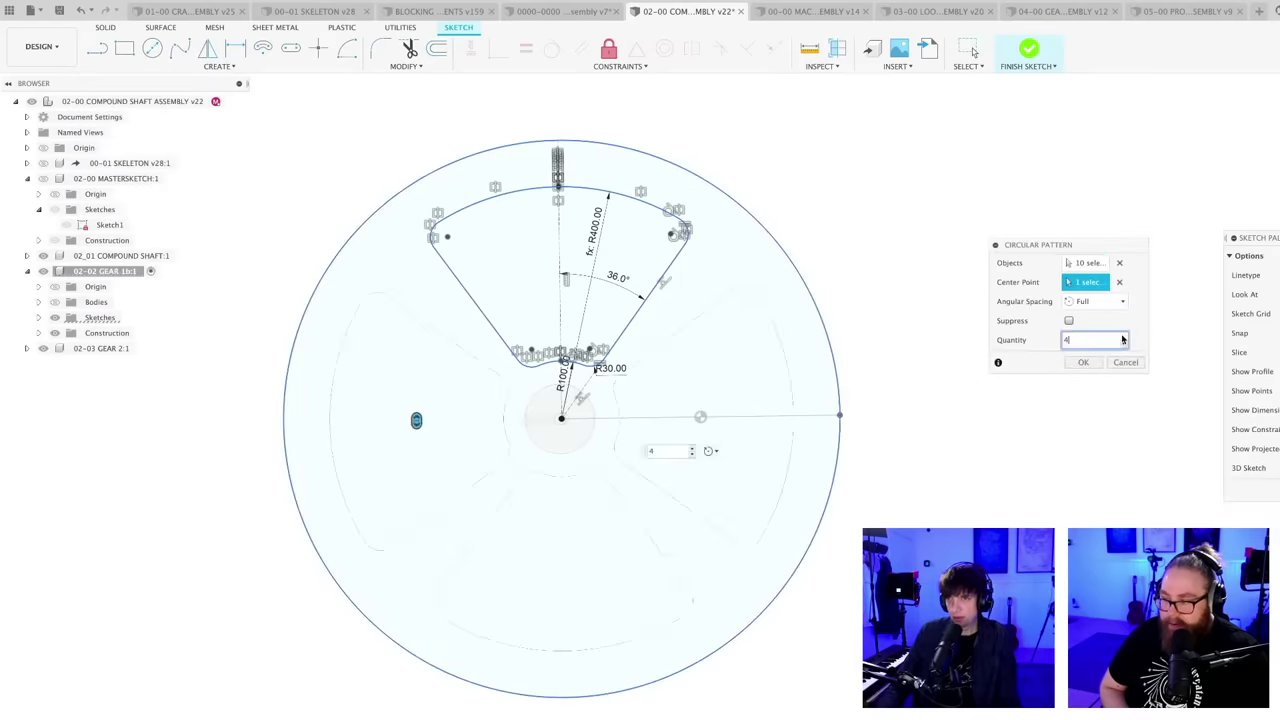
click(1122, 339)
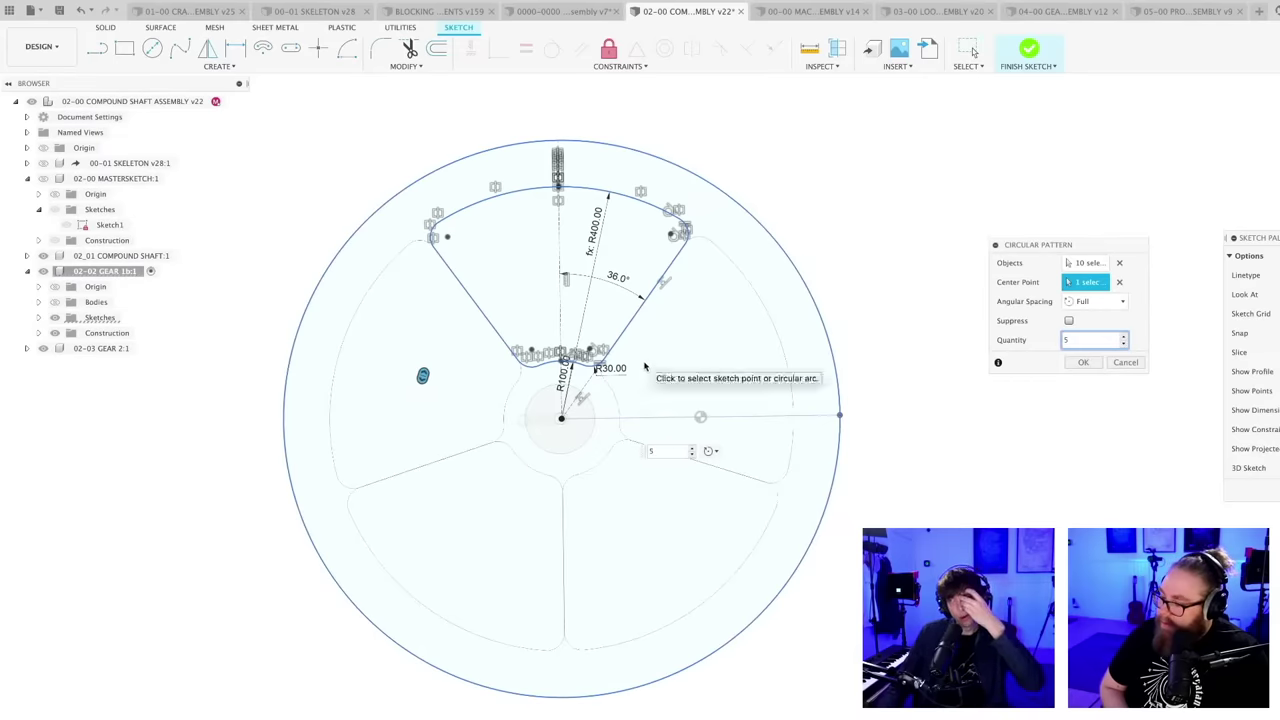
scroll(640, 345, up, 1)
scroll(648, 340, up, 2)
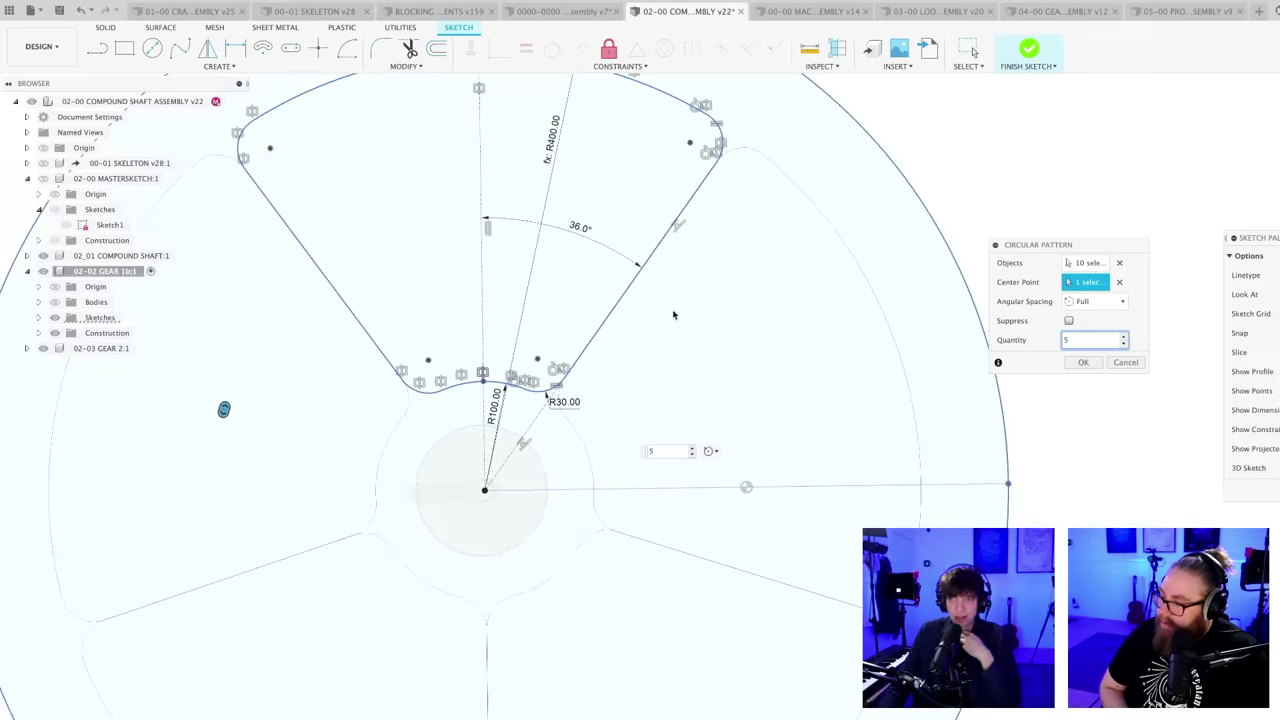
scroll(674, 317, down, 2)
scroll(668, 380, up, 1)
mouse_move(668, 380)
middle_down()
mouse_move(652, 298)
mouse_move(643, 334)
middle_up()
scroll(649, 314, down, 3)
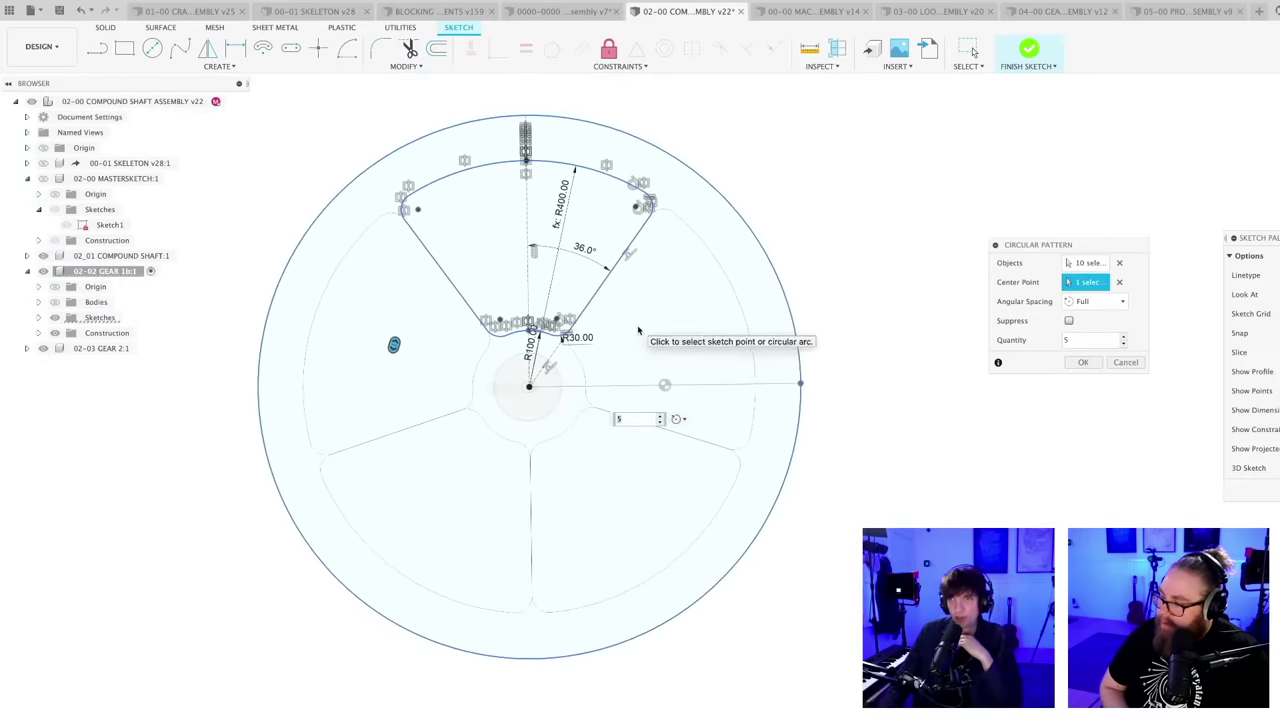
click(1083, 363)
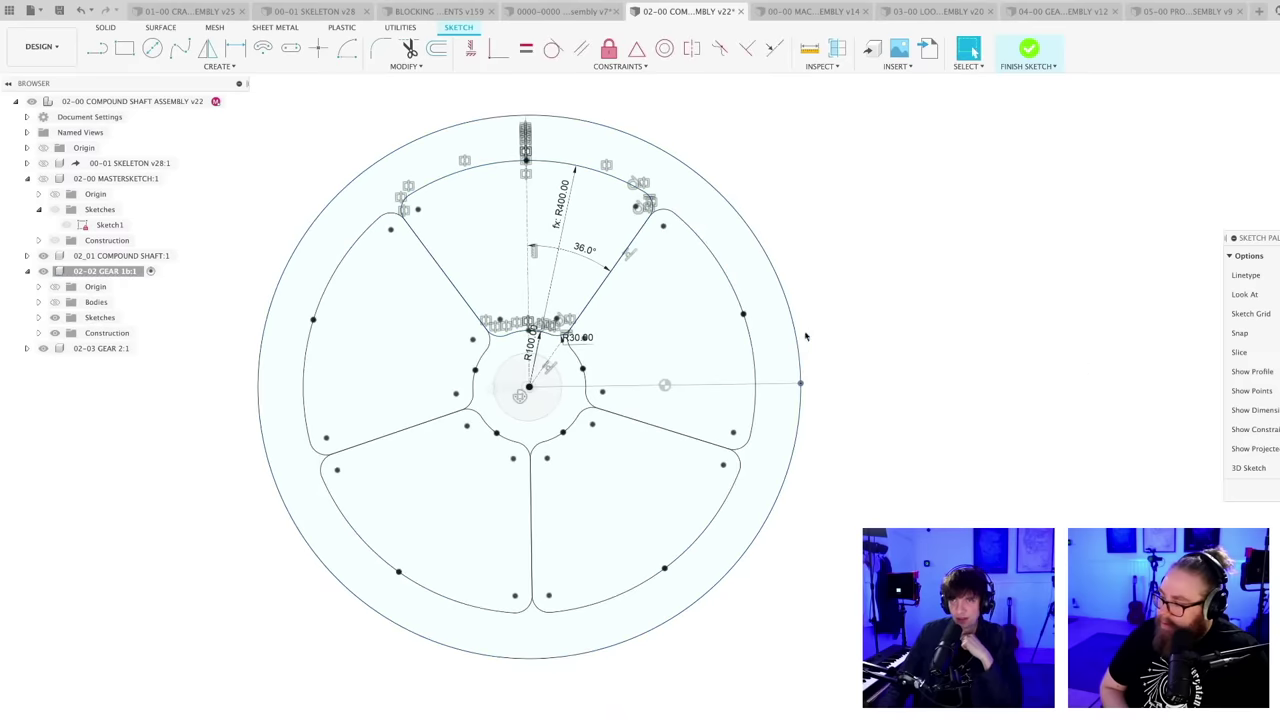
- Set the angle between the vertical centreline and the original cutout's slanted edge to 30 degrees
scroll(651, 331, up, 2)
scroll(679, 384, up, 1)
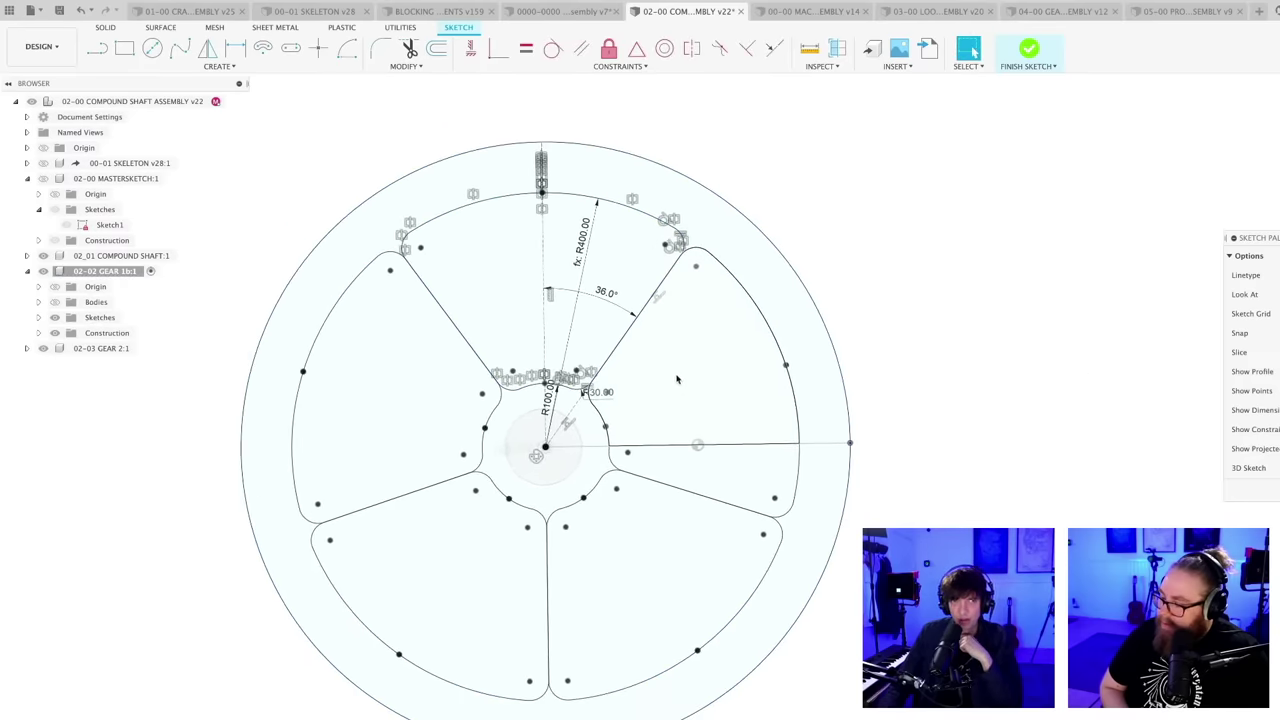
scroll(691, 351, down, 2)
double_click(622, 271)
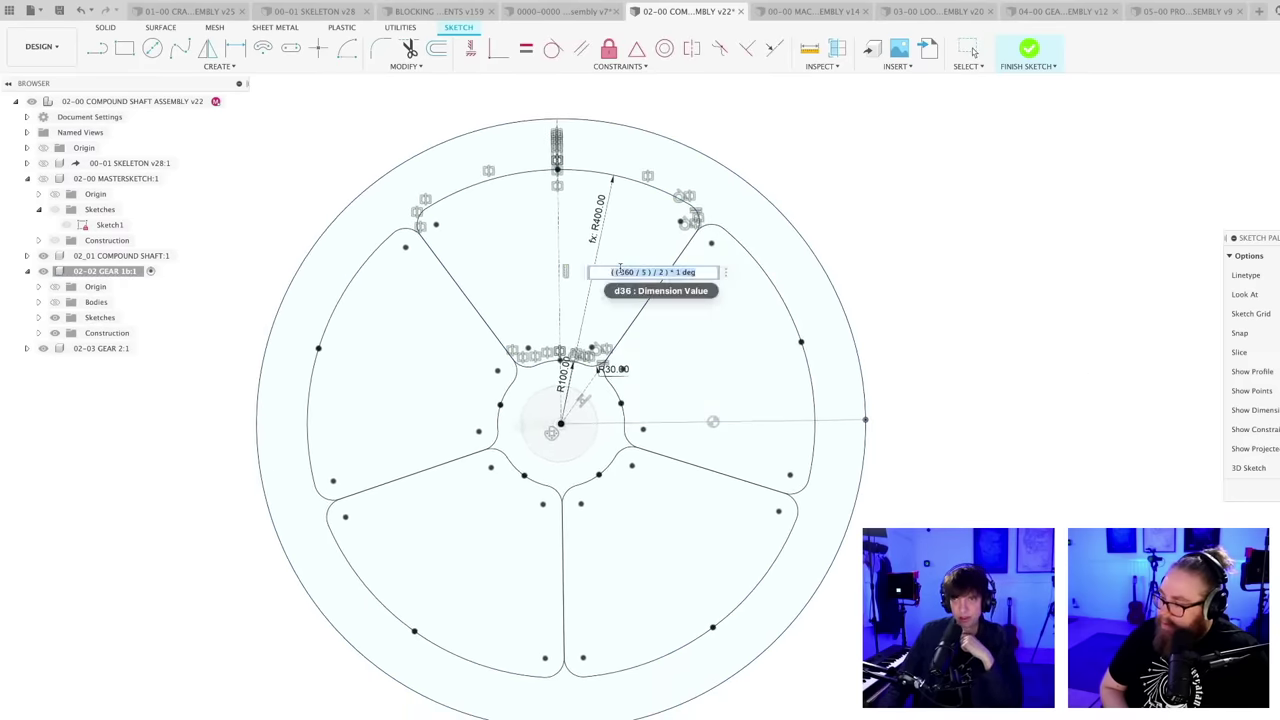
click(701, 272)
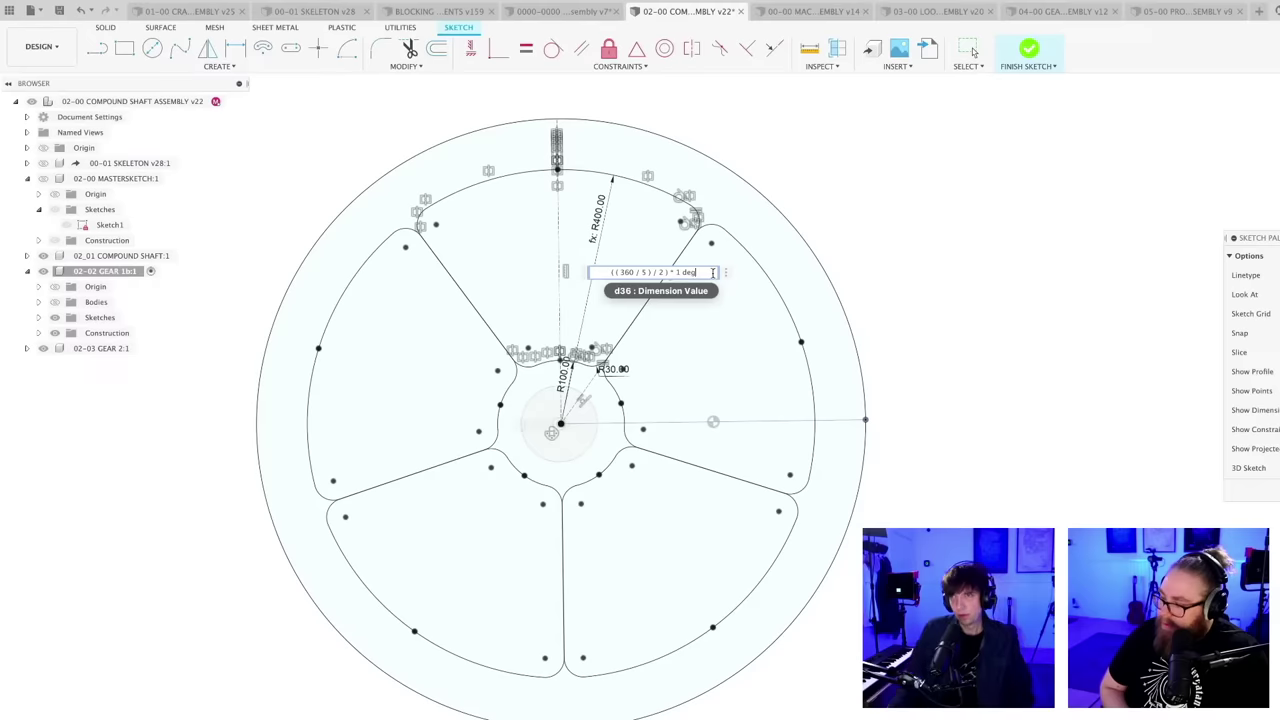
drag(709, 272, 605, 268)
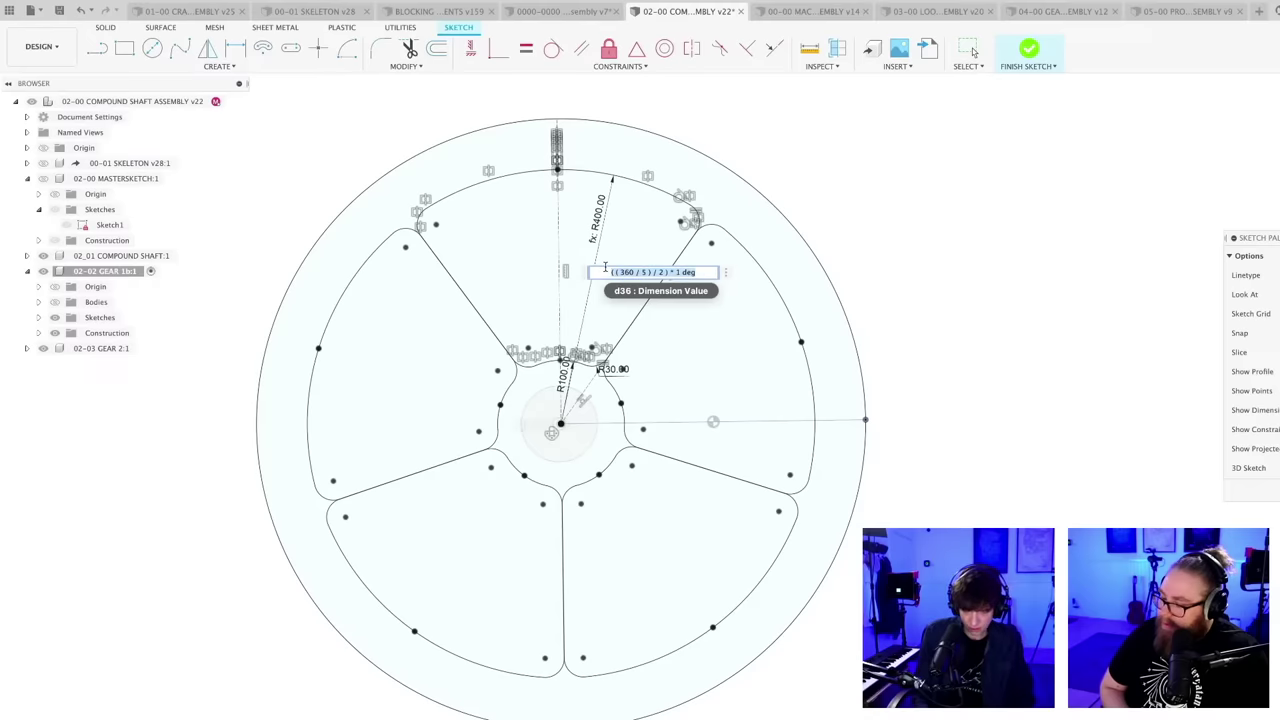
text(30)
key(Return)
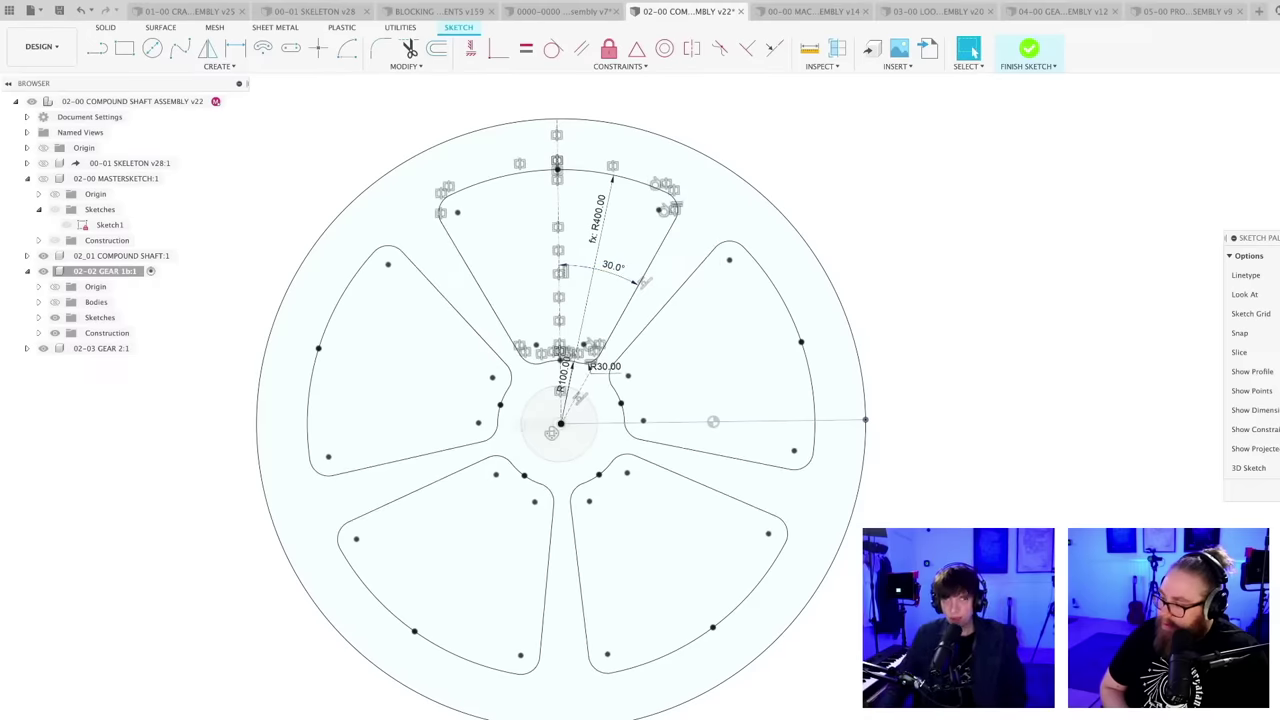
scroll(958, 576, down, 1)
mouse_move(923, 572)
middle_down()
mouse_move(868, 514)
mouse_move(859, 563)
middle_up()
scroll(865, 528, up, 2)
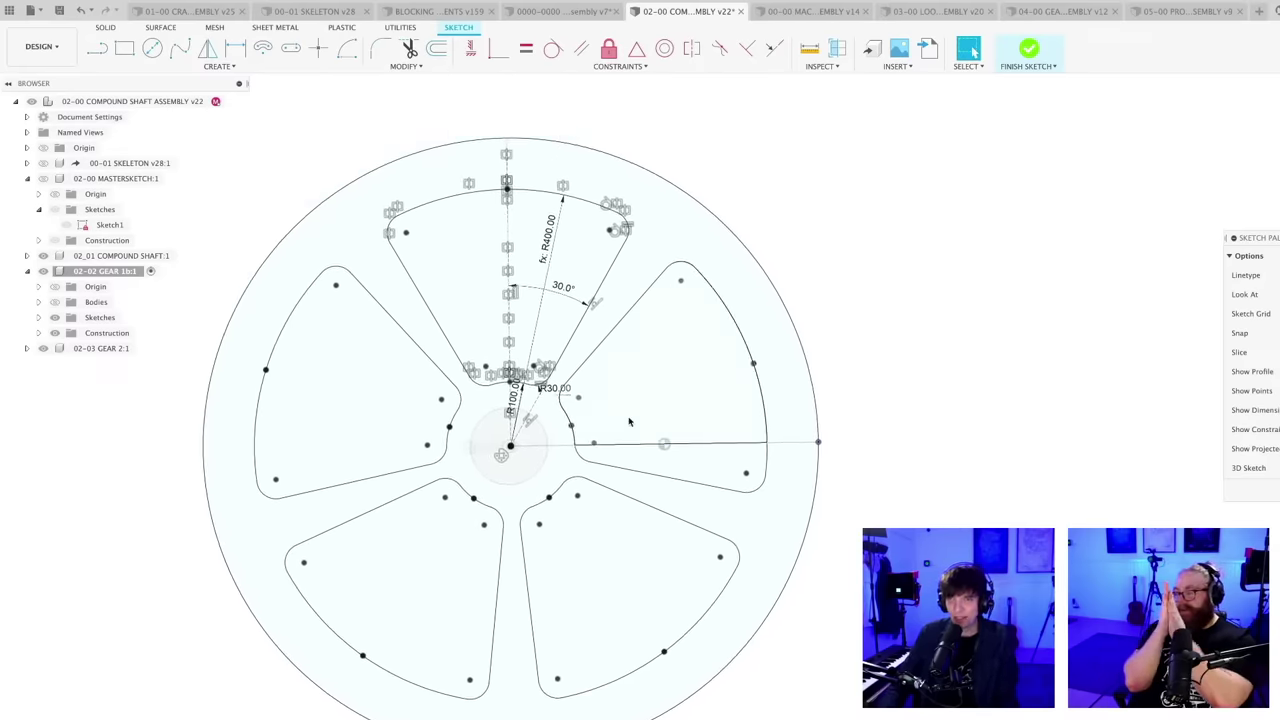
scroll(600, 303, up, 1)
scroll(593, 316, up, 1)
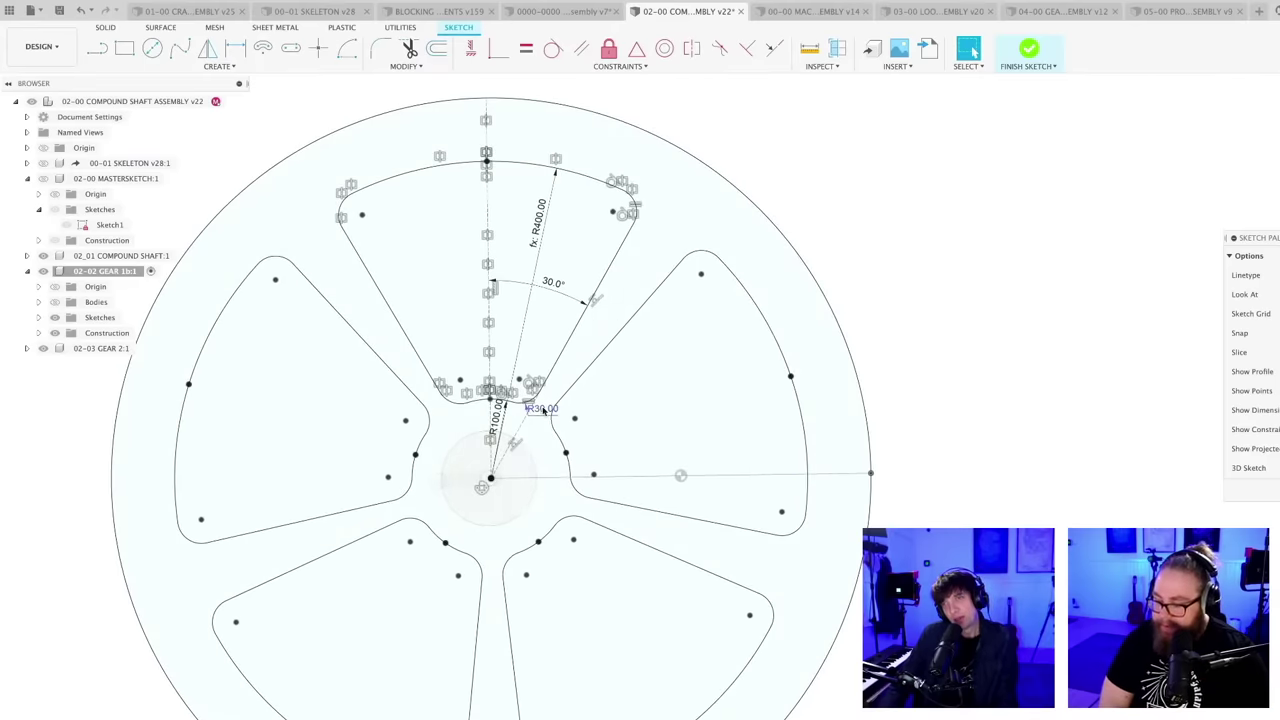
- Draw a 70 mm diameter circle centred on the gear's centre point
scroll(542, 408, up, 1)
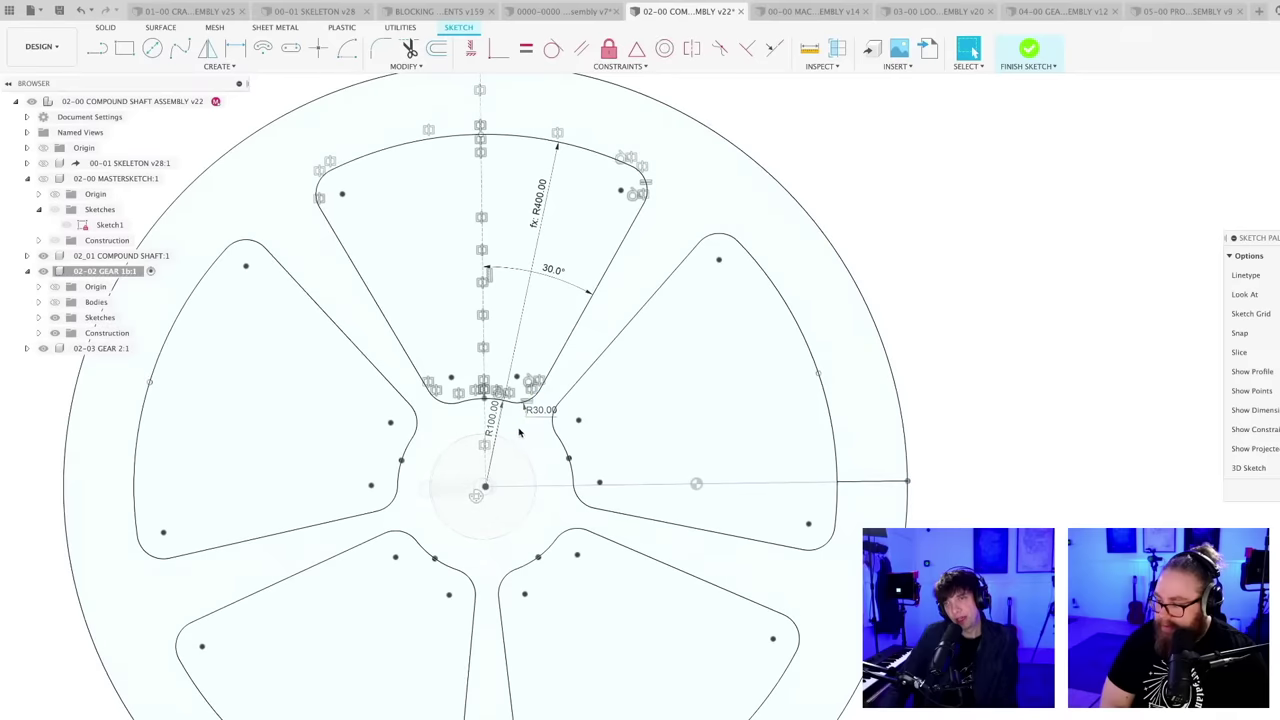
middle_drag(516, 440, 519, 437)
scroll(519, 437, up, 3)
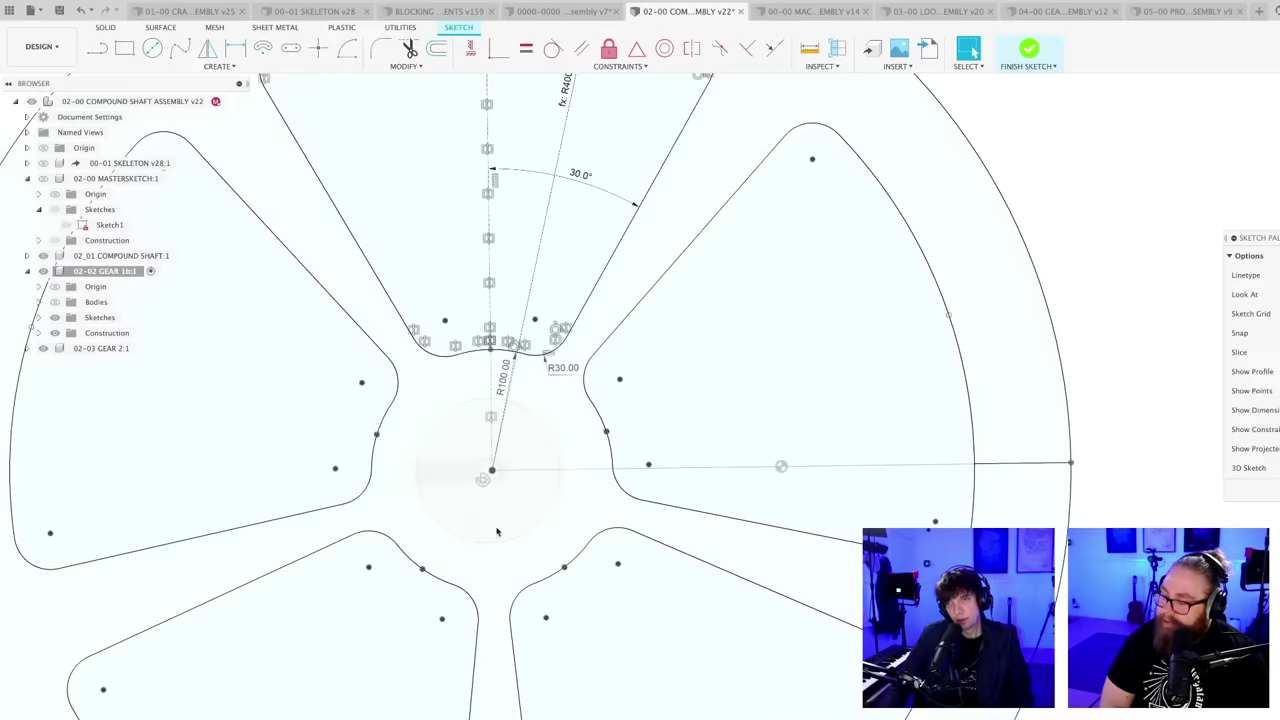
scroll(503, 515, up, 4)
key(c)
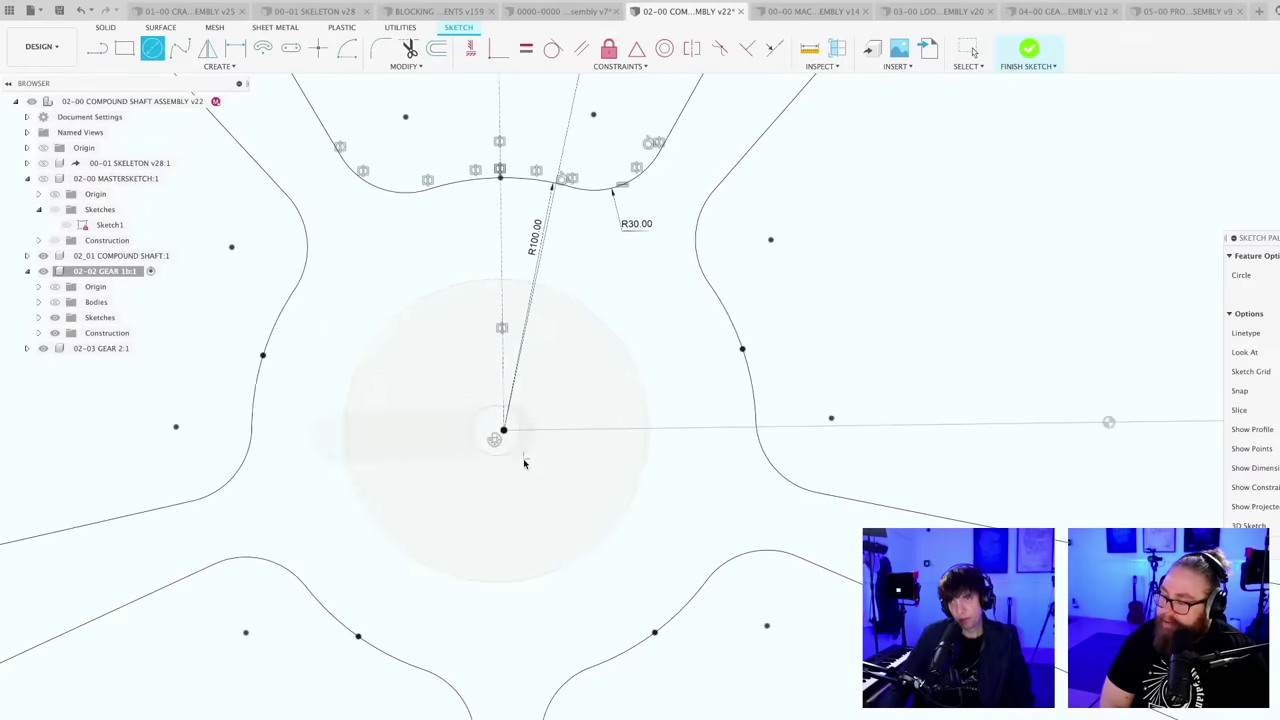
scroll(514, 451, up, 2)
click(501, 425)
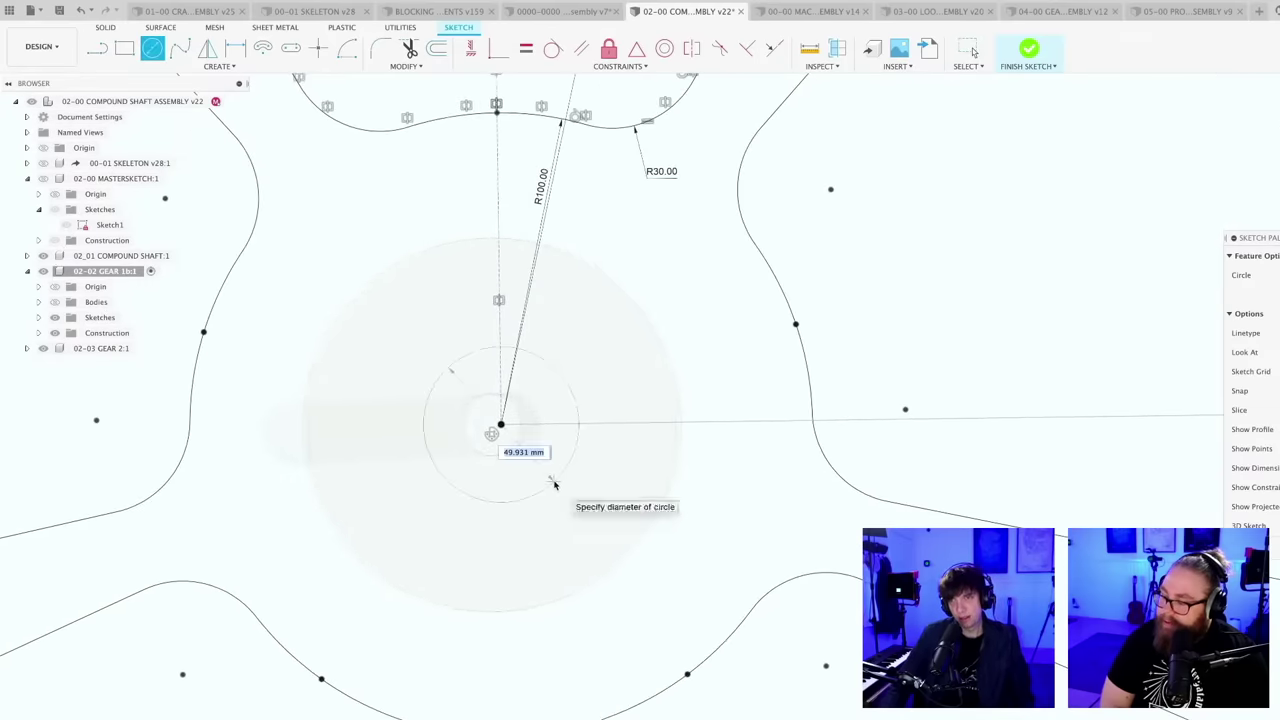
text(70)
key(Return)
key(Escape)
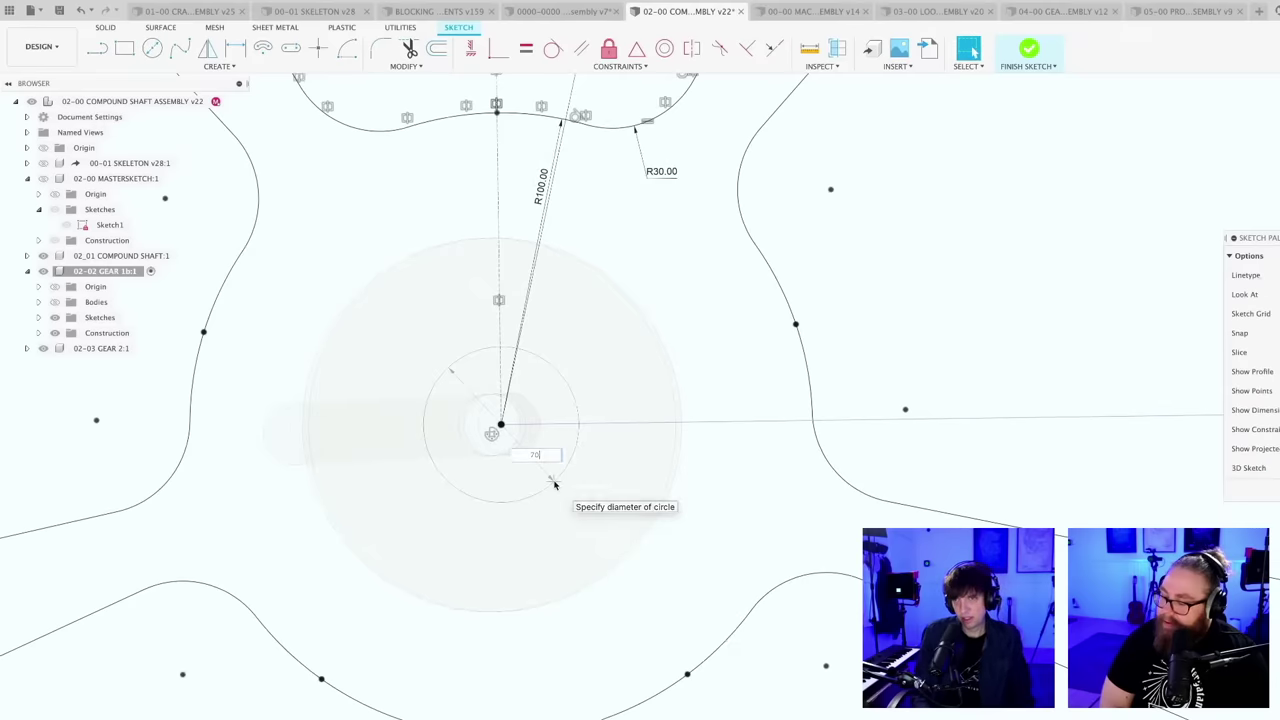
scroll(573, 498, down, 3)
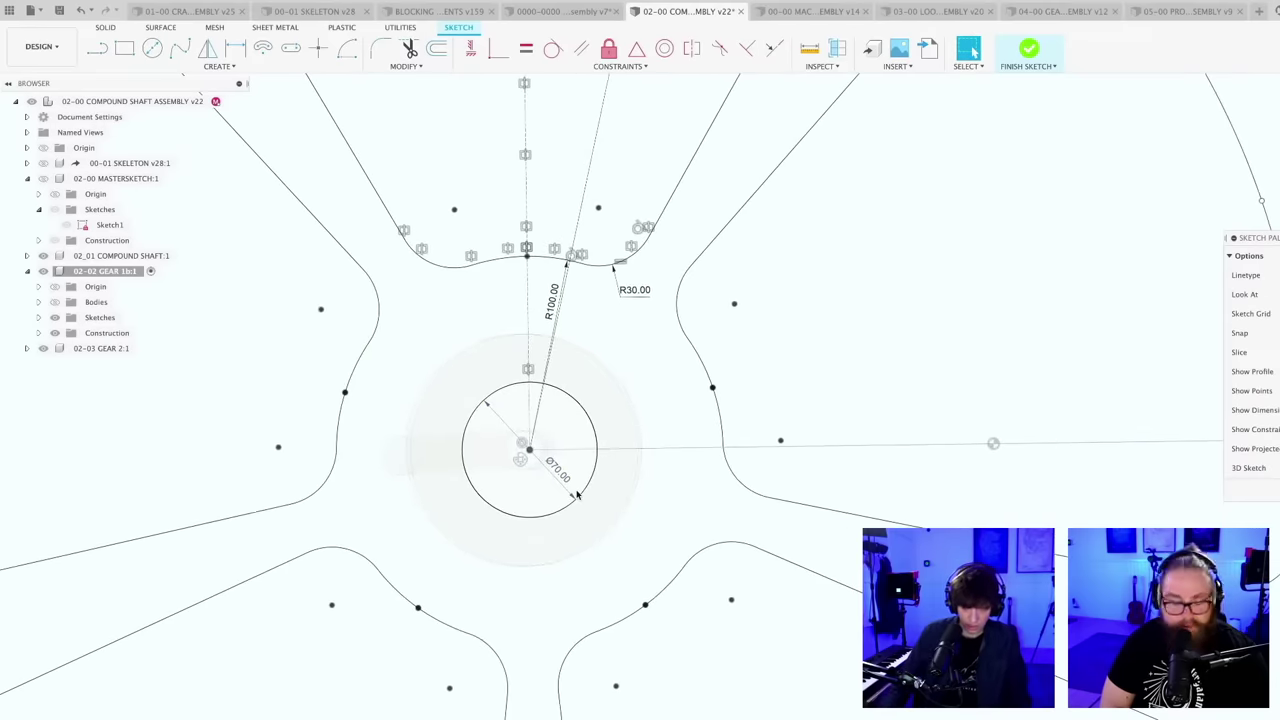
- Try to make the upper cutout's slanted edge tangent to the 70 mm centre circle, and undo it
scroll(595, 495, down, 2)
scroll(673, 318, down, 3)
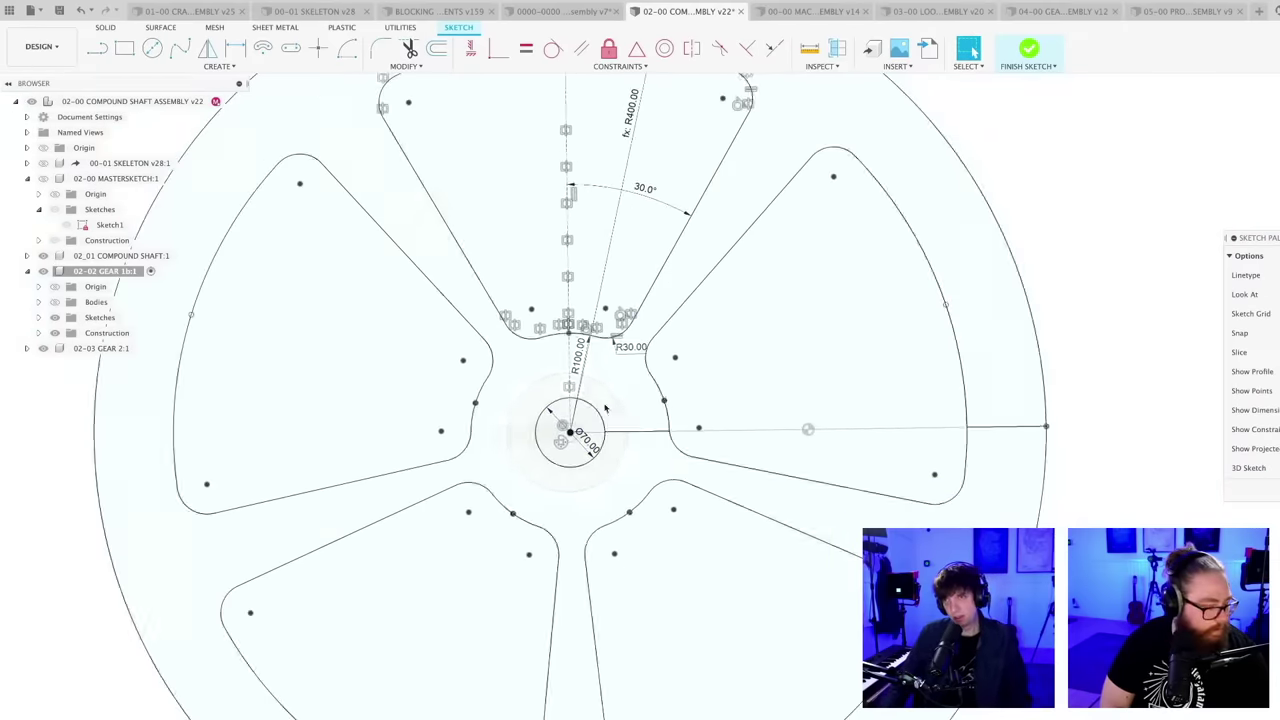
scroll(657, 275, down, 3)
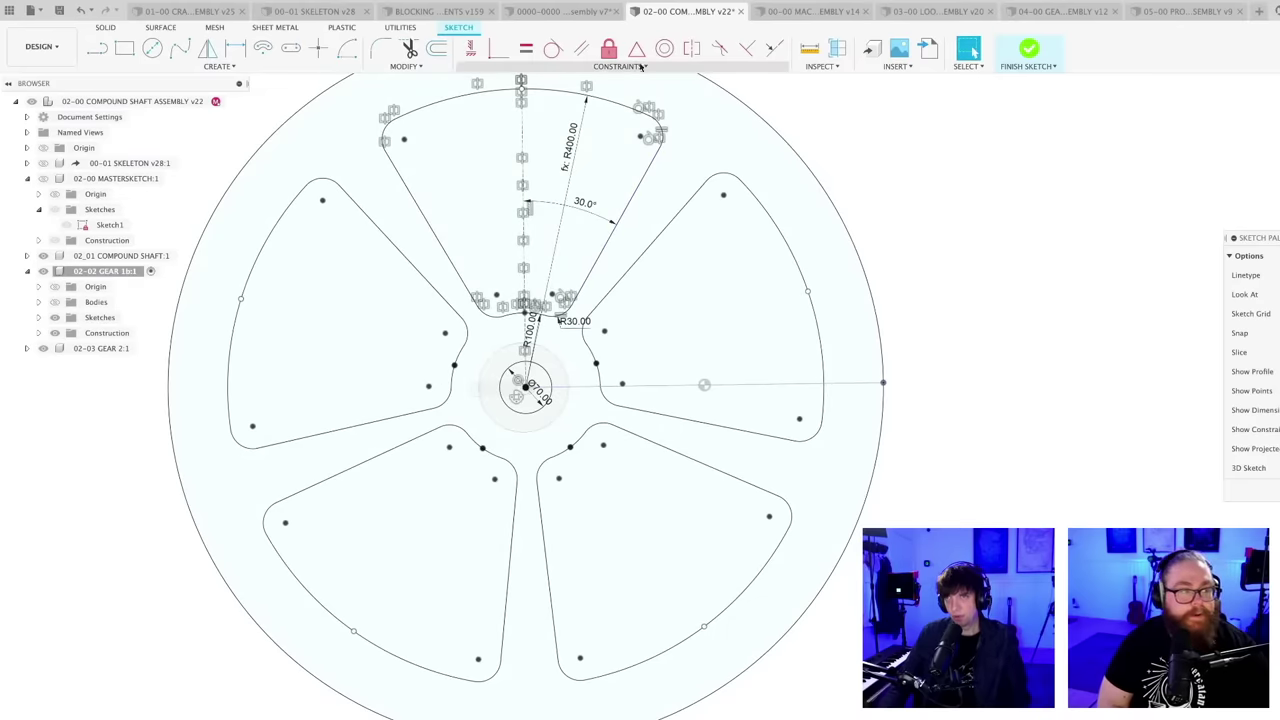
click(554, 49)
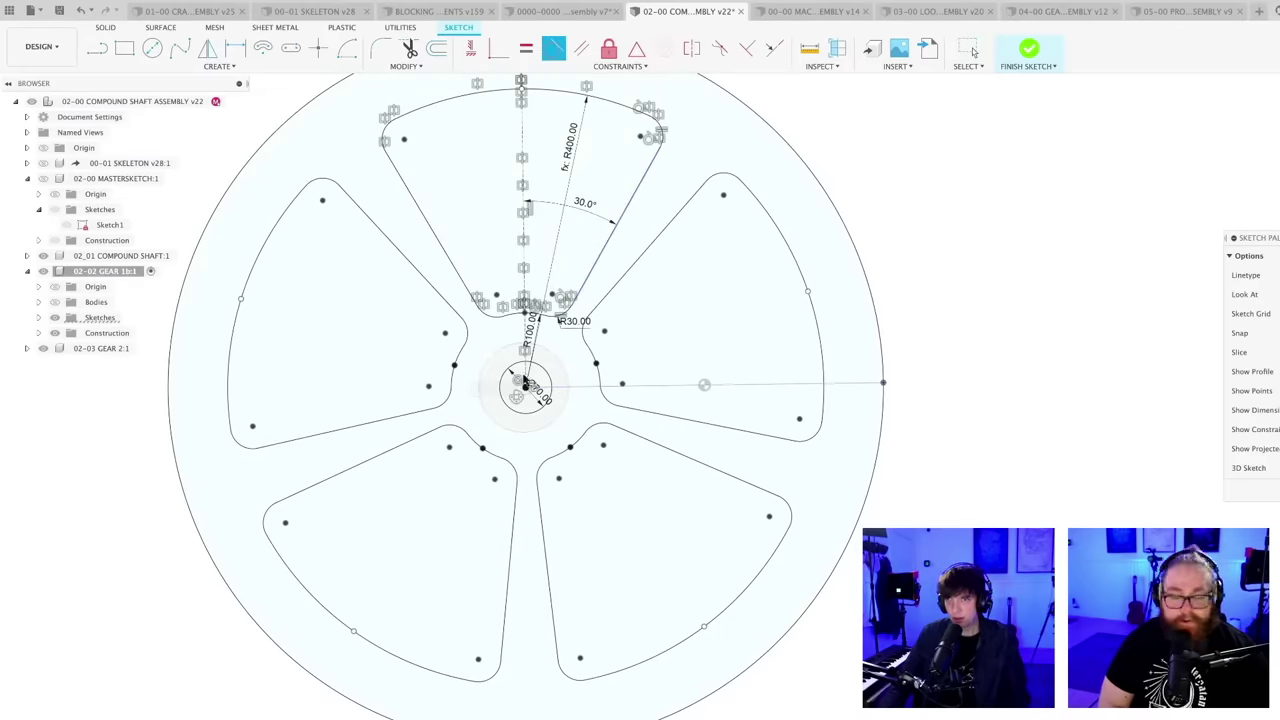
click(614, 357)
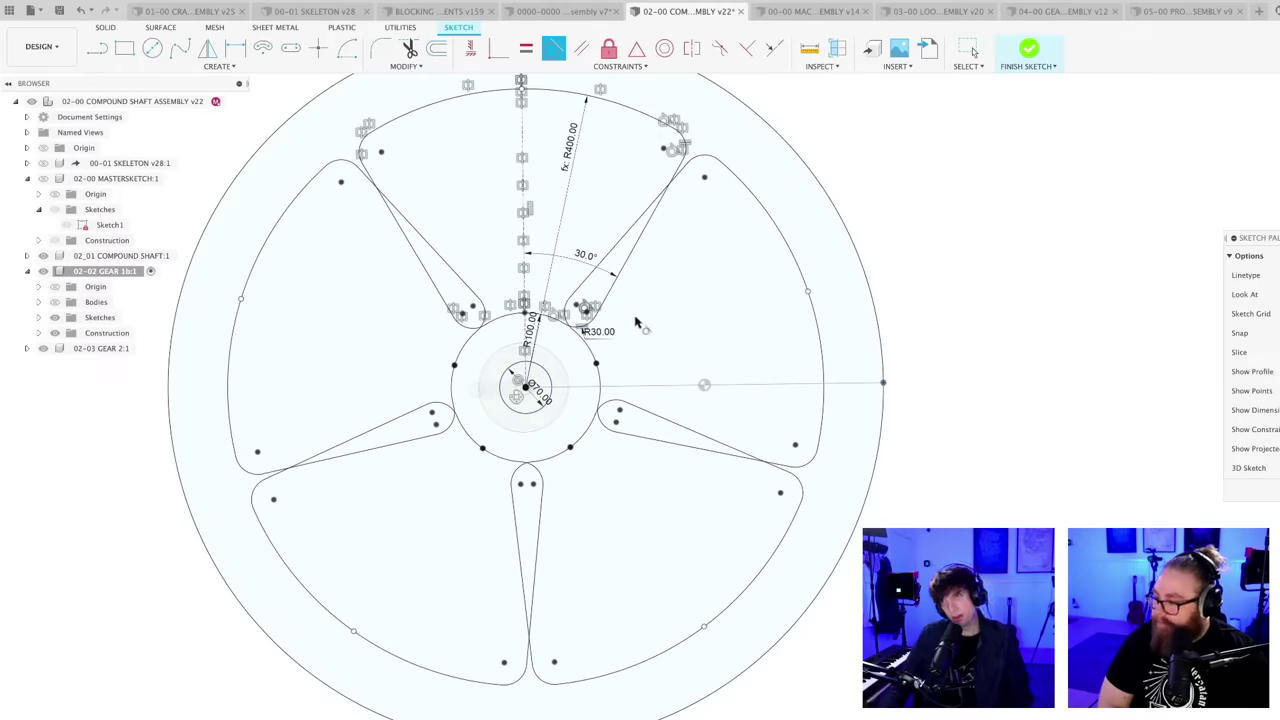
key(Escape)
middle_drag(640, 322, 609, 363)
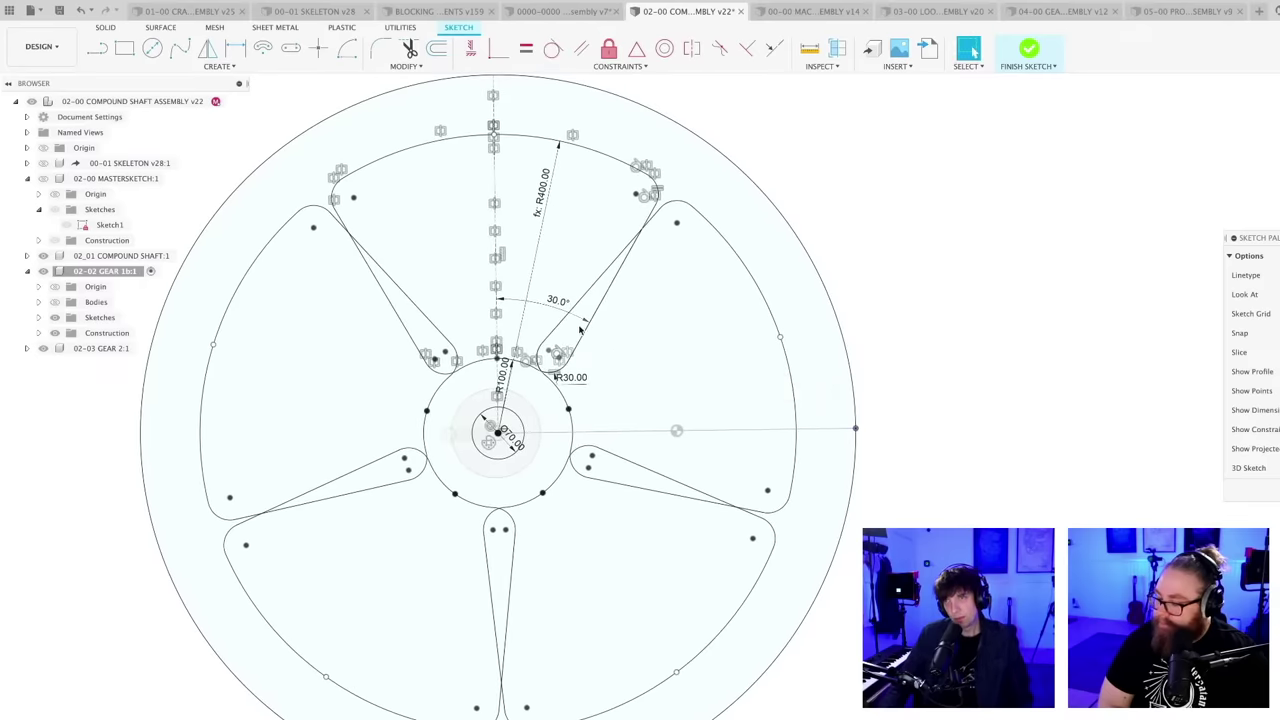
key(super+z)
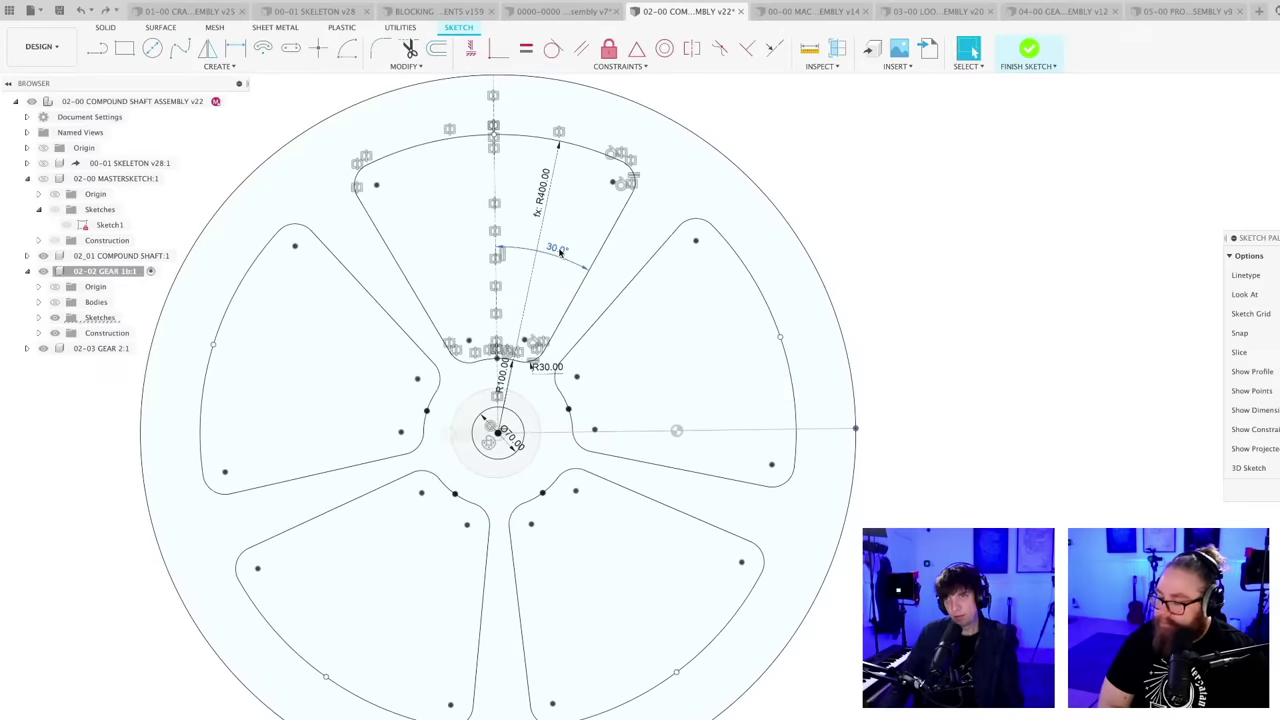
- Delete the 30-degree angle dimension and retry the tangent constraint between the slanted edge and the 70 mm circle
click(559, 252)
key(Delete)
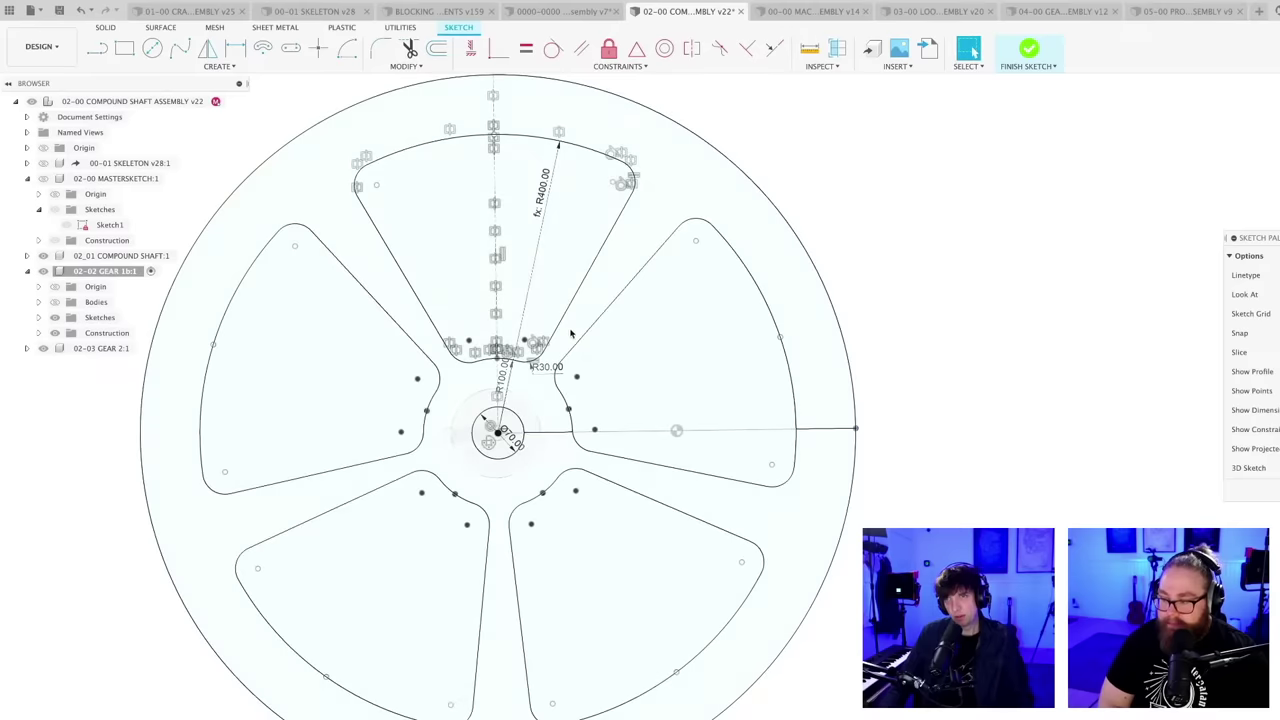
click(553, 48)
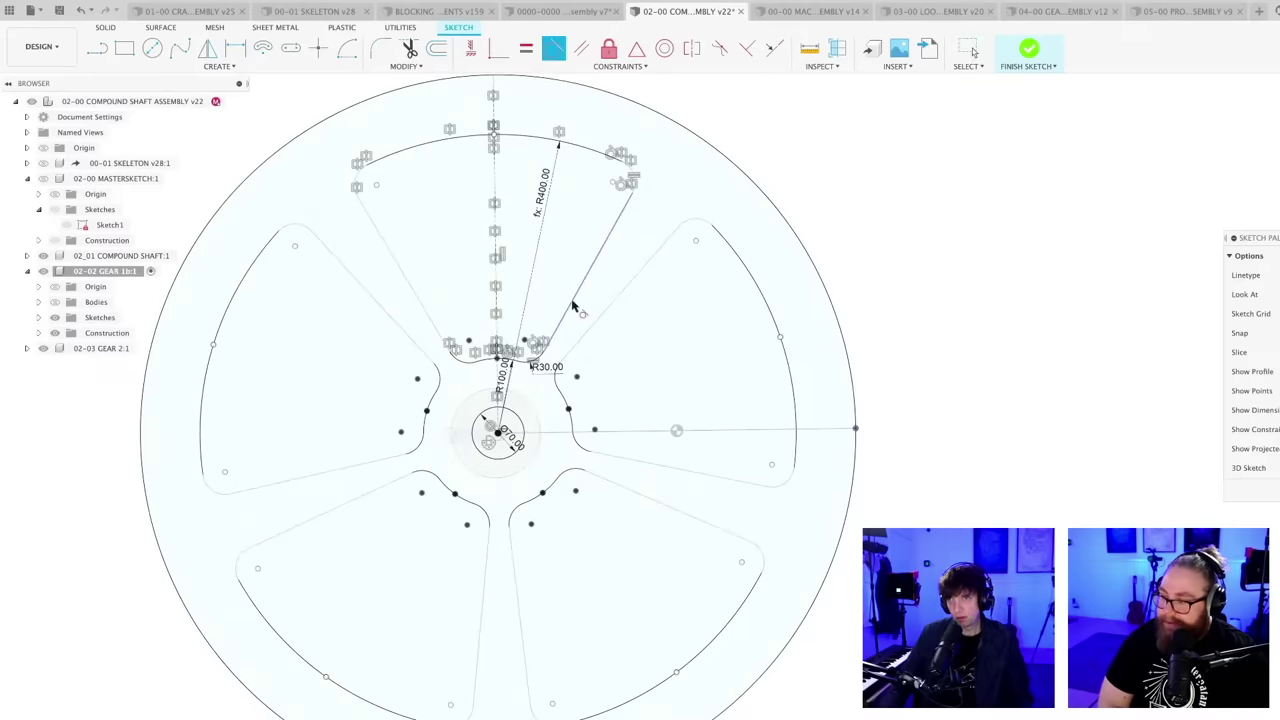
click(473, 424)
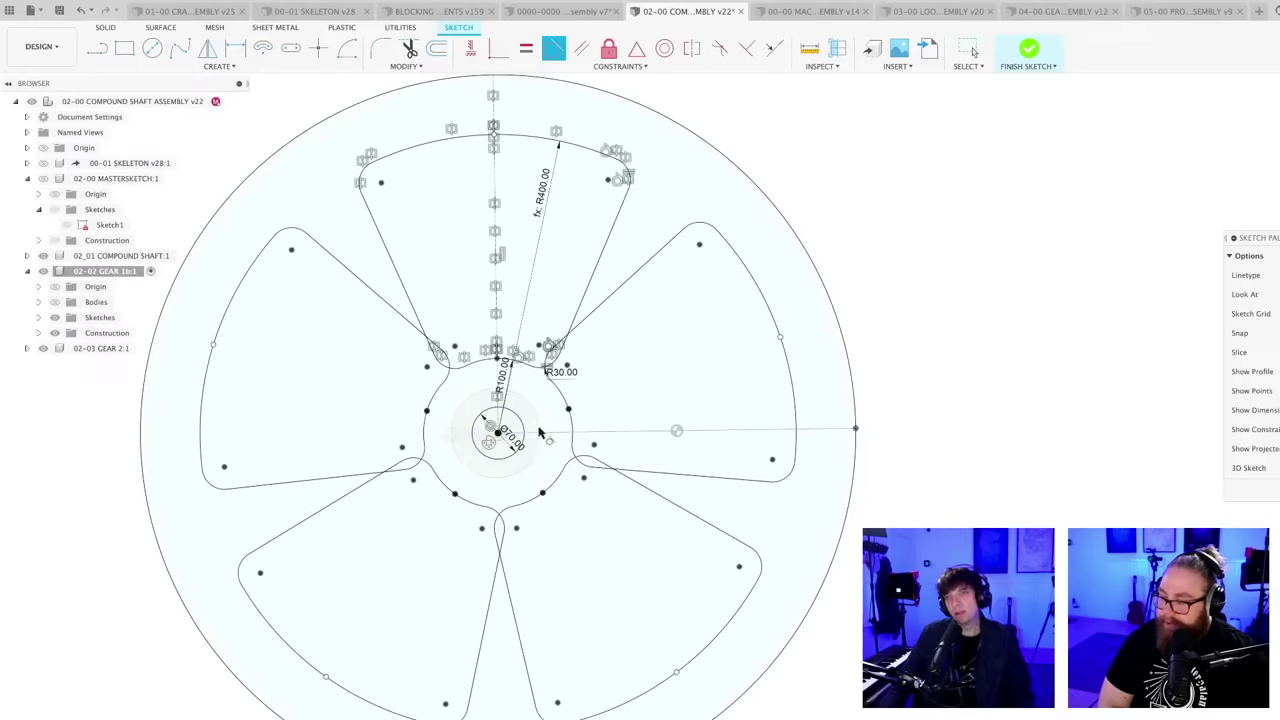
key(Escape)
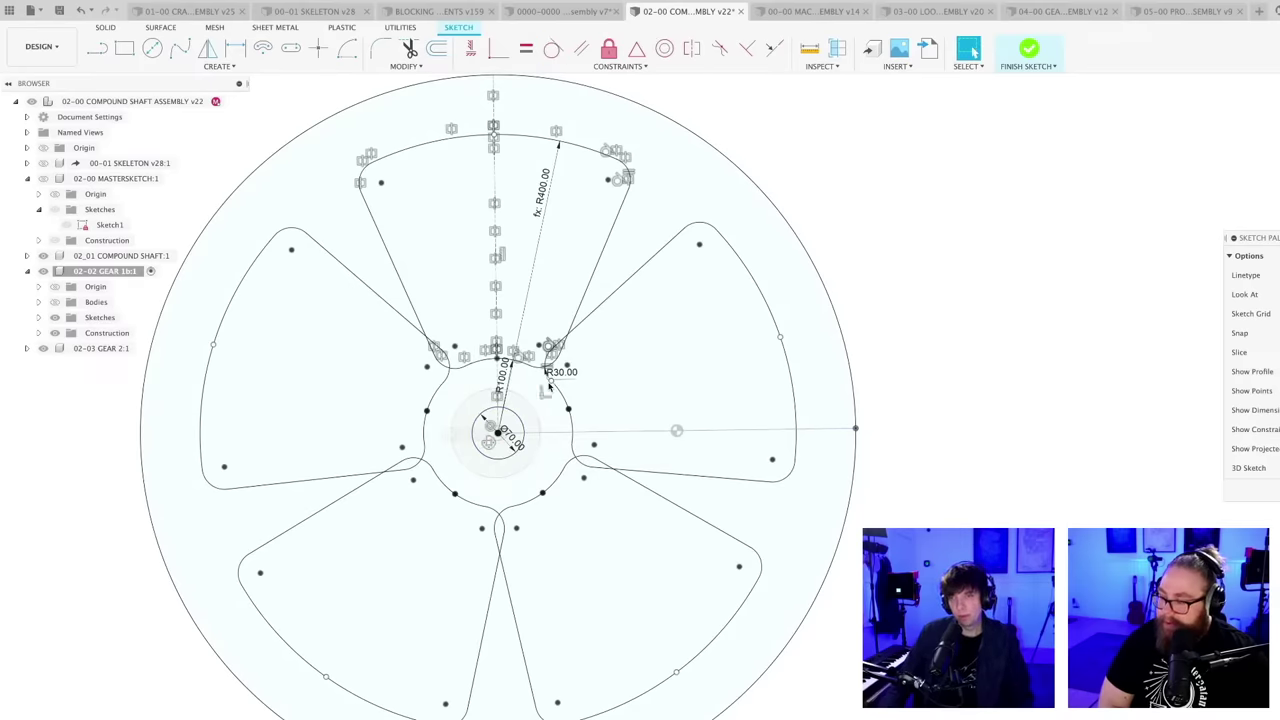
- Sketch a line about 128 mm long from the 70 mm circle to the inner end of the upper cutout's slanted edge
scroll(547, 380, up, 3)
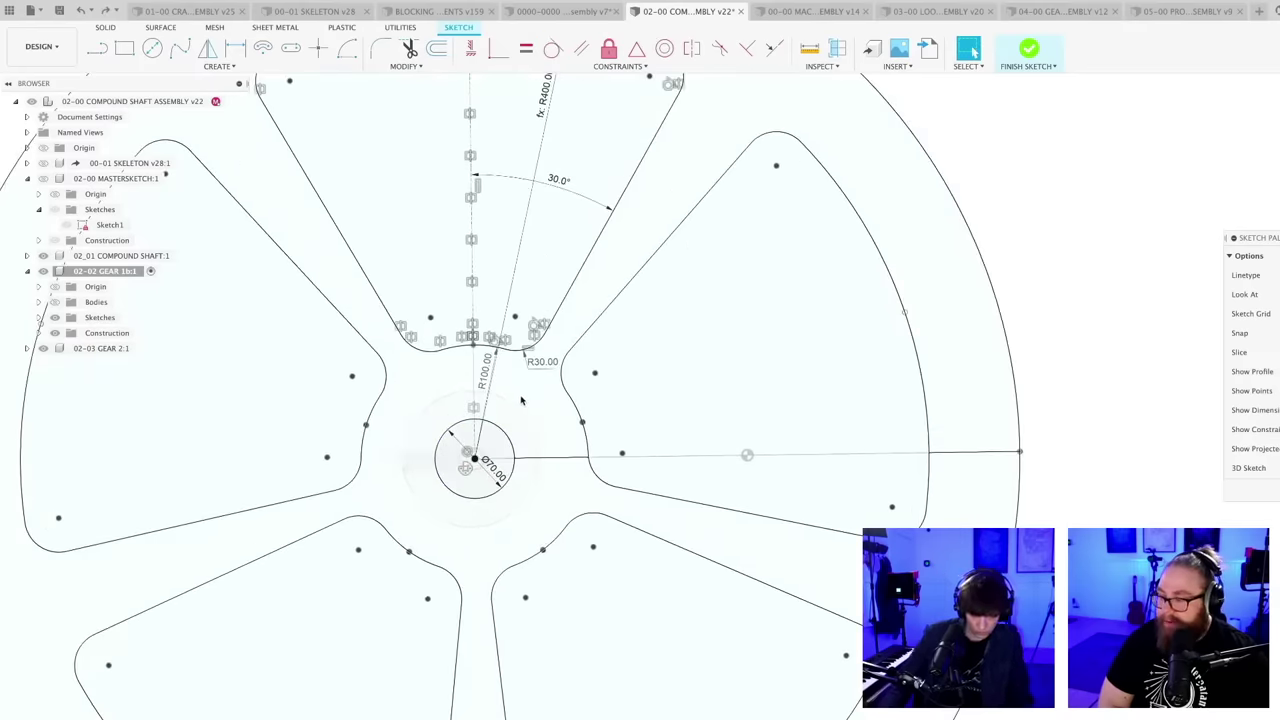
scroll(521, 400, up, 2)
key(l)
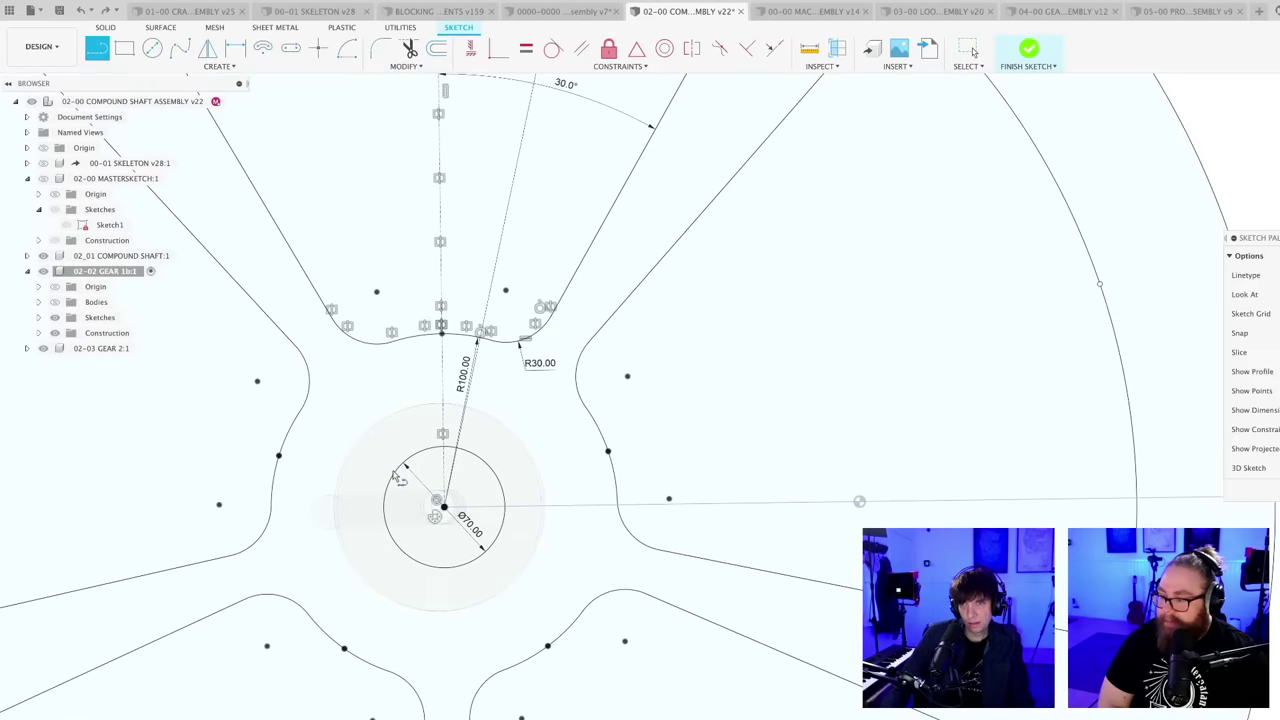
click(444, 507)
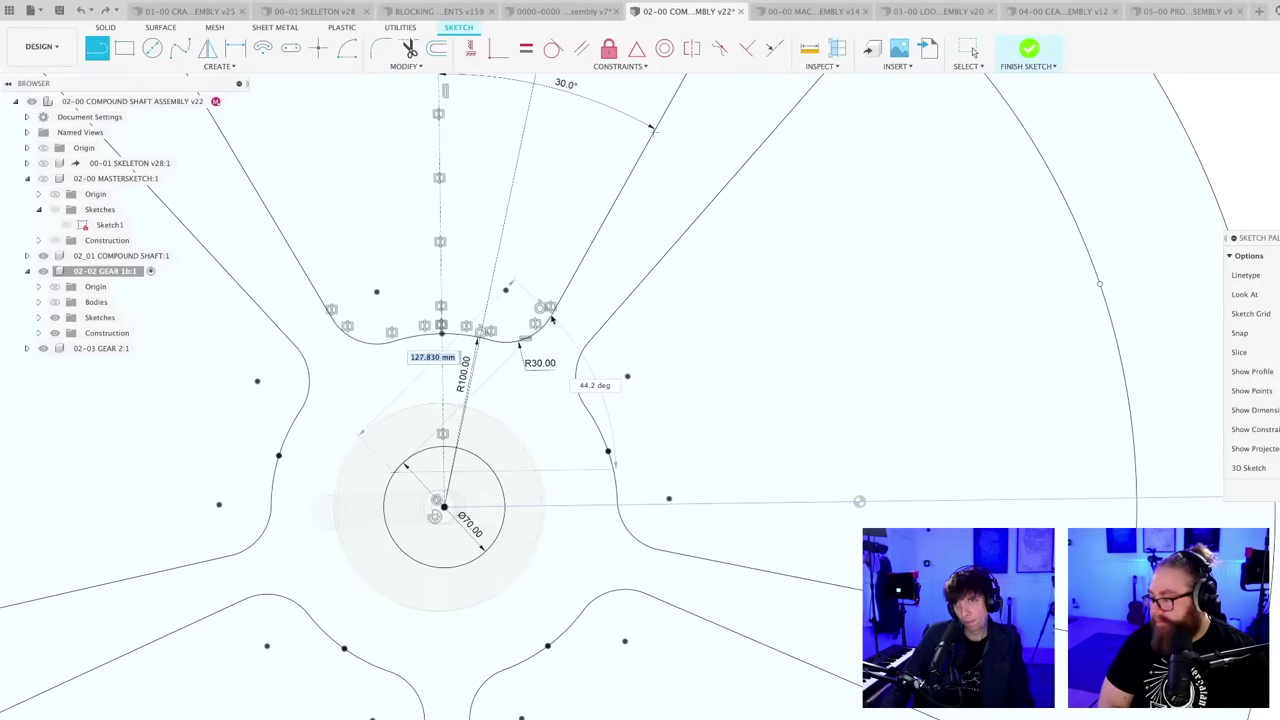
key(Escape)
- Apply a collinear constraint between the new connecting line and the upper cutout's slanted edge
scroll(630, 305, down, 3)
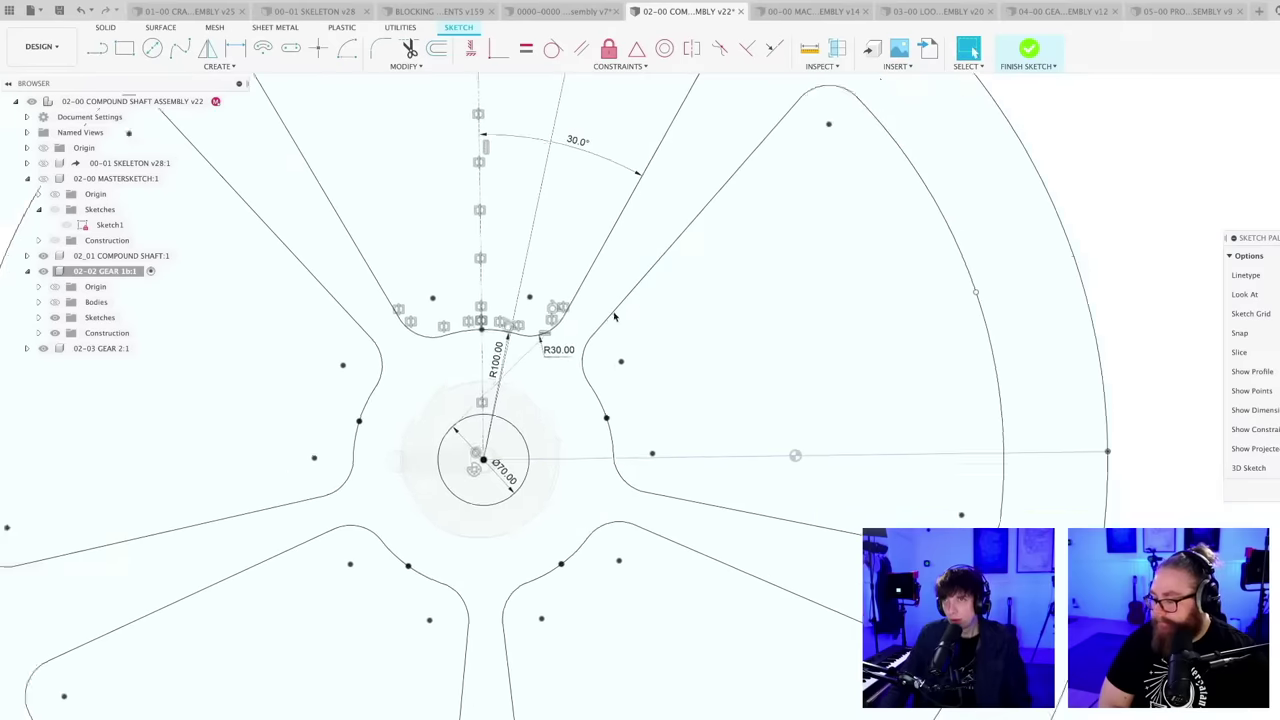
middle_drag(632, 309, 702, 291)
scroll(702, 291, down, 1)
click(774, 48)
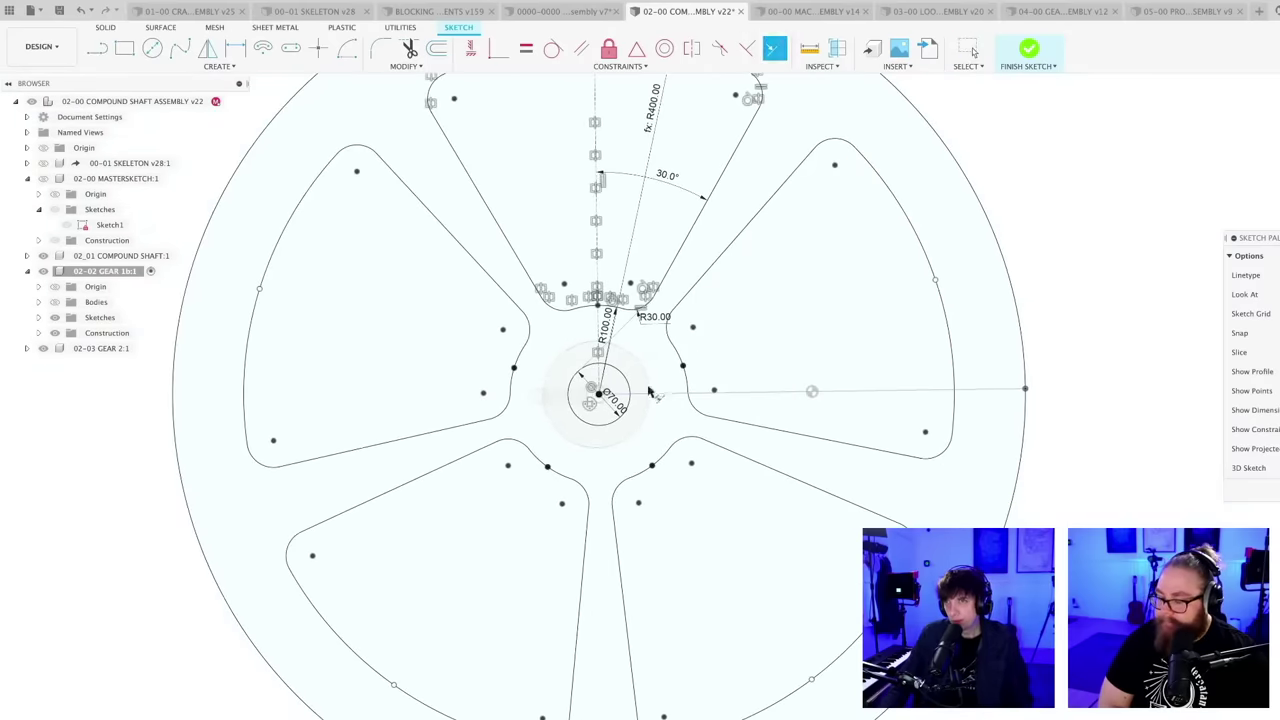
click(678, 255)
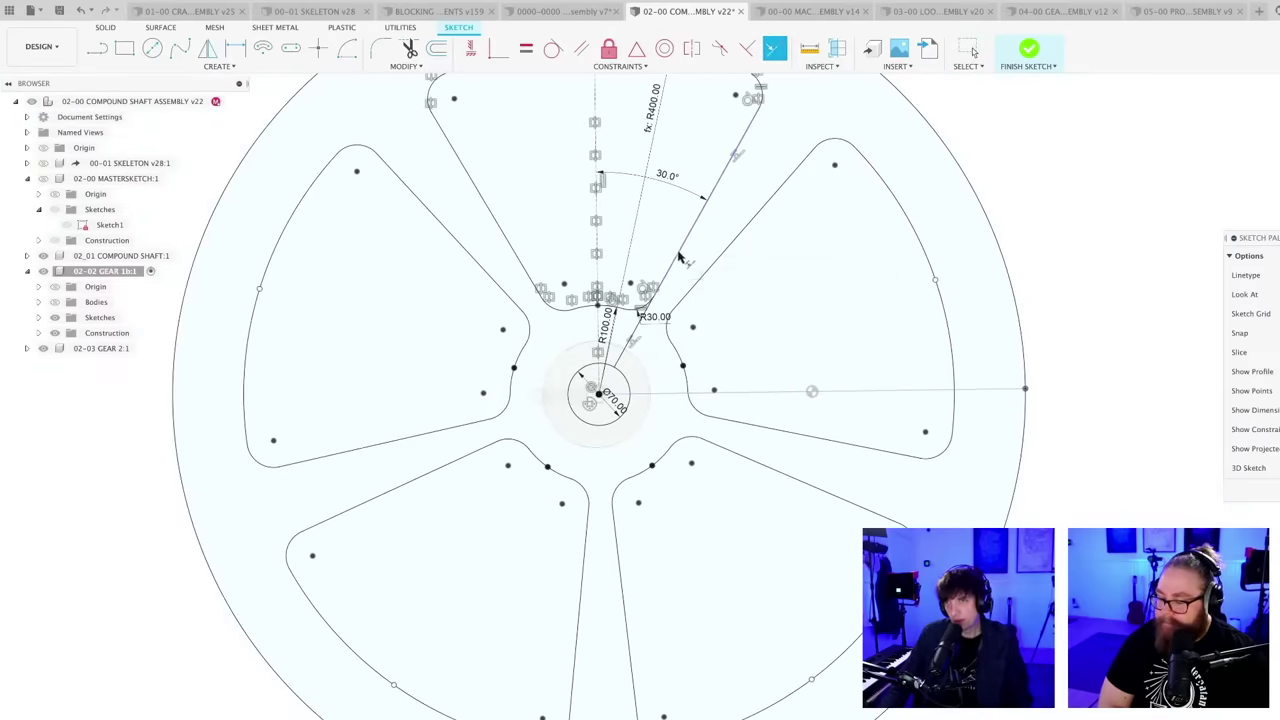
key(Escape)
- Move the connecting line's inner end along the 70 mm circle to the upper-left side of the circle
drag(614, 368, 582, 368)
scroll(651, 314, down, 3)
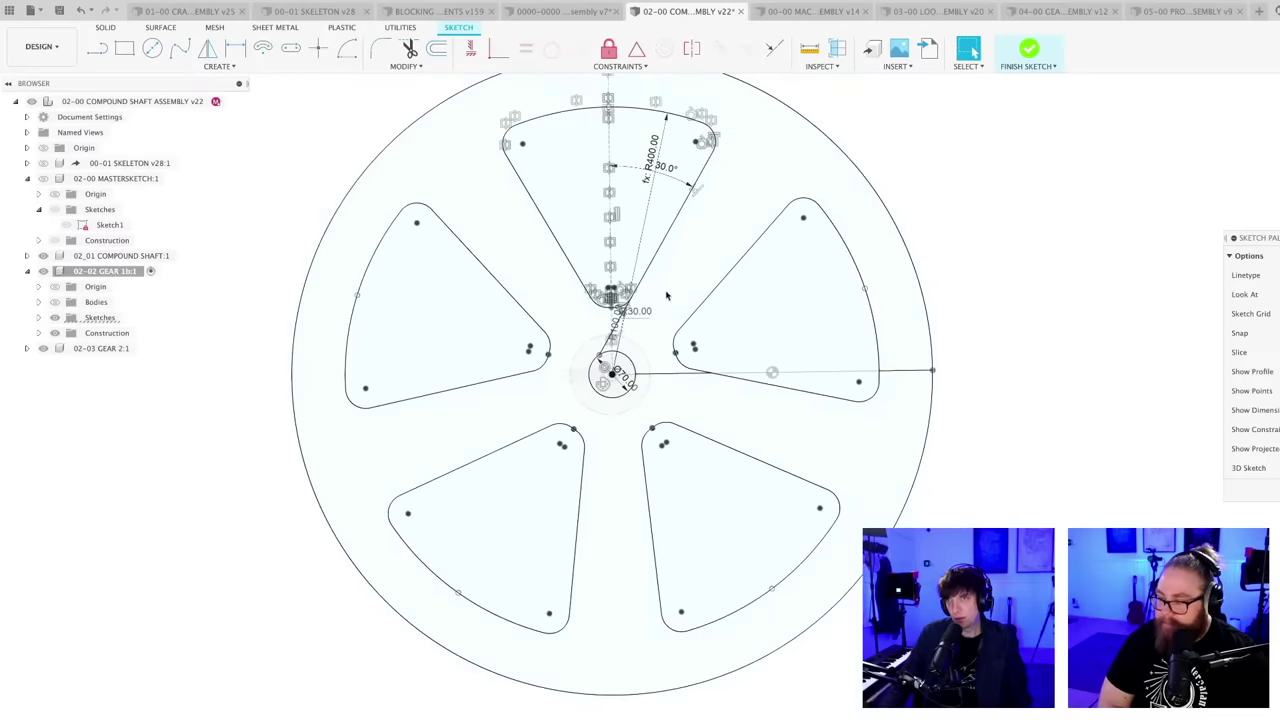
middle_drag(684, 249, 608, 323)
scroll(551, 399, up, 3)
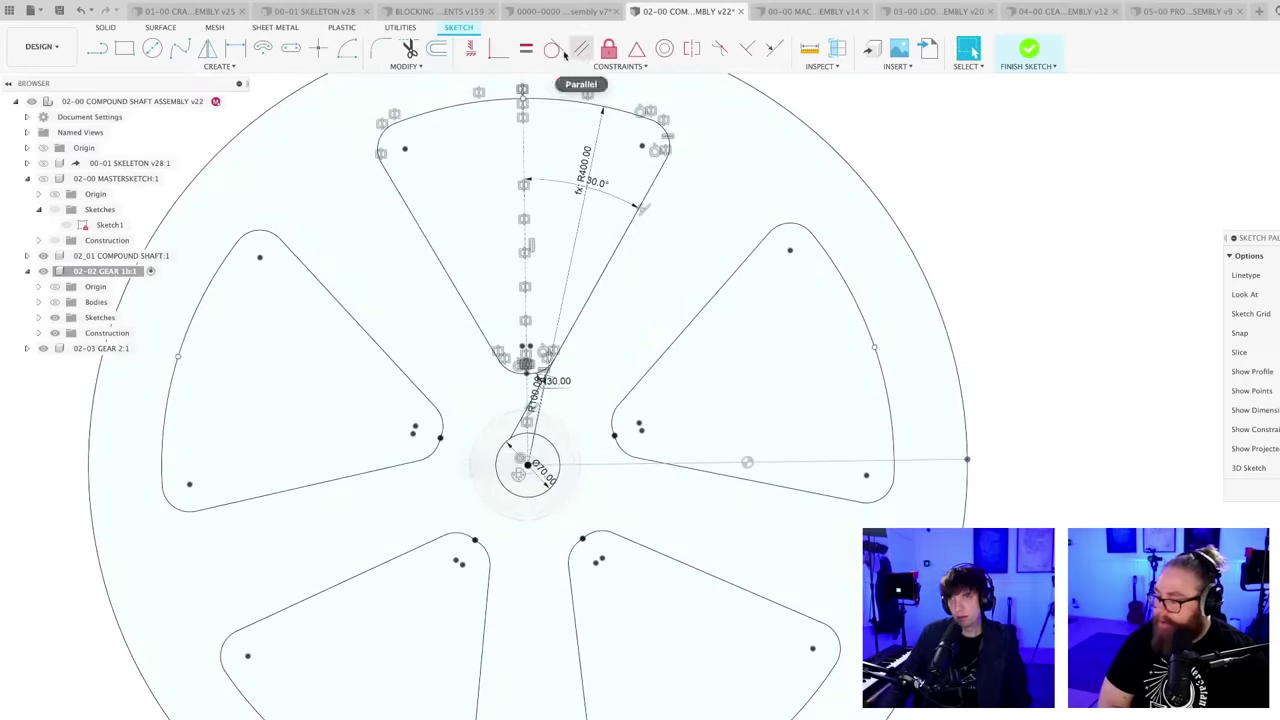
- Try to make the connecting line tangent to the 70 mm circle, and undo the constraint
click(554, 48)
scroll(512, 442, up, 2)
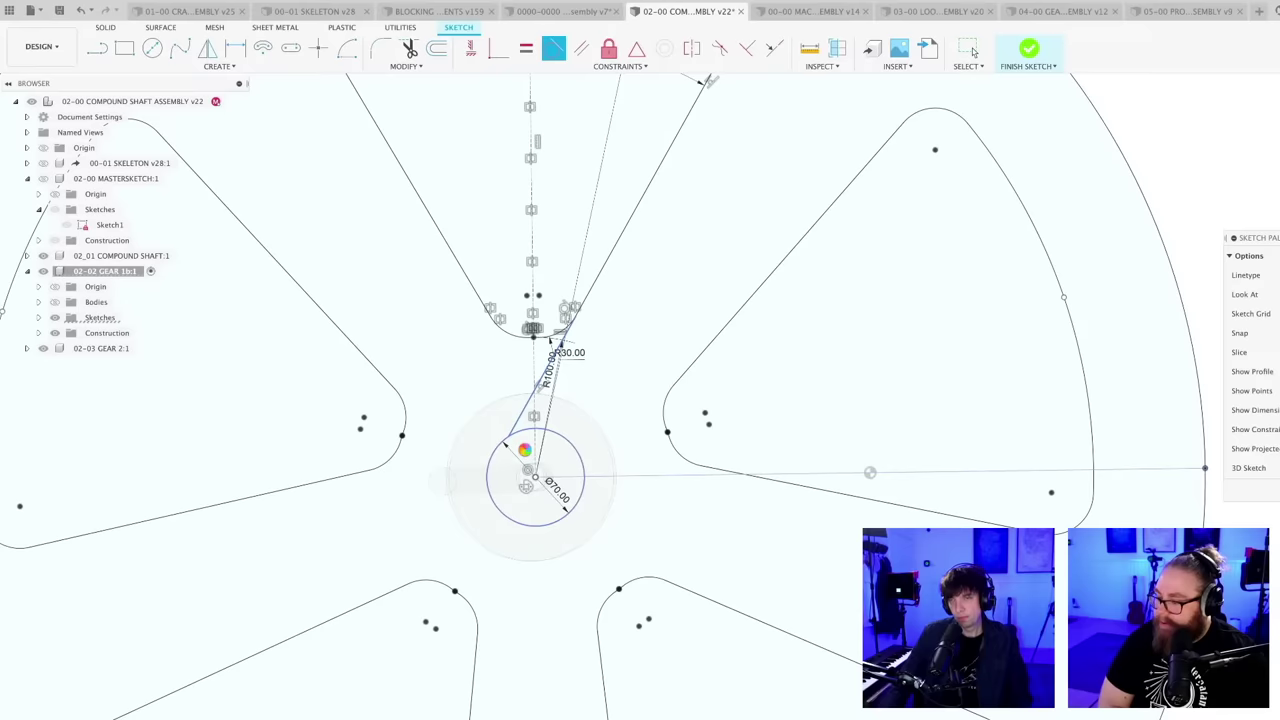
scroll(565, 440, down, 5)
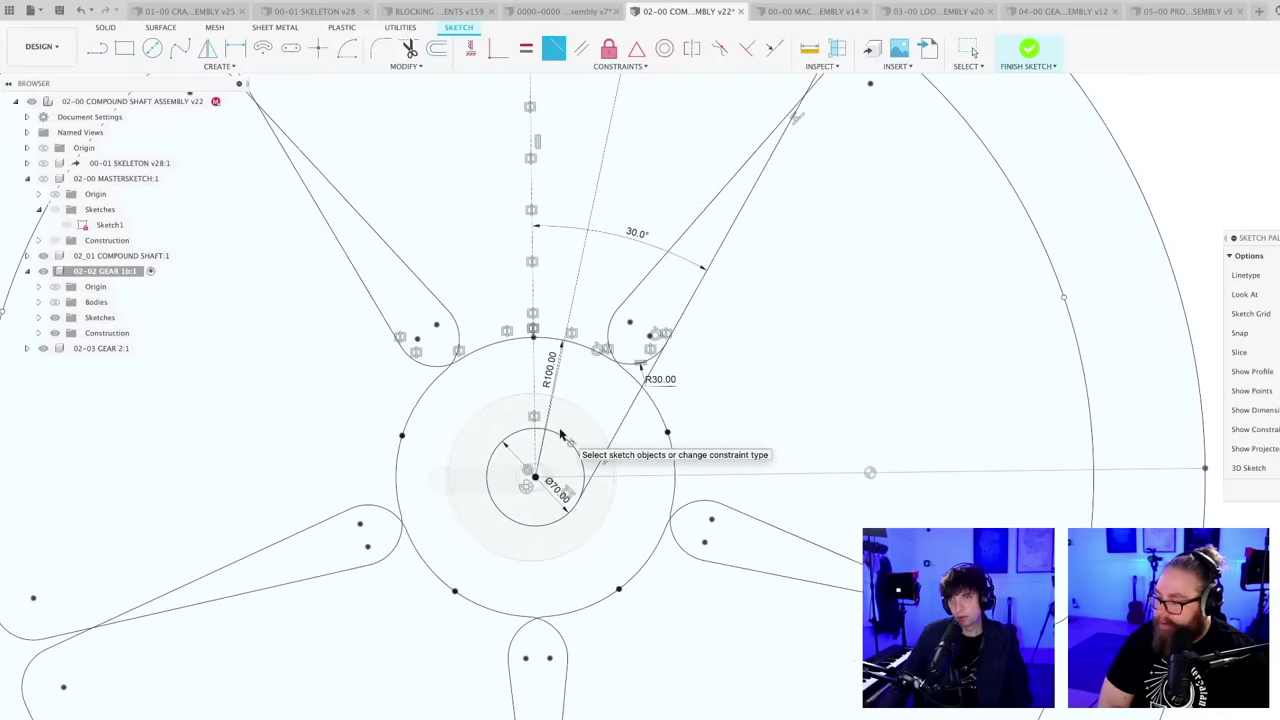
key(Escape)
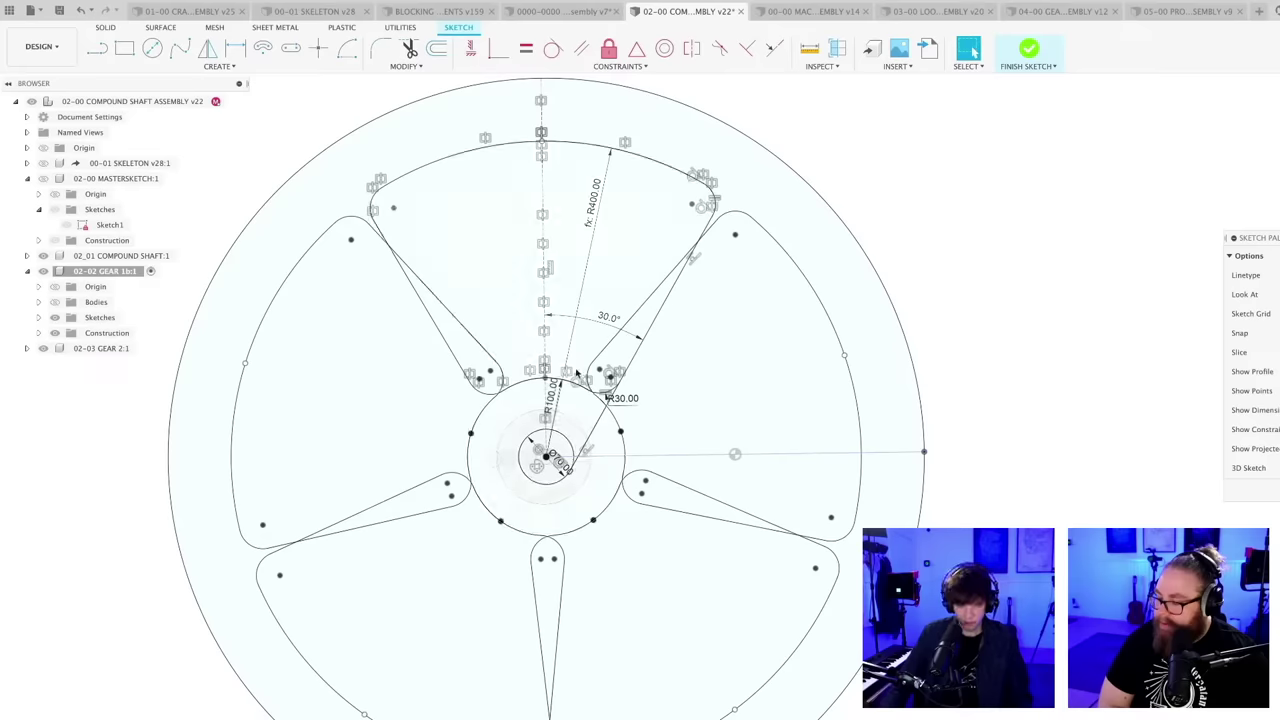
key(super+z)
- Set the angle between the vertical centreline and the upper cutout's slanted edge to 34 degrees
scroll(597, 408, up, 1)
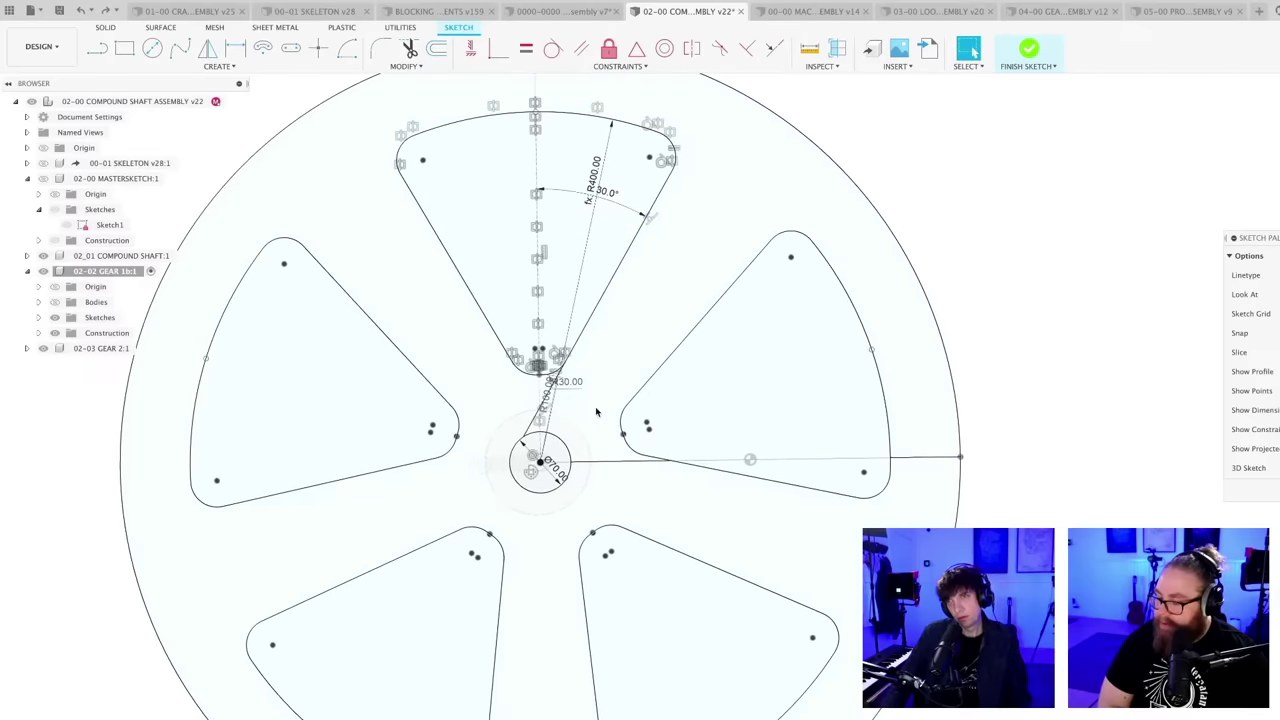
scroll(595, 412, down, 3)
scroll(595, 415, up, 2)
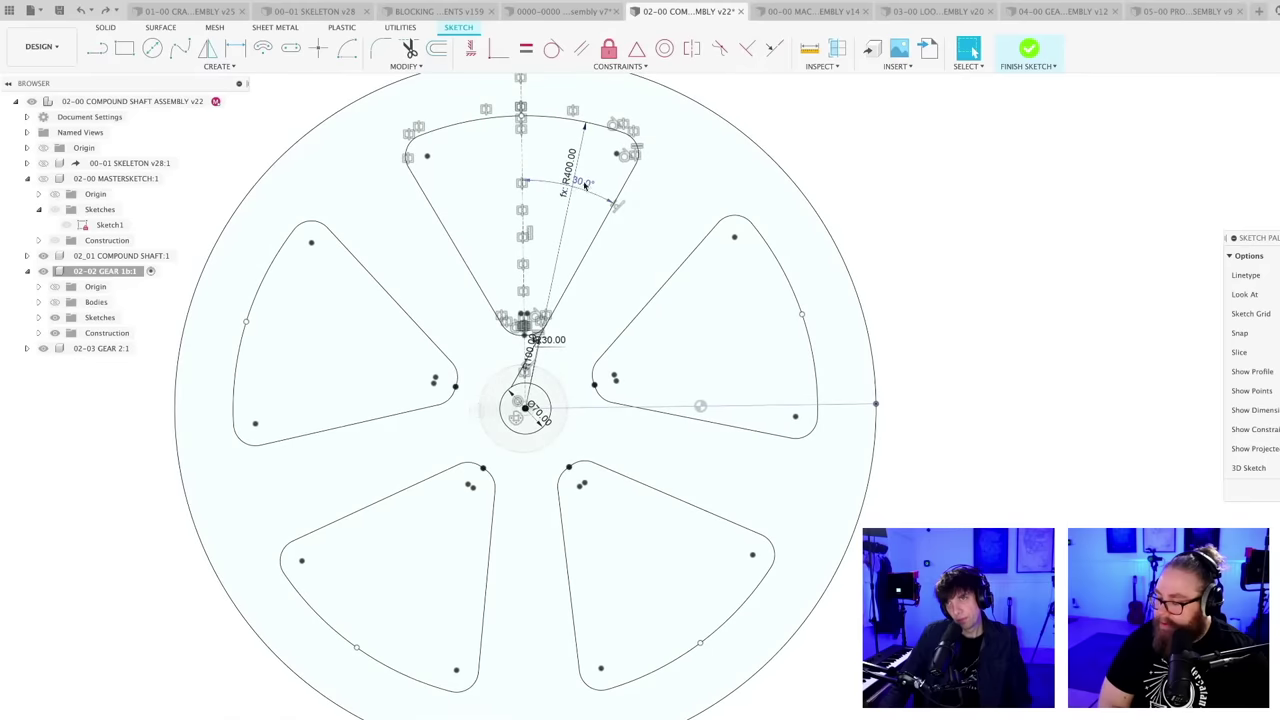
double_click(585, 185)
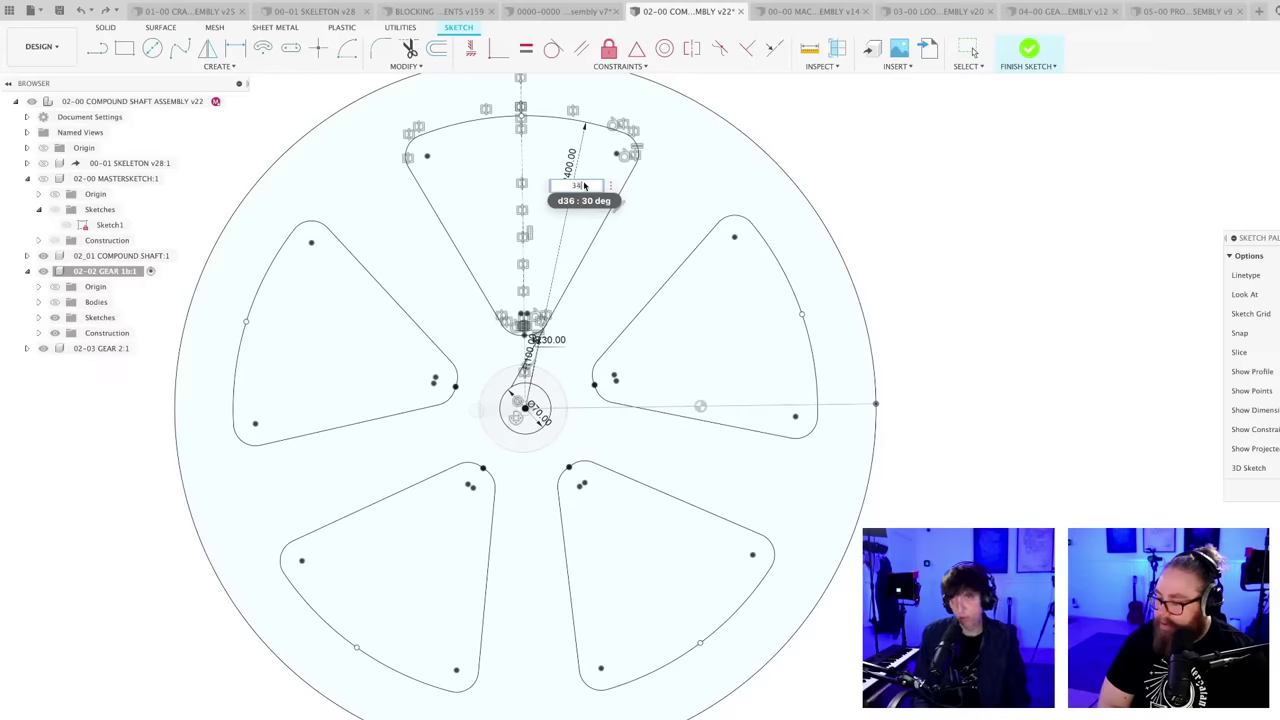
text(34)
key(Return)
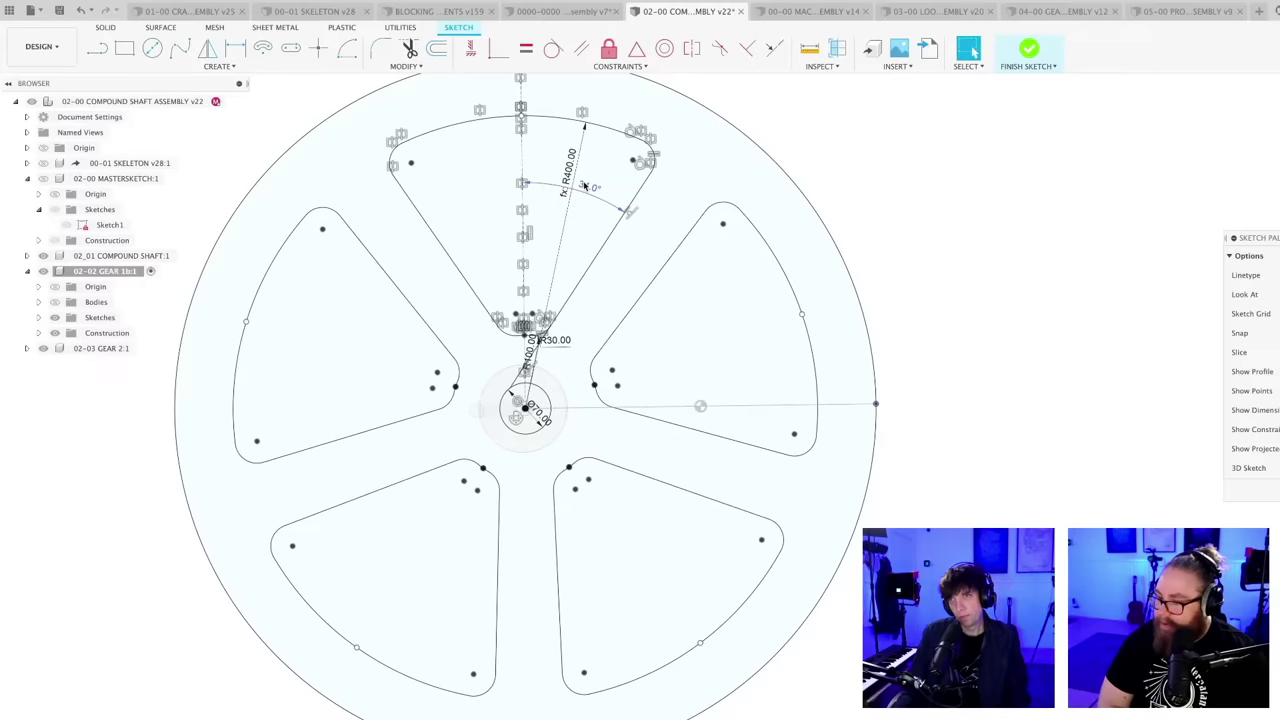
- Set the angle between the vertical centreline and the upper cutout's slanted edge to 36 degrees
double_click(590, 190)
text(3)
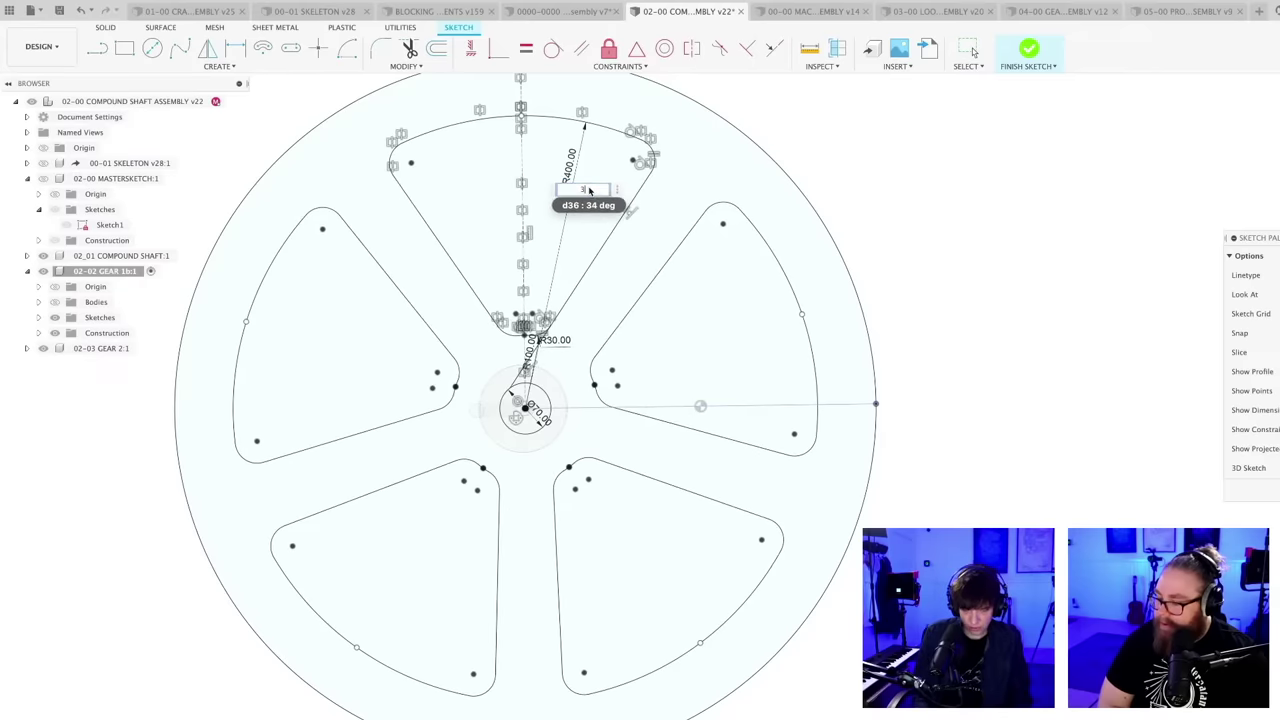
text(6)
key(Return)
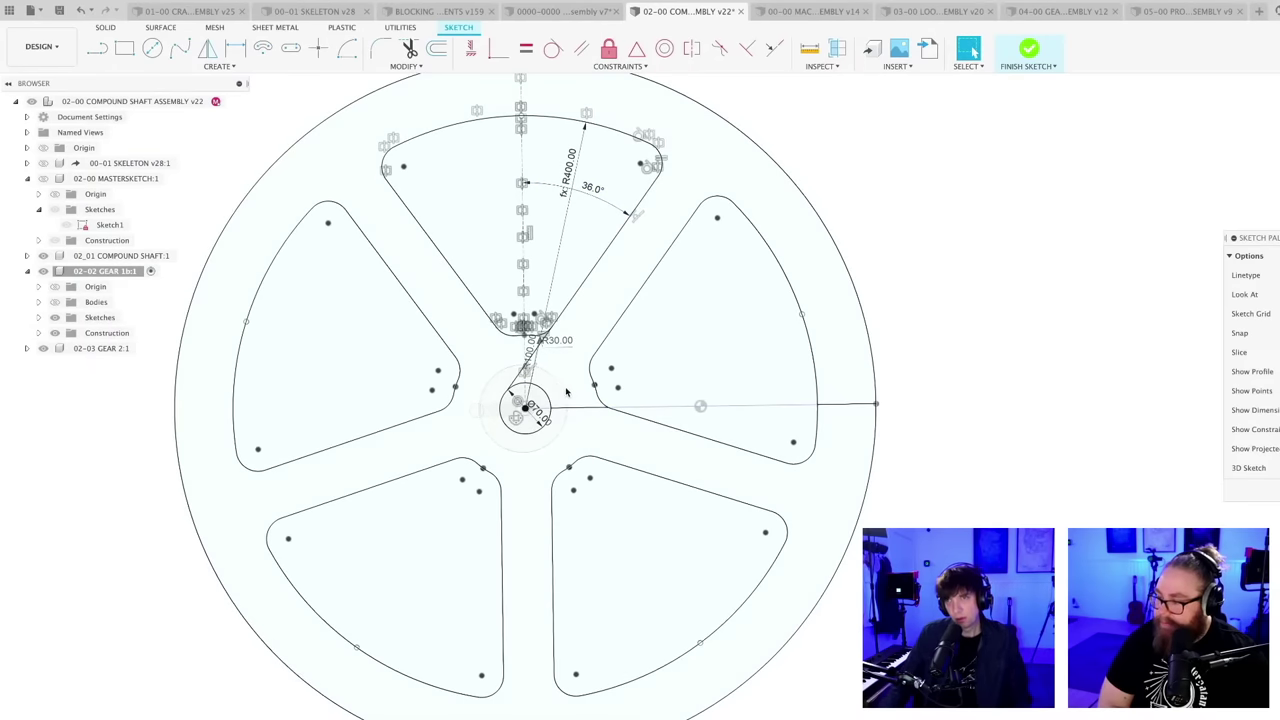
scroll(515, 400, up, 5)
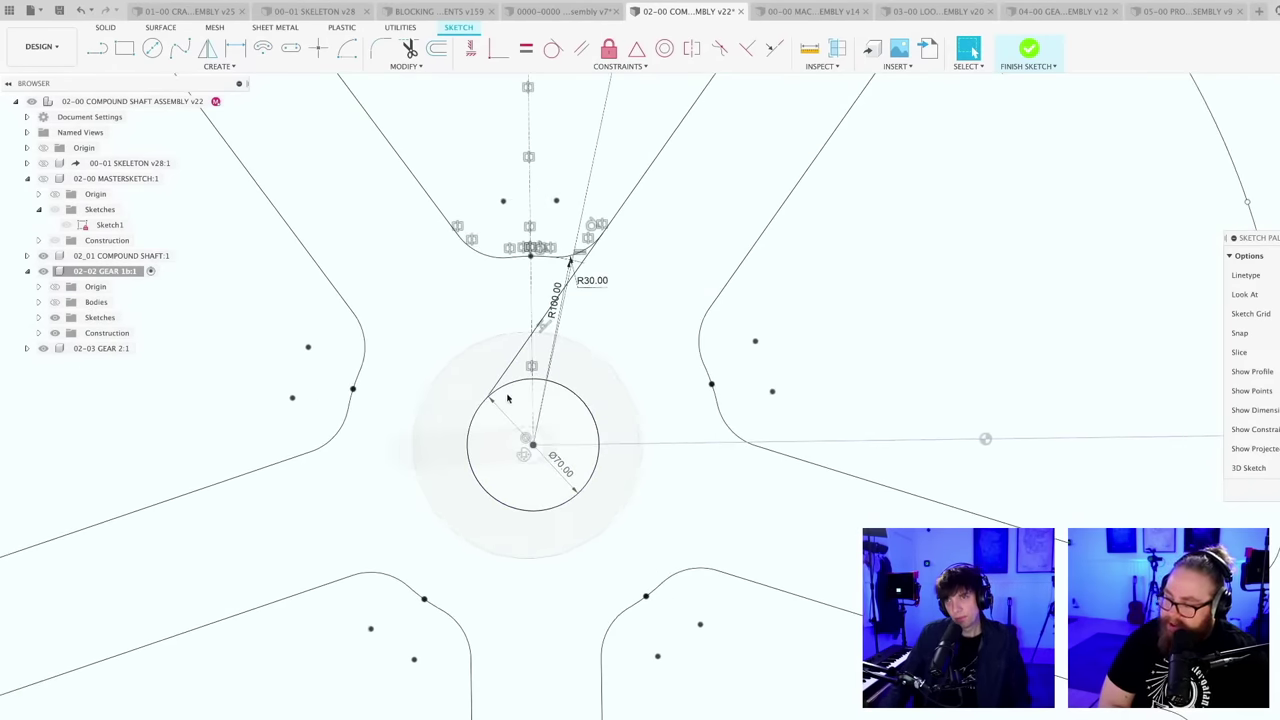
scroll(507, 398, up, 3)
scroll(575, 383, down, 3)
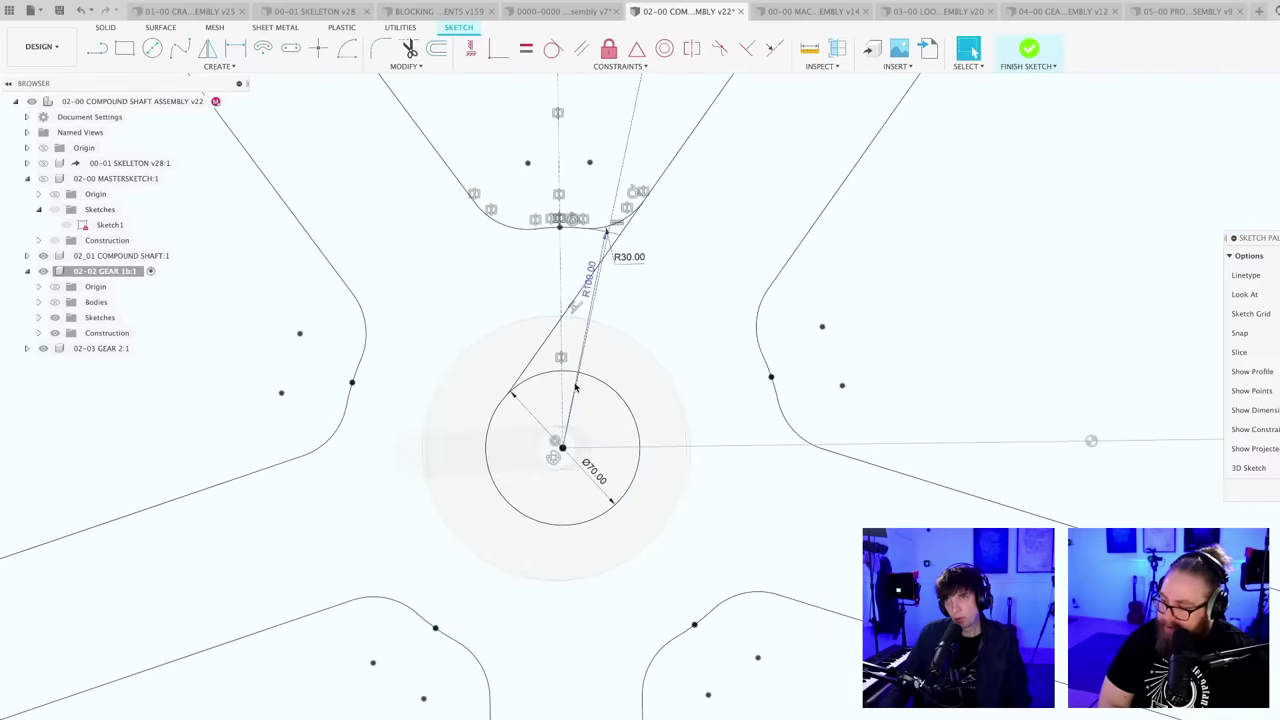
- Make the connecting line tangent to the 70 mm centre circle and turn it into construction geometry
click(554, 49)
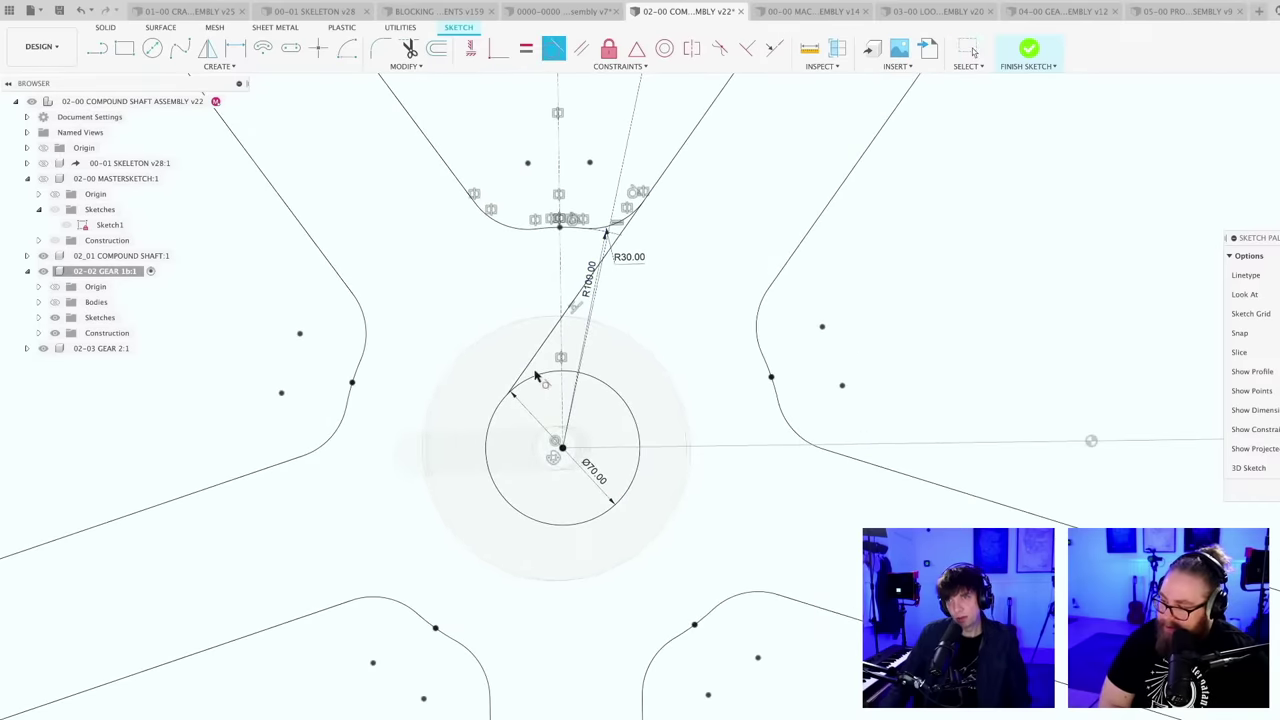
click(525, 367)
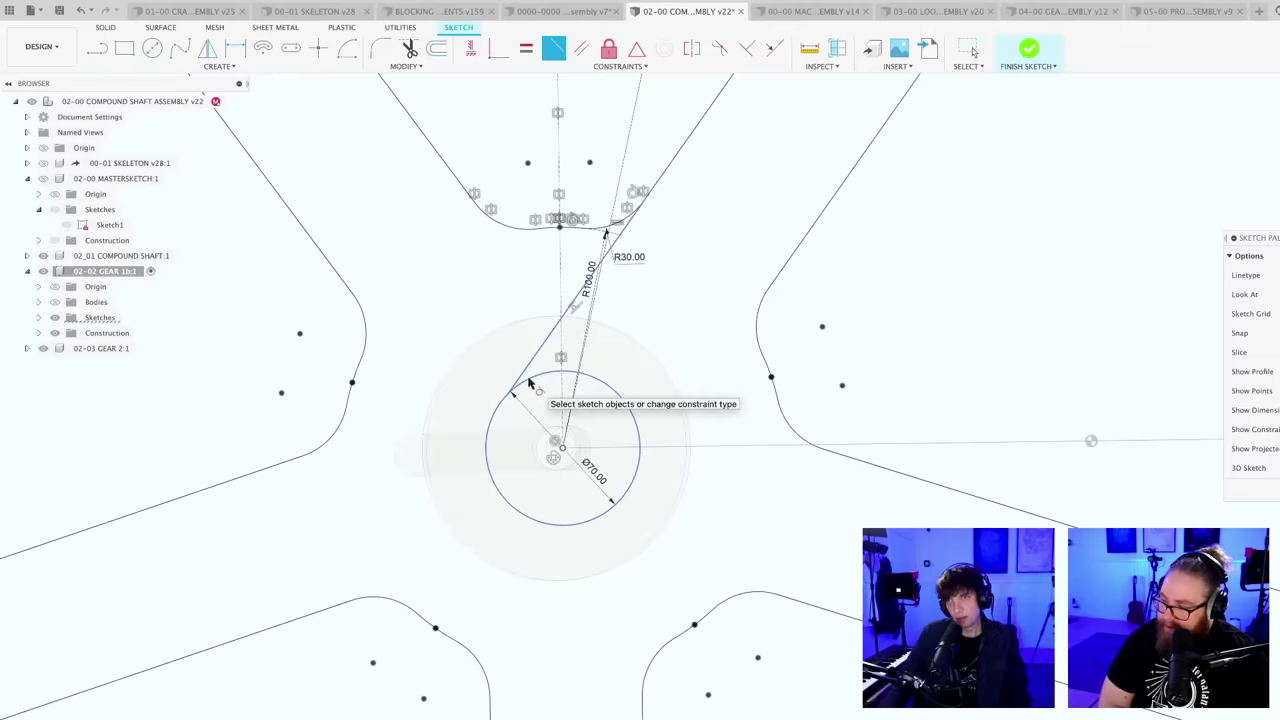
click(530, 385)
scroll(530, 385, down, 5)
key(Escape)
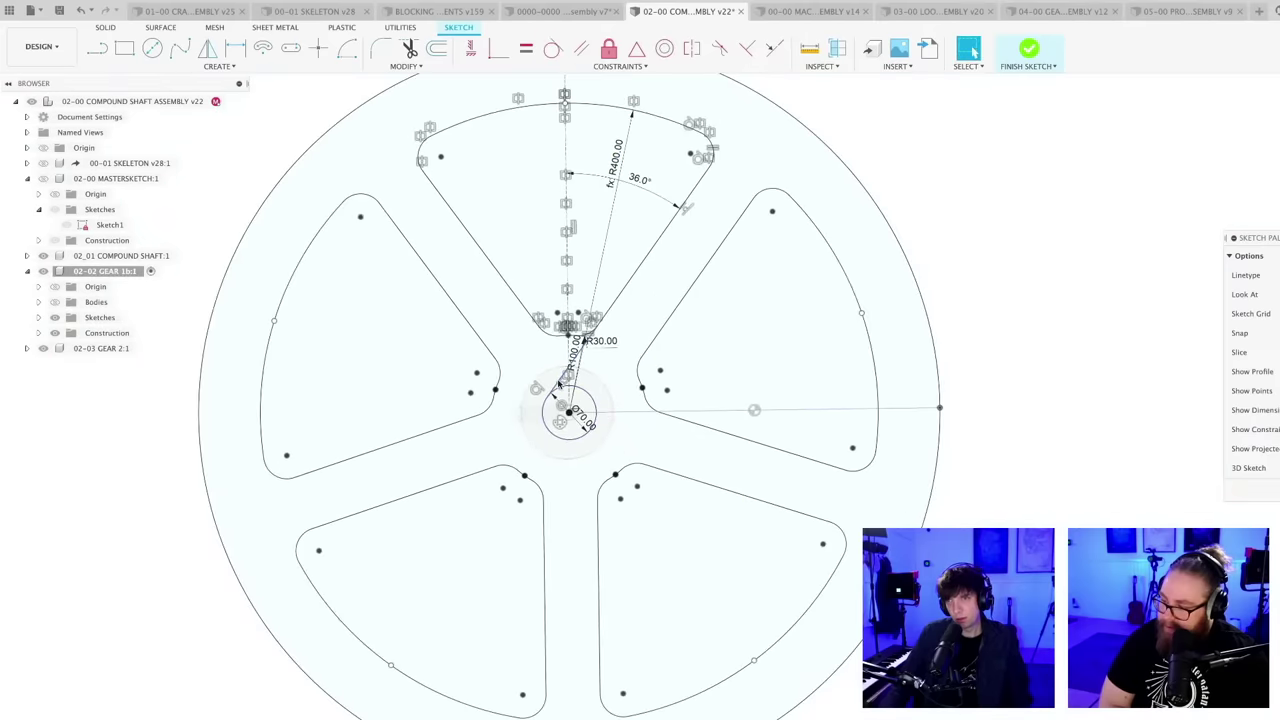
- Set the diameter of the centre circle that controls the slanted edges to 50 mm
scroll(559, 385, up, 5)
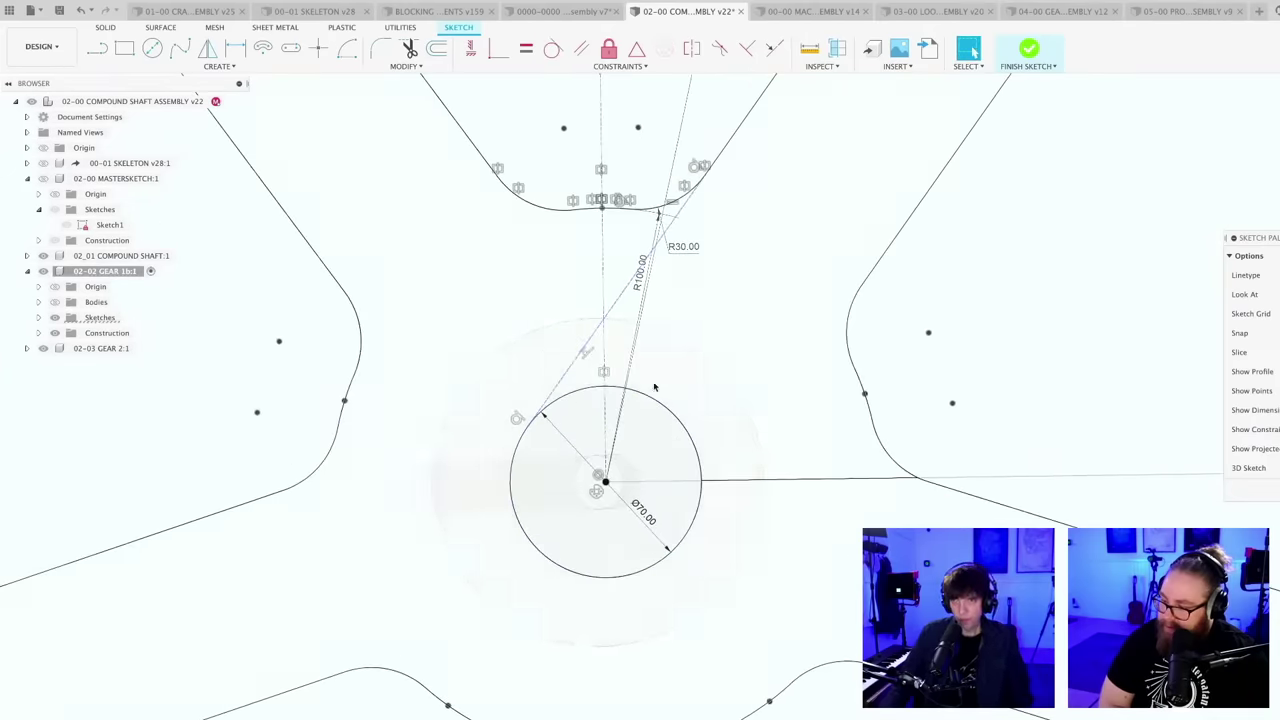
scroll(500, 474, down, 5)
scroll(600, 525, down, 2)
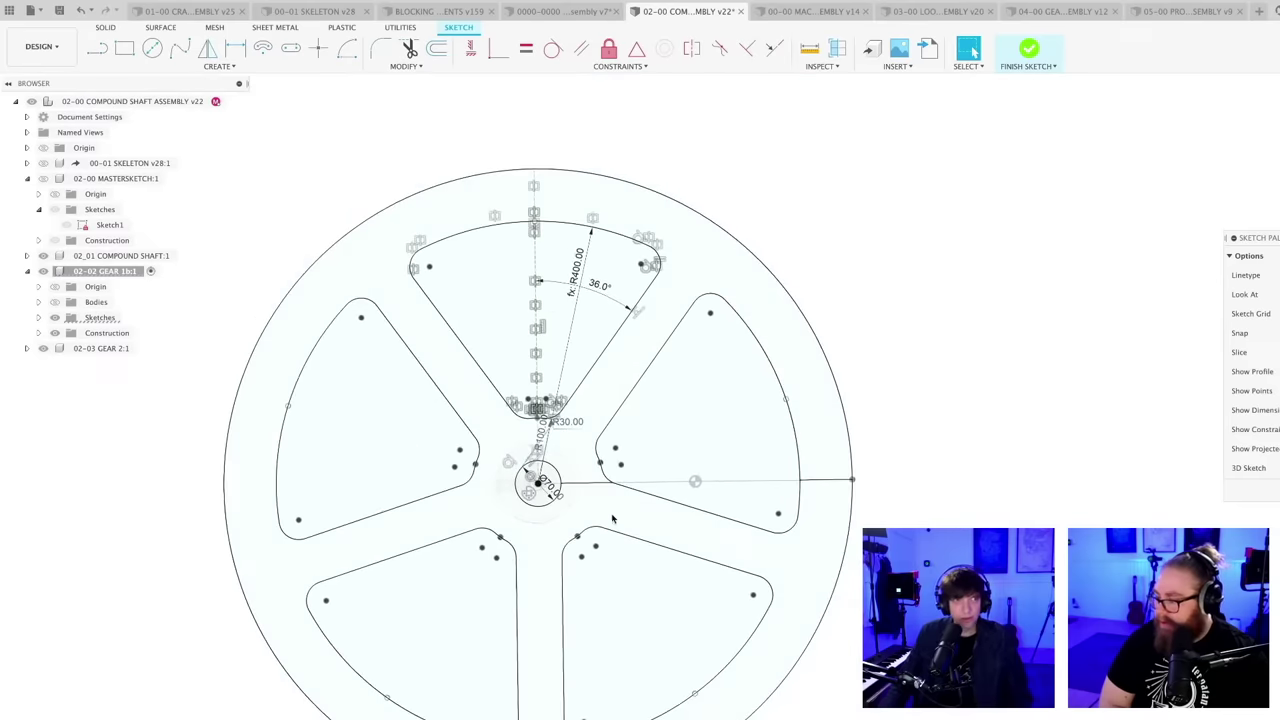
middle_drag(612, 519, 631, 432)
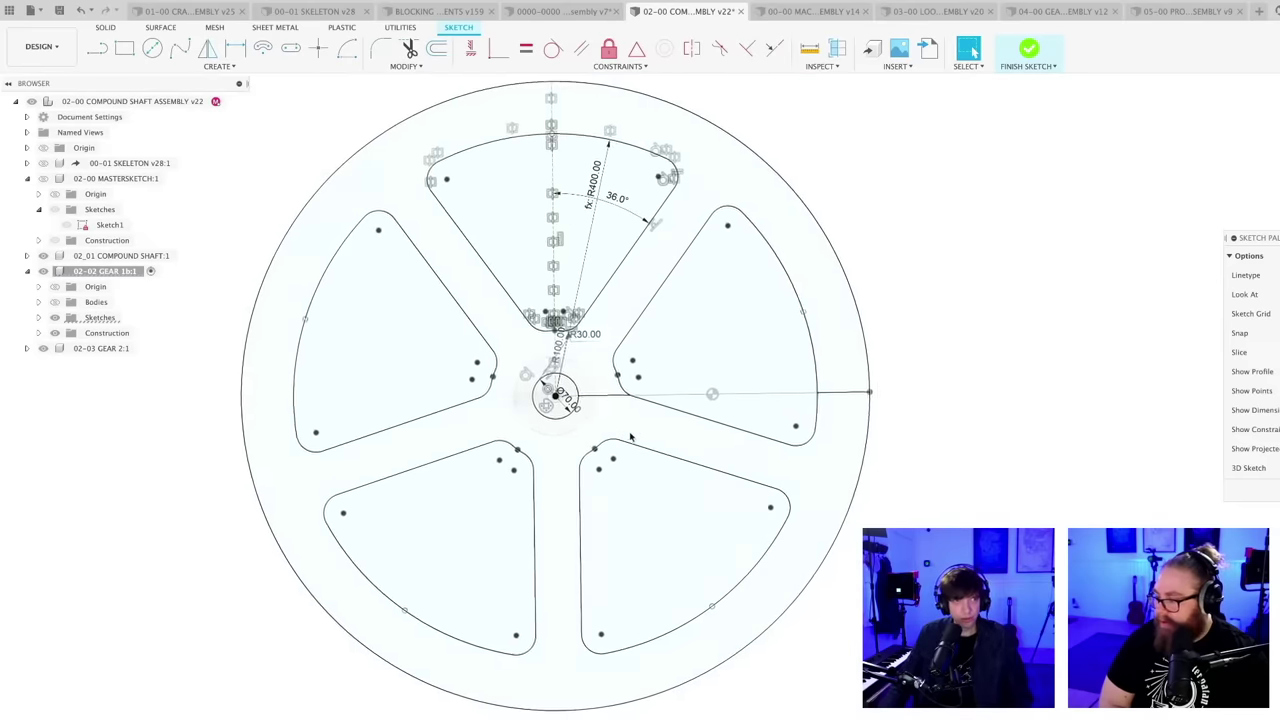
scroll(569, 405, up, 3)
click(570, 395)
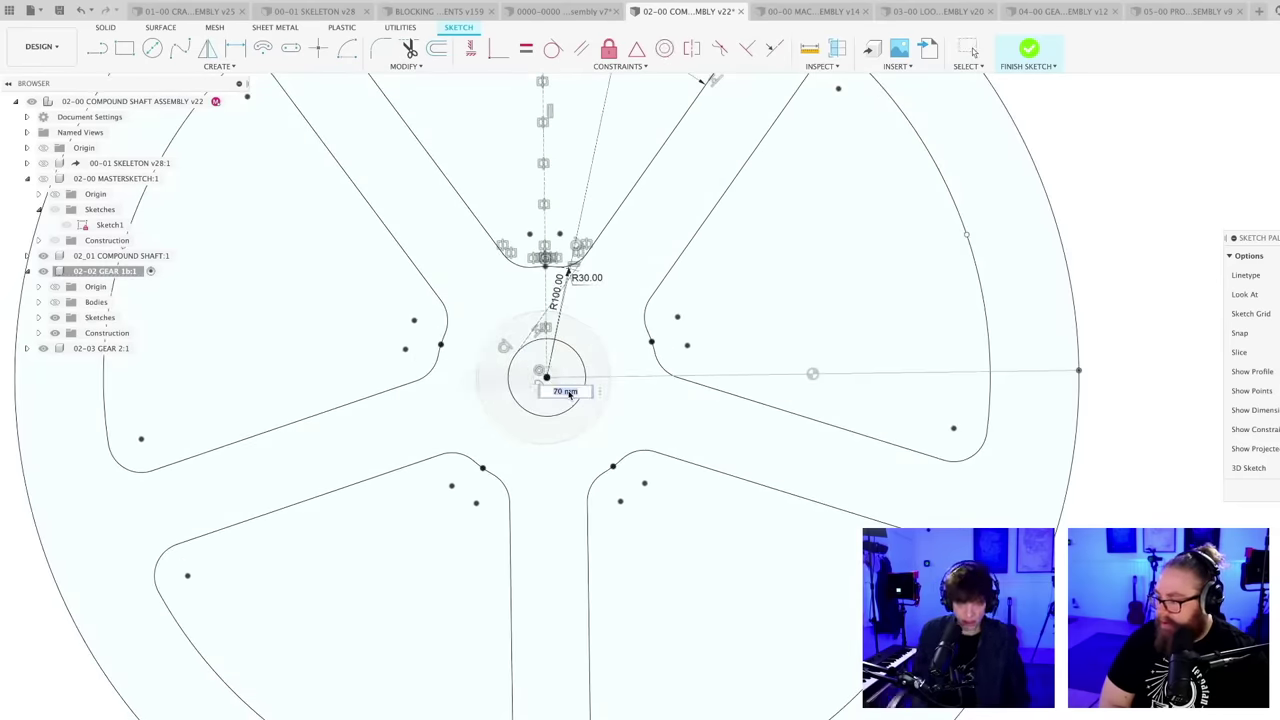
text(50)
key(Return)
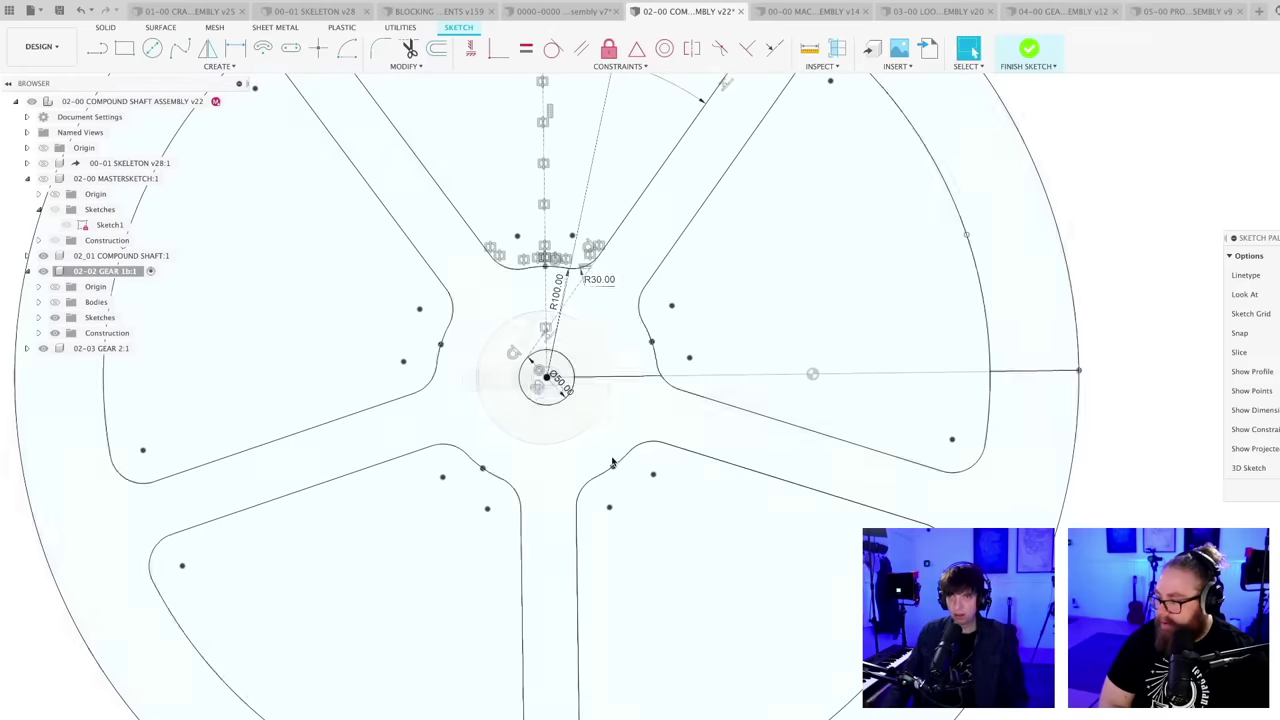
- Finish the cutout sketch and show the solid body of the large gear
scroll(650, 483, down, 5)
middle_drag(668, 480, 604, 437)
scroll(604, 437, up, 2)
scroll(604, 438, down, 3)
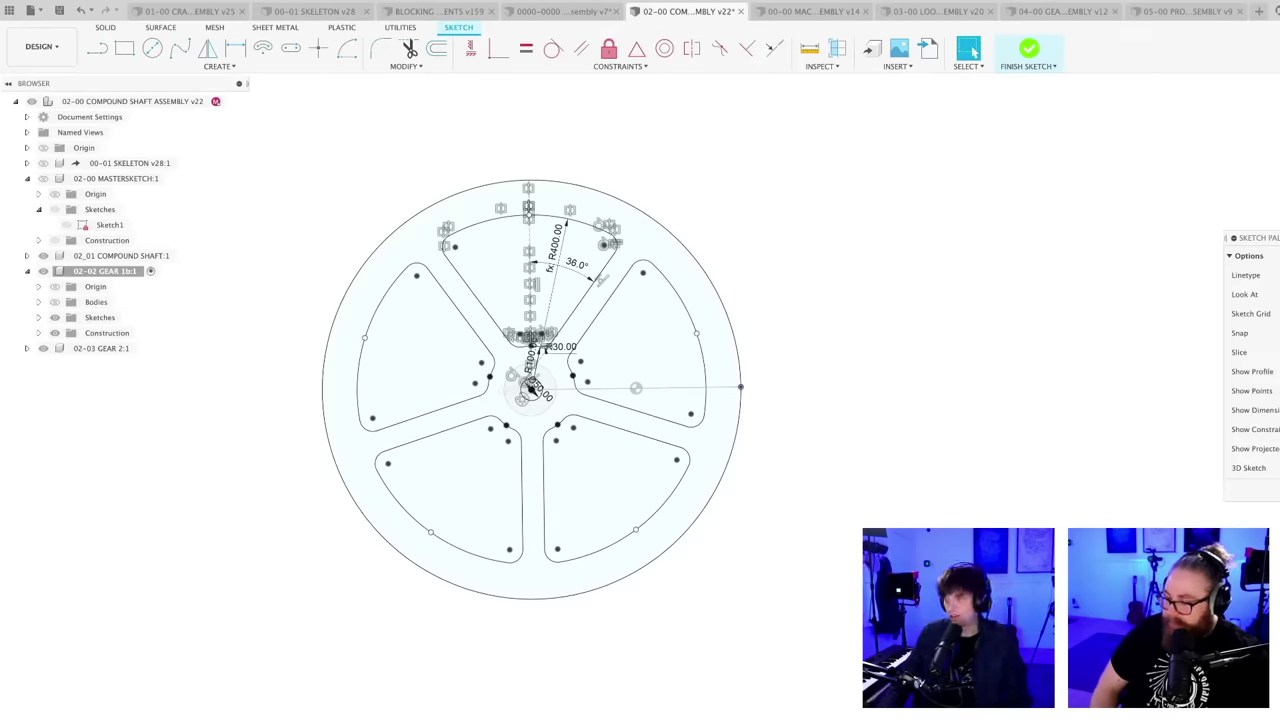
scroll(727, 540, down, 3)
shift+middle_drag(729, 543, 780, 560)
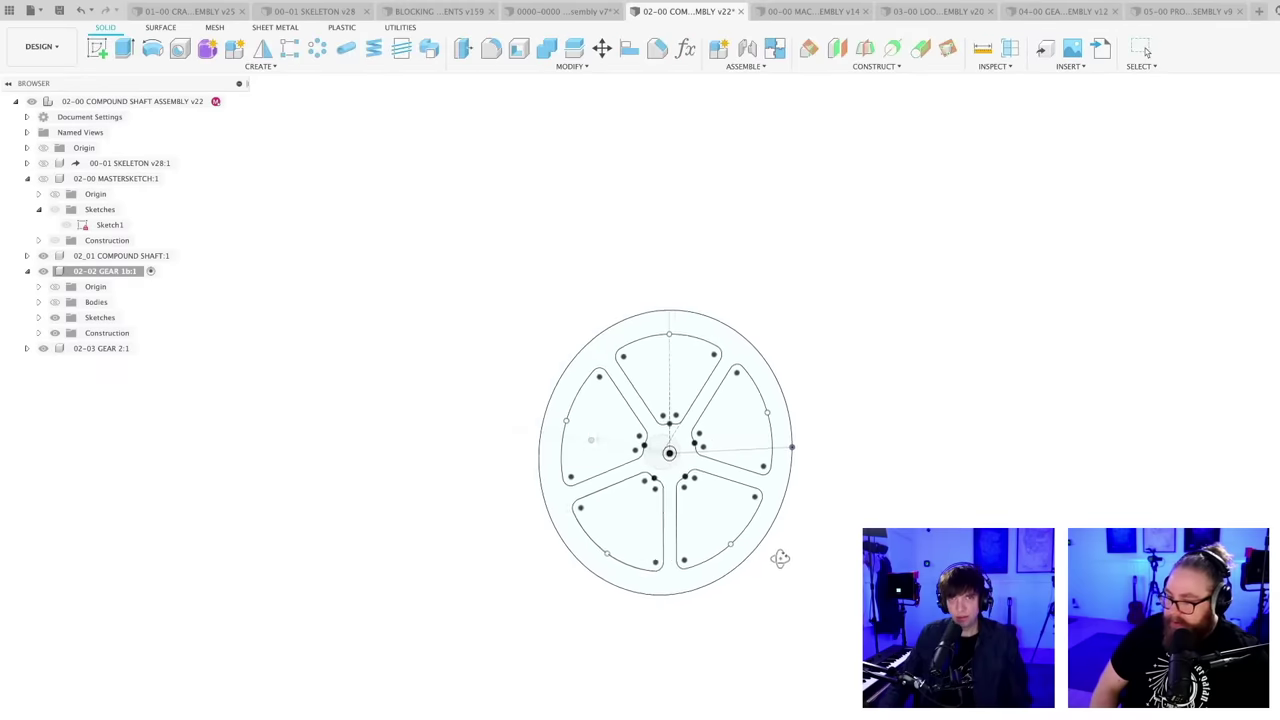
click(55, 302)
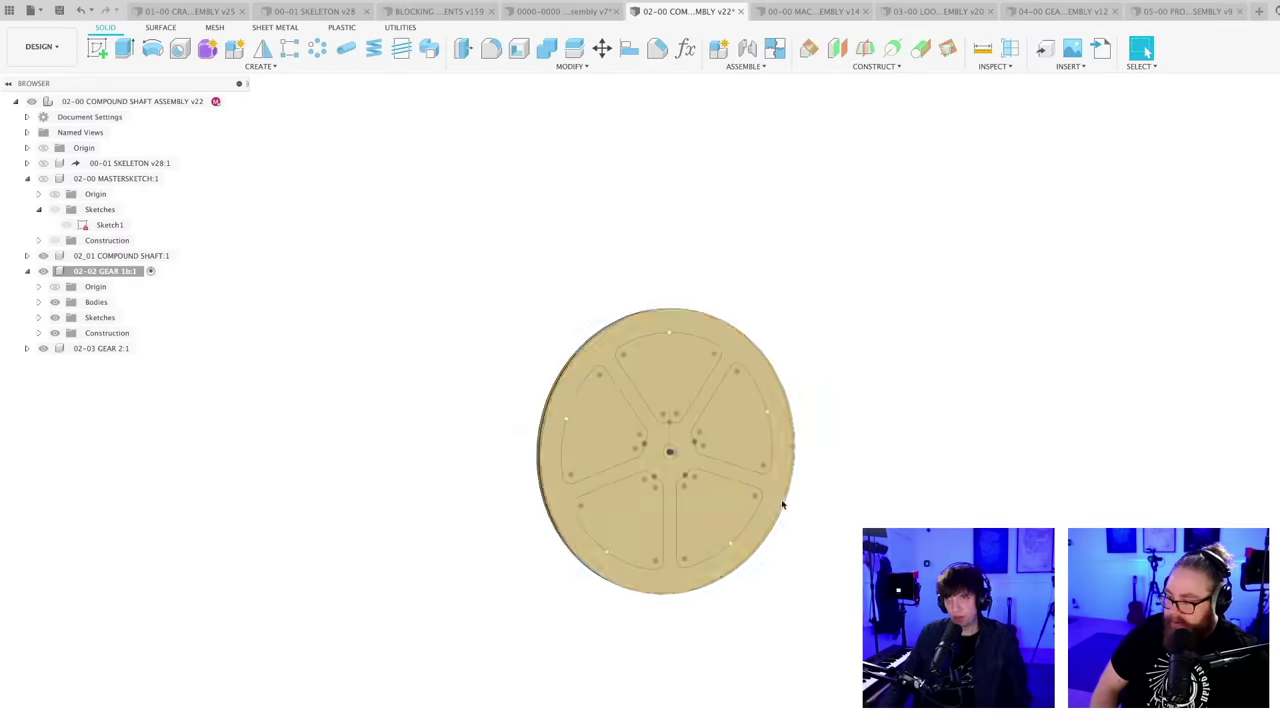
shift+middle_drag(785, 527, 835, 533)
- Start an Extrude with all regions of the five spoke cutouts as profiles, hiding the gear body for the selection and showing it again
key(e)
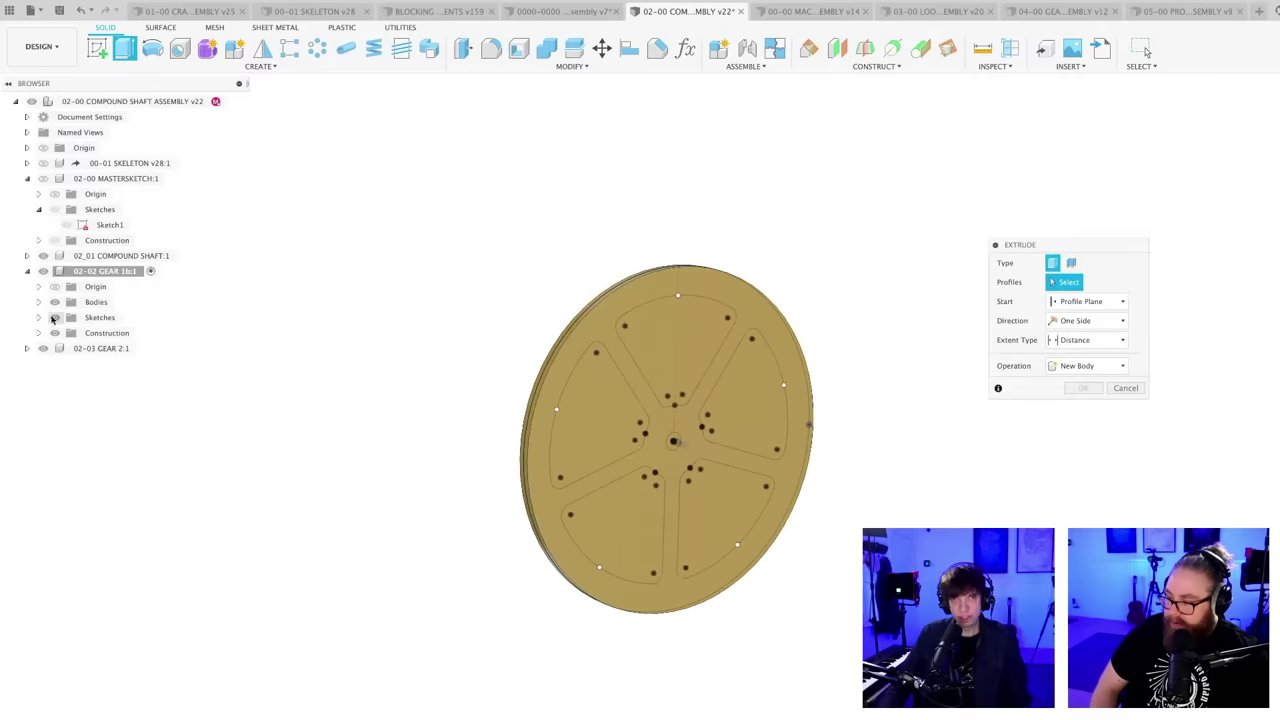
click(55, 302)
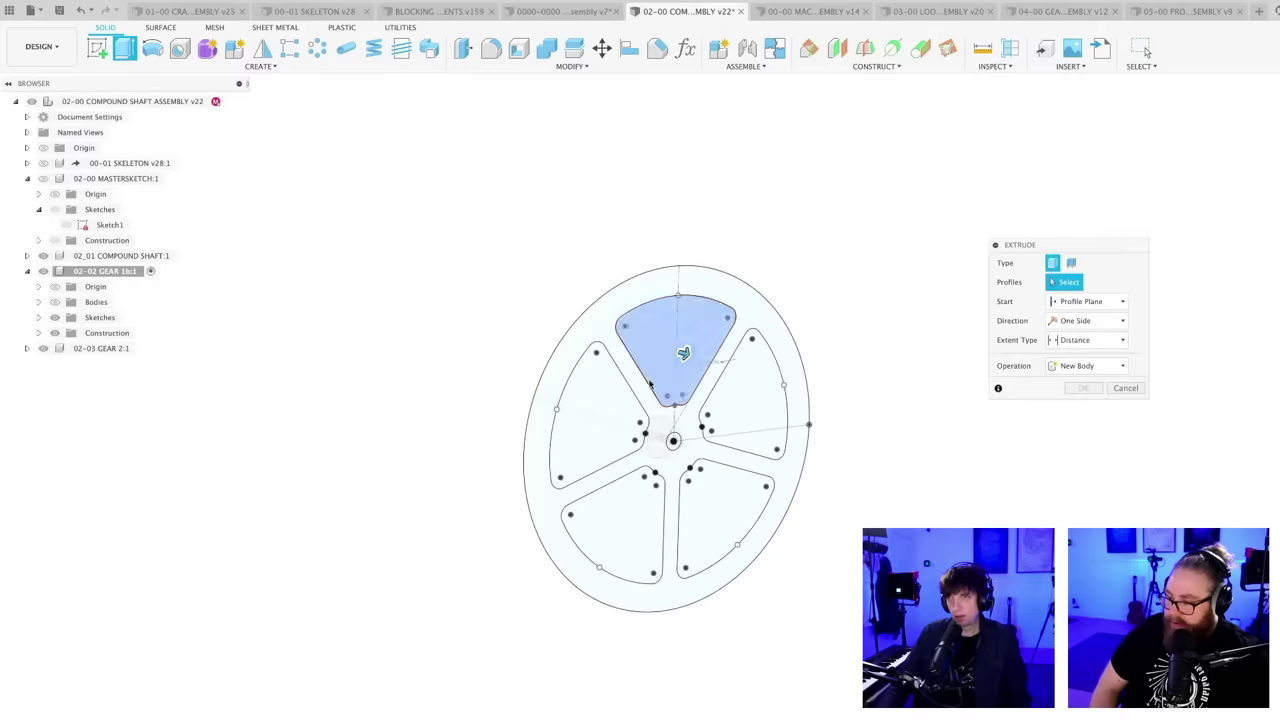
click(684, 352)
click(595, 401)
click(751, 380)
click(737, 514)
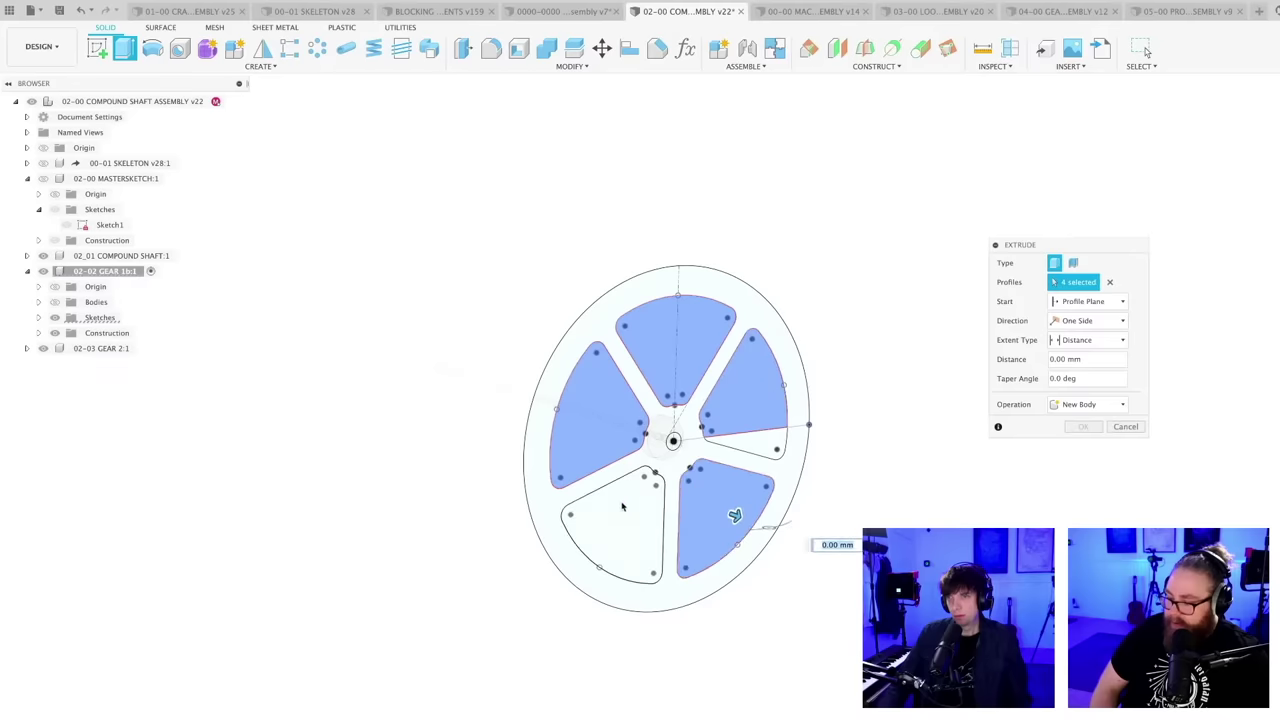
click(620, 532)
click(762, 445)
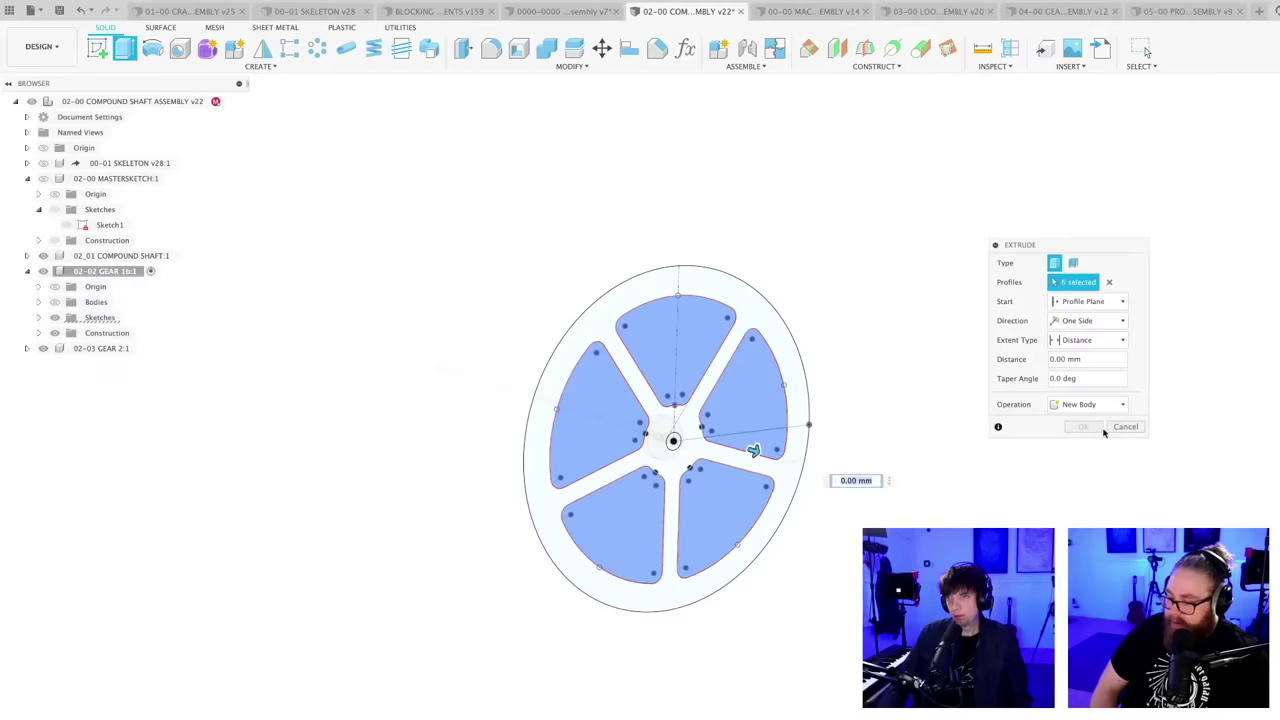
click(56, 302)
scroll(942, 379, up, 3)
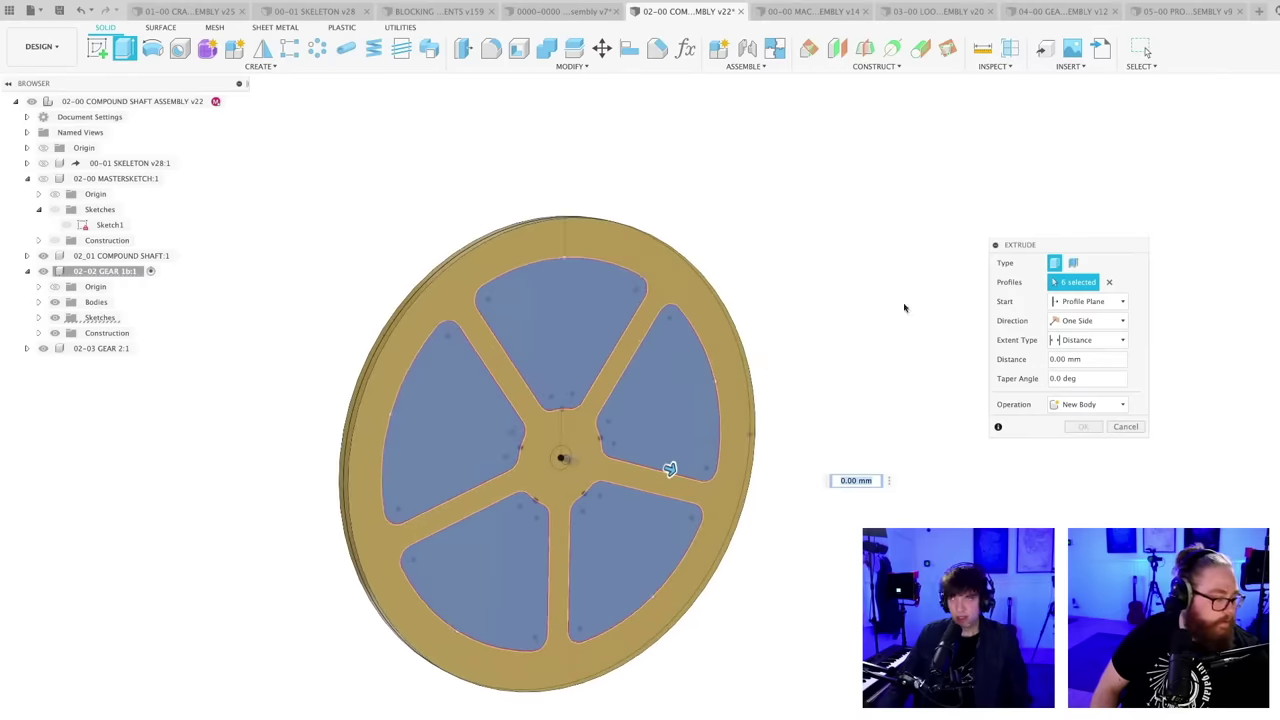
- Cut the selected cutout profiles through the gear body with a symmetric extrusion of 18 mm whole length
drag(1030, 244, 794, 304)
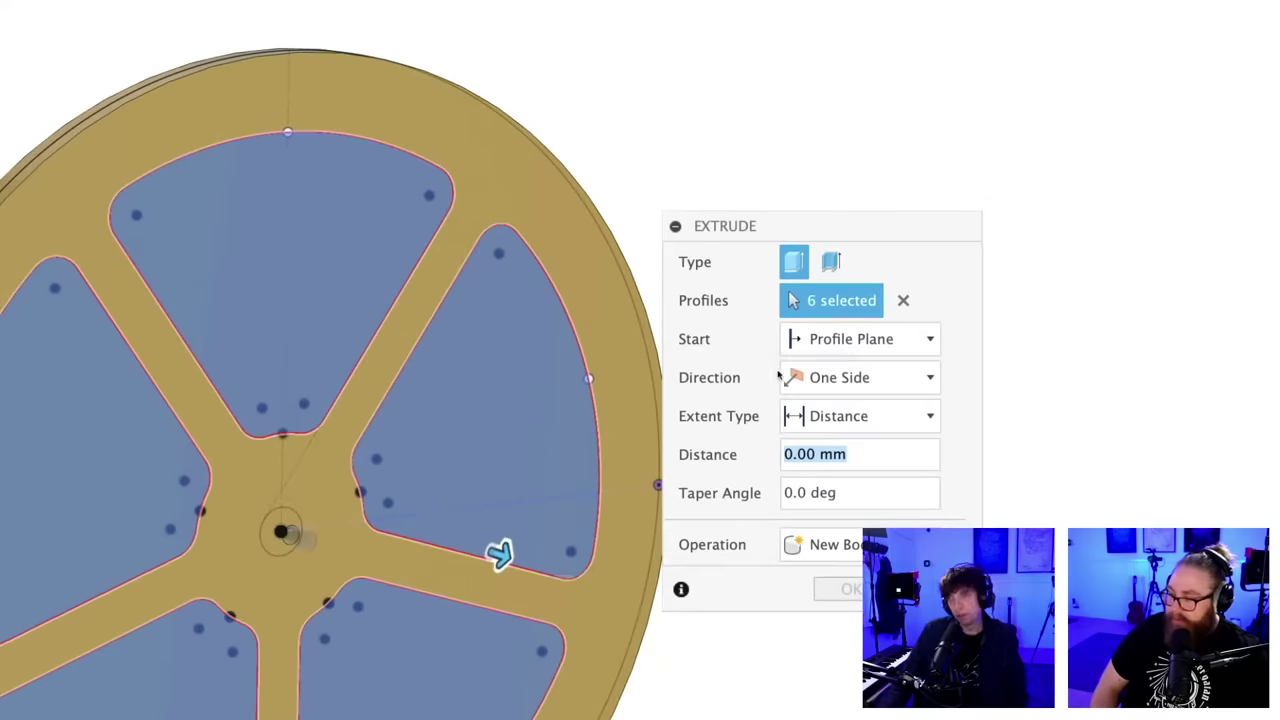
click(866, 416)
click(848, 478)
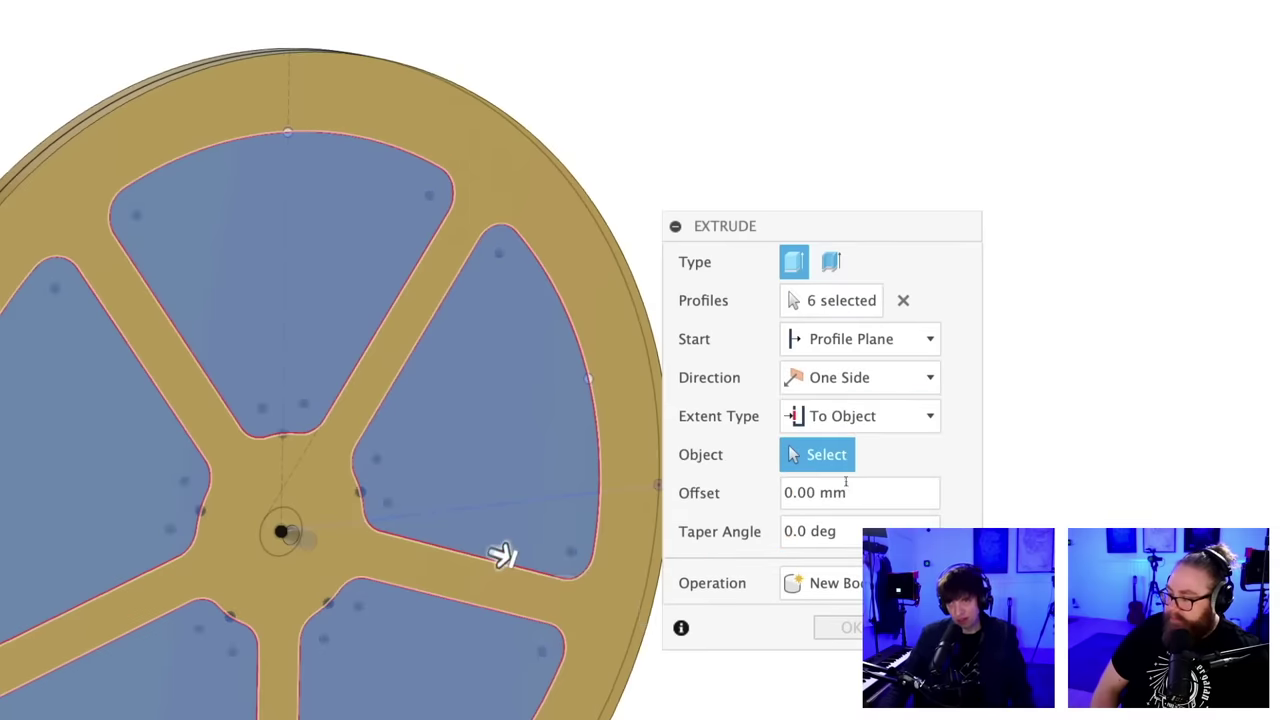
click(589, 282)
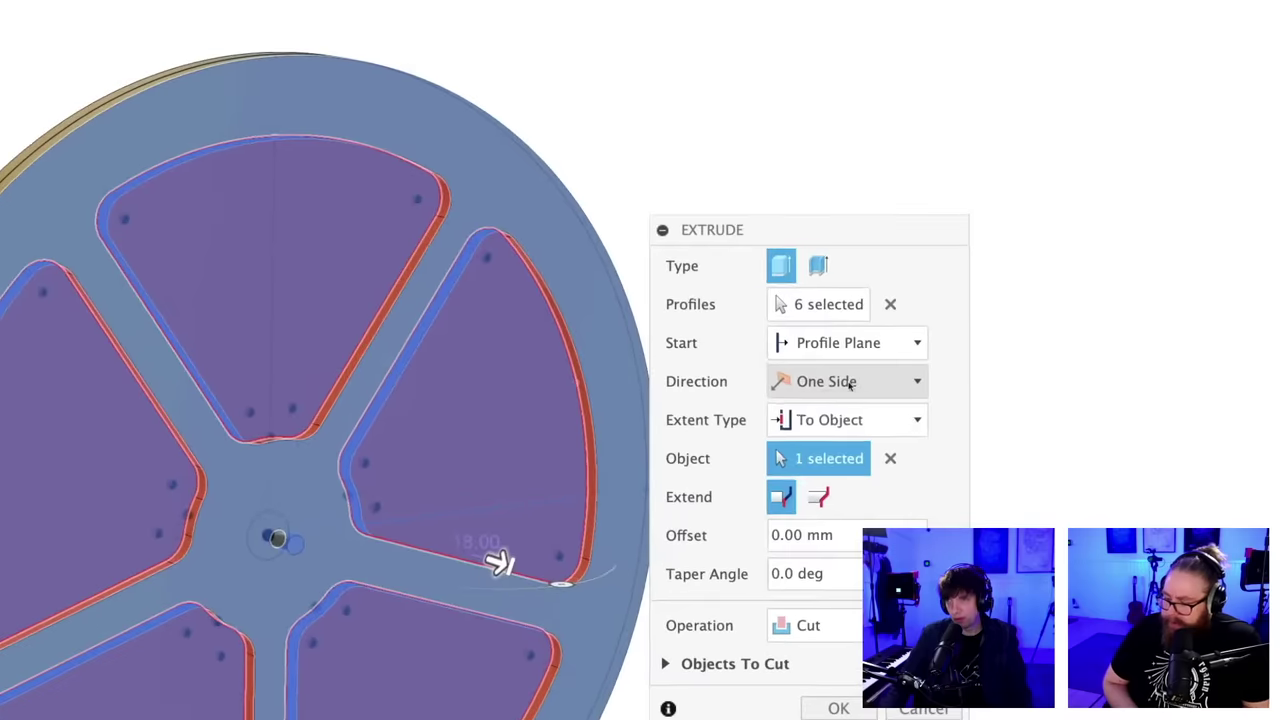
click(853, 381)
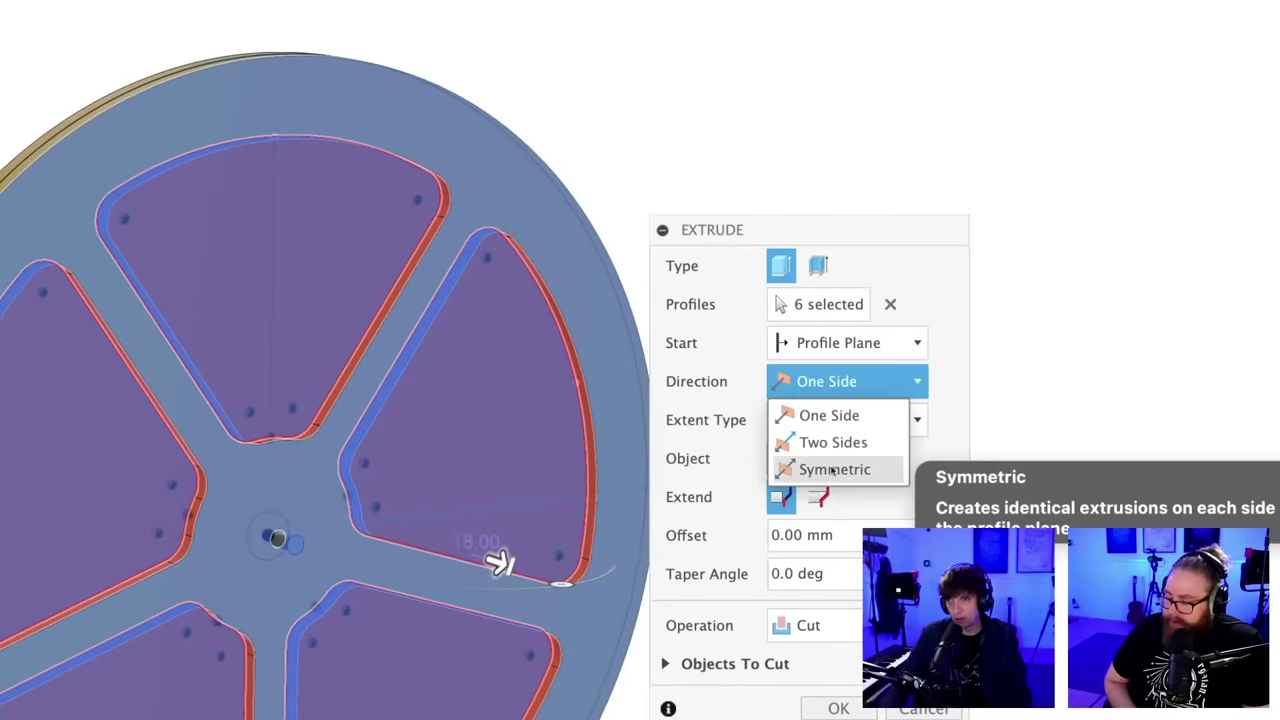
click(843, 424)
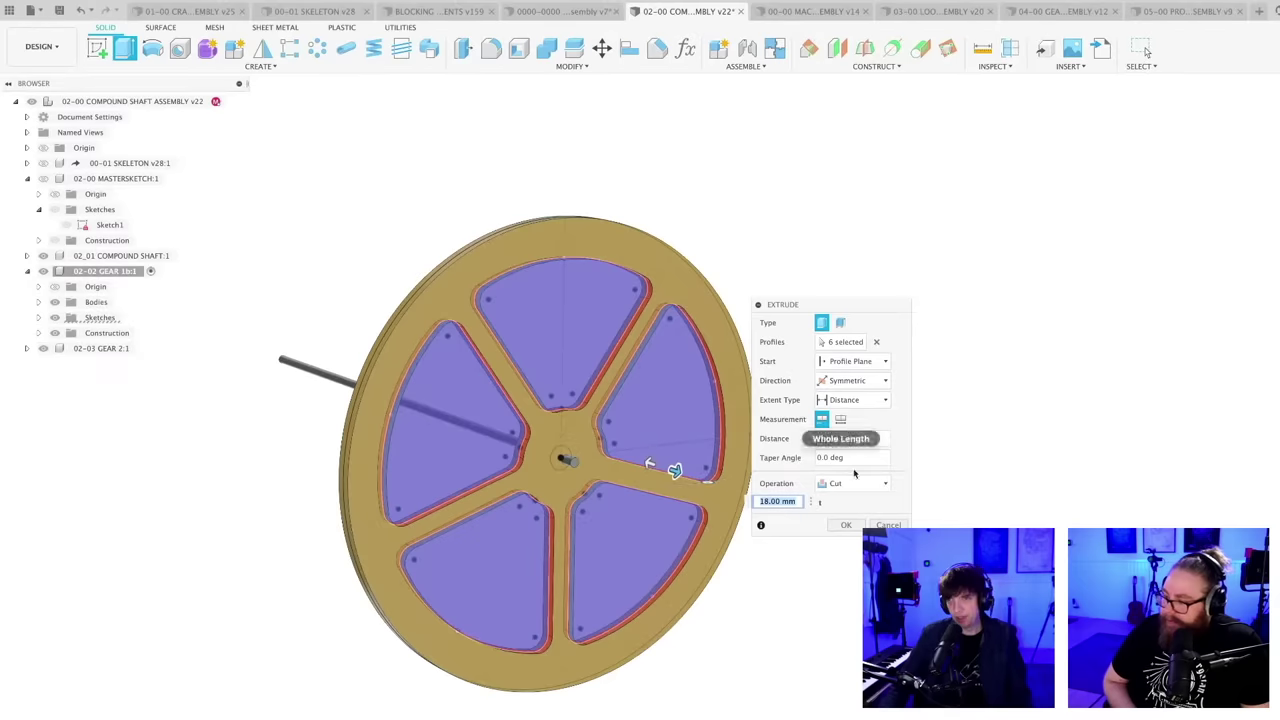
click(845, 525)
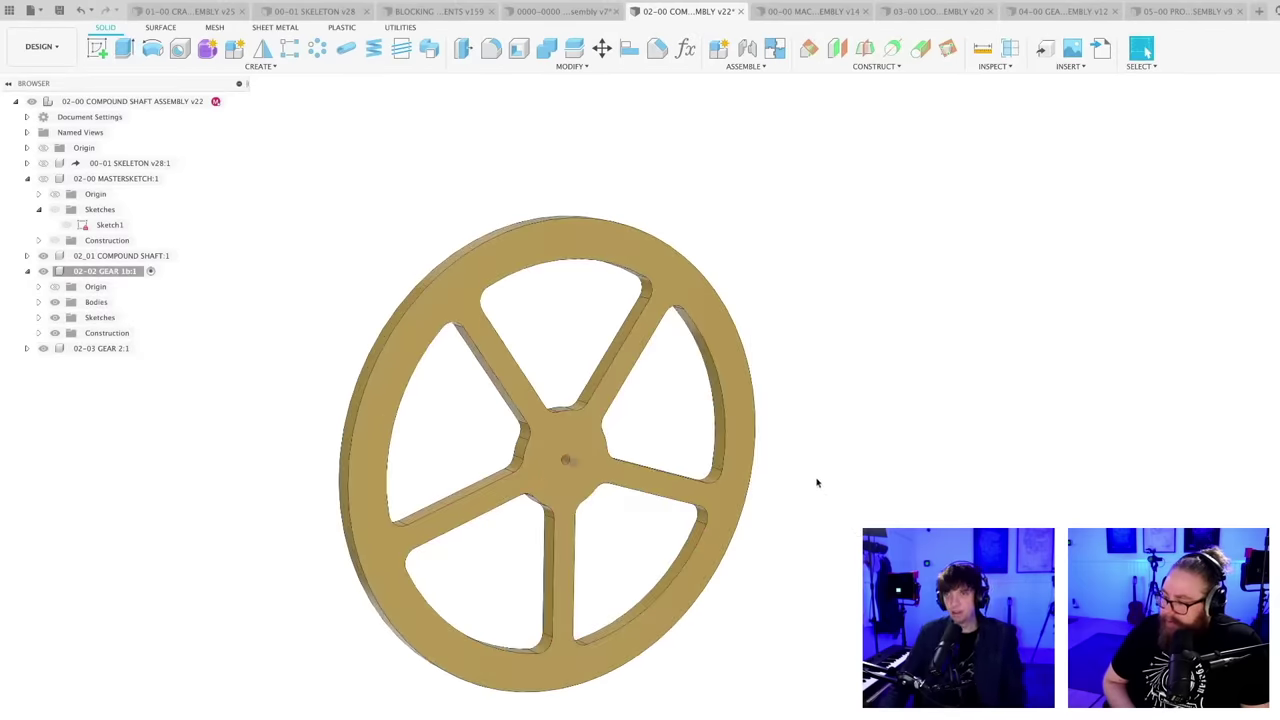
- Save the compound shaft assembly with the finished spoke cutouts as a new version
middle_drag(817, 536, 731, 577)
key(super+s)
key(Return)
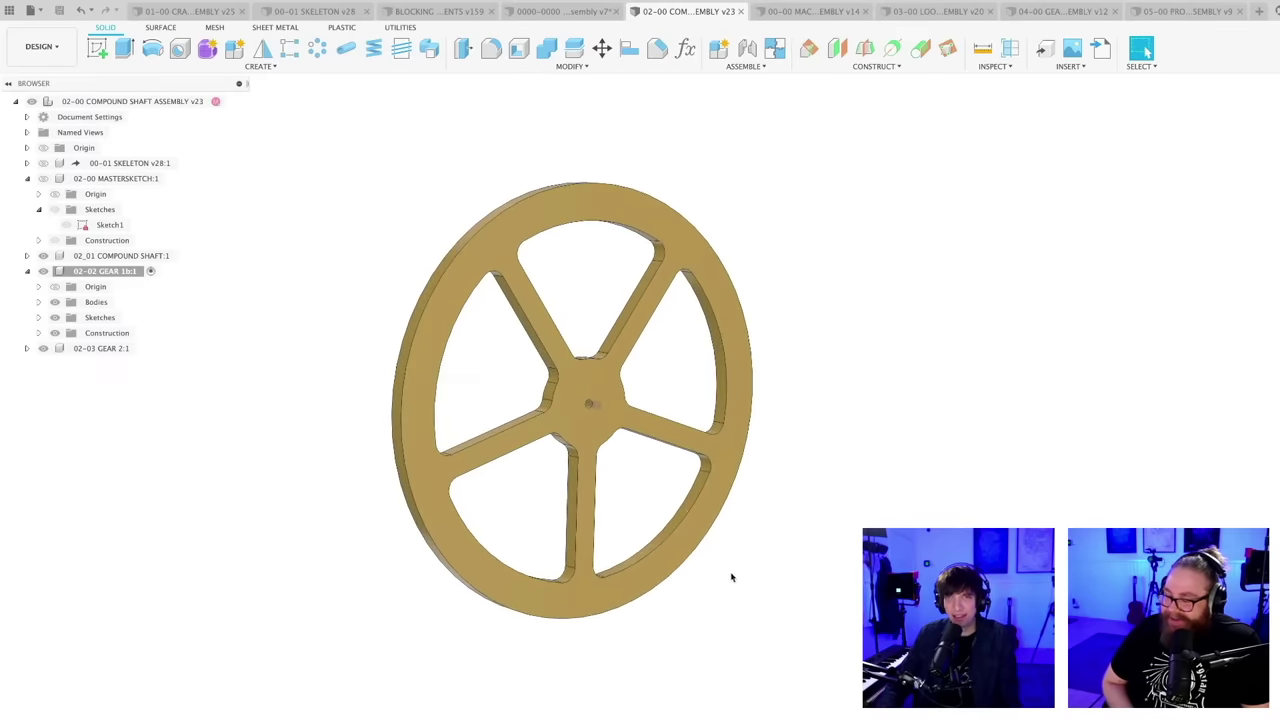
click(215, 101)
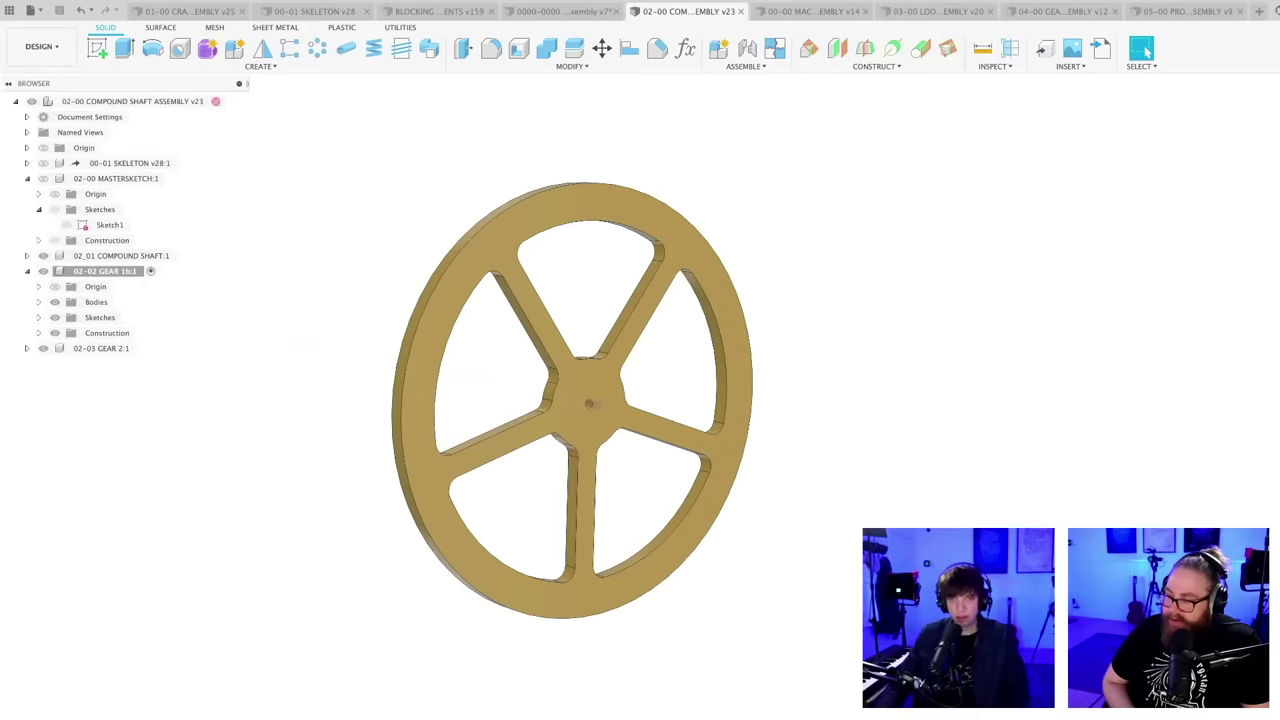
- Reopen Sketch2 of the large gear component for editing and hide the gear body
click(38, 317)
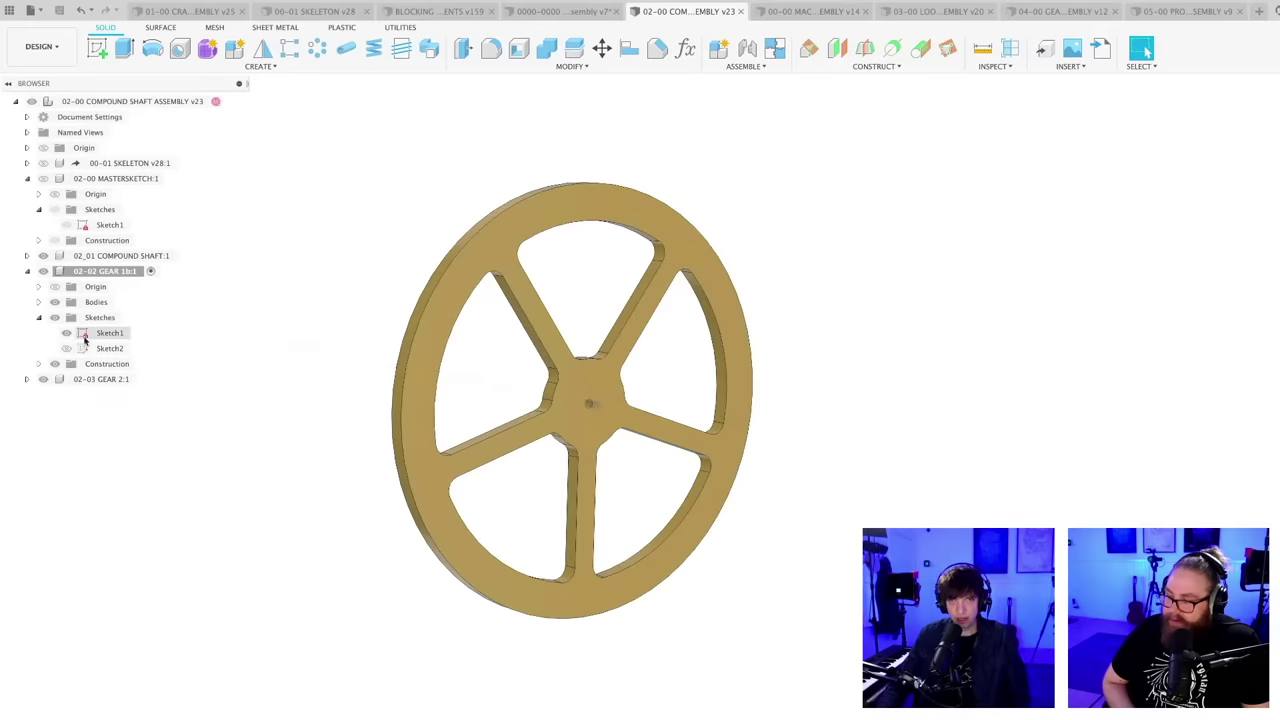
click(66, 348)
double_click(110, 348)
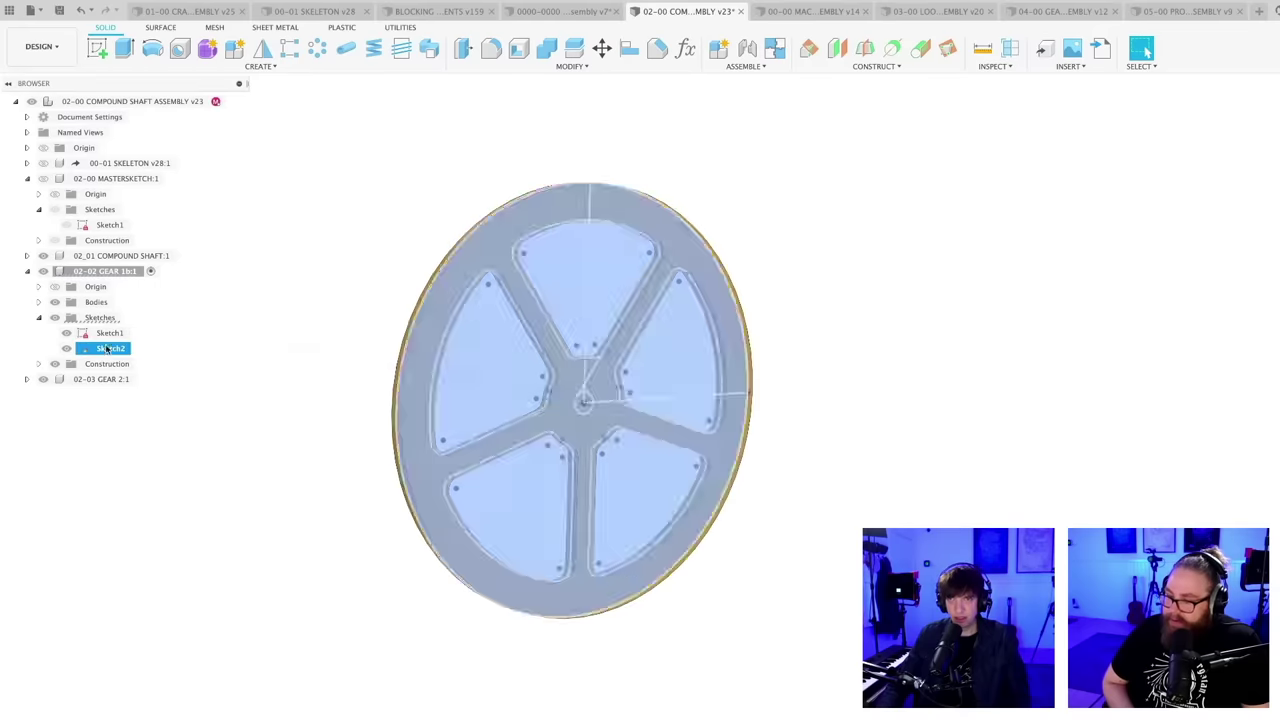
scroll(598, 407, up, 3)
middle_drag(585, 404, 473, 399)
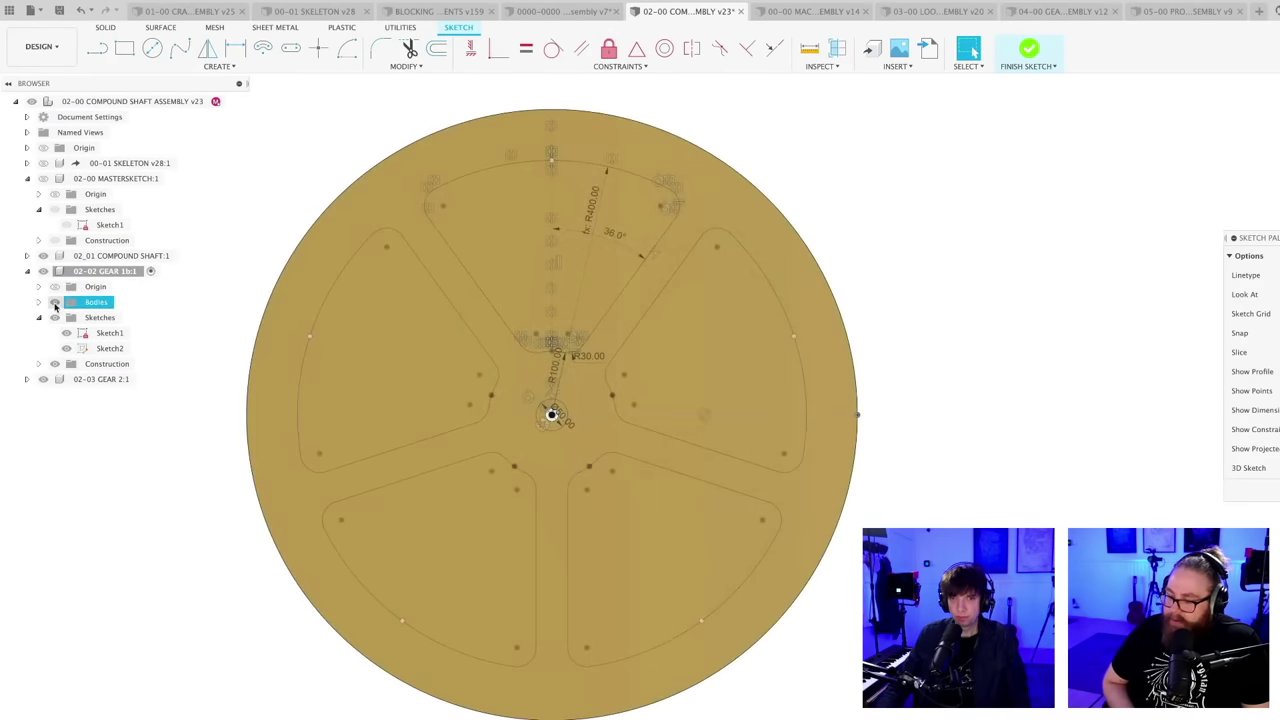
click(55, 302)
scroll(555, 350, up, 2)
middle_drag(526, 325, 518, 400)
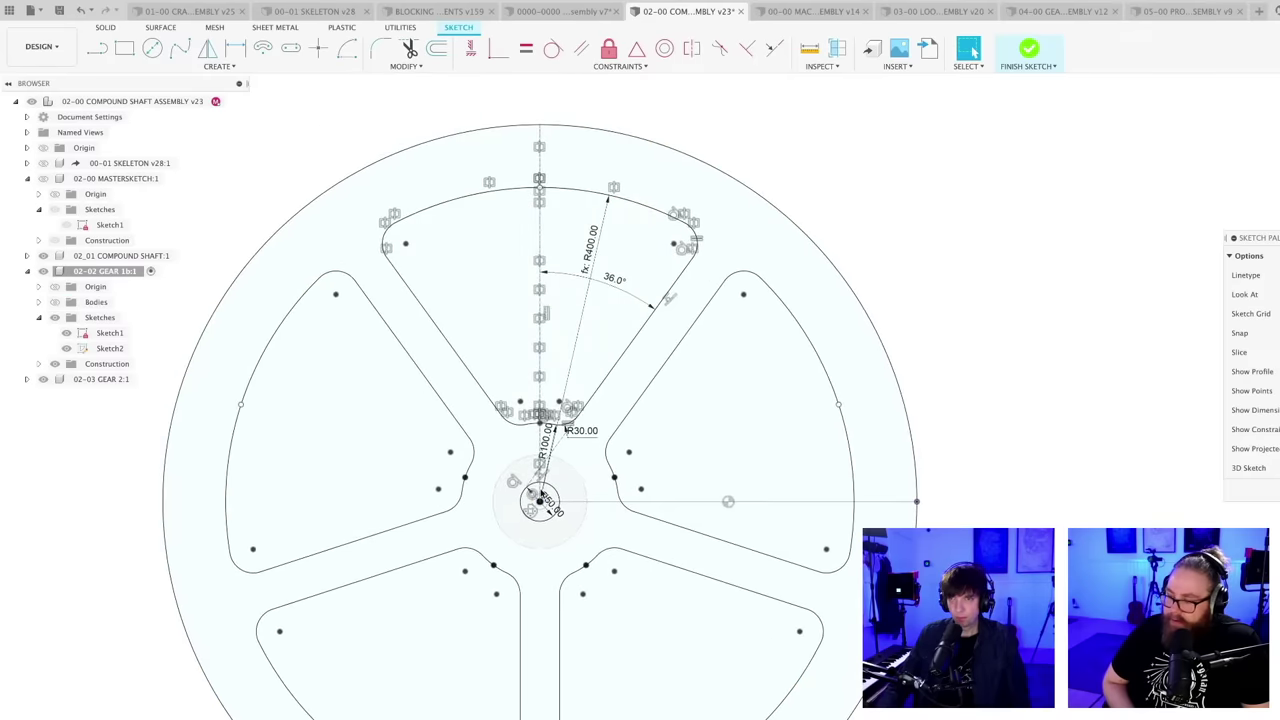
- Draw a centre-point arc around the gear's centre, in the rim between the upper cutout and the outer edge on the right side
key(l)
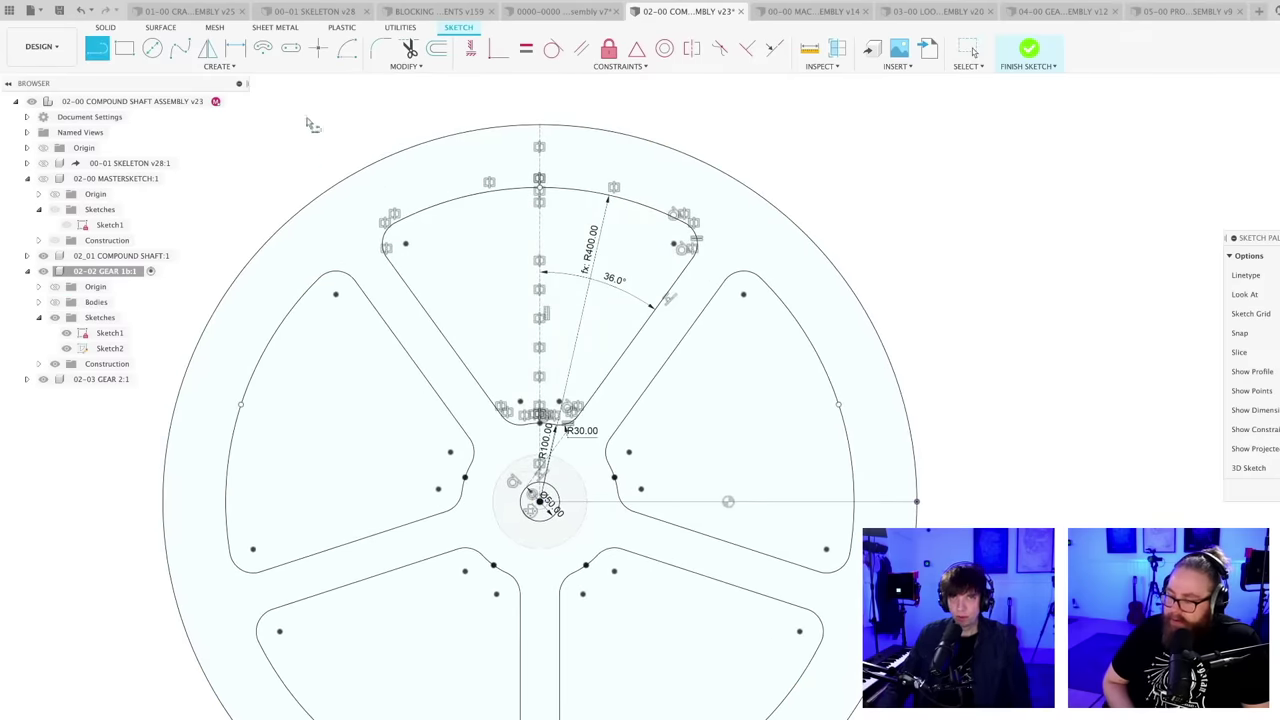
click(346, 48)
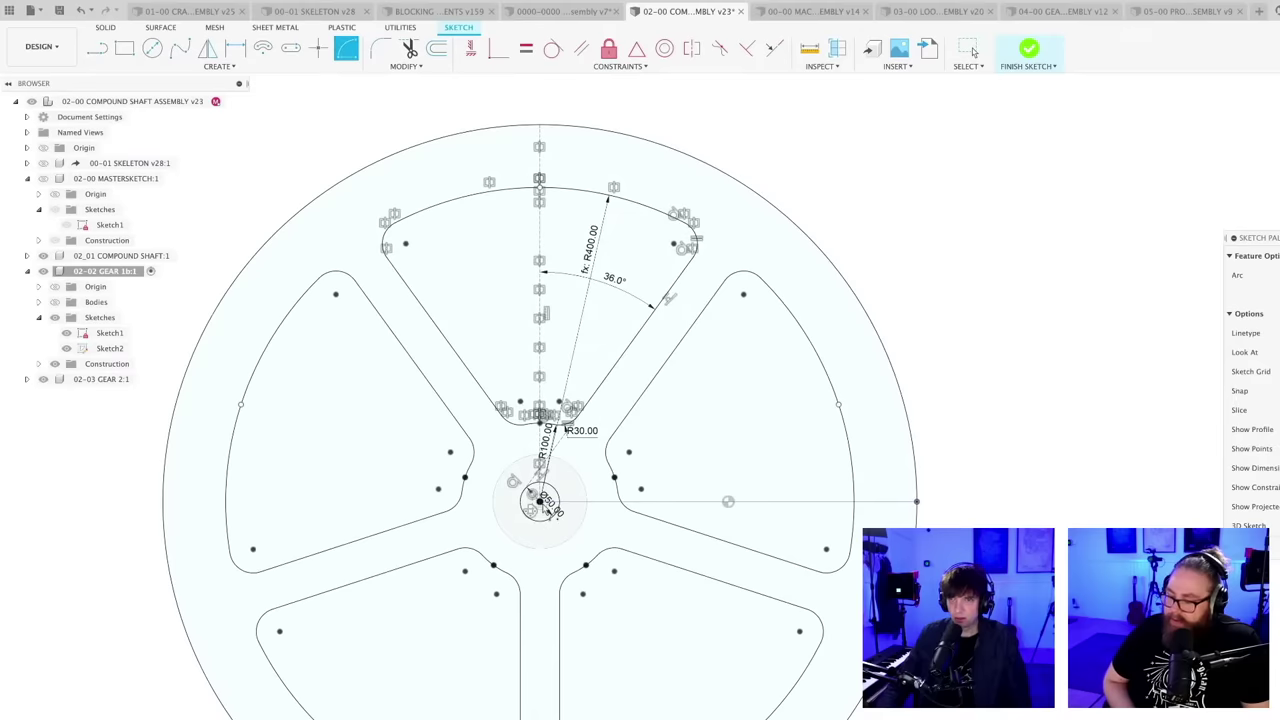
click(540, 502)
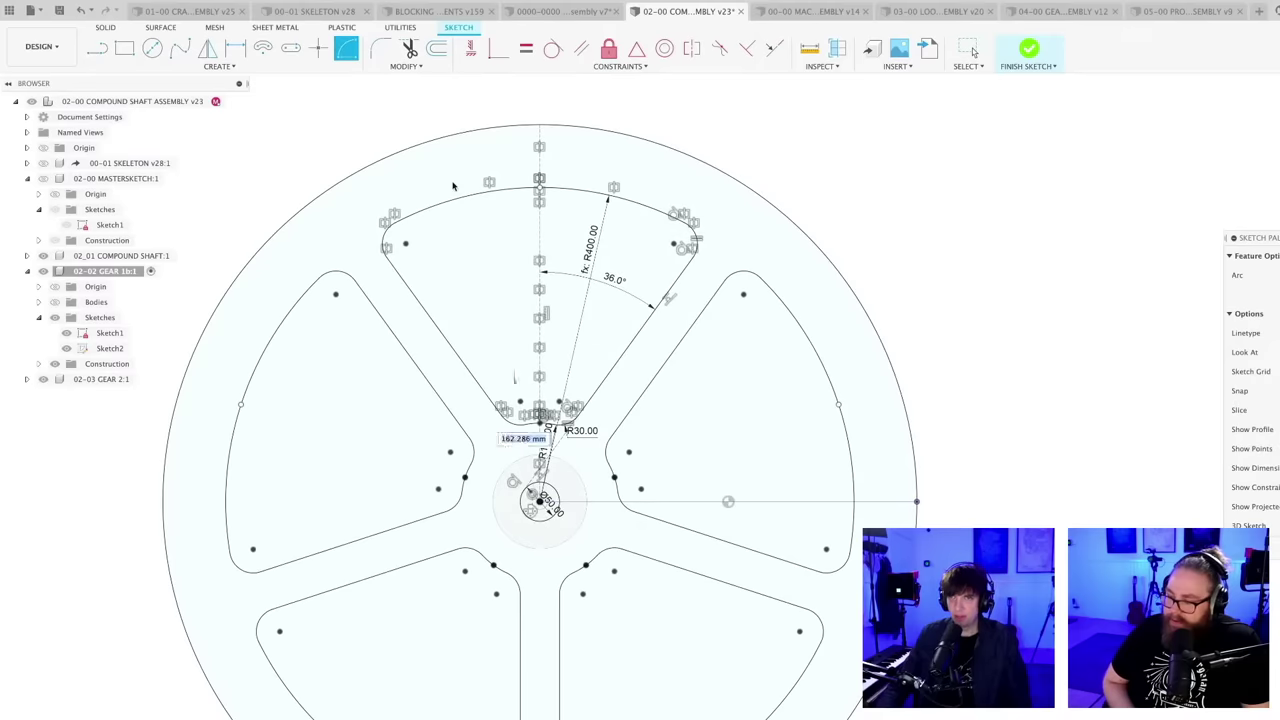
click(566, 160)
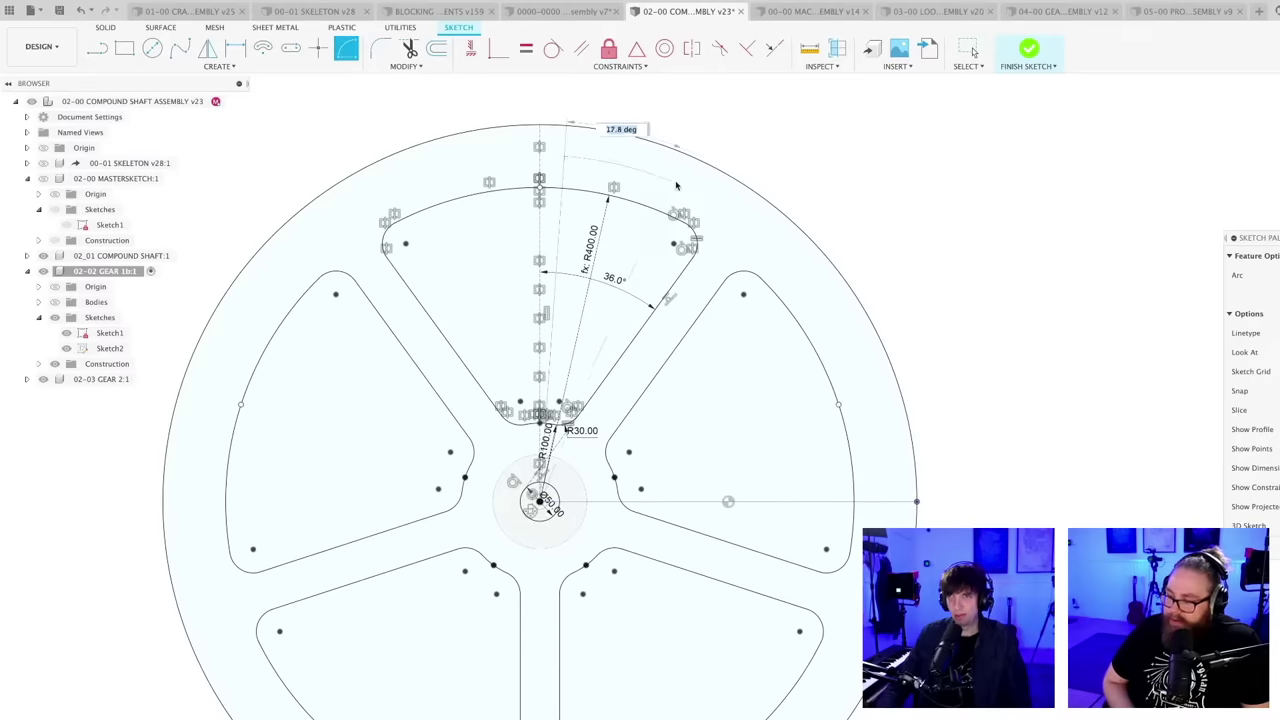
click(781, 254)
scroll(781, 275, up, 1)
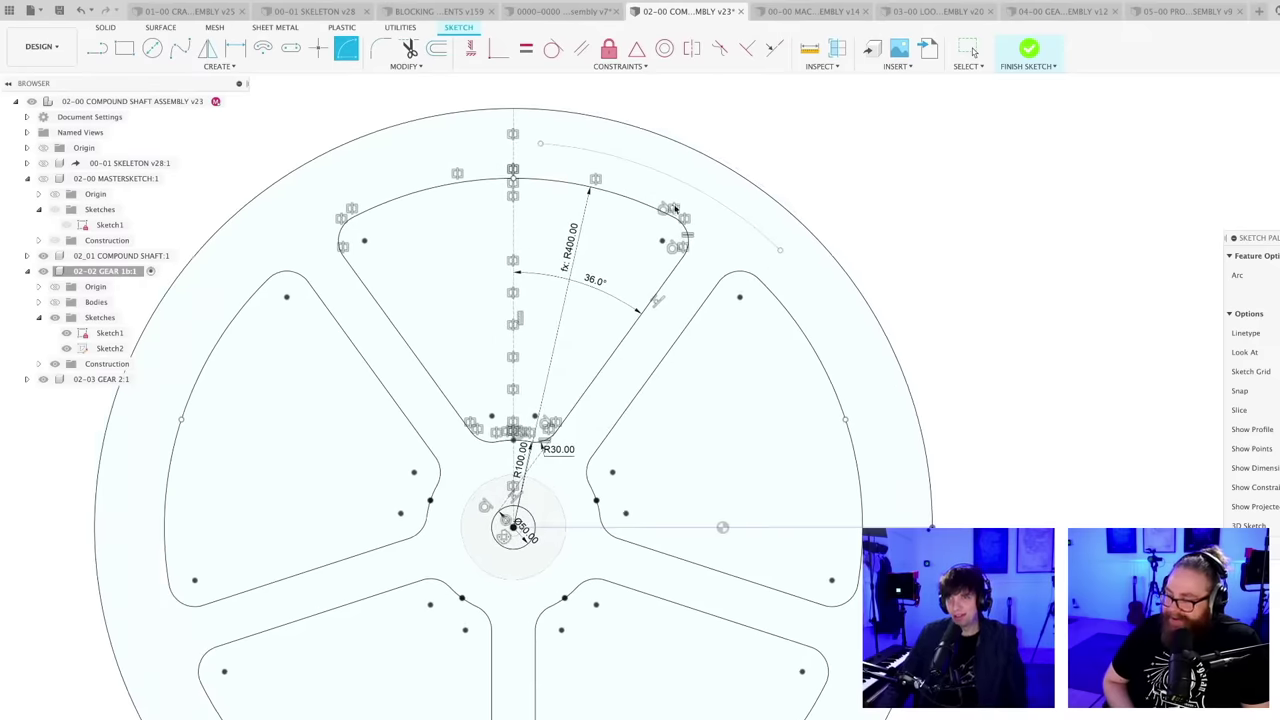
scroll(640, 184, up, 2)
key(Escape)
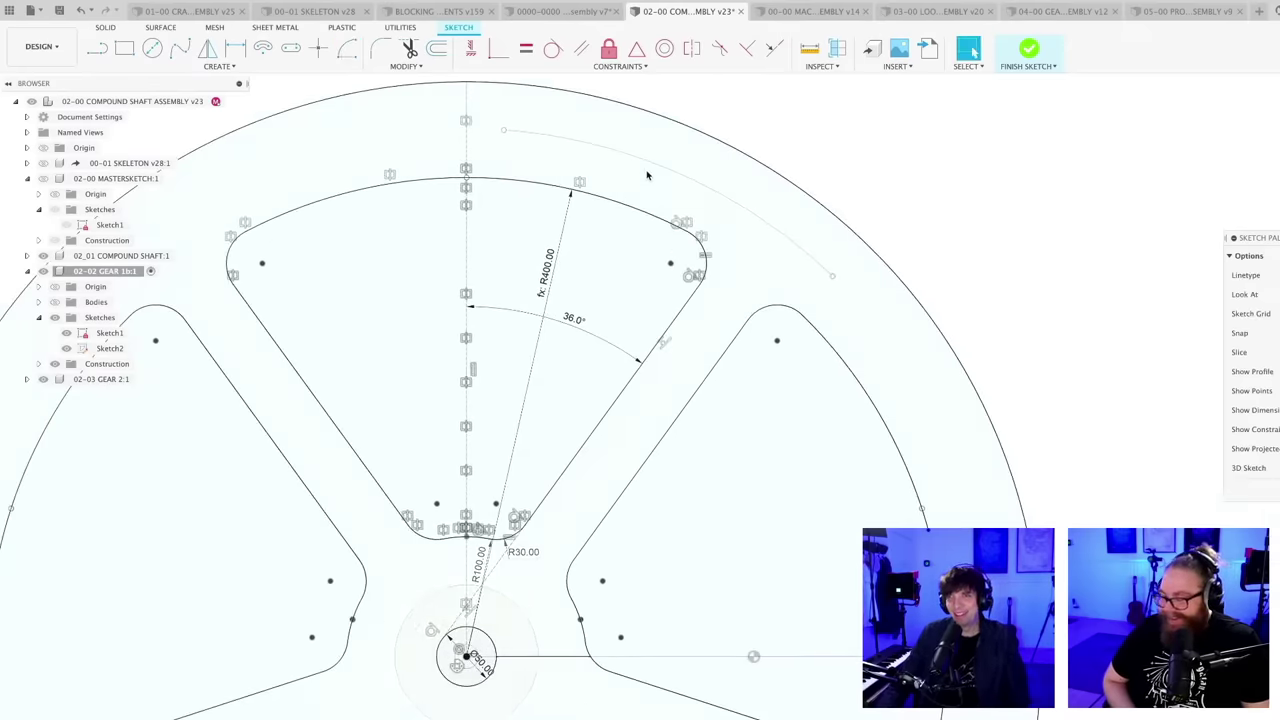
scroll(647, 176, down, 1)
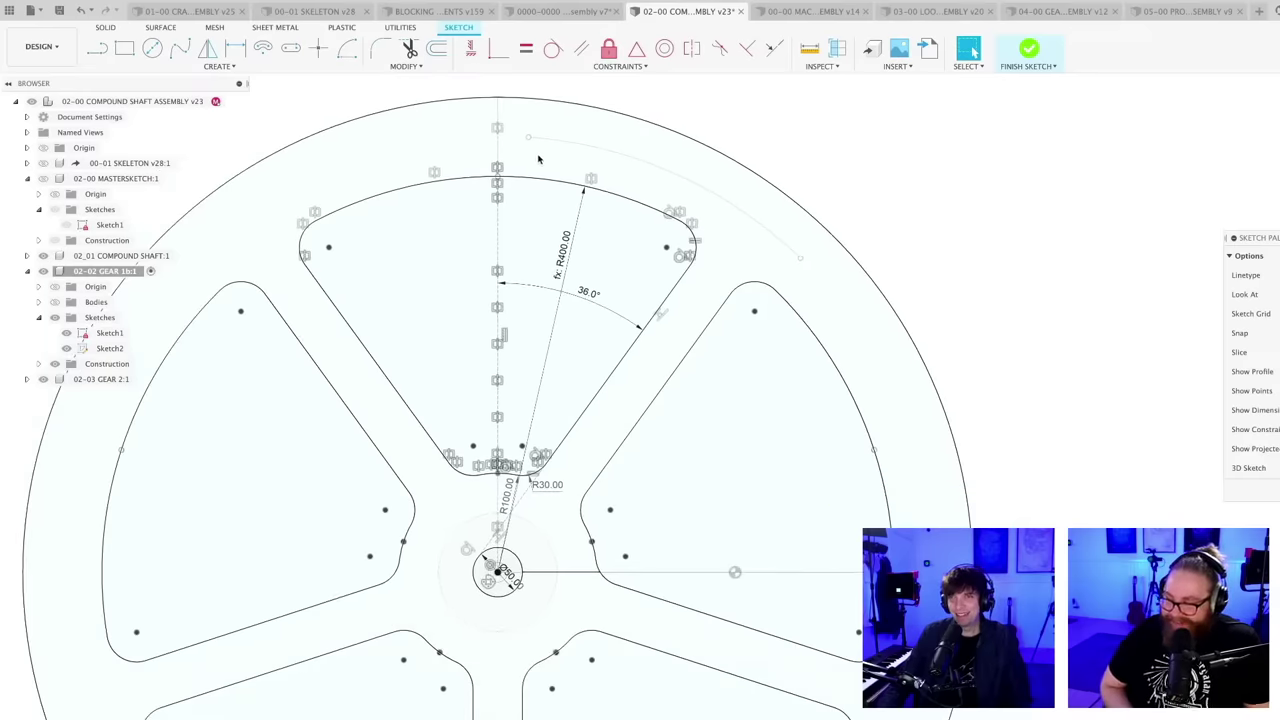
- Dimension the rim arc's radius to 450 mm, reusing the R400 dimension's GEAR1bPITCHDIA_Ref / 2 expression with a changed subtracted value
scroll(538, 160, up, 1)
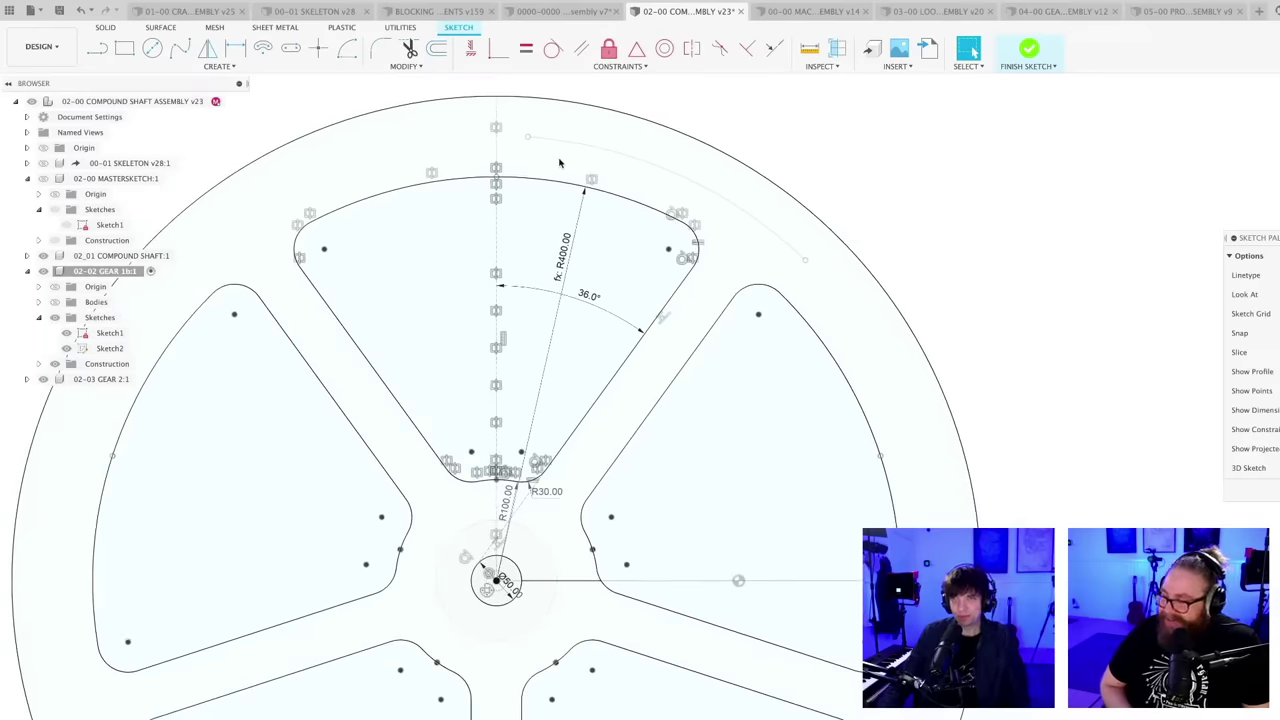
scroll(560, 163, down, 1)
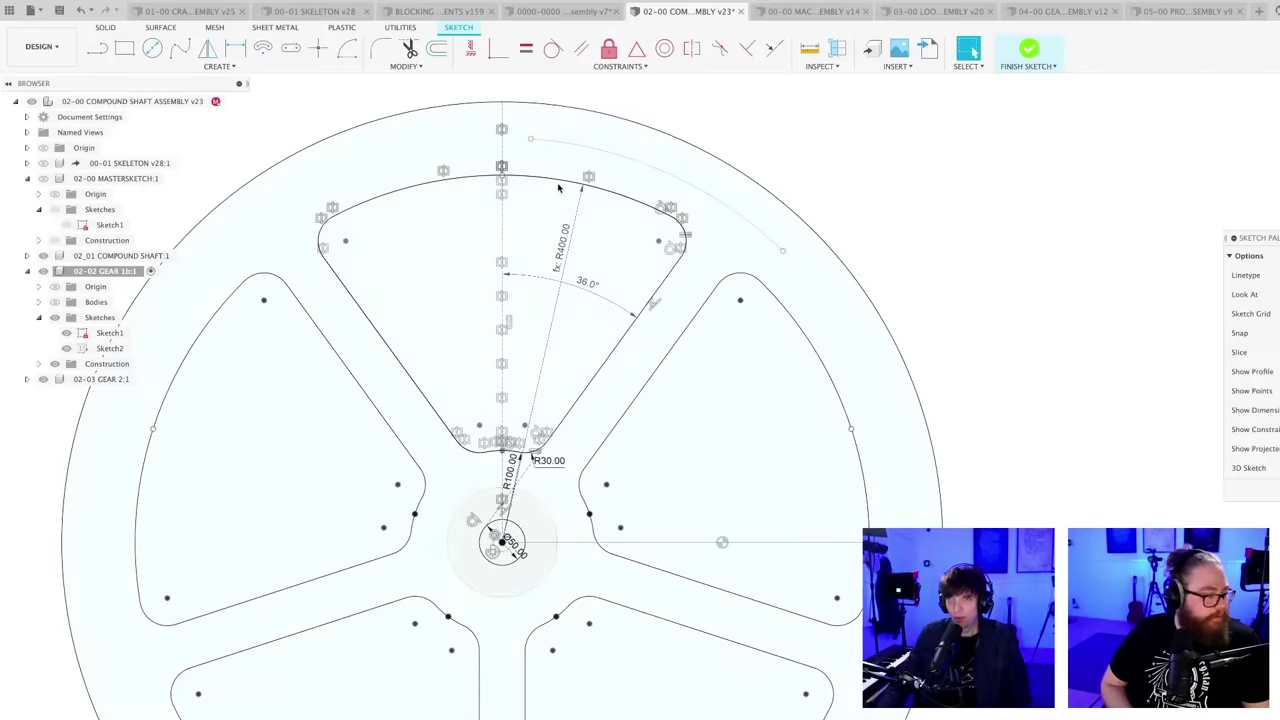
double_click(560, 258)
double_click(611, 249)
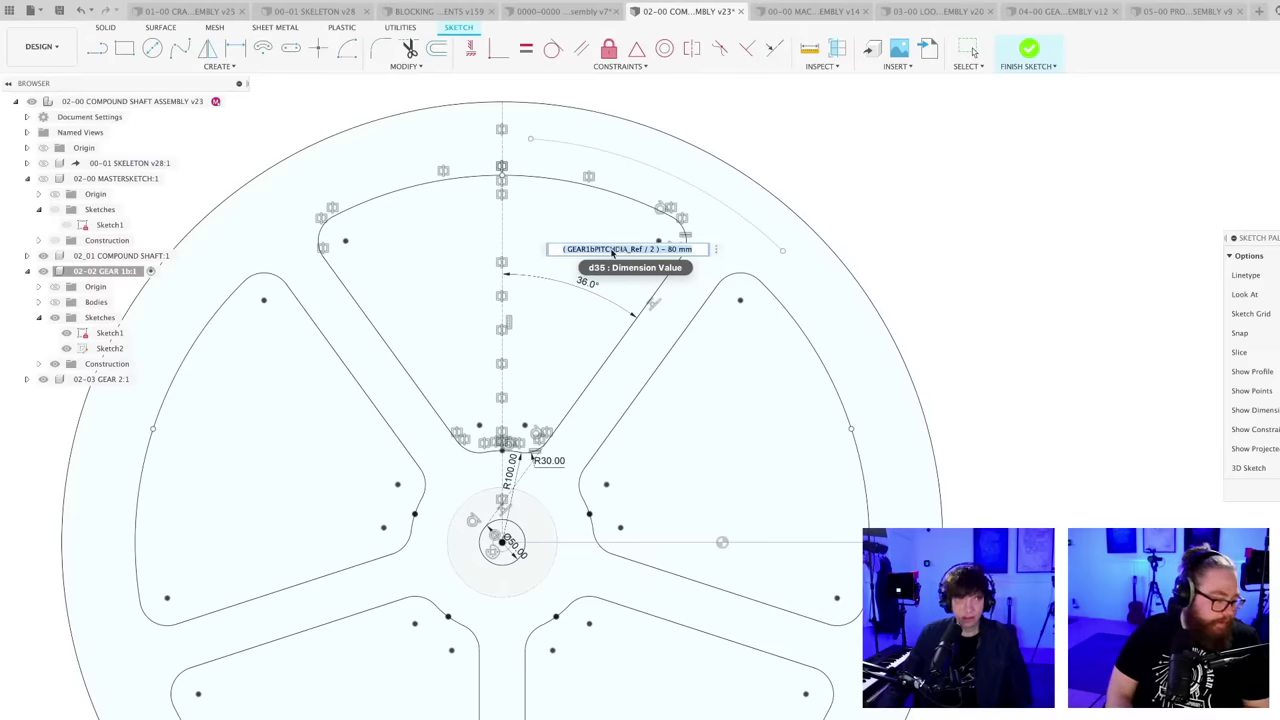
key(Escape)
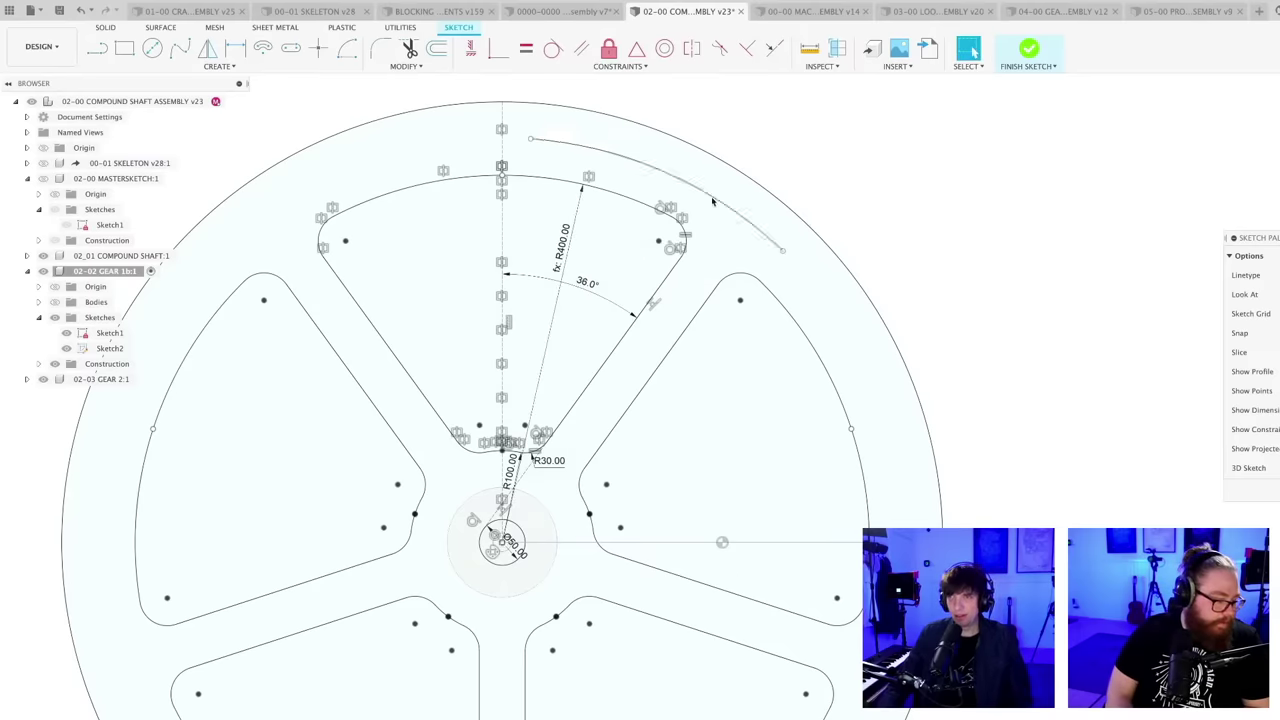
click(682, 186)
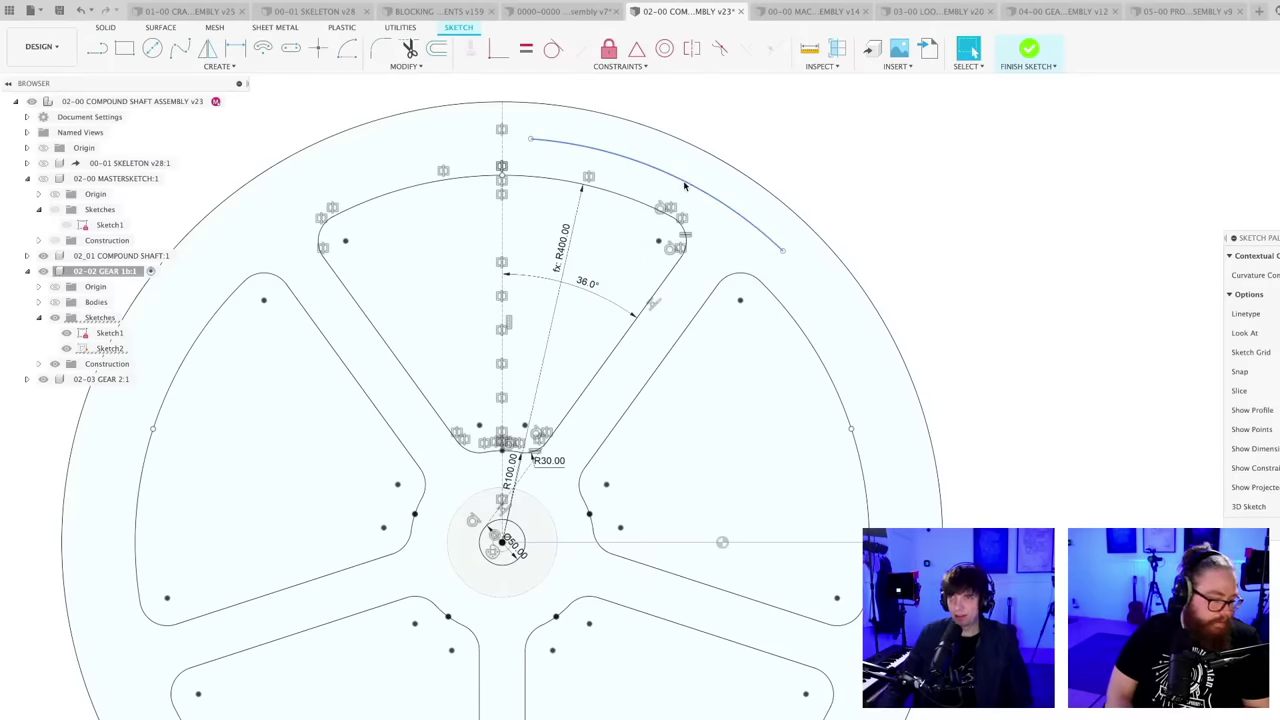
key(d)
click(686, 190)
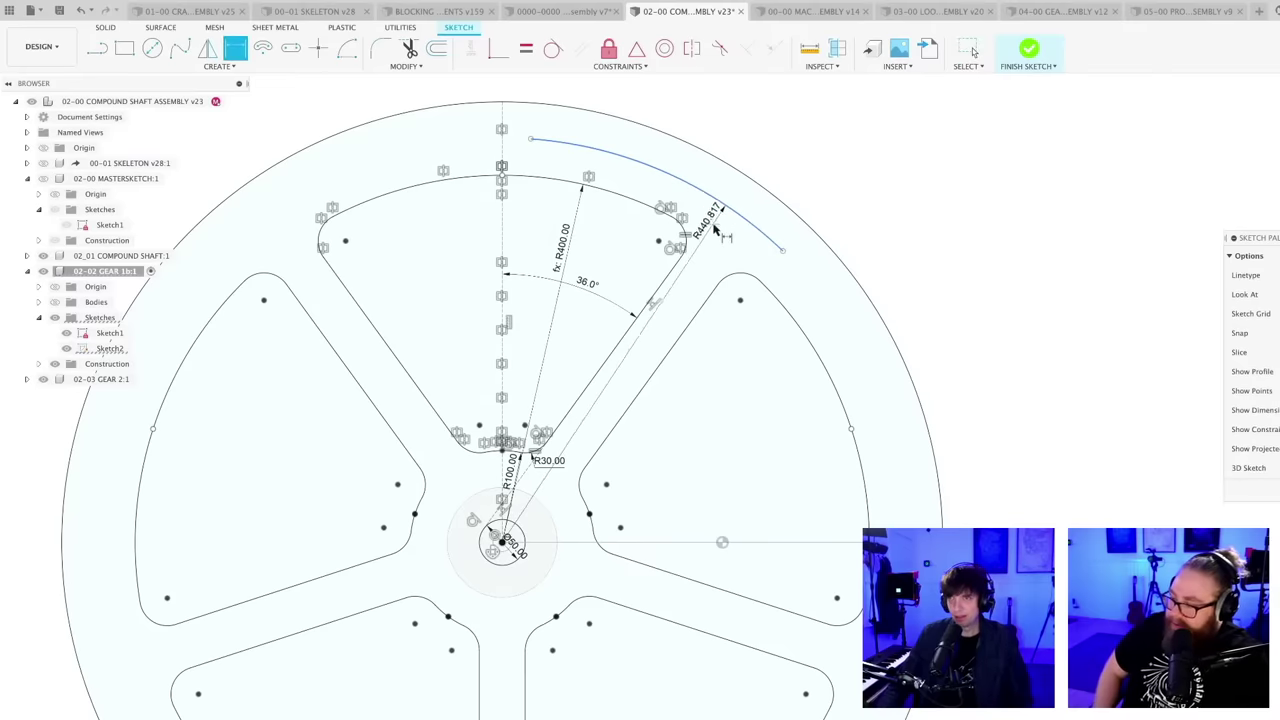
click(714, 228)
text(d)
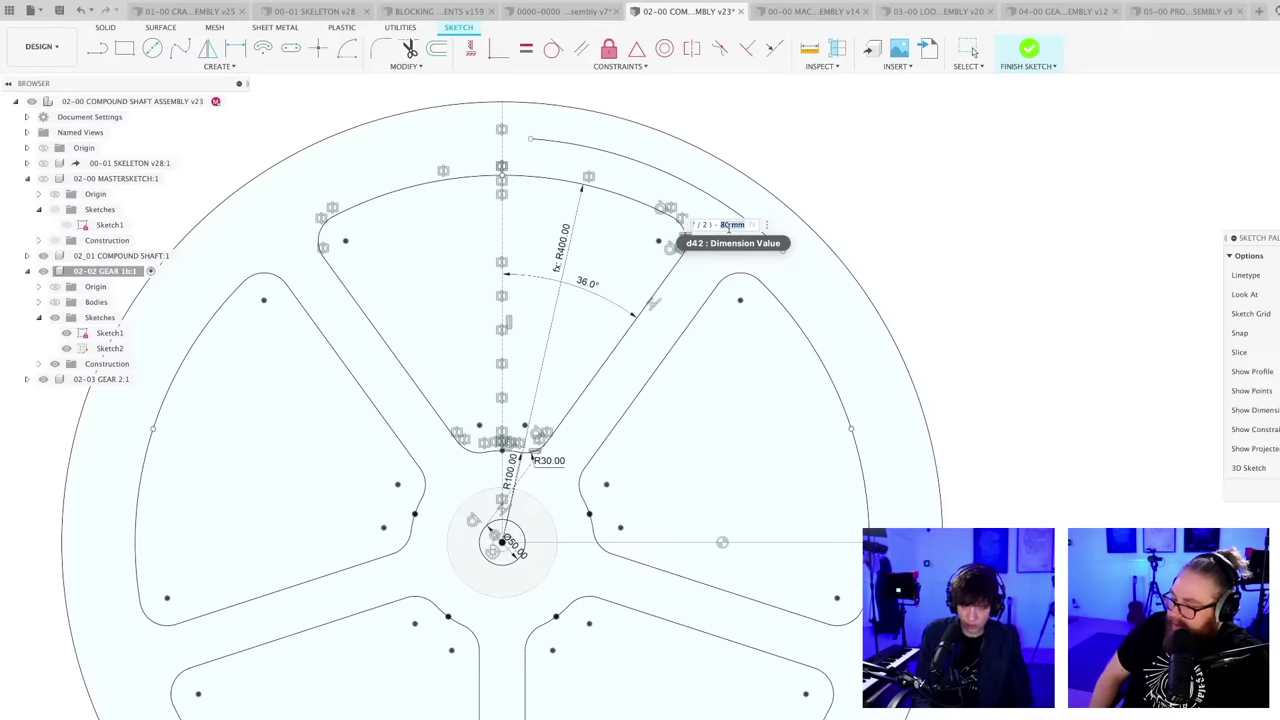
key(Return)
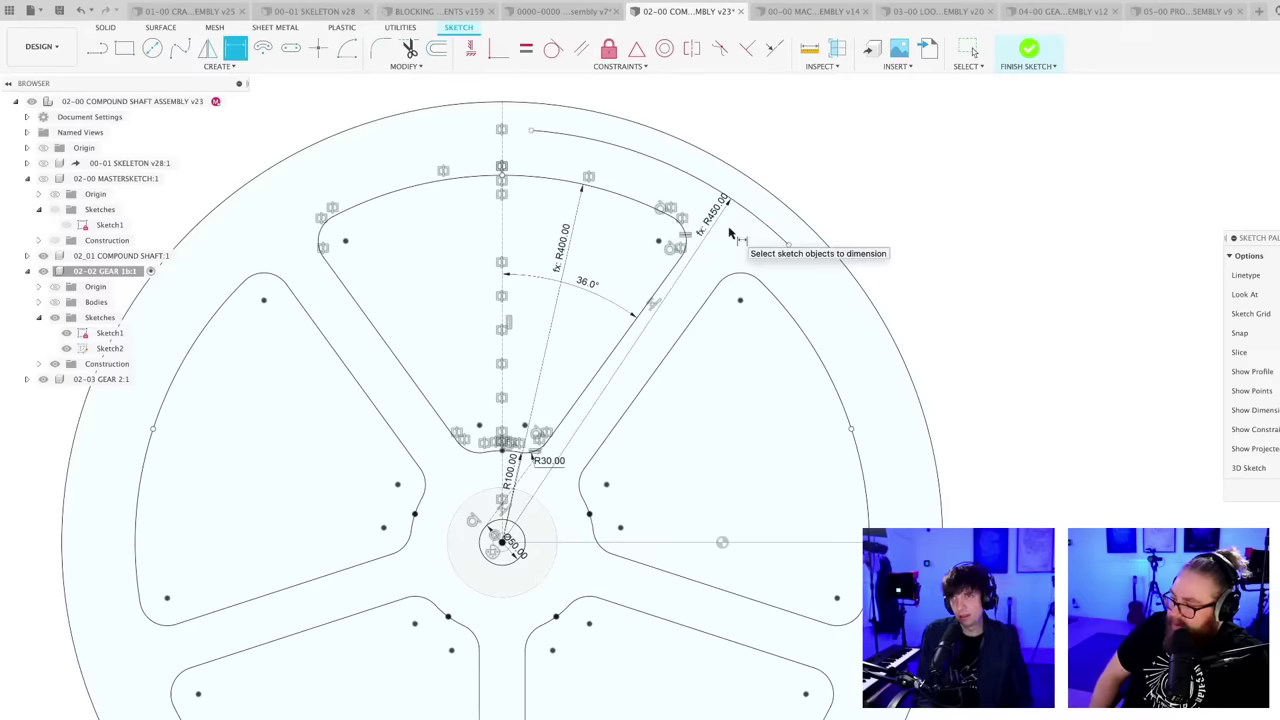
key(Escape)
- Offset the rim arc inward by 15 mm
scroll(647, 202, up, 2)
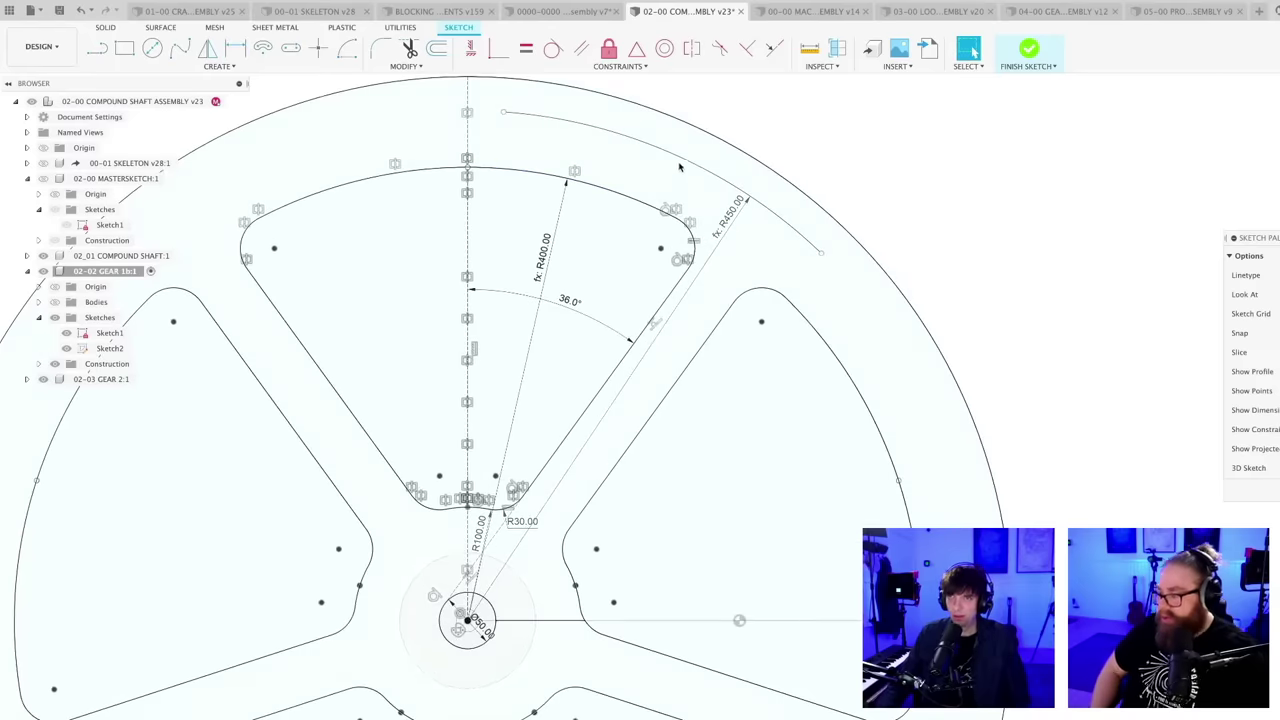
key(o)
click(679, 159)
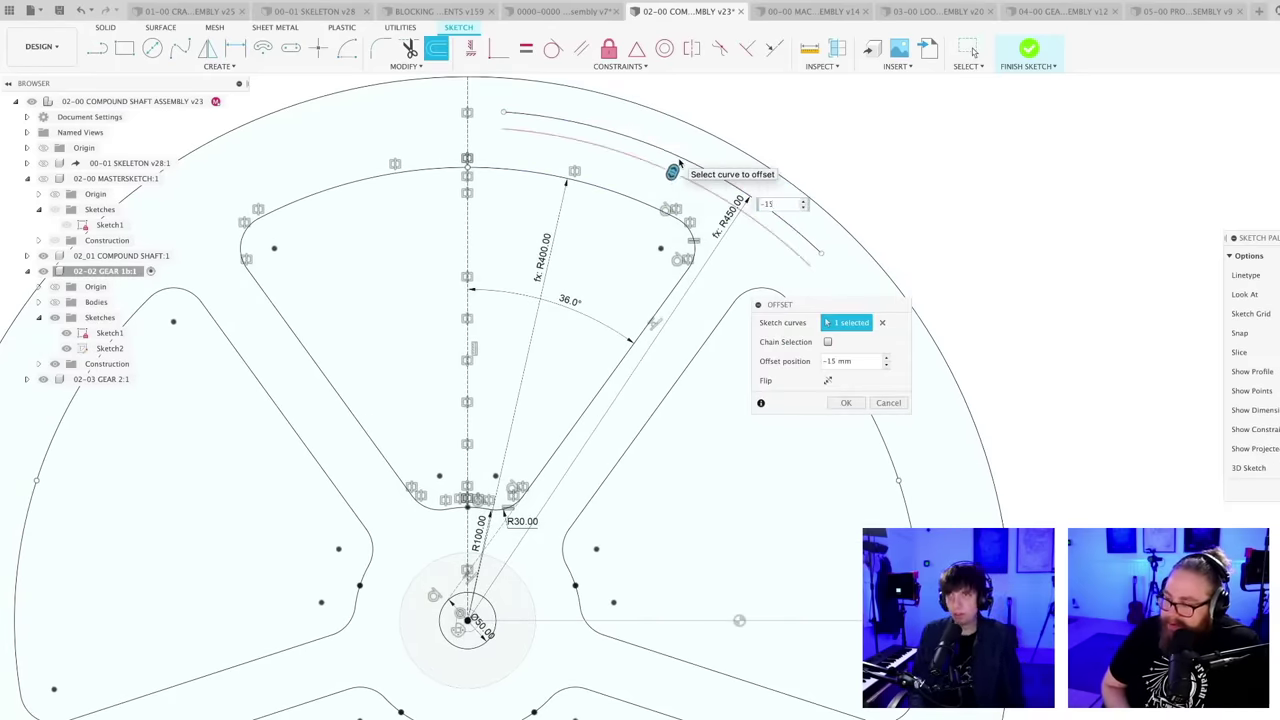
key(Return)
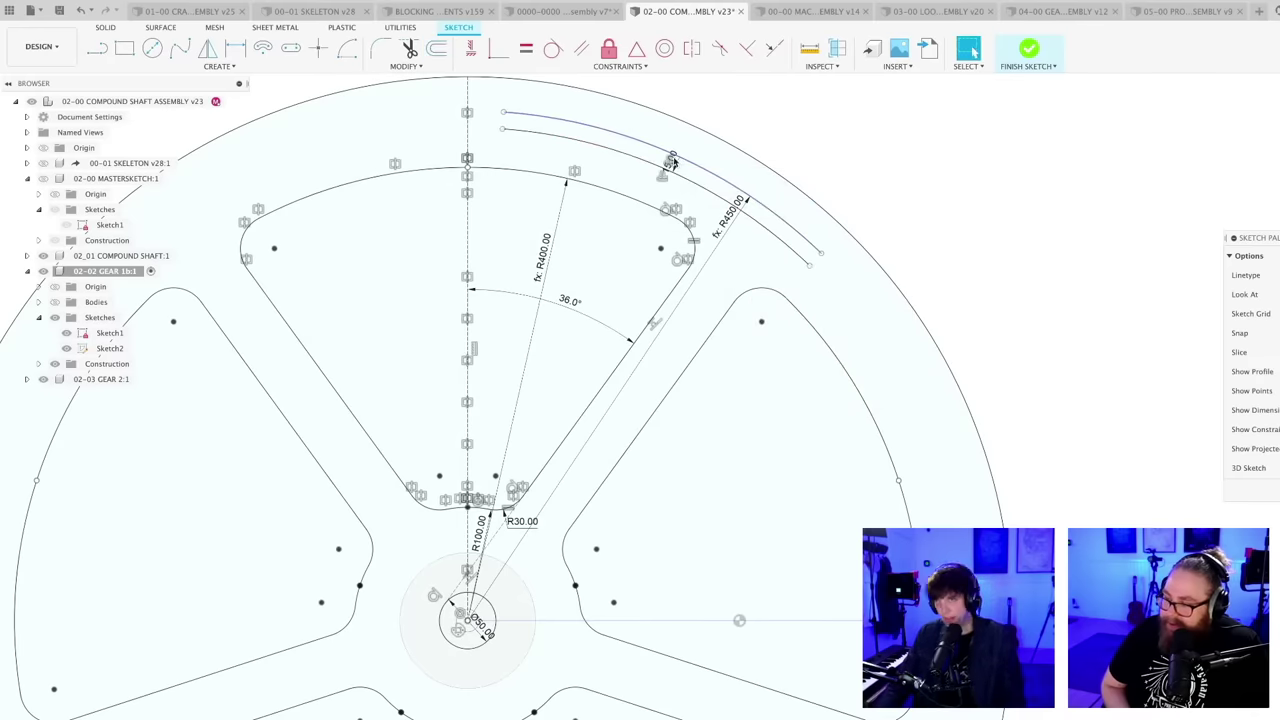
- Close the two parallel rim arcs with a short line between their ends nearest the vertical centreline
key(l)
scroll(525, 135, up, 2)
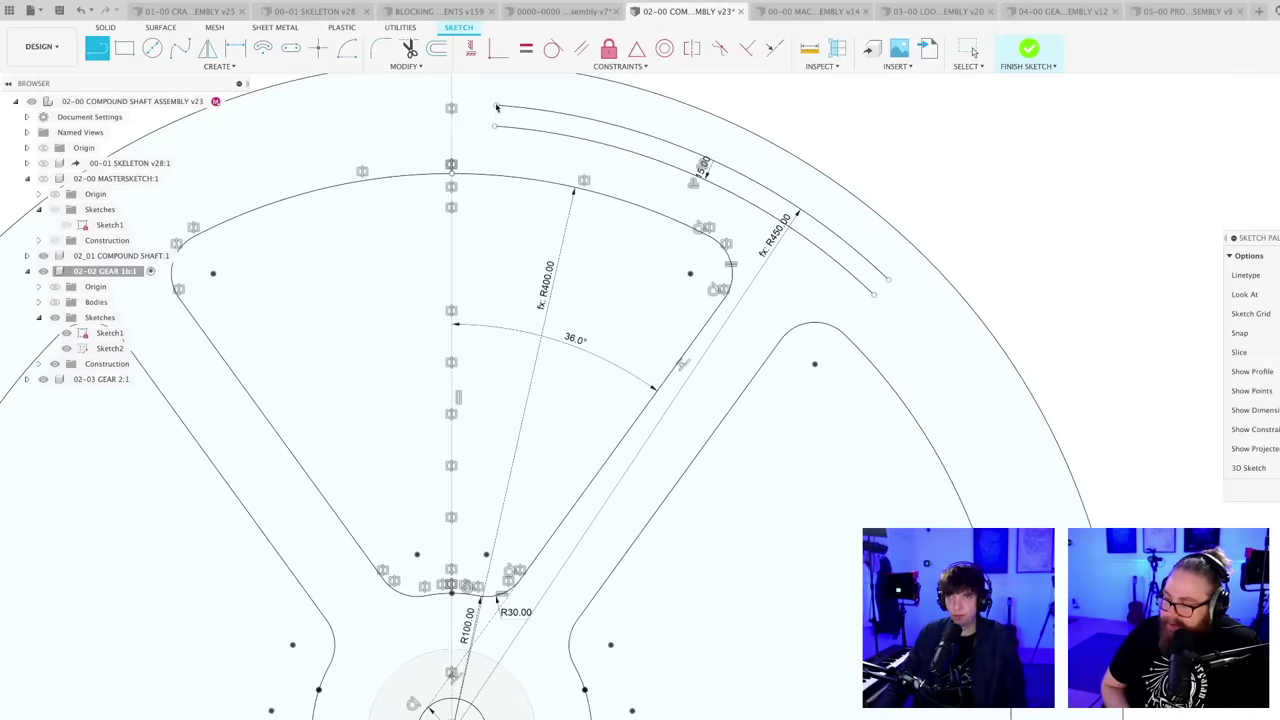
click(496, 107)
click(496, 126)
- Try a vertical constraint on the short line joining the two rim arcs near the centreline
scroll(588, 233, down, 1)
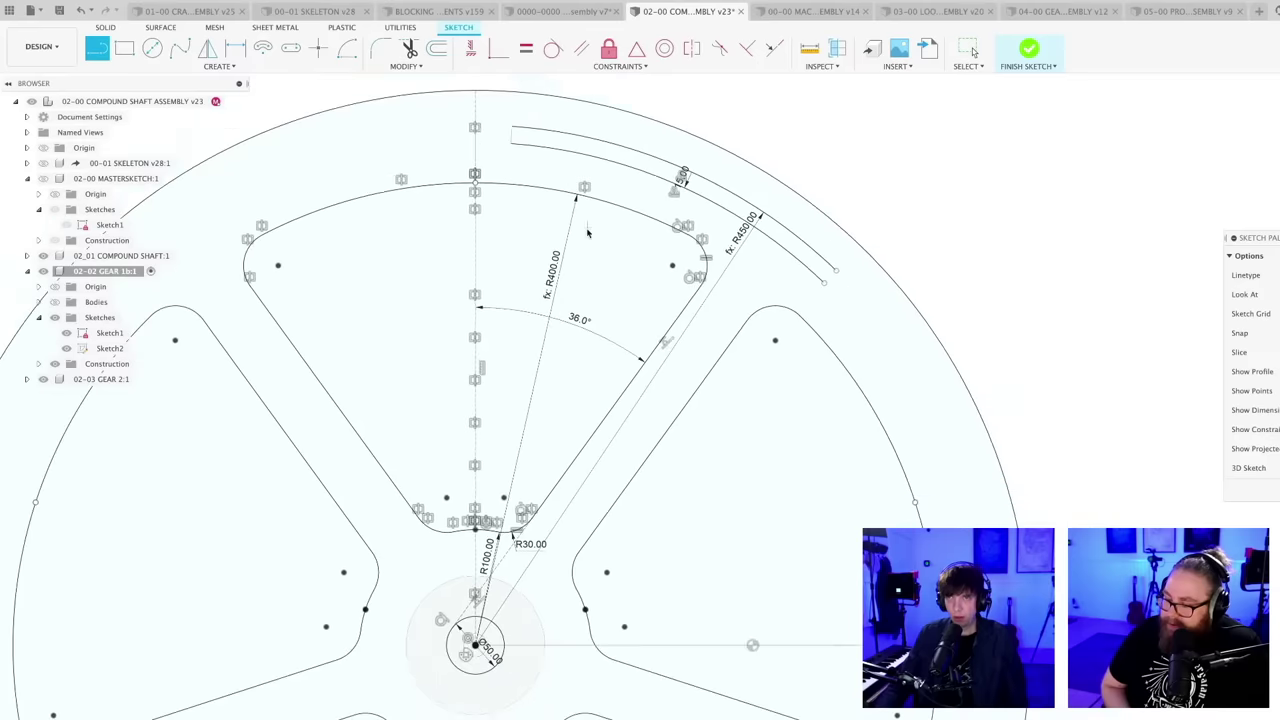
scroll(588, 233, down, 1)
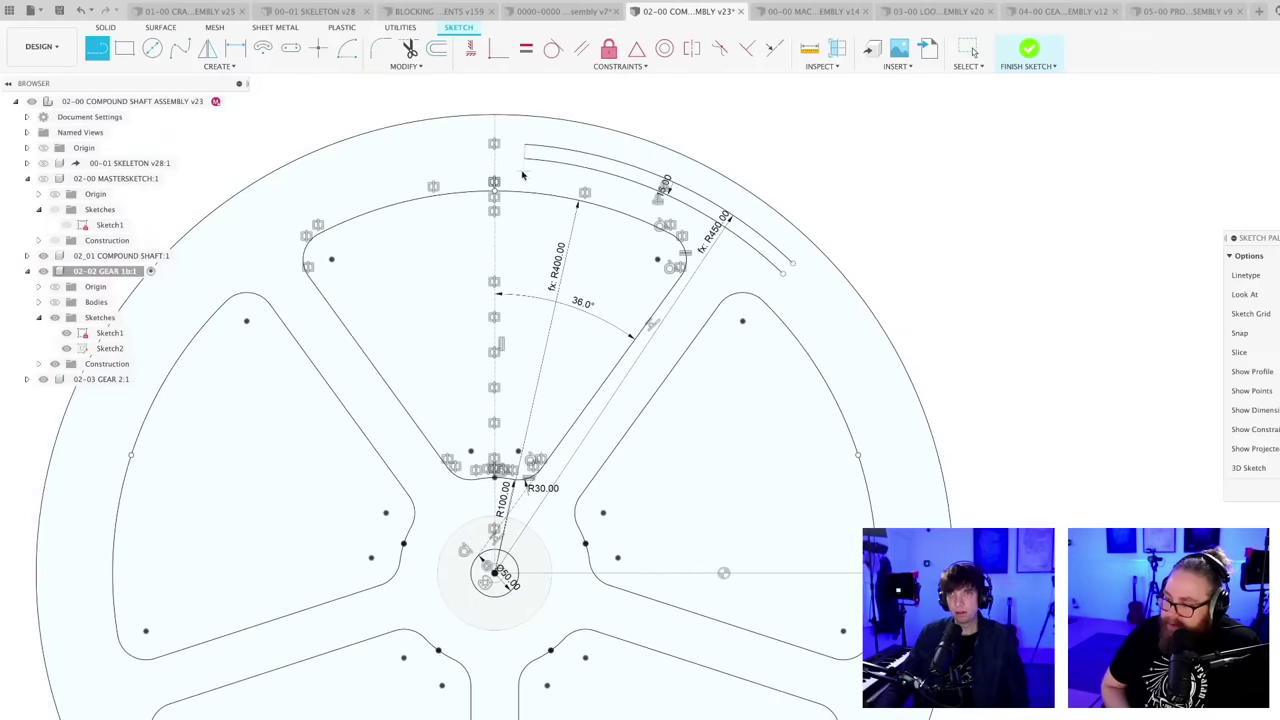
scroll(521, 175, up, 1)
click(470, 47)
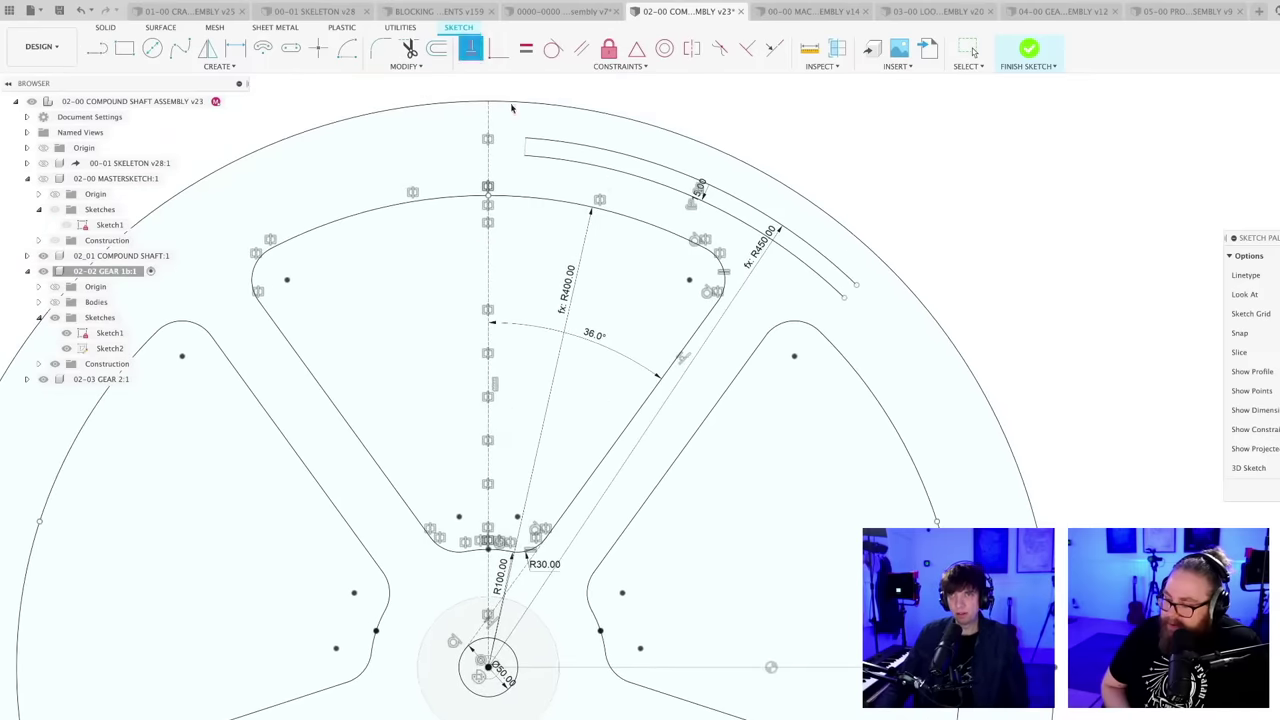
click(525, 148)
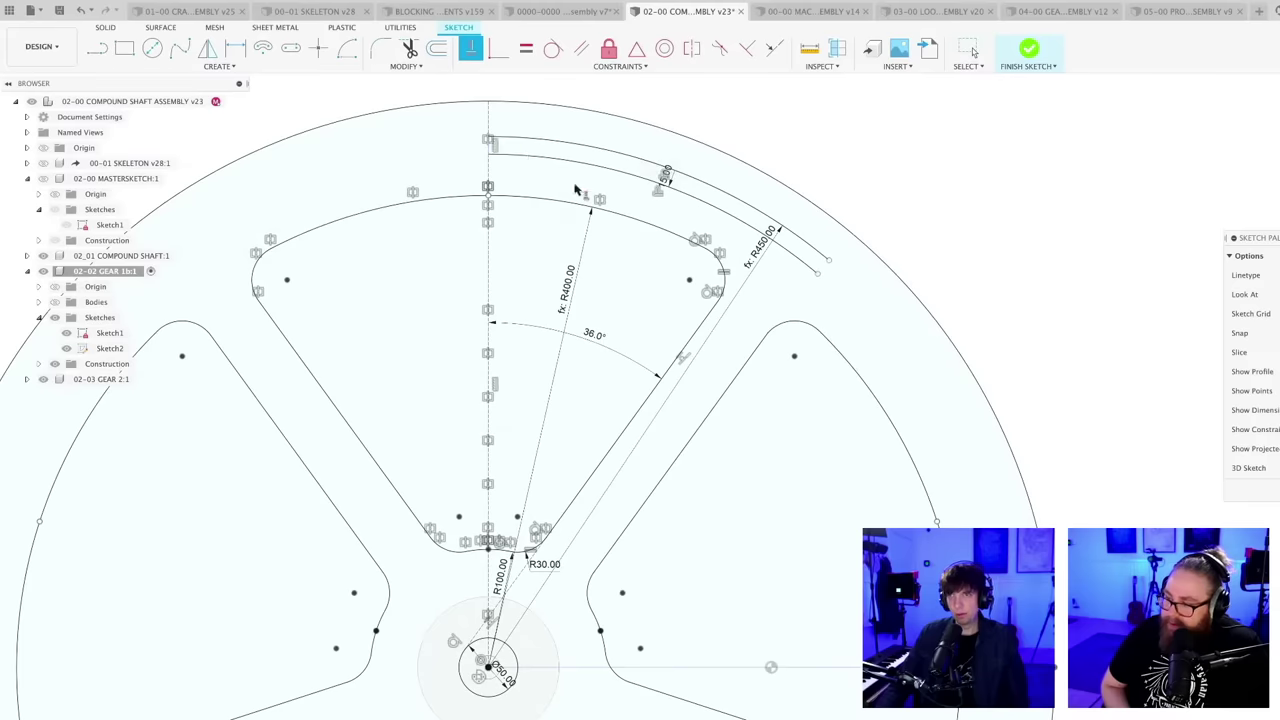
scroll(490, 152, up, 2)
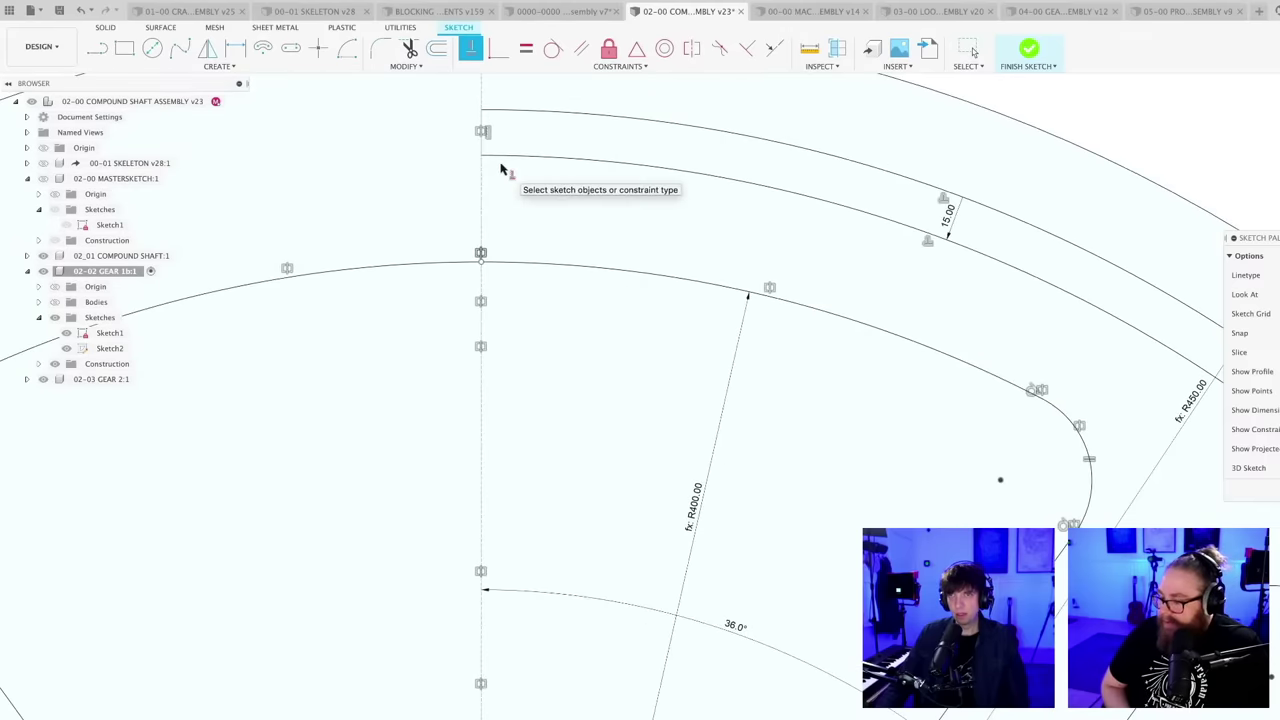
scroll(508, 176, down, 1)
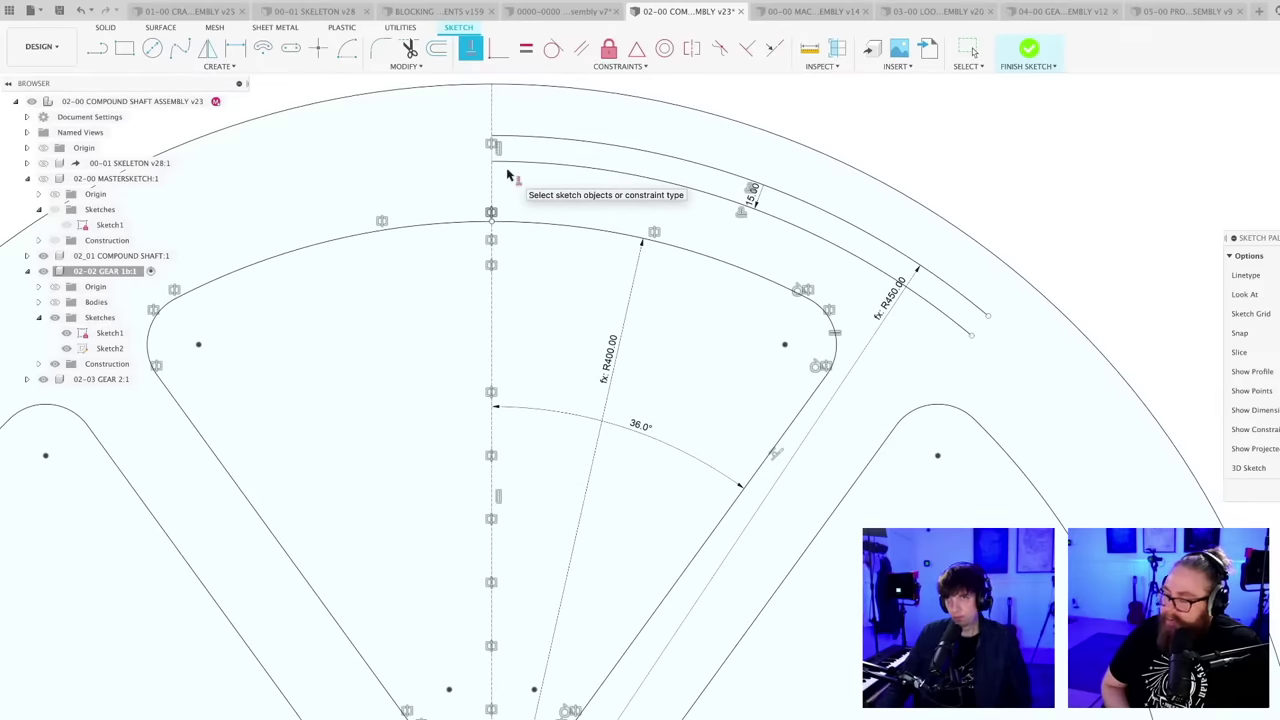
scroll(507, 174, up, 3)
scroll(505, 171, up, 3)
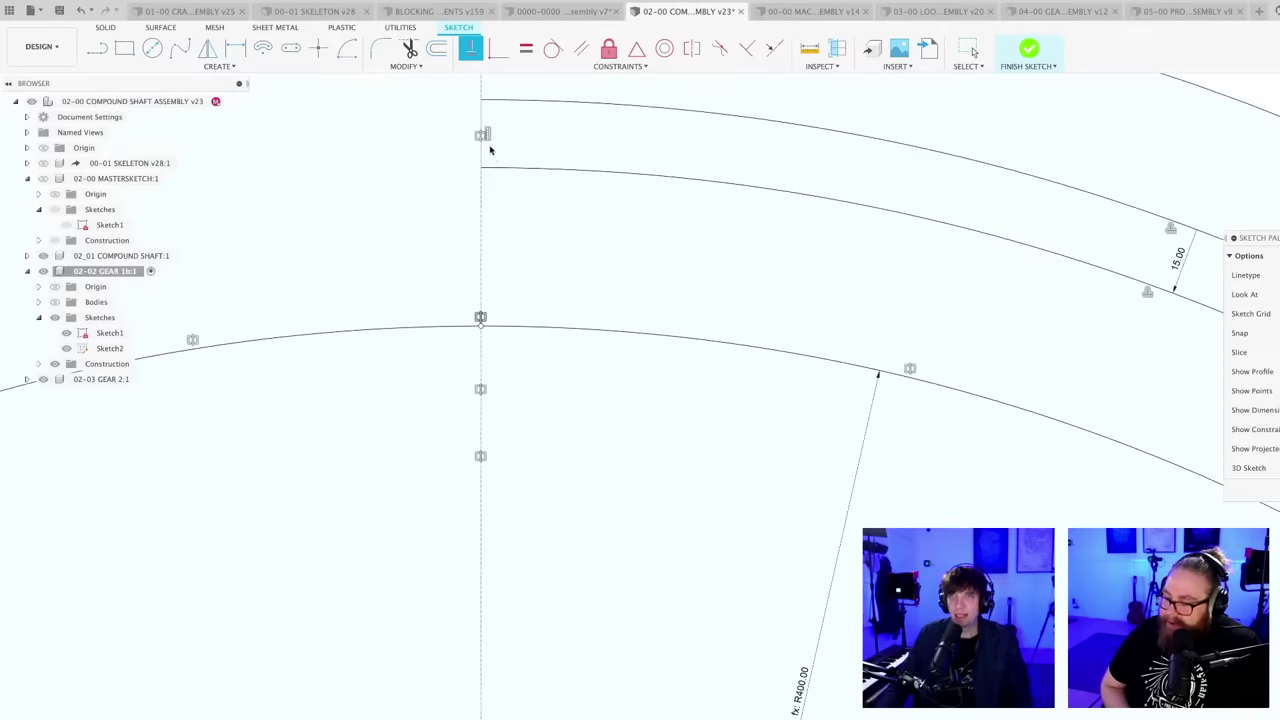
key(Escape)
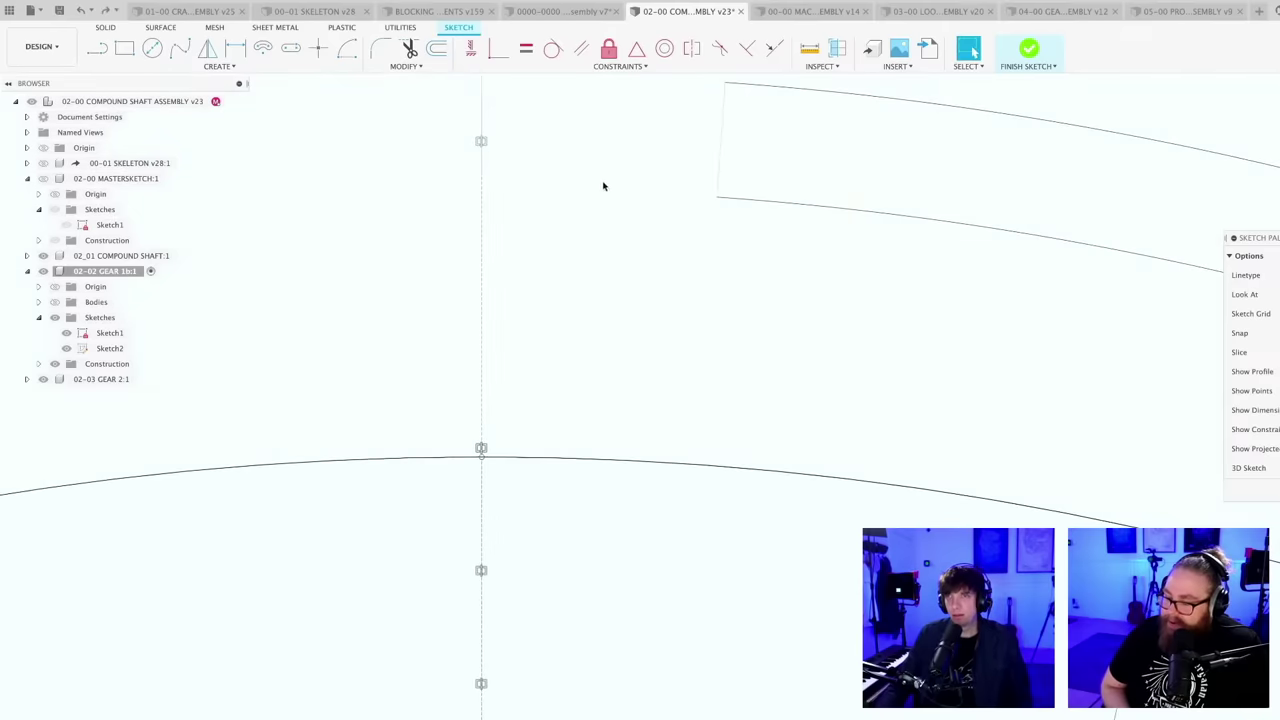
- Make the short end line of the rim arcs collinear with the vertical construction centreline
scroll(603, 183, down, 5)
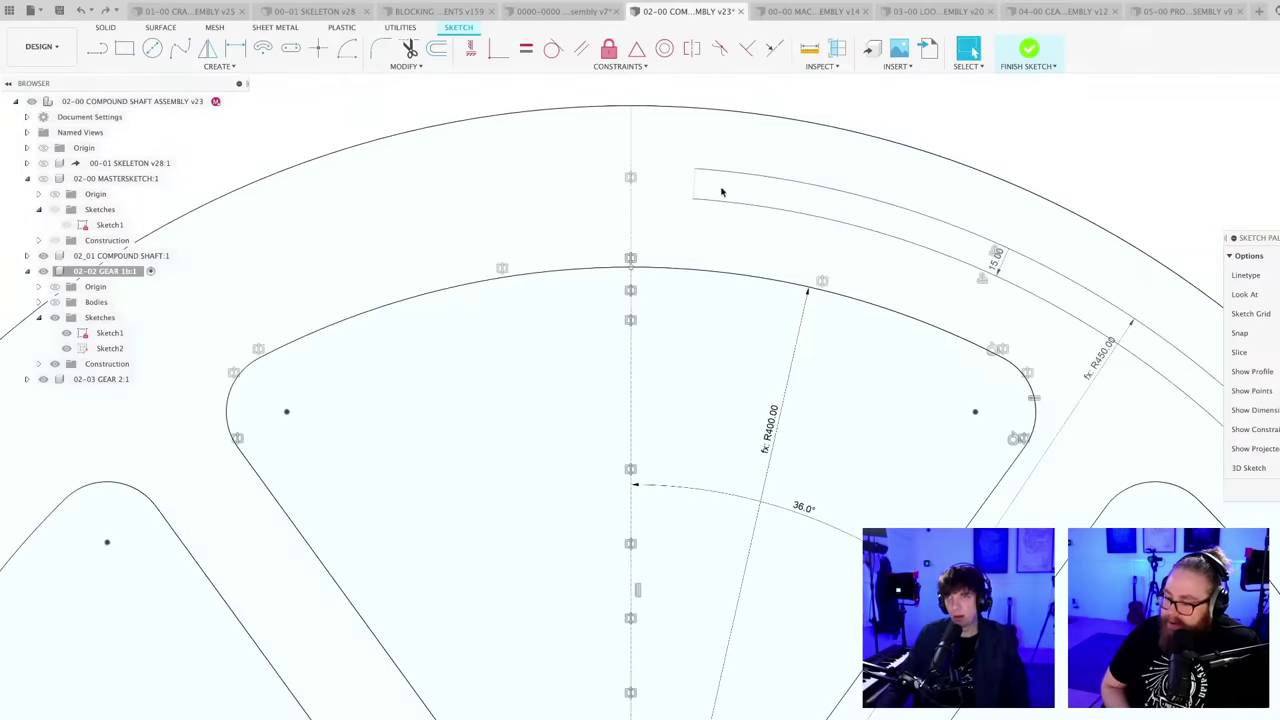
scroll(718, 193, down, 2)
scroll(712, 192, up, 2)
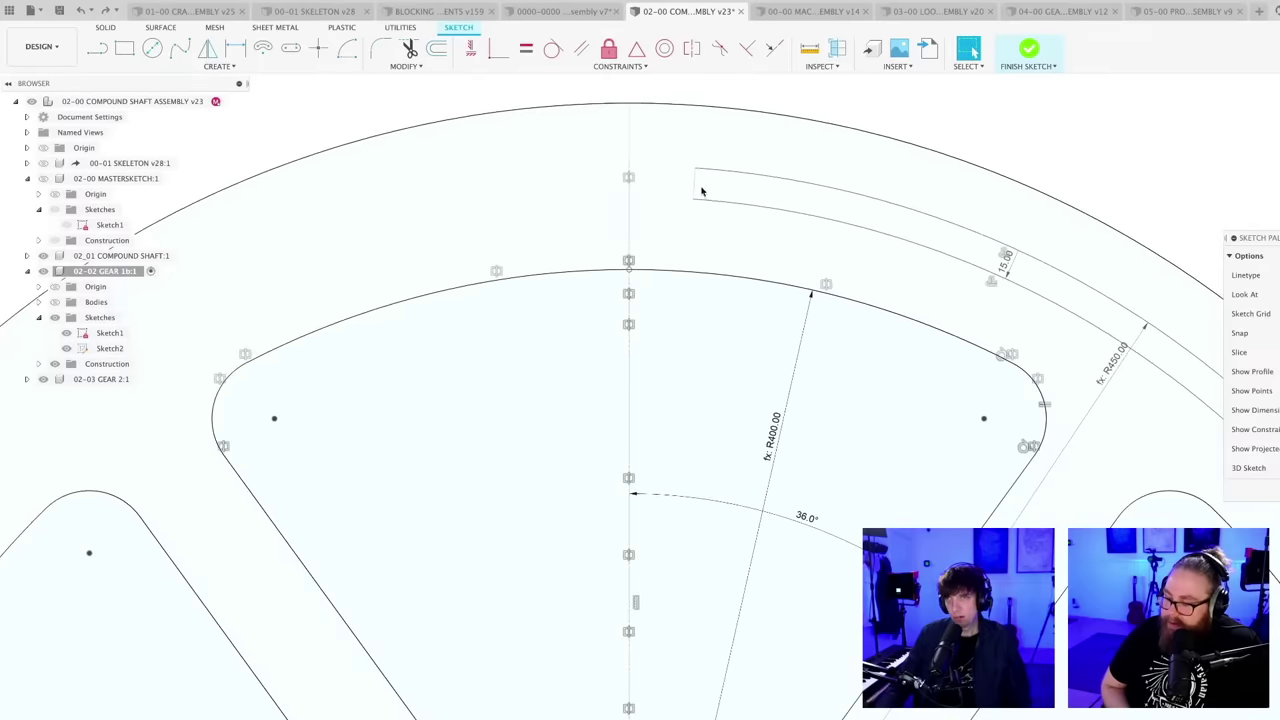
click(774, 47)
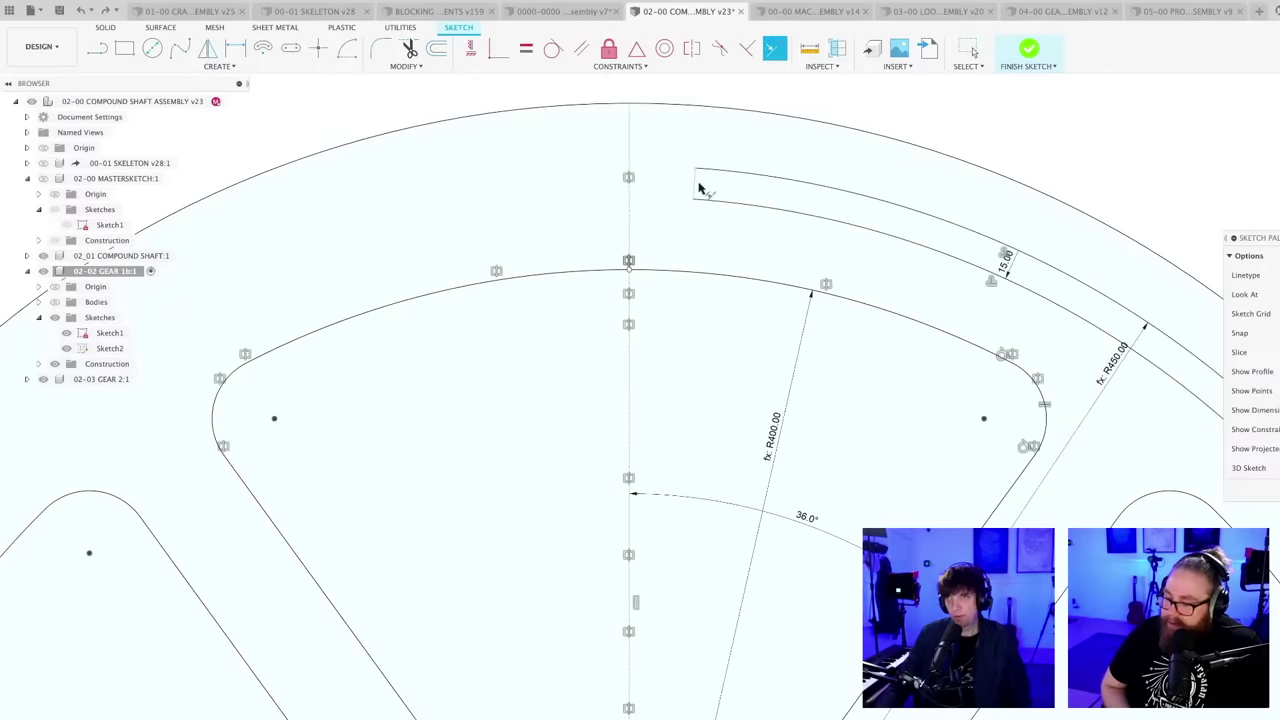
click(629, 240)
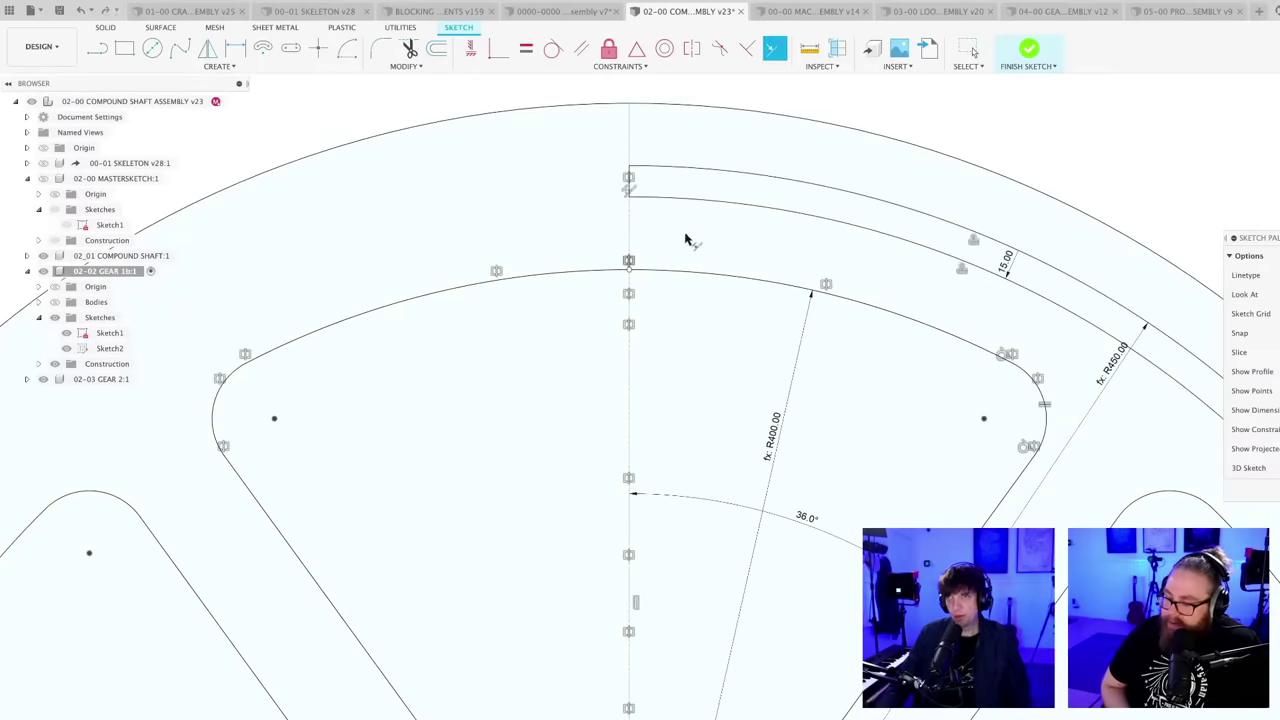
- Draw a triangular arrowhead of four connected lines, joining the open ends of the two rim arcs and starting with an edge about 15 mm long
scroll(686, 237, down, 3)
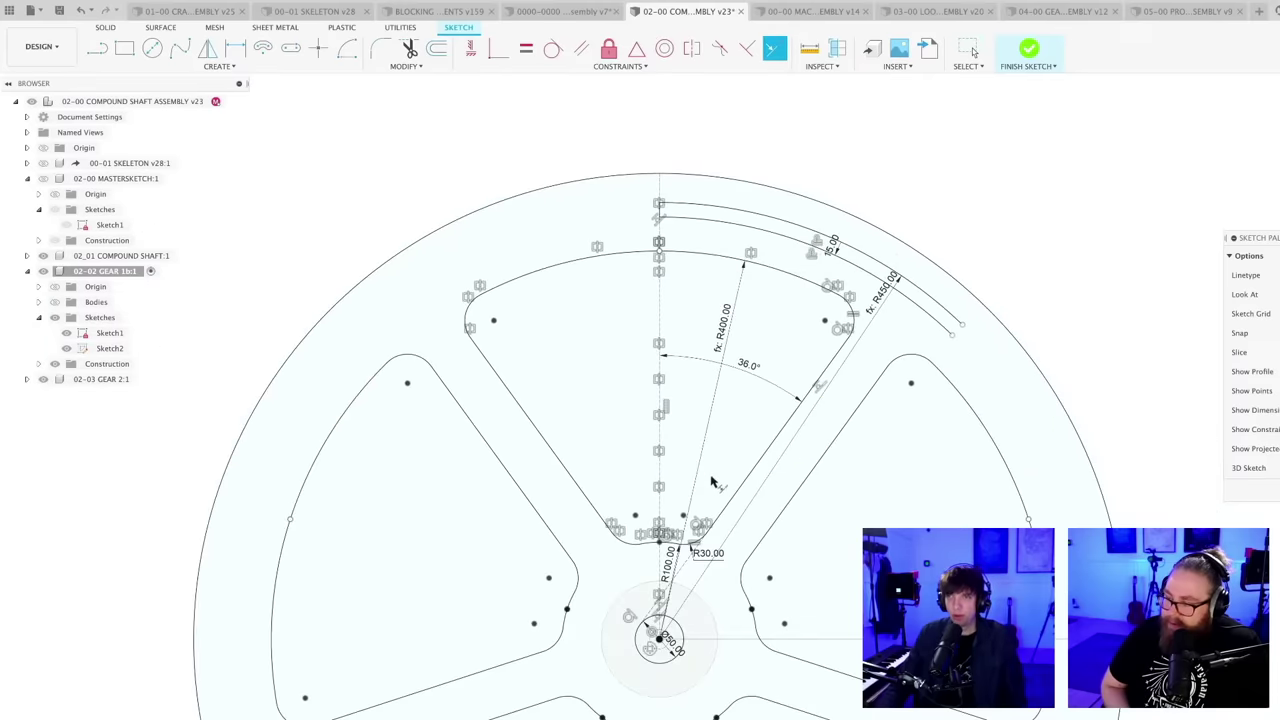
scroll(640, 175, down, 3)
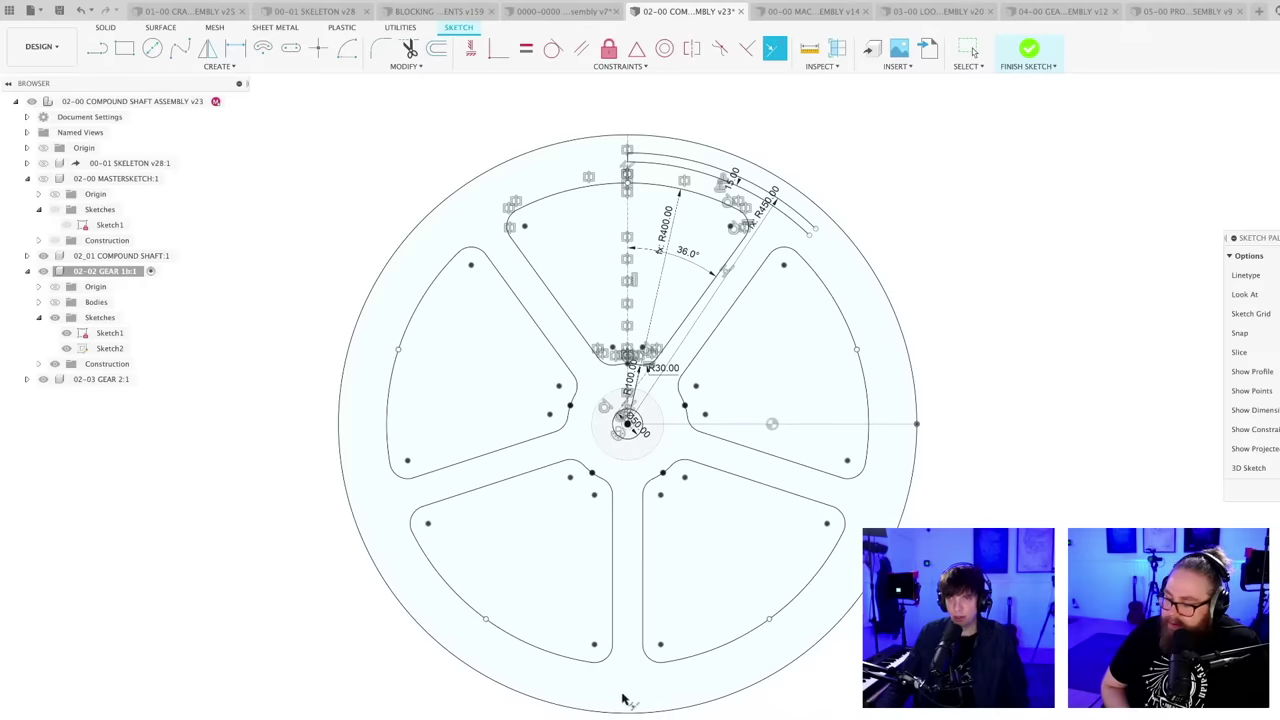
scroll(790, 226, up, 5)
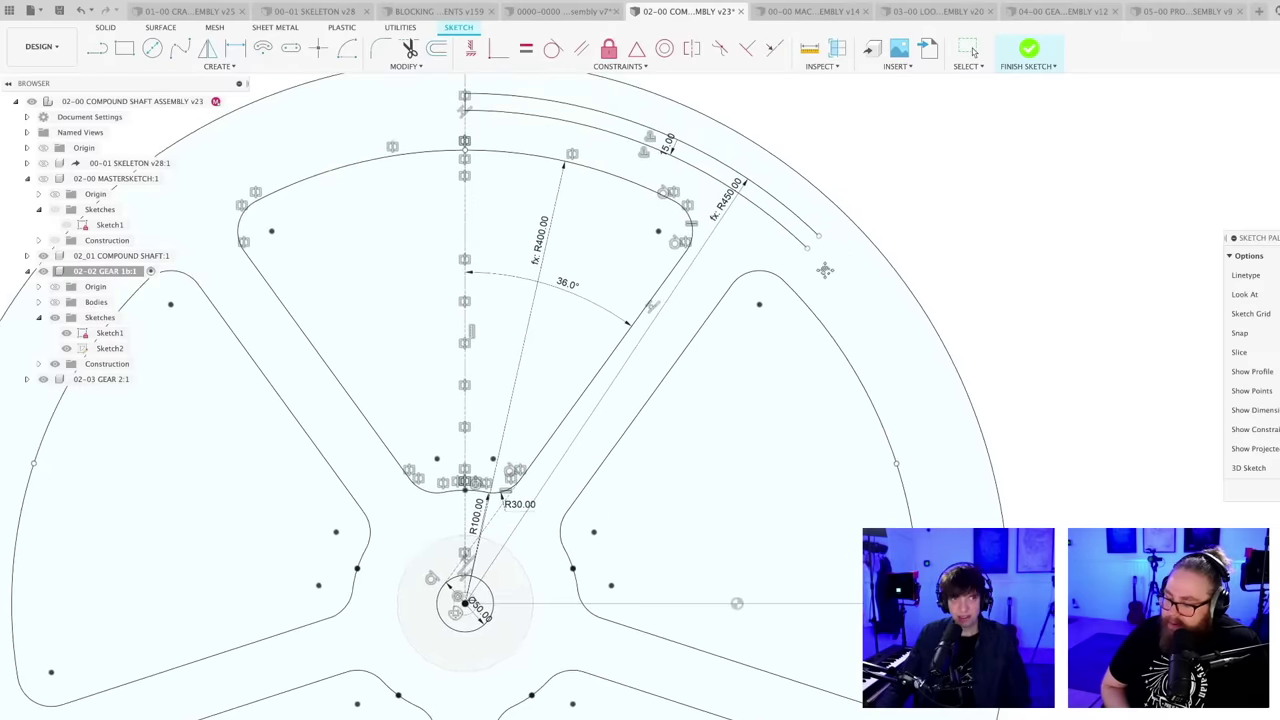
scroll(740, 357, up, 2)
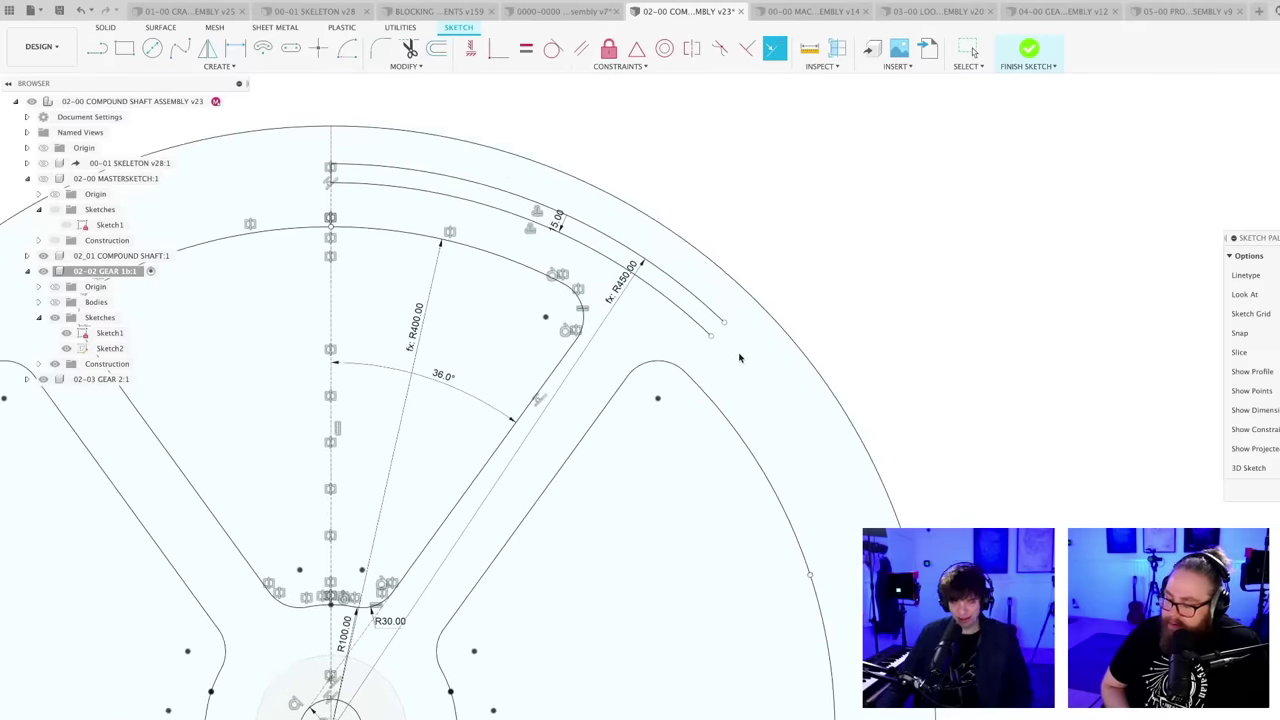
scroll(737, 356, up, 2)
scroll(733, 340, up, 3)
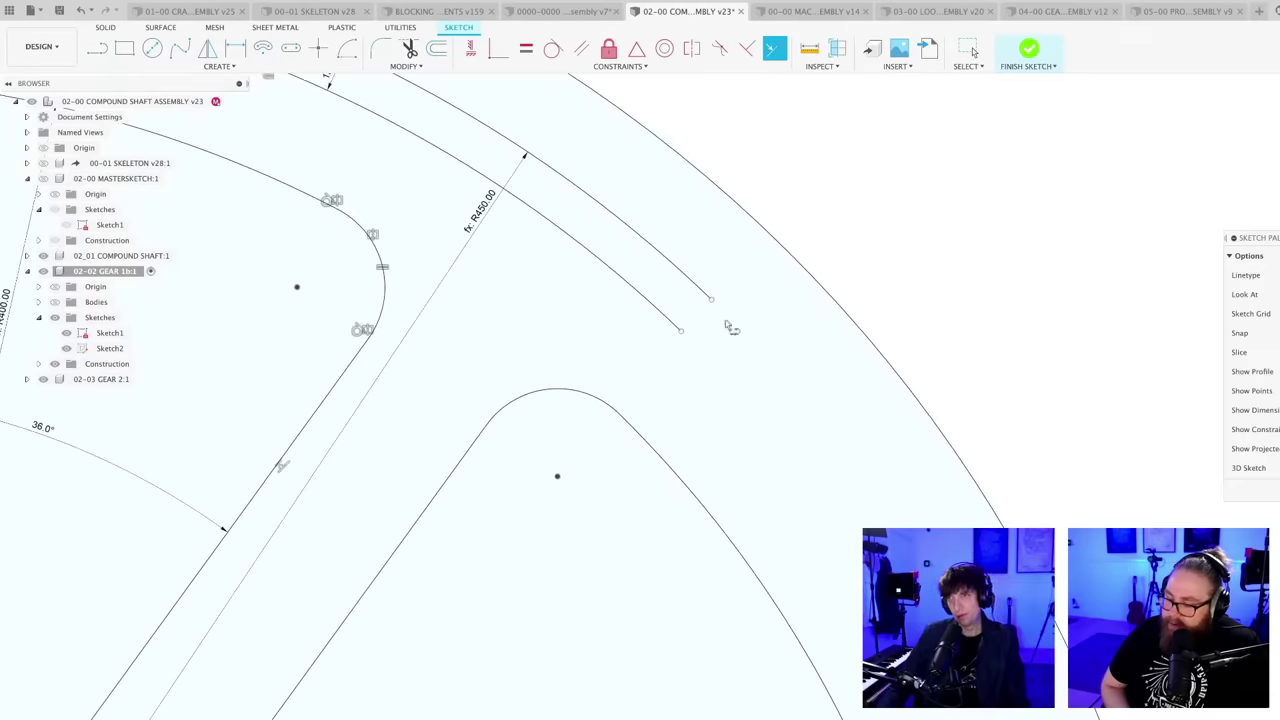
key(l)
click(715, 295)
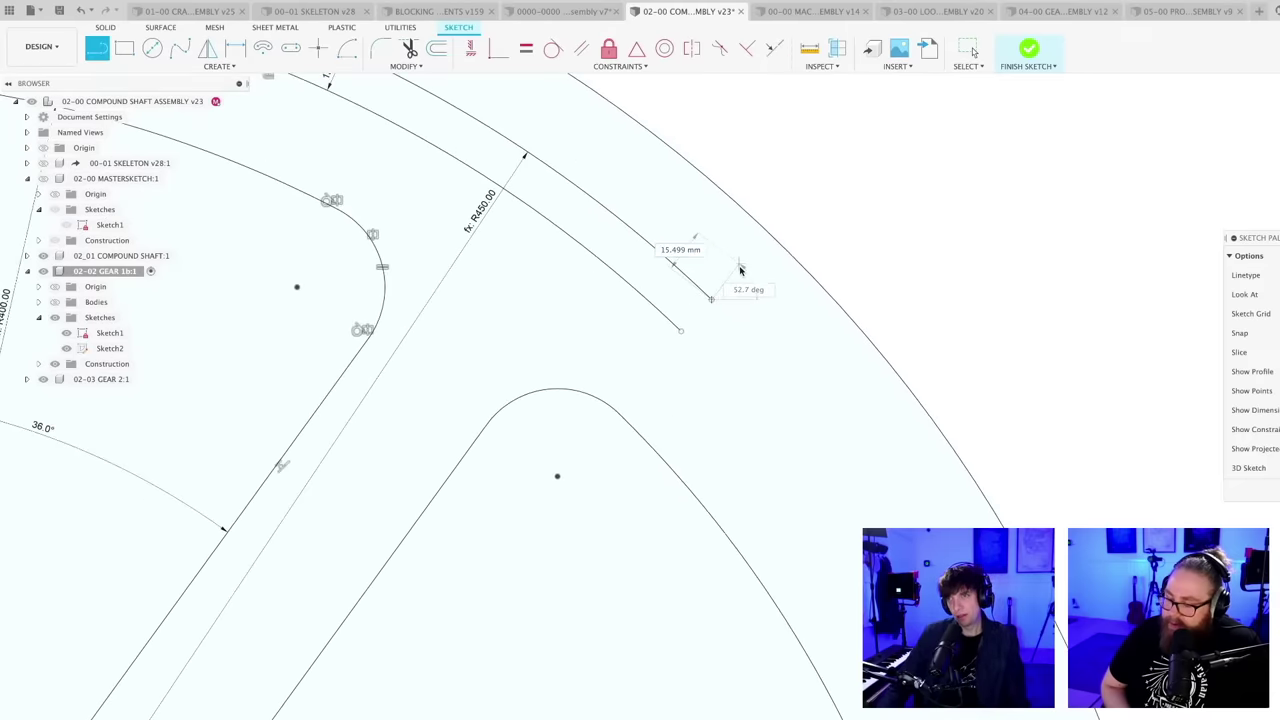
click(738, 265)
click(760, 403)
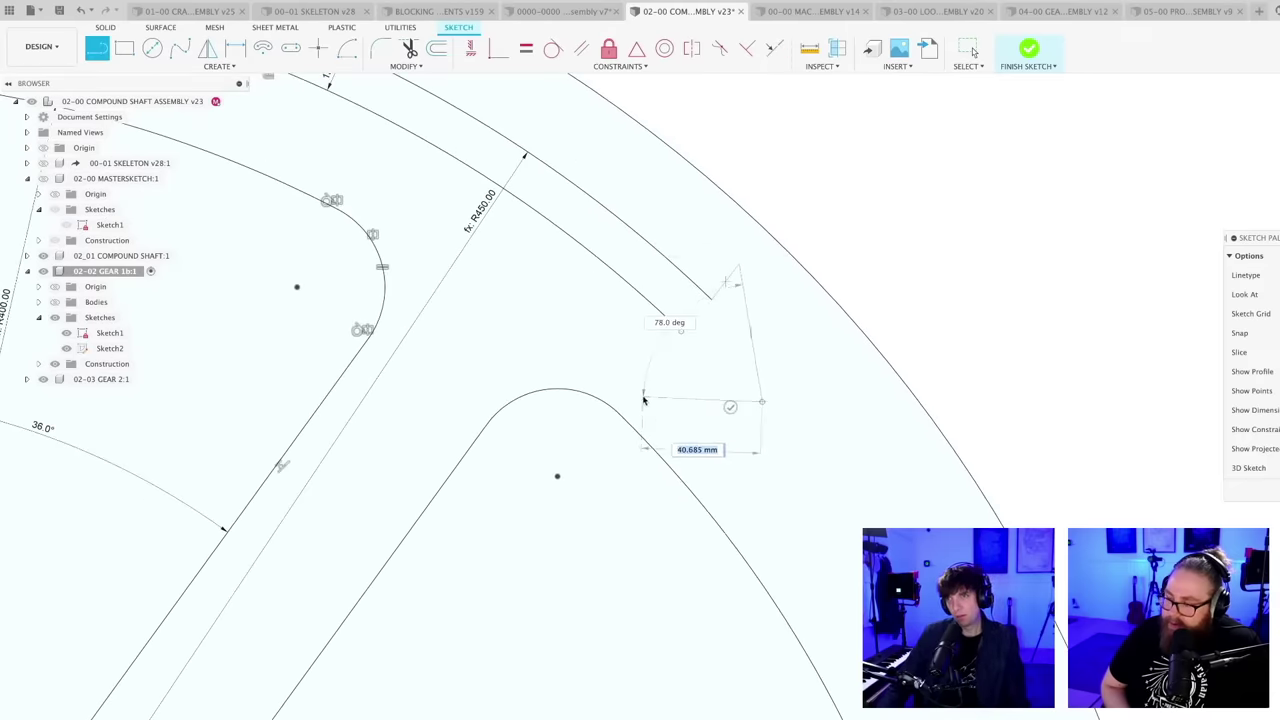
click(639, 394)
click(682, 330)
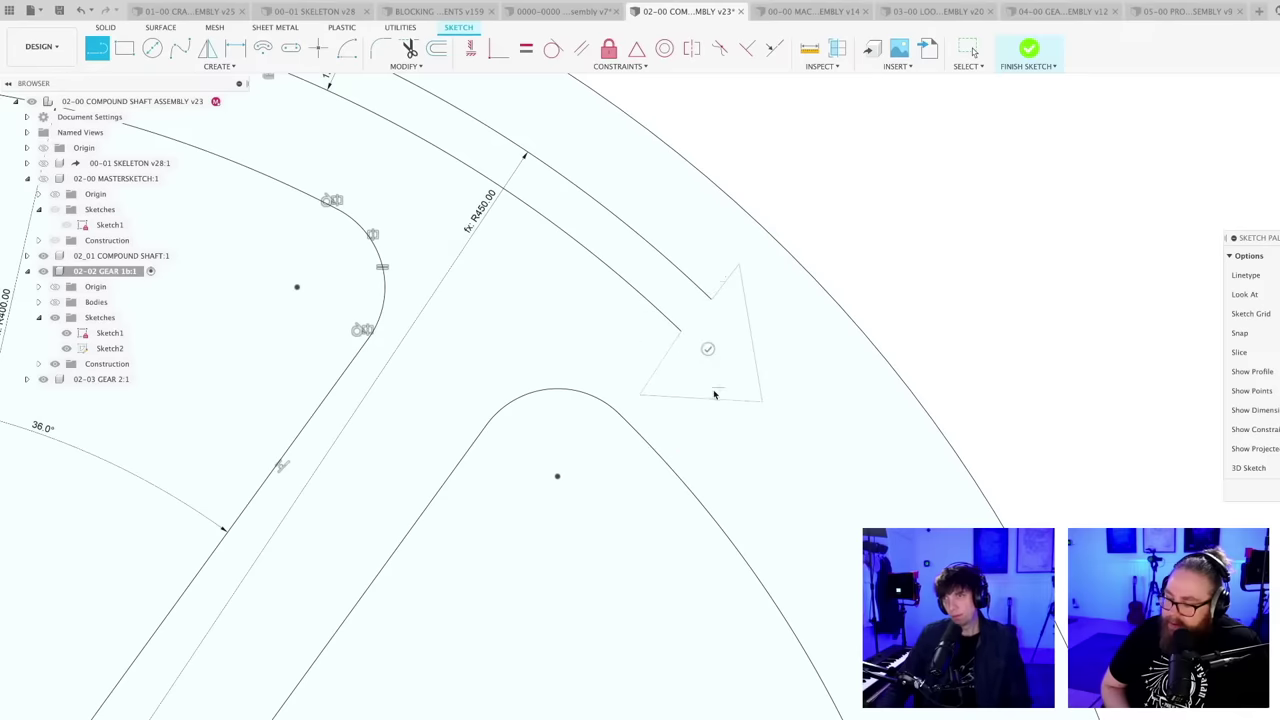
scroll(713, 389, down, 6)
scroll(720, 410, down, 4)
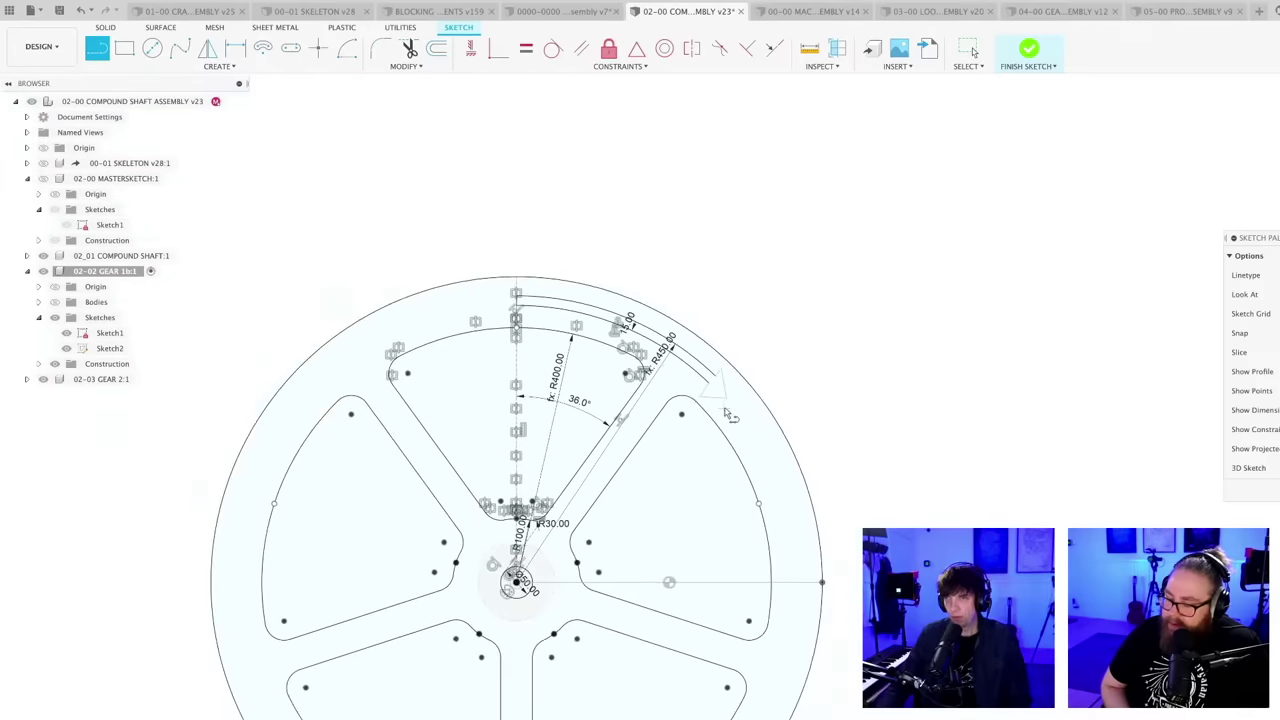
scroll(697, 263, up, 6)
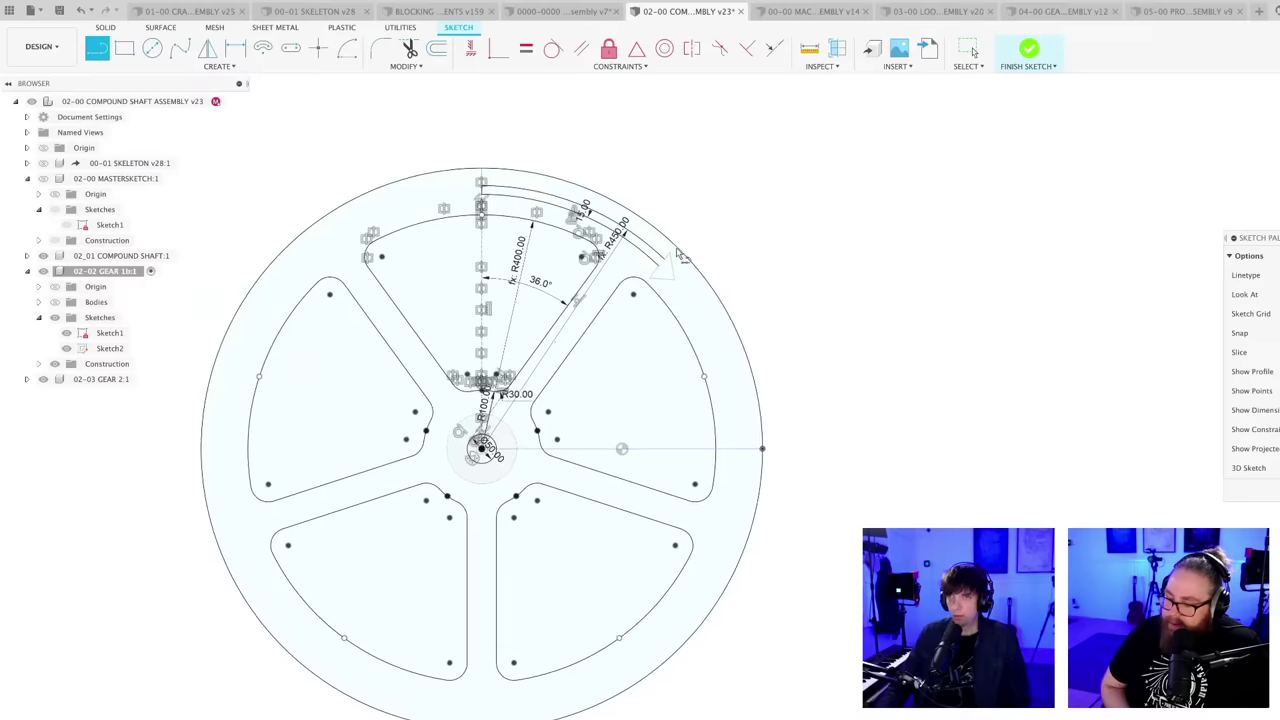
scroll(643, 293, down, 2)
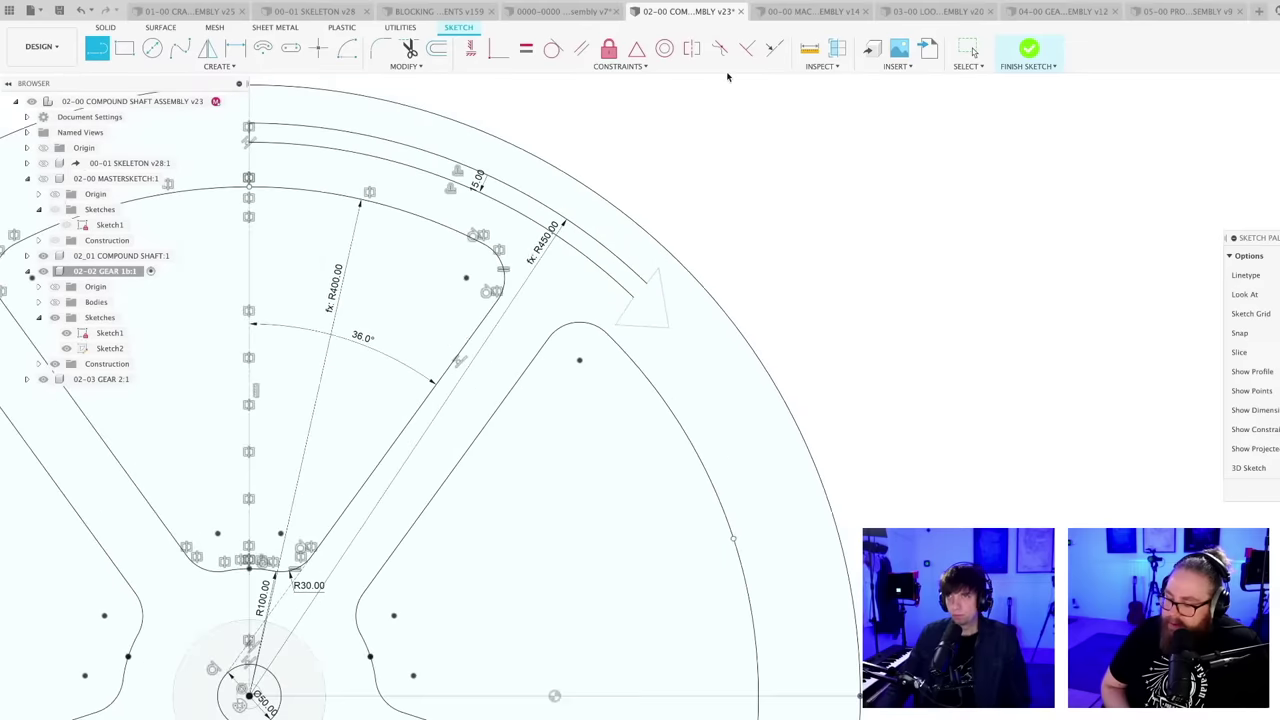
- Make the arrowhead's two short base edges, beside the ends of the rim arcs, collinear with each other
key(Escape)
scroll(729, 77, up, 3)
click(775, 49)
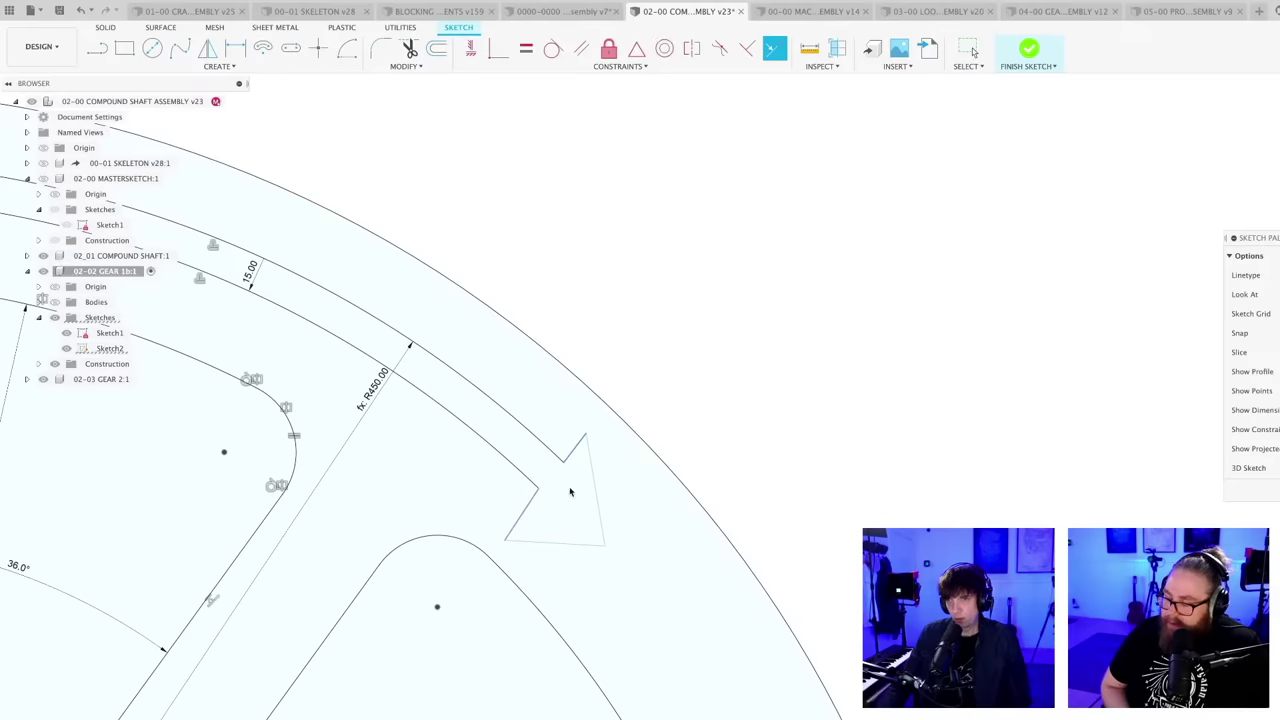
scroll(574, 496, down, 1)
scroll(577, 500, up, 2)
key(Escape)
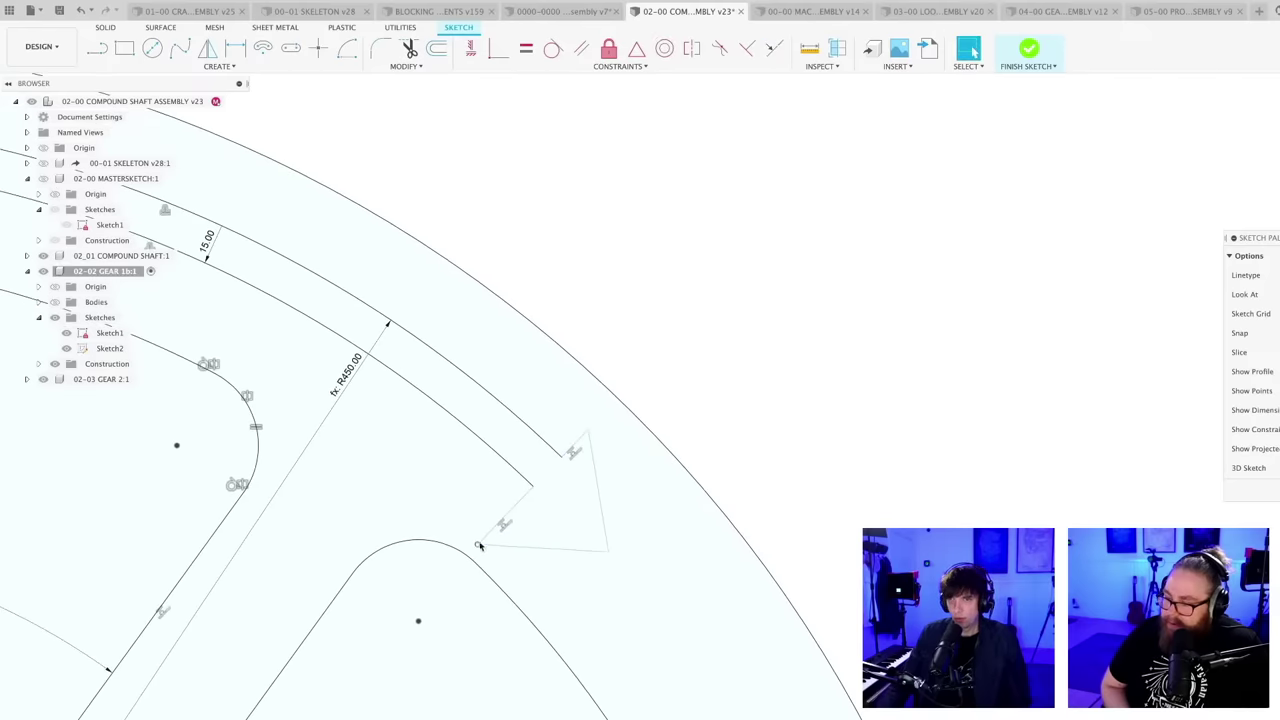
- Test the arrowhead's constraints by moving its inner base corner inward along the base line, and undo that move
drag(480, 545, 507, 524)
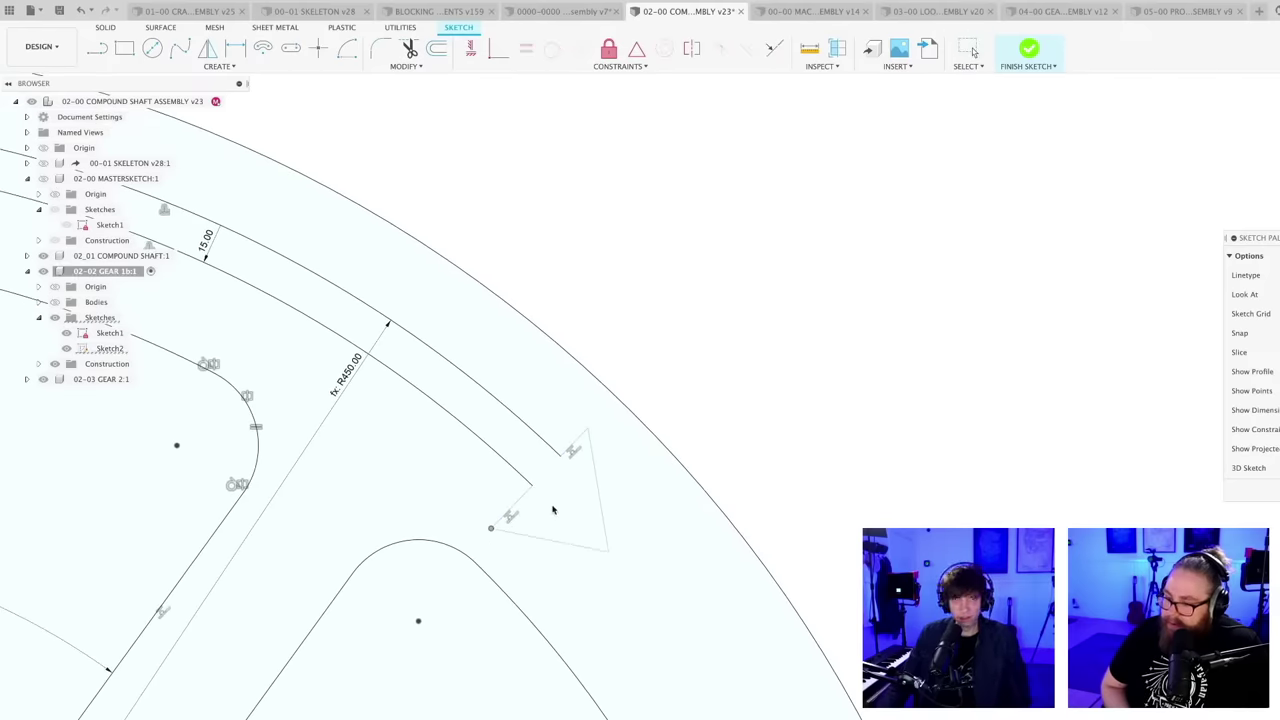
key(super+z)
scroll(580, 475, down, 2)
scroll(505, 518, up, 3)
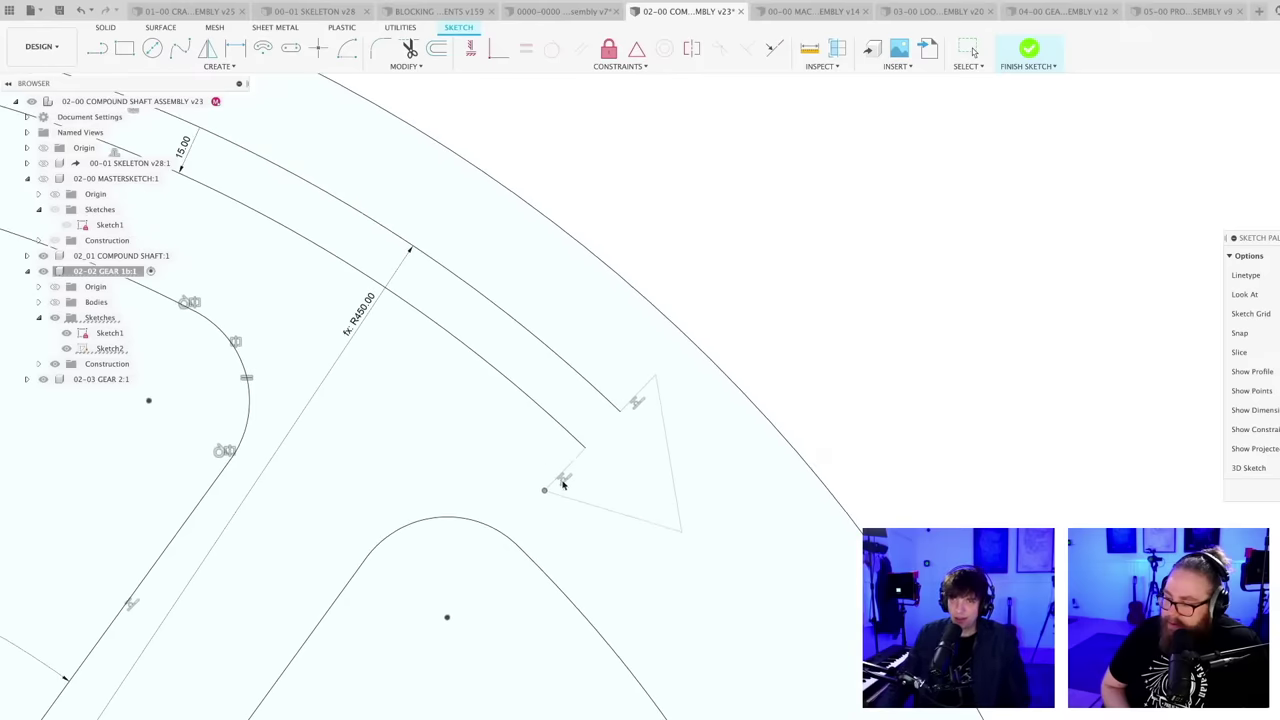
key(super+z)
- Dimension the arrowhead's outer base edge, at the end of the outer rim arc, to 14 mm
scroll(608, 466, up, 2)
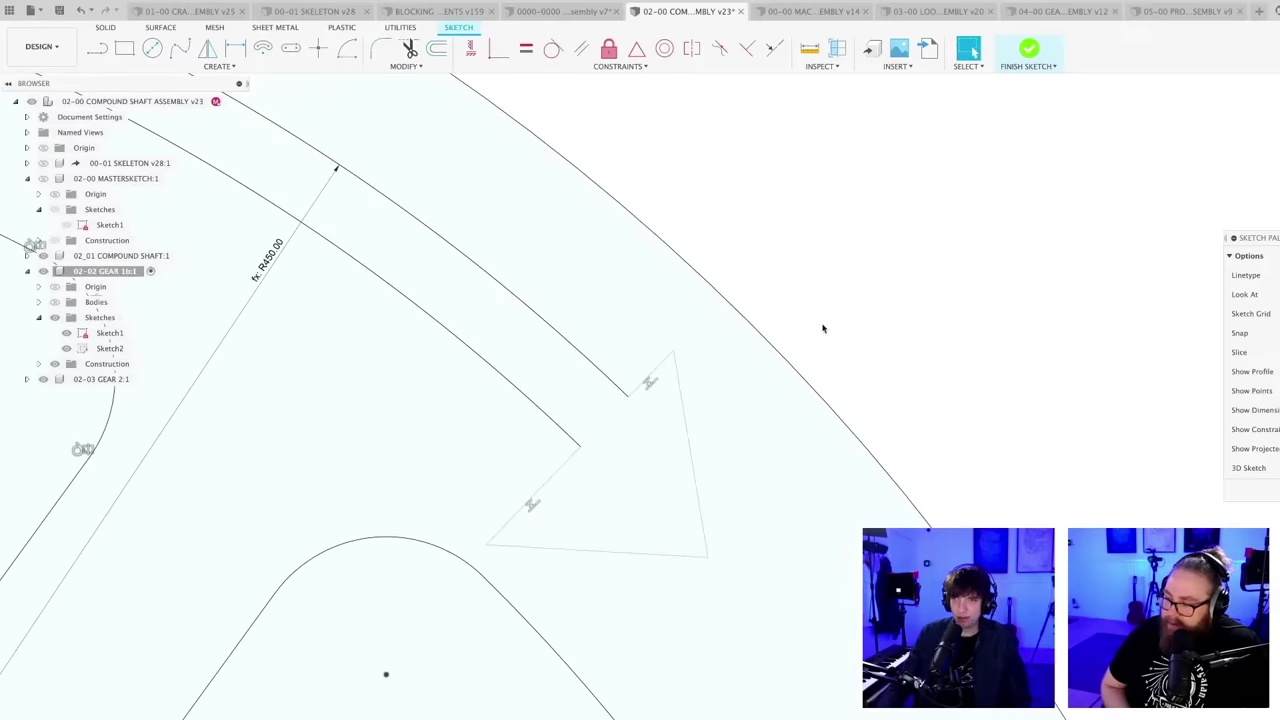
scroll(549, 500, up, 1)
key(d)
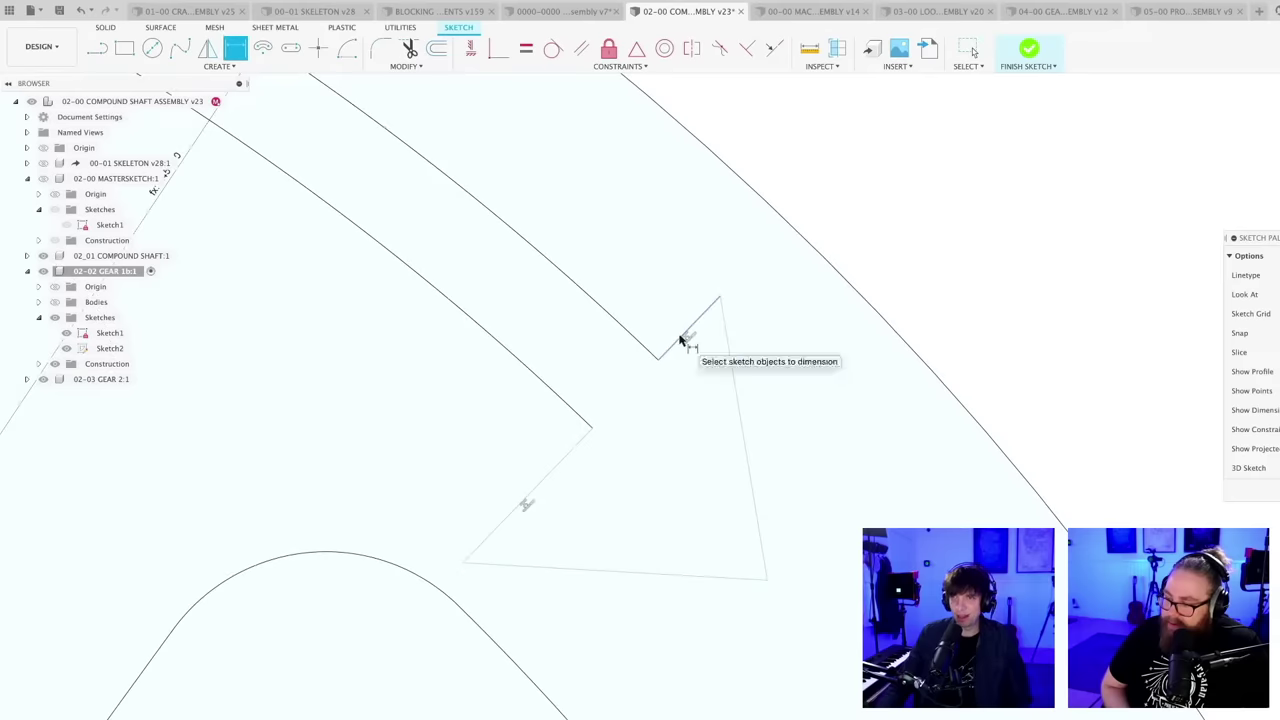
click(686, 332)
click(666, 325)
text(1)
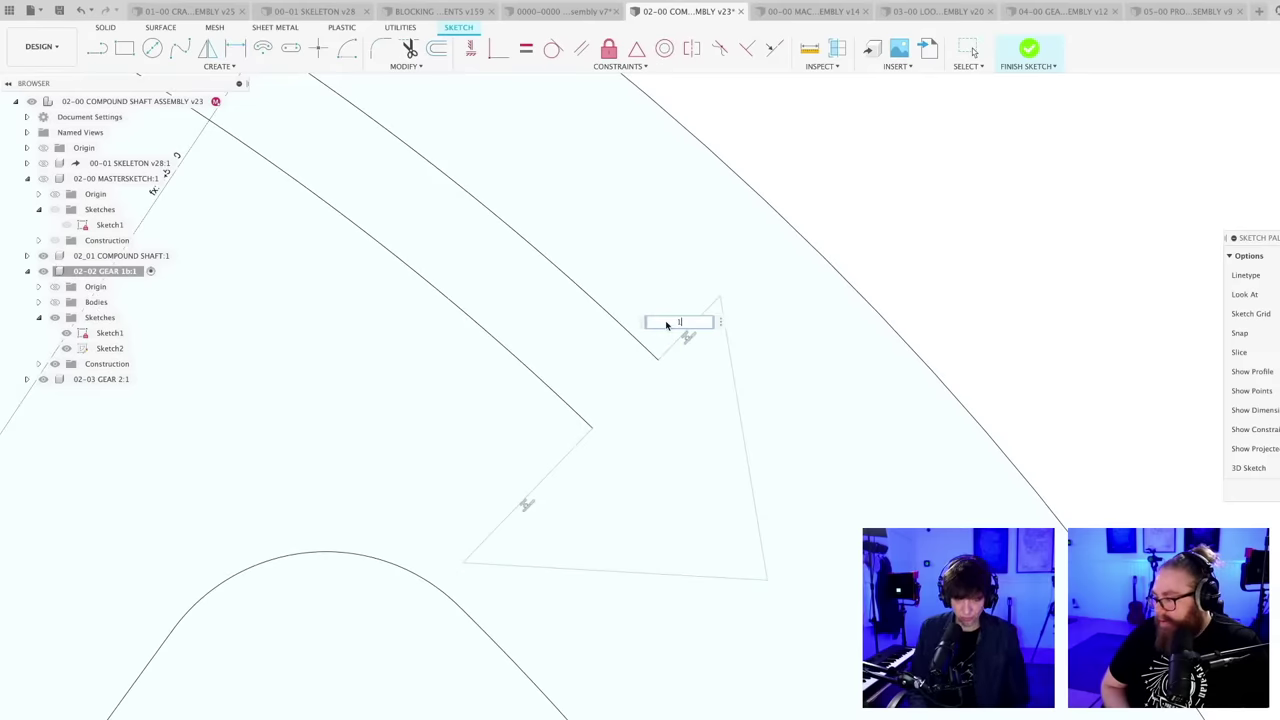
text(4)
key(Return)
- Dimension the arrowhead's inner base edge, at the end of the inner rim arc, to 14 mm
click(548, 481)
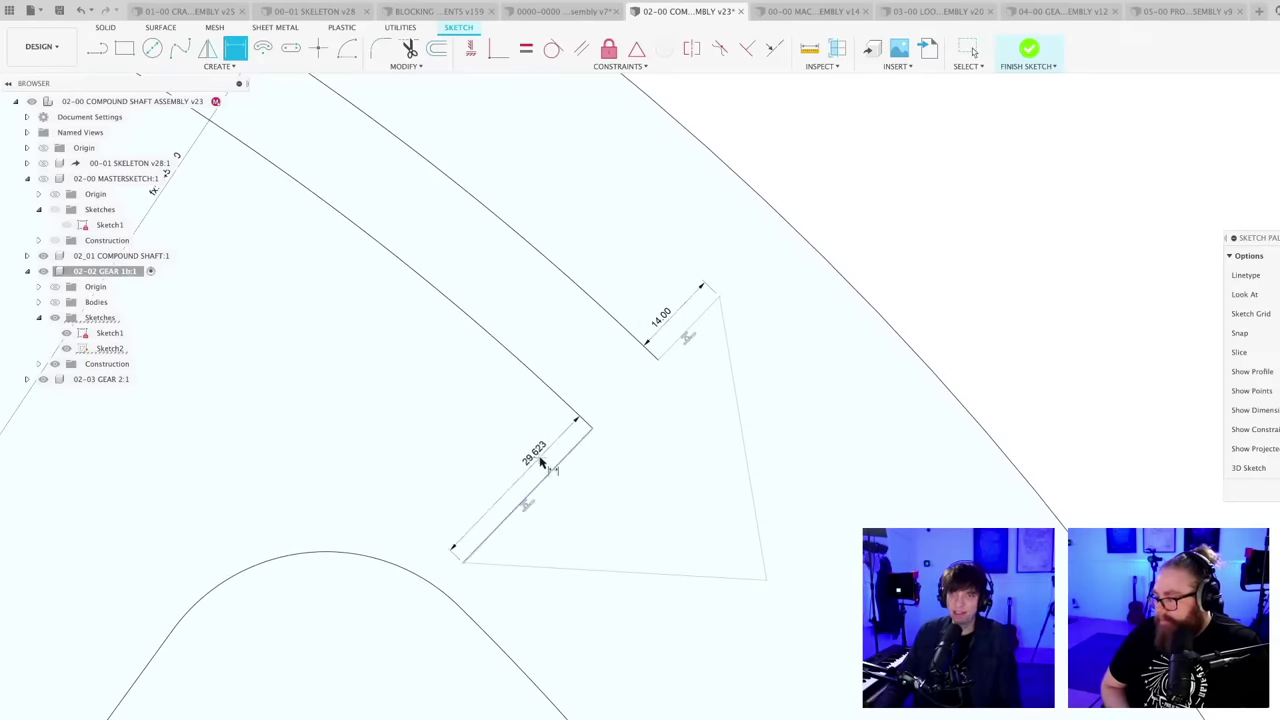
click(540, 460)
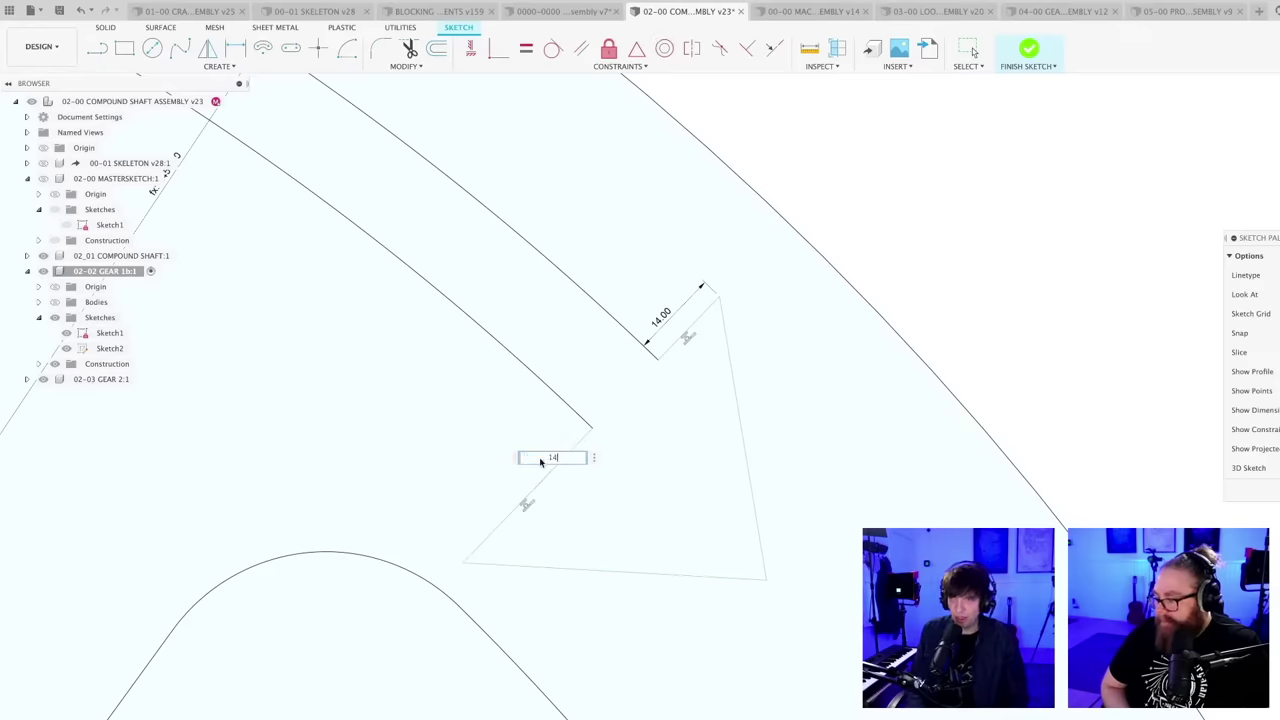
text(14)
key(Return)
scroll(745, 518, down, 5)
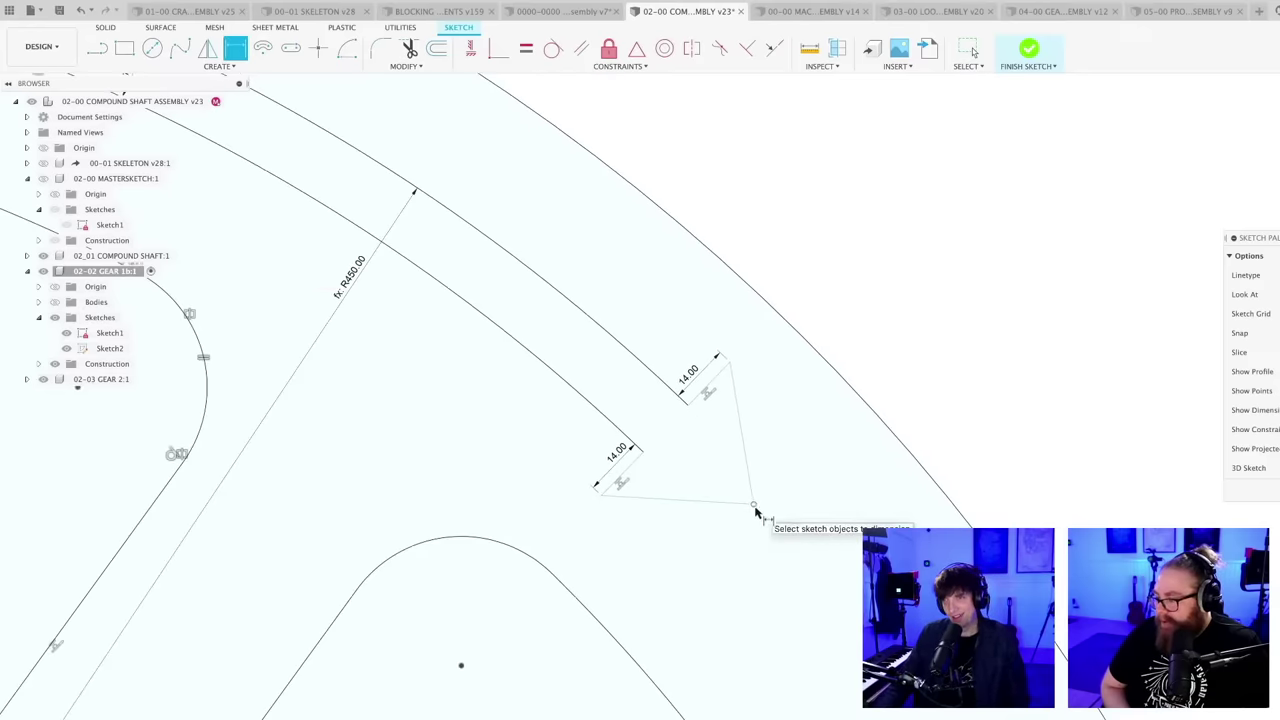
scroll(755, 514, up, 3)
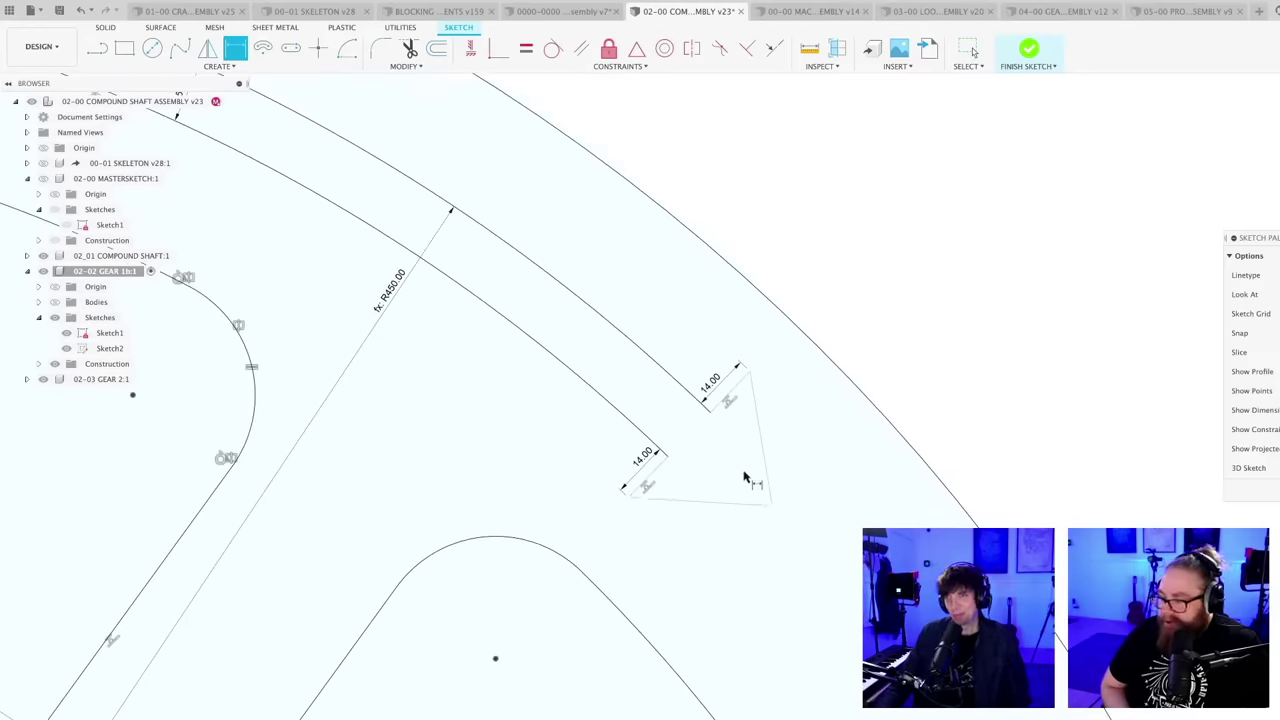
scroll(743, 477, down, 4)
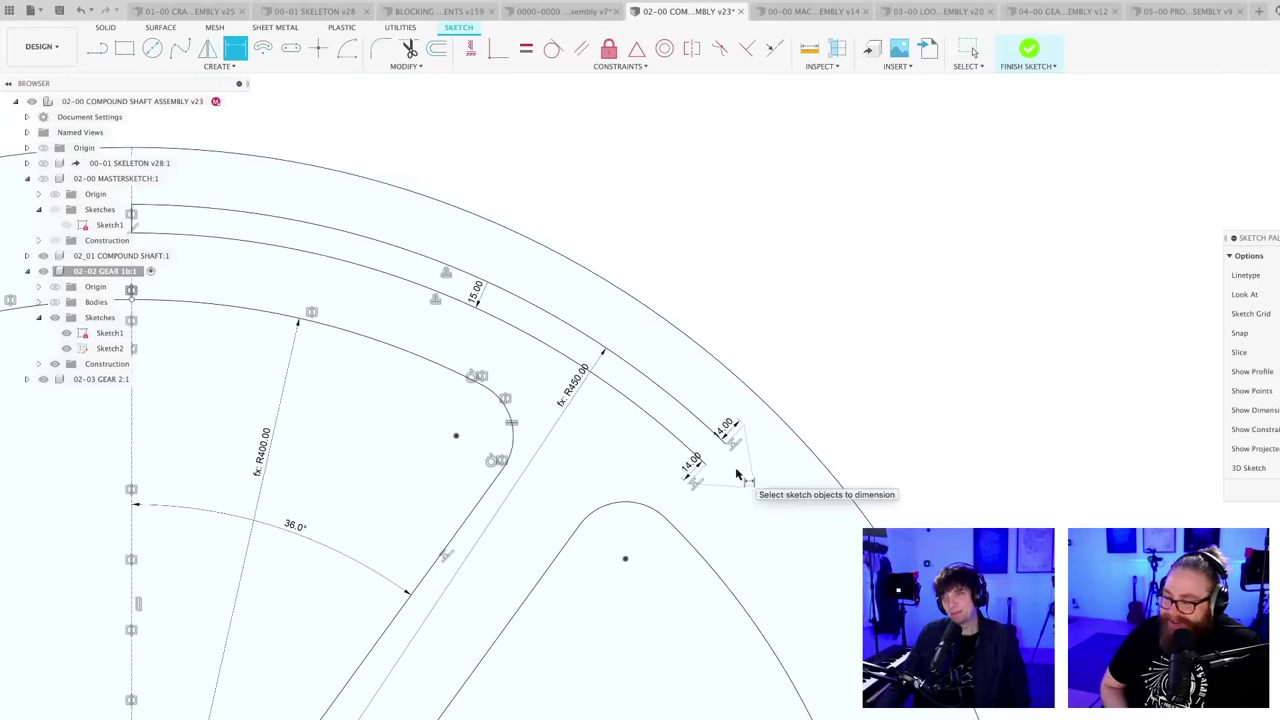
middle_drag(737, 476, 927, 350)
scroll(893, 370, up, 1)
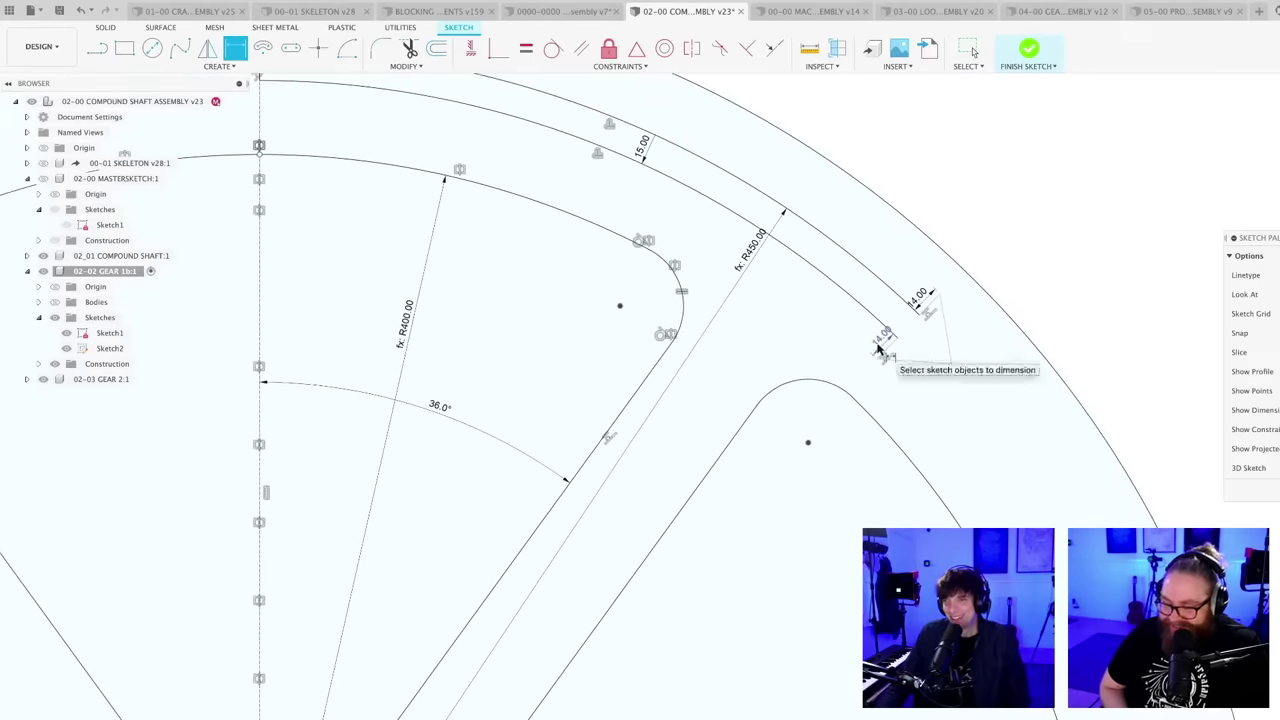
key(Escape)
click(775, 55)
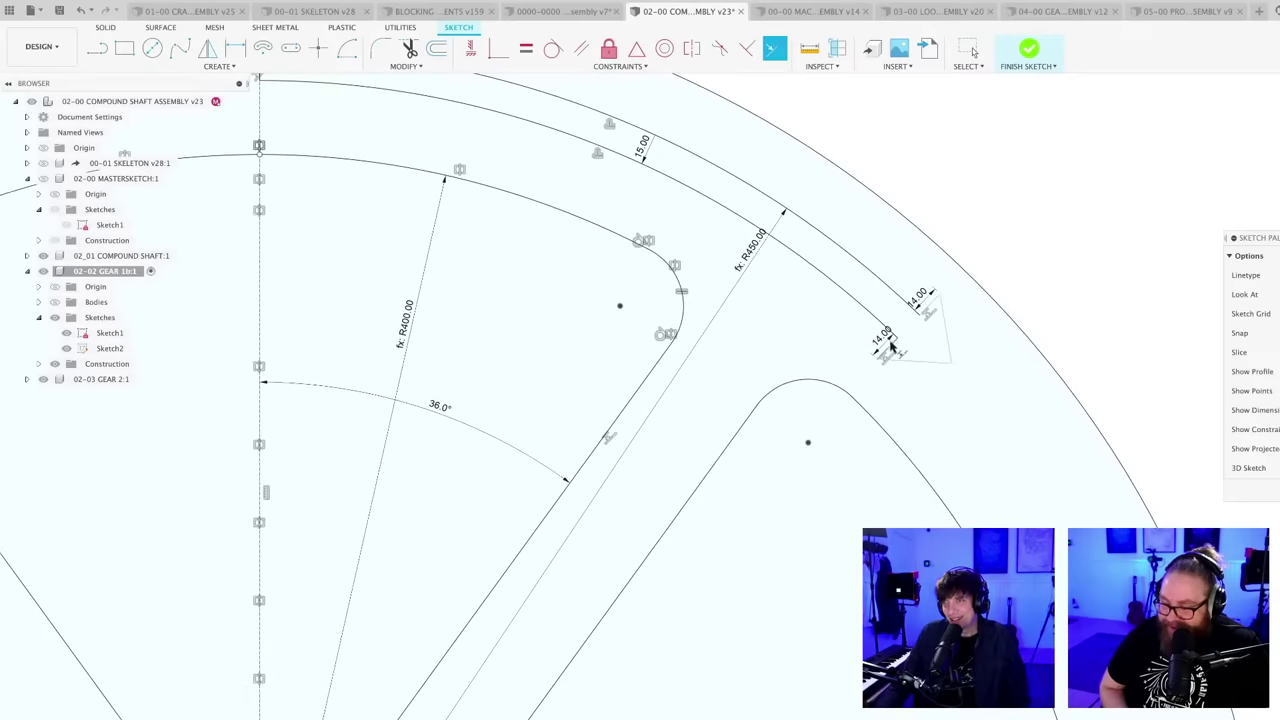
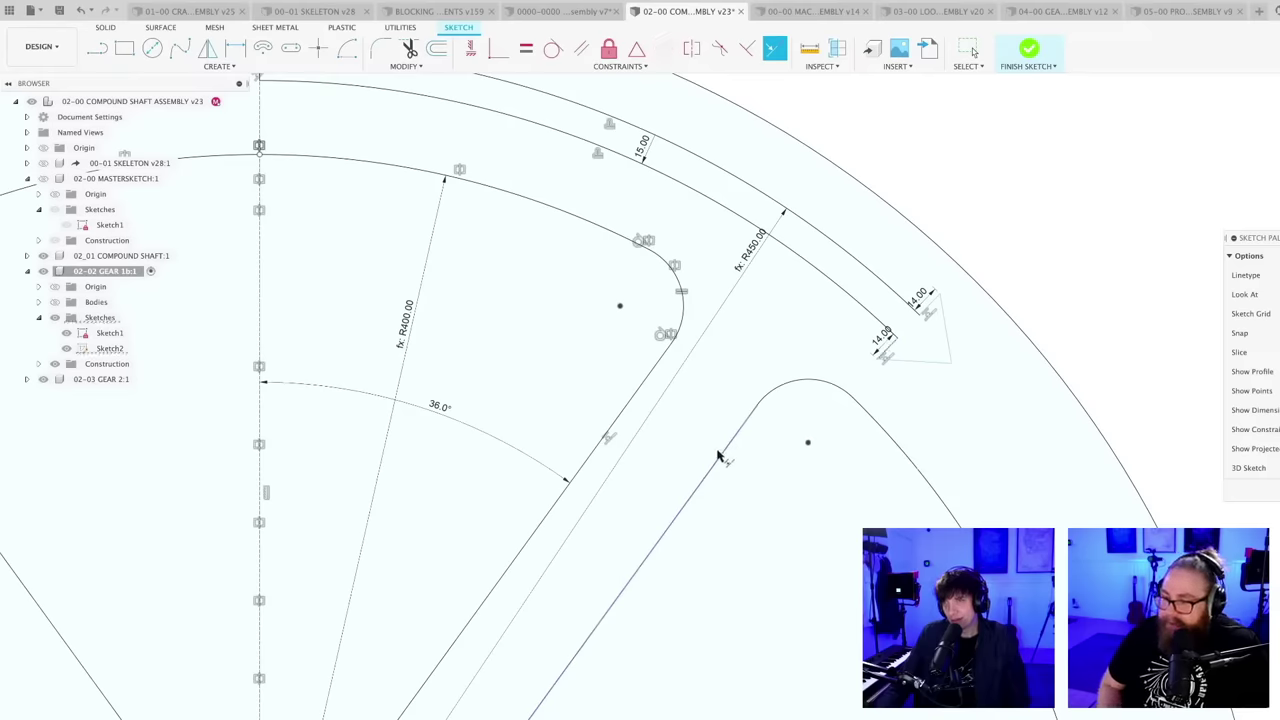
key(Escape)
scroll(800, 493, down, 3)
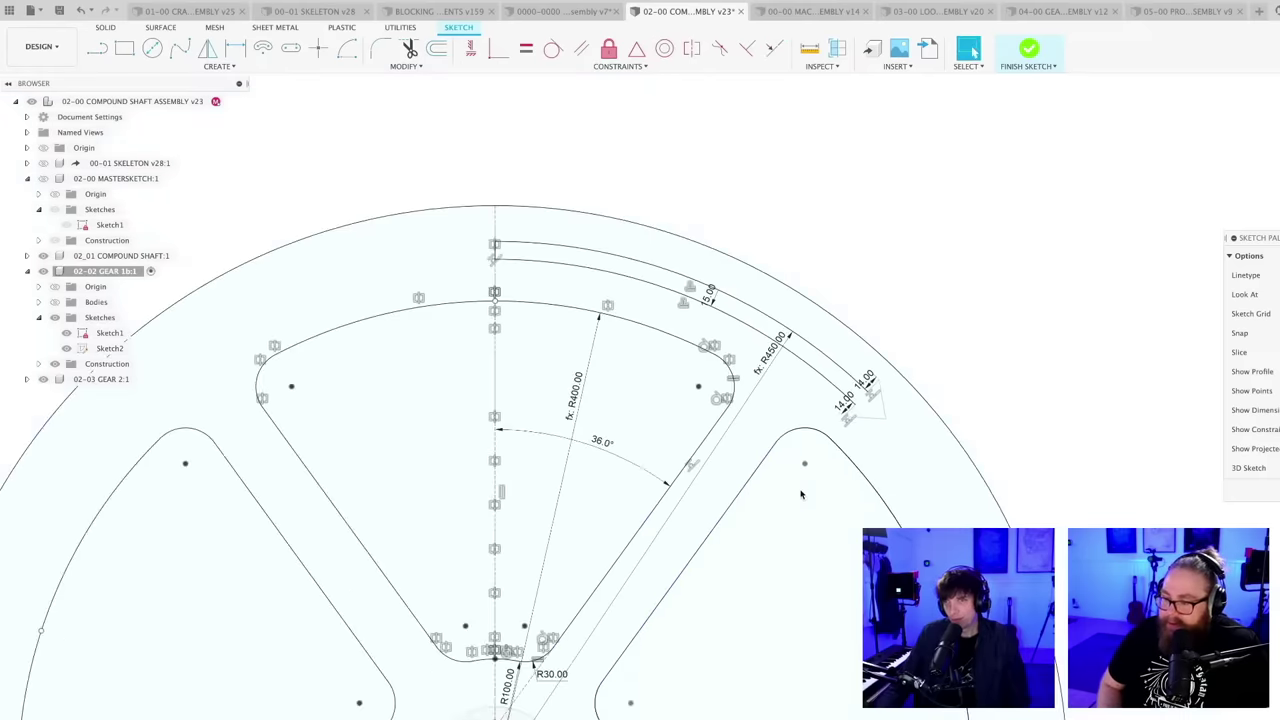
scroll(795, 545, down, 3)
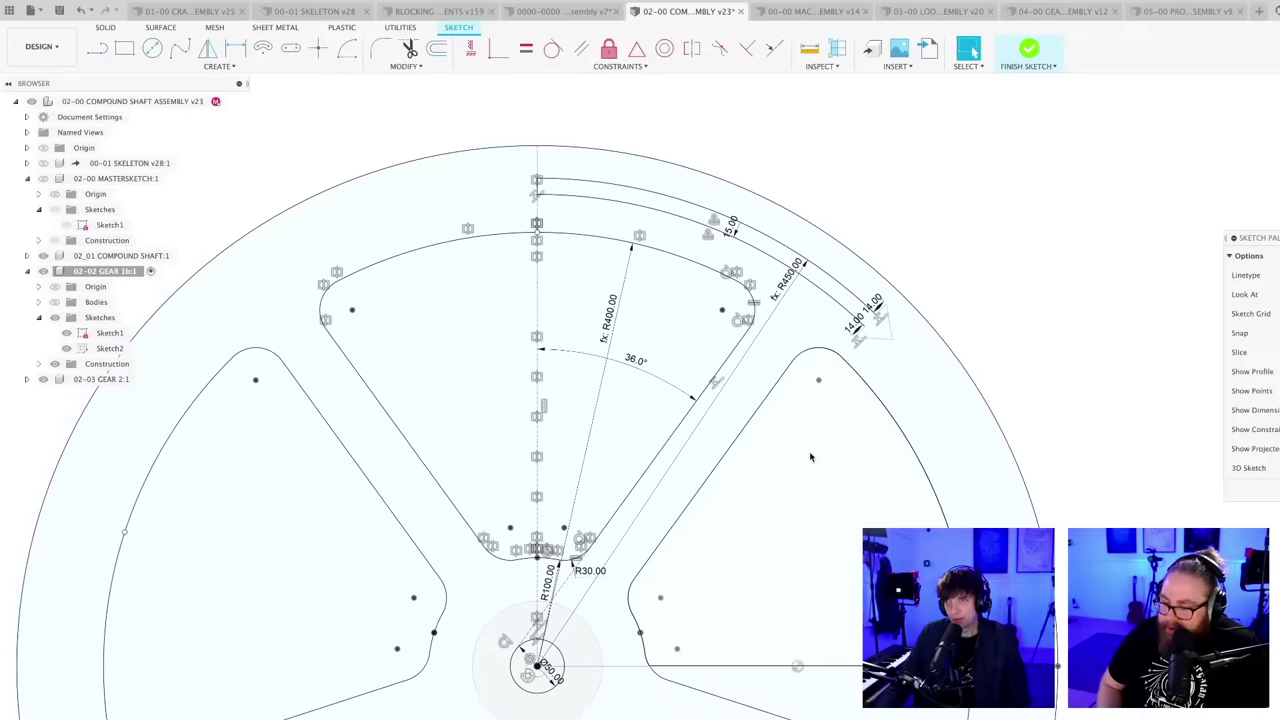
middle_drag(808, 459, 804, 430)
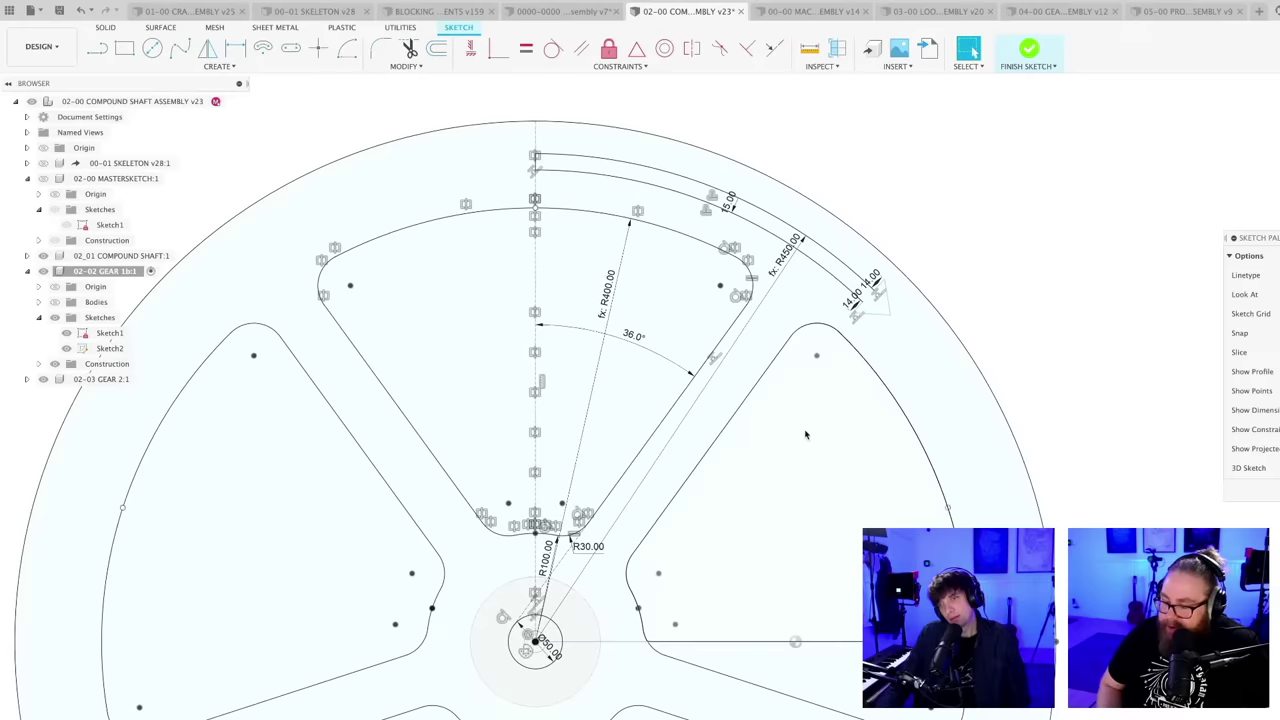
scroll(600, 655, up, 3)
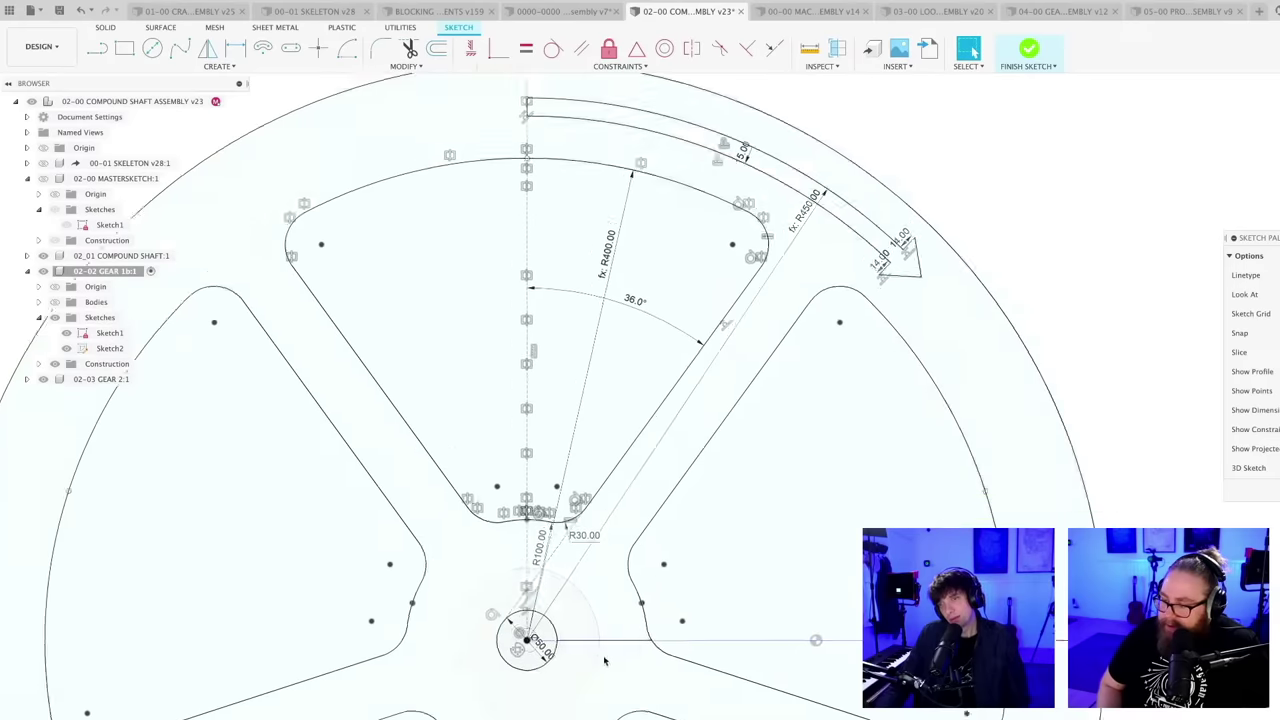
scroll(498, 683, down, 3)
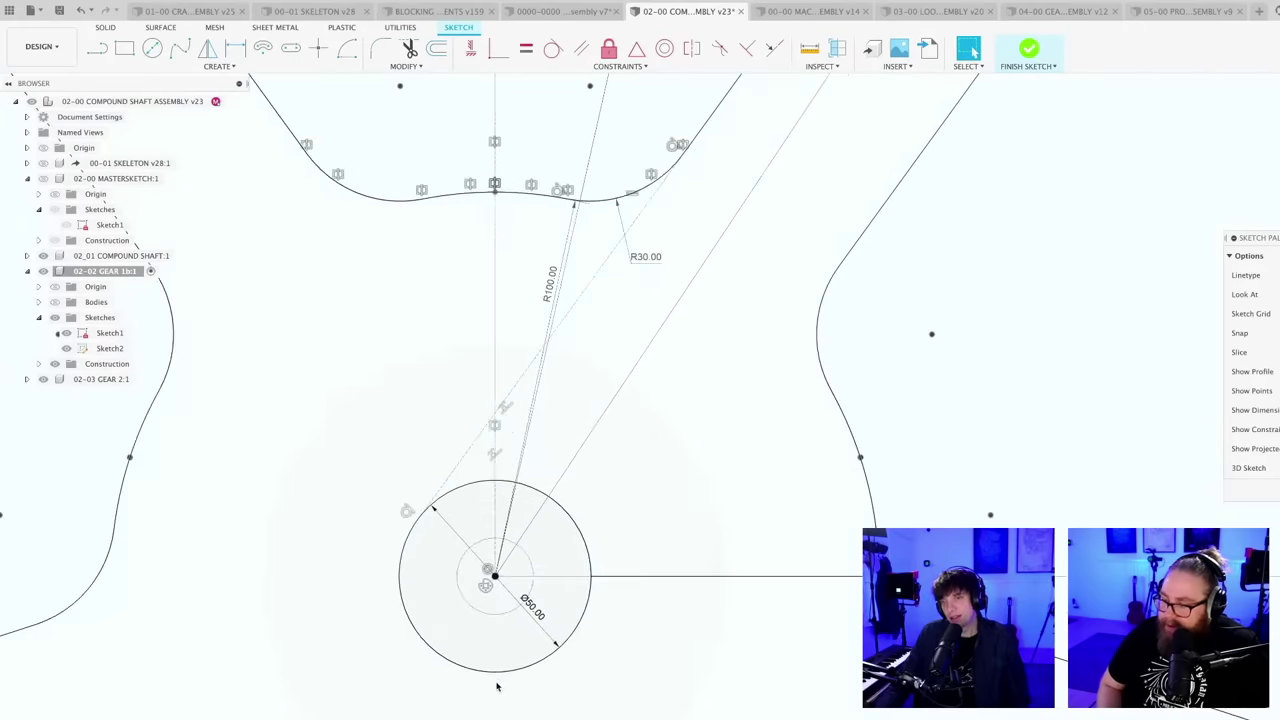
scroll(503, 689, up, 4)
scroll(510, 693, down, 5)
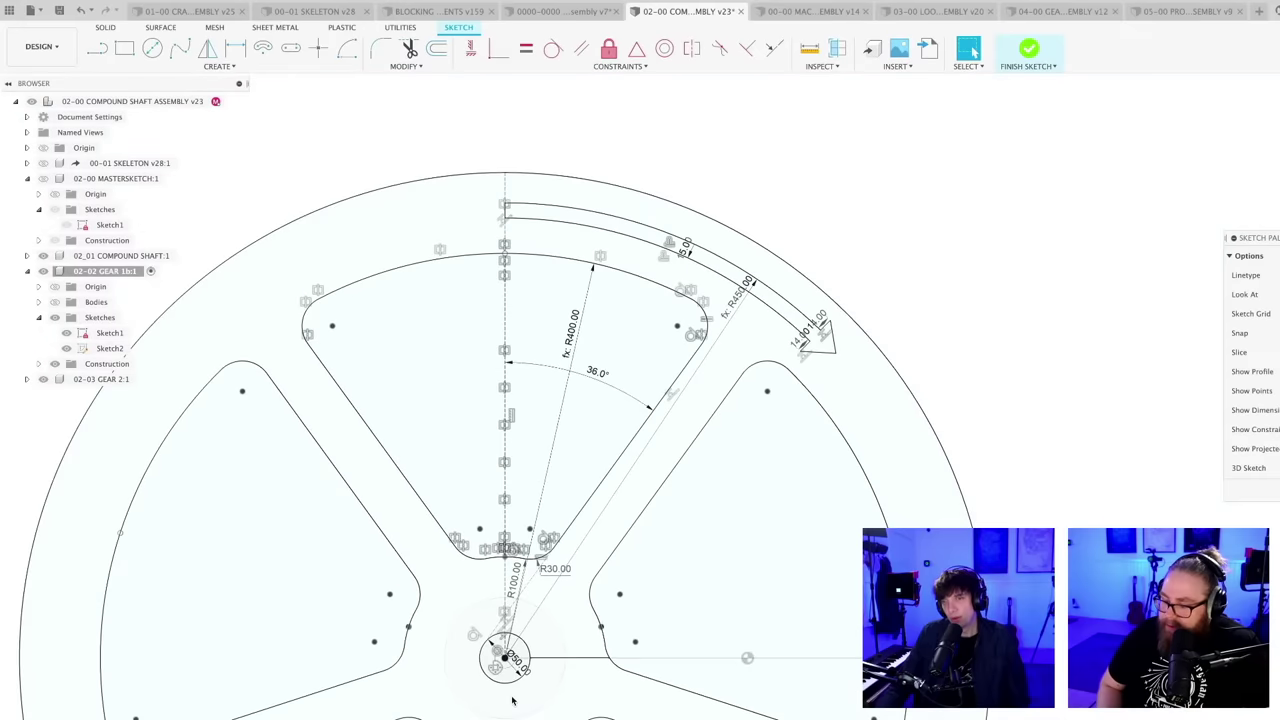
- Try to apply a concentric constraint between the 50 mm hub circle and the gear's outer circle
click(664, 49)
click(538, 594)
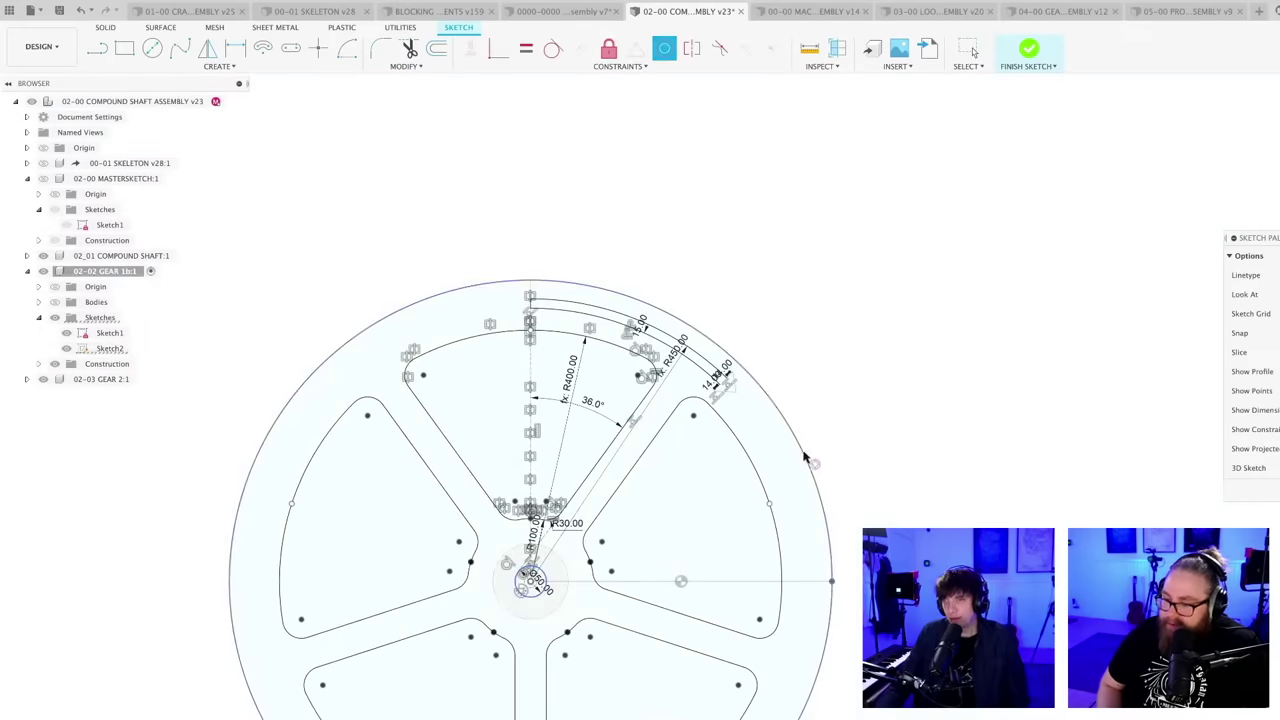
click(805, 457)
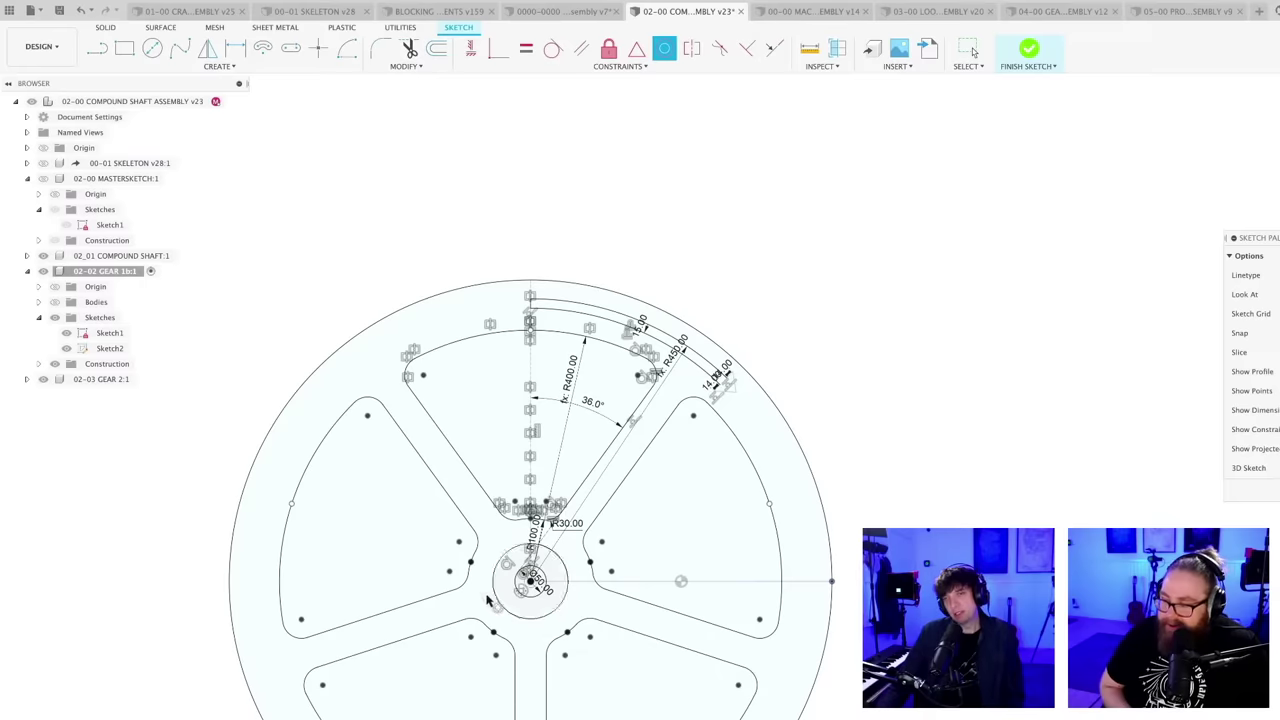
scroll(540, 602, up, 5)
key(Escape)
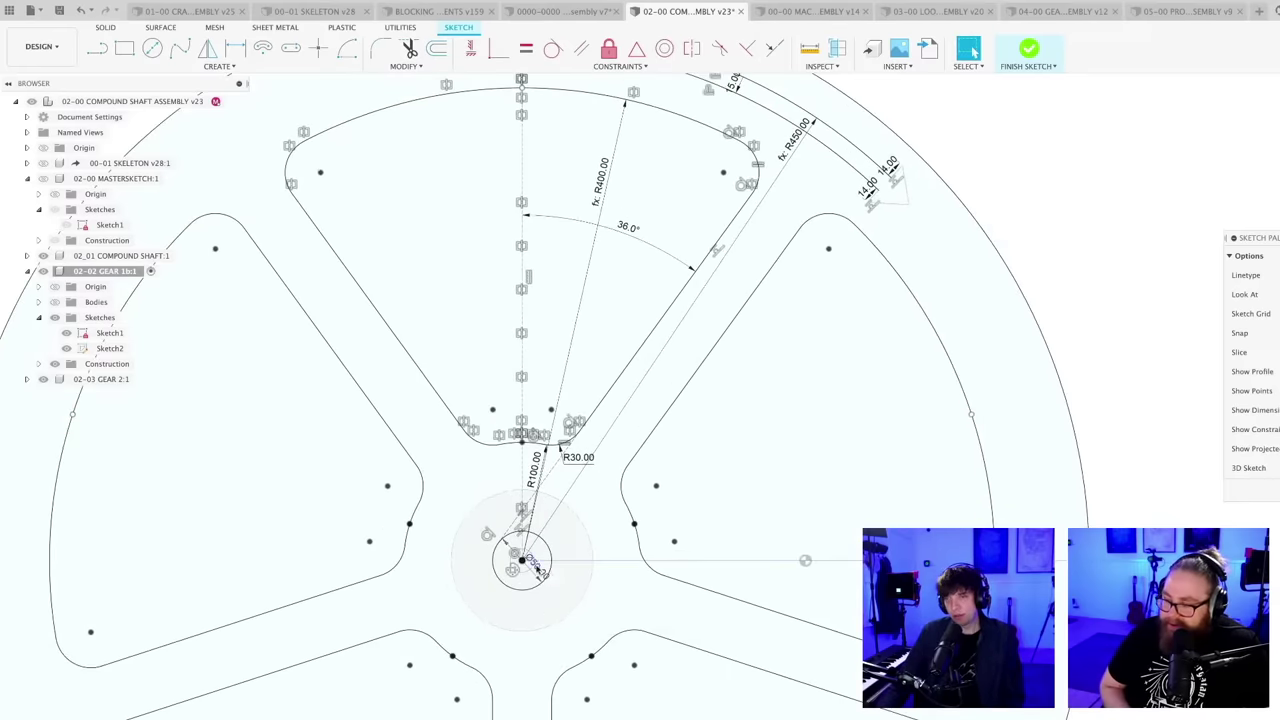
scroll(553, 624, down, 4)
scroll(785, 367, up, 6)
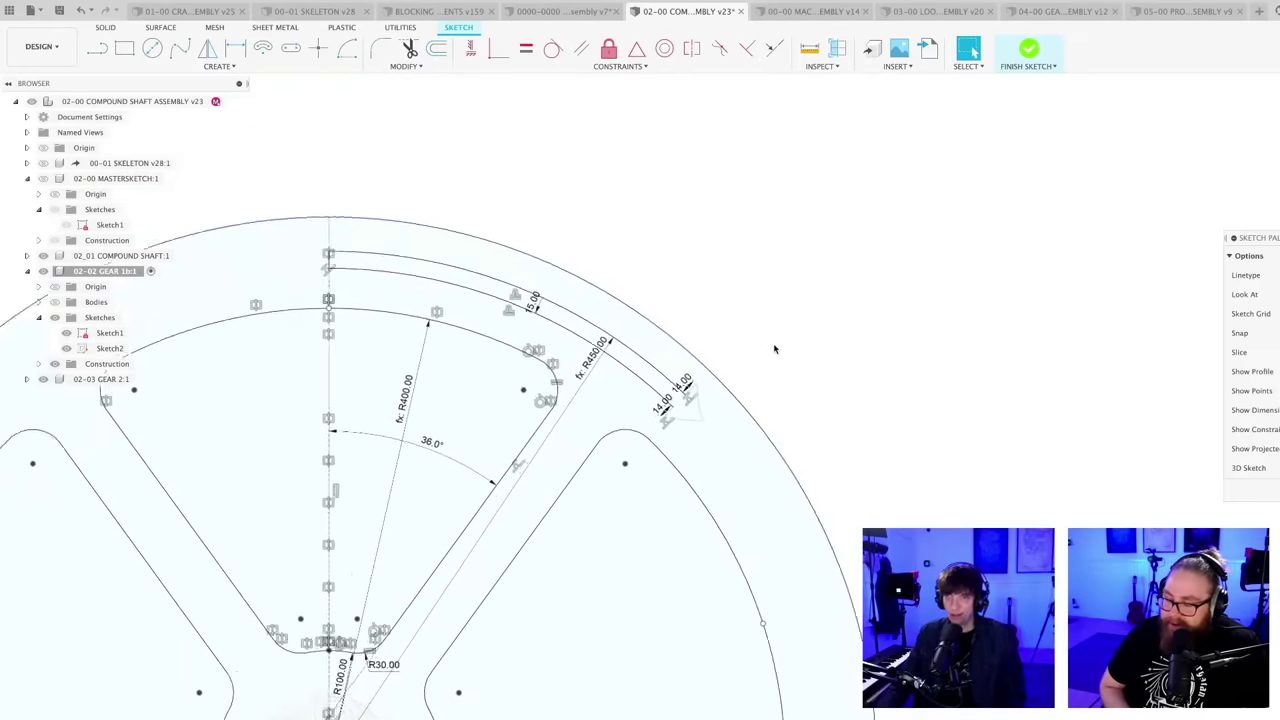
scroll(785, 367, down, 2)
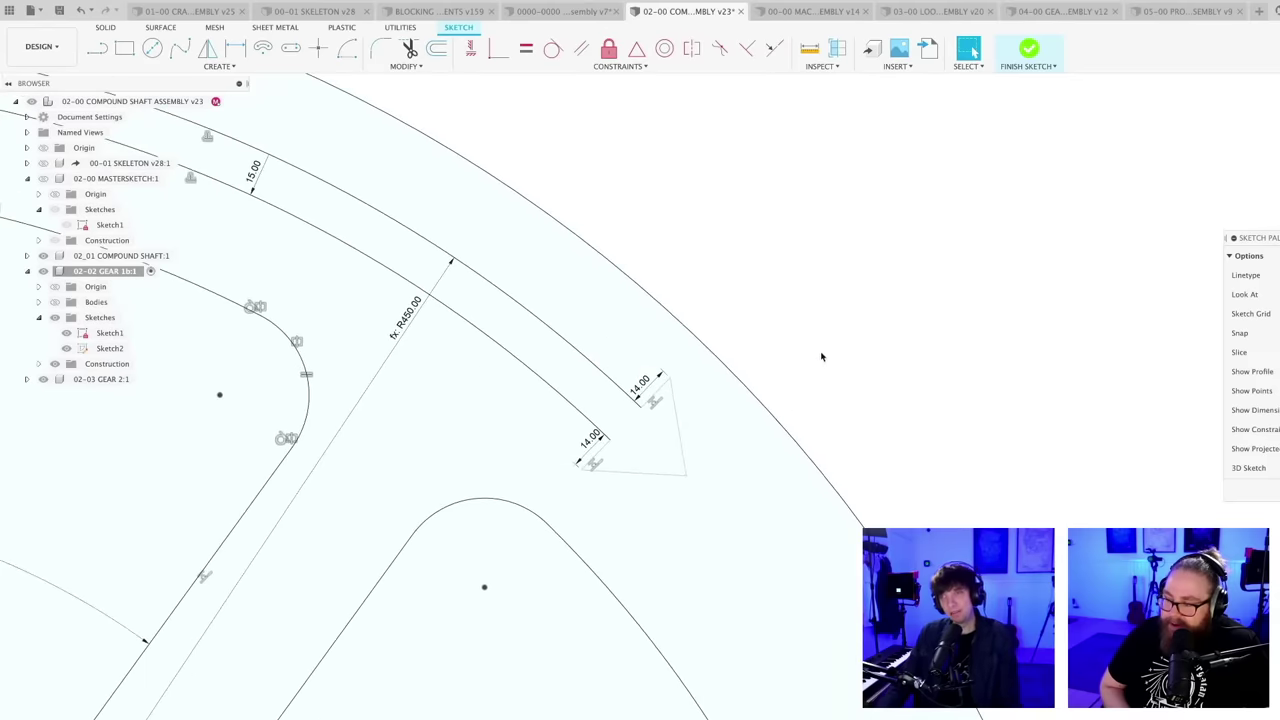
scroll(483, 663, down, 2)
middle_drag(483, 663, 676, 563)
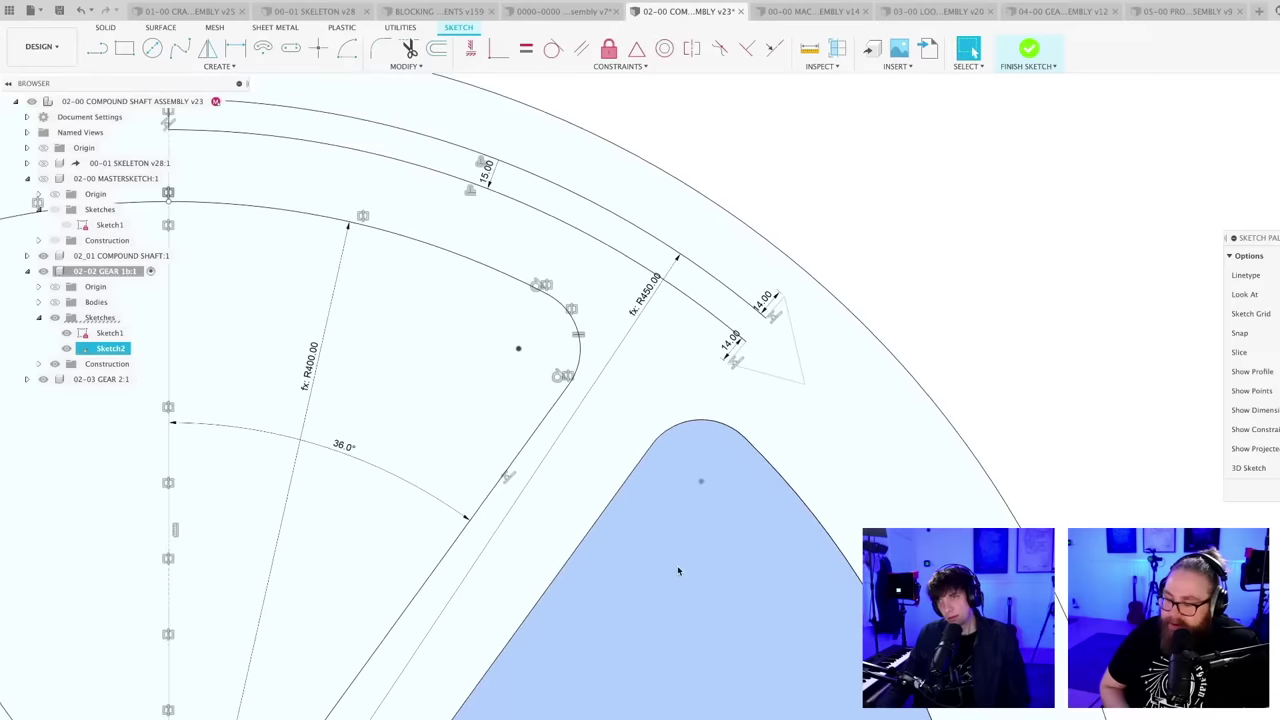
scroll(690, 535, down, 3)
middle_drag(690, 535, 680, 507)
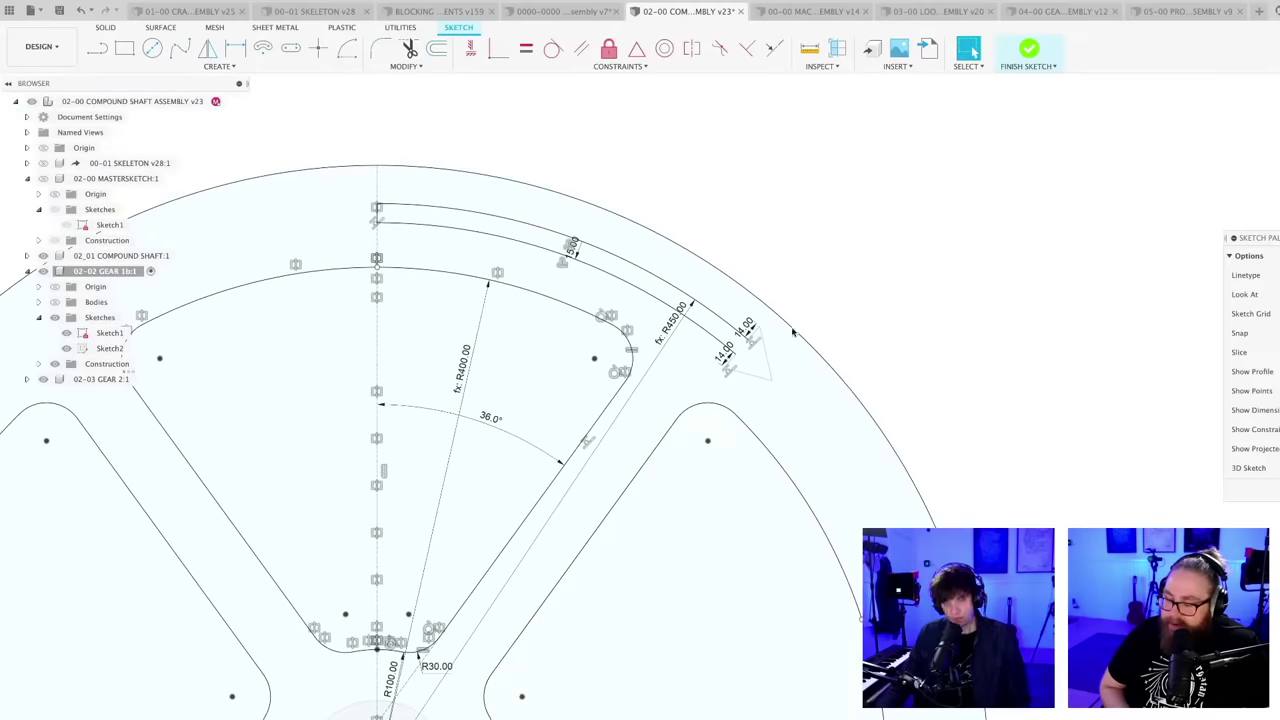
- Save the assembly with the gear sketch still open for editing
key(super+s)
key(Return)
scroll(742, 383, up, 3)
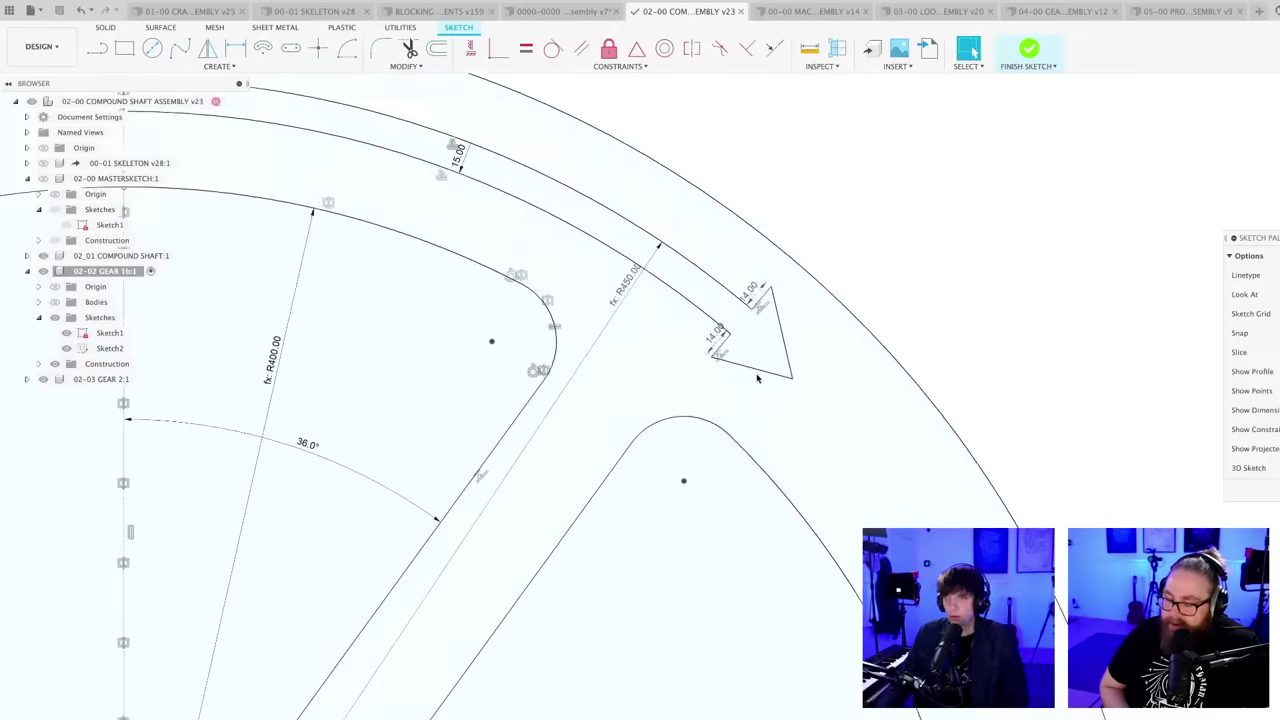
click(773, 50)
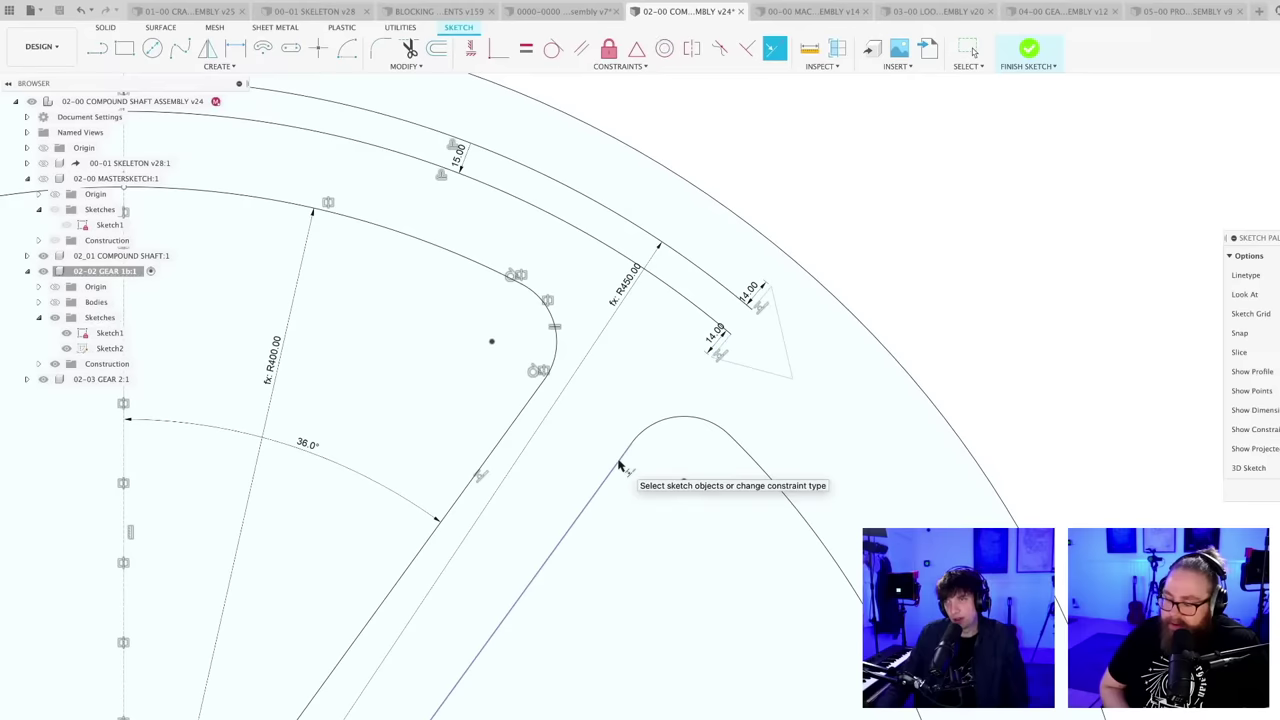
scroll(700, 535, down, 3)
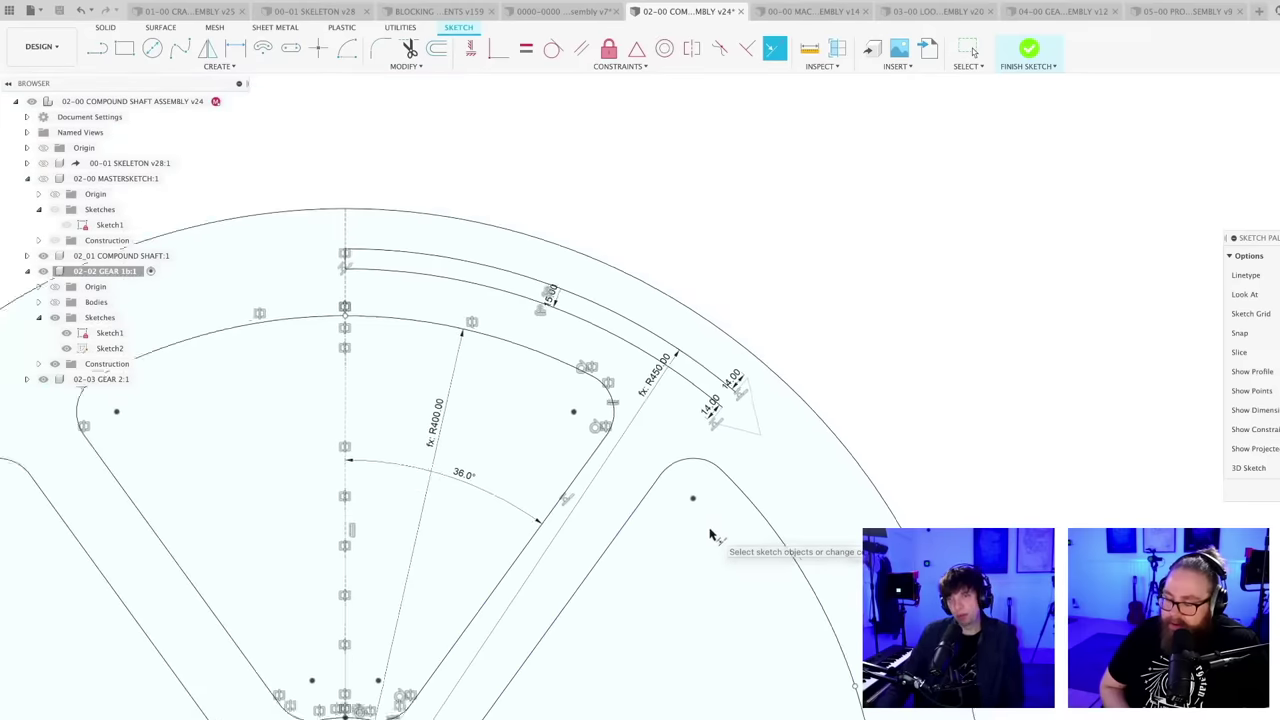
scroll(710, 535, down, 3)
scroll(800, 333, up, 2)
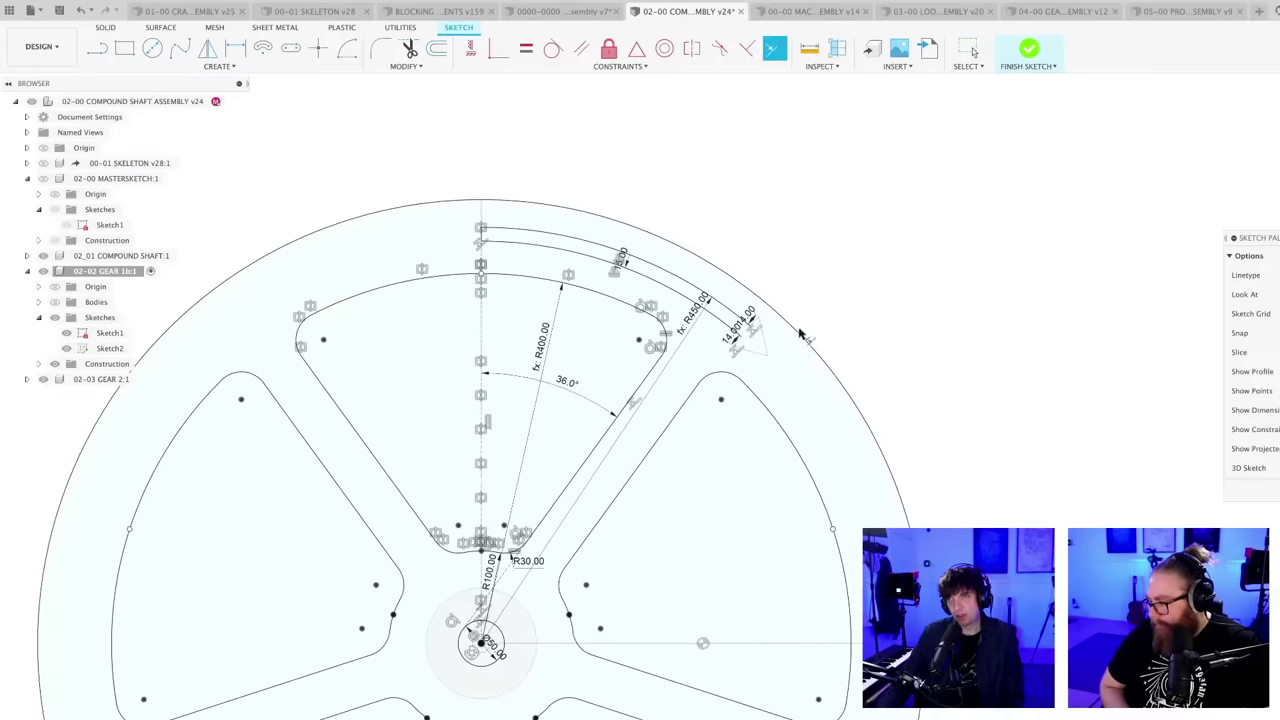
scroll(805, 336, down, 3)
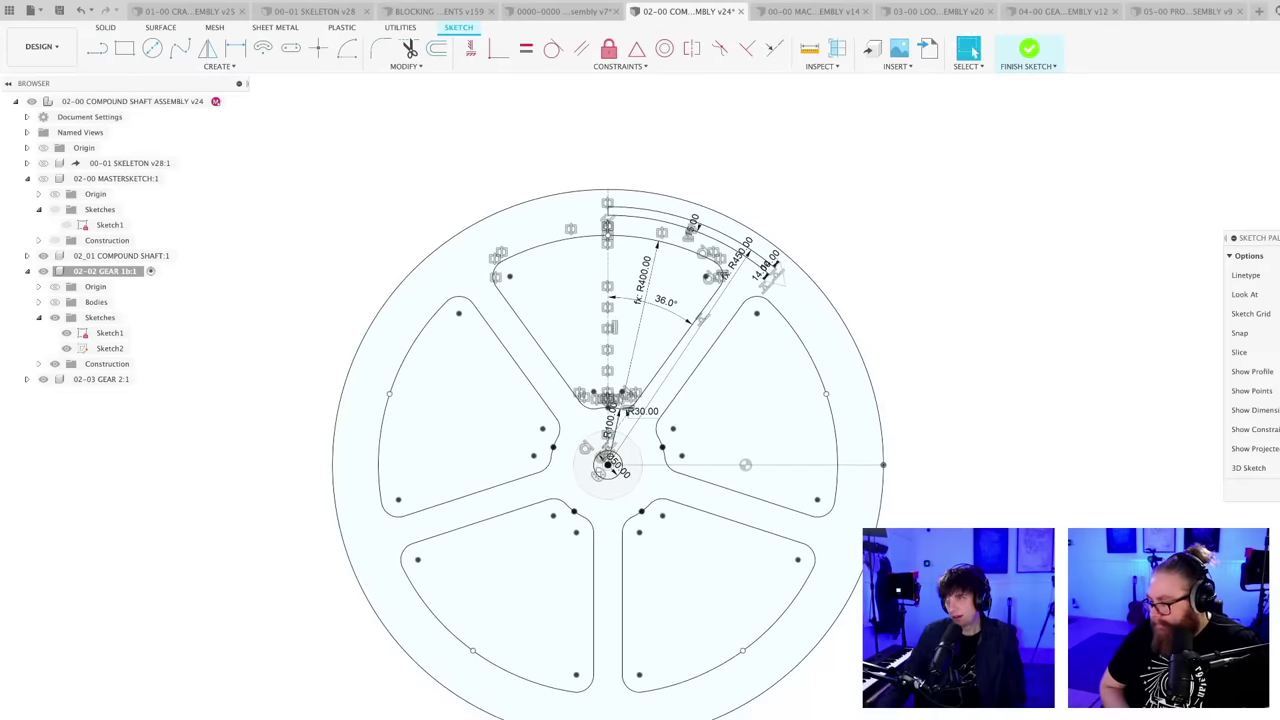
- Finish the gear sketch with the spoke openings and direction arrow, and save the assembly as a new version
click(1268, 490)
mouse_move(854, 451)
shift+middle_down()
mouse_move(855, 500)
mouse_move(871, 509)
mouse_move(832, 507)
shift+middle_up()
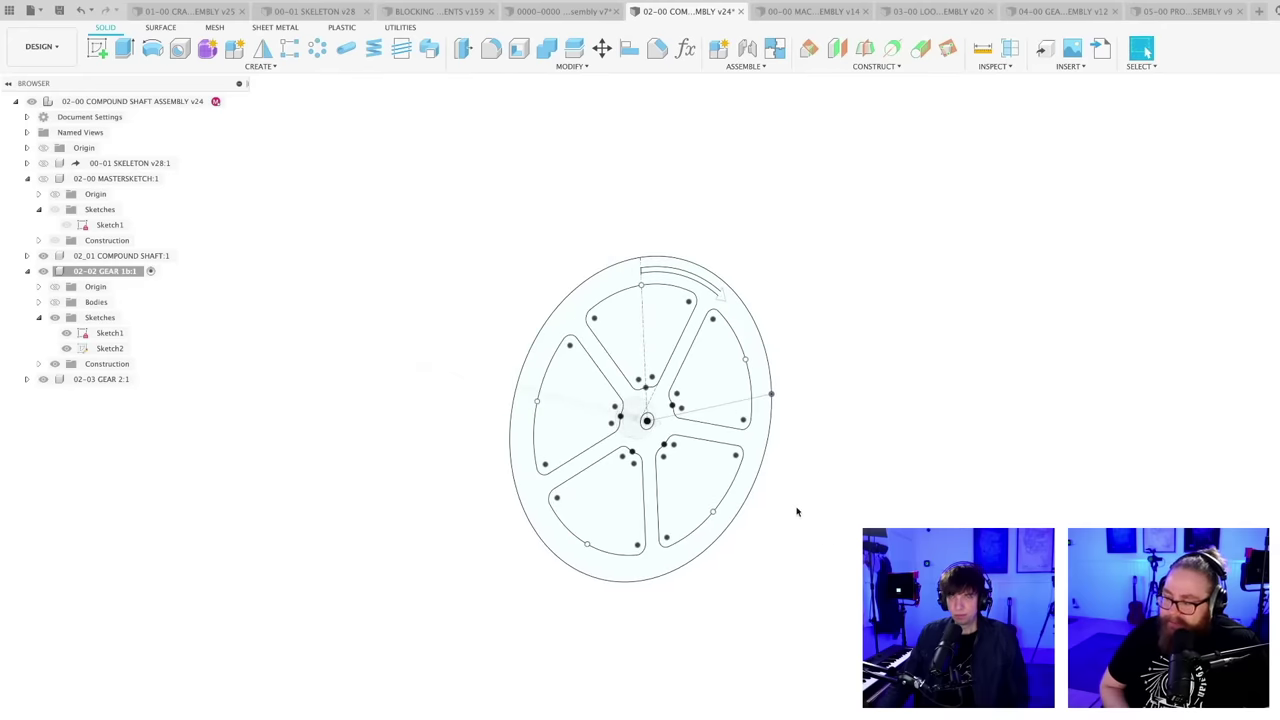
key(ctrl+s)
key(Return)
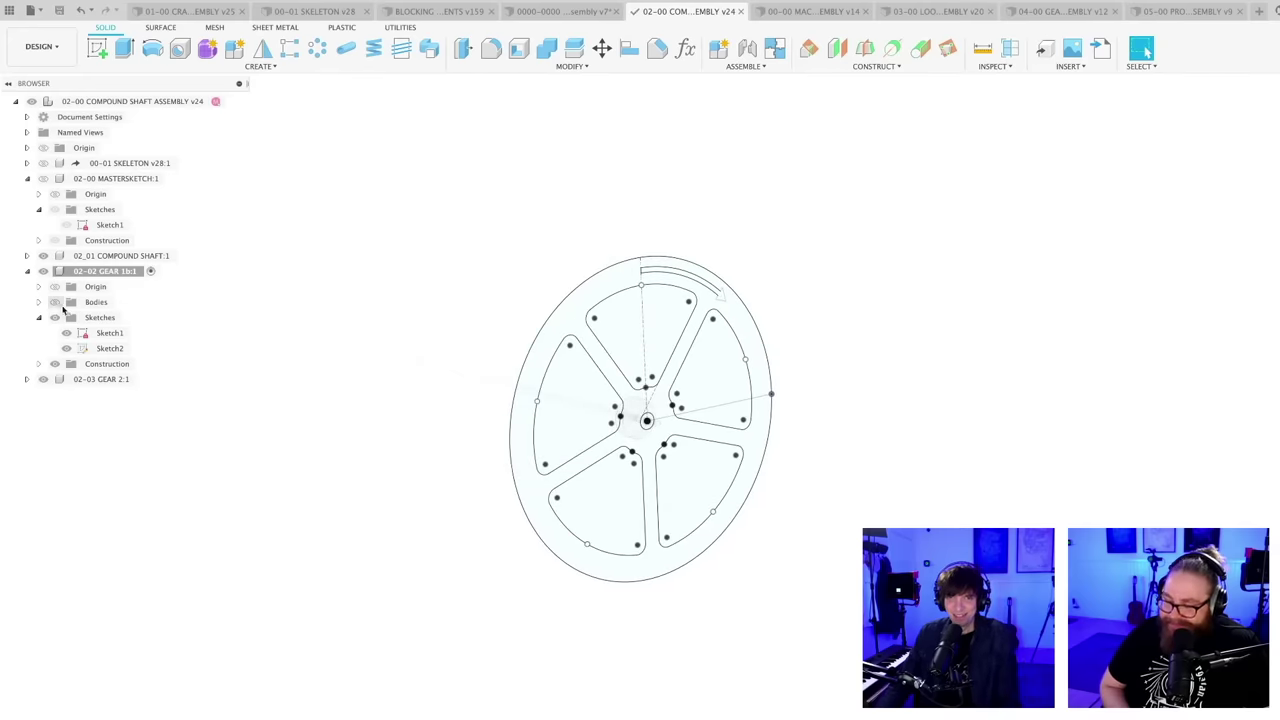
scroll(772, 372, up, 3)
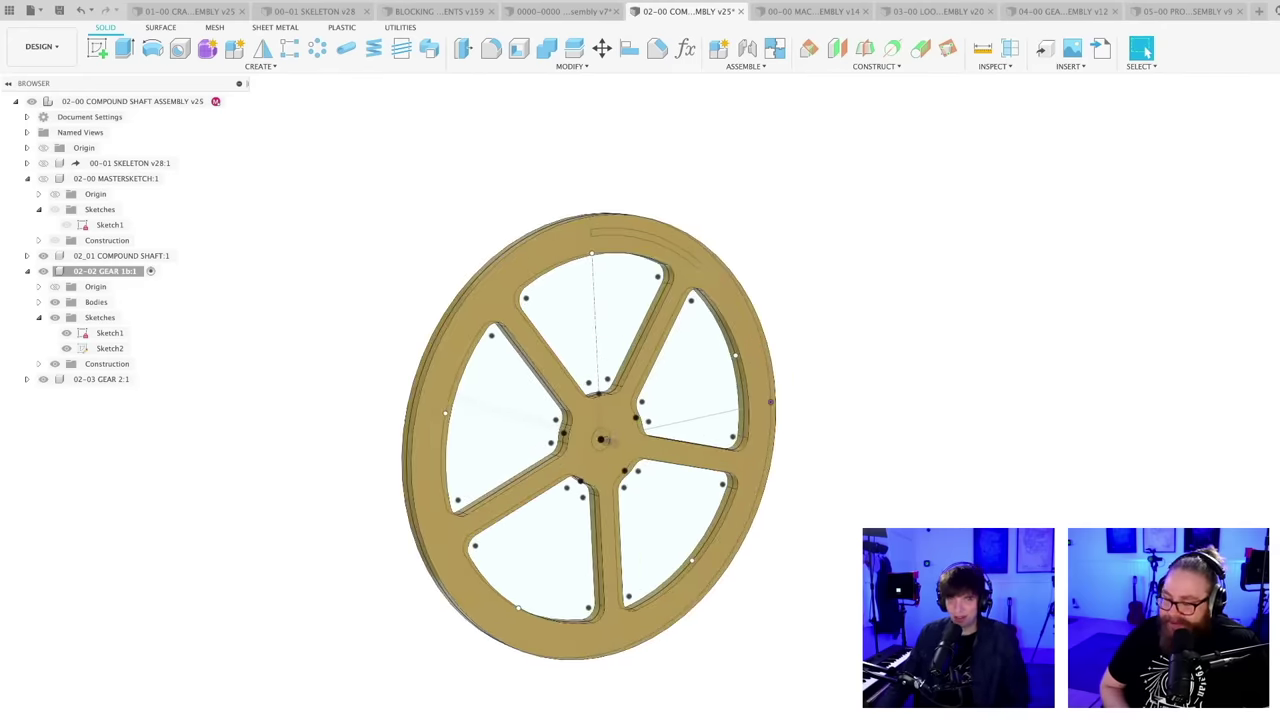
shift+middle_drag(926, 317, 834, 341)
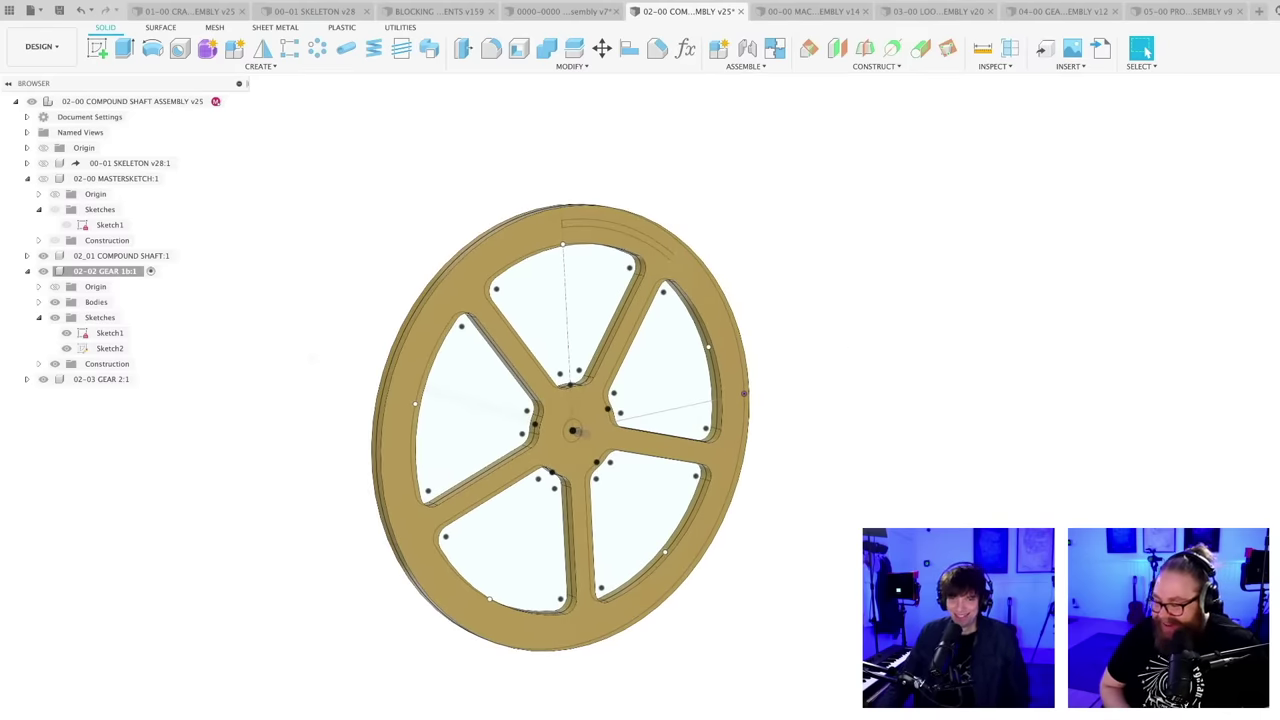
double_click(600, 445)
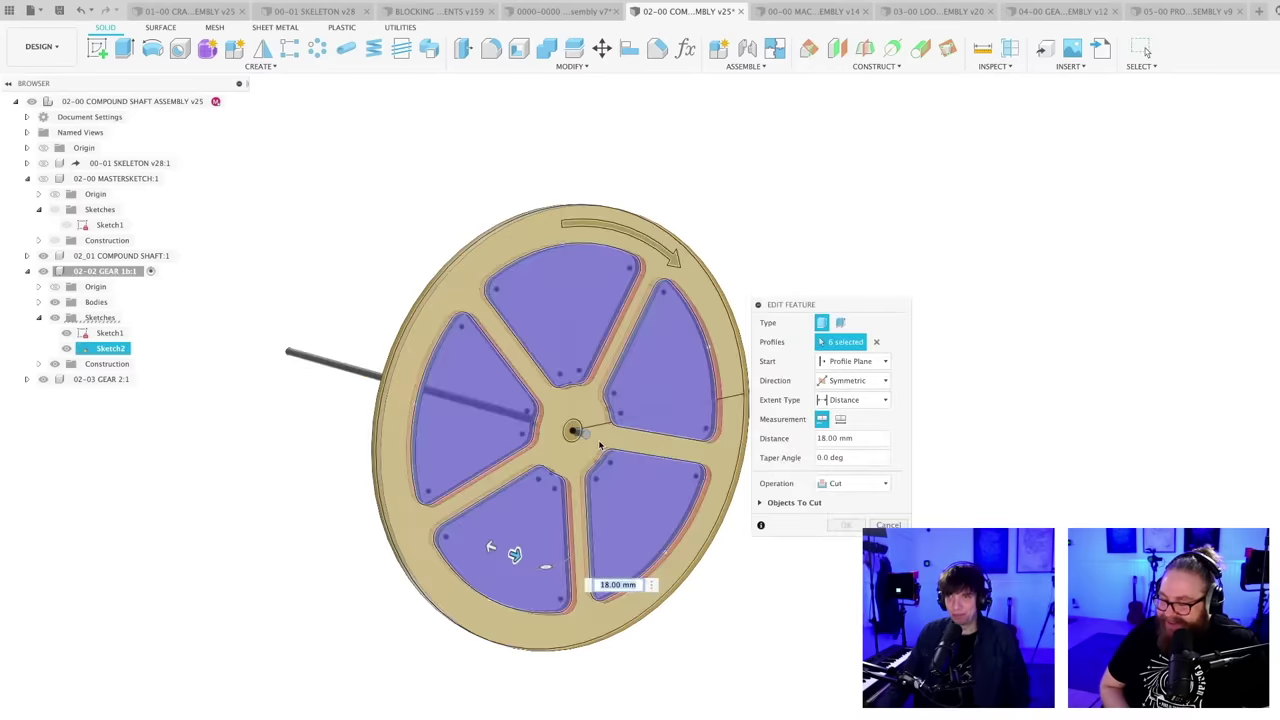
click(885, 524)
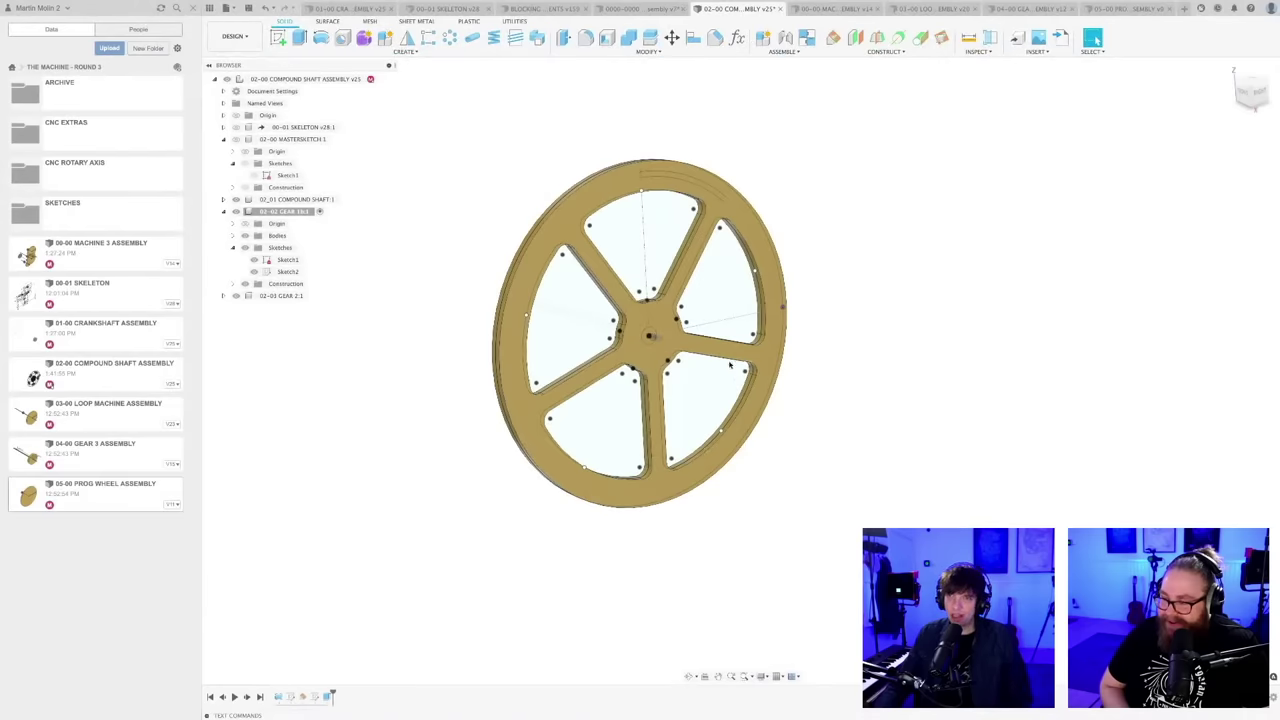
- Edit the 18 mm symmetric spoke-opening cut in the large gear to include the curved direction arrow profile
shift+middle_drag(725, 188, 847, 311)
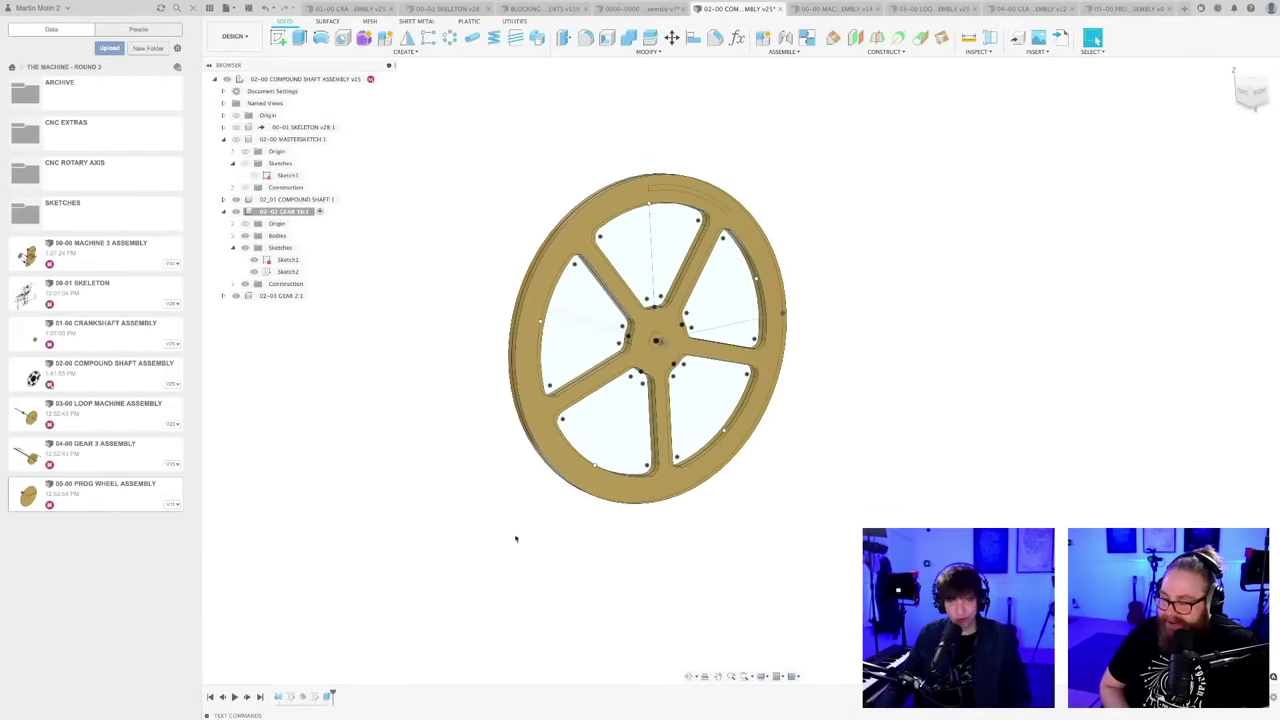
right_click(328, 703)
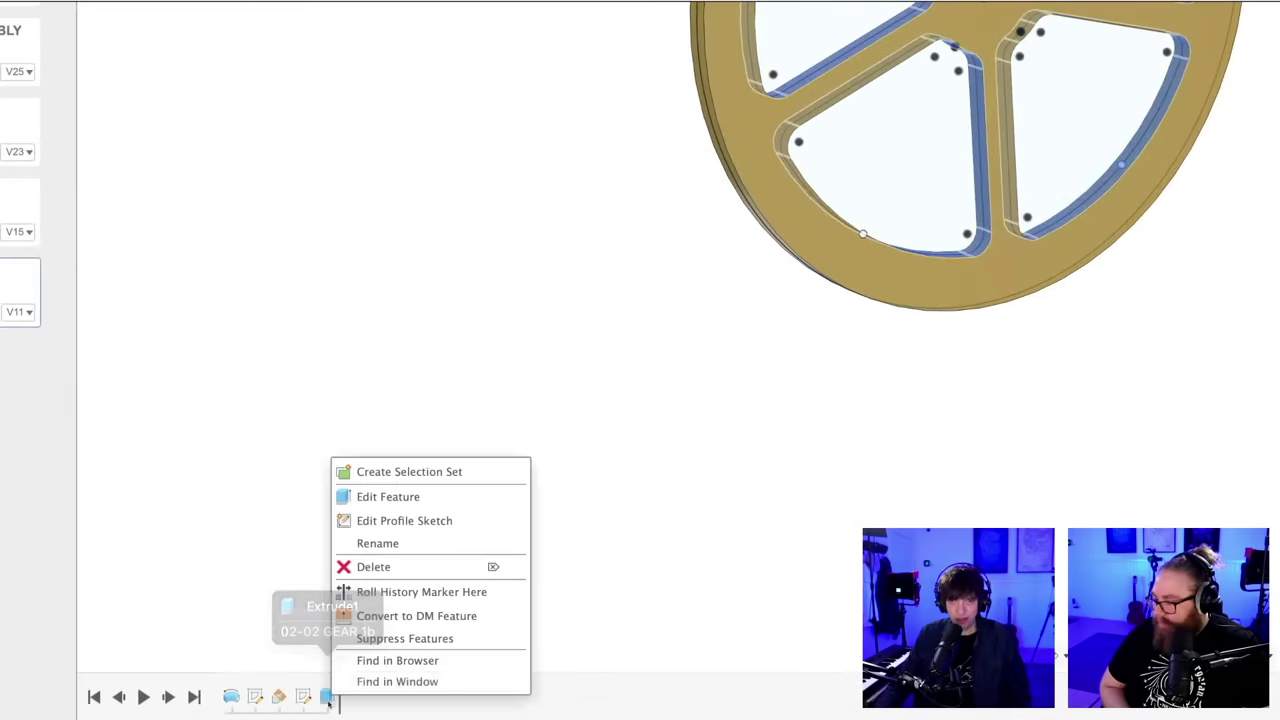
click(377, 507)
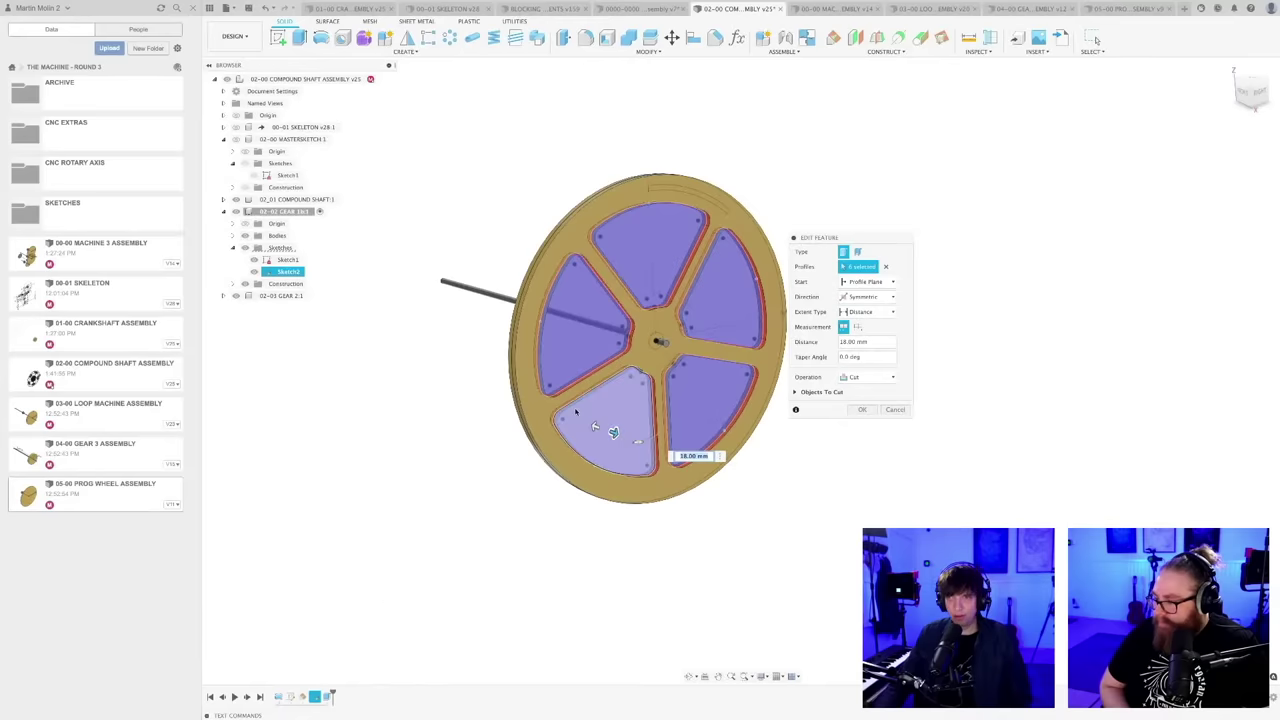
scroll(657, 226, up, 3)
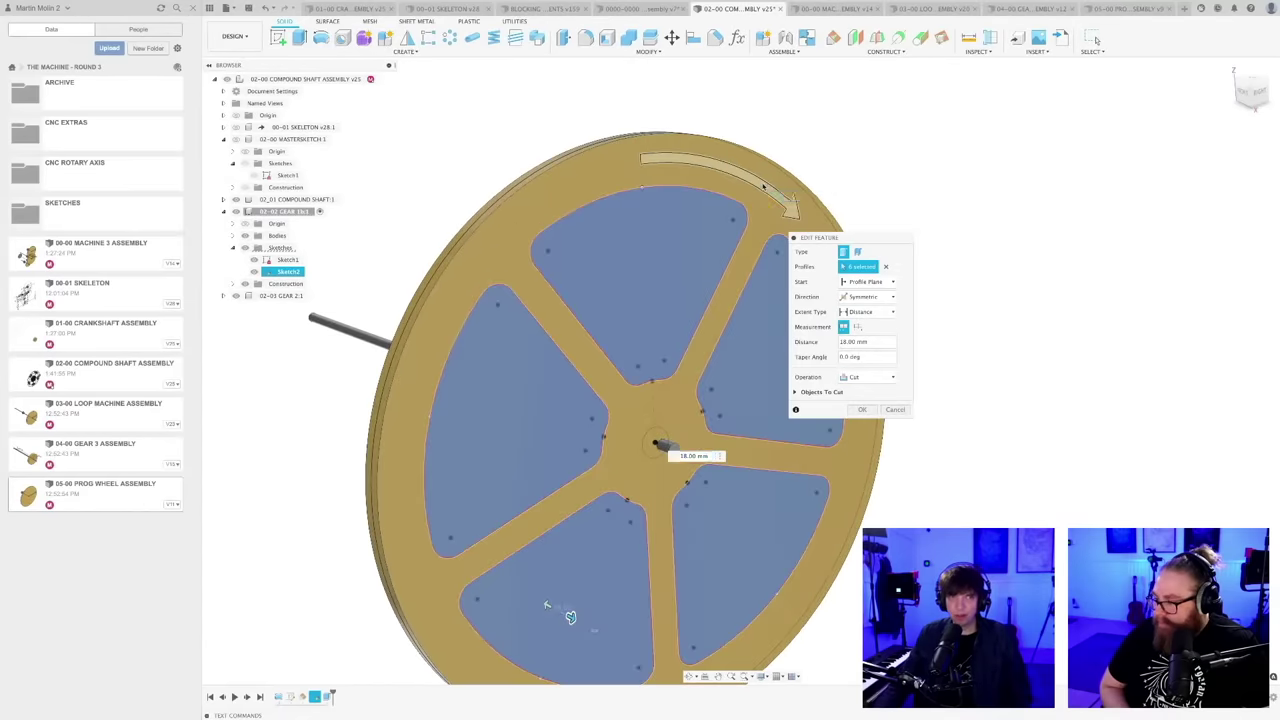
click(768, 190)
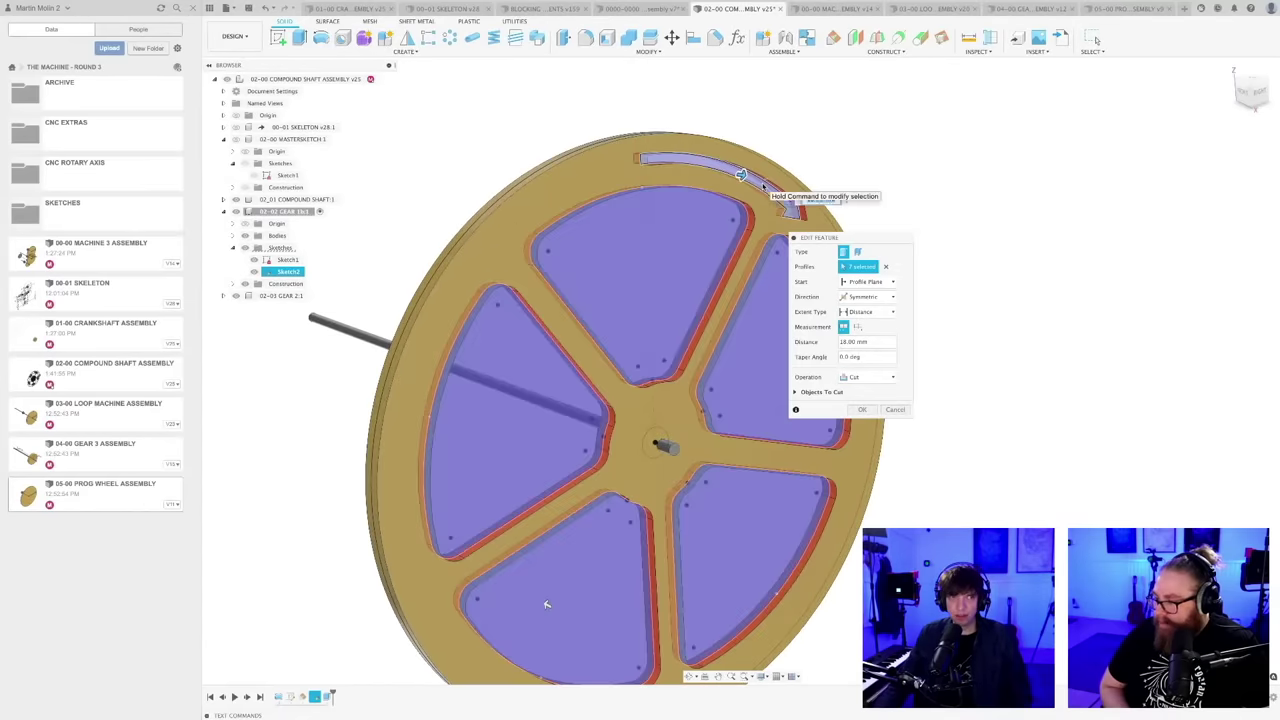
click(862, 409)
- Hide the large gear's sketches and save the compound shaft assembly as a new version
scroll(910, 304, down, 3)
shift+middle_drag(926, 343, 831, 321)
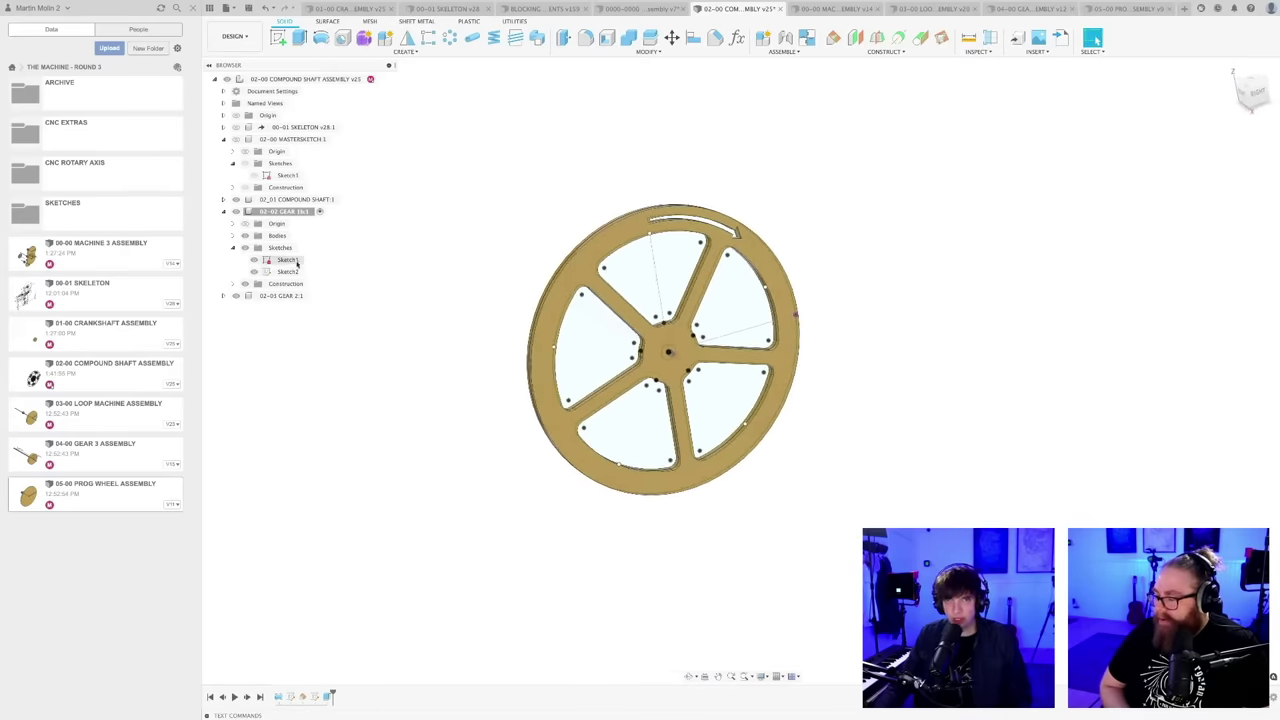
click(245, 247)
shift+middle_drag(839, 223, 808, 223)
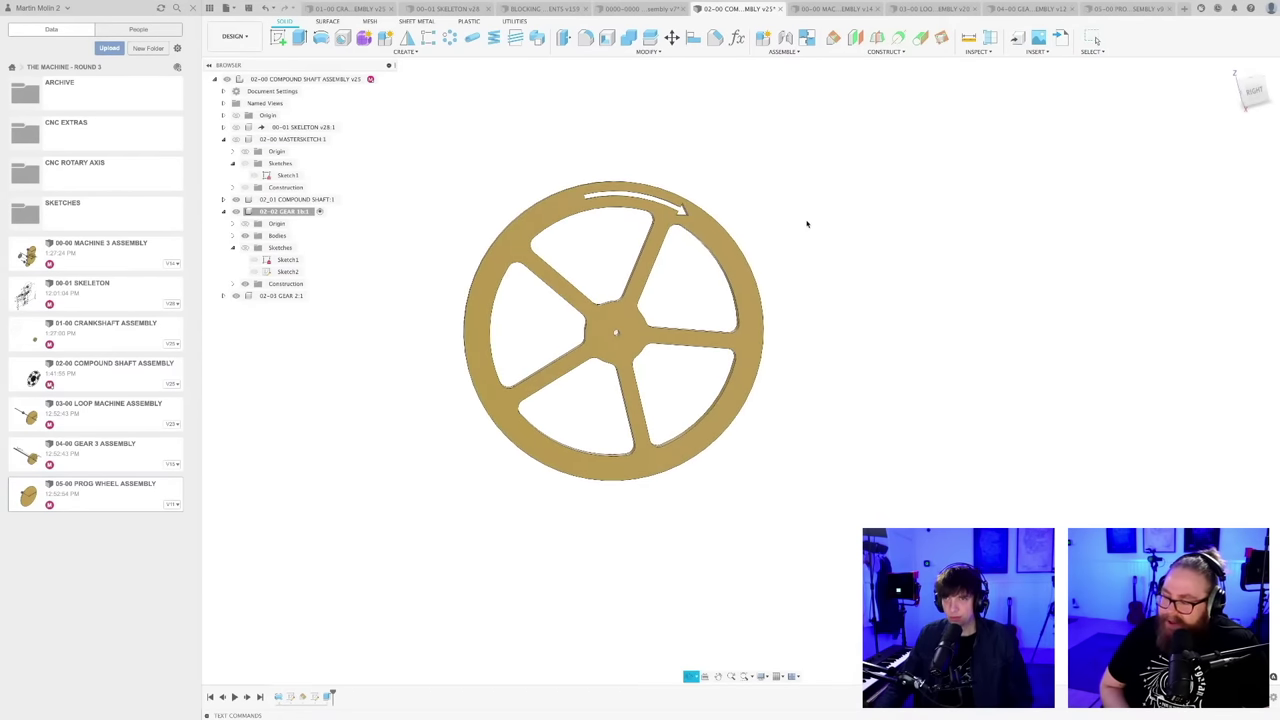
key(super+s)
key(Return)
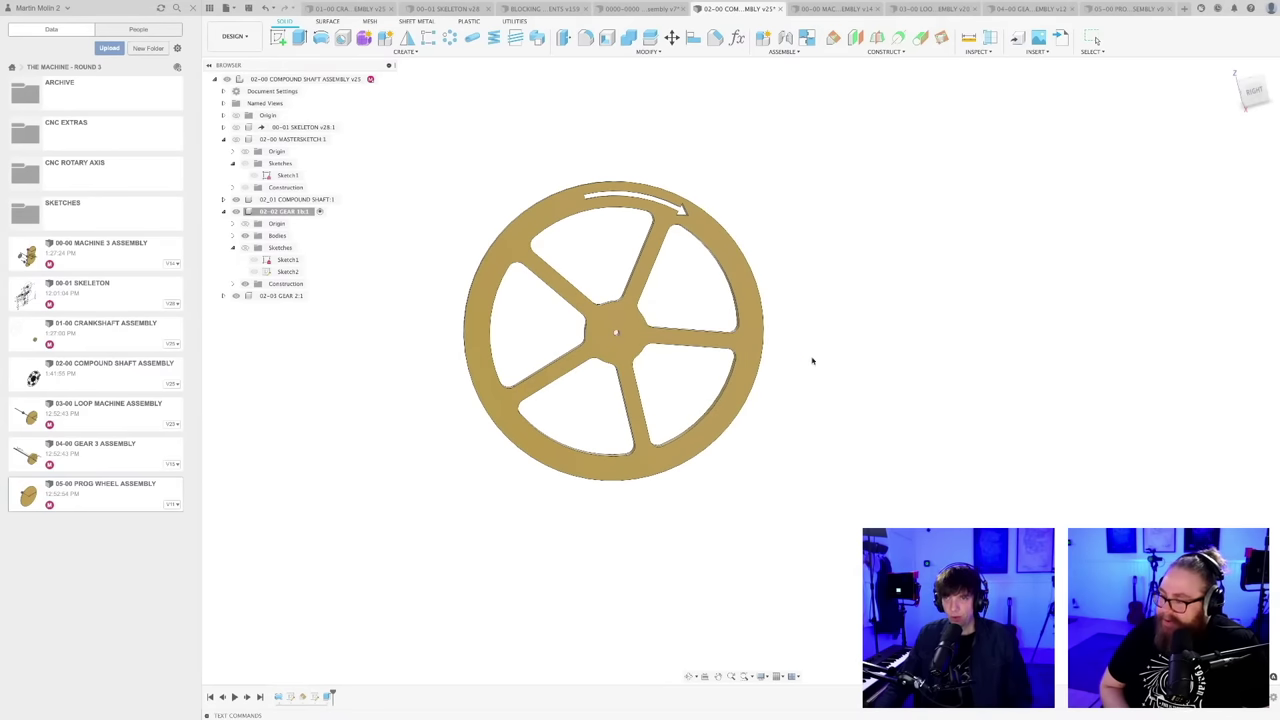
- Circular-pattern the spoke and arrow cut feature around the large gear's axis with full angular spacing and a quantity of 5
shift+middle_drag(803, 323, 830, 327)
scroll(817, 320, up, 2)
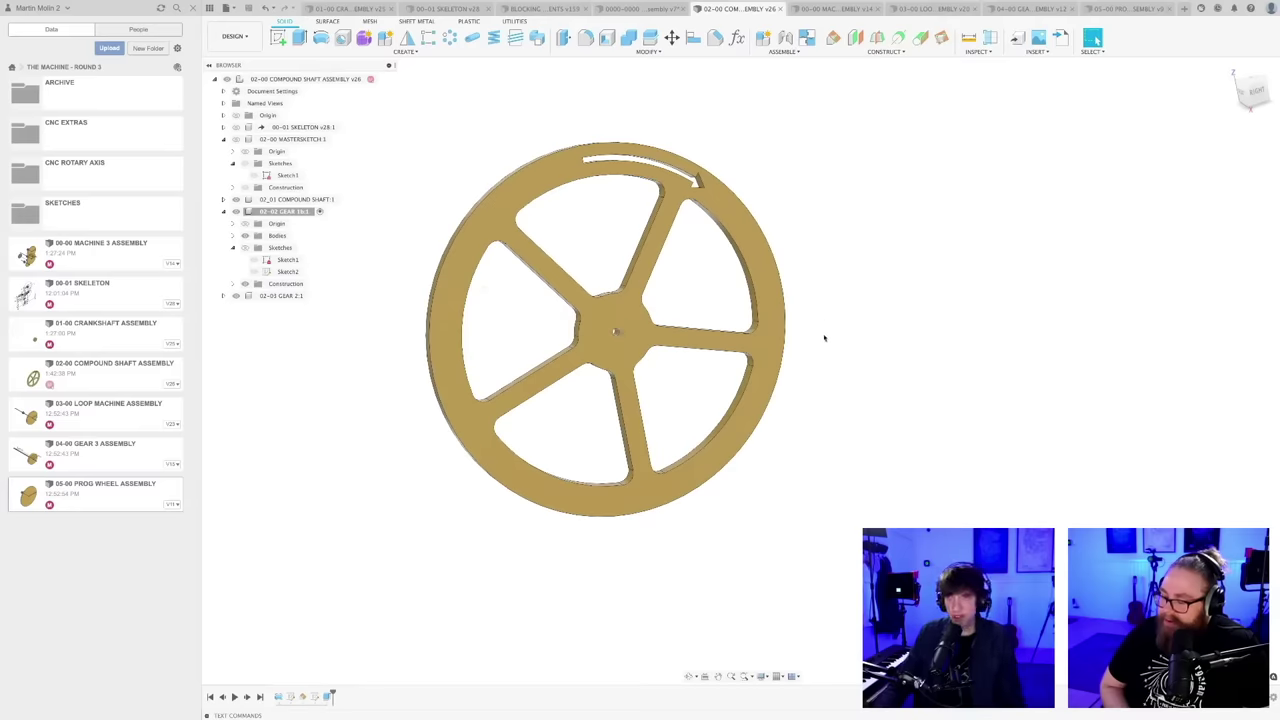
click(450, 38)
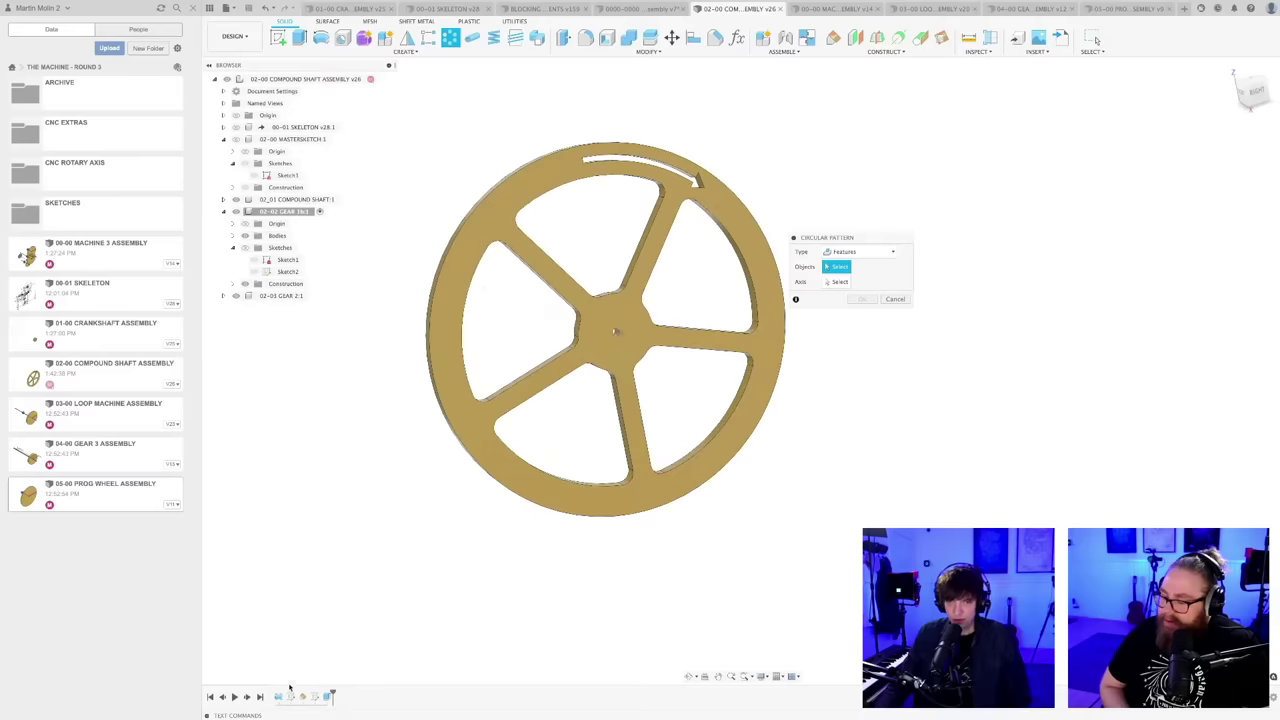
click(326, 695)
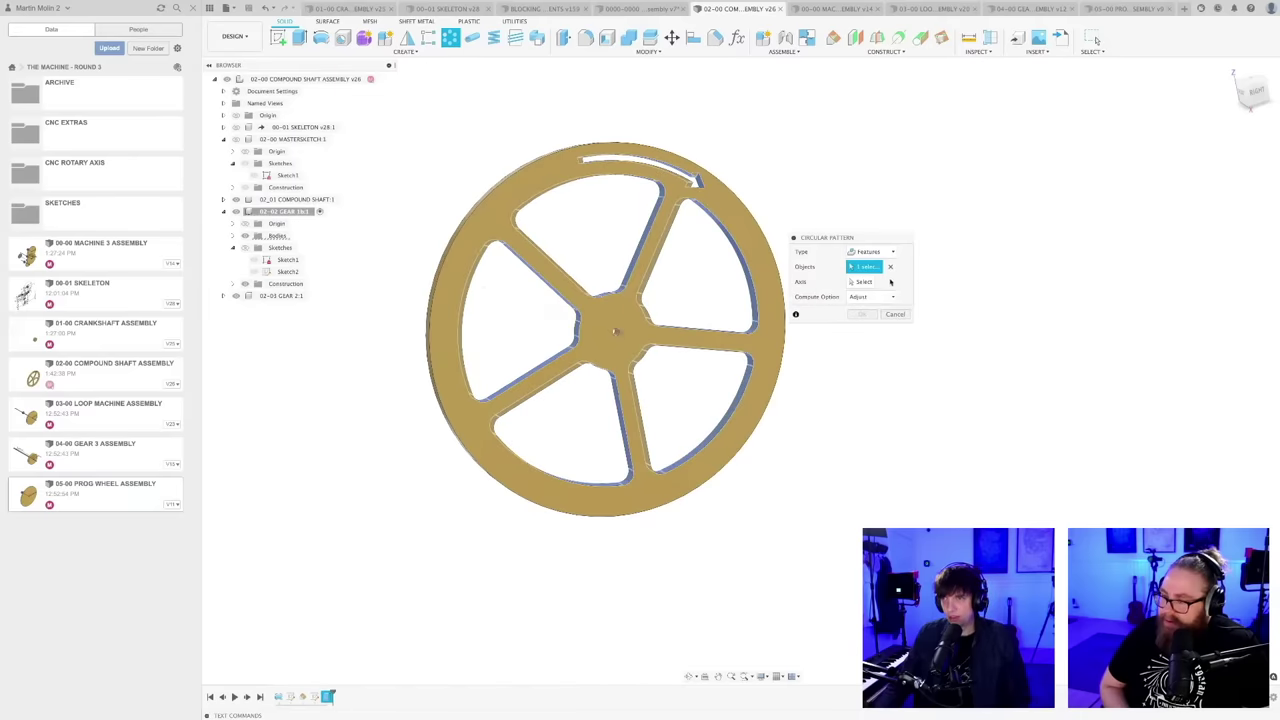
click(790, 279)
click(894, 325)
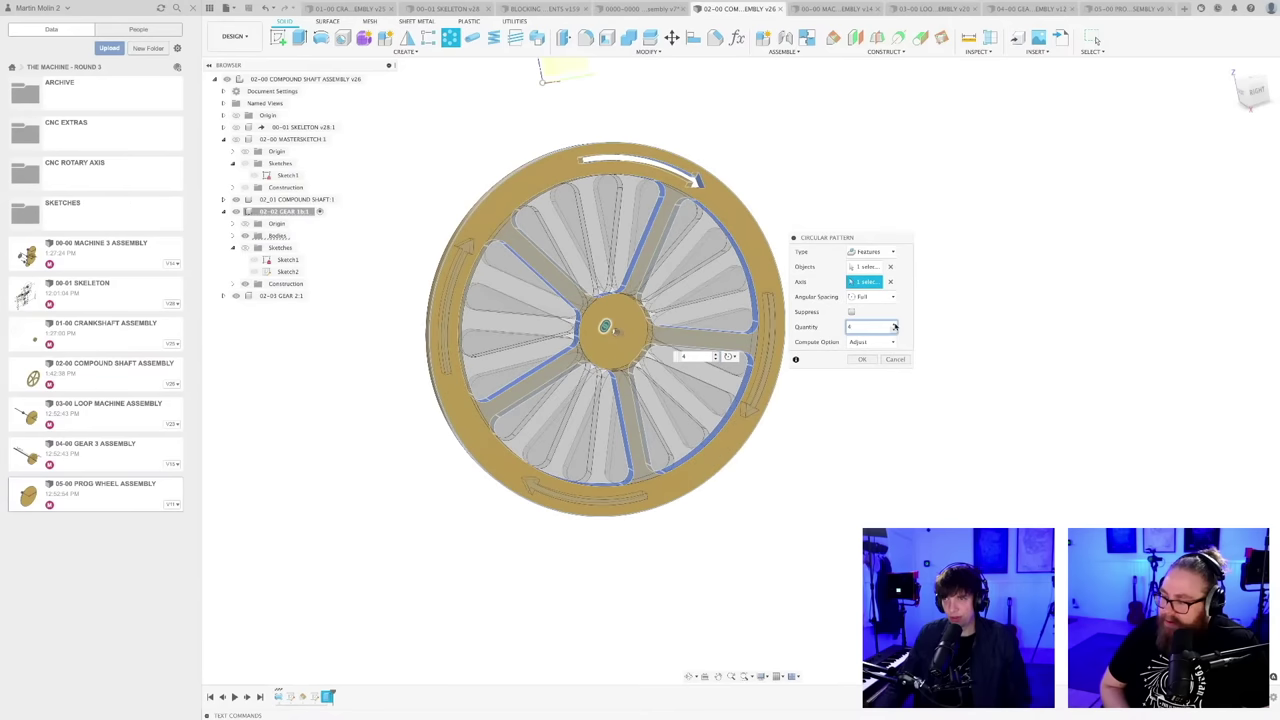
click(894, 325)
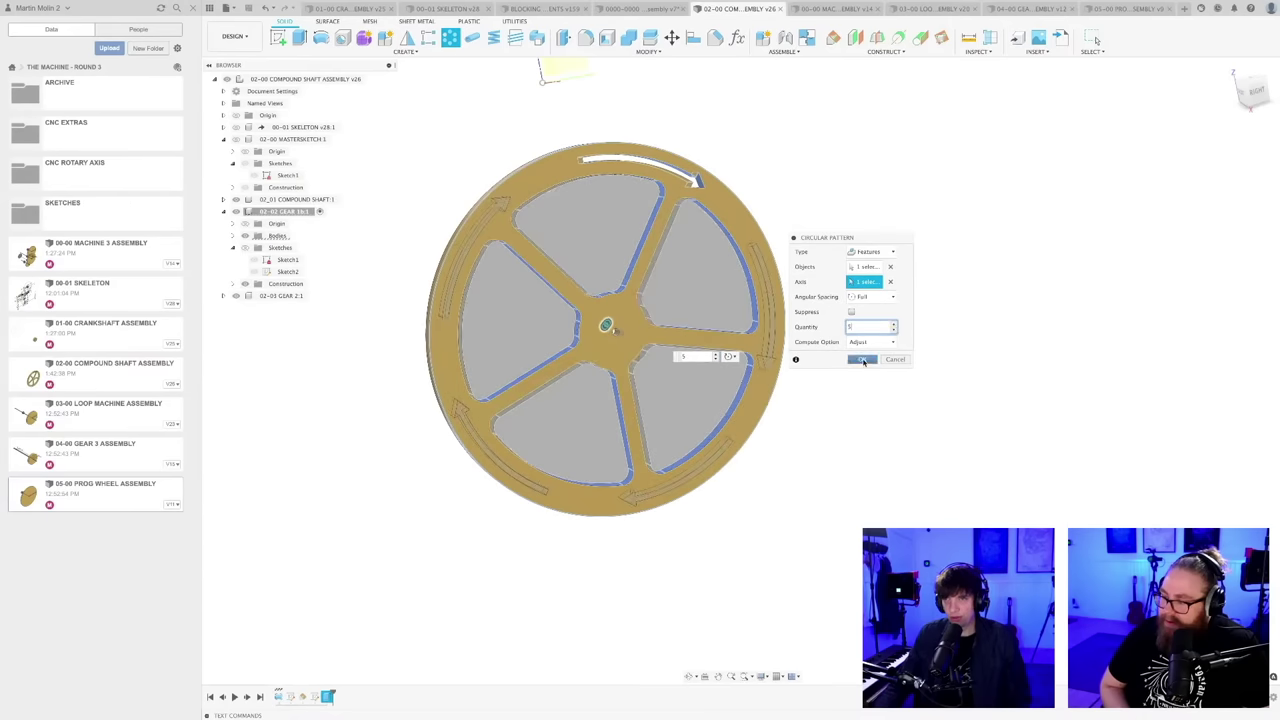
click(862, 359)
shift+middle_drag(840, 454, 820, 436)
scroll(820, 433, down, 2)
key(super+s)
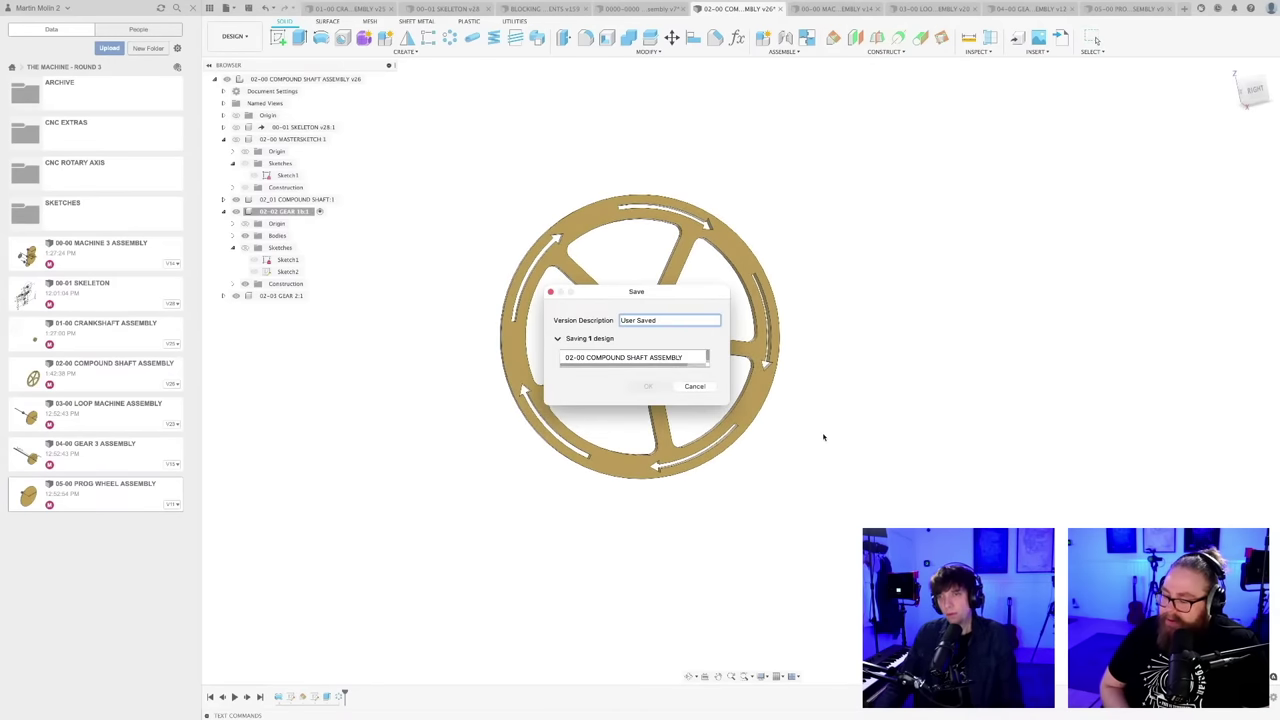
click(695, 387)
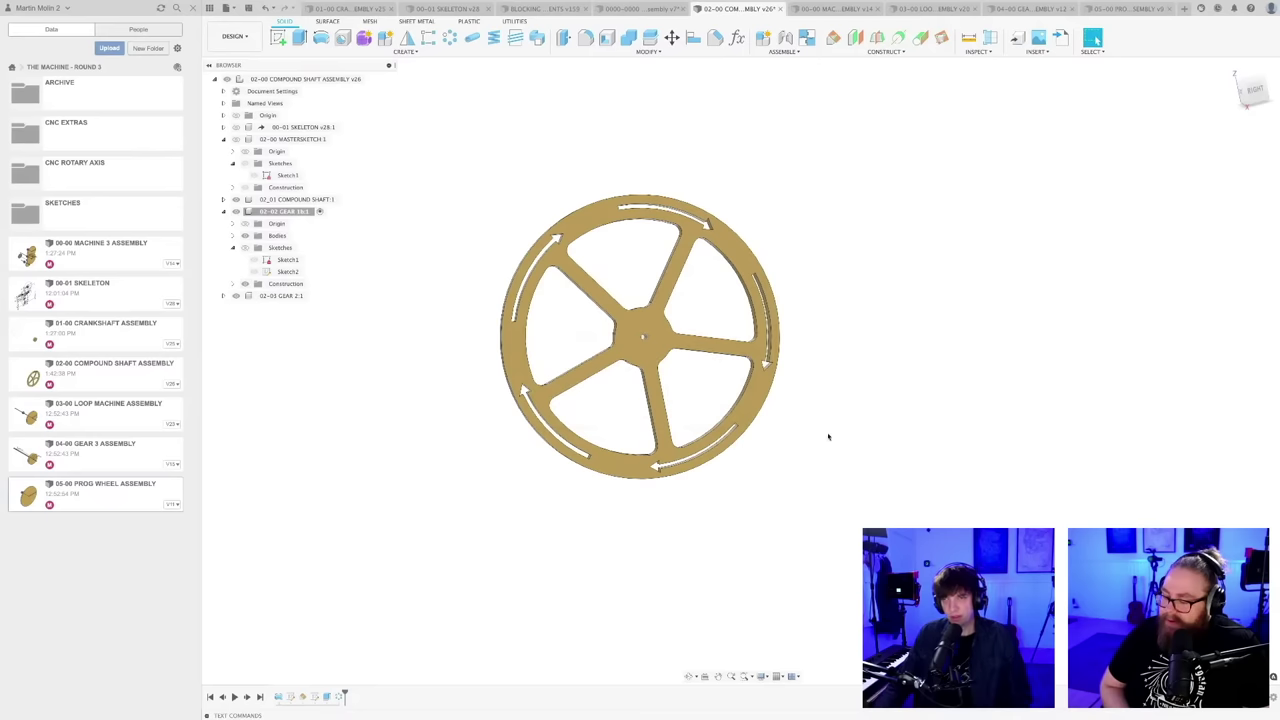
- Switch to the 00-00 MACHINE 3 ASSEMBLY document and update its linked assemblies to the latest gear design
scroll(828, 436, down, 2)
shift+middle_drag(797, 437, 1033, 225)
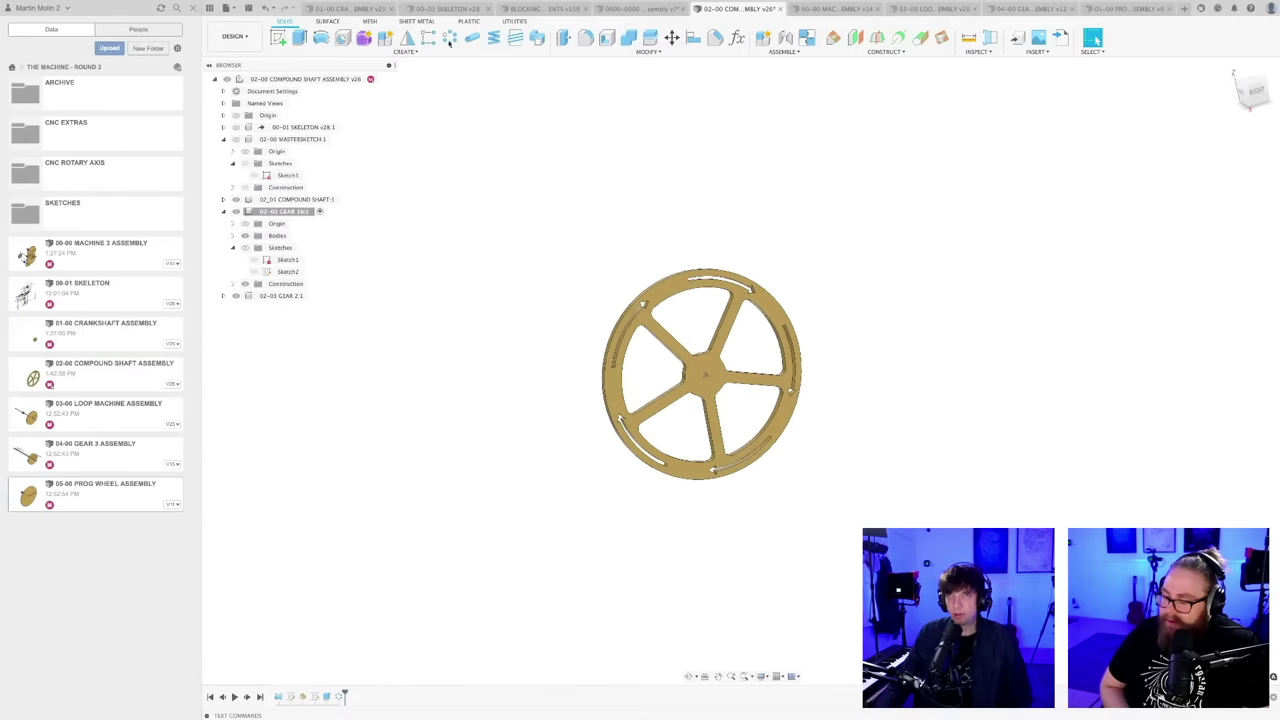
click(350, 8)
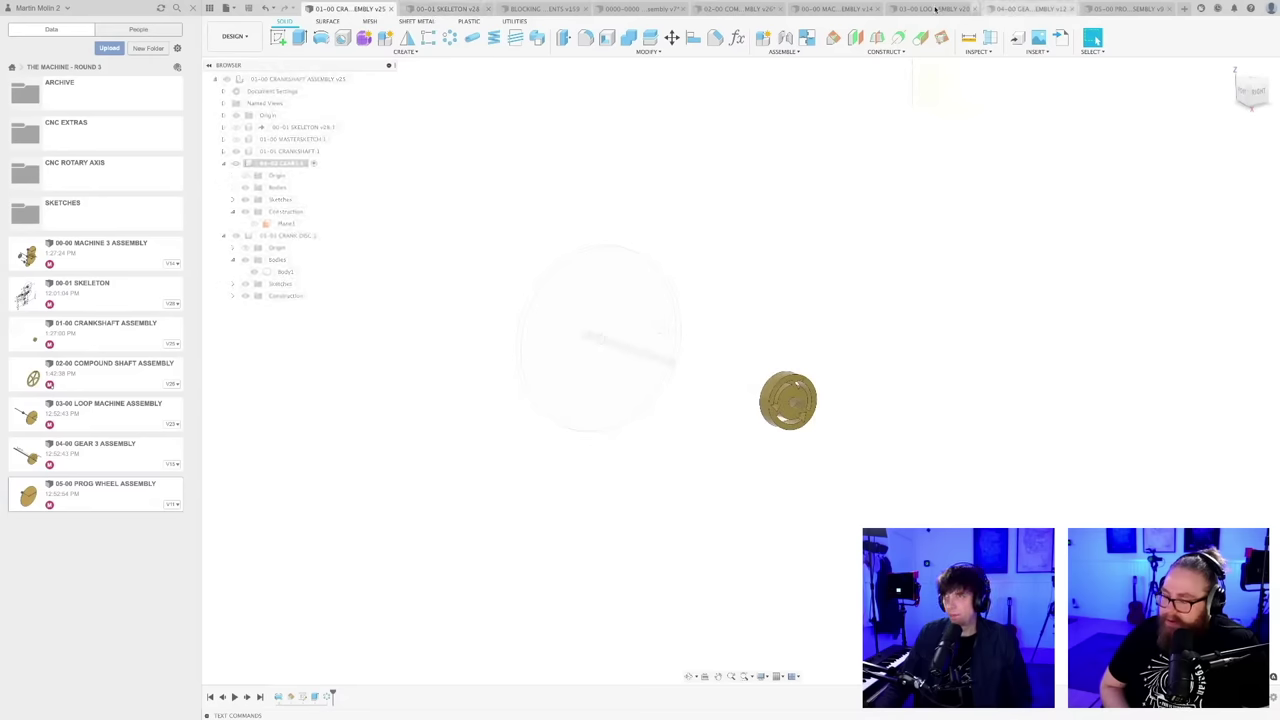
click(848, 9)
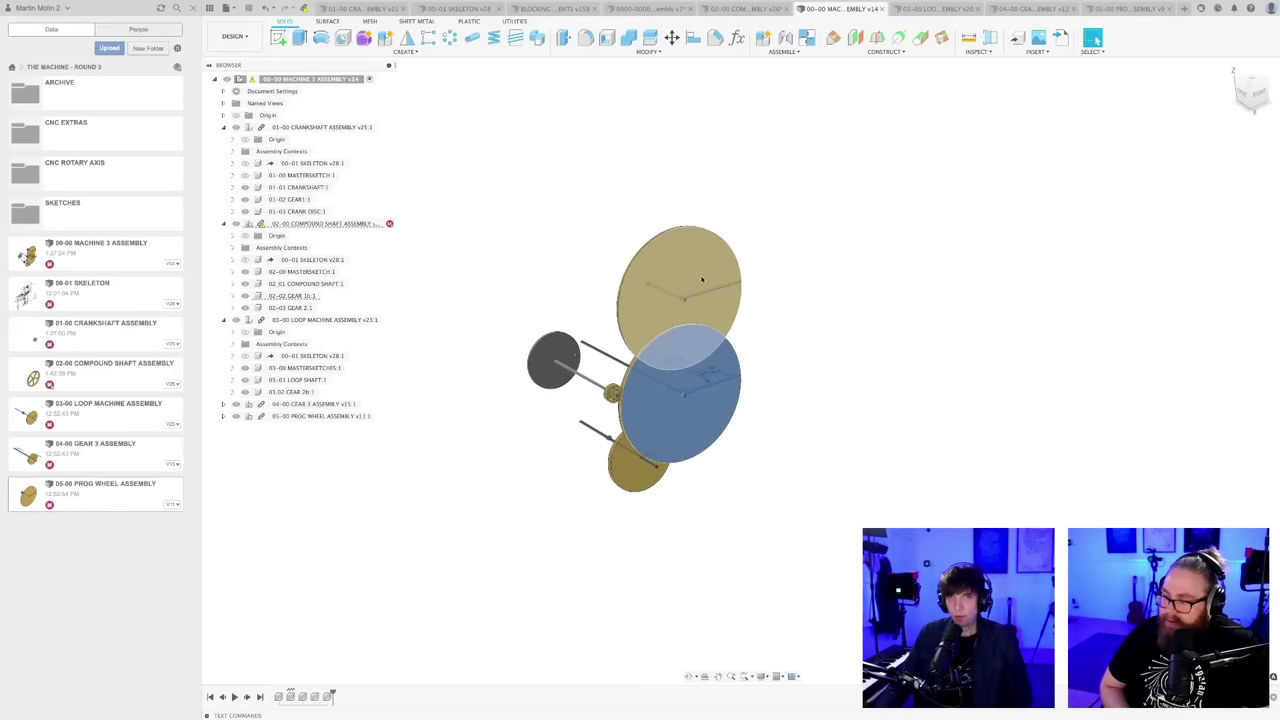
click(305, 8)
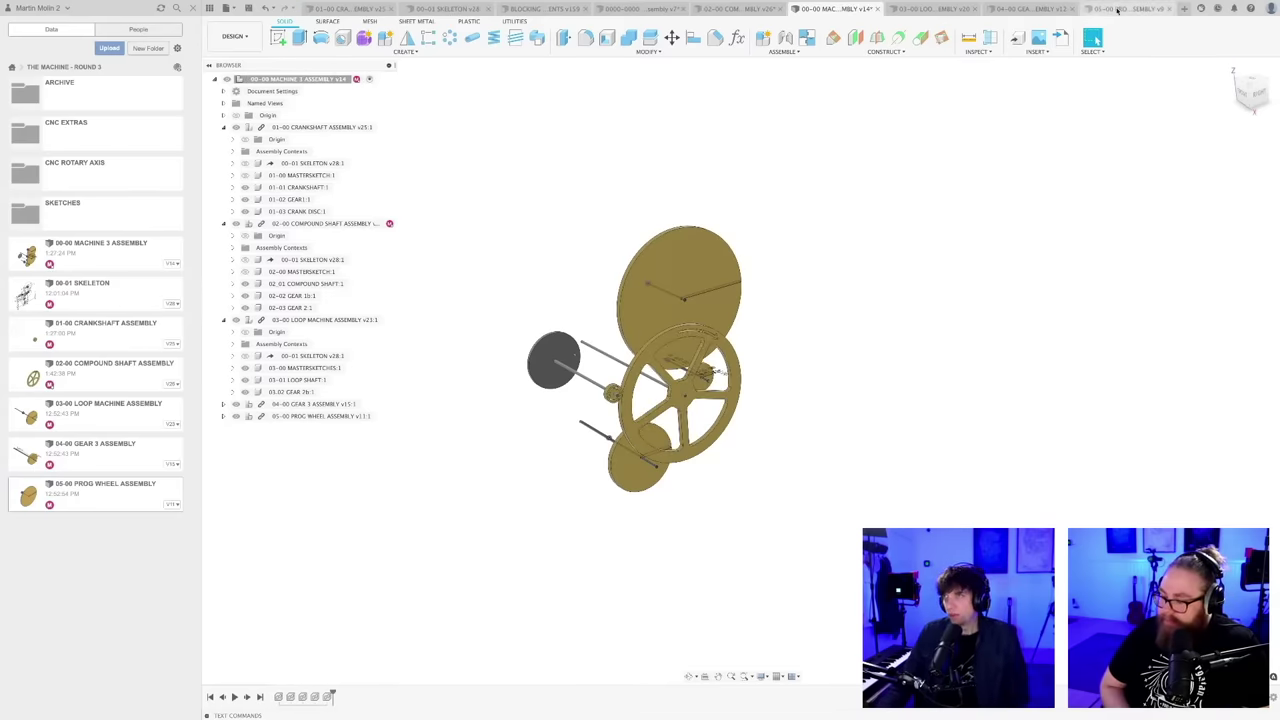
- Look through the other open documents, including the Gear 3, crankshaft, prog wheel and blocking designs, and revisit the machine assembly
click(1030, 8)
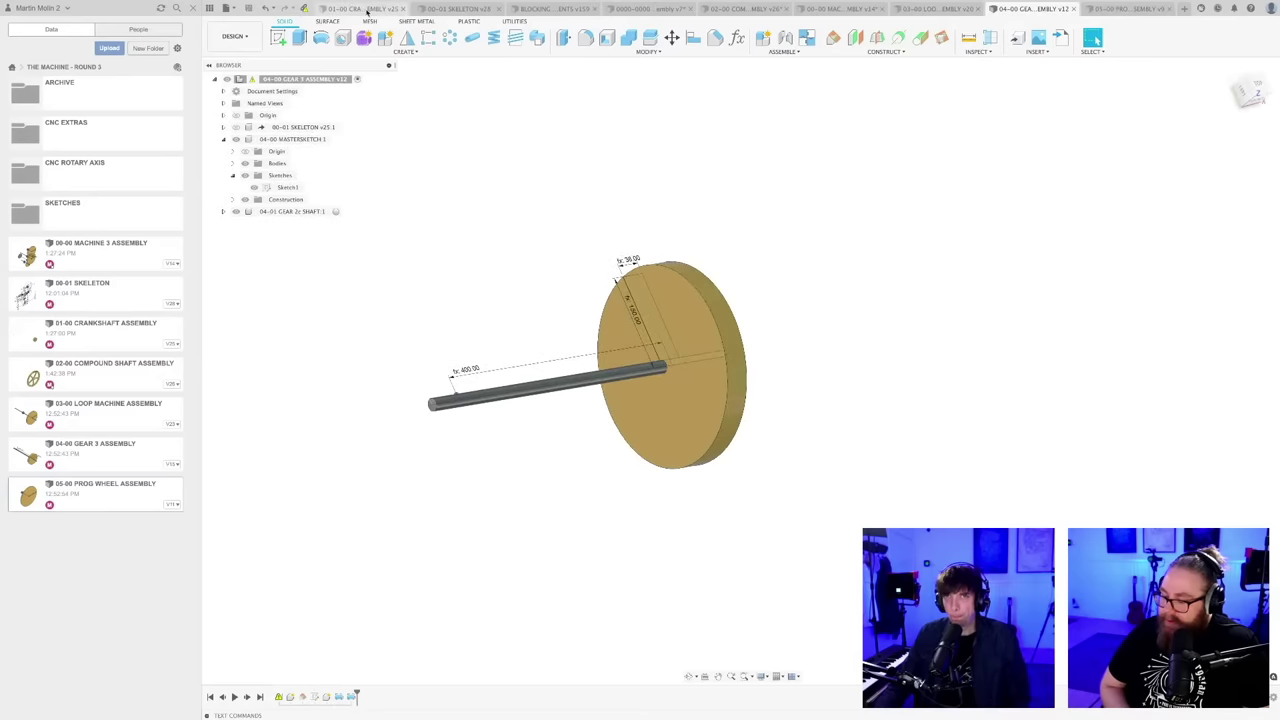
click(350, 8)
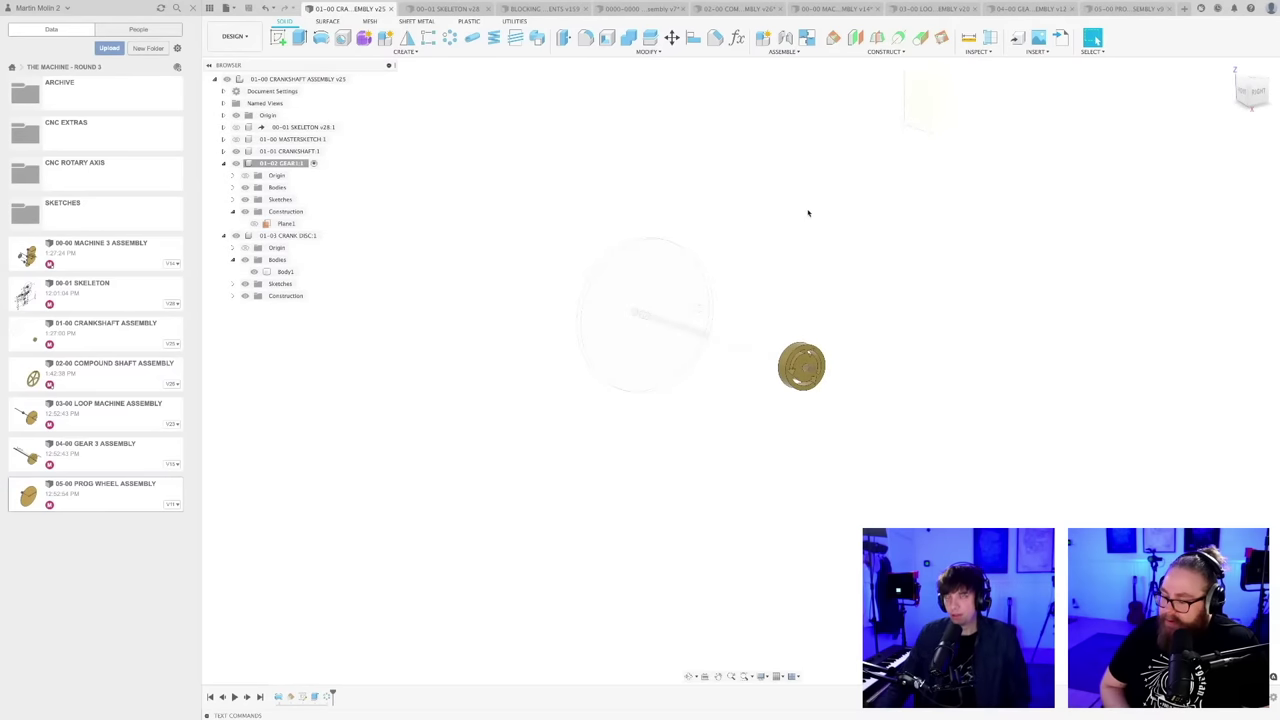
middle_drag(808, 212, 790, 253)
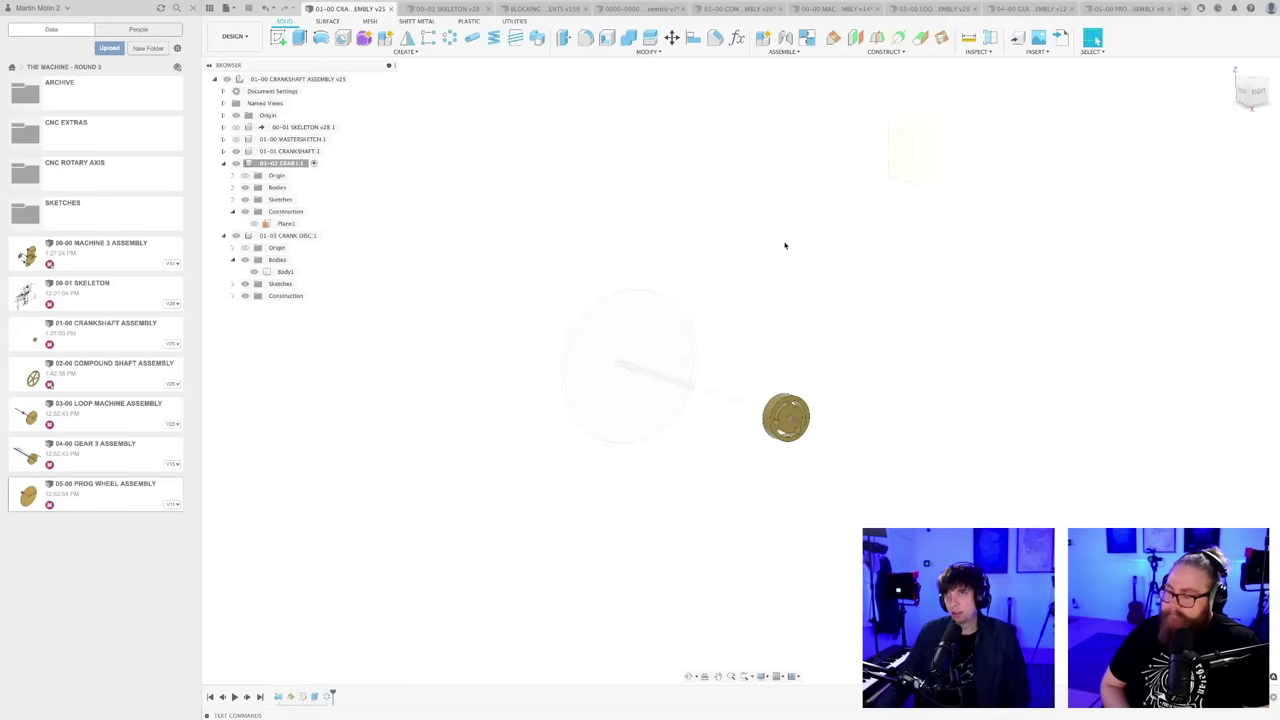
mouse_move(790, 237)
shift+middle_down()
mouse_move(798, 256)
mouse_move(731, 220)
mouse_move(733, 236)
mouse_move(751, 214)
mouse_move(777, 237)
shift+middle_up()
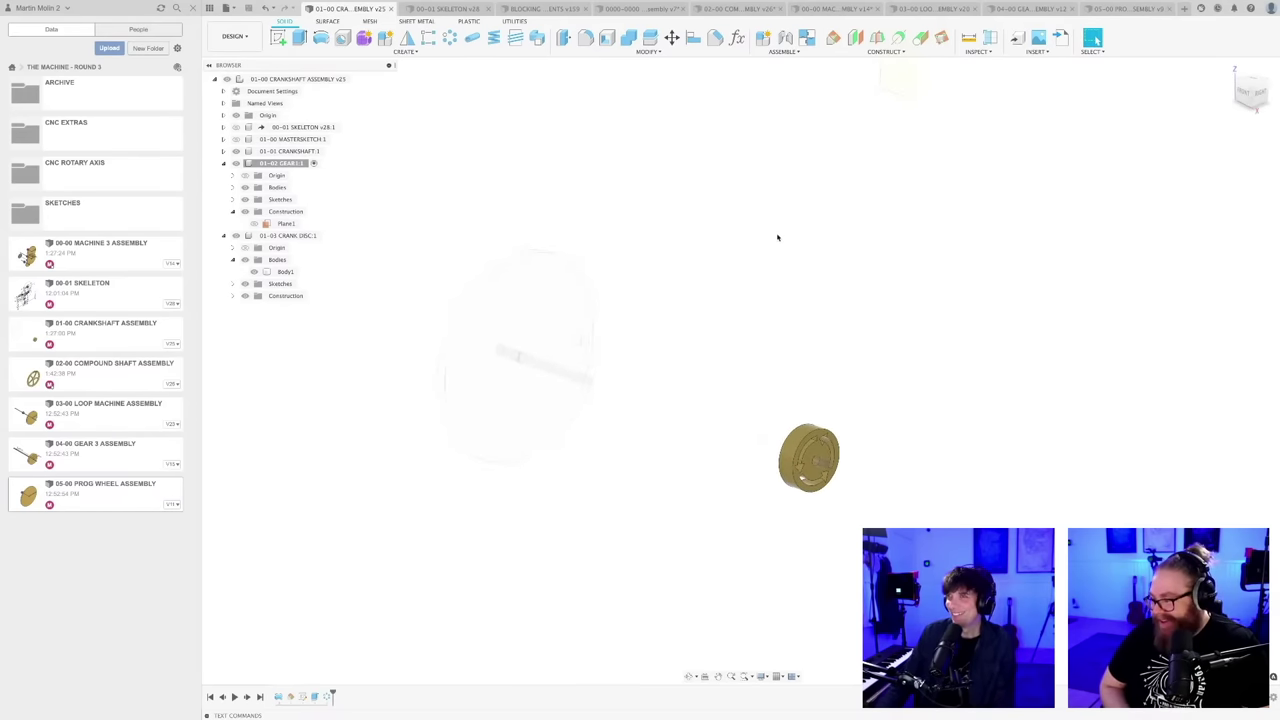
click(1108, 8)
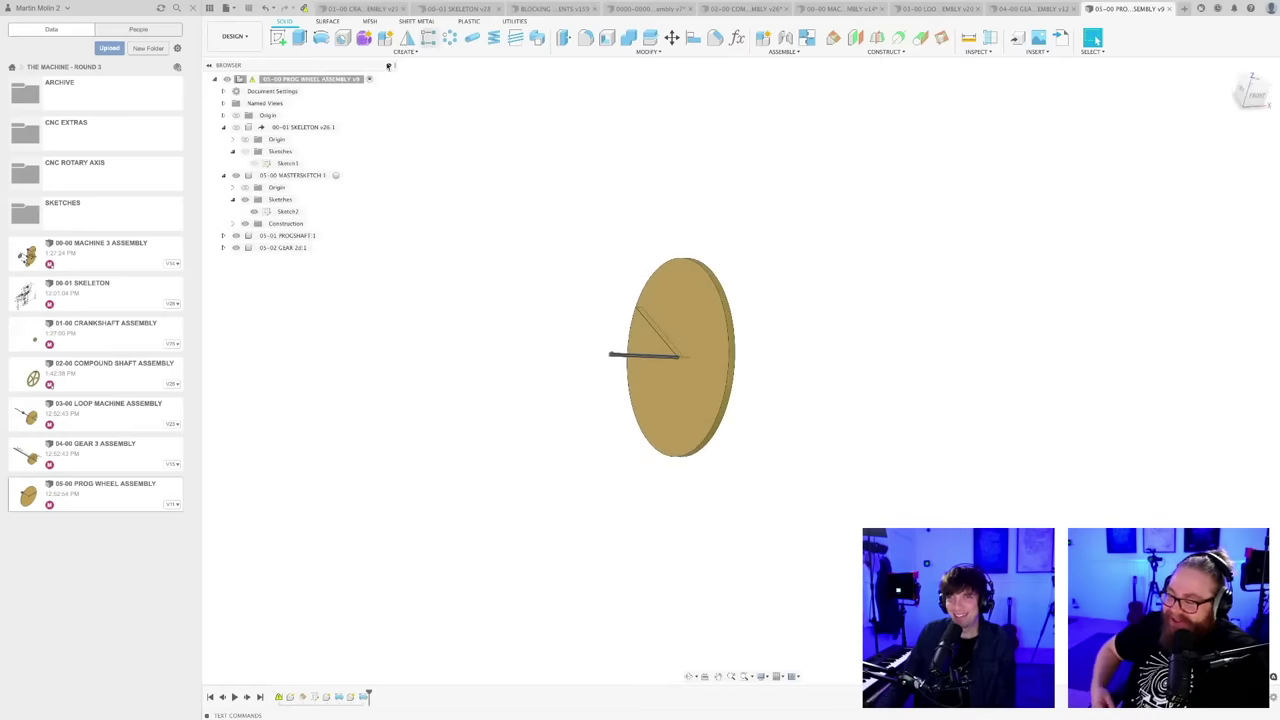
click(355, 9)
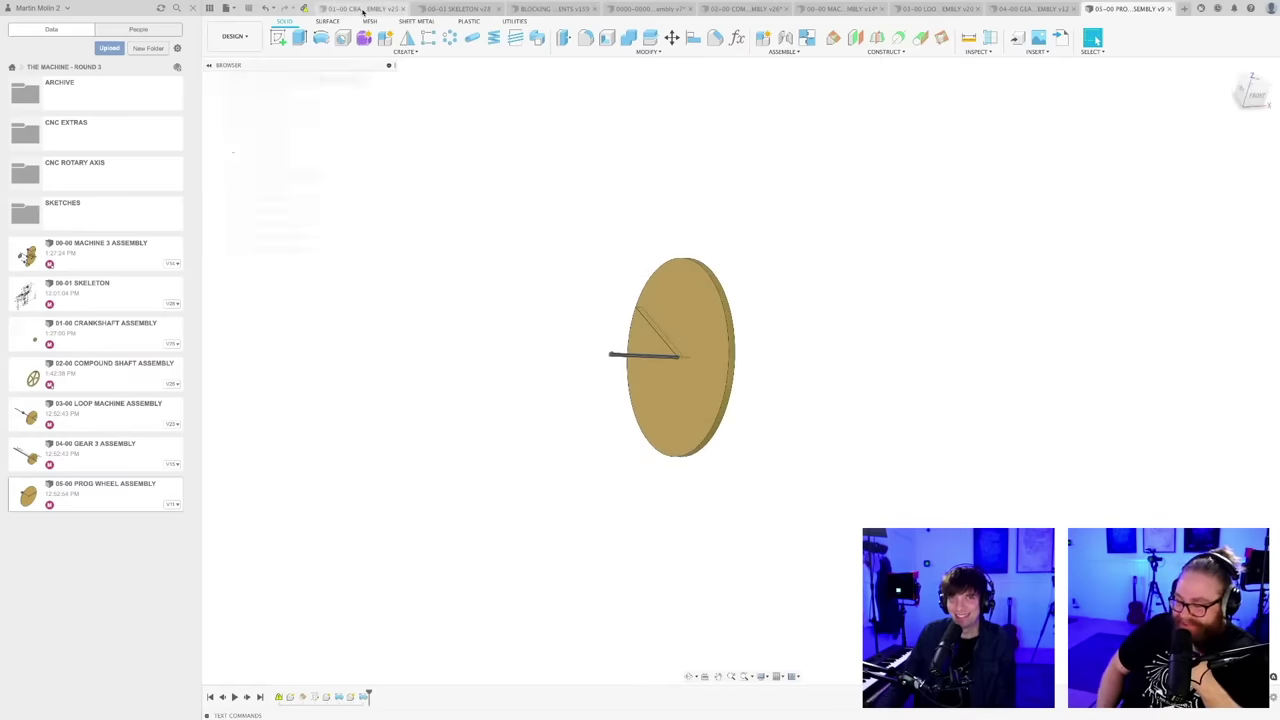
click(455, 9)
click(545, 9)
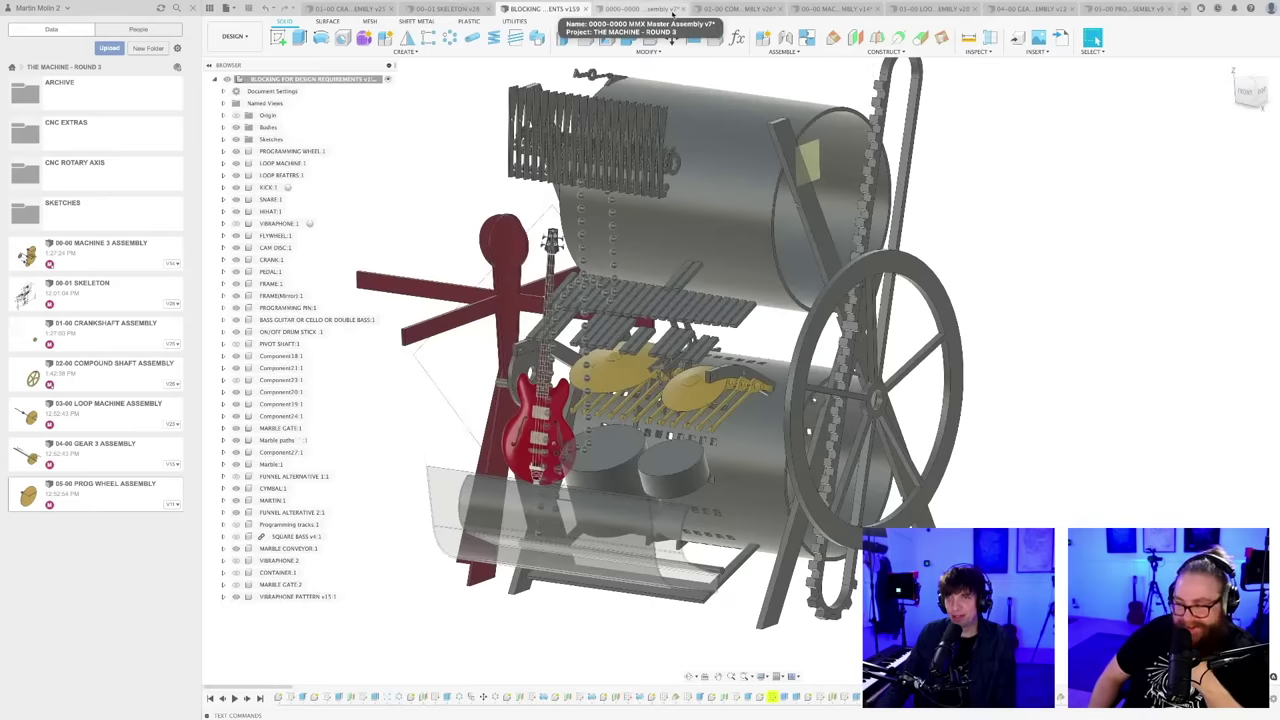
click(830, 9)
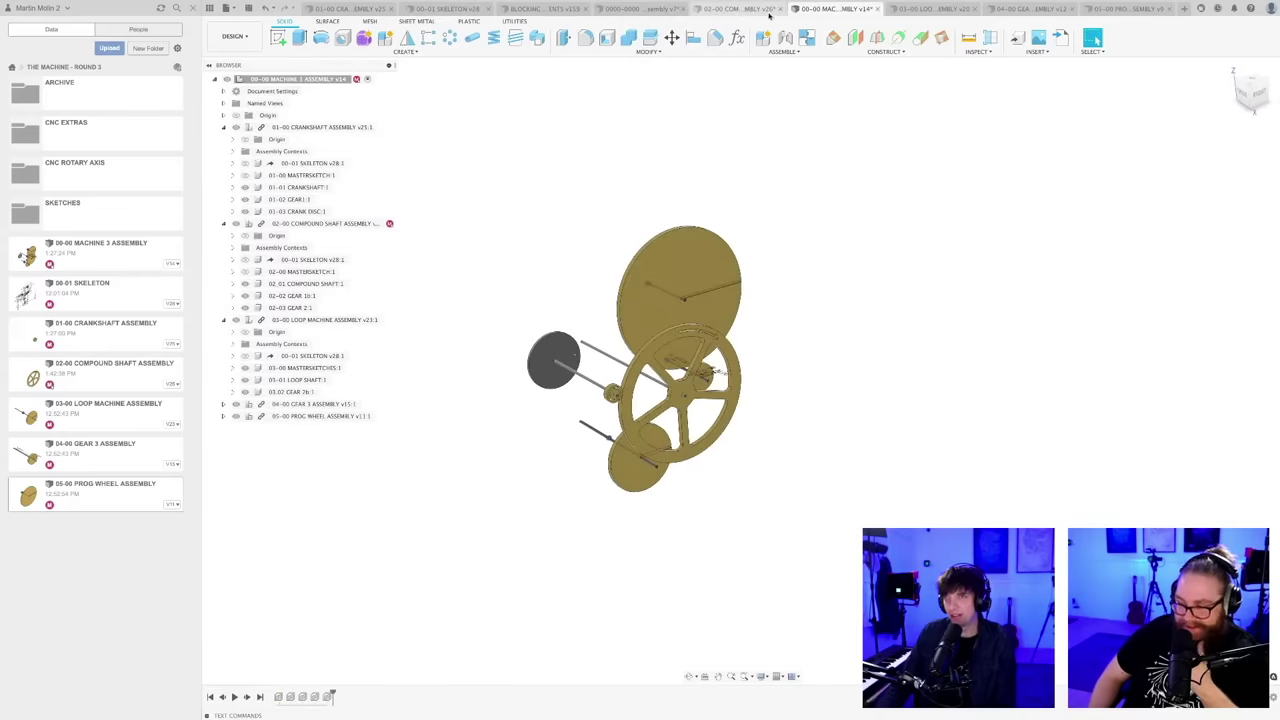
- Return to the 02-00 COMPOUND SHAFT ASSEMBLY document and save it as a new version with the patterned gear cuts
click(765, 10)
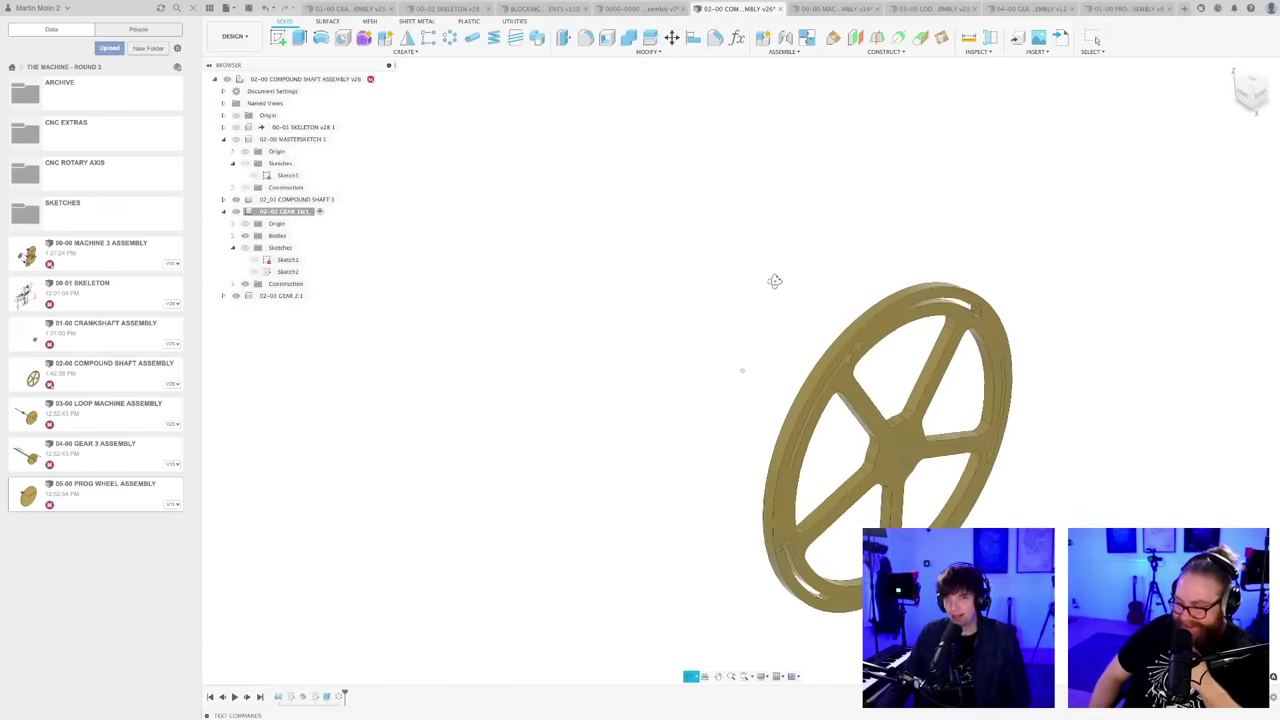
key(super+s)
key(Return)
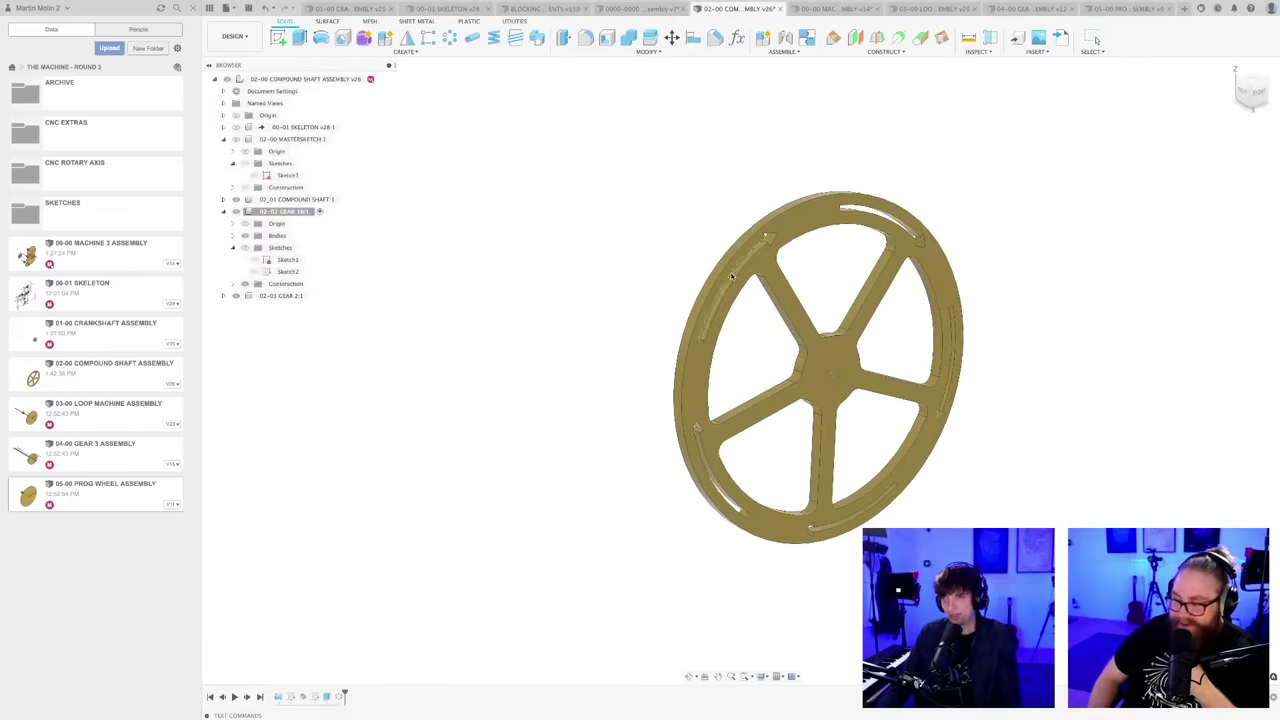
shift+middle_drag(830, 281, 764, 267)
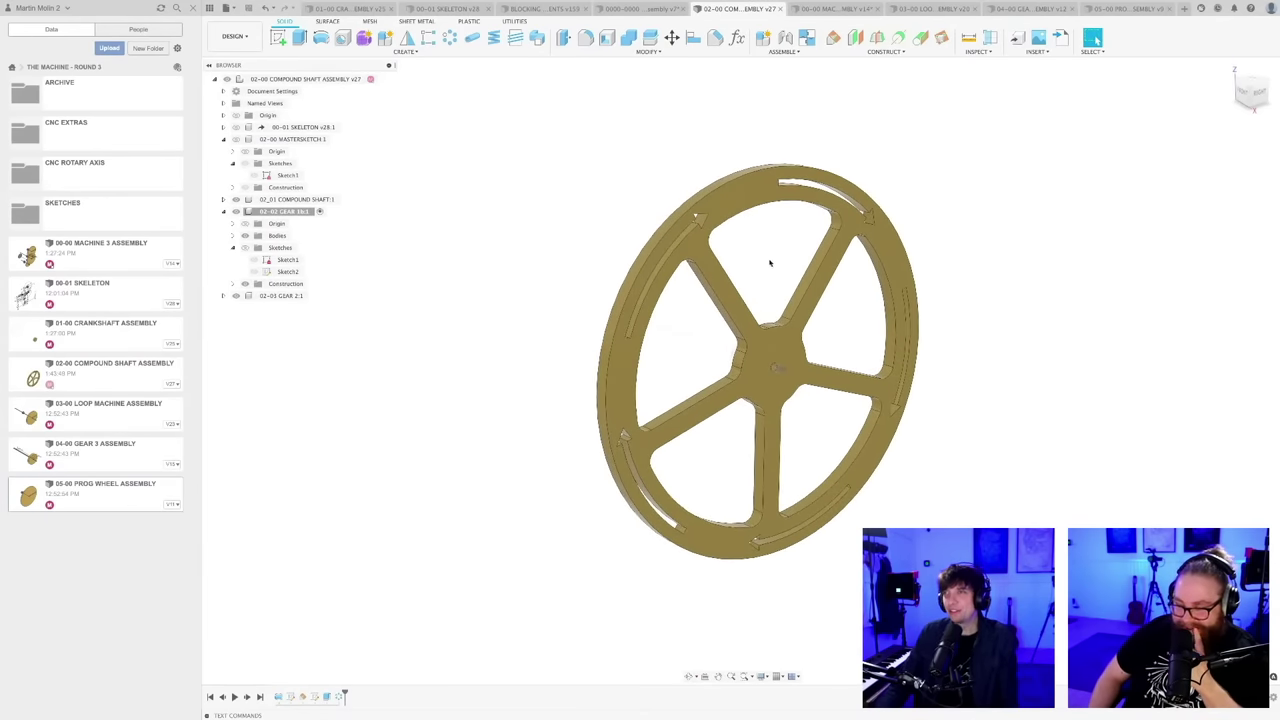
- Look through the prog wheel, crankshaft and skeleton documents and return to the 00-00 MACHINE 3 ASSEMBLY document
click(1125, 8)
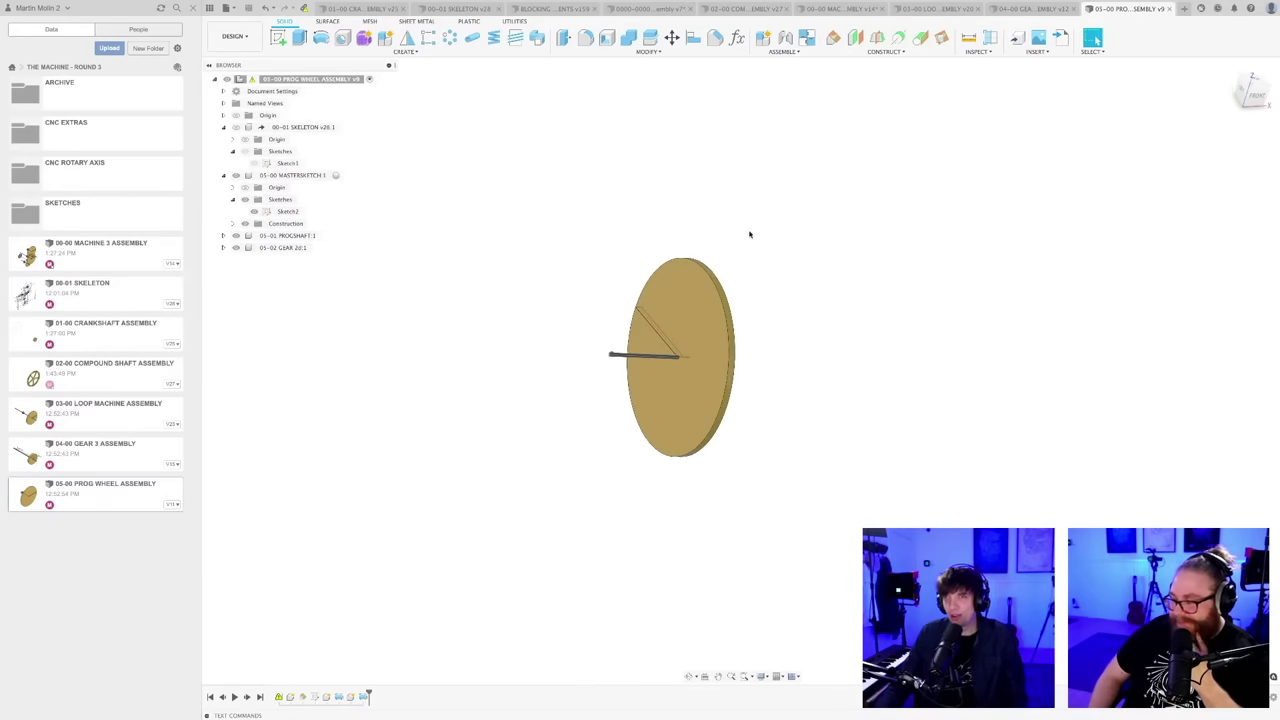
click(358, 8)
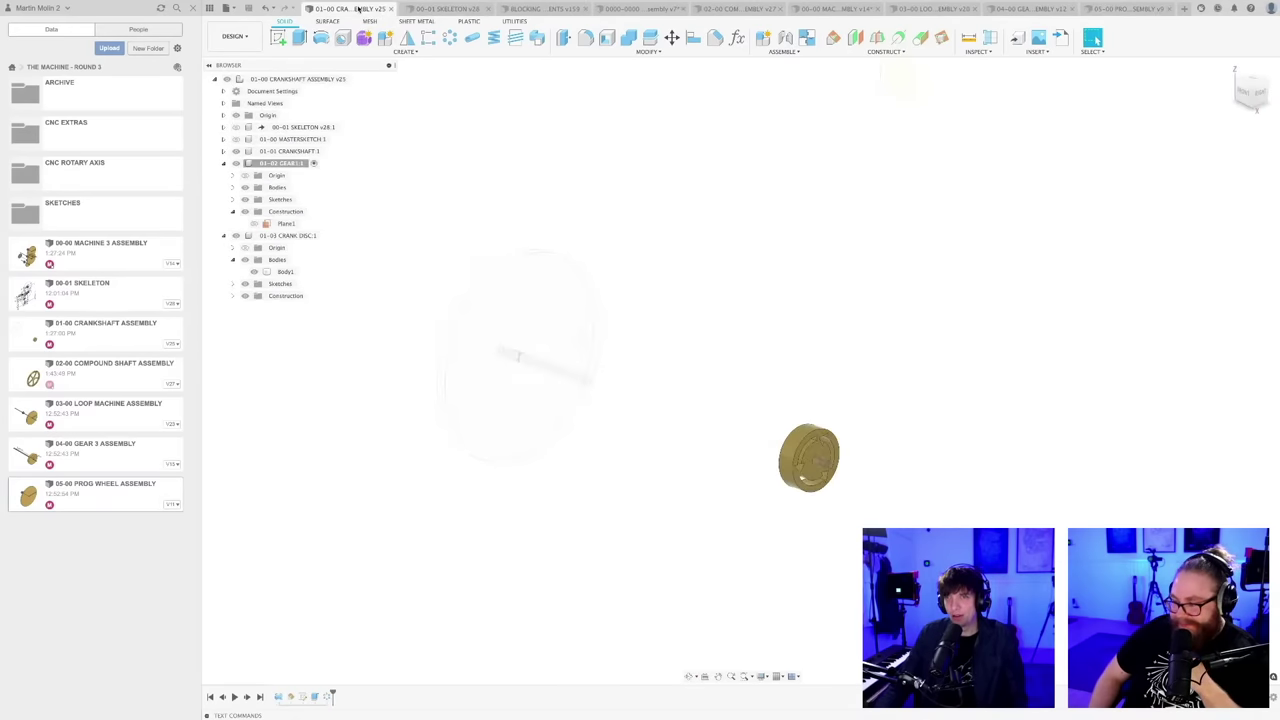
click(1028, 8)
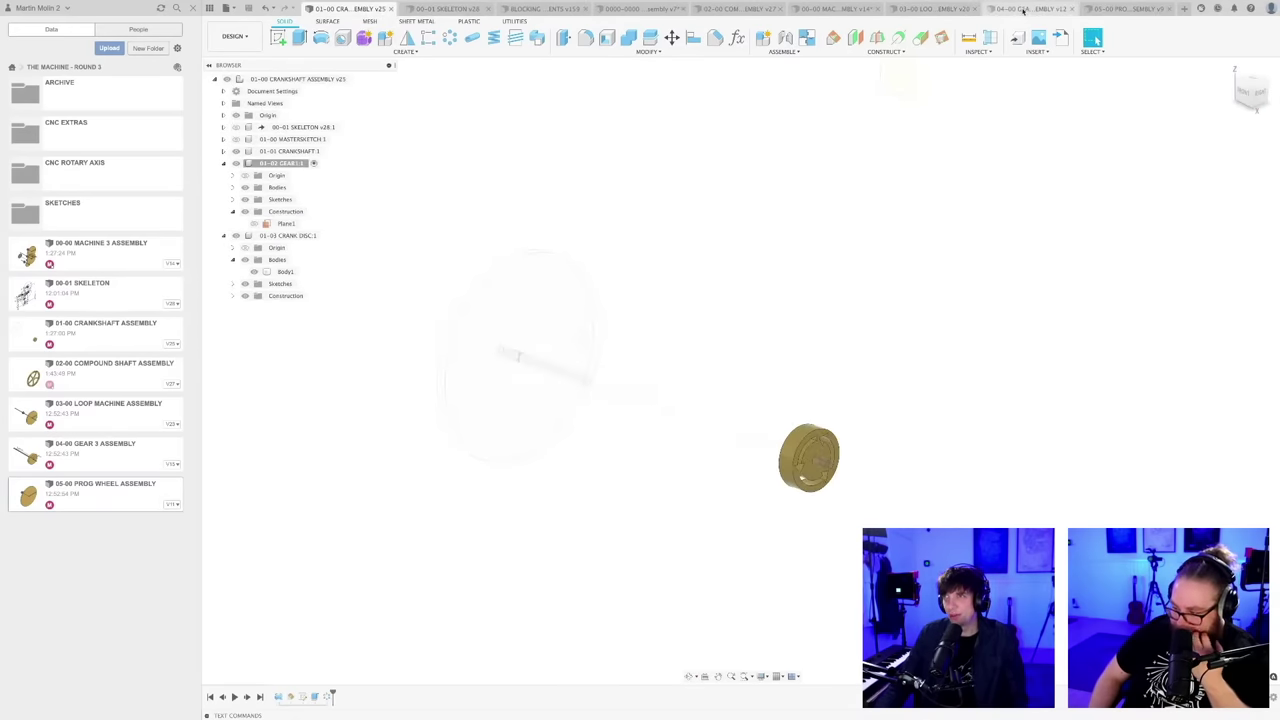
click(463, 8)
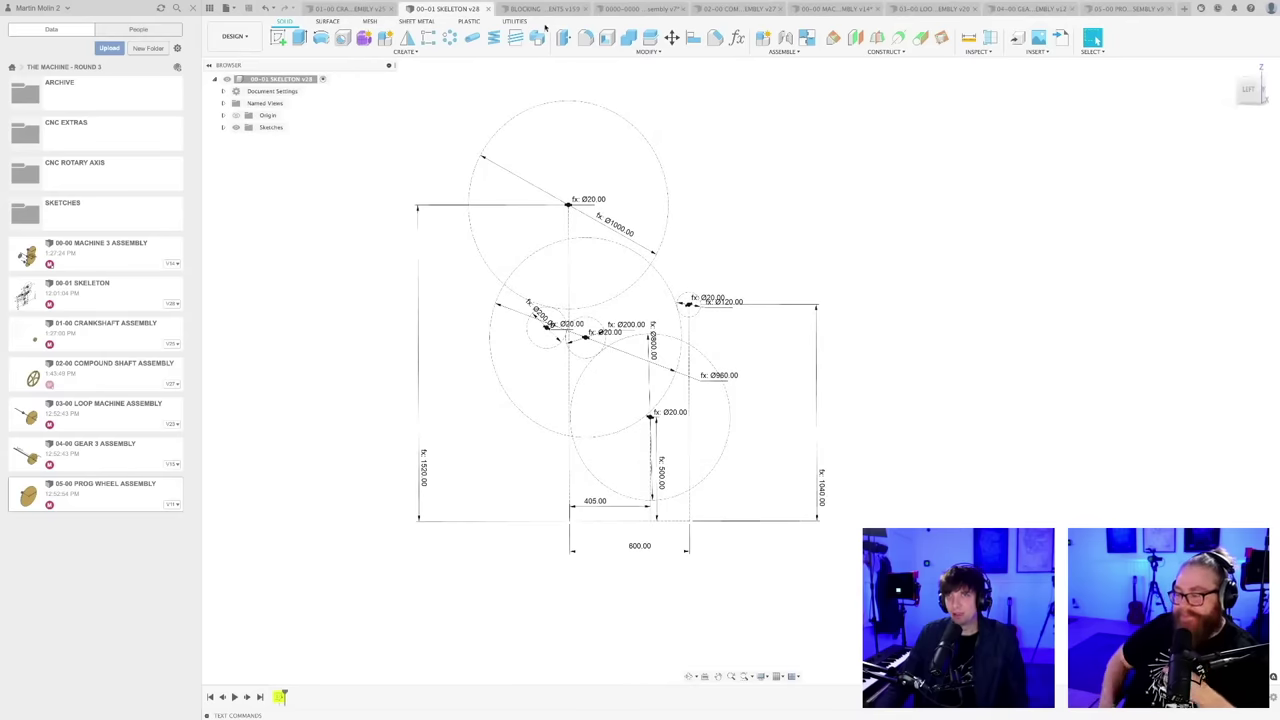
click(838, 8)
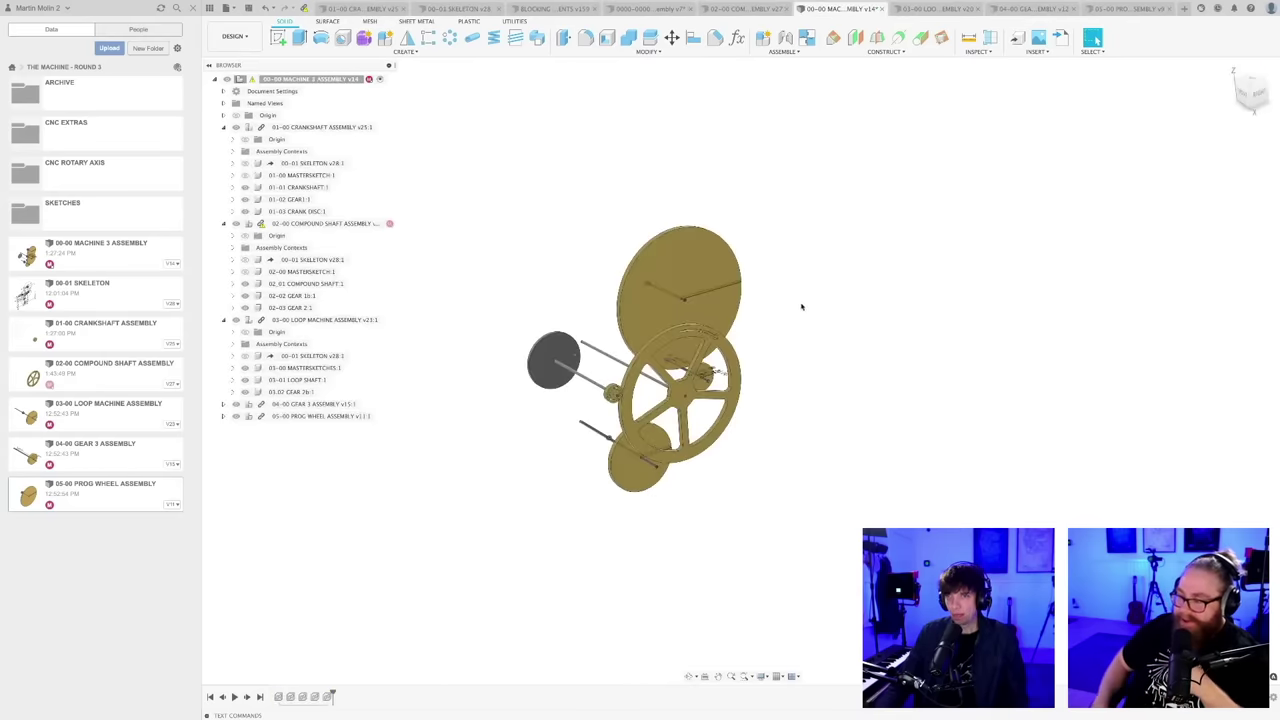
- Examine the machine assembly from both sides, including the spoked gear with its arrow cuts and the neighbouring gears and shafts
middle_drag(799, 294, 830, 288)
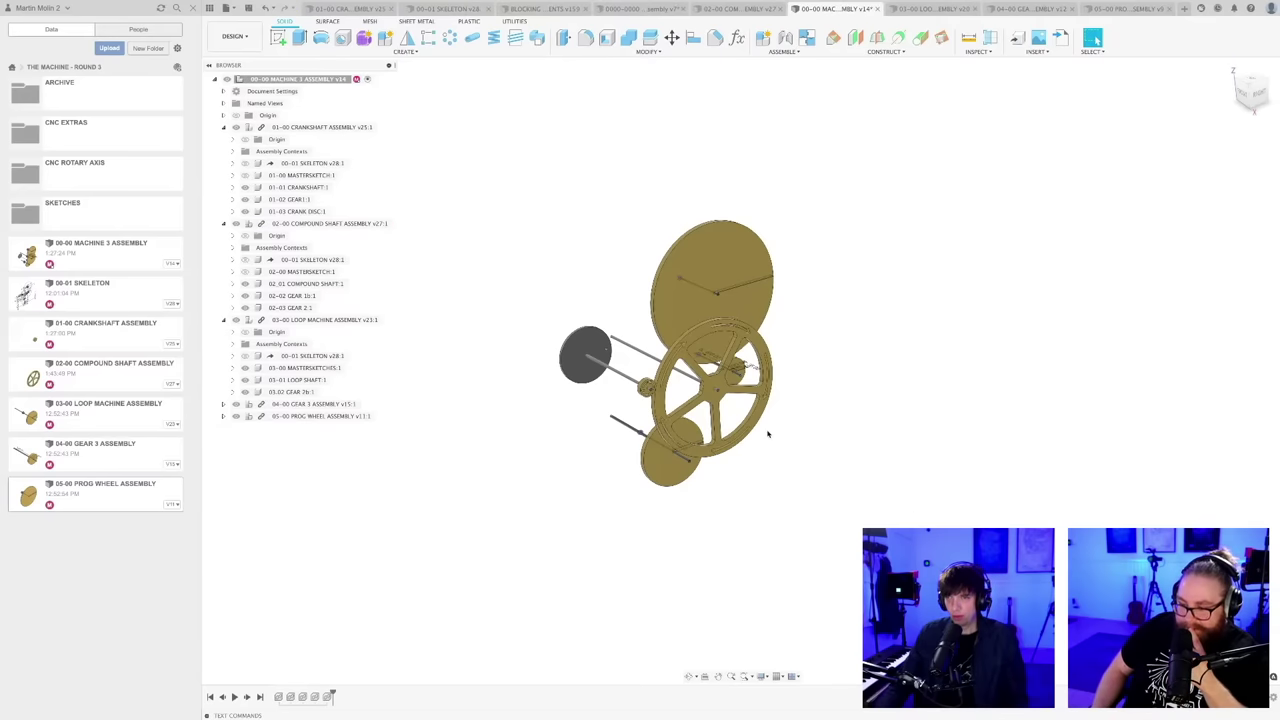
scroll(768, 434, up, 3)
shift+middle_drag(763, 456, 729, 457)
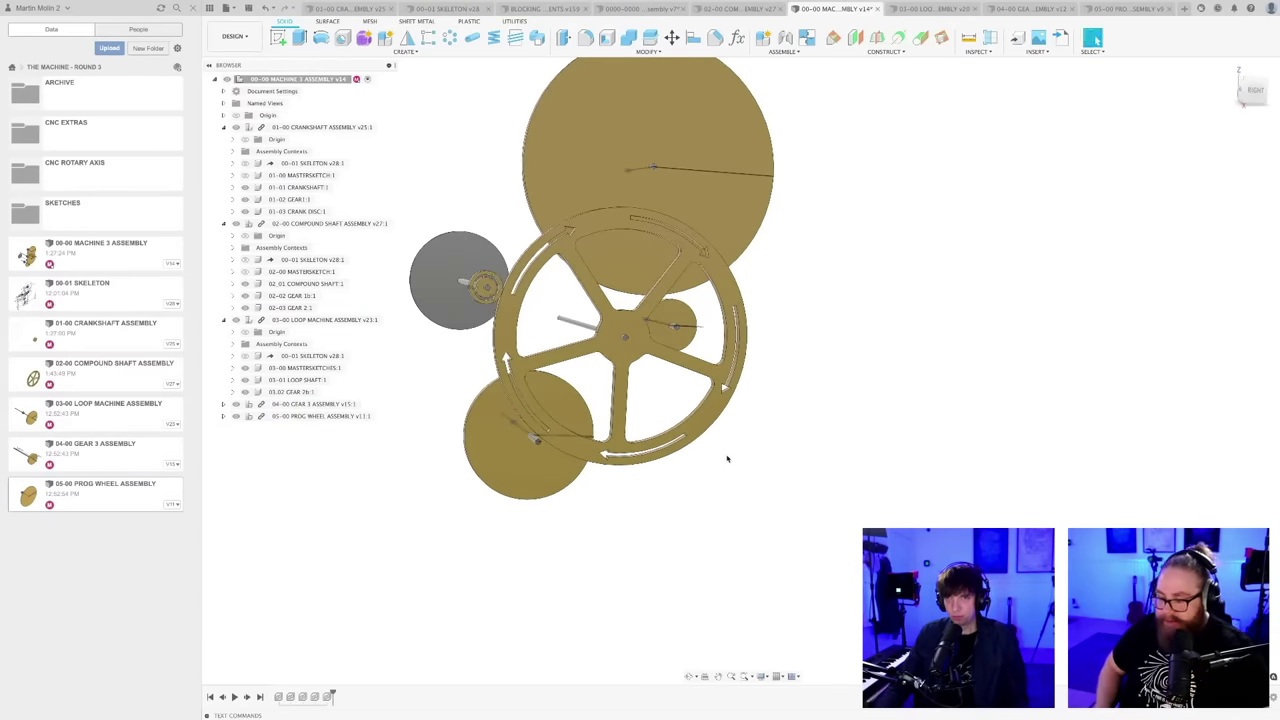
middle_drag(560, 308, 648, 369)
scroll(652, 342, up, 3)
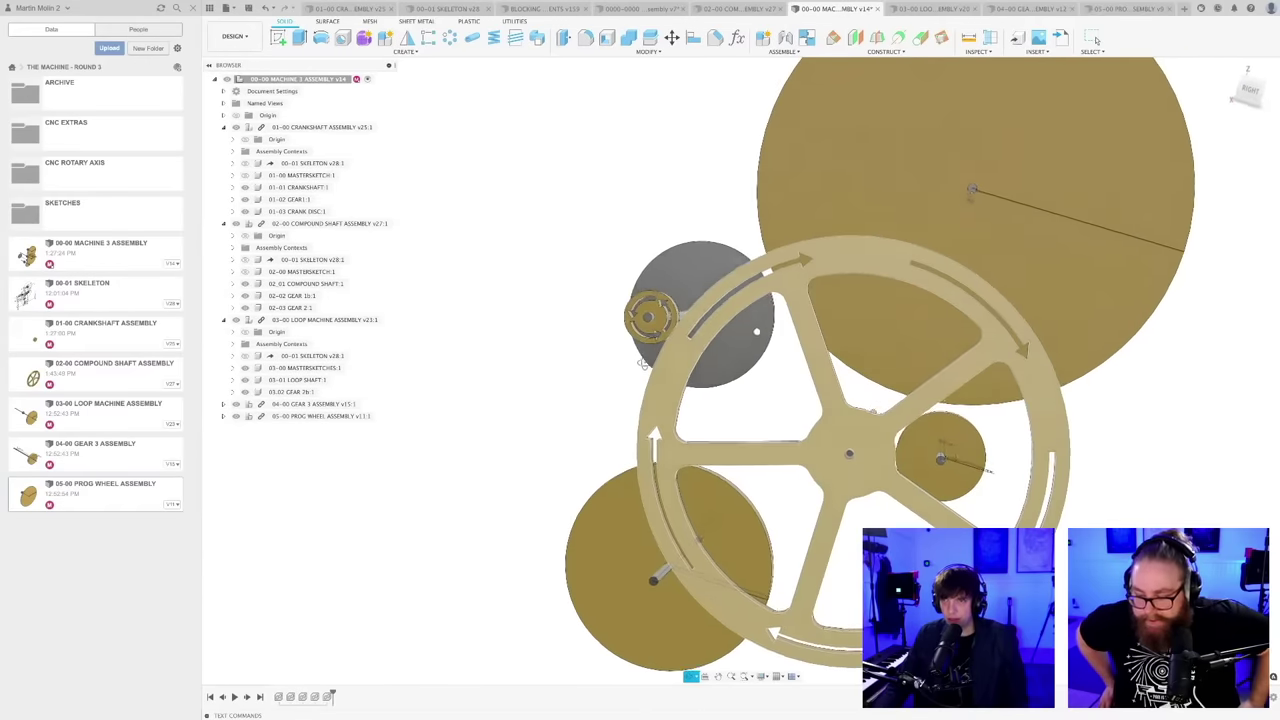
click(1093, 39)
scroll(615, 289, up, 3)
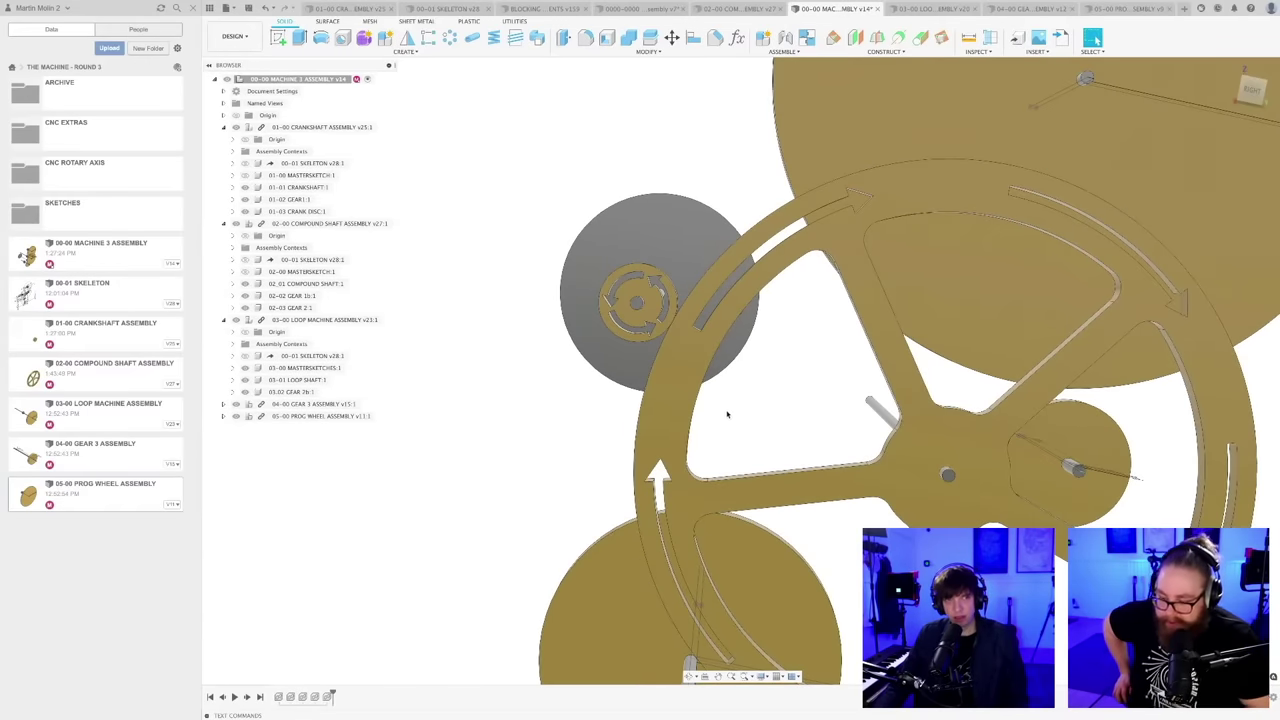
scroll(727, 414, down, 3)
shift+middle_drag(752, 415, 687, 334)
scroll(704, 350, down, 3)
shift+middle_drag(750, 276, 806, 480)
scroll(817, 483, up, 1)
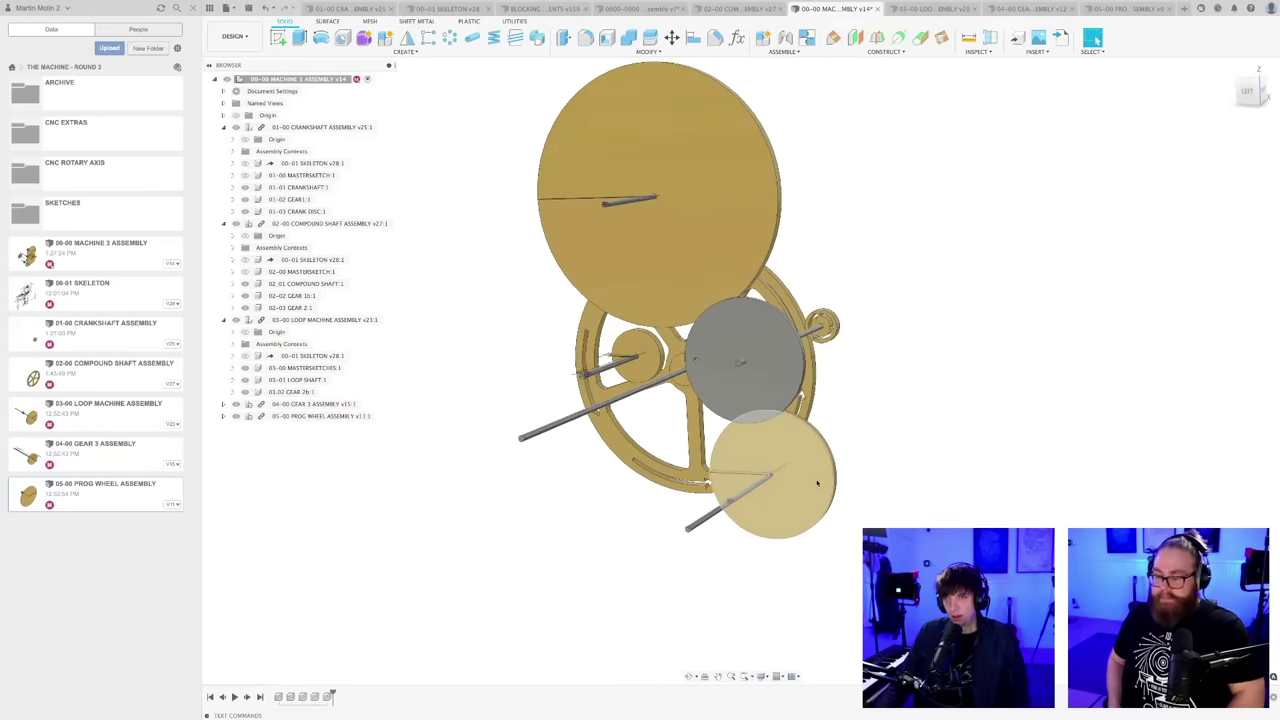
- Save the 00-00 MACHINE 3 ASSEMBLY document as a new version
shift+middle_drag(674, 491, 605, 496)
key(ctrl+s)
key(Return)
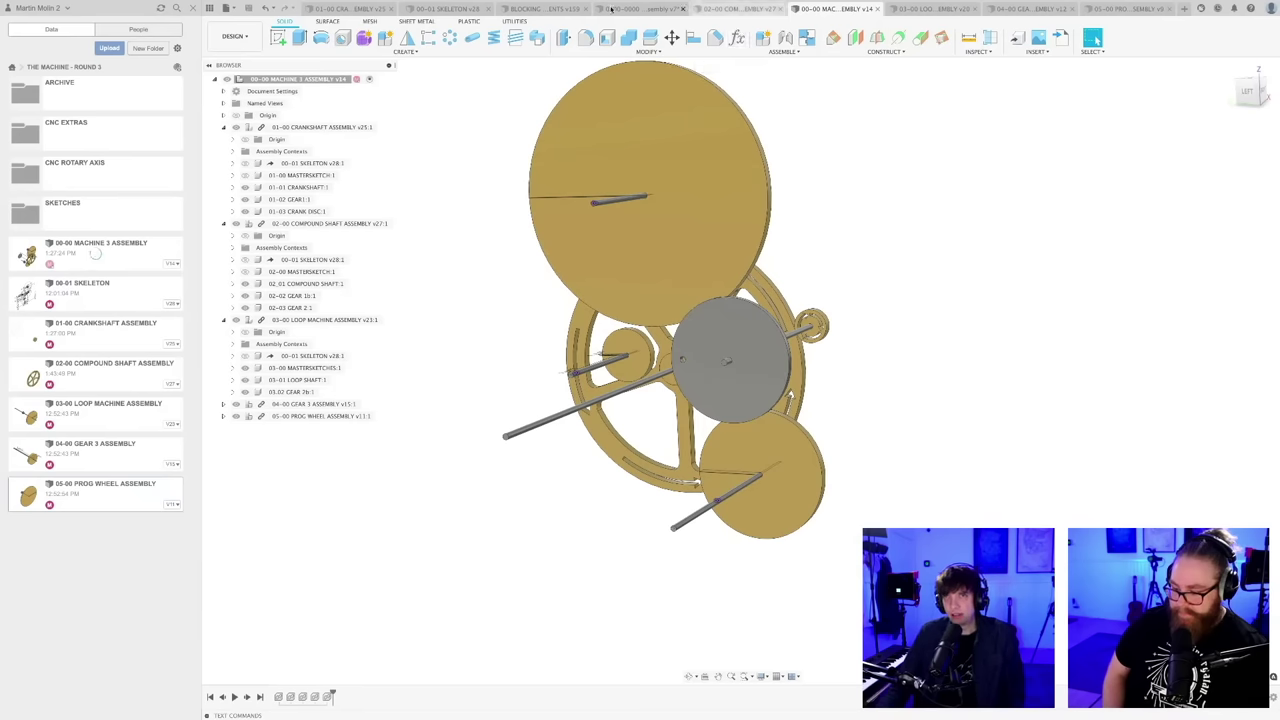
- Switch to the BLOCKING FOR DESIGN REQUIREMENTS document and examine the full machine around the human figure, loop drum and instruments
click(545, 9)
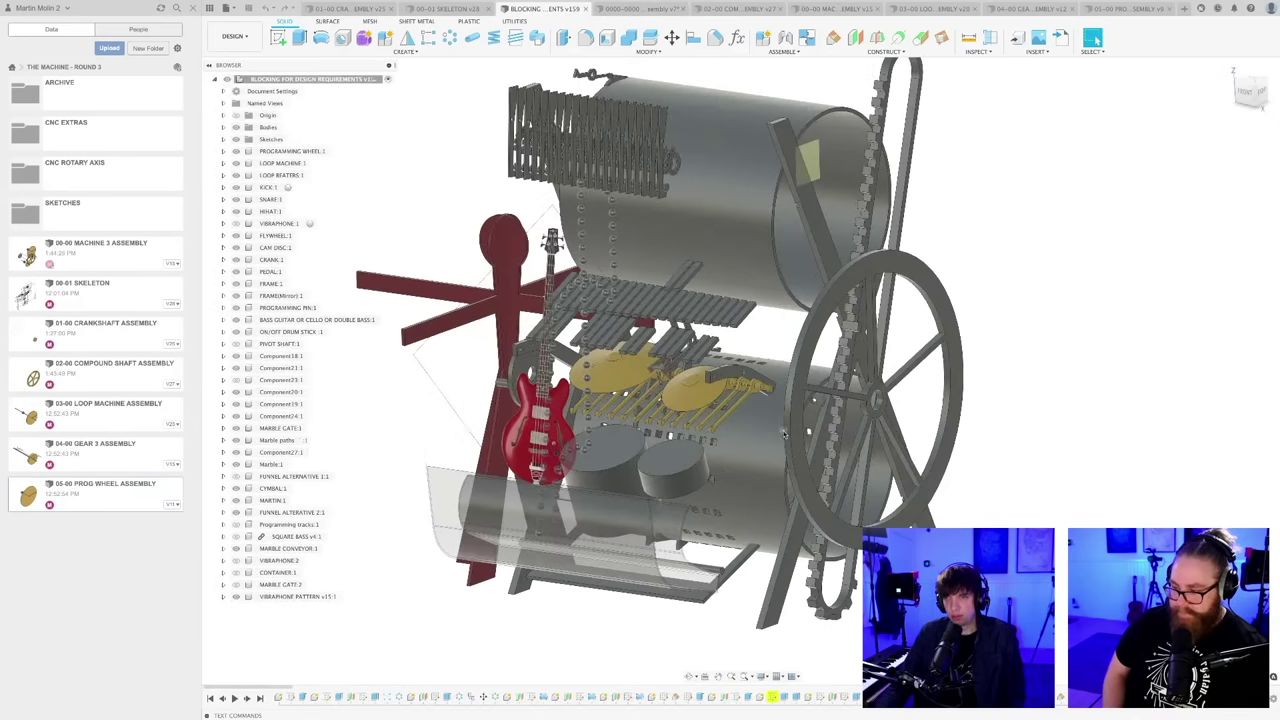
scroll(727, 434, down, 3)
shift+middle_drag(727, 434, 650, 435)
scroll(643, 462, up, 3)
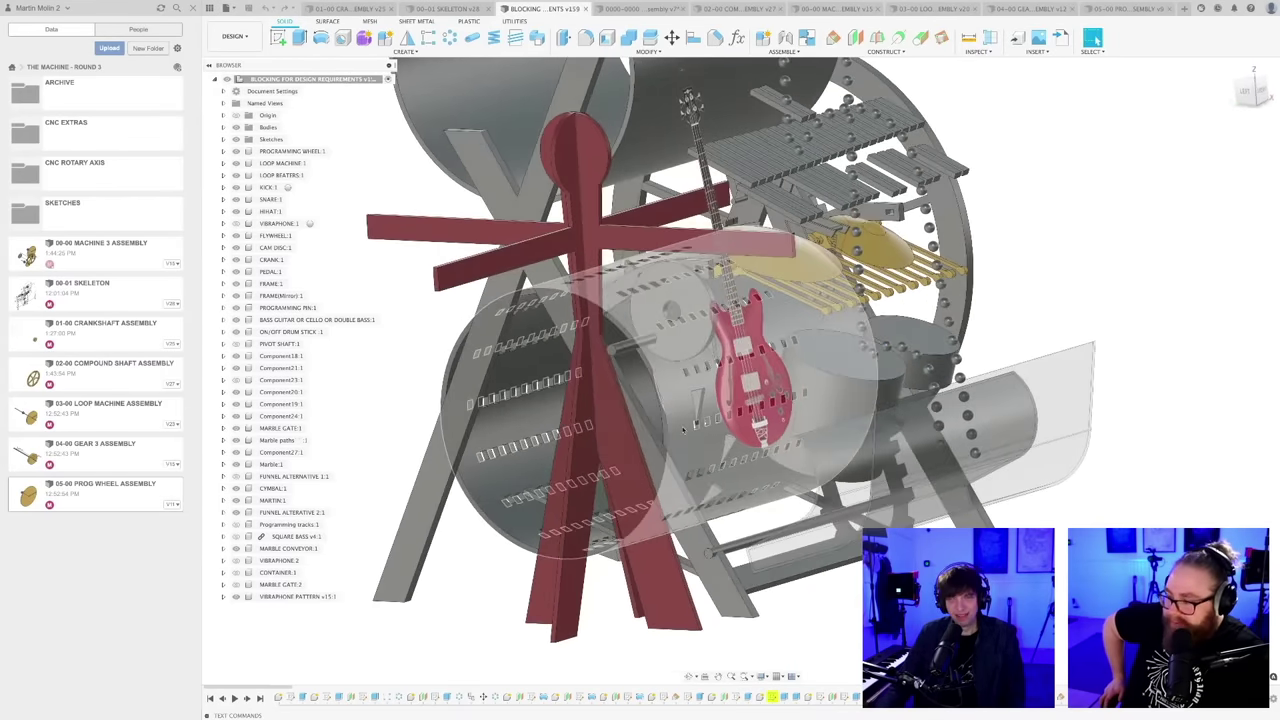
shift+middle_drag(514, 553, 1096, 40)
shift+middle_drag(600, 470, 577, 511)
scroll(576, 512, up, 2)
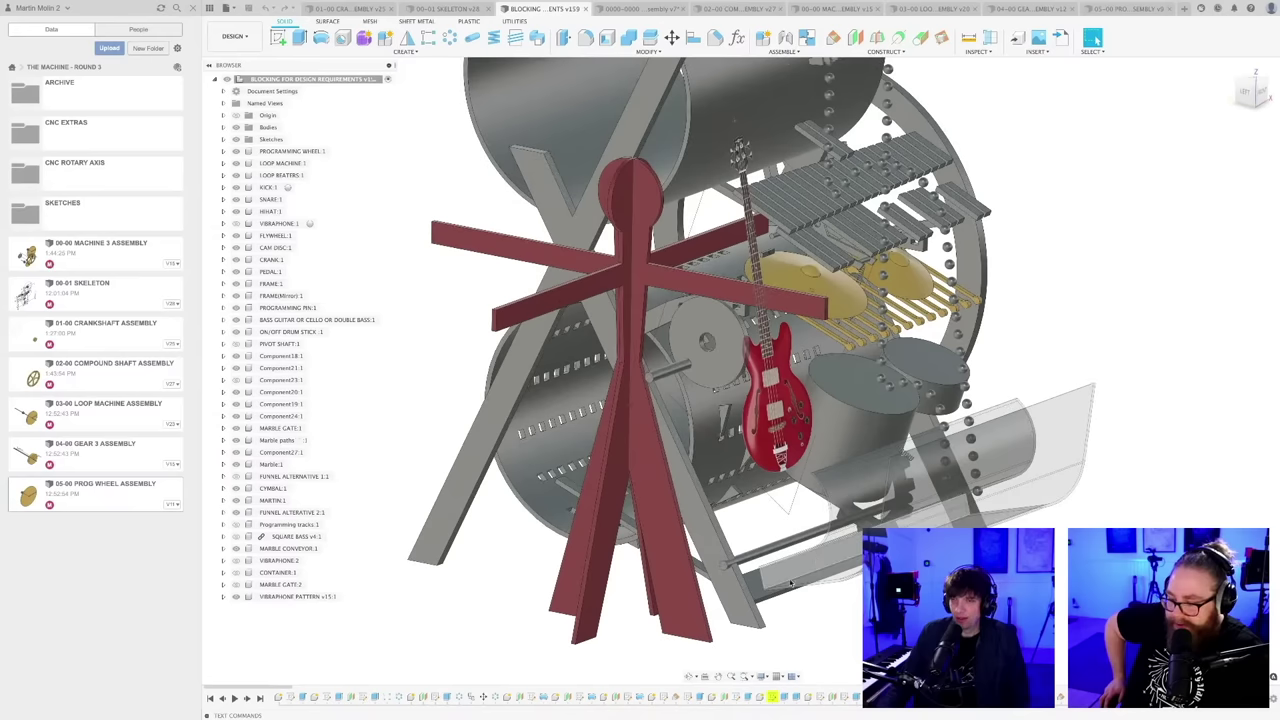
middle_drag(726, 418, 653, 432)
scroll(652, 380, up, 3)
scroll(645, 373, down, 3)
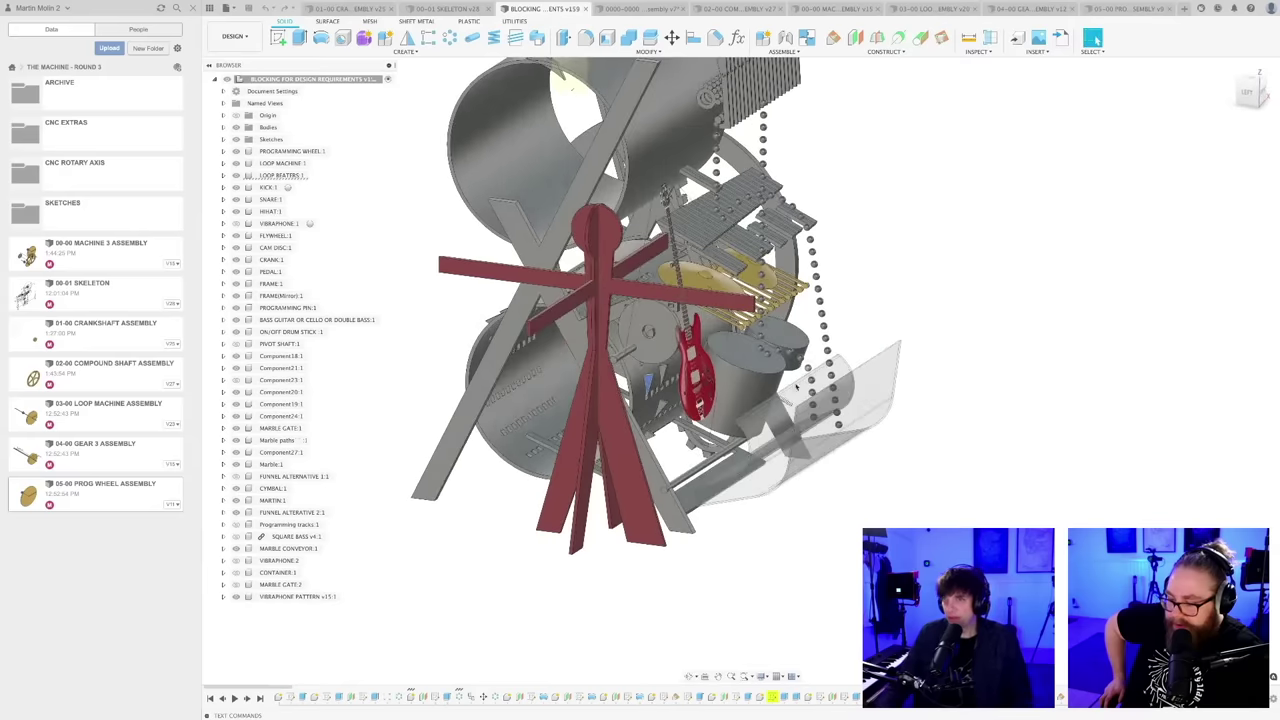
middle_drag(711, 526, 748, 573)
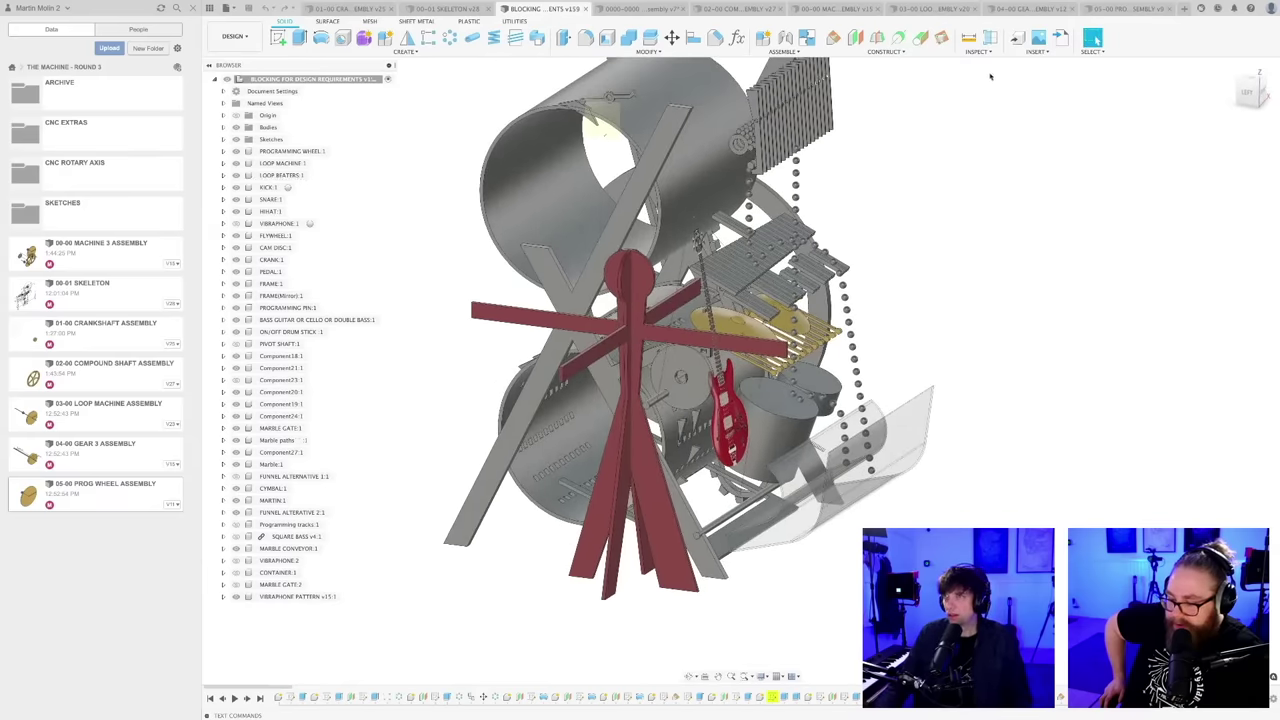
- Compare the machine assembly with the blocking design and examine the drum stick lever and loop beaters up close
click(828, 9)
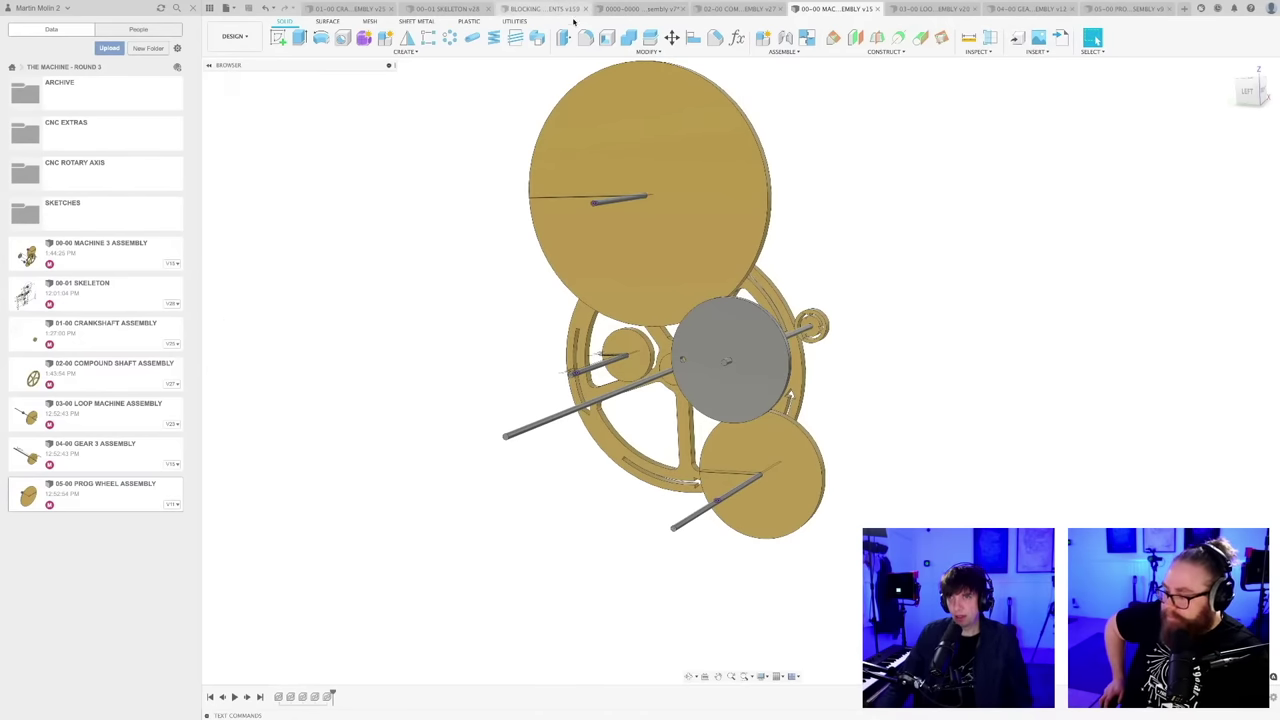
scroll(685, 489, up, 3)
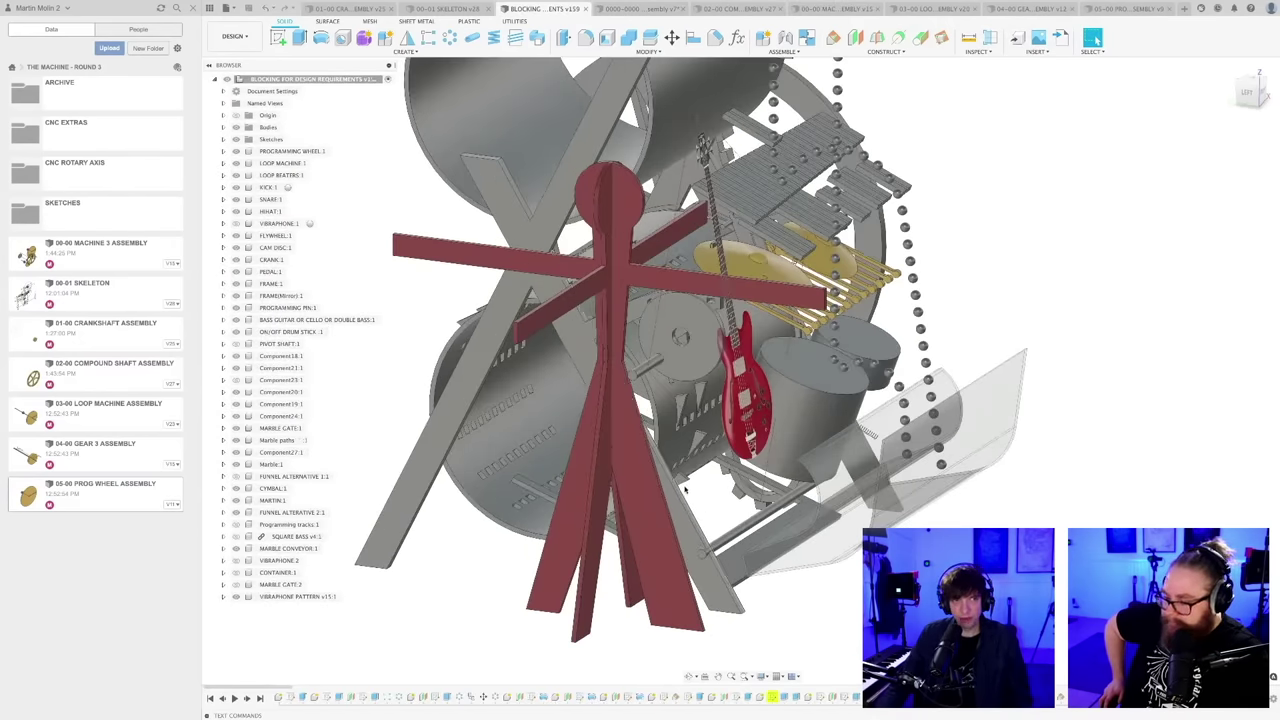
shift+middle_drag(687, 487, 690, 482)
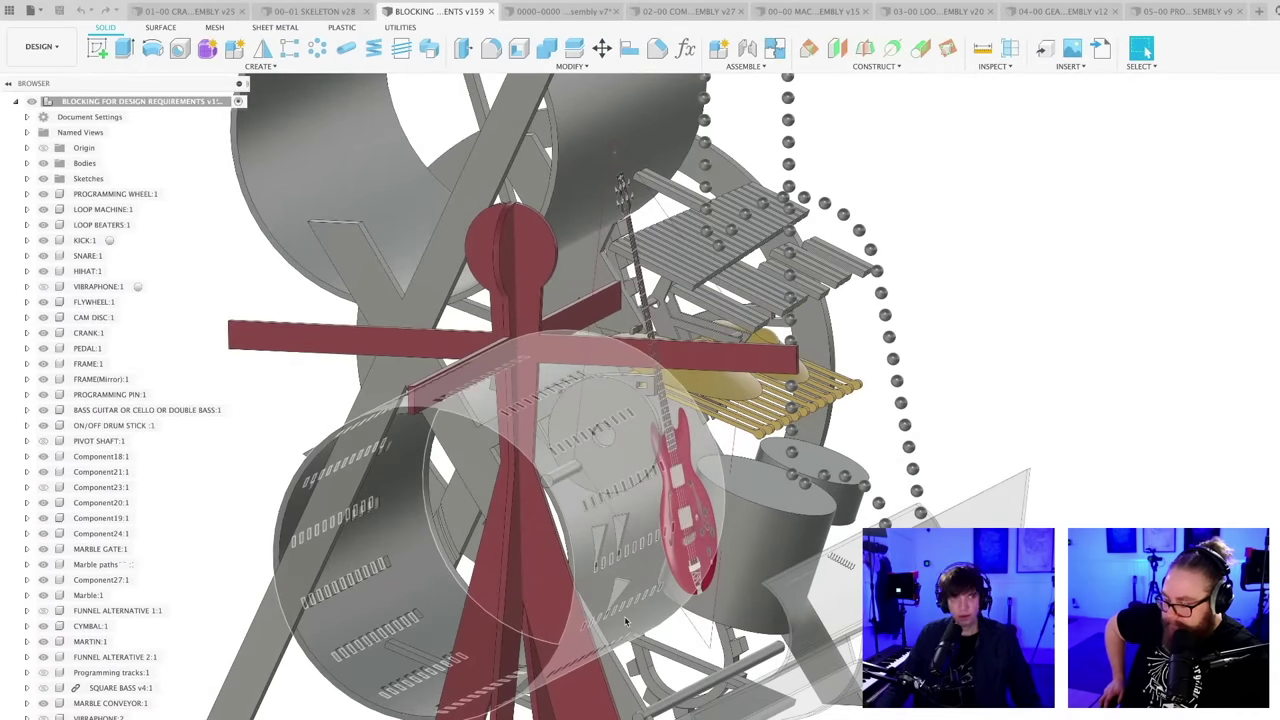
shift+middle_drag(626, 622, 805, 455)
scroll(805, 450, up, 5)
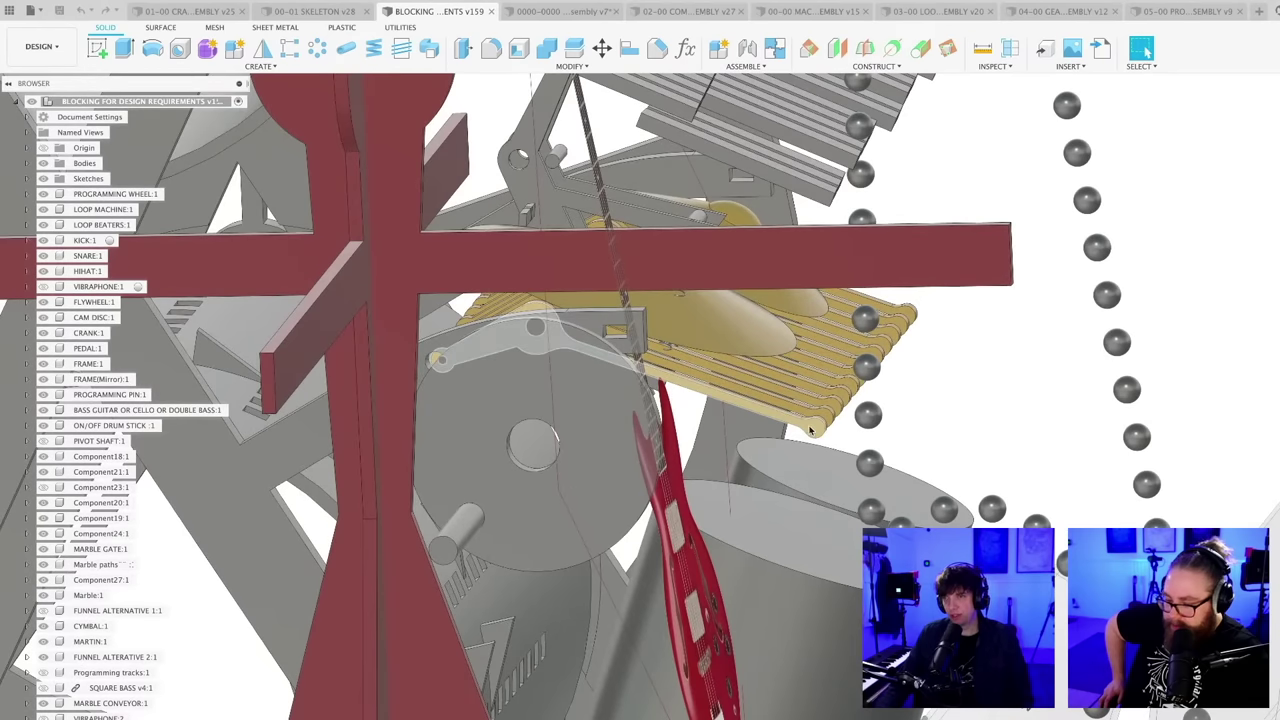
click(810, 430)
middle_drag(568, 498, 679, 532)
scroll(717, 499, down, 3)
scroll(686, 529, up, 1)
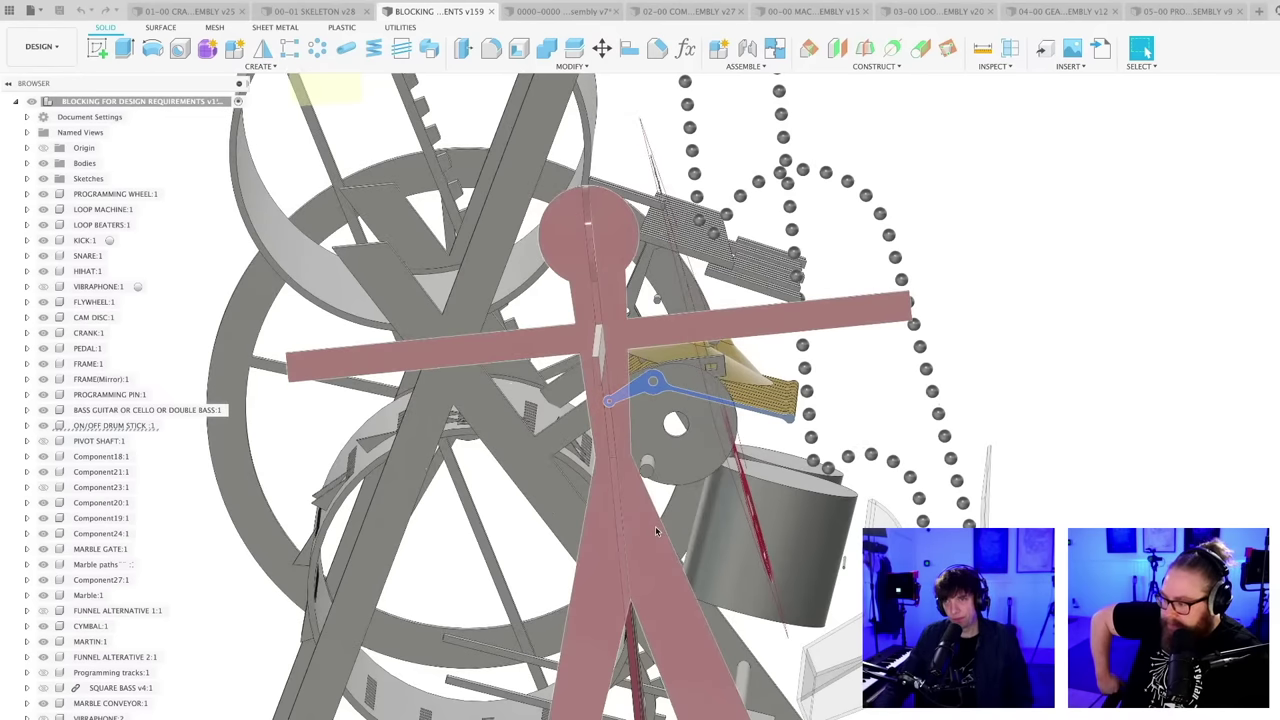
shift+middle_drag(655, 530, 512, 420)
scroll(509, 418, up, 3)
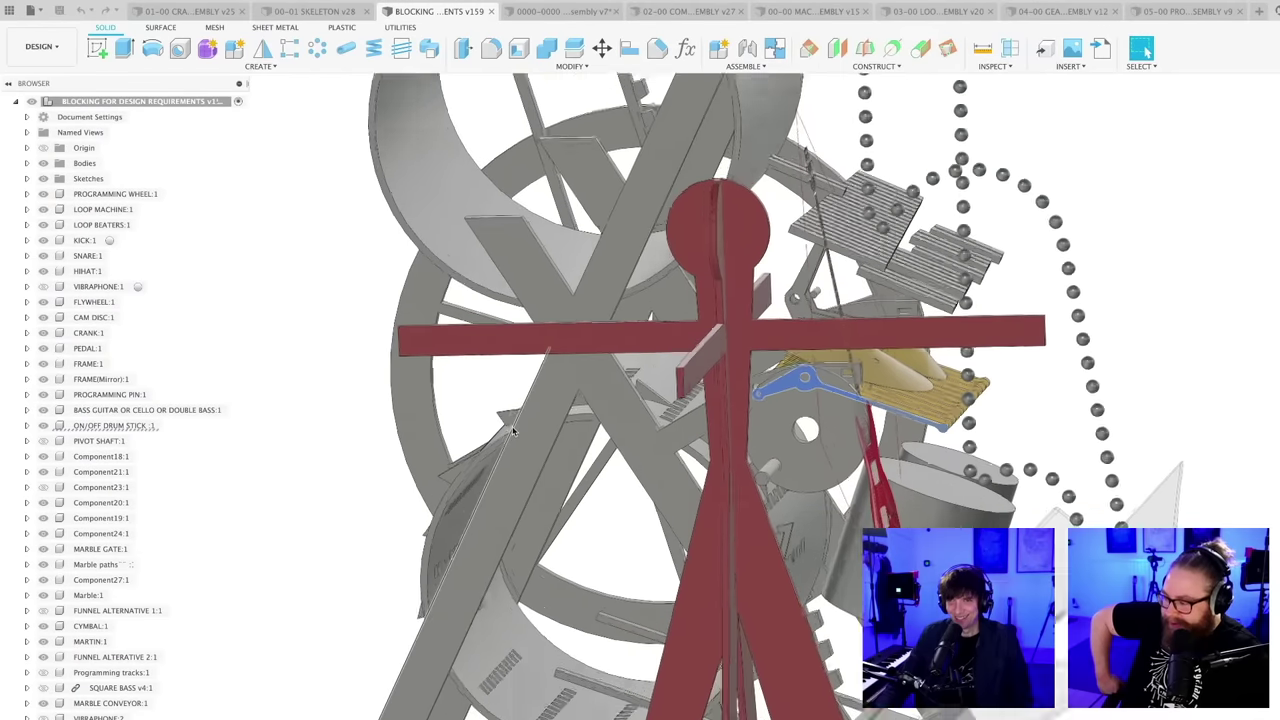
- Activate the LOOP BEATERS component, open the beater profile sketch for editing and expand the component's contents
double_click(95, 225)
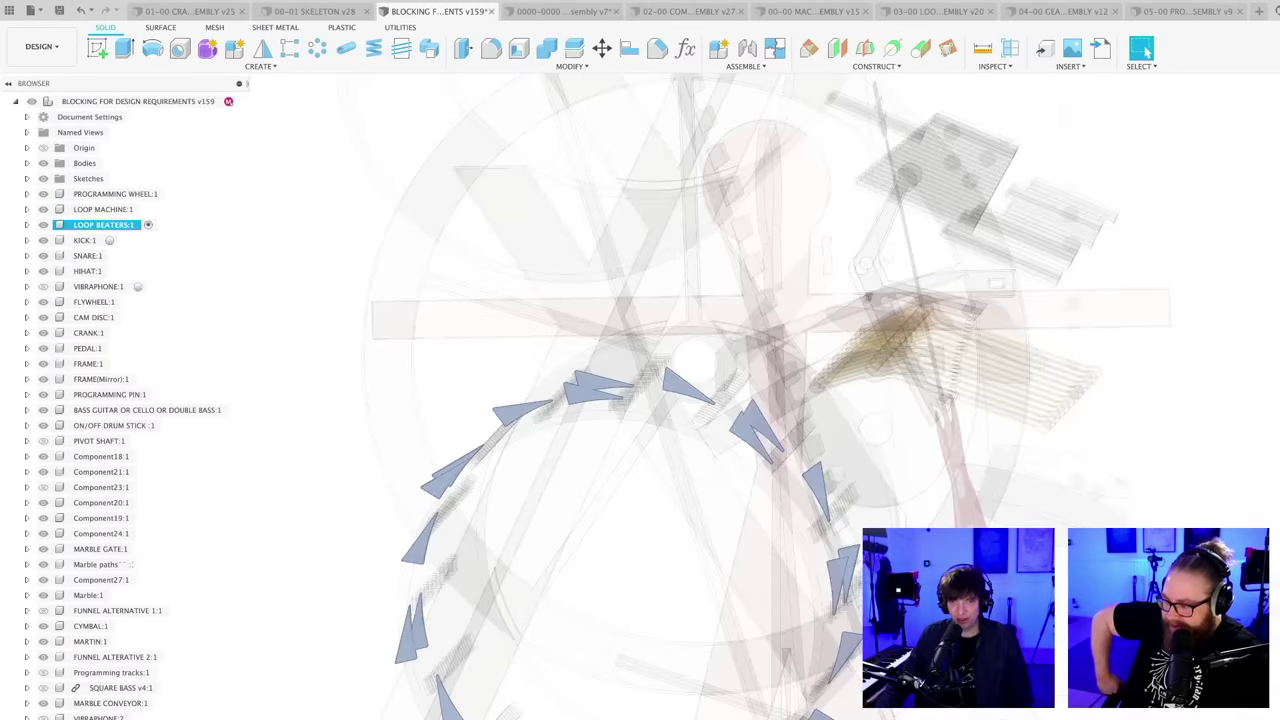
double_click(533, 519)
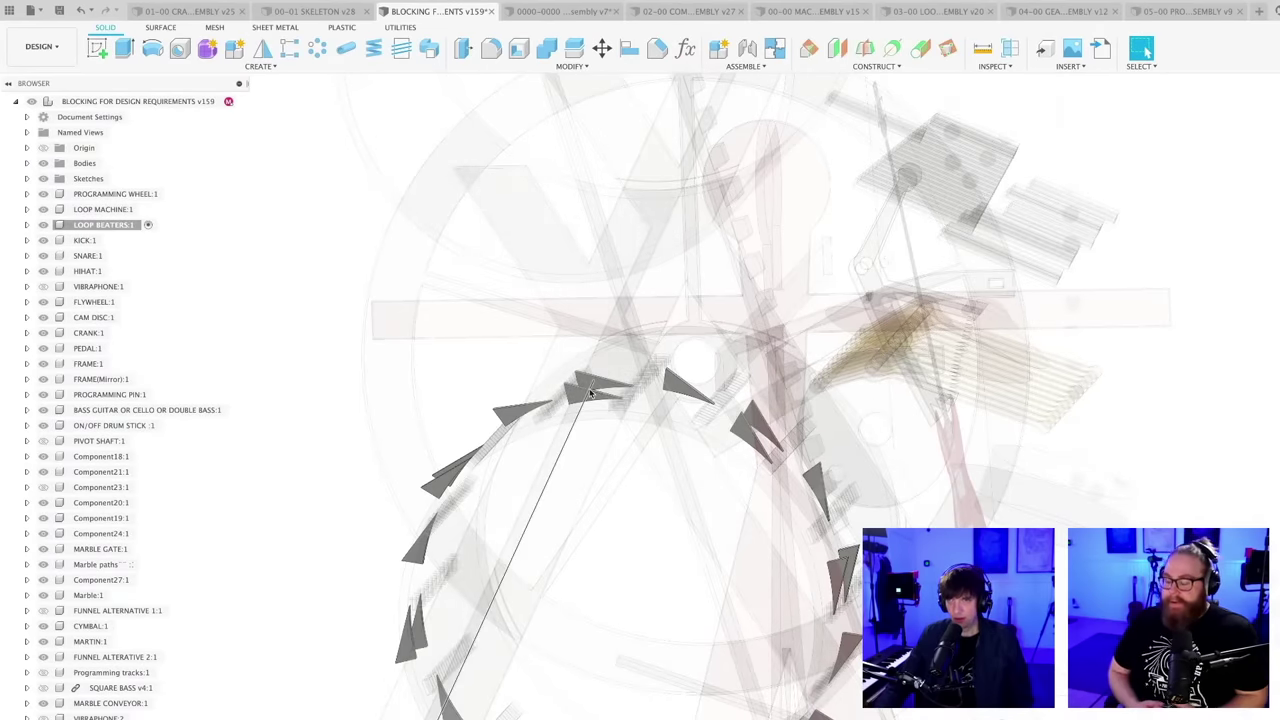
scroll(683, 388, up, 2)
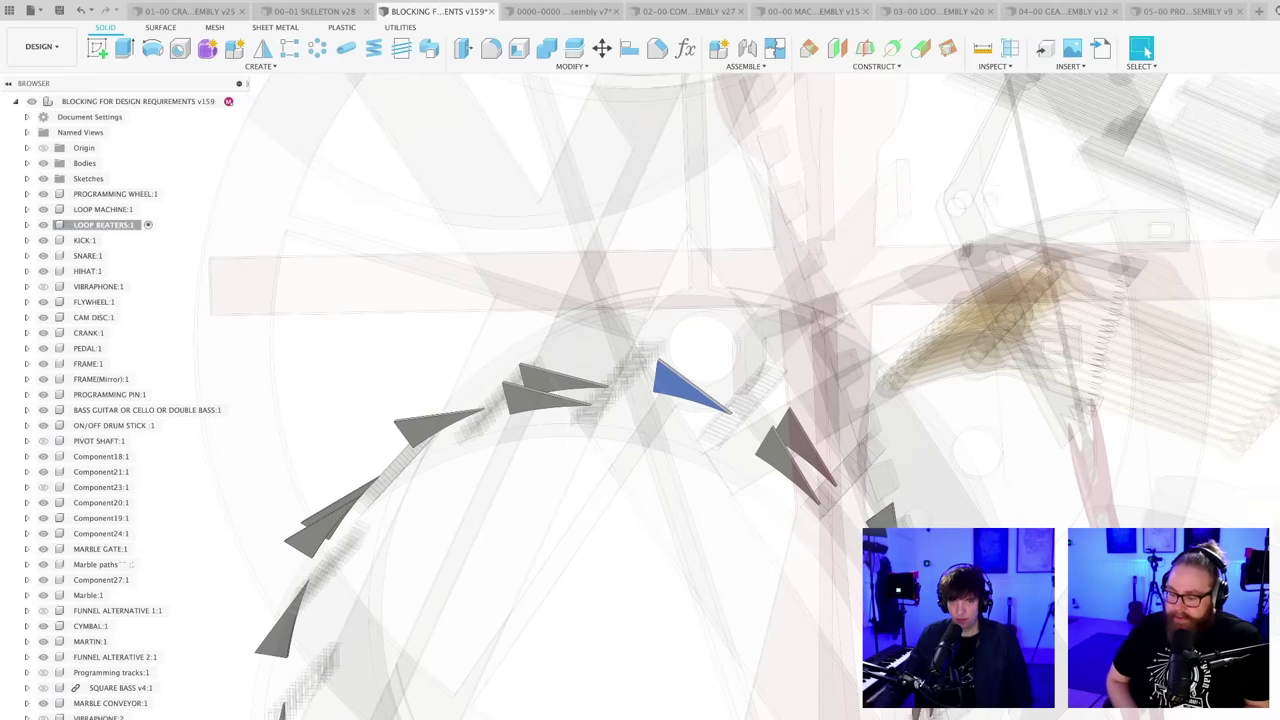
double_click(497, 629)
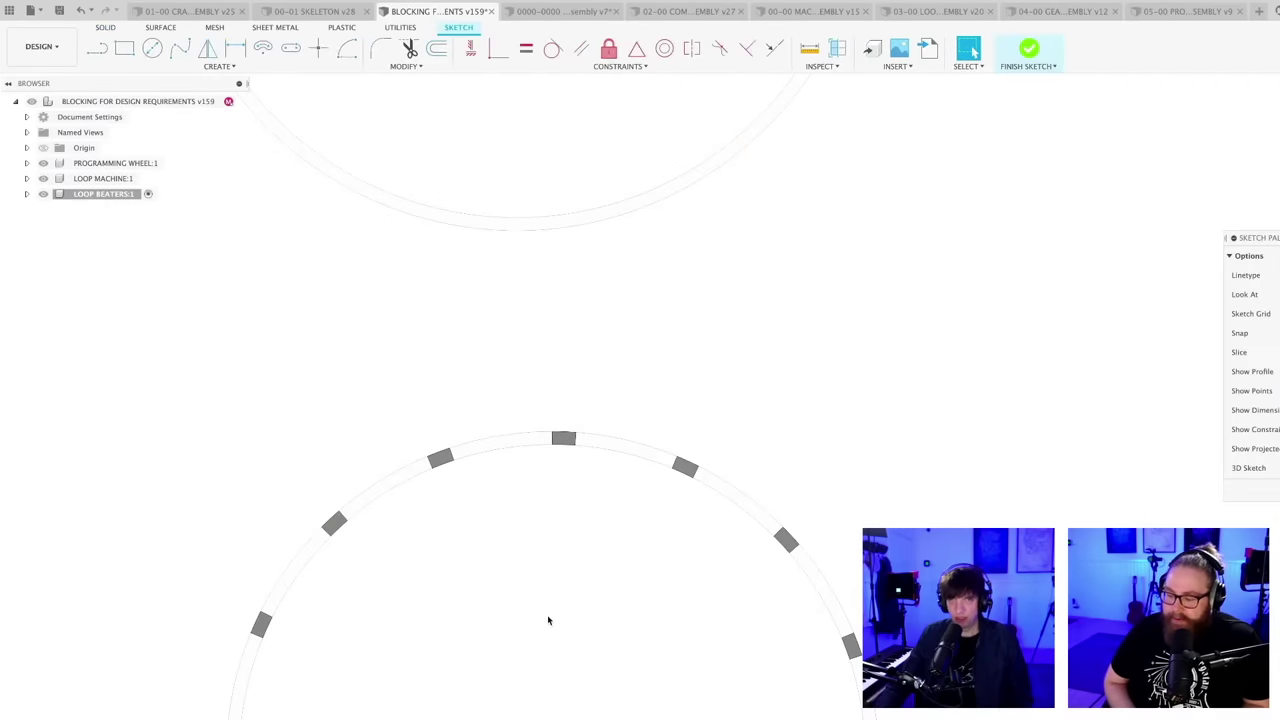
click(27, 194)
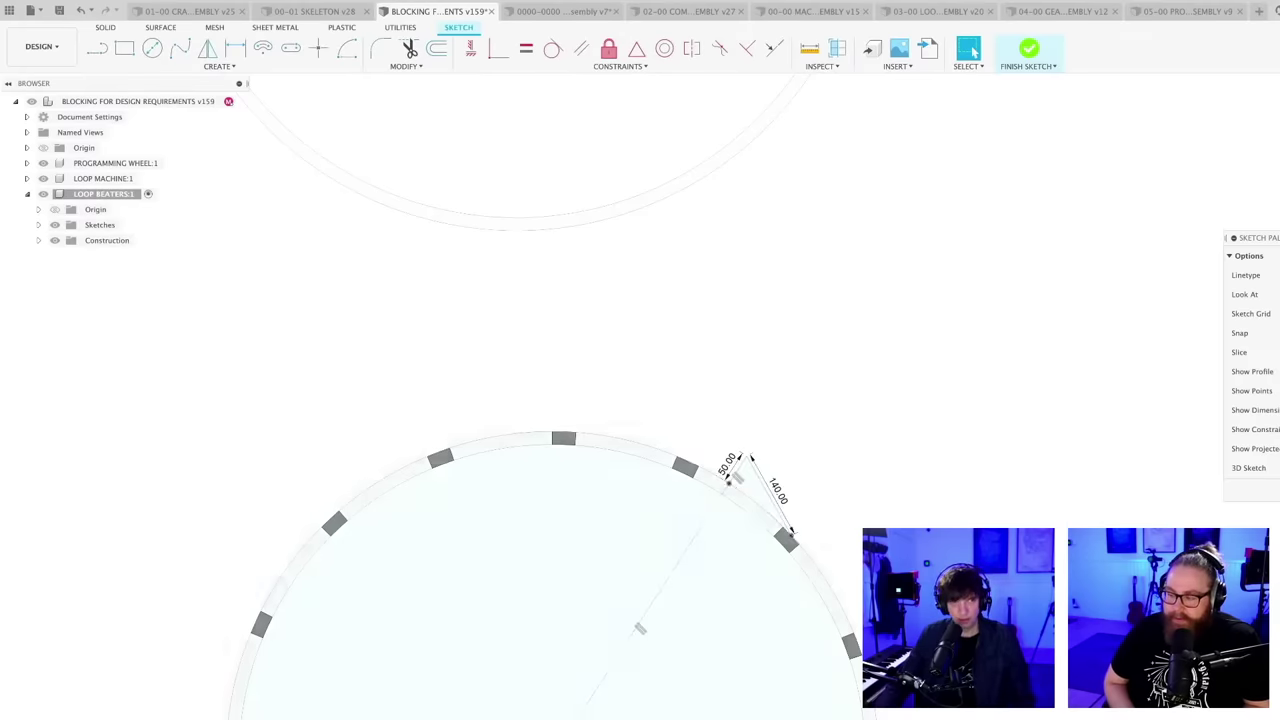
- Mirror the beater triangle's 140 mm slanted line about its 50 mm radial line in the sketch
middle_drag(834, 459, 776, 389)
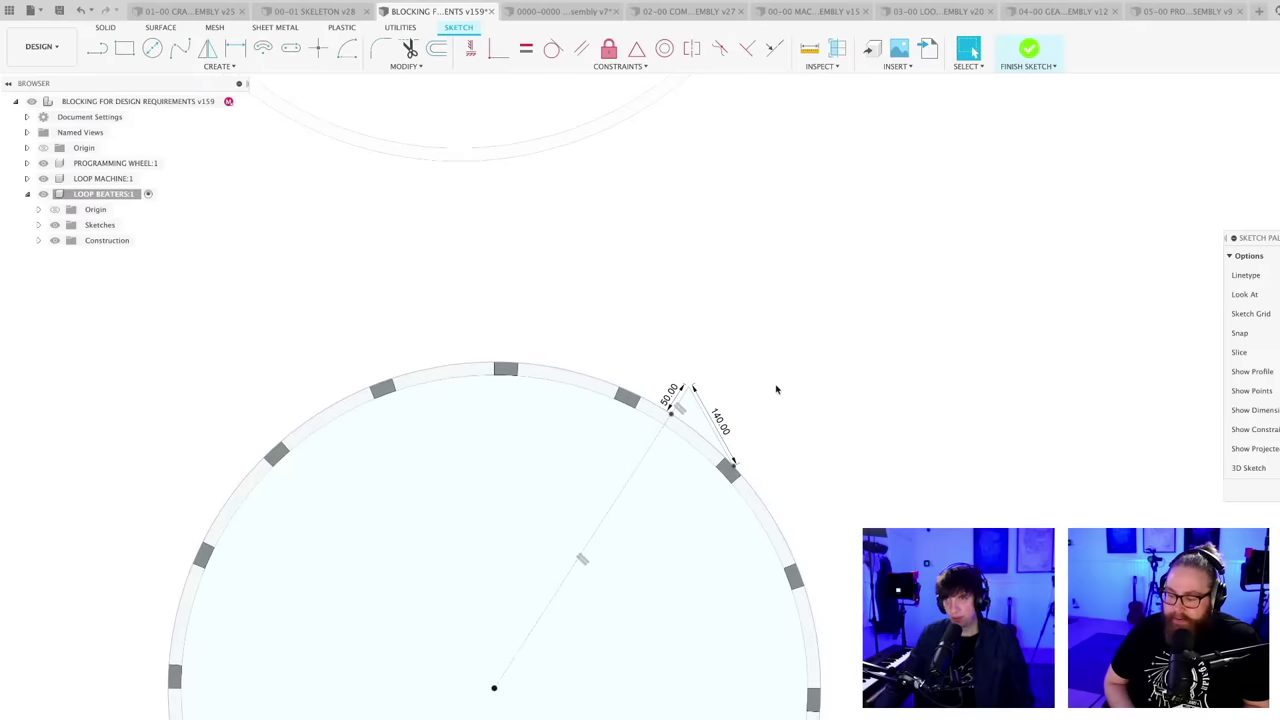
scroll(790, 441, up, 5)
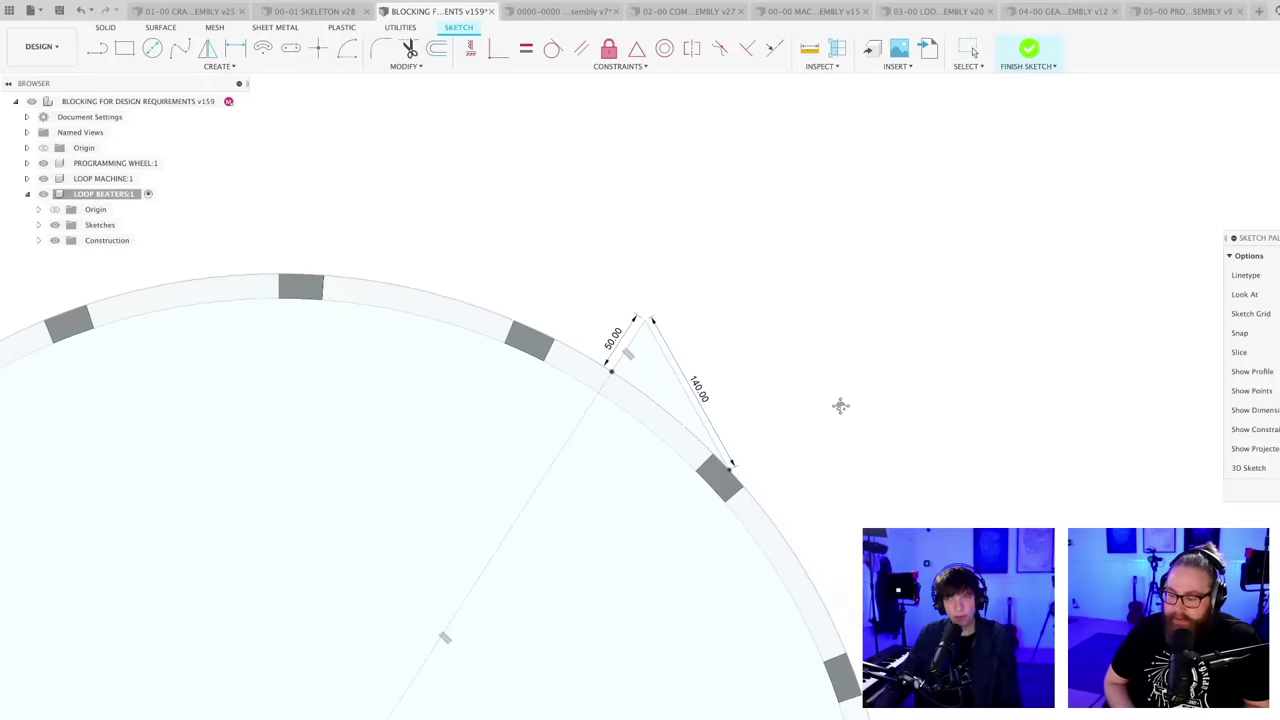
mouse_move(827, 430)
middle_down()
mouse_move(864, 429)
mouse_move(852, 482)
middle_up()
scroll(866, 449, up, 1)
mouse_move(816, 404)
middle_down()
mouse_move(846, 386)
mouse_move(833, 394)
mouse_move(822, 355)
middle_up()
scroll(830, 403, down, 2)
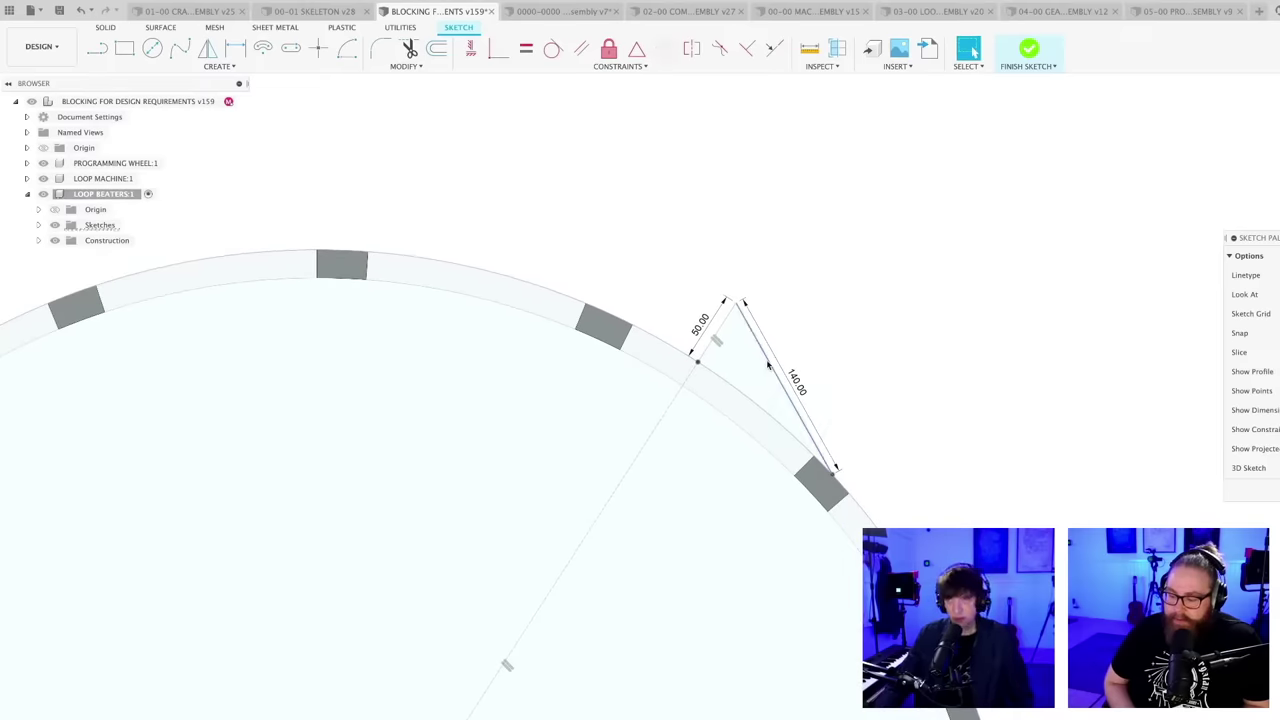
key(s)
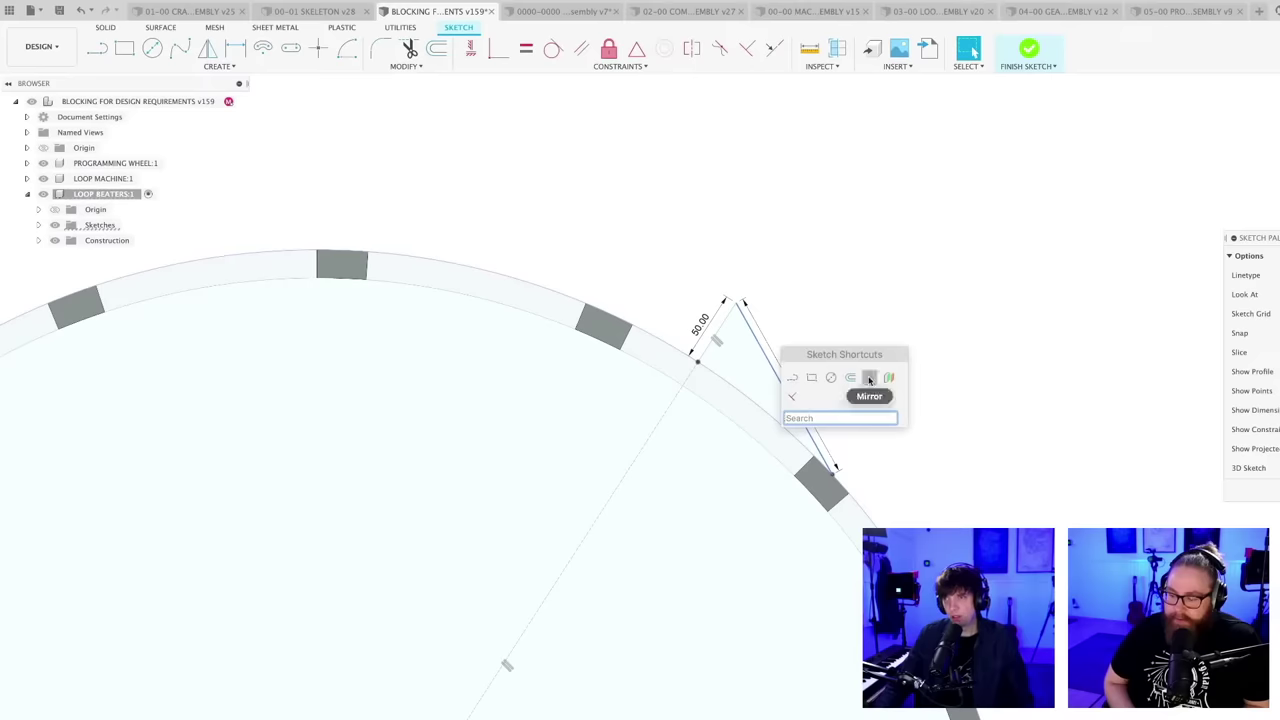
click(866, 385)
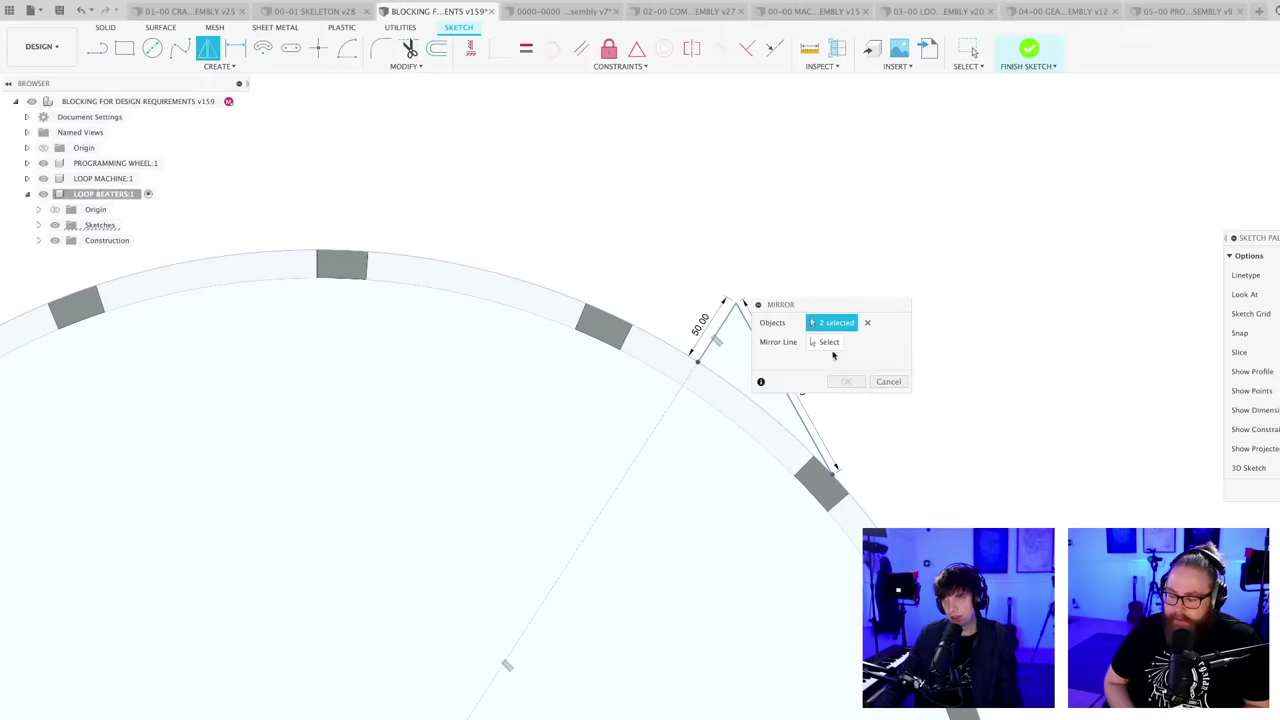
click(867, 322)
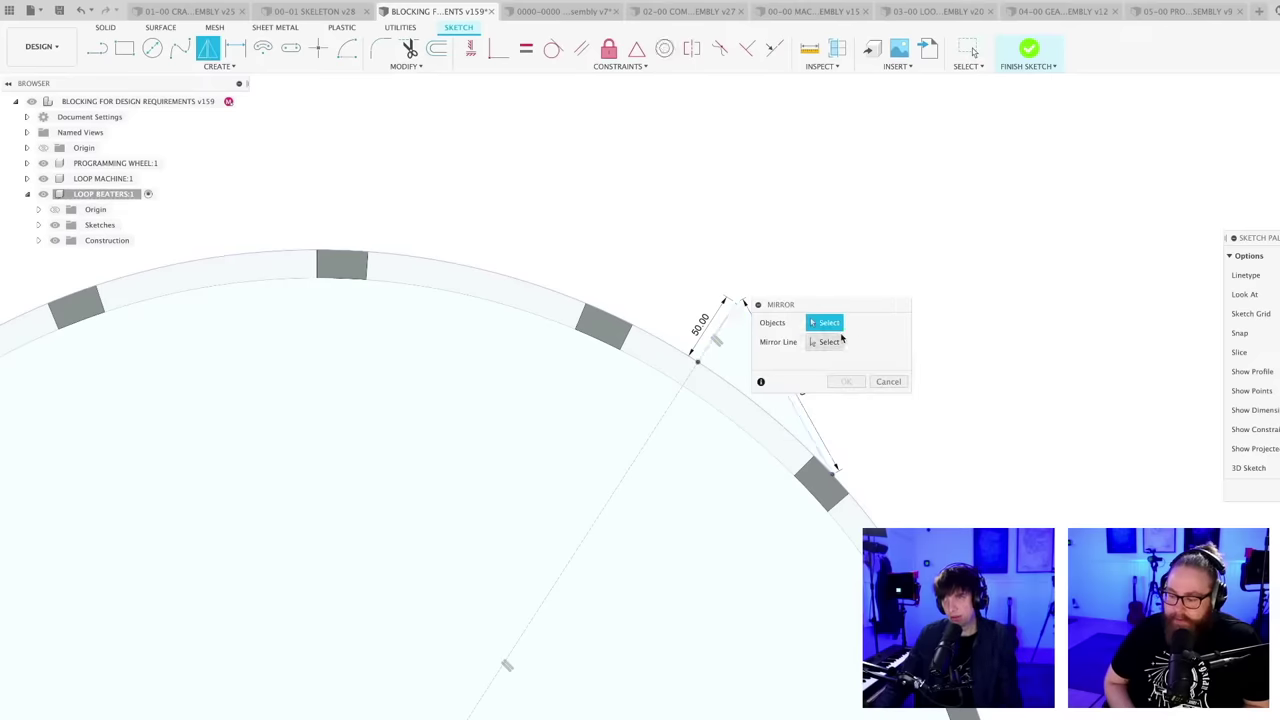
click(744, 314)
click(727, 322)
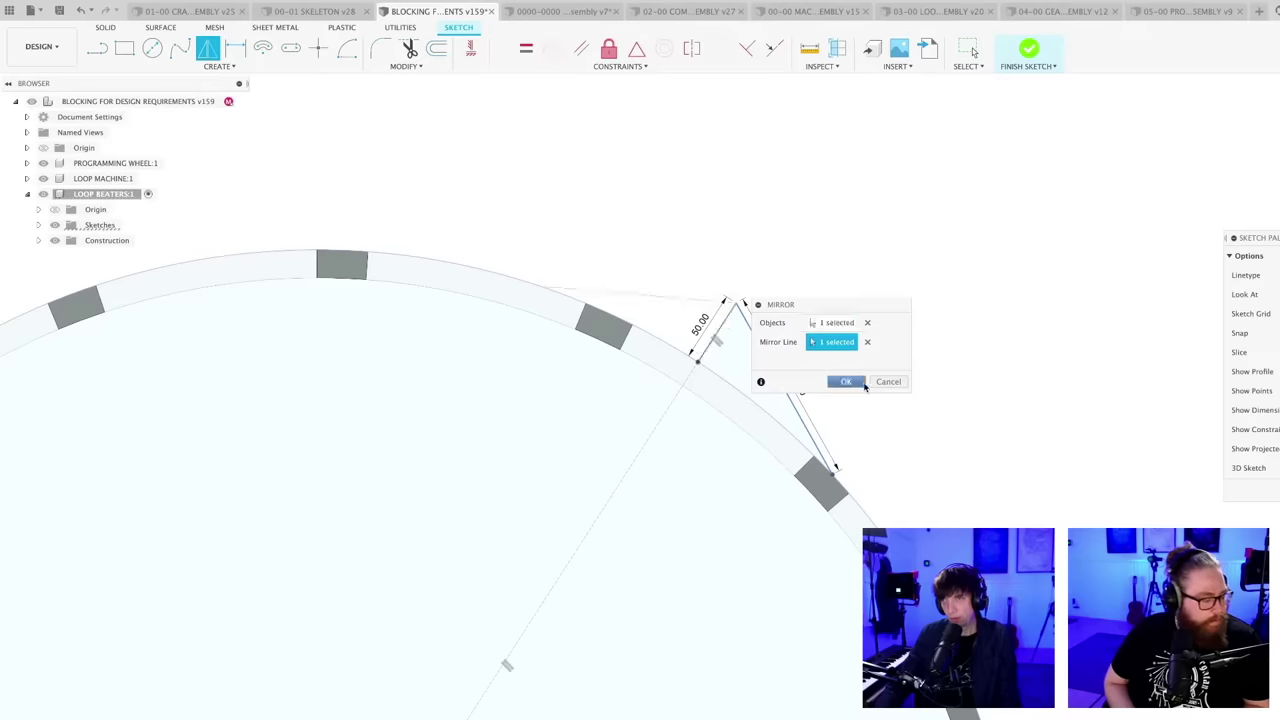
click(846, 382)
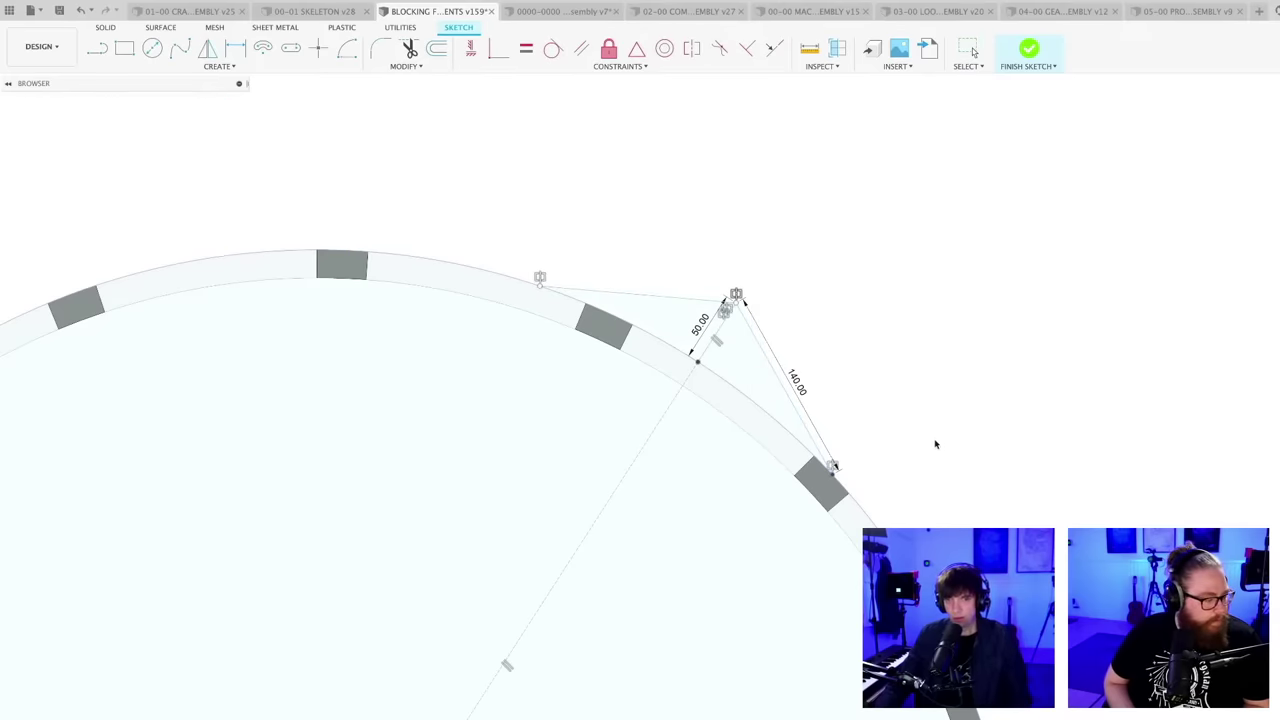
- Finish the sketch and edit the loop beater extrusion to use the mirrored half of the triangle, with a 20 mm distance
scroll(887, 459, down, 2)
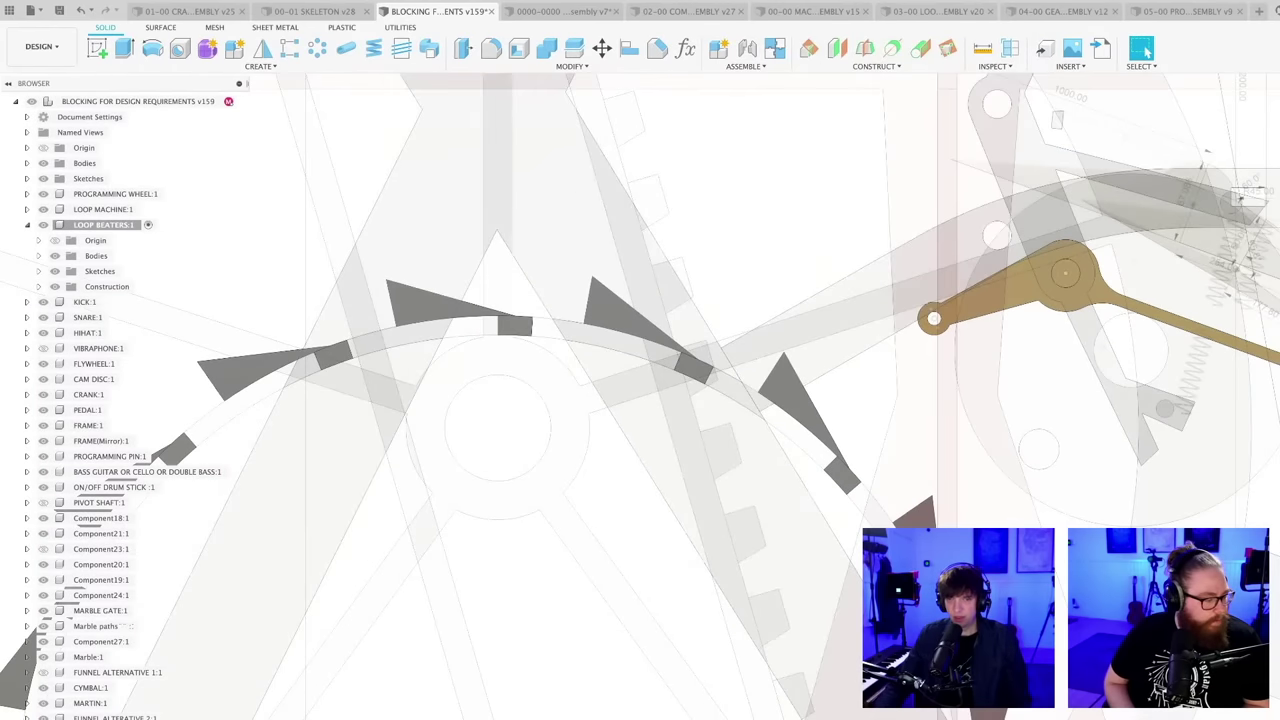
click(800, 405)
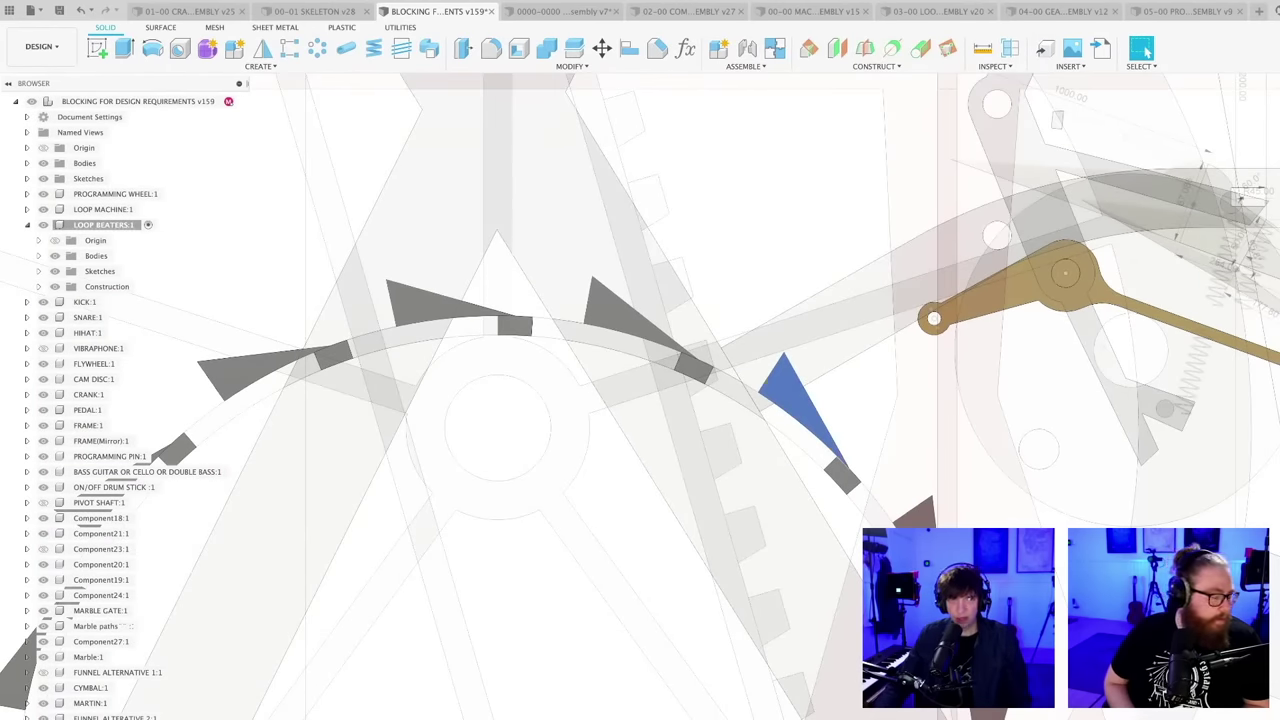
middle_drag(591, 300, 309, 311)
scroll(521, 375, up, 4)
click(483, 445)
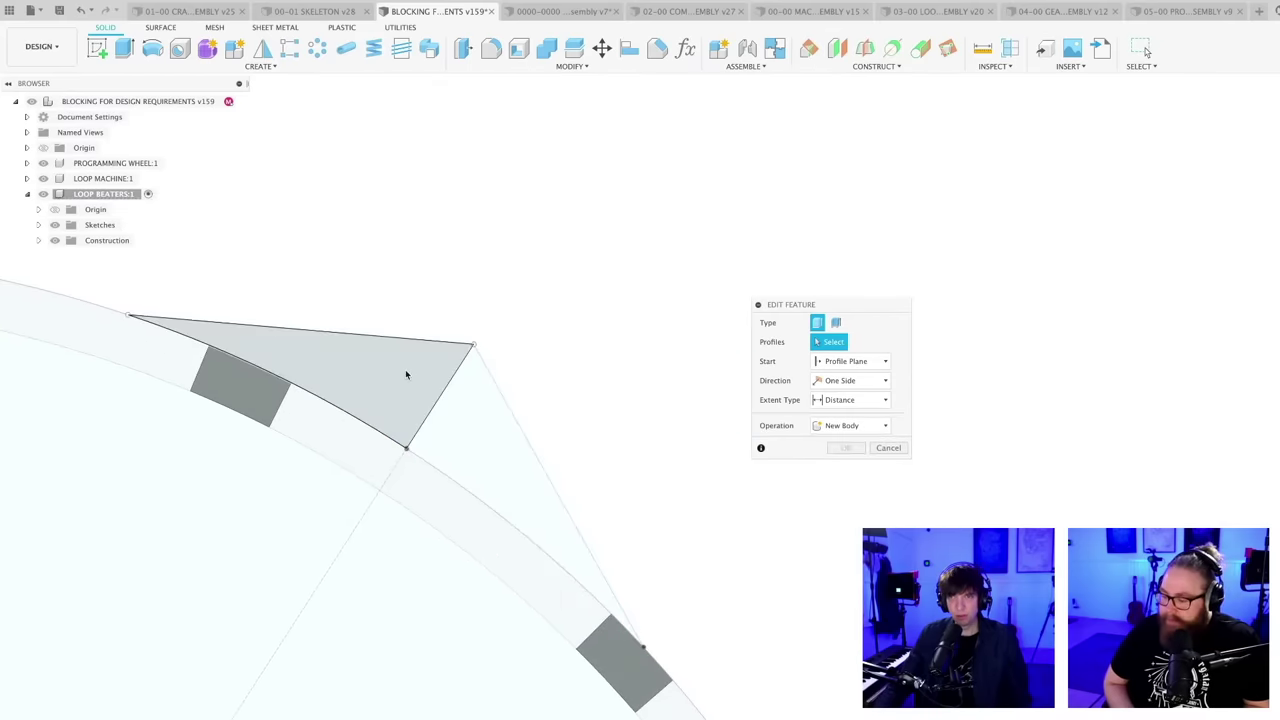
click(405, 373)
key(Return)
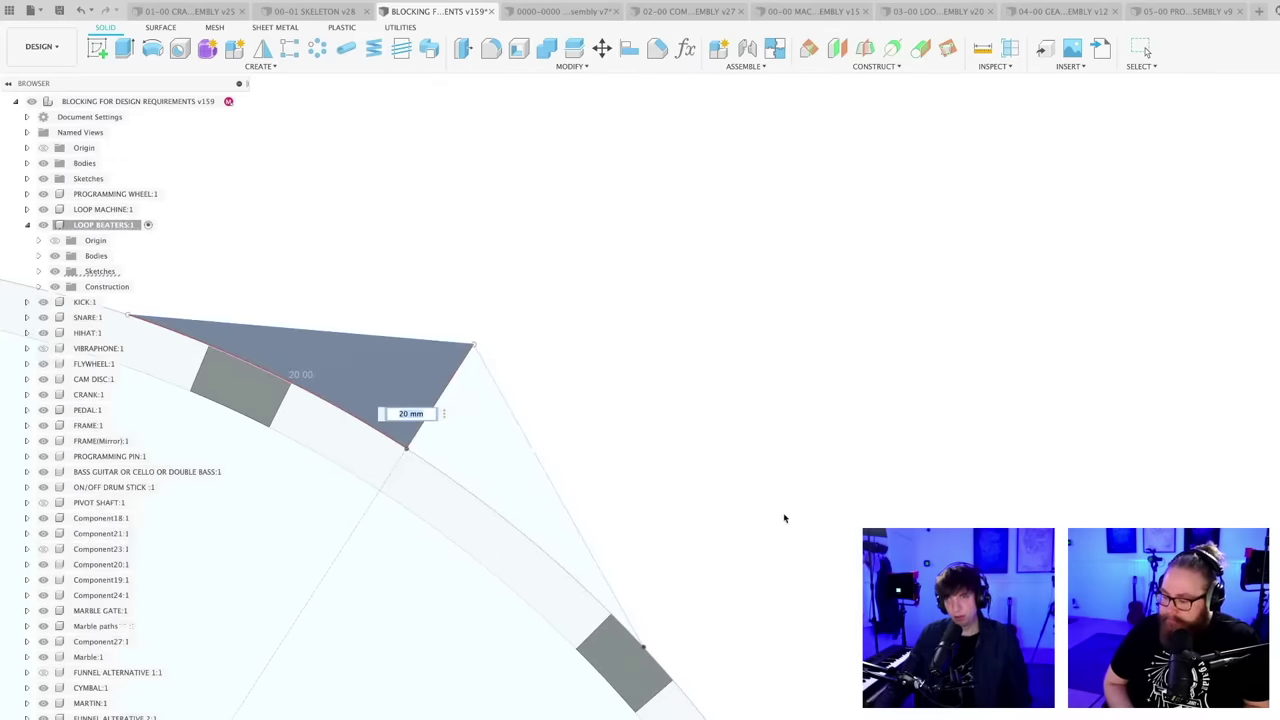
- Examine the reversed beaters around the loop drum and their clearance to the drum stick lever
scroll(708, 528, down, 10)
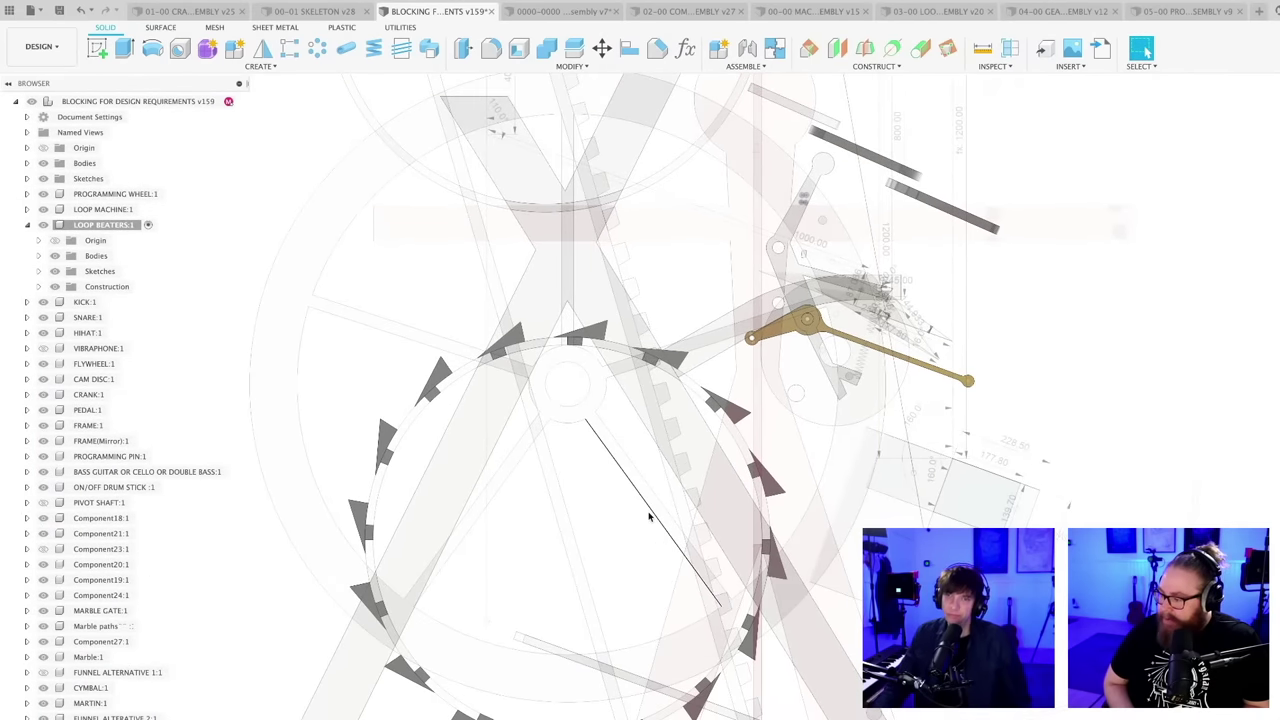
middle_drag(630, 545, 634, 486)
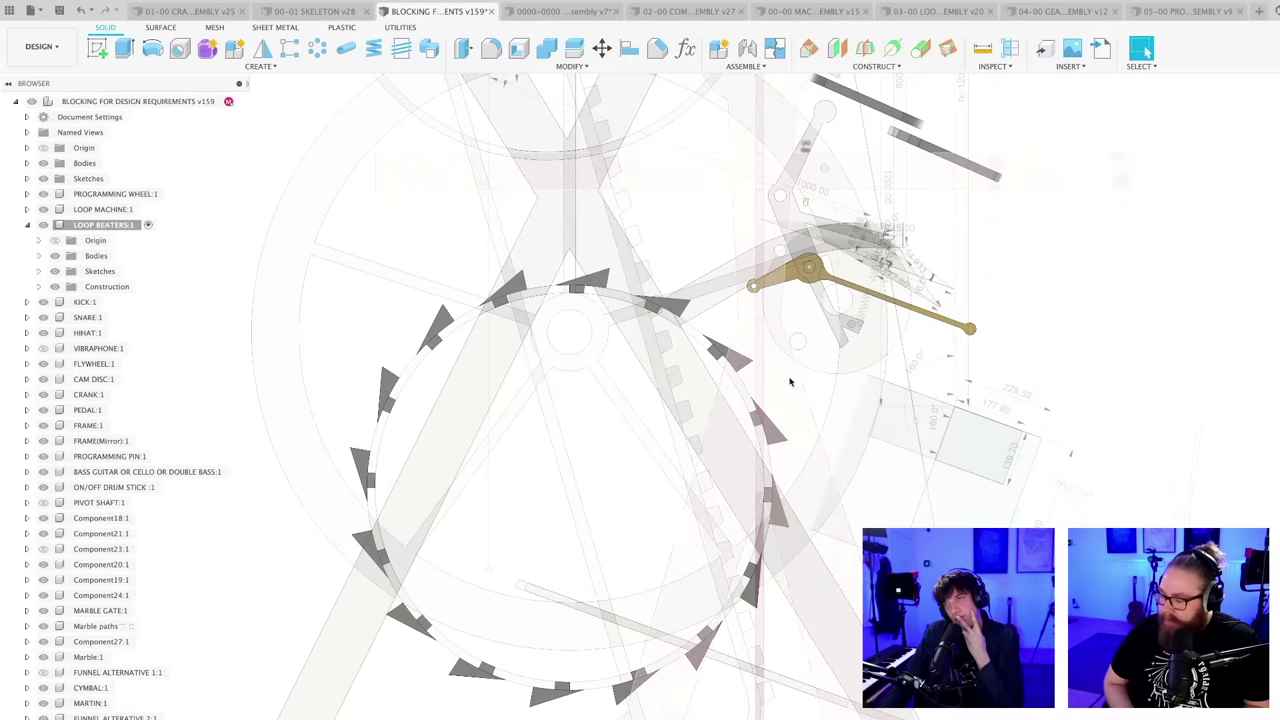
scroll(790, 391, up, 2)
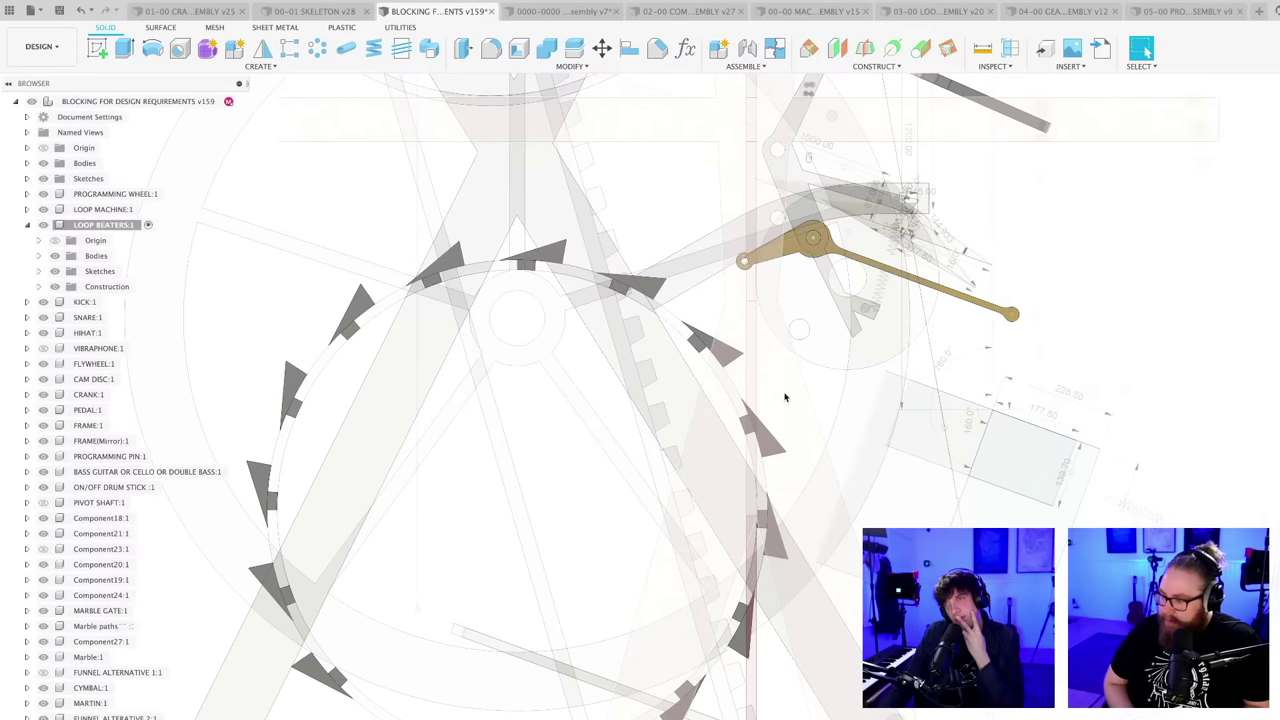
scroll(785, 398, up, 1)
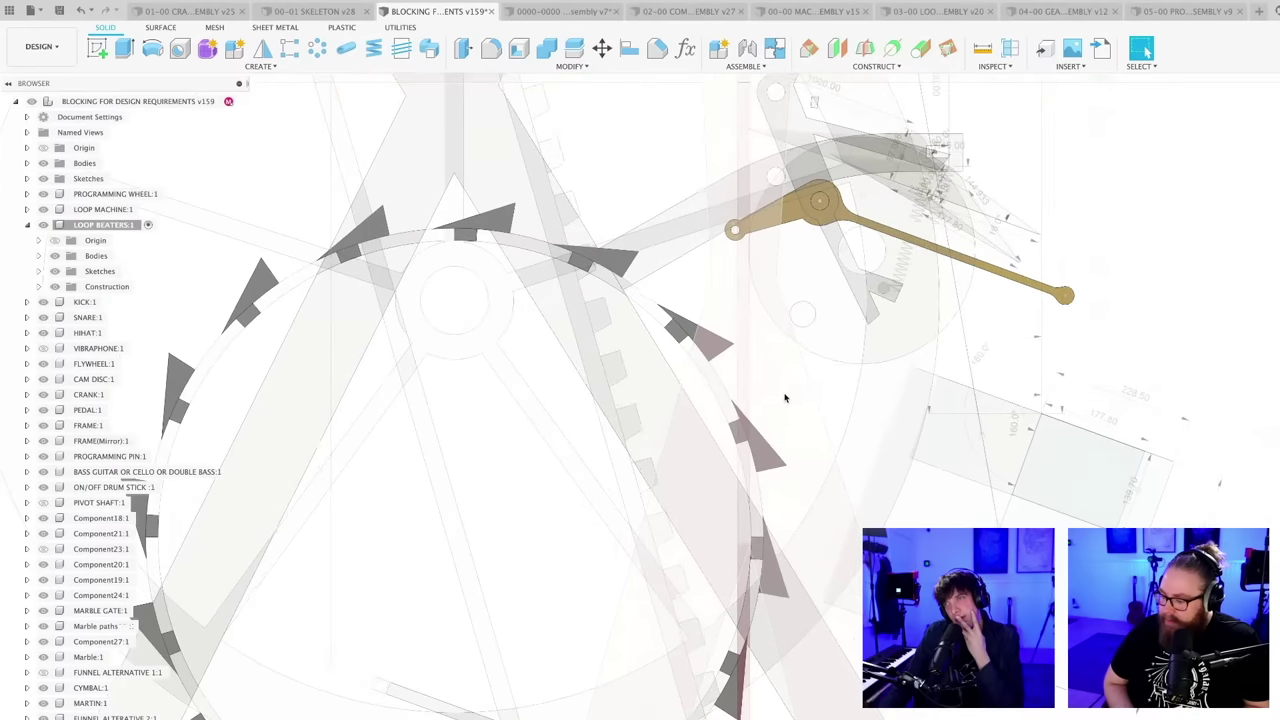
scroll(811, 267, up, 1)
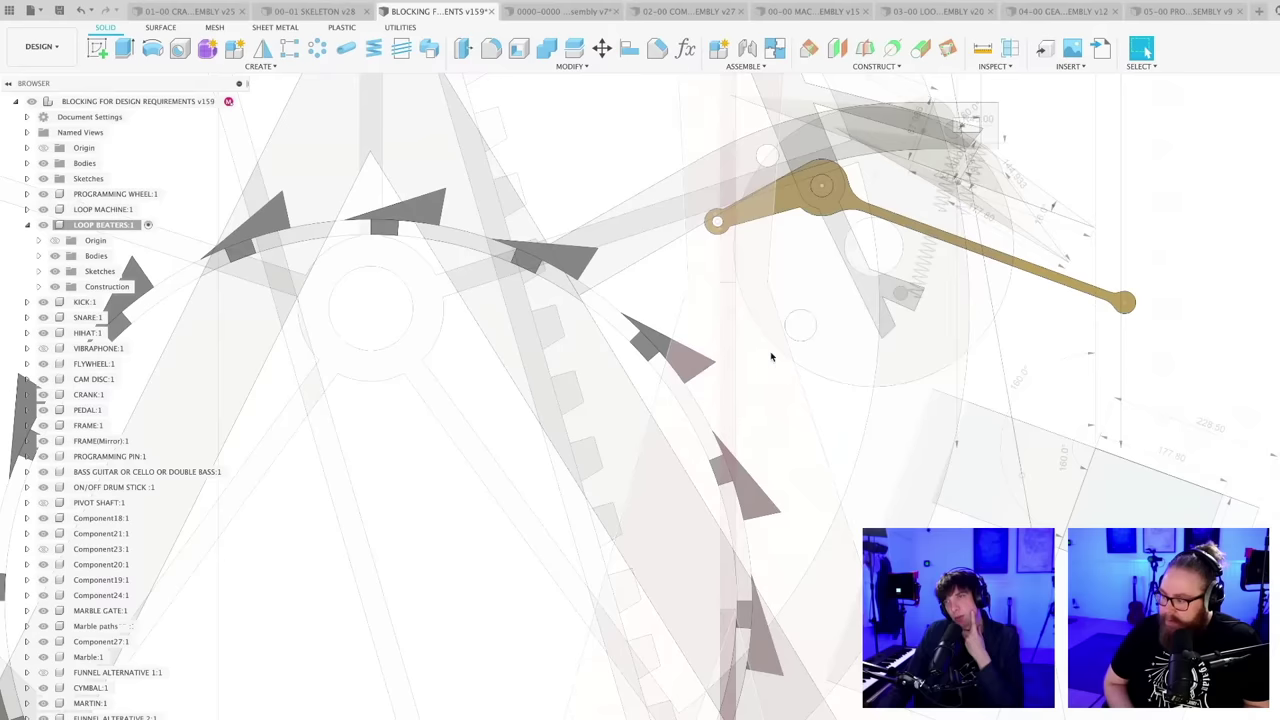
scroll(771, 356, down, 4)
middle_drag(771, 357, 779, 374)
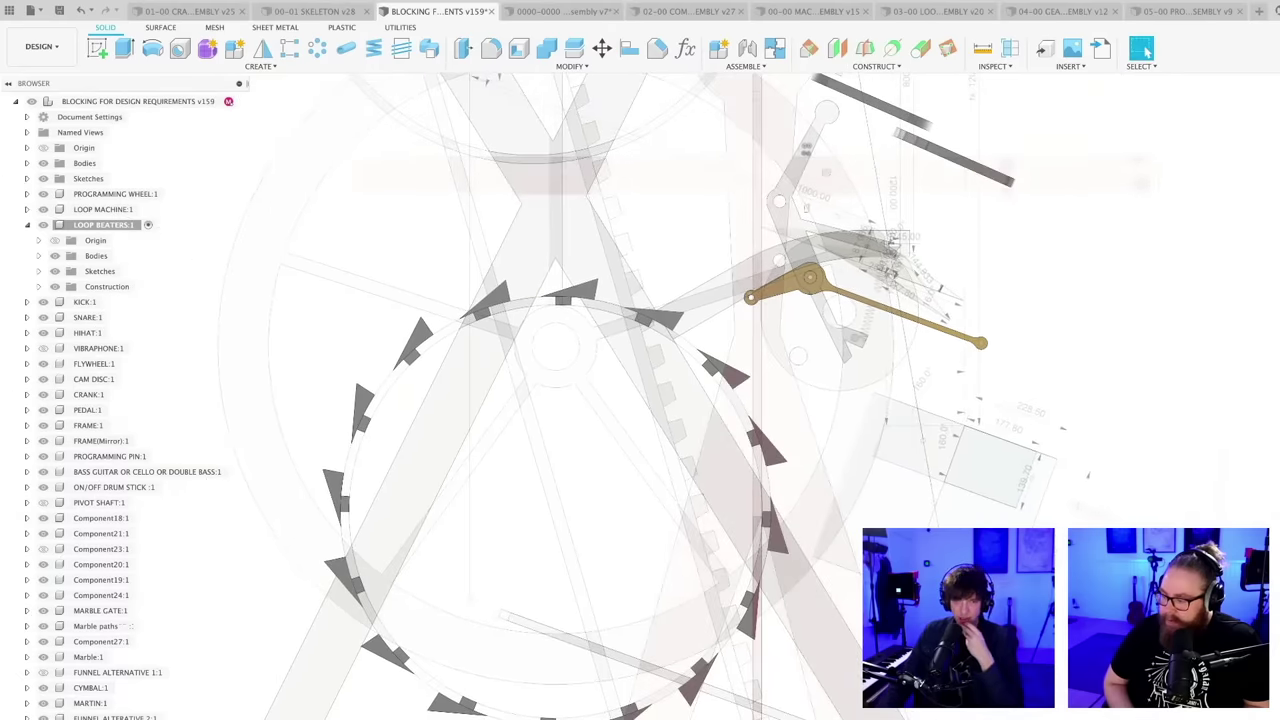
- Reopen the beater profile sketch and draw two circles above the drum rim, joined by a line about 128 mm long
double_click(610, 432)
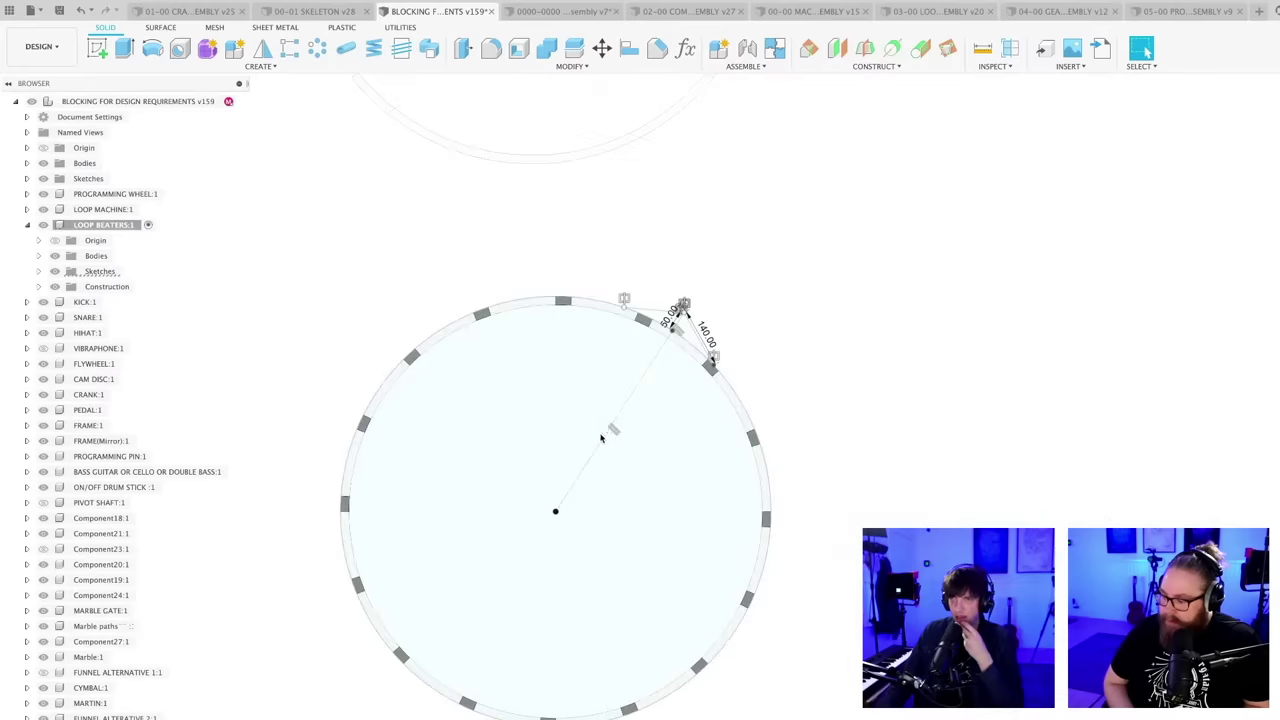
scroll(711, 329, up, 5)
middle_drag(710, 329, 716, 357)
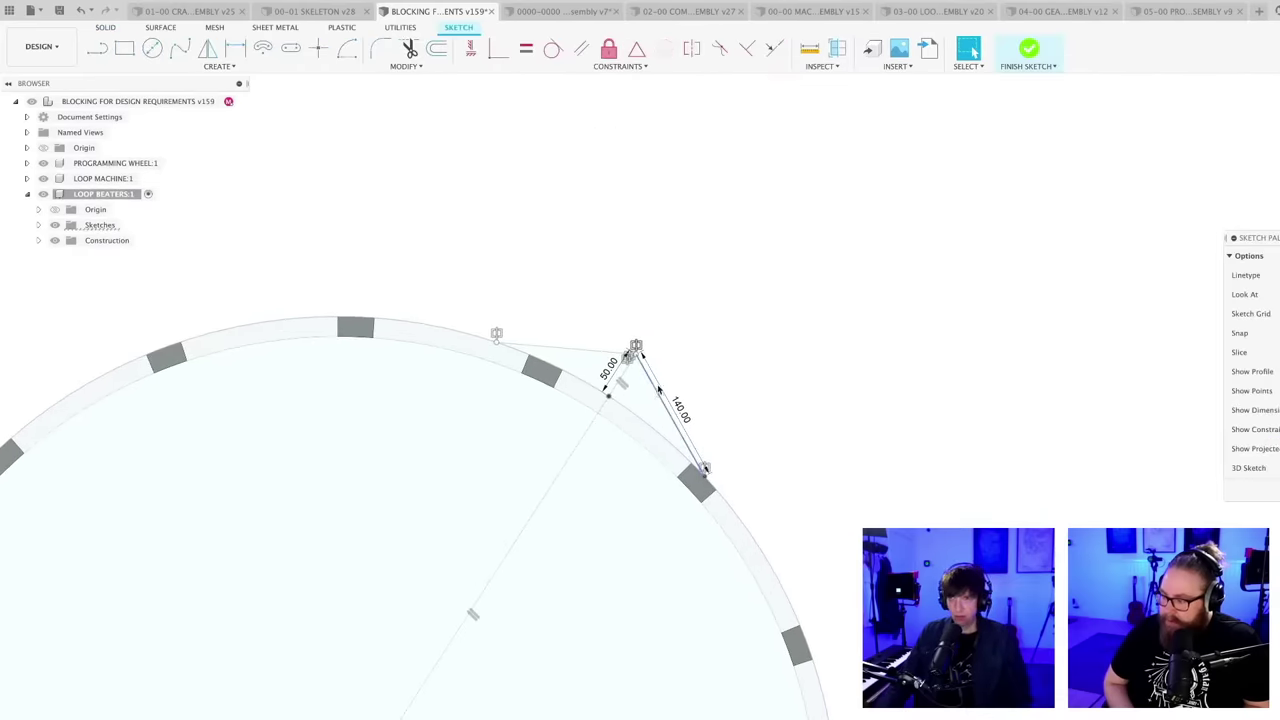
scroll(720, 357, down, 2)
middle_drag(720, 357, 853, 421)
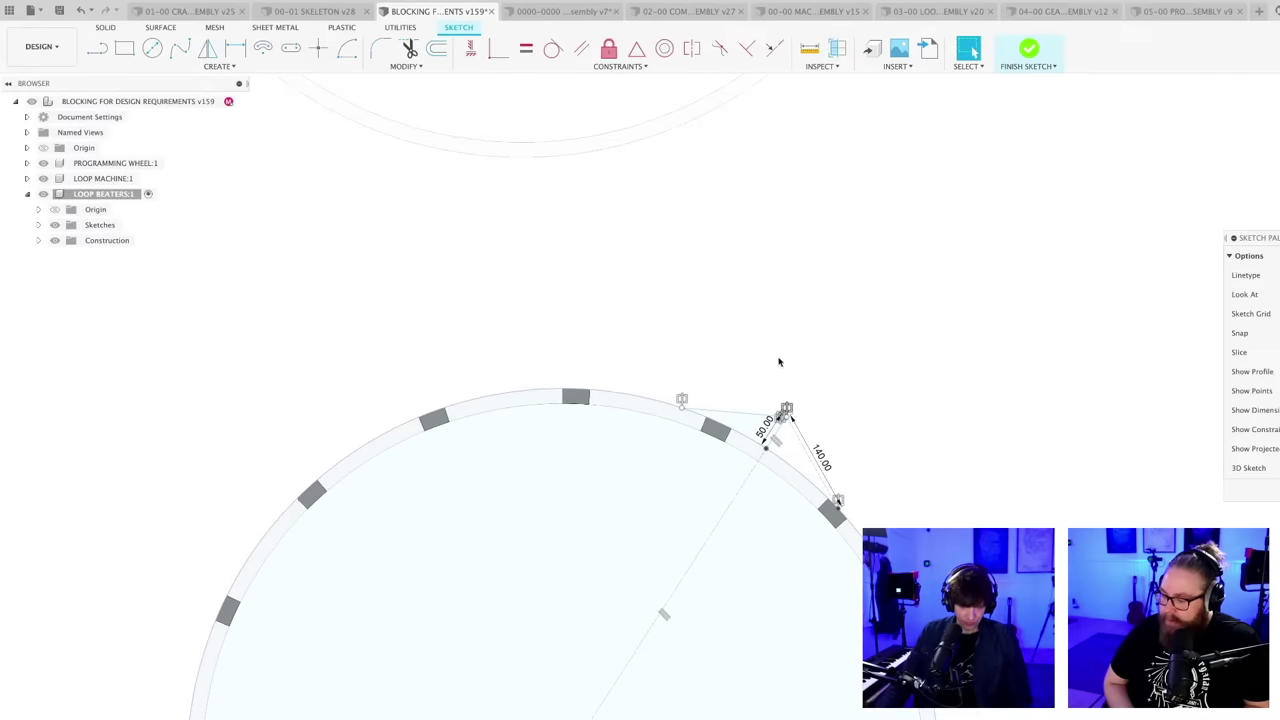
scroll(773, 366, up, 1)
key(c)
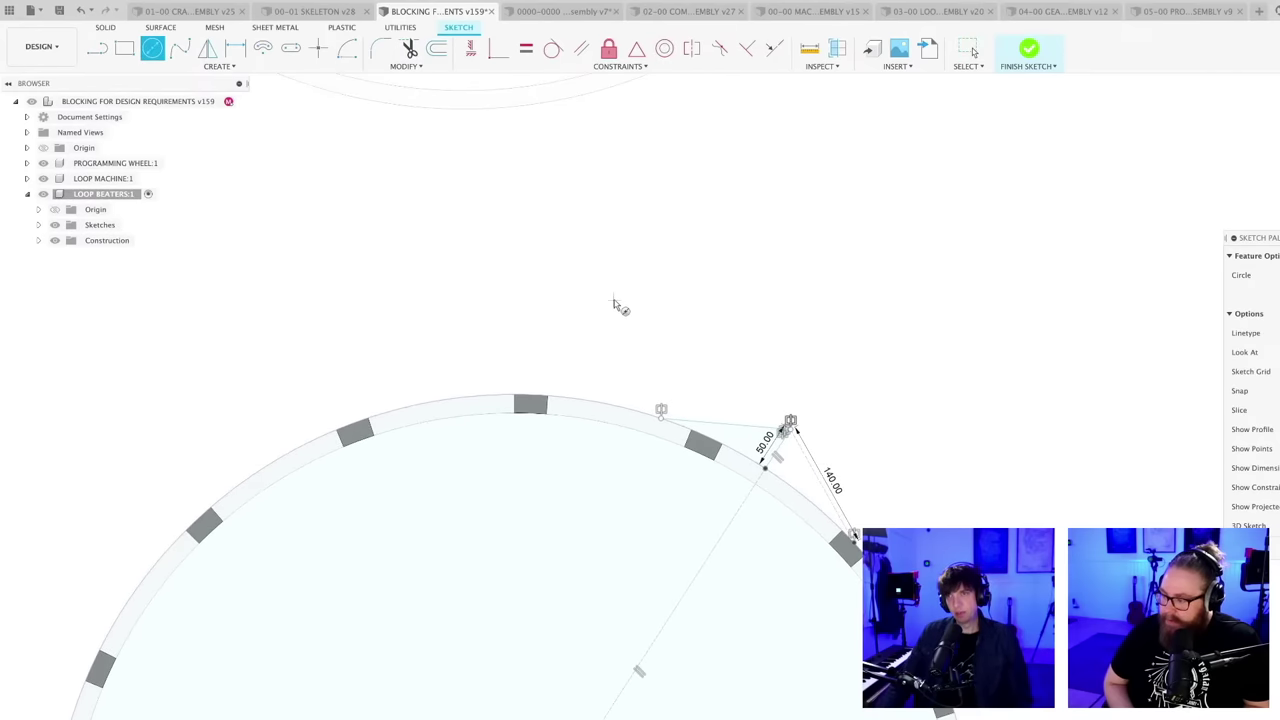
scroll(671, 357, up, 2)
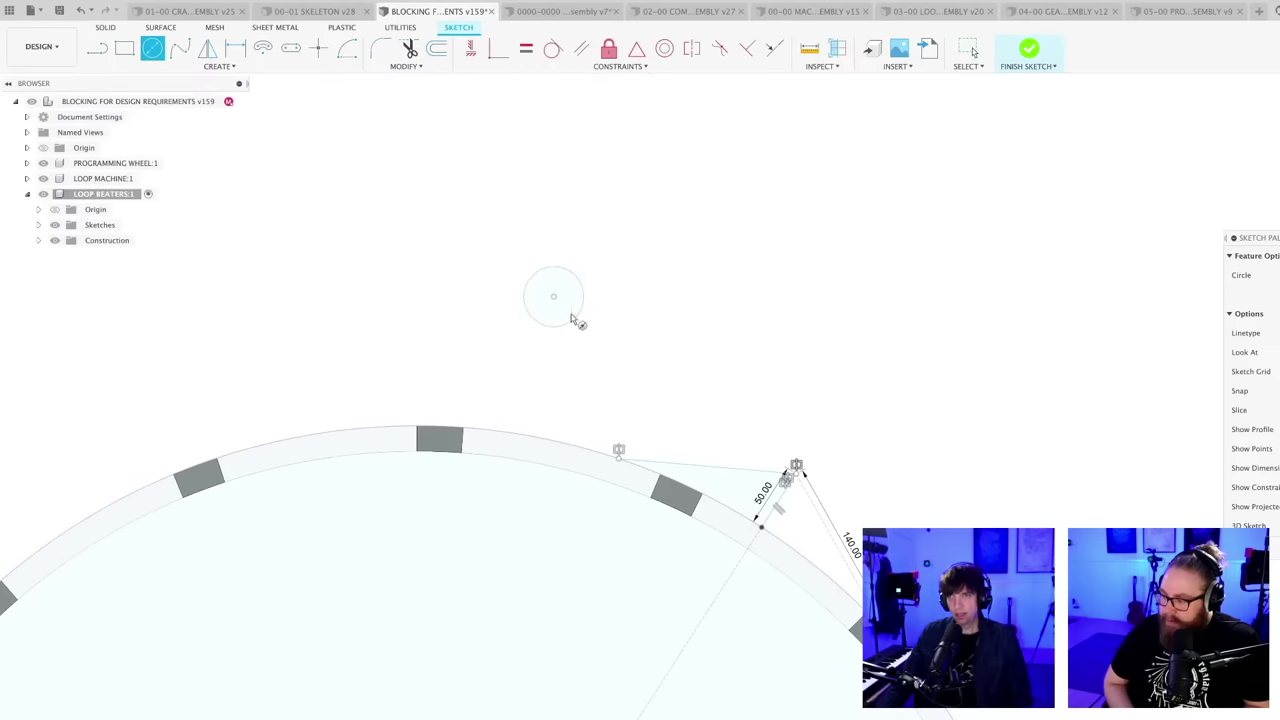
key(Escape)
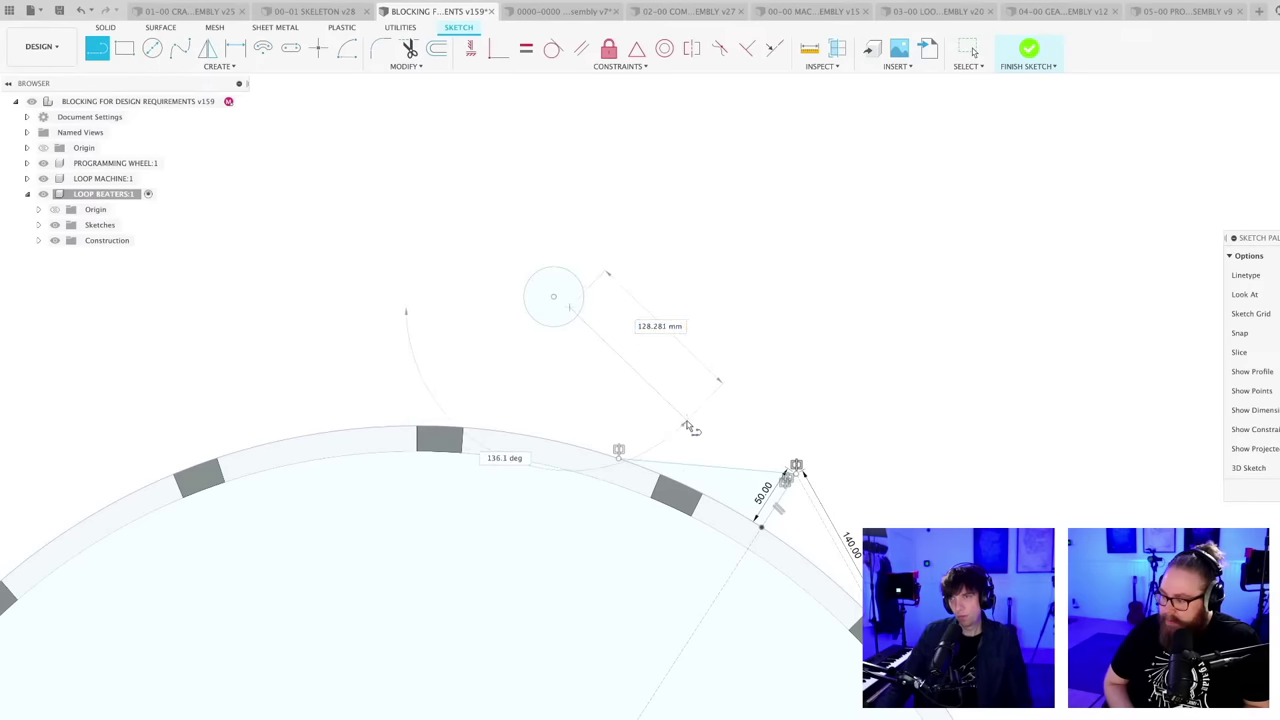
key(c)
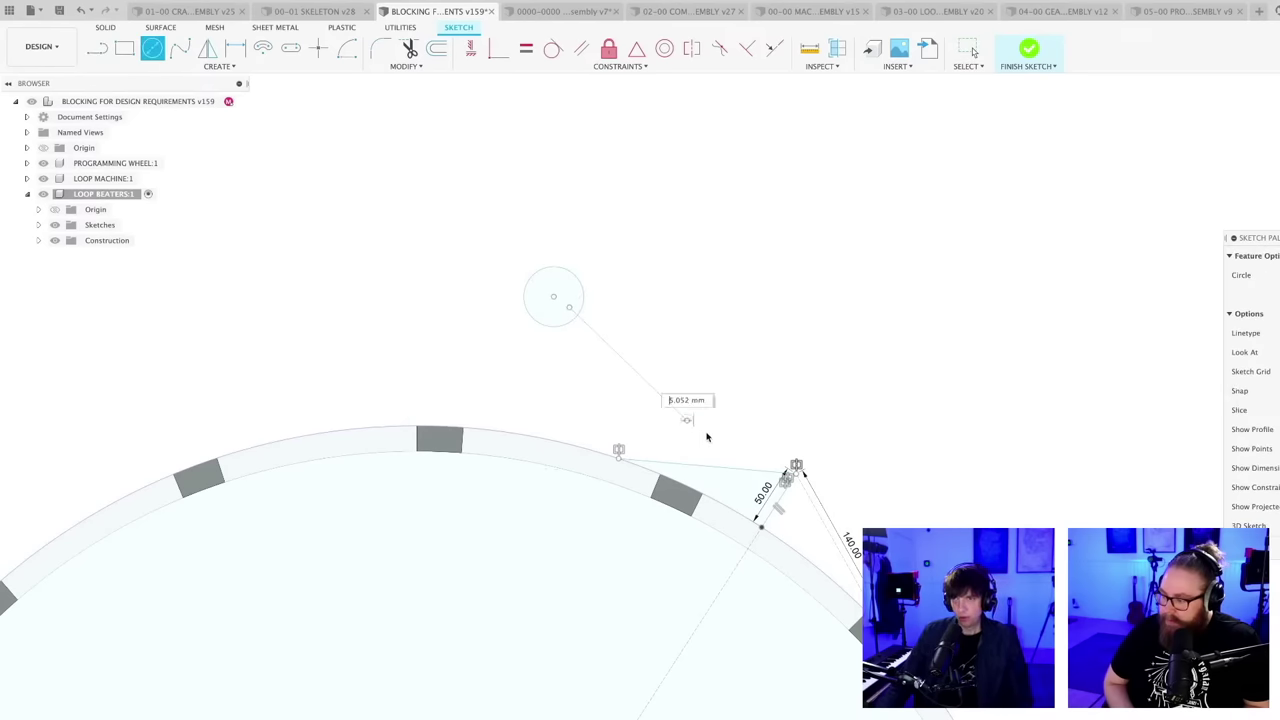
key(Escape)
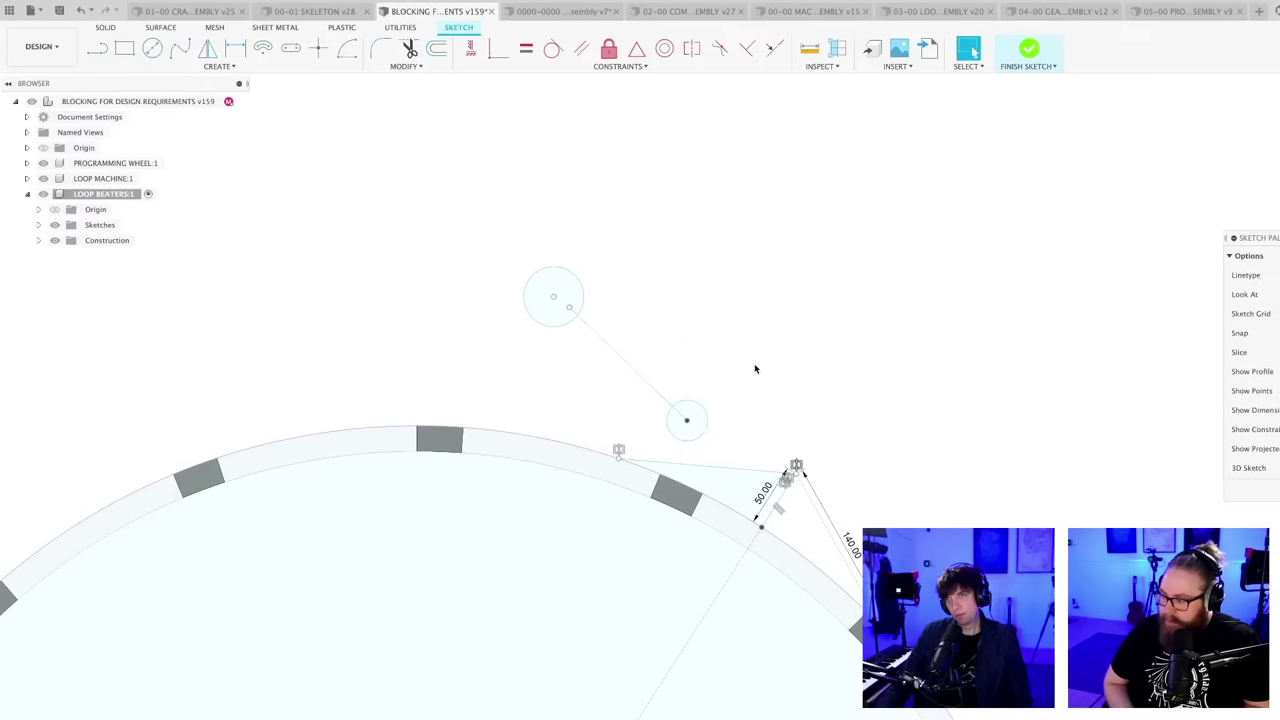
- Draw a long lever line from the upper circle's centre out past the beater, with a circle centred on its far end
scroll(720, 364, down, 5)
key(l)
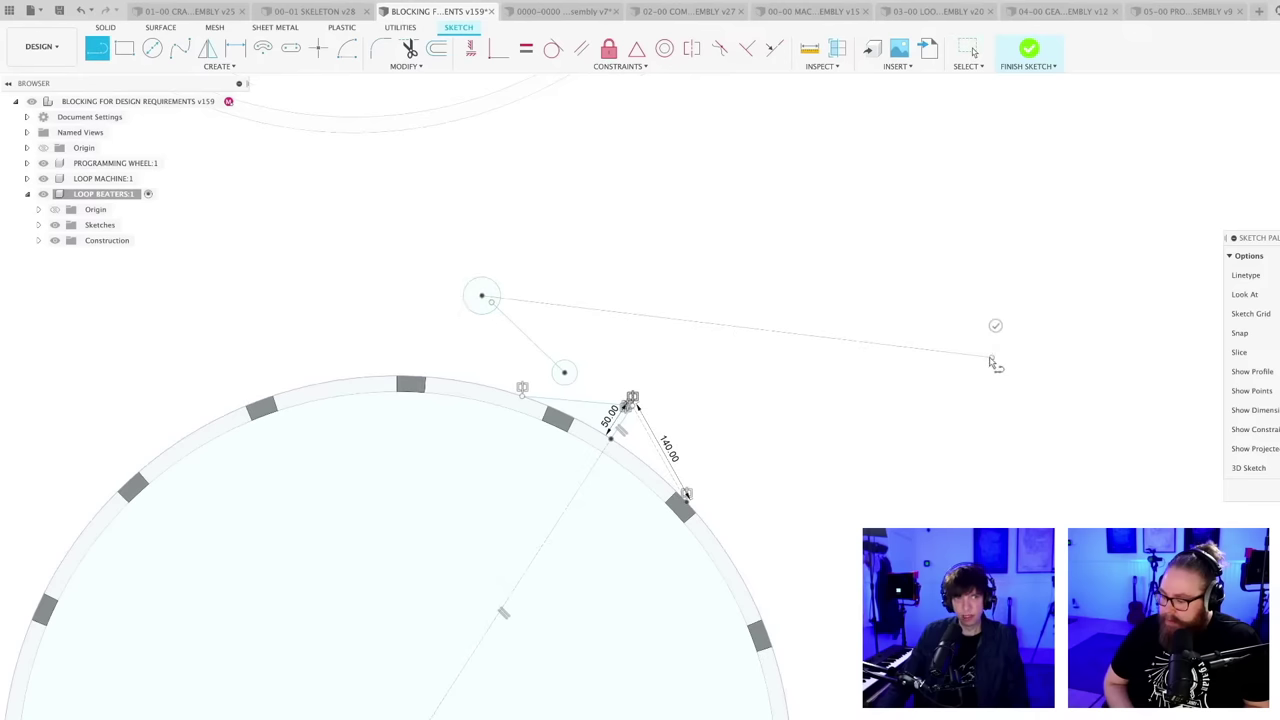
key(Escape)
key(c)
scroll(995, 396, up, 3)
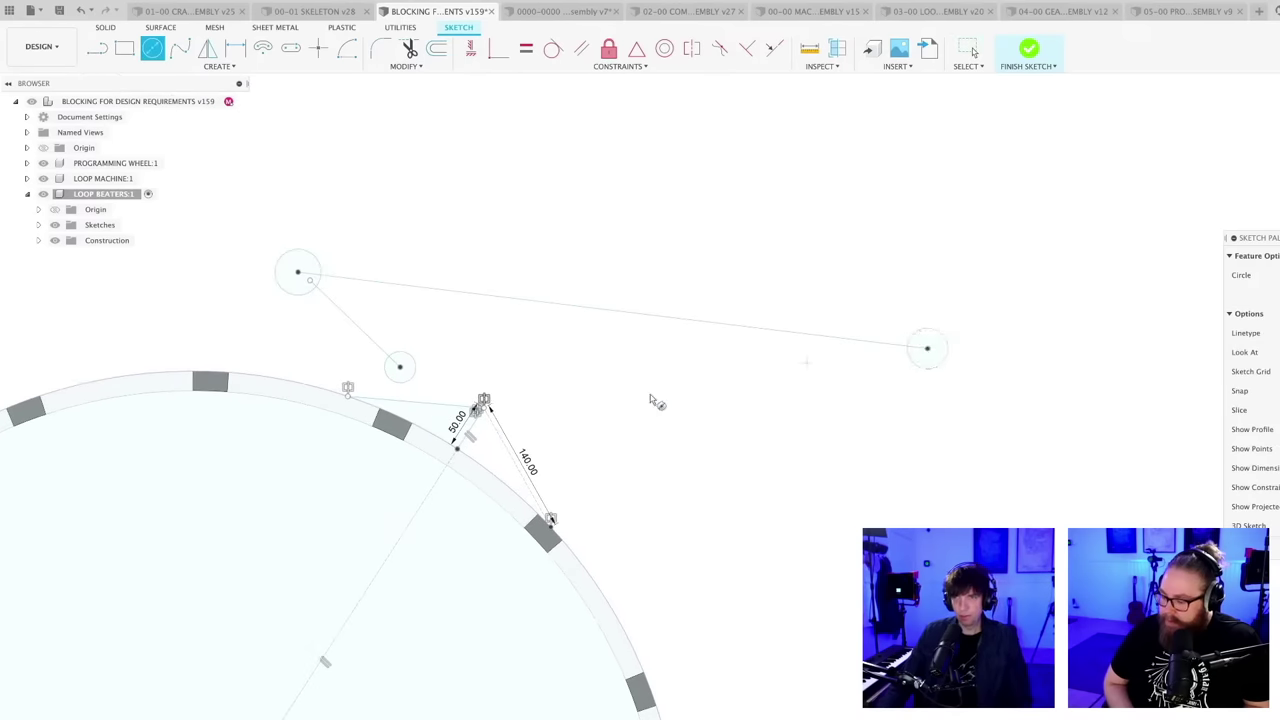
key(Escape)
- Connect the small circle beside the beater tip to the long lever line with a short line
middle_drag(432, 420, 586, 446)
scroll(586, 446, up, 2)
scroll(608, 433, down, 3)
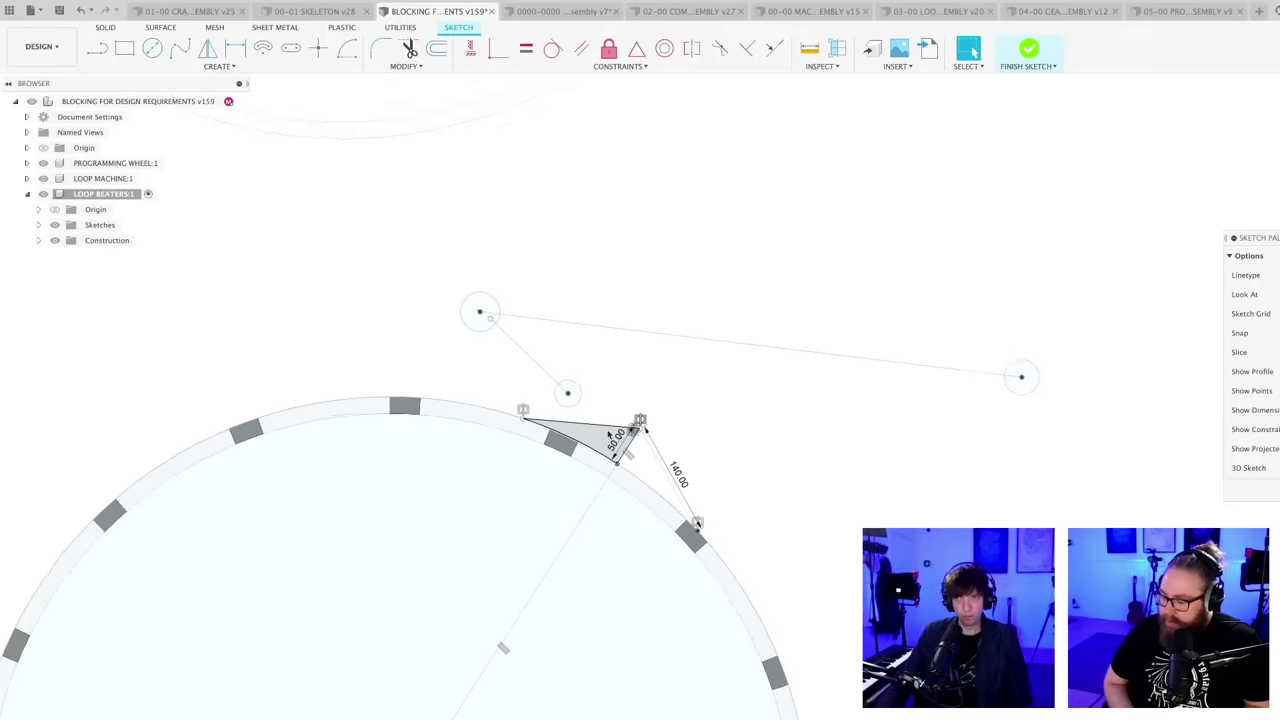
scroll(609, 433, down, 1)
middle_drag(683, 412, 697, 415)
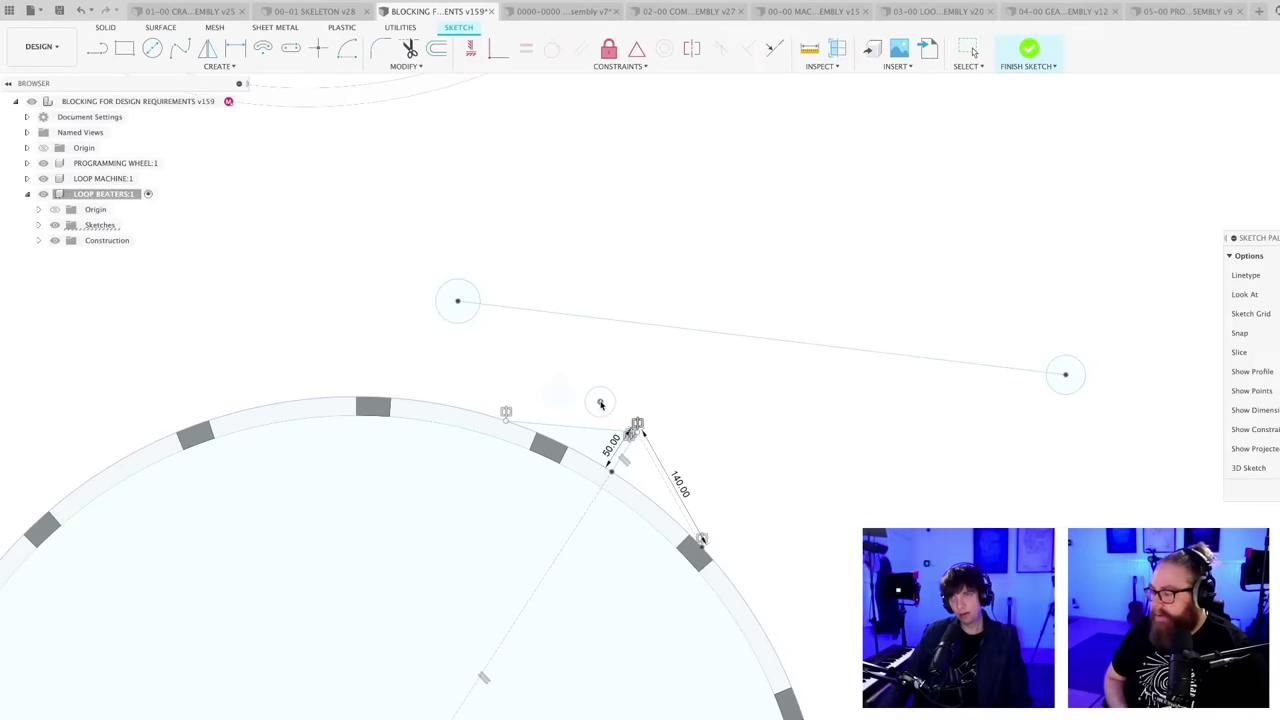
key(l)
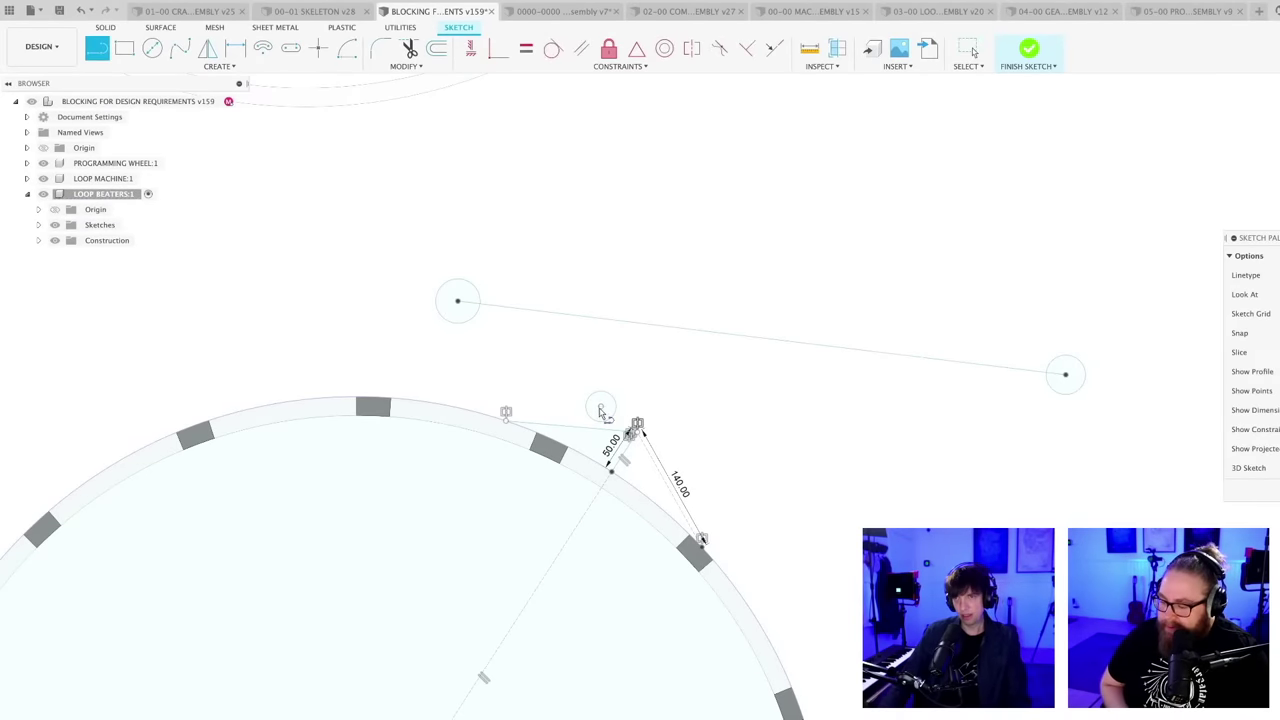
click(600, 405)
click(624, 322)
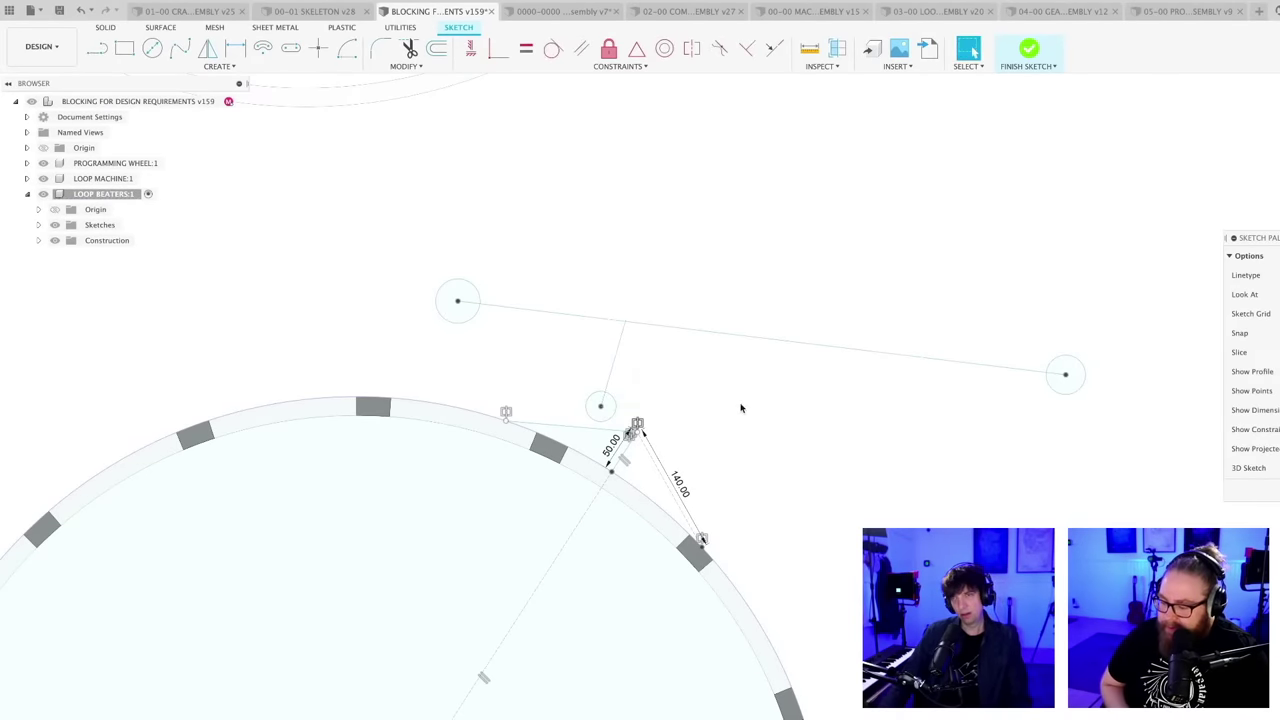
scroll(745, 420, down, 5)
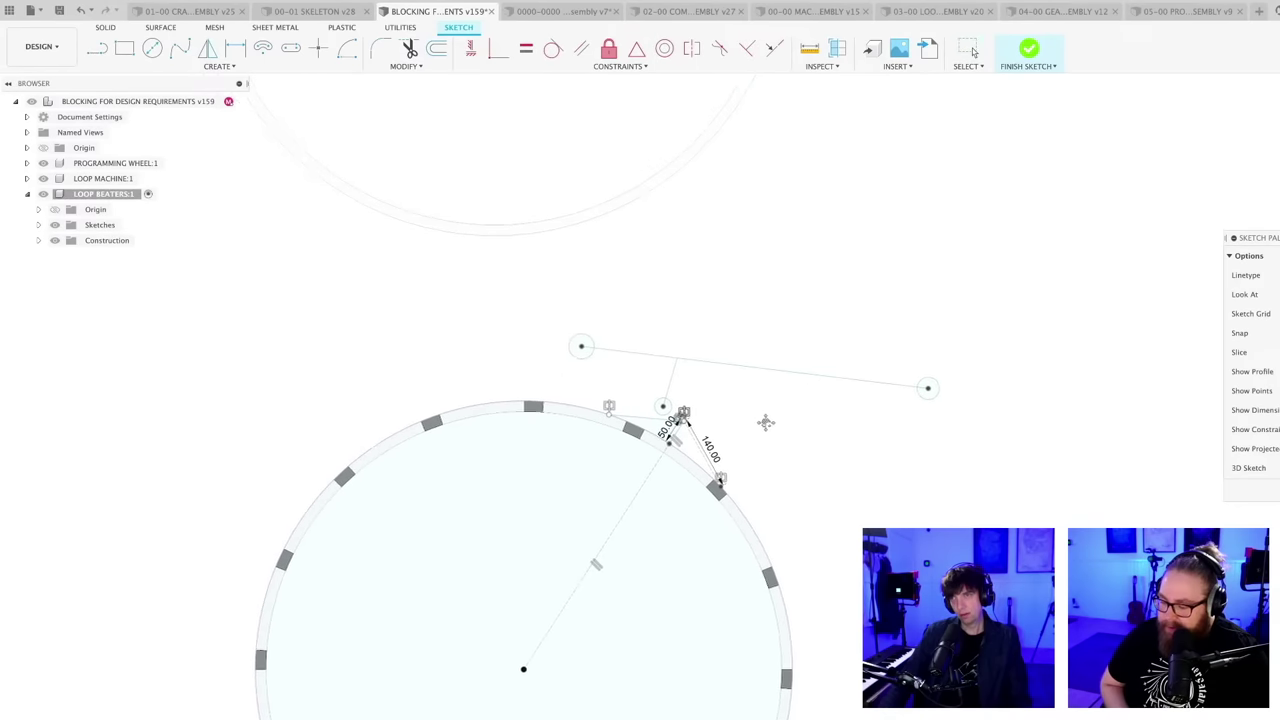
key(Escape)
- Save the blocking design with the version description "User Saved"
middle_drag(765, 422, 761, 408)
scroll(760, 410, up, 3)
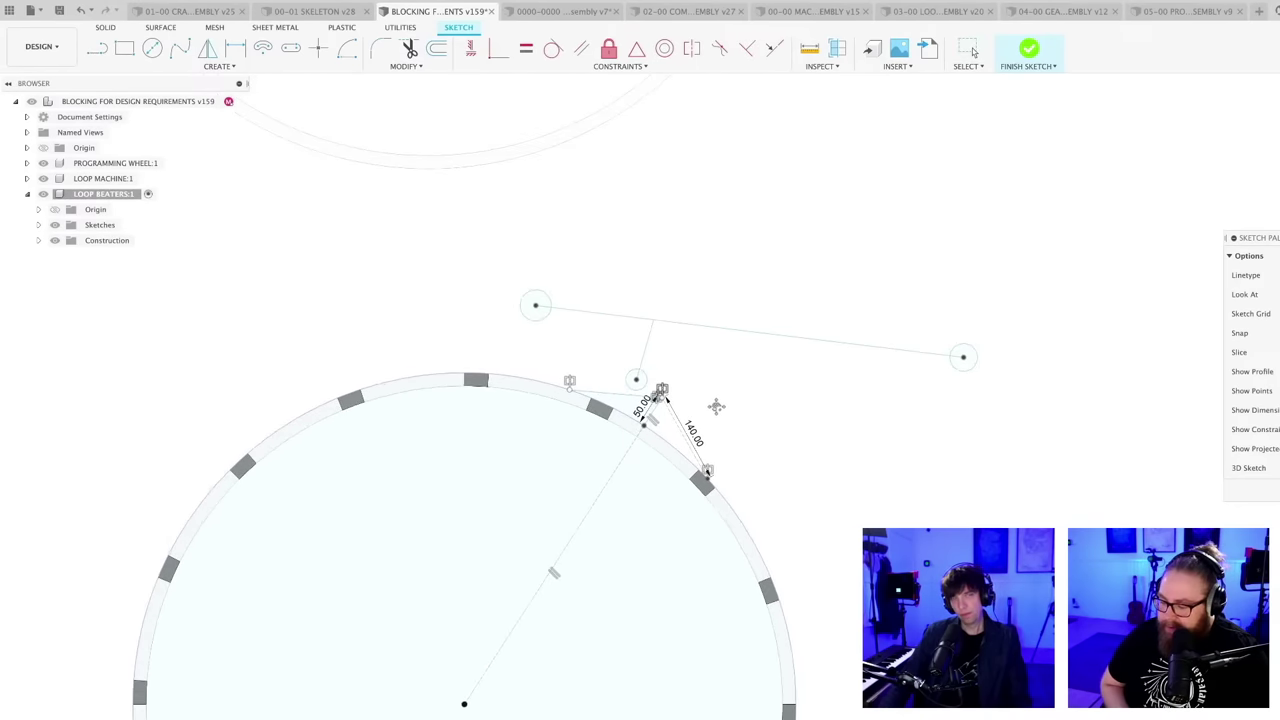
middle_drag(709, 414, 693, 378)
key(super+s)
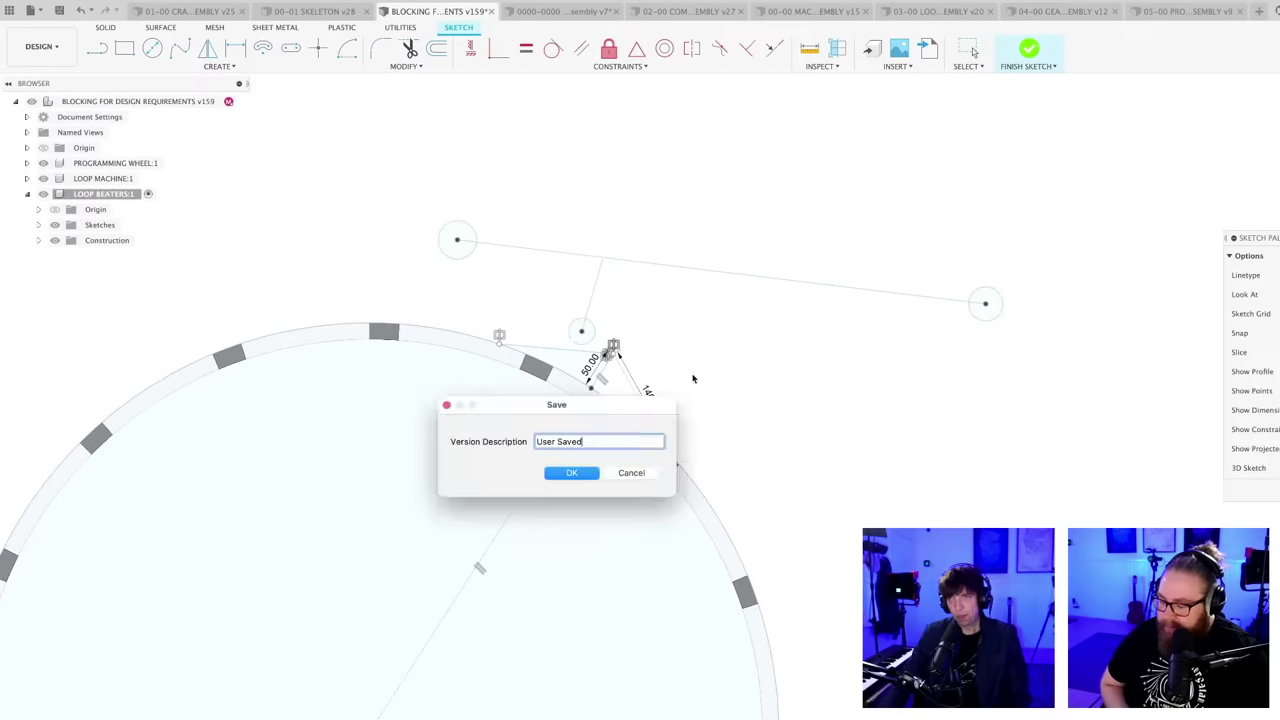
key(Return)
- Examine how the sketched lever and its small circle sit against the beater profile and drum rim
scroll(696, 379, down, 3)
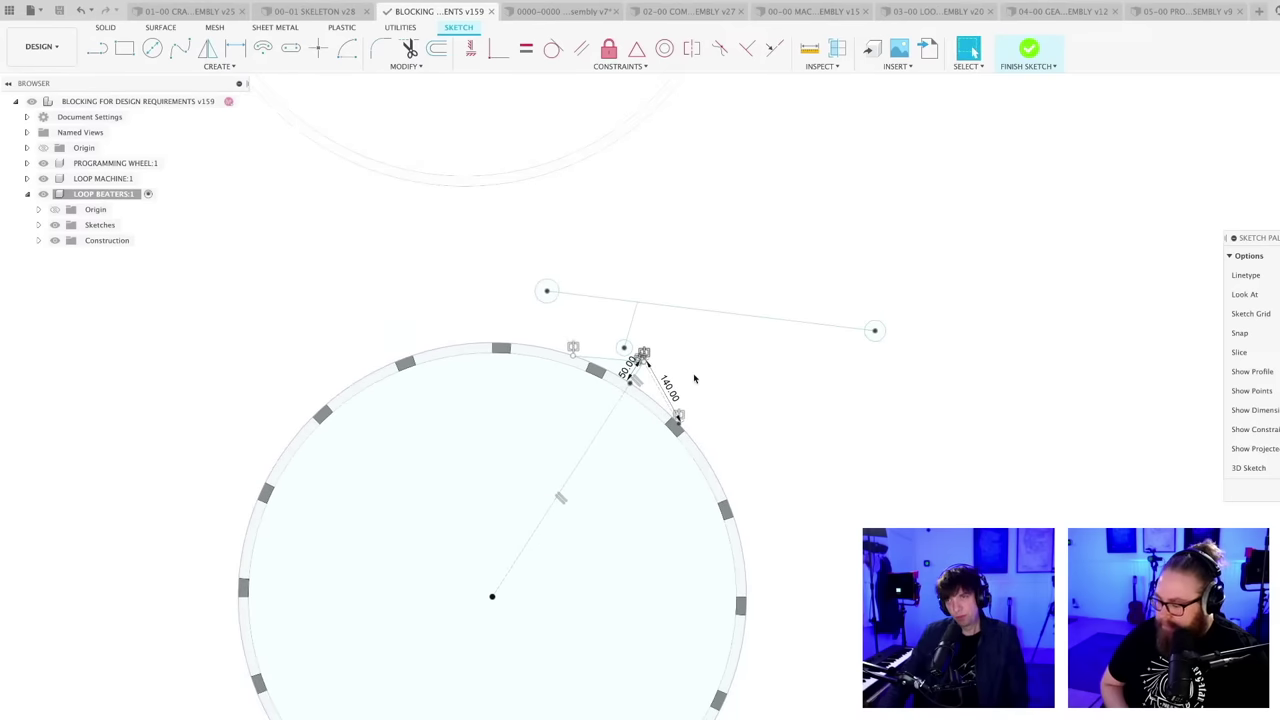
middle_drag(726, 417, 718, 350)
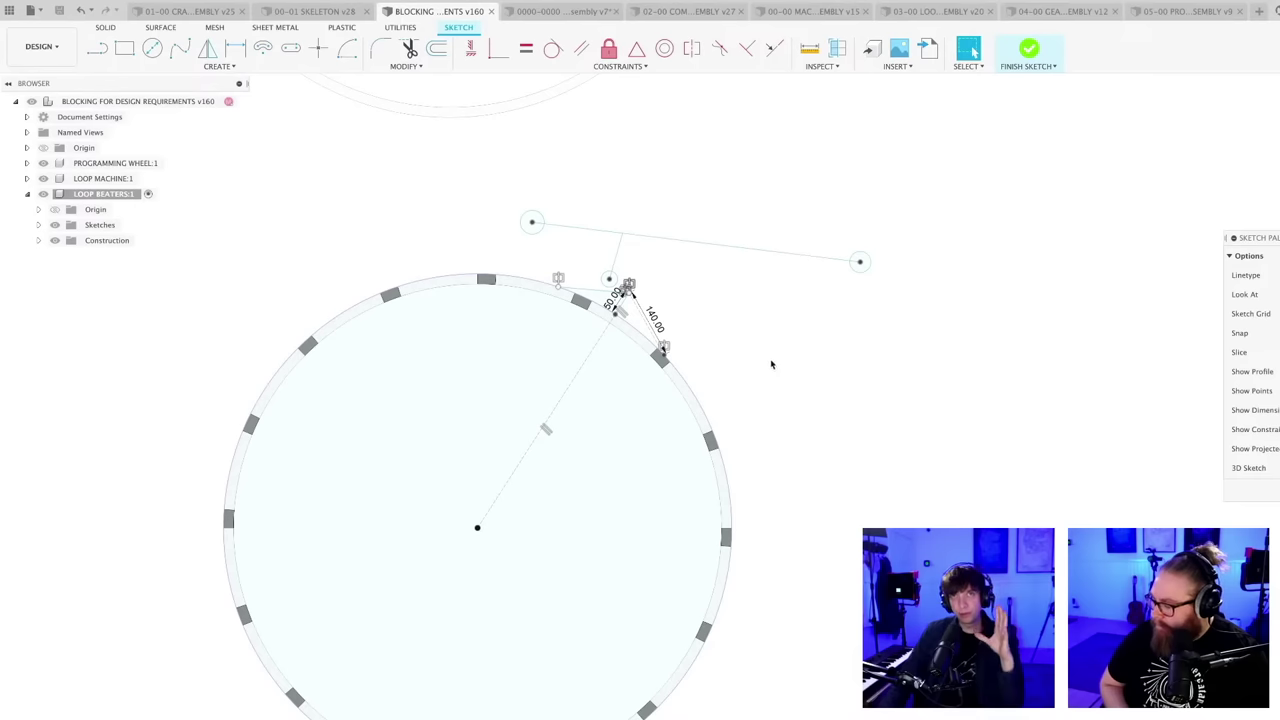
middle_drag(704, 350, 709, 357)
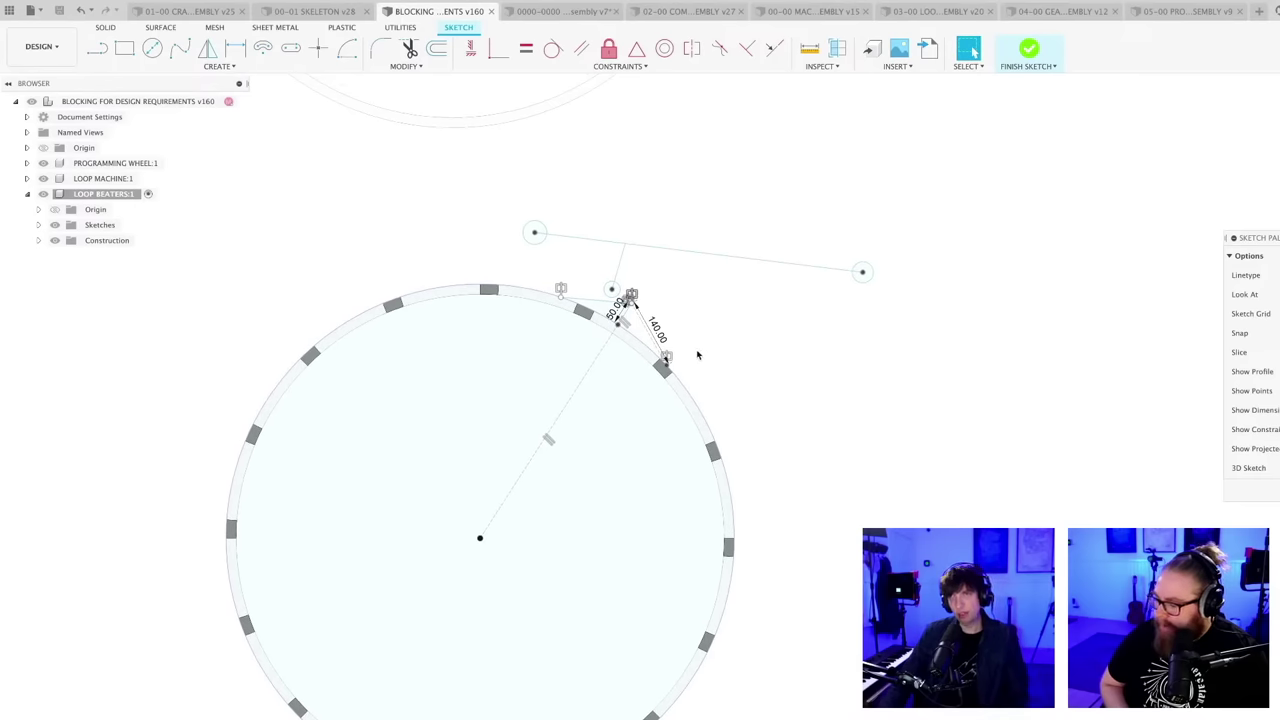
scroll(698, 356, up, 2)
scroll(696, 362, down, 4)
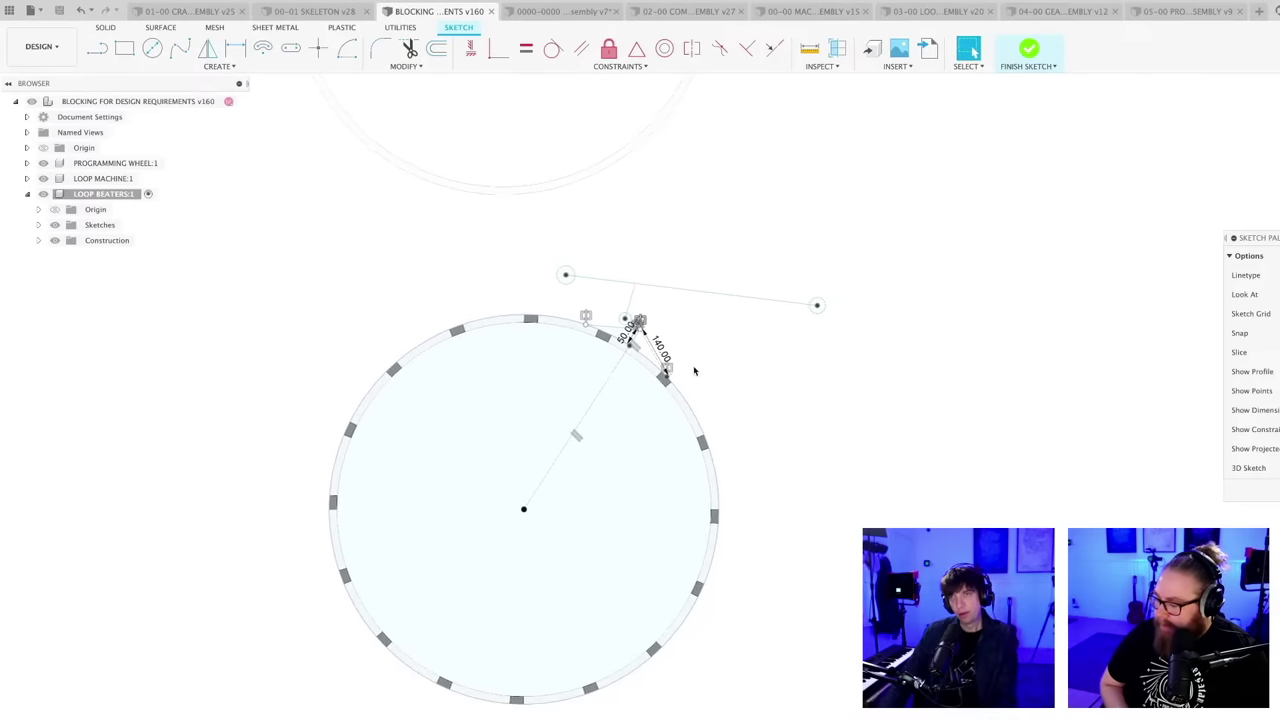
scroll(695, 370, up, 2)
mouse_move(690, 349)
middle_down()
mouse_move(691, 425)
mouse_move(690, 367)
middle_up()
scroll(690, 401, up, 2)
scroll(689, 405, down, 3)
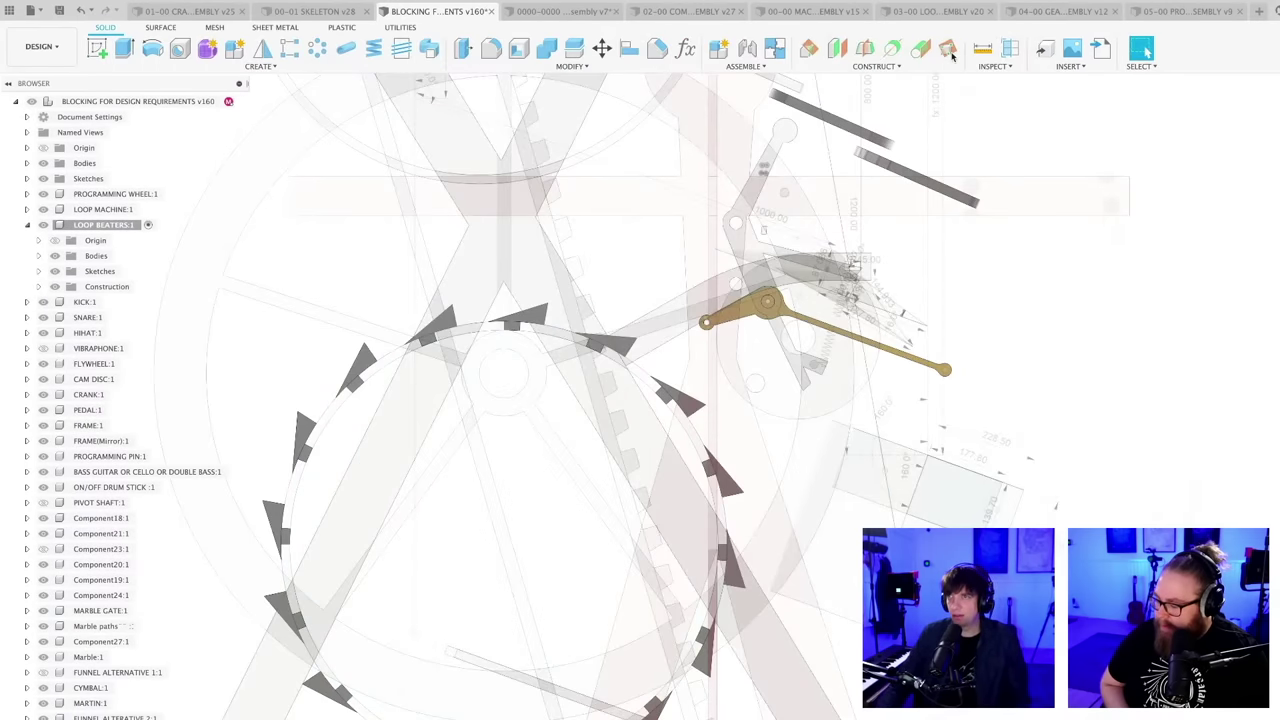
- View the full blocking design, switch to the 04-00 GEAR 3 ASSEMBLY document and go on to 03-00 LOOP MACHINE ASSEMBLY
scroll(900, 371, down, 3)
middle_drag(886, 373, 801, 400)
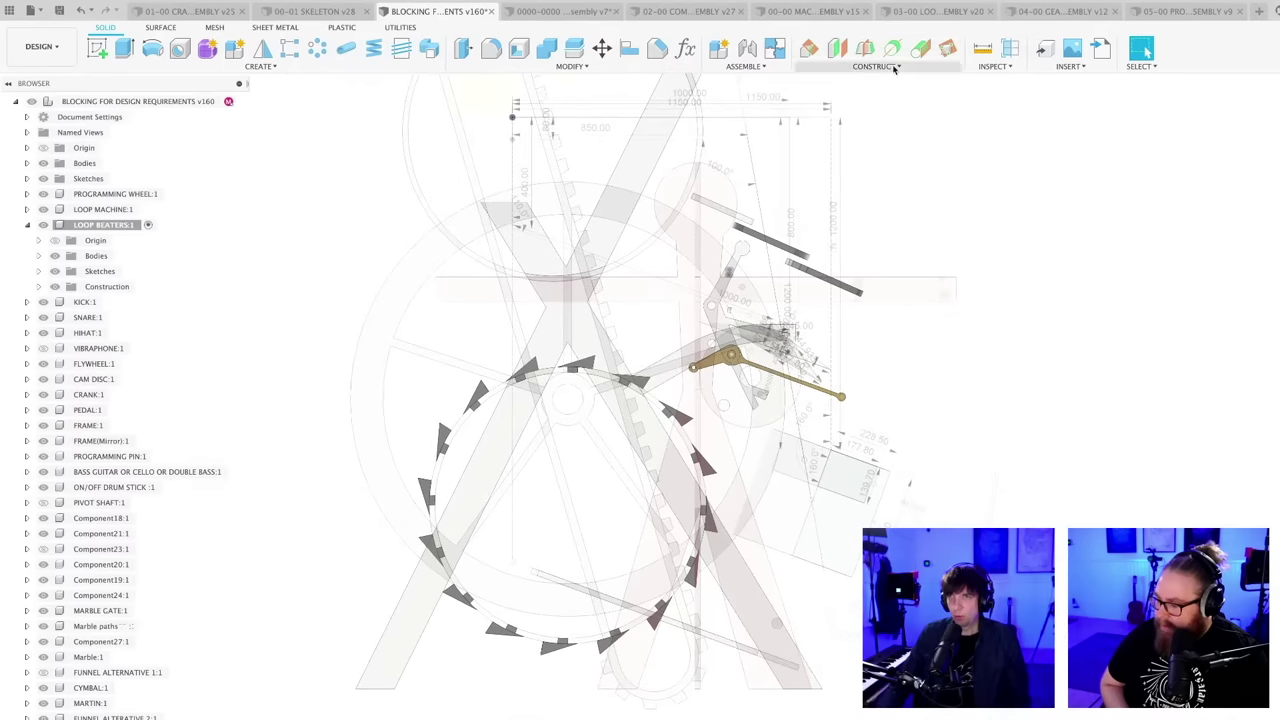
click(1134, 12)
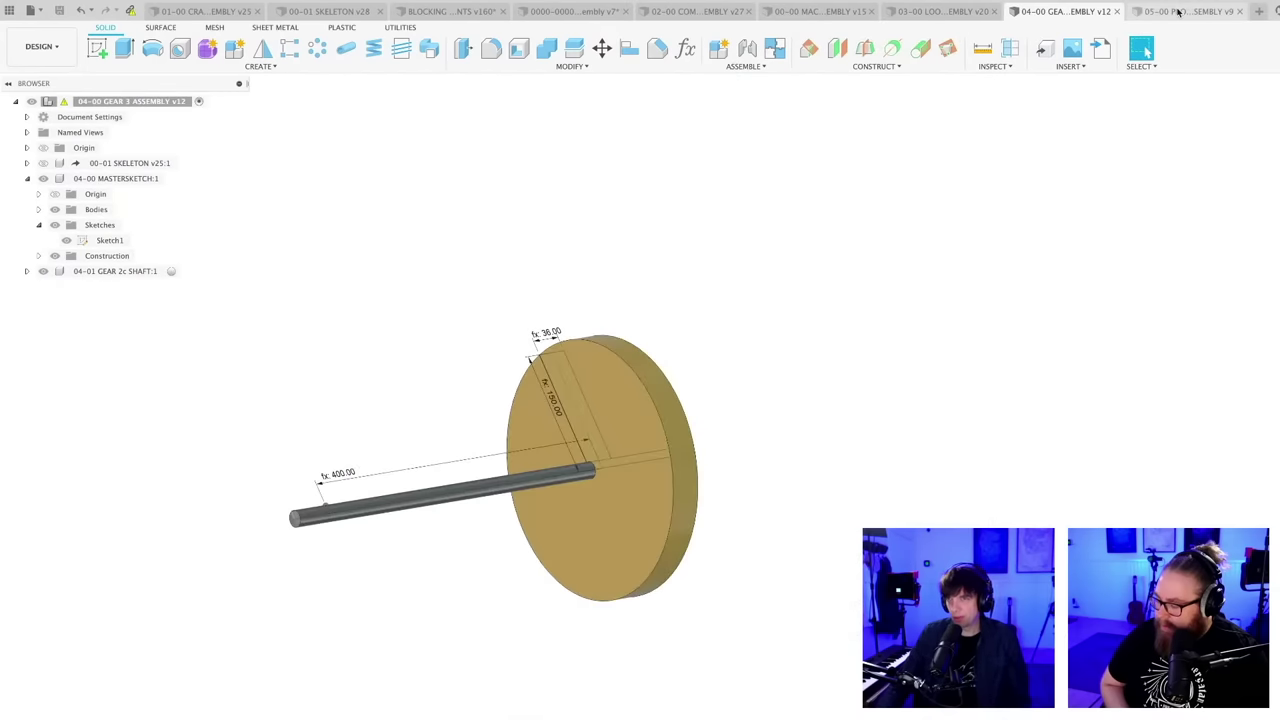
click(920, 12)
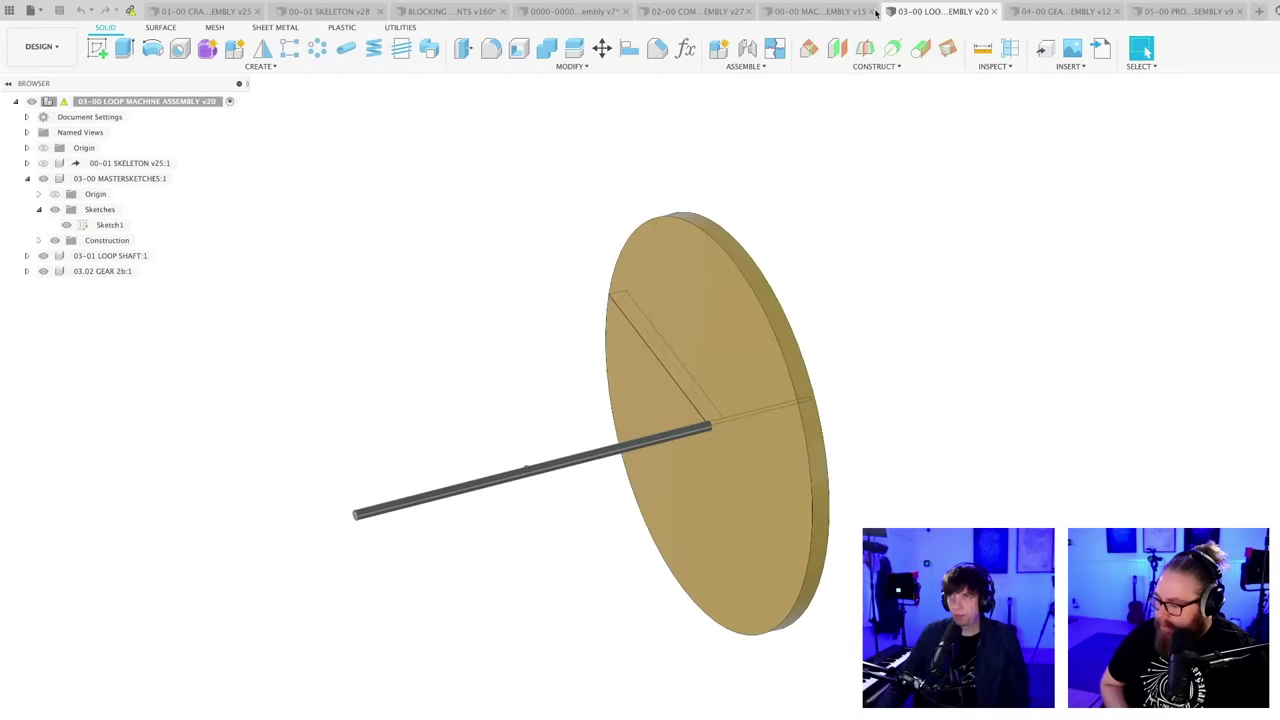
- Switch to the 00-00 MACHINE 3 ASSEMBLY document and examine where the loop machine's GEAR 2b sits in the gear train
click(808, 12)
scroll(817, 512, down, 2)
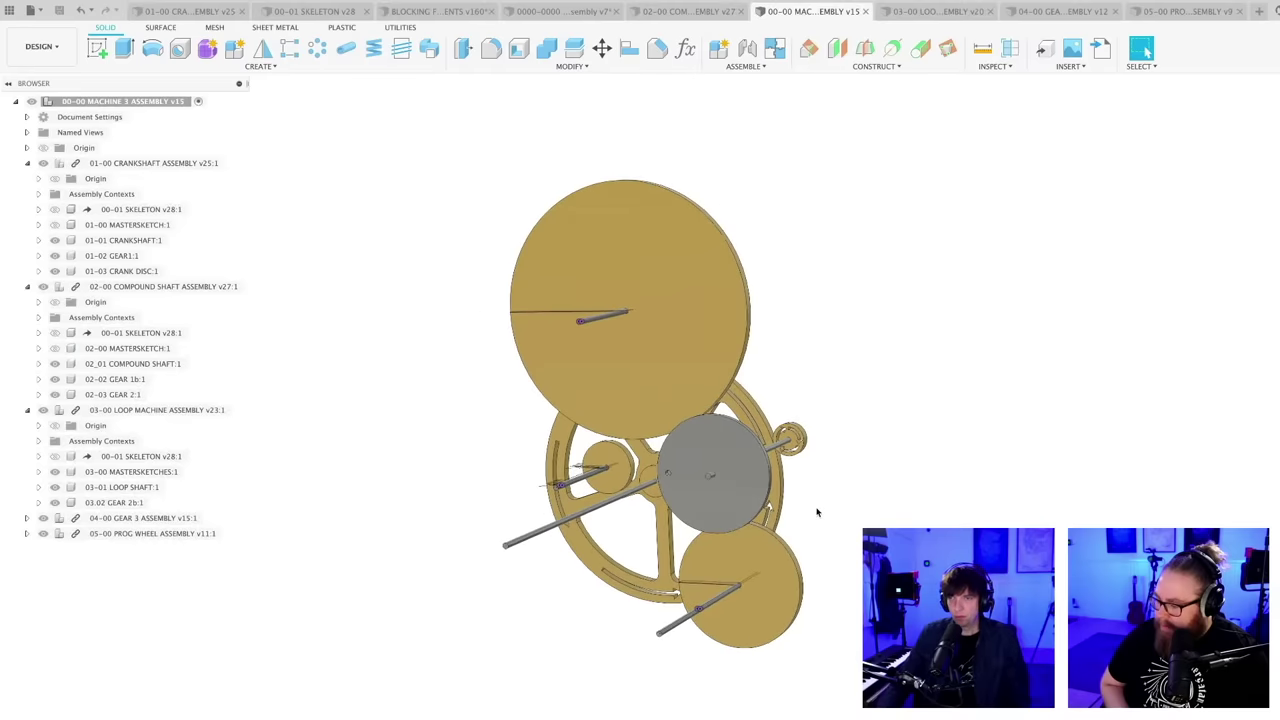
mouse_move(817, 511)
shift+middle_down()
mouse_move(851, 492)
mouse_move(842, 507)
shift+middle_up()
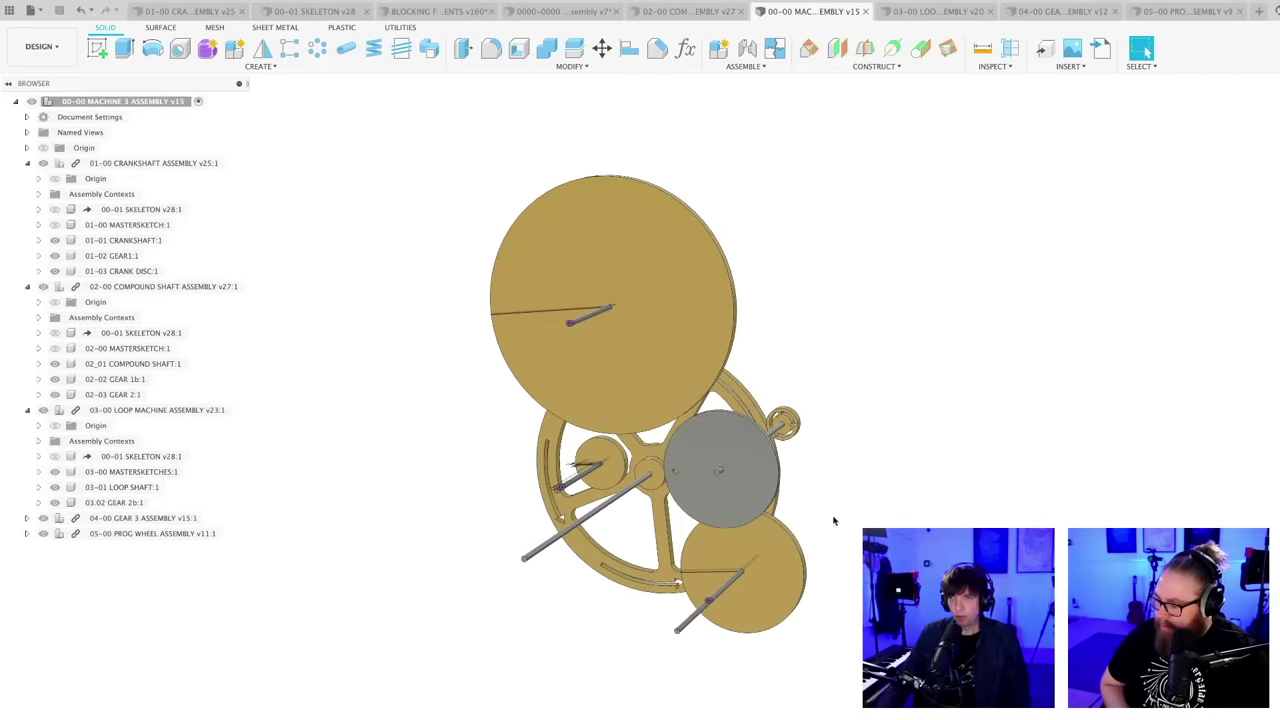
scroll(830, 590, up, 2)
click(762, 628)
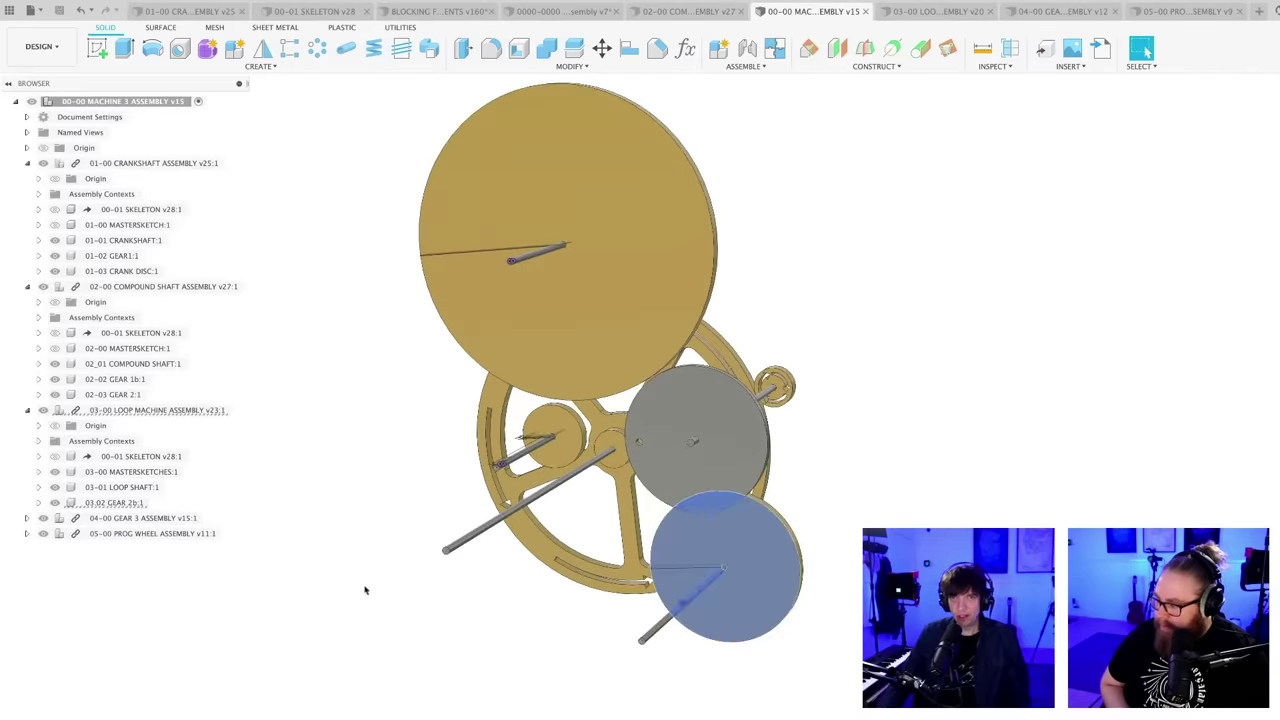
middle_drag(365, 590, 389, 604)
click(198, 603)
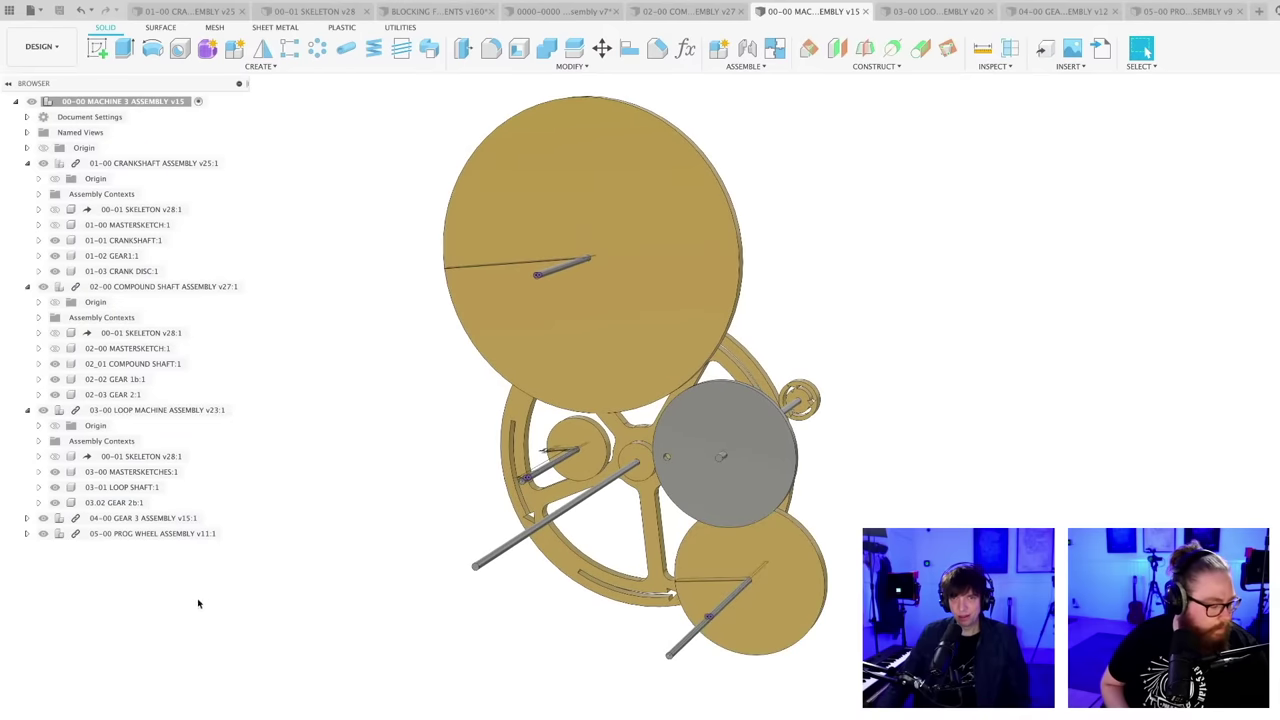
shift+middle_drag(198, 603, 206, 589)
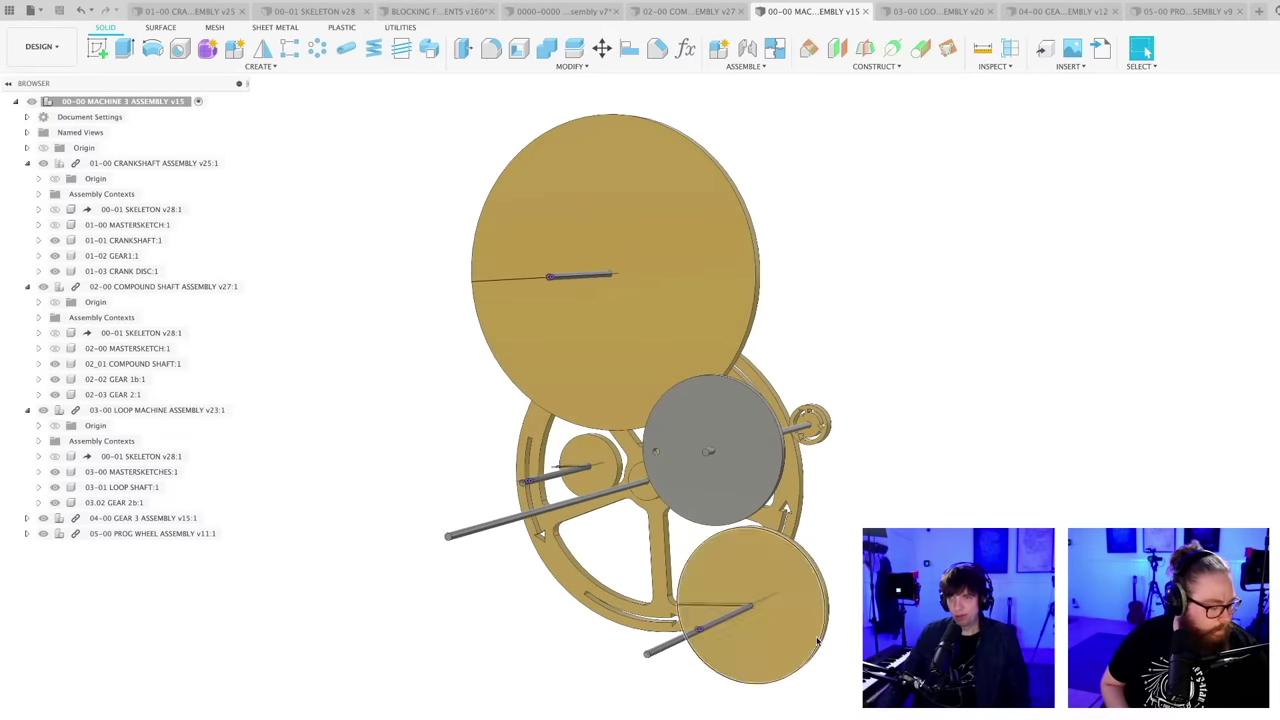
scroll(817, 641, up, 2)
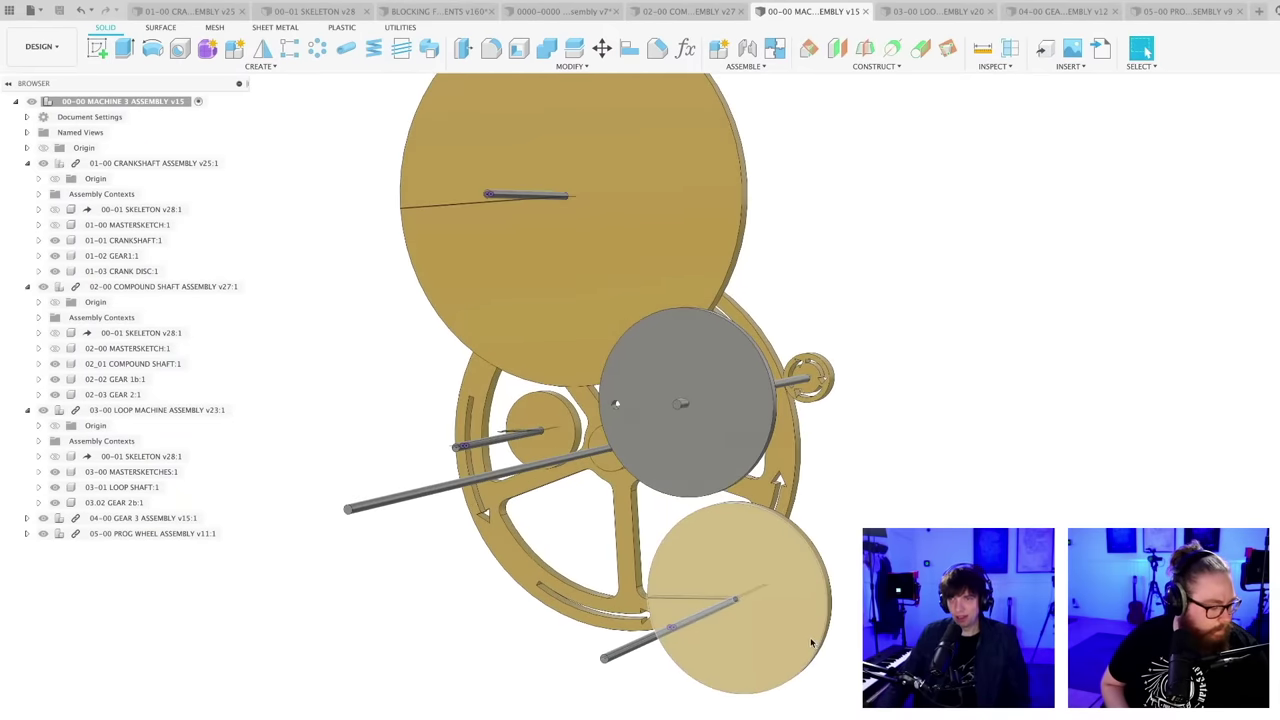
- Hide the 03-00 LOOP MACHINE ASSEMBLY and save the machine assembly with the version description "User Saved"
click(42, 410)
scroll(494, 652, down, 2)
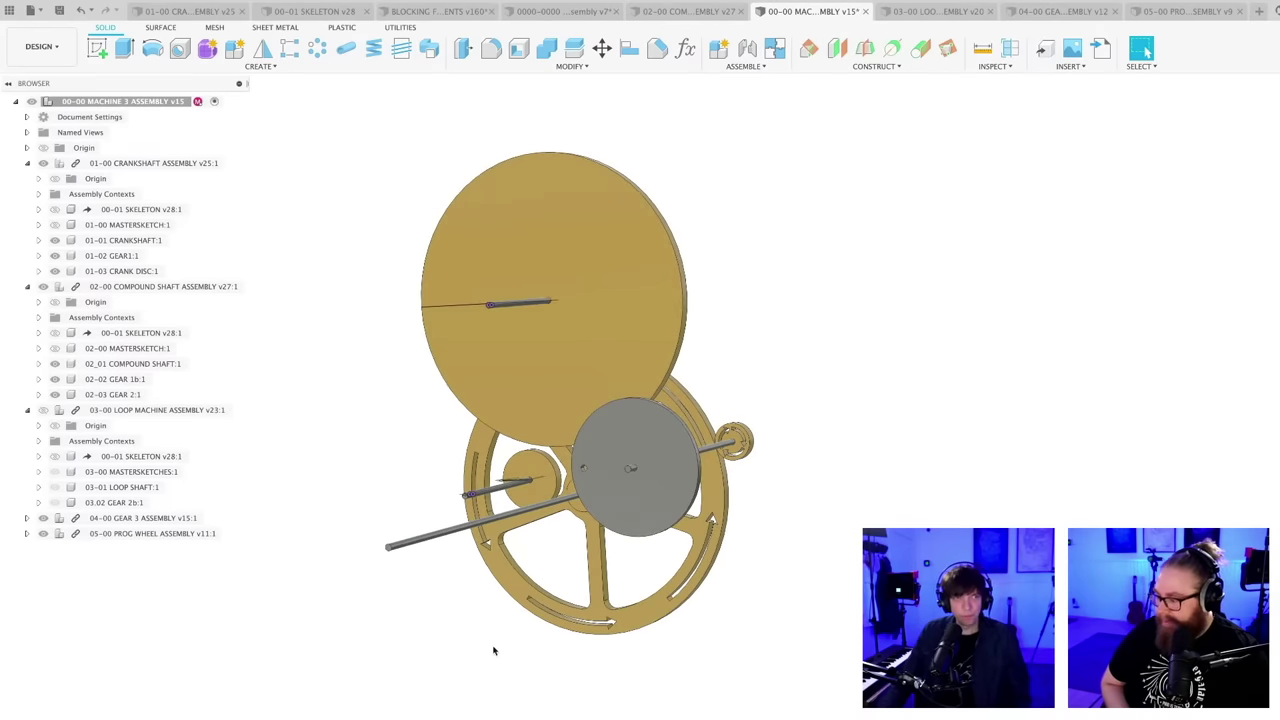
middle_drag(495, 670, 551, 711)
scroll(617, 586, up, 2)
key(super+s)
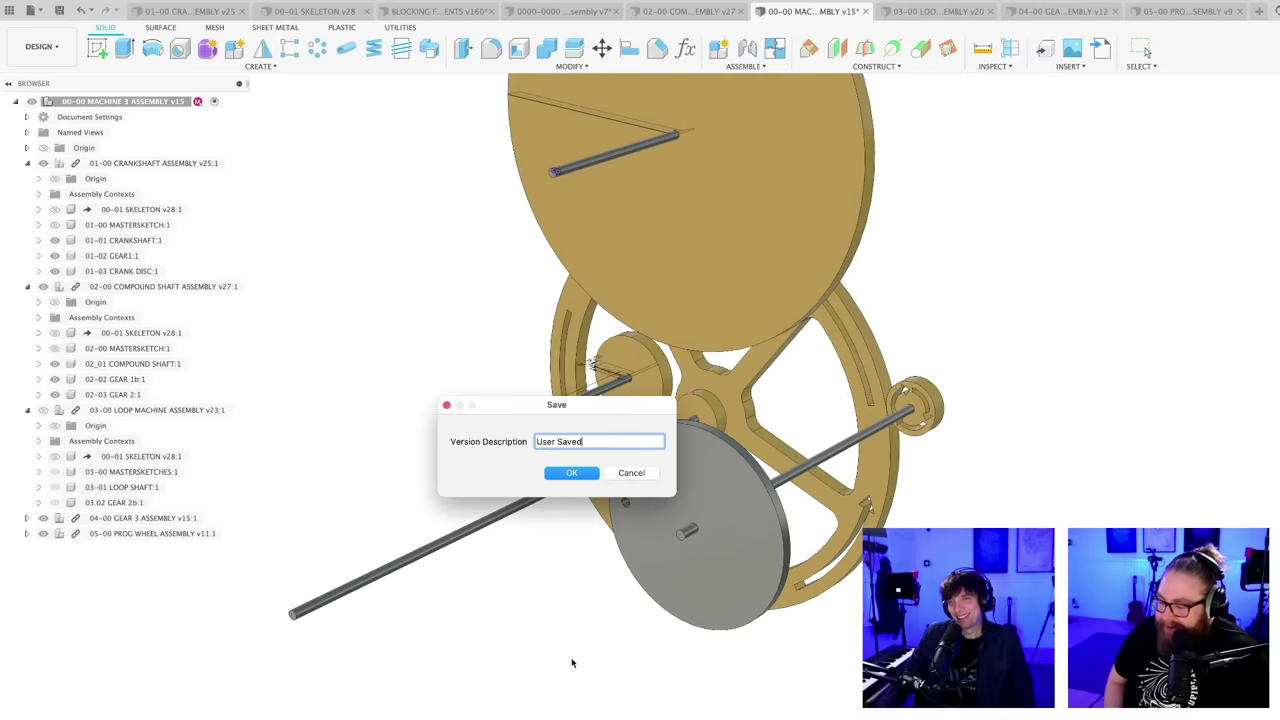
click(570, 473)
- Examine the remaining gear train, focusing on how the large prog wheel lines up with GEAR 2 on the compound shaft
shift+middle_drag(572, 500, 577, 708)
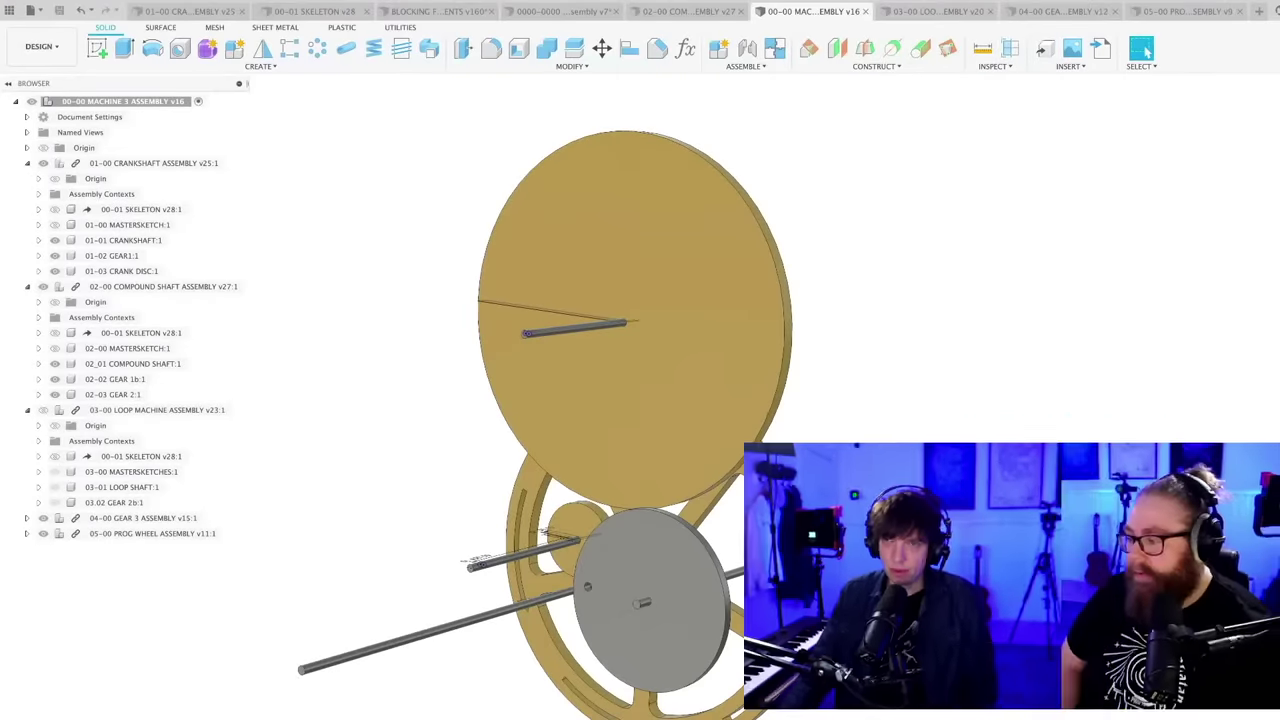
middle_drag(858, 658, 849, 629)
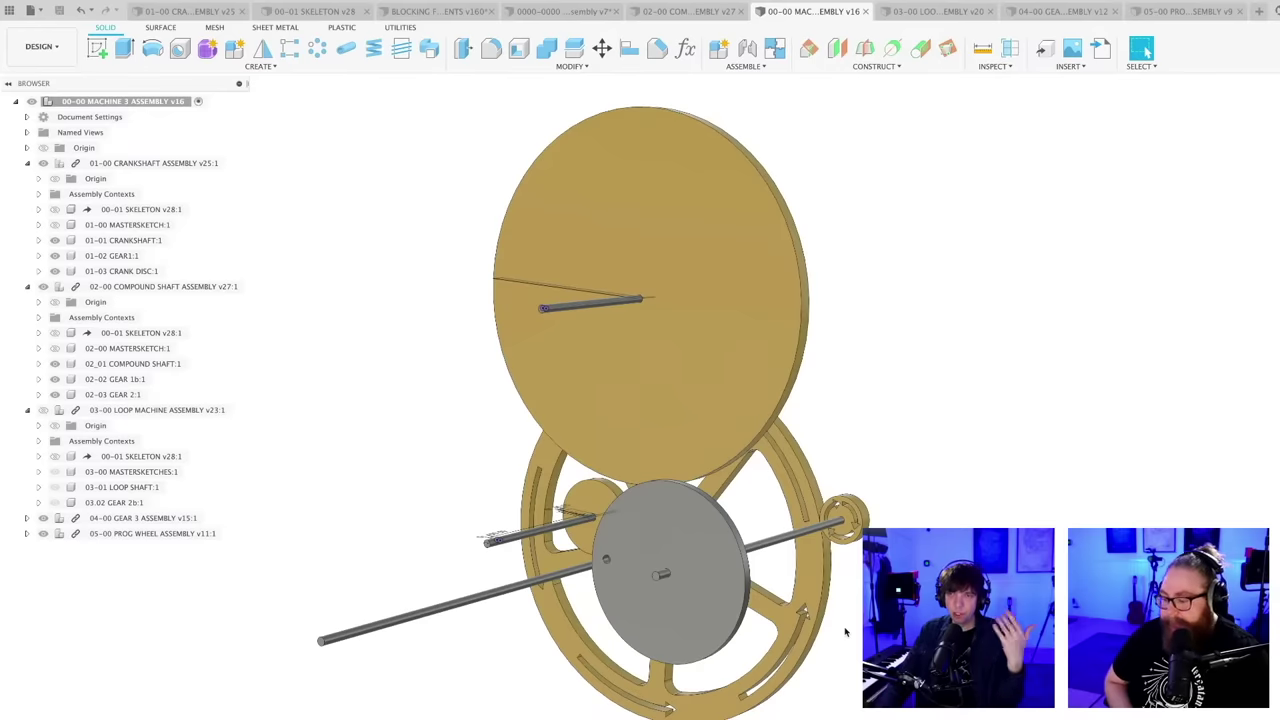
middle_drag(845, 632, 857, 633)
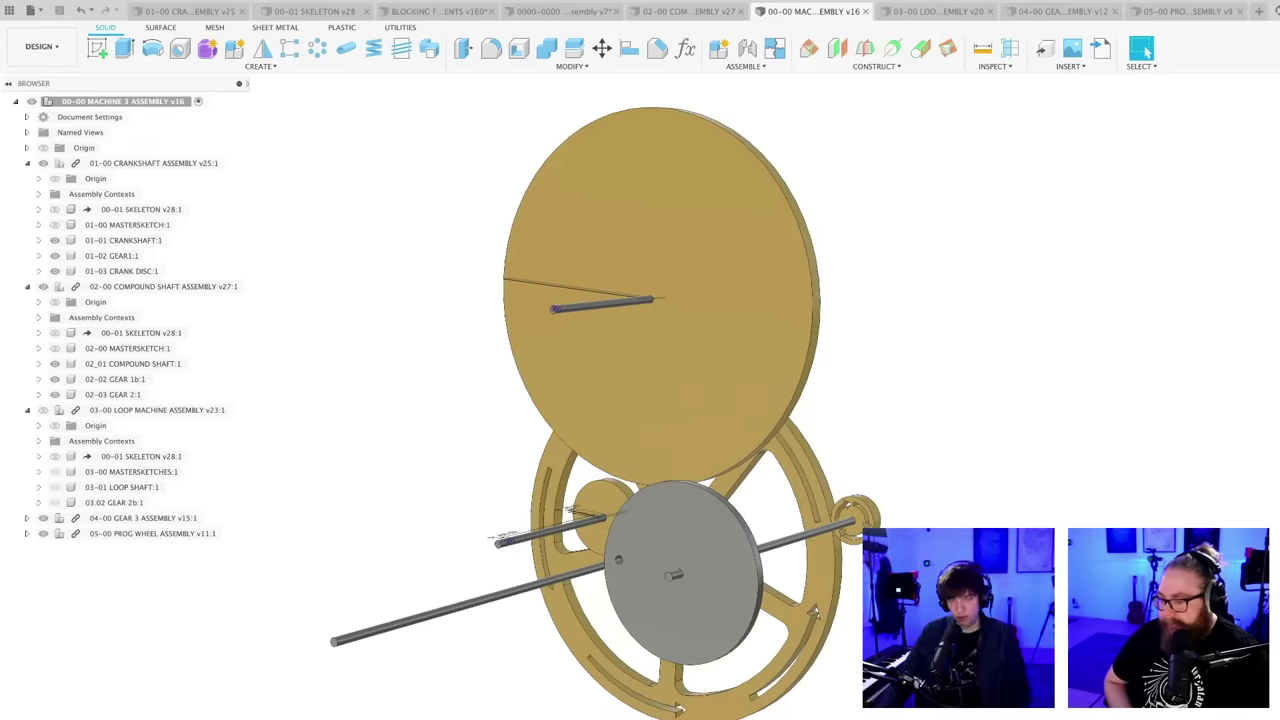
scroll(880, 636, up, 1)
scroll(880, 636, down, 2)
shift+middle_drag(880, 636, 968, 660)
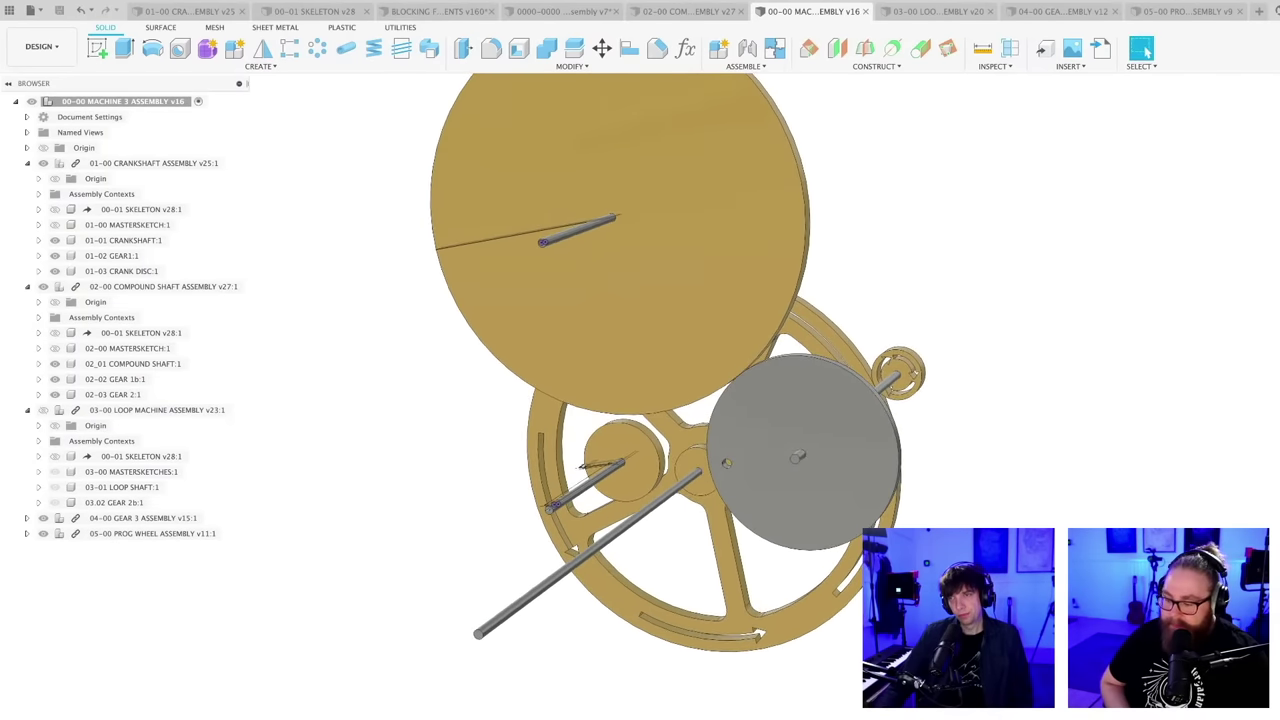
scroll(678, 400, down, 1)
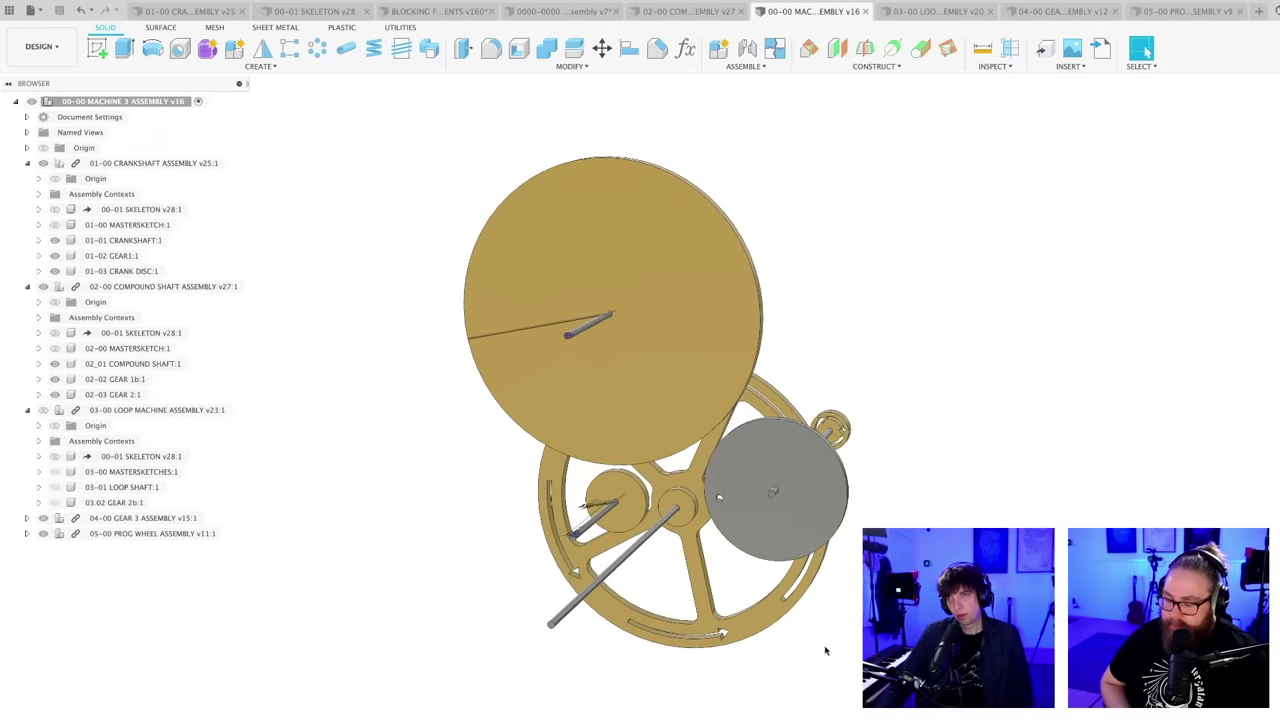
scroll(684, 400, up, 3)
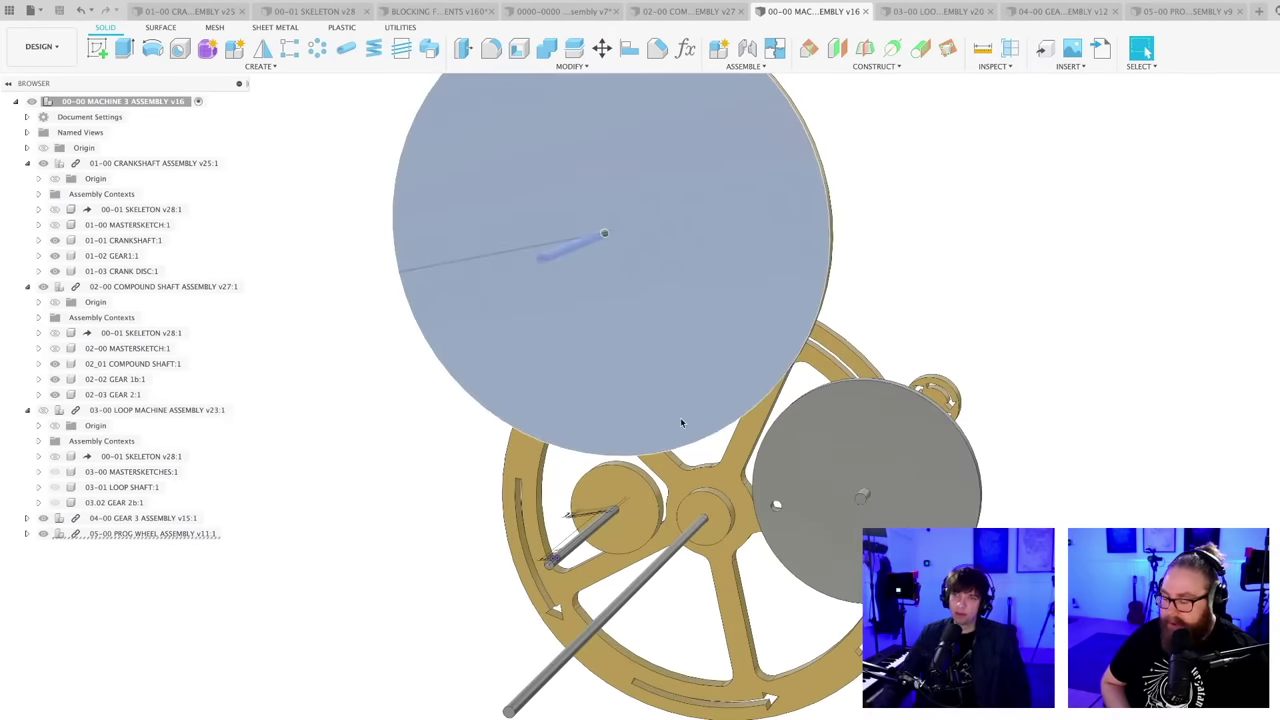
scroll(680, 418, up, 1)
scroll(680, 419, down, 4)
shift+middle_drag(677, 421, 679, 418)
scroll(686, 445, up, 3)
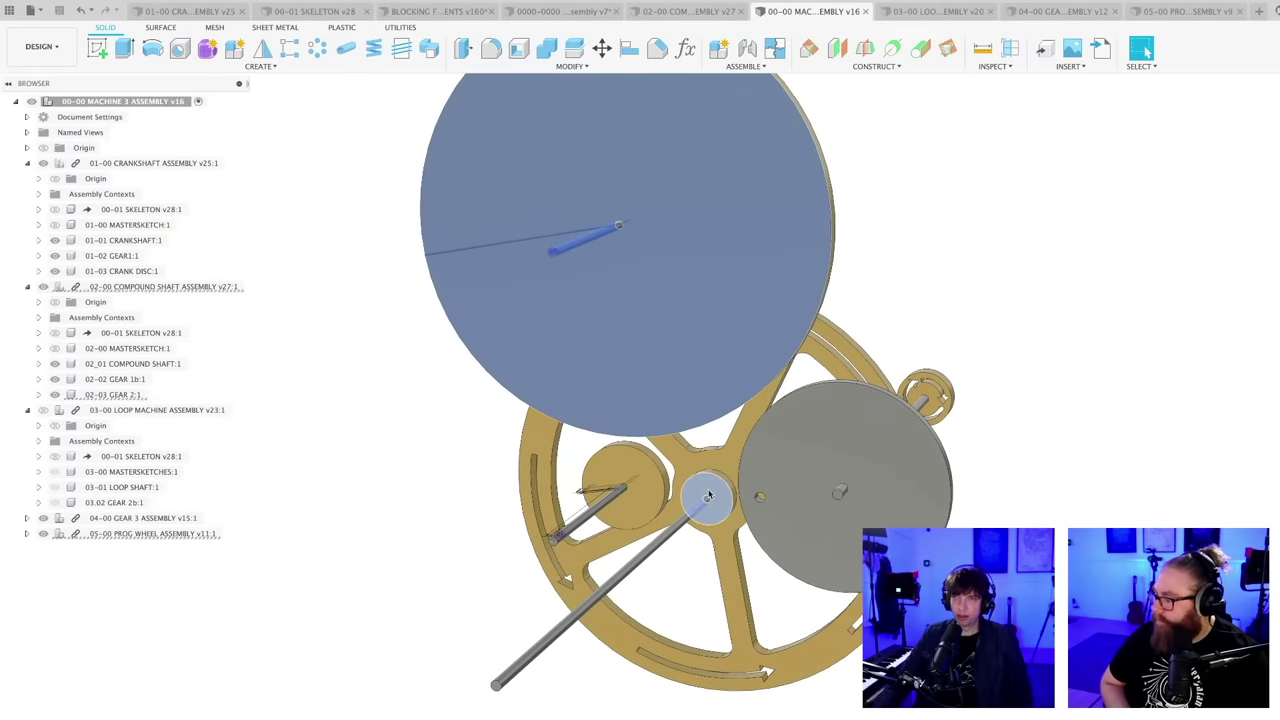
scroll(707, 495, down, 2)
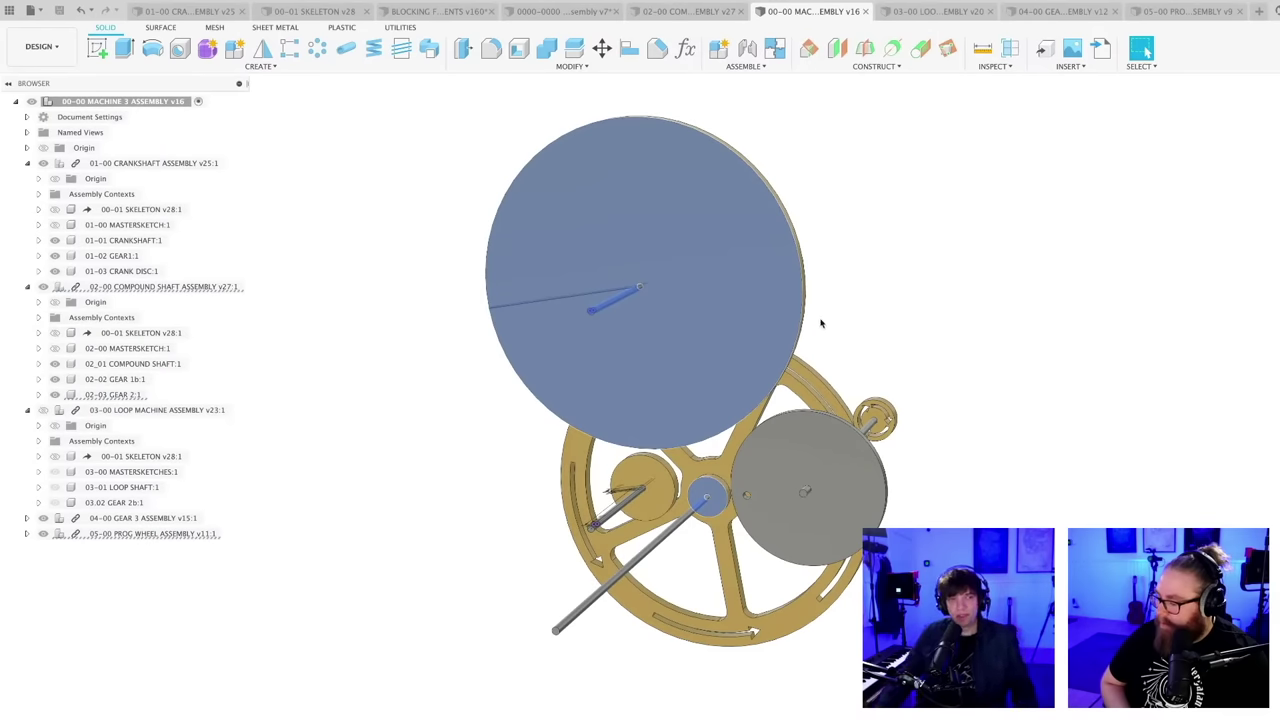
- Examine the small gear and its shaft in the 04-00 GEAR 3 ASSEMBLY in relation to the neighbouring wheels
click(674, 546)
scroll(674, 546, up, 3)
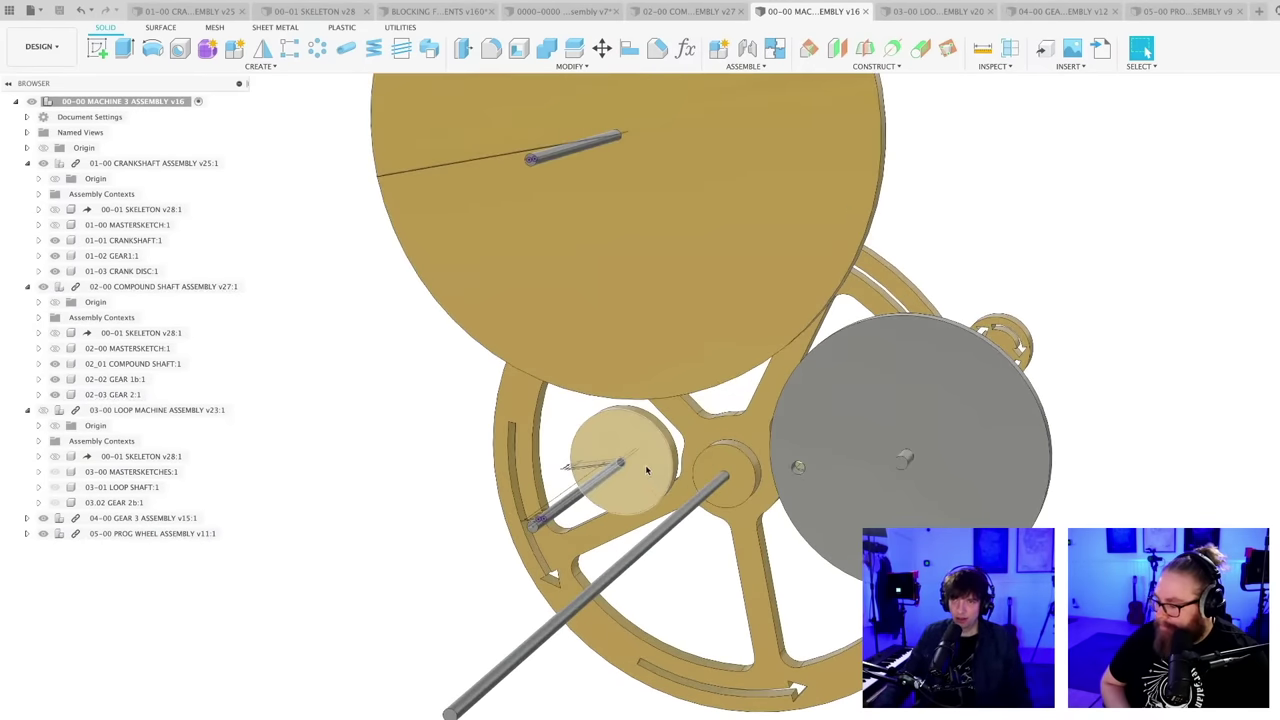
scroll(646, 470, up, 3)
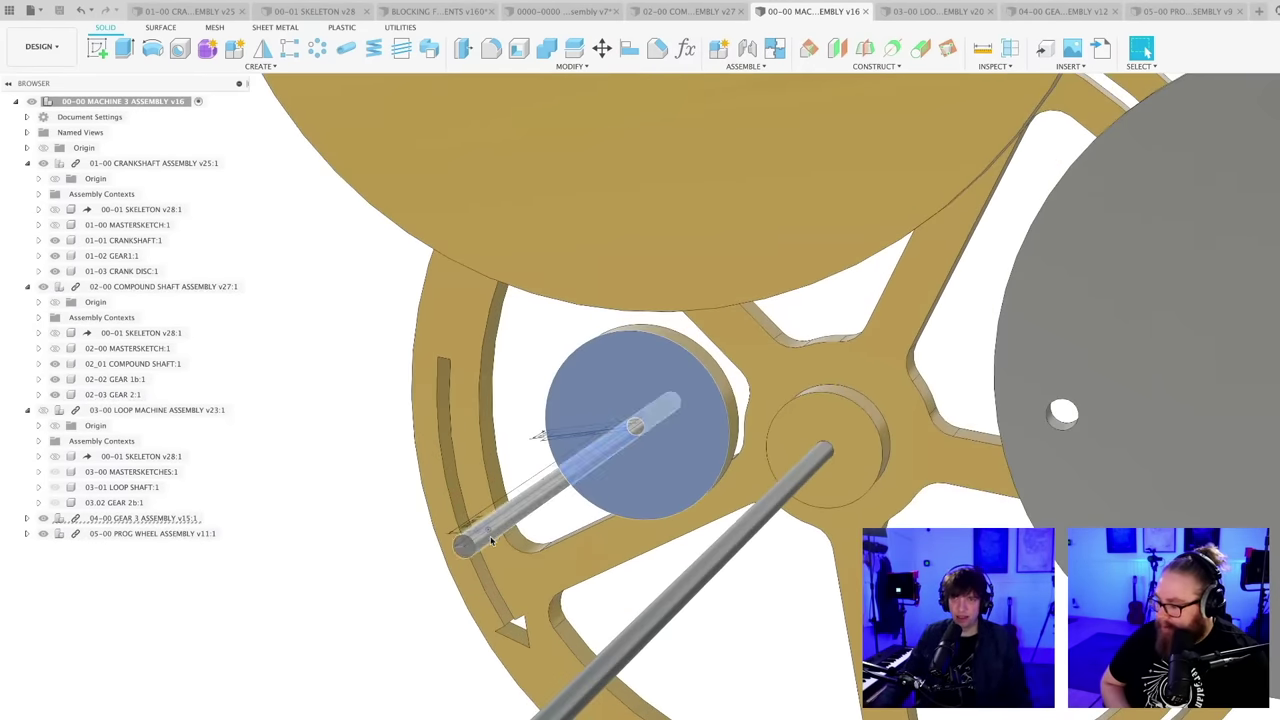
click(484, 540)
shift+middle_drag(482, 542, 584, 550)
drag(583, 549, 577, 553)
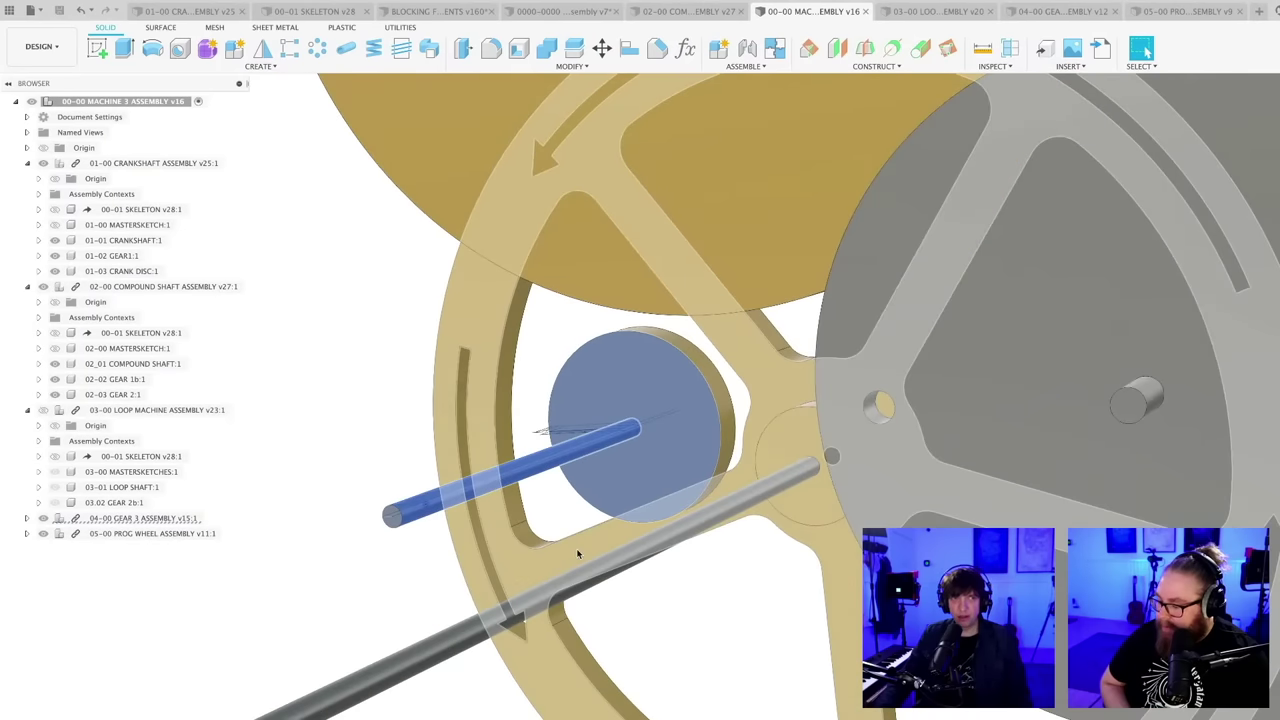
scroll(640, 532, down, 4)
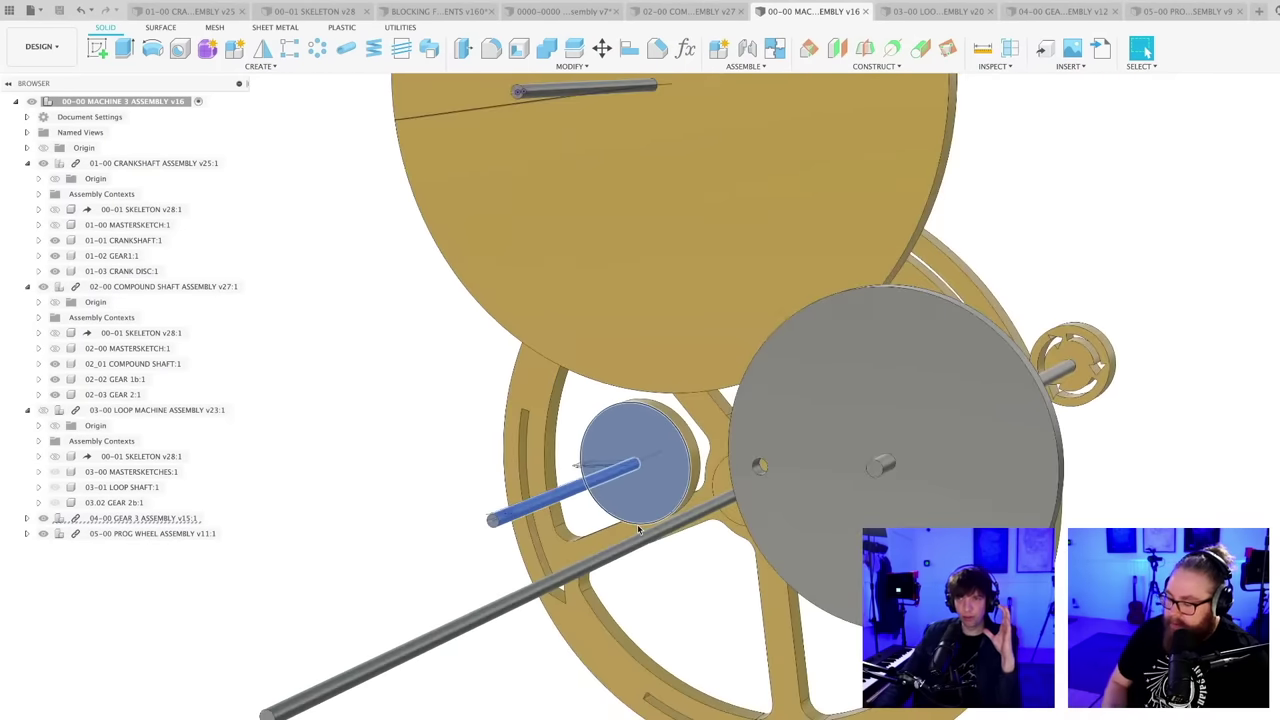
scroll(645, 521, down, 2)
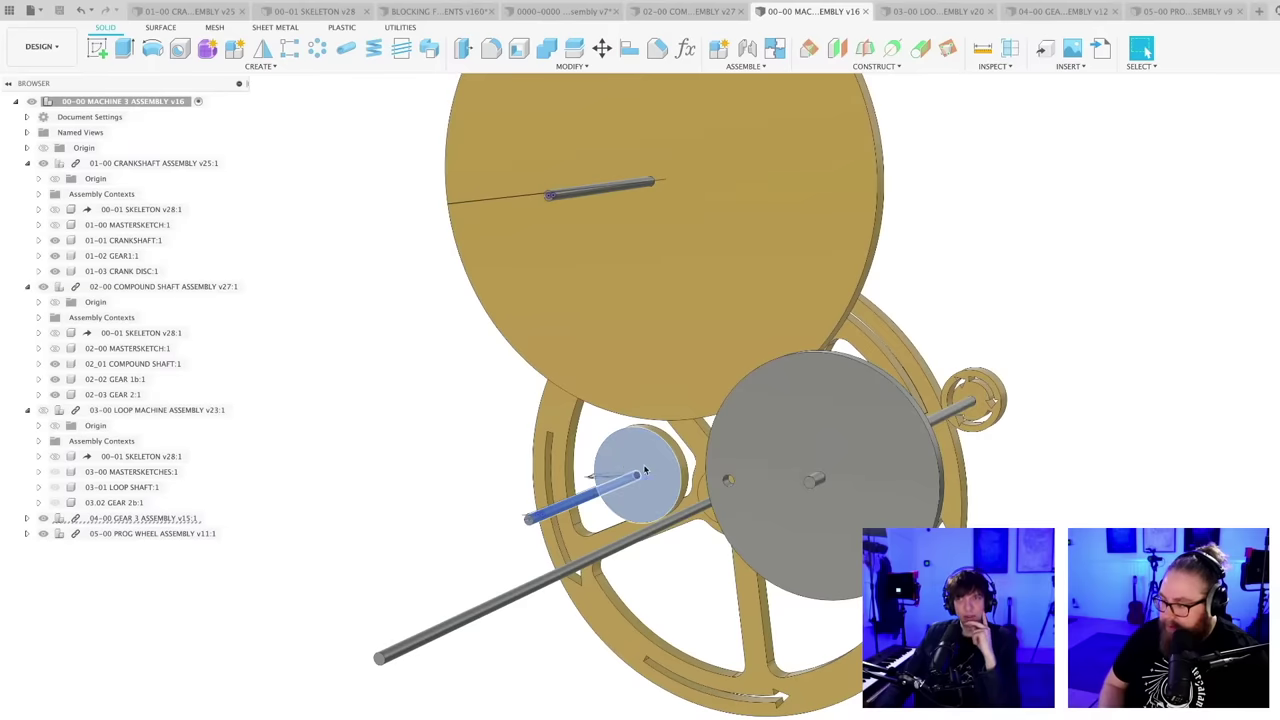
middle_drag(614, 485, 565, 487)
scroll(565, 487, down, 2)
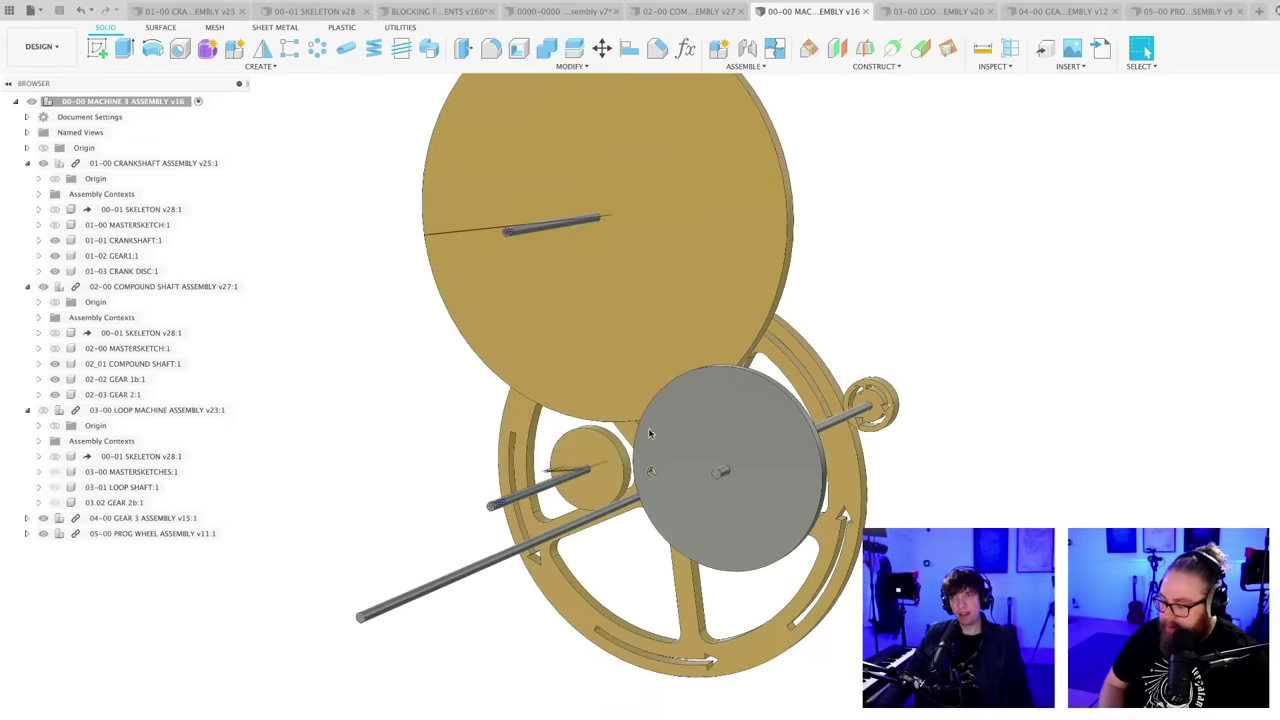
- Highlight the prog wheel and GEAR 2 together to compare them, clear the selection and review the whole machine assembly
click(605, 385)
shift+middle_drag(643, 583, 597, 569)
scroll(626, 529, up, 3)
shift+click(610, 444)
scroll(597, 569, down, 5)
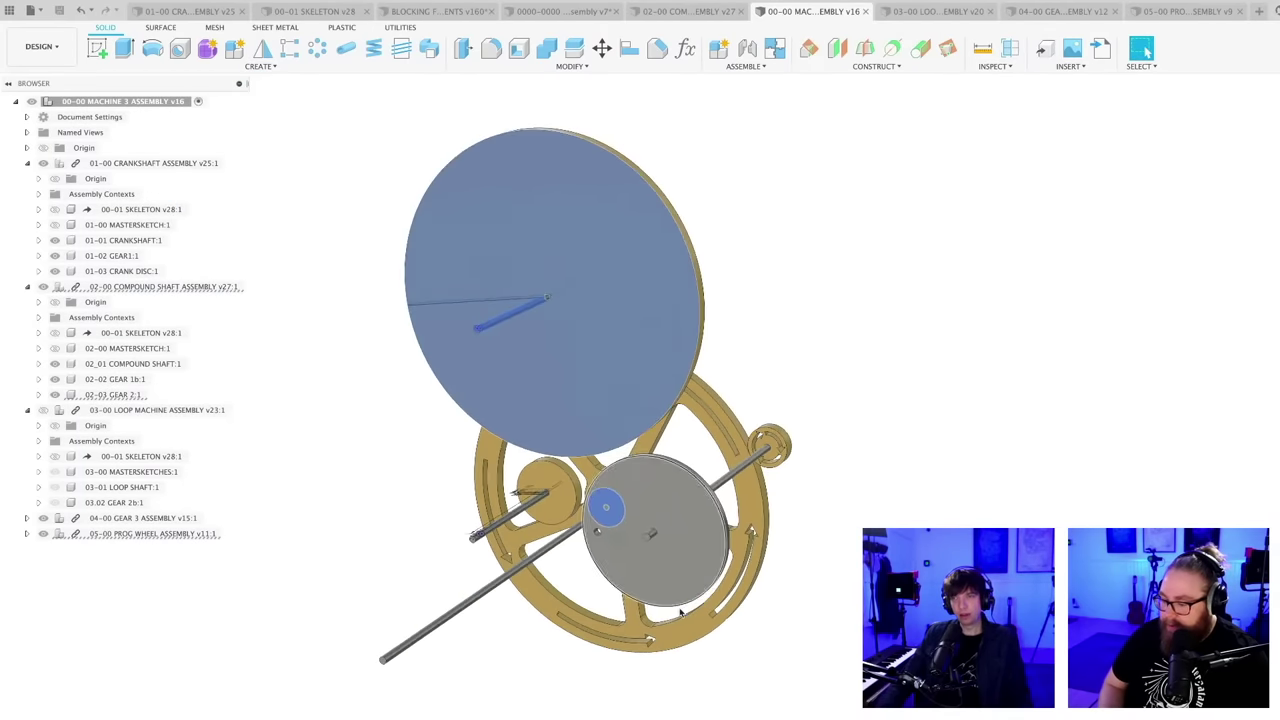
middle_drag(750, 631, 803, 630)
scroll(802, 628, down, 2)
key(Escape)
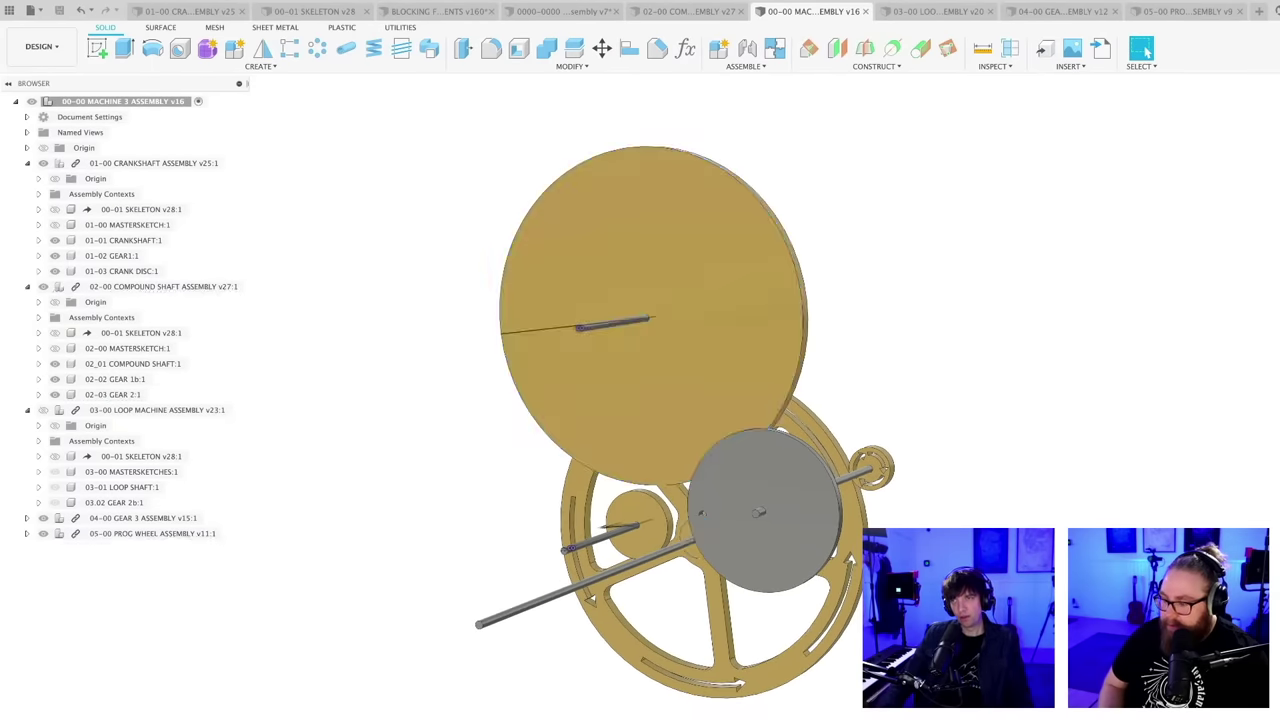
scroll(936, 590, up, 2)
shift+middle_drag(838, 556, 856, 560)
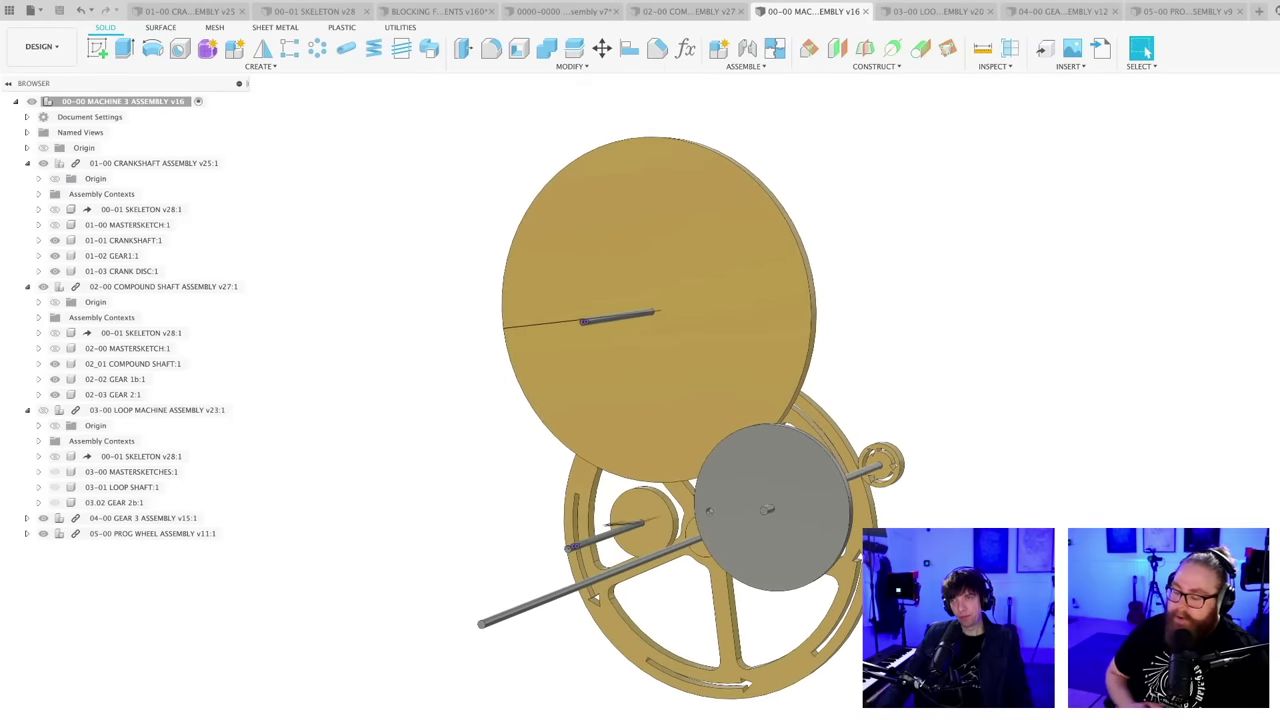
mouse_move(627, 445)
shift+middle_down()
mouse_move(630, 470)
mouse_move(642, 462)
mouse_move(624, 442)
shift+middle_up()
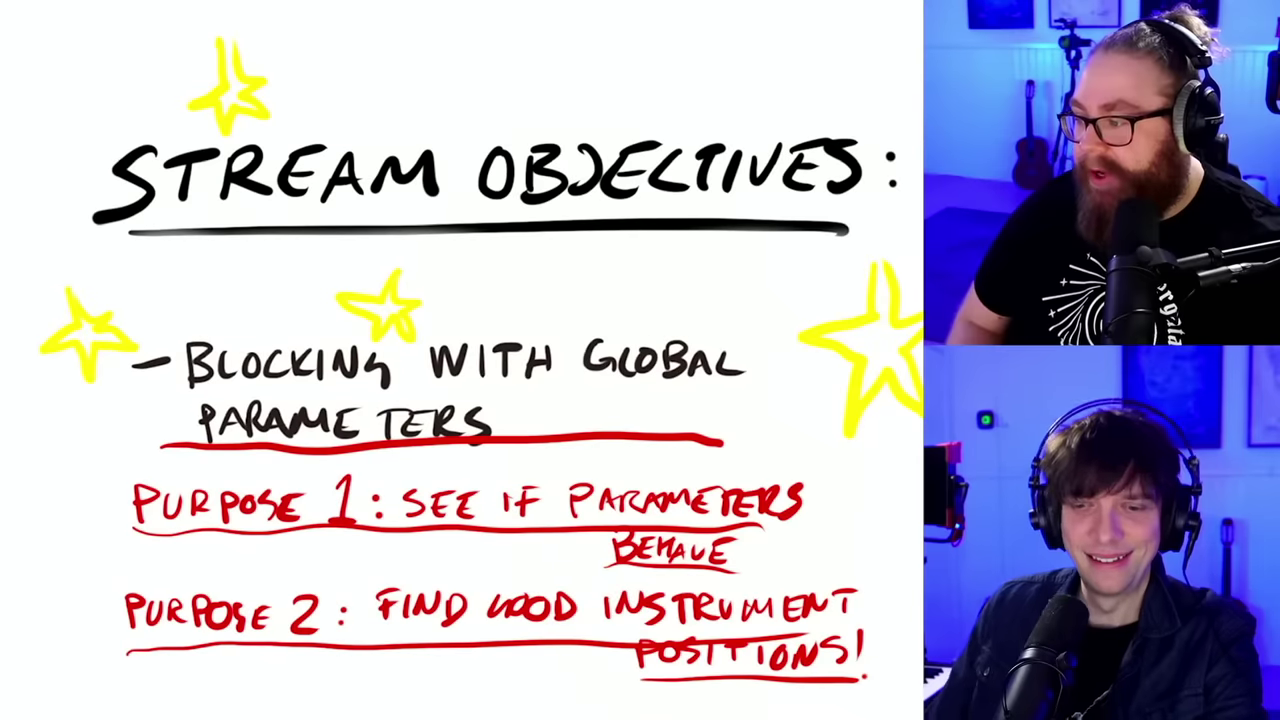
mouse_move(410, 382)
mouse_down()
mouse_move(526, 262)
mouse_move(519, 334)
mouse_up()
drag(305, 301, 303, 374)
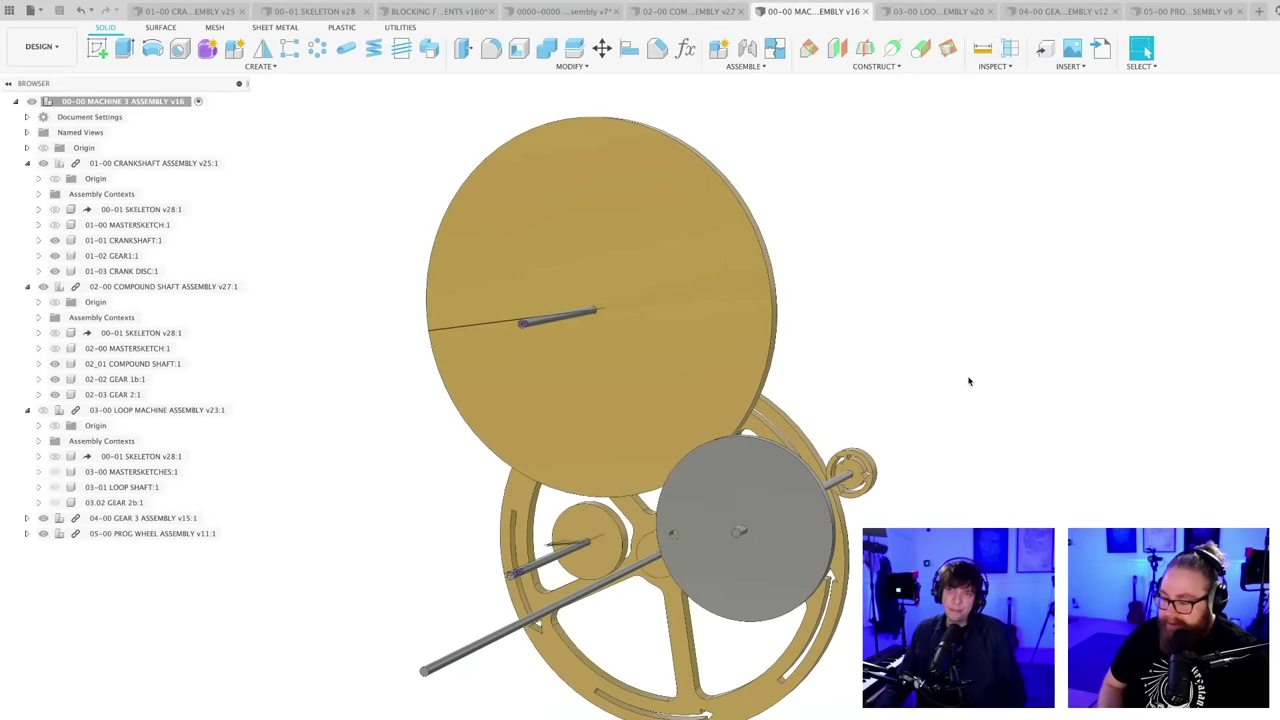
middle_drag(951, 403, 910, 490)
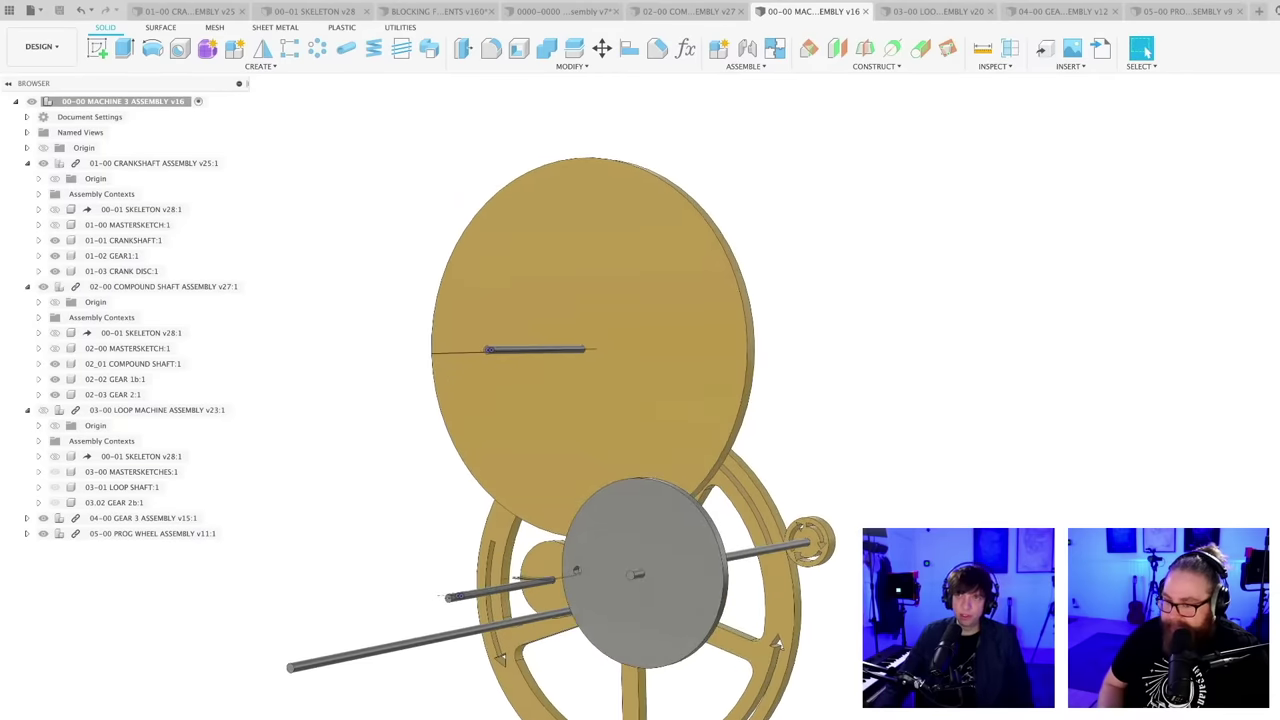
shift+middle_drag(884, 349, 888, 426)
shift+middle_drag(850, 472, 814, 584)
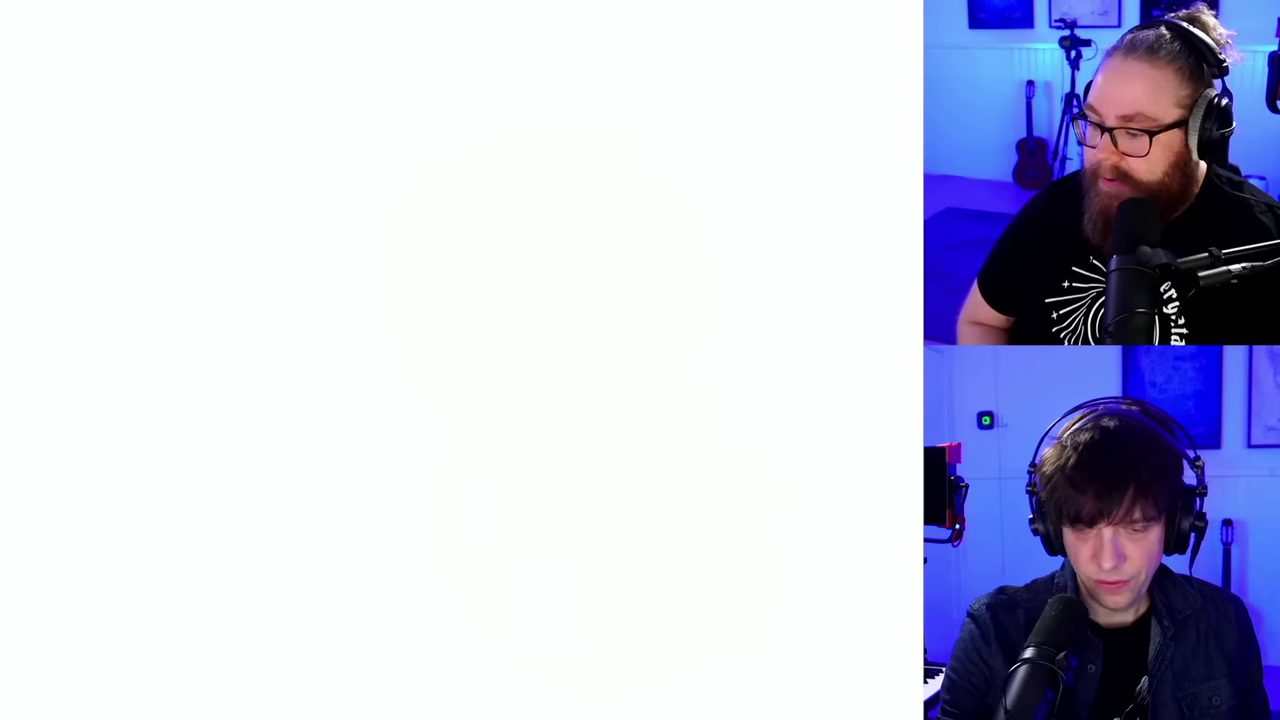
- On a blank whiteboard page, sketch a large round wheel outline with a curved arrow inside it showing counter-clockwise rotation
mouse_move(410, 180)
mouse_down()
mouse_move(600, 423)
mouse_move(405, 182)
mouse_up()
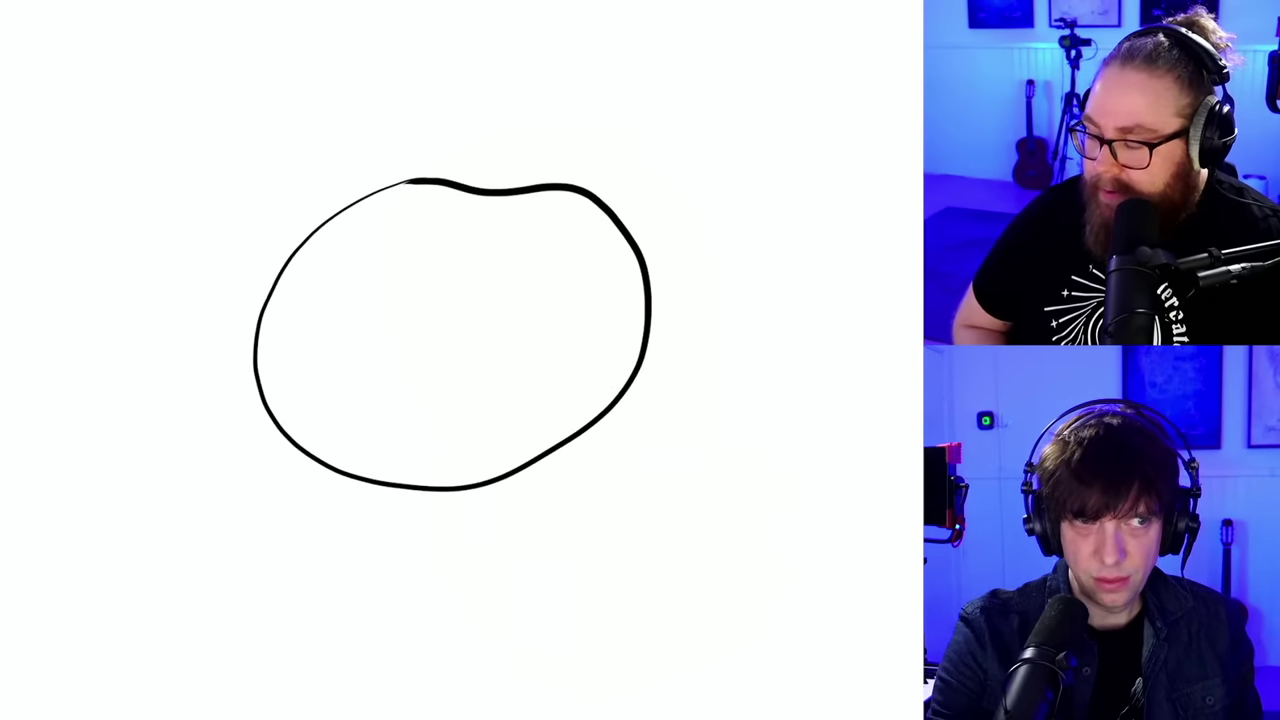
drag(480, 435, 510, 226)
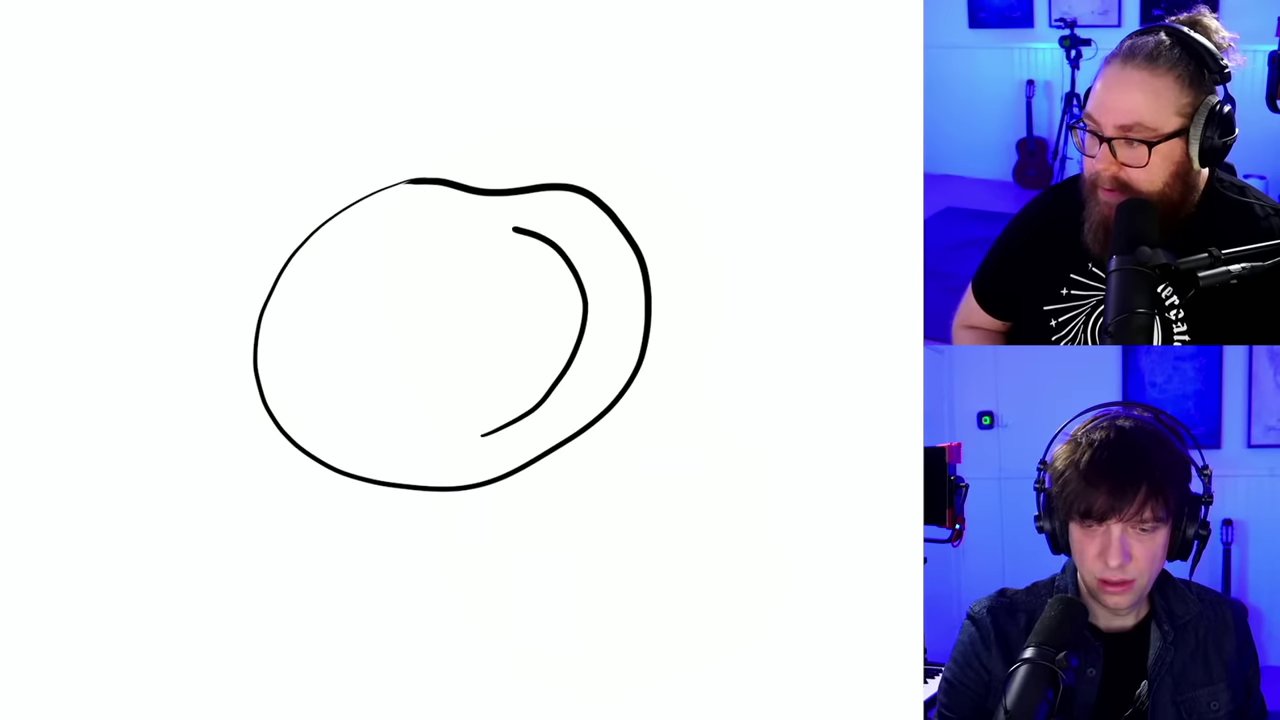
mouse_move(514, 293)
mouse_down()
mouse_move(500, 222)
mouse_move(558, 232)
mouse_up()
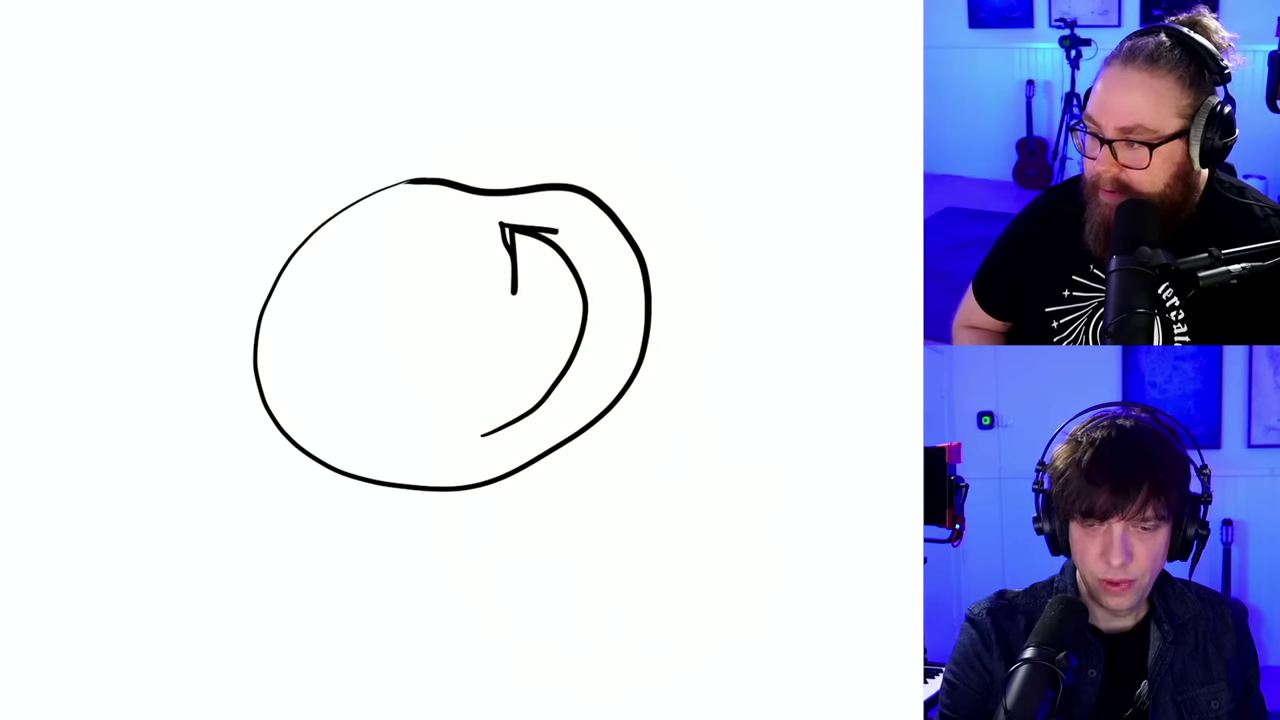
- Sketch a short pin on the wheel's upper rim, a pivoted lever above it with a left-pointing arrow, and a small hub circle at the wheel's centre
drag(480, 155, 477, 187)
mouse_move(490, 52)
mouse_down()
mouse_move(466, 158)
mouse_move(394, 132)
mouse_move(406, 157)
mouse_up()
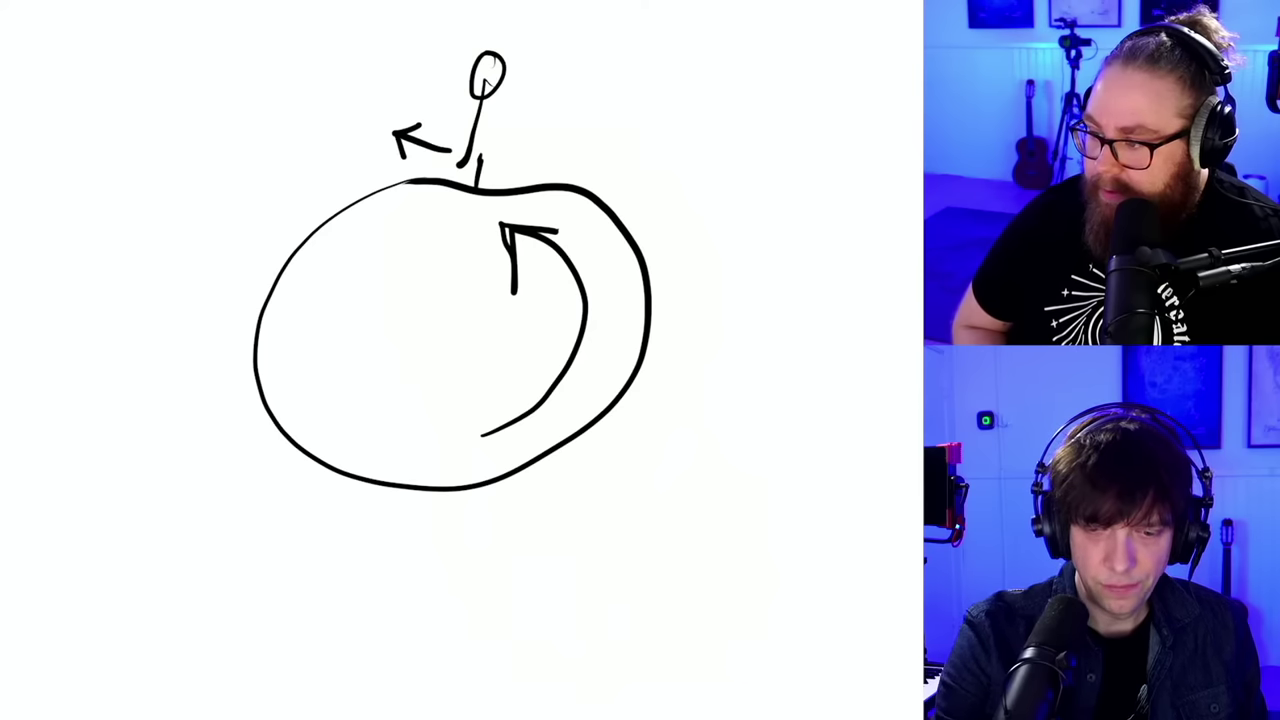
drag(449, 306, 464, 304)
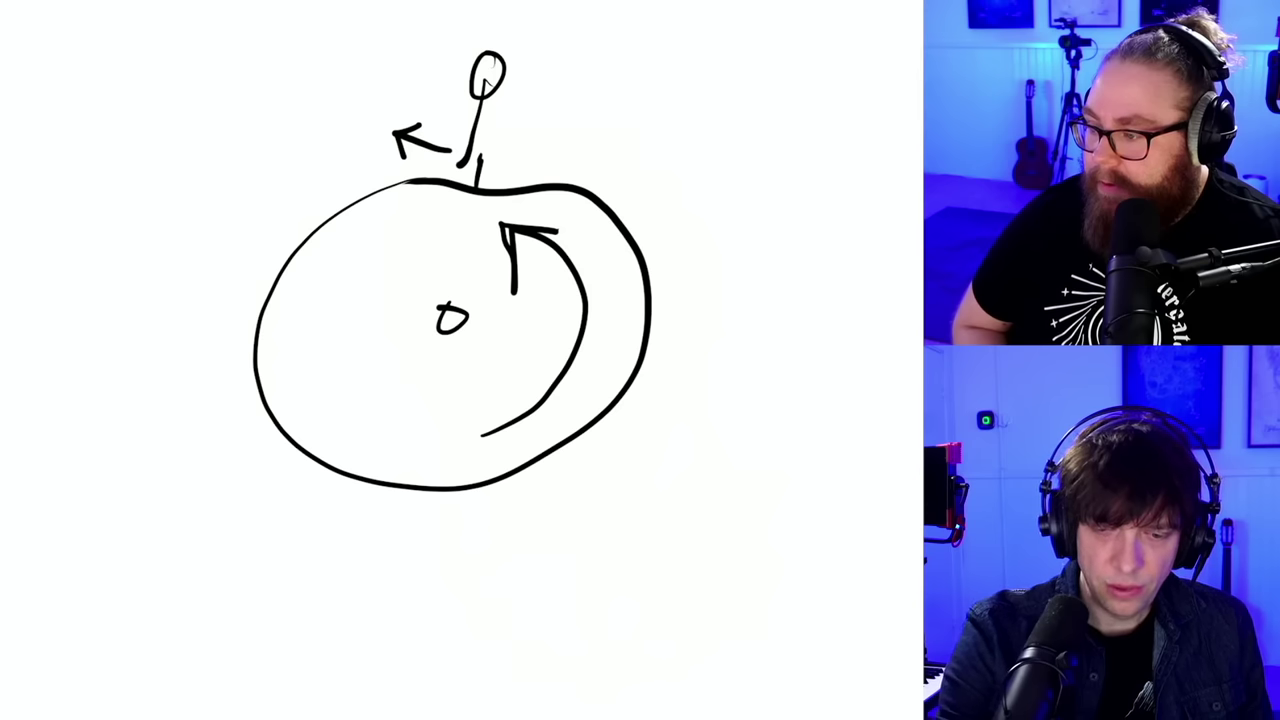
- Sketch a second pivoted lever beside the wheel, with a left-pointing link from its upper end and a small circle and right-pointing arrow at its lower end
drag(532, 143, 694, 146)
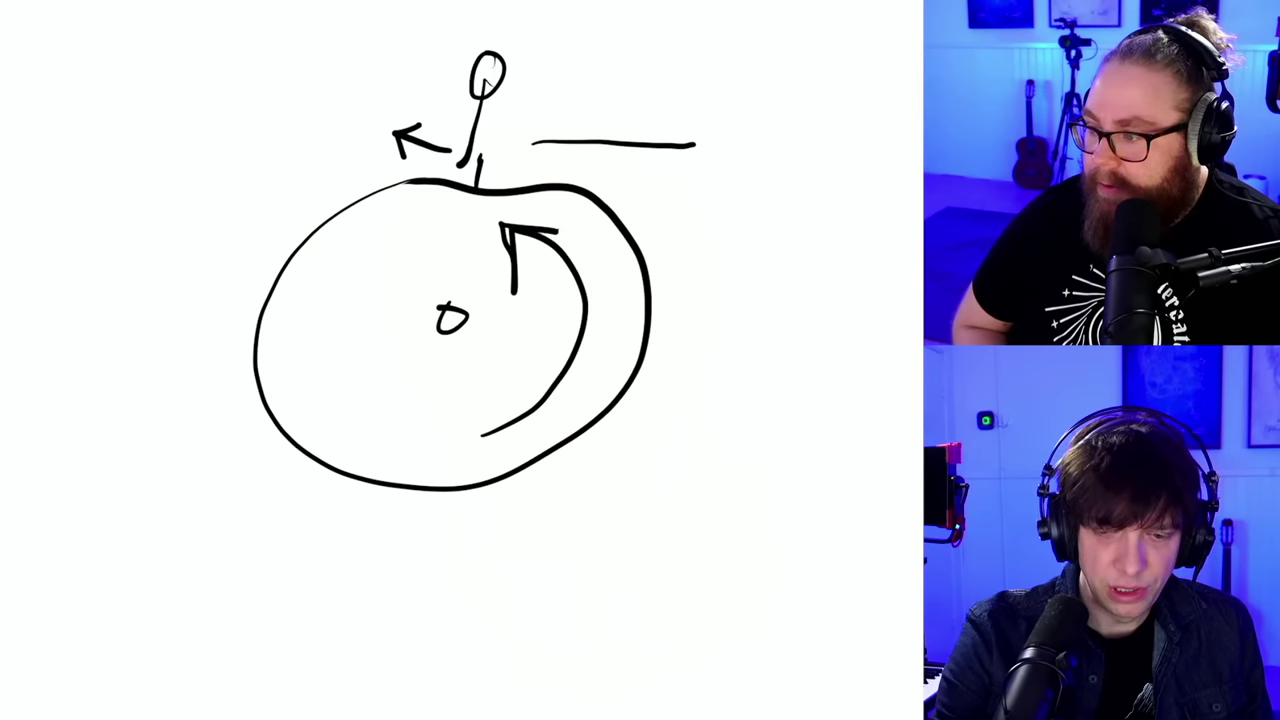
mouse_move(570, 127)
mouse_down()
mouse_move(526, 145)
mouse_move(578, 157)
mouse_up()
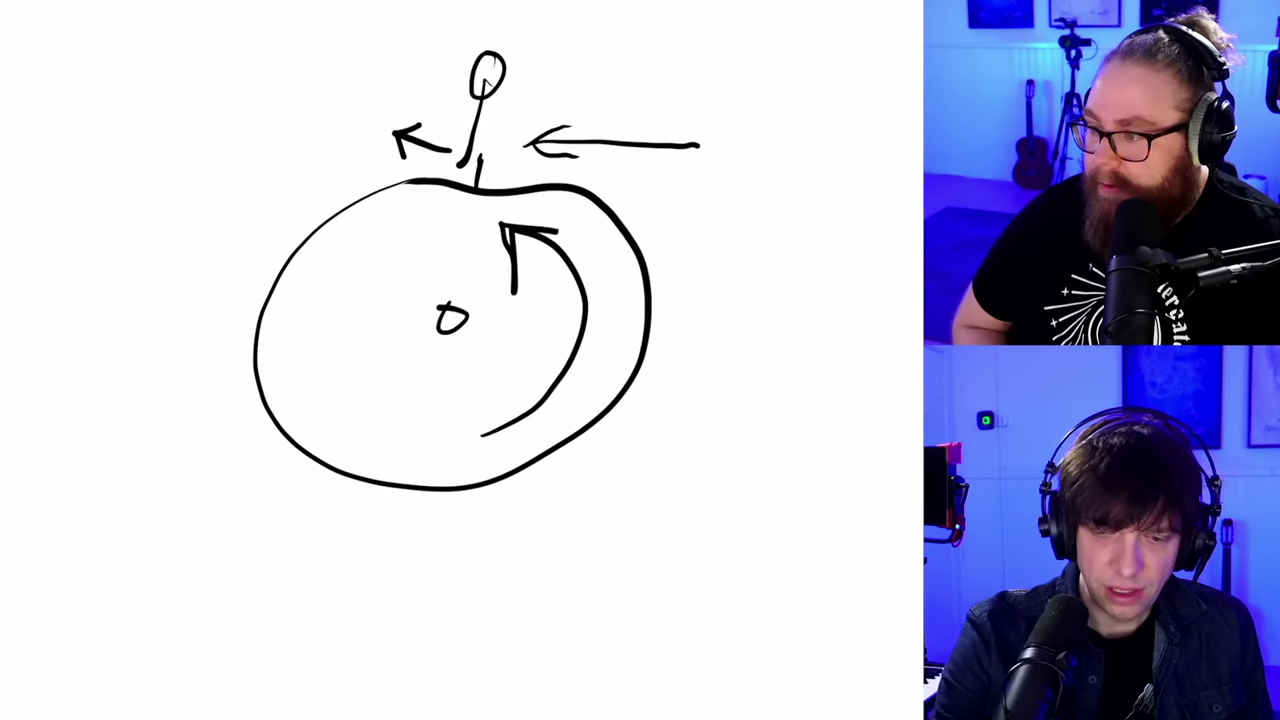
drag(774, 115, 756, 316)
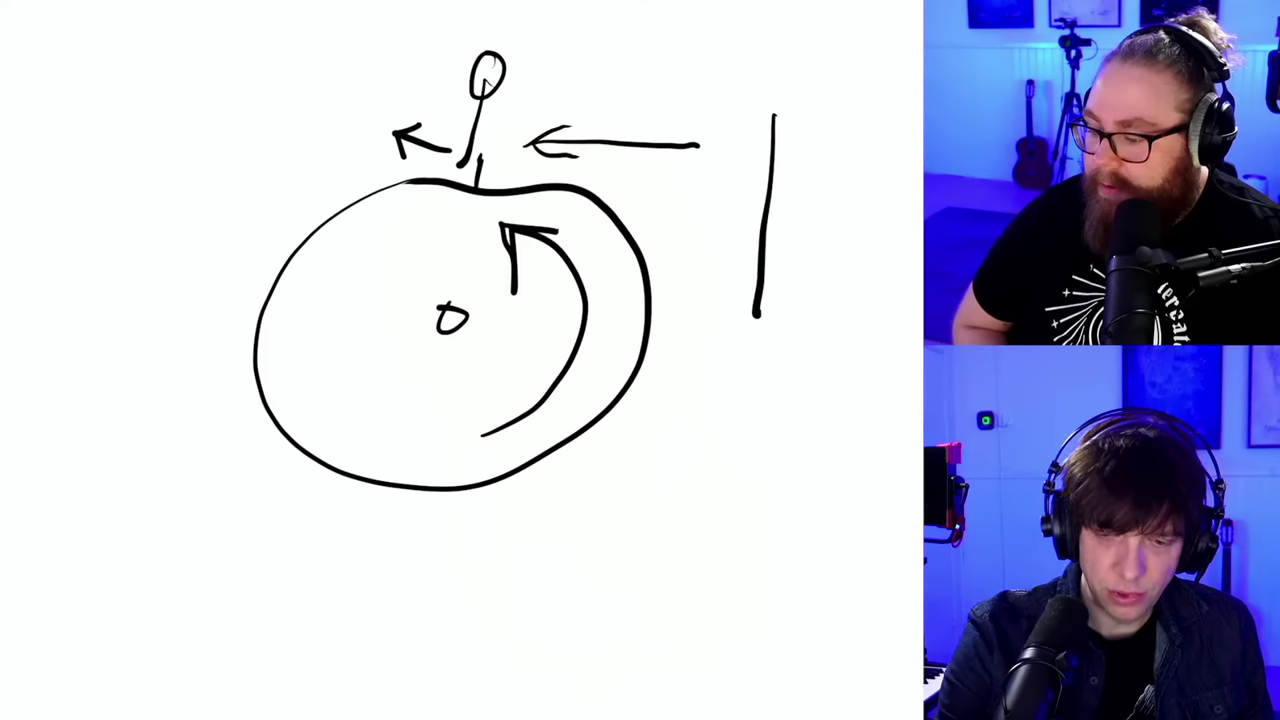
drag(694, 146, 768, 147)
drag(772, 226, 770, 228)
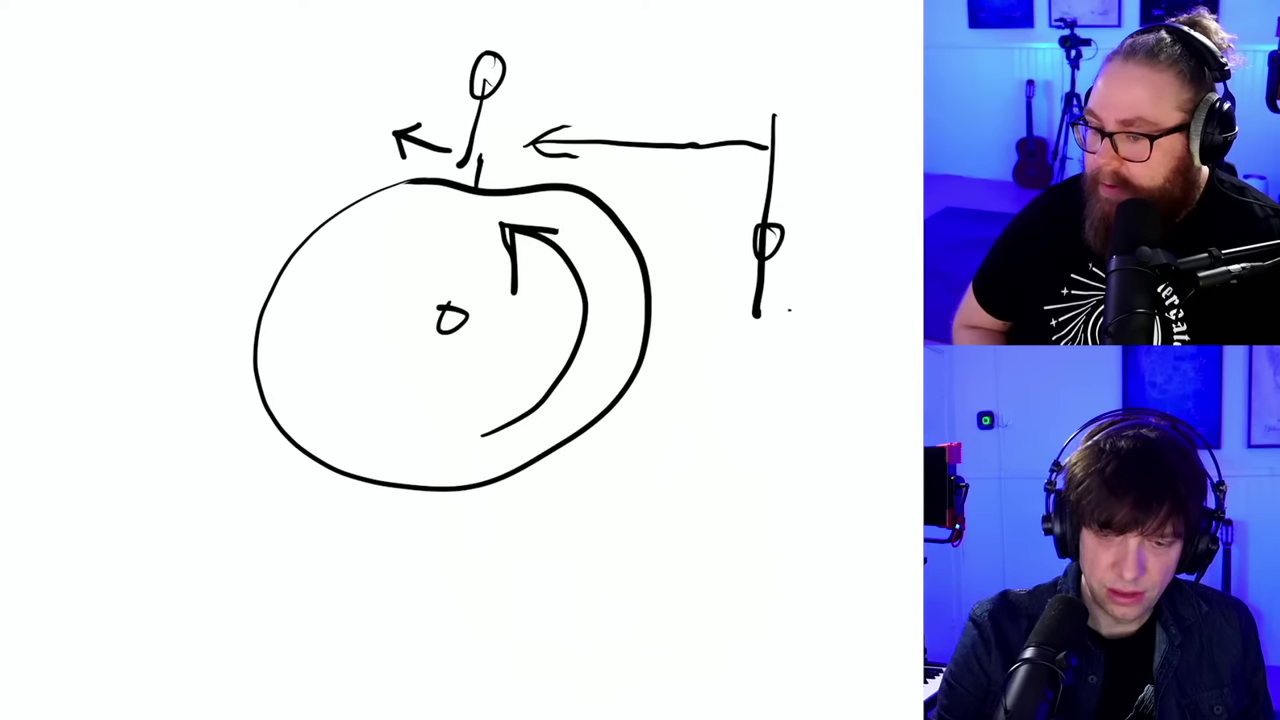
drag(790, 312, 856, 316)
mouse_move(822, 285)
mouse_down()
mouse_move(865, 318)
mouse_move(828, 348)
mouse_up()
drag(726, 308, 740, 300)
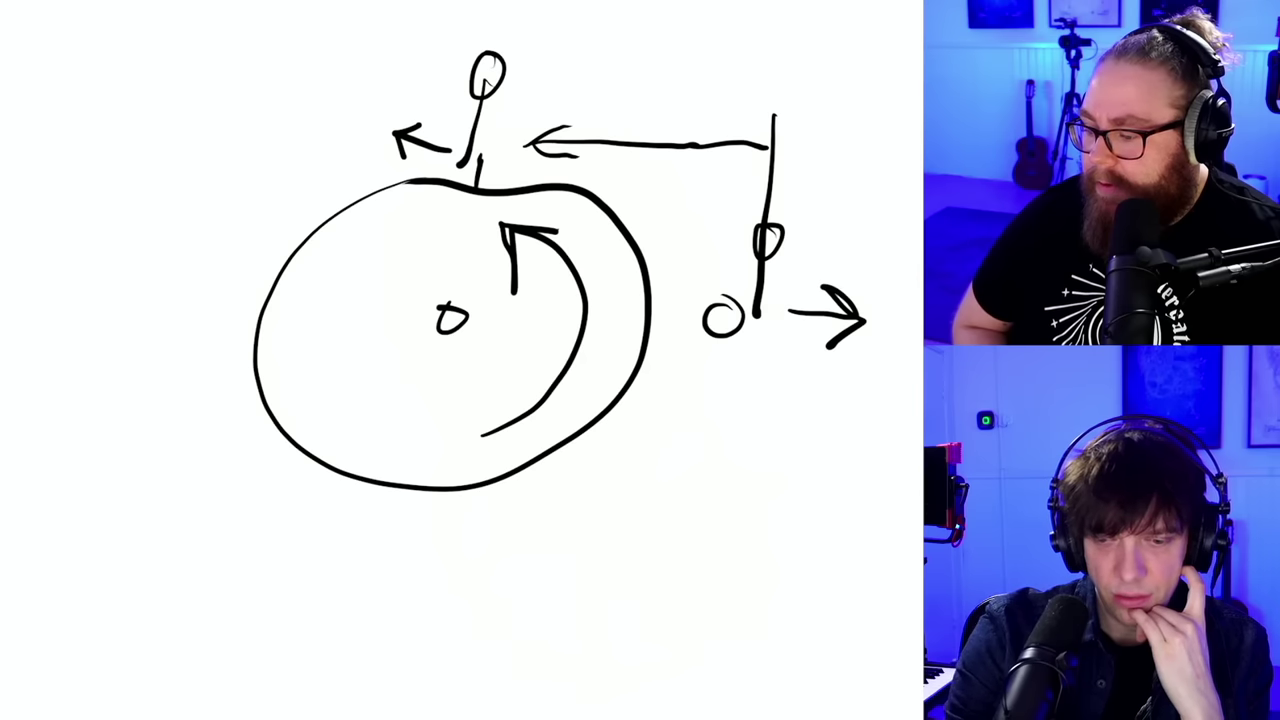
- Turn the wheel's rotation arrow into a thick double-headed arrow and outline block shapes around the horizontal link
mouse_move(514, 233)
mouse_down()
mouse_move(566, 354)
mouse_move(474, 428)
mouse_up()
mouse_move(499, 364)
mouse_down()
mouse_move(474, 428)
mouse_move(528, 456)
mouse_move(504, 434)
mouse_up()
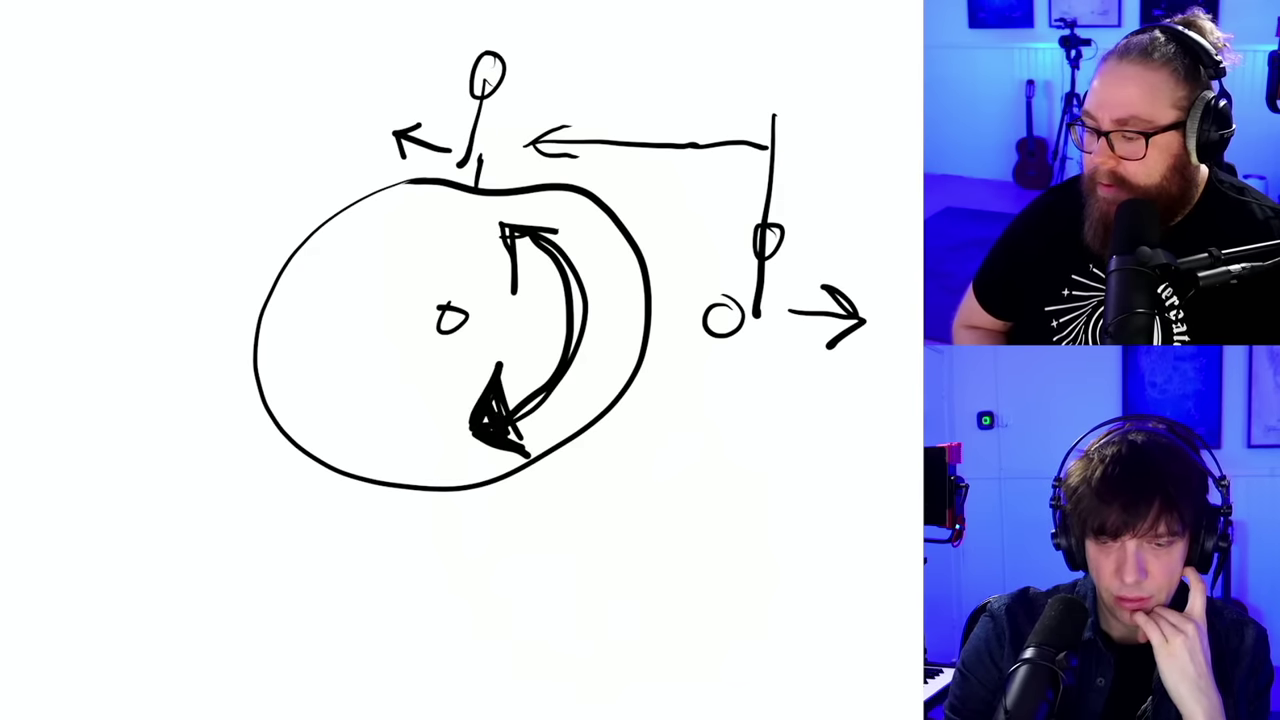
mouse_move(545, 385)
mouse_down()
mouse_move(520, 214)
mouse_move(564, 356)
mouse_move(528, 408)
mouse_move(527, 450)
mouse_up()
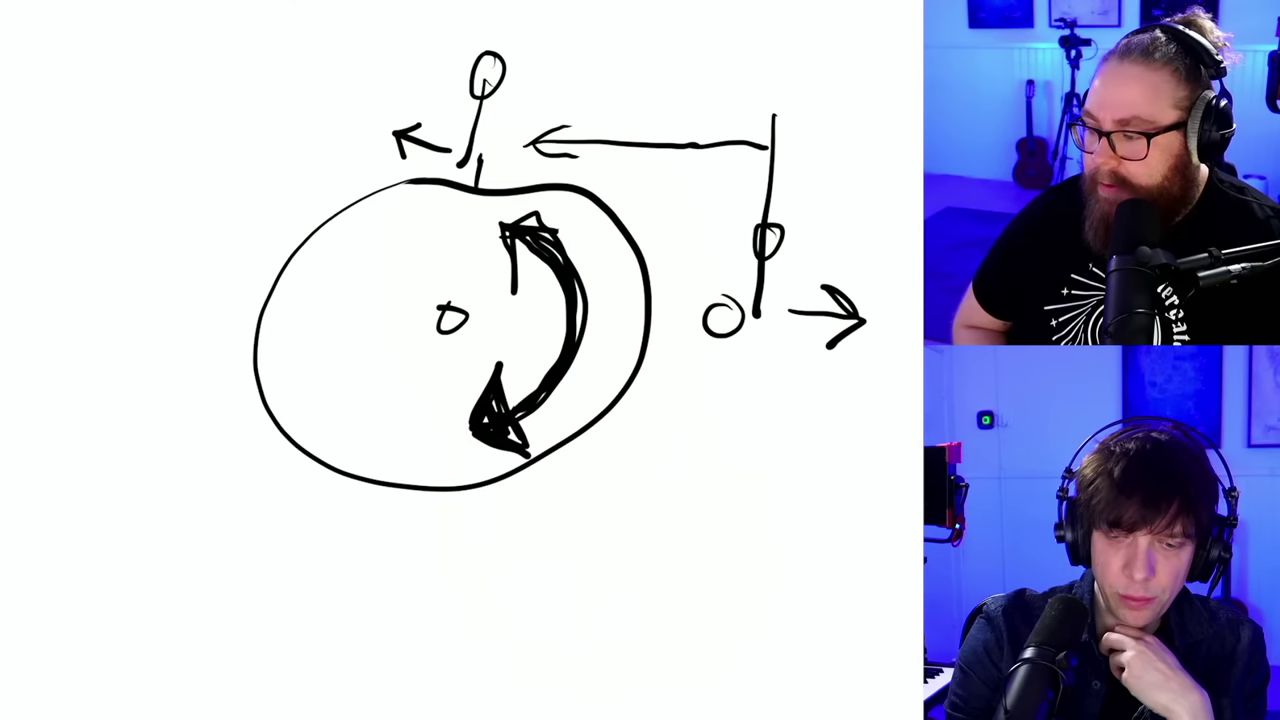
mouse_move(577, 125)
mouse_down()
mouse_move(559, 158)
mouse_move(645, 131)
mouse_move(621, 171)
mouse_move(555, 162)
mouse_up()
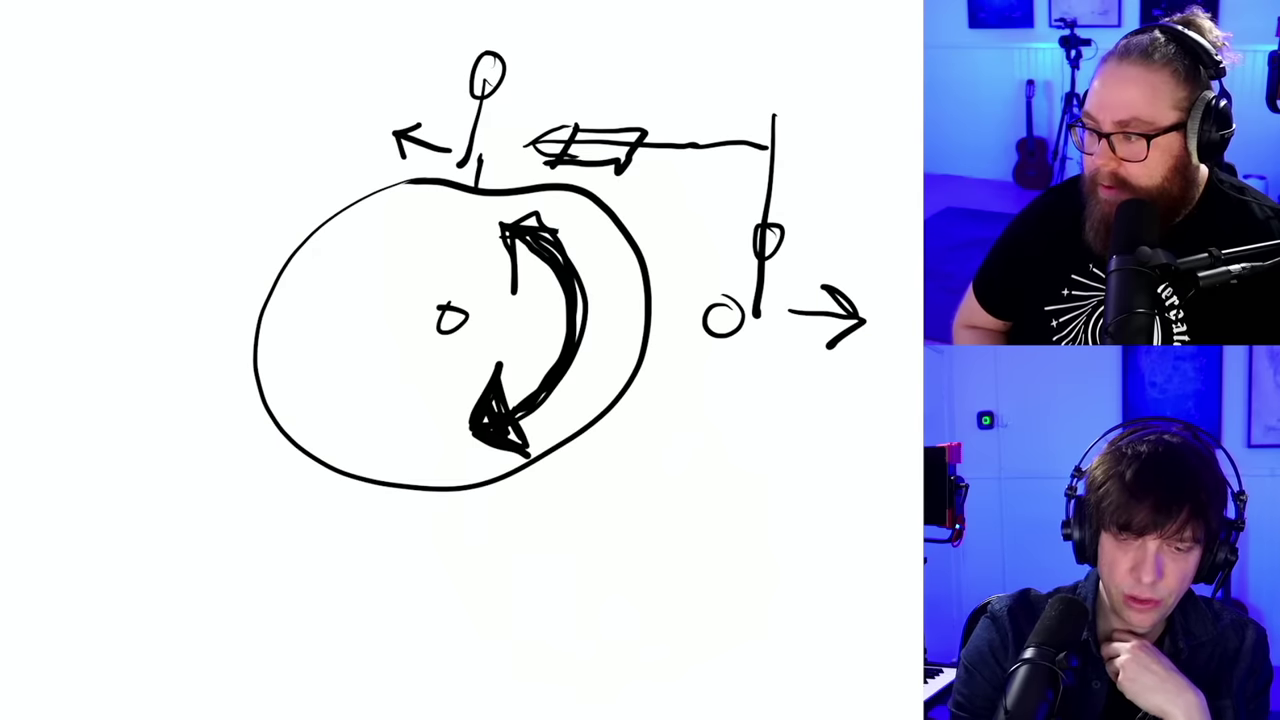
mouse_move(661, 134)
mouse_down()
mouse_move(590, 178)
mouse_move(682, 198)
mouse_move(740, 148)
mouse_move(654, 152)
mouse_up()
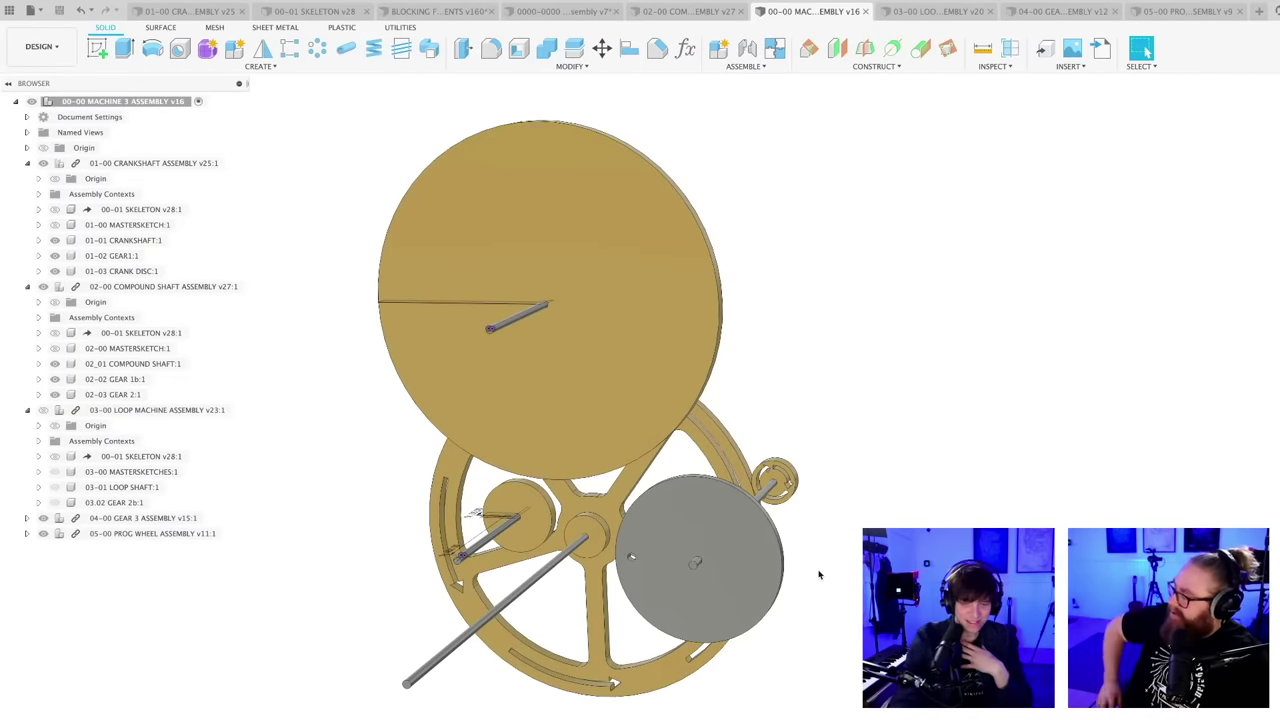
scroll(862, 540, down, 2)
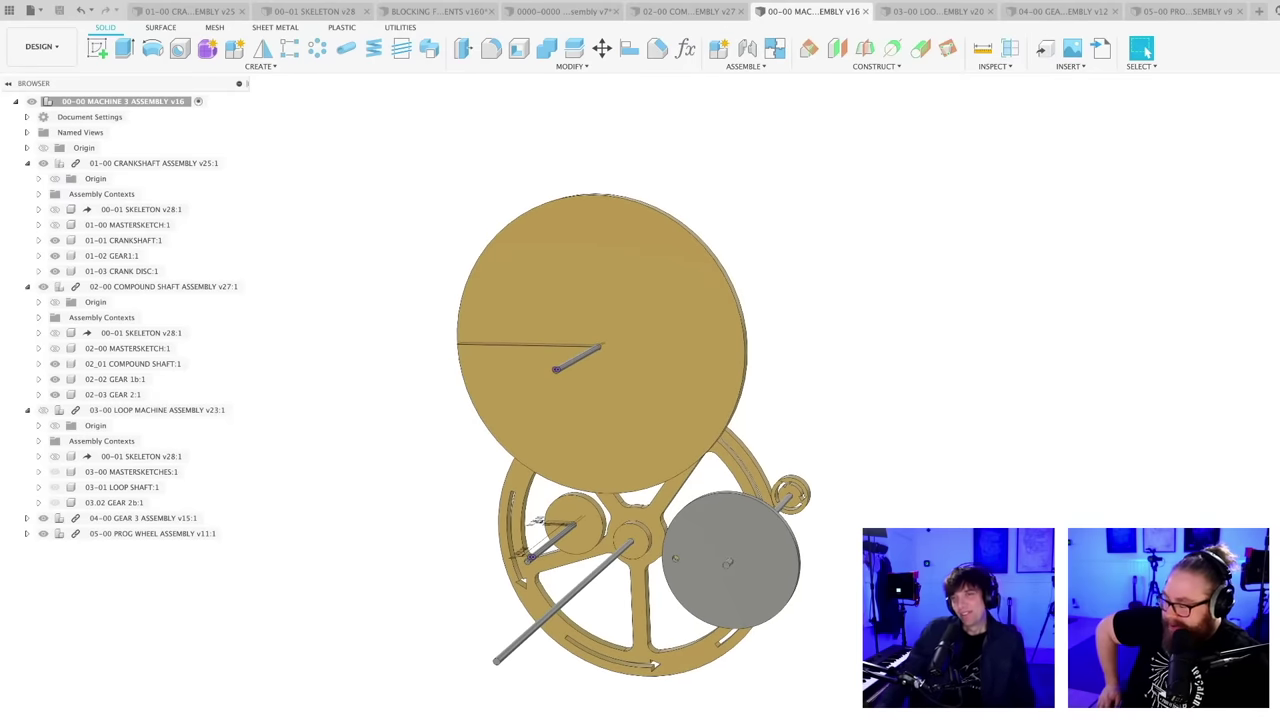
shift+middle_drag(862, 600, 870, 625)
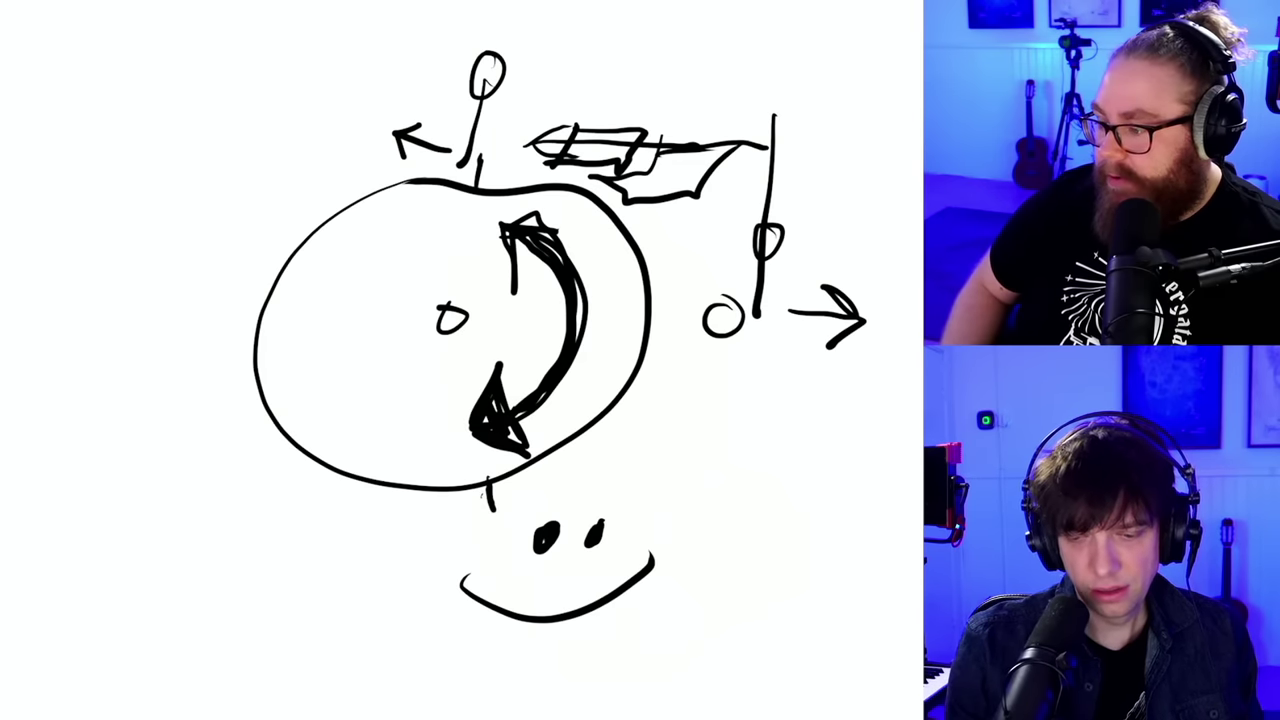
- Sketch a pivoted lever below the wheel's lower pin with a left-pointing arrow, and connect it to the second lever's upper end with a long diagonal line
drag(523, 566, 534, 592)
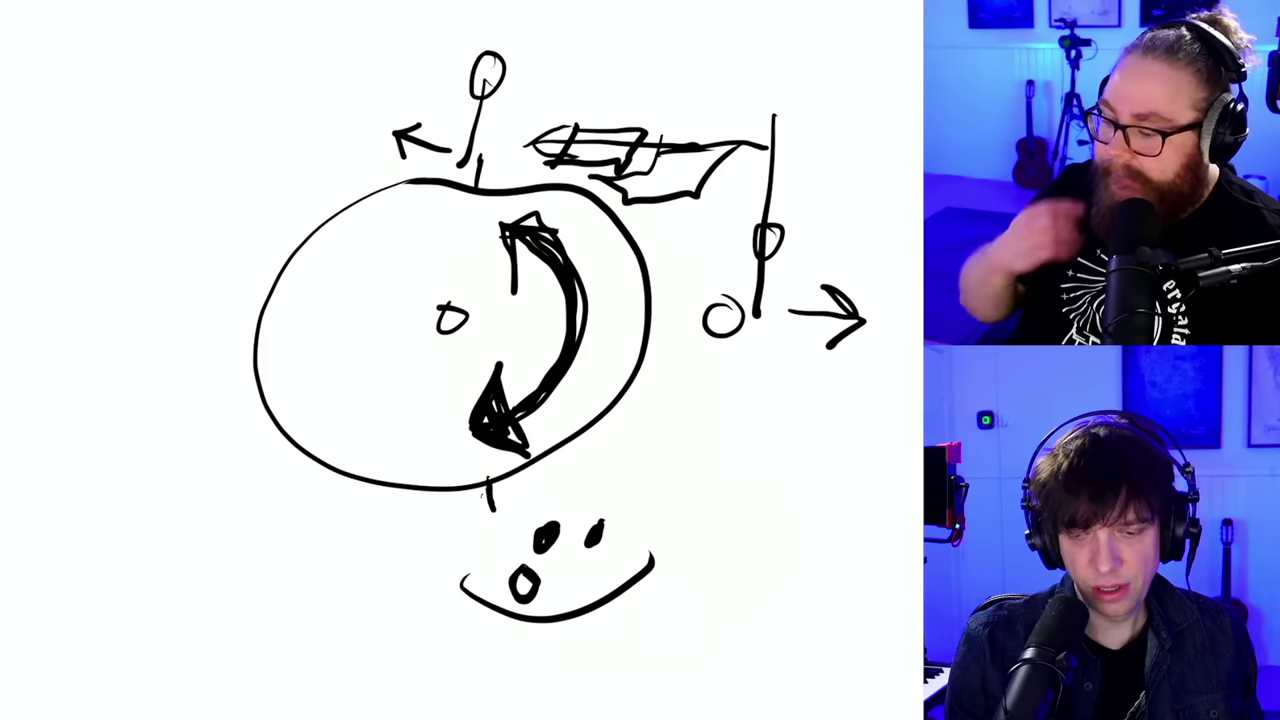
drag(480, 508, 520, 575)
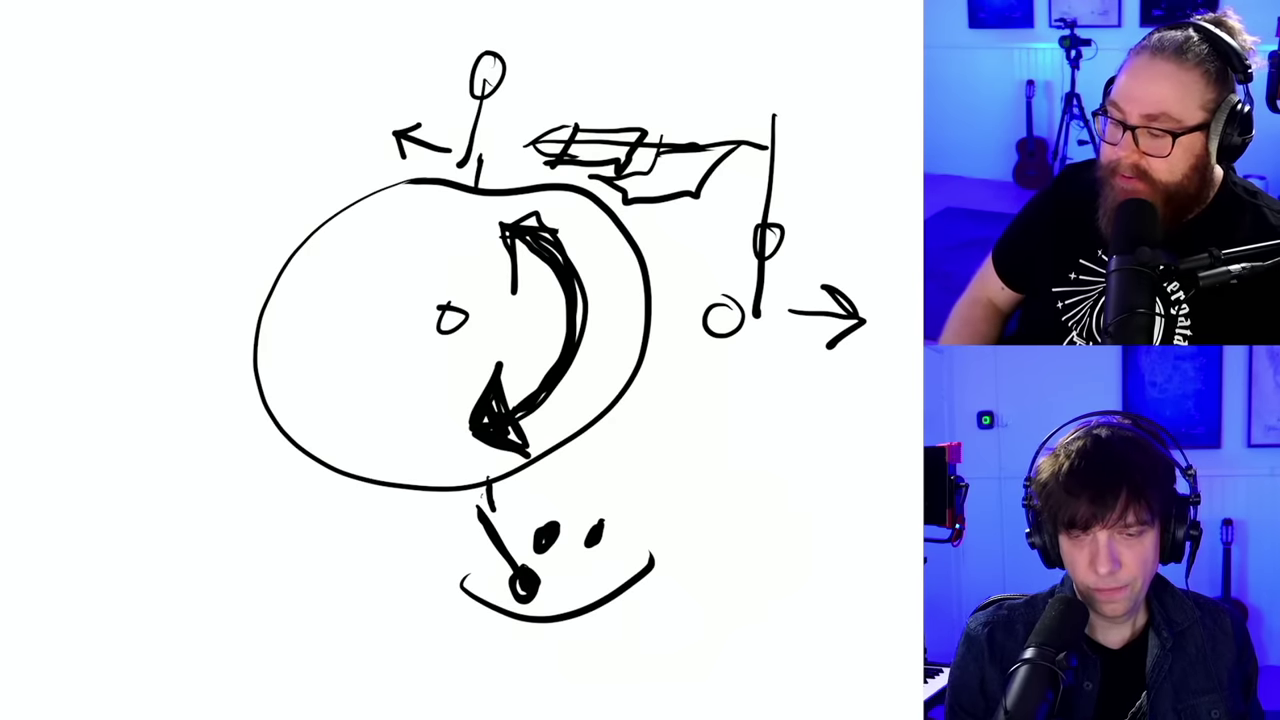
drag(460, 532, 402, 567)
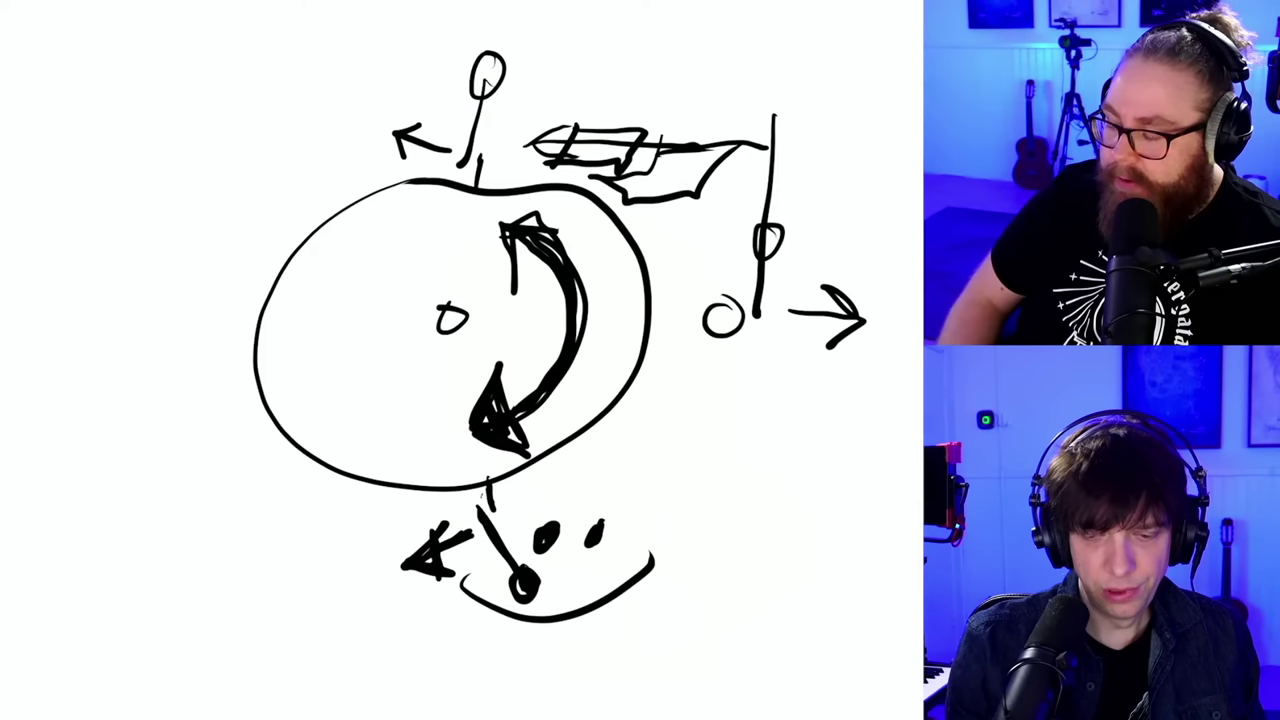
drag(512, 532, 778, 145)
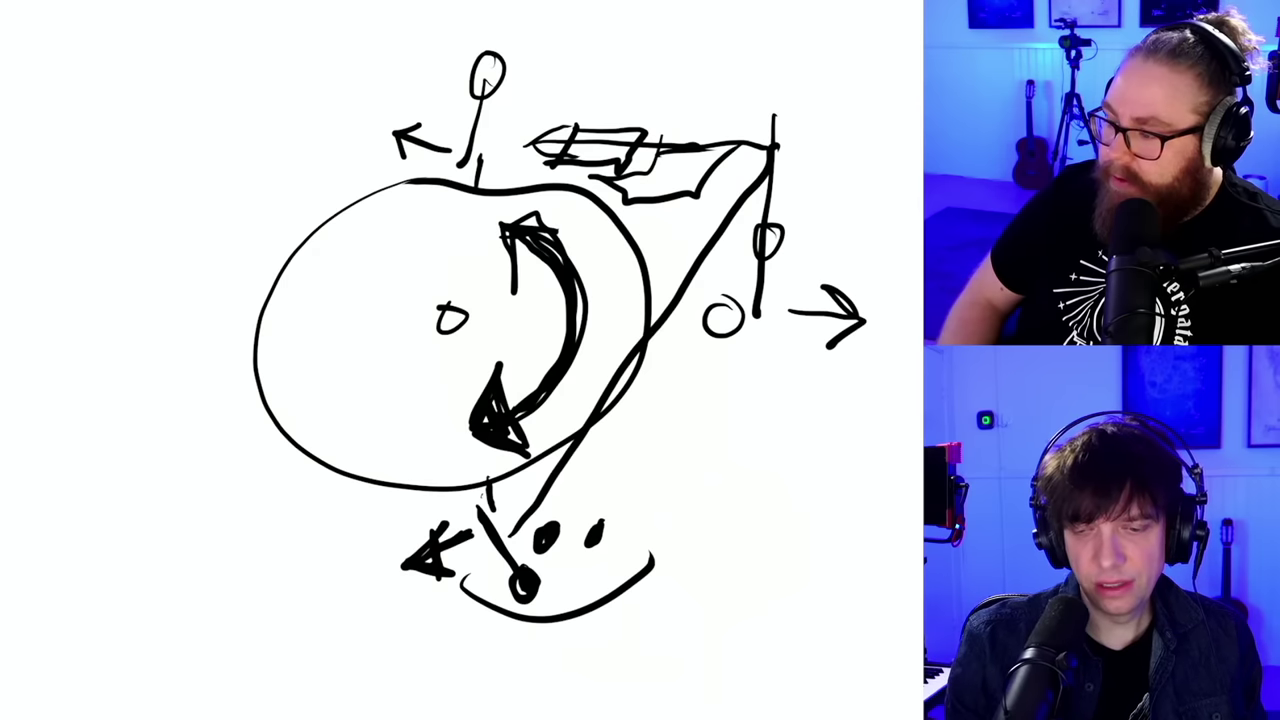
- Hatch the area around the upper lever and horizontal link with a row of parallel diagonal strokes
mouse_move(290, 48)
mouse_down()
mouse_move(286, 128)
mouse_move(757, 205)
mouse_move(410, 24)
mouse_move(278, 110)
mouse_move(404, 42)
mouse_up()
drag(300, 200, 420, 44)
drag(378, 175, 492, 38)
drag(414, 178, 520, 45)
drag(466, 172, 576, 36)
mouse_move(480, 182)
mouse_down()
mouse_move(612, 40)
mouse_move(620, 56)
mouse_up()
drag(570, 185, 690, 52)
drag(614, 186, 714, 60)
drag(678, 150, 742, 76)
drag(680, 190, 736, 116)
drag(704, 212, 756, 146)
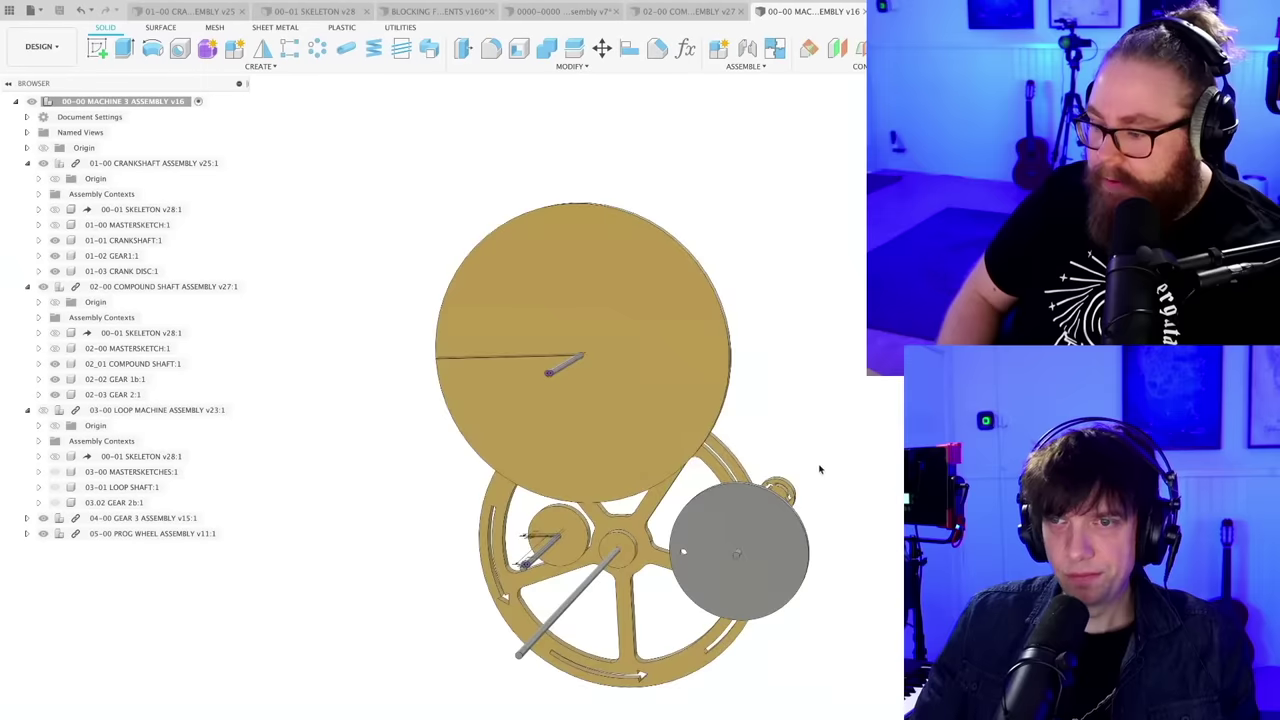
- Switch to Fusion, show the 03-00 LOOP MACHINE ASSEMBLY in the machine assembly again and save the design
scroll(800, 465, up, 2)
scroll(780, 403, down, 2)
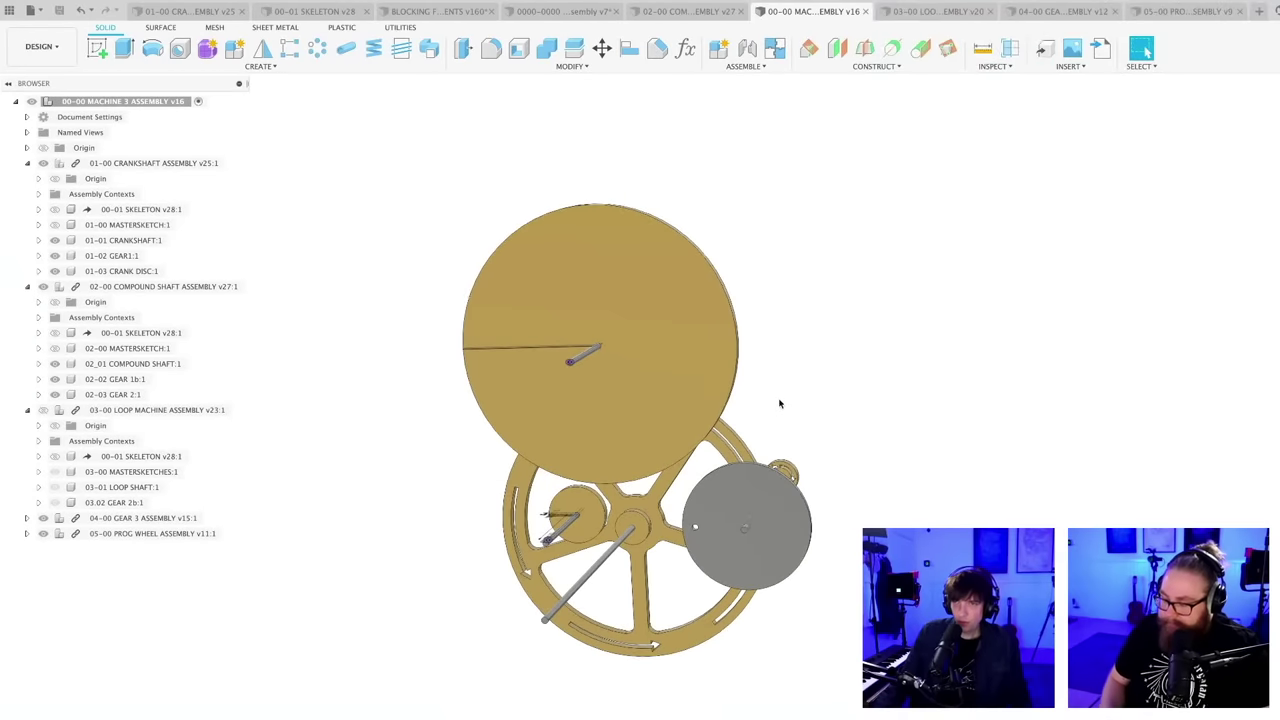
shift+middle_drag(780, 403, 663, 347)
scroll(906, 620, up, 2)
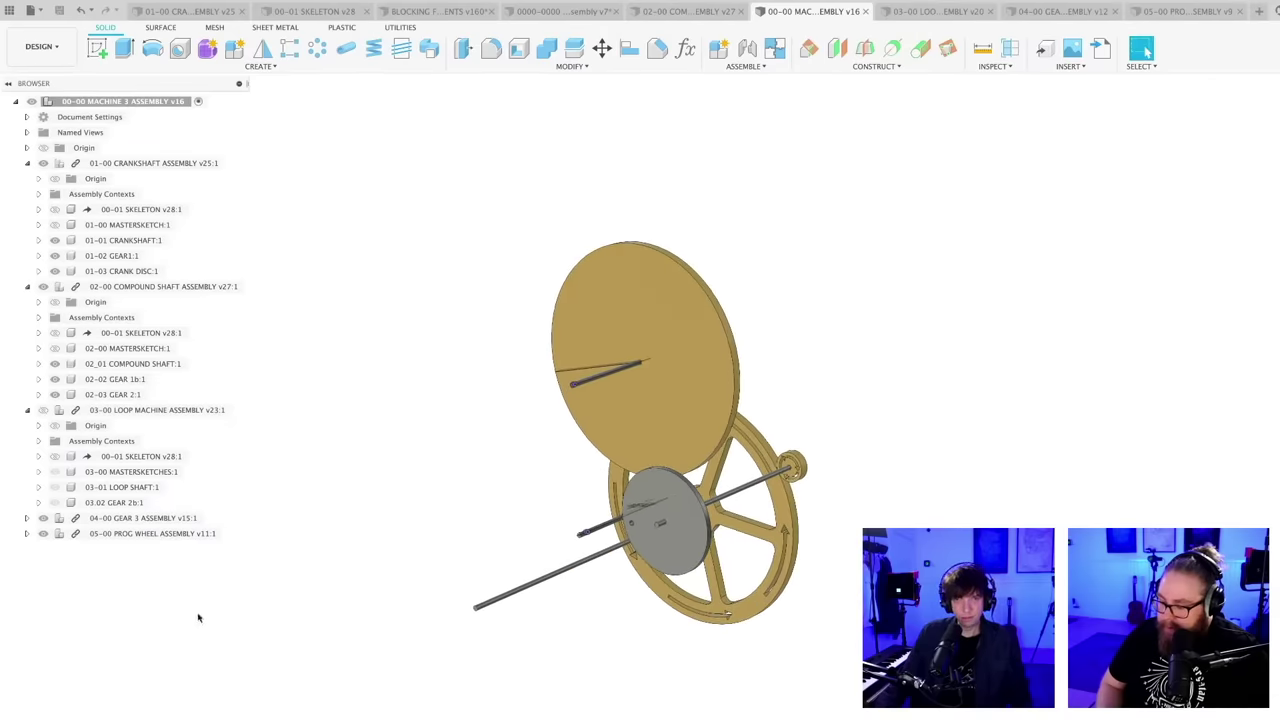
click(43, 410)
scroll(726, 654, up, 2)
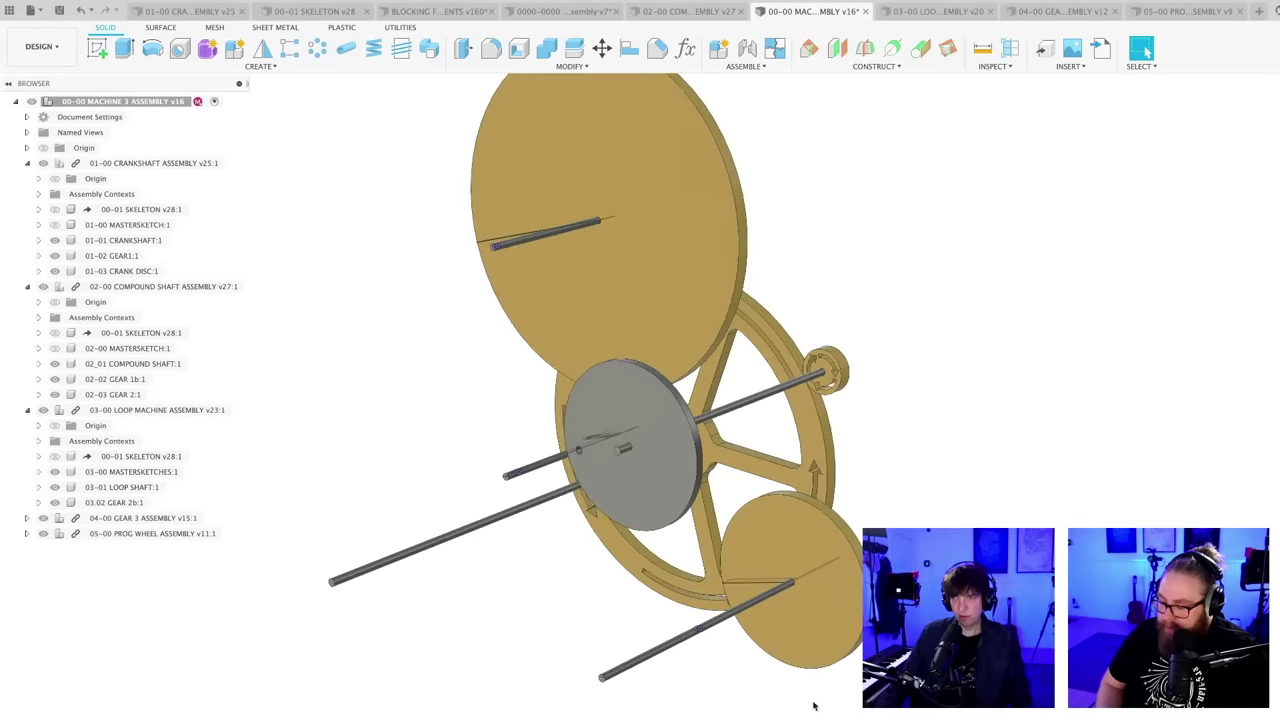
key(super+s)
click(566, 473)
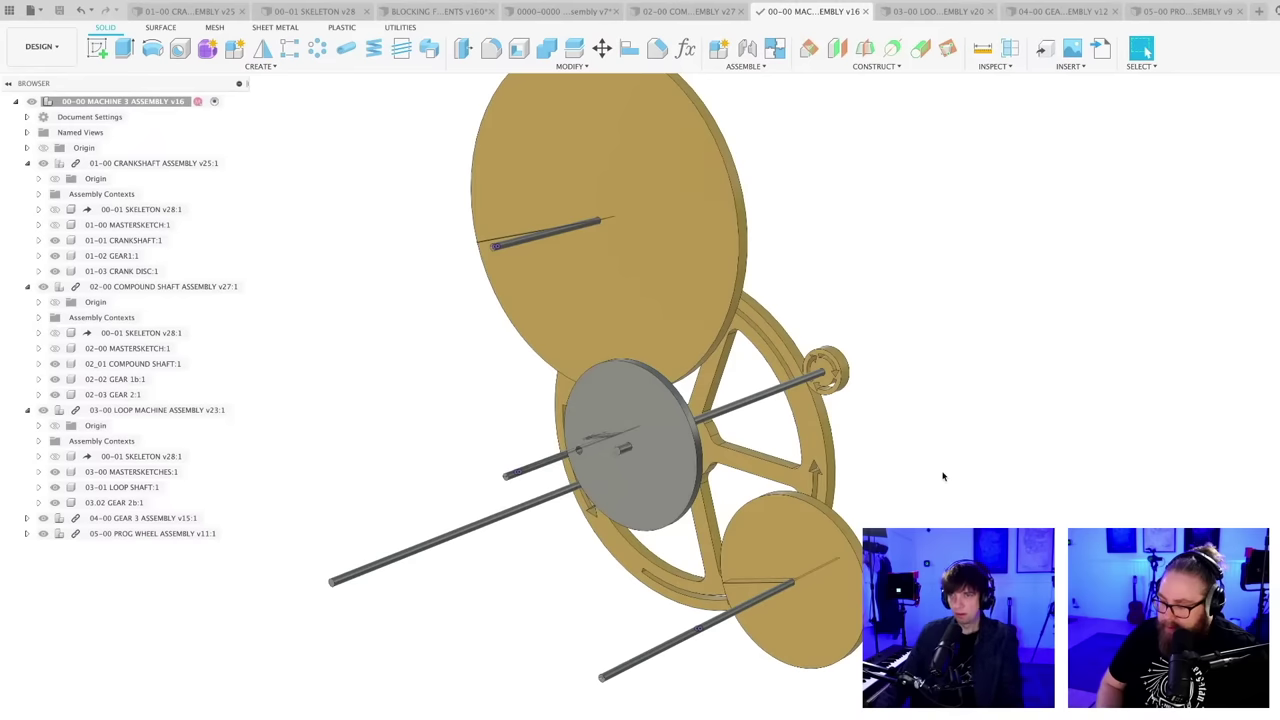
scroll(943, 474, down, 2)
middle_drag(908, 543, 839, 557)
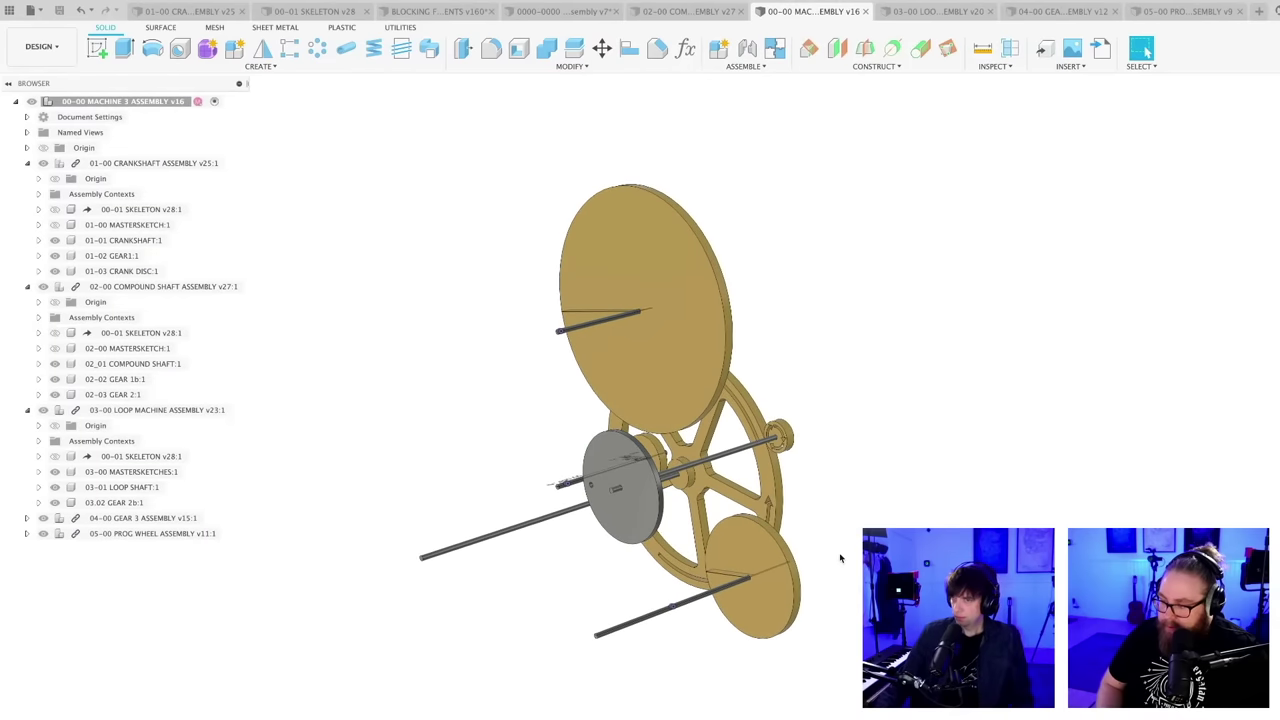
- Go to the 03-00 LOOP MACHINE ASSEMBLY document and update it to its latest version
click(935, 11)
shift+middle_drag(886, 446, 903, 445)
scroll(903, 445, down, 3)
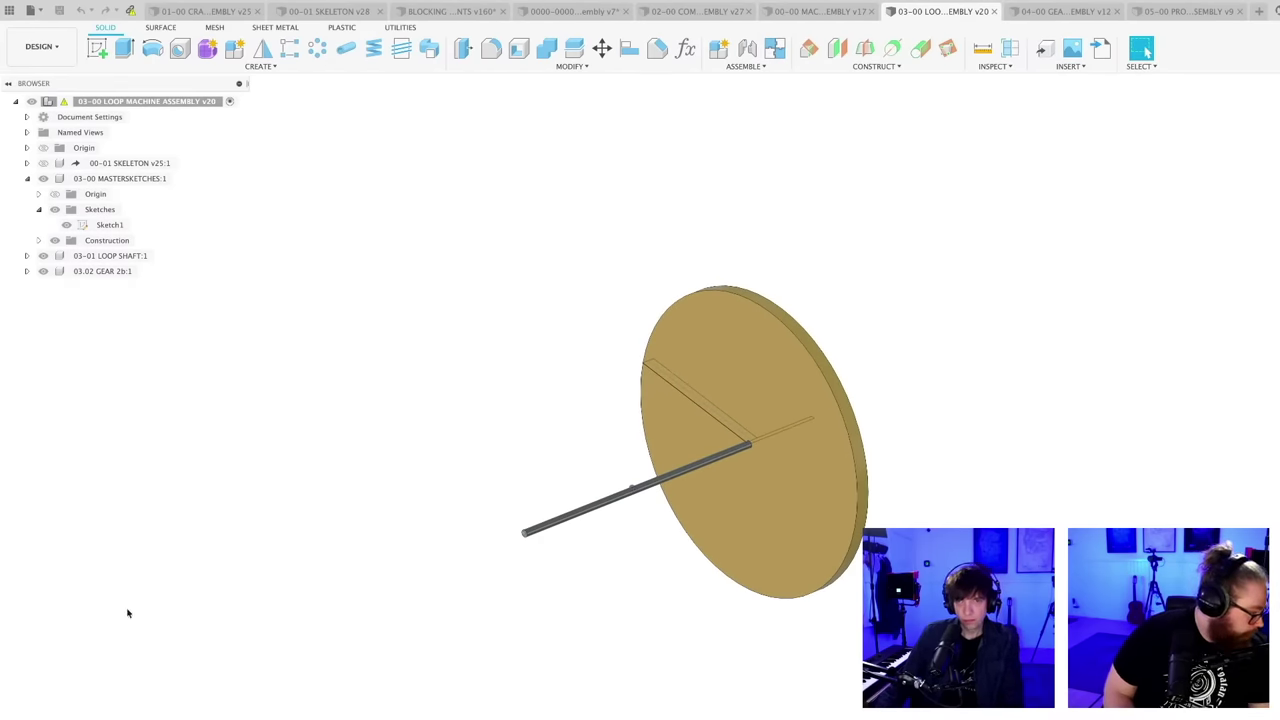
click(129, 14)
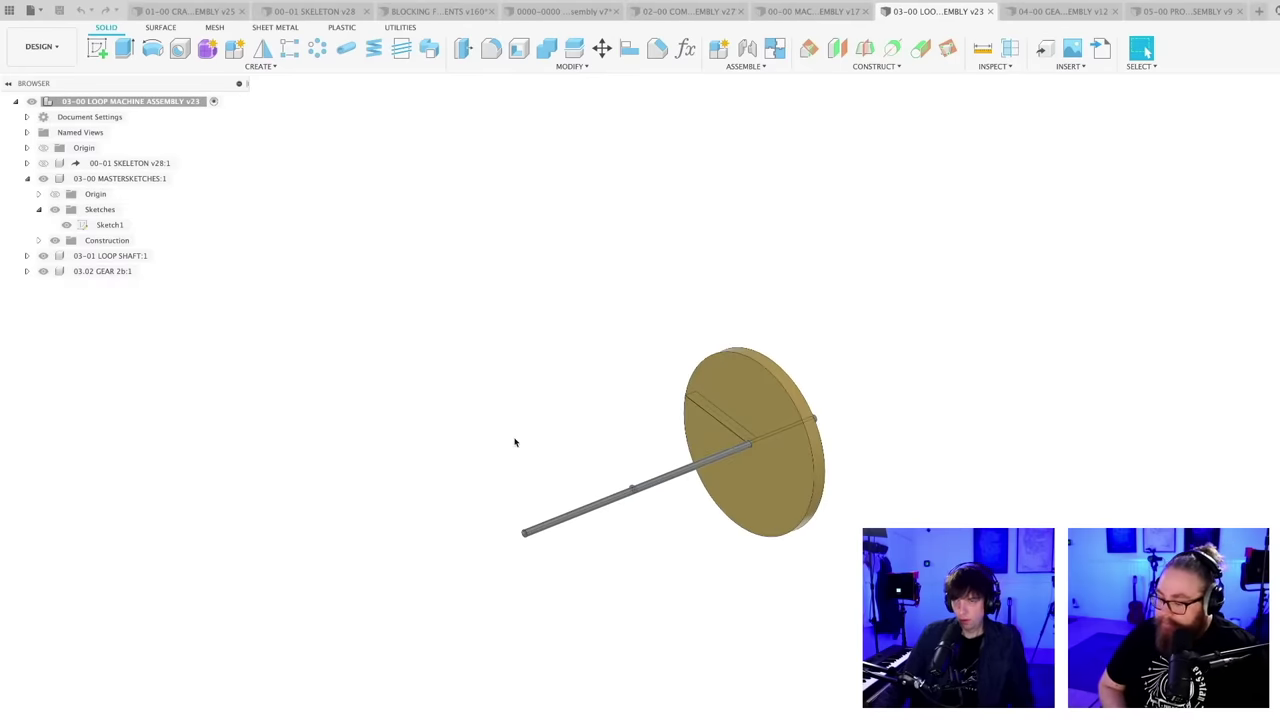
- Collapse the sketches folder under 03-00 MASTERSKETCHES and show the 00-01 SKELETON component around the loop shaft and gear
shift+middle_drag(515, 442, 437, 434)
scroll(654, 540, up, 1)
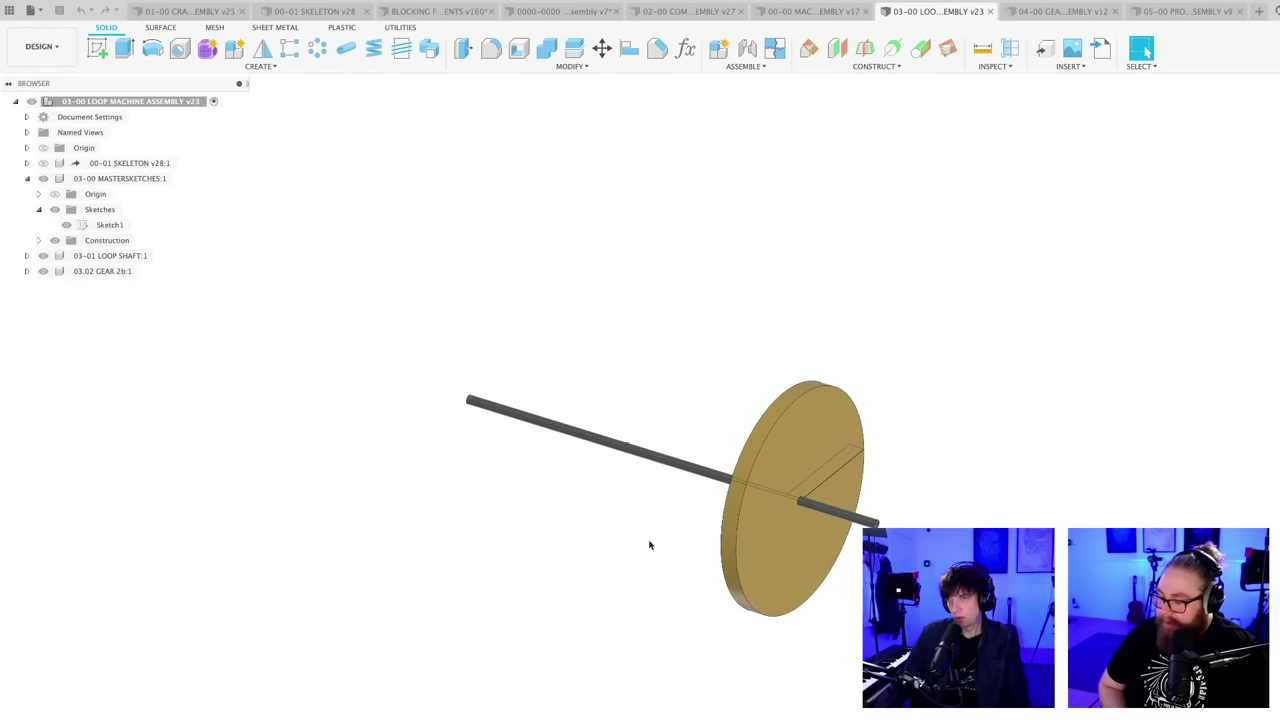
middle_drag(649, 545, 562, 523)
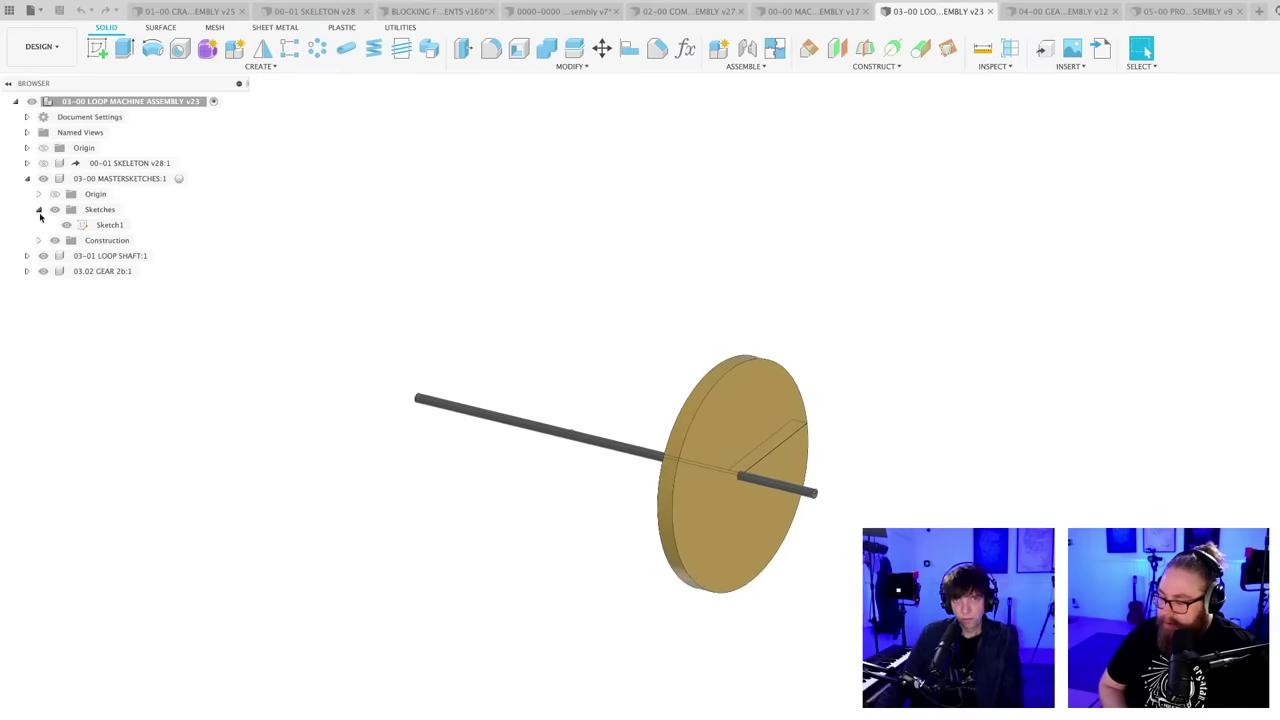
click(39, 210)
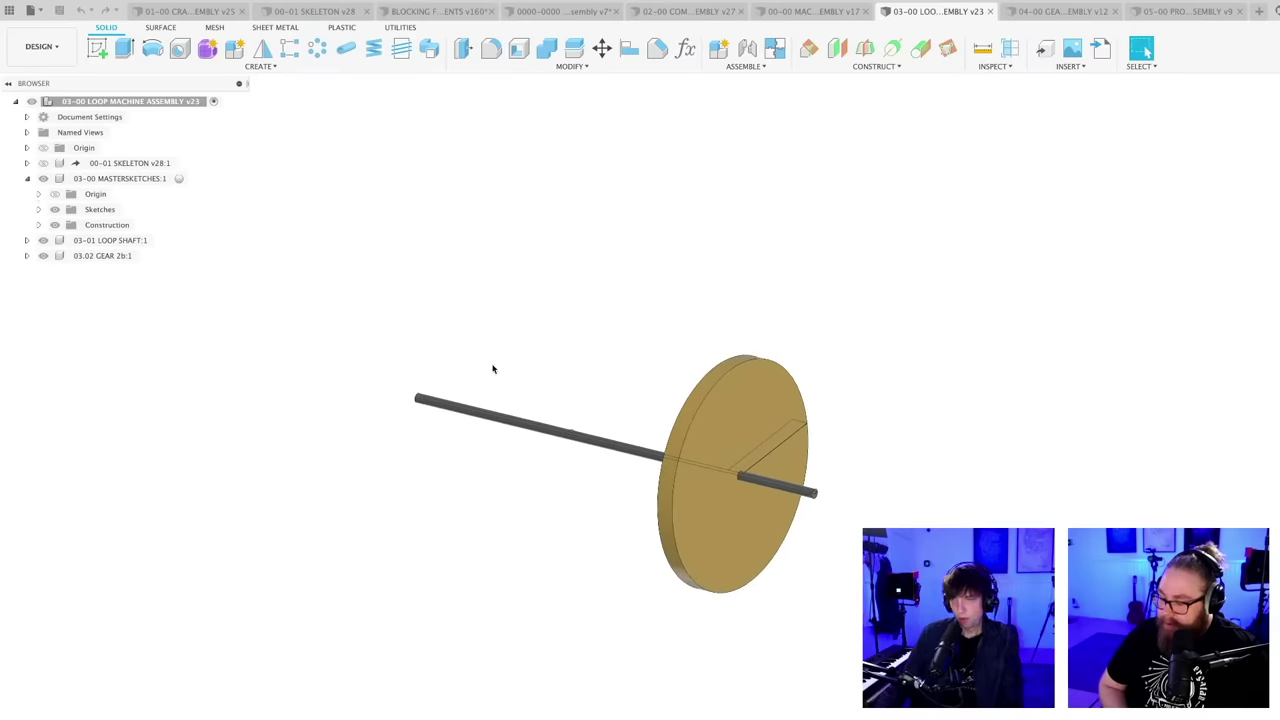
click(43, 163)
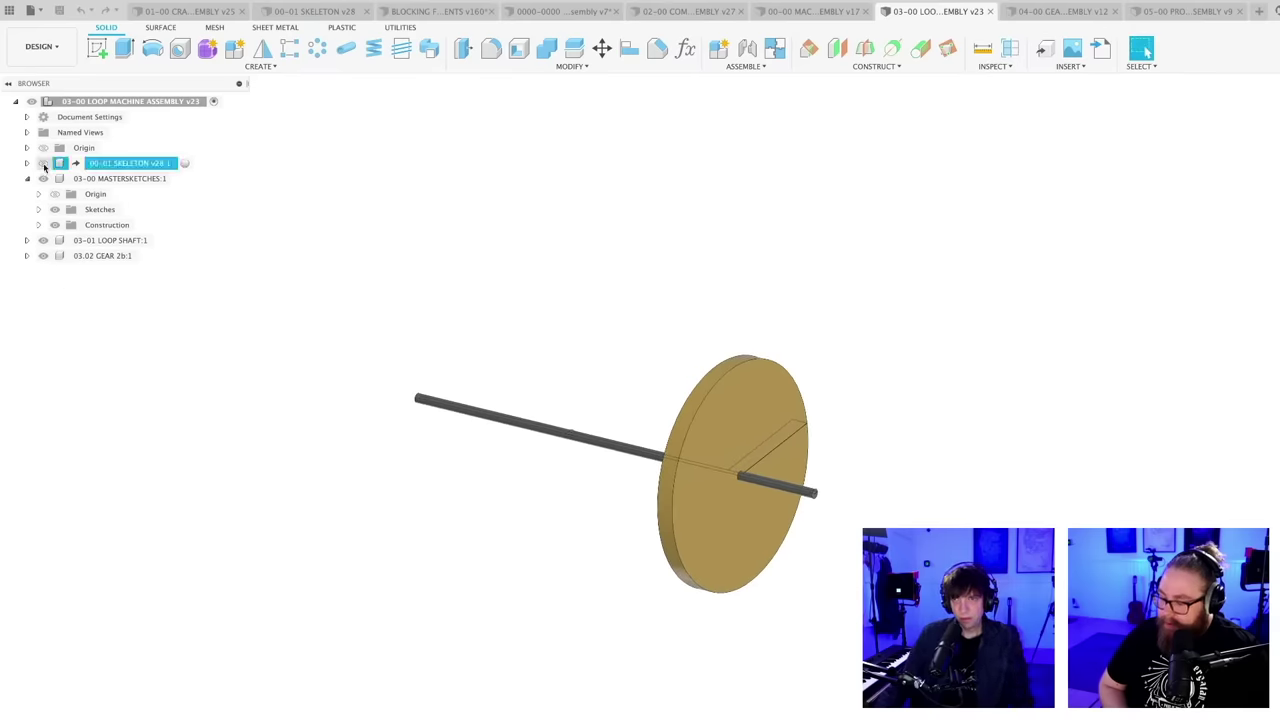
mouse_move(586, 409)
shift+middle_down()
mouse_move(620, 509)
mouse_move(674, 521)
mouse_move(718, 503)
shift+middle_up()
middle_drag(666, 540, 738, 530)
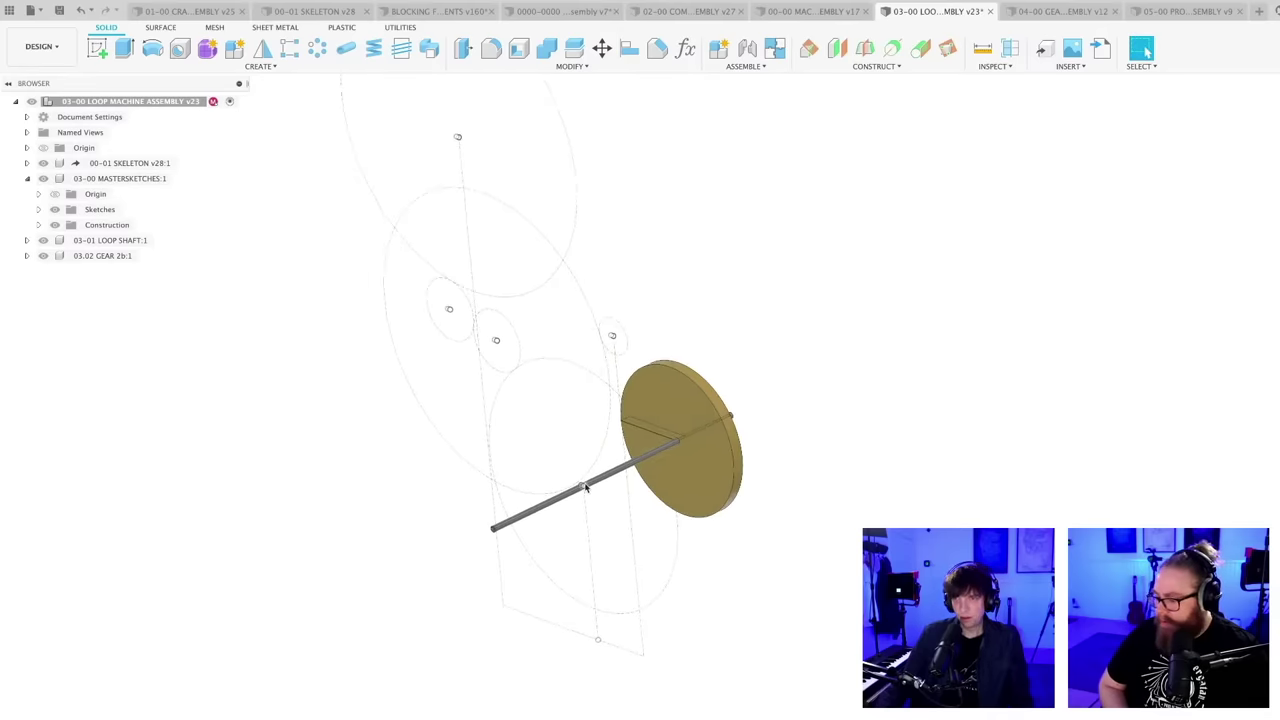
- Check the skeleton's gear circles and shaft centres up close, and save the loop machine assembly
scroll(500, 350, up, 10)
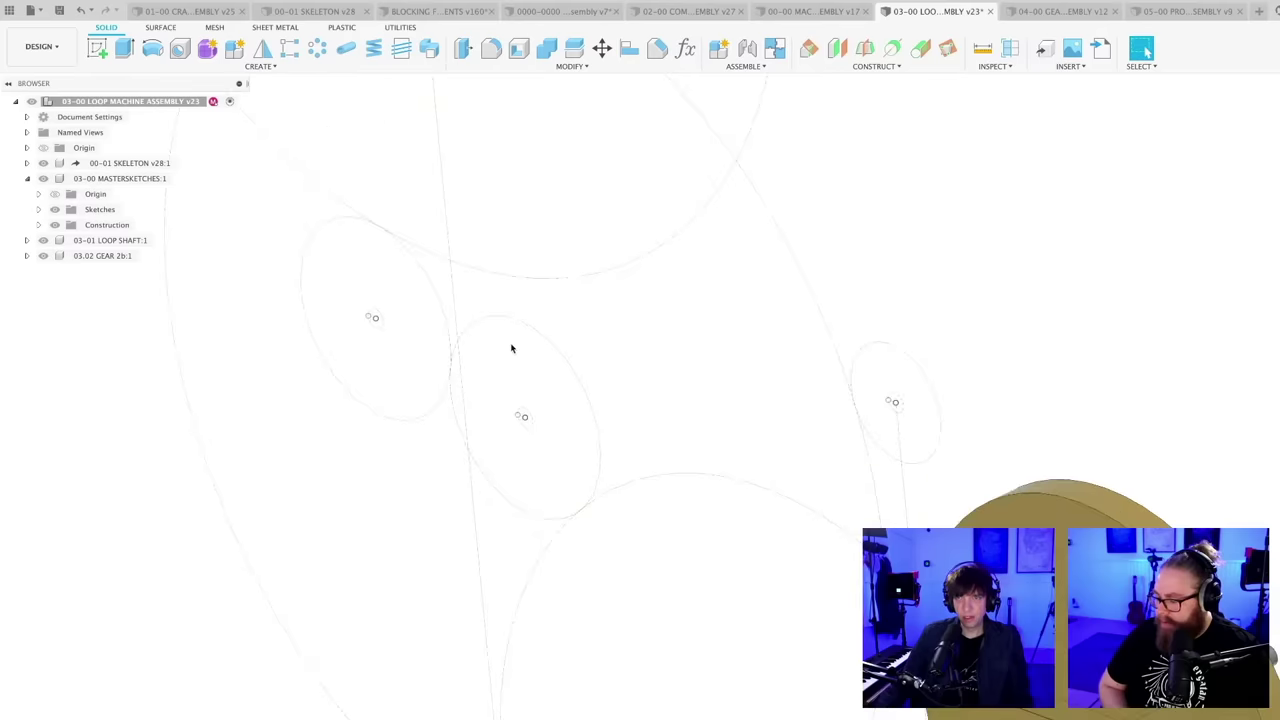
scroll(531, 426, down, 10)
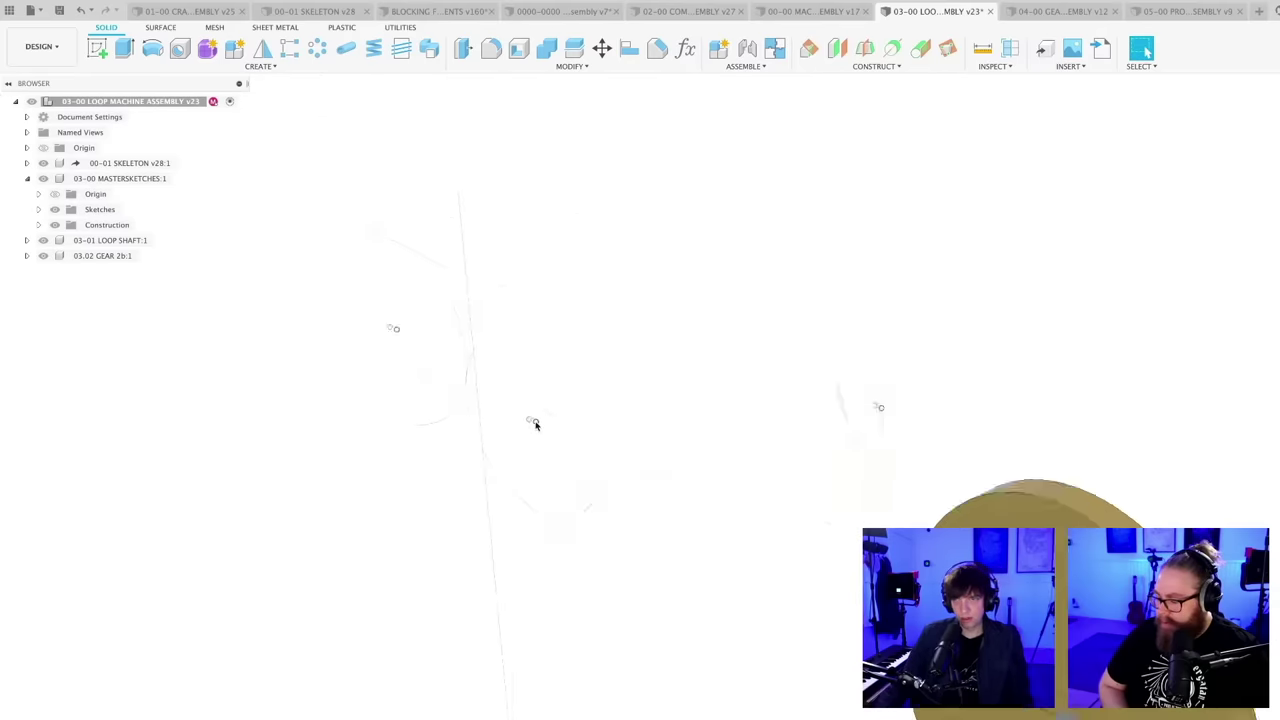
mouse_move(625, 513)
shift+middle_down()
mouse_move(640, 503)
mouse_move(620, 511)
mouse_move(638, 515)
shift+middle_up()
key(ctrl+s)
key(Return)
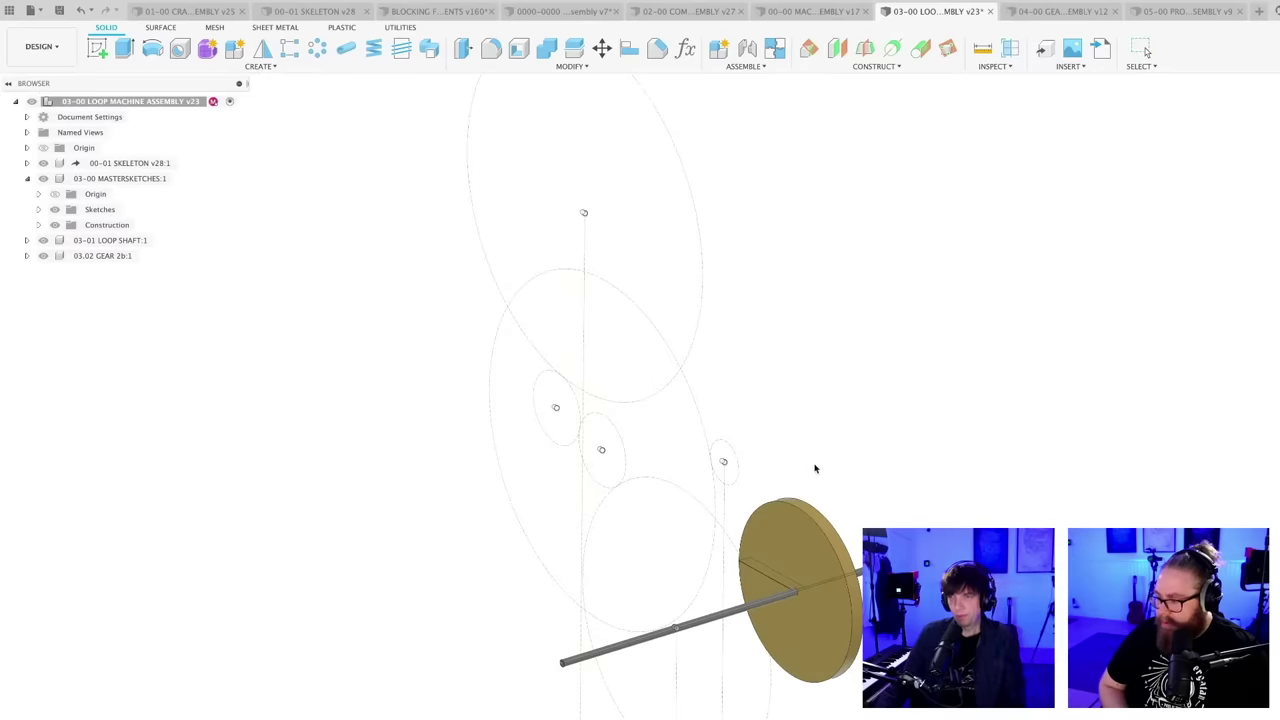
- Edit the 03-00 MASTERSKETCHES angled construction plane to reference the centre line of the skeleton's smallest gear circle, at 0.0 deg
middle_drag(811, 460, 811, 428)
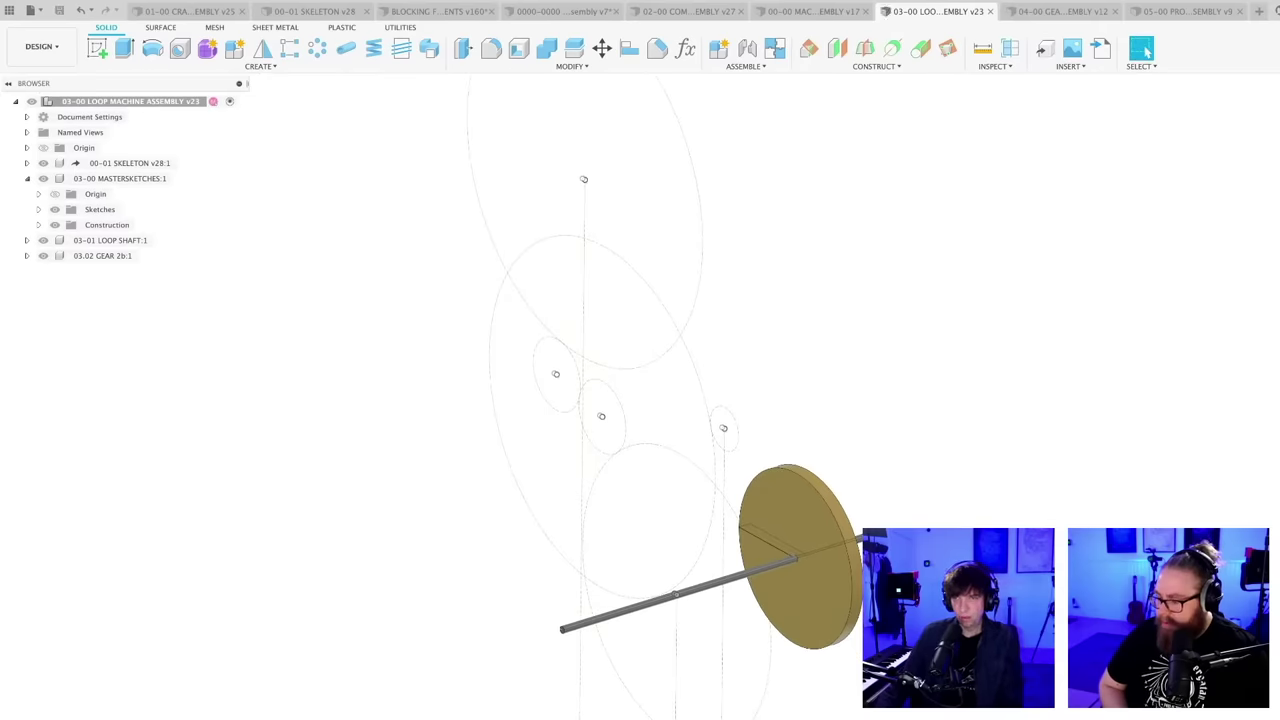
scroll(320, 710, down, 1)
middle_drag(320, 711, 342, 684)
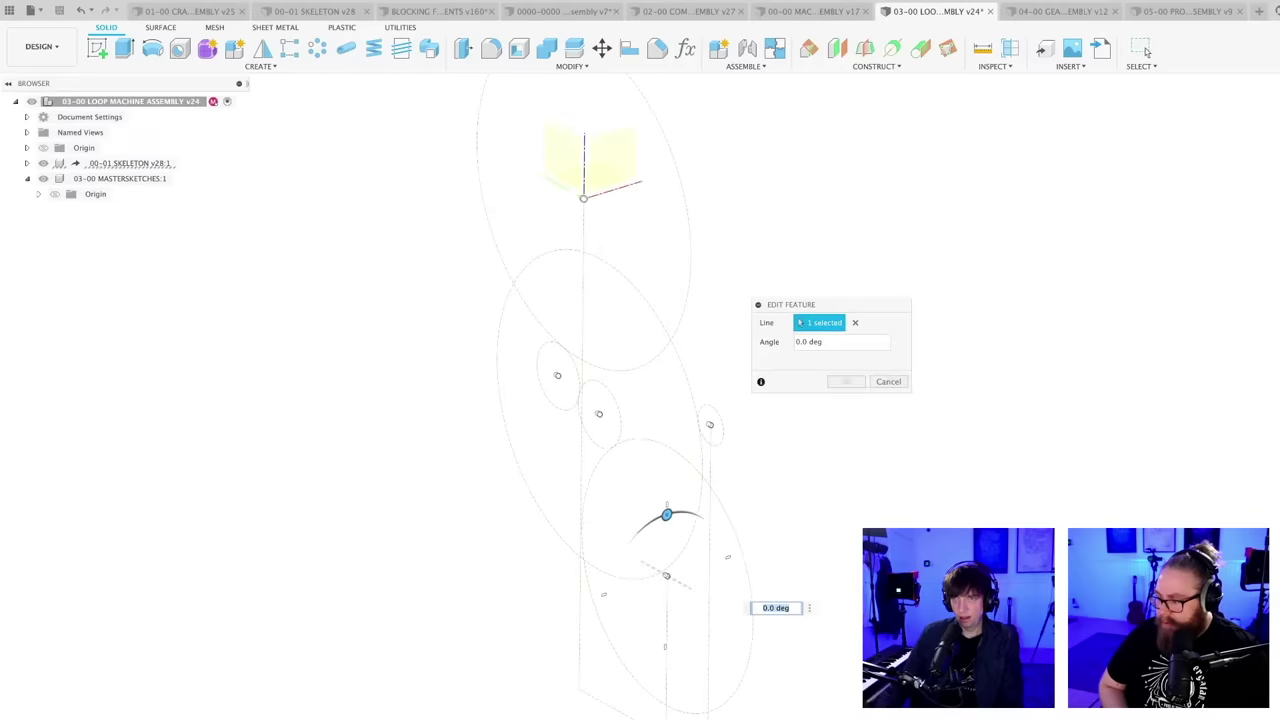
scroll(560, 368, up, 5)
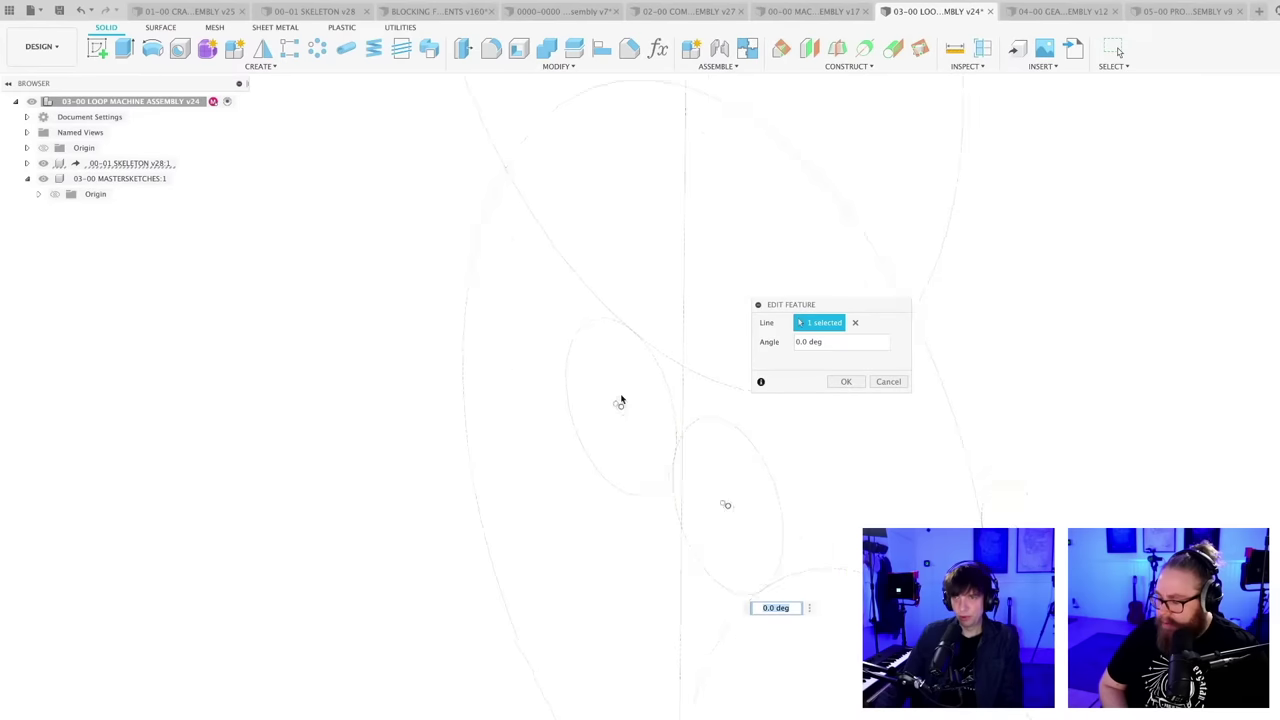
mouse_move(732, 489)
middle_down()
mouse_move(539, 451)
mouse_move(518, 404)
mouse_move(563, 403)
mouse_move(577, 383)
mouse_move(535, 494)
middle_up()
scroll(540, 390, down, 2)
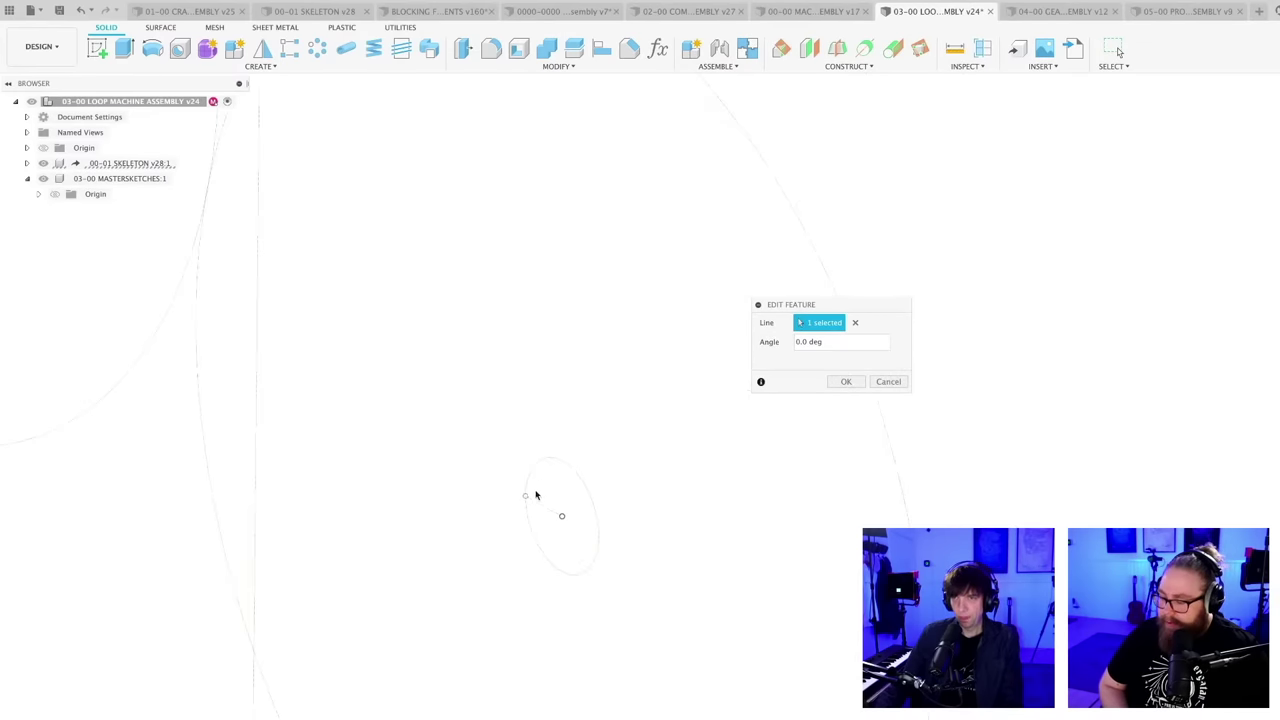
click(843, 382)
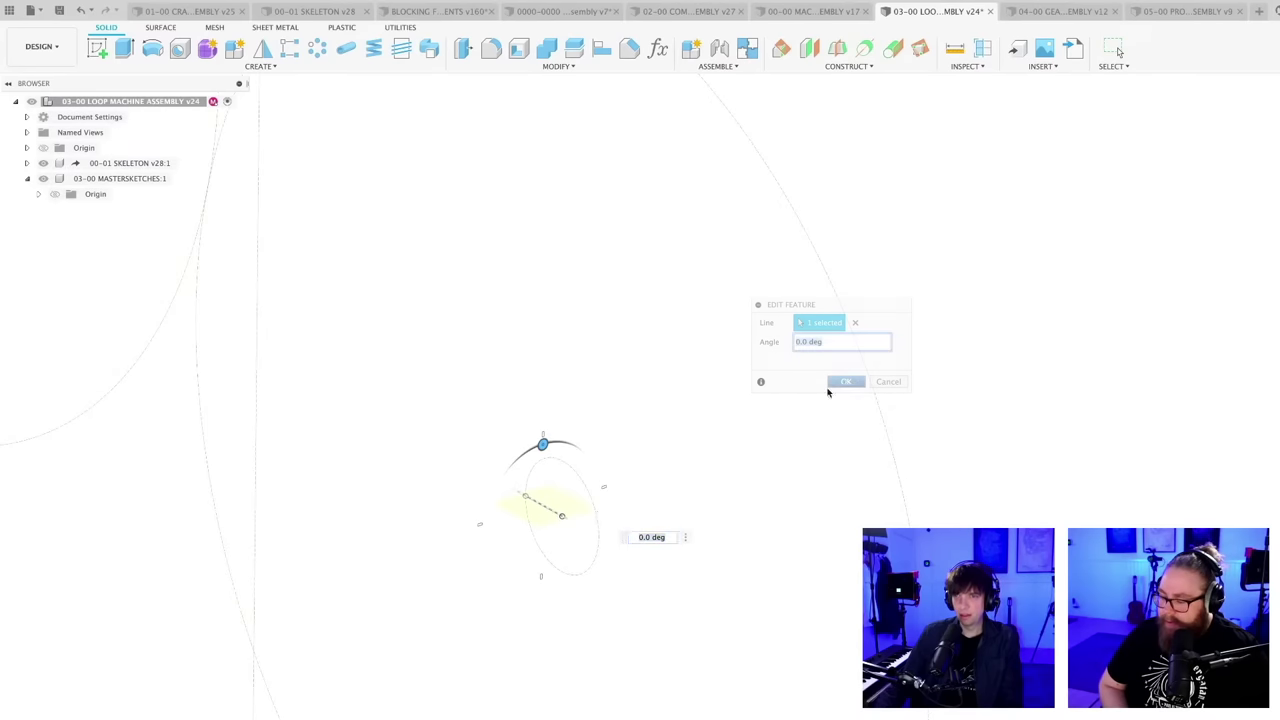
mouse_move(660, 497)
shift+middle_down()
mouse_move(808, 636)
mouse_move(880, 662)
mouse_move(760, 595)
mouse_move(760, 572)
shift+middle_up()
scroll(886, 588, down, 2)
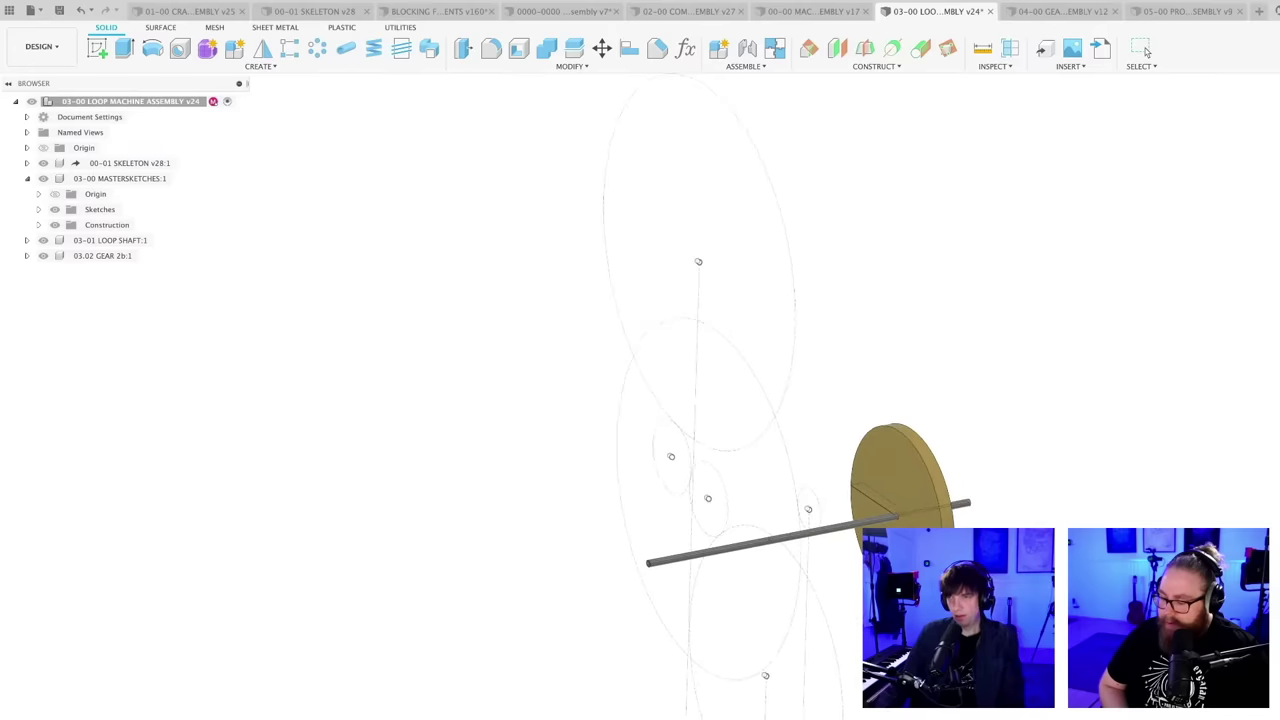
middle_drag(886, 588, 843, 504)
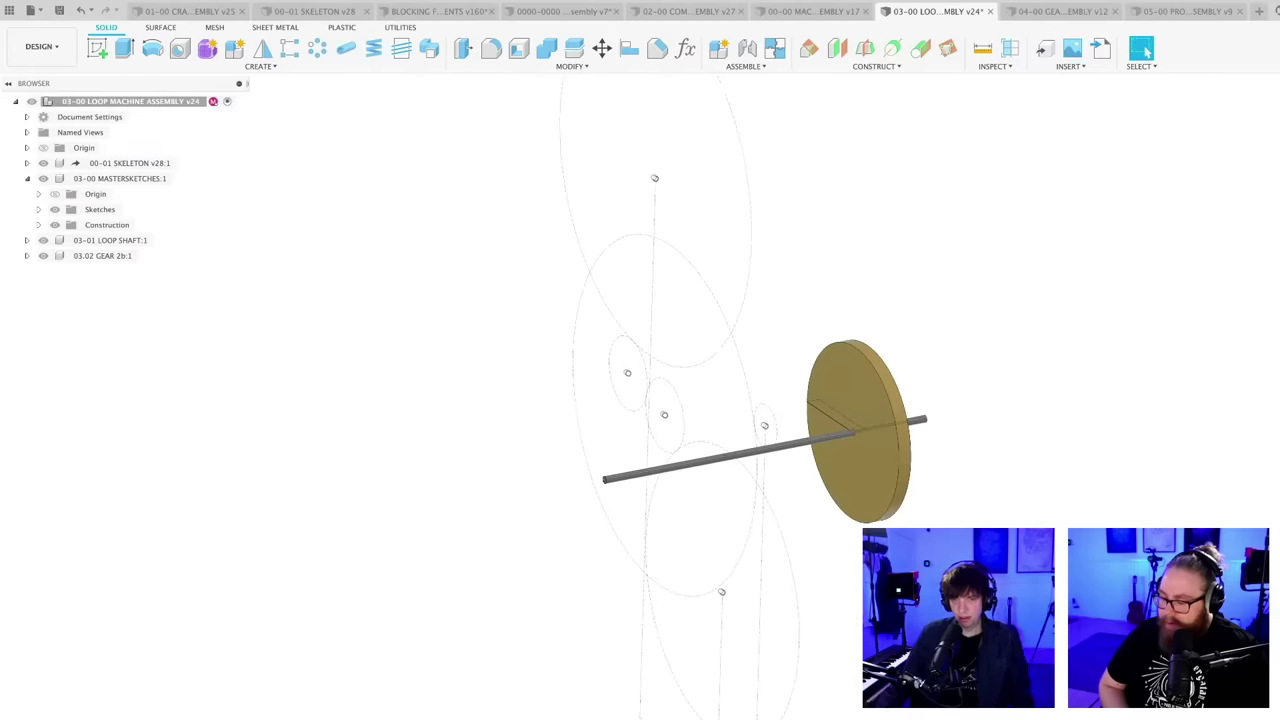
- Open the master sketch with the shaft and gear profiles for editing and examine the reference points across the long shaft strip
double_click(701, 657)
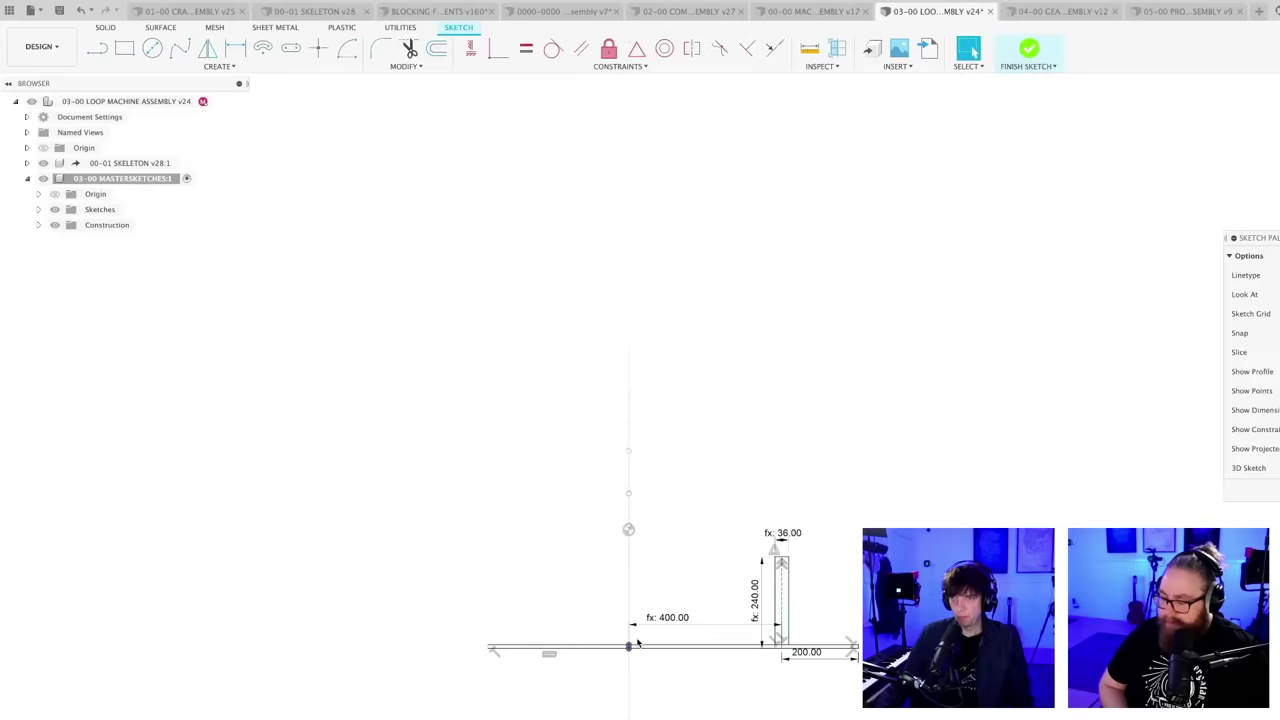
scroll(658, 681, up, 4)
shift+middle_drag(646, 677, 739, 697)
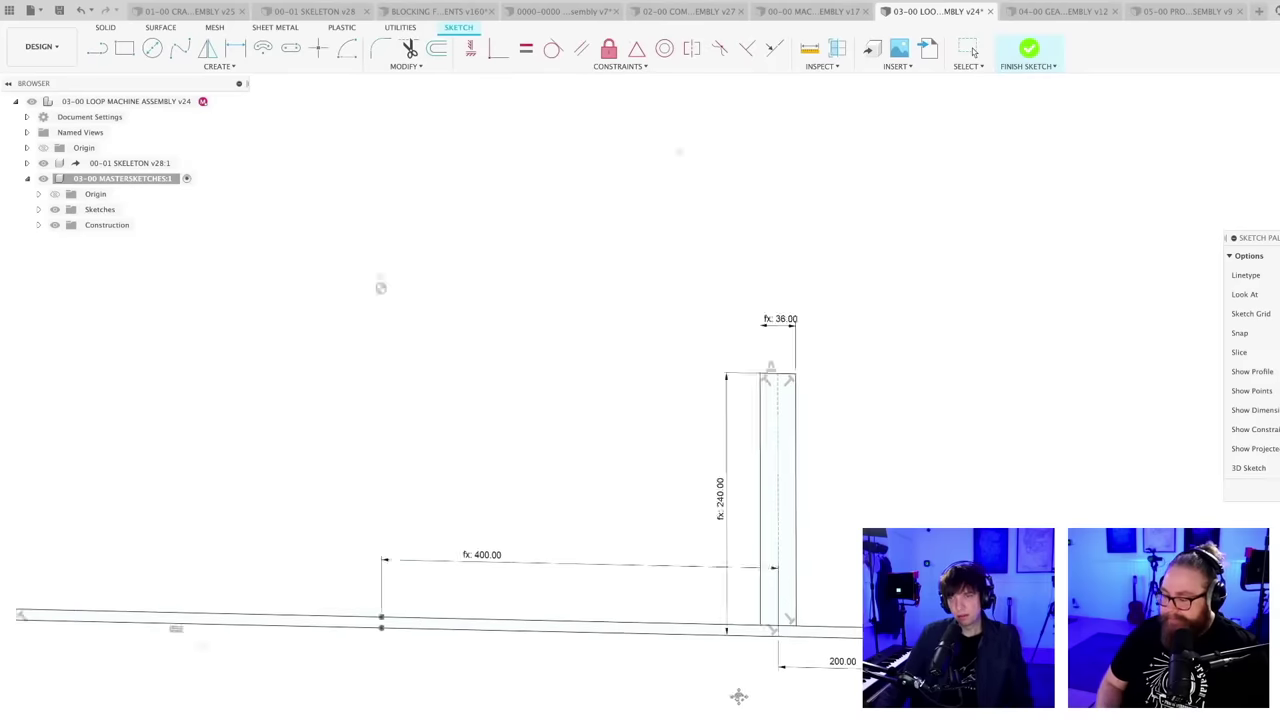
scroll(545, 600, up, 5)
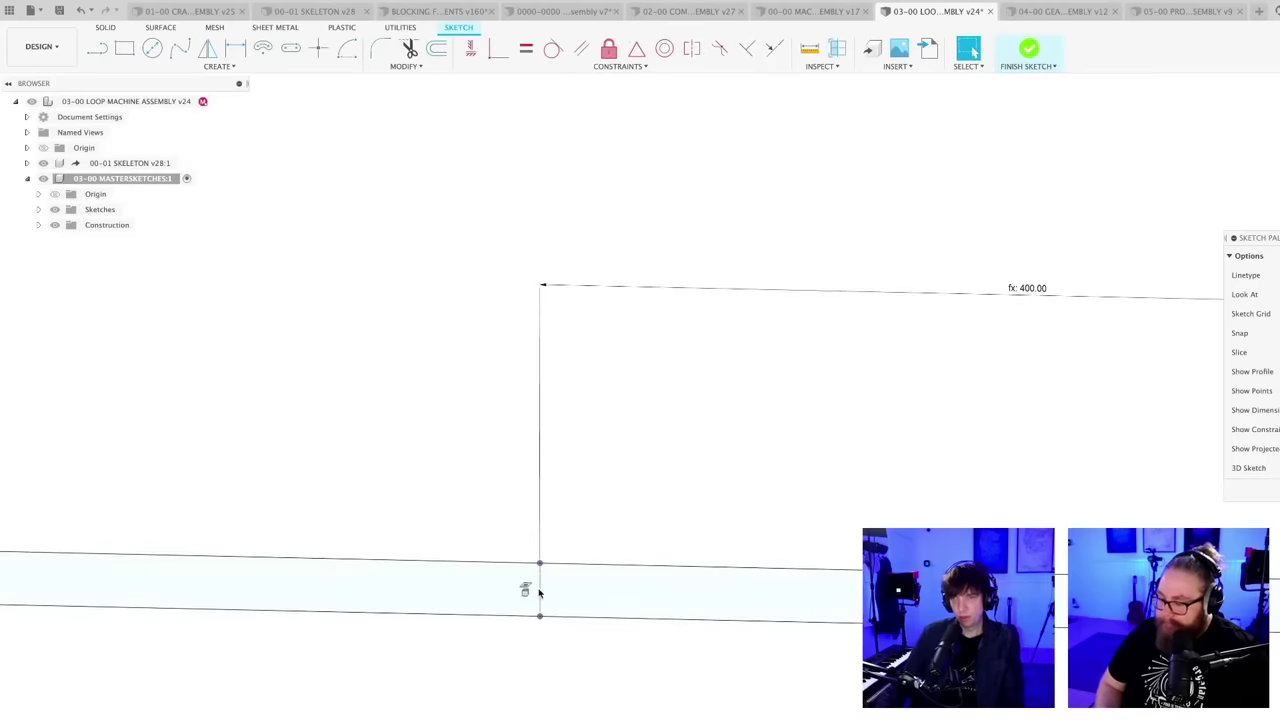
scroll(540, 592, down, 5)
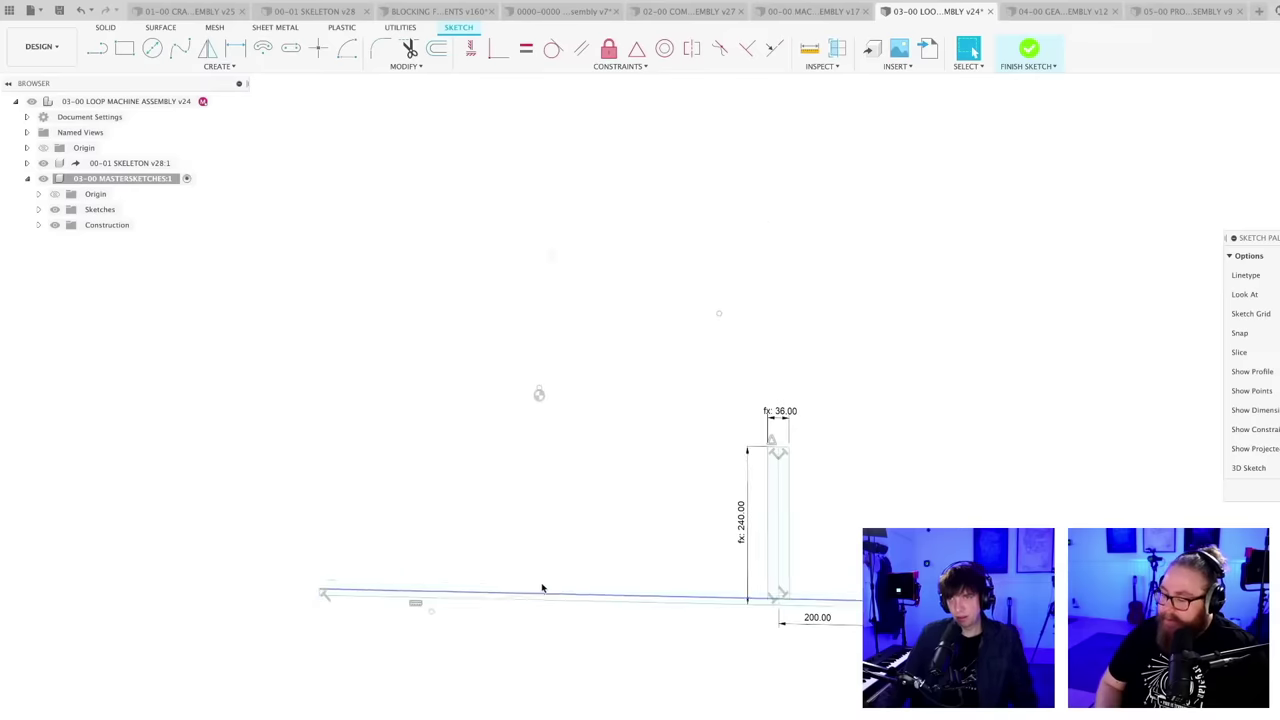
- Hide the 00-01 SKELETON component while keeping the master sketch open for editing
mouse_move(551, 526)
shift+middle_down()
mouse_move(569, 520)
mouse_move(586, 543)
mouse_move(531, 516)
mouse_move(569, 500)
mouse_move(574, 514)
shift+middle_up()
scroll(561, 525, down, 3)
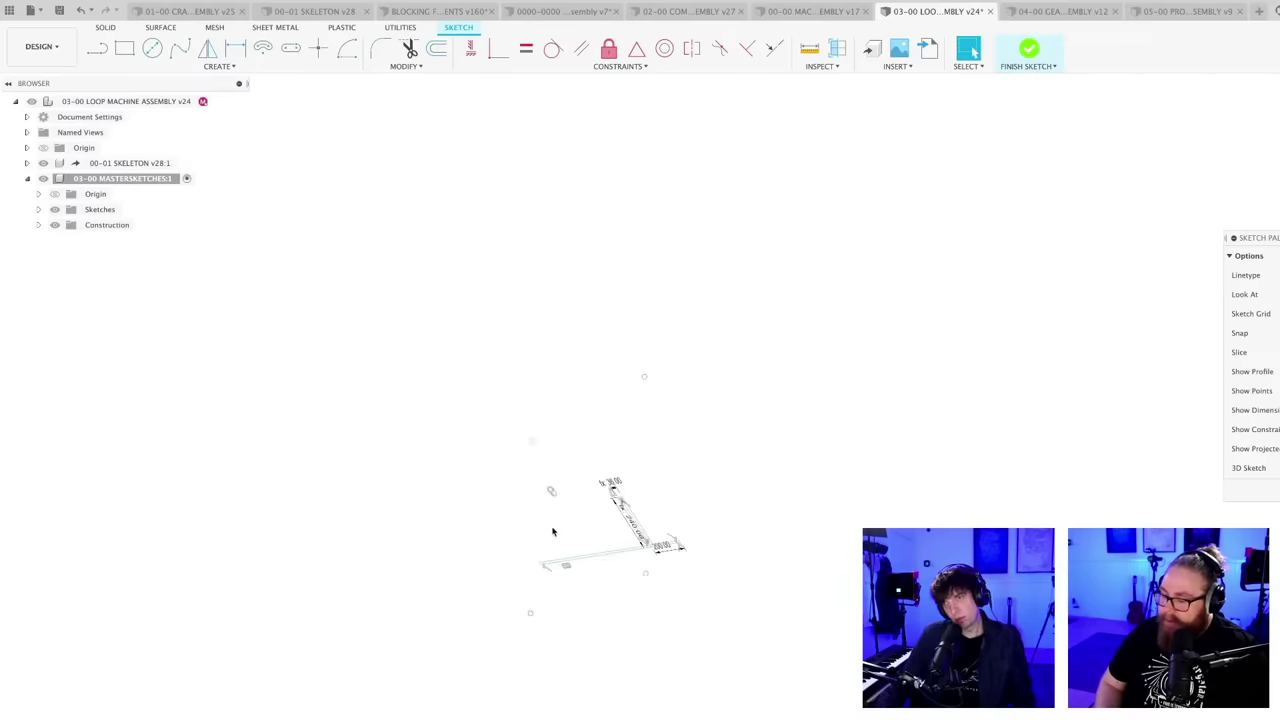
scroll(532, 481, up, 10)
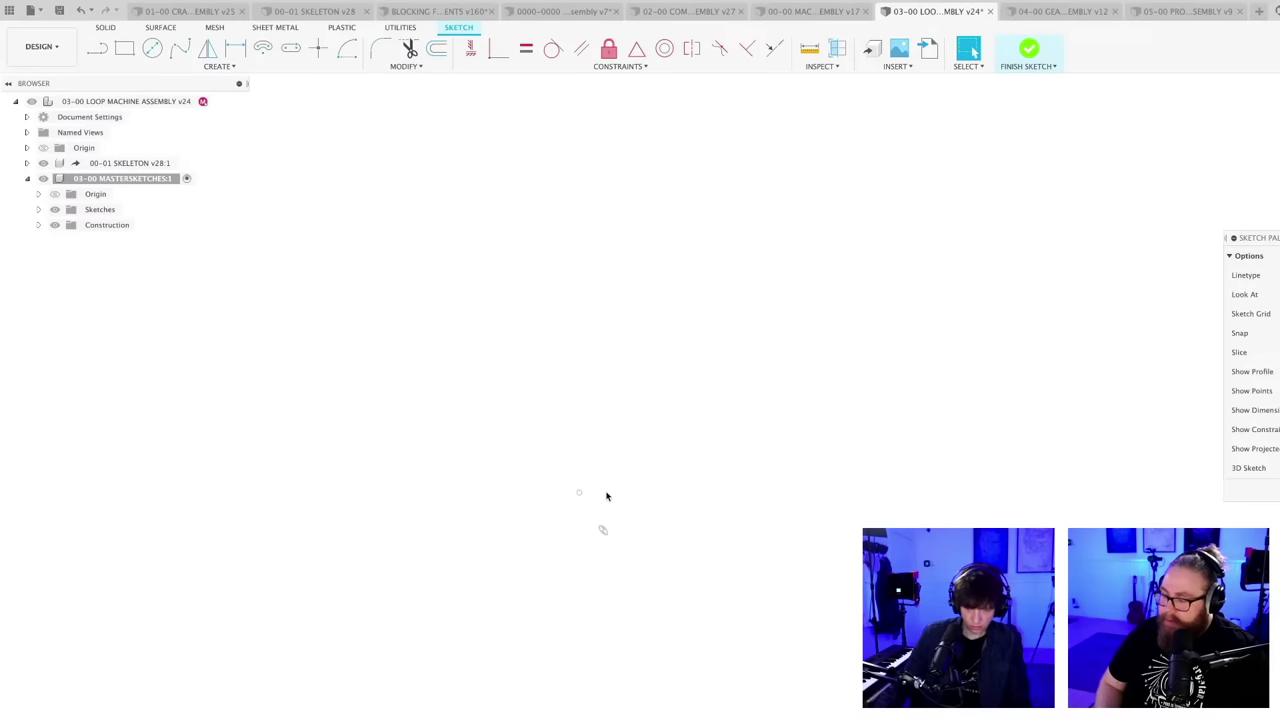
key(p)
key(Escape)
mouse_move(574, 488)
shift+middle_down()
mouse_move(671, 526)
mouse_move(646, 526)
mouse_move(633, 545)
mouse_move(618, 538)
mouse_move(731, 514)
mouse_move(740, 585)
mouse_move(711, 579)
mouse_move(752, 607)
mouse_move(628, 520)
shift+middle_up()
click(43, 163)
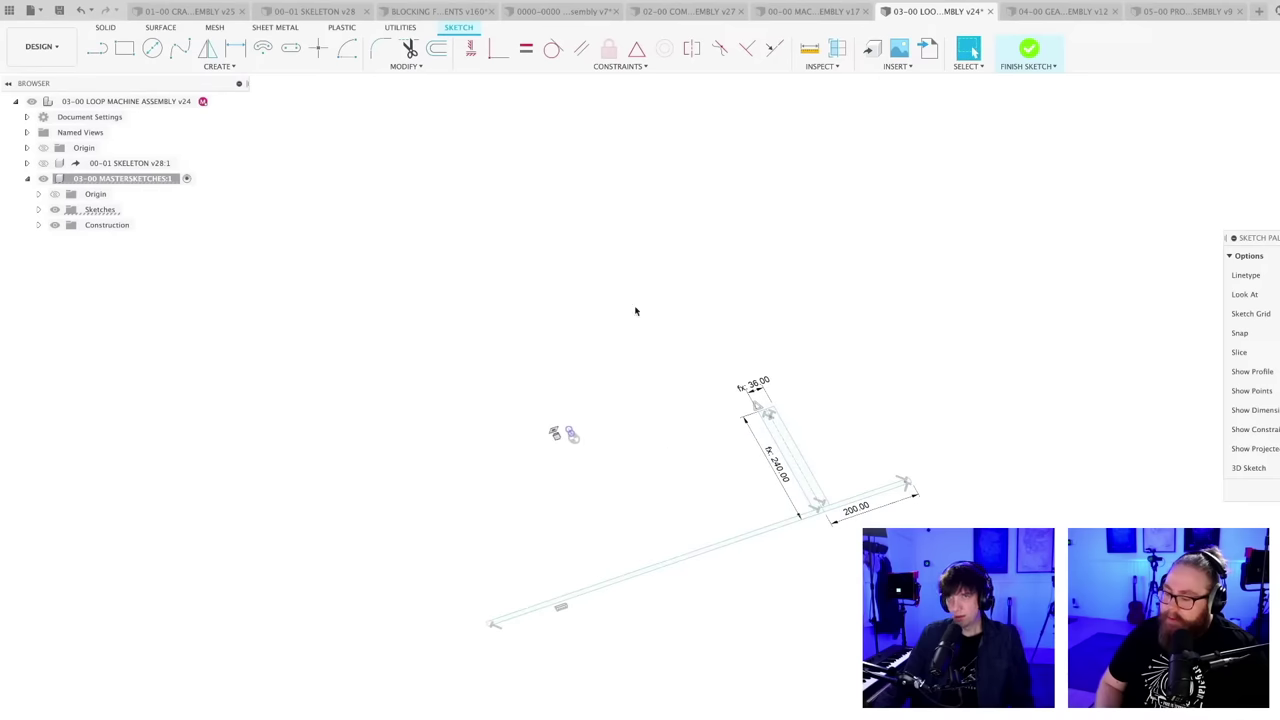
- Constrain the shaft profile's upper long line to be coincident with the sketch point near its middle
scroll(629, 601, up, 2)
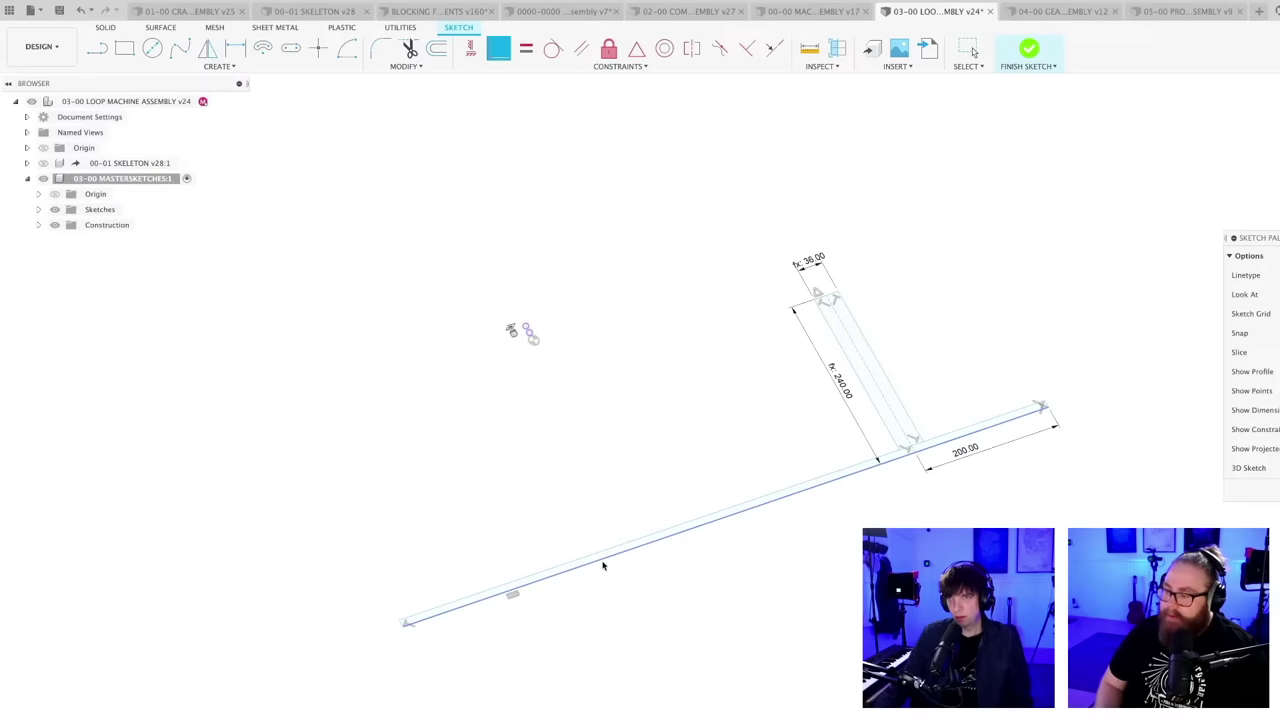
scroll(549, 340, up, 3)
shift+middle_drag(509, 360, 522, 365)
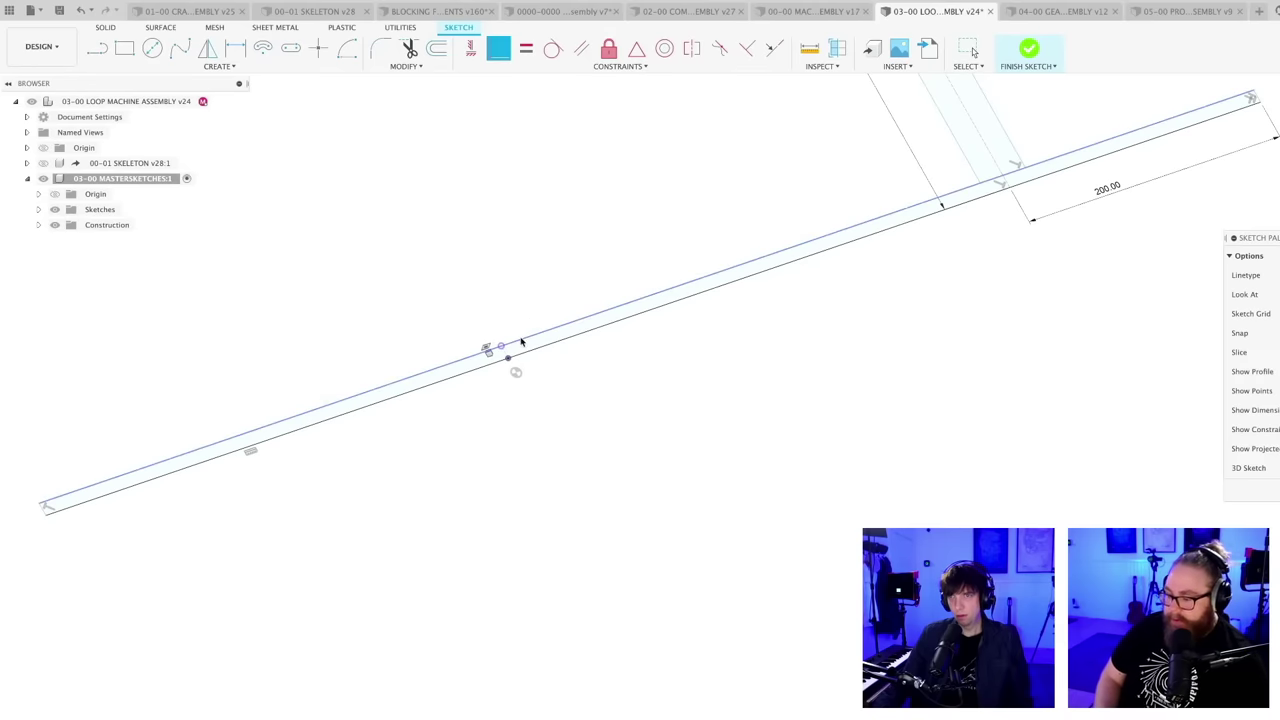
scroll(513, 347, up, 2)
scroll(513, 347, up, 1)
click(490, 349)
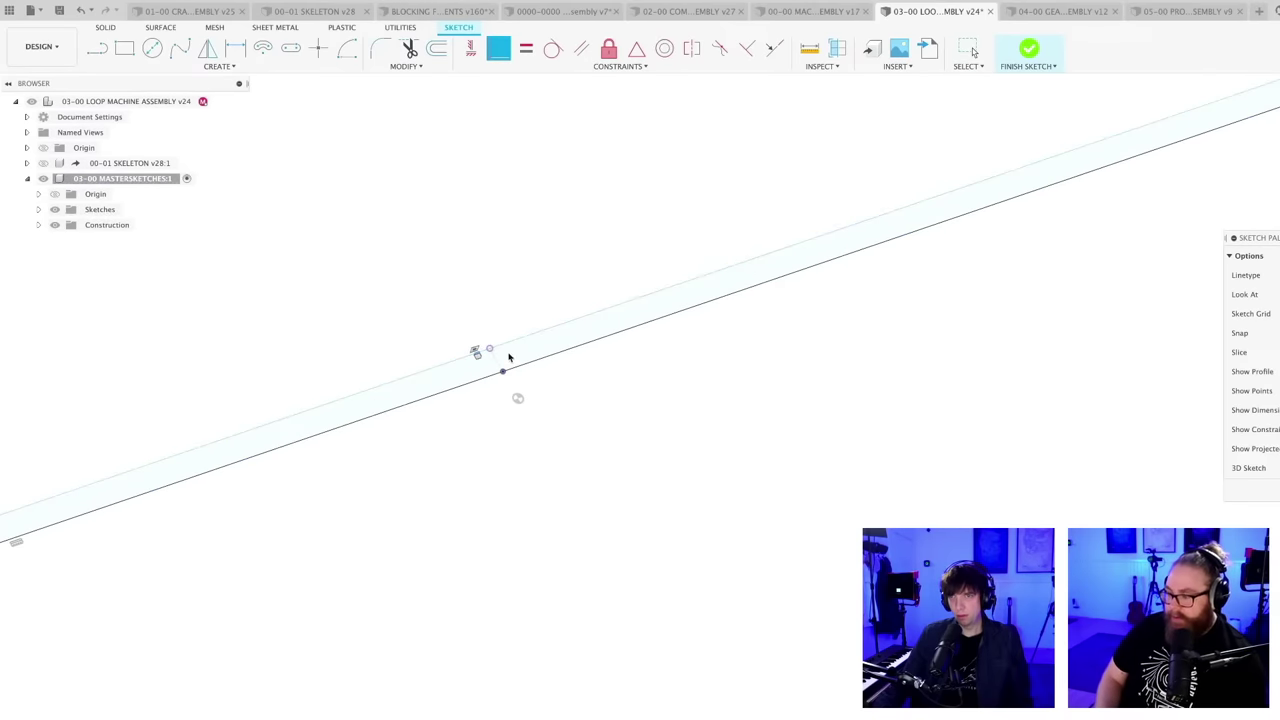
scroll(508, 357, up, 2)
click(500, 338)
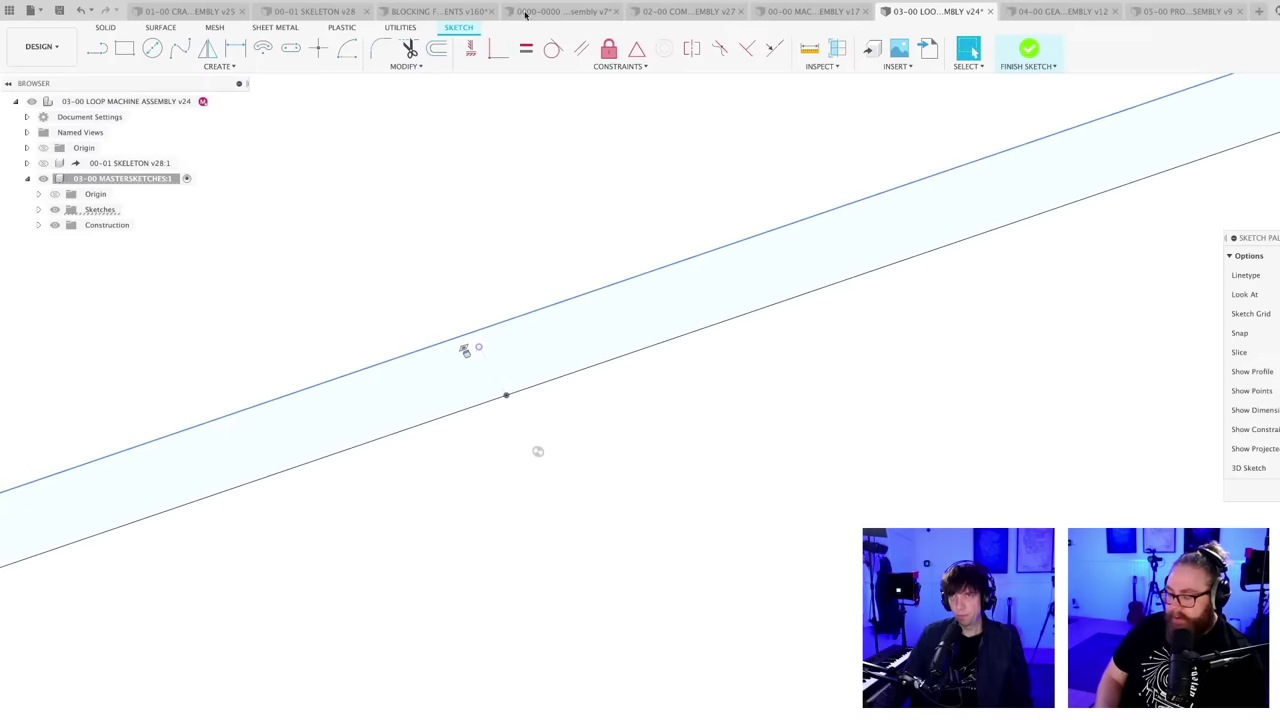
click(558, 430)
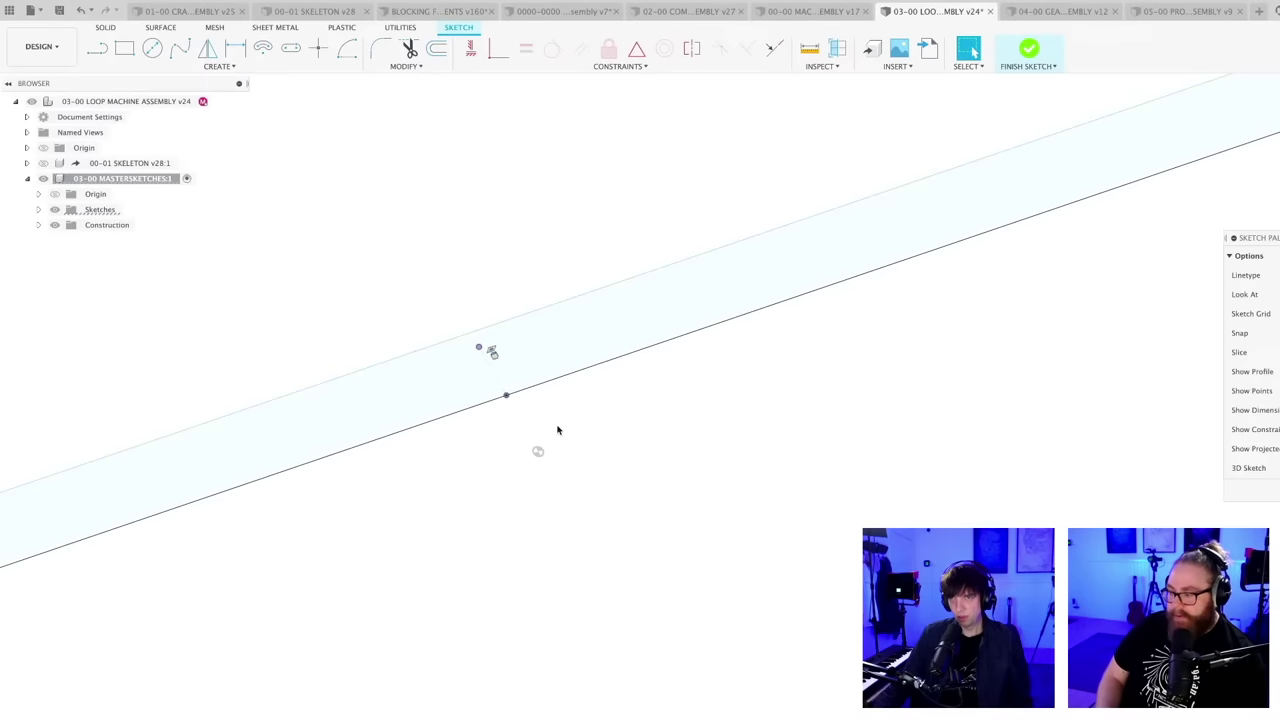
click(498, 48)
click(500, 323)
click(479, 347)
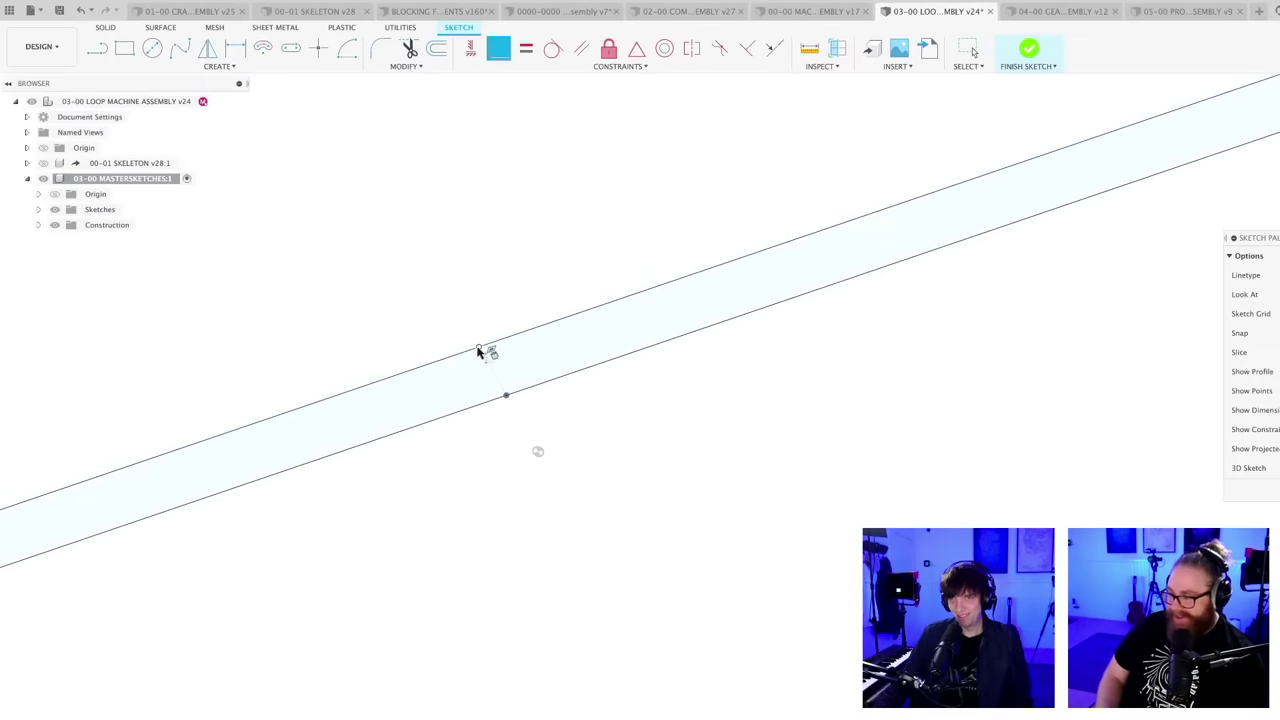
- Finish the sketch and save the loop machine assembly
scroll(763, 474, down, 5)
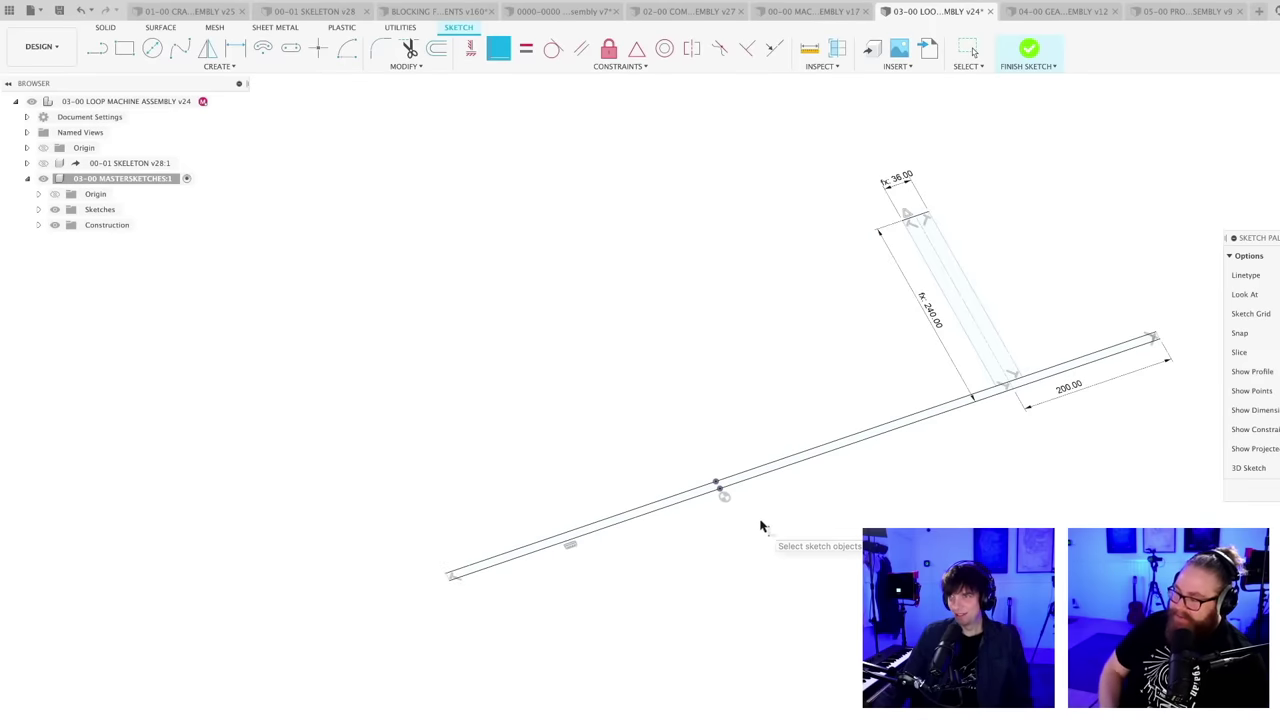
middle_drag(760, 528, 680, 548)
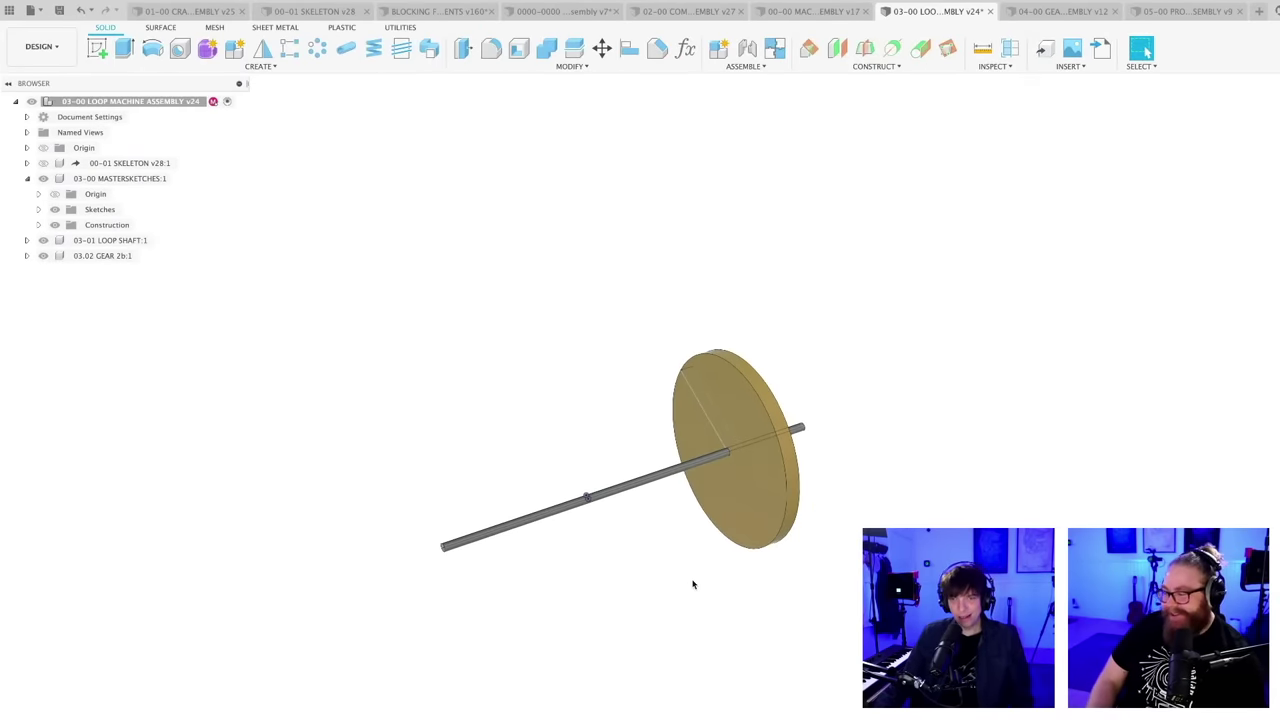
key(ctrl+s)
key(Return)
- Rename the 03.02 GEAR 2b component as 03.02 LOOP DRUM
shift+middle_drag(694, 583, 544, 441)
scroll(664, 510, up, 2)
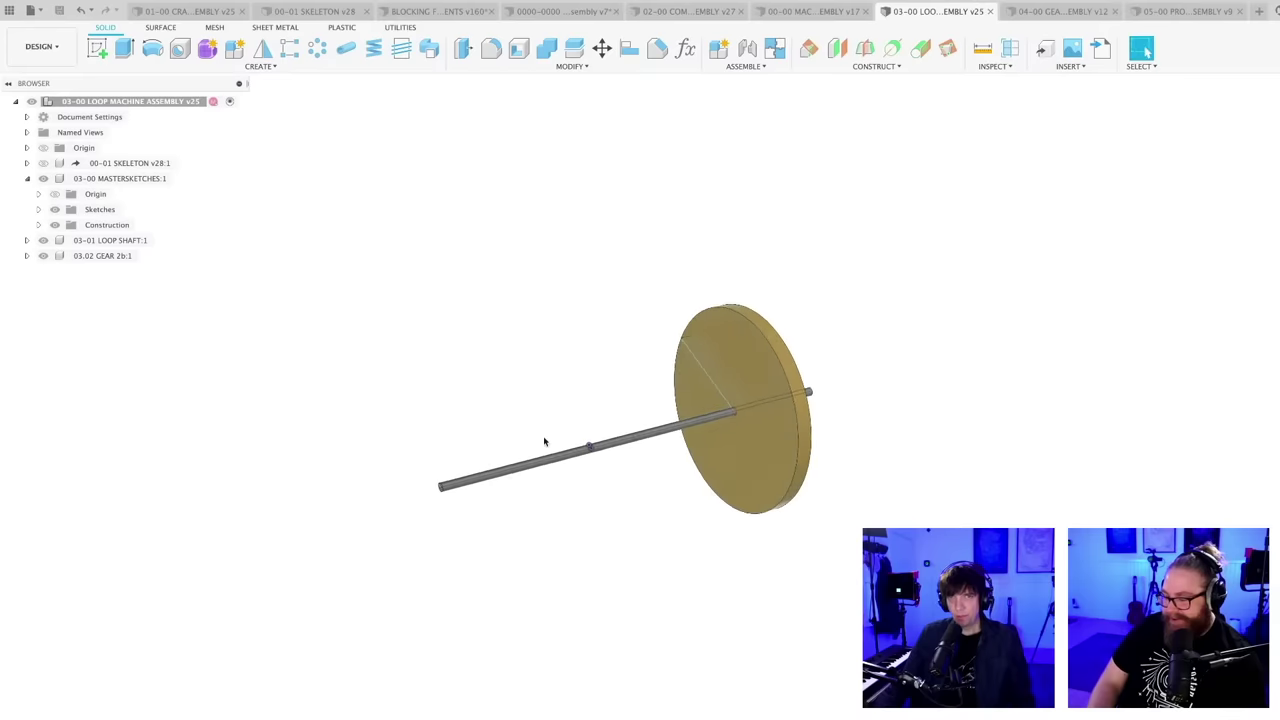
click(106, 255)
click(101, 257)
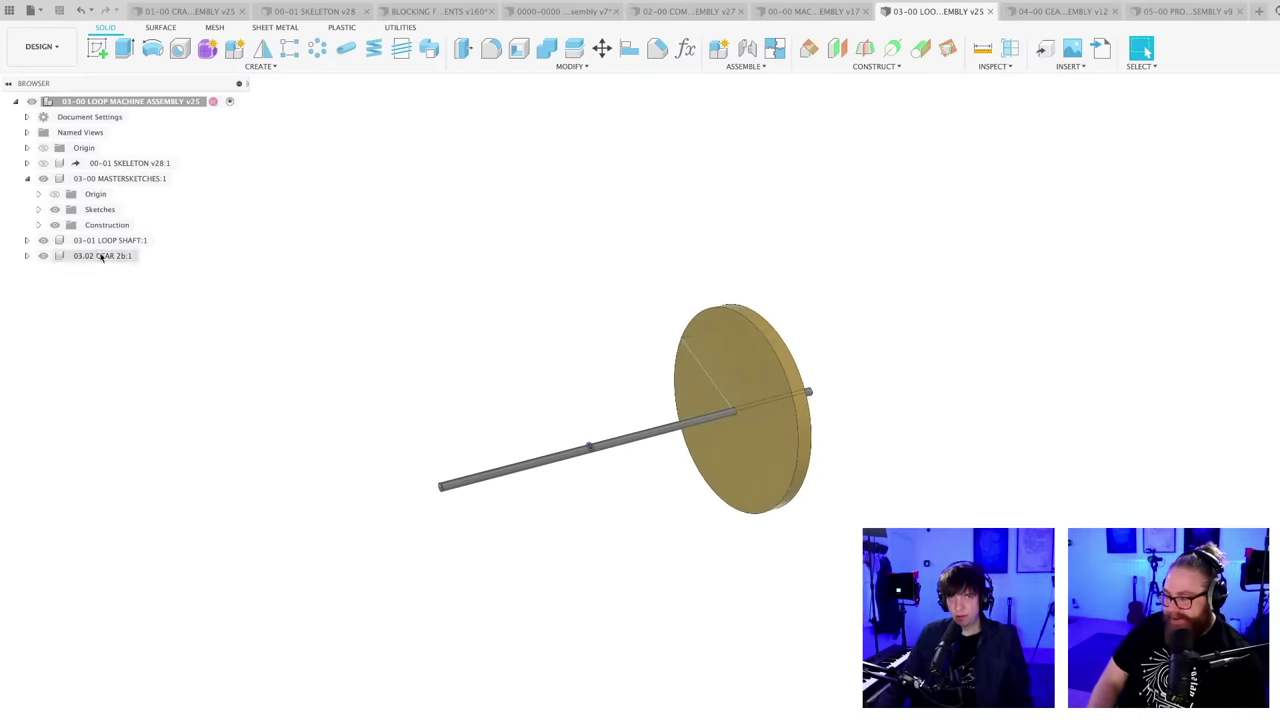
click(103, 256)
double_click(106, 258)
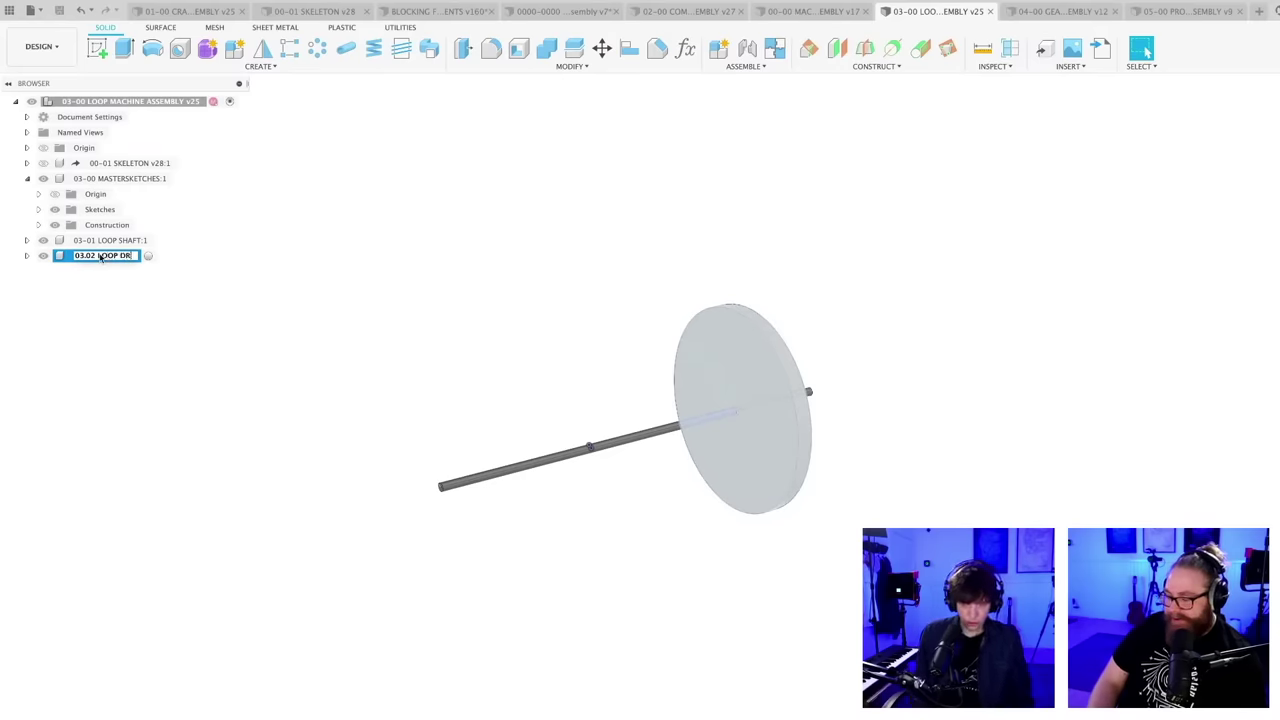
text(03.02 LOOP DRUM)
key(Return)
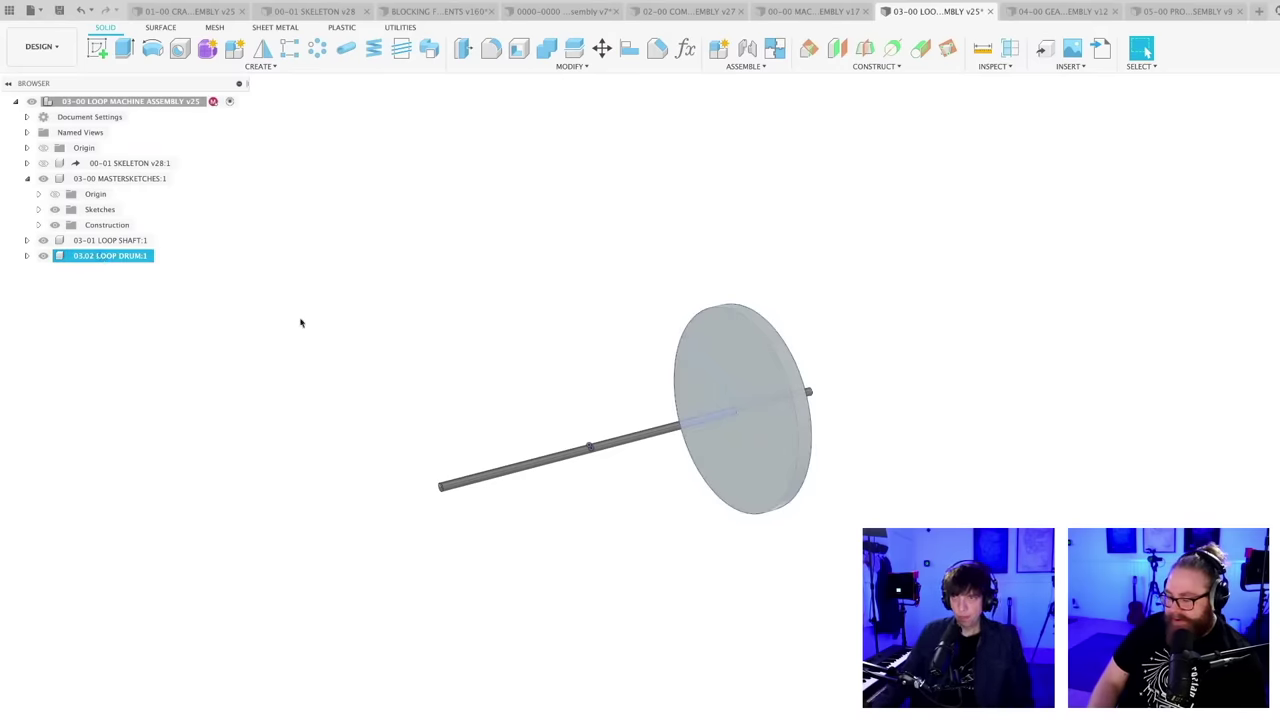
click(323, 328)
- Reopen the master sketch and set the upright profile's height dimension to 800 mm
scroll(323, 331, down, 2)
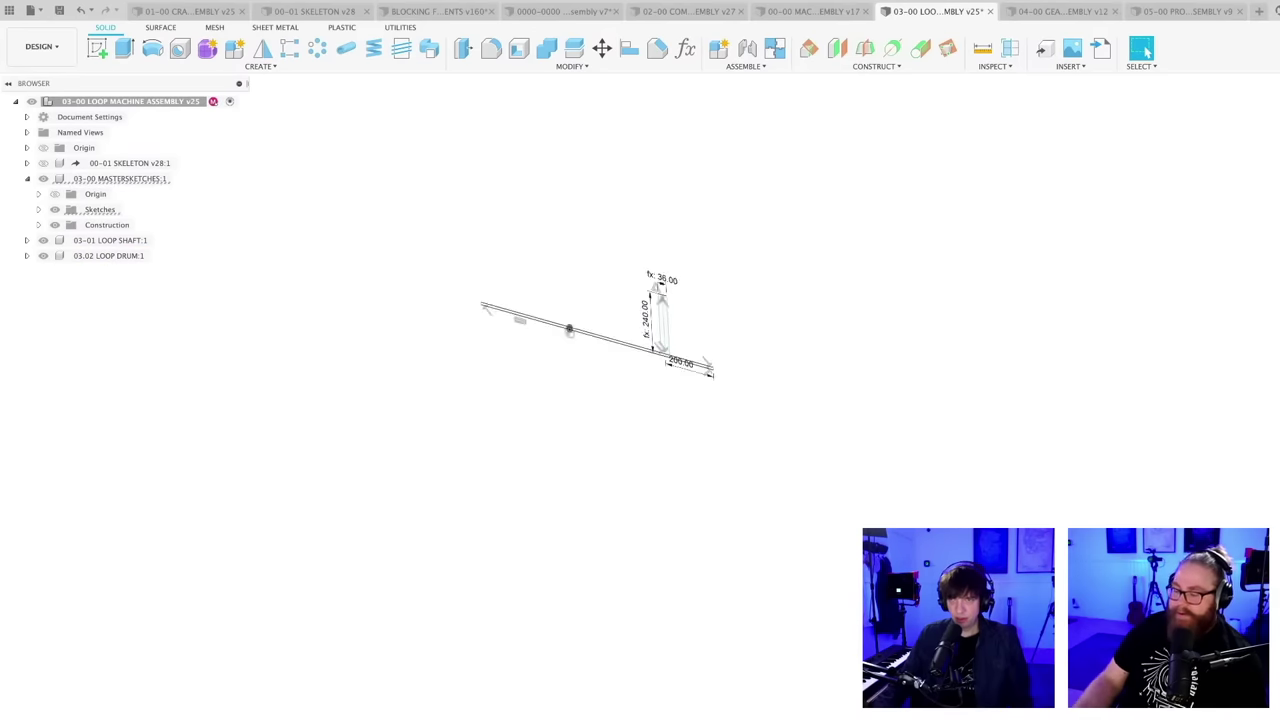
double_click(660, 360)
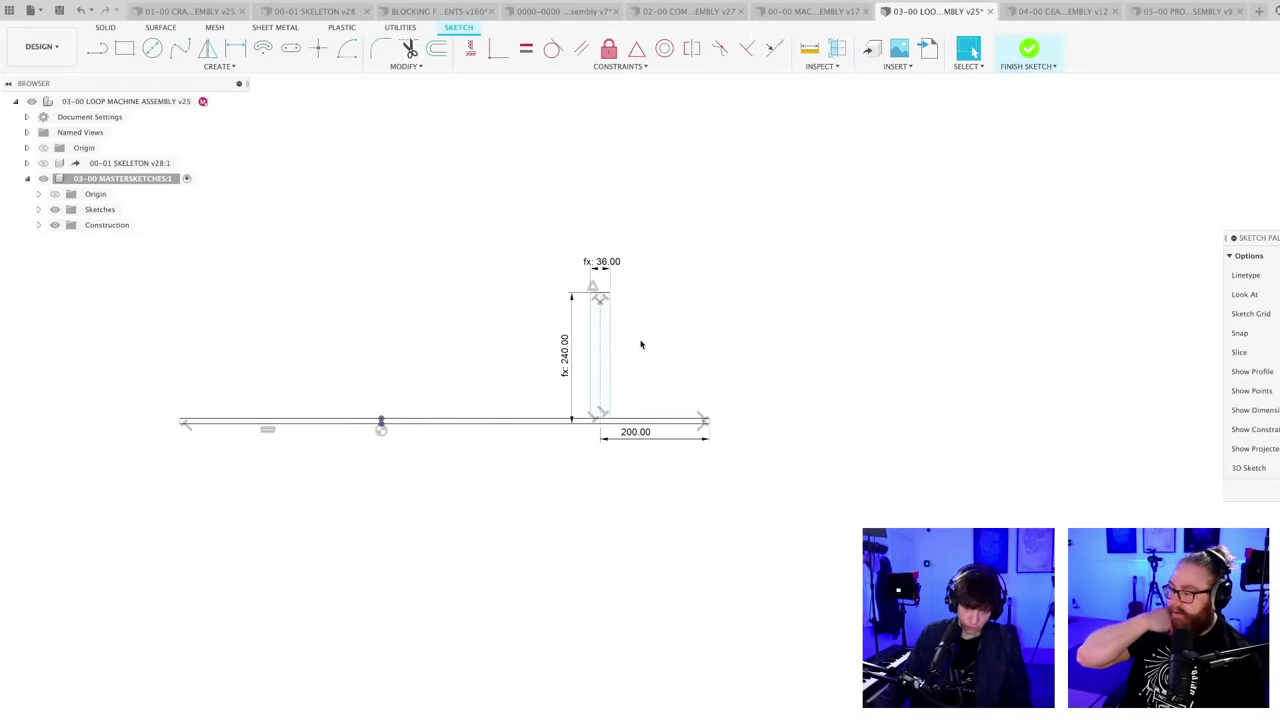
scroll(641, 345, up, 2)
mouse_move(634, 343)
middle_down()
mouse_move(786, 380)
mouse_move(790, 427)
middle_up()
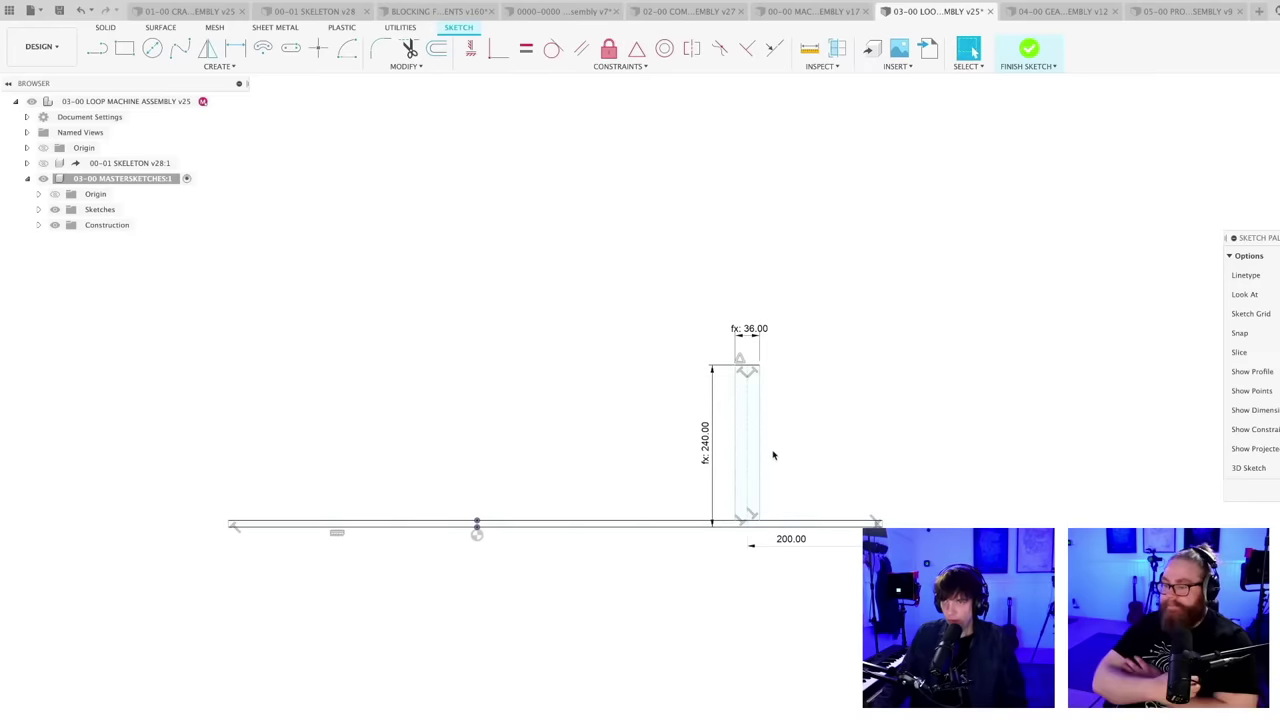
scroll(771, 455, up, 1)
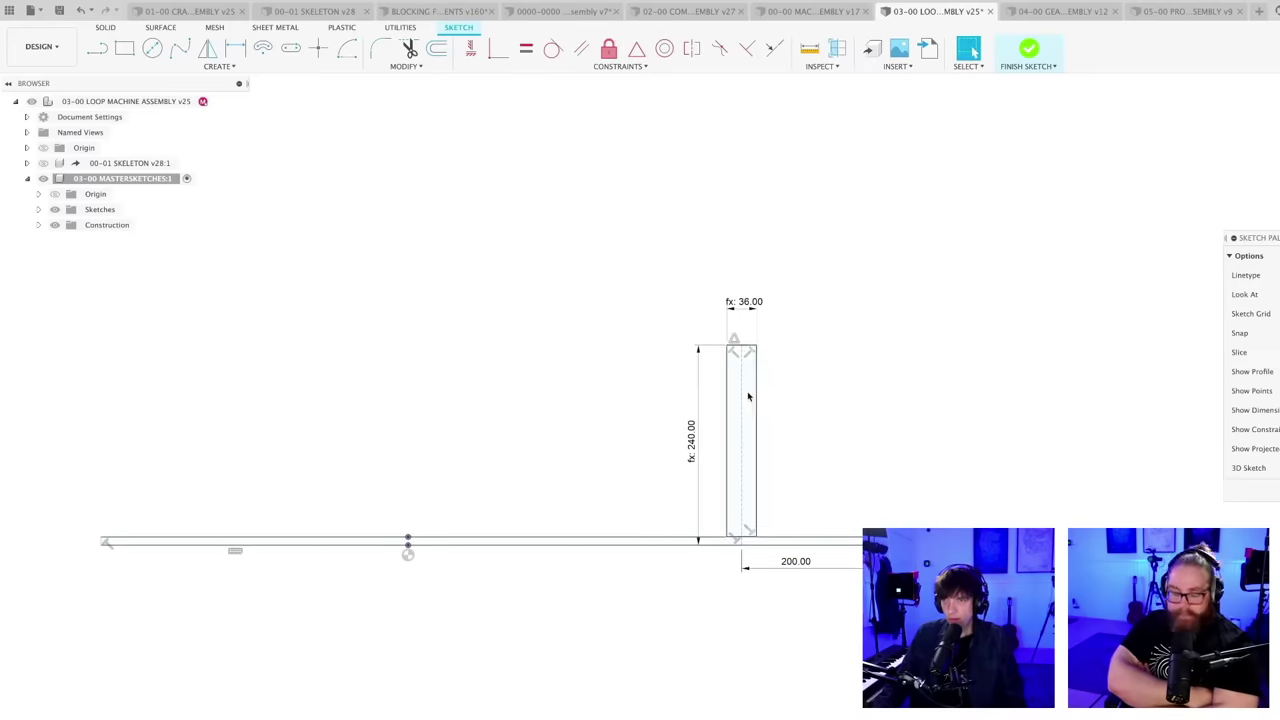
double_click(692, 446)
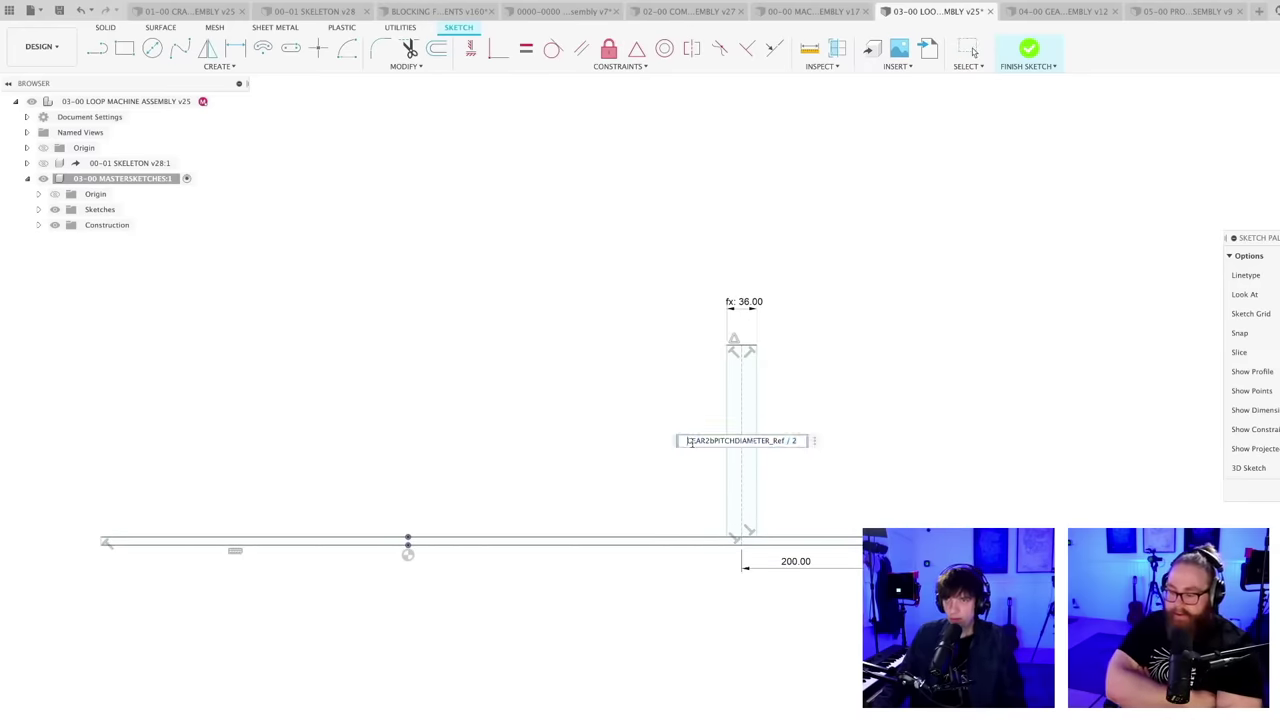
text(800)
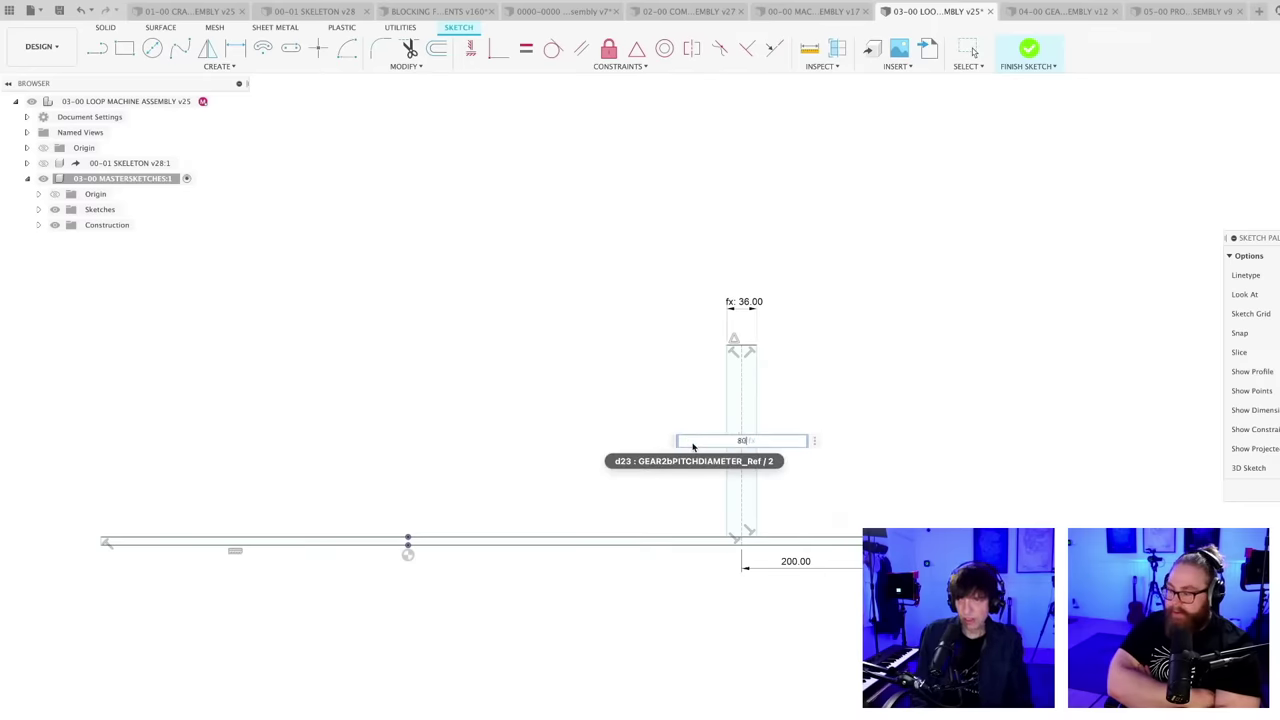
key(Return)
- Remove the upright profile's side lines and width dimension, and stretch its top line out horizontally at both ends
scroll(695, 452, down, 3)
middle_drag(787, 260, 754, 434)
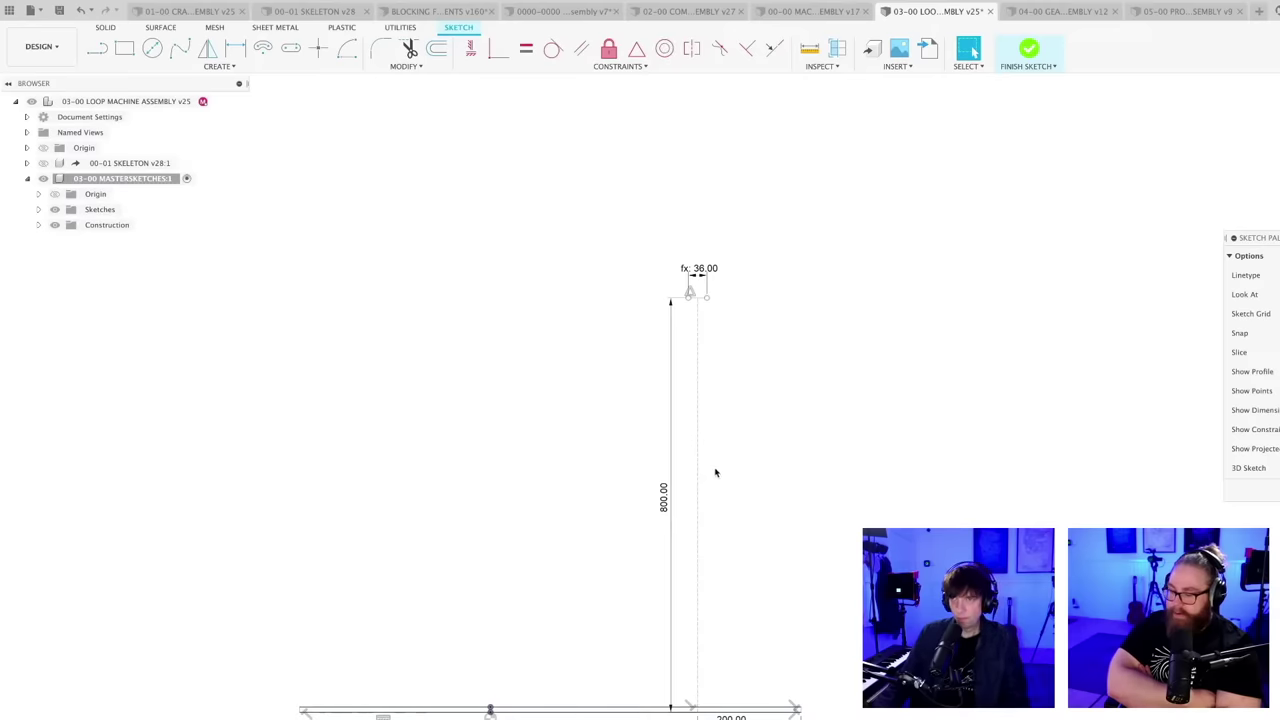
scroll(717, 470, down, 1)
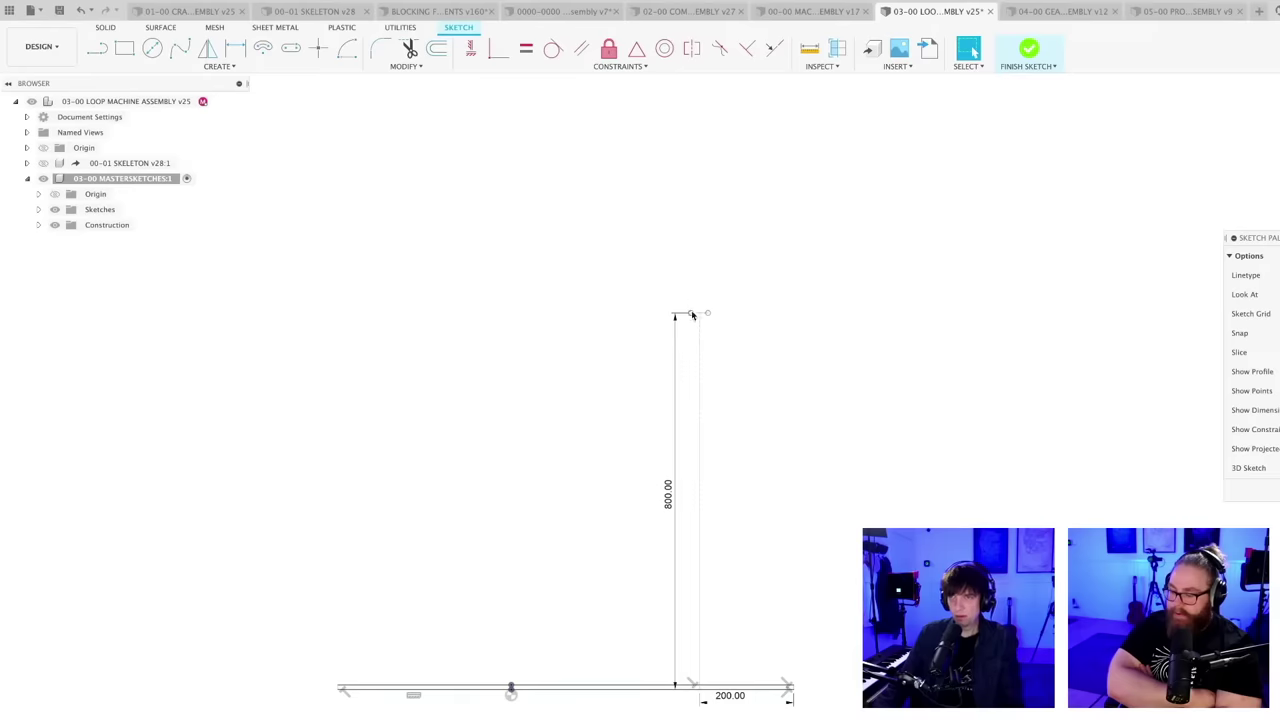
drag(691, 314, 587, 312)
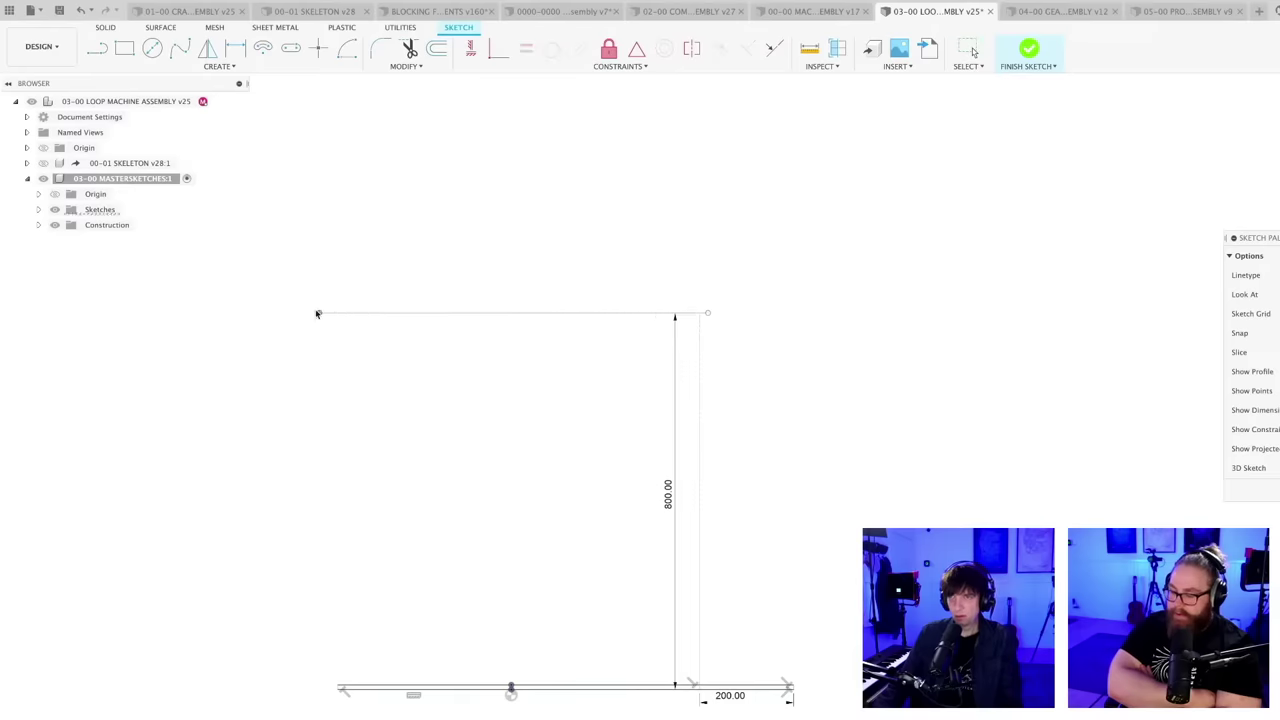
drag(306, 313, 322, 313)
drag(708, 313, 721, 313)
click(730, 361)
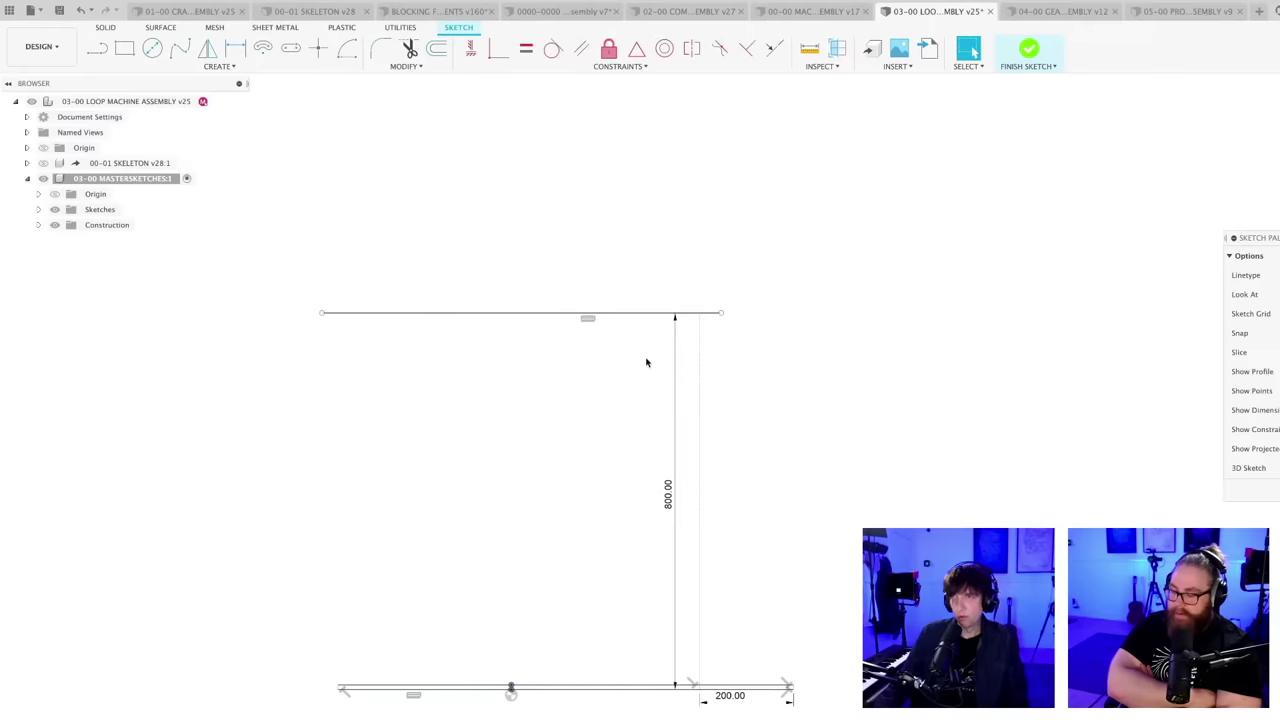
- Sketch three lines beneath the long top line to close a thin horizontal drum profile about 38 mm thick
key(l)
scroll(715, 336, up, 2)
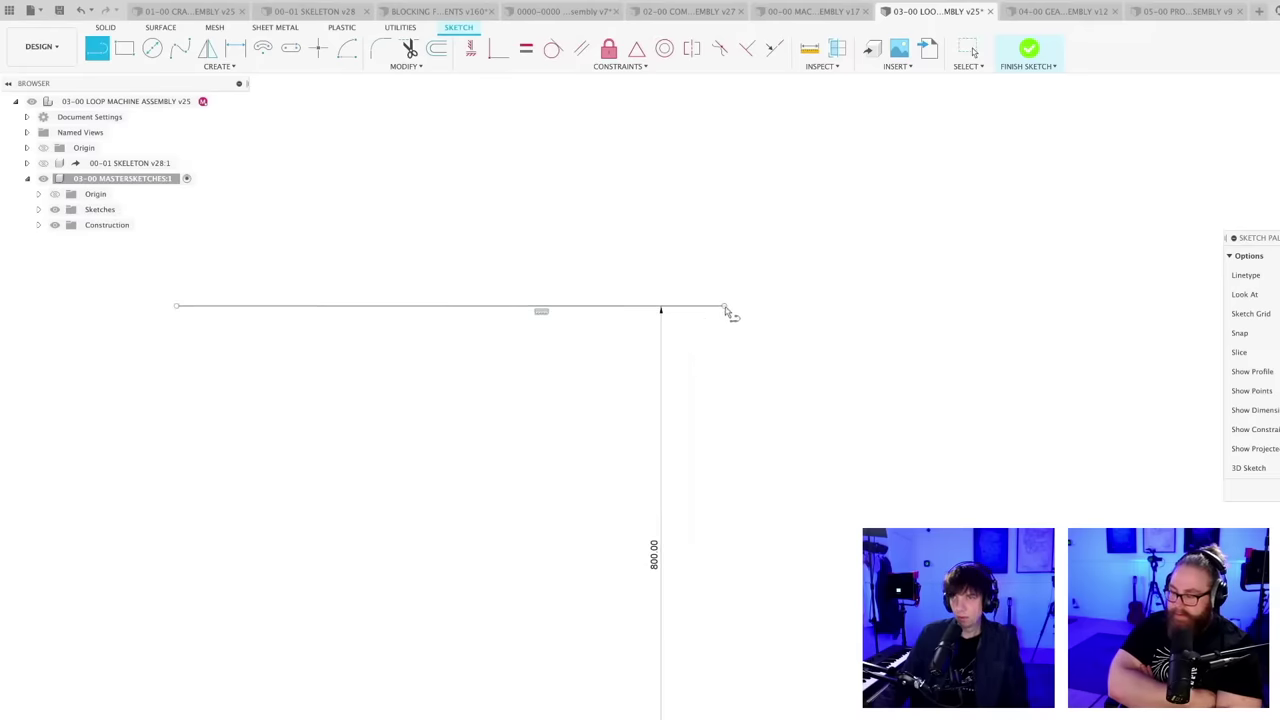
click(725, 306)
click(724, 330)
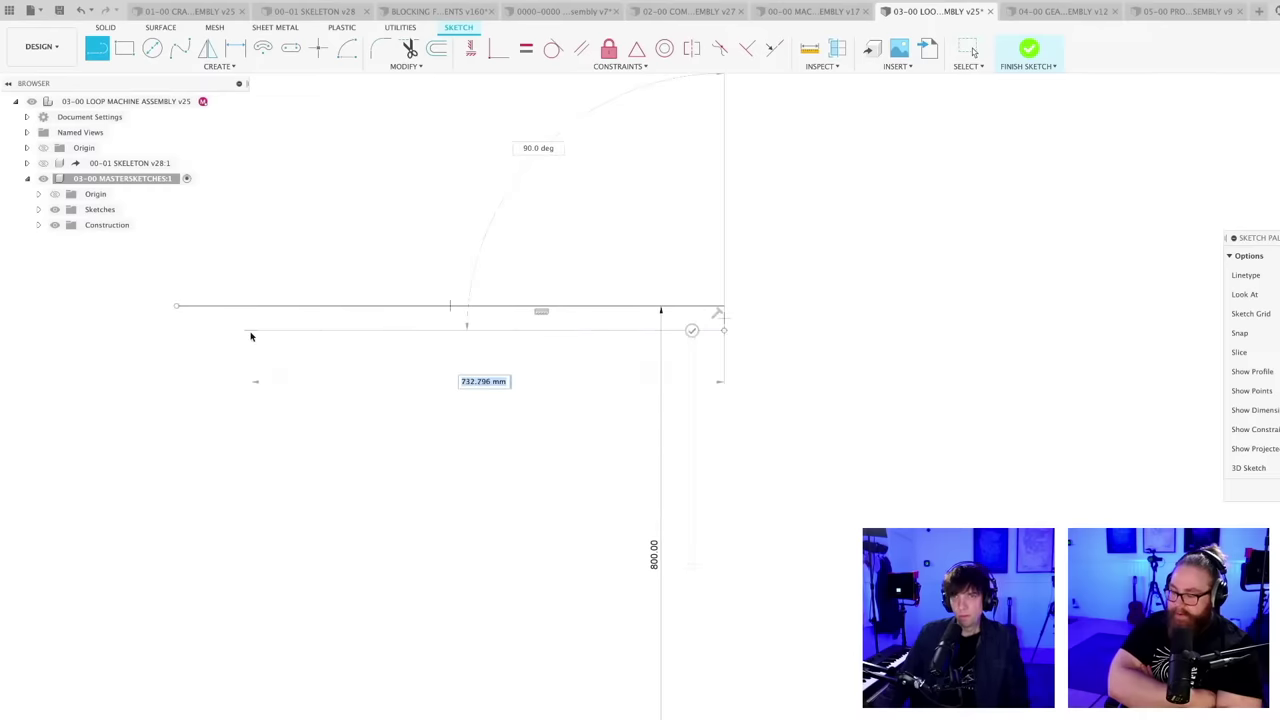
click(176, 330)
click(176, 307)
scroll(276, 358, down, 2)
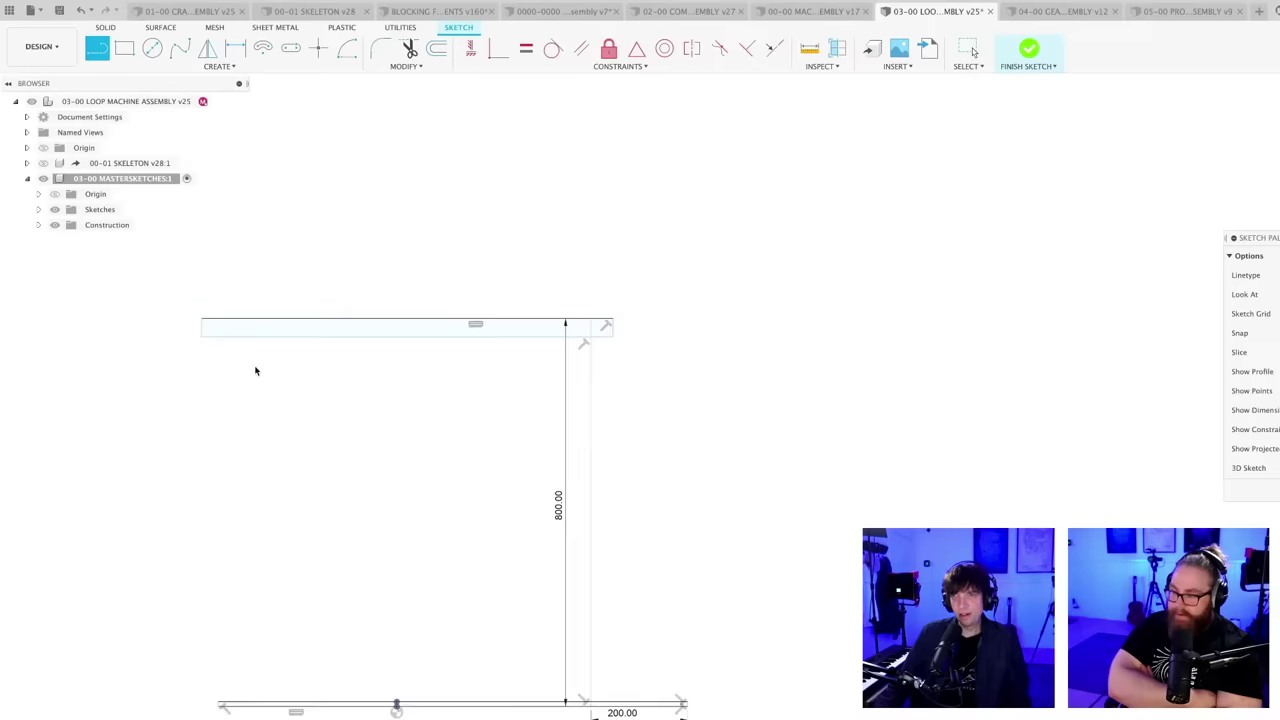
mouse_move(254, 369)
middle_down()
mouse_move(551, 460)
mouse_move(629, 503)
mouse_move(594, 437)
middle_up()
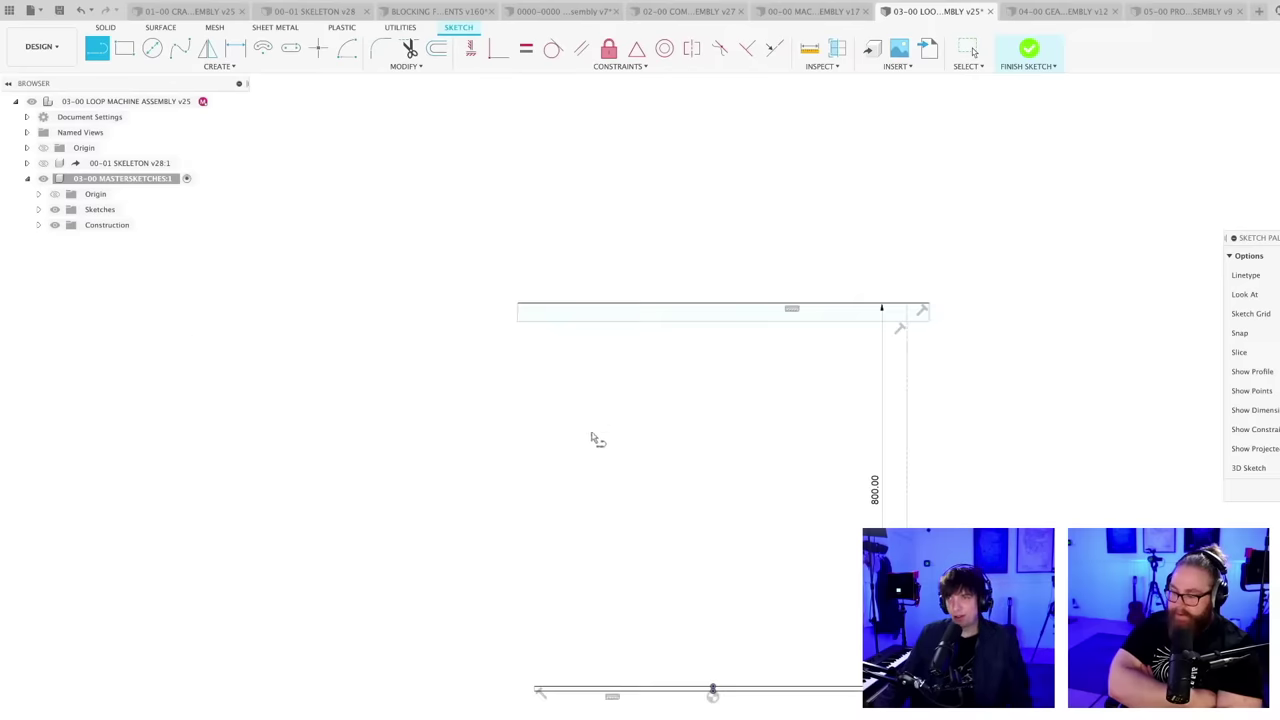
scroll(600, 409, up, 2)
key(Escape)
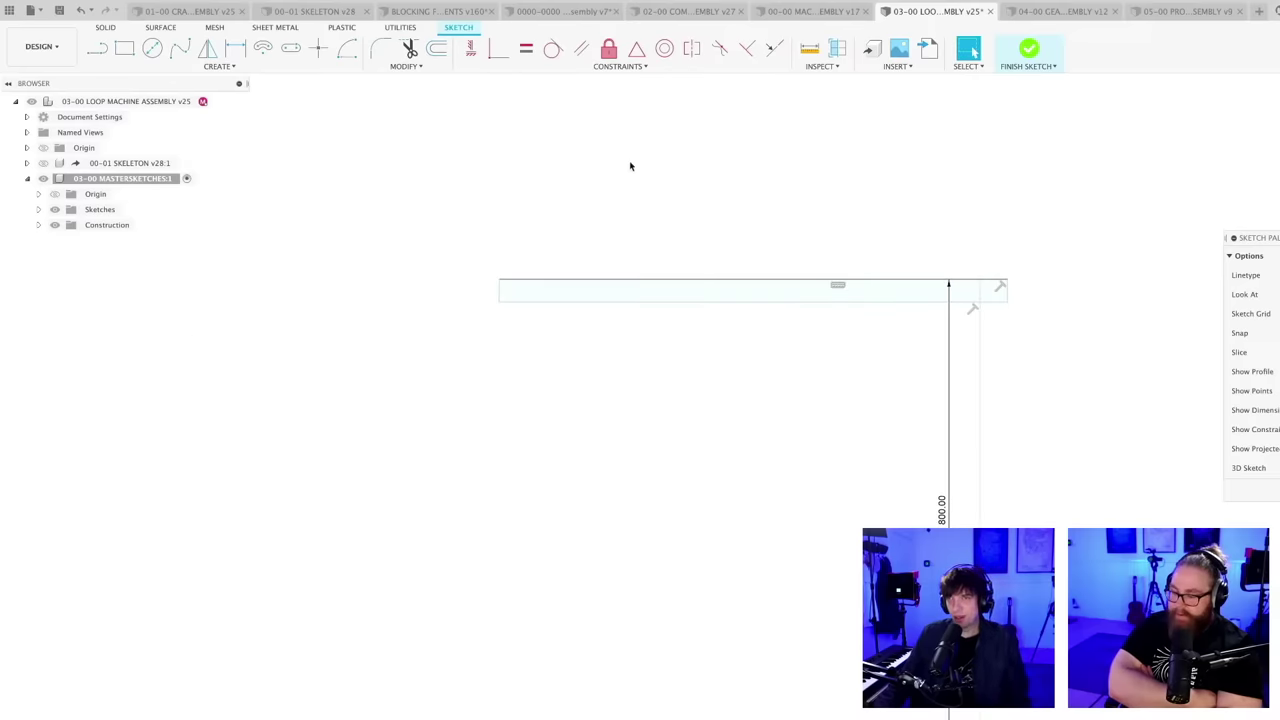
- Constrain the drum profile's left end line perpendicular to its long top line
click(747, 48)
scroll(505, 305, up, 2)
click(499, 279)
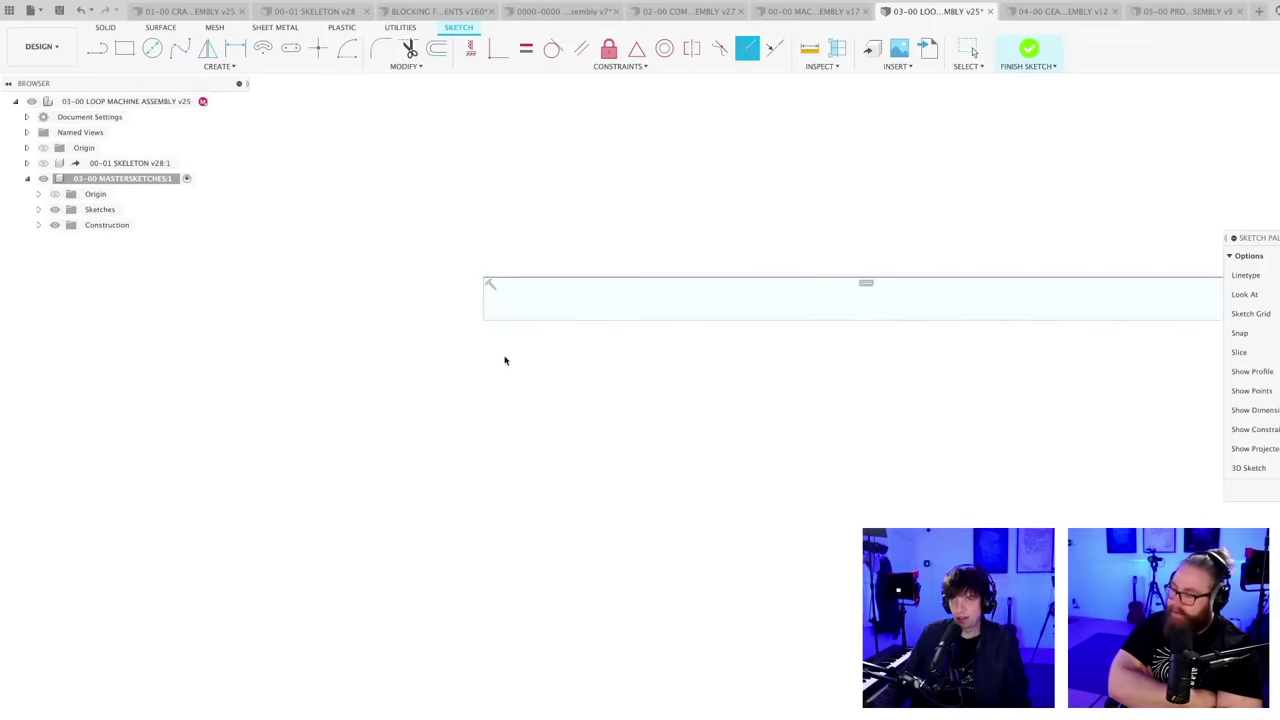
scroll(523, 346, down, 2)
middle_drag(763, 403, 605, 391)
scroll(908, 315, down, 2)
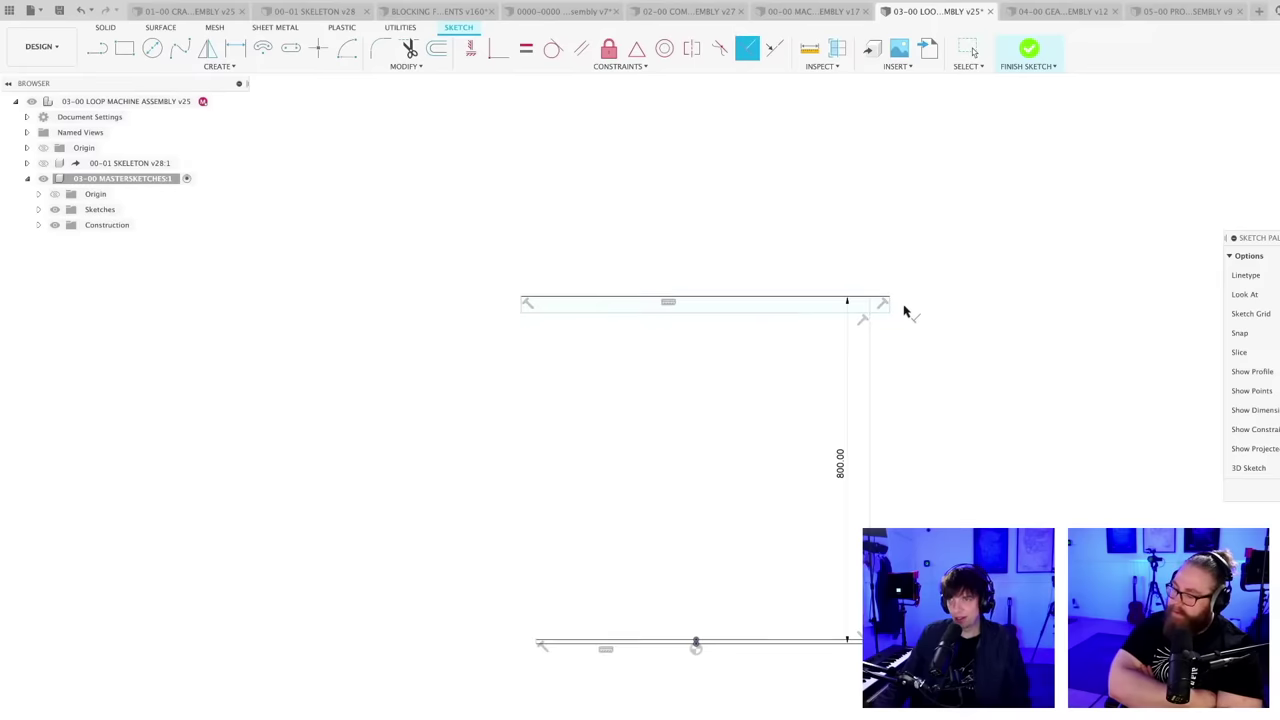
middle_drag(920, 348, 814, 317)
scroll(814, 317, up, 1)
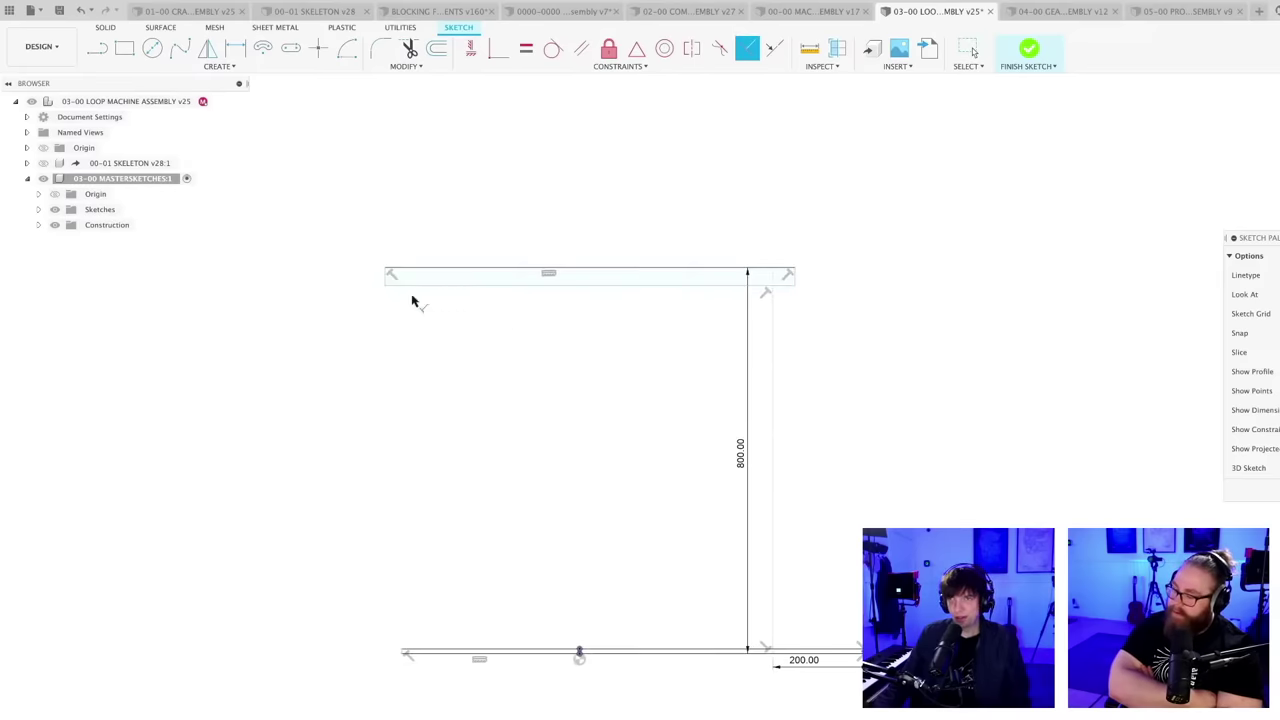
scroll(412, 302, up, 1)
key(Escape)
- Dimension the thickness between the drum profile's two long lines at 20 mm
scroll(545, 335, up, 1)
key(d)
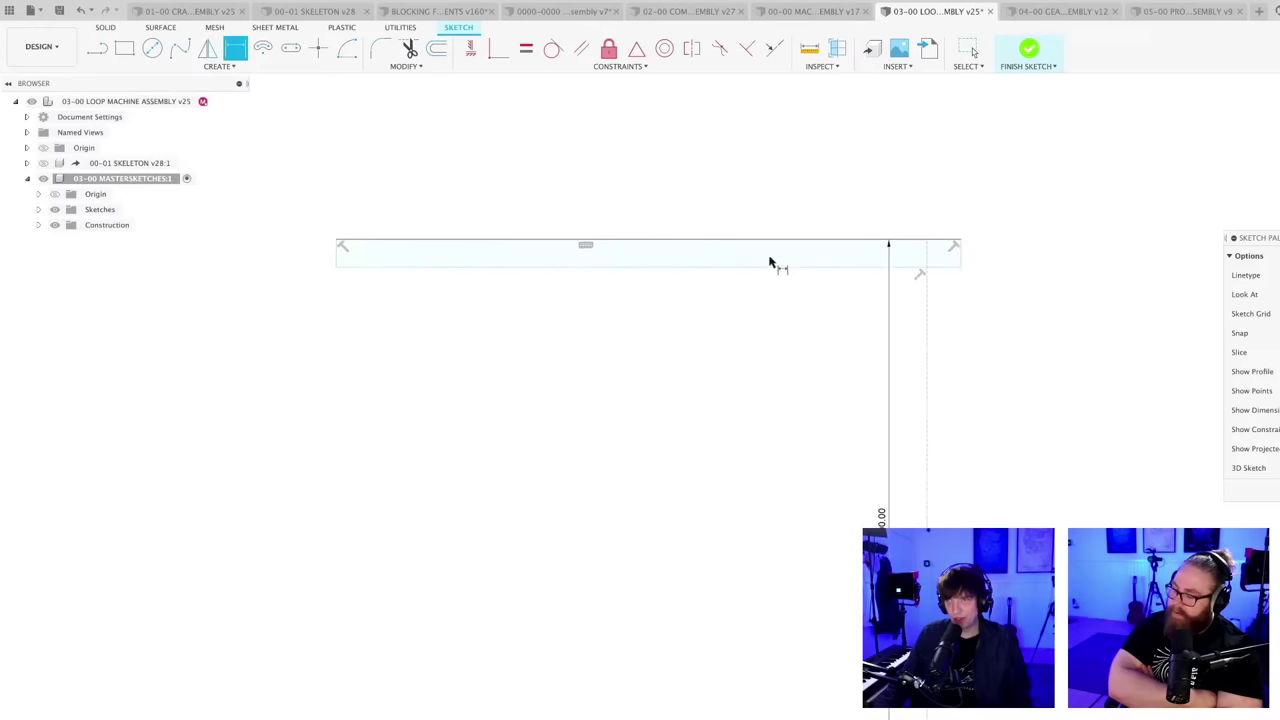
click(763, 241)
click(757, 268)
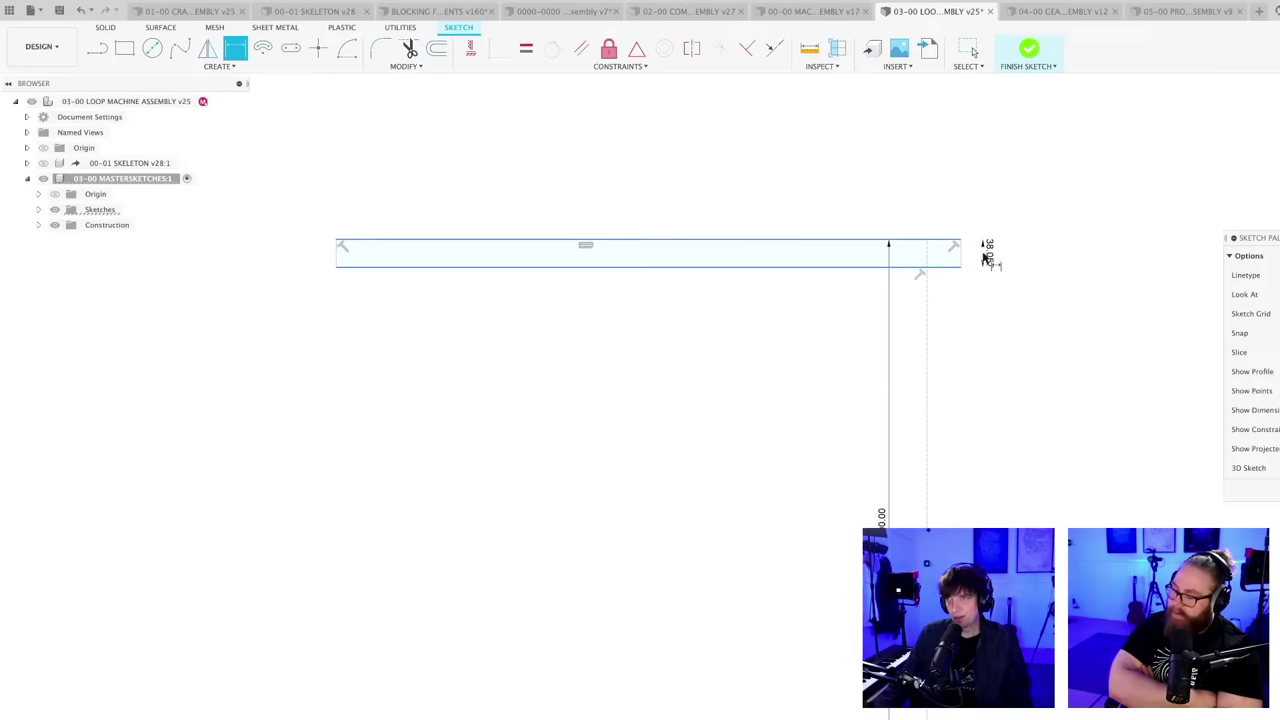
click(1010, 258)
text(20)
key(Return)
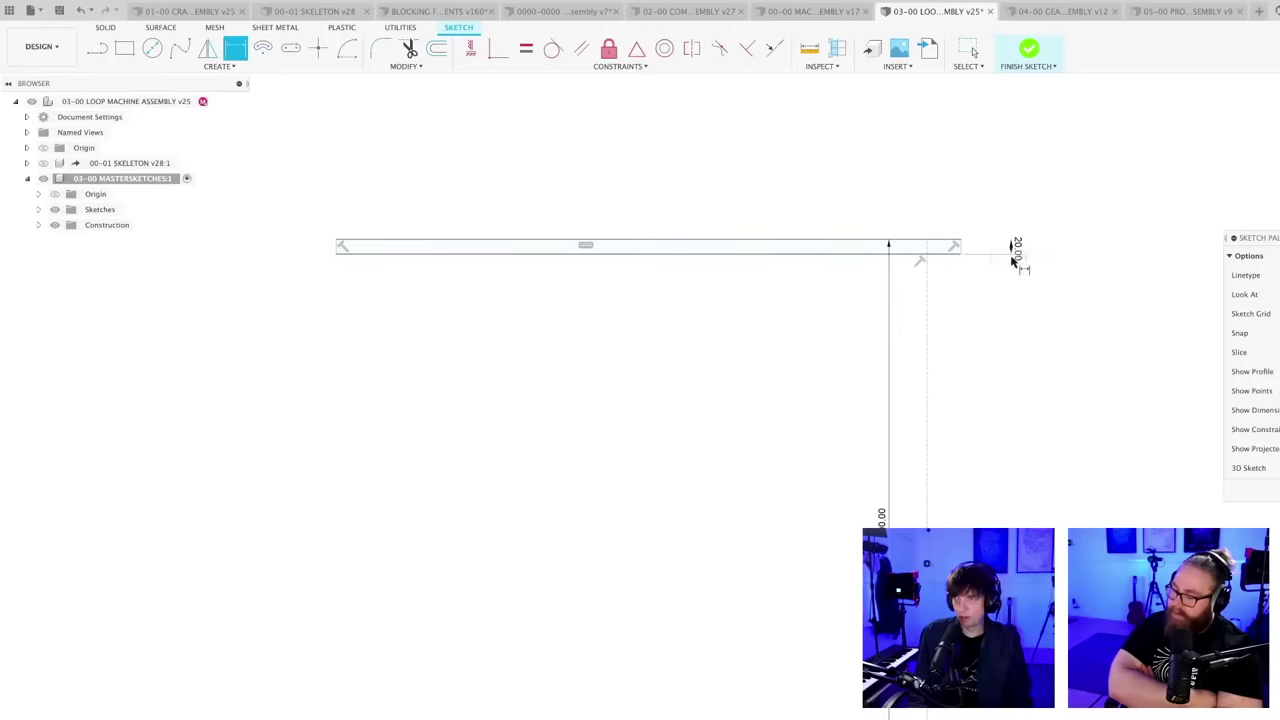
scroll(857, 343, down, 2)
scroll(932, 299, up, 2)
scroll(903, 309, down, 2)
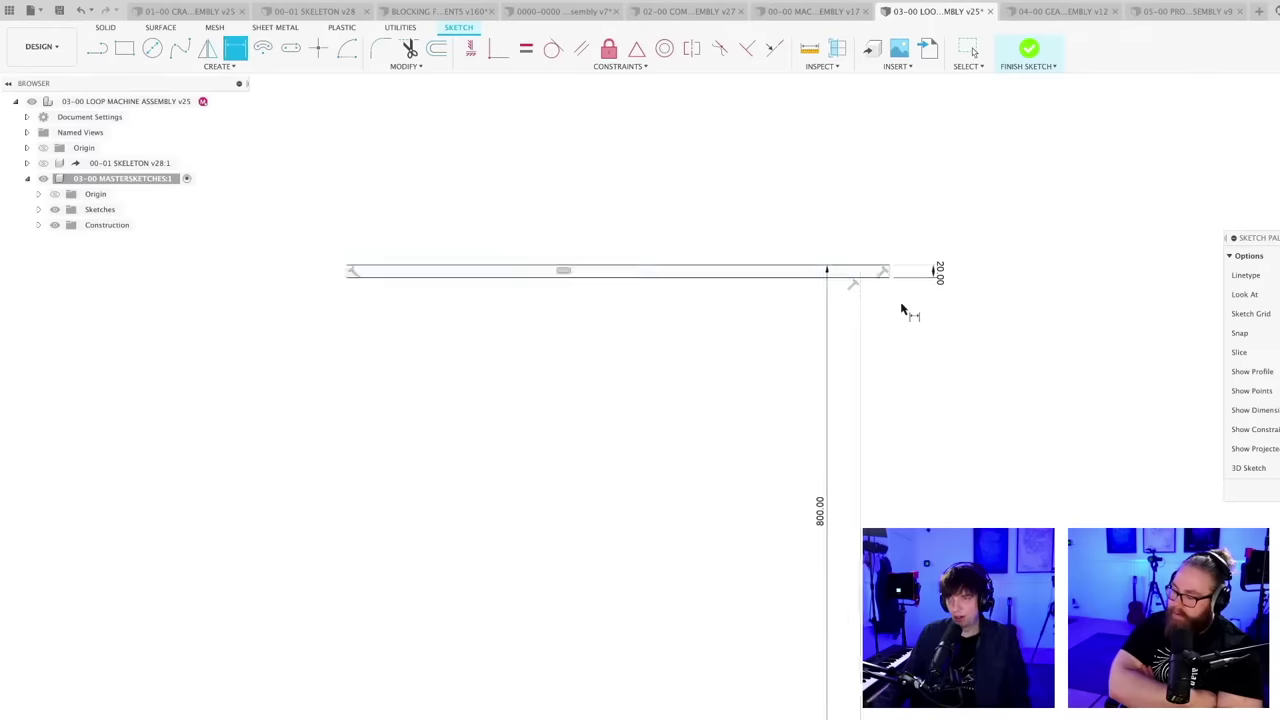
scroll(820, 317, up, 3)
key(Escape)
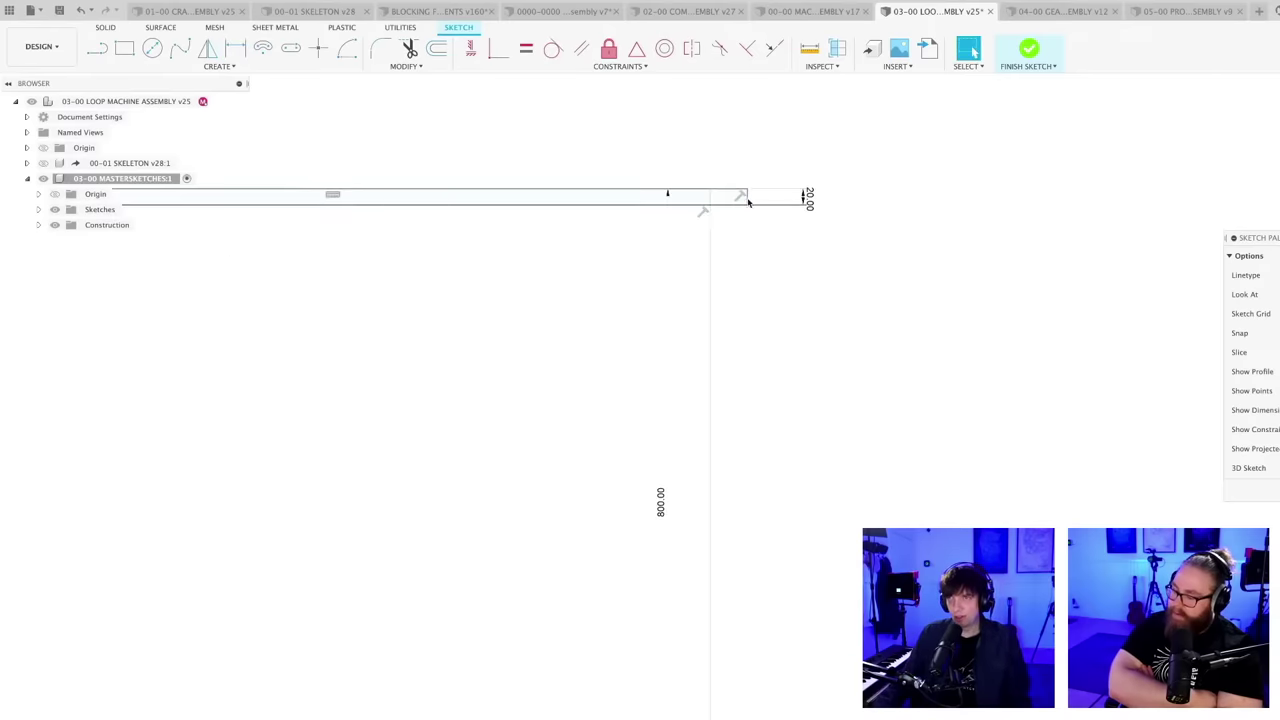
- Stretch the drum profile's right end line slightly further outwards
drag(748, 202, 781, 203)
scroll(810, 319, down, 3)
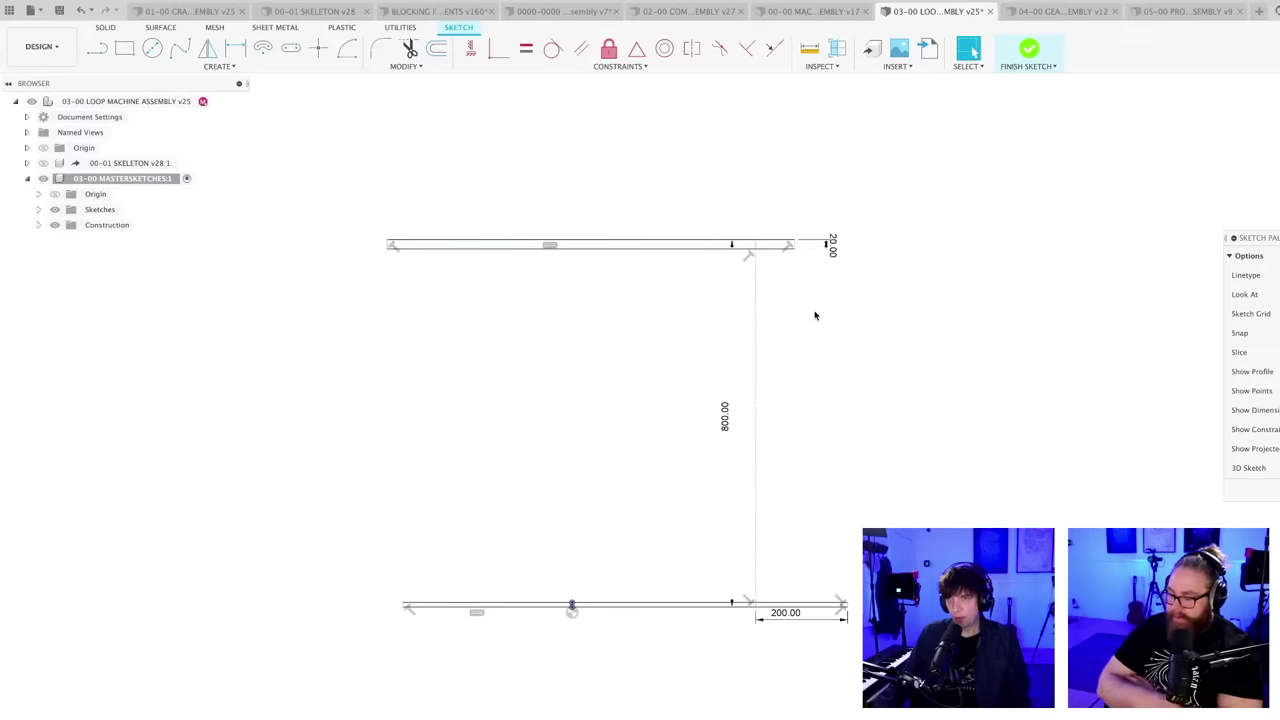
scroll(814, 314, up, 1)
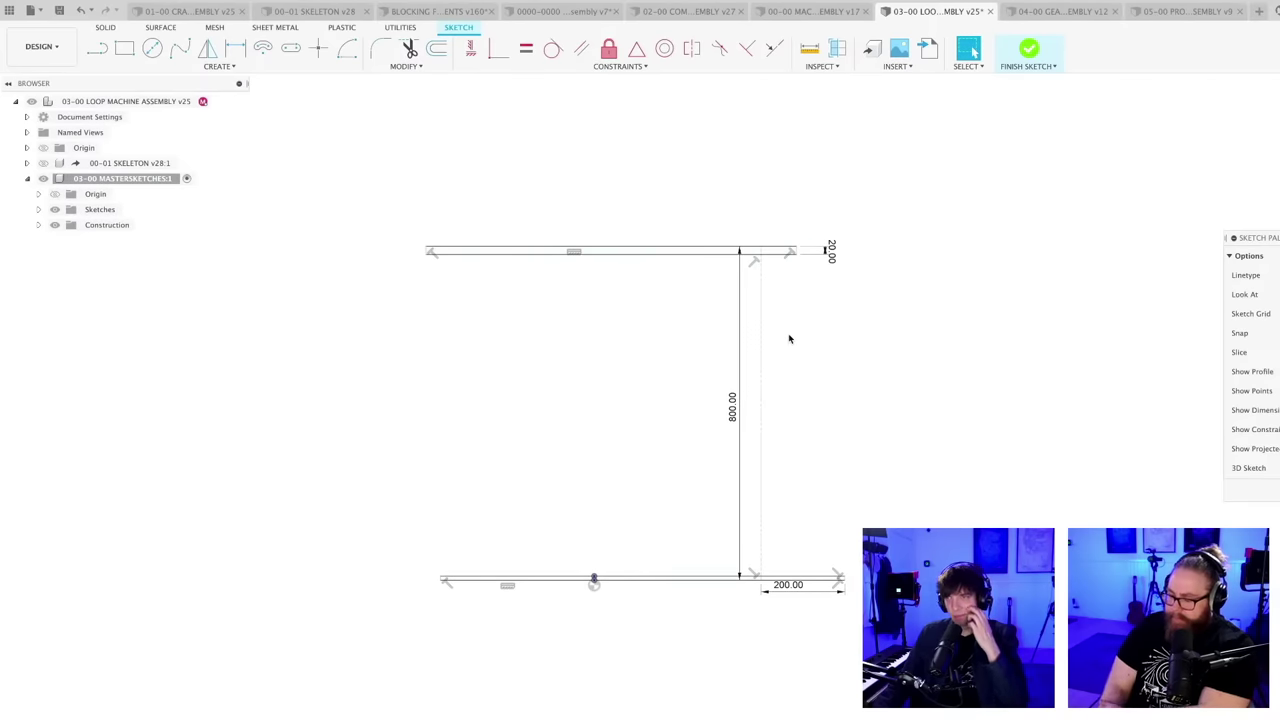
scroll(671, 332, up, 2)
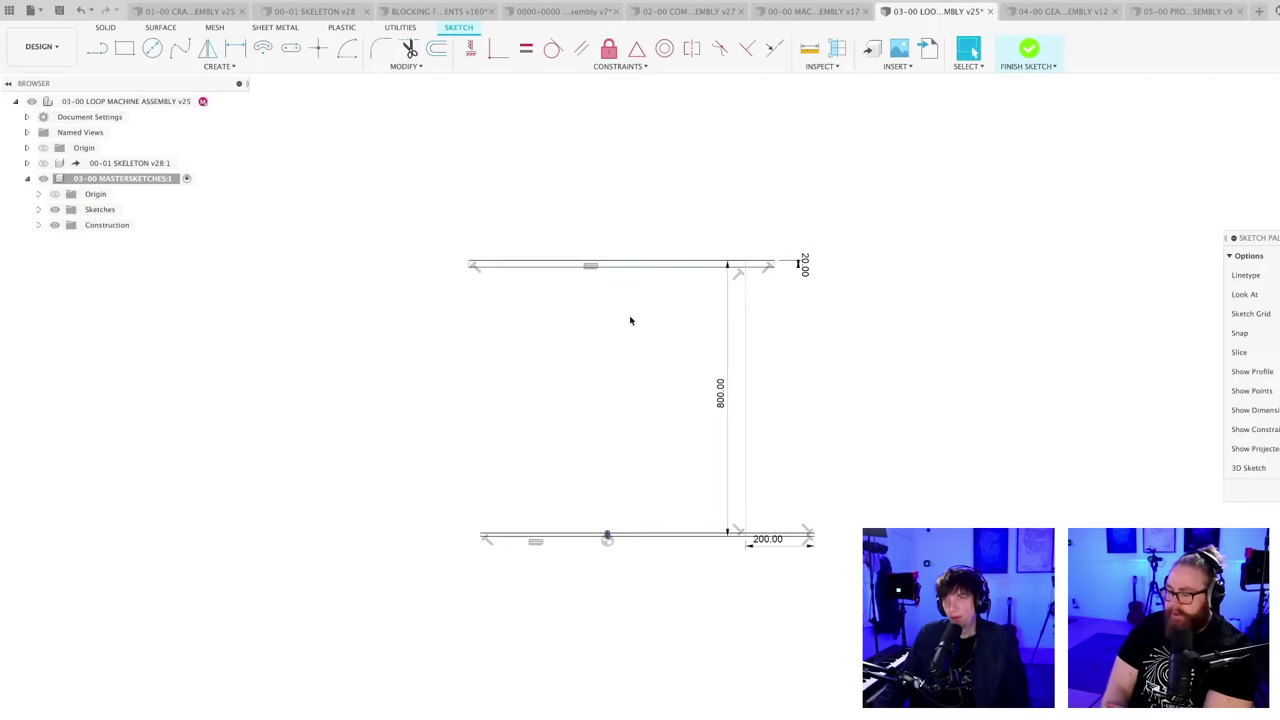
scroll(640, 300, up, 1)
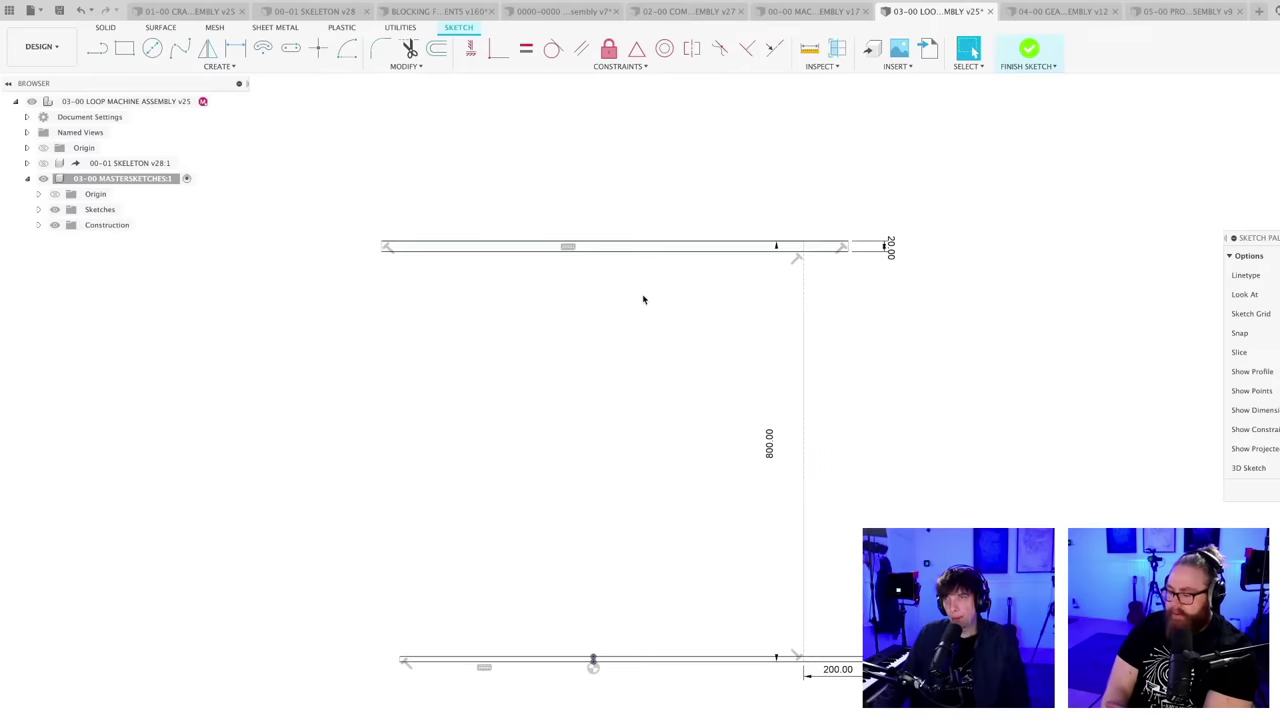
scroll(643, 300, down, 3)
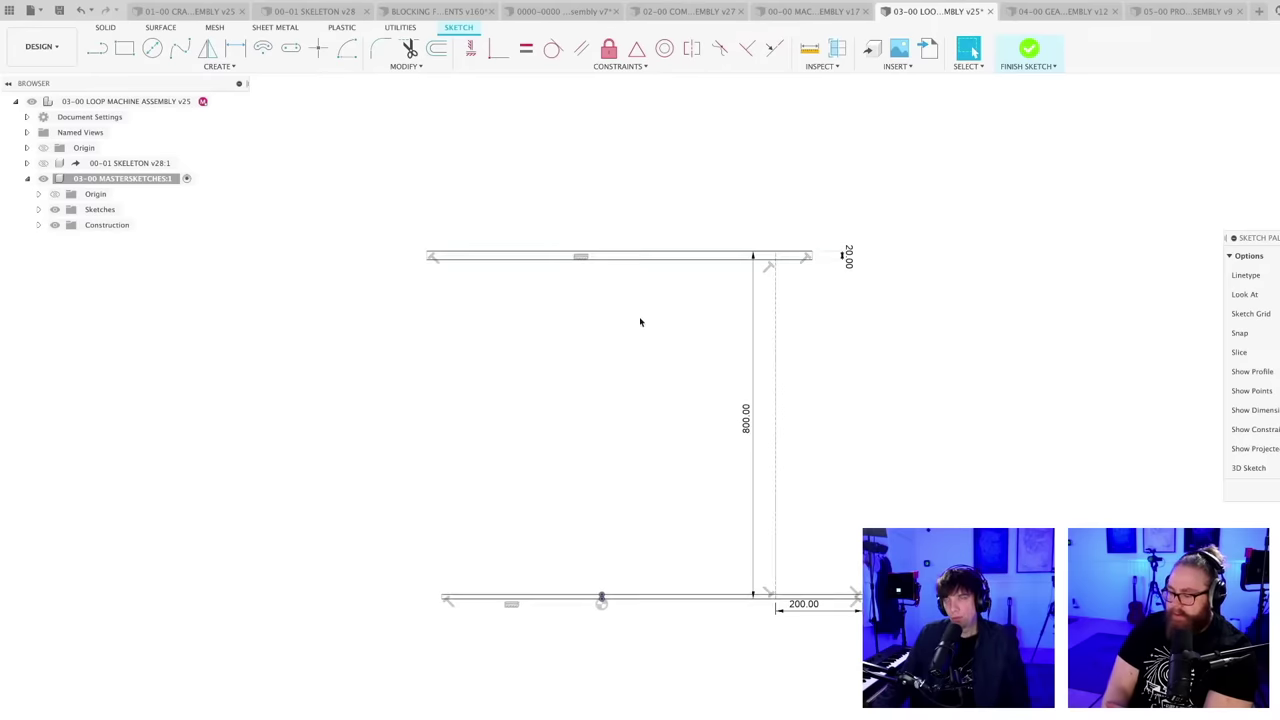
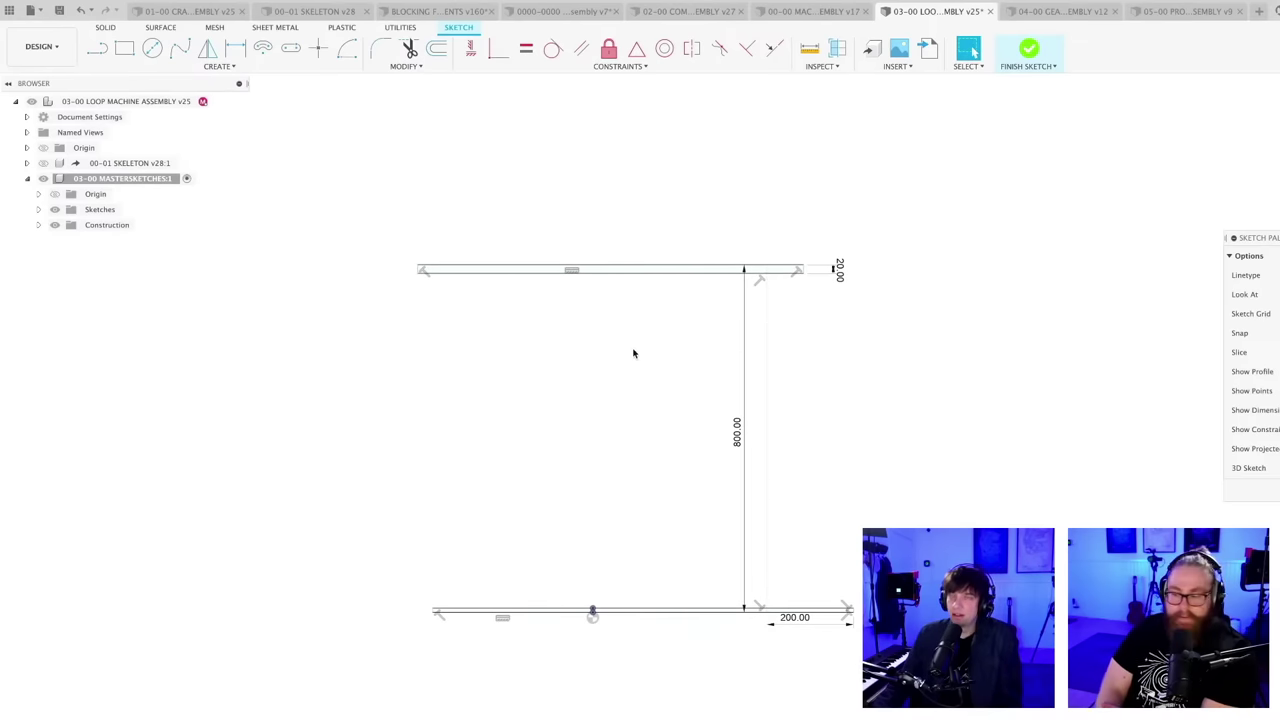
- Dimension the drum profile's right end at 400 mm from the shaft's central point
scroll(611, 646, up, 5)
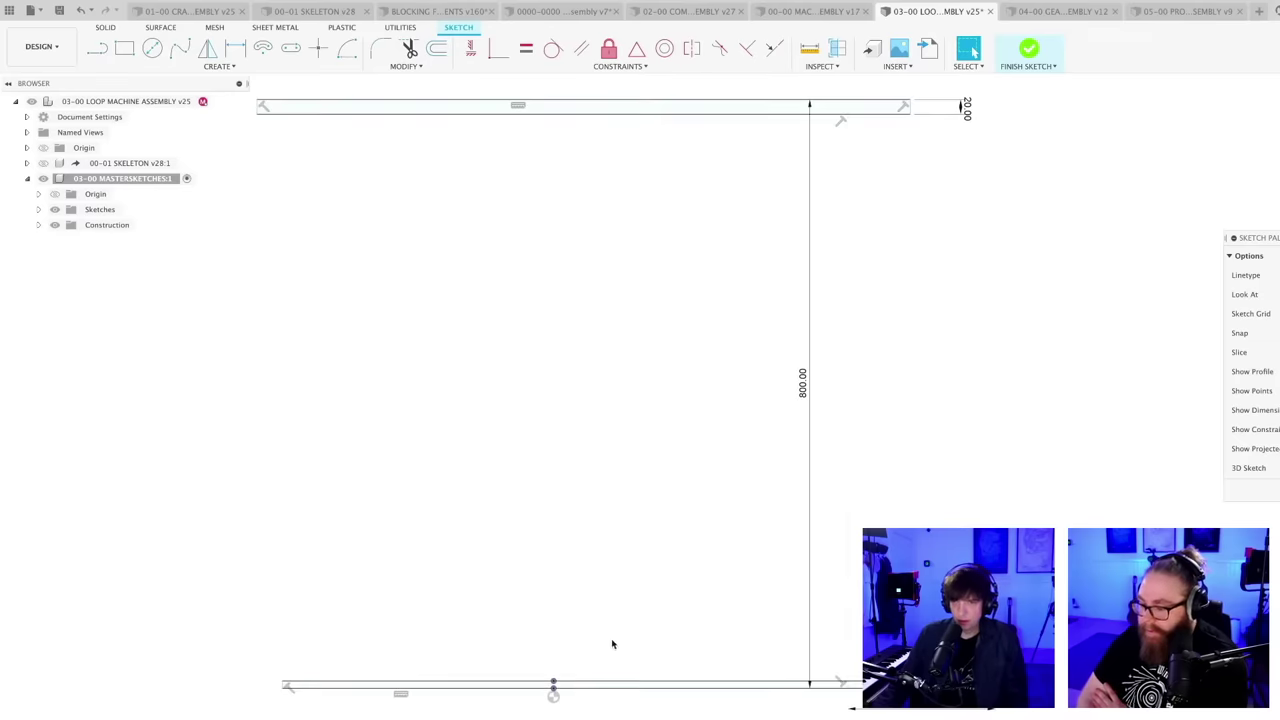
key(d)
scroll(666, 600, down, 8)
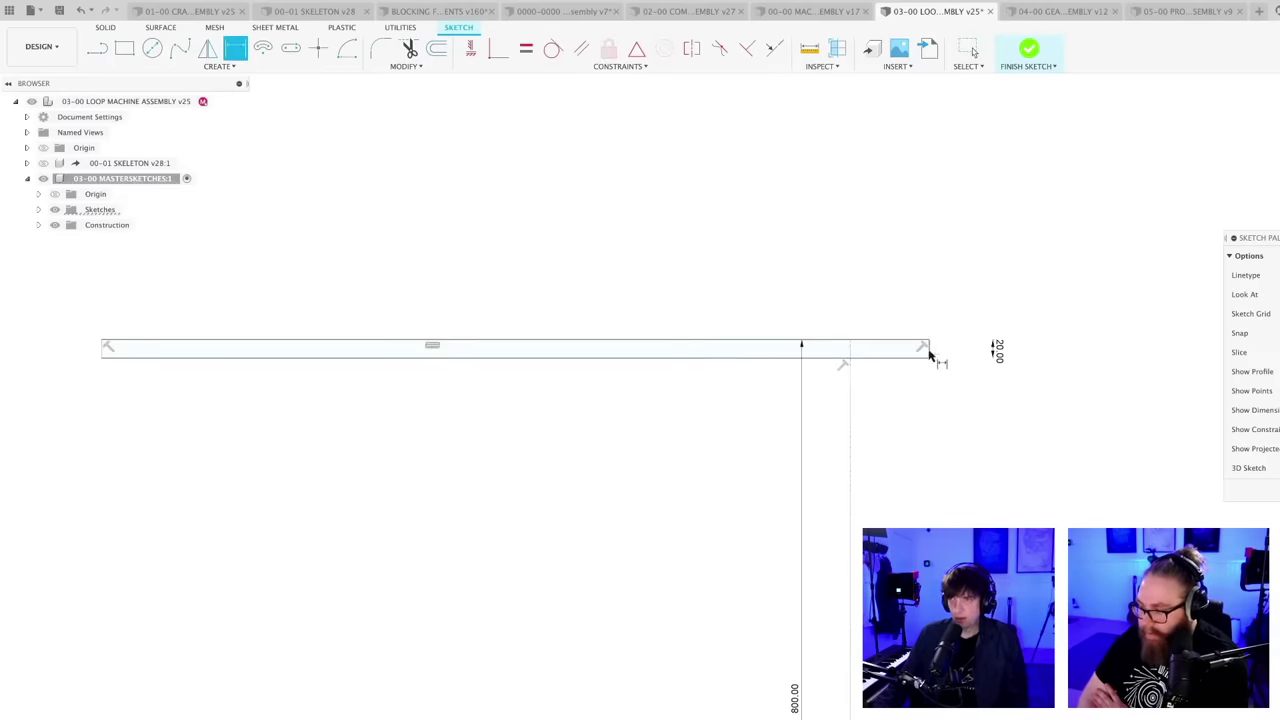
click(928, 353)
click(636, 273)
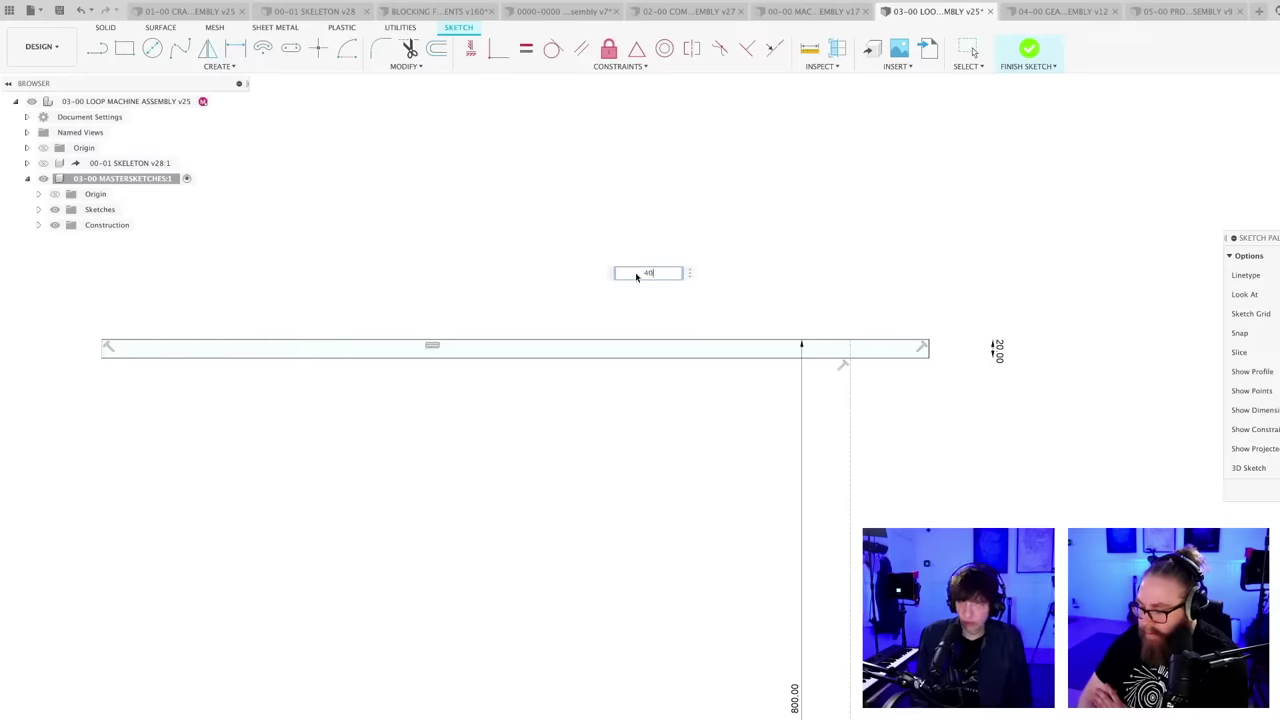
key(Return)
- Dimension the drum profile's left end at 500 mm from the shaft's central point and finish the sketch
scroll(600, 330, down, 4)
scroll(540, 620, up, 8)
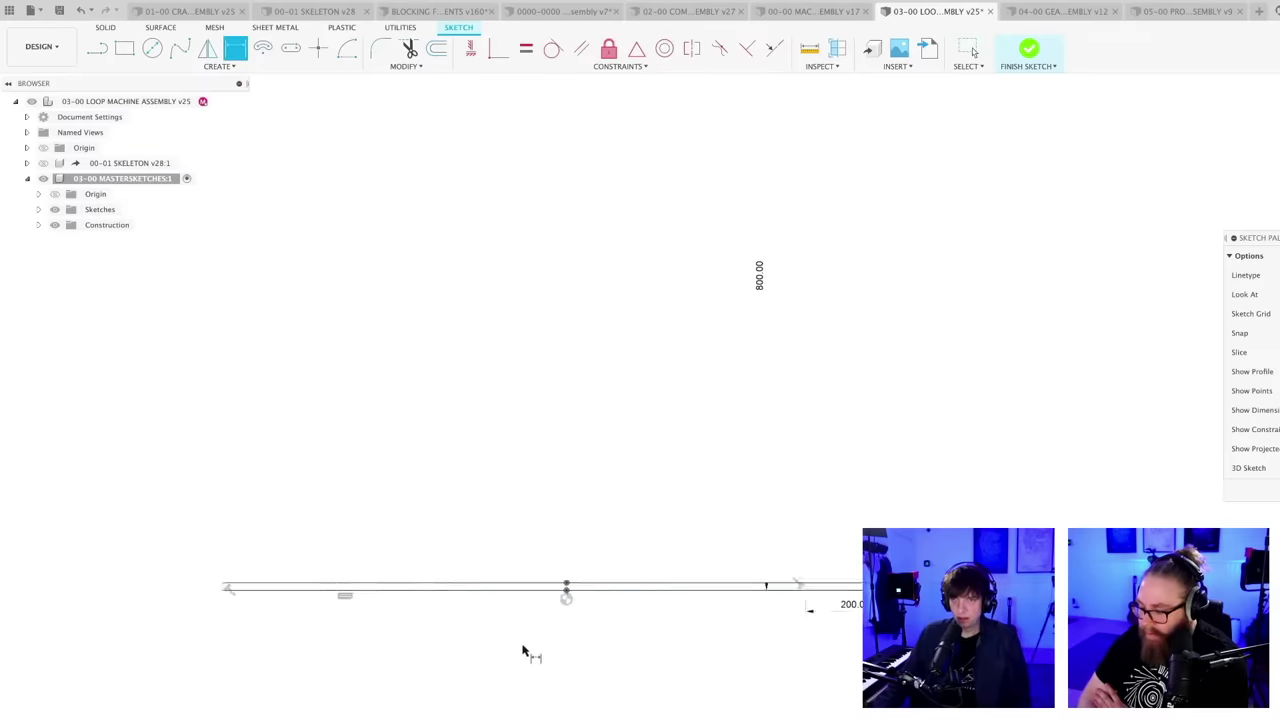
click(569, 570)
scroll(562, 497, down, 7)
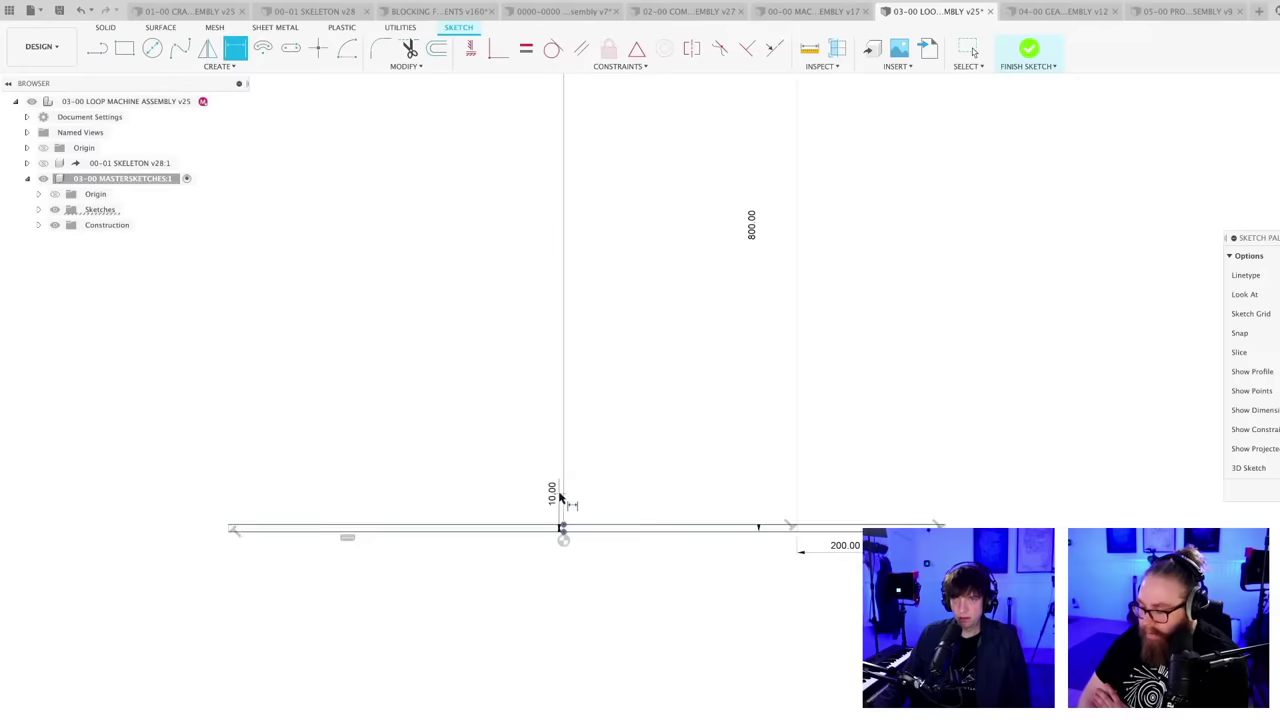
middle_drag(462, 315, 501, 438)
scroll(501, 438, up, 1)
scroll(501, 460, up, 6)
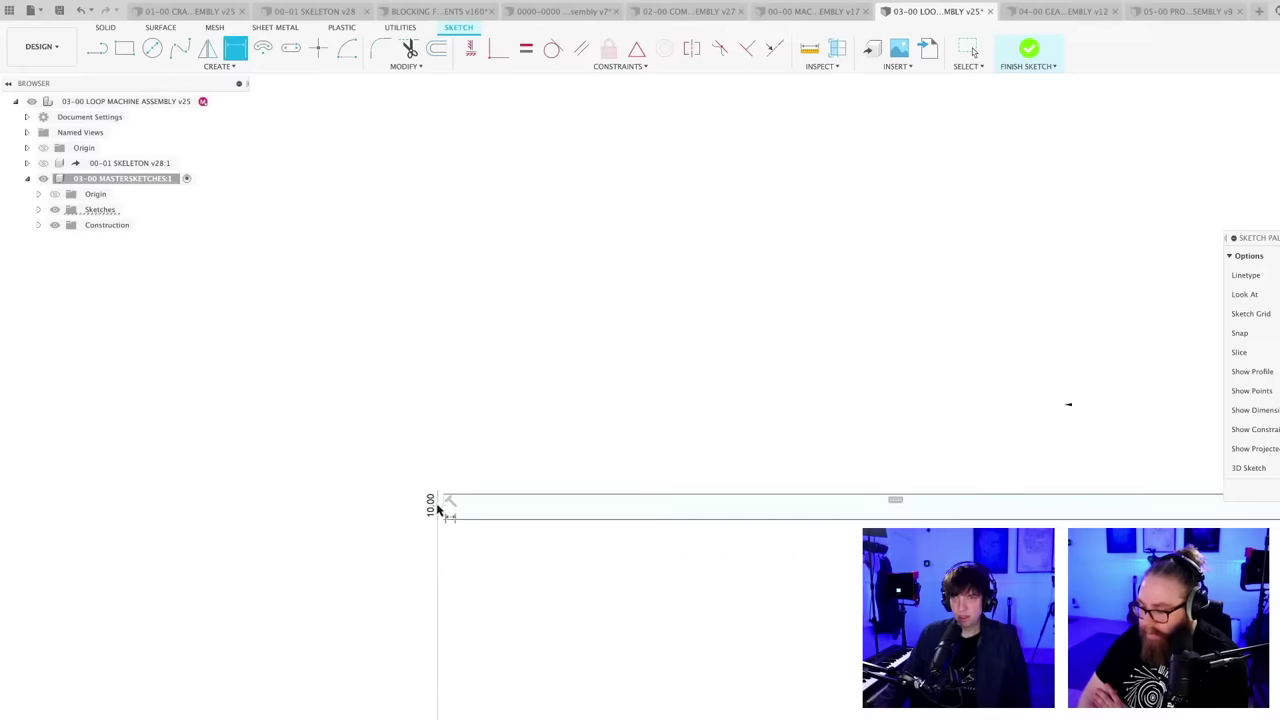
click(443, 508)
click(628, 454)
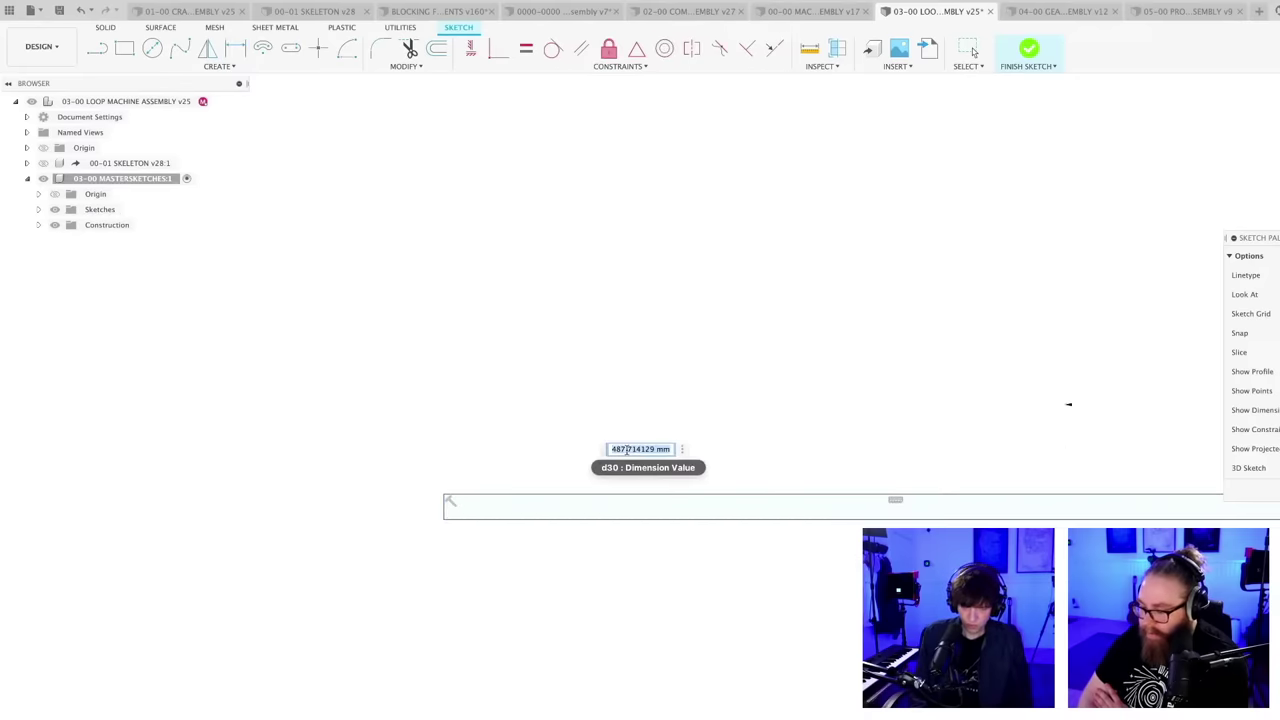
text(500)
key(Return)
scroll(694, 457, down, 2)
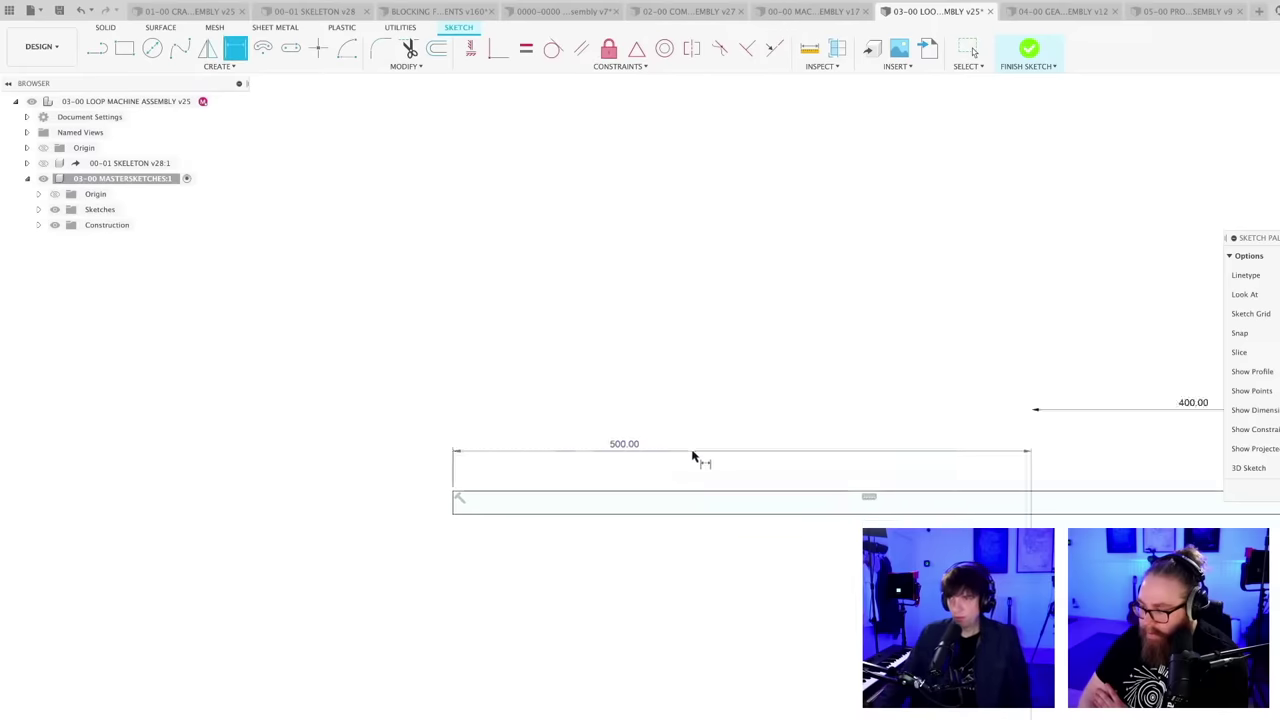
scroll(720, 508, down, 4)
middle_drag(720, 508, 636, 475)
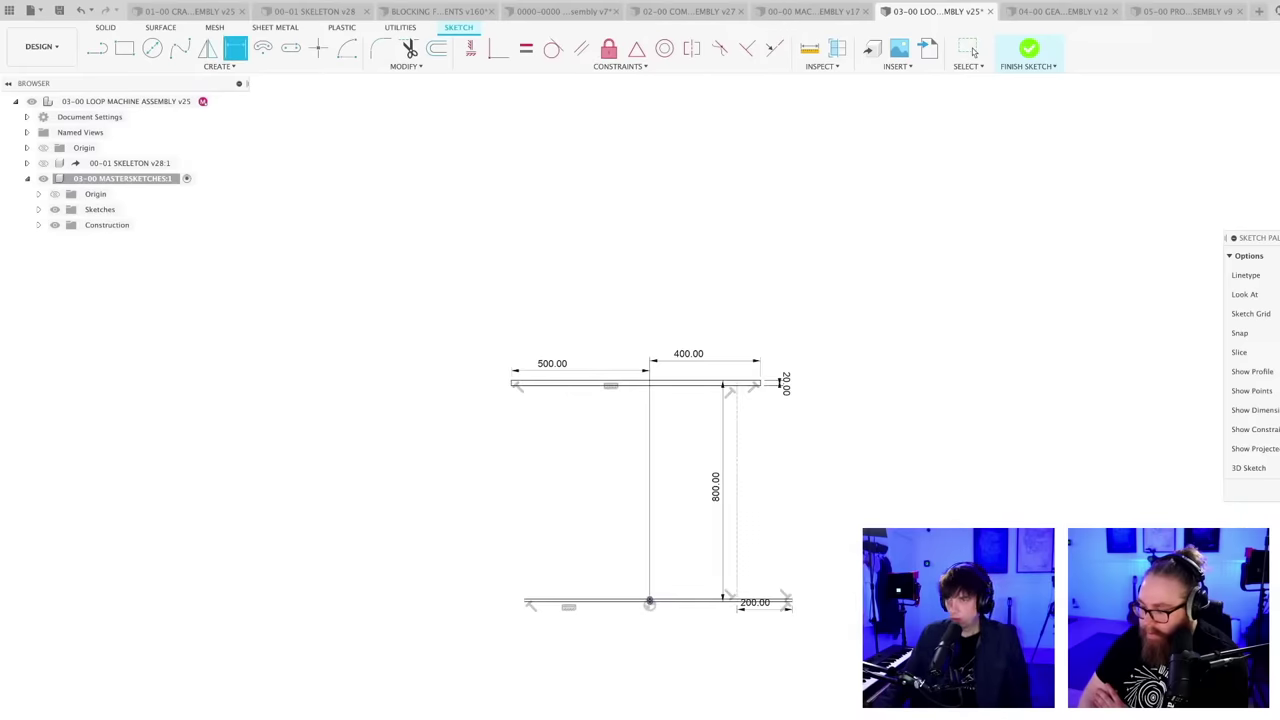
scroll(707, 420, down, 3)
mouse_move(707, 416)
shift+middle_down()
mouse_move(777, 475)
mouse_move(822, 450)
mouse_move(791, 457)
mouse_move(800, 445)
shift+middle_up()
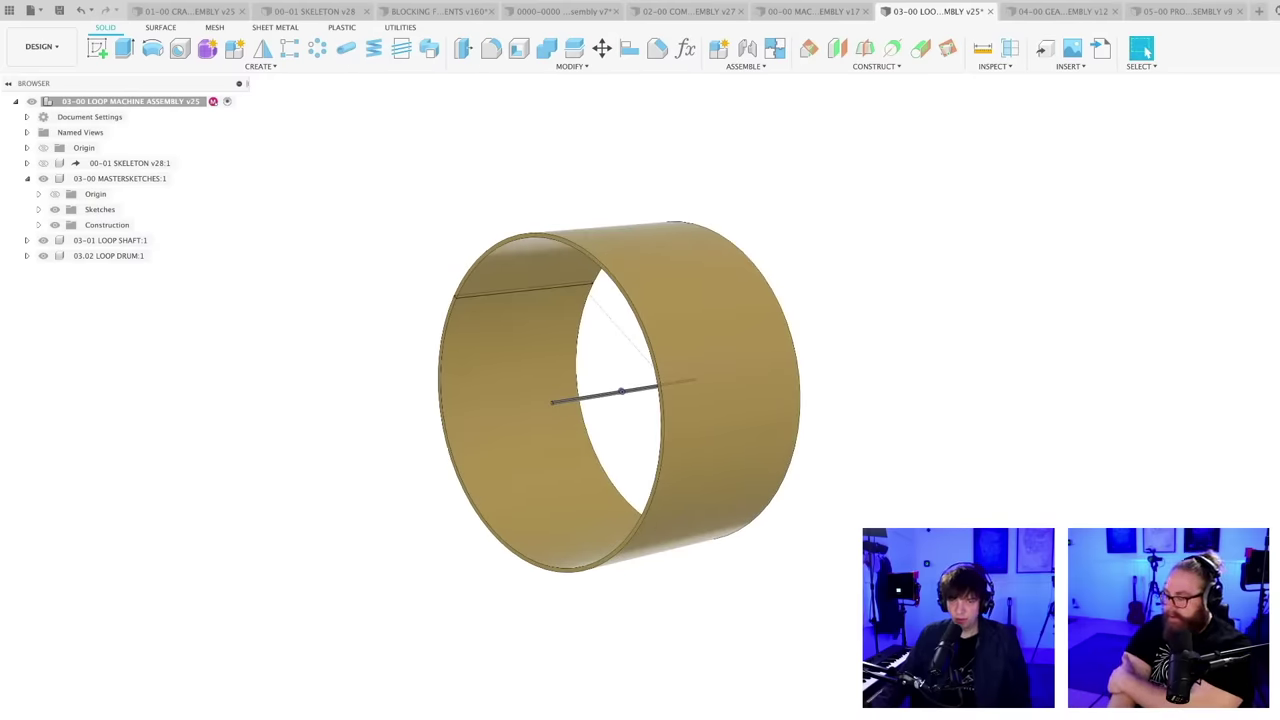
- Reopen the master sketch, set the drum profile's height above the shaft to 400 mm, and finish the sketch
double_click(660, 384)
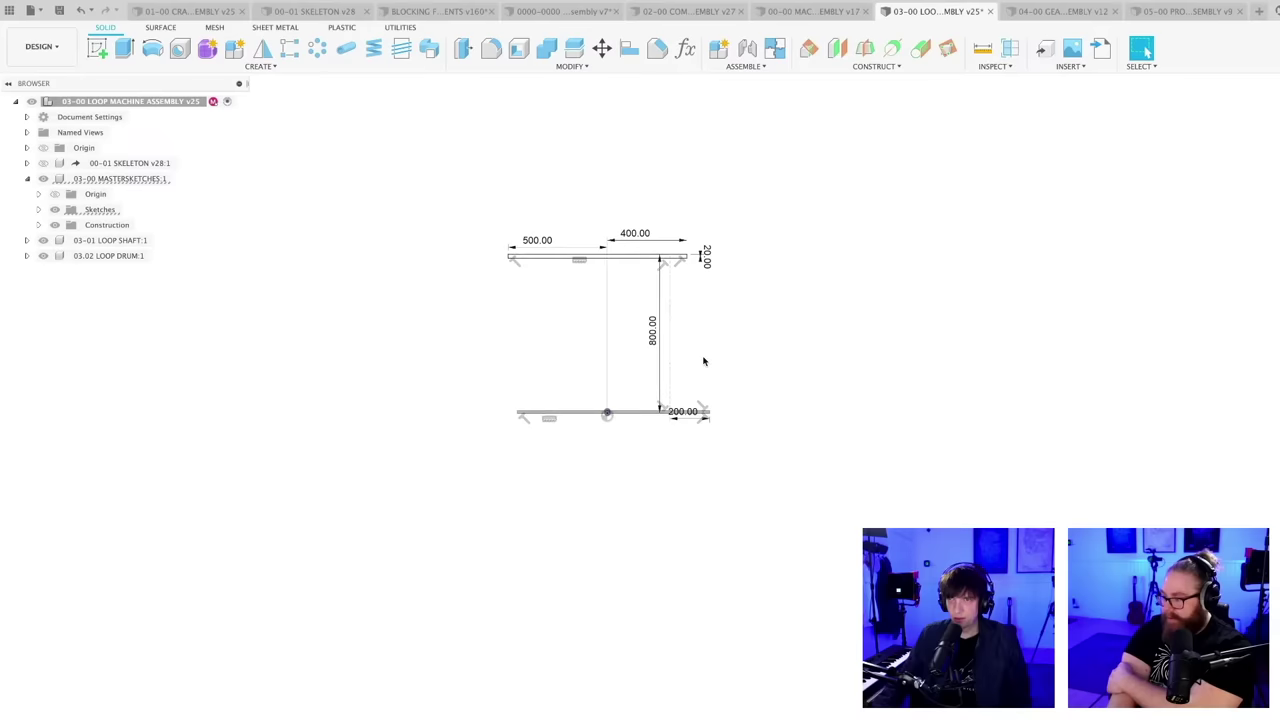
double_click(653, 336)
text(400)
key(Return)
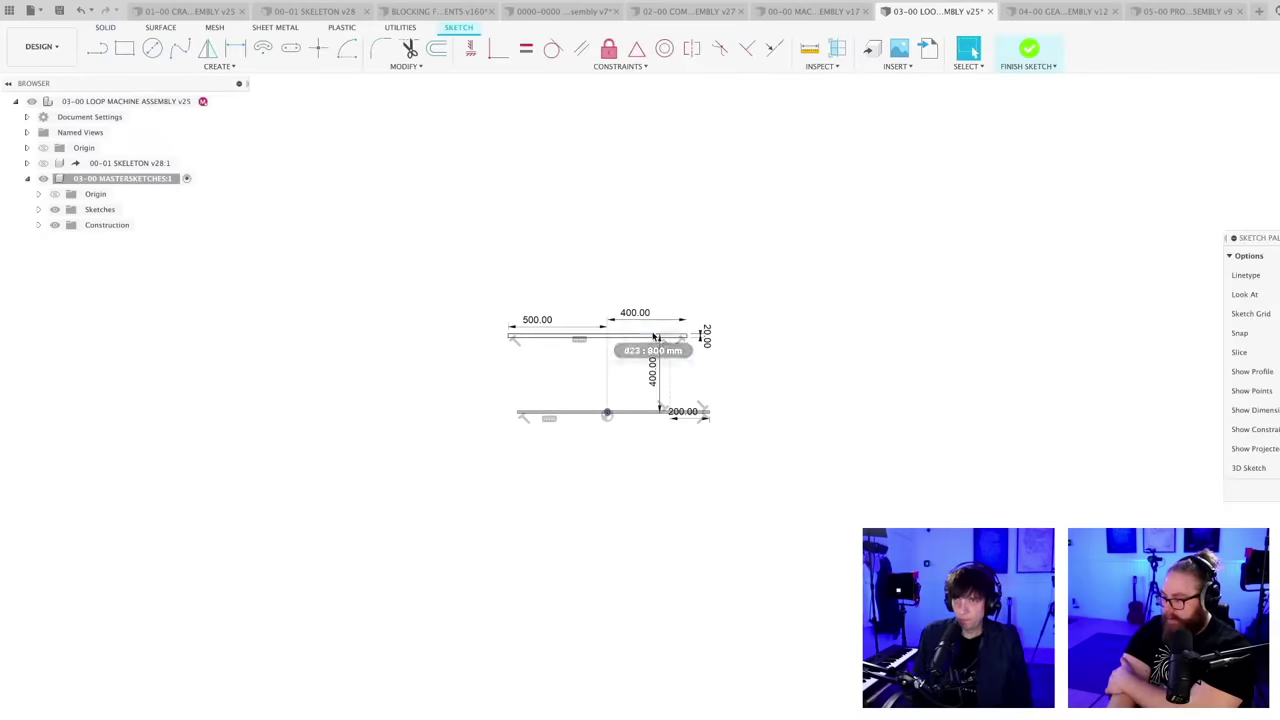
key(ctrl+Return)
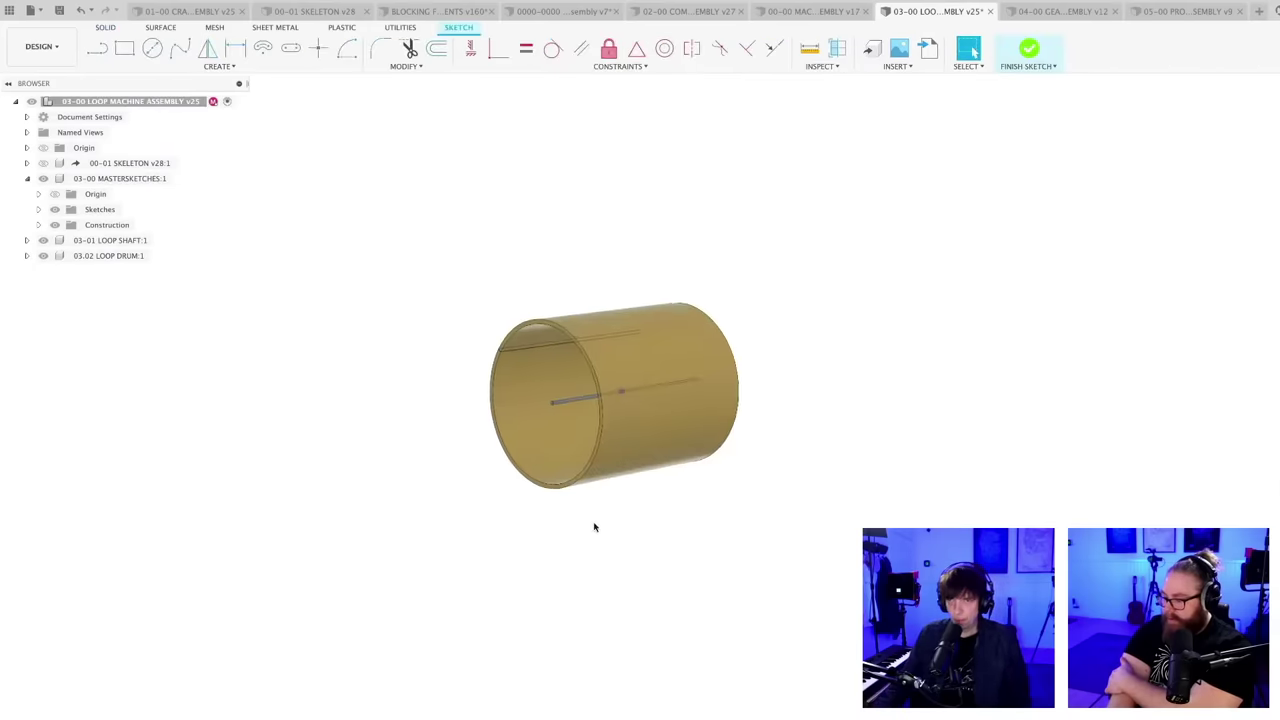
mouse_move(594, 523)
shift+middle_down()
mouse_move(648, 510)
mouse_move(605, 538)
shift+middle_up()
scroll(649, 500, up, 2)
- Apply the design's existing grey metal appearance to the loop drum
key(a)
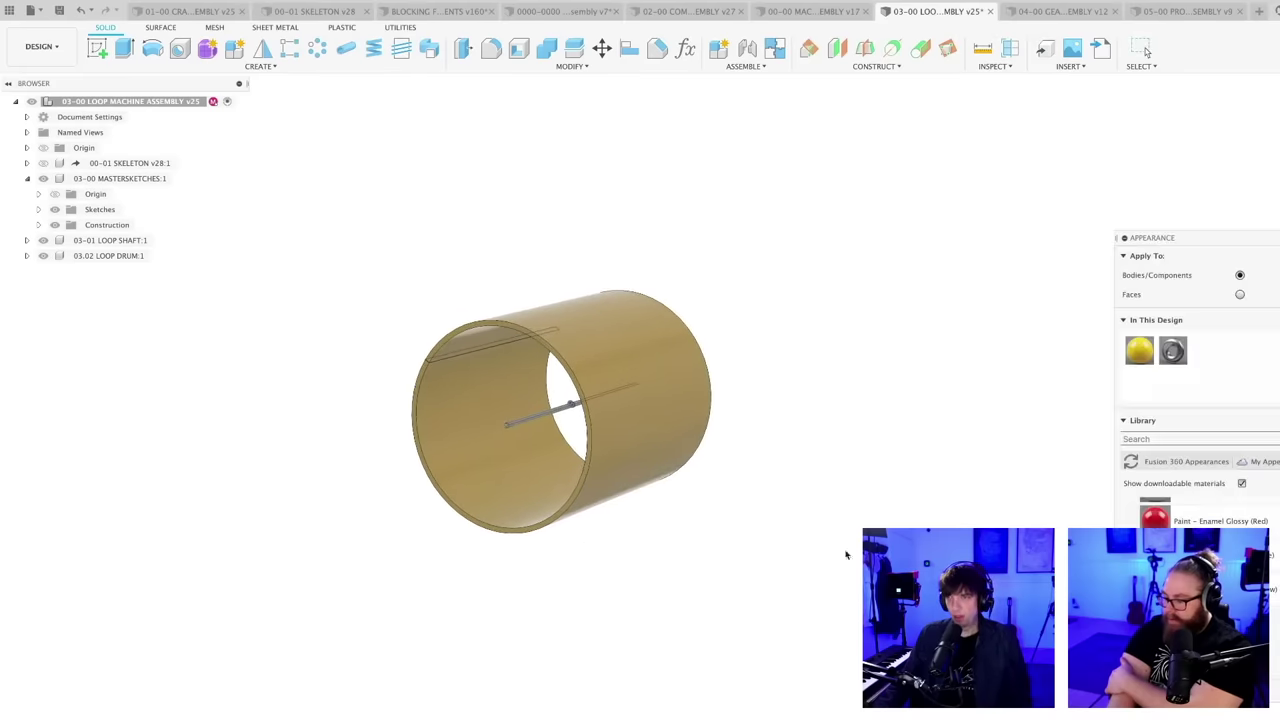
drag(1172, 350, 660, 395)
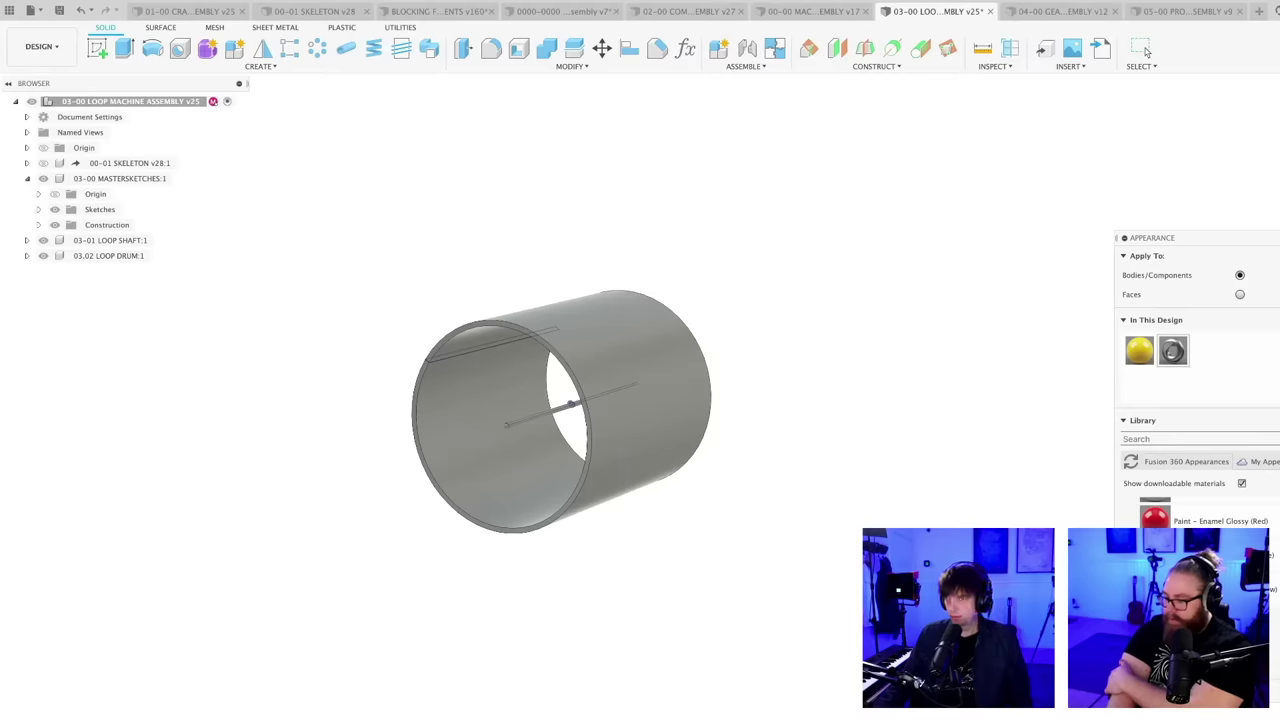
click(1145, 50)
- Save the loop machine assembly with the version description User Saved
key(super+s)
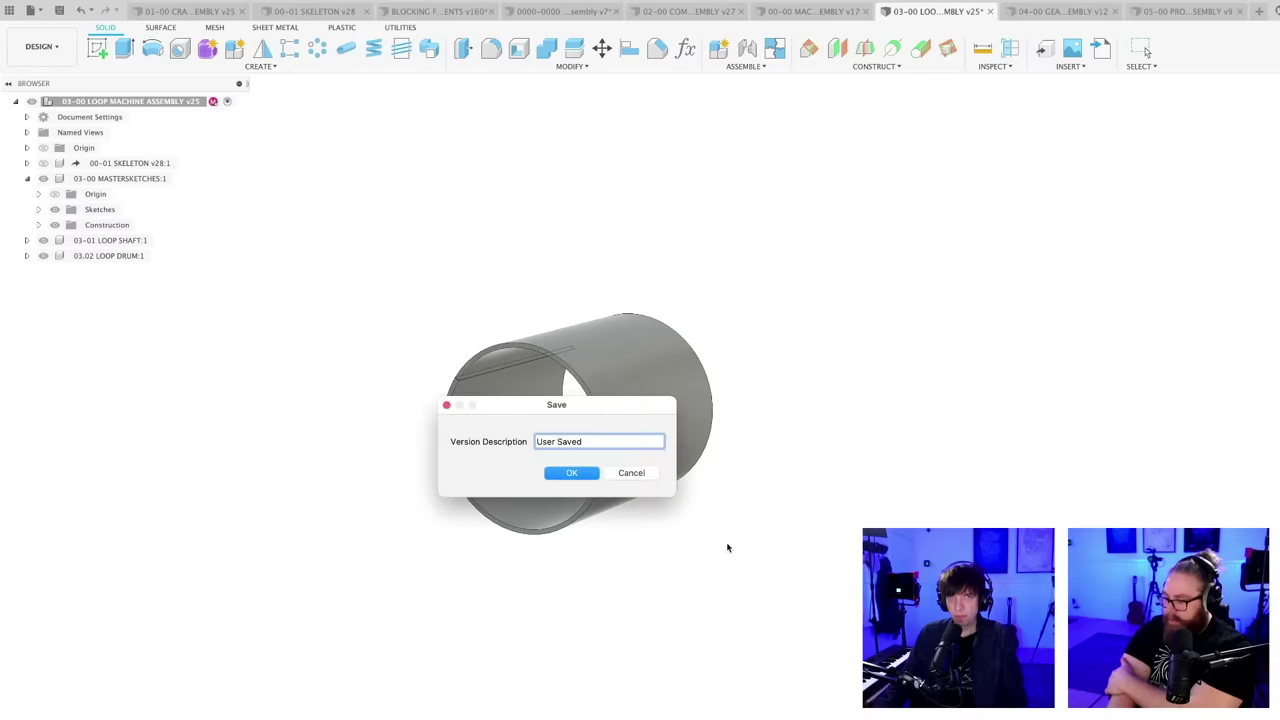
key(Return)
scroll(738, 542, down, 2)
mouse_move(738, 542)
shift+middle_down()
mouse_move(686, 549)
mouse_move(729, 547)
shift+middle_up()
scroll(666, 538, up, 2)
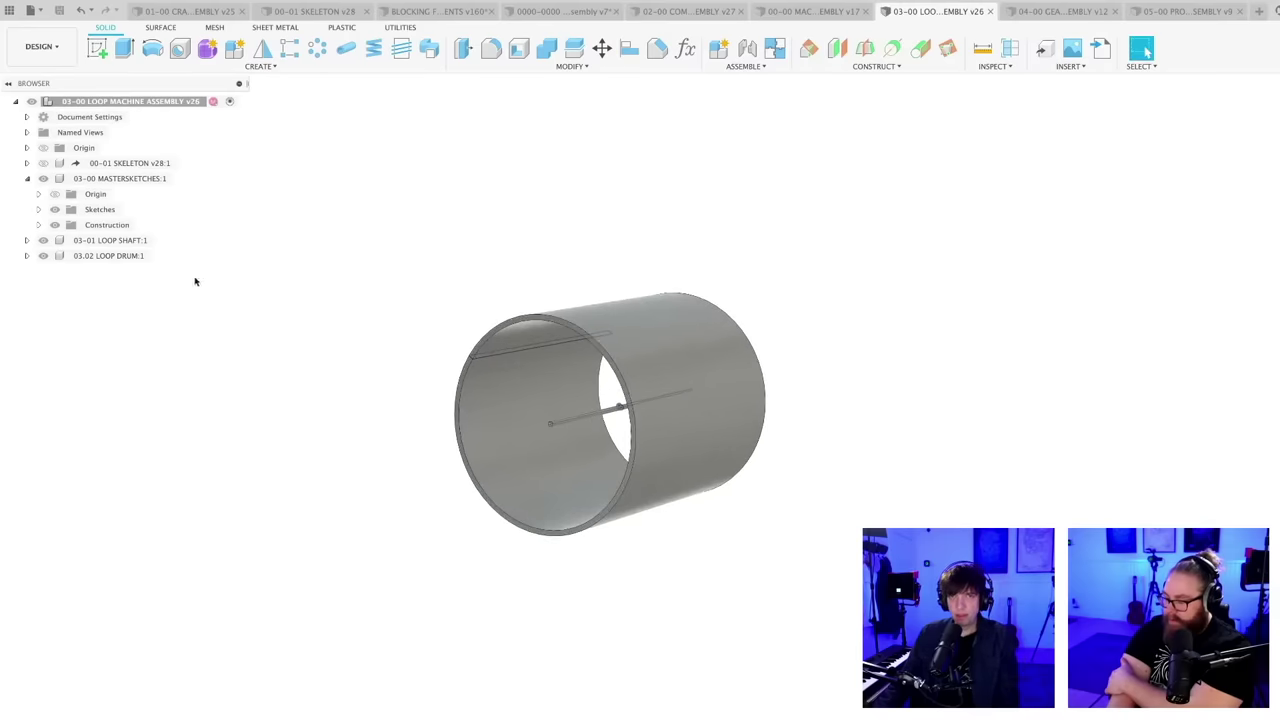
- Delete the 03-01 LOOP SHAFT component, including its referenced feature
click(121, 242)
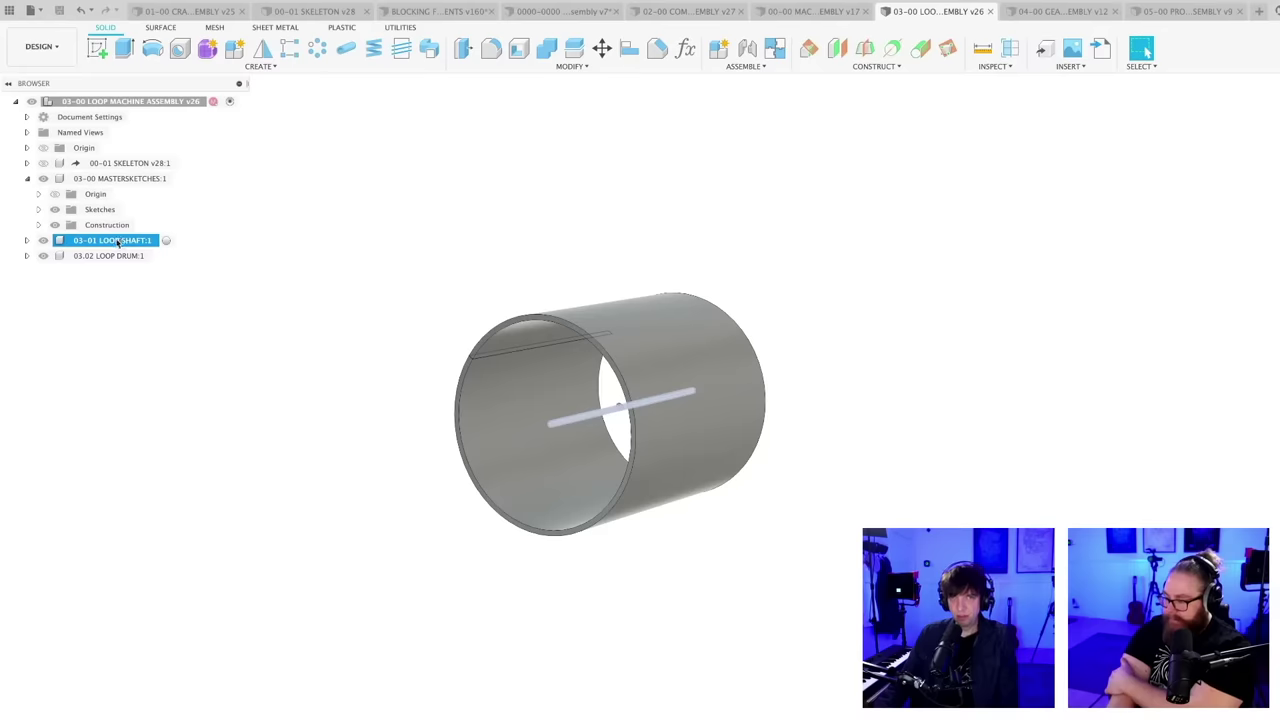
right_click(118, 242)
click(132, 488)
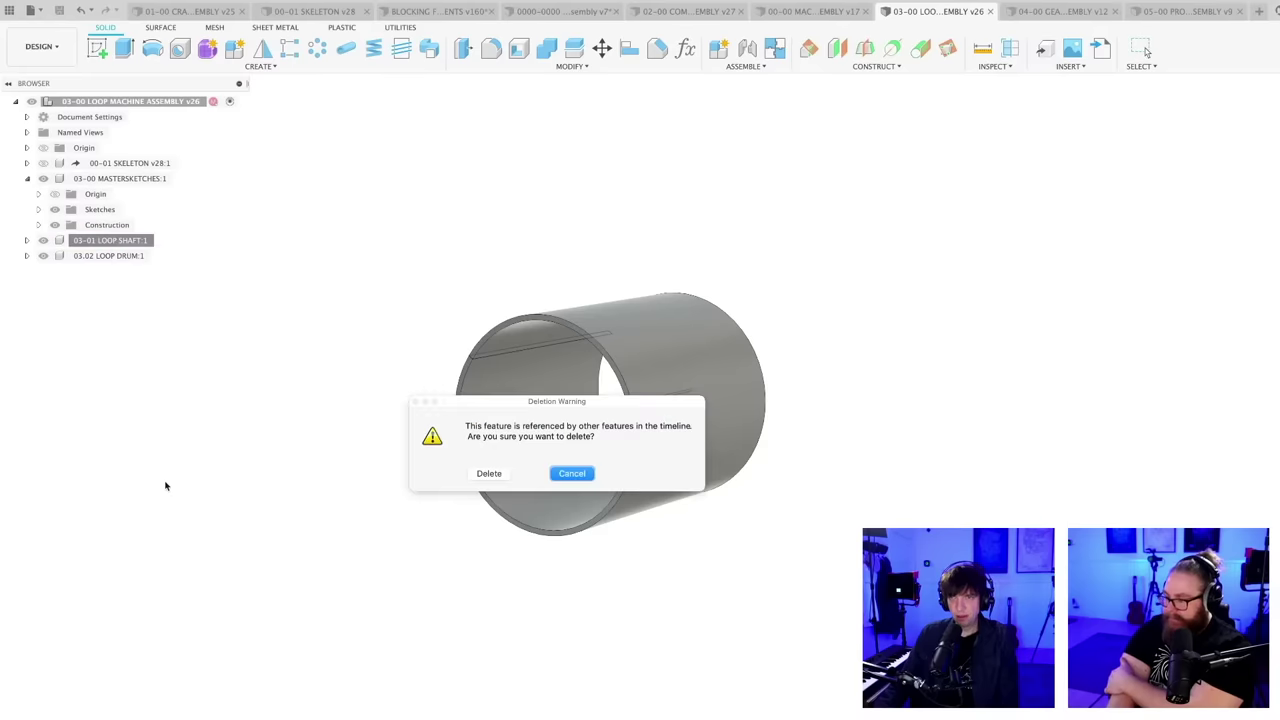
click(488, 473)
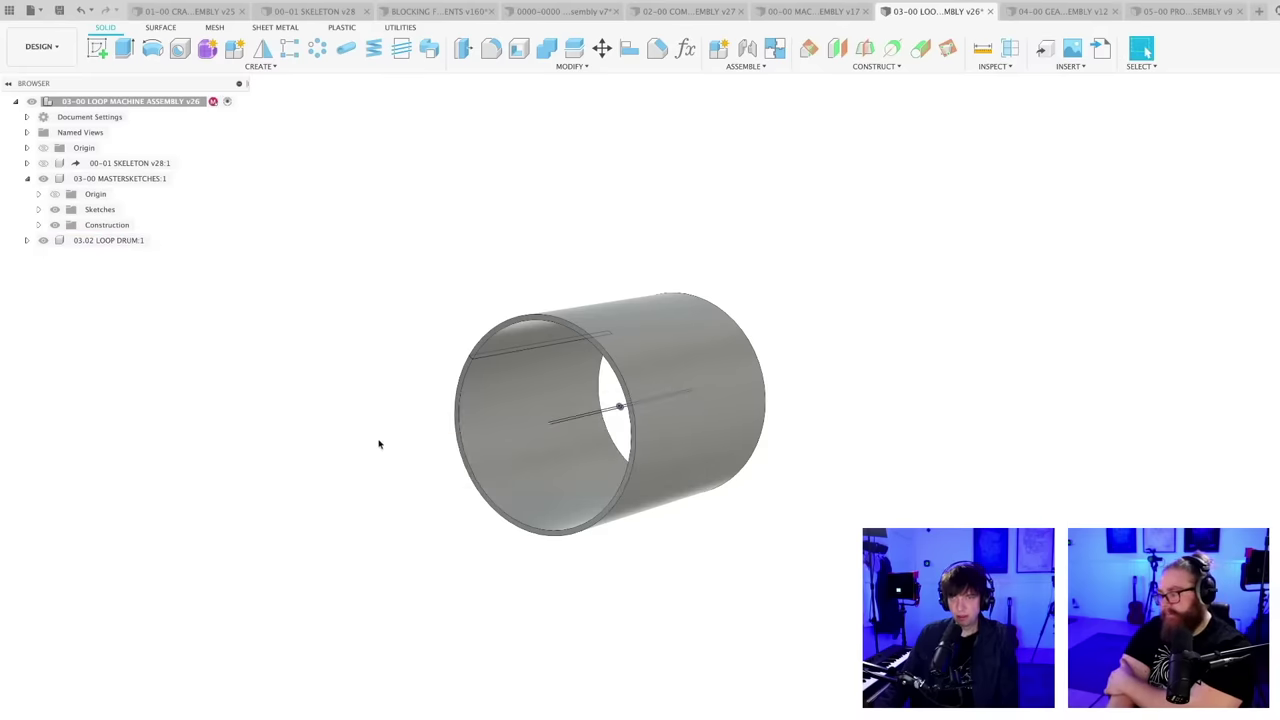
- Rename the loop drum component as 03-01 LOOP DRUM and save the assembly with the description User Saved
double_click(90, 241)
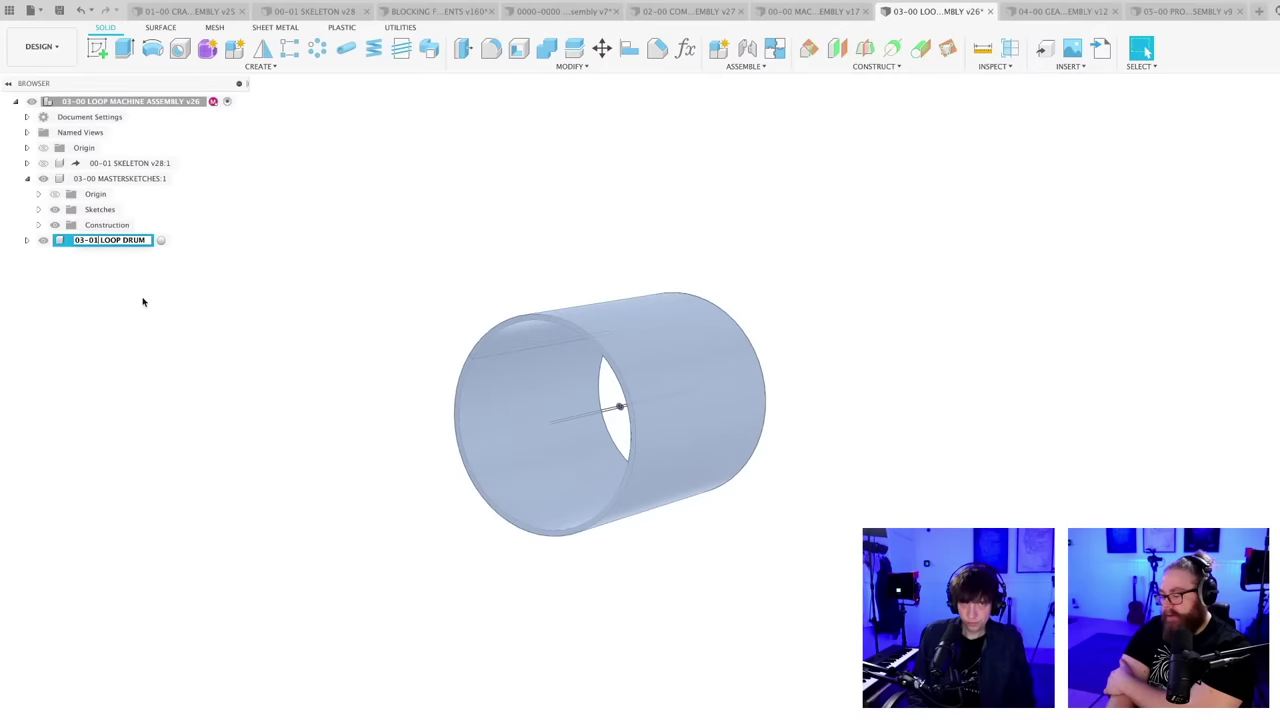
click(365, 471)
key(ctrl+s)
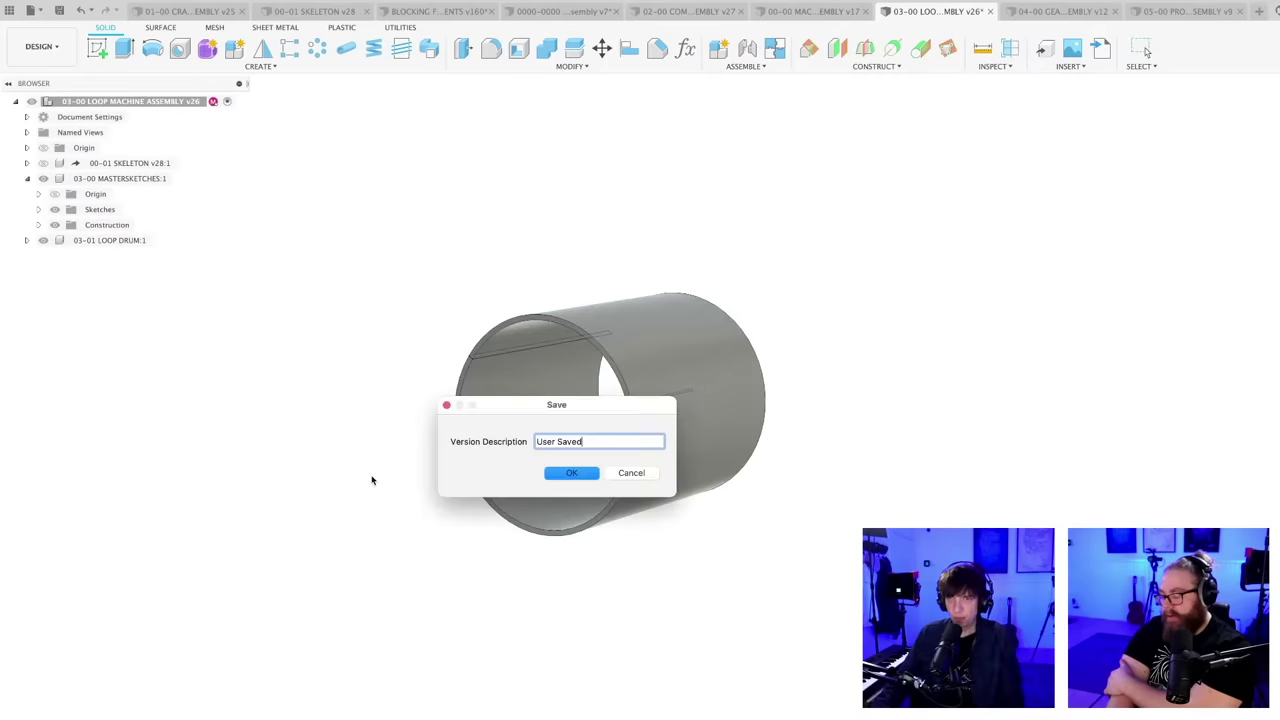
key(Return)
mouse_move(374, 480)
shift+middle_down()
mouse_move(391, 477)
mouse_move(363, 497)
mouse_move(379, 493)
shift+middle_up()
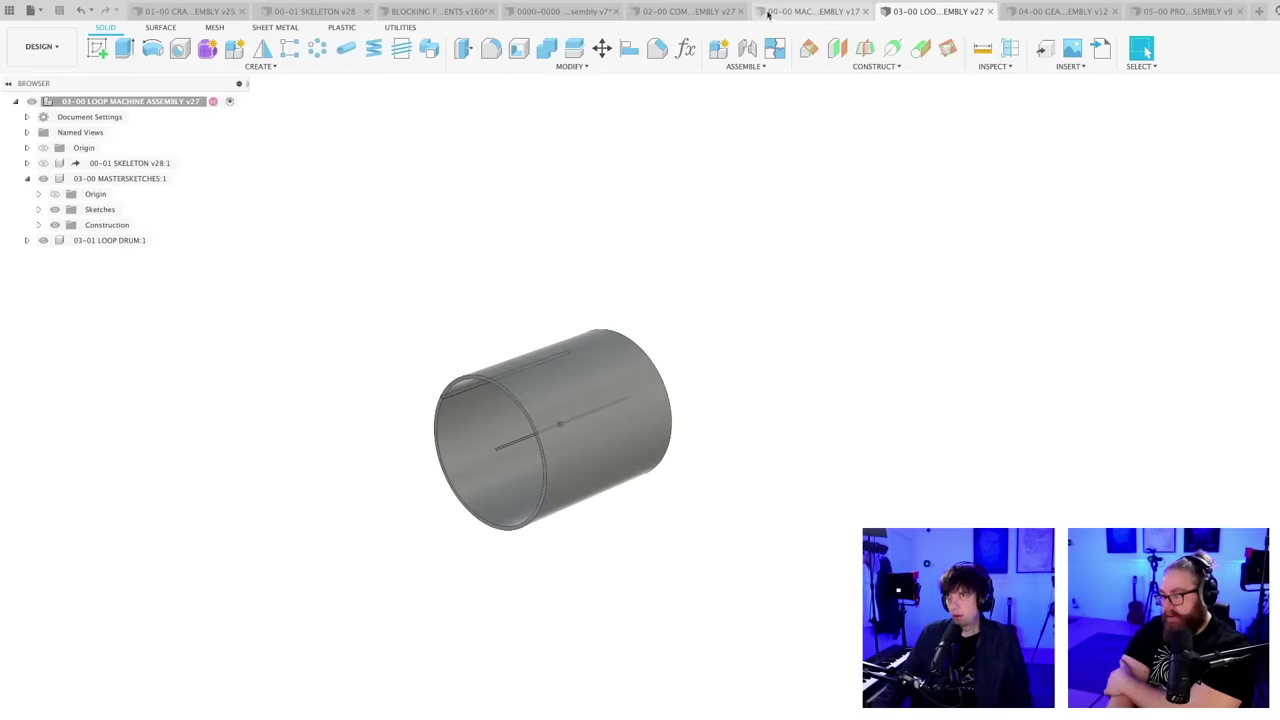
- Switch to the 00-00 machine assembly and update its linked 03-00 LOOP MACHINE ASSEMBLY to v27
click(817, 11)
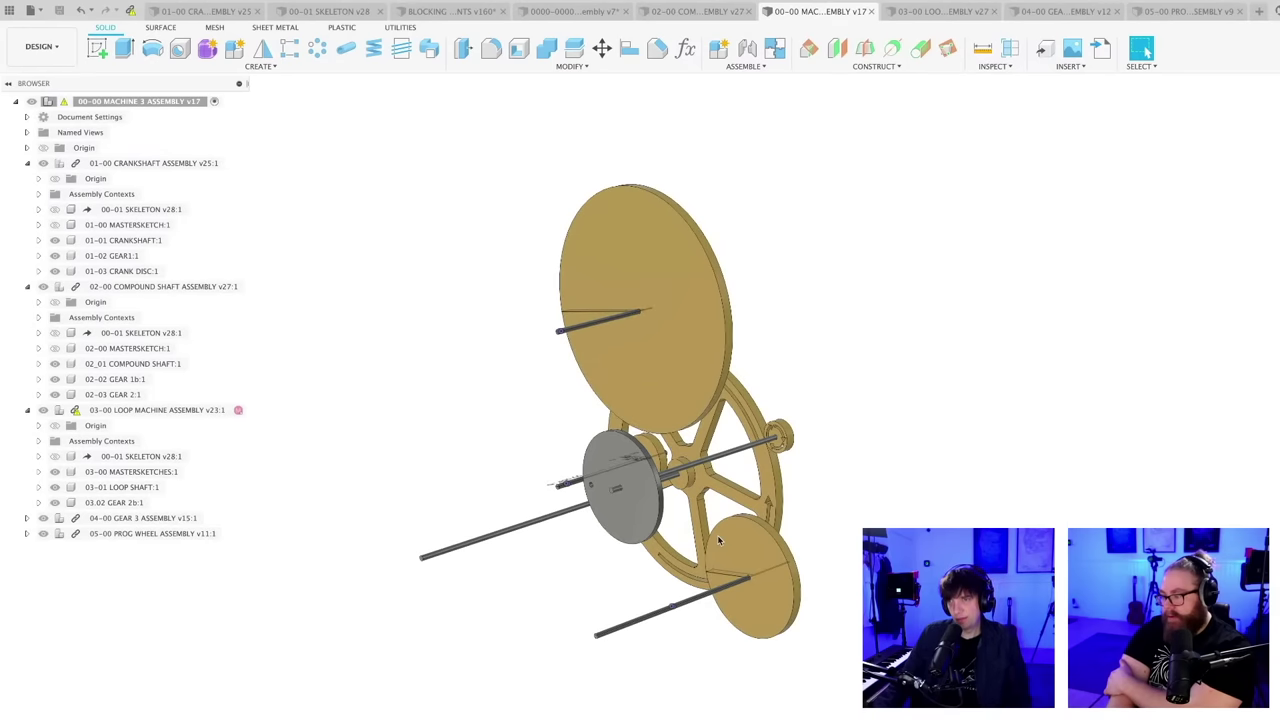
scroll(803, 557, down, 3)
shift+middle_drag(803, 557, 703, 467)
scroll(747, 495, up, 3)
scroll(752, 570, down, 3)
scroll(630, 647, up, 3)
scroll(630, 648, down, 3)
click(703, 466)
scroll(703, 466, up, 2)
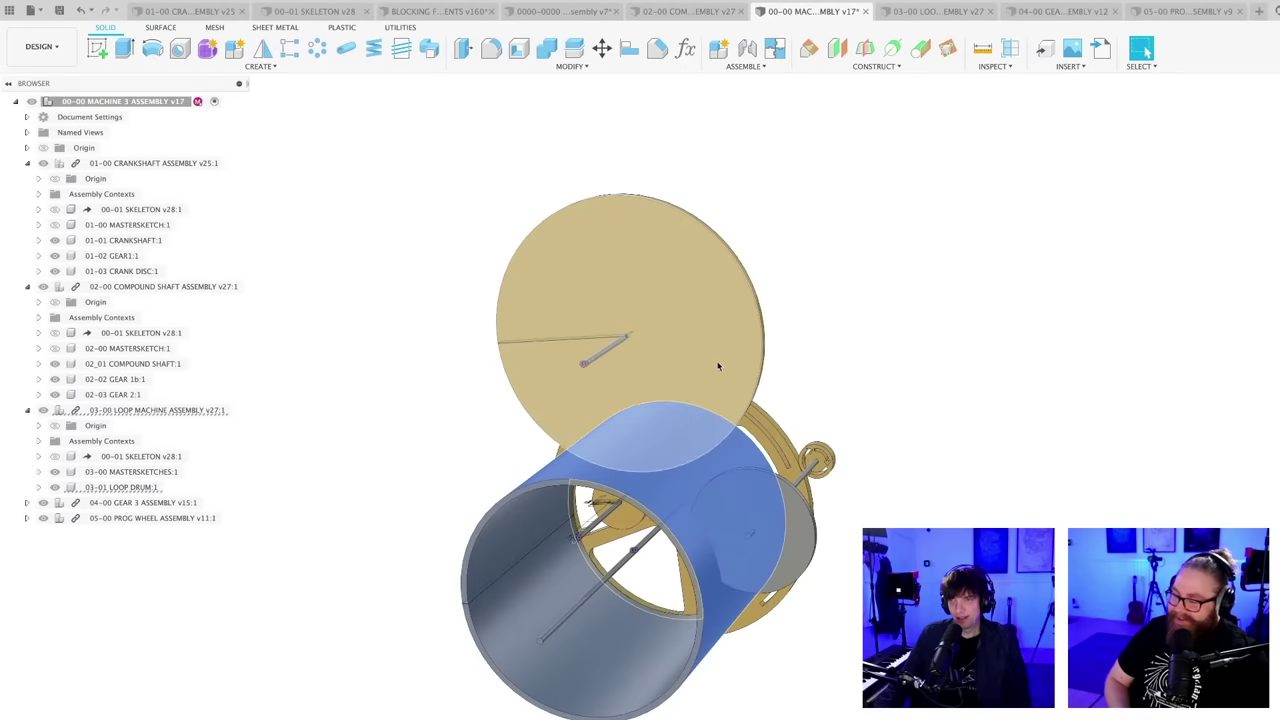
- Check the loop drum's placement among the gears and save the 00-00 machine assembly
click(718, 366)
scroll(890, 545, down, 2)
shift+middle_drag(890, 590, 832, 588)
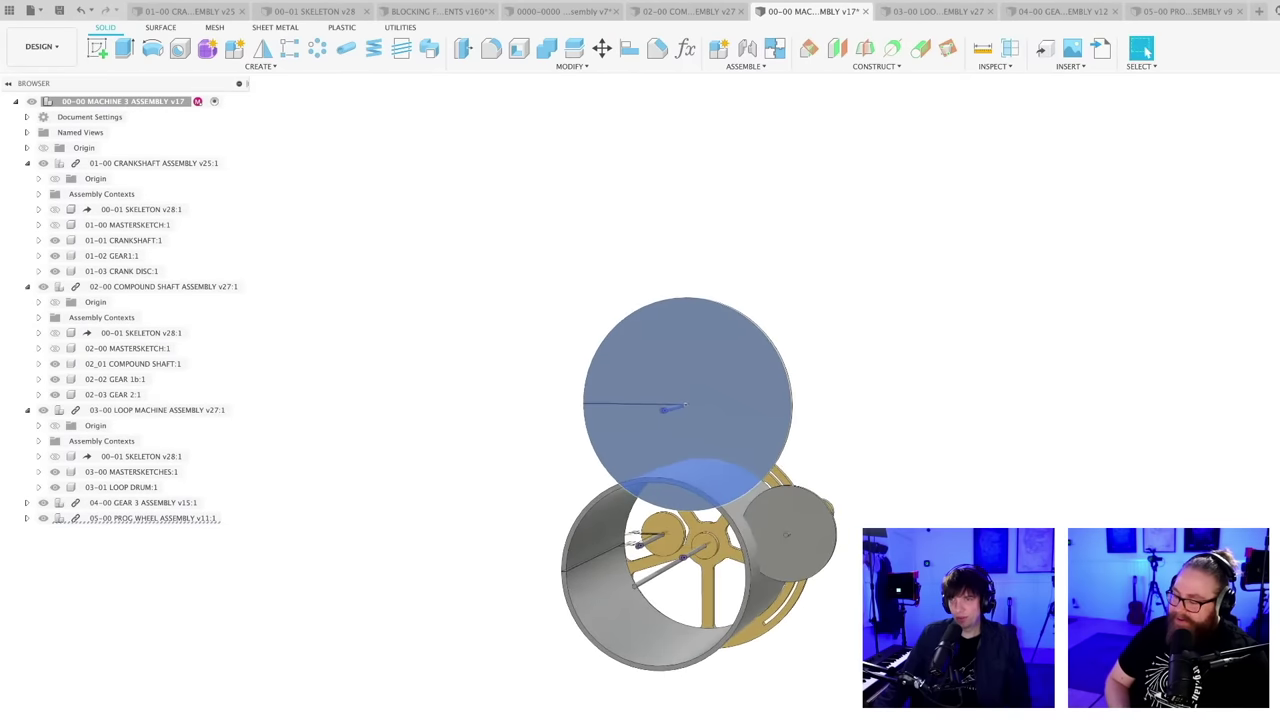
scroll(805, 609, up, 2)
click(815, 644)
scroll(815, 644, down, 2)
middle_drag(815, 644, 840, 607)
key(super+s)
key(Return)
scroll(836, 608, up, 2)
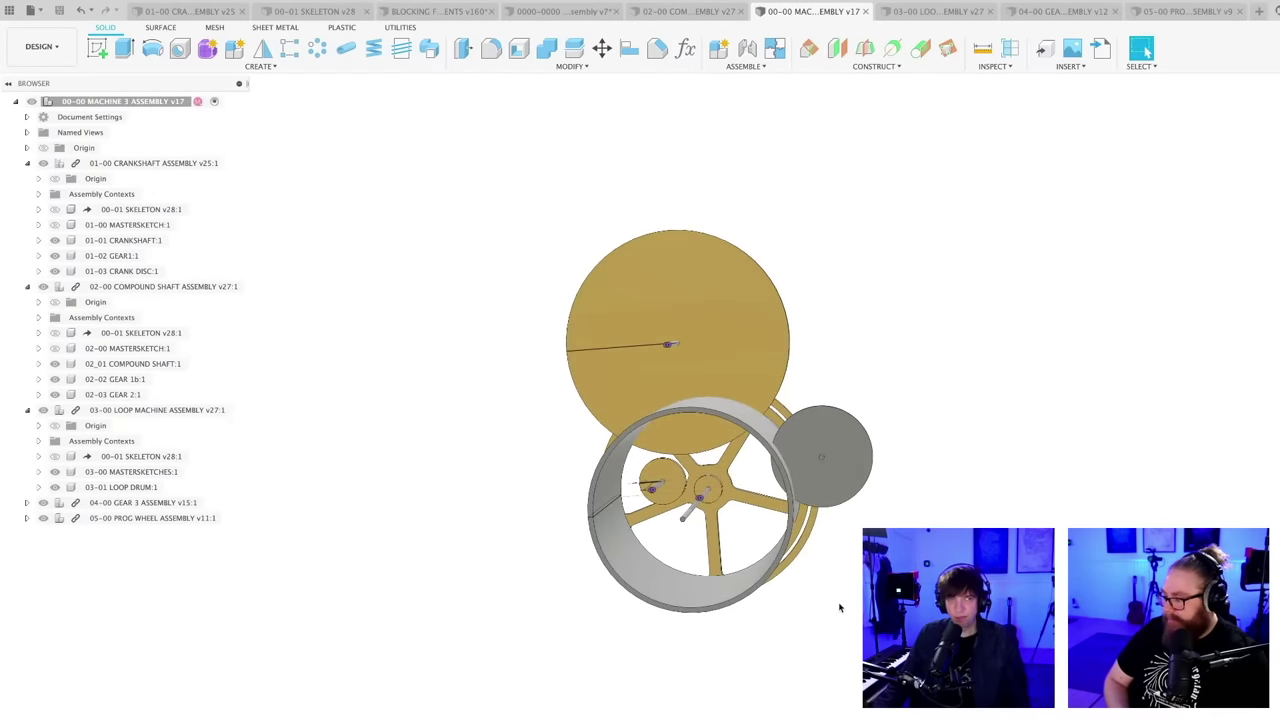
- Switch to the 00-01 SKELETON design and open its gear layout sketch for editing
click(314, 12)
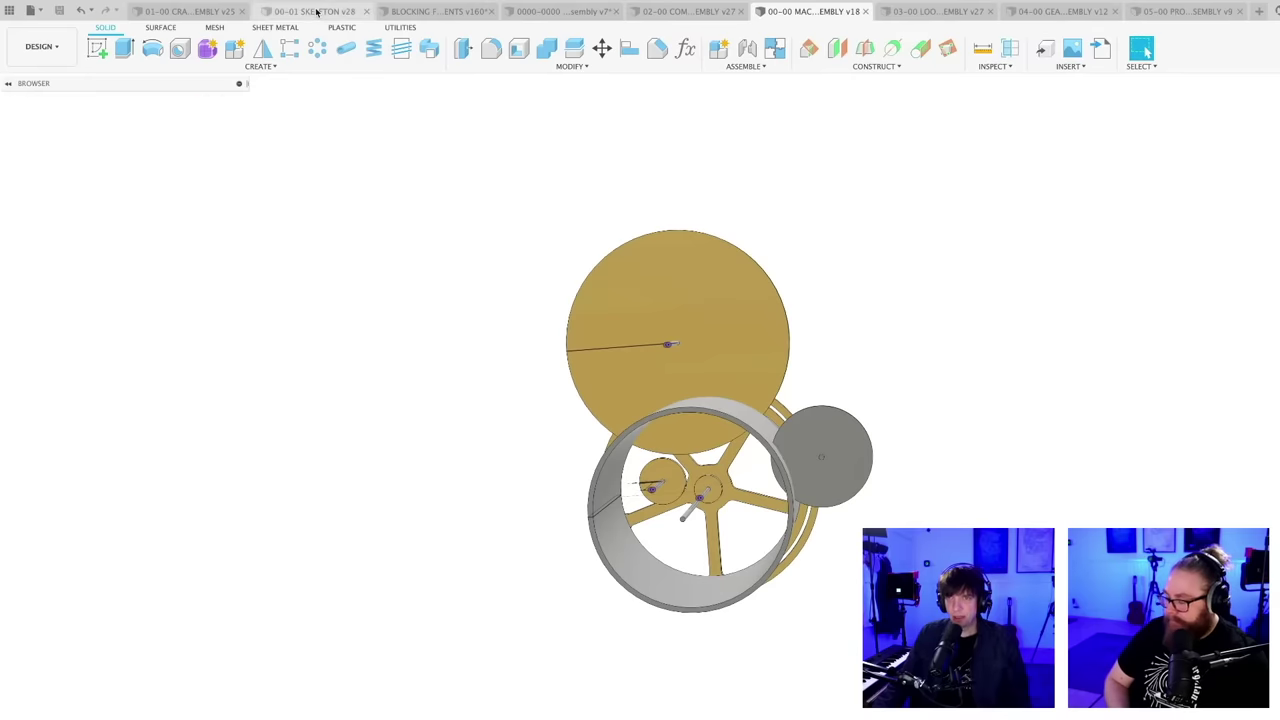
scroll(619, 690, up, 2)
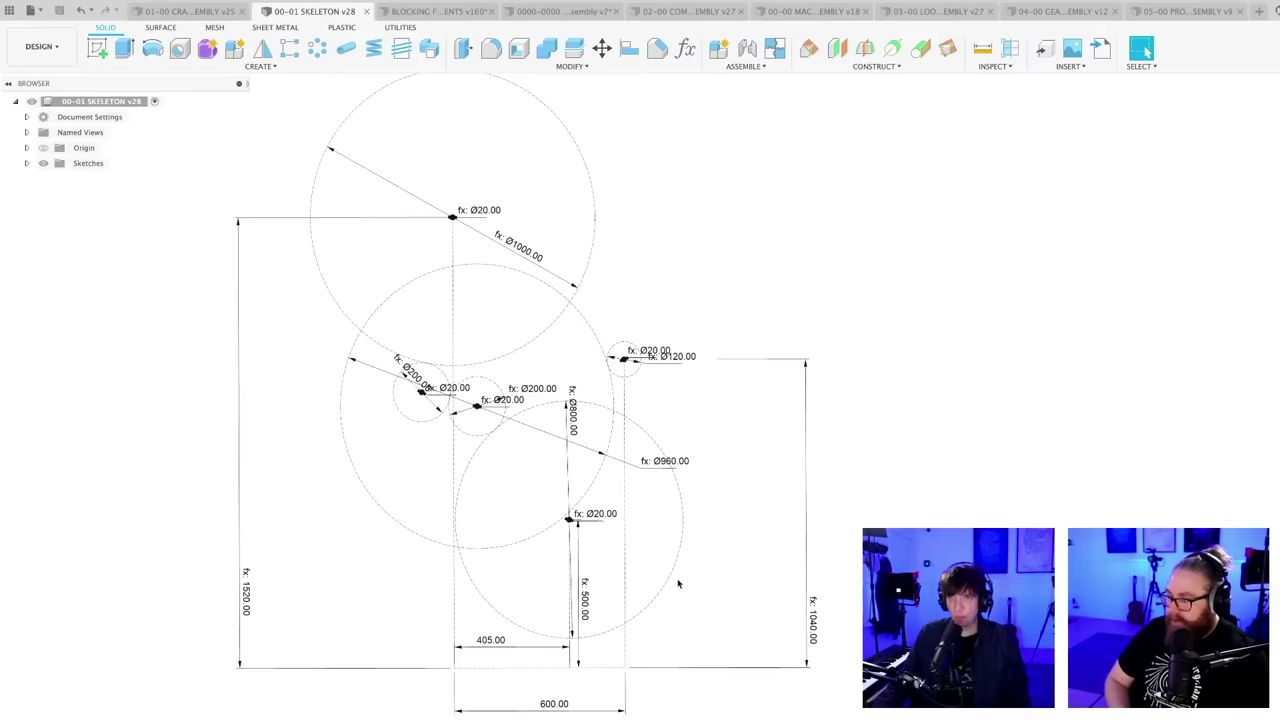
scroll(680, 580, down, 2)
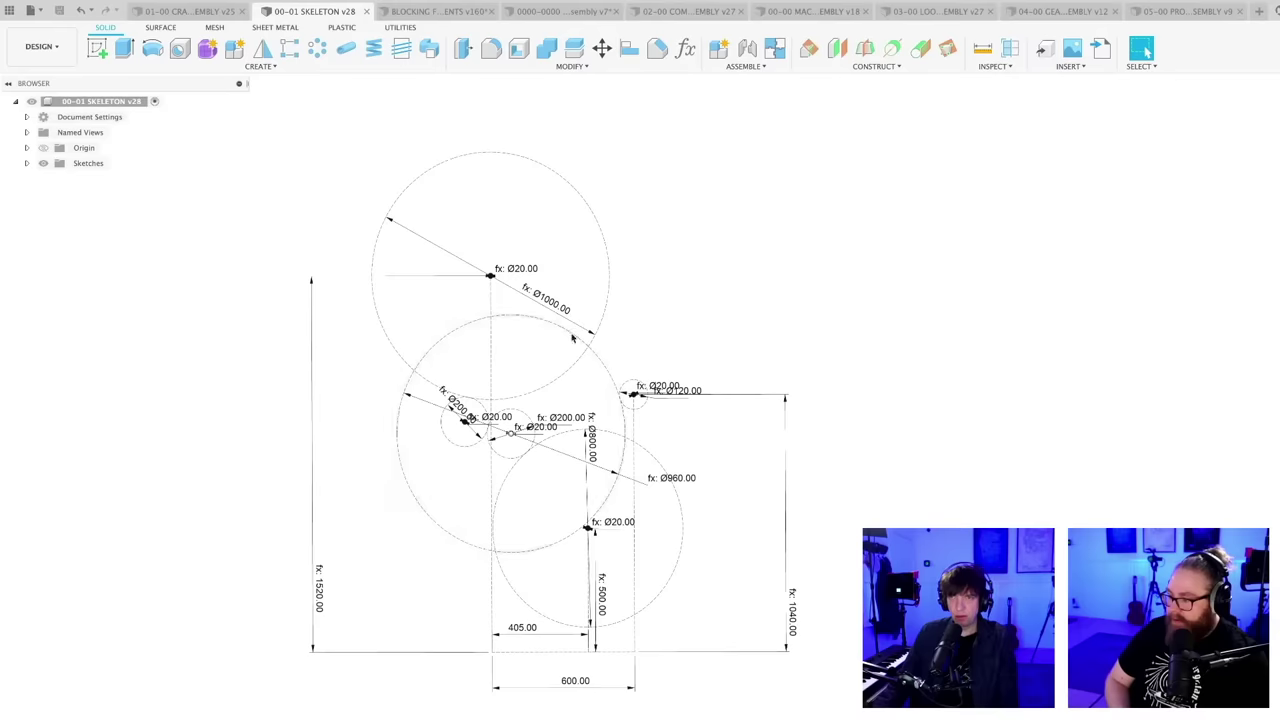
scroll(603, 330, up, 2)
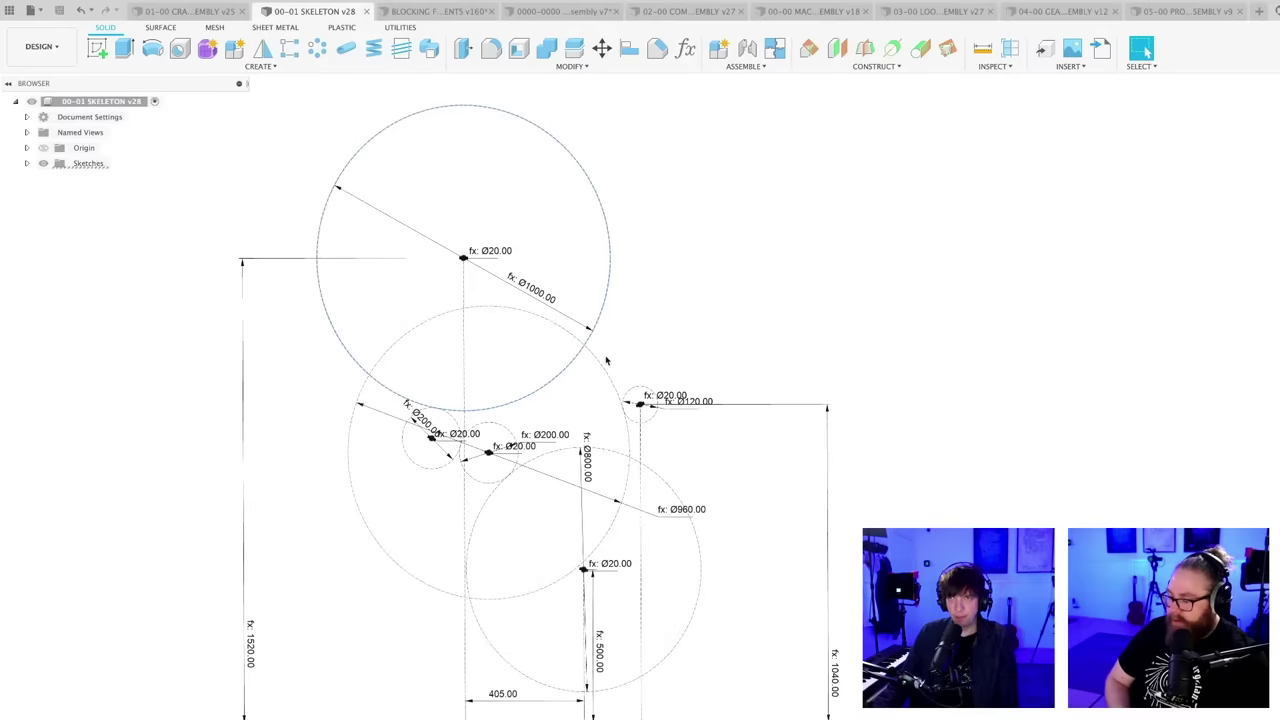
scroll(656, 307, down, 2)
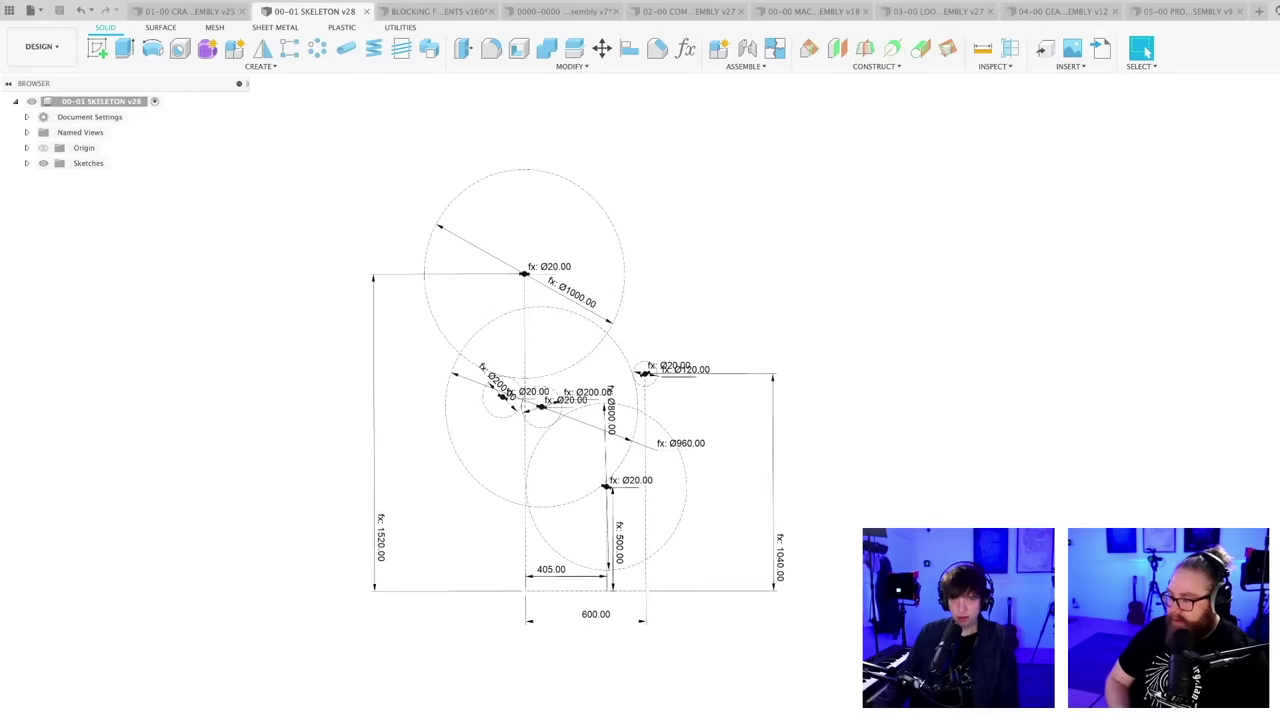
double_click(400, 712)
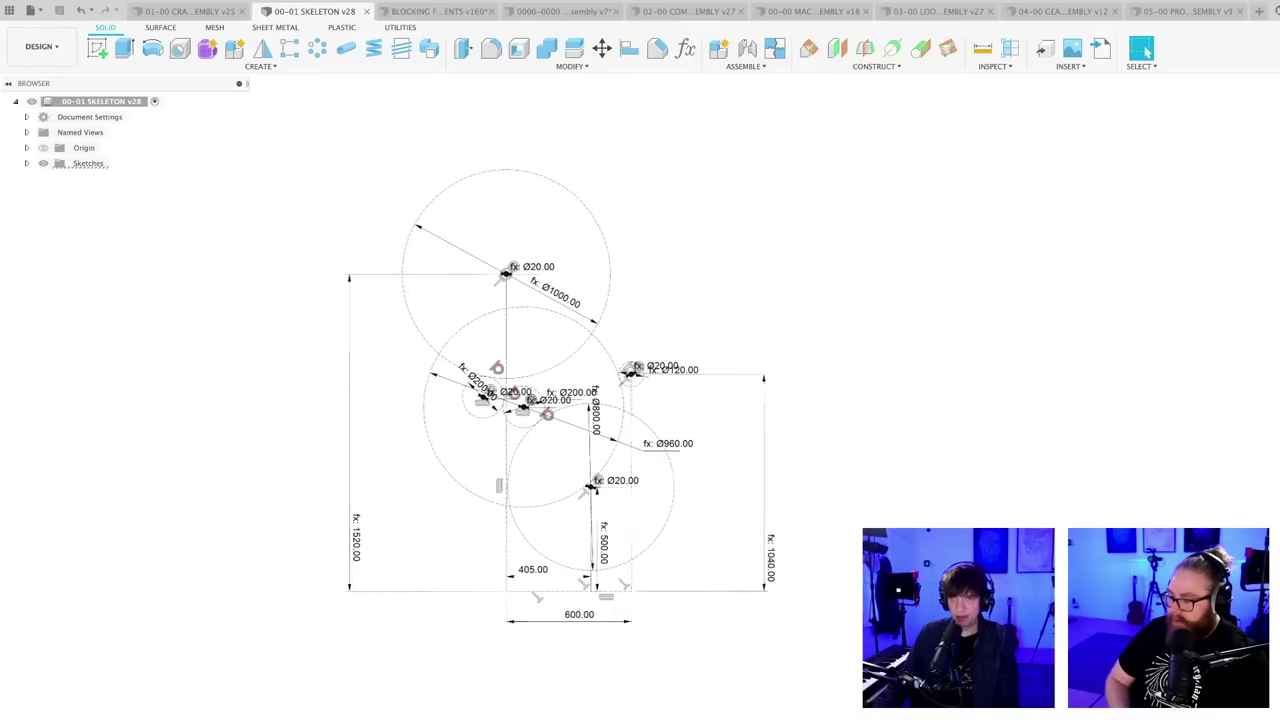
scroll(581, 382, up, 8)
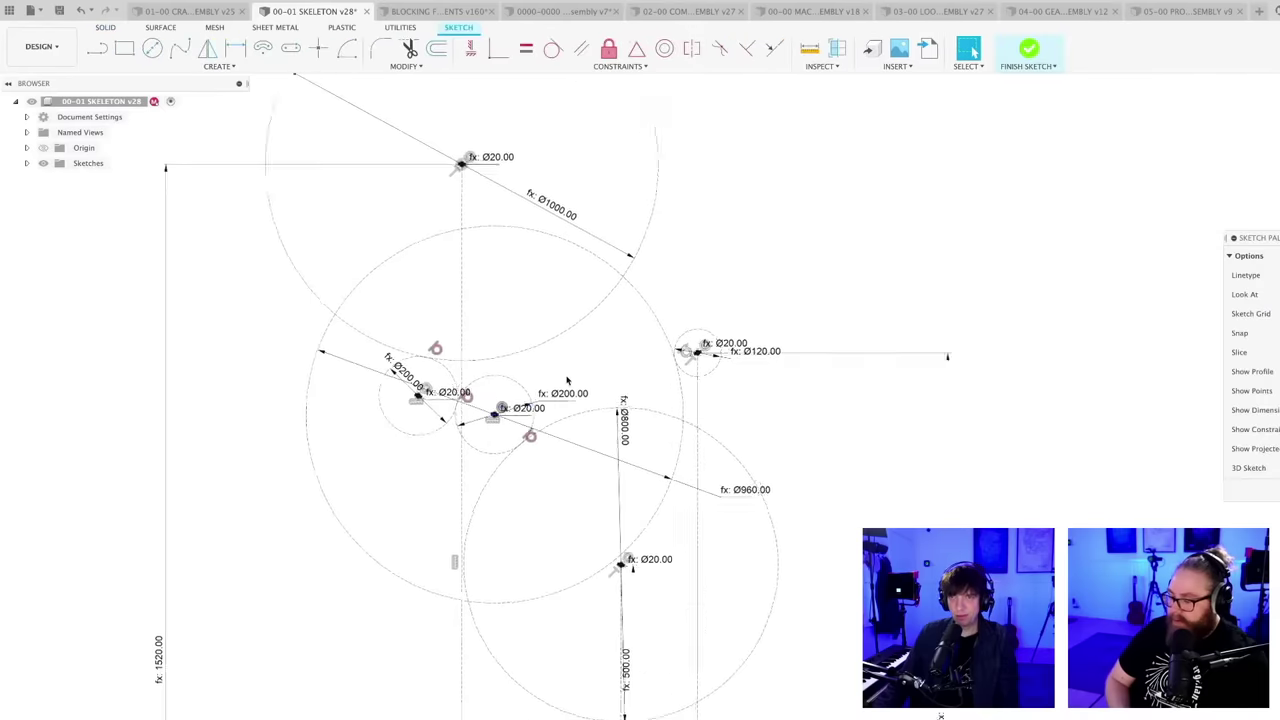
- Check the small gears' tangency in the layout sketch and save the skeleton design
scroll(566, 382, up, 4)
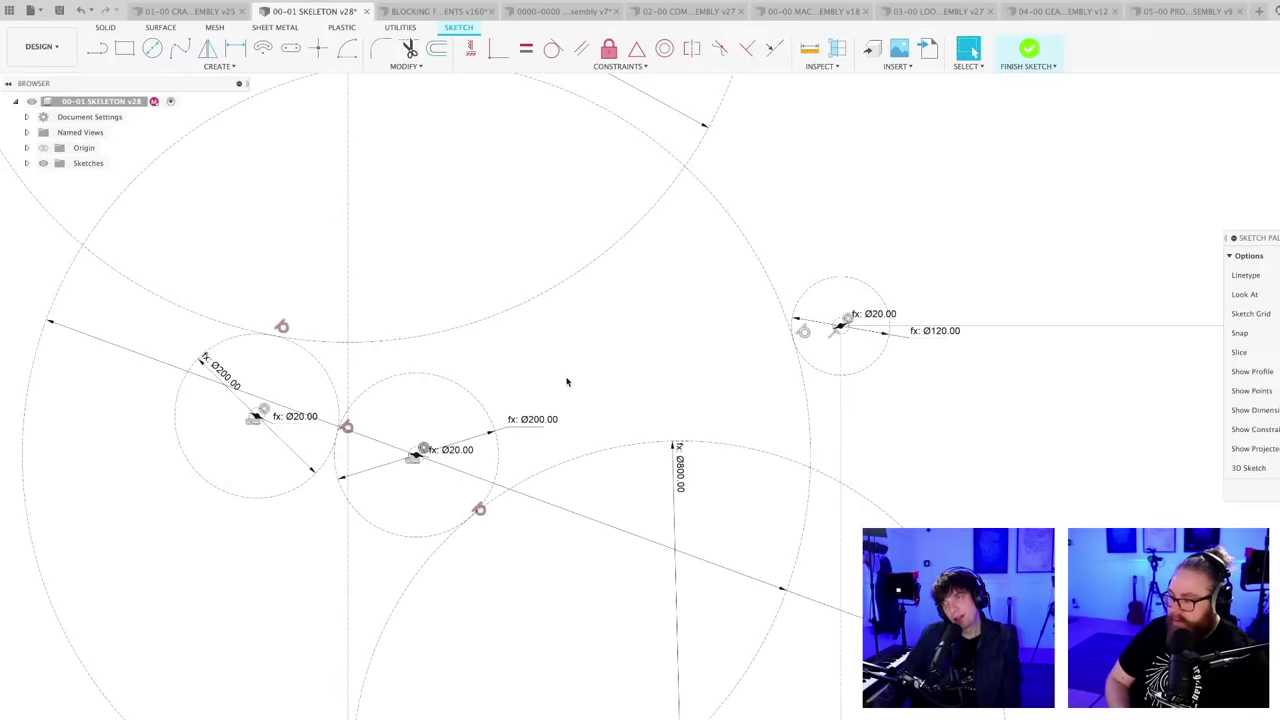
scroll(566, 382, down, 8)
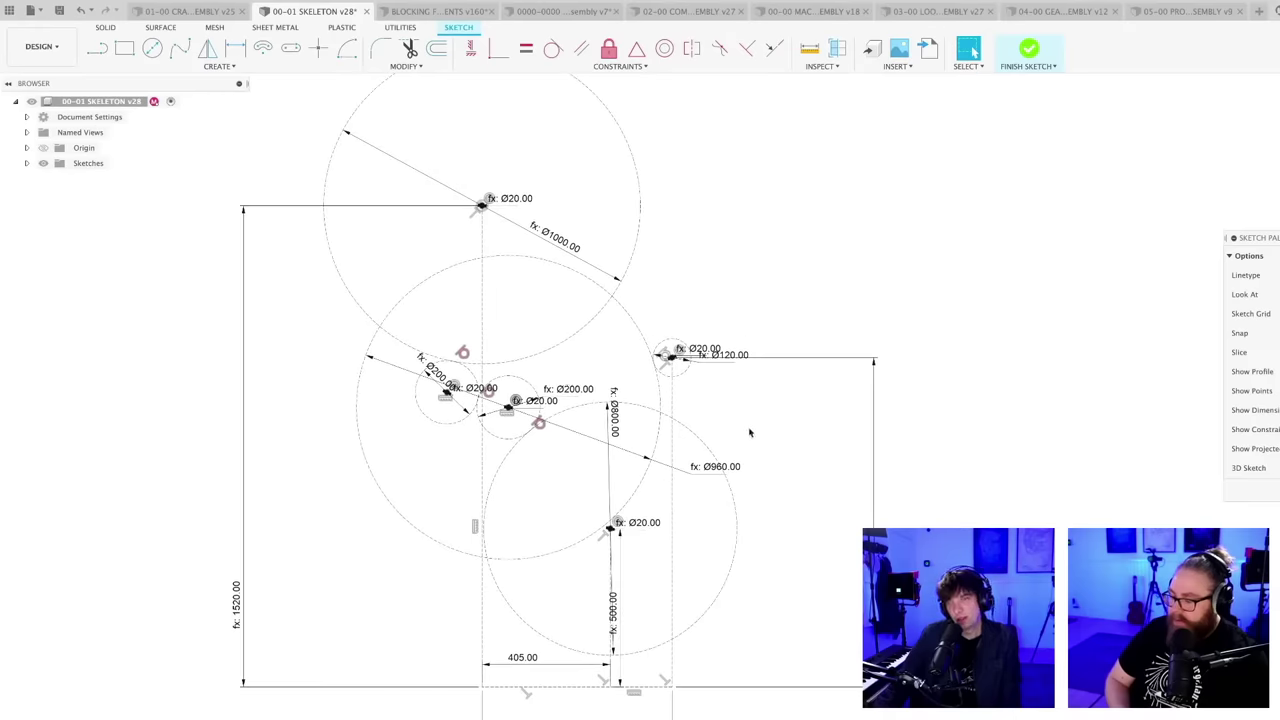
scroll(750, 432, up, 4)
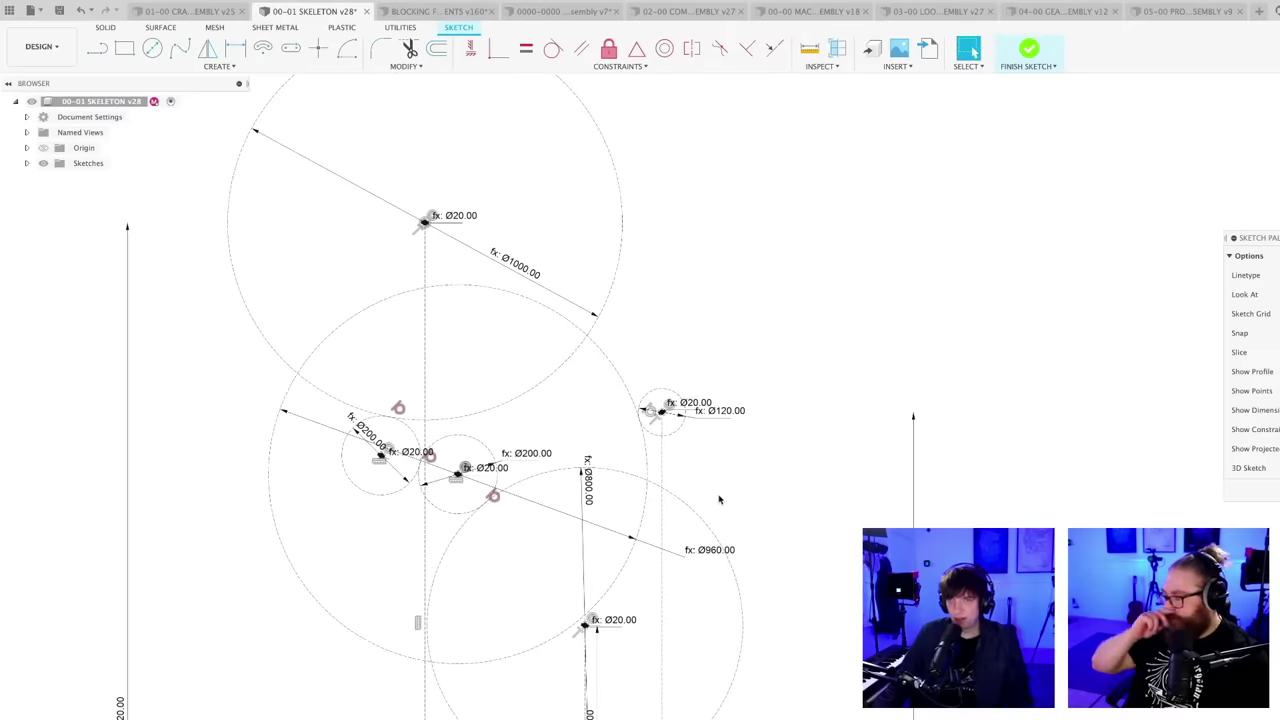
middle_drag(719, 499, 781, 487)
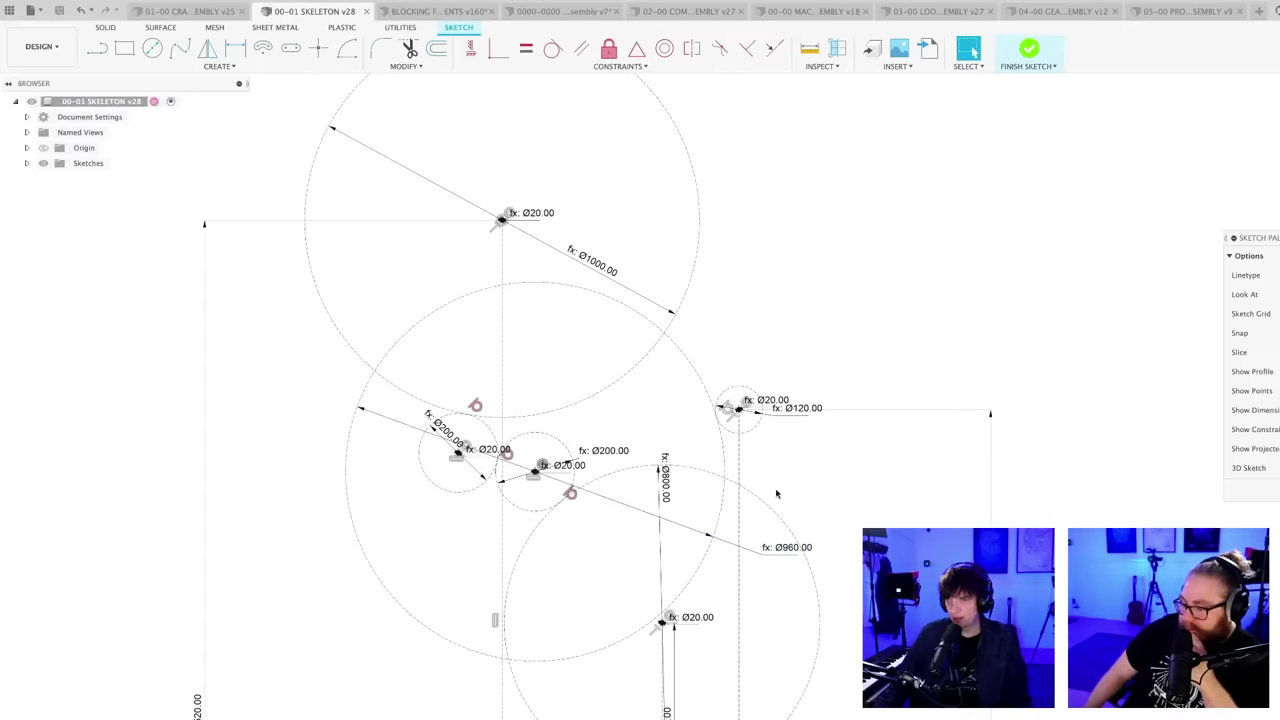
scroll(790, 482, down, 3)
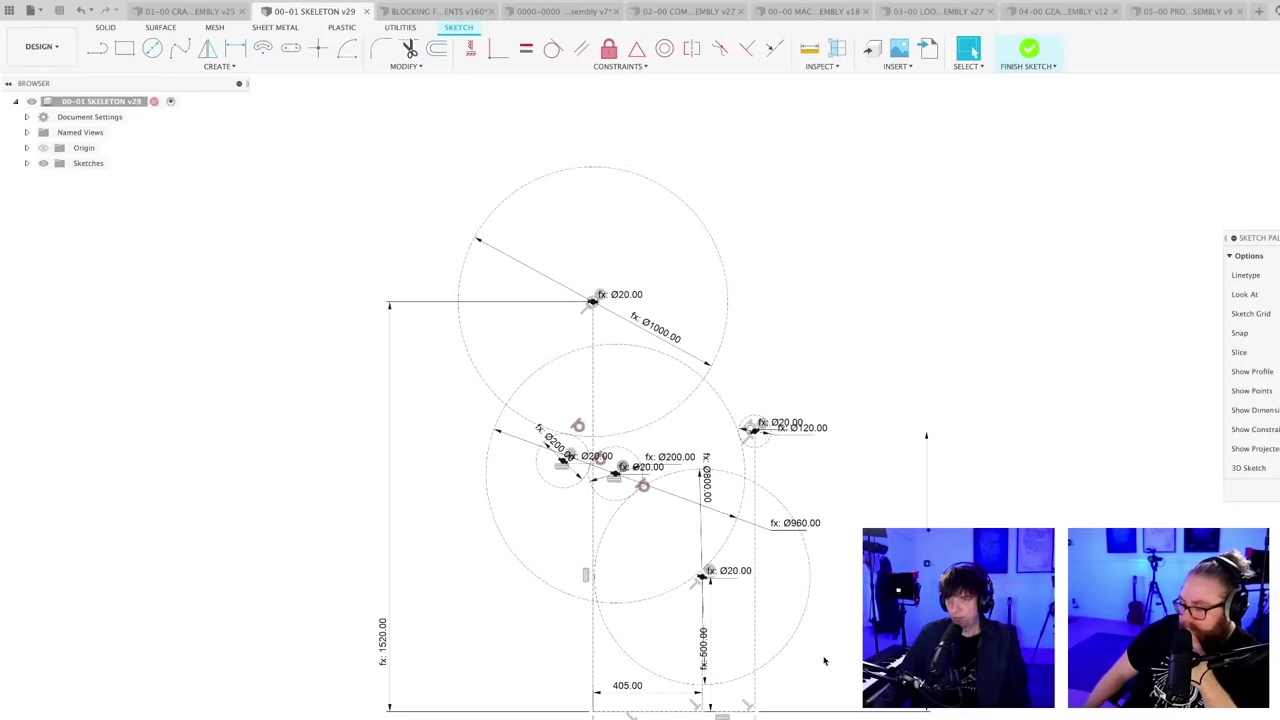
- Delete the 800 mm loop gear circle from the skeleton sketch
scroll(824, 660, up, 2)
click(806, 577)
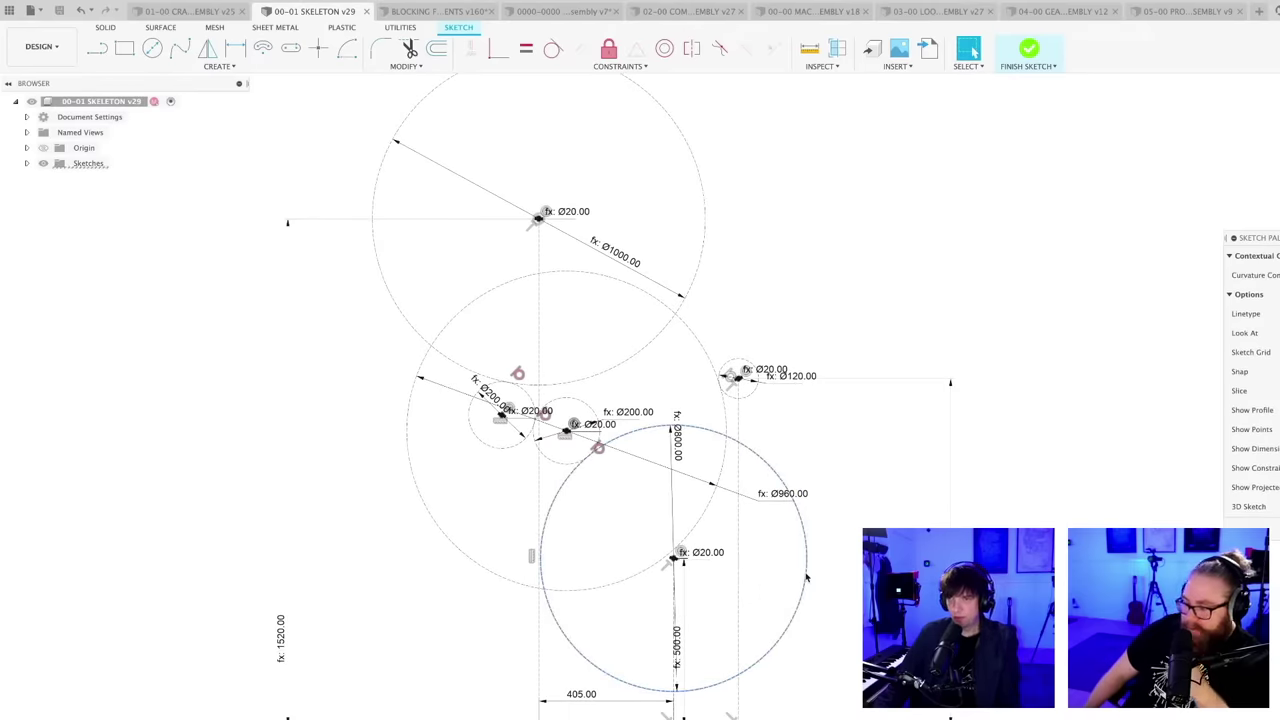
key(Delete)
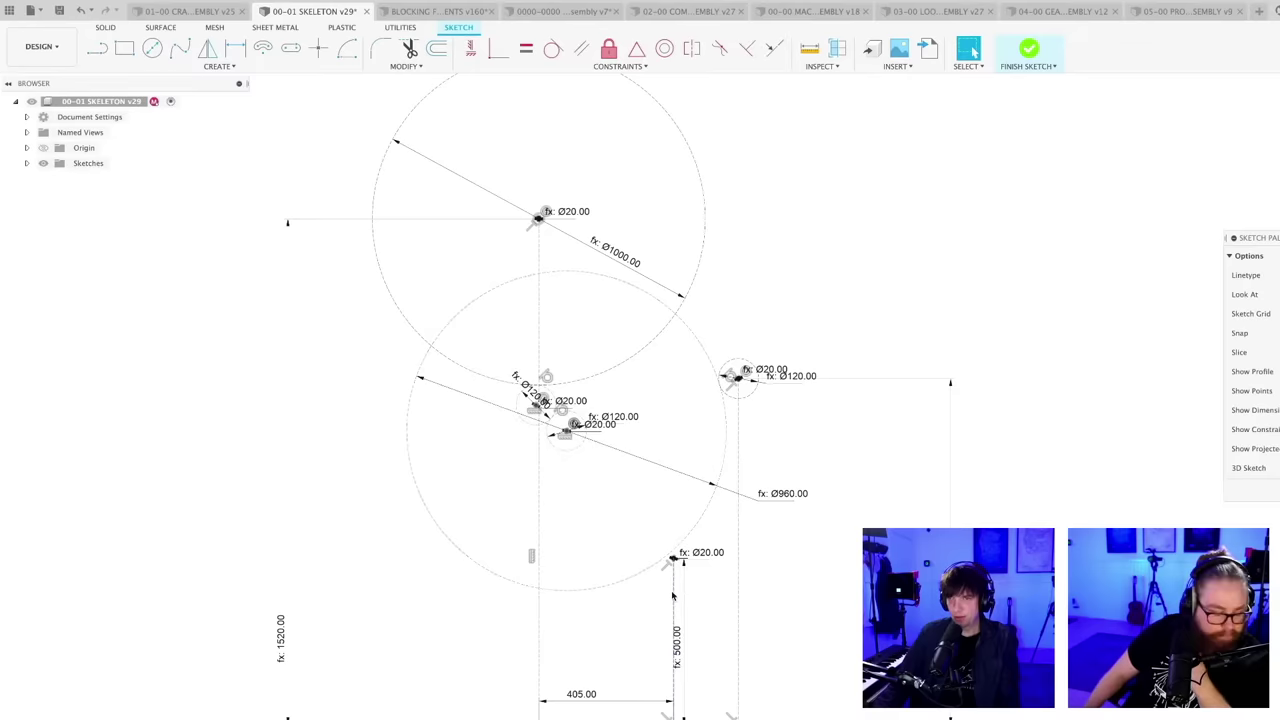
- Delete the loop shaft's 20 mm circle, its construction lines, and its 500 mm and 405 mm position dimensions
scroll(675, 600, up, 1)
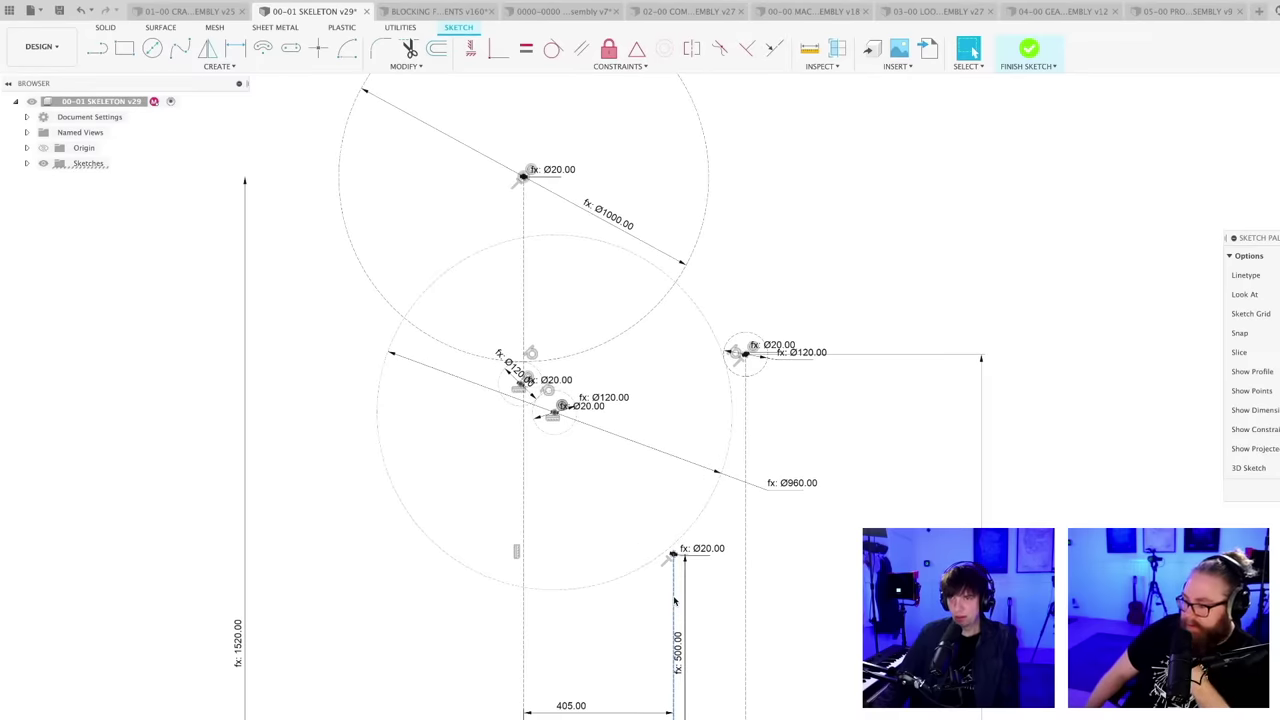
scroll(674, 600, up, 8)
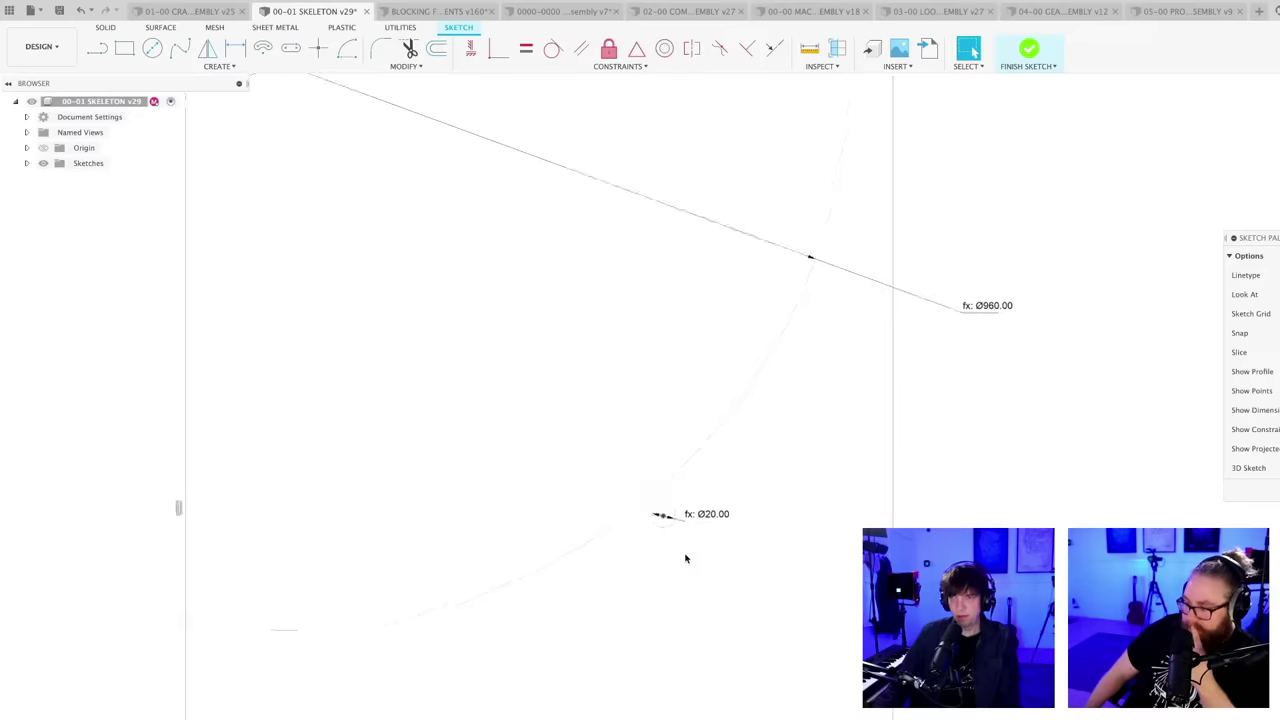
scroll(639, 508, up, 5)
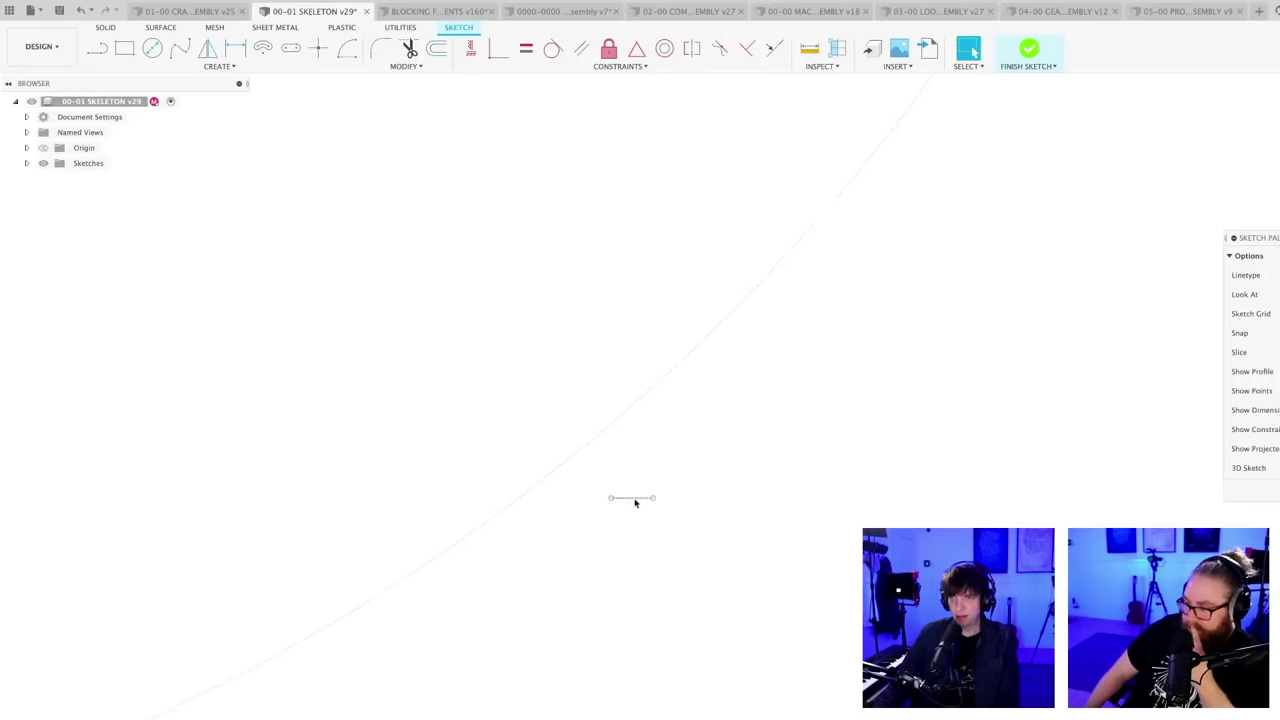
scroll(717, 568, down, 8)
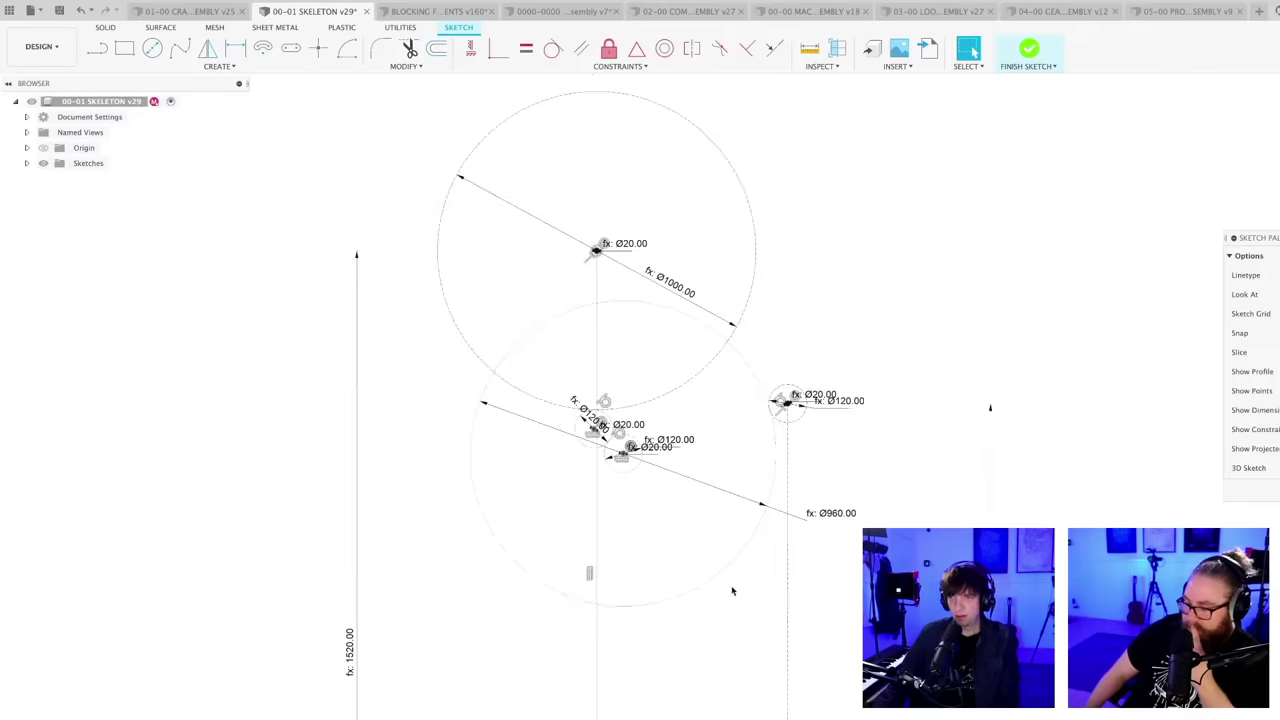
- Reposition the two meshing 120 mm gear circles and the attached 960 mm circle beneath the 1000 mm circle
middle_drag(713, 624, 709, 598)
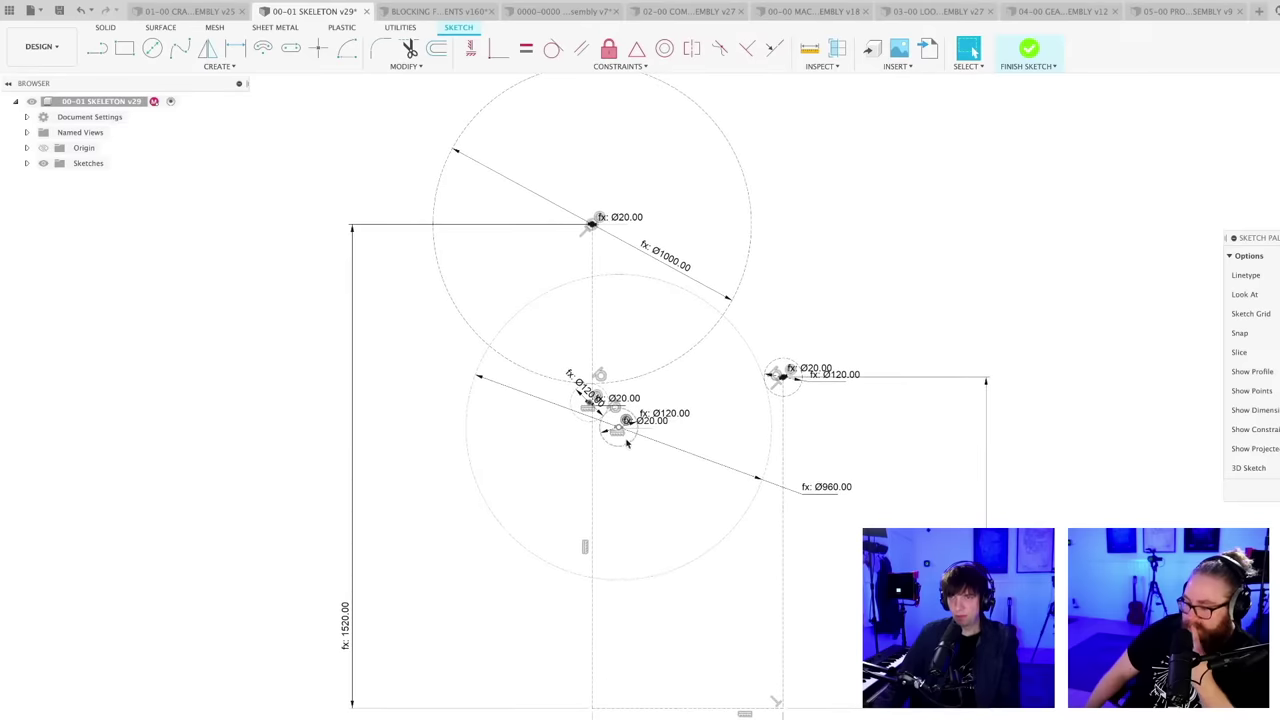
drag(624, 450, 626, 479)
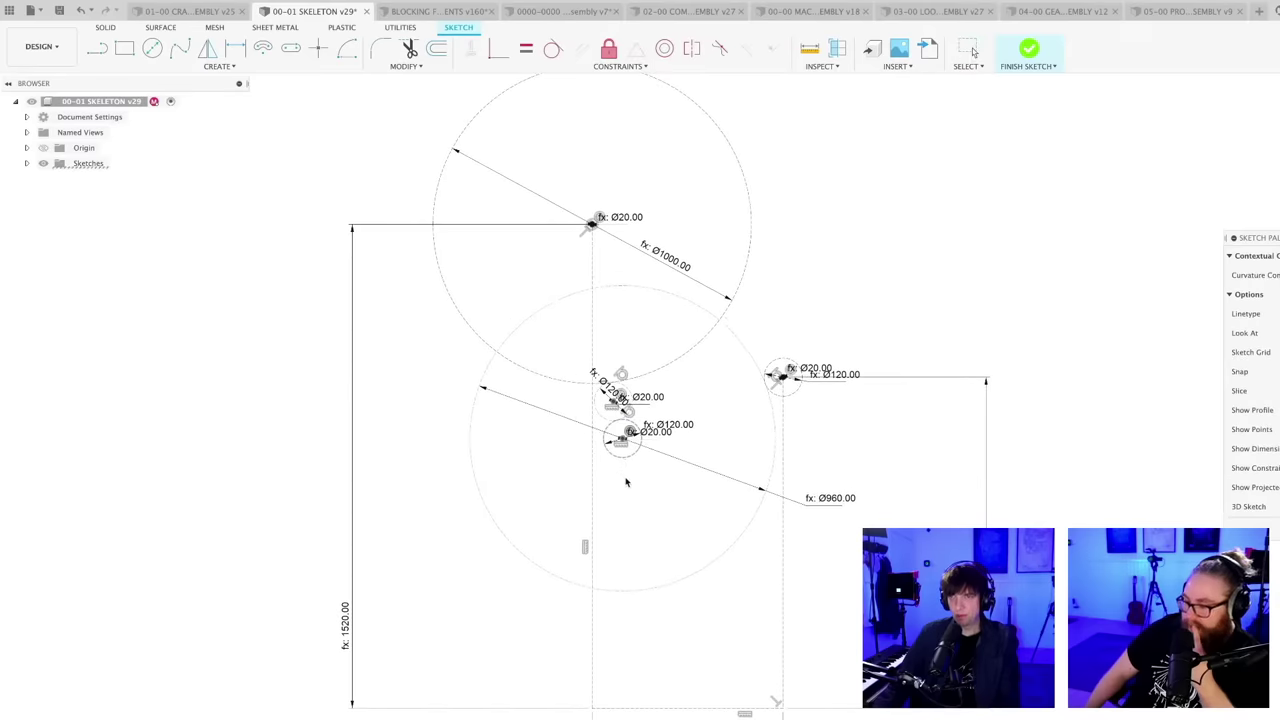
drag(669, 586, 672, 600)
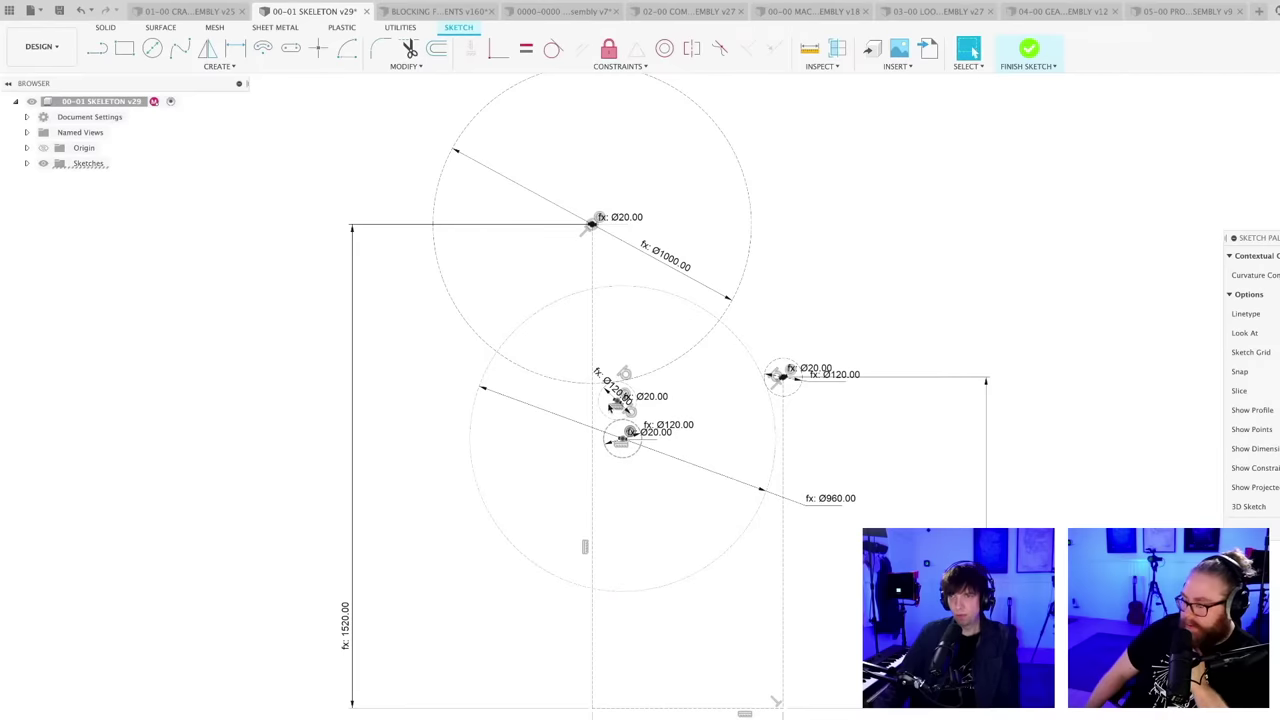
drag(603, 413, 640, 469)
drag(599, 421, 596, 432)
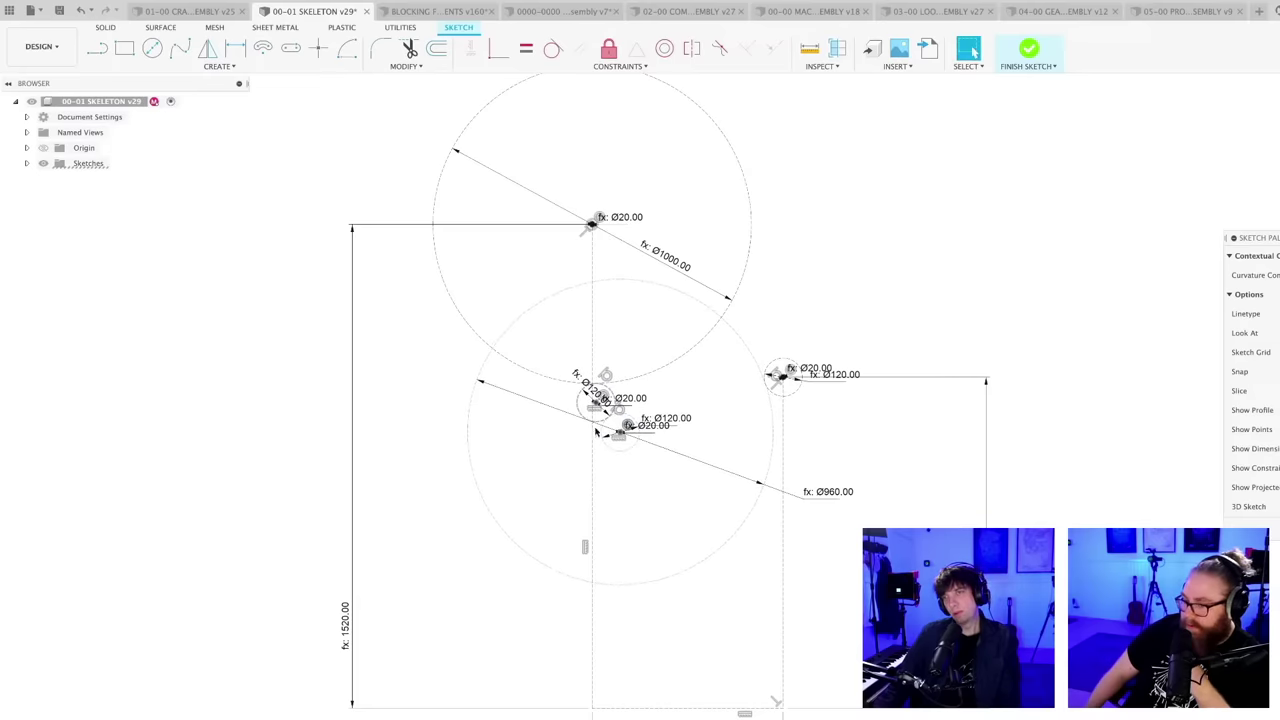
scroll(696, 513, down, 1)
scroll(697, 510, down, 2)
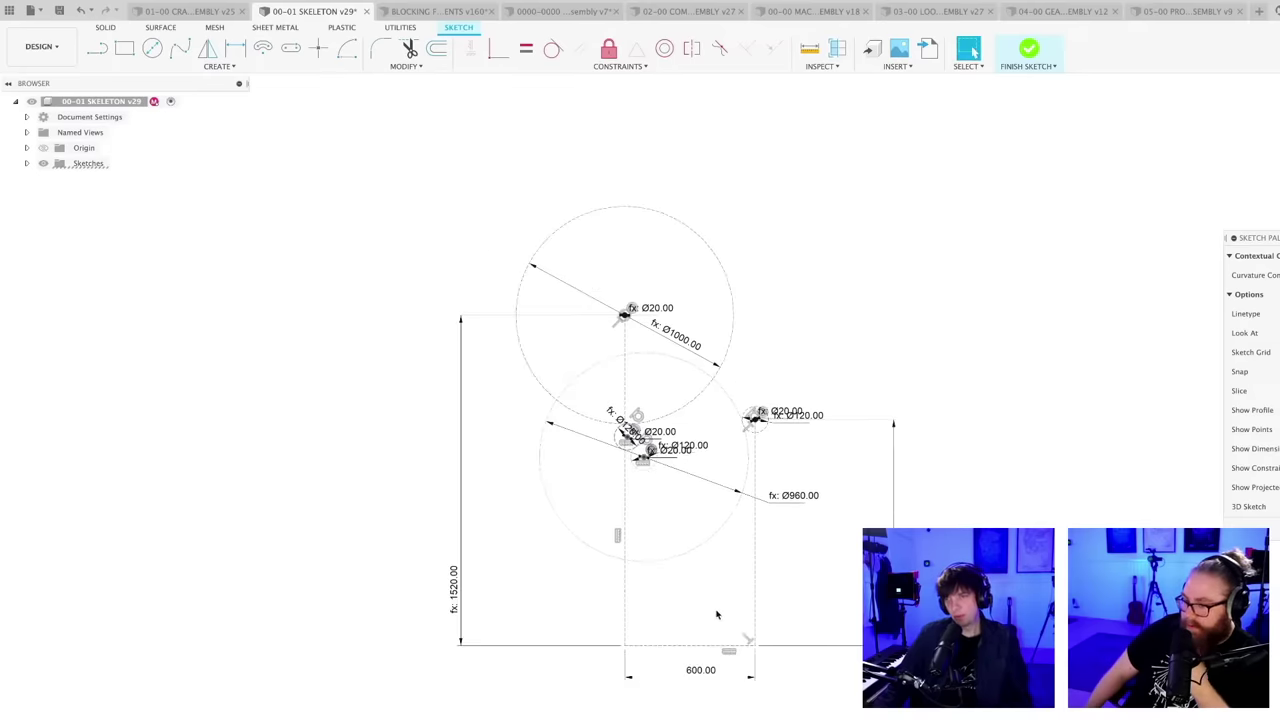
click(716, 612)
- Check the expression driving the lower 120 mm gear circle's diameter and finish the skeleton sketch
scroll(698, 568, up, 2)
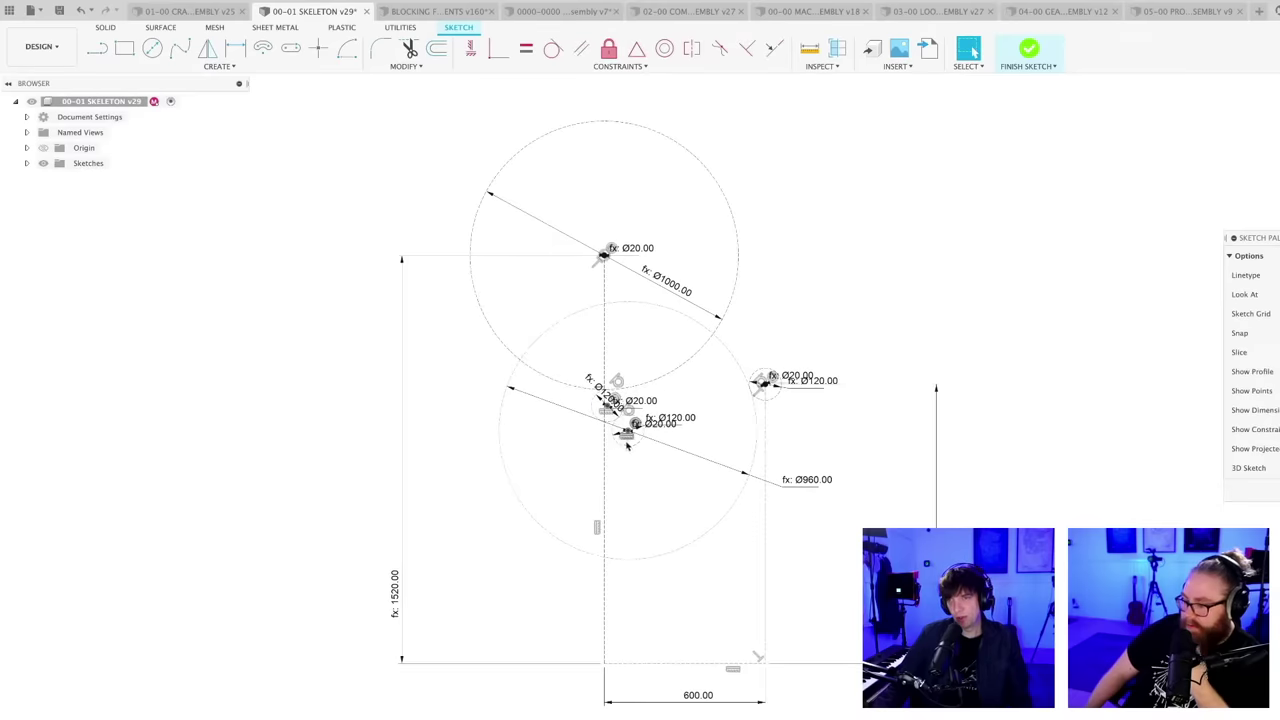
scroll(634, 456, up, 2)
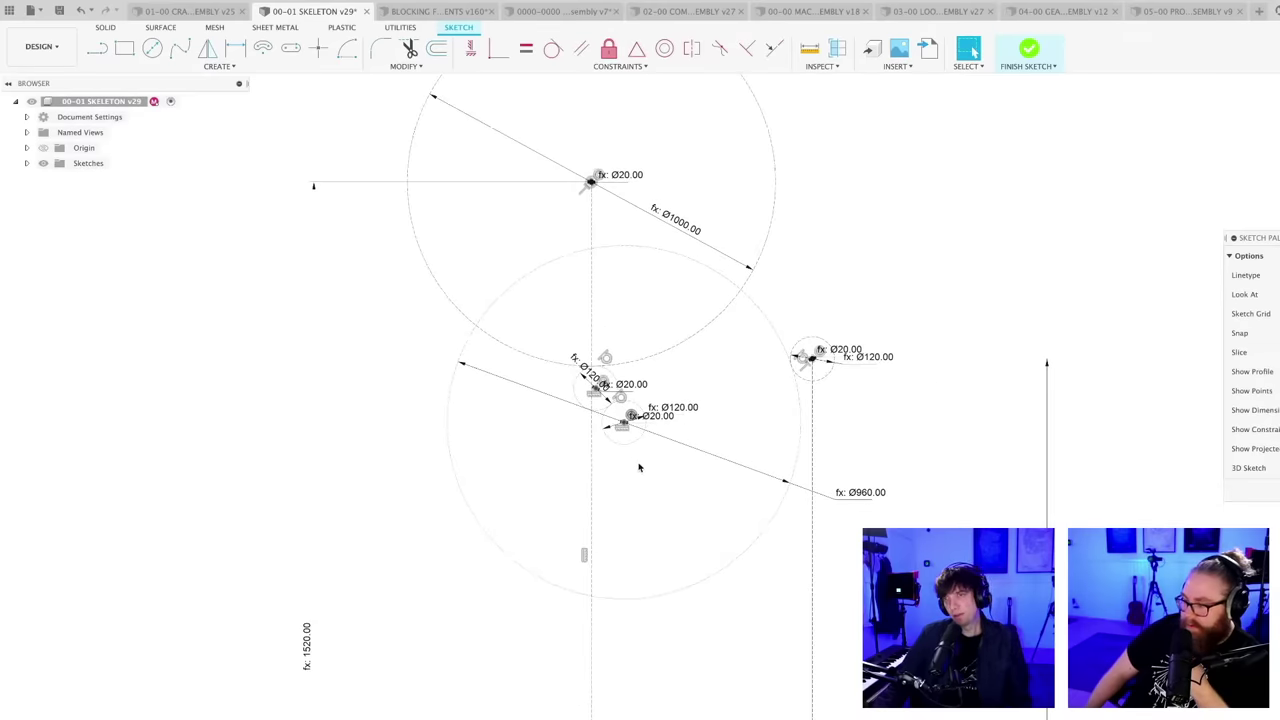
scroll(641, 387, up, 1)
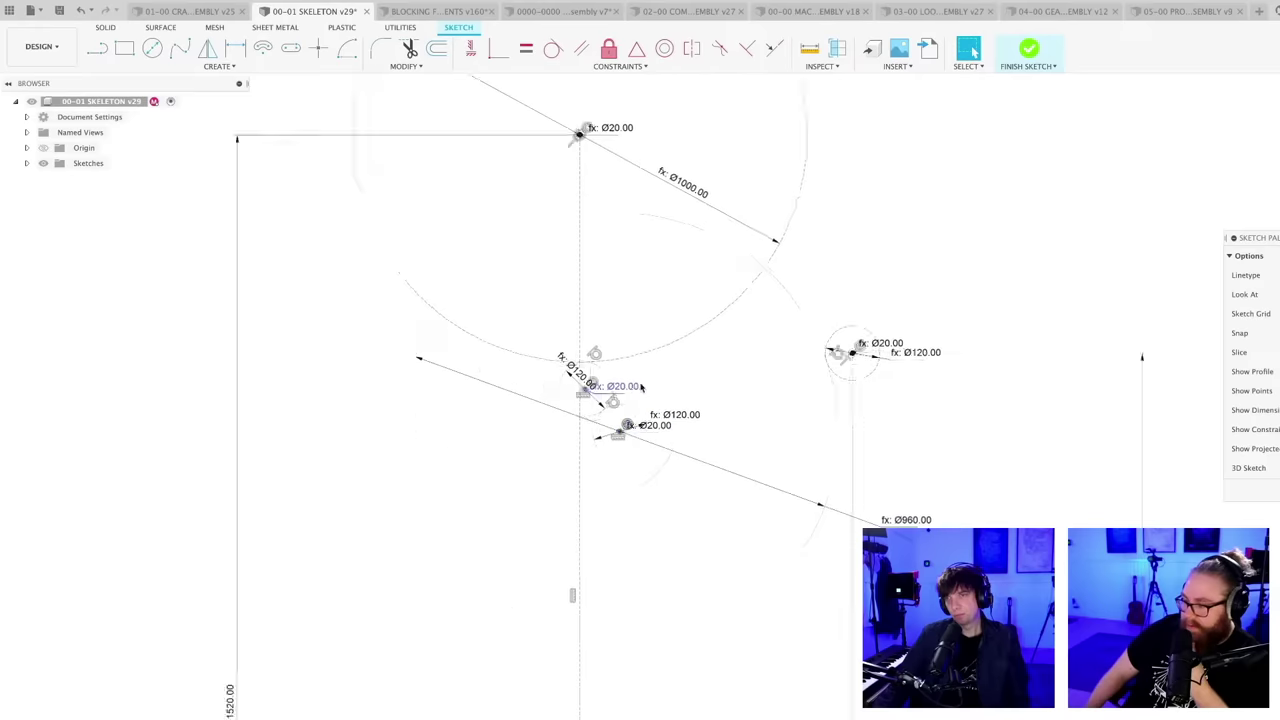
scroll(645, 410, up, 3)
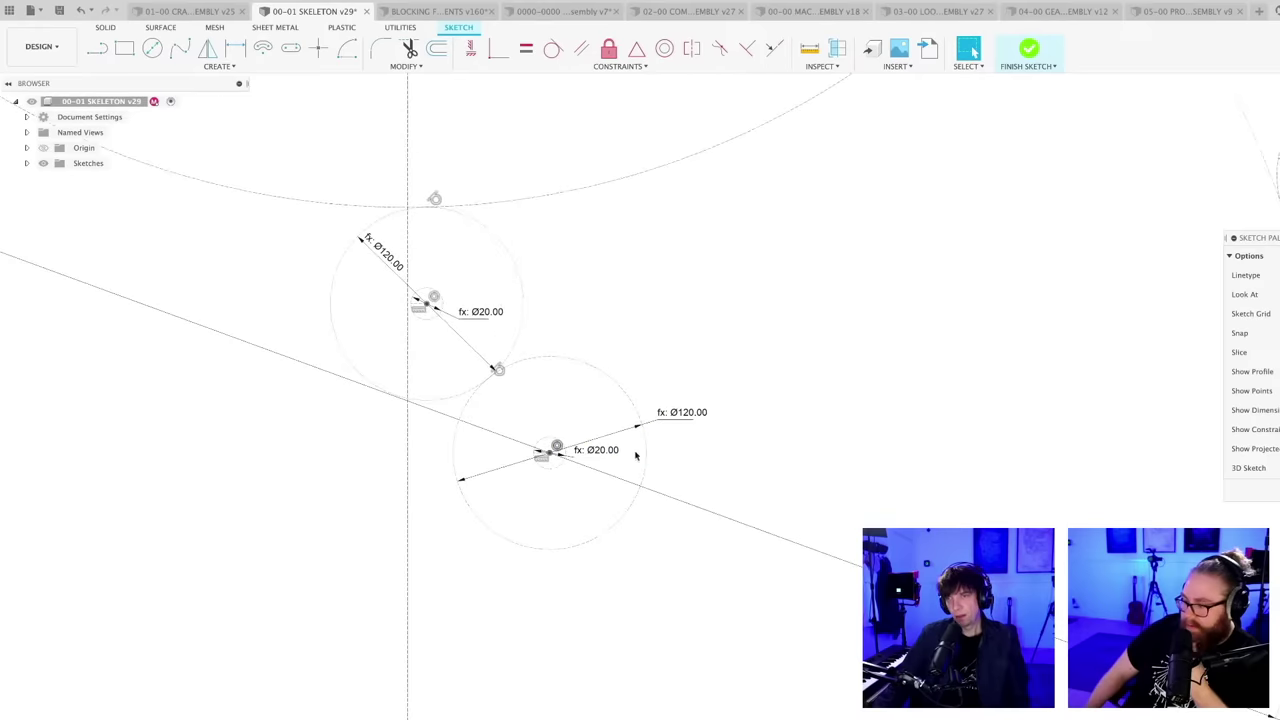
double_click(686, 415)
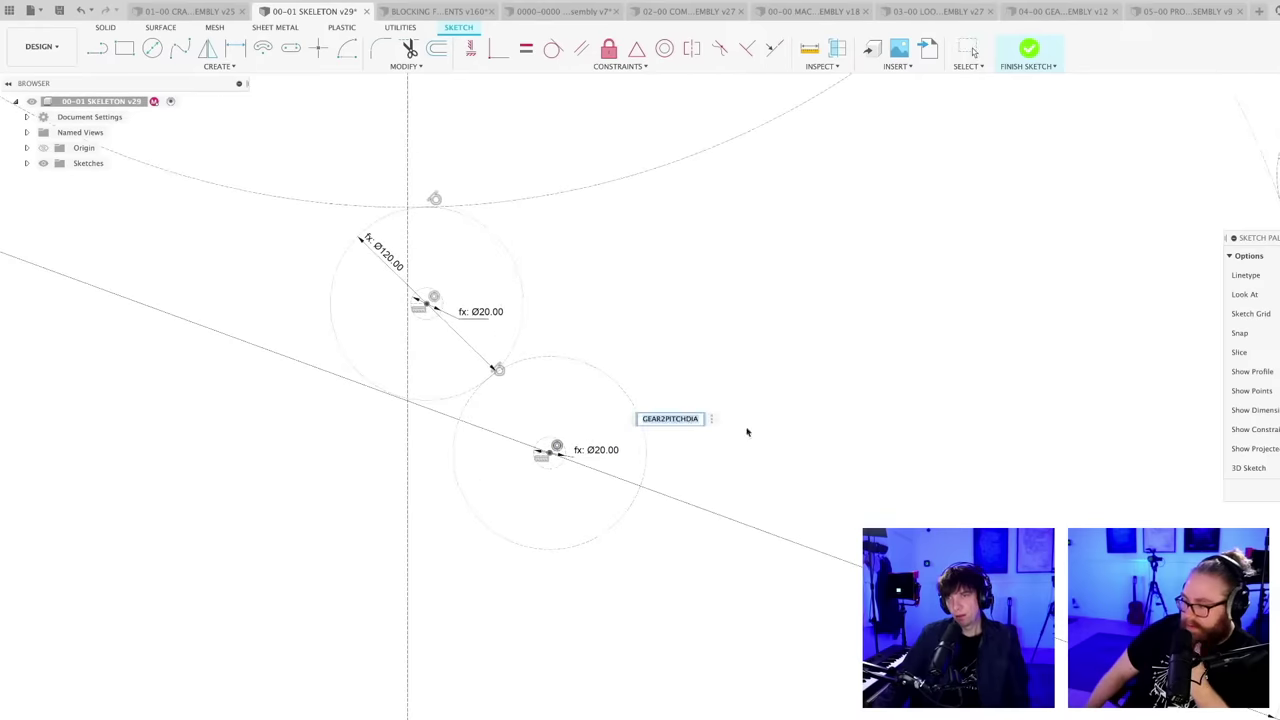
key(Escape)
scroll(771, 466, down, 8)
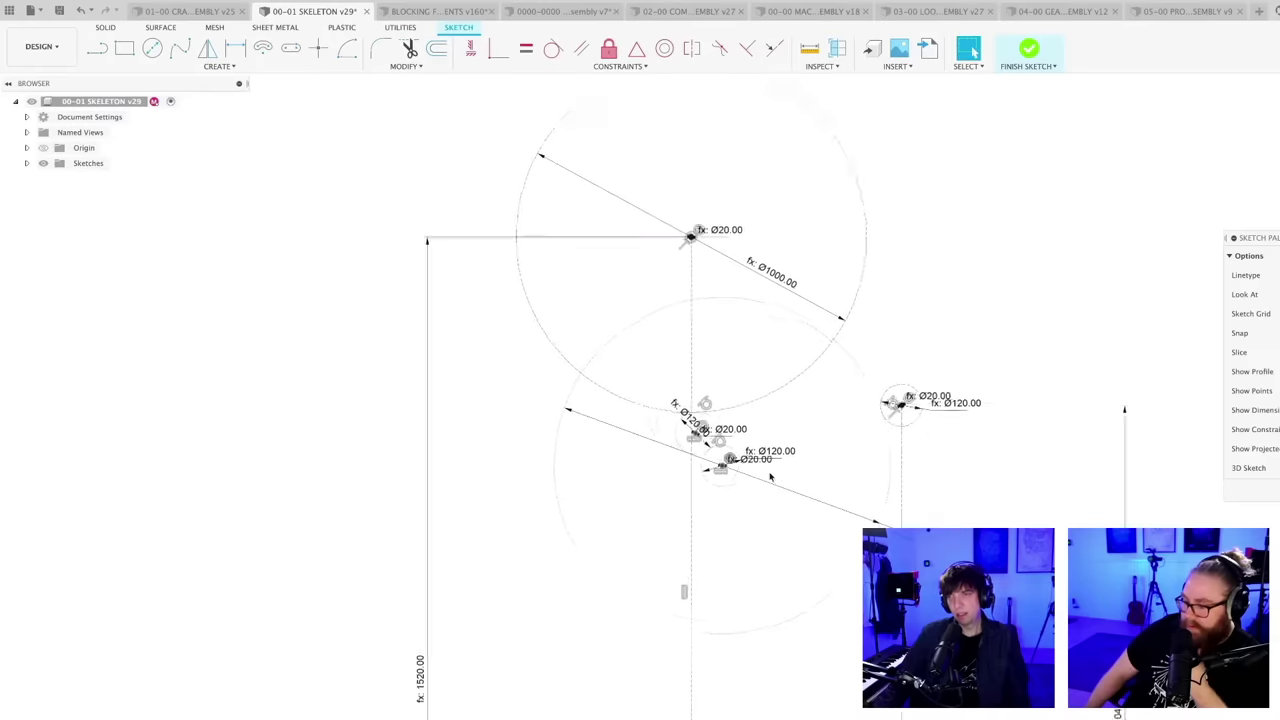
middle_drag(768, 527, 672, 513)
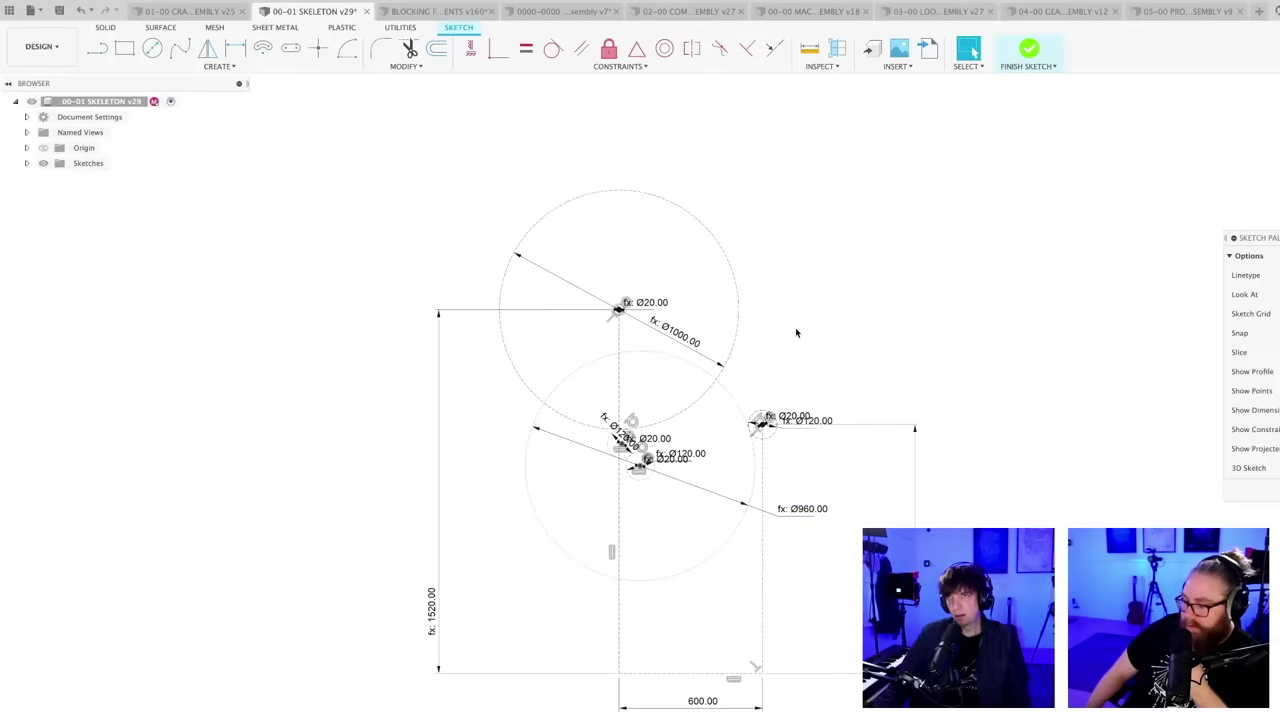
click(1029, 48)
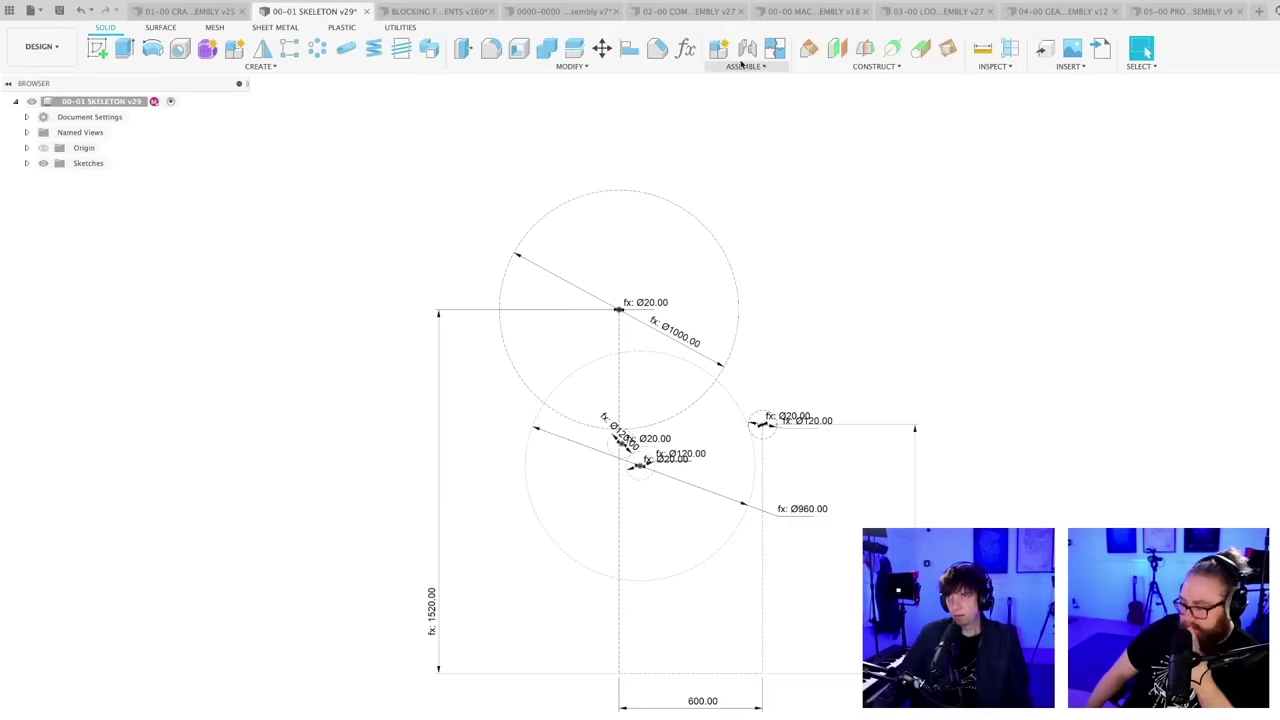
- Set the GEAR2PITCHDIA user parameter to 300 mm and apply it to the skeleton
click(685, 48)
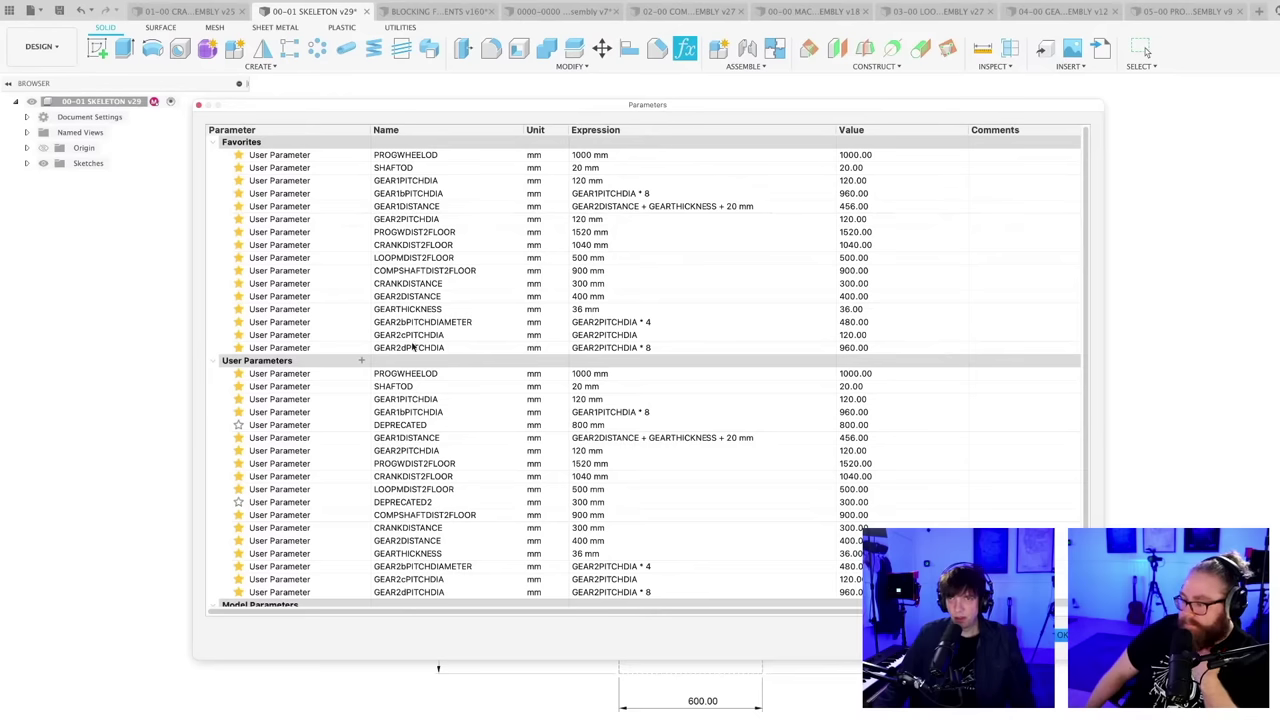
click(410, 220)
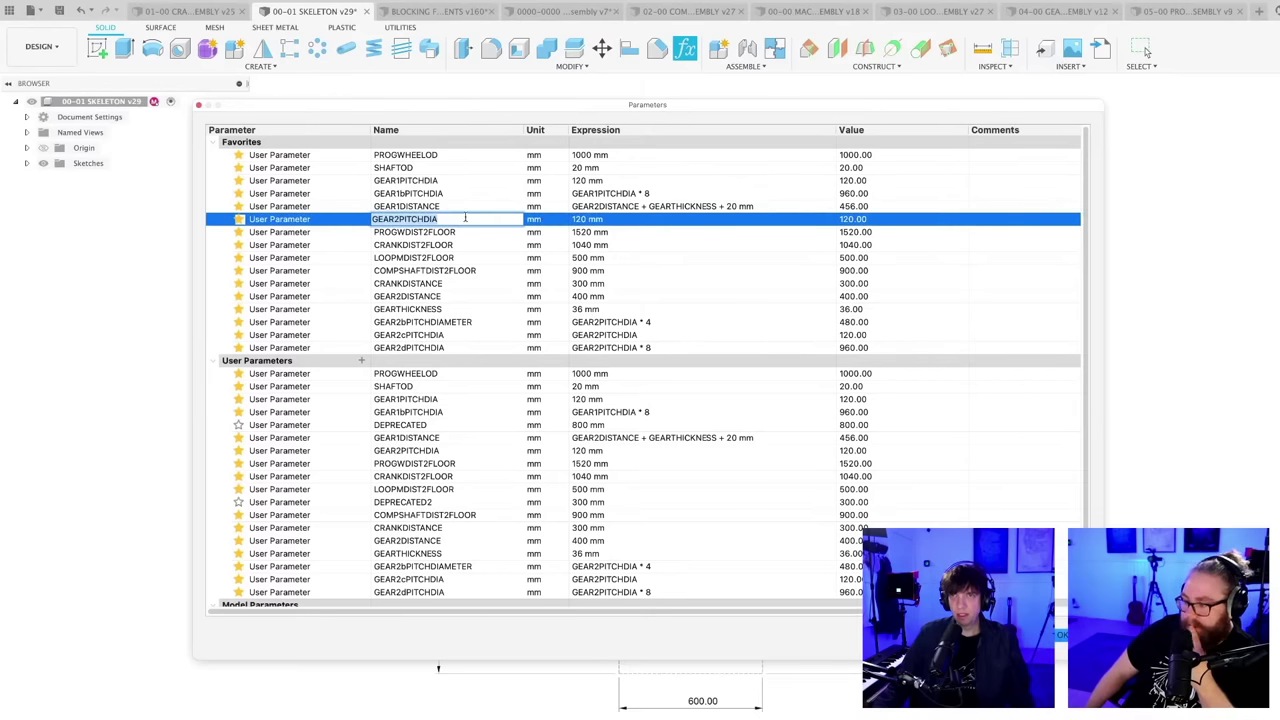
click(595, 219)
drag(598, 219, 566, 219)
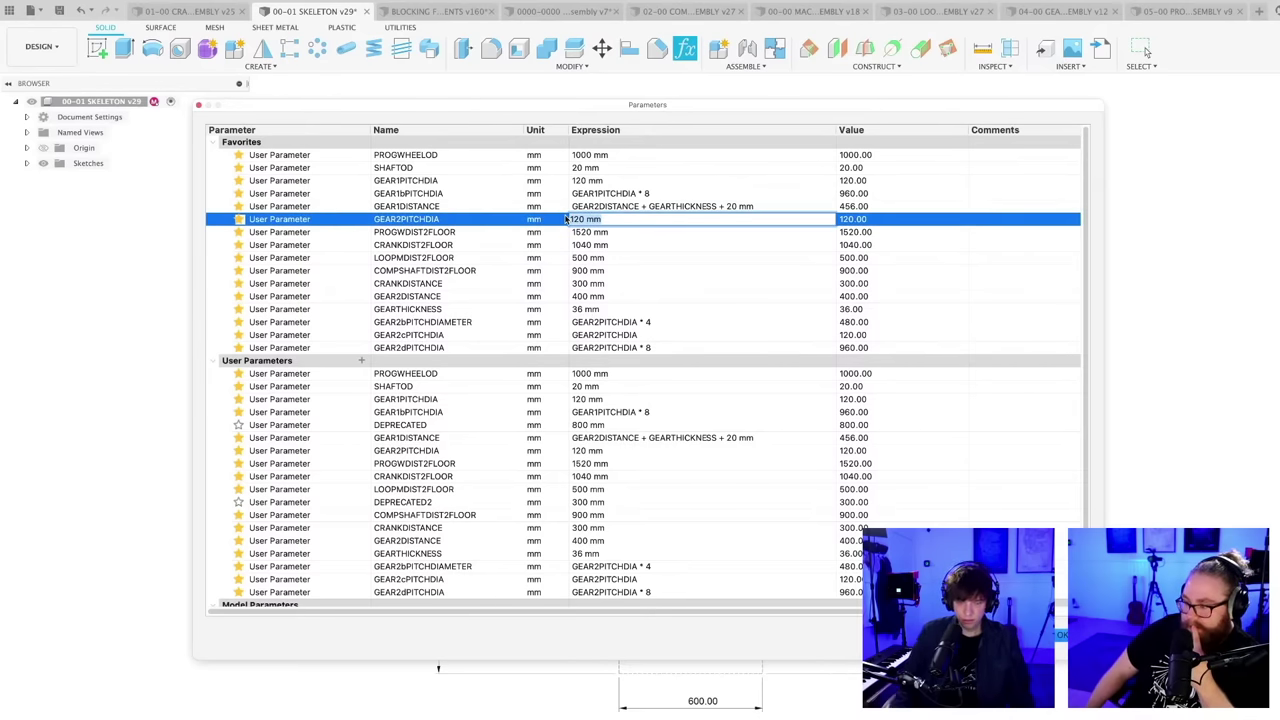
text(300)
key(Return)
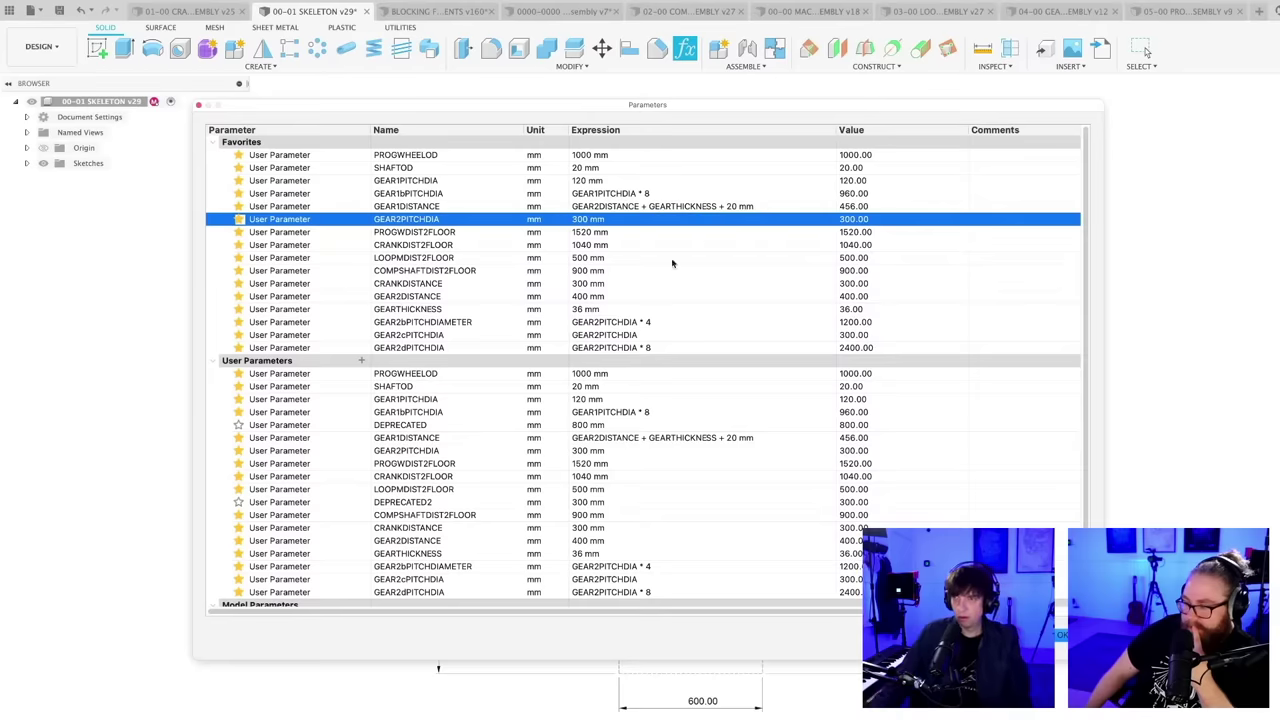
click(1060, 634)
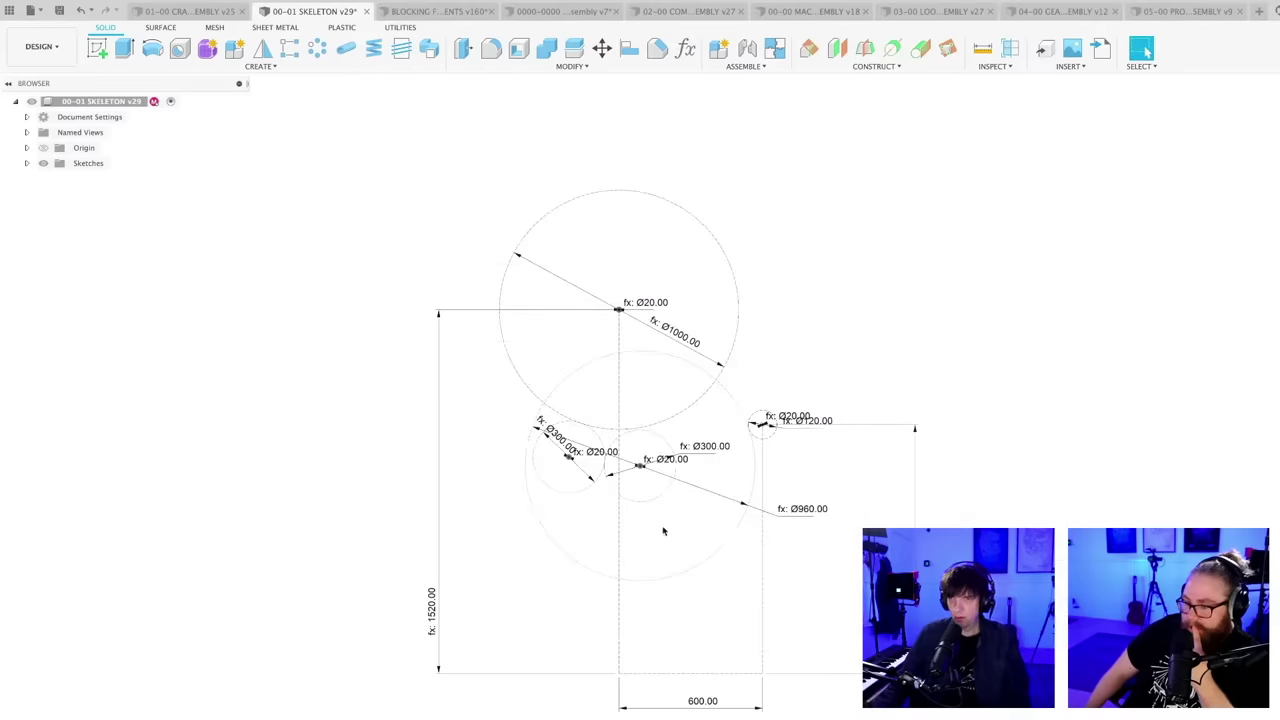
- Move the lower 300 mm gear circle with its attached 960 mm circle down and around the crank's 120 mm circle, then inspect the layout
mouse_move(643, 468)
mouse_down()
mouse_move(649, 497)
mouse_move(623, 541)
mouse_up()
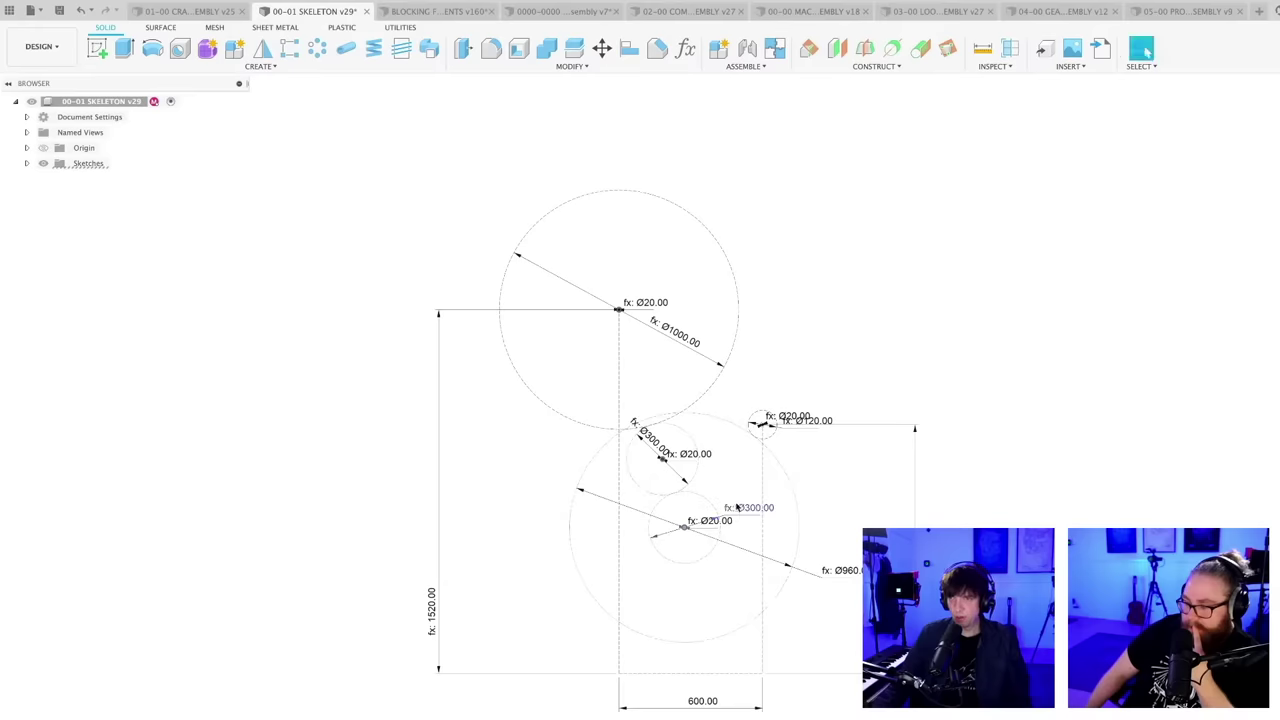
scroll(720, 535, up, 1)
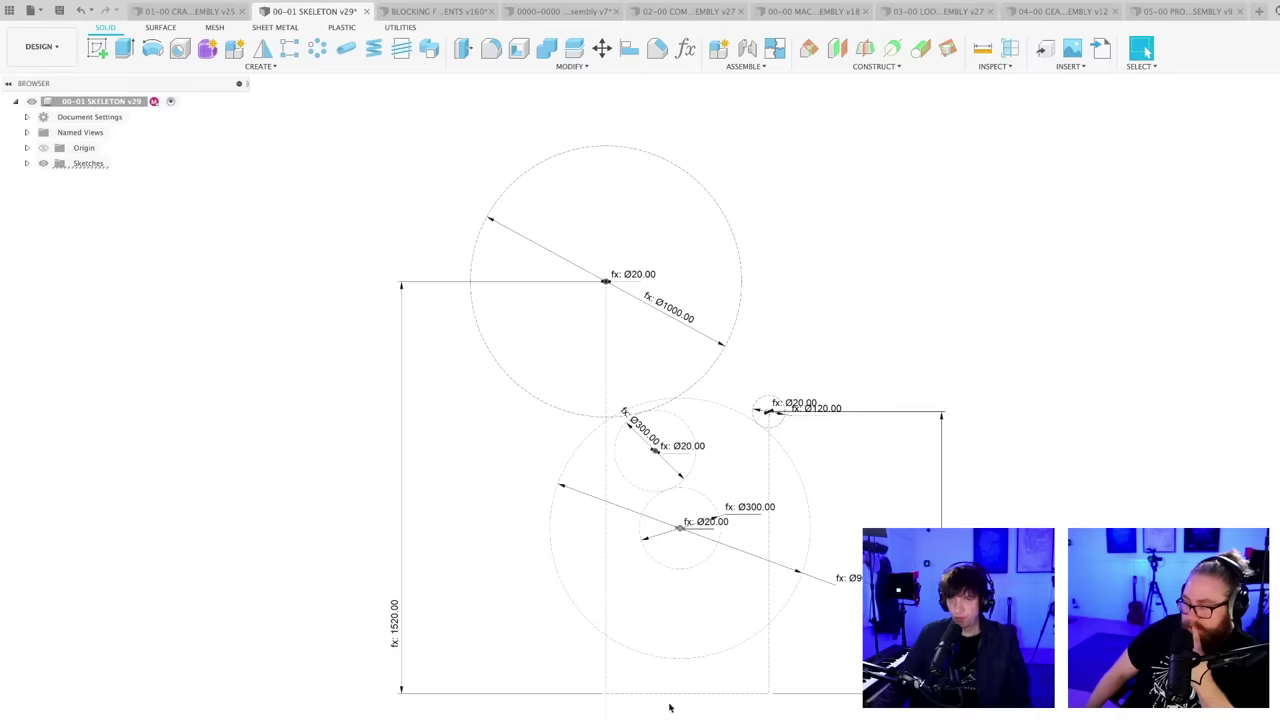
scroll(670, 708, up, 2)
mouse_move(670, 708)
middle_down()
mouse_move(620, 589)
mouse_move(551, 556)
mouse_move(548, 582)
middle_up()
scroll(600, 578, down, 2)
scroll(600, 578, down, 1)
scroll(551, 556, up, 1)
scroll(545, 580, up, 1)
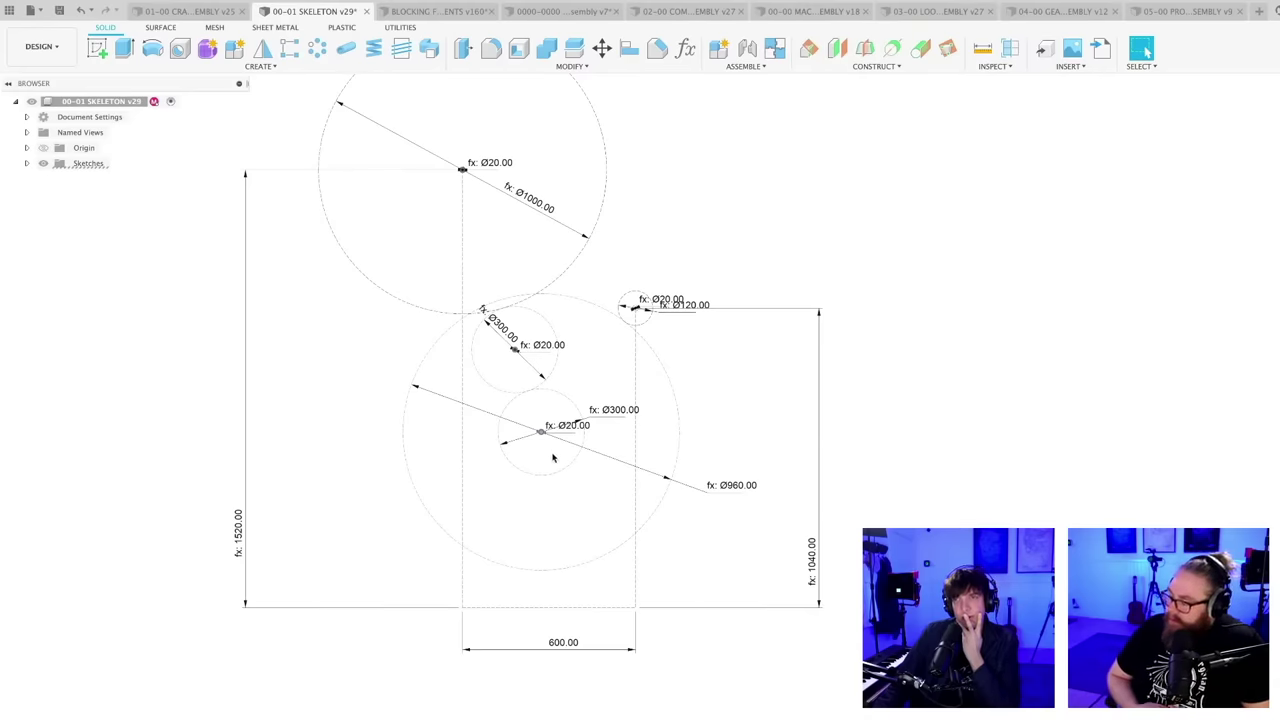
scroll(553, 457, up, 2)
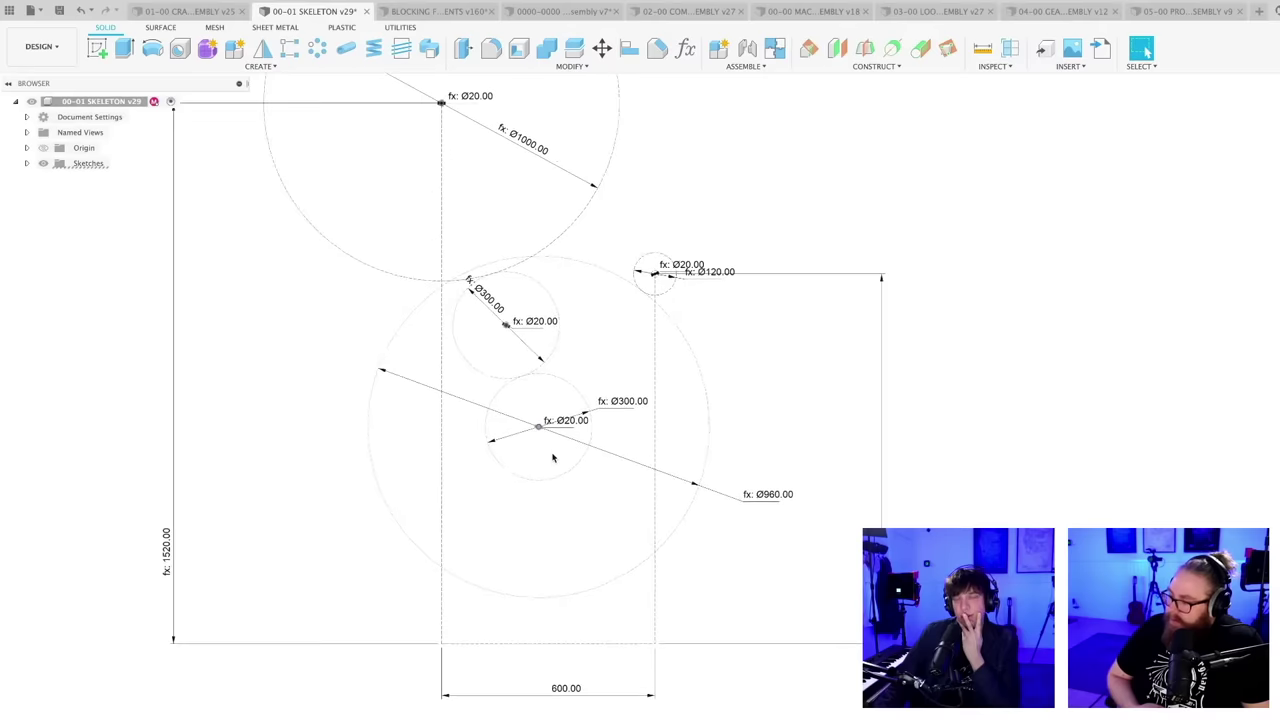
scroll(553, 457, down, 2)
middle_drag(550, 467, 543, 480)
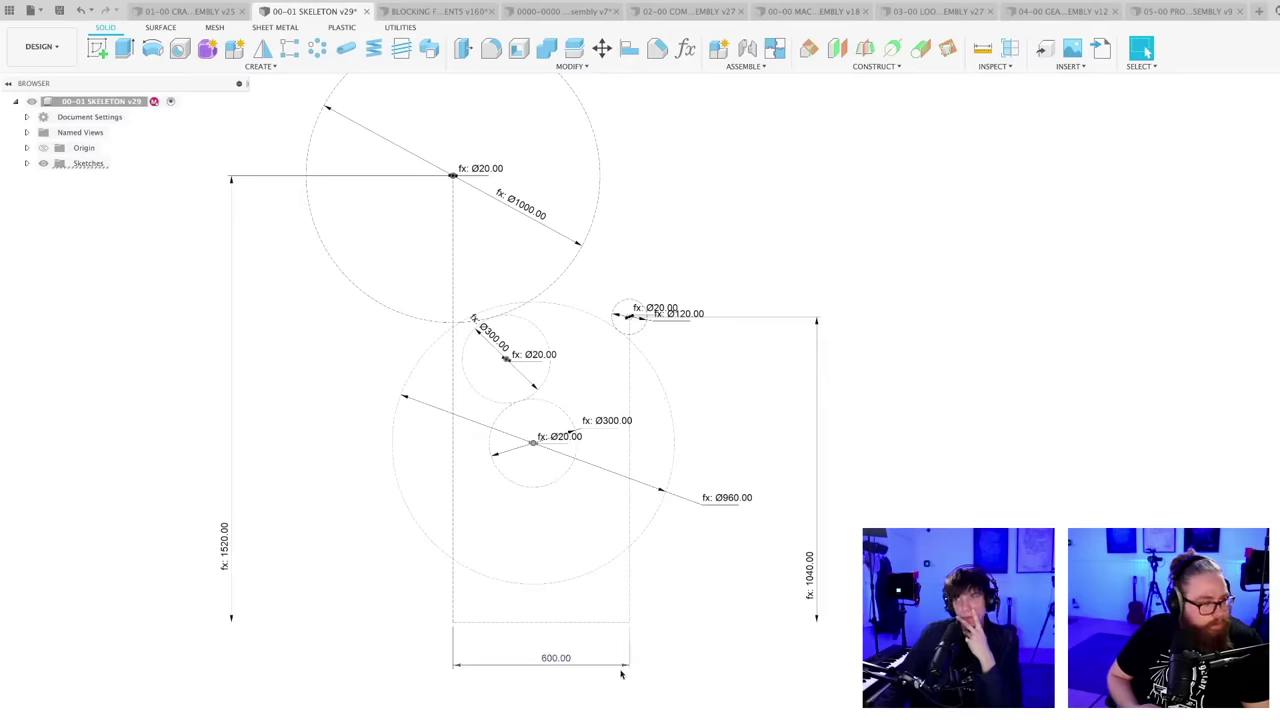
- Set the horizontal distance between the 1000 mm wheel's centre and the 120 mm crank circle's centre to 700 mm
double_click(554, 658)
text(700)
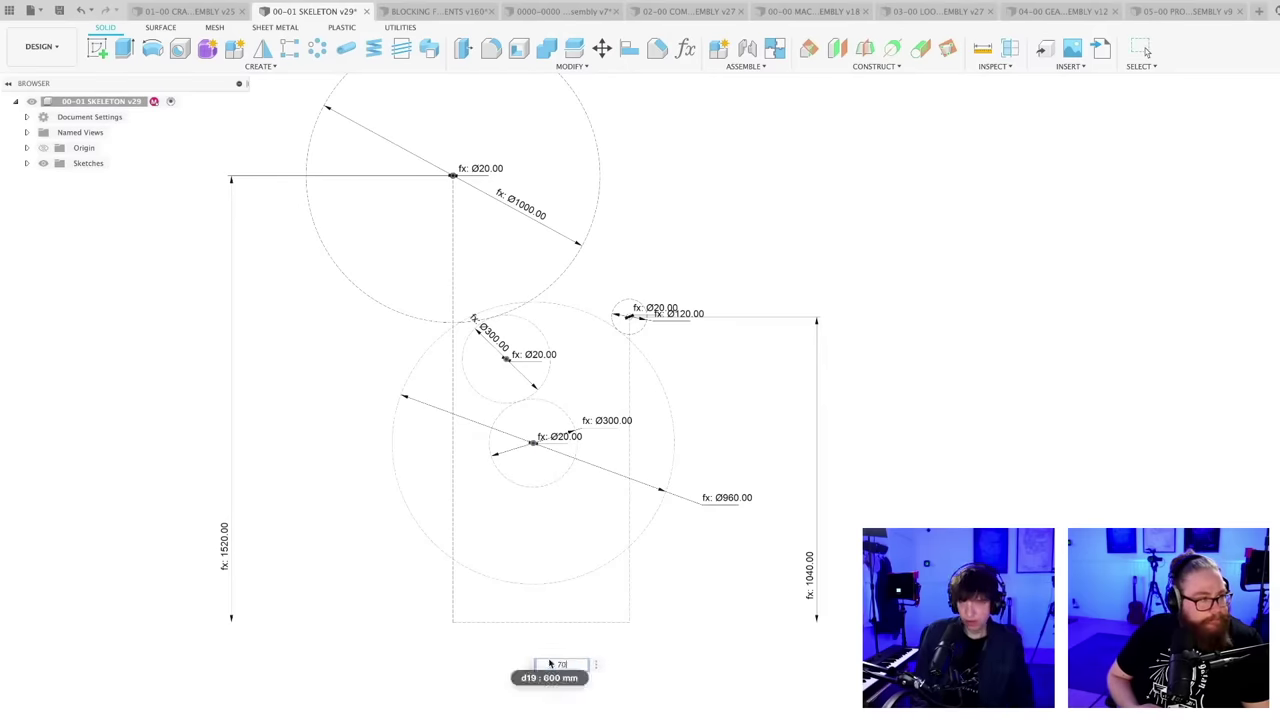
key(Return)
- Test the gear layout by swinging the 960 mm circle up beside the 120 mm crank circle and back down beneath it
mouse_move(715, 370)
middle_down()
mouse_move(783, 466)
mouse_move(780, 507)
middle_up()
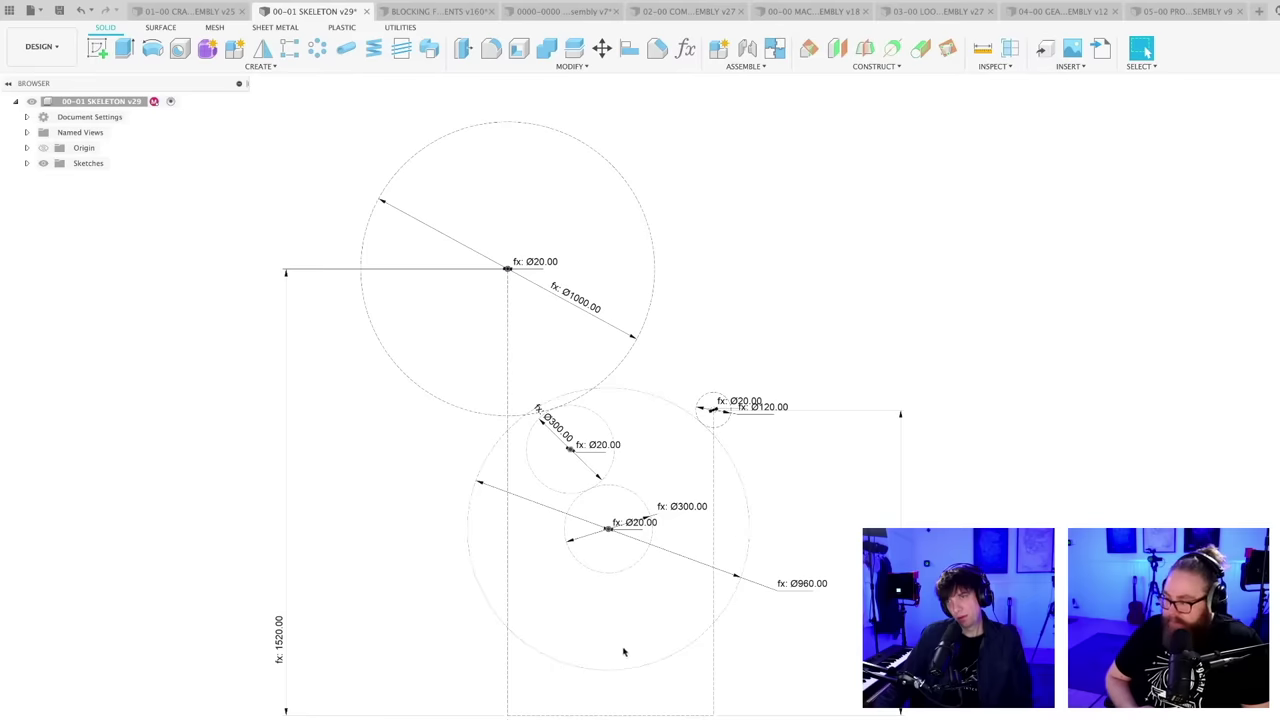
scroll(623, 650, up, 1)
scroll(622, 648, down, 1)
middle_drag(616, 629, 609, 638)
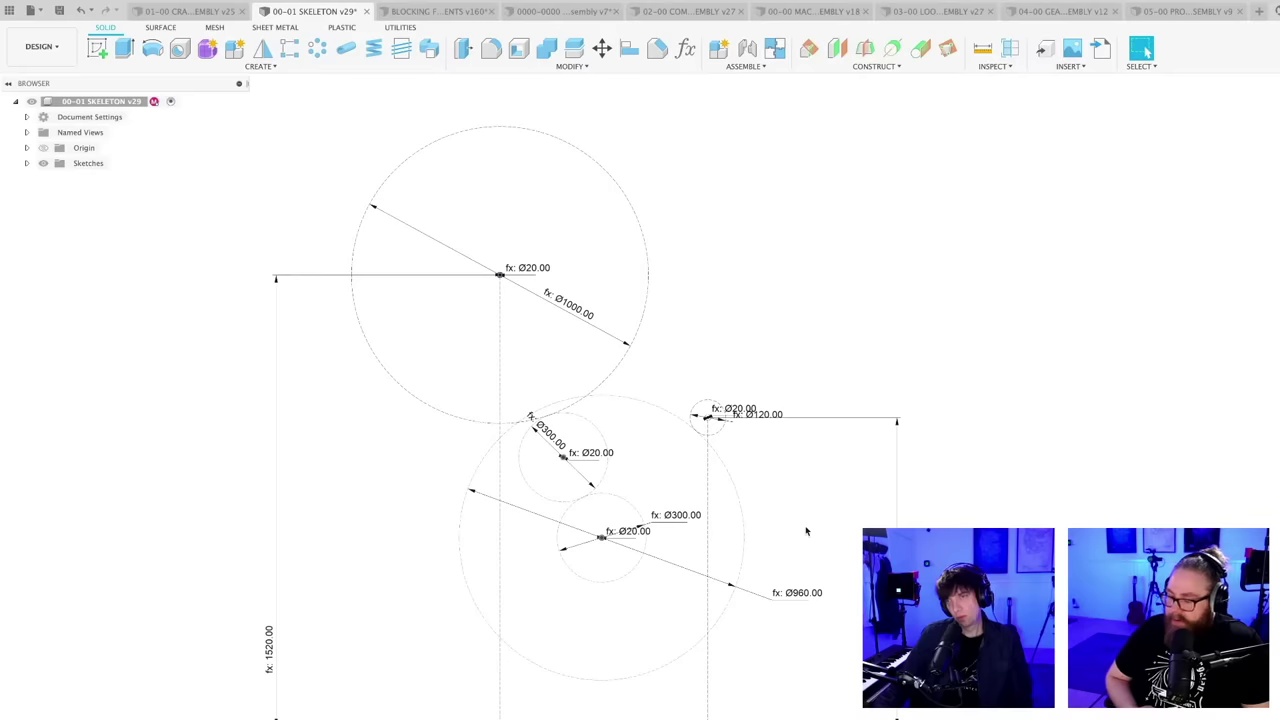
drag(742, 531, 592, 548)
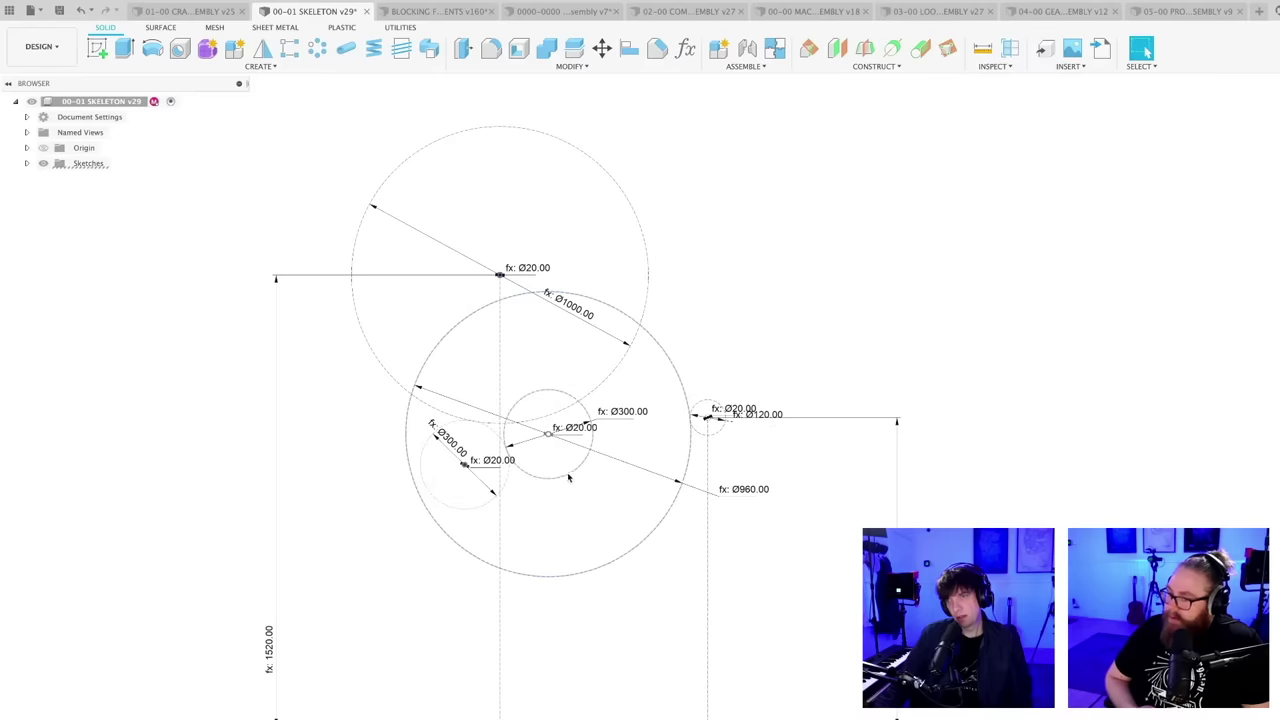
mouse_move(568, 475)
mouse_down()
mouse_move(540, 567)
mouse_move(542, 634)
mouse_move(603, 691)
mouse_move(554, 629)
mouse_move(600, 709)
mouse_move(654, 703)
mouse_move(635, 668)
mouse_move(684, 713)
mouse_up()
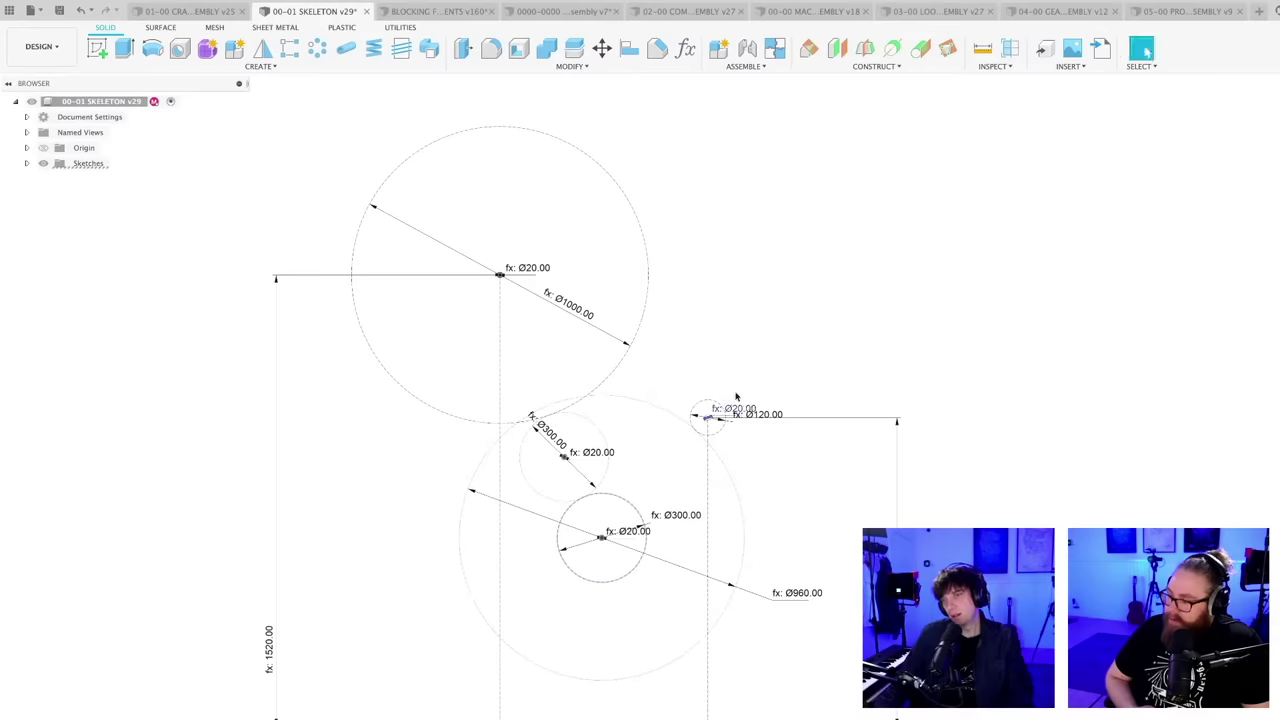
click(709, 337)
- Set the GEAR2PITCHDIA user parameter to 350 mm and apply it to the skeleton
scroll(656, 386, up, 1)
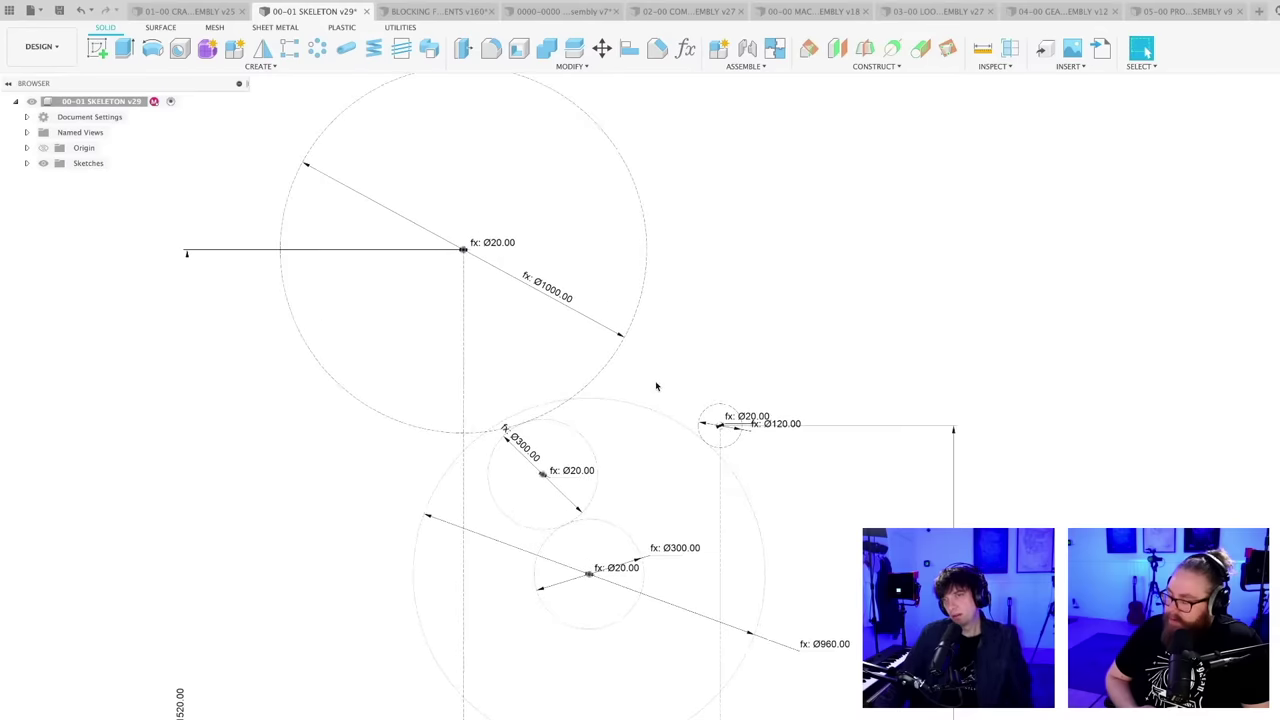
scroll(656, 386, down, 3)
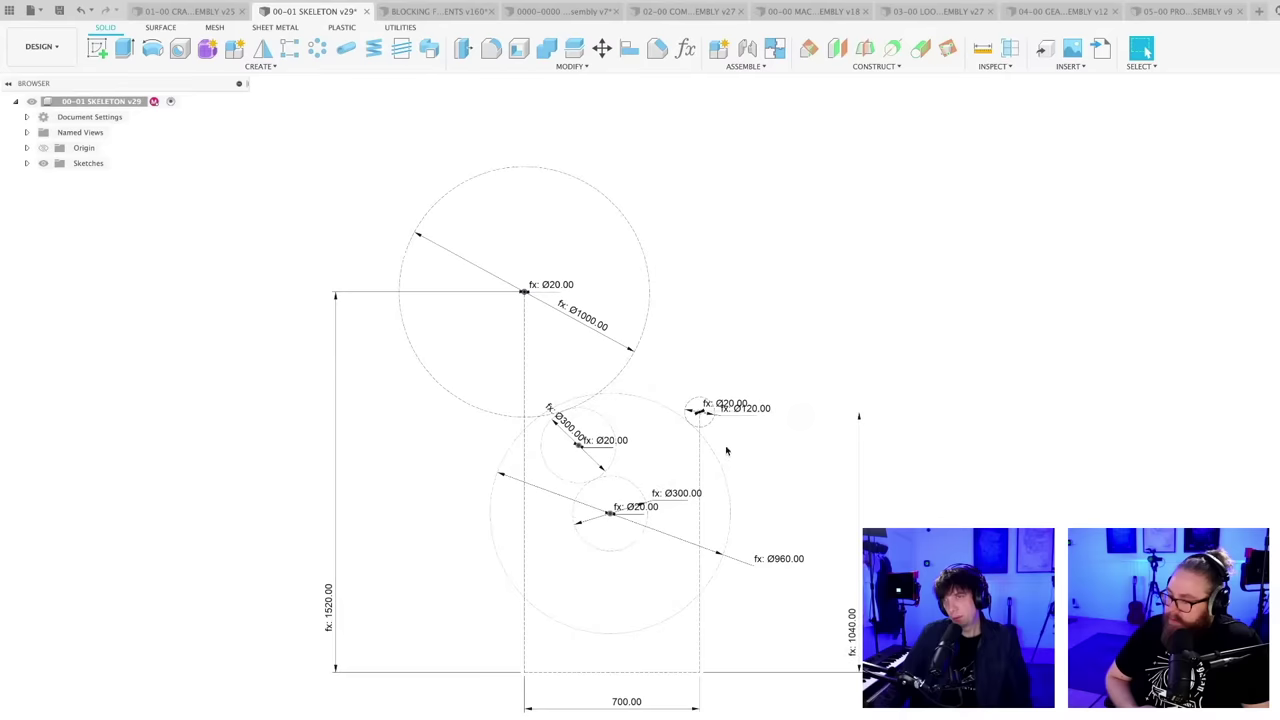
scroll(890, 639, up, 1)
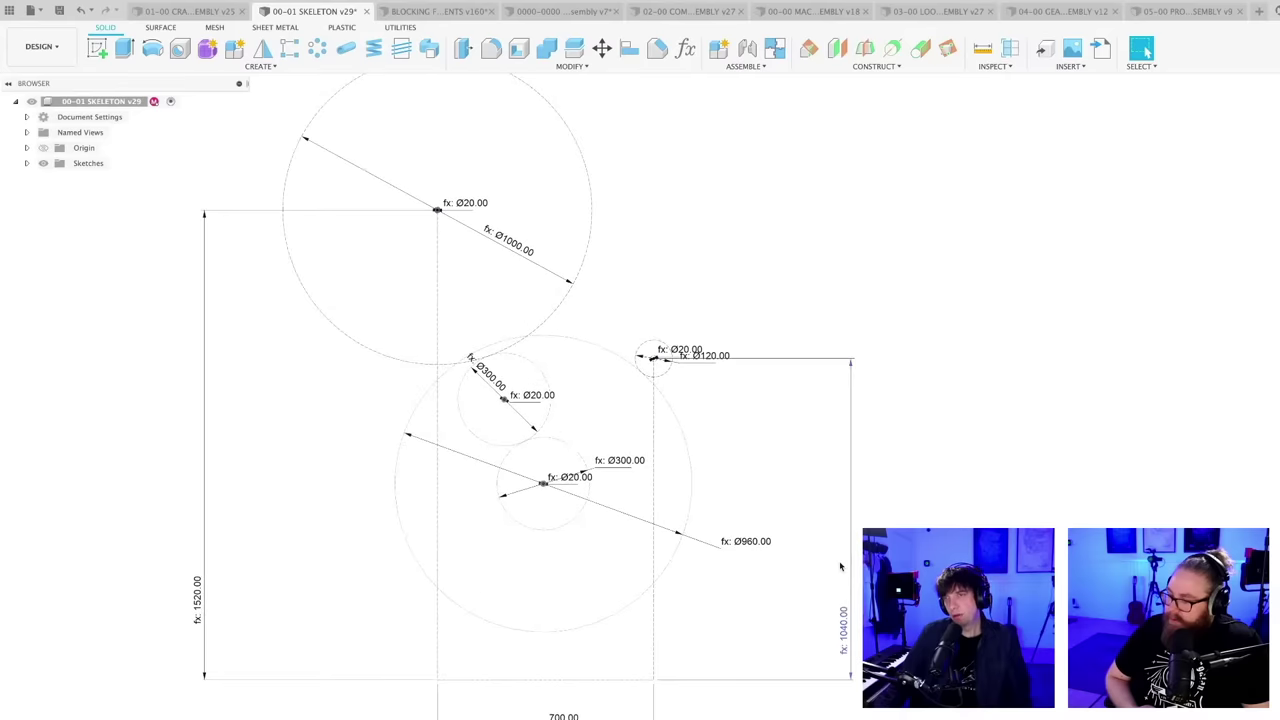
scroll(677, 389, up, 1)
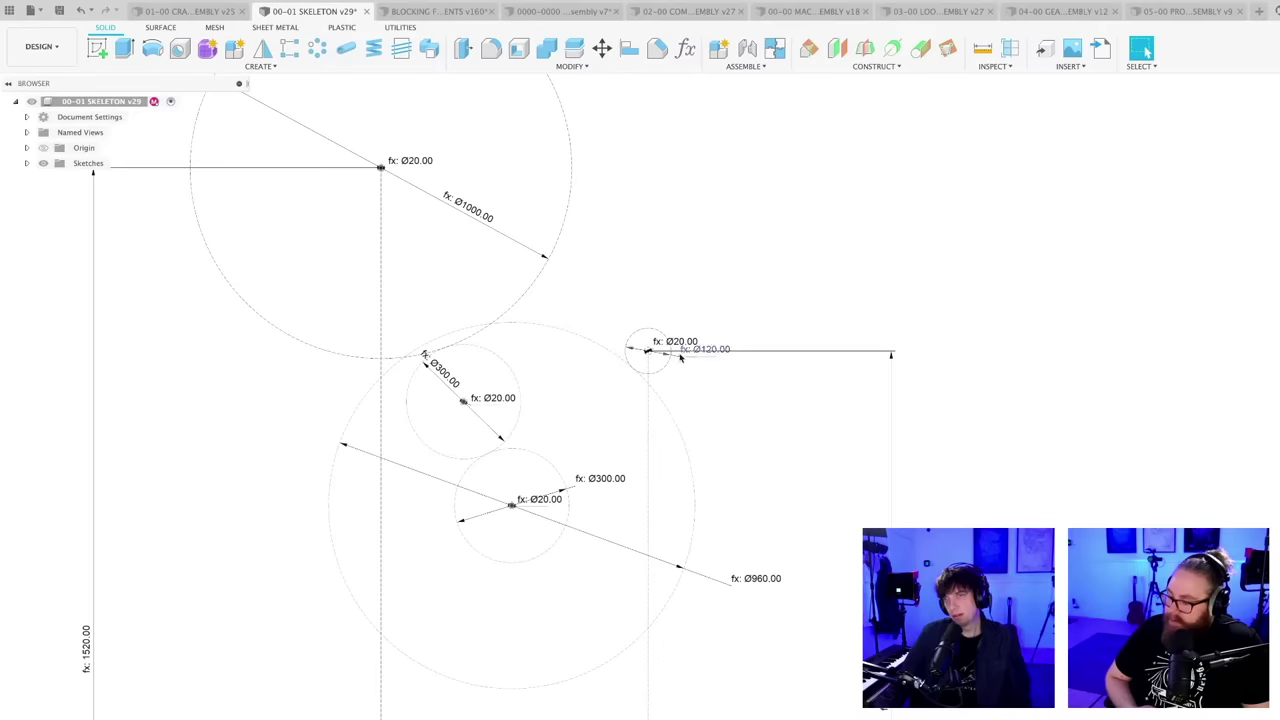
scroll(733, 486, down, 2)
scroll(740, 490, down, 2)
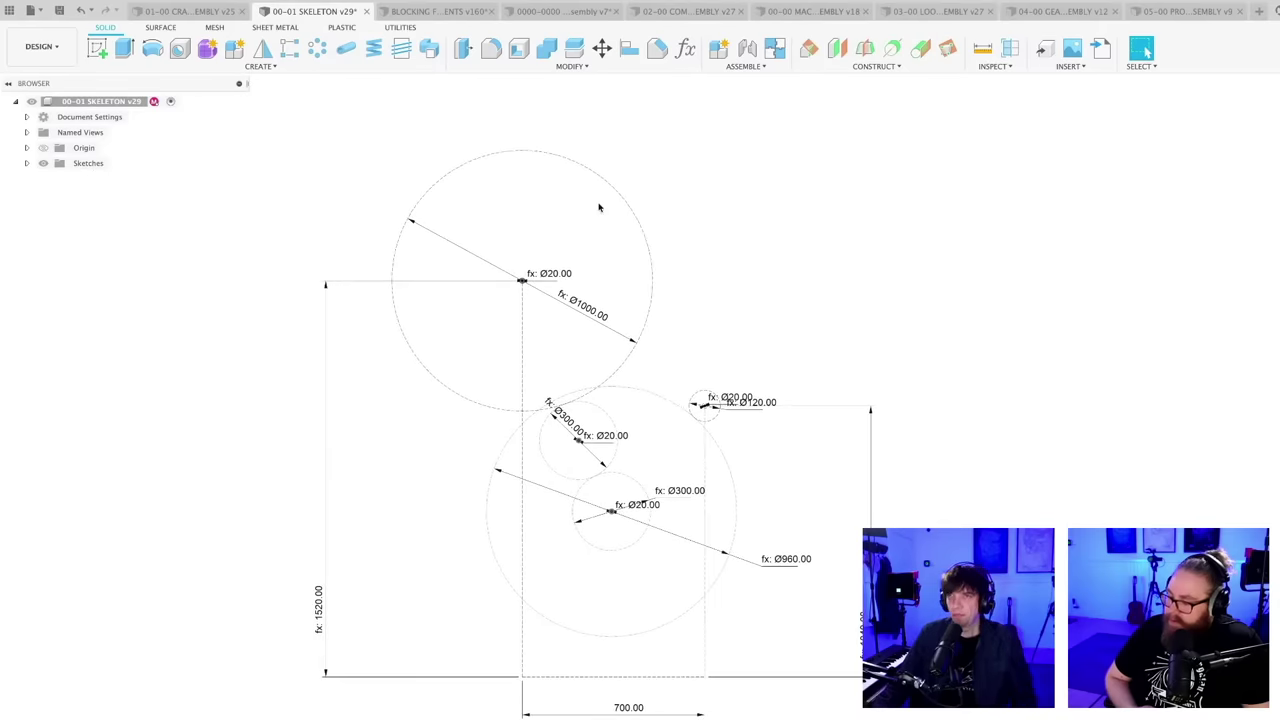
click(685, 48)
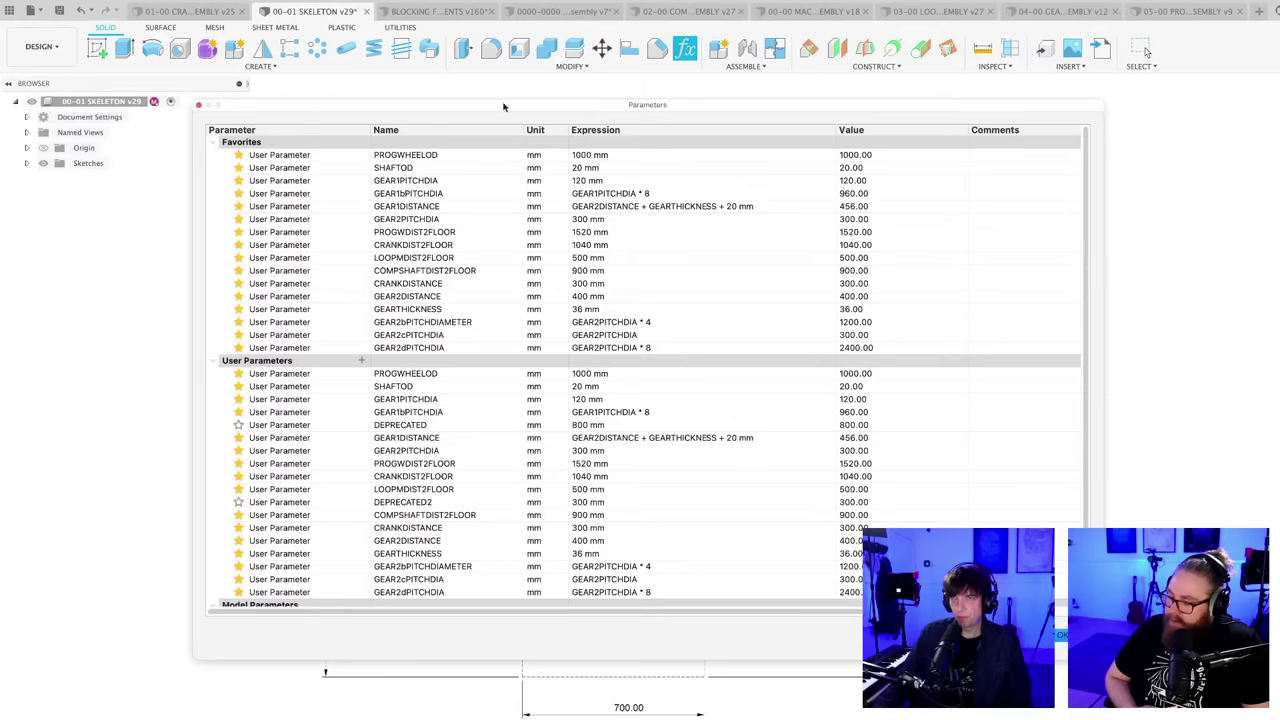
click(588, 219)
click(588, 219)
drag(610, 219, 567, 219)
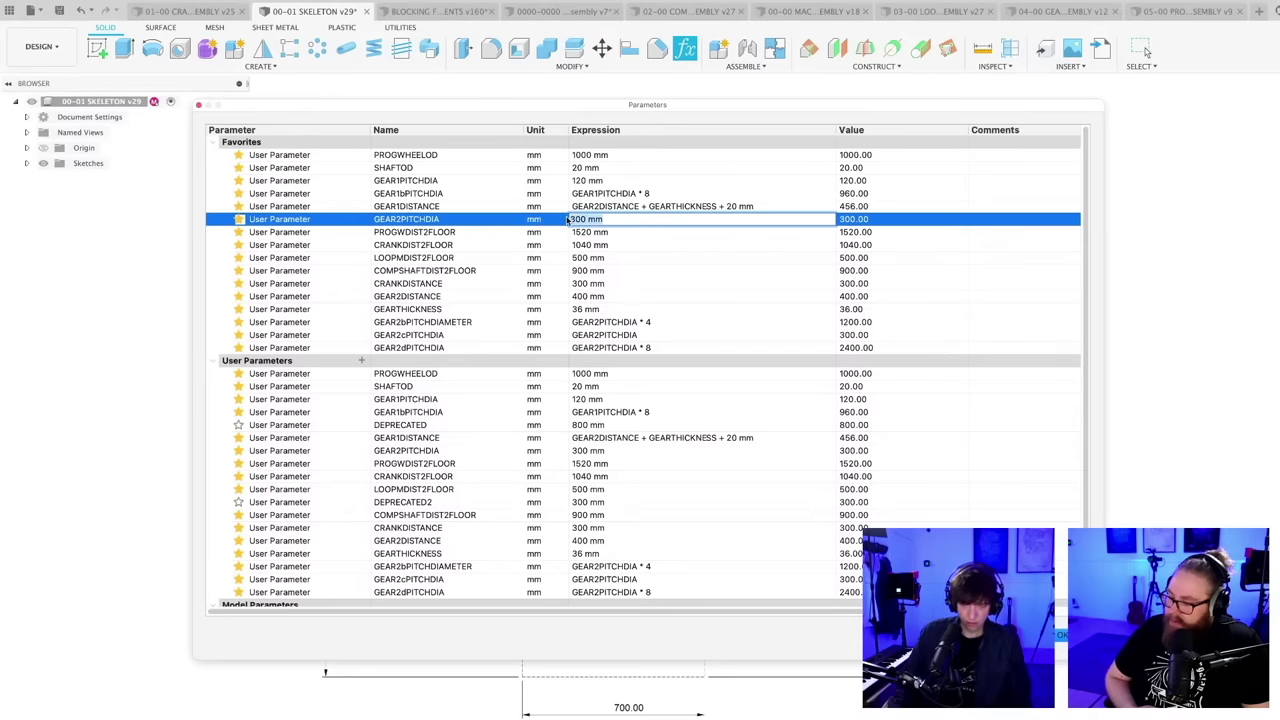
text(350)
key(Return)
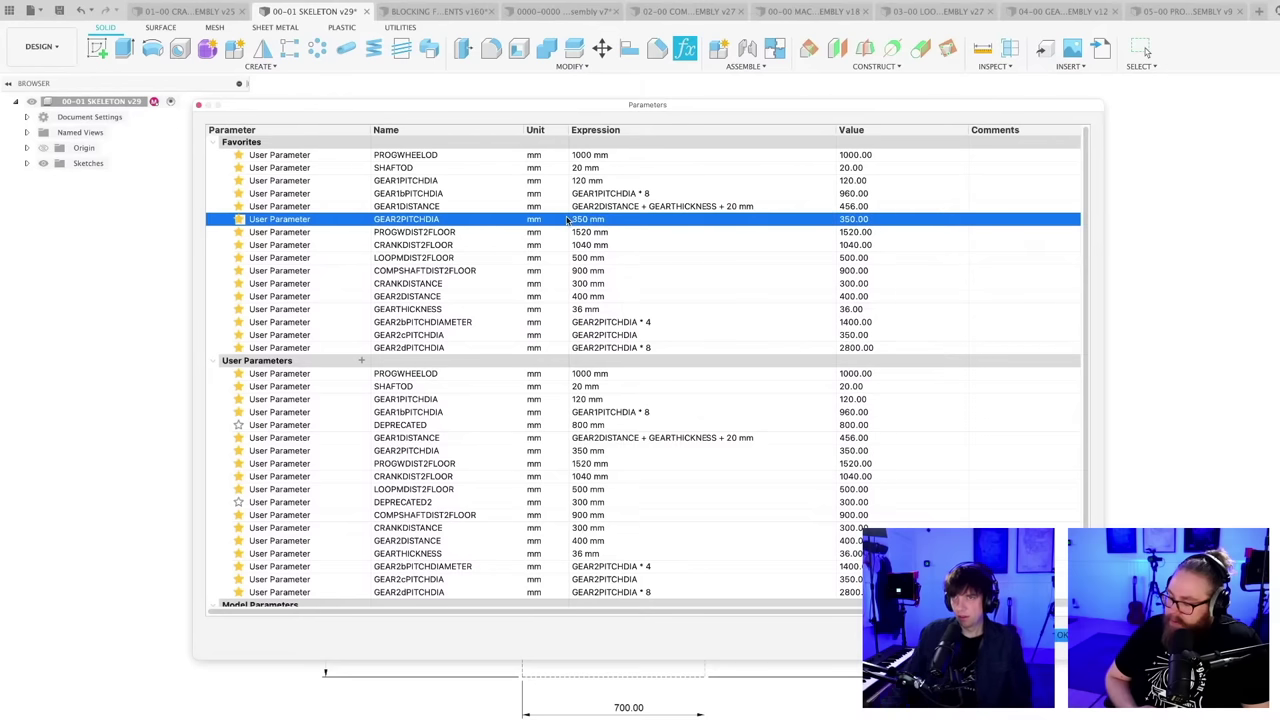
key(Return)
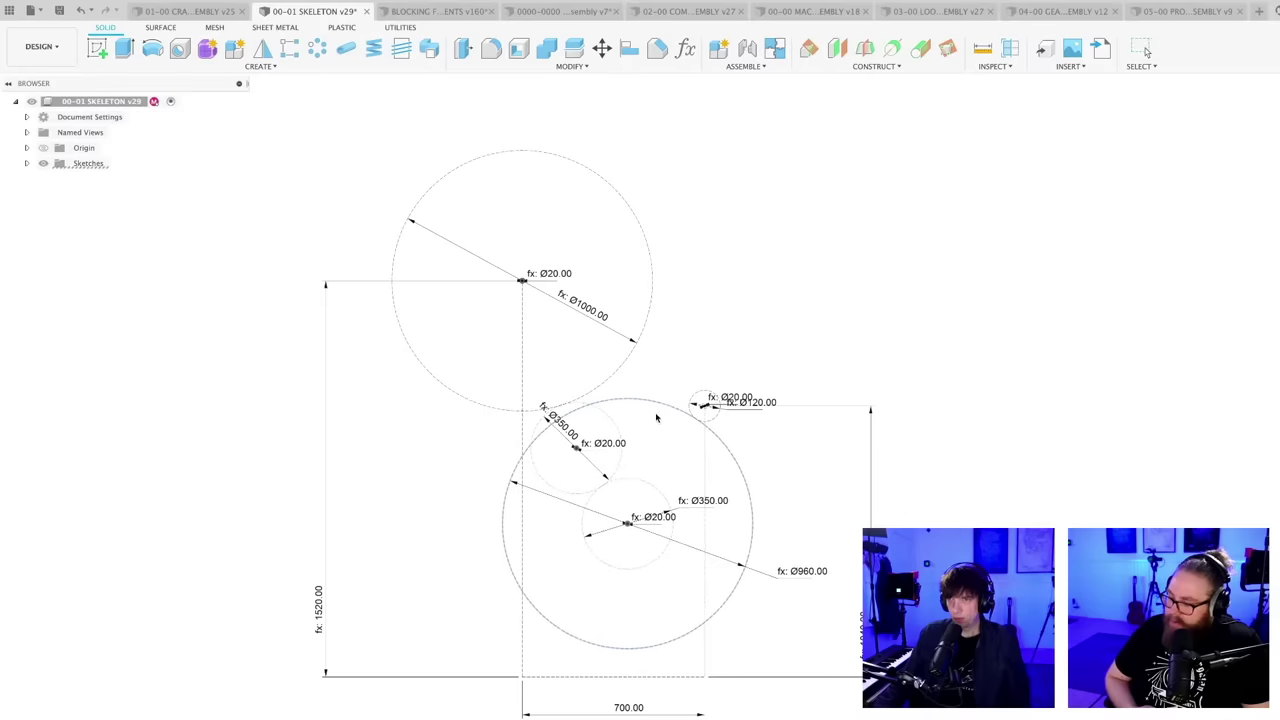
- Roll the 960 mm circle around the 120 mm crank circle to try other positions for the two meshing 350 mm gears
drag(645, 414, 643, 413)
click(814, 323)
scroll(745, 341, up, 2)
middle_drag(711, 343, 737, 320)
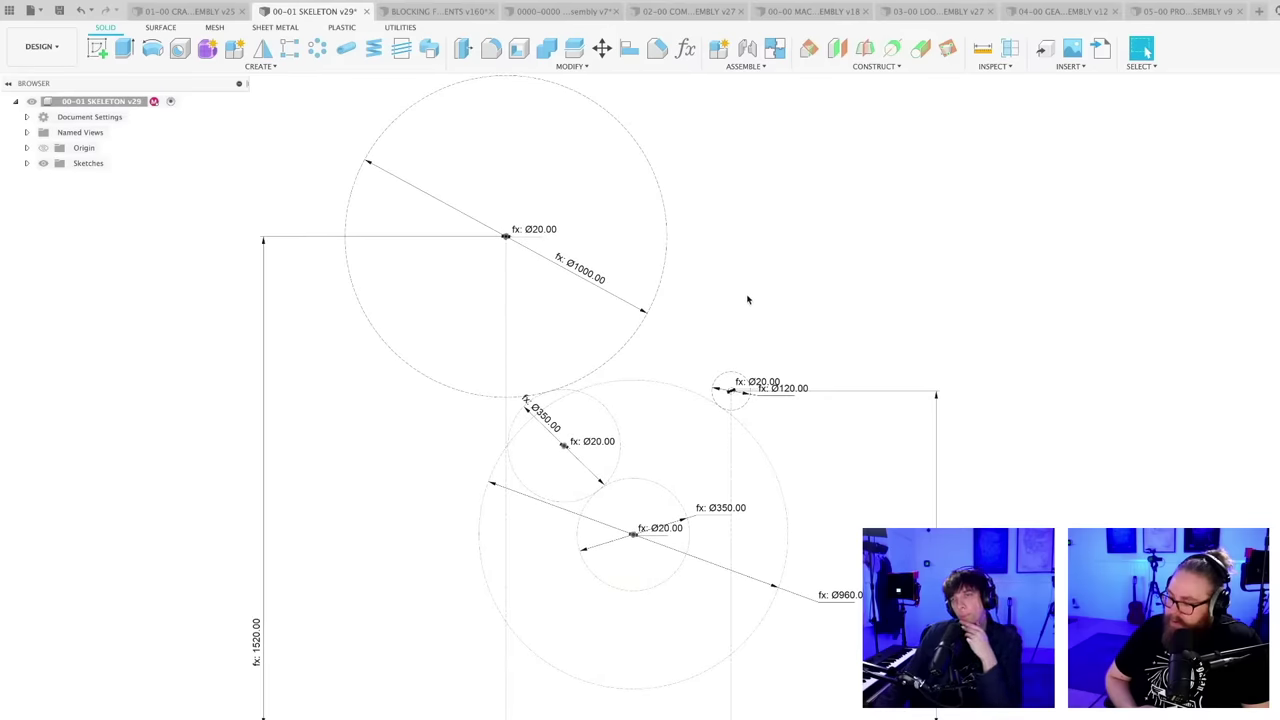
drag(647, 381, 602, 376)
drag(587, 348, 597, 363)
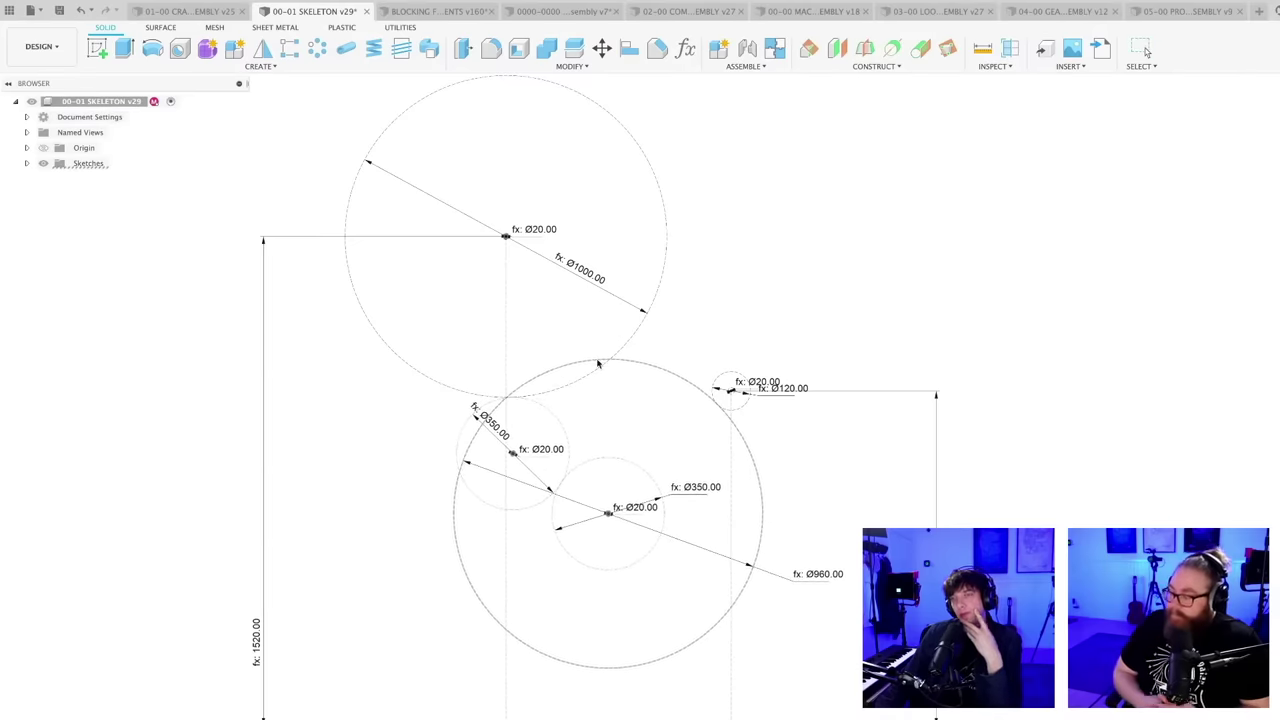
key(Escape)
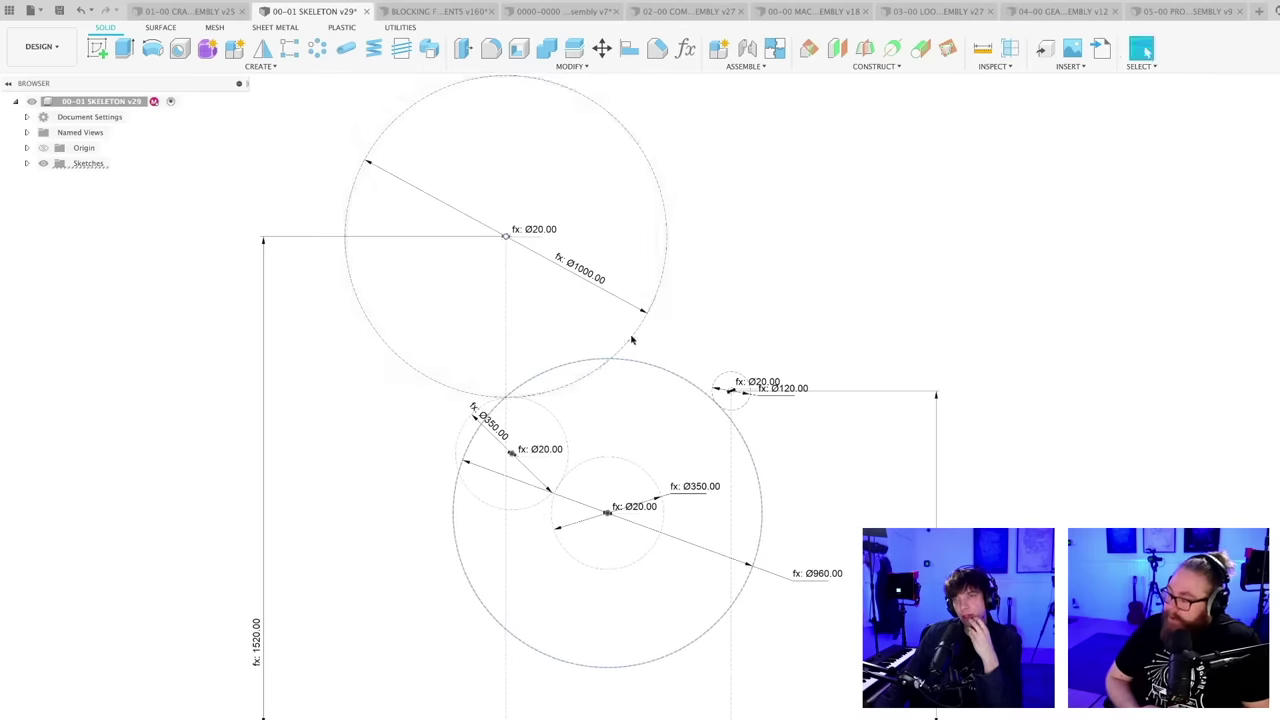
drag(636, 377, 631, 370)
click(797, 306)
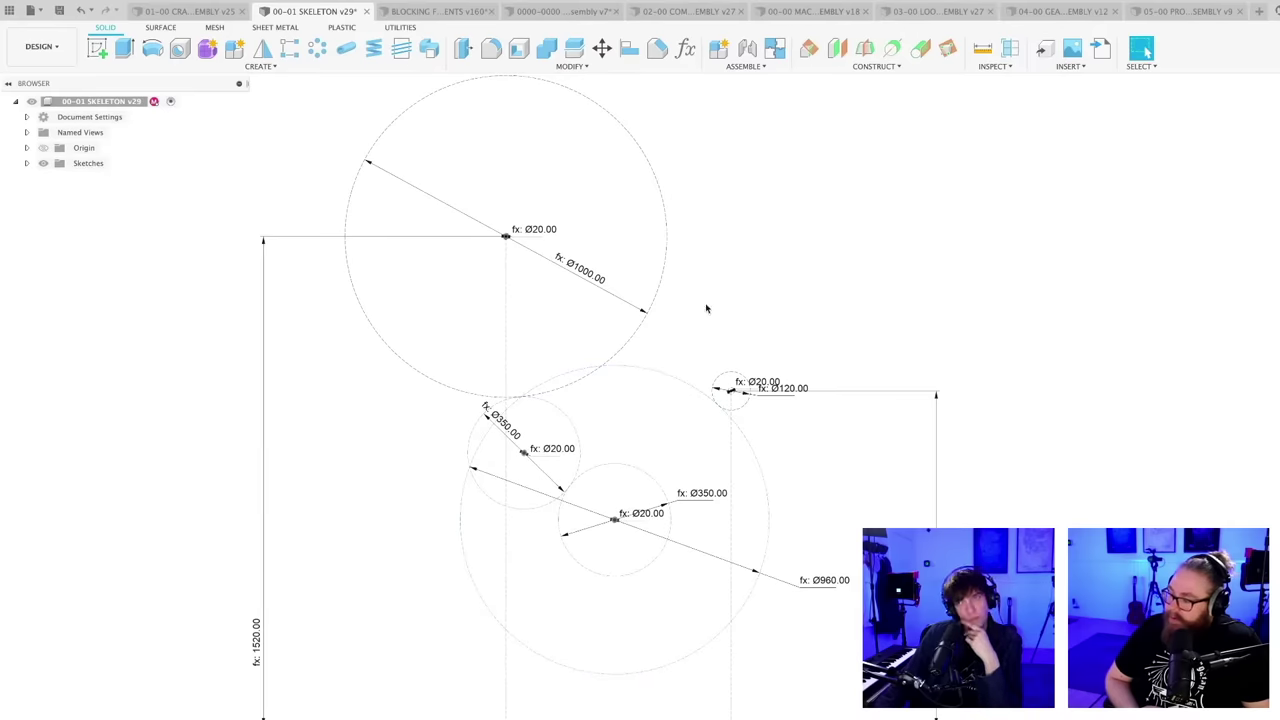
- Lower the 960 mm circle and its meshing 350 mm gears beneath the 1000 mm wheel and save the skeleton design
middle_drag(651, 431, 652, 452)
scroll(652, 454, up, 1)
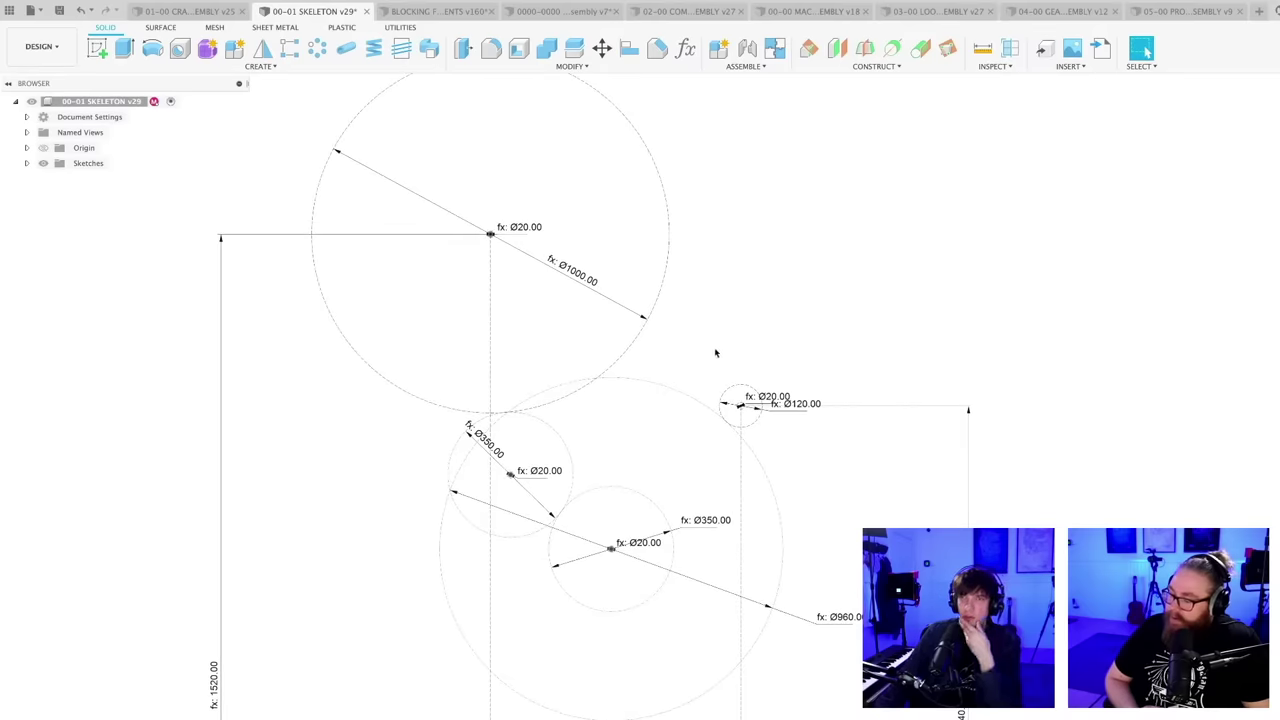
scroll(715, 352, down, 2)
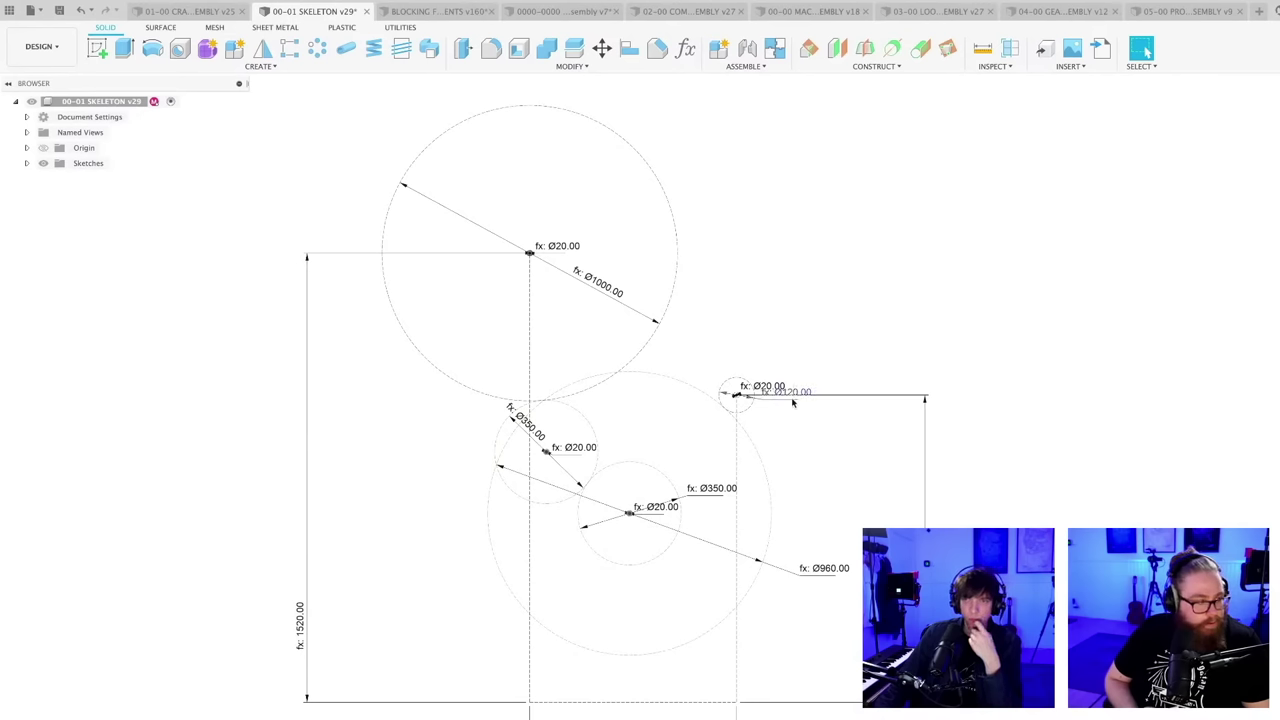
scroll(769, 598, up, 2)
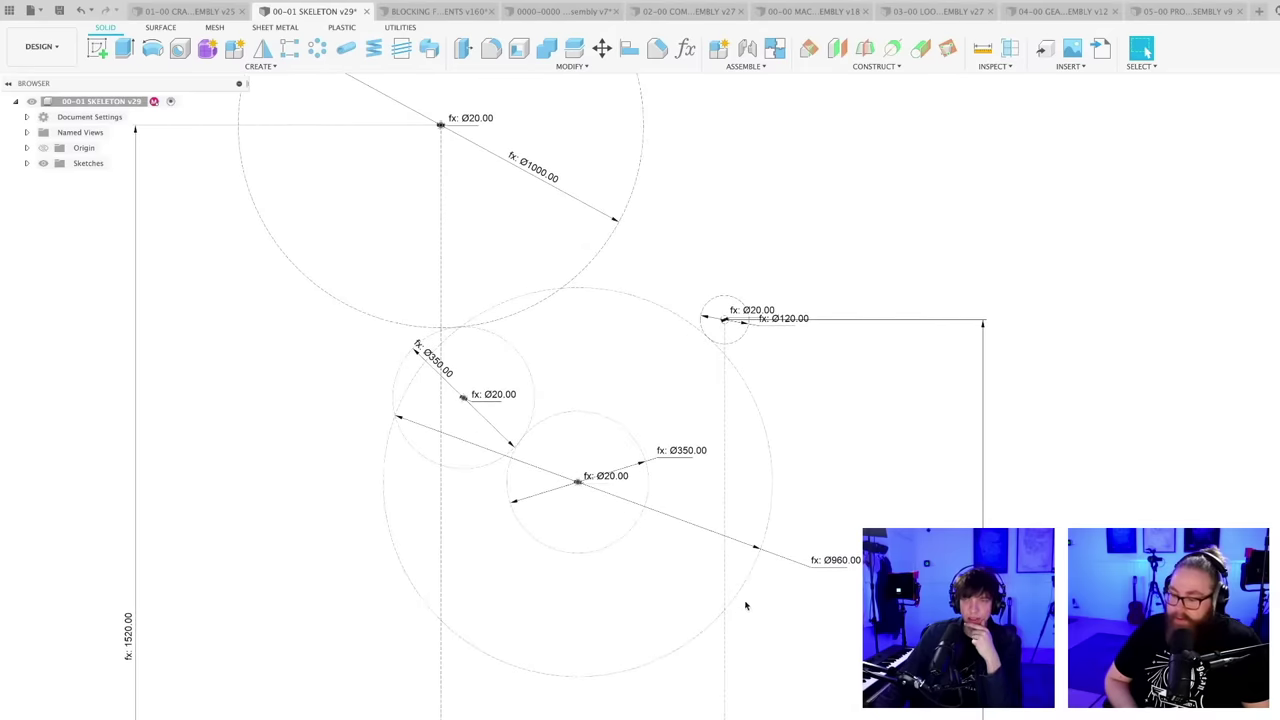
scroll(733, 597, down, 2)
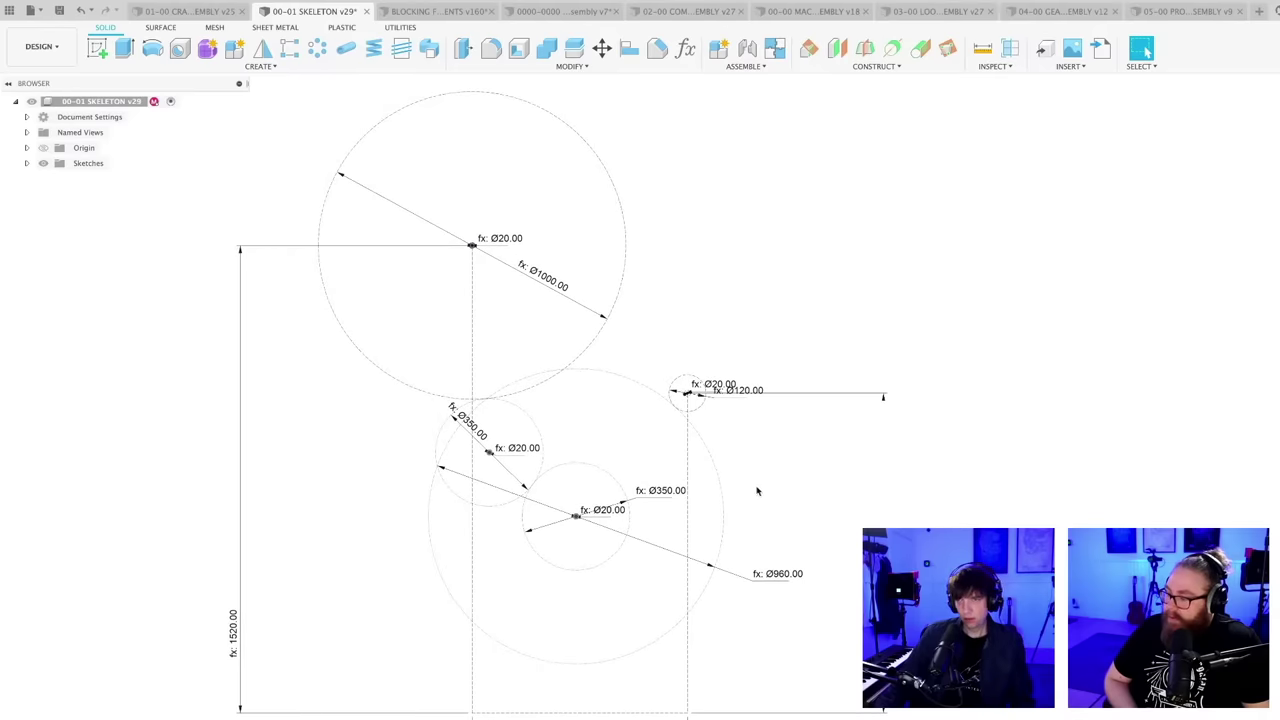
drag(627, 379, 635, 393)
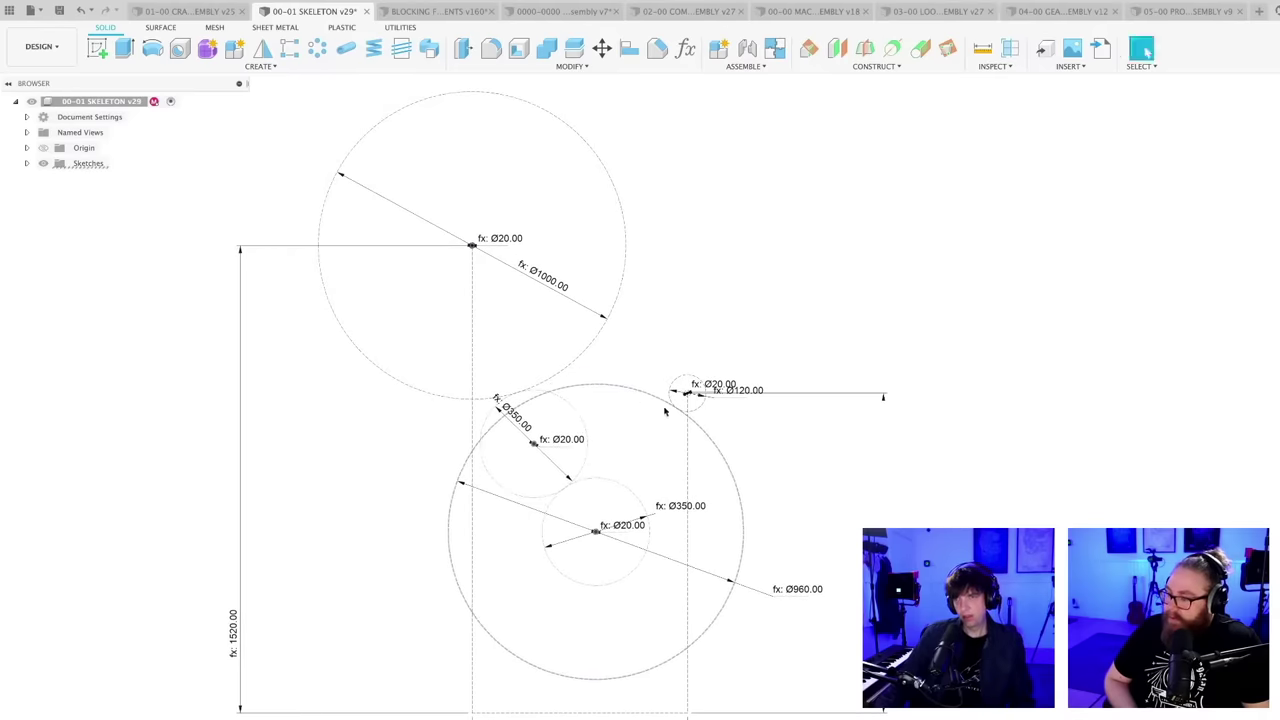
key(super+s)
key(Return)
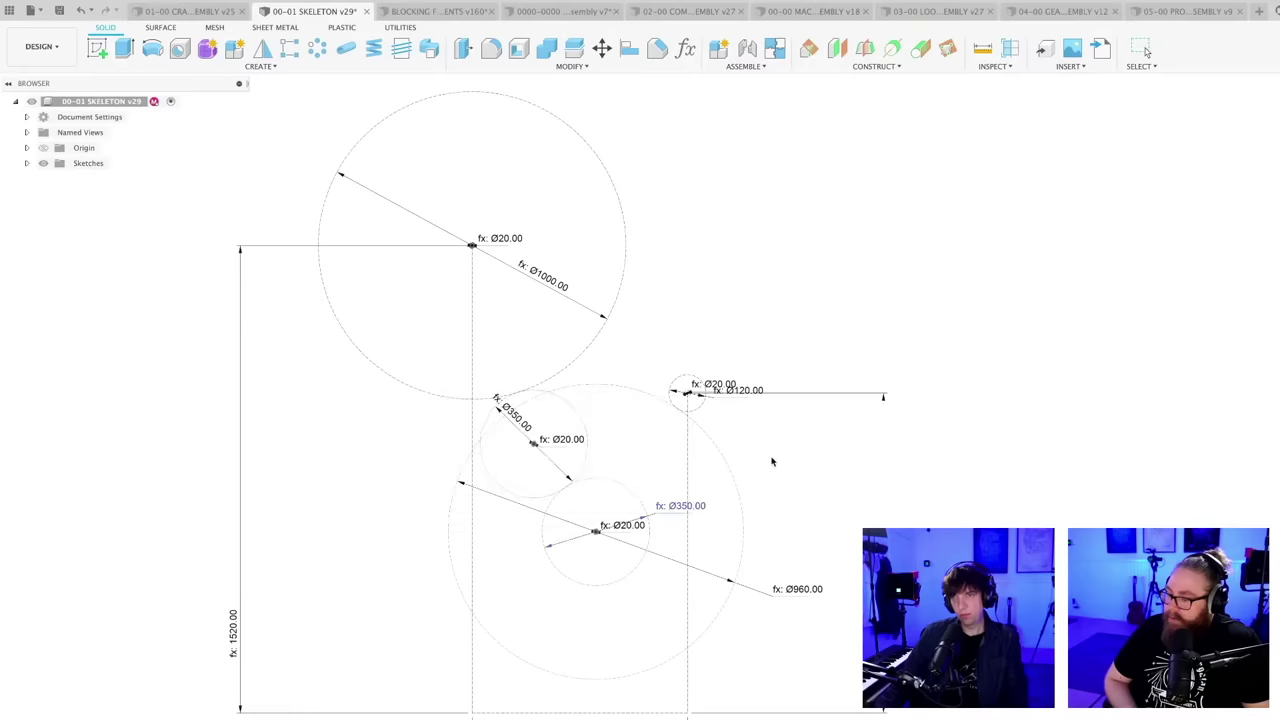
scroll(690, 360, down, 3)
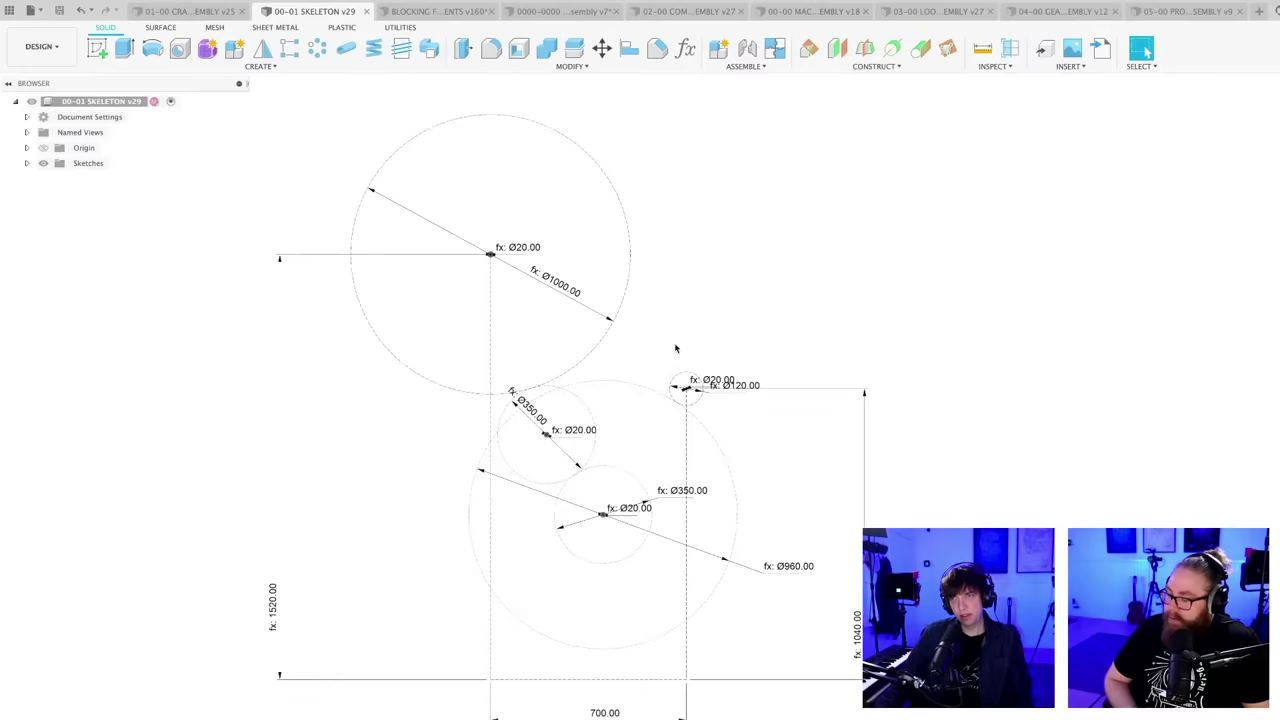
- Switch to the machine assembly and update its linked components to the latest skeleton version
click(563, 11)
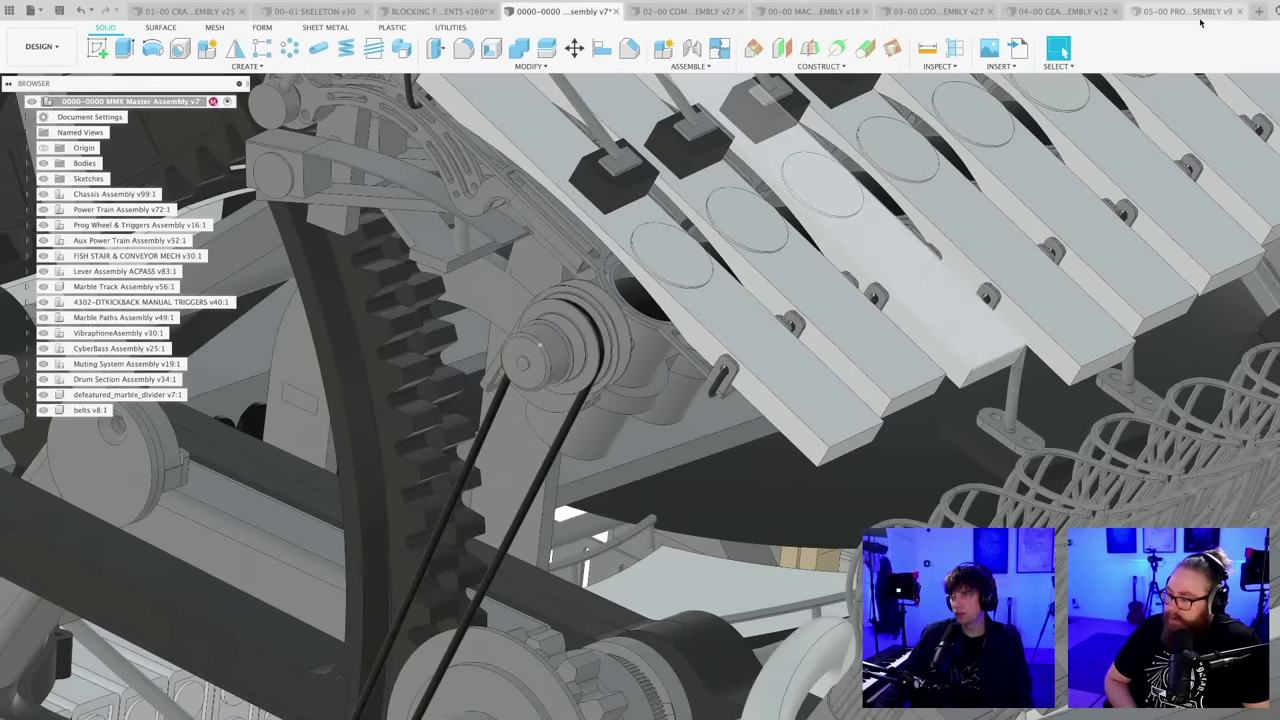
click(815, 11)
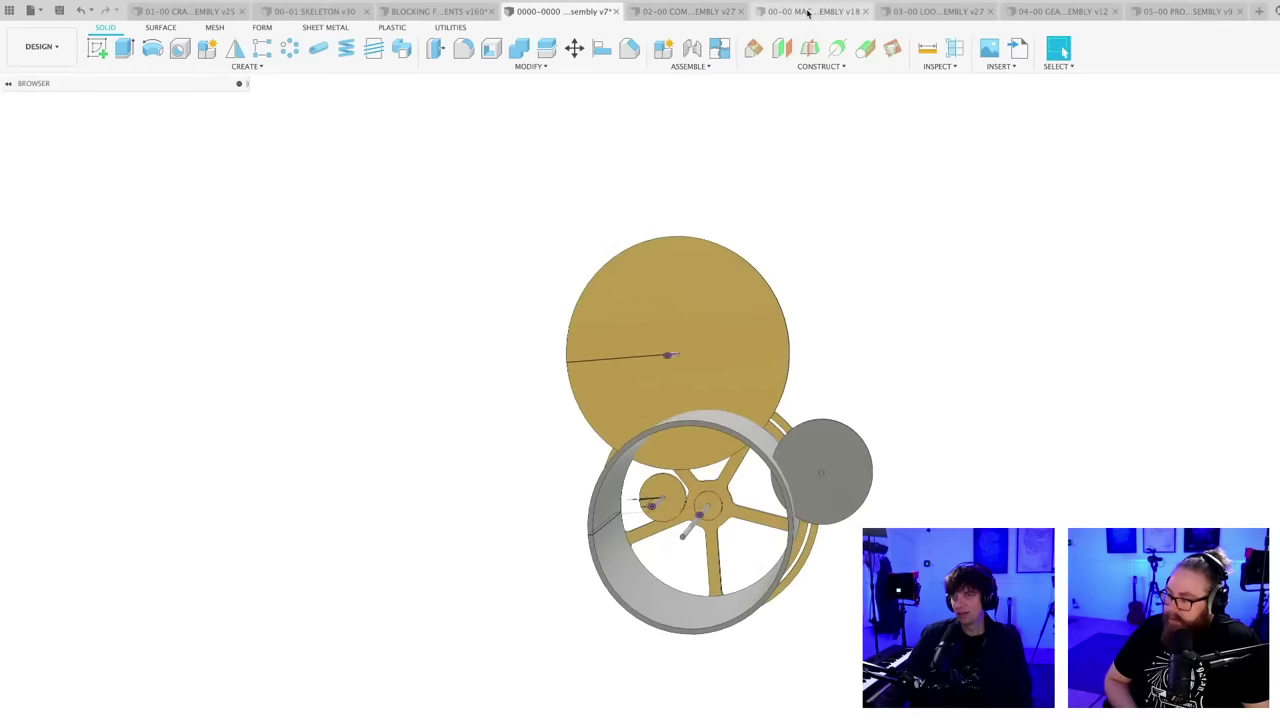
shift+middle_drag(606, 551, 651, 621)
shift+middle_drag(368, 272, 492, 441)
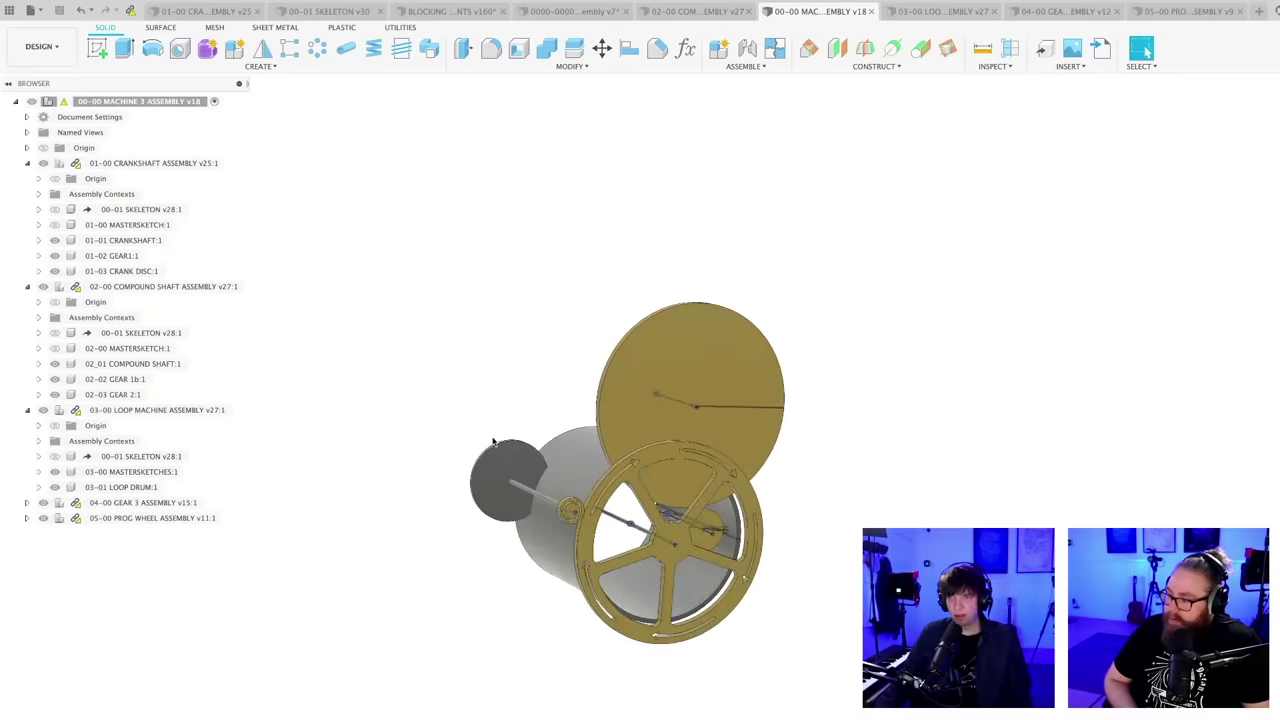
click(130, 14)
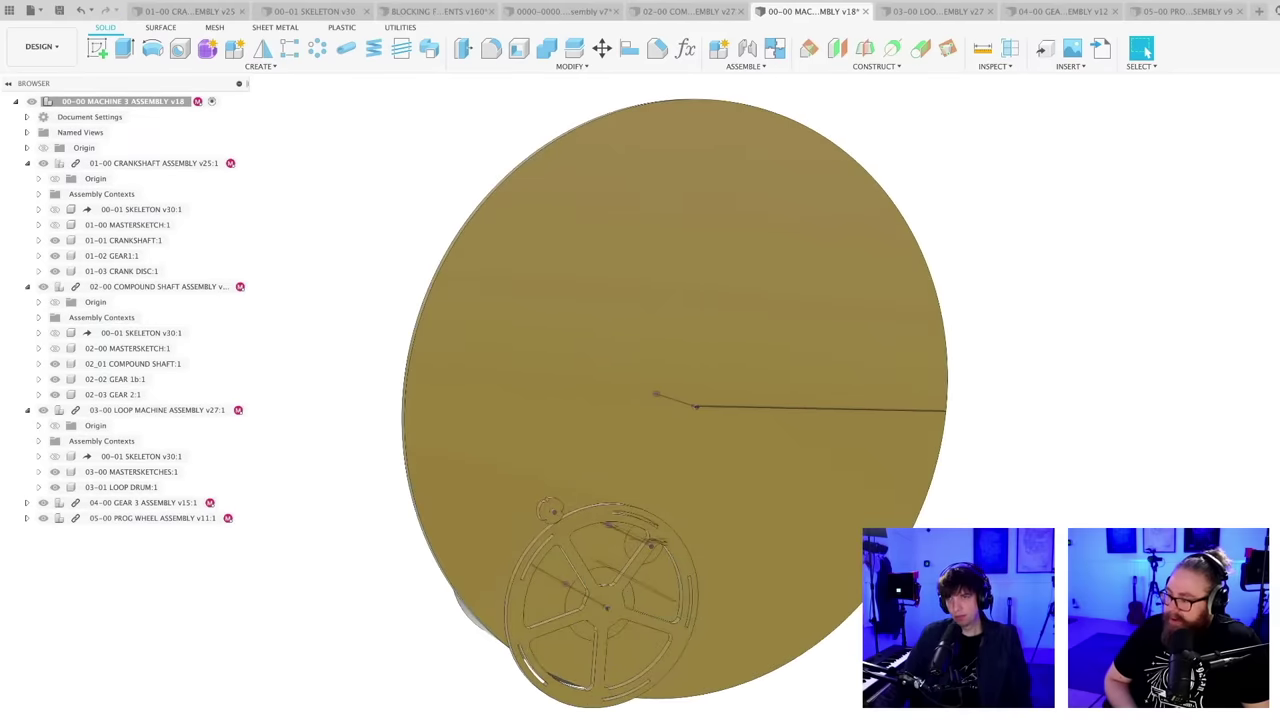
- Save the updated machine assembly together with its modified linked designs
shift+middle_drag(640, 390, 880, 425)
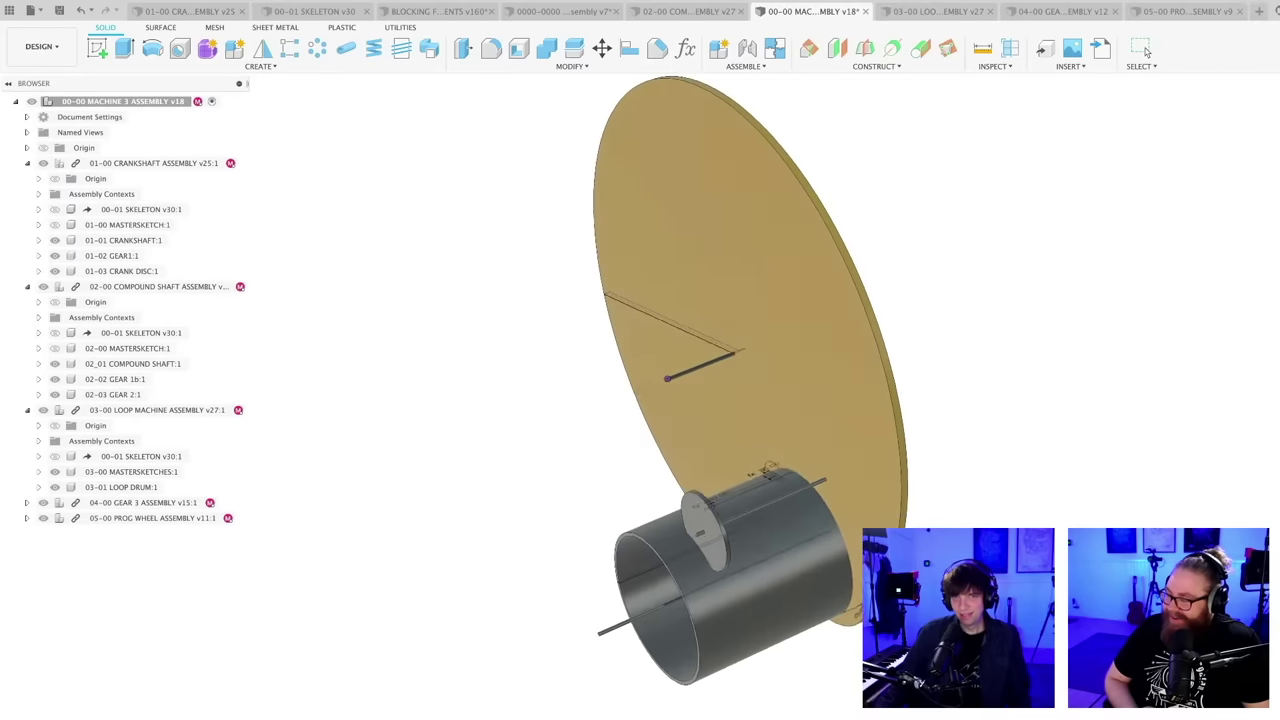
shift+middle_drag(990, 600, 822, 714)
key(super+s)
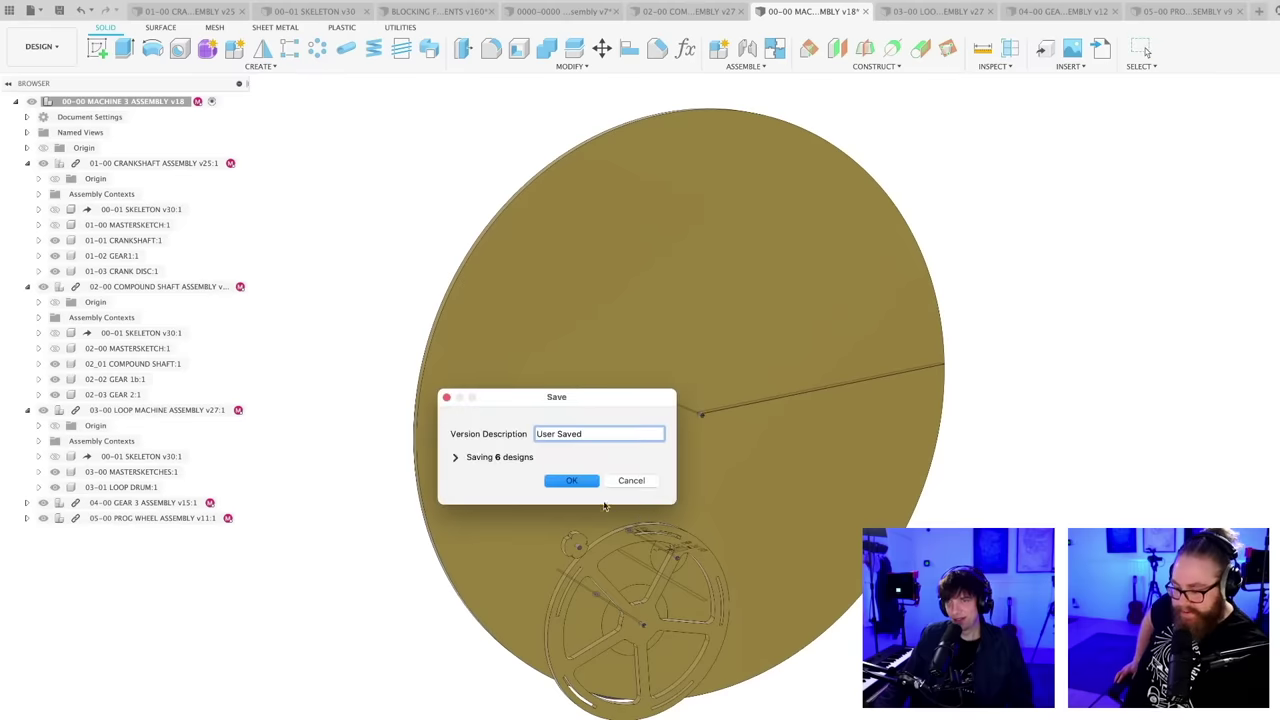
click(576, 480)
- Examine the updated machine assembly from several sides, comparing the large gear disc with the loop drum and the related open designs
scroll(800, 711, up, 2)
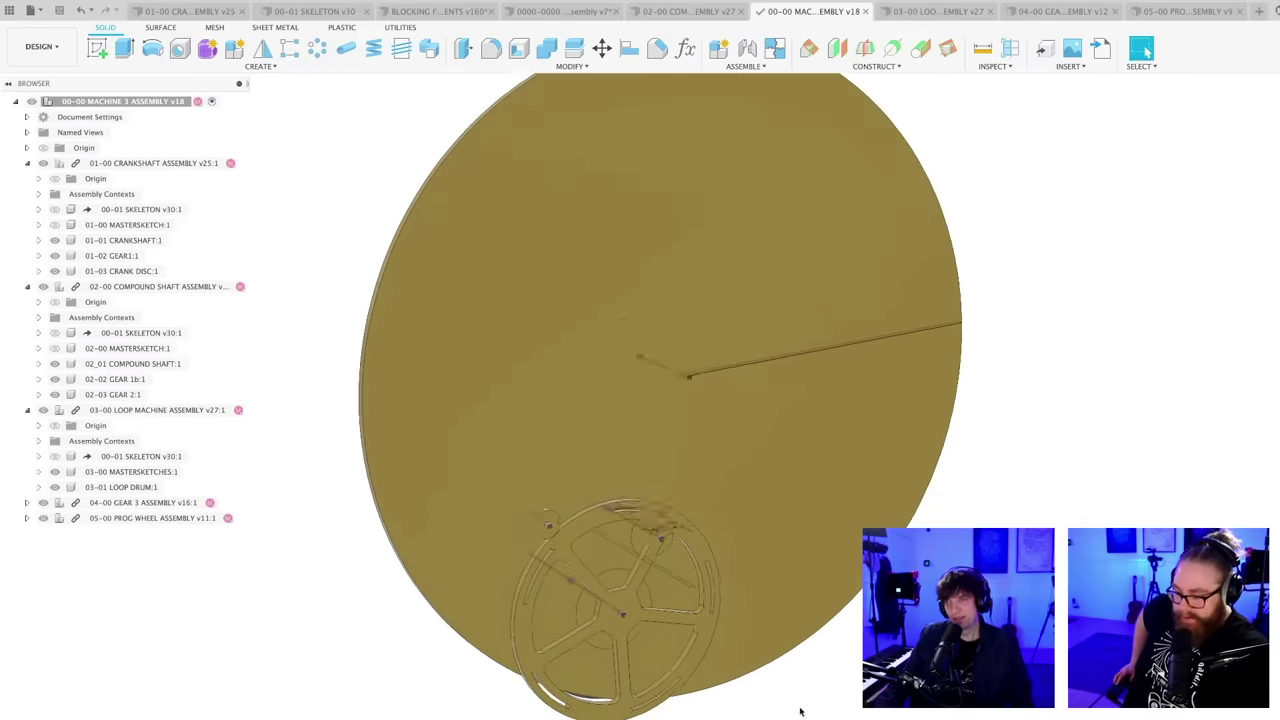
shift+middle_drag(800, 711, 835, 413)
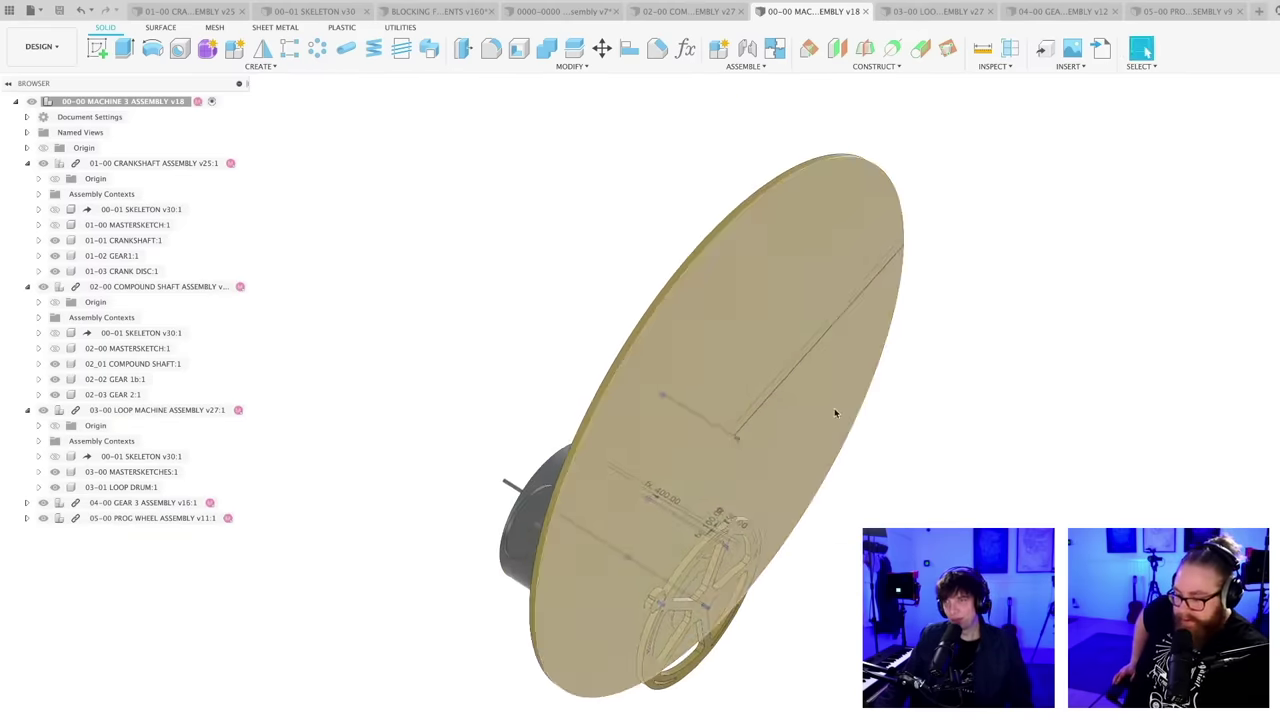
scroll(740, 411, up, 3)
scroll(740, 426, down, 4)
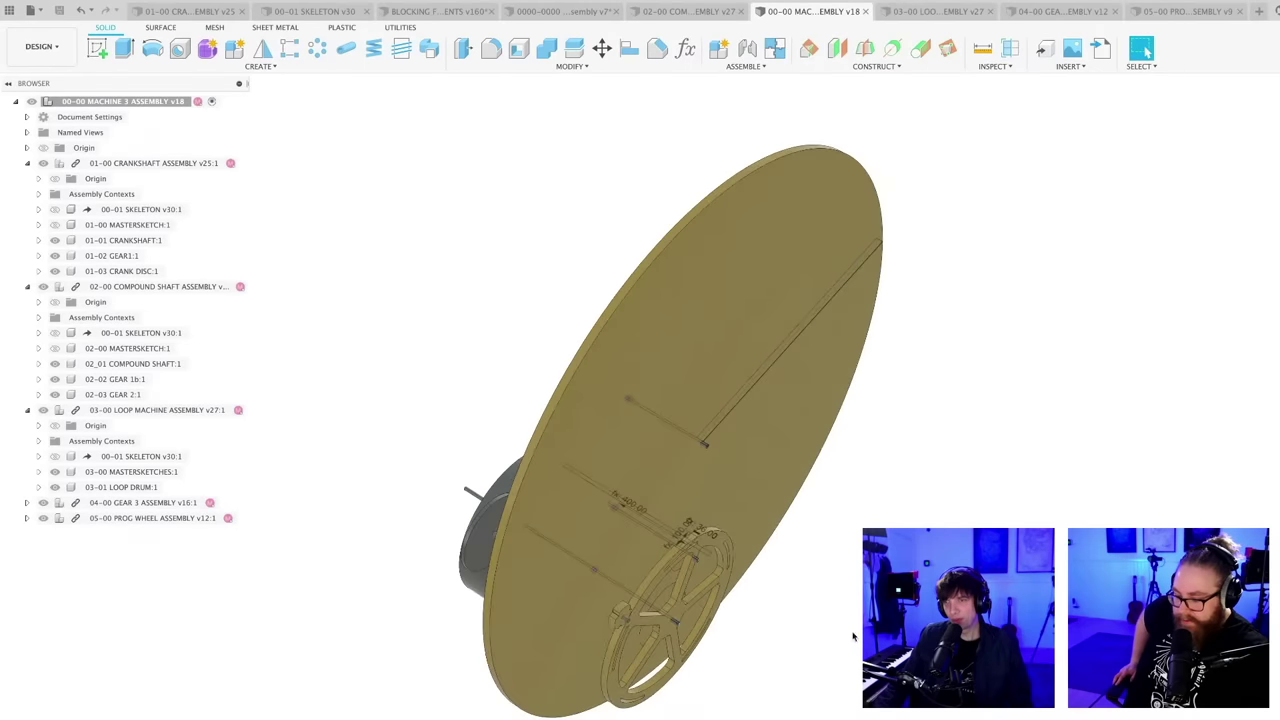
shift+middle_drag(853, 636, 745, 661)
scroll(829, 596, down, 2)
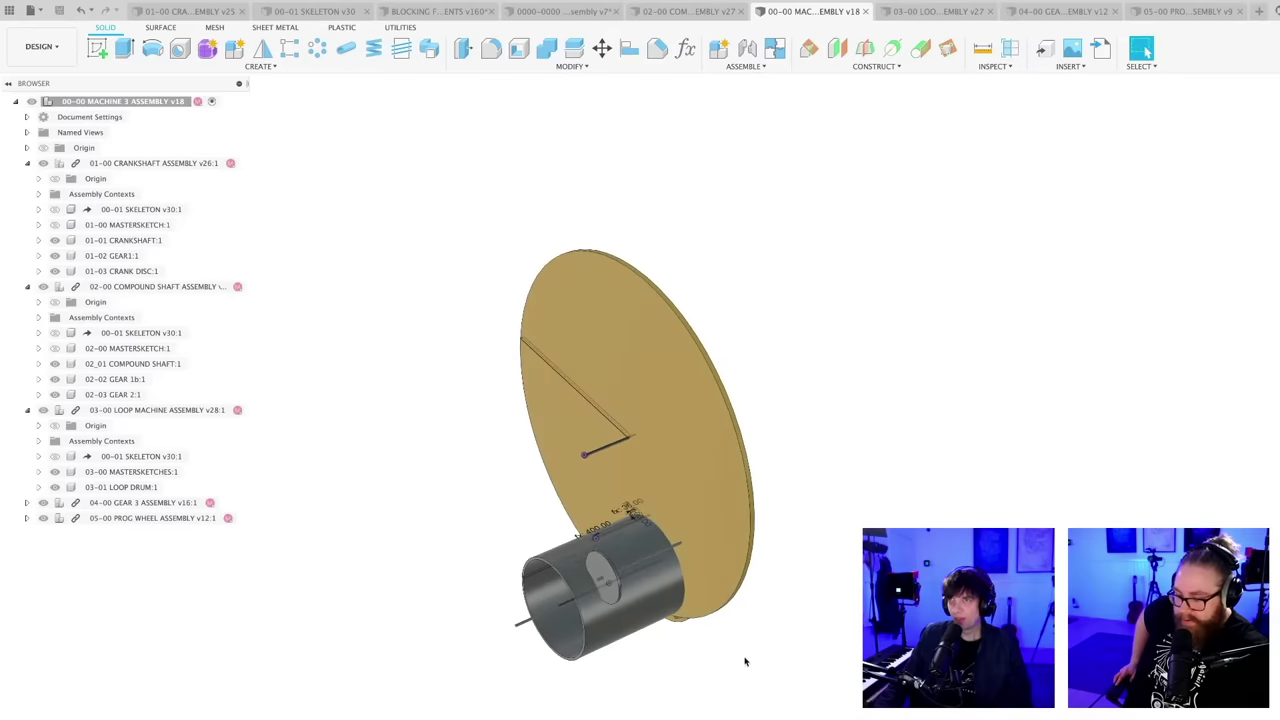
click(316, 11)
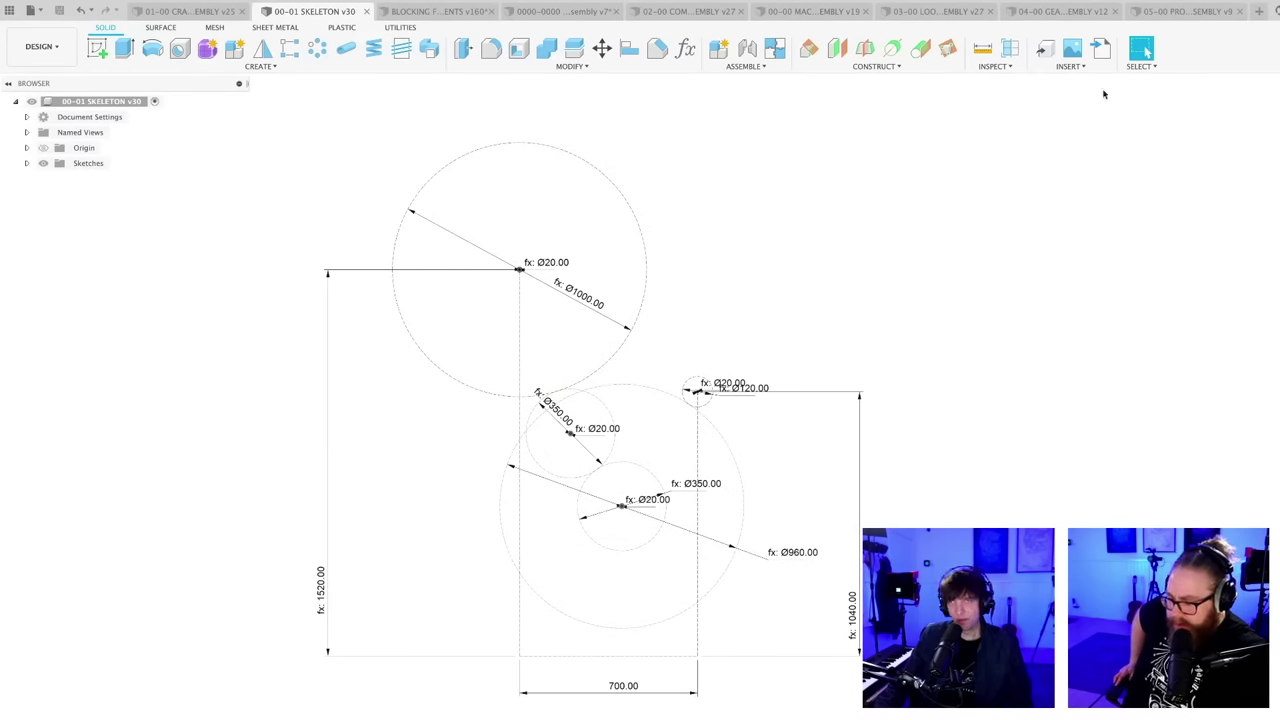
click(687, 13)
click(812, 12)
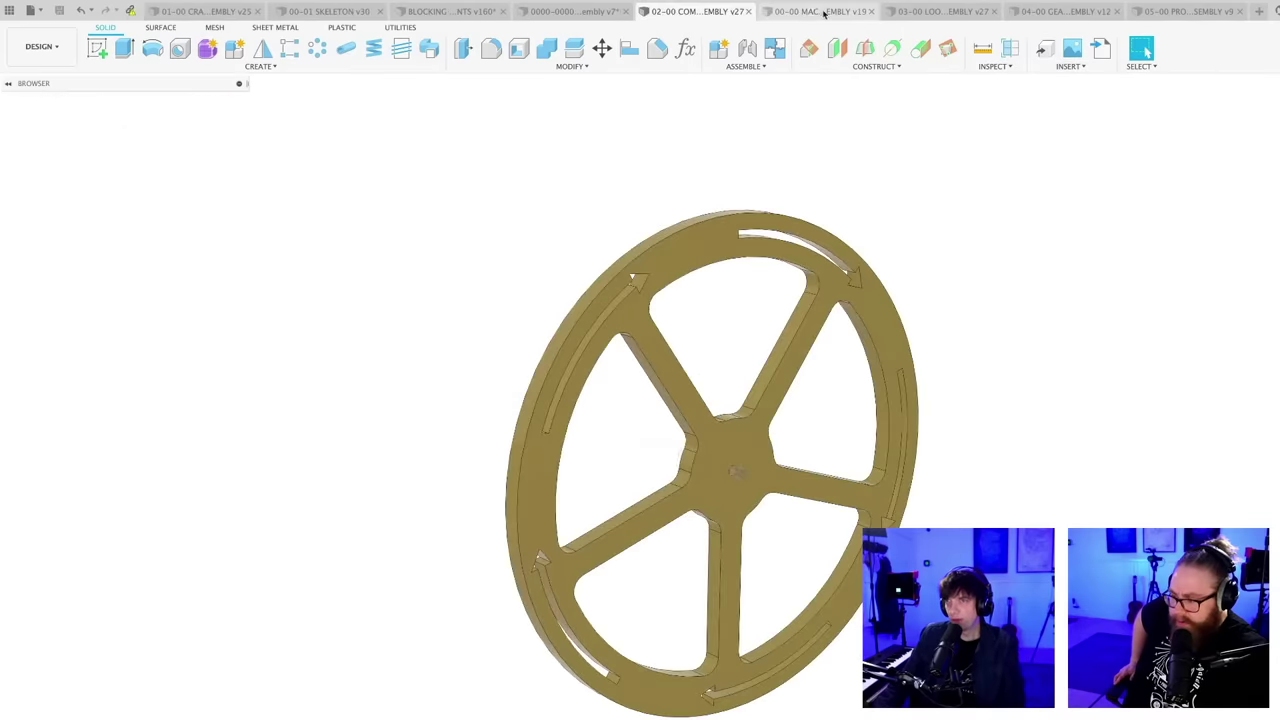
click(935, 12)
click(818, 12)
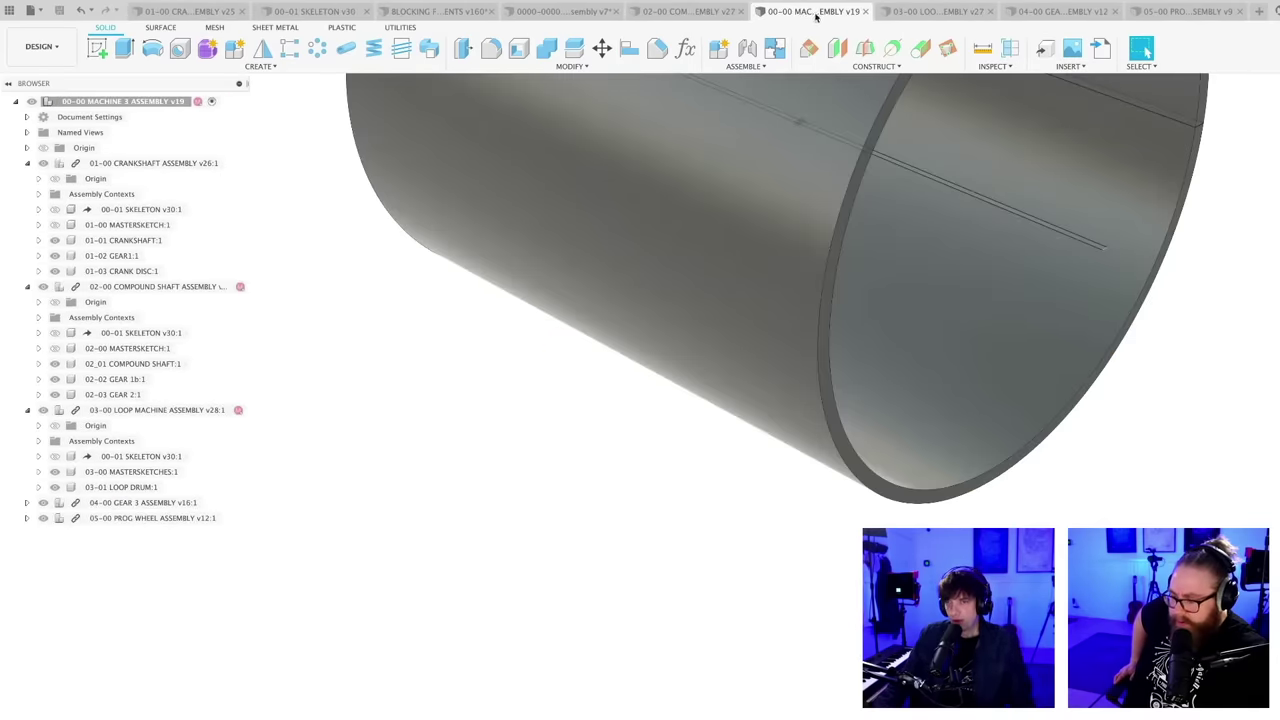
scroll(693, 471, up, 2)
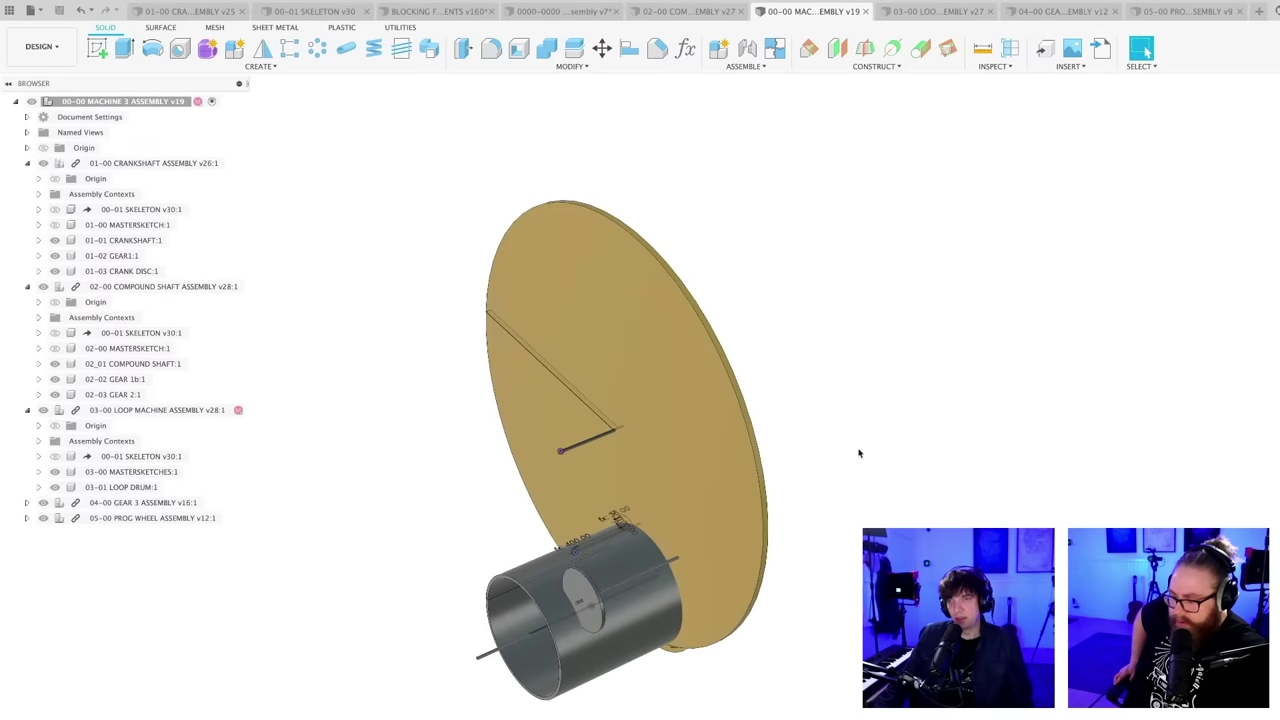
shift+middle_drag(808, 482, 866, 474)
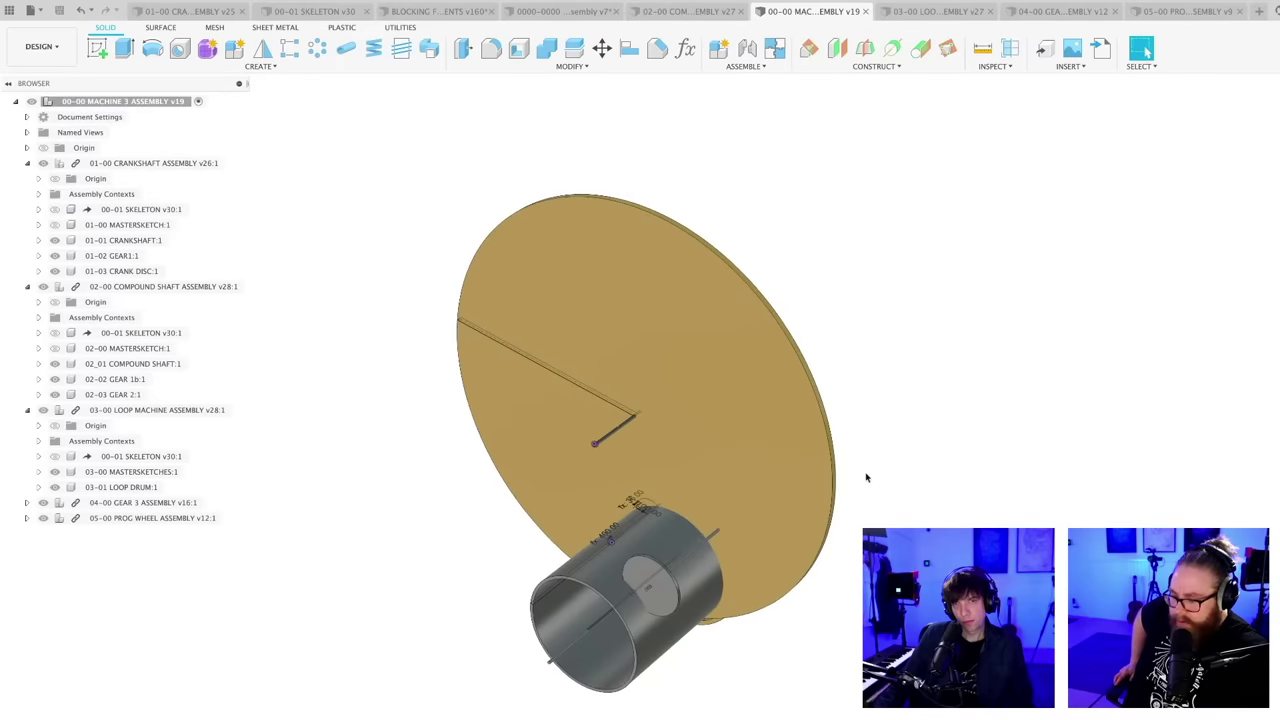
- Open the prog wheel assembly and bring its skeleton reference up to date
click(1150, 12)
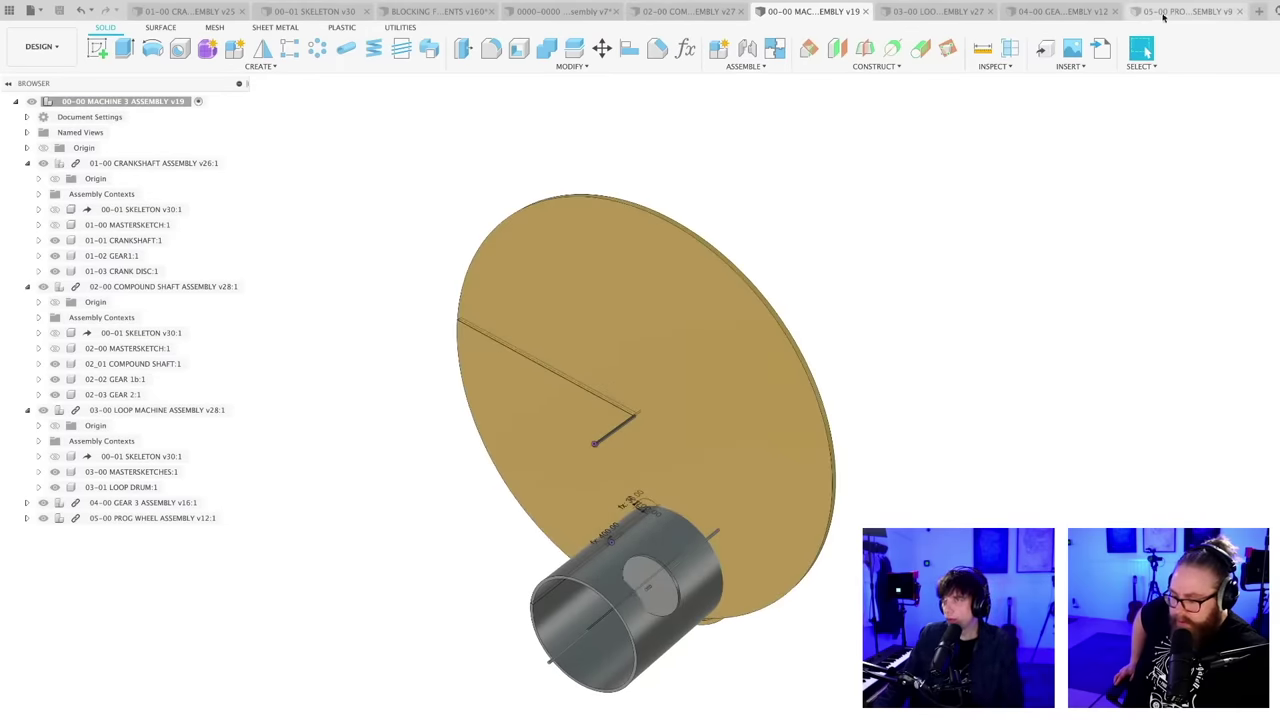
shift+middle_drag(662, 562, 723, 586)
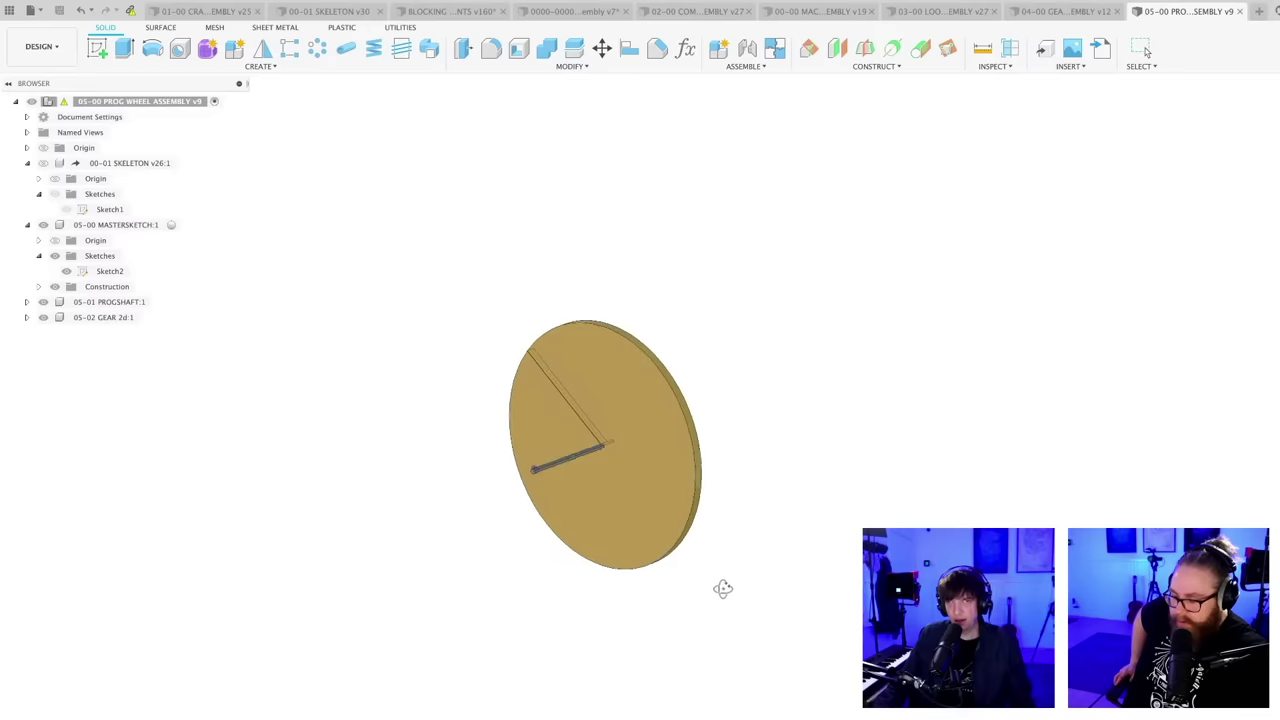
click(130, 10)
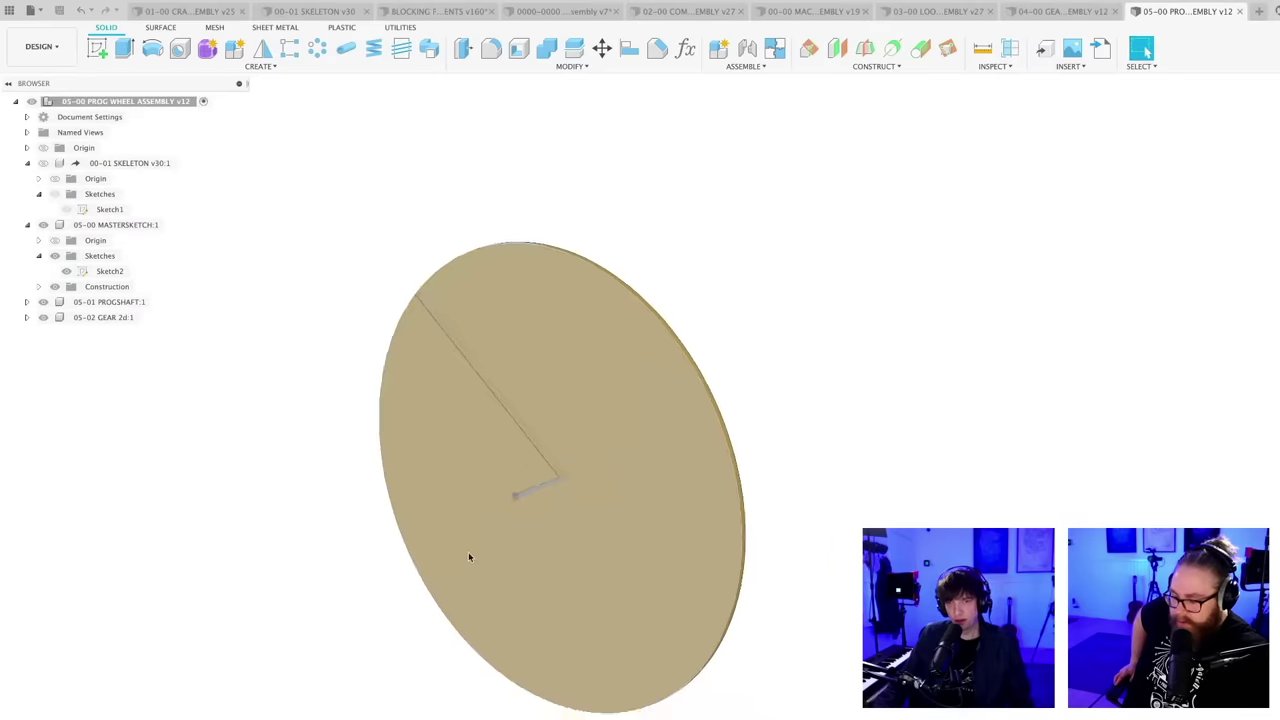
- Inspect the expression driving the gear's radius dimension in Sketch2 of the prog wheel mastersketch
double_click(110, 271)
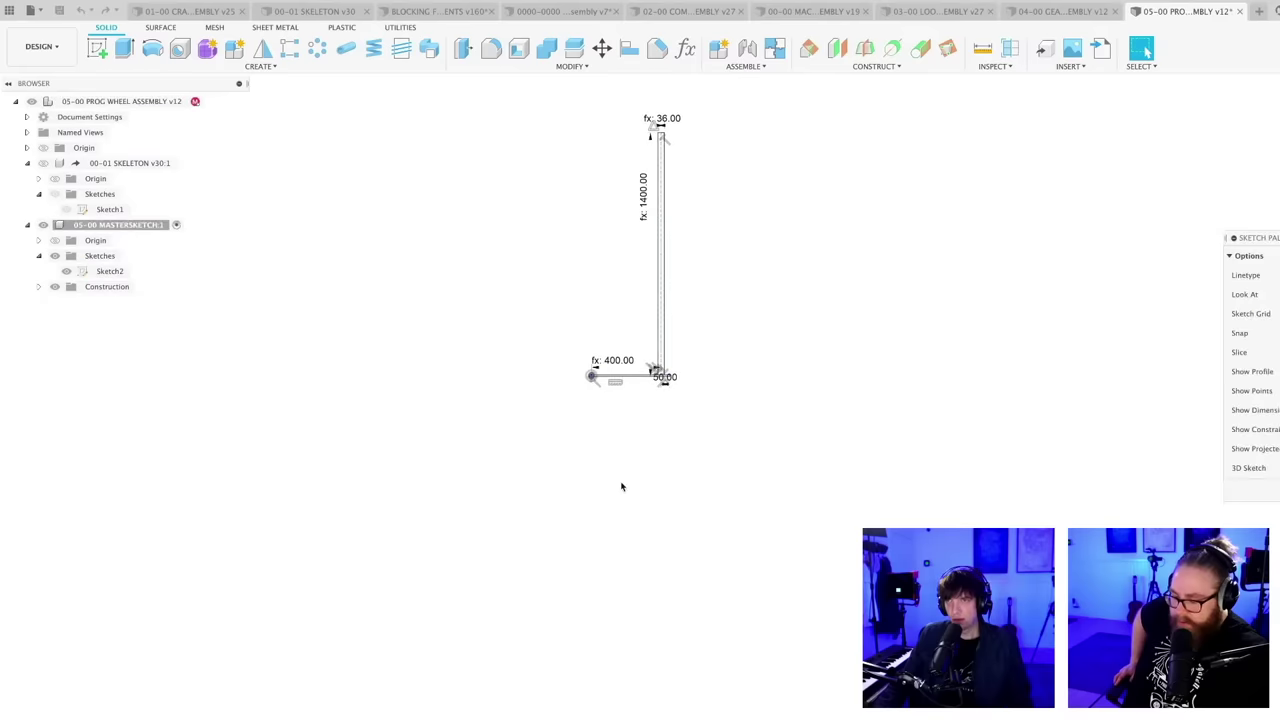
double_click(553, 362)
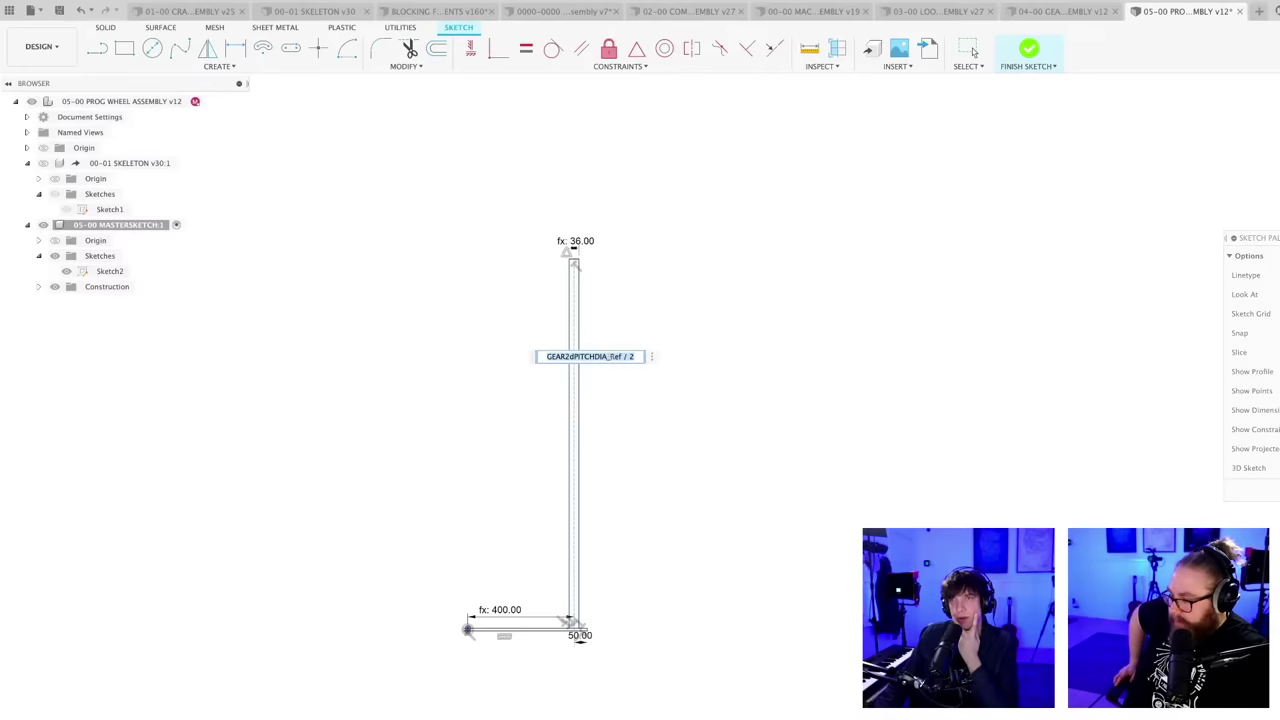
key(Return)
mouse_move(666, 520)
middle_down()
mouse_move(659, 447)
mouse_move(691, 437)
mouse_move(708, 460)
mouse_move(660, 454)
mouse_move(690, 434)
mouse_move(651, 523)
mouse_move(863, 423)
mouse_move(783, 474)
mouse_move(804, 487)
mouse_move(832, 557)
middle_up()
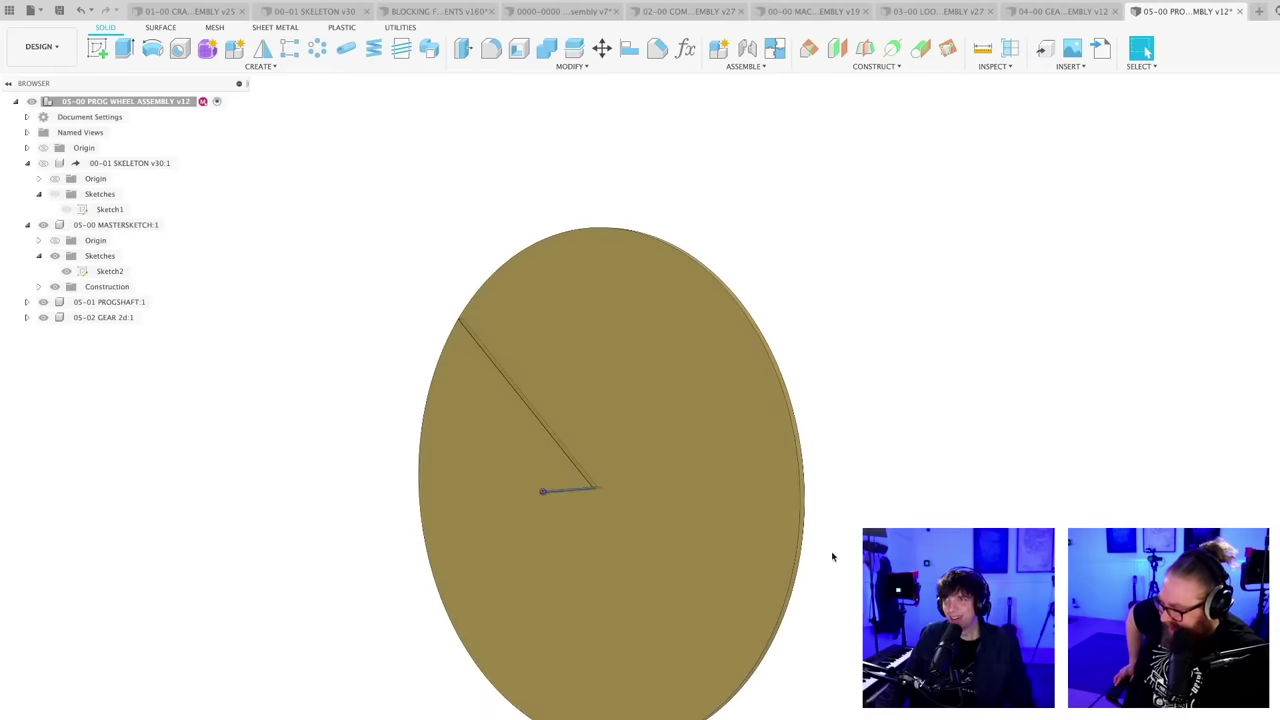
- Set the skeleton's GEAR2PITCHDIA user parameter to 120 mm and save the skeleton design
click(313, 12)
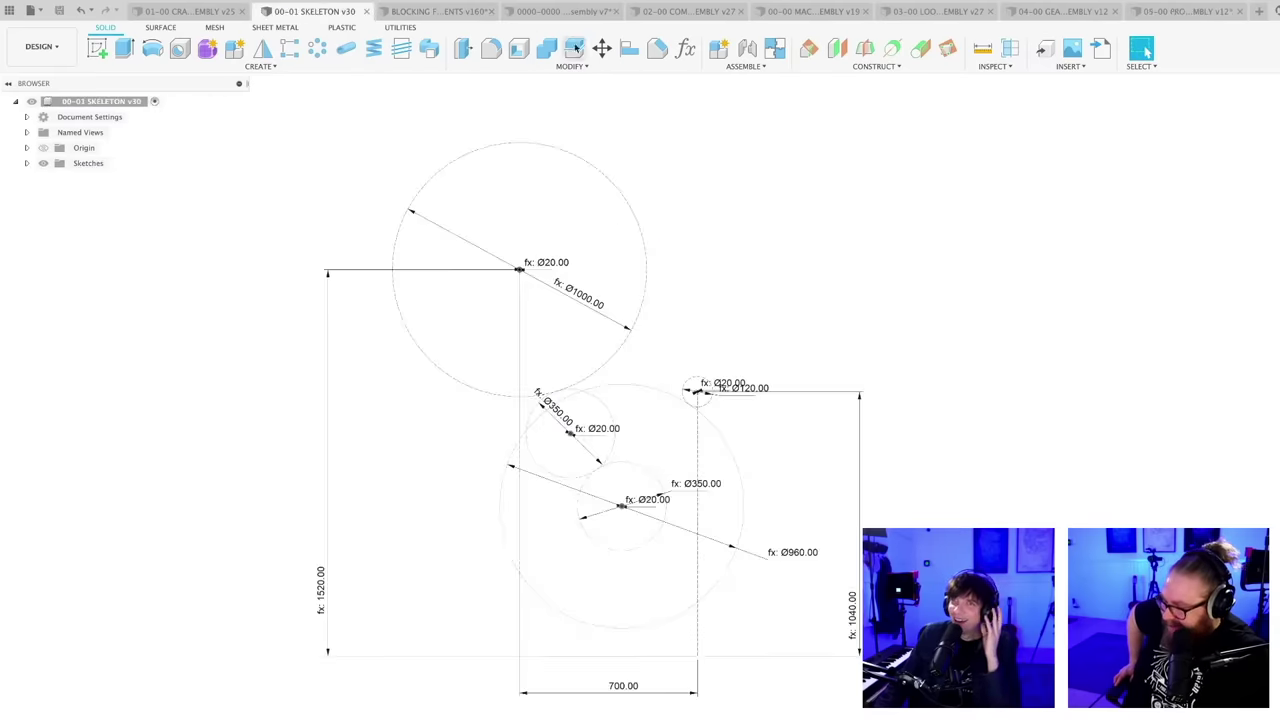
click(685, 48)
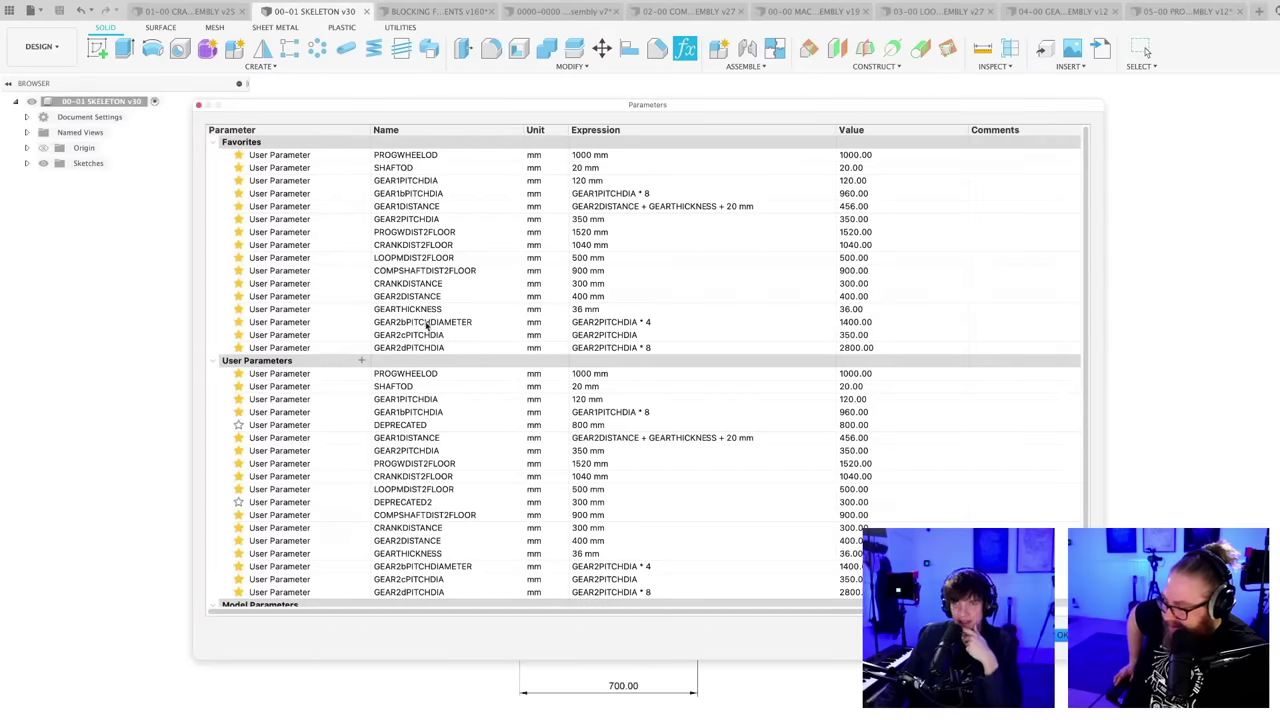
double_click(406, 348)
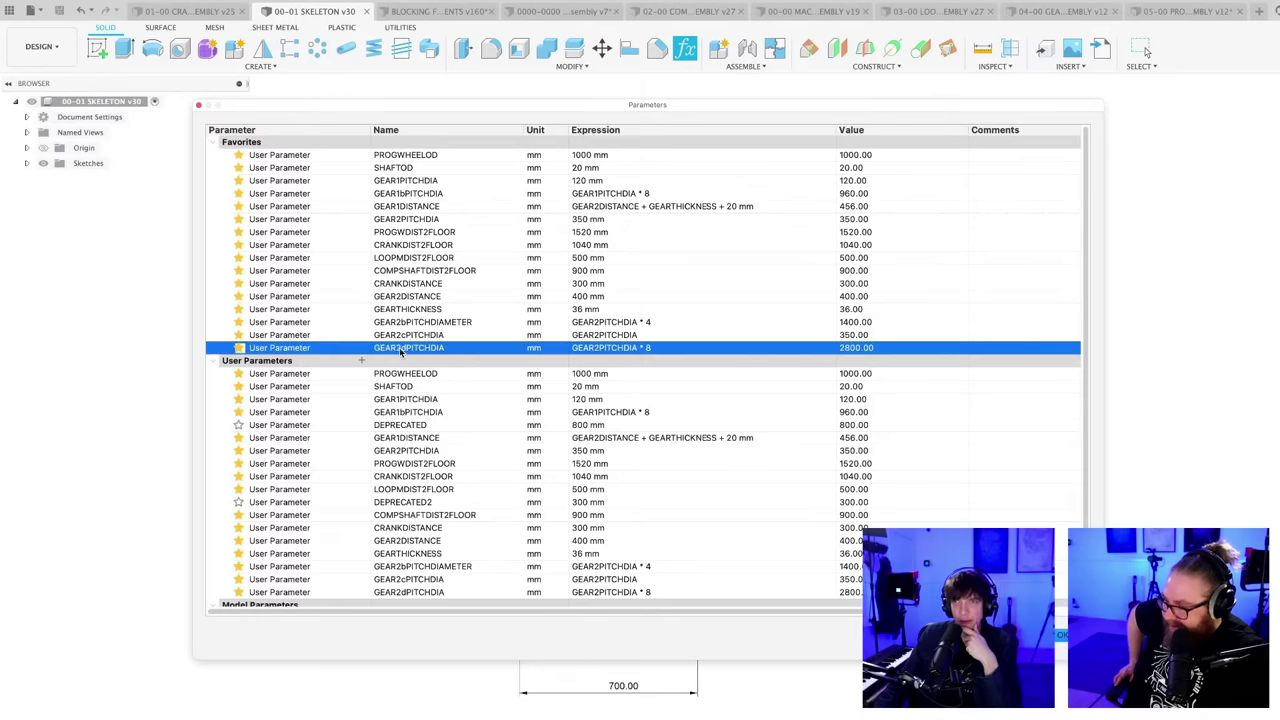
click(348, 347)
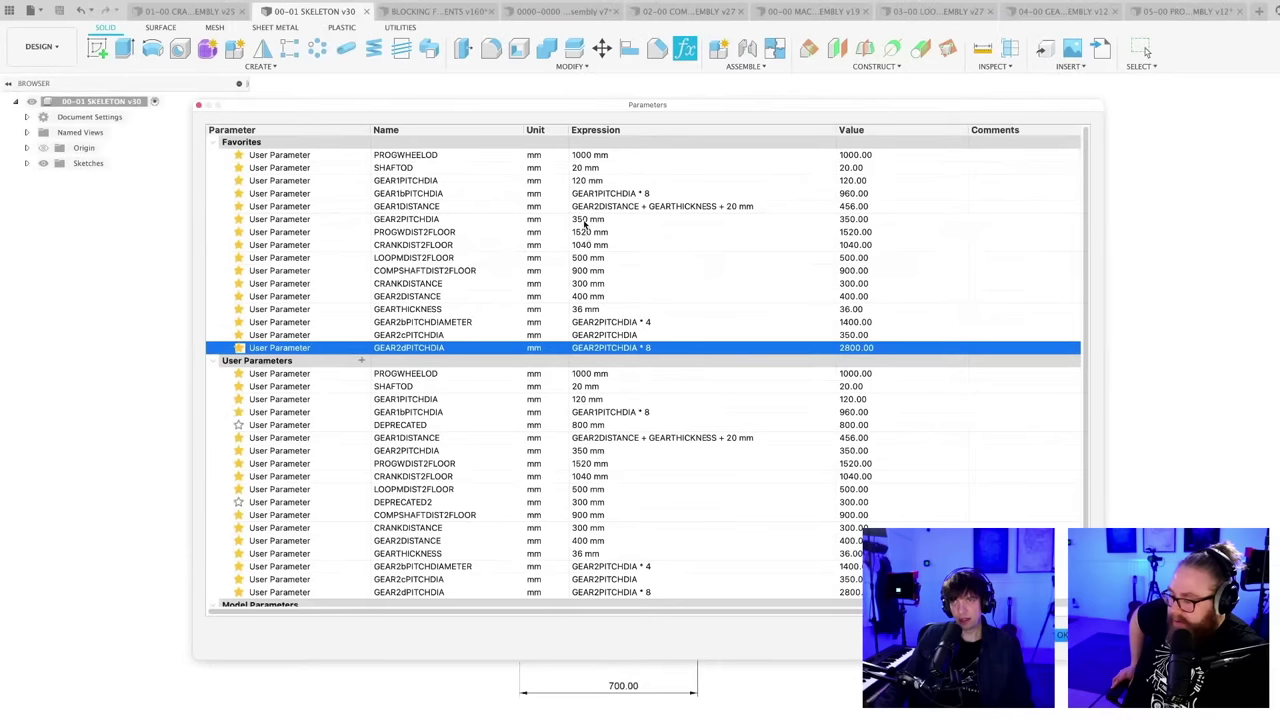
double_click(585, 220)
drag(622, 219, 549, 217)
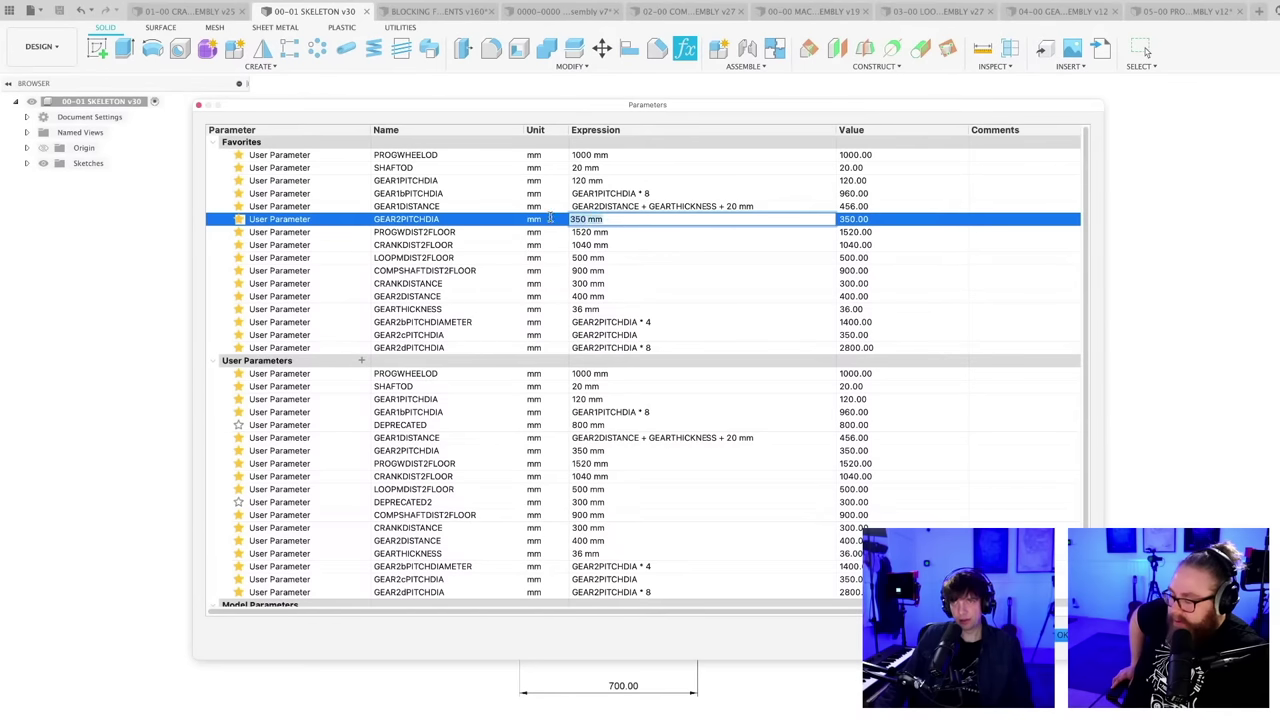
text(120)
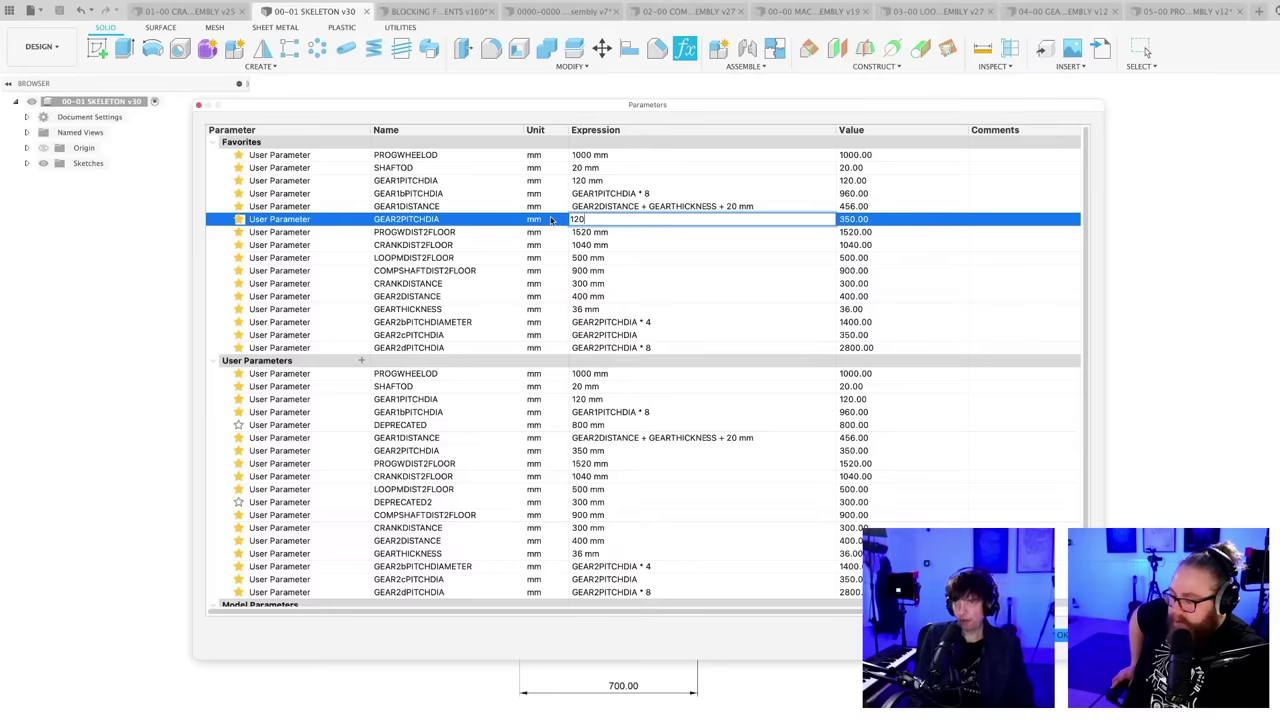
key(Return)
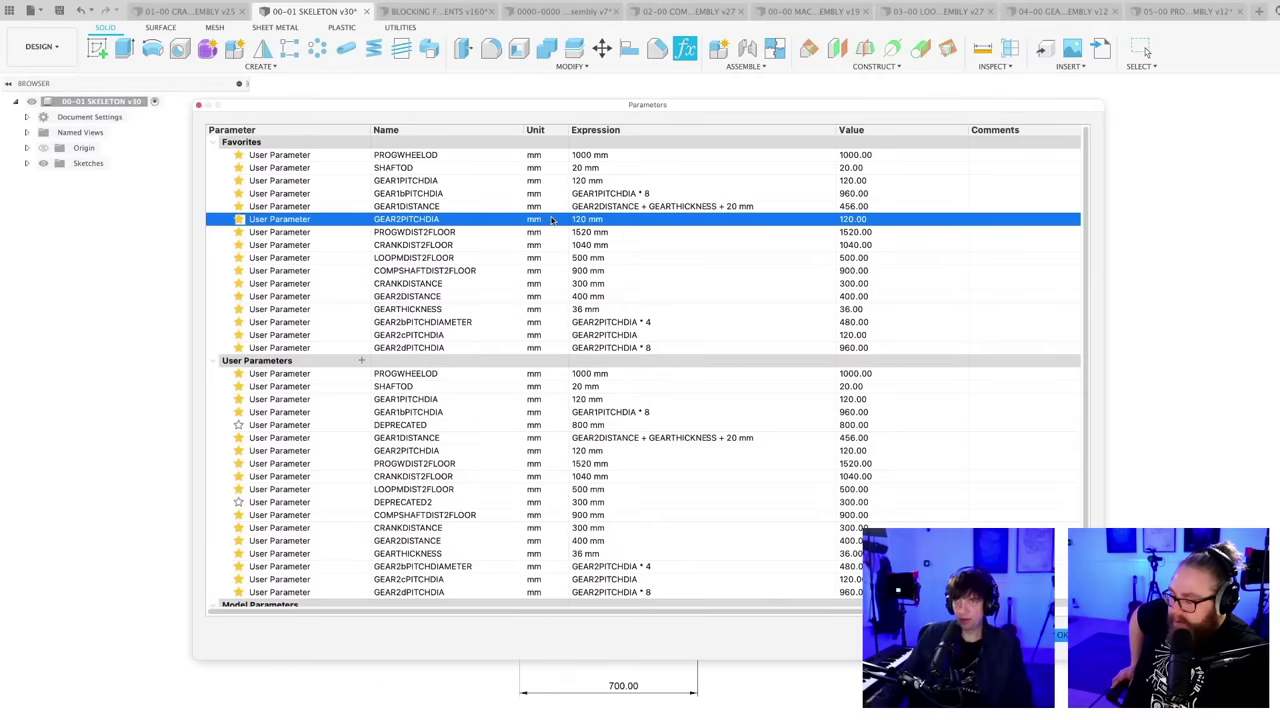
click(1058, 637)
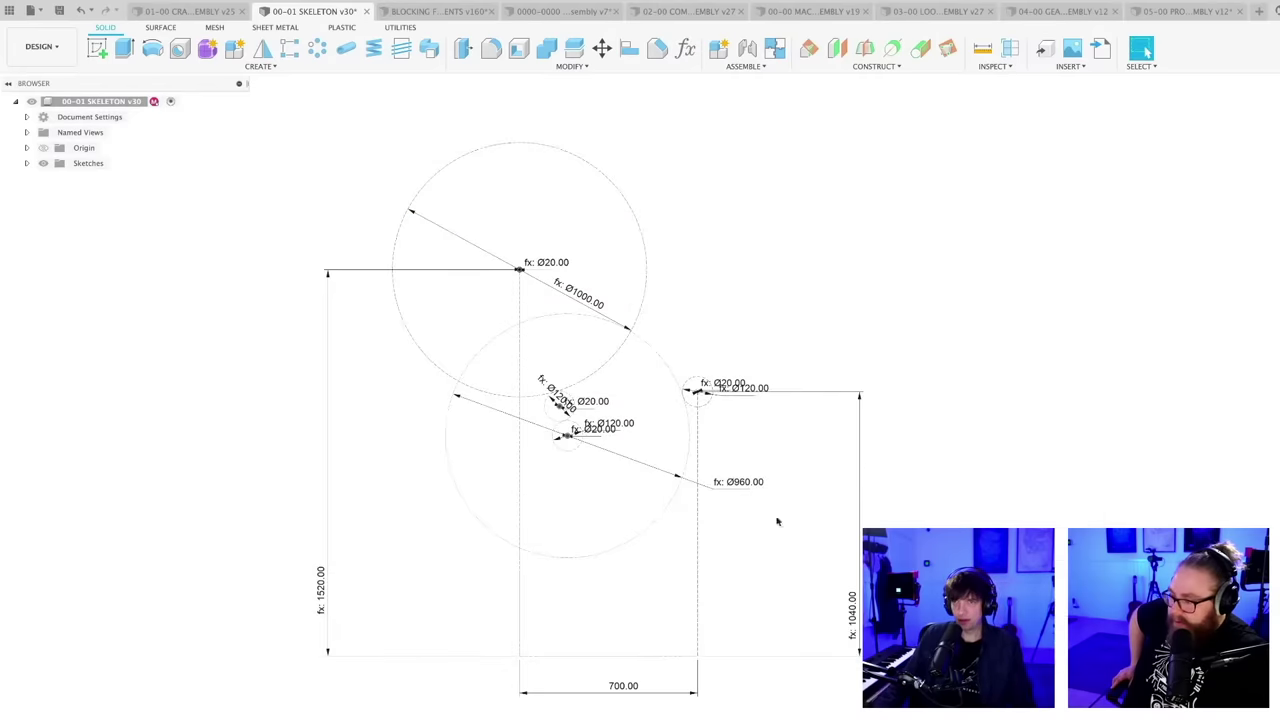
key(ctrl+s)
key(Return)
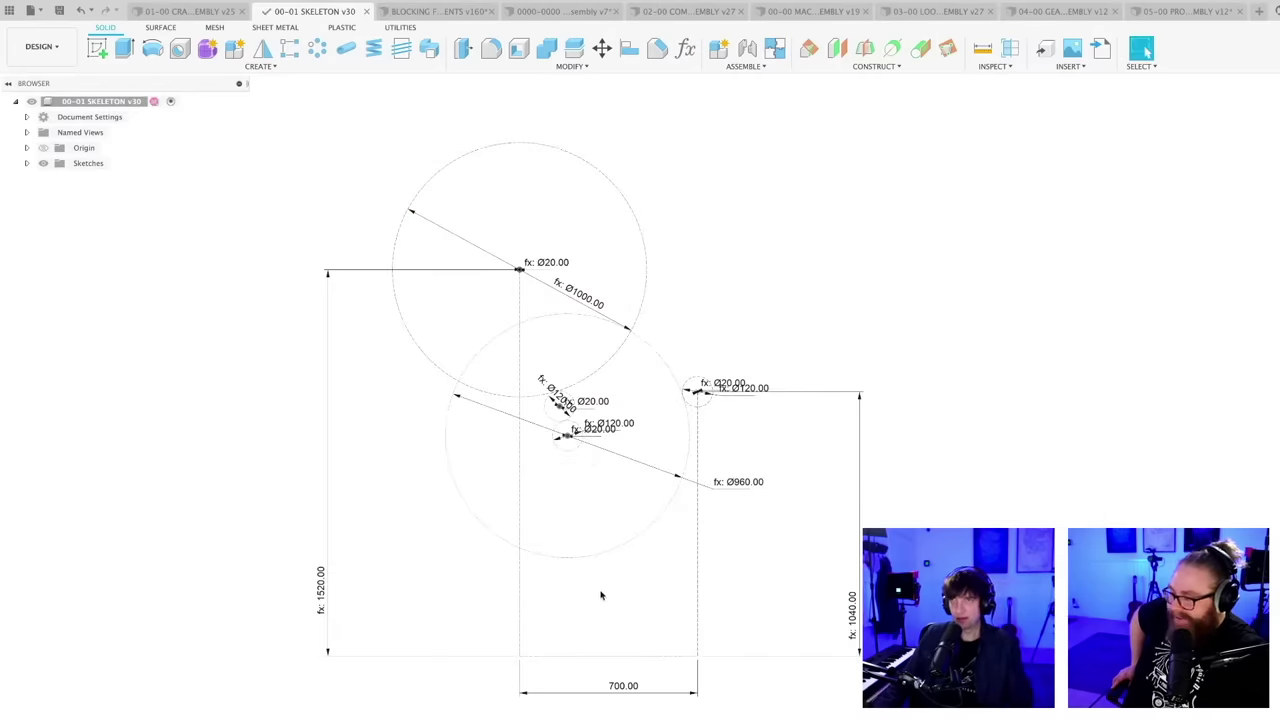
- Update the machine assembly to the newly saved skeleton and inspect the resized gears around the loop drum
scroll(608, 580, down, 1)
scroll(612, 574, down, 2)
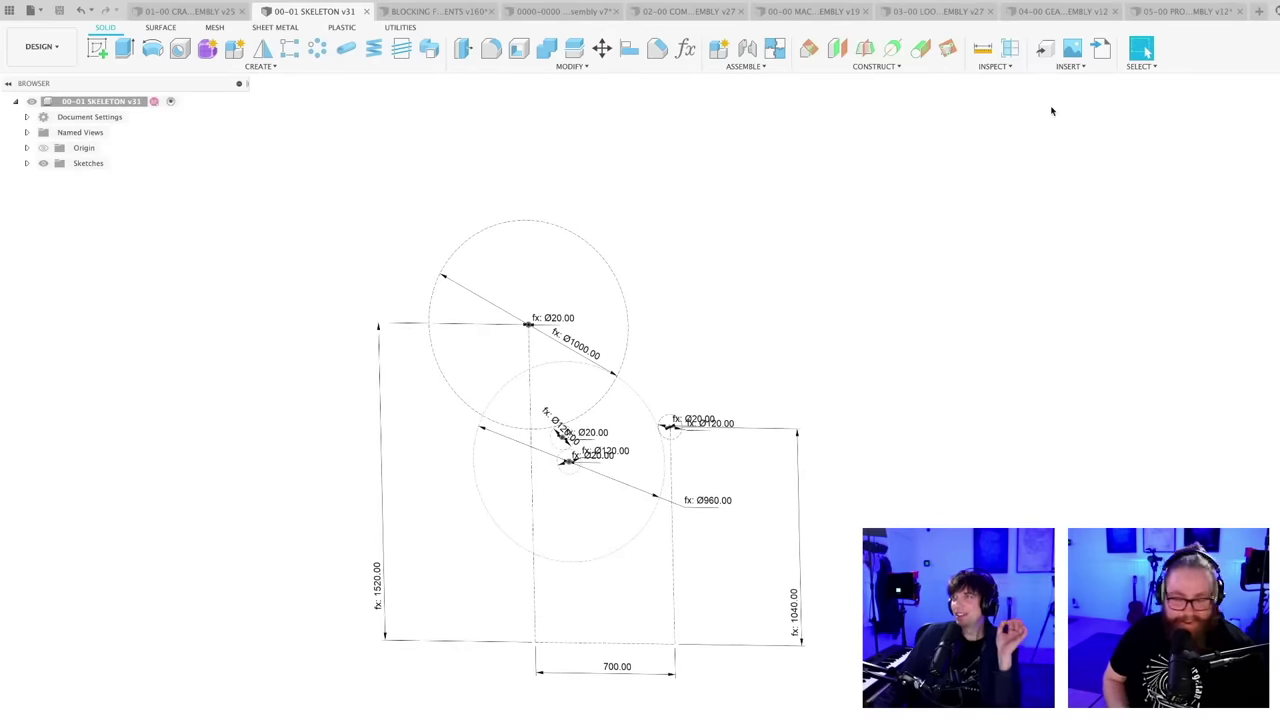
click(935, 11)
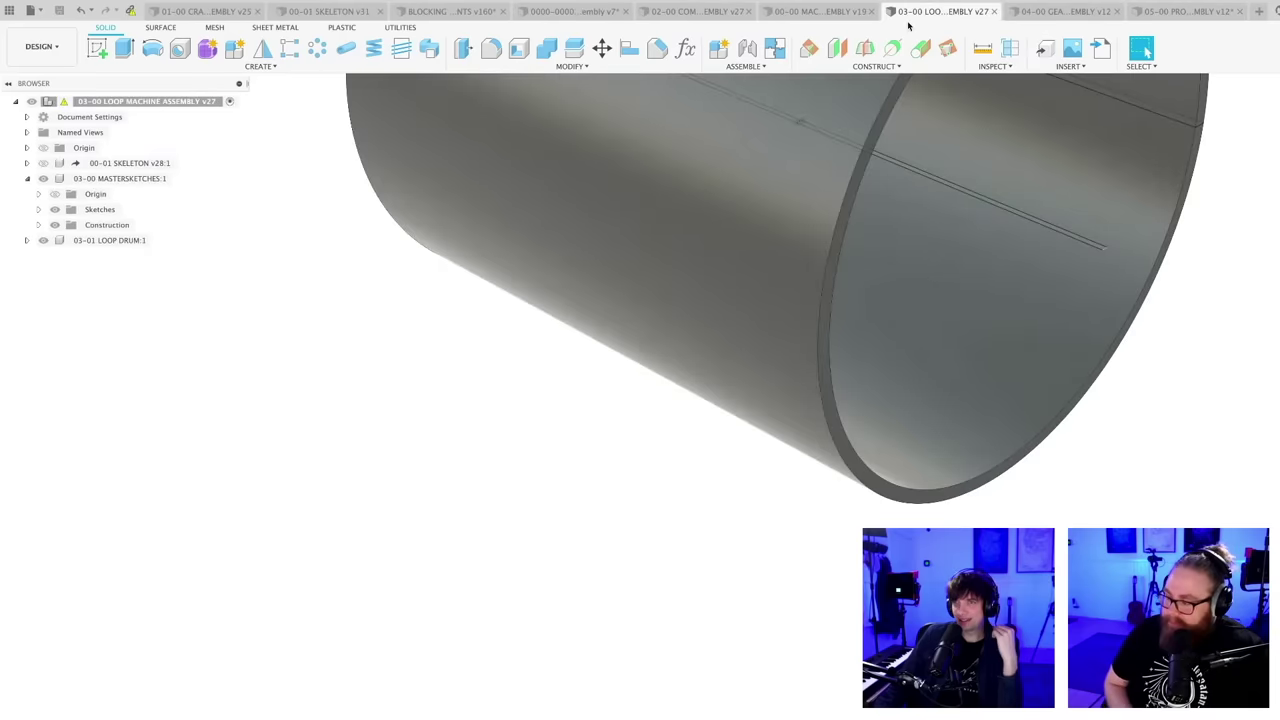
scroll(635, 540, down, 4)
middle_drag(639, 507, 633, 566)
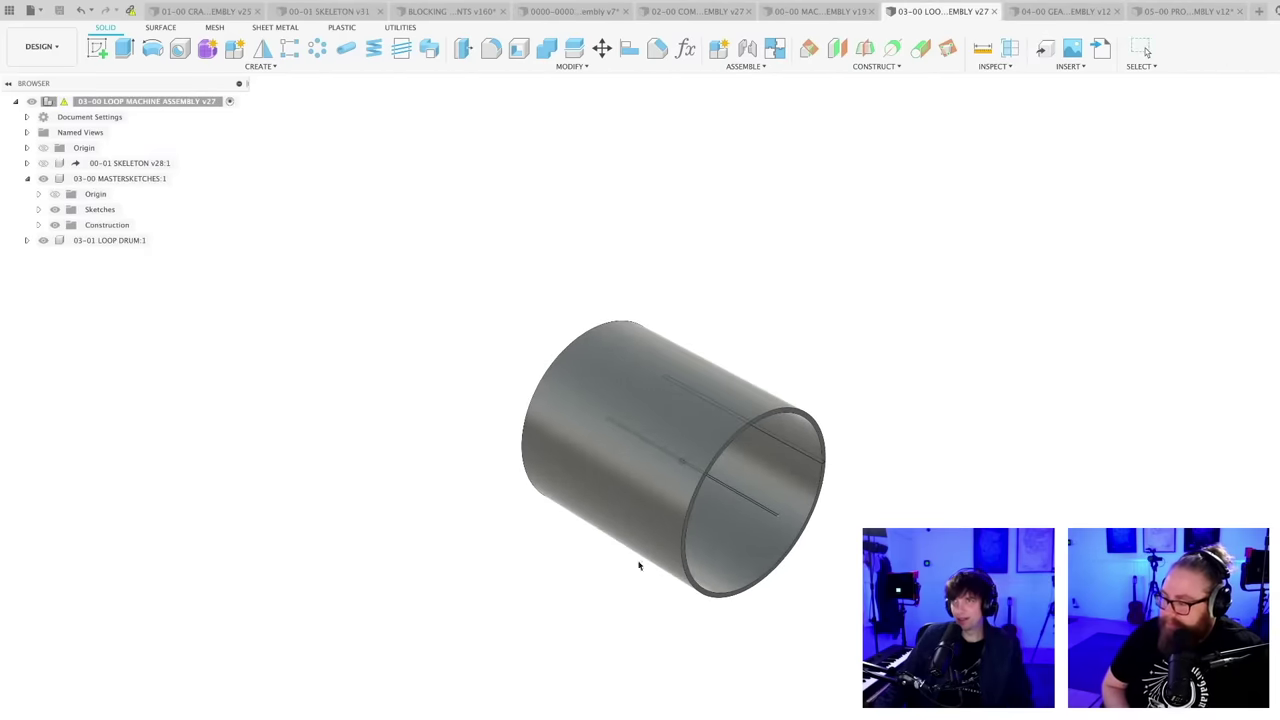
click(815, 11)
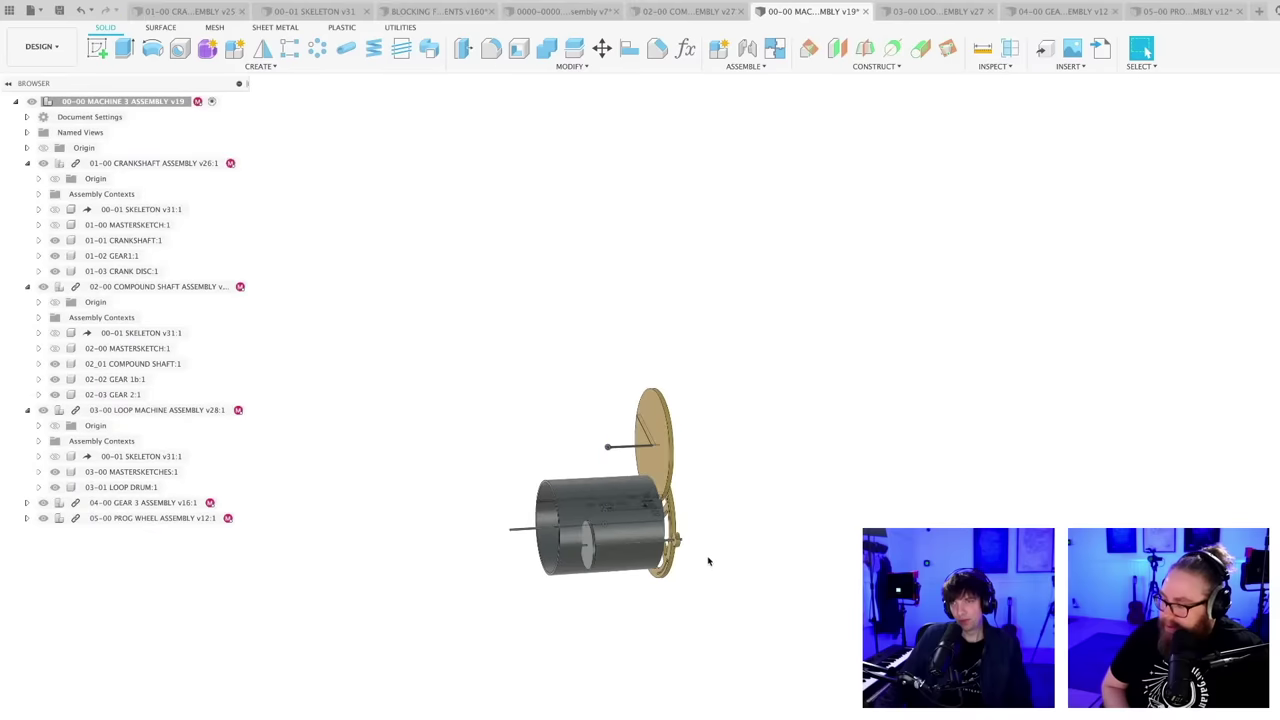
scroll(711, 597, up, 3)
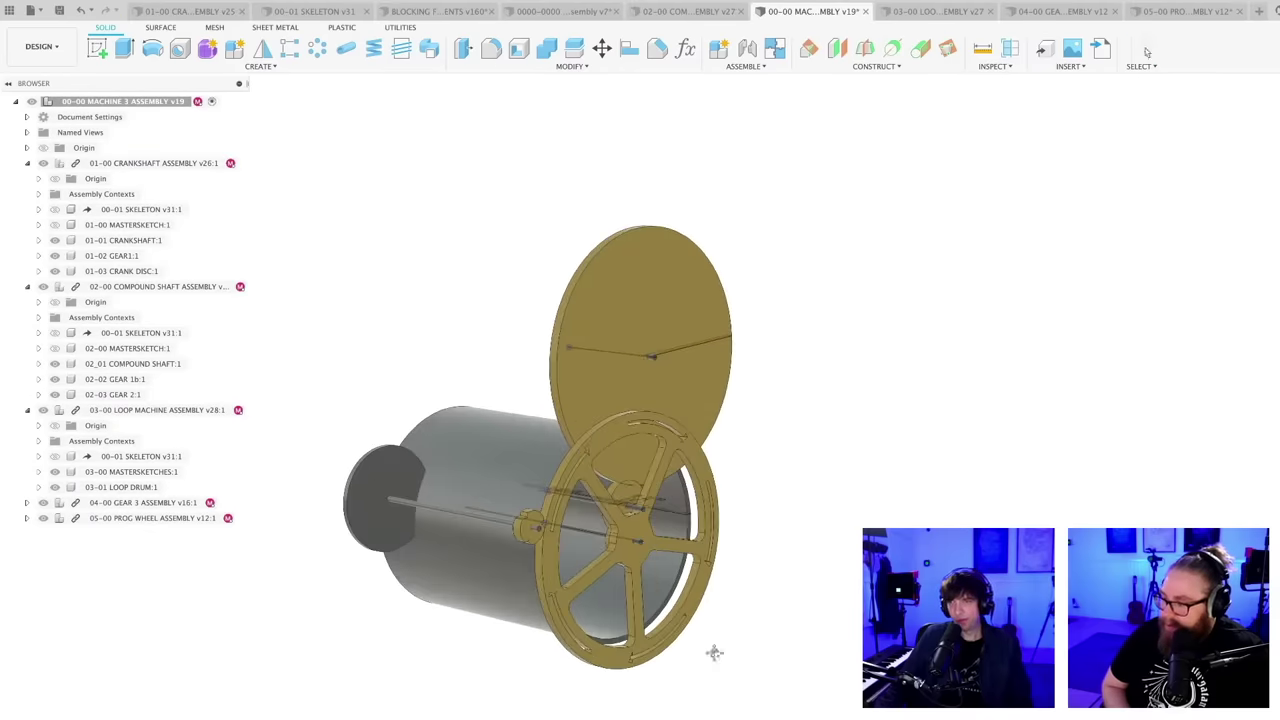
- Inspect the loop drum and gears from the drum's open end and save the machine assembly with its modified linked designs
scroll(714, 651, up, 2)
middle_drag(719, 577, 680, 590)
shift+middle_drag(820, 520, 771, 634)
scroll(808, 656, up, 2)
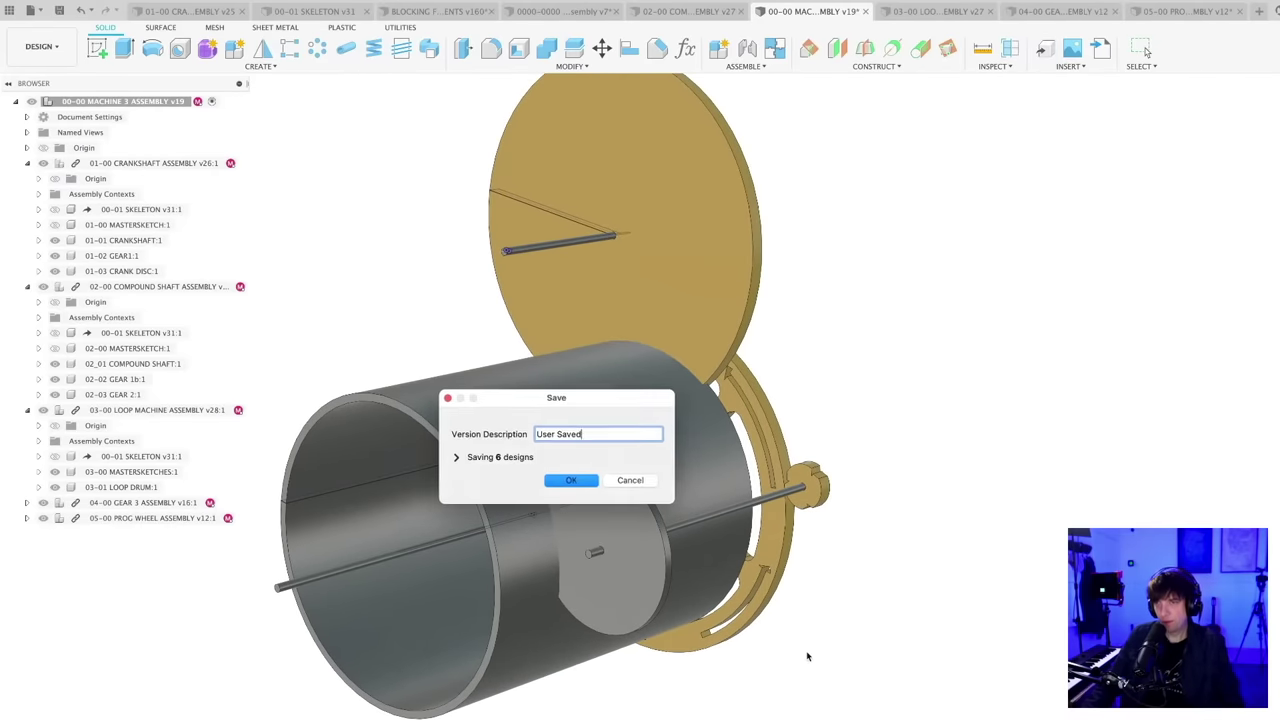
scroll(806, 649, down, 2)
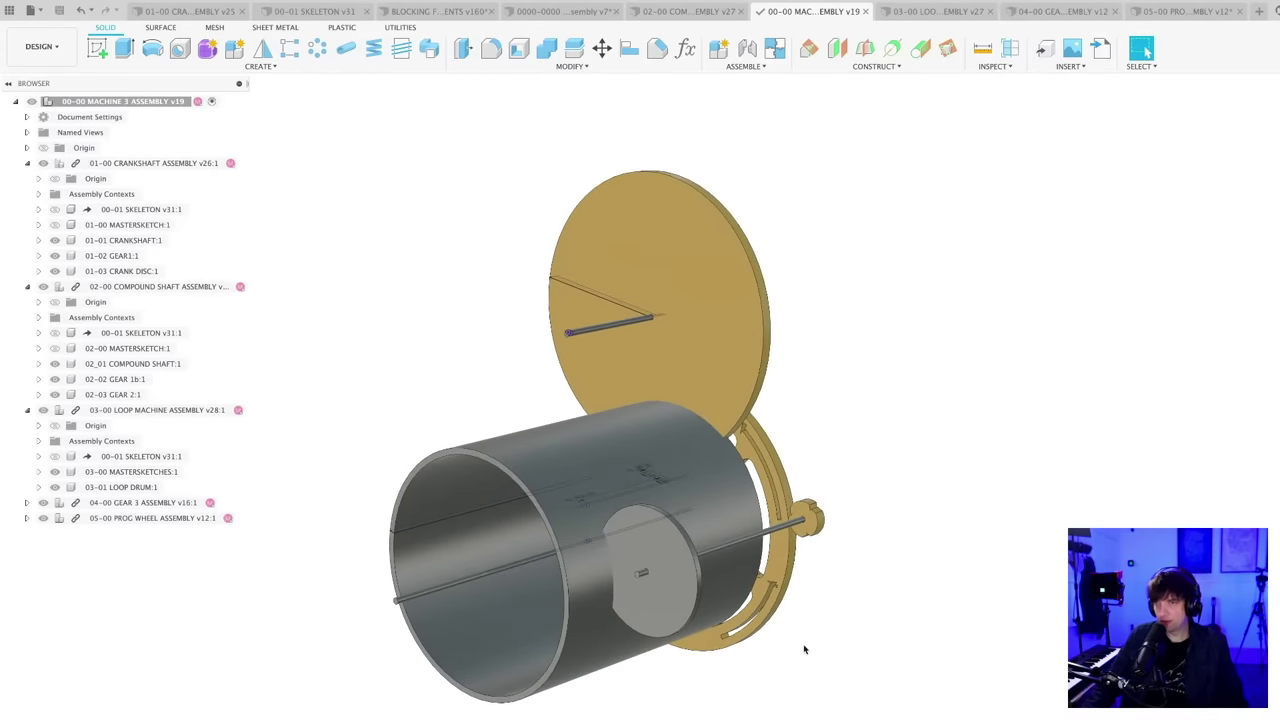
- Examine the small Gear 3 gear behind the spoked wheel and its position relative to the loop drum and prog wheel
shift+middle_drag(771, 664, 665, 704)
scroll(780, 636, up, 1)
scroll(731, 561, up, 2)
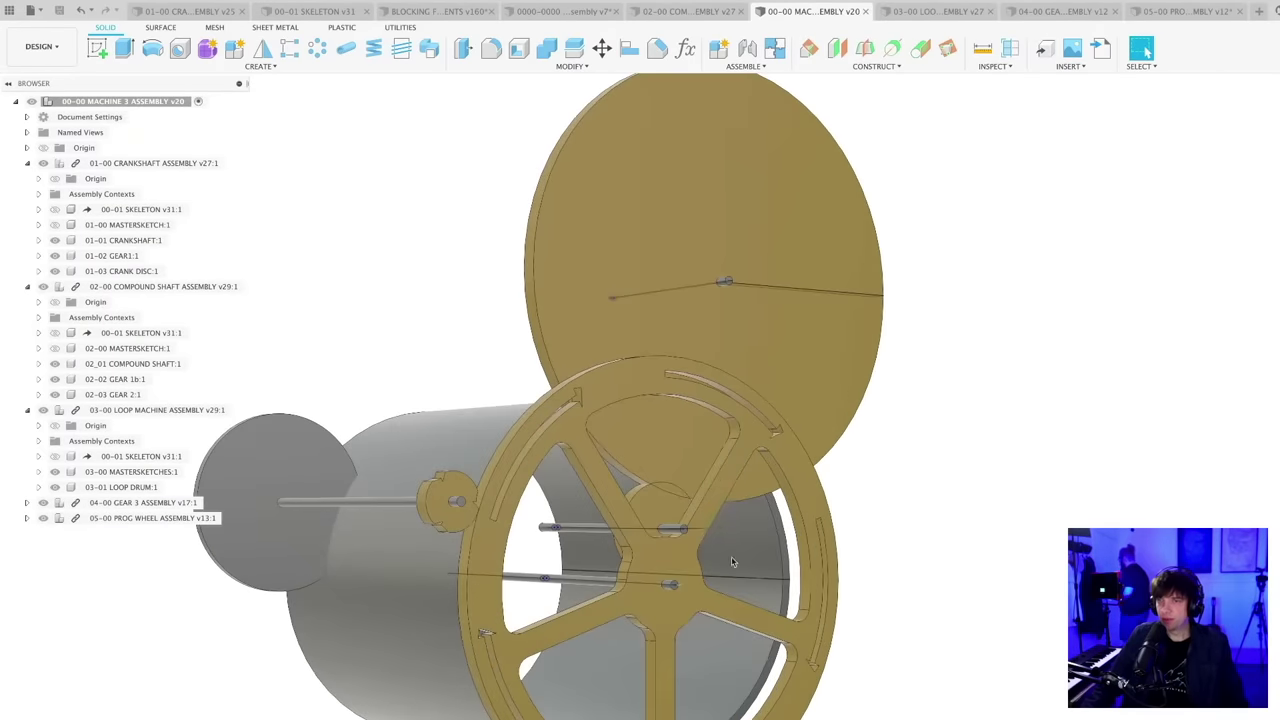
scroll(699, 535, down, 2)
shift+middle_drag(661, 513, 755, 550)
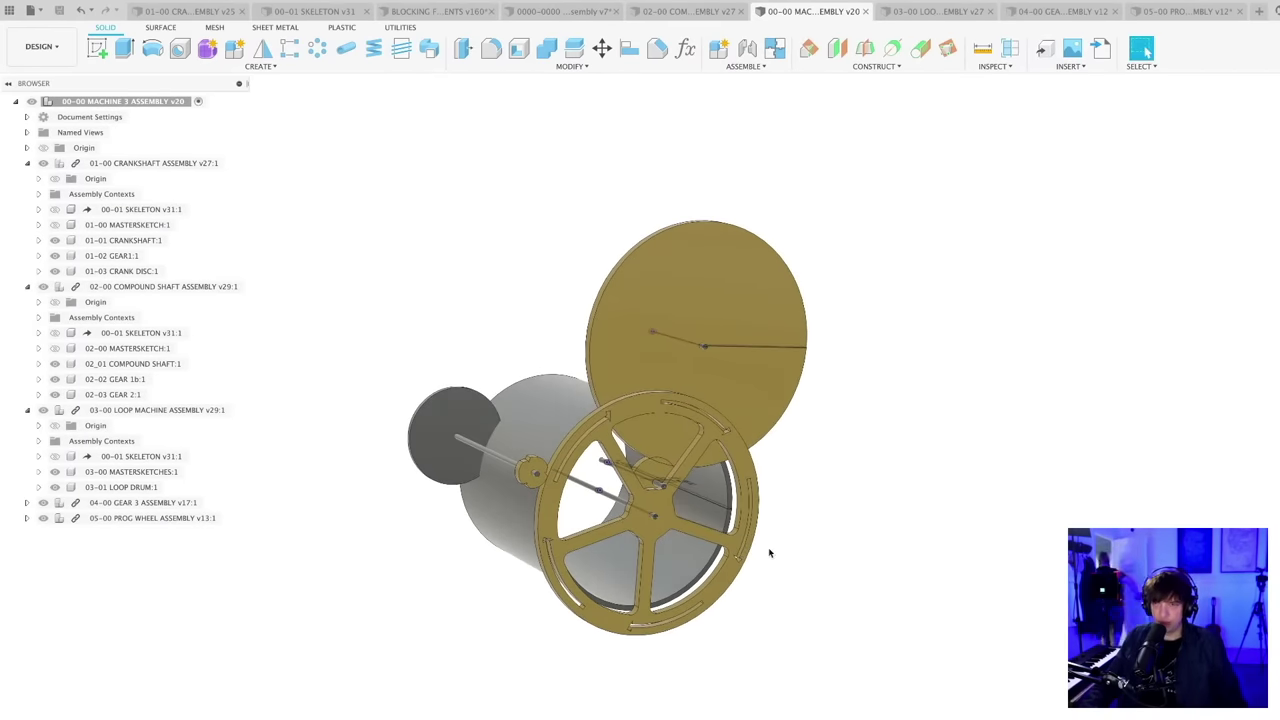
scroll(679, 494, up, 5)
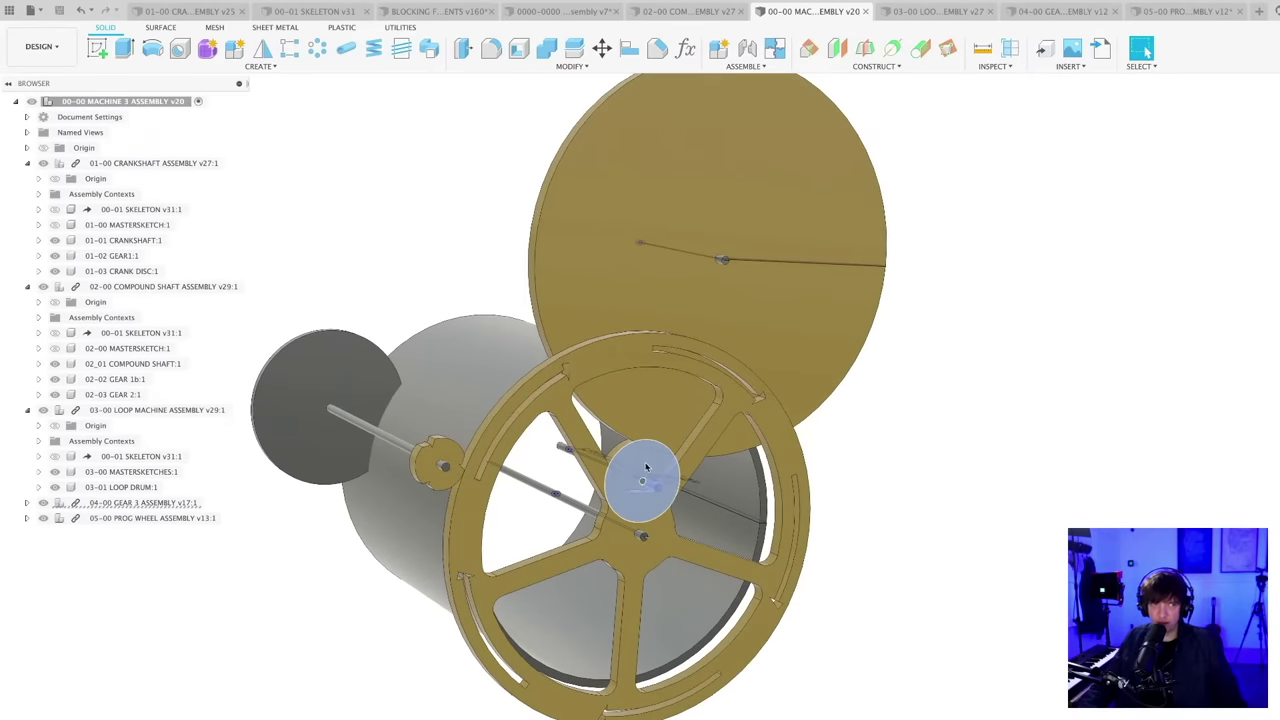
shift+middle_drag(647, 472, 697, 496)
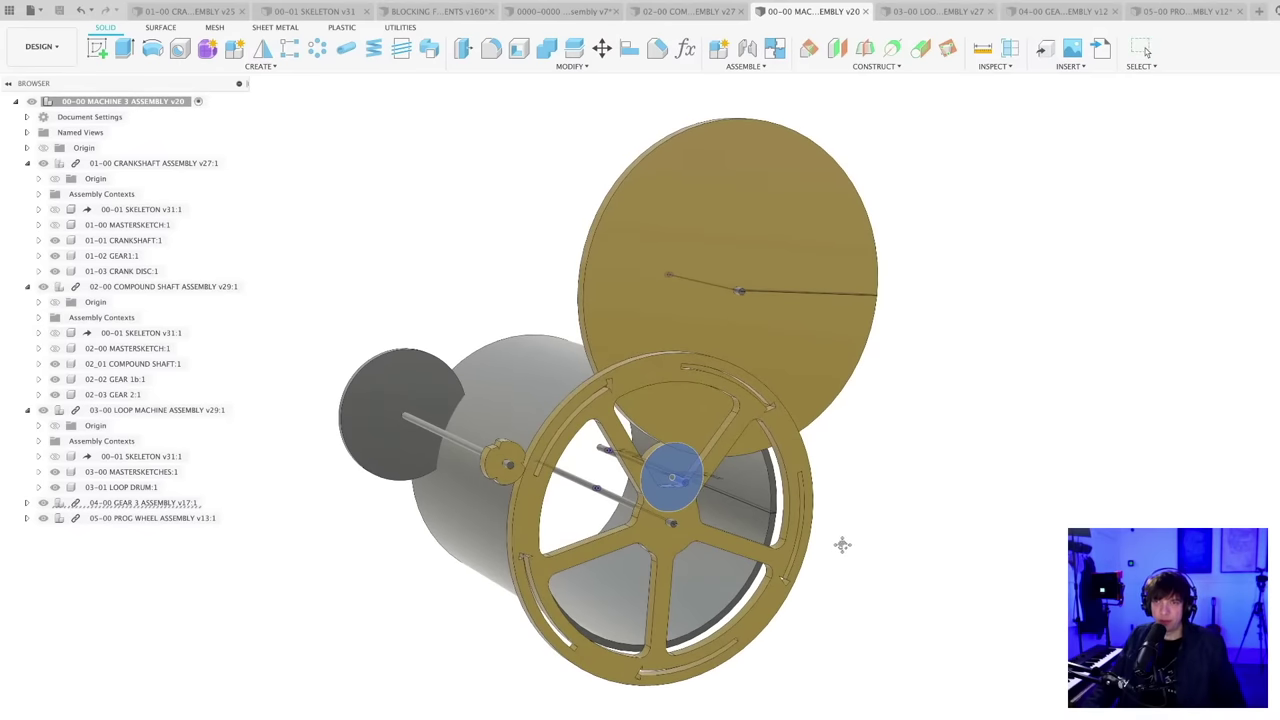
shift+middle_drag(823, 551, 803, 541)
scroll(651, 457, up, 2)
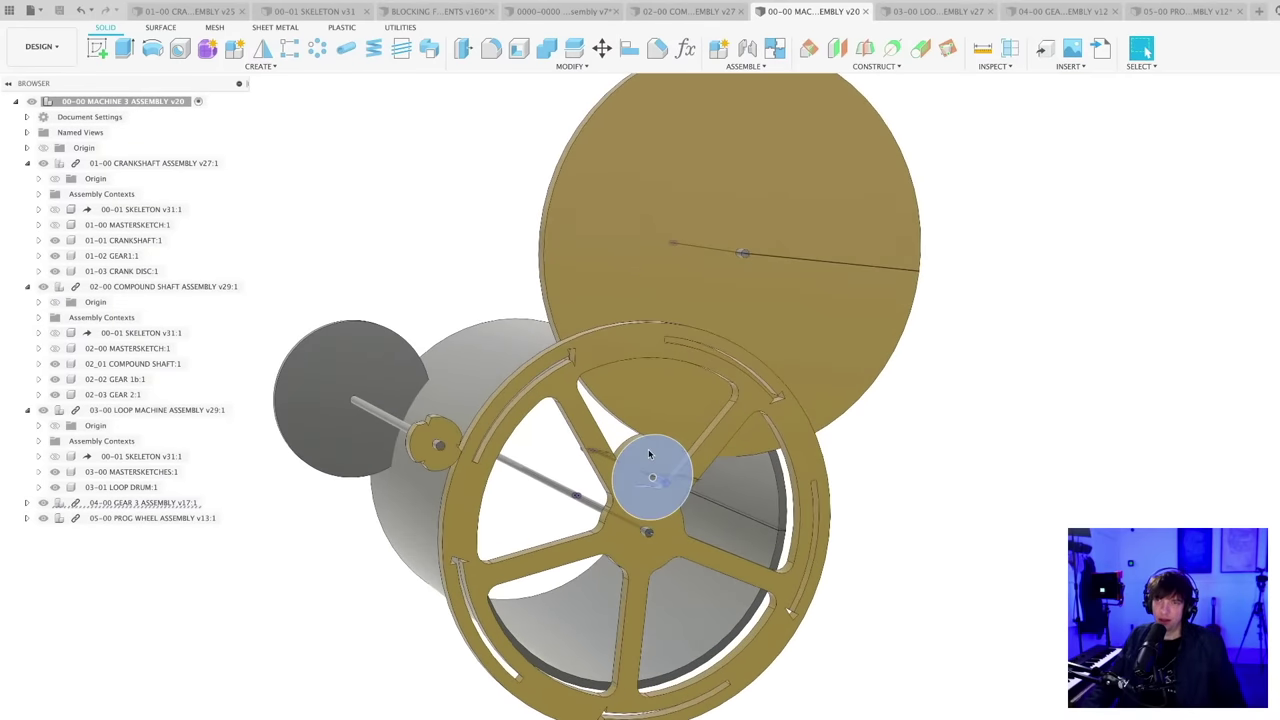
scroll(650, 463, up, 2)
click(650, 463)
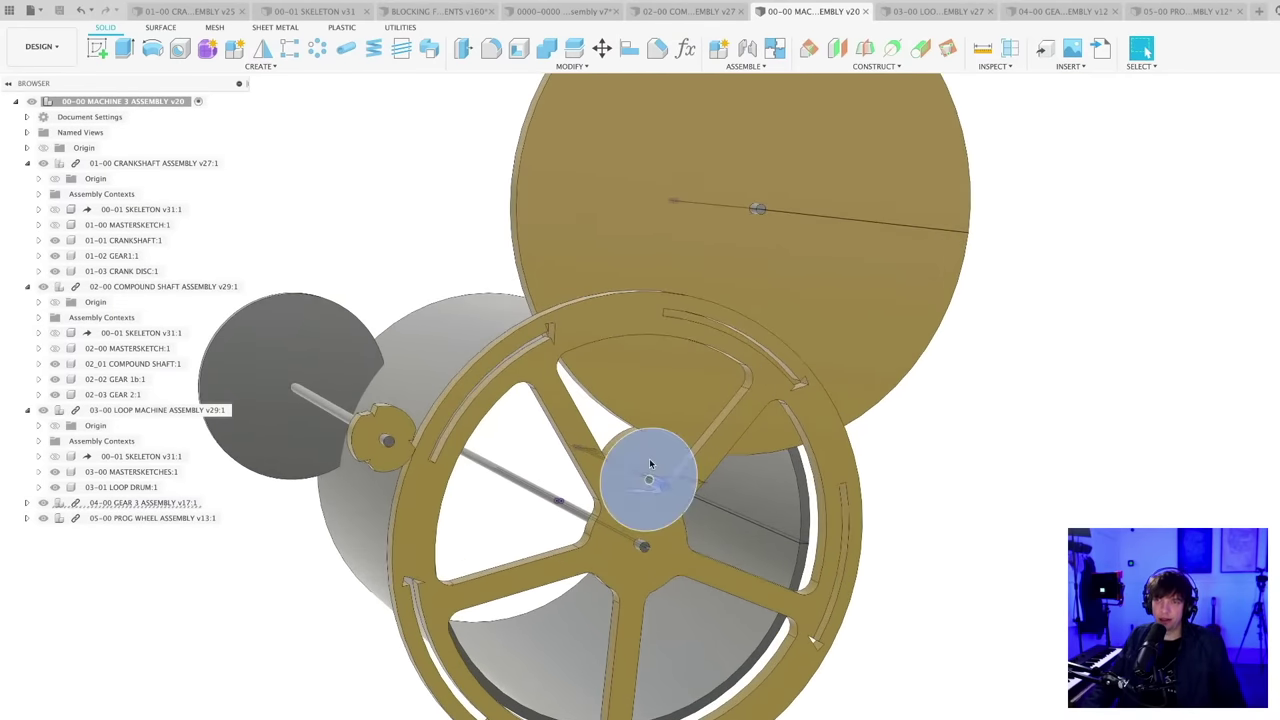
scroll(650, 463, down, 2)
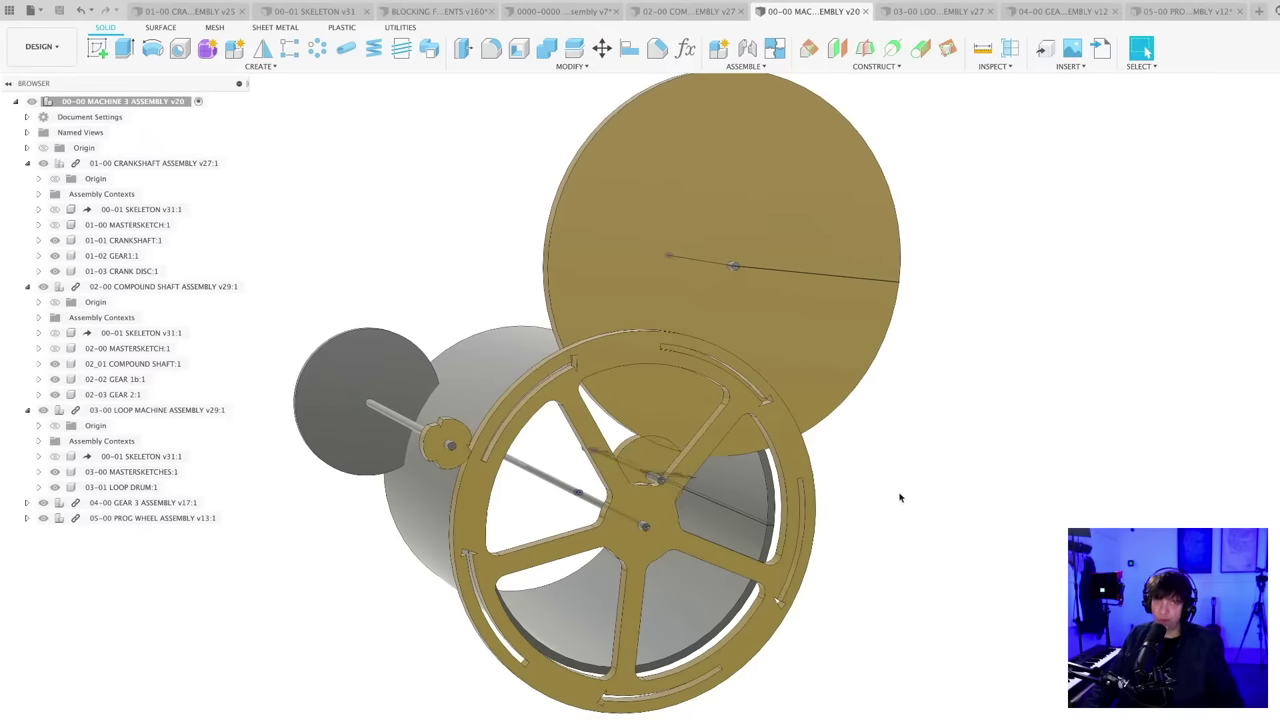
- Examine the crankshaft gear and crank disc against the spoked wheel and loop drum from both ends of the machine
scroll(518, 437, up, 3)
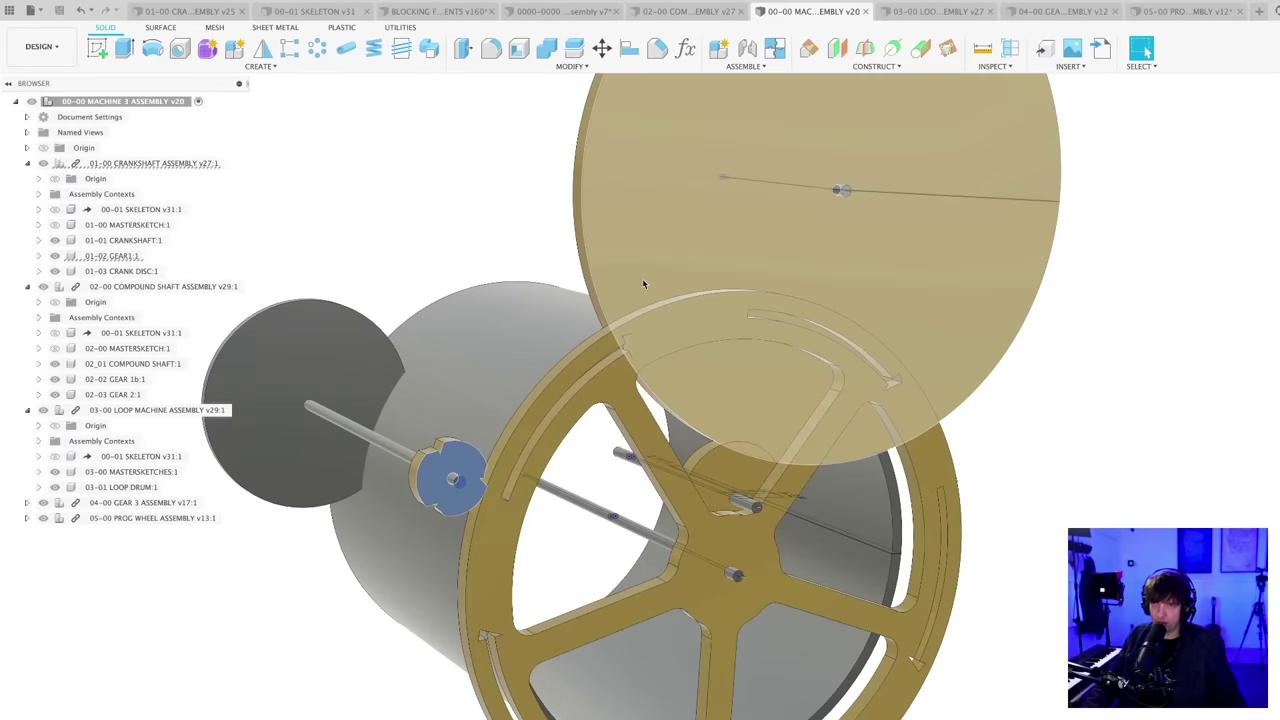
scroll(716, 345, down, 2)
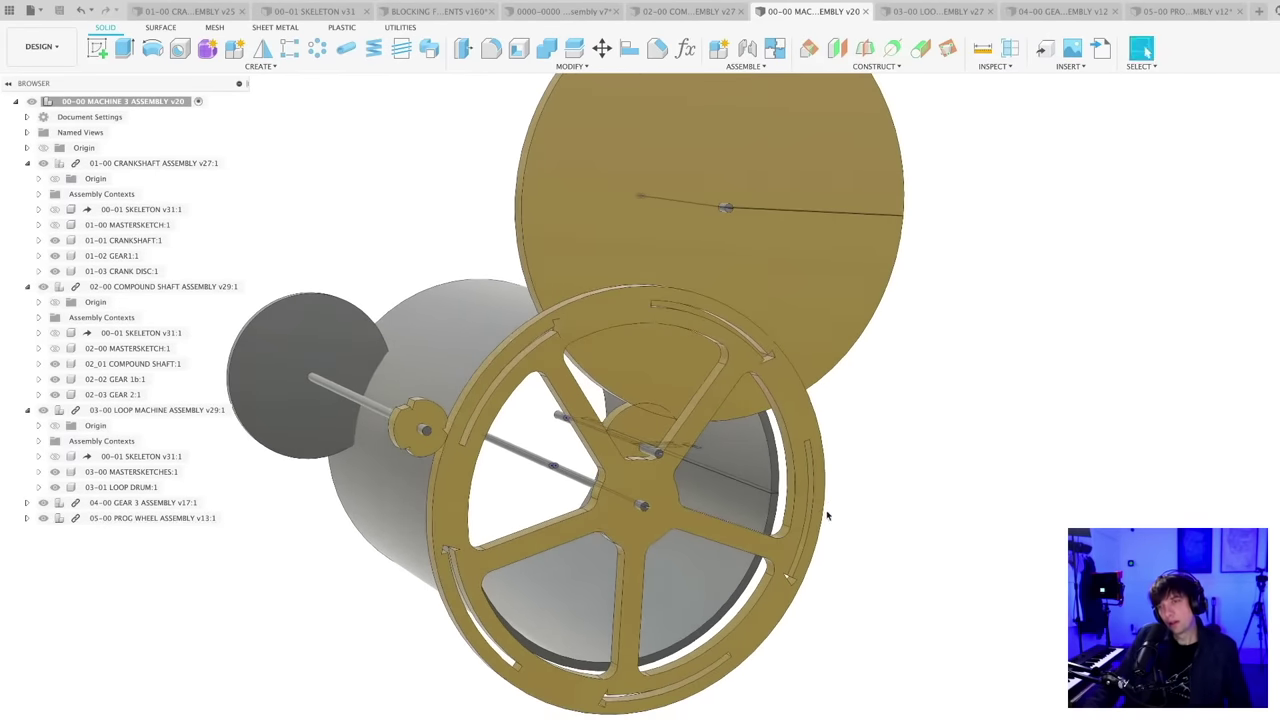
shift+middle_drag(827, 515, 686, 547)
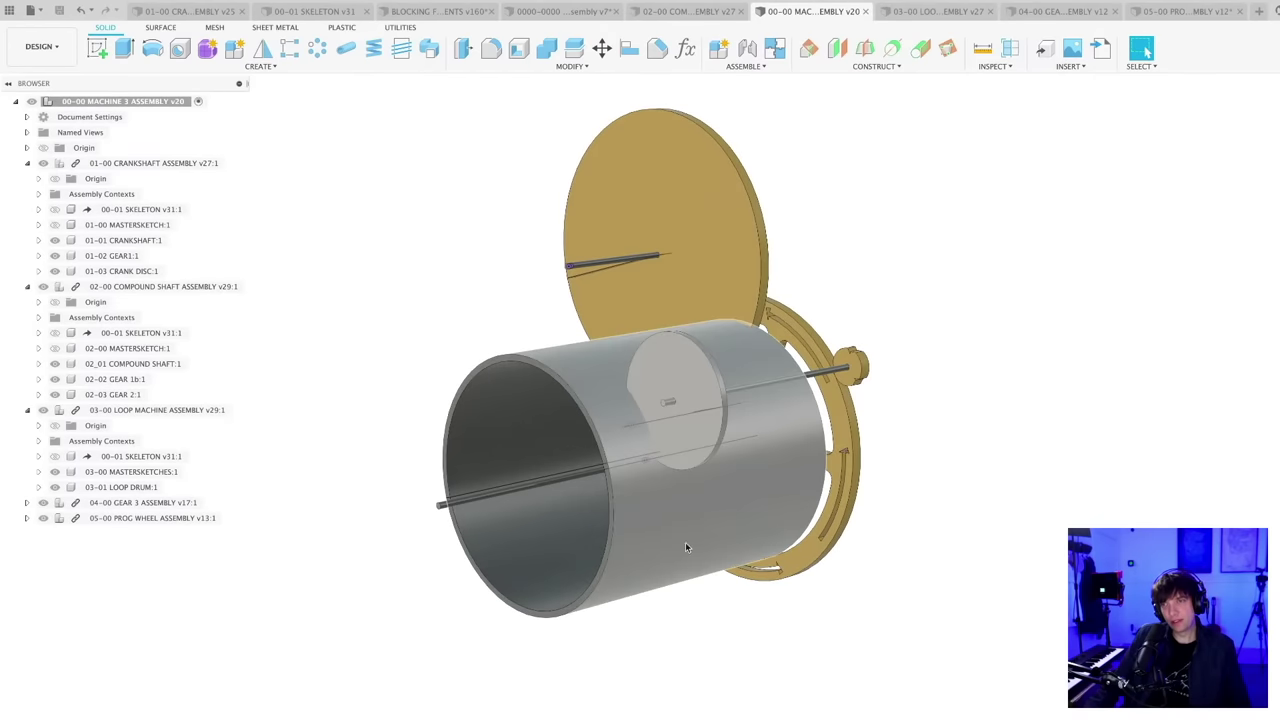
scroll(669, 669, up, 3)
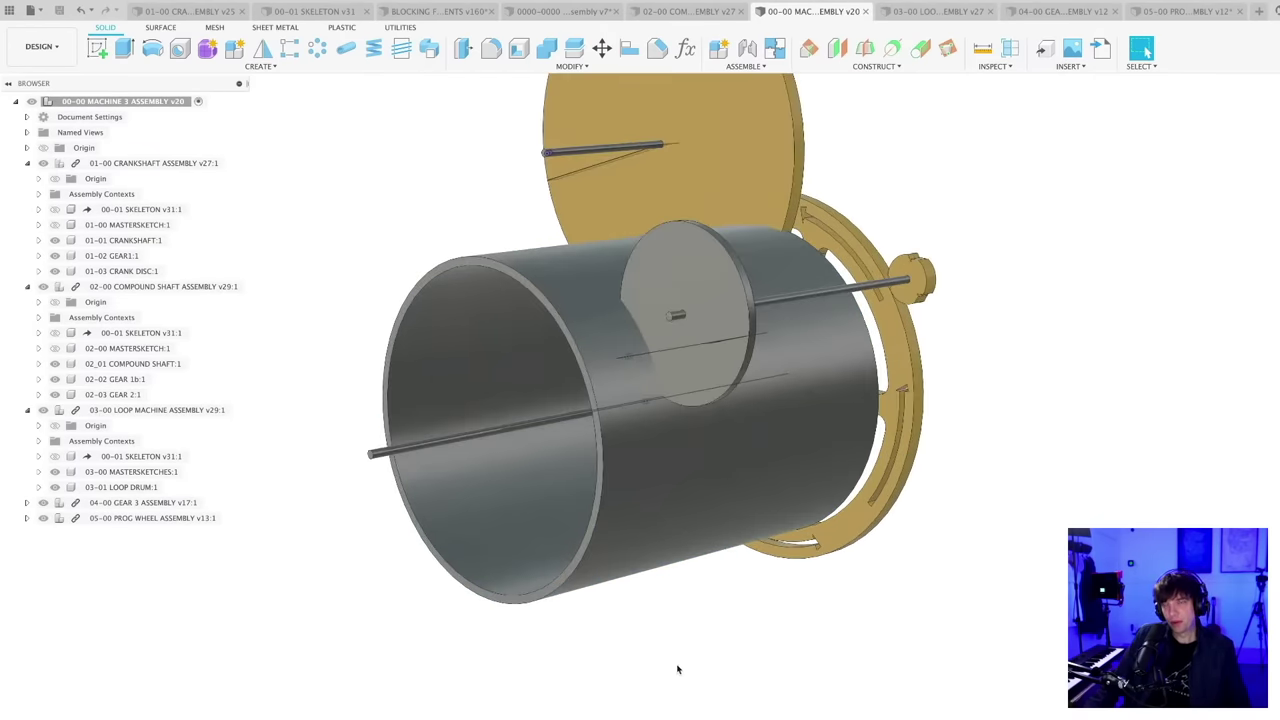
scroll(677, 669, down, 2)
shift+middle_drag(692, 664, 676, 703)
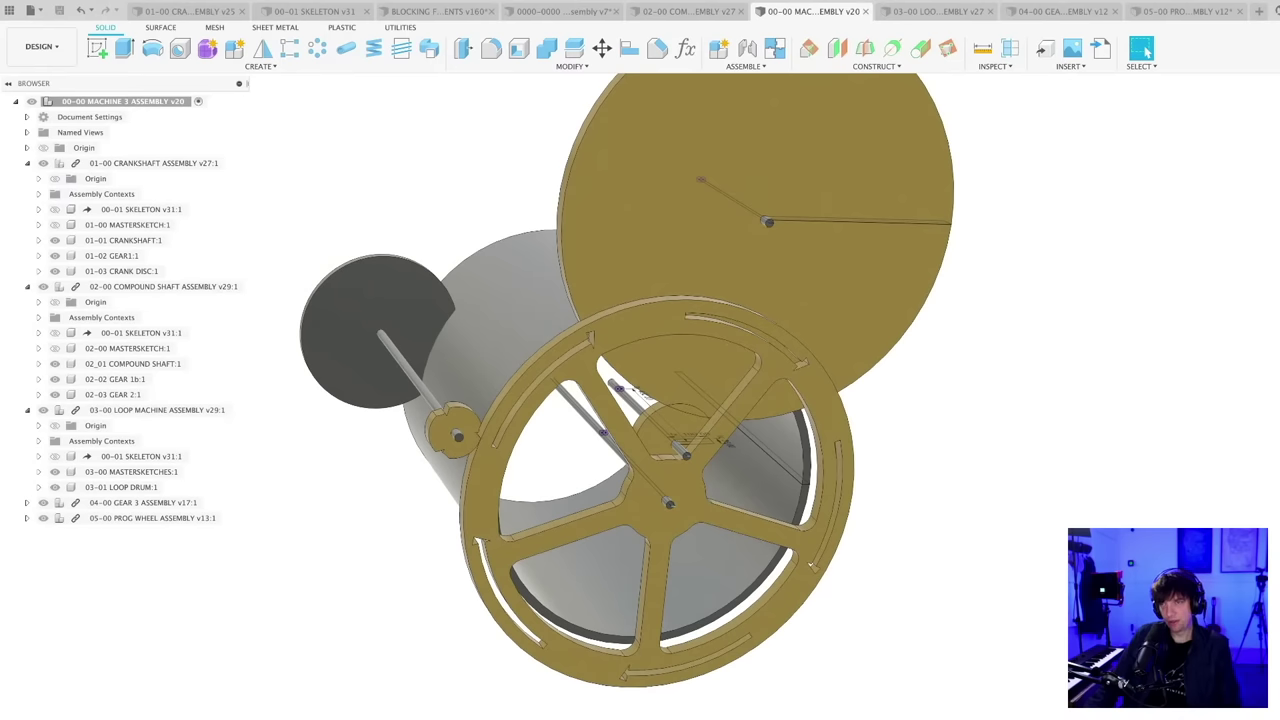
scroll(754, 690, down, 2)
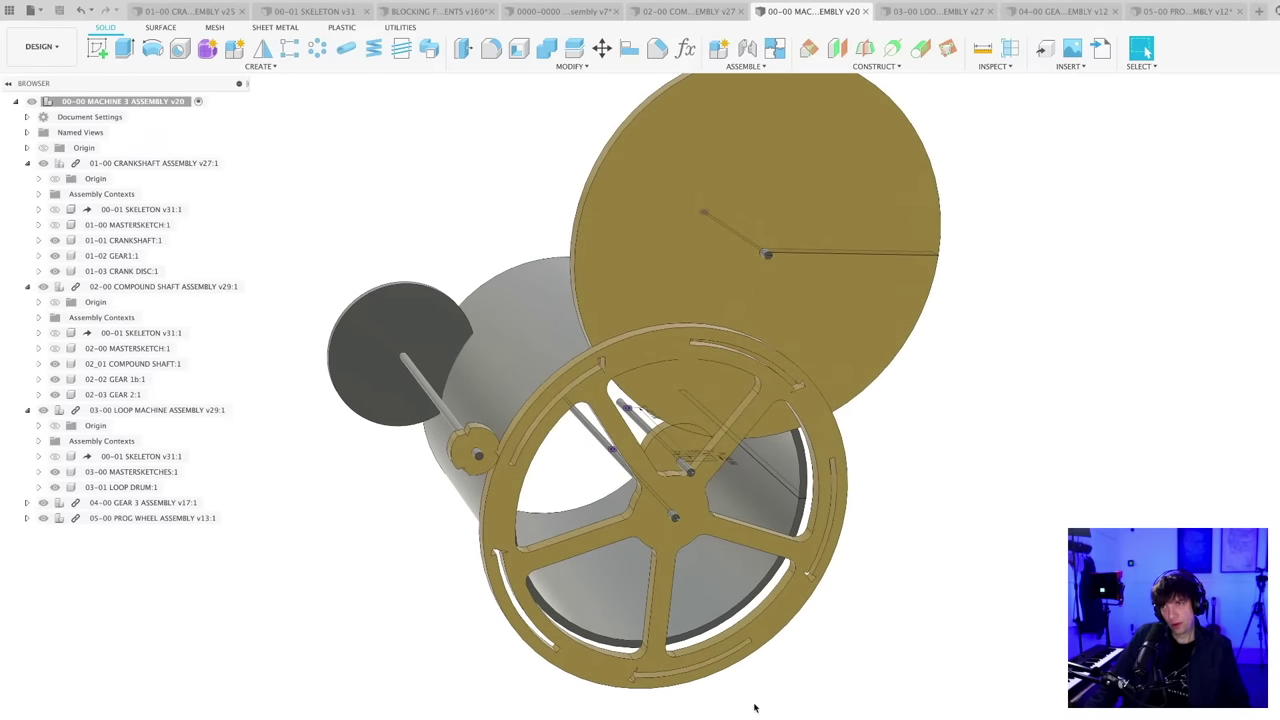
middle_drag(755, 590, 756, 611)
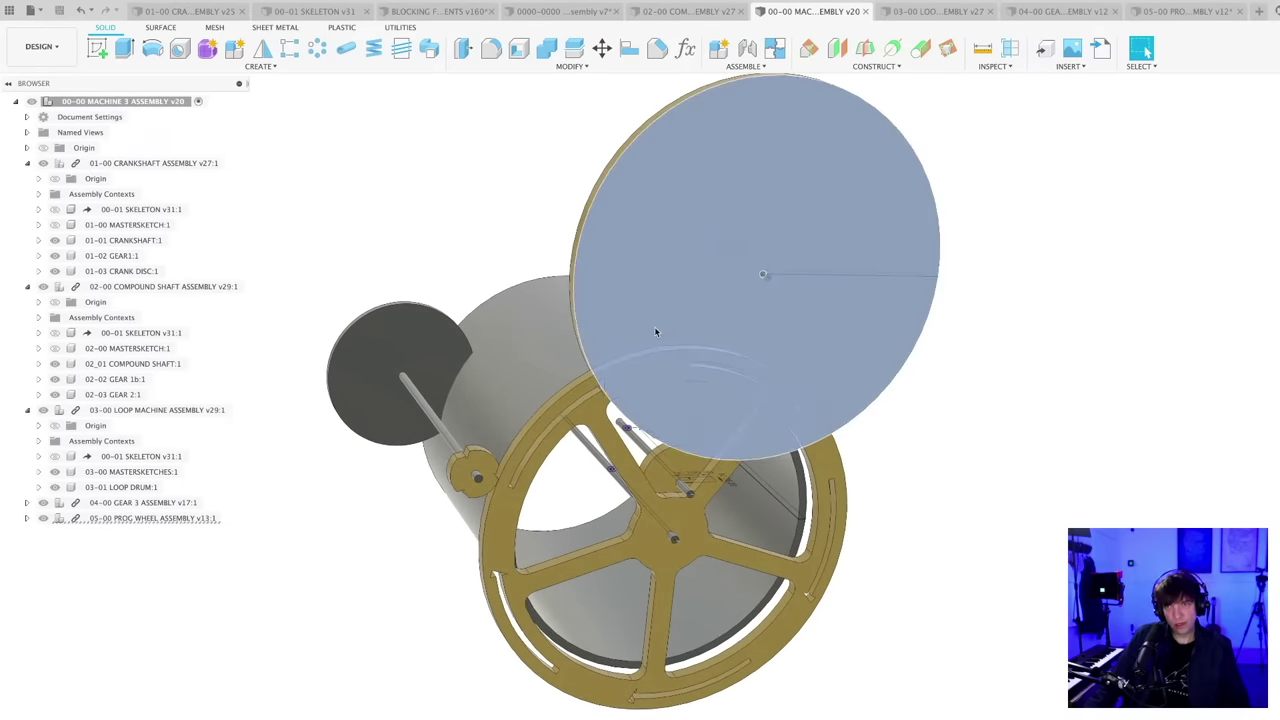
- Examine how the large prog wheel disc overlaps the spoked gear and the small gear behind it
click(655, 330)
scroll(690, 480, up, 2)
scroll(690, 480, up, 1)
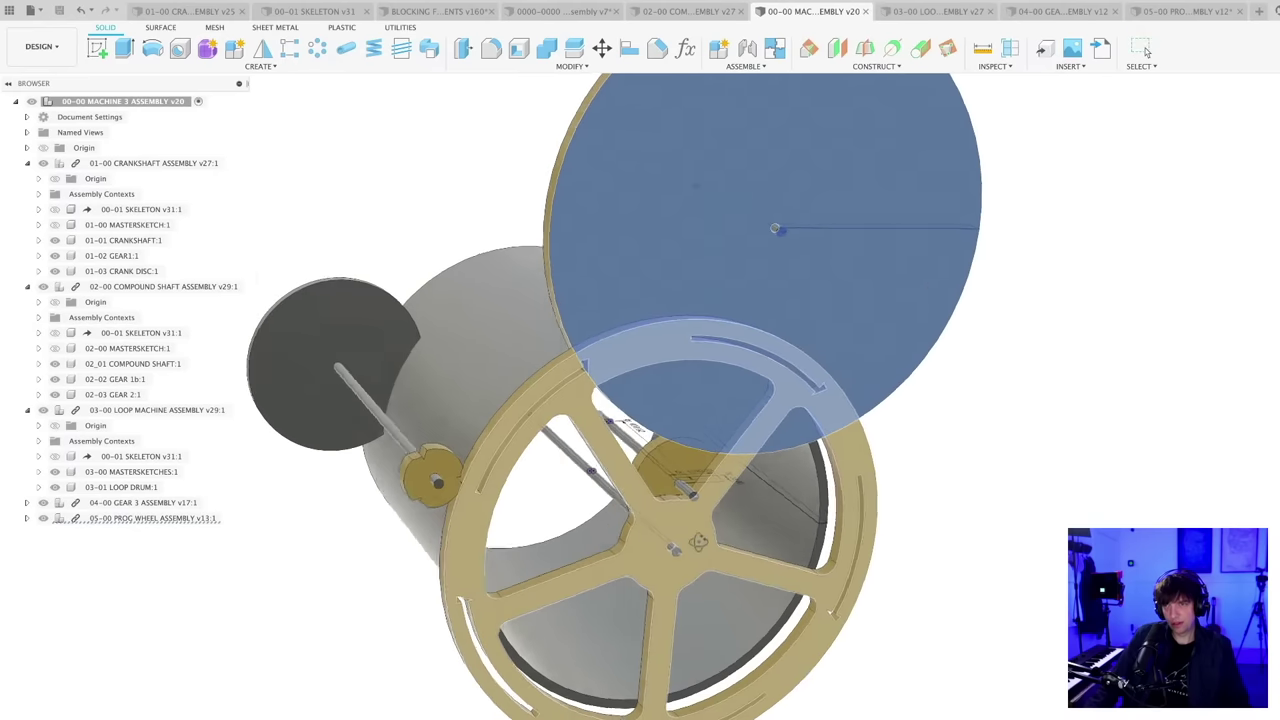
mouse_move(698, 542)
shift+middle_down()
mouse_move(736, 523)
mouse_move(738, 545)
mouse_move(697, 553)
shift+middle_up()
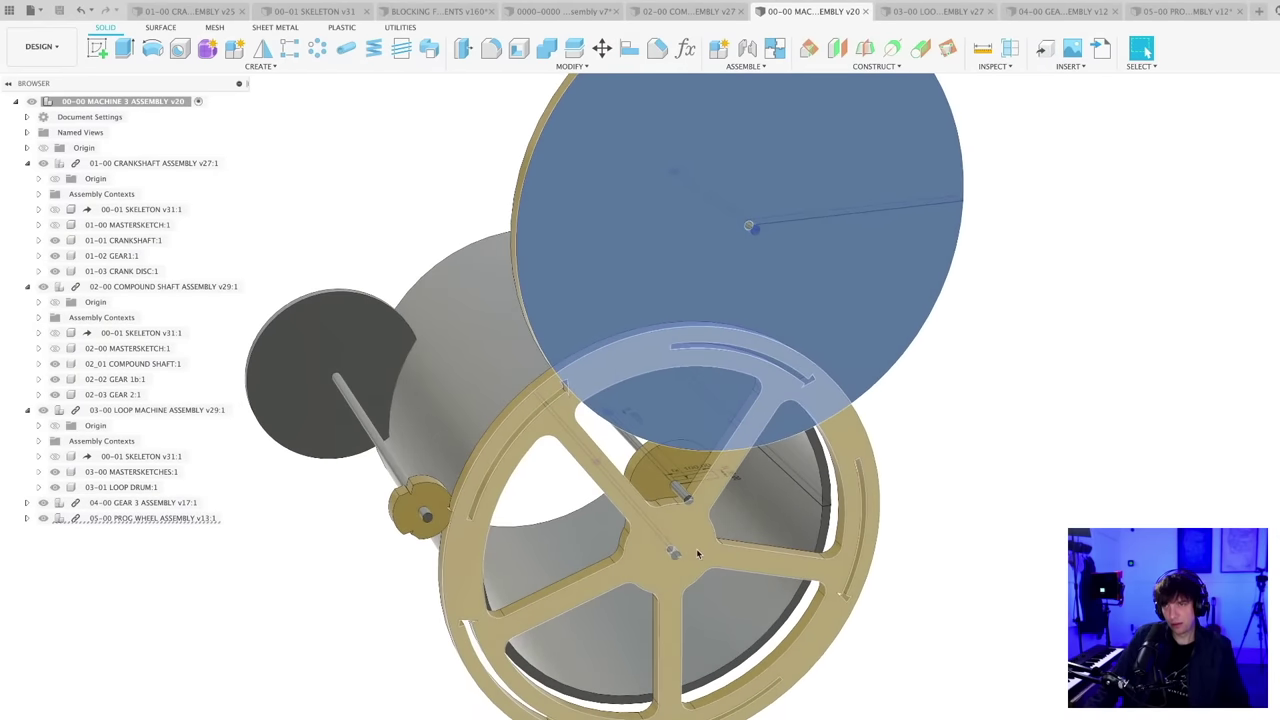
scroll(702, 545, down, 3)
click(861, 706)
scroll(790, 668, down, 2)
mouse_move(773, 673)
middle_down()
mouse_move(752, 672)
mouse_move(783, 663)
middle_up()
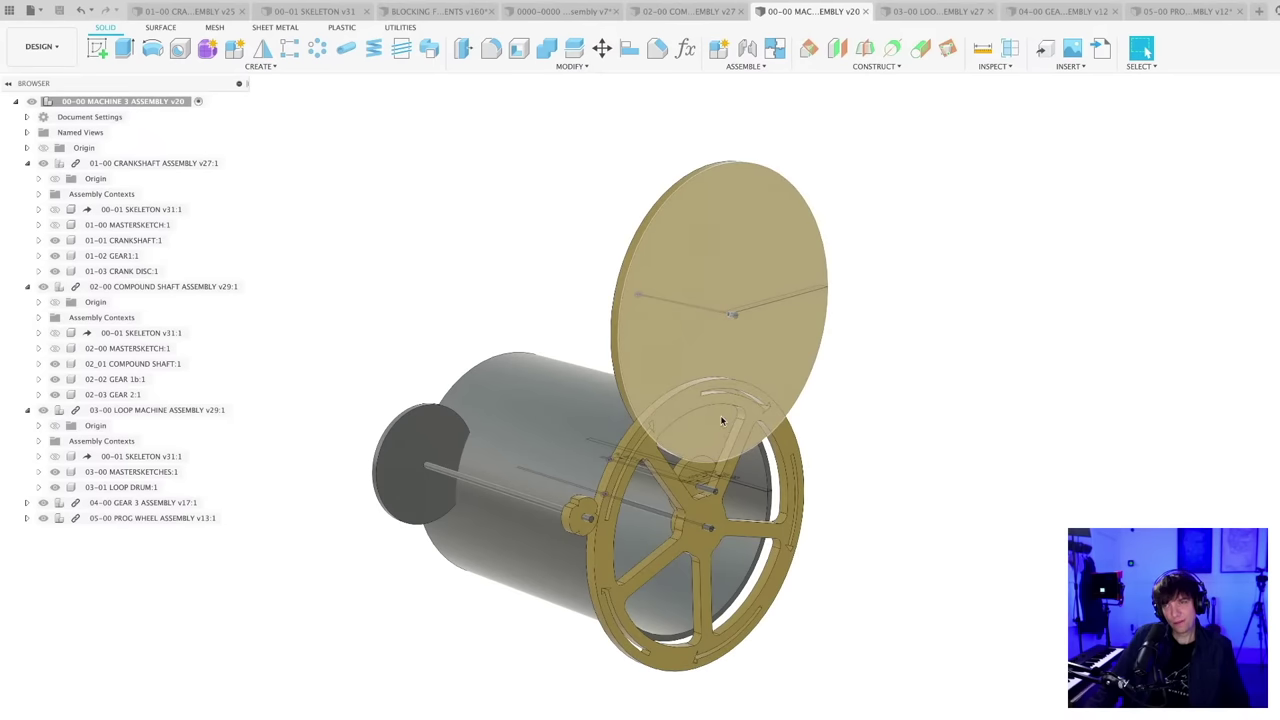
scroll(719, 415, up, 1)
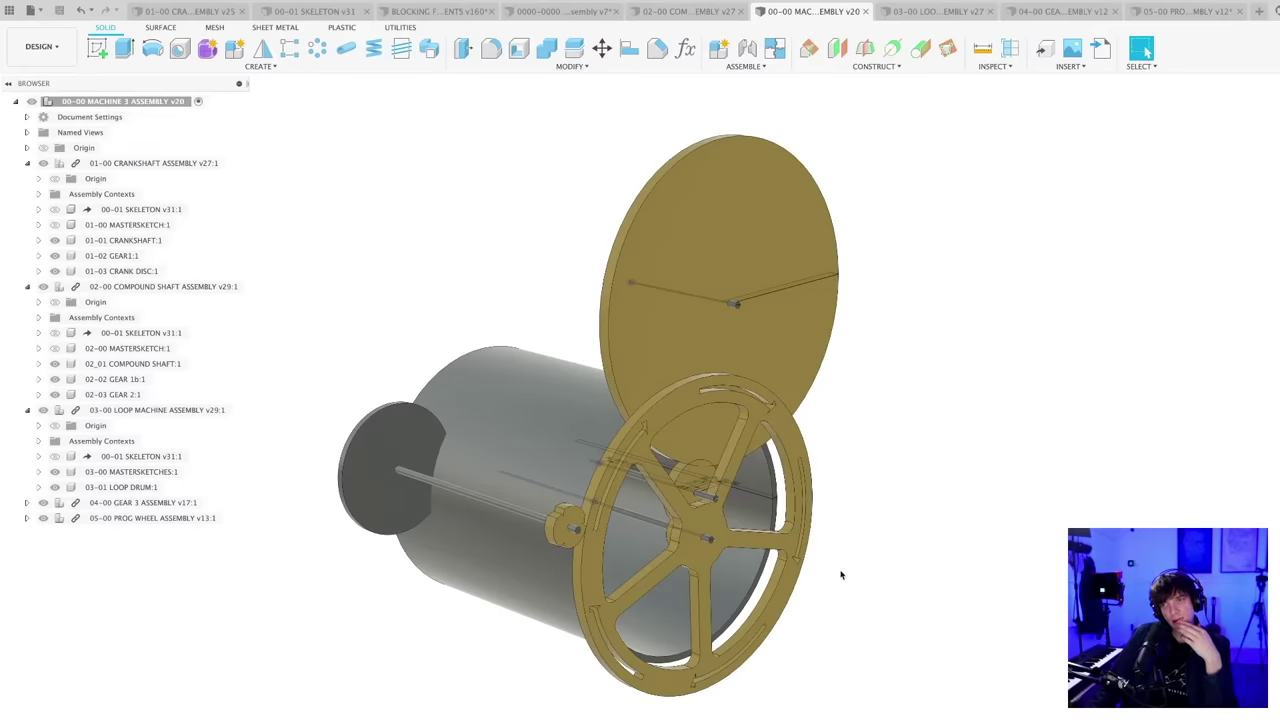
mouse_move(840, 575)
middle_down()
mouse_move(821, 577)
mouse_move(826, 565)
middle_up()
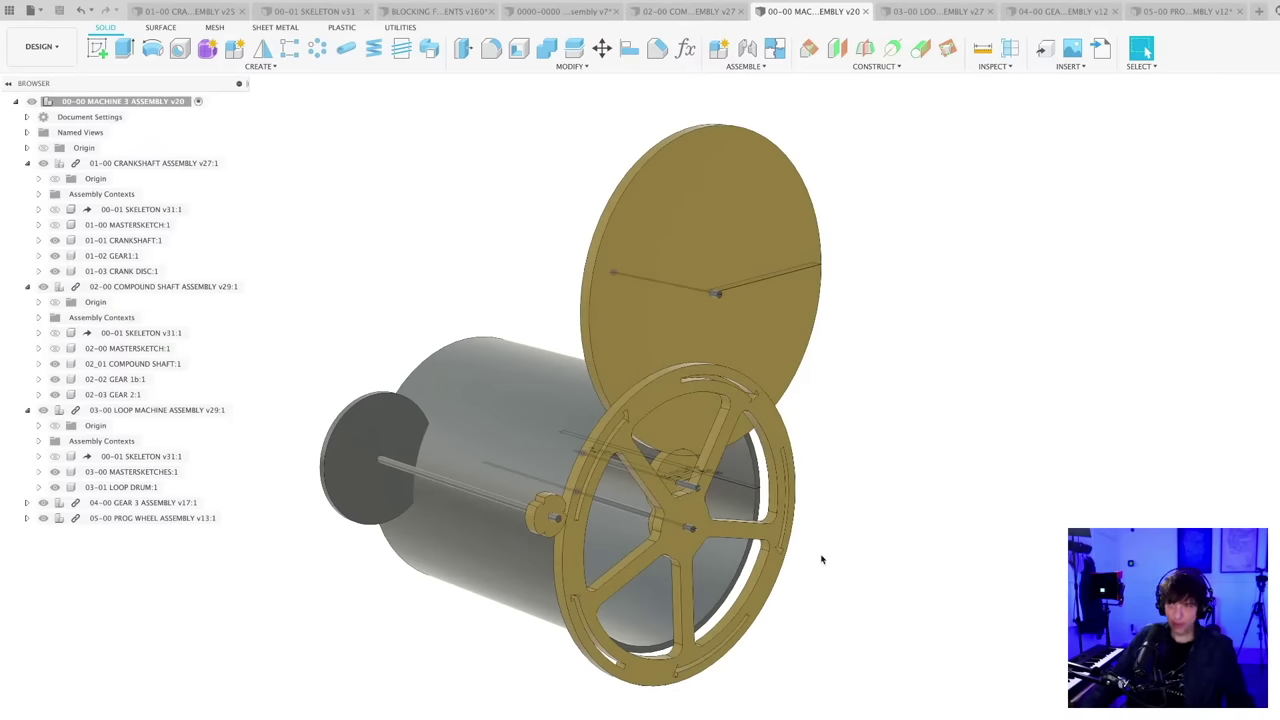
- Create a new design and save it as GEAR SKETCH in the THE MACHINE - ROUND 3 project
click(1256, 12)
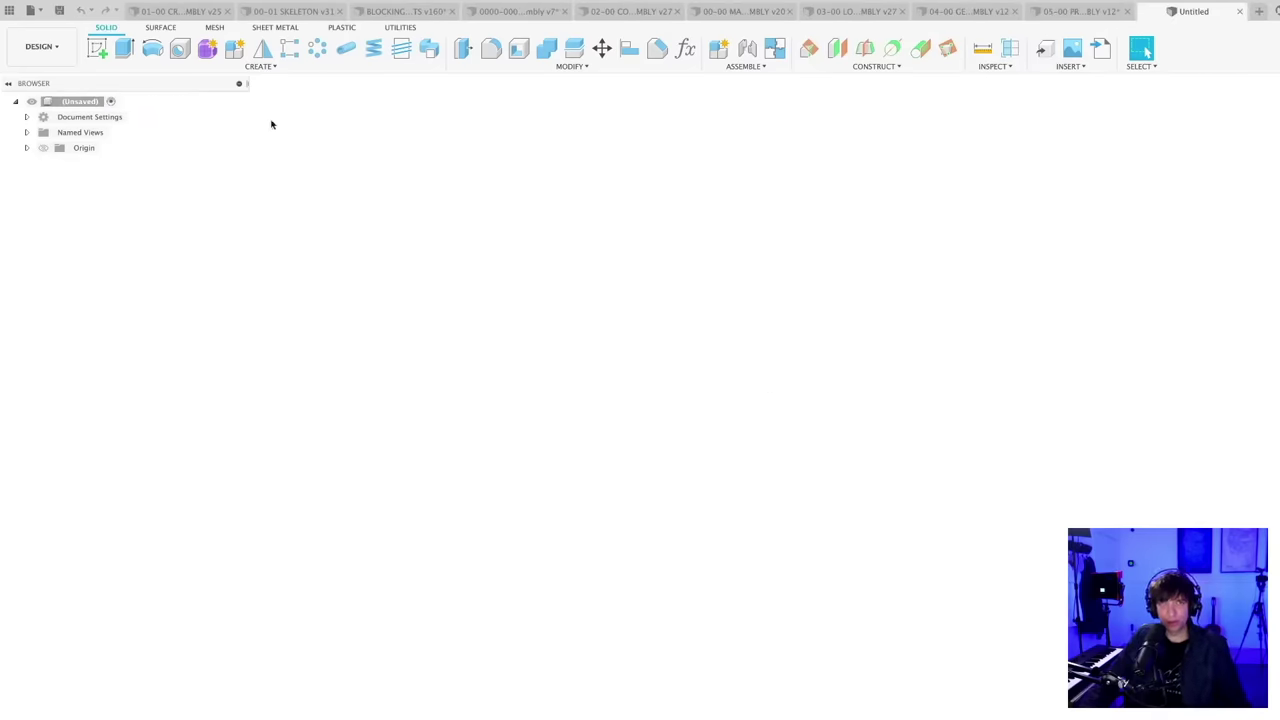
key(ctrl+s)
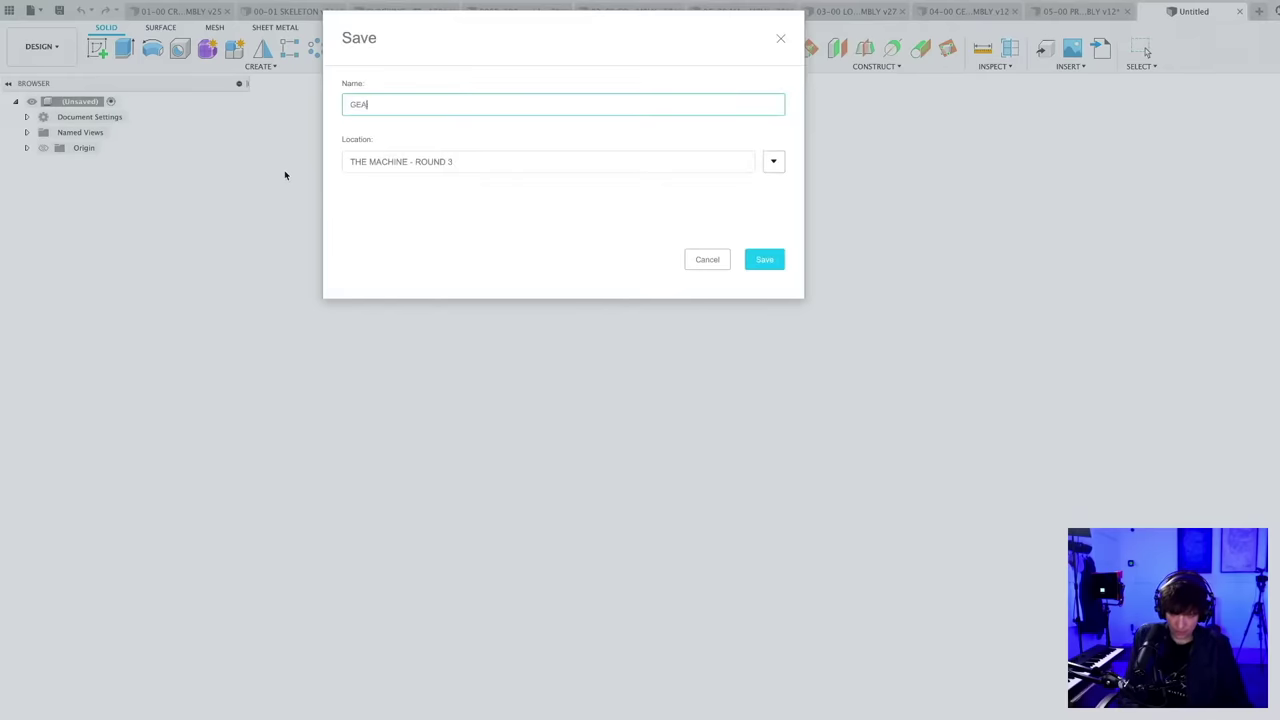
key(Return)
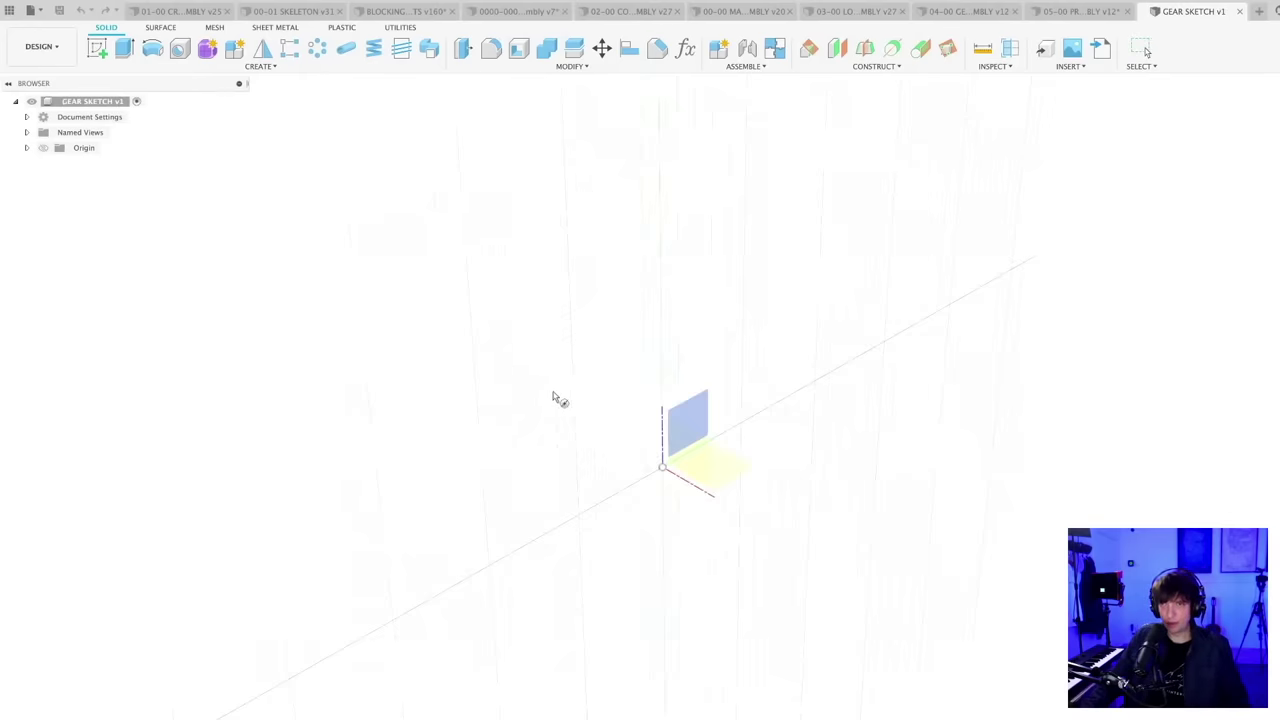
- Start a sketch on a vertical origin plane and draw a small circle about 37 mm in diameter
click(712, 418)
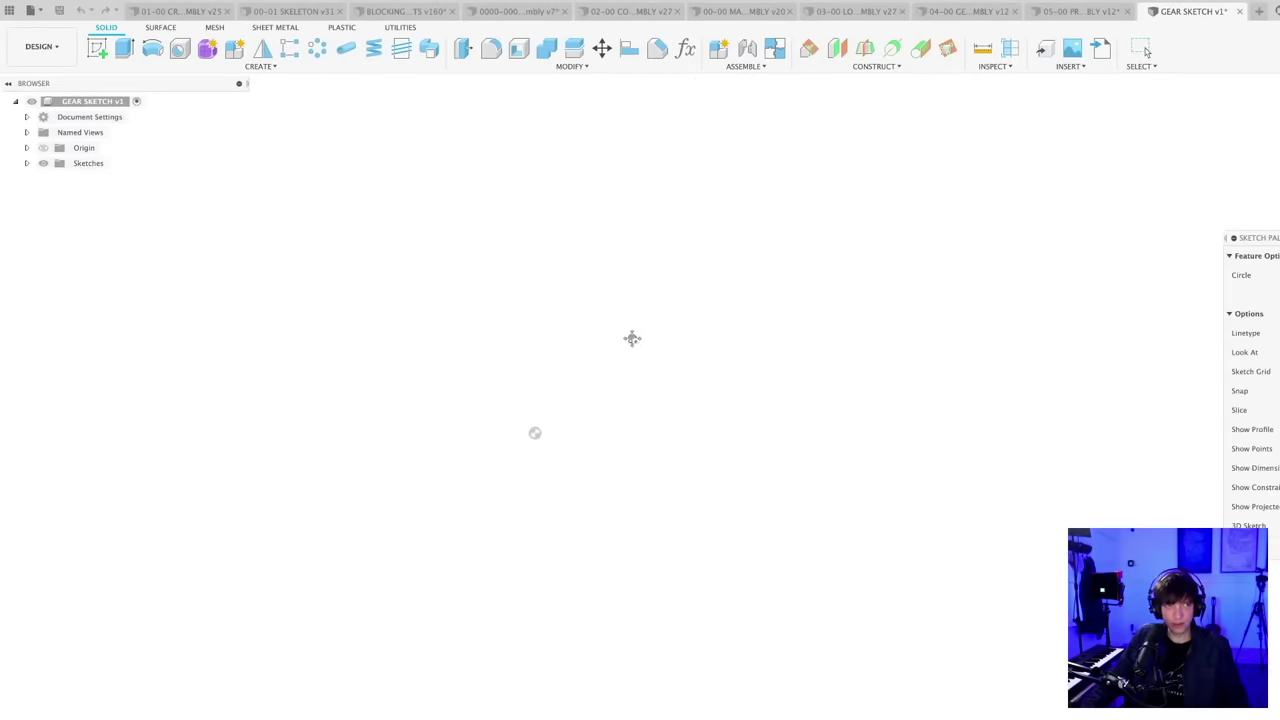
click(729, 363)
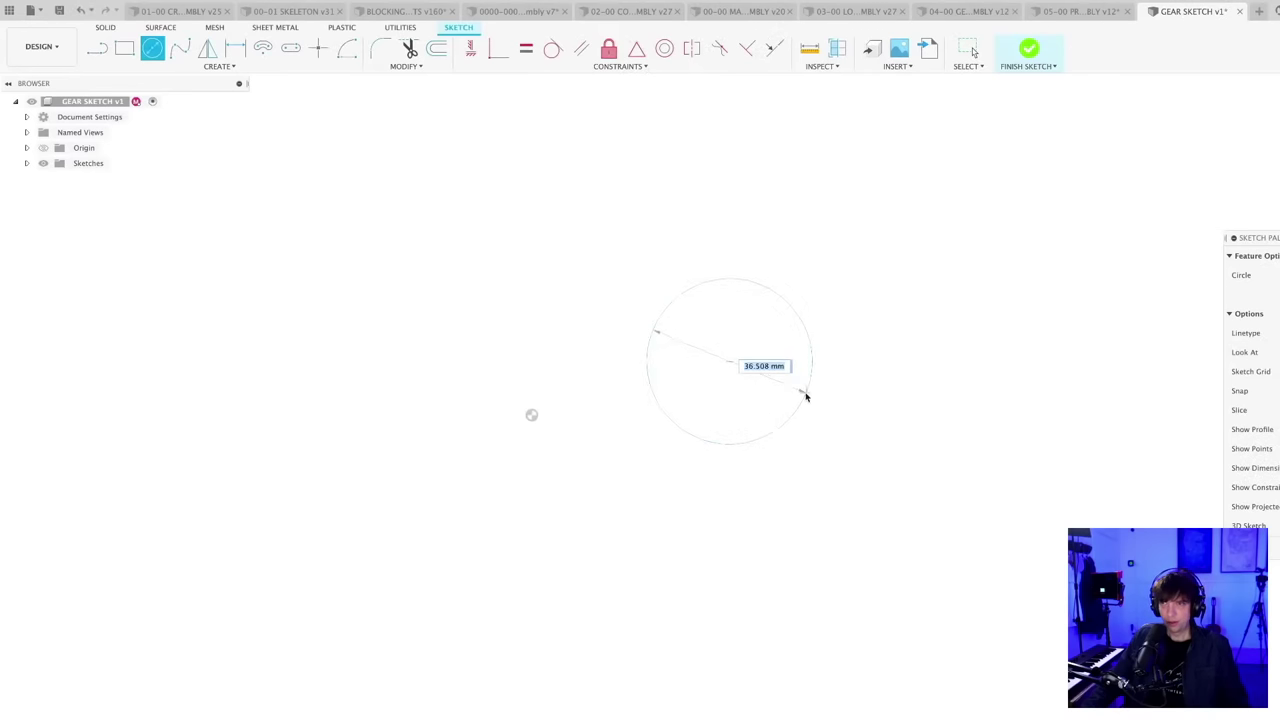
scroll(760, 425, down, 3)
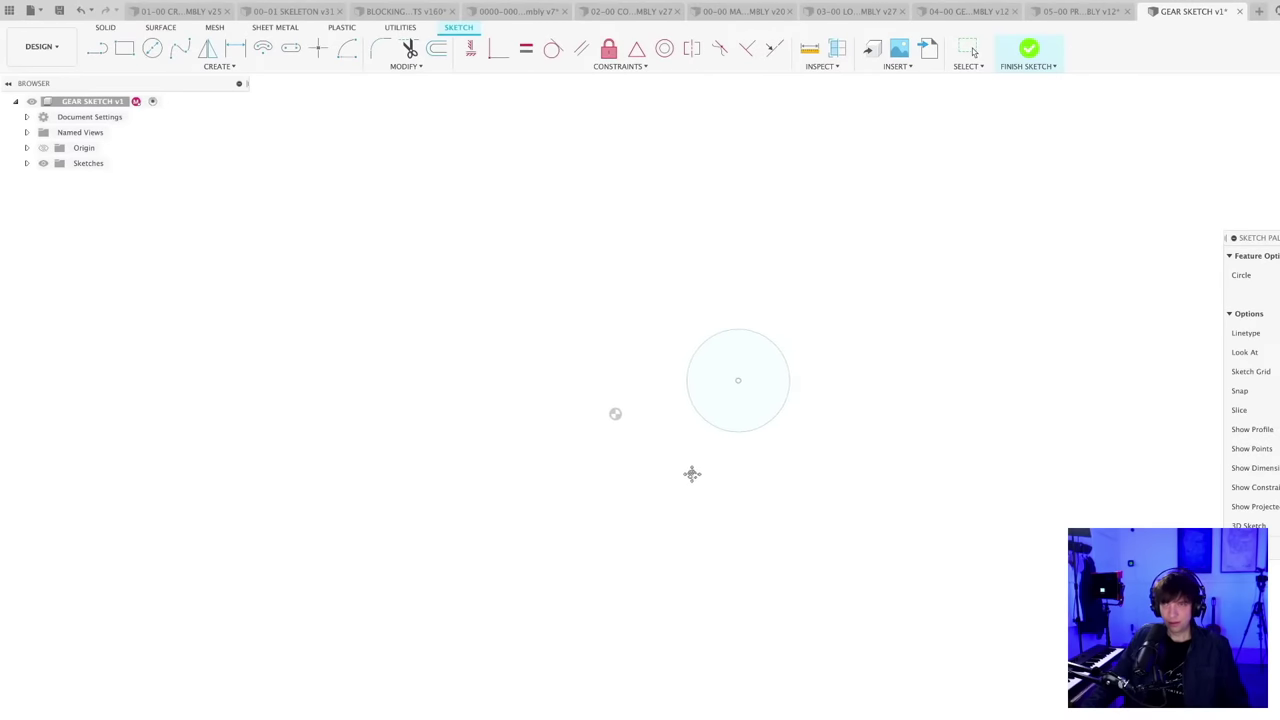
scroll(591, 356, down, 2)
middle_drag(591, 357, 609, 458)
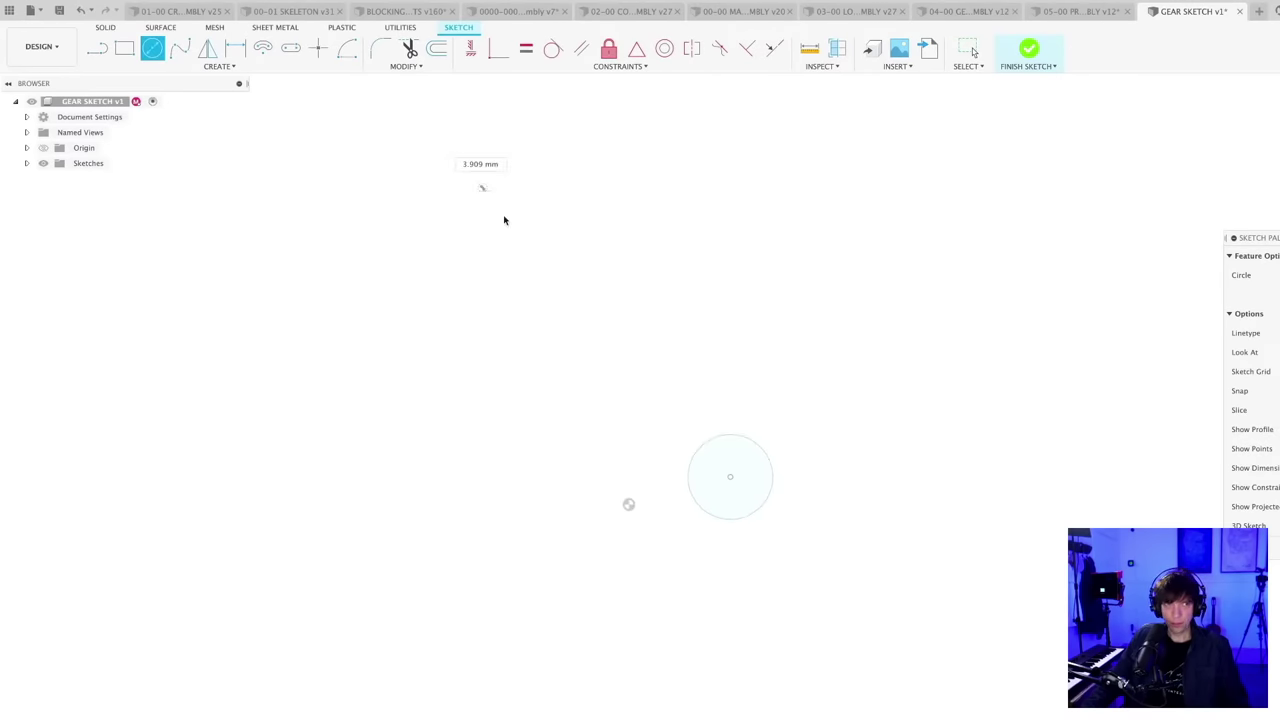
- Draw two much larger separate circles beside the small one, one above the other
click(611, 331)
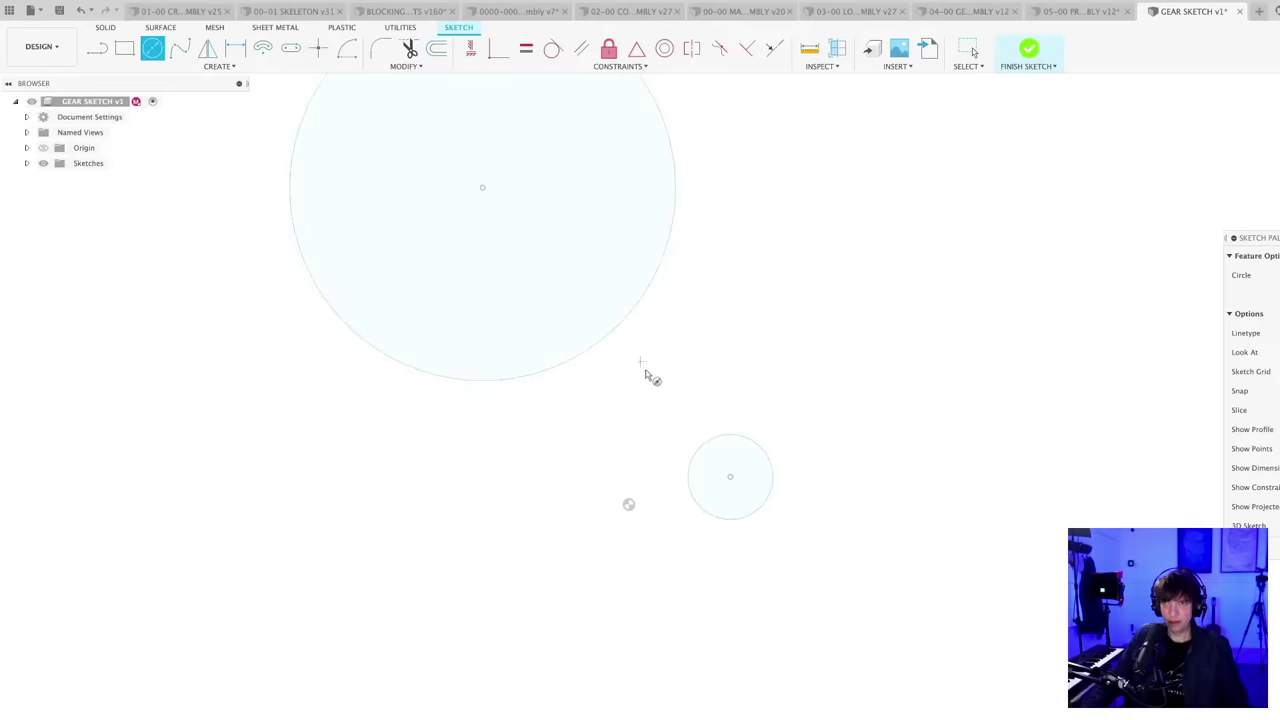
scroll(645, 375, down, 3)
scroll(560, 506, down, 2)
click(516, 475)
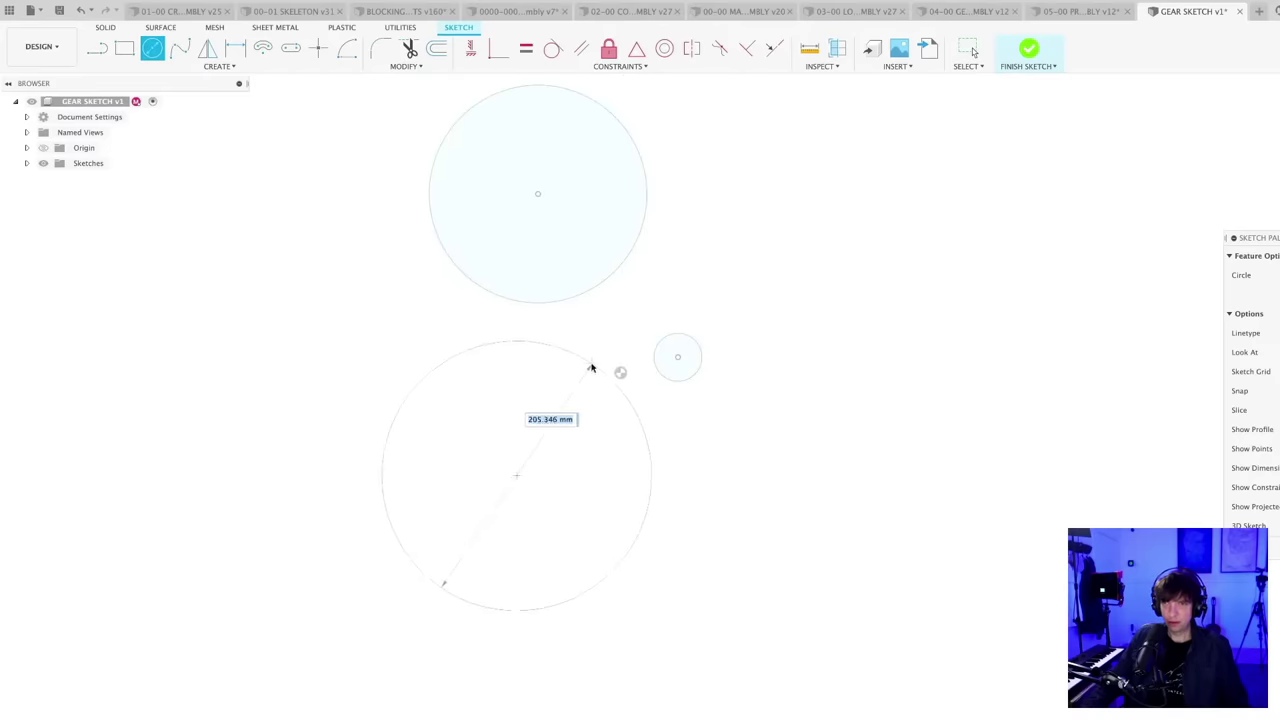
click(586, 380)
scroll(680, 560, up, 3)
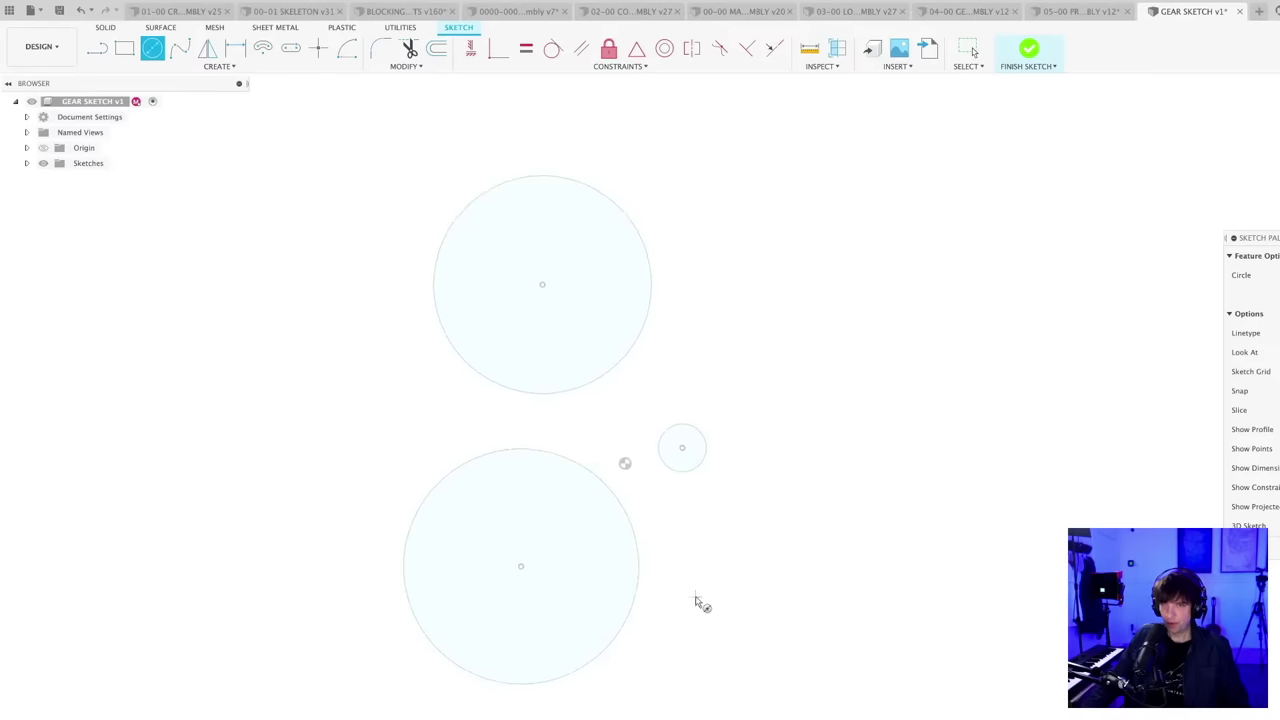
scroll(655, 530, up, 2)
mouse_move(632, 503)
middle_down()
mouse_move(683, 489)
mouse_move(700, 460)
middle_up()
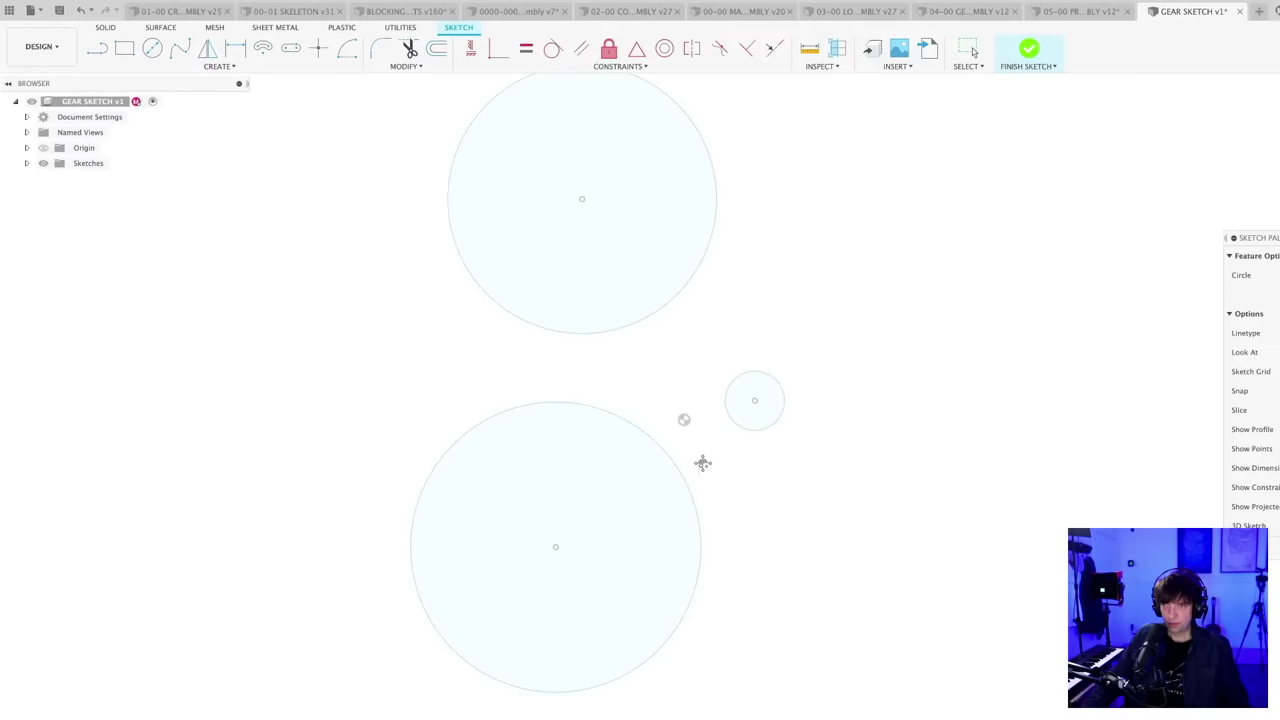
key(Escape)
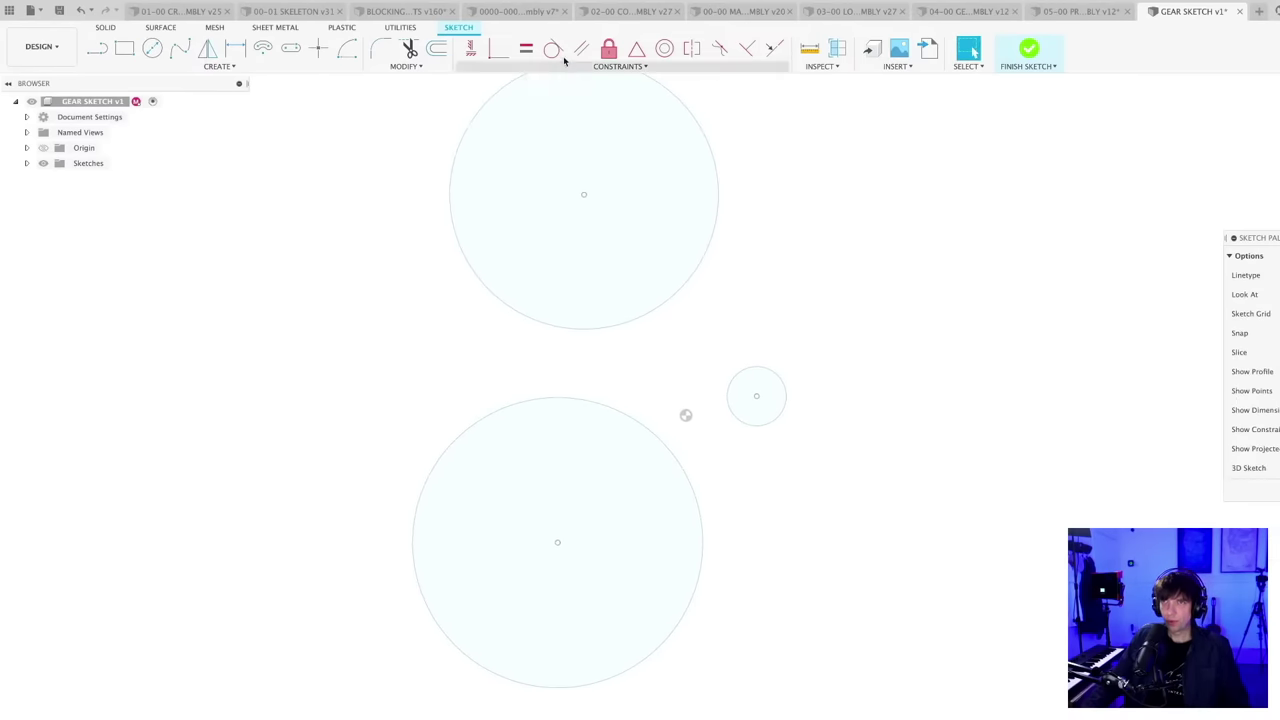
- Make the small circle tangent to the lower large circle
click(553, 49)
scroll(743, 474, down, 2)
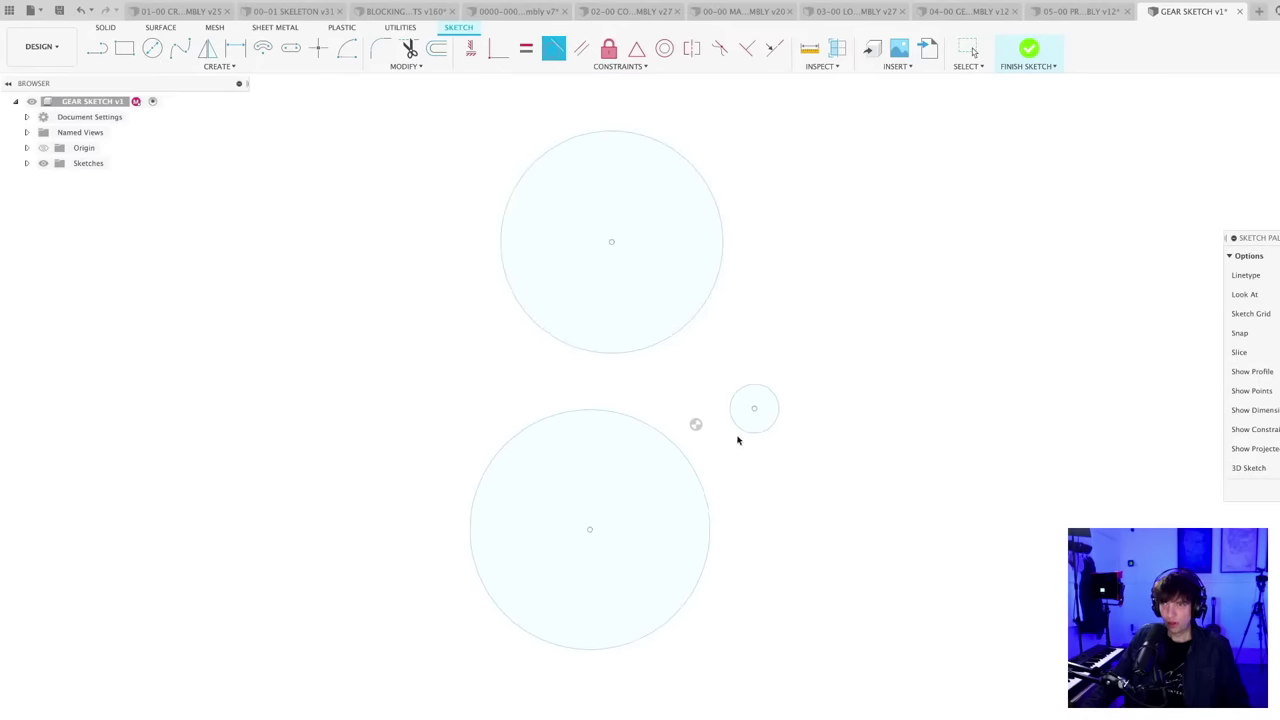
click(694, 462)
key(Escape)
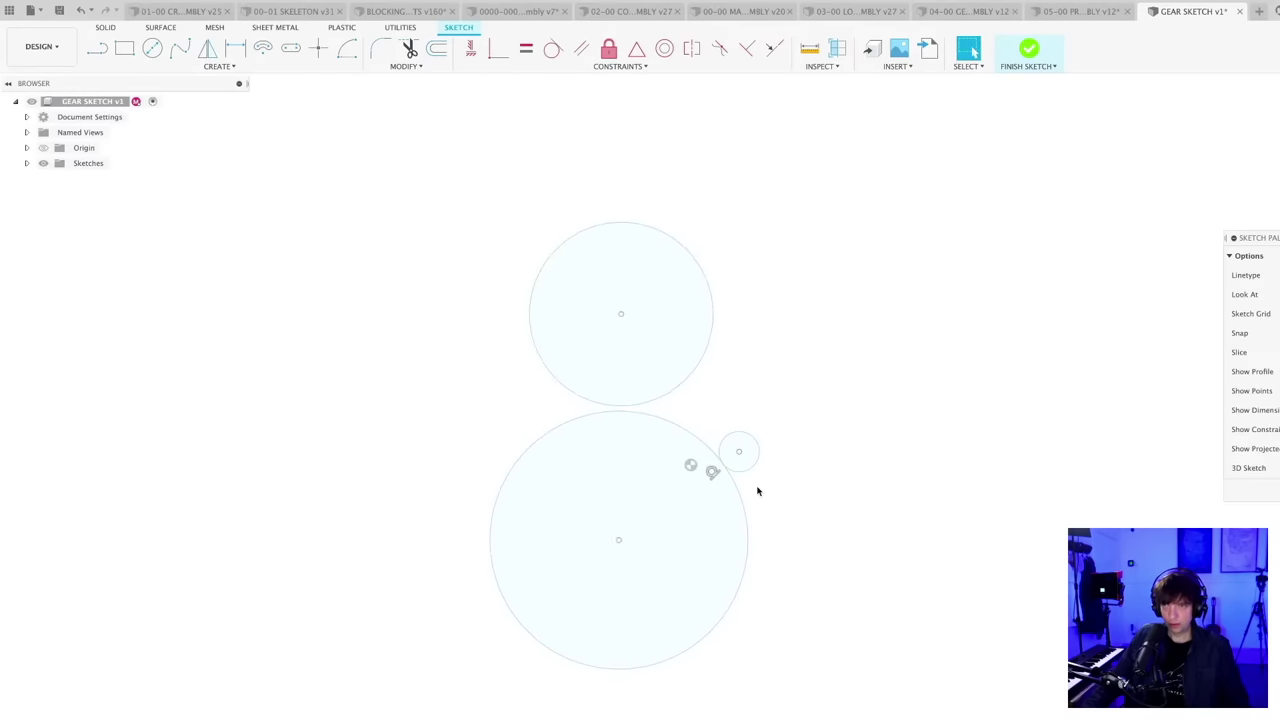
- Dimension the small circle touching the lower large circle and set its diameter to 10 mm
scroll(759, 486, up, 3)
key(d)
click(755, 455)
click(780, 447)
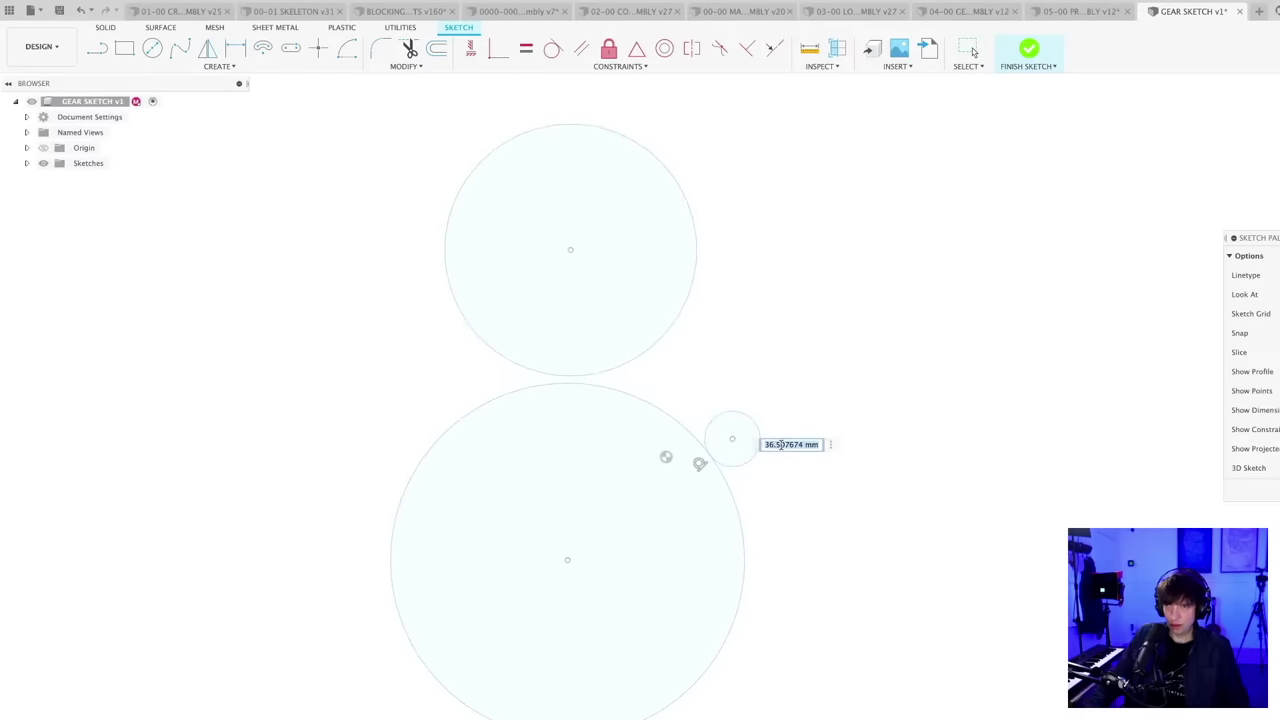
text(10)
key(Return)
- Change the small circle's diameter to 20 mm
key(d)
scroll(720, 457, up, 3)
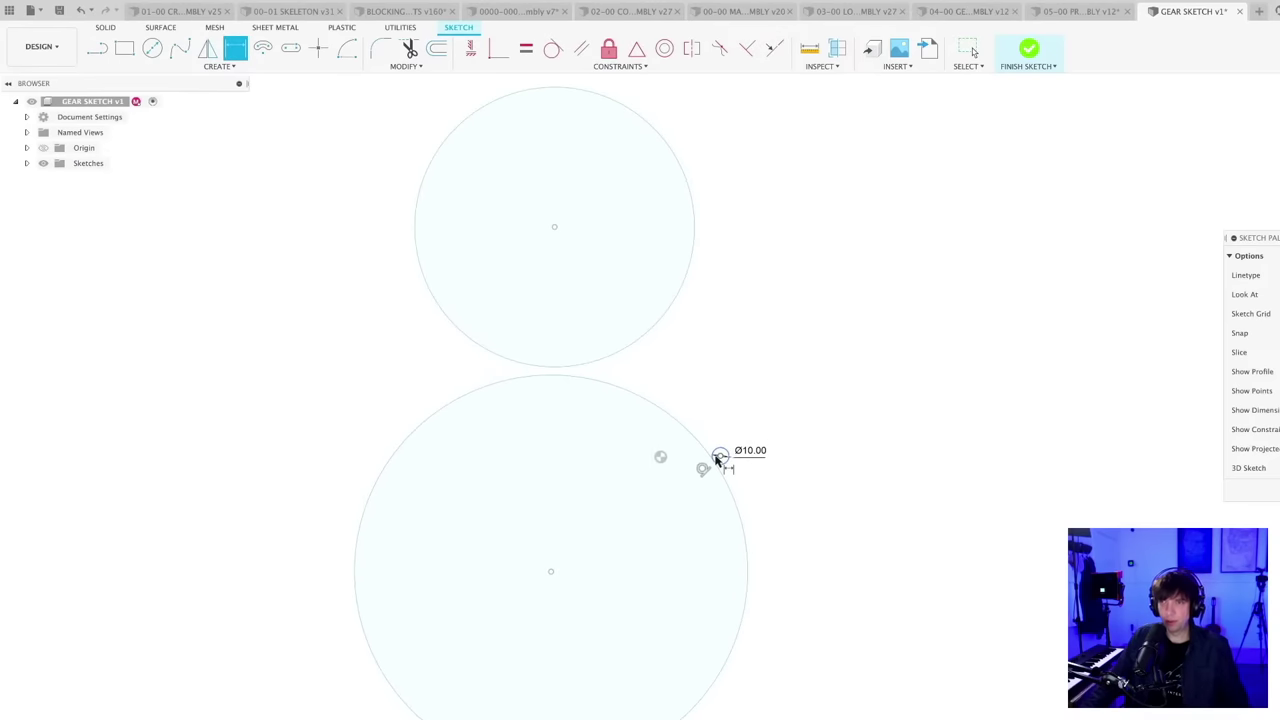
double_click(747, 455)
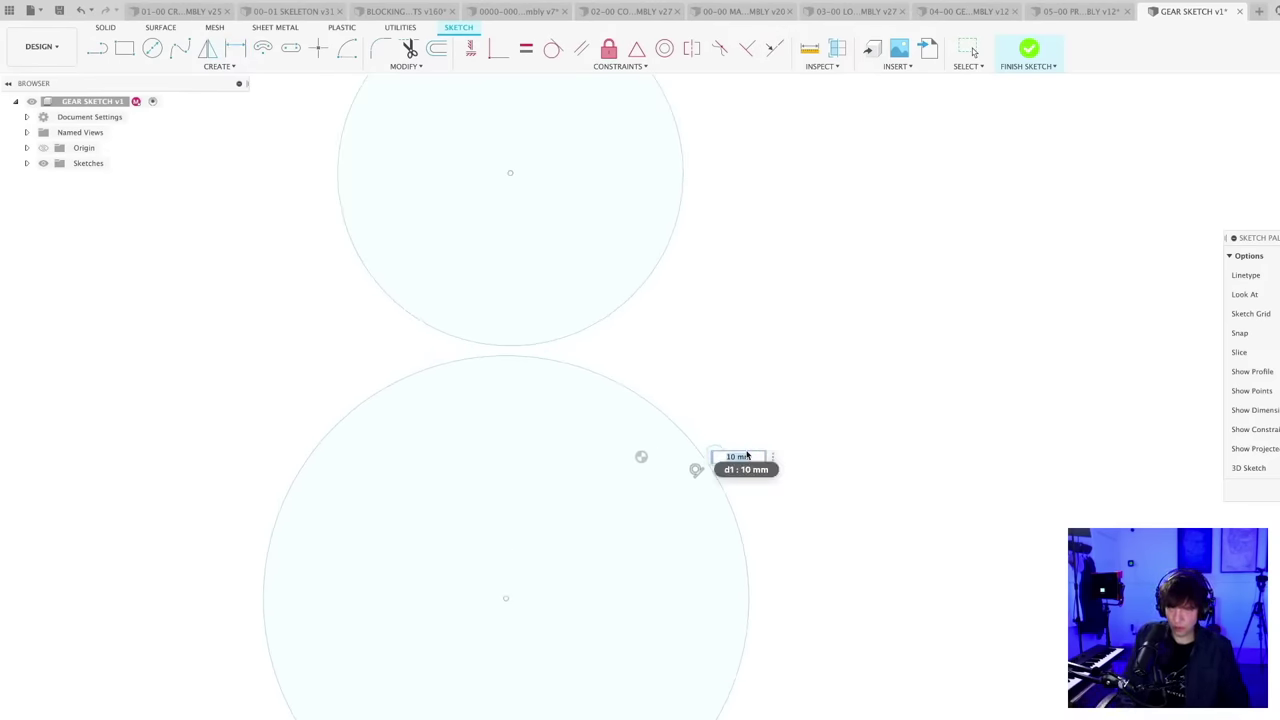
text(20)
key(Return)
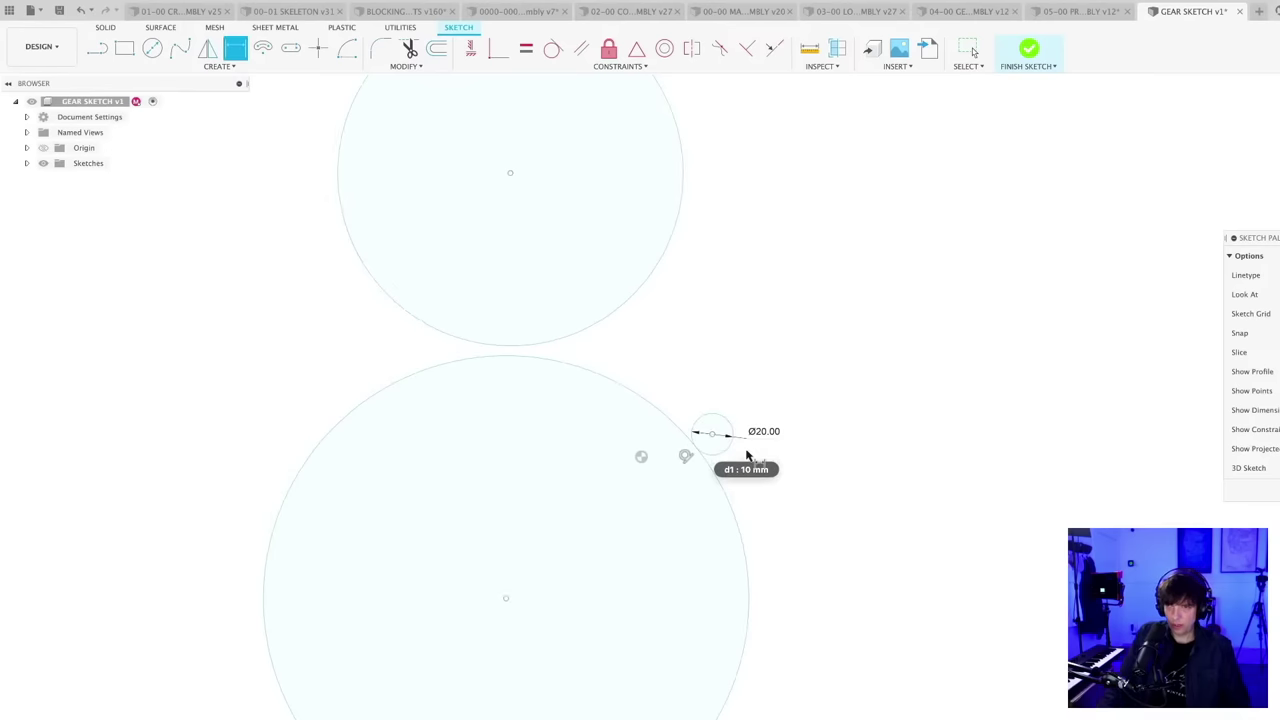
- Dimension the lower large circle's diameter with the expression d1*8, tying it to the small circle touching it
scroll(715, 463, up, 2)
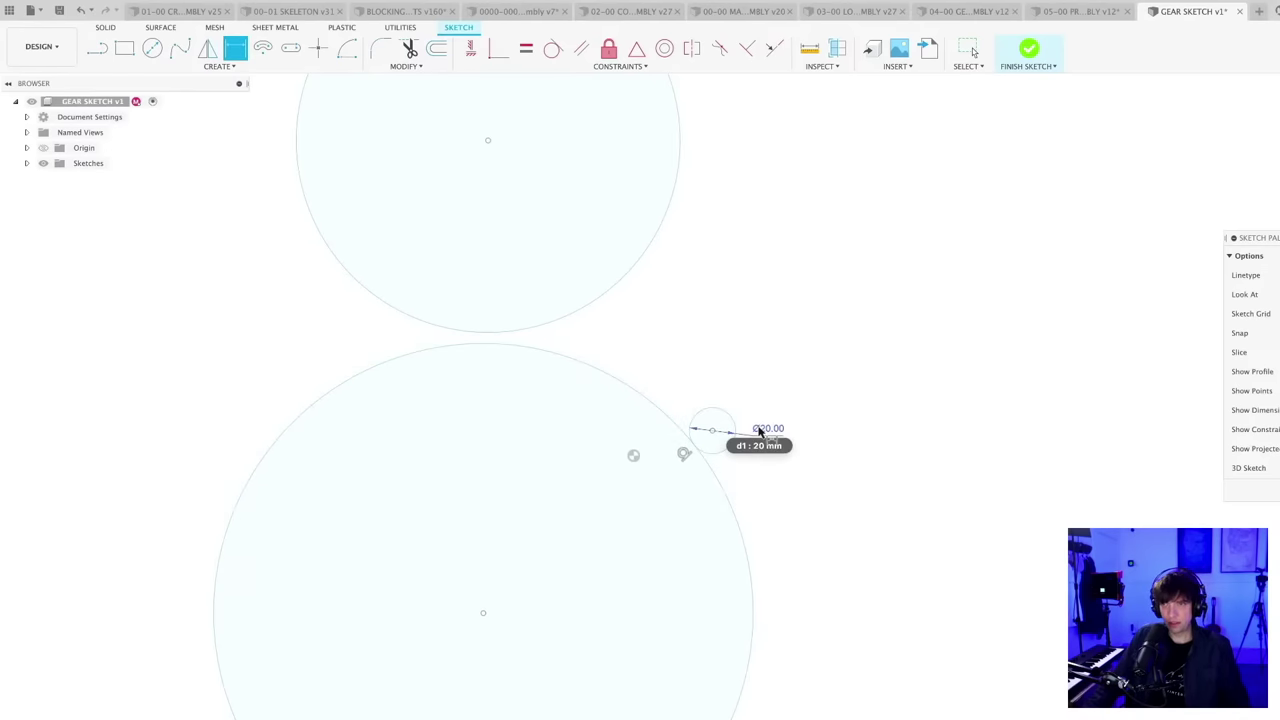
click(714, 475)
click(737, 470)
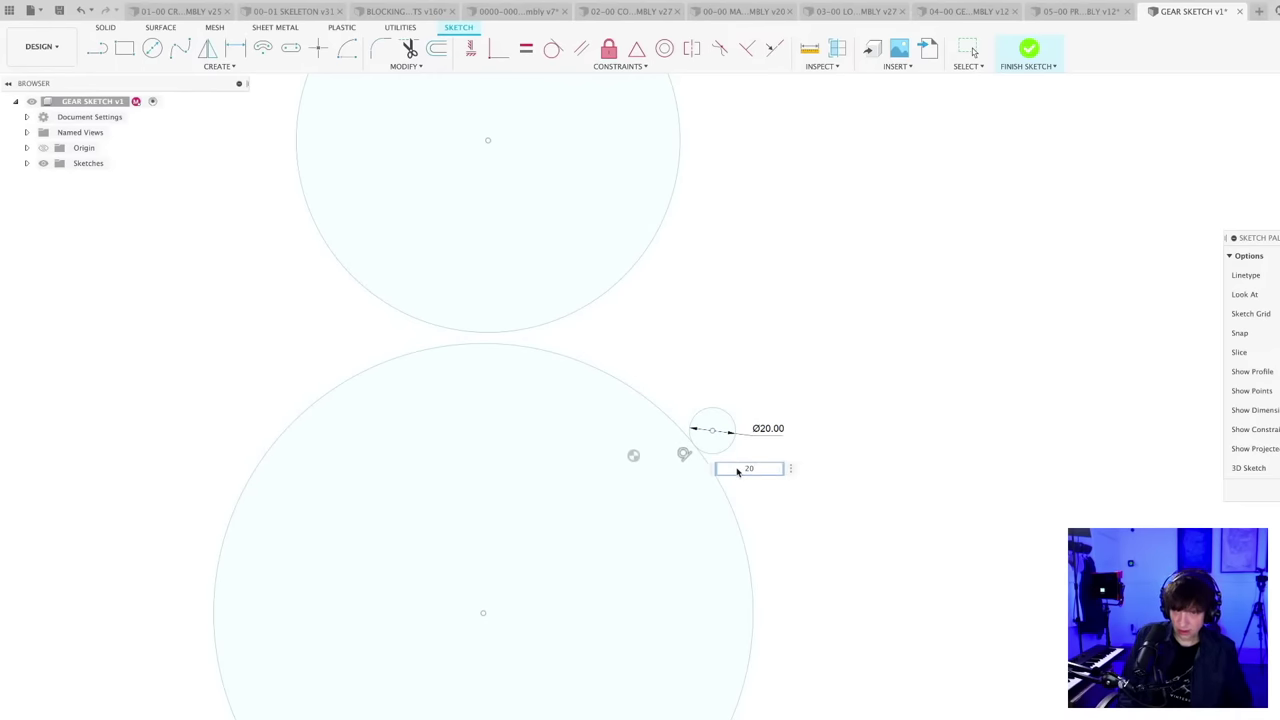
key(Return)
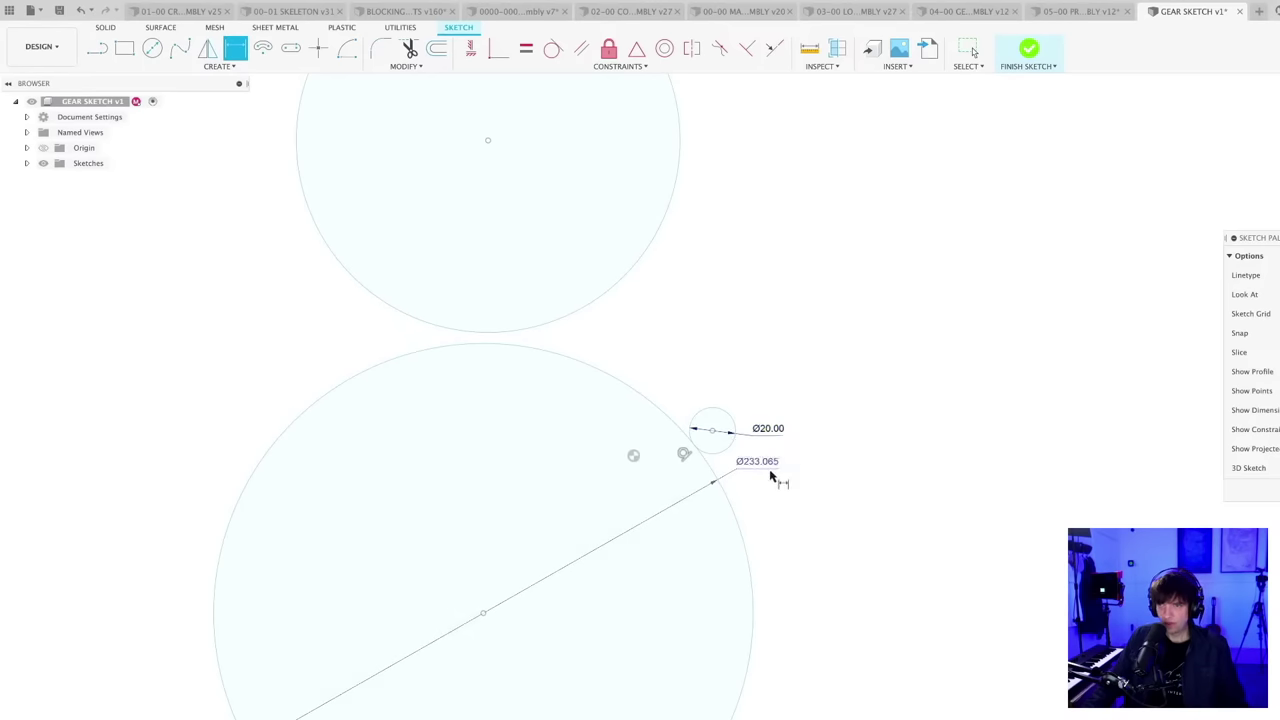
double_click(754, 463)
key(BackSpace)
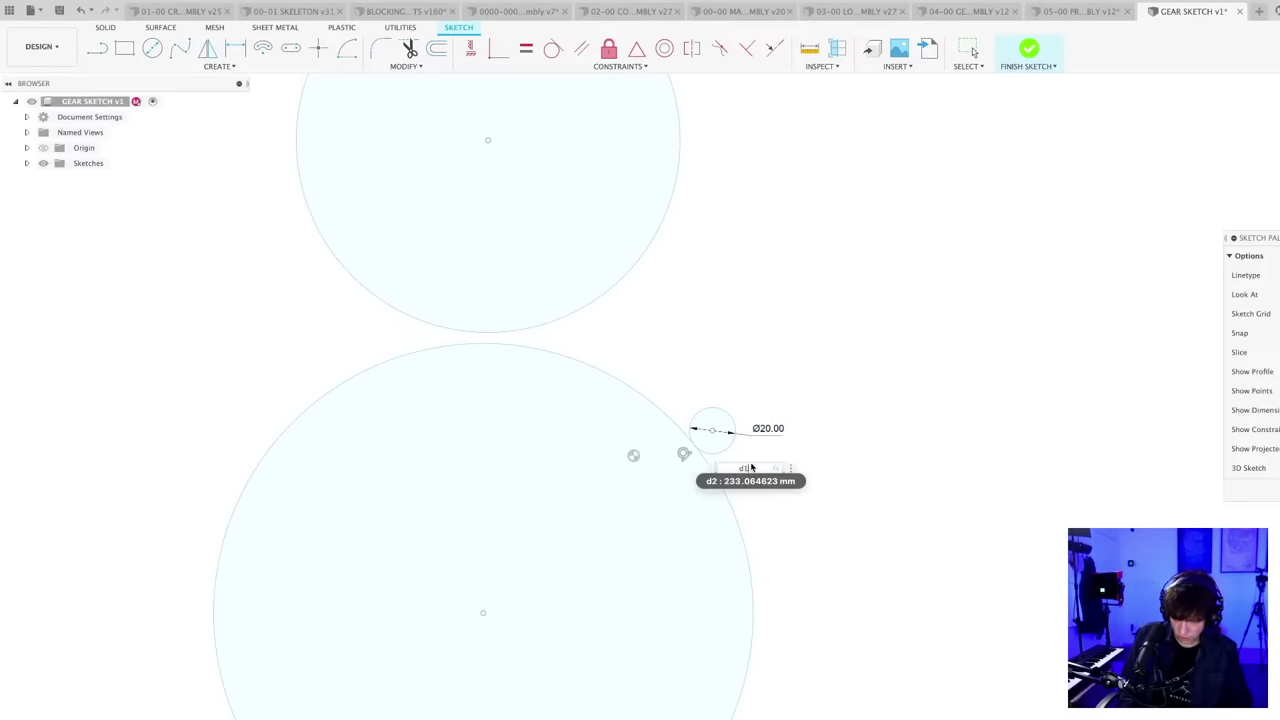
text(d1*8)
key(Return)
scroll(749, 591, down, 3)
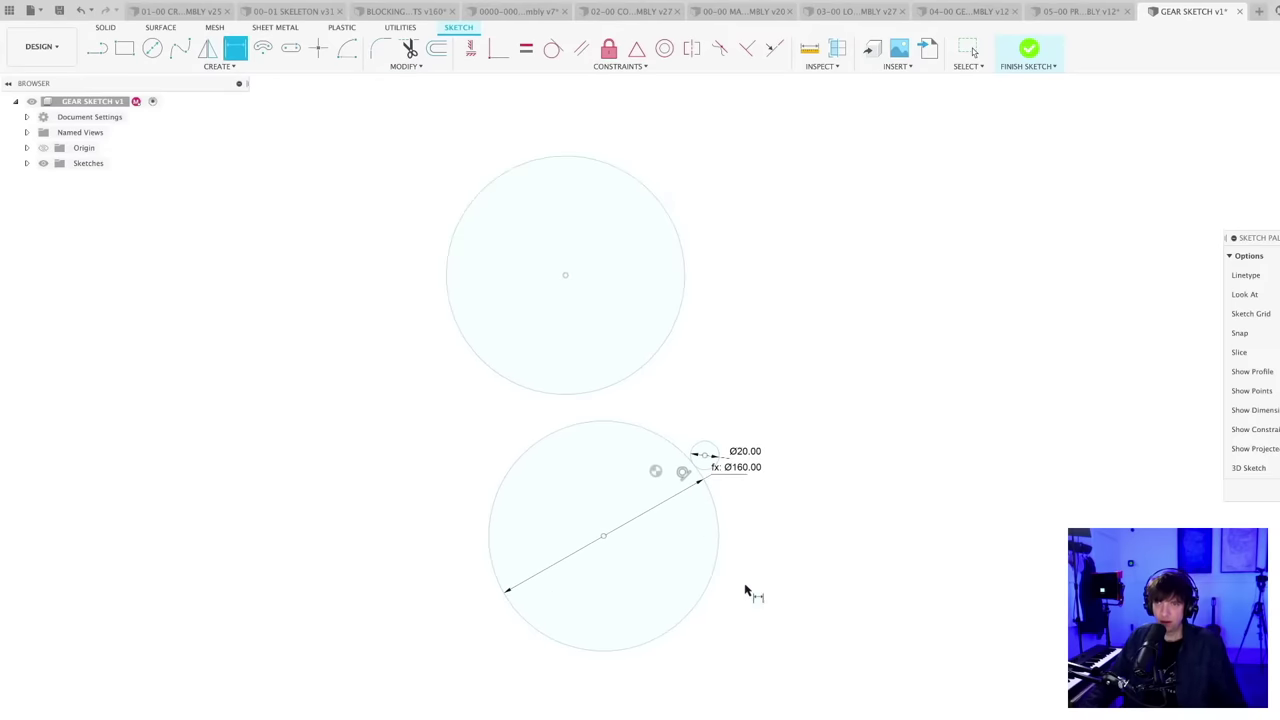
scroll(714, 540, up, 5)
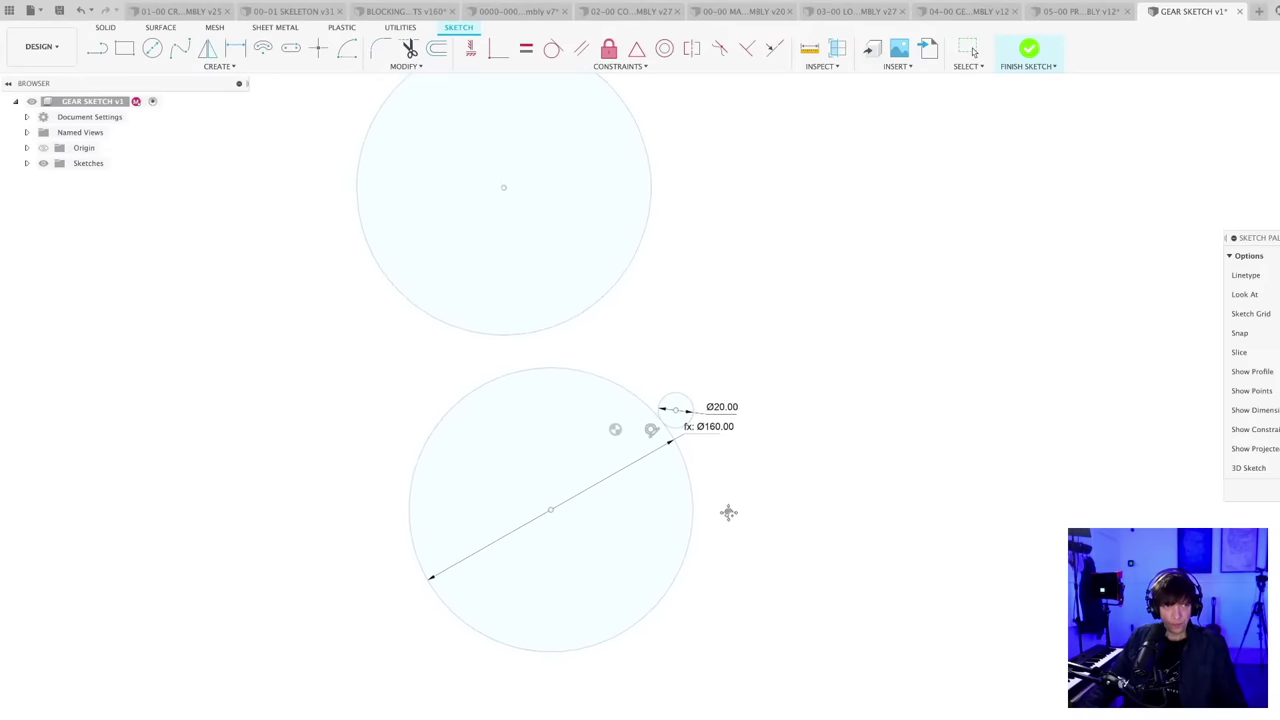
scroll(727, 520, down, 2)
scroll(714, 509, up, 3)
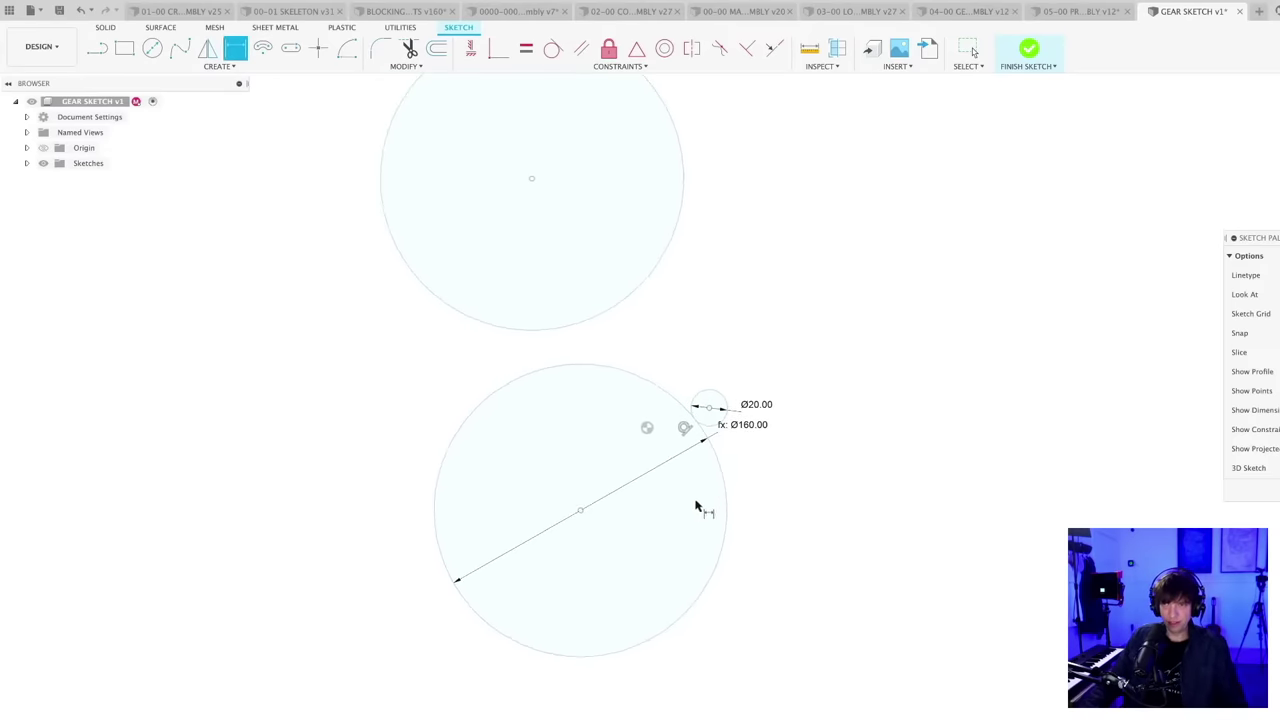
scroll(672, 470, down, 1)
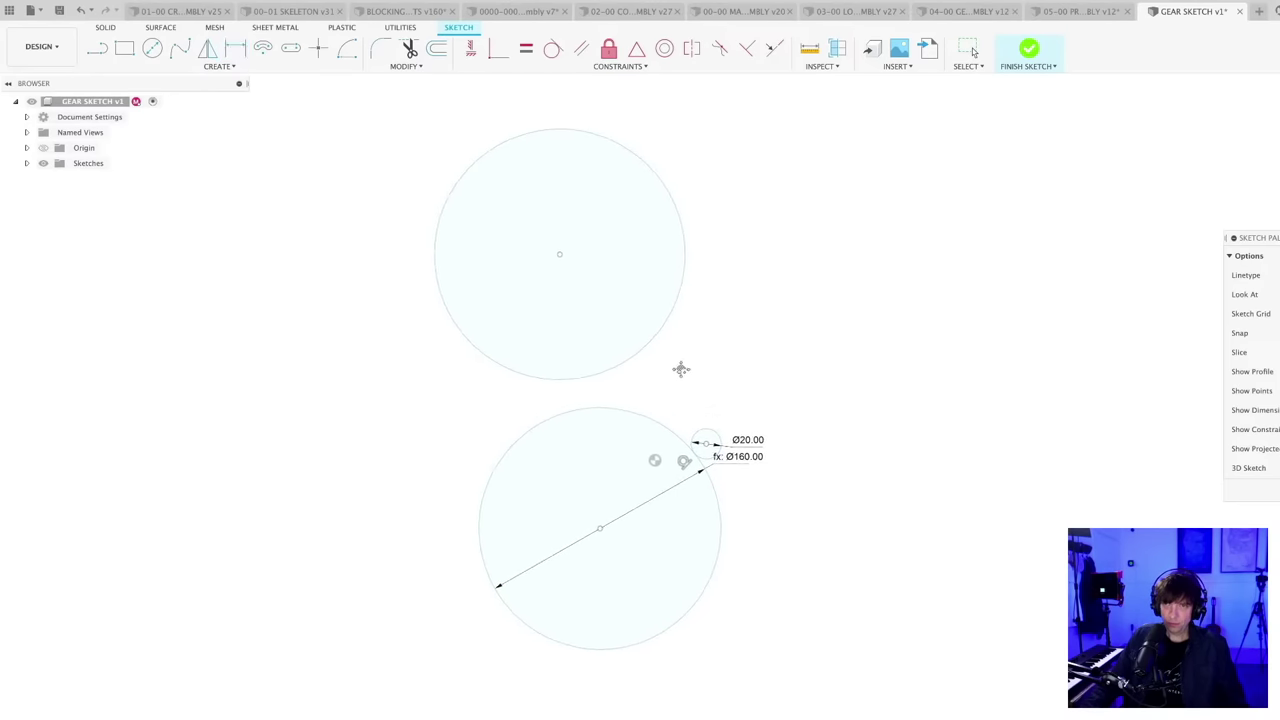
key(Escape)
scroll(650, 403, up, 1)
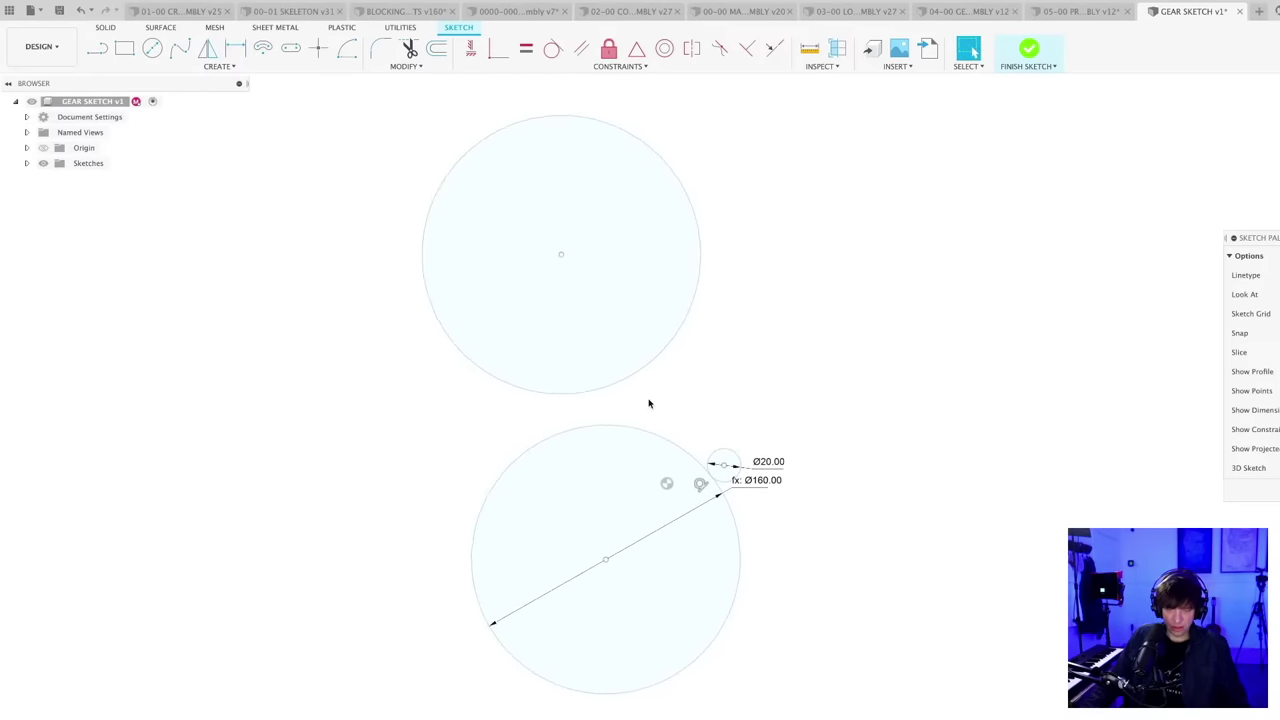
mouse_move(647, 406)
middle_down()
mouse_move(574, 408)
mouse_move(569, 426)
mouse_move(601, 436)
middle_up()
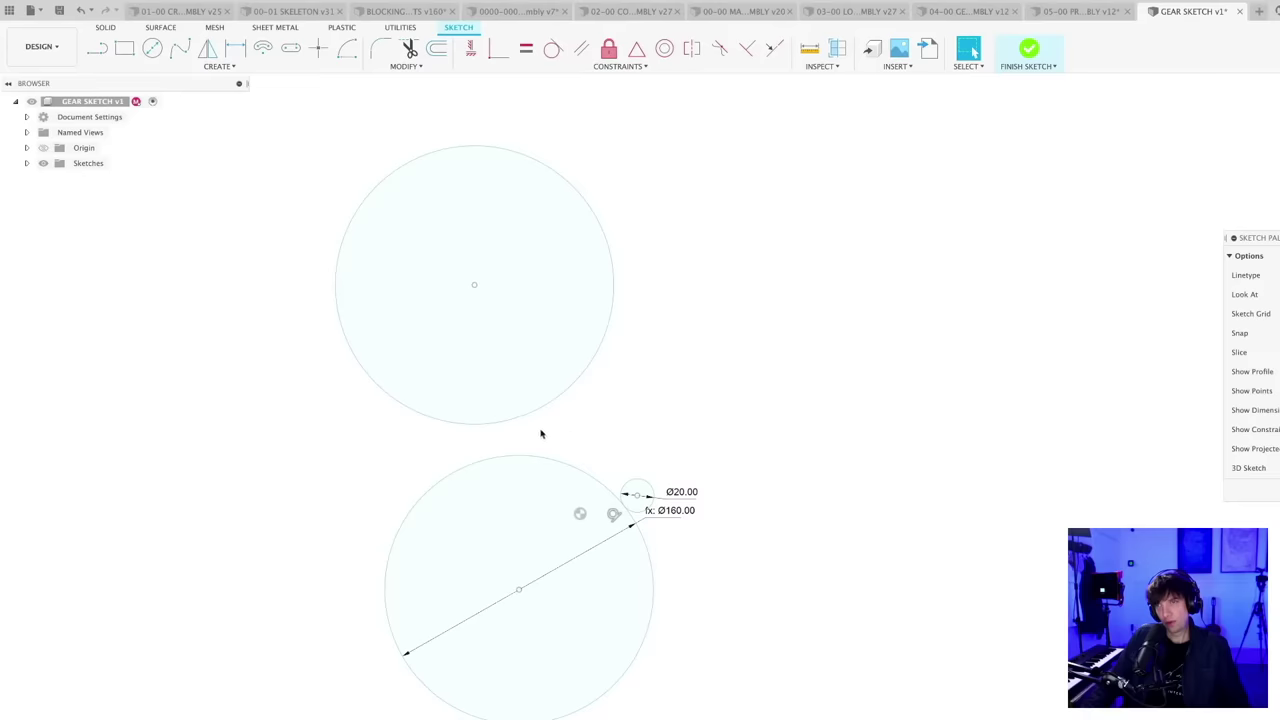
scroll(543, 437, up, 1)
scroll(543, 437, down, 1)
- Draw a separate small circle about 38 mm in diameter just outside the upper large circle's lower-left edge
key(c)
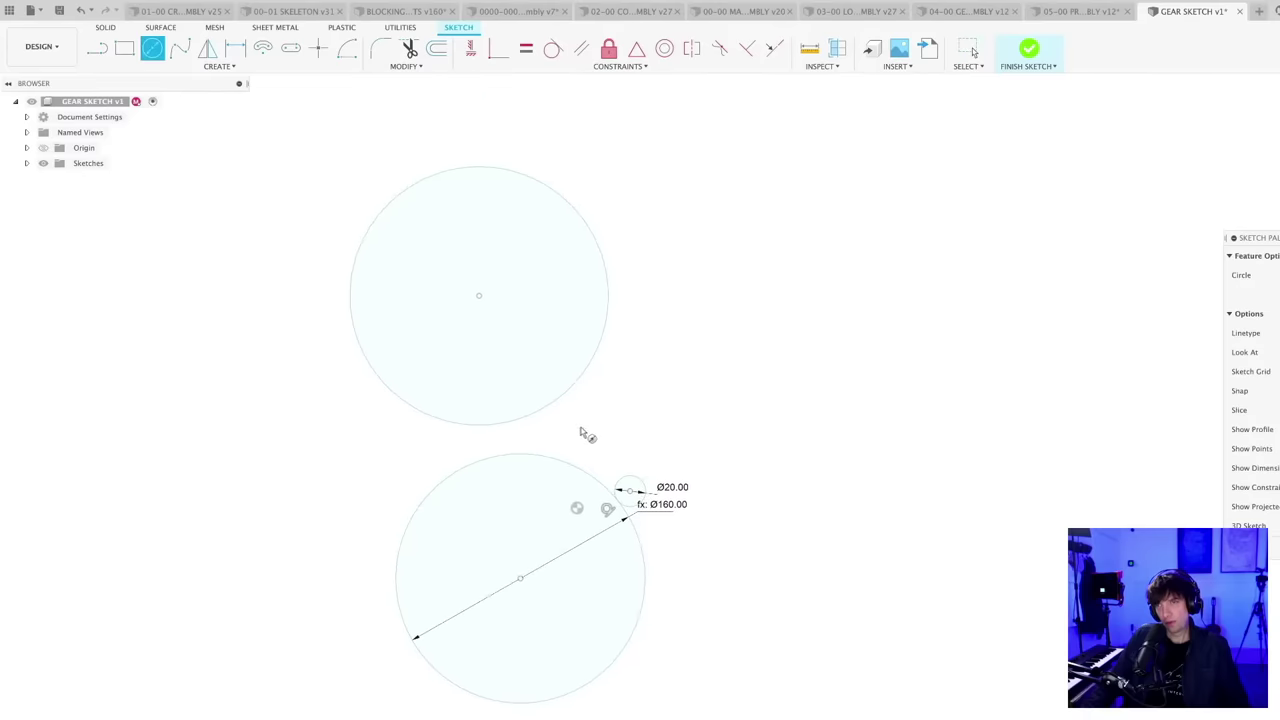
click(357, 433)
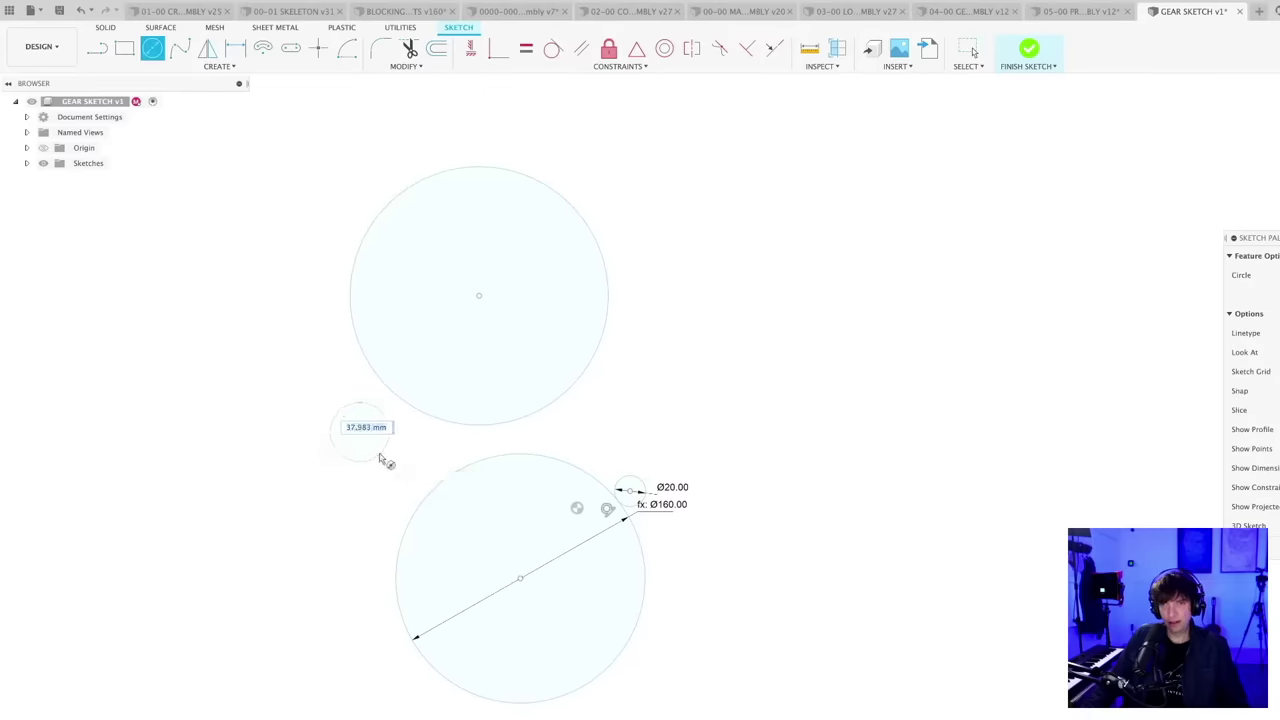
click(385, 457)
key(Escape)
- Dimension the small circle beside the upper large circle with a 24 mm diameter
scroll(387, 463, up, 1)
key(d)
click(387, 445)
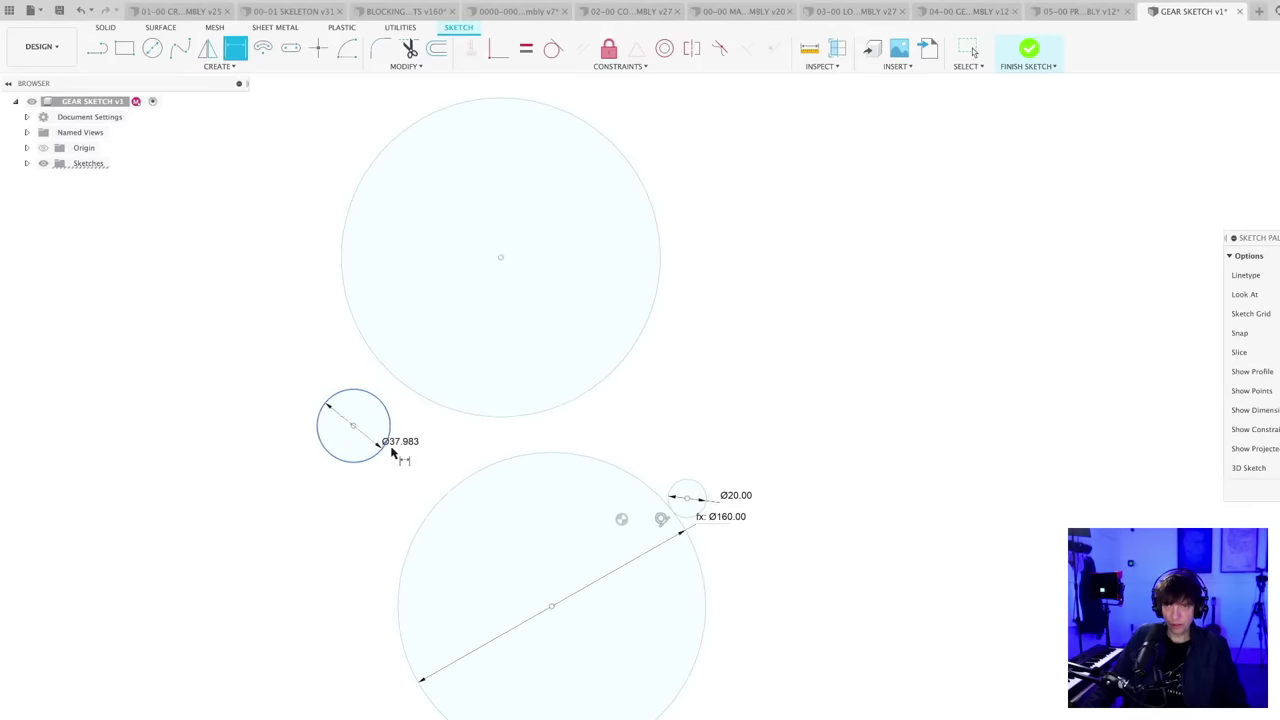
click(409, 452)
text(24)
key(Return)
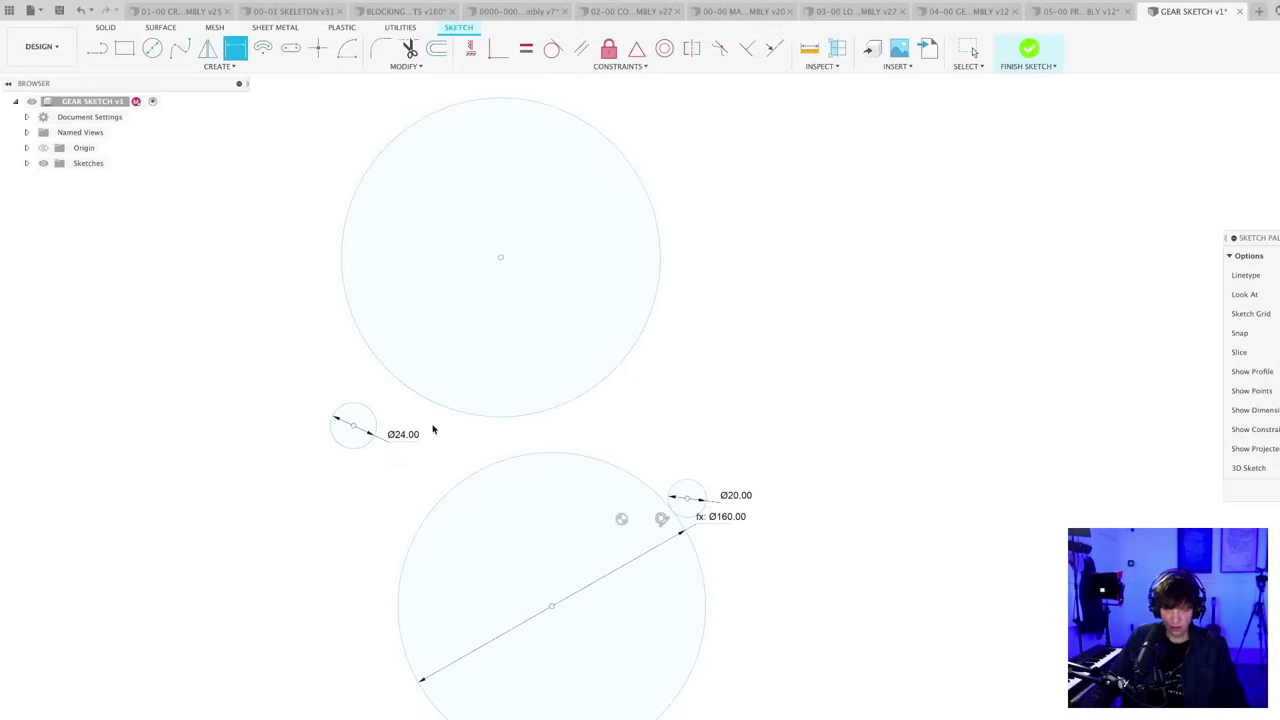
- Dimension the upper large circle's diameter with the expression d3*8, based on the 24 mm circle
click(437, 404)
click(432, 419)
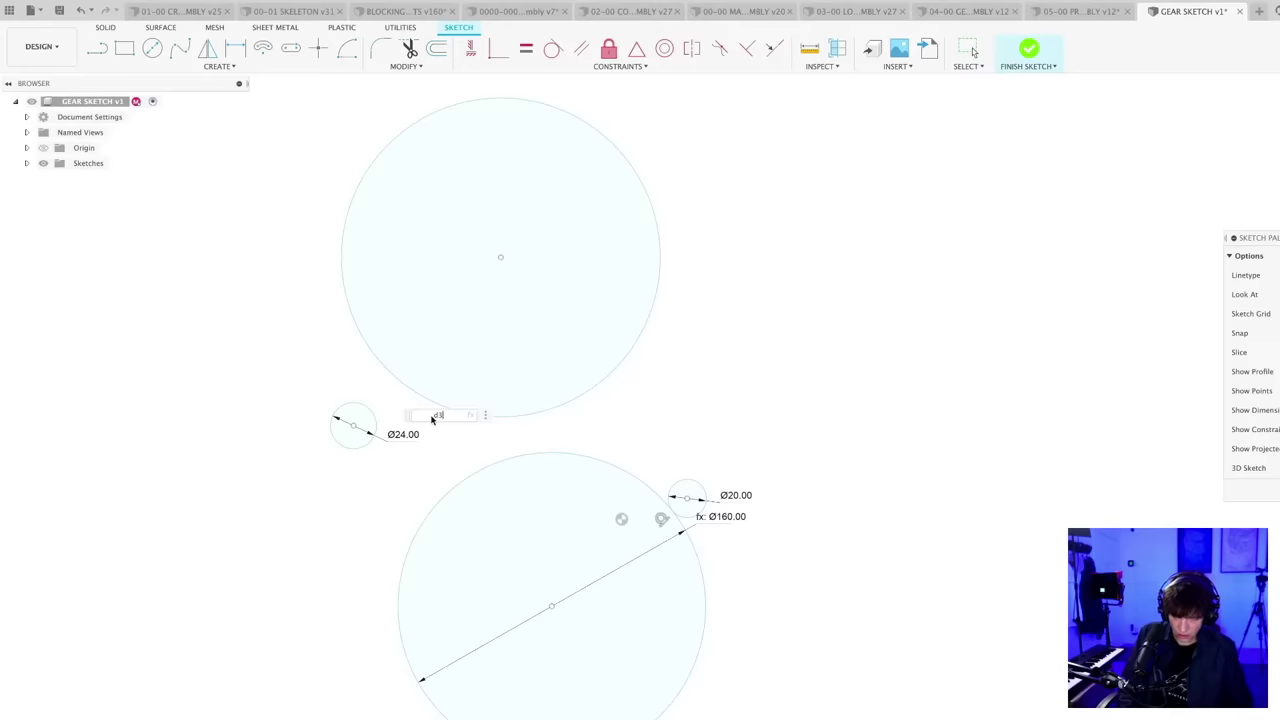
text(d3*8)
key(Return)
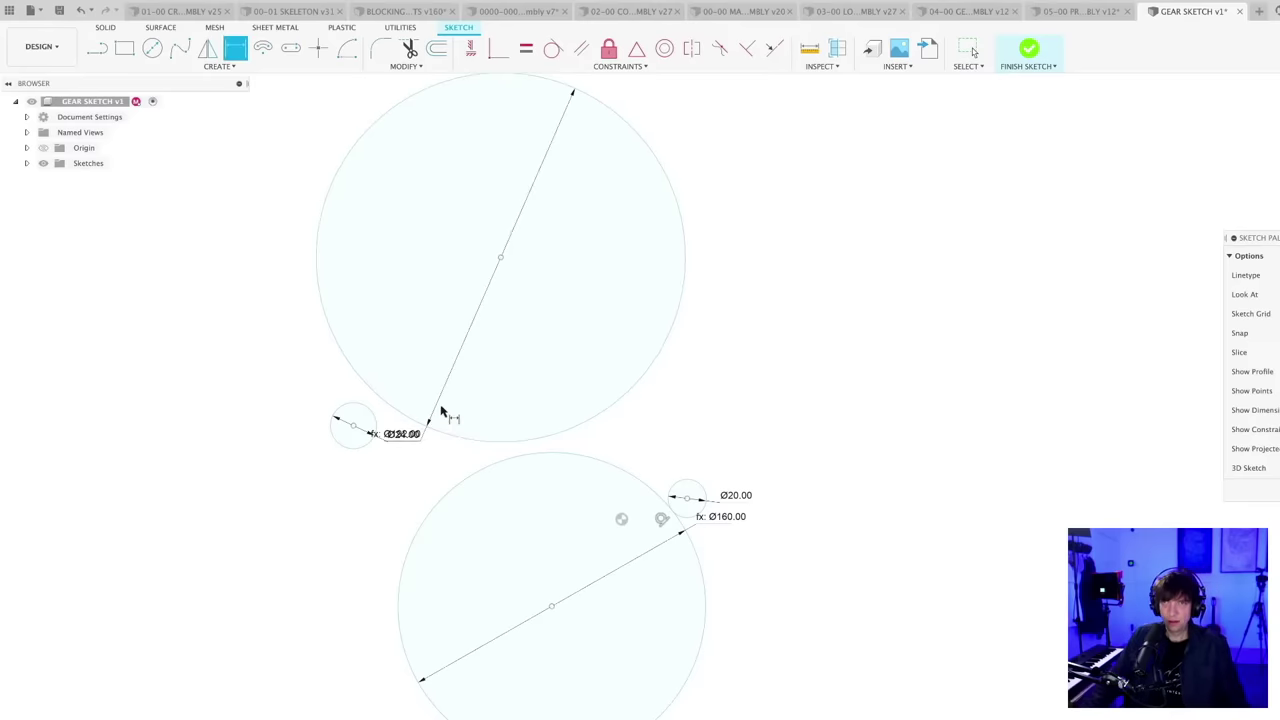
key(Escape)
- Make the 24 mm circle tangent to the upper large circle
click(551, 50)
click(400, 409)
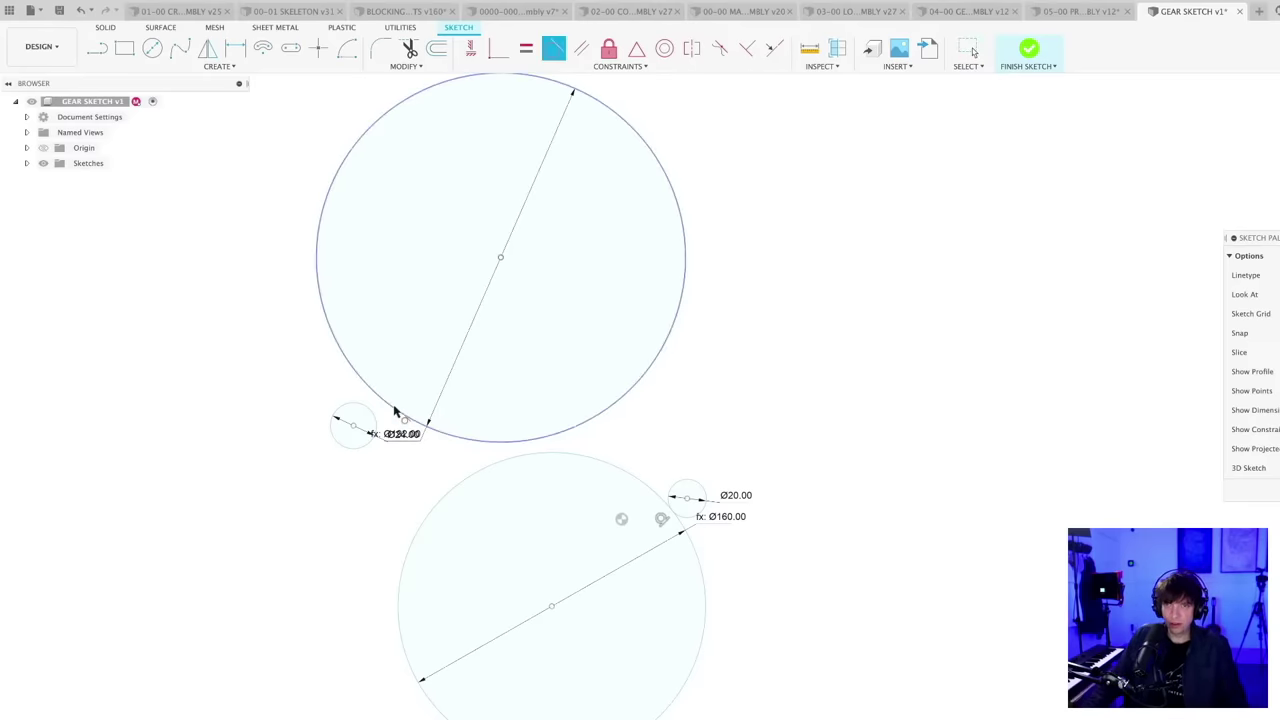
click(378, 420)
scroll(563, 531, down, 5)
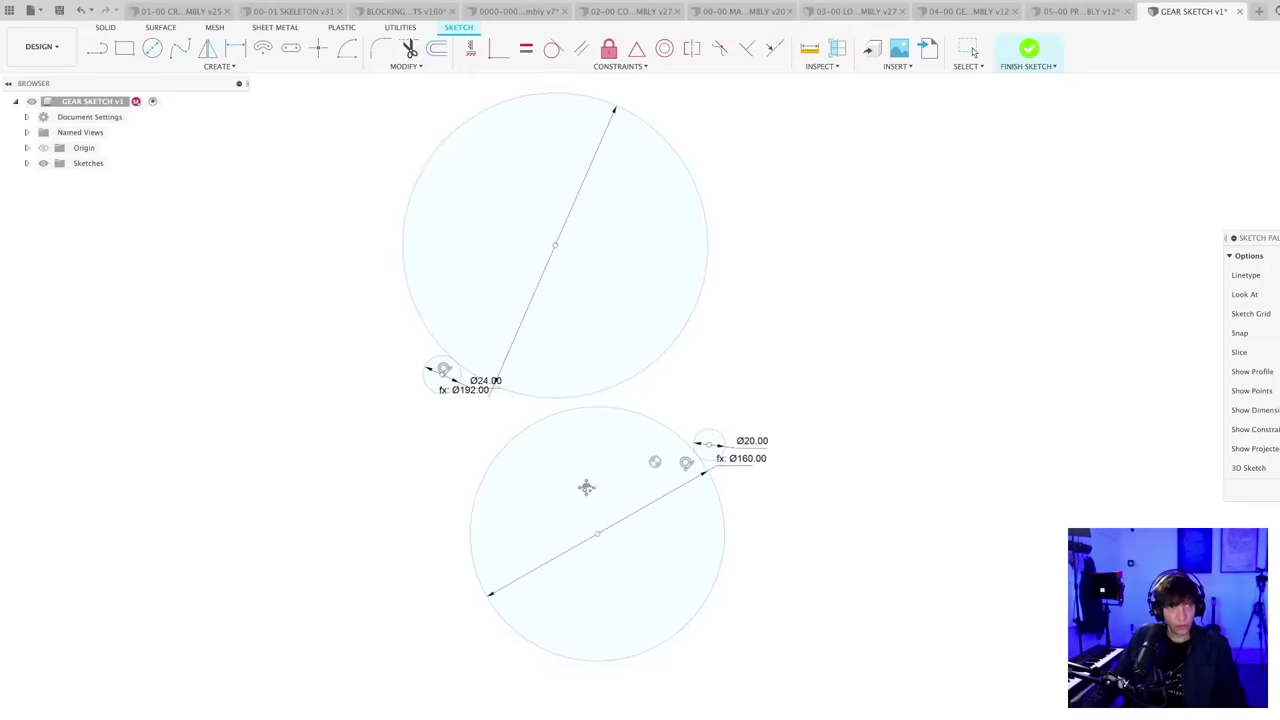
key(Escape)
- Move the 24 mm circle along the upper large circle's edge towards the gap between the two large circles
scroll(504, 470, up, 2)
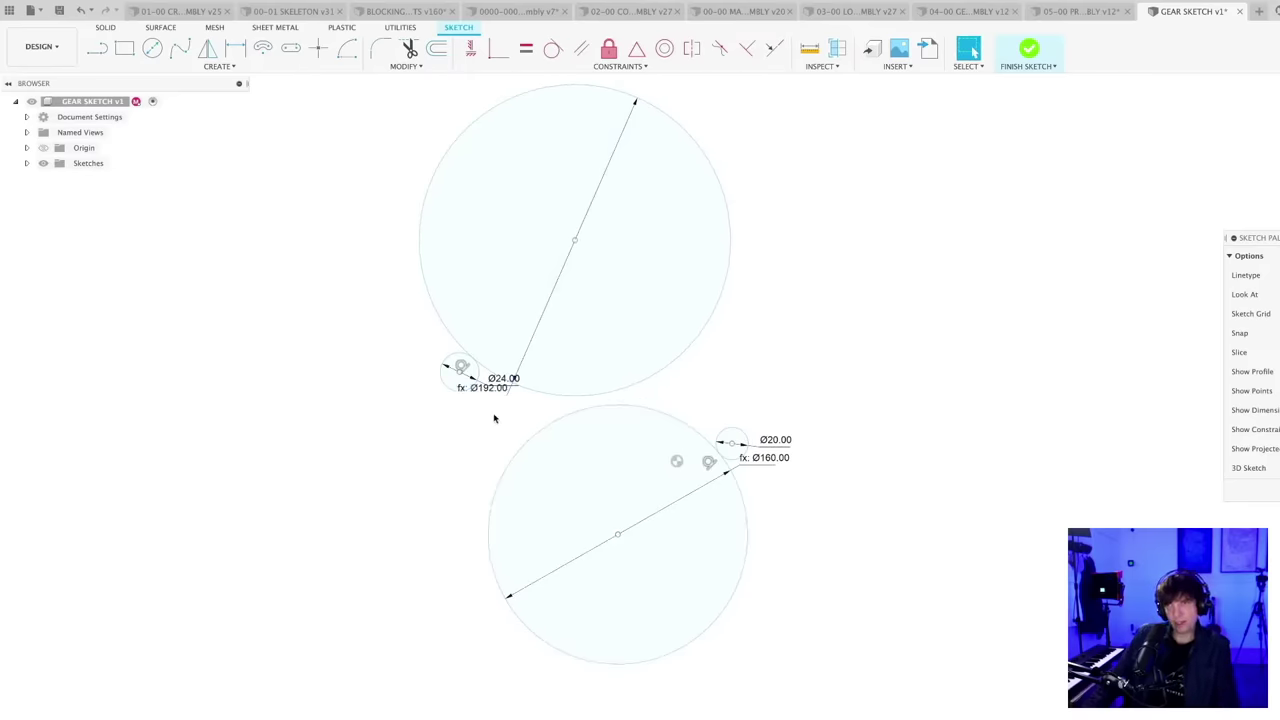
middle_drag(492, 487, 475, 485)
drag(431, 388, 485, 428)
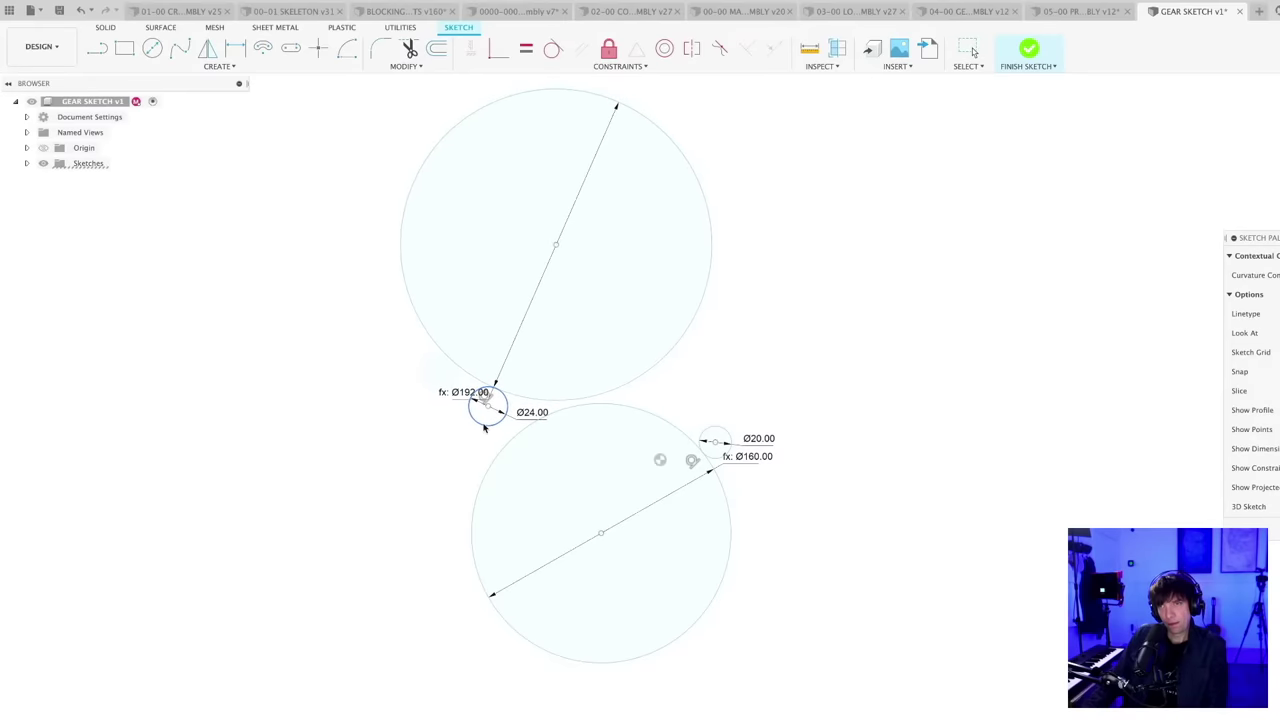
click(402, 565)
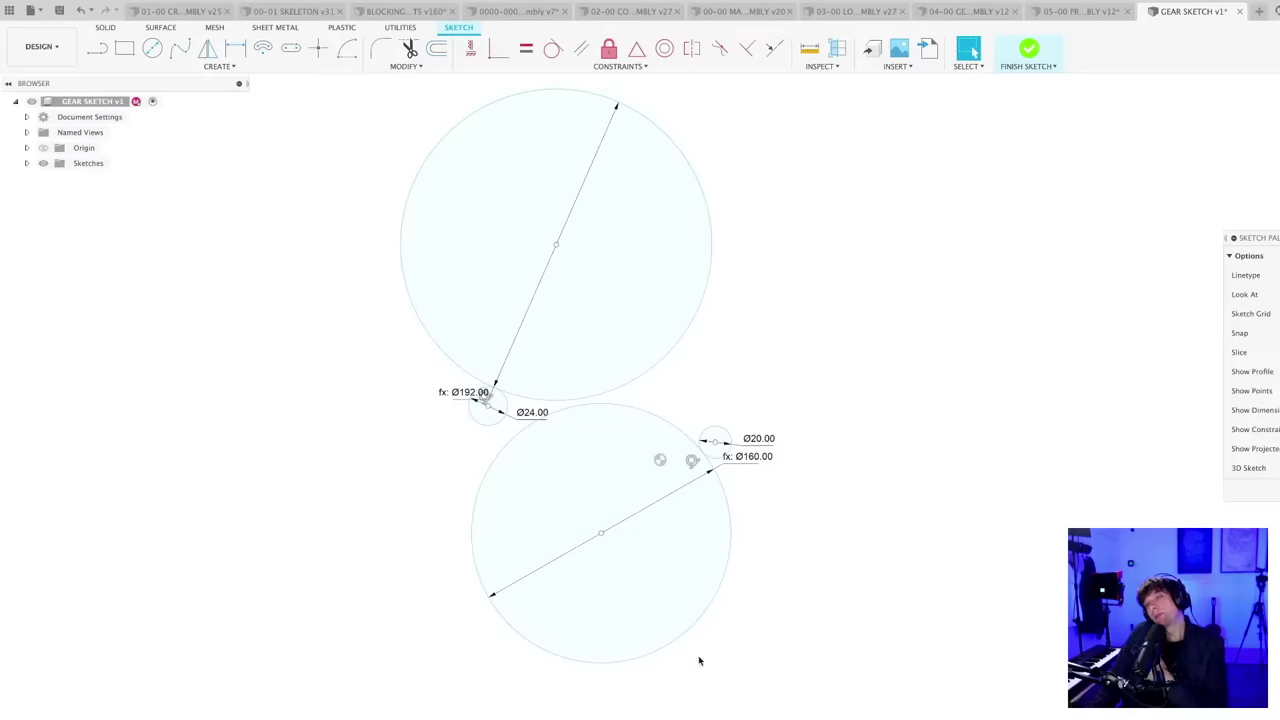
- Draw a long horizontal line below the lower large circle, extending past both of its sides
middle_drag(714, 646, 631, 714)
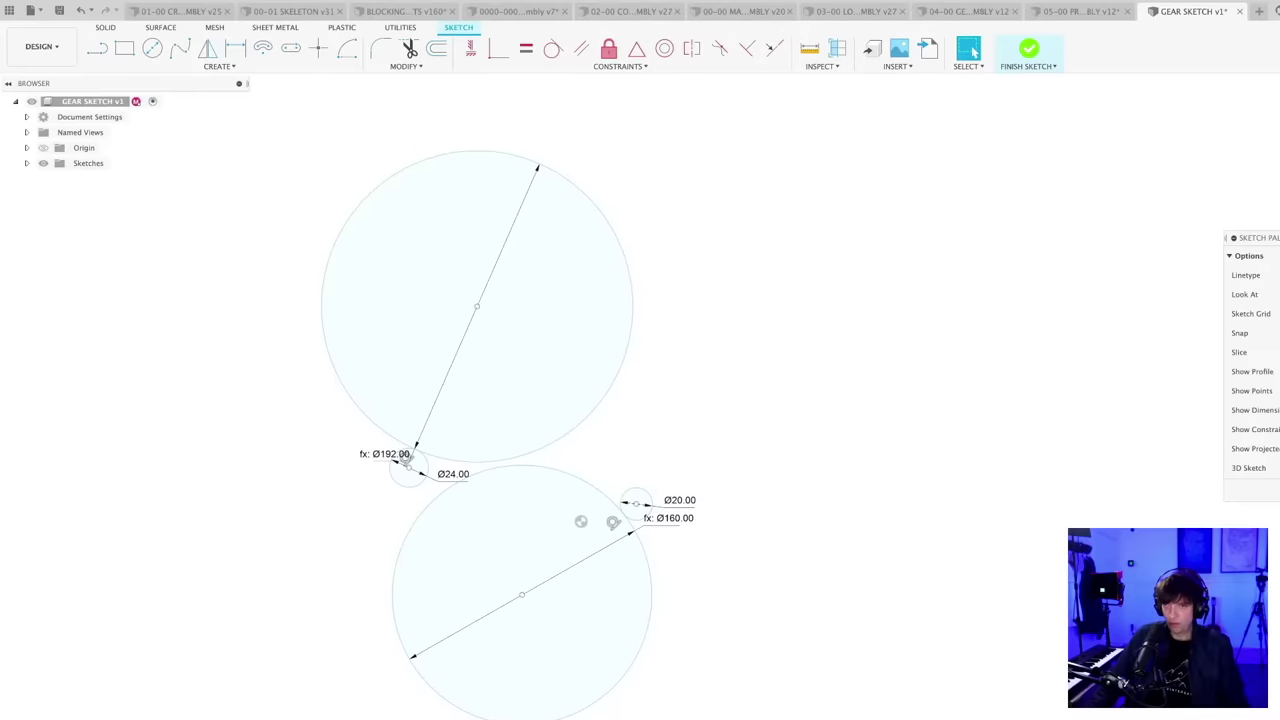
key(l)
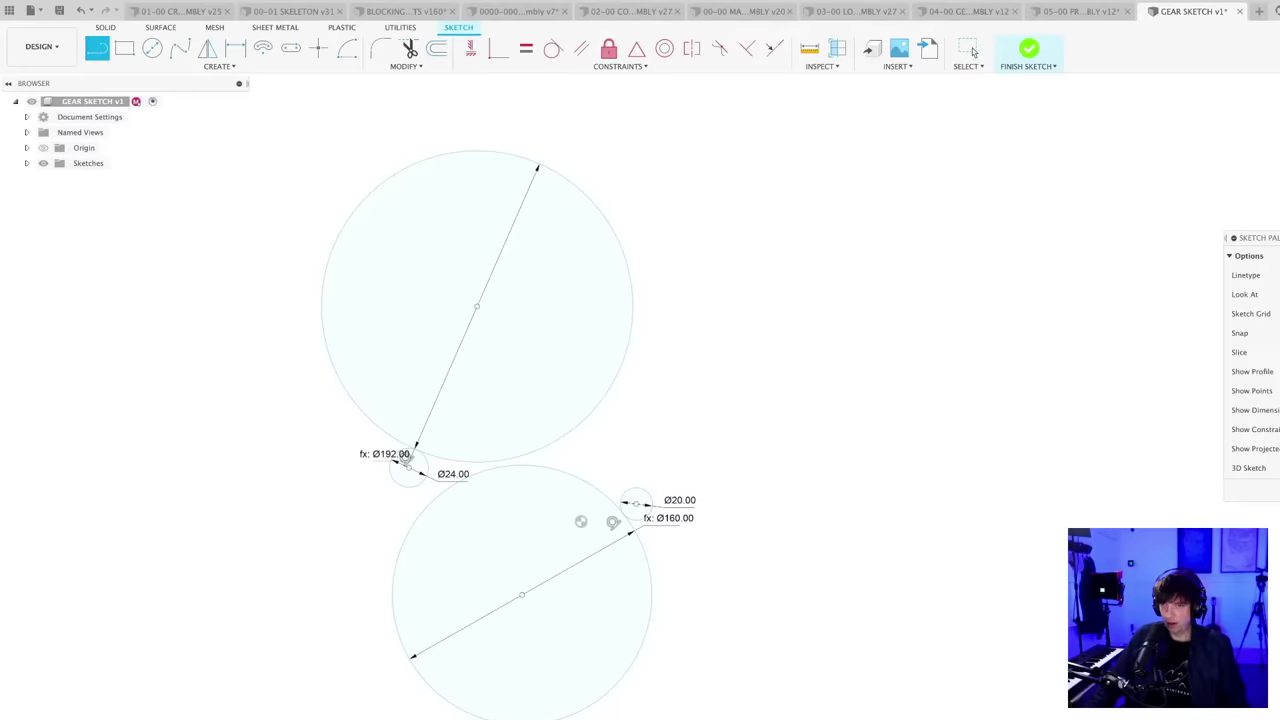
key(Escape)
scroll(760, 603, down, 3)
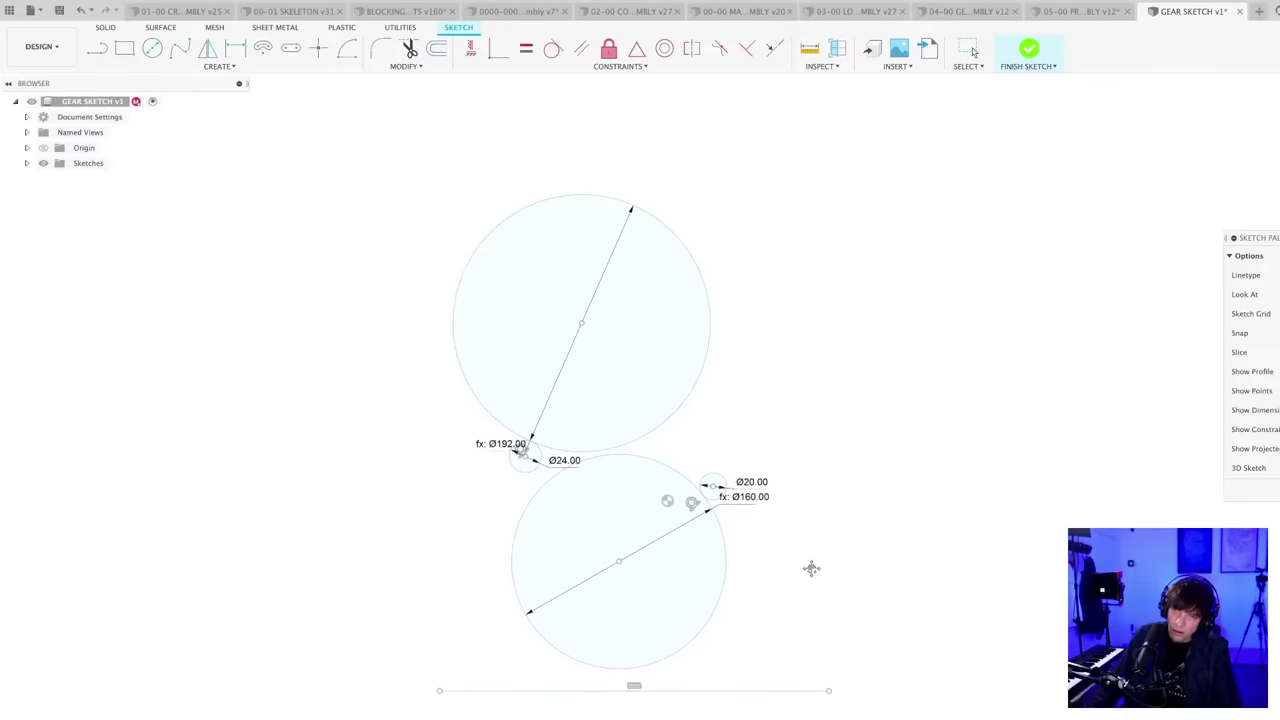
- Move the lower large circle up so that it overlaps the bottom of the upper large circle
mouse_move(794, 571)
middle_down()
mouse_move(794, 534)
mouse_move(799, 553)
middle_up()
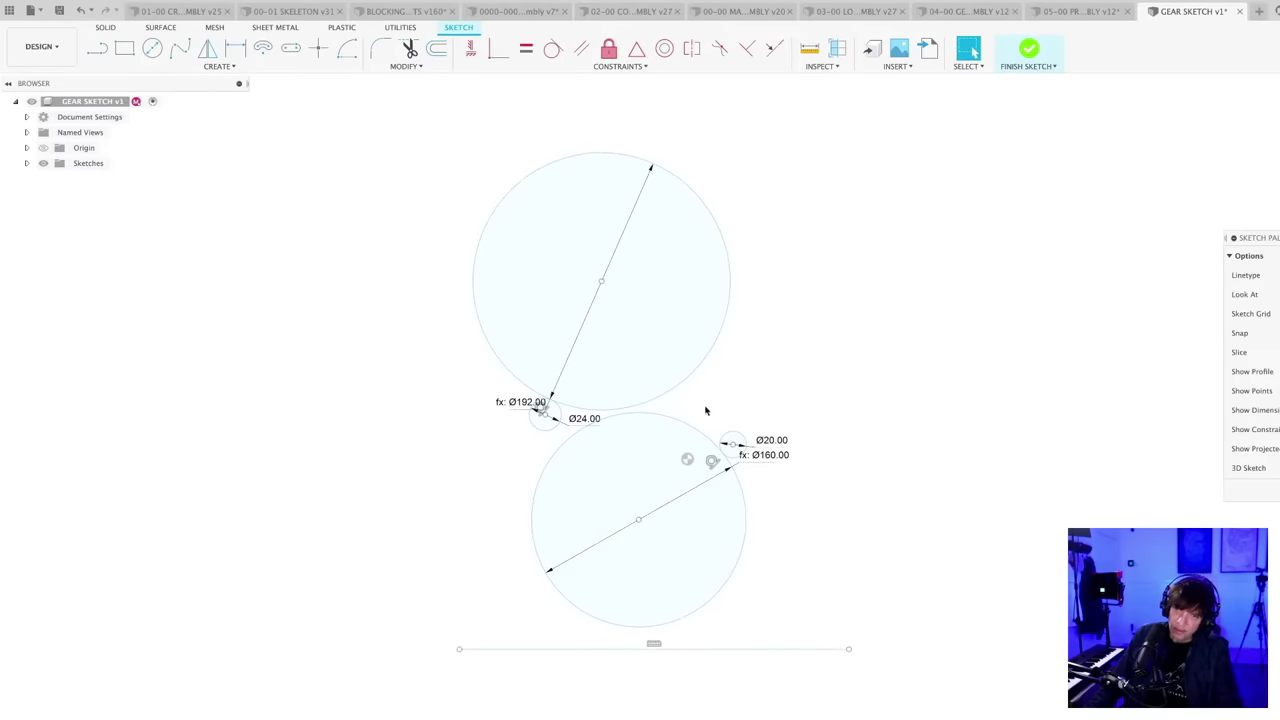
drag(670, 421, 650, 384)
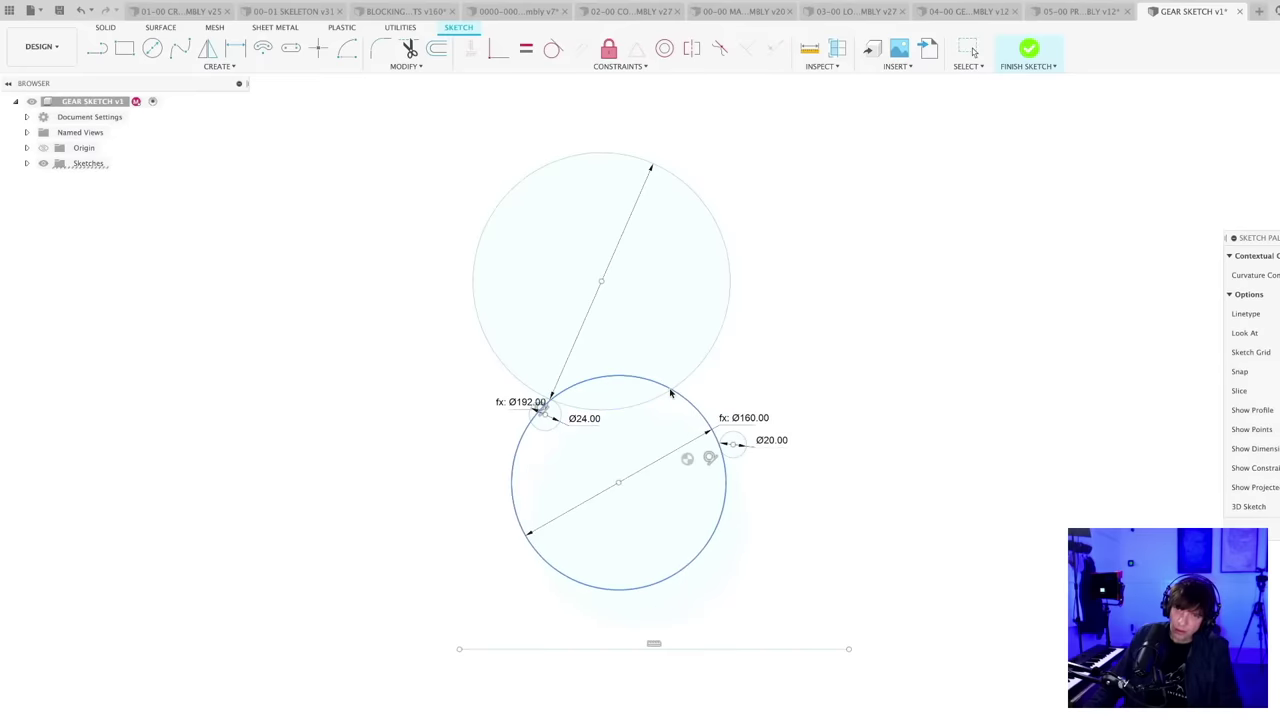
click(775, 497)
scroll(772, 500, up, 3)
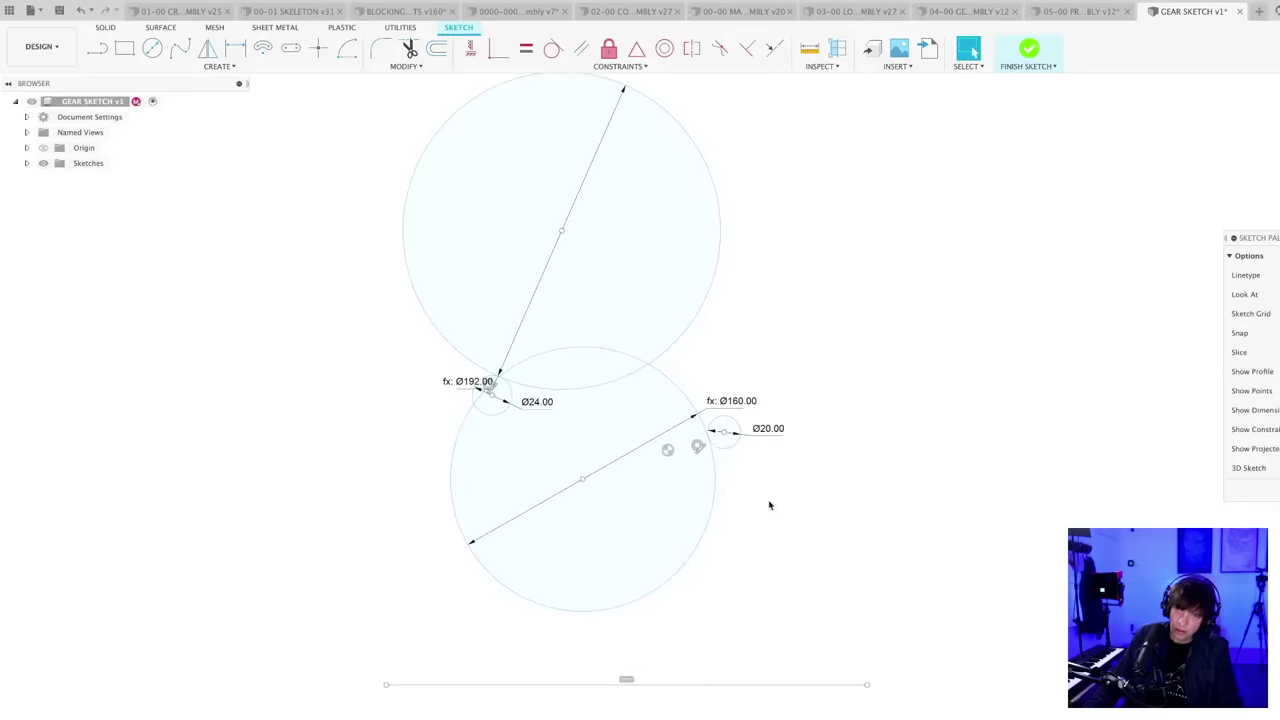
- Draw a circle about 97 mm in diameter concentric with the lower large circle
middle_drag(749, 583, 789, 591)
scroll(650, 500, up, 1)
key(c)
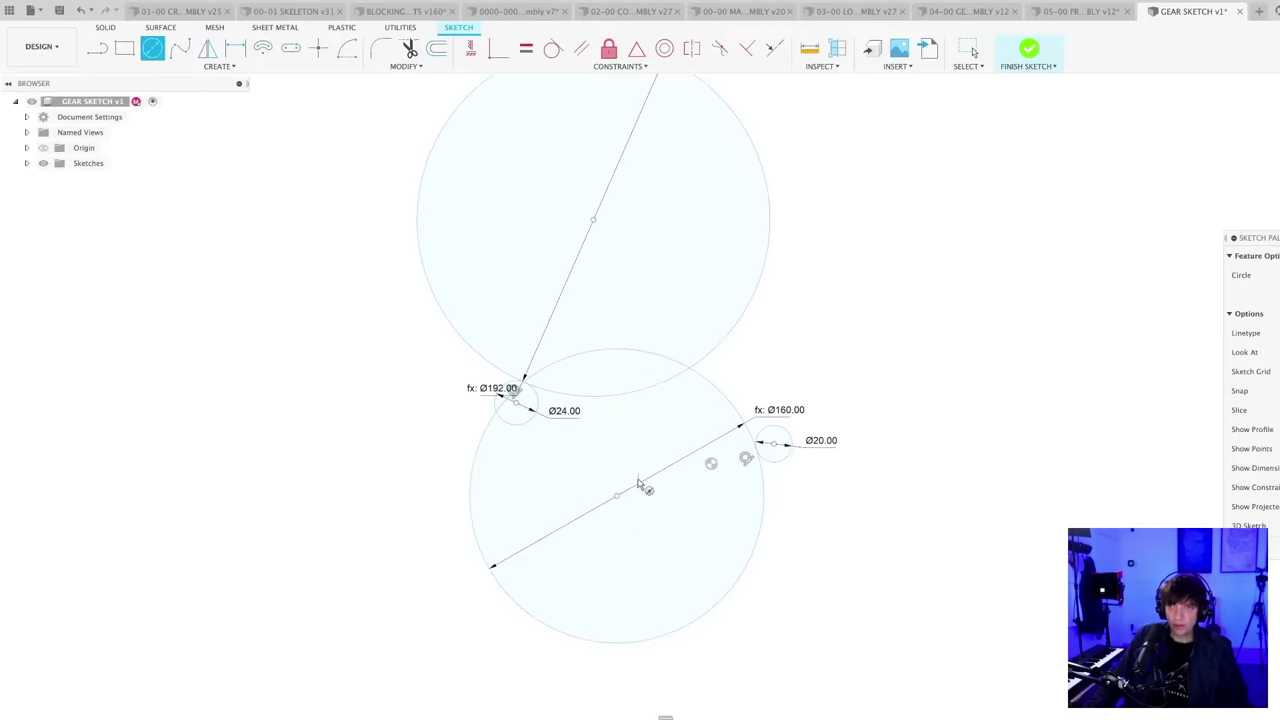
click(616, 497)
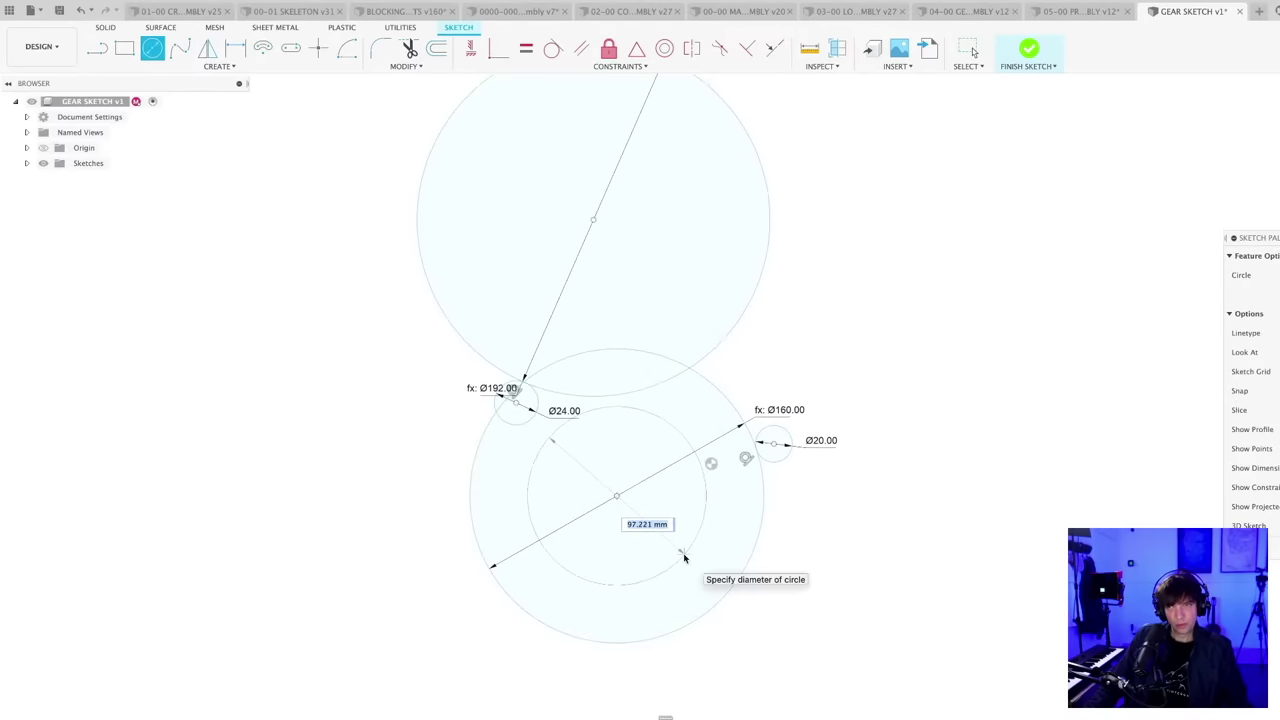
click(688, 562)
- Dimension the diameter of the new circle inside the lower large circle to 800 mm
scroll(695, 562, up, 1)
key(d)
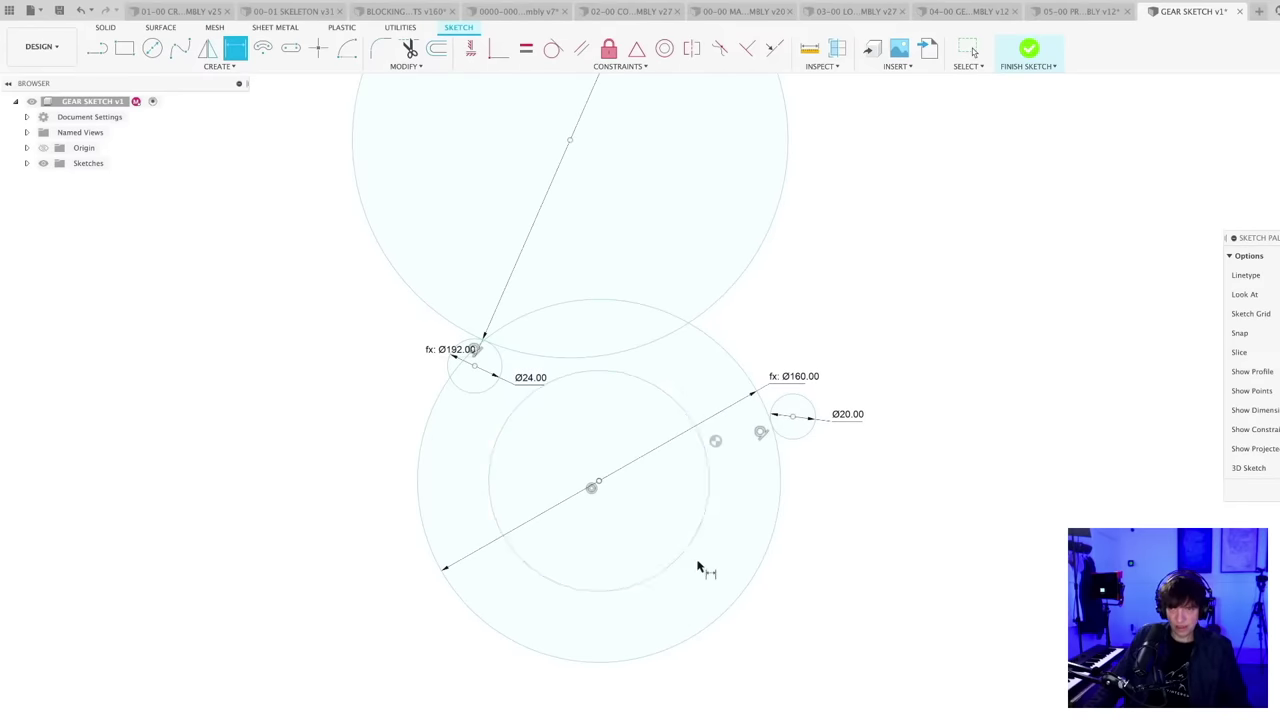
click(688, 557)
click(675, 535)
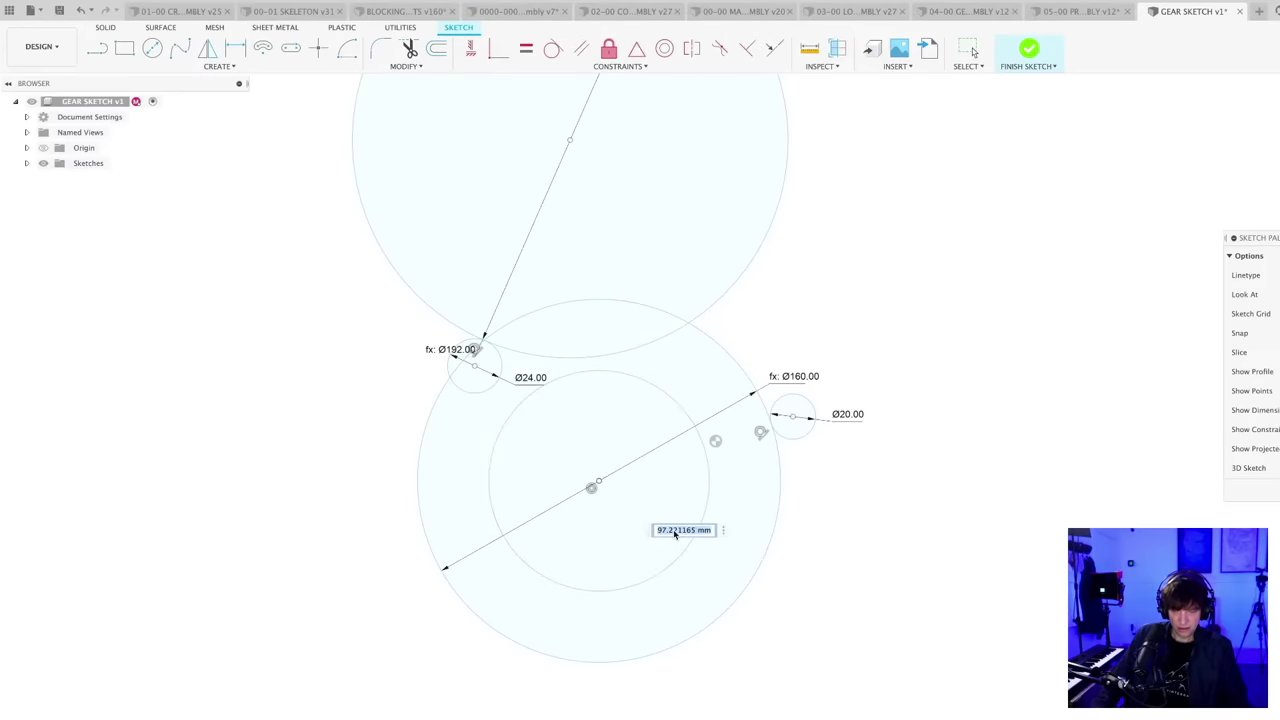
key(Return)
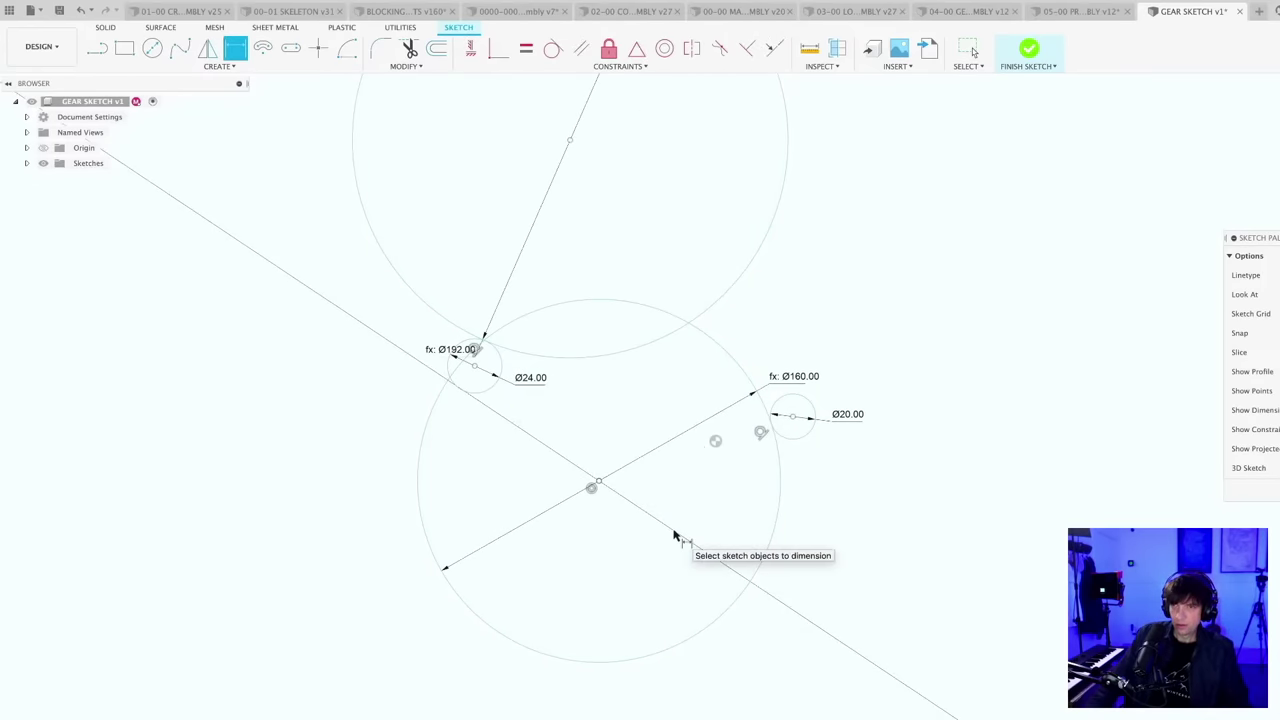
- Set the diameter of the small 20 mm circle beside the lower large circle to 200 mm
scroll(680, 537, down, 3)
scroll(771, 563, up, 1)
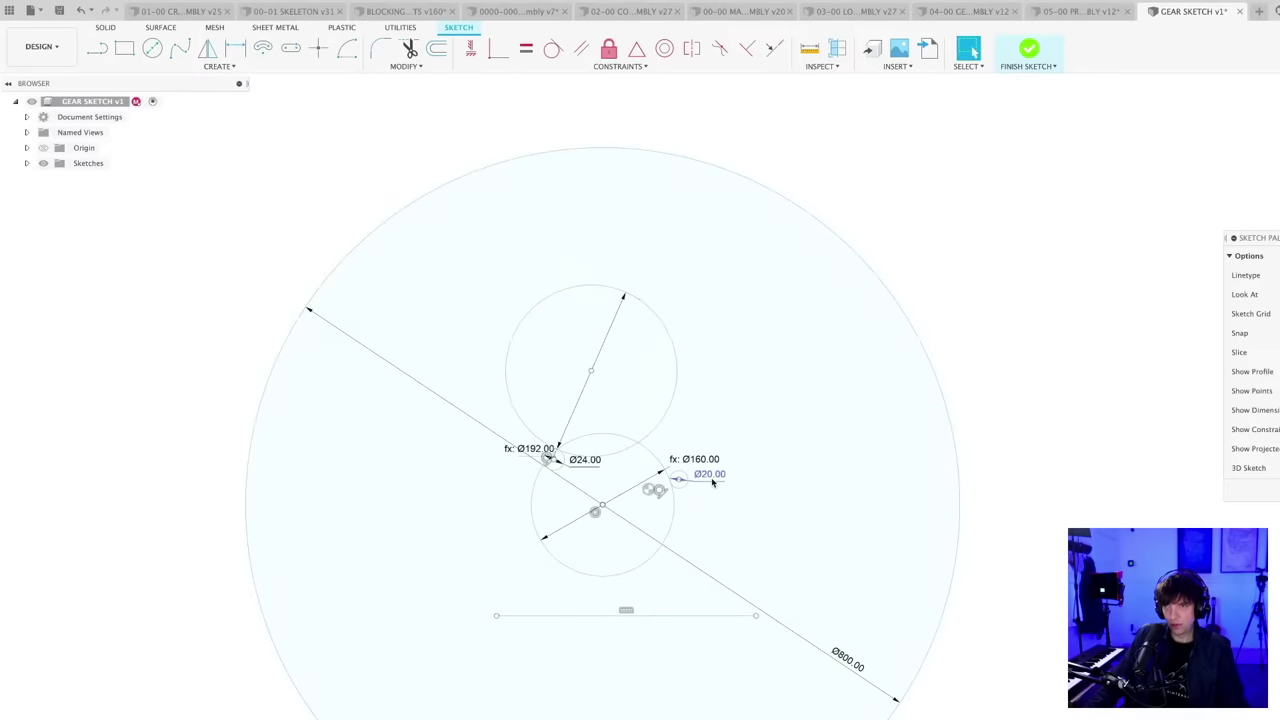
double_click(708, 475)
text(200)
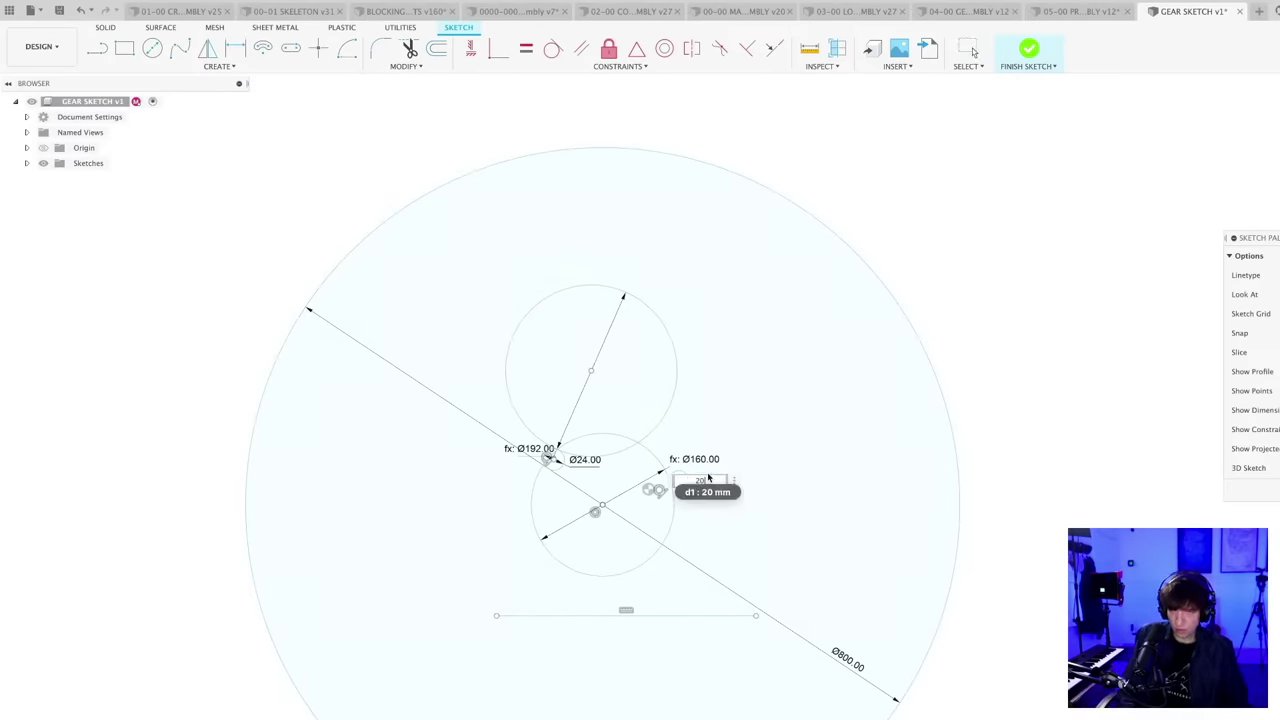
key(Return)
- Move the horizontal line down until it lies below the enlarged lower circle
scroll(708, 478, down, 4)
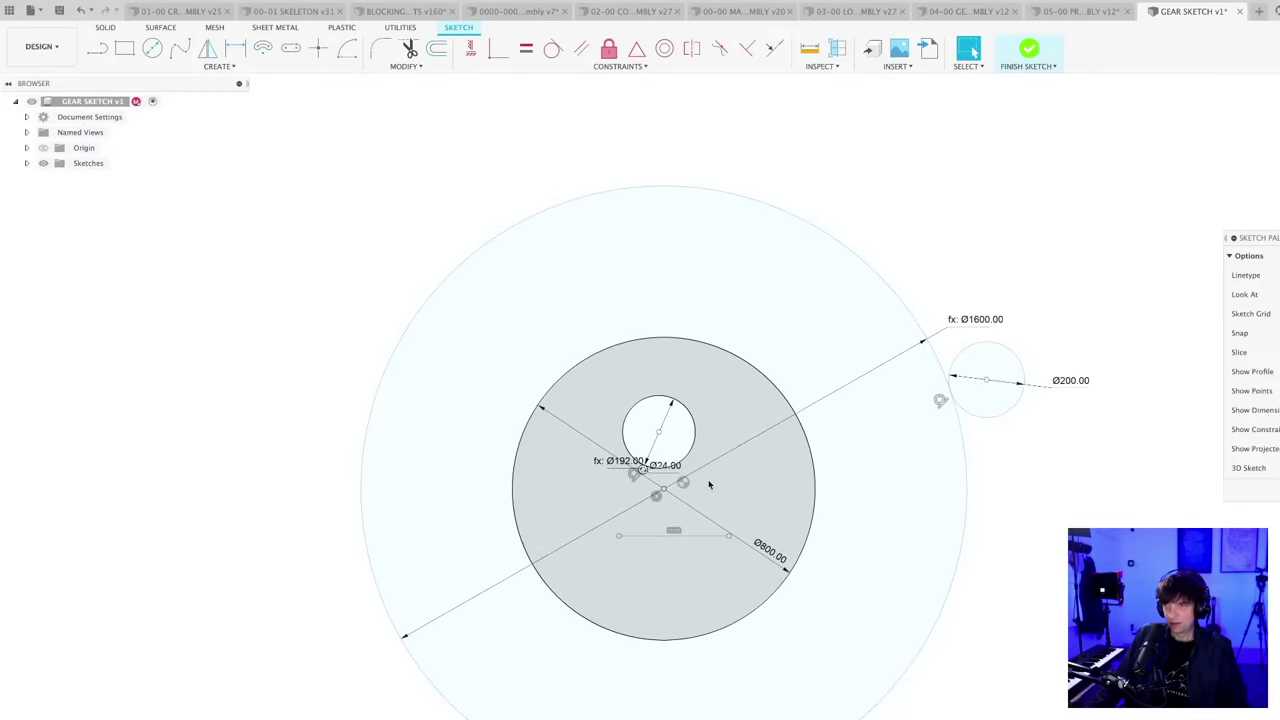
scroll(750, 521, down, 2)
middle_drag(913, 666, 868, 650)
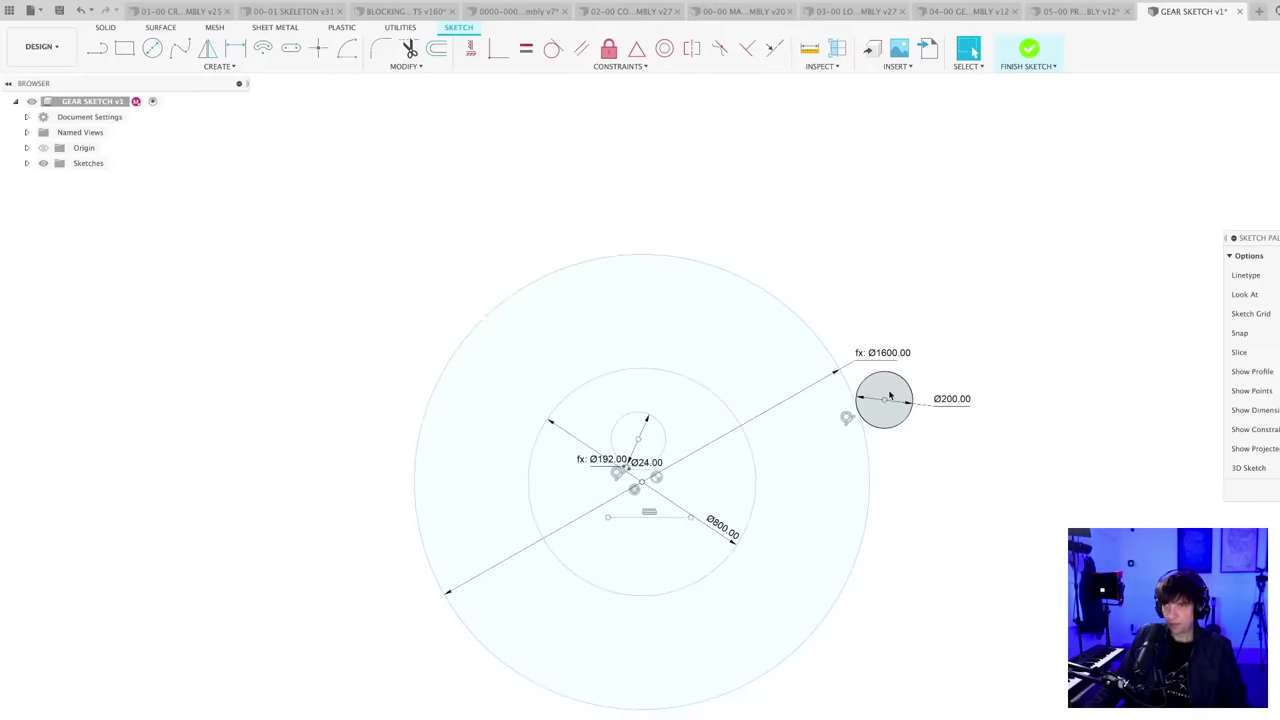
scroll(680, 481, up, 2)
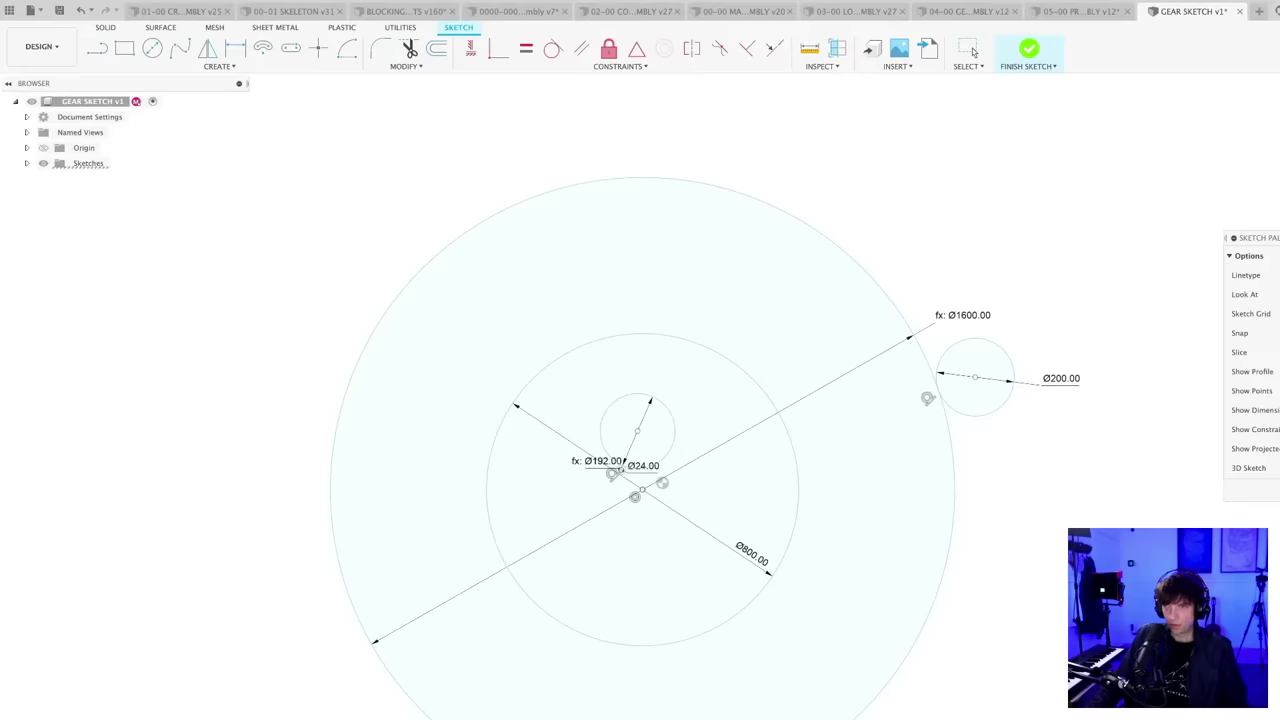
click(973, 52)
scroll(660, 485, down, 2)
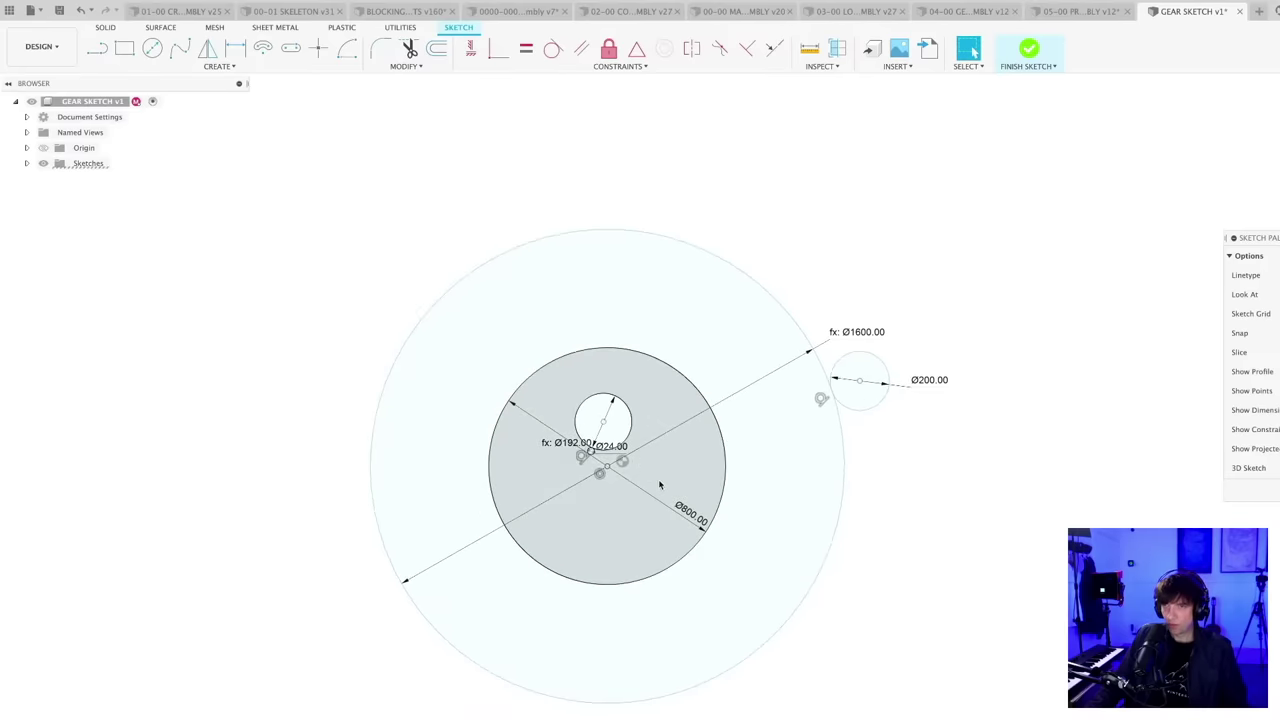
- Set the diameter of the small 24 mm circle touching the upper large circle to 240 mm
scroll(612, 453, up, 2)
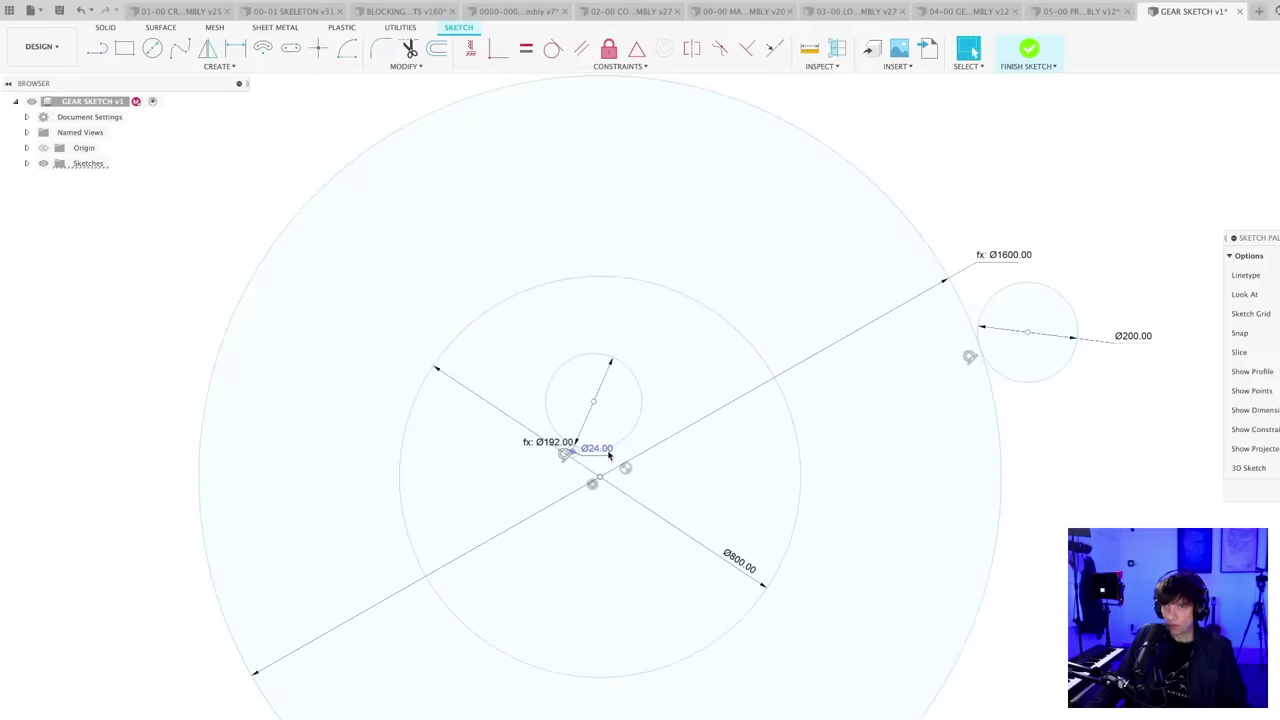
double_click(609, 454)
text(240)
key(Return)
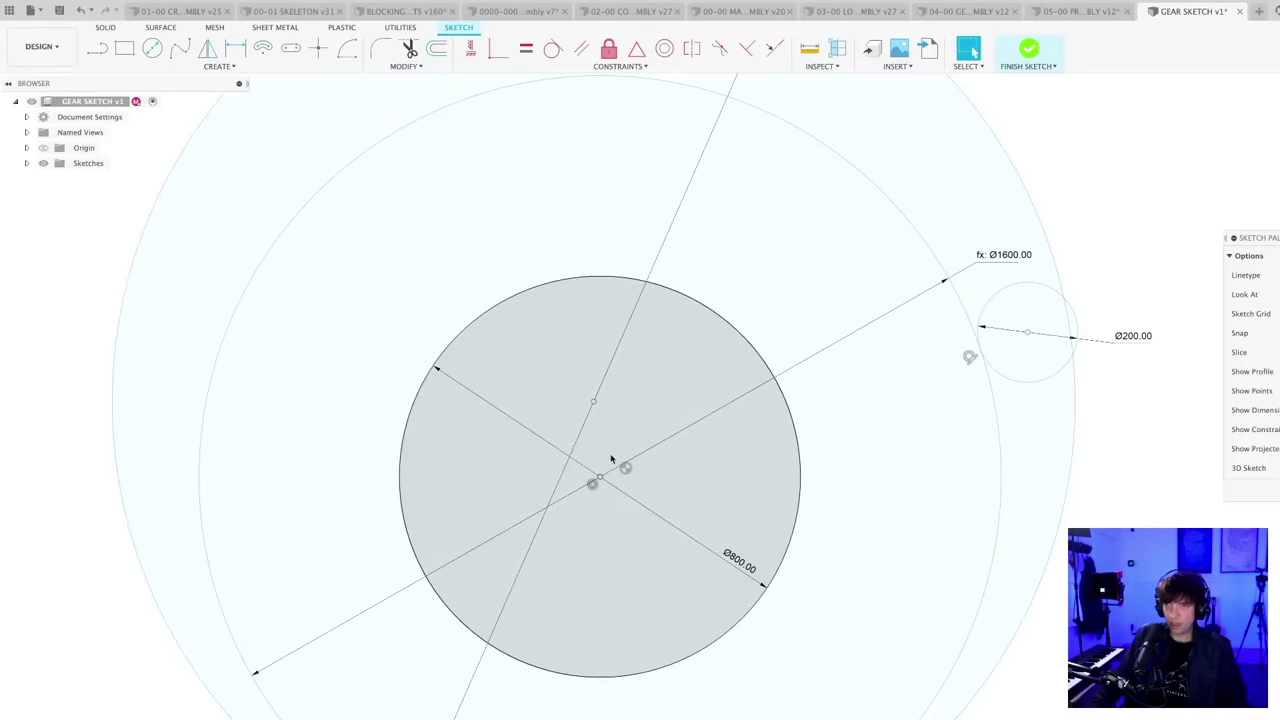
- Move the upper large circle up until it sits clear above the lower one, with its small tangent circle between them
scroll(612, 458, down, 3)
middle_drag(812, 586, 787, 551)
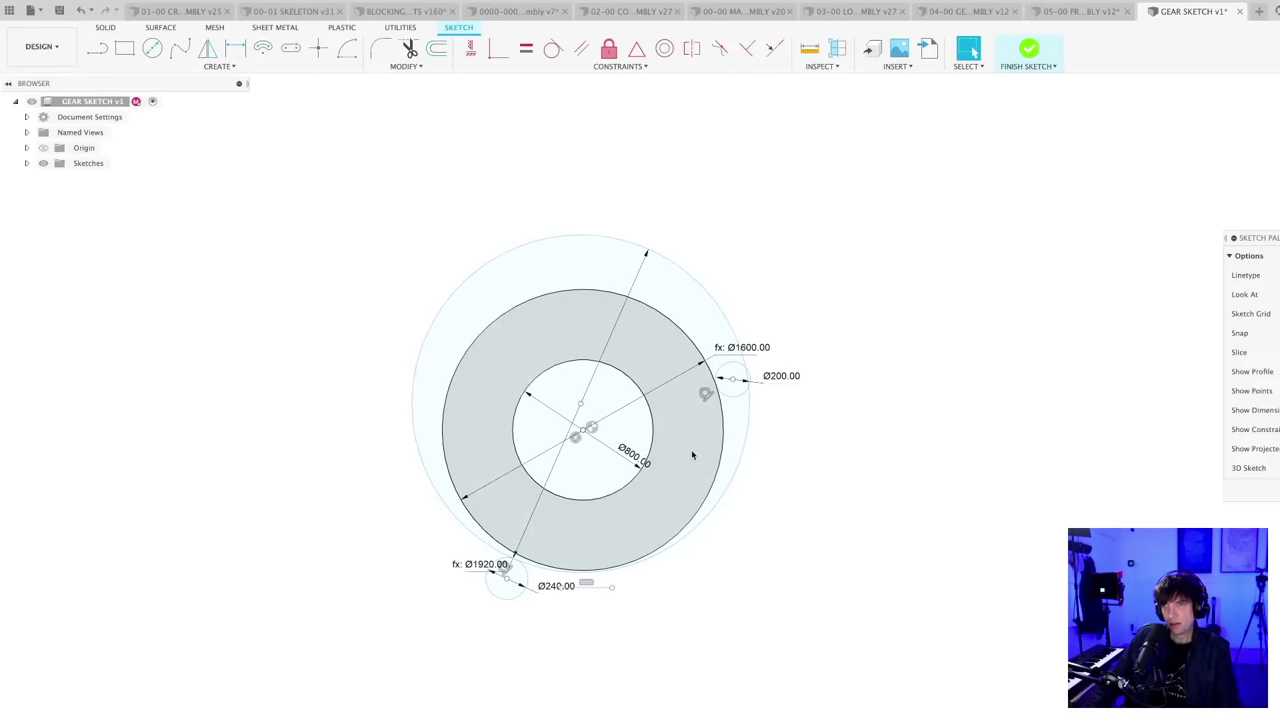
mouse_move(590, 236)
mouse_down()
mouse_move(566, 117)
mouse_move(620, 263)
mouse_move(763, 535)
mouse_up()
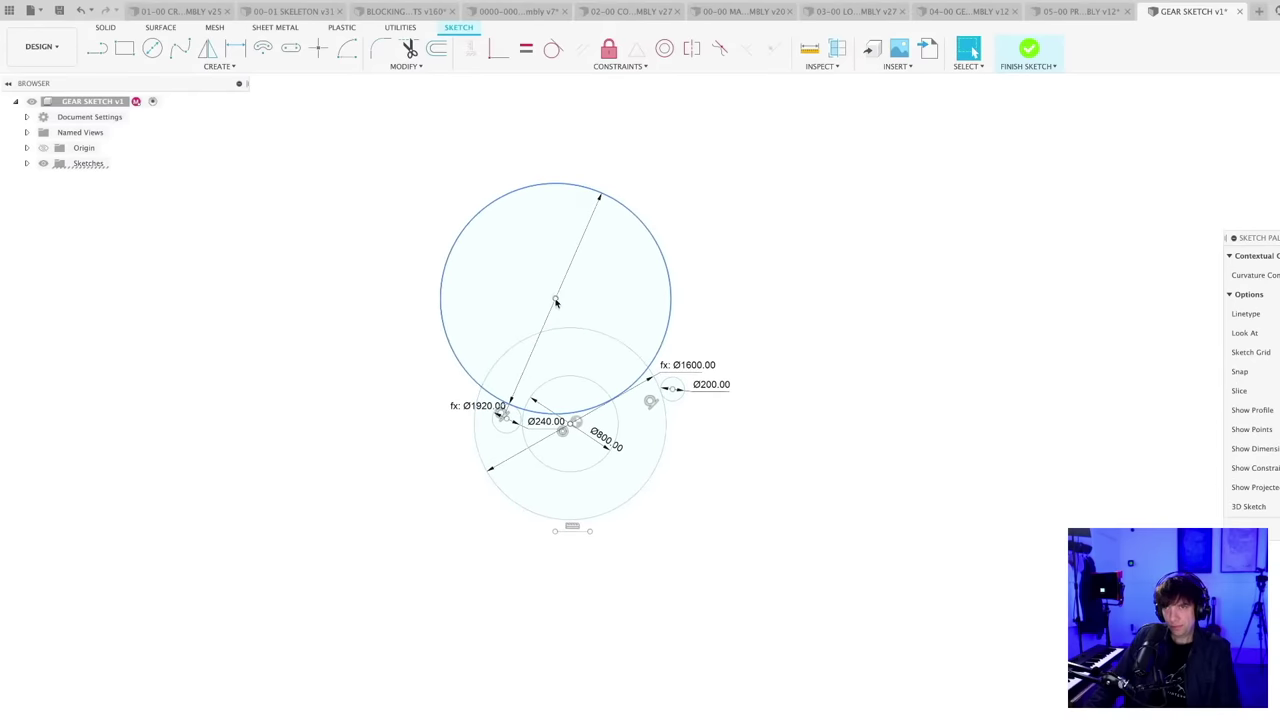
drag(554, 300, 550, 191)
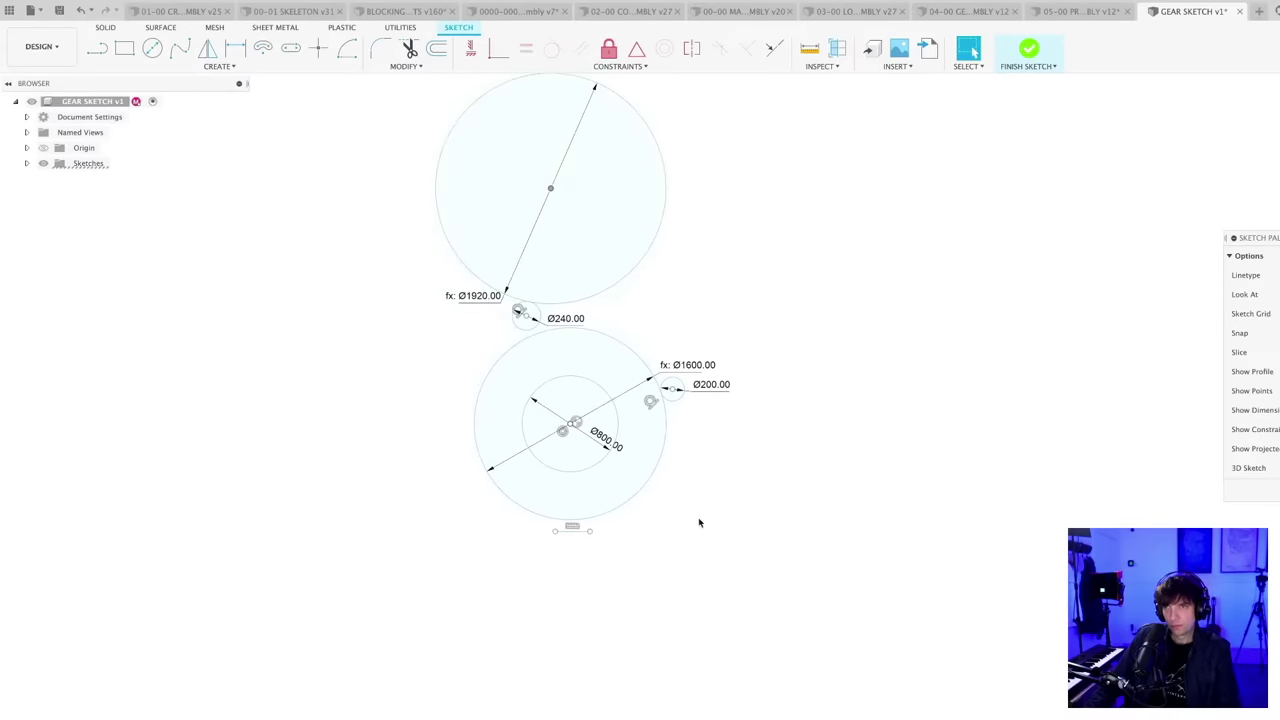
middle_drag(700, 522, 671, 631)
scroll(677, 580, up, 1)
mouse_move(677, 580)
middle_down()
mouse_move(671, 643)
mouse_move(689, 617)
mouse_move(667, 606)
mouse_move(680, 600)
mouse_move(670, 668)
mouse_move(677, 597)
mouse_move(669, 620)
mouse_move(710, 655)
middle_up()
scroll(667, 648, up, 1)
scroll(669, 620, up, 1)
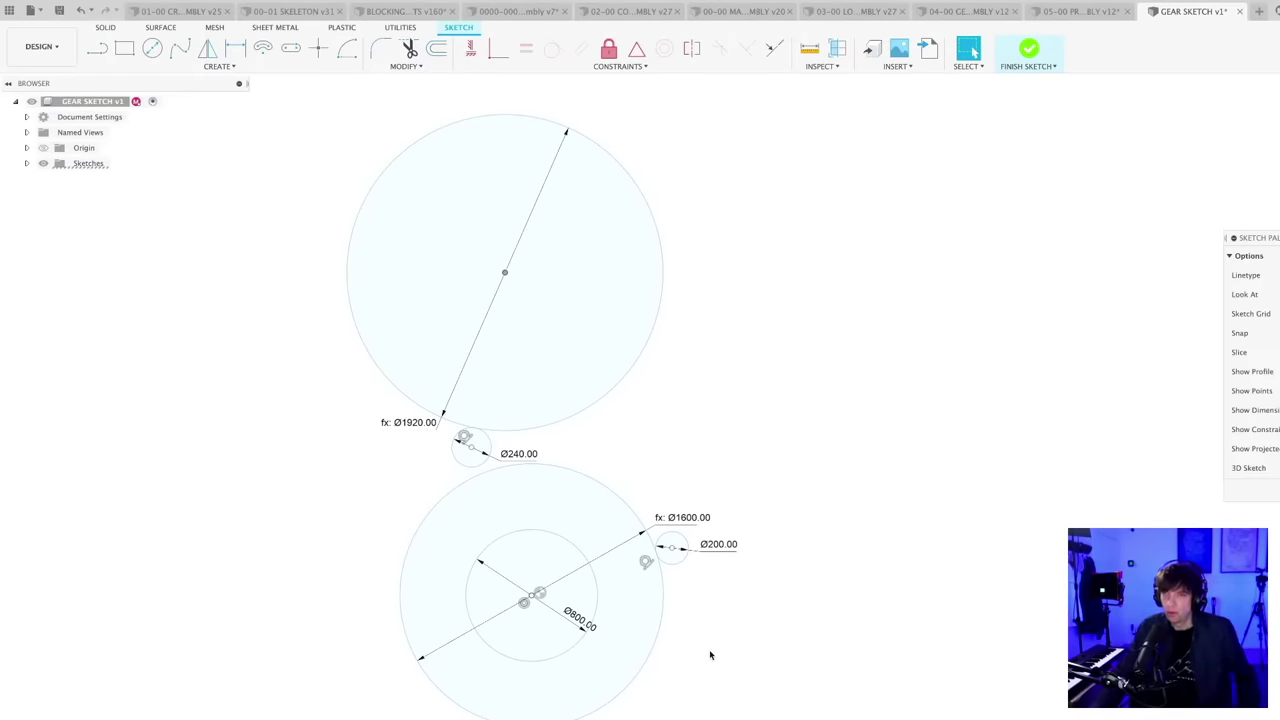
middle_drag(709, 646, 703, 620)
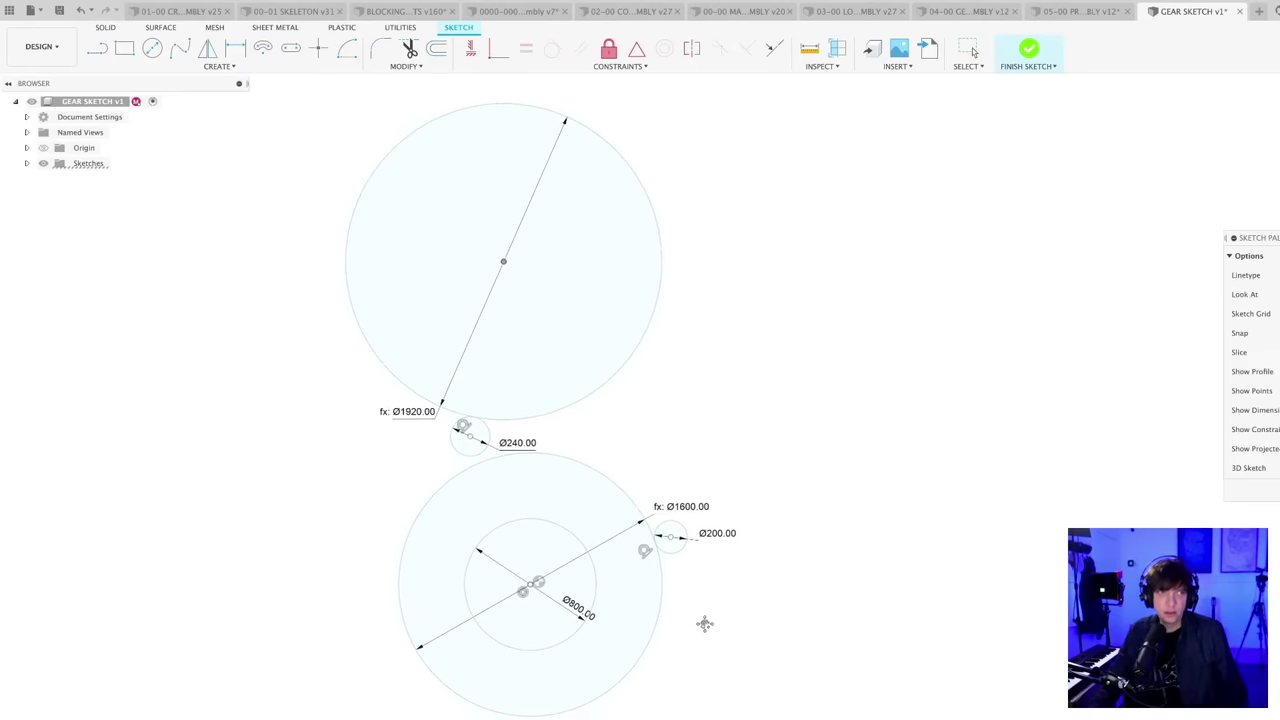
key(Escape)
scroll(706, 626, down, 1)
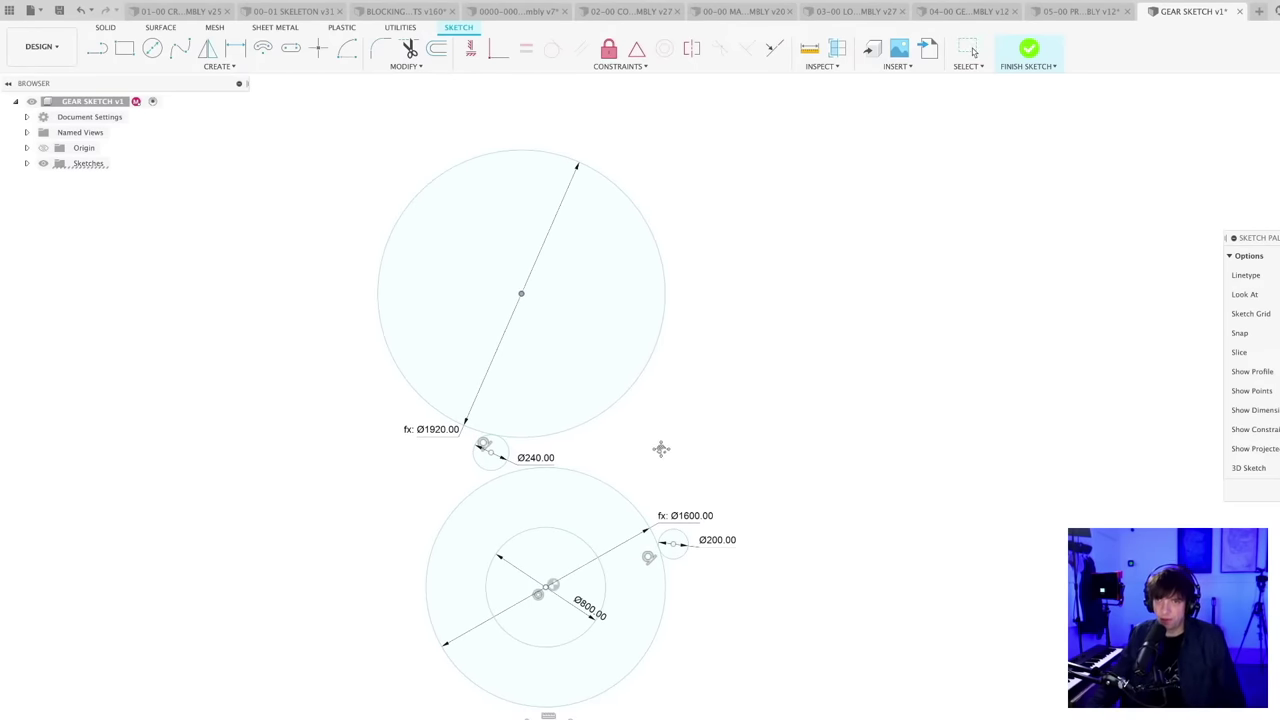
- Lengthen the horizontal line beneath the lower large circle so that it spans about the circle's full width
middle_drag(660, 448, 644, 456)
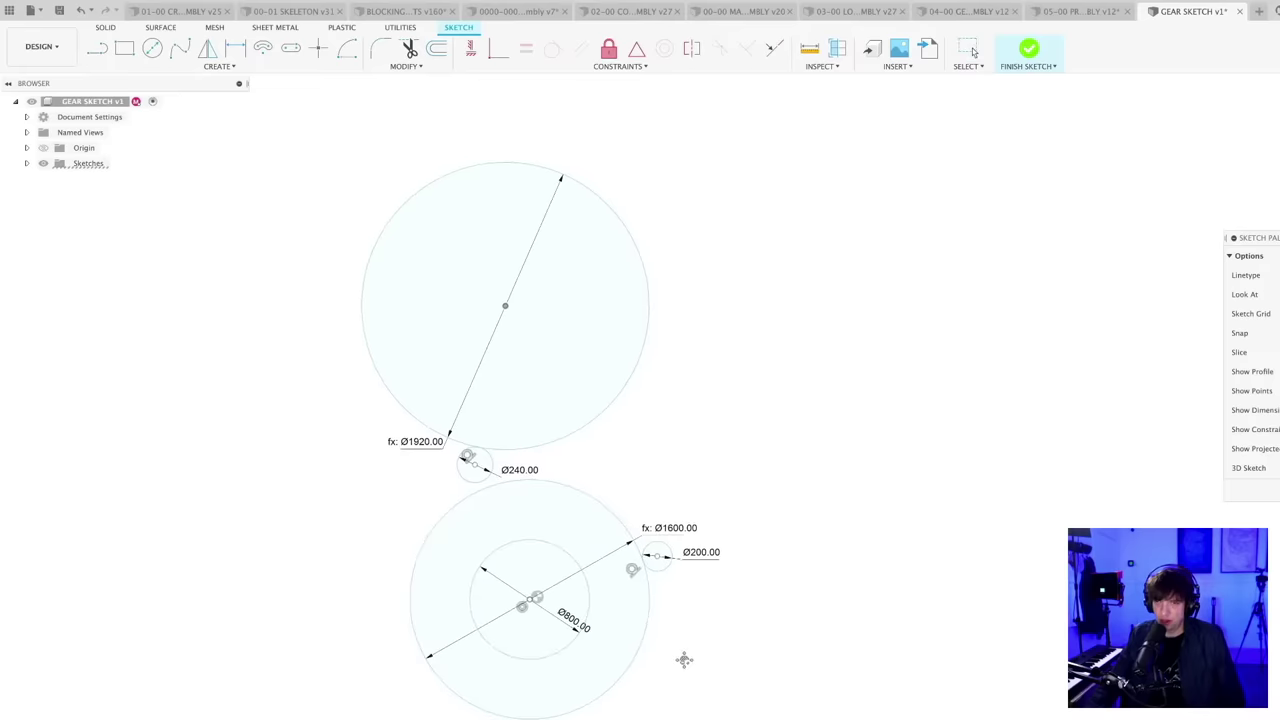
middle_drag(683, 657, 686, 662)
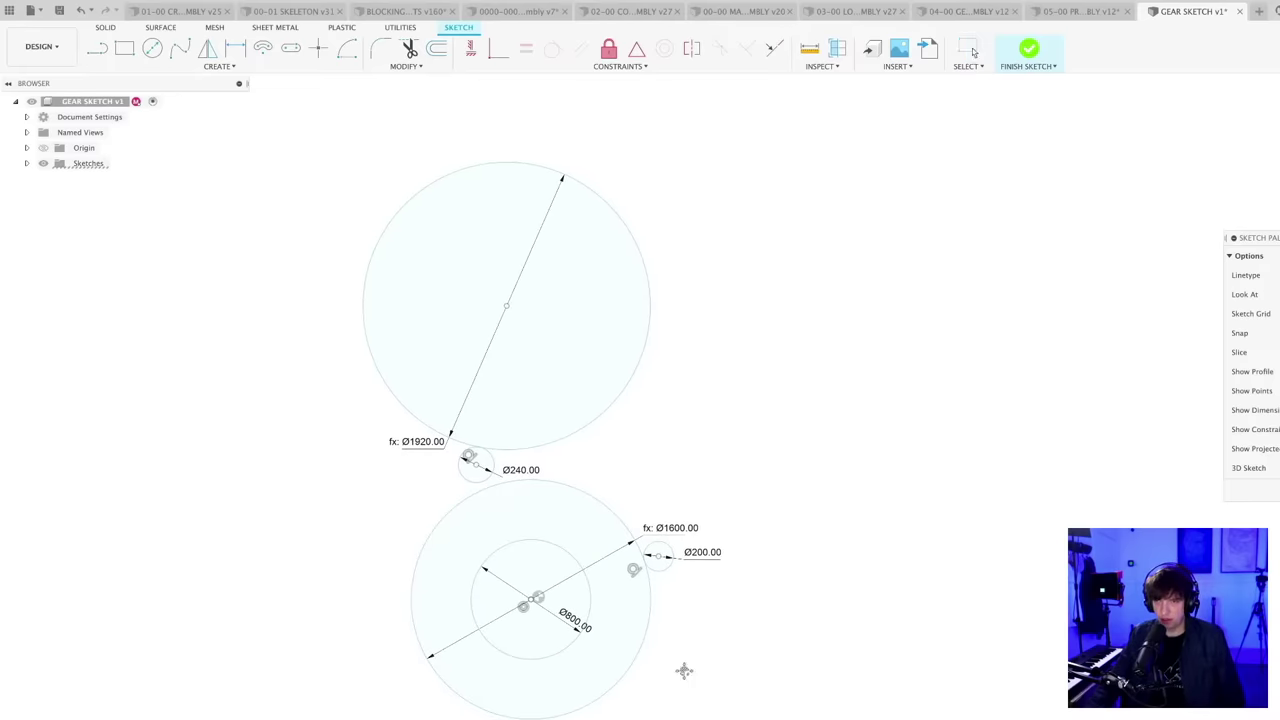
middle_drag(683, 669, 700, 648)
middle_drag(612, 450, 620, 443)
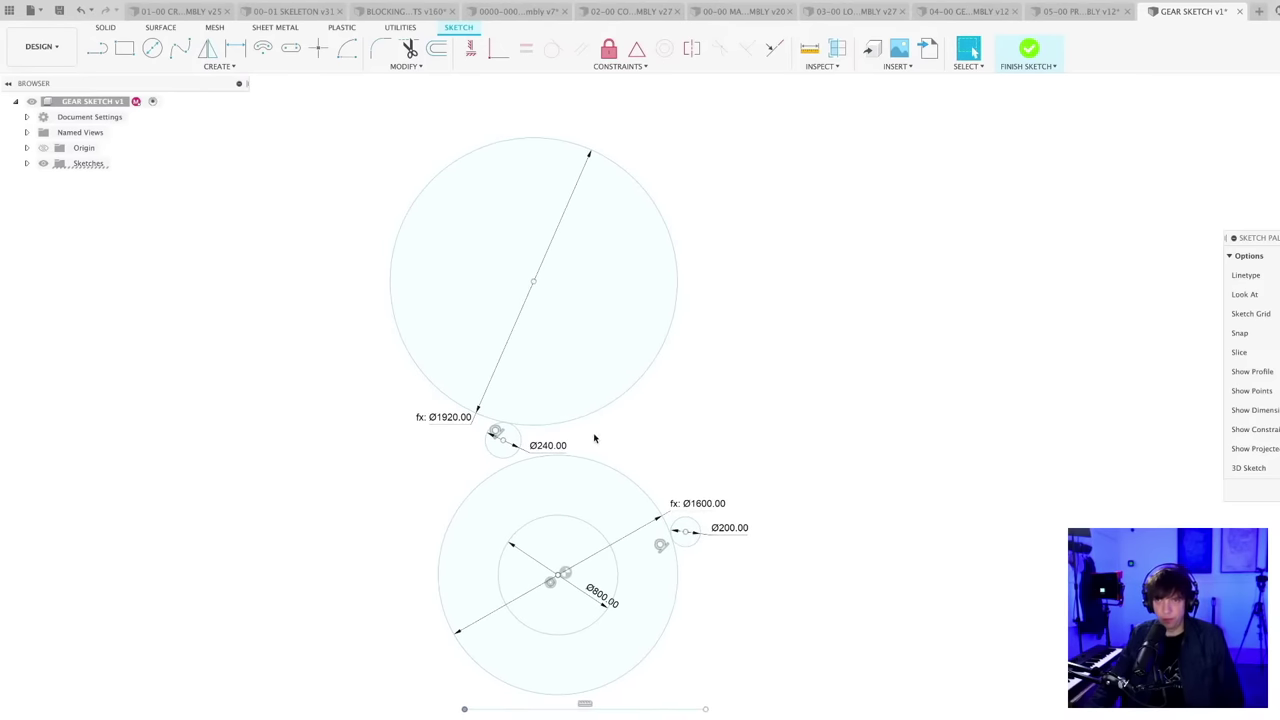
- Move the upper large circle down to overlap the lower large circle, and back up clear of it
mouse_move(579, 425)
mouse_down()
mouse_move(567, 460)
mouse_move(595, 516)
mouse_up()
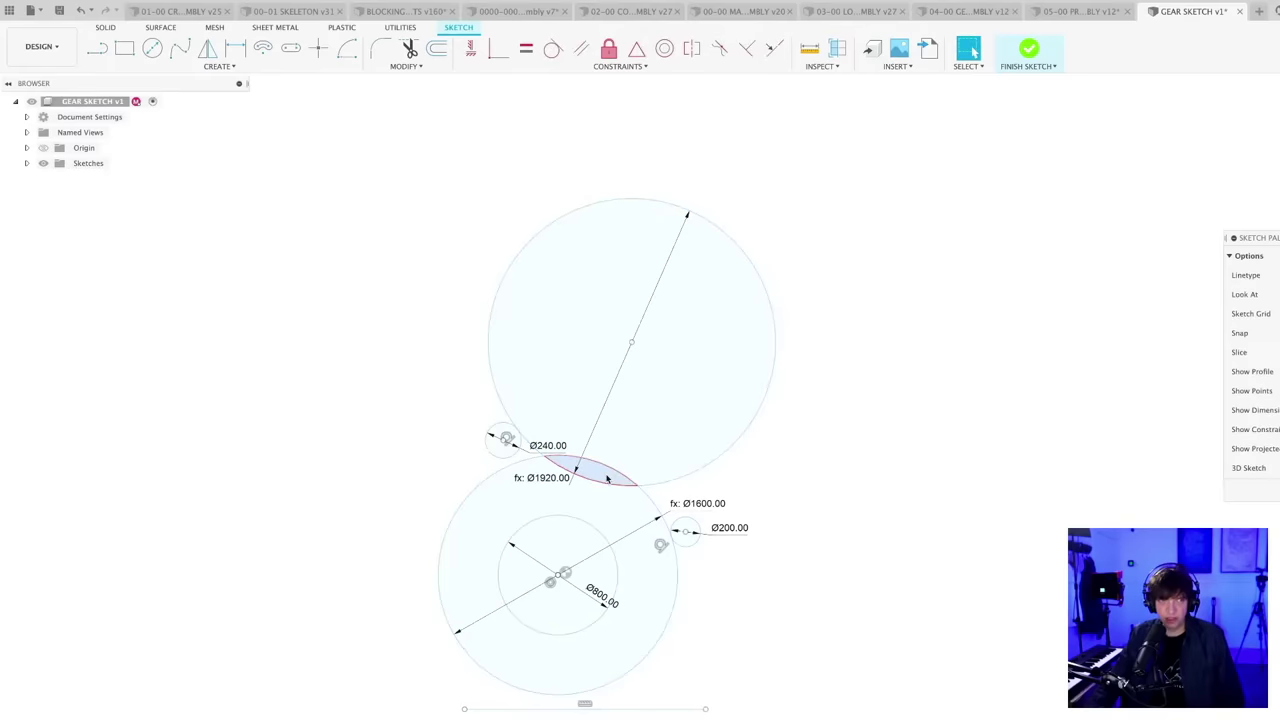
scroll(607, 480, up, 2)
scroll(607, 480, down, 2)
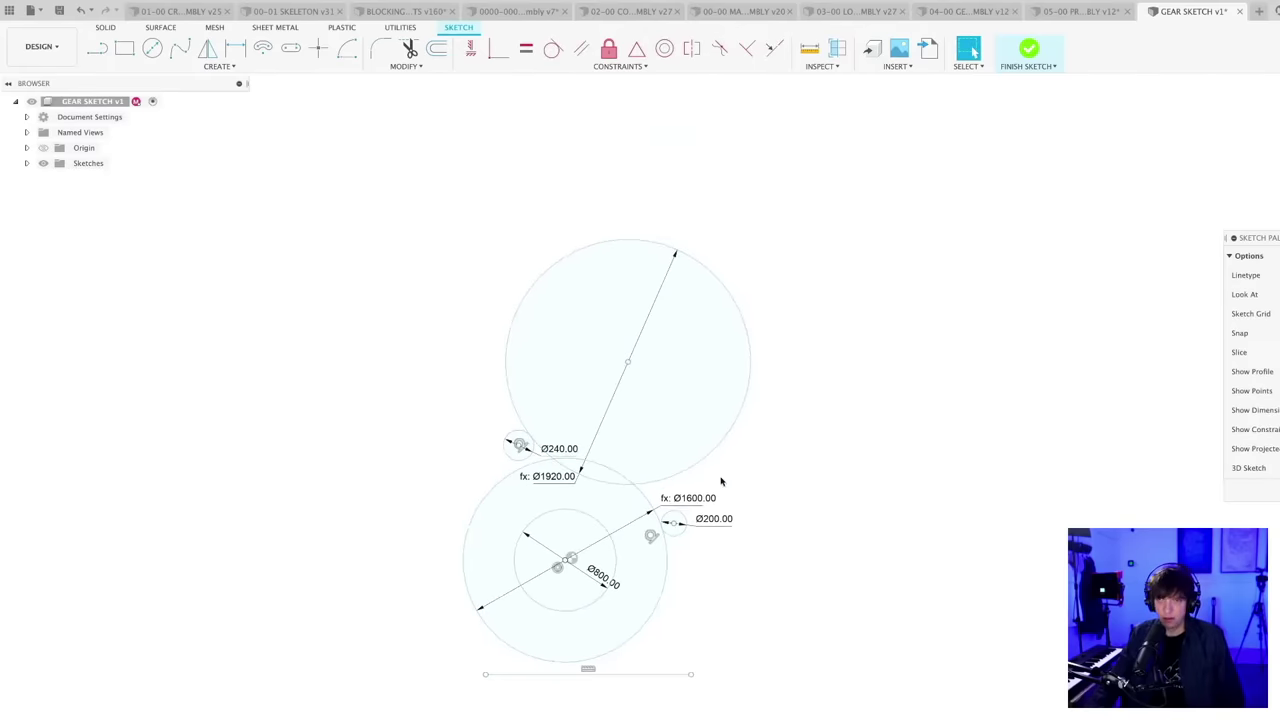
click(677, 427)
drag(677, 427, 645, 392)
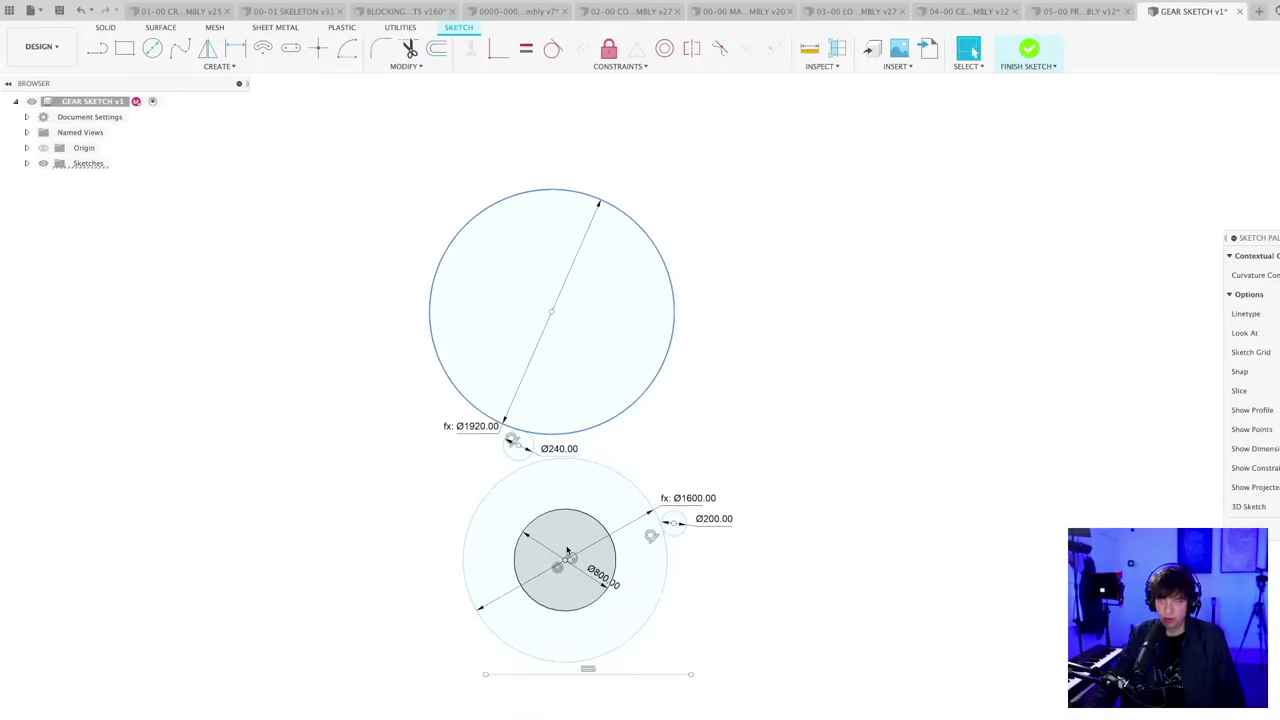
scroll(564, 547, up, 2)
scroll(718, 364, down, 2)
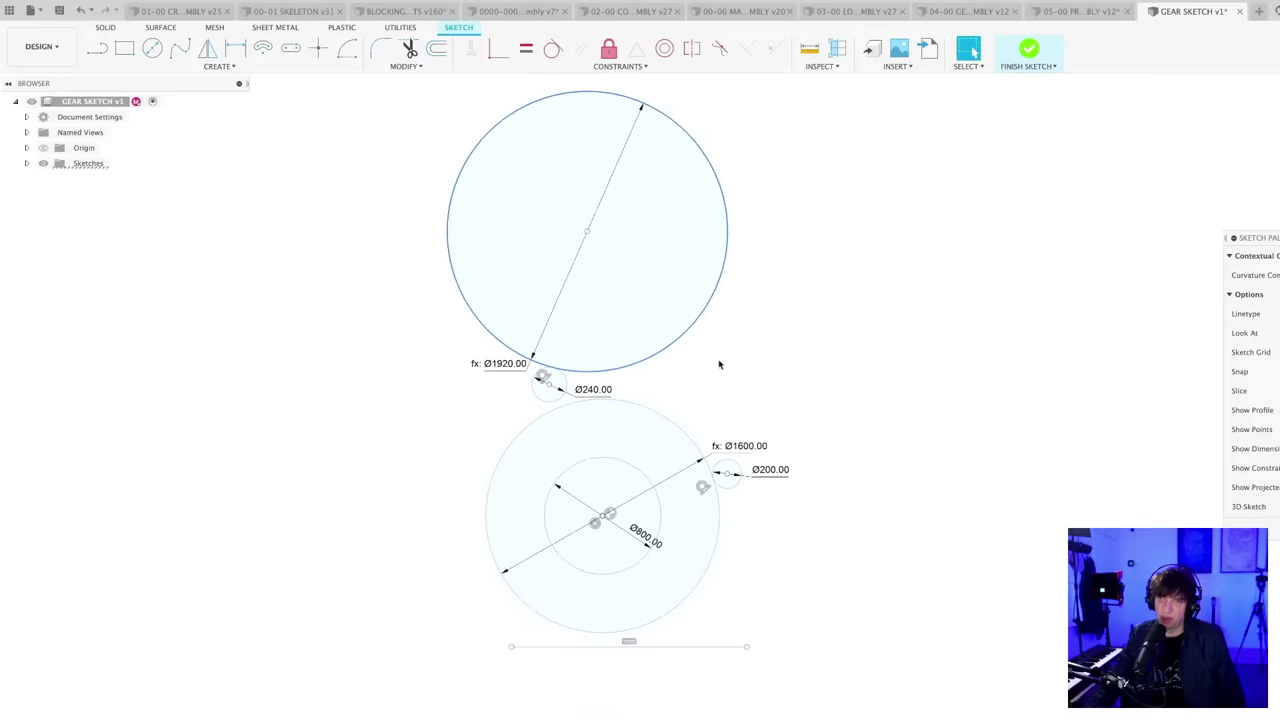
scroll(548, 405, up, 3)
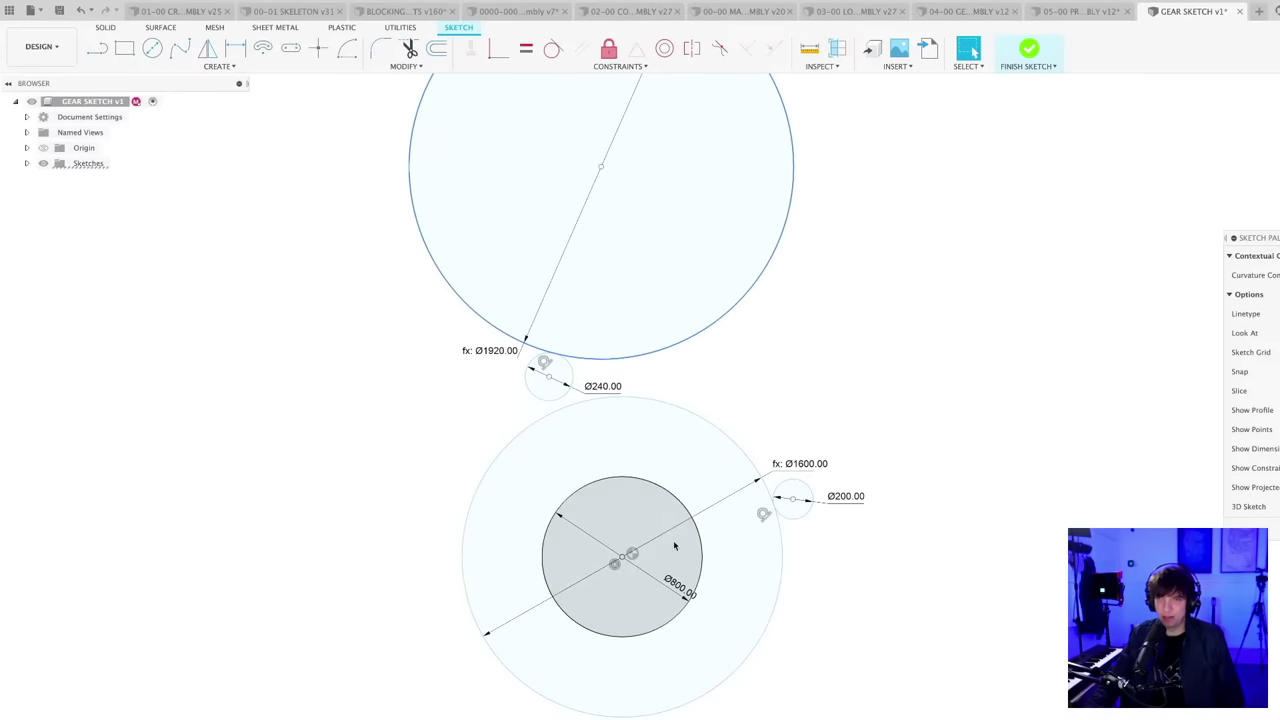
scroll(583, 438, down, 2)
scroll(760, 404, down, 1)
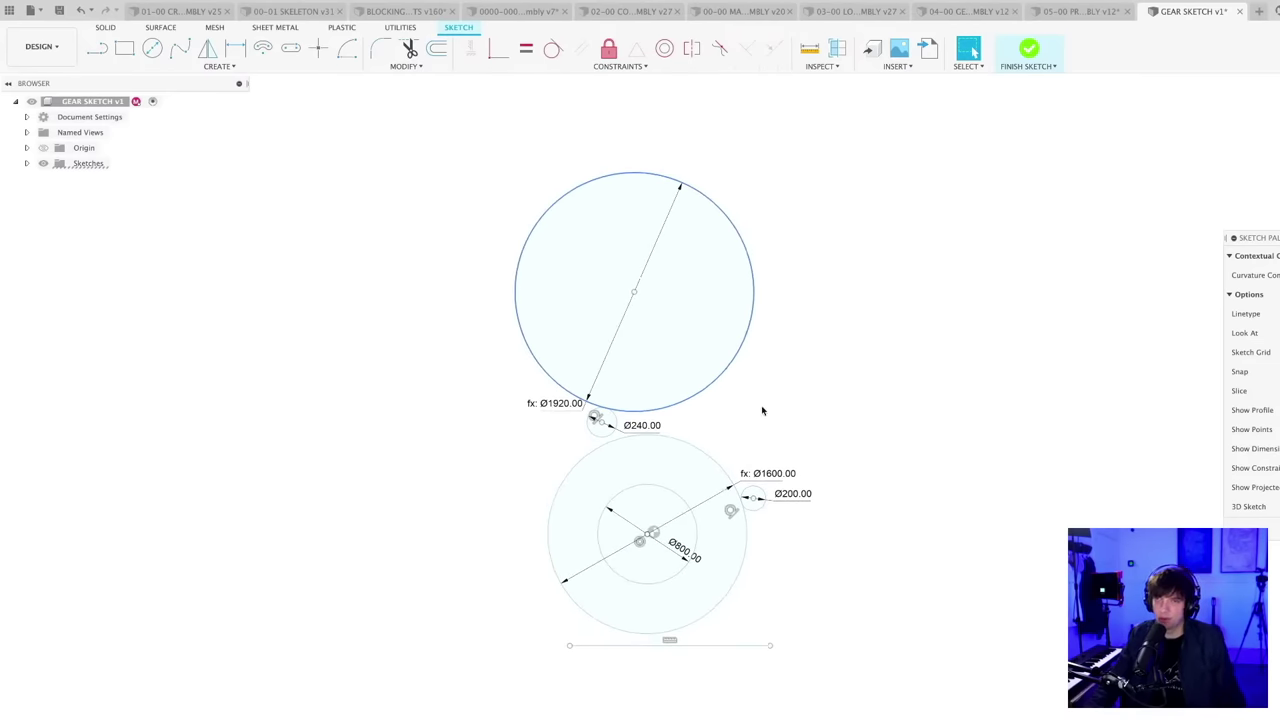
mouse_move(760, 404)
middle_down()
mouse_move(697, 400)
mouse_move(679, 433)
middle_up()
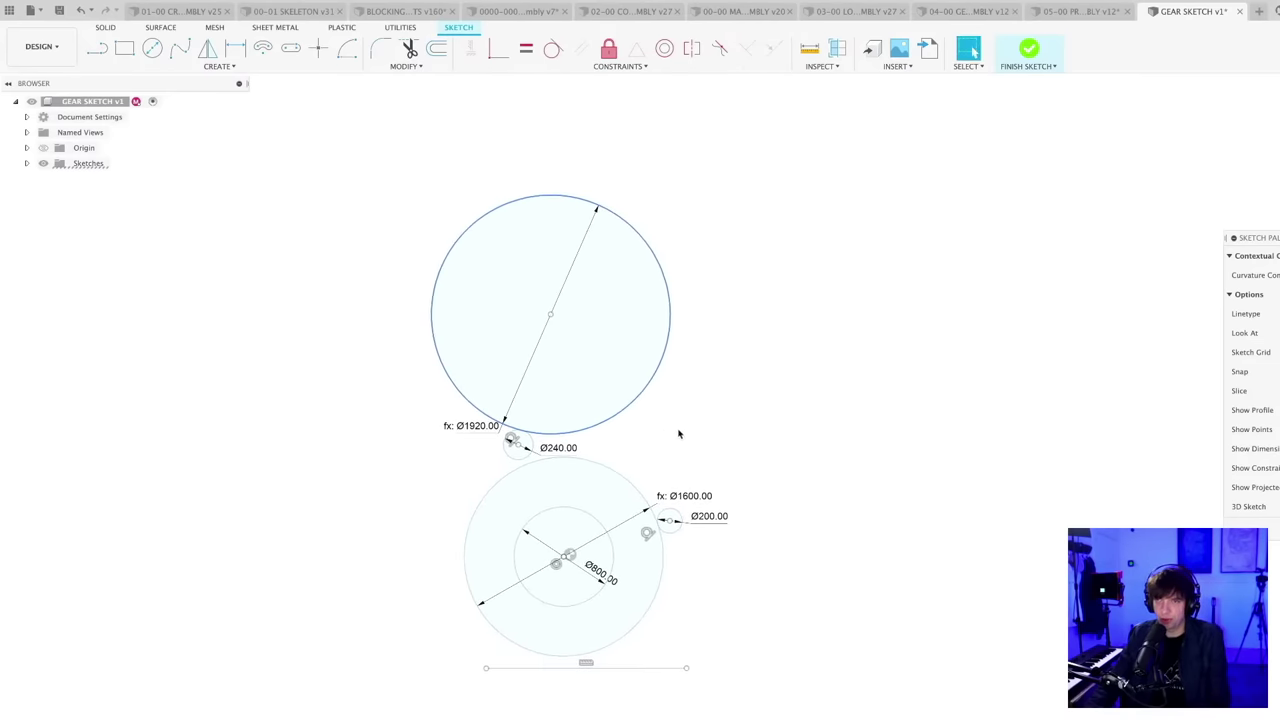
scroll(679, 434, up, 1)
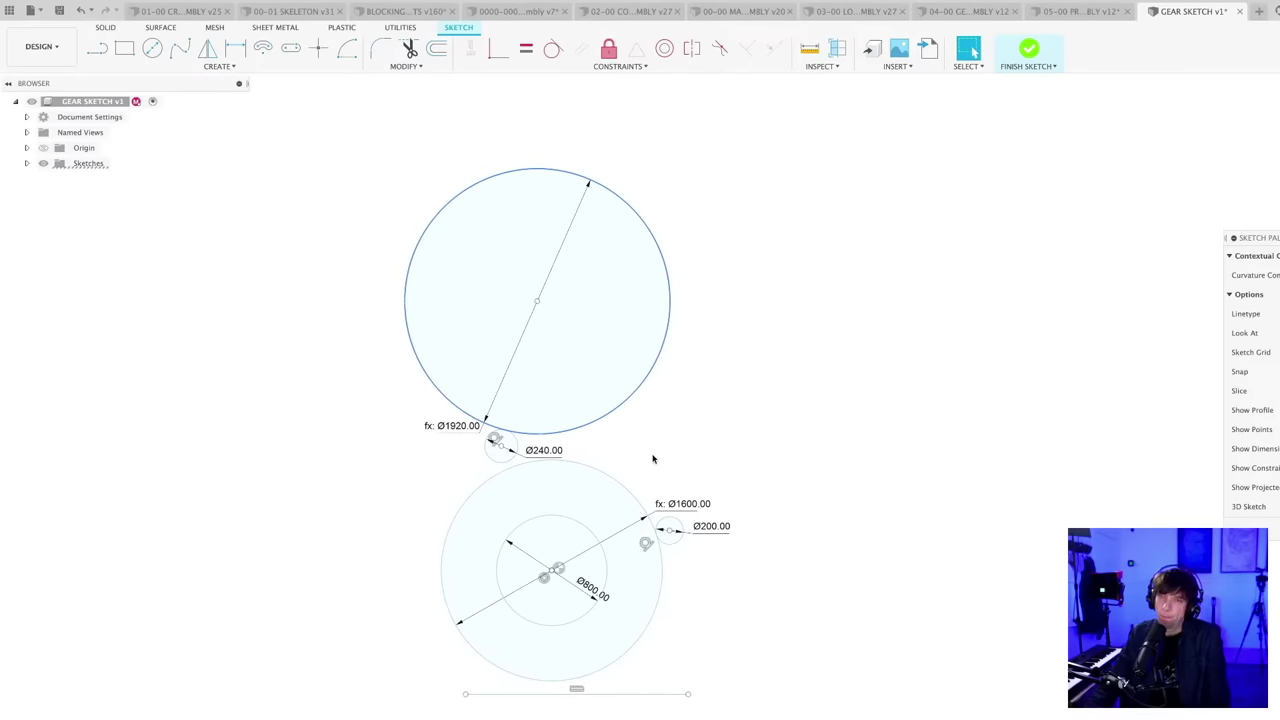
mouse_move(651, 455)
middle_down()
mouse_move(666, 429)
mouse_move(705, 418)
mouse_move(688, 441)
middle_up()
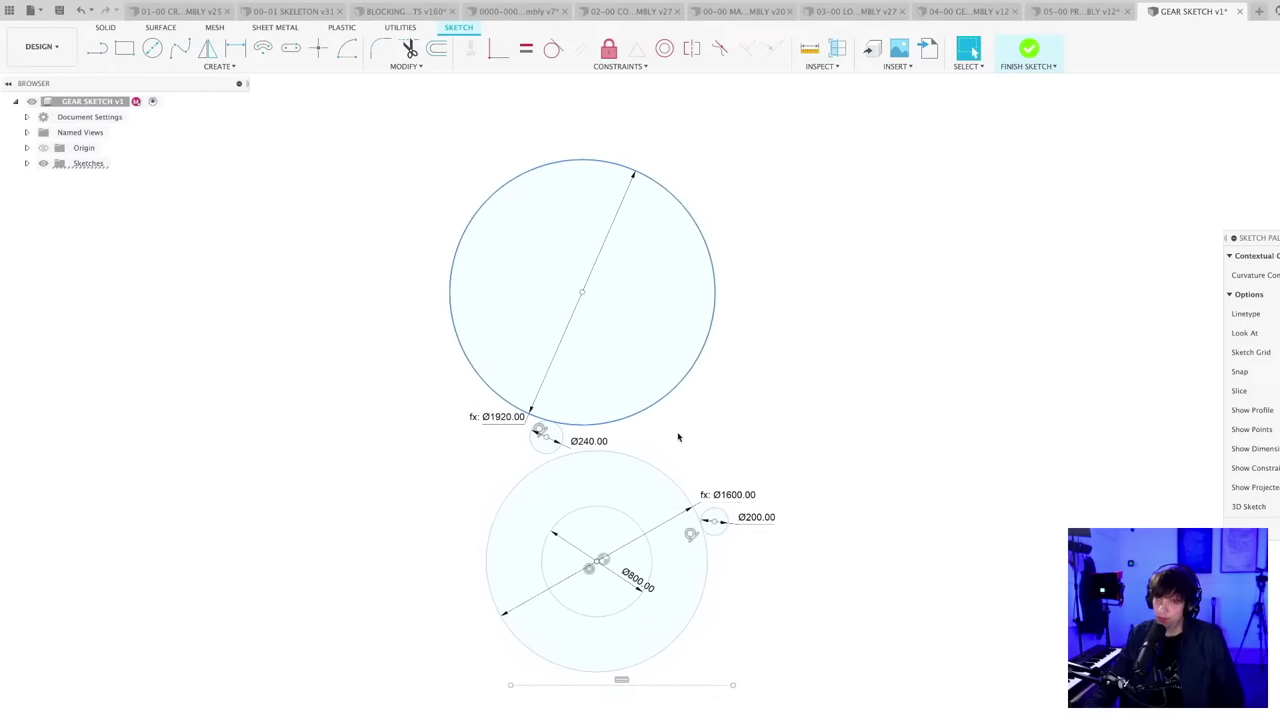
middle_drag(678, 437, 675, 430)
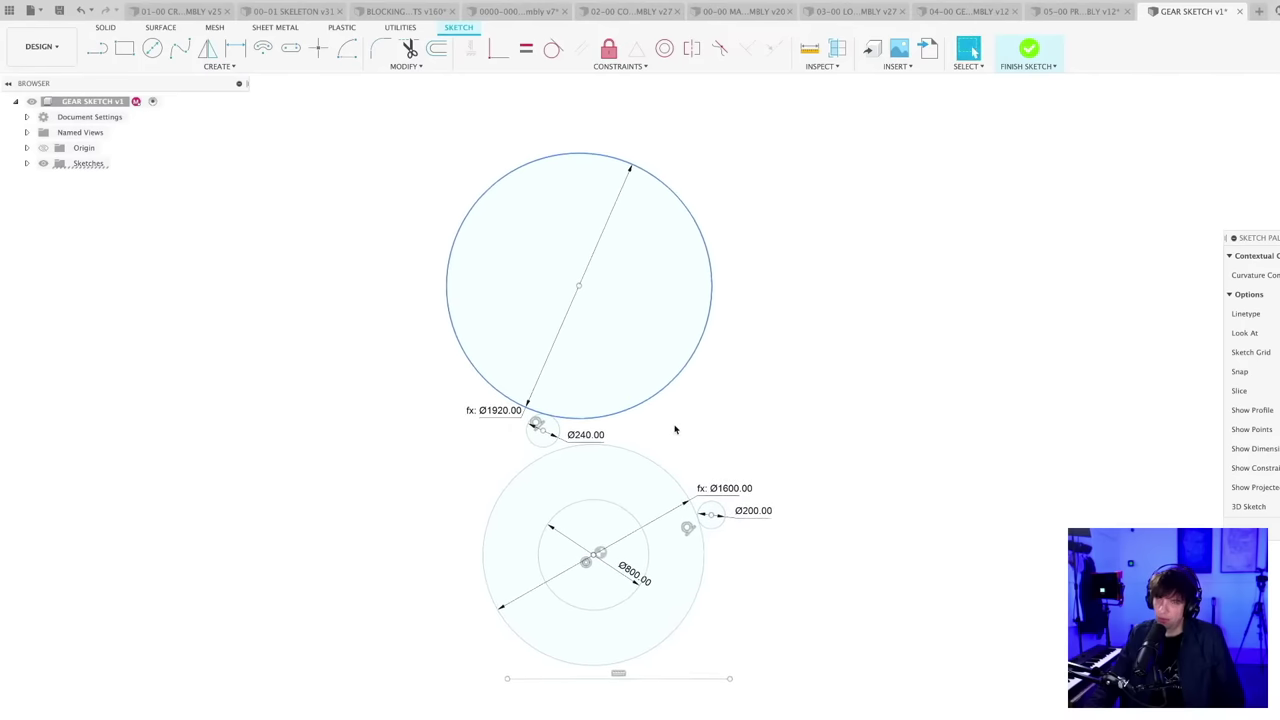
- Delete the small 240 mm circle between the two large circles
scroll(565, 427, up, 1)
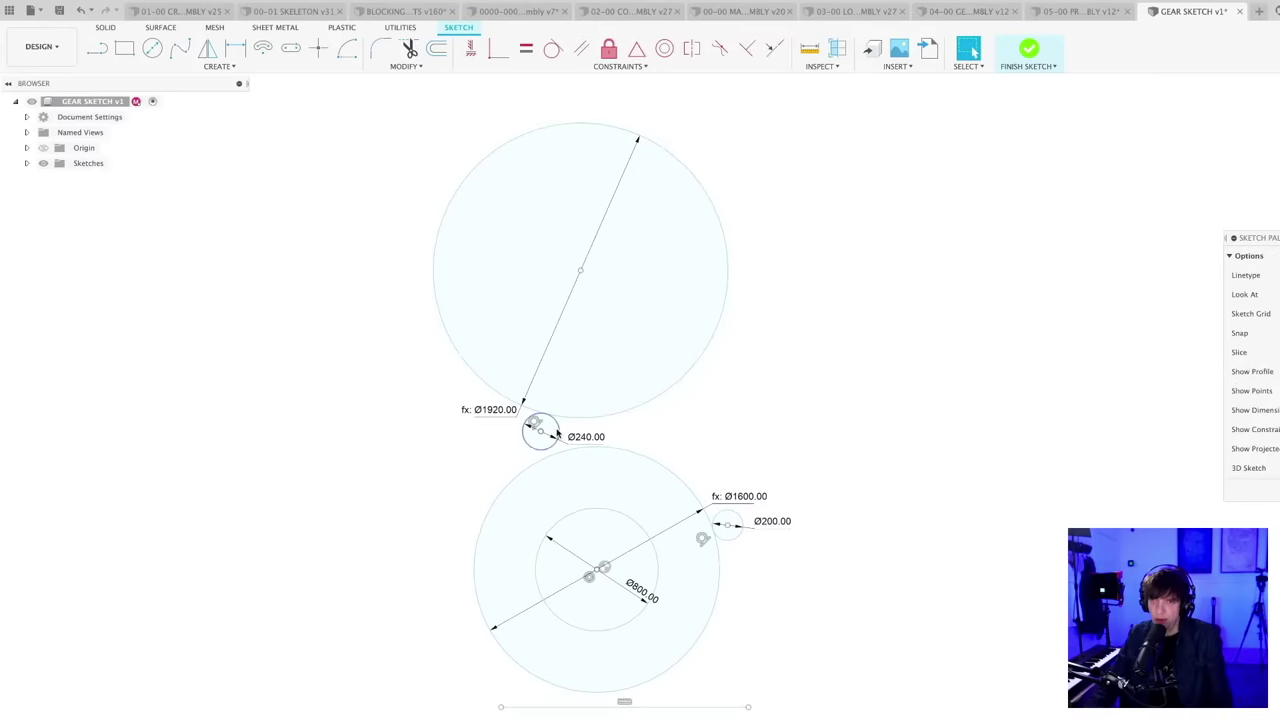
click(558, 432)
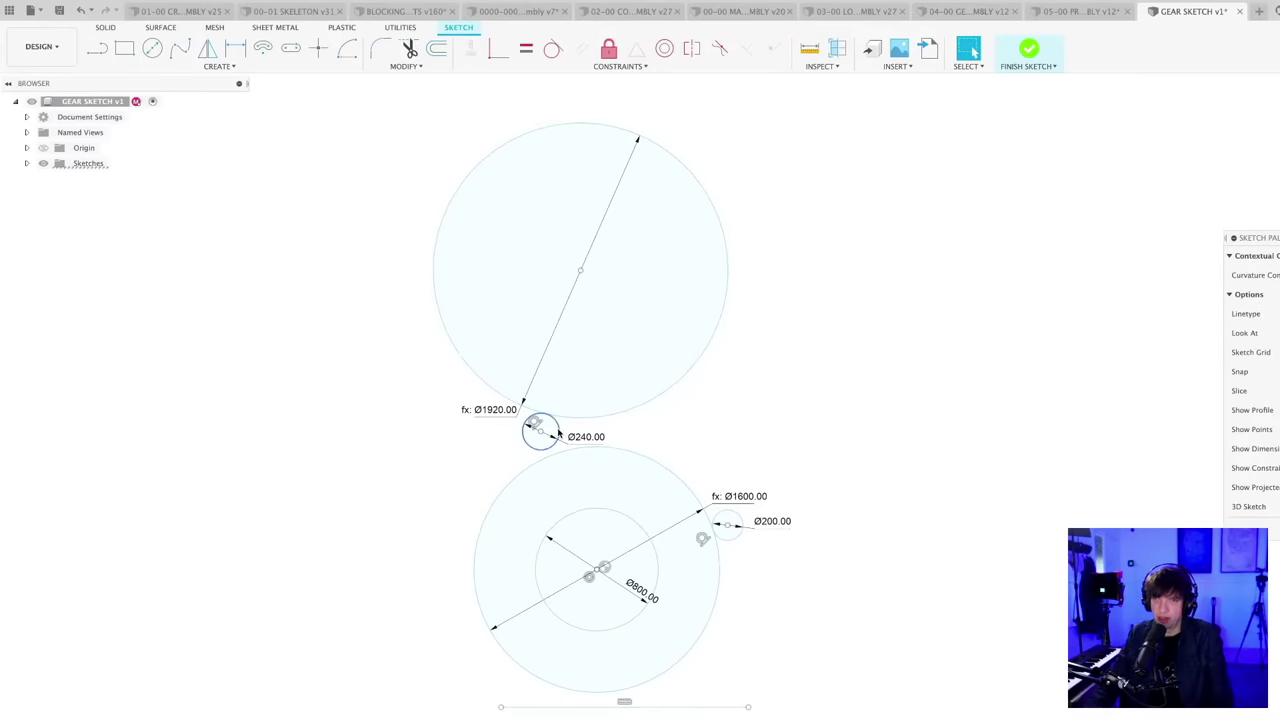
key(Delete)
- Draw a 200 mm diameter circle concentric with the lower large circle
key(c)
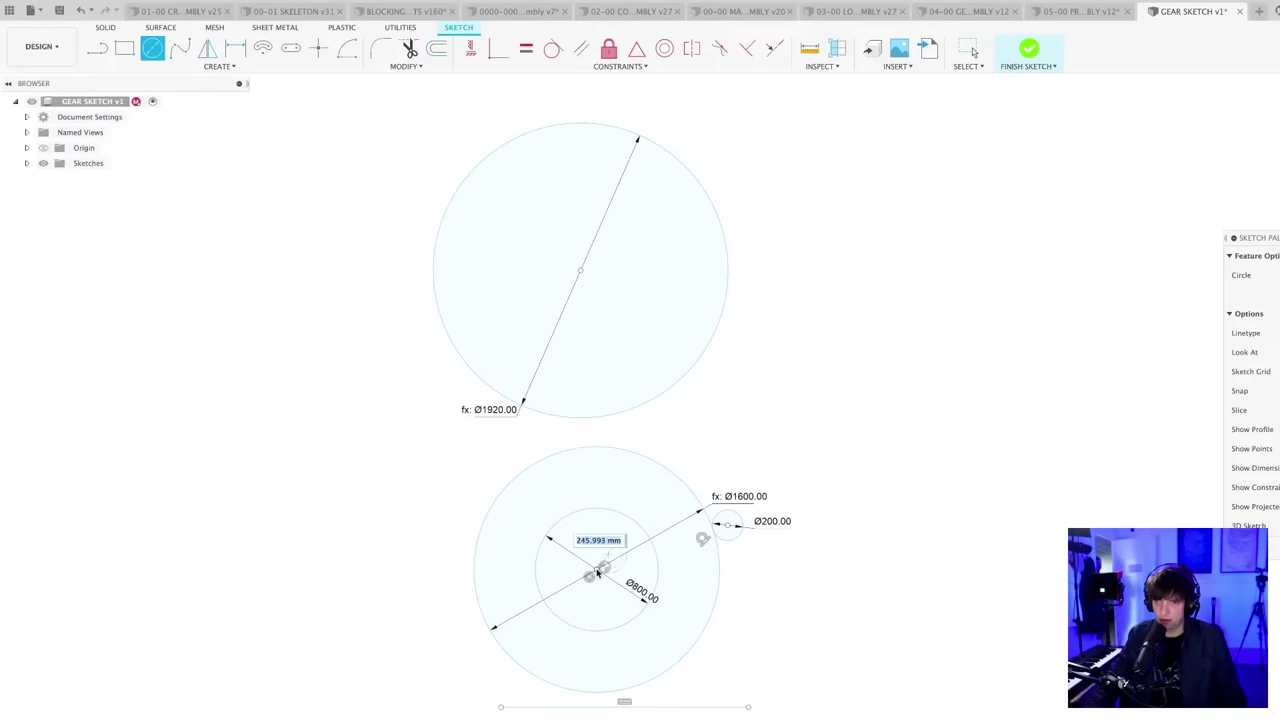
key(Escape)
key(c)
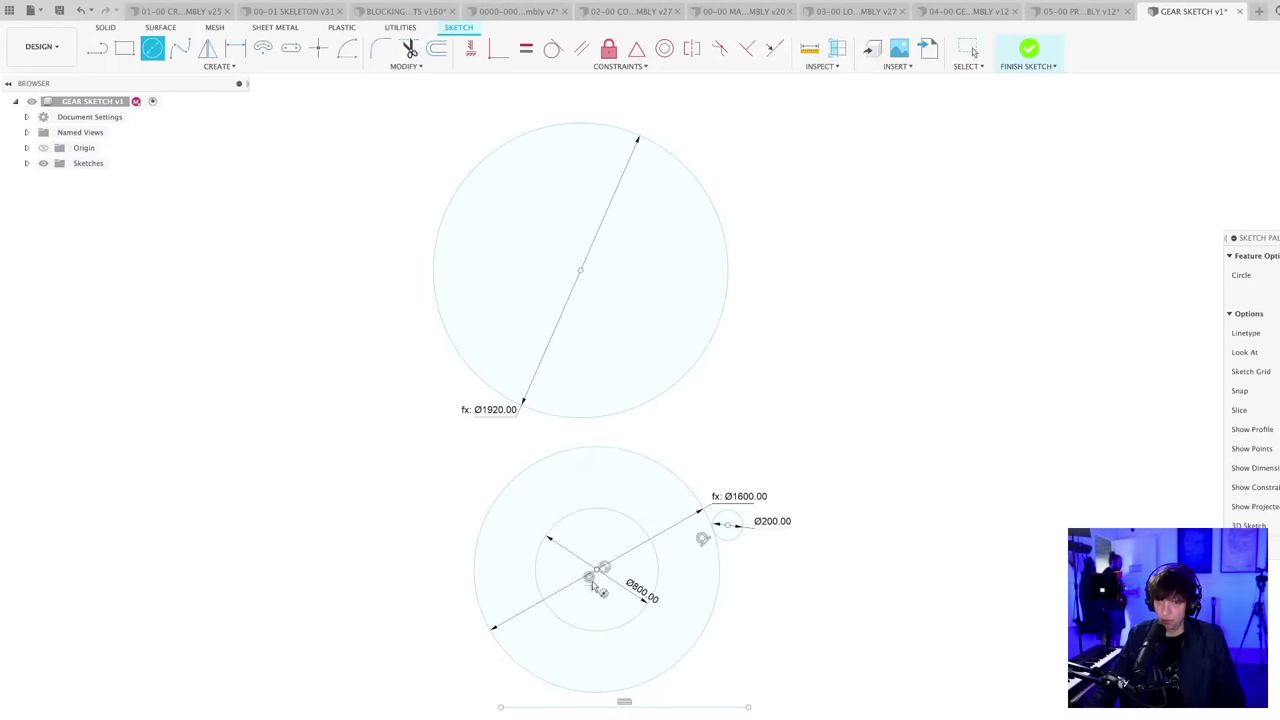
click(598, 568)
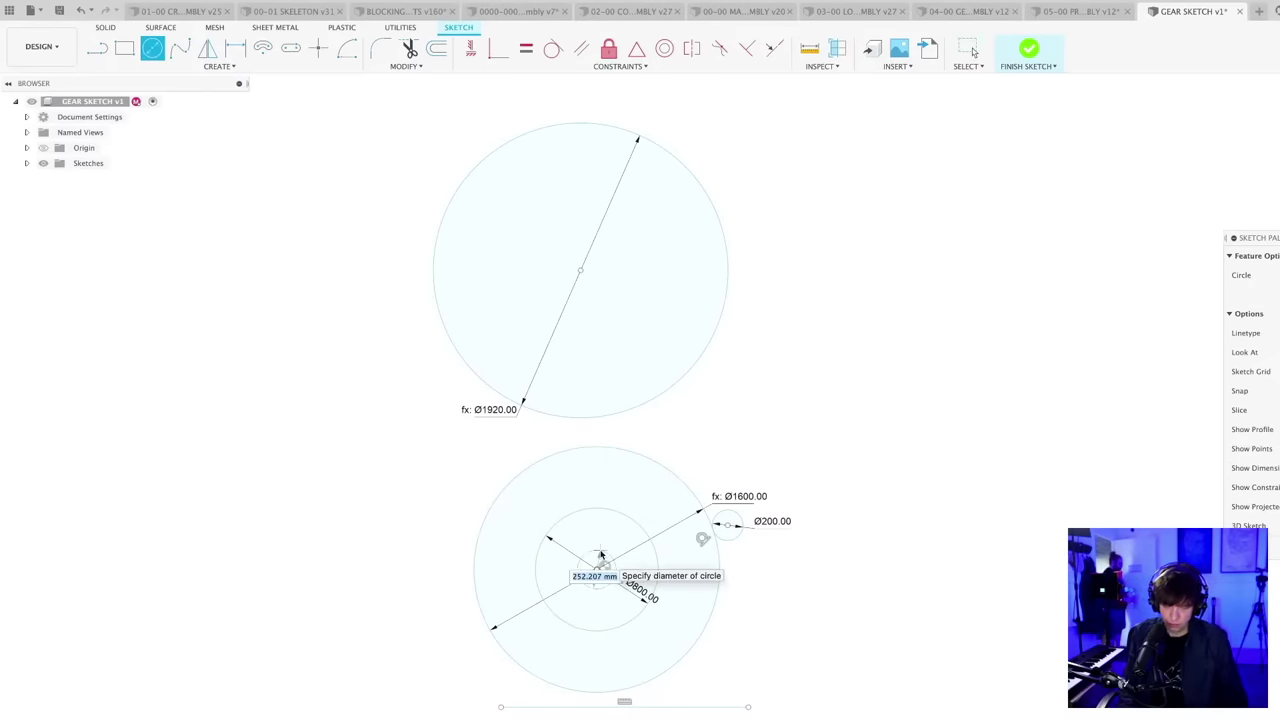
text(200)
key(Return)
key(Escape)
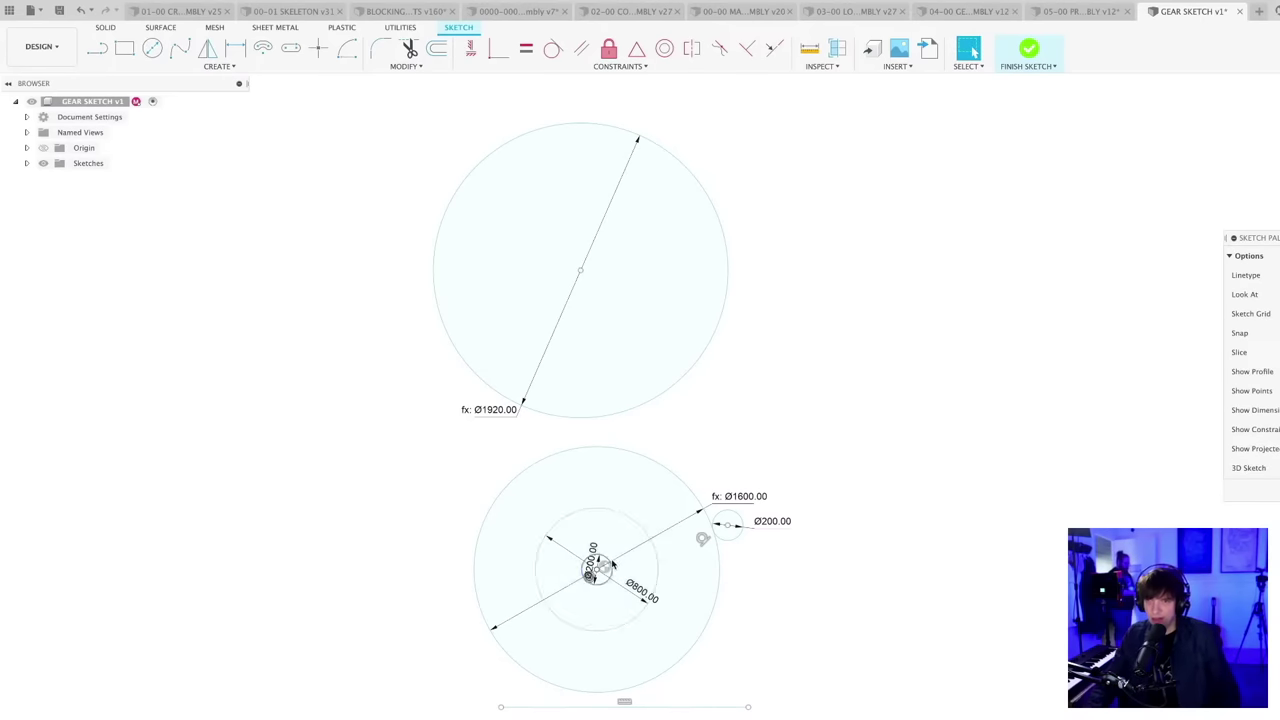
- Move the upper large circle down until it sits just above the lower large circle
scroll(612, 590, up, 3)
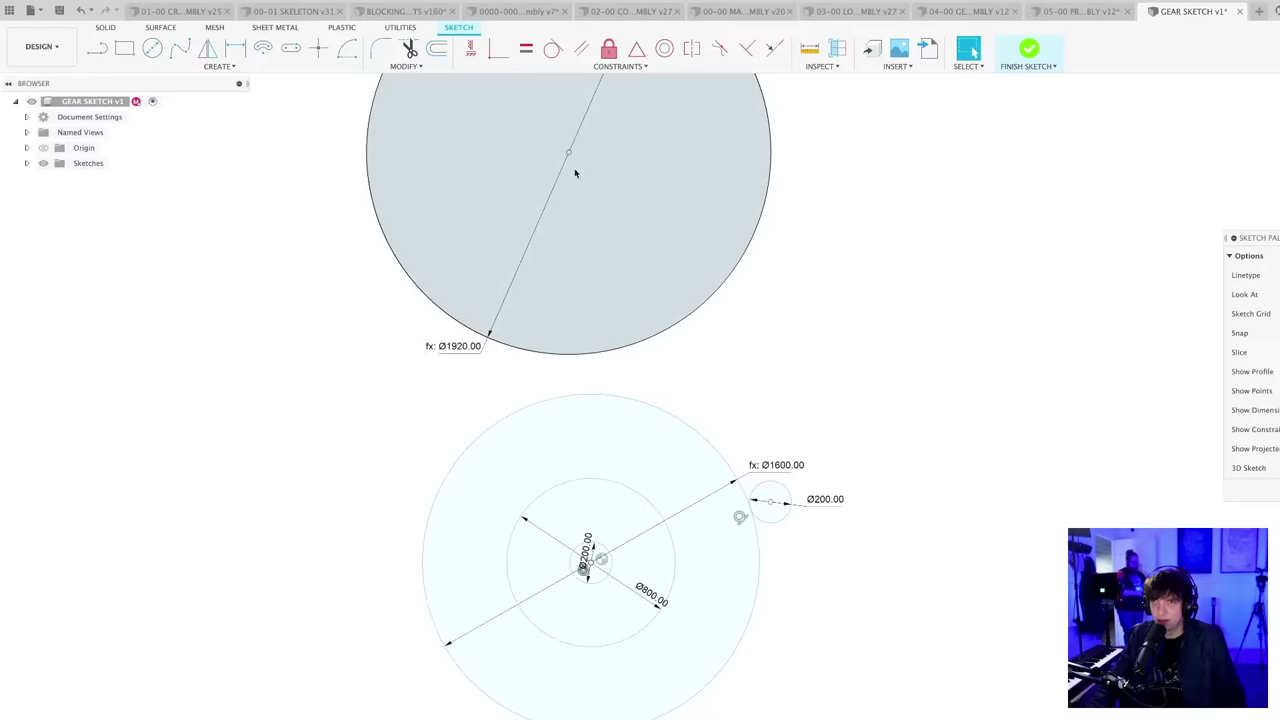
drag(569, 152, 576, 183)
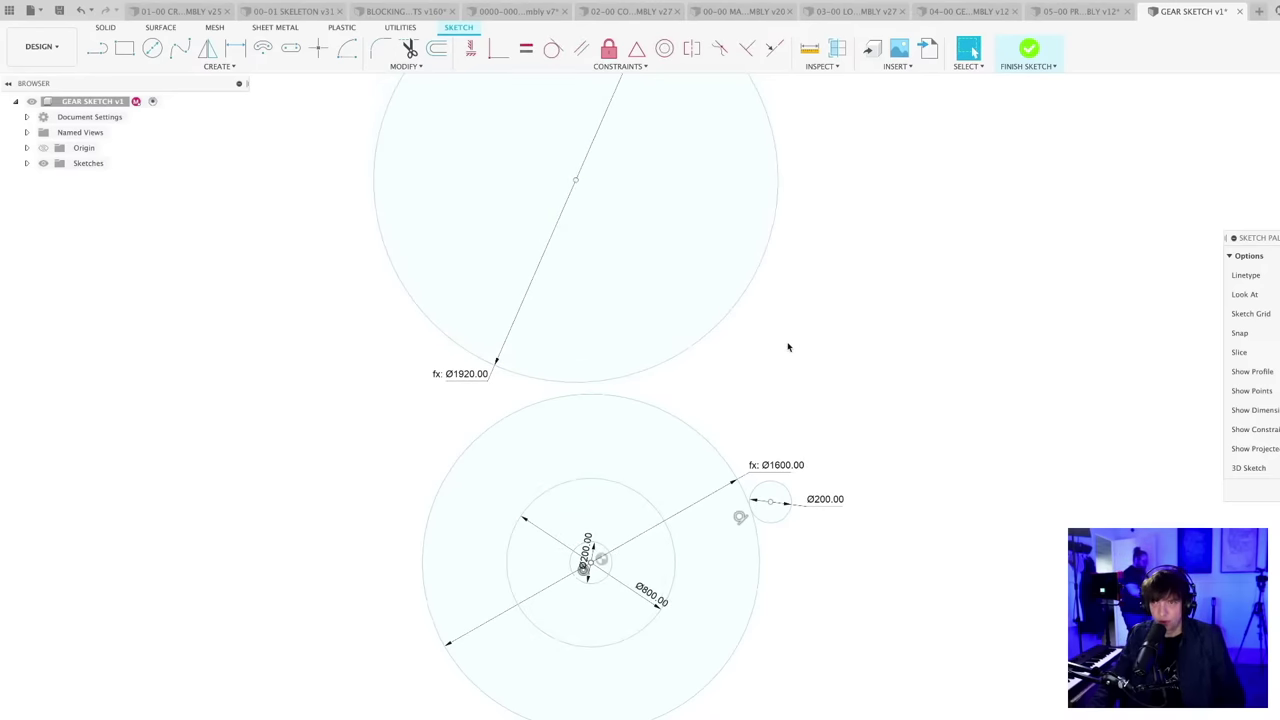
scroll(746, 387, down, 2)
middle_drag(717, 388, 648, 391)
- Draw two lines from opposite sides of the central 200 mm circle up to the left and right sides of the upper large circle
key(l)
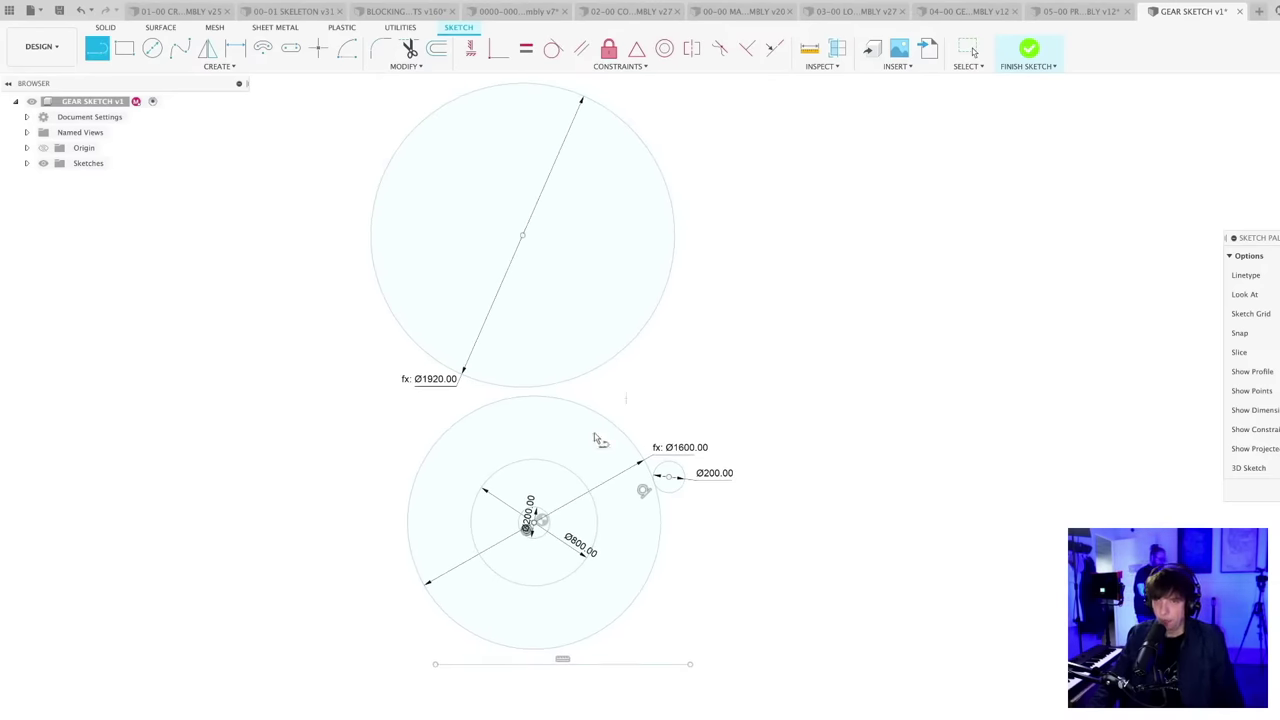
scroll(513, 549, up, 2)
click(527, 519)
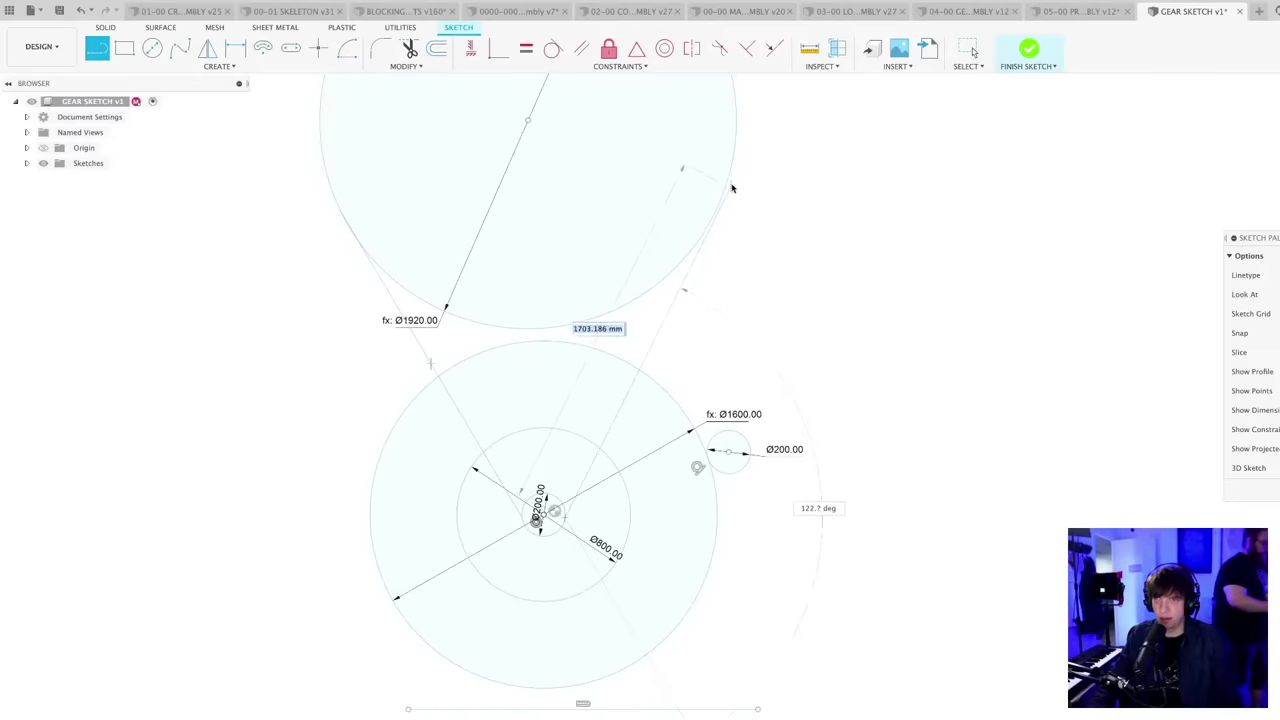
key(Escape)
- Constrain both connecting lines tangent to the upper large circle
scroll(743, 266, down, 3)
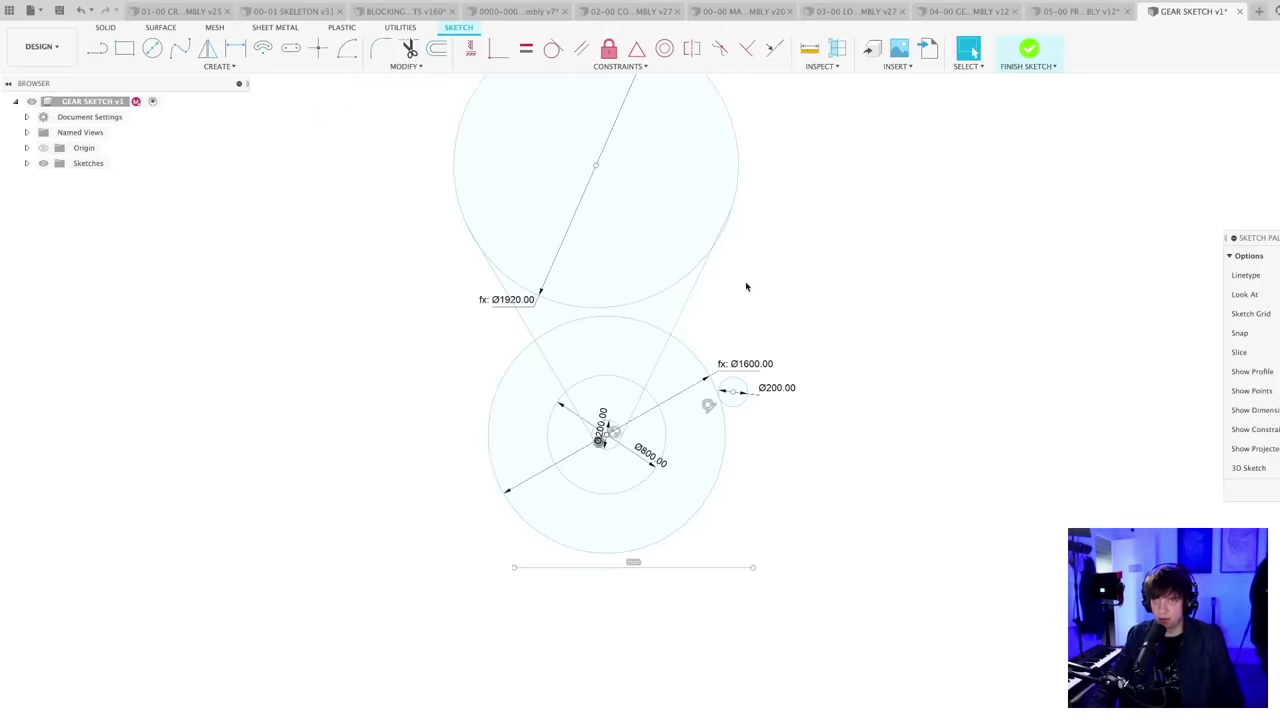
middle_drag(749, 288, 713, 334)
click(553, 48)
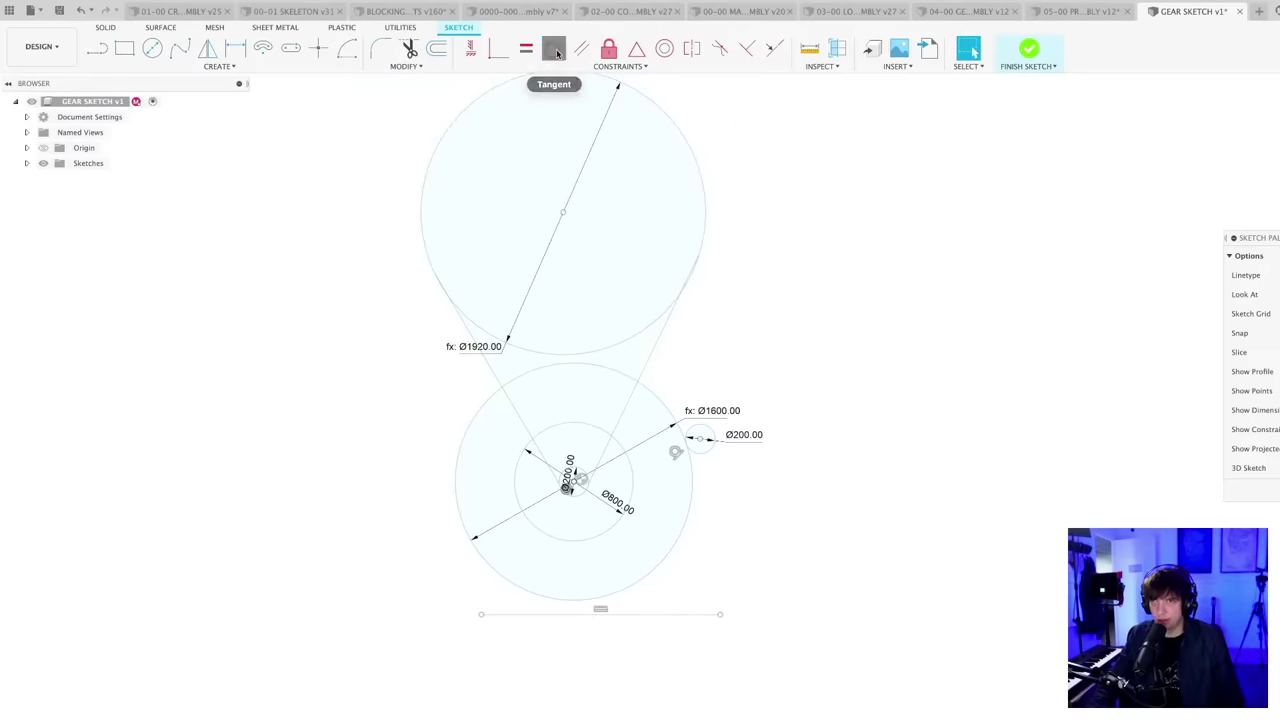
click(663, 337)
click(643, 329)
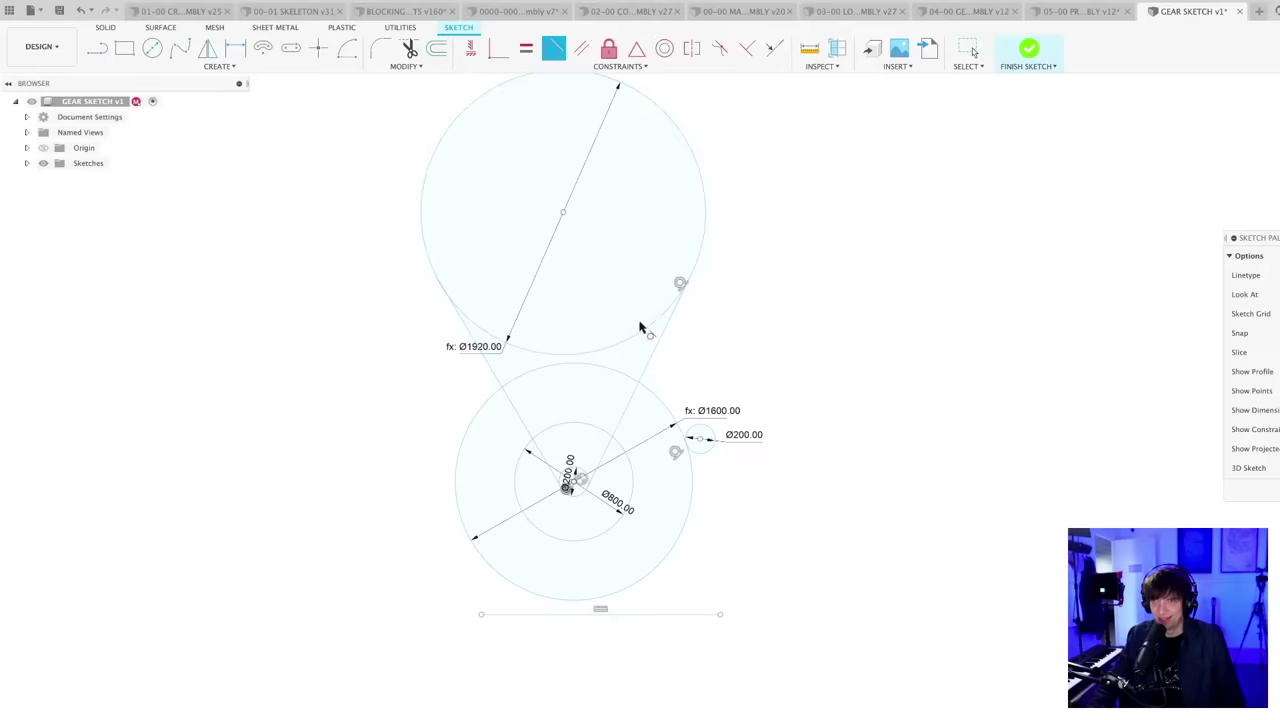
click(517, 408)
click(424, 240)
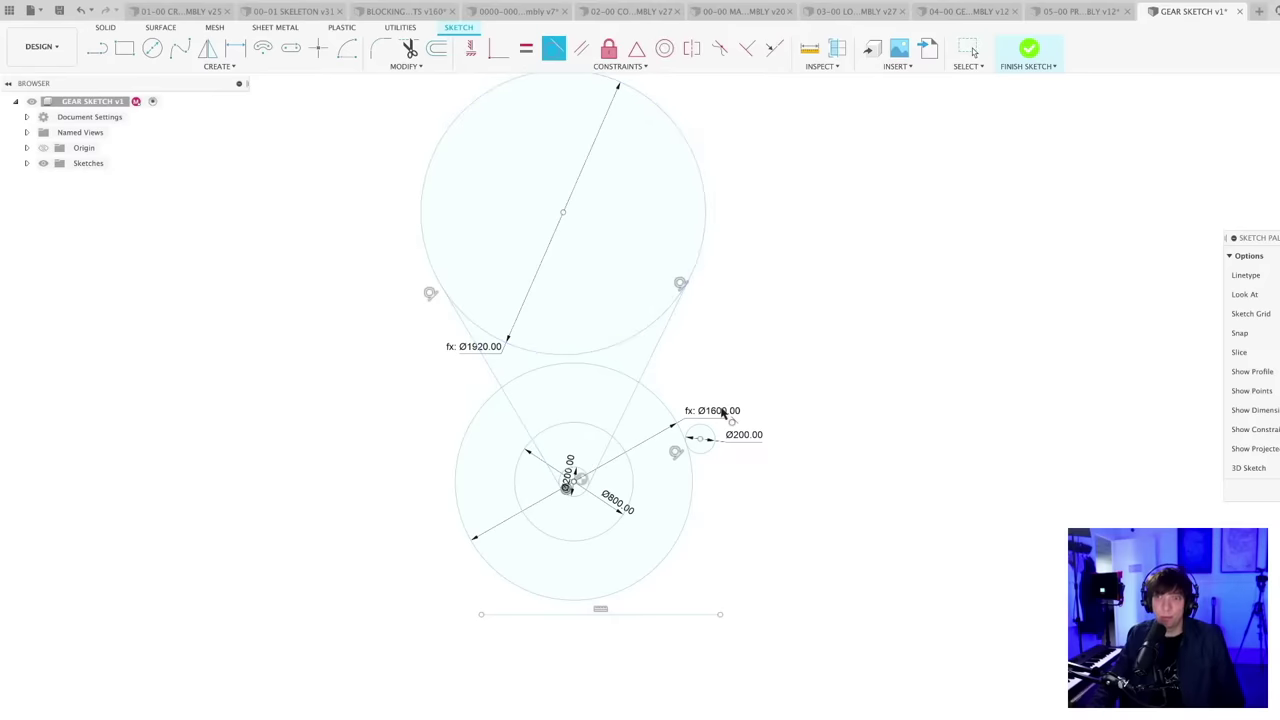
middle_drag(662, 369, 644, 419)
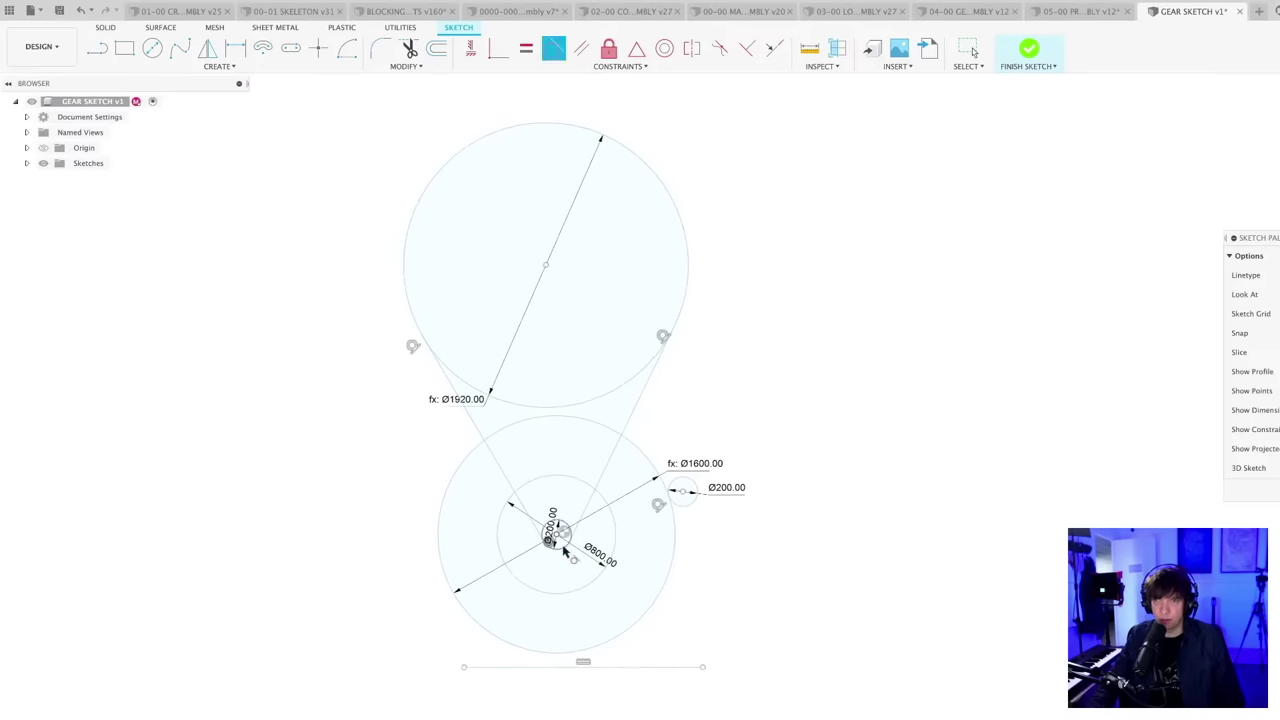
scroll(568, 573, up, 1)
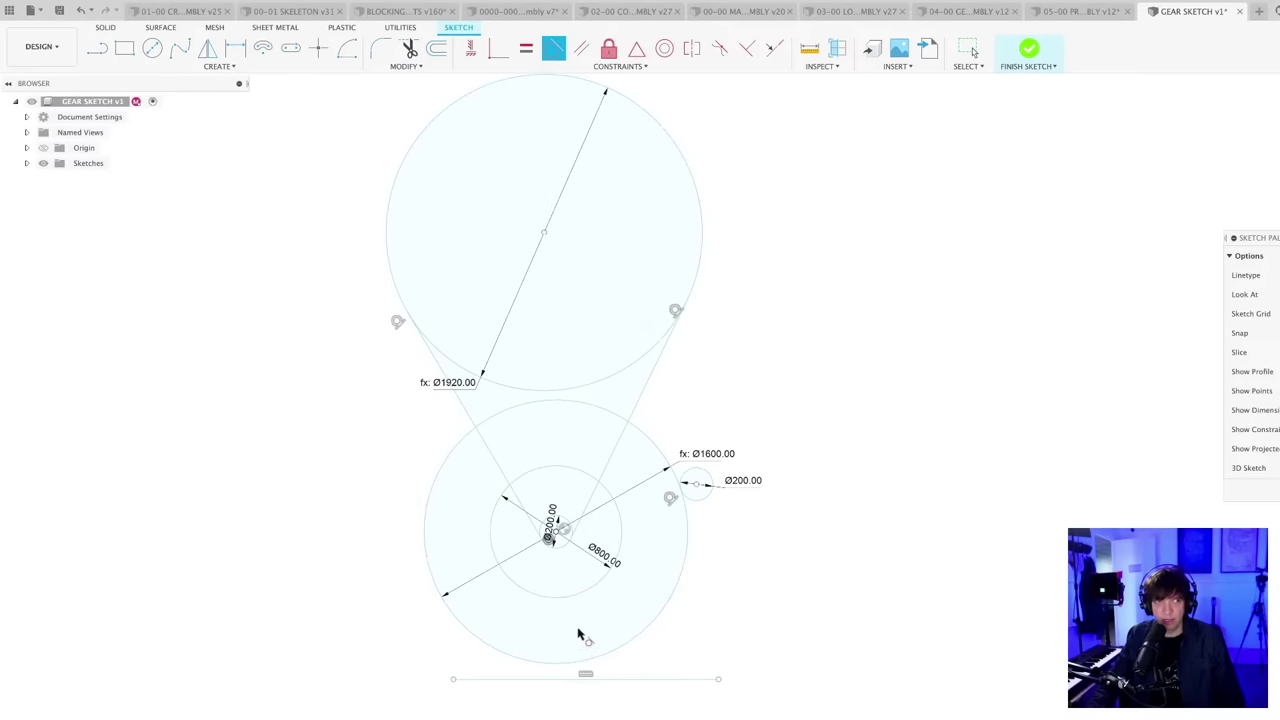
middle_drag(569, 616, 550, 620)
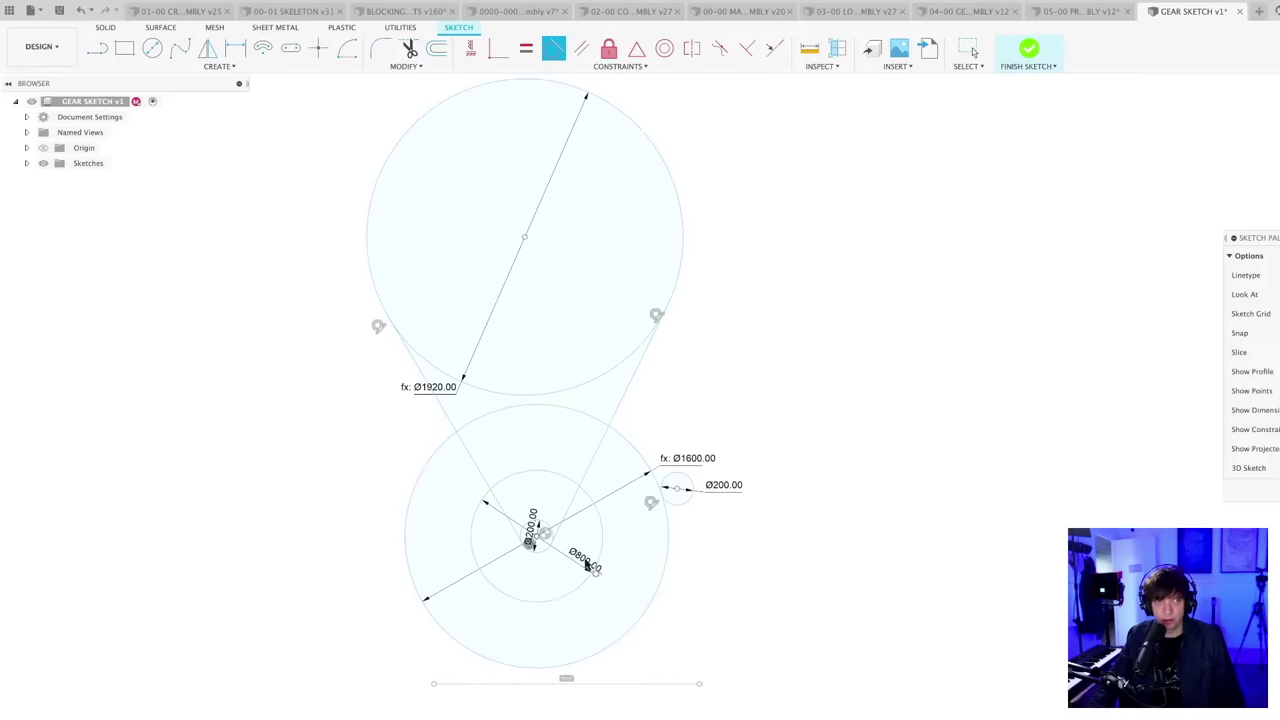
middle_drag(585, 562, 597, 562)
scroll(608, 572, up, 1)
scroll(708, 564, down, 2)
middle_drag(714, 563, 708, 576)
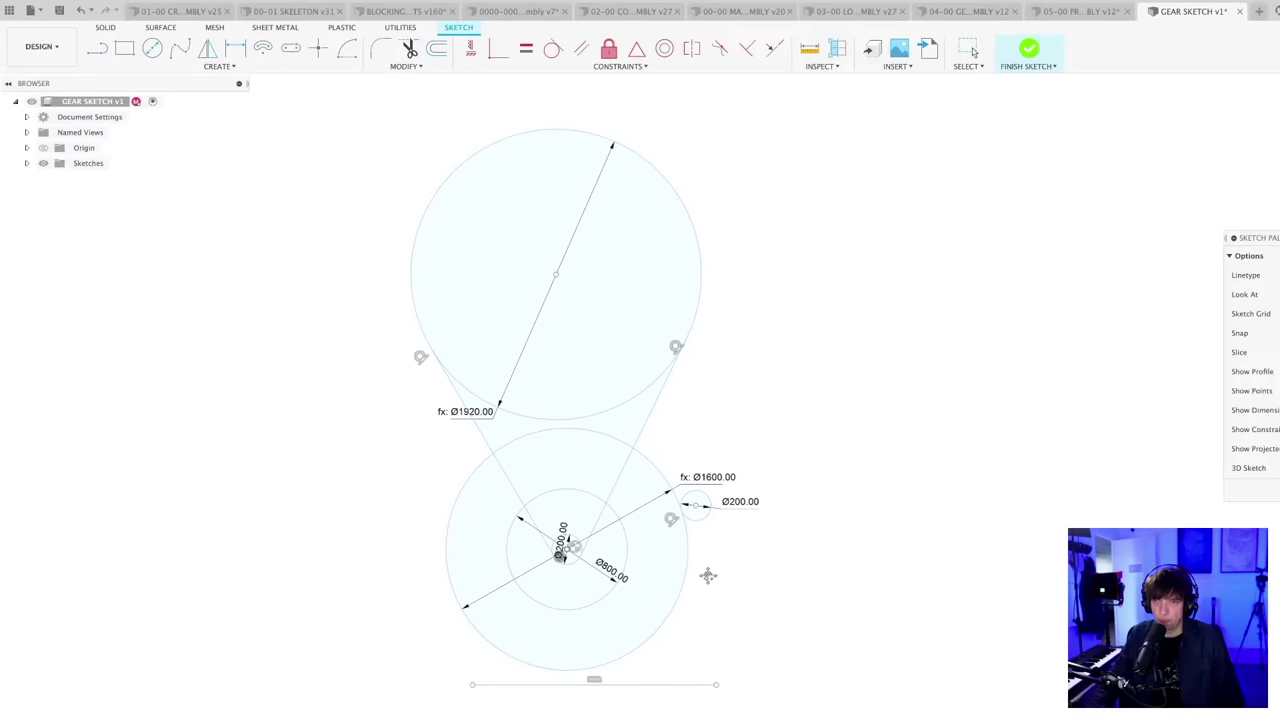
key(t)
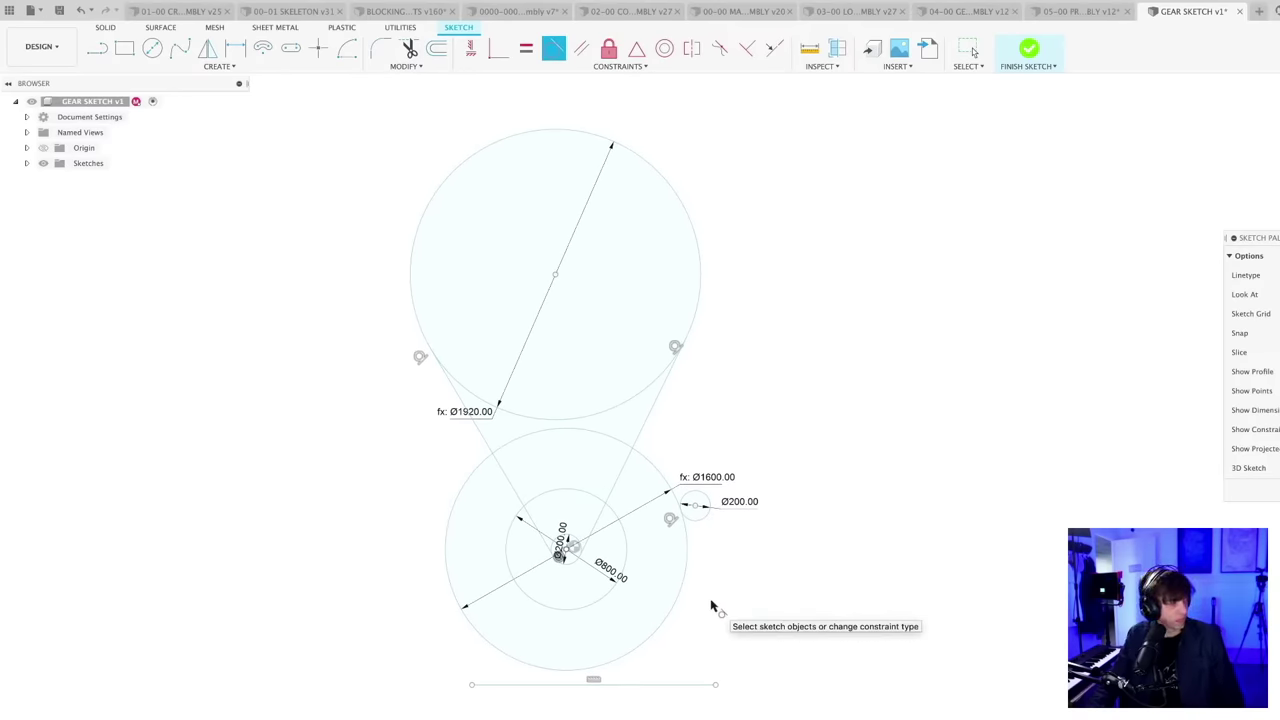
mouse_move(714, 606)
middle_down()
mouse_move(694, 606)
mouse_move(705, 601)
mouse_move(701, 635)
middle_up()
scroll(692, 604, up, 1)
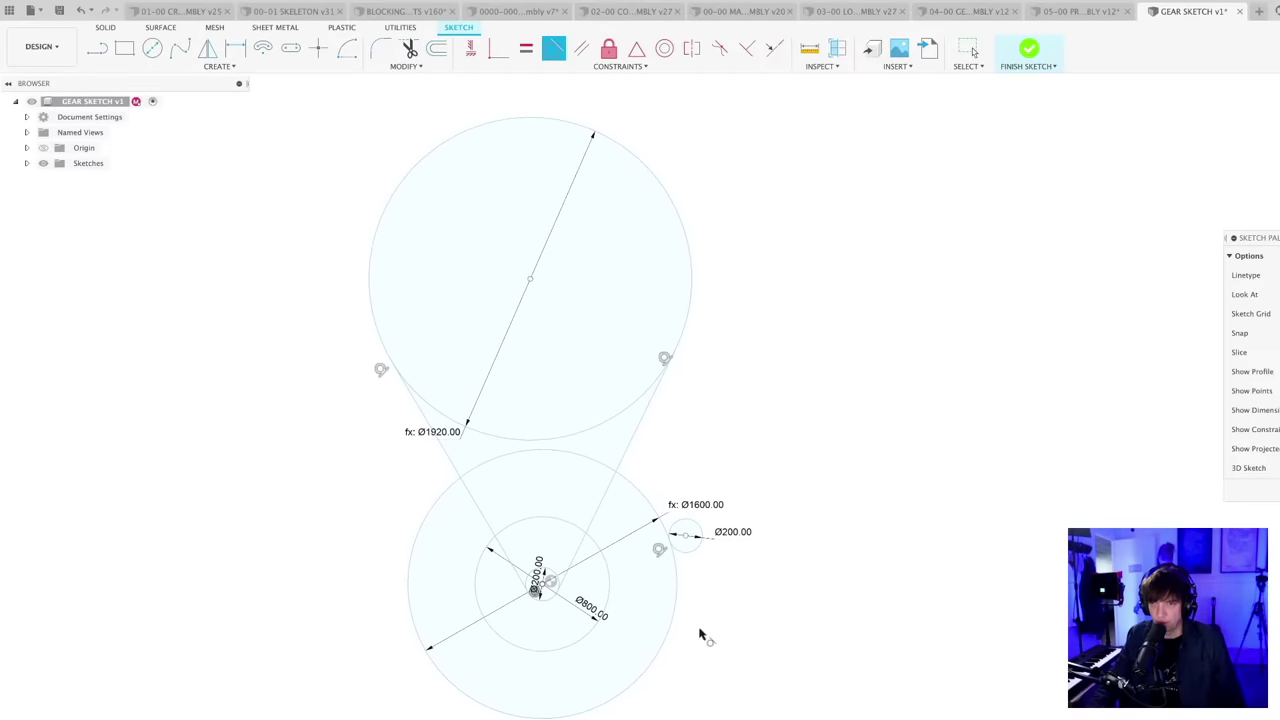
- Convert the two tangent lines between the central circle and the upper circle to construction lines
key(Escape)
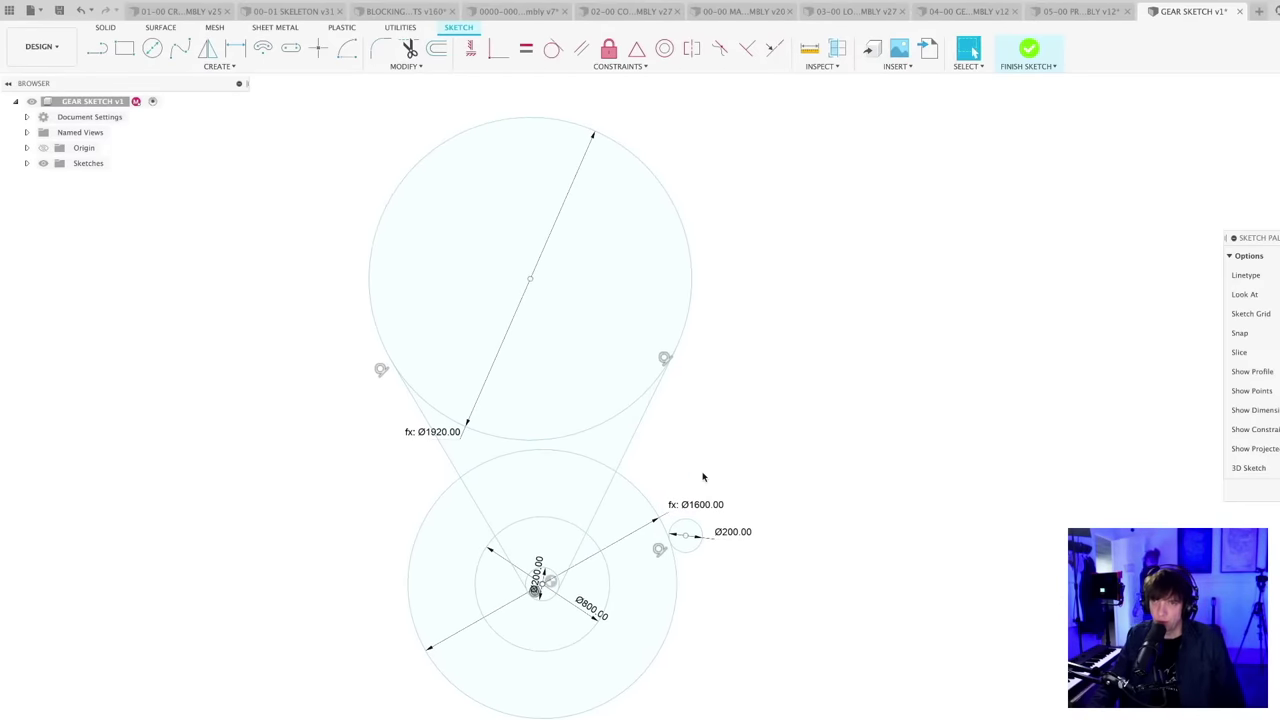
click(632, 444)
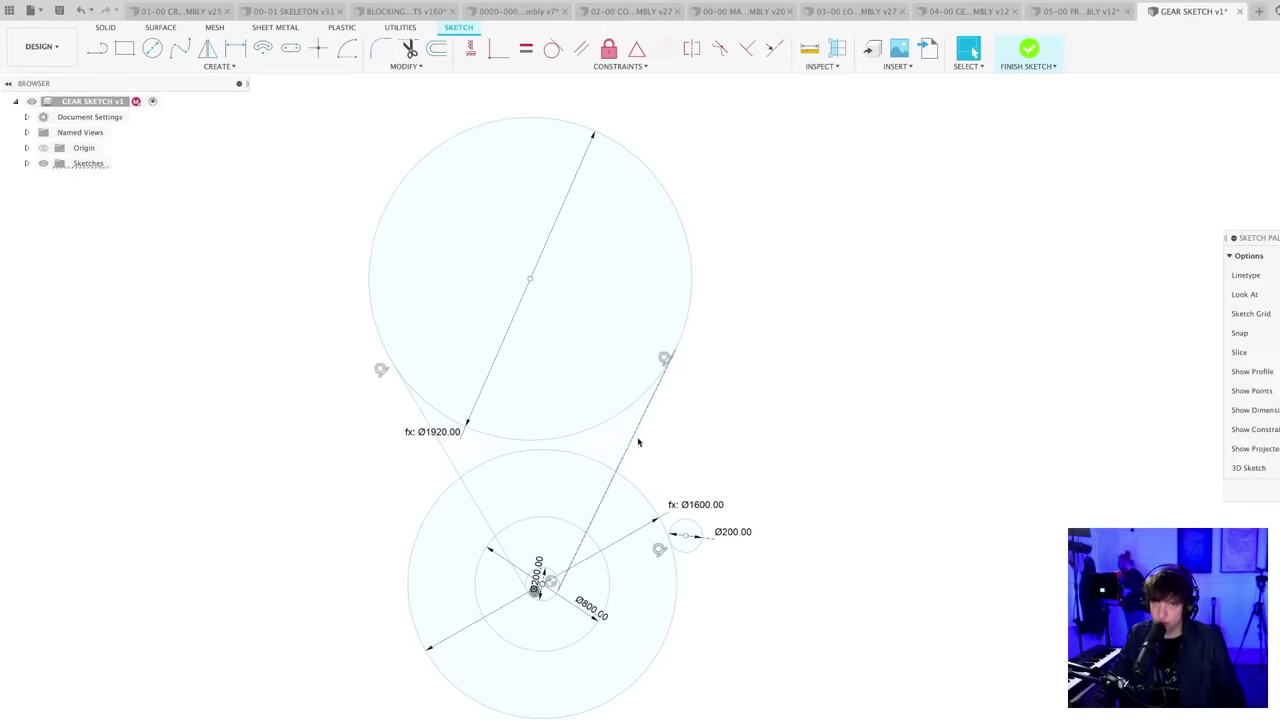
click(806, 447)
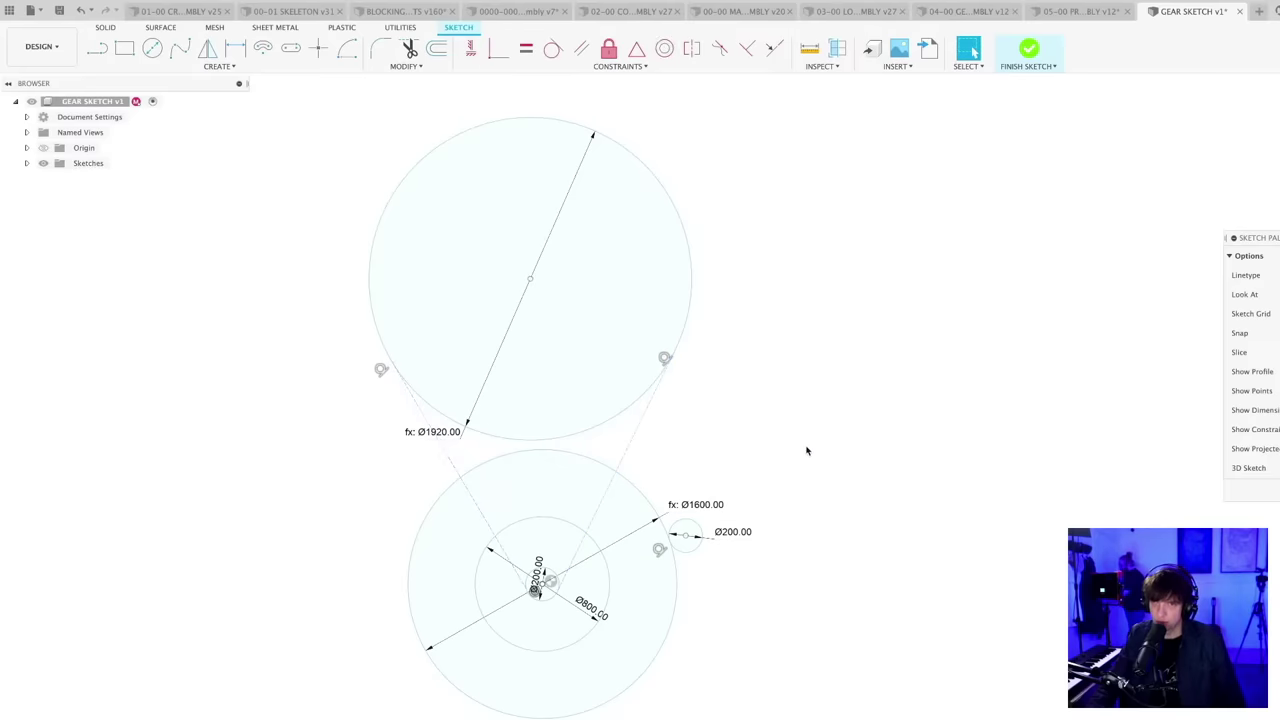
- Replace the upper circle's diameter formula with a fixed value of 1000 mm
double_click(449, 435)
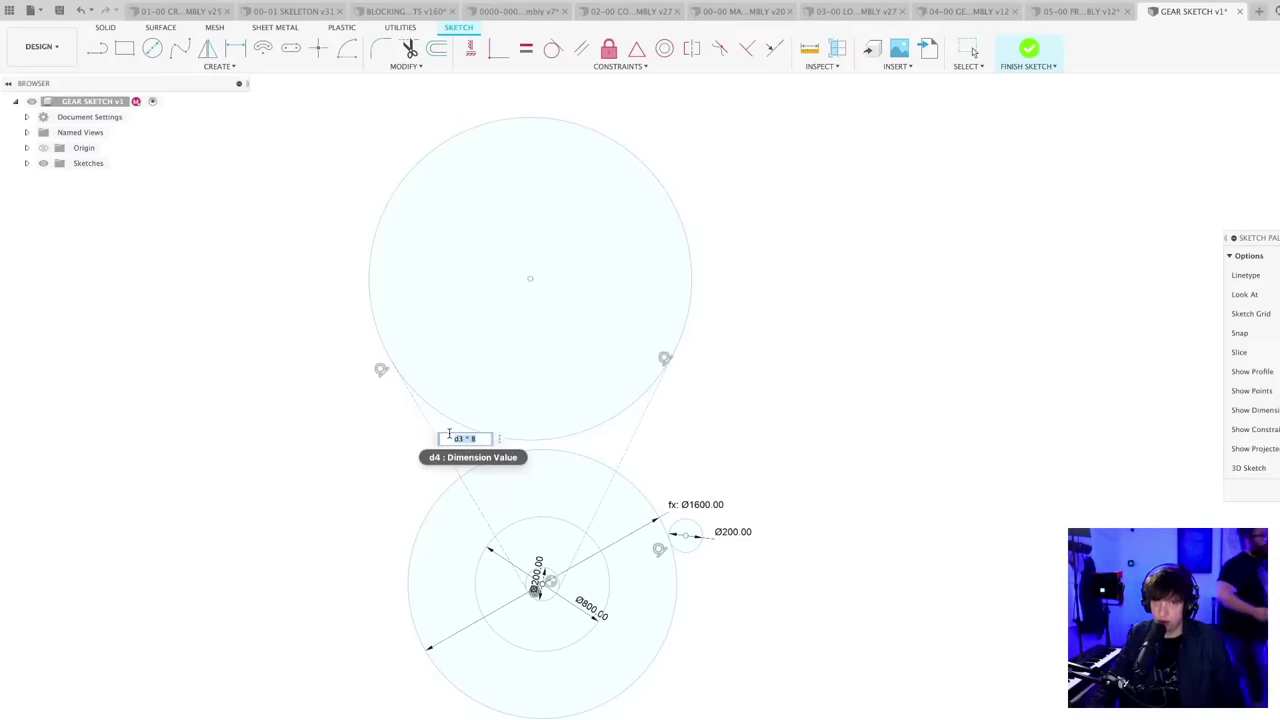
key(BackSpace)
text(1000)
key(Return)
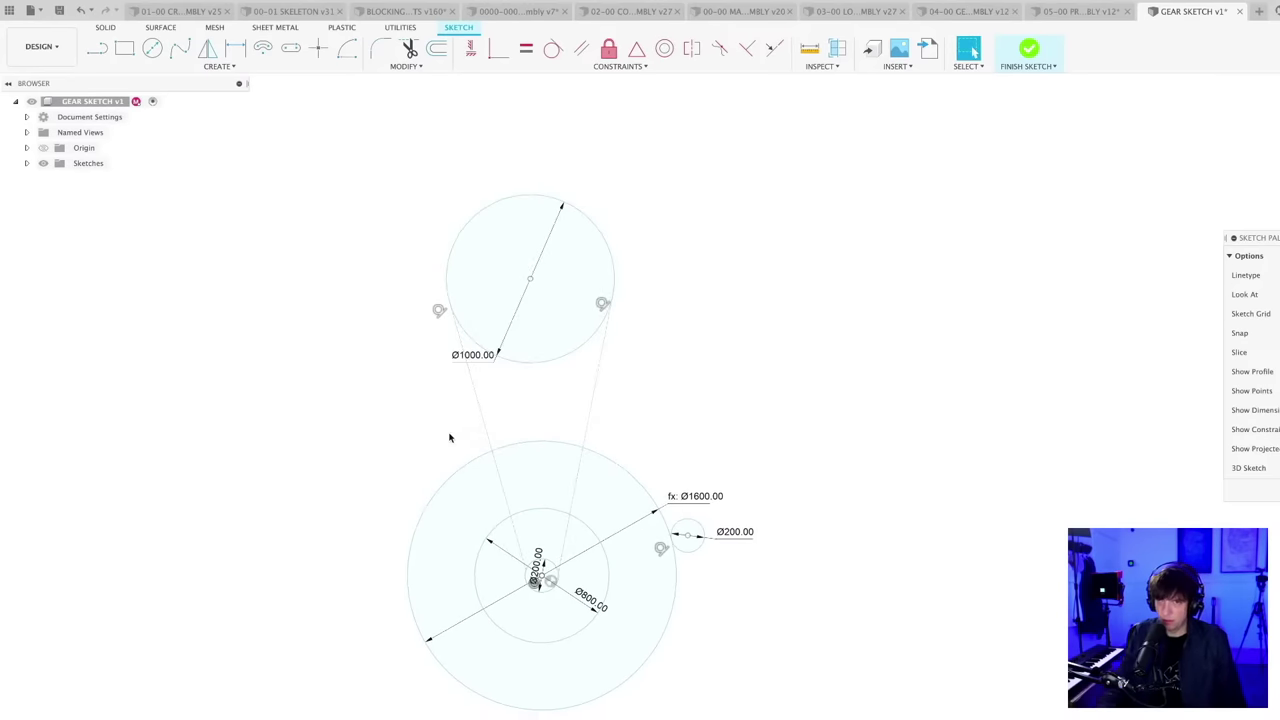
scroll(707, 628, up, 2)
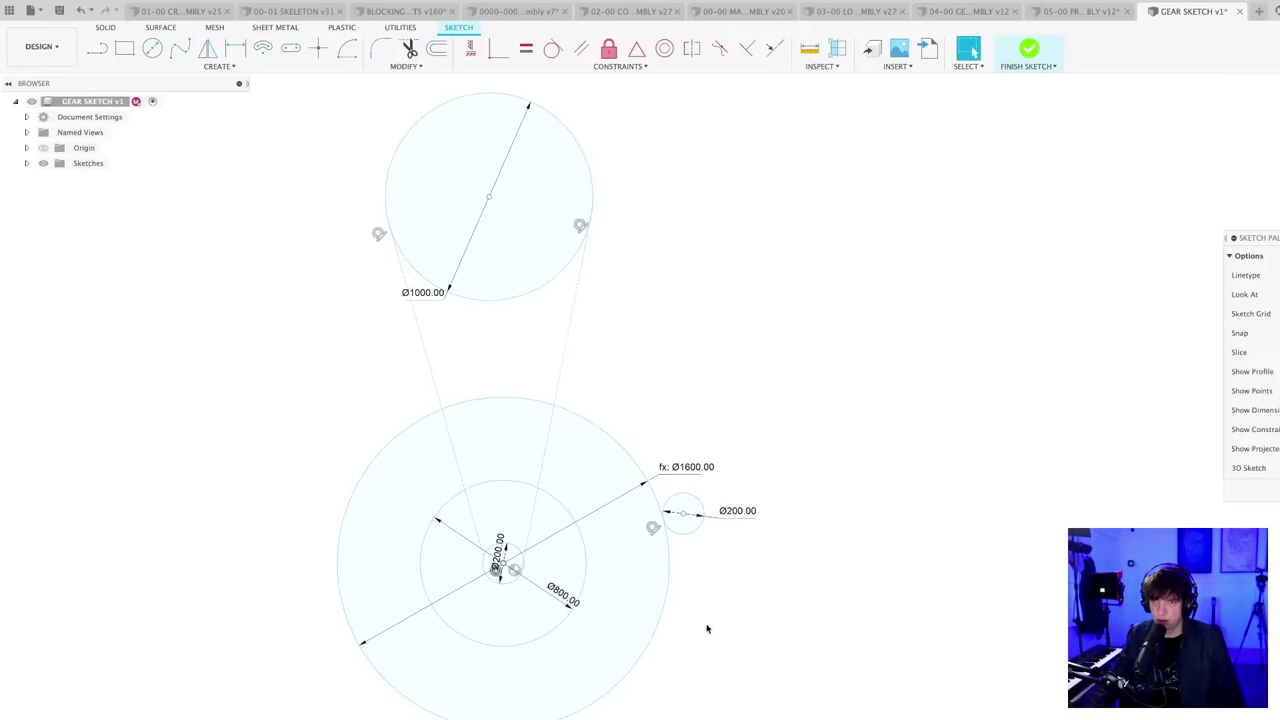
scroll(741, 472, down, 1)
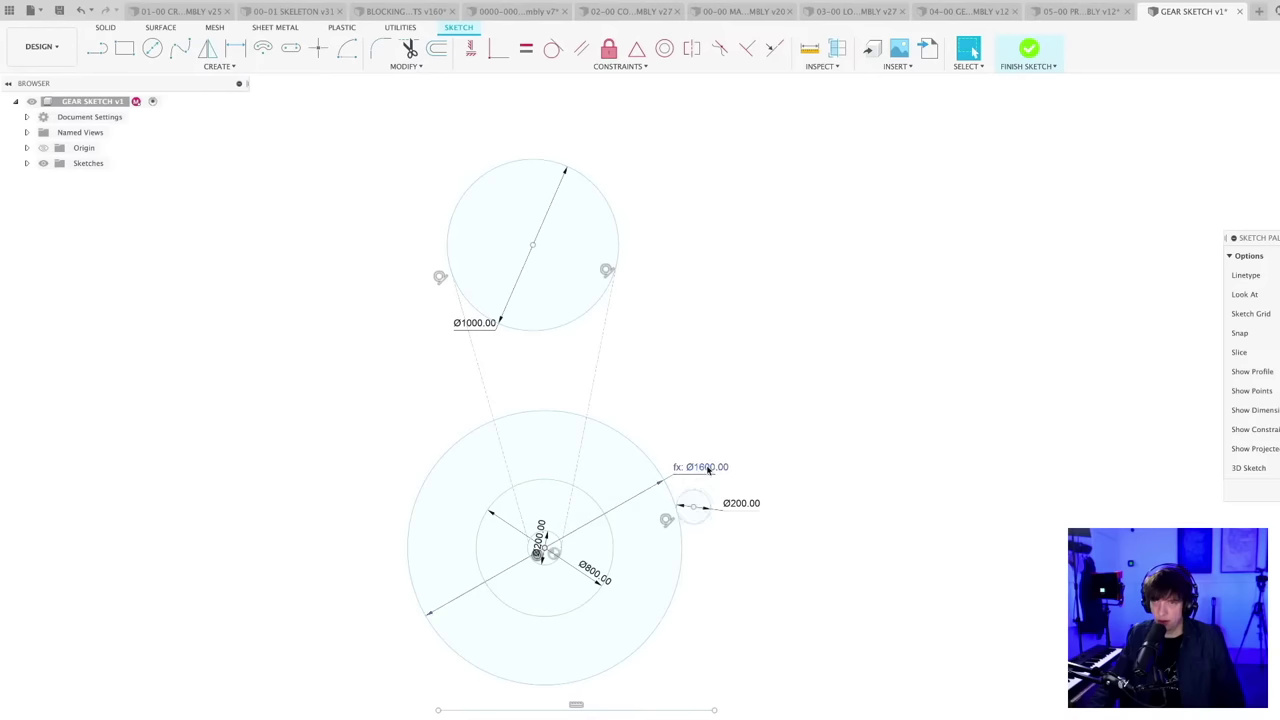
- Set the diameter of the small circle tangent to the lower large circle's outer edge to 120 mm
double_click(741, 504)
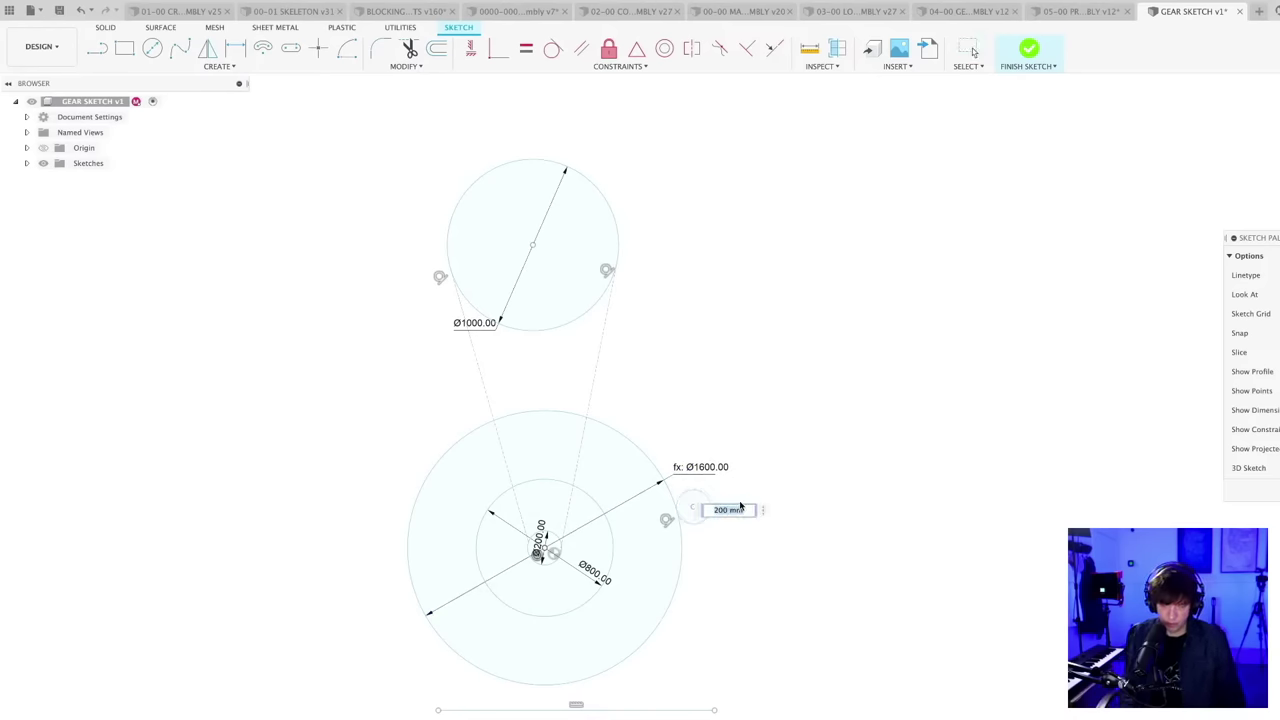
text(120)
key(Return)
scroll(694, 551, up, 3)
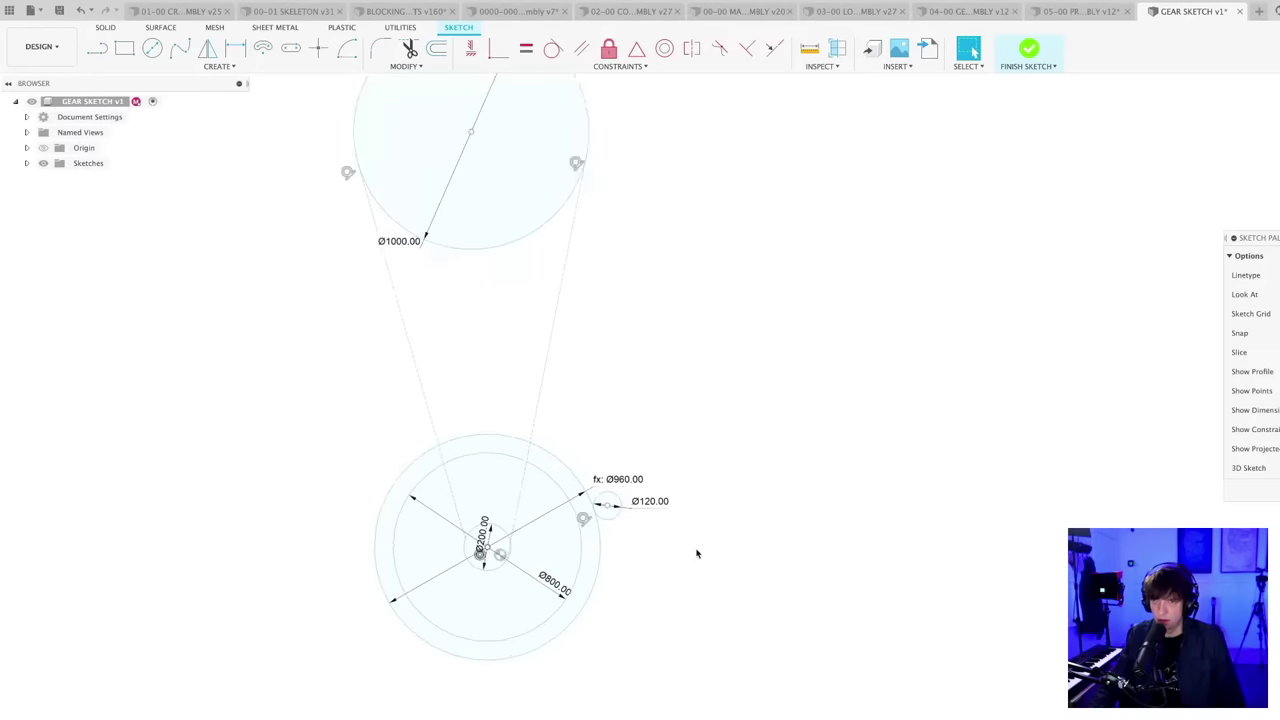
scroll(737, 609, down, 2)
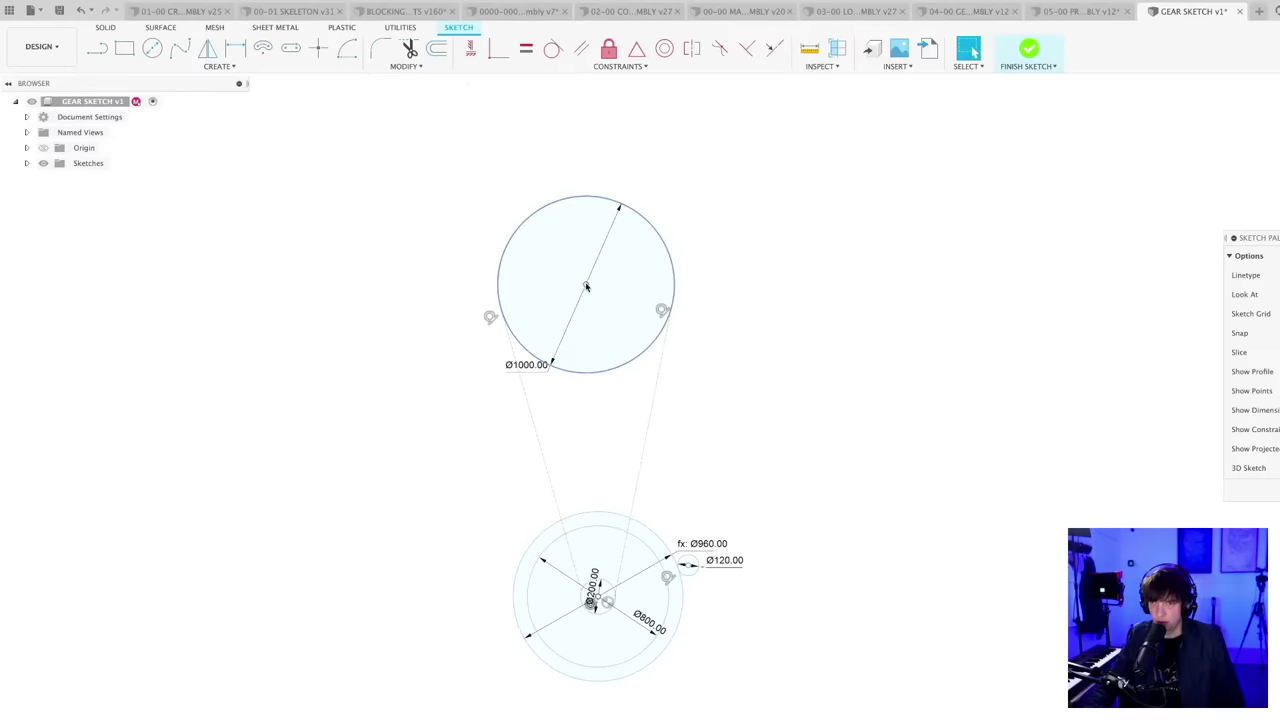
- Move the 1000 mm circle down closer to the lower circles and remove the right tangent line between them
mouse_move(586, 285)
mouse_down()
mouse_move(601, 419)
mouse_move(586, 334)
mouse_move(581, 391)
mouse_up()
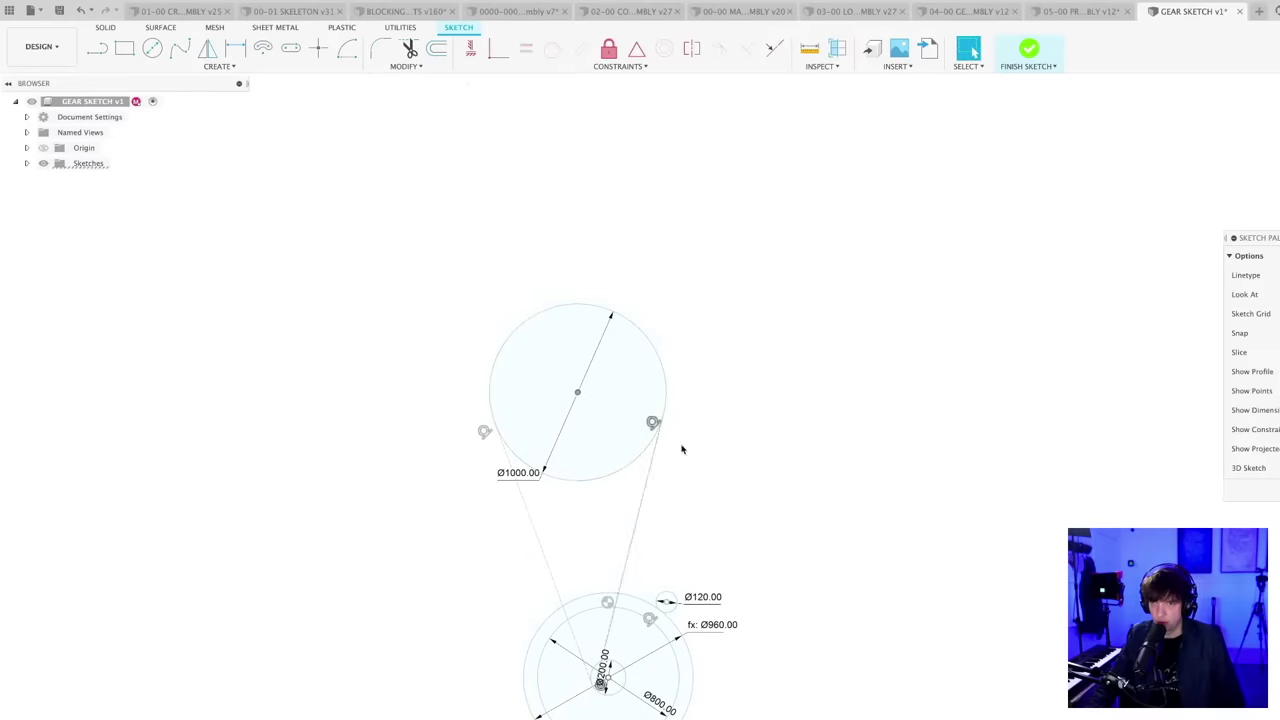
middle_drag(742, 544, 708, 436)
drag(602, 444, 692, 395)
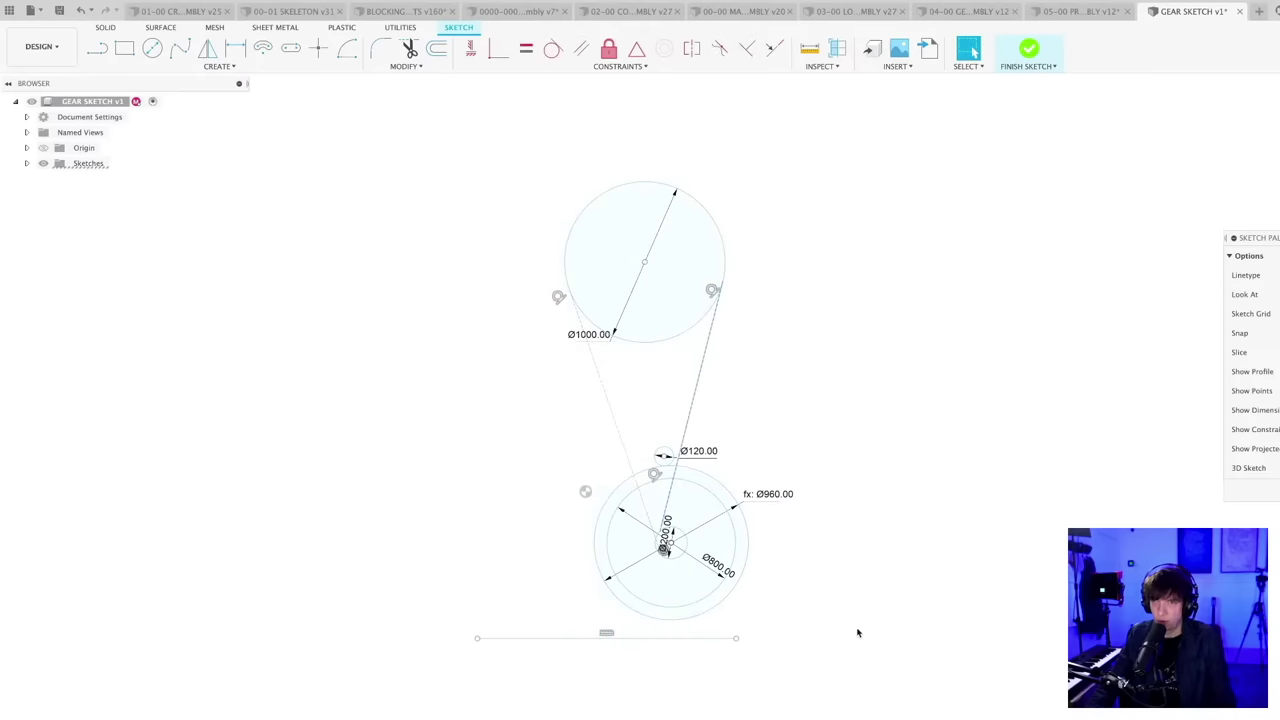
drag(645, 262, 663, 356)
scroll(626, 563, down, 3)
middle_drag(823, 532, 688, 460)
scroll(684, 476, up, 4)
scroll(680, 490, up, 2)
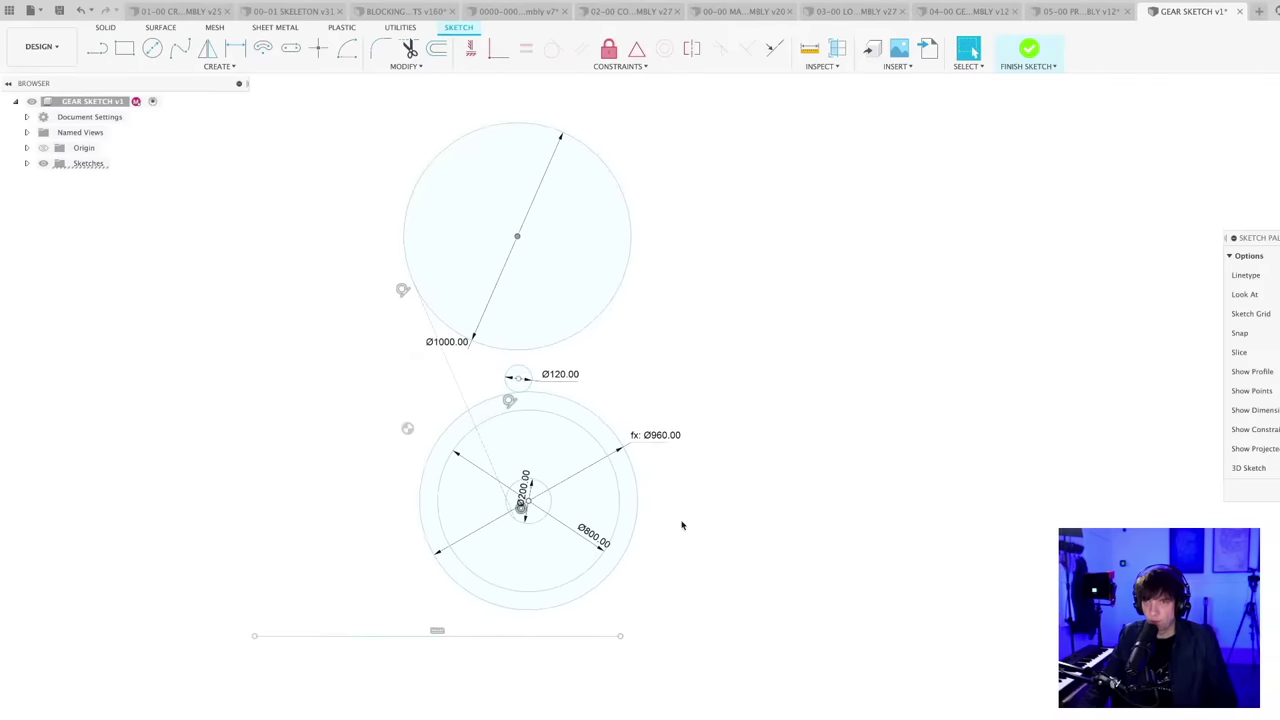
- Move the 120 mm circle to the lower gear's upper right side and lower the 1000 mm circle to just above that gear
drag(519, 379, 686, 588)
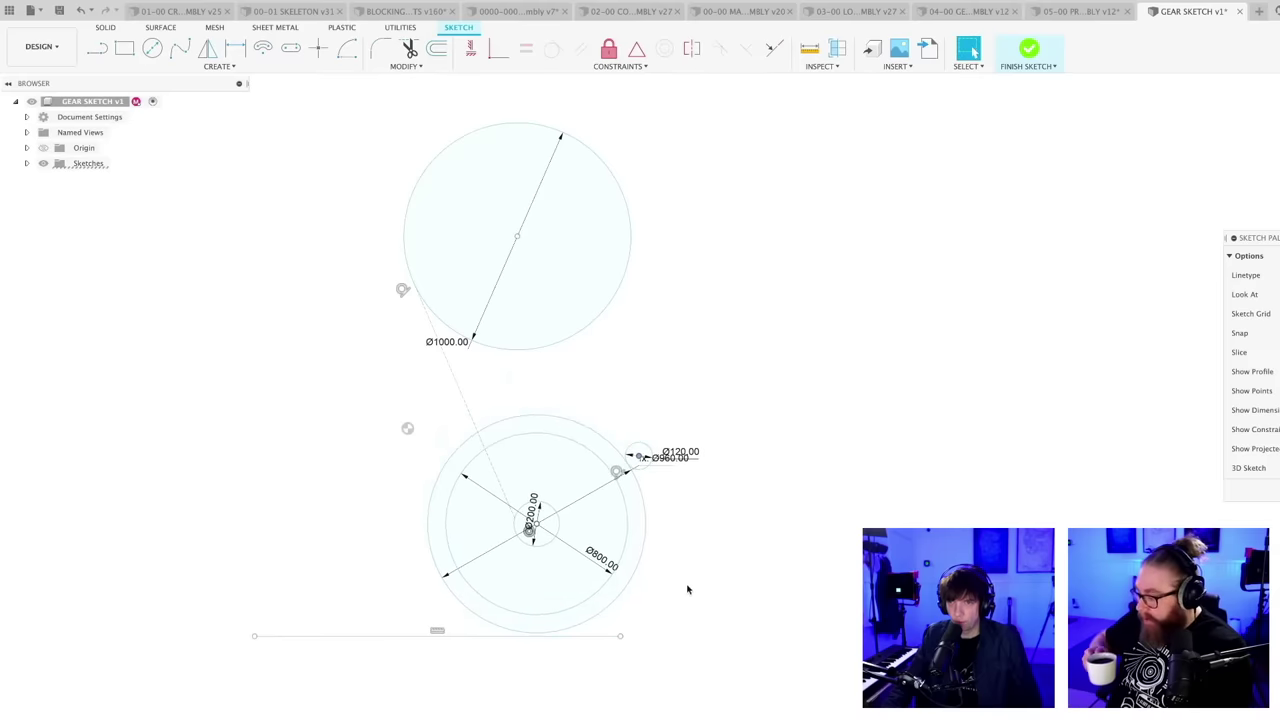
drag(567, 307, 572, 362)
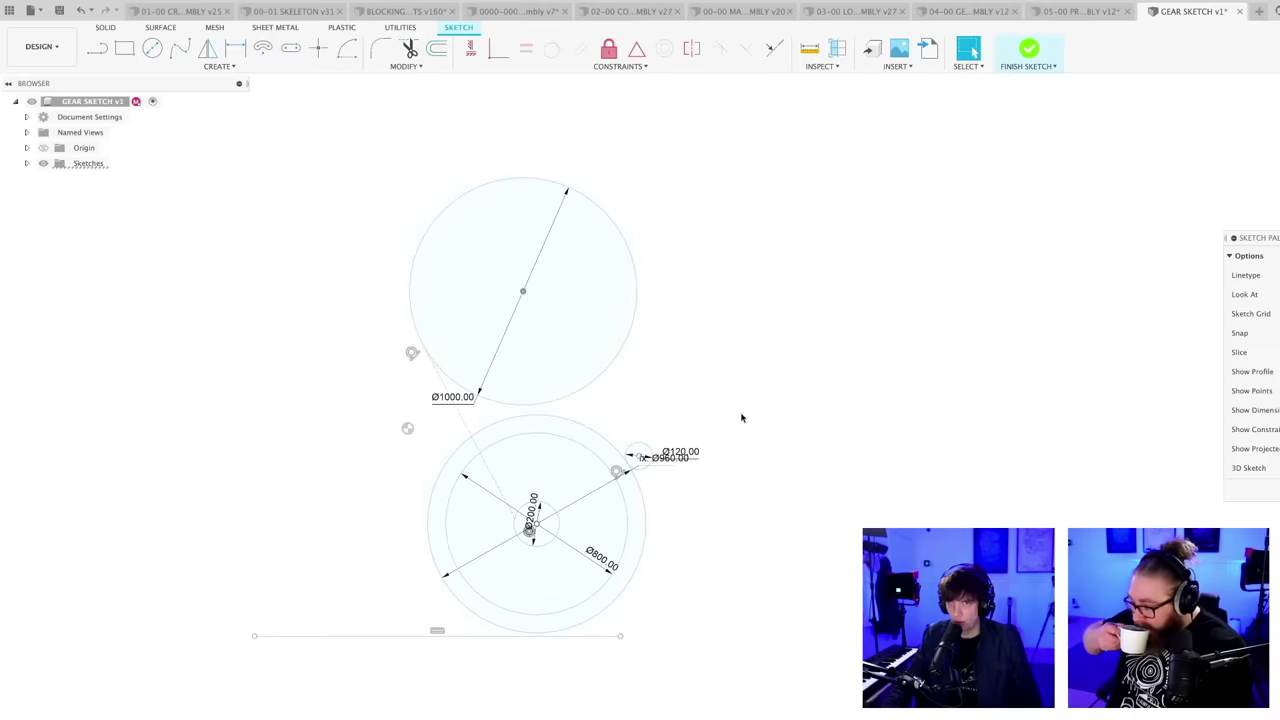
- Draw the right-hand tangent line from the 200 mm circle's right side up to the 1000 mm circle's lower right edge
scroll(683, 608, up, 3)
mouse_move(674, 600)
middle_down()
mouse_move(614, 537)
mouse_move(648, 615)
middle_up()
scroll(648, 615, down, 2)
key(l)
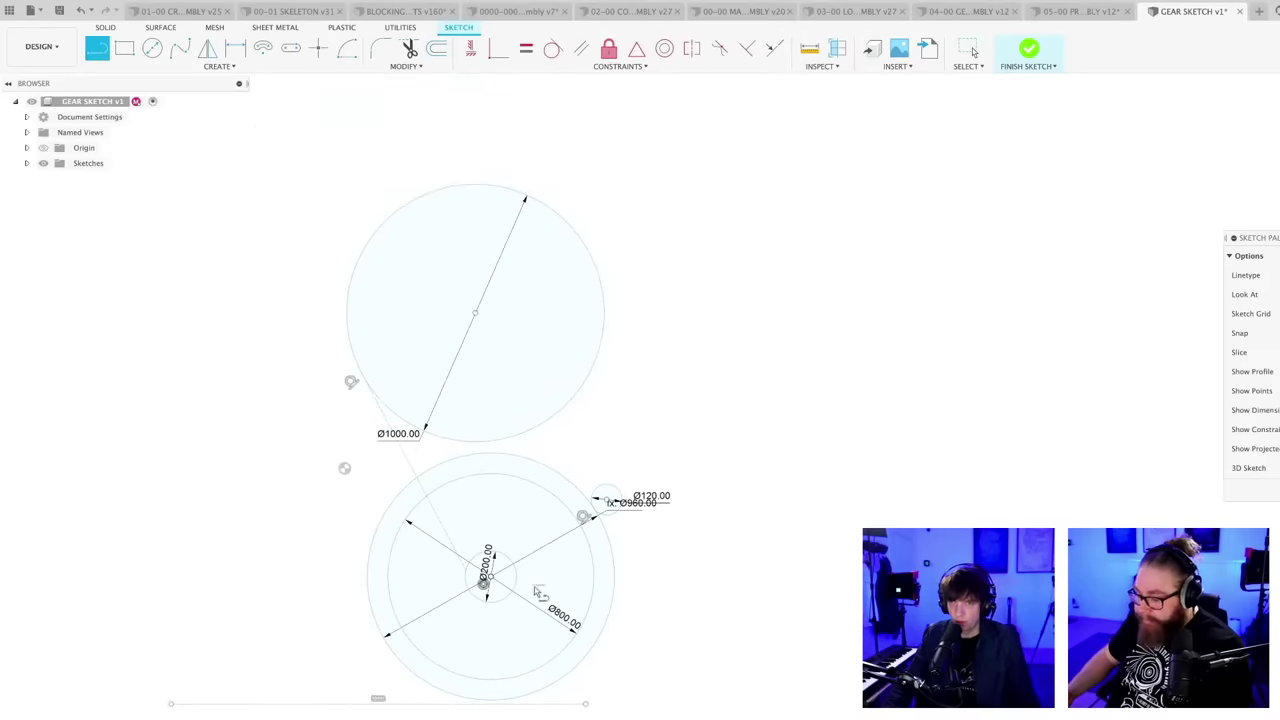
click(489, 577)
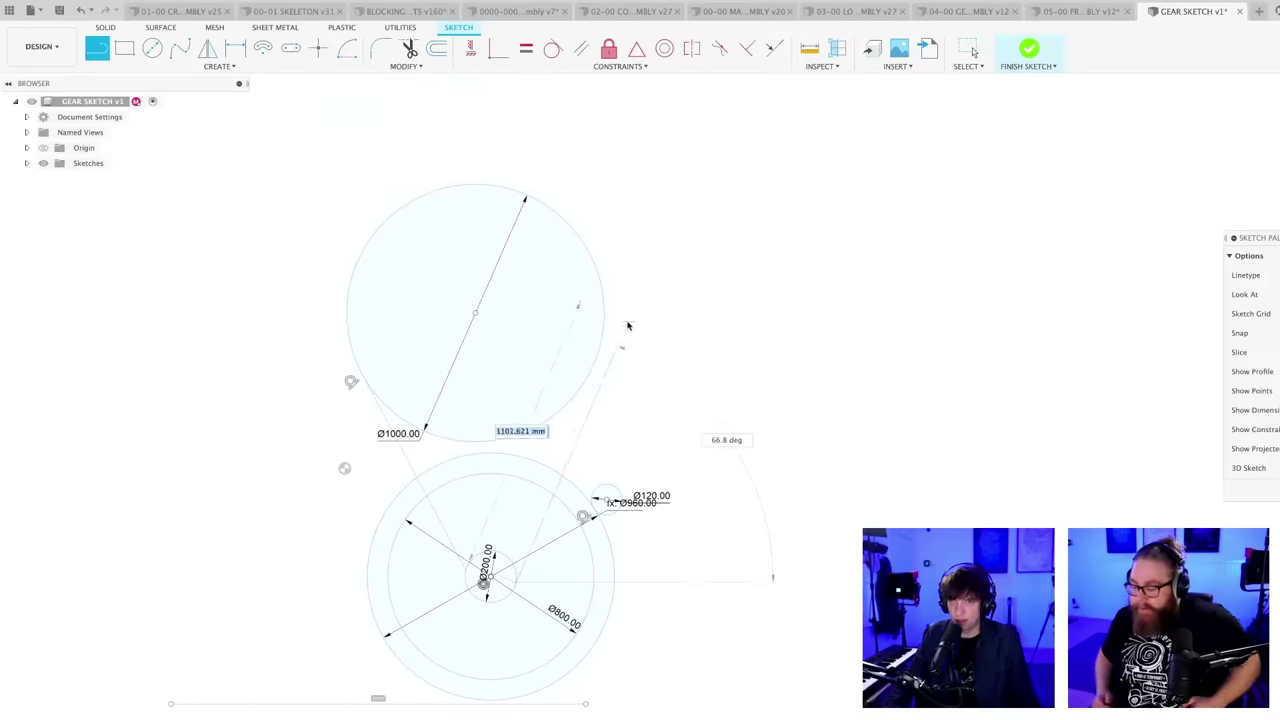
click(590, 362)
key(Escape)
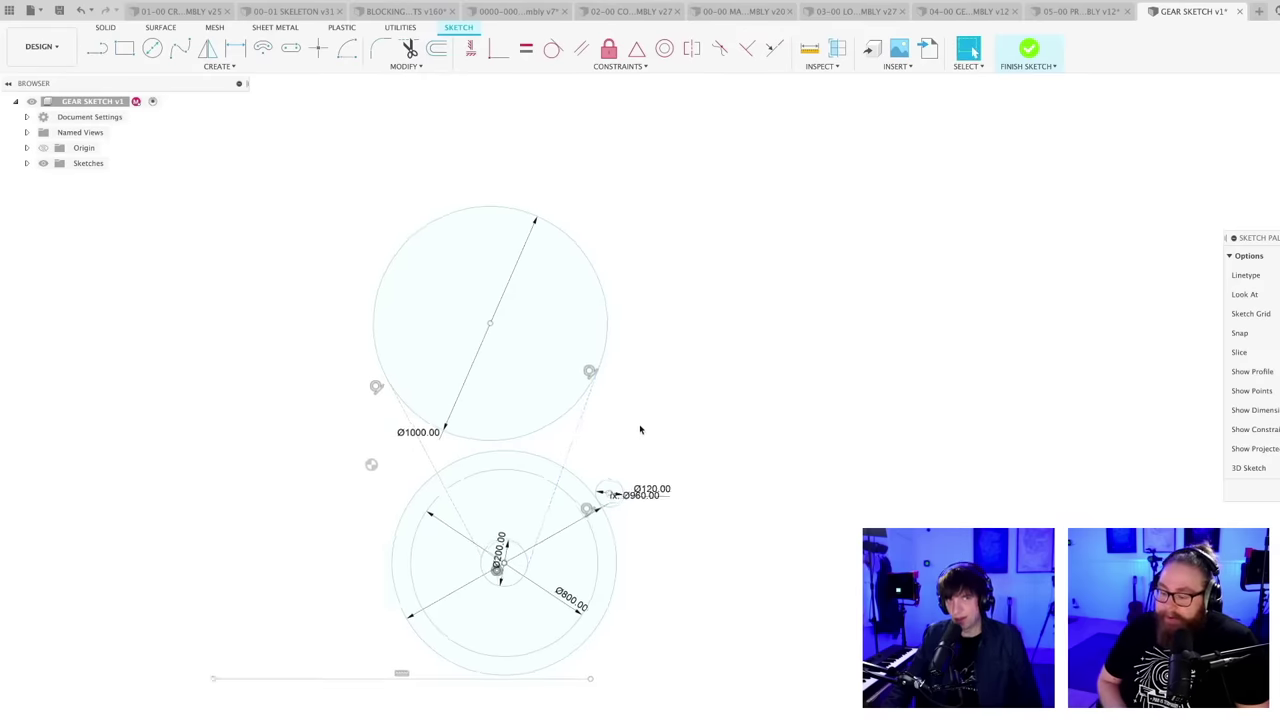
- Examine the gear layout, comparing the upper circle, the lower concentric circles and the tangent lines that connect them
scroll(645, 412, down, 2)
middle_drag(648, 405, 657, 390)
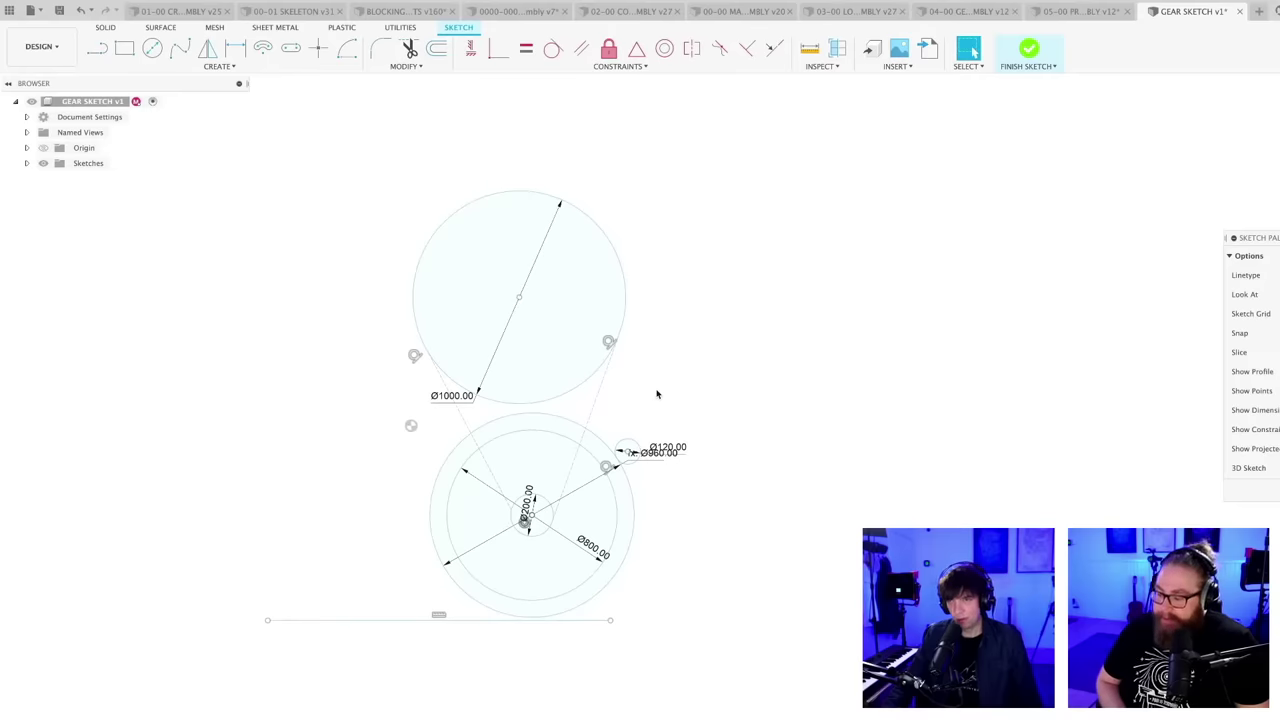
scroll(648, 486, up, 2)
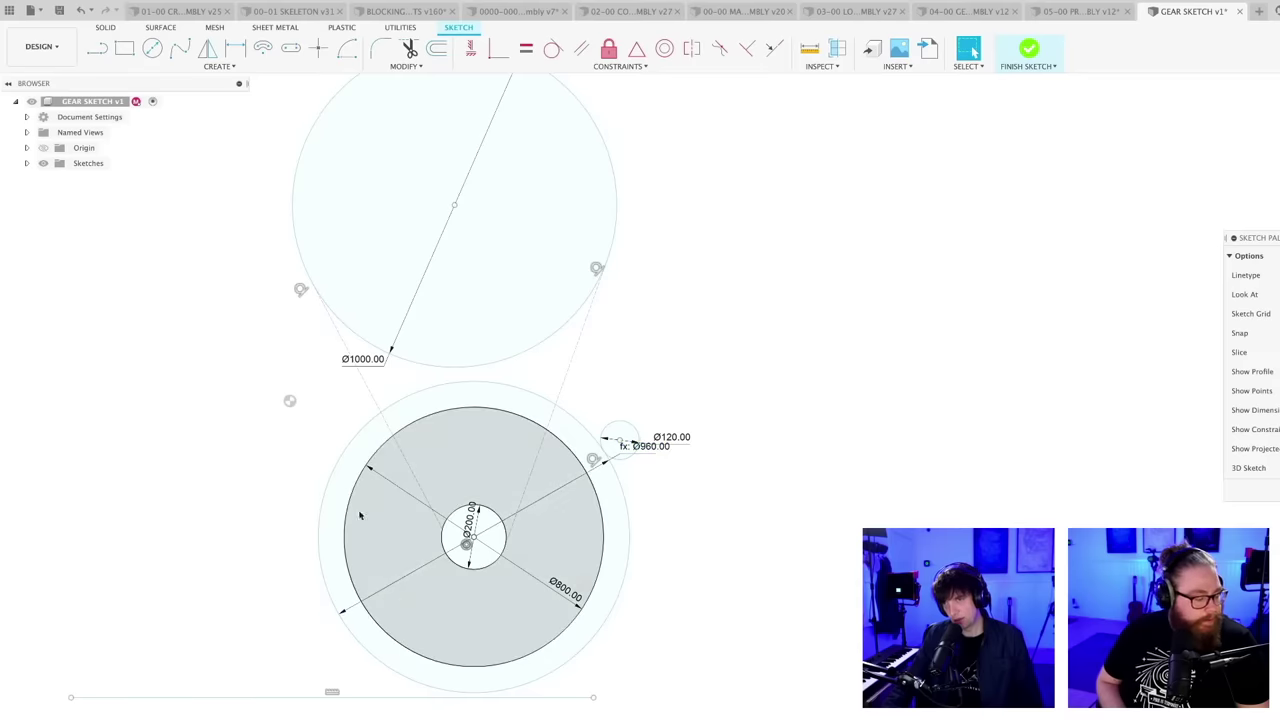
scroll(583, 347, down, 2)
mouse_move(674, 334)
middle_down()
mouse_move(648, 311)
mouse_move(676, 353)
mouse_move(637, 369)
mouse_move(640, 381)
middle_up()
scroll(621, 363, up, 2)
scroll(621, 363, down, 1)
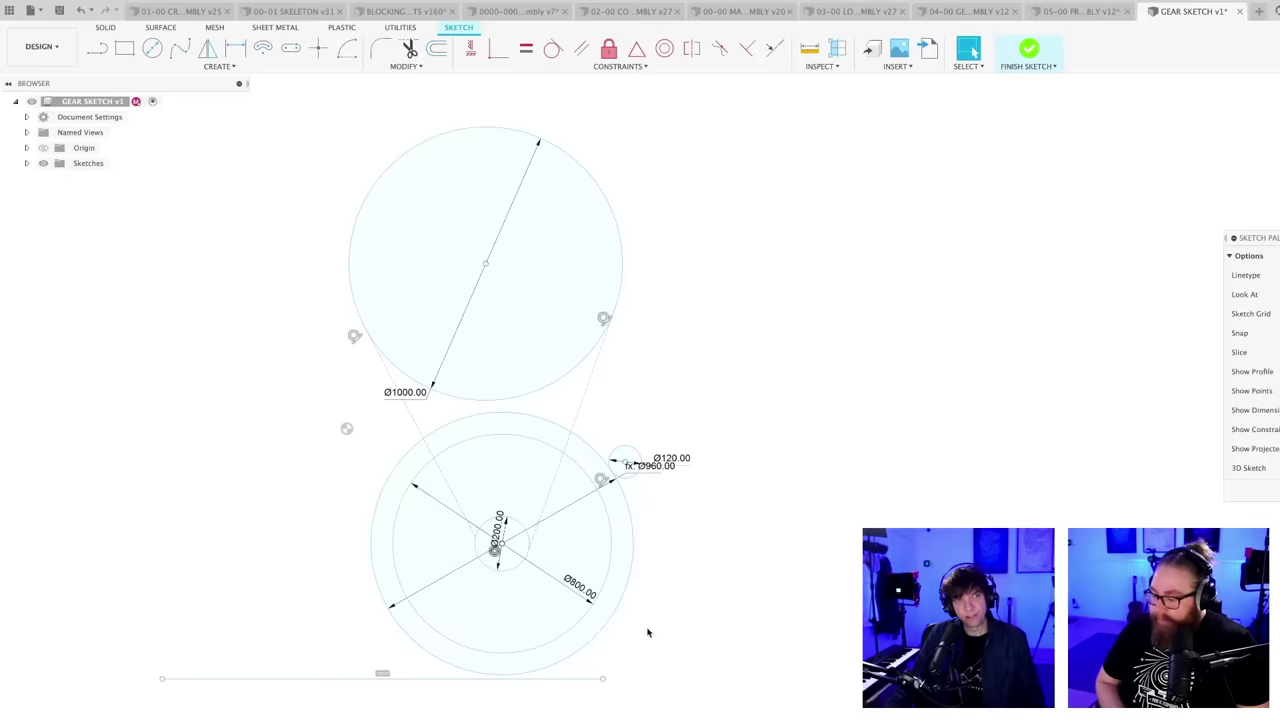
middle_drag(706, 585, 714, 551)
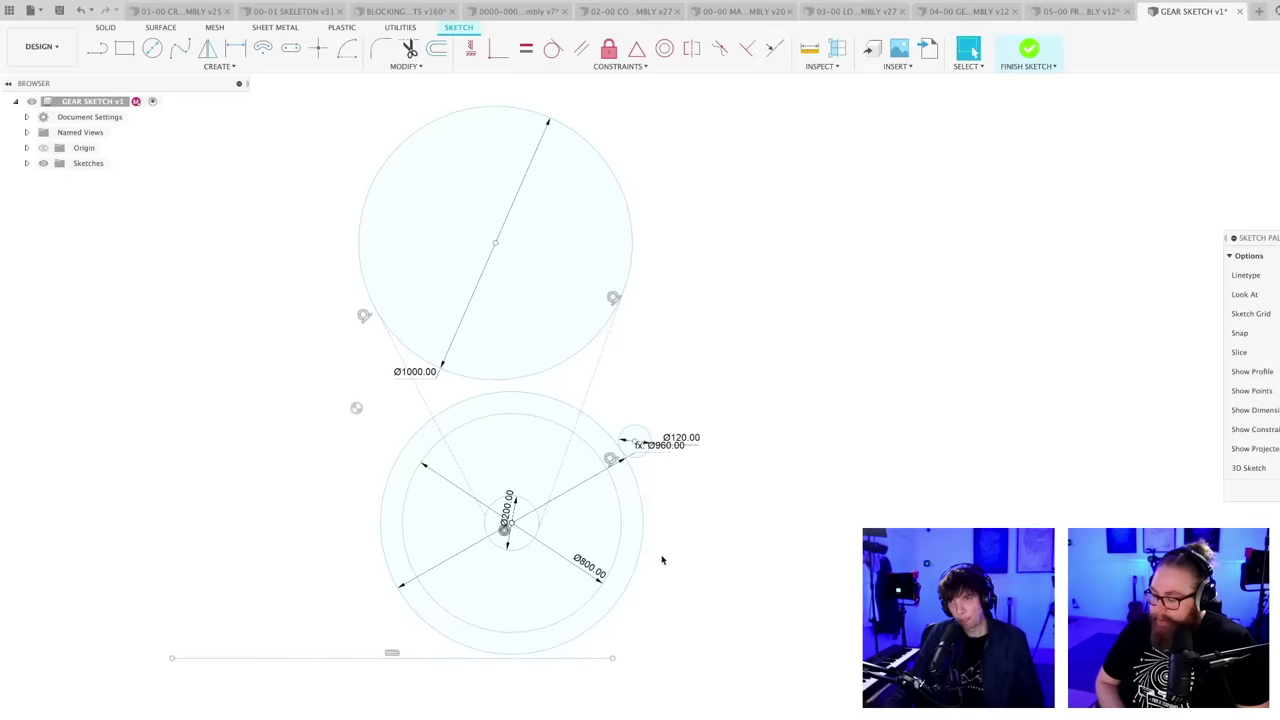
scroll(661, 560, up, 1)
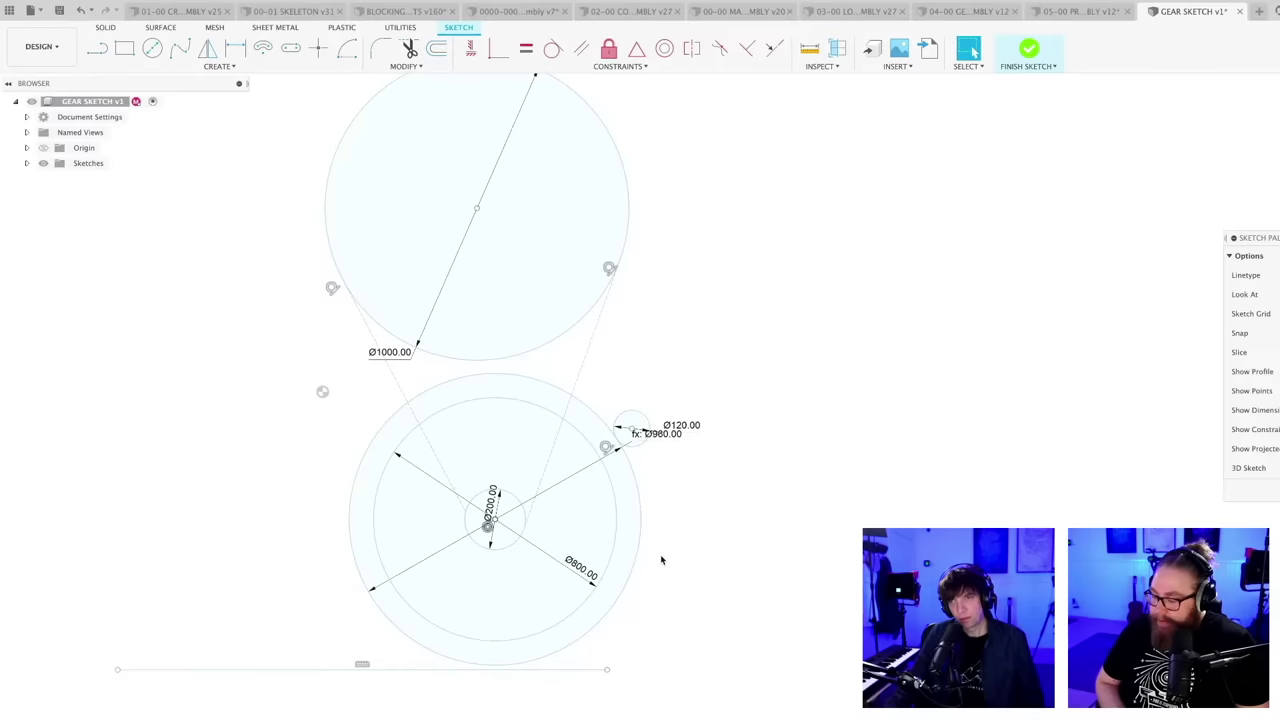
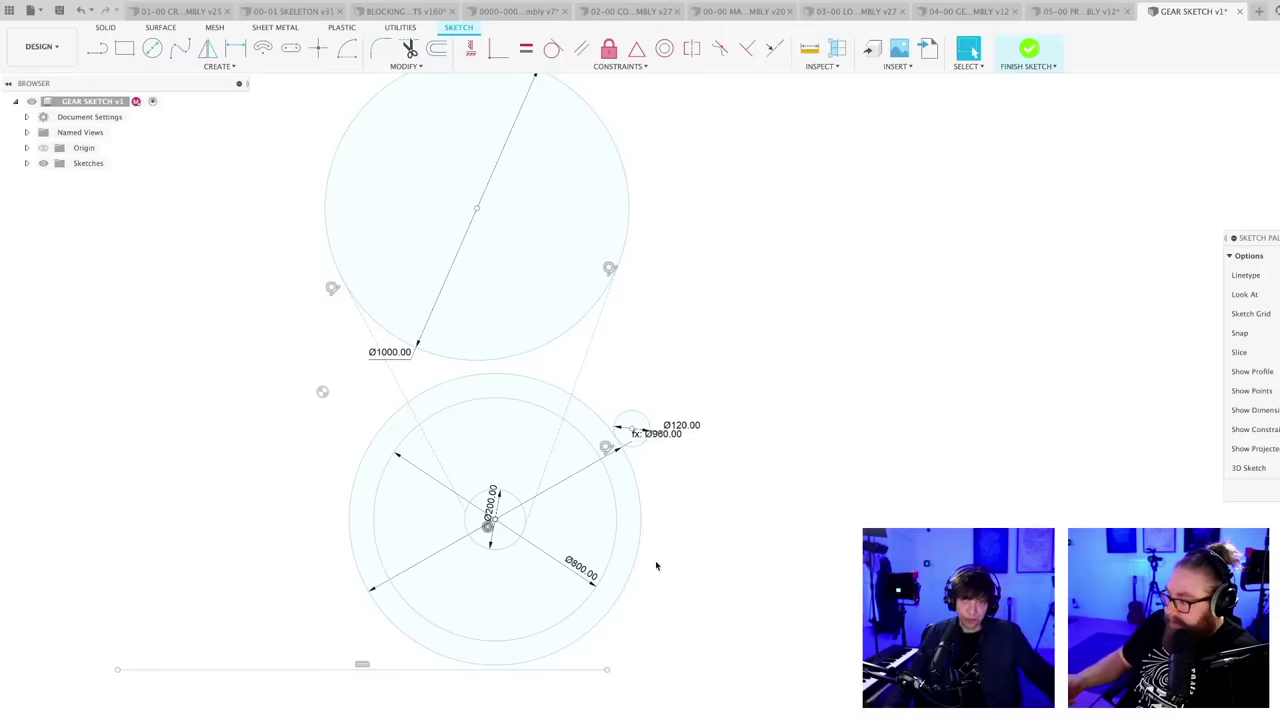
mouse_move(657, 566)
middle_down()
mouse_move(646, 594)
mouse_move(574, 626)
mouse_move(584, 604)
mouse_move(660, 594)
middle_up()
scroll(609, 600, down, 1)
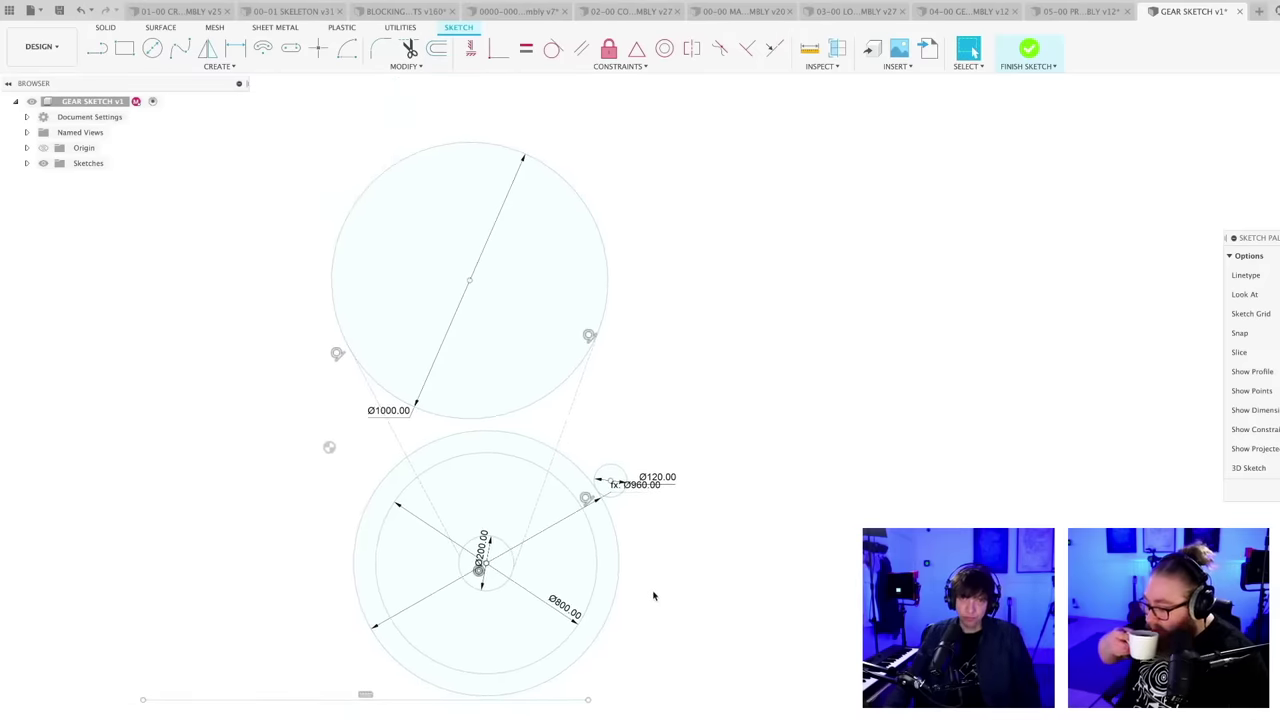
mouse_move(660, 399)
middle_down()
mouse_move(691, 348)
mouse_move(714, 355)
middle_up()
scroll(654, 366, up, 1)
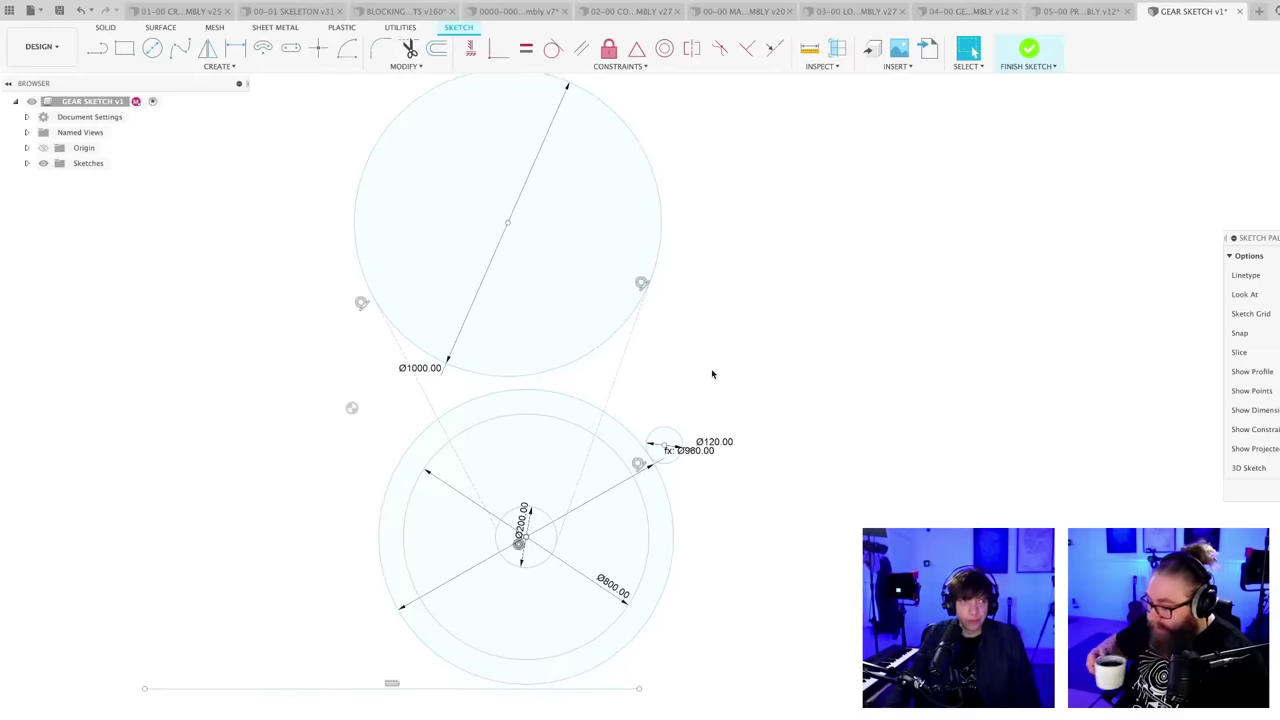
- Try lowering the 1000 mm circle so that it overlaps the upper part of the lower gear circles
scroll(712, 370, down, 2)
mouse_move(543, 249)
mouse_down()
mouse_move(543, 280)
mouse_move(546, 245)
mouse_up()
drag(592, 362, 579, 424)
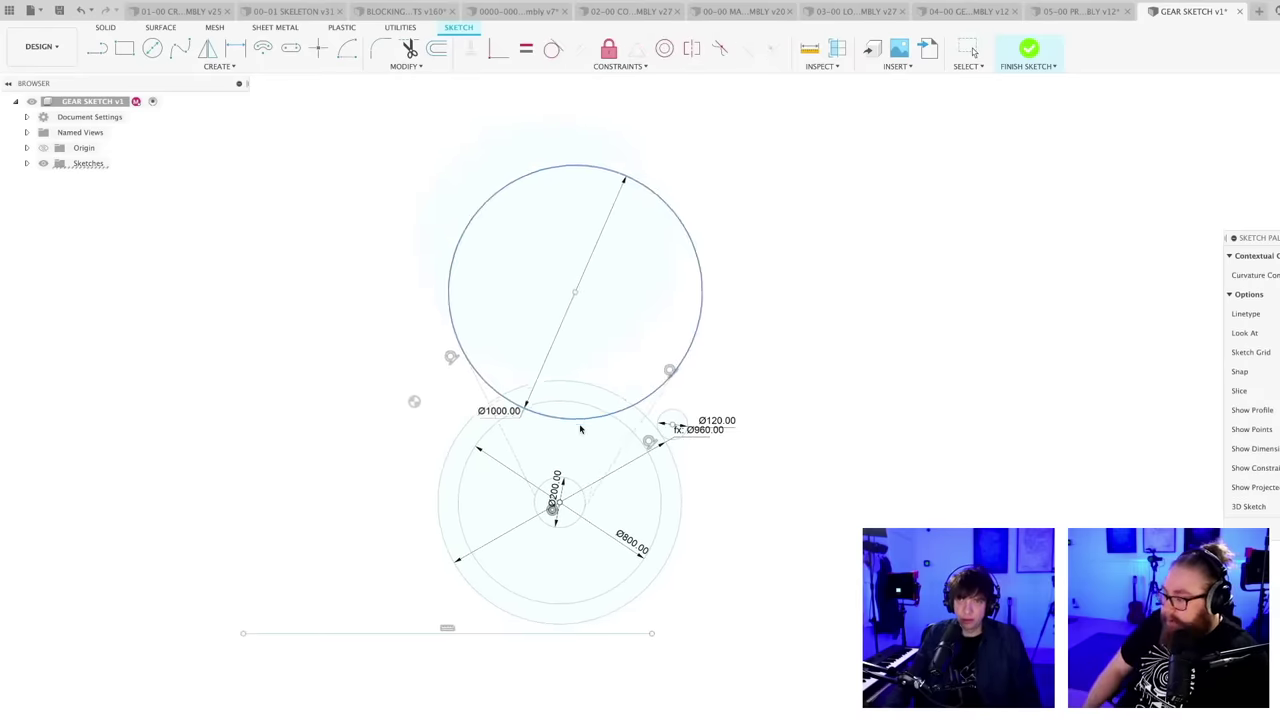
key(Escape)
scroll(588, 402, up, 3)
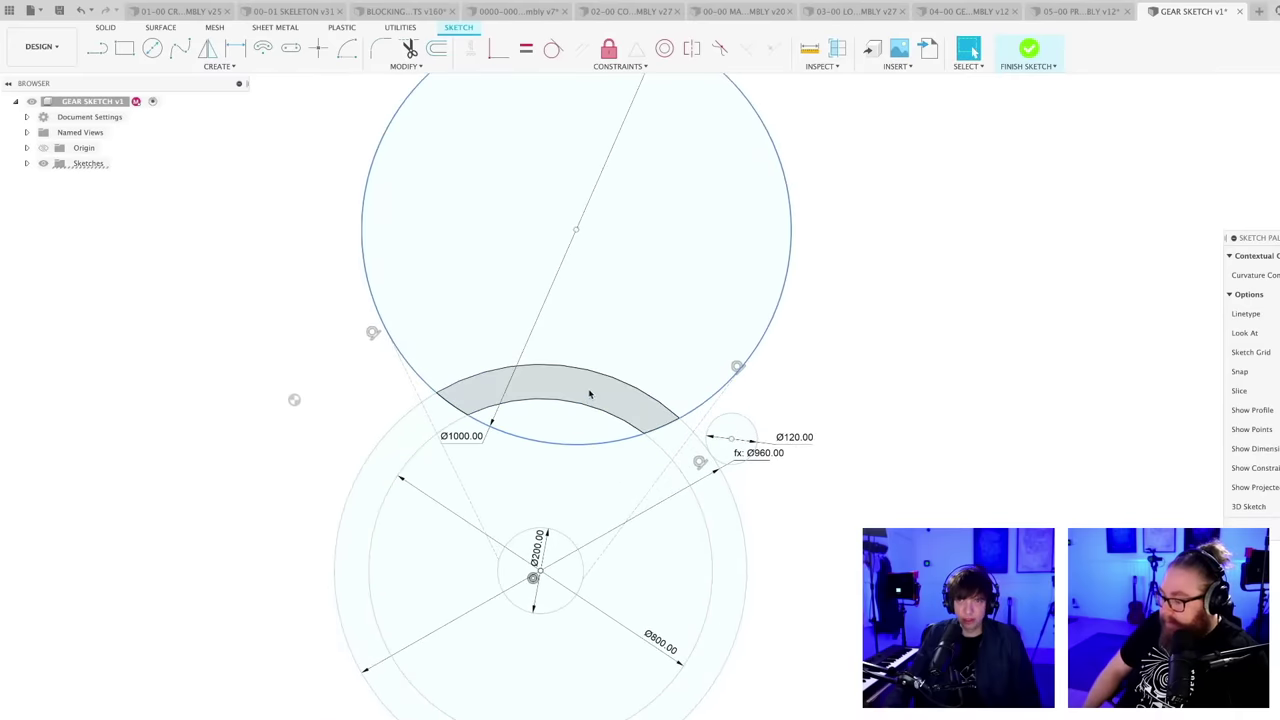
scroll(820, 360, down, 4)
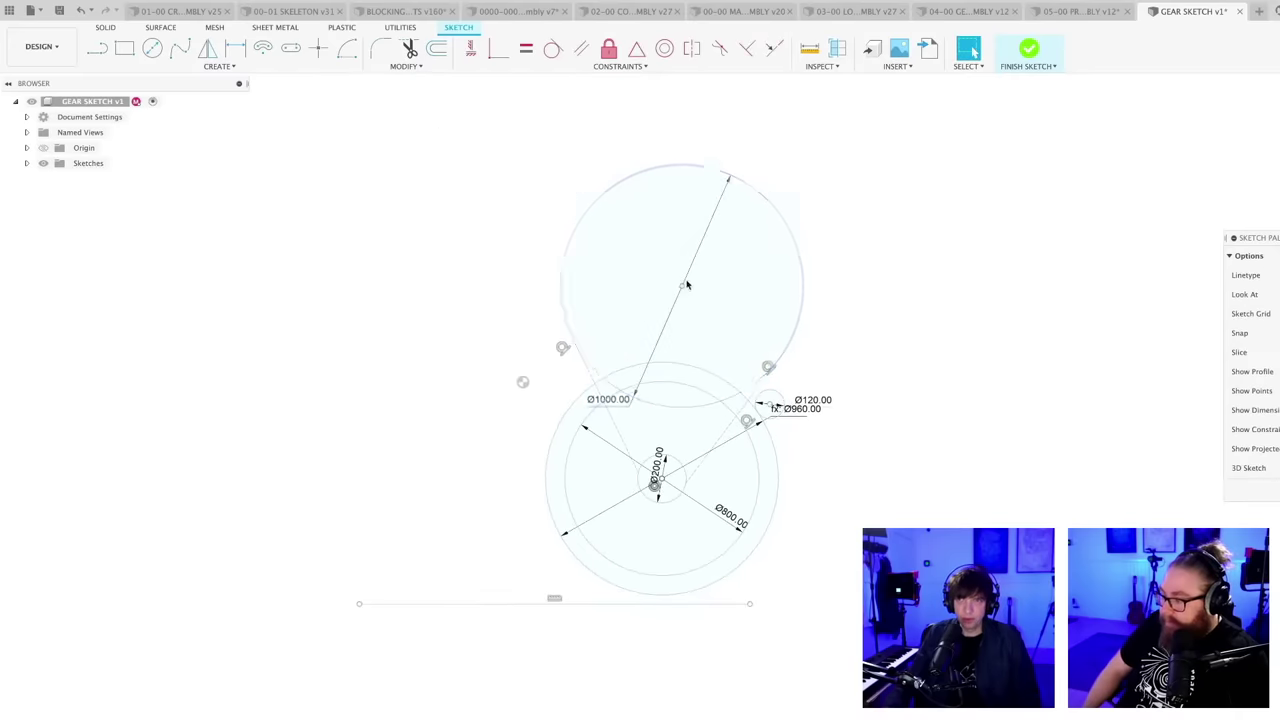
- Move the 1000 mm circle up until it sits clear above the lower gear circles
mouse_move(687, 285)
mouse_down()
mouse_move(651, 217)
mouse_move(648, 261)
mouse_up()
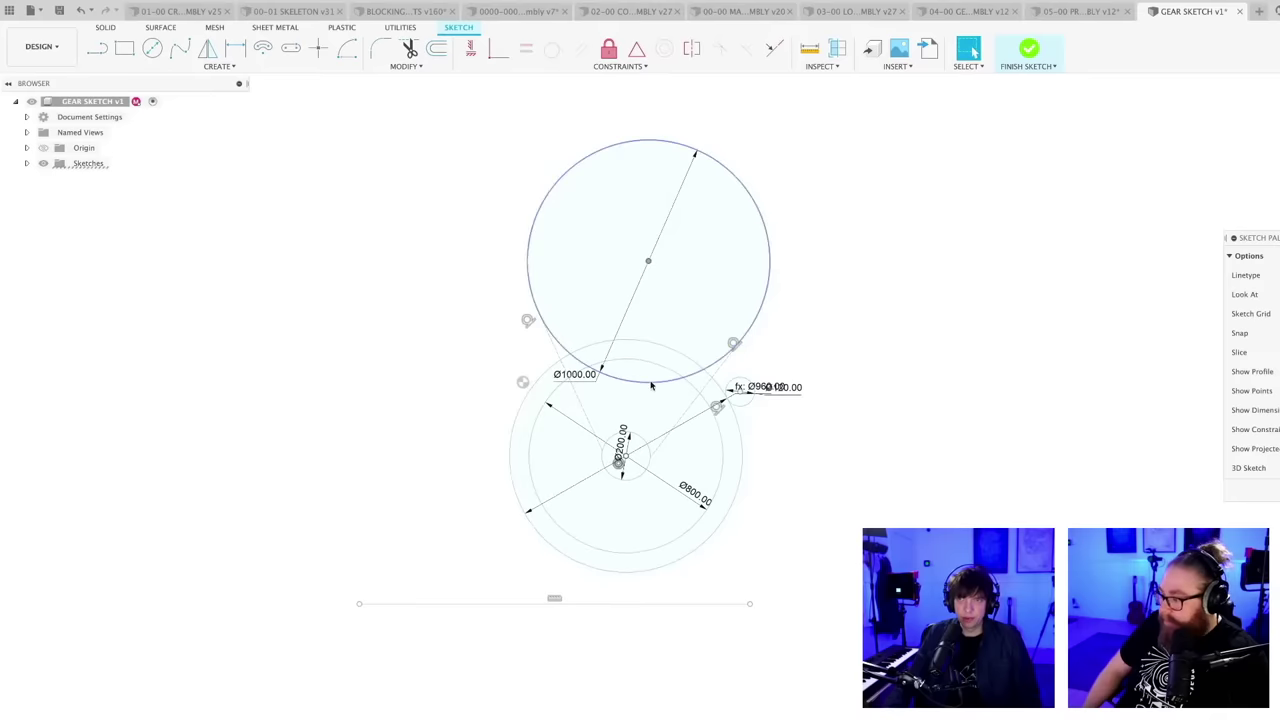
drag(651, 385, 794, 320)
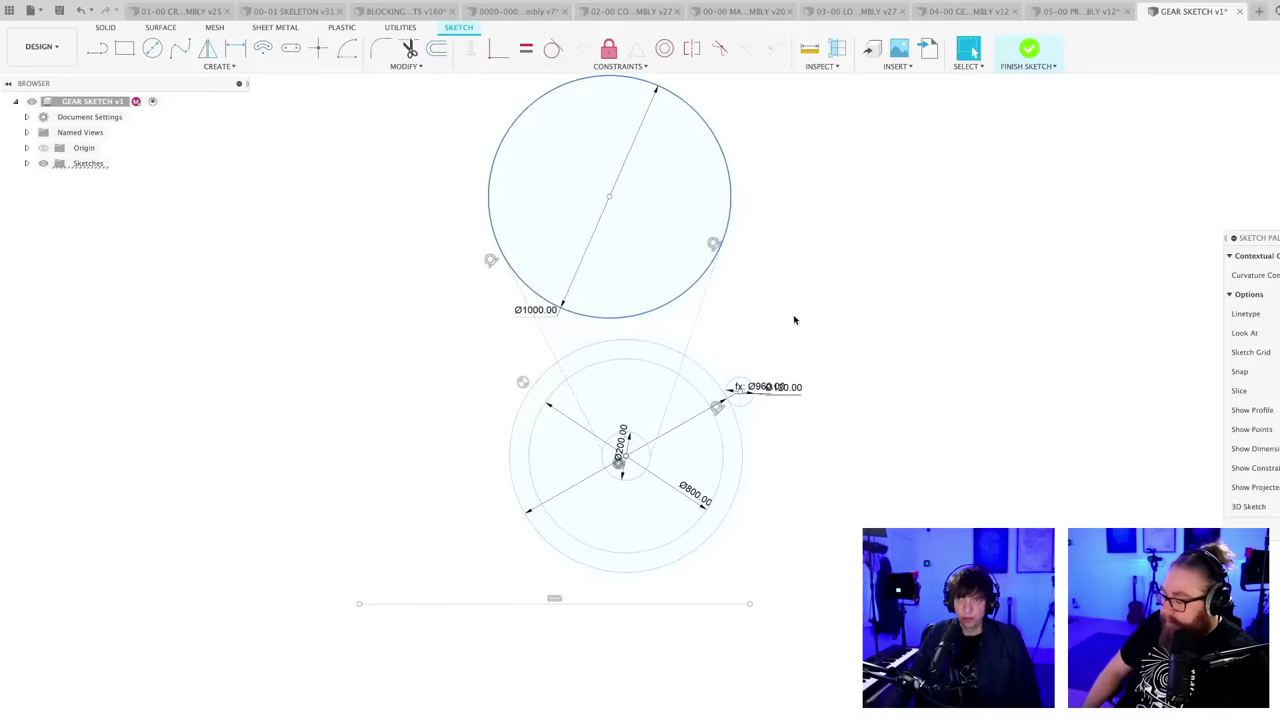
- Save the GEAR SKETCH design as a new version
scroll(794, 320, down, 1)
mouse_move(797, 300)
middle_down()
mouse_move(734, 403)
mouse_move(671, 471)
middle_up()
scroll(714, 436, up, 2)
scroll(671, 470, down, 3)
scroll(671, 471, up, 1)
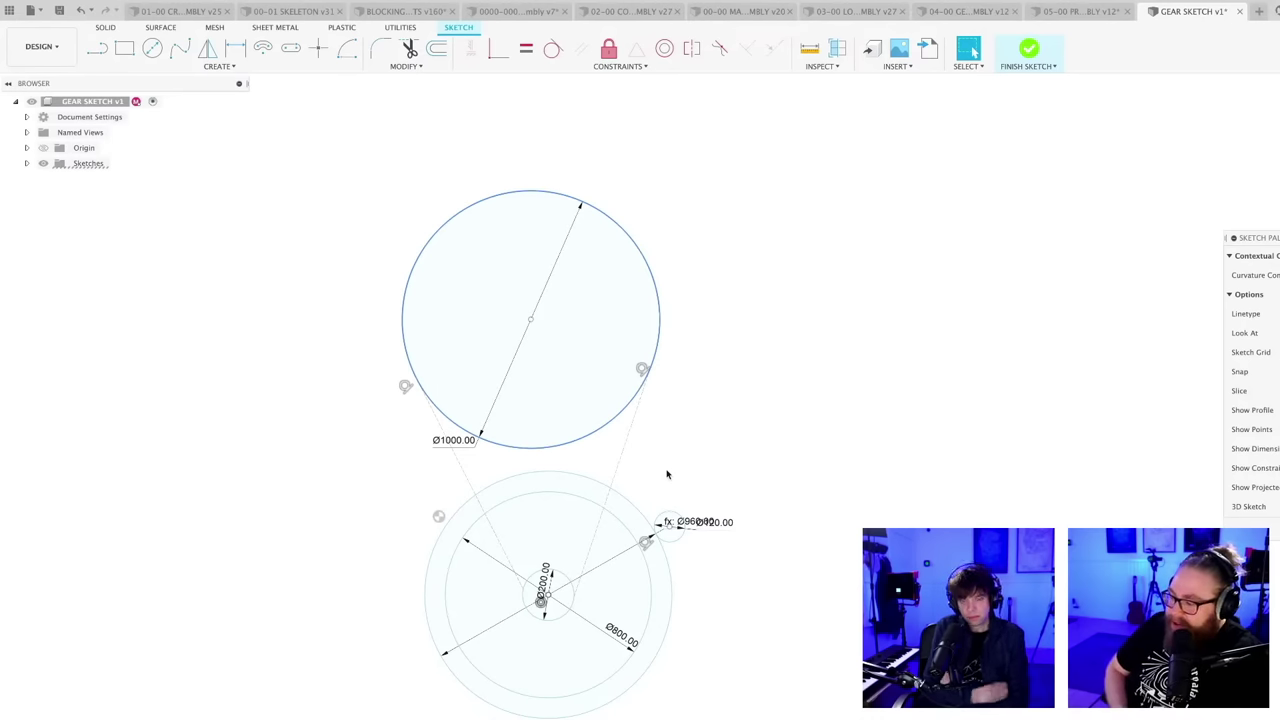
key(super+s)
key(Return)
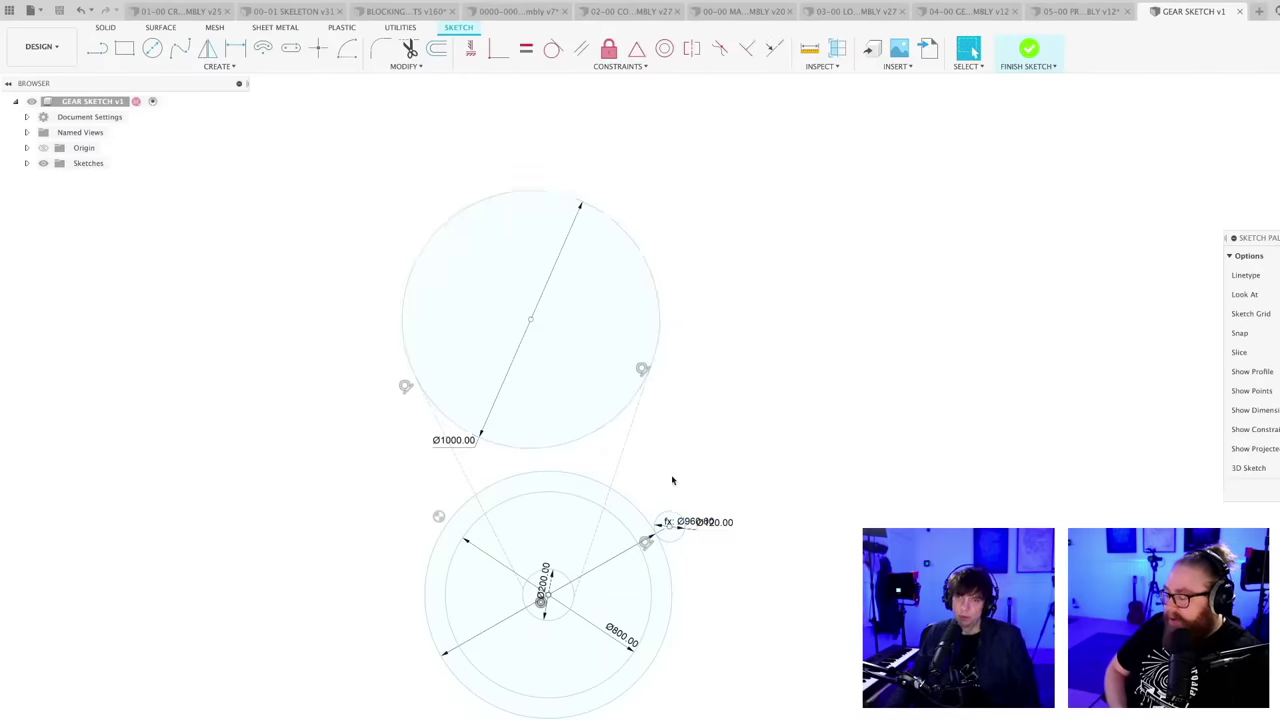
scroll(691, 608, up, 3)
mouse_move(691, 608)
middle_down()
mouse_move(692, 555)
mouse_move(677, 570)
middle_up()
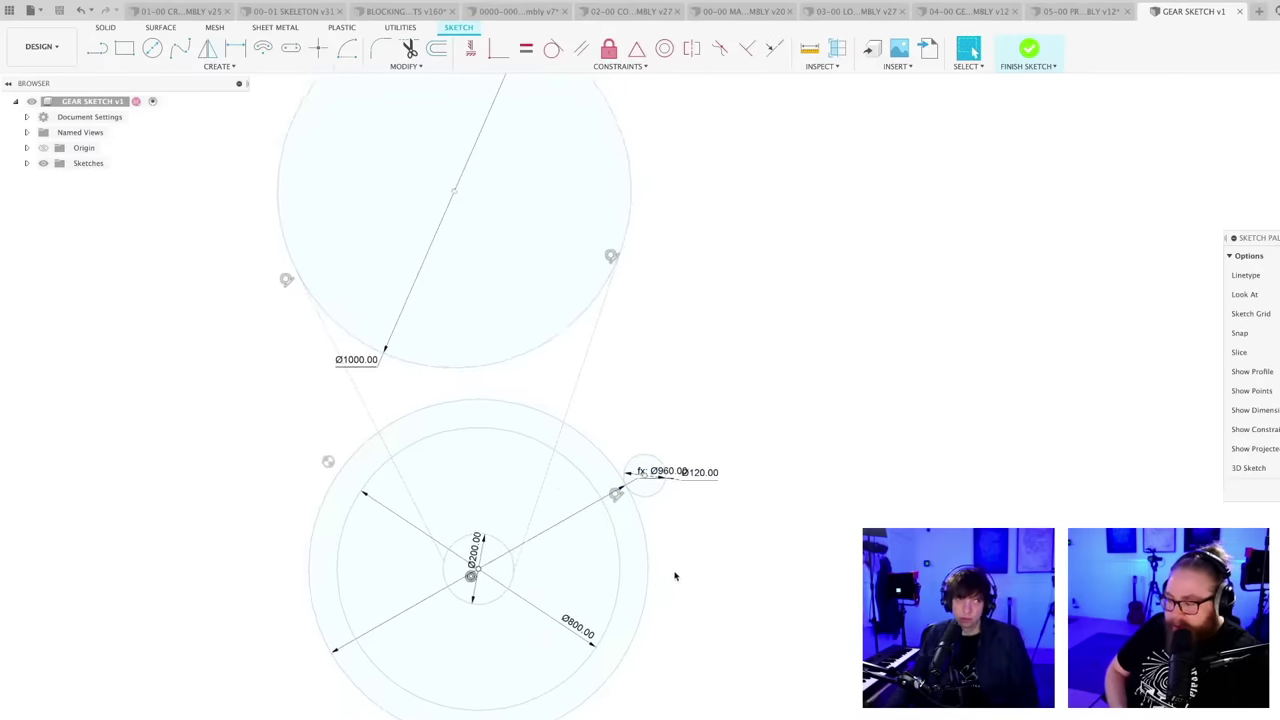
scroll(677, 566, down, 4)
scroll(684, 544, up, 2)
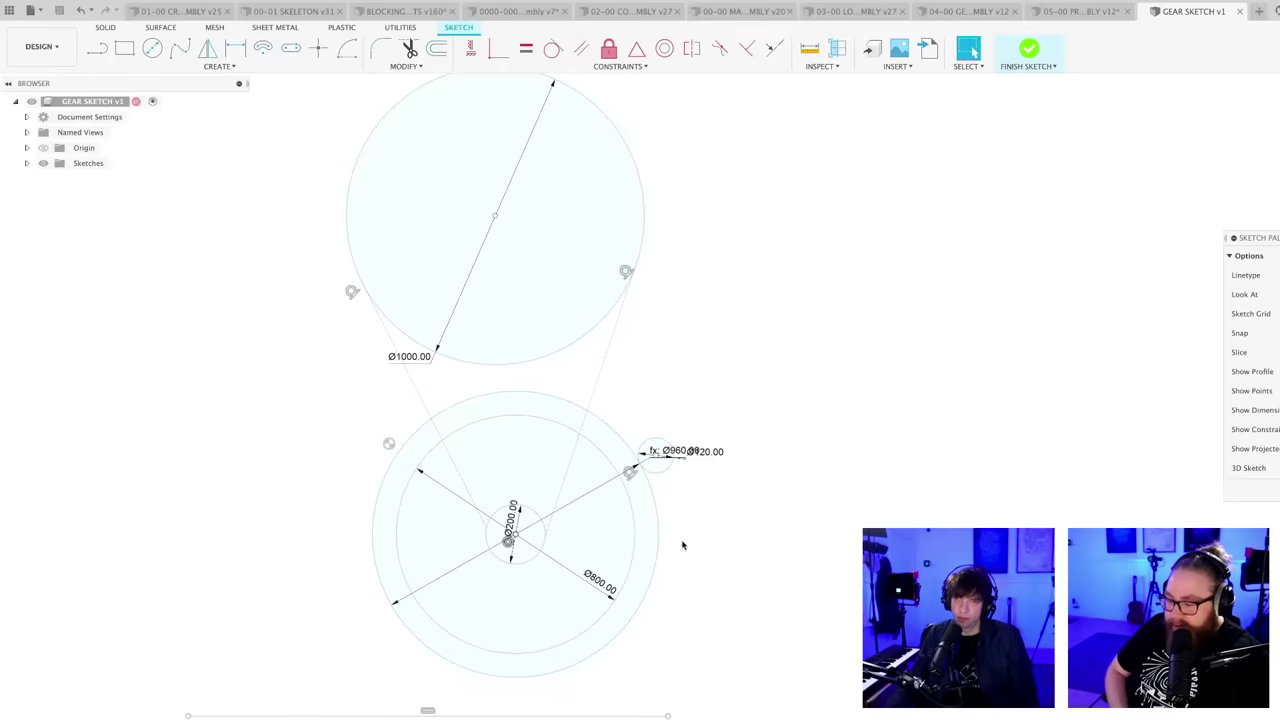
scroll(680, 545, down, 1)
scroll(677, 546, up, 1)
scroll(677, 546, down, 1)
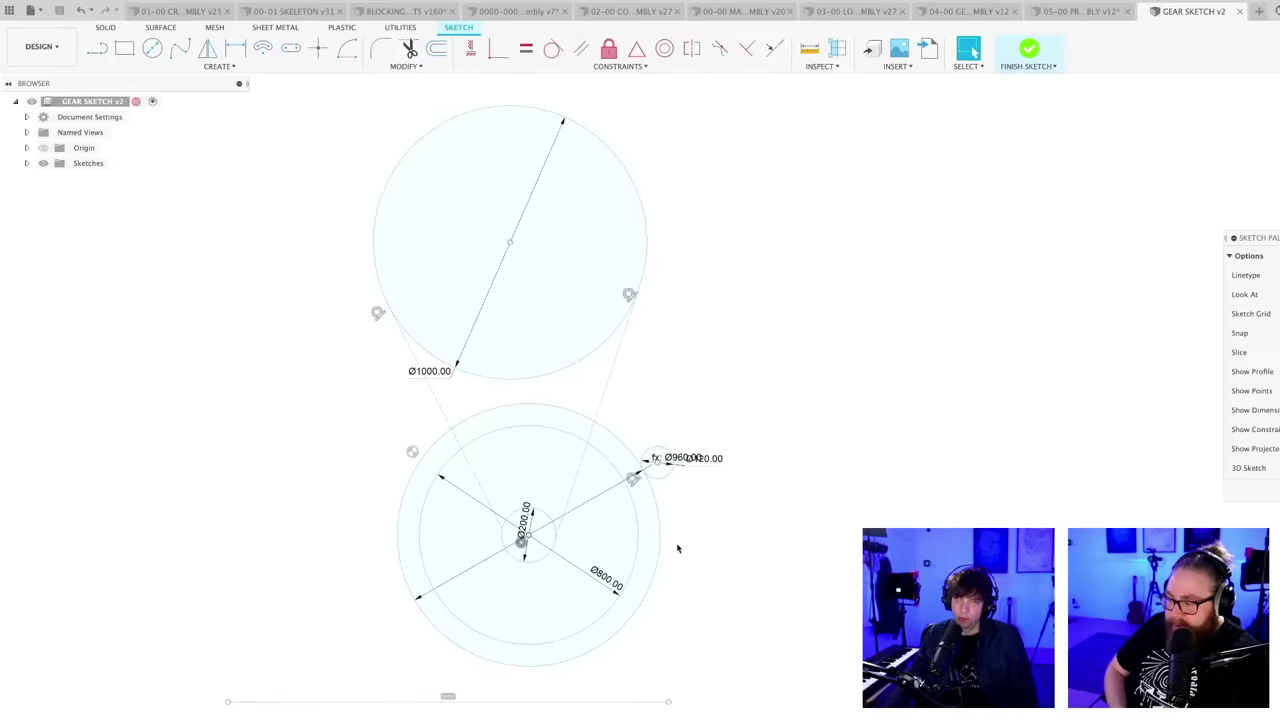
scroll(675, 548, up, 1)
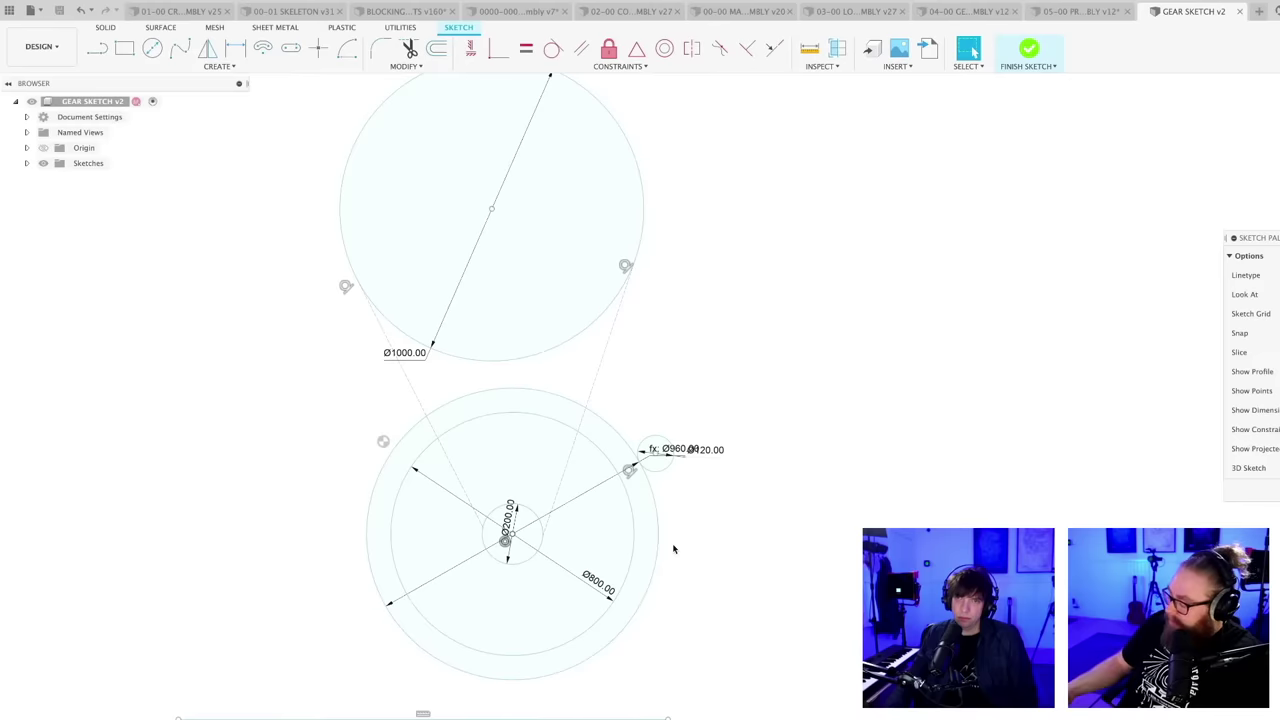
scroll(673, 549, down, 1)
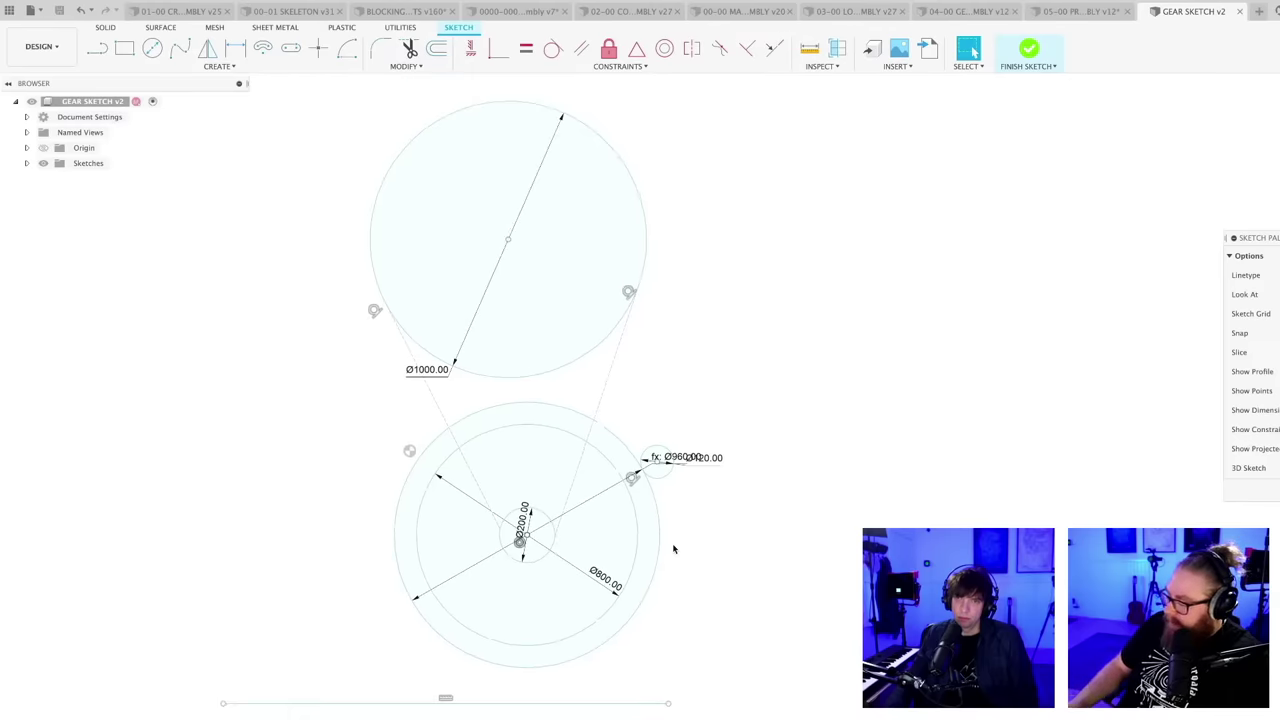
mouse_move(677, 553)
middle_down()
mouse_move(679, 516)
mouse_move(683, 561)
middle_up()
key(c)
scroll(530, 554, up, 2)
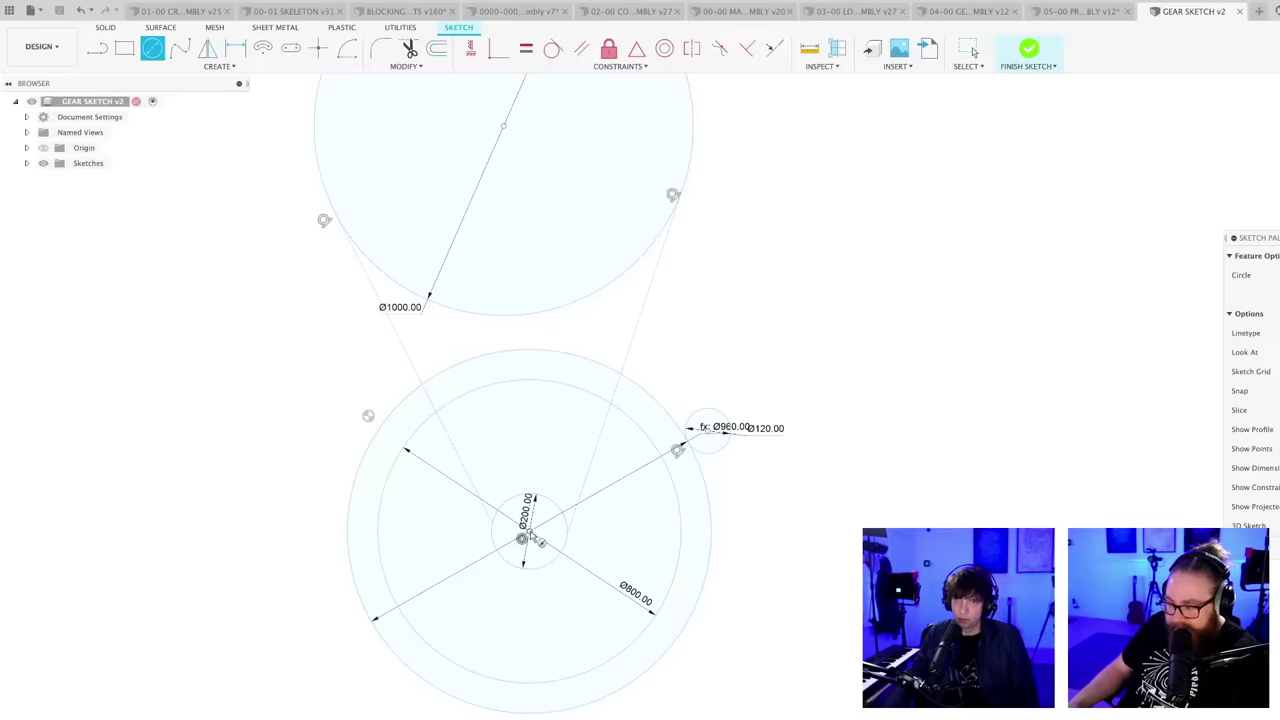
click(524, 538)
key(Escape)
scroll(772, 570, down, 2)
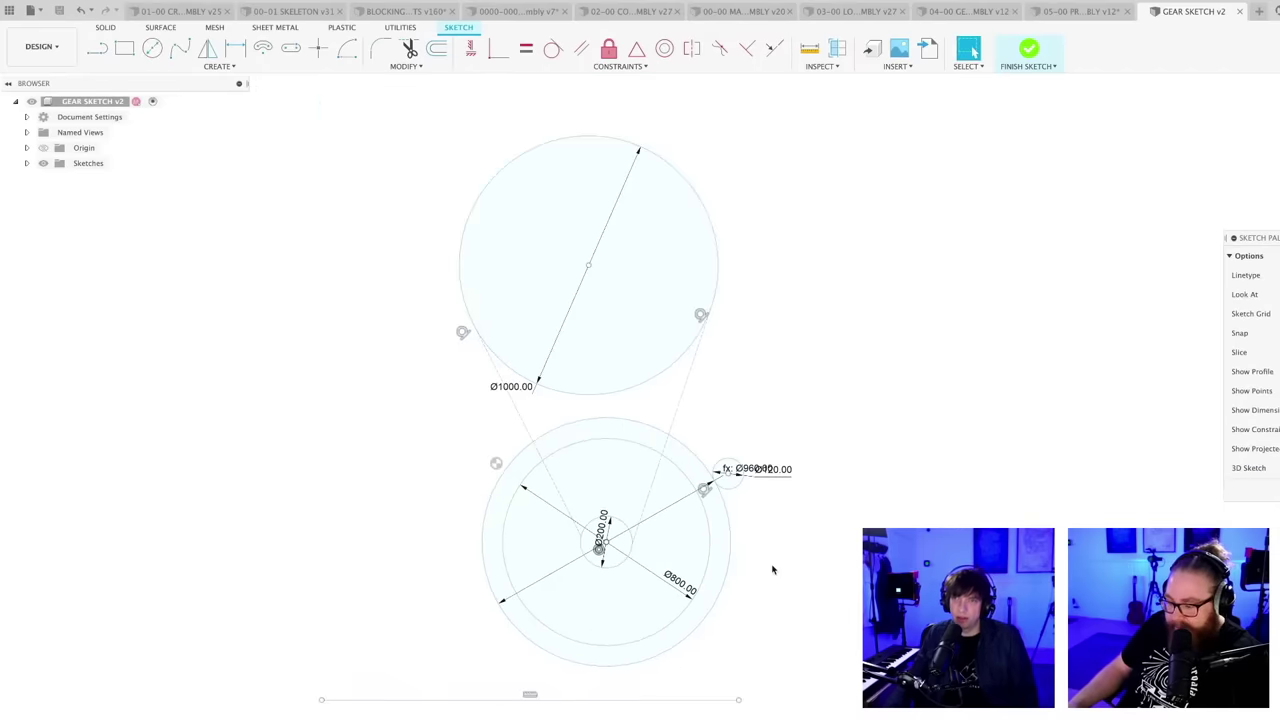
scroll(772, 570, down, 2)
scroll(647, 524, up, 3)
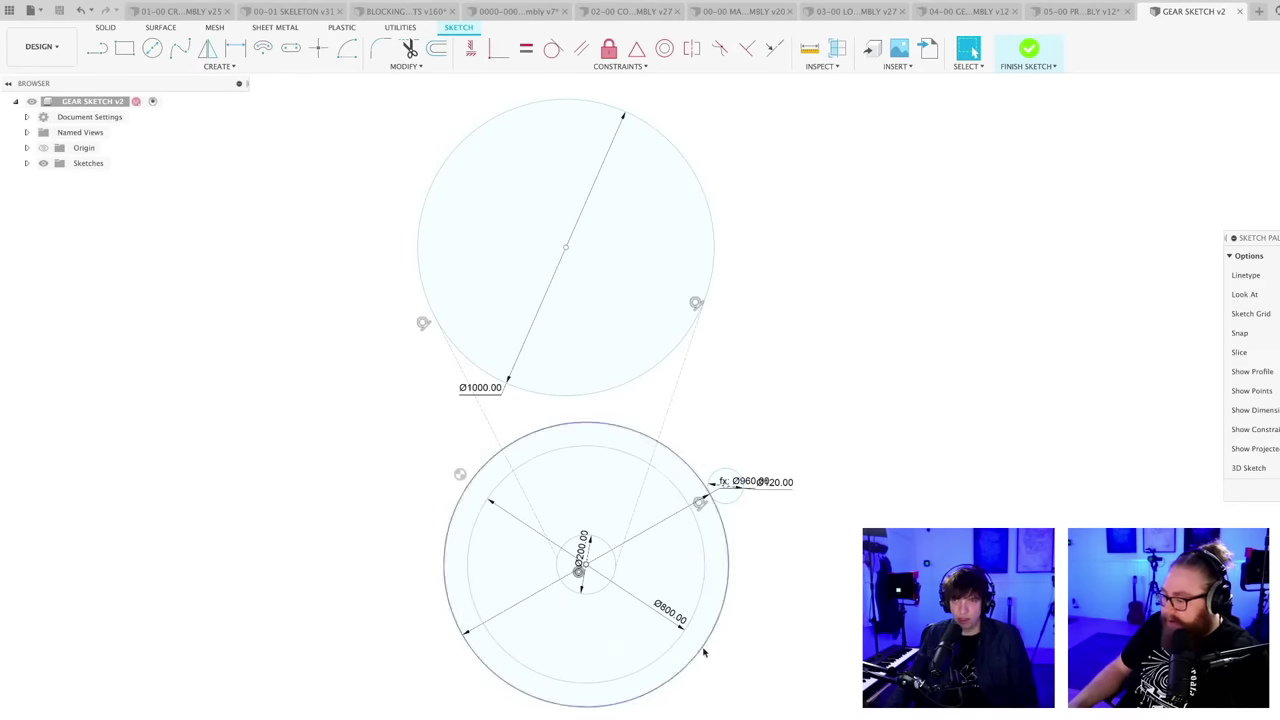
mouse_move(773, 614)
middle_down()
mouse_move(727, 585)
mouse_move(703, 594)
mouse_move(703, 640)
middle_up()
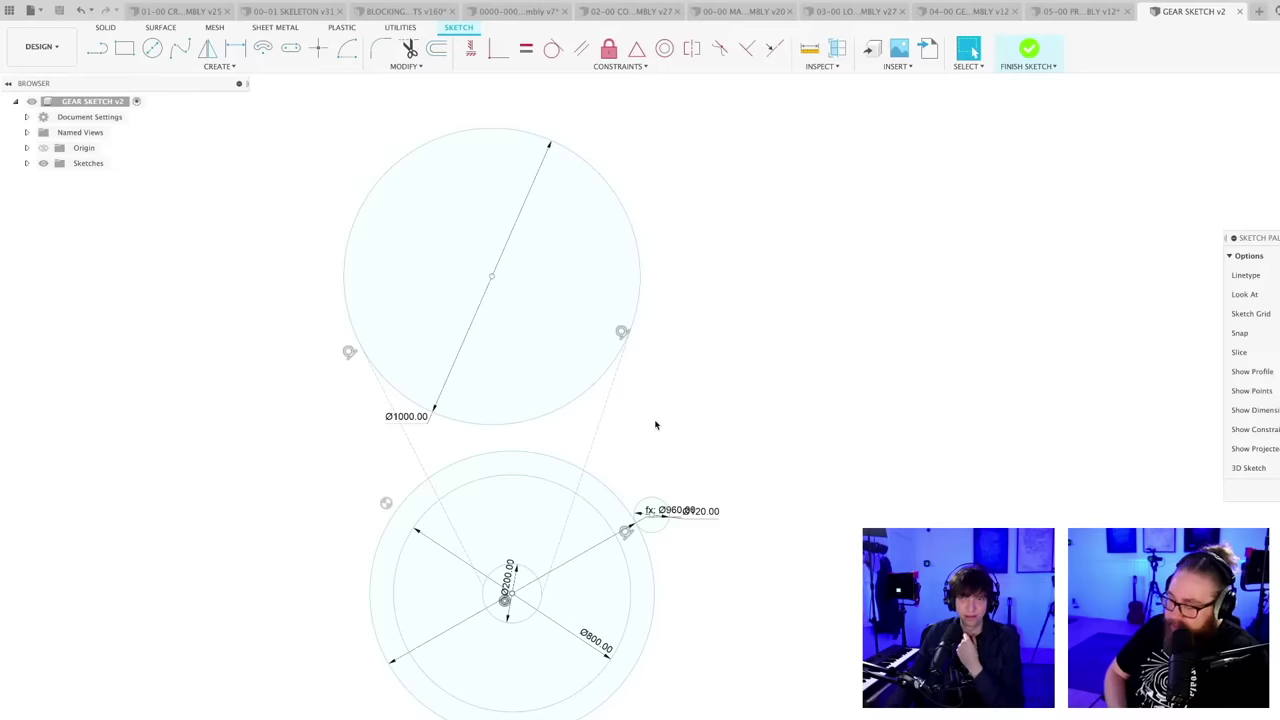
- Move the 120 mm circle slightly down along the lower gear's right edge, away from the 960 mm dimension text
mouse_move(646, 432)
middle_down()
mouse_move(657, 415)
mouse_move(635, 420)
middle_up()
mouse_move(660, 497)
mouse_down()
mouse_move(669, 538)
mouse_move(669, 525)
mouse_up()
scroll(663, 582, up, 2)
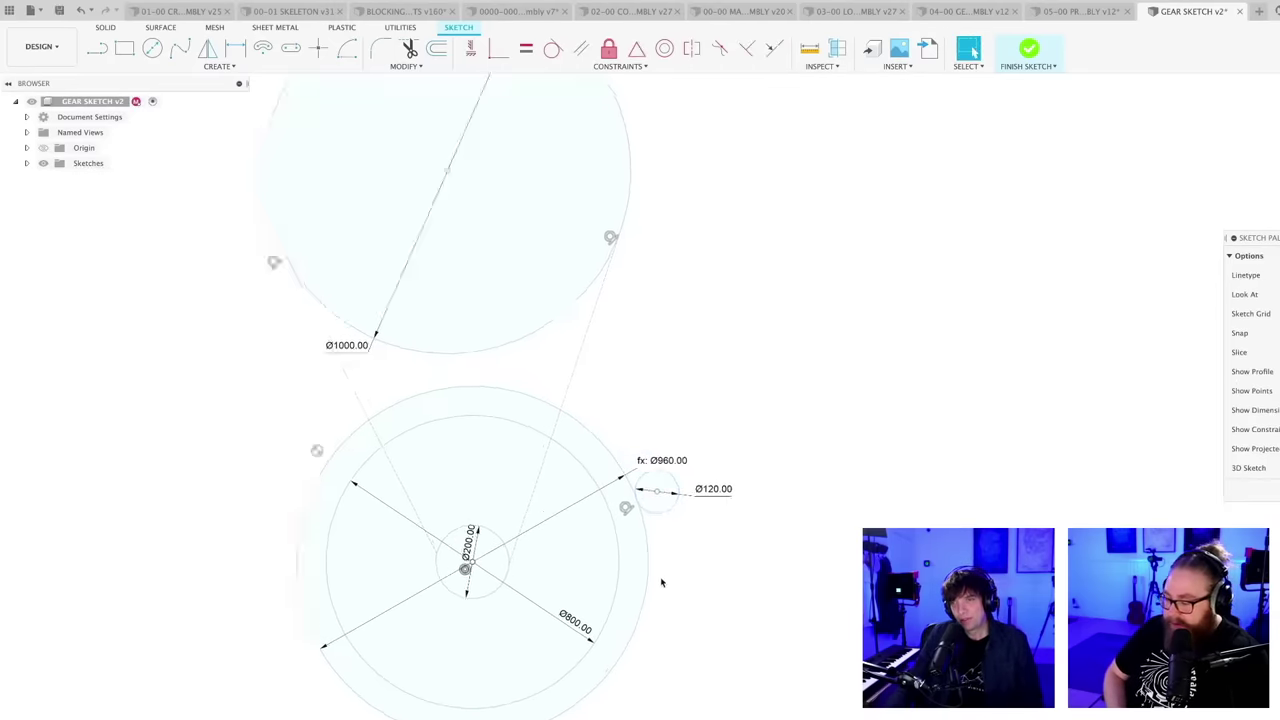
scroll(665, 577, down, 3)
scroll(673, 560, up, 1)
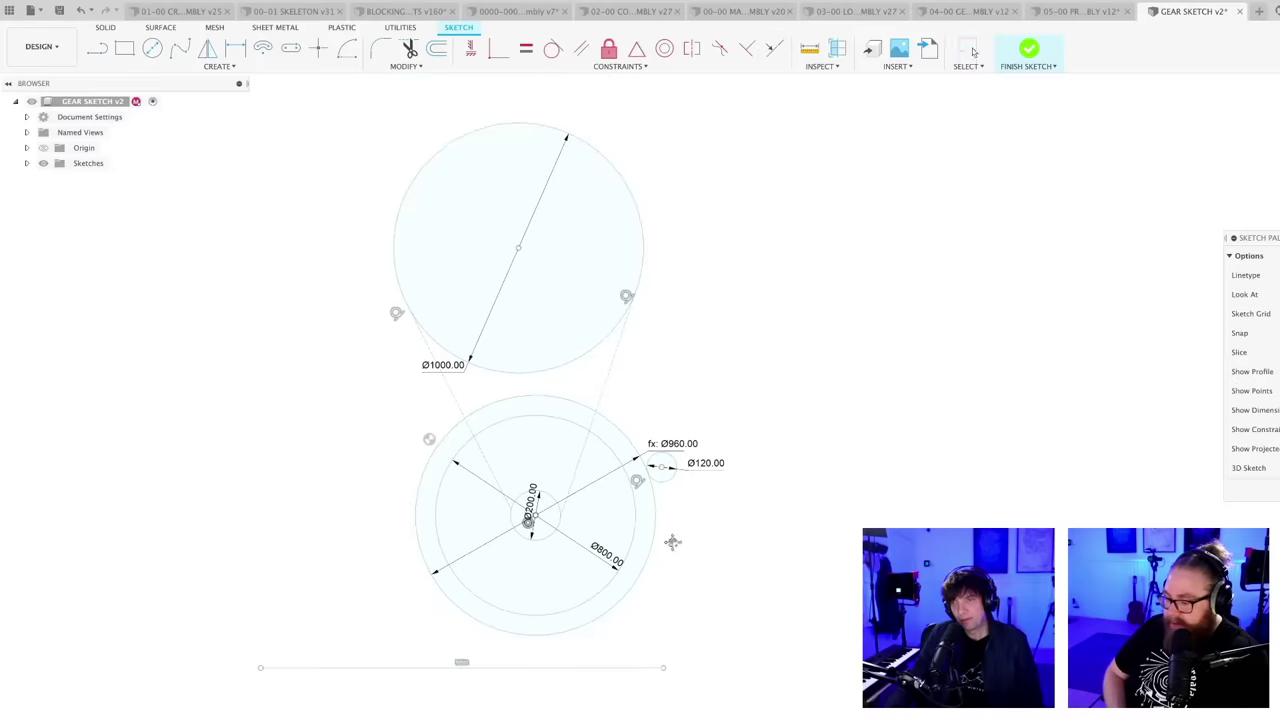
scroll(674, 528, up, 3)
scroll(677, 490, down, 2)
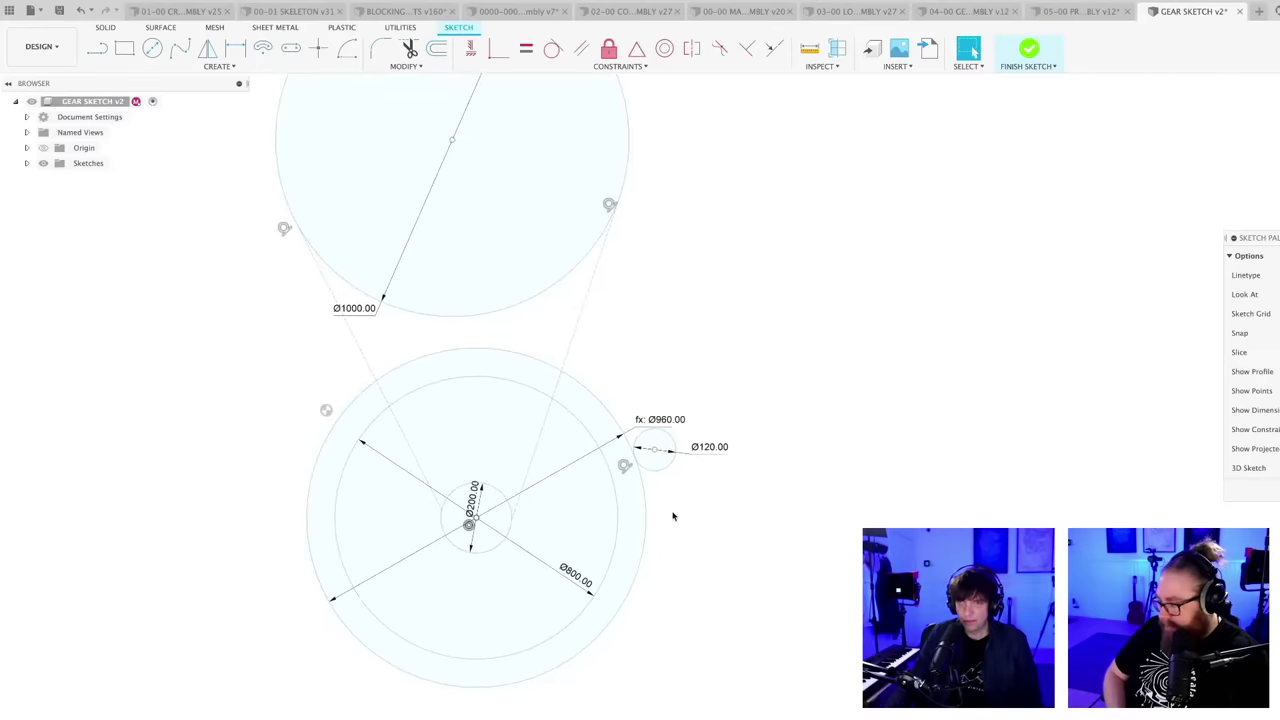
key(c)
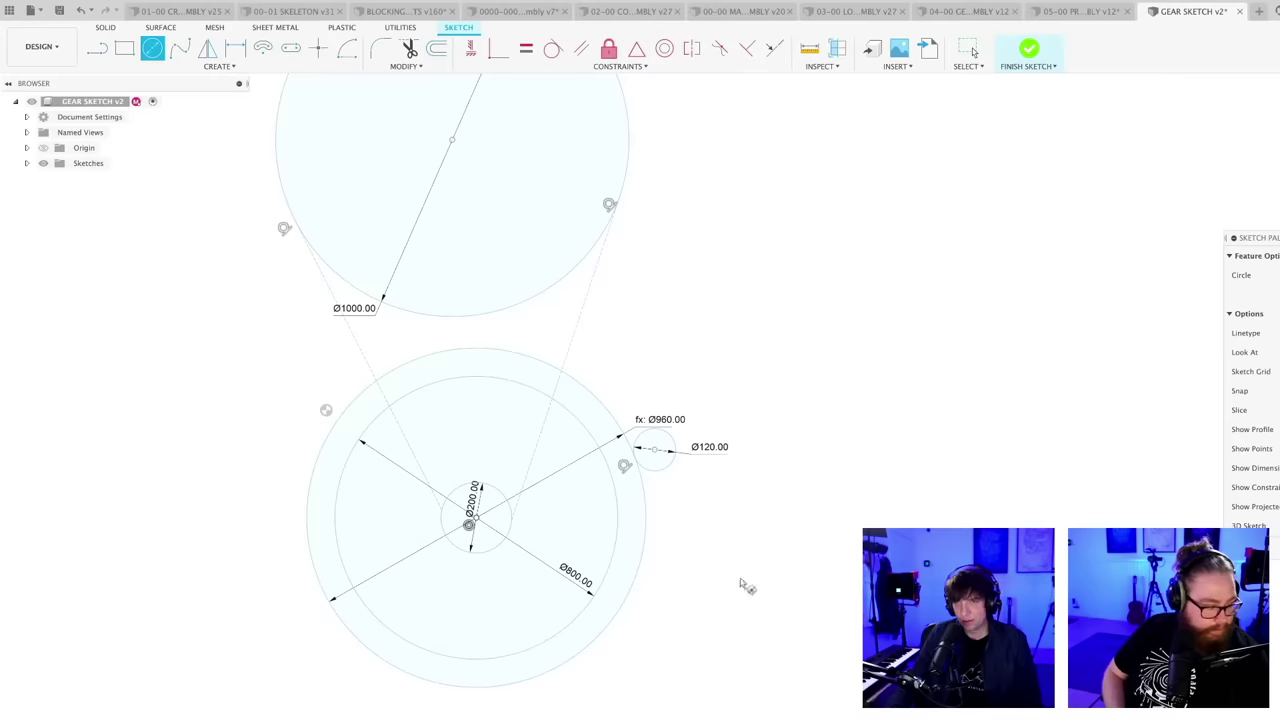
key(Escape)
scroll(670, 587, down, 2)
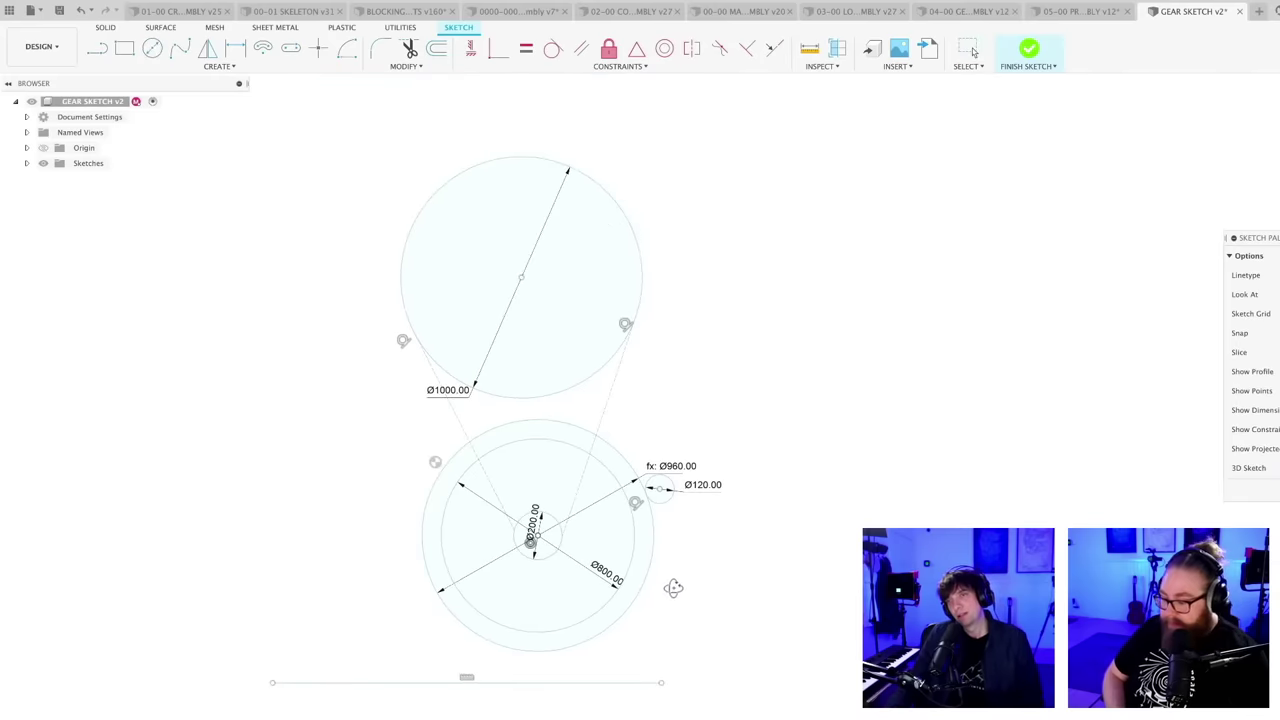
- Save the repositioned gear layout as a new version with the description "User Saved"
scroll(666, 590, down, 2)
key(super+s)
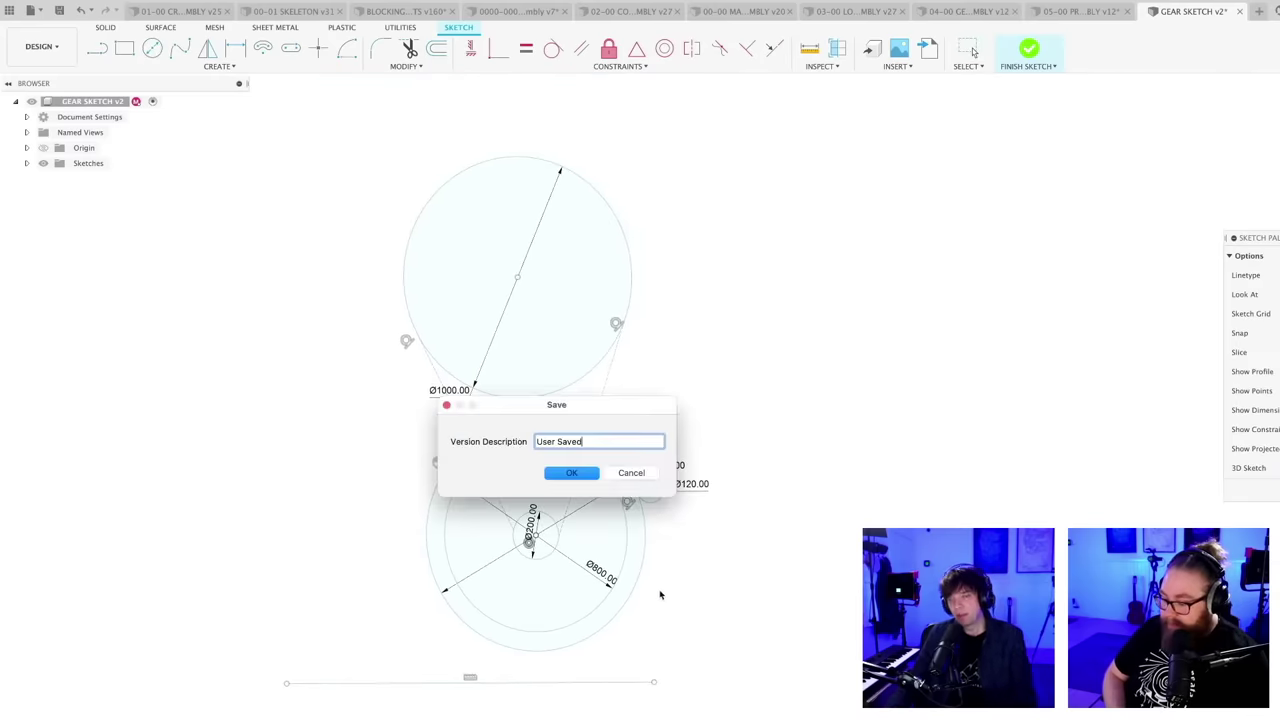
click(583, 475)
middle_drag(671, 545, 659, 560)
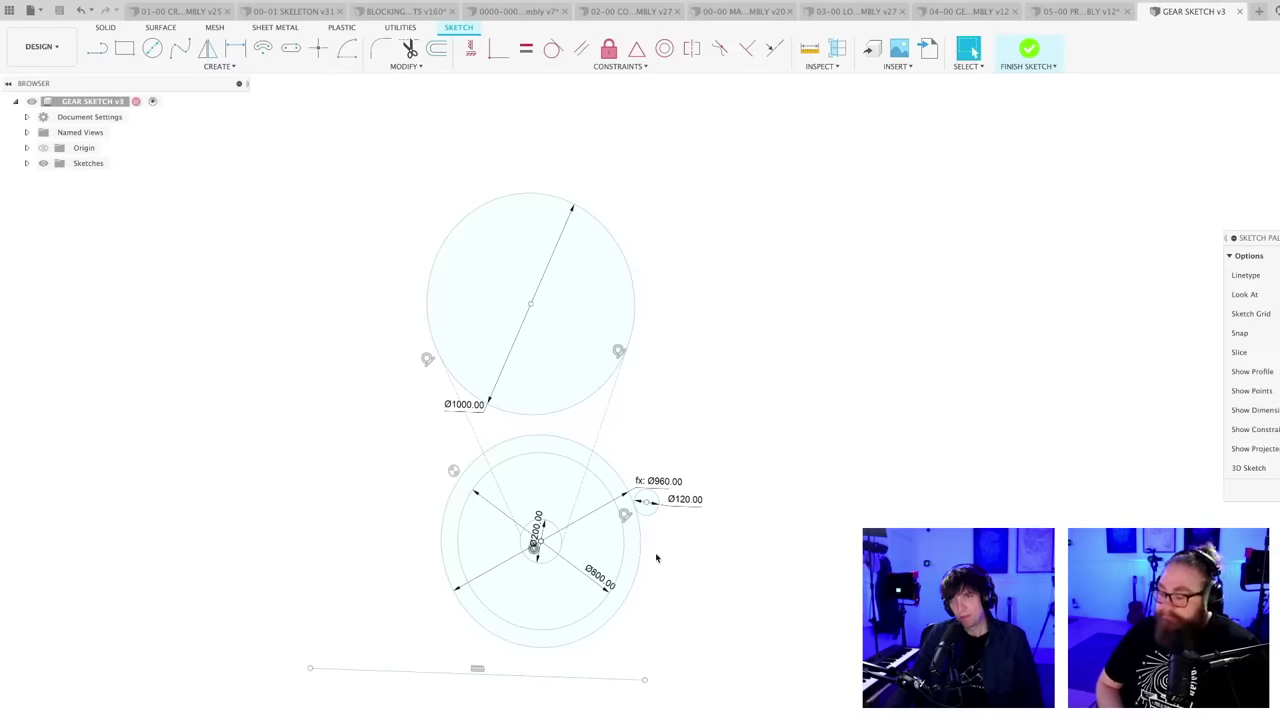
scroll(656, 558, up, 2)
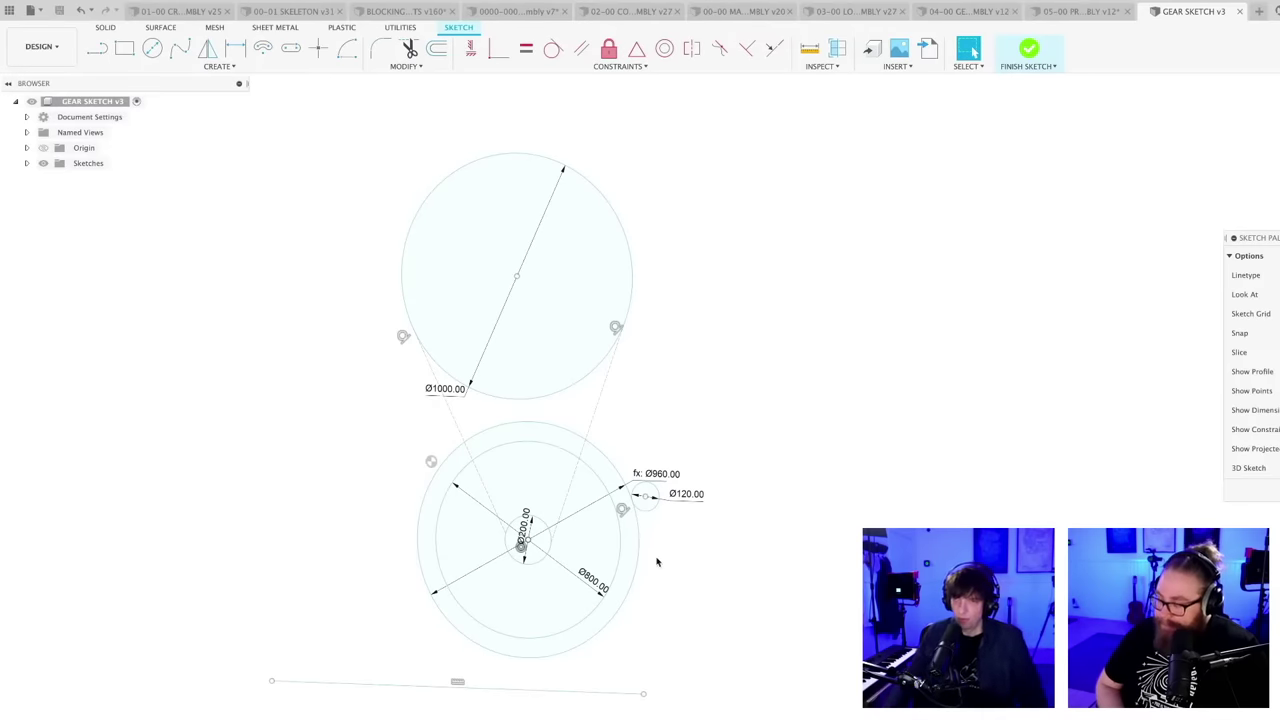
- Switch to the 00-00 MACHINE 3 ASSEMBLY design and examine how its gears, shafts and loop drum are arranged from several angles
scroll(663, 560, down, 2)
middle_drag(689, 514, 668, 553)
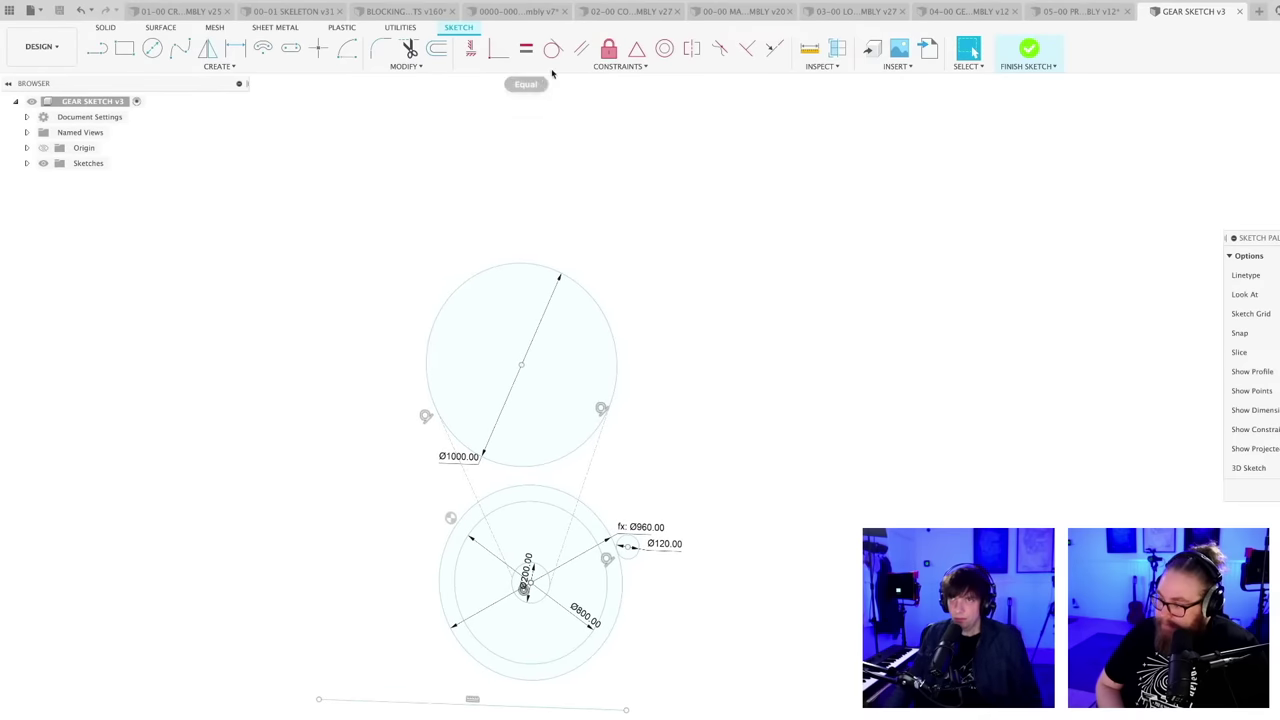
click(740, 12)
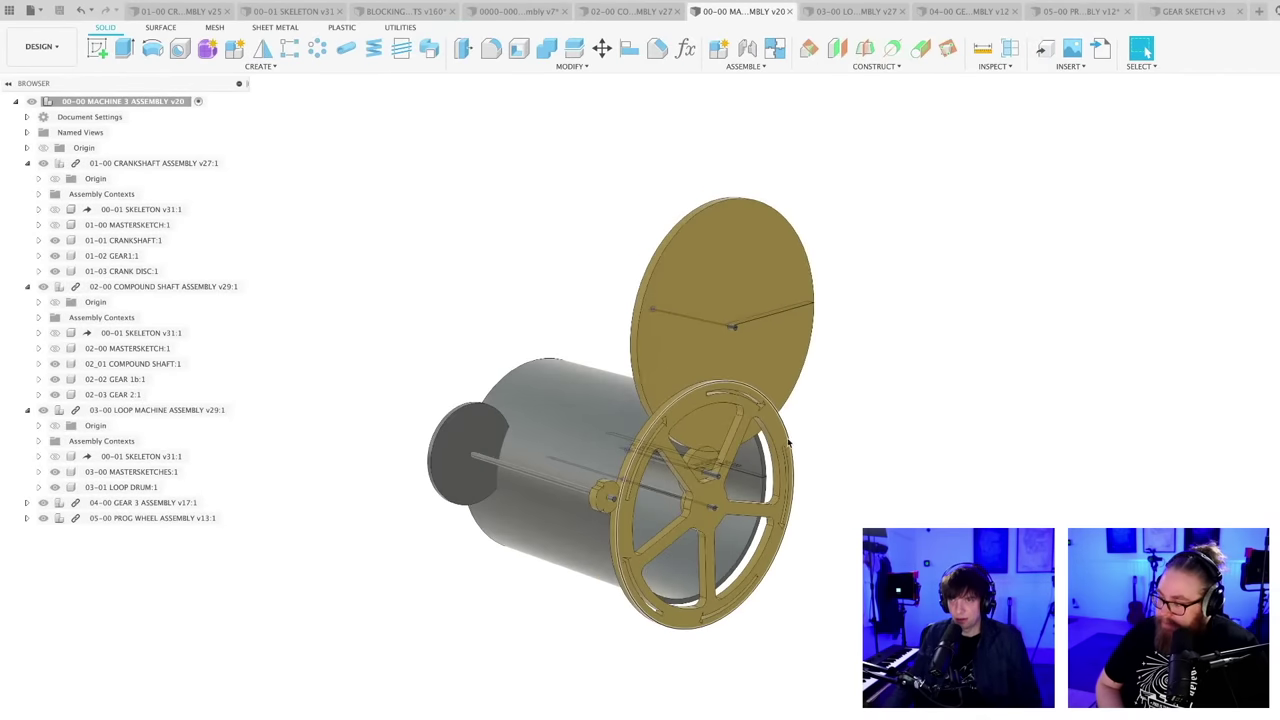
shift+middle_drag(790, 445, 758, 491)
scroll(688, 492, up, 3)
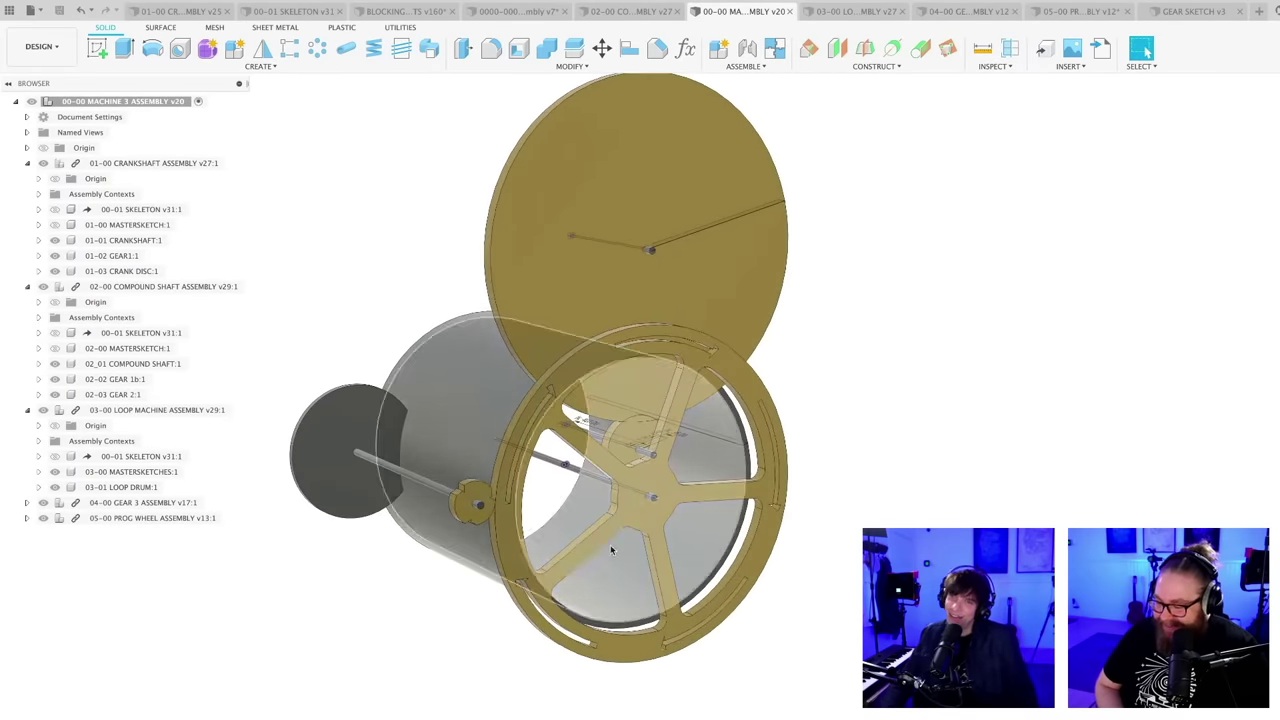
scroll(628, 548, up, 1)
scroll(719, 532, down, 3)
shift+middle_drag(718, 530, 737, 670)
scroll(702, 655, up, 2)
scroll(744, 667, down, 2)
scroll(716, 659, up, 2)
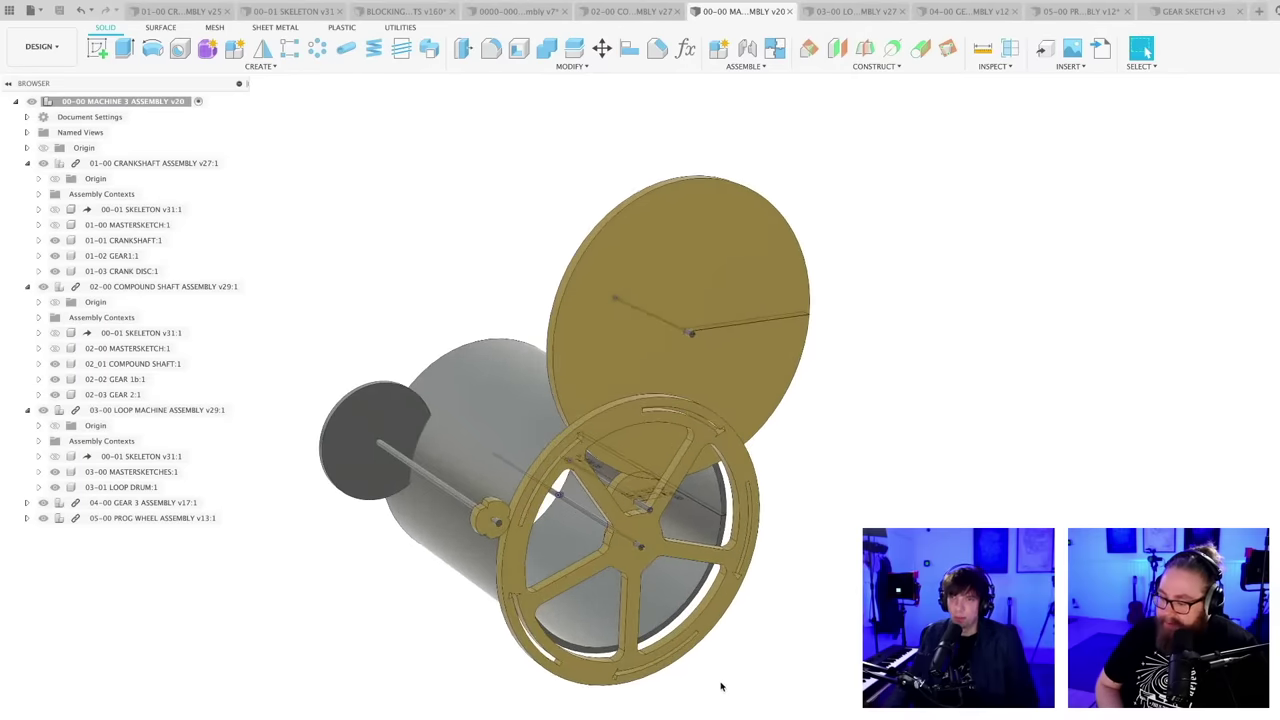
scroll(721, 686, down, 3)
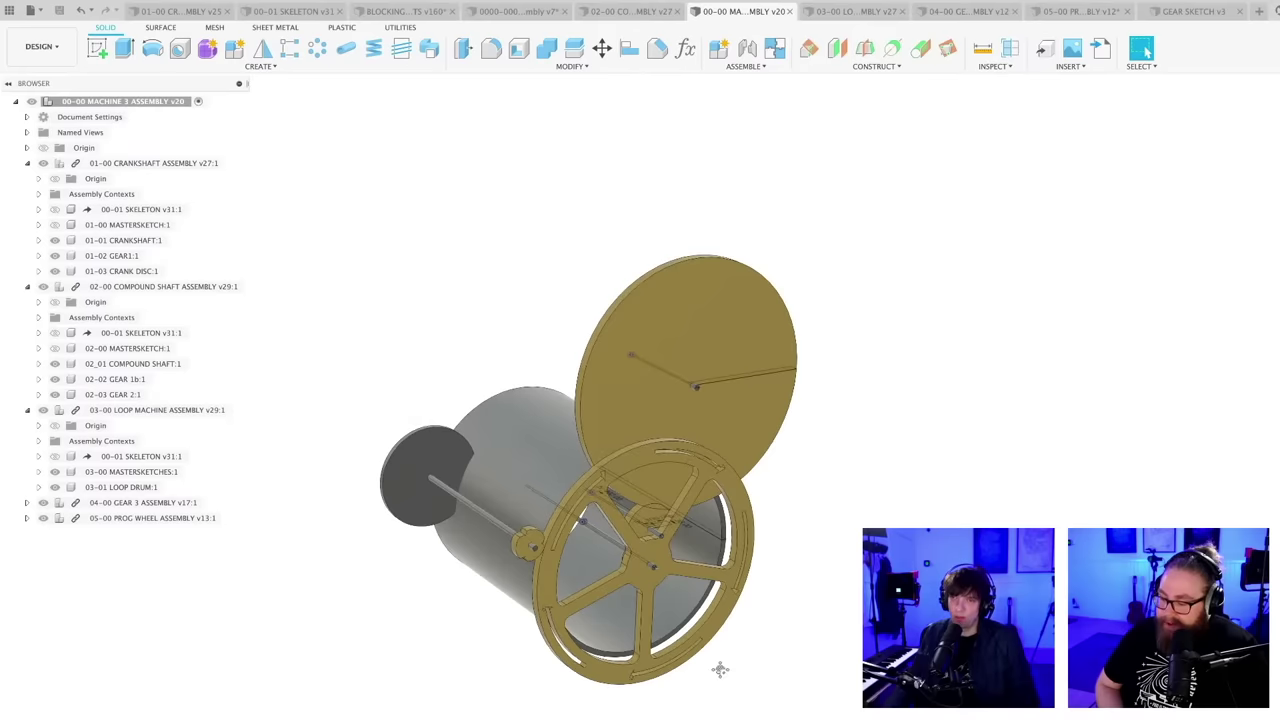
scroll(724, 680, up, 2)
scroll(726, 678, up, 1)
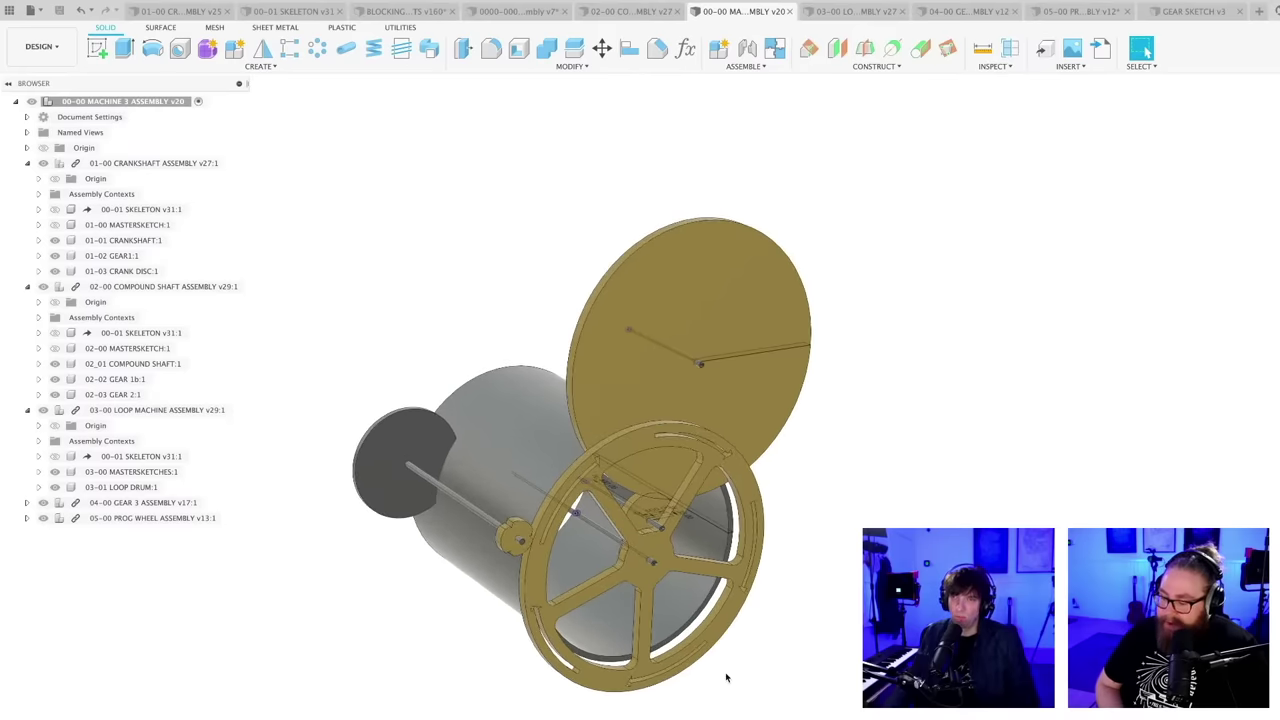
middle_drag(726, 678, 744, 660)
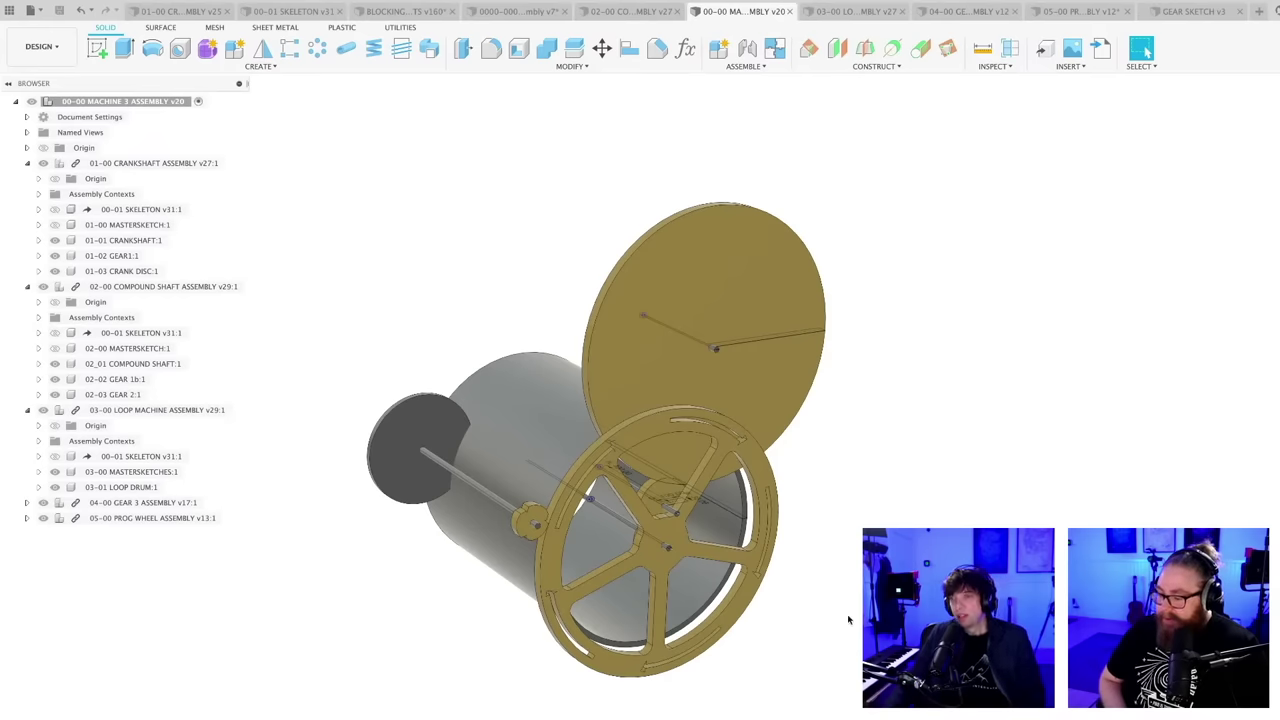
scroll(763, 645, up, 3)
mouse_move(760, 643)
shift+middle_down()
mouse_move(735, 613)
mouse_move(763, 634)
mouse_move(760, 648)
shift+middle_up()
scroll(759, 635, down, 3)
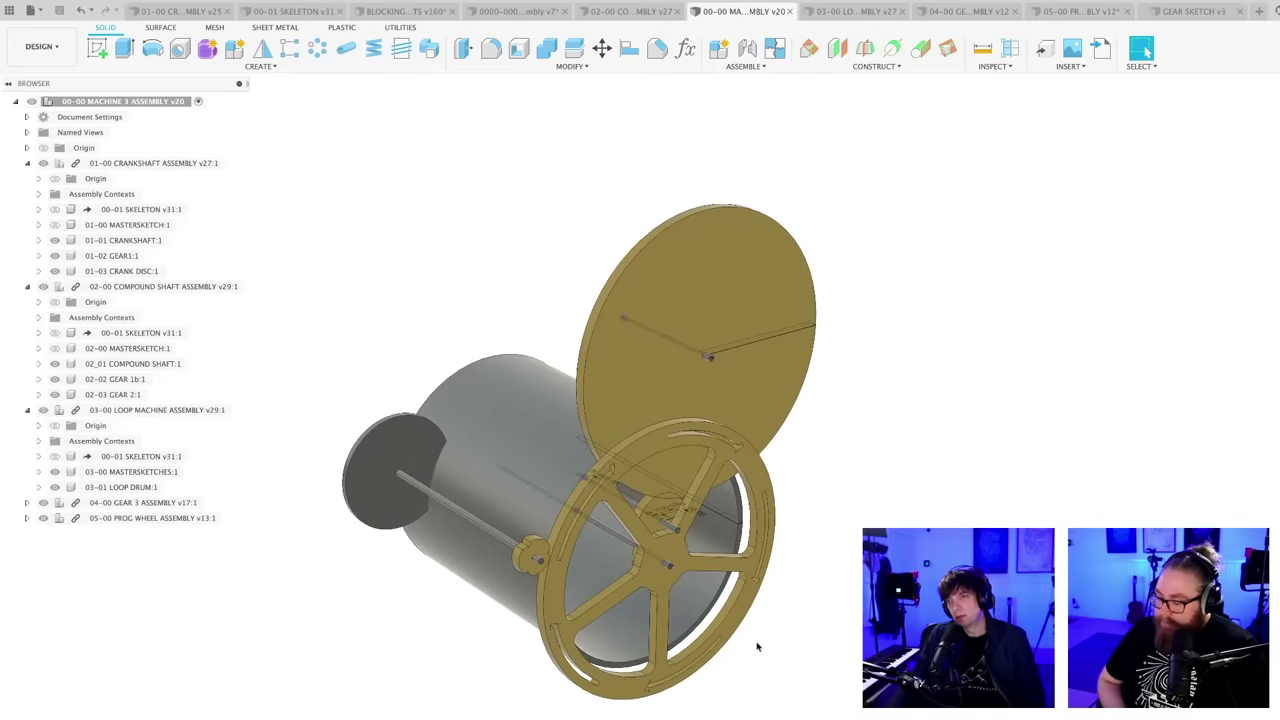
scroll(756, 645, down, 2)
scroll(755, 645, up, 3)
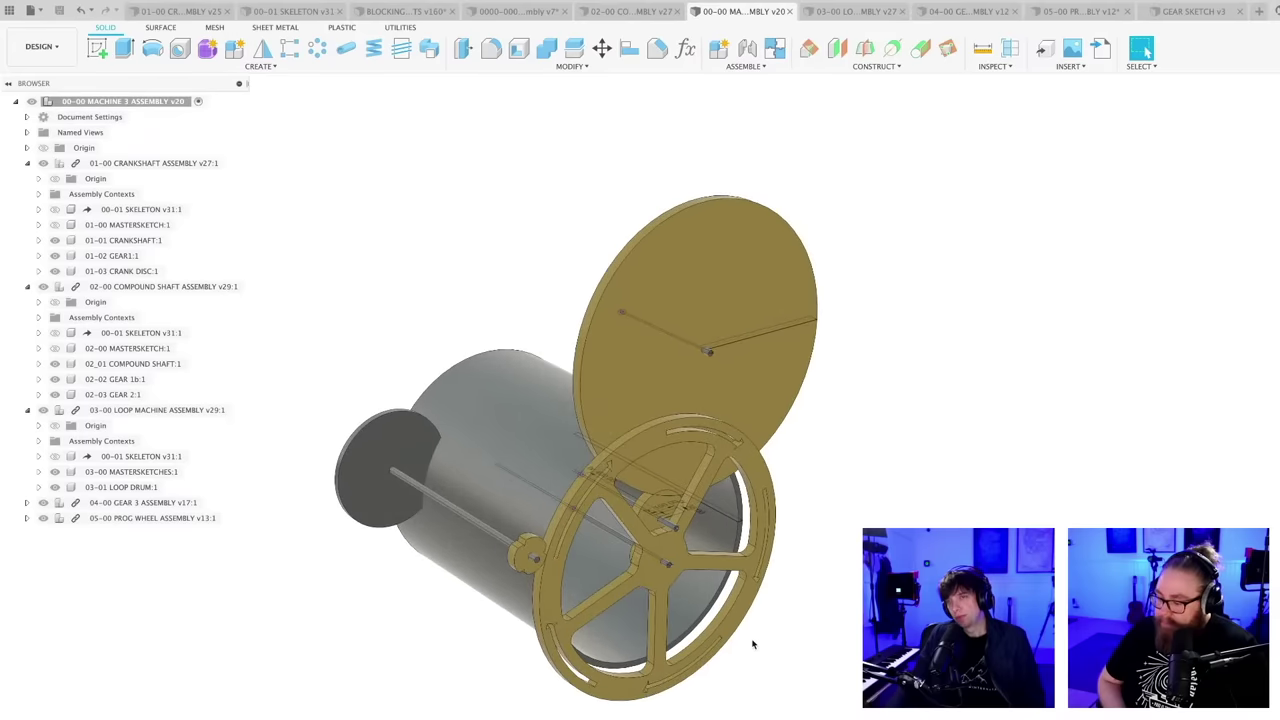
scroll(753, 644, down, 1)
scroll(753, 644, up, 1)
scroll(753, 644, down, 1)
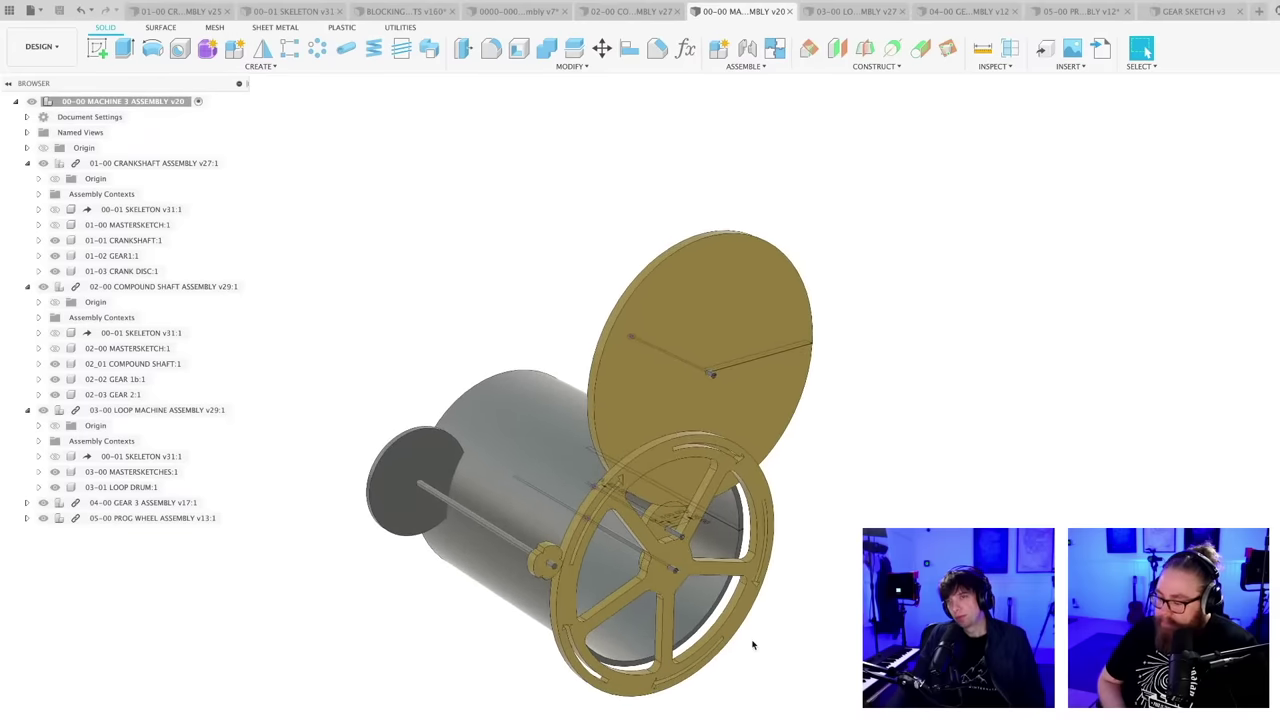
mouse_move(751, 643)
shift+middle_down()
mouse_move(819, 650)
mouse_move(846, 634)
mouse_move(783, 646)
mouse_move(803, 646)
mouse_move(750, 622)
mouse_move(766, 627)
mouse_move(763, 643)
mouse_move(758, 629)
shift+middle_up()
scroll(758, 629, up, 3)
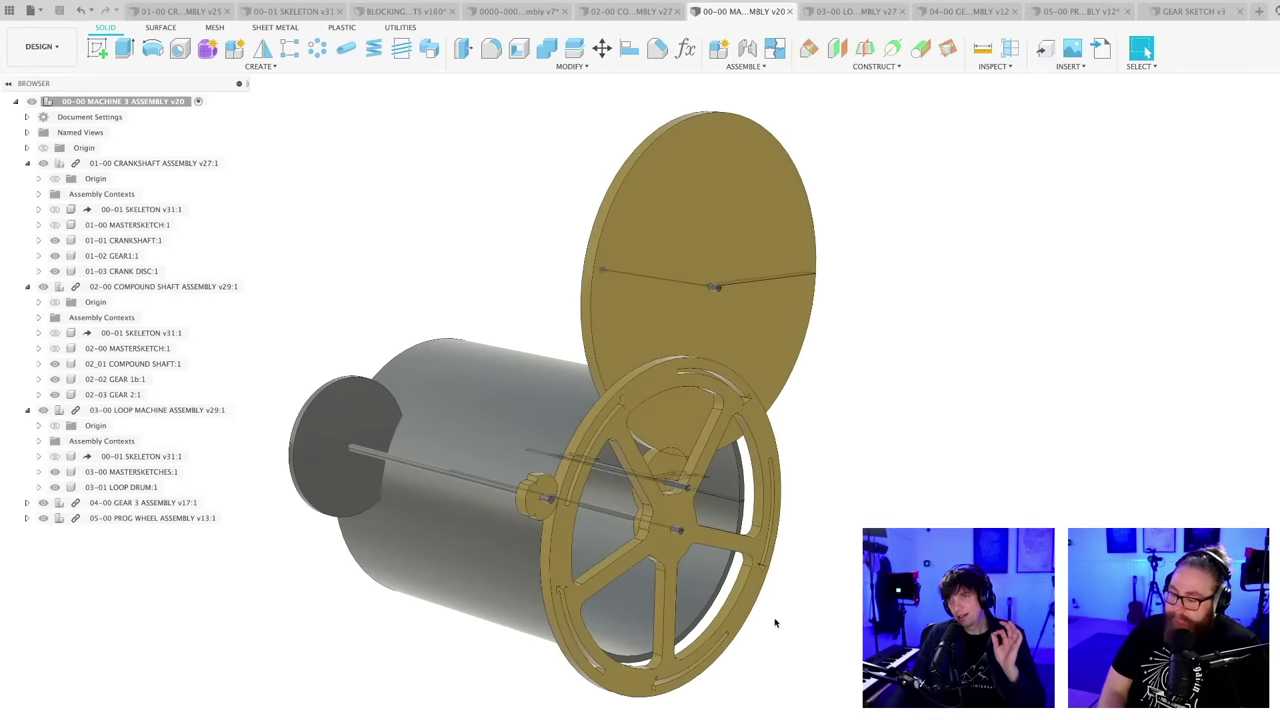
scroll(782, 625, down, 2)
mouse_move(786, 623)
shift+middle_down()
mouse_move(781, 647)
mouse_move(777, 634)
shift+middle_up()
scroll(773, 630, up, 2)
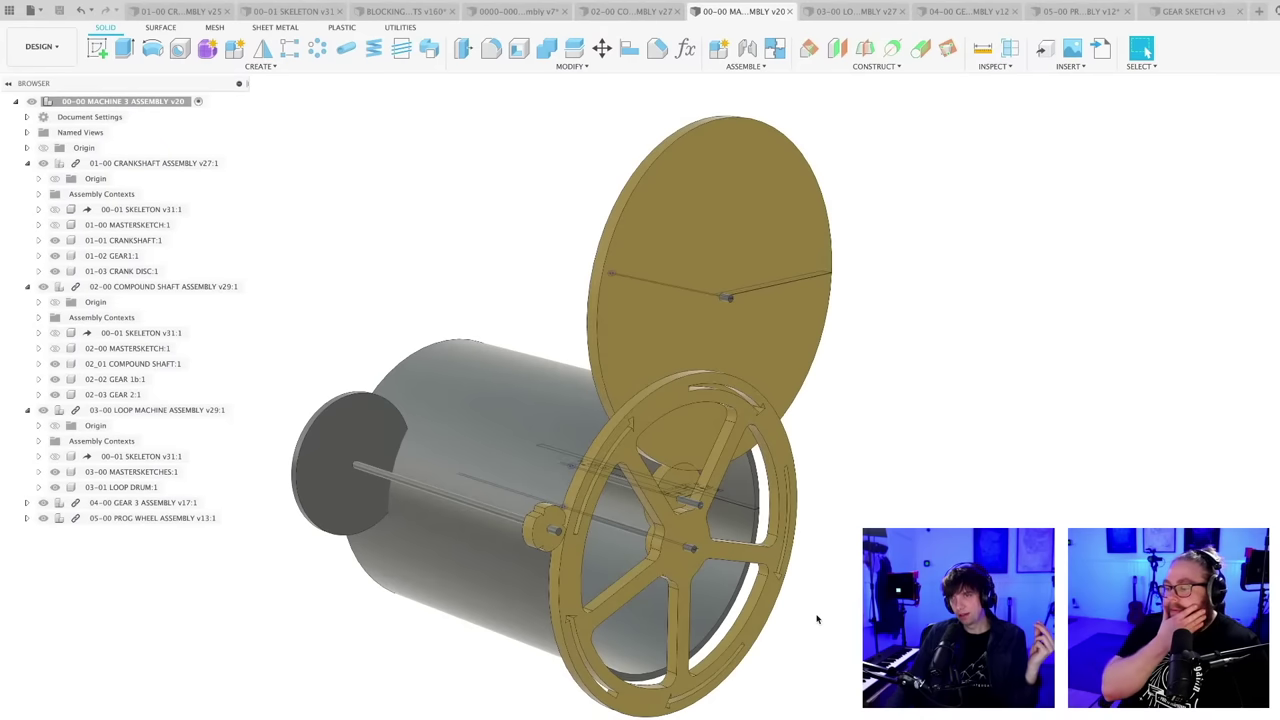
mouse_move(801, 610)
shift+middle_down()
mouse_move(810, 620)
mouse_move(798, 623)
mouse_move(811, 614)
mouse_move(814, 625)
shift+middle_up()
scroll(798, 623, up, 2)
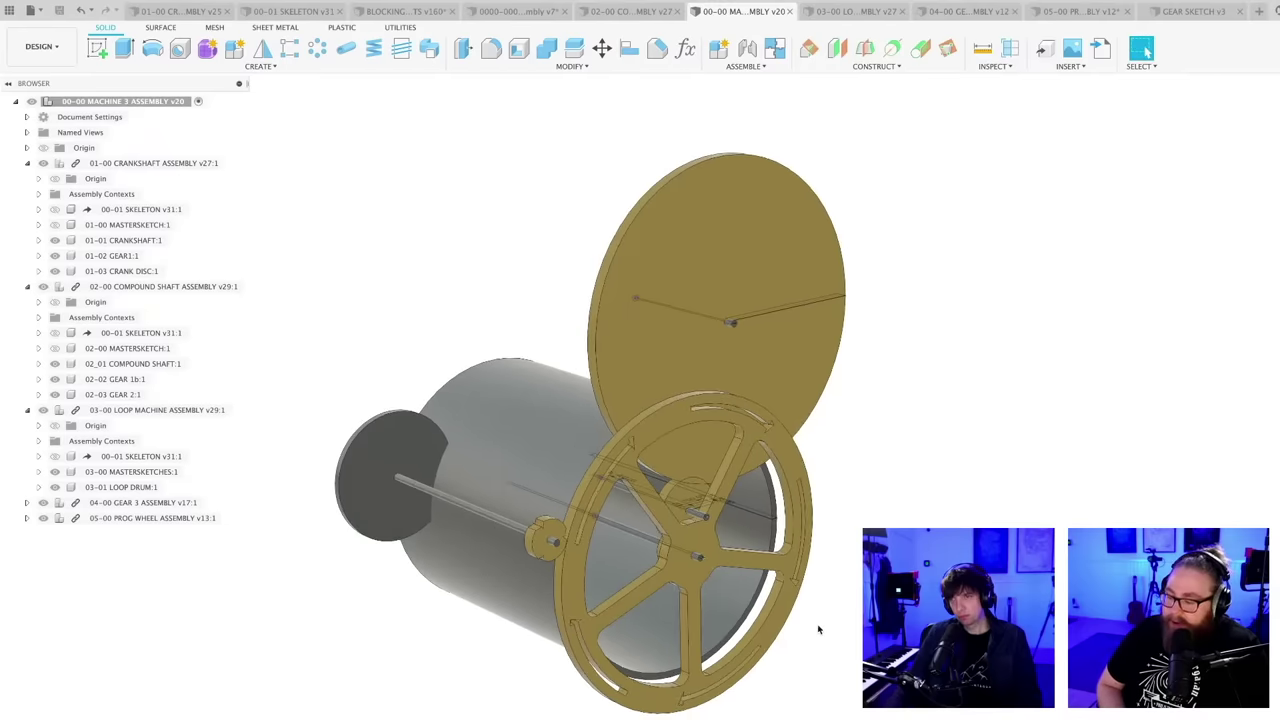
scroll(820, 625, down, 1)
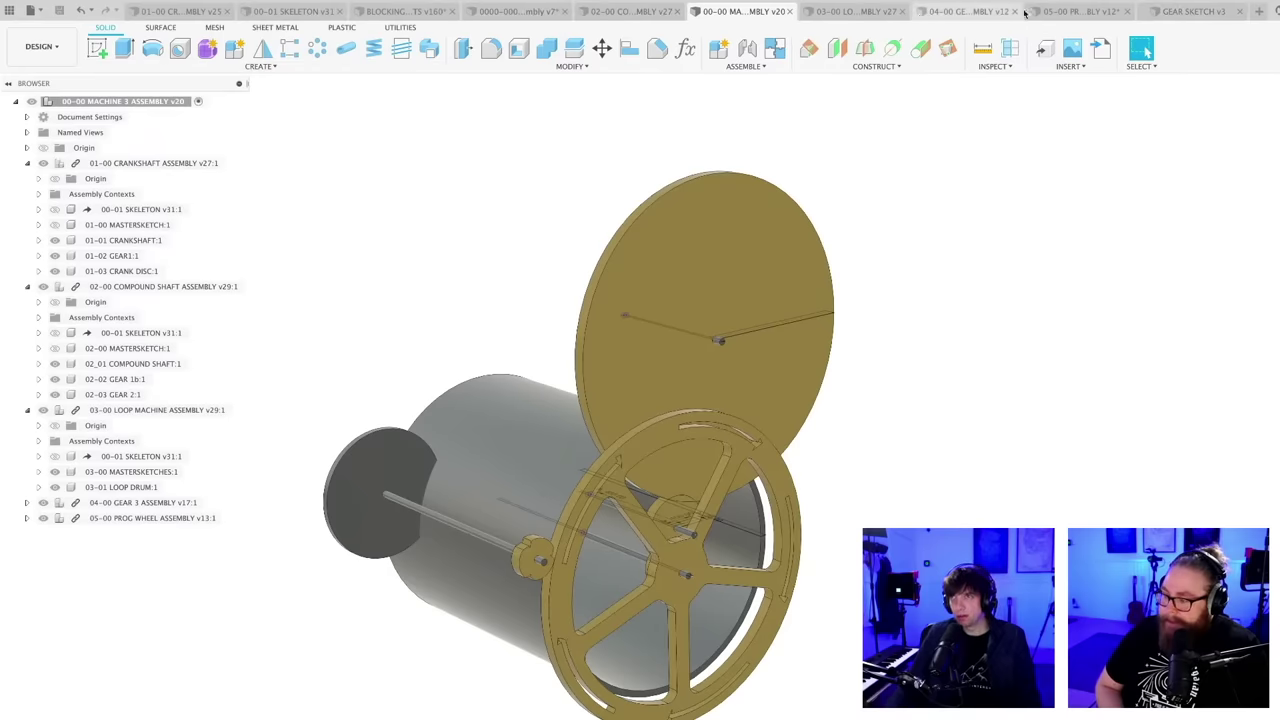
- Return to the GEAR SKETCH design and examine the 1000 mm circle above the lower gear circles
click(857, 11)
click(795, 13)
click(1190, 11)
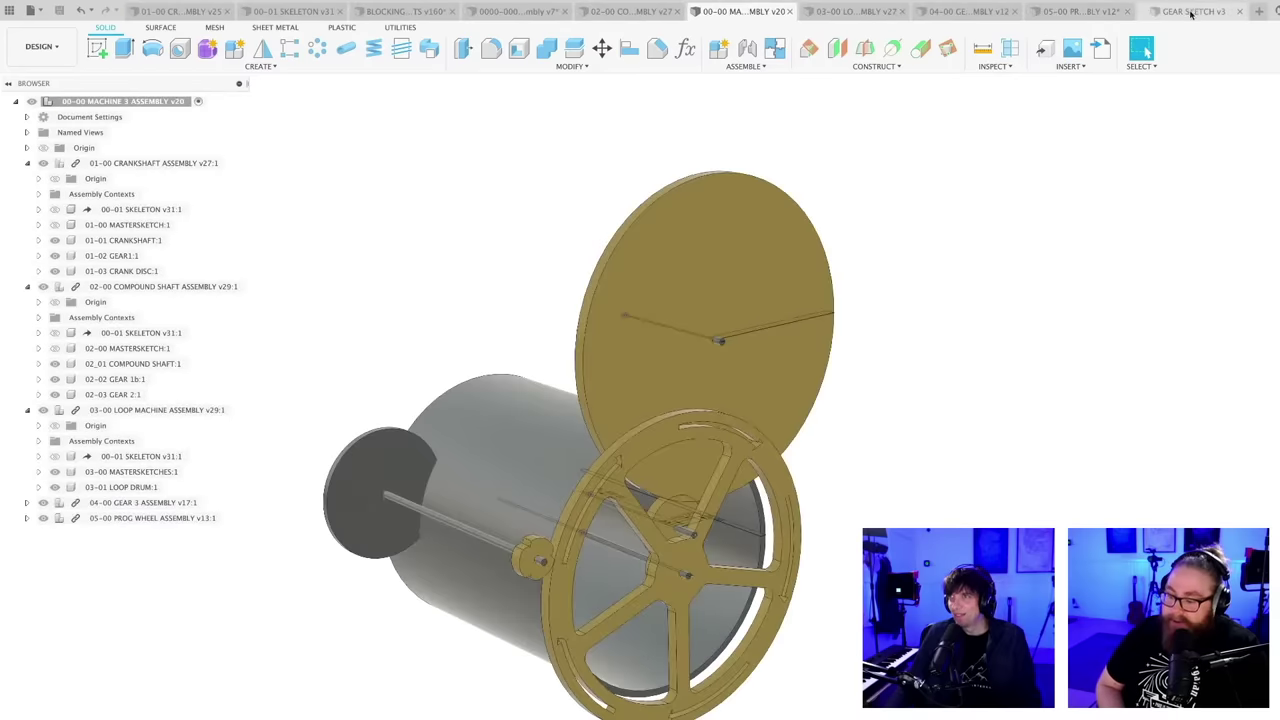
middle_drag(676, 438, 690, 424)
scroll(577, 383, up, 2)
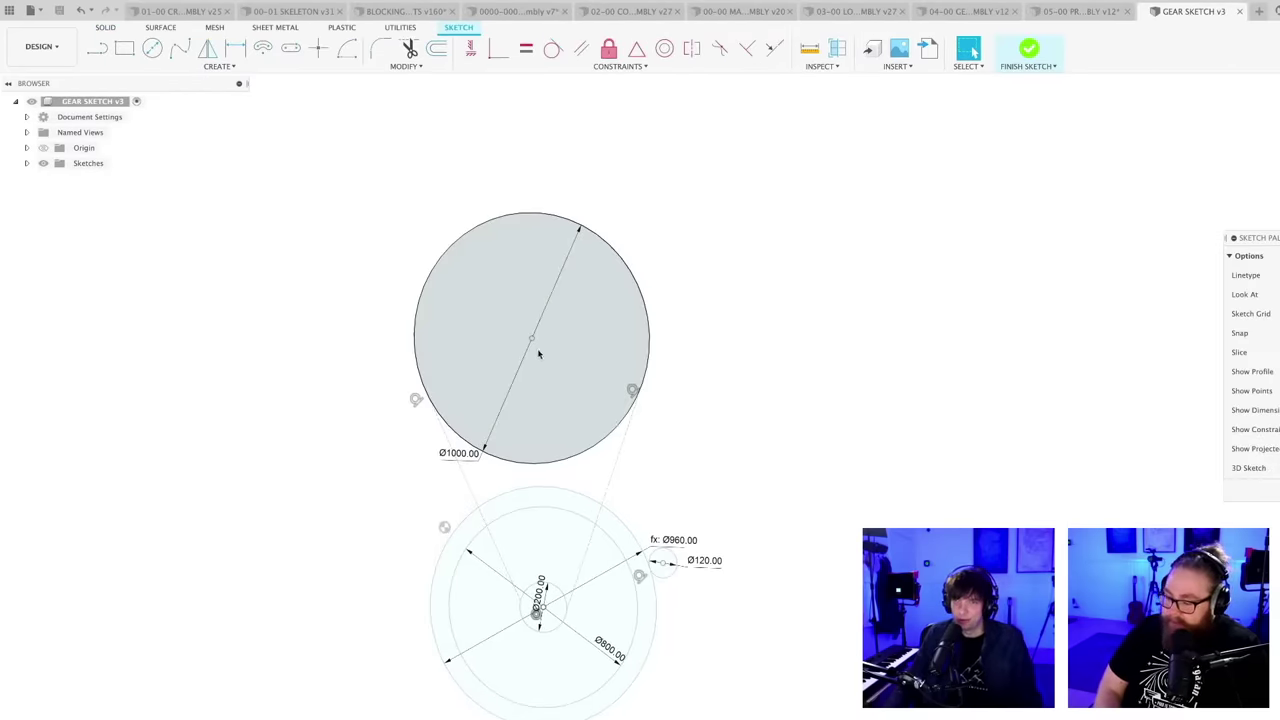
- Nudge the 1000 mm circle upward and delete the two tangent lines joining it to the 200 mm circle
mouse_move(532, 339)
mouse_down()
mouse_move(529, 314)
mouse_move(530, 331)
mouse_up()
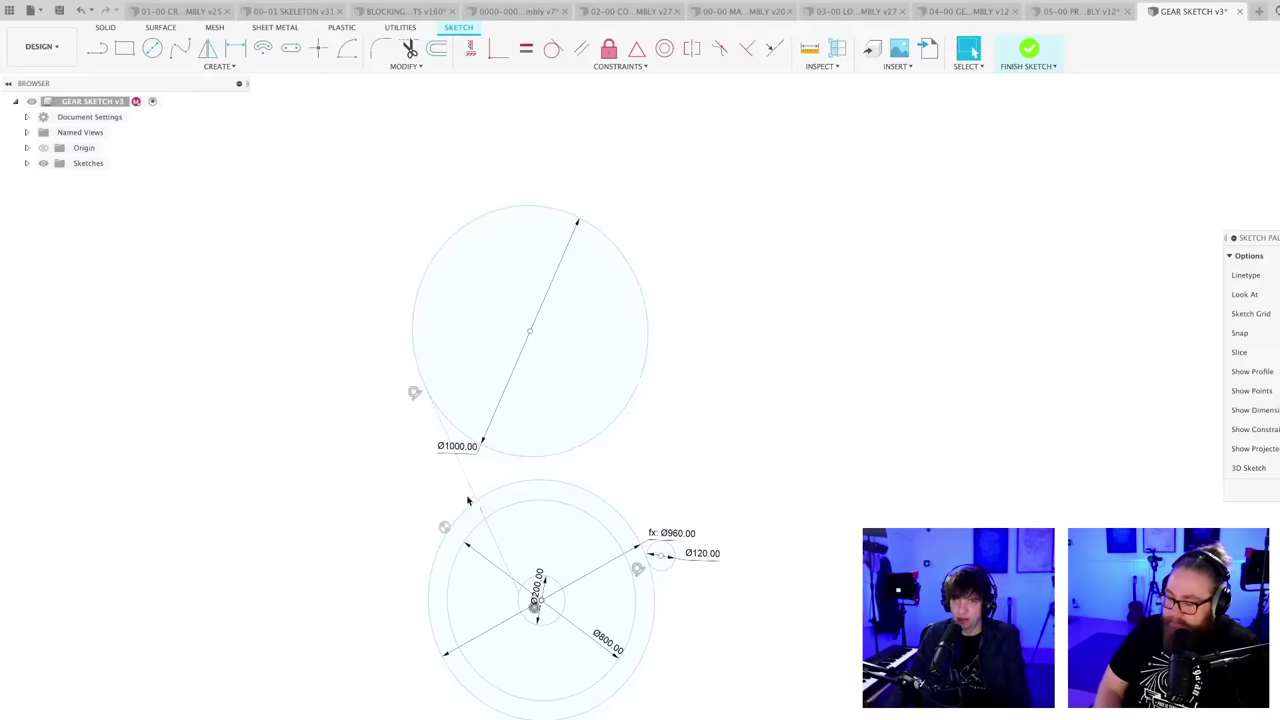
scroll(563, 515, up, 2)
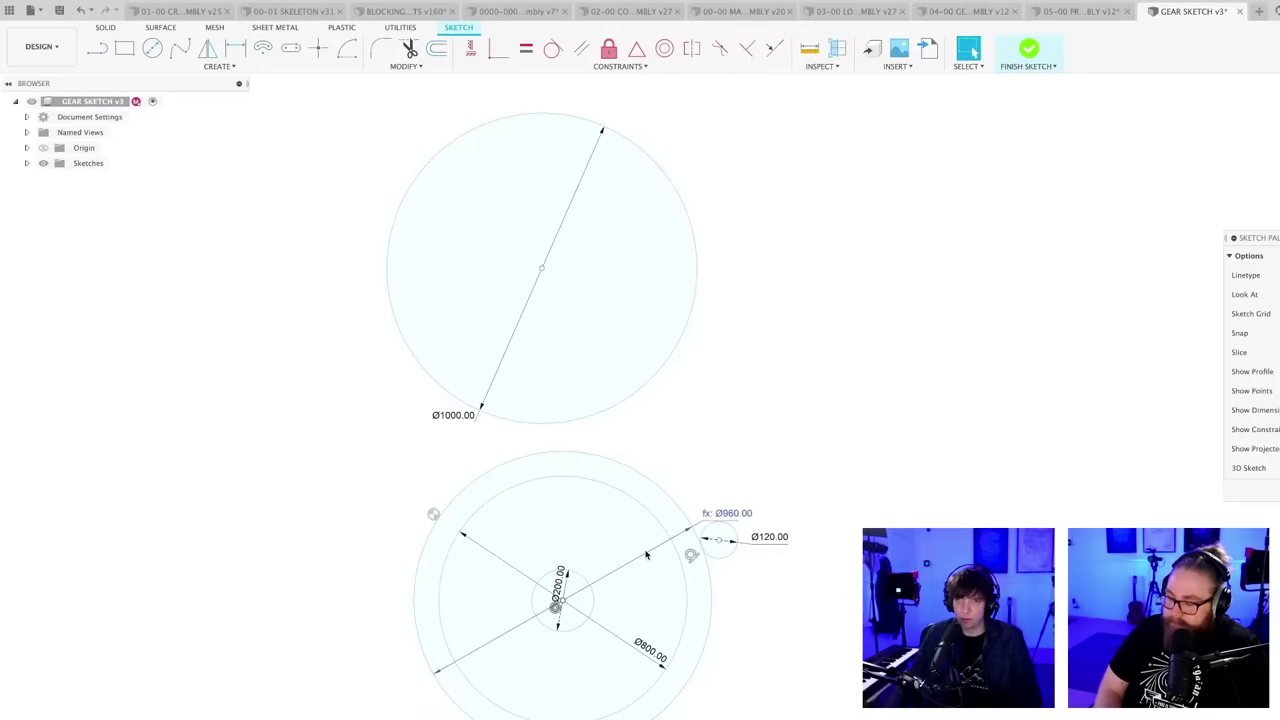
mouse_move(569, 537)
middle_down()
mouse_move(579, 475)
mouse_move(564, 440)
middle_up()
scroll(579, 475, down, 2)
scroll(563, 448, up, 2)
key(c)
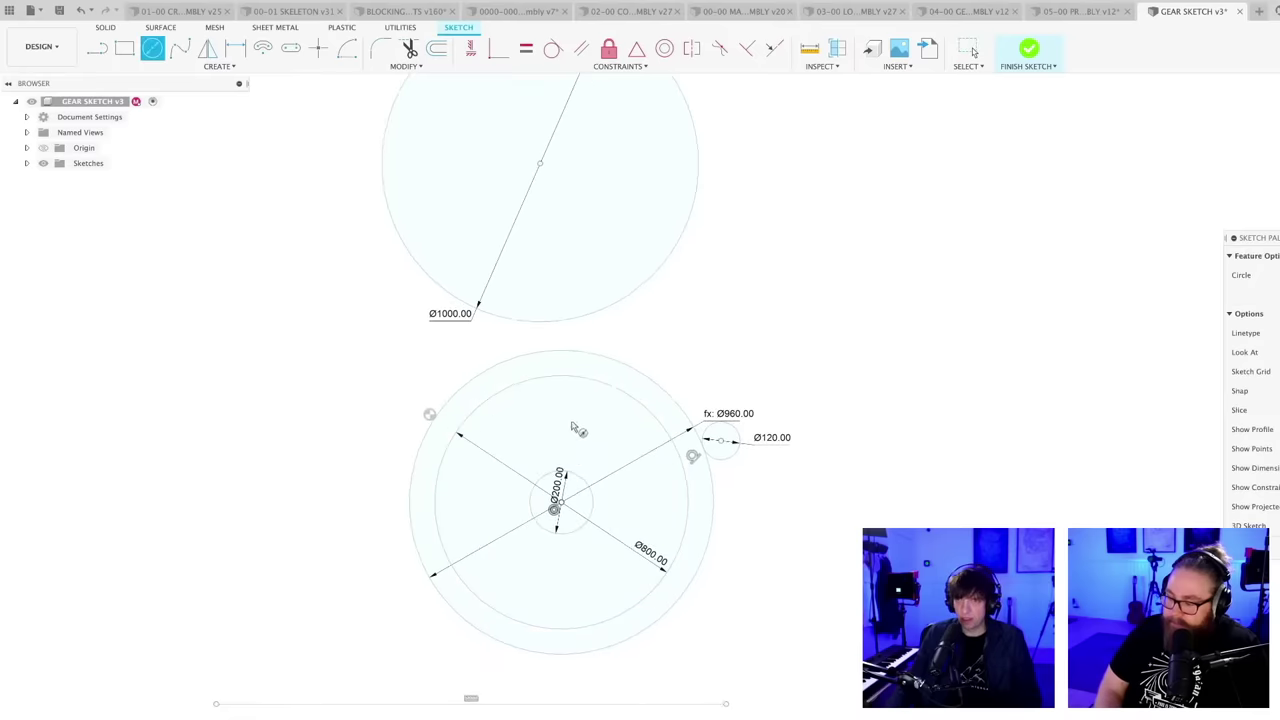
key(Escape)
- Place a copy of the 1000 mm circle, offset -499.571 mm in X and 869.172 mm in Y from the original
click(643, 287)
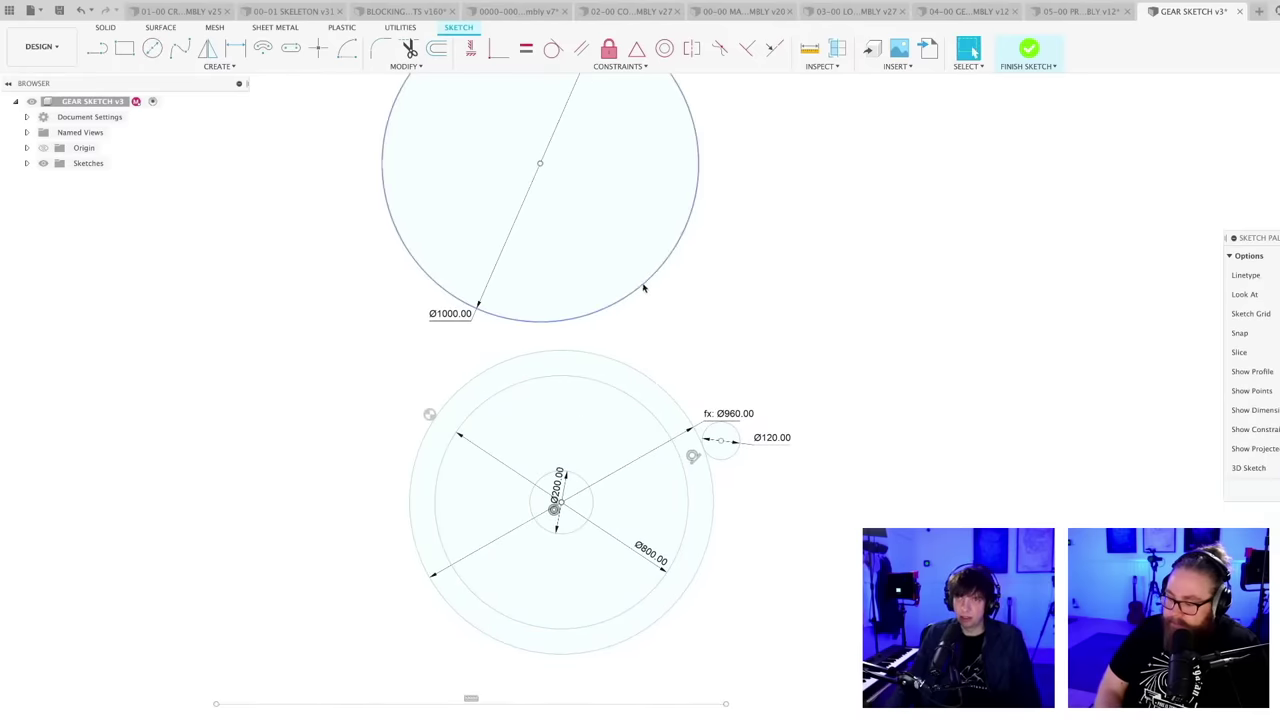
key(m)
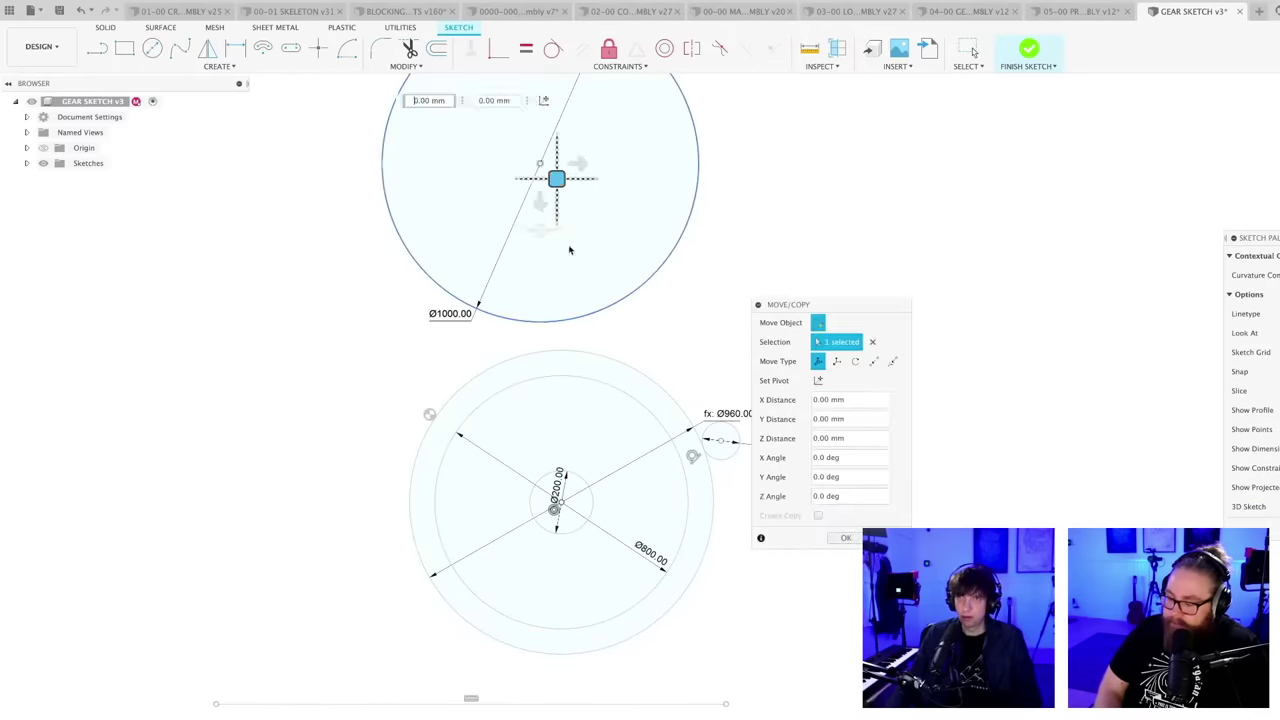
drag(557, 180, 399, 454)
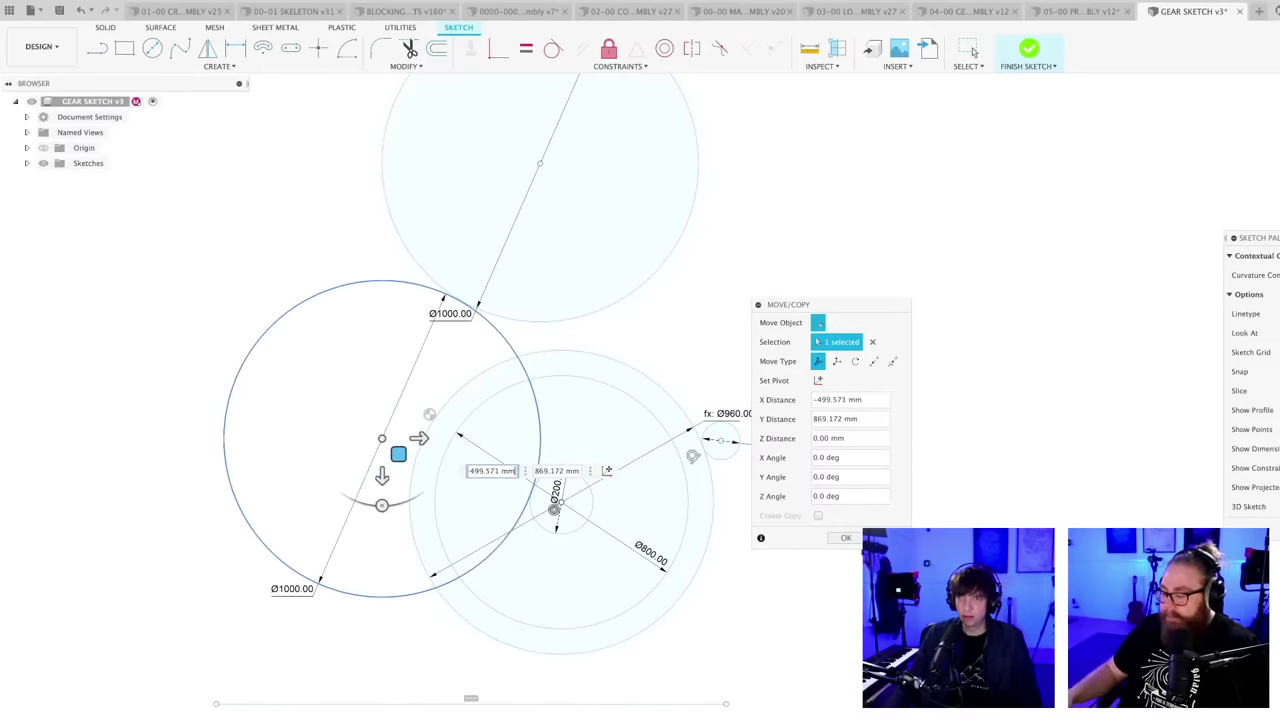
click(846, 537)
scroll(783, 345, down, 3)
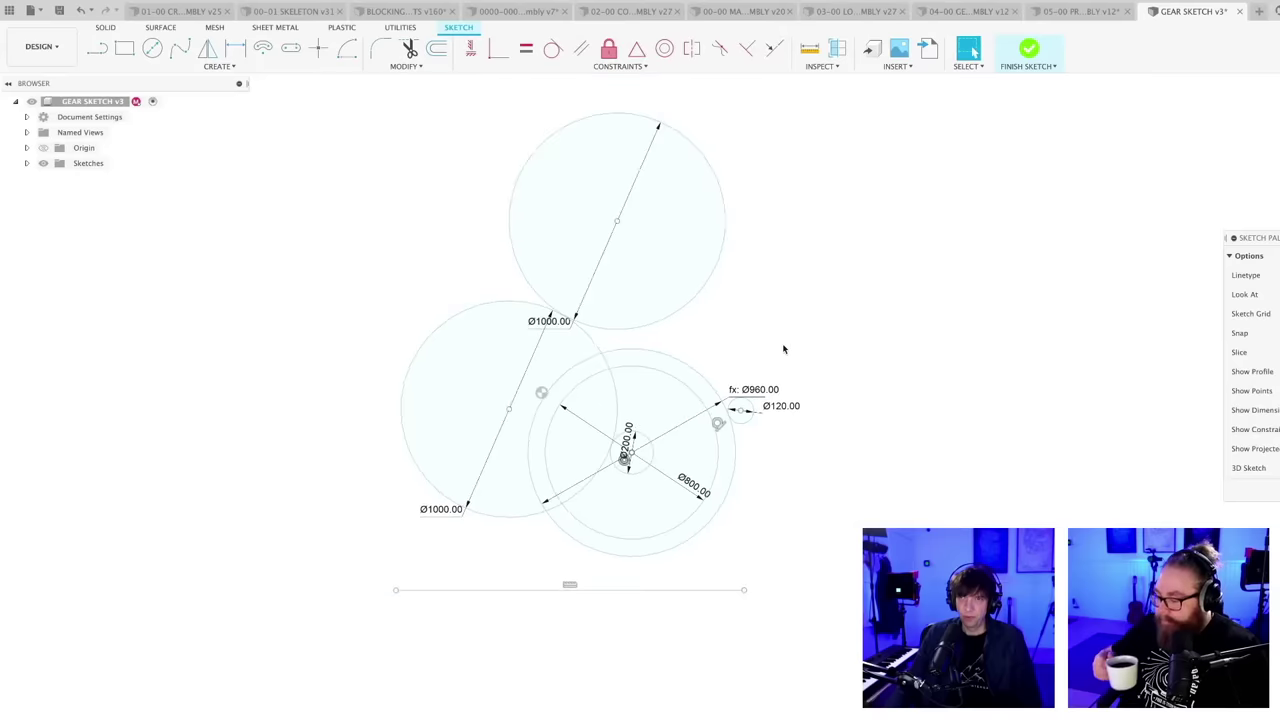
middle_drag(703, 367, 711, 360)
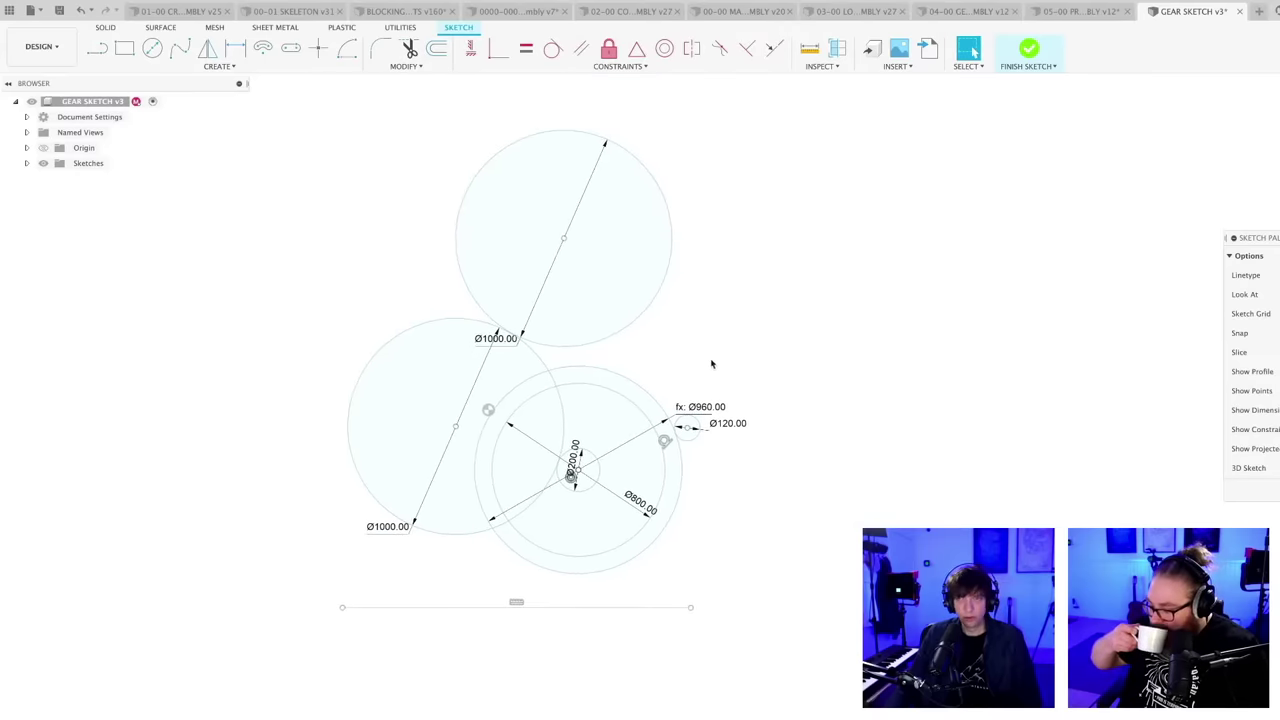
scroll(709, 364, up, 1)
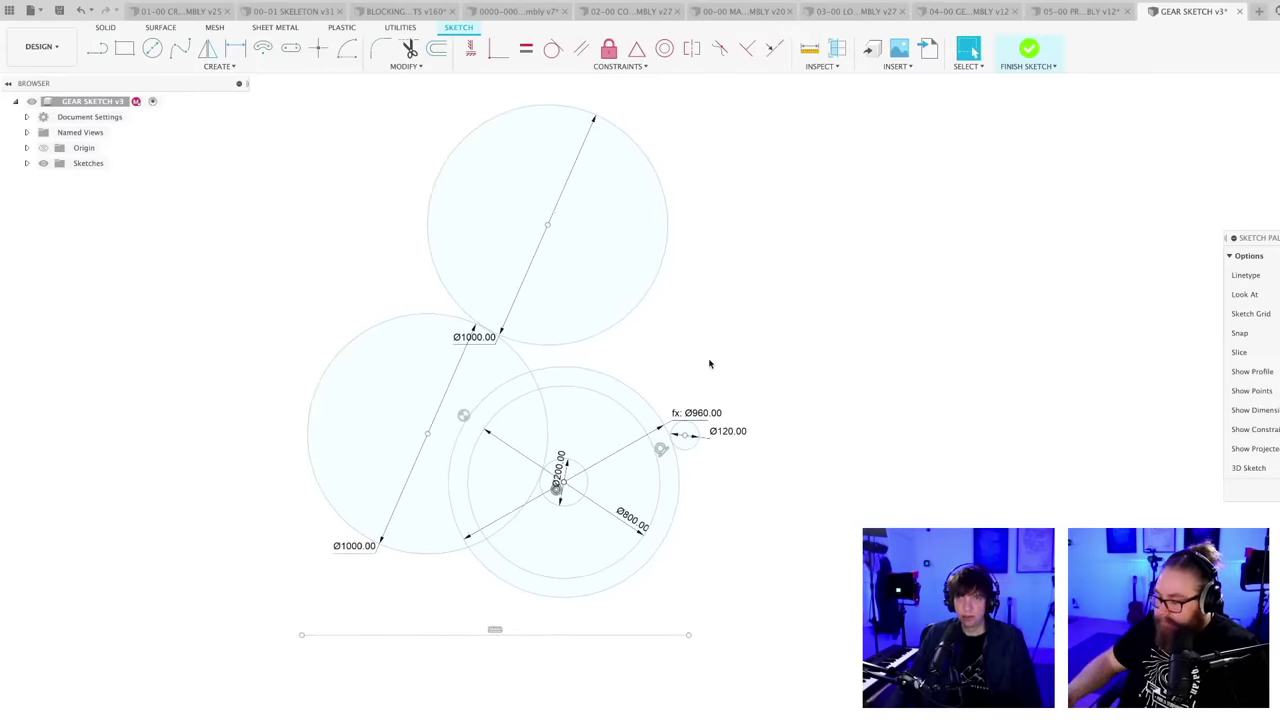
click(441, 318)
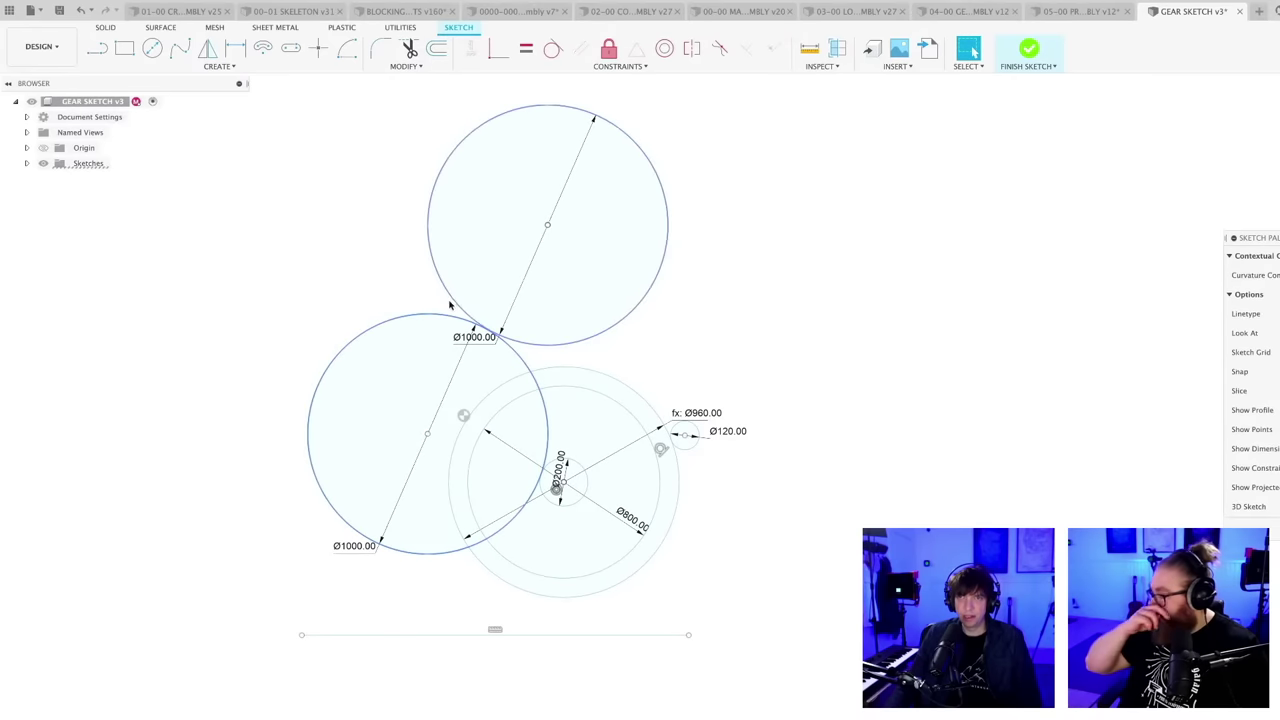
click(710, 299)
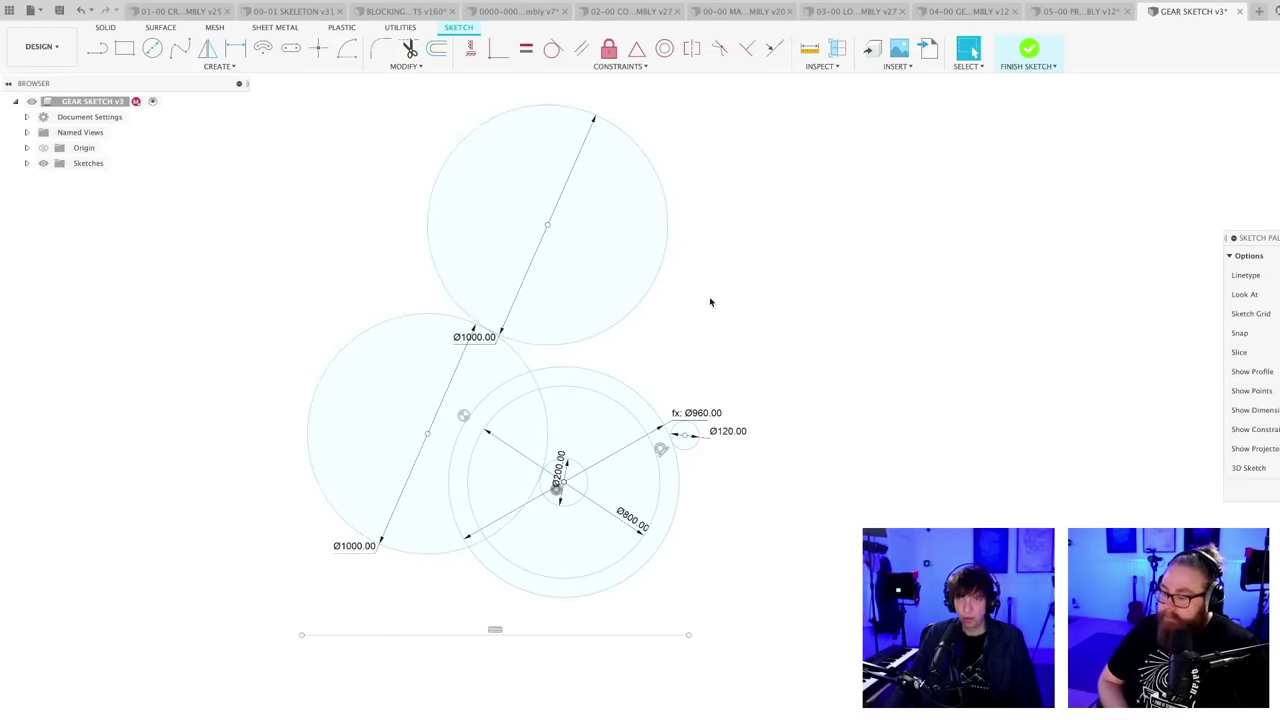
- Place two copies of the 200 mm circle in a vertical stack directly above the original
scroll(587, 477, up, 2)
click(577, 459)
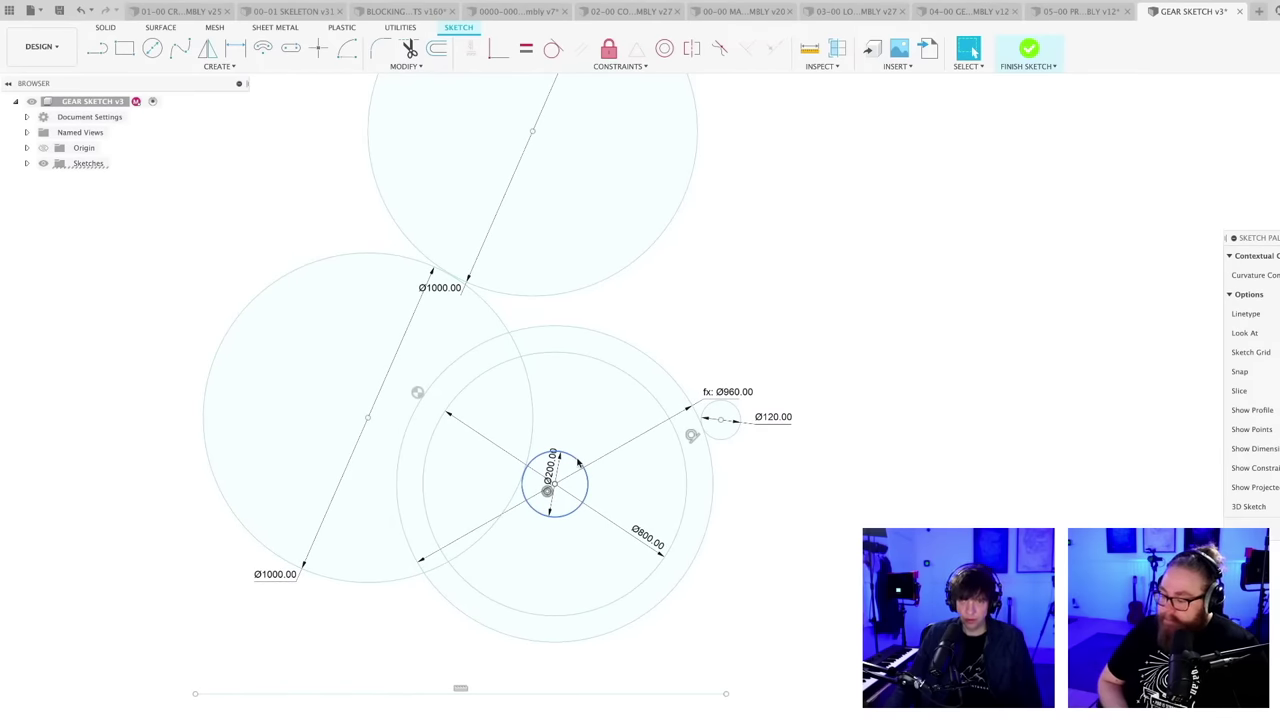
key(m)
drag(572, 502, 573, 437)
key(Return)
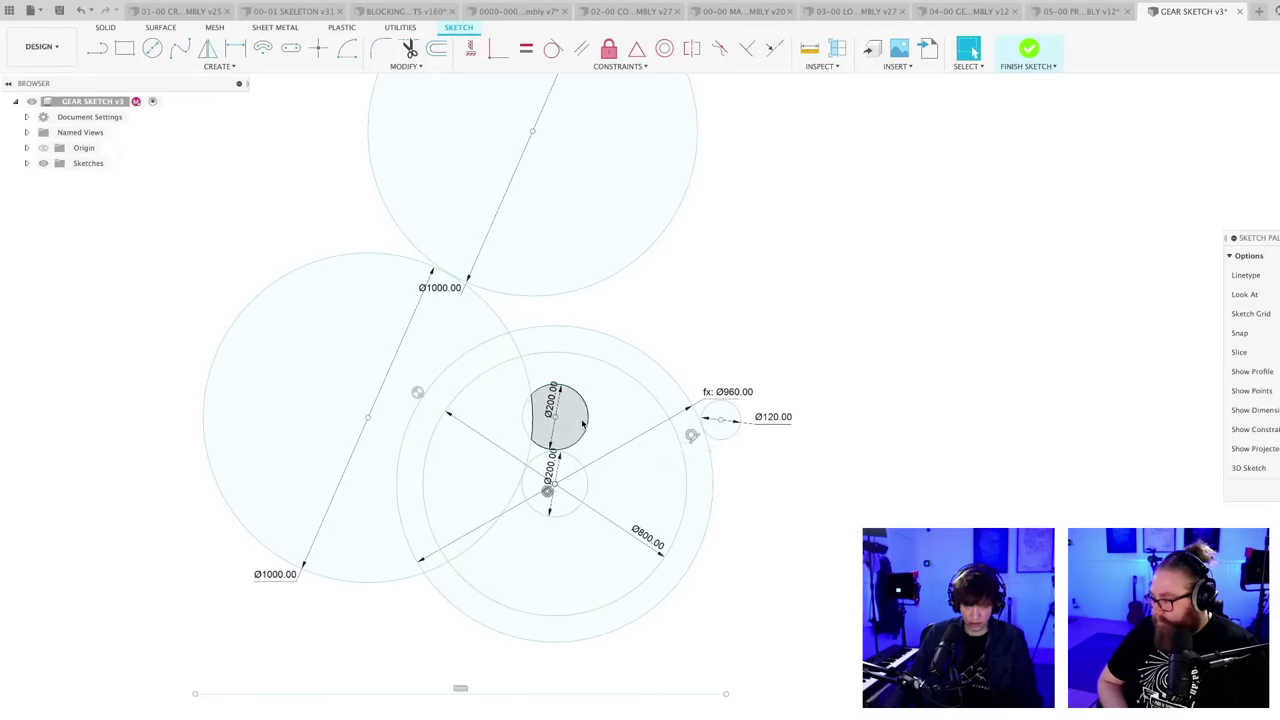
key(m)
drag(572, 502, 577, 369)
key(Return)
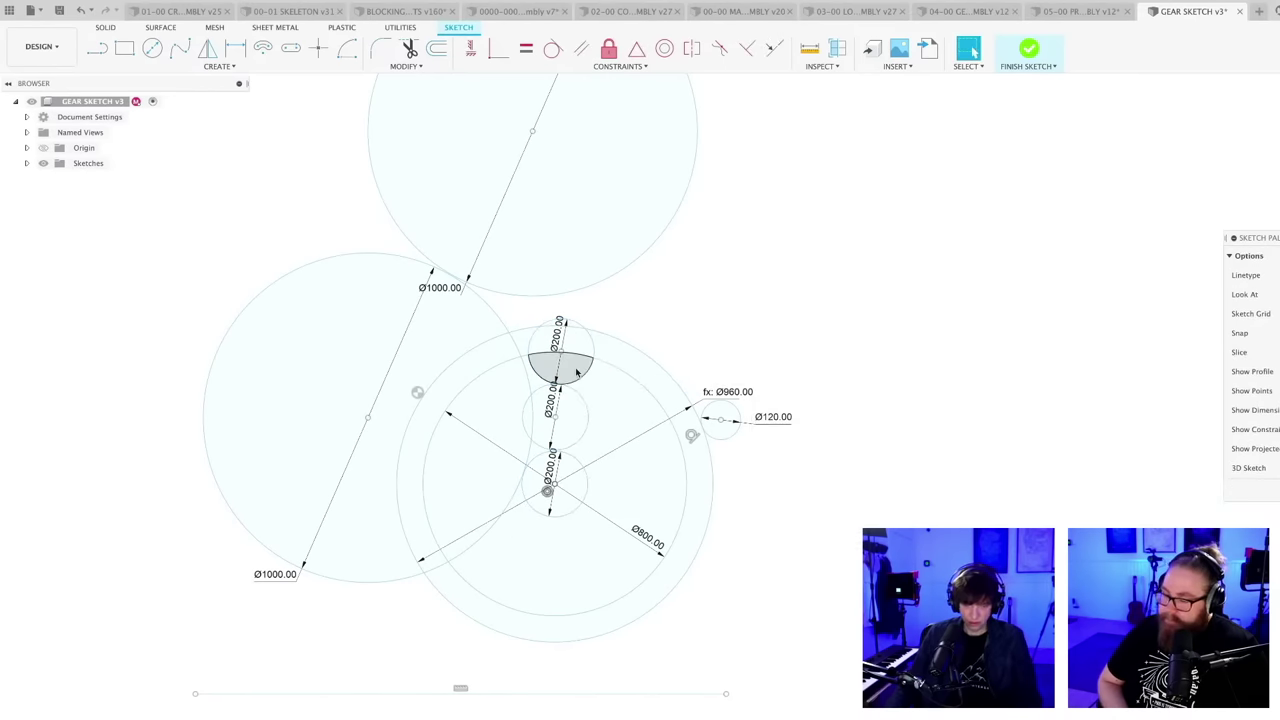
- Place another copy of the 200 mm circle beside the upper 1000 mm circle, offset 181.42 mm in X and -522.802 mm in Y
key(m)
drag(571, 502, 629, 326)
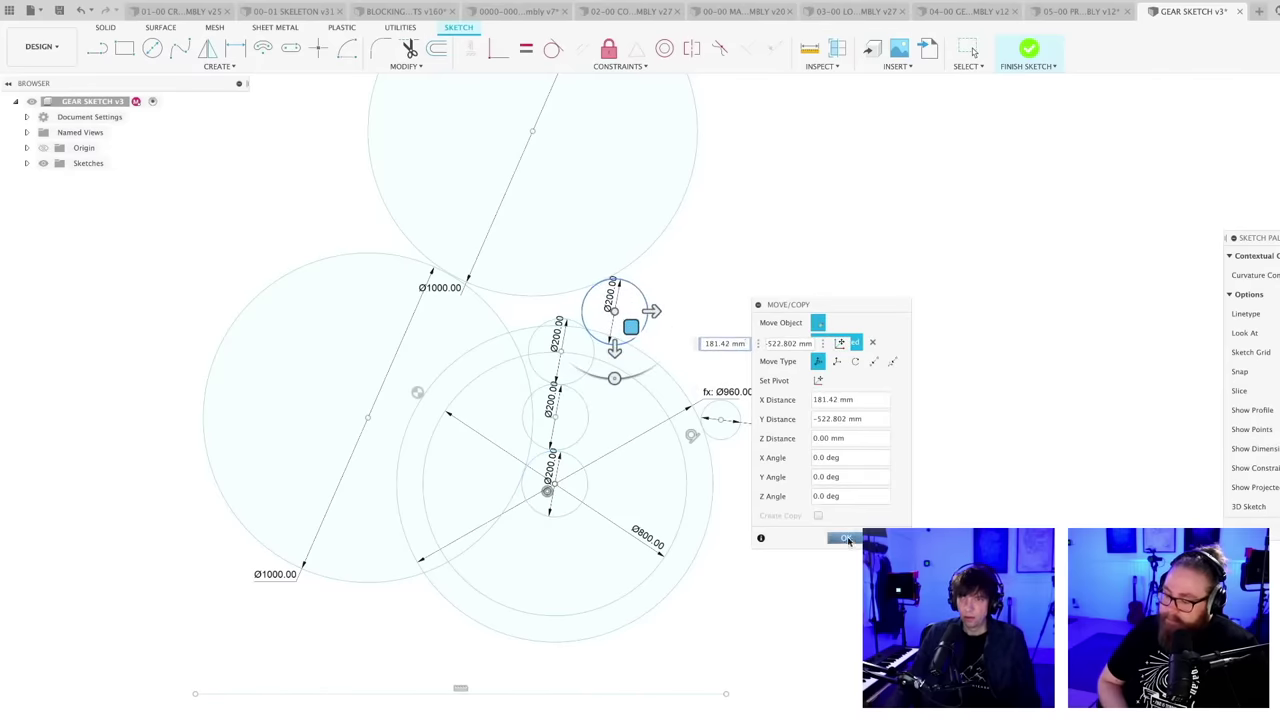
click(846, 538)
- Delete the three copied 200 mm circles and the copied 1000 mm circle
scroll(695, 345, down, 2)
mouse_move(691, 329)
middle_down()
mouse_move(680, 477)
mouse_move(647, 445)
middle_up()
scroll(680, 477, down, 1)
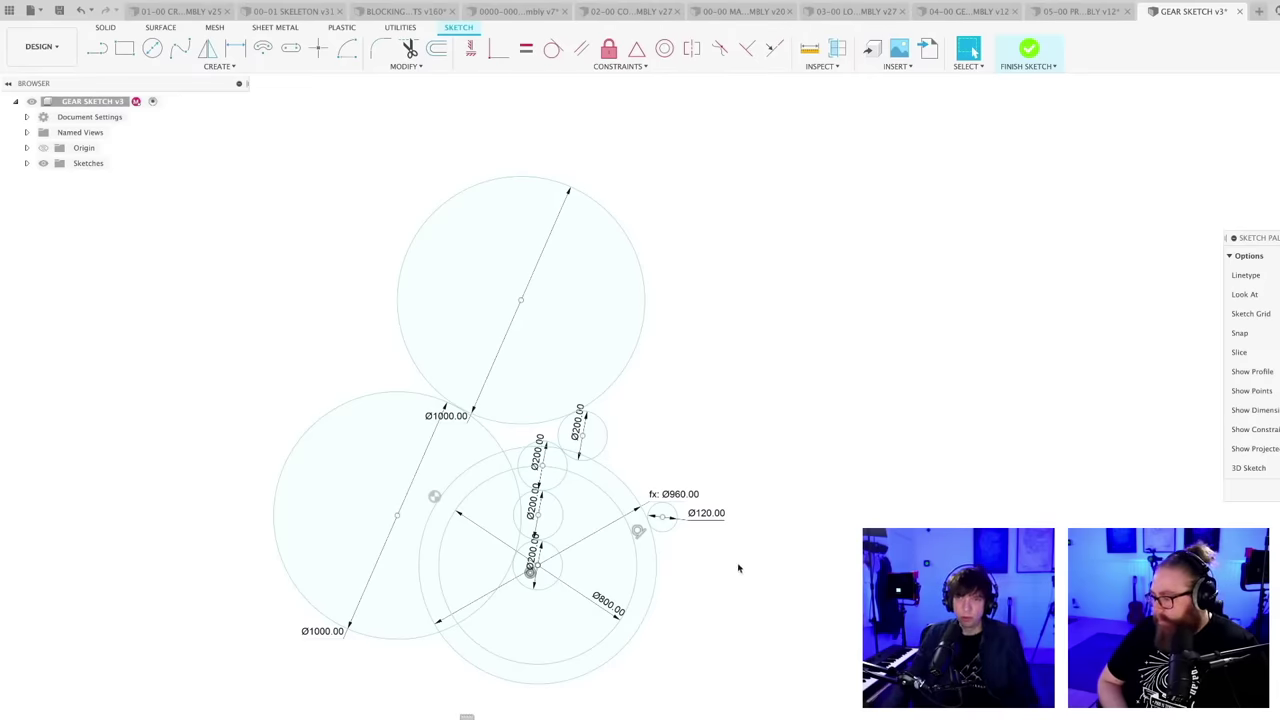
click(604, 450)
shift+click(562, 484)
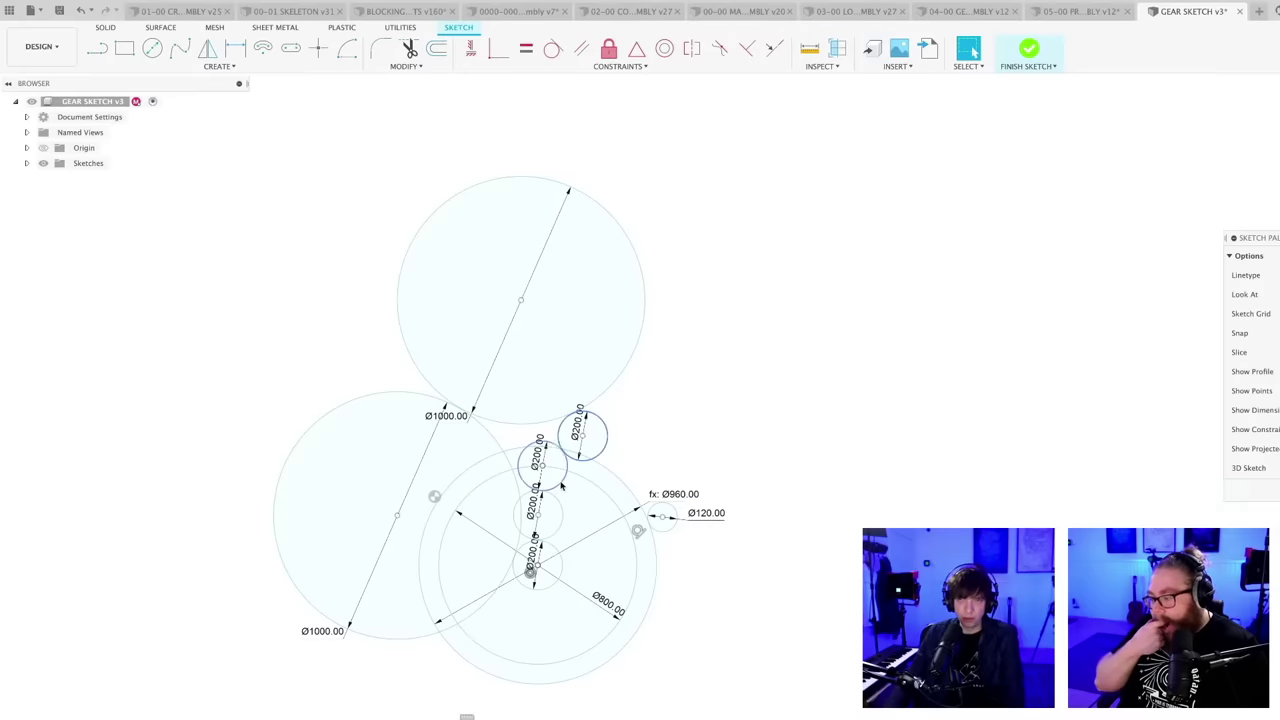
key(Delete)
click(559, 502)
key(Delete)
click(521, 508)
key(Delete)
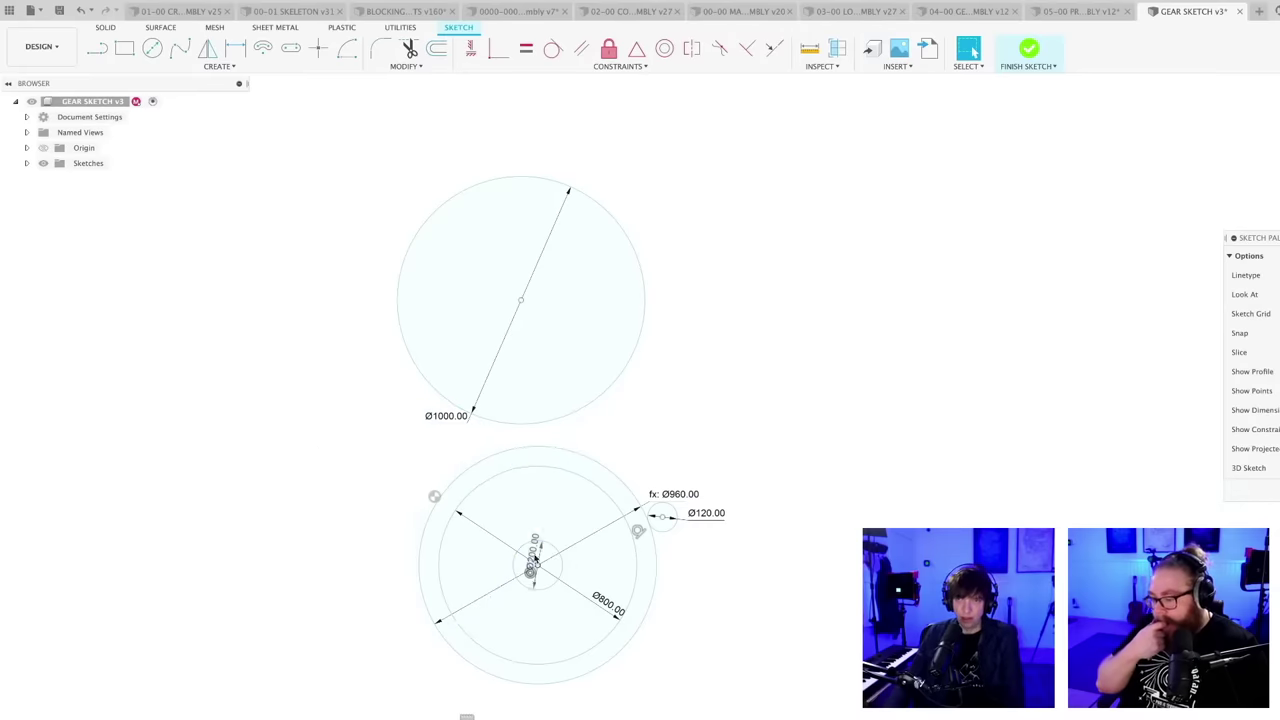
- Move the concentric gear circles up by their shared centre until the 200 mm circle meets the lower edge of the 1000 mm circle
drag(538, 560, 574, 432)
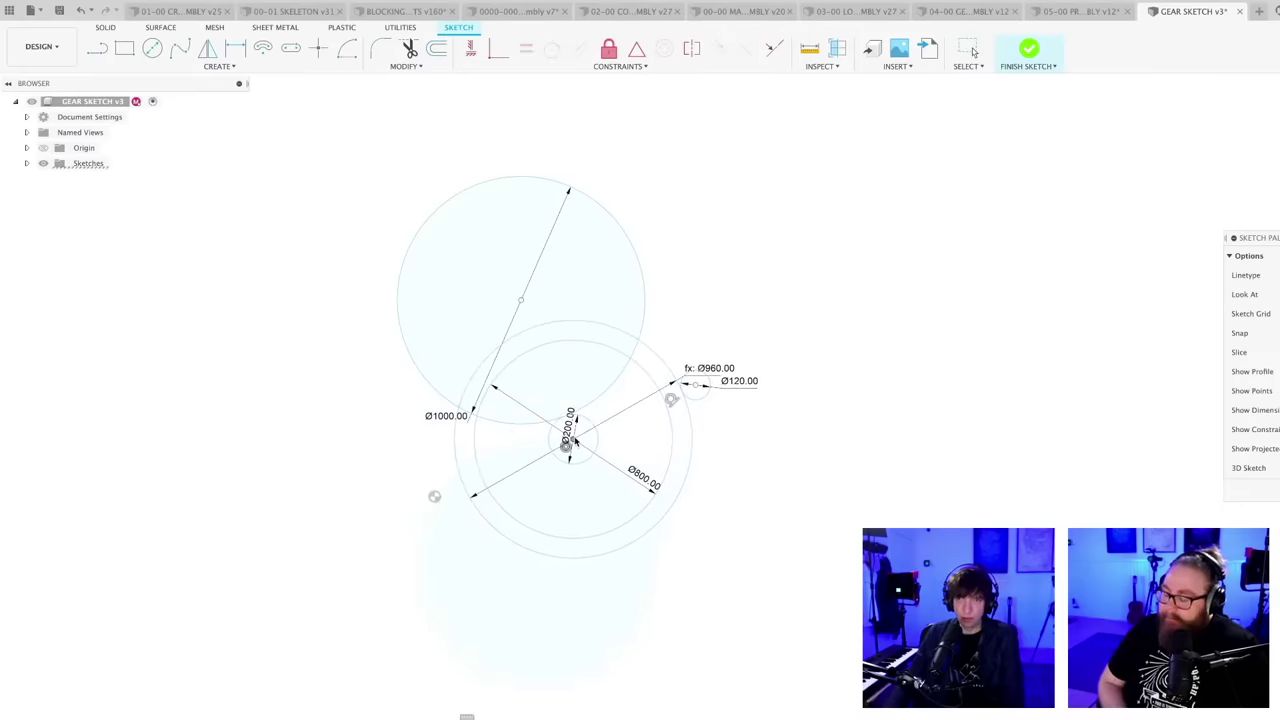
mouse_move(711, 528)
middle_down()
mouse_move(665, 629)
mouse_move(770, 566)
mouse_move(754, 631)
middle_up()
scroll(662, 632, up, 2)
scroll(766, 568, up, 1)
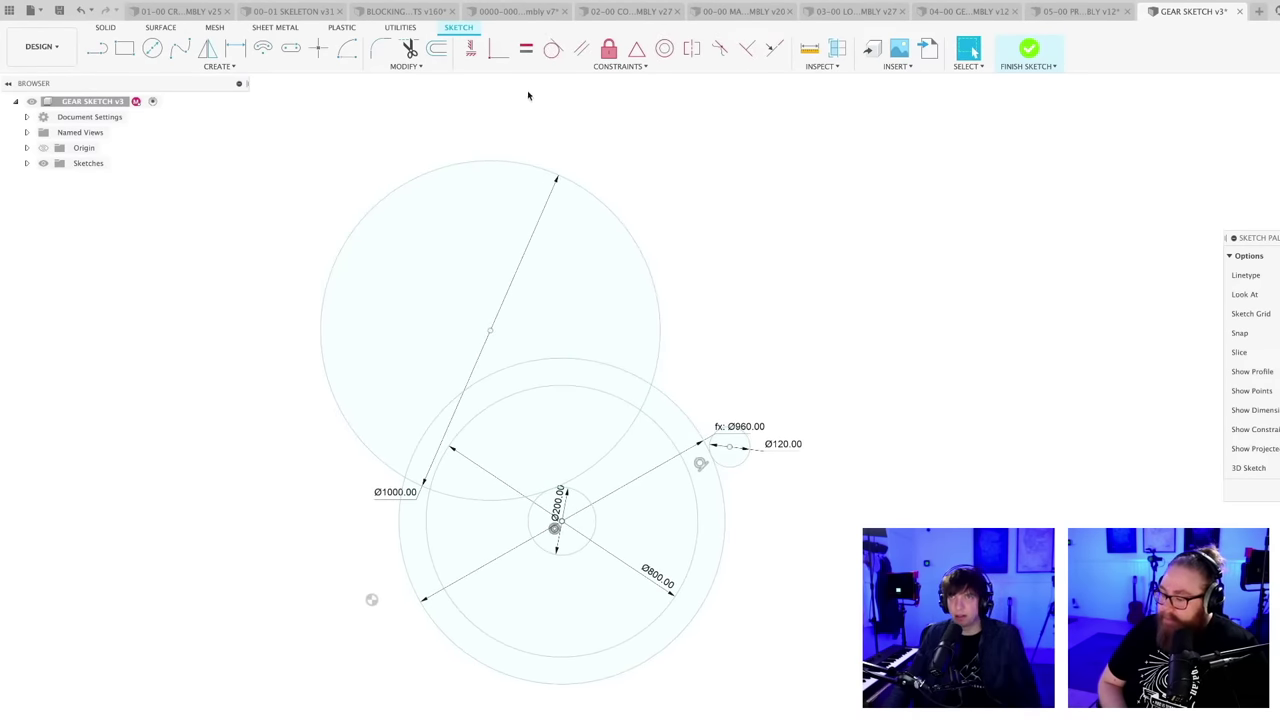
- Examine how the large gears sit and overlap in the MMX Master Assembly, and return to the gear sketch
click(525, 17)
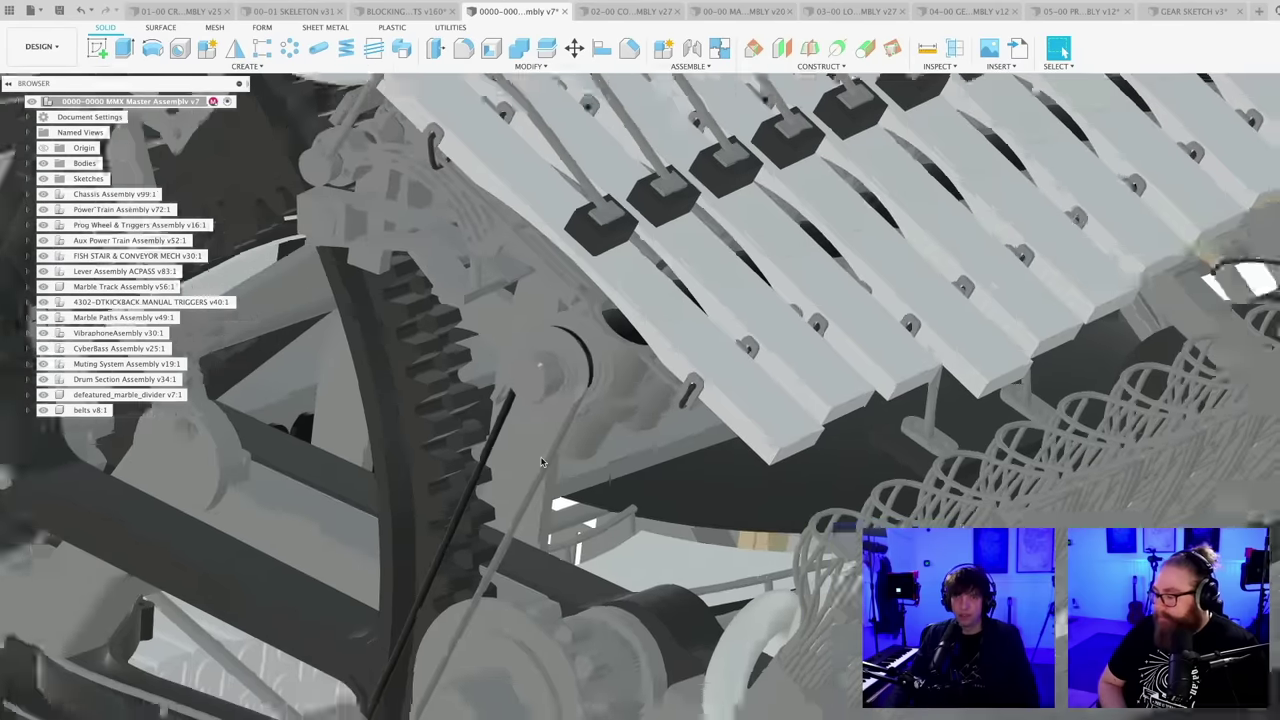
scroll(538, 453, down, 4)
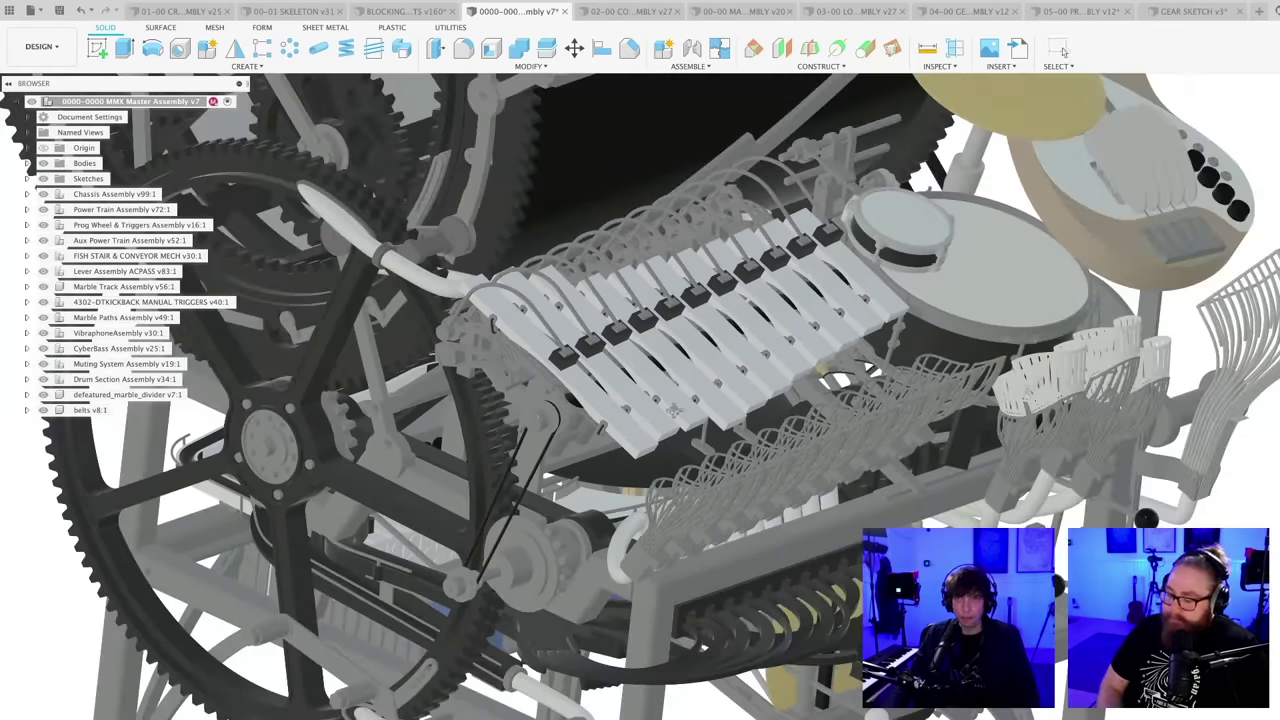
middle_drag(456, 425, 676, 432)
shift+middle_drag(565, 500, 308, 690)
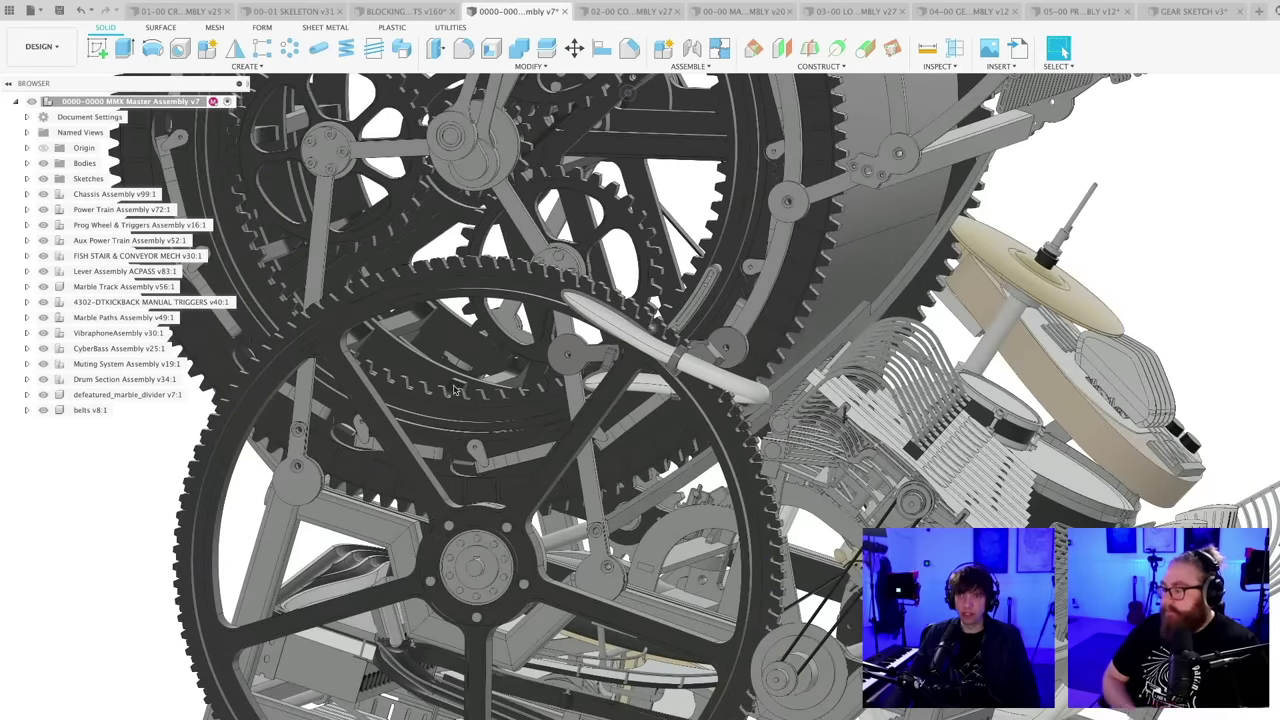
scroll(510, 568, down, 2)
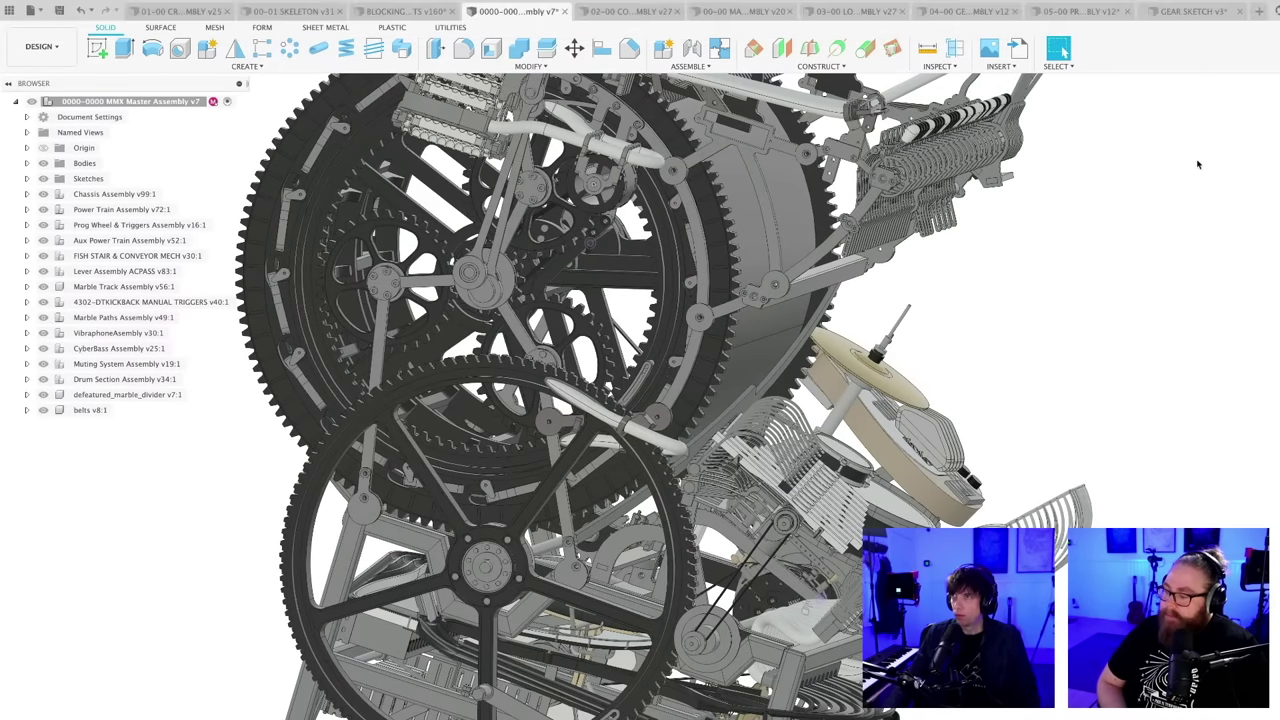
click(1188, 11)
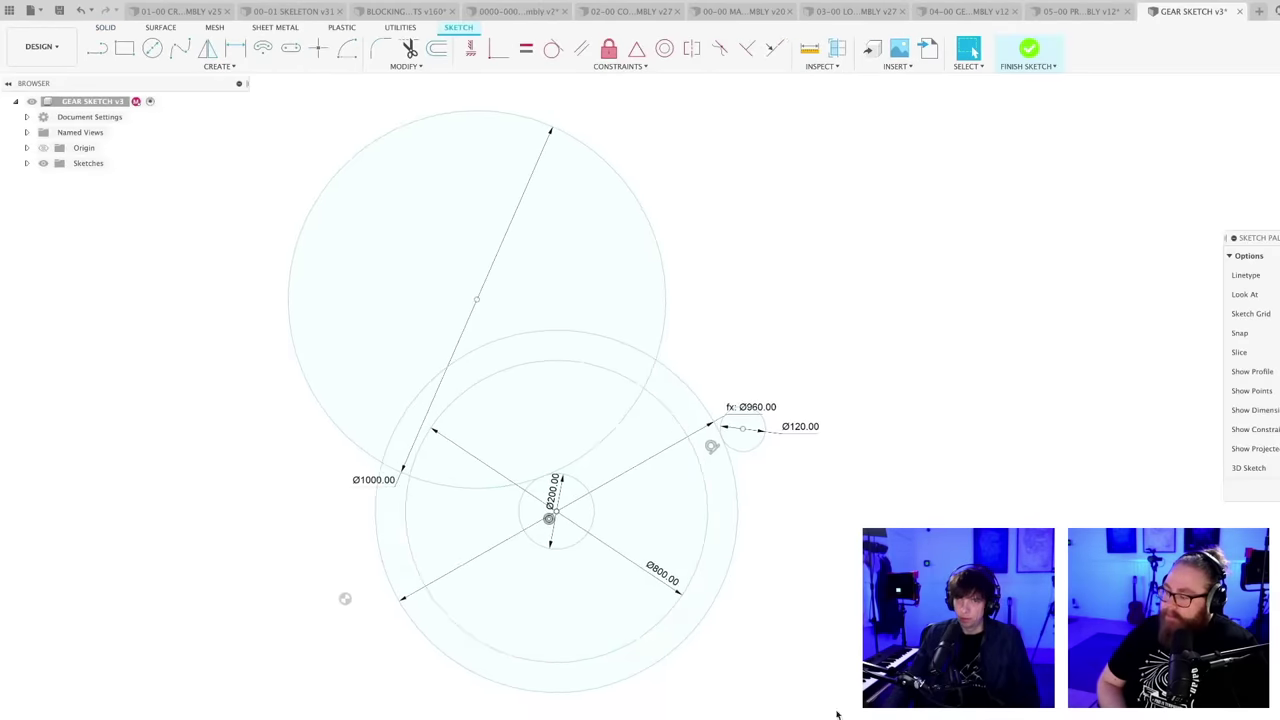
- Sketch a circle about 1377 mm in diameter to the lower left of the concentric gear circles, touching the 960 mm circle
scroll(837, 708, down, 2)
mouse_move(700, 687)
mouse_down()
mouse_move(686, 680)
mouse_move(709, 687)
mouse_up()
mouse_move(710, 687)
shift+middle_down()
mouse_move(670, 611)
mouse_move(620, 604)
shift+middle_up()
scroll(670, 611, down, 2)
scroll(627, 601, up, 2)
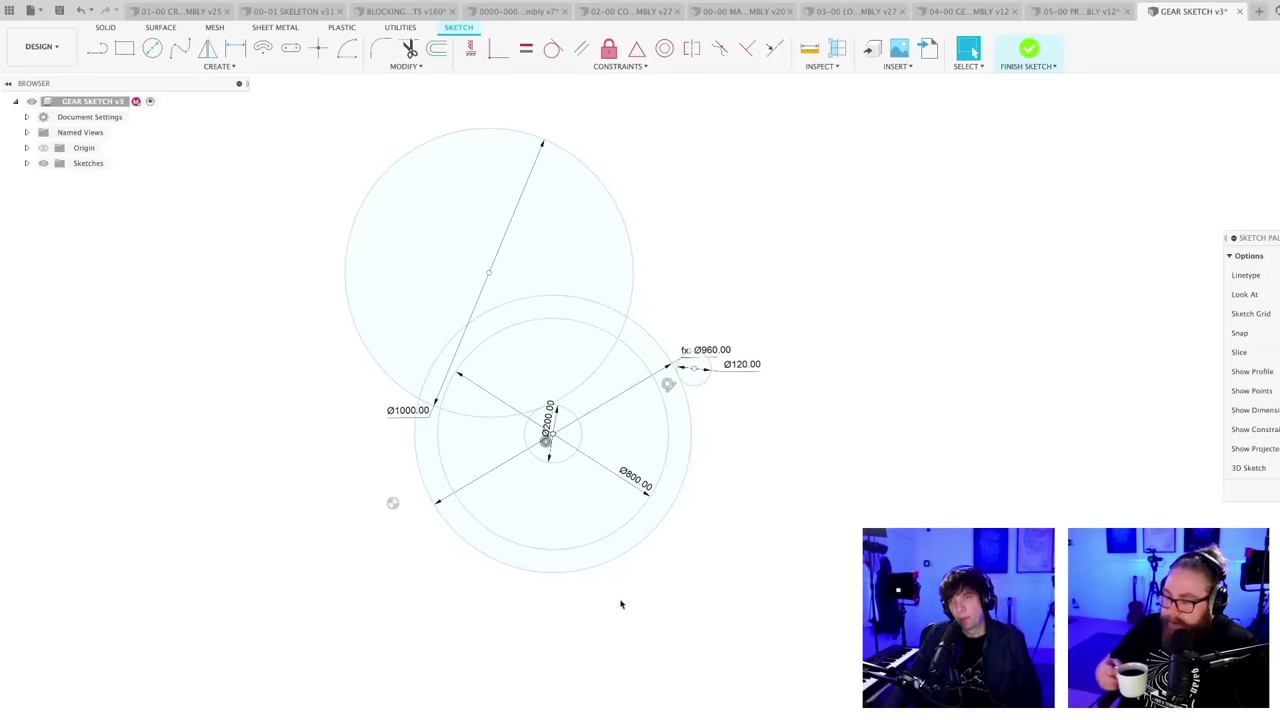
scroll(606, 597, up, 1)
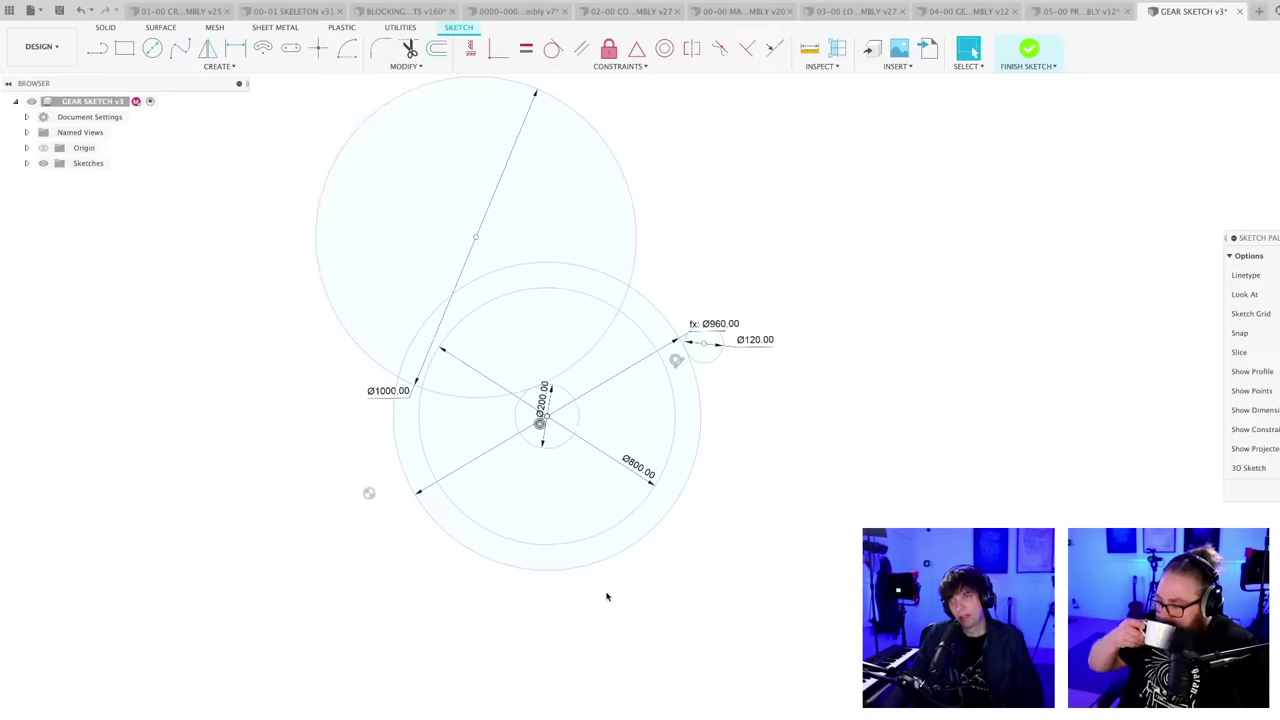
scroll(607, 594, down, 2)
middle_drag(634, 583, 677, 537)
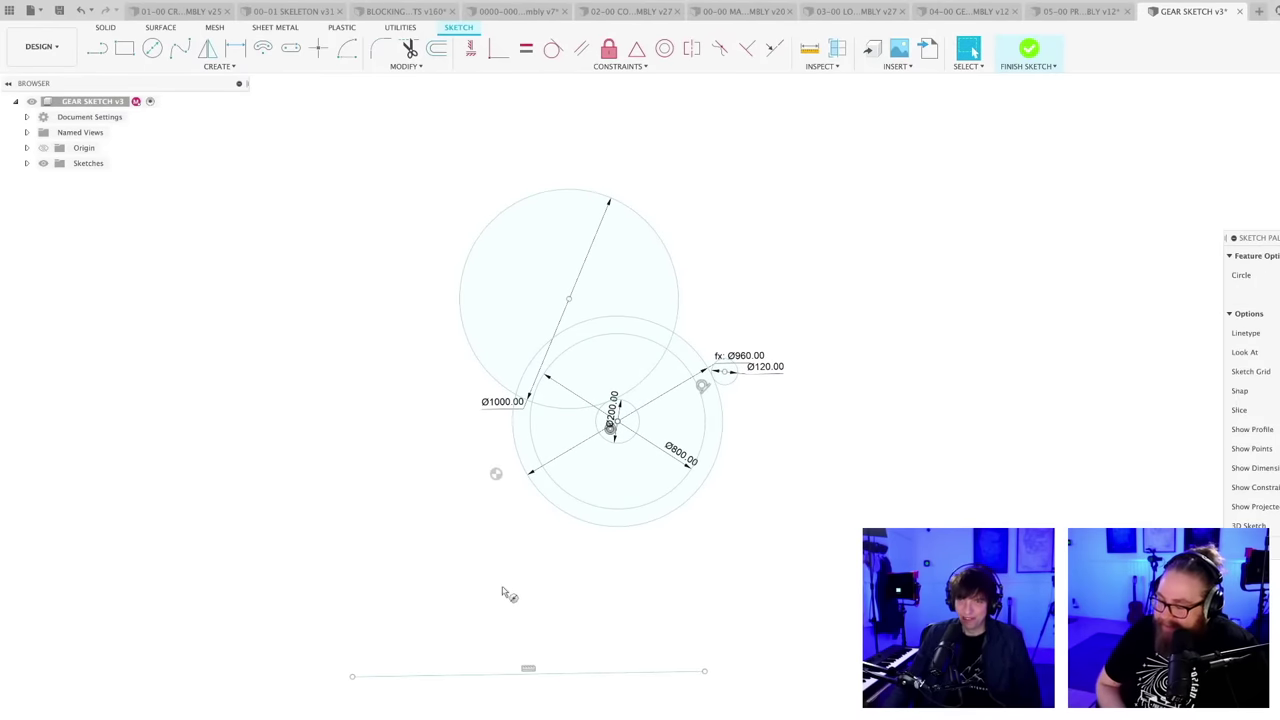
key(c)
click(396, 547)
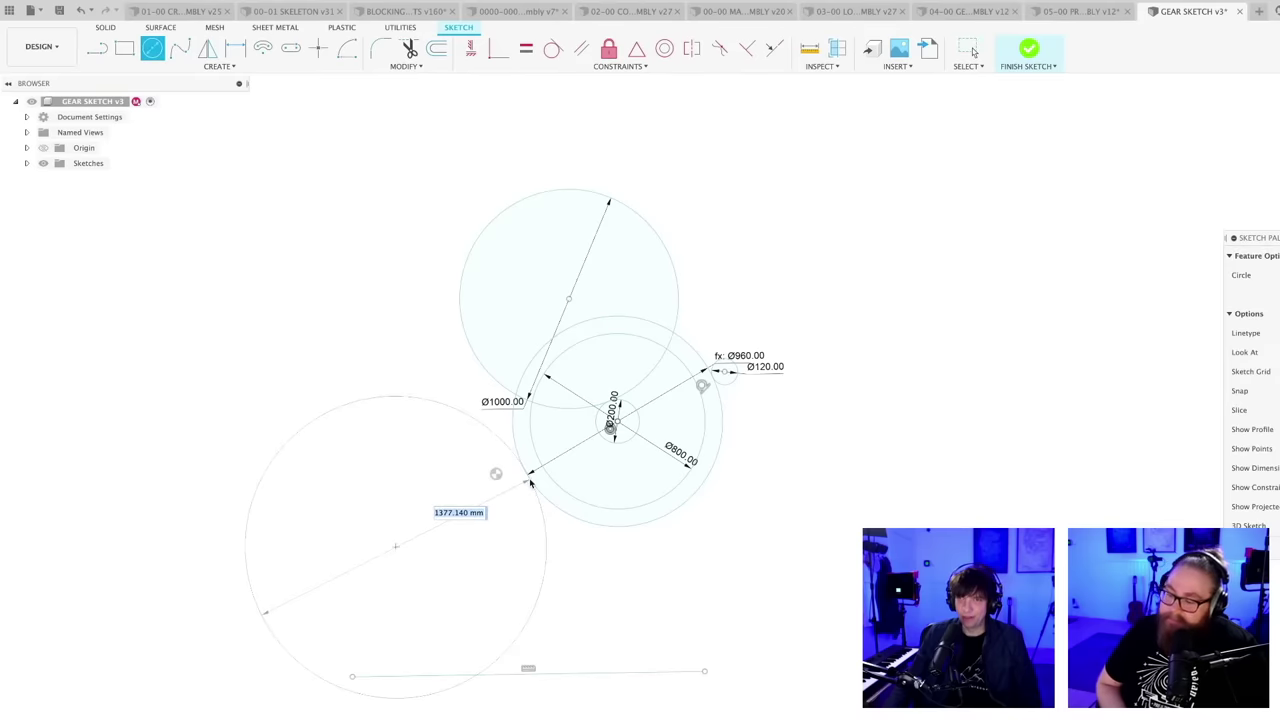
click(528, 482)
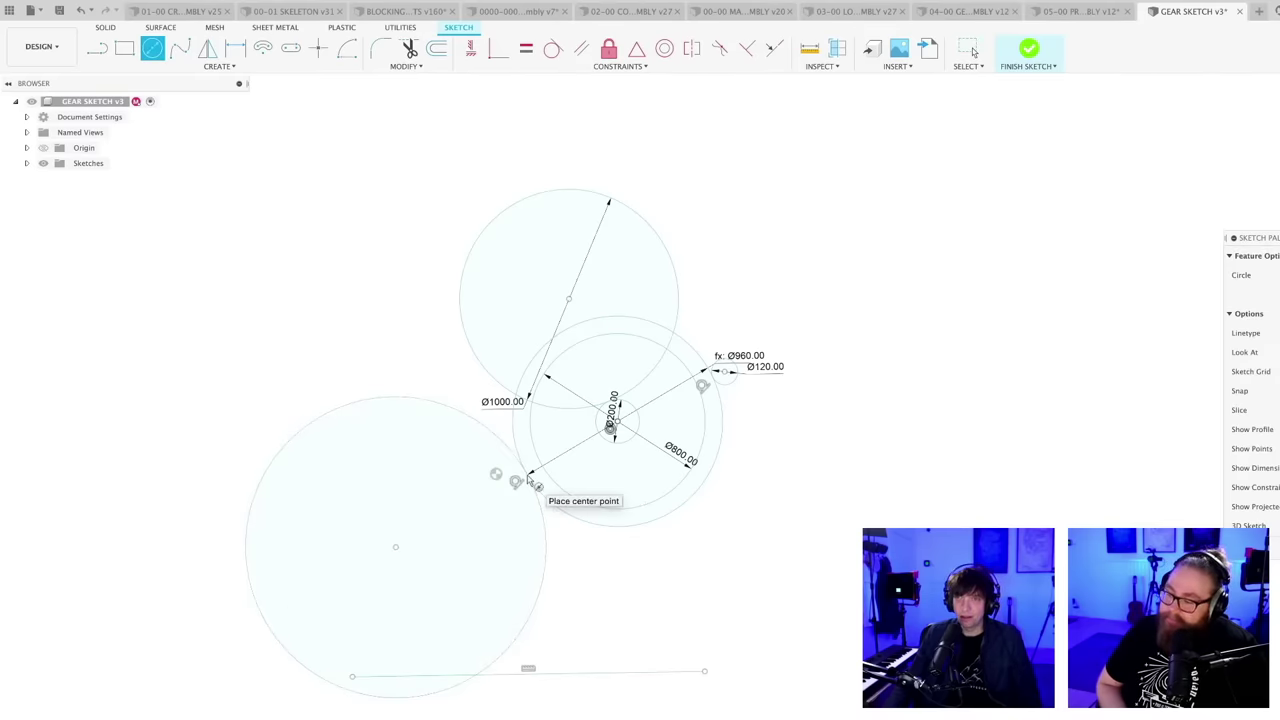
key(Escape)
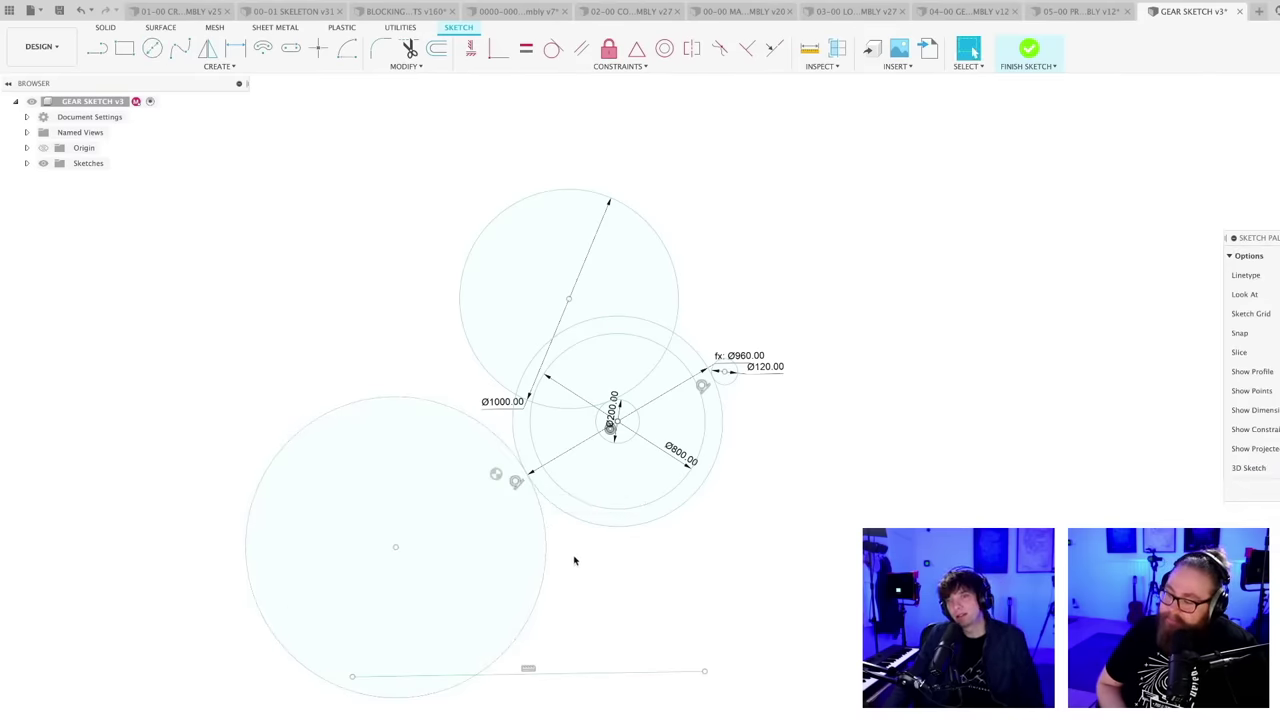
- Shrink the new lower-left circle to nearly the size of the 1000 mm circle and reposition its centre, keeping it tangent to the 960 mm circle
scroll(574, 560, down, 2)
scroll(574, 560, up, 2)
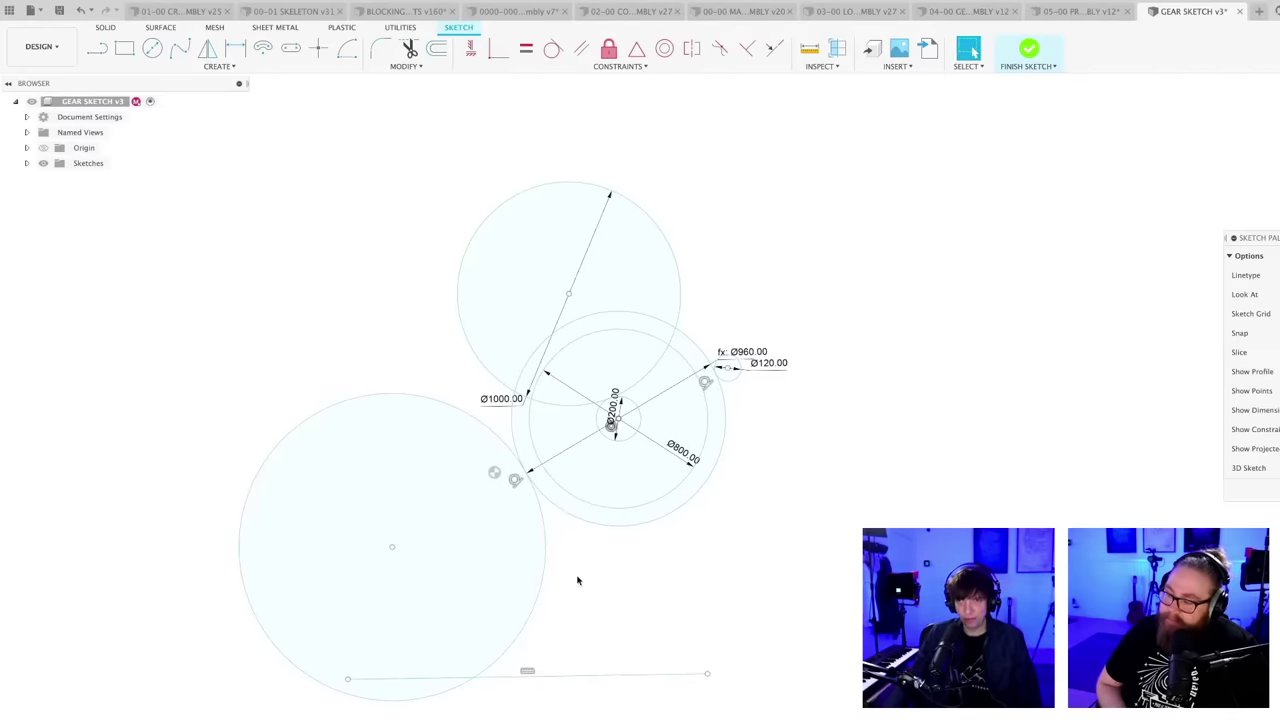
drag(549, 570, 509, 554)
mouse_move(402, 560)
mouse_down()
mouse_move(420, 546)
mouse_move(386, 537)
mouse_up()
scroll(559, 587, up, 1)
middle_drag(558, 567, 562, 597)
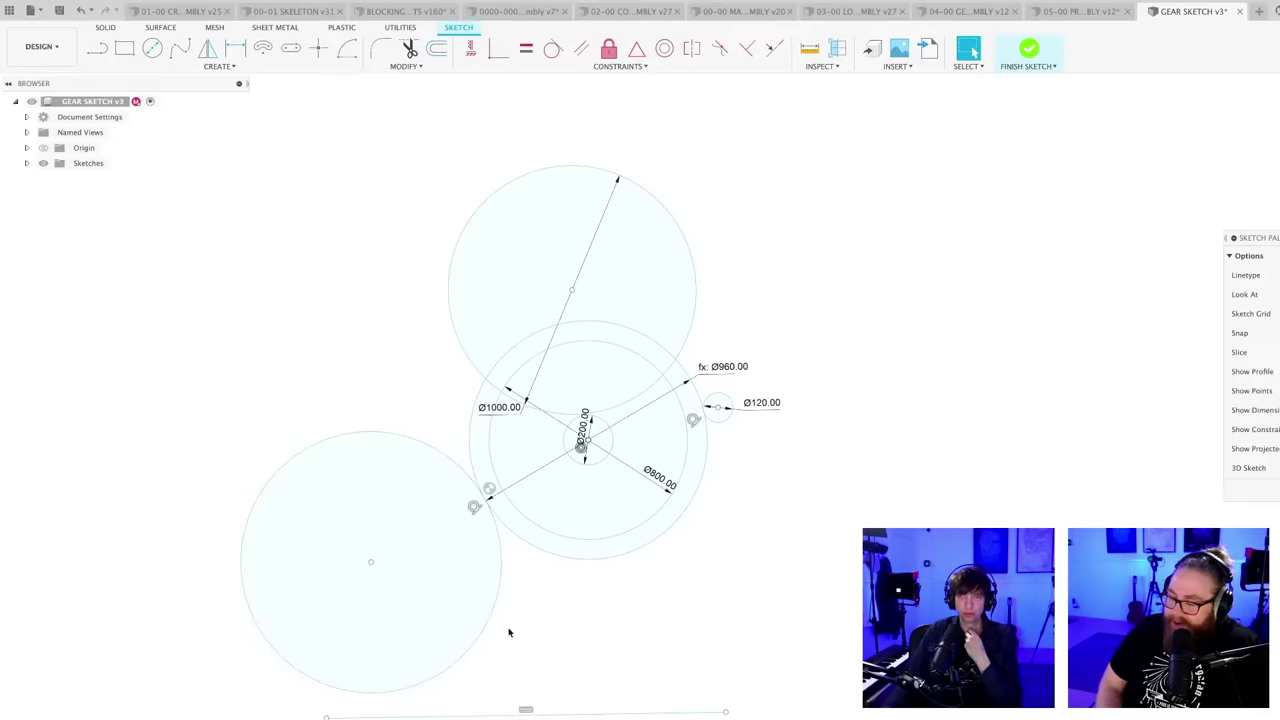
- Move the concentric gear circles down by their shared centre until the 960 mm circle is just clear of the 1000 mm circle
mouse_move(526, 614)
middle_down()
mouse_move(499, 658)
mouse_move(491, 646)
mouse_move(475, 665)
middle_up()
scroll(491, 646, up, 2)
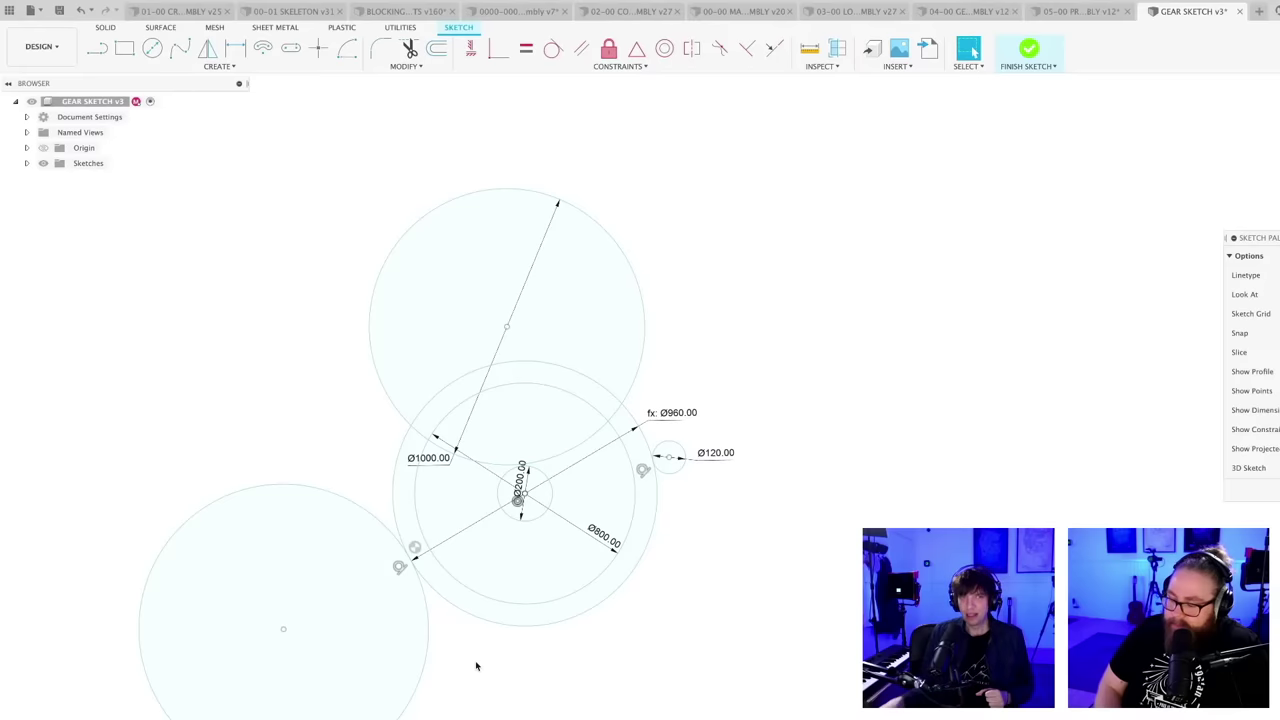
click(551, 507)
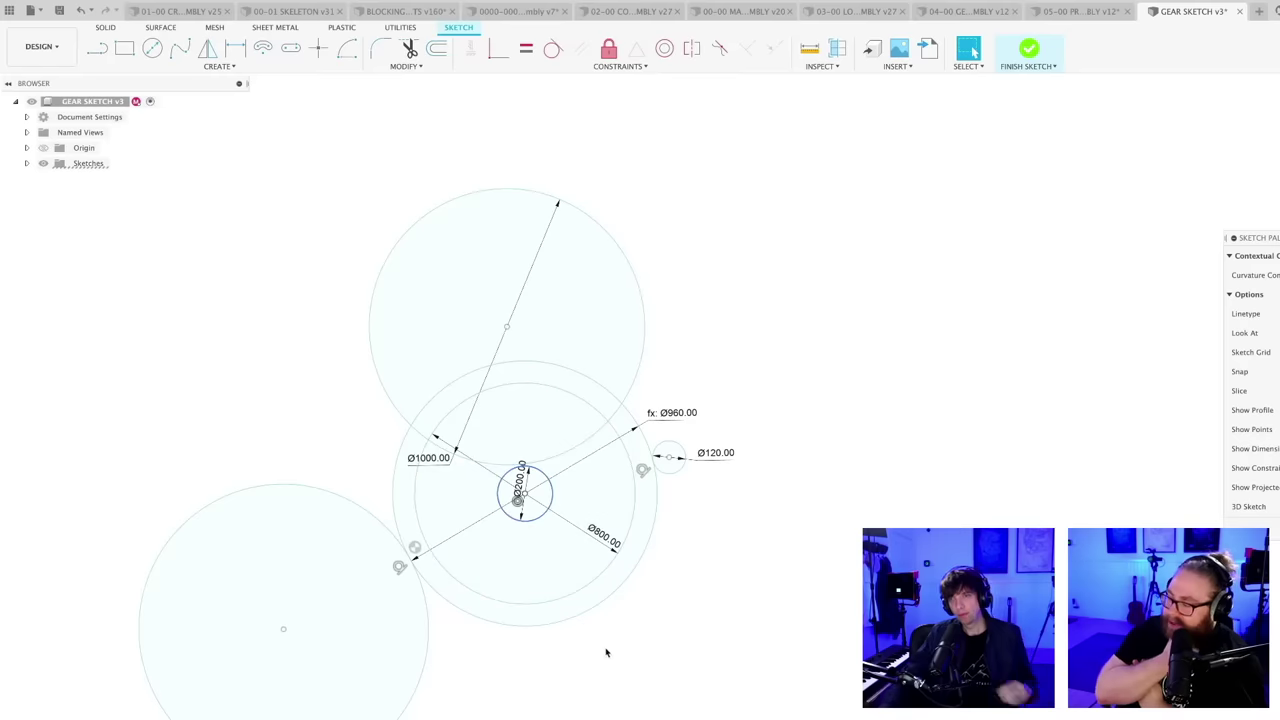
key(Escape)
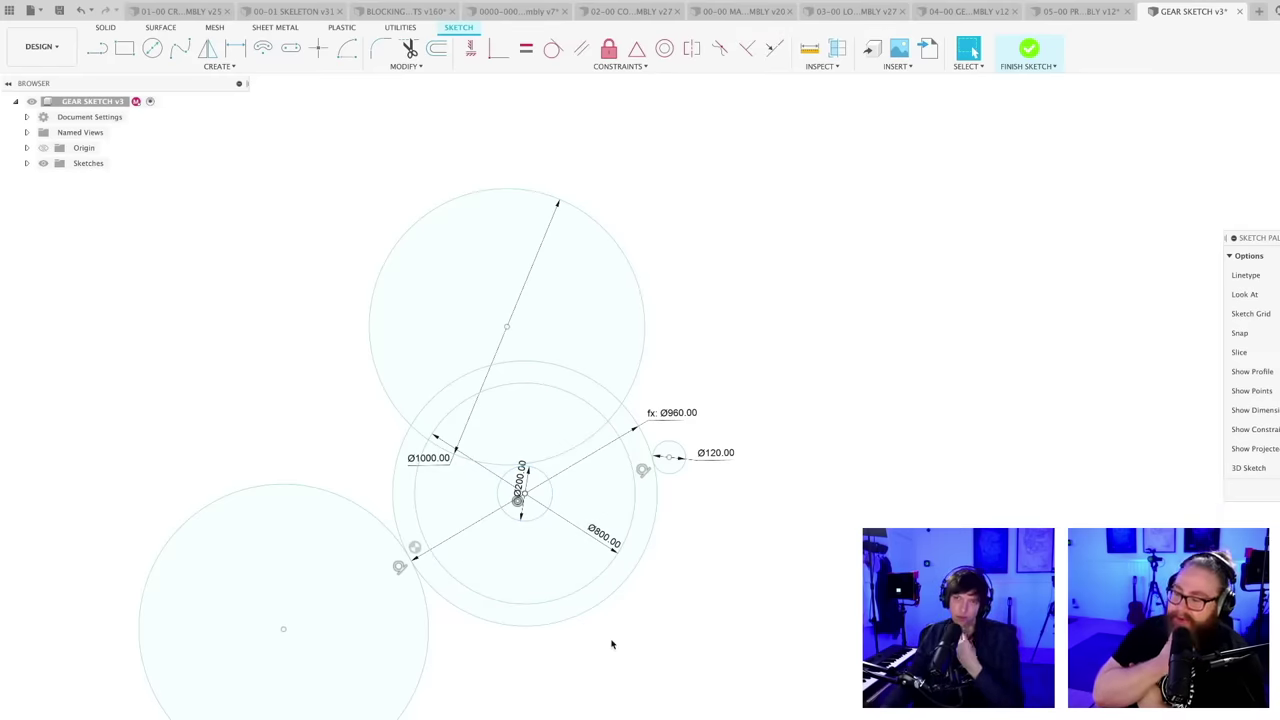
middle_drag(611, 644, 609, 676)
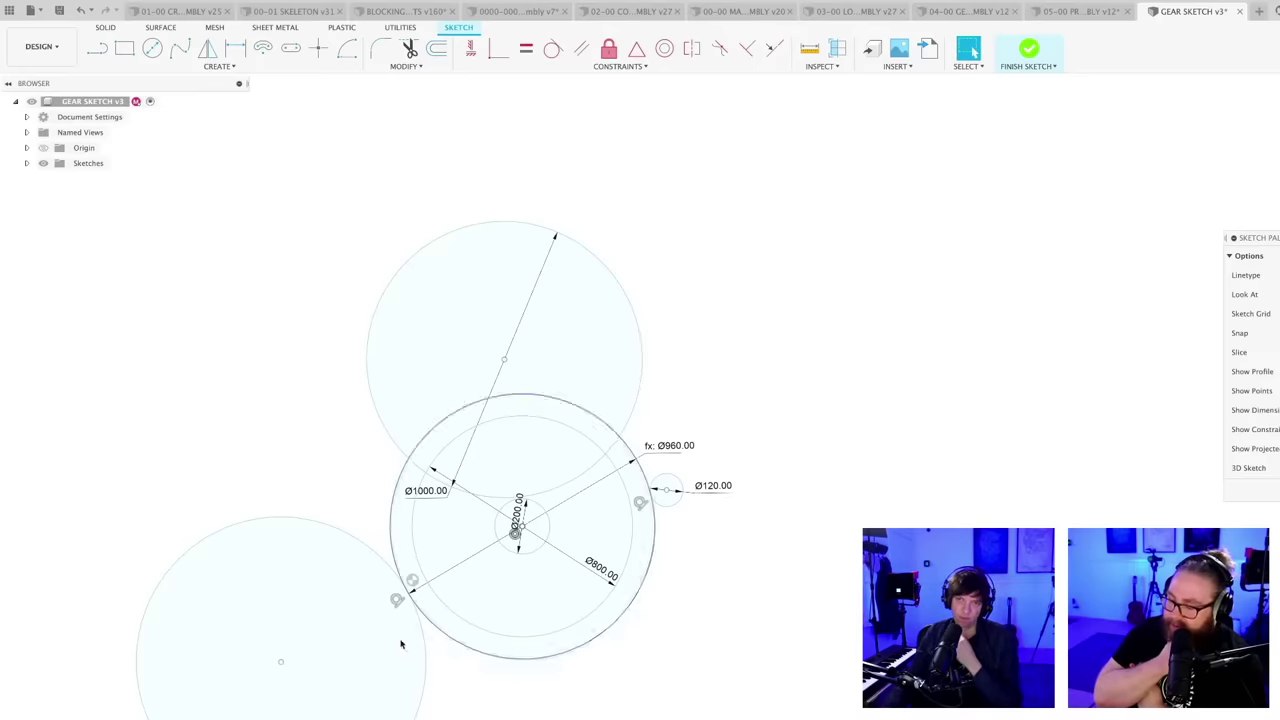
drag(517, 531, 576, 648)
scroll(689, 452, down, 3)
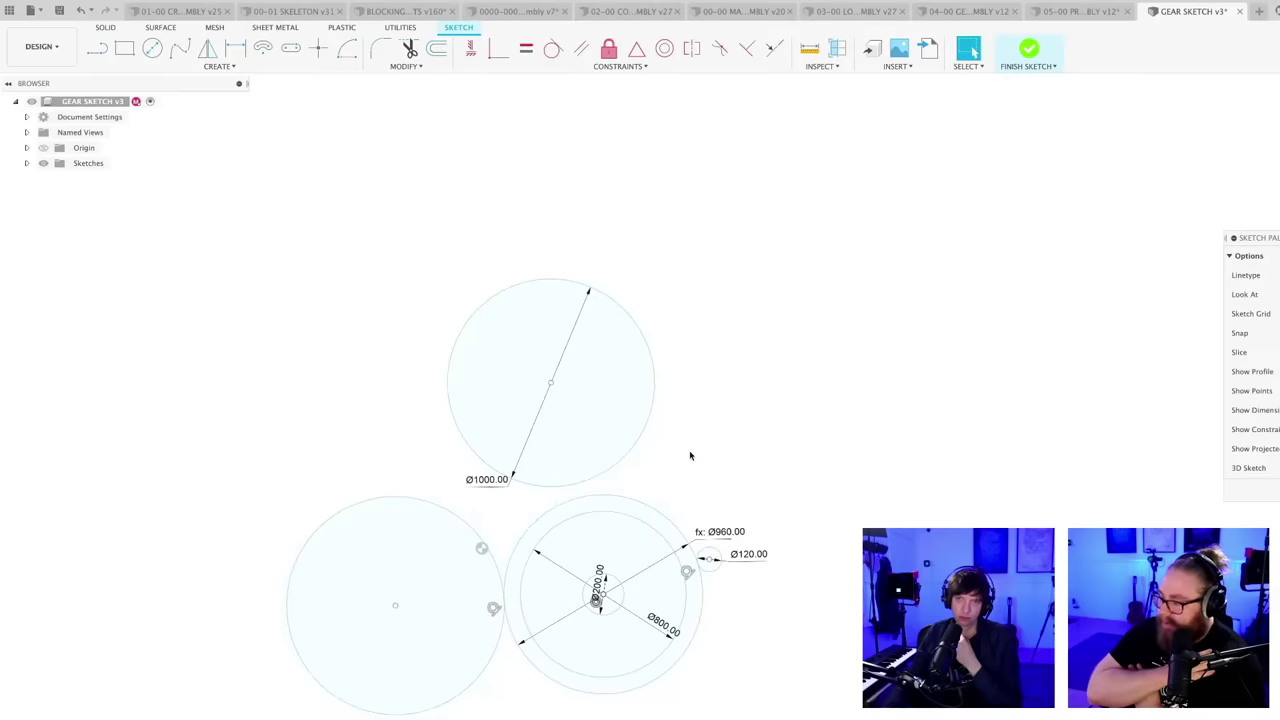
scroll(650, 360, up, 3)
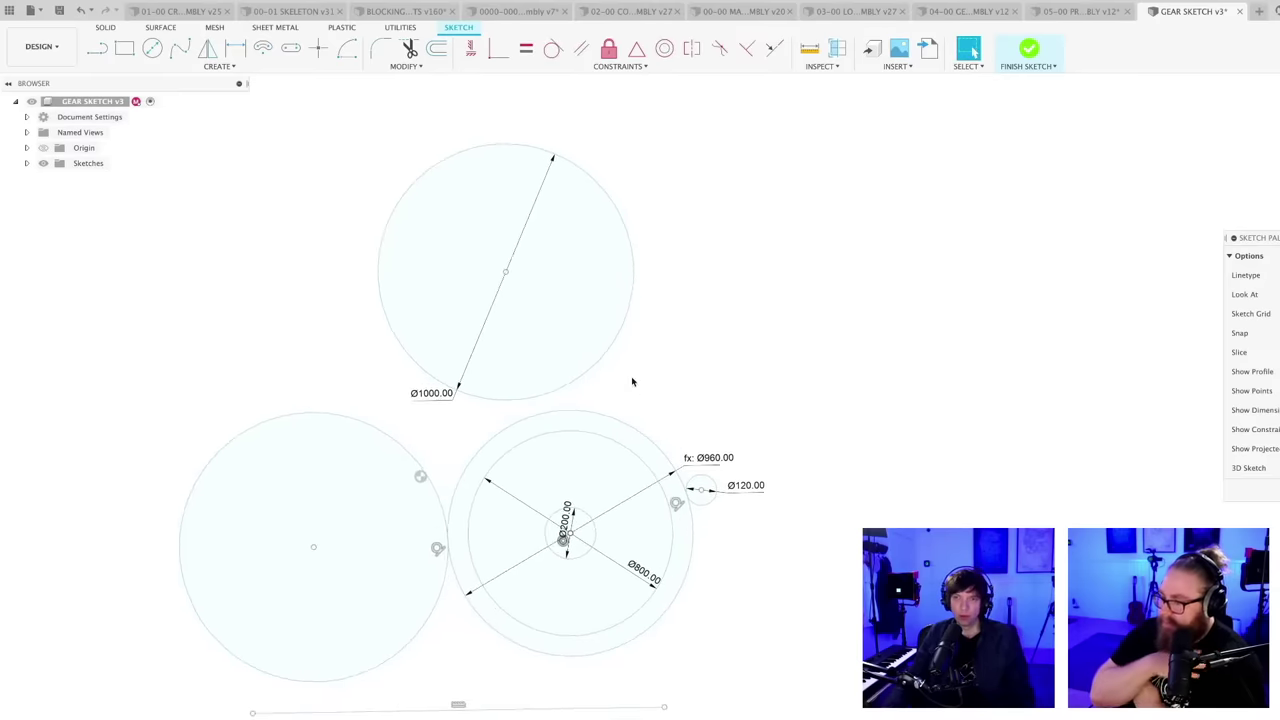
middle_drag(635, 363, 631, 362)
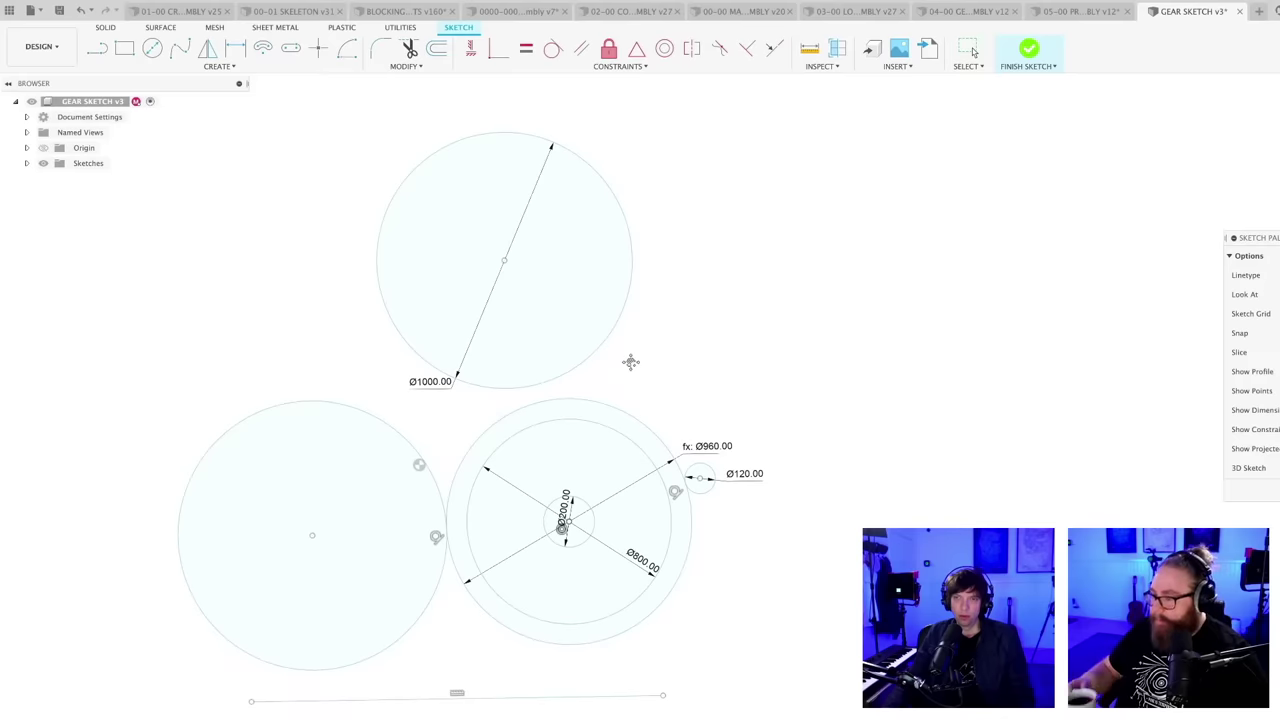
- Shrink the large circle at the lower left of the sketch, and delete it
drag(314, 402, 341, 457)
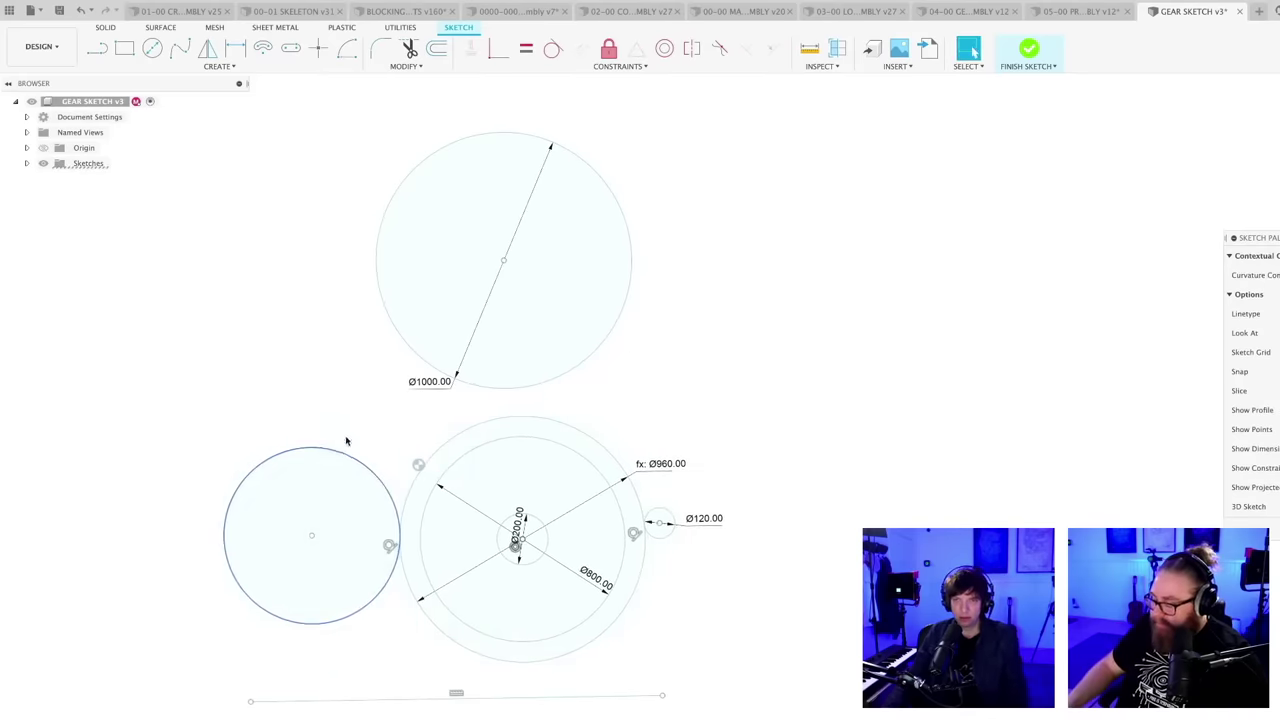
key(Delete)
- Sketch a circle about 404 mm in diameter touching the 200 mm circle's left side and a slightly smaller one touching the 1000 mm circle's lower left
scroll(515, 530, up, 4)
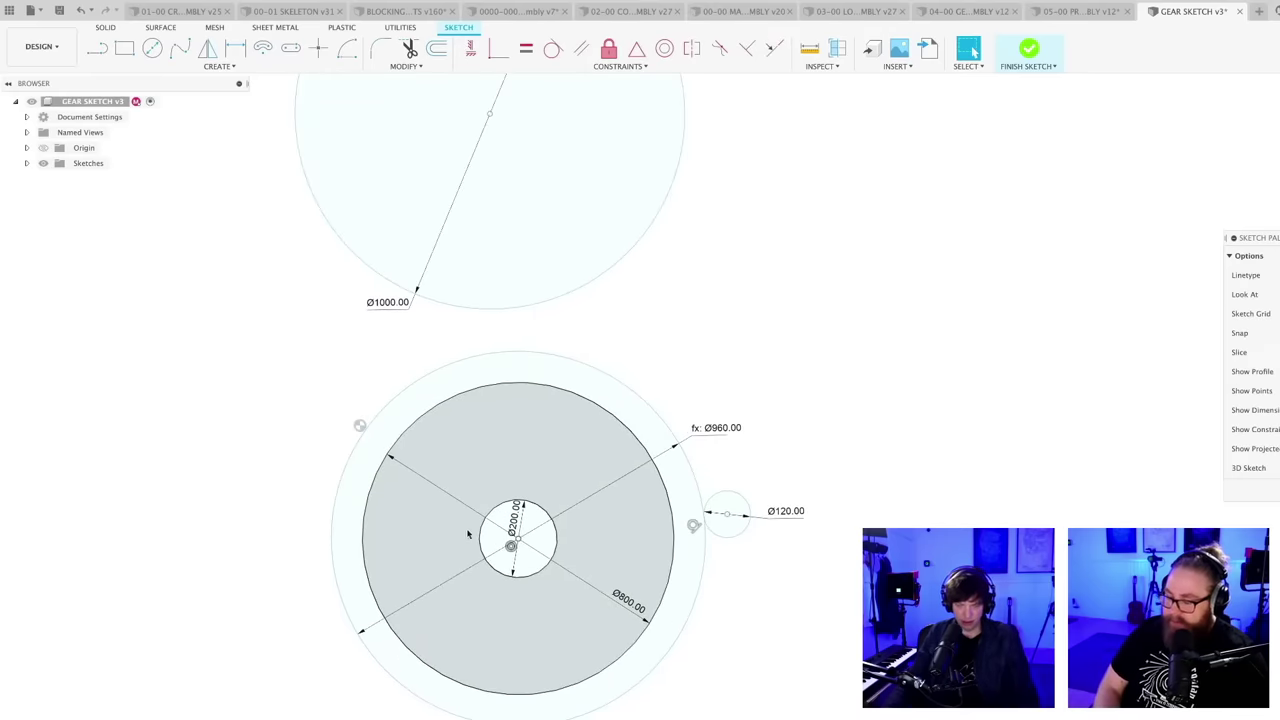
key(c)
click(402, 516)
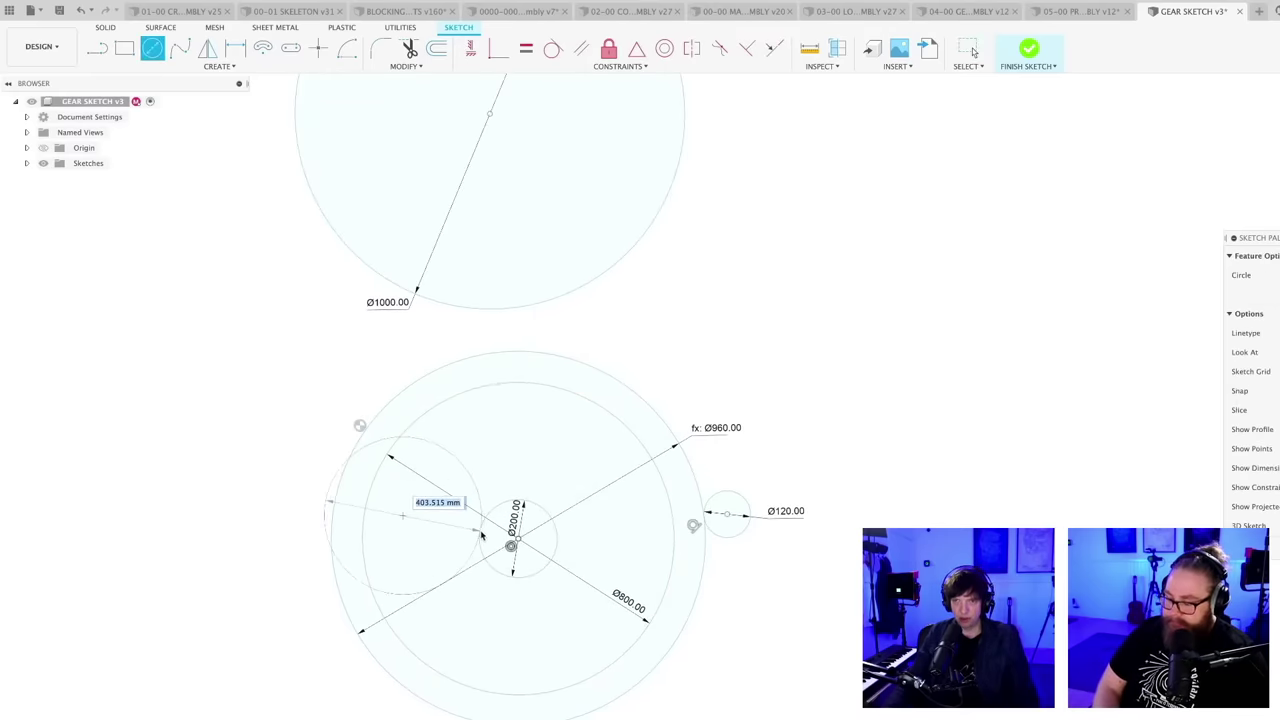
click(482, 538)
click(370, 350)
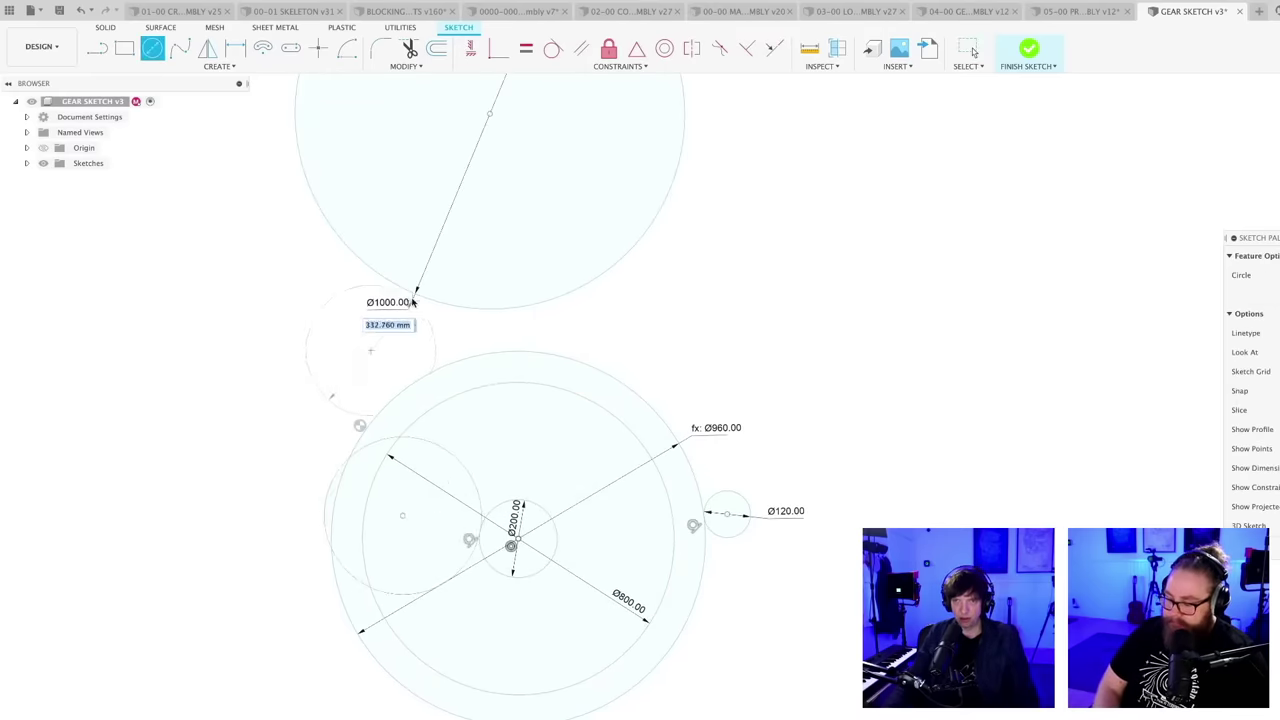
click(401, 289)
key(Escape)
- Make the two new intermediate circles tangent to each other
scroll(354, 443, up, 3)
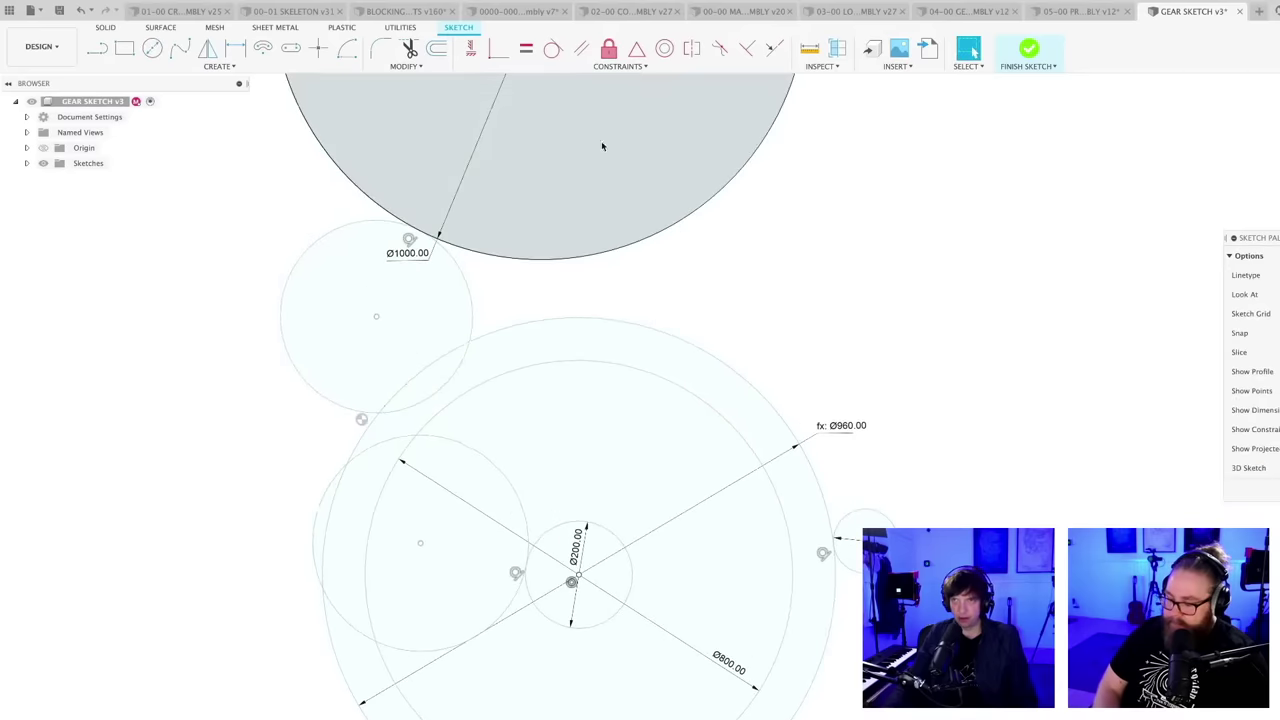
click(551, 49)
click(404, 410)
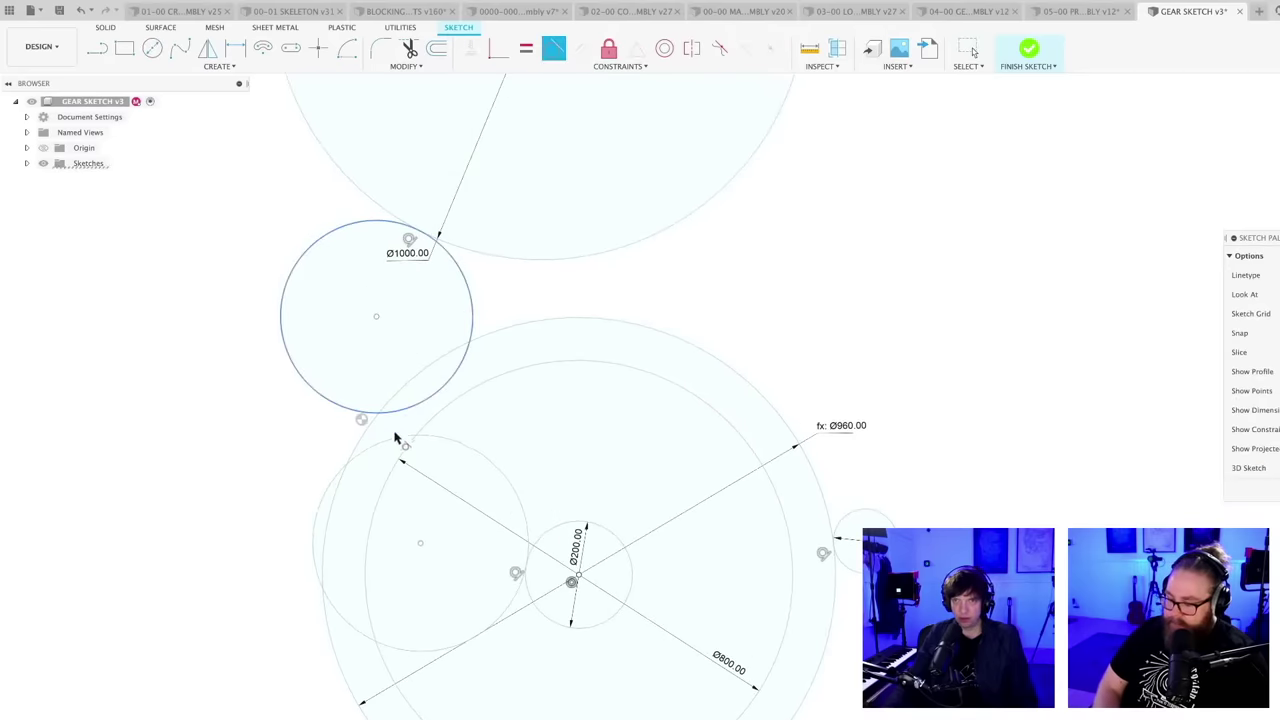
click(396, 438)
scroll(559, 423, down, 3)
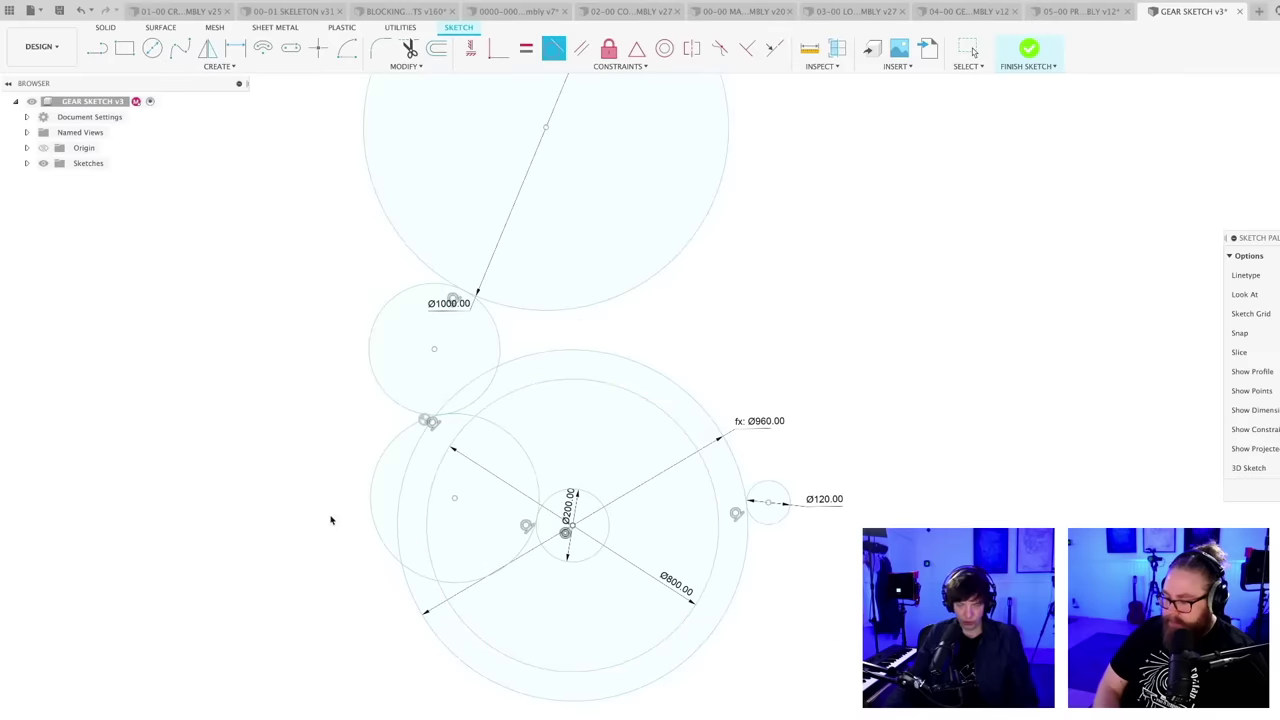
- Apply an Equal constraint to the two intermediate circles linking the 200 mm and 1000 mm circles
scroll(306, 525, up, 2)
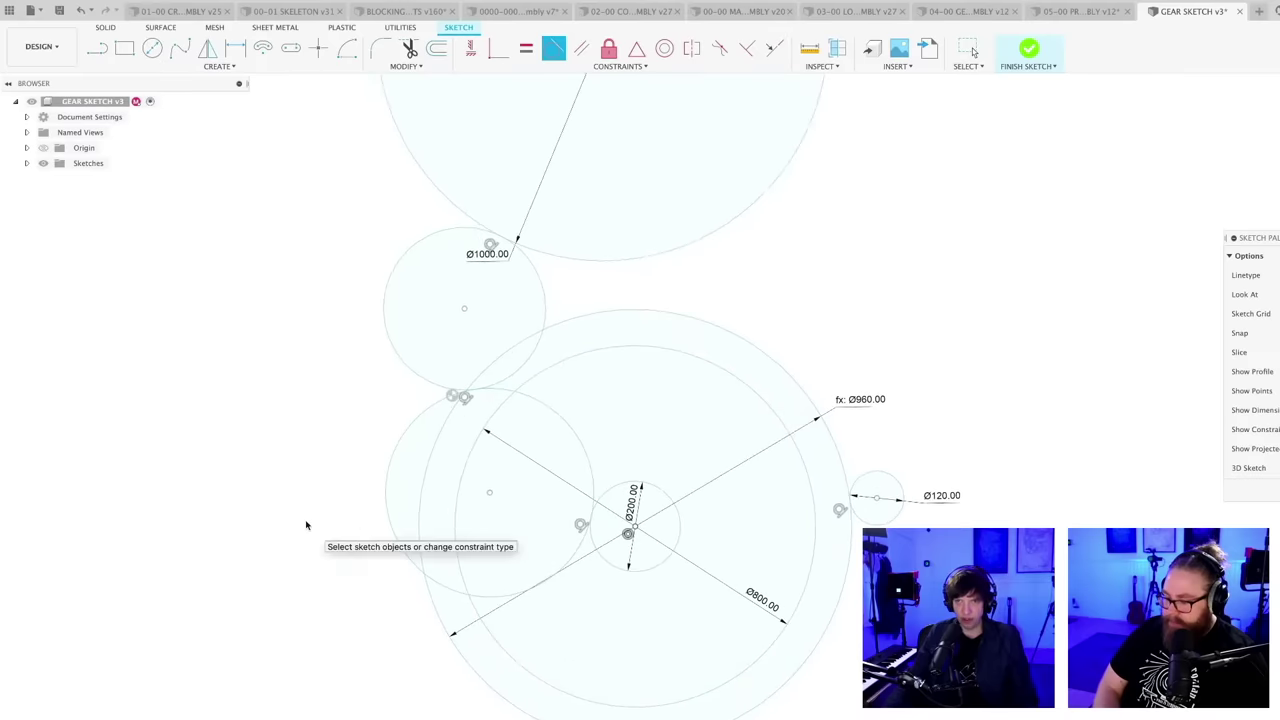
click(526, 49)
click(423, 380)
click(417, 417)
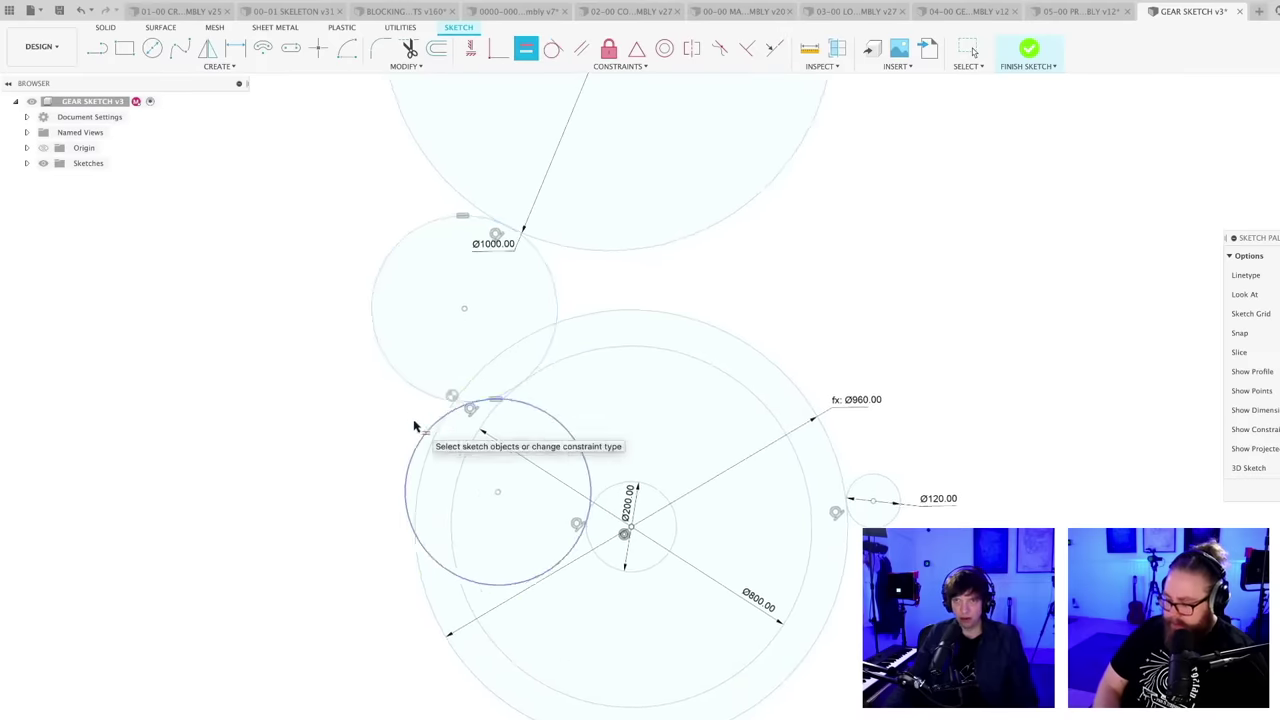
scroll(320, 535, down, 4)
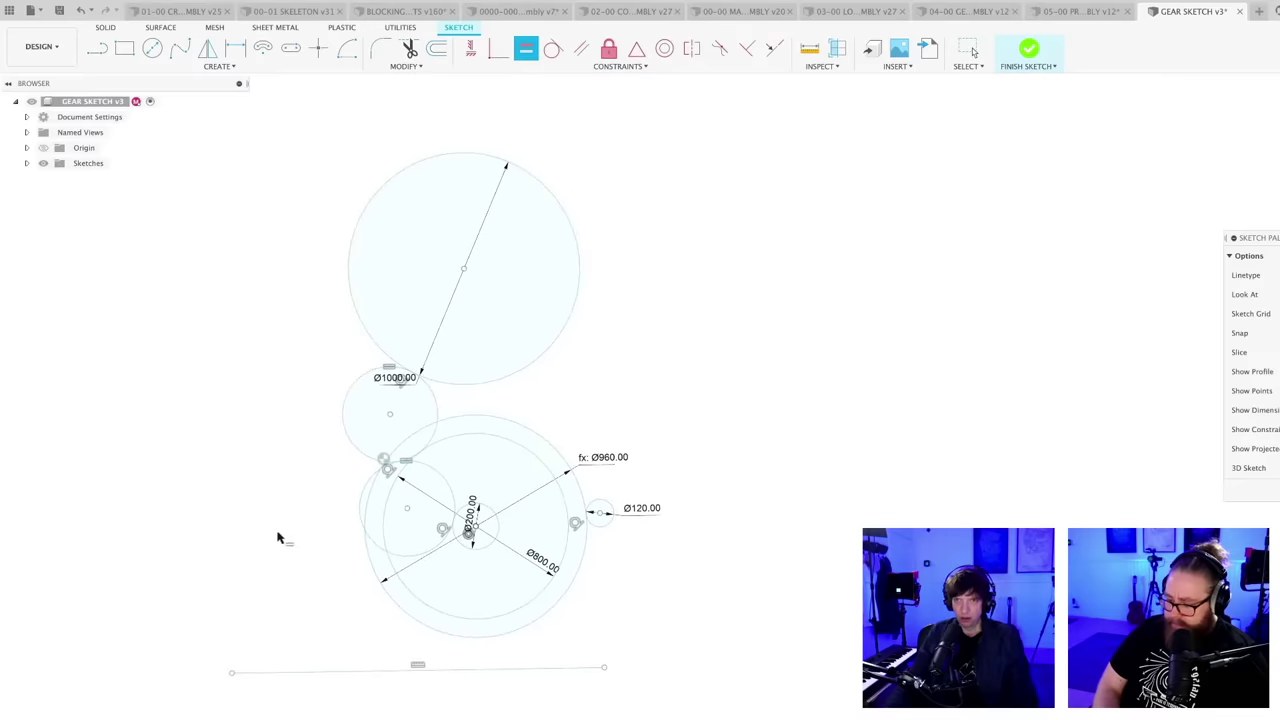
scroll(587, 425, up, 3)
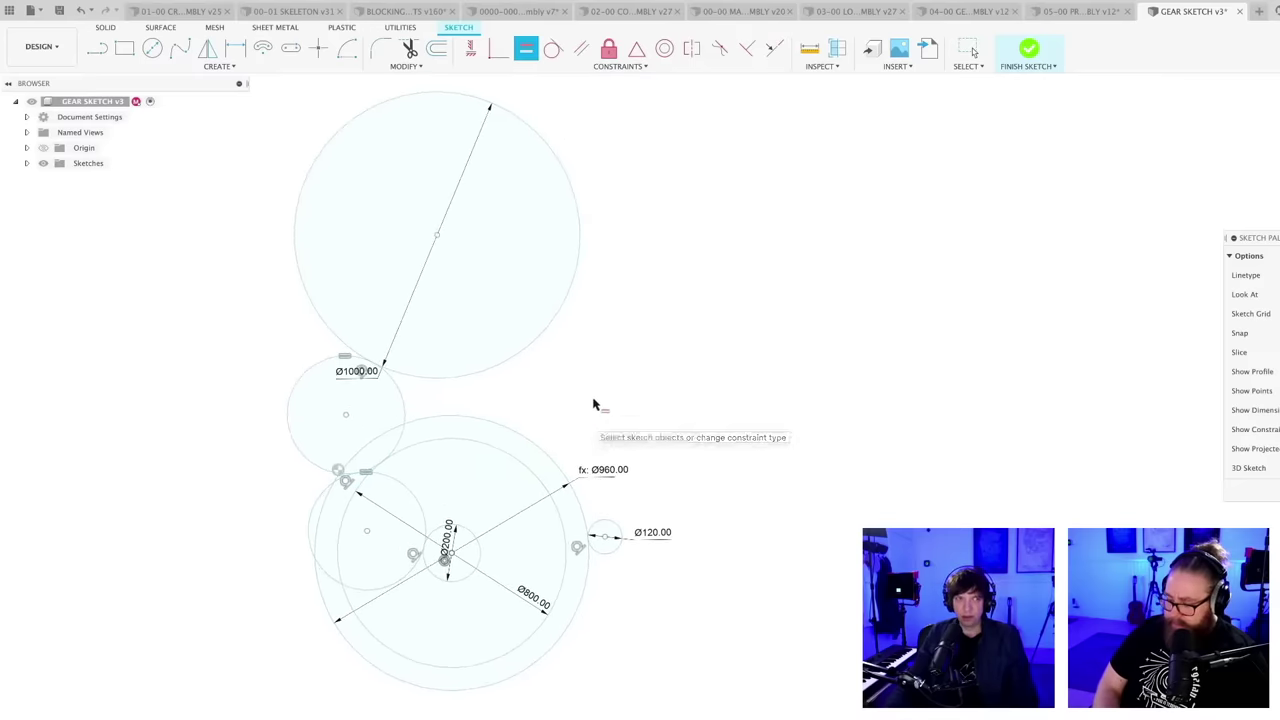
key(Escape)
- Save the gear sketch as a new version
middle_drag(601, 414, 626, 433)
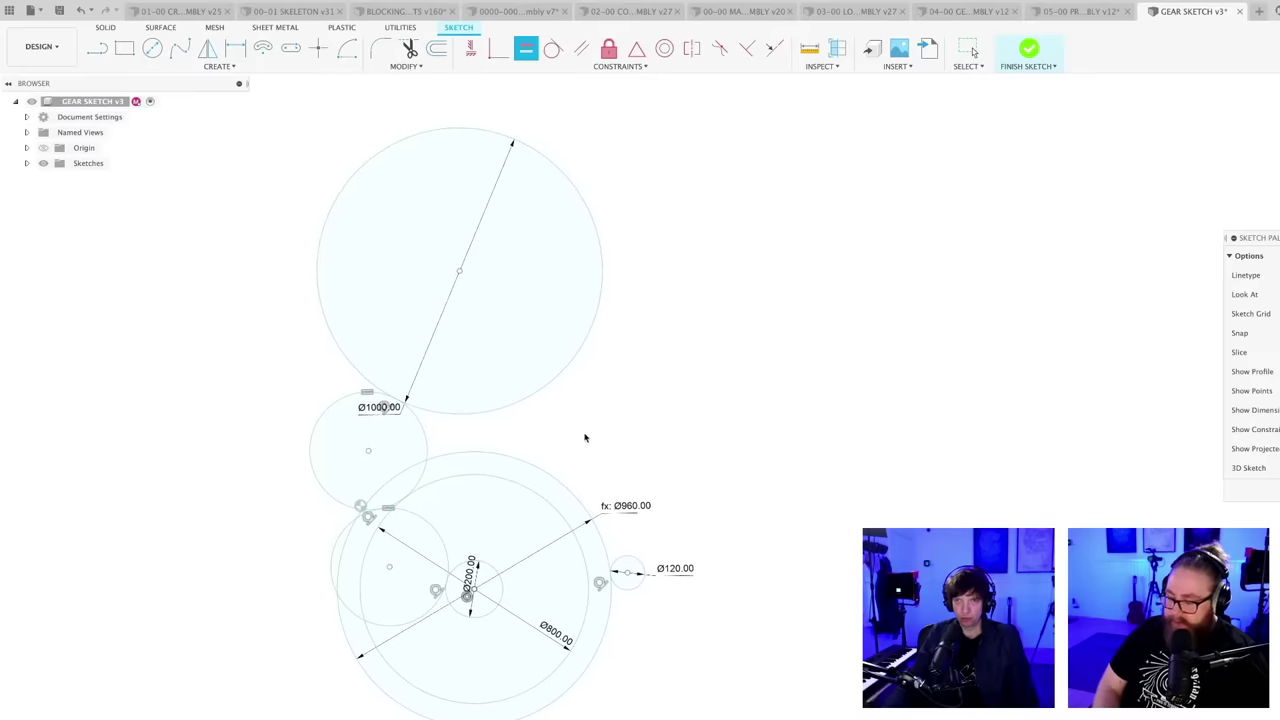
scroll(588, 435, down, 1)
scroll(587, 436, up, 2)
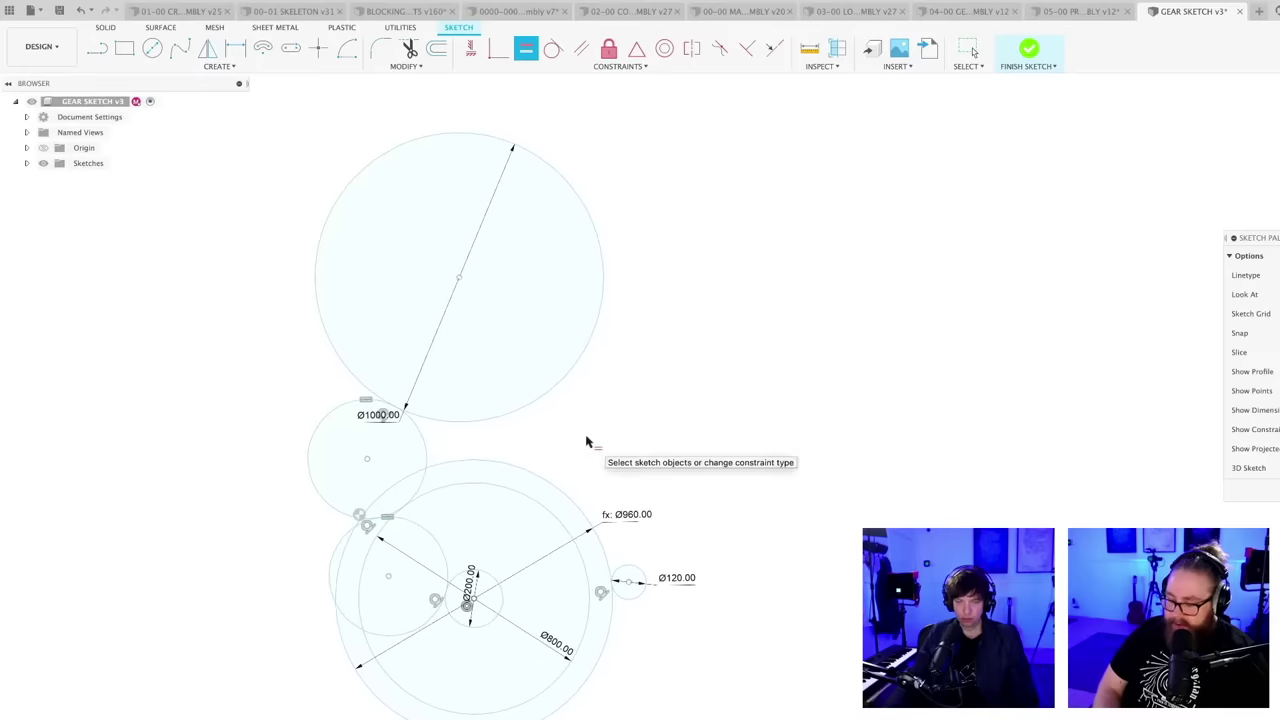
key(ctrl+s)
key(Return)
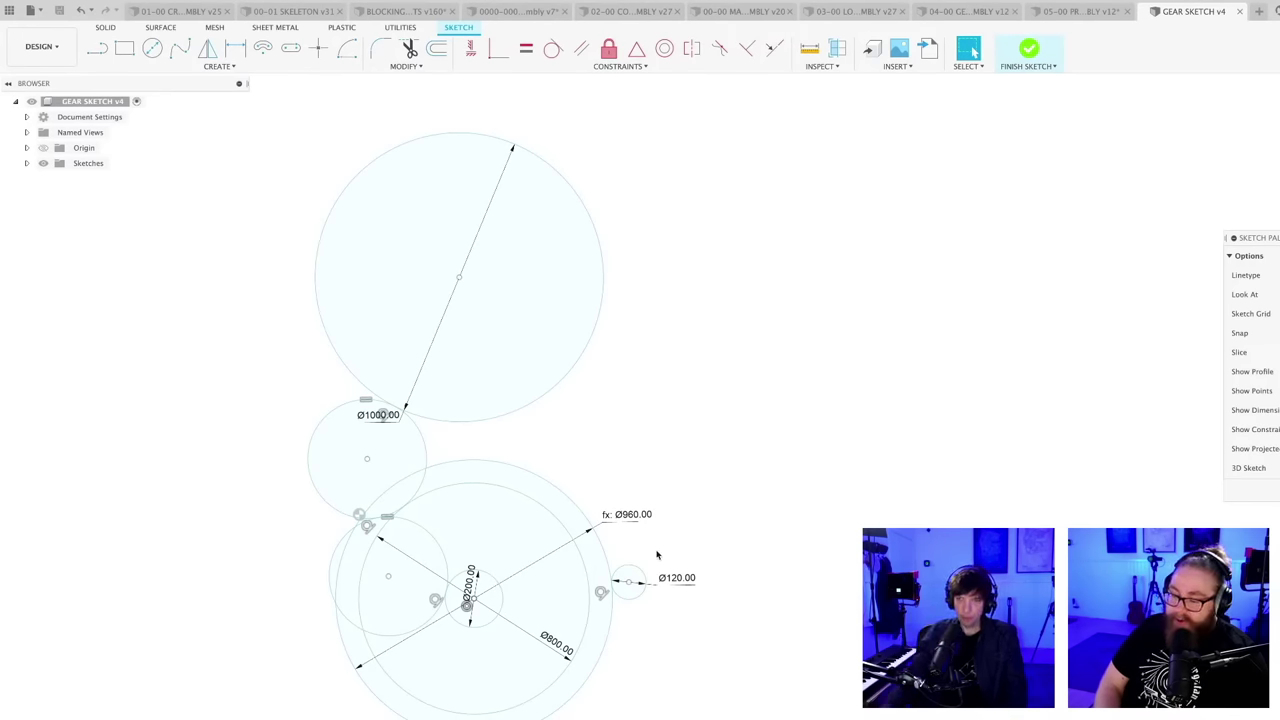
scroll(638, 628, up, 5)
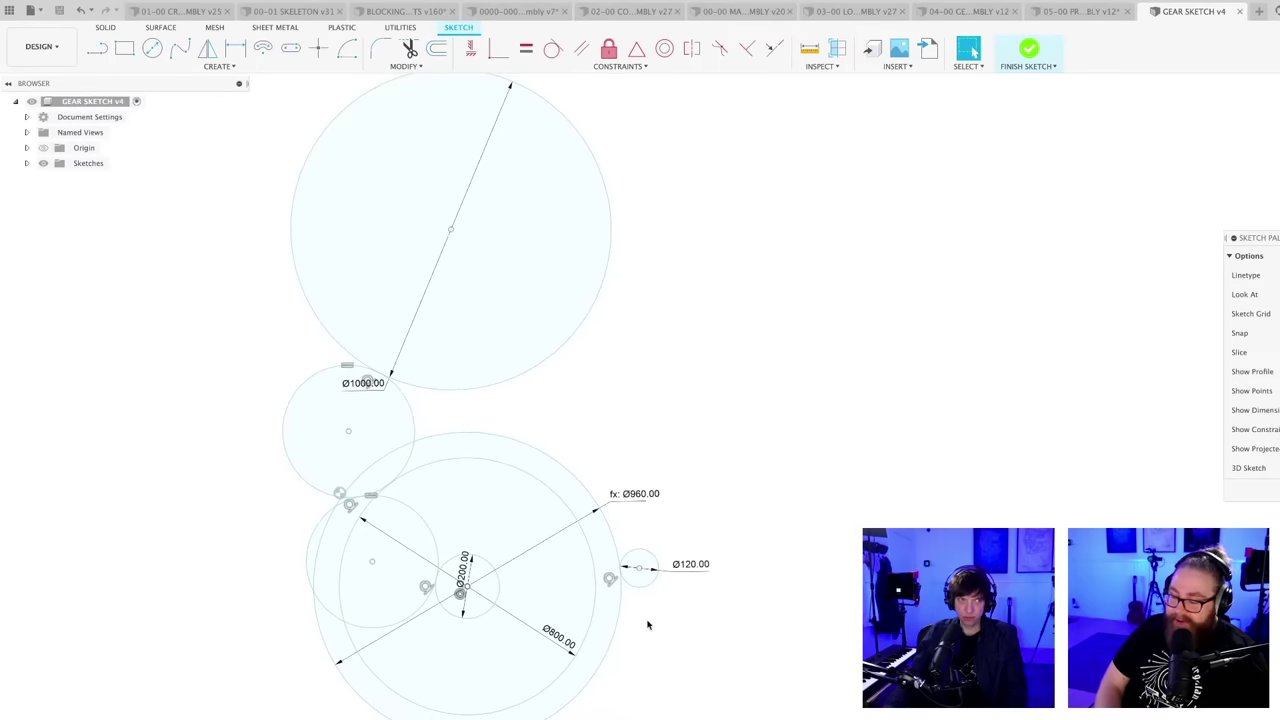
scroll(647, 619, down, 2)
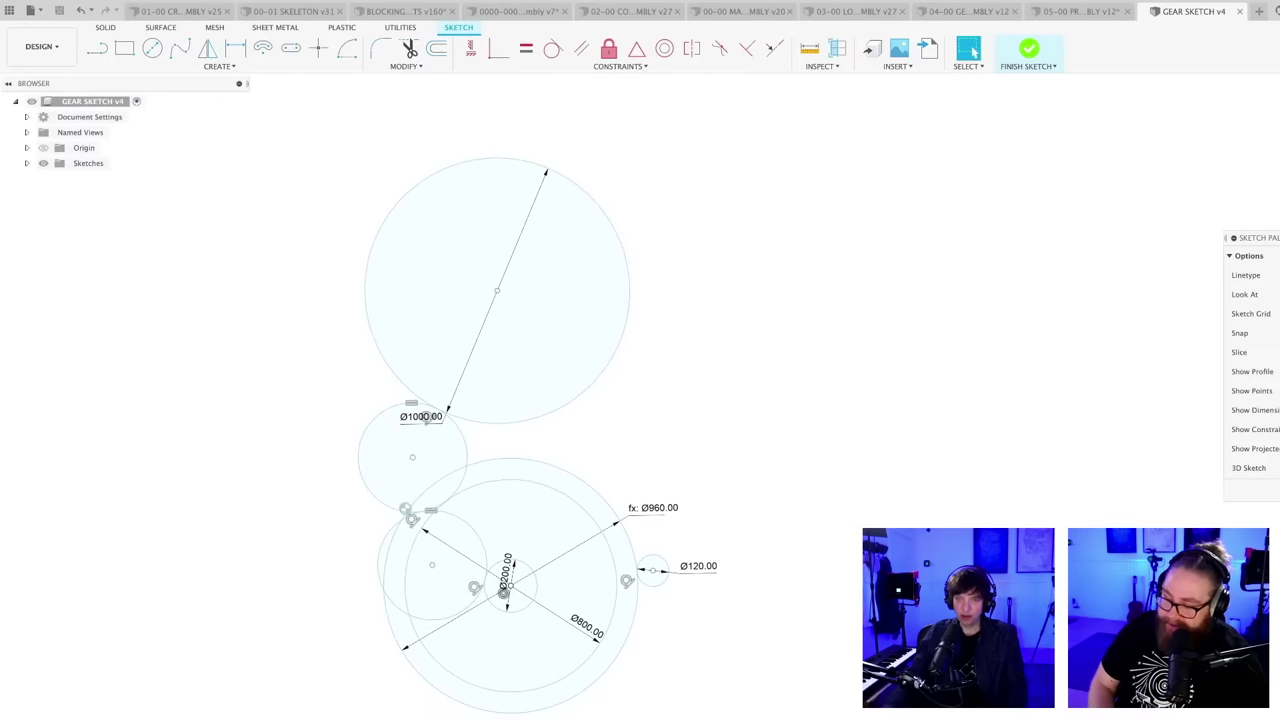
click(970, 50)
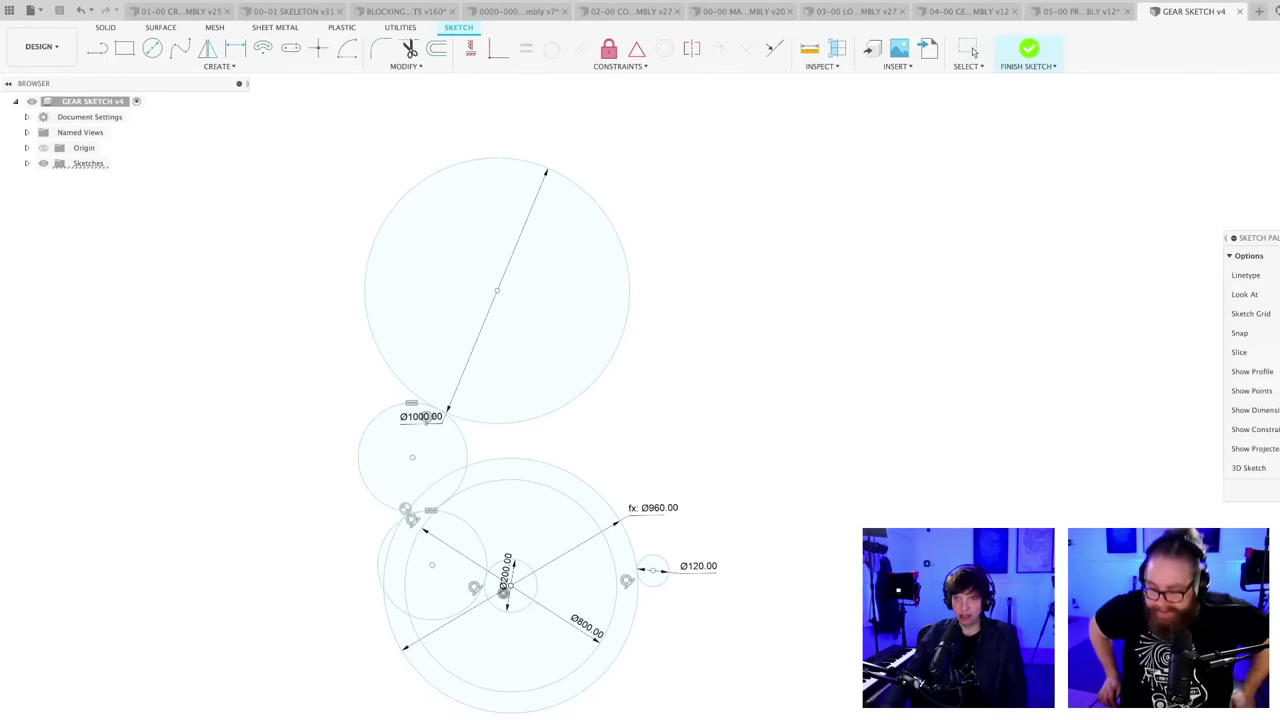
scroll(663, 705, up, 2)
scroll(674, 667, up, 1)
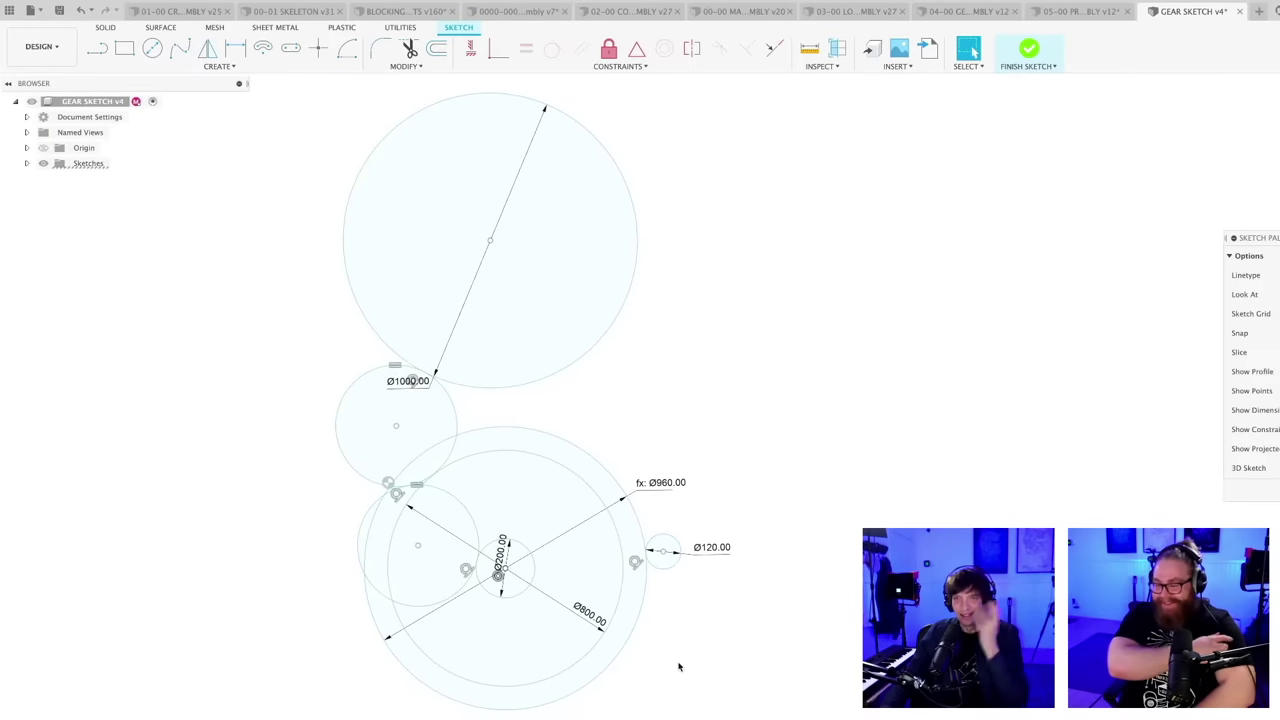
scroll(678, 667, up, 3)
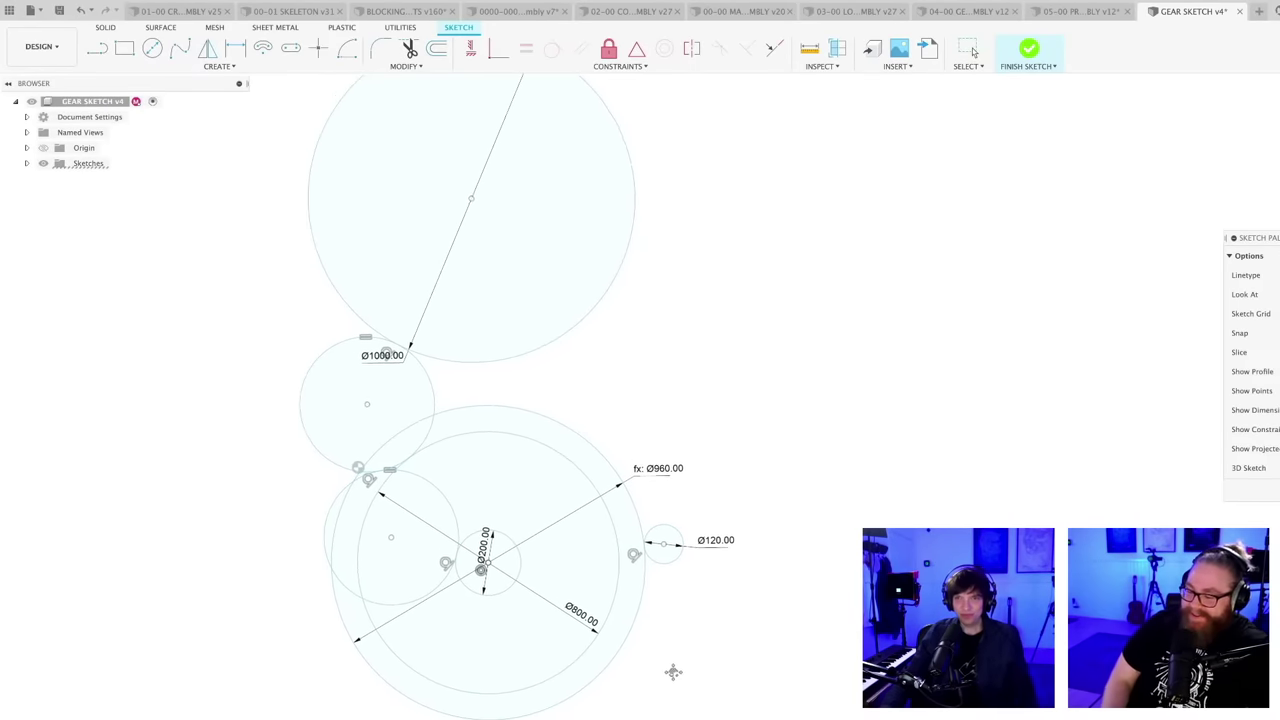
scroll(682, 688, down, 2)
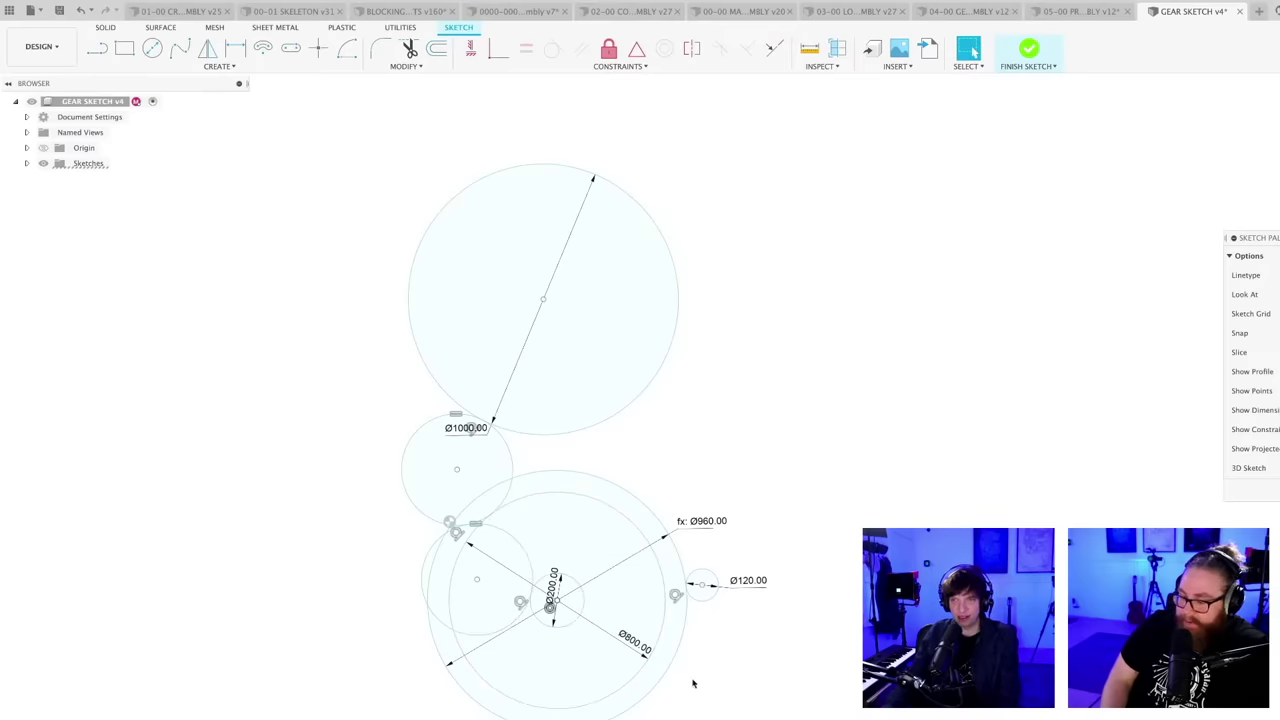
scroll(700, 677, up, 1)
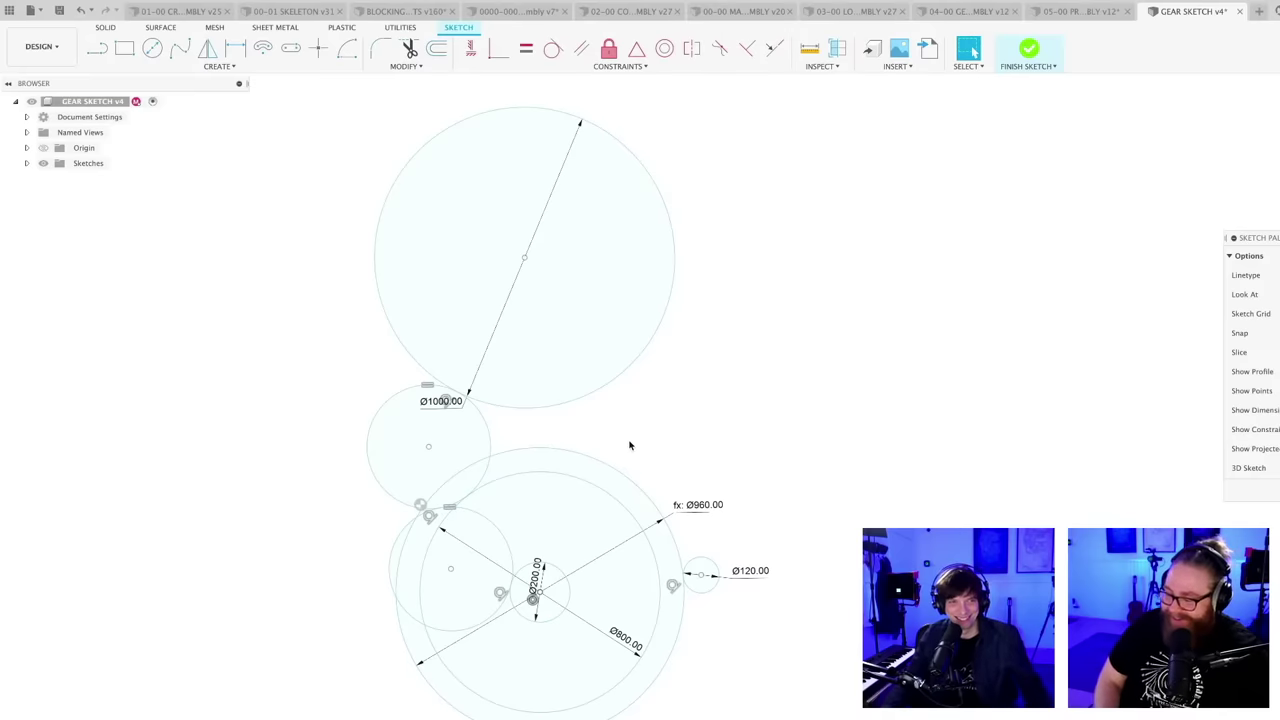
middle_drag(630, 445, 631, 430)
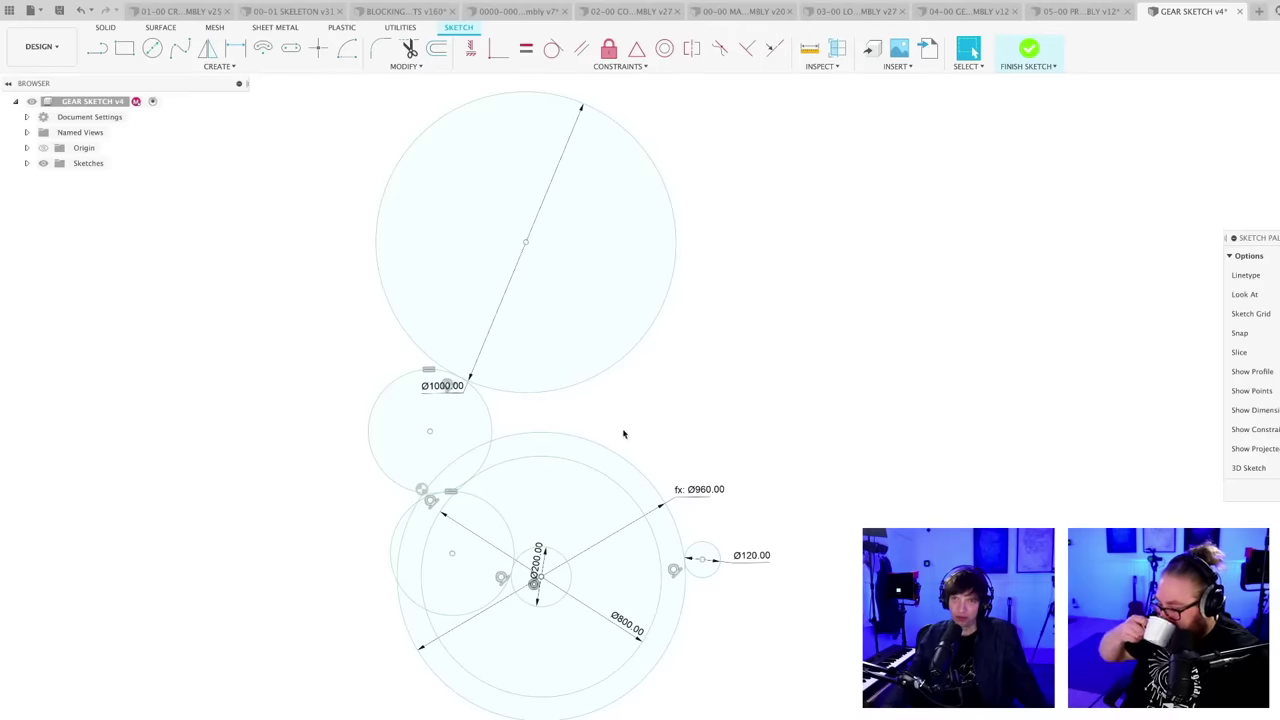
middle_drag(623, 433, 631, 430)
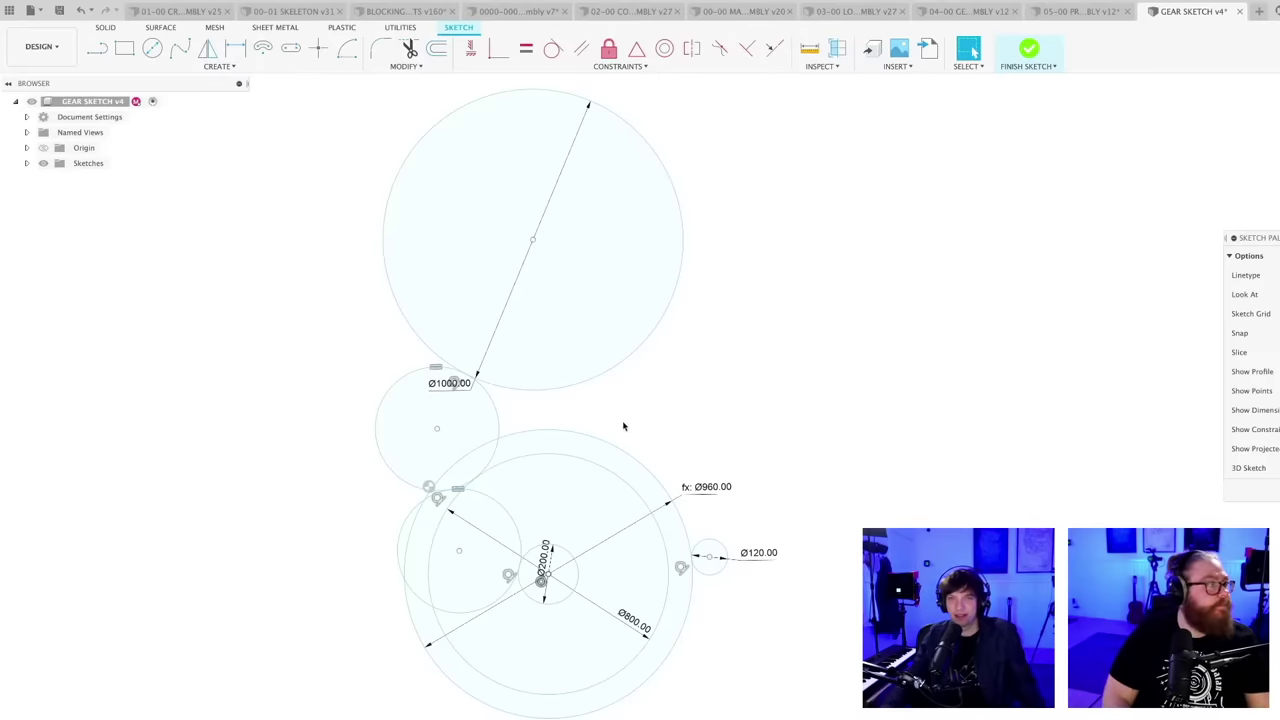
middle_drag(585, 419, 591, 409)
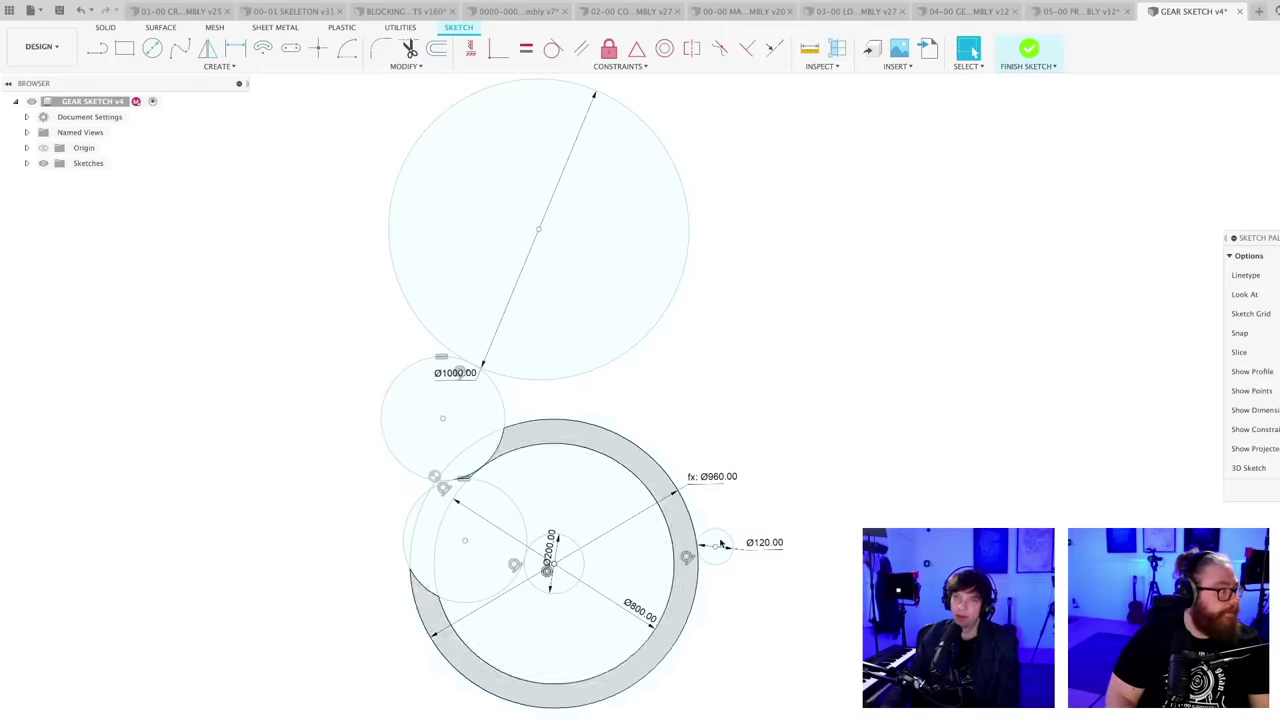
- Trace the gear train from the 120 mm gear through the 200 mm and two intermediate gears to the 1000 mm gear
middle_drag(746, 462, 695, 531)
scroll(697, 530, up, 1)
middle_drag(677, 647, 683, 605)
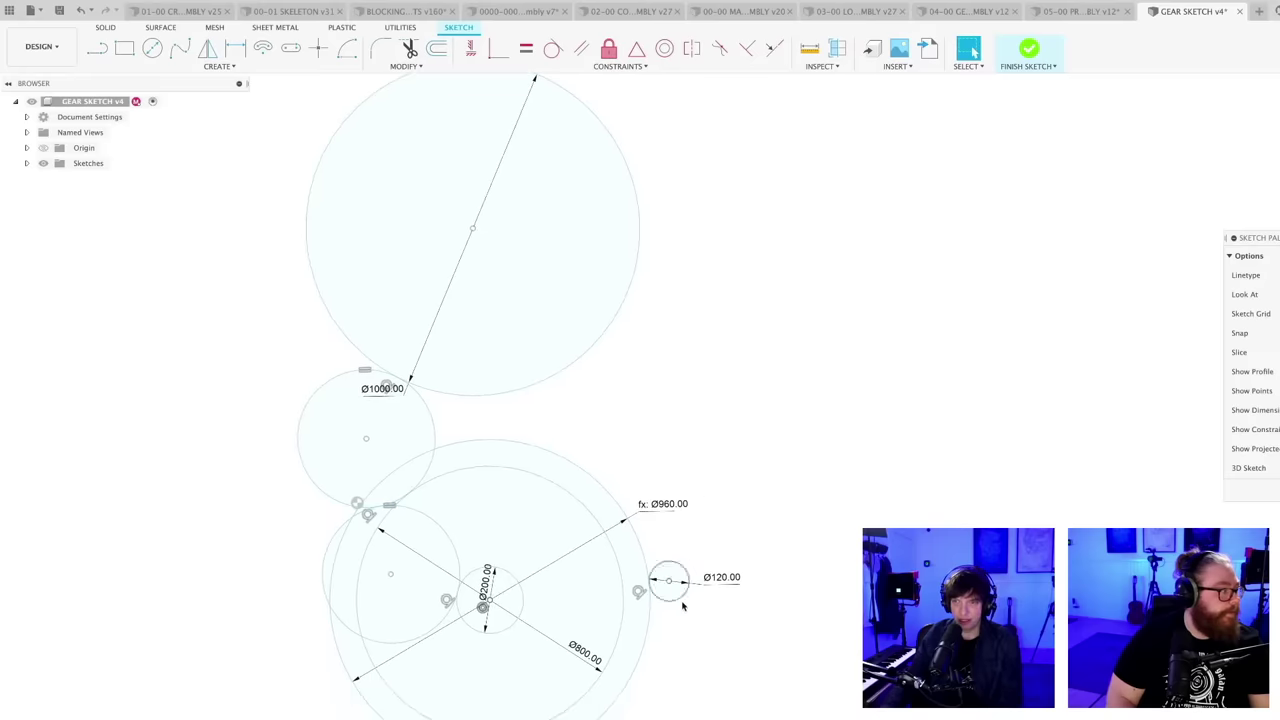
click(675, 602)
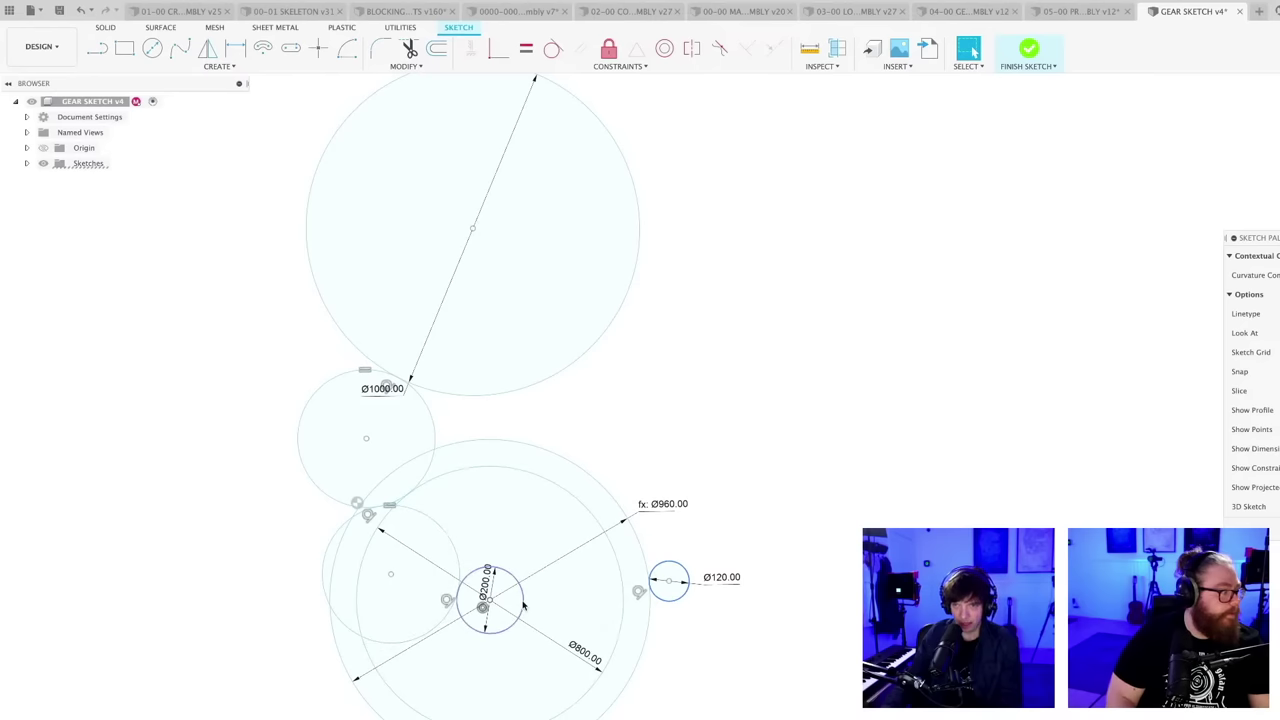
key(Escape)
click(481, 568)
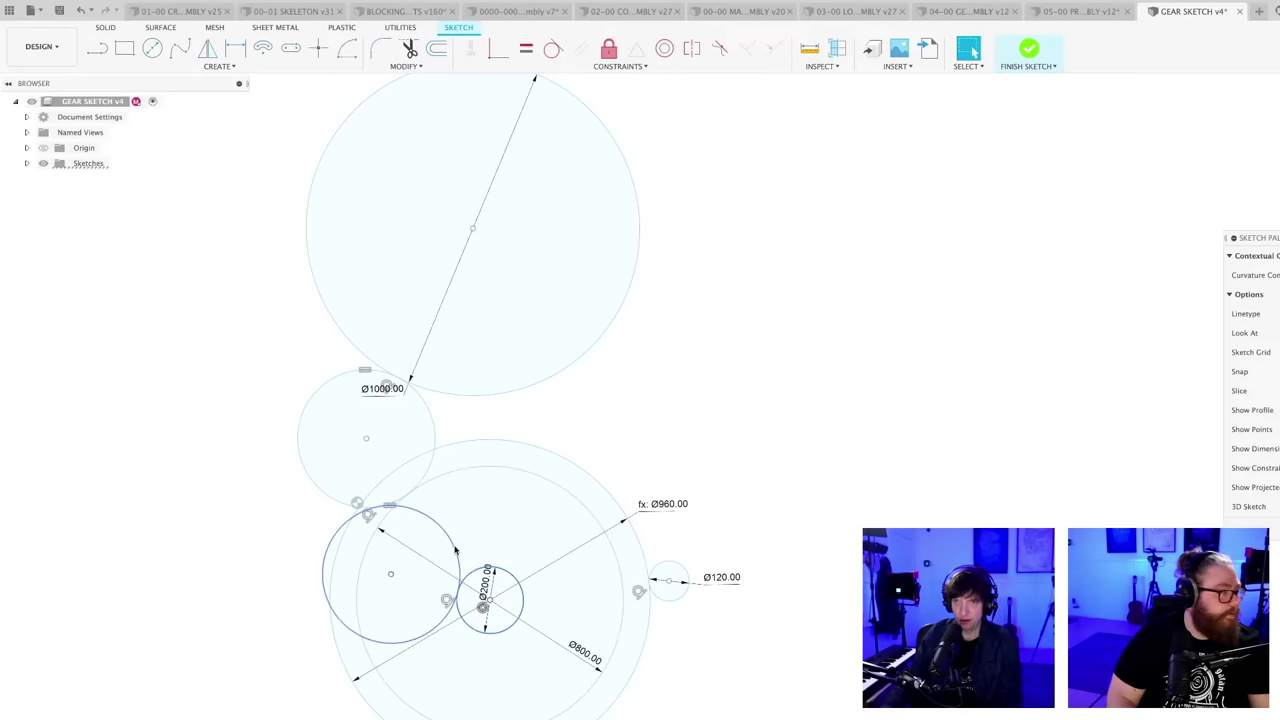
click(455, 550)
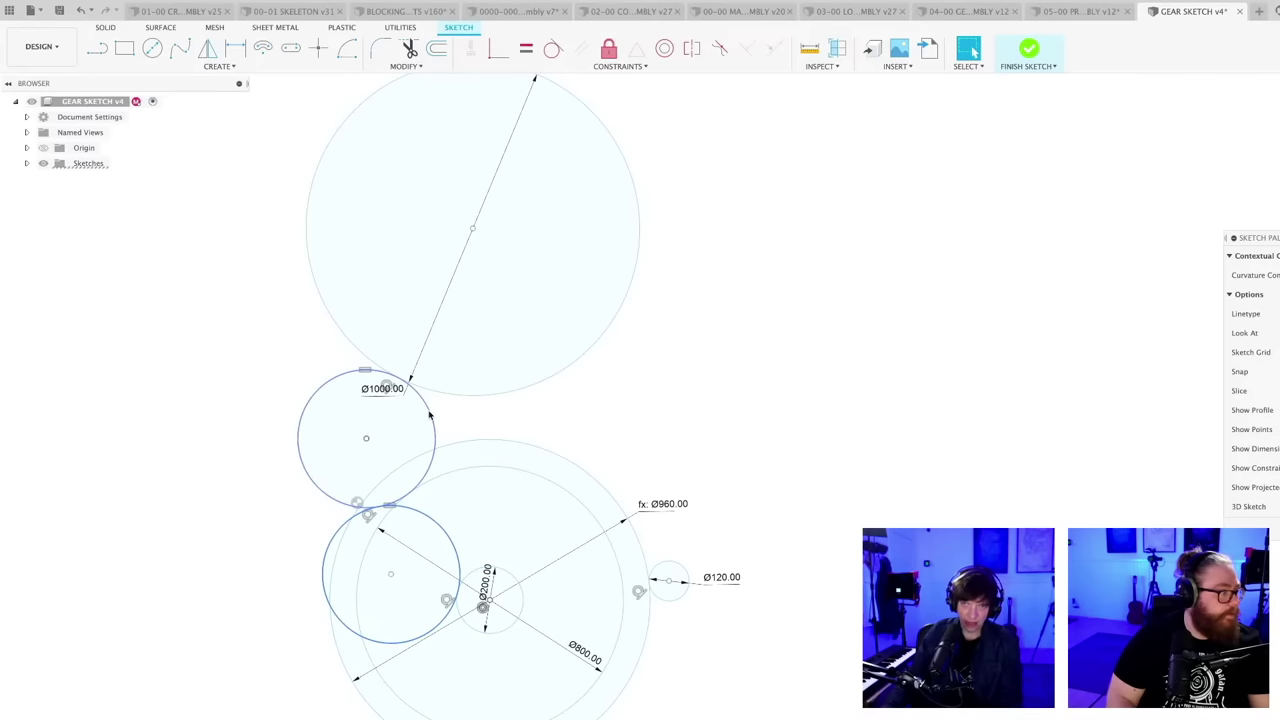
click(430, 415)
click(487, 397)
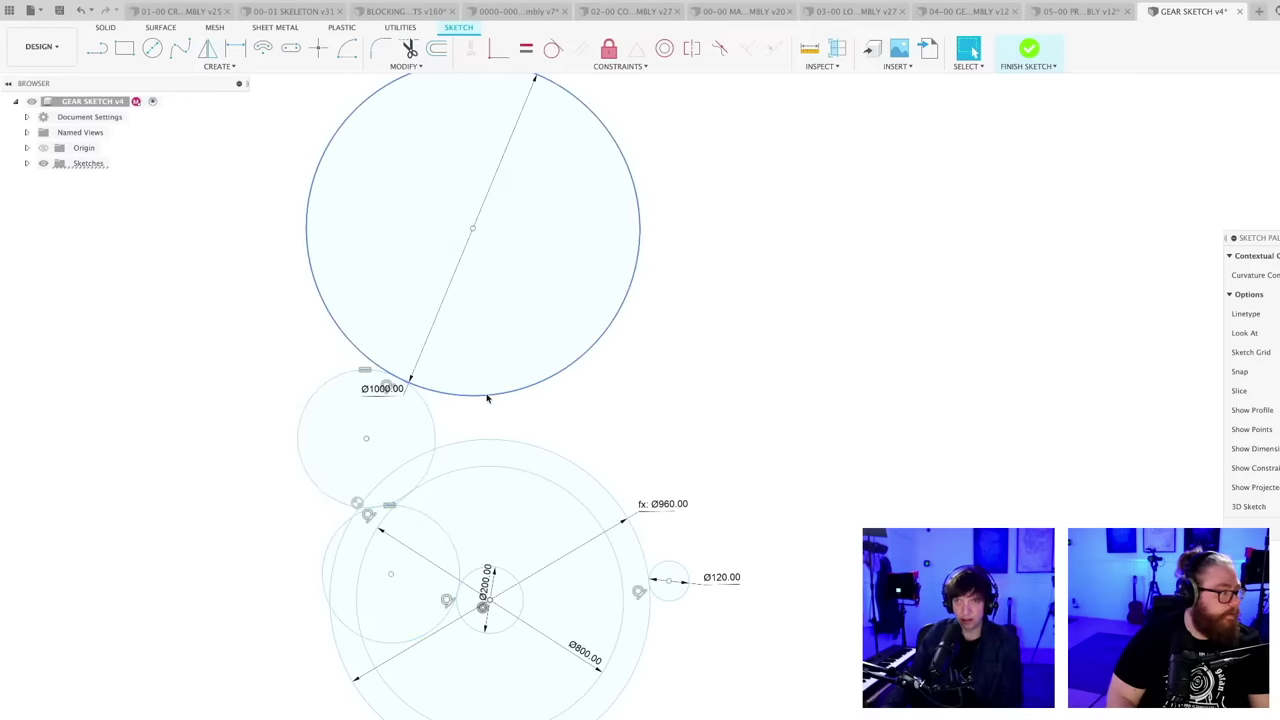
mouse_move(624, 412)
middle_down()
mouse_move(637, 526)
mouse_move(660, 503)
middle_up()
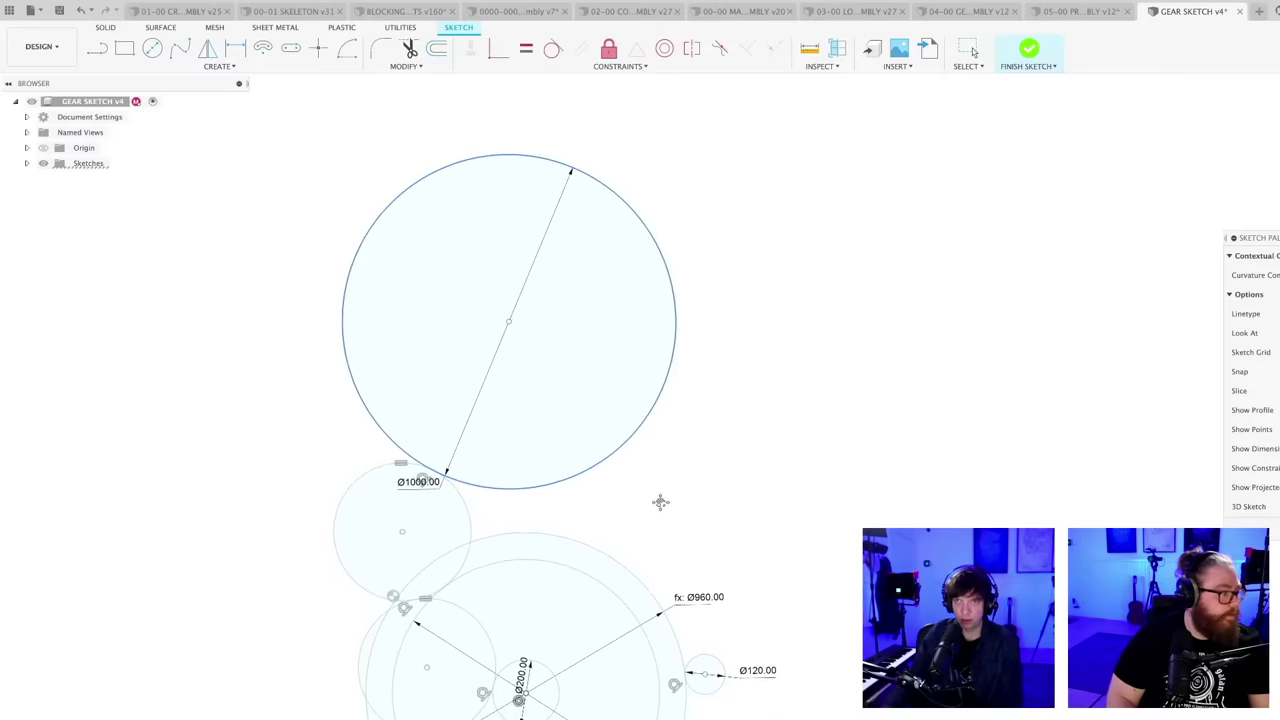
key(Escape)
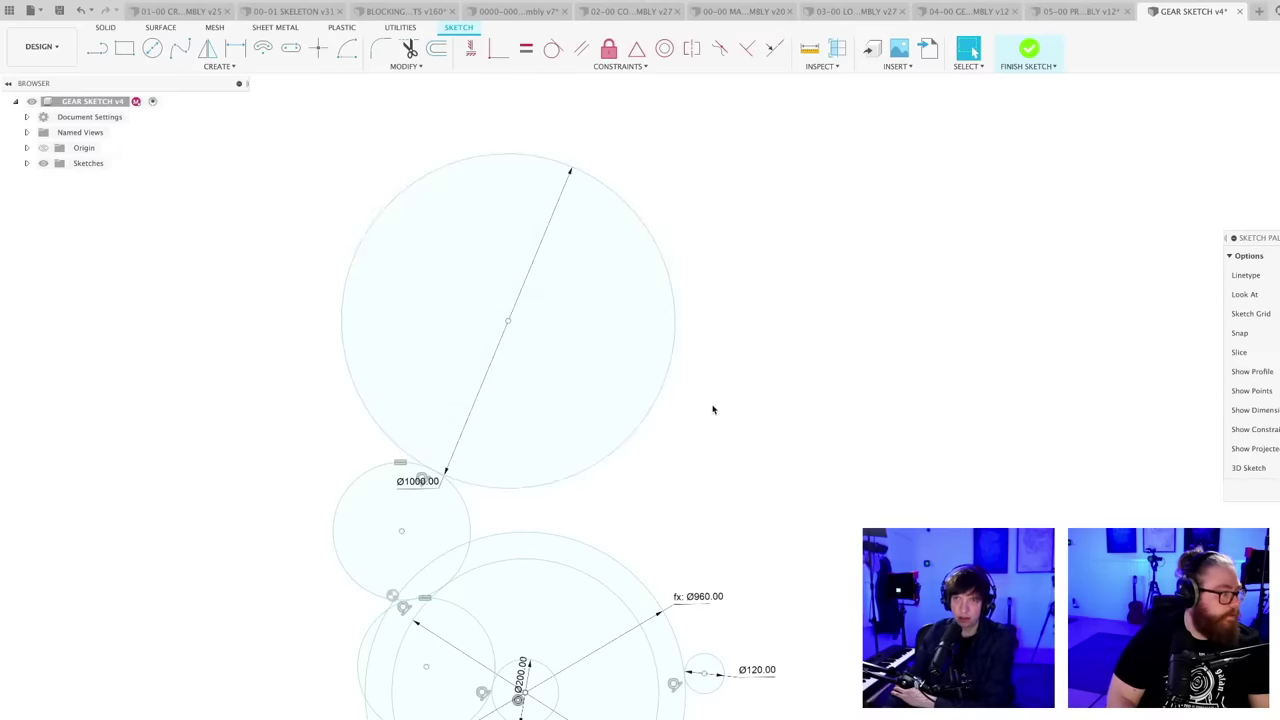
- Sketch two lines joining the 200 mm circle to the 1000 mm circle, one along each side, to represent a chain
scroll(711, 410, down, 3)
middle_drag(681, 358, 680, 357)
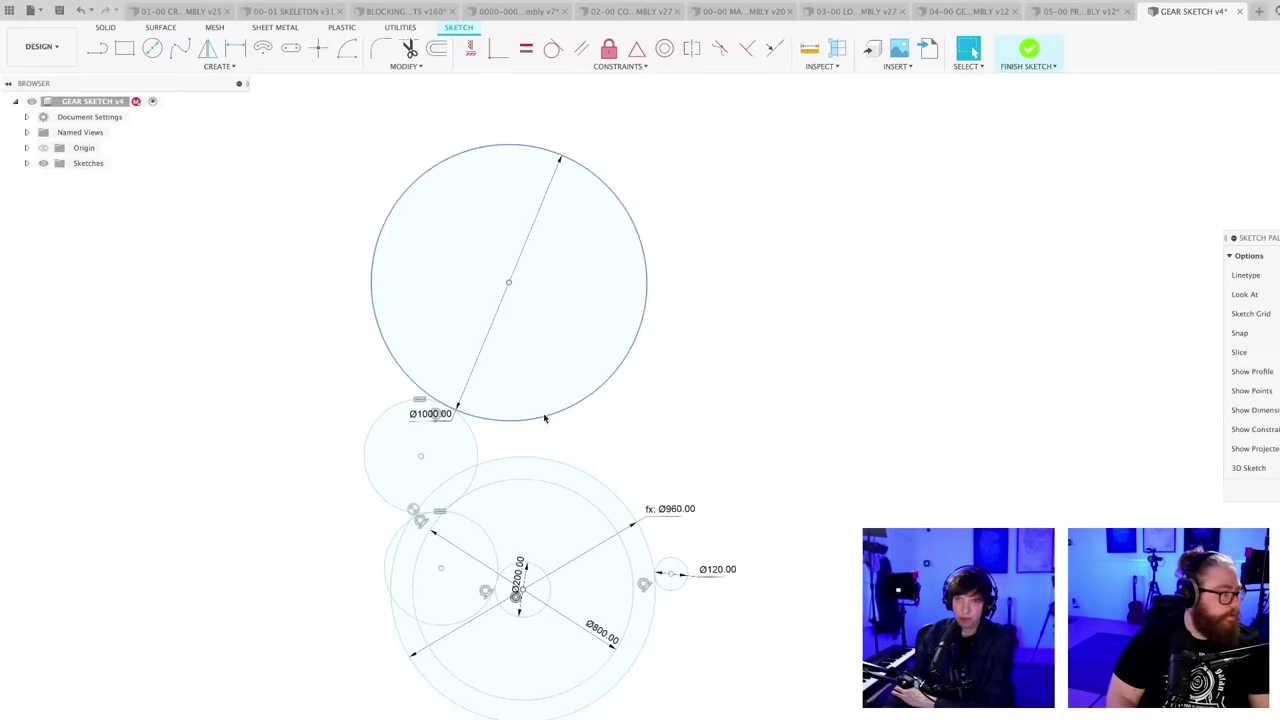
middle_drag(545, 411, 557, 390)
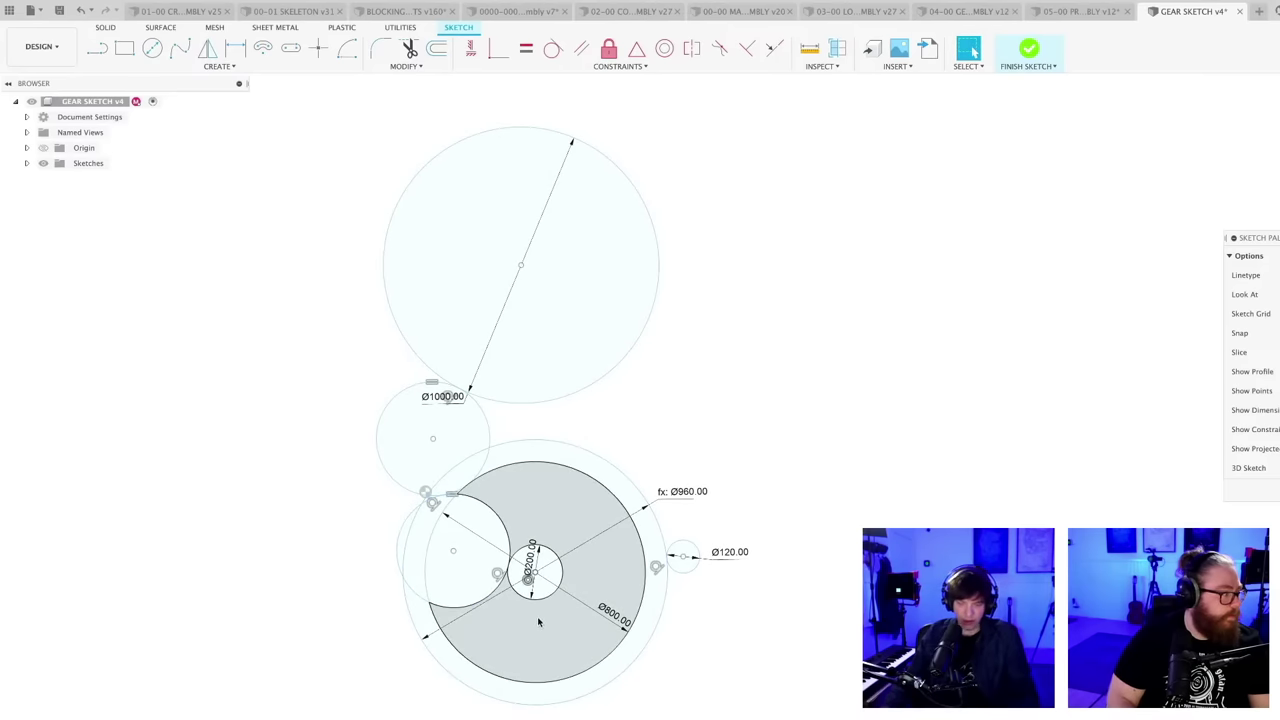
scroll(543, 624, up, 1)
key(l)
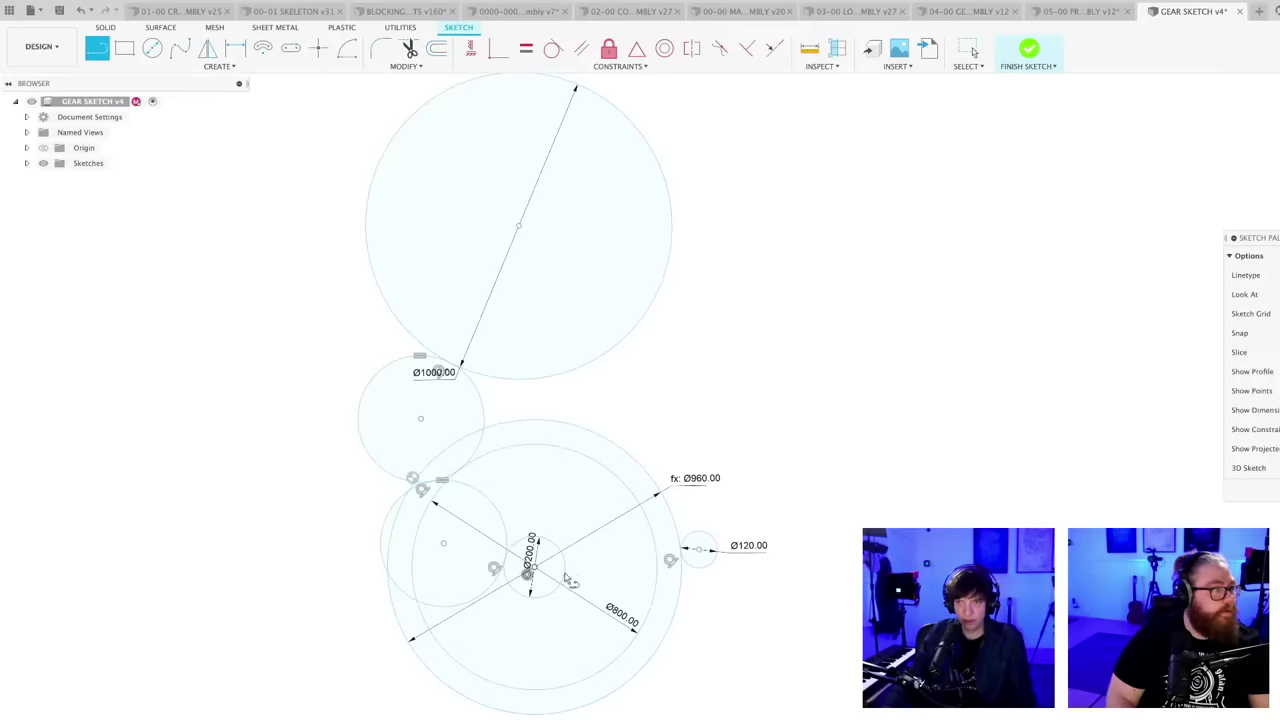
click(564, 574)
click(670, 250)
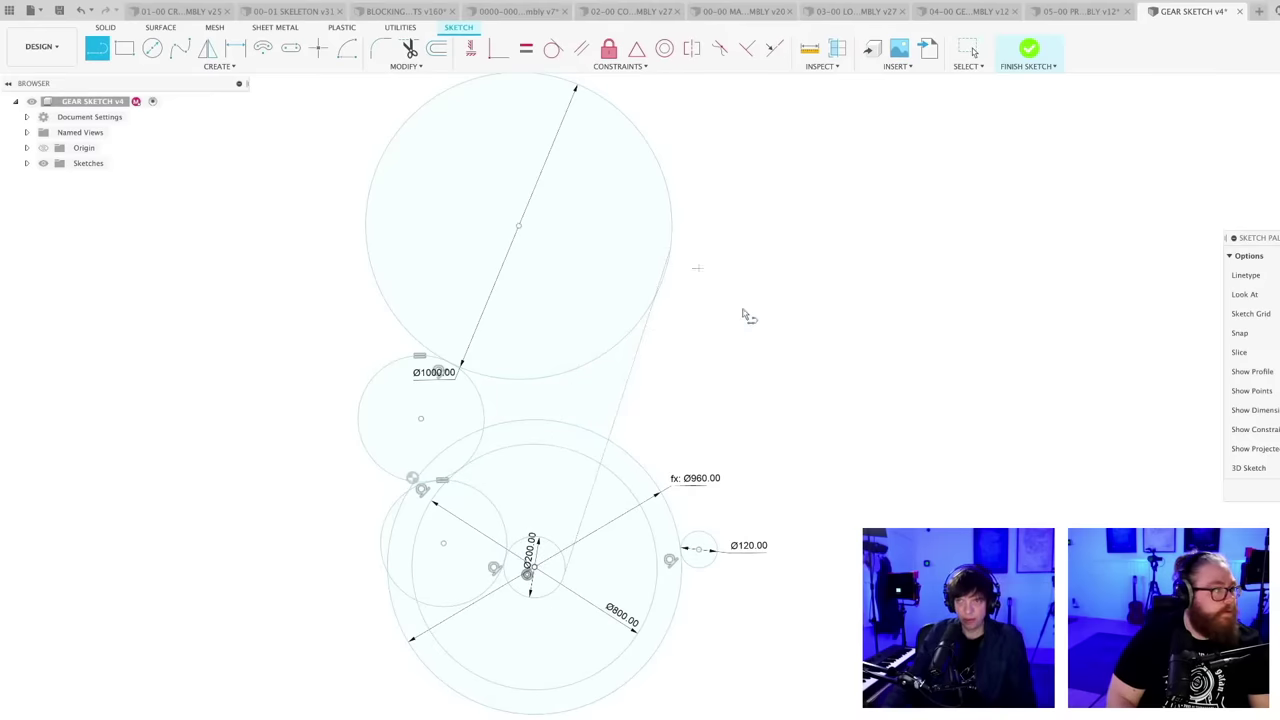
click(506, 579)
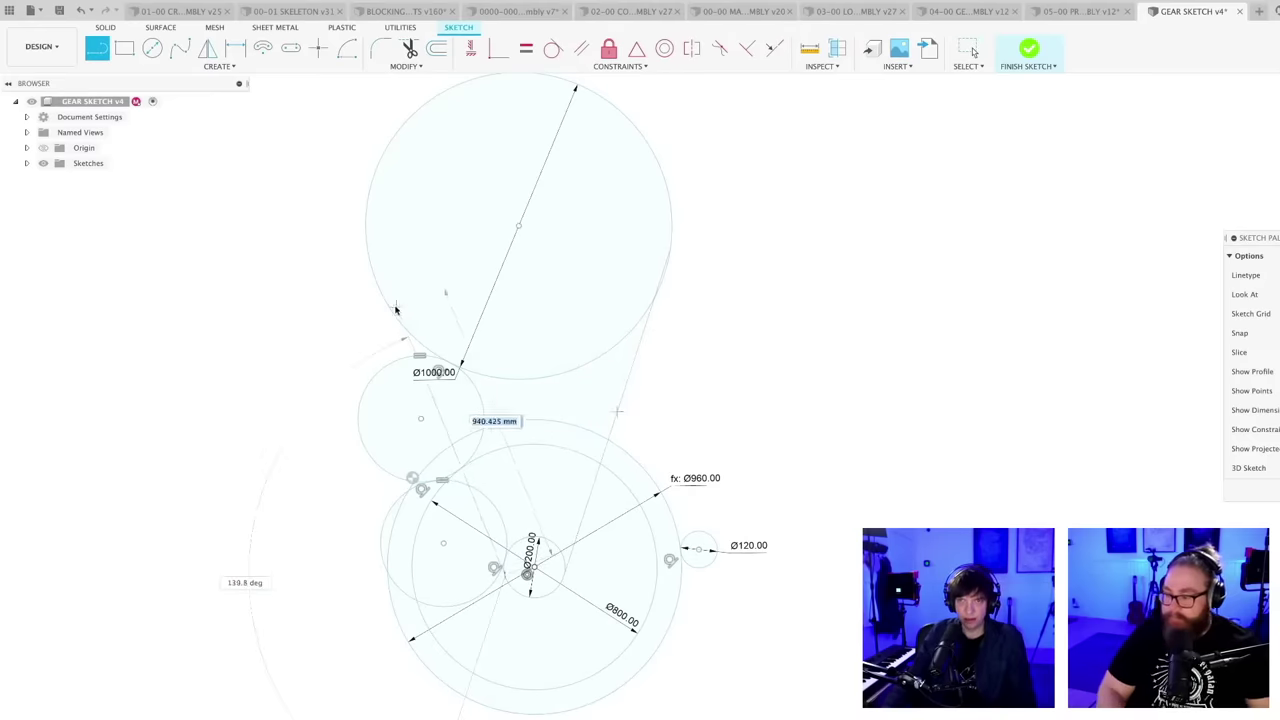
click(377, 285)
key(Escape)
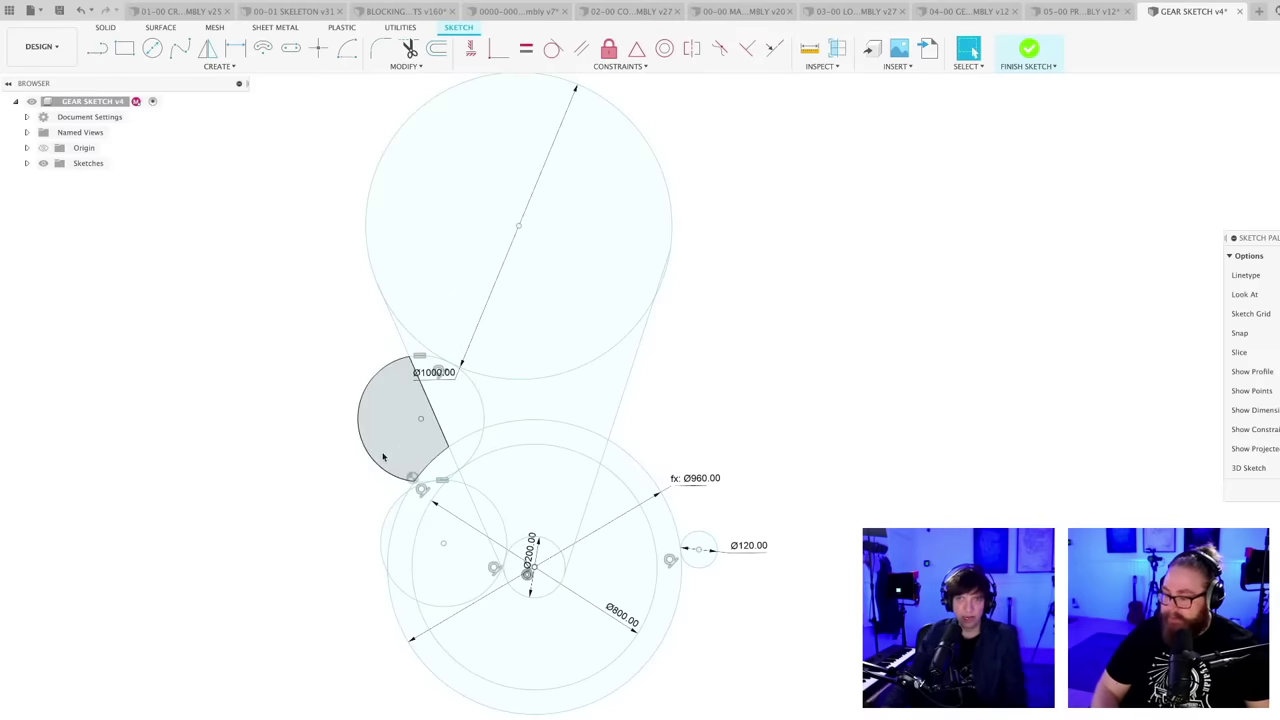
- Delete the two equal intermediate circles between the 200 mm and 1000 mm circles
click(384, 472)
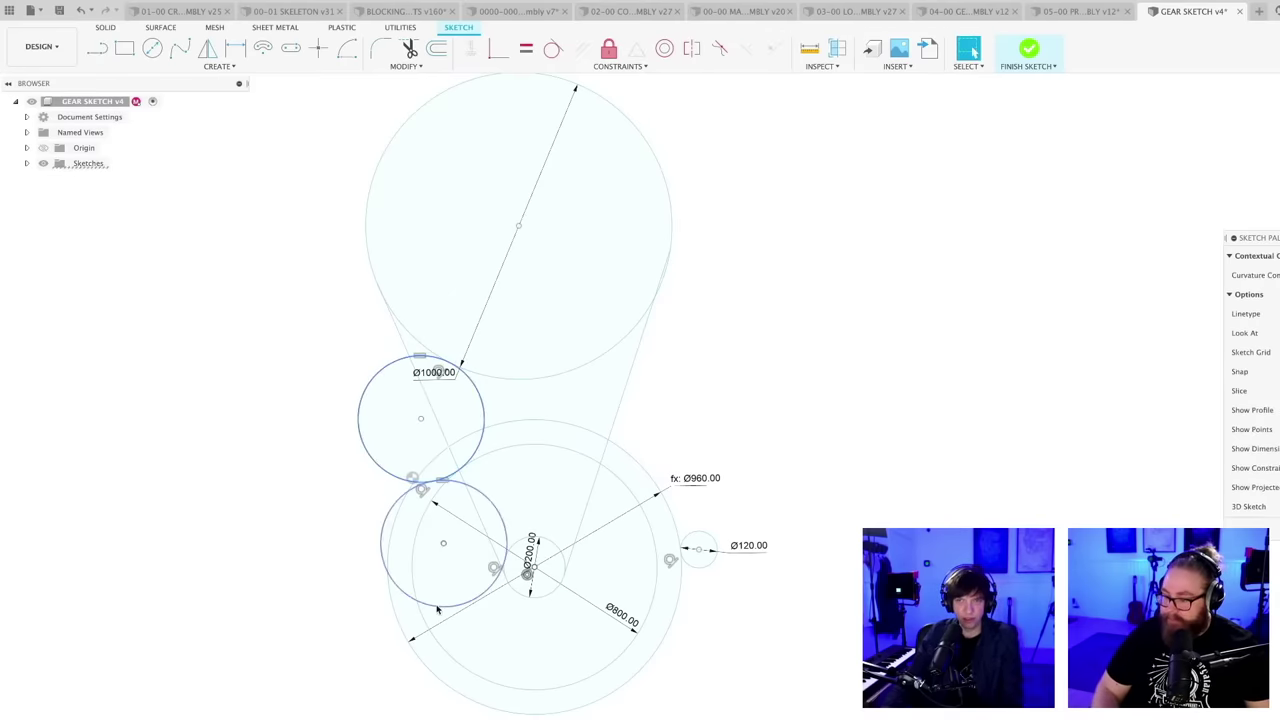
click(500, 516)
click(385, 445)
click(377, 467)
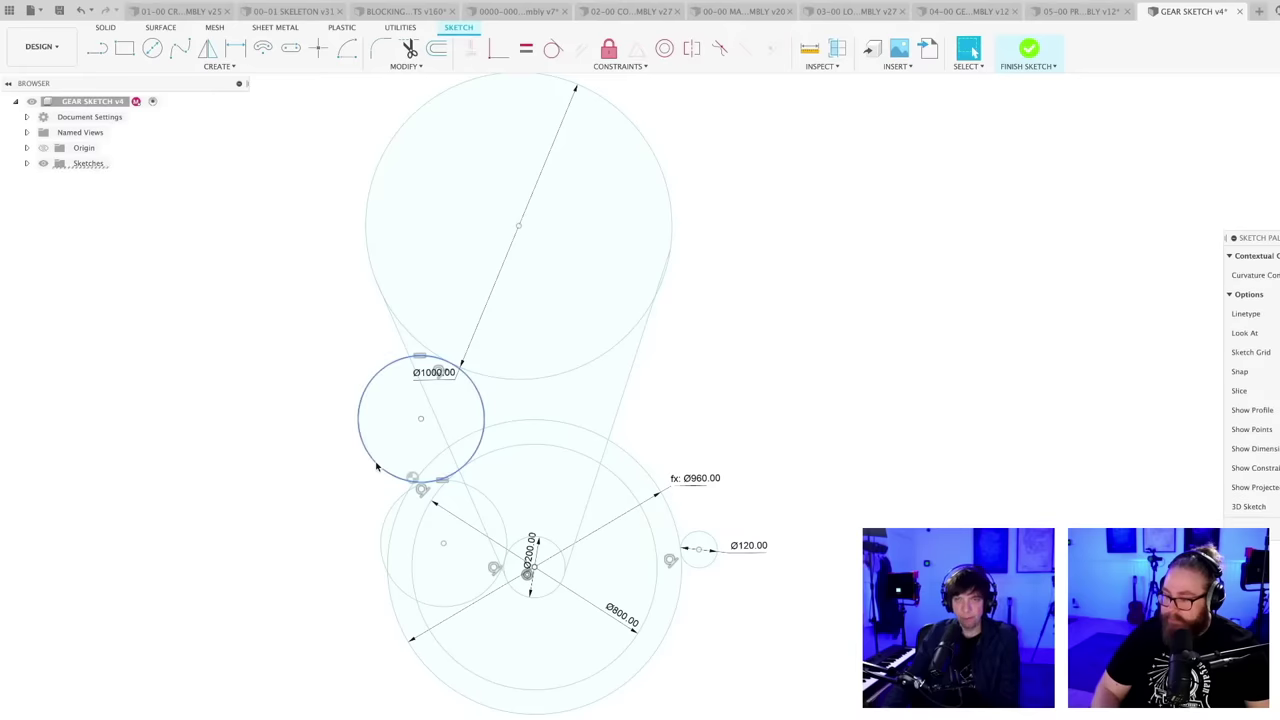
key(Delete)
click(386, 523)
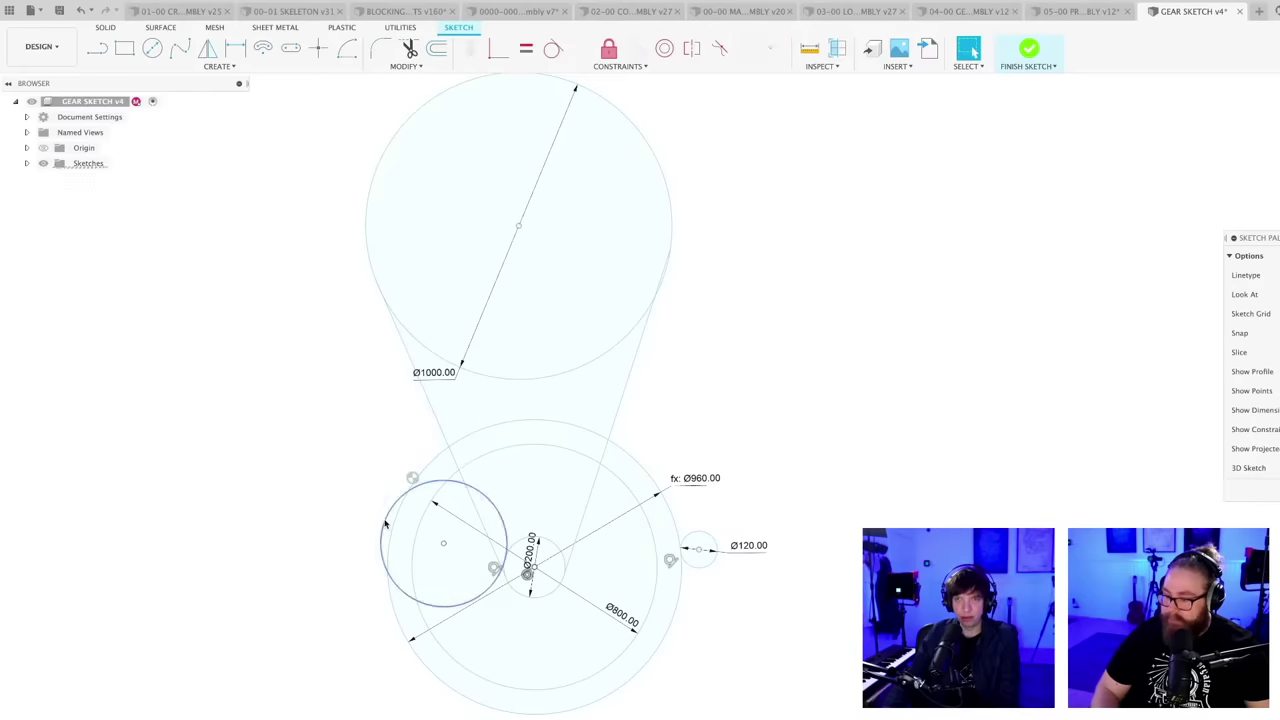
key(Delete)
- Convert the two lines joining the 200 mm and 1000 mm circles to construction geometry
scroll(689, 423, down, 3)
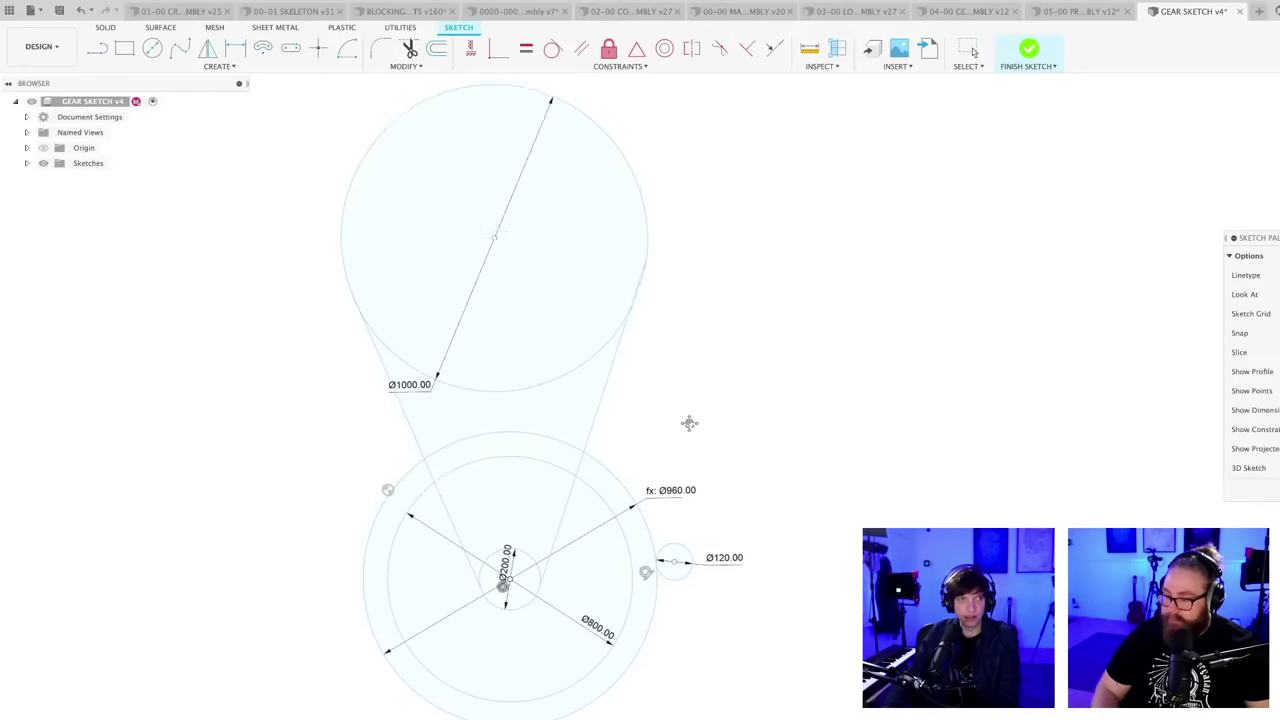
click(581, 418)
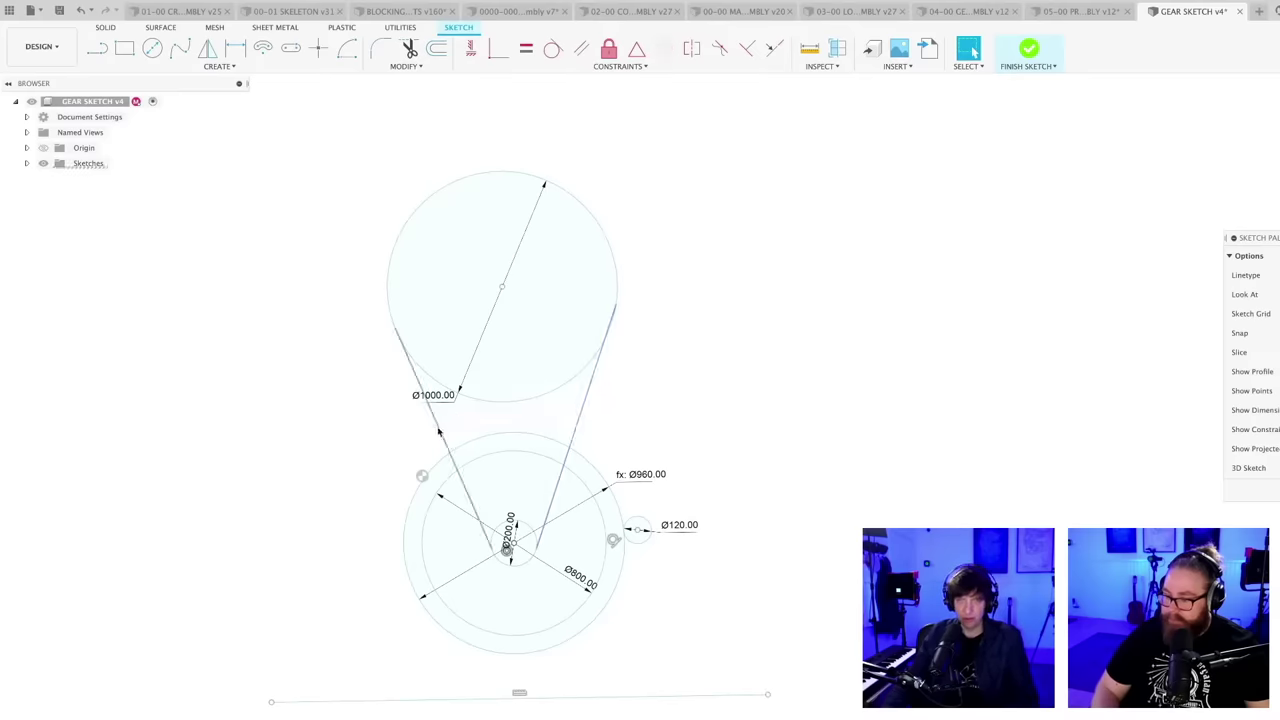
key(Delete)
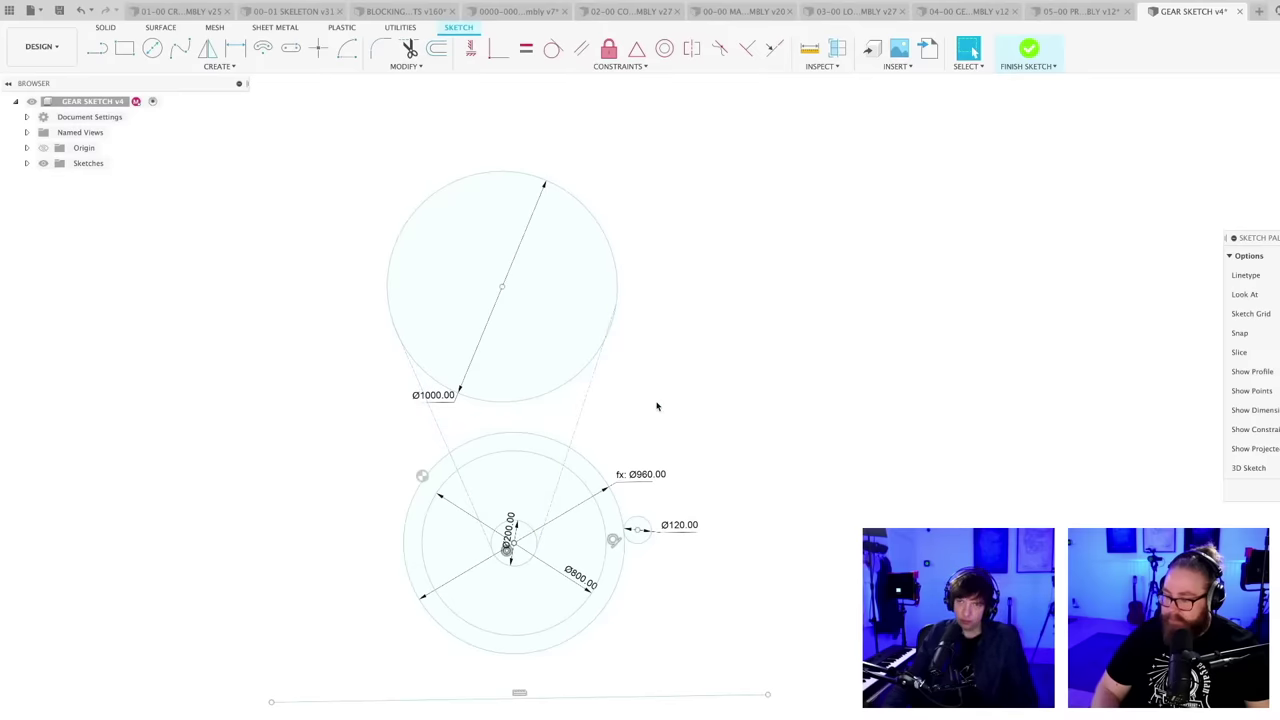
mouse_move(657, 406)
middle_down()
mouse_move(656, 393)
mouse_move(631, 410)
middle_up()
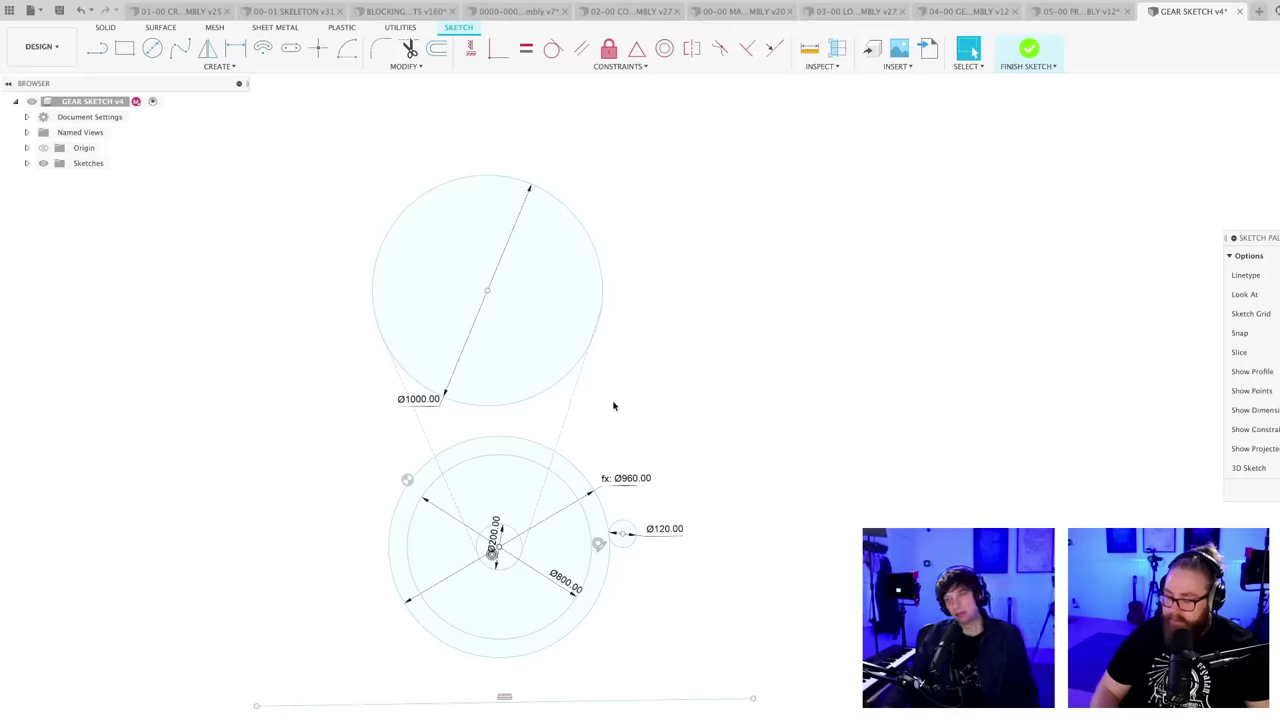
scroll(610, 396, up, 3)
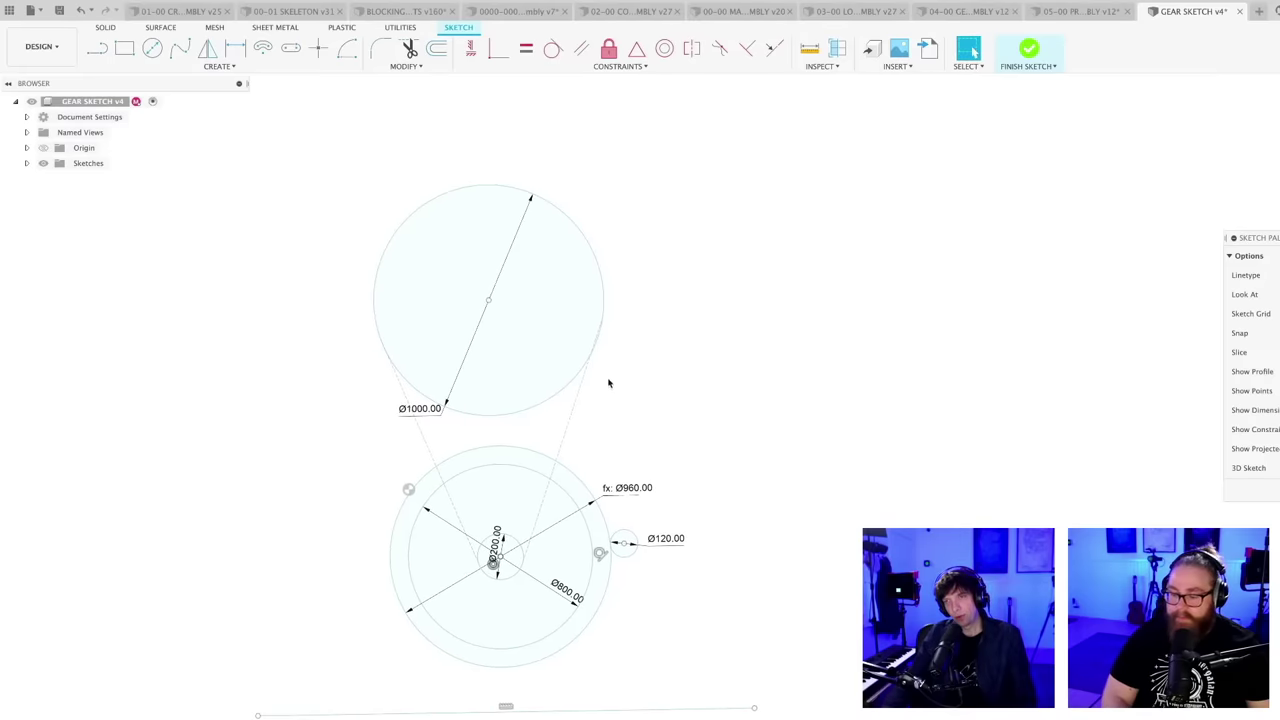
scroll(605, 390, down, 2)
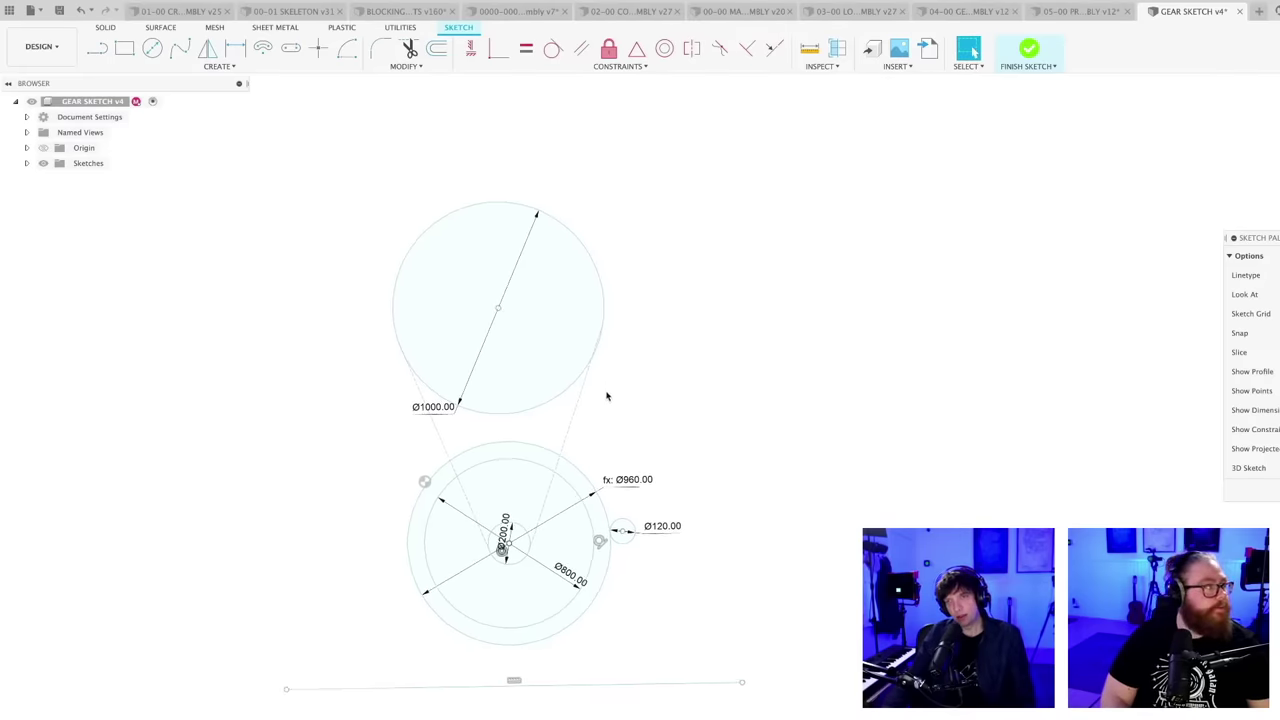
scroll(602, 400, up, 2)
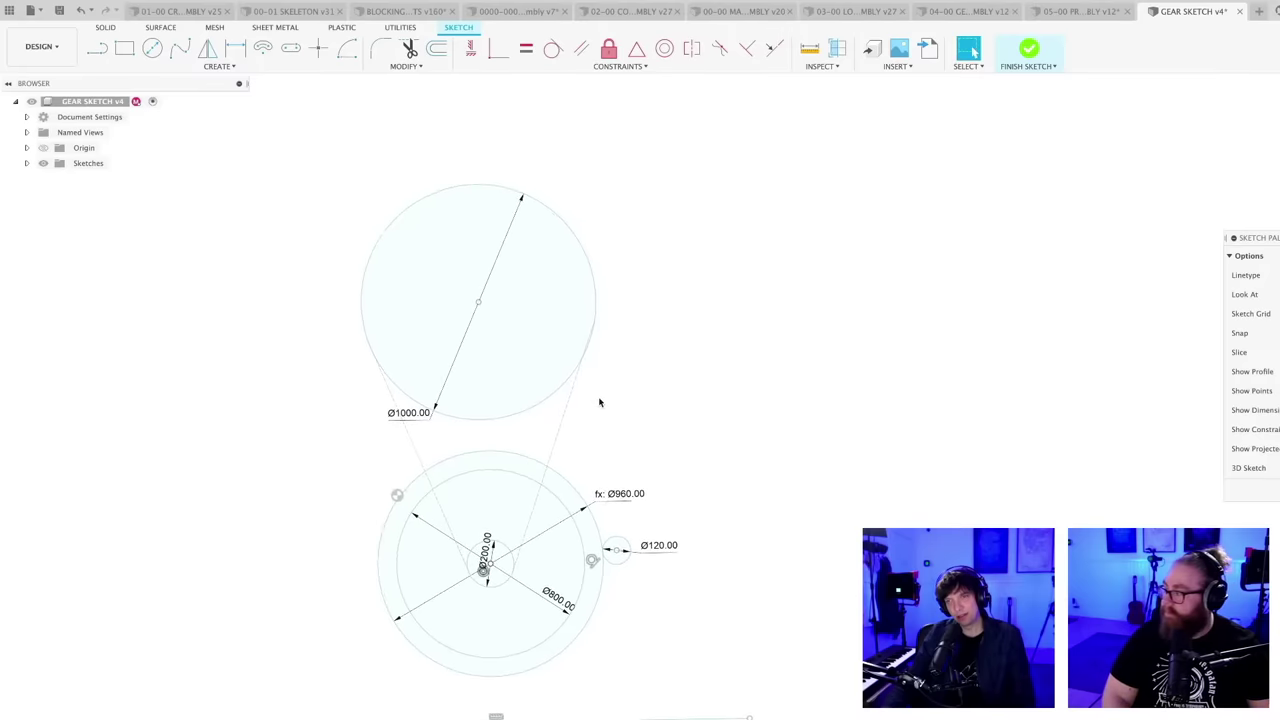
scroll(598, 404, up, 3)
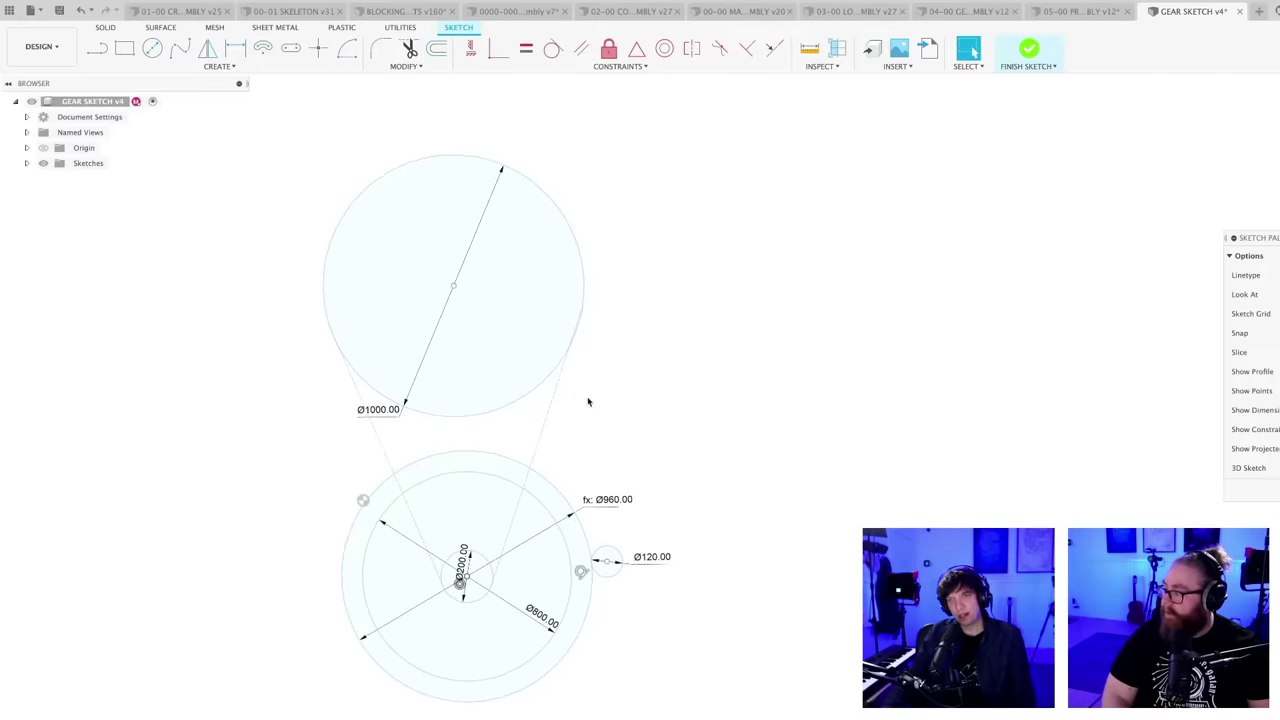
scroll(587, 402, down, 2)
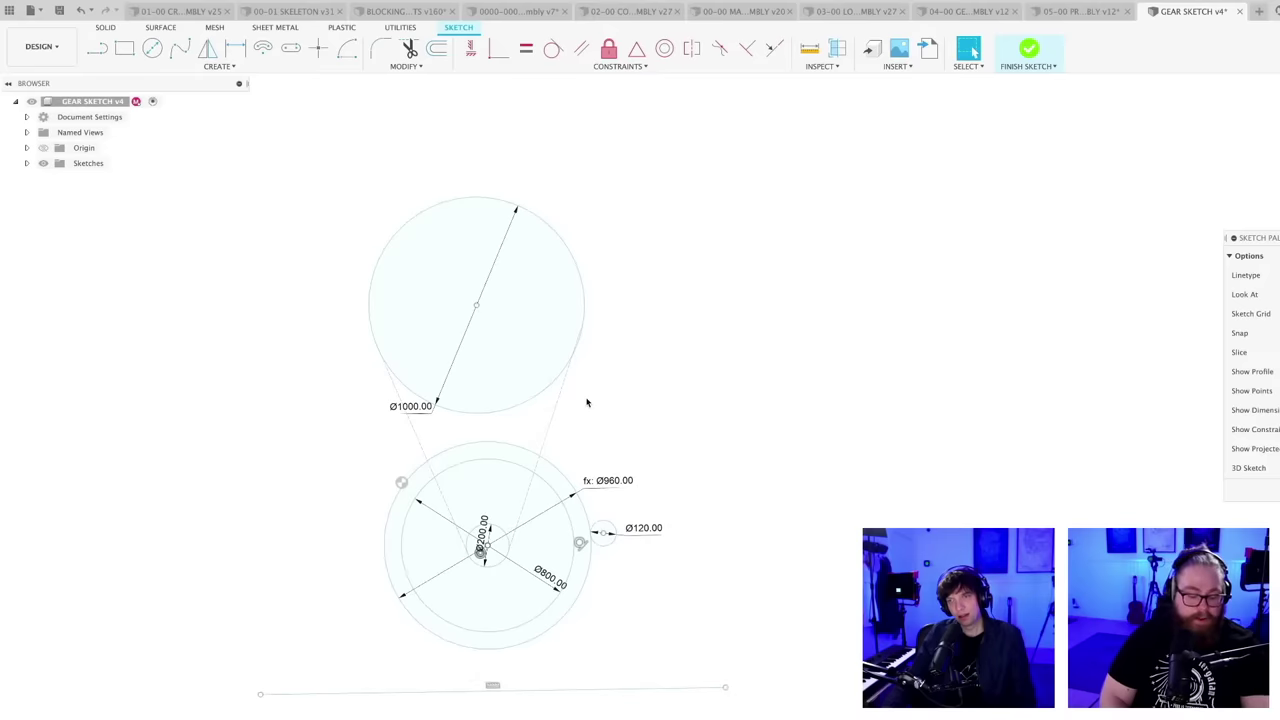
middle_drag(584, 400, 609, 381)
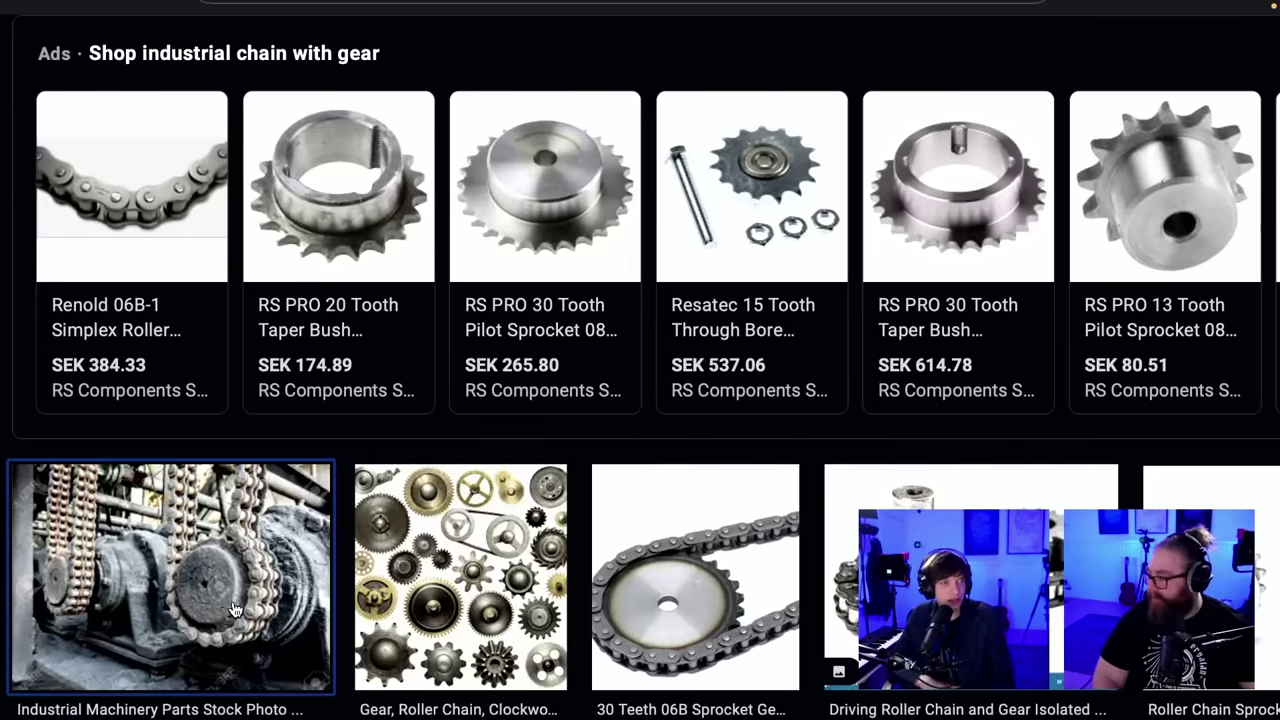
- Switch to the browser's image results, enlarge the old industrial machinery chain photo, and browse the industrial chain and gear references
click(232, 603)
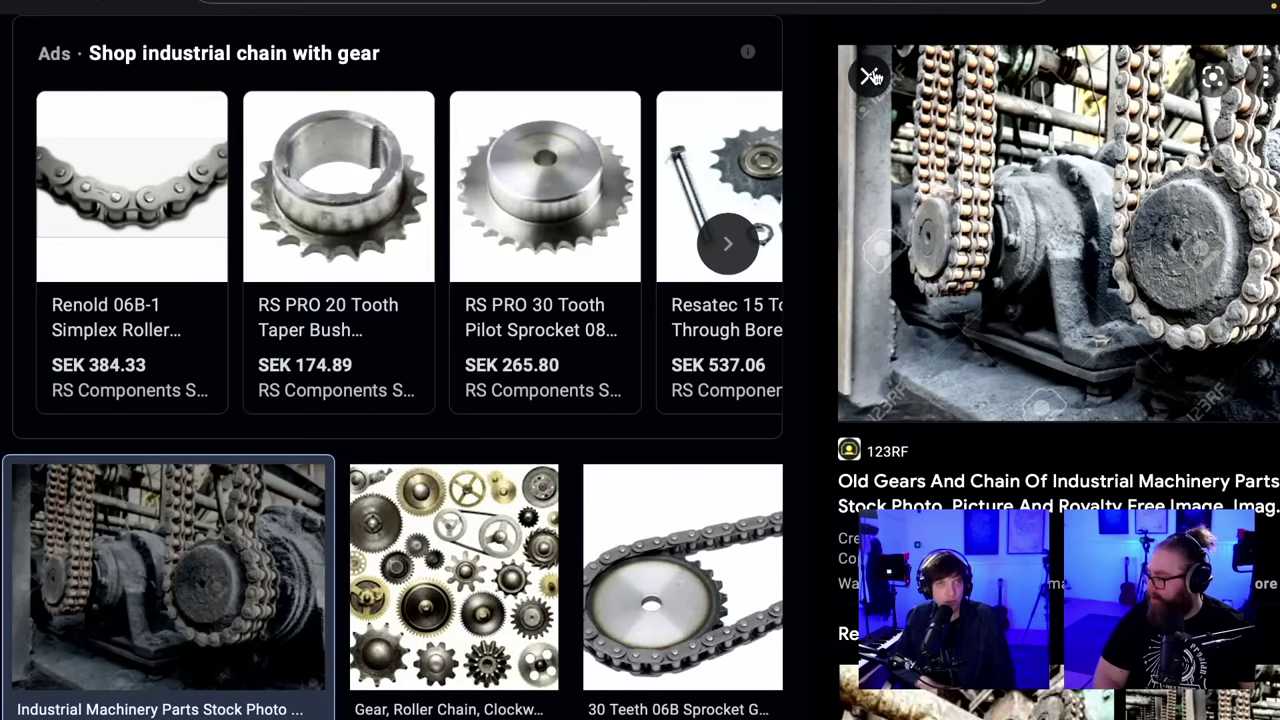
click(869, 76)
scroll(500, 388, down, 2)
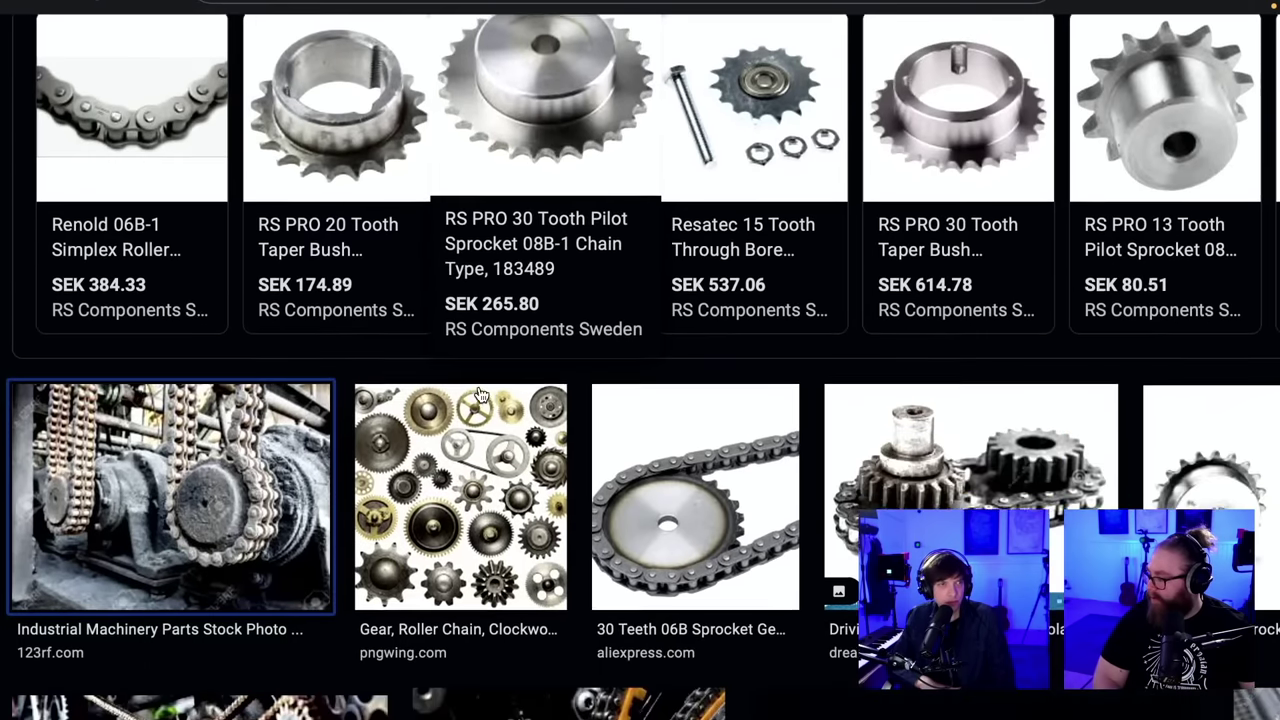
scroll(400, 420, down, 1)
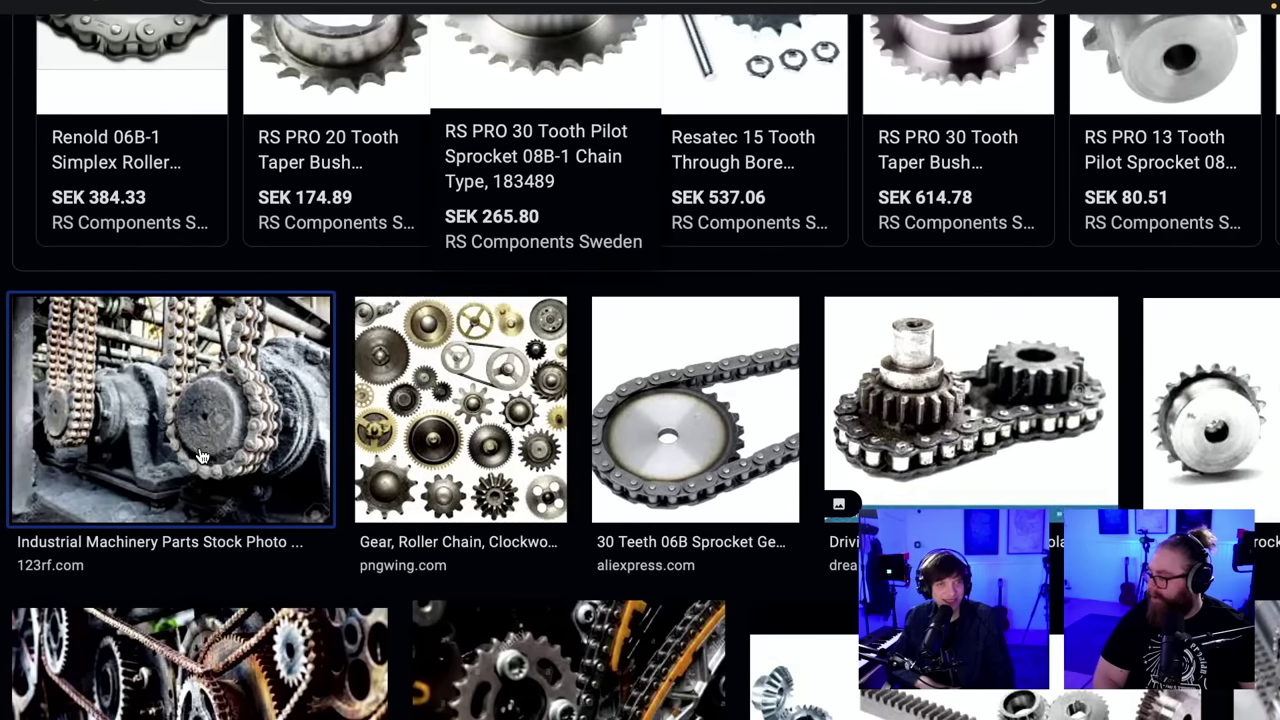
scroll(283, 450, down, 5)
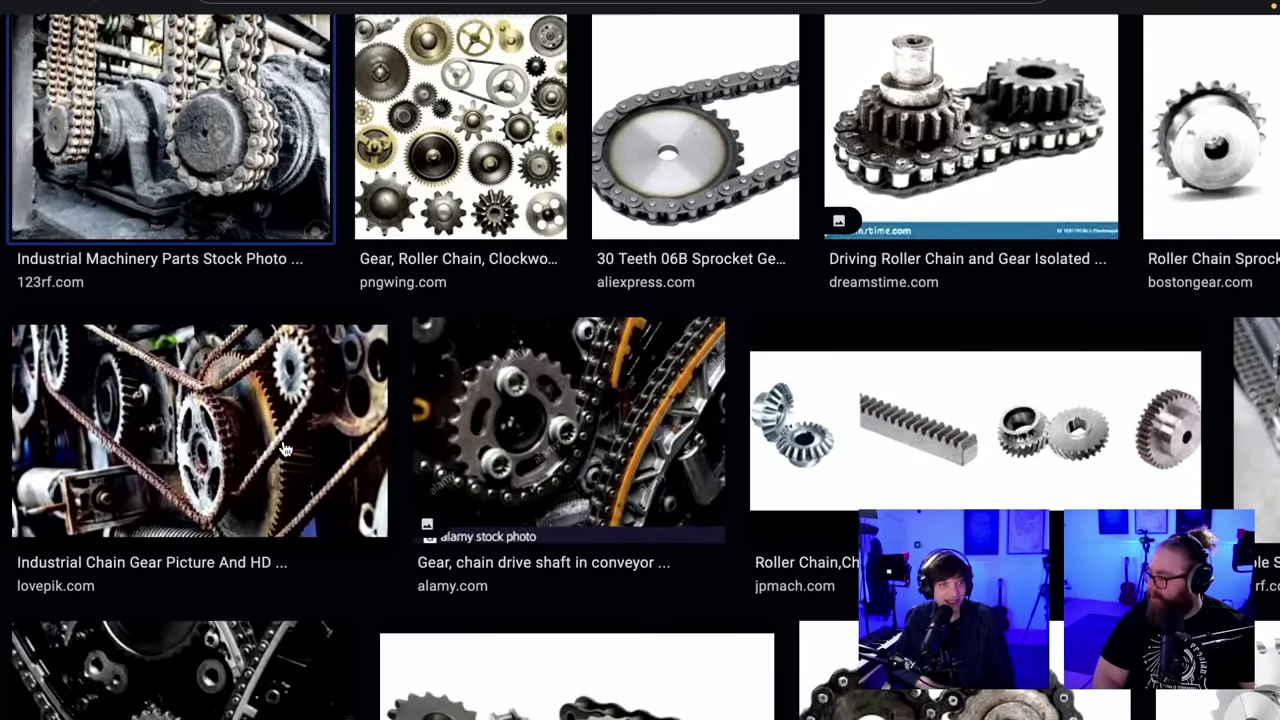
scroll(283, 450, down, 1)
scroll(283, 450, down, 5)
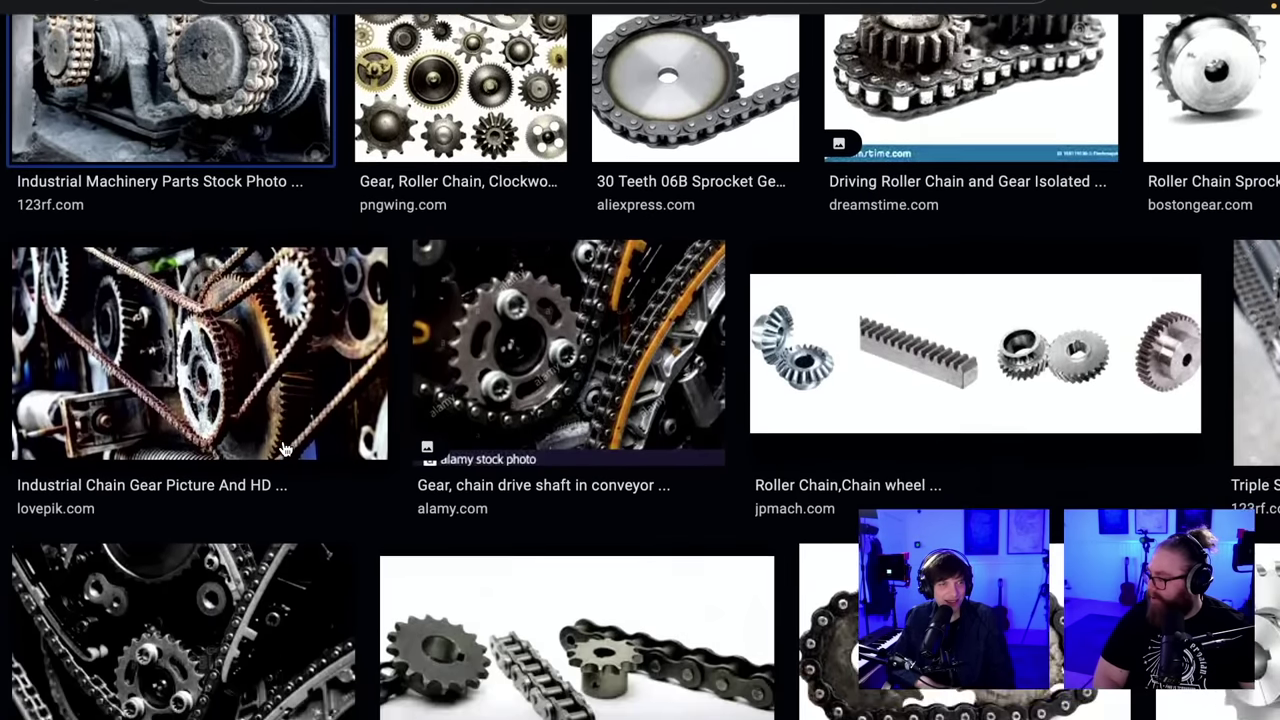
scroll(283, 450, down, 5)
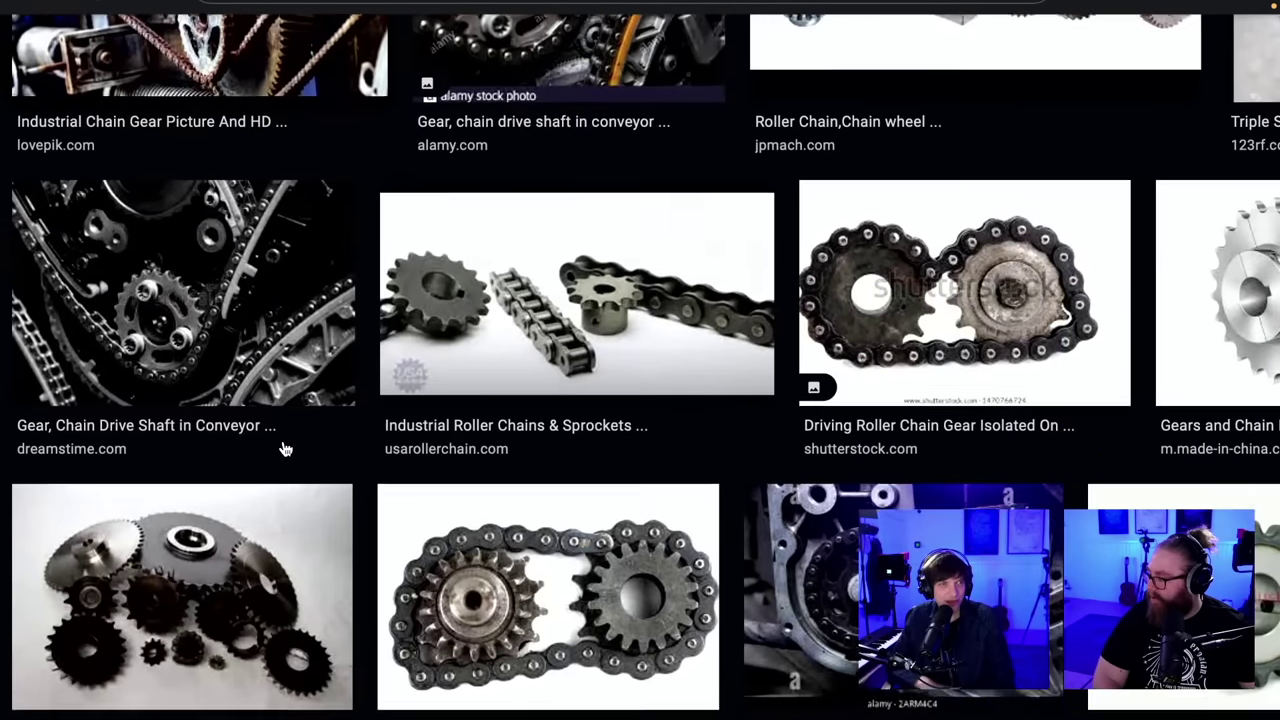
scroll(283, 450, down, 5)
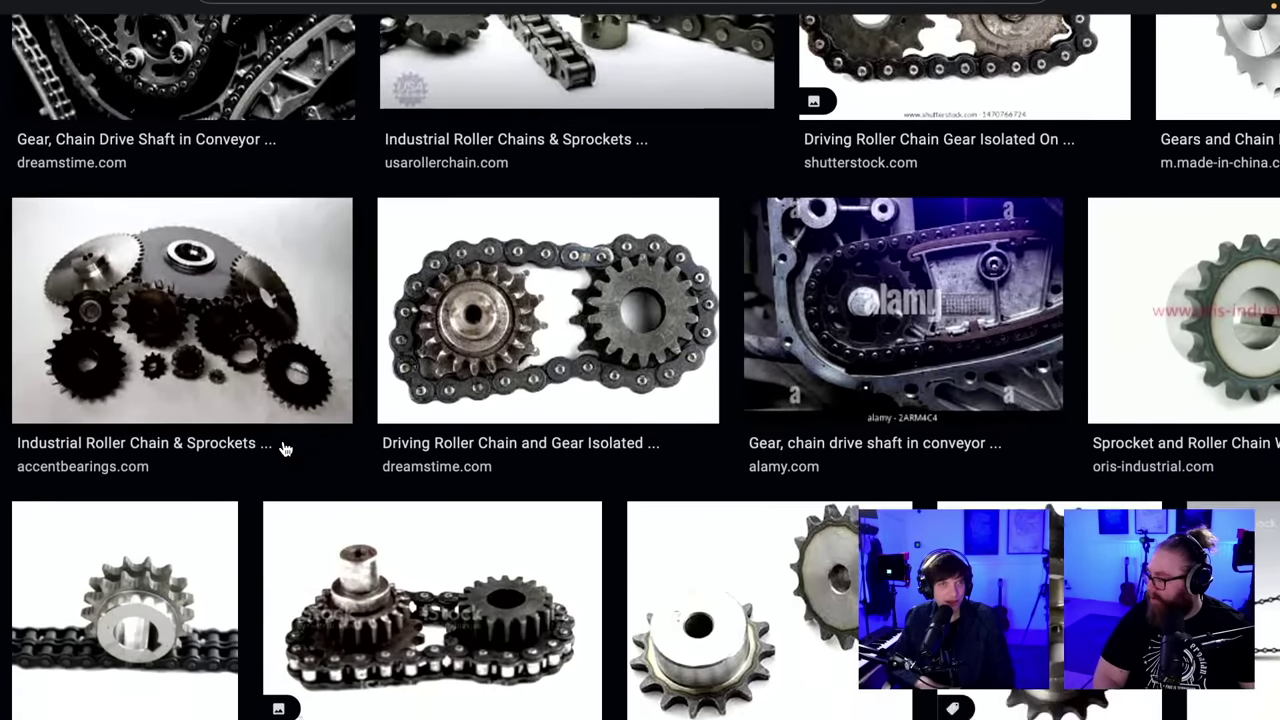
scroll(283, 450, down, 4)
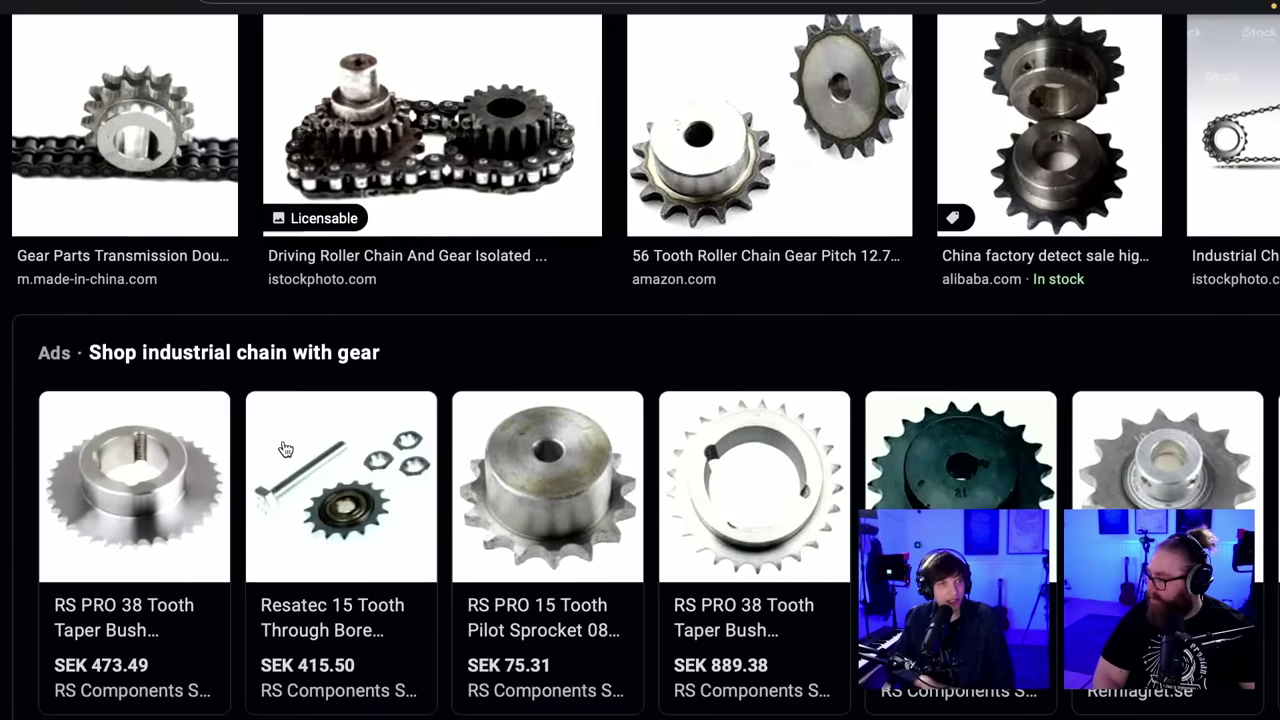
scroll(285, 449, down, 1)
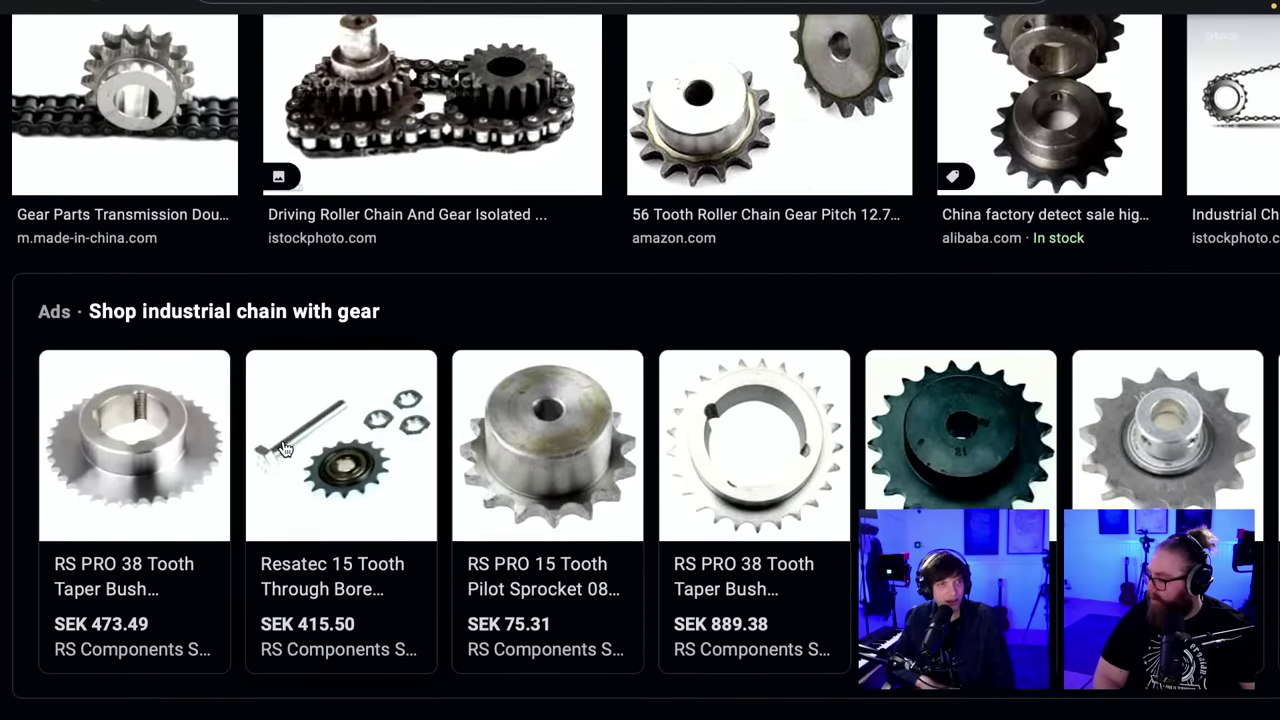
- Browse further through the industrial chain and gear image results for examples of sprocket and roller chain drives
scroll(285, 449, down, 1)
scroll(285, 449, down, 4)
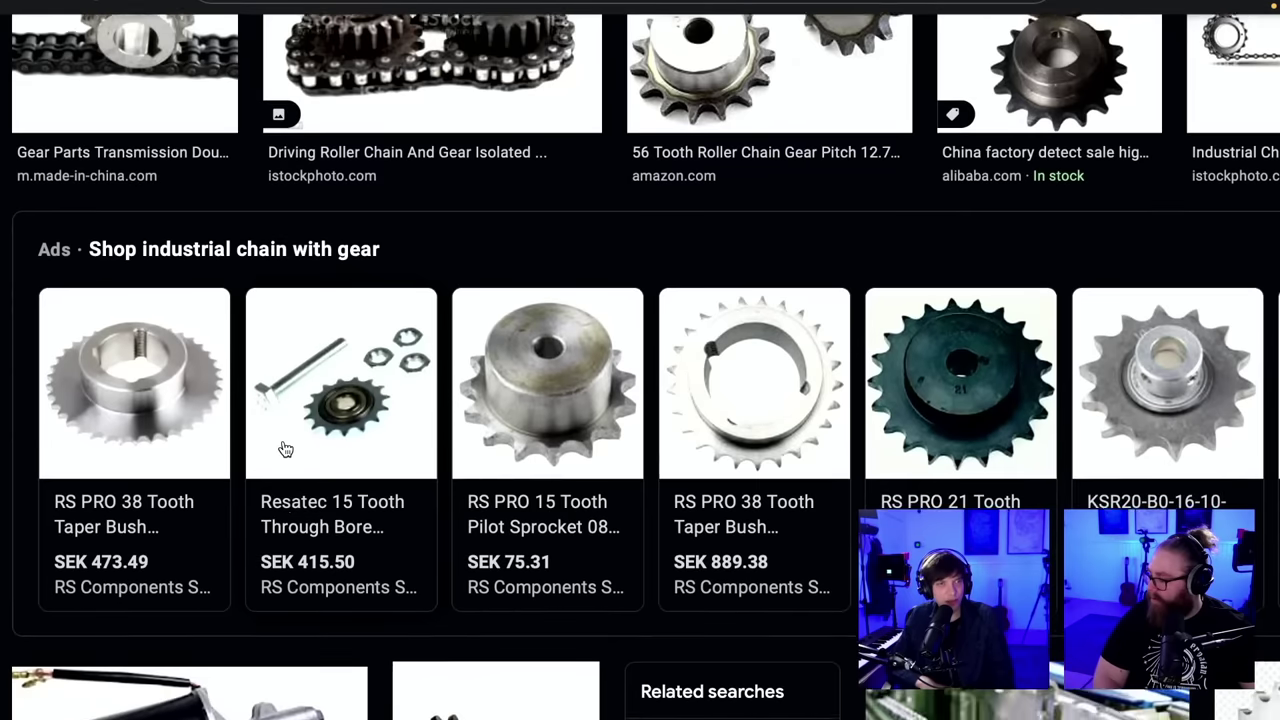
scroll(285, 449, down, 6)
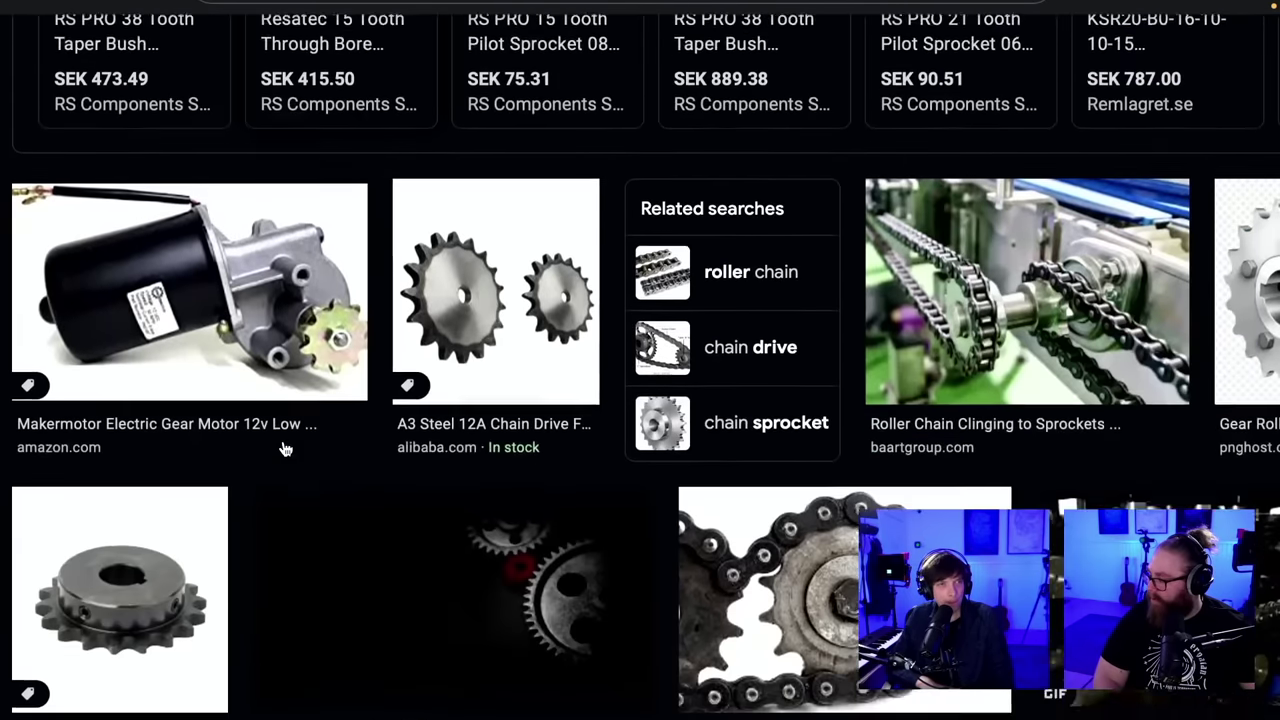
scroll(285, 449, down, 5)
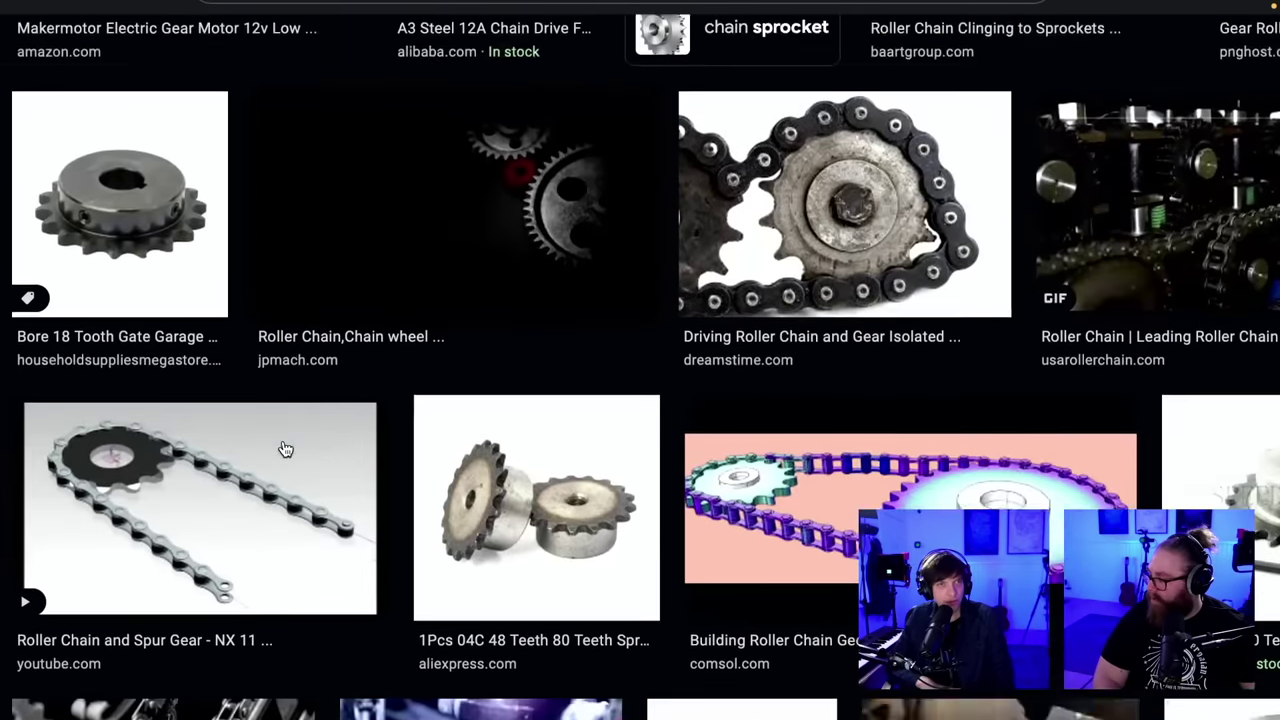
scroll(285, 449, down, 4)
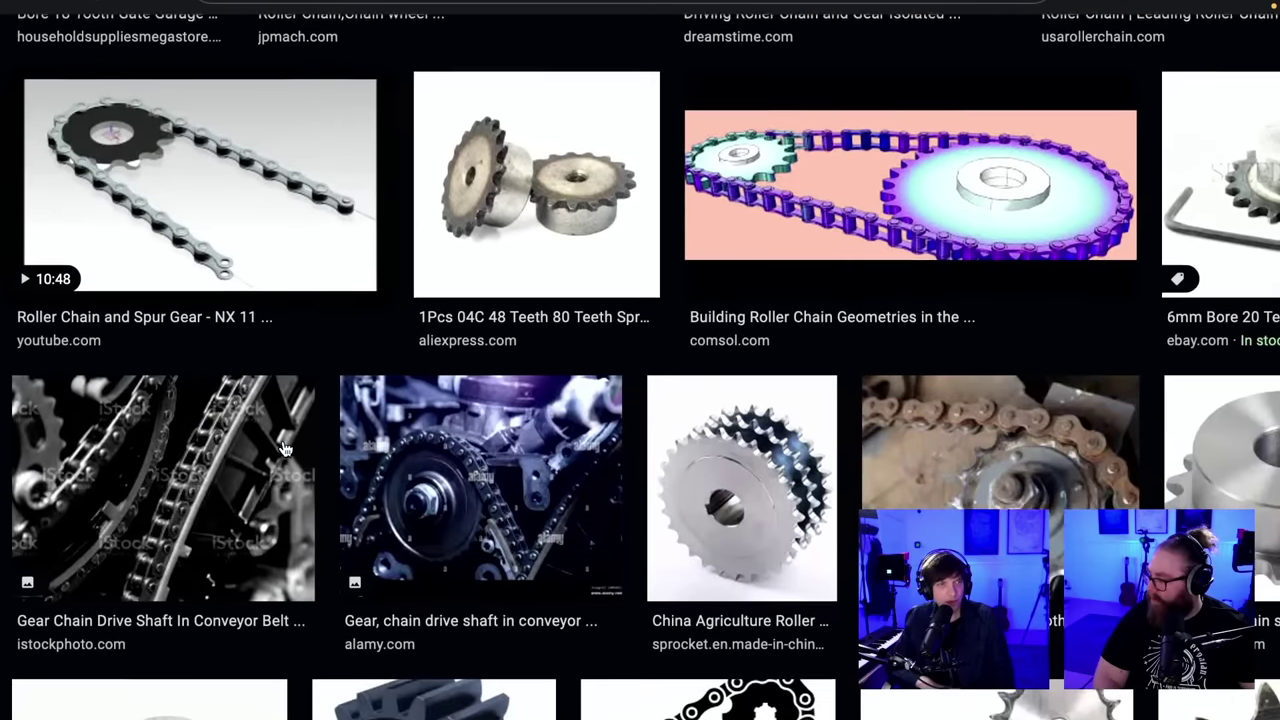
scroll(285, 449, down, 5)
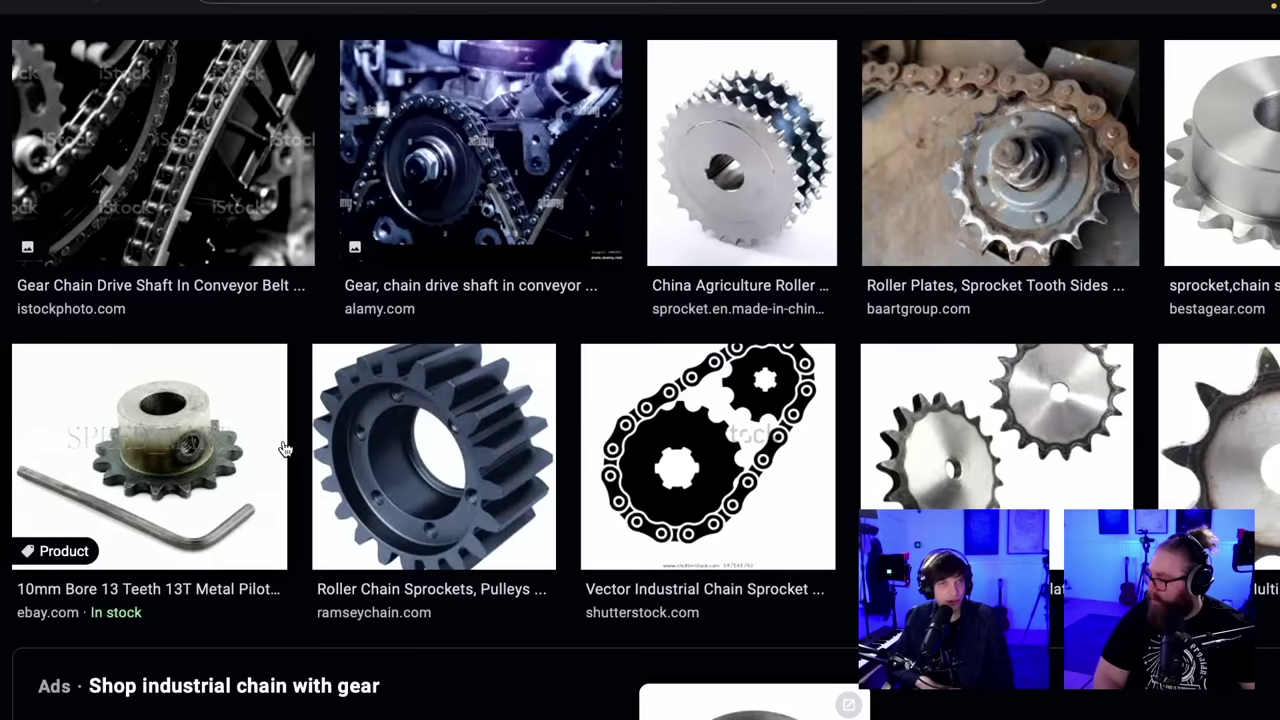
scroll(285, 449, down, 4)
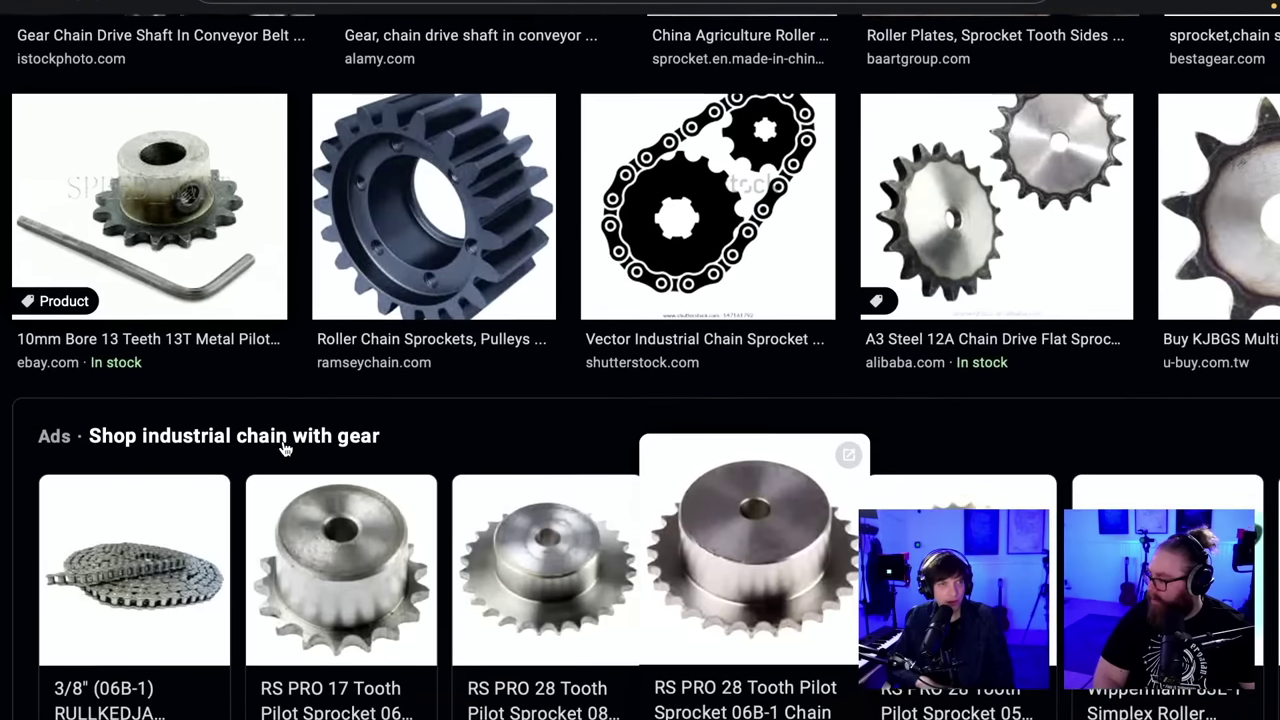
scroll(285, 449, down, 8)
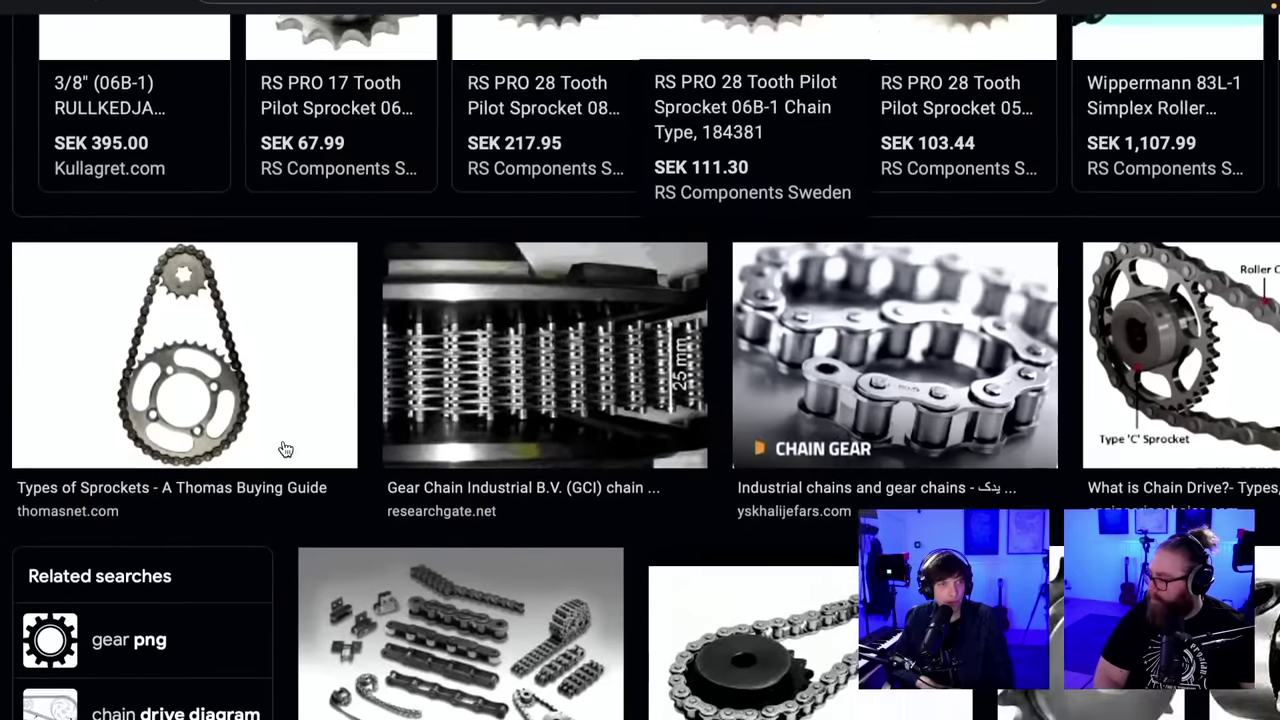
scroll(285, 449, down, 5)
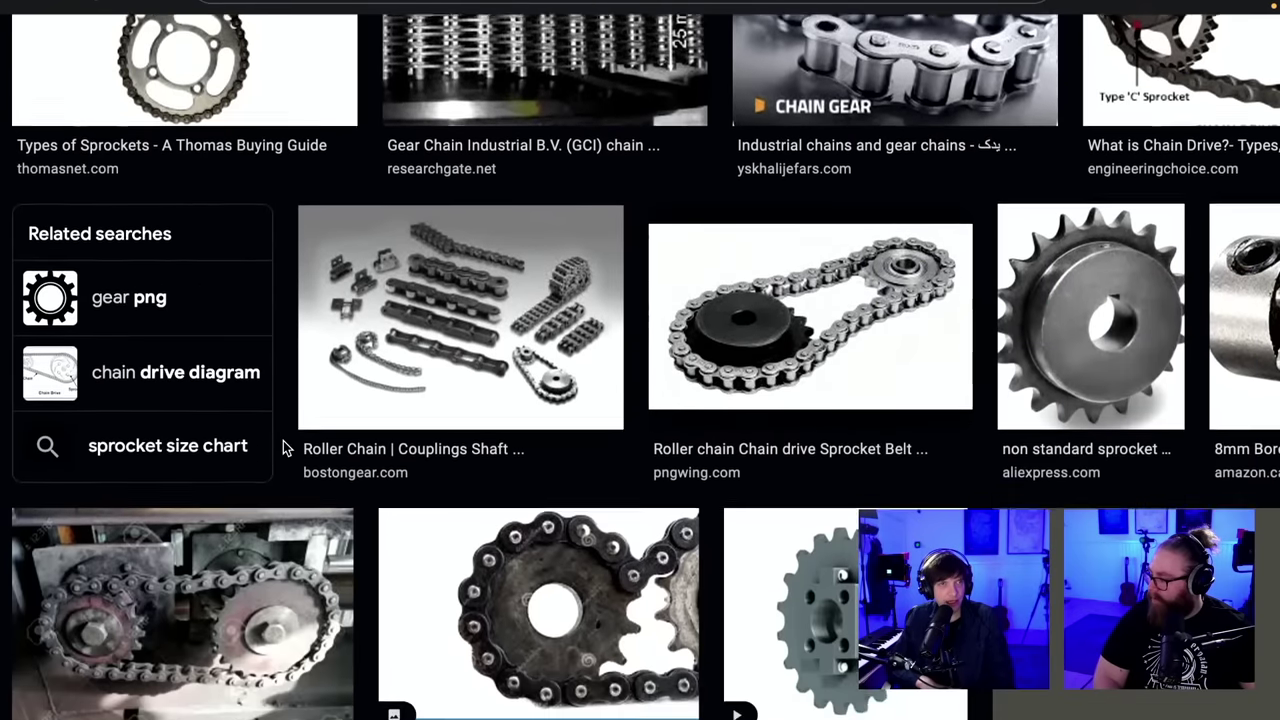
scroll(283, 440, down, 1)
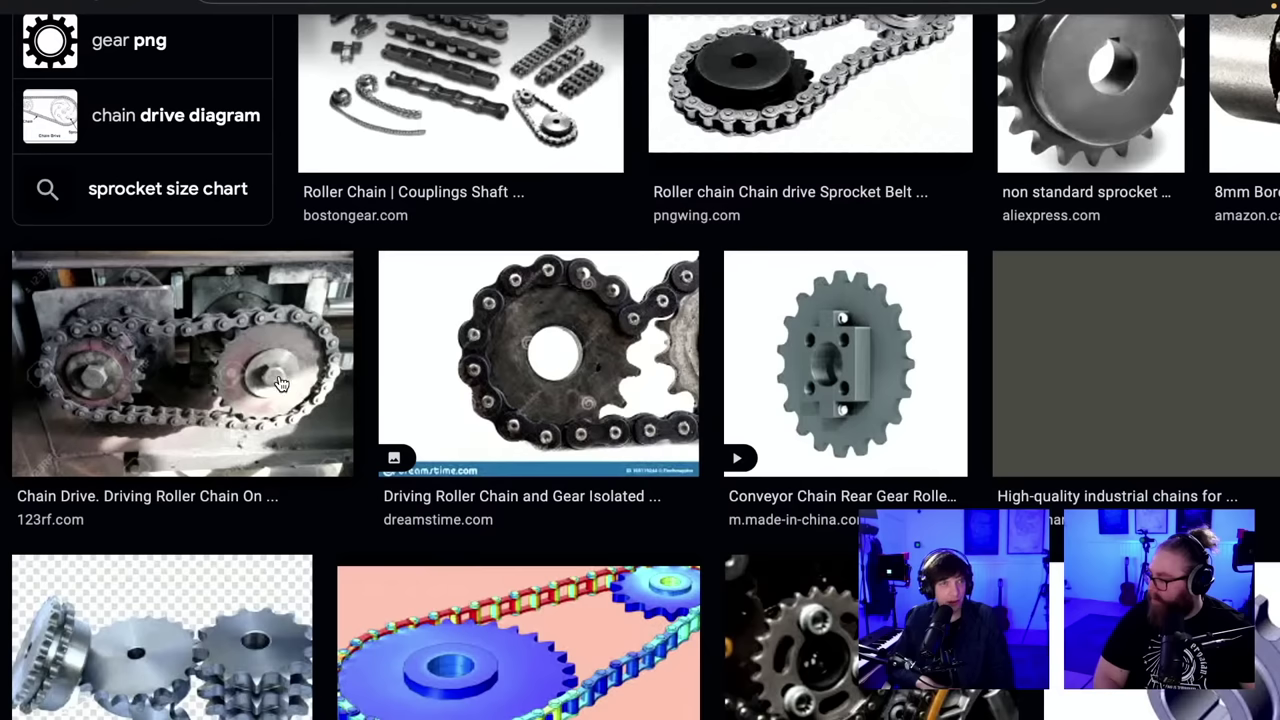
scroll(281, 383, down, 2)
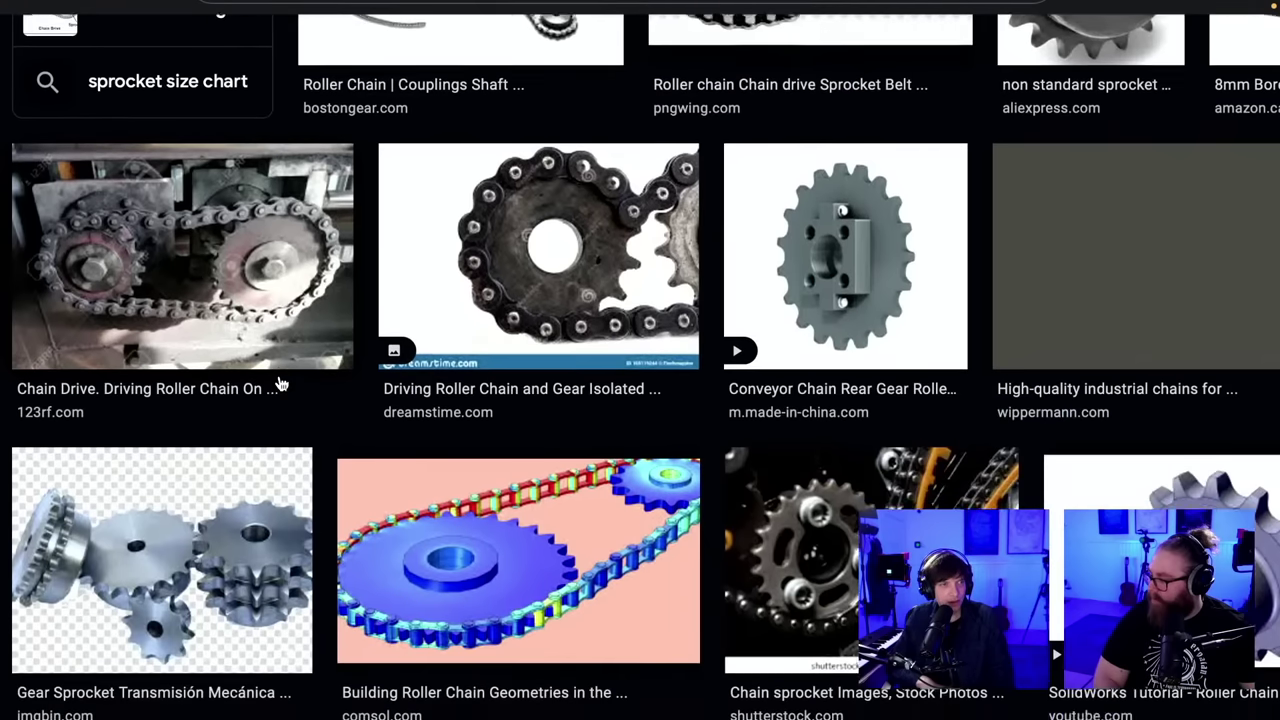
scroll(281, 383, down, 2)
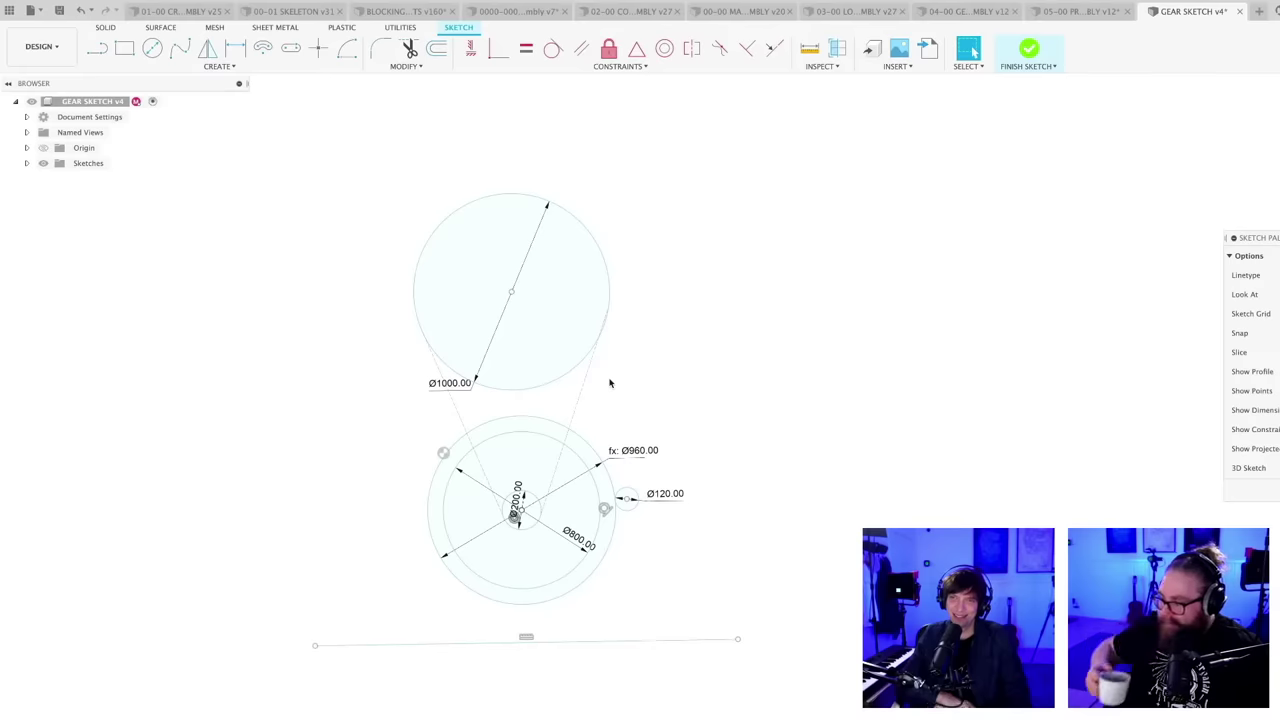
- Delete the two construction lines joining the 200 mm and 1000 mm circles
scroll(612, 400, up, 2)
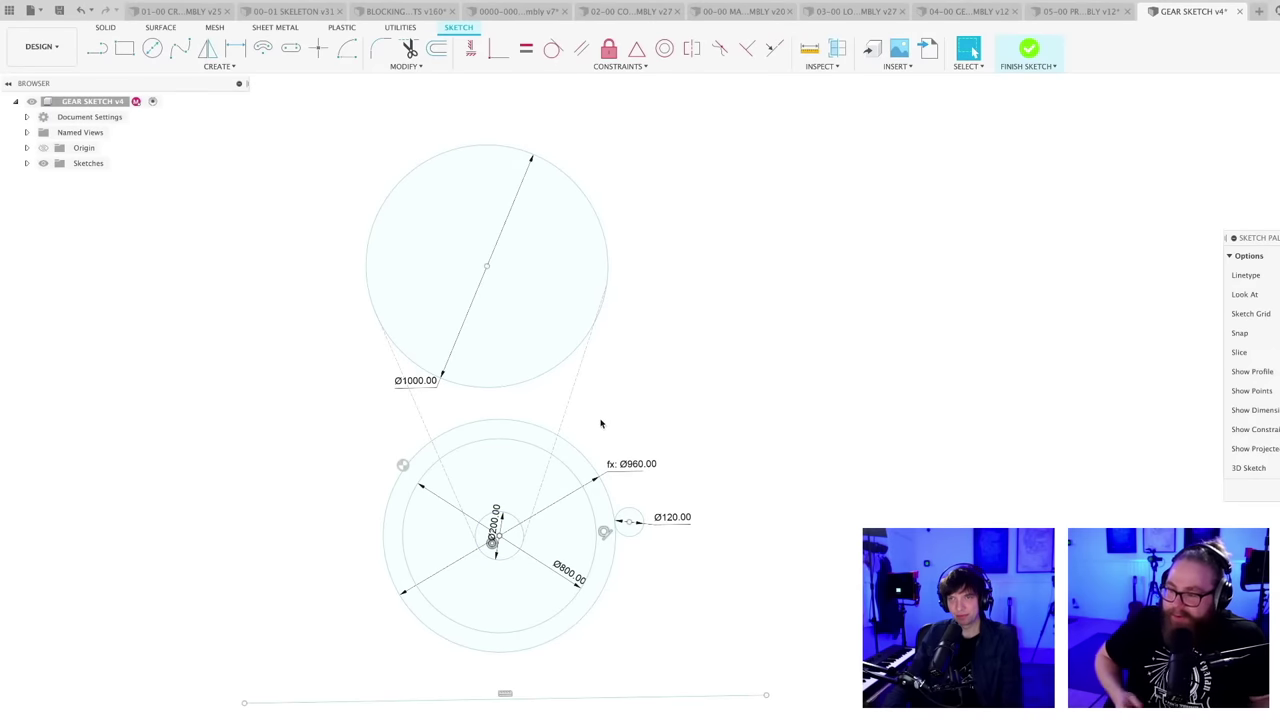
key(Delete)
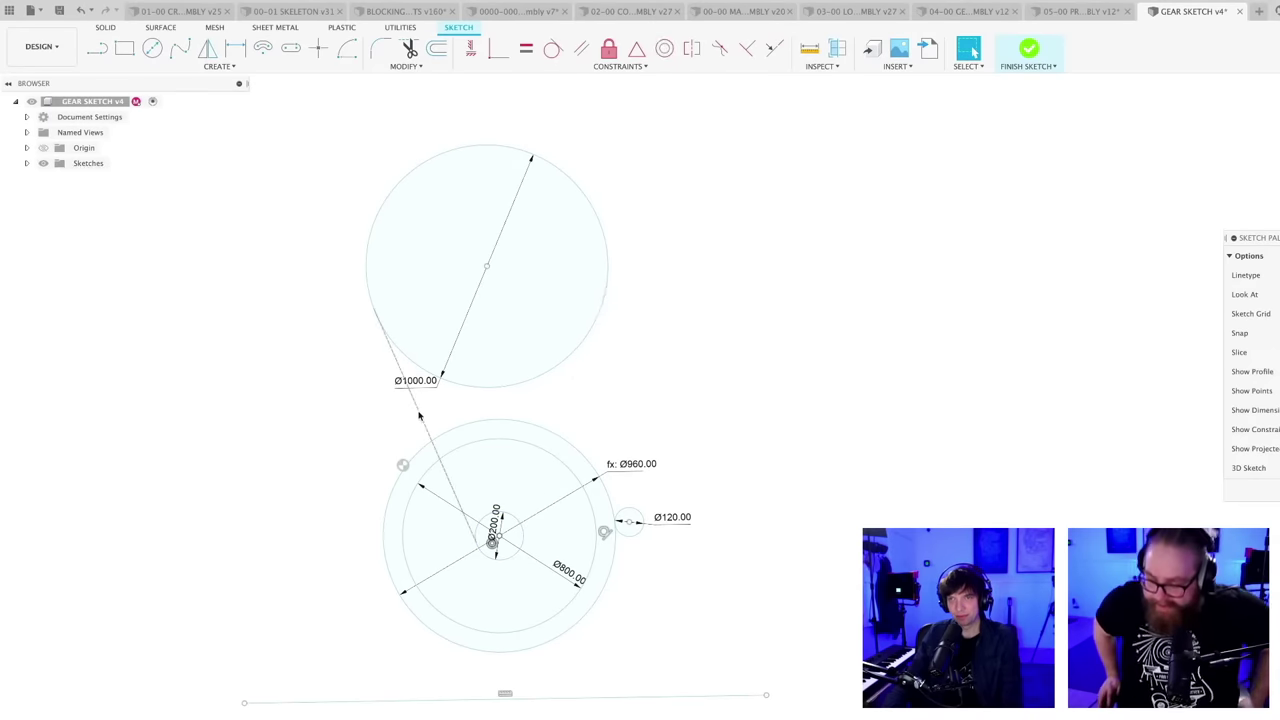
- Reposition the concentric 200, 800 and 960 mm circles just below the 1000 mm circle, with the 120 mm circle beside them
drag(494, 538, 557, 395)
drag(687, 382, 678, 452)
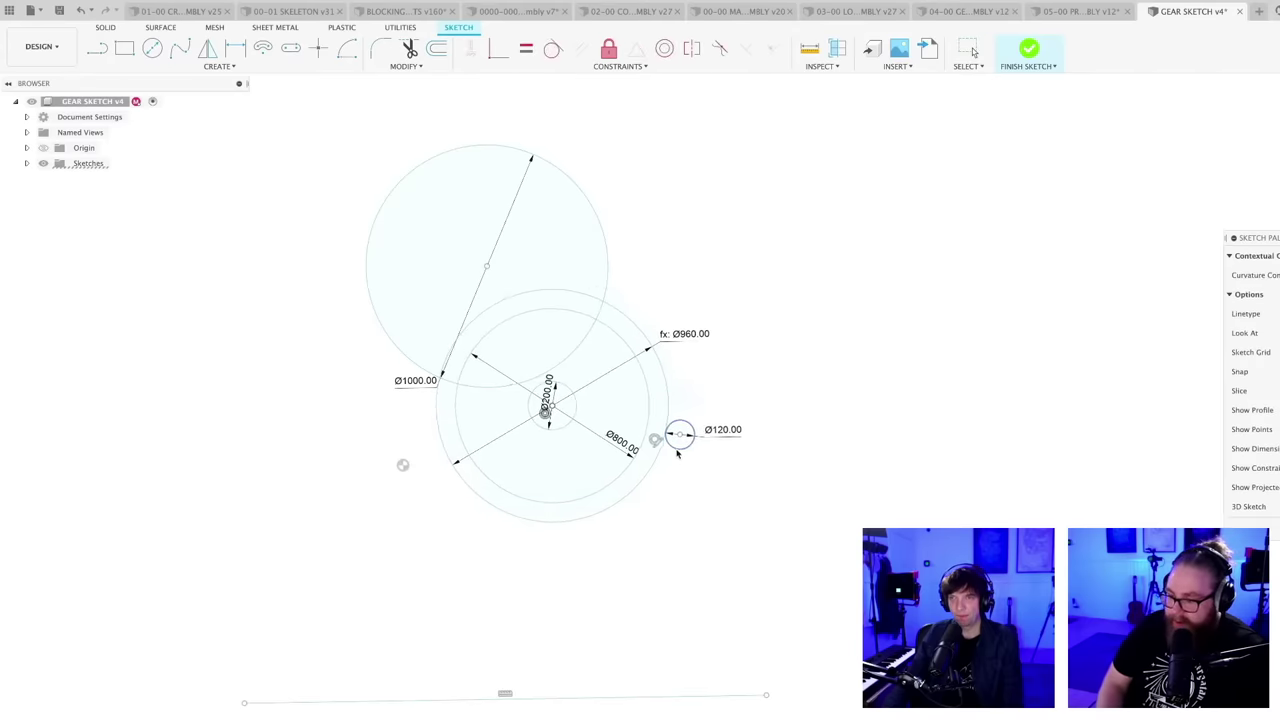
middle_drag(639, 540, 676, 569)
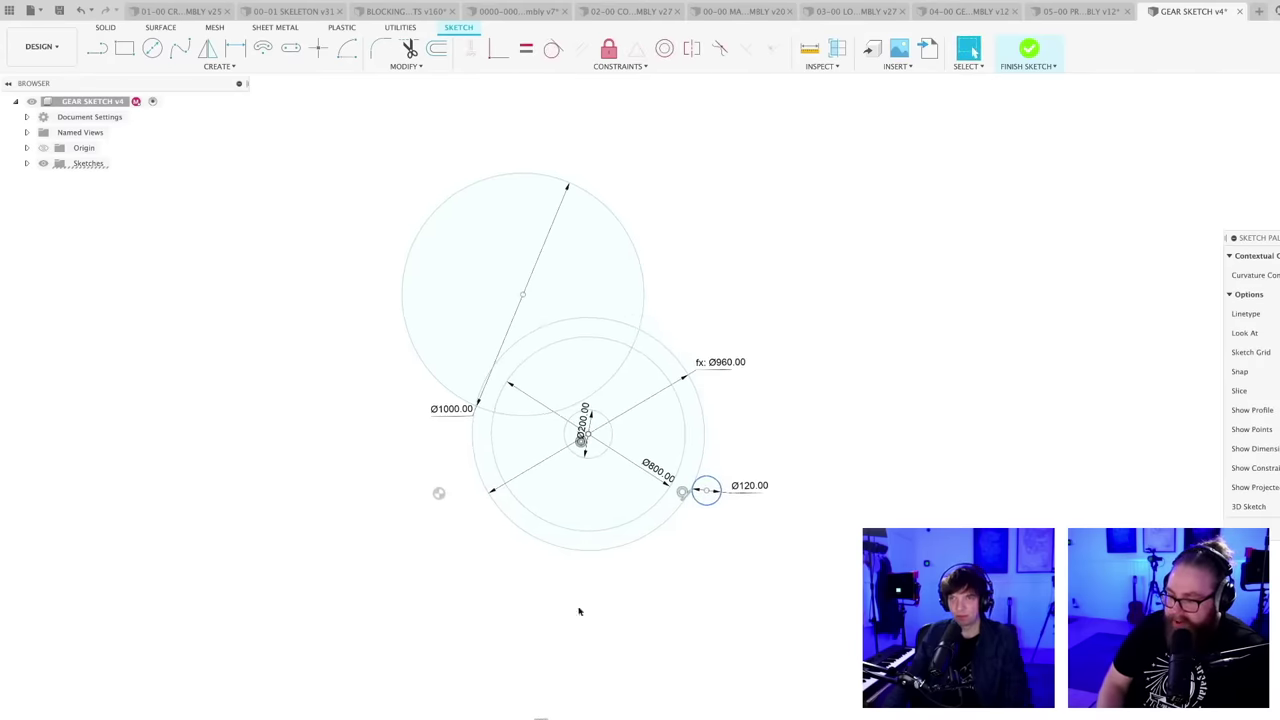
middle_drag(587, 586, 583, 614)
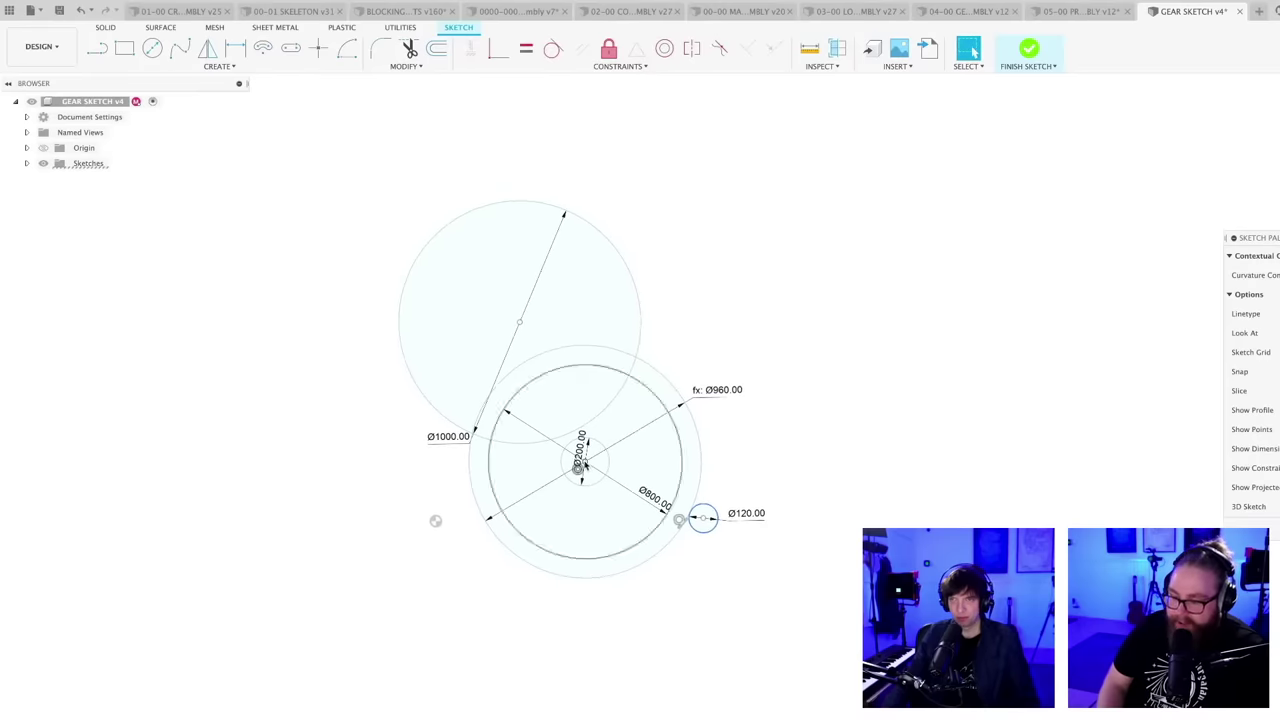
drag(585, 463, 584, 453)
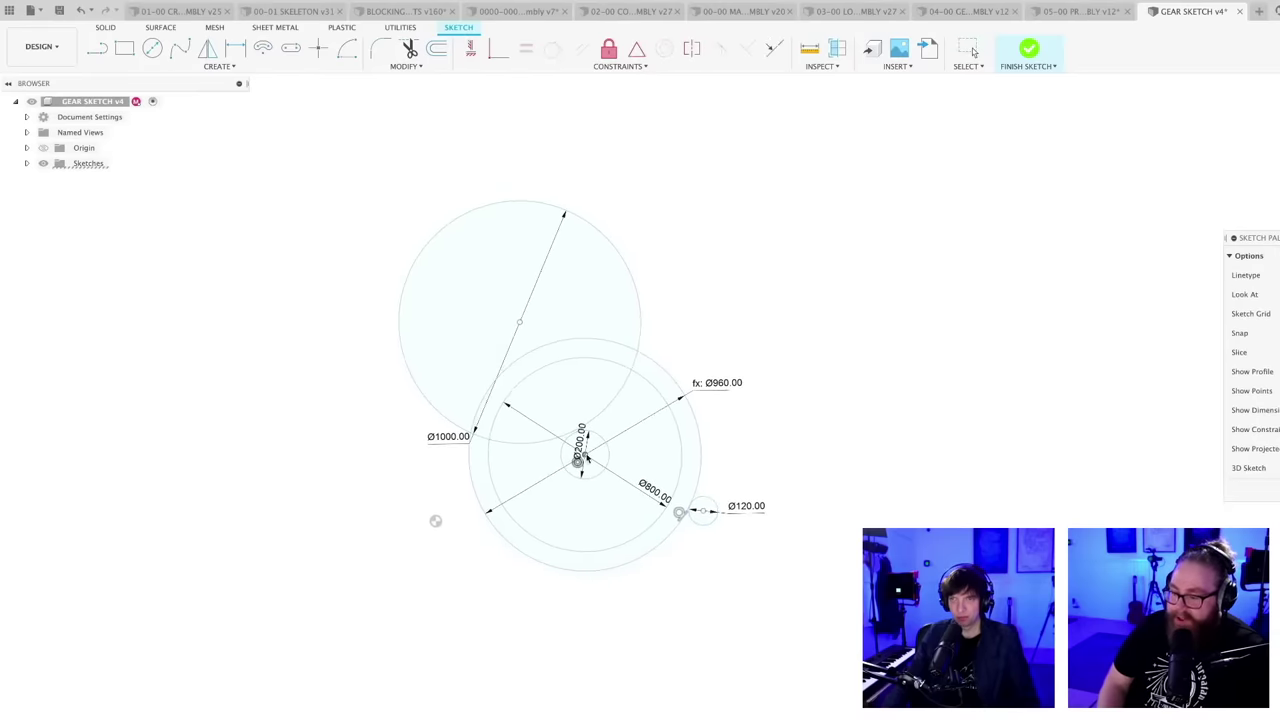
key(Escape)
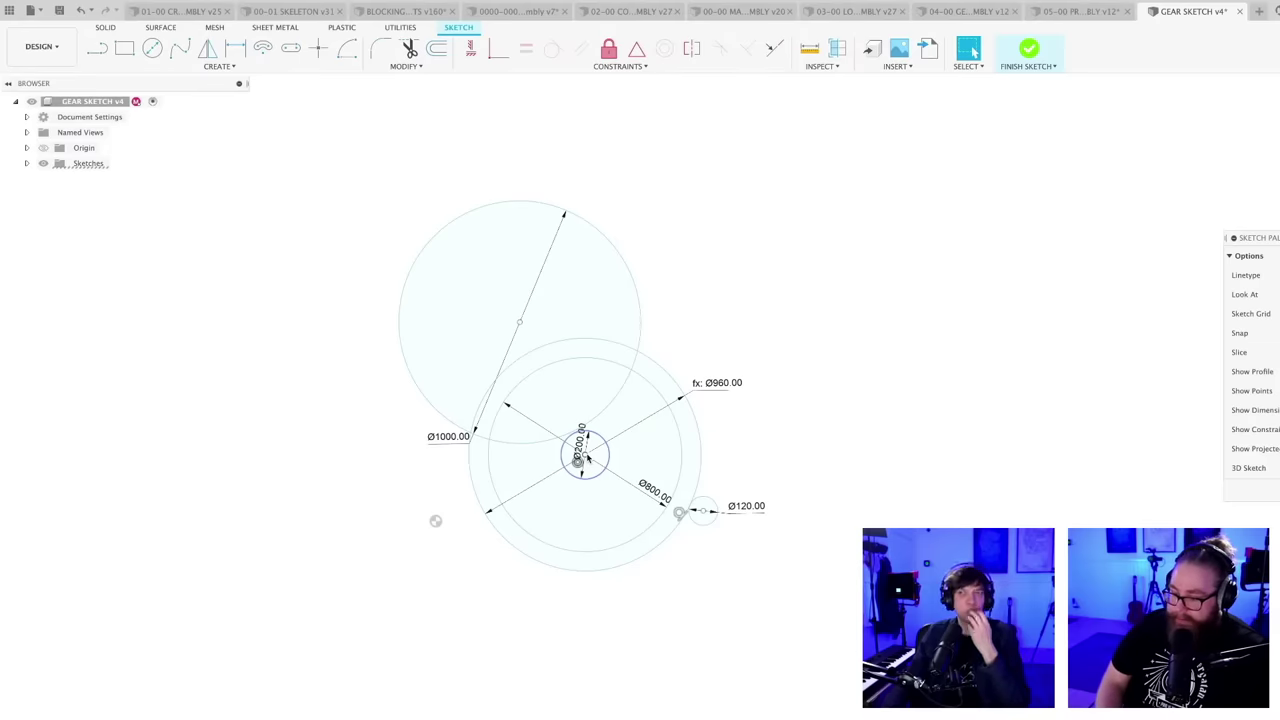
drag(588, 458, 558, 566)
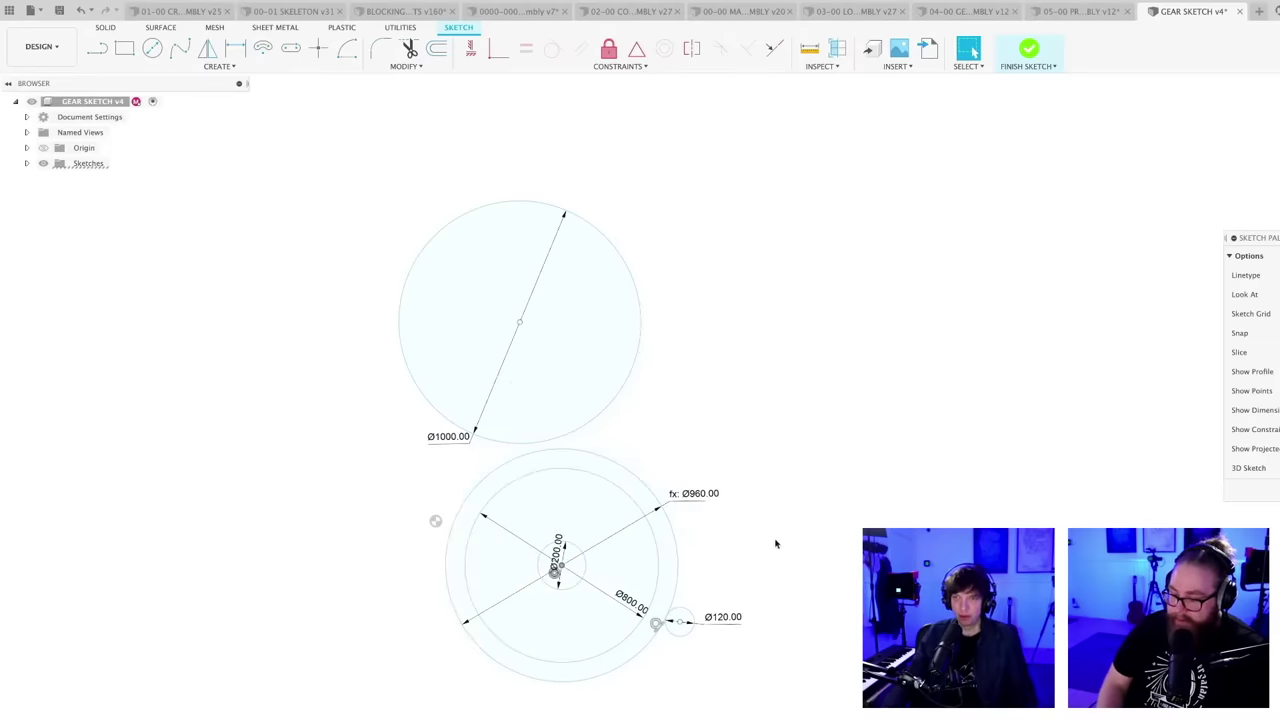
- Sketch an intermediate circle tangent to the 200 mm circle, centred to its upper left, and shrink it towards the 1000 mm circle's edge
scroll(750, 540, up, 1)
key(c)
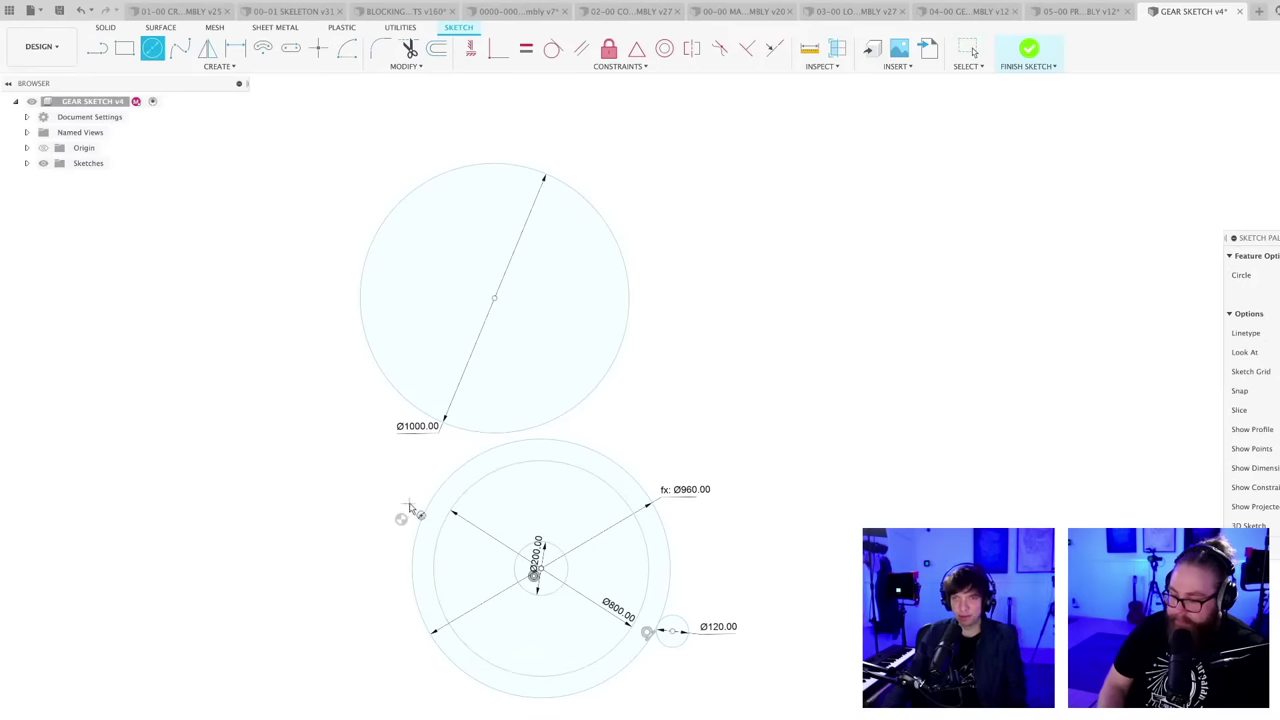
click(409, 504)
click(514, 558)
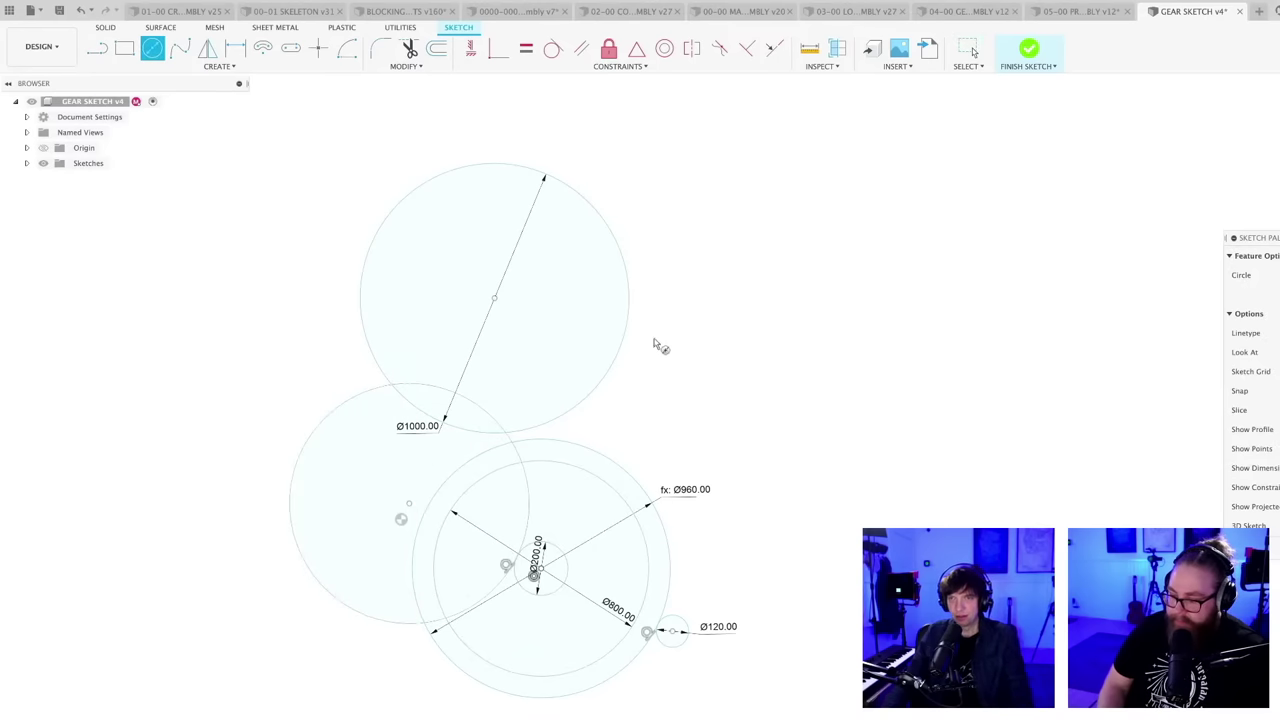
key(Escape)
click(430, 385)
drag(430, 385, 425, 420)
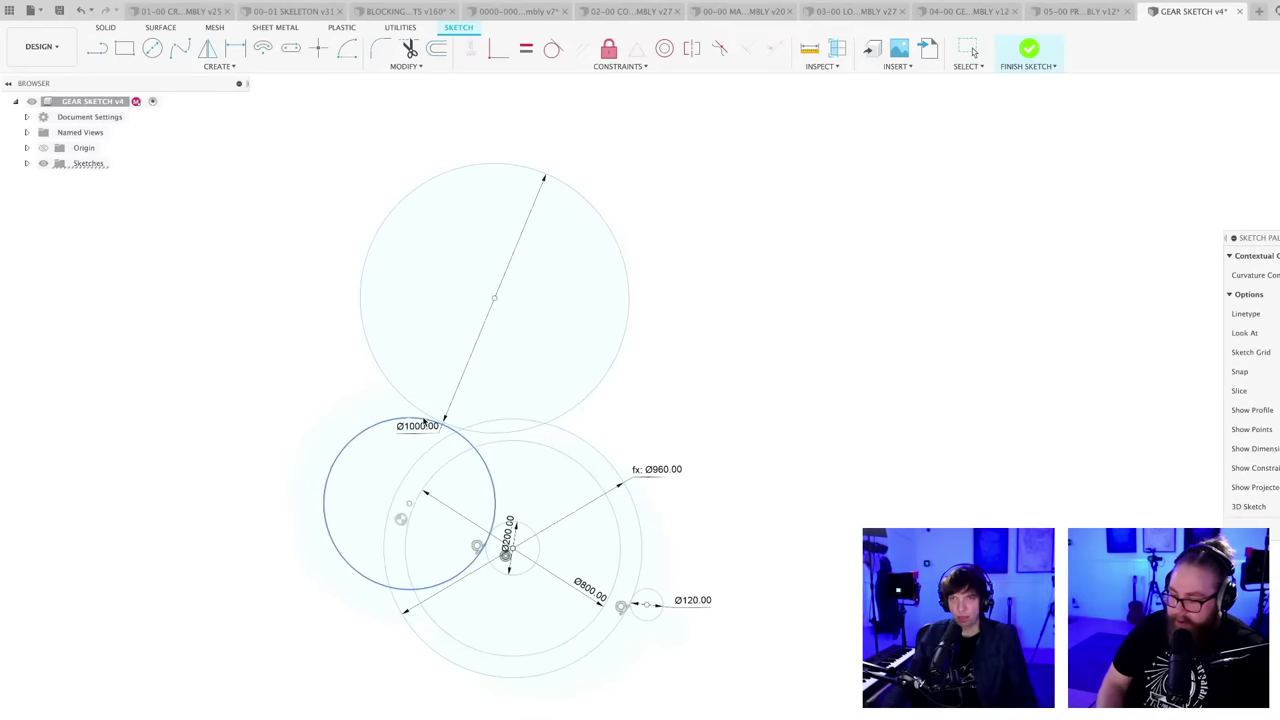
click(770, 394)
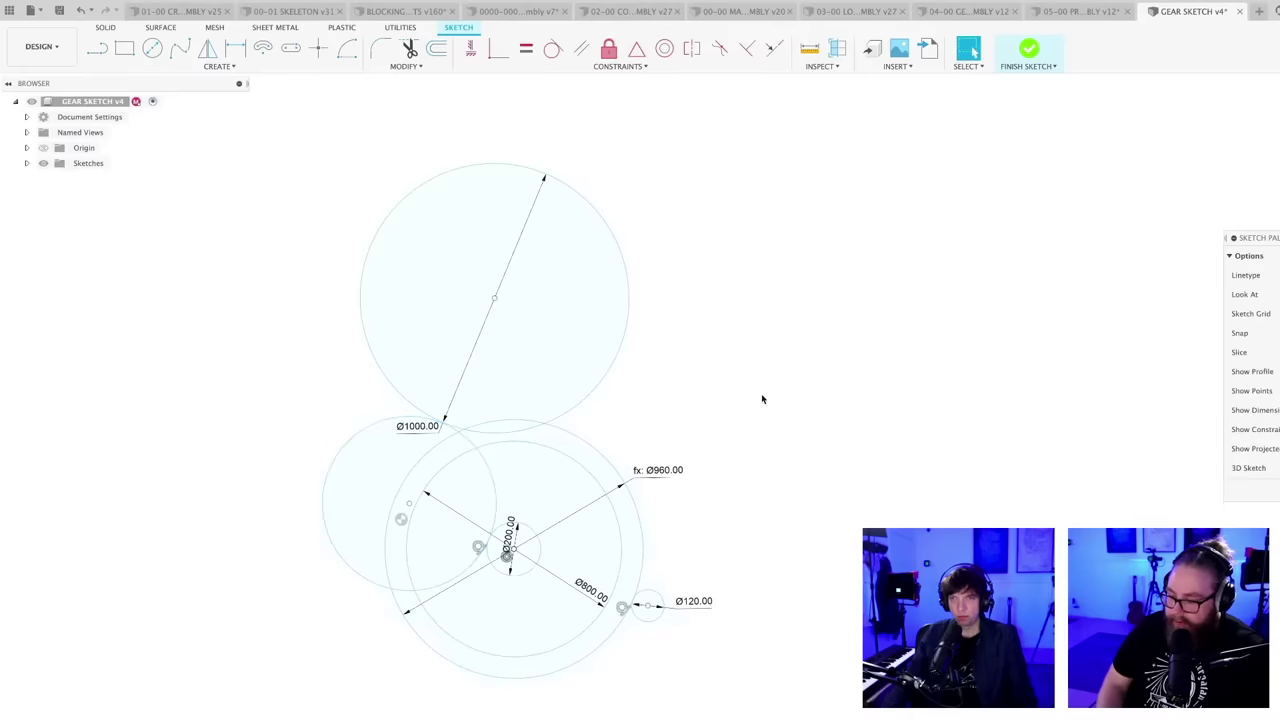
- Enlarge the intermediate circle and shift its centre down and left so it meets the 1000 mm circle's lower edge
middle_drag(703, 517, 728, 473)
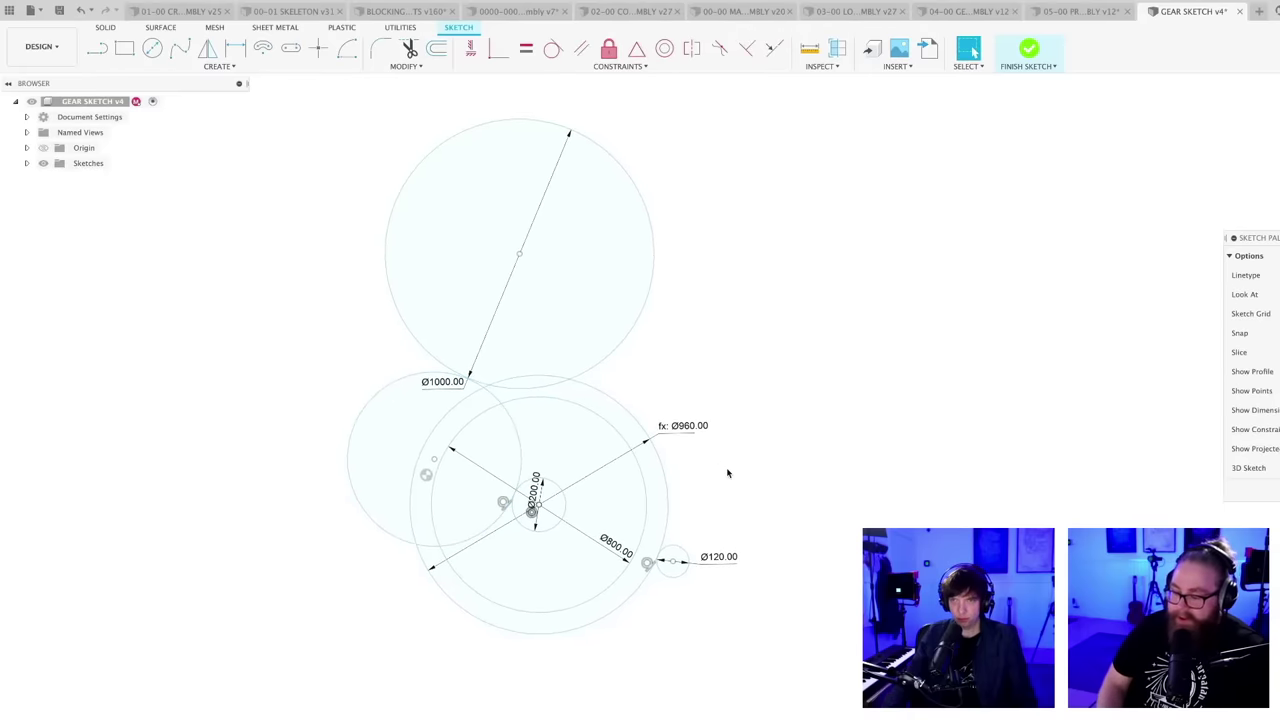
scroll(728, 473, up, 1)
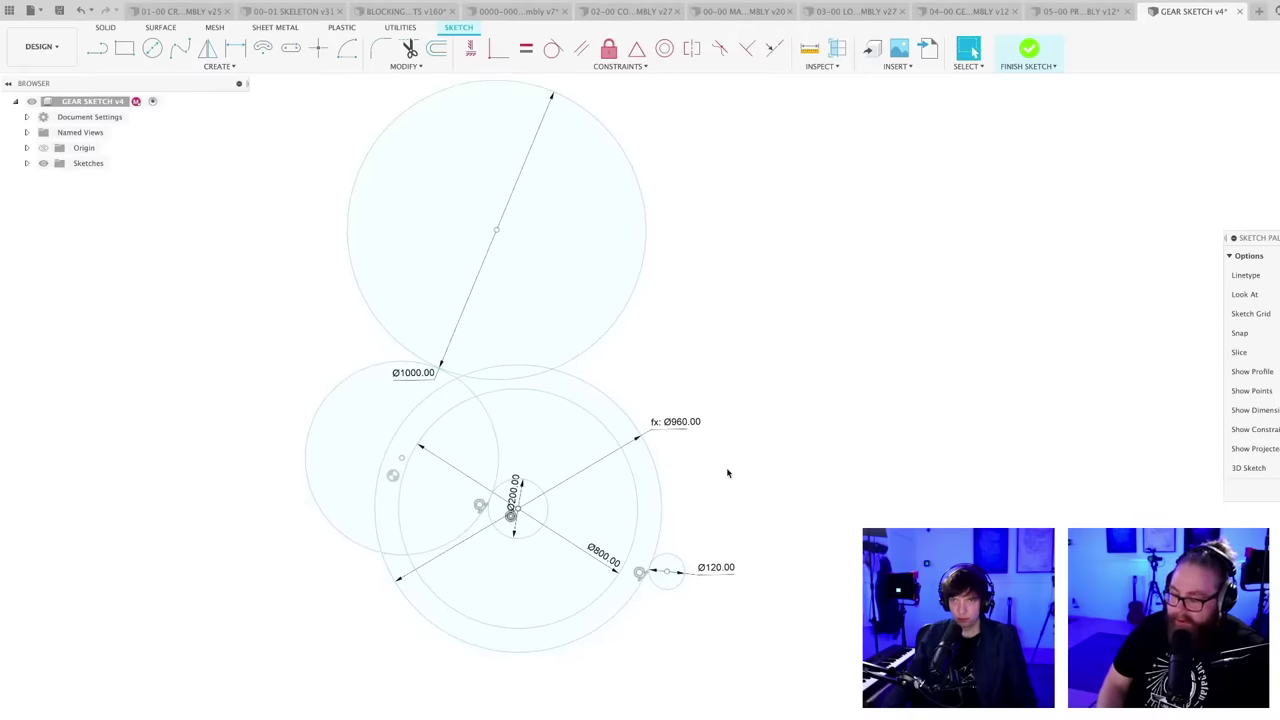
drag(305, 470, 279, 525)
mouse_move(486, 349)
mouse_down()
mouse_move(467, 382)
mouse_move(485, 352)
mouse_up()
drag(402, 458, 377, 488)
scroll(657, 415, up, 1)
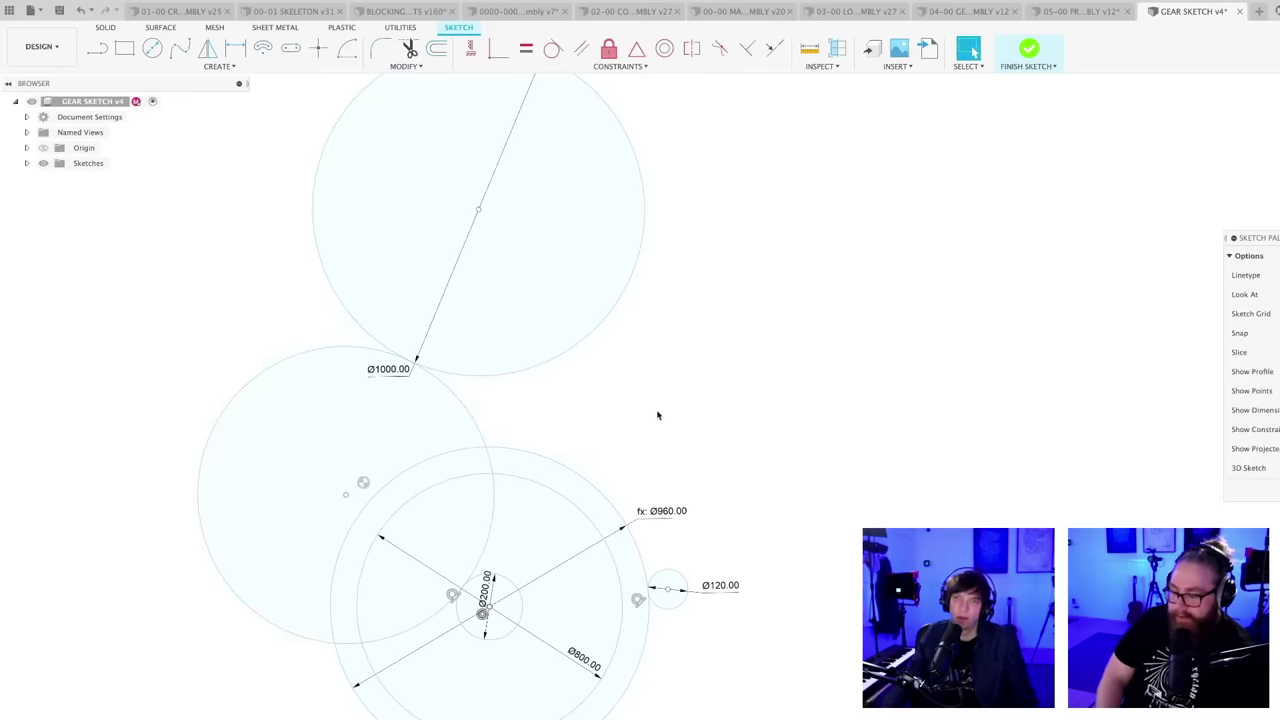
- Shrink the intermediate circle and move its centre slightly up and right, bringing the concentric gears closer to the 1000 mm circle
scroll(657, 415, down, 1)
scroll(617, 420, up, 2)
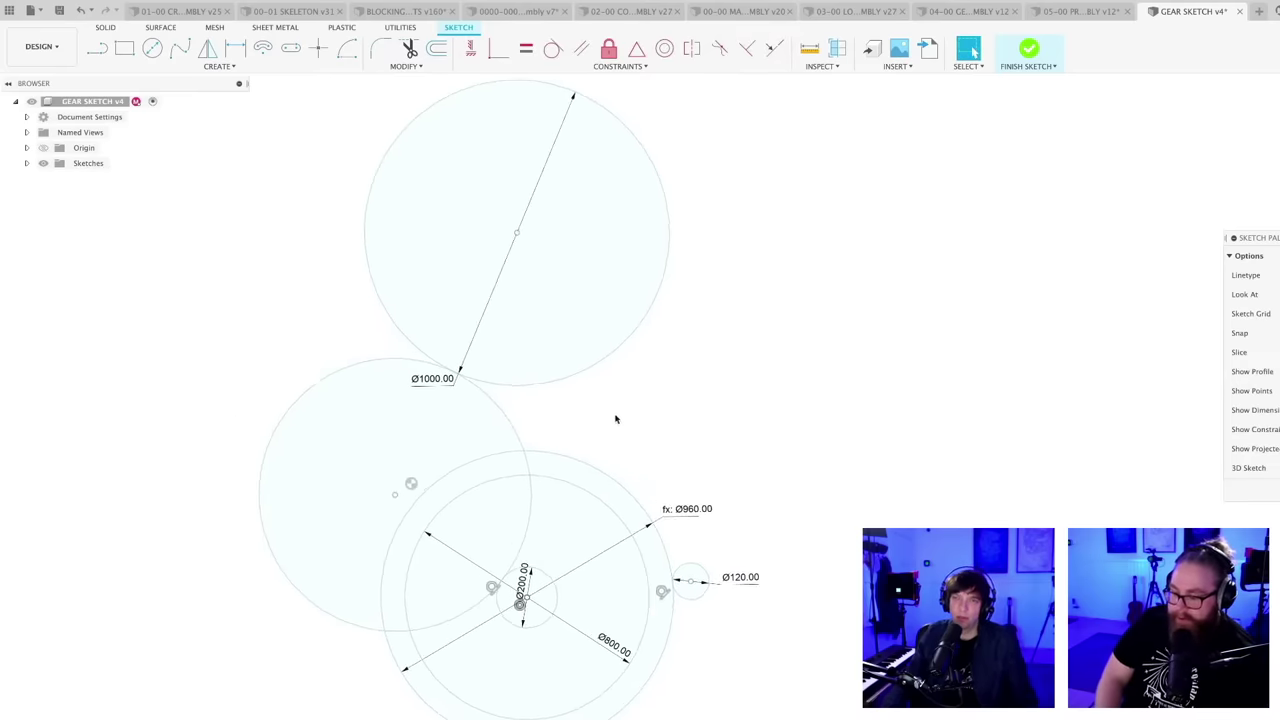
scroll(581, 409, down, 1)
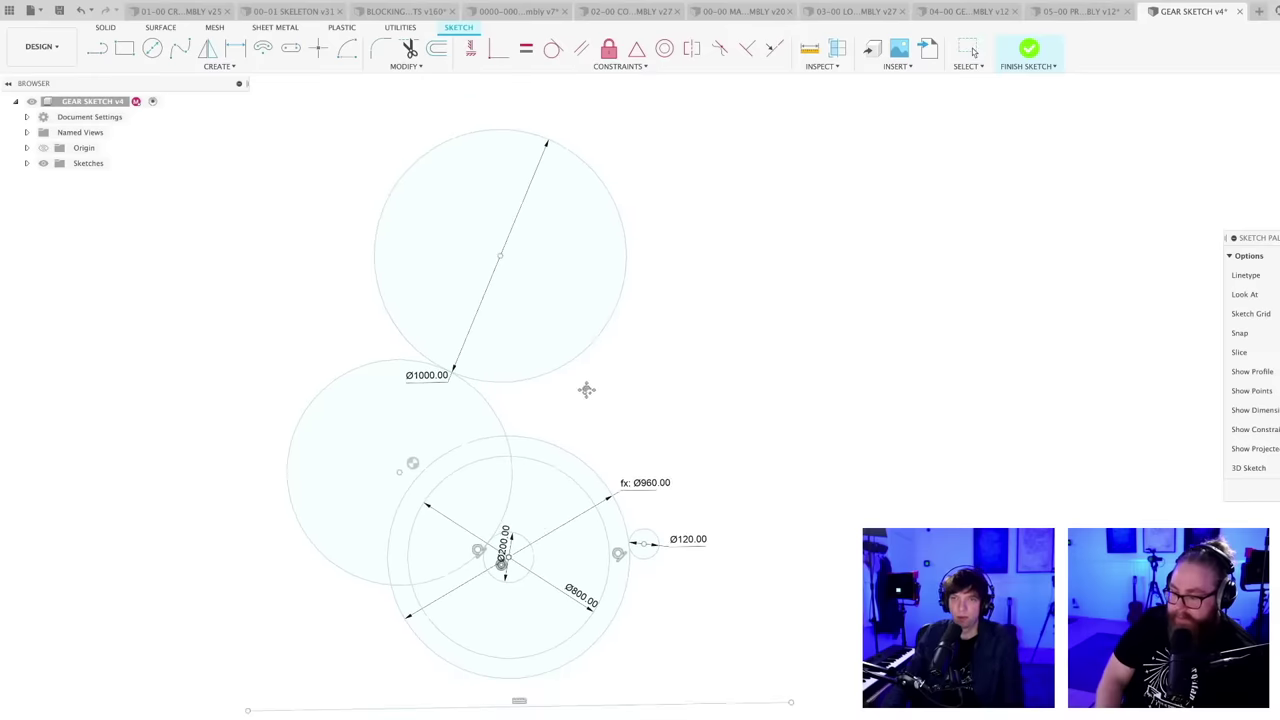
middle_drag(586, 389, 564, 398)
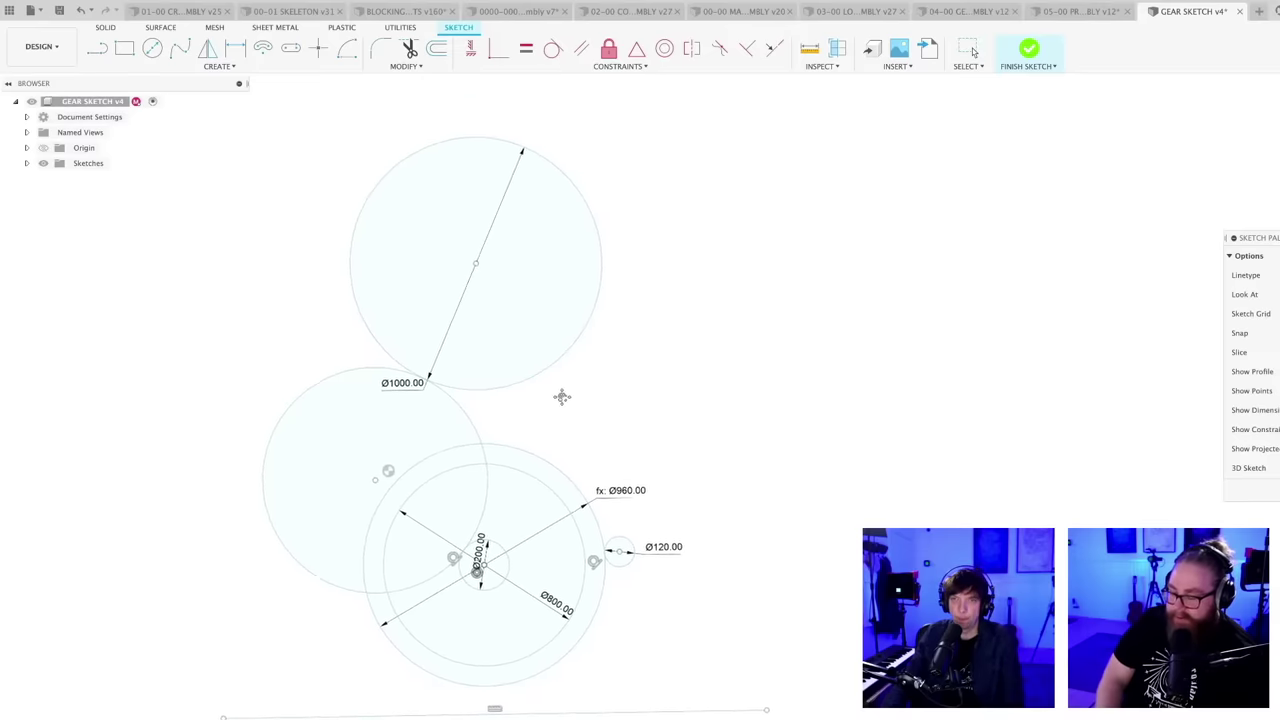
click(339, 386)
drag(339, 381, 362, 396)
drag(375, 484, 384, 462)
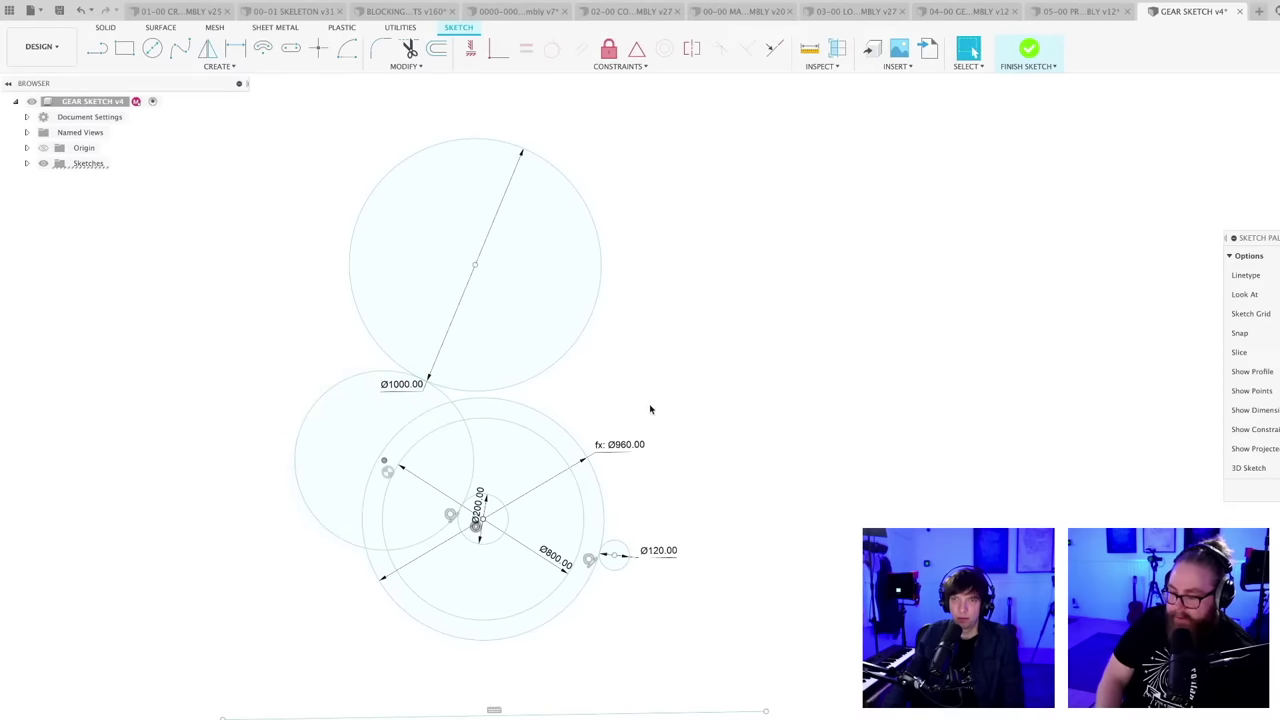
- Enlarge the intermediate circle in stages, moving its centre down and left to keep it meeting the 1000 mm circle's lower edge
mouse_move(629, 383)
middle_down()
mouse_move(660, 394)
mouse_move(640, 484)
mouse_move(636, 462)
mouse_move(600, 469)
mouse_move(621, 437)
middle_up()
scroll(628, 470, up, 1)
scroll(605, 475, up, 1)
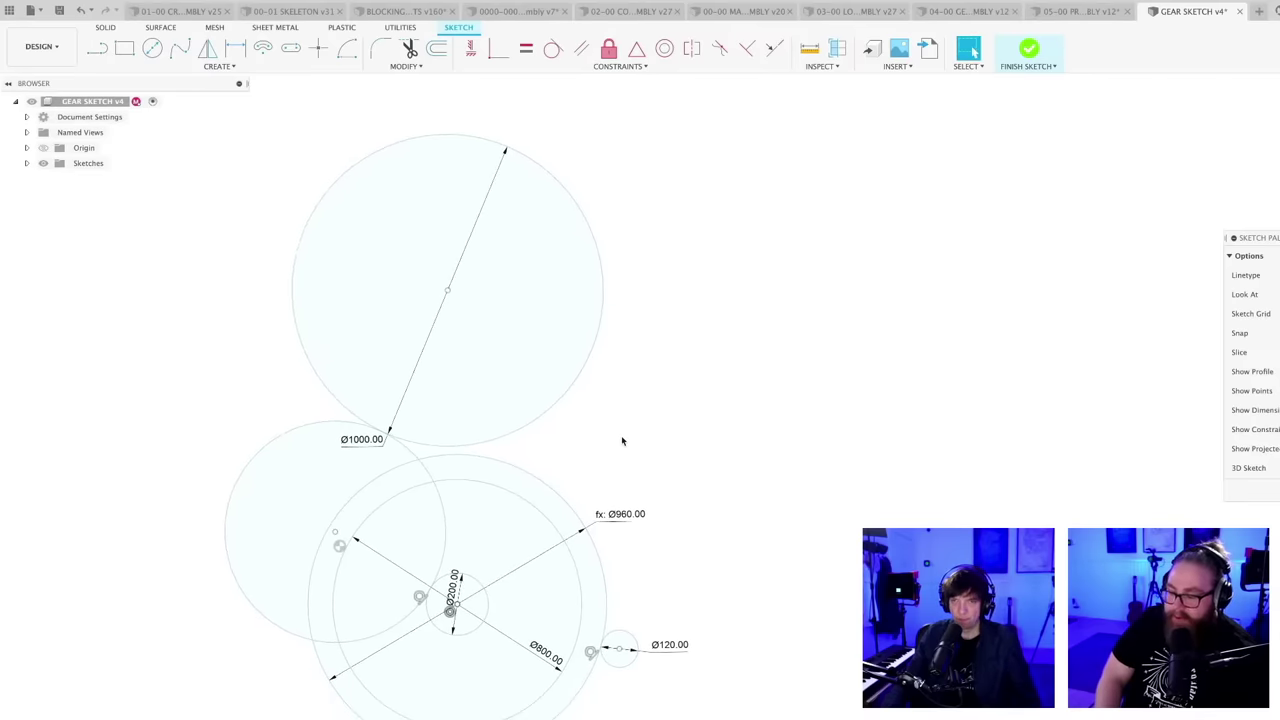
scroll(621, 437, down, 1)
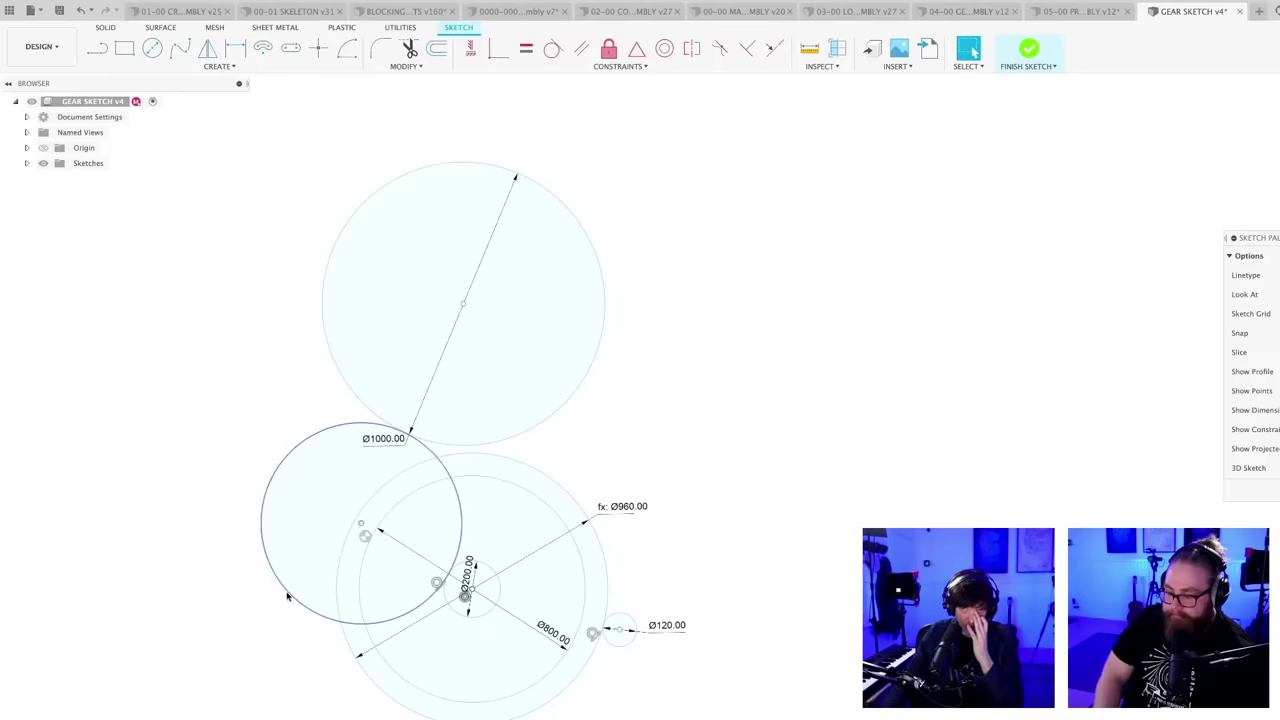
drag(289, 601, 274, 604)
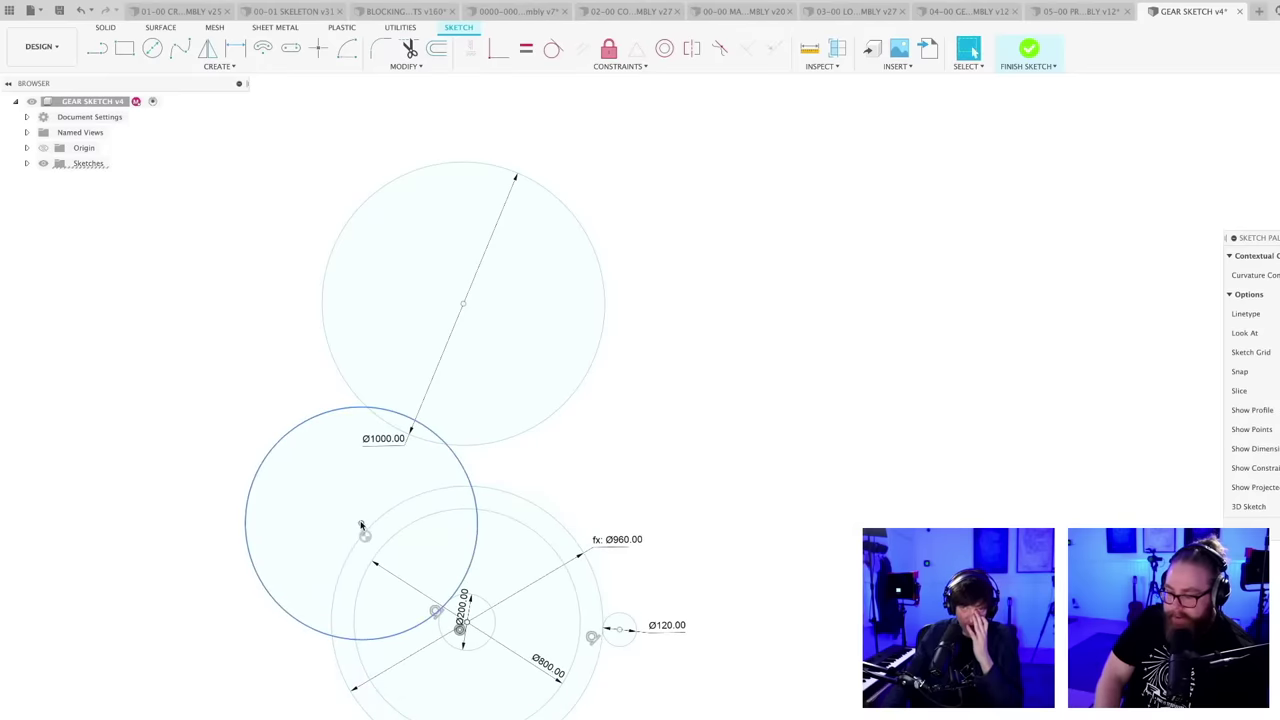
drag(362, 525, 346, 533)
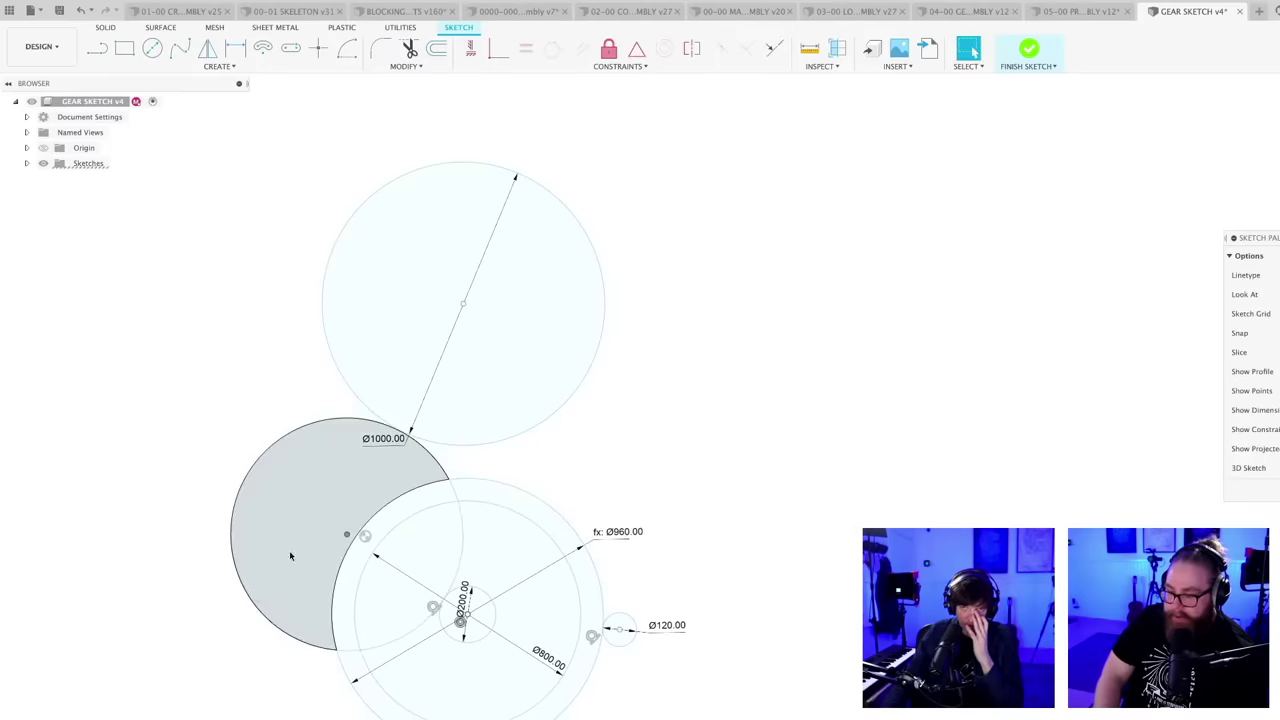
drag(254, 600, 202, 673)
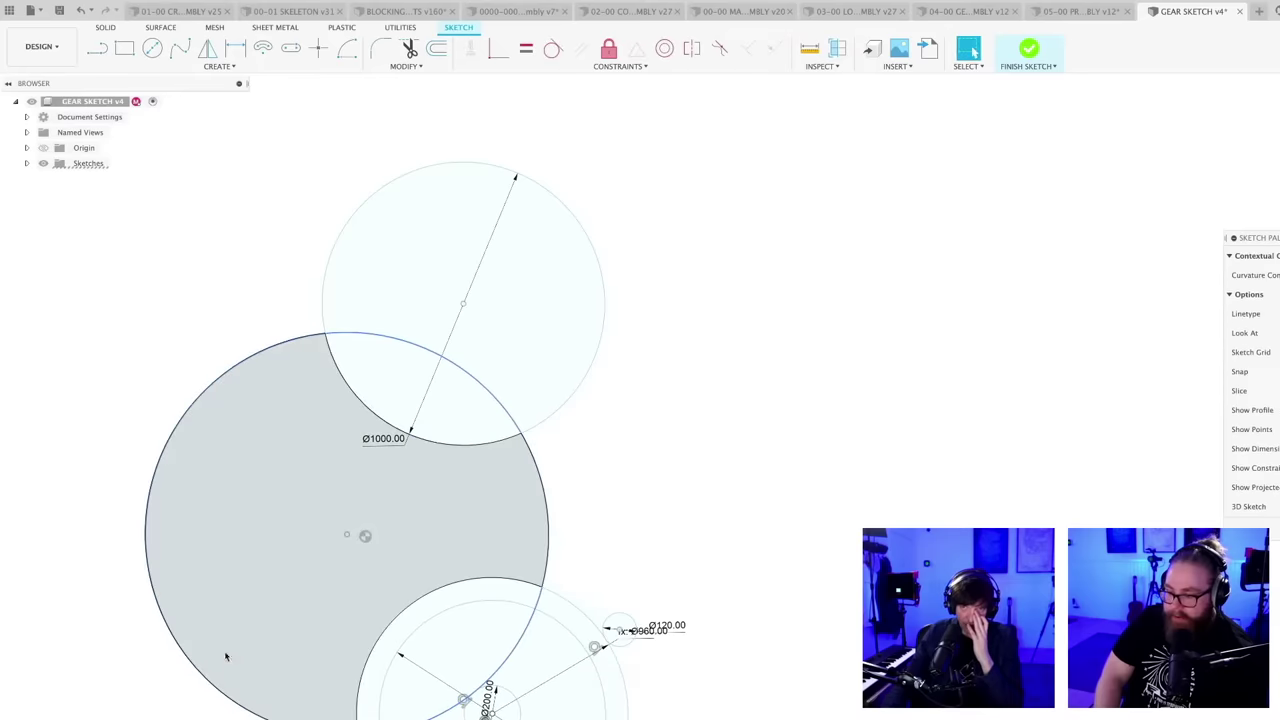
drag(345, 537, 294, 602)
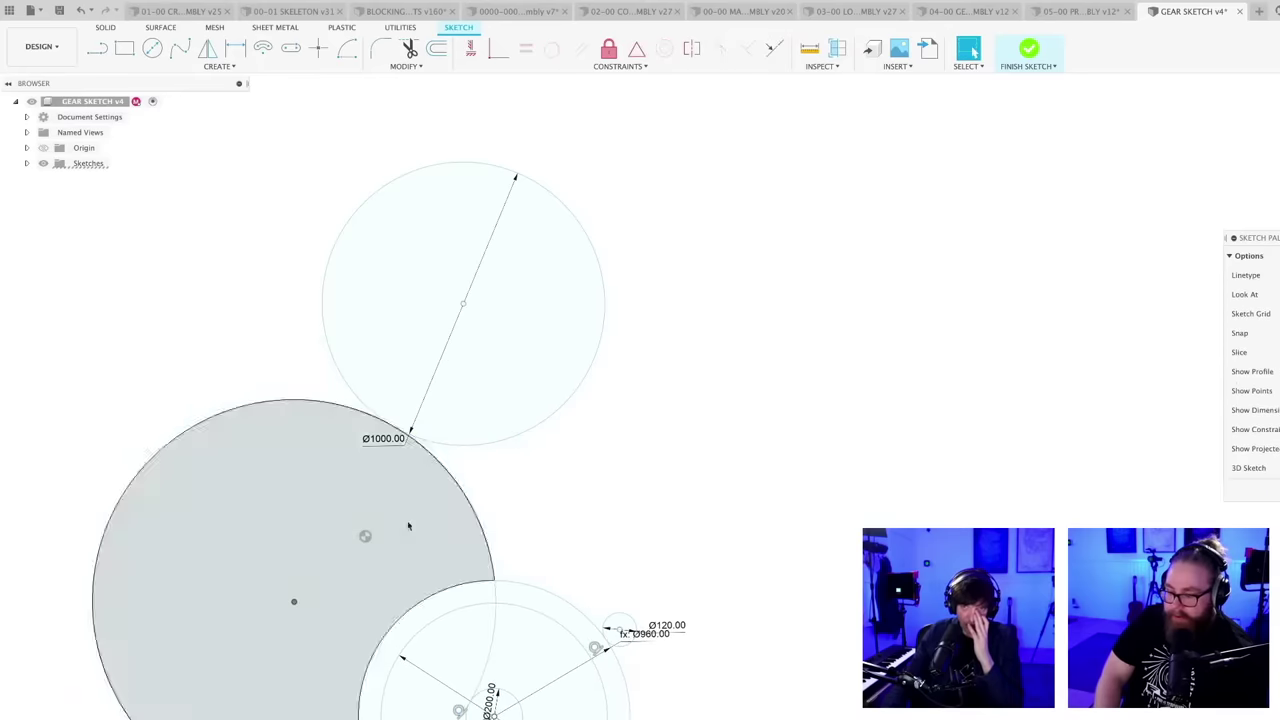
- Shrink the intermediate circle and move its centre up and right to meet the 1000 mm circle's lower-left edge
drag(461, 502, 393, 586)
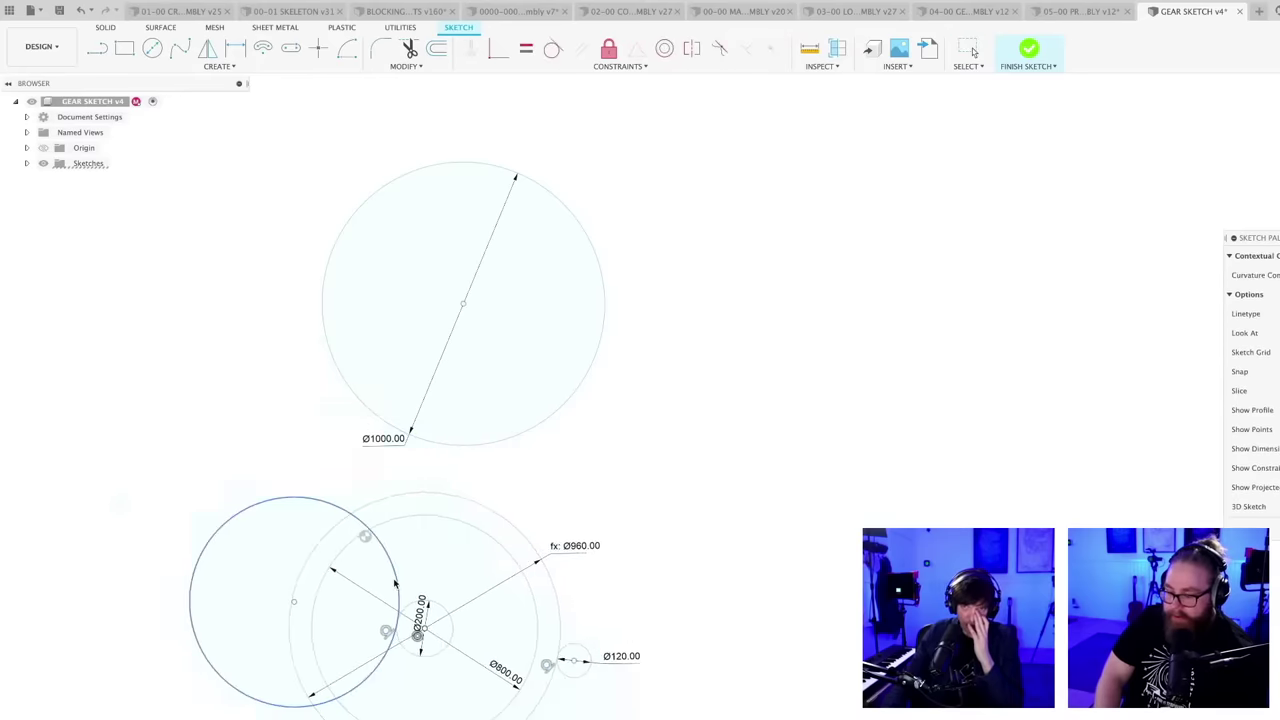
drag(295, 602, 344, 522)
mouse_move(252, 572)
mouse_down()
mouse_move(243, 583)
mouse_move(253, 576)
mouse_up()
- Examine the gear layout, highlighting the ring between the 800 and 960 mm circles, the intermediate gear and the 1000 mm gear
mouse_move(626, 484)
middle_down()
mouse_move(705, 425)
mouse_move(571, 444)
mouse_move(643, 471)
middle_up()
scroll(631, 434, down, 1)
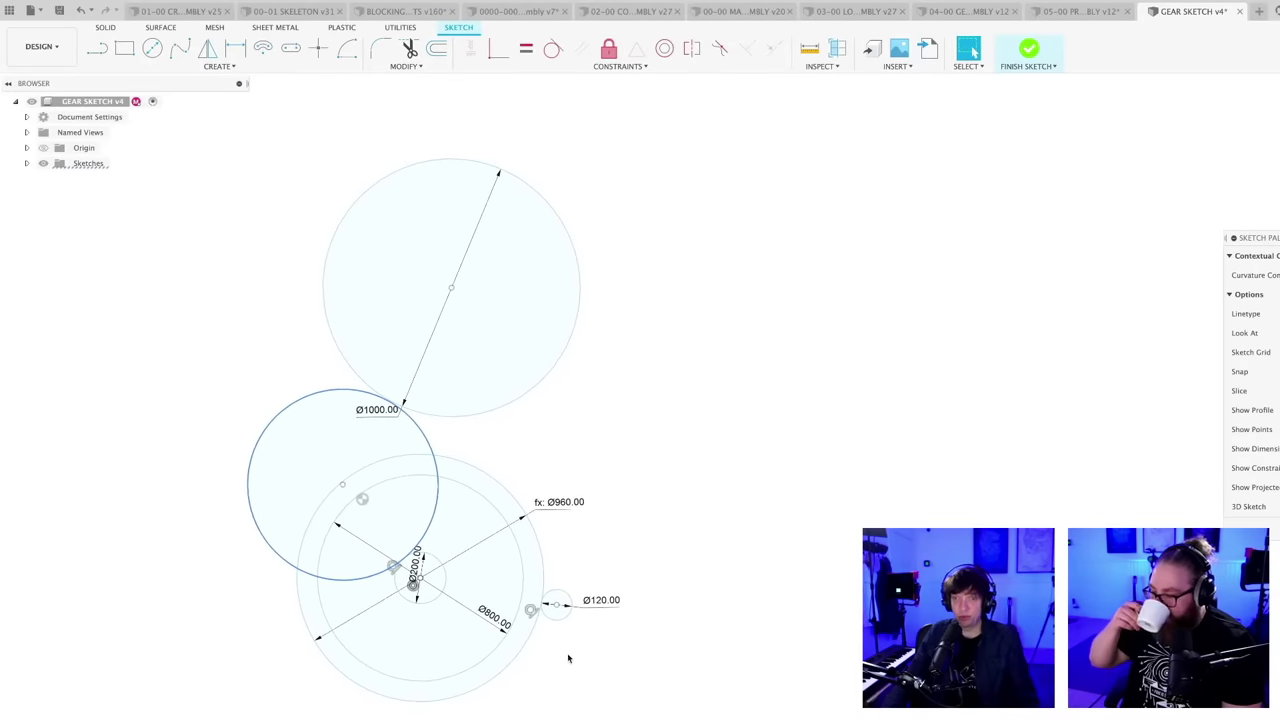
scroll(570, 653, up, 2)
scroll(571, 651, down, 3)
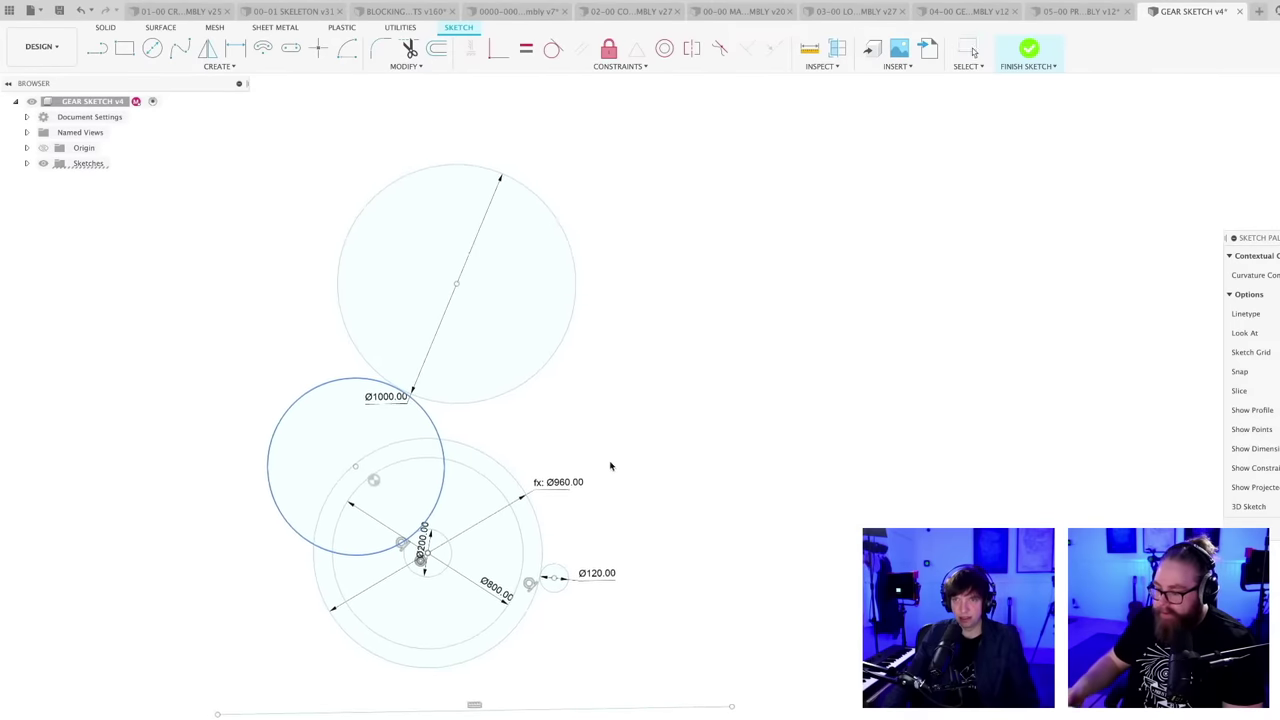
scroll(564, 608, up, 3)
scroll(566, 608, down, 3)
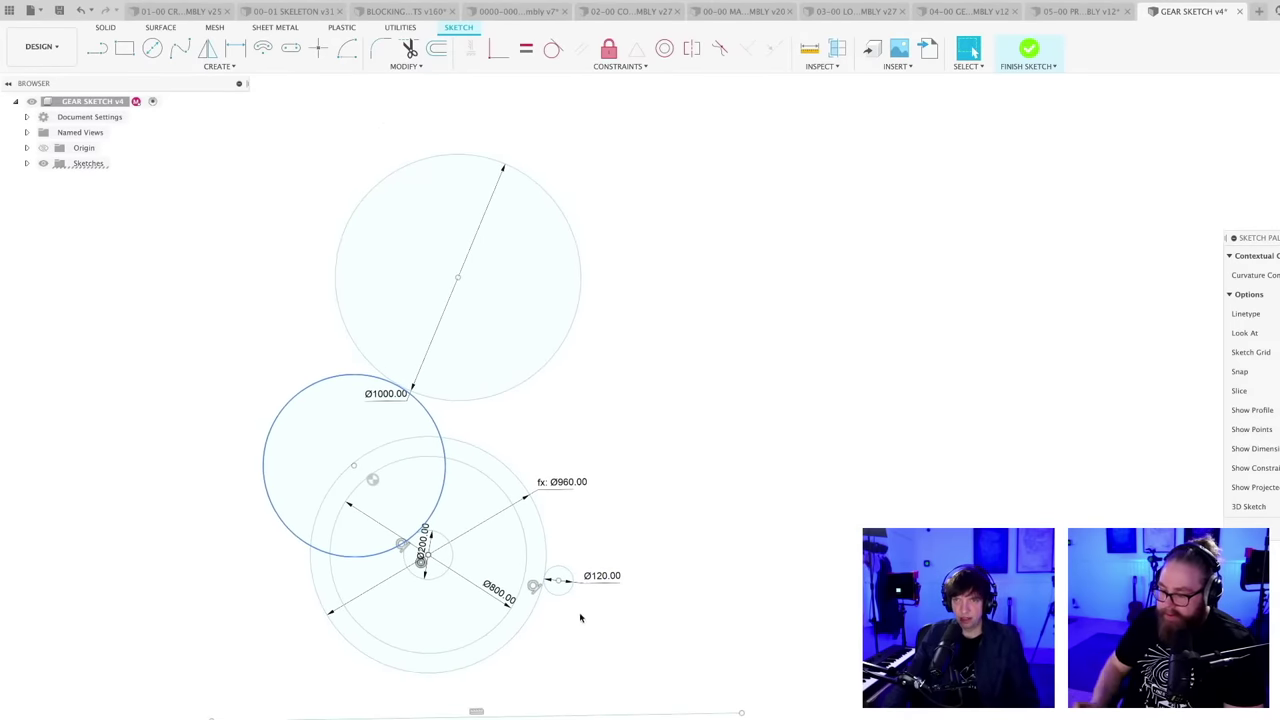
middle_drag(583, 614, 630, 634)
key(Escape)
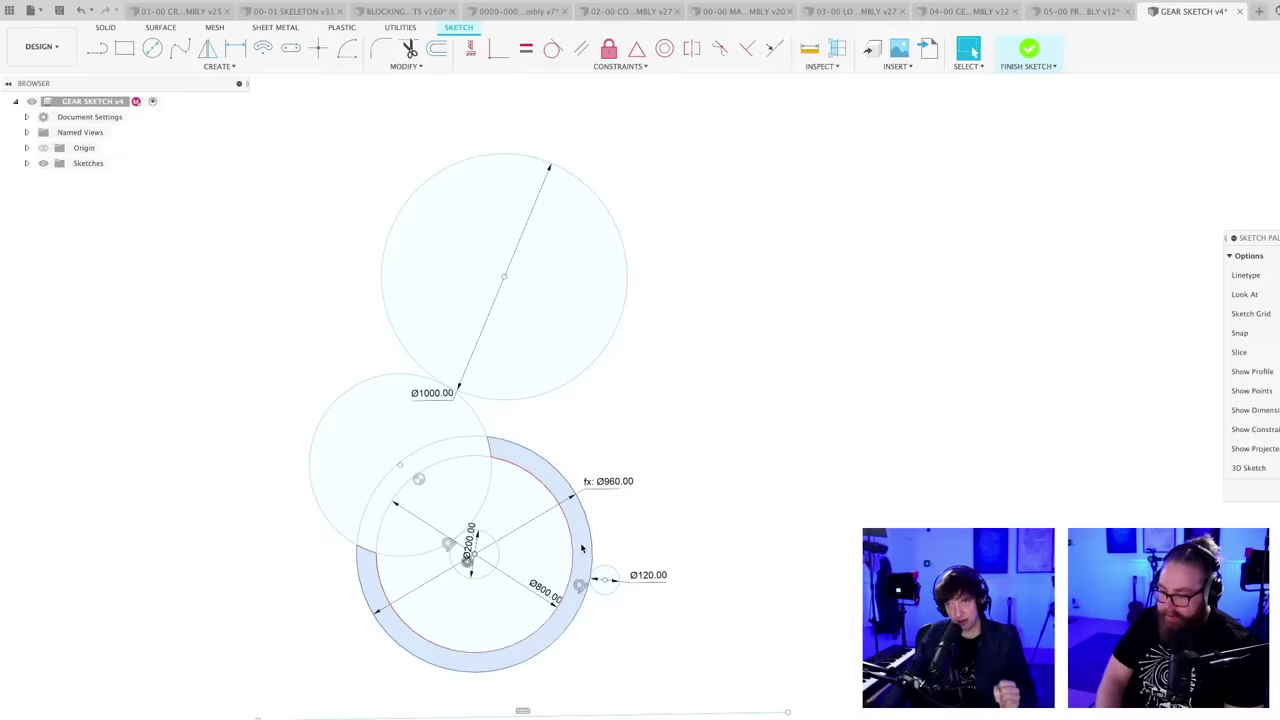
click(582, 548)
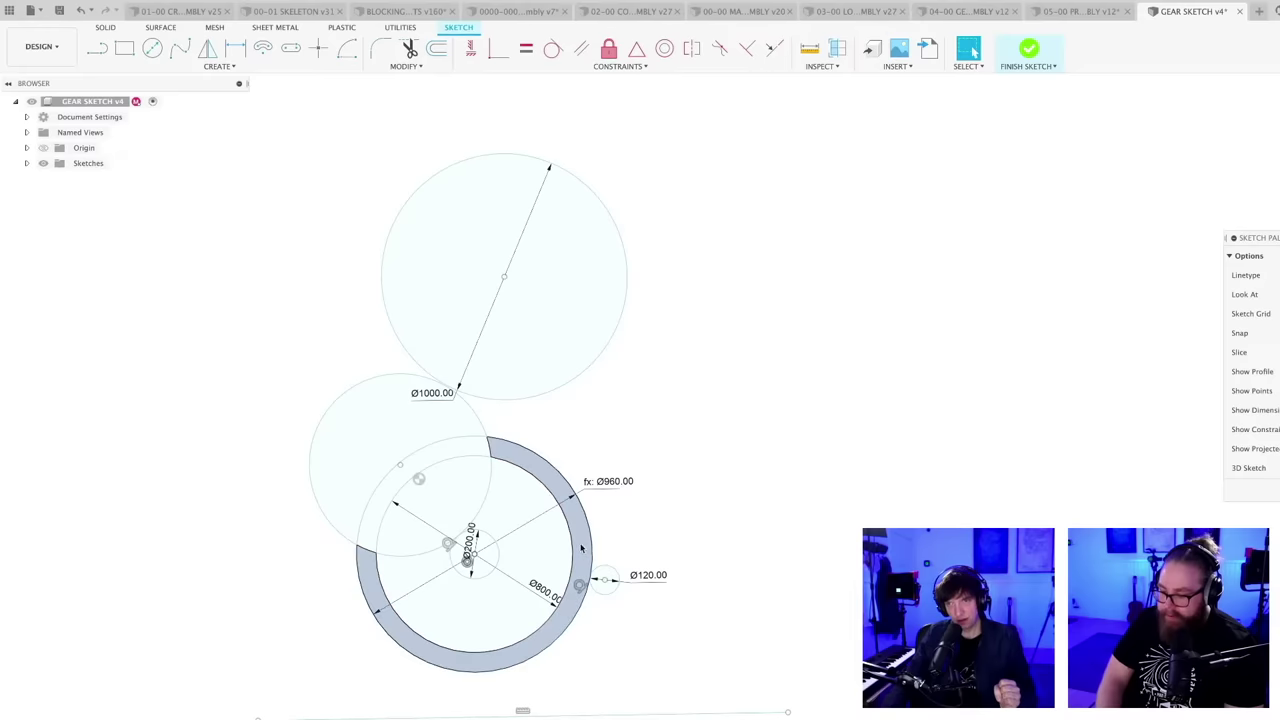
click(400, 427)
click(539, 342)
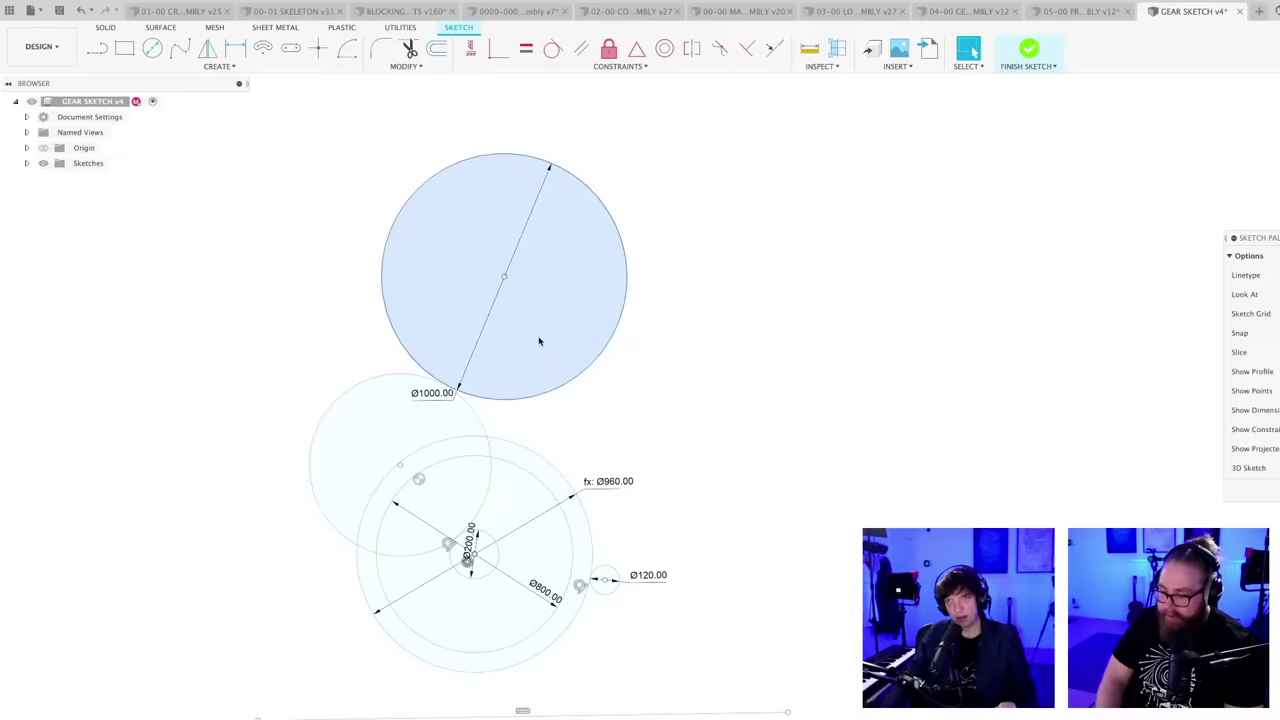
click(721, 398)
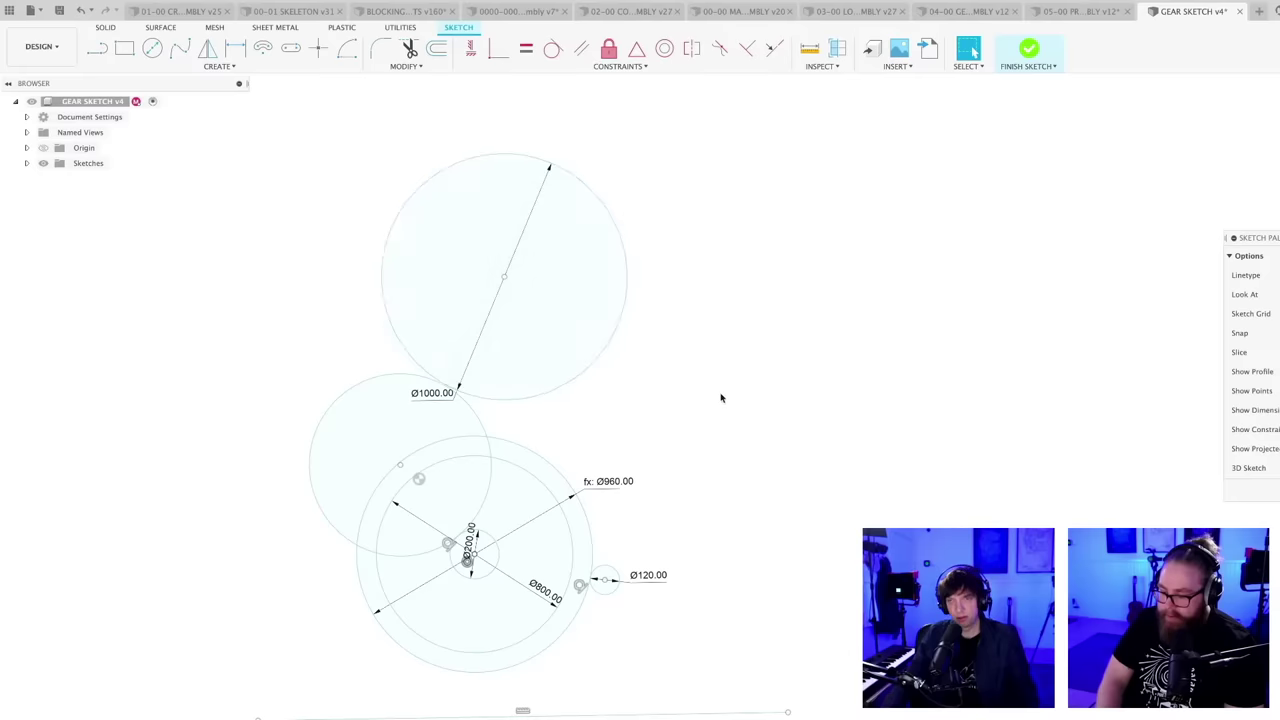
scroll(668, 428, up, 2)
scroll(665, 430, down, 3)
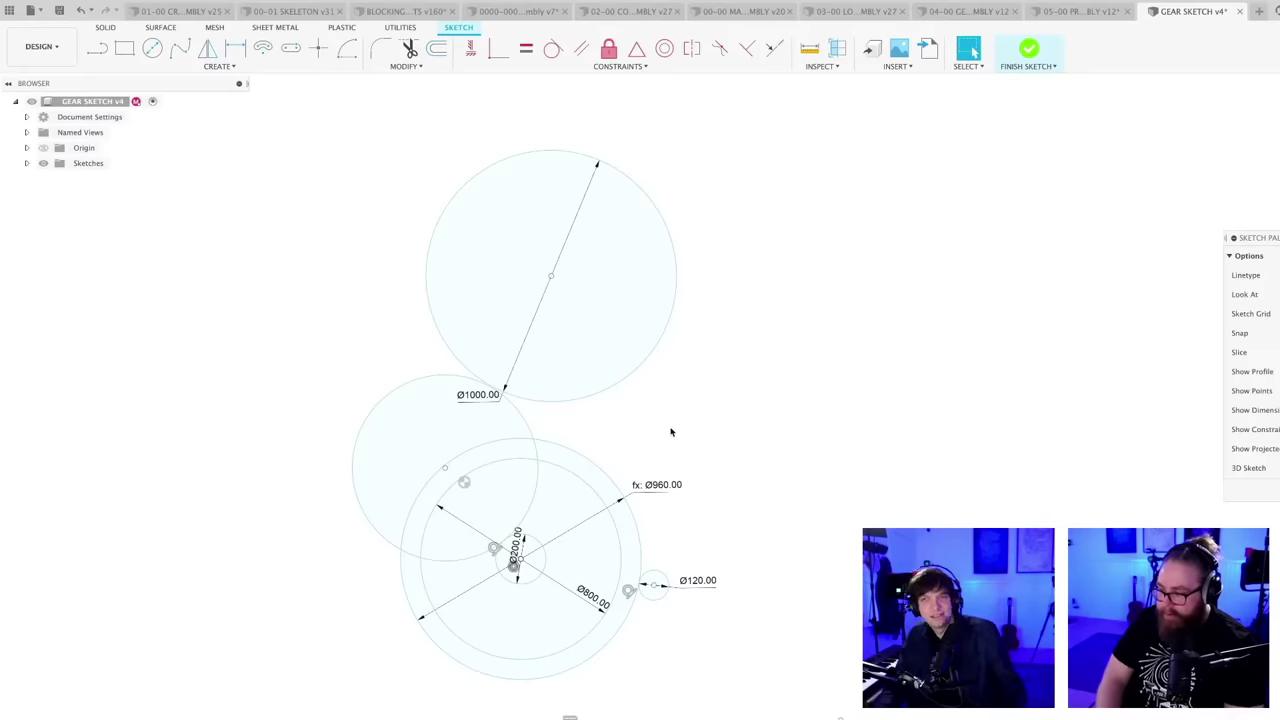
- Move the 1000 mm circle slightly down and shrink the intermediate circle, bringing the concentric gears closer to the 1000 mm circle
drag(615, 383, 591, 447)
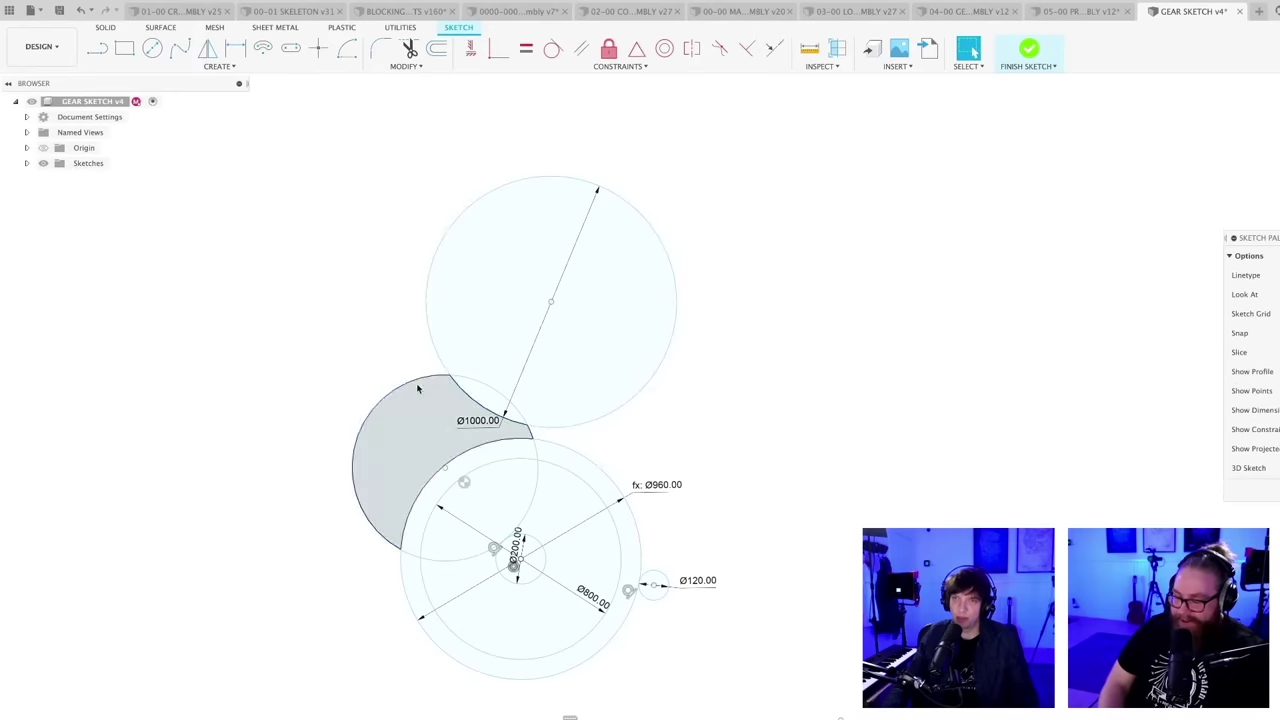
drag(414, 389, 403, 408)
scroll(660, 459, up, 2)
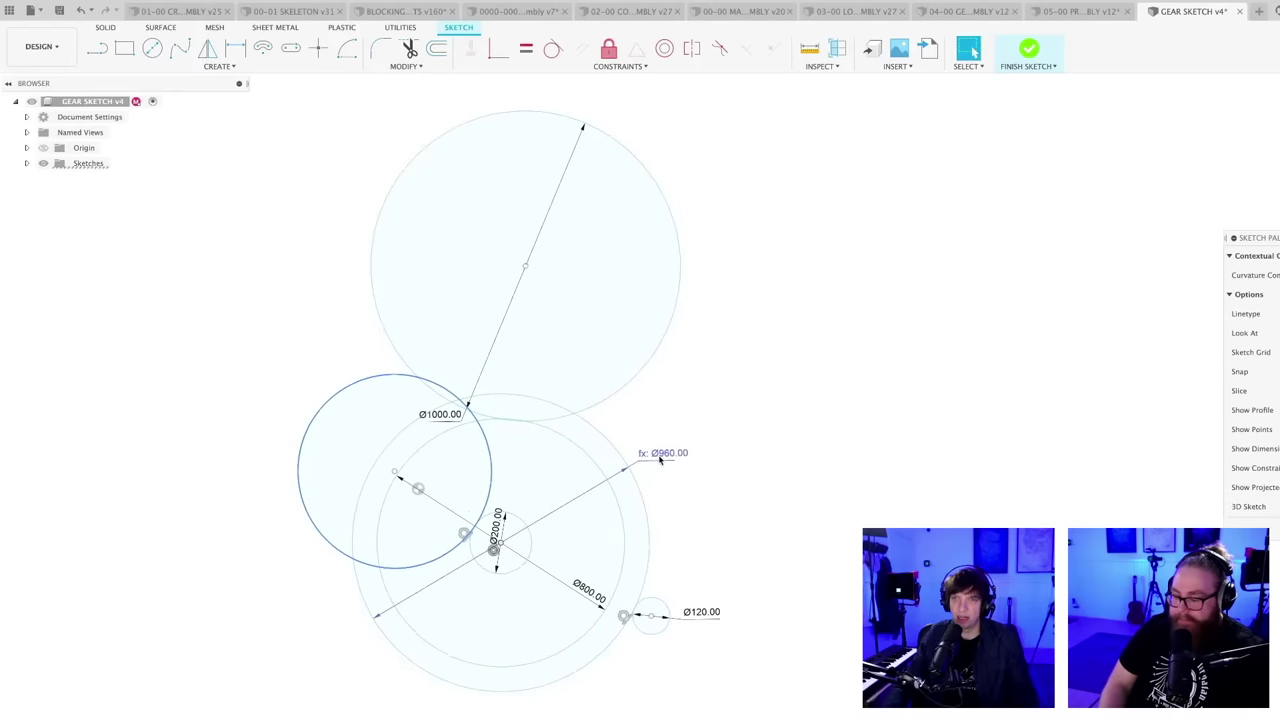
click(829, 366)
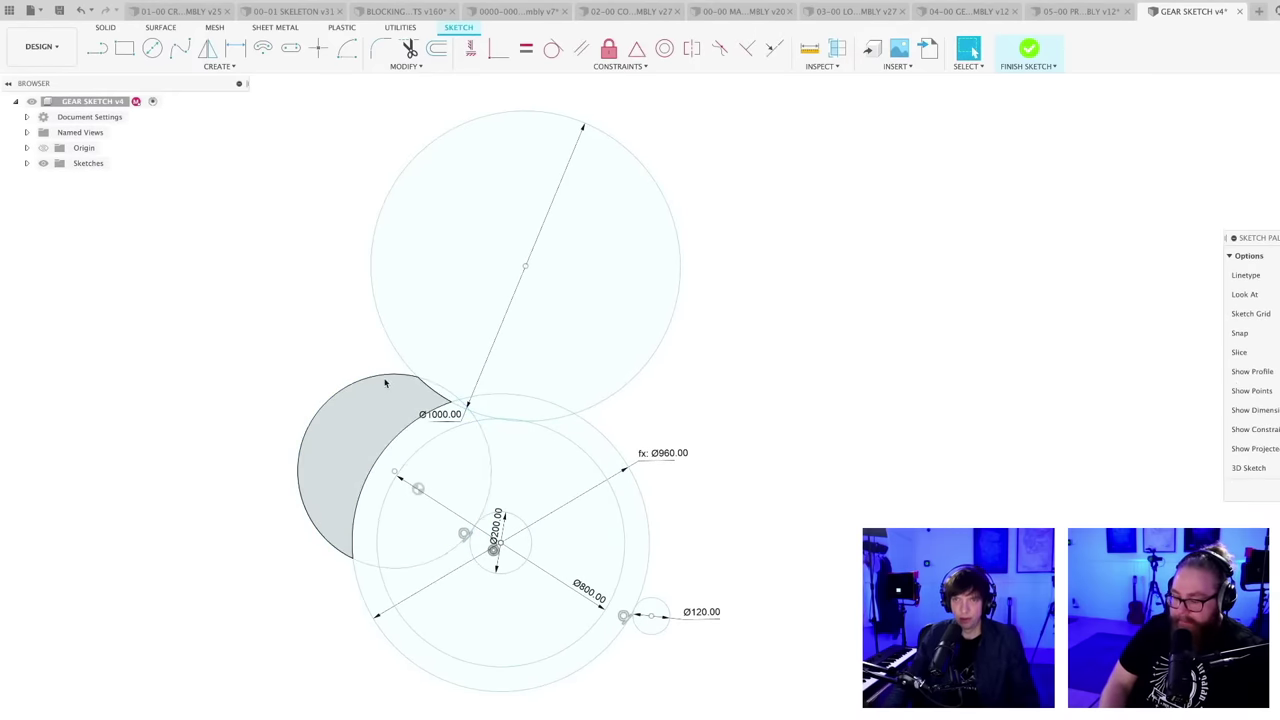
- Constrain the intermediate circle tangent to the 1000 mm circle
click(552, 48)
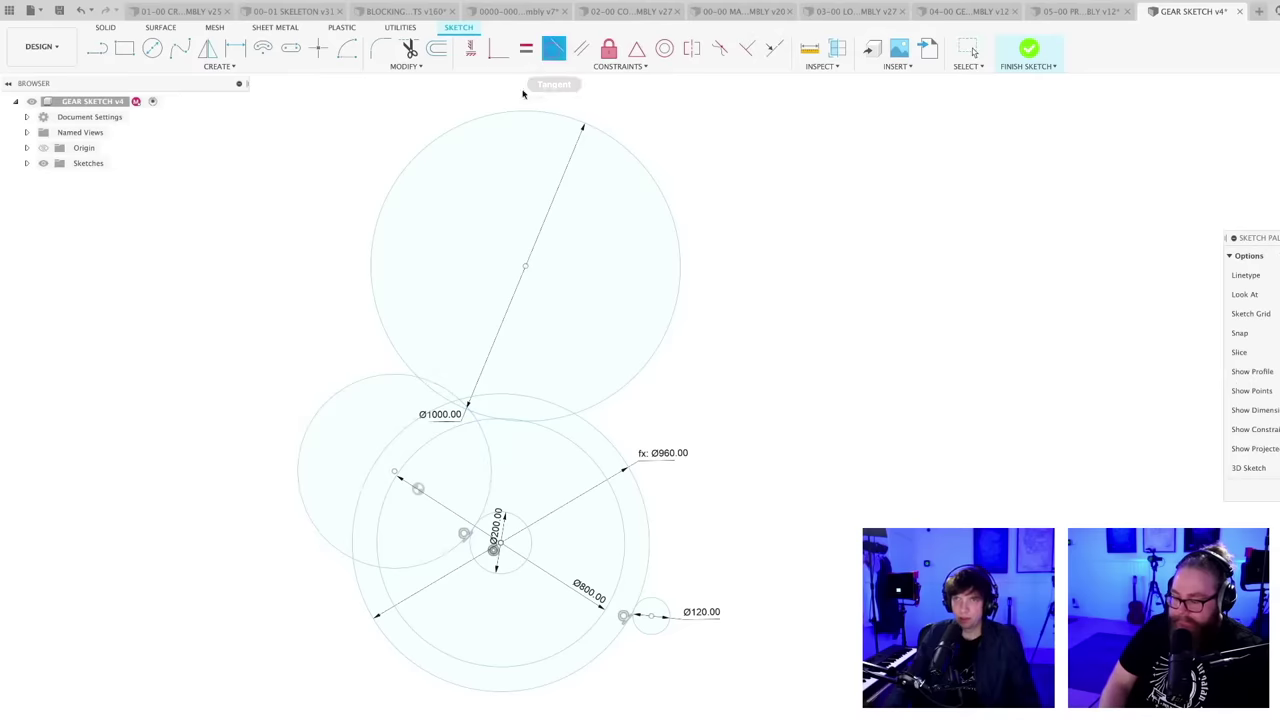
click(386, 374)
click(398, 360)
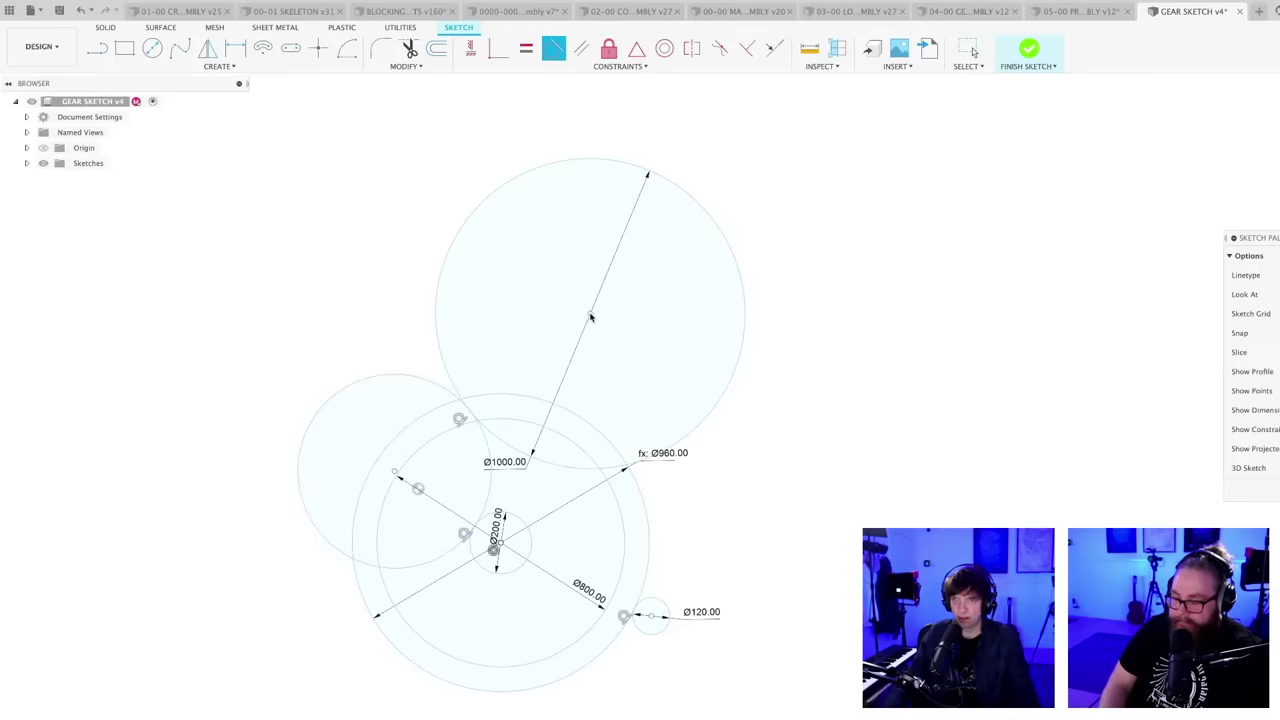
key(Escape)
- Reposition the 1000 mm circle up and left so it sits just above the 960 mm circle
drag(698, 424, 651, 309)
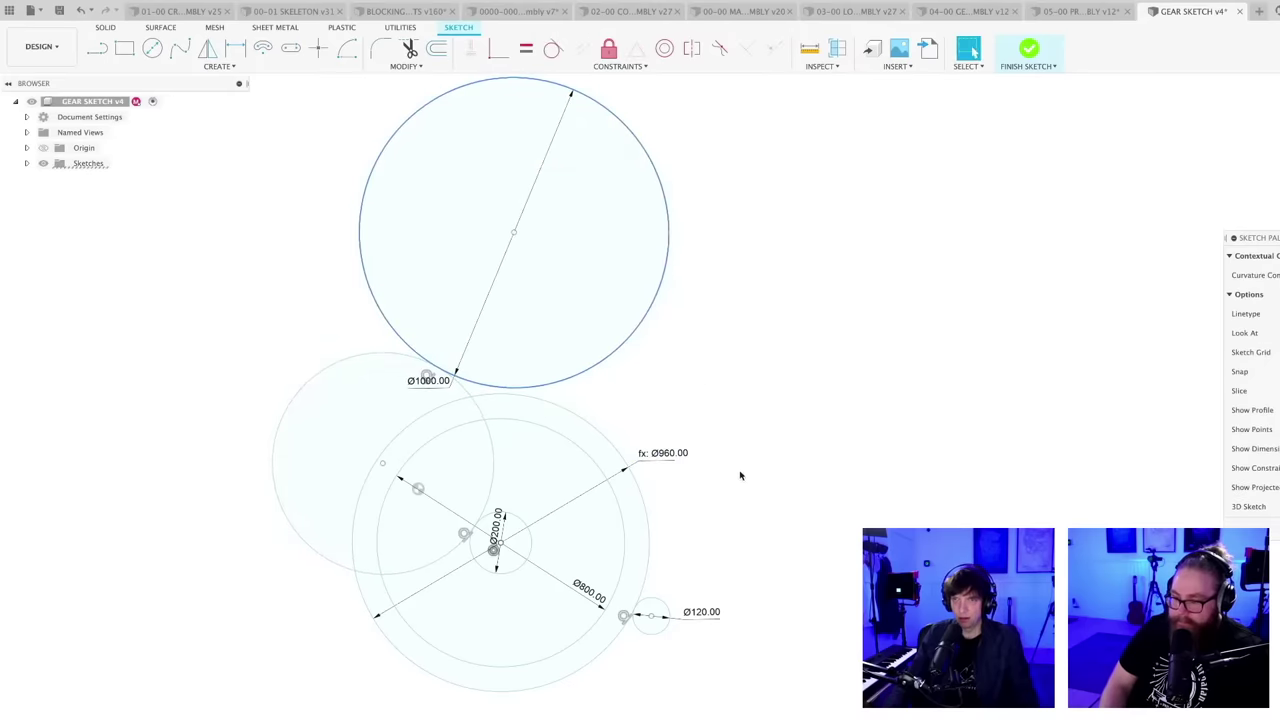
scroll(740, 476, down, 2)
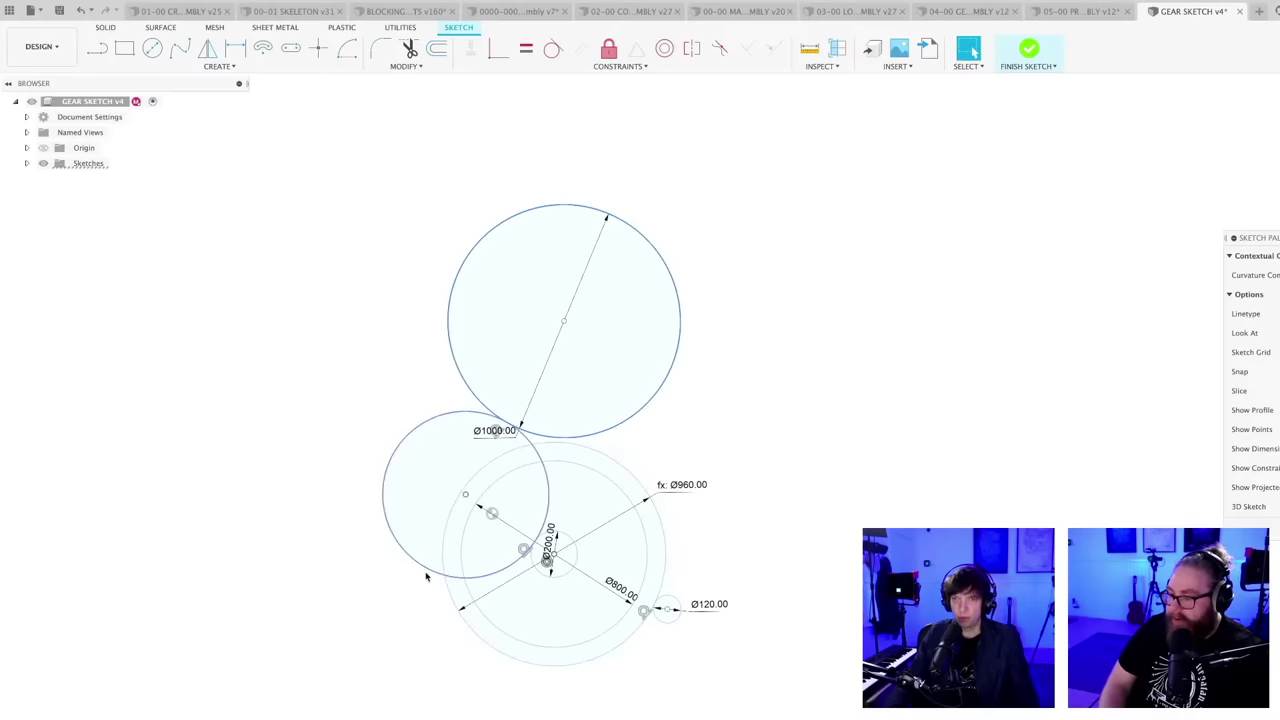
click(410, 594)
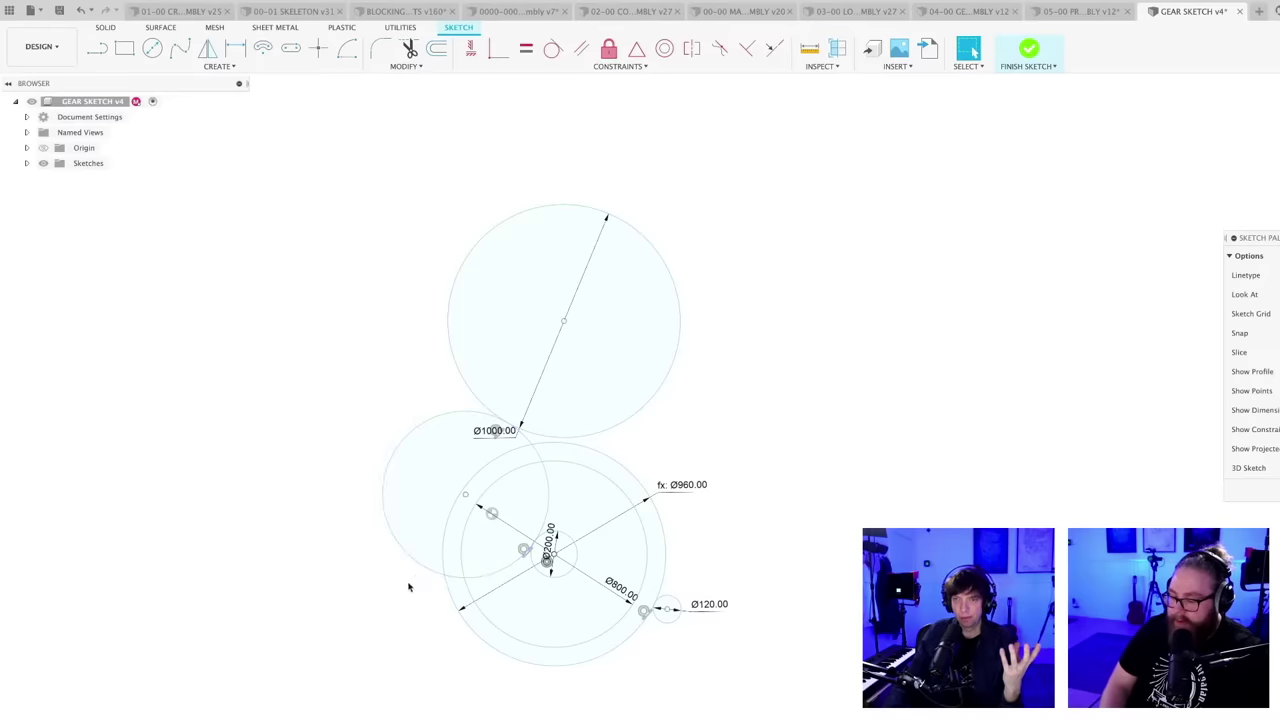
- Inspect the tangent gear train, checking the intermediate gear's contacts and the clearance between the 960 mm and 1000 mm circles
click(559, 579)
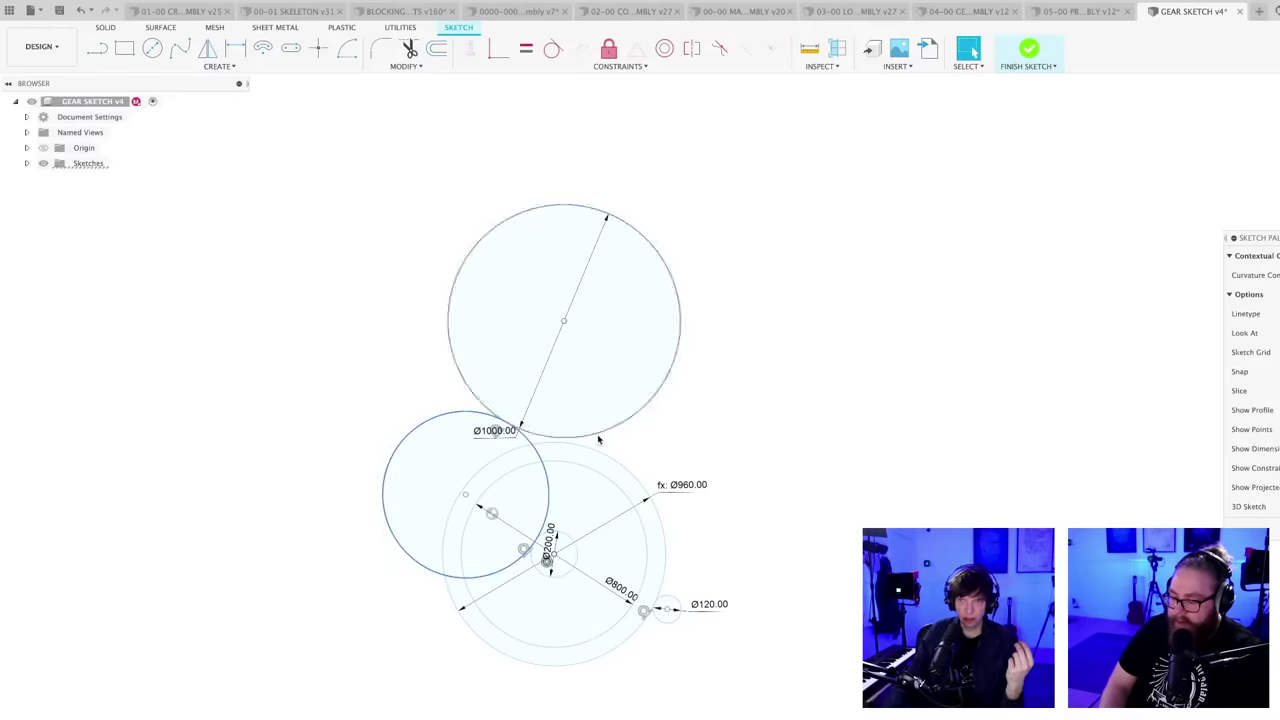
click(726, 437)
scroll(709, 456, up, 1)
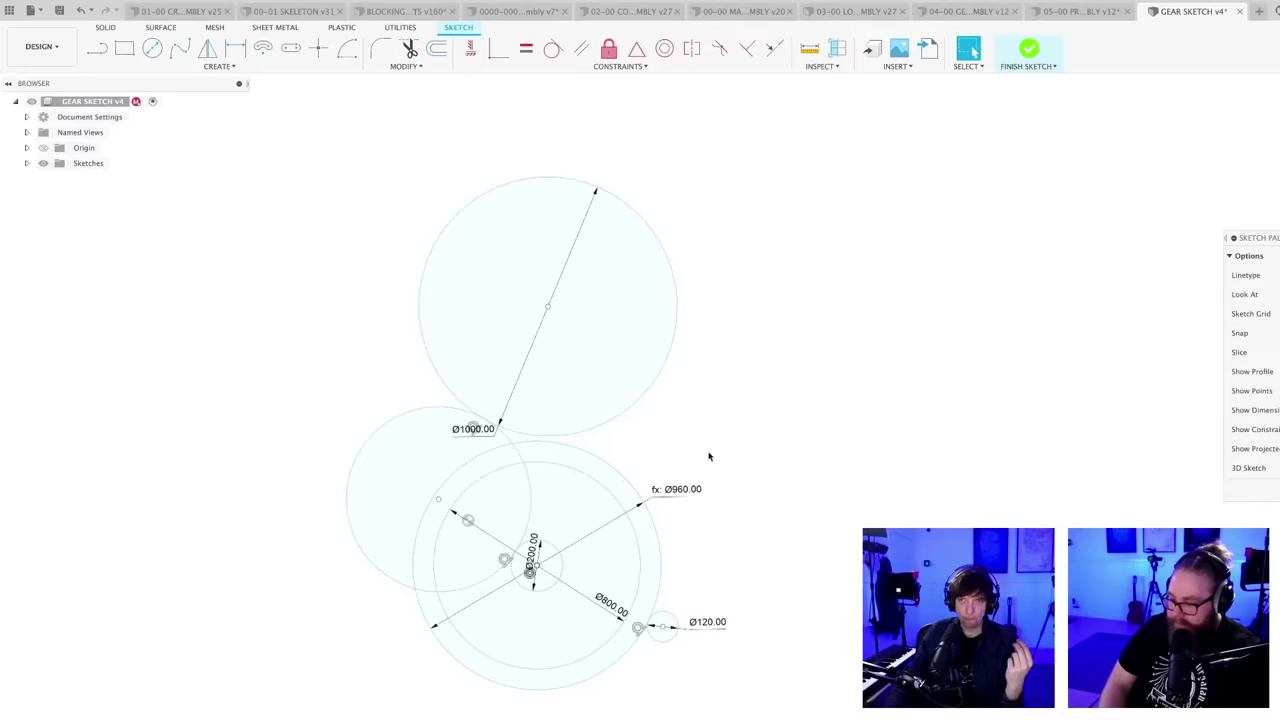
middle_drag(703, 439, 697, 448)
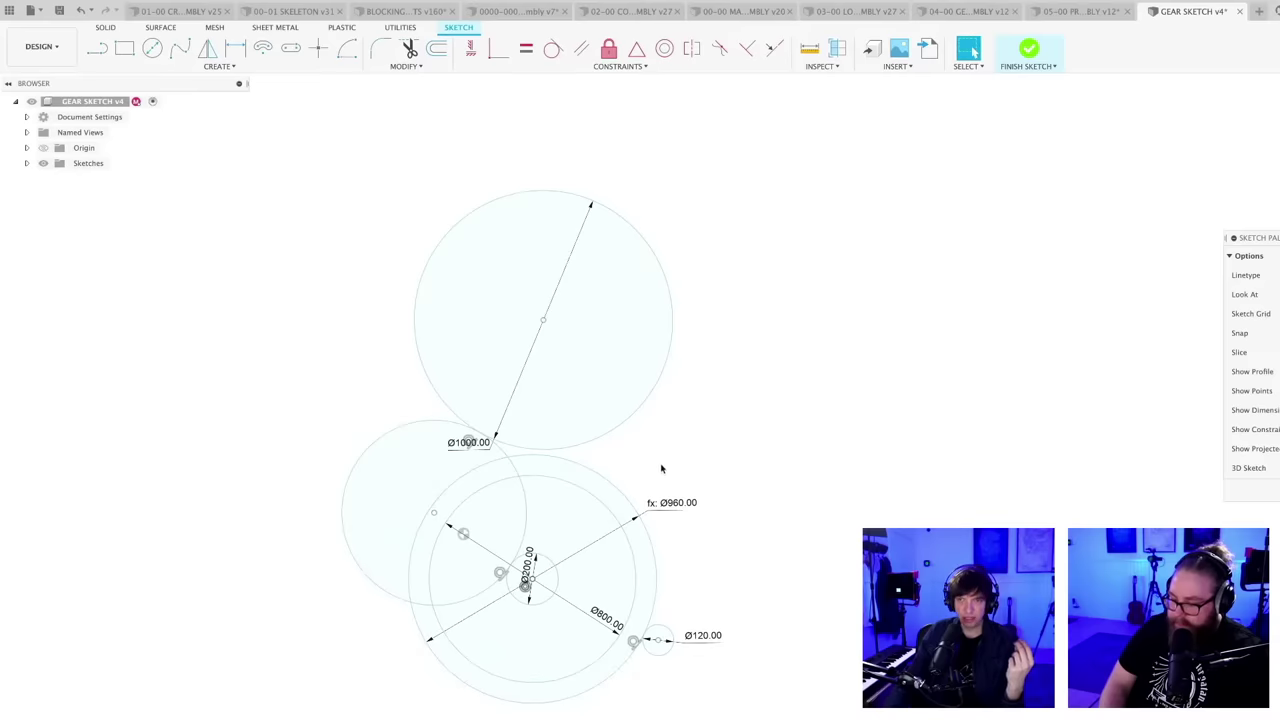
mouse_move(661, 468)
middle_down()
mouse_move(627, 500)
mouse_move(637, 415)
middle_up()
scroll(637, 489, down, 1)
scroll(632, 422, up, 1)
click(592, 443)
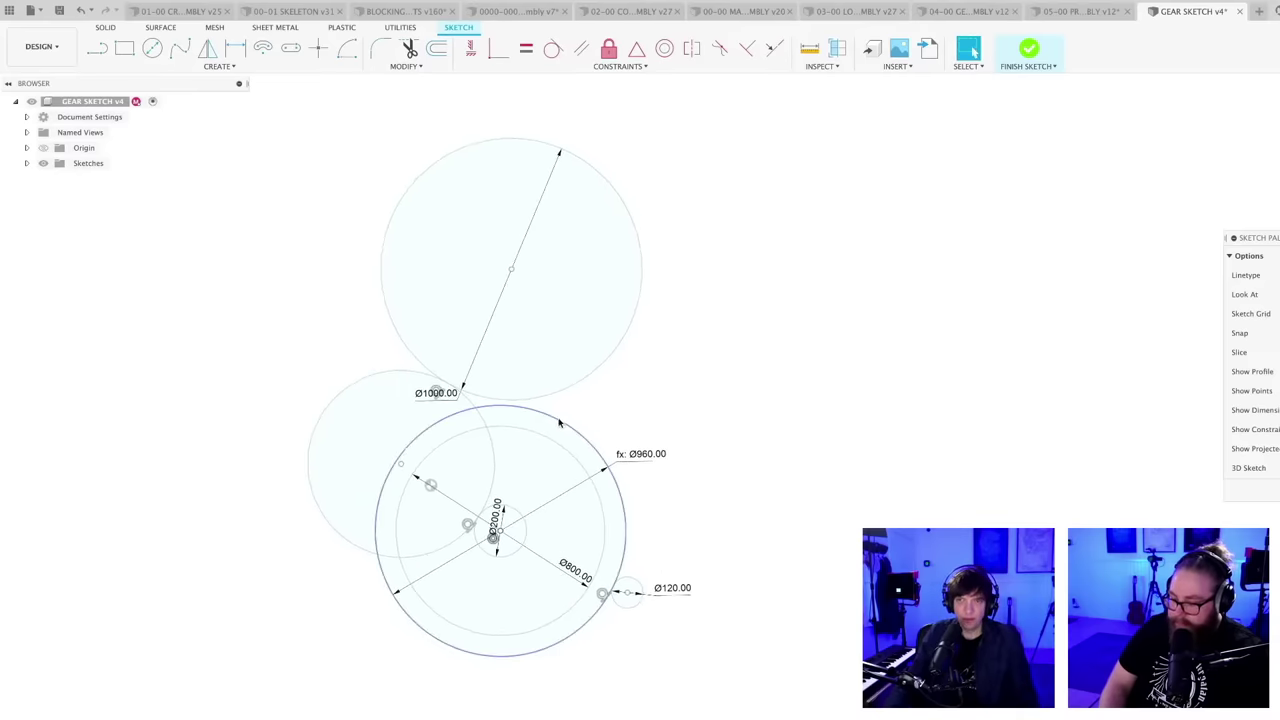
scroll(648, 422, down, 1)
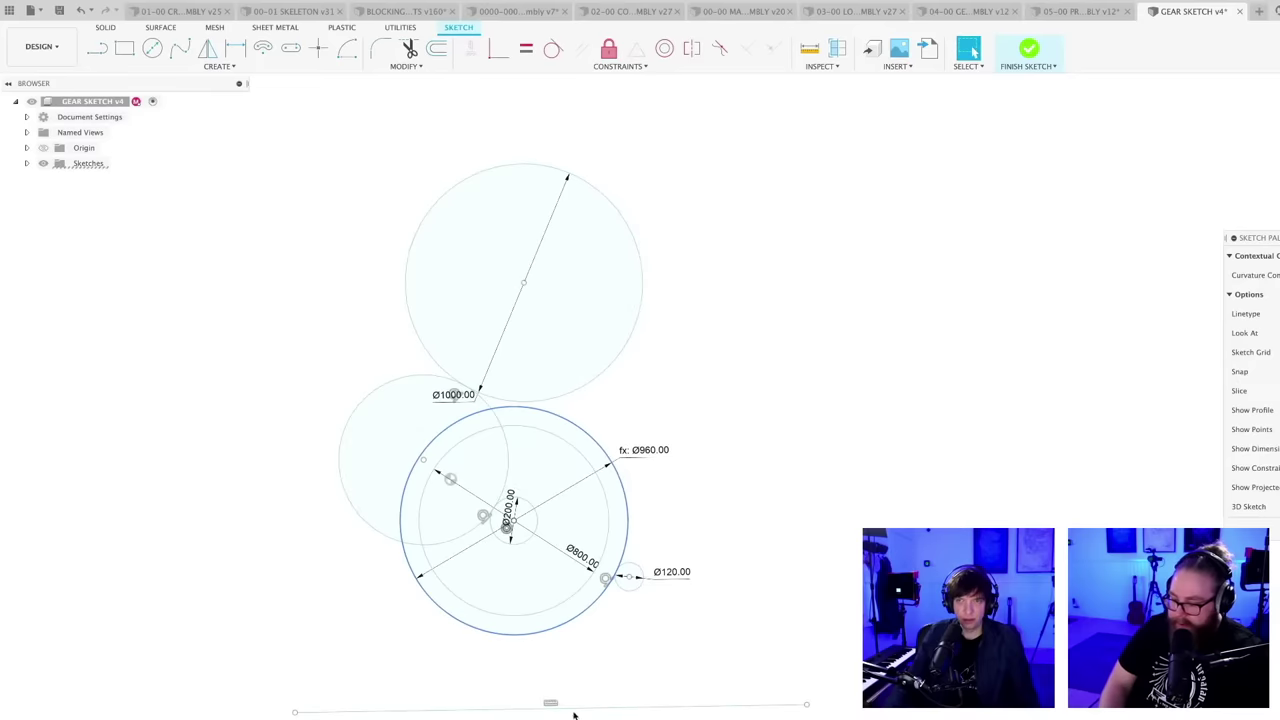
mouse_move(615, 628)
middle_down()
mouse_move(597, 615)
mouse_move(611, 626)
middle_up()
click(611, 636)
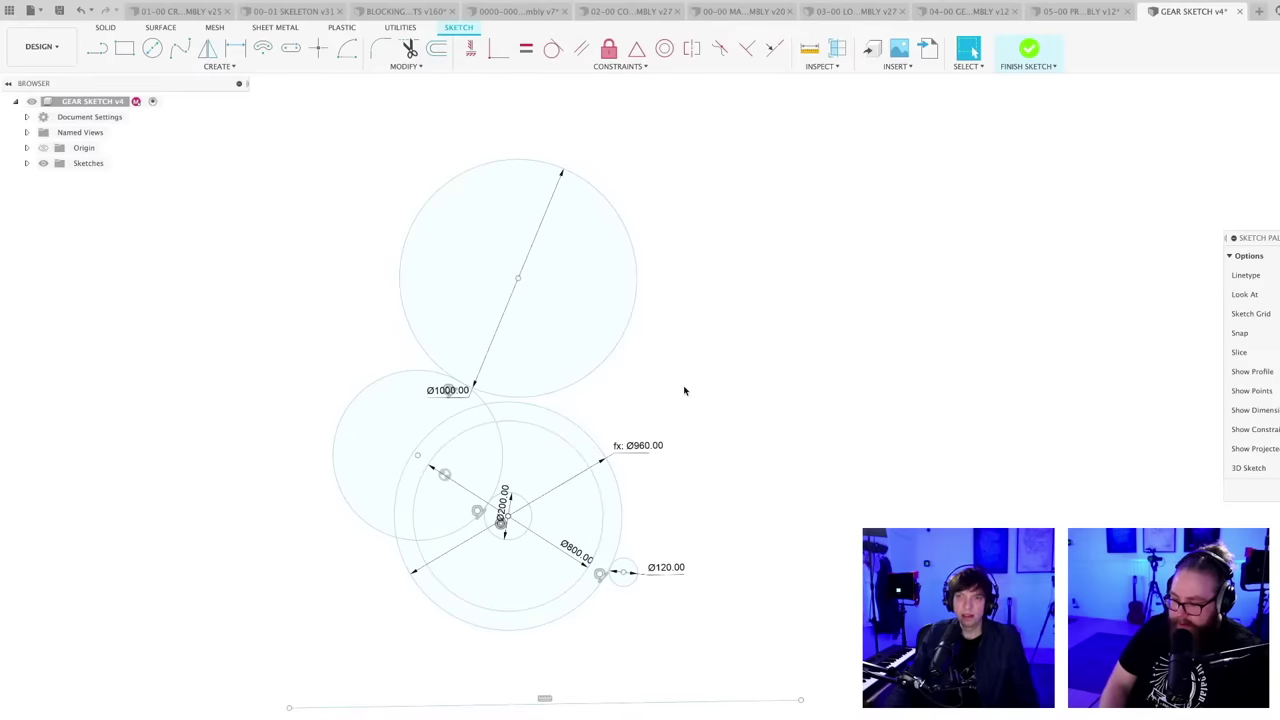
- Move the 120 mm circle higher along the 960 mm circle's right side and shift the concentric gears slightly right below the 1000 mm circle
middle_drag(648, 414, 641, 458)
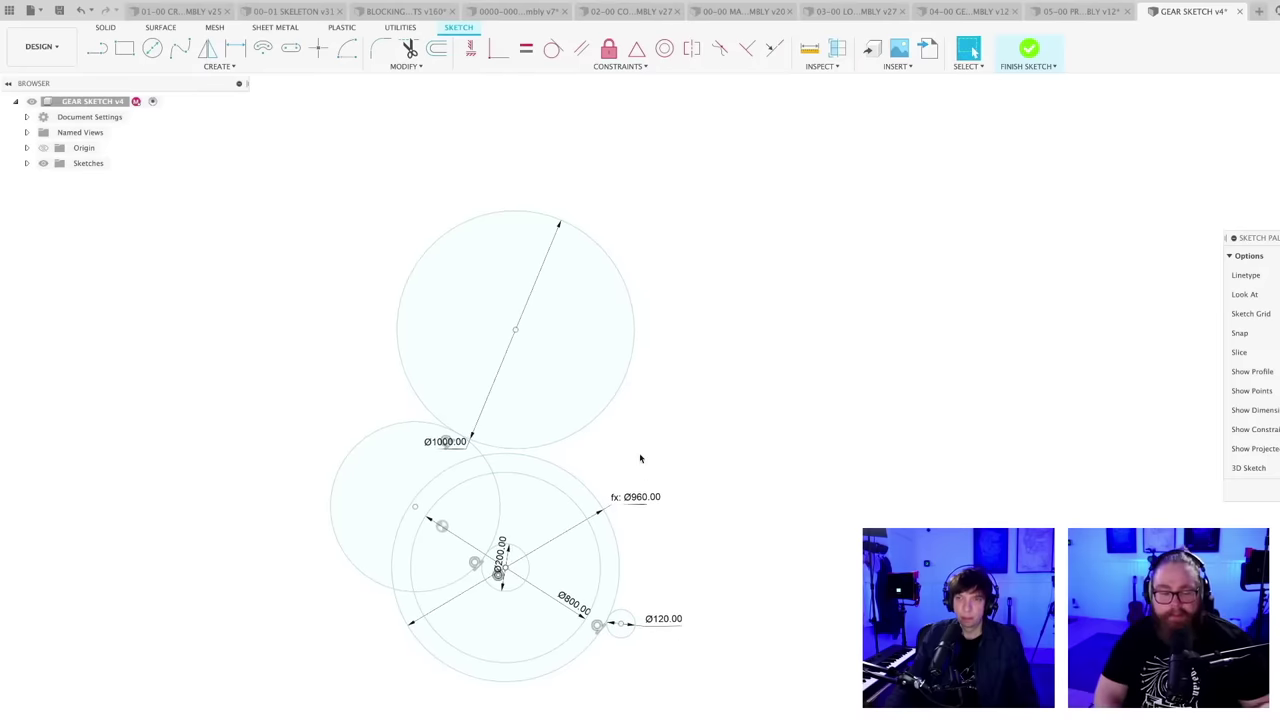
drag(622, 626, 656, 521)
drag(598, 483, 587, 511)
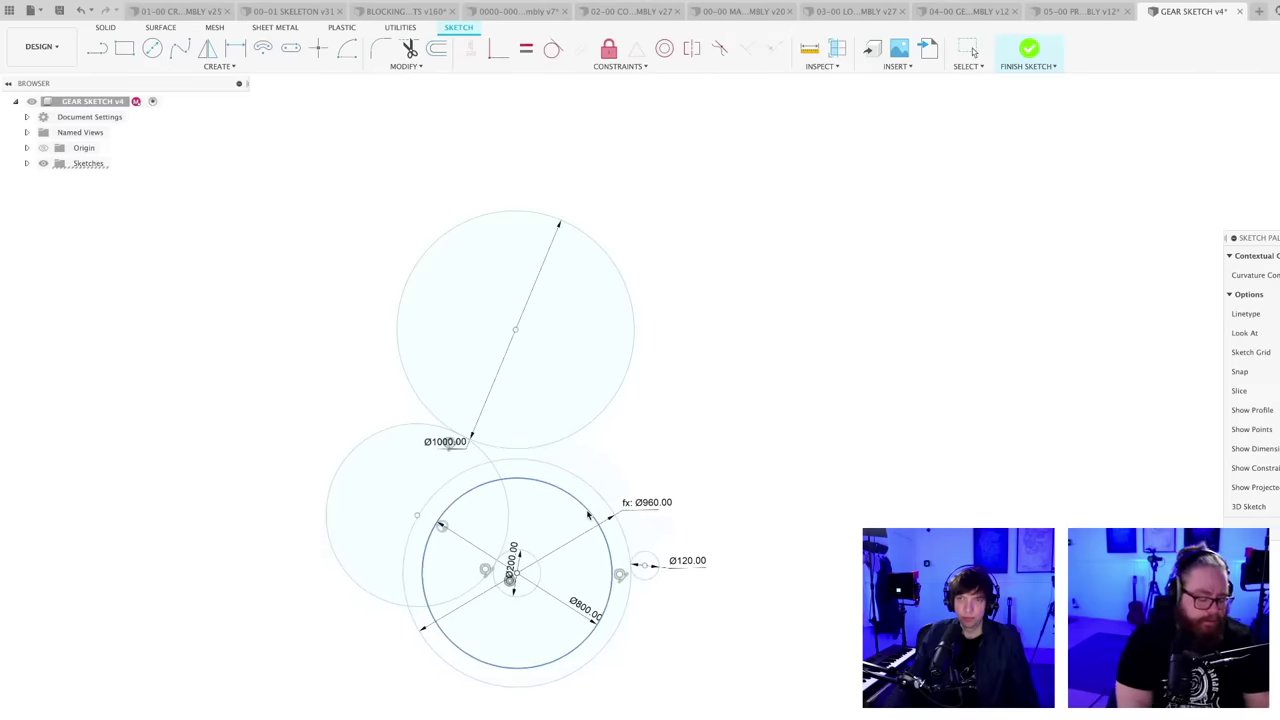
click(692, 636)
middle_drag(685, 631, 691, 611)
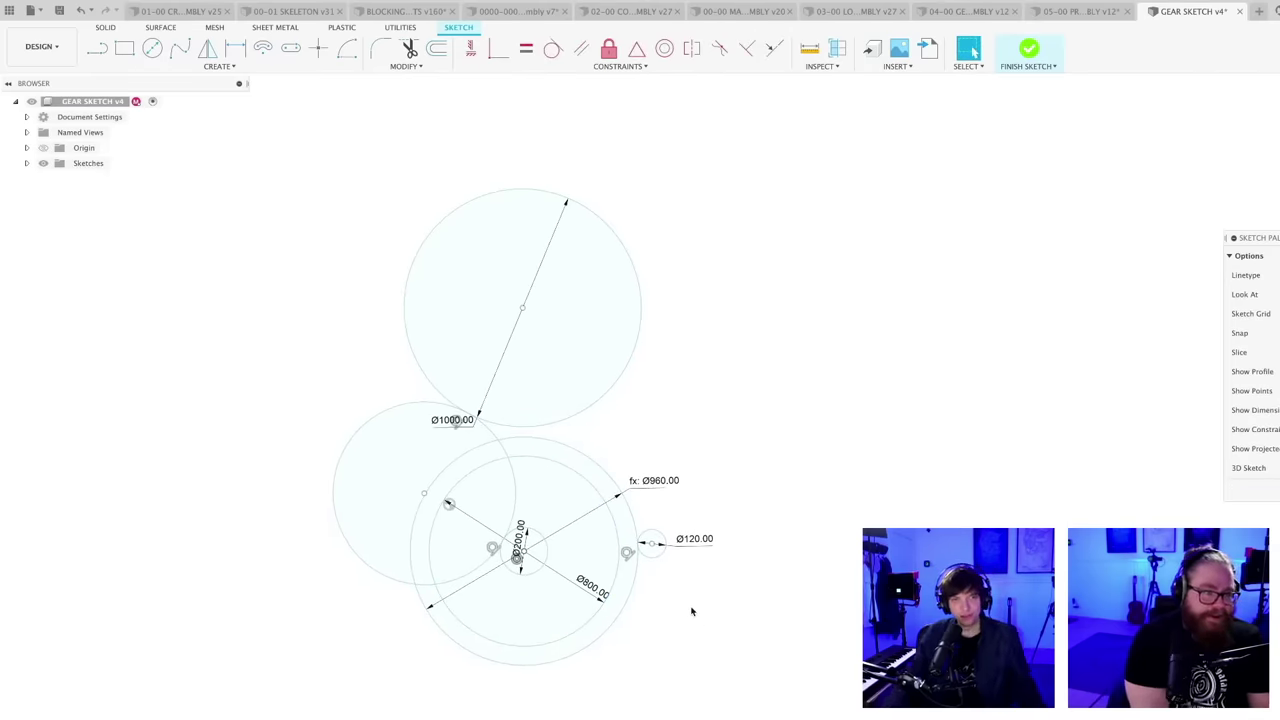
- Save the gear sketch document
middle_drag(722, 592, 737, 575)
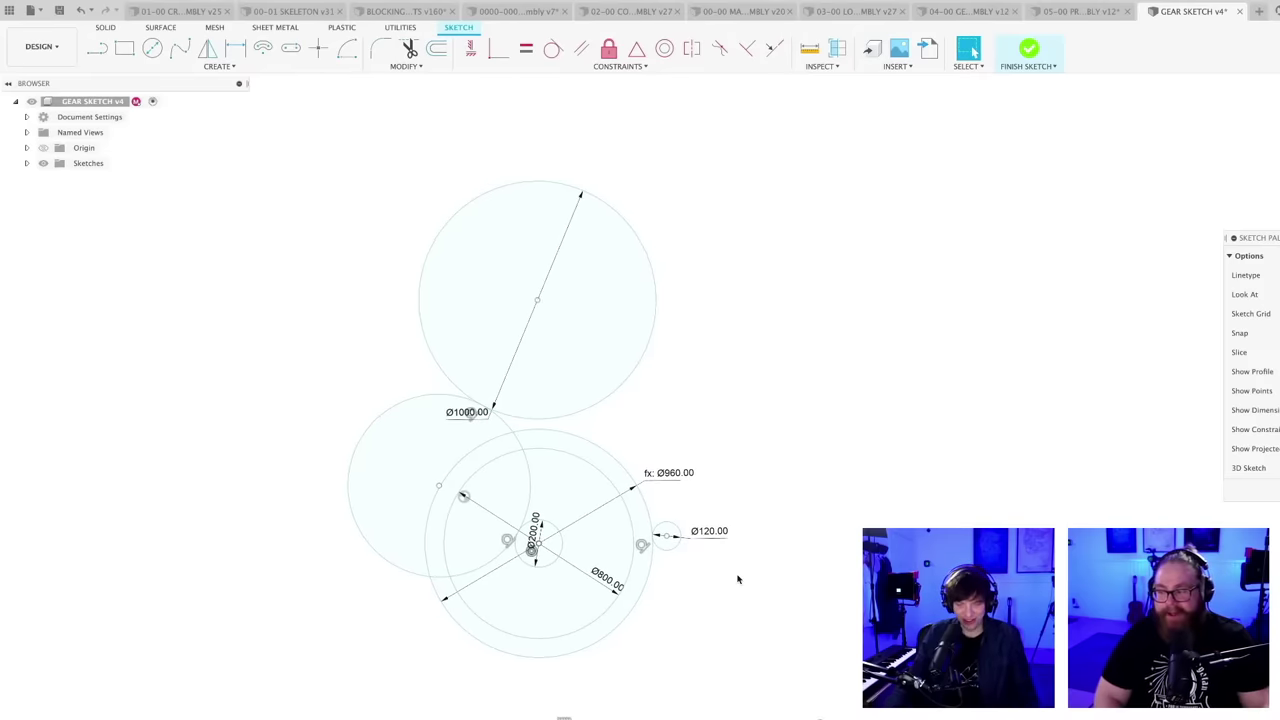
key(ctrl+s)
key(Return)
scroll(723, 609, up, 2)
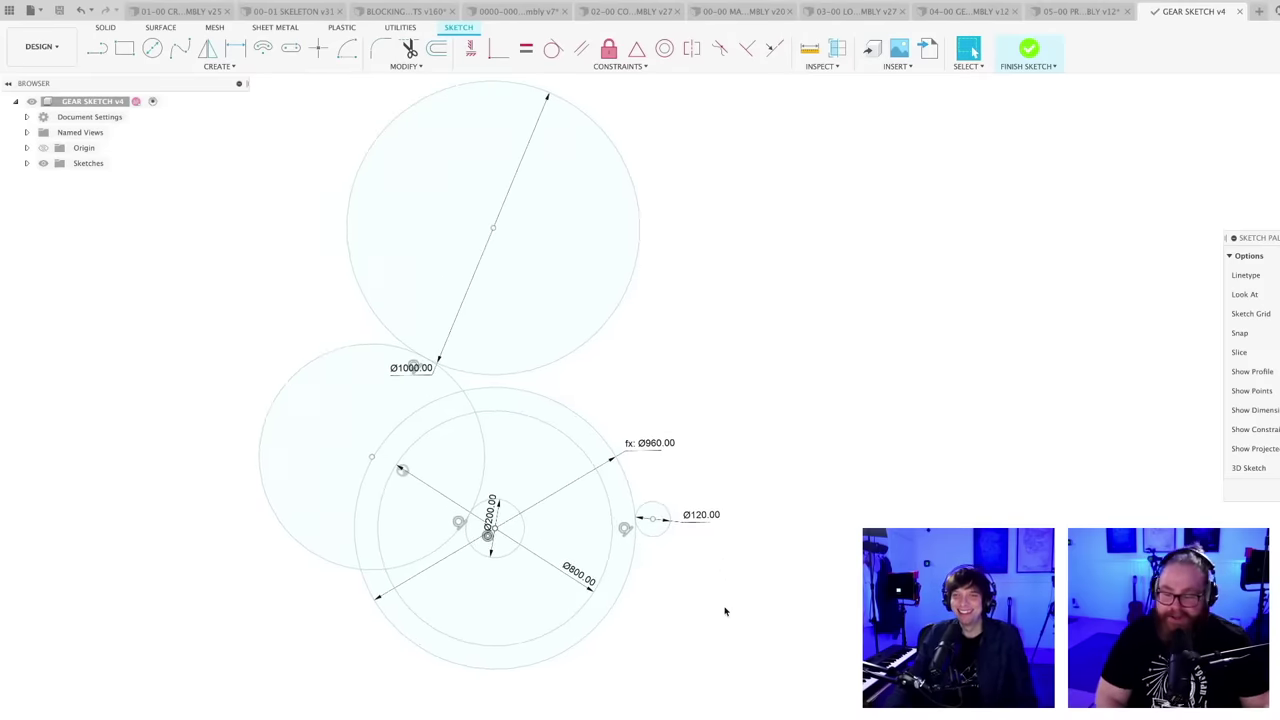
scroll(725, 607, down, 3)
middle_drag(725, 607, 708, 592)
scroll(785, 449, up, 5)
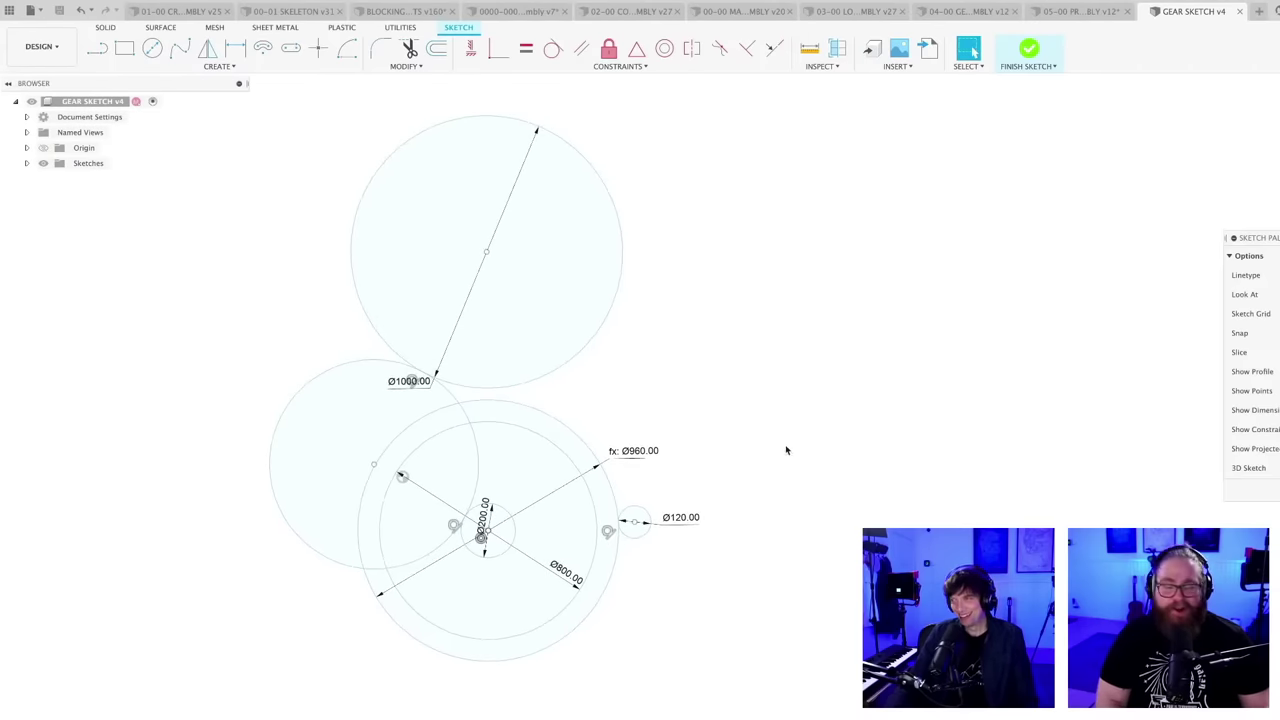
- Move the nearly horizontal base line slightly up and left so it sits closer beneath the gear circles
middle_drag(785, 518, 831, 551)
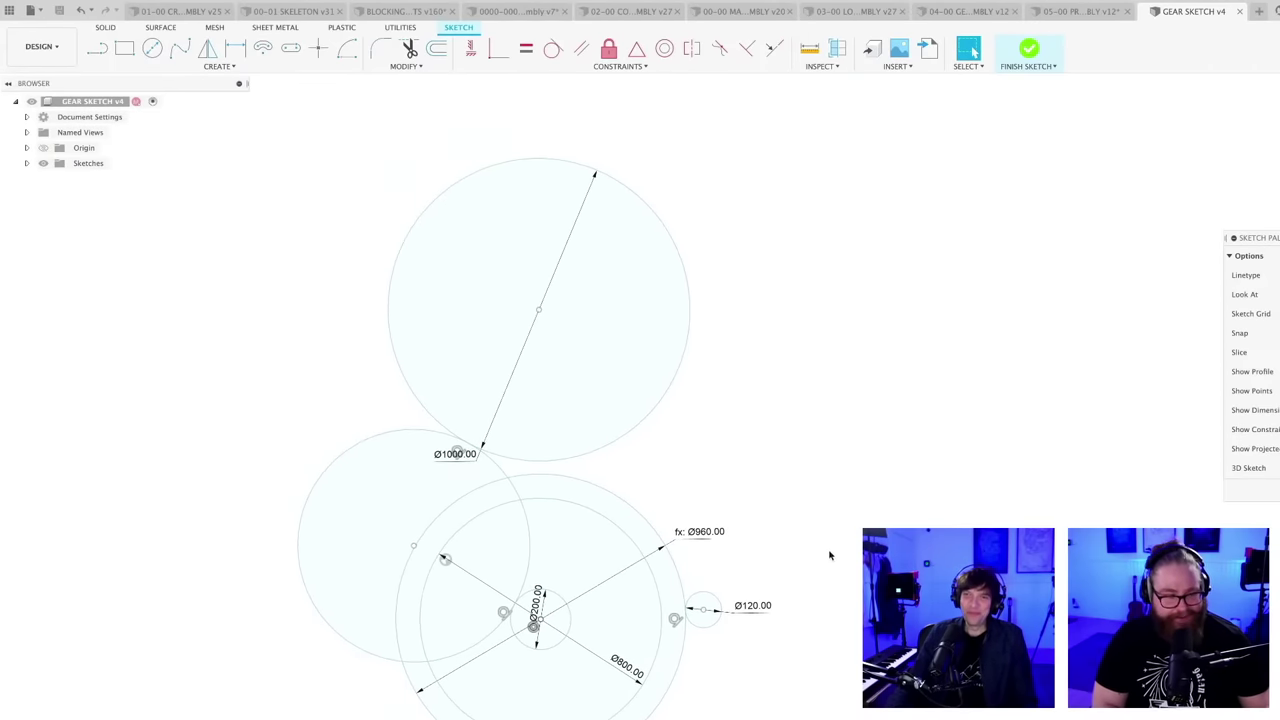
scroll(828, 553, up, 3)
scroll(824, 554, down, 3)
scroll(812, 540, down, 2)
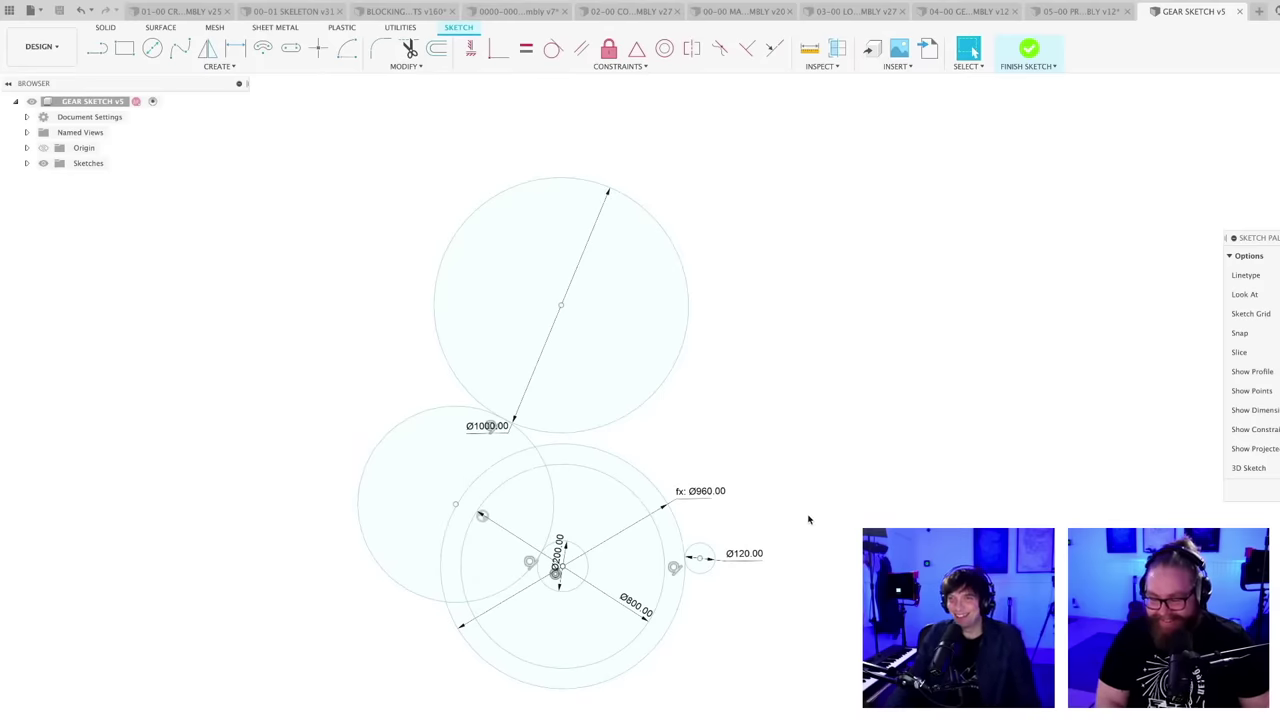
scroll(810, 523, up, 1)
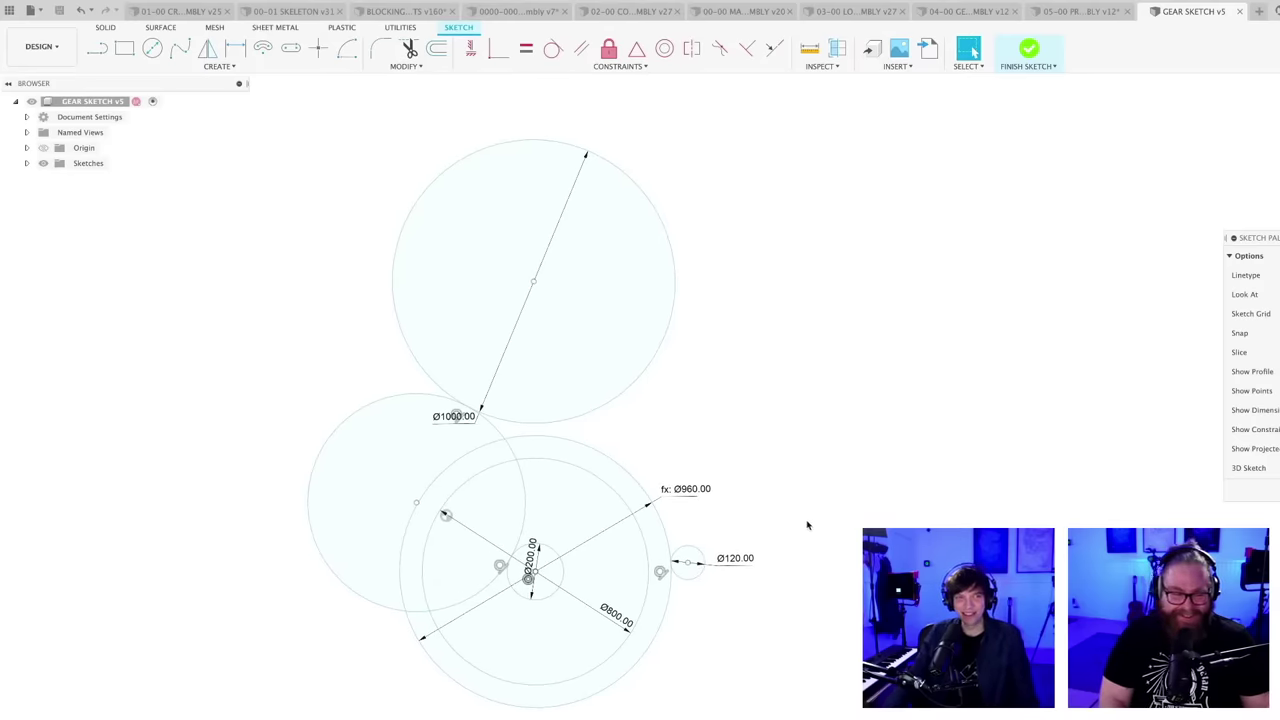
scroll(804, 520, down, 3)
scroll(757, 506, up, 1)
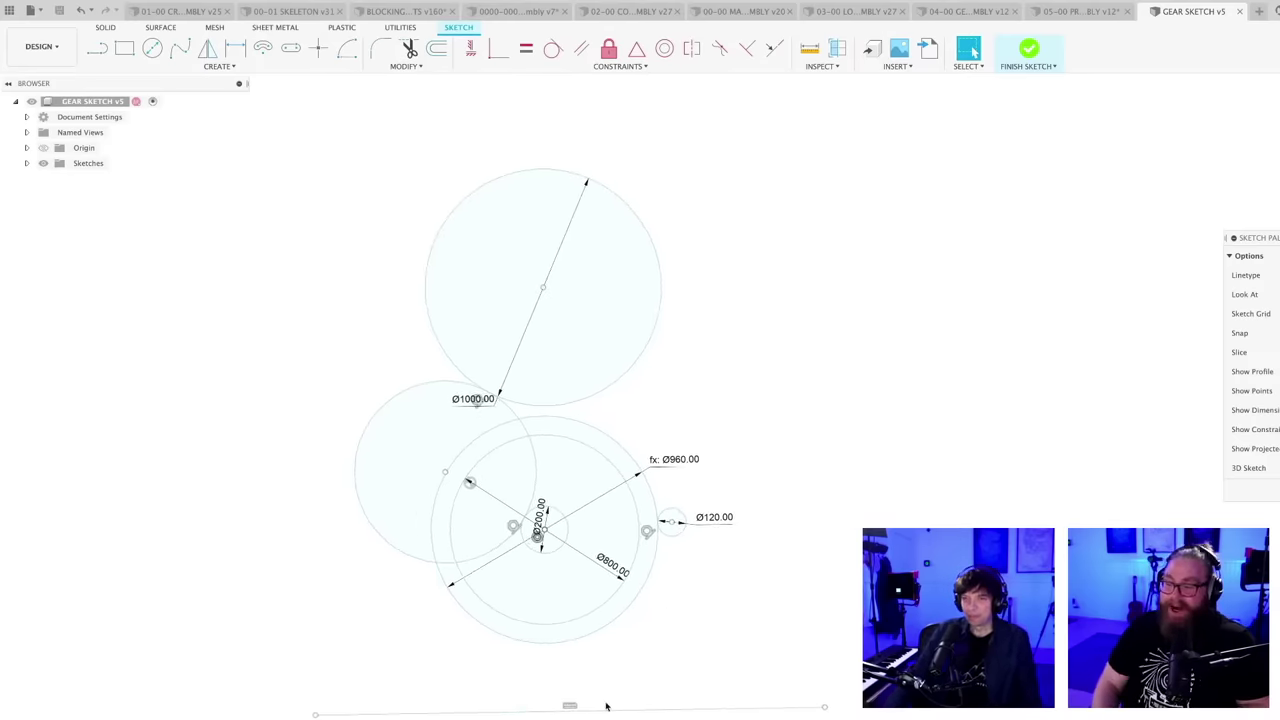
mouse_move(605, 706)
mouse_down()
mouse_move(592, 676)
mouse_move(568, 684)
mouse_up()
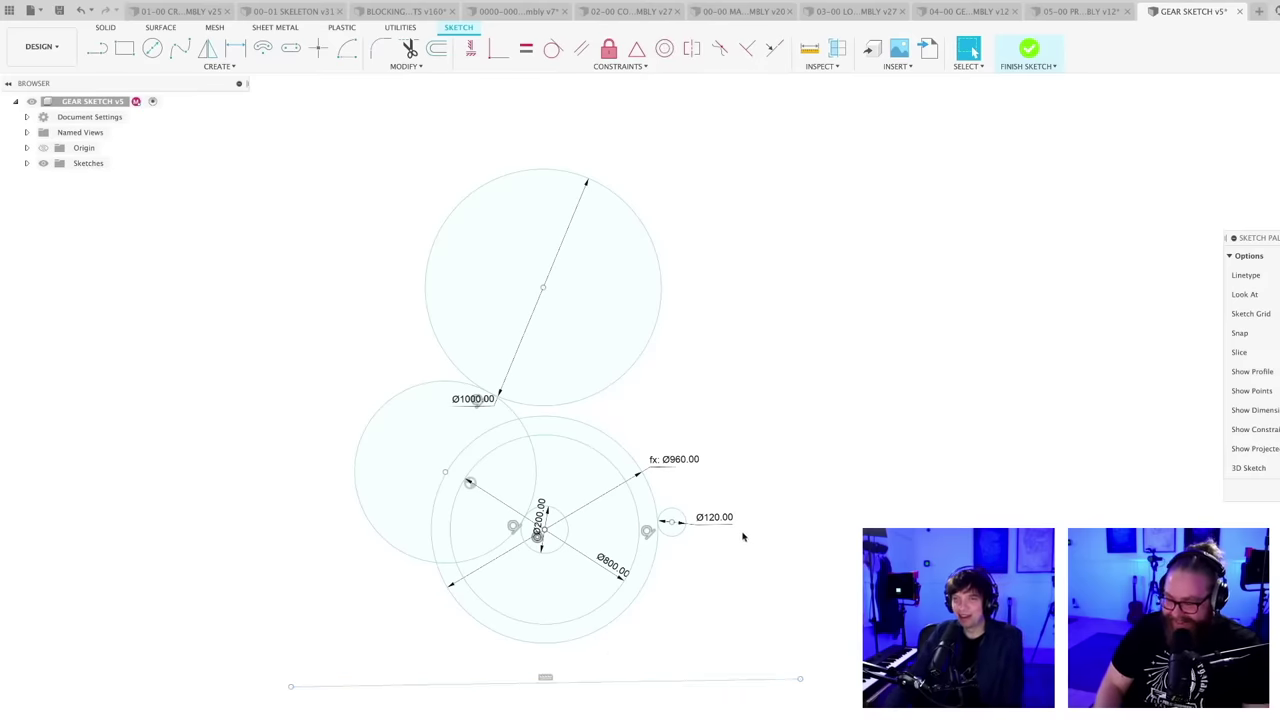
- Examine the reworked gear train, from the 1000 mm circle down to the concentric gears and the base line
scroll(740, 550, up, 1)
scroll(751, 563, down, 2)
scroll(723, 637, up, 2)
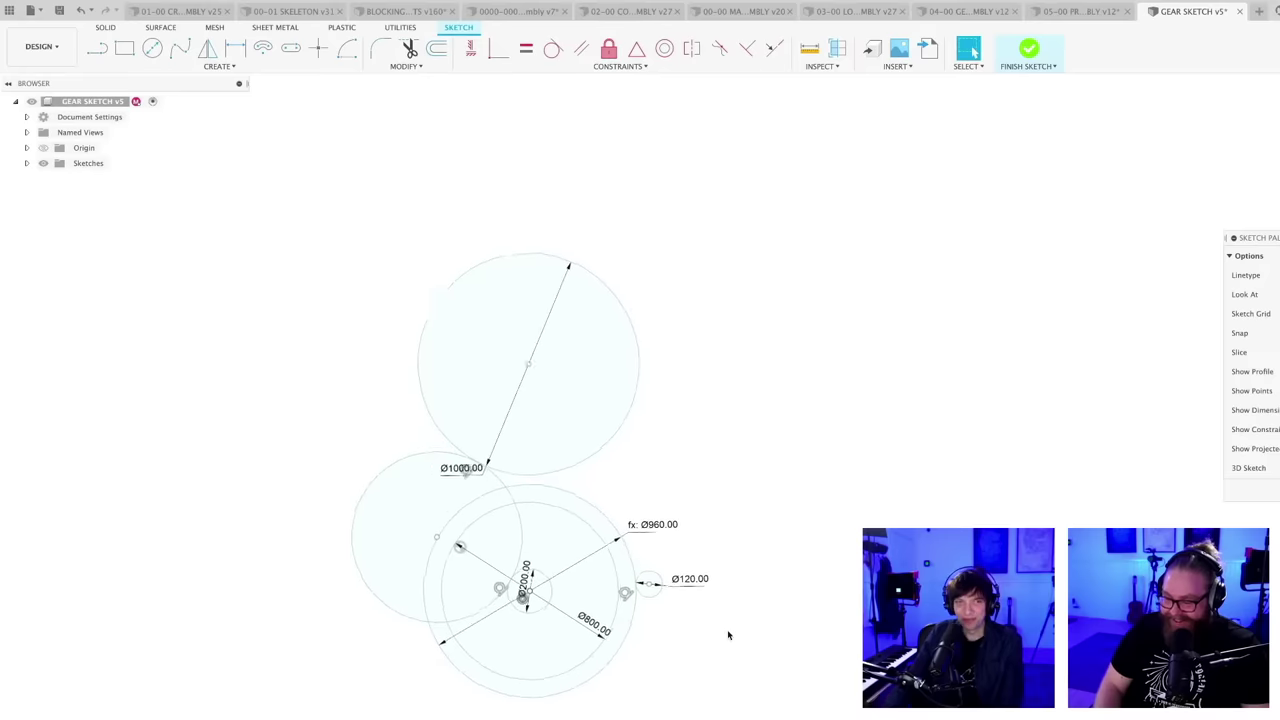
scroll(728, 635, up, 1)
middle_drag(749, 617, 782, 576)
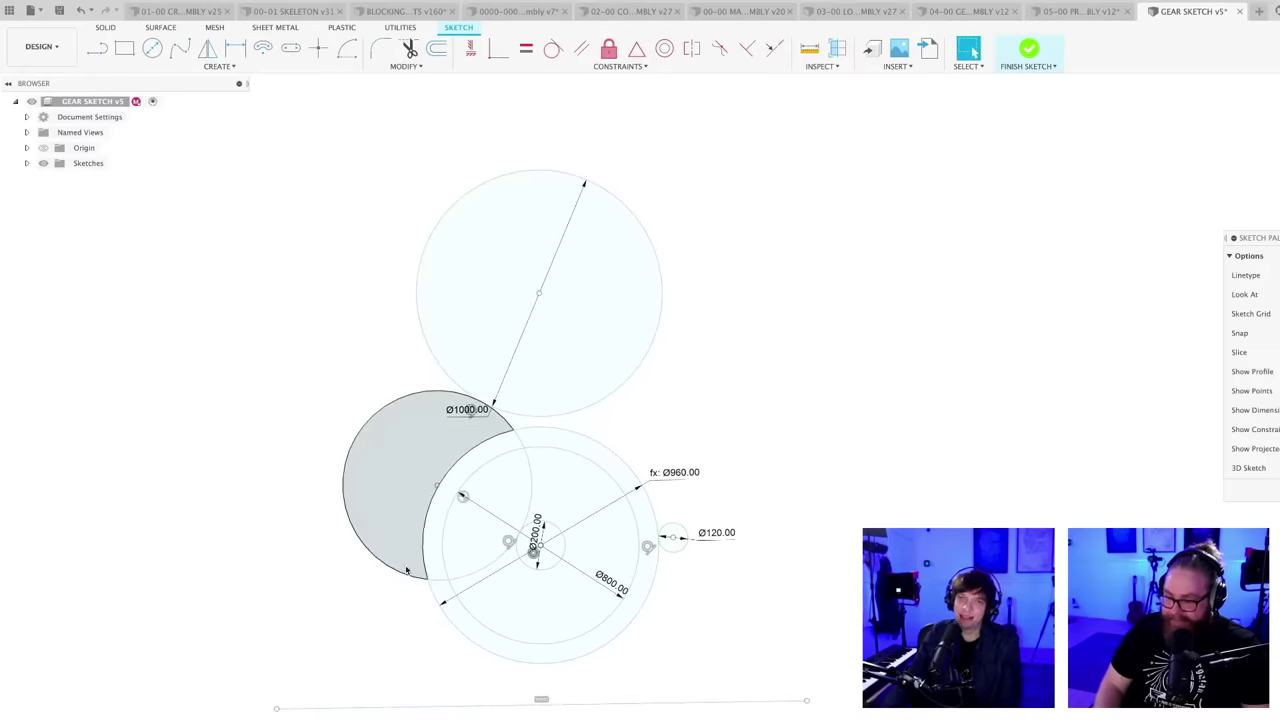
mouse_move(770, 397)
middle_down()
mouse_move(733, 444)
mouse_move(720, 417)
middle_up()
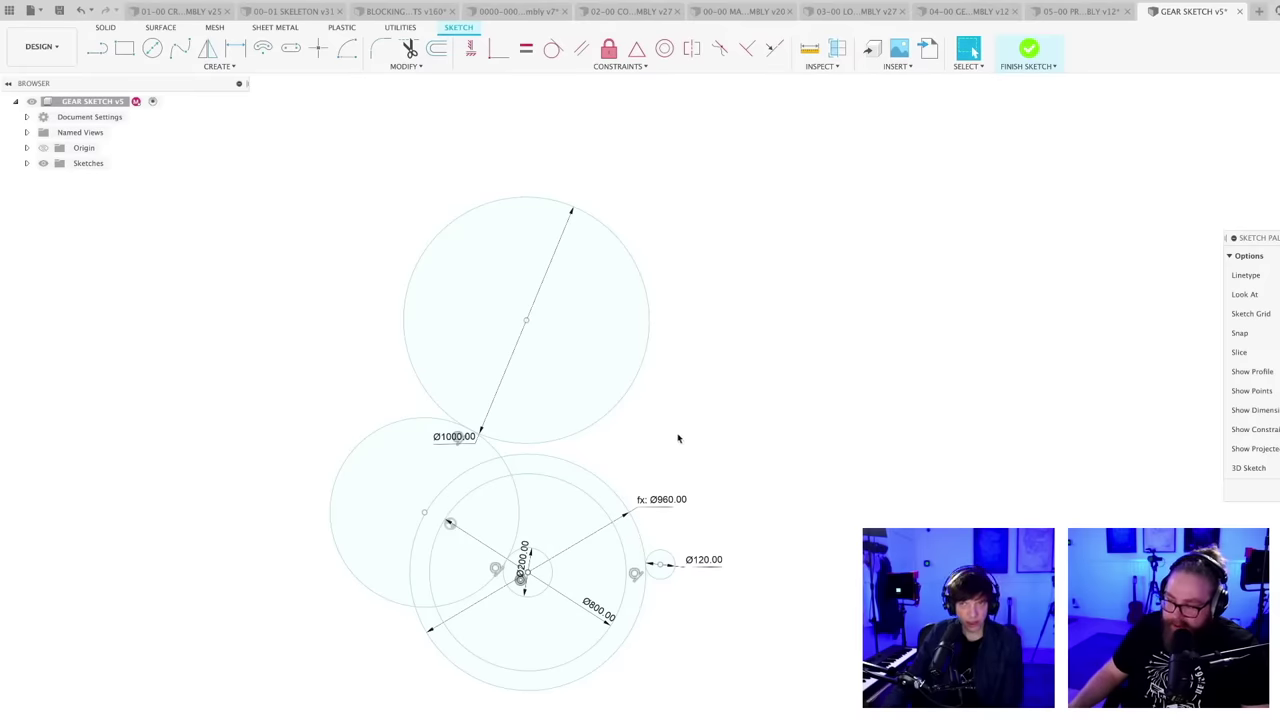
scroll(678, 438, down, 1)
middle_drag(678, 438, 655, 429)
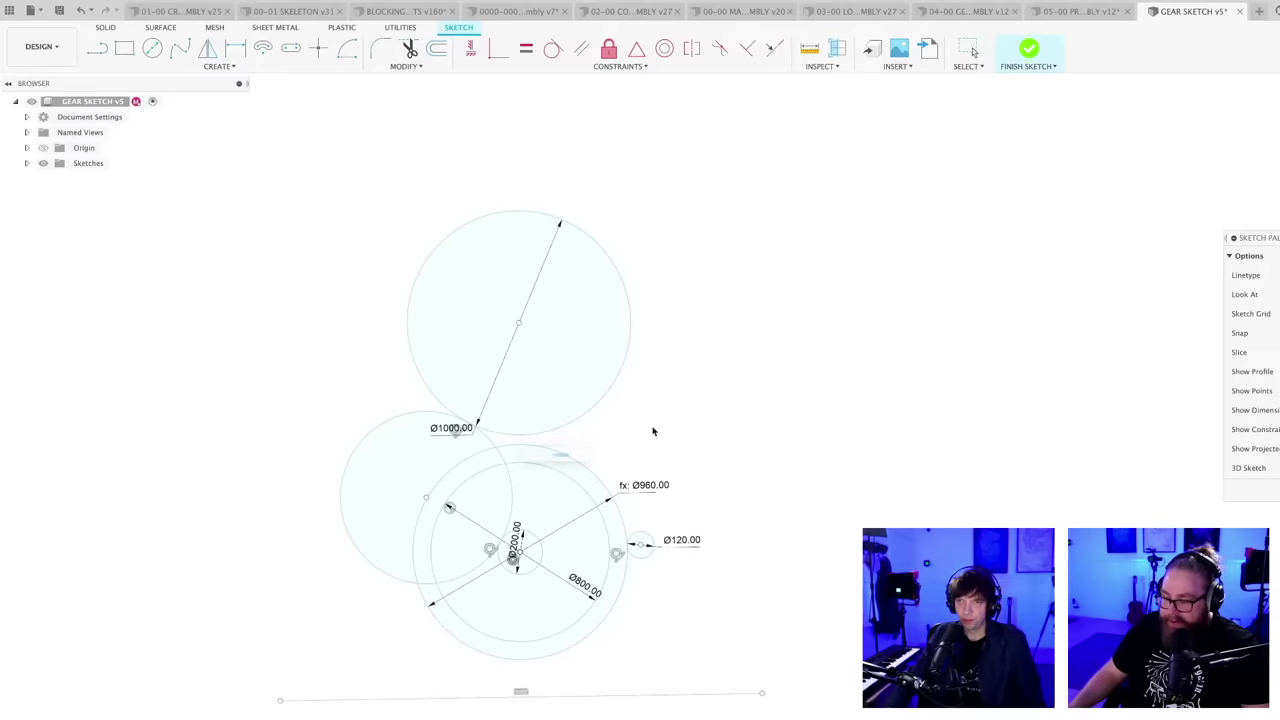
- Save a new version of the gear sketch document
key(super+s)
key(Return)
scroll(650, 442, down, 1)
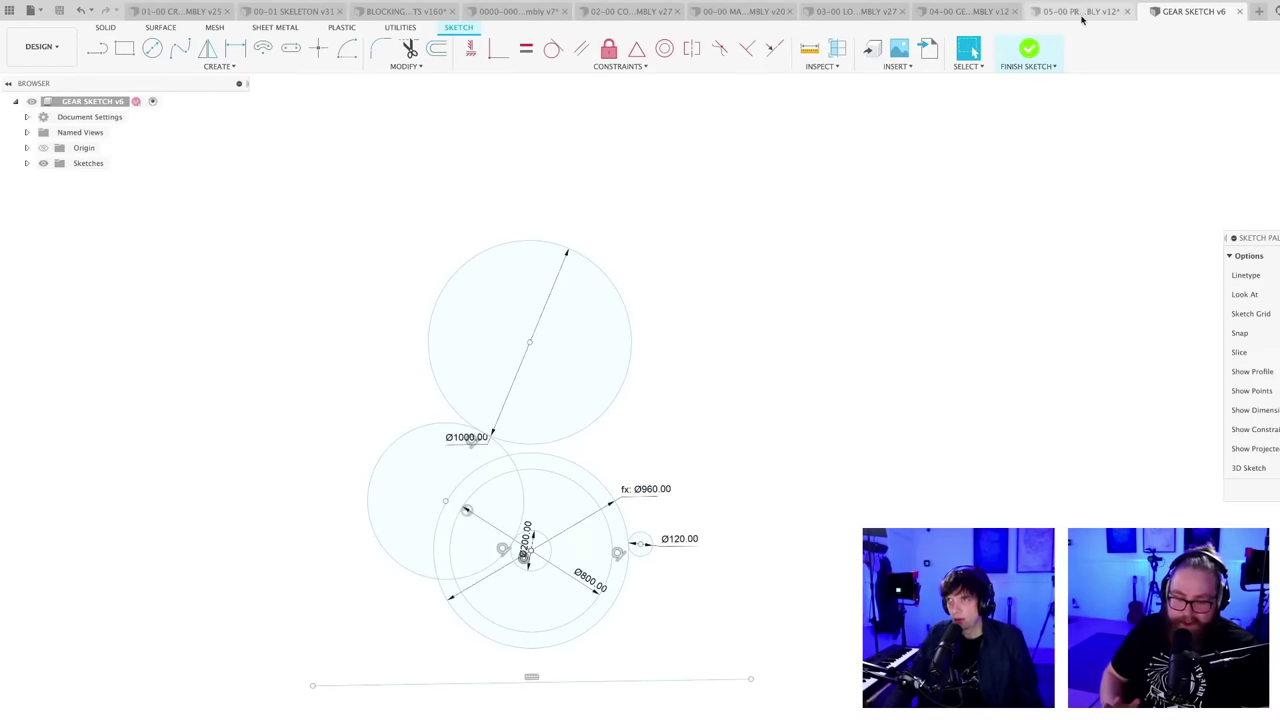
- Switch to the 00-00 MACHINE 3 ASSEMBLY document and examine the small gear between the large disc and the spoked wheel
click(750, 11)
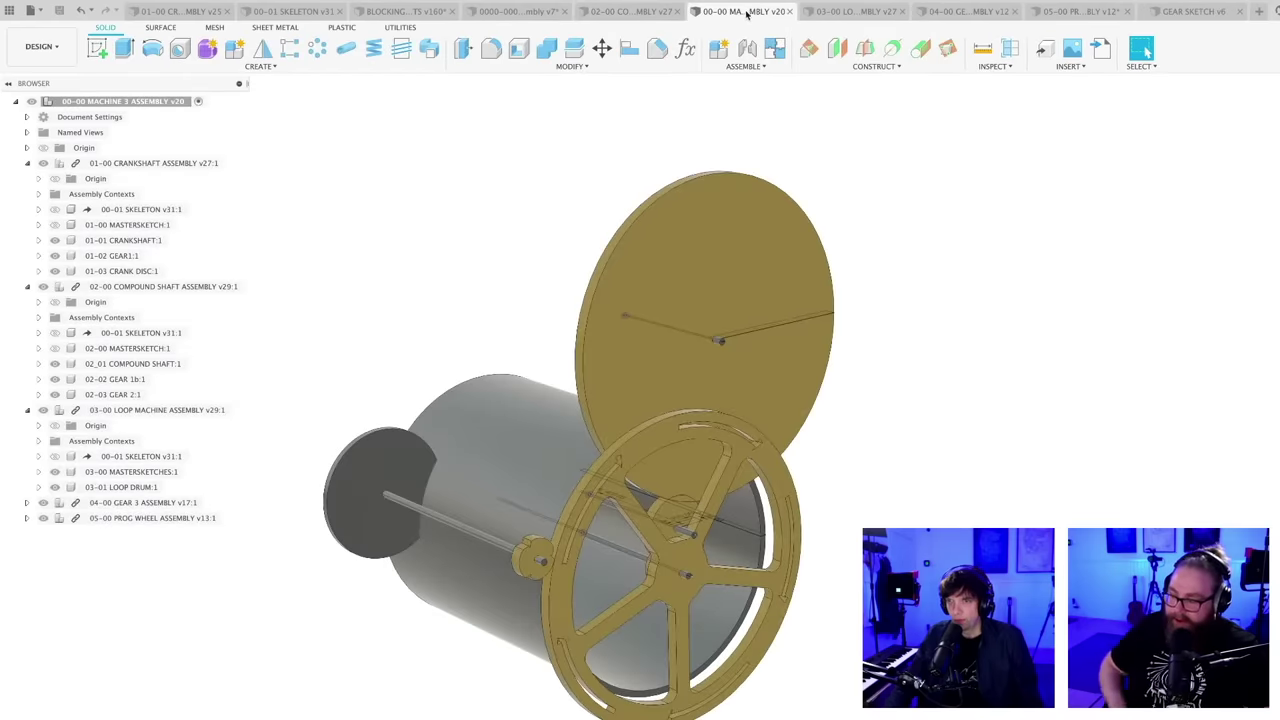
scroll(839, 601, down, 3)
shift+middle_drag(851, 597, 789, 577)
scroll(838, 589, down, 3)
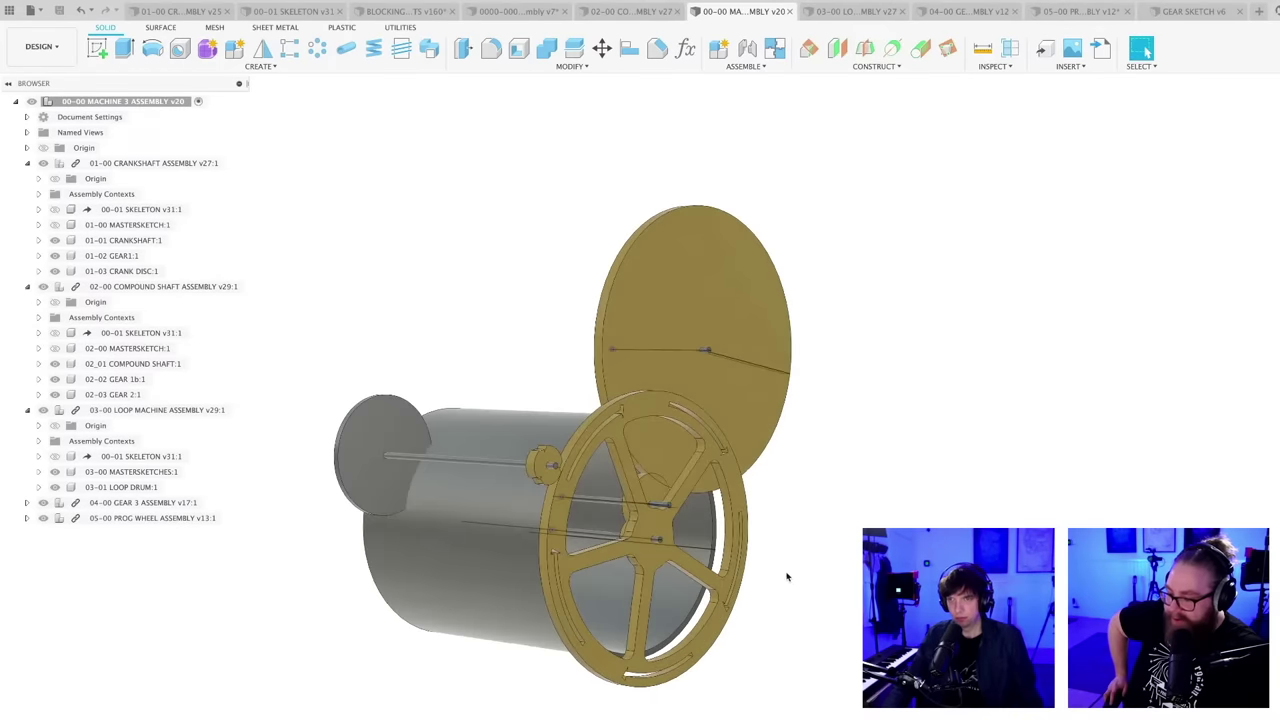
scroll(650, 513, up, 3)
click(651, 488)
scroll(663, 550, down, 3)
shift+middle_drag(663, 550, 644, 569)
scroll(659, 624, up, 3)
mouse_move(742, 634)
shift+middle_down()
mouse_move(677, 580)
mouse_move(740, 639)
shift+middle_up()
scroll(727, 663, down, 3)
shift+middle_drag(746, 706, 736, 701)
- Switch to the 00-01 SKELETON document and locate the 120 mm intermediate gear circle beneath the 1000 mm circle
click(290, 12)
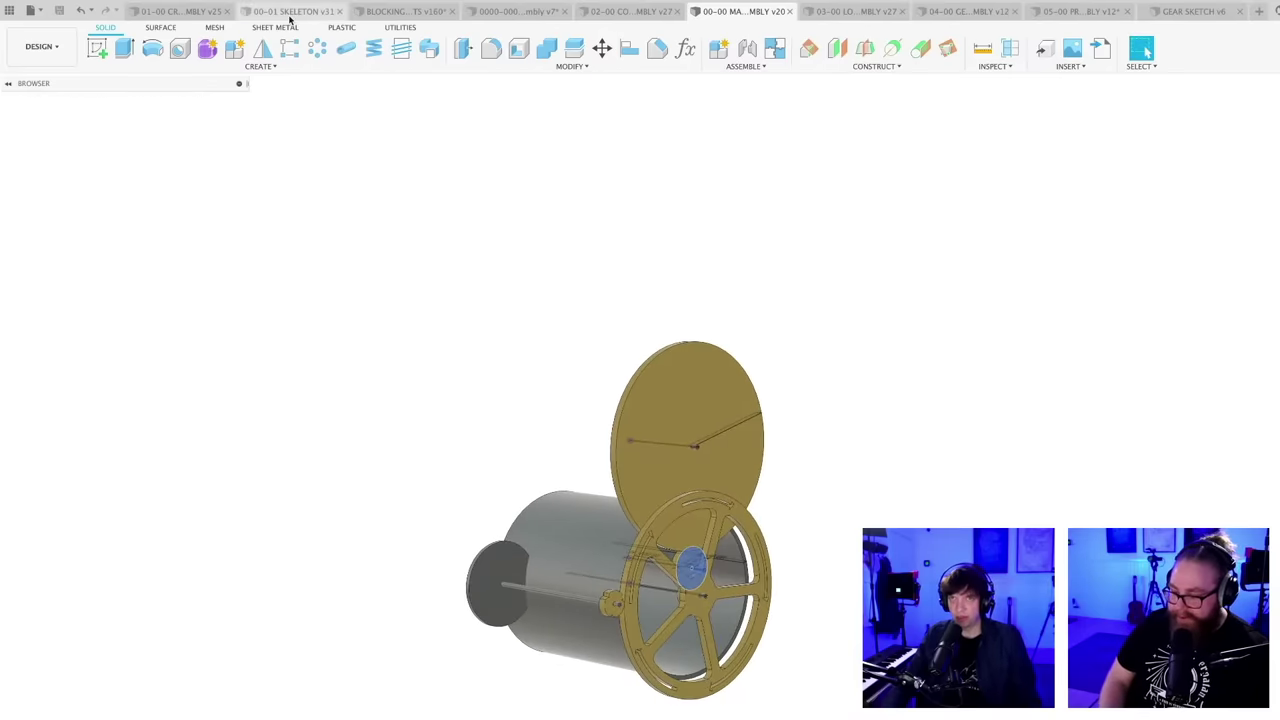
scroll(558, 440, up, 5)
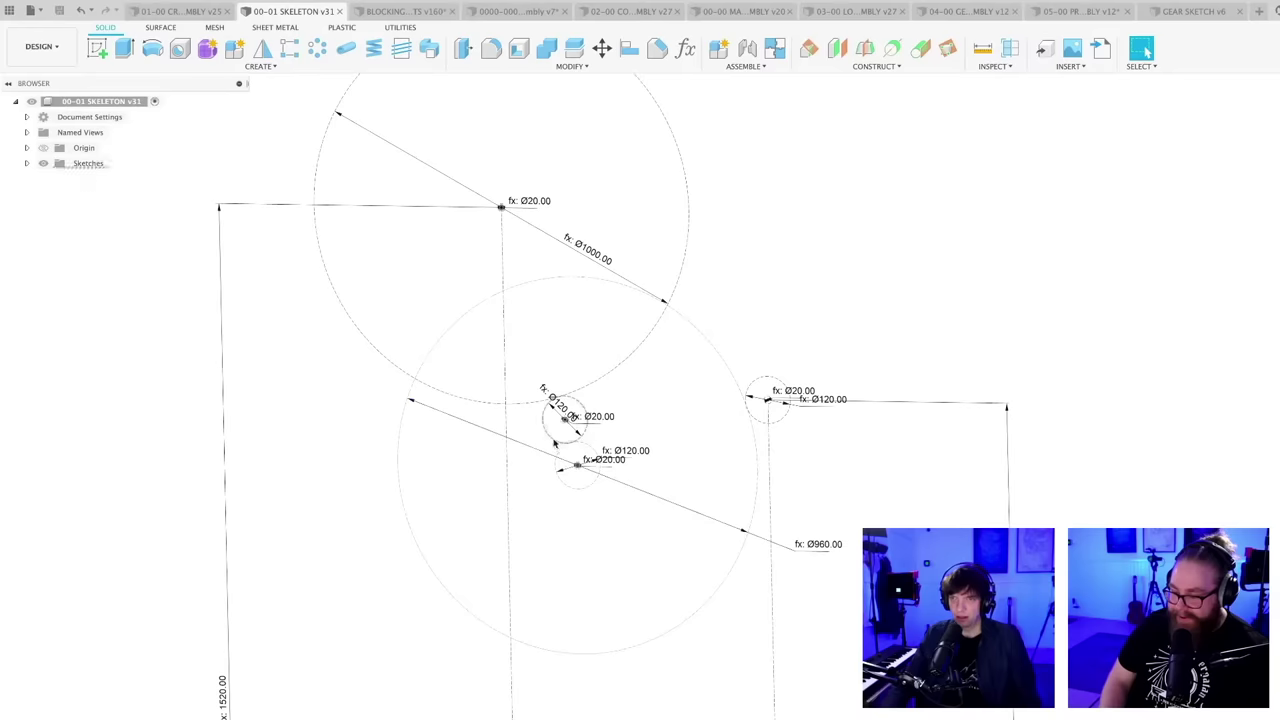
scroll(551, 437, down, 3)
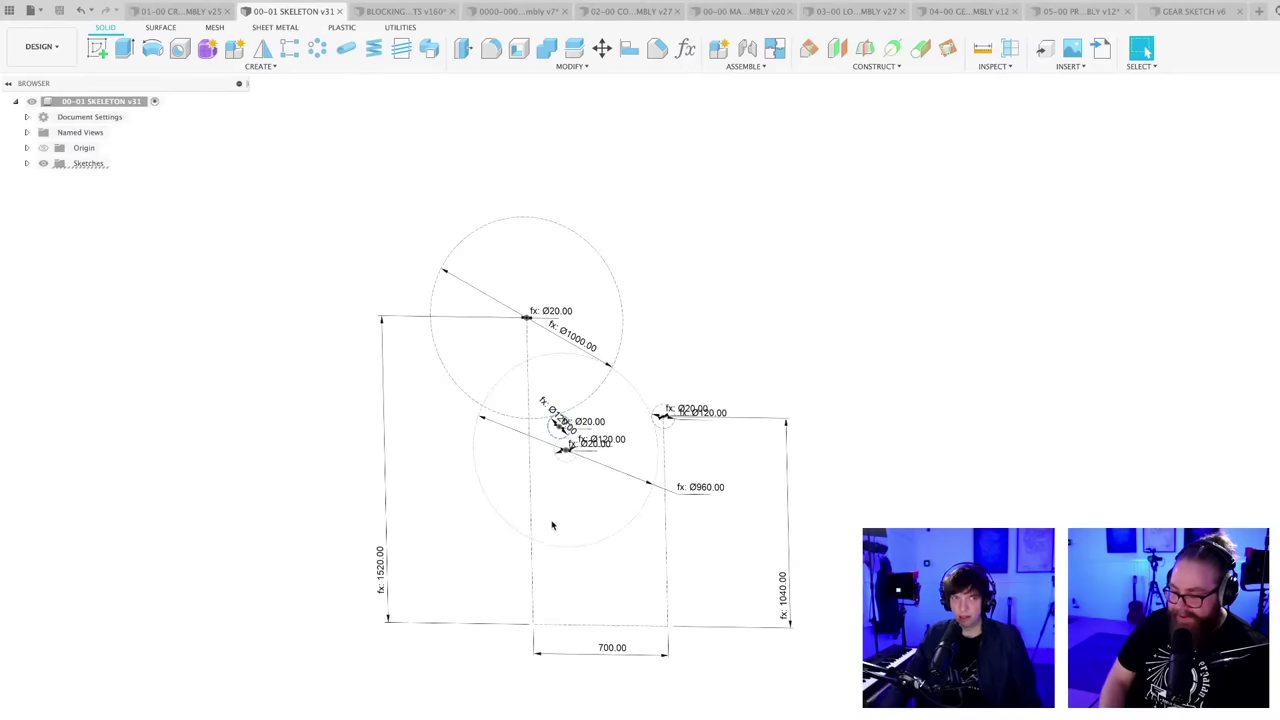
mouse_move(551, 523)
shift+middle_down()
mouse_move(614, 491)
mouse_move(616, 506)
shift+middle_up()
scroll(612, 492, up, 5)
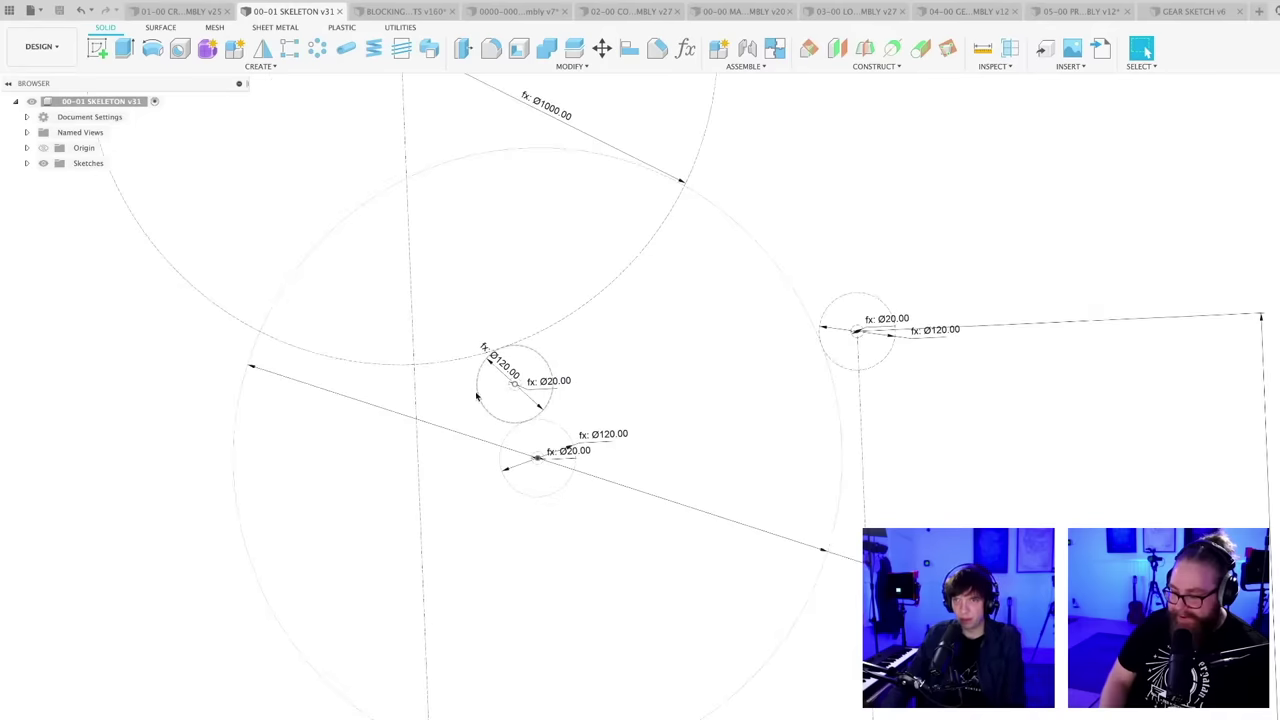
scroll(547, 385, up, 3)
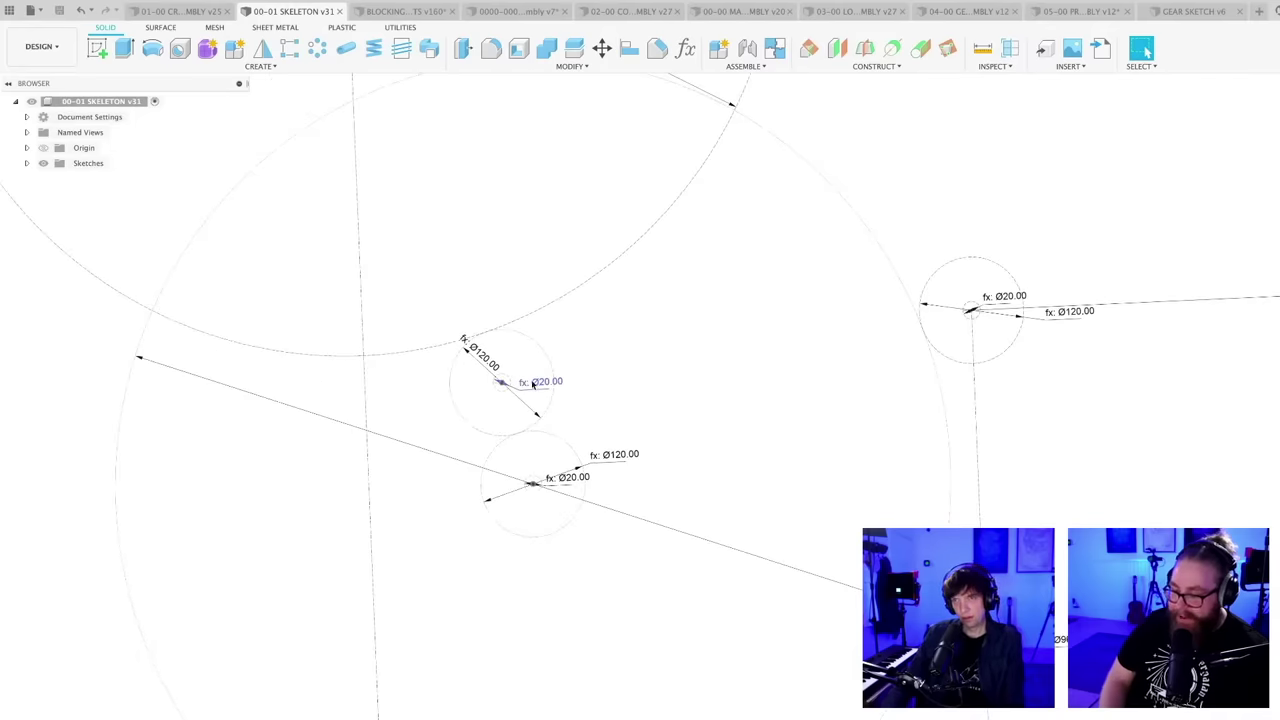
double_click(500, 383)
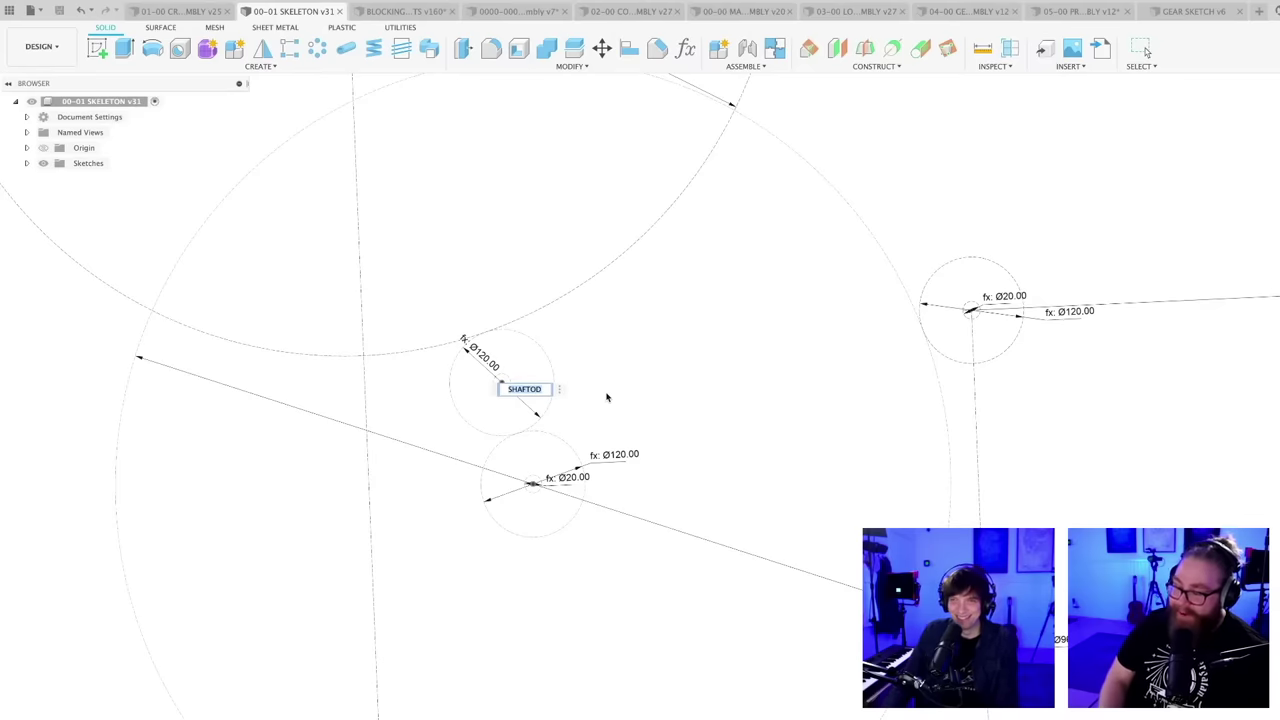
scroll(606, 397, down, 5)
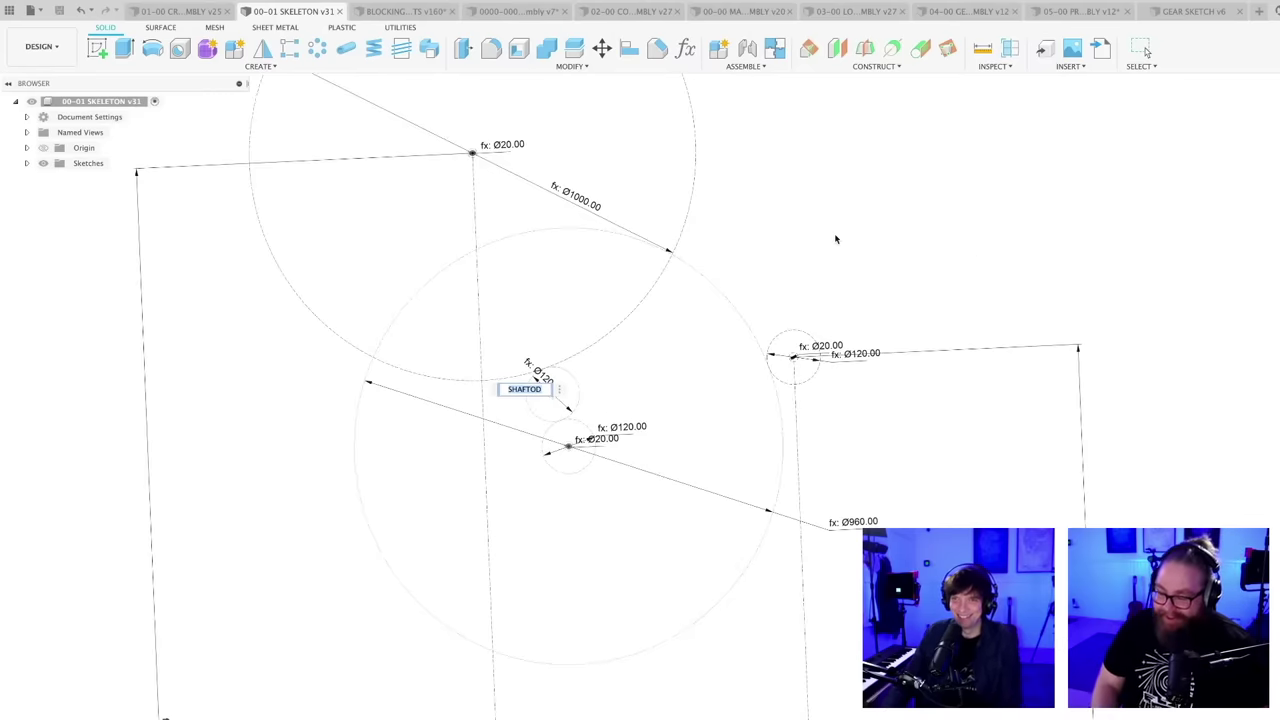
key(Escape)
- Set the diameter of the intermediate gear circle tangent to the 1000 mm circle to 400 mm
scroll(575, 391, up, 5)
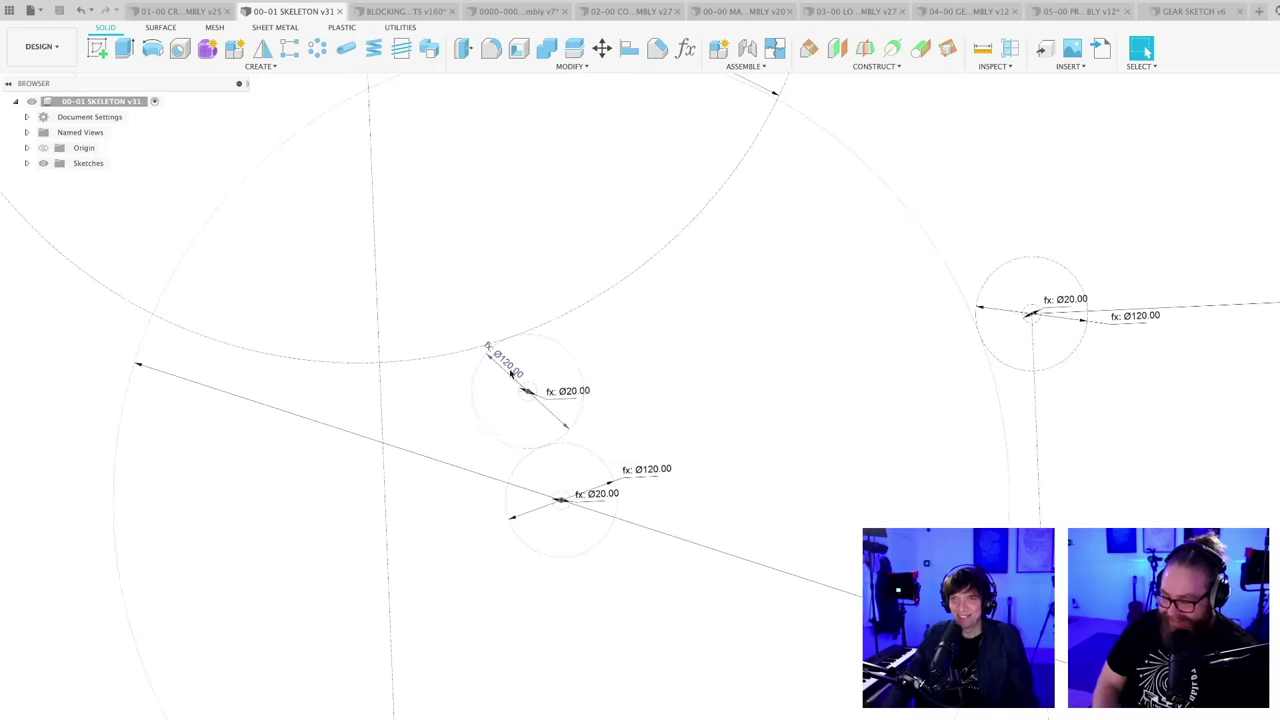
double_click(507, 368)
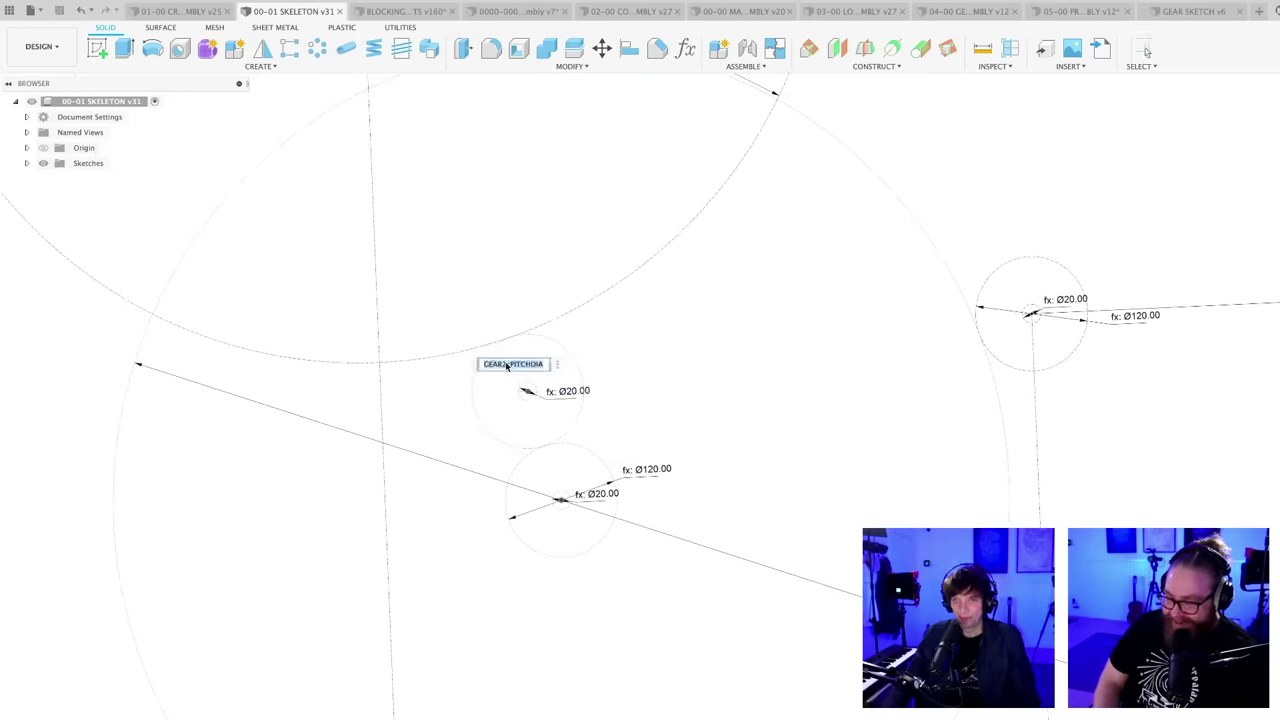
text(400)
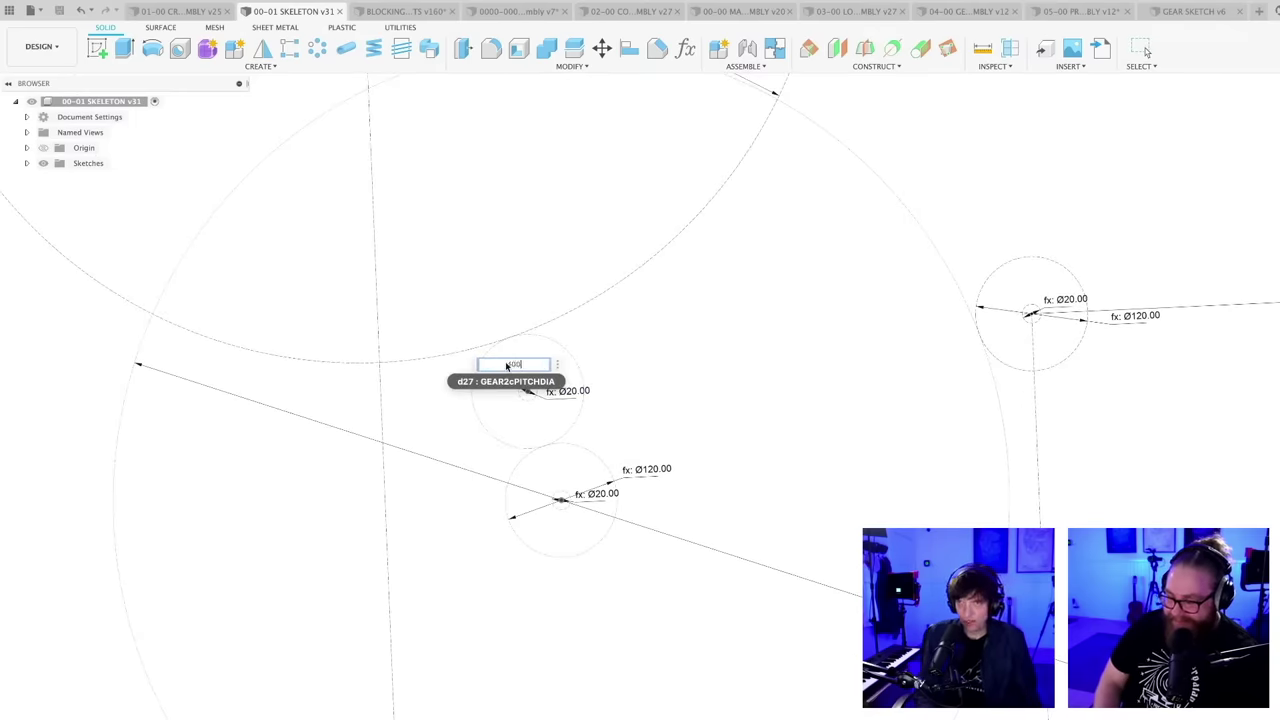
text(400)
key(Return)
scroll(490, 405, down, 5)
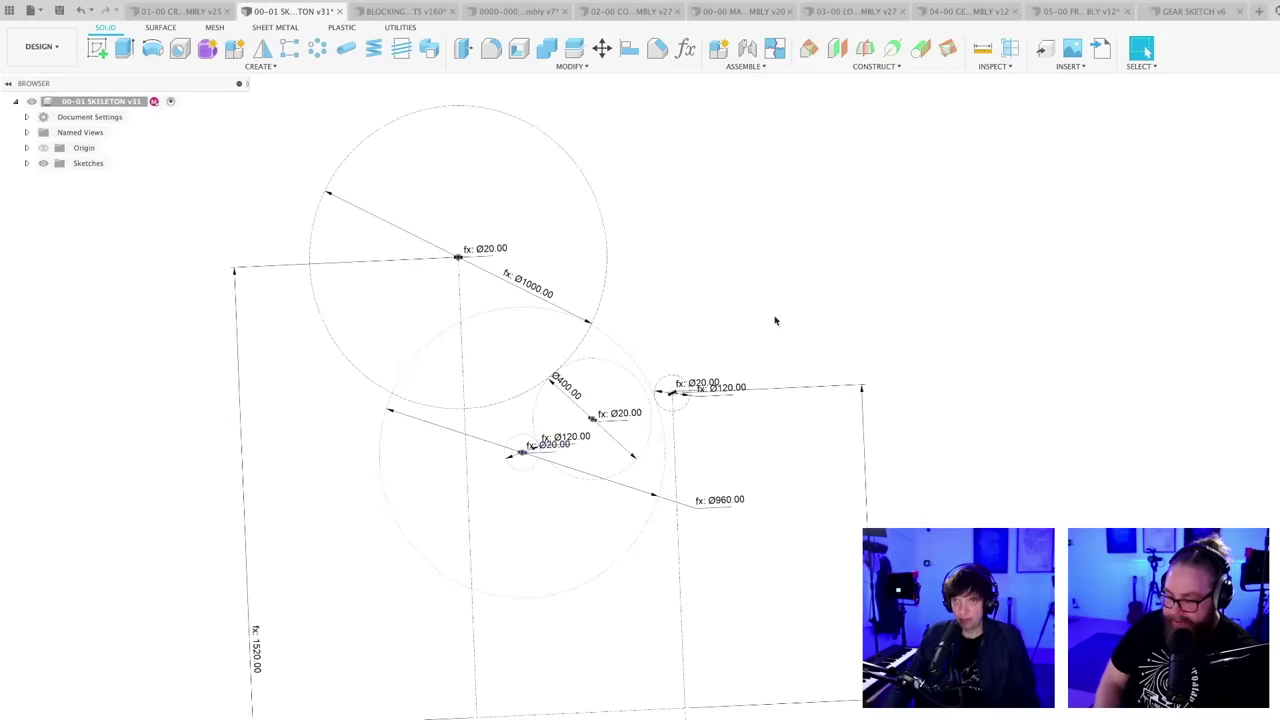
mouse_move(775, 320)
shift+middle_down()
mouse_move(780, 366)
mouse_move(751, 331)
mouse_move(783, 317)
mouse_move(774, 327)
mouse_move(786, 329)
mouse_move(746, 343)
shift+middle_up()
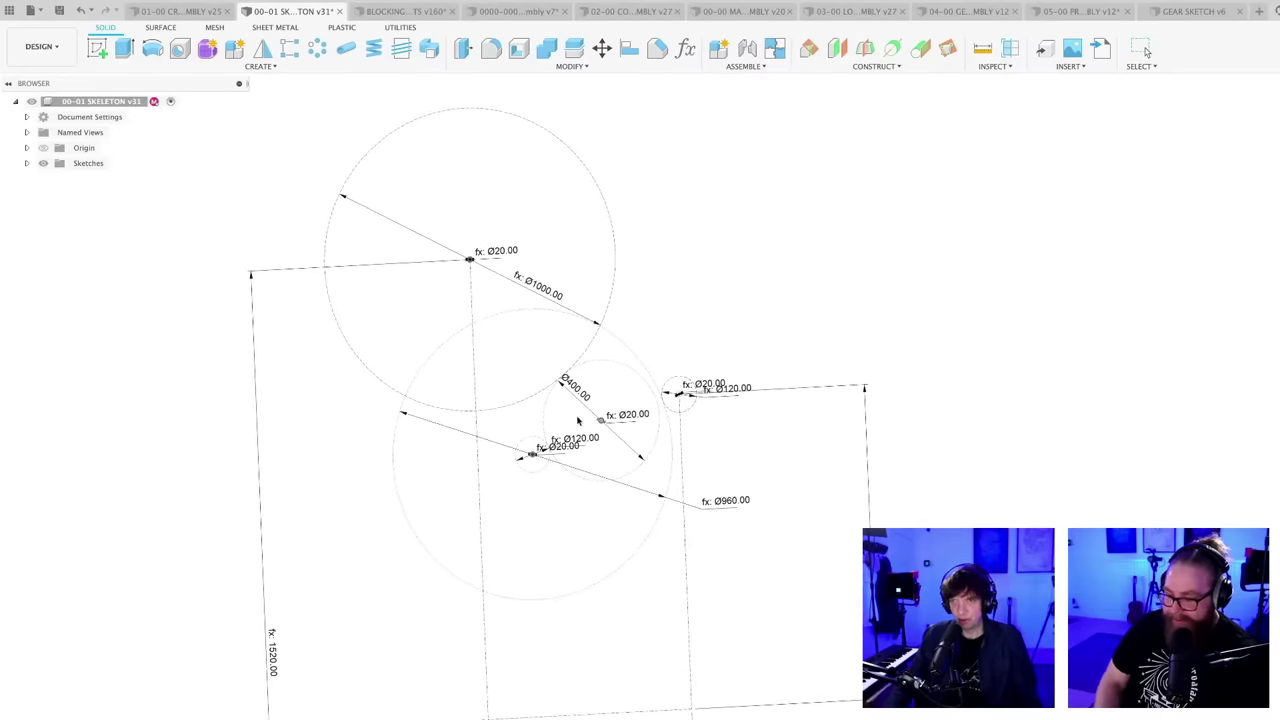
- Move the 400 mm intermediate gear to the left side of the central 120 mm gear, then shift the 960 mm gear group down and right
drag(578, 421, 418, 456)
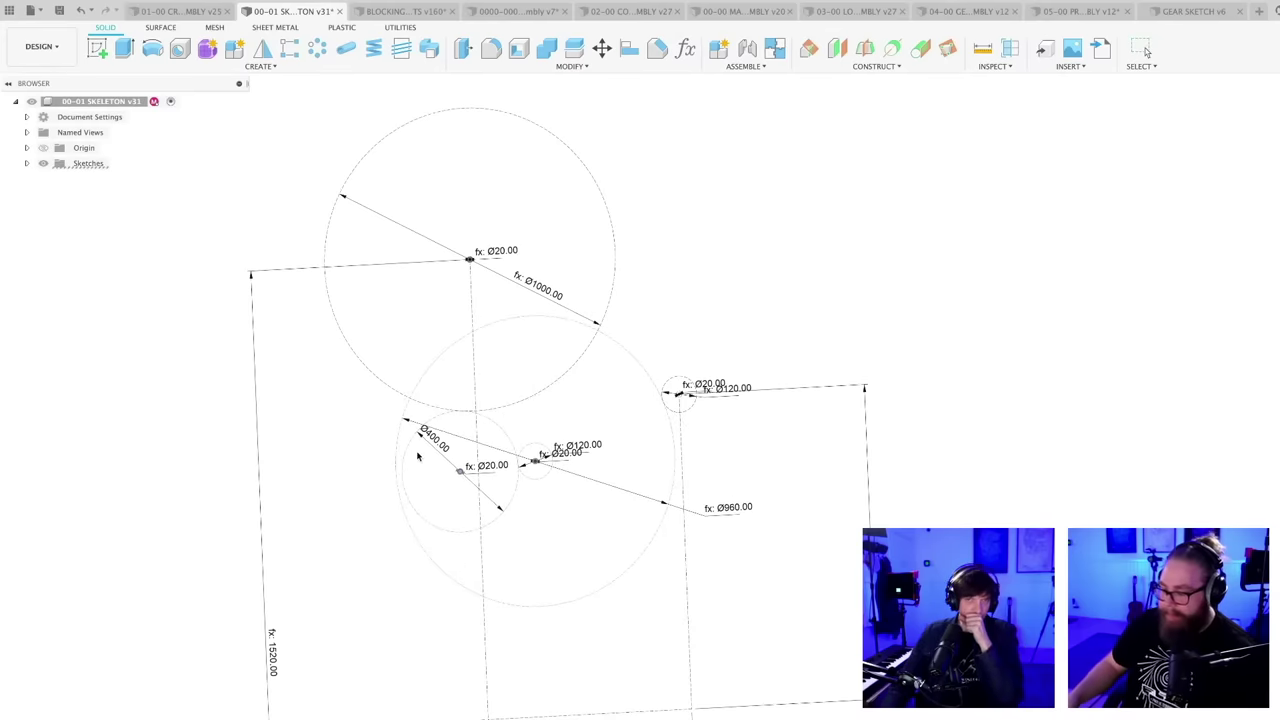
scroll(717, 326, up, 2)
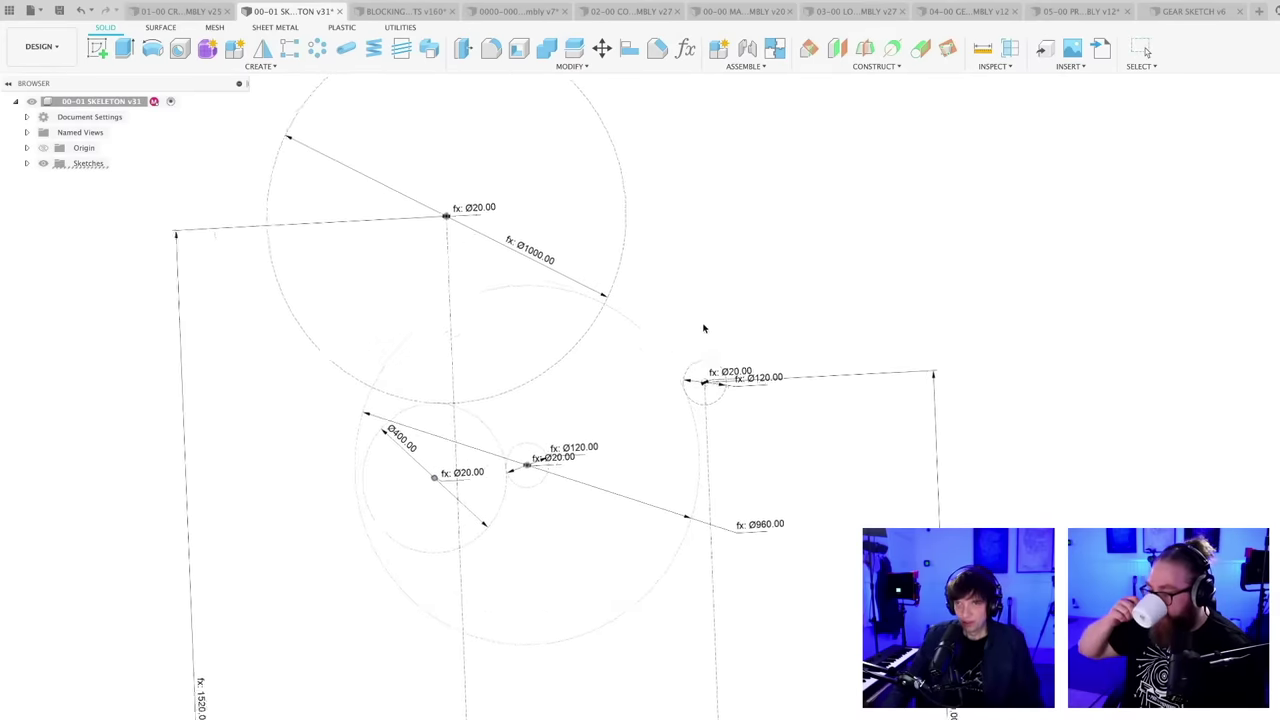
scroll(705, 329, down, 2)
shift+middle_drag(711, 336, 686, 324)
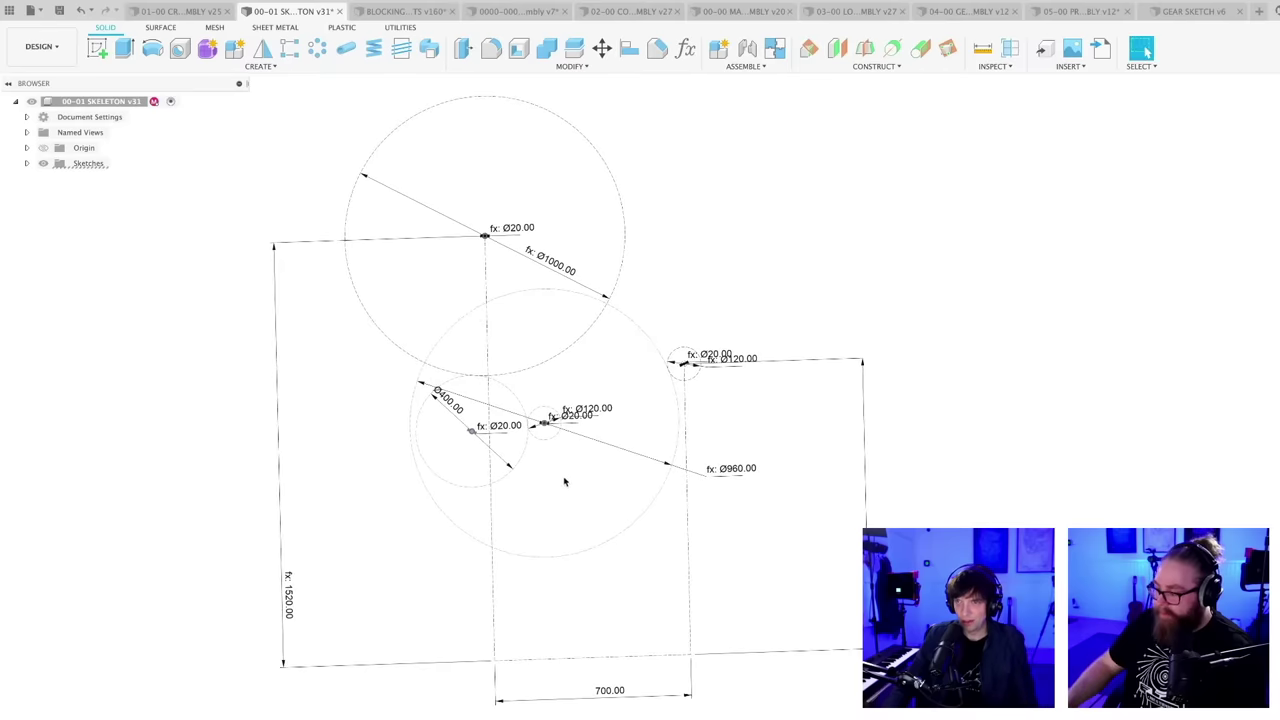
mouse_move(545, 425)
mouse_down()
mouse_move(549, 511)
mouse_move(443, 434)
mouse_move(418, 430)
mouse_move(428, 448)
mouse_move(395, 458)
mouse_up()
- Set the intermediate gear circle's diameter to 600 mm and reposition it further left beneath the 1000 mm circle
double_click(501, 399)
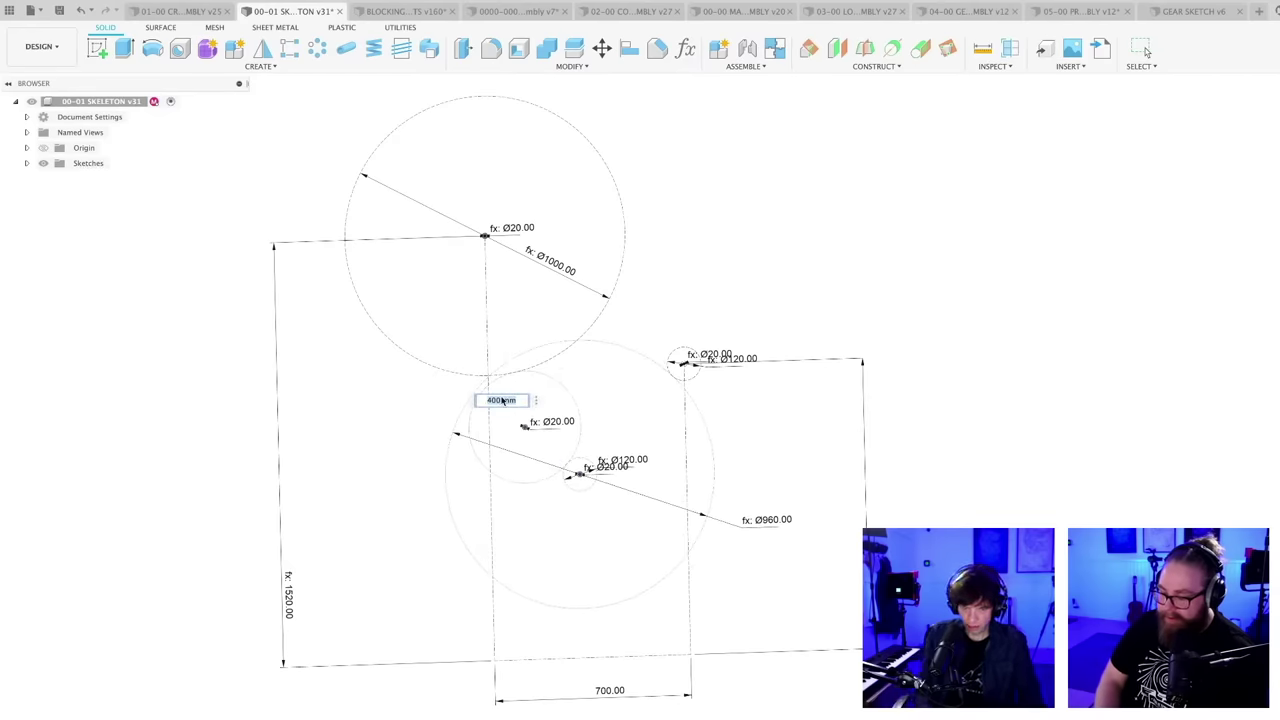
text(60)
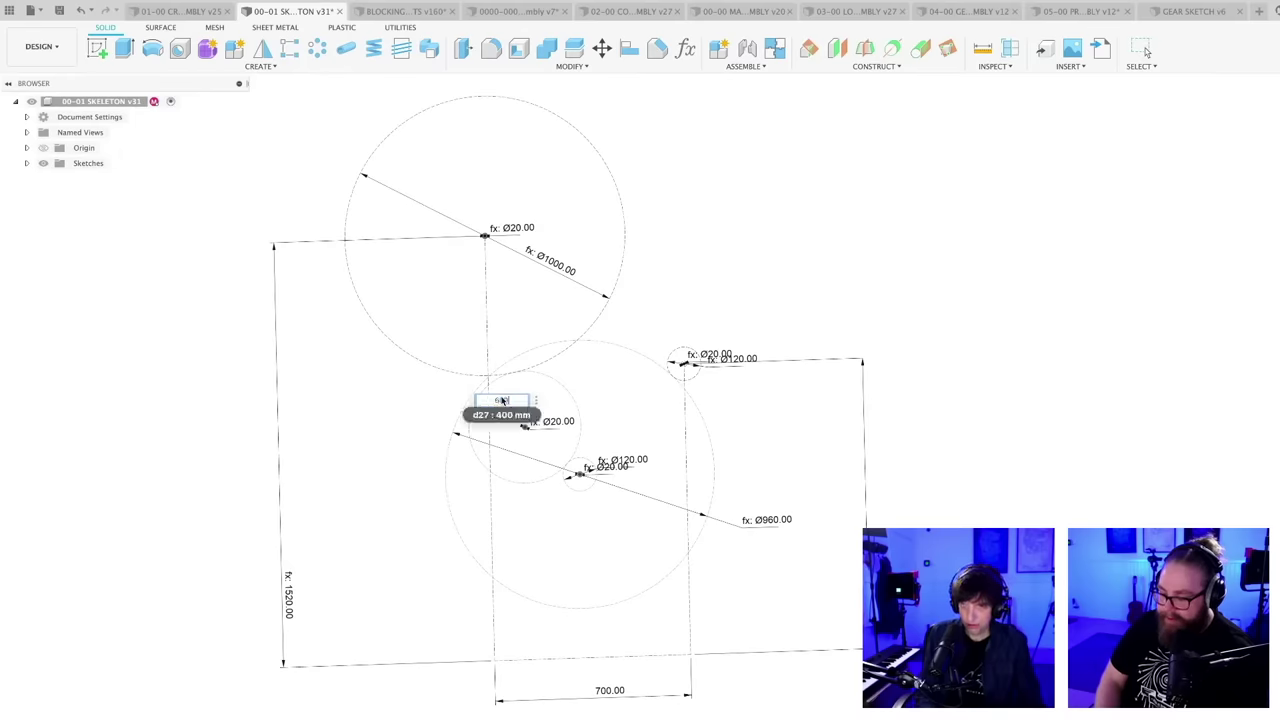
text(0)
key(Return)
mouse_move(482, 487)
mouse_down()
mouse_move(463, 466)
mouse_move(476, 465)
mouse_up()
- Check the parameter driving the central 120 mm gear's diameter, then move its dimension label clear of the 20 mm shaft label
scroll(595, 459, up, 1)
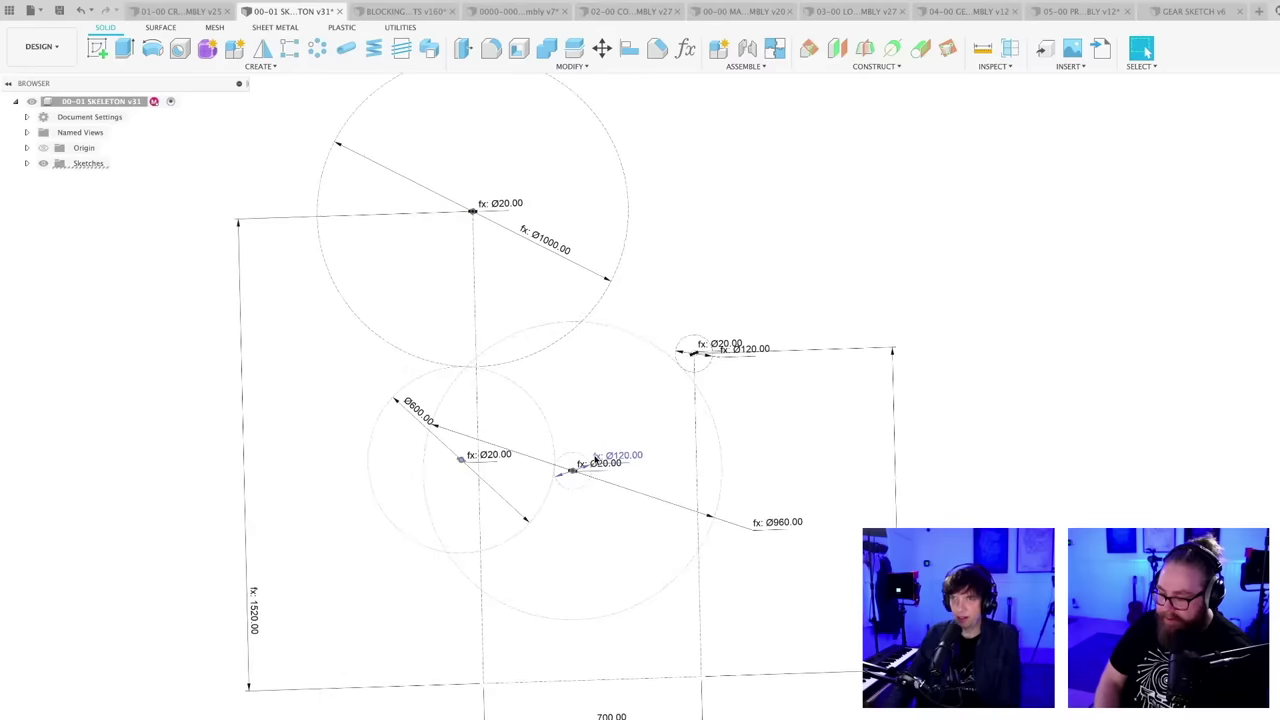
middle_drag(675, 333, 655, 364)
scroll(586, 540, down, 3)
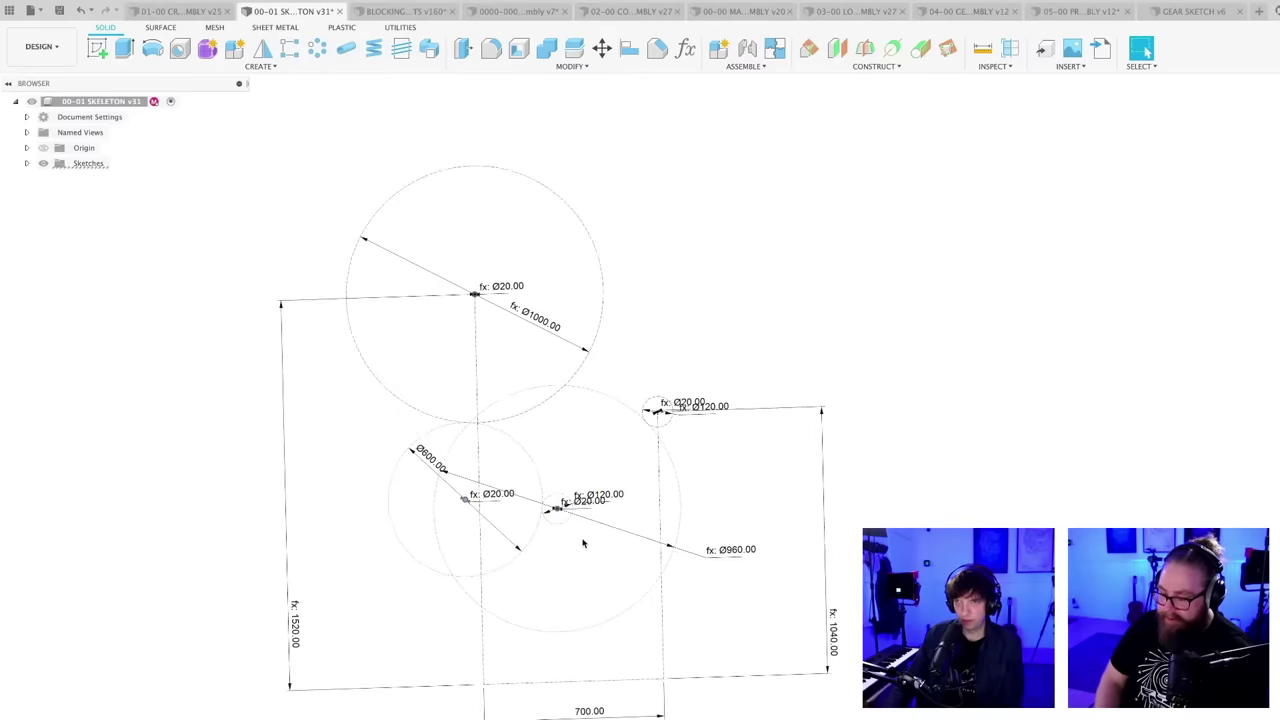
scroll(577, 531, up, 4)
scroll(570, 533, up, 2)
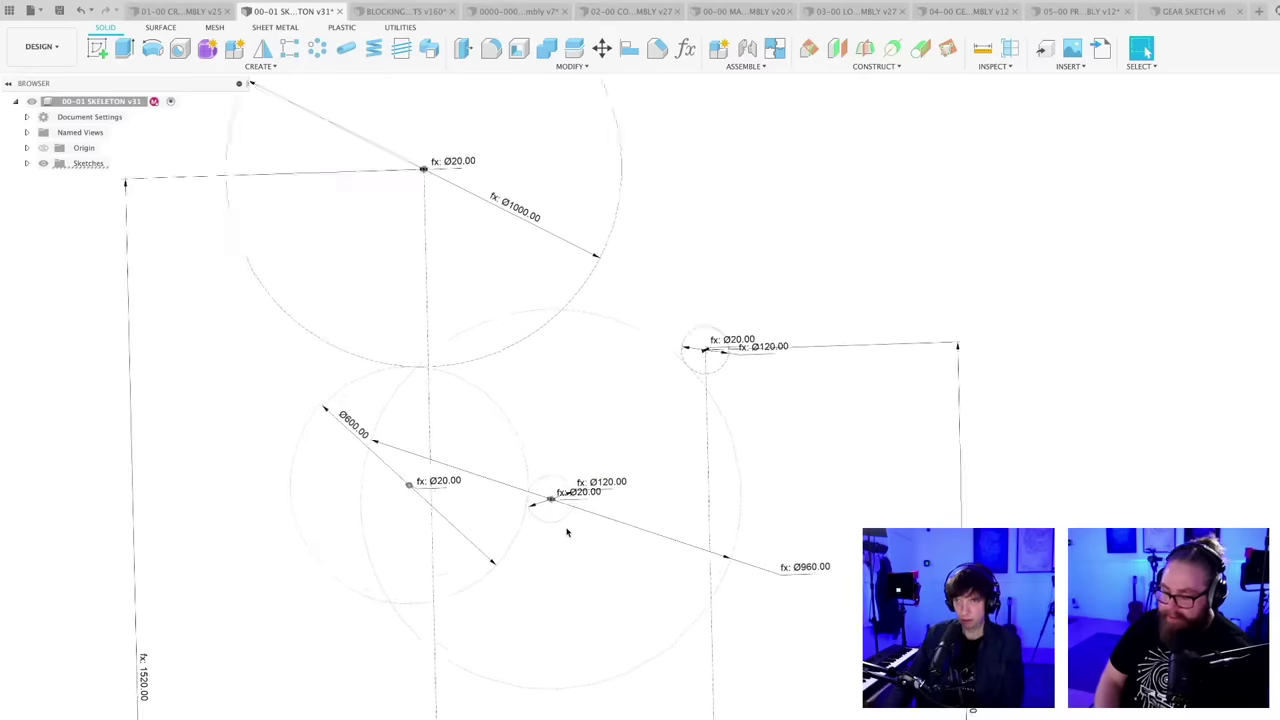
scroll(565, 520, up, 2)
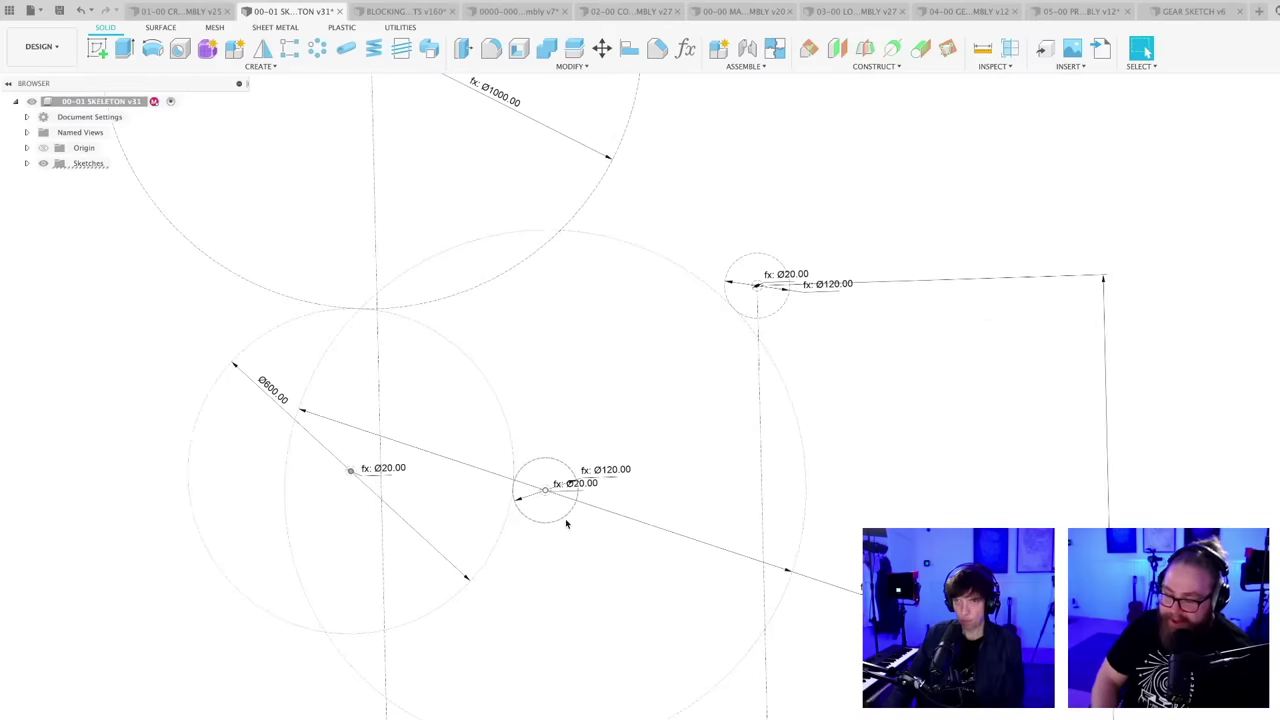
double_click(616, 468)
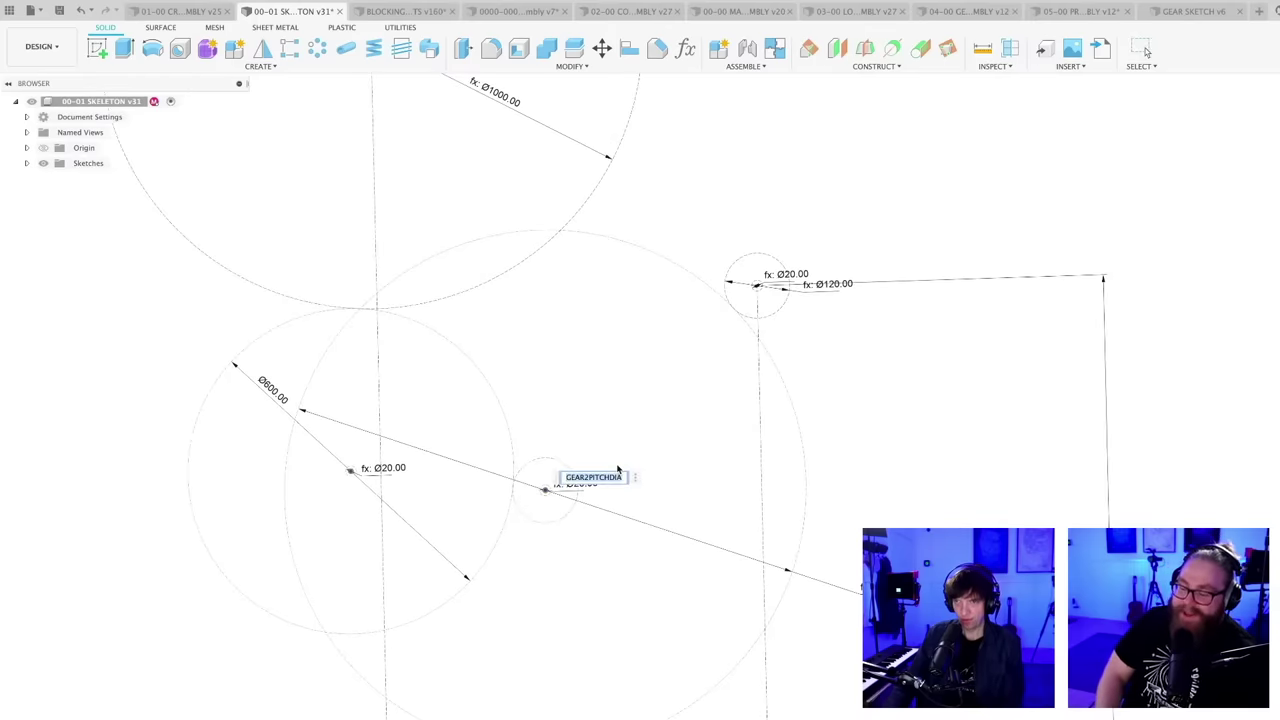
scroll(630, 517, down, 4)
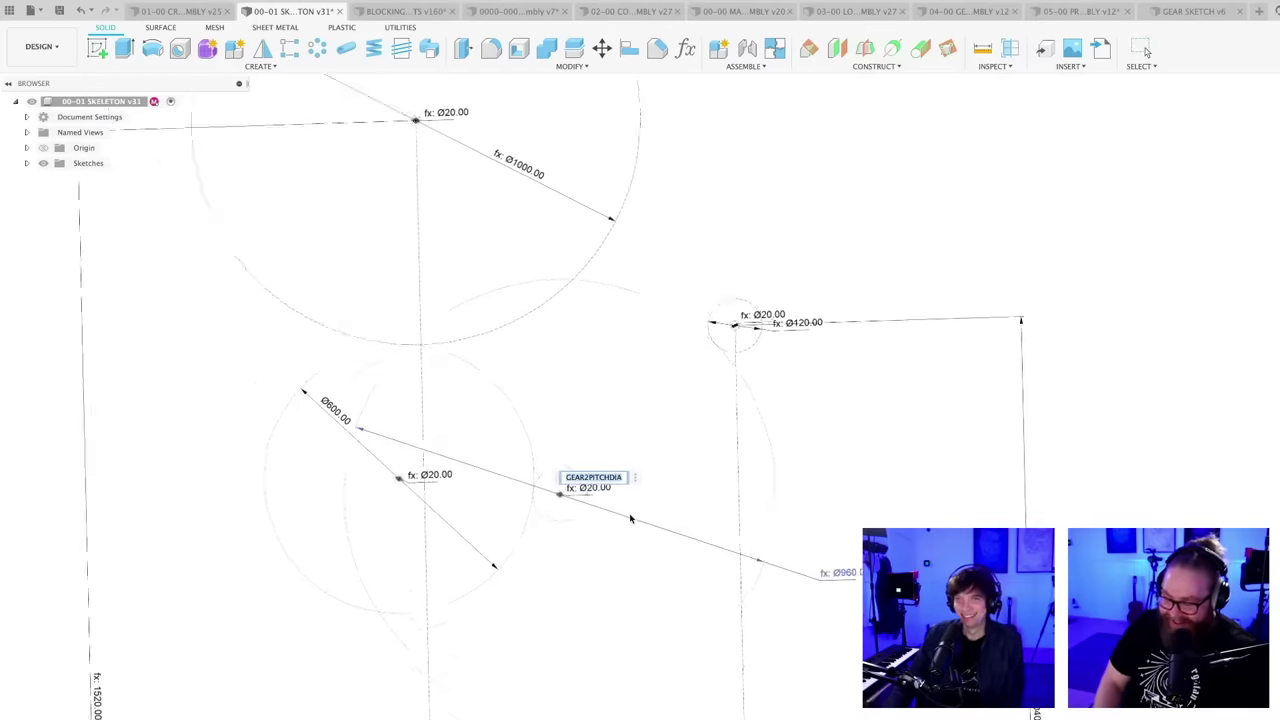
scroll(630, 518, down, 2)
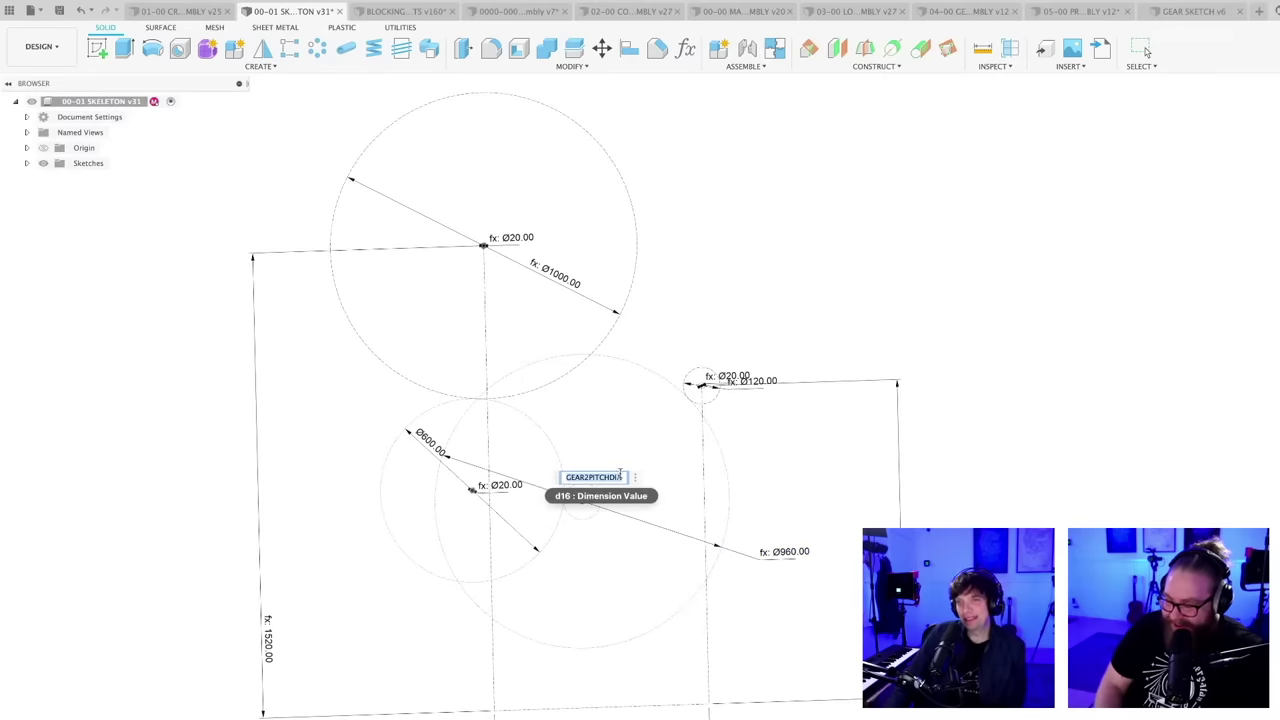
key(Escape)
scroll(630, 496, up, 2)
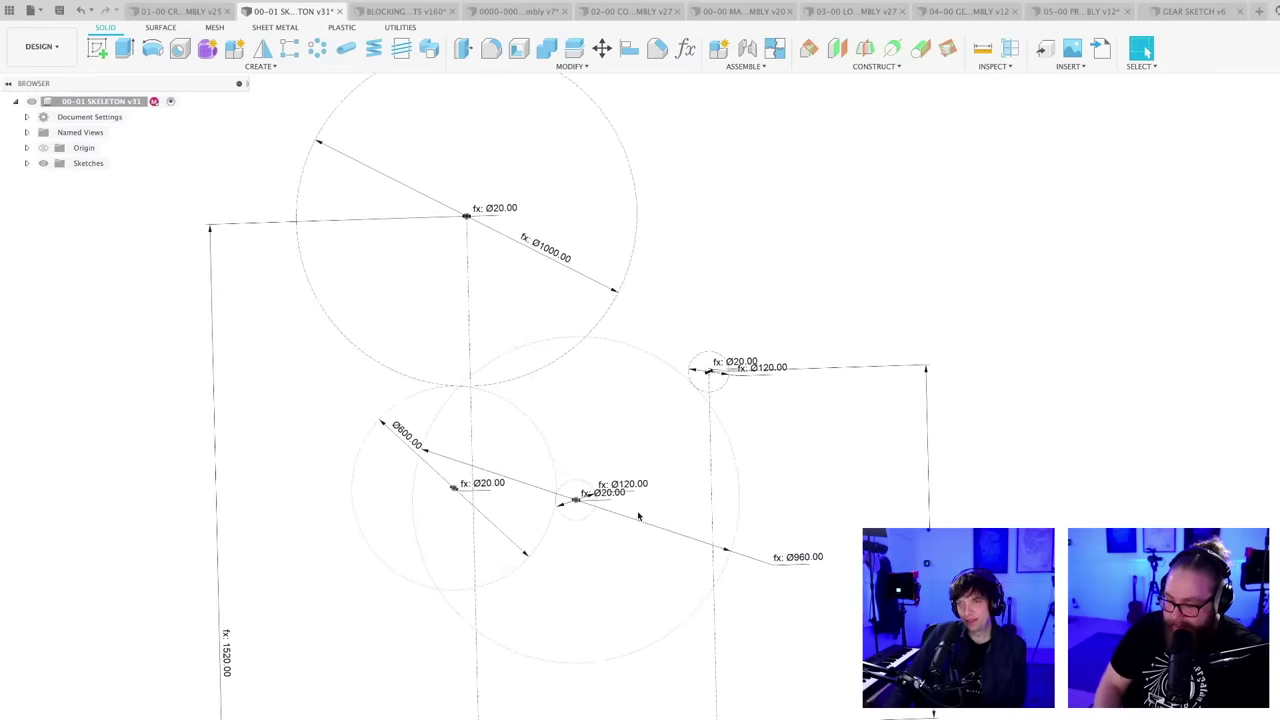
drag(623, 481, 640, 440)
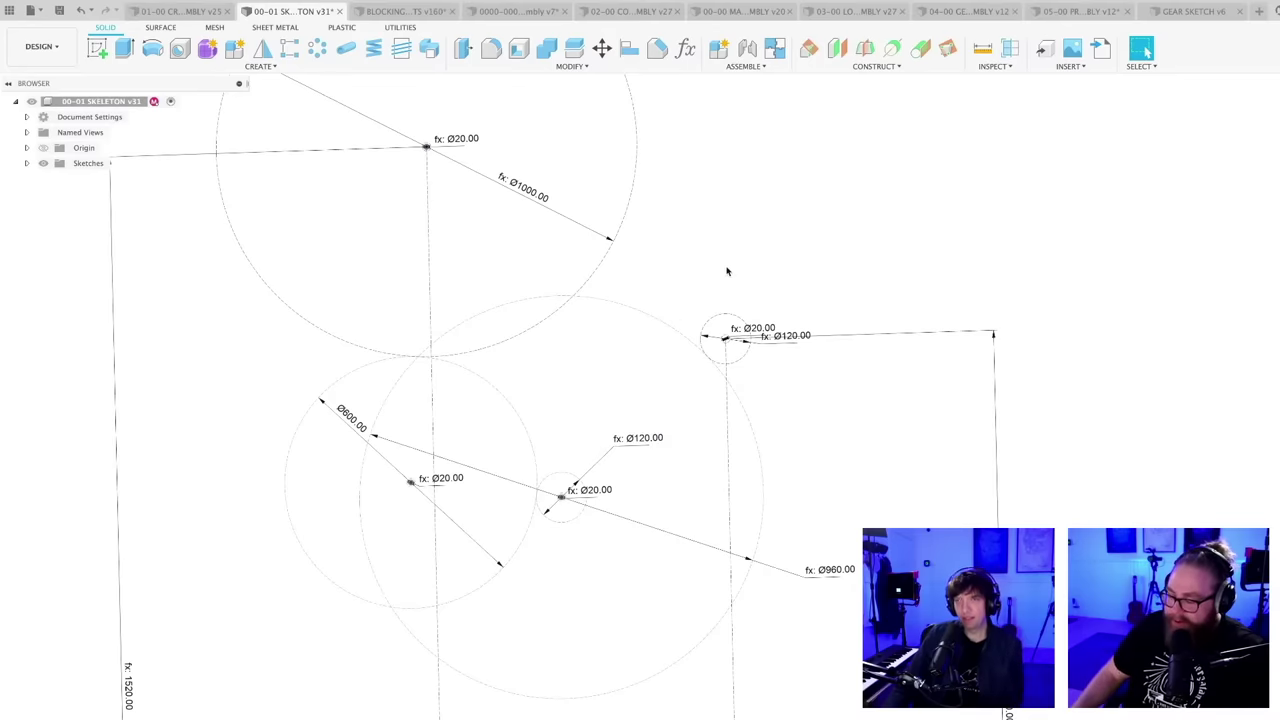
- Examine how the 600 mm intermediate gear sits against the 1000 mm gear, the central 120 mm gear and the 960 mm gear
scroll(727, 271, down, 3)
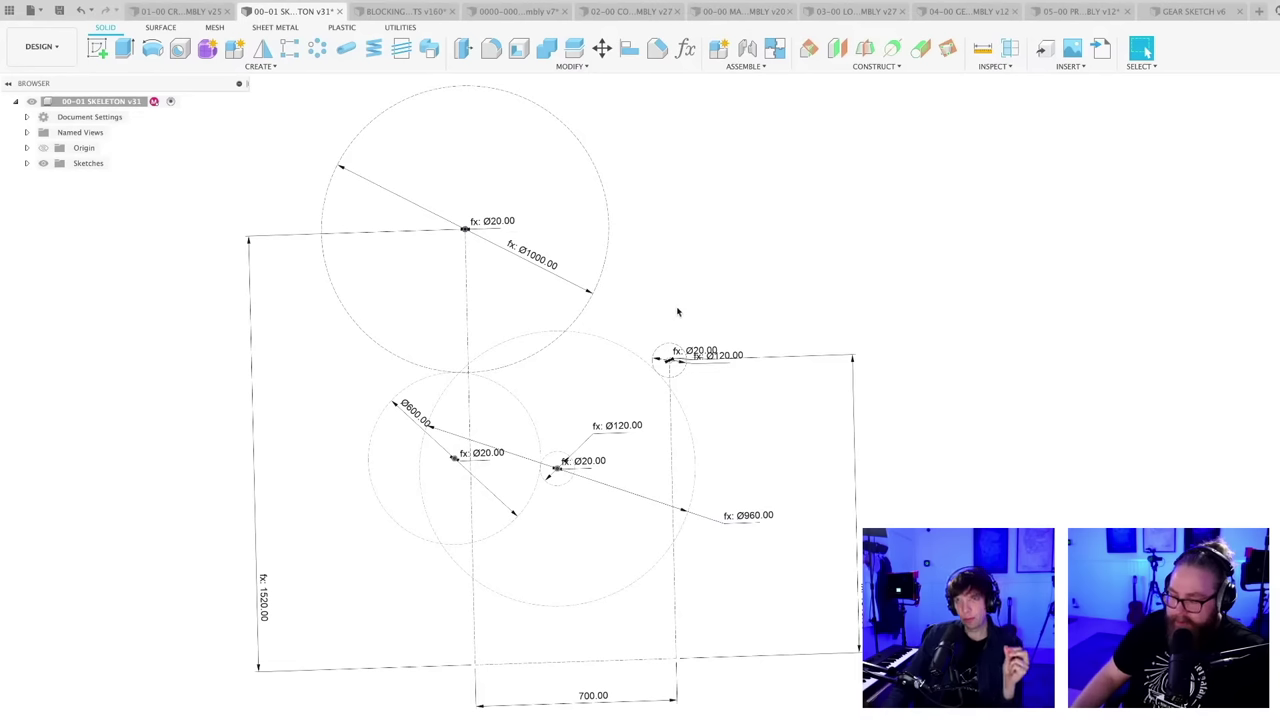
click(606, 246)
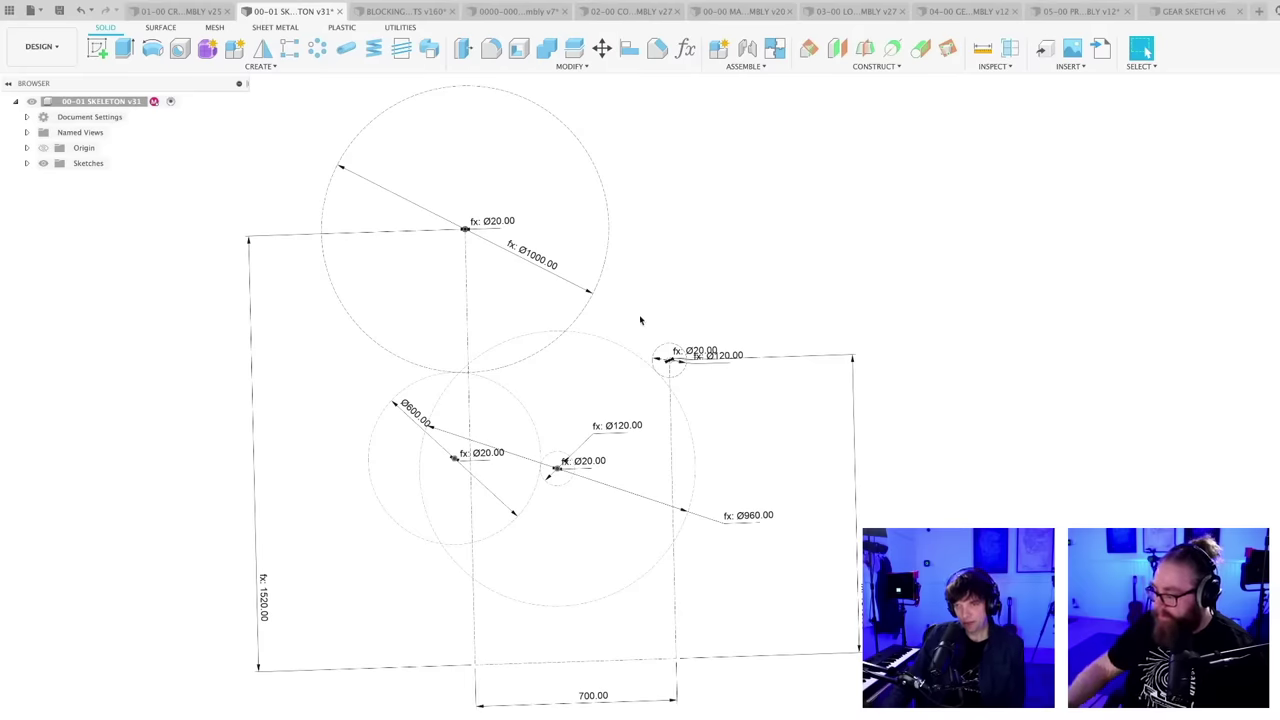
scroll(640, 307, up, 1)
middle_drag(650, 300, 643, 353)
scroll(644, 357, down, 2)
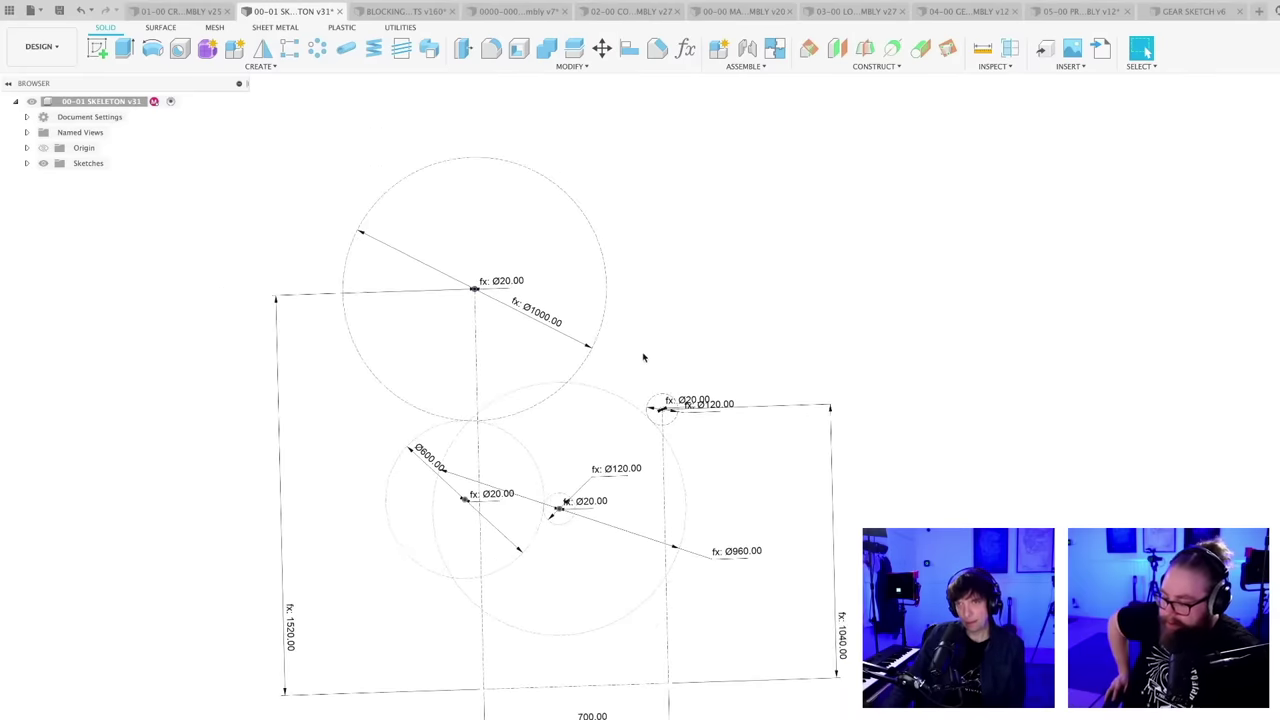
scroll(631, 390, up, 2)
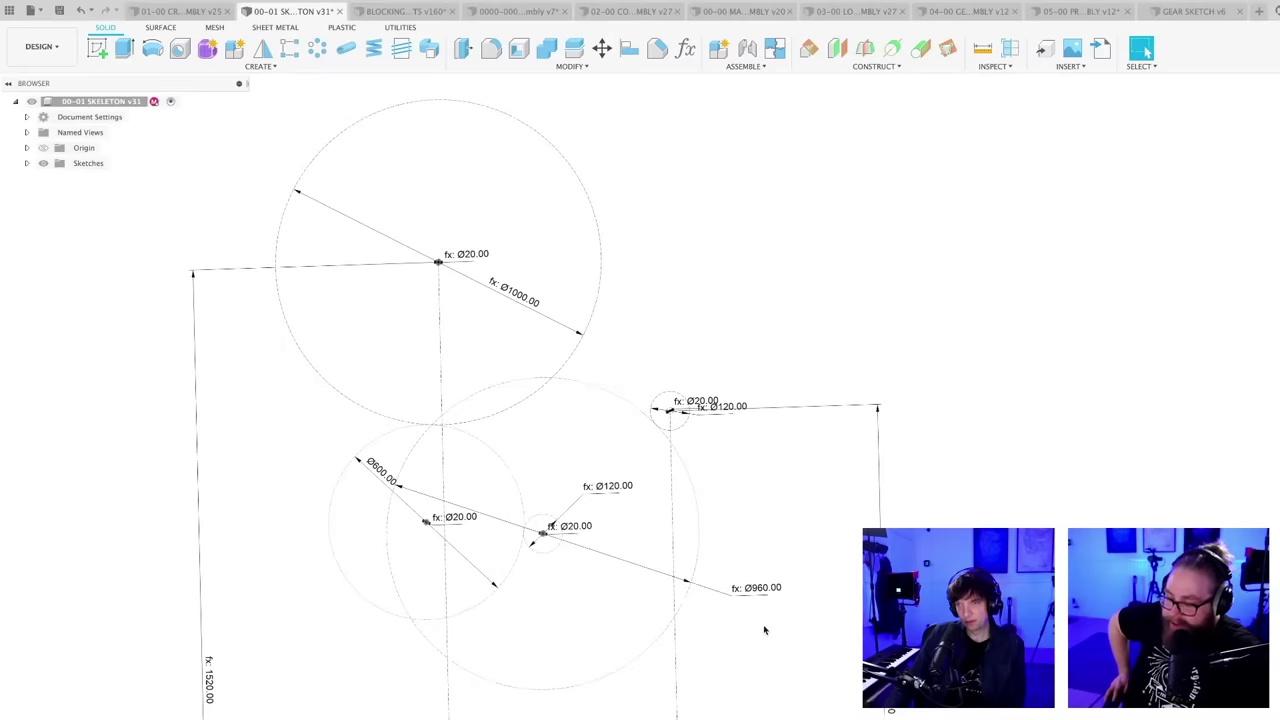
scroll(763, 628, down, 1)
scroll(769, 551, up, 1)
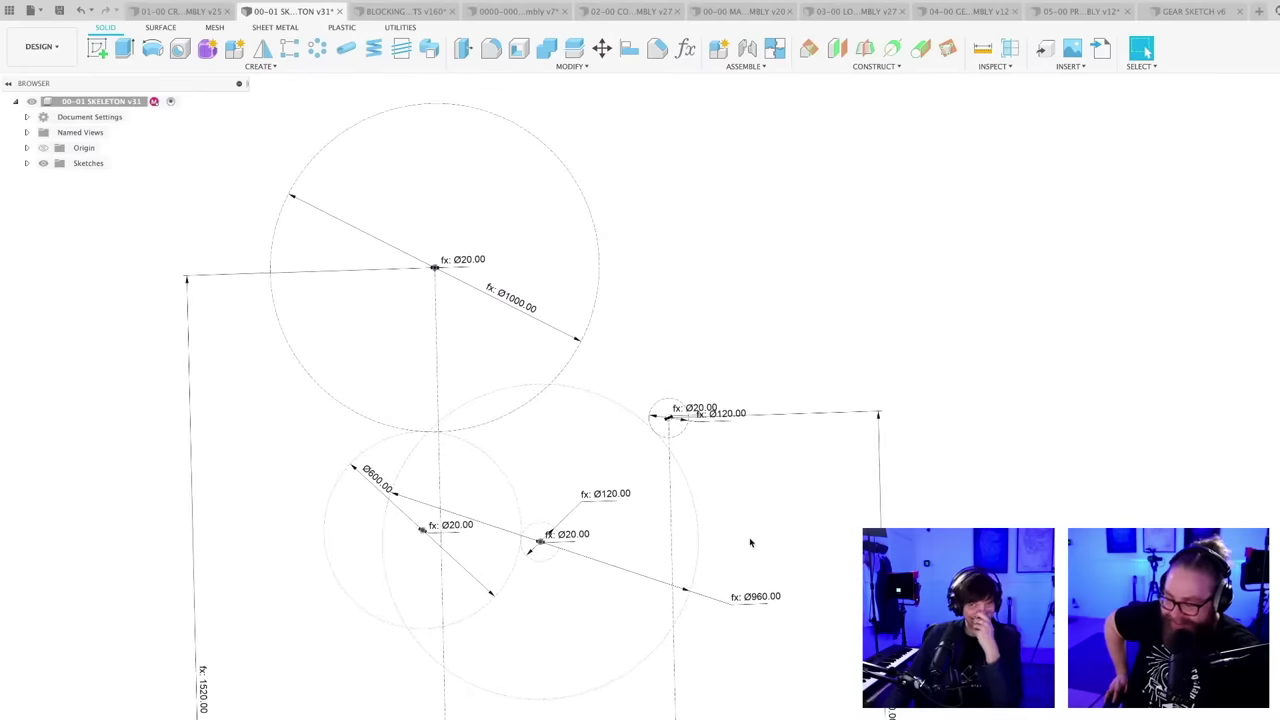
scroll(520, 555, up, 3)
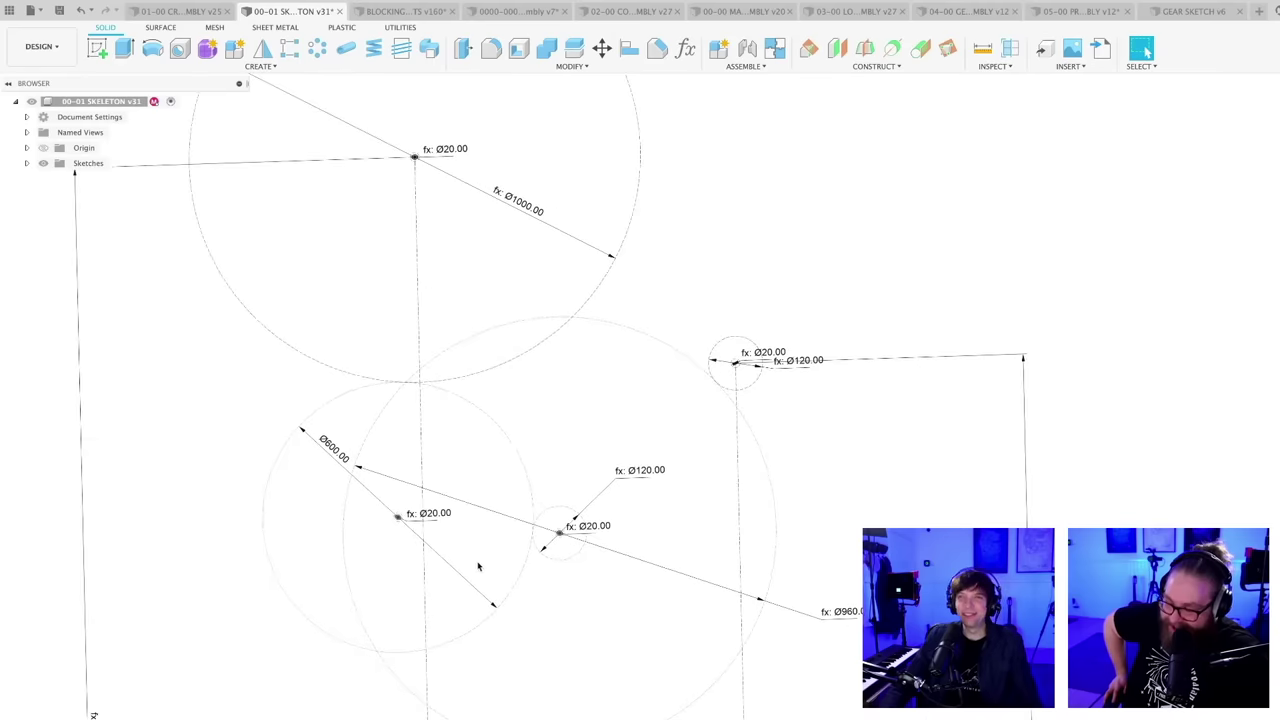
- Shift the 600 mm intermediate gear slightly right so its centre lies just past the 1000 mm gear's vertical centreline
scroll(482, 568, down, 3)
mouse_move(491, 486)
mouse_down()
mouse_move(524, 486)
mouse_move(435, 481)
mouse_move(483, 484)
mouse_up()
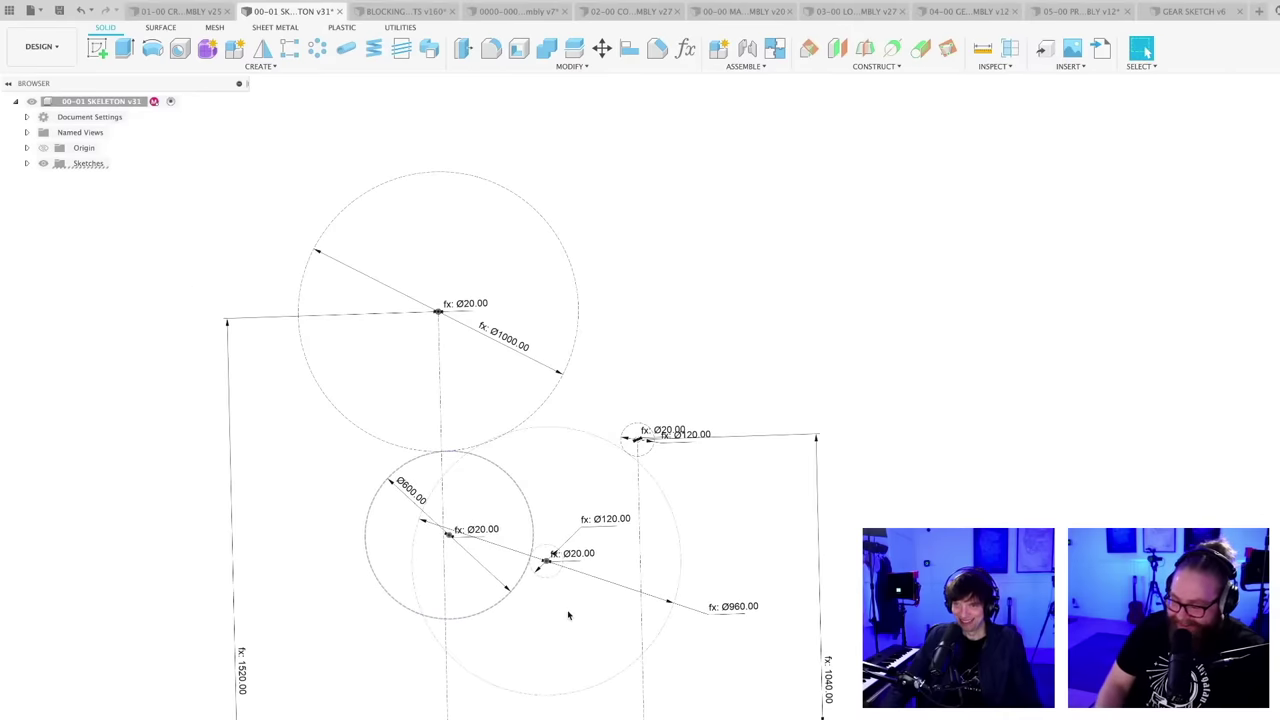
scroll(568, 615, up, 1)
scroll(571, 606, up, 2)
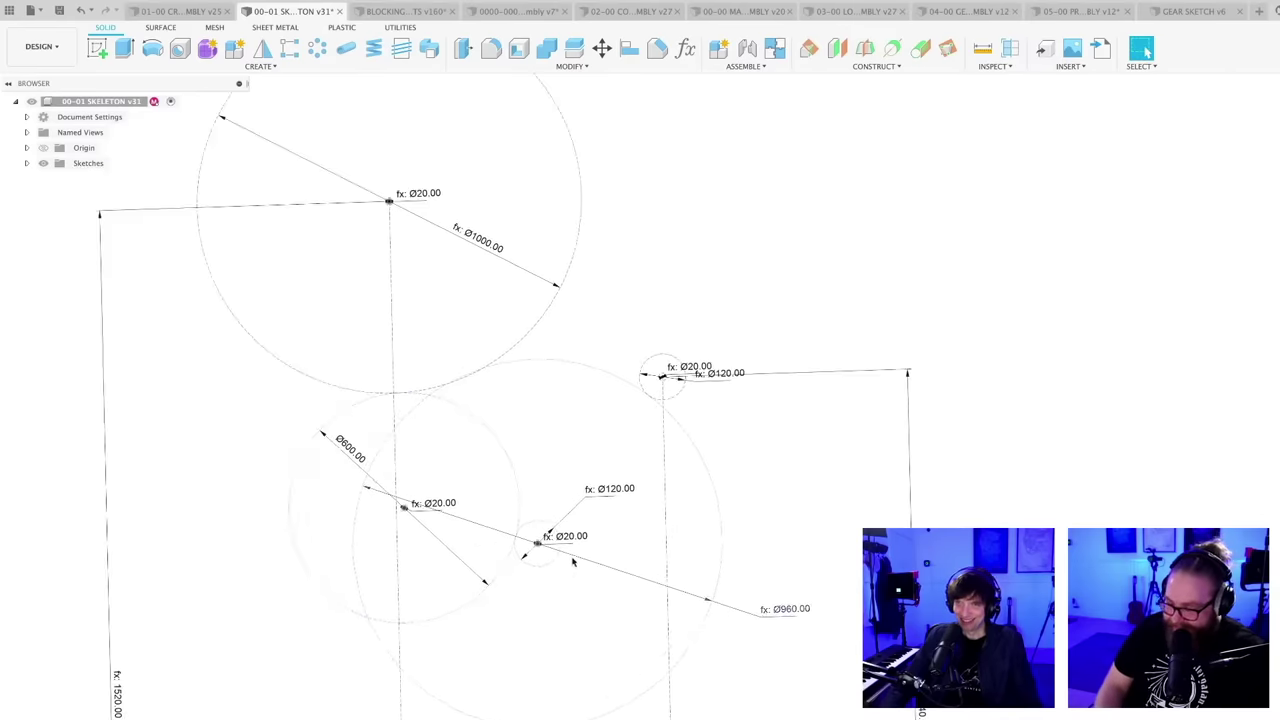
scroll(574, 562, down, 2)
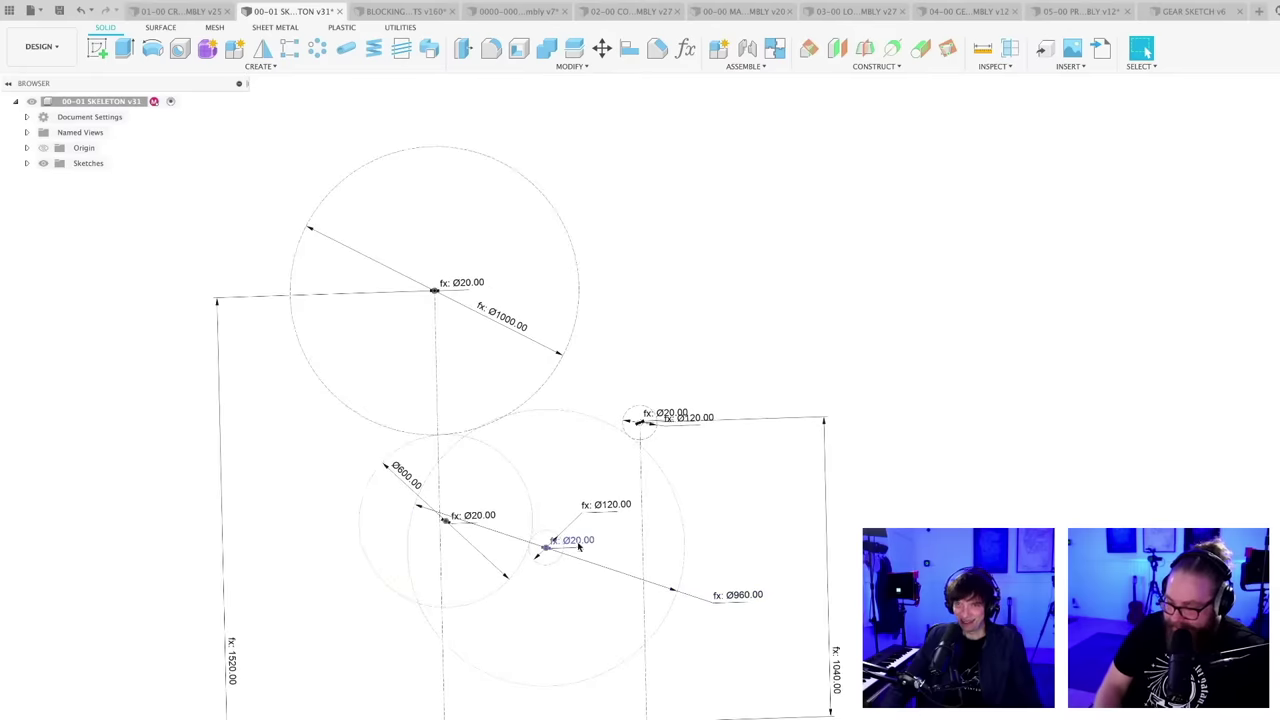
- Set the uppermost 1000 mm gear's diameter to GEAR2PITCHDIA*8, using the parameter that drives the central 120 mm gear
scroll(575, 550, up, 2)
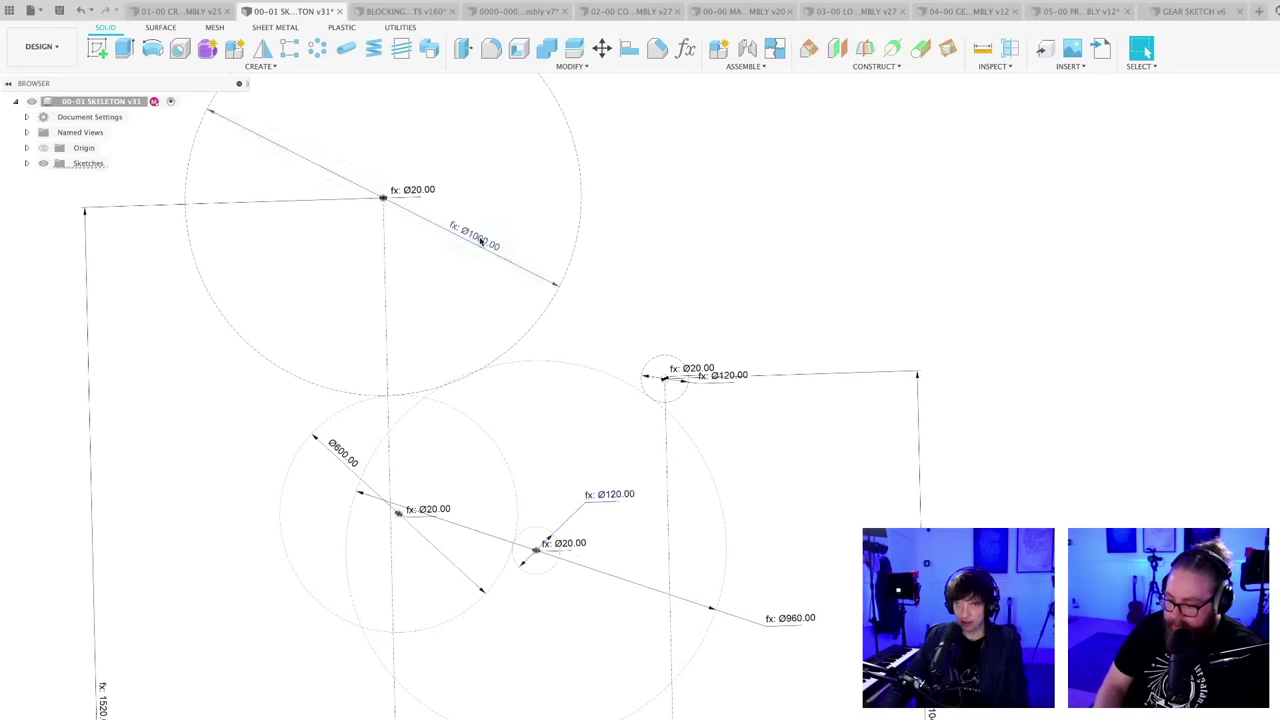
double_click(612, 497)
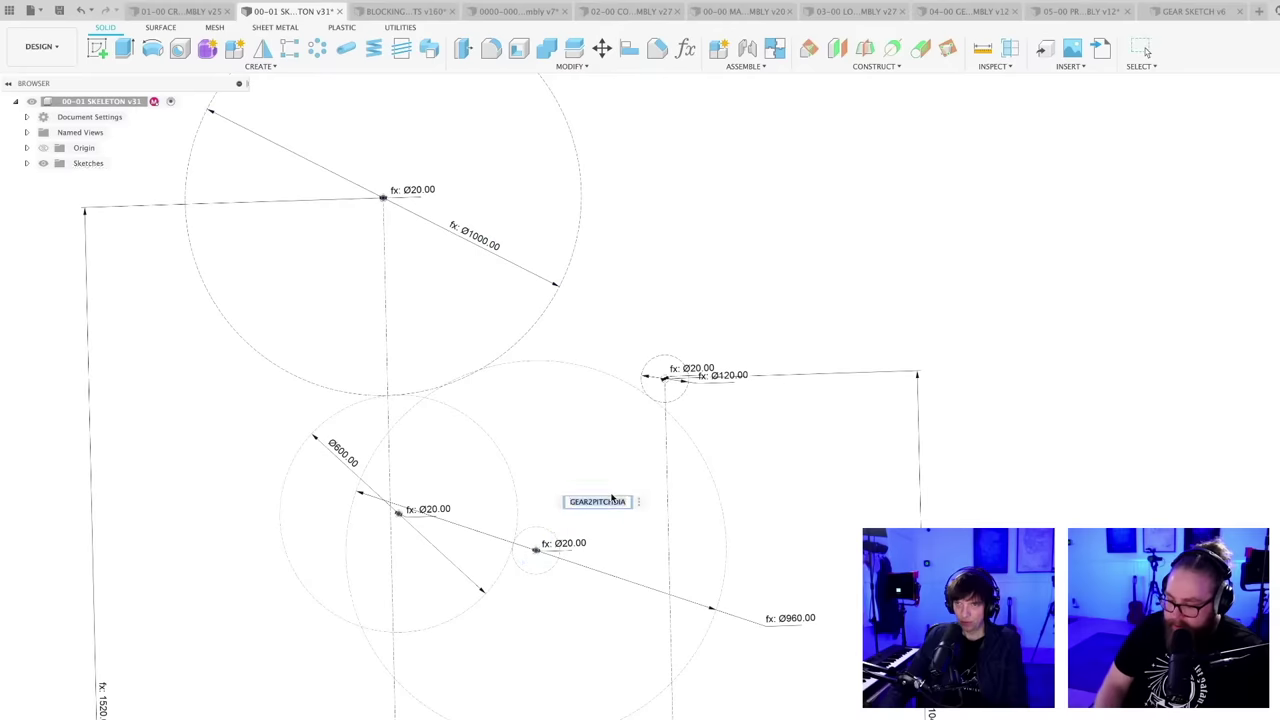
key(Escape)
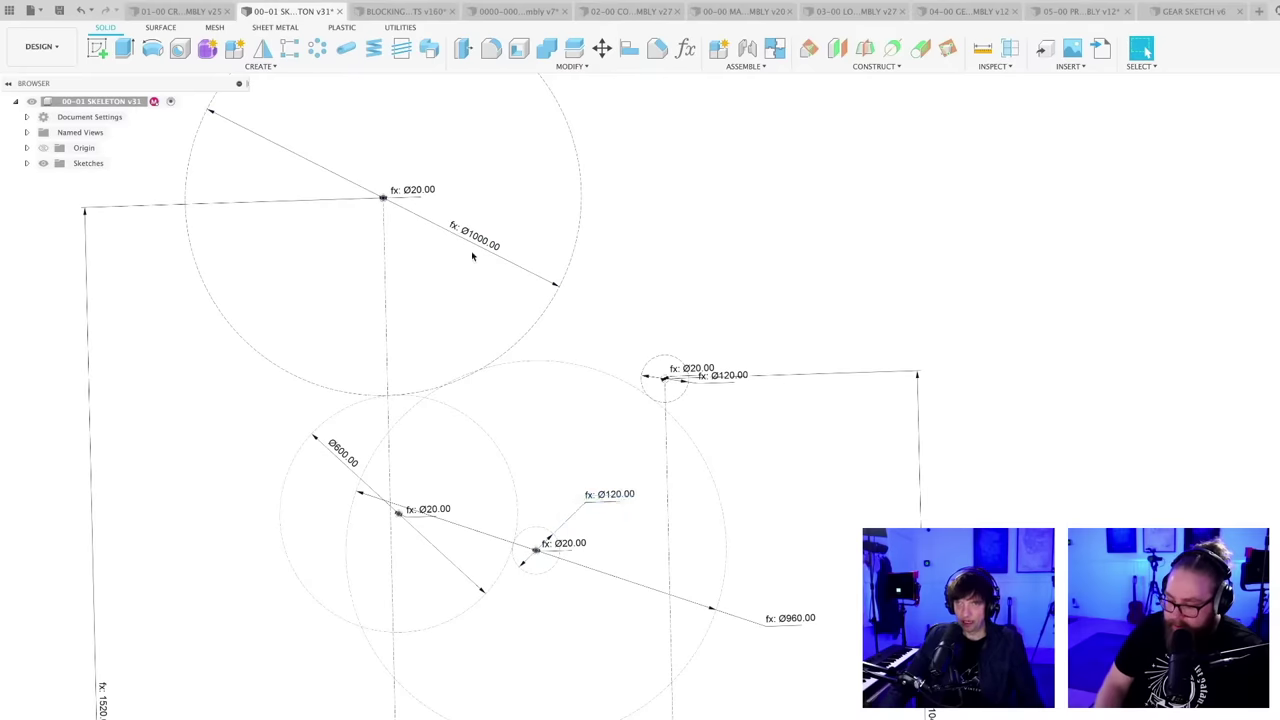
double_click(479, 241)
text(GE)
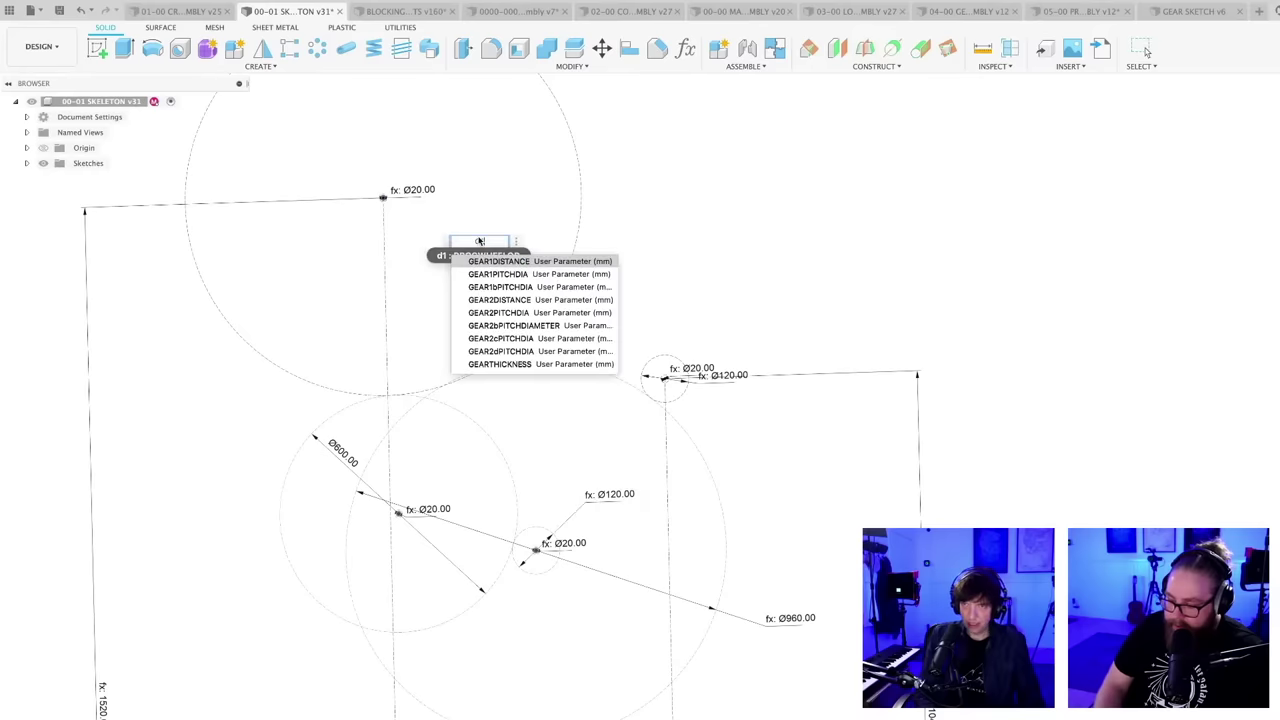
click(498, 312)
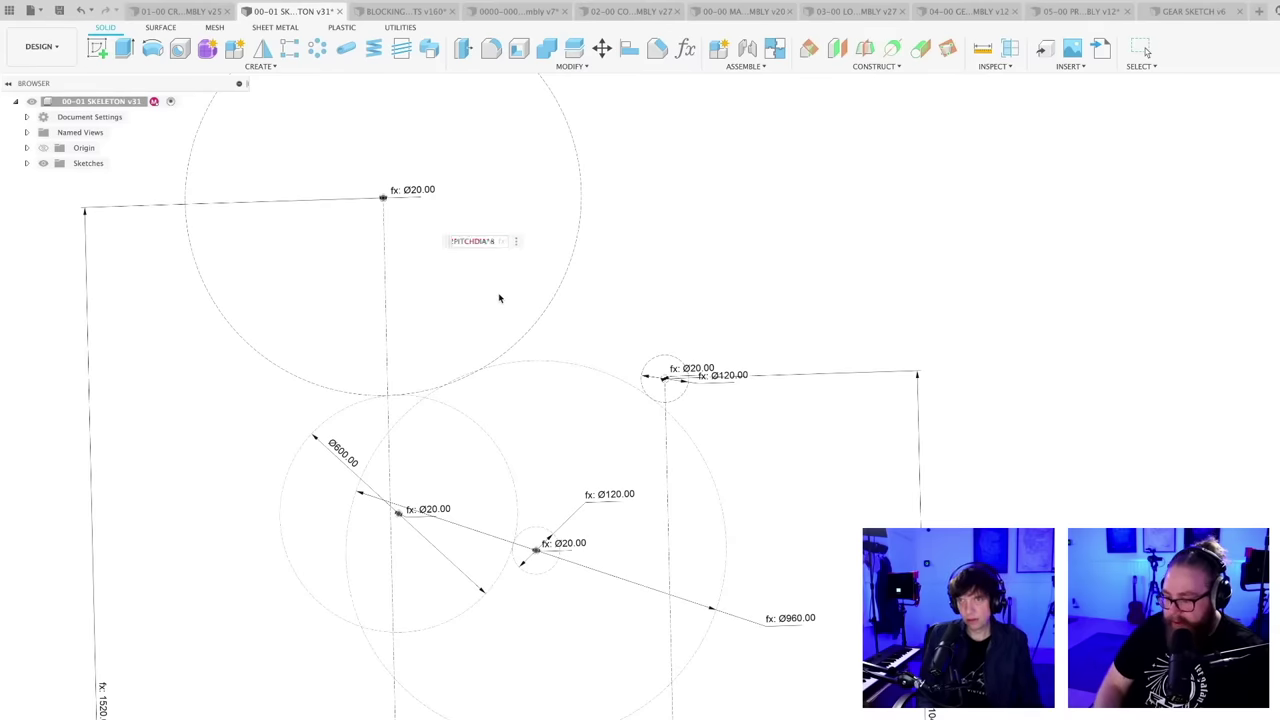
key(Return)
scroll(549, 251, down, 3)
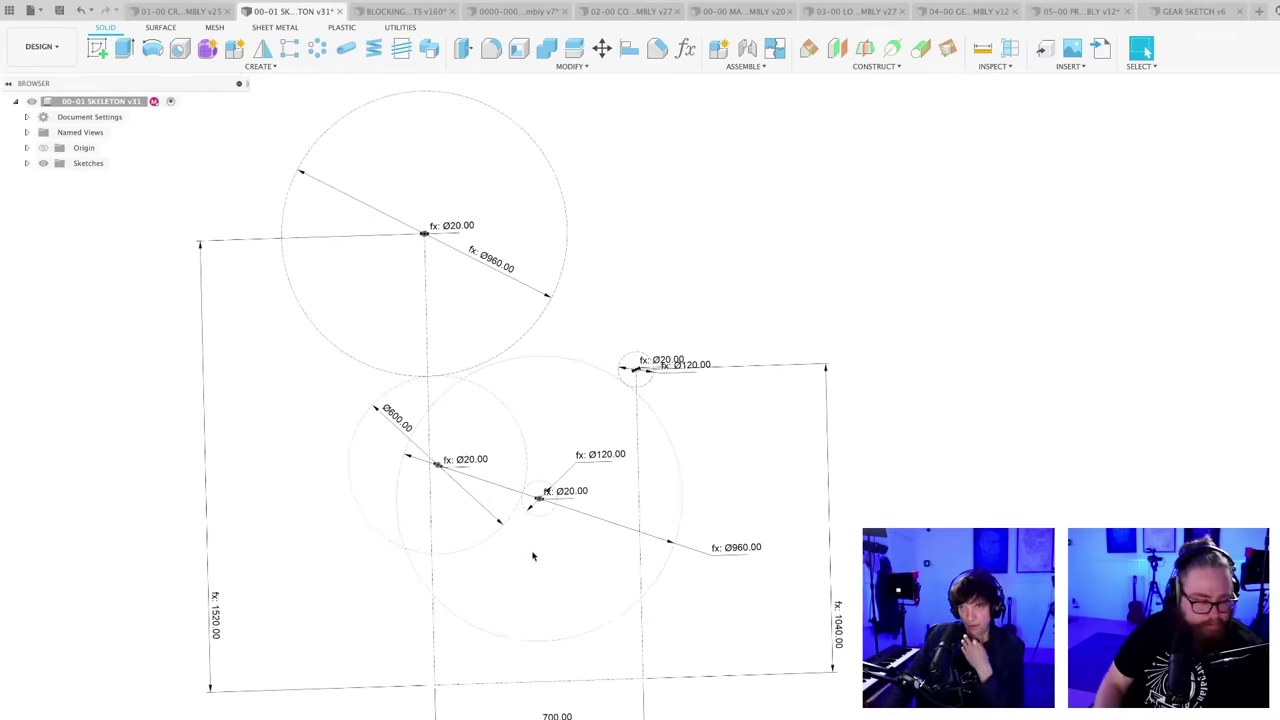
- Set the horizontal distance between the upper gear's centreline and the outer 120 mm gear's centreline to 500 mm
scroll(494, 371, up, 3)
scroll(494, 371, down, 5)
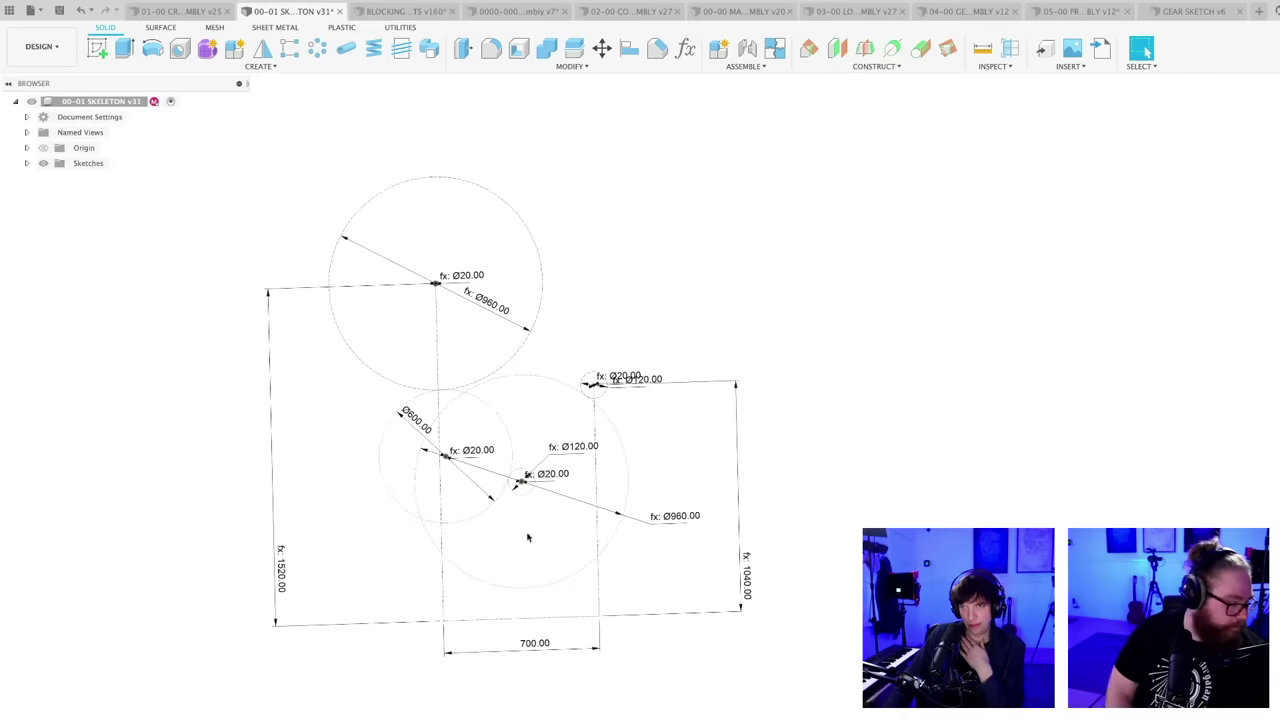
middle_drag(528, 538, 534, 557)
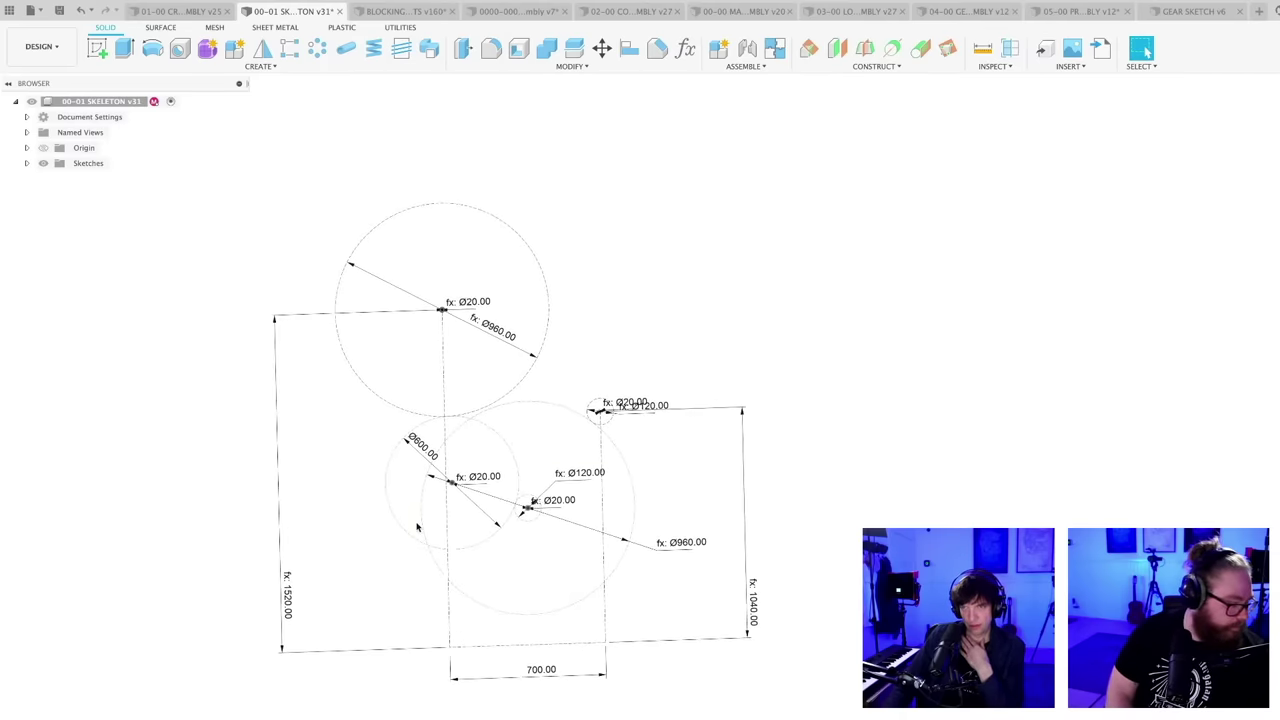
double_click(541, 670)
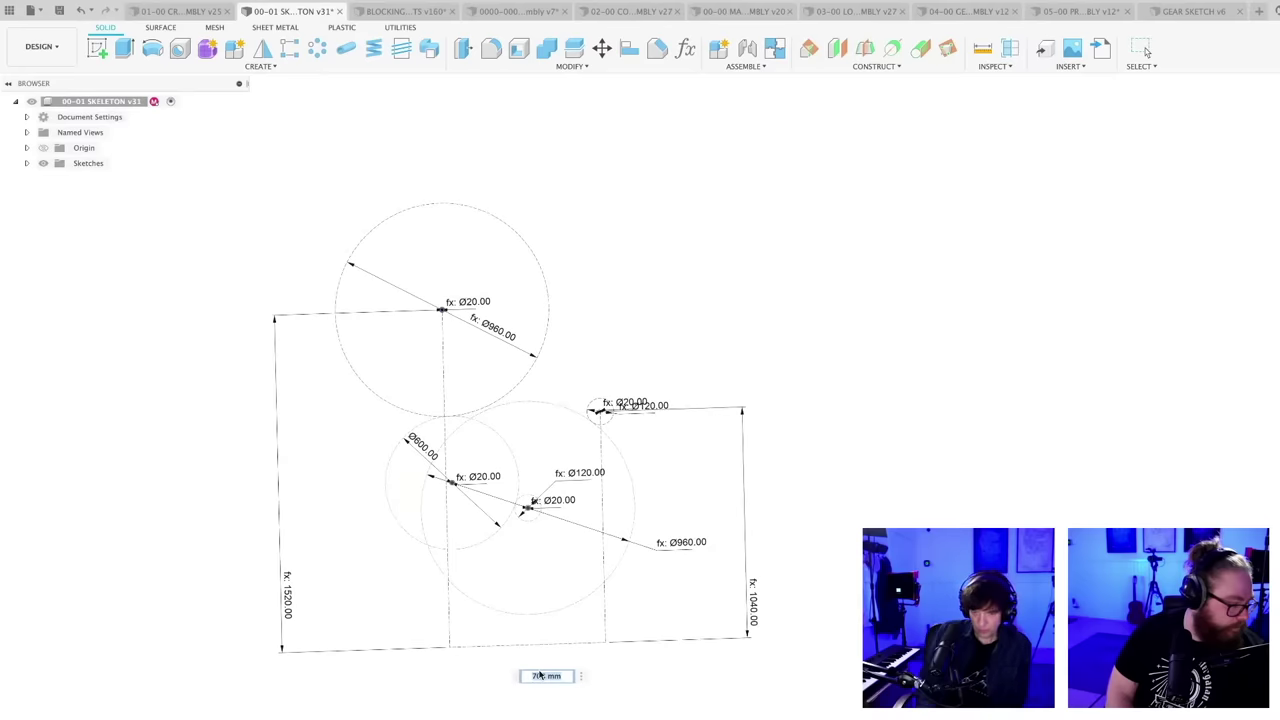
text(500)
key(Return)
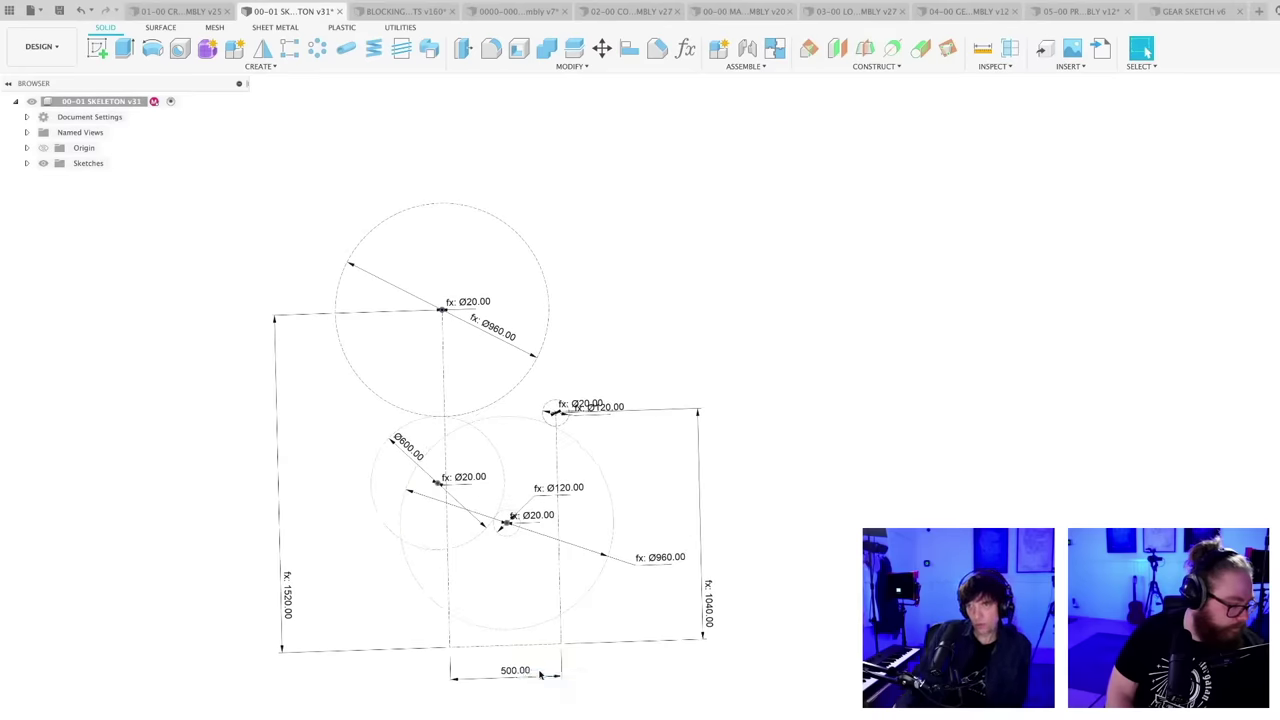
- Examine the spacing between the outer 120 mm gear, the 960 mm gears and the 600 mm intermediate gear
scroll(515, 520, up, 3)
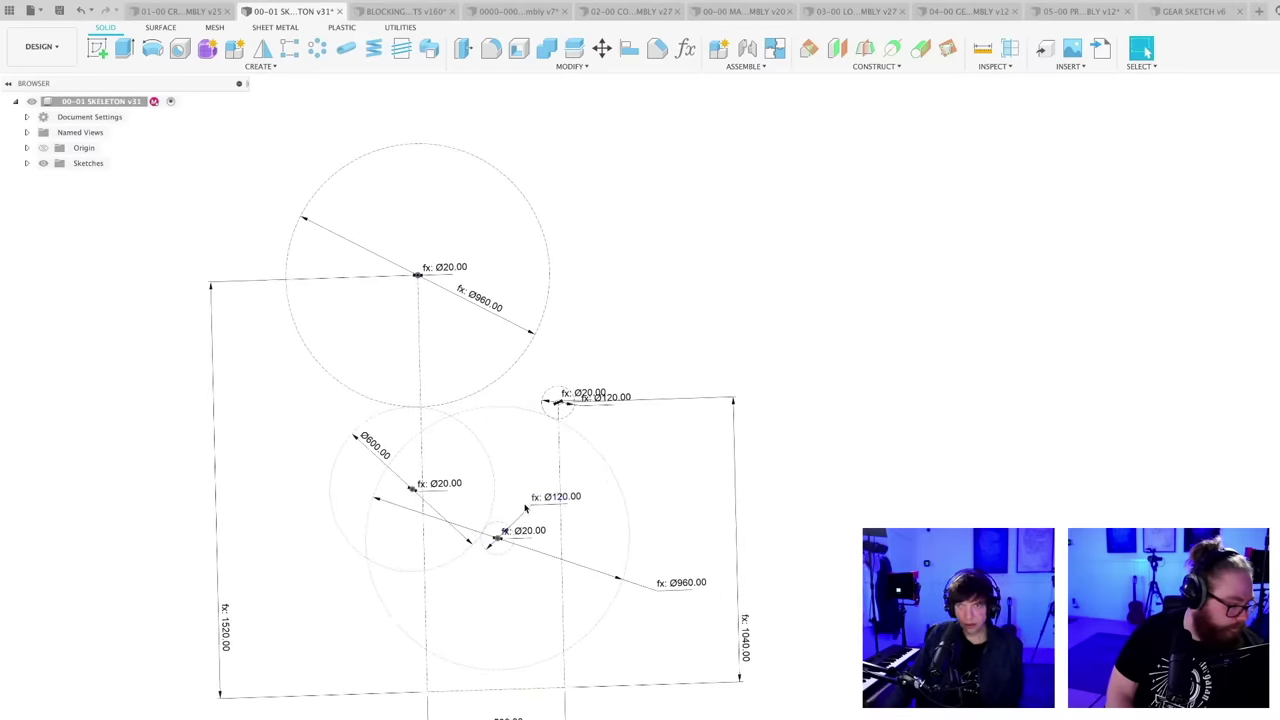
scroll(525, 509, up, 3)
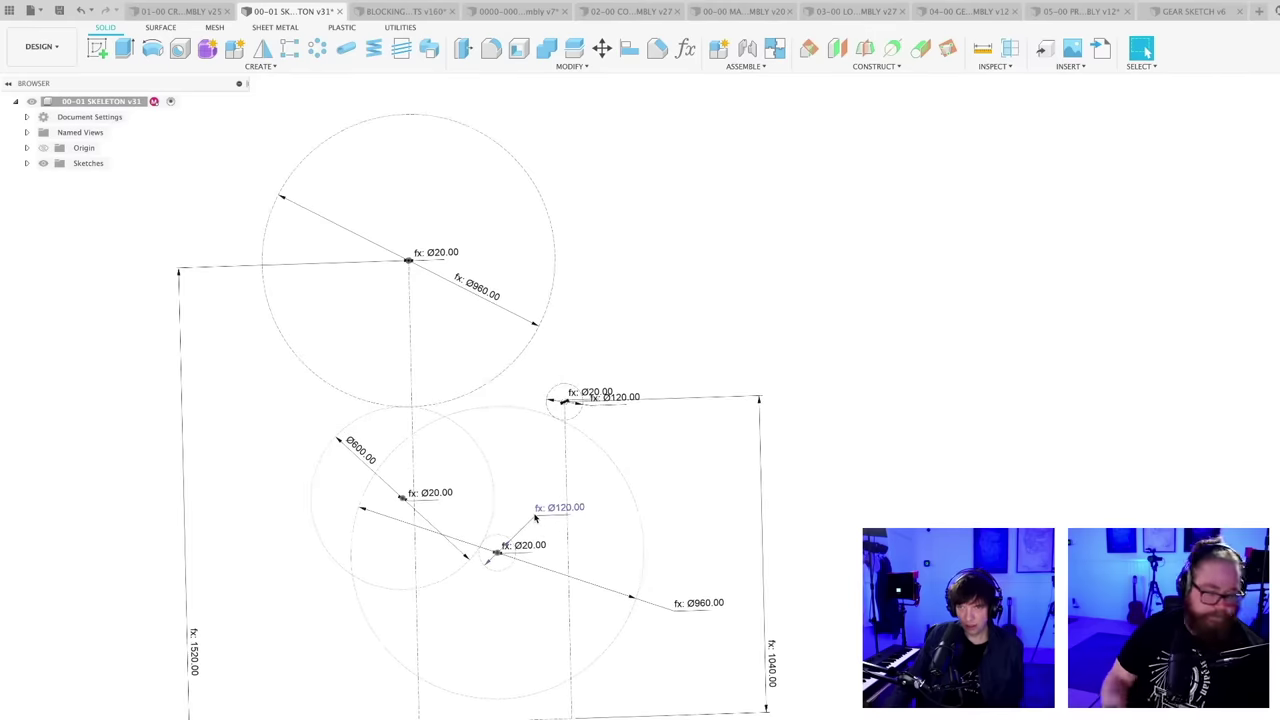
scroll(535, 517, down, 1)
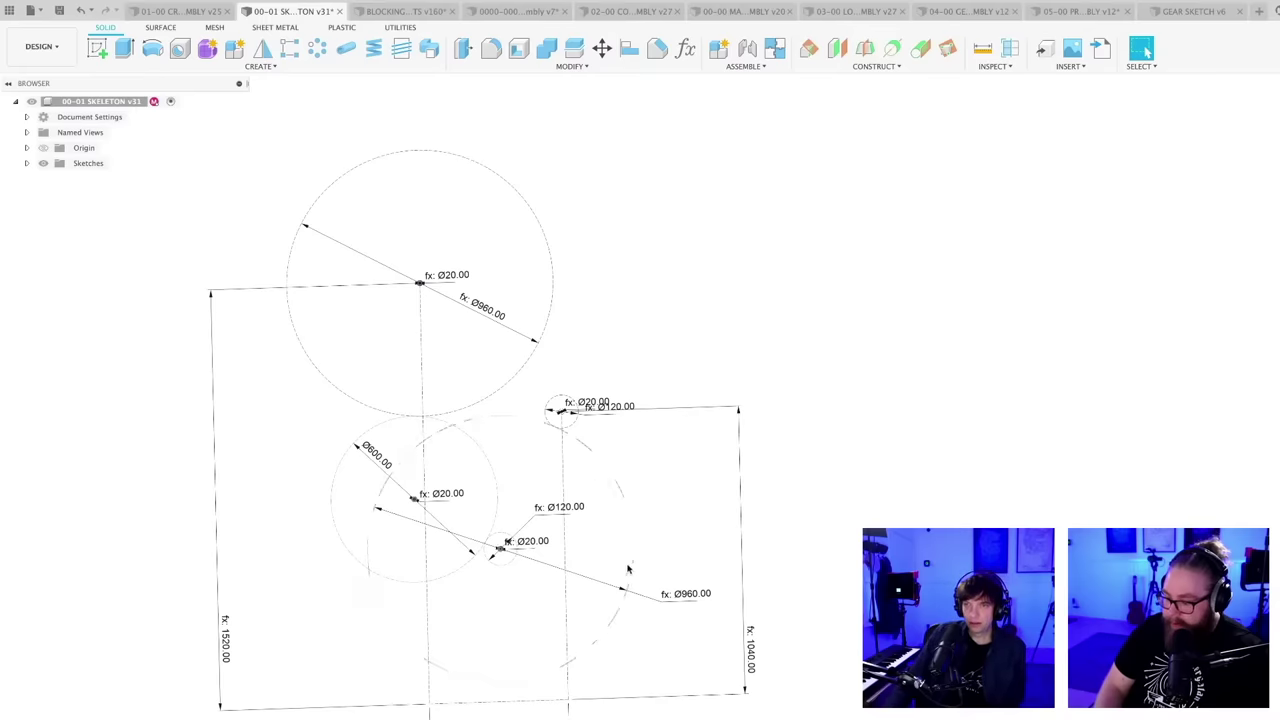
scroll(565, 435, up, 5)
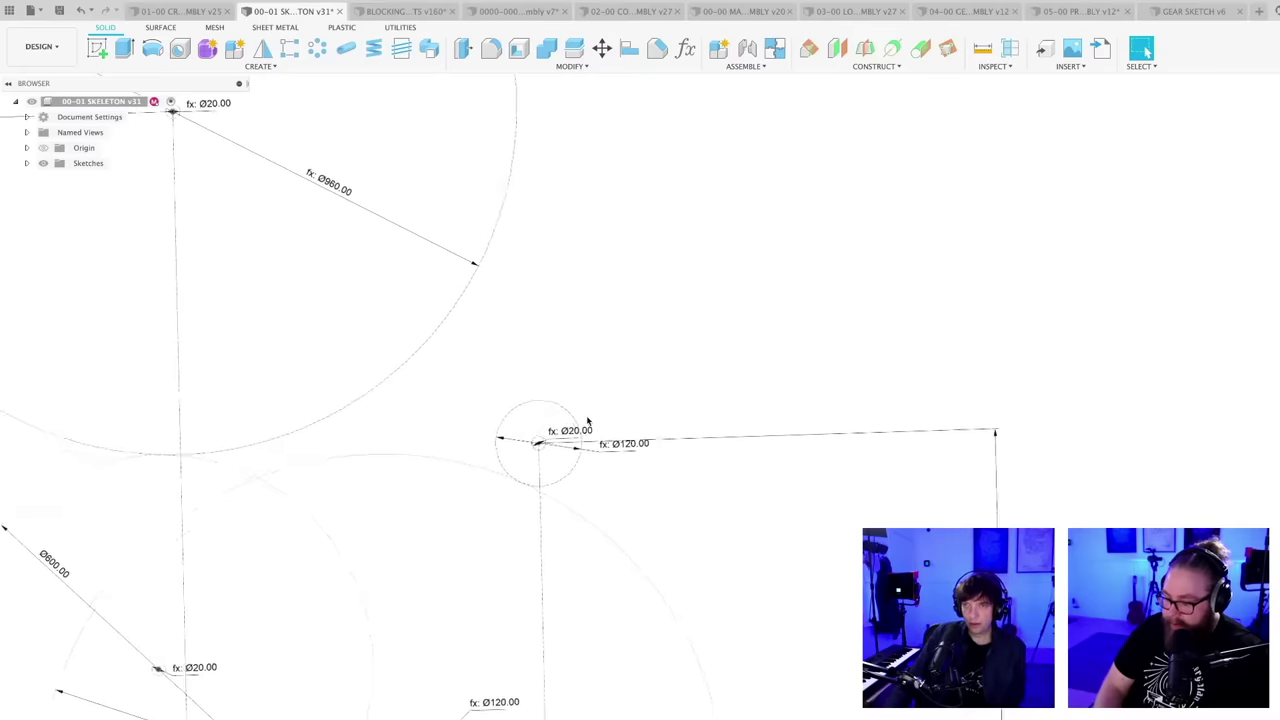
scroll(701, 486, down, 3)
middle_drag(726, 589, 743, 428)
scroll(743, 428, down, 2)
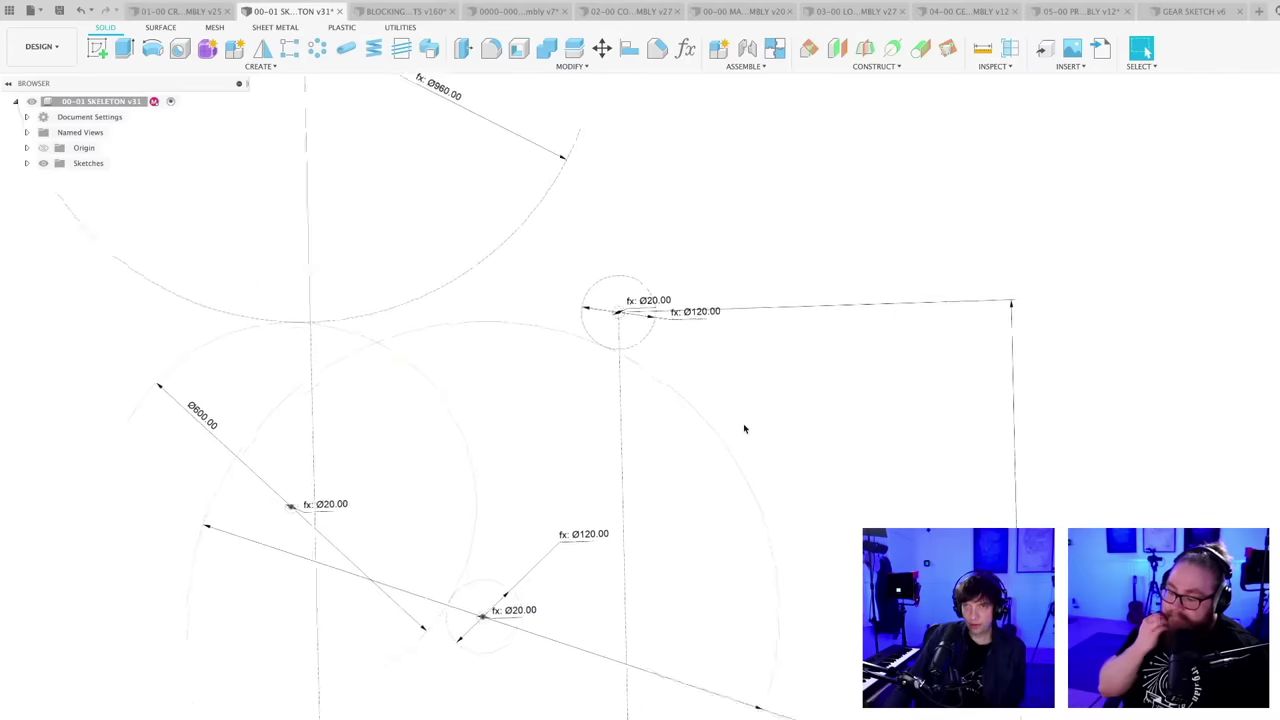
scroll(744, 428, down, 2)
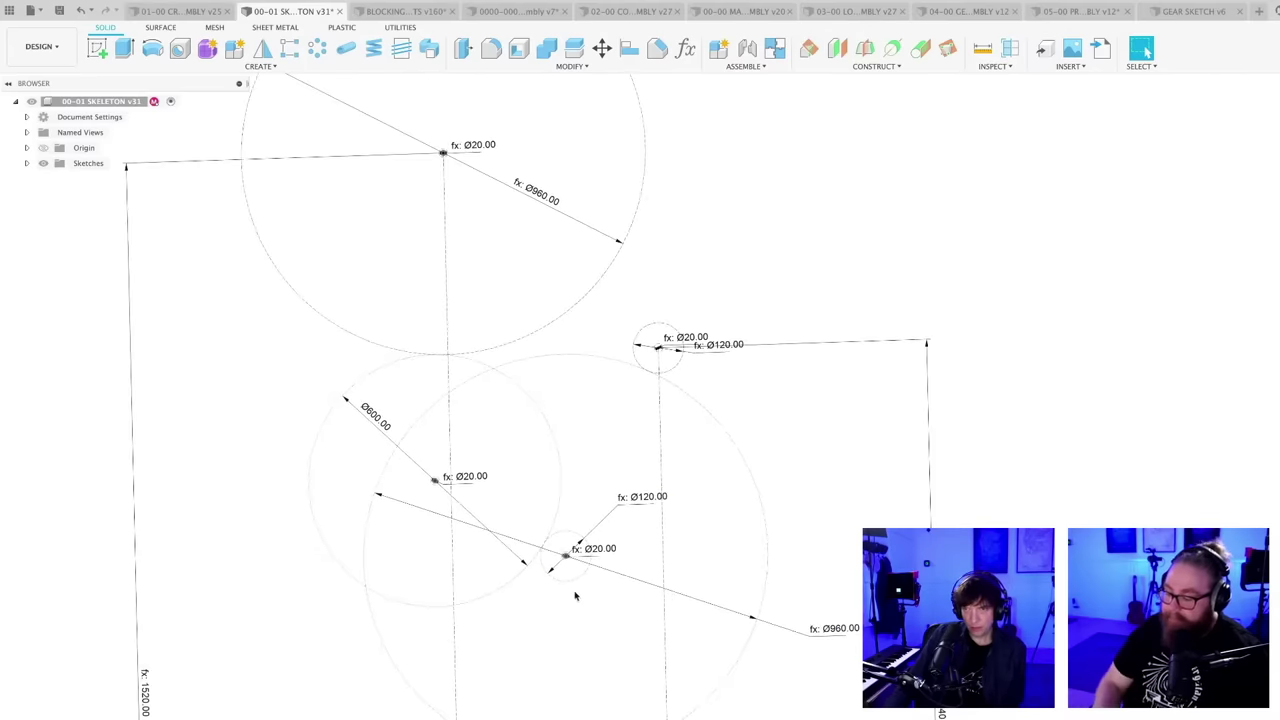
scroll(575, 577, up, 2)
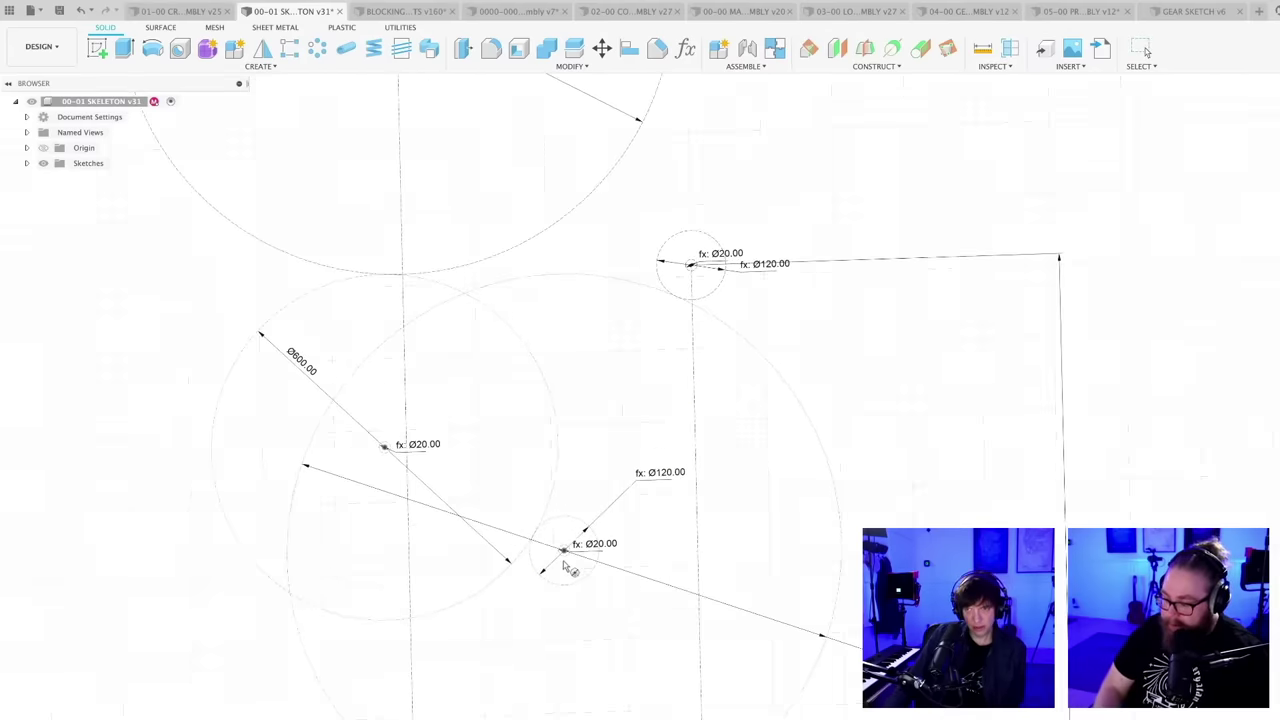
- Check which parameter drives the outer 120 mm gear's diameter
scroll(660, 632, down, 2)
scroll(700, 412, up, 2)
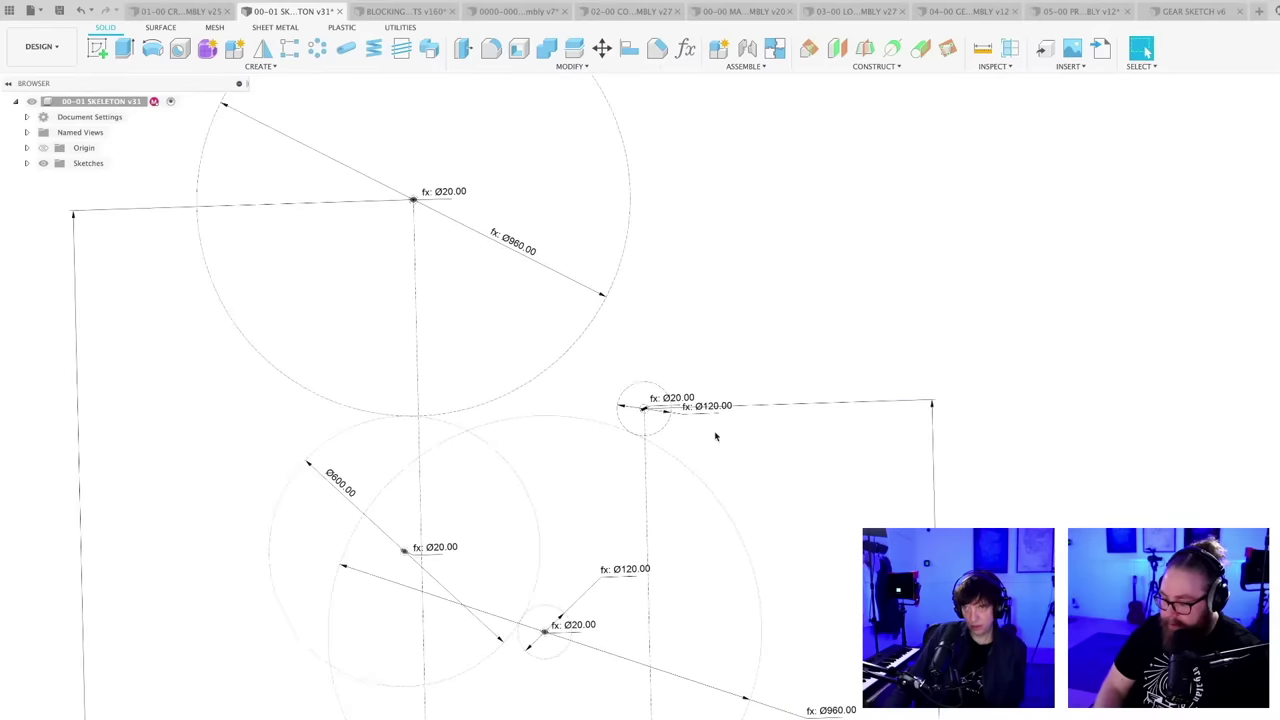
scroll(678, 399, up, 3)
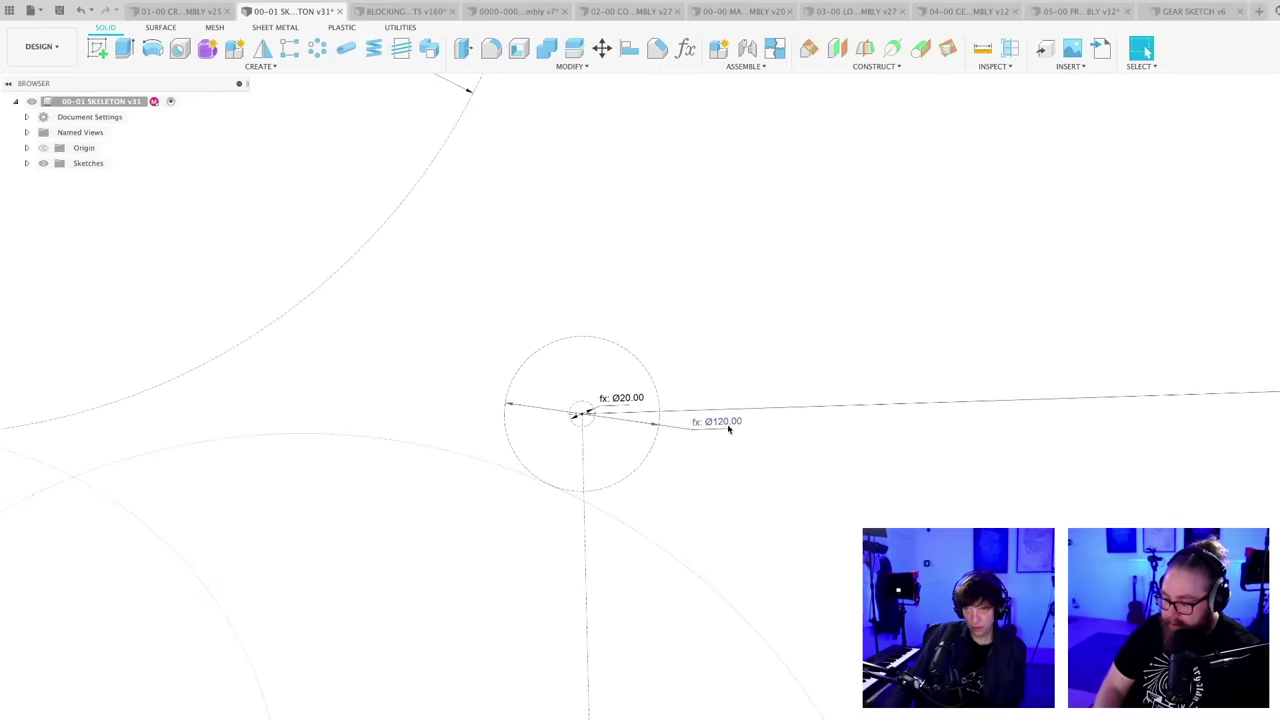
double_click(728, 428)
key(Return)
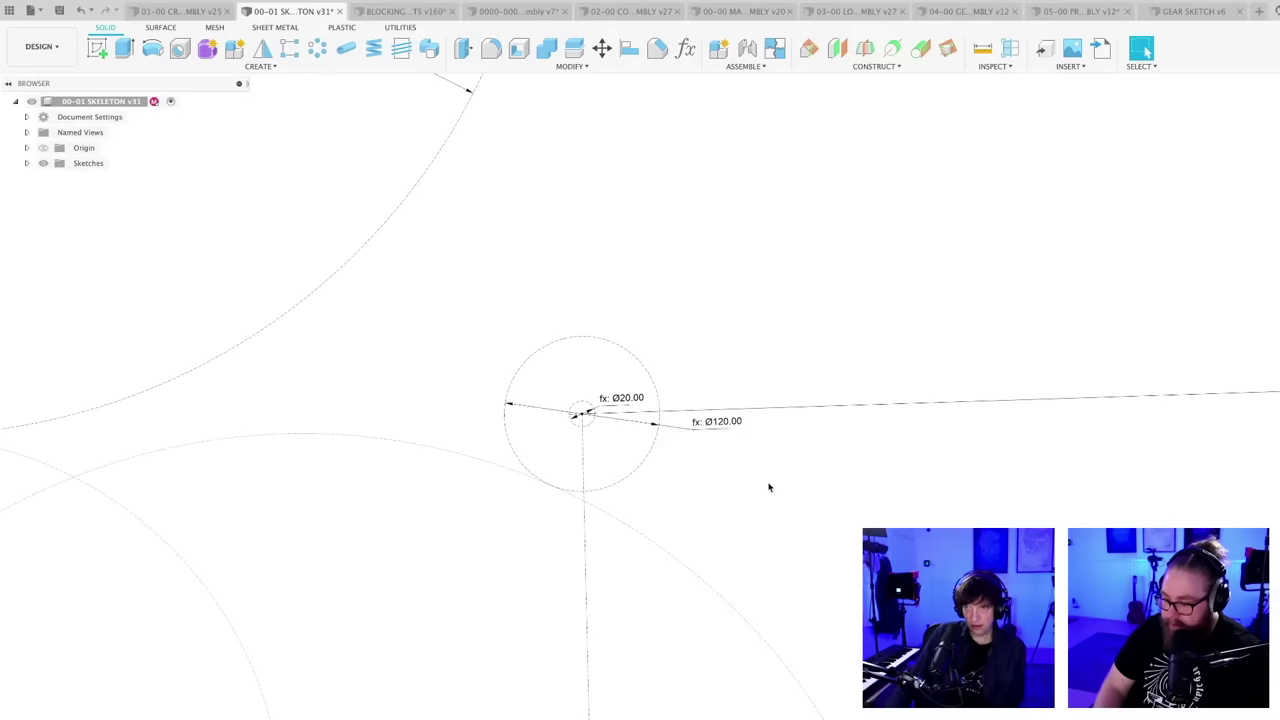
- Set the GEAR1PITCHDIA user parameter to 150 mm
scroll(766, 486, down, 5)
click(686, 52)
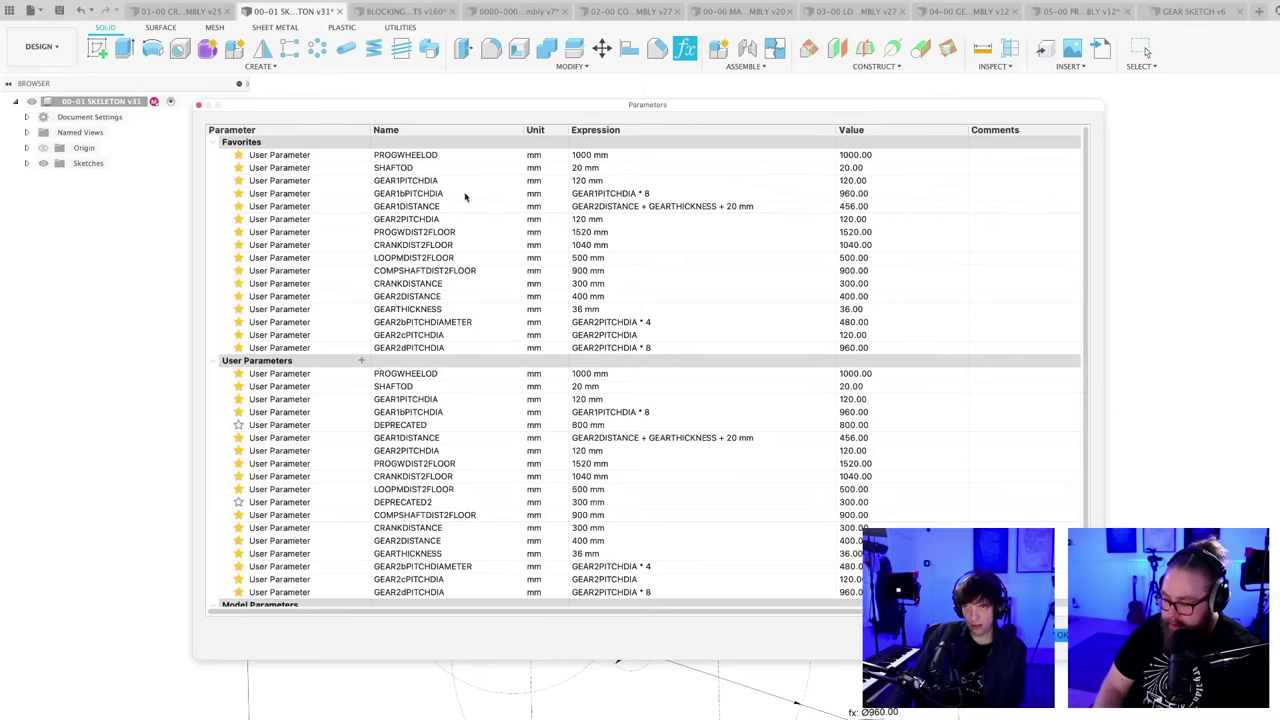
click(404, 181)
click(587, 180)
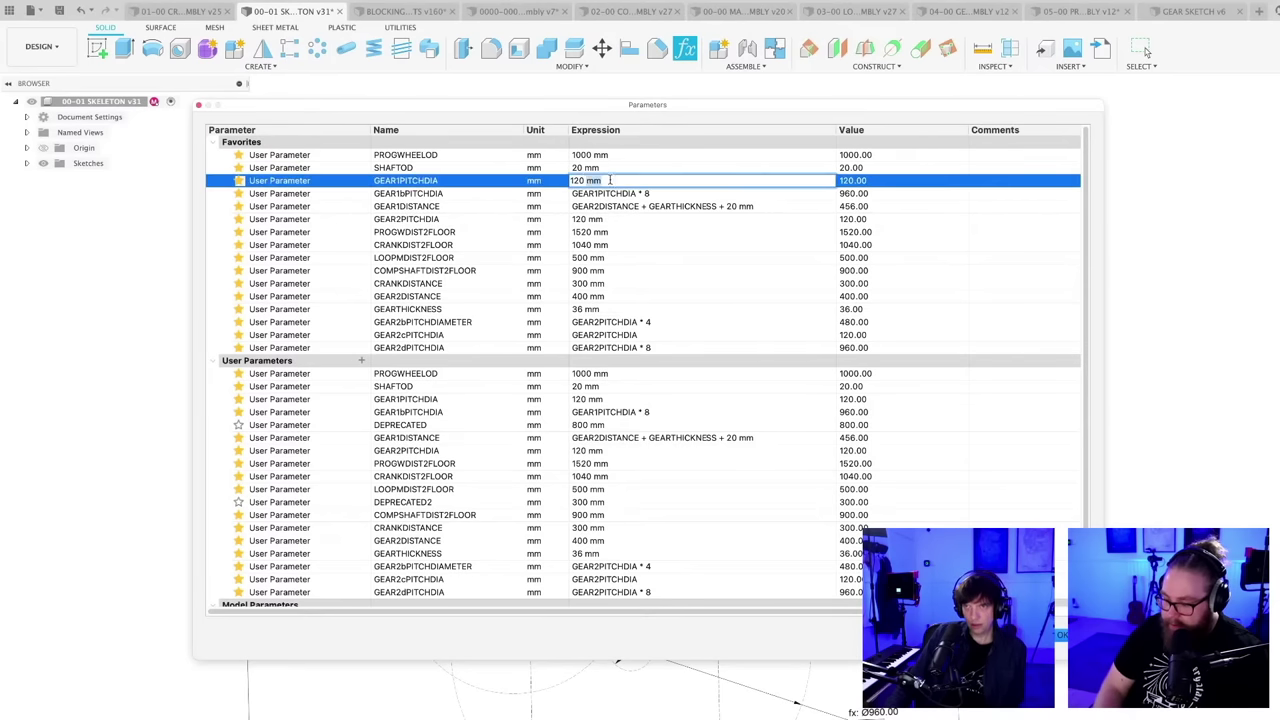
double_click(578, 180)
text(150)
key(Return)
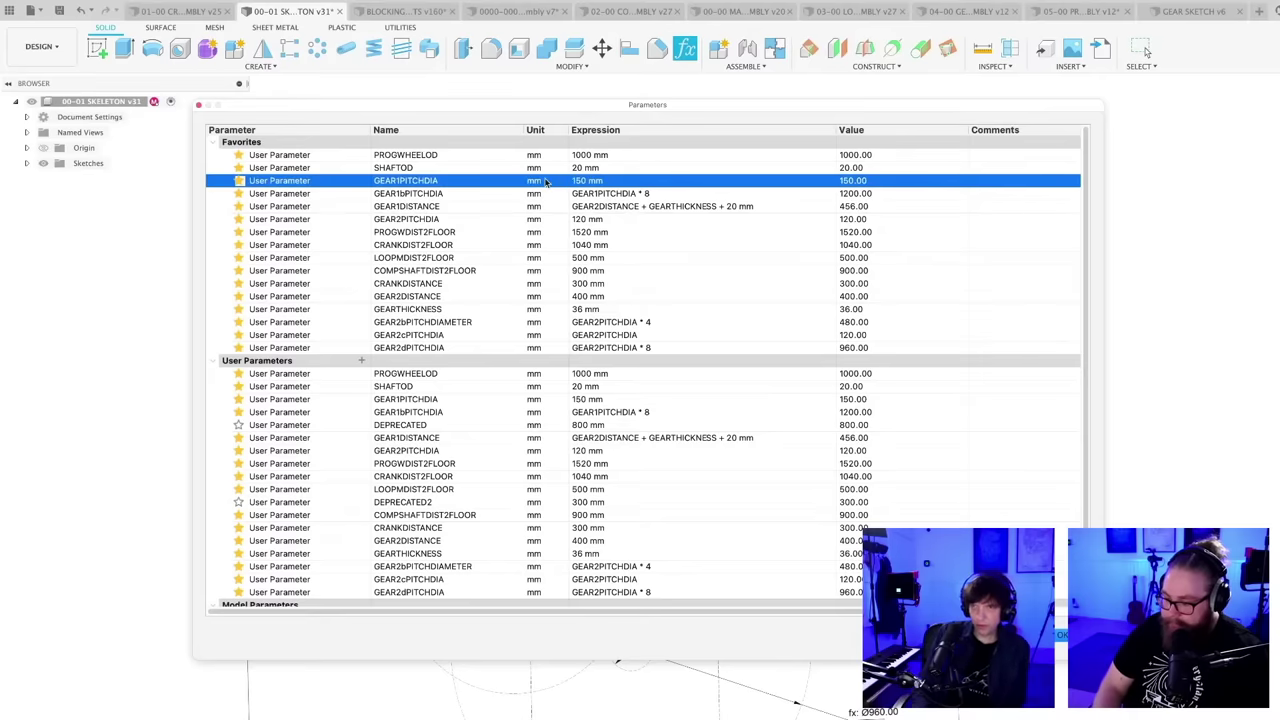
click(1061, 638)
- Shift the 1200 mm gear up and left so its centre lies just left of the upper gear's vertical centreline
scroll(739, 558, down, 3)
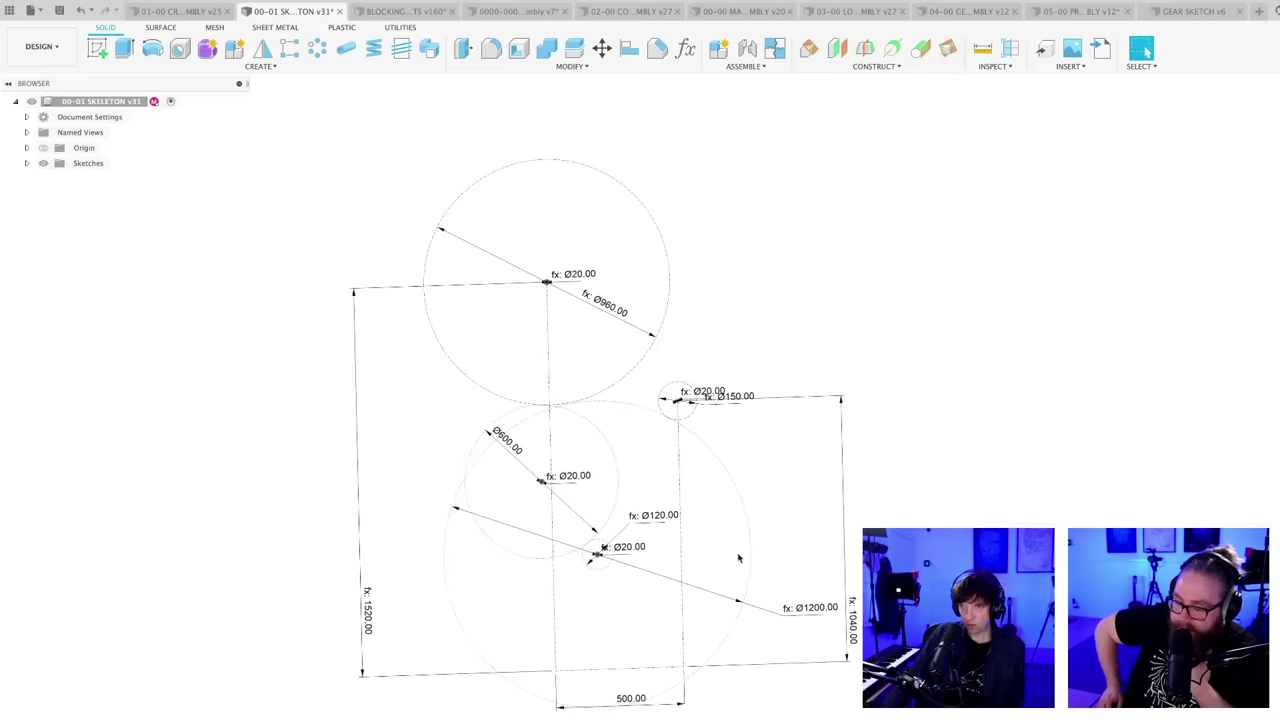
drag(739, 558, 691, 541)
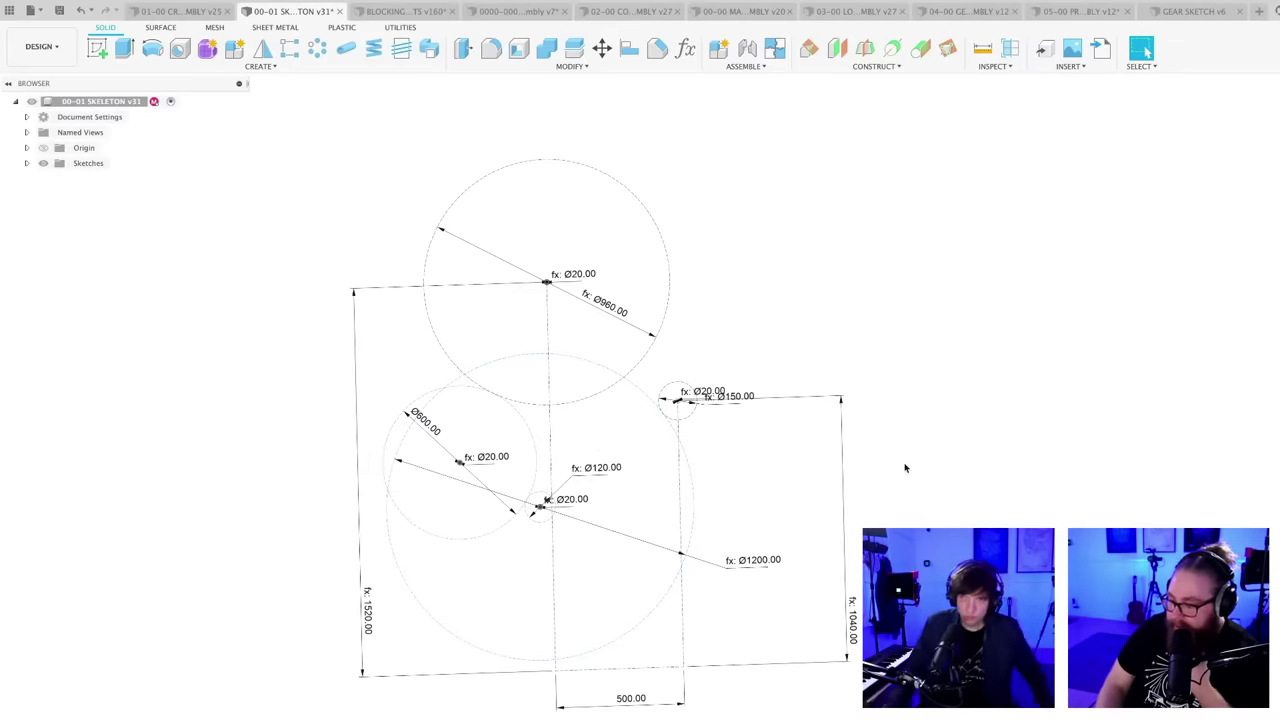
middle_drag(899, 470, 884, 467)
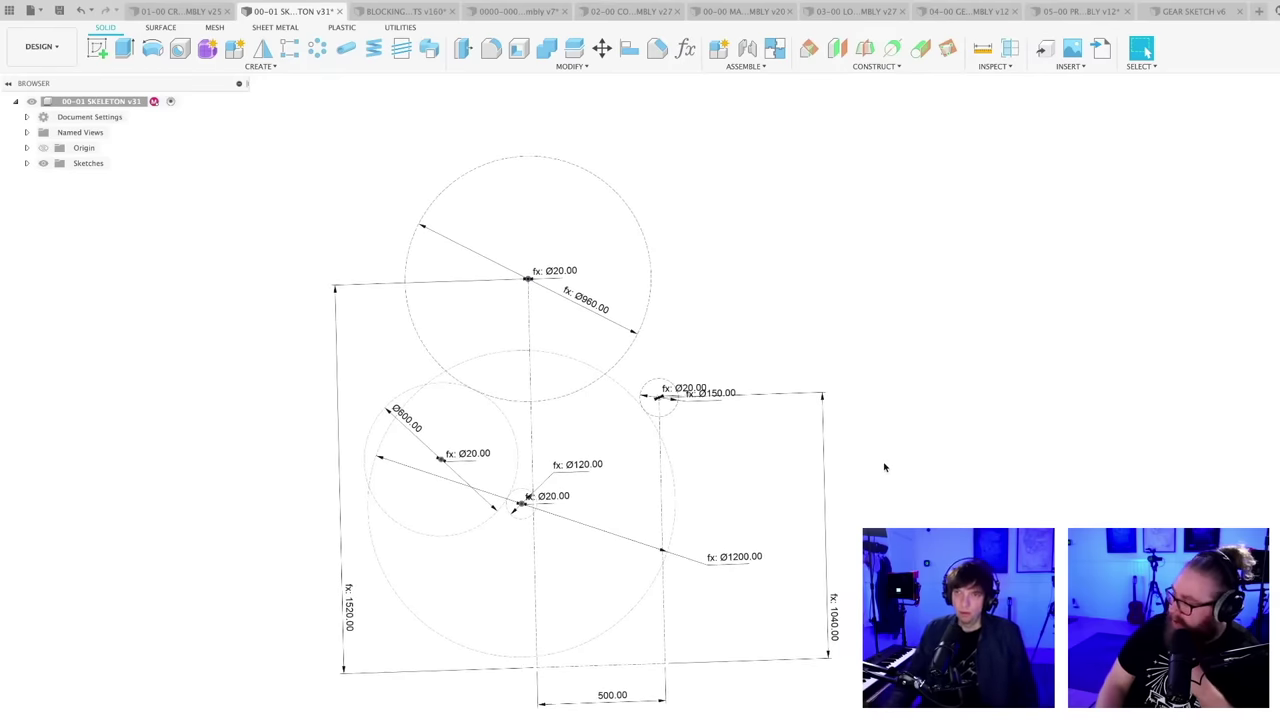
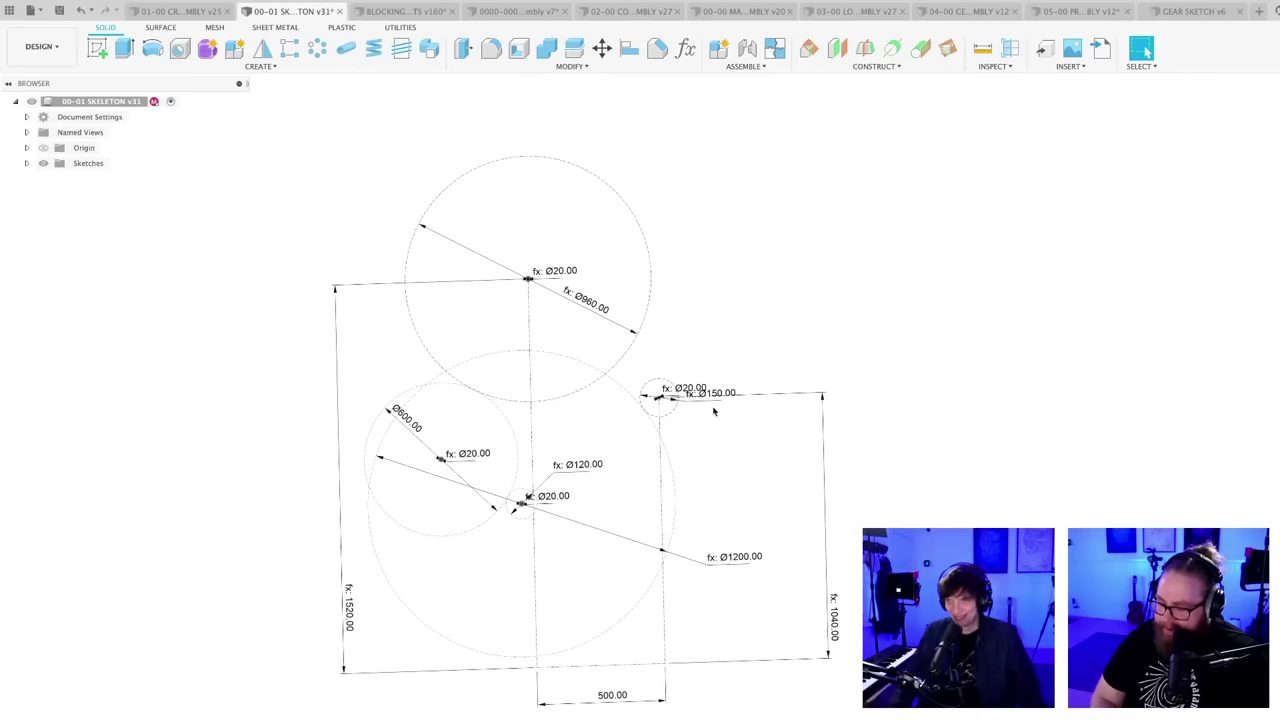
- Examine the whole gear layout and how the 1200 mm gear sits relative to the shafts and the floor line
scroll(740, 495, up, 2)
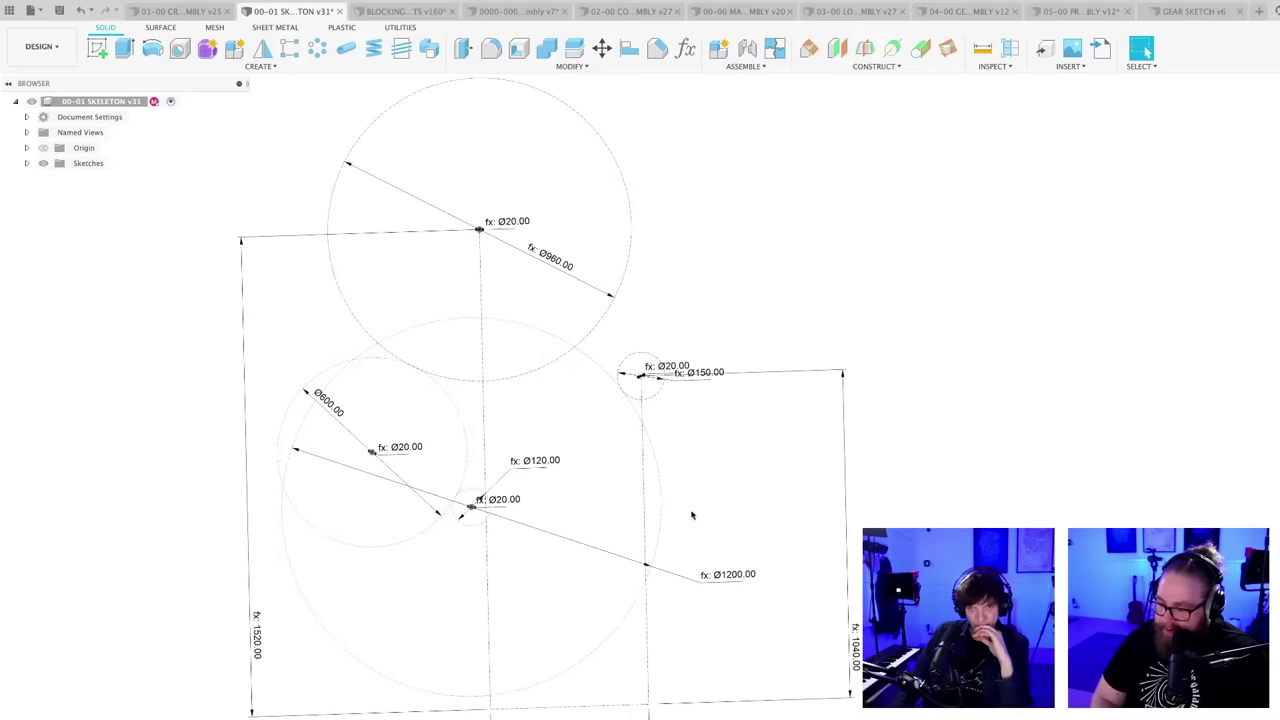
scroll(695, 515, down, 3)
scroll(522, 552, up, 3)
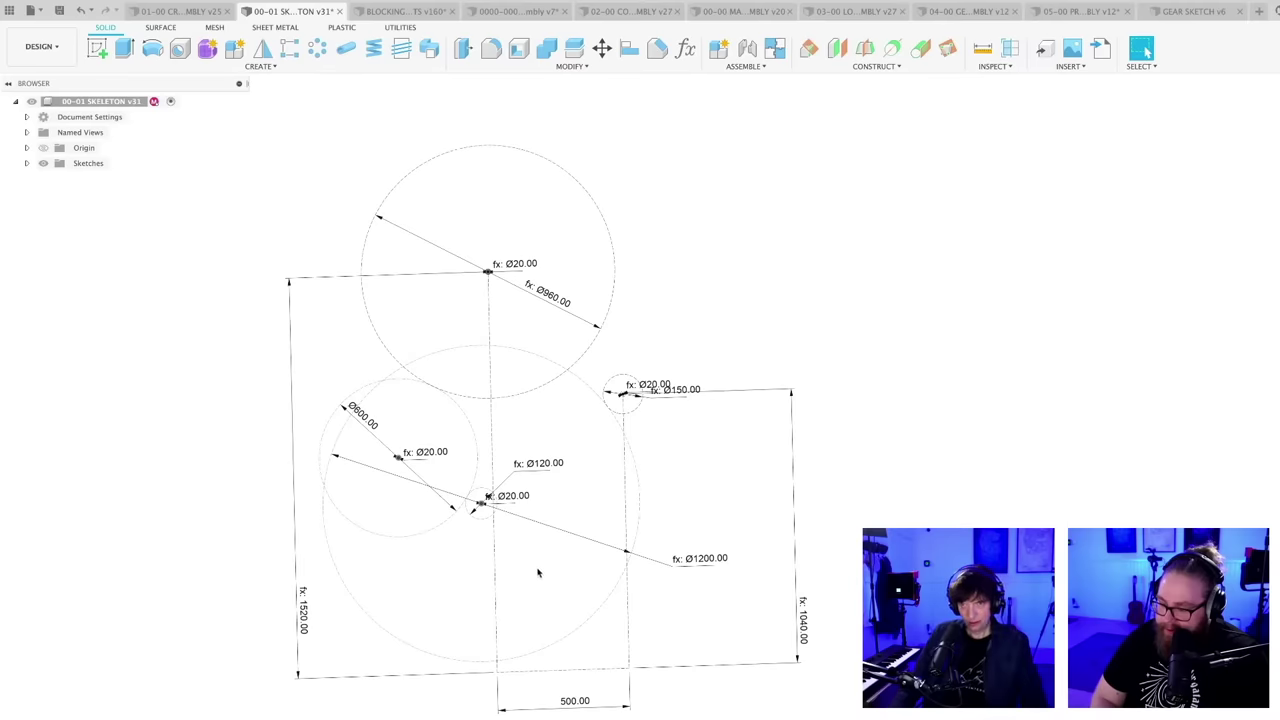
middle_drag(523, 580, 535, 566)
mouse_move(600, 607)
shift+middle_down()
mouse_move(531, 580)
mouse_move(557, 596)
mouse_move(571, 586)
shift+middle_up()
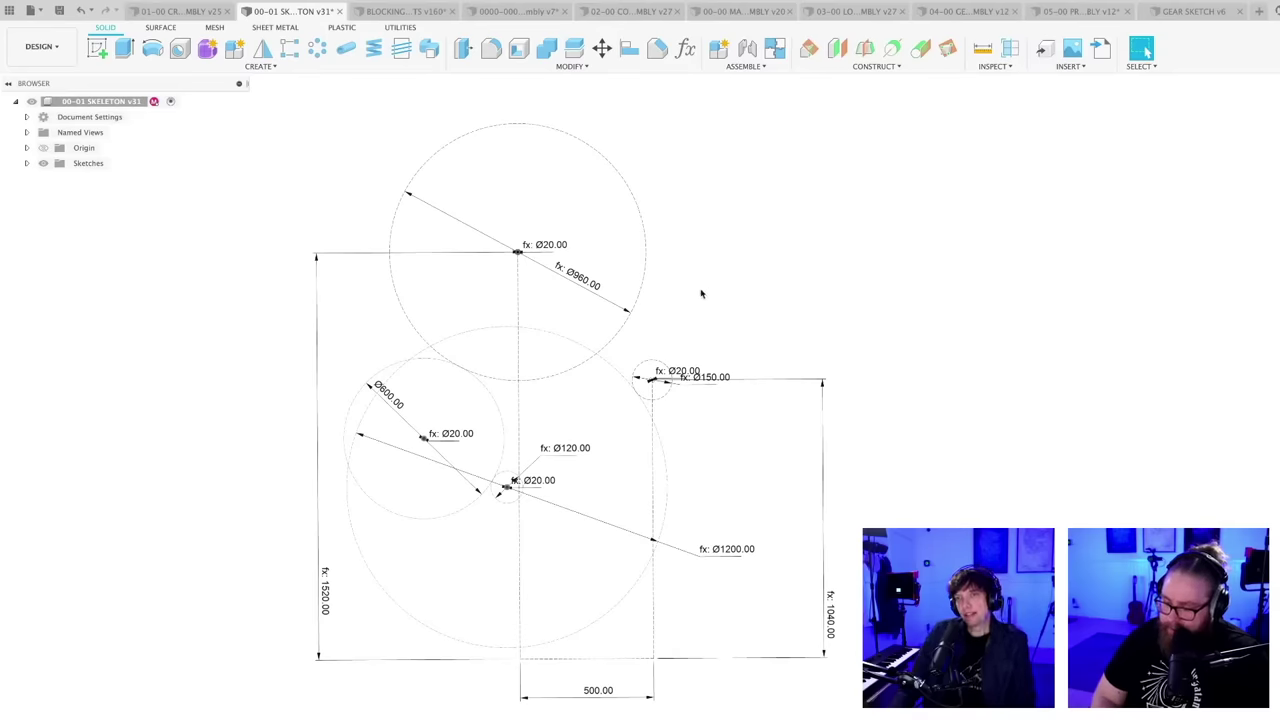
scroll(701, 293, up, 1)
scroll(701, 293, down, 1)
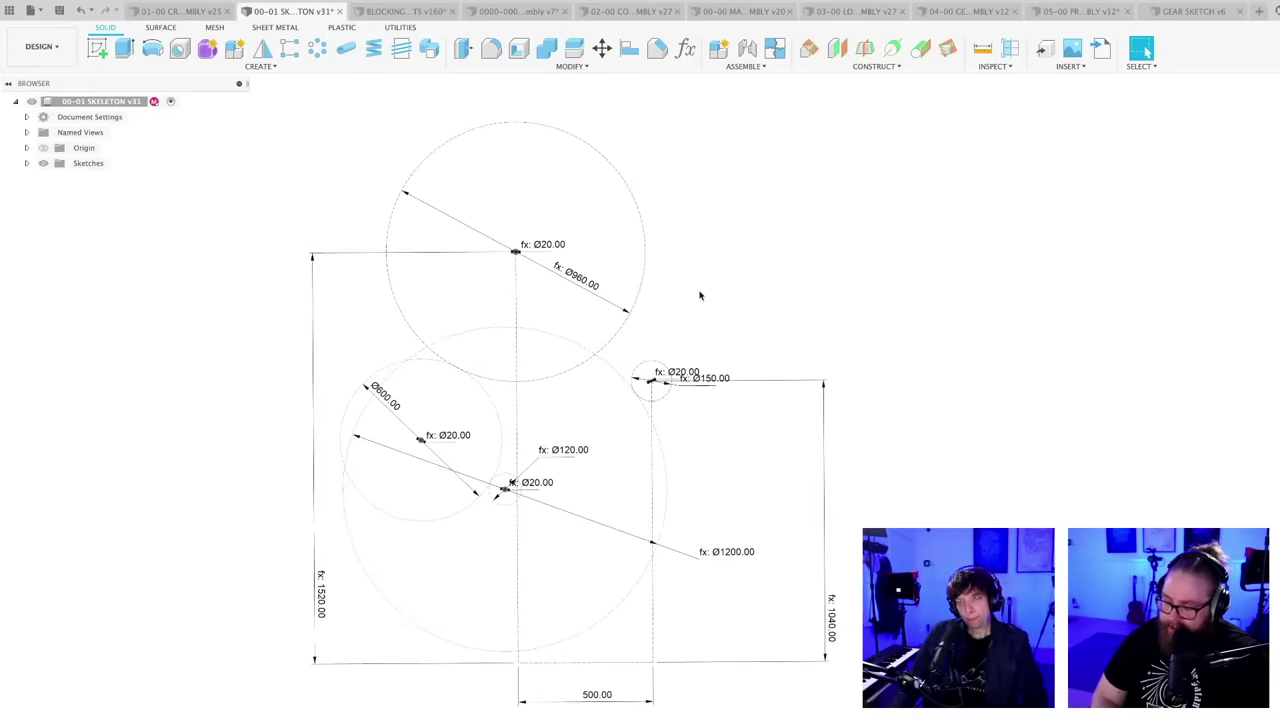
middle_drag(690, 294, 686, 290)
scroll(552, 524, up, 2)
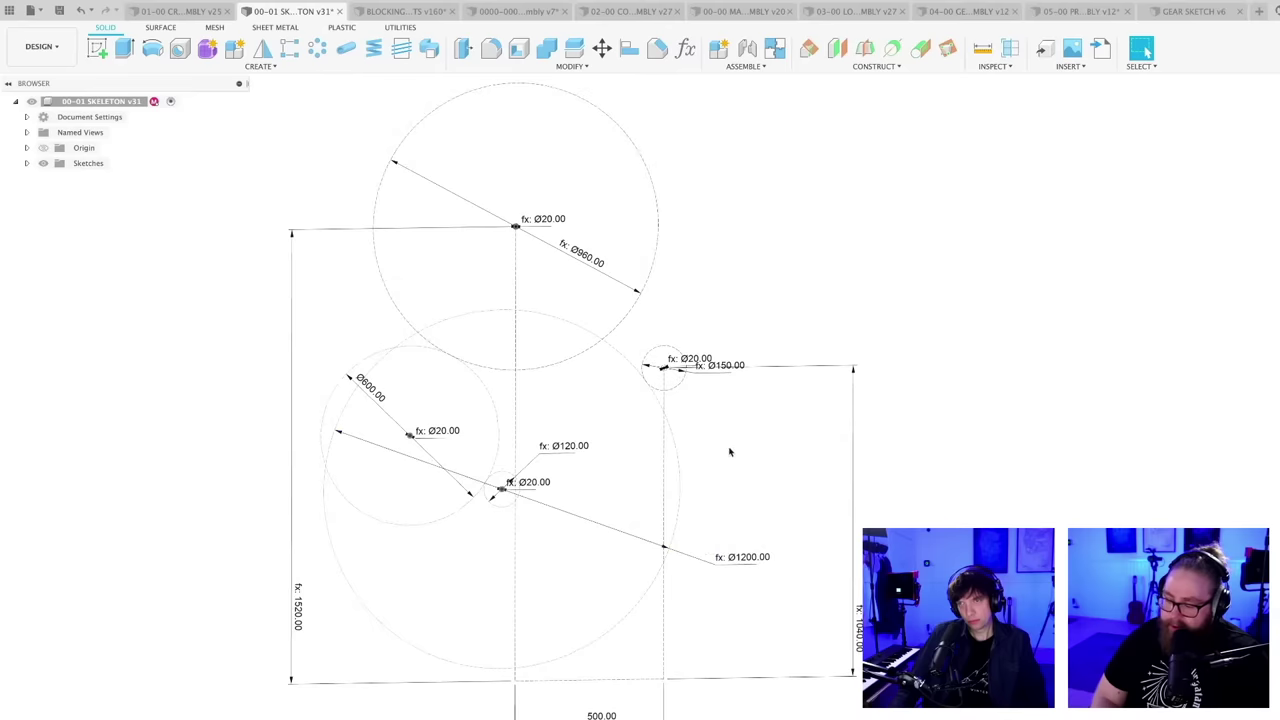
scroll(724, 449, down, 1)
mouse_move(724, 449)
shift+middle_down()
mouse_move(704, 476)
mouse_move(697, 466)
shift+middle_up()
scroll(721, 447, up, 1)
scroll(719, 451, down, 2)
scroll(704, 476, up, 1)
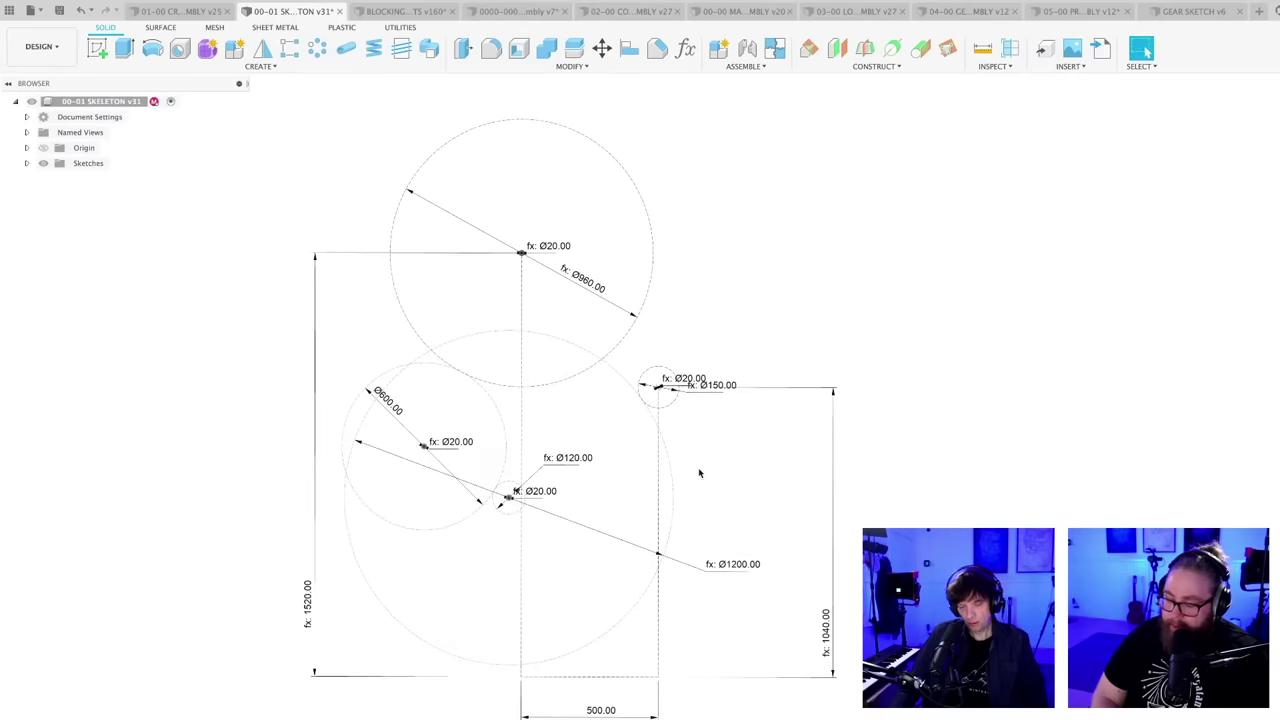
- Save the skeleton design as a new version
key(ctrl+s)
key(Return)
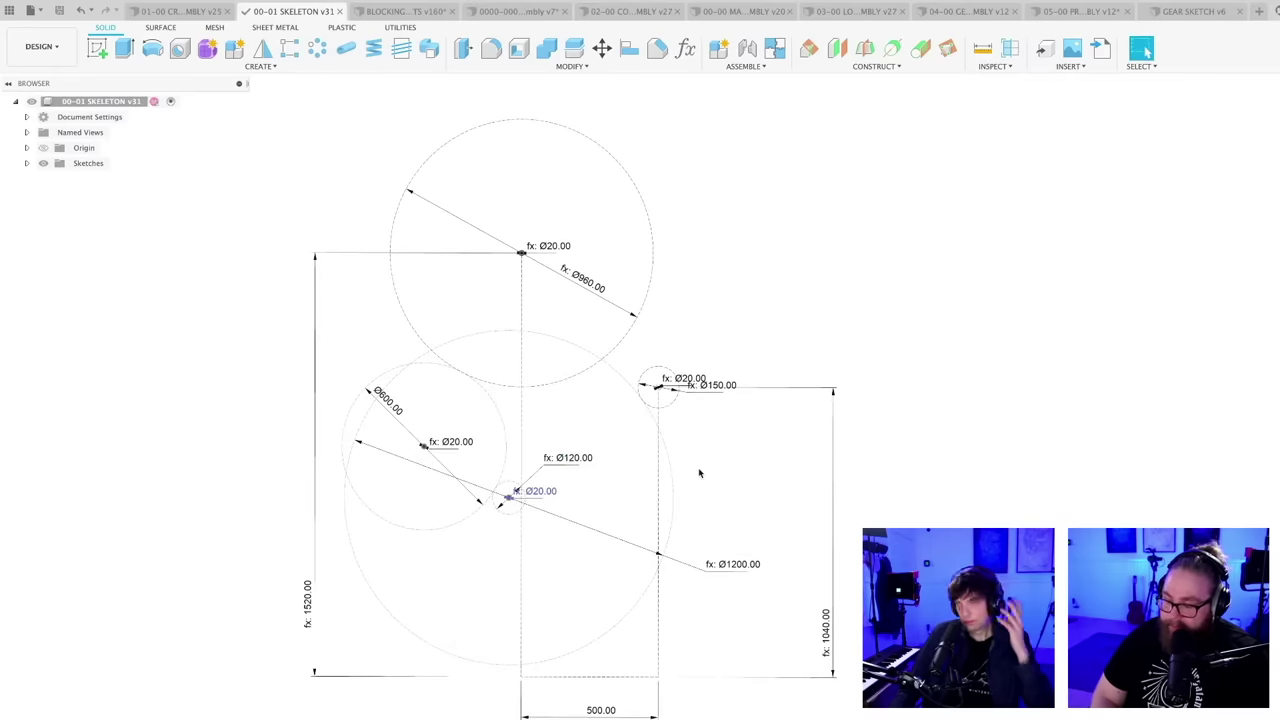
- Examine how the central 120 mm gear and the 600 mm intermediate gear connect to the upper 960 mm gear
shift+middle_drag(700, 473, 700, 483)
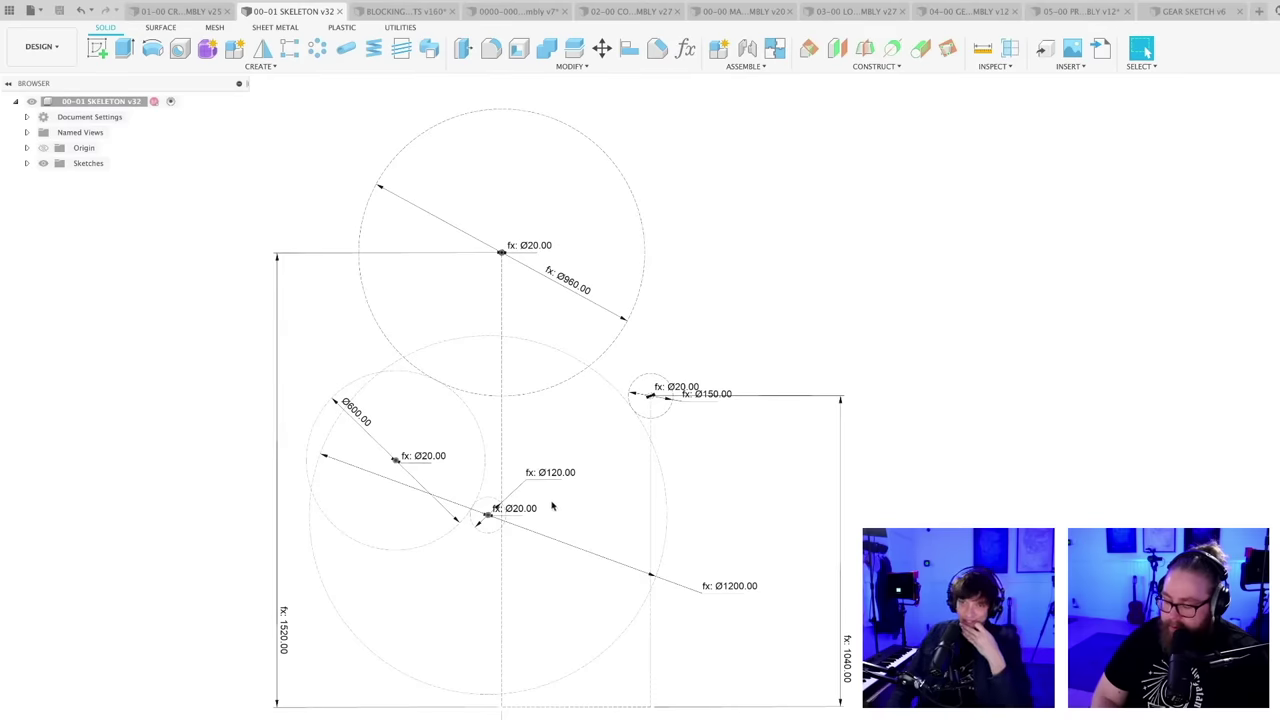
scroll(552, 507, up, 1)
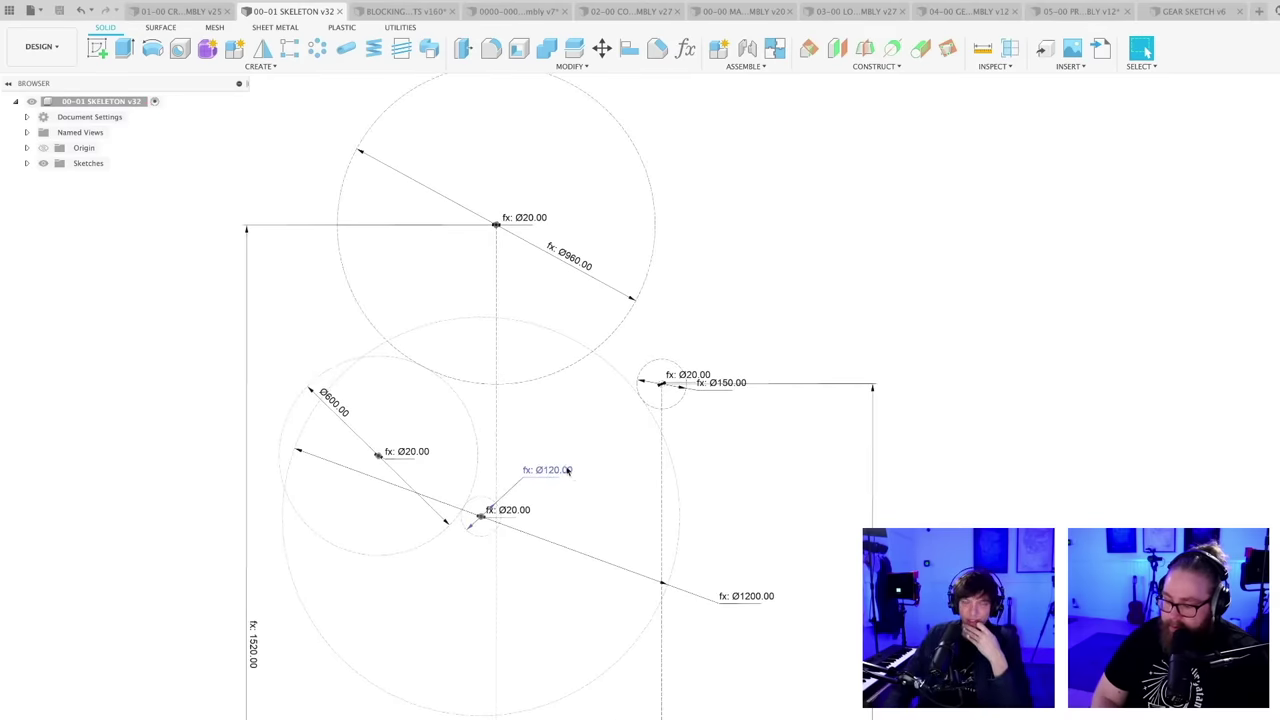
scroll(542, 526, down, 2)
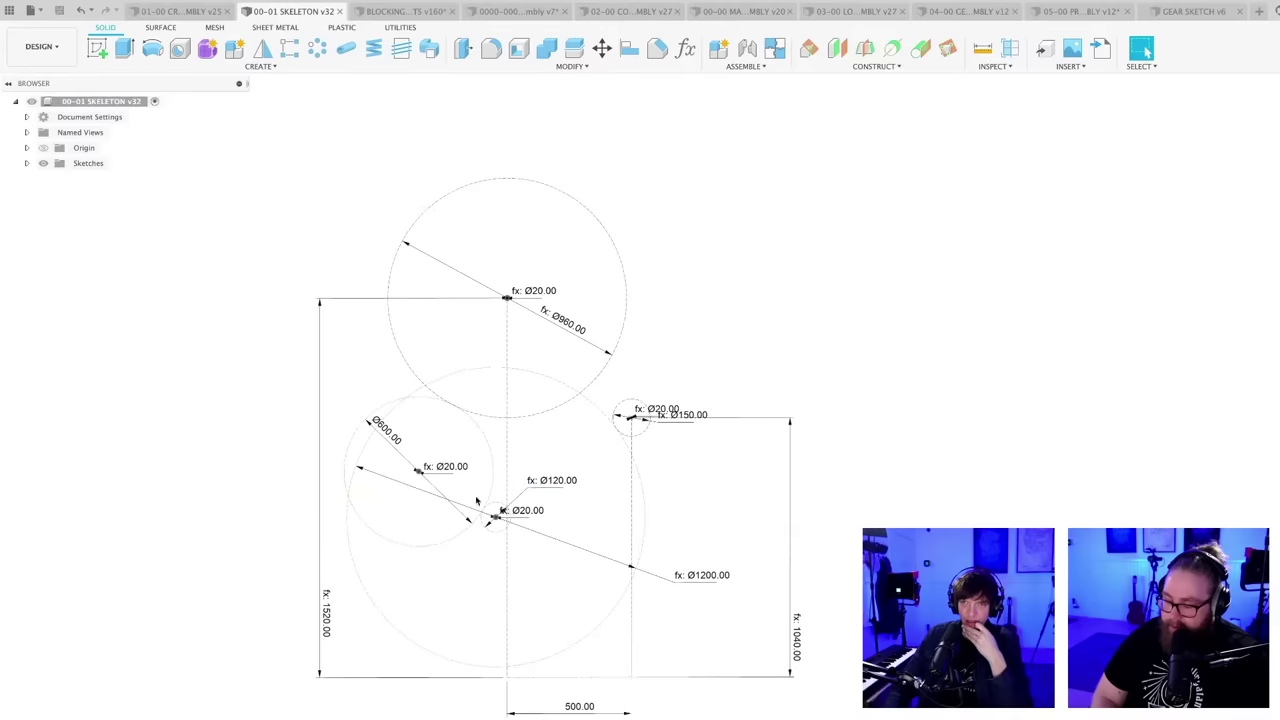
scroll(477, 500, up, 1)
scroll(606, 440, up, 1)
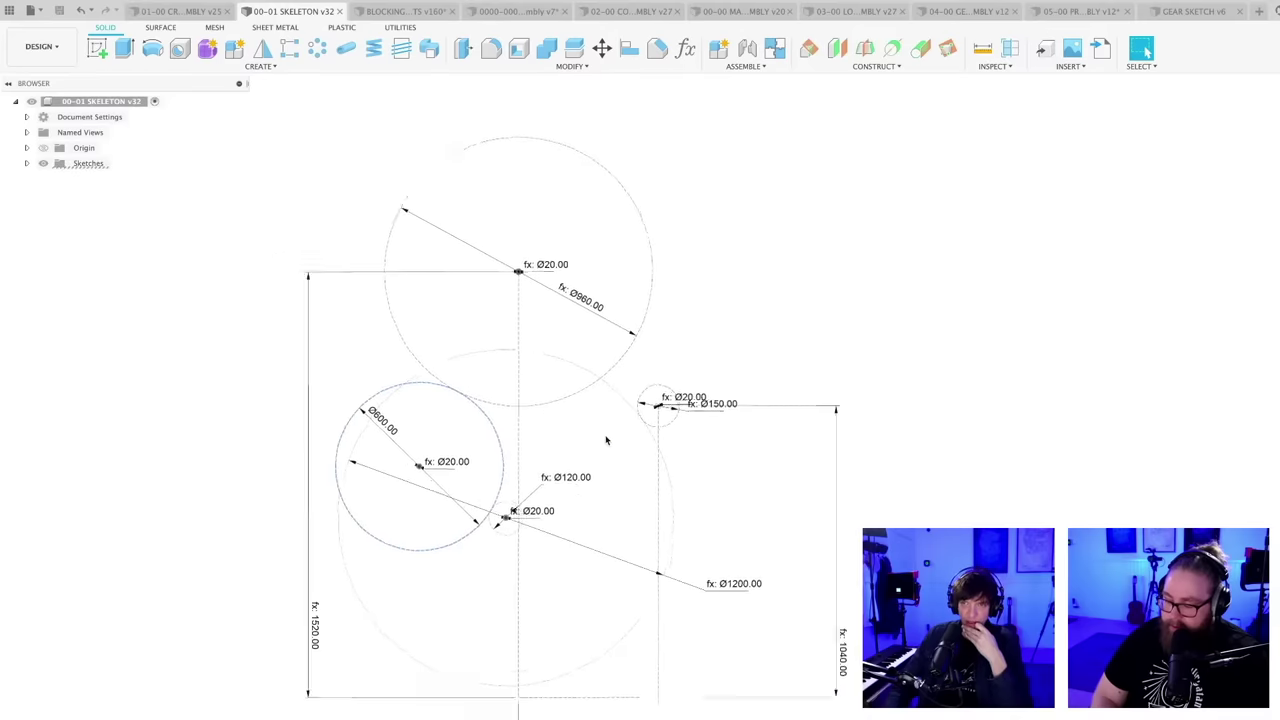
scroll(606, 440, down, 1)
scroll(594, 480, up, 2)
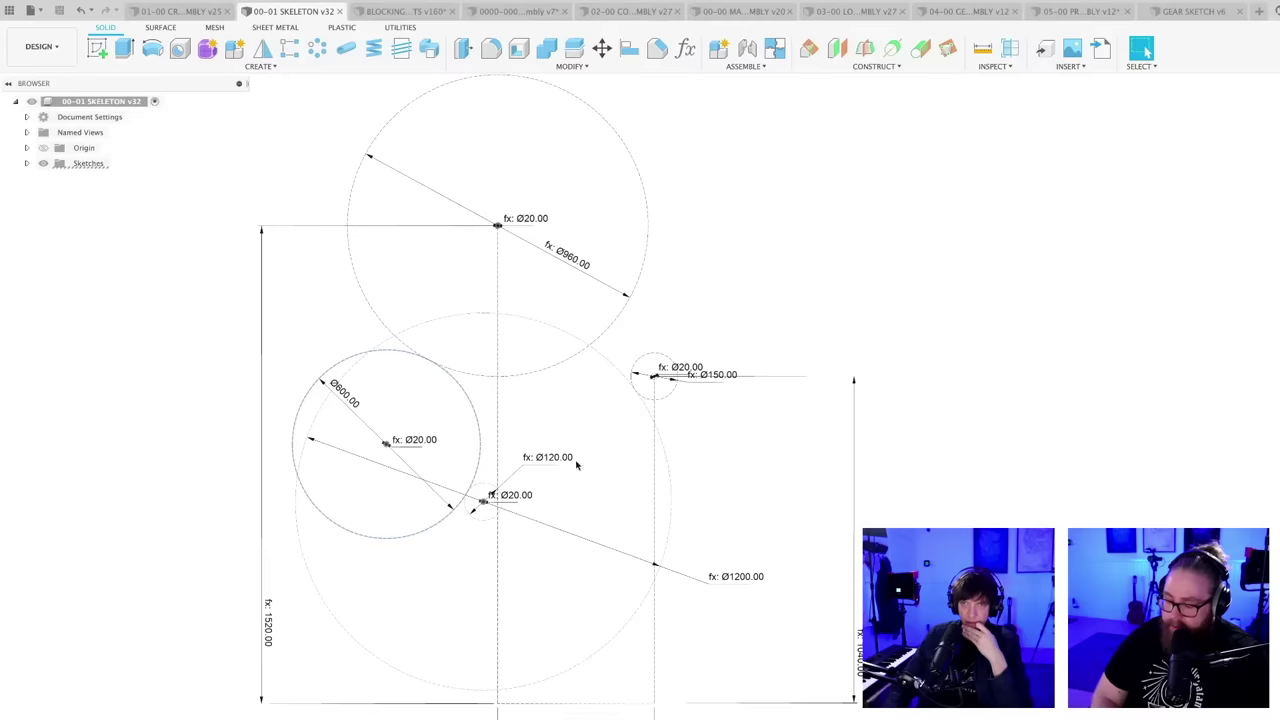
scroll(578, 448, down, 2)
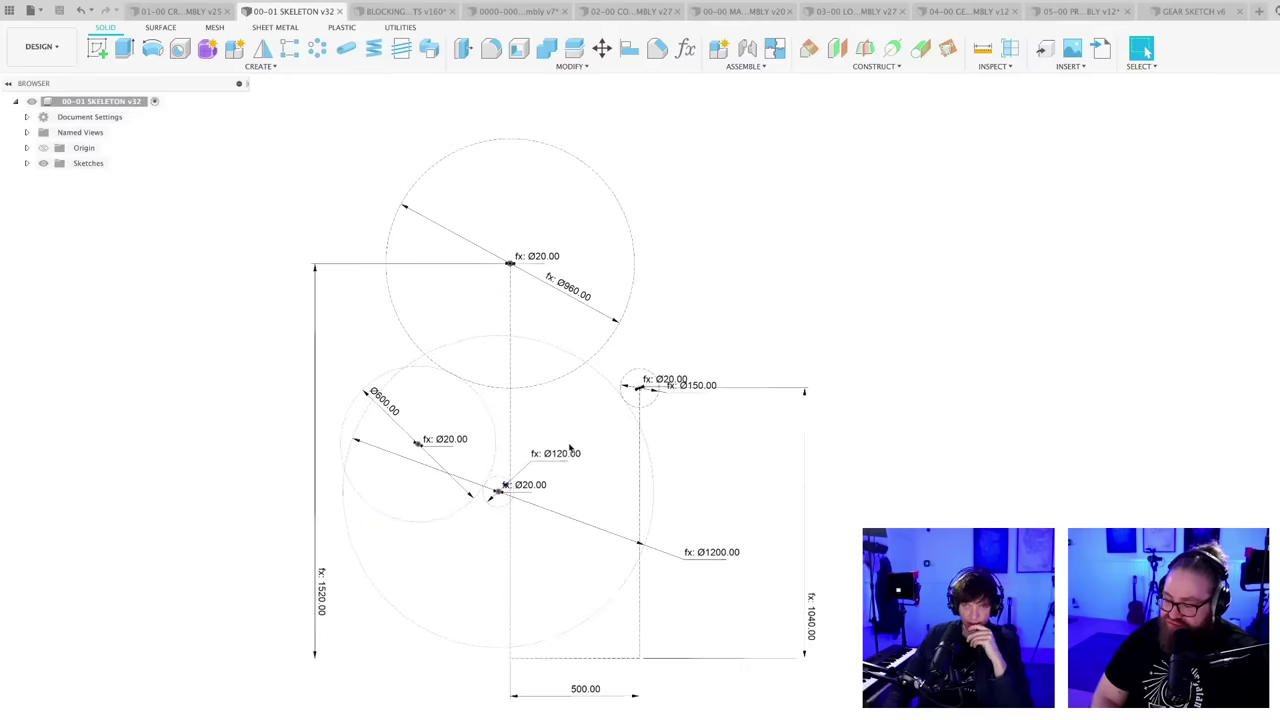
middle_drag(574, 460, 561, 456)
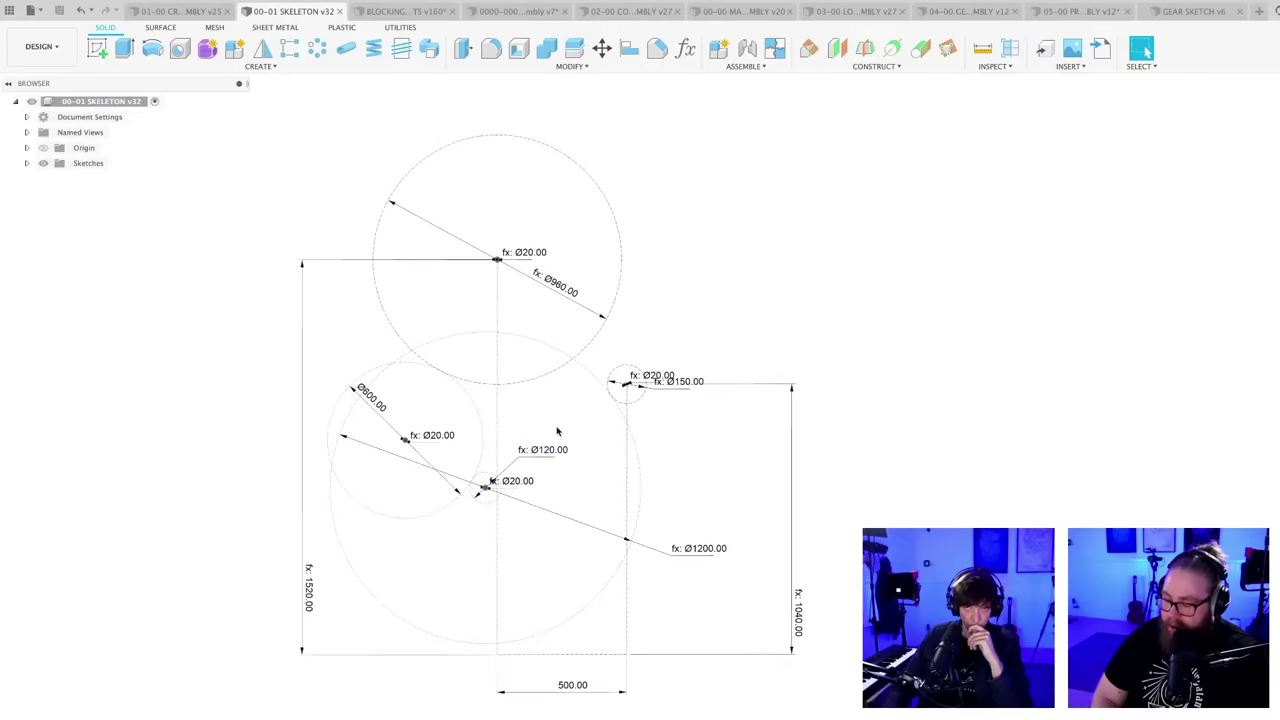
scroll(561, 438, up, 3)
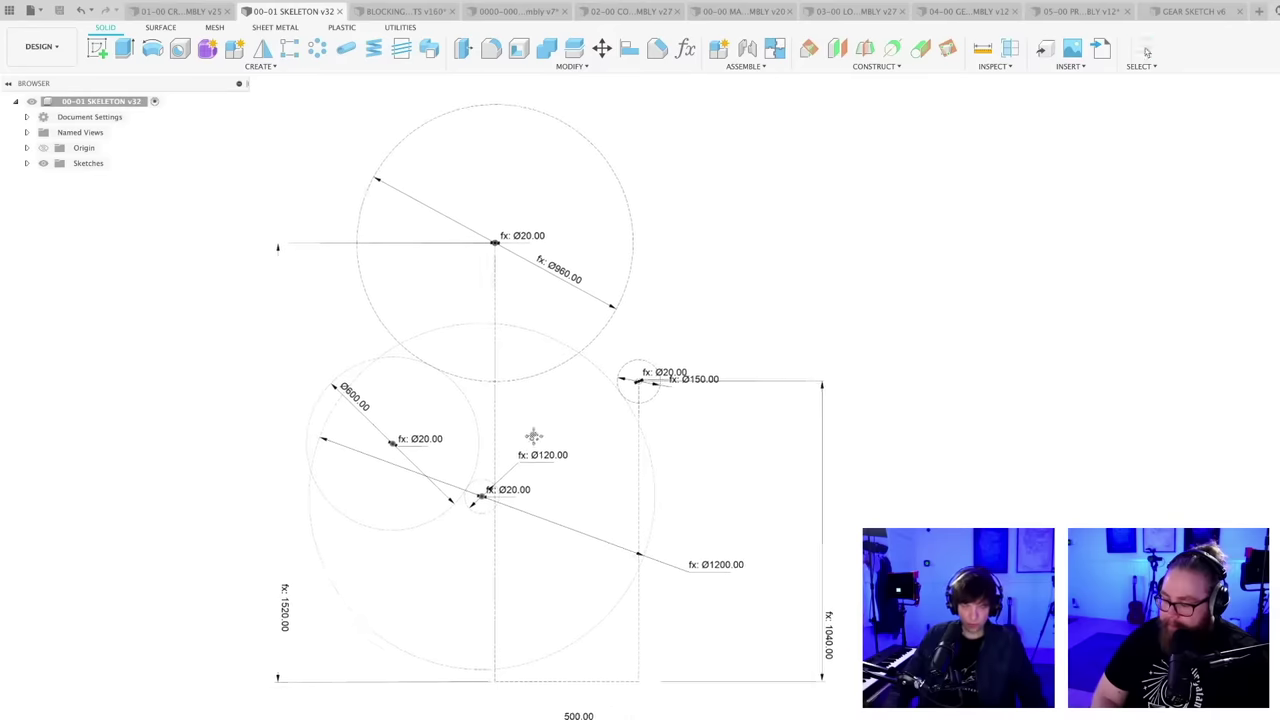
scroll(523, 286, down, 2)
middle_drag(523, 286, 529, 349)
scroll(529, 349, up, 2)
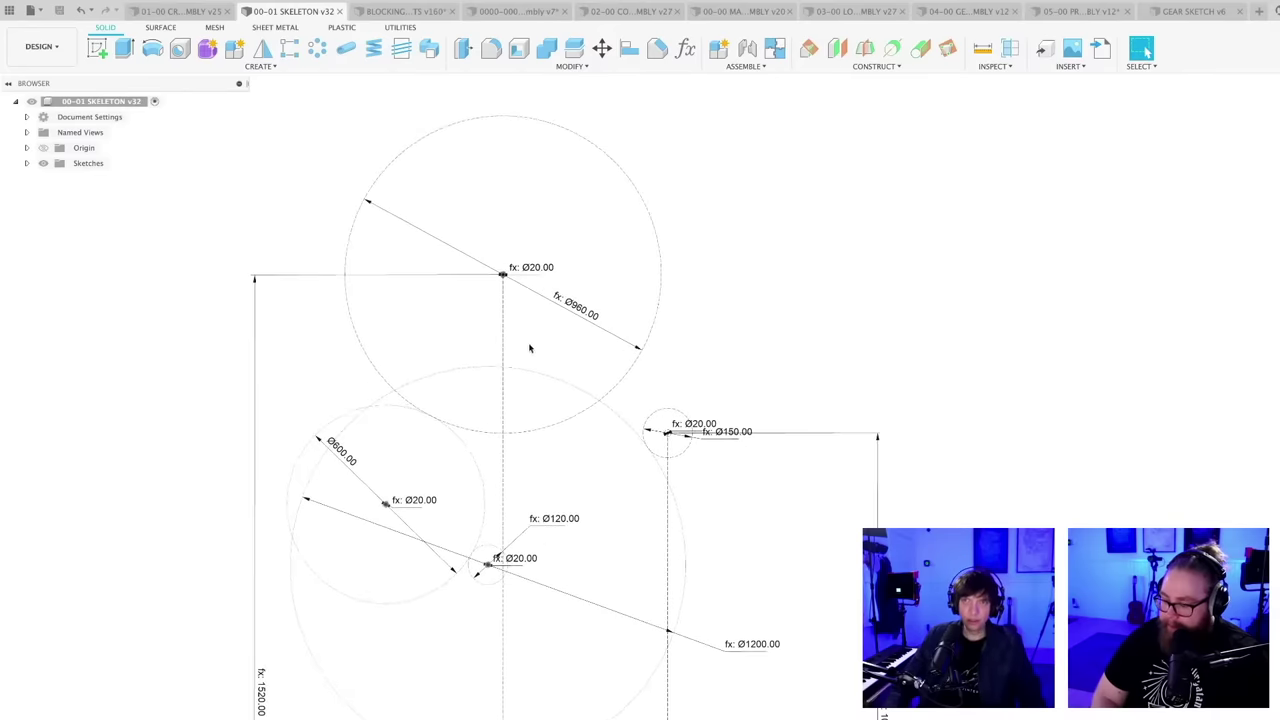
- Open the gear layout sketch for editing and draw a circle about 331 mm in diameter centred on the upper 960 mm gear
key(i)
key(Escape)
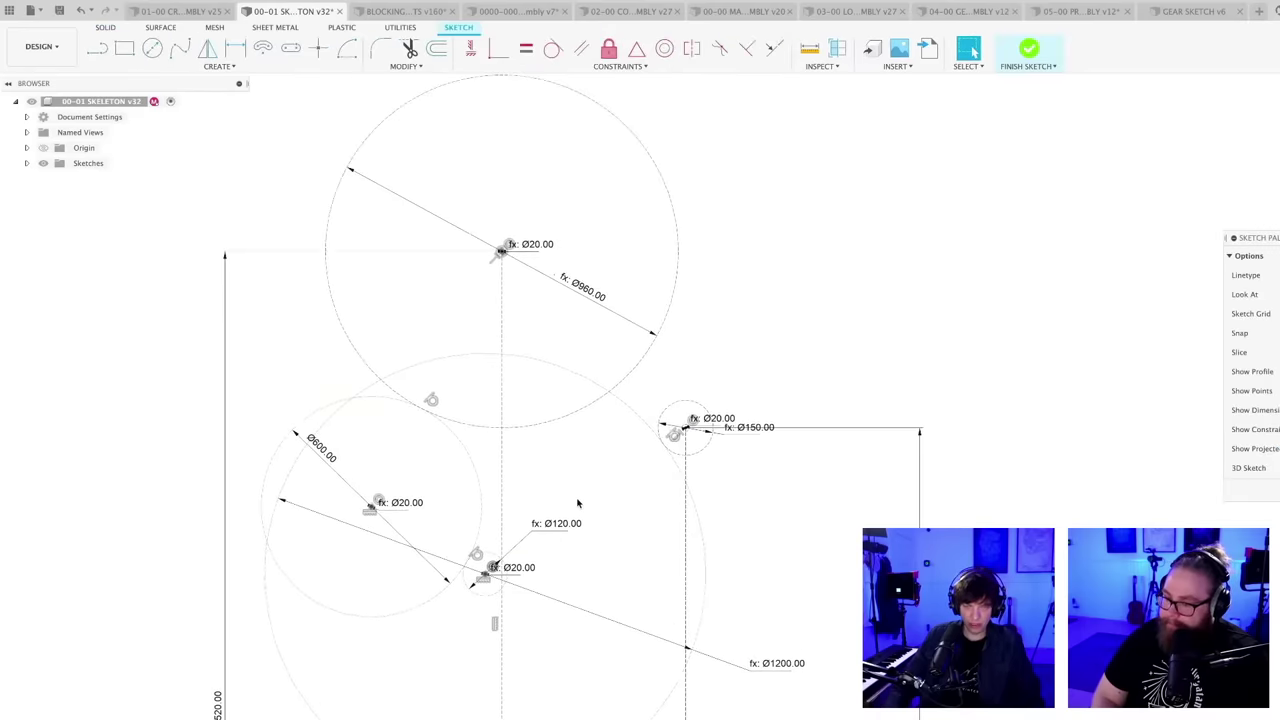
key(c)
scroll(503, 255, up, 3)
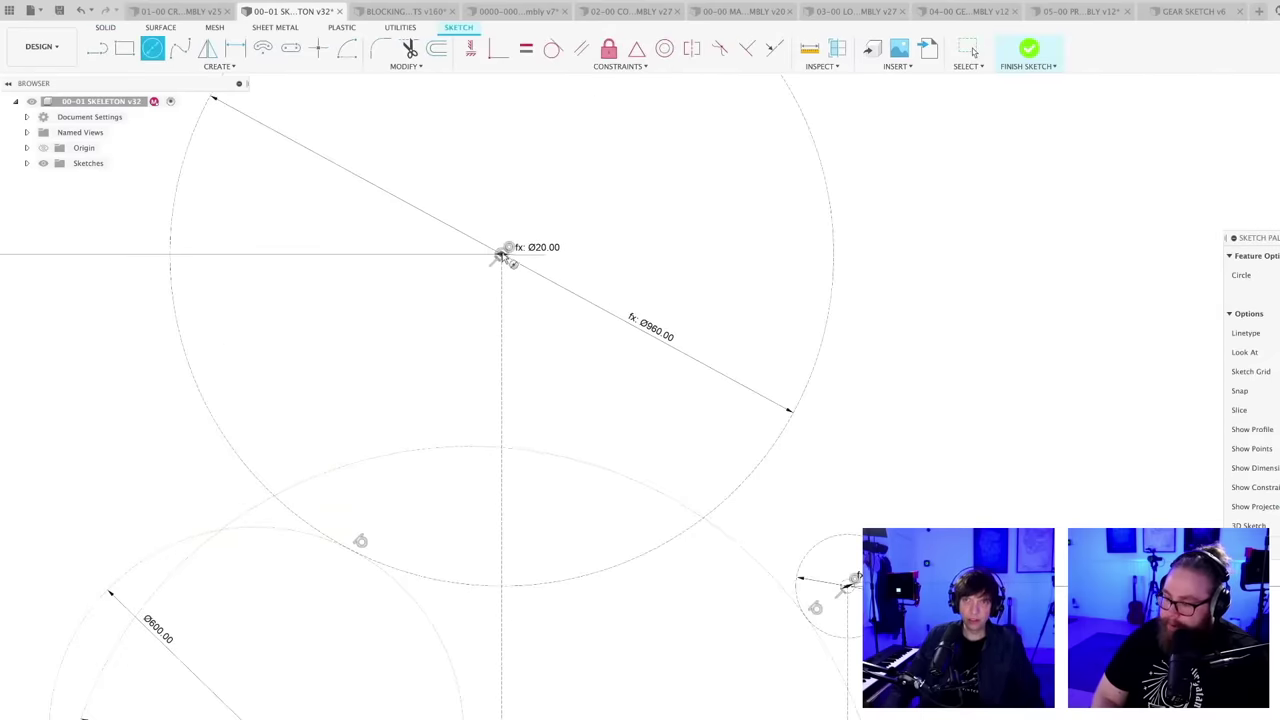
click(503, 255)
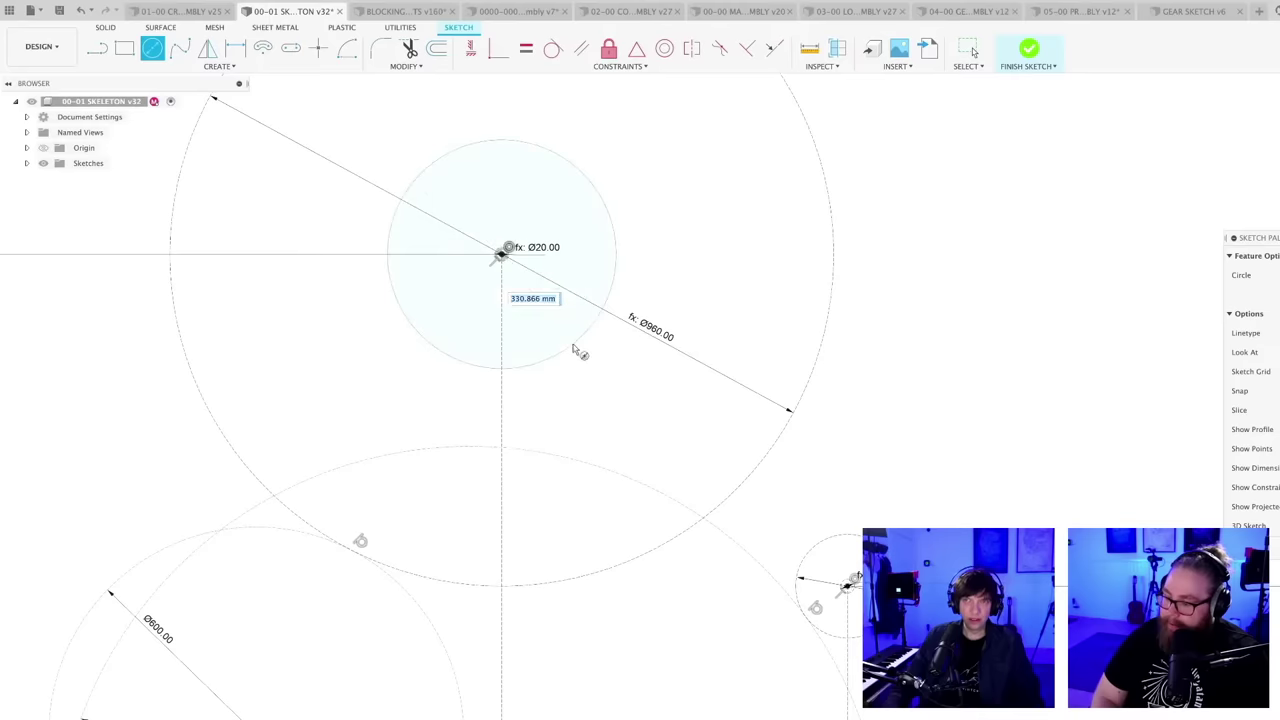
click(574, 347)
scroll(576, 342, down, 3)
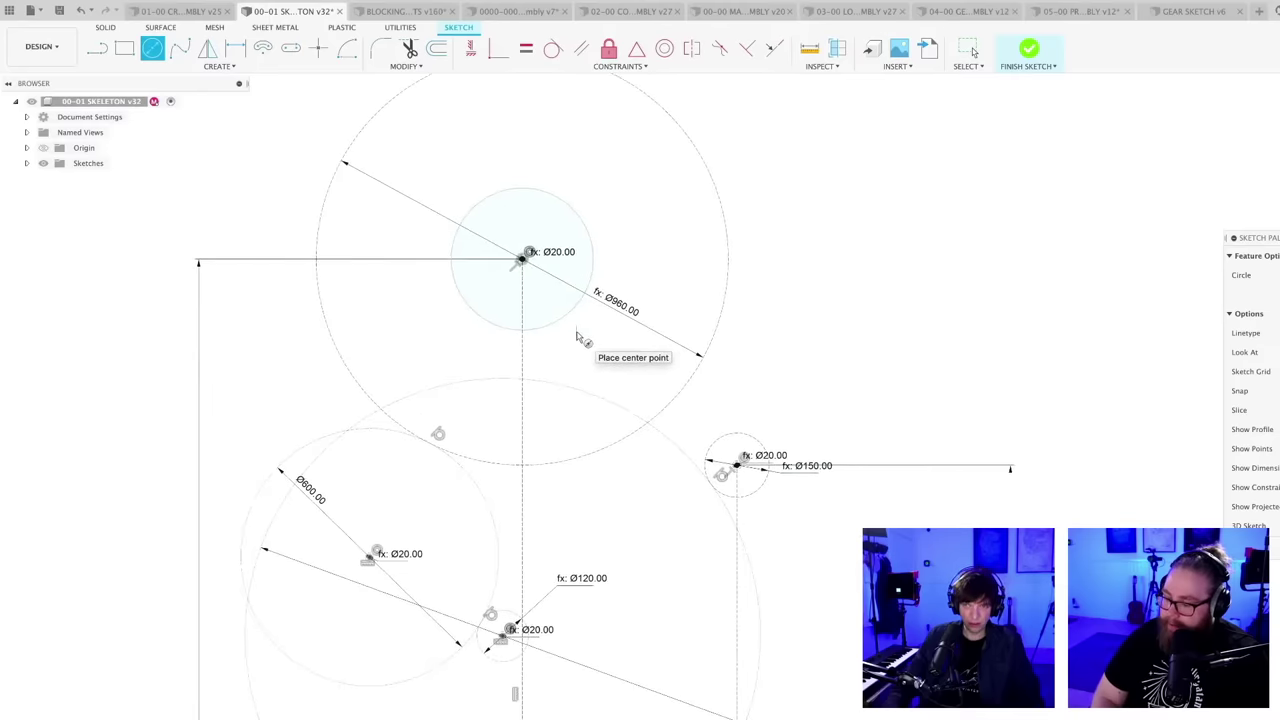
- Draw two straight lines from opposite sides of the new inner circle down to the central 120 mm gear
key(l)
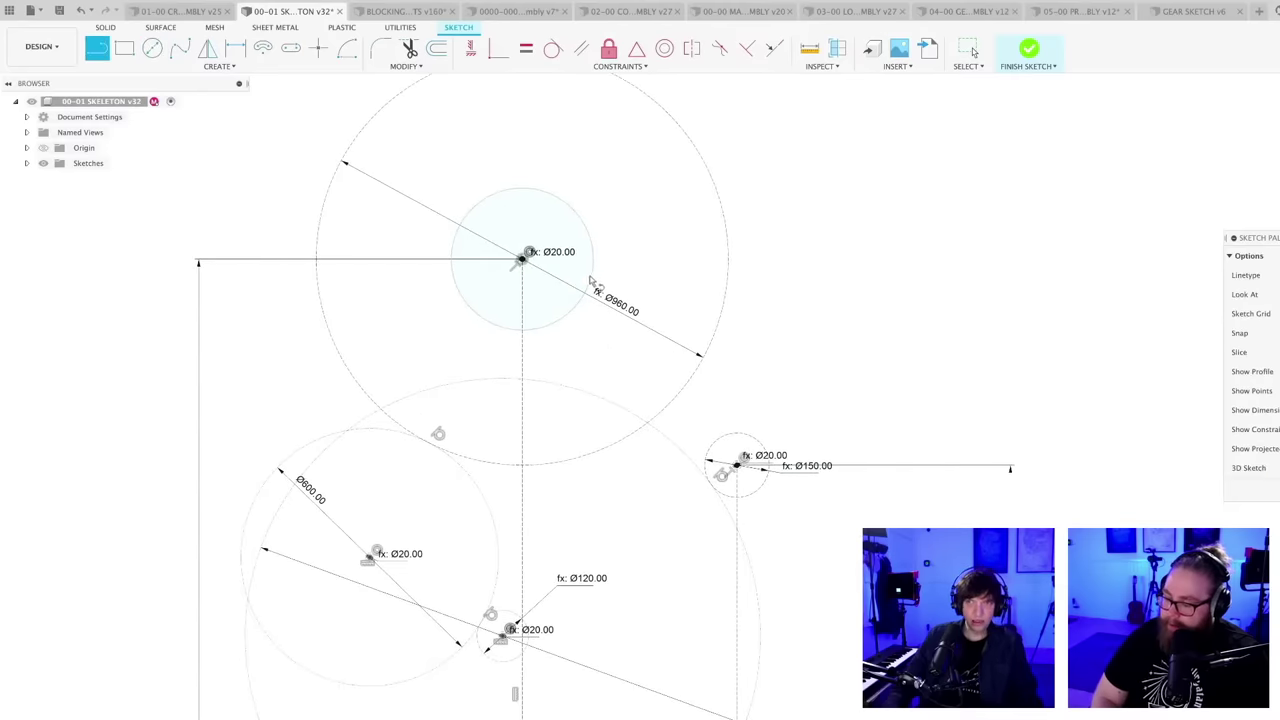
click(591, 277)
key(Escape)
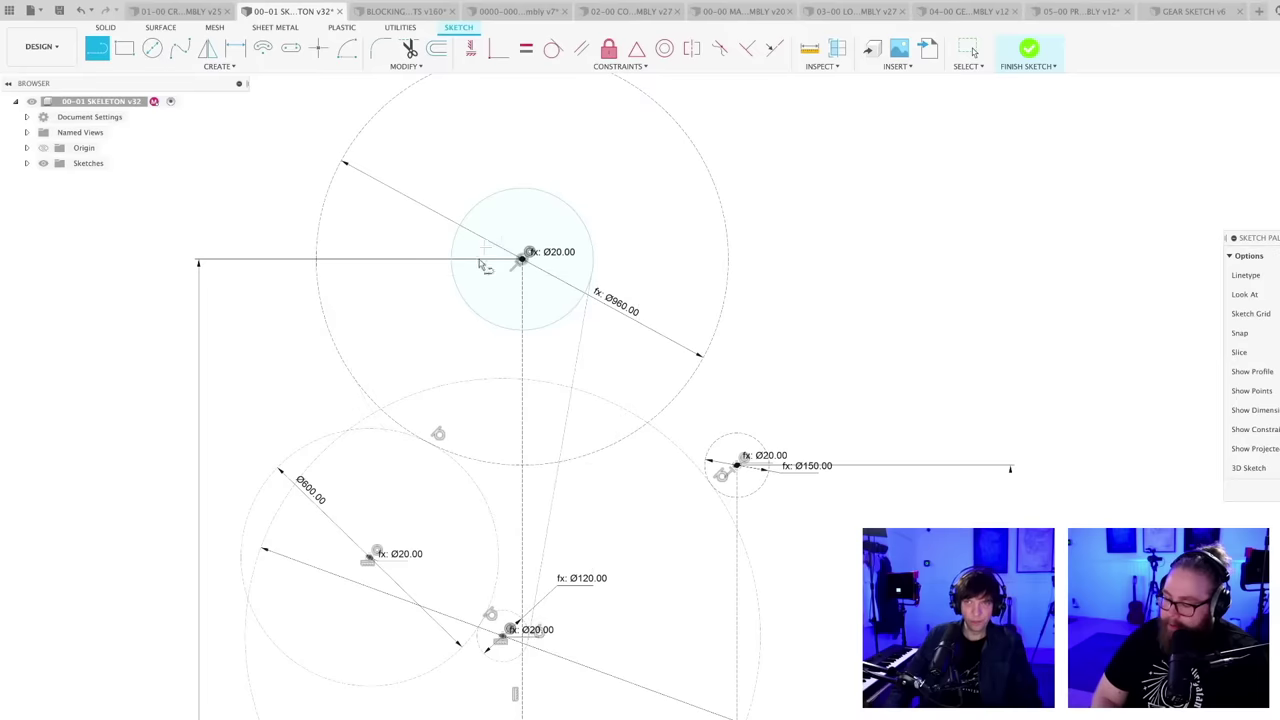
key(Escape)
key(l)
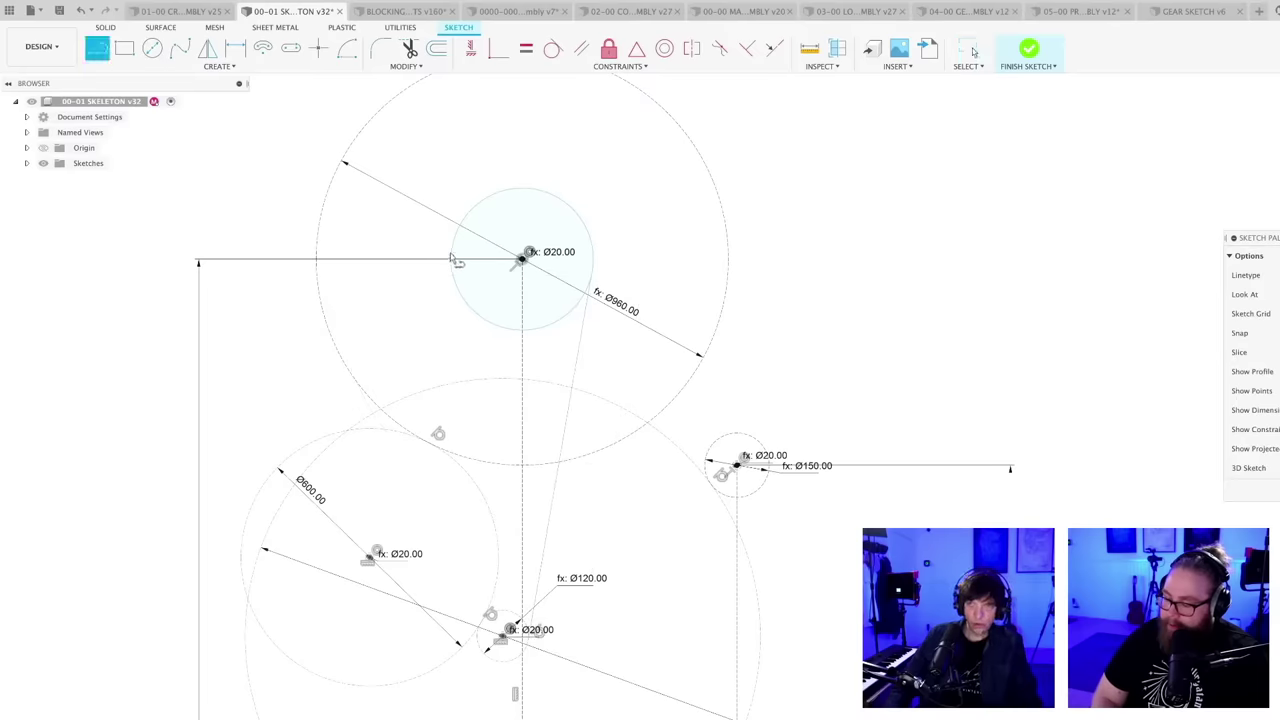
click(503, 255)
key(Escape)
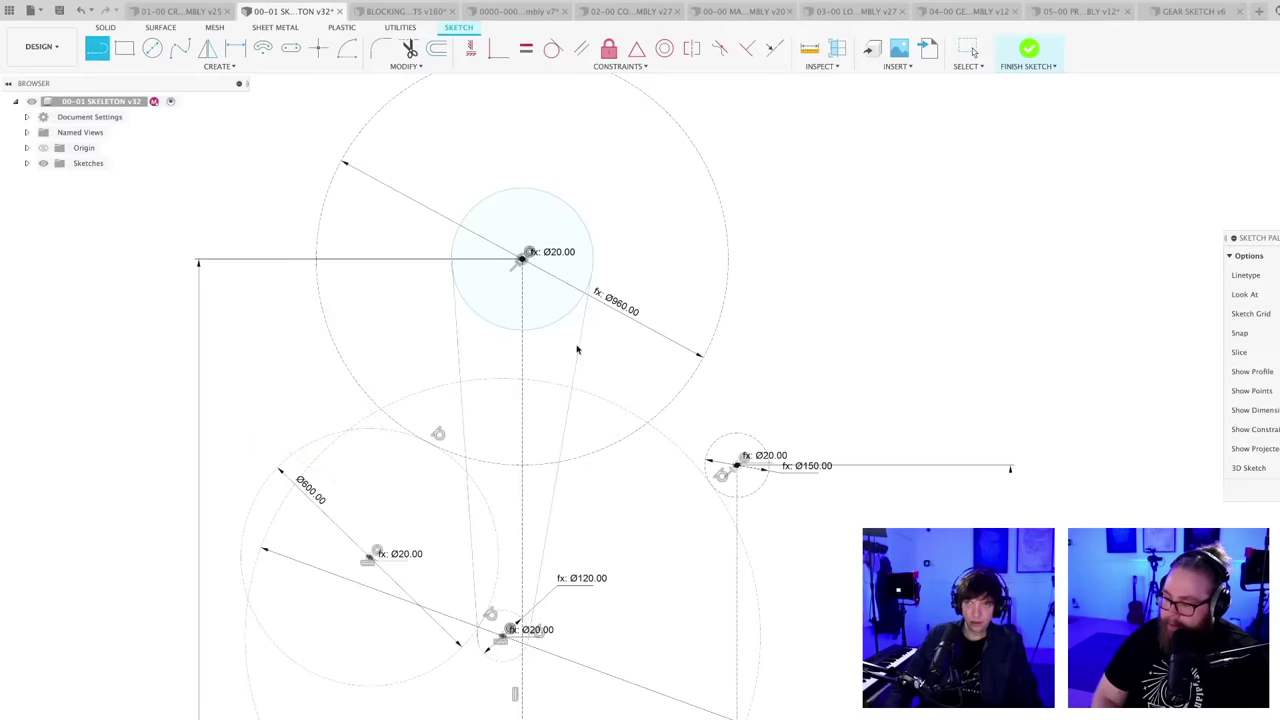
key(Escape)
- Remove the two straight connecting lines and the inner circle from the upper 960 mm gear in the sketch
middle_drag(742, 361, 704, 391)
click(690, 331)
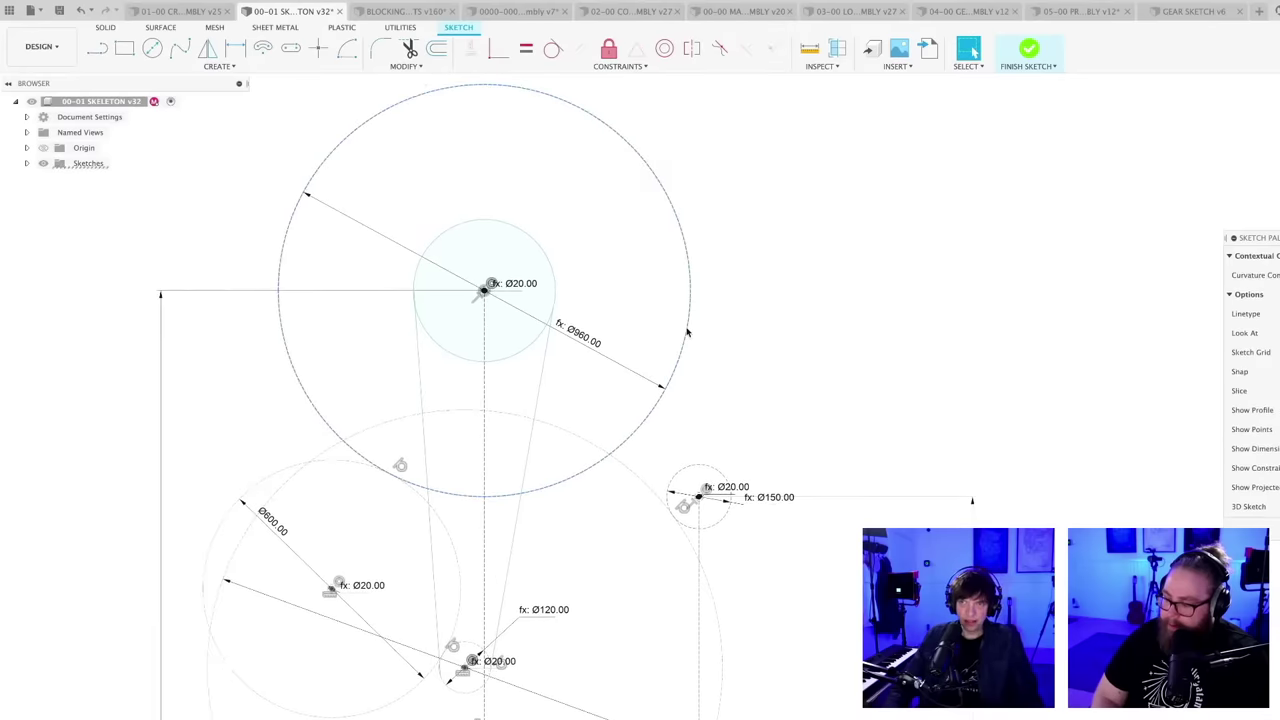
middle_drag(723, 339, 679, 435)
scroll(661, 390, up, 3)
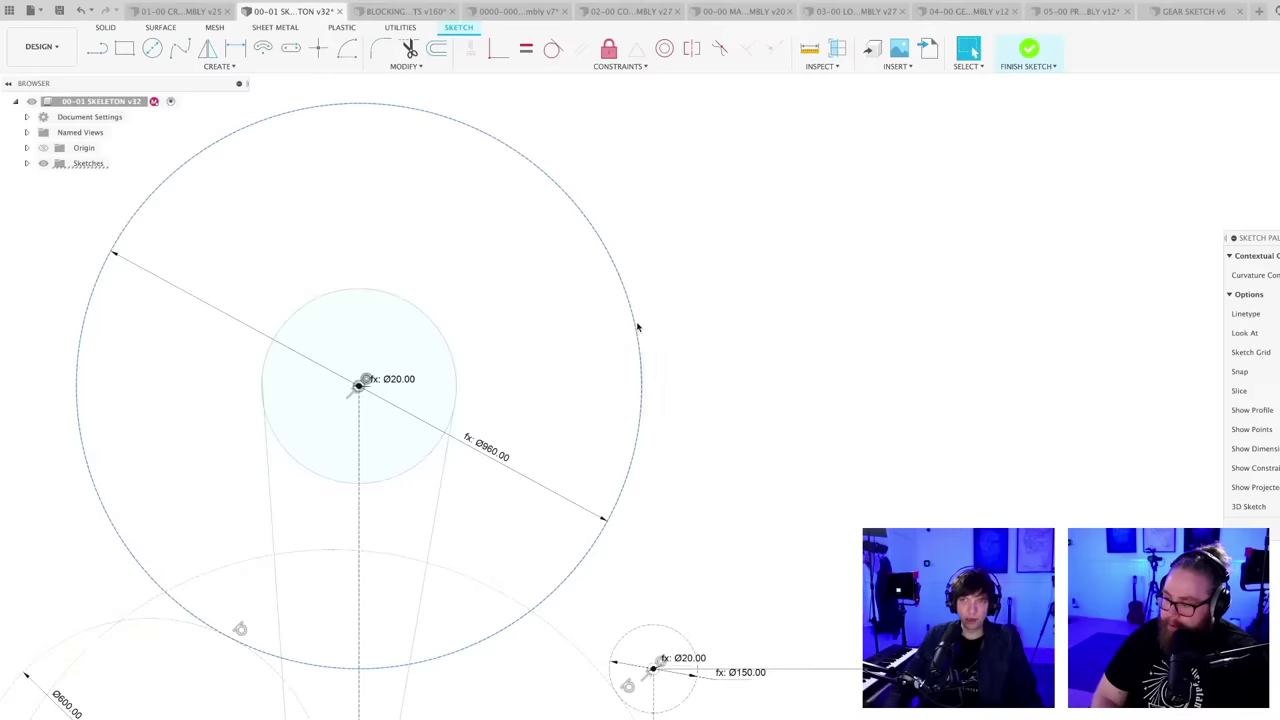
scroll(635, 327, down, 5)
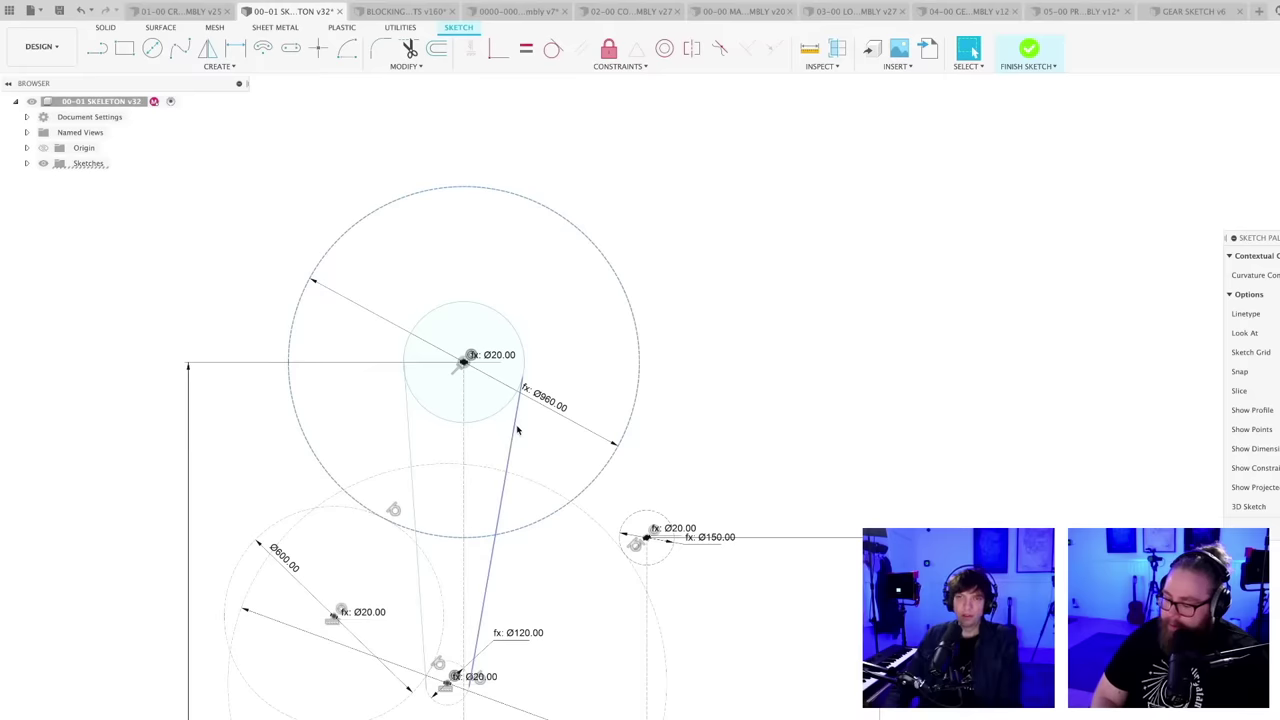
click(751, 400)
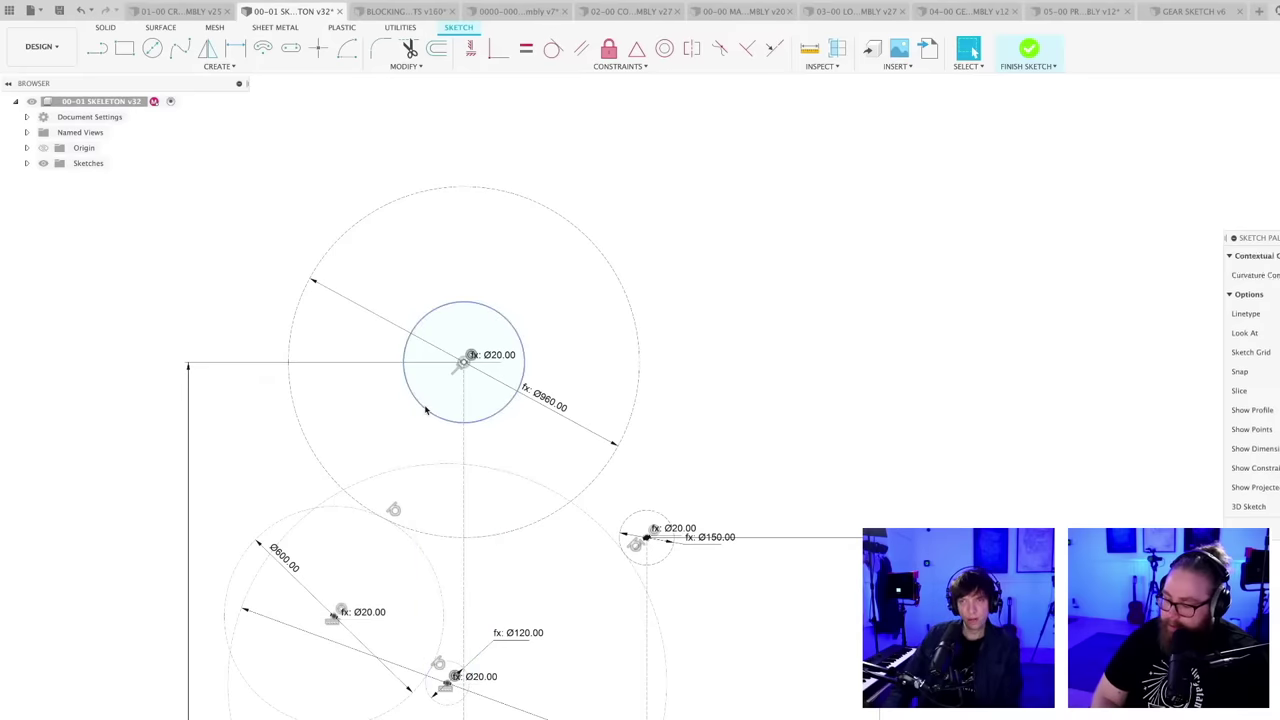
click(637, 395)
scroll(695, 406, down, 2)
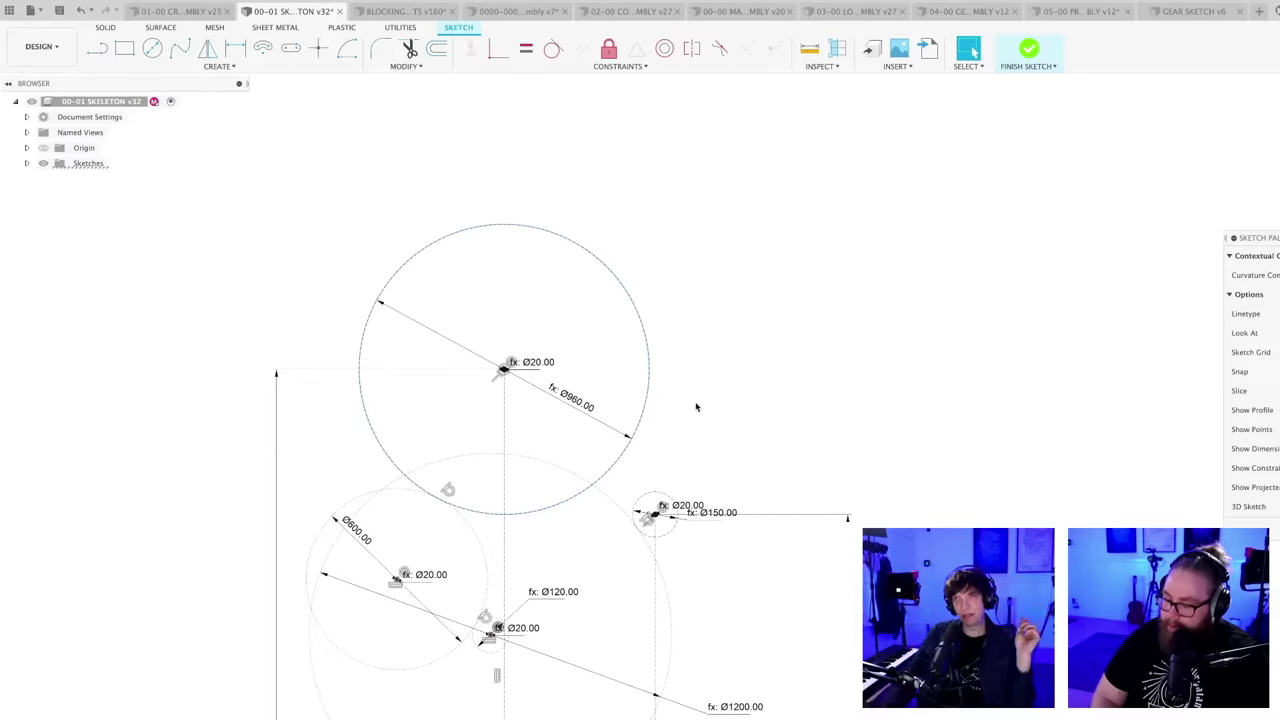
key(Escape)
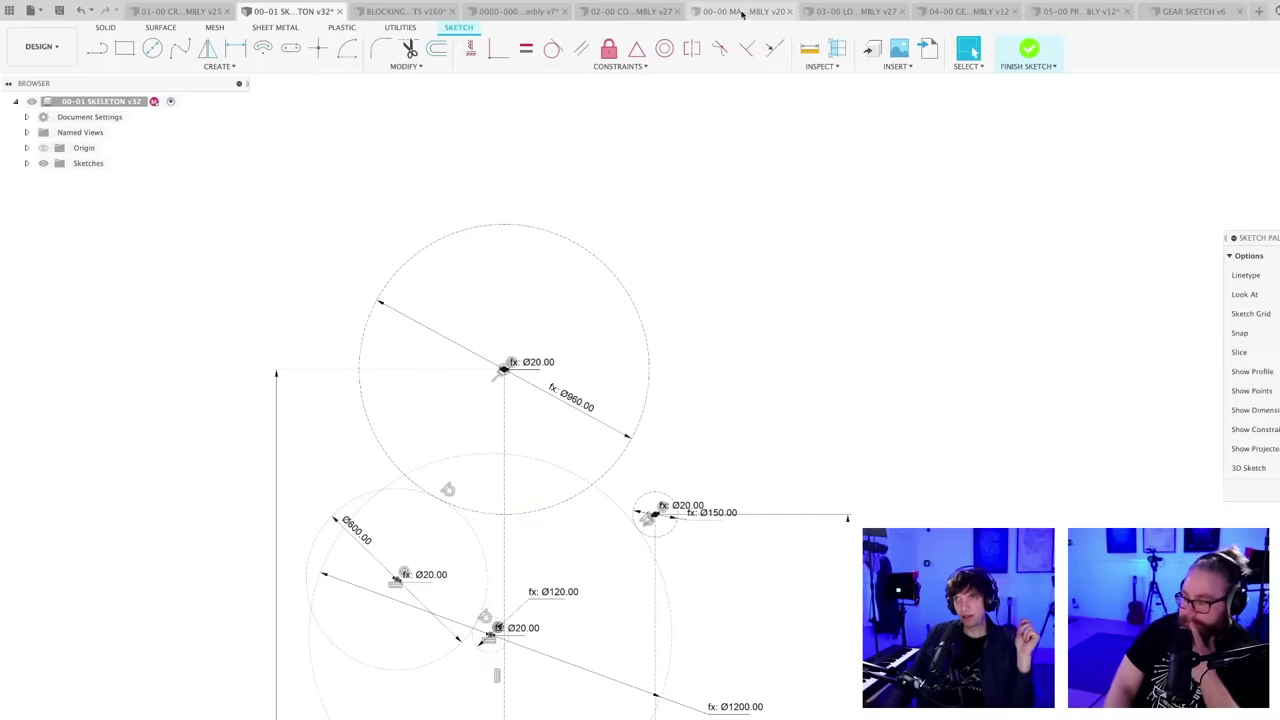
- Look through the crankshaft, complete machine and programming wheel assemblies for comparison with the gear layout
click(174, 12)
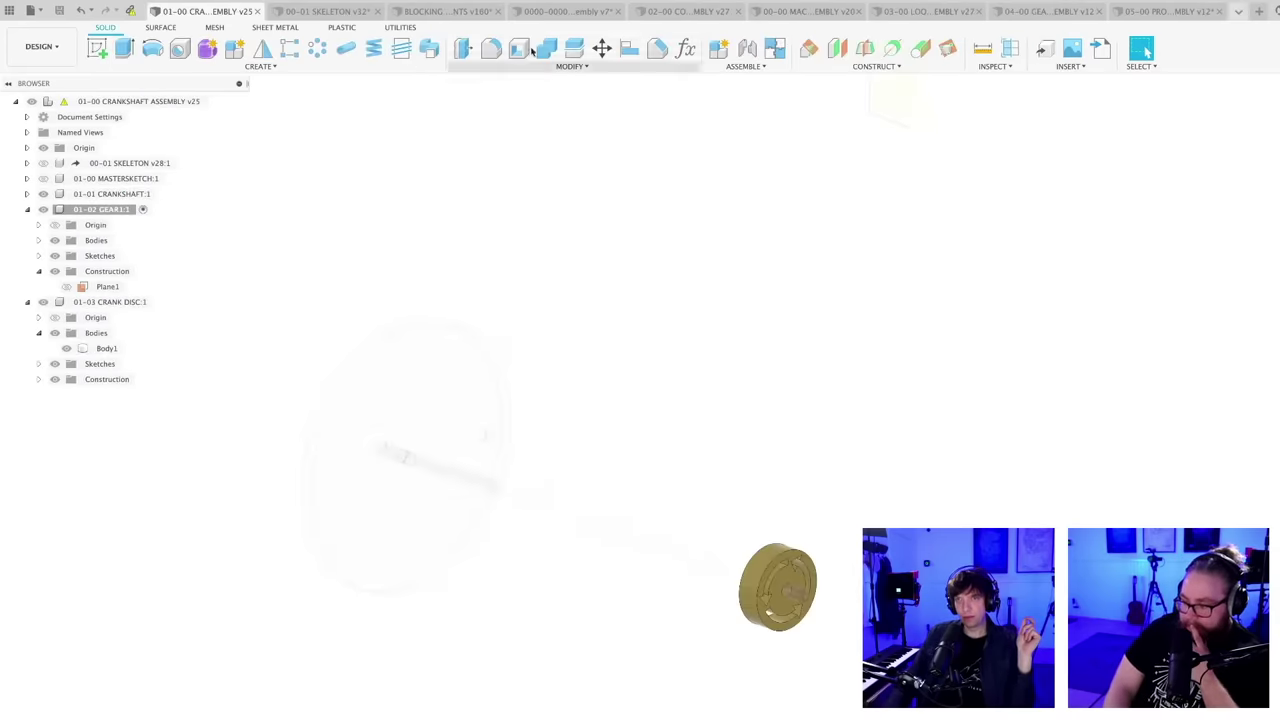
click(683, 12)
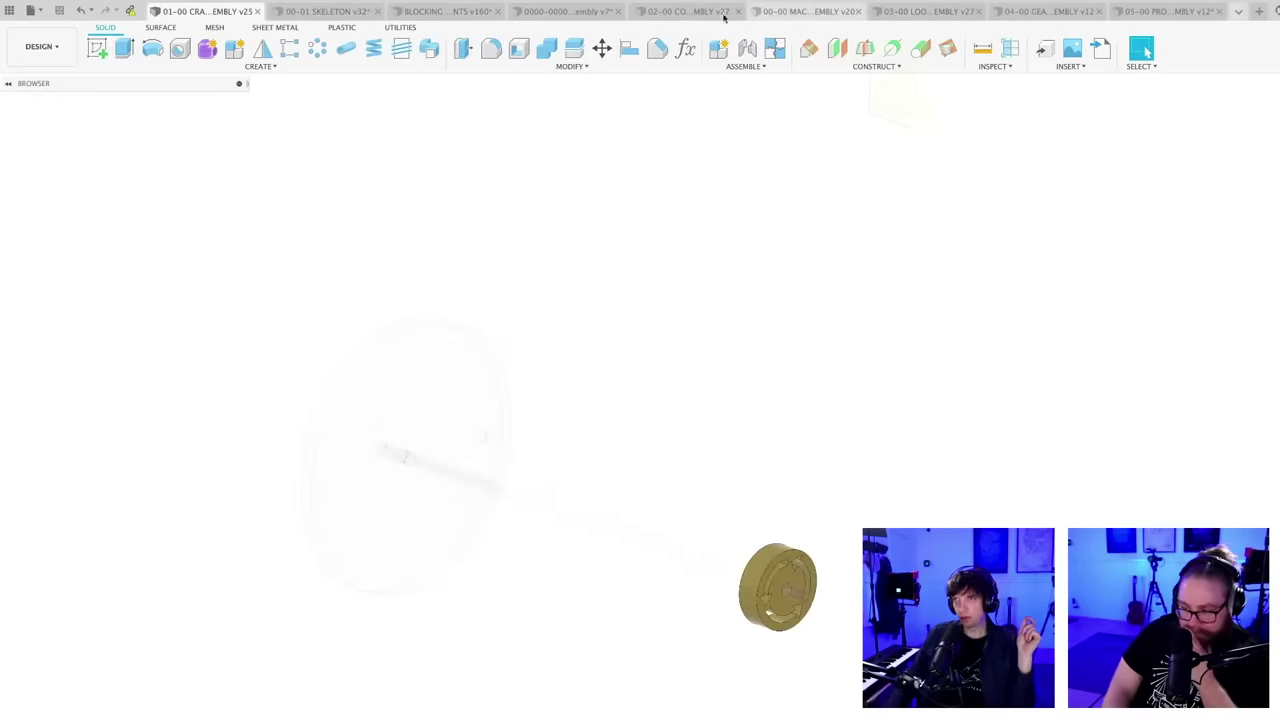
click(562, 11)
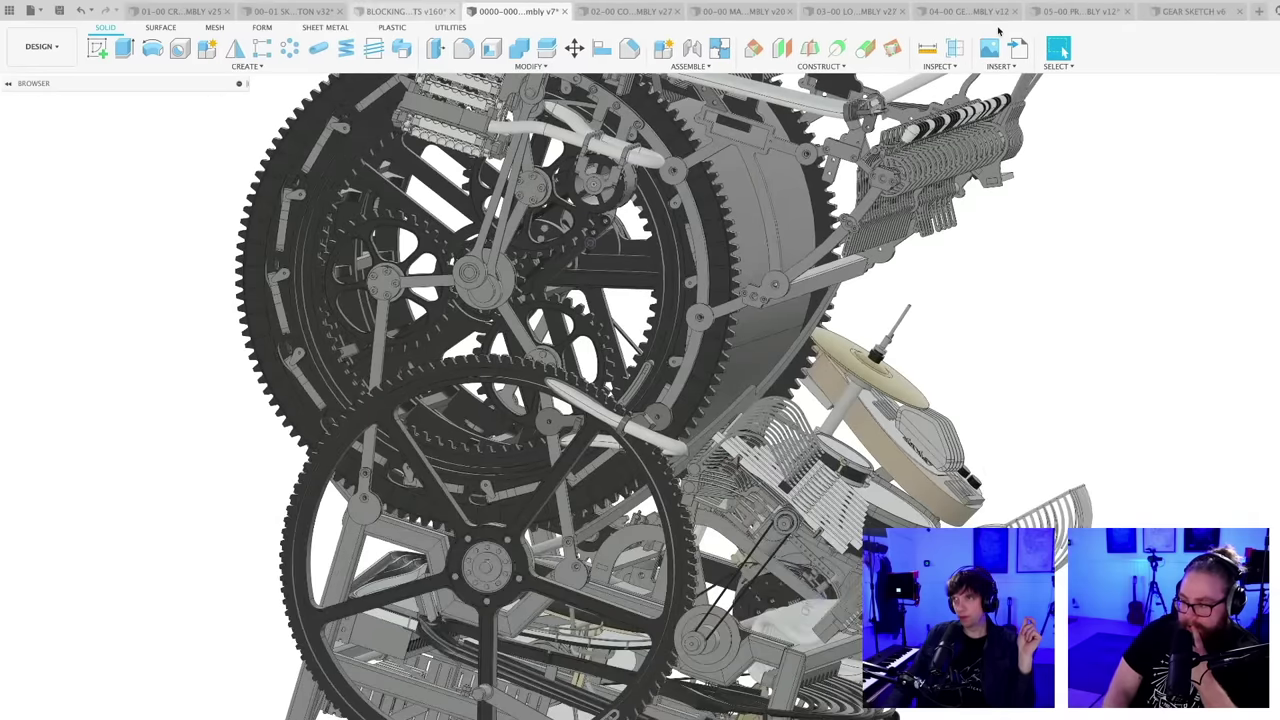
click(1086, 8)
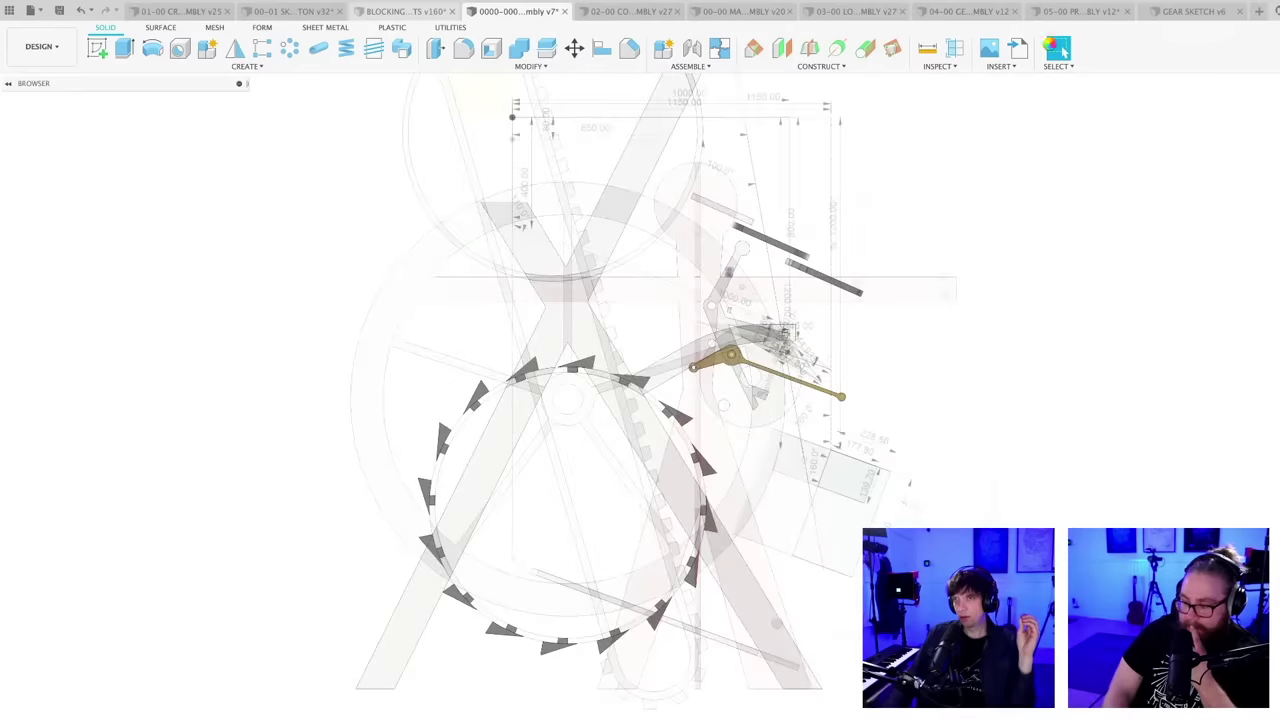
click(1086, 10)
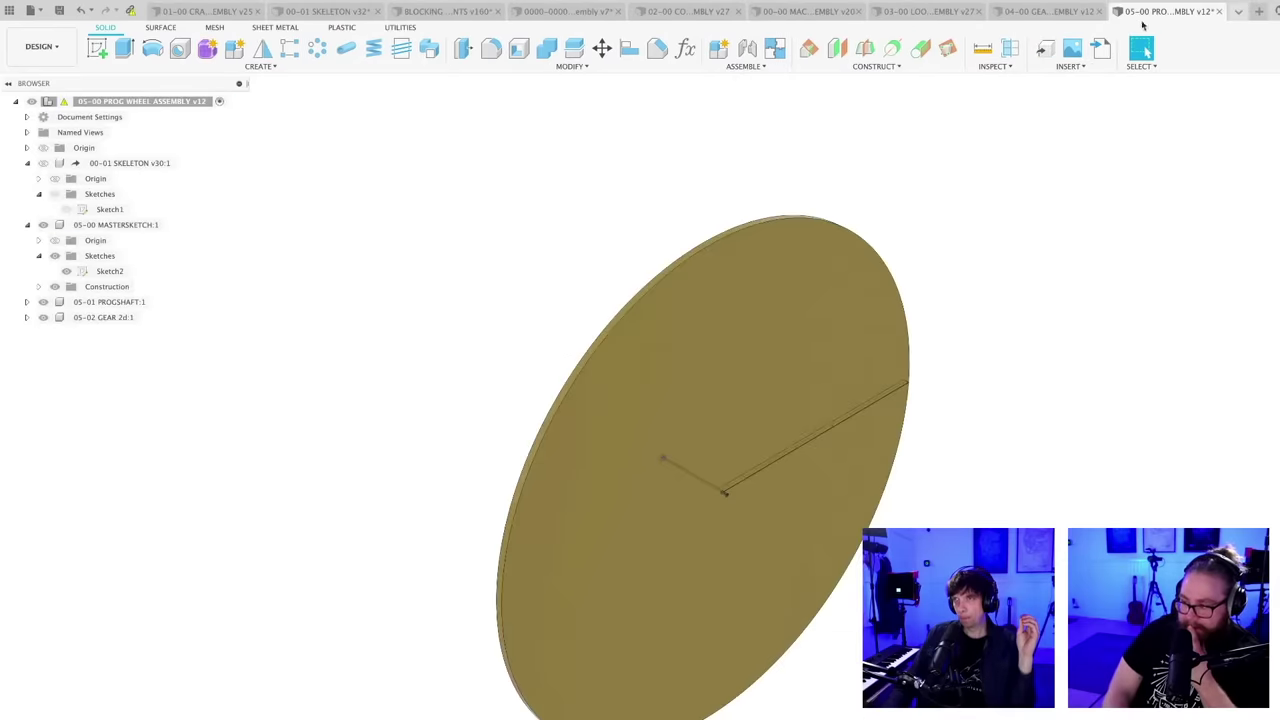
click(200, 11)
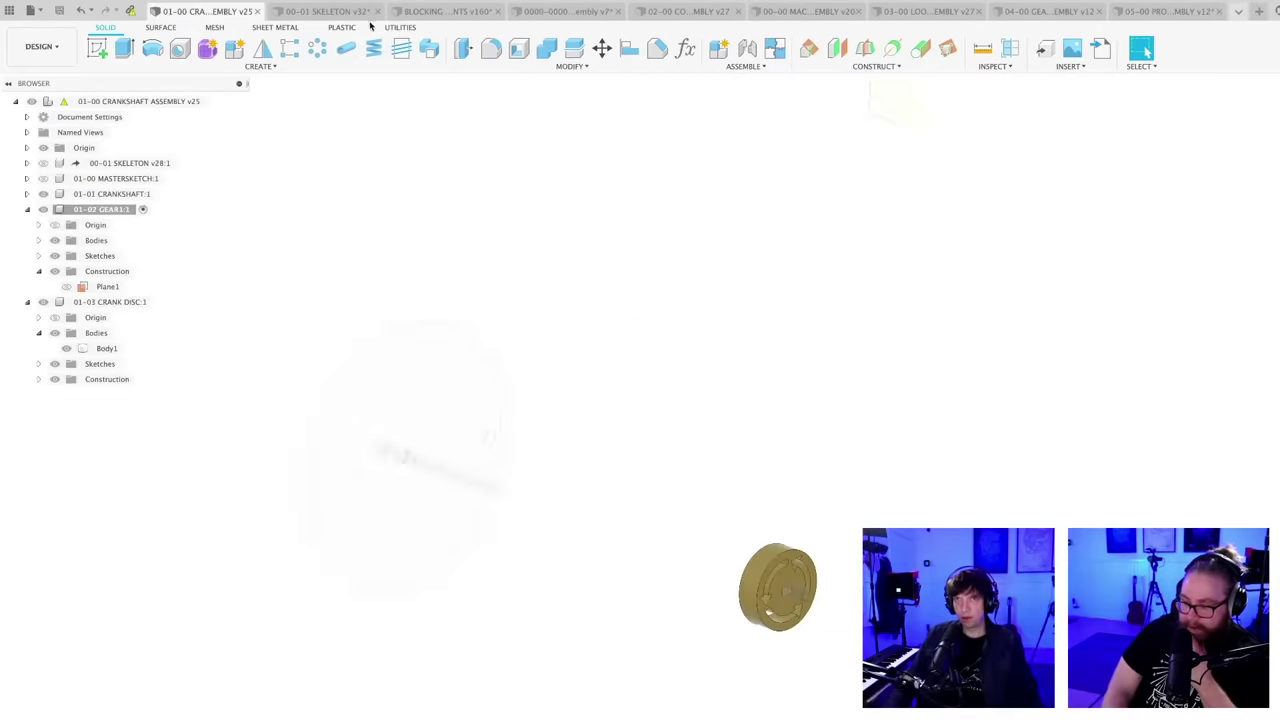
- Return to the skeleton design and save it as a new version
click(329, 11)
scroll(726, 264, down, 2)
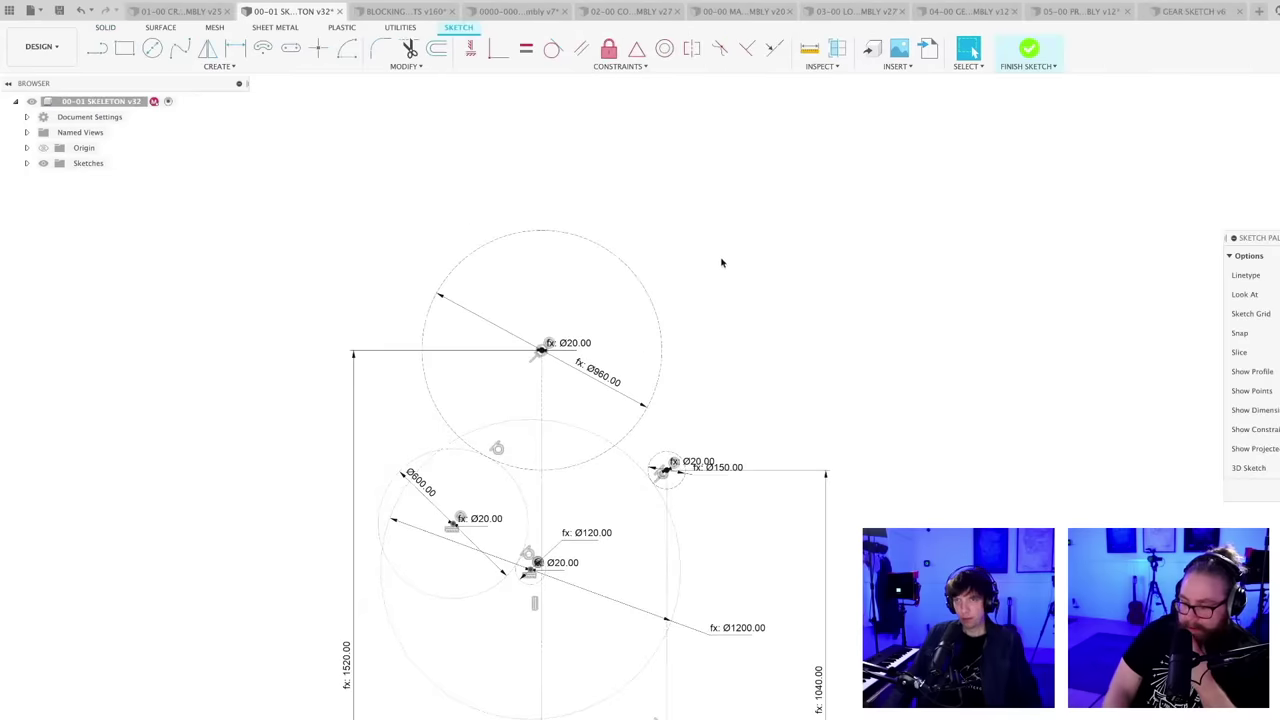
middle_drag(732, 280, 728, 262)
key(super+s)
key(Return)
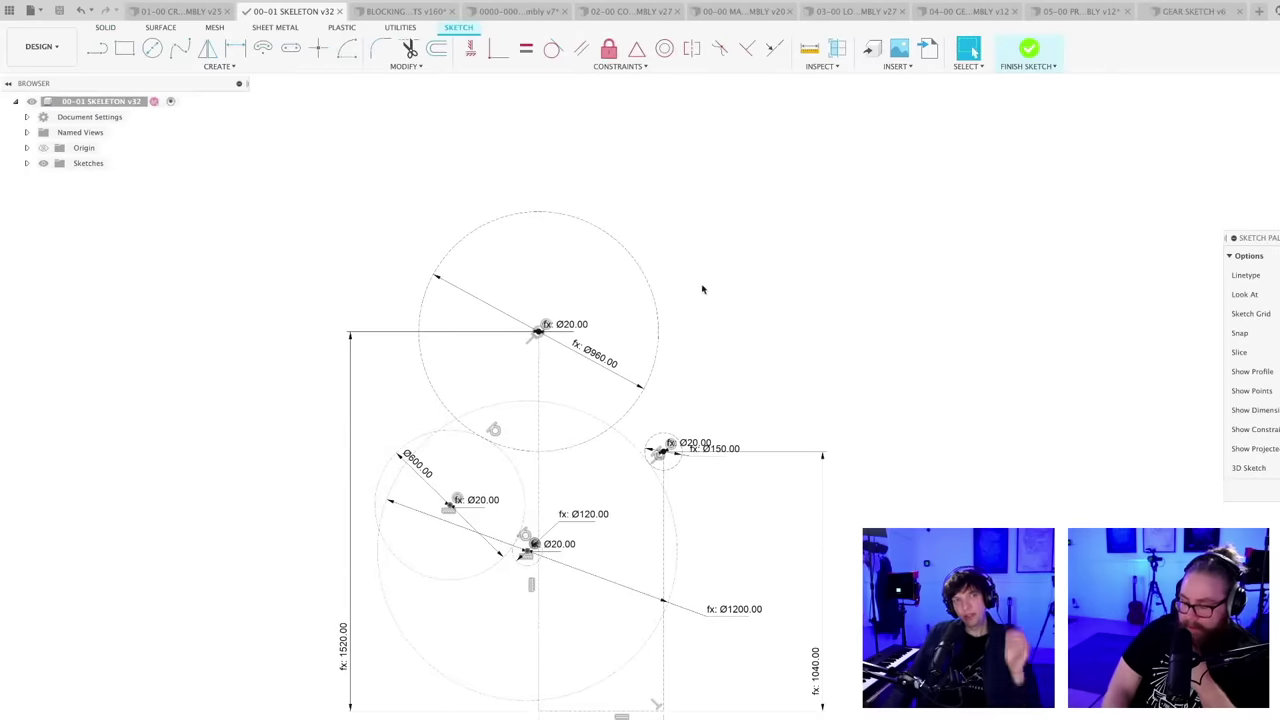
scroll(703, 286, up, 2)
scroll(678, 250, up, 1)
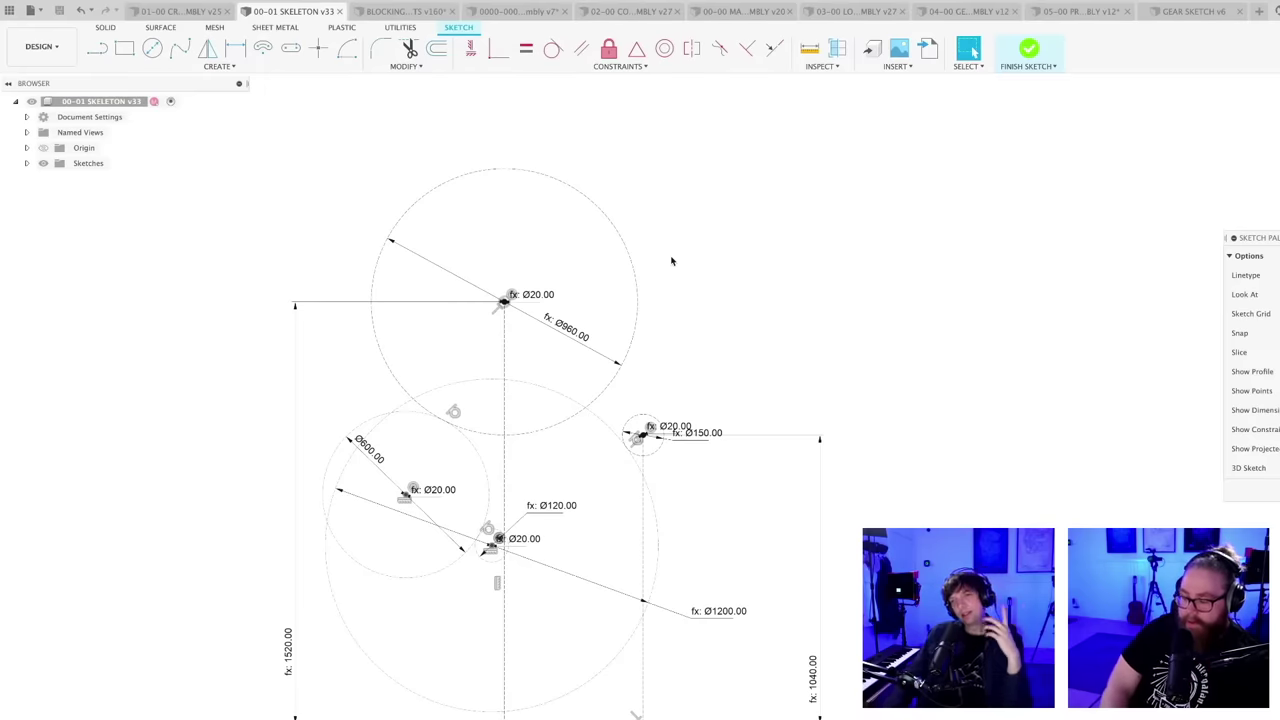
scroll(690, 360, up, 2)
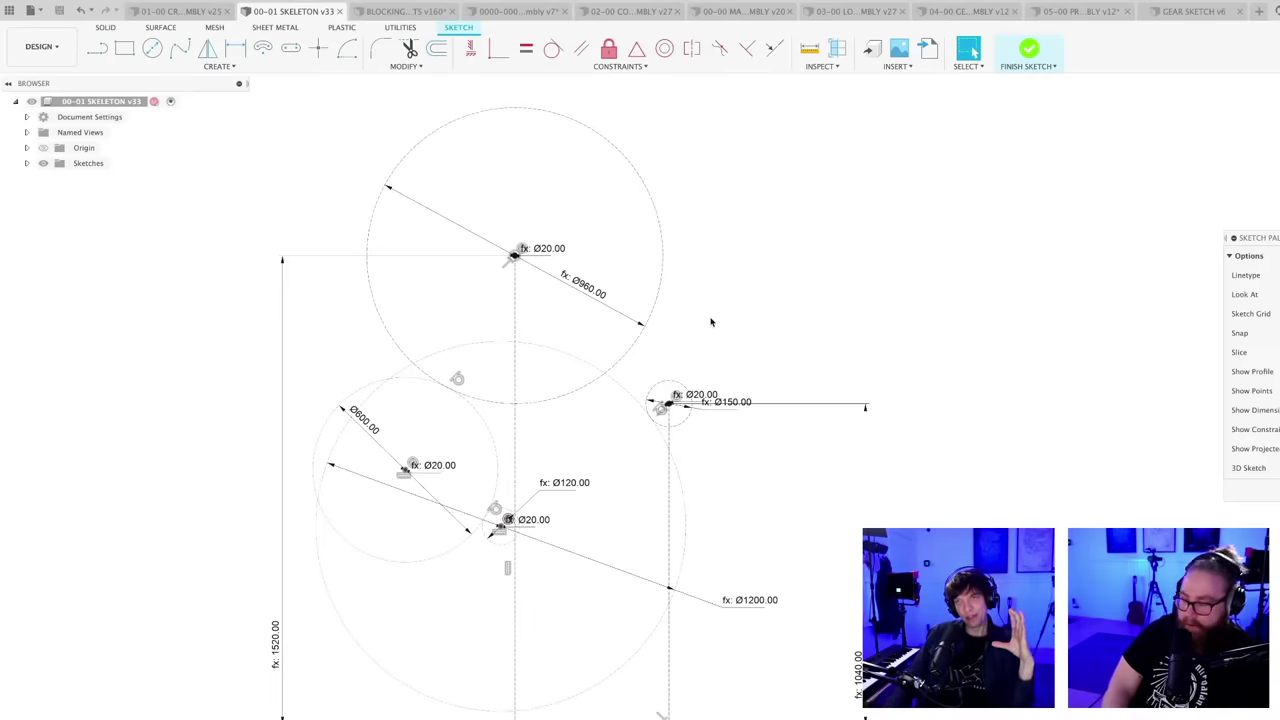
middle_drag(711, 322, 703, 318)
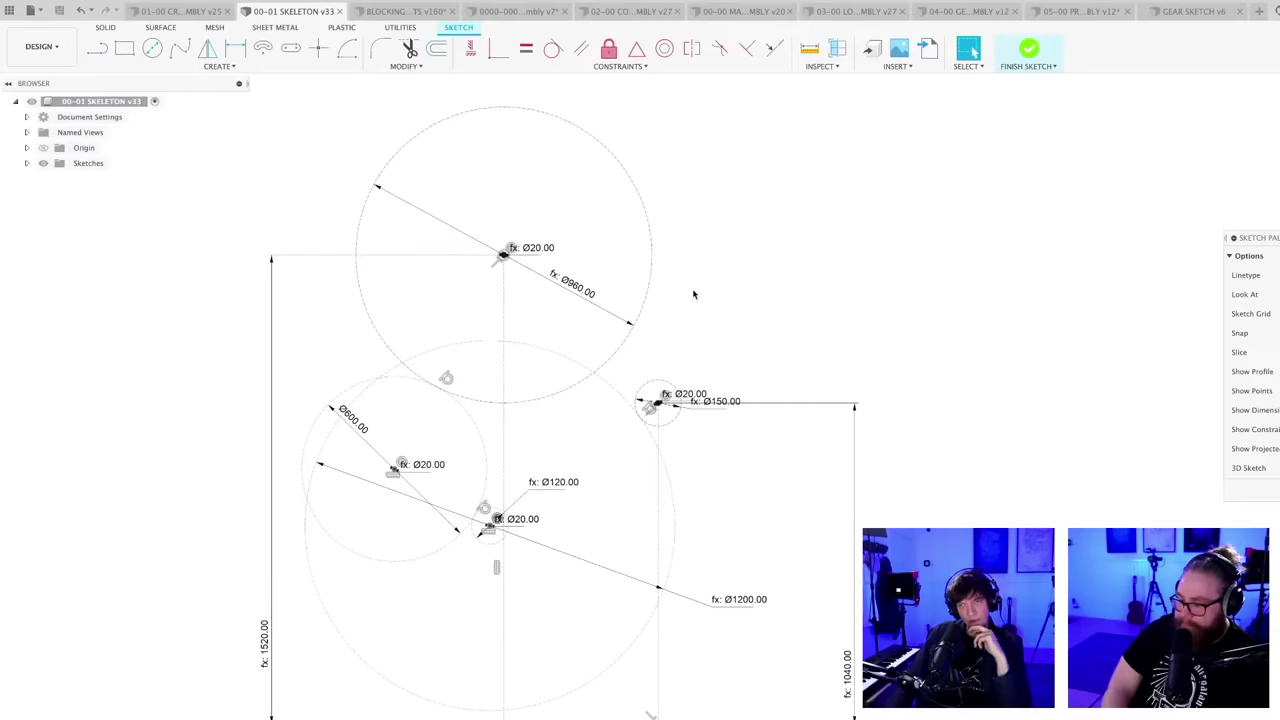
mouse_move(694, 294)
middle_down()
mouse_move(694, 276)
mouse_move(643, 287)
mouse_move(679, 273)
middle_up()
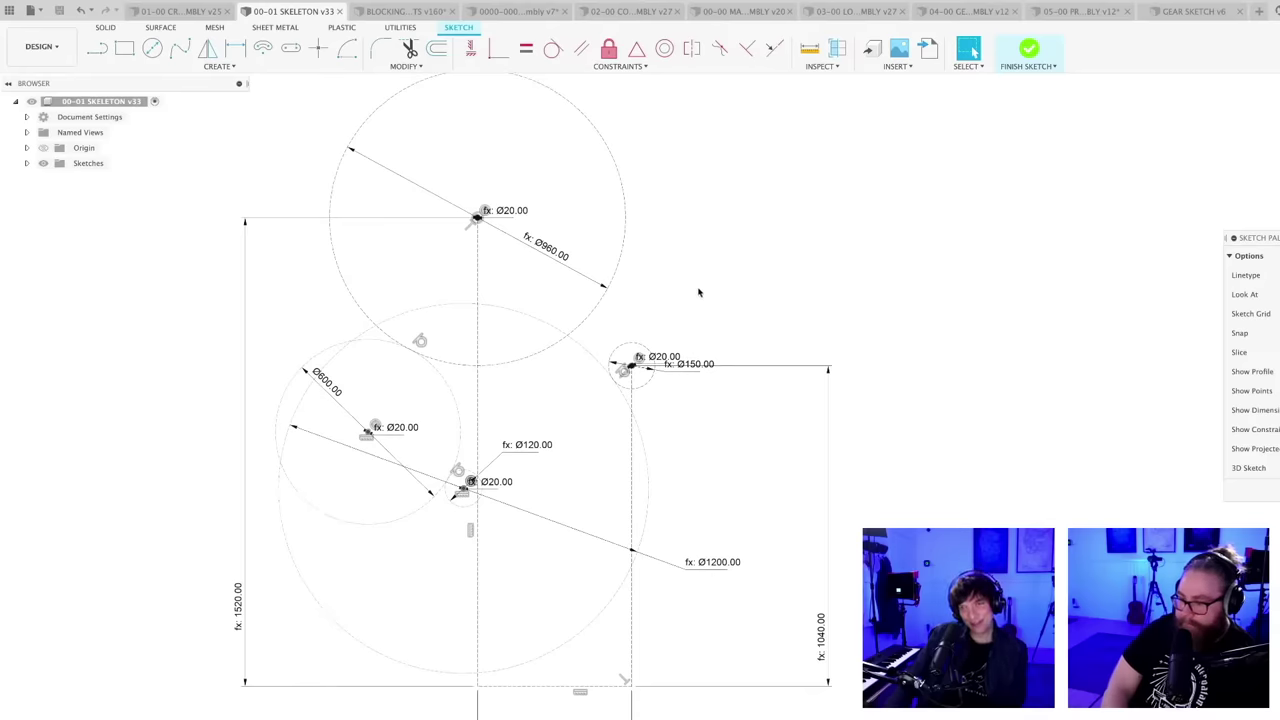
scroll(698, 288, down, 1)
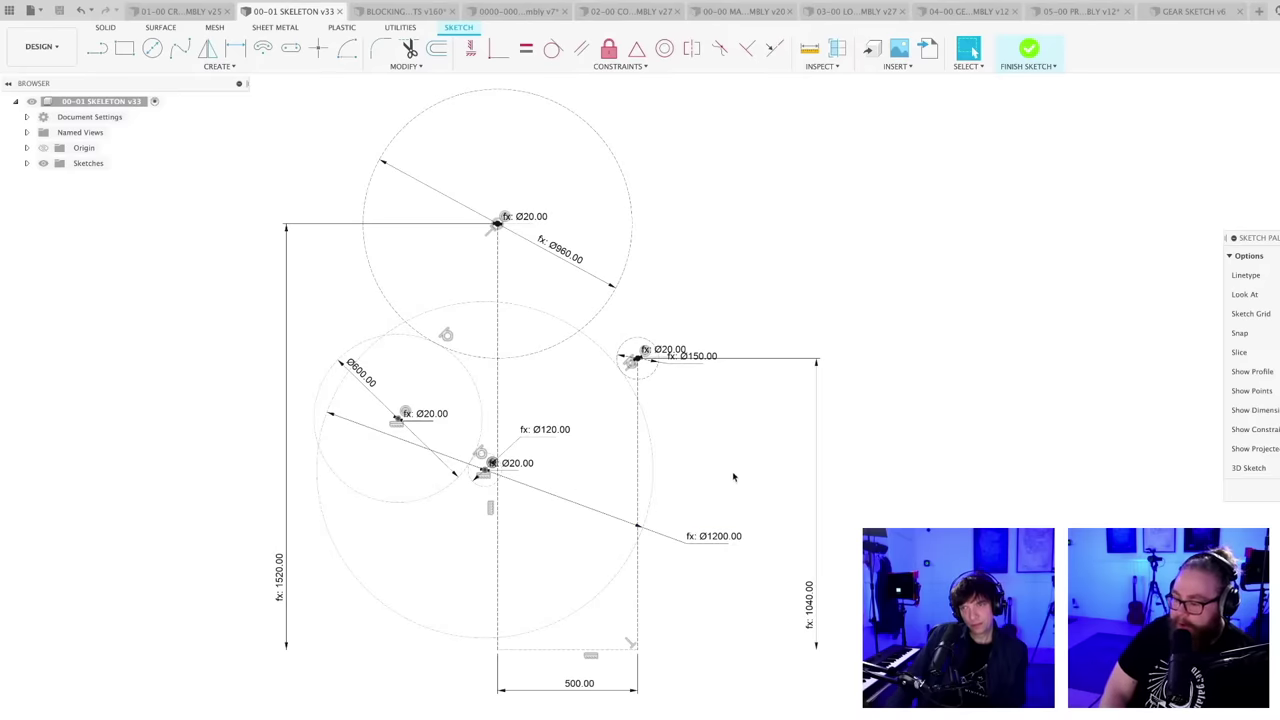
middle_drag(720, 471, 713, 516)
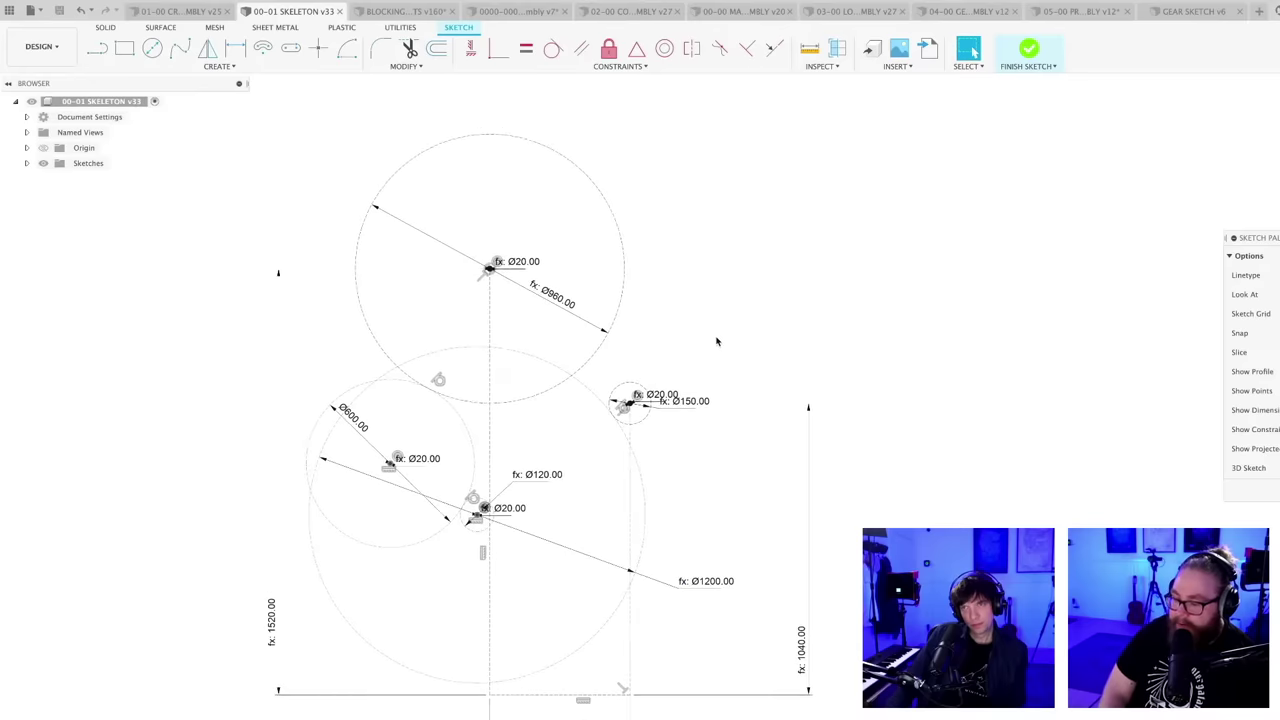
scroll(716, 341, down, 1)
middle_drag(698, 338, 715, 345)
scroll(704, 345, up, 1)
scroll(715, 345, down, 2)
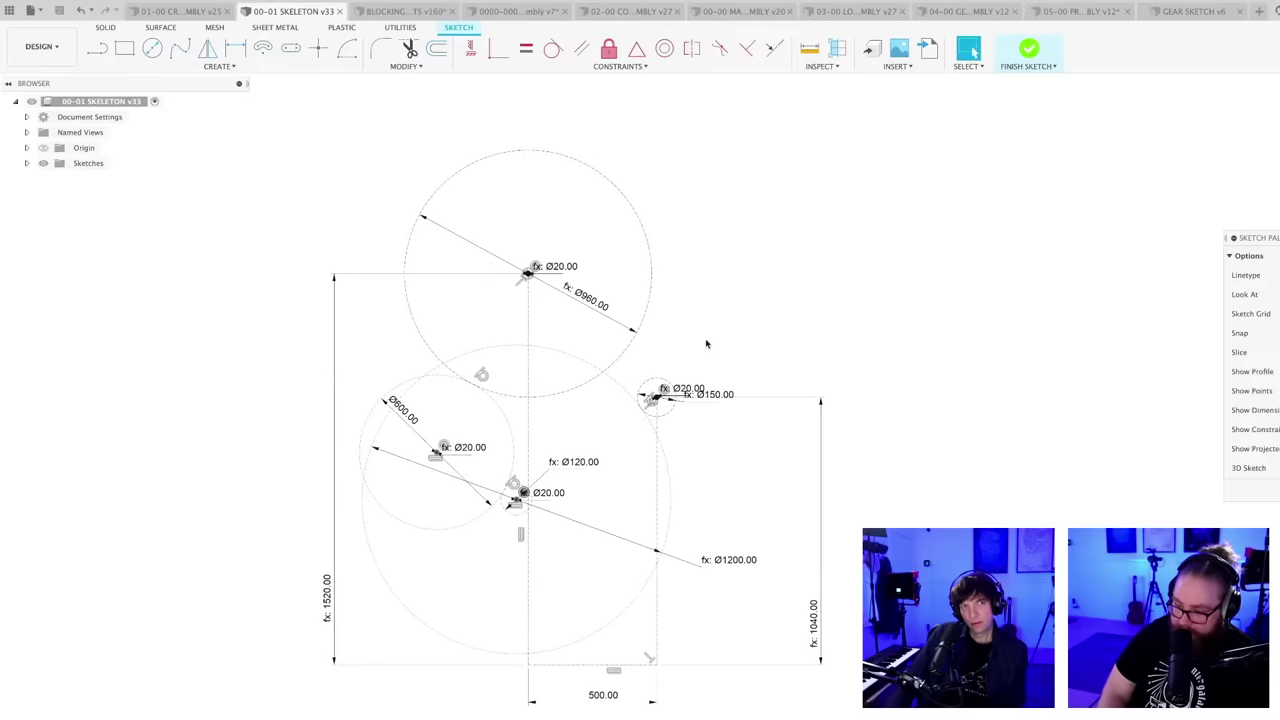
mouse_move(714, 337)
middle_down()
mouse_move(772, 317)
mouse_move(788, 331)
middle_up()
scroll(752, 329, up, 1)
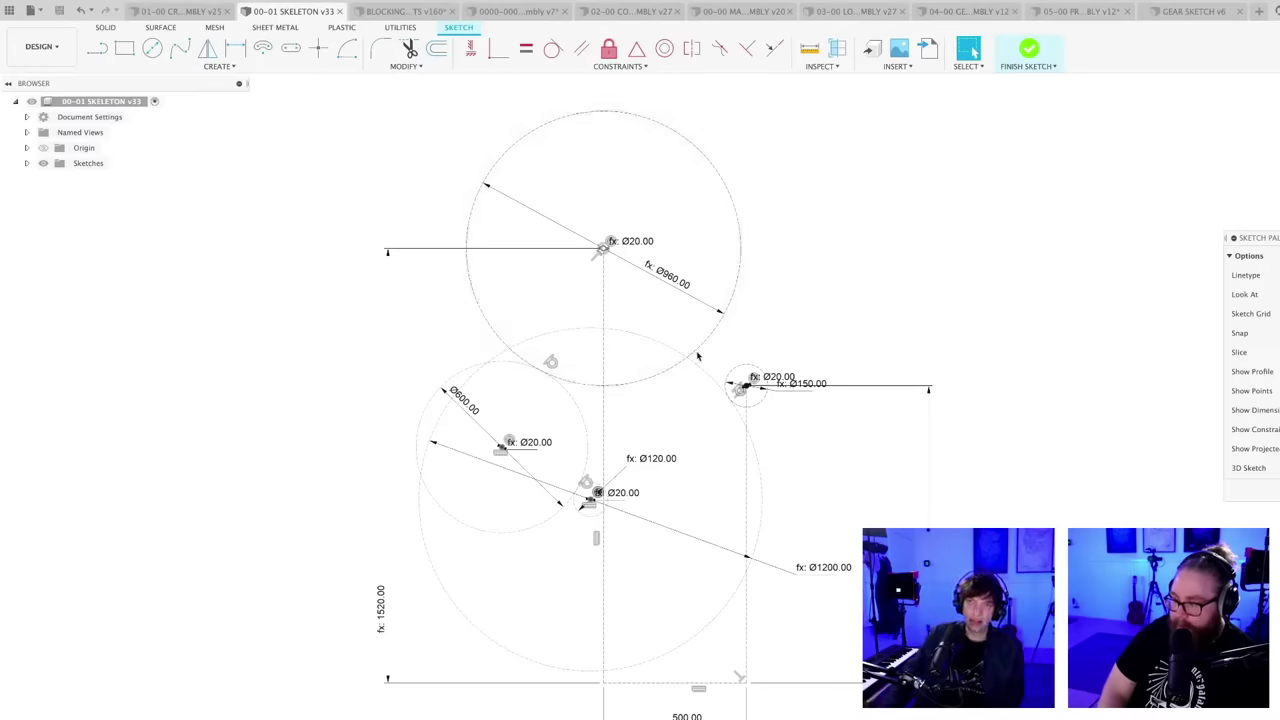
scroll(697, 345, down, 2)
middle_drag(697, 342, 676, 357)
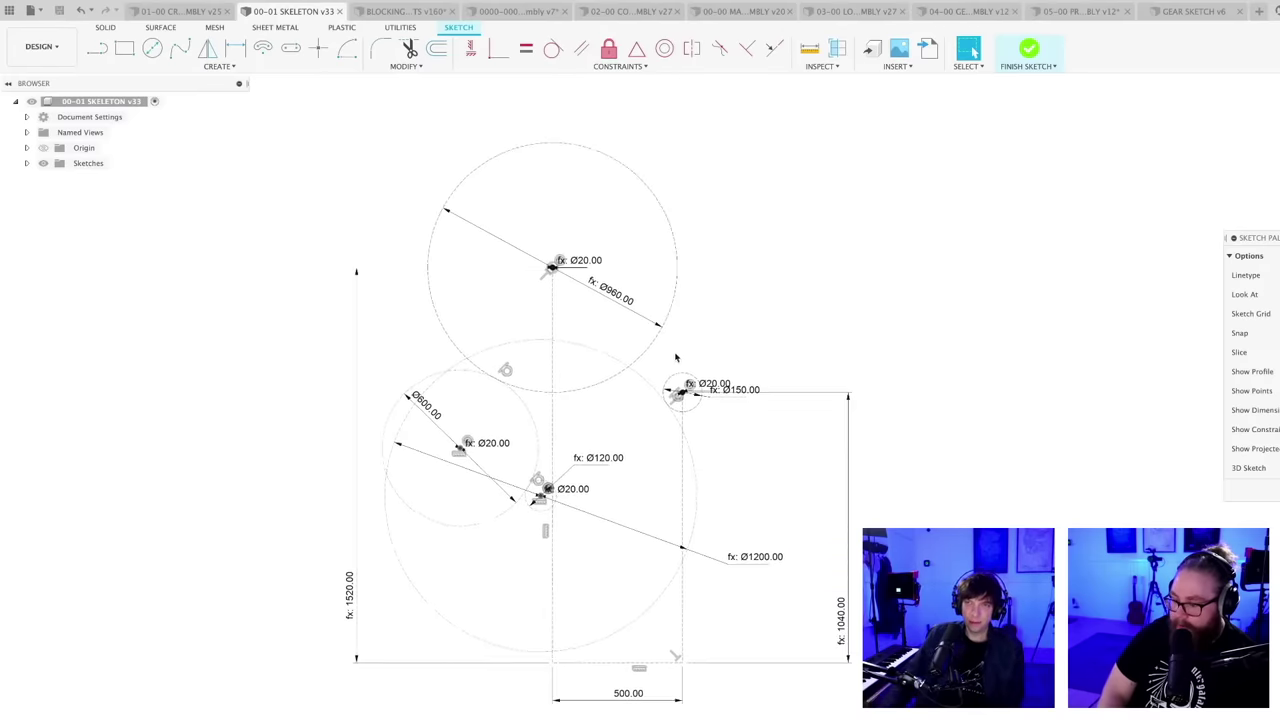
scroll(677, 356, up, 1)
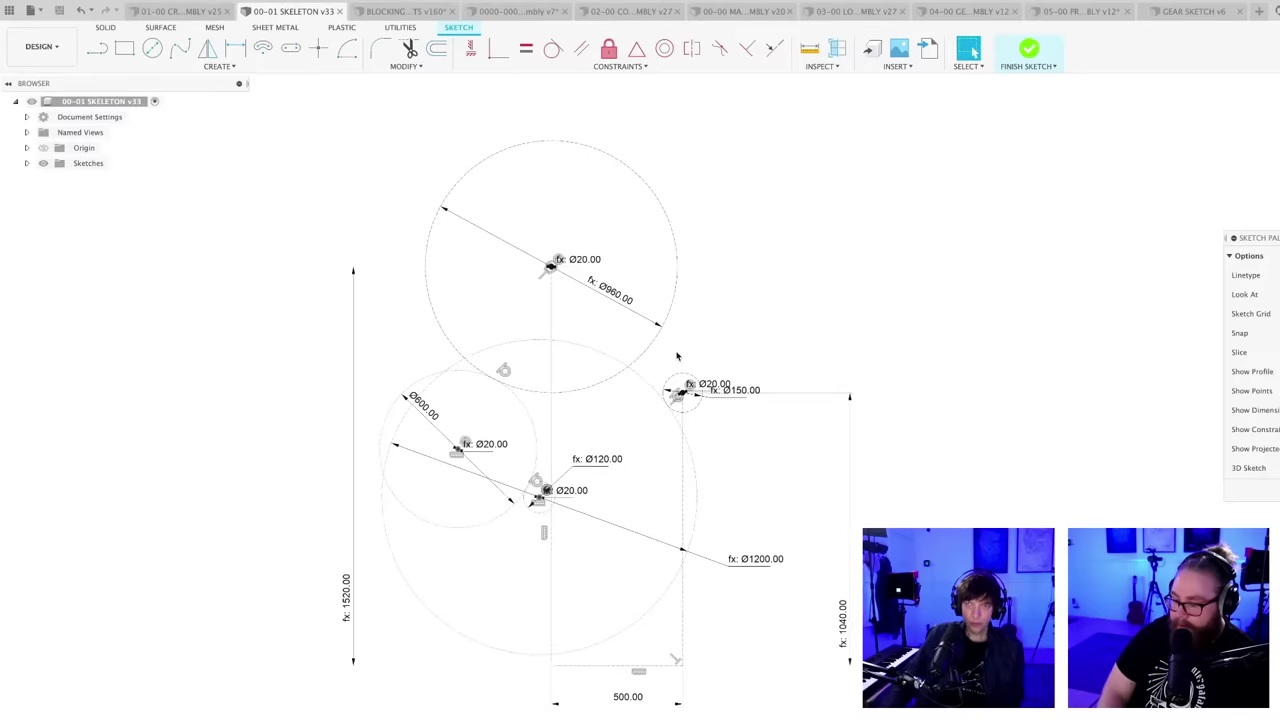
mouse_move(674, 356)
middle_down()
mouse_move(654, 362)
mouse_move(680, 323)
mouse_move(681, 341)
middle_up()
scroll(688, 330, up, 1)
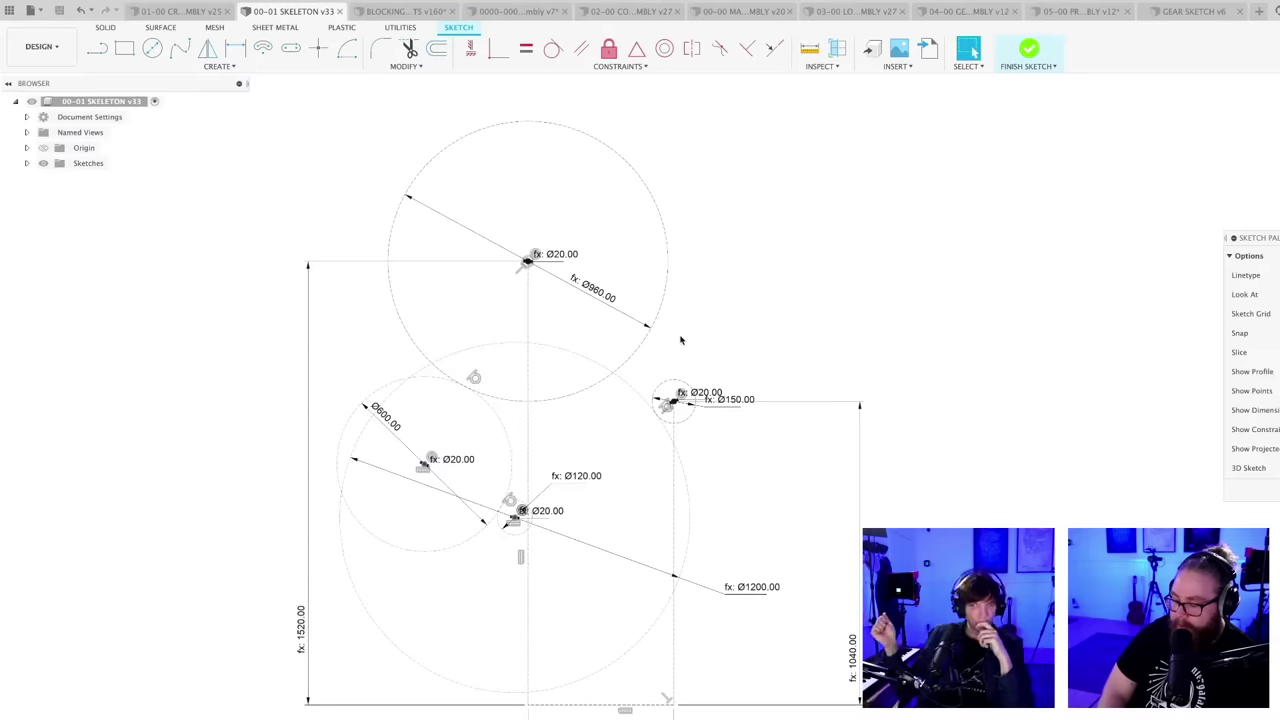
middle_drag(704, 328, 677, 322)
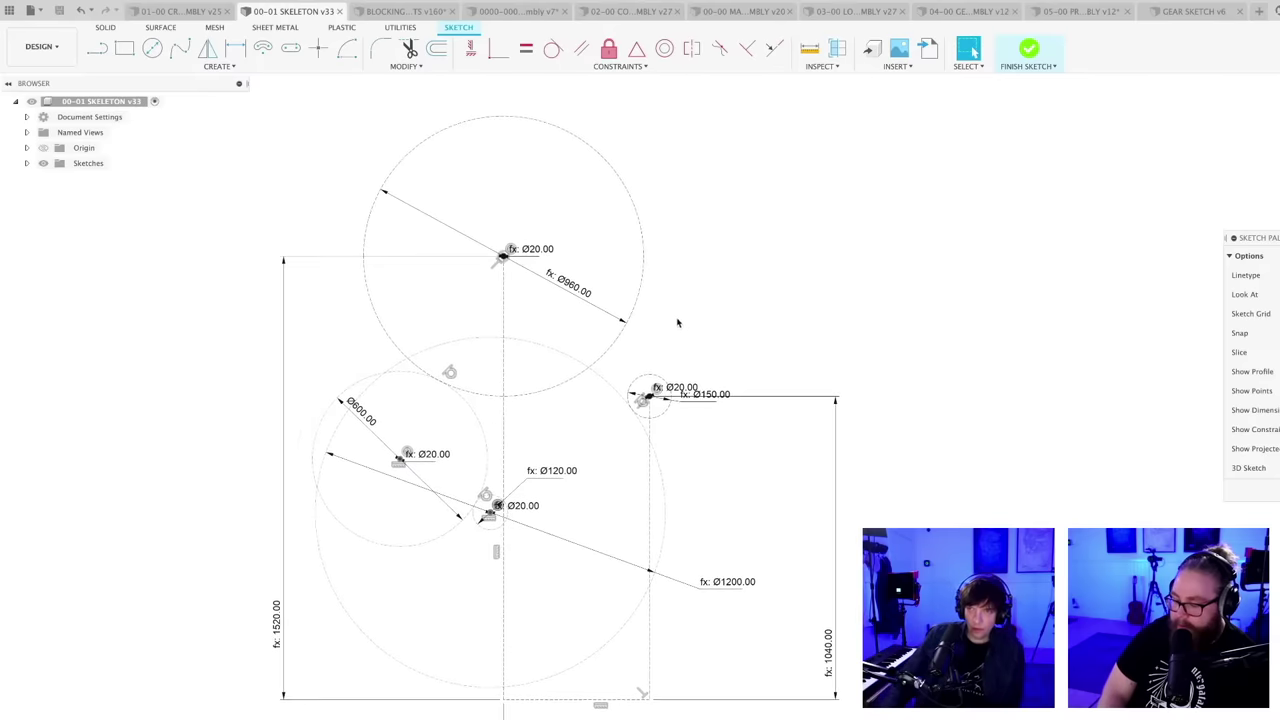
- Set the diameter of the intermediate gear between the central gear and the upper 960 mm gear to 500 mm
scroll(594, 491, down, 1)
scroll(594, 491, up, 2)
middle_drag(594, 491, 590, 508)
scroll(593, 492, down, 1)
scroll(576, 519, up, 1)
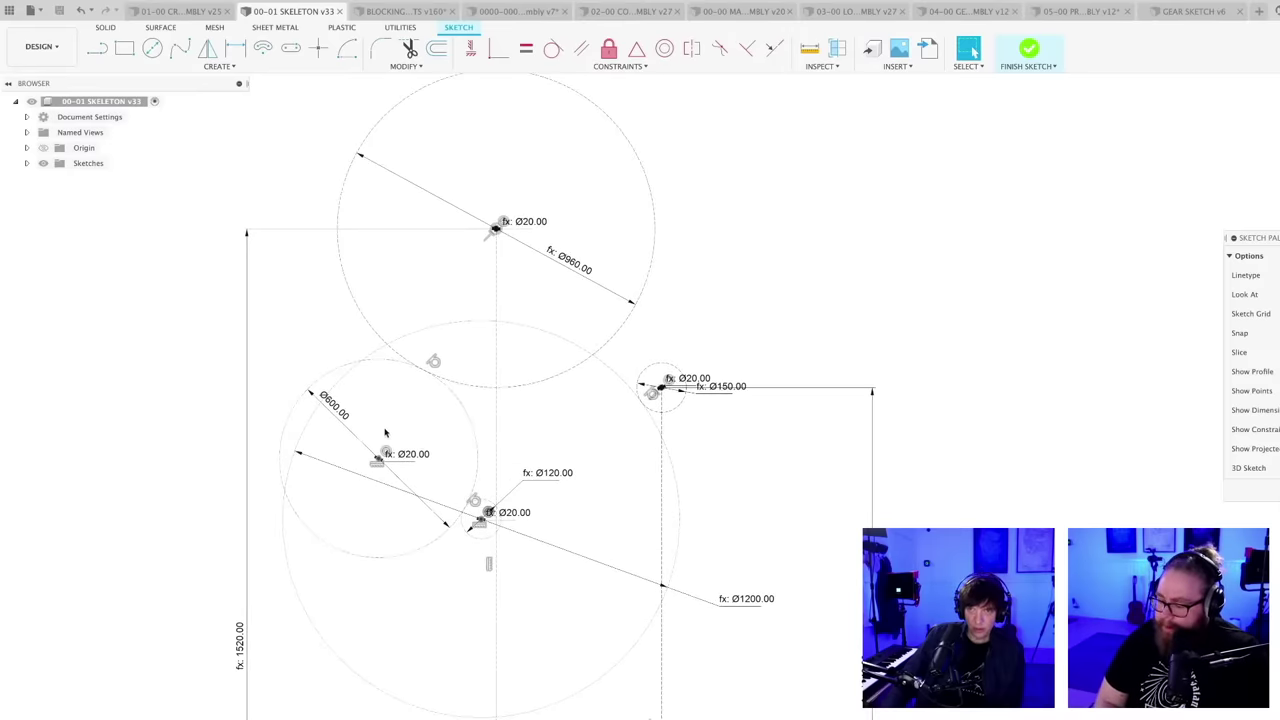
scroll(538, 445, down, 1)
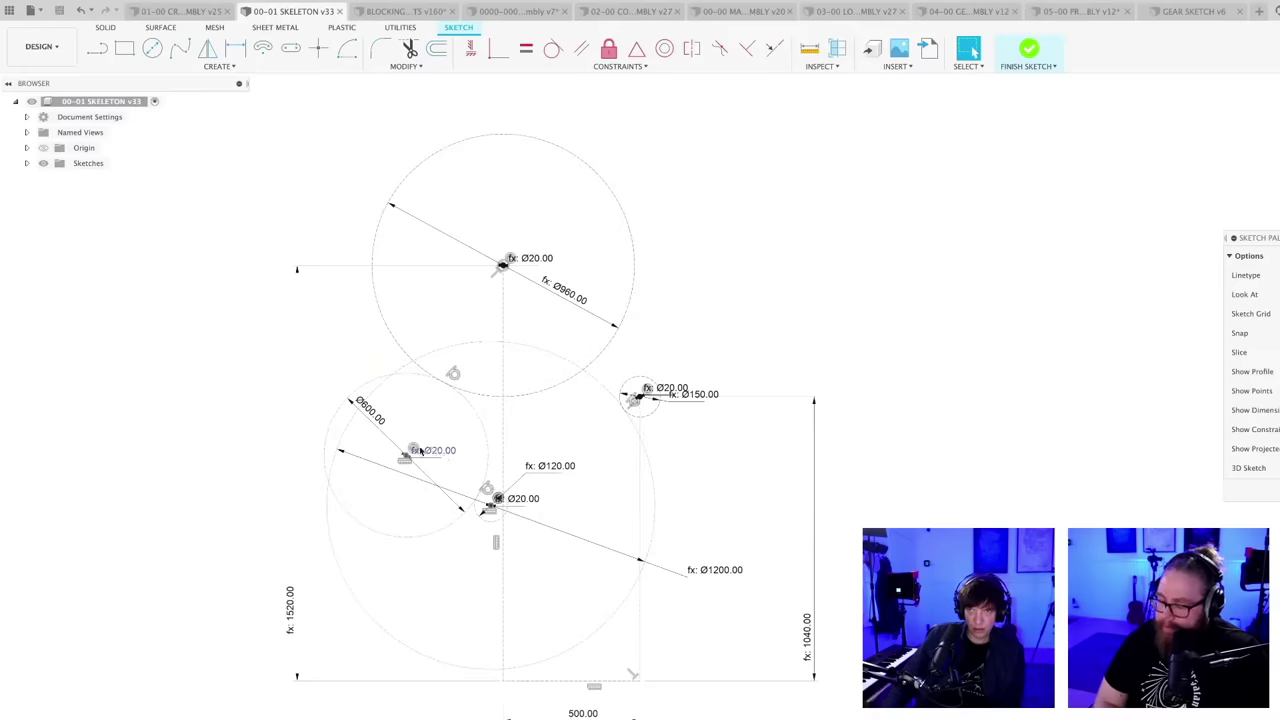
double_click(372, 412)
text(50)
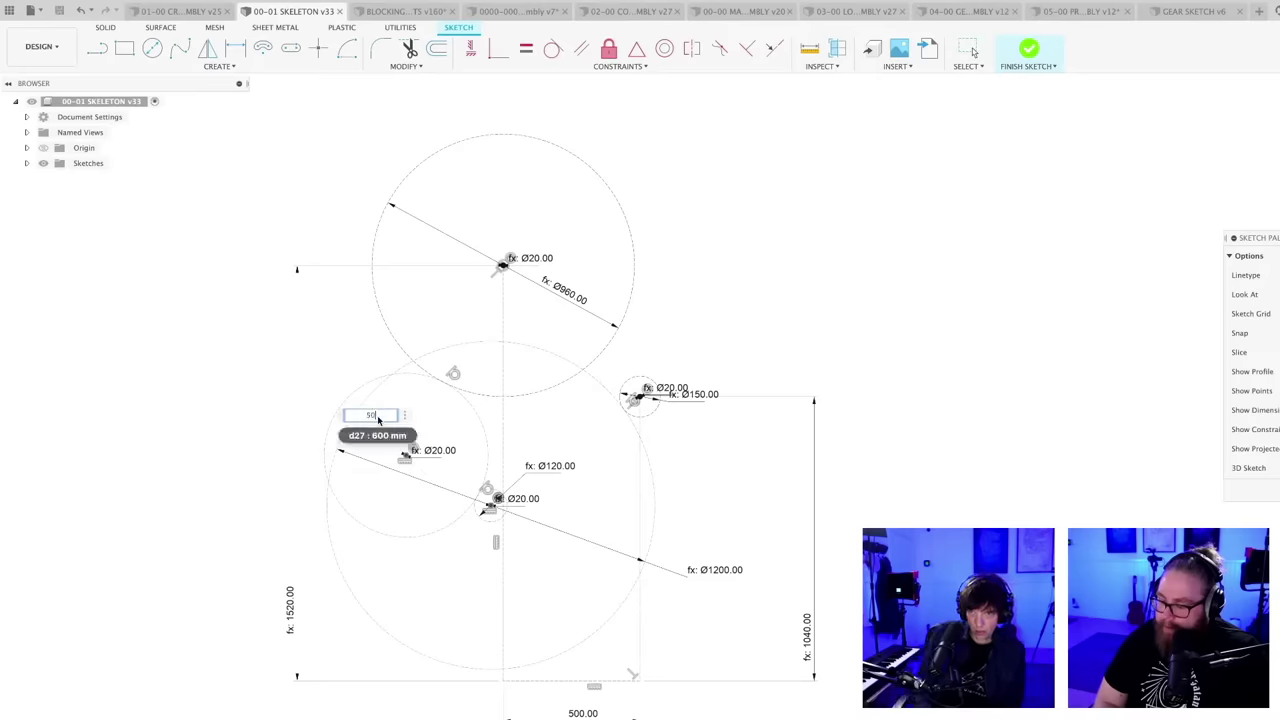
text(0)
key(Return)
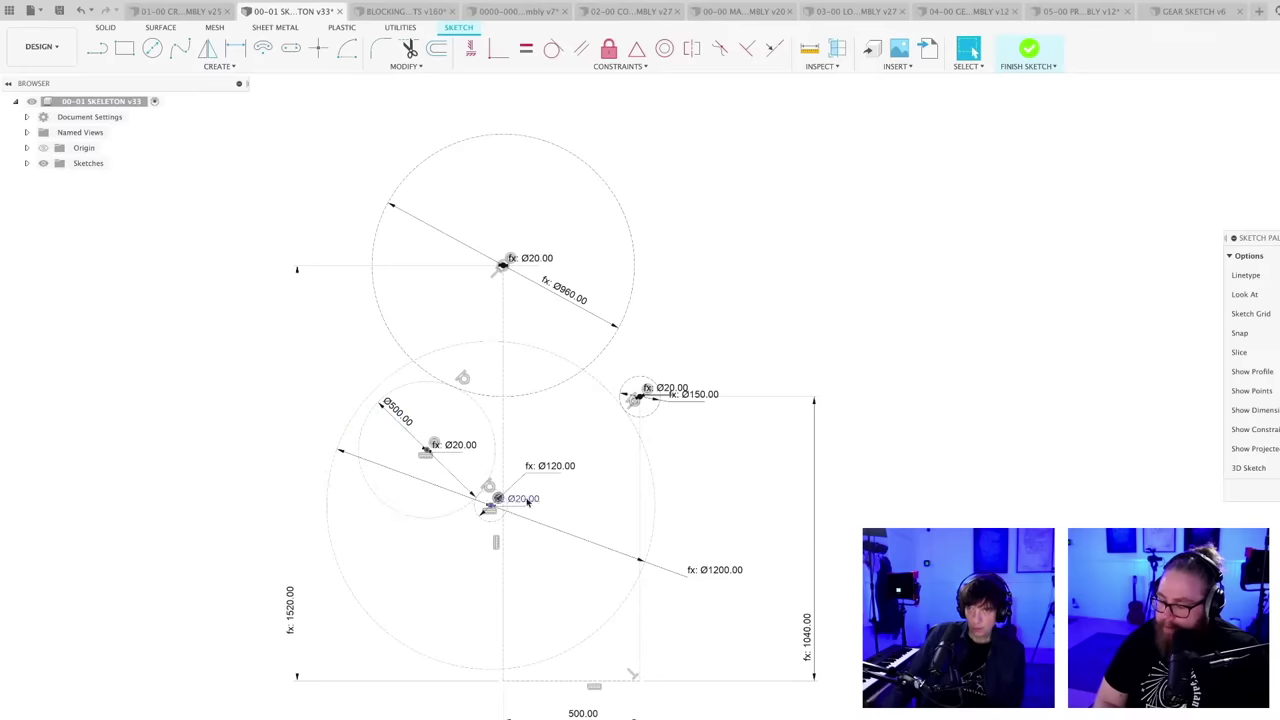
- Move the central 120 mm gear towards the vertical centreline and back to test its freedom in the sketch
scroll(527, 502, up, 4)
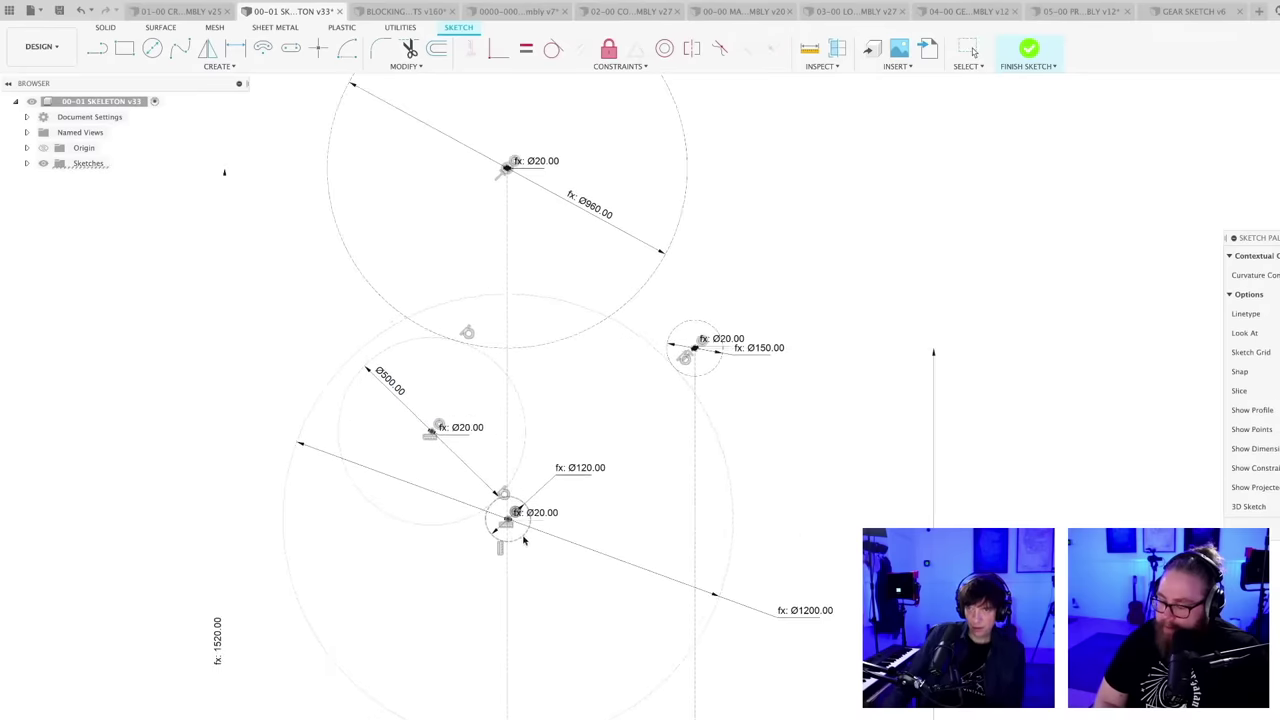
mouse_move(524, 541)
mouse_down()
mouse_move(550, 543)
mouse_move(545, 532)
mouse_move(555, 552)
mouse_move(508, 504)
mouse_up()
scroll(756, 386, up, 2)
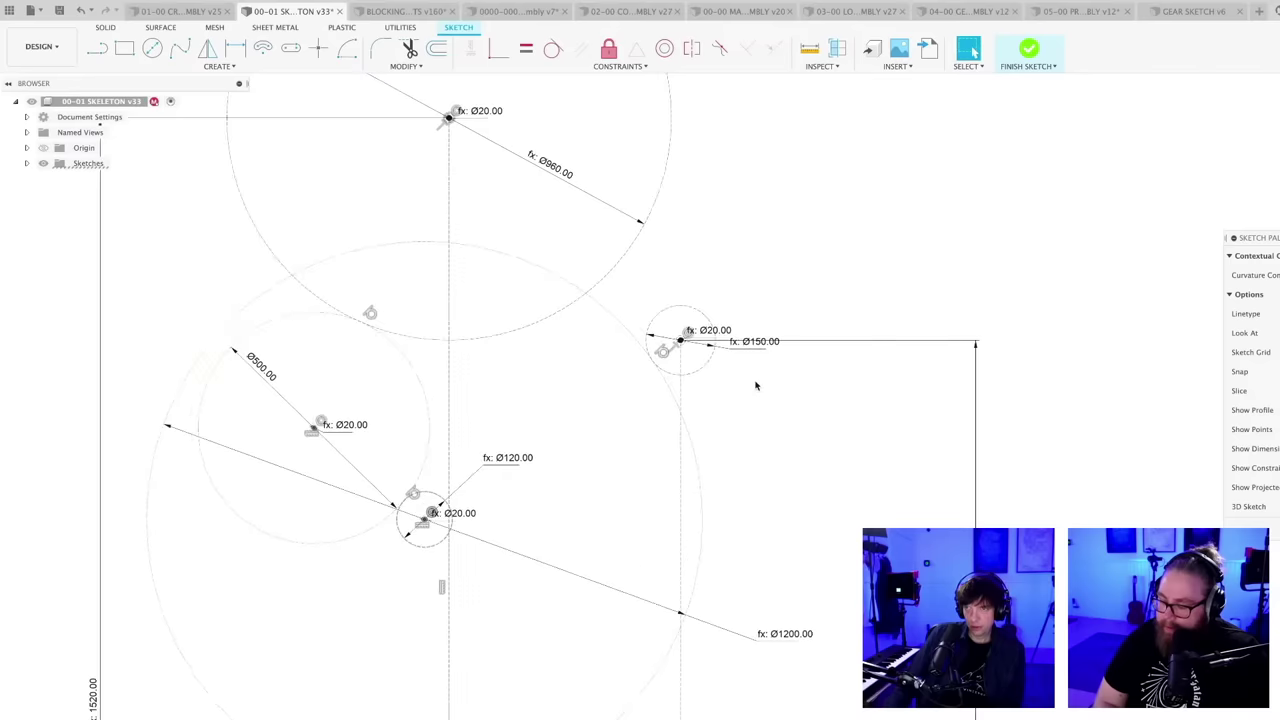
scroll(756, 386, down, 3)
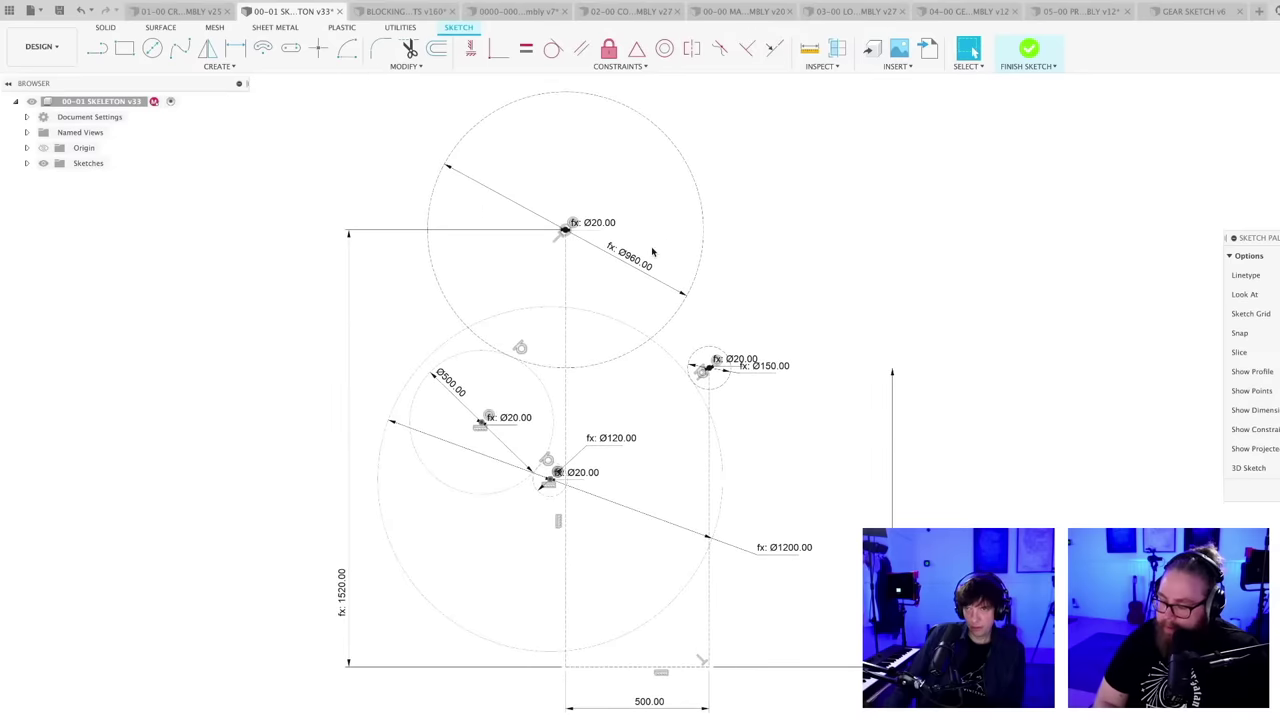
scroll(820, 291, down, 1)
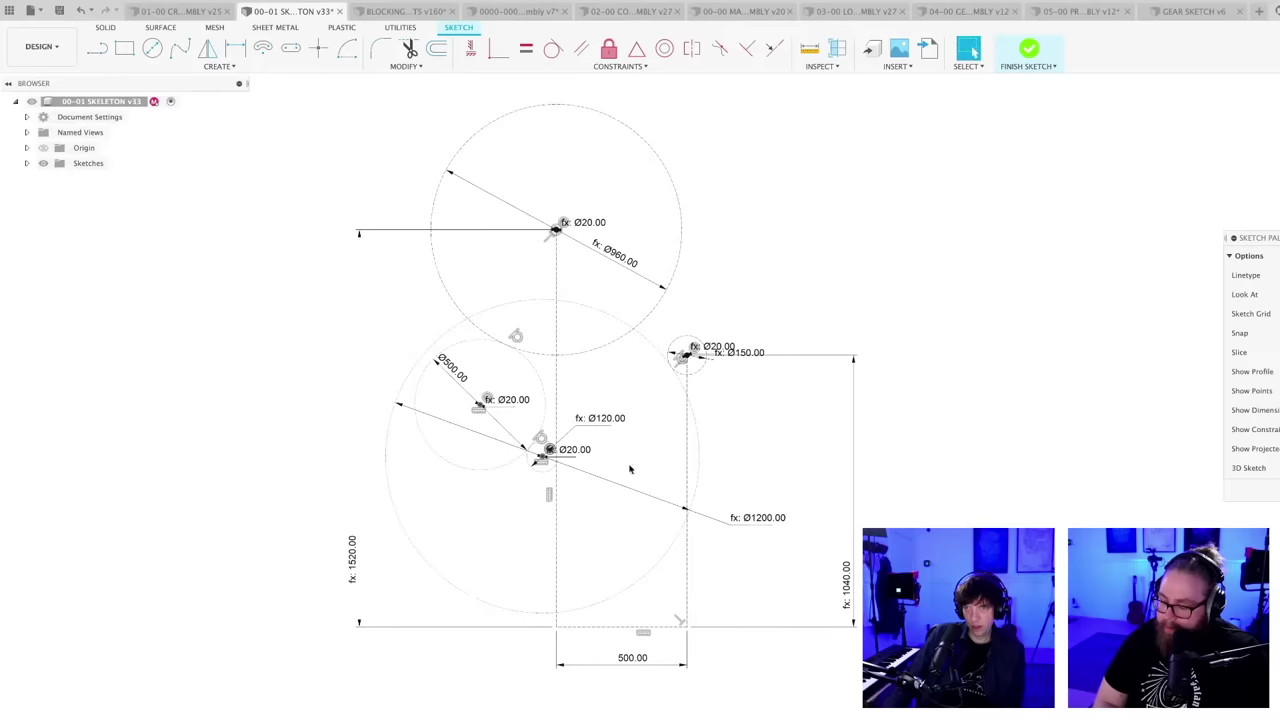
middle_drag(729, 311, 682, 307)
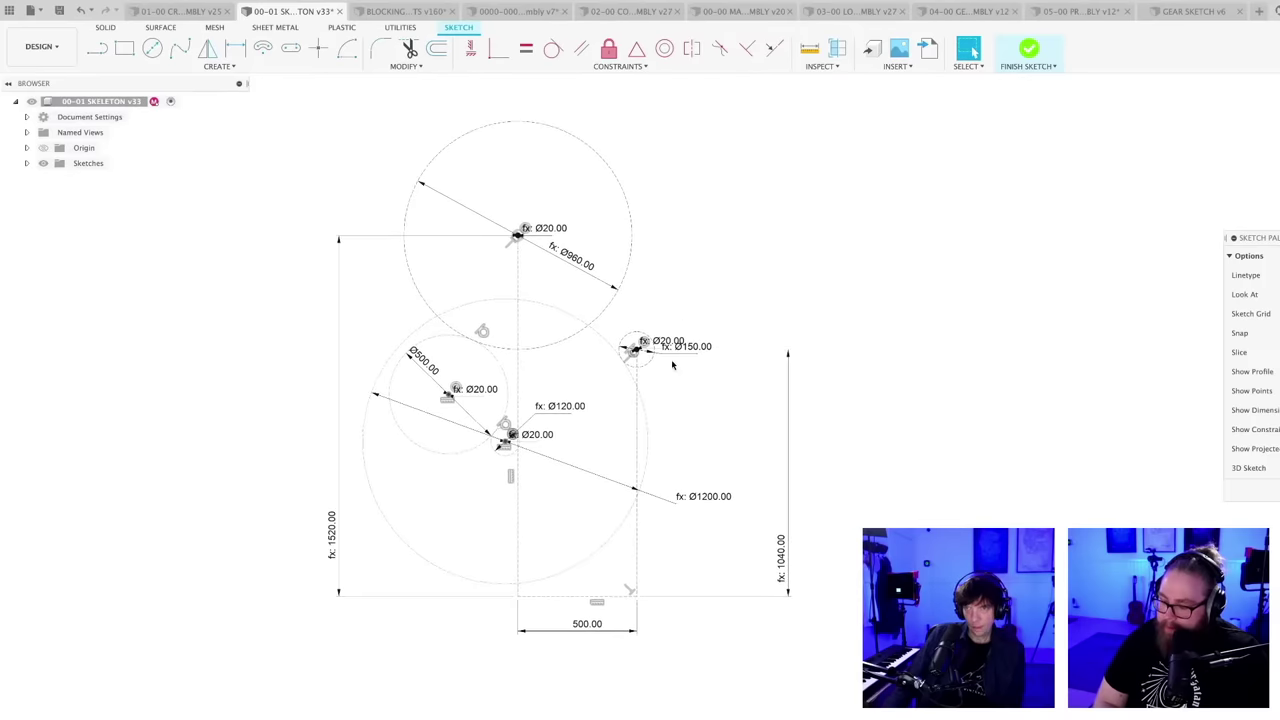
- Save the skeleton design as a new version and finish editing the sketch
scroll(677, 370, up, 3)
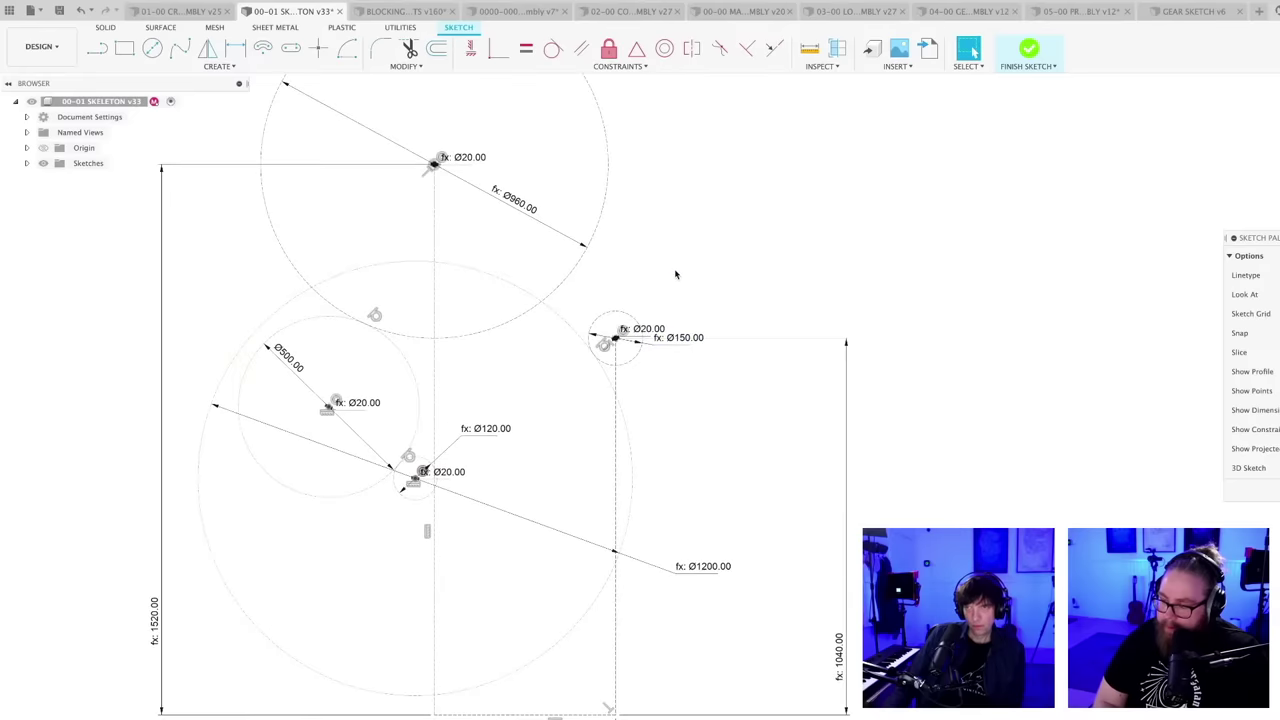
scroll(684, 370, down, 2)
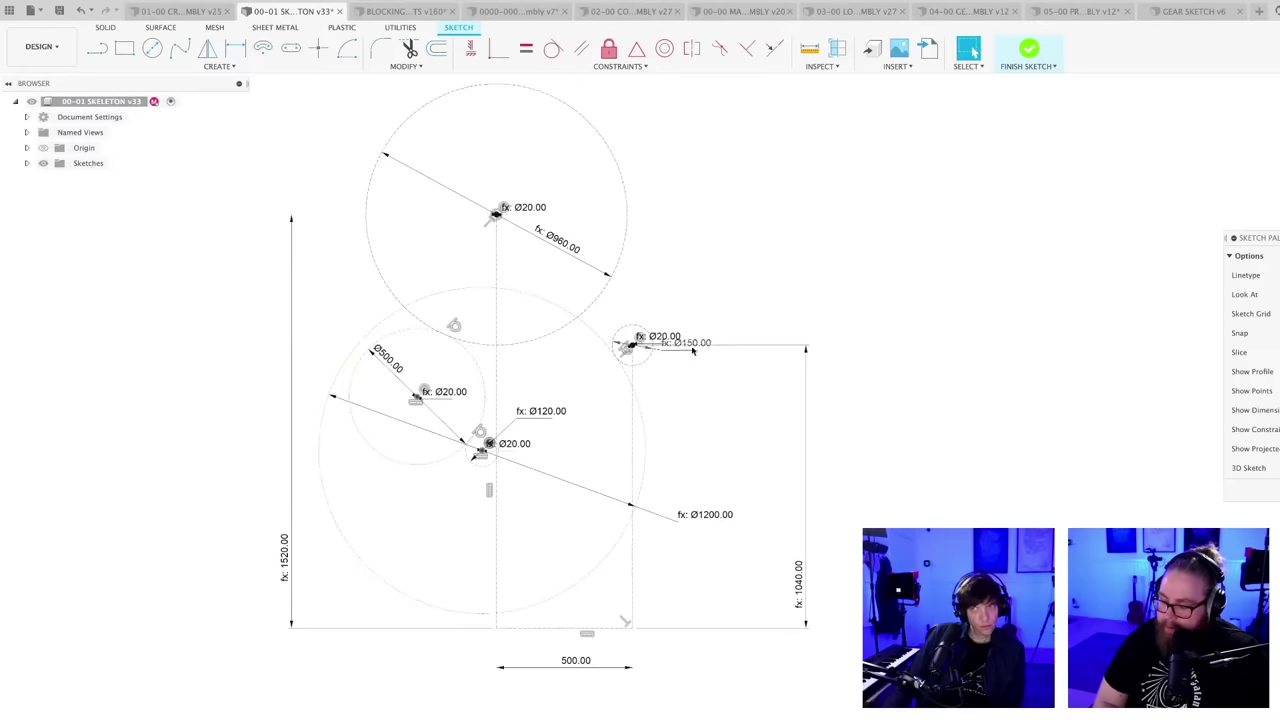
key(ctrl+s)
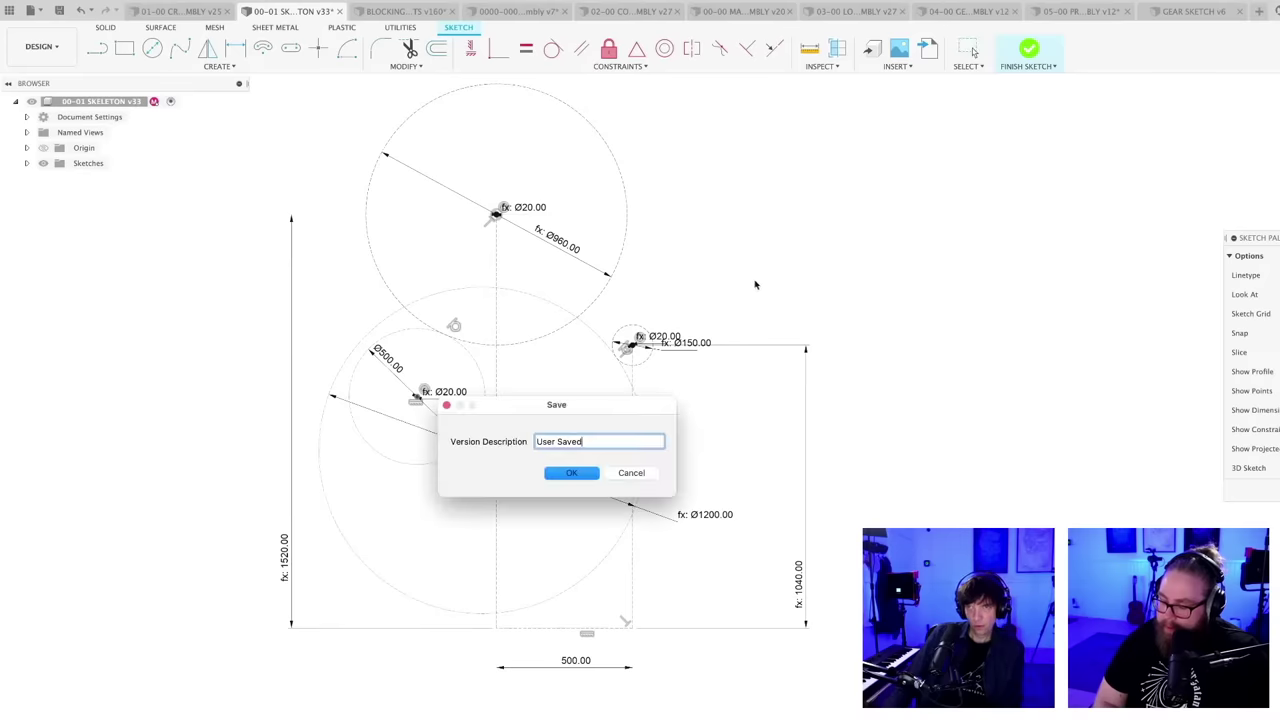
key(Return)
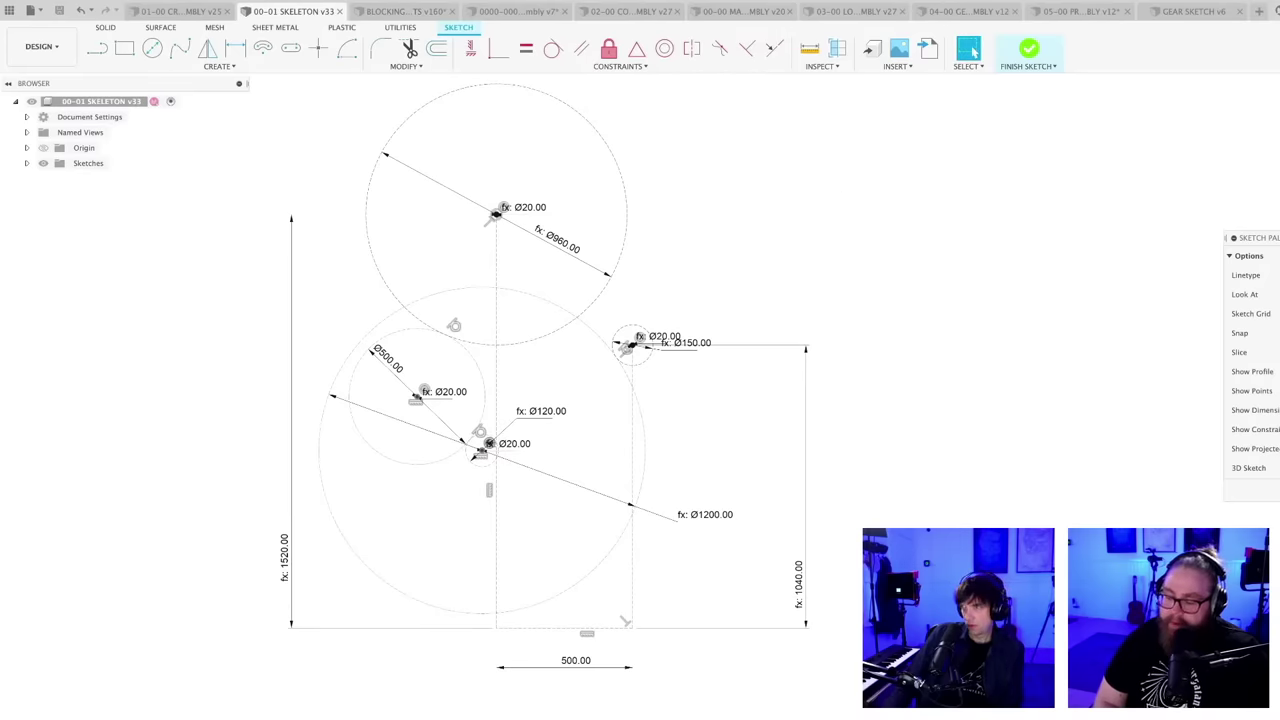
click(1029, 52)
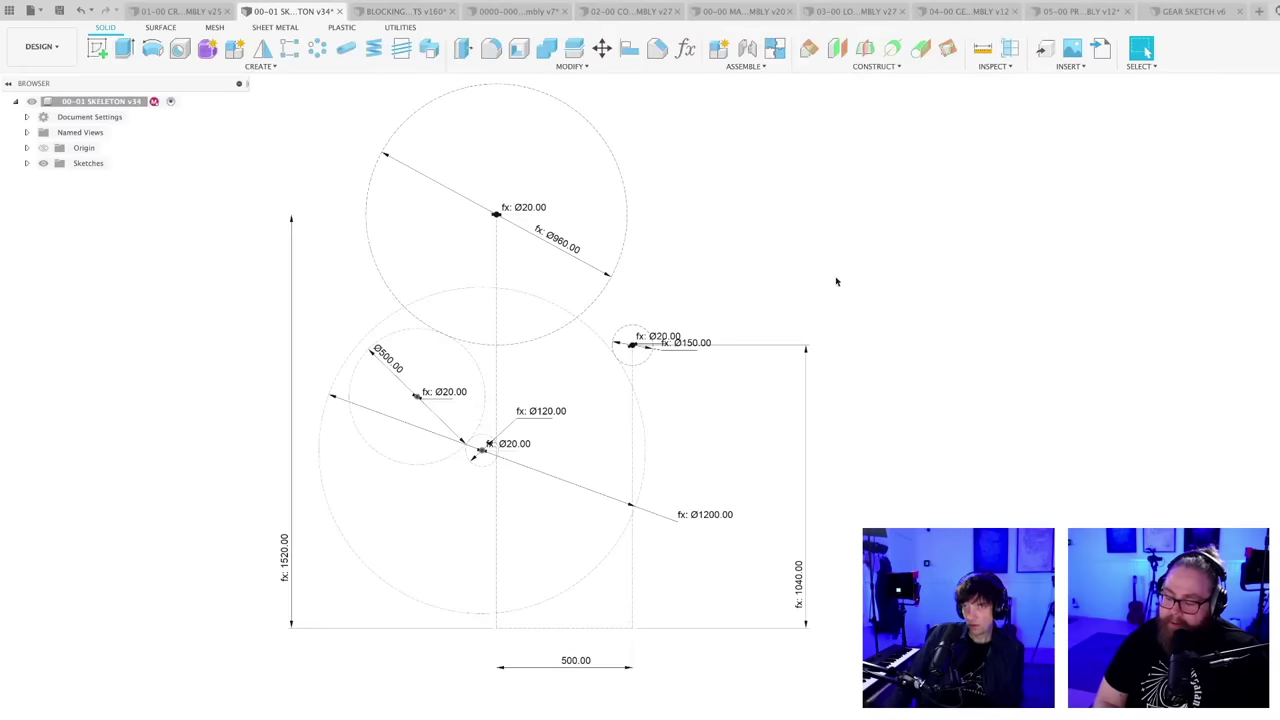
- Set the GEAR1PITCHDIA user parameter to 120 mm and close the parameter list
click(686, 52)
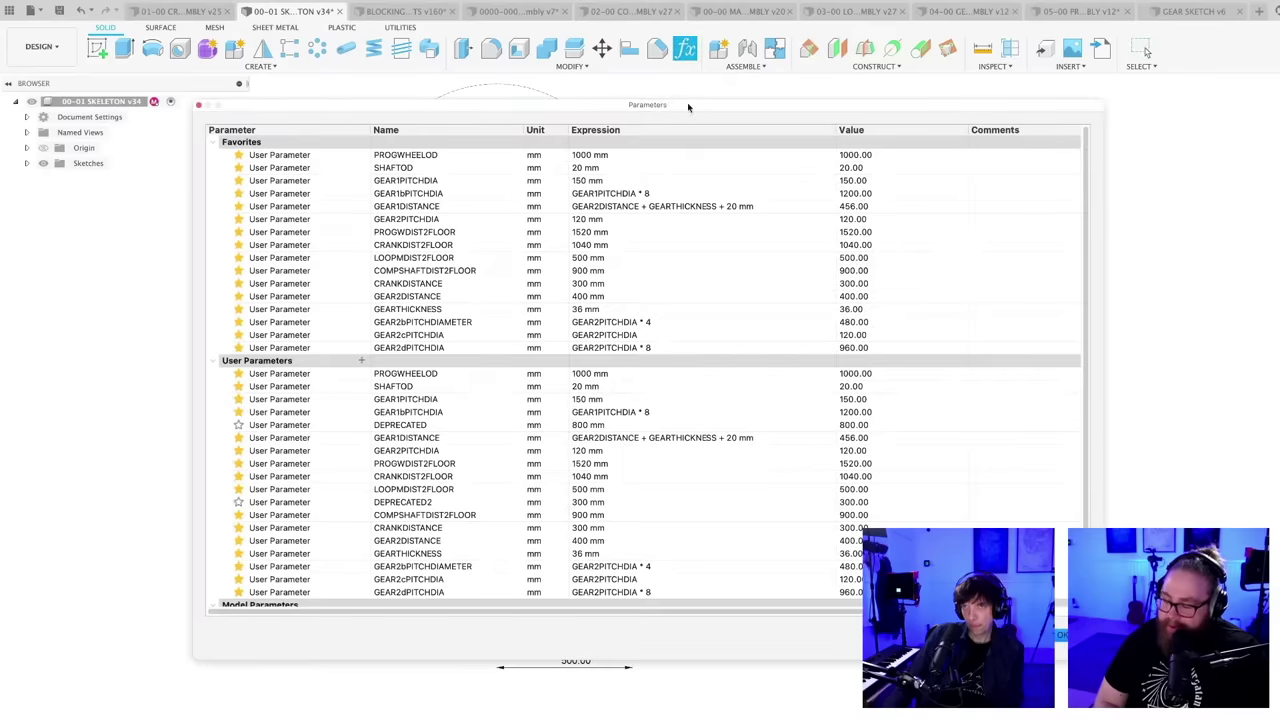
mouse_move(687, 102)
mouse_down()
mouse_move(672, 145)
mouse_move(624, 197)
mouse_move(681, 503)
mouse_move(648, 281)
mouse_up()
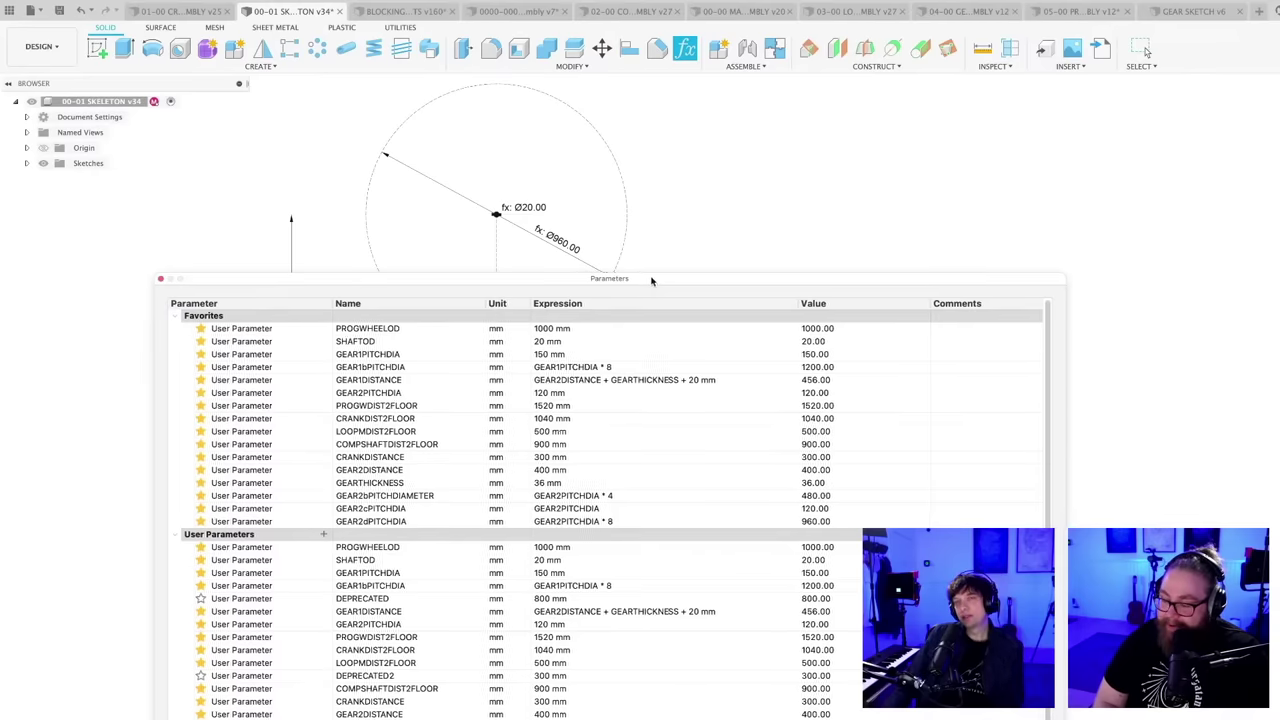
mouse_move(648, 281)
mouse_down()
mouse_move(677, 281)
mouse_move(660, 281)
mouse_move(734, 240)
mouse_move(703, 249)
mouse_move(715, 368)
mouse_move(700, 657)
mouse_move(714, 329)
mouse_move(717, 443)
mouse_move(683, 597)
mouse_move(691, 568)
mouse_up()
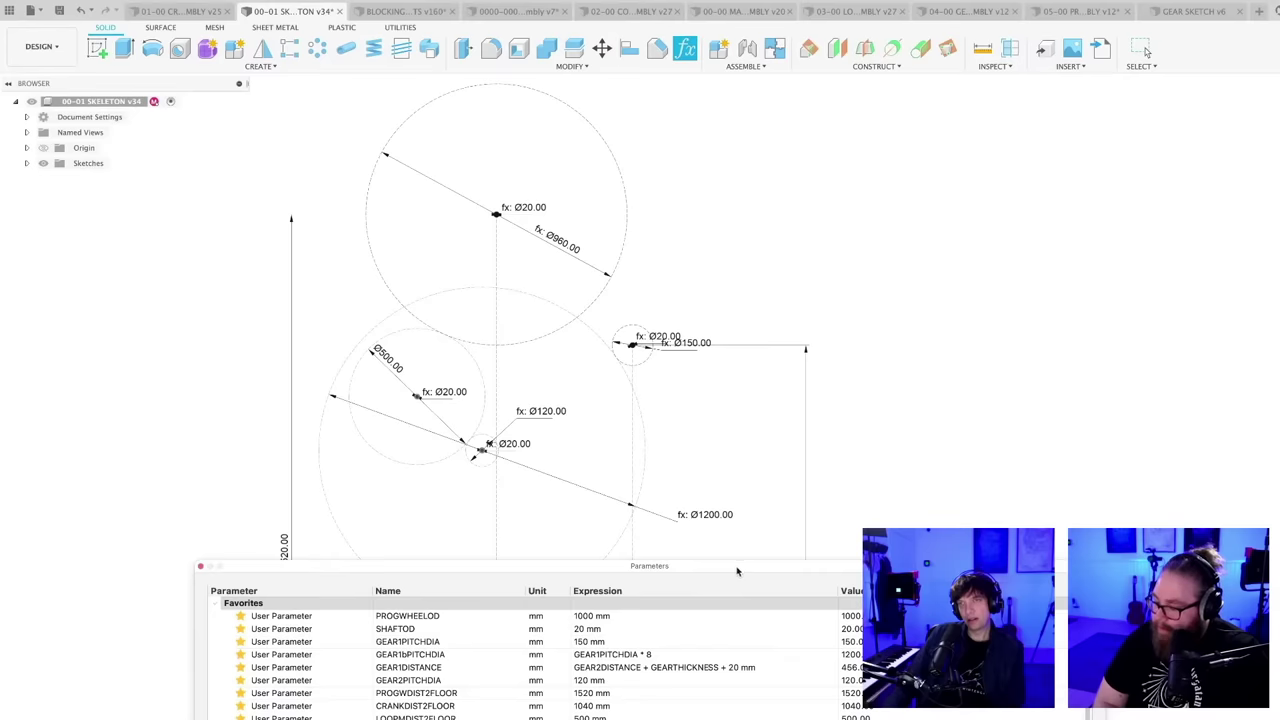
mouse_move(737, 569)
mouse_down()
mouse_move(768, 580)
mouse_move(730, 198)
mouse_up()
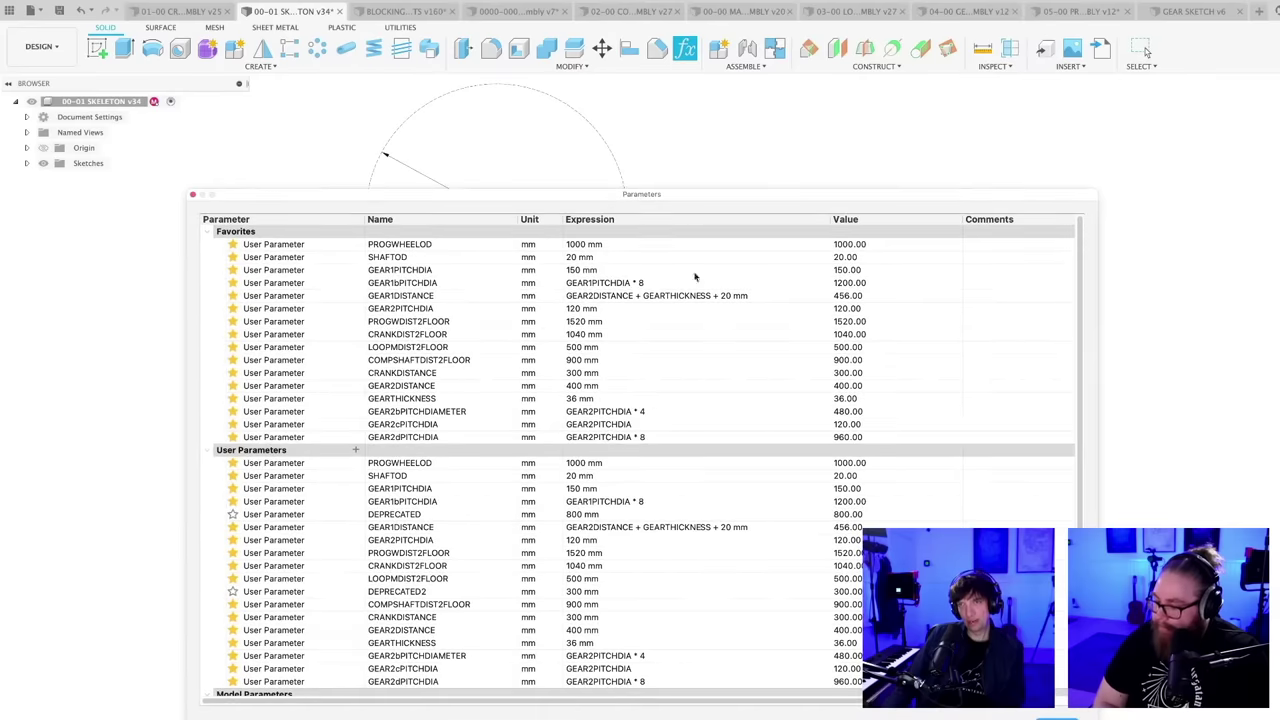
mouse_move(617, 207)
mouse_down()
mouse_move(669, 289)
mouse_move(703, 651)
mouse_move(672, 210)
mouse_up()
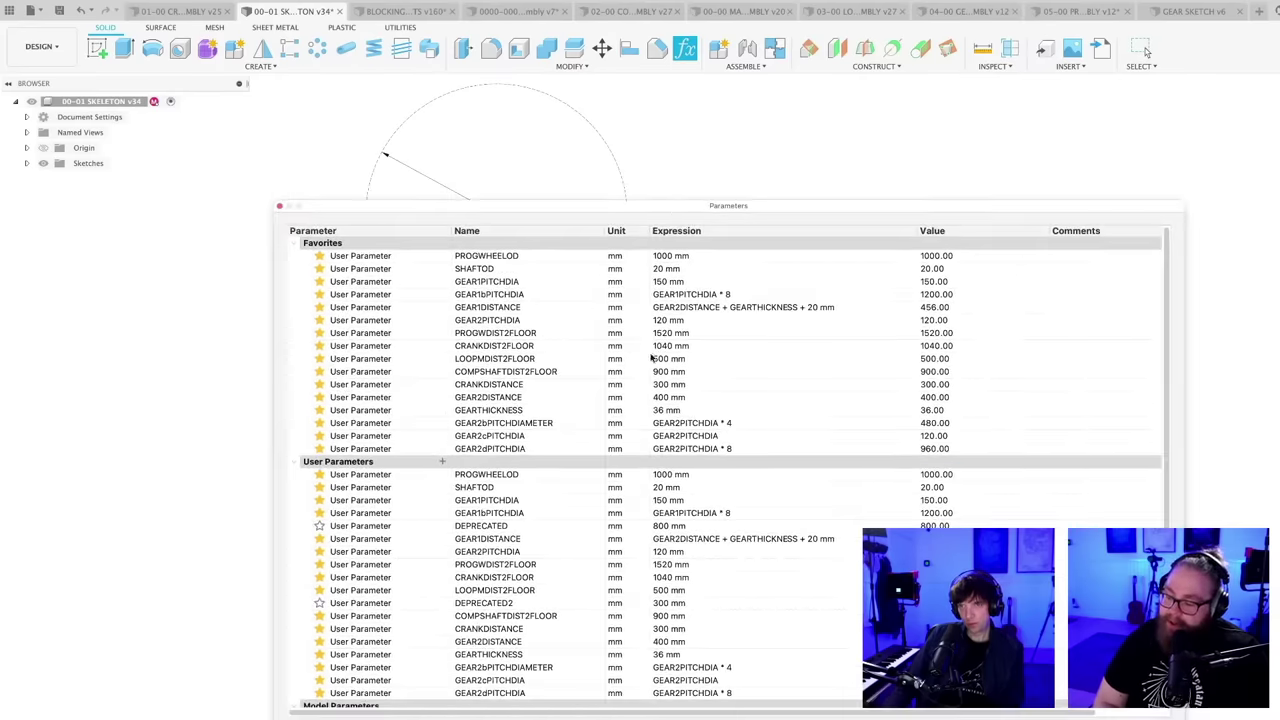
click(545, 282)
click(545, 282)
double_click(667, 282)
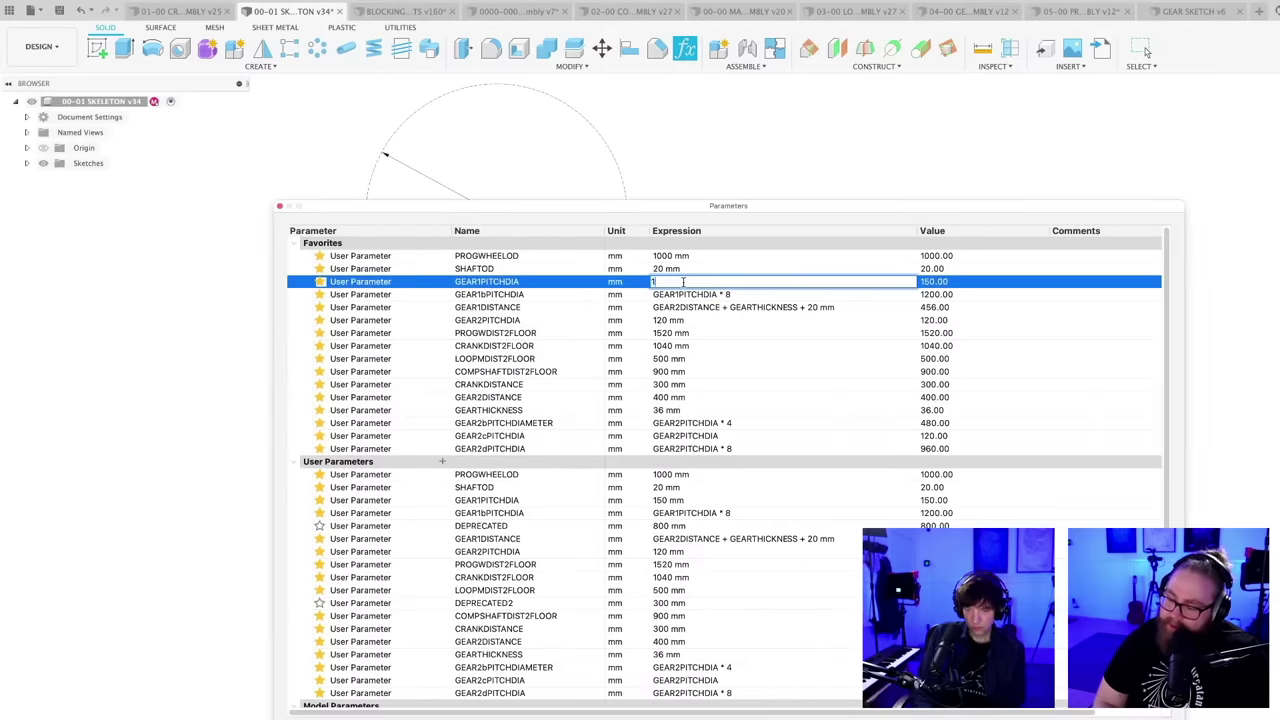
key(Return)
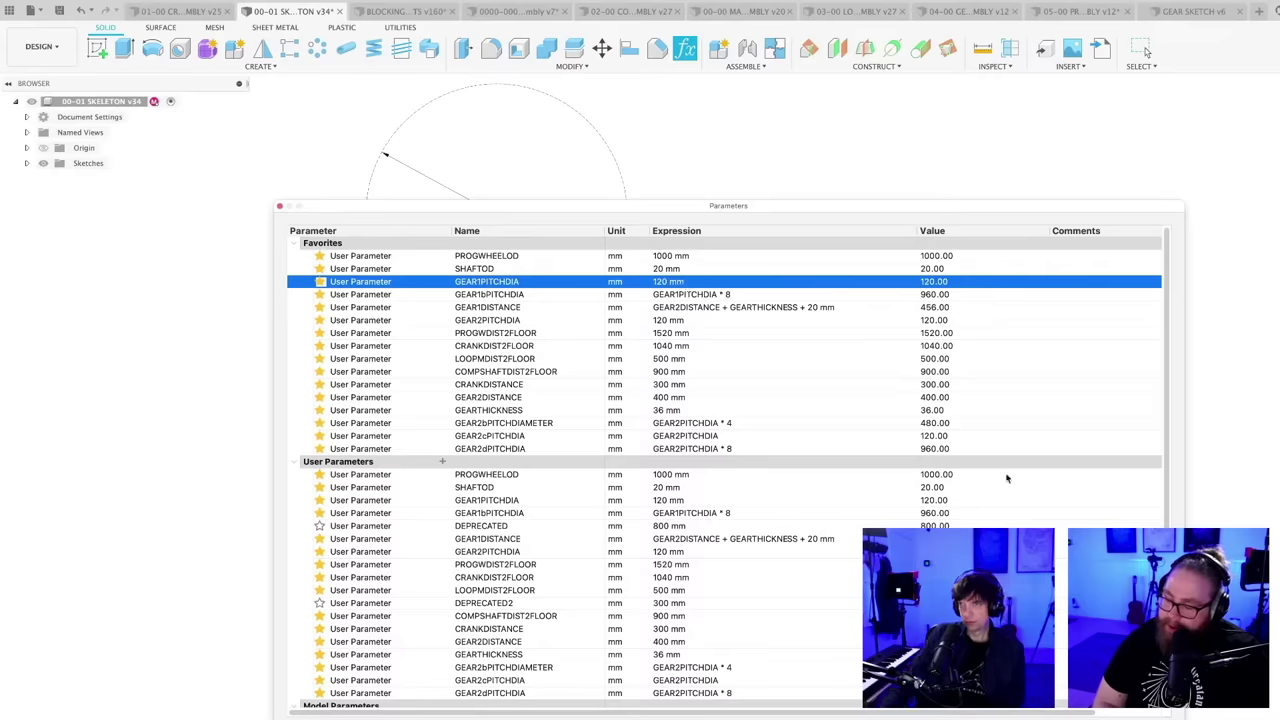
click(1147, 51)
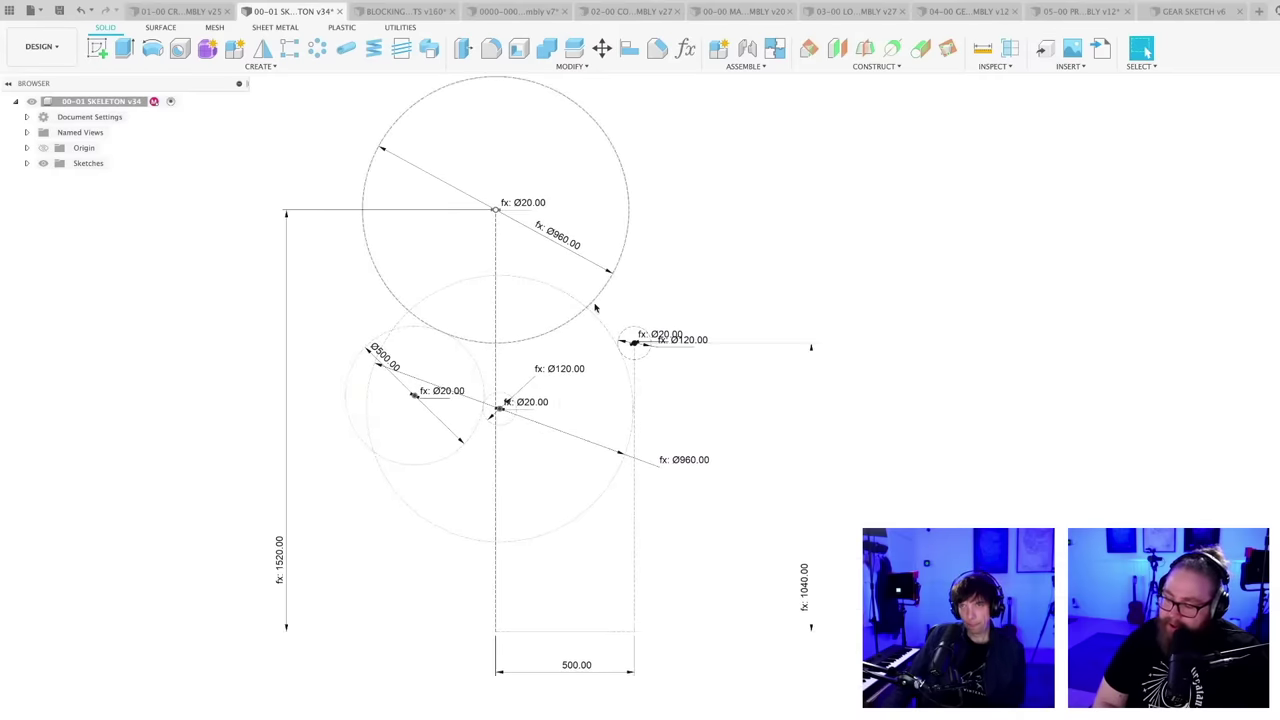
- Shift the large gear around the central shaft slightly to test its freedom in the layout
scroll(580, 370, up, 1)
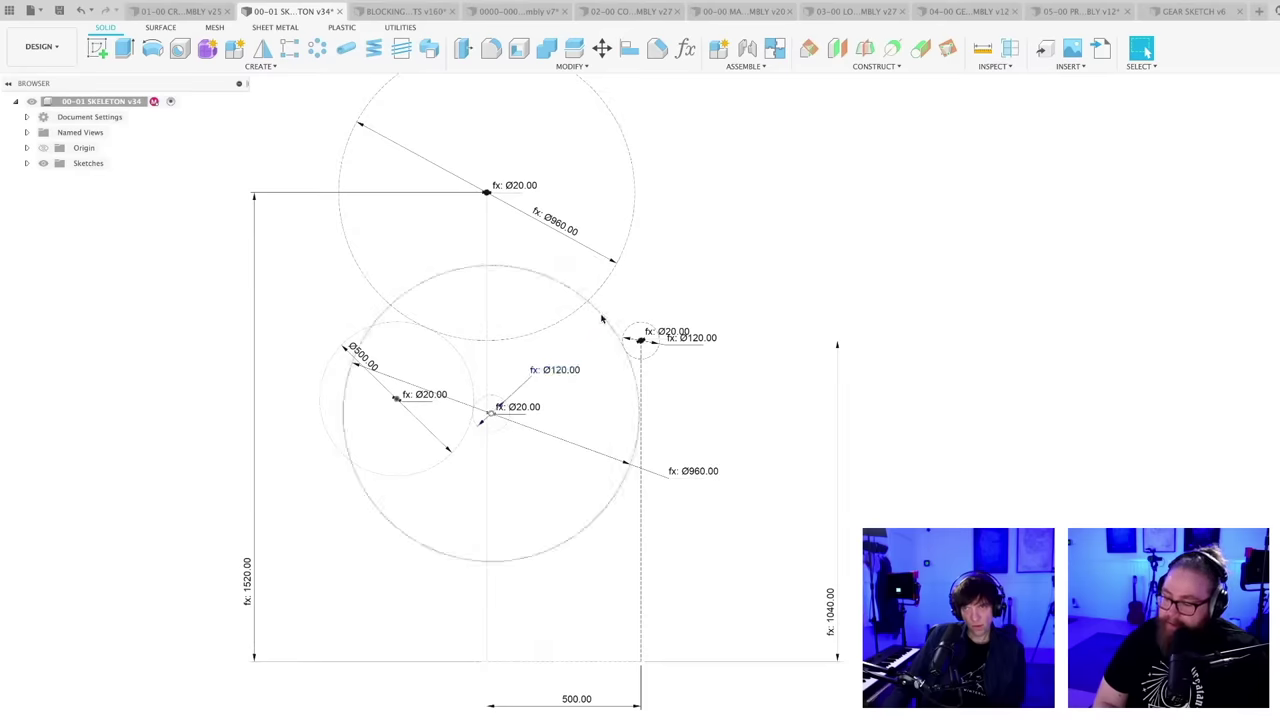
drag(594, 348, 556, 291)
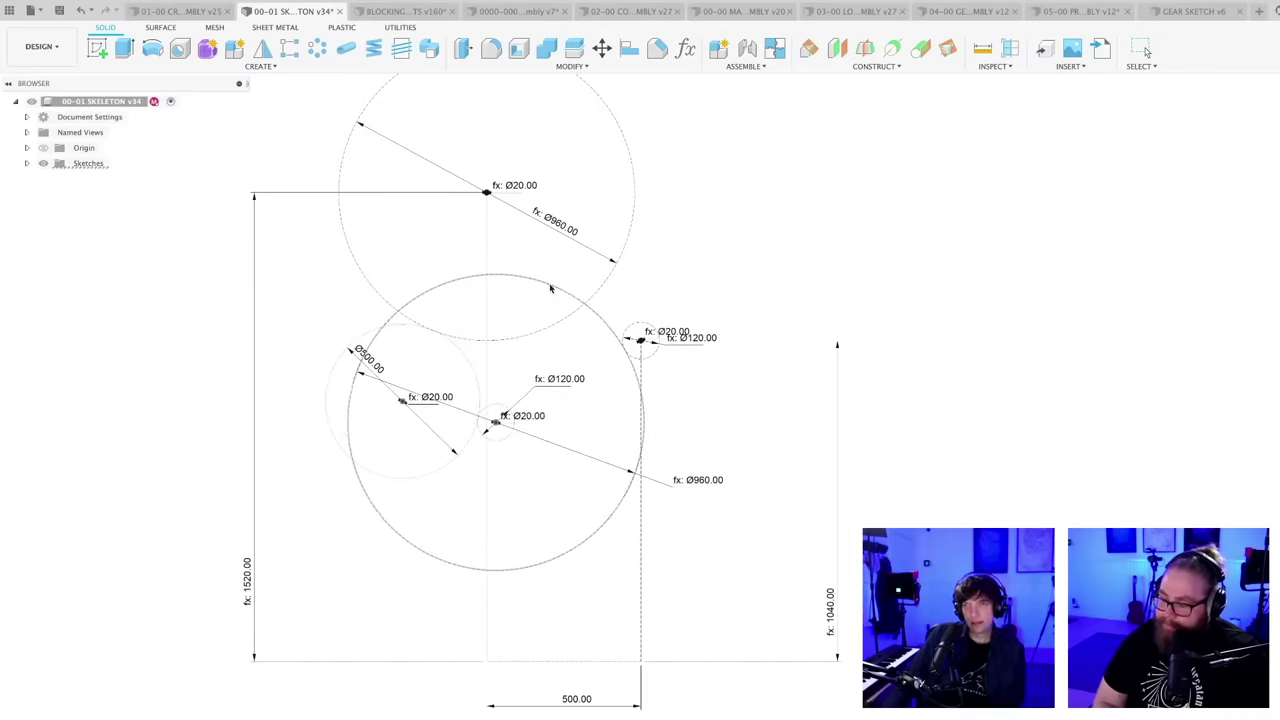
- Examine how the resized gears sit relative to the crankshaft gear and the upper 960 mm gear
scroll(540, 370, up, 2)
scroll(545, 372, down, 3)
mouse_move(548, 375)
middle_down()
mouse_move(572, 451)
mouse_move(575, 389)
middle_up()
scroll(568, 455, up, 3)
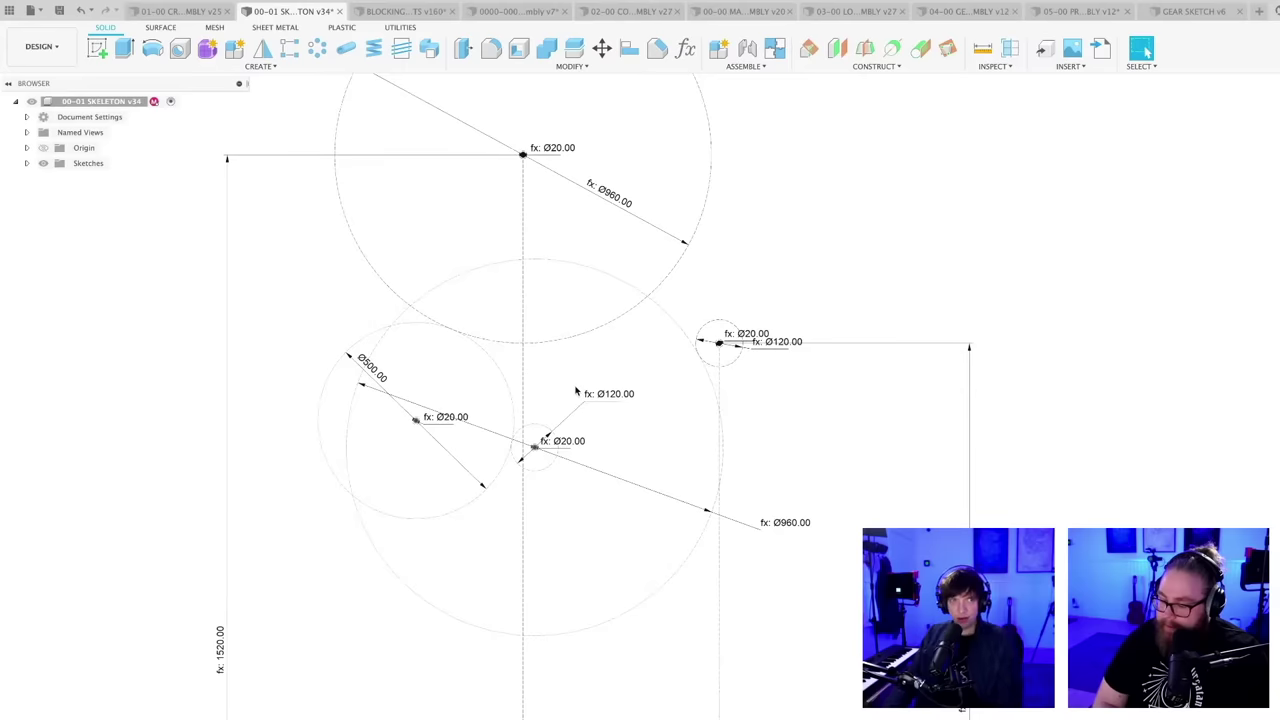
scroll(577, 391, down, 2)
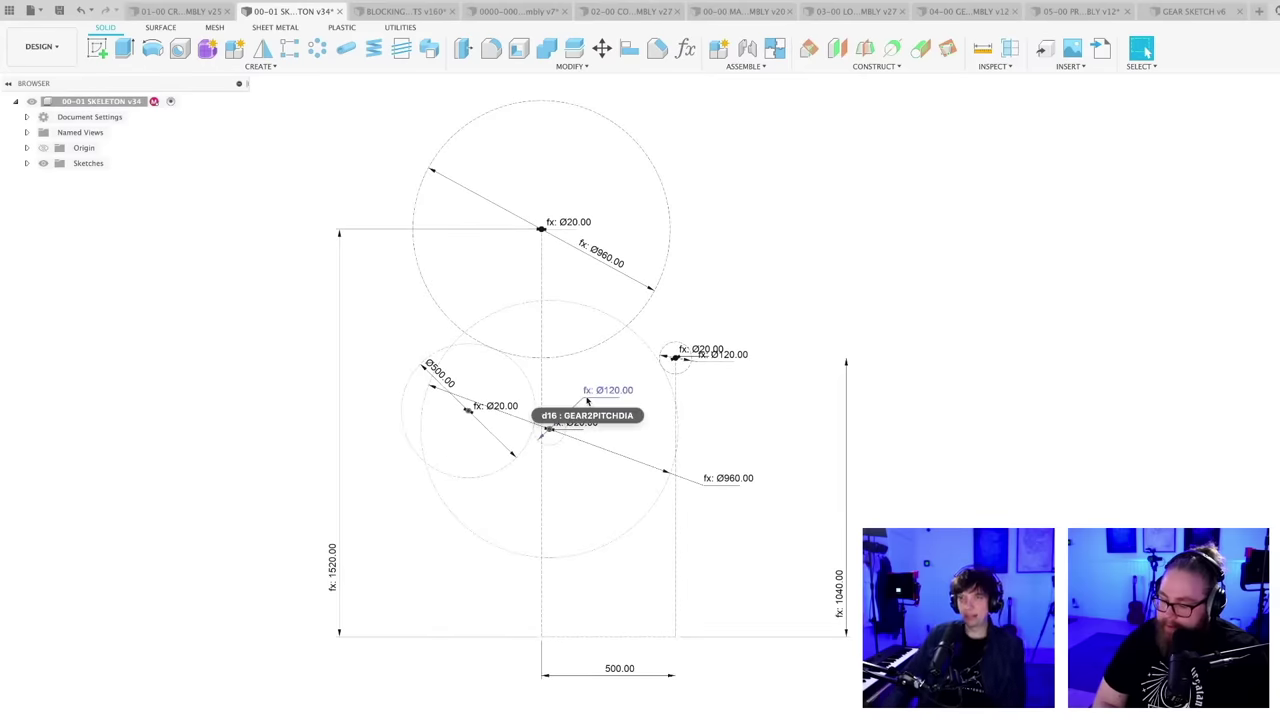
scroll(575, 388, up, 1)
scroll(546, 383, down, 3)
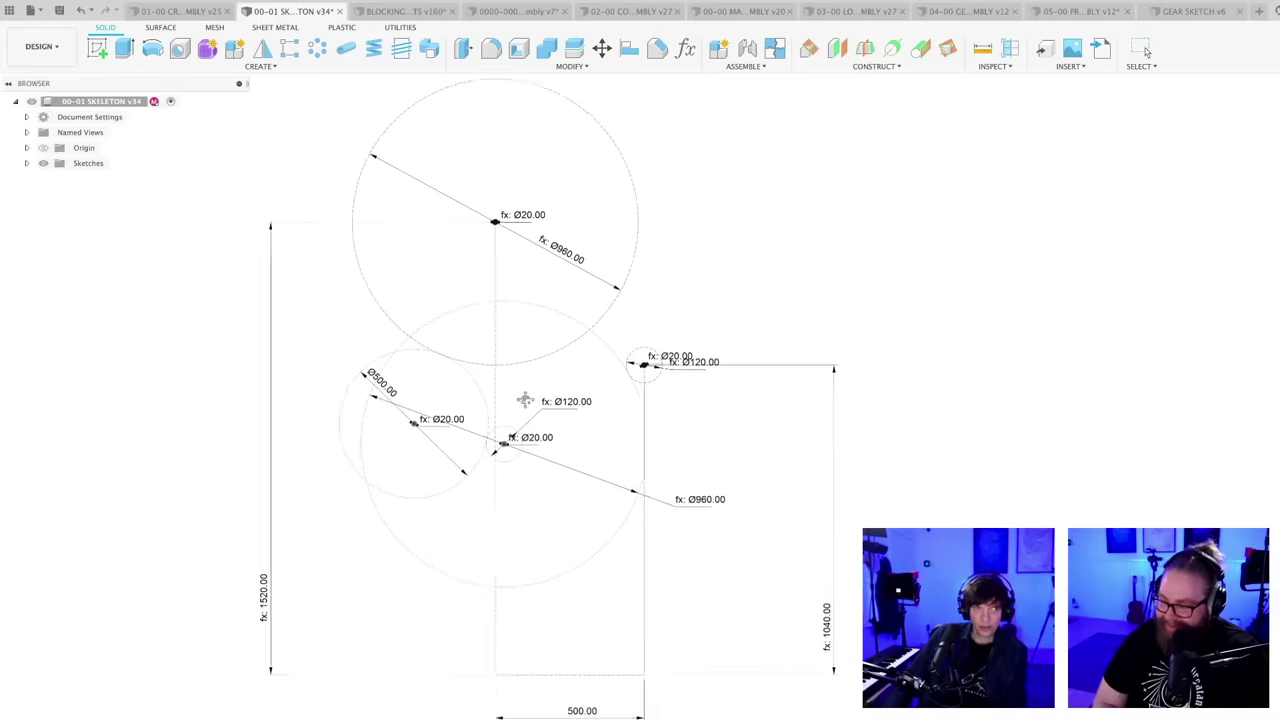
scroll(512, 419, up, 2)
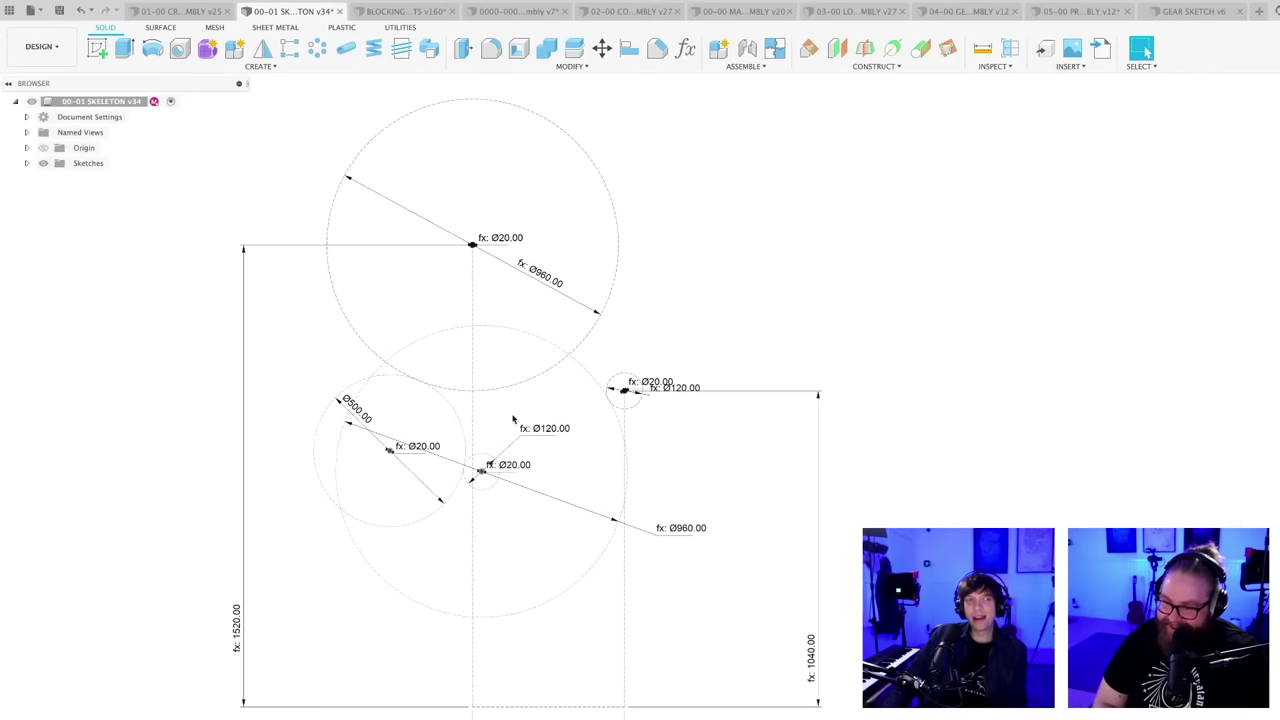
scroll(512, 419, down, 3)
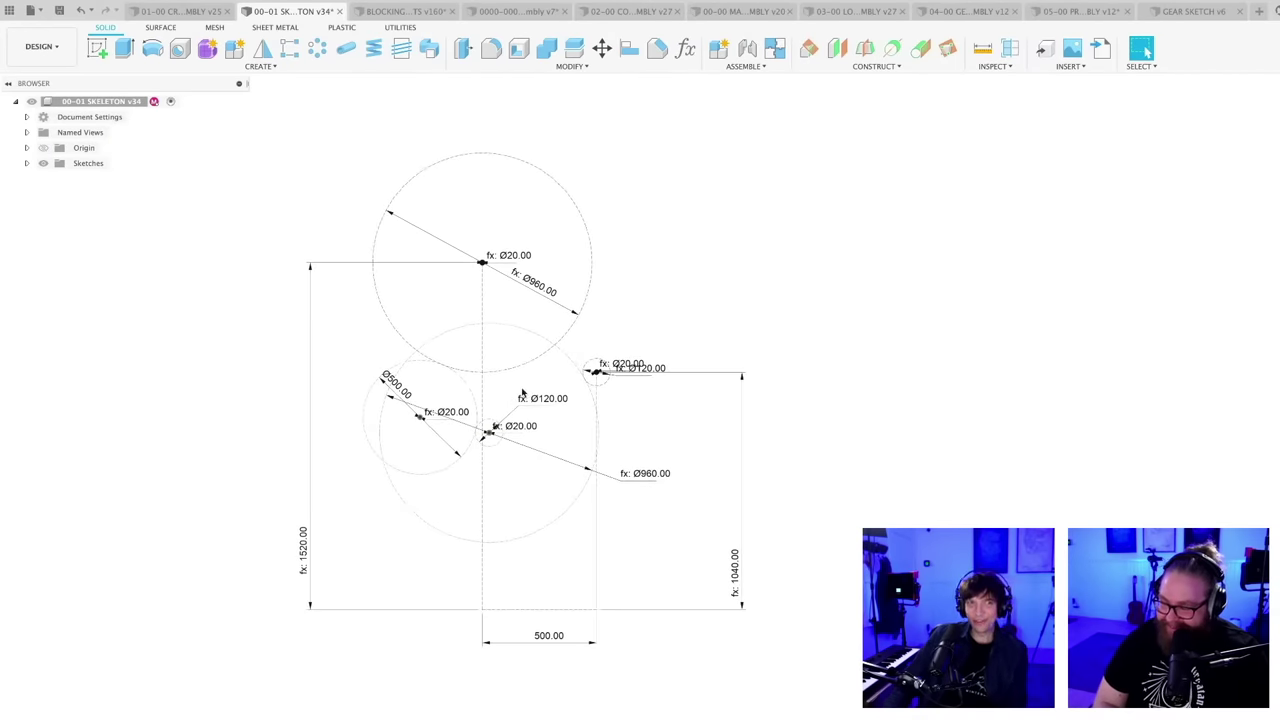
scroll(536, 382, up, 2)
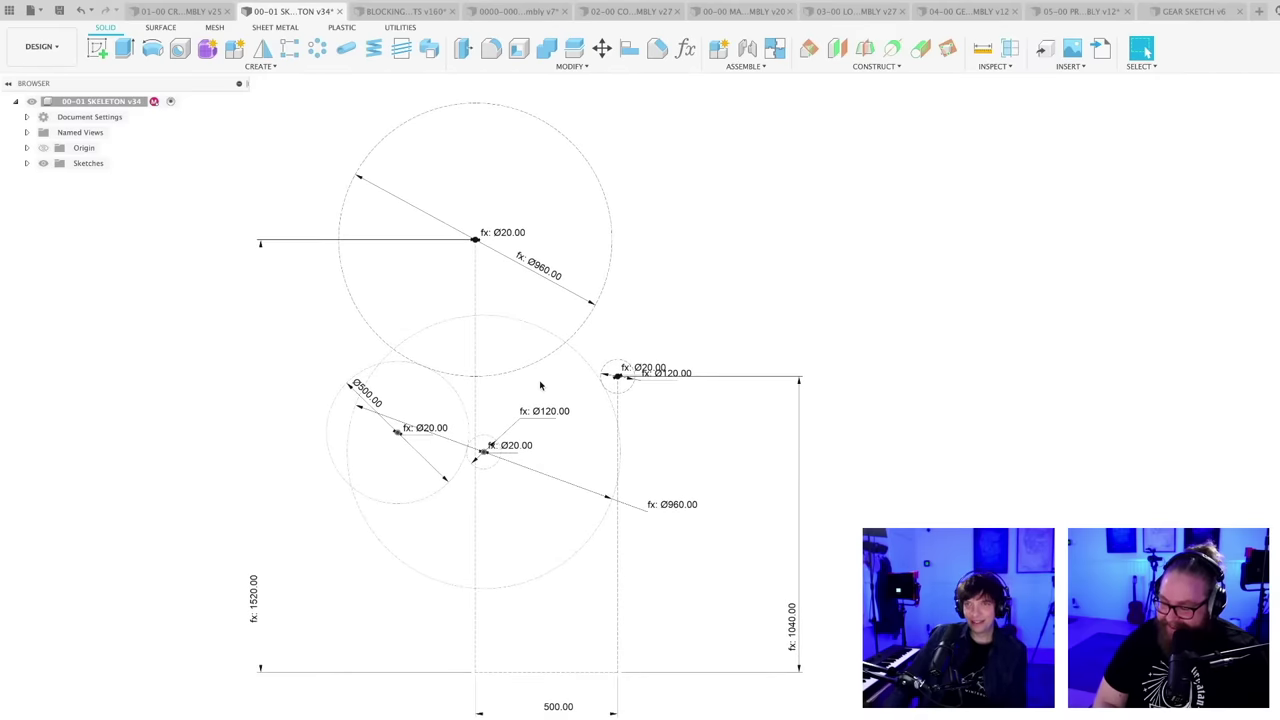
scroll(532, 393, up, 1)
scroll(531, 414, down, 2)
middle_drag(531, 394, 532, 416)
scroll(522, 410, up, 4)
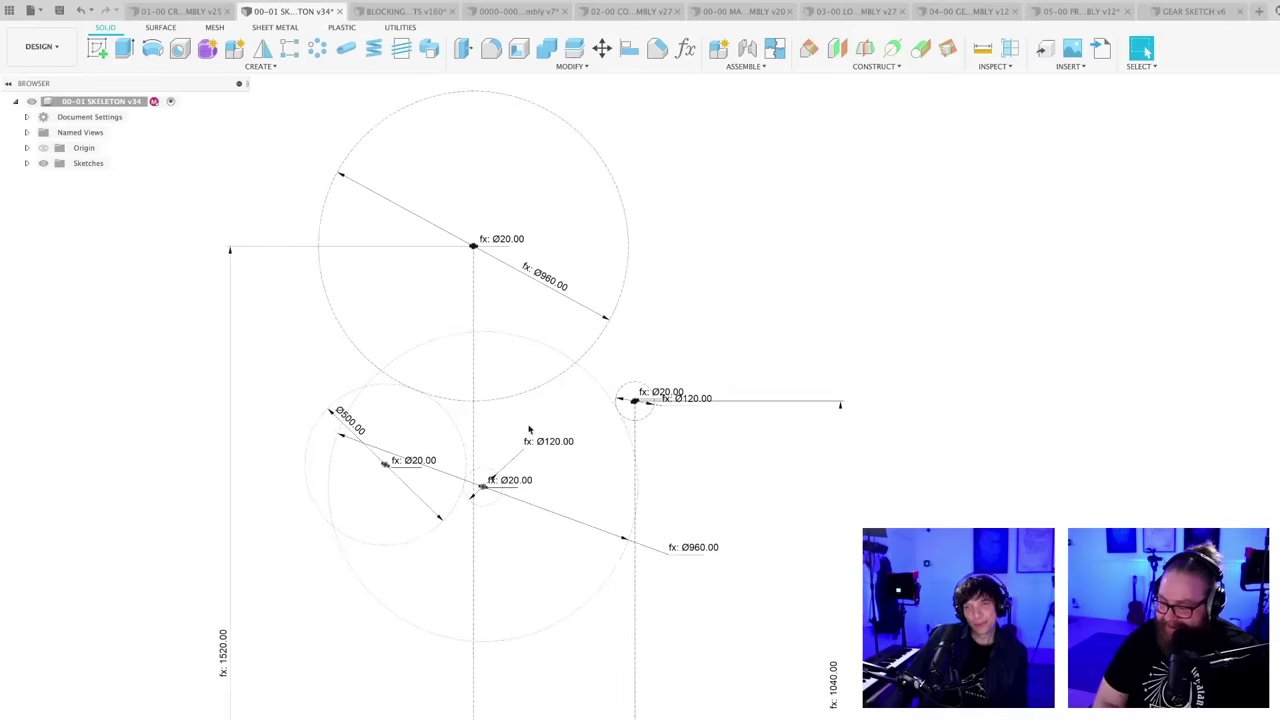
scroll(547, 441, up, 2)
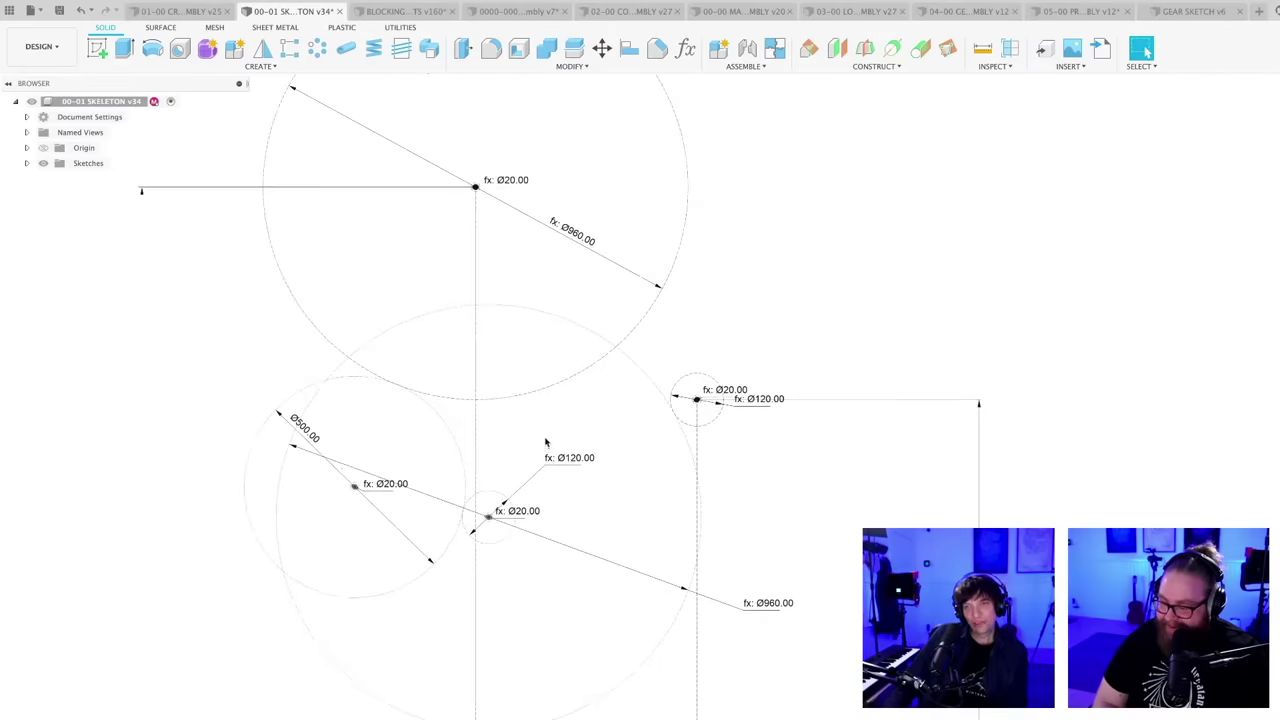
scroll(687, 348, down, 2)
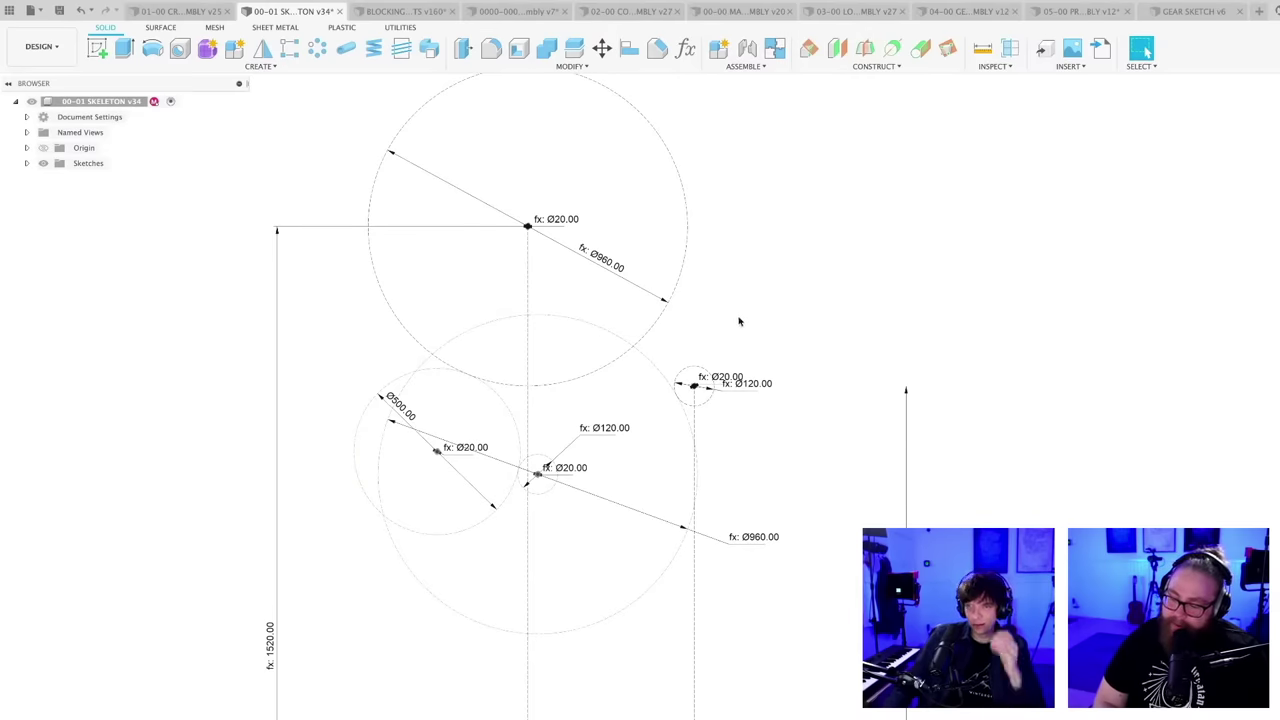
scroll(729, 318, down, 2)
middle_drag(729, 320, 660, 326)
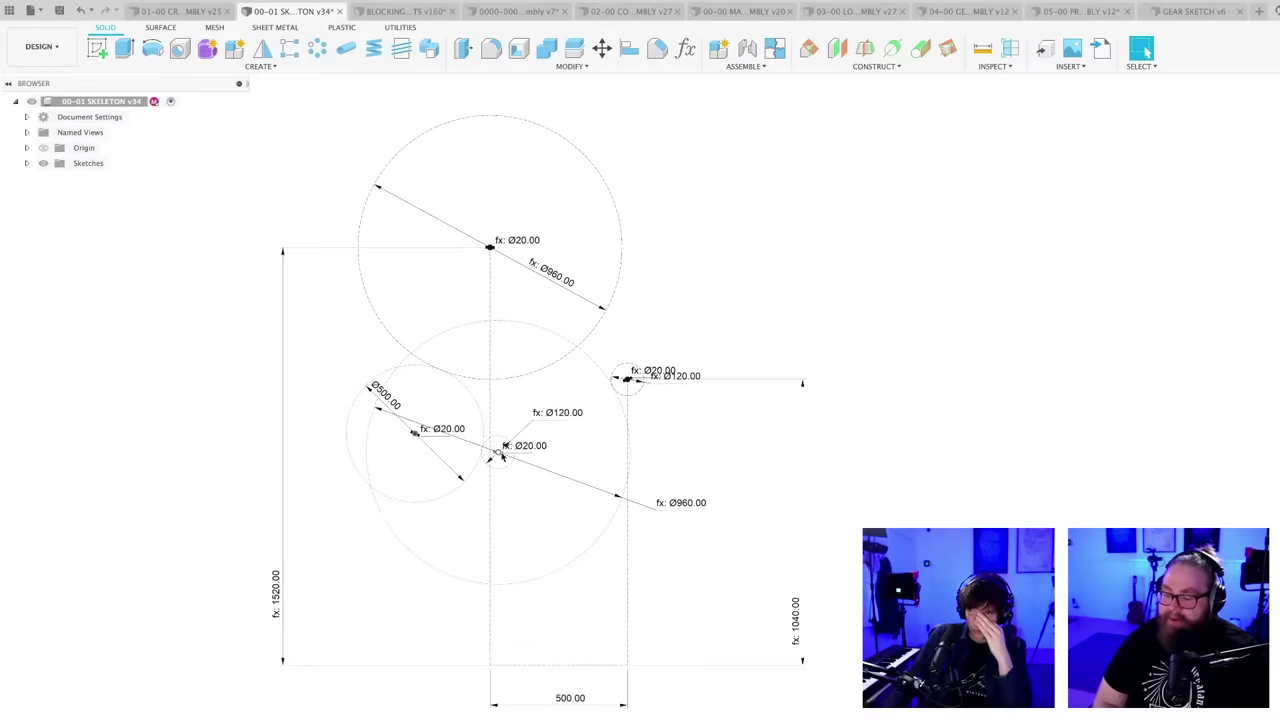
- Try moving the central shaft across the vertical centreline to check its remaining freedom
mouse_move(500, 455)
mouse_down()
mouse_move(503, 477)
mouse_move(476, 457)
mouse_up()
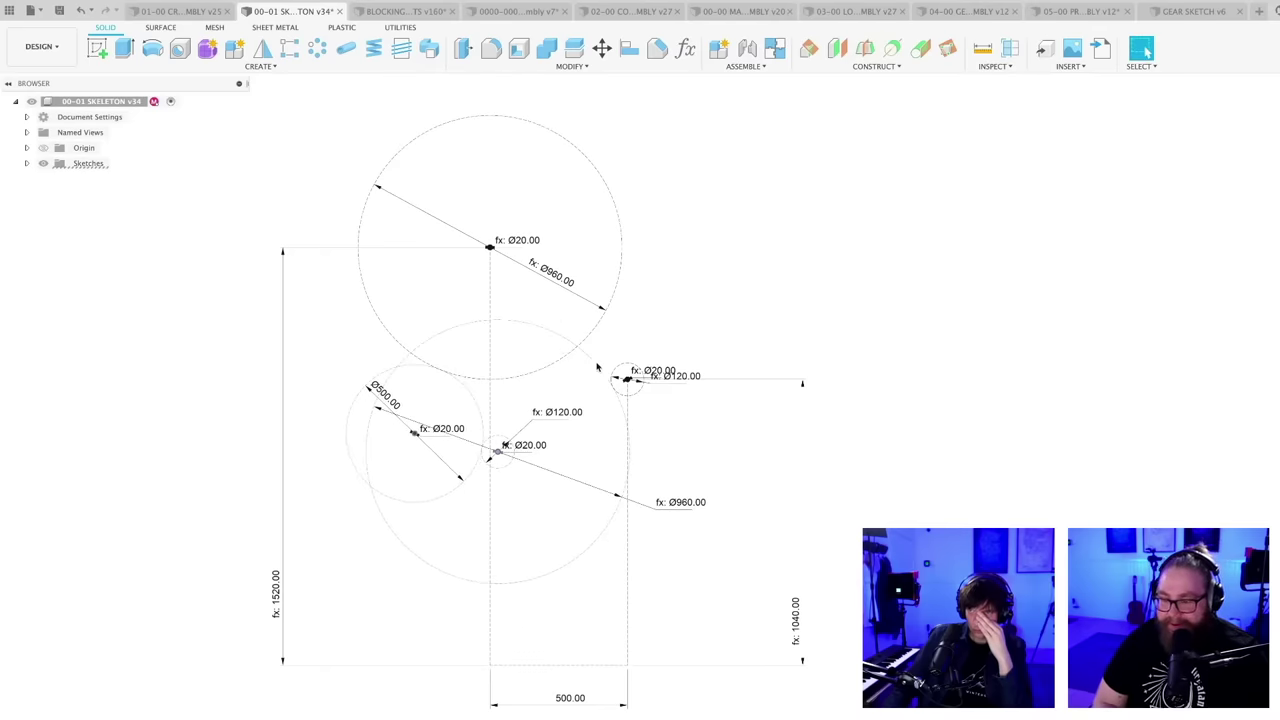
scroll(555, 400, up, 1)
middle_drag(649, 340, 634, 403)
- Switch to the HELICAL GEAR TEST design and examine the helical gear's angled teeth from several sides
mouse_move(526, 562)
middle_down()
mouse_move(529, 543)
mouse_move(517, 551)
middle_up()
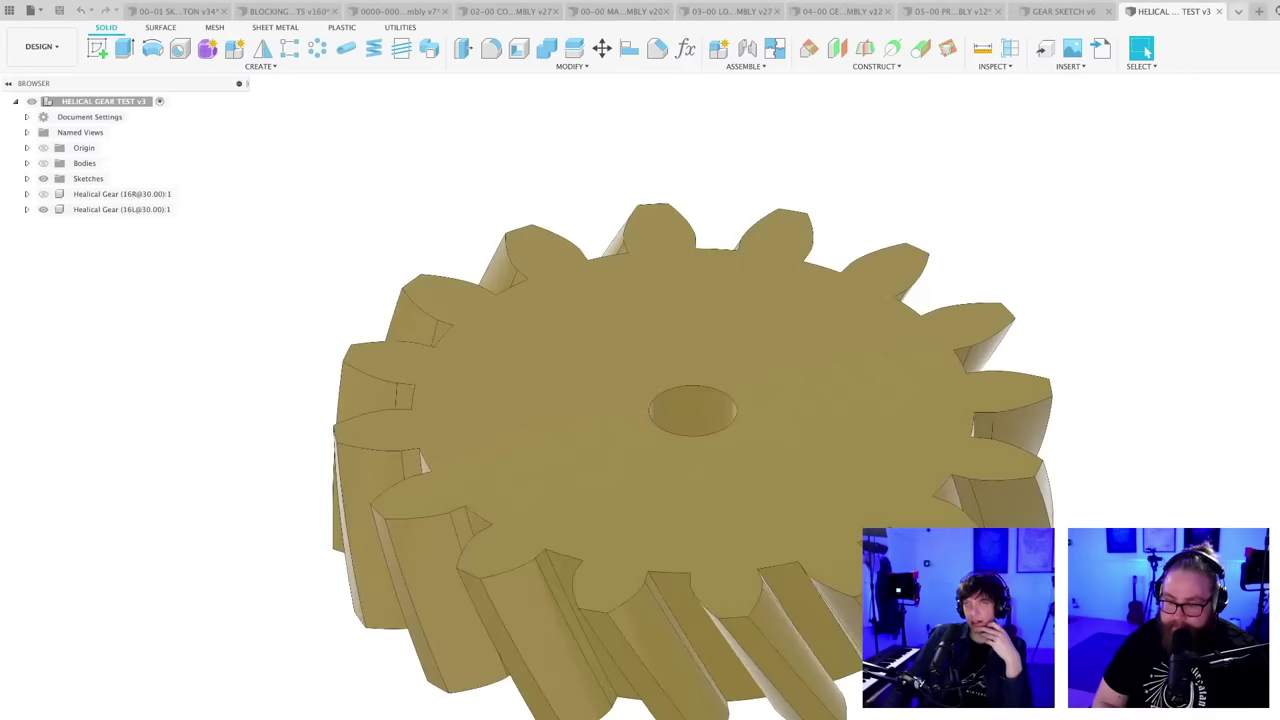
shift+middle_drag(560, 420, 544, 446)
scroll(544, 446, down, 3)
mouse_move(609, 523)
middle_down()
mouse_move(531, 486)
mouse_move(525, 378)
mouse_move(491, 349)
mouse_move(502, 356)
middle_up()
scroll(503, 383, down, 3)
shift+middle_drag(533, 410, 760, 481)
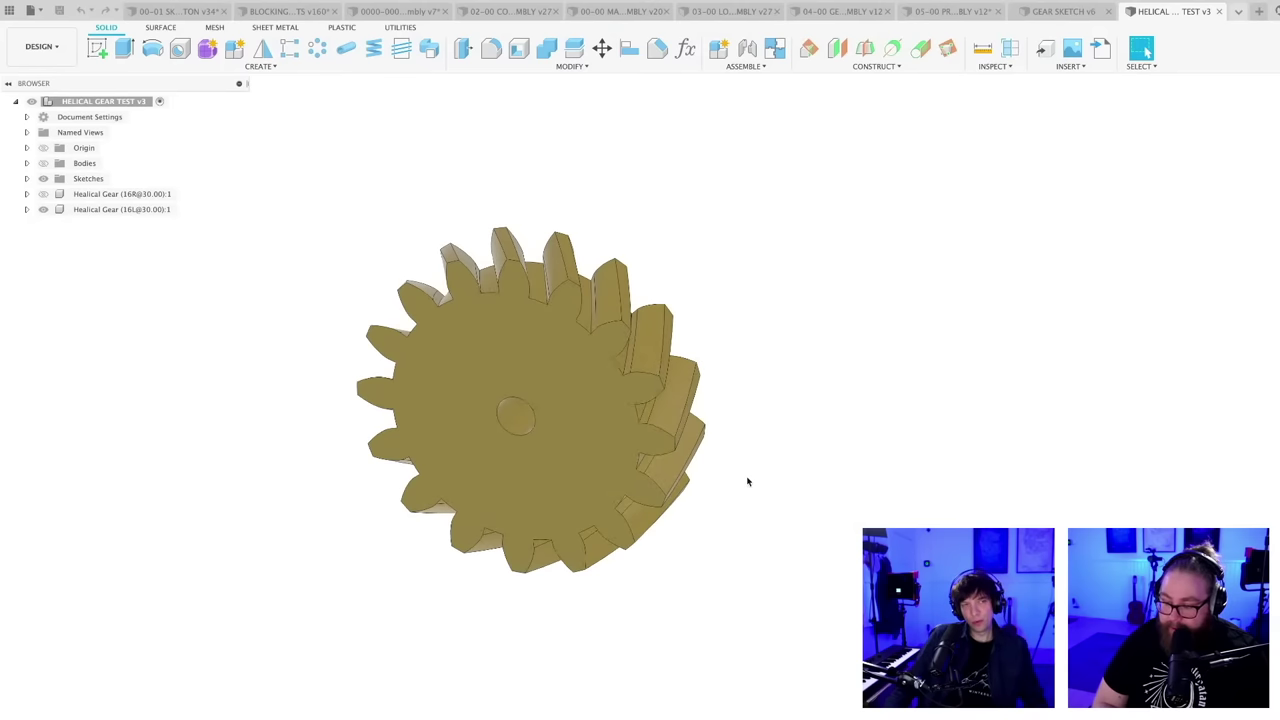
mouse_move(729, 487)
shift+middle_down()
mouse_move(786, 509)
mouse_move(707, 481)
shift+middle_up()
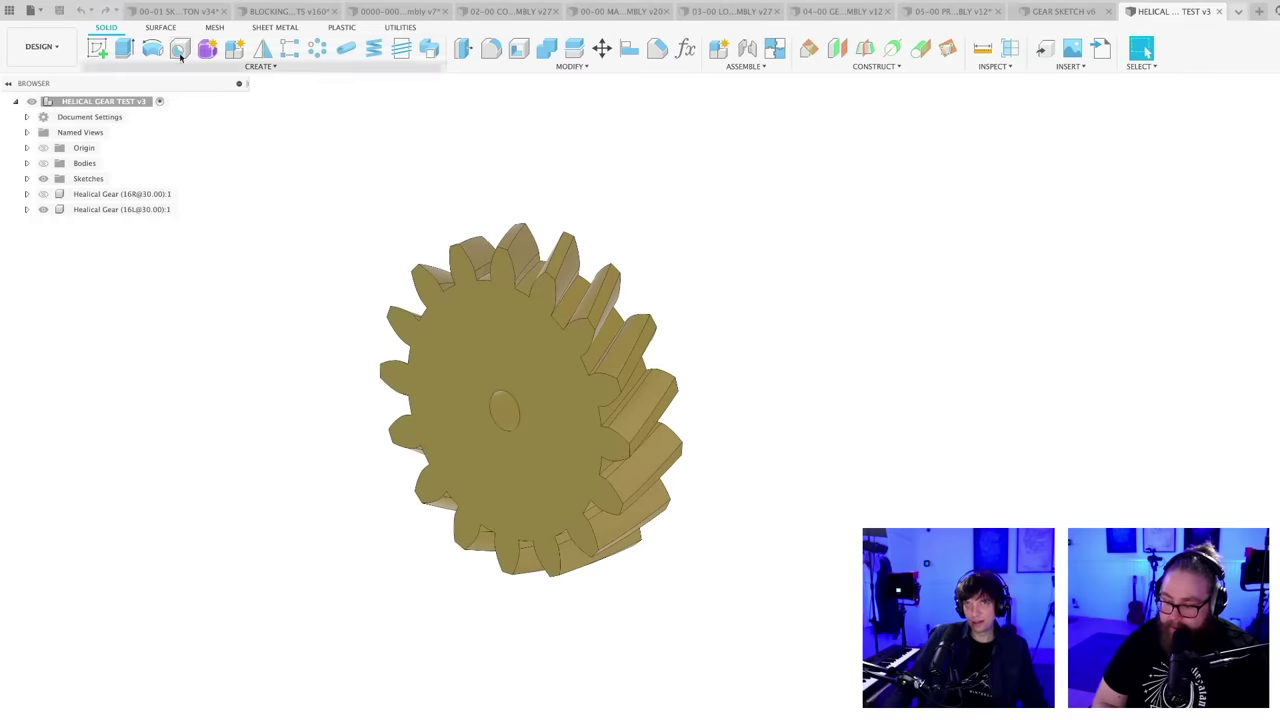
- Return to the 00-01 SKELETON design and open the gear layout sketch for editing
click(183, 12)
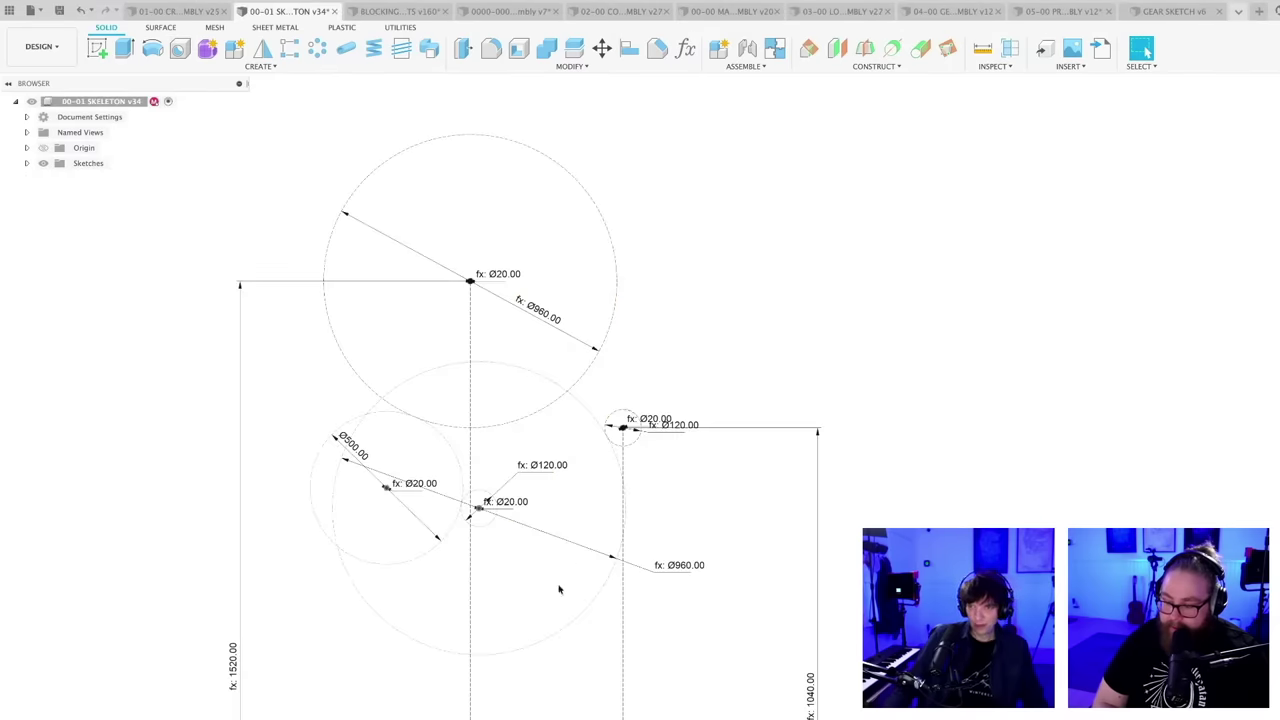
scroll(540, 660, up, 2)
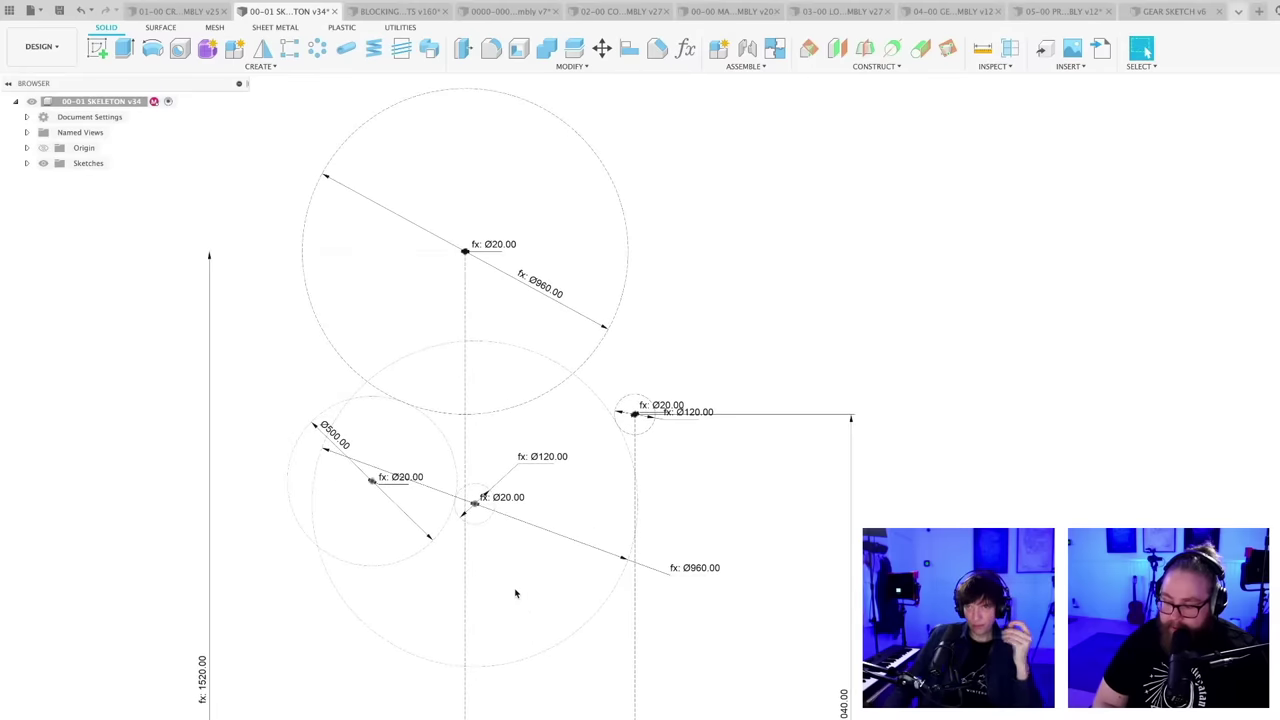
scroll(505, 600, up, 2)
scroll(509, 595, up, 2)
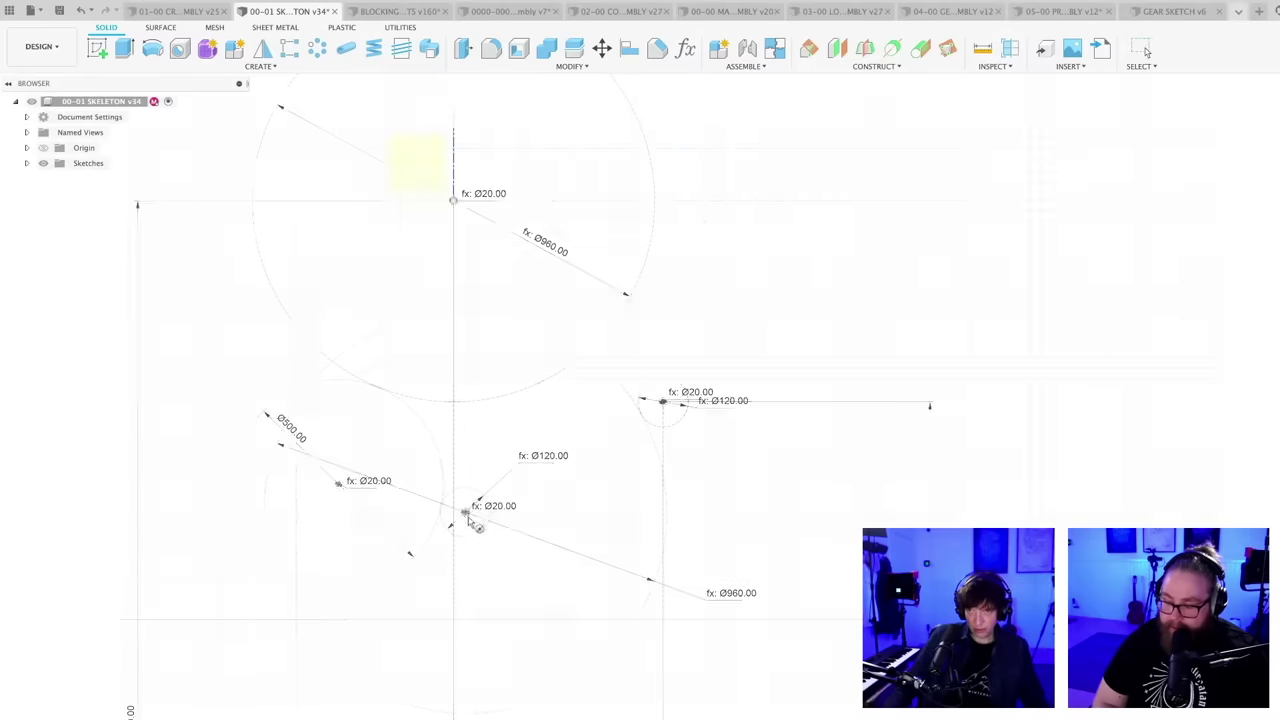
key(Escape)
scroll(515, 590, down, 4)
double_click(564, 483)
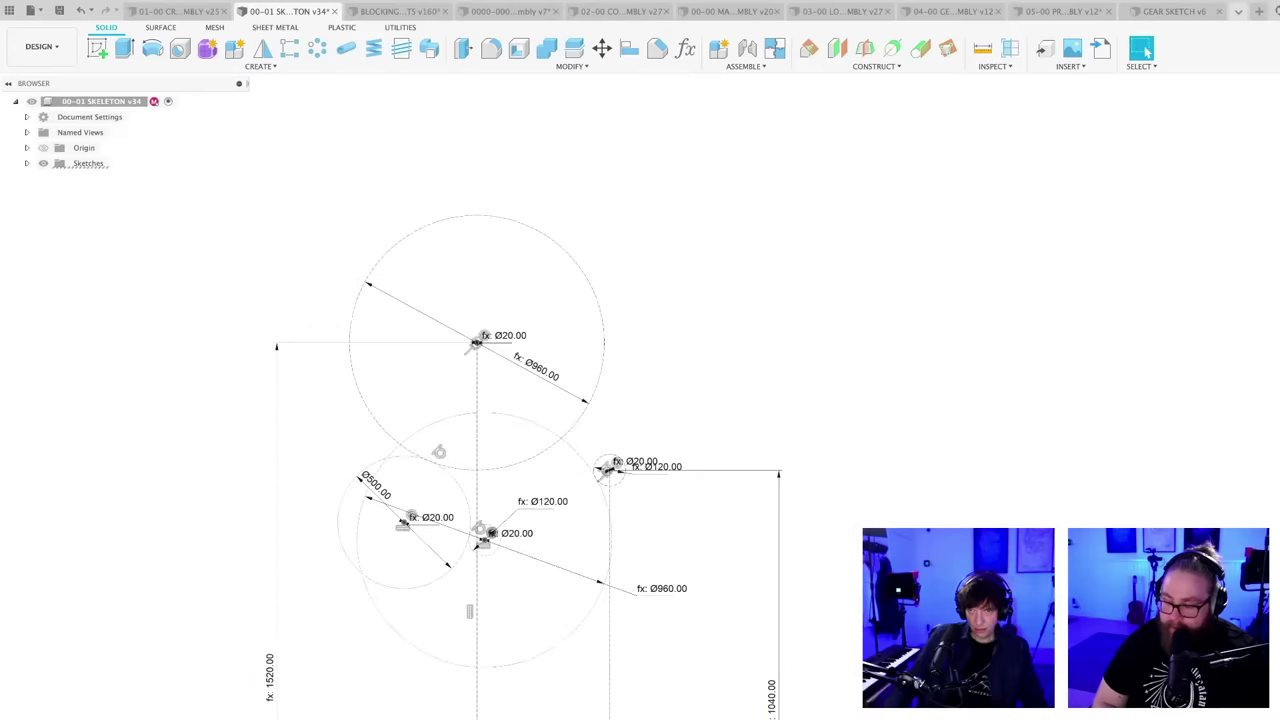
scroll(519, 584, up, 3)
scroll(518, 587, down, 2)
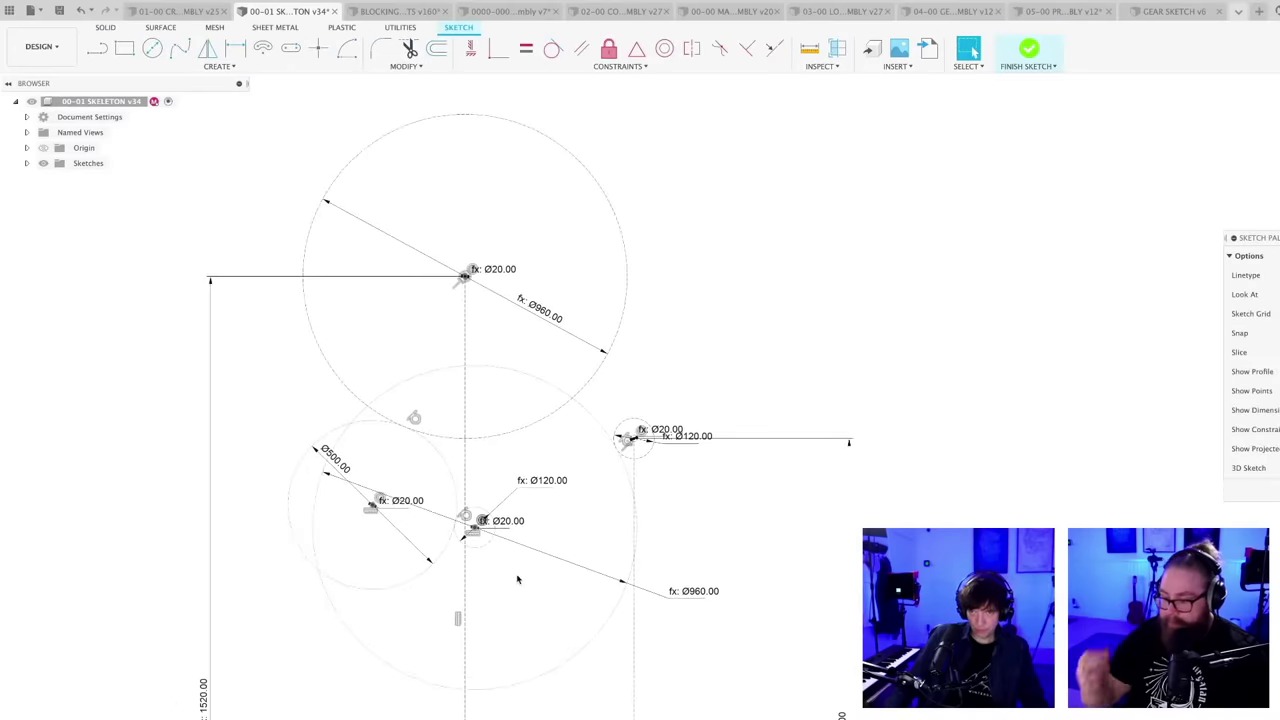
- Sketch a freehand circle just below the central 120 mm gear, overlapping it, inside the large 960 mm gear's area
key(c)
click(510, 580)
key(Escape)
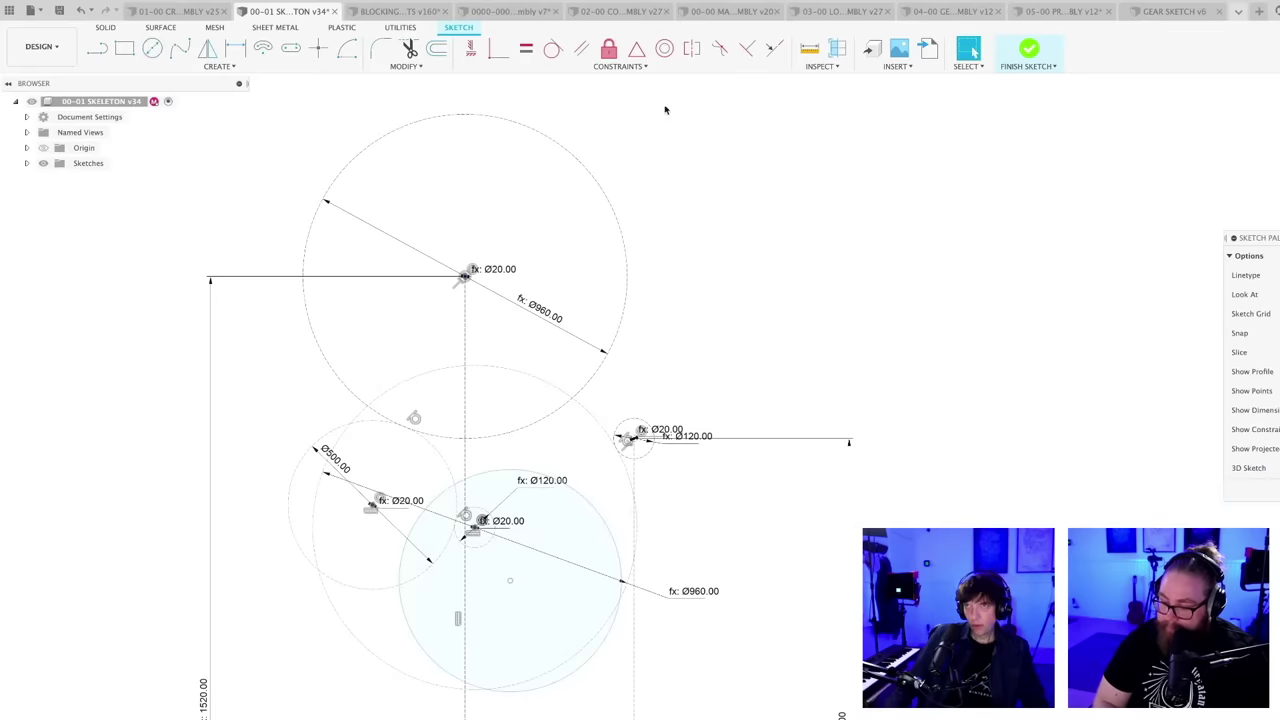
- Make the freehand circle concentric with the central 120 mm gear
click(664, 48)
click(597, 517)
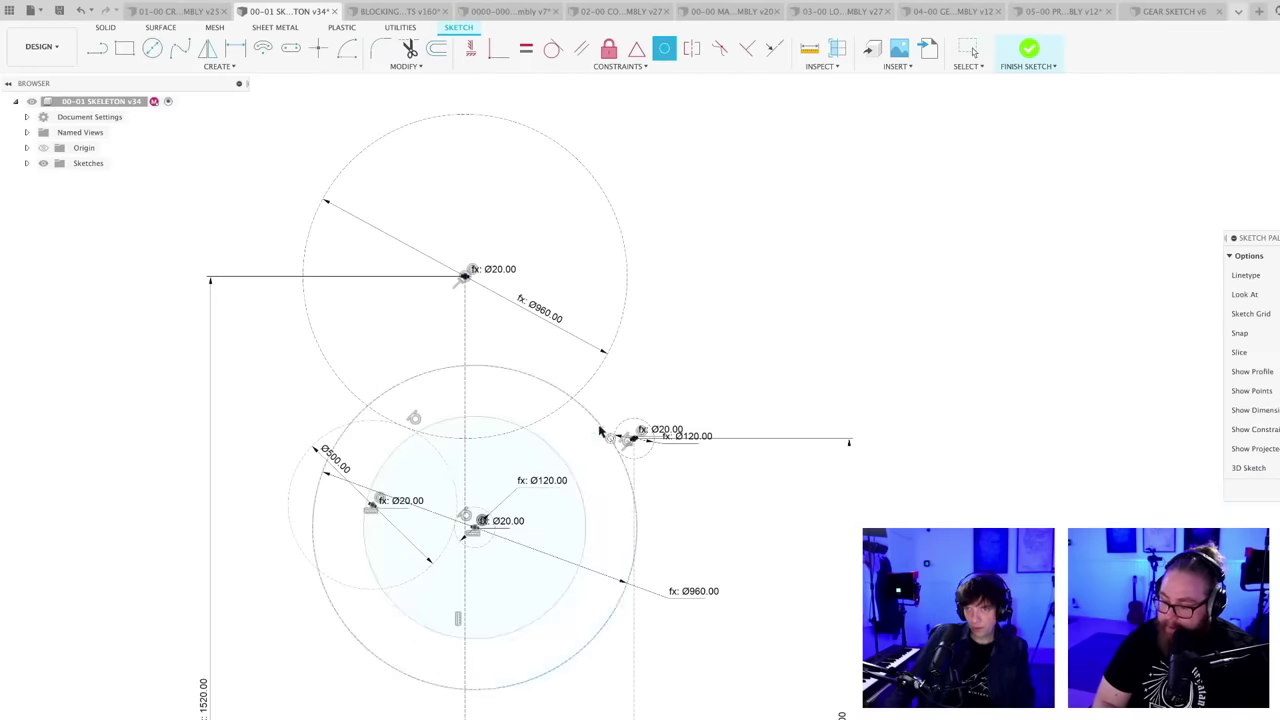
click(480, 520)
- Dimension the new concentric circle's diameter and set it to 800 mm
scroll(600, 545, up, 2)
key(d)
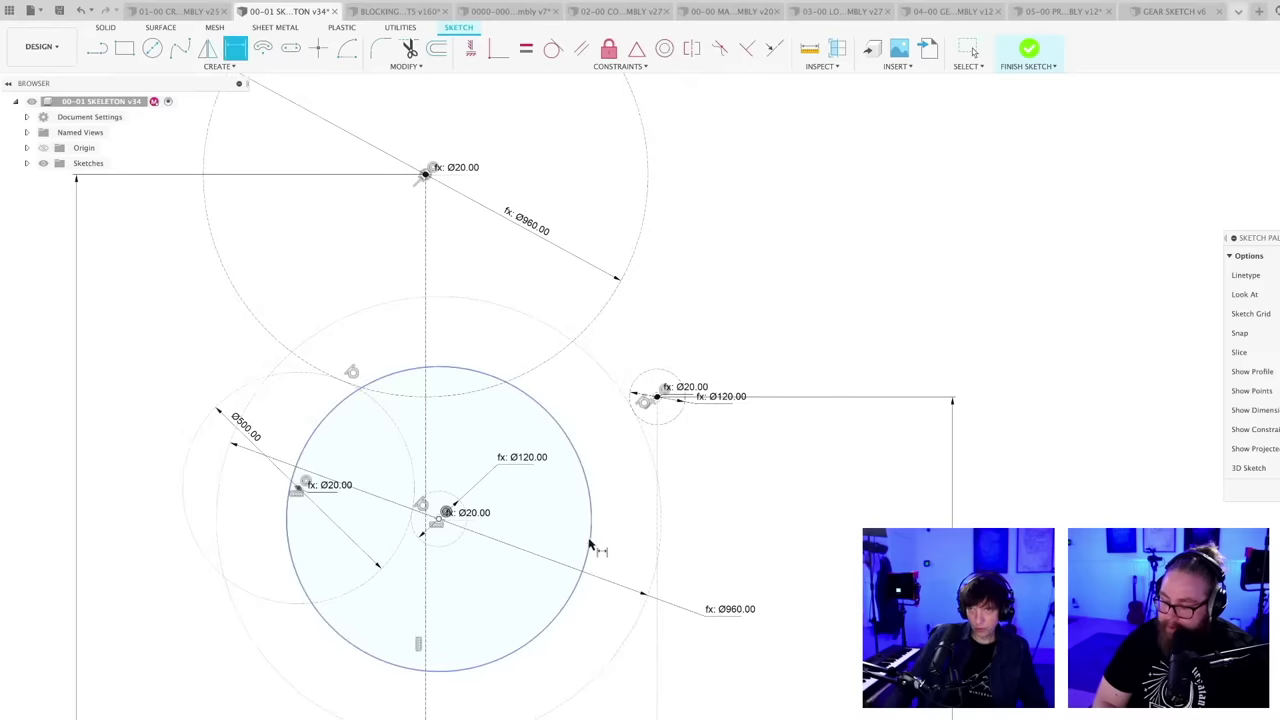
click(590, 548)
click(620, 545)
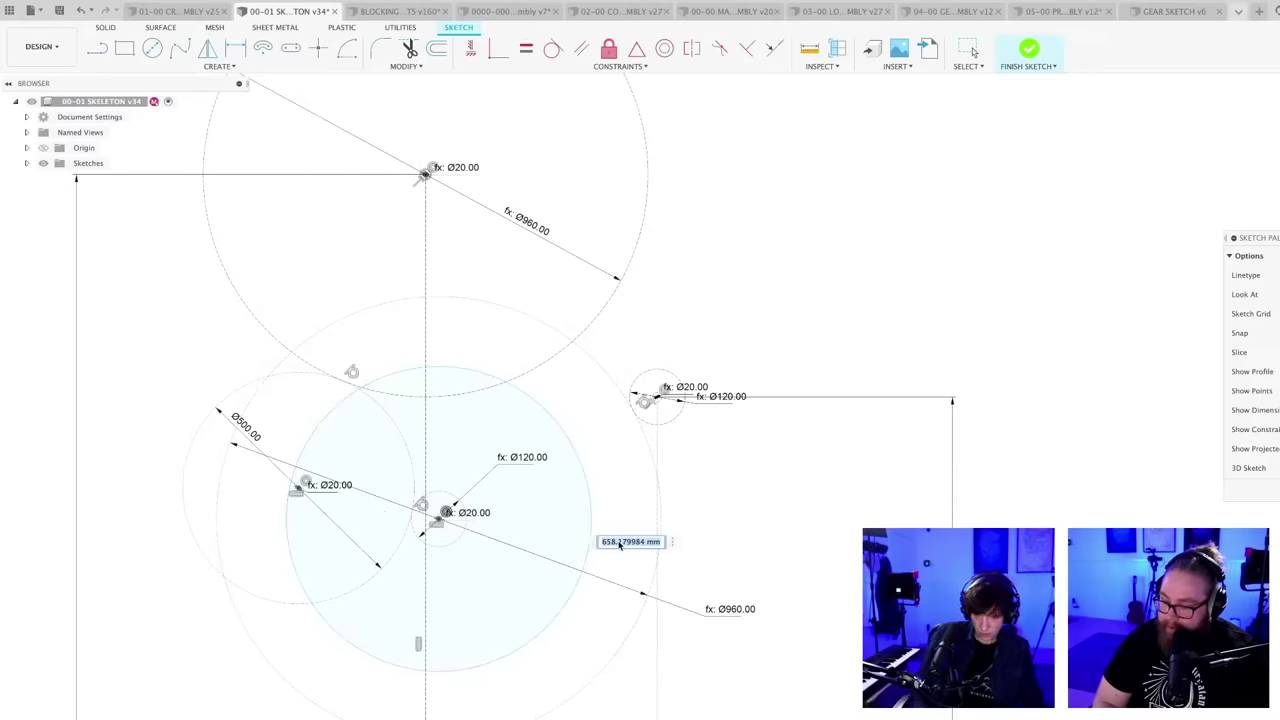
text(800)
key(Return)
key(Escape)
scroll(475, 465, down, 2)
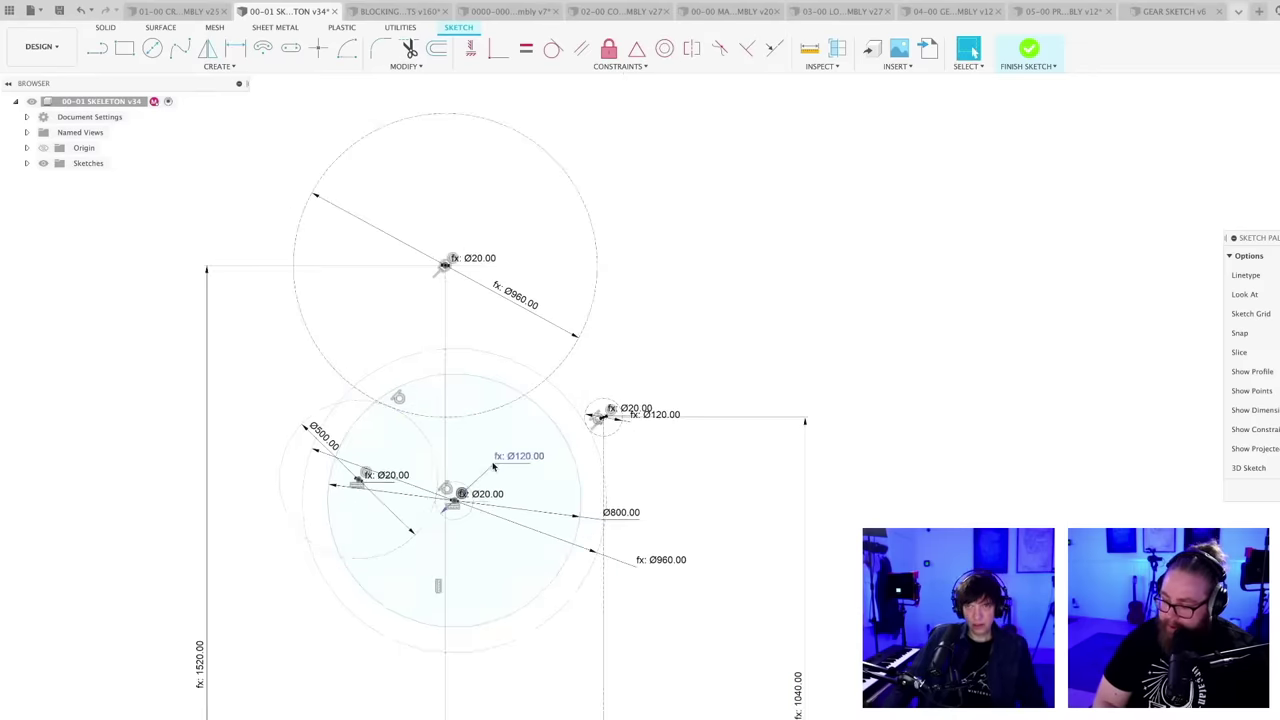
click(537, 391)
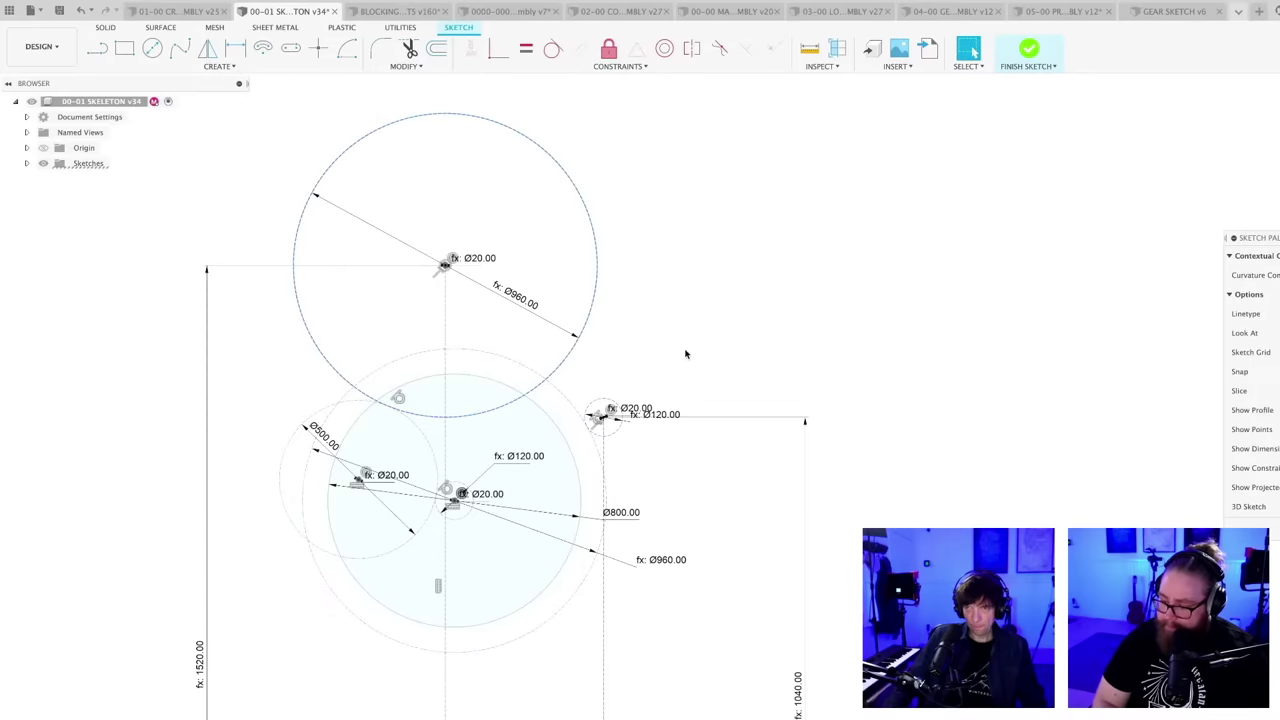
middle_drag(686, 353, 686, 378)
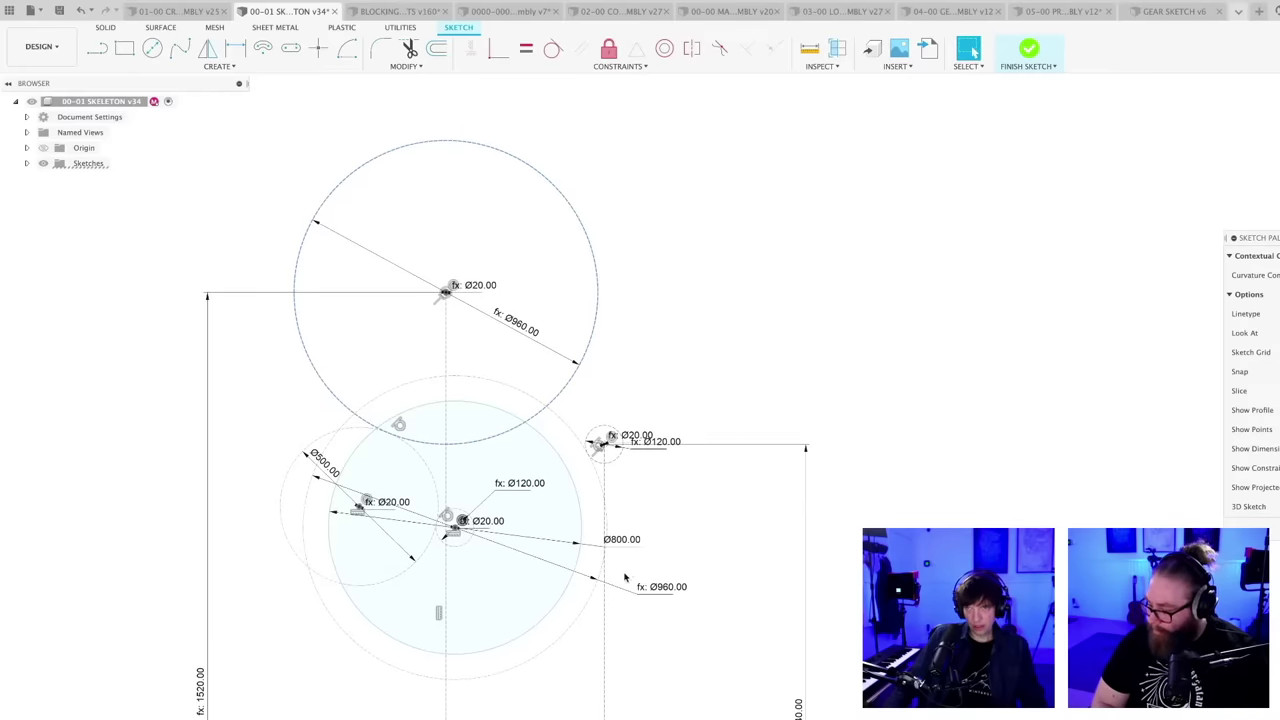
key(Escape)
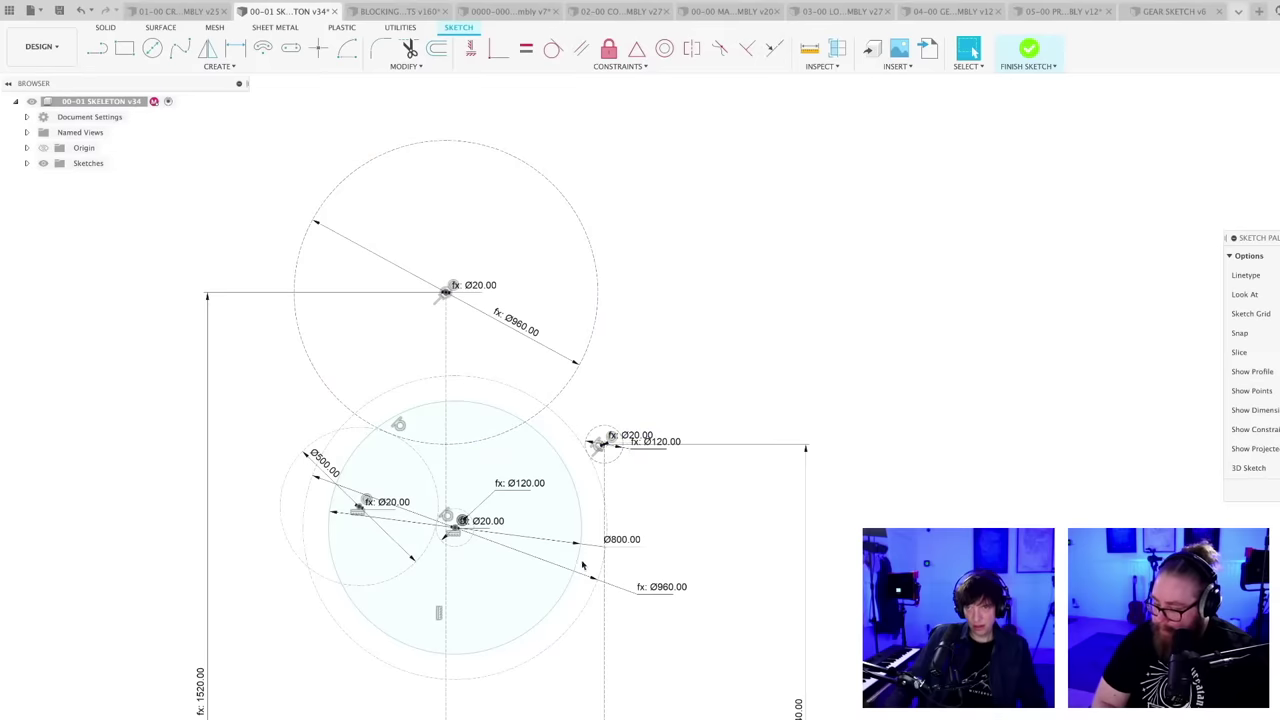
scroll(670, 367, down, 1)
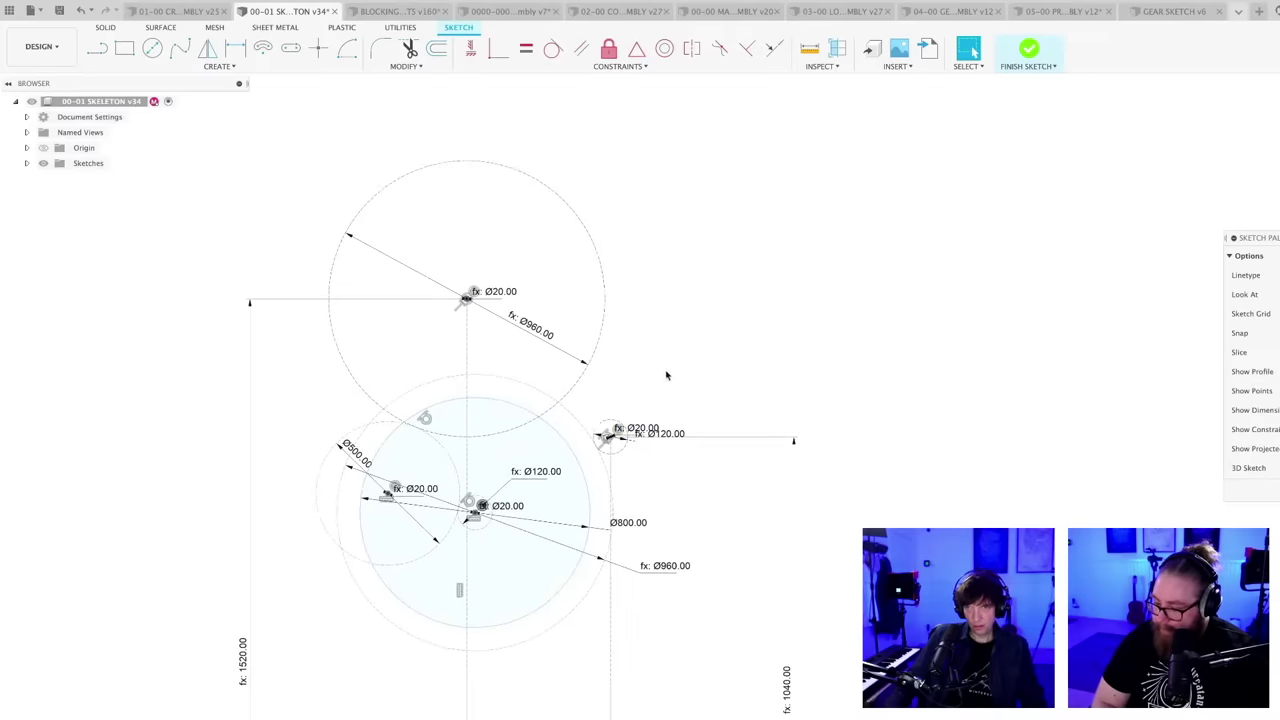
scroll(603, 565, up, 2)
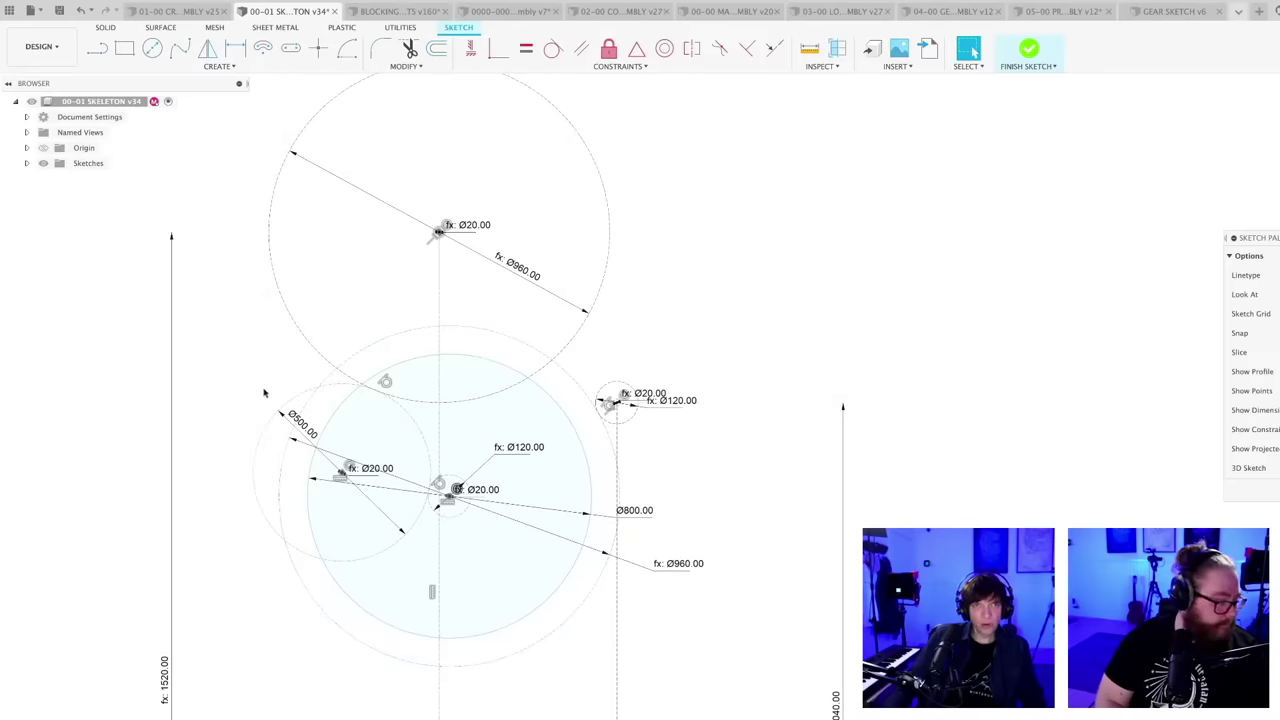
- Finish the gear layout sketch and save the skeleton design as a new version
click(1270, 490)
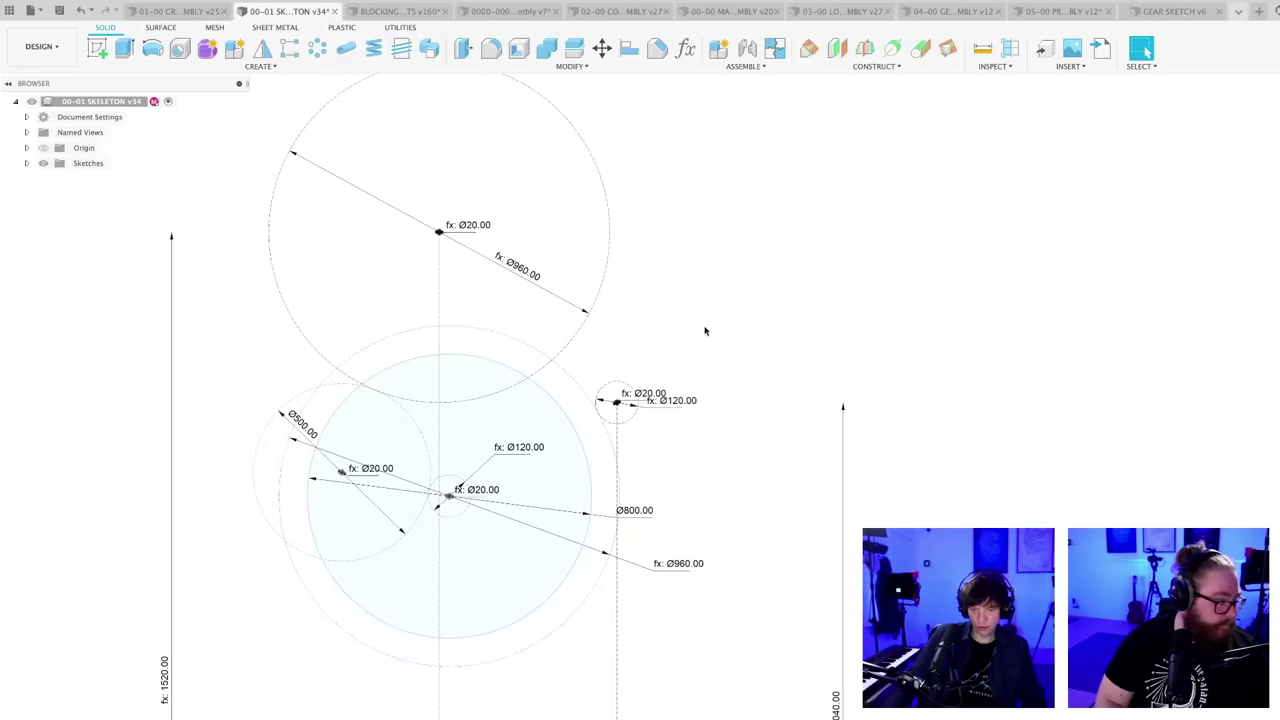
key(super+s)
key(Return)
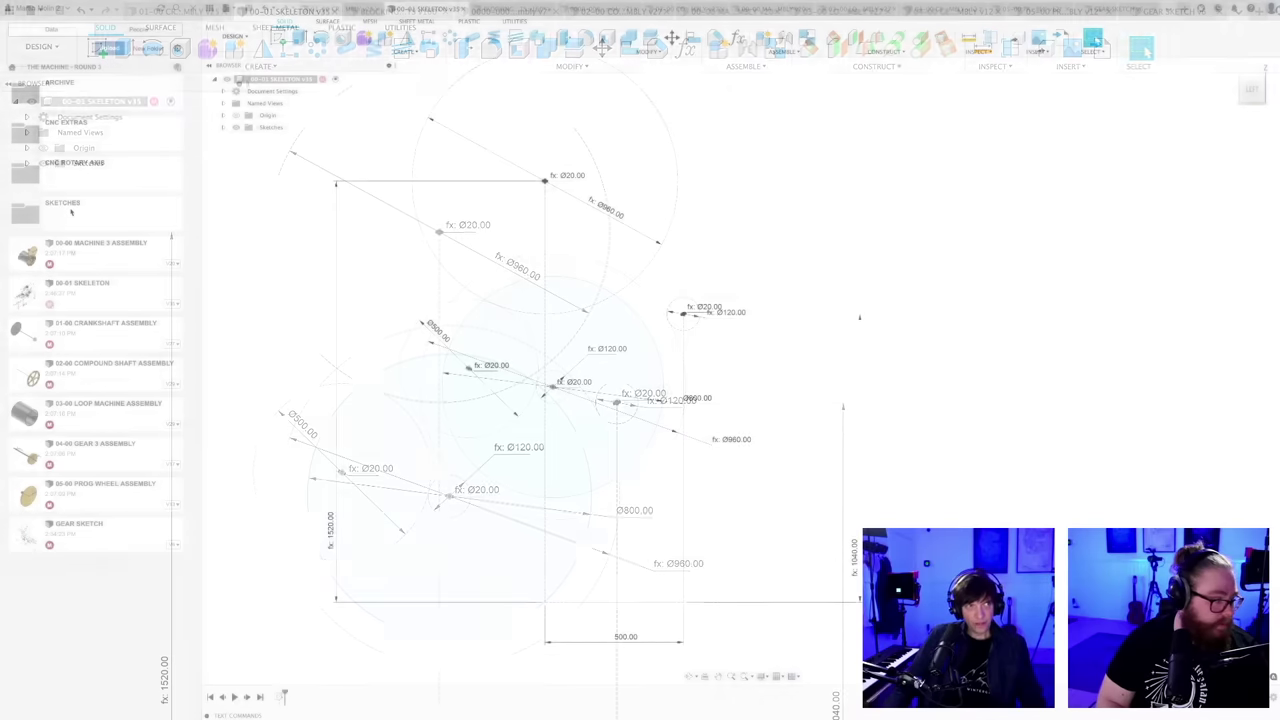
- Open the CRP800-4896_v19_1 legs and electronics assembly from the project's CNC ROTARY AXIS folder
click(30, 177)
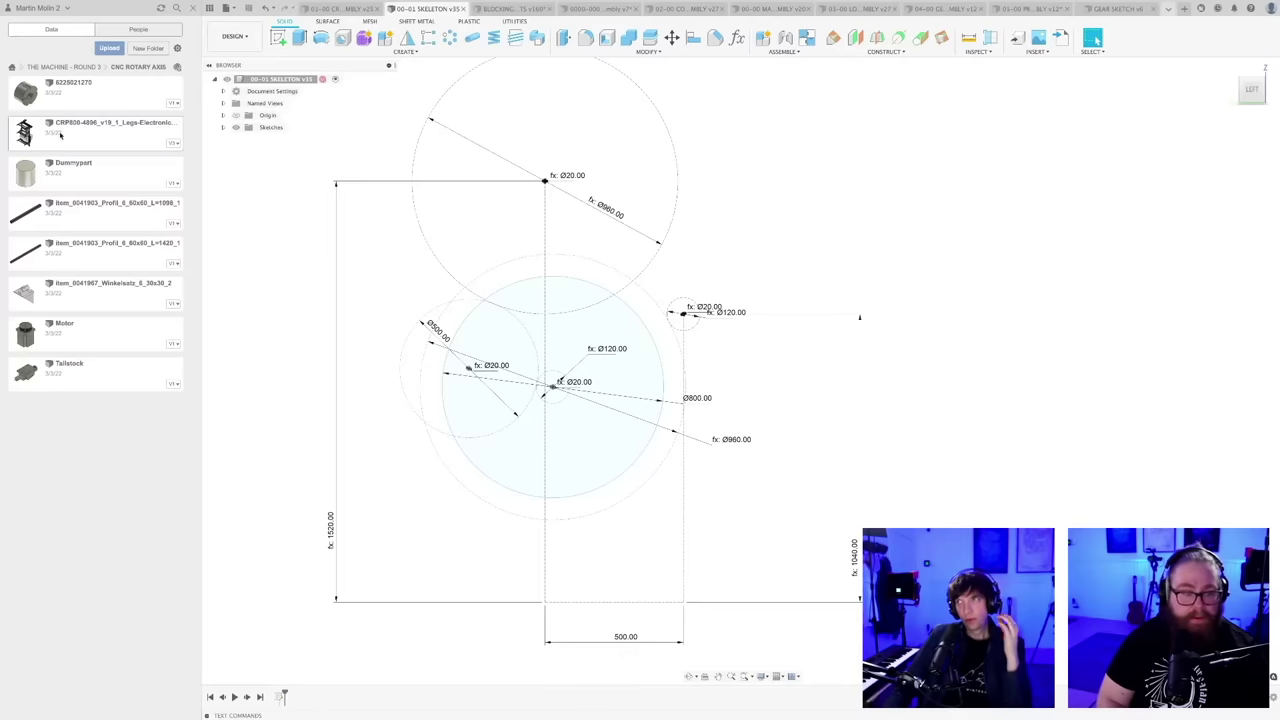
double_click(60, 134)
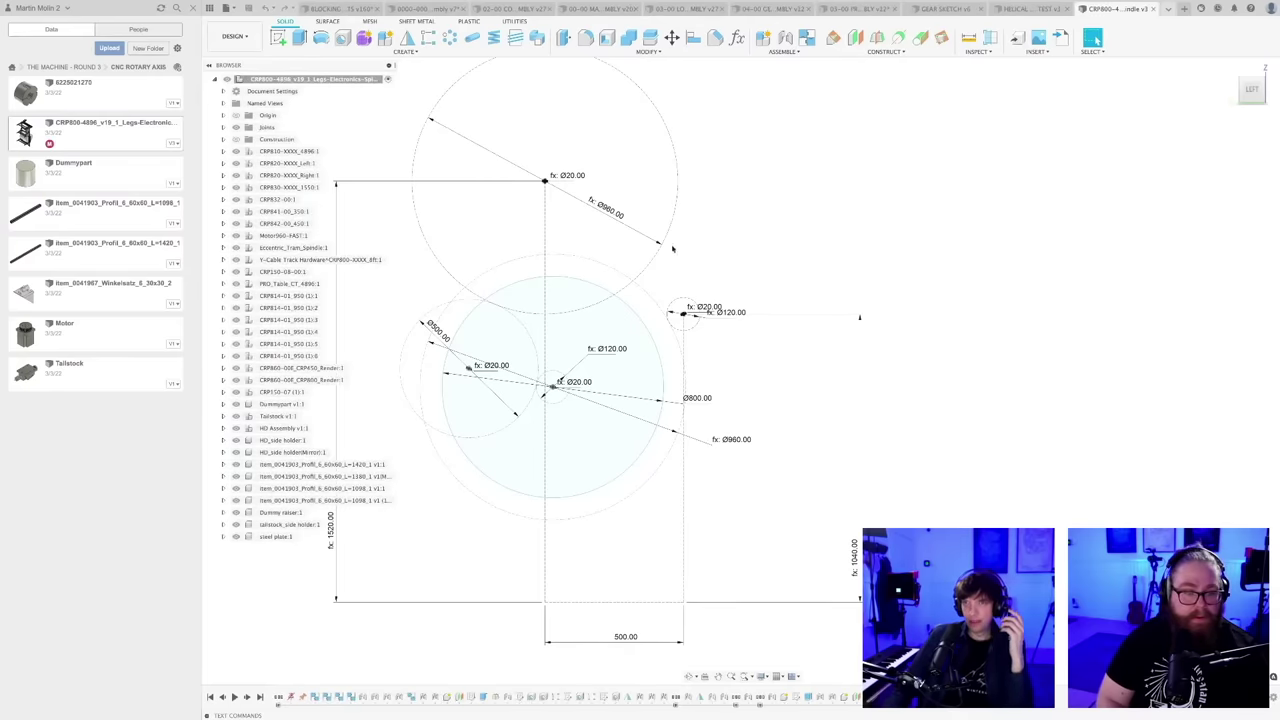
scroll(743, 343, down, 3)
mouse_move(590, 280)
shift+middle_down()
mouse_move(654, 283)
mouse_move(611, 284)
shift+middle_up()
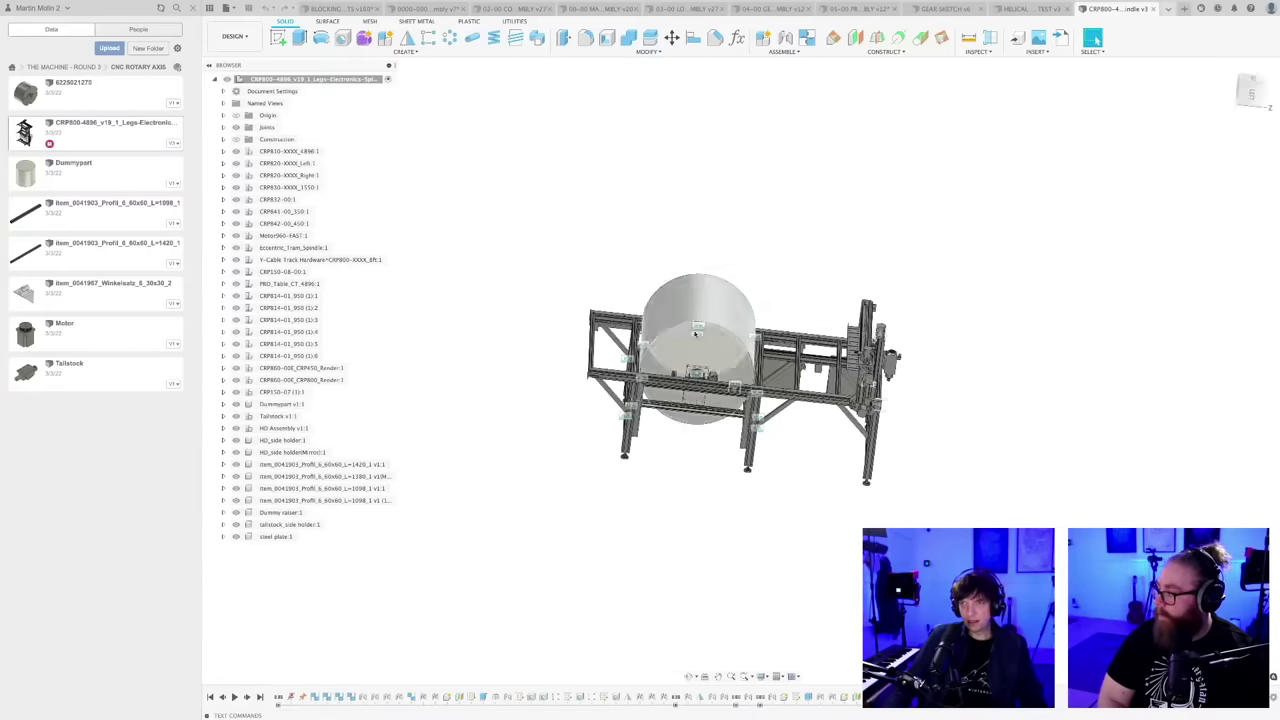
- Examine the large cylindrical dummy part and its clearance within the CNC rotary axis frame from several sides
scroll(700, 430, up, 3)
shift+middle_drag(713, 501, 637, 472)
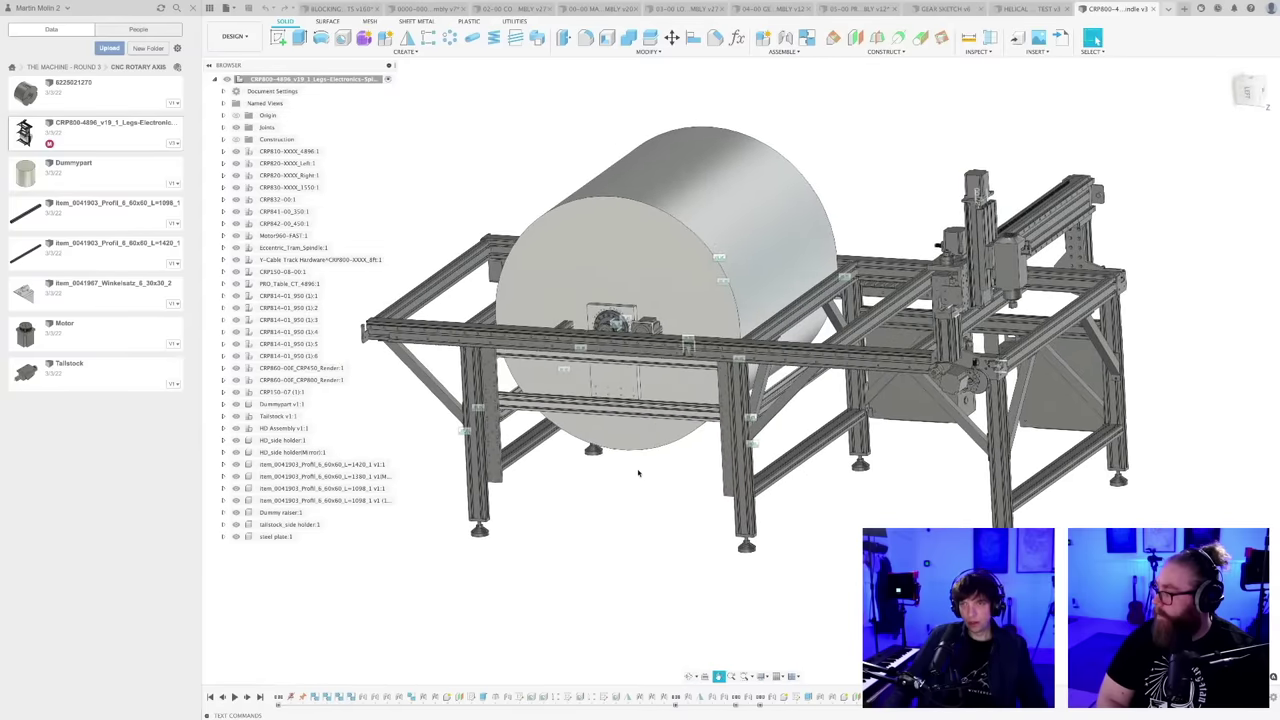
scroll(617, 369, up, 2)
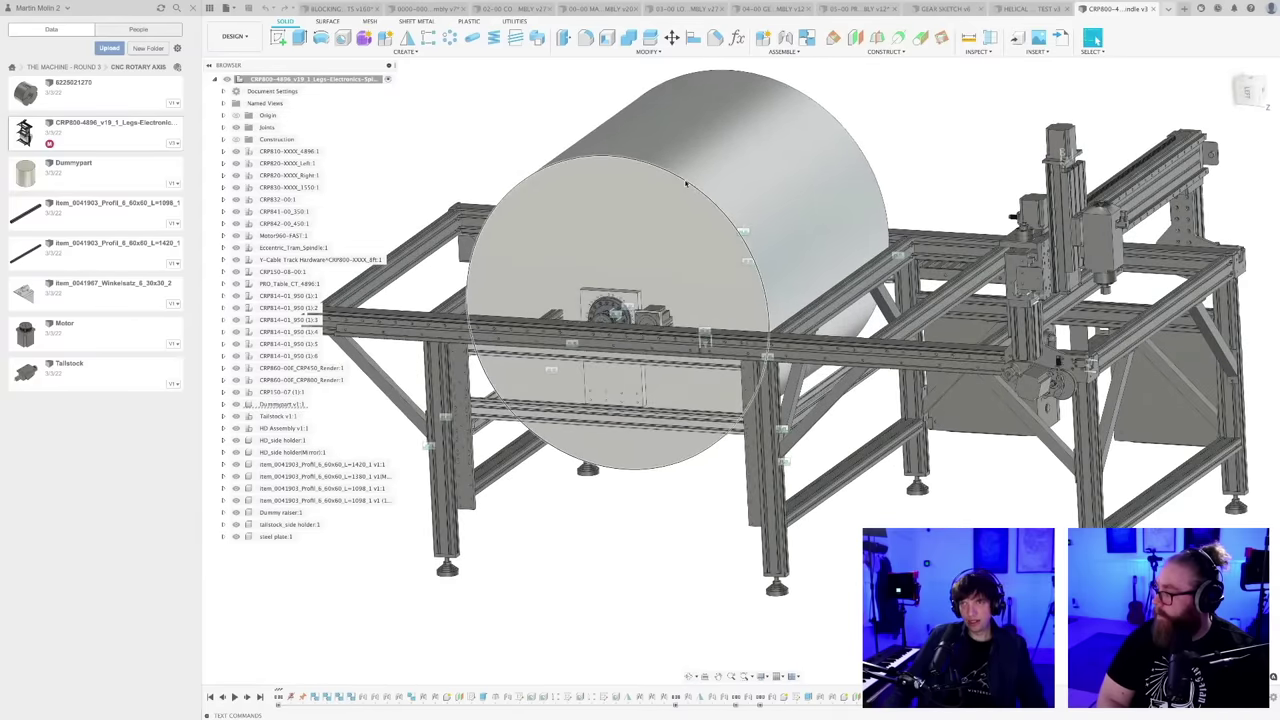
scroll(686, 183, down, 2)
shift+middle_drag(651, 400, 626, 466)
scroll(523, 442, up, 2)
scroll(522, 443, up, 2)
scroll(600, 447, down, 6)
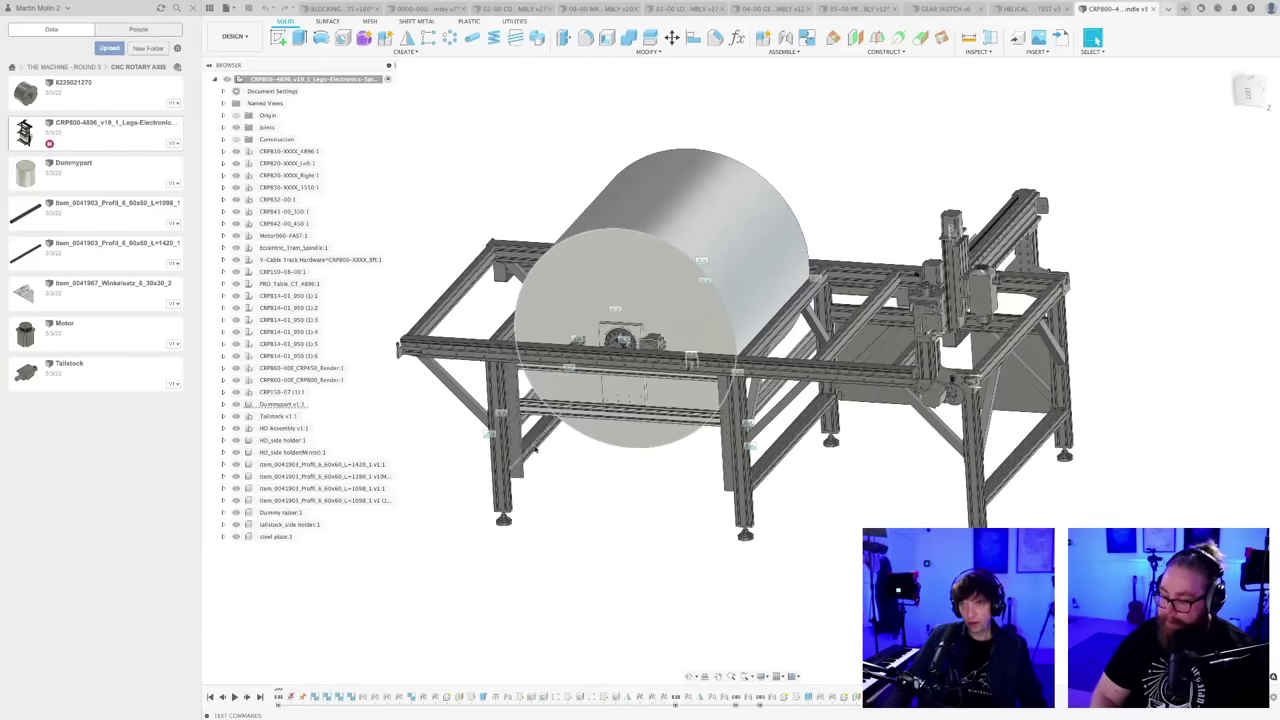
shift+middle_drag(603, 449, 694, 506)
scroll(671, 461, up, 2)
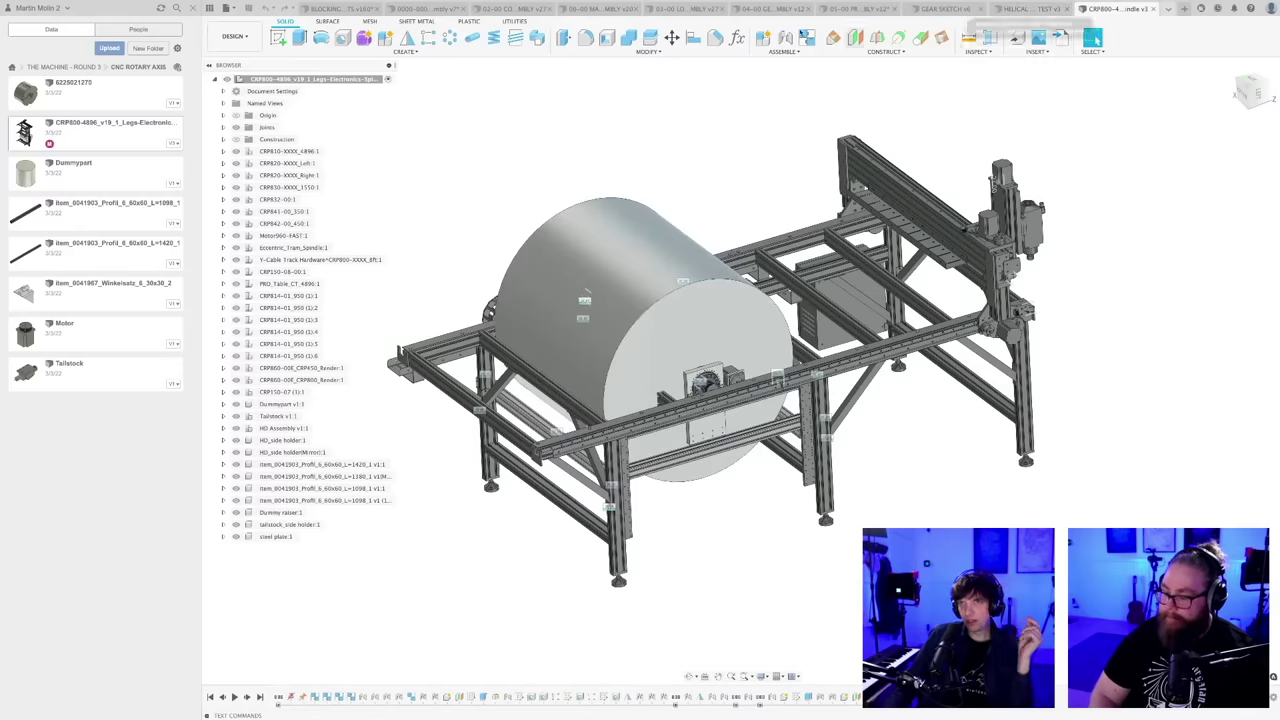
- Return to the 00-01 SKELETON design and review the gear layout around the 800 mm circle and the two shafts
click(340, 8)
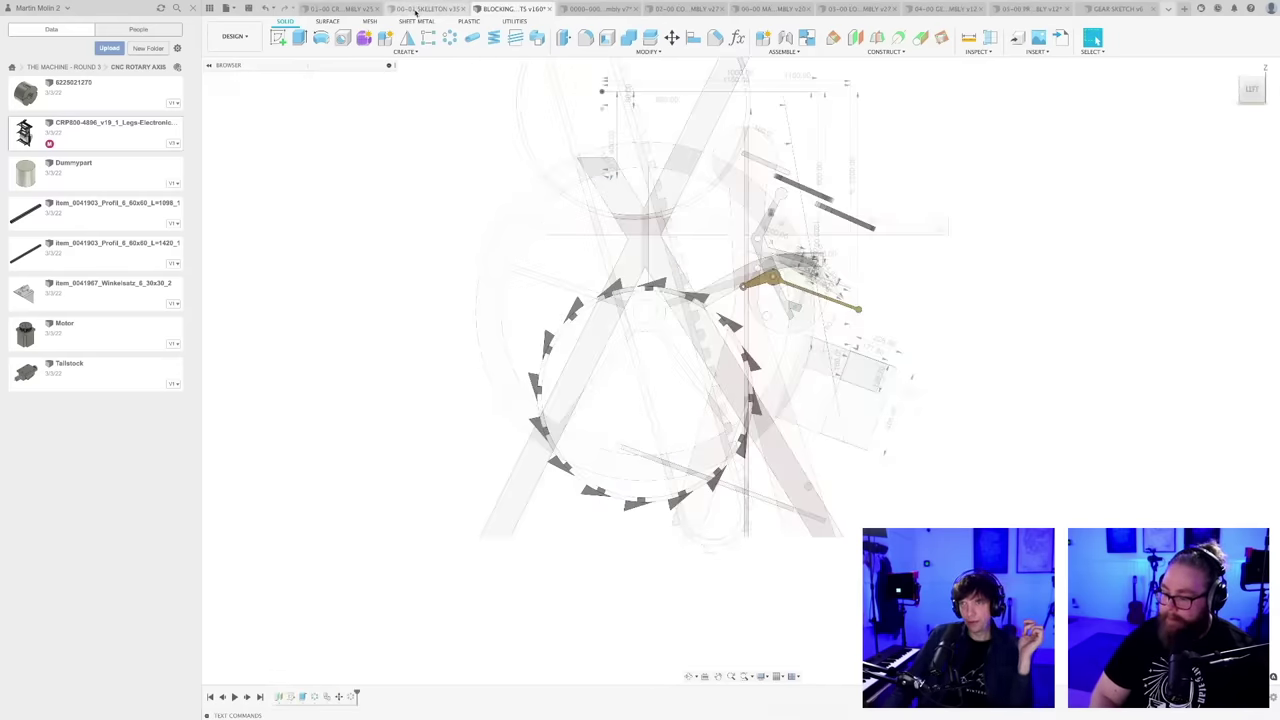
click(415, 10)
scroll(762, 384, down, 1)
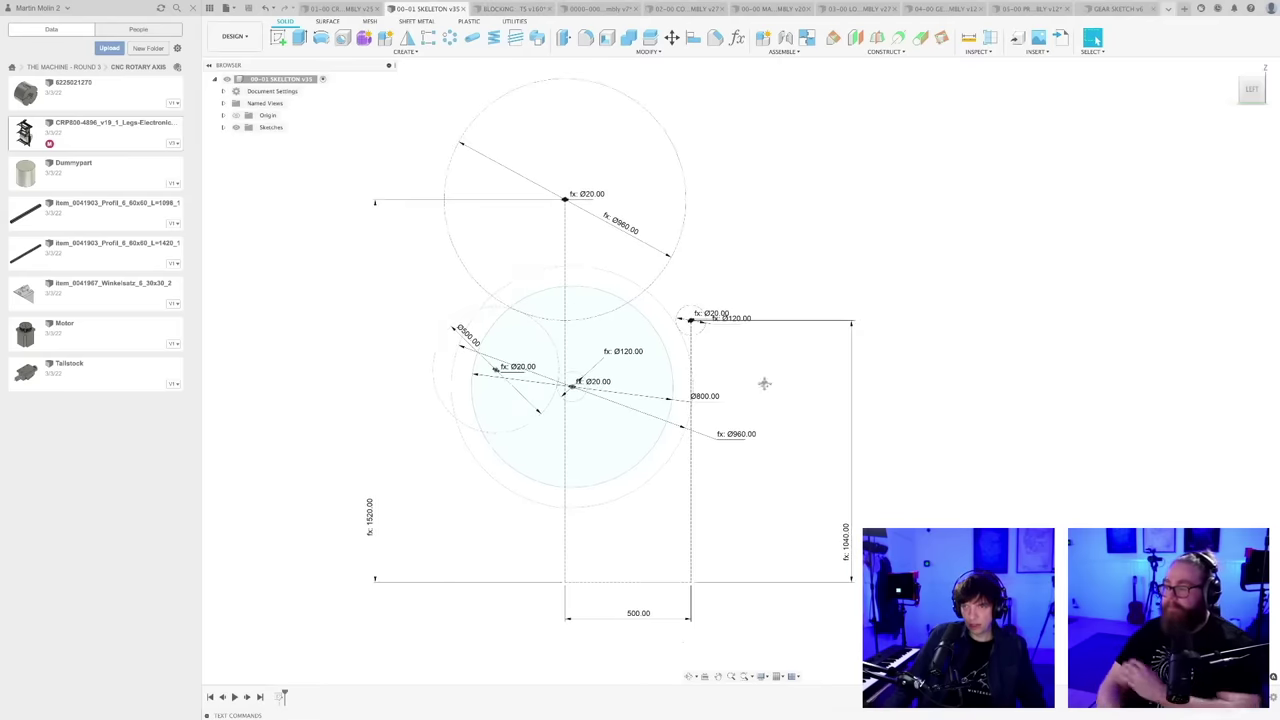
middle_drag(763, 383, 777, 392)
scroll(651, 502, up, 3)
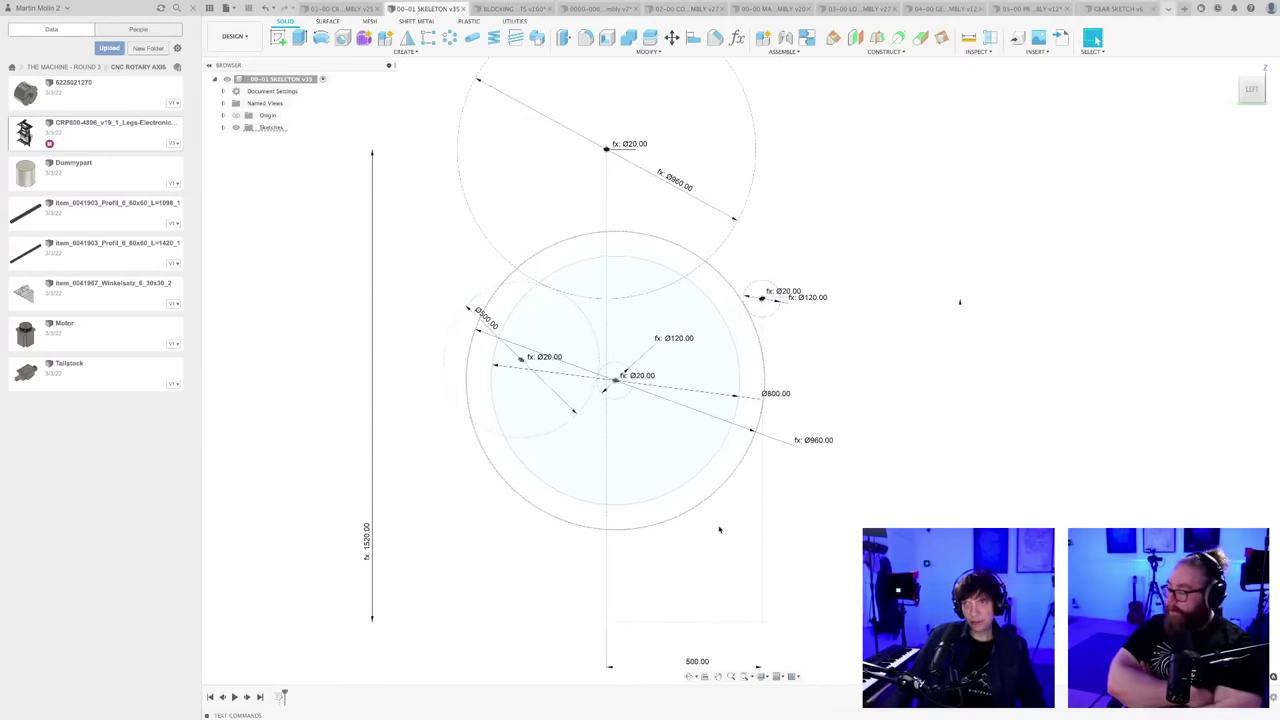
scroll(725, 532, down, 3)
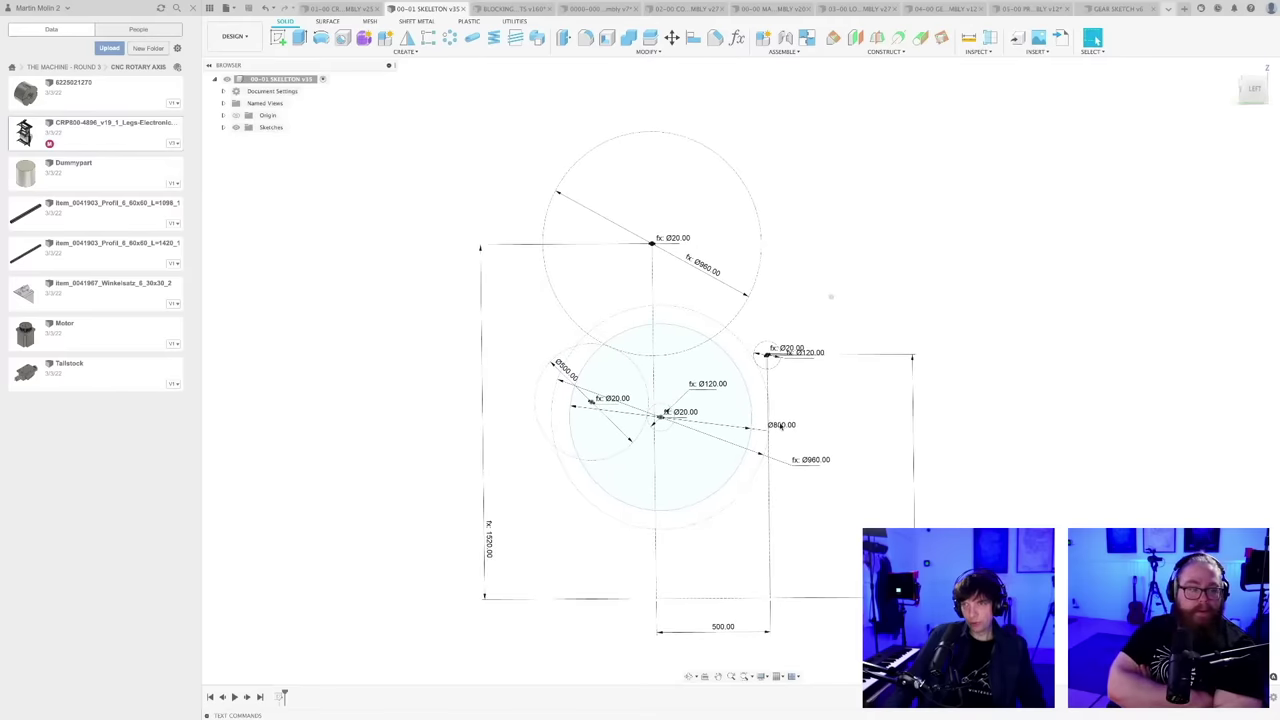
scroll(795, 380, up, 2)
scroll(803, 366, down, 2)
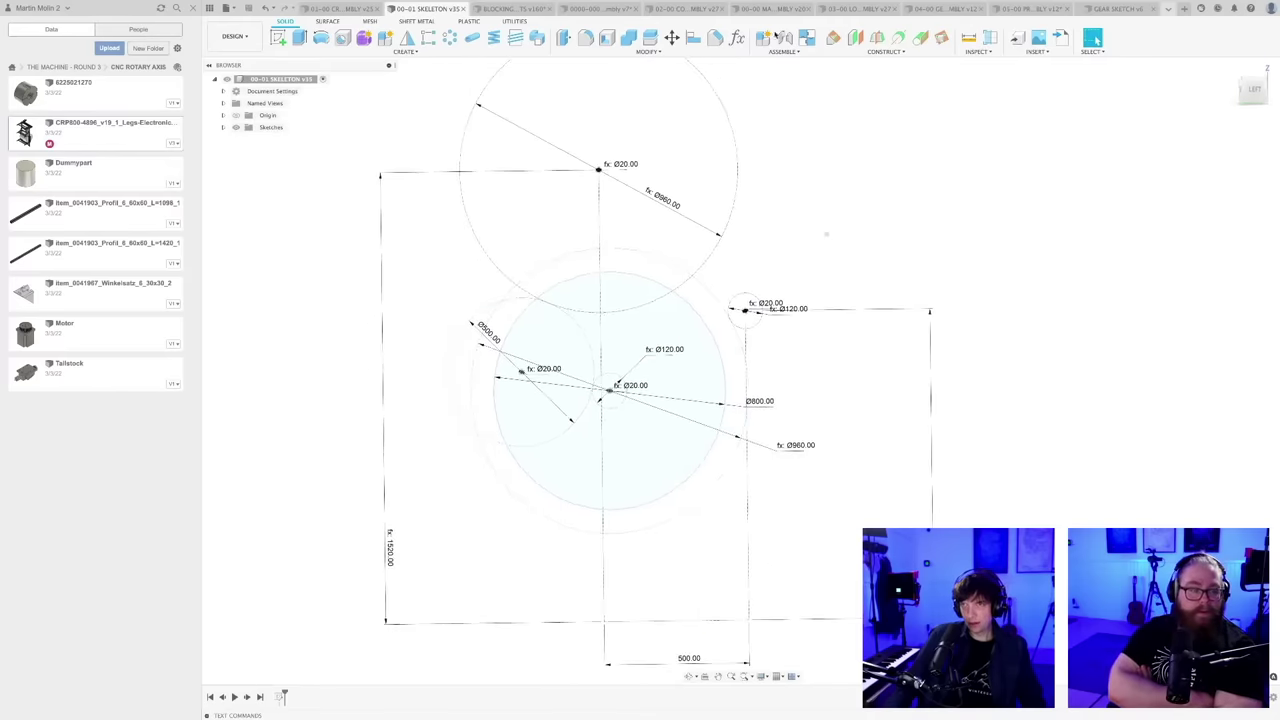
- Open the skeleton design's parameters table
click(737, 37)
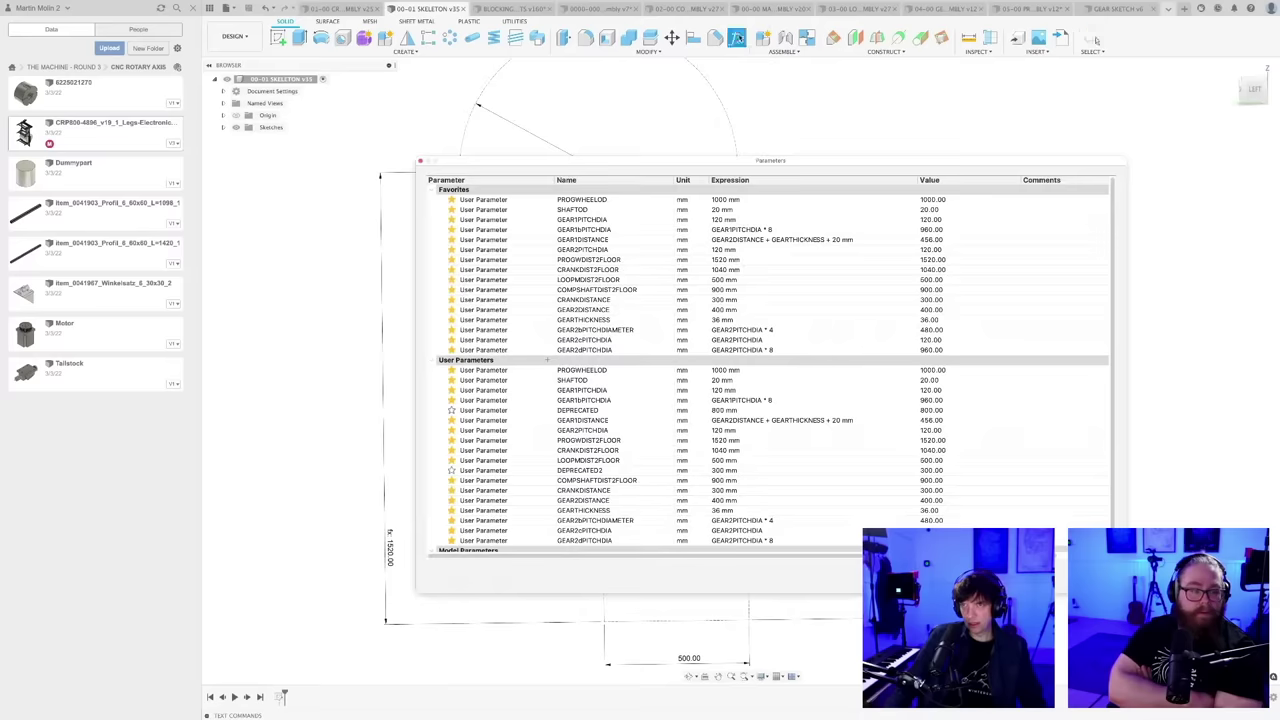
- Set the GEAR1PITCHDIA parameter to 200 mm and view the resized gears in the skeleton sketch
double_click(717, 220)
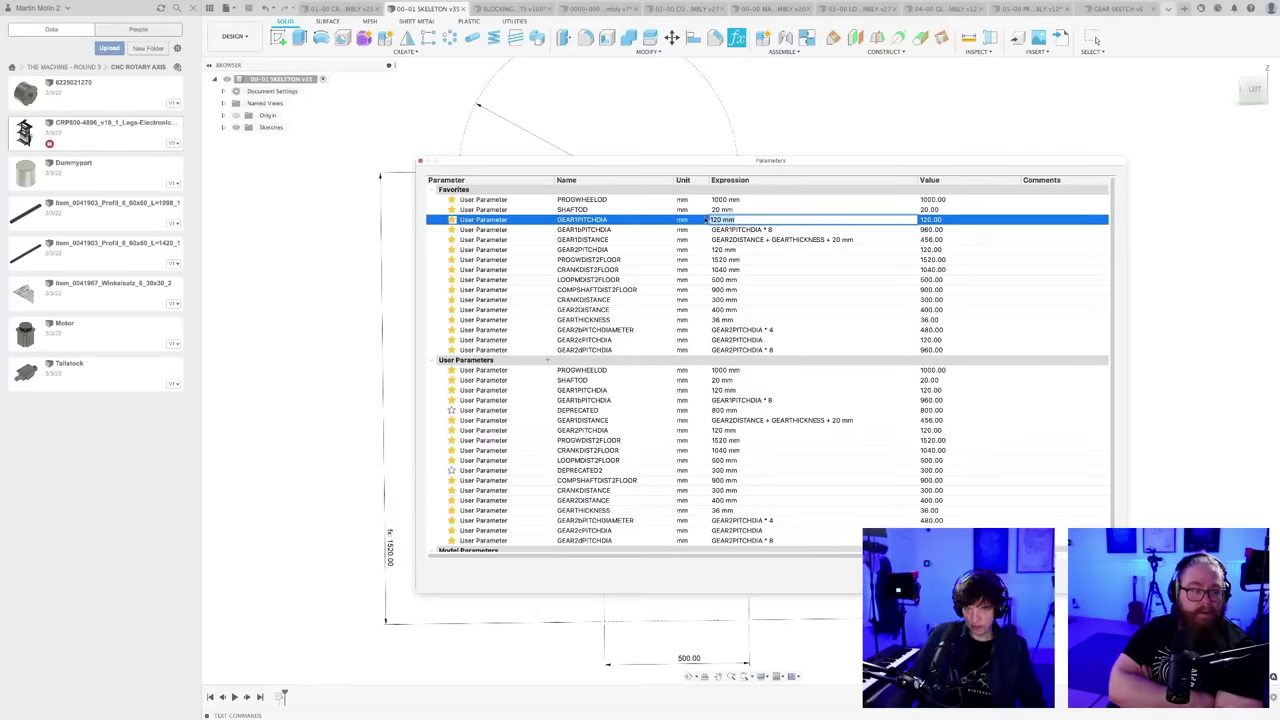
key(Return)
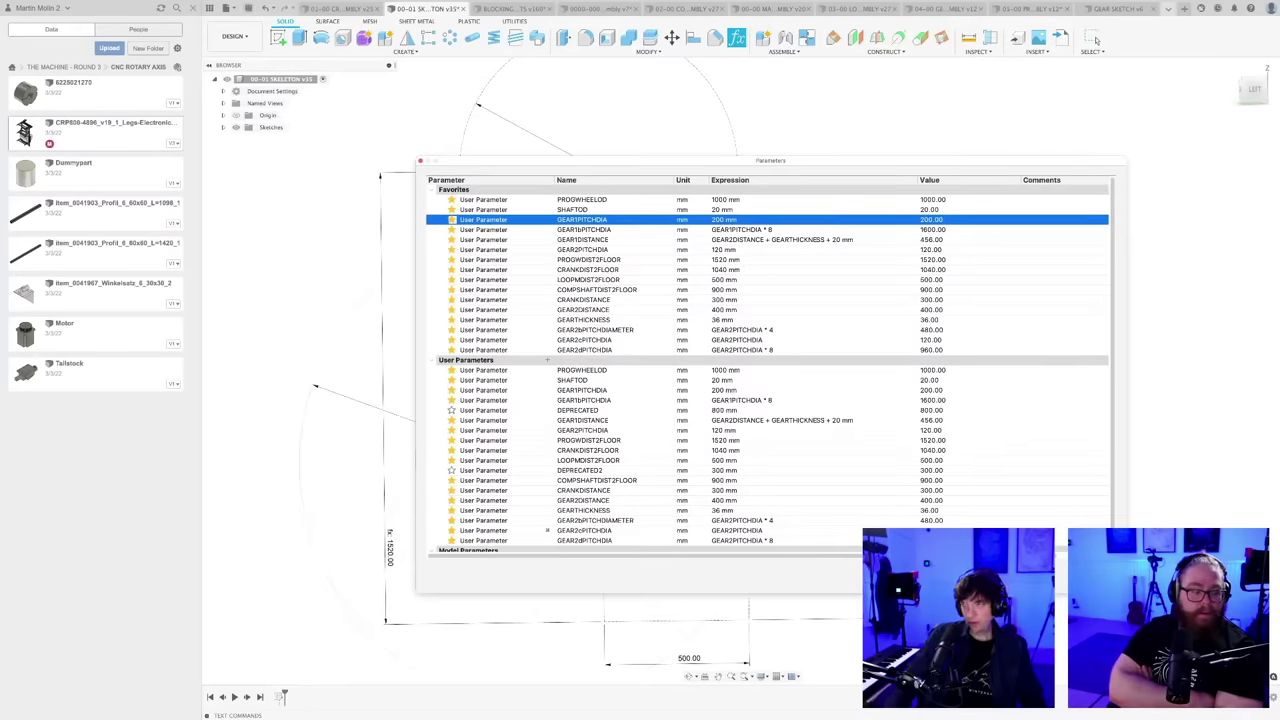
click(1083, 576)
scroll(829, 414, down, 3)
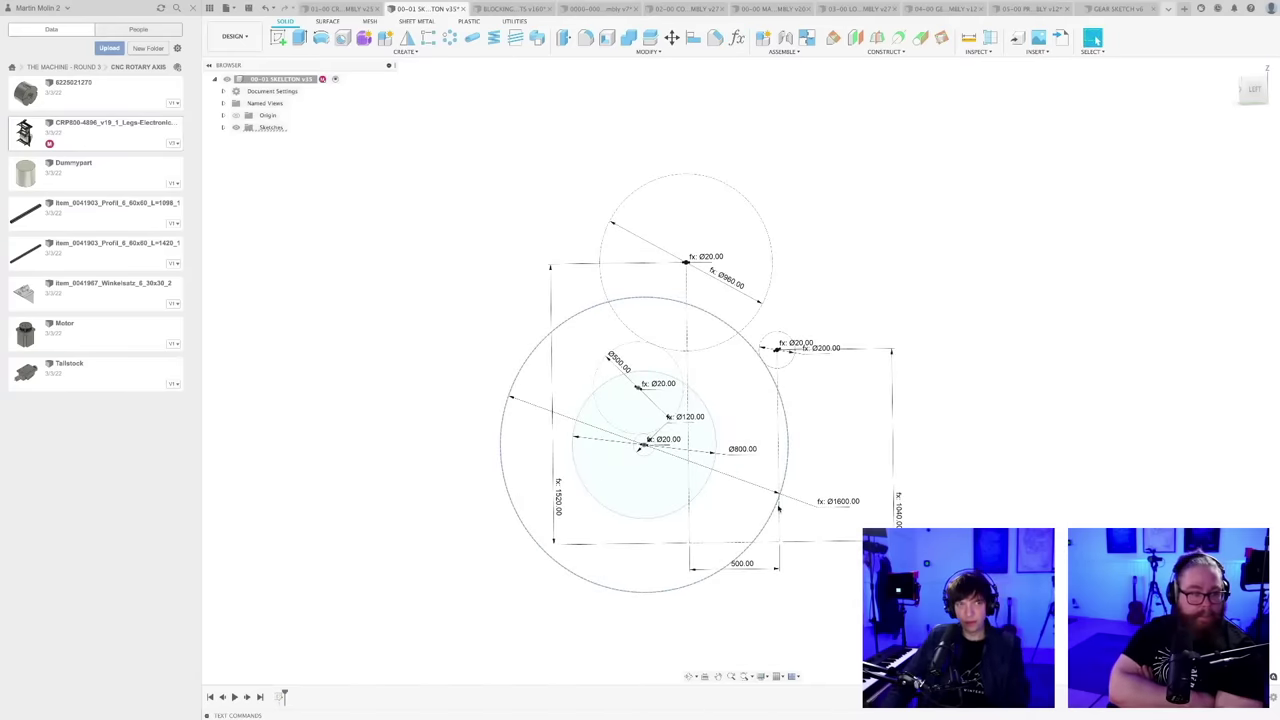
scroll(778, 512, up, 2)
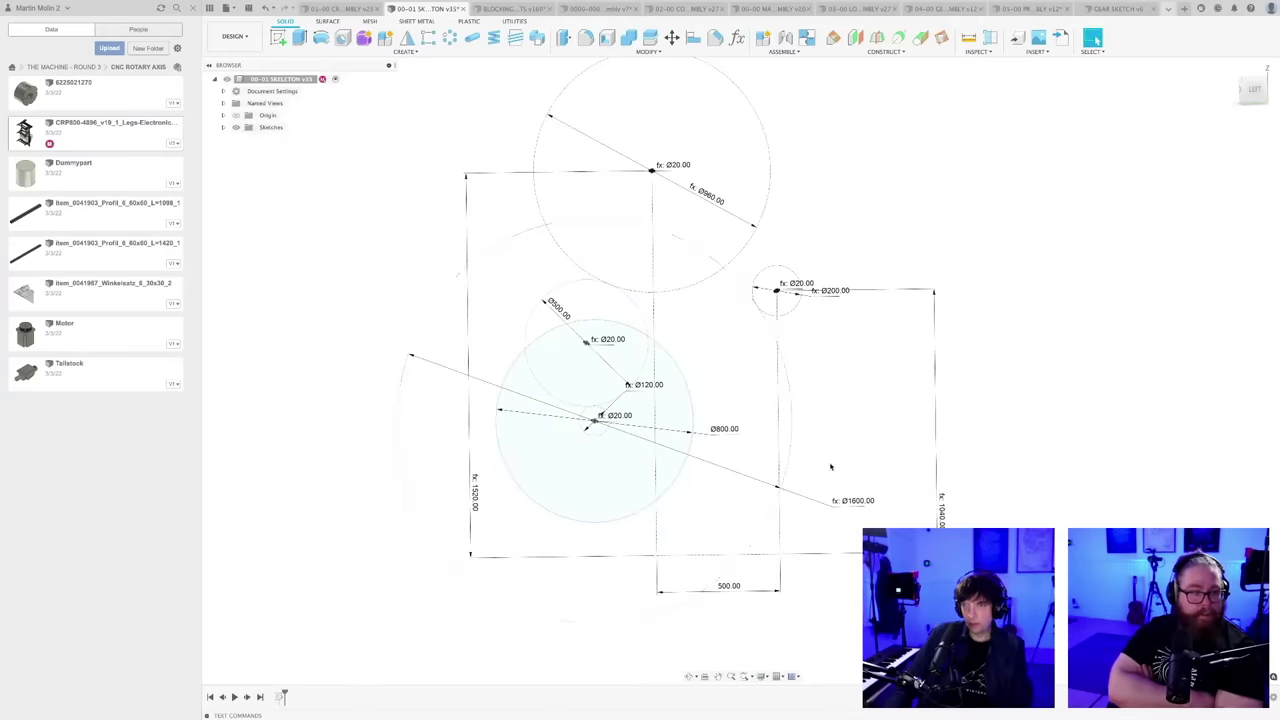
scroll(808, 375, down, 2)
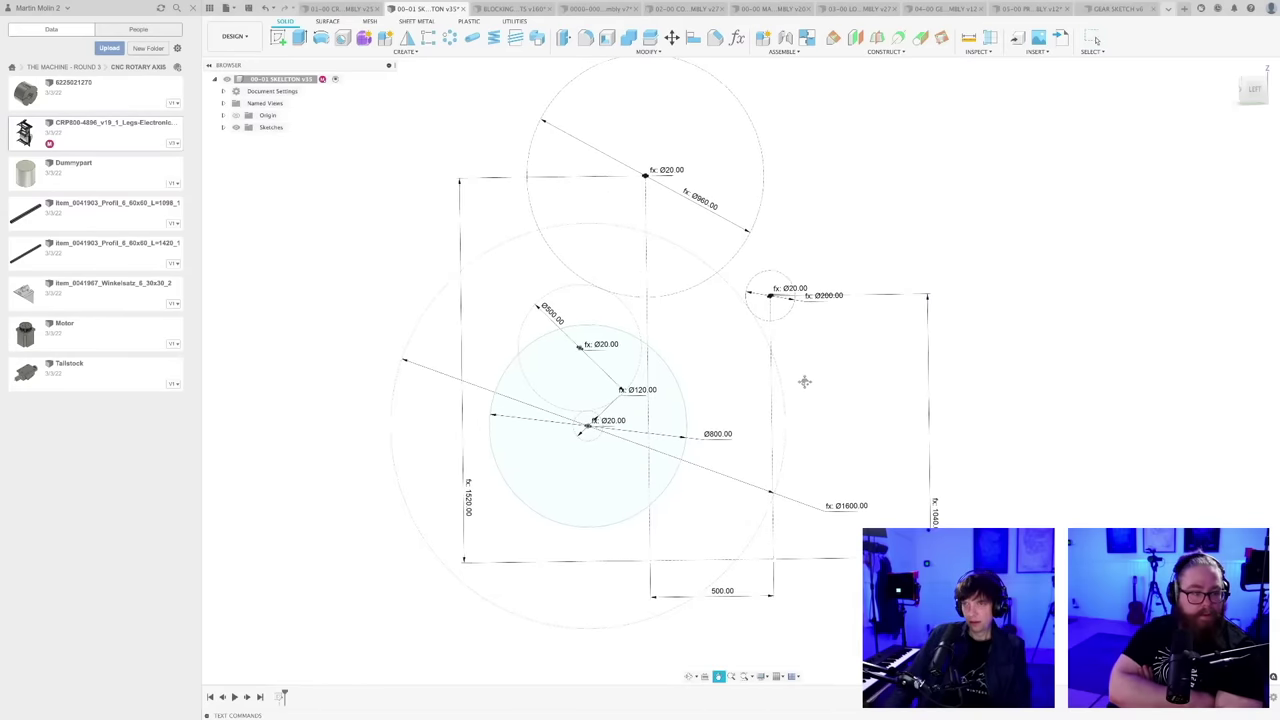
scroll(800, 300, down, 2)
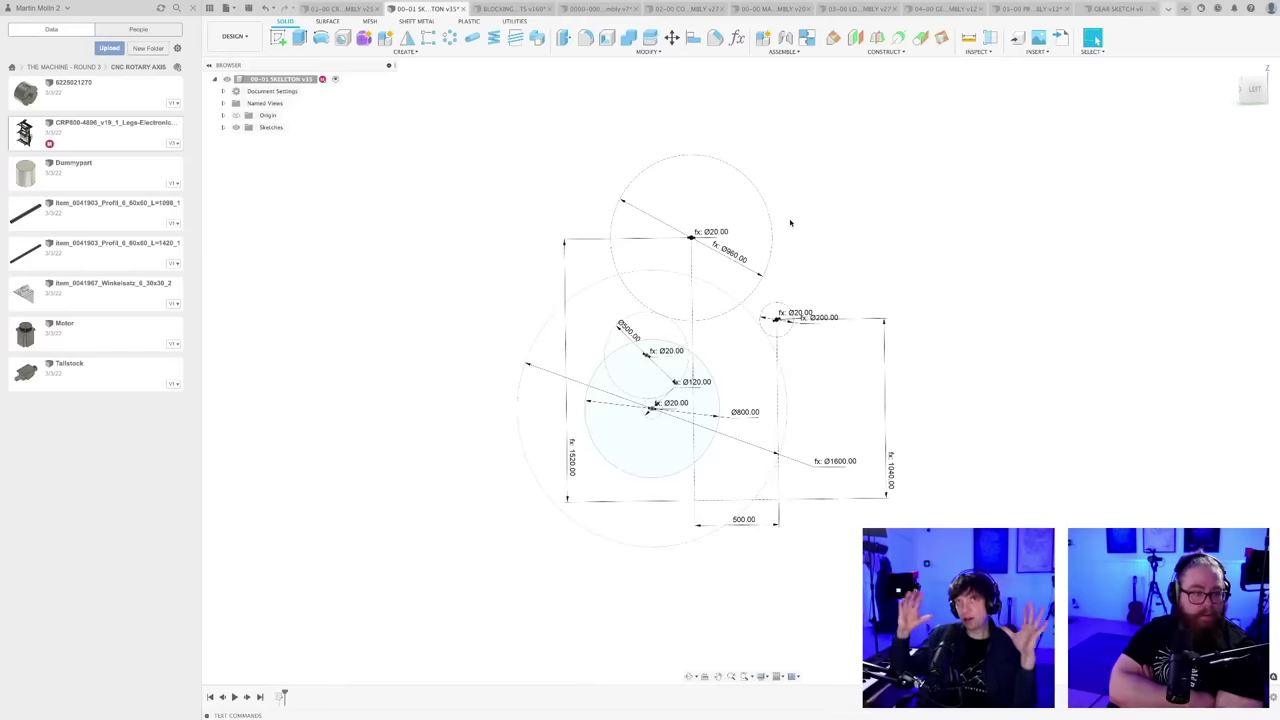
- Reopen the parameter table at the GEAR1PITCHDIA expression
click(737, 38)
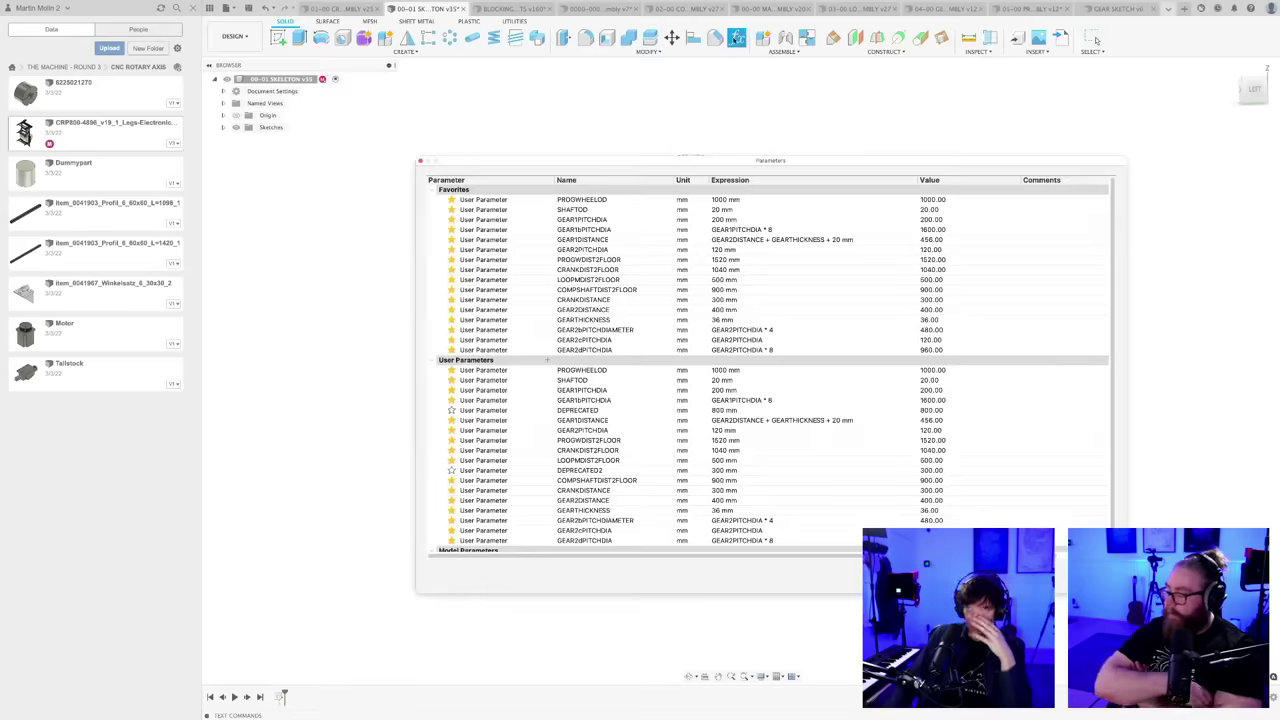
click(724, 221)
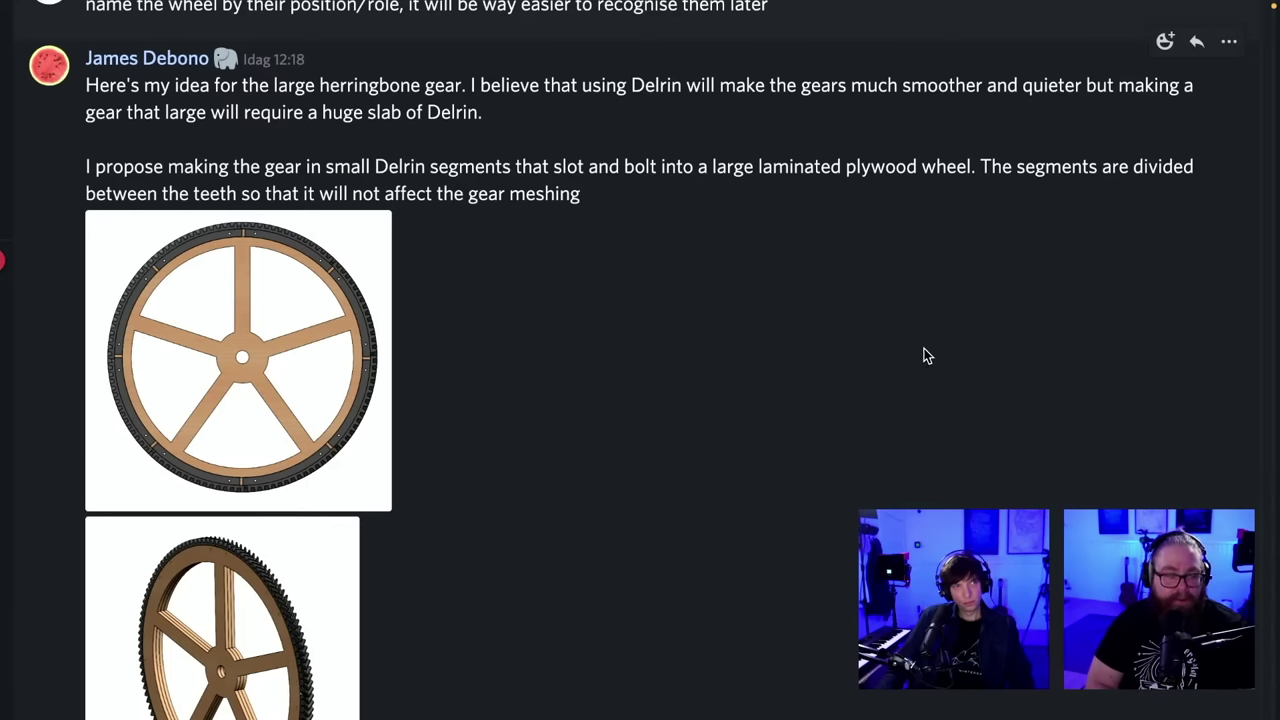
- Switch to Discord and examine the post and images proposing a large herringbone gear built from Delrin segments on a plywood wheel
scroll(1022, 410, down, 5)
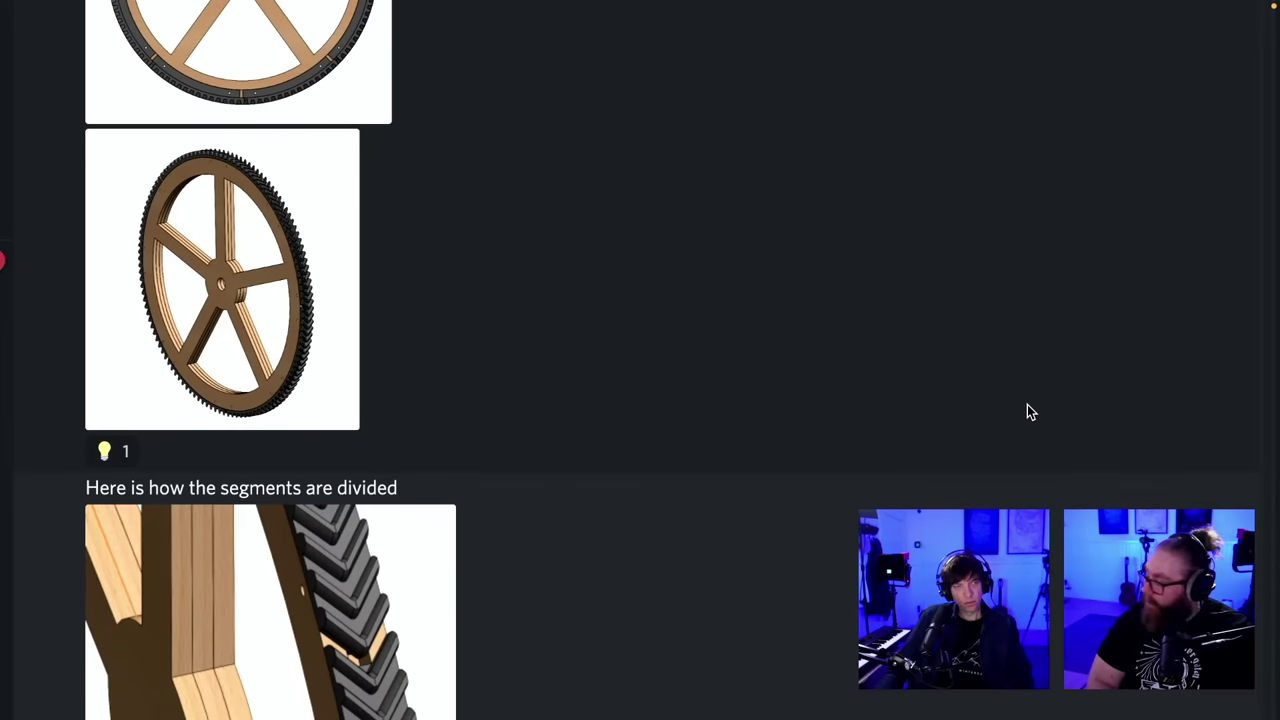
scroll(1029, 412, down, 3)
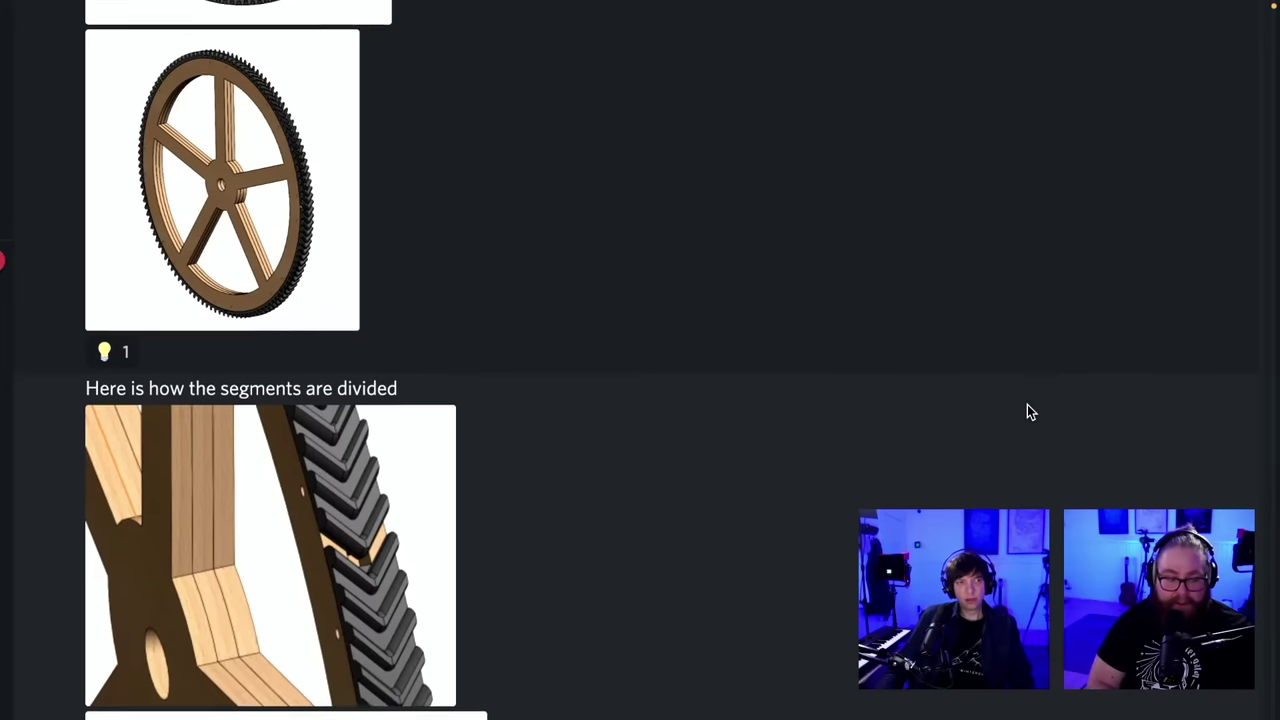
scroll(966, 446, up, 1)
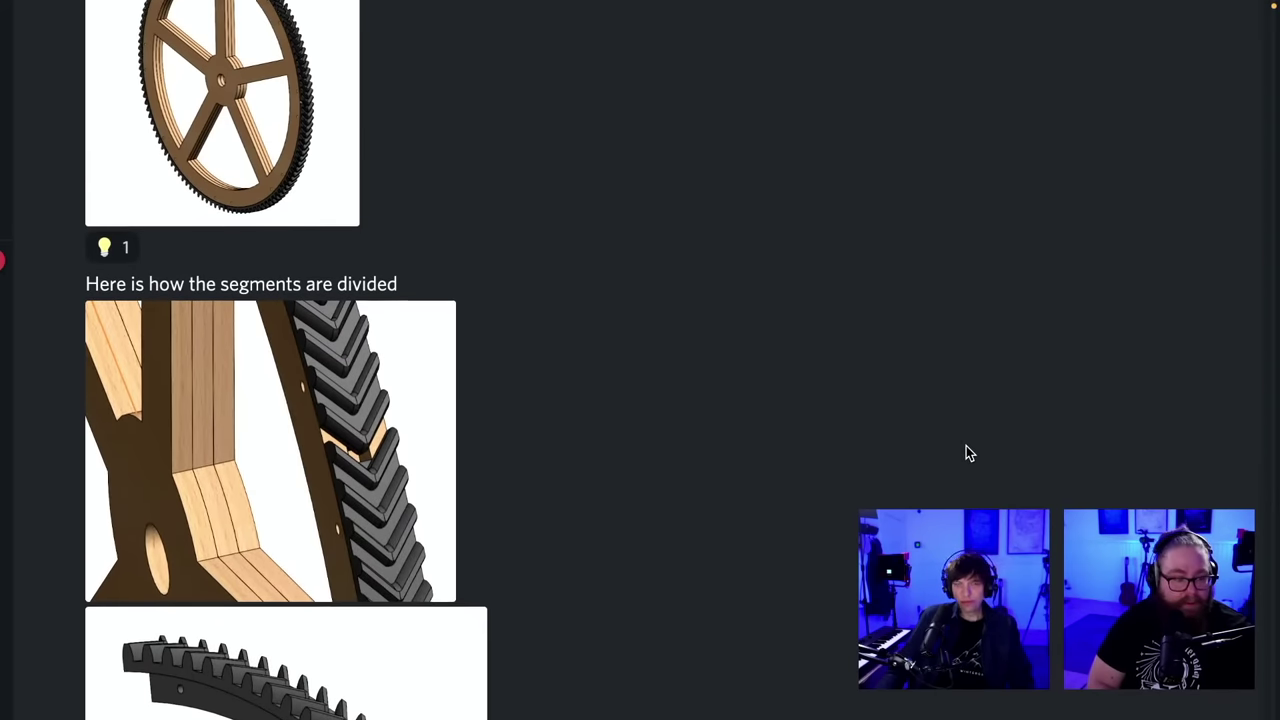
scroll(966, 446, up, 1)
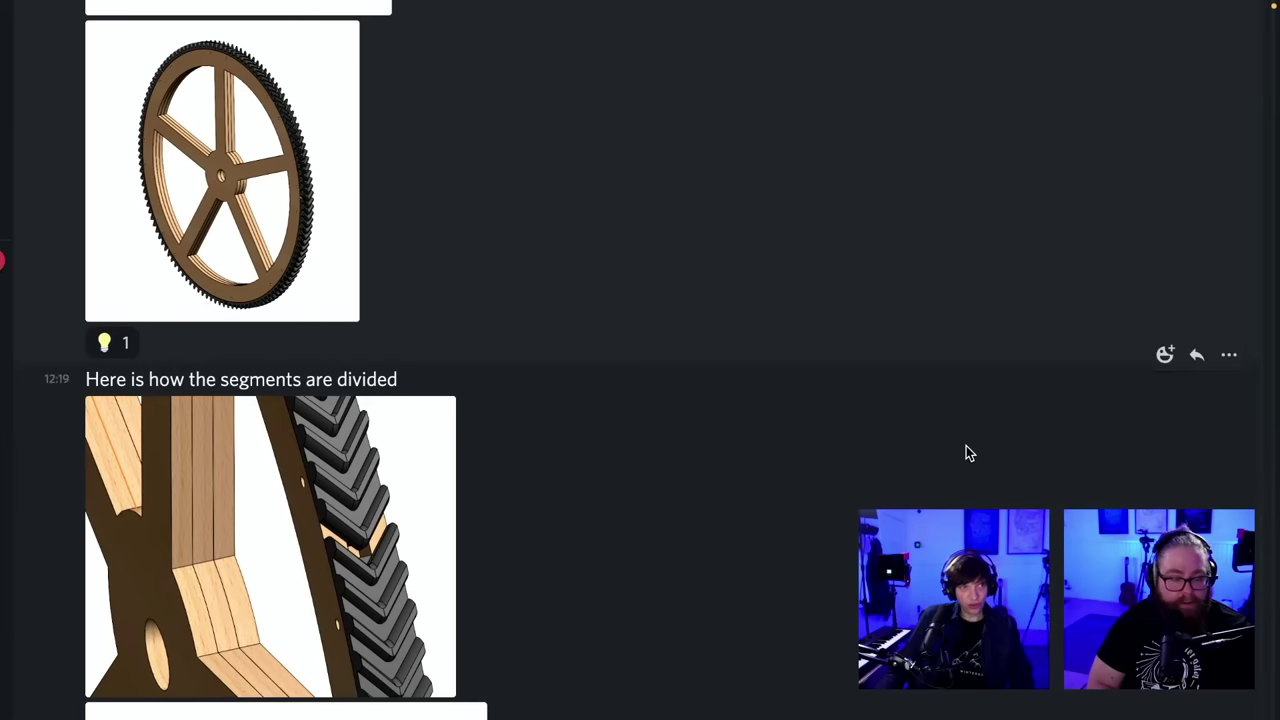
scroll(966, 452, up, 2)
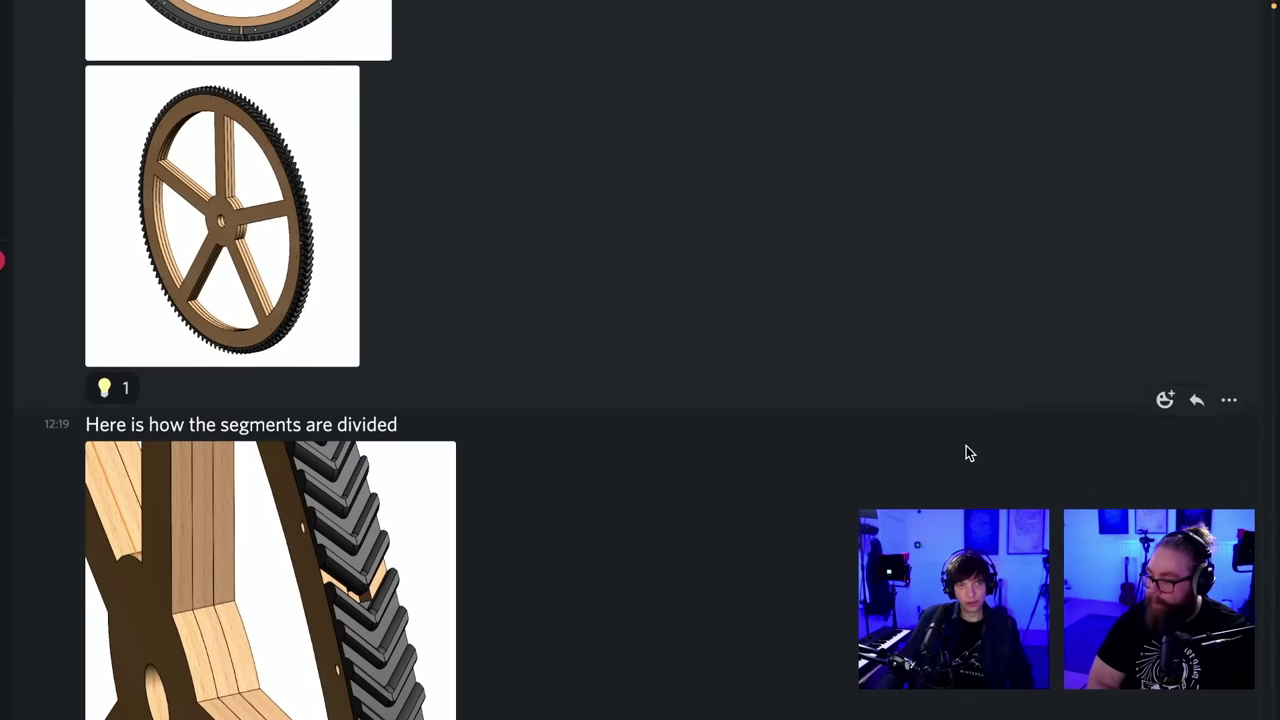
scroll(966, 452, up, 3)
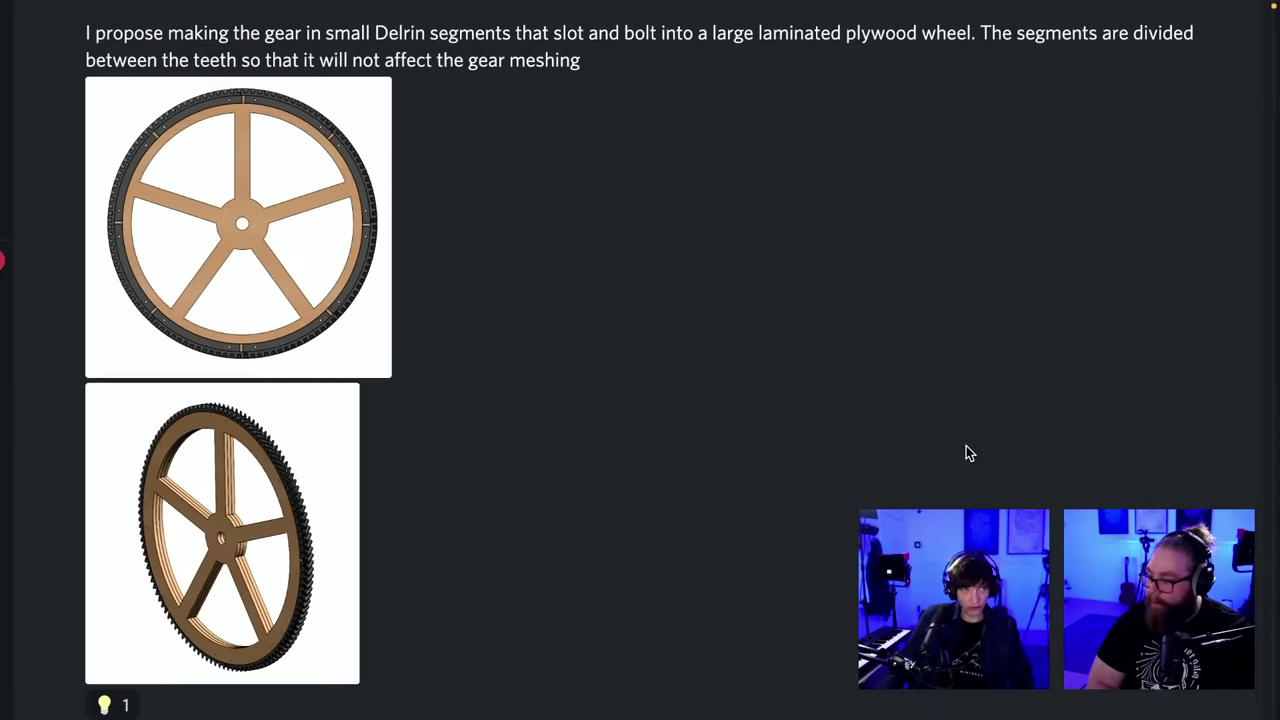
scroll(966, 452, up, 2)
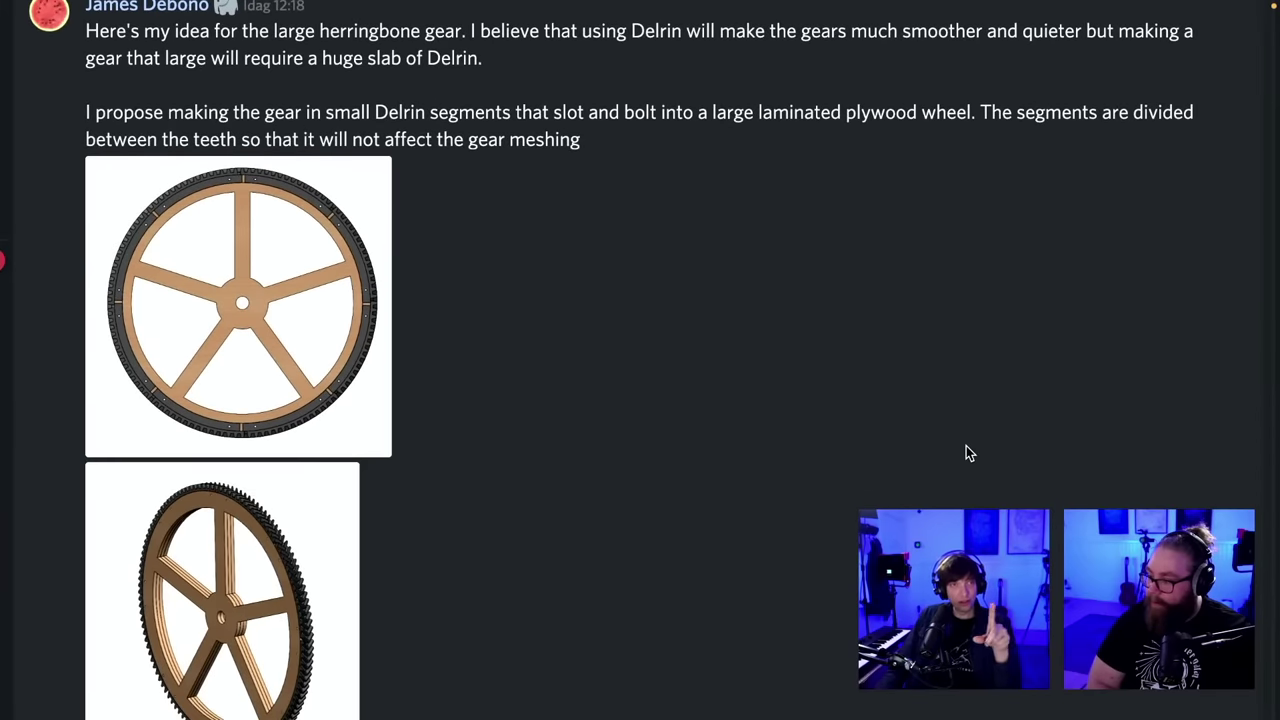
scroll(968, 452, down, 1)
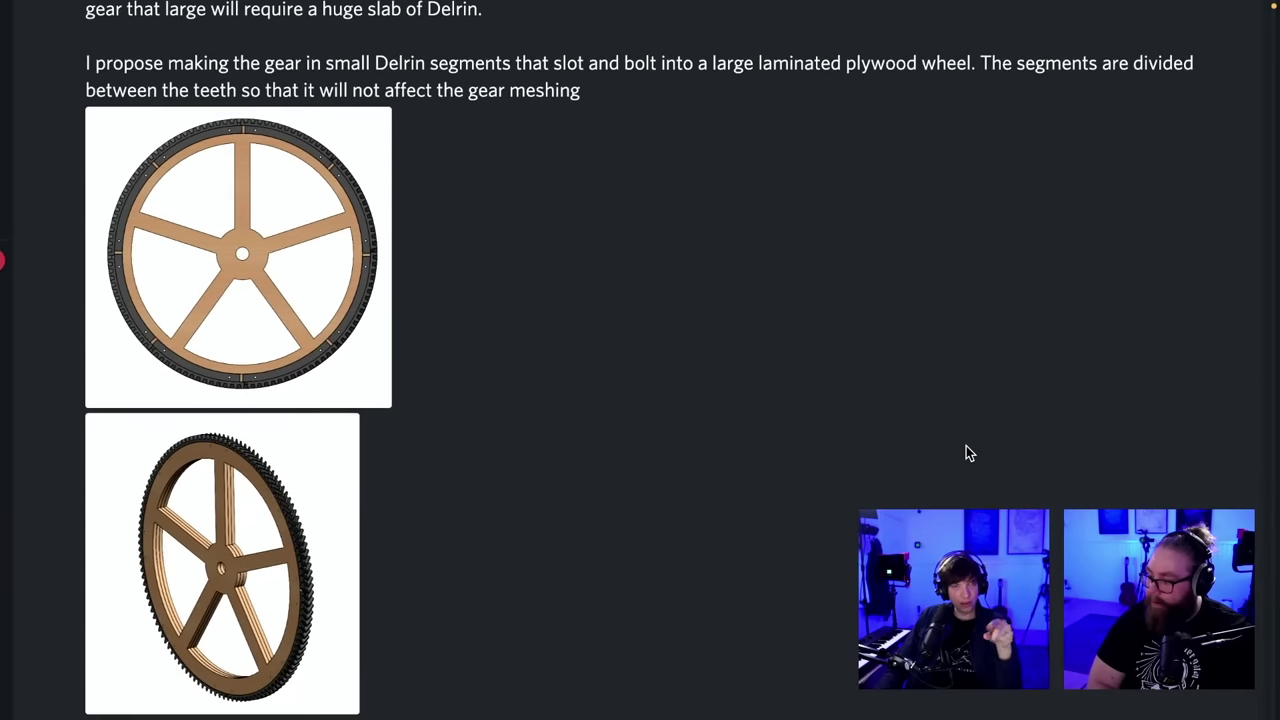
scroll(968, 452, down, 1)
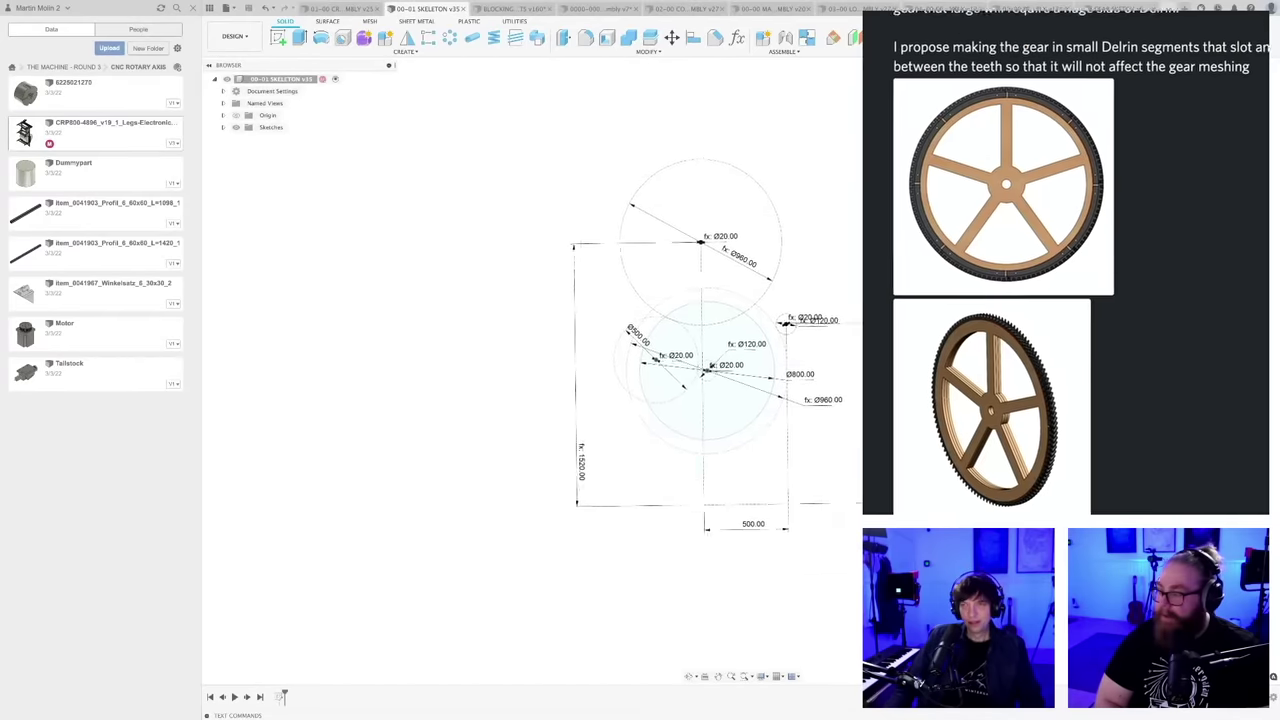
- Compare the gear skeleton sketch in Fusion 360 with the posted wheel images and the close-up showing how the segments are divided
scroll(940, 432, up, 1)
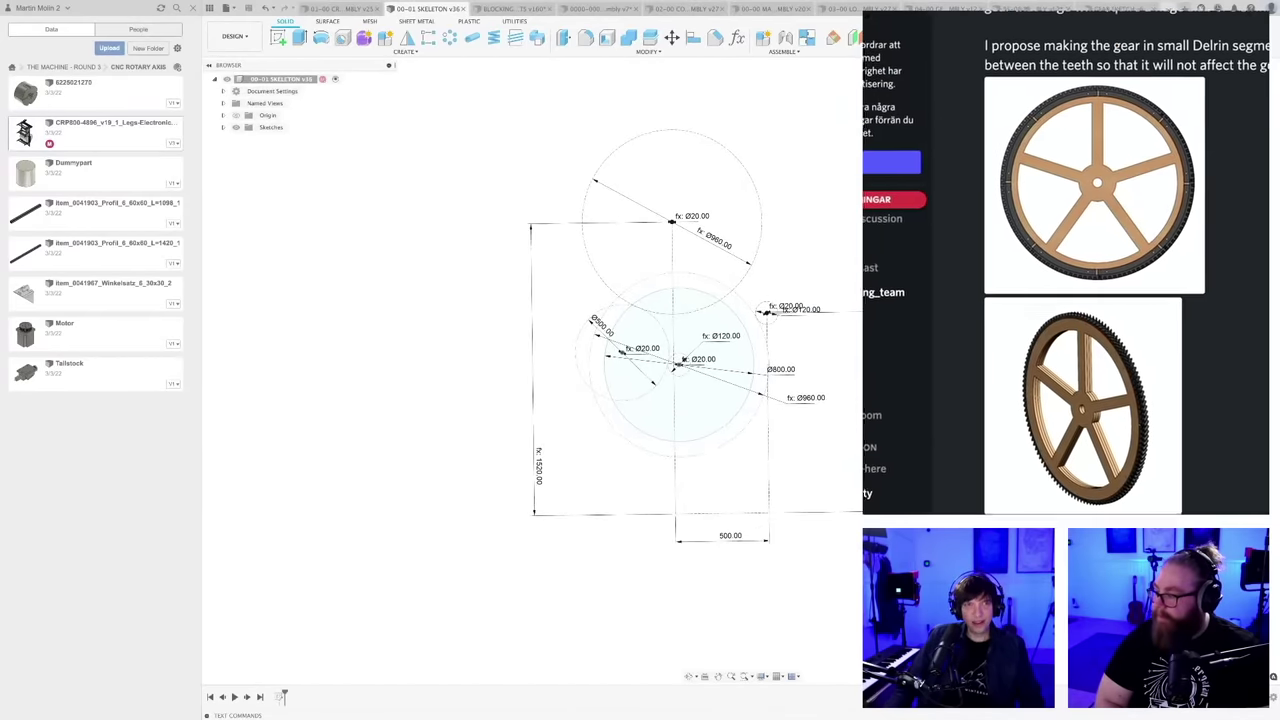
mouse_move(958, 428)
middle_down()
mouse_move(841, 438)
mouse_move(797, 477)
mouse_move(846, 437)
mouse_move(865, 450)
middle_up()
scroll(800, 475, up, 2)
scroll(843, 453, down, 3)
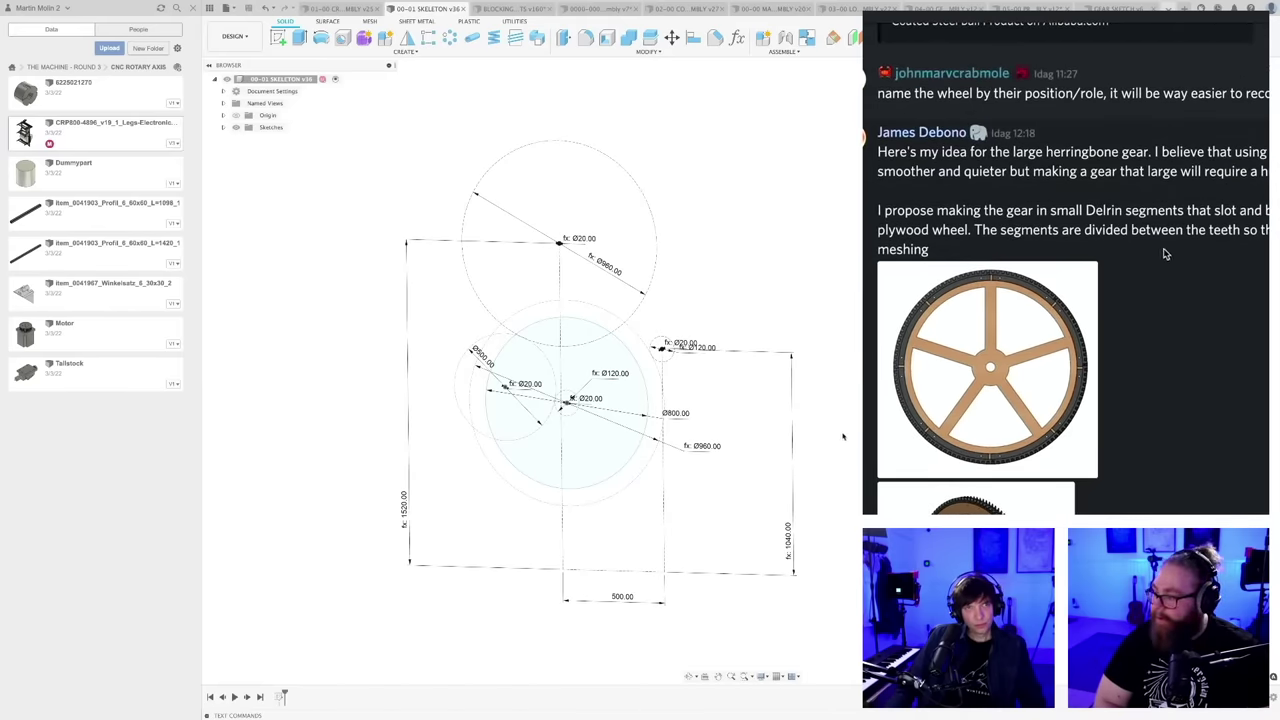
scroll(1170, 232, down, 2)
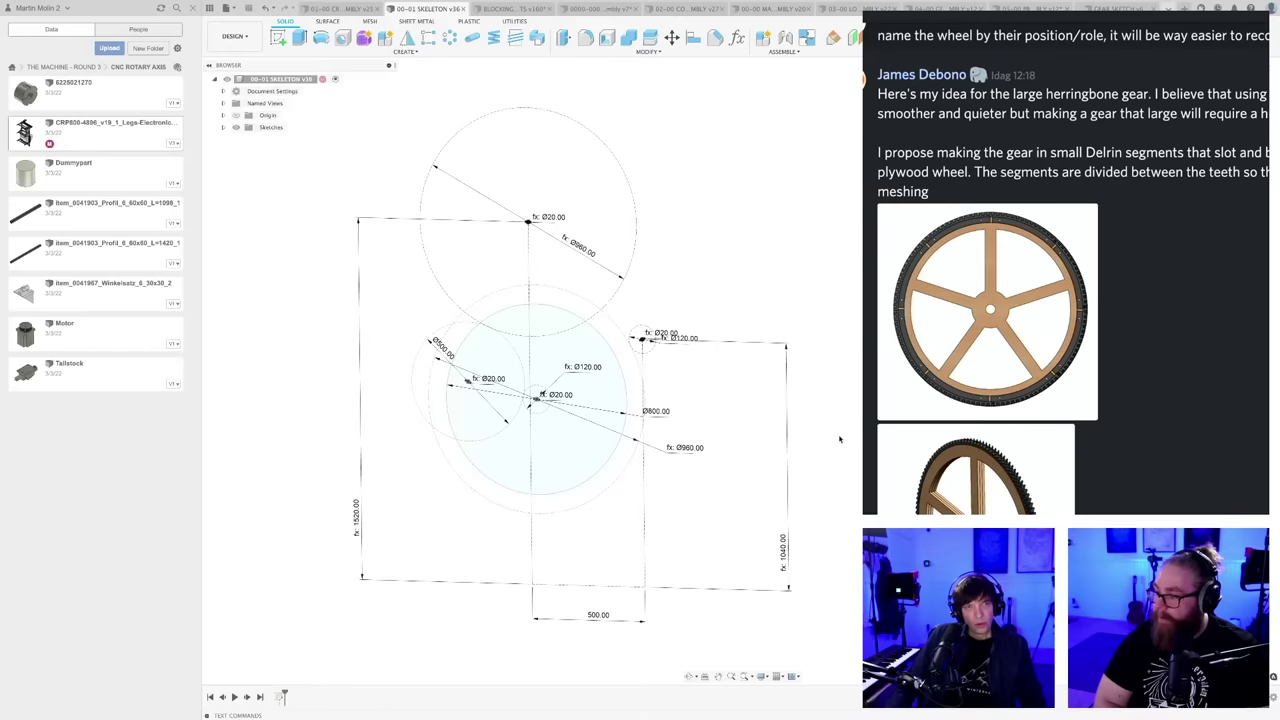
scroll(840, 438, down, 2)
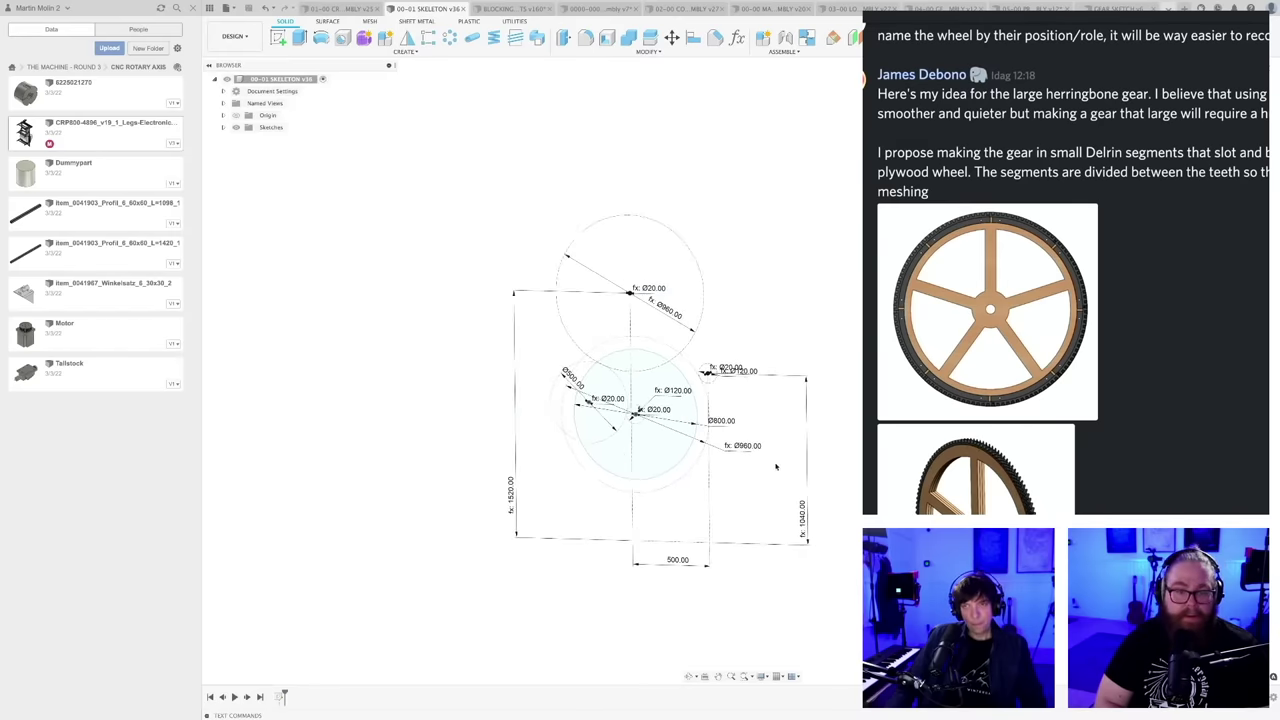
mouse_move(771, 457)
shift+middle_down()
mouse_move(789, 471)
mouse_move(774, 444)
shift+middle_up()
scroll(774, 444, up, 2)
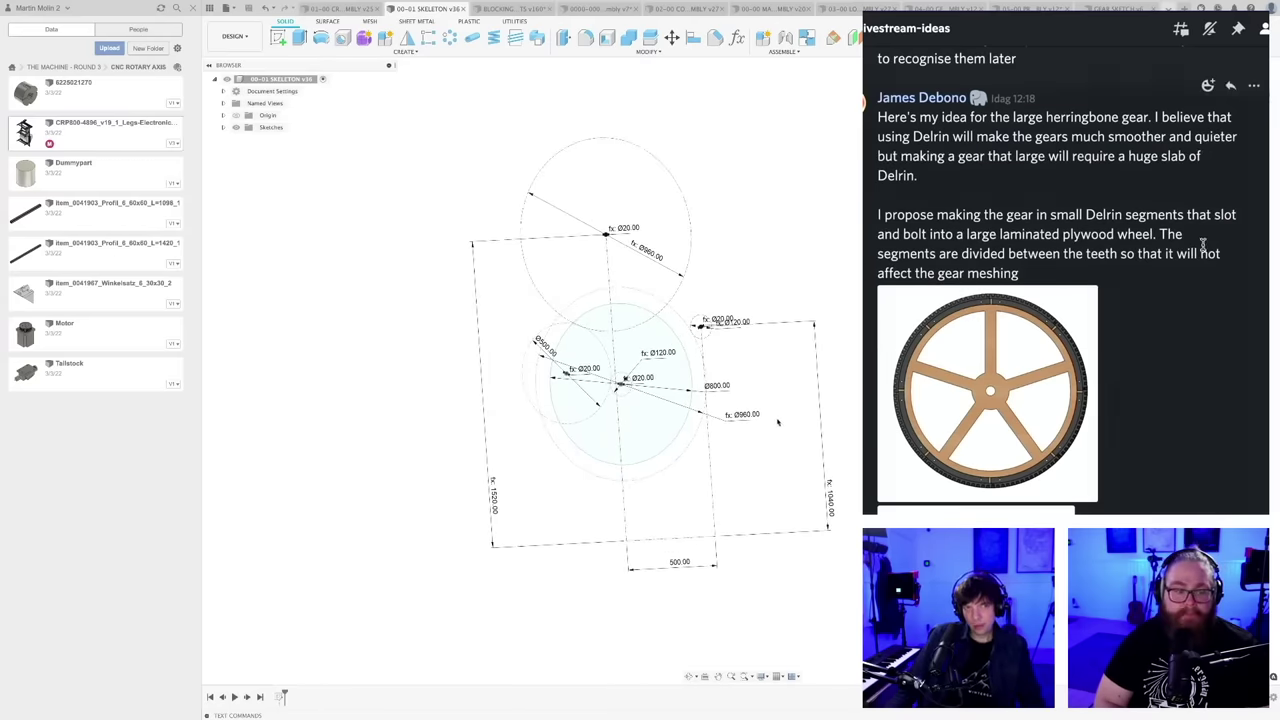
scroll(1203, 245, down, 4)
scroll(1205, 249, down, 5)
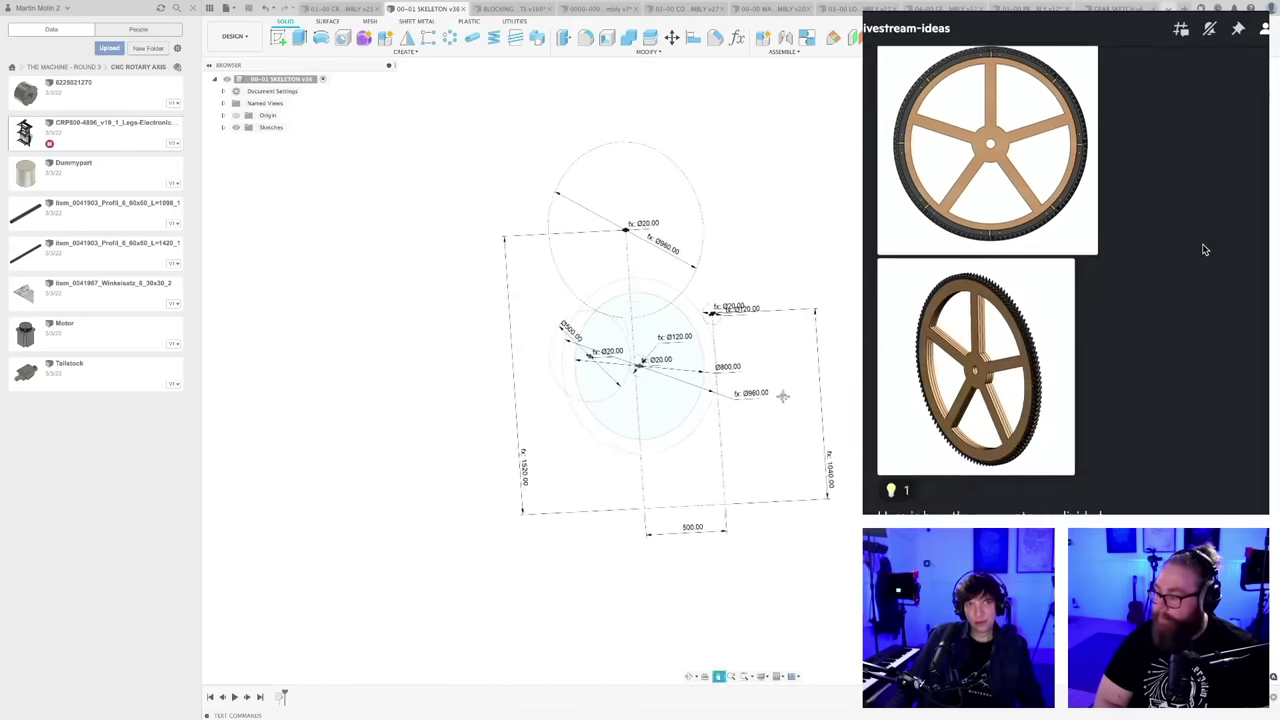
scroll(1205, 249, down, 2)
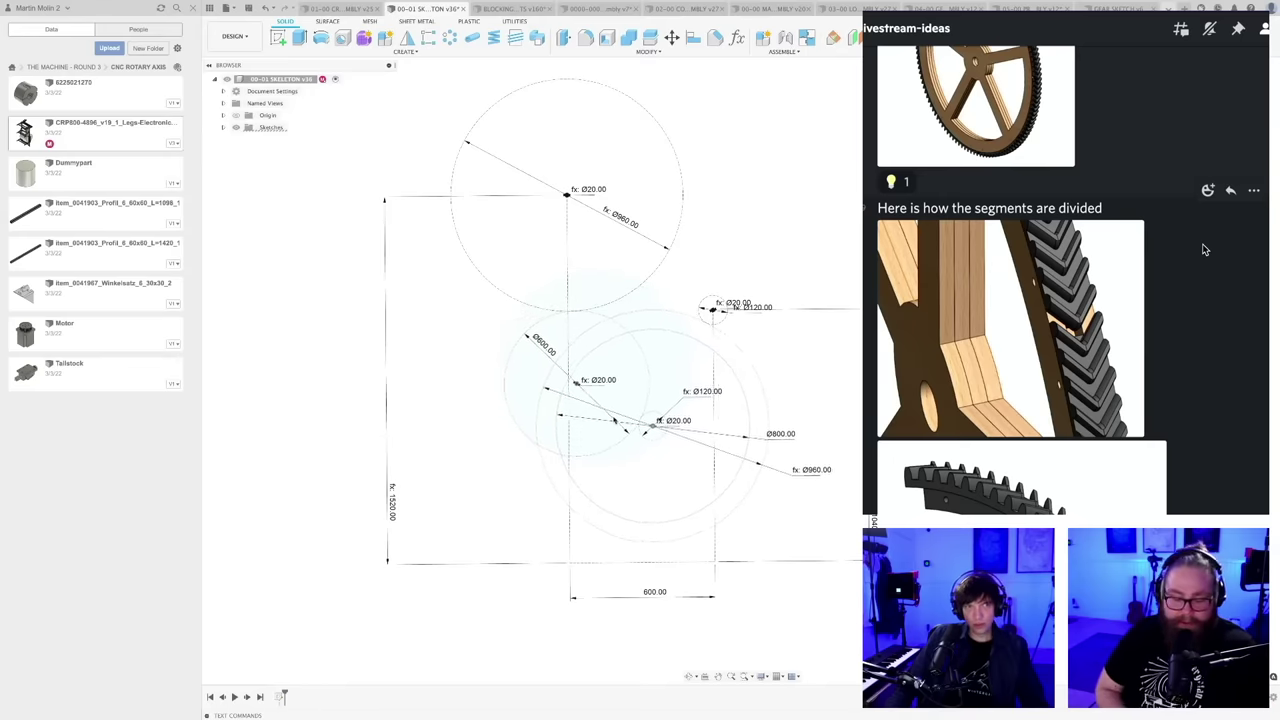
scroll(607, 418, up, 2)
middle_drag(799, 372, 740, 416)
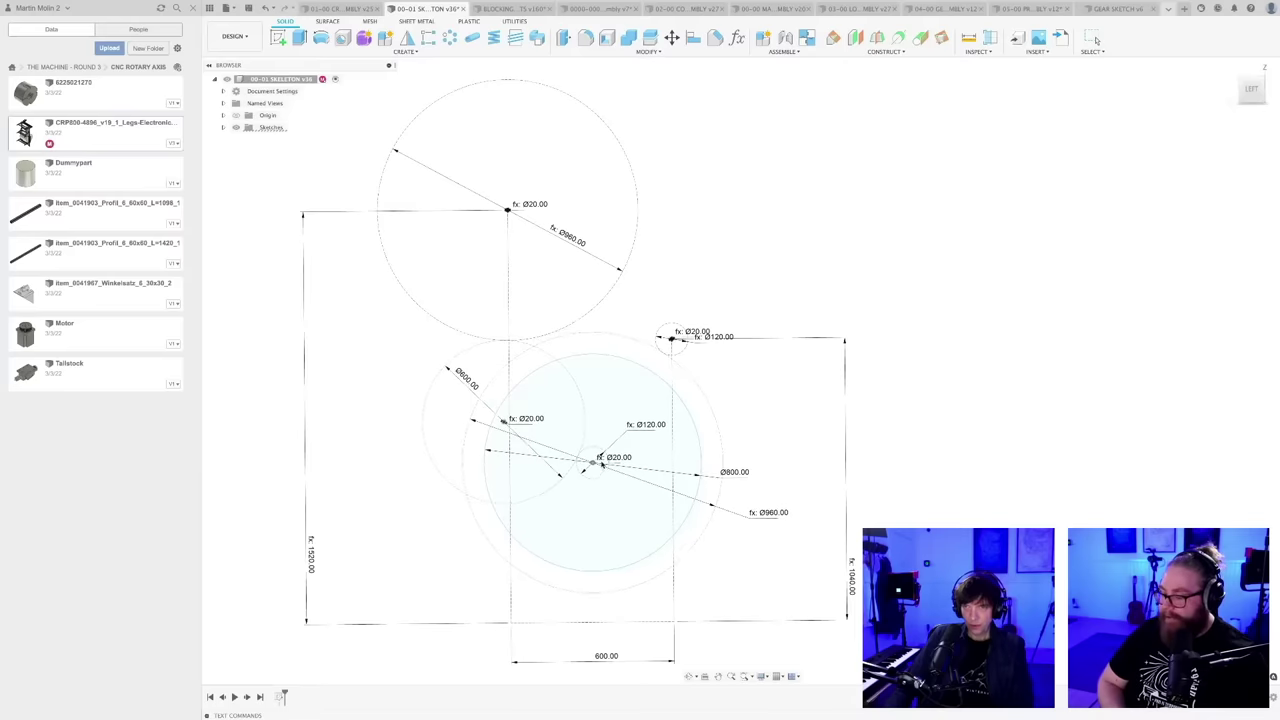
scroll(767, 375, down, 2)
middle_drag(767, 375, 755, 353)
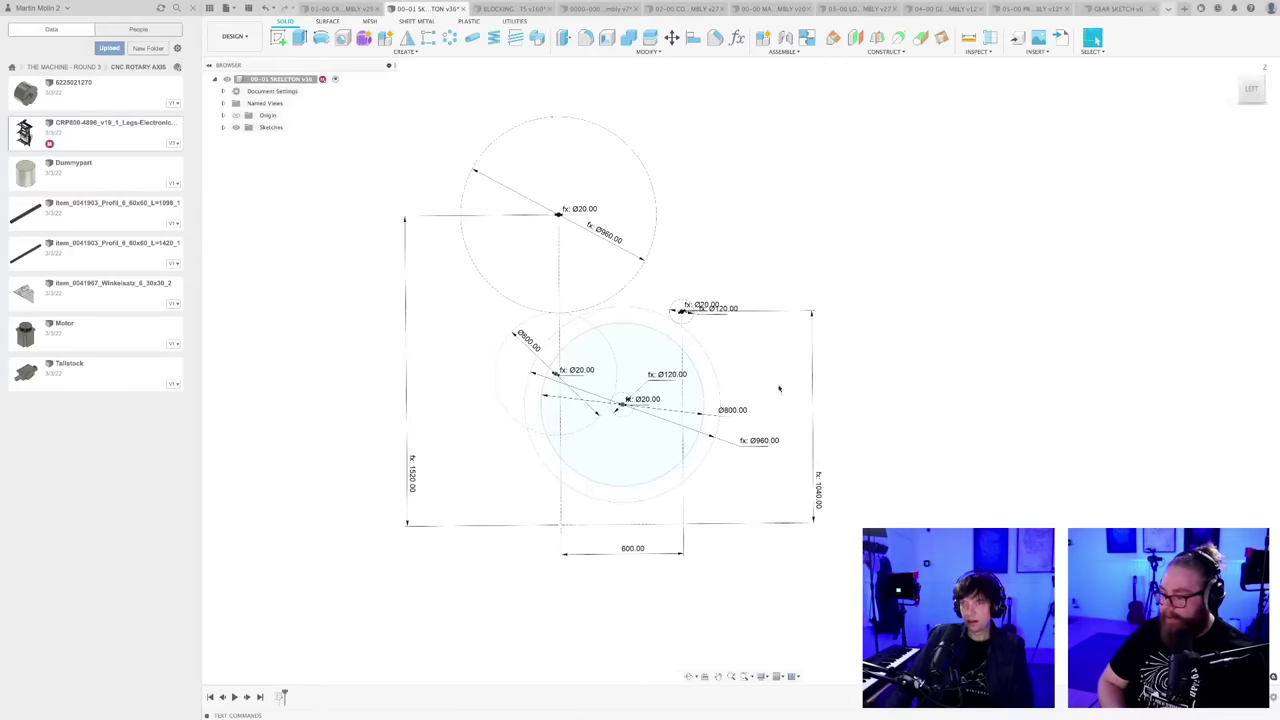
scroll(708, 394, up, 1)
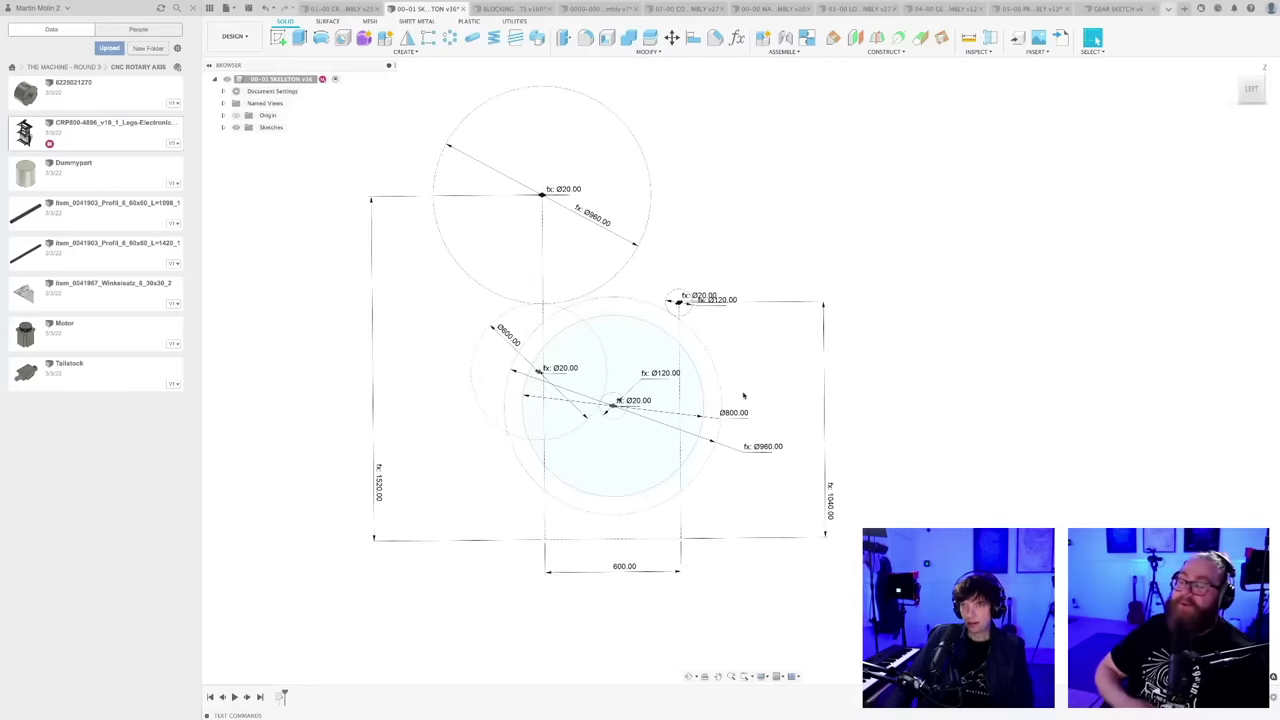
scroll(743, 396, down, 1)
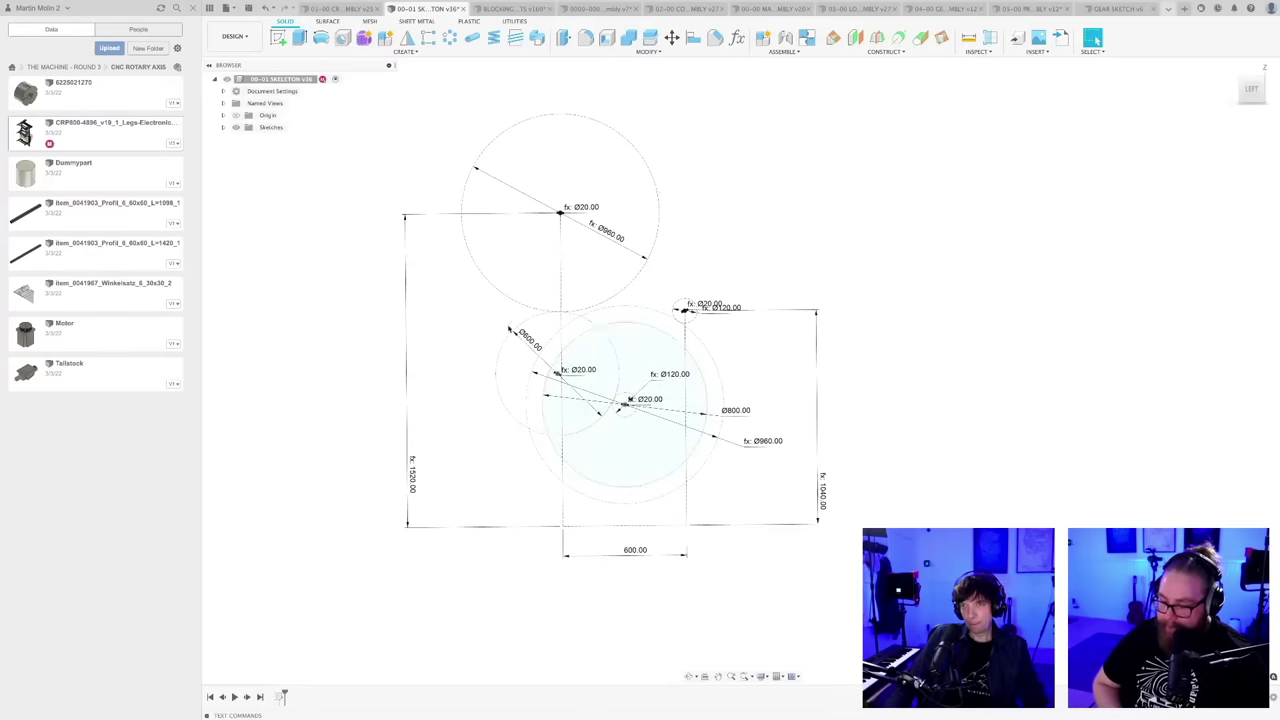
- Shift the centre of the 800 mm circle in the skeleton sketch so the 600 mm circle's centre lies roughly below the upper gear's centre
mouse_move(633, 416)
mouse_down()
mouse_move(593, 400)
mouse_move(575, 340)
mouse_move(556, 448)
mouse_up()
drag(636, 413, 629, 410)
scroll(628, 412, up, 2)
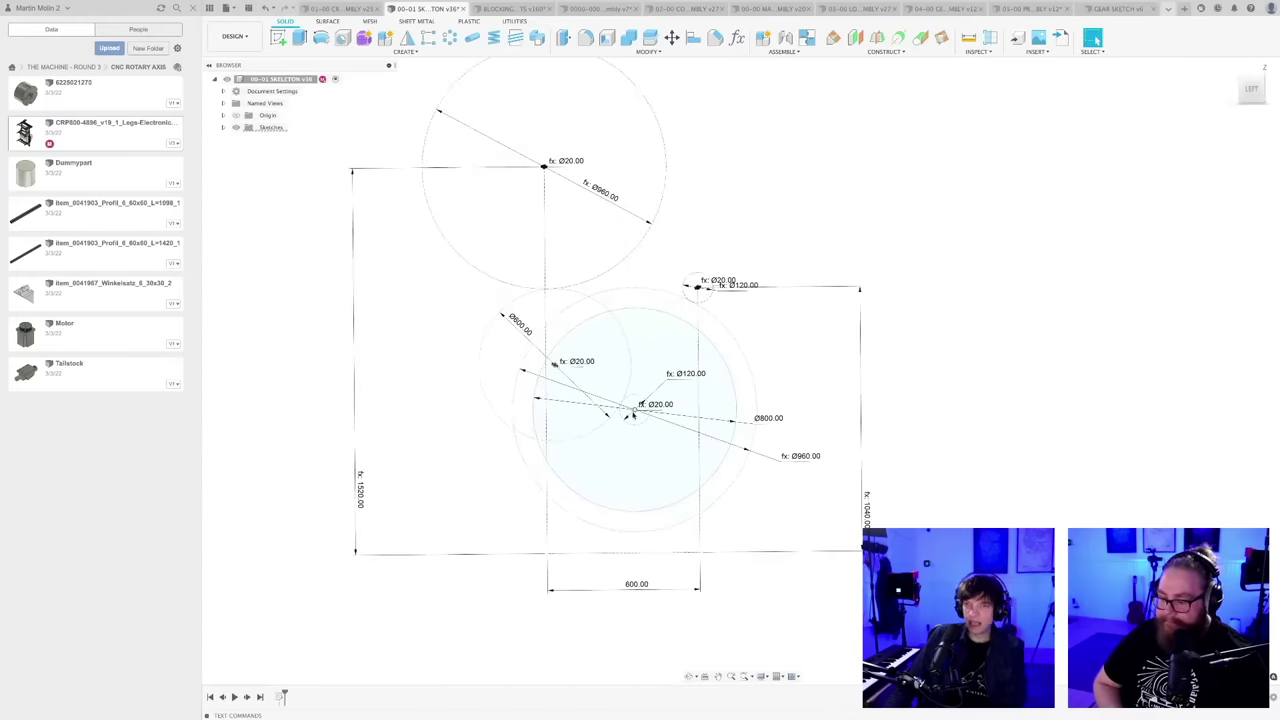
scroll(634, 412, up, 2)
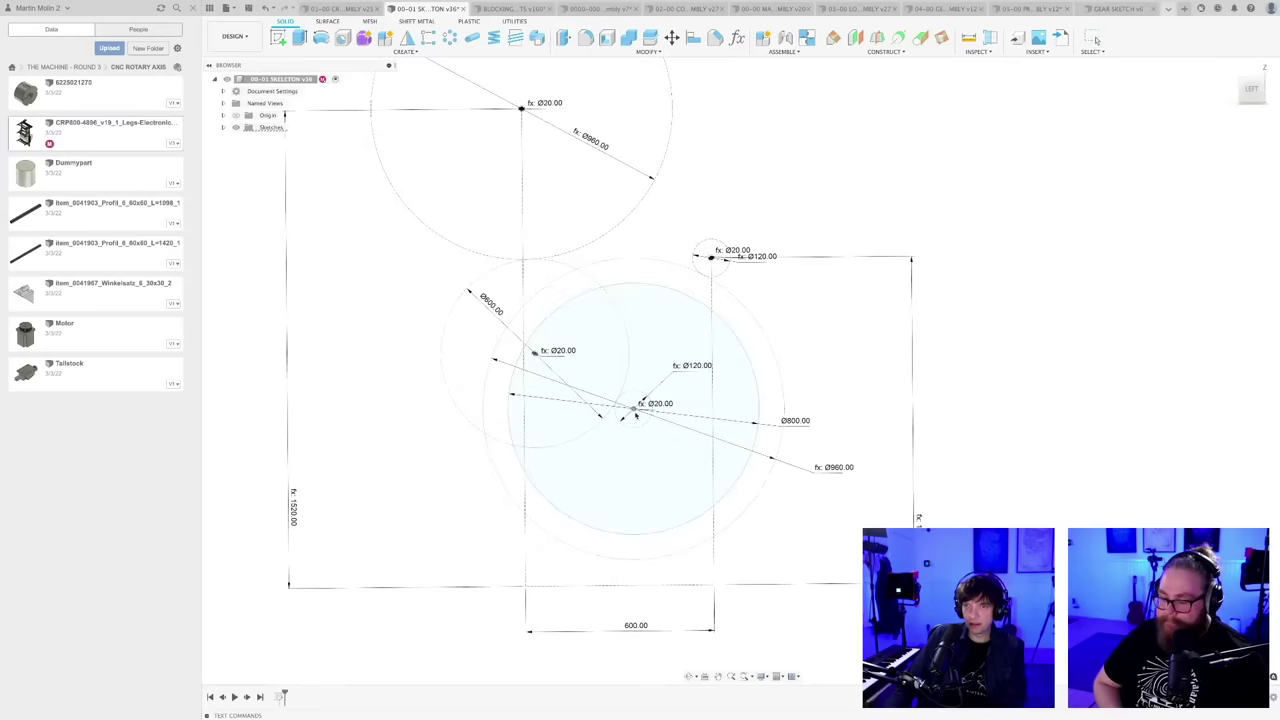
drag(633, 416, 610, 396)
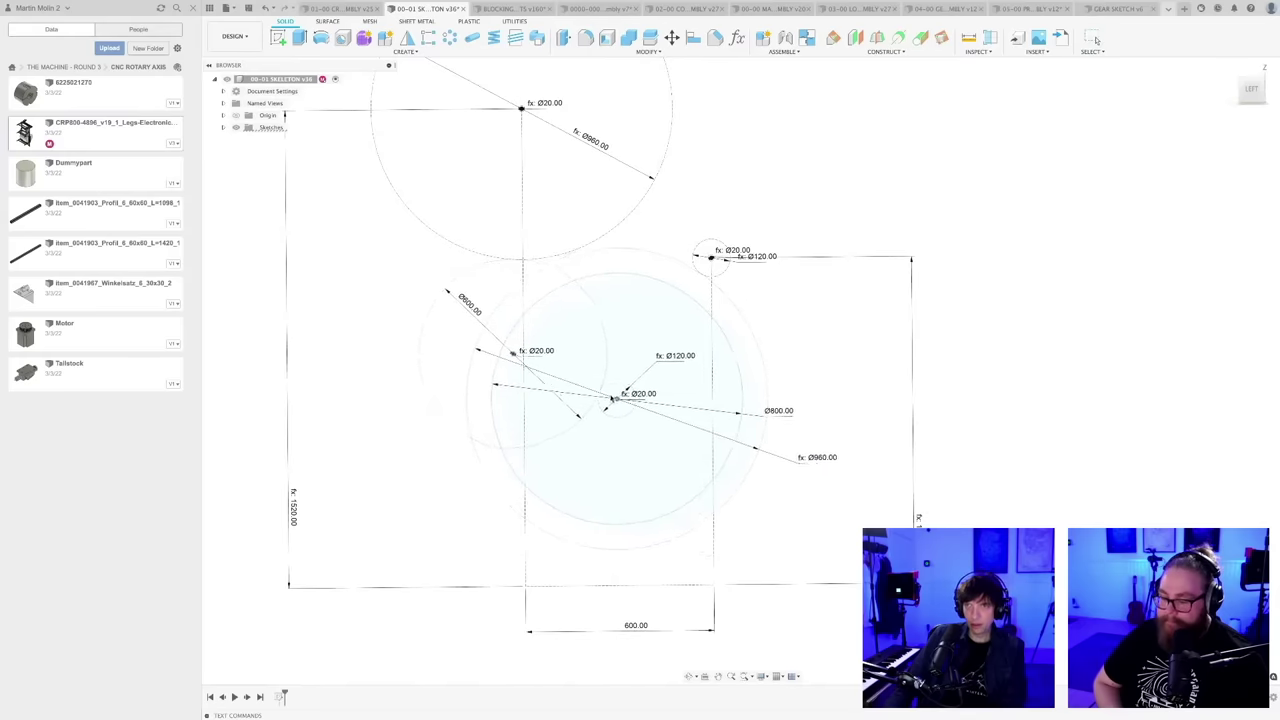
scroll(616, 399, down, 2)
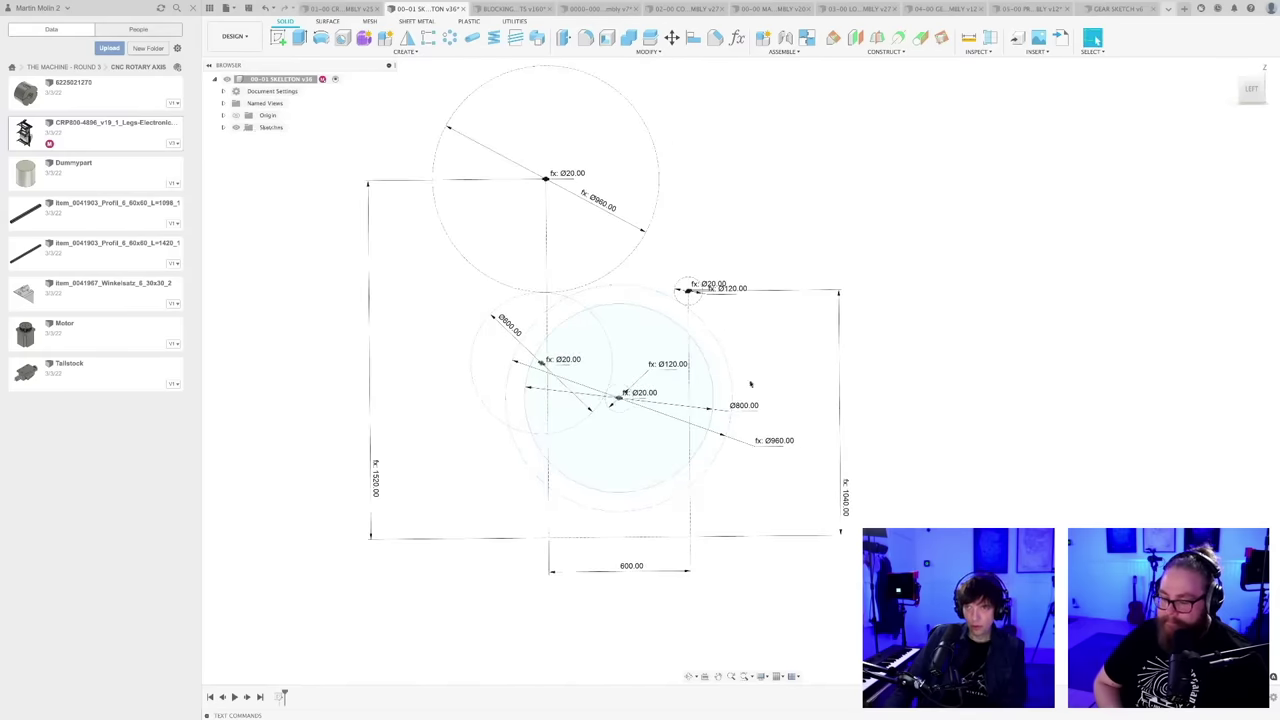
scroll(606, 396, up, 2)
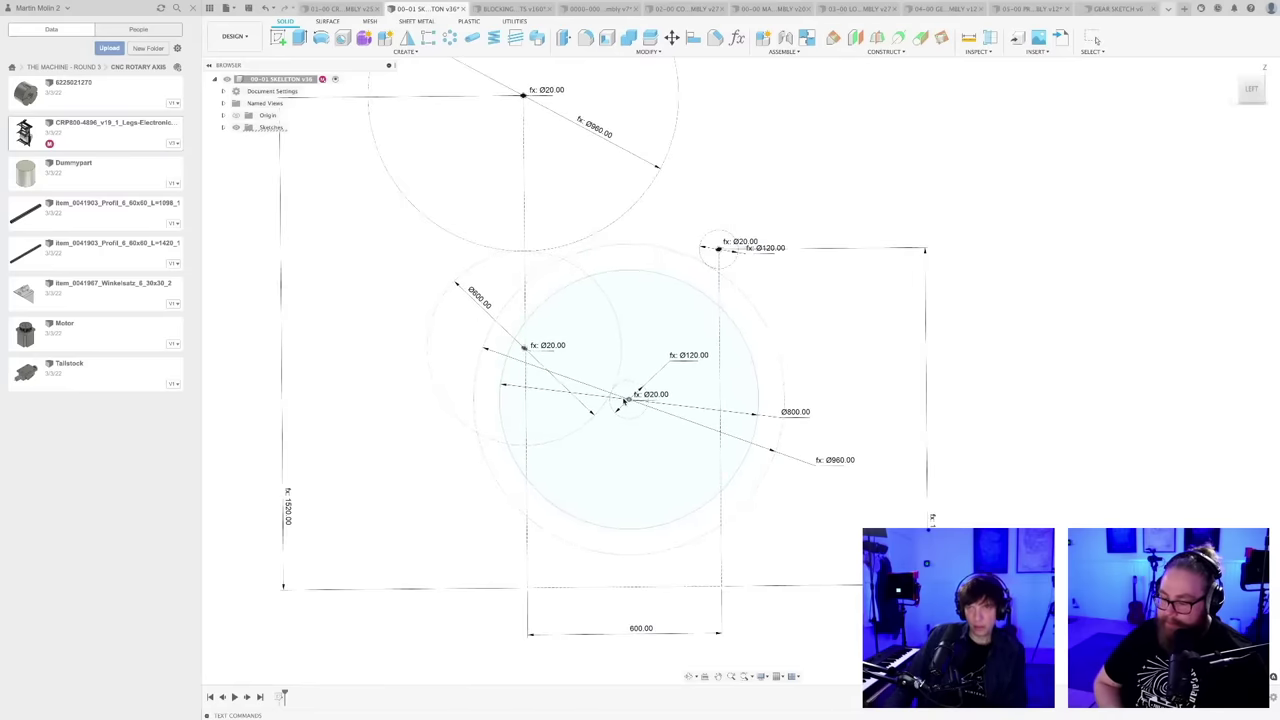
scroll(783, 342, down, 1)
scroll(783, 342, down, 3)
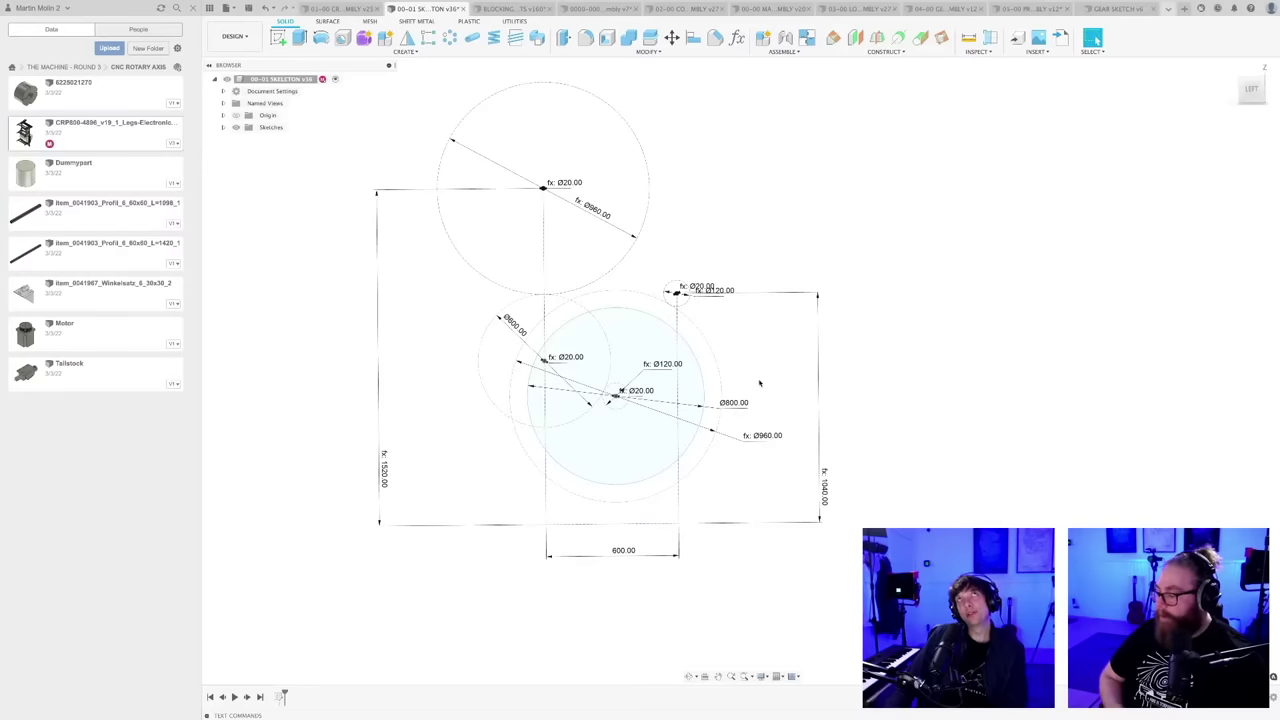
scroll(760, 383, up, 1)
scroll(760, 383, down, 2)
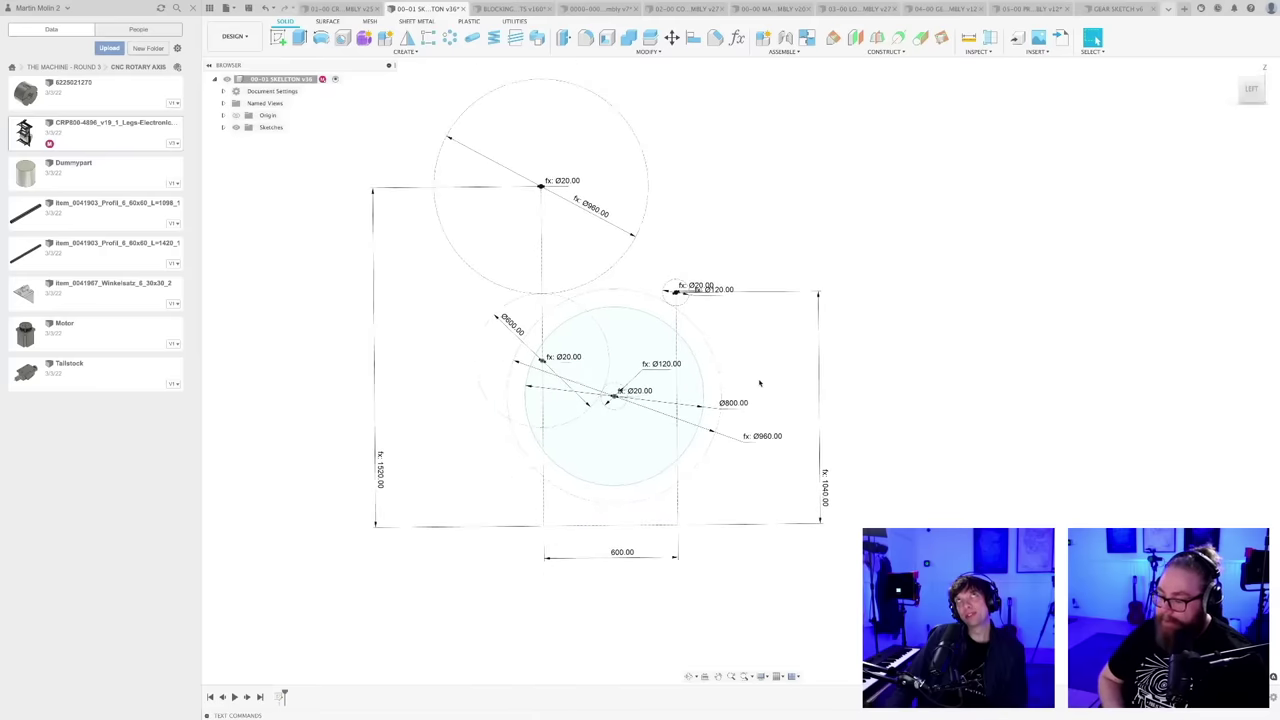
- Delete the 600 mm circle from the skeleton sketch and shift the 800 mm circle's centre up and left toward the upper gear
click(654, 437)
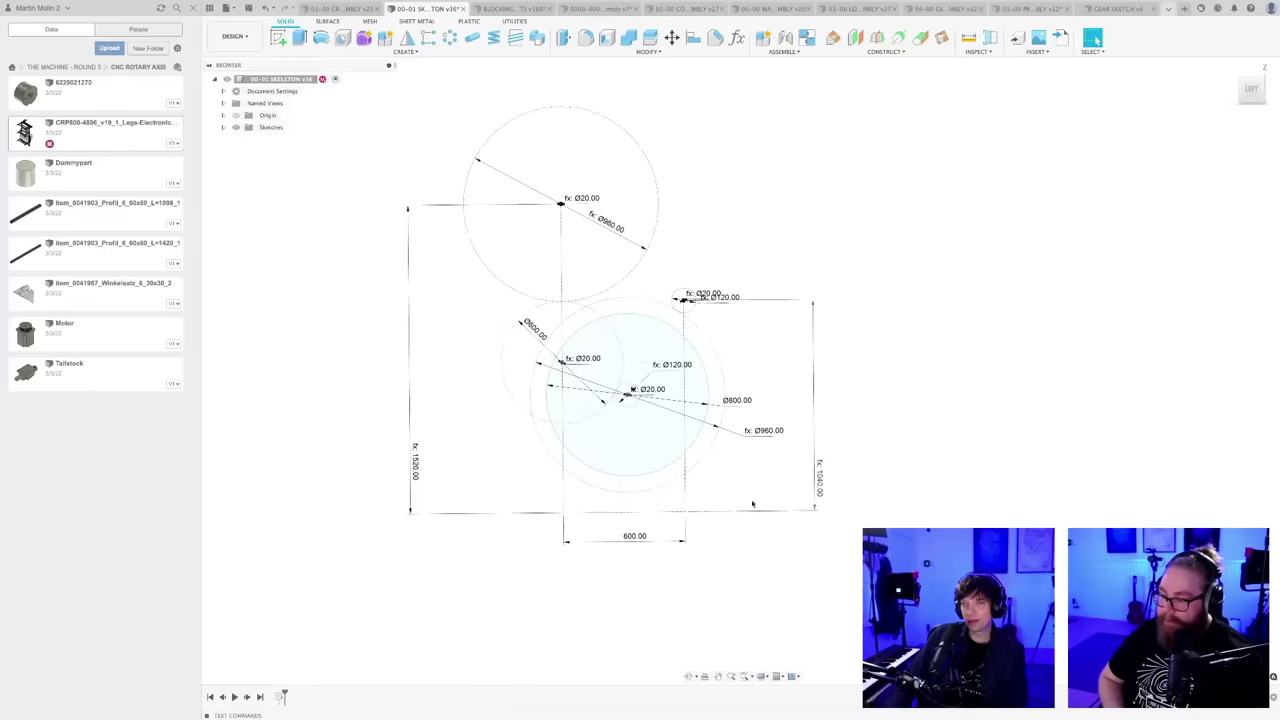
scroll(630, 405, up, 2)
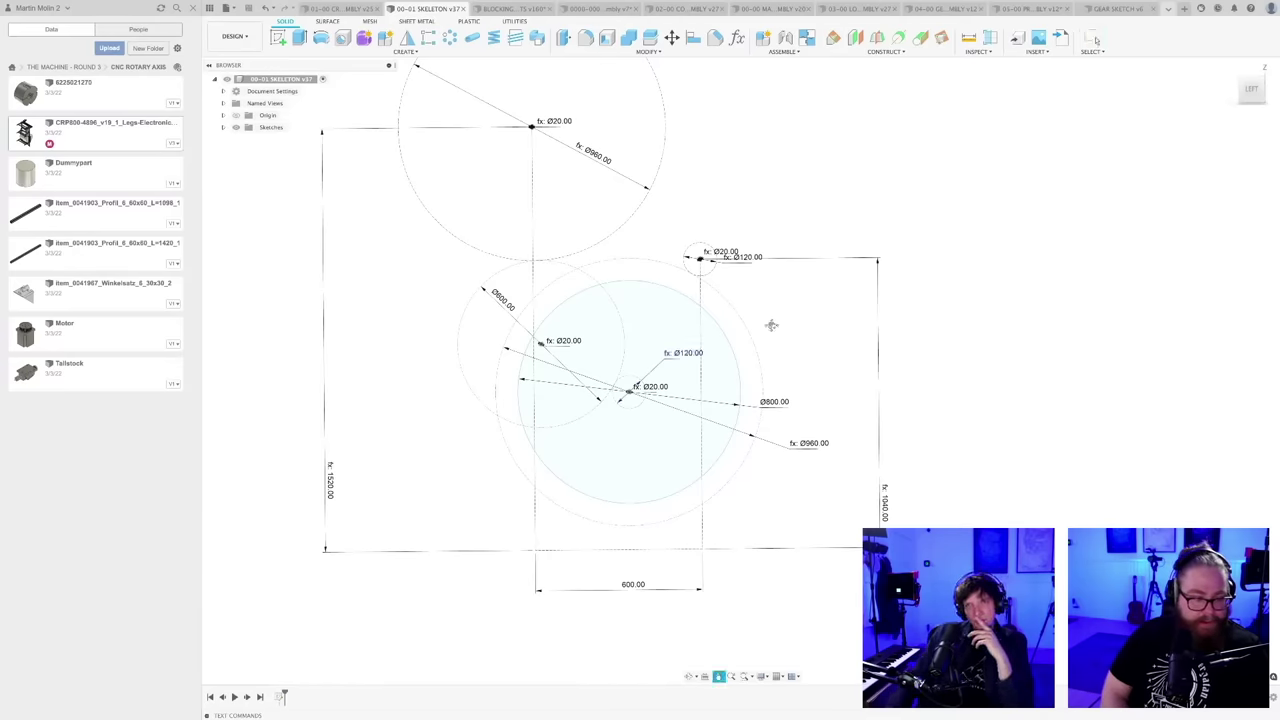
middle_drag(771, 325, 730, 377)
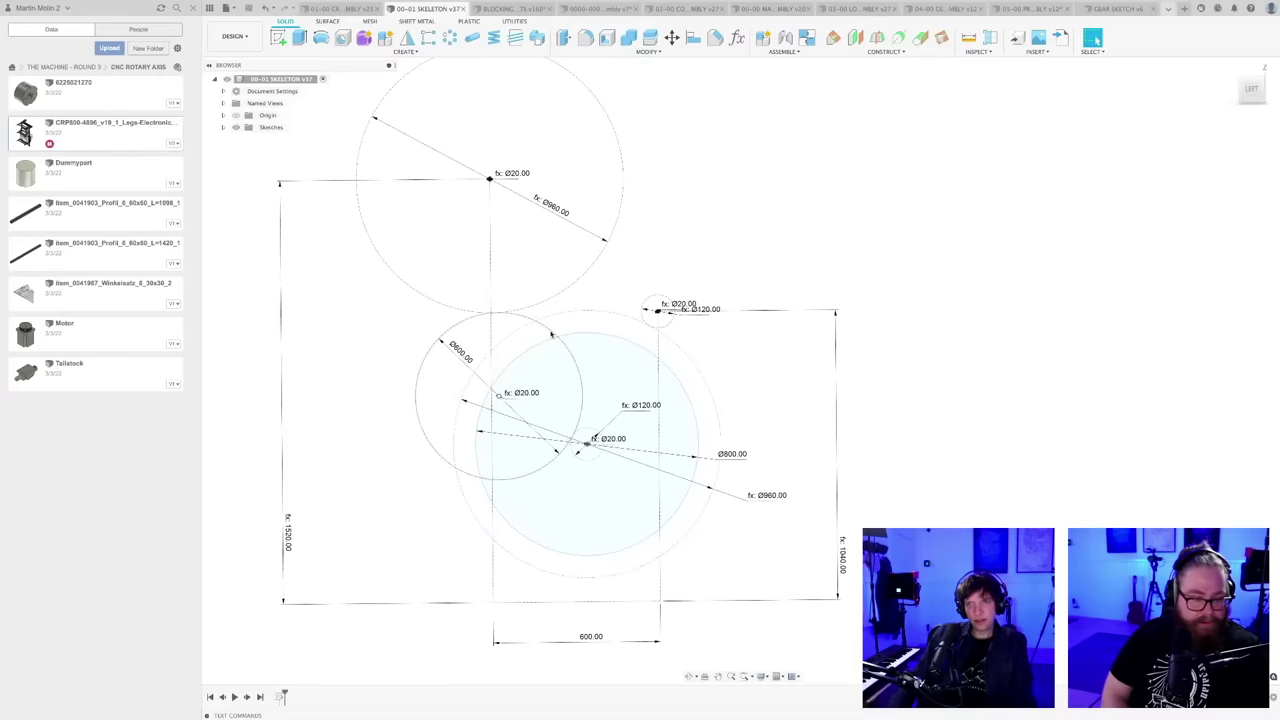
click(551, 334)
key(Delete)
mouse_move(587, 444)
mouse_down()
mouse_move(566, 432)
mouse_move(538, 448)
mouse_move(574, 471)
mouse_move(554, 429)
mouse_move(579, 461)
mouse_move(560, 429)
mouse_move(597, 457)
mouse_move(584, 417)
mouse_move(611, 449)
mouse_move(597, 439)
mouse_up()
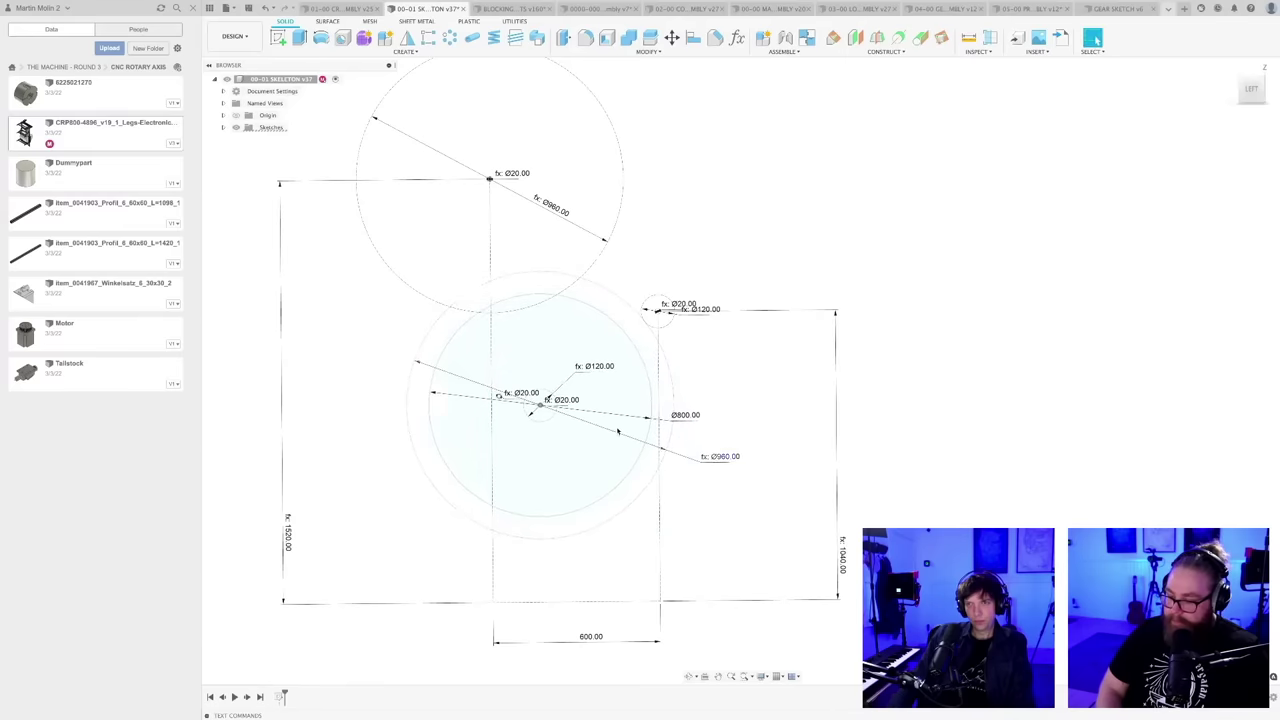
- Save a new version of the skeleton with the description User Saved
scroll(745, 365, down, 2)
mouse_move(745, 365)
middle_down()
mouse_move(823, 349)
mouse_move(826, 334)
mouse_move(822, 347)
middle_up()
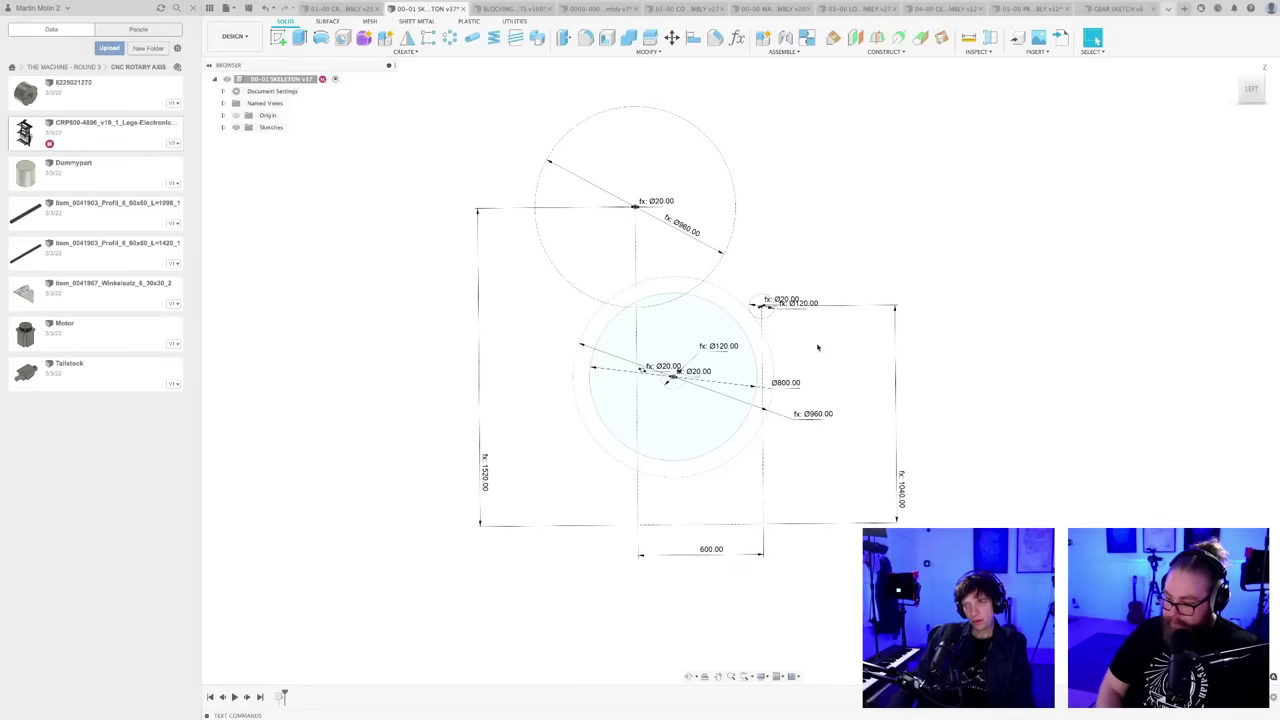
scroll(818, 347, down, 1)
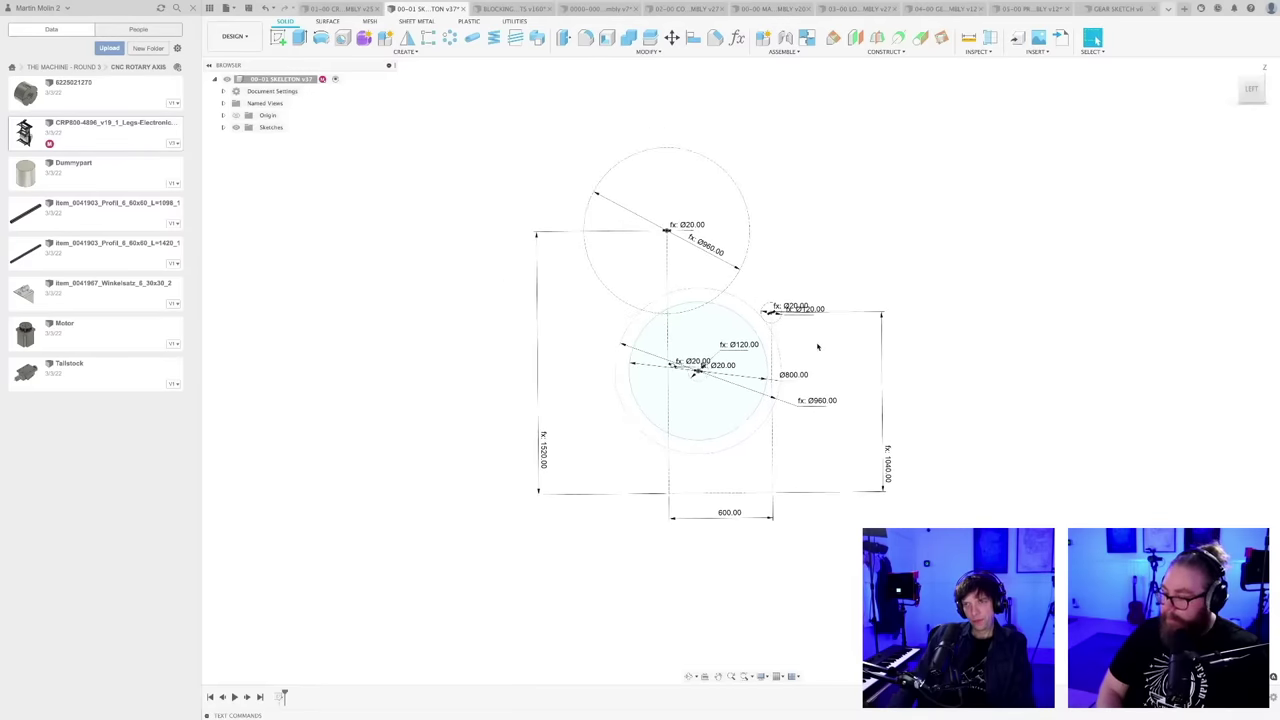
middle_drag(818, 347, 771, 340)
key(super+s)
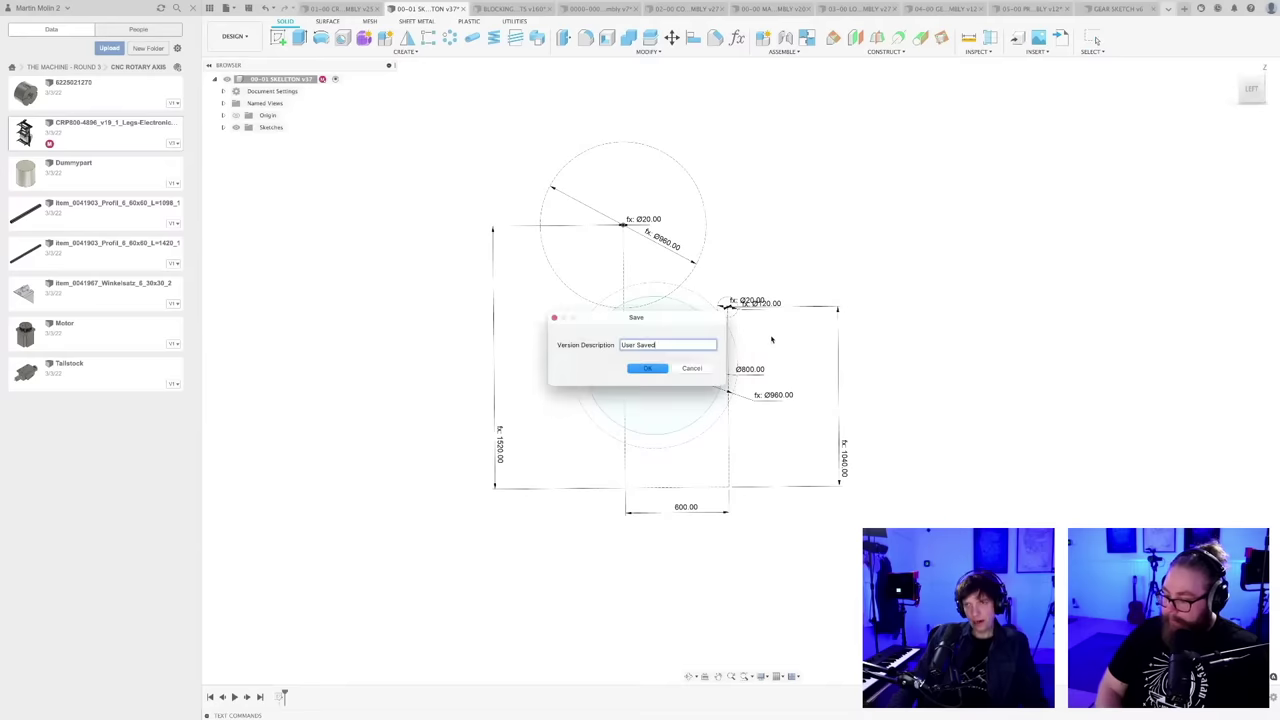
key(Return)
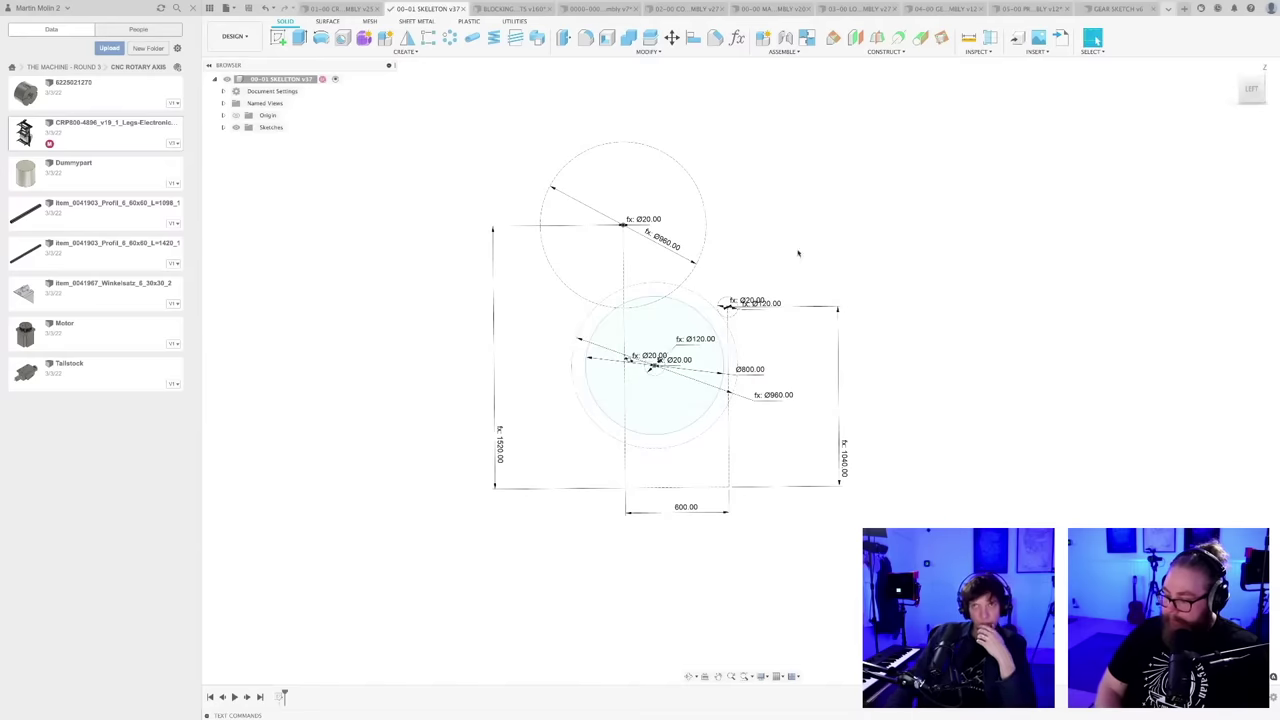
- Switch to the BLOCKING FOR DESIGN REQUIREMENTS model and examine how the wheels sit within the frame layout
click(513, 8)
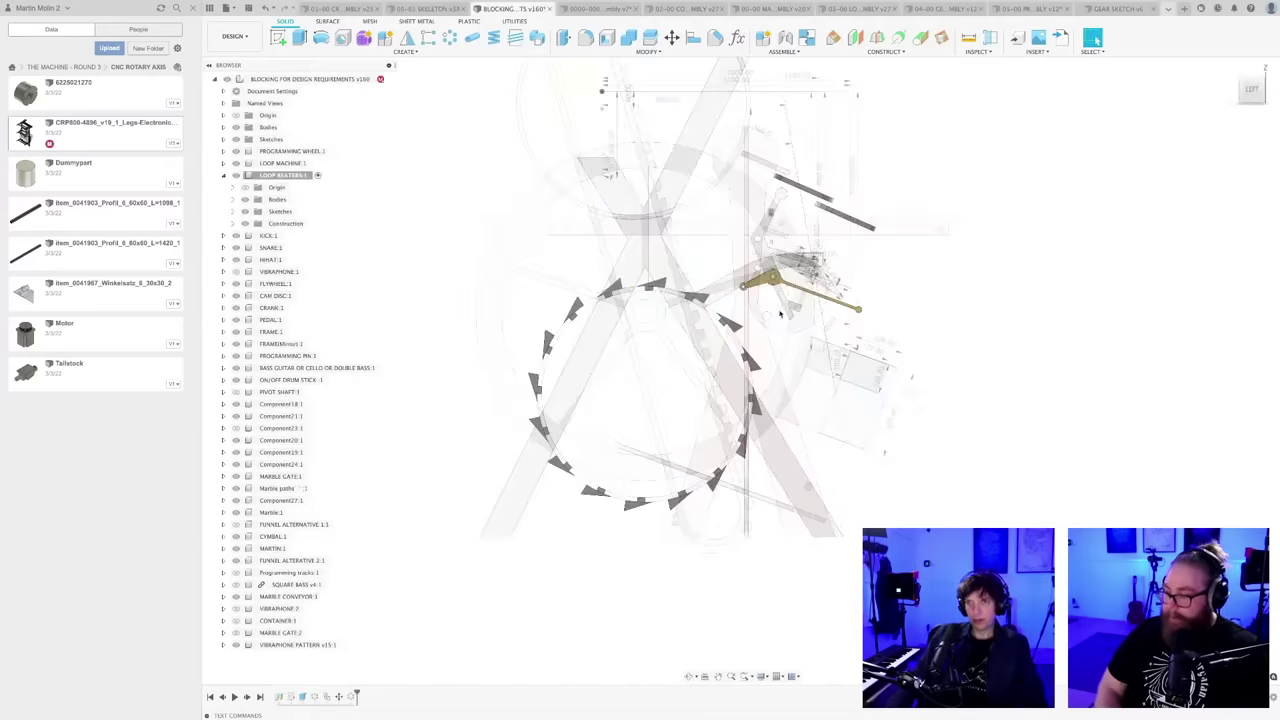
middle_drag(750, 407, 685, 450)
scroll(690, 450, down, 3)
scroll(685, 450, up, 1)
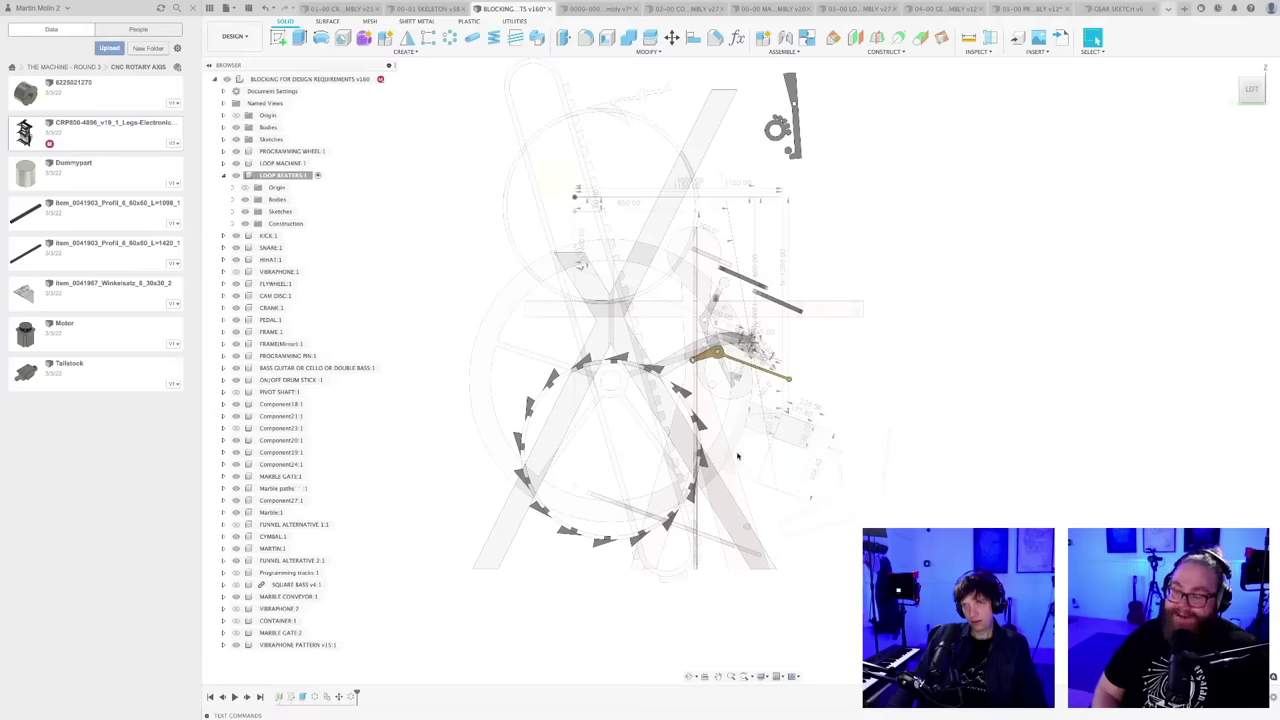
scroll(737, 456, down, 1)
middle_drag(730, 449, 747, 455)
middle_drag(752, 456, 750, 459)
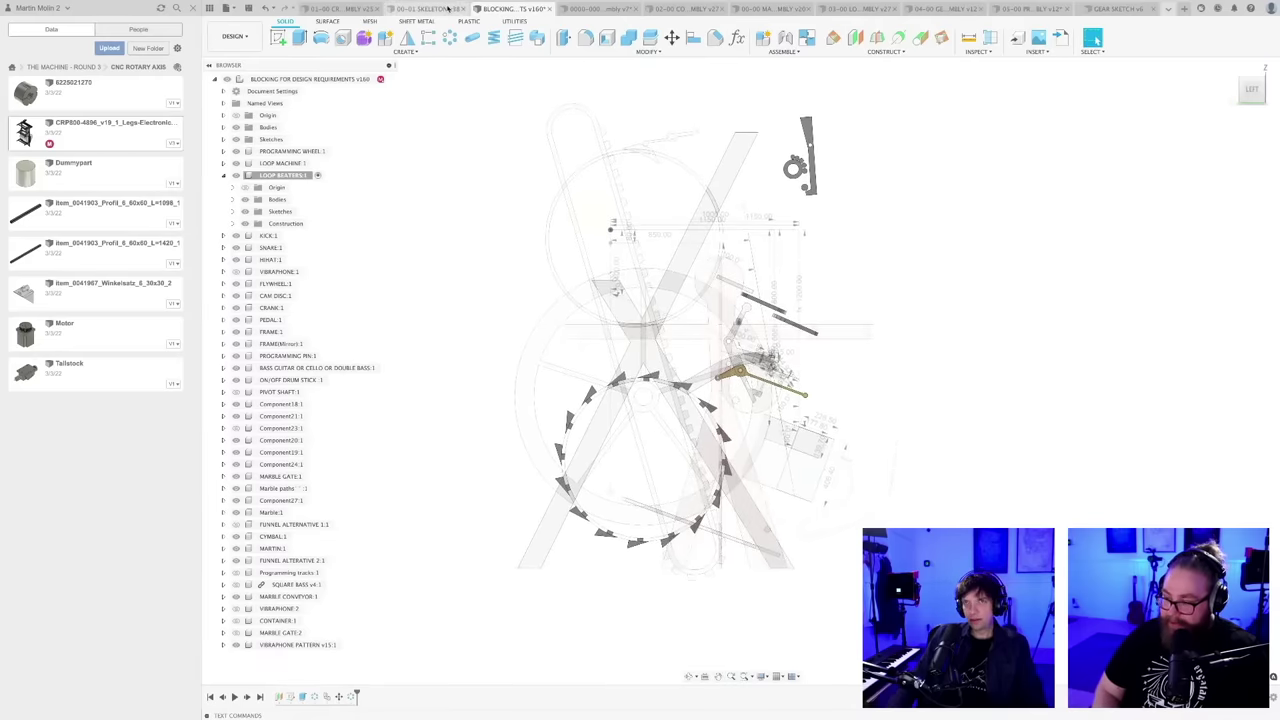
- Return to the skeleton sketch and undo the last shift of the 800 mm circle and the deletion of the 600 mm circle
click(441, 9)
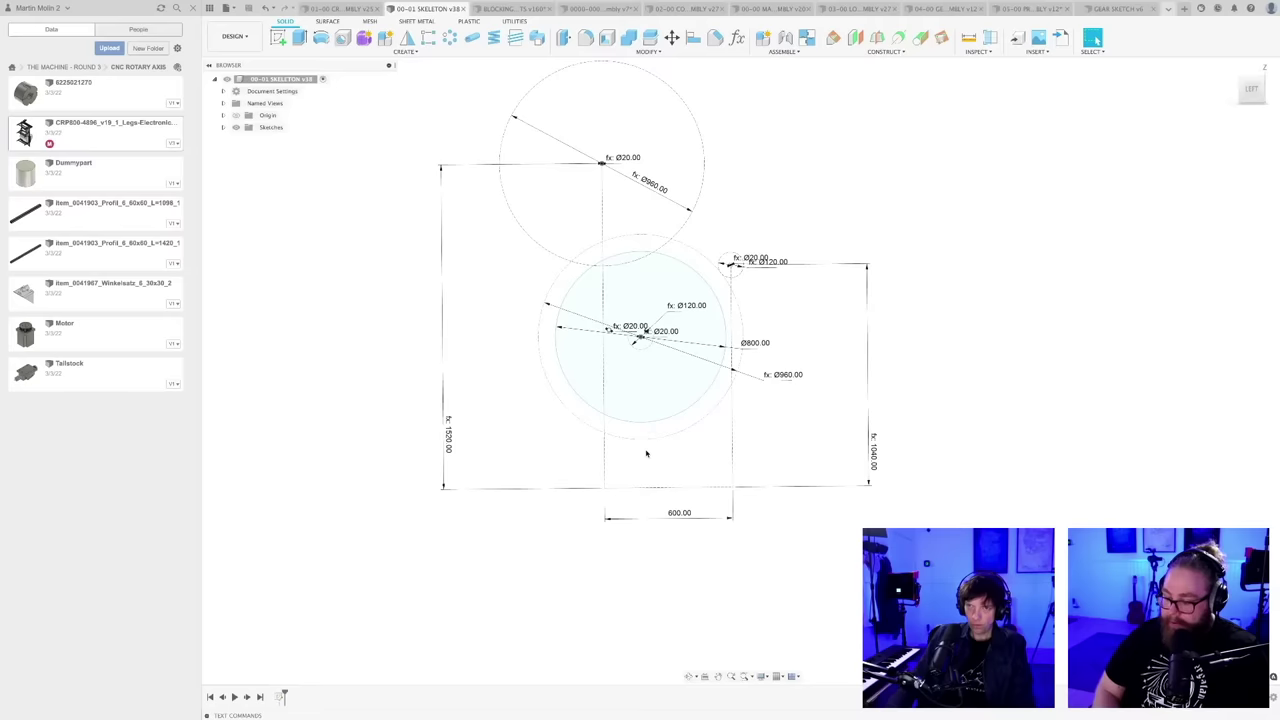
key(super+z)
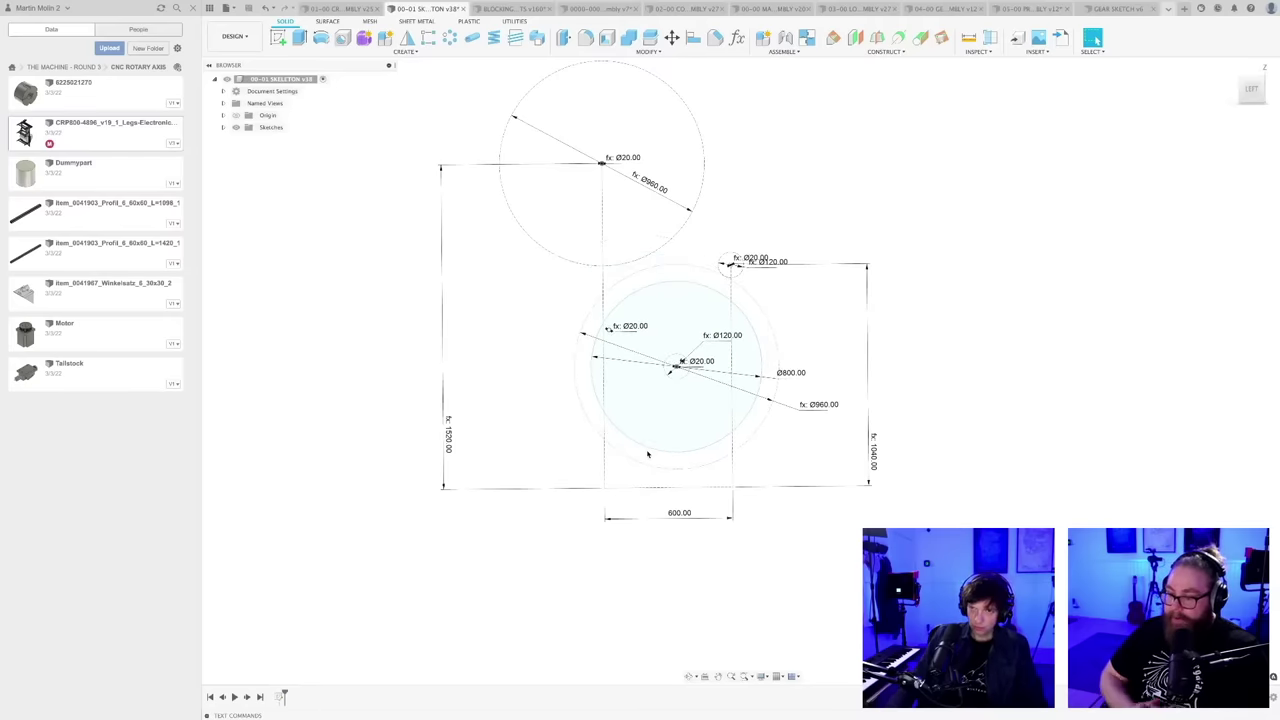
key(super+z)
- Move the centre of the 800 mm circle up and left so the circle overlaps the upper 960 mm circle
click(653, 396)
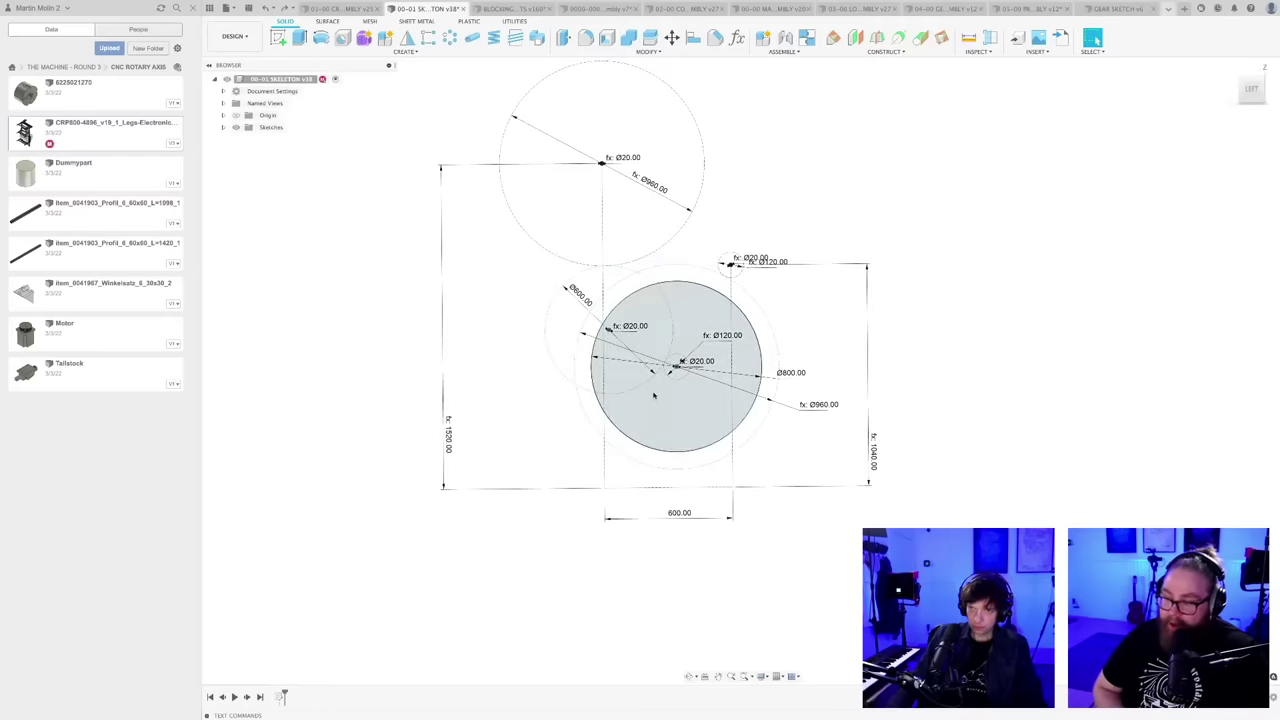
key(Escape)
scroll(712, 291, up, 1)
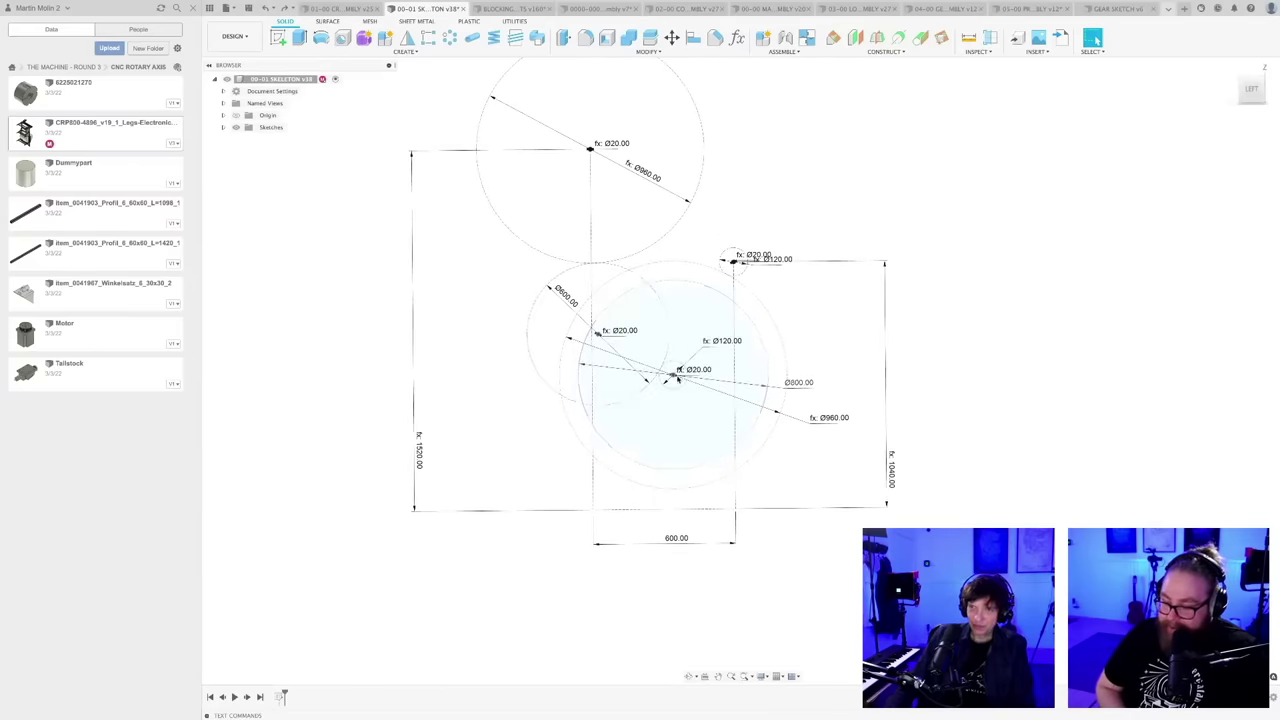
mouse_move(675, 376)
mouse_down()
mouse_move(660, 310)
mouse_move(640, 297)
mouse_move(644, 323)
mouse_up()
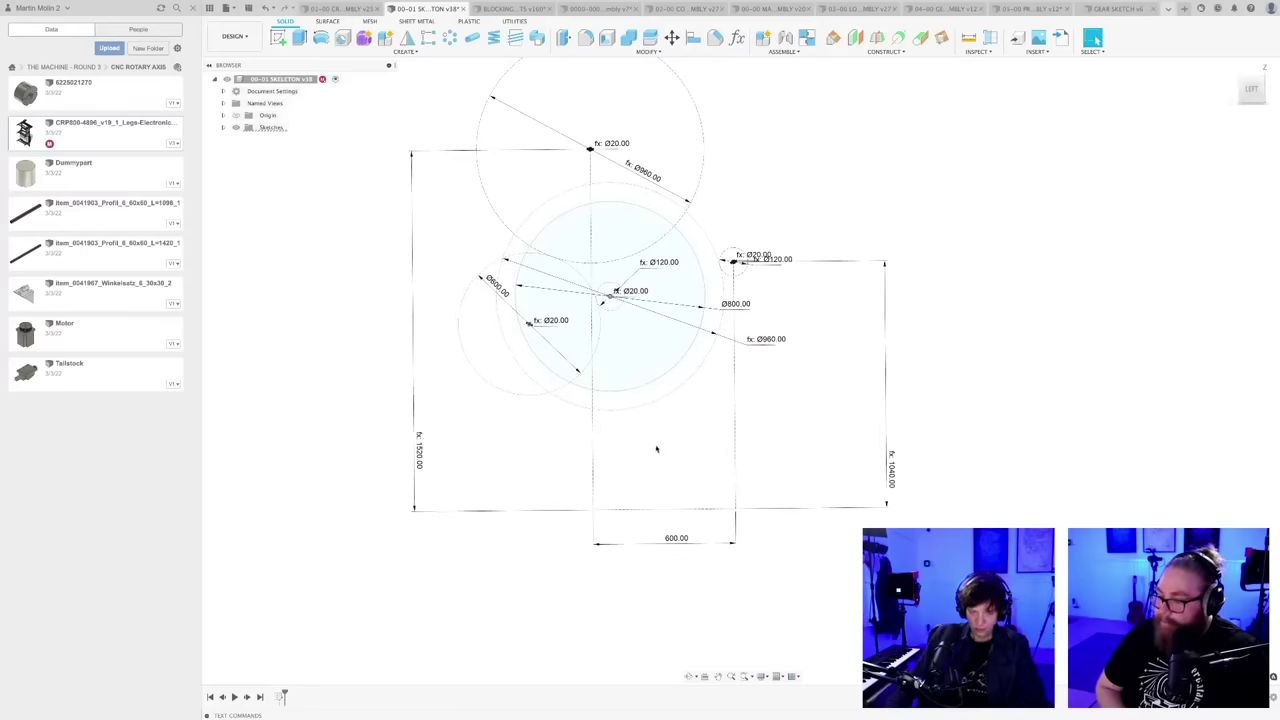
- Sketch a circle about 500 mm in diameter centred inside the lower part of the 800 mm circle
key(c)
scroll(710, 452, down, 2)
middle_drag(710, 452, 590, 380)
scroll(595, 383, up, 3)
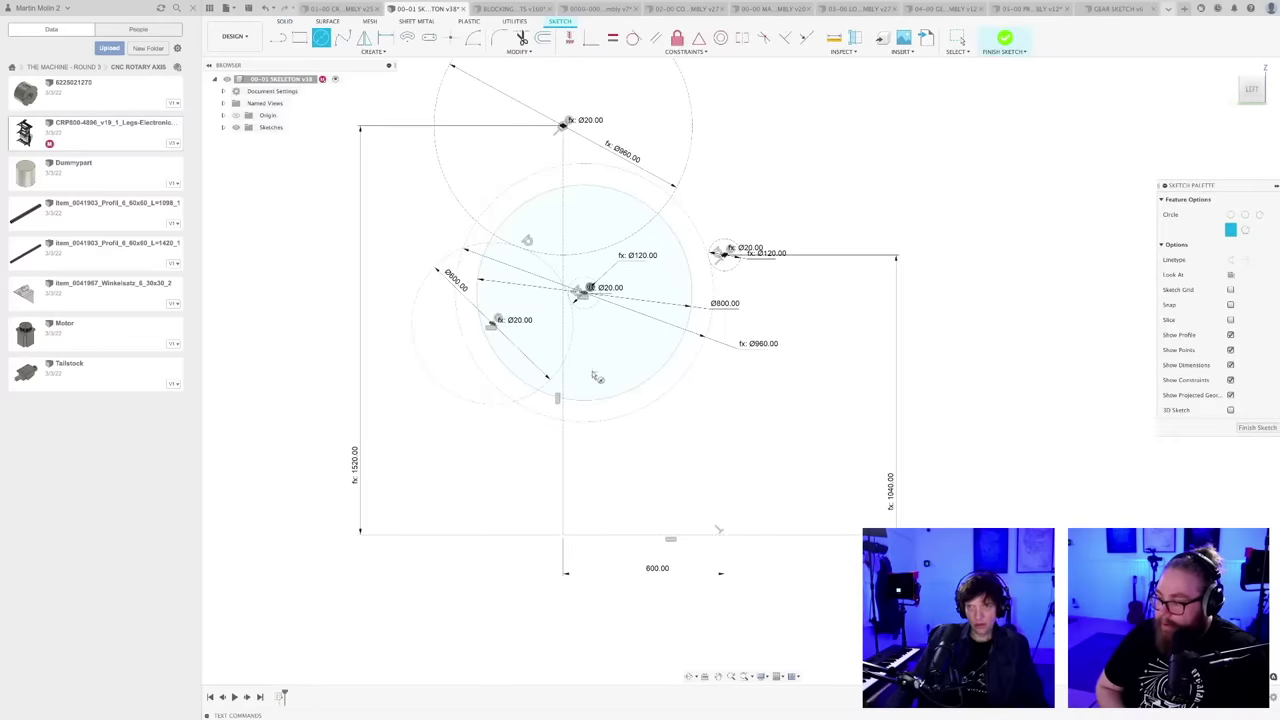
click(577, 377)
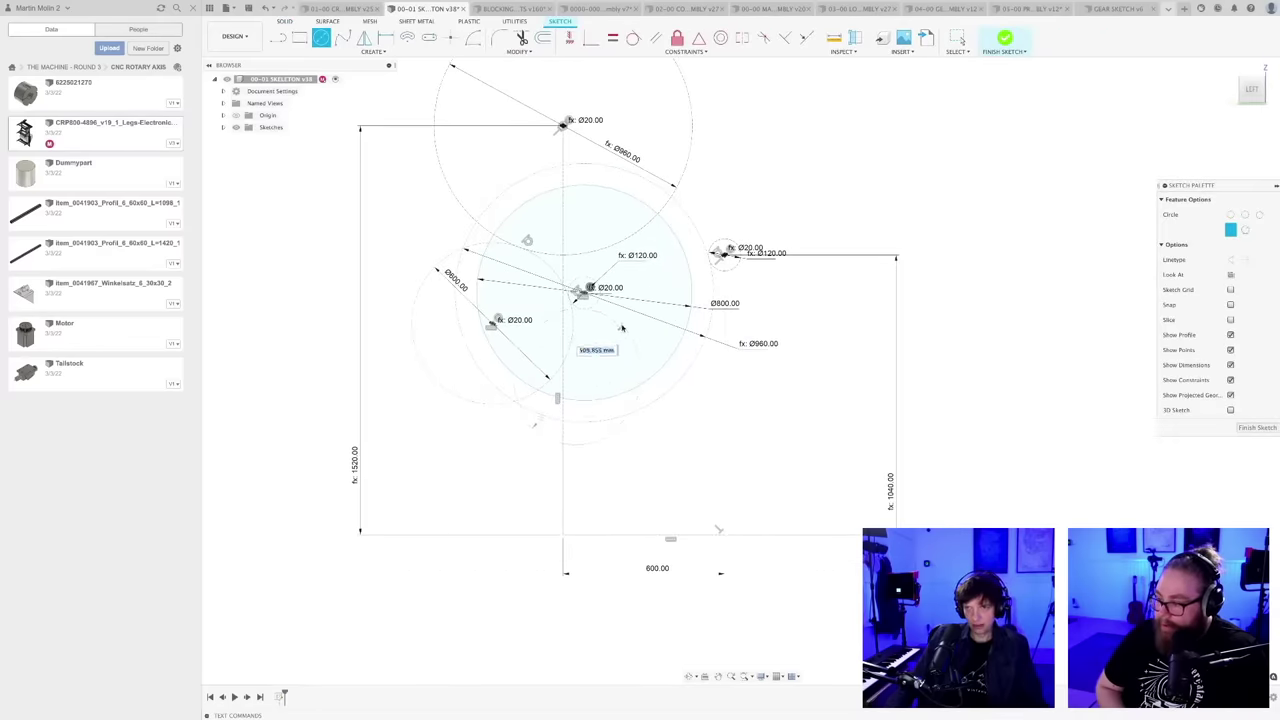
click(634, 344)
key(Escape)
scroll(619, 340, up, 2)
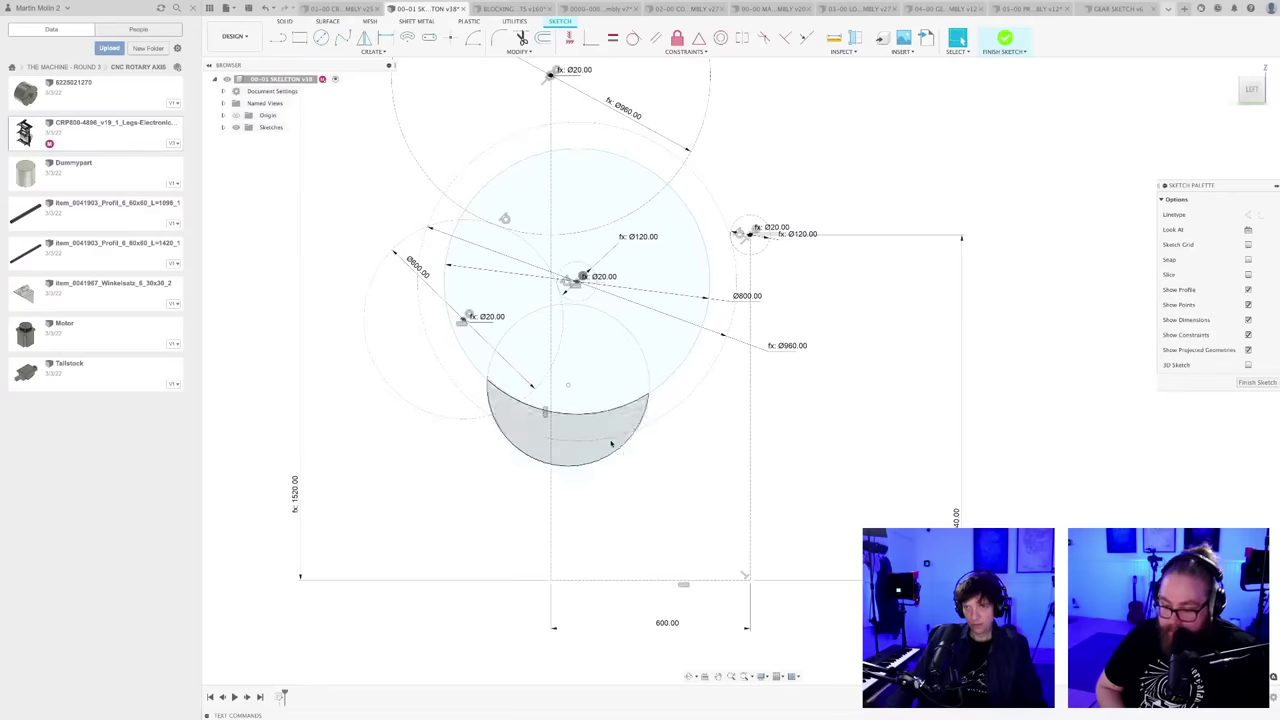
- Enlarge the newly drawn lower circle until it is roughly as large as the 800 mm circle
click(604, 483)
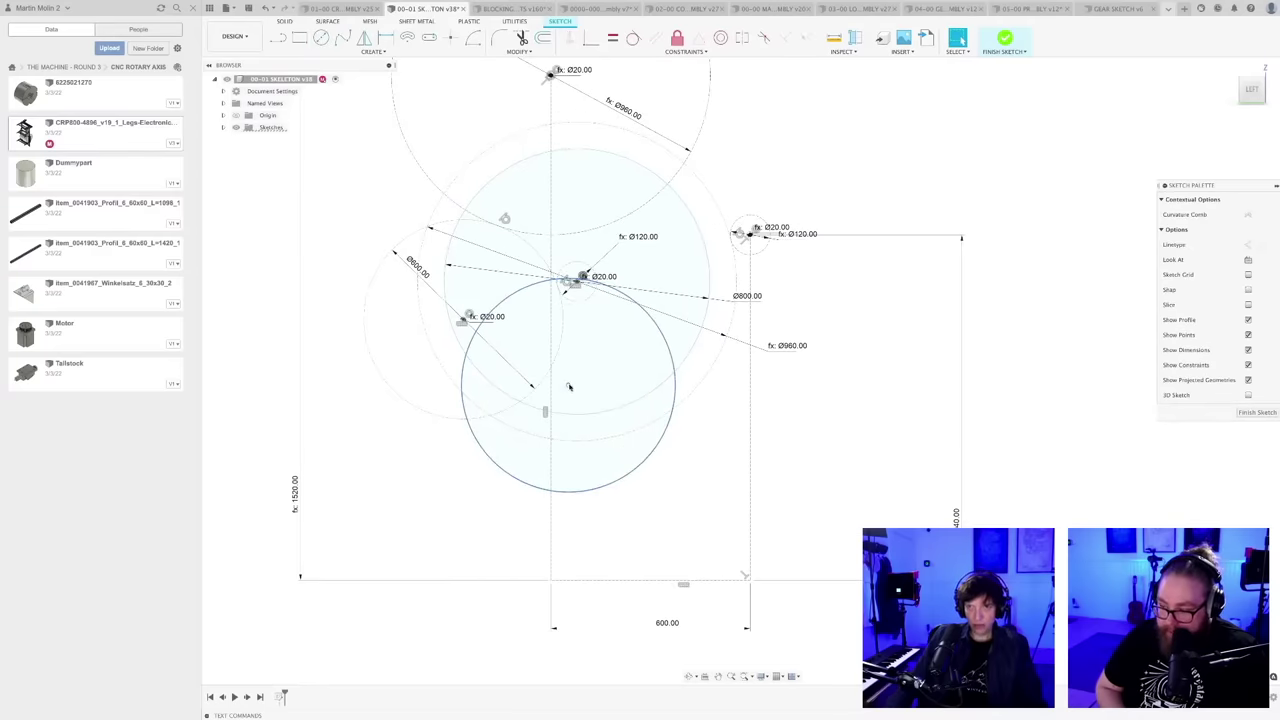
key(Delete)
drag(609, 523, 626, 543)
scroll(673, 500, down, 2)
scroll(673, 500, down, 2)
middle_drag(694, 494, 664, 484)
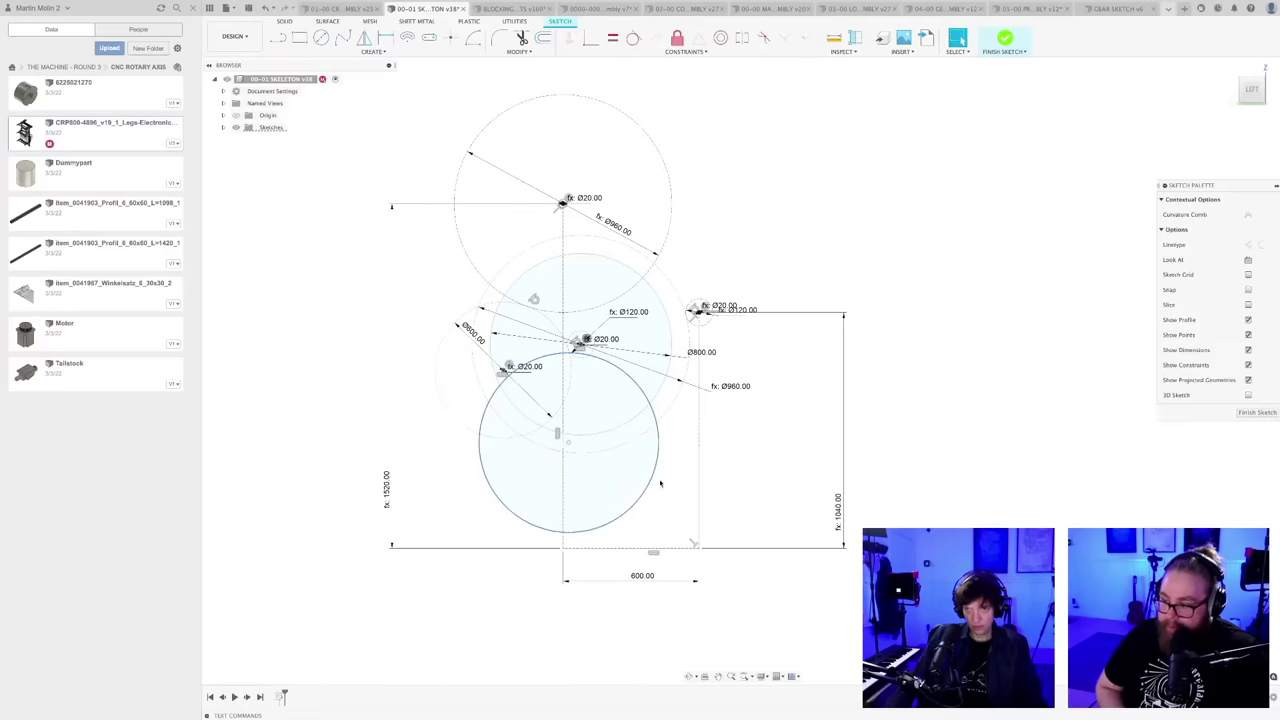
- Nudge the lower circle's centre slightly down and right and fine-tune the circle's size
drag(569, 445, 573, 450)
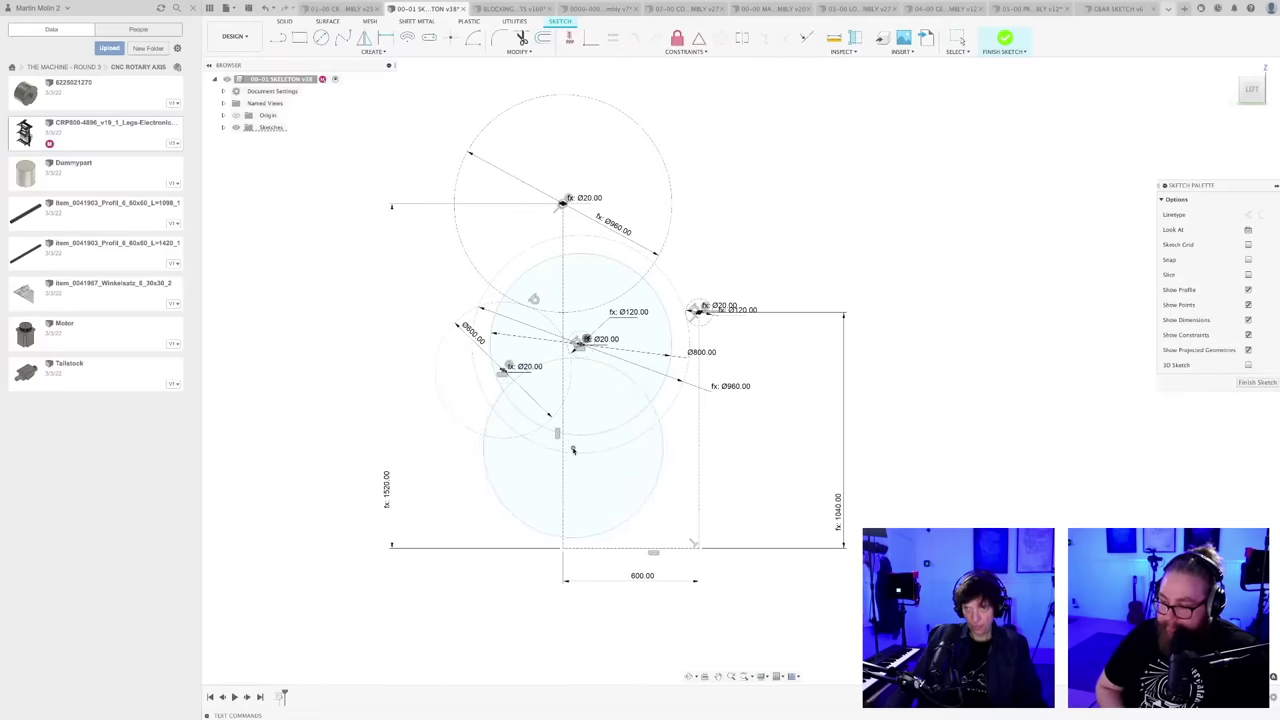
key(Escape)
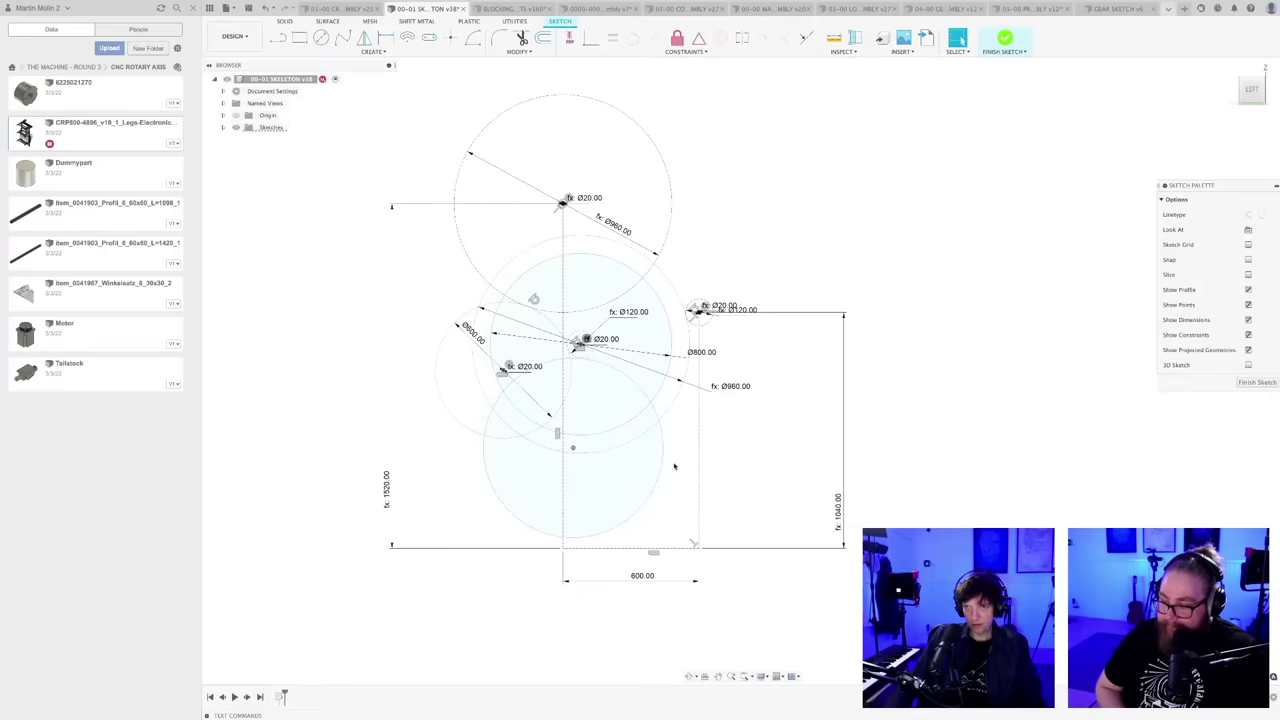
click(661, 472)
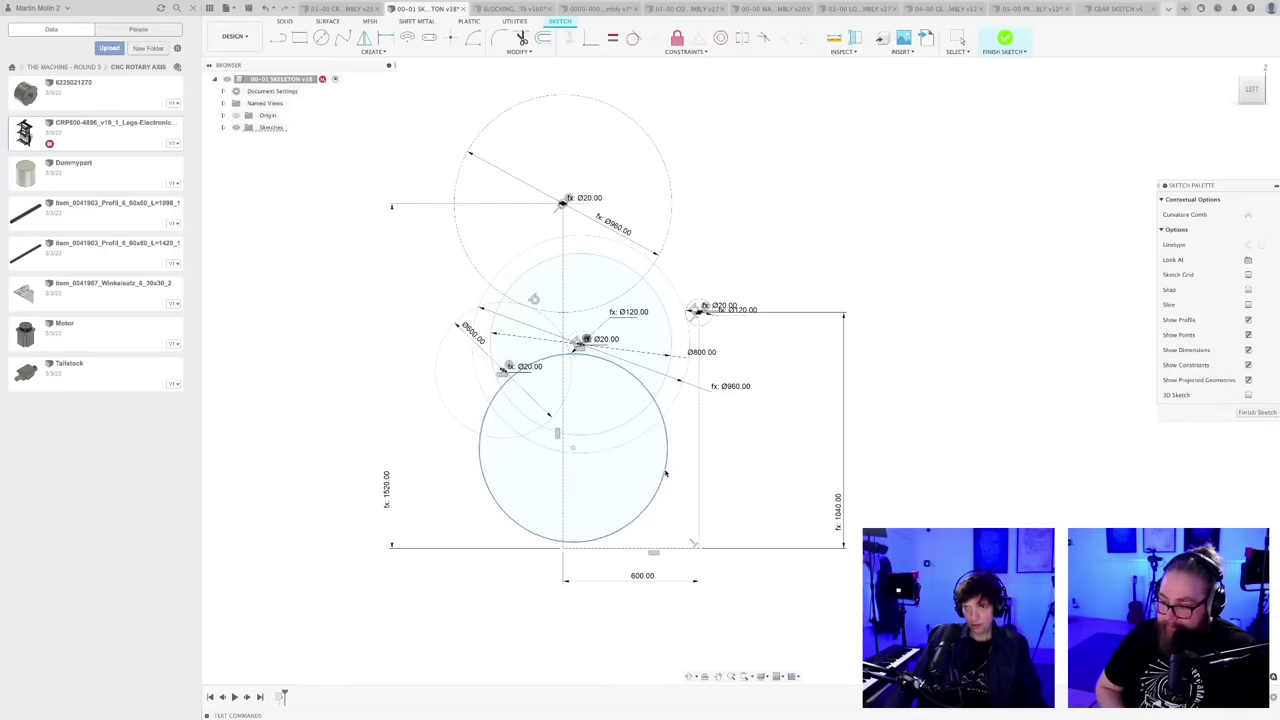
key(Escape)
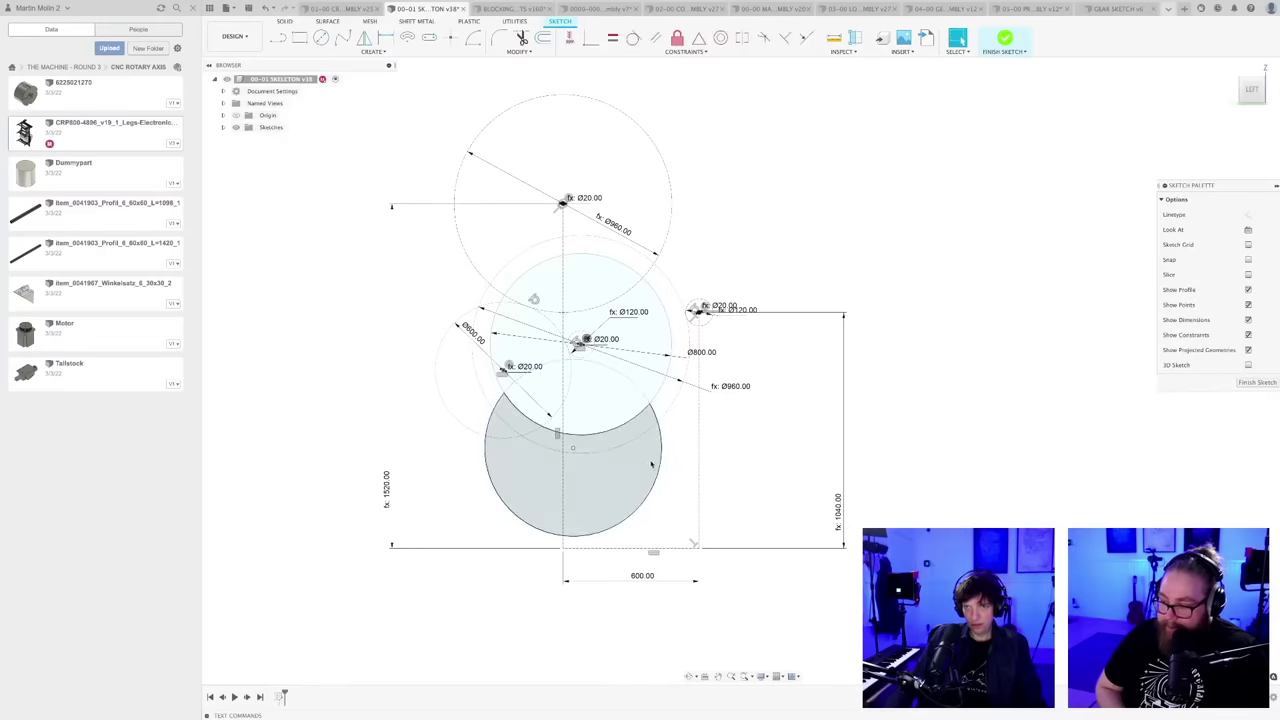
scroll(666, 429, down, 1)
middle_drag(684, 460, 707, 401)
scroll(707, 401, up, 1)
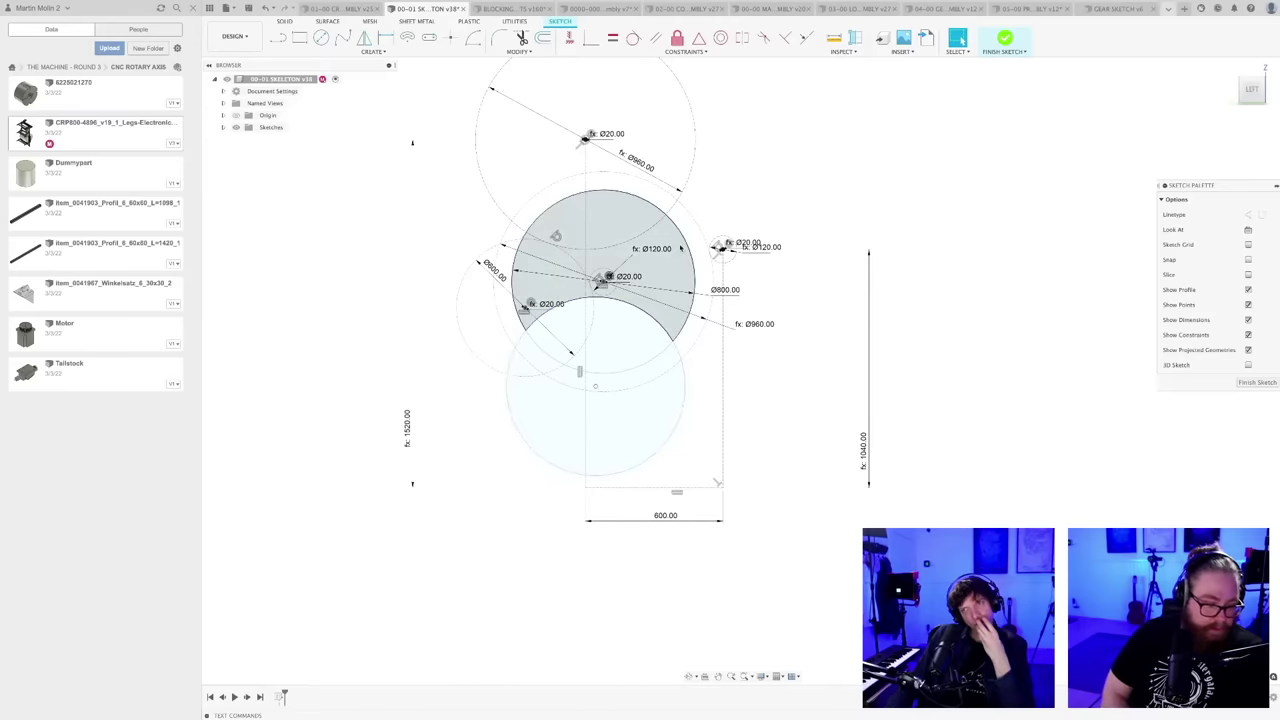
- Try the lower circle farther left, enlarge it slightly, and bring its centre back close to the vertical line below the upper gear
mouse_move(670, 262)
middle_down()
mouse_move(659, 305)
mouse_move(681, 336)
mouse_move(697, 324)
middle_up()
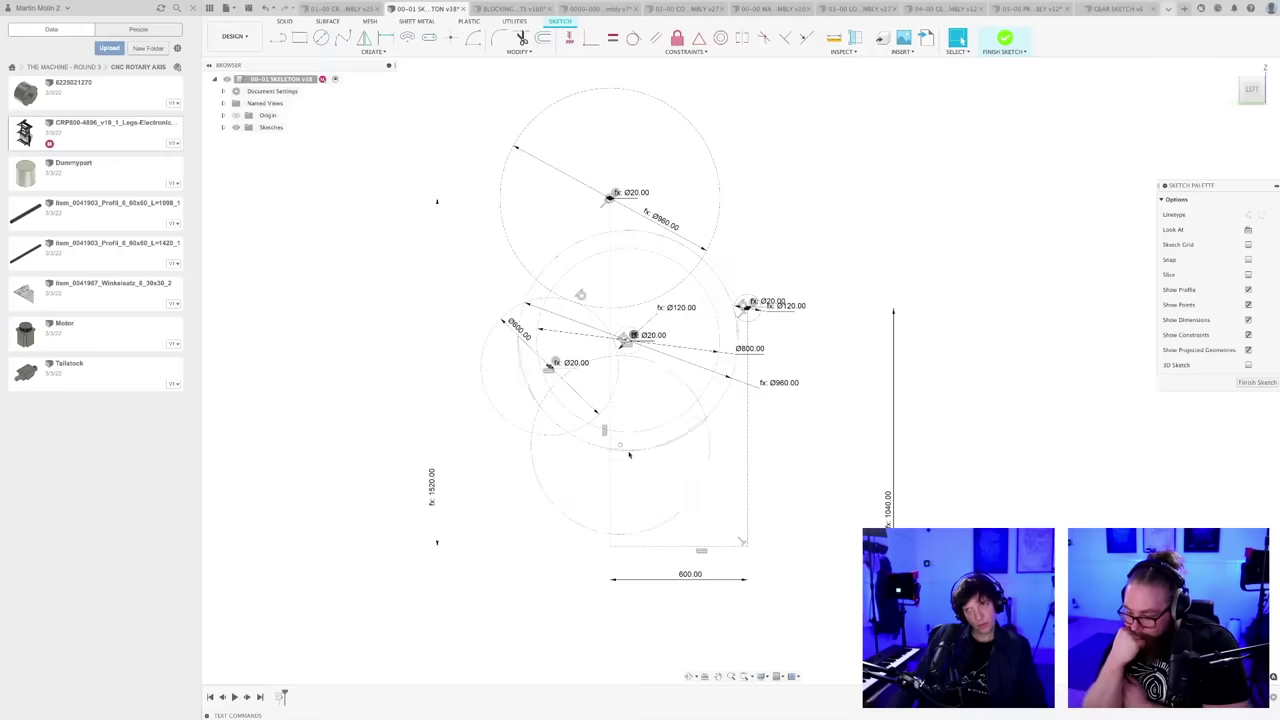
drag(620, 446, 576, 446)
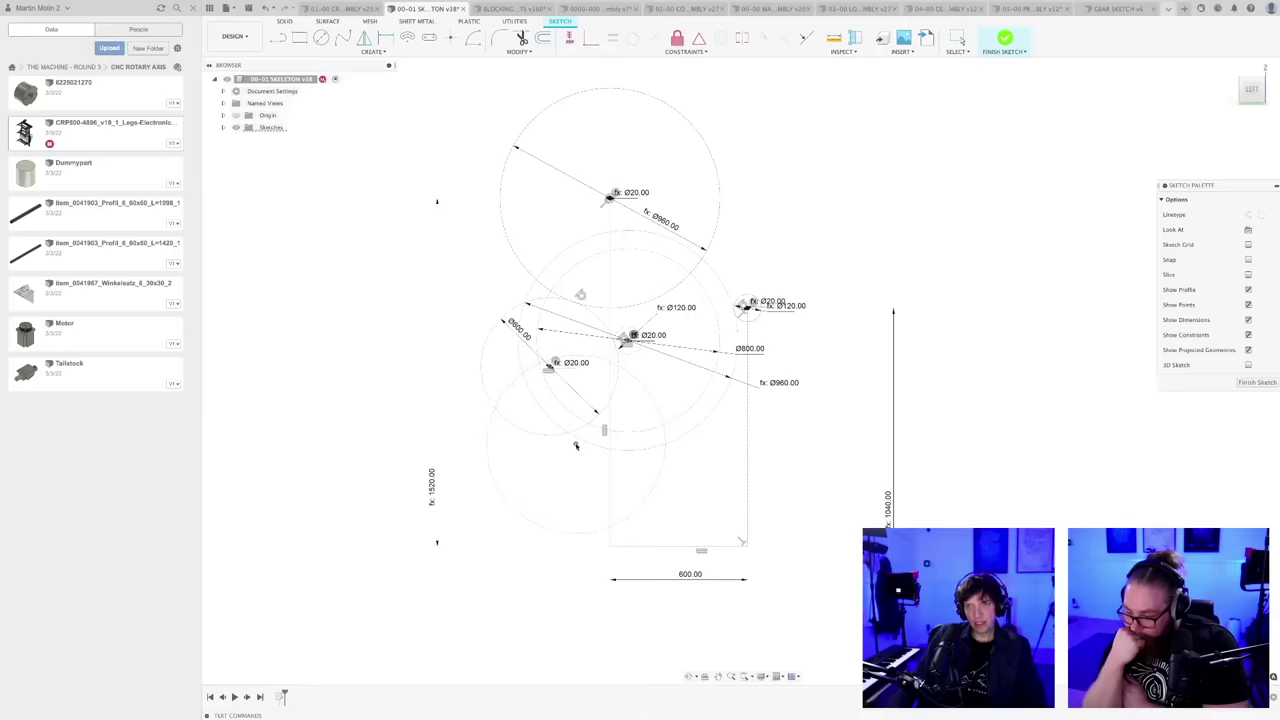
click(656, 393)
drag(656, 393, 654, 394)
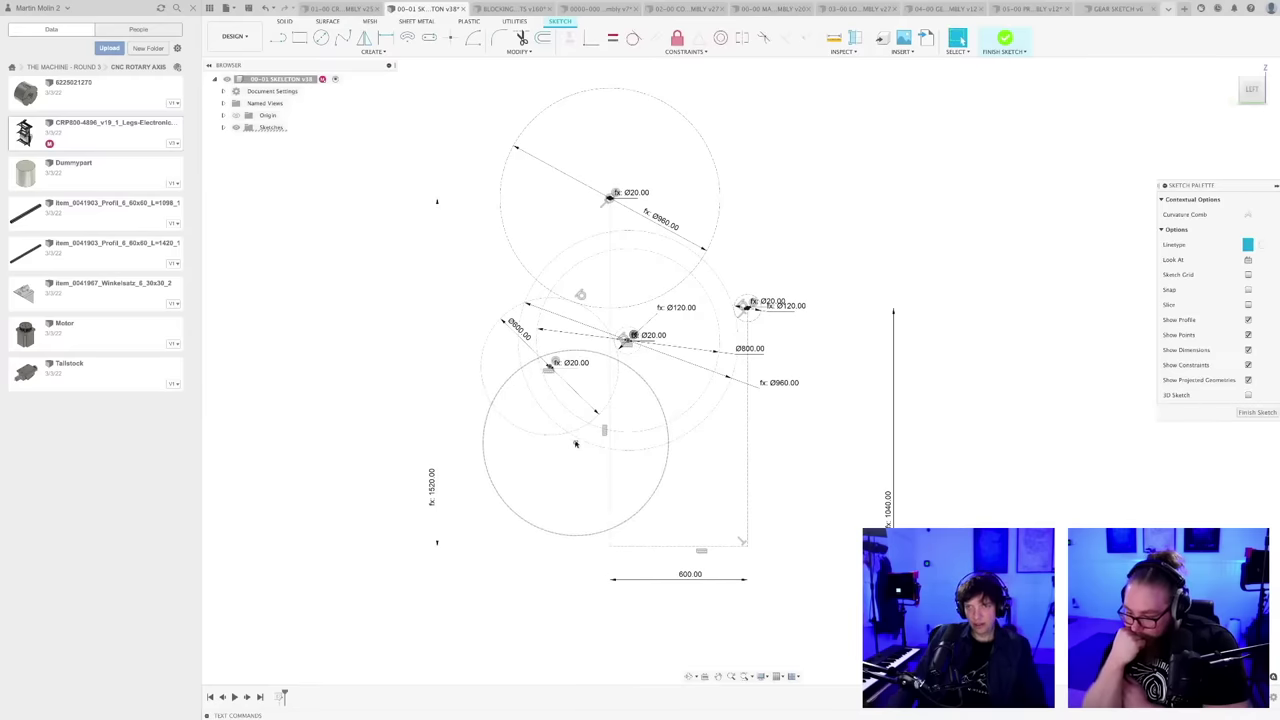
drag(576, 444, 611, 430)
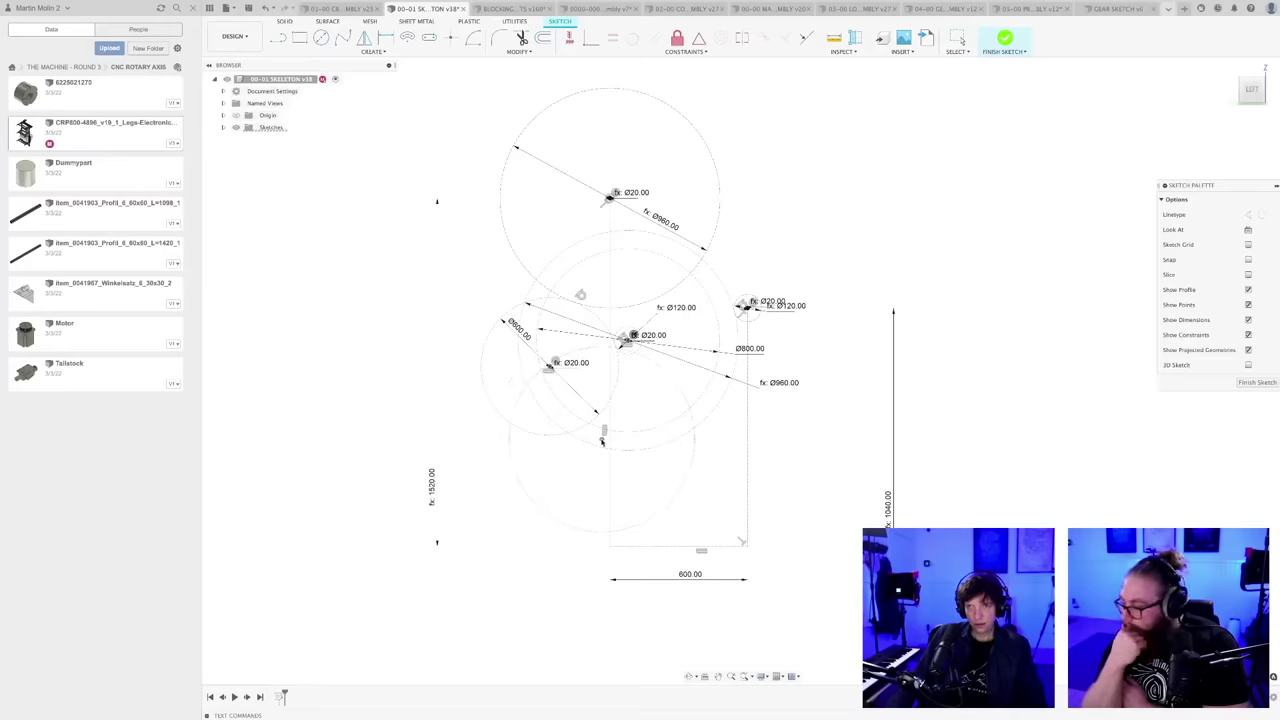
click(601, 438)
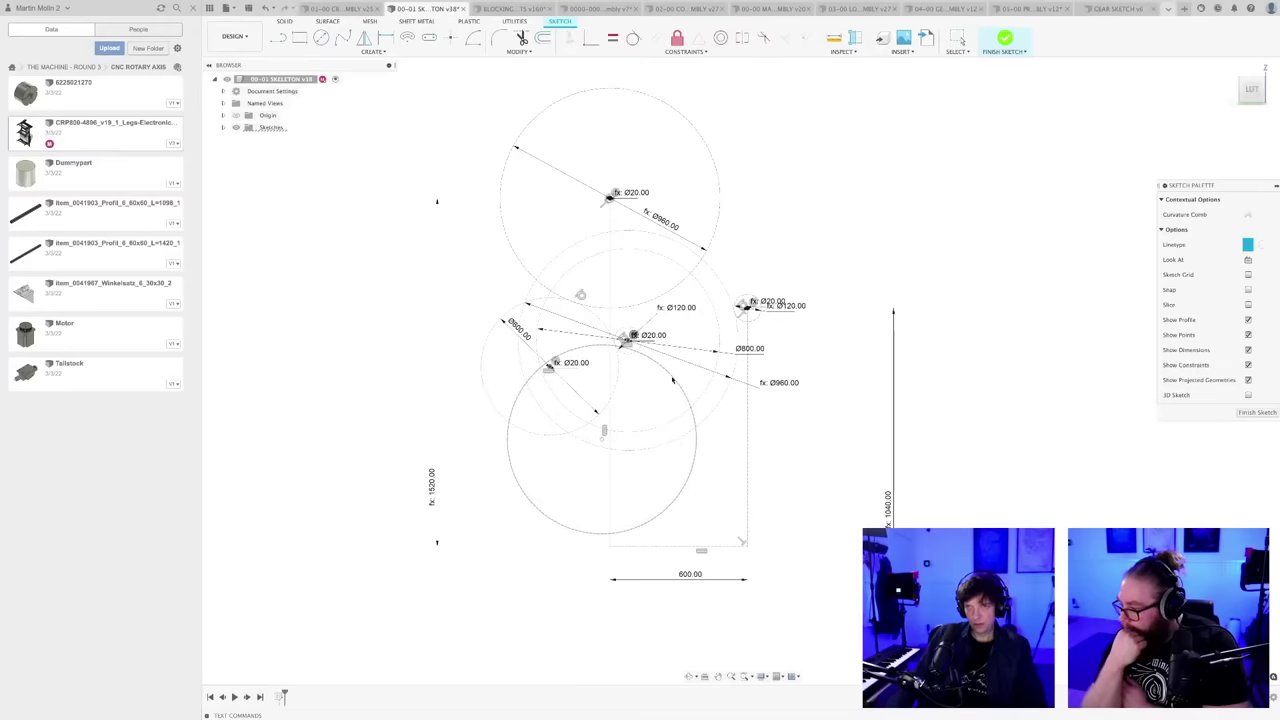
key(Escape)
scroll(683, 437, up, 1)
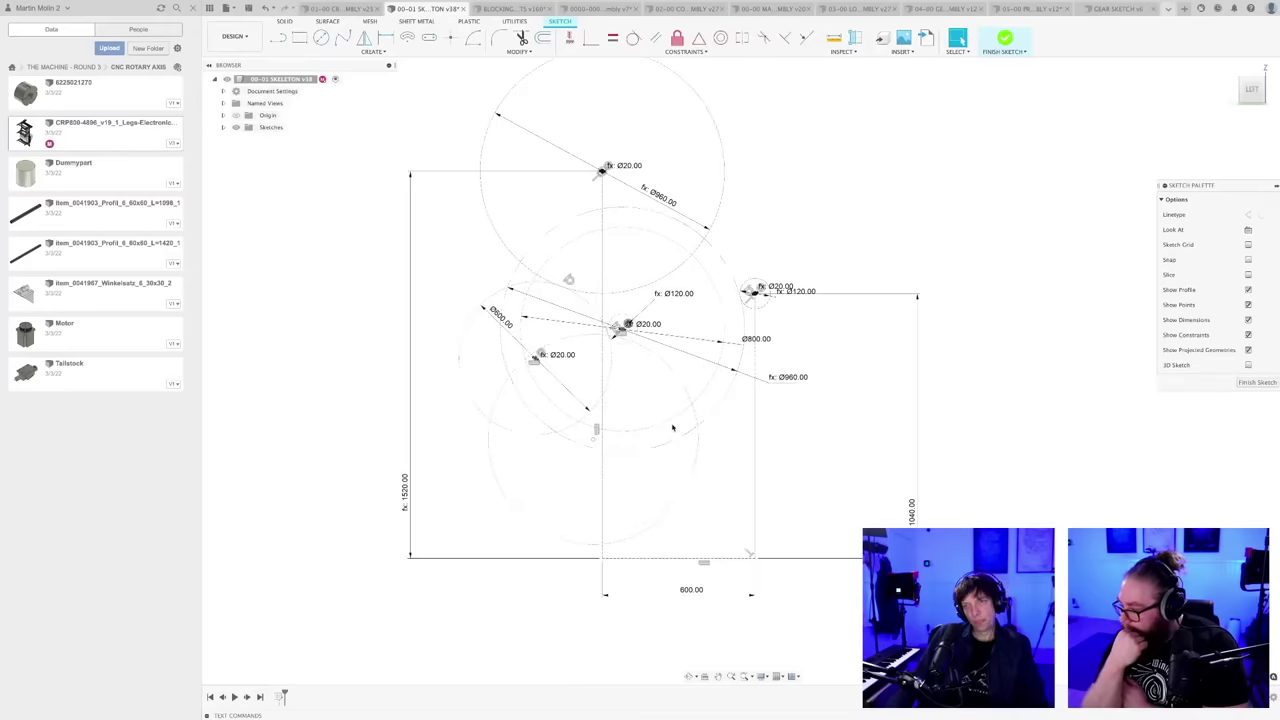
scroll(673, 428, down, 1)
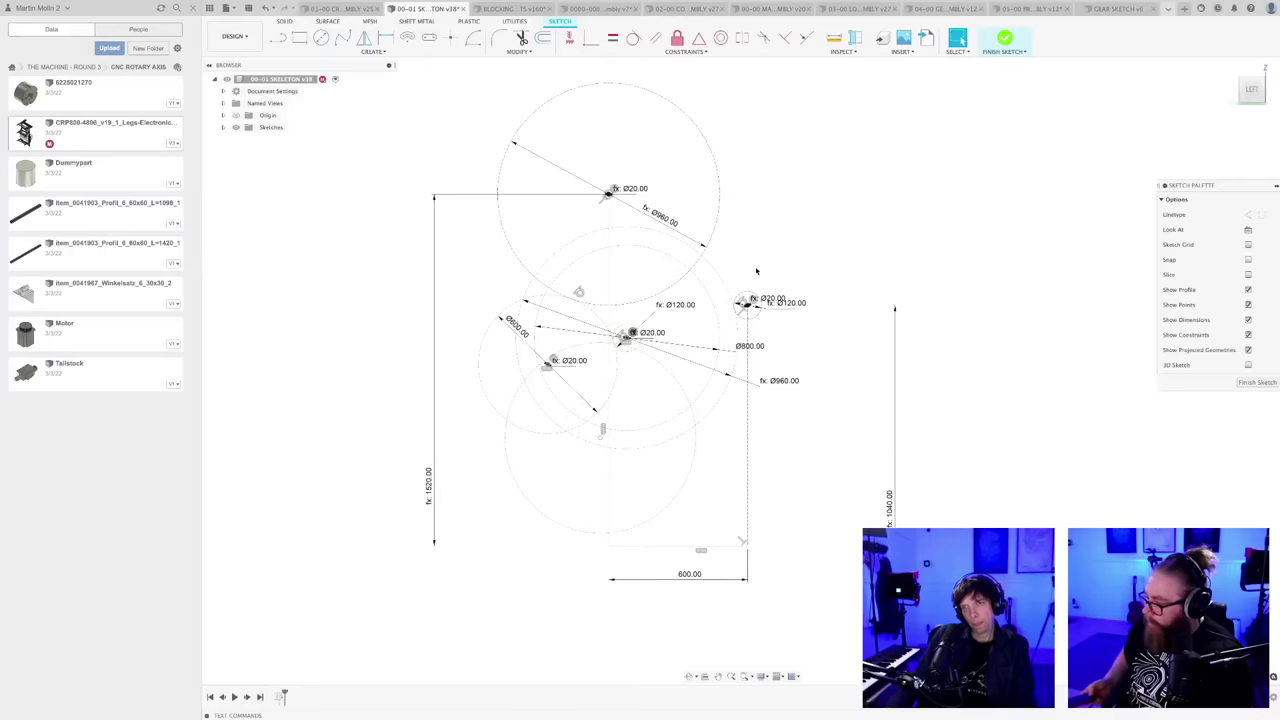
scroll(698, 322, up, 1)
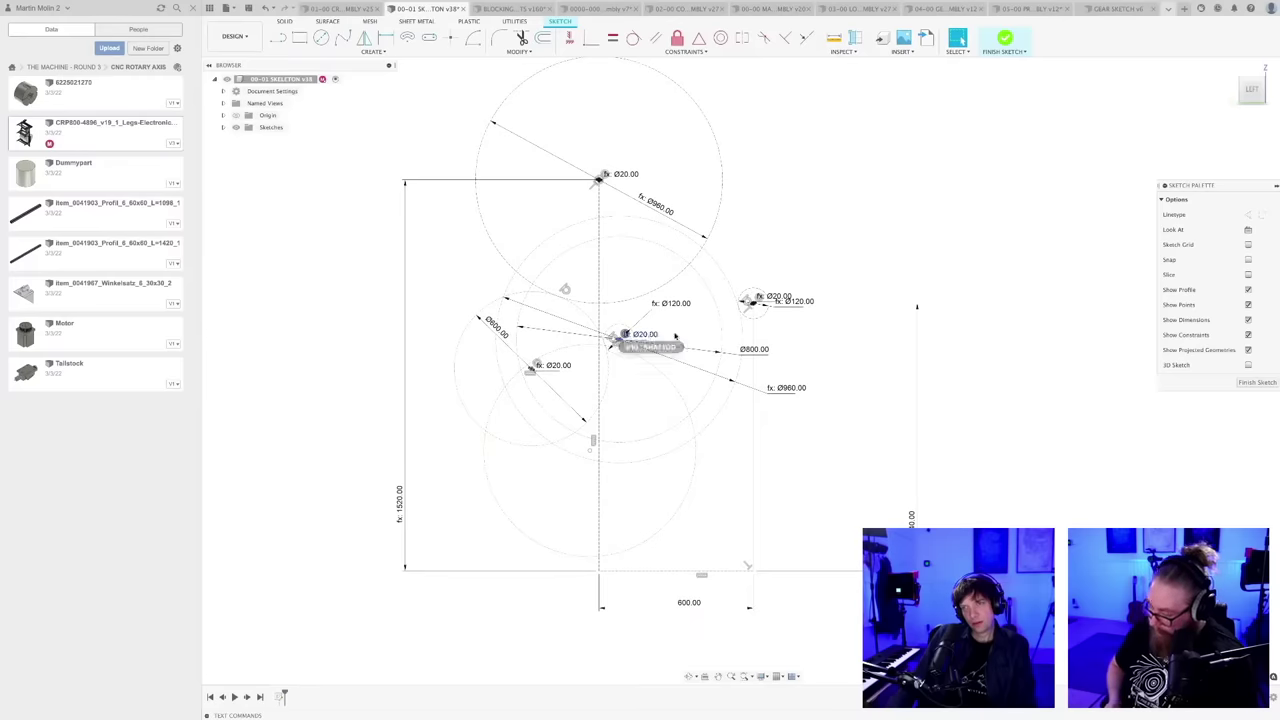
scroll(680, 336, down, 1)
scroll(683, 336, down, 2)
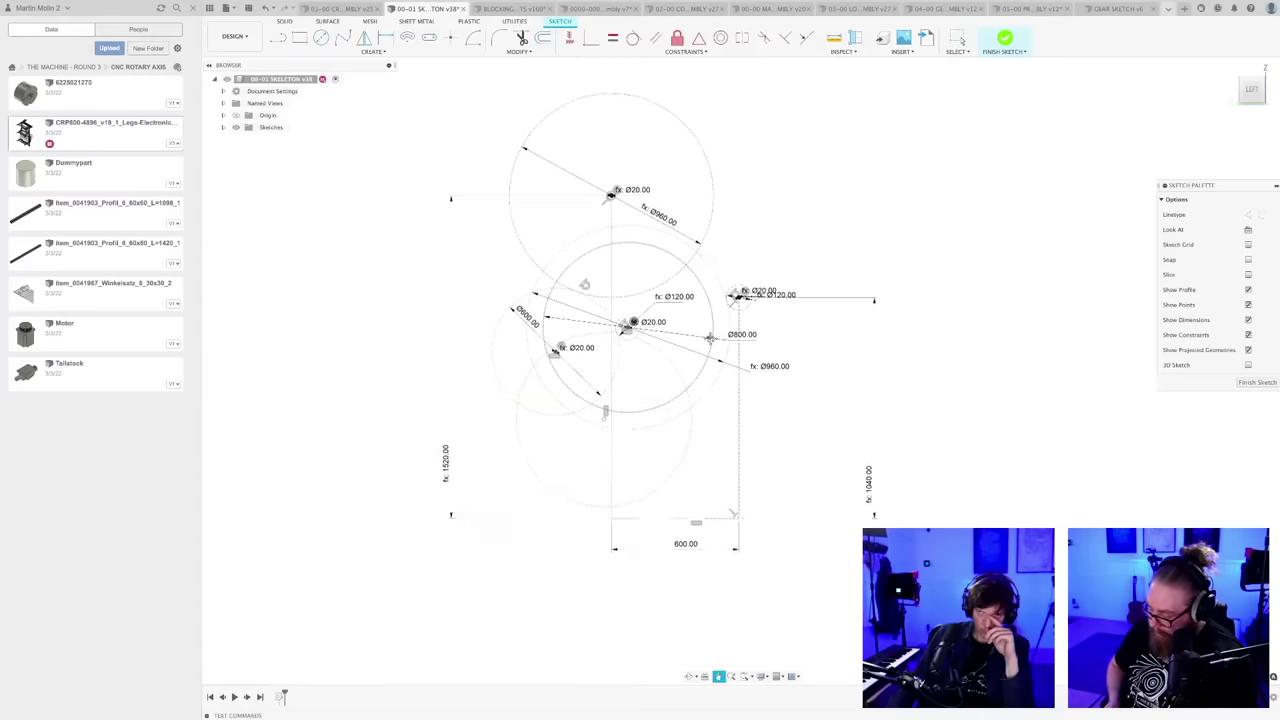
- Save the skeleton design as a new version with the description "User Saved"
middle_drag(705, 347, 695, 367)
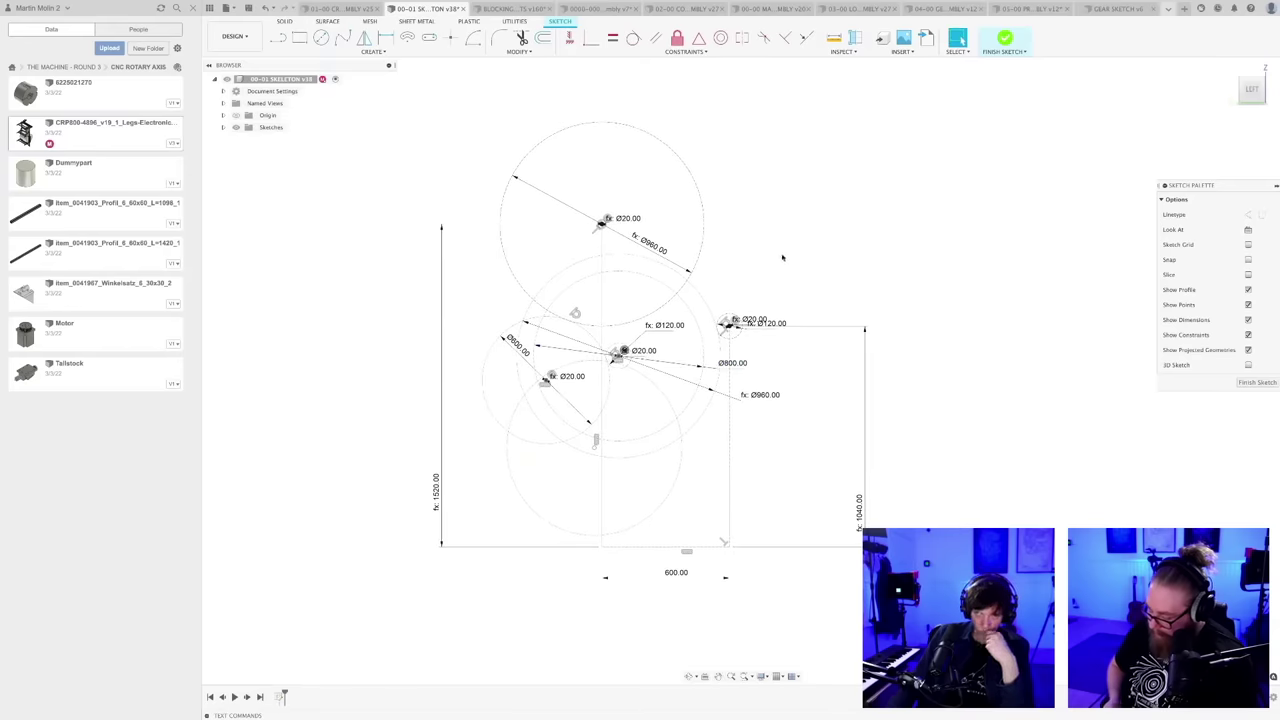
key(super+s)
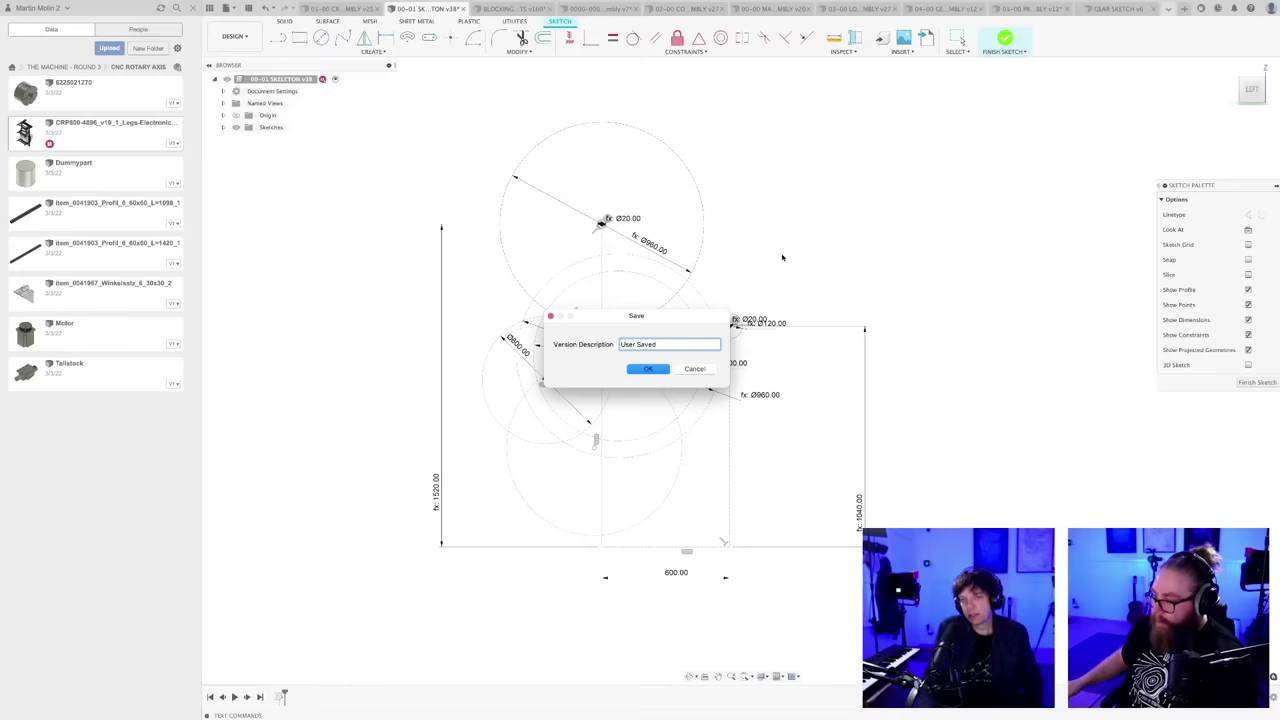
key(Return)
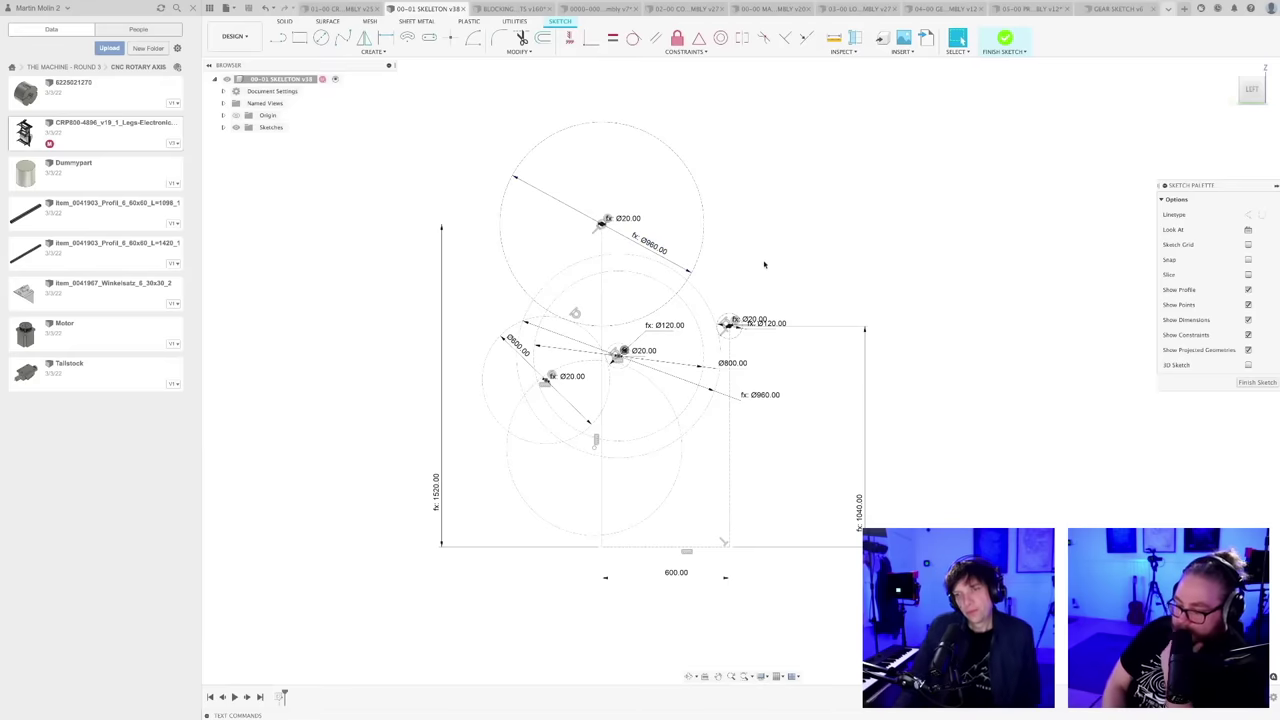
scroll(752, 268, up, 3)
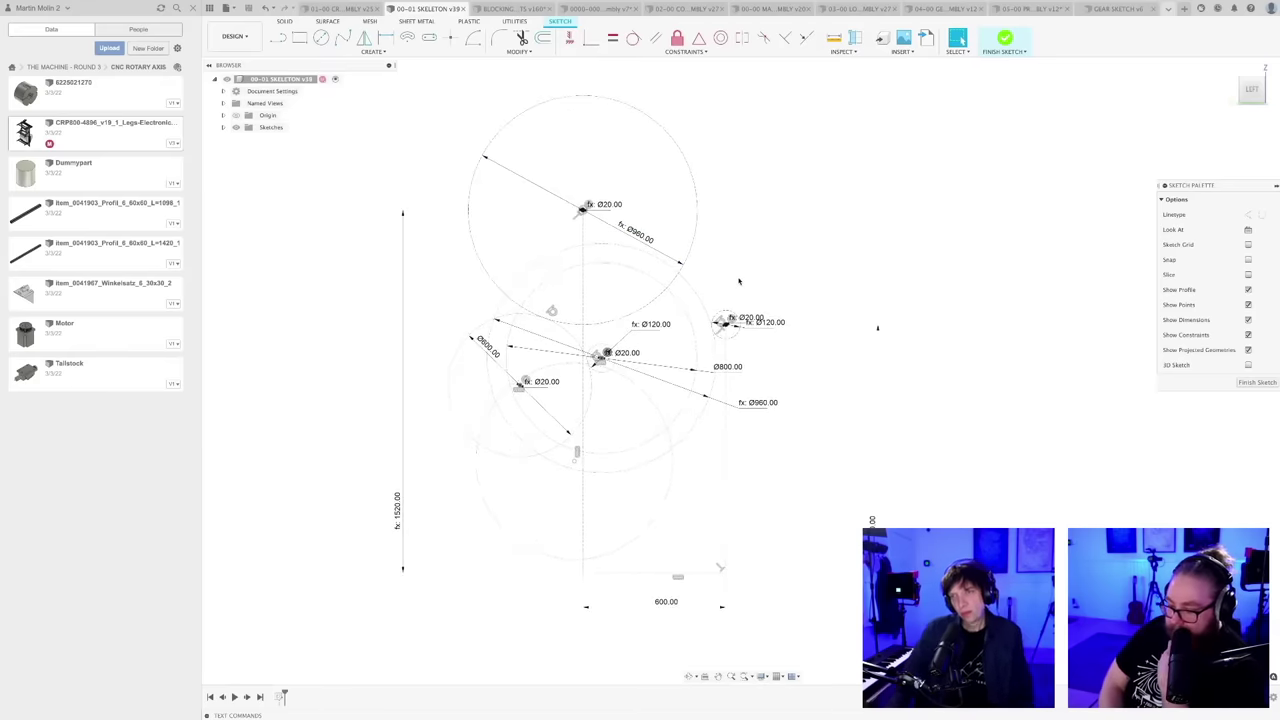
scroll(739, 281, down, 2)
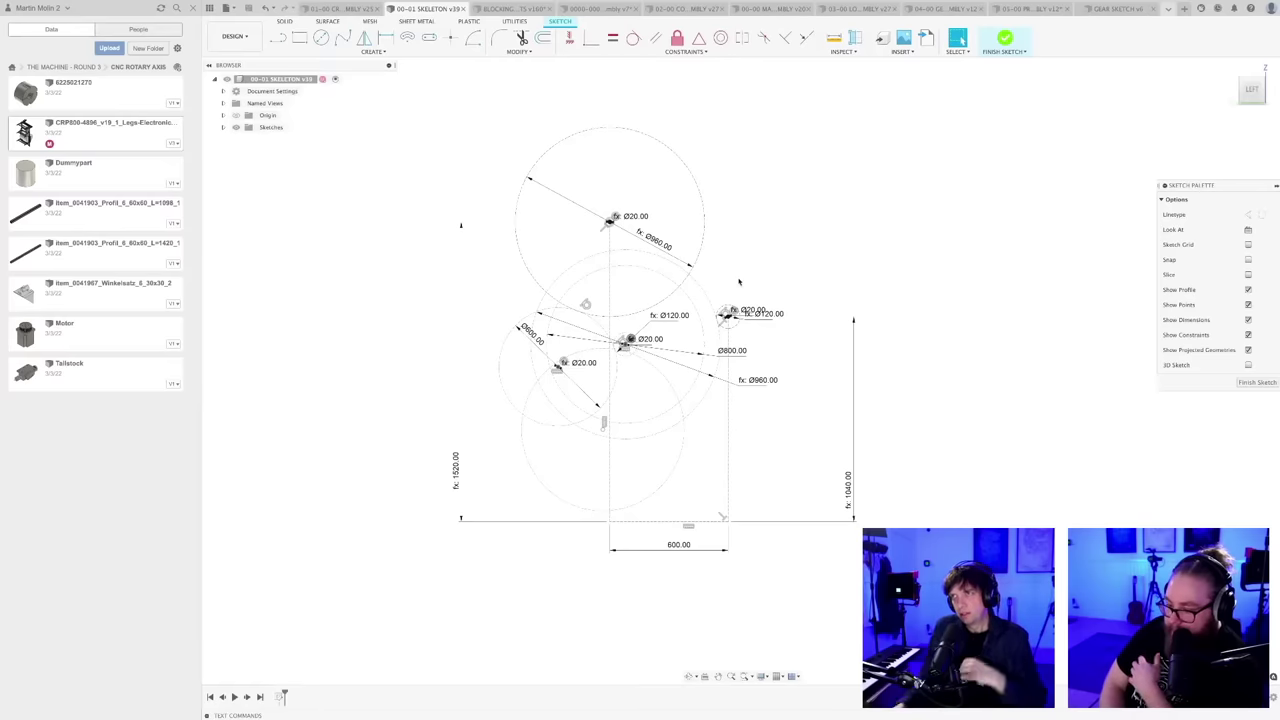
- Switch to the BLOCKING FOR DESIGN REQUIREMENTS design and examine the wheel layout relative to the frame legs and the pivoting lever
click(513, 9)
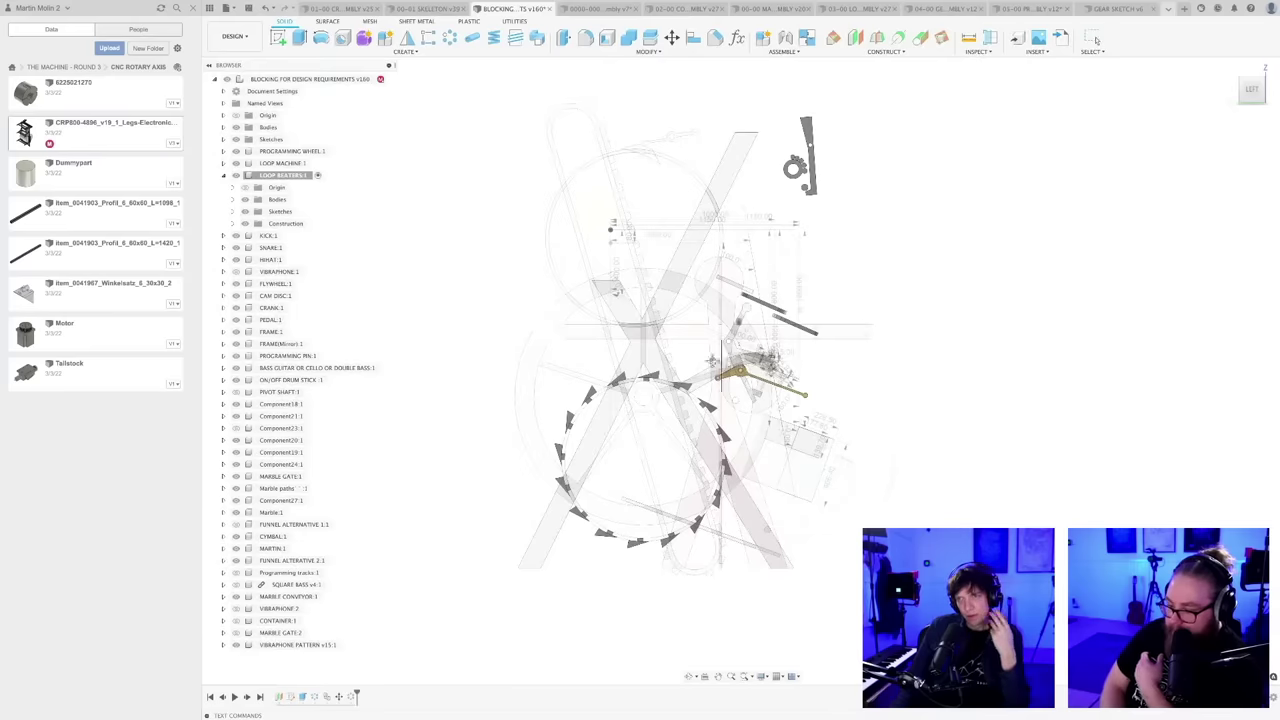
middle_drag(782, 386, 754, 382)
scroll(829, 431, up, 1)
middle_drag(829, 431, 832, 390)
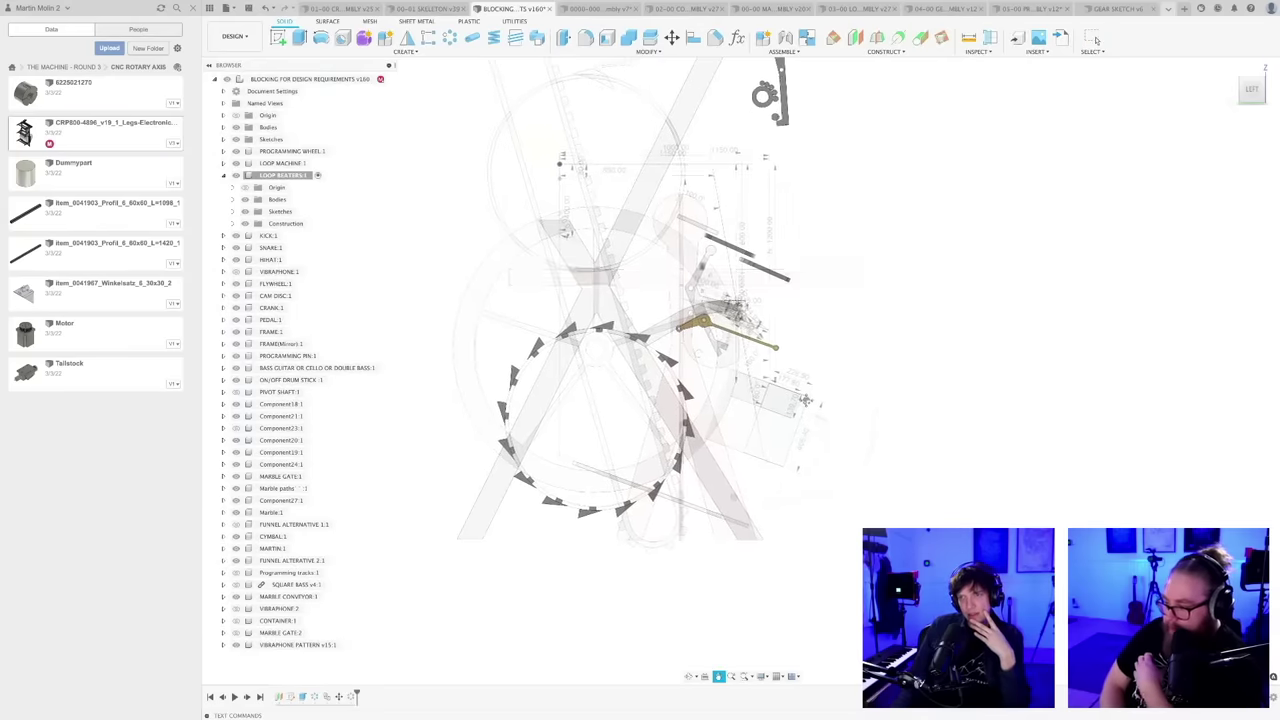
scroll(724, 390, up, 2)
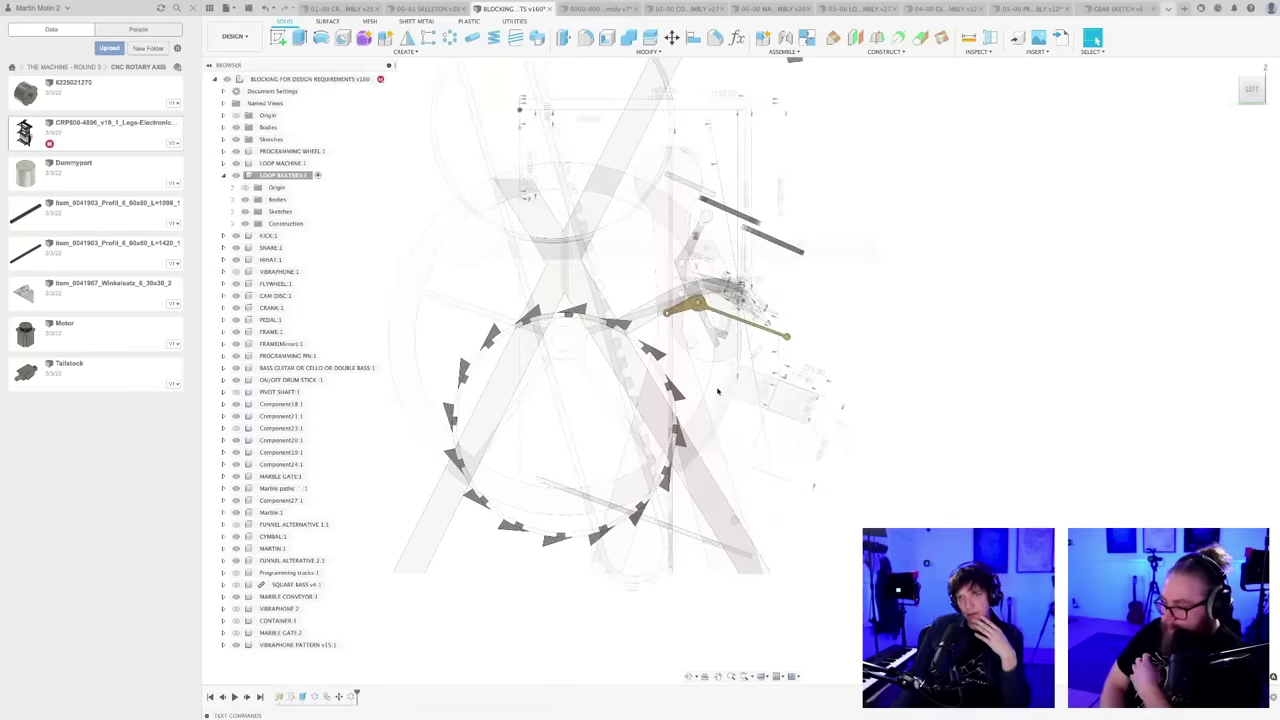
scroll(717, 391, up, 5)
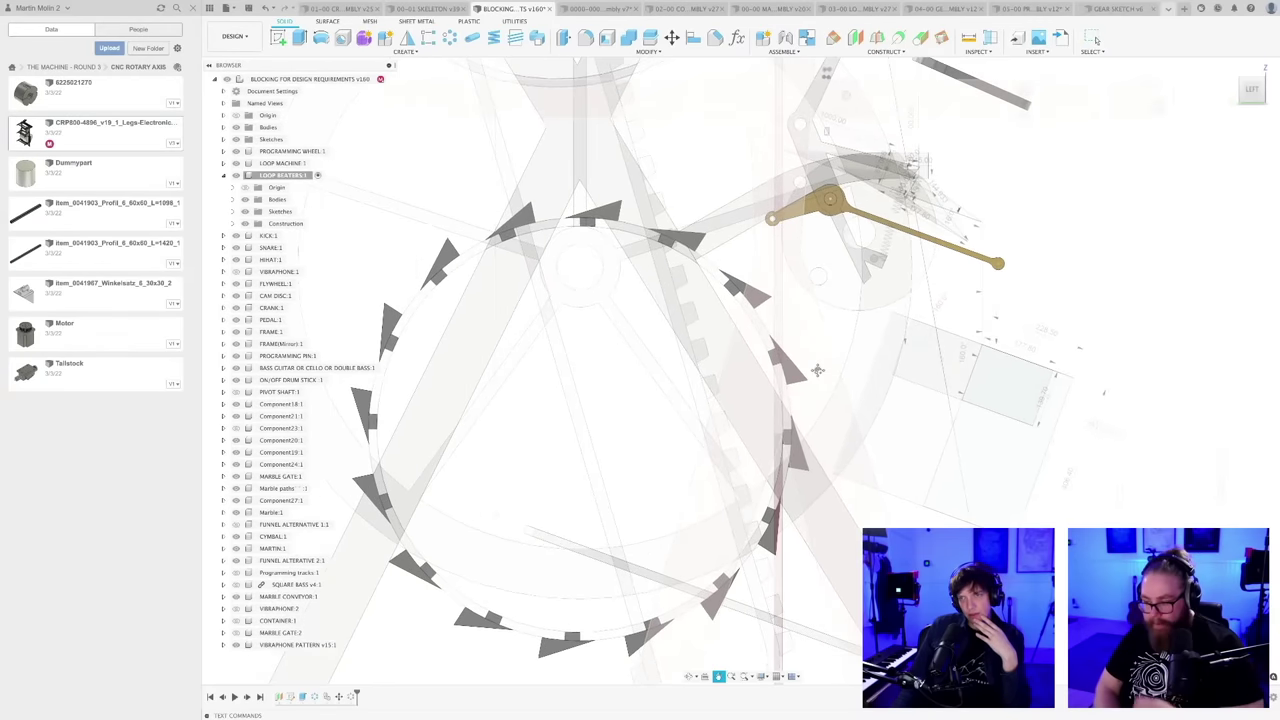
scroll(817, 370, down, 4)
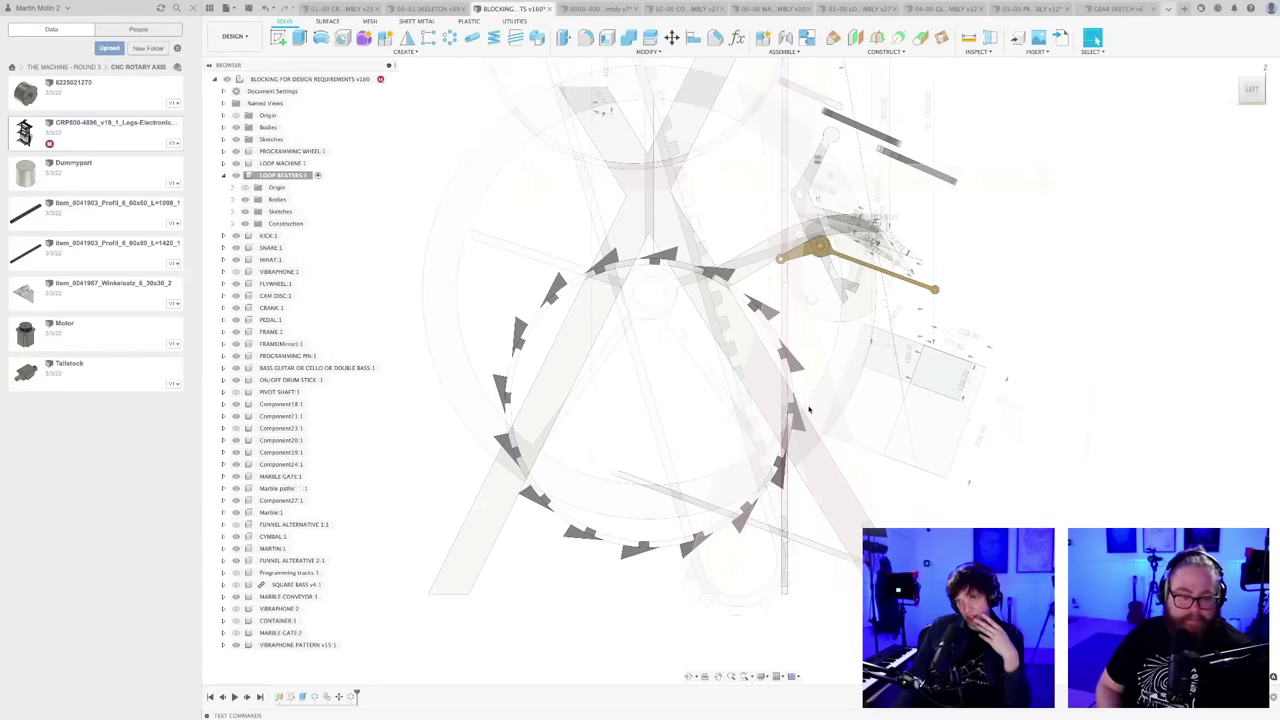
scroll(809, 408, down, 3)
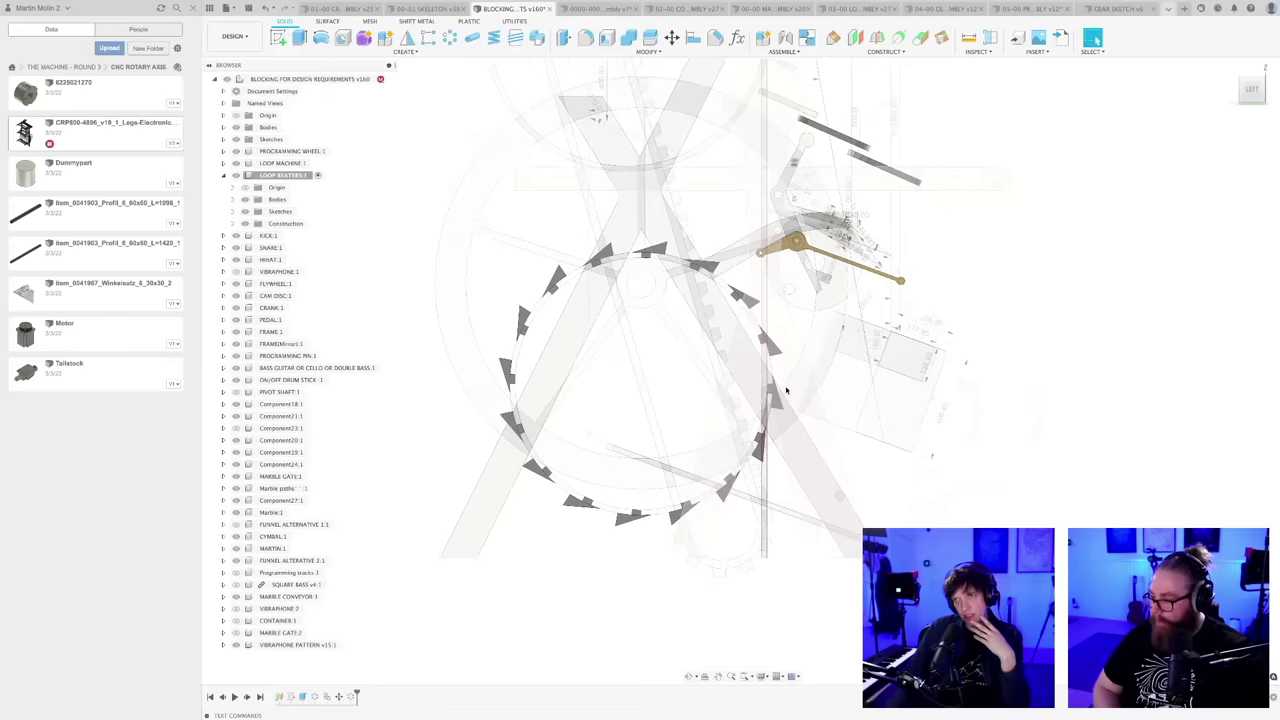
scroll(786, 390, down, 1)
middle_drag(794, 385, 753, 389)
scroll(735, 338, up, 1)
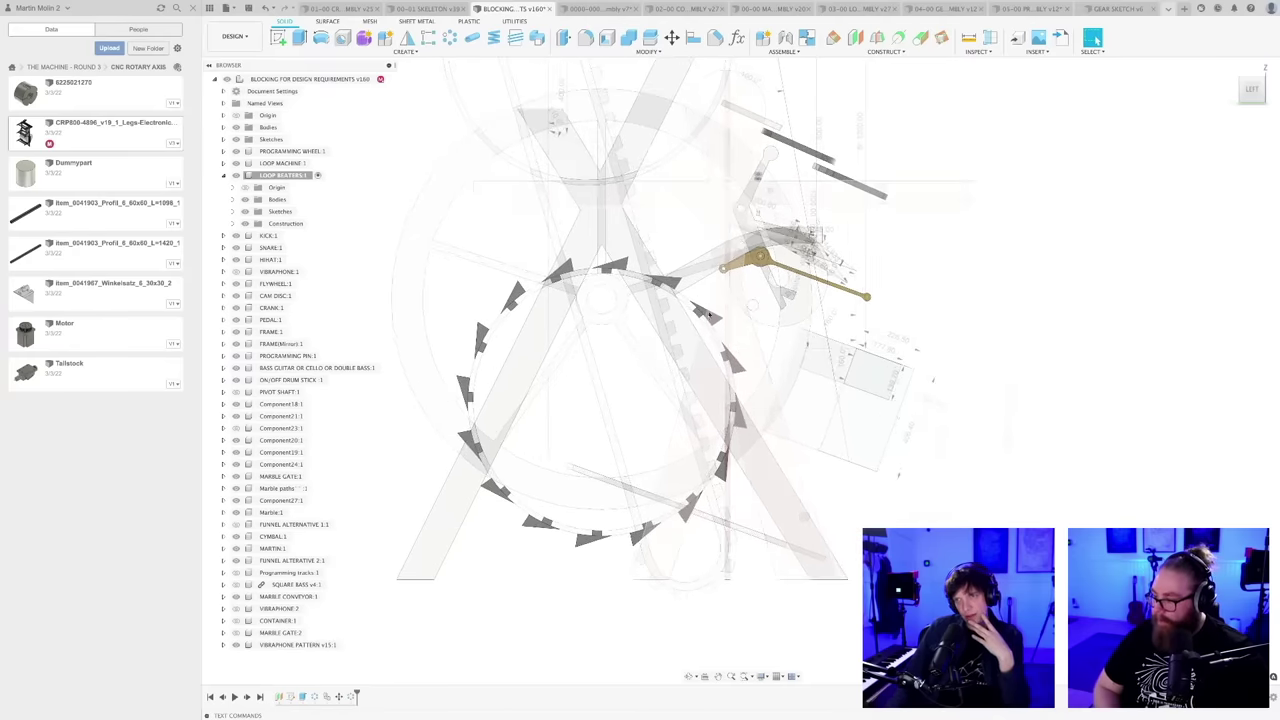
scroll(673, 287, up, 2)
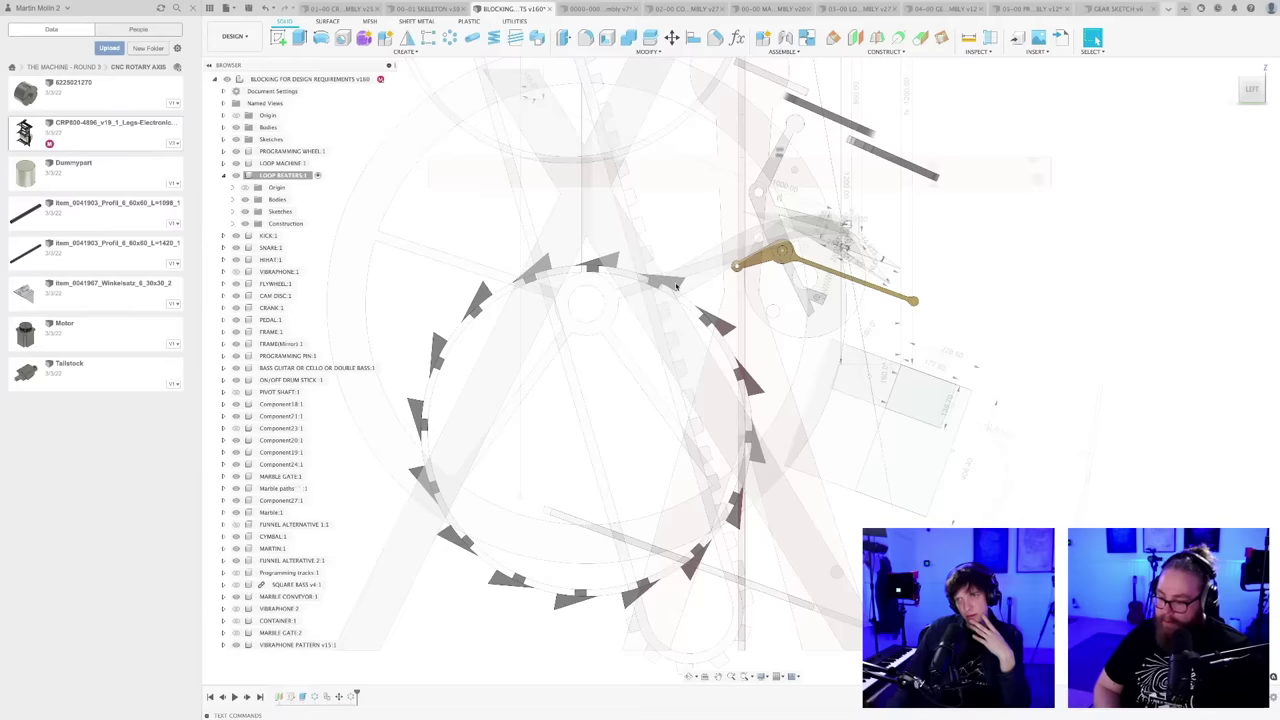
scroll(676, 287, down, 1)
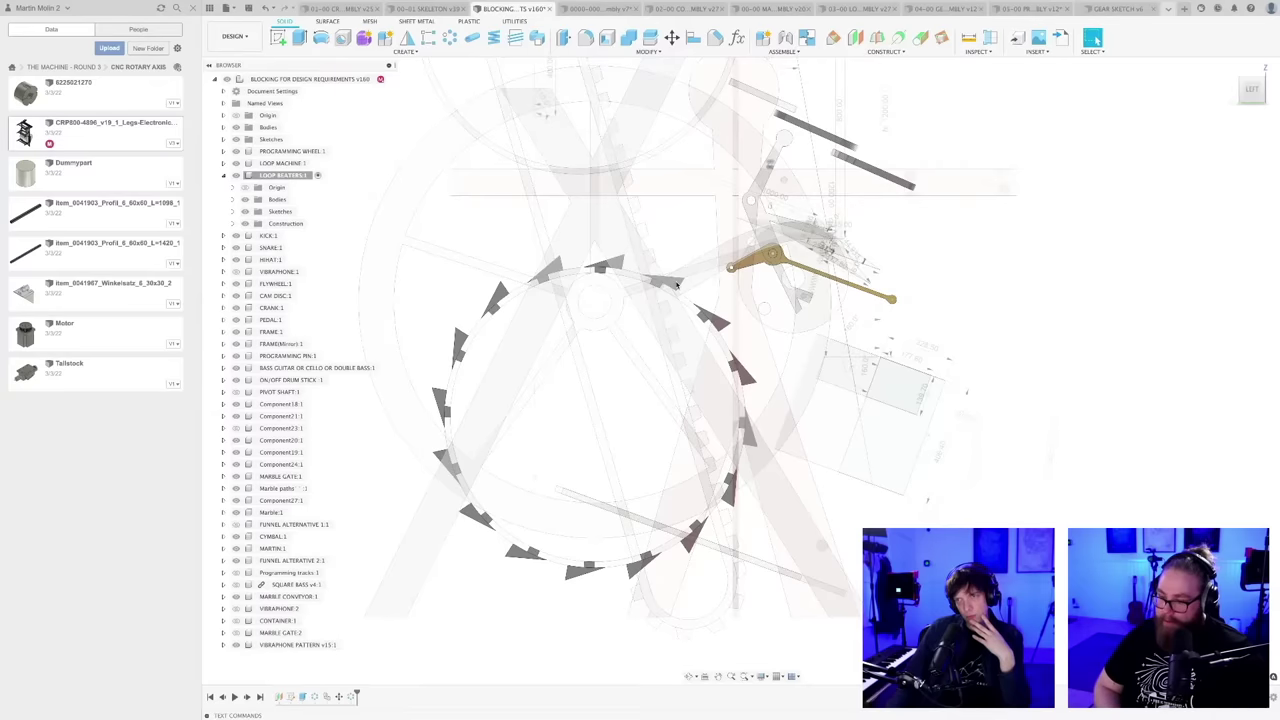
shift+middle_drag(676, 287, 757, 318)
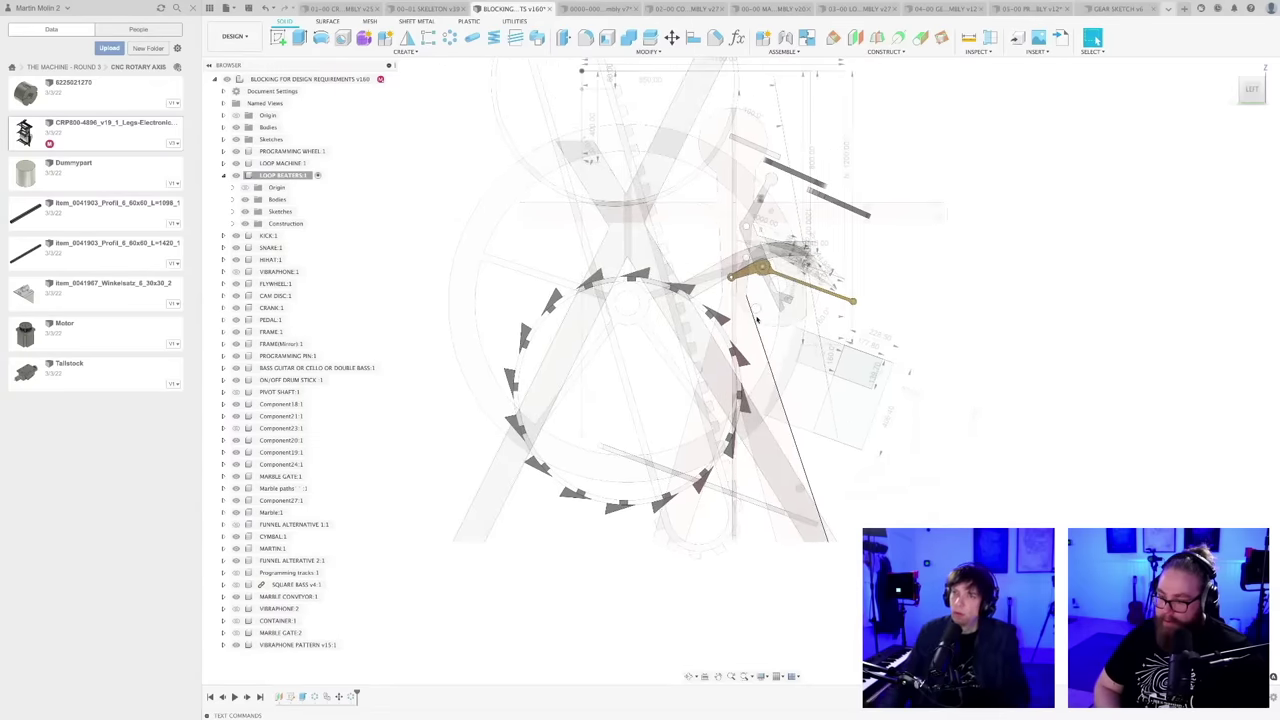
scroll(757, 318, up, 2)
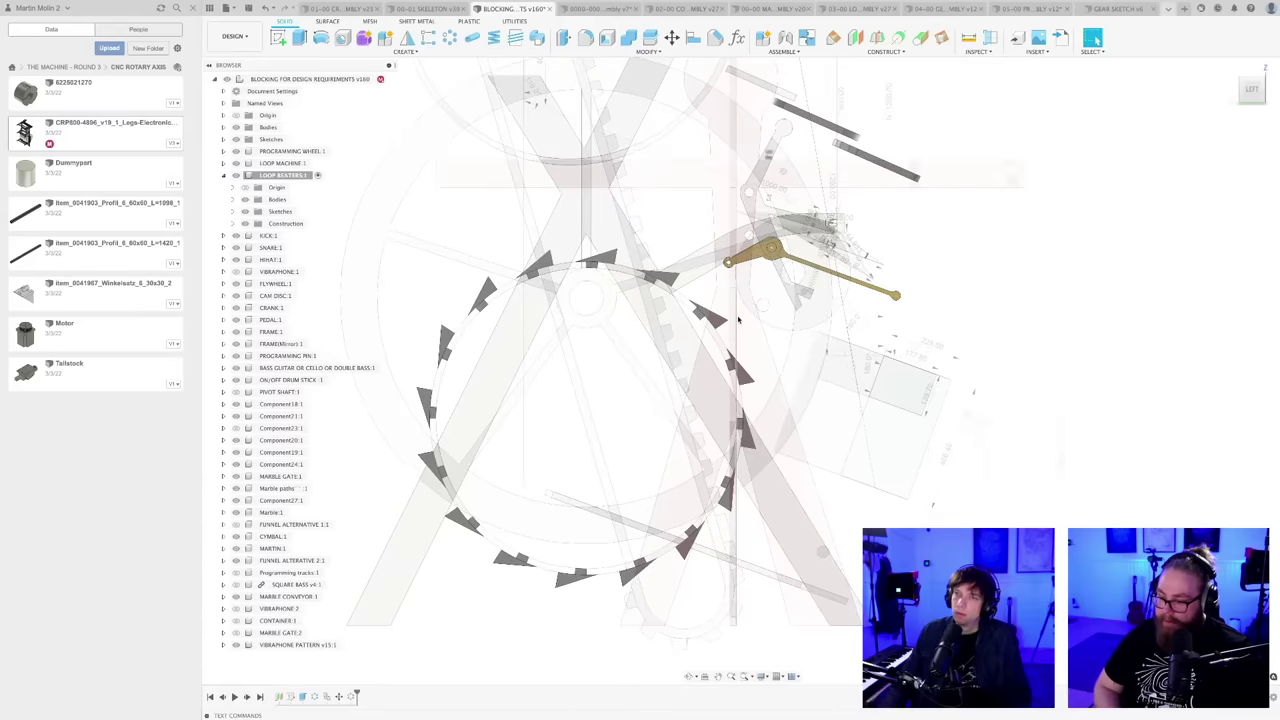
scroll(735, 330, down, 5)
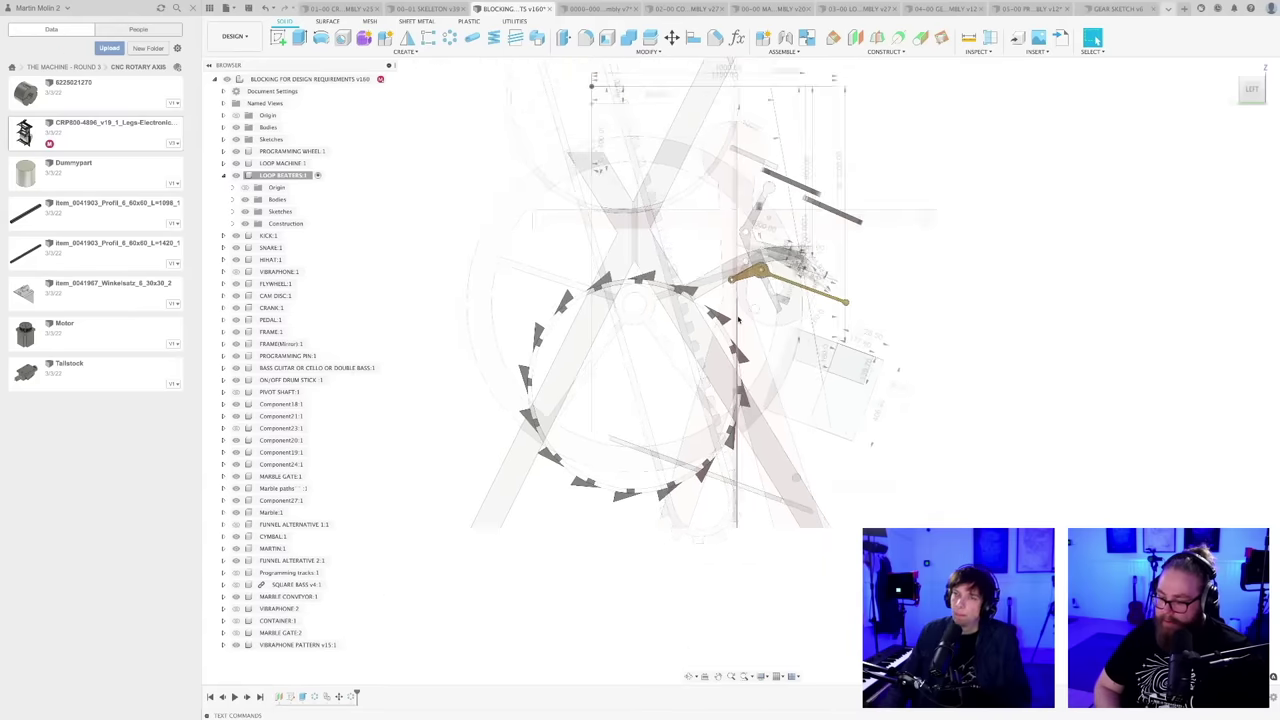
- Save the blocking design as a new version with the description "User Saved"
scroll(726, 352, up, 3)
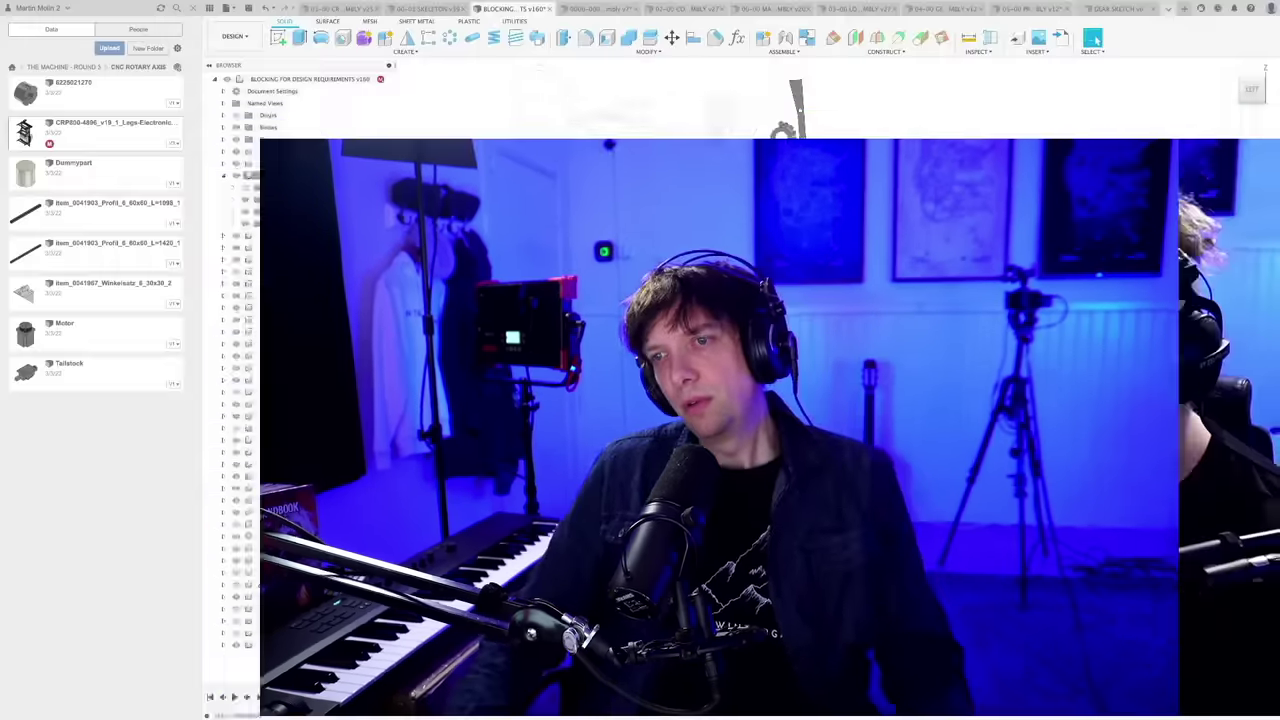
key(super+s)
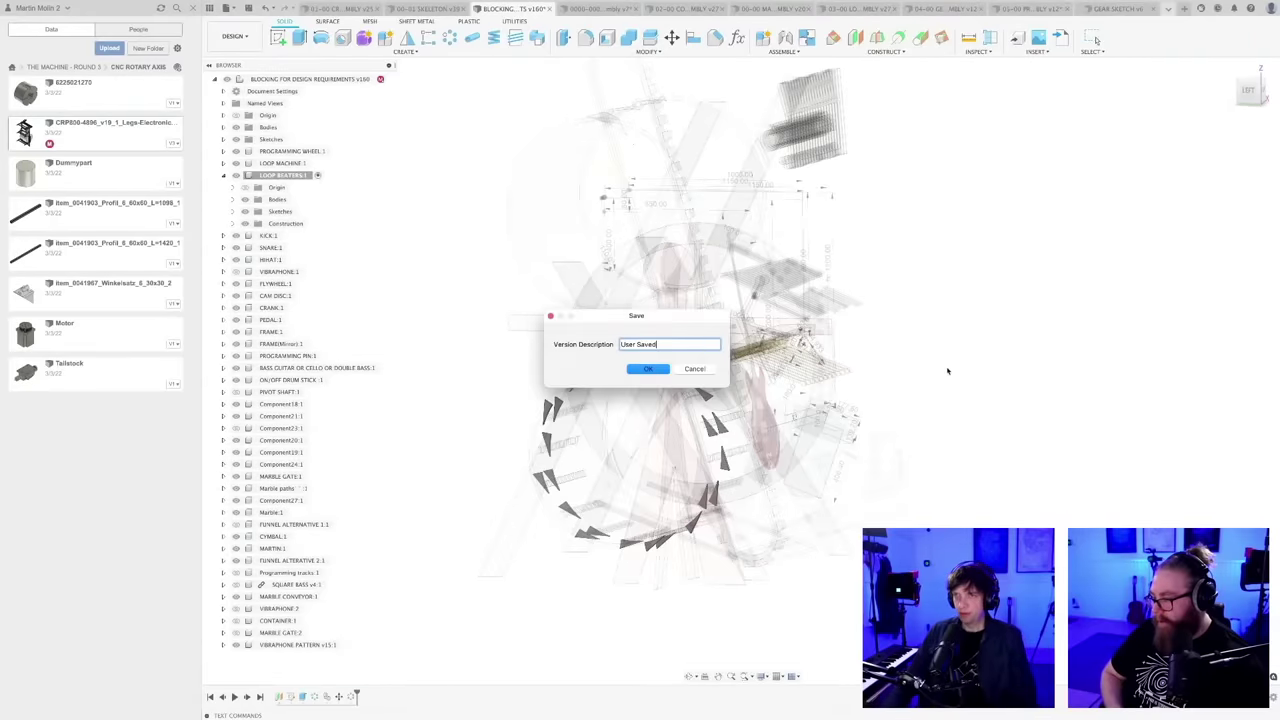
key(Return)
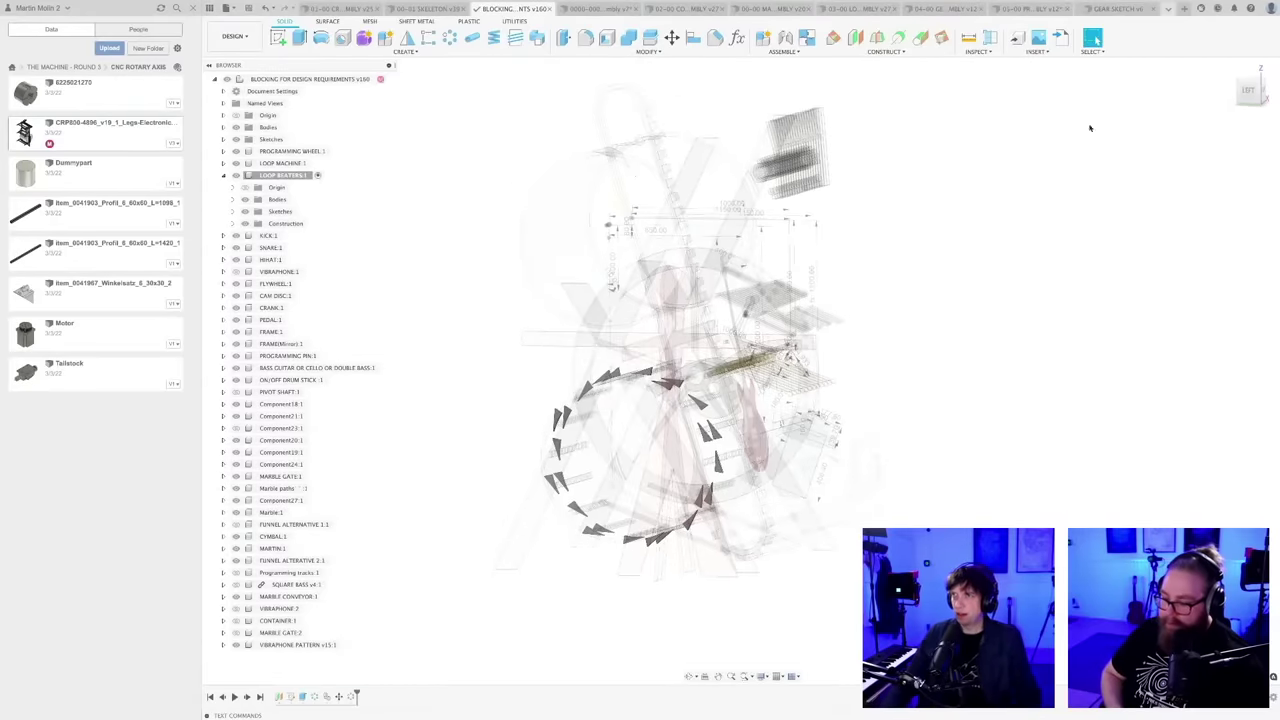
- Look through the open sub-assembly designs, and bring up the top-level machine assembly with its external references updated to the latest skeleton
click(858, 9)
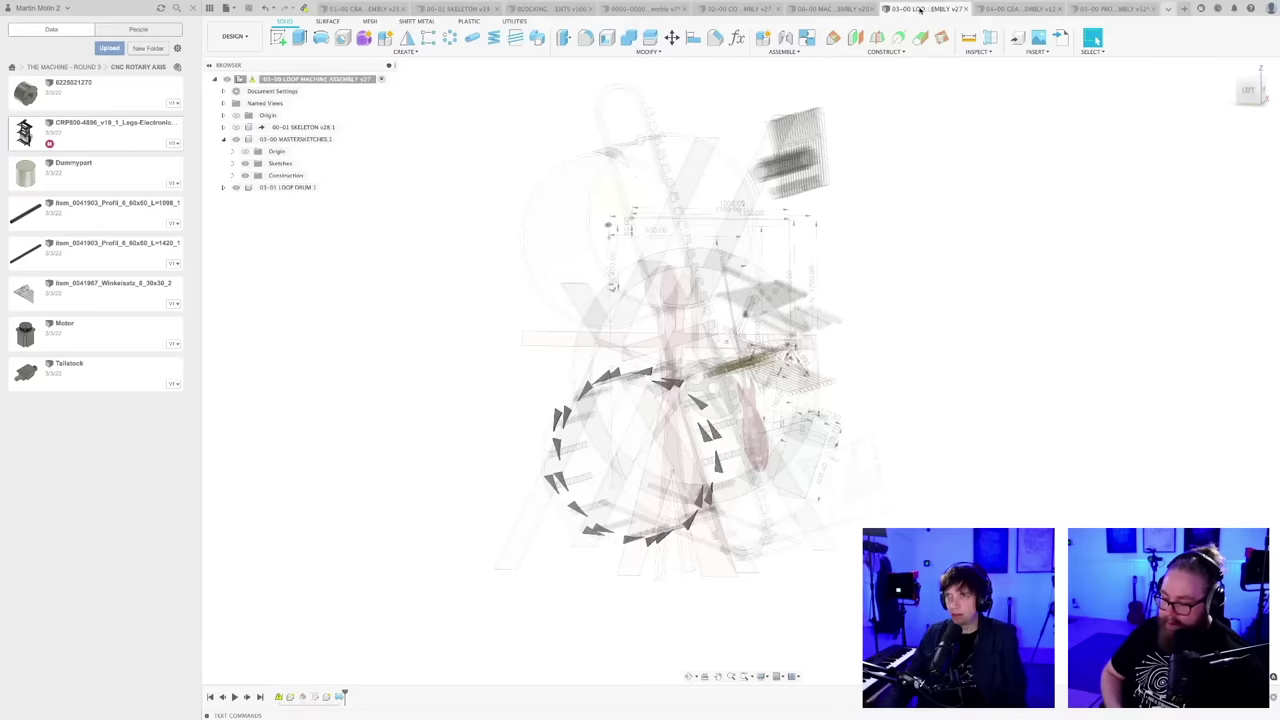
click(1015, 9)
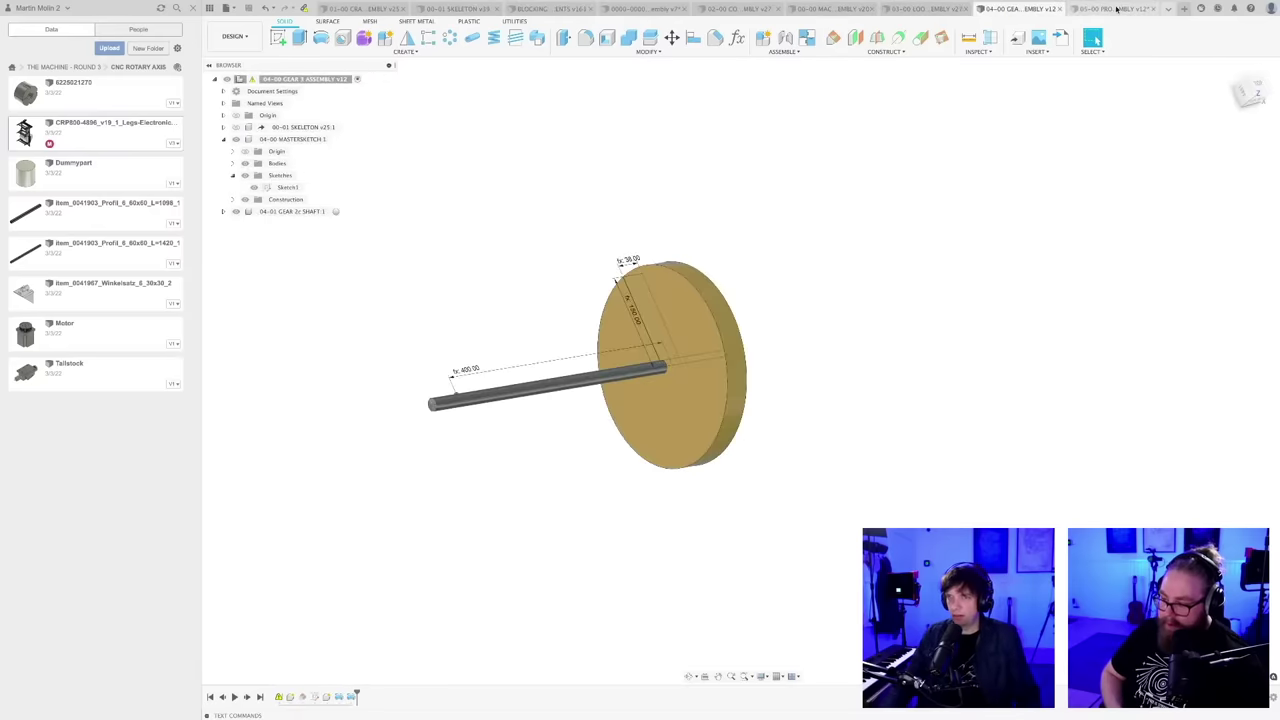
click(1110, 9)
click(455, 9)
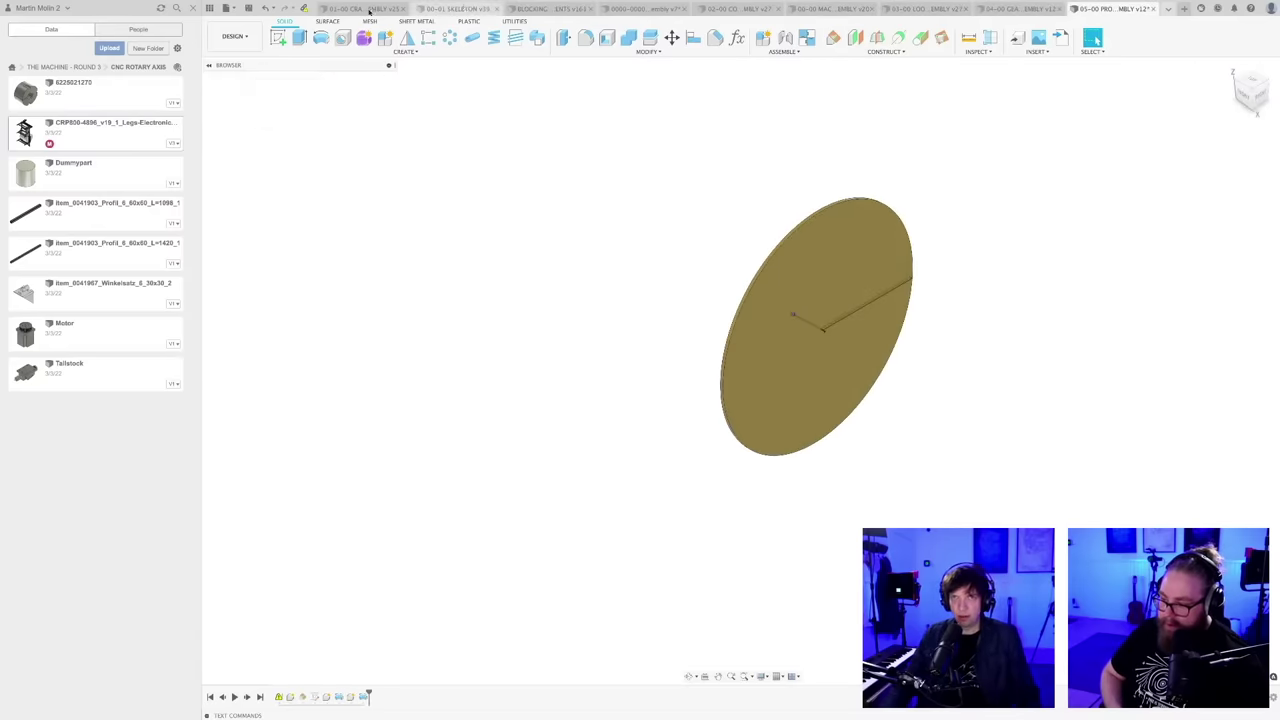
click(600, 9)
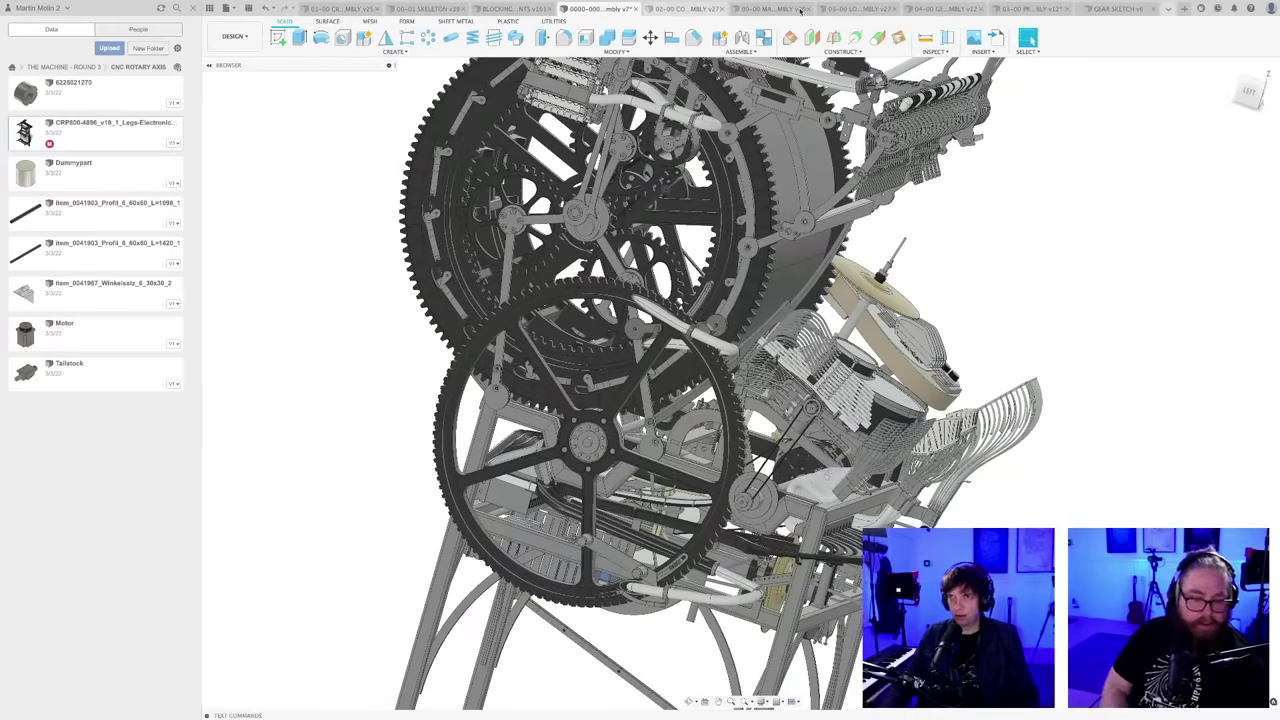
click(688, 9)
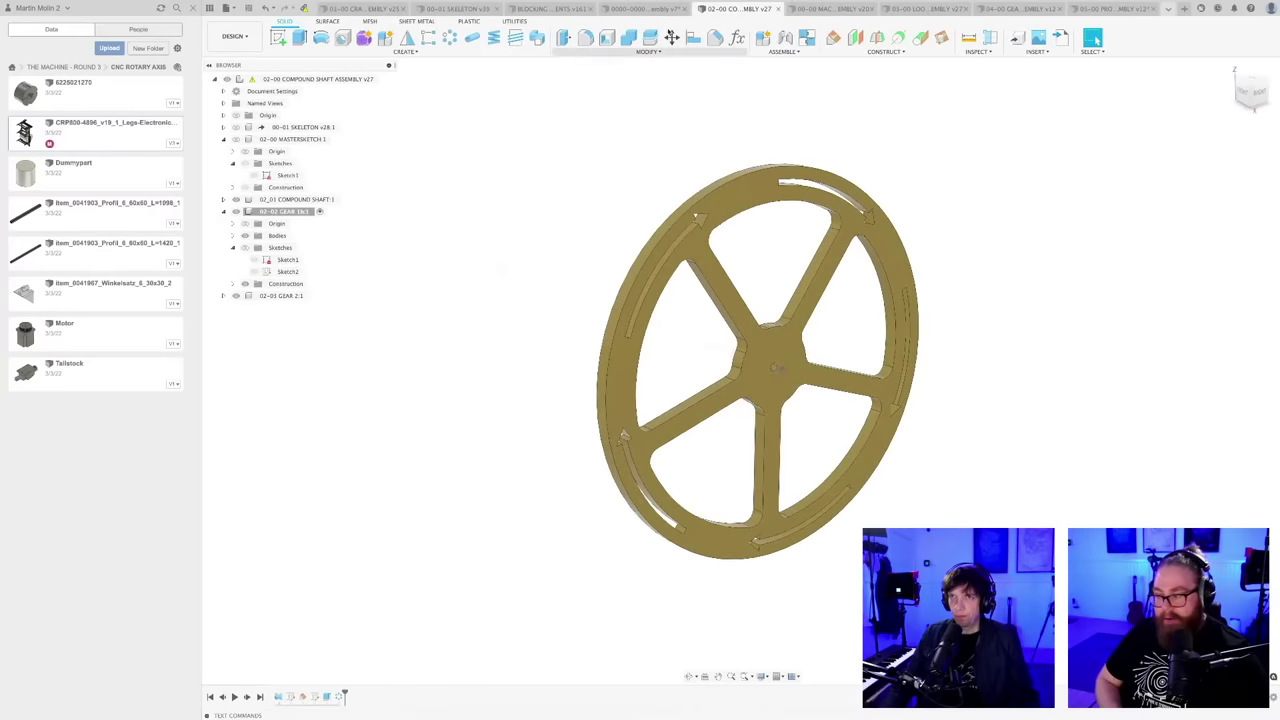
click(818, 9)
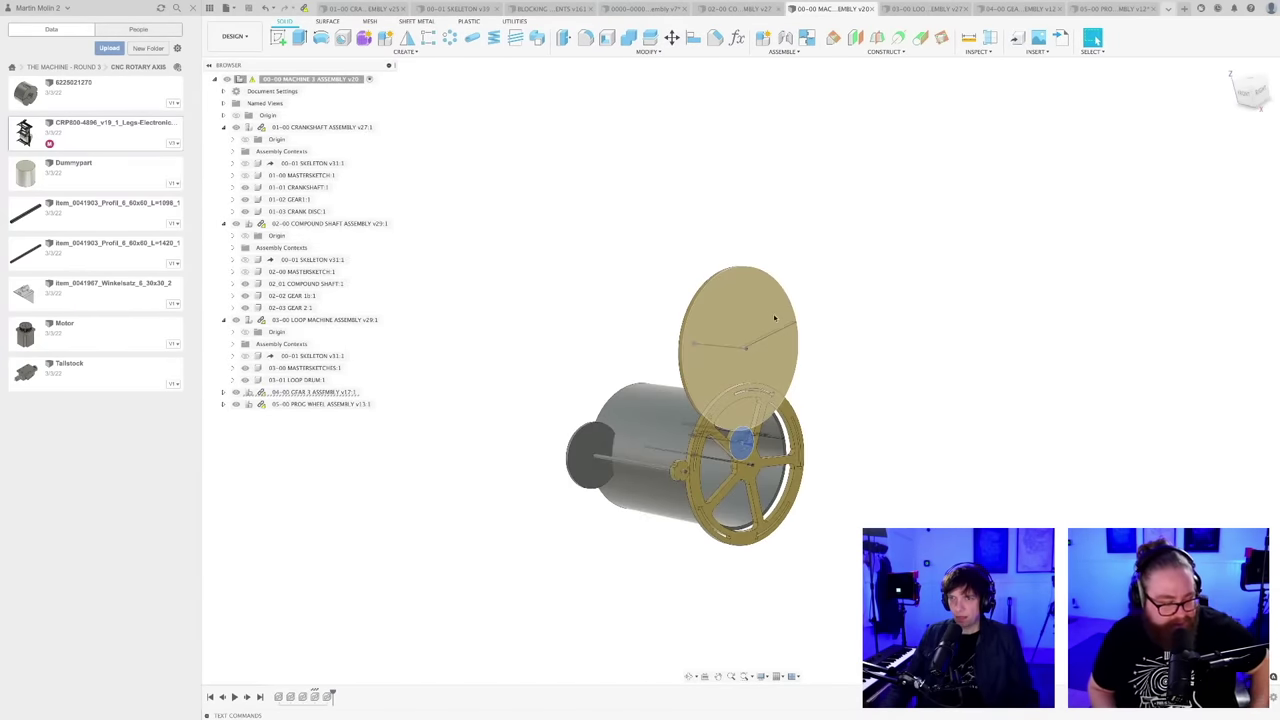
mouse_move(759, 254)
shift+middle_down()
mouse_move(790, 320)
mouse_move(869, 323)
mouse_move(781, 317)
shift+middle_up()
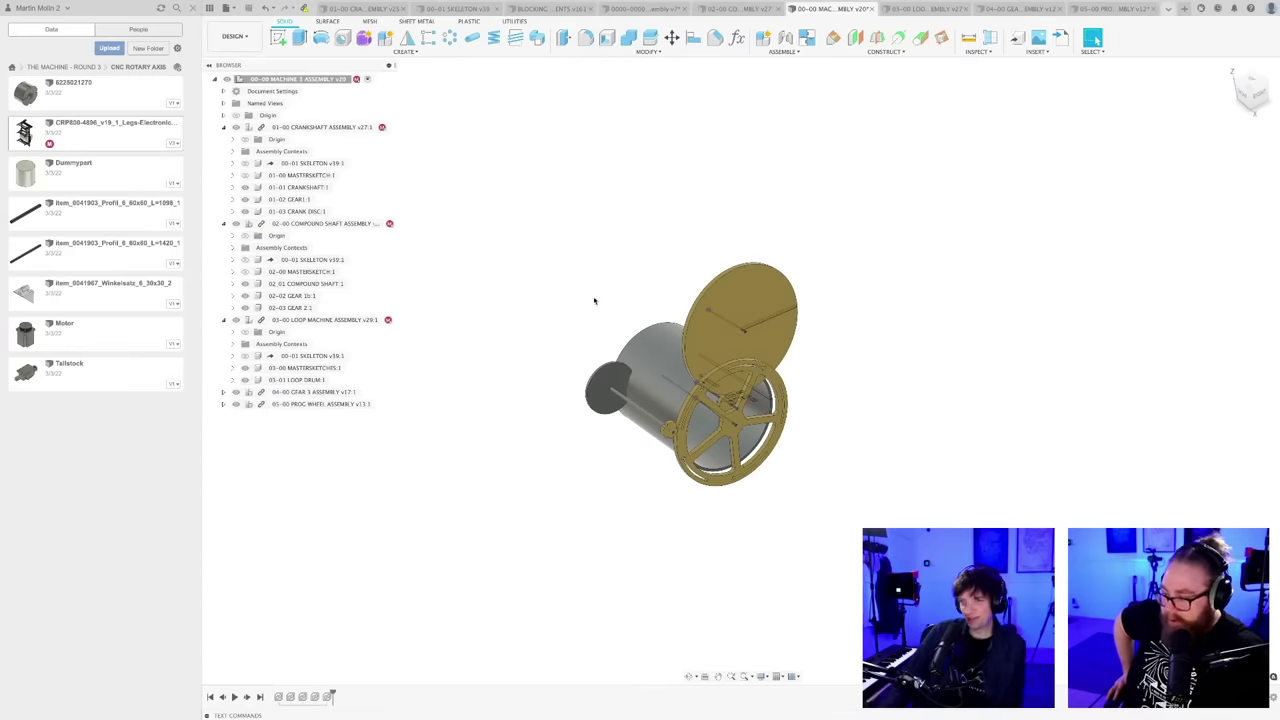
- Examine the machine assembly from several angles, checking how the crank disc and shafts sit relative to the loop drum
scroll(593, 298, up, 2)
shift+middle_drag(593, 298, 797, 459)
scroll(745, 468, up, 2)
scroll(800, 408, up, 3)
scroll(800, 407, up, 2)
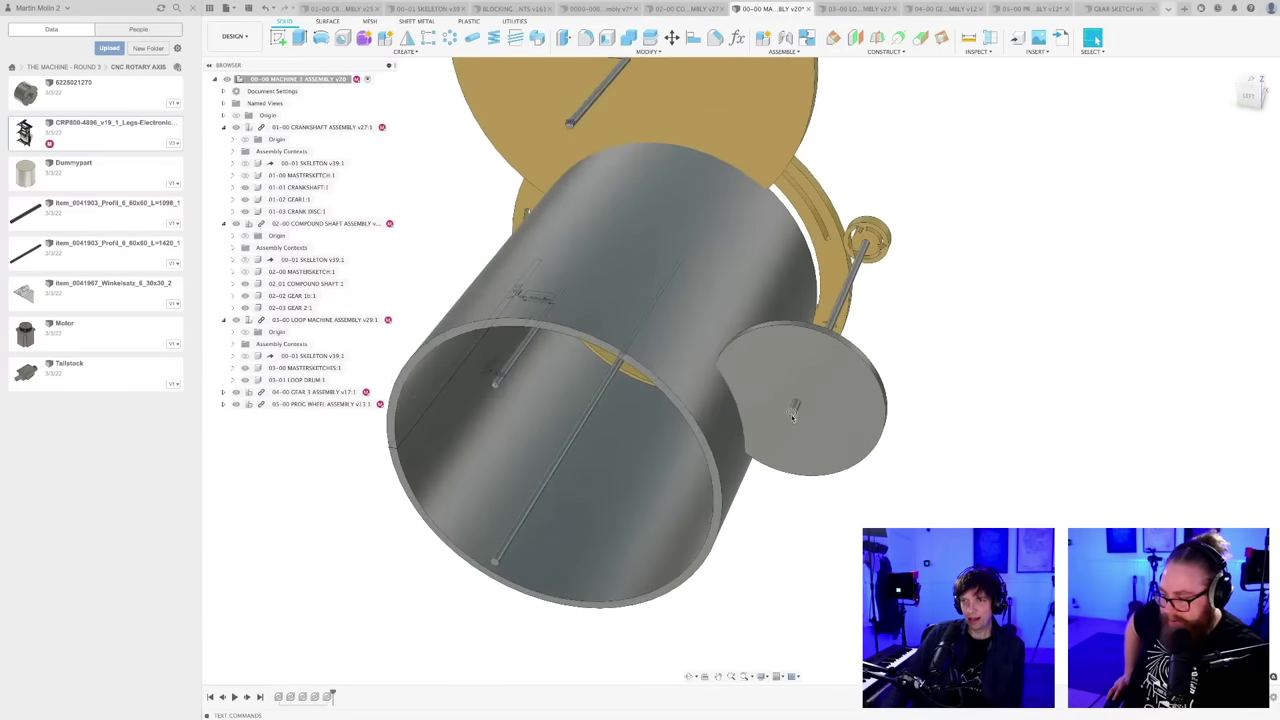
scroll(795, 411, down, 4)
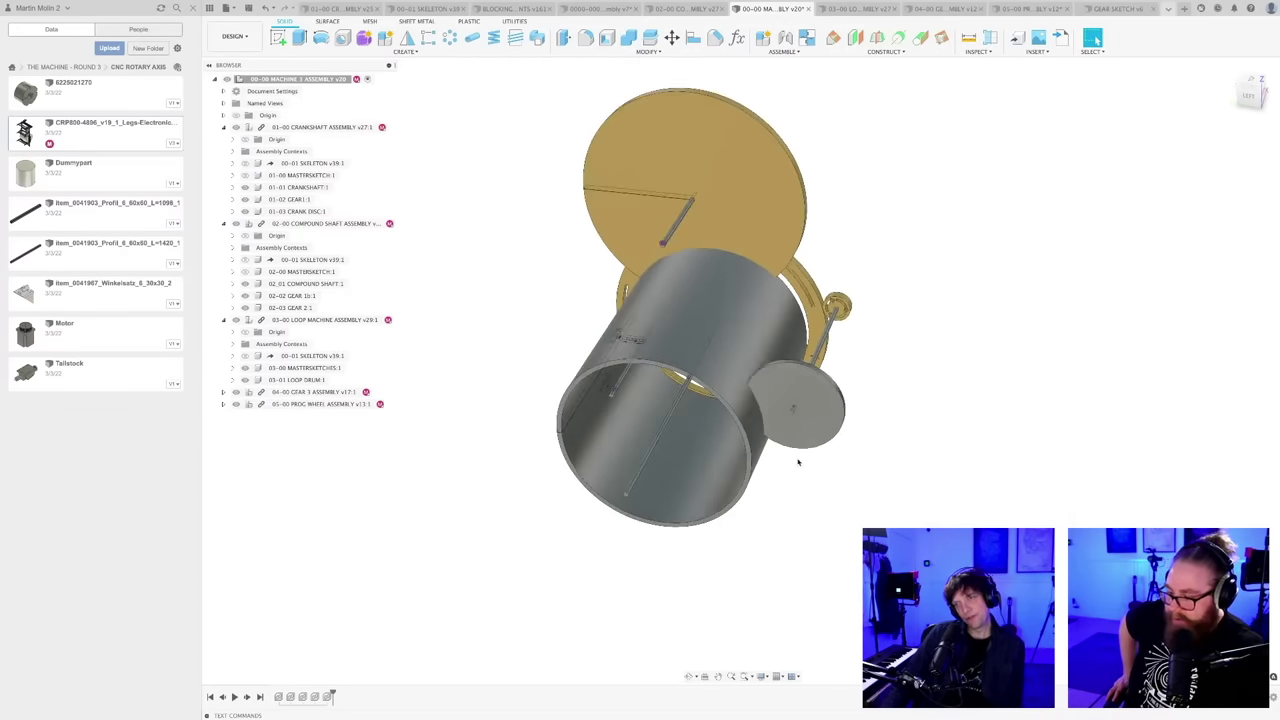
middle_drag(799, 479, 812, 474)
scroll(811, 474, down, 4)
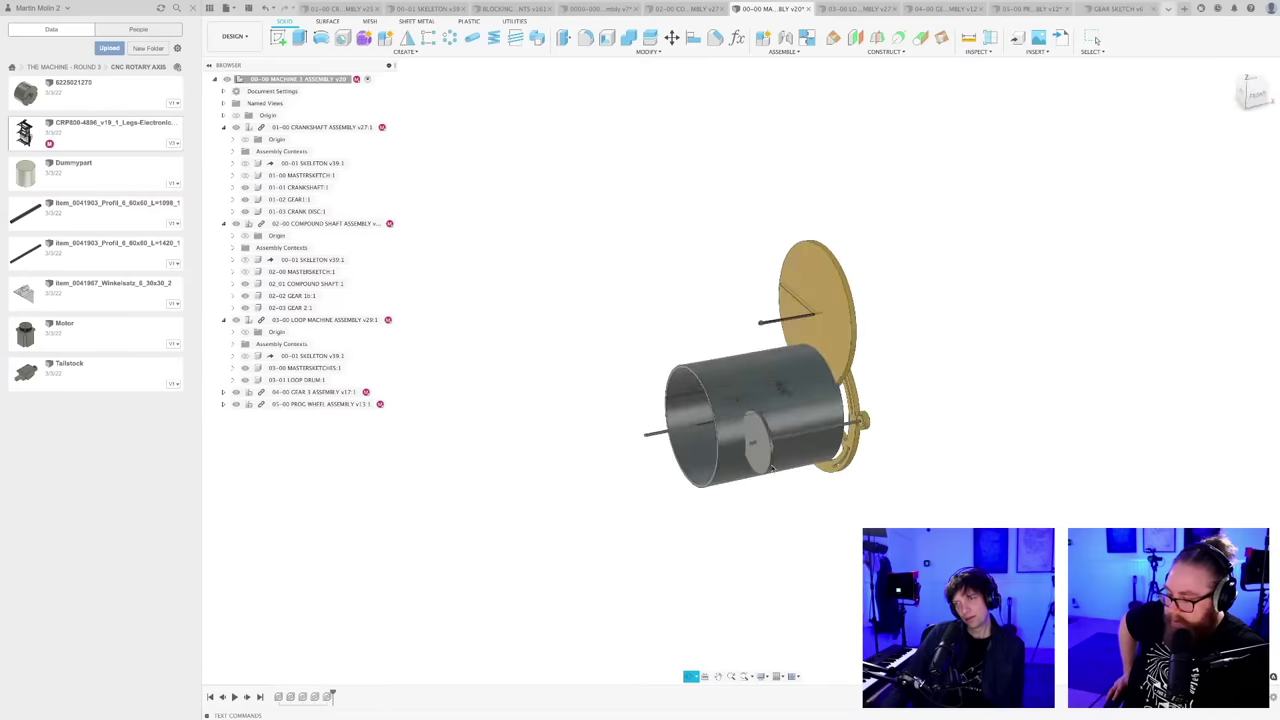
middle_drag(792, 490, 793, 481)
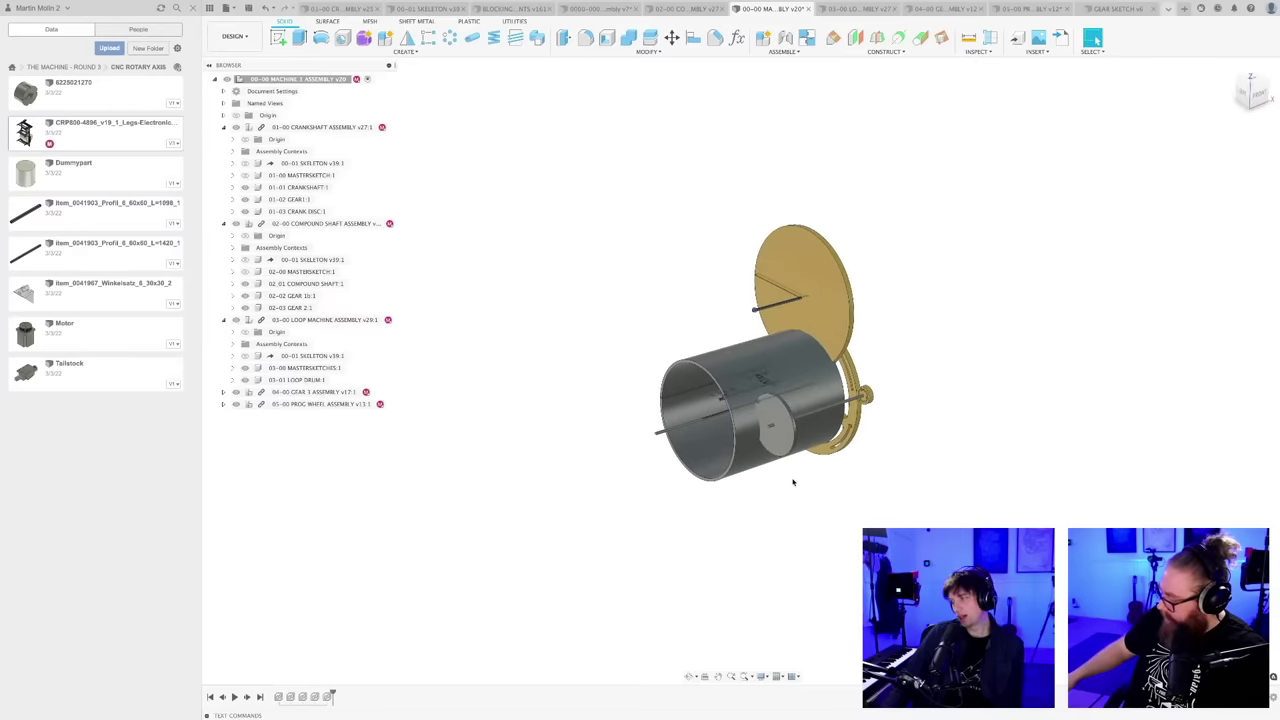
- Save the top-level machine assembly together with its modified linked designs under the description "User Saved"
scroll(793, 482, up, 2)
key(super+s)
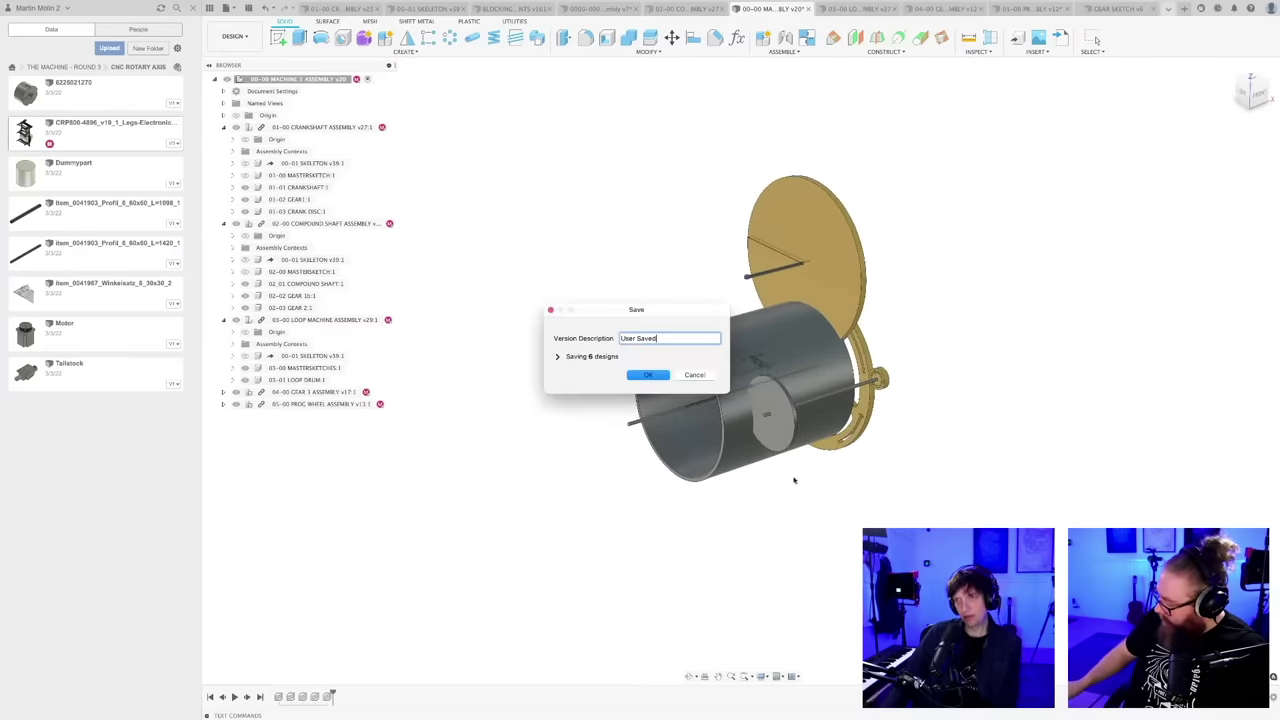
key(Return)
scroll(796, 479, up, 1)
shift+middle_drag(797, 491, 757, 516)
scroll(741, 509, up, 2)
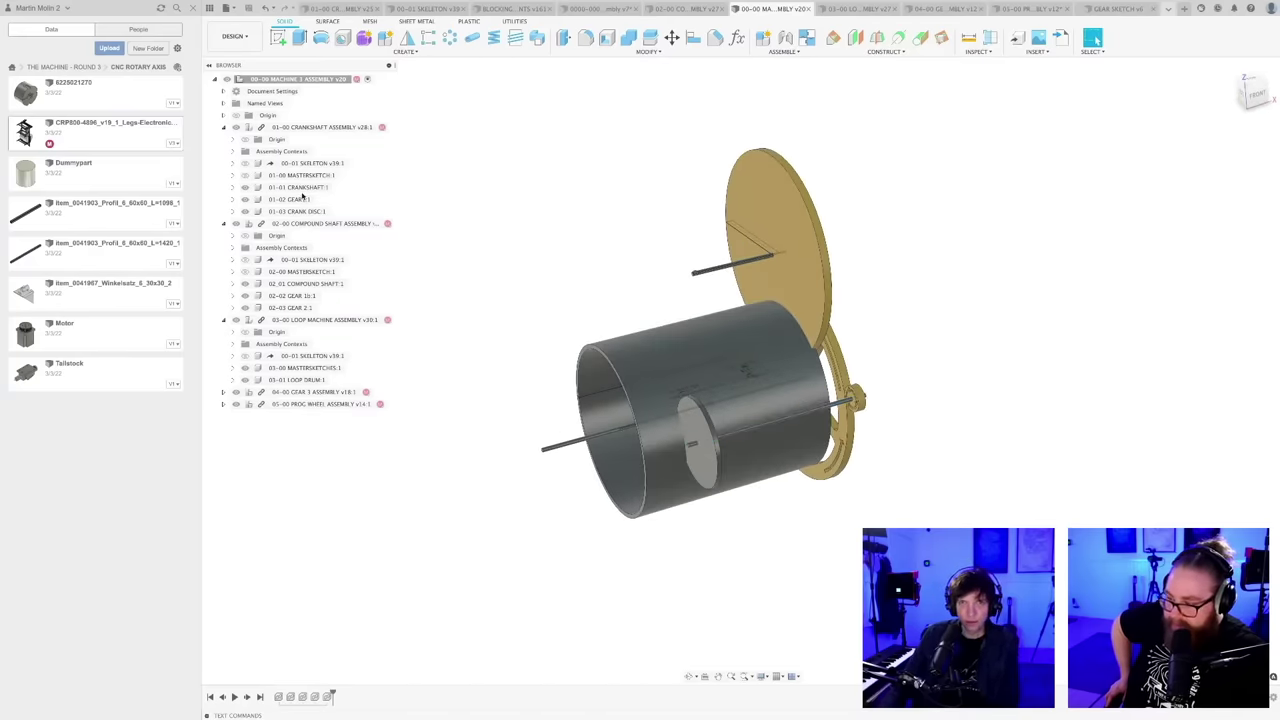
- Switch to the crankshaft assembly, update its external references to the latest skeleton, and inspect the crank disc, shaft and gear
click(312, 188)
click(427, 187)
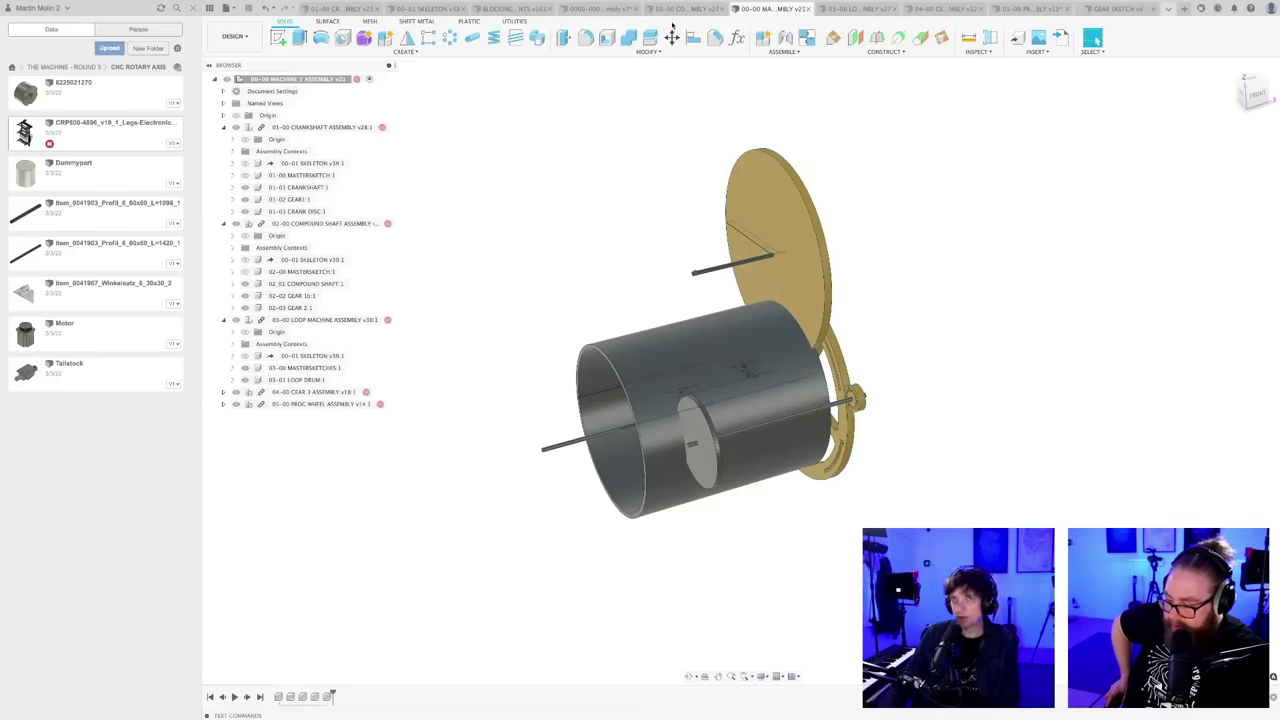
click(365, 9)
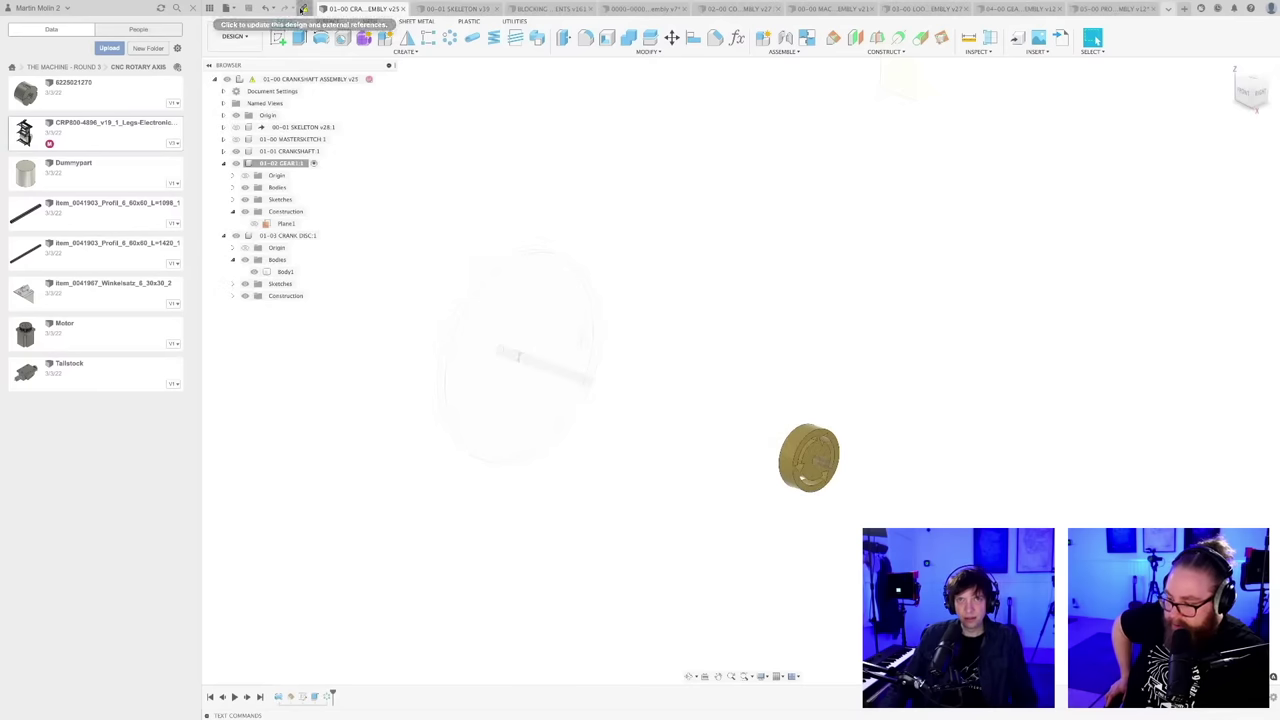
click(303, 9)
scroll(623, 431, down, 3)
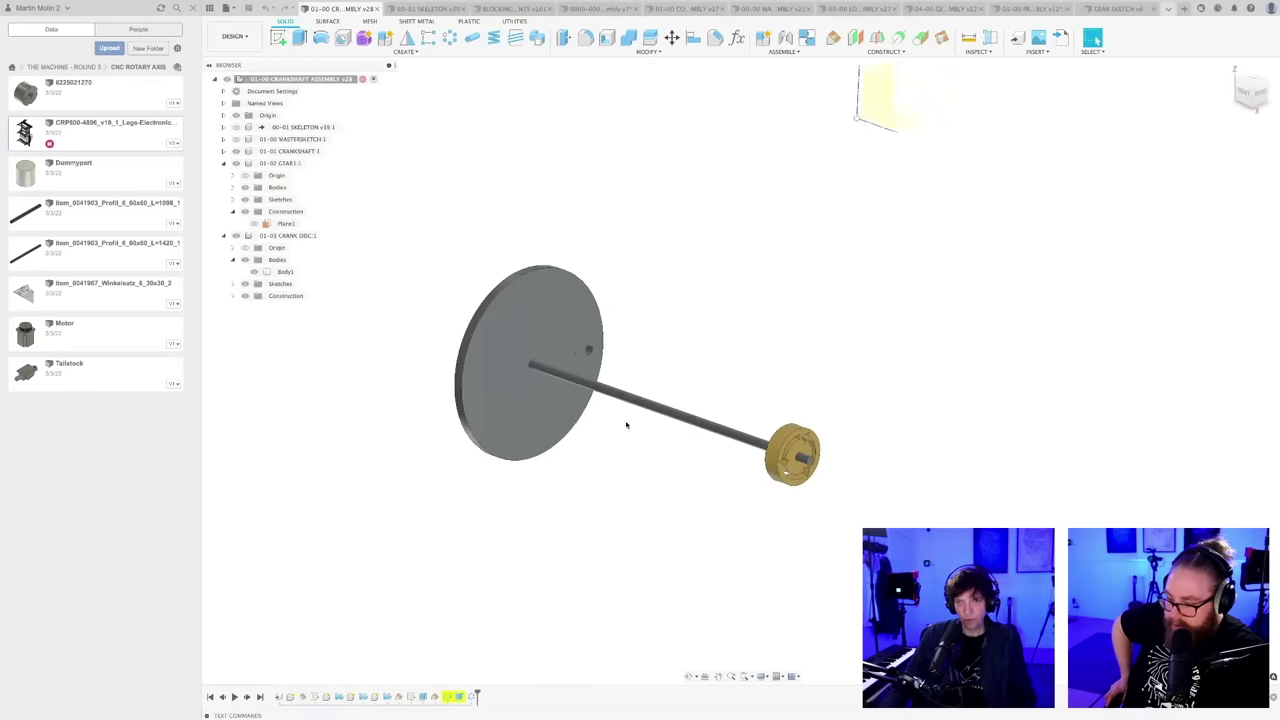
shift+middle_drag(587, 481, 703, 492)
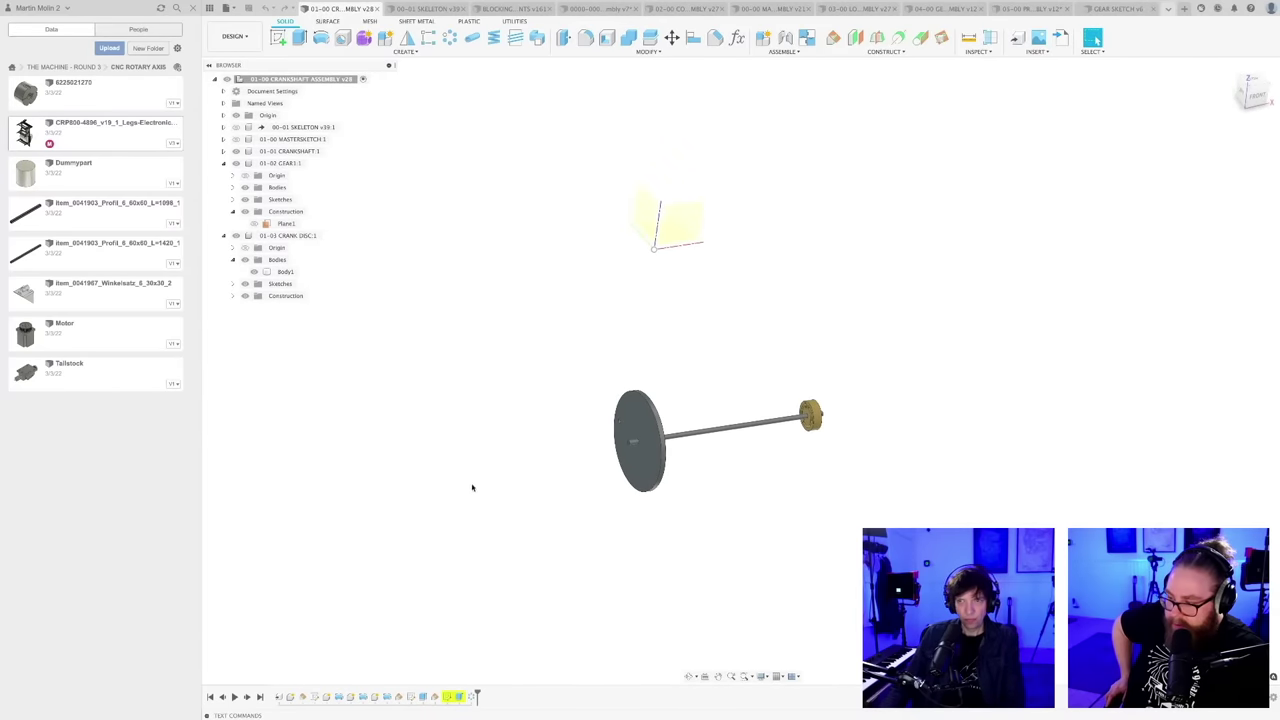
mouse_move(477, 695)
mouse_down()
mouse_move(436, 695)
mouse_move(475, 695)
mouse_up()
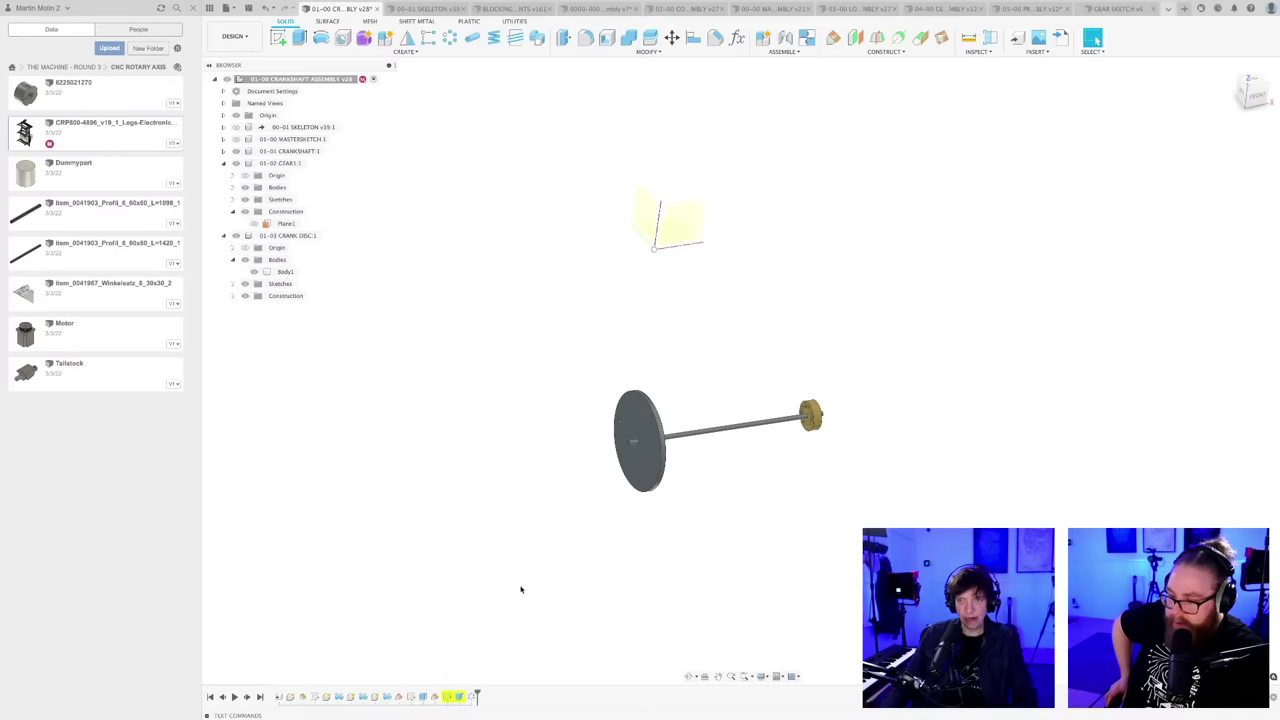
shift+middle_drag(590, 510, 566, 538)
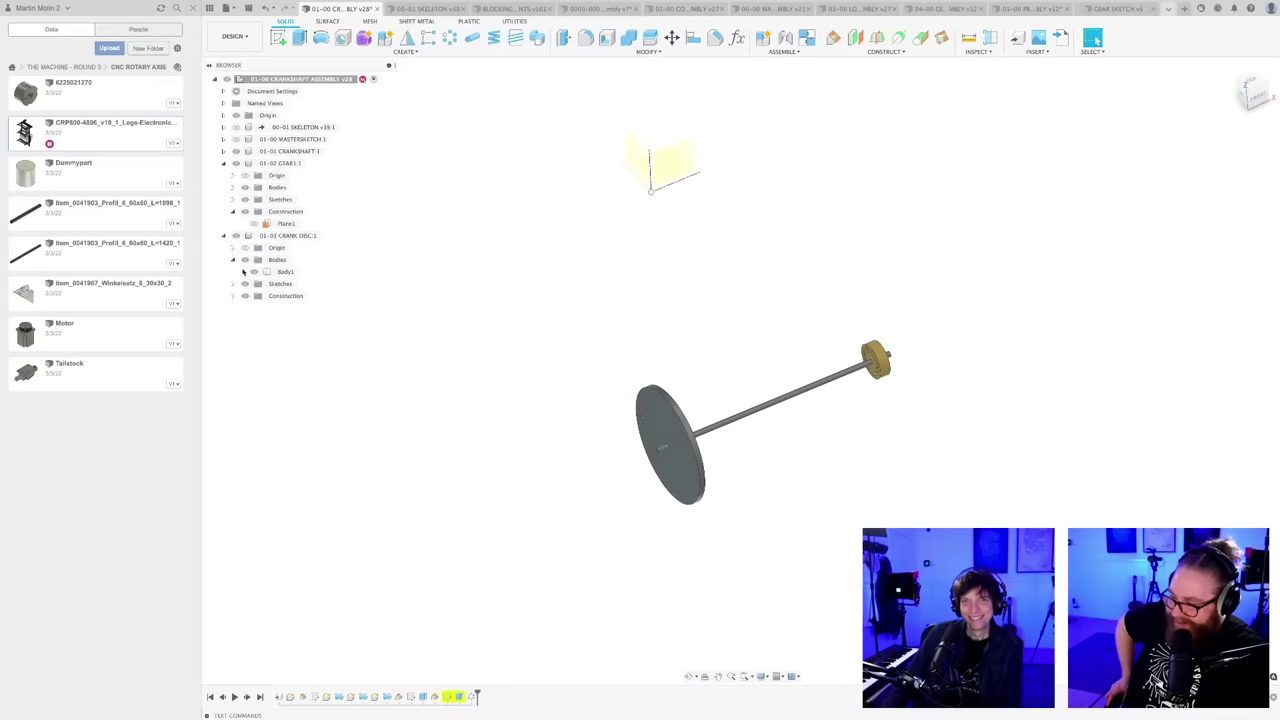
- Make the crankshaft assembly's 01-00 MASTERSKETCH visible and examine the dimensions of its sketch along the shaft
click(232, 259)
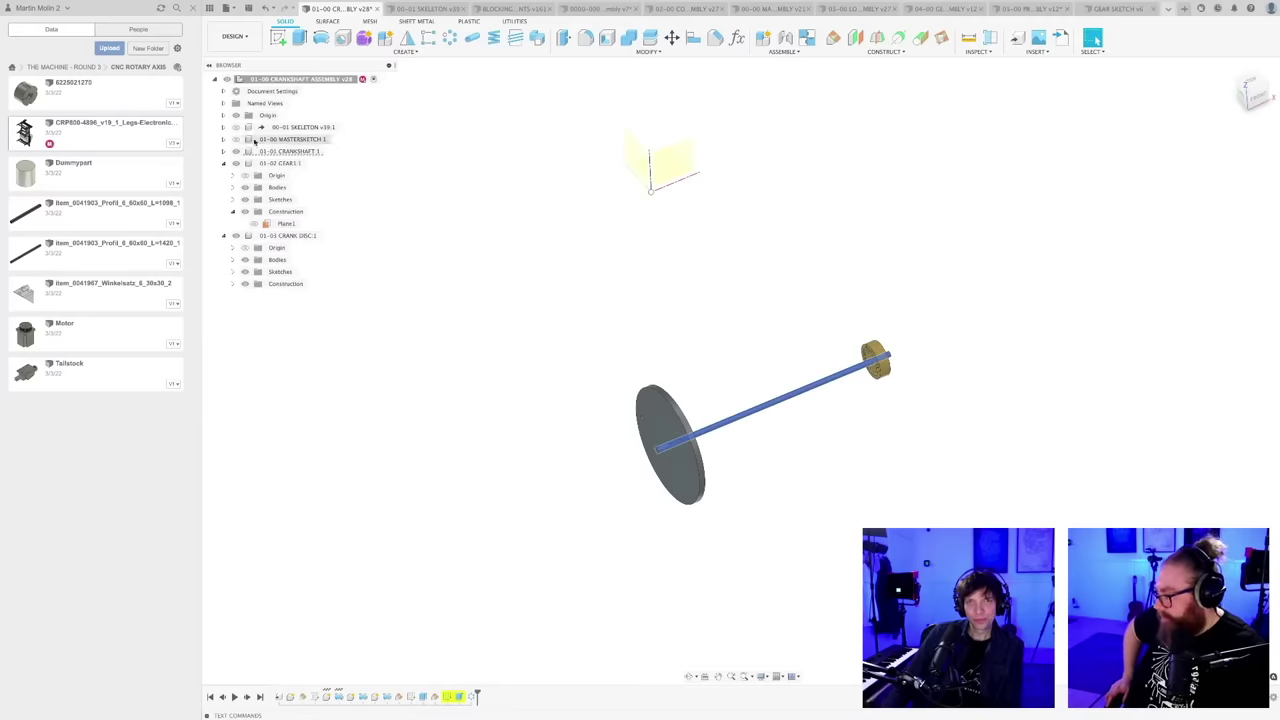
click(224, 139)
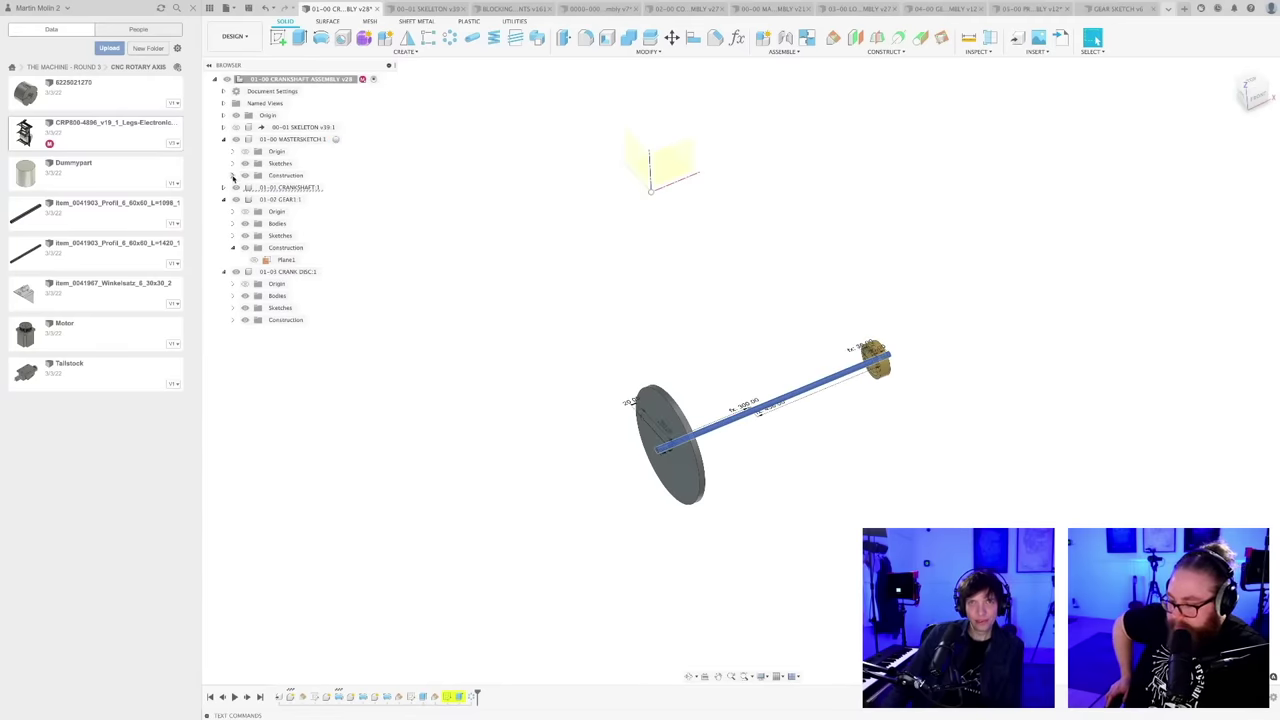
click(233, 164)
right_click(284, 176)
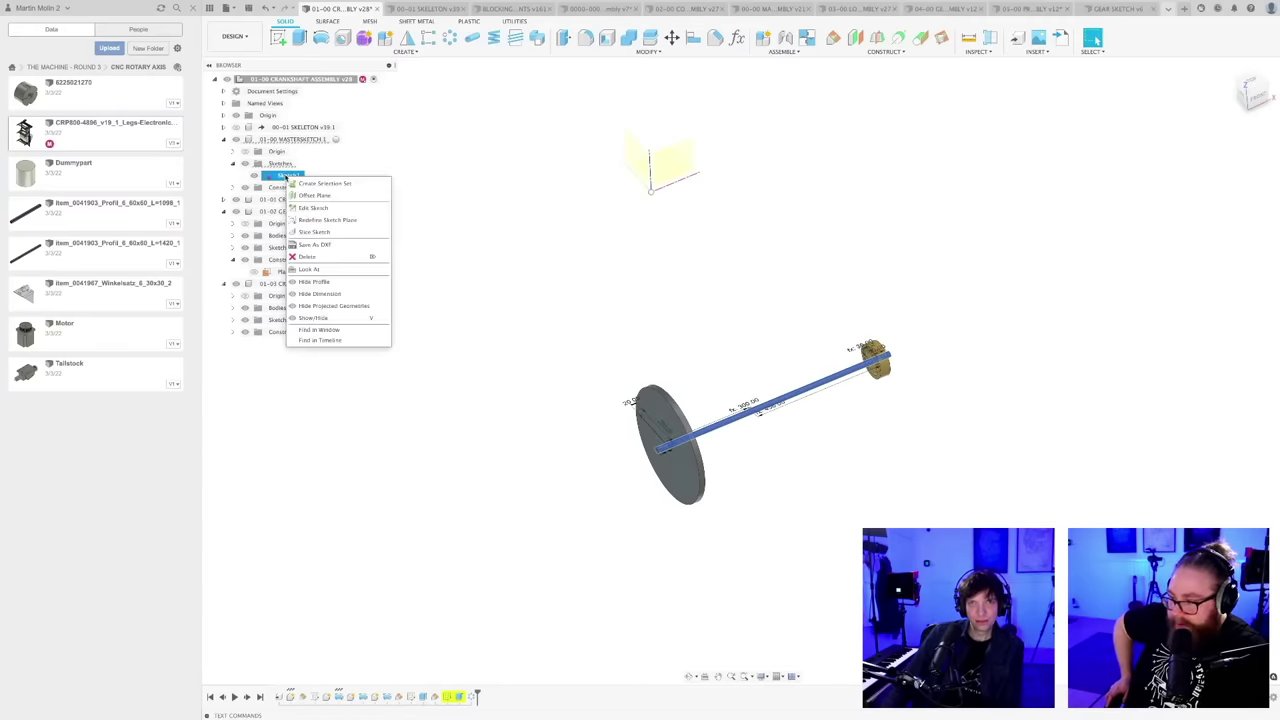
click(330, 294)
shift+middle_drag(717, 443, 750, 448)
scroll(706, 433, down, 3)
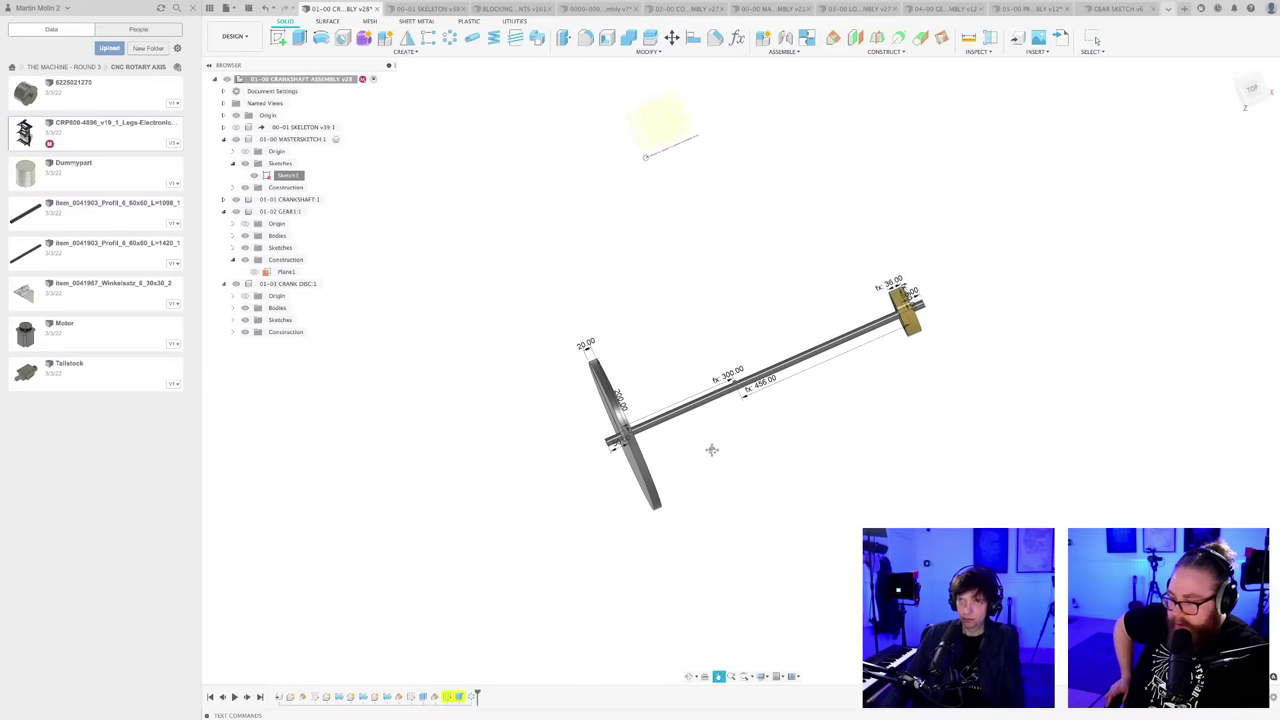
- In the skeleton design, set the CRANKDISTANCE user parameter to 600 mm and save the design with the description "User Saved"
click(423, 9)
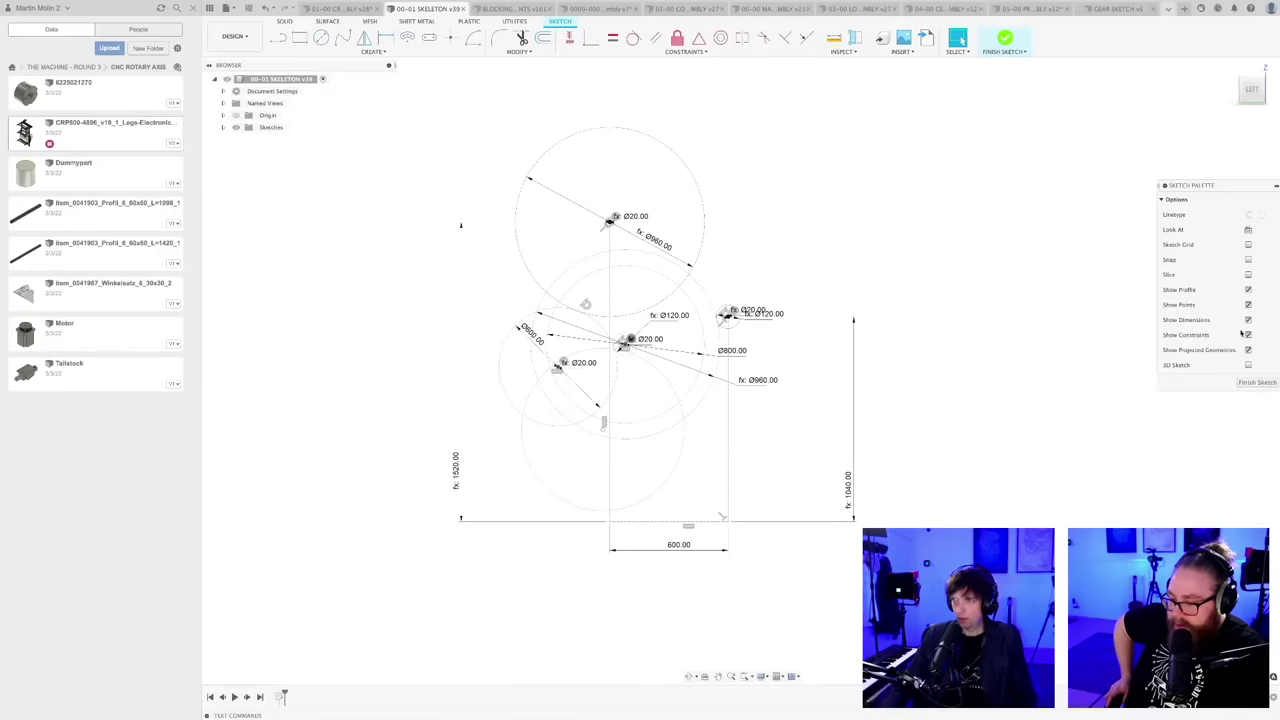
click(1257, 382)
click(736, 37)
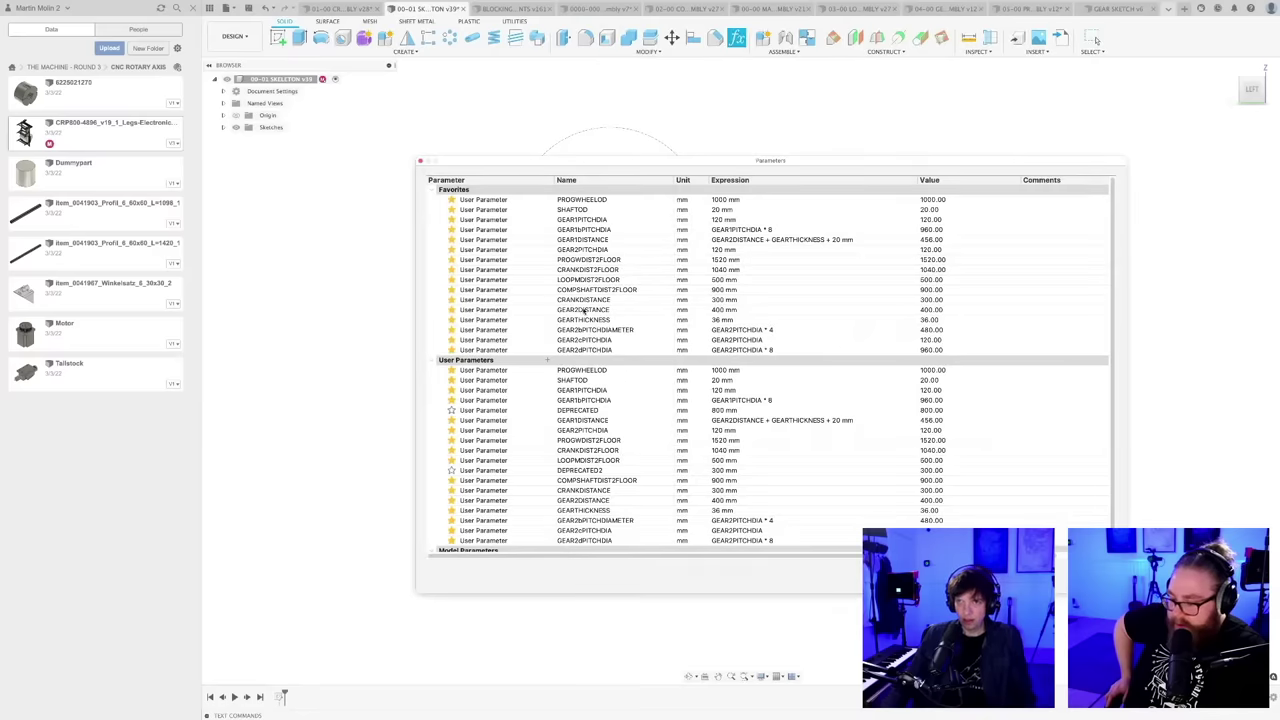
click(586, 300)
click(731, 300)
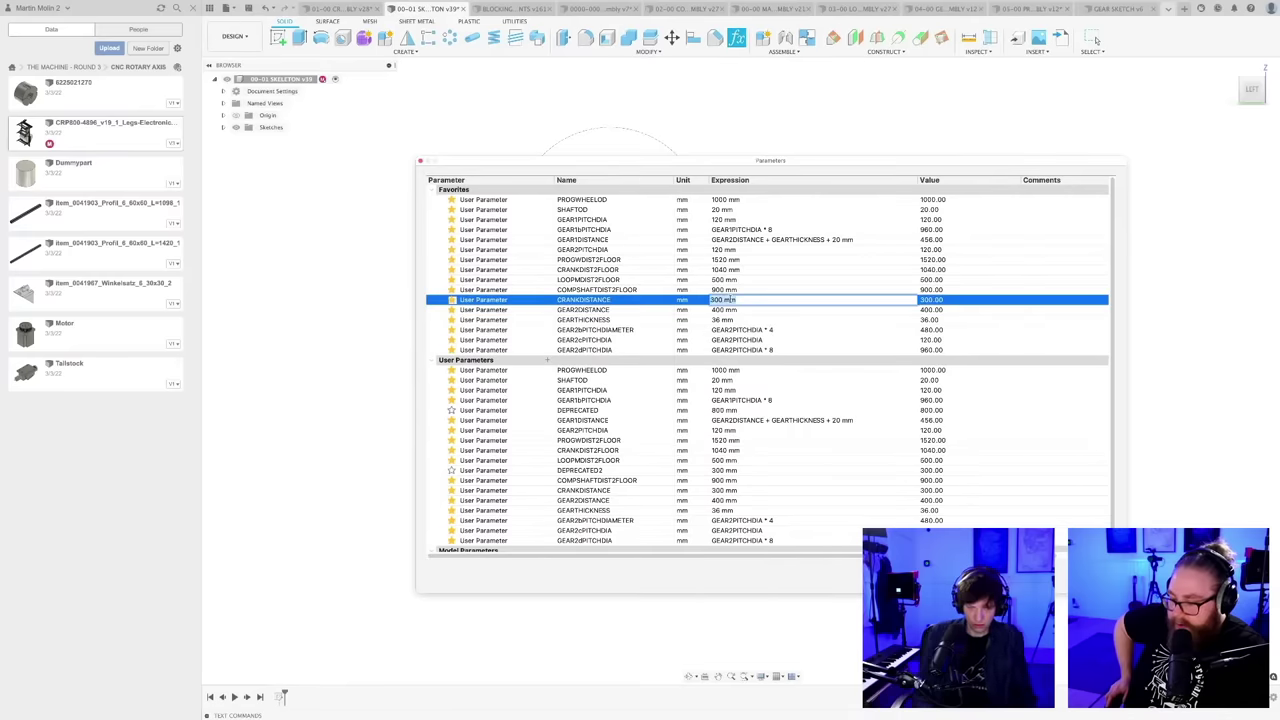
text(600)
key(Return)
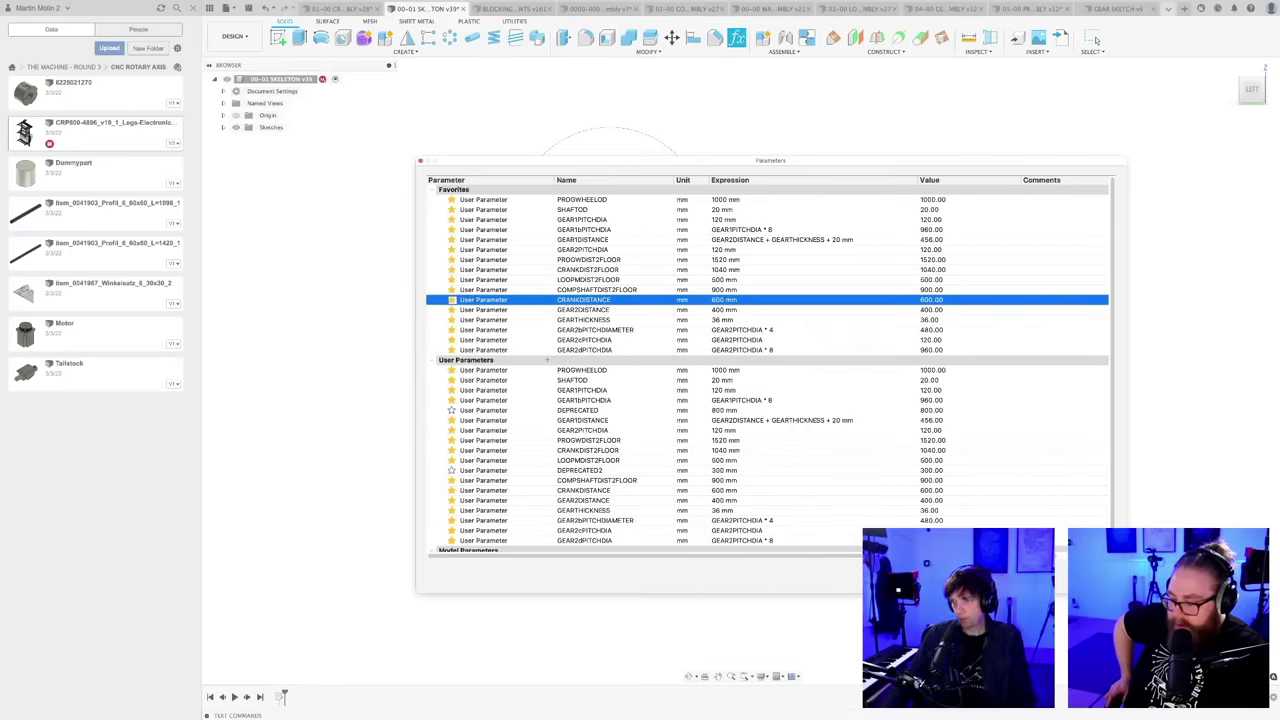
click(1083, 577)
key(ctrl+s)
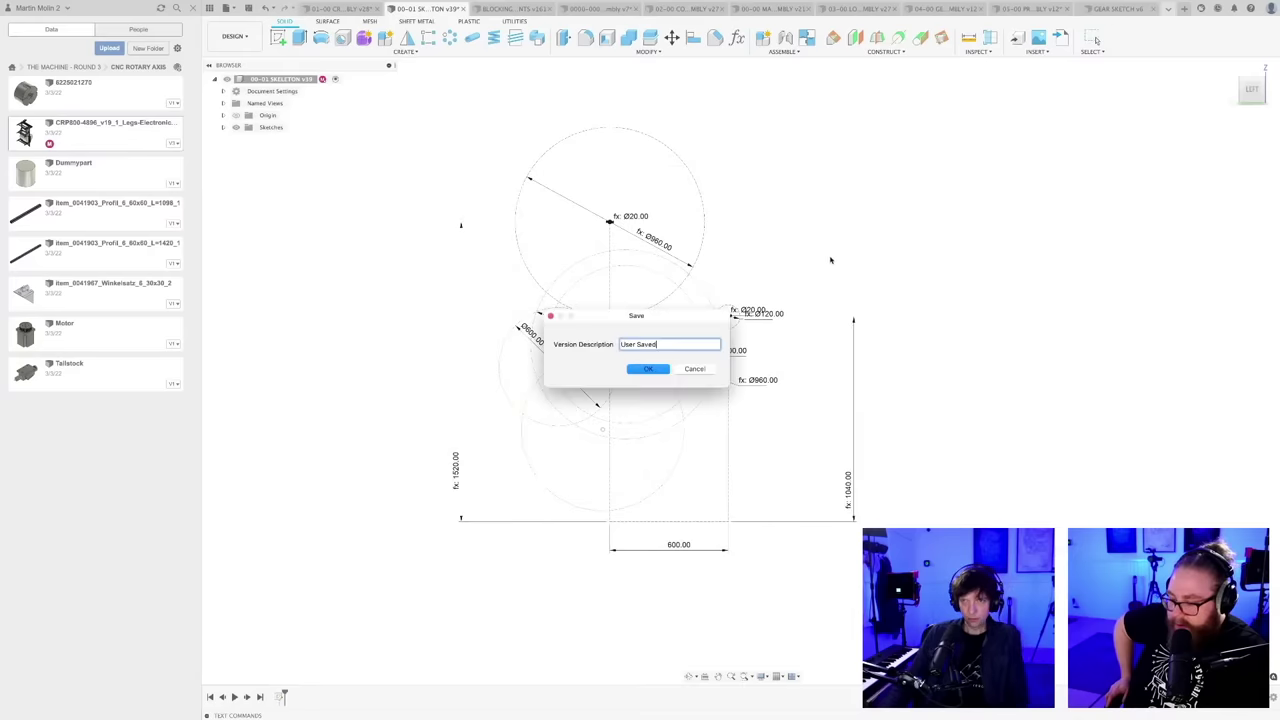
key(Return)
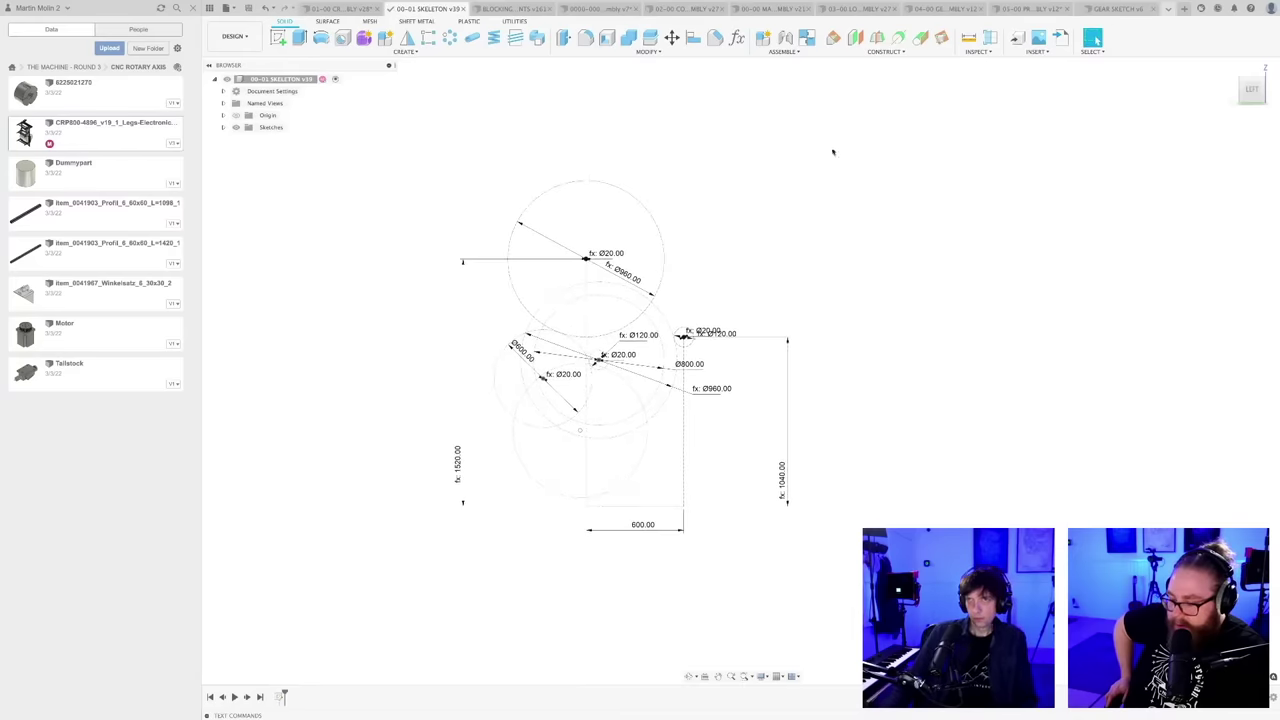
- Bring the crankshaft assembly up to date with the newly saved skeleton and save it as a new version
click(362, 10)
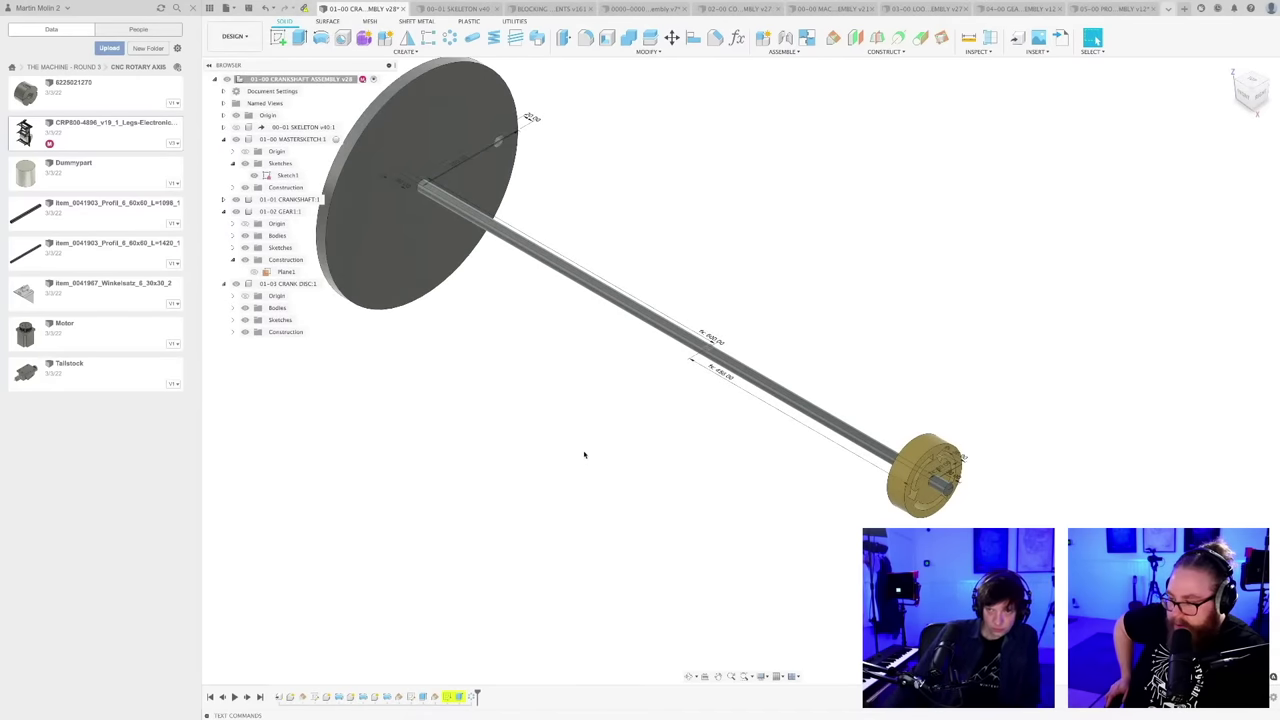
shift+middle_drag(583, 451, 637, 486)
key(super+s)
click(651, 369)
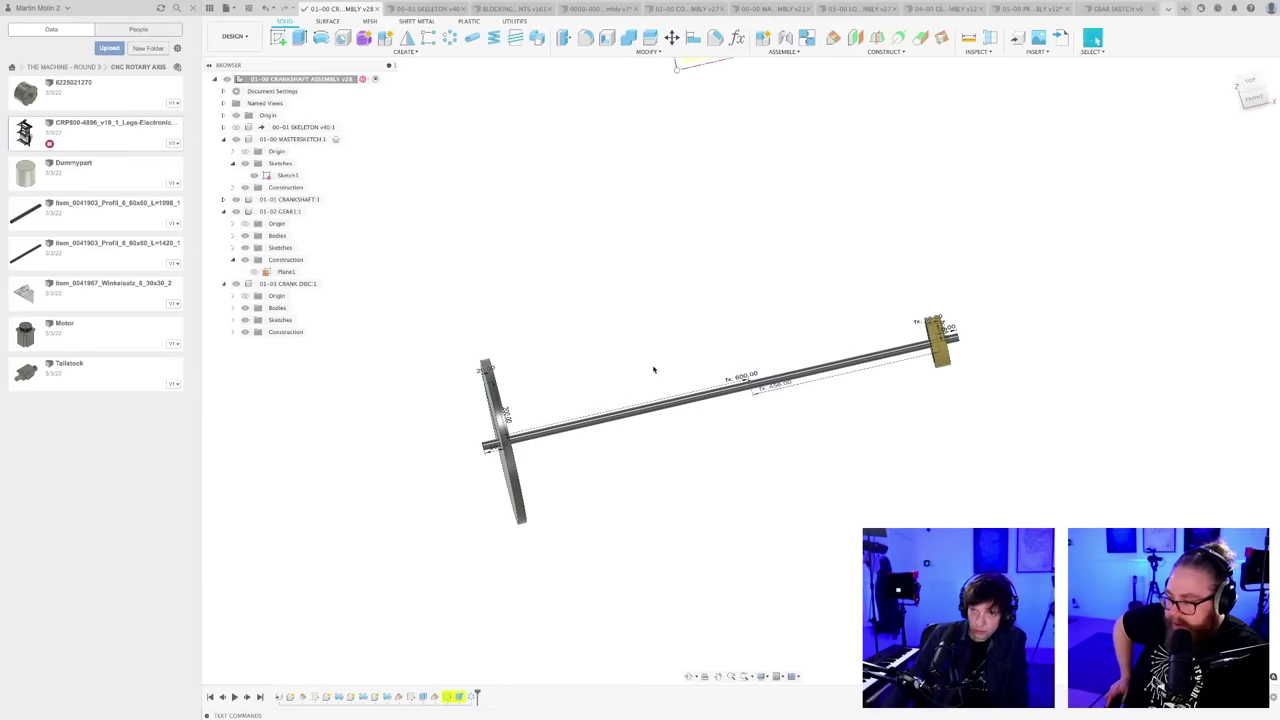
- Check the updated crankshaft from several angles and collapse the expanded mastersketch, gear and crank disc components in the browser
shift+middle_drag(706, 460, 647, 458)
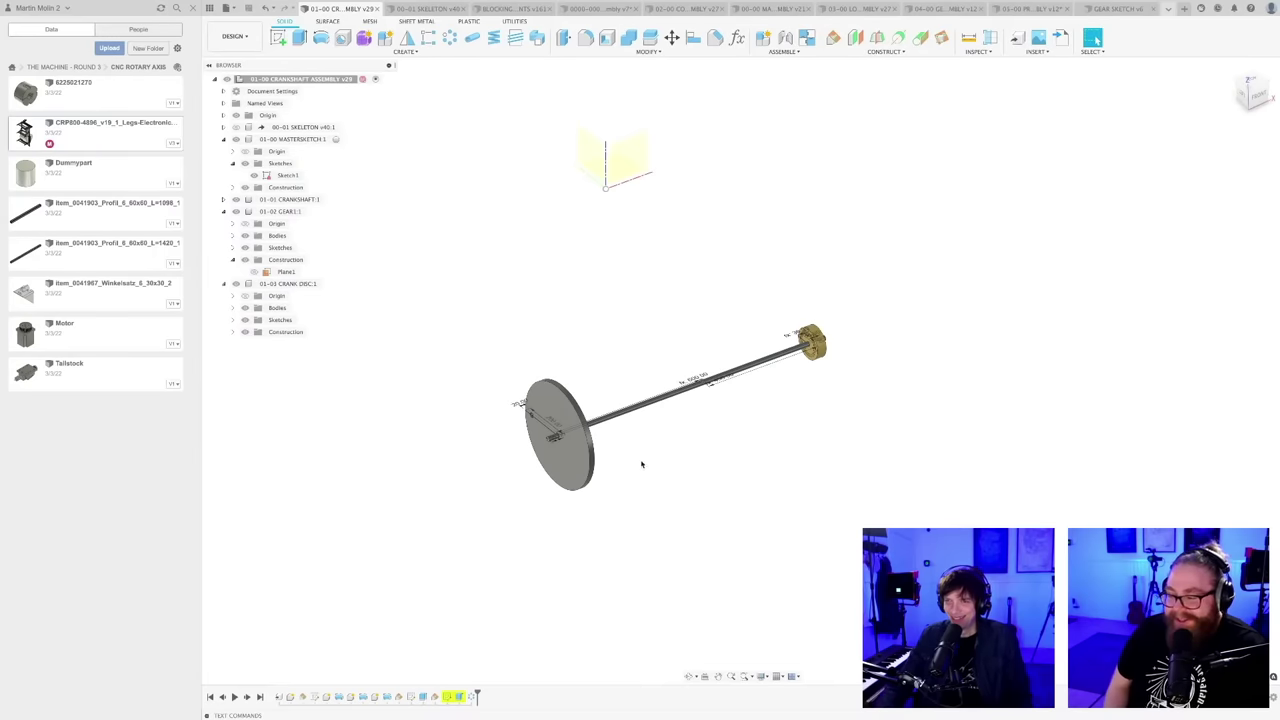
scroll(650, 465, up, 2)
scroll(651, 466, down, 4)
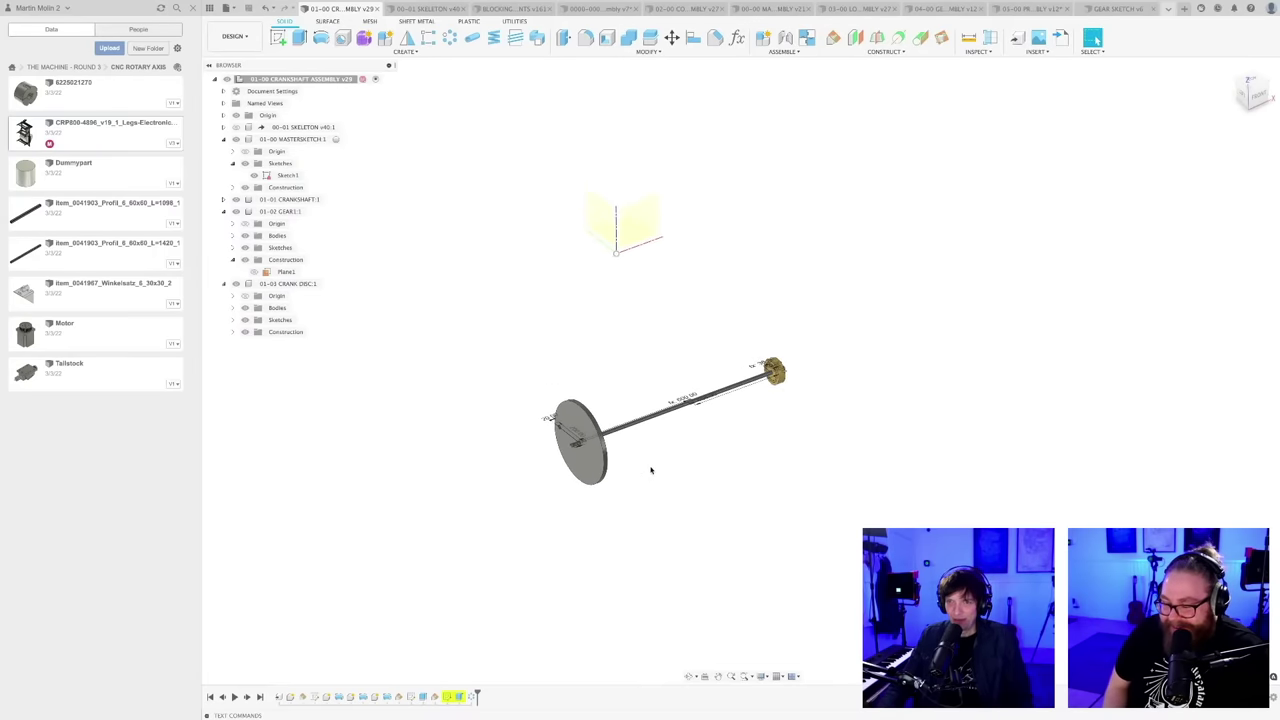
shift+middle_drag(651, 467, 720, 485)
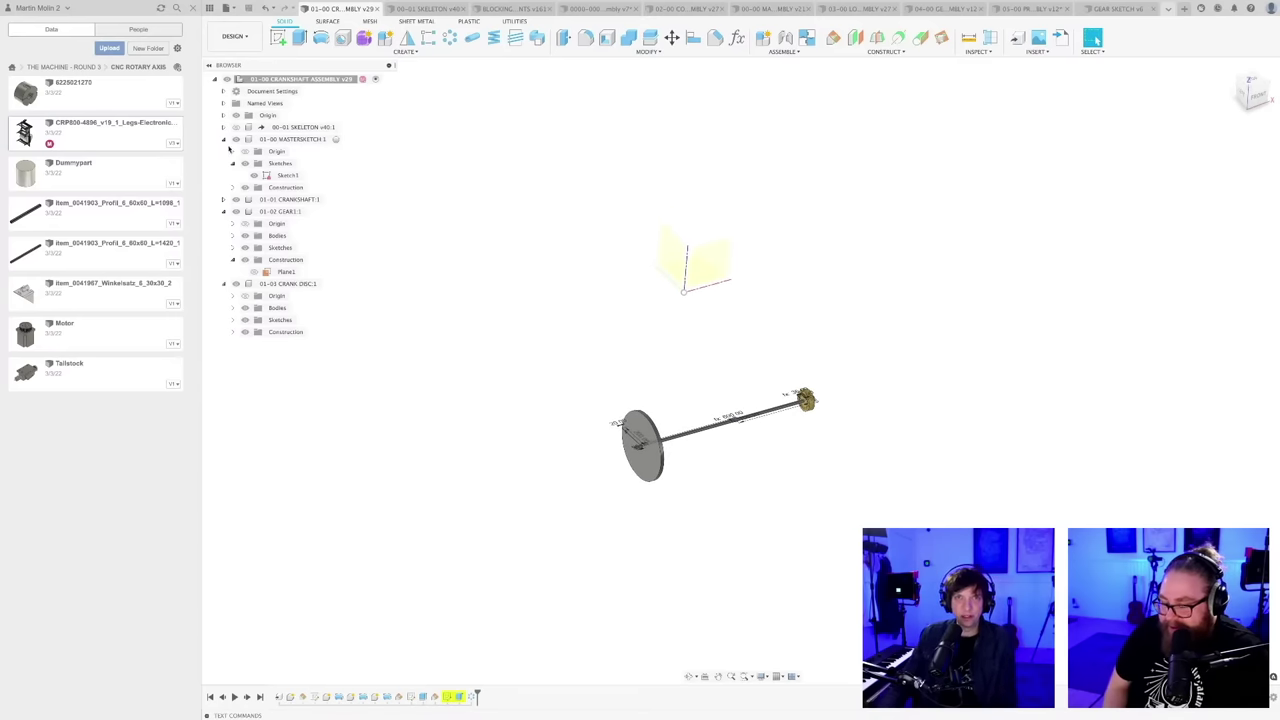
click(224, 139)
click(224, 163)
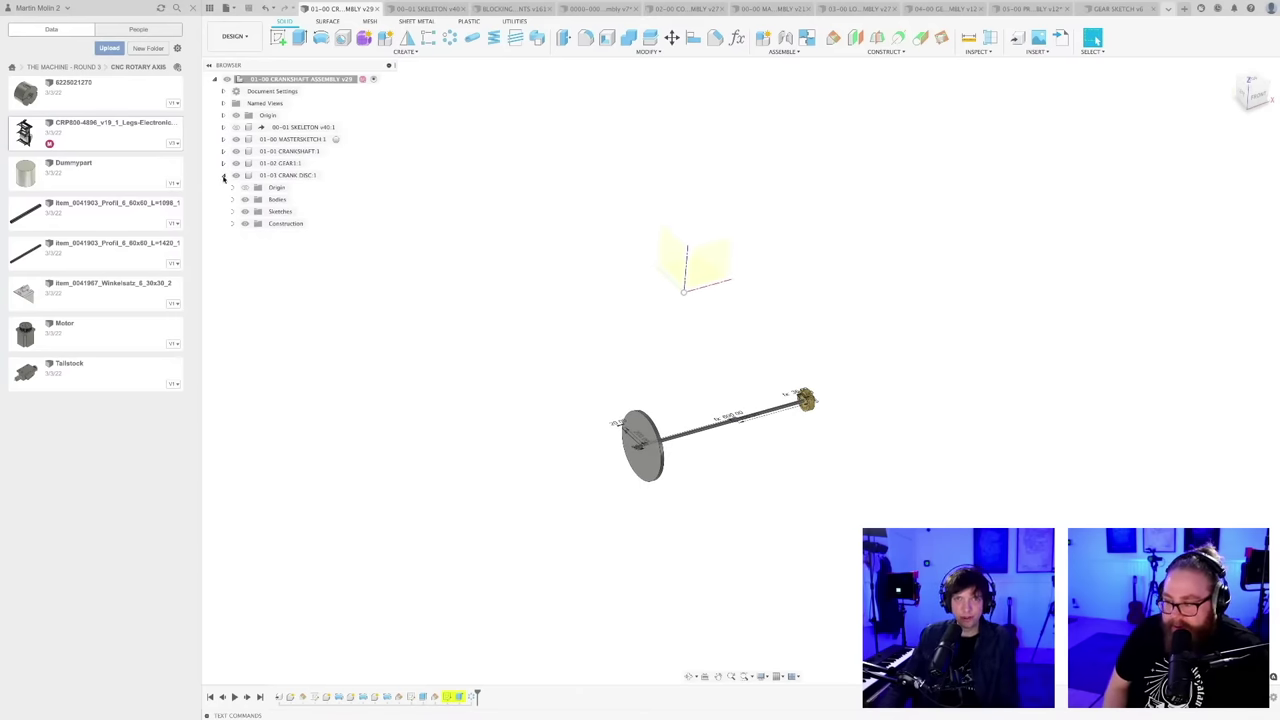
click(224, 176)
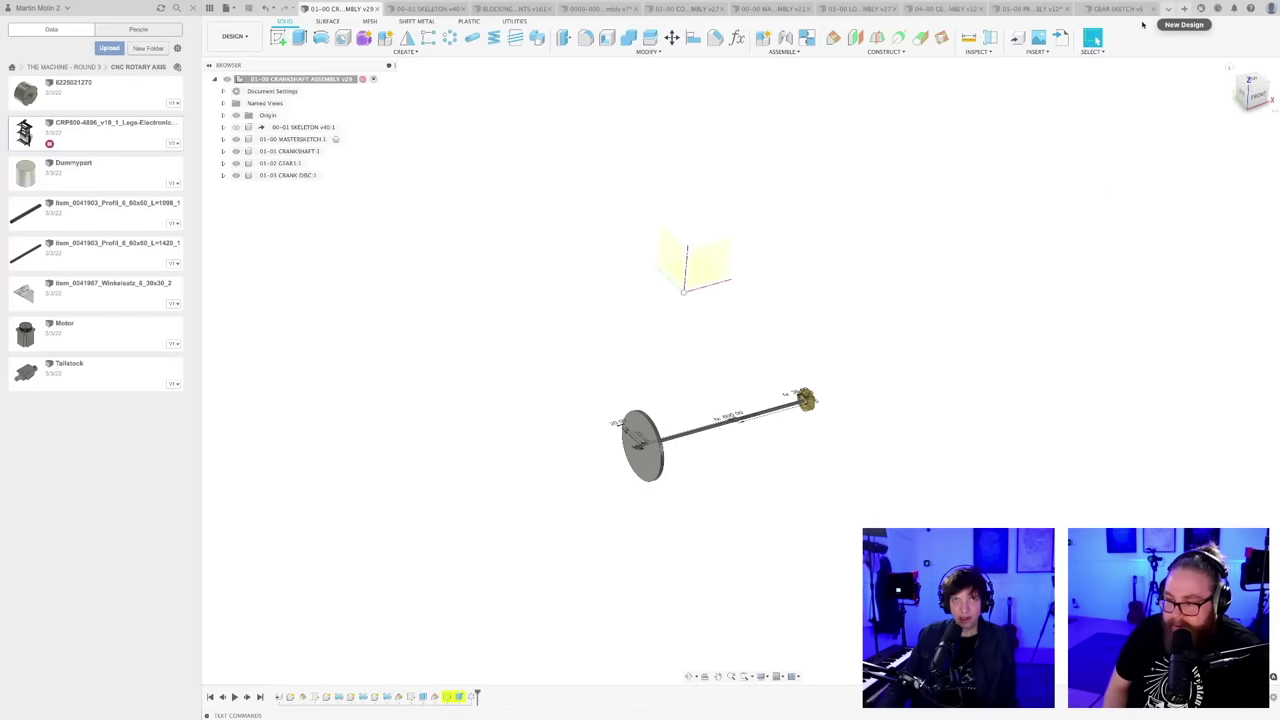
- Create a new design and save it as "06-00 KICK DRUM ASSEMBLY" in the THE MACHINE - ROUND 3 folder
click(75, 68)
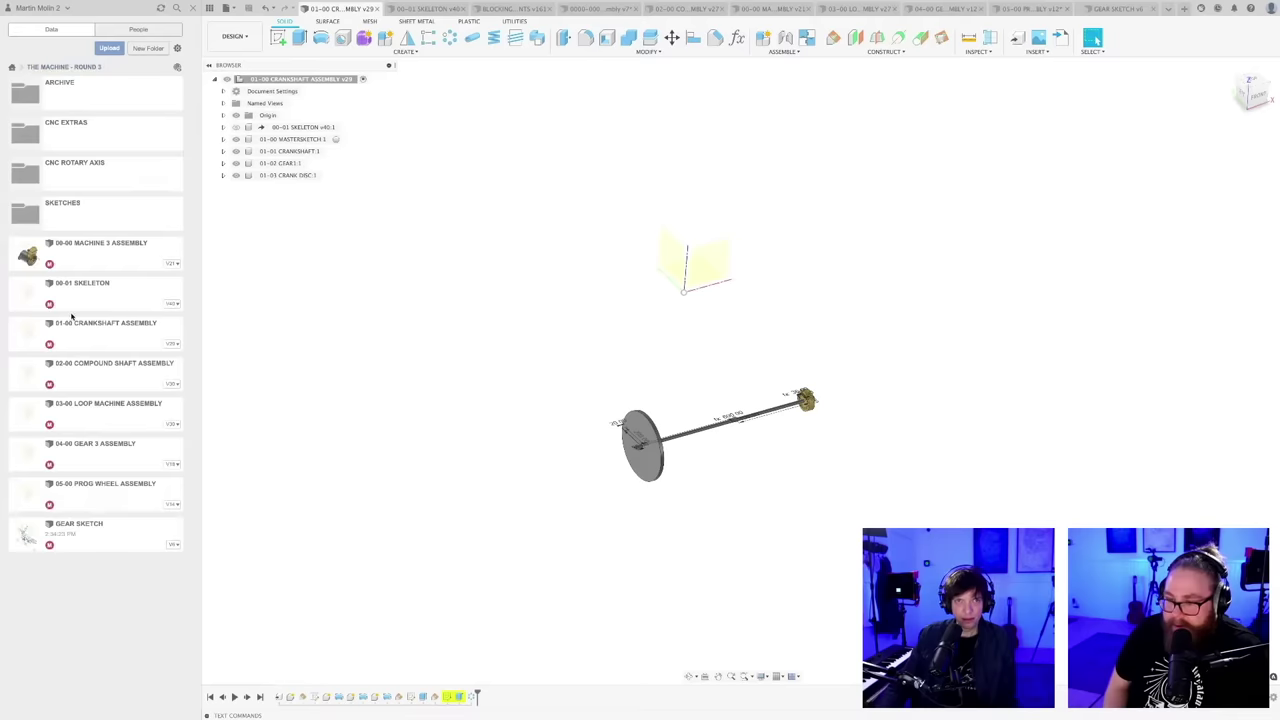
click(1184, 8)
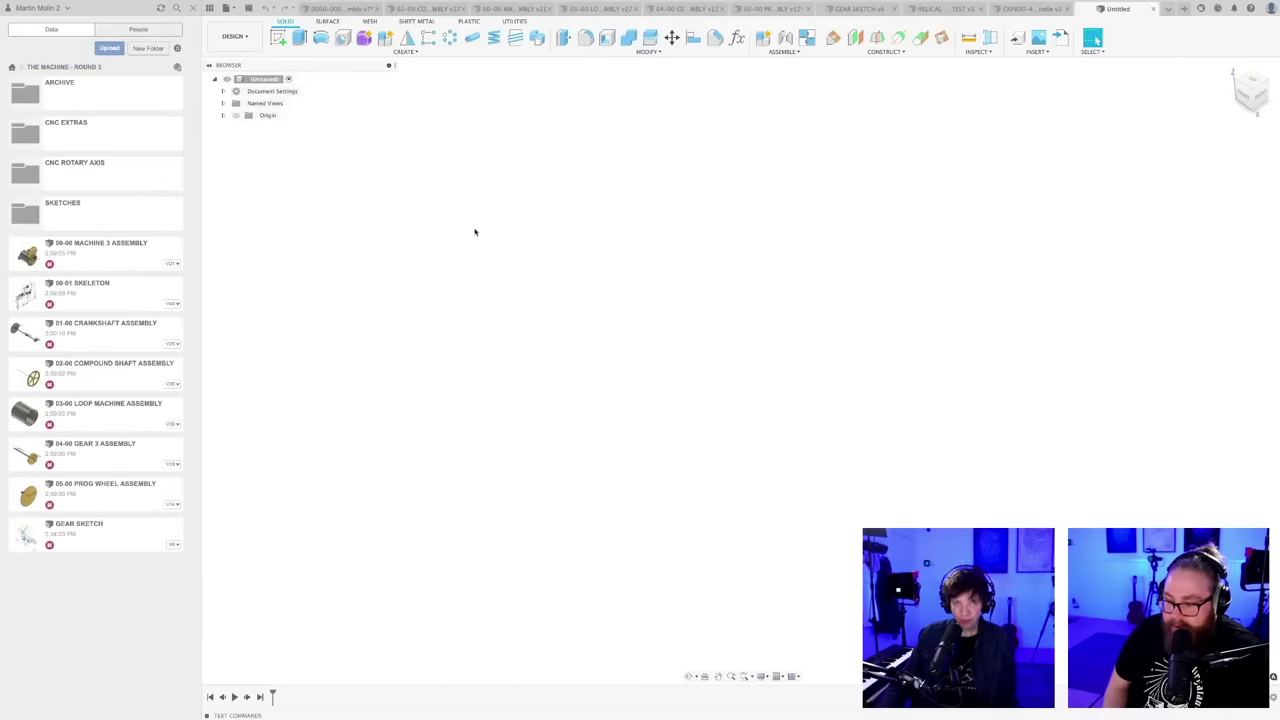
key(ctrl+s)
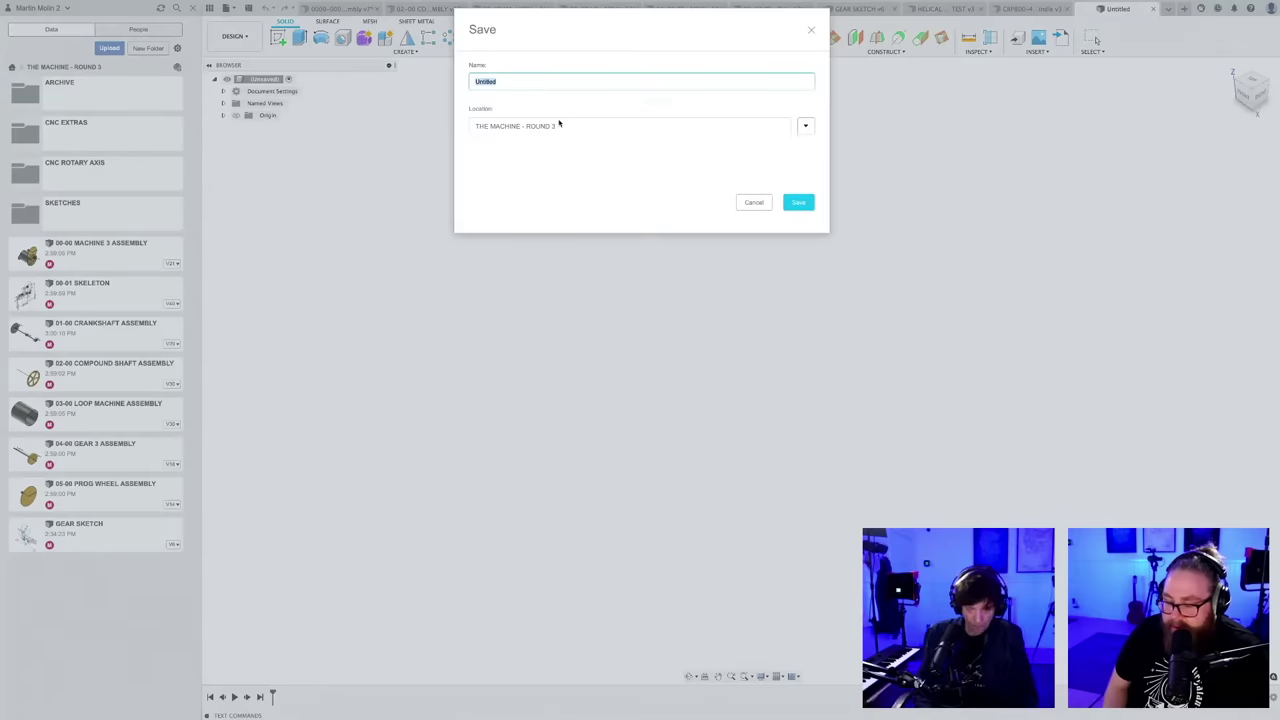
text(0)
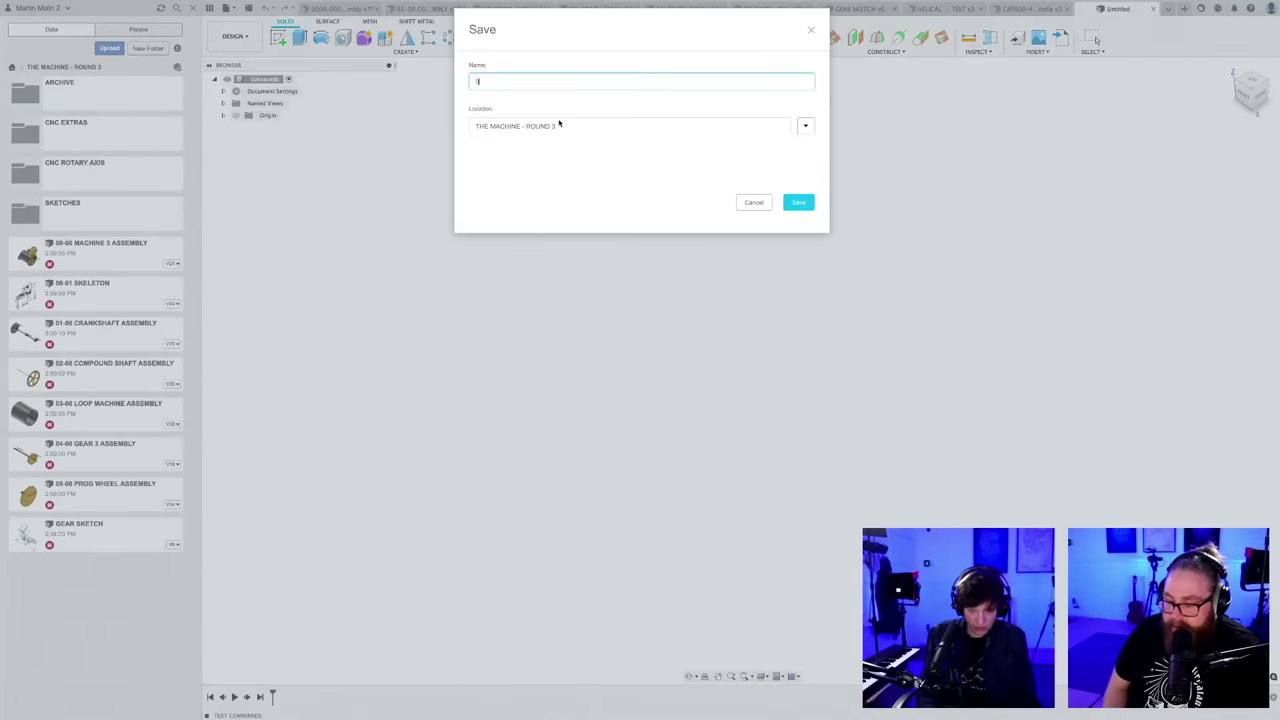
text(0)
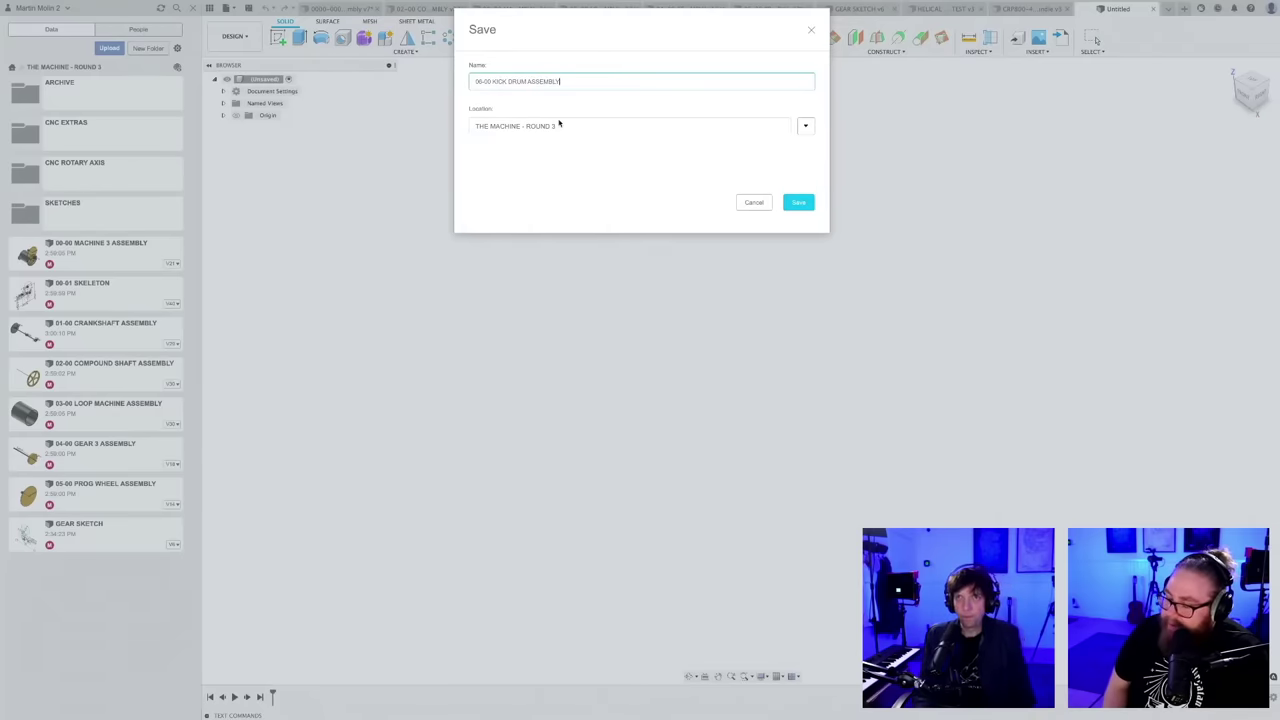
key(Return)
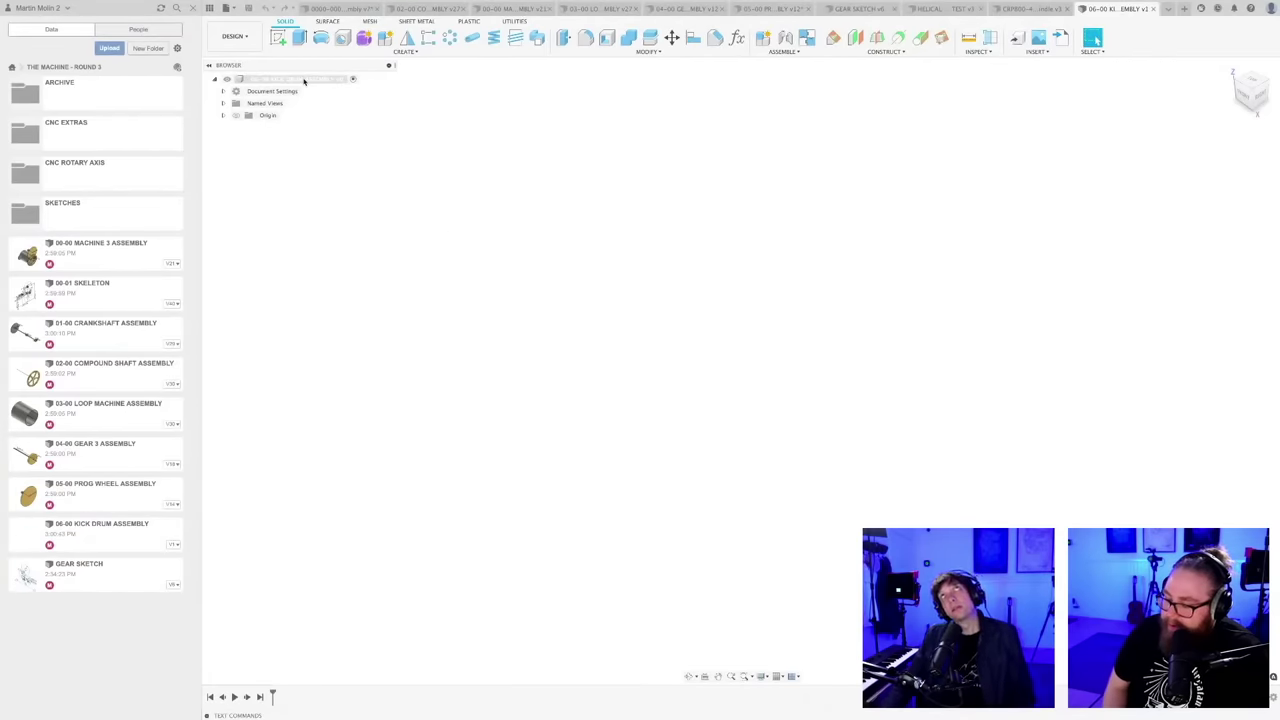
- Add a new internal component to the kick drum assembly and name it "06-00 MASTERSKETCH"
right_click(305, 81)
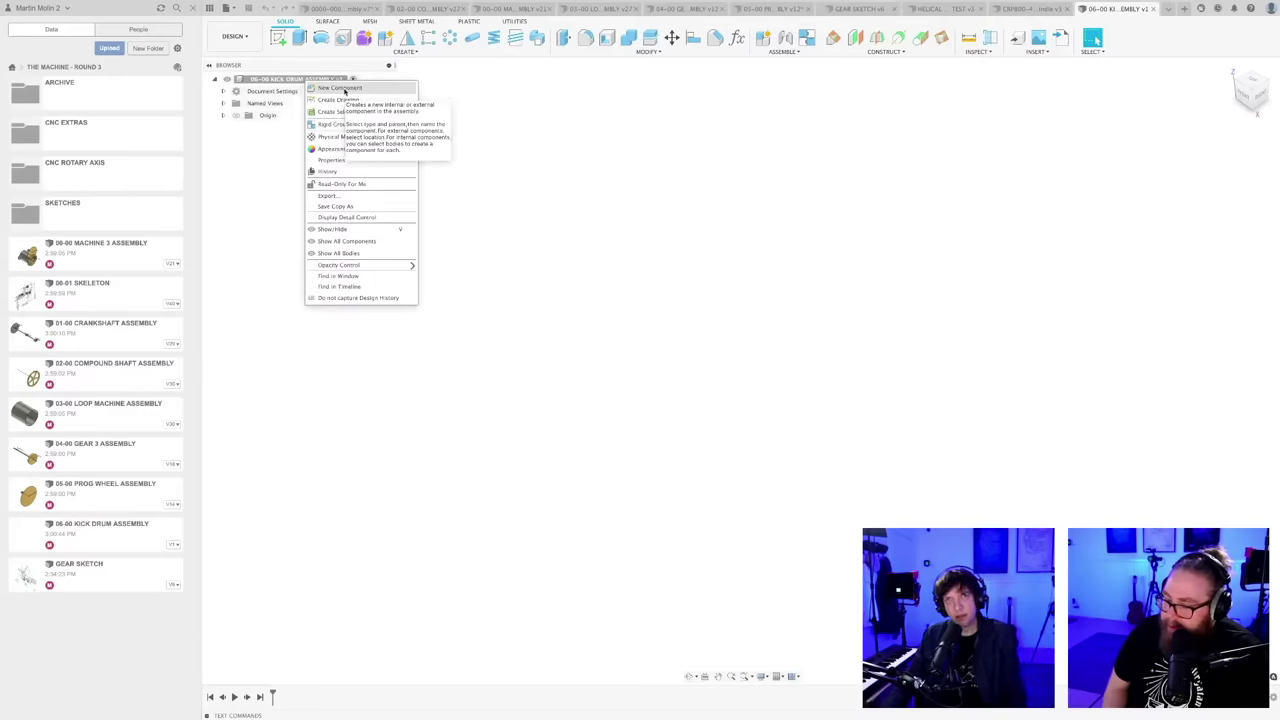
click(344, 91)
key(Return)
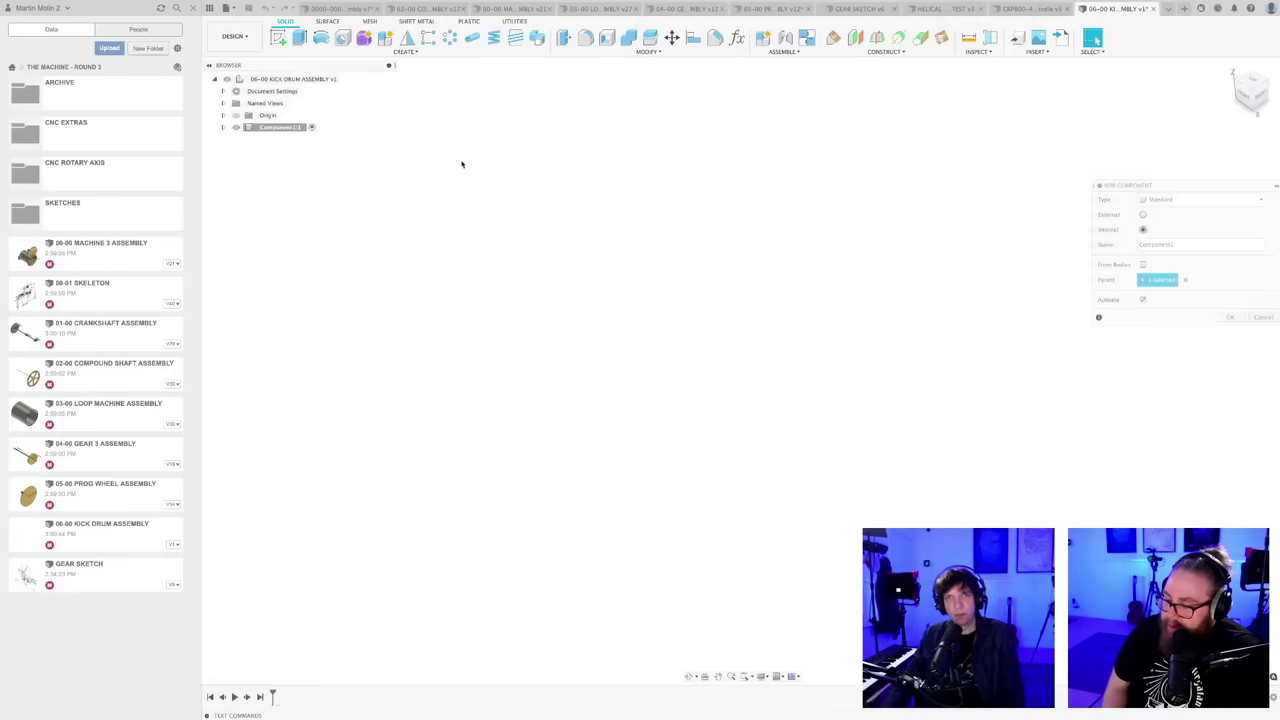
double_click(285, 129)
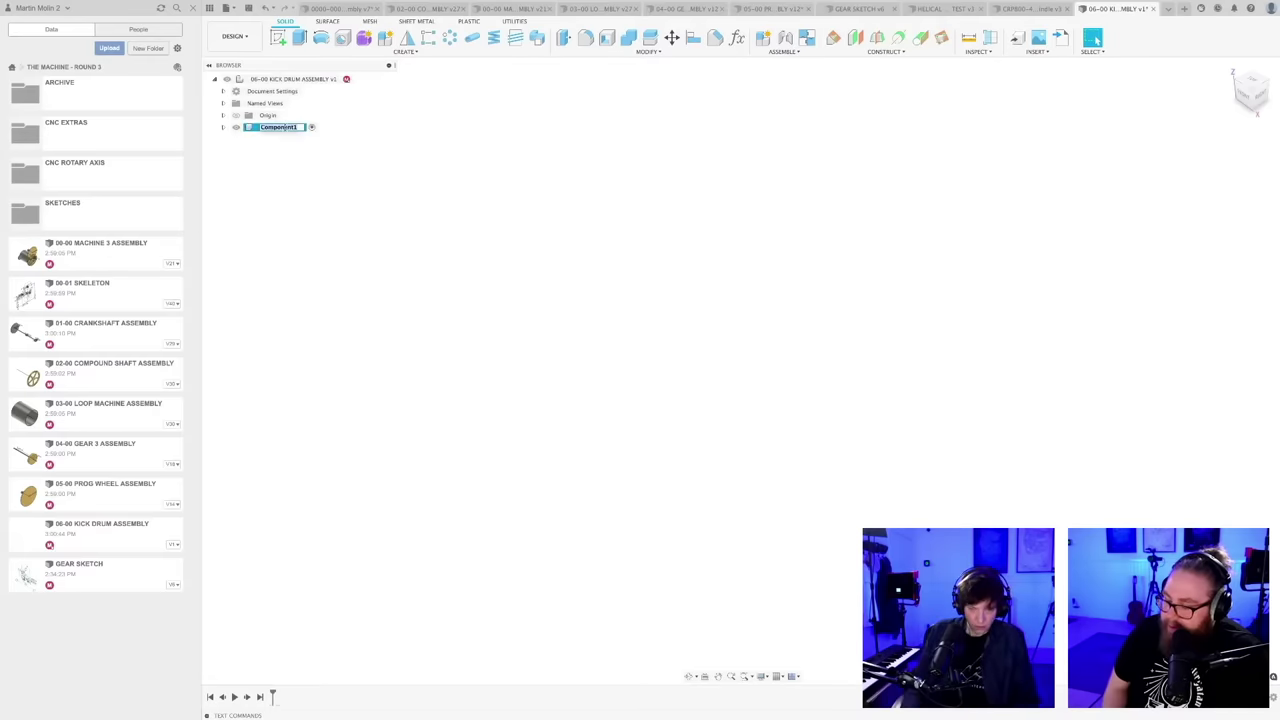
text(06-00 MASTERSKETCH)
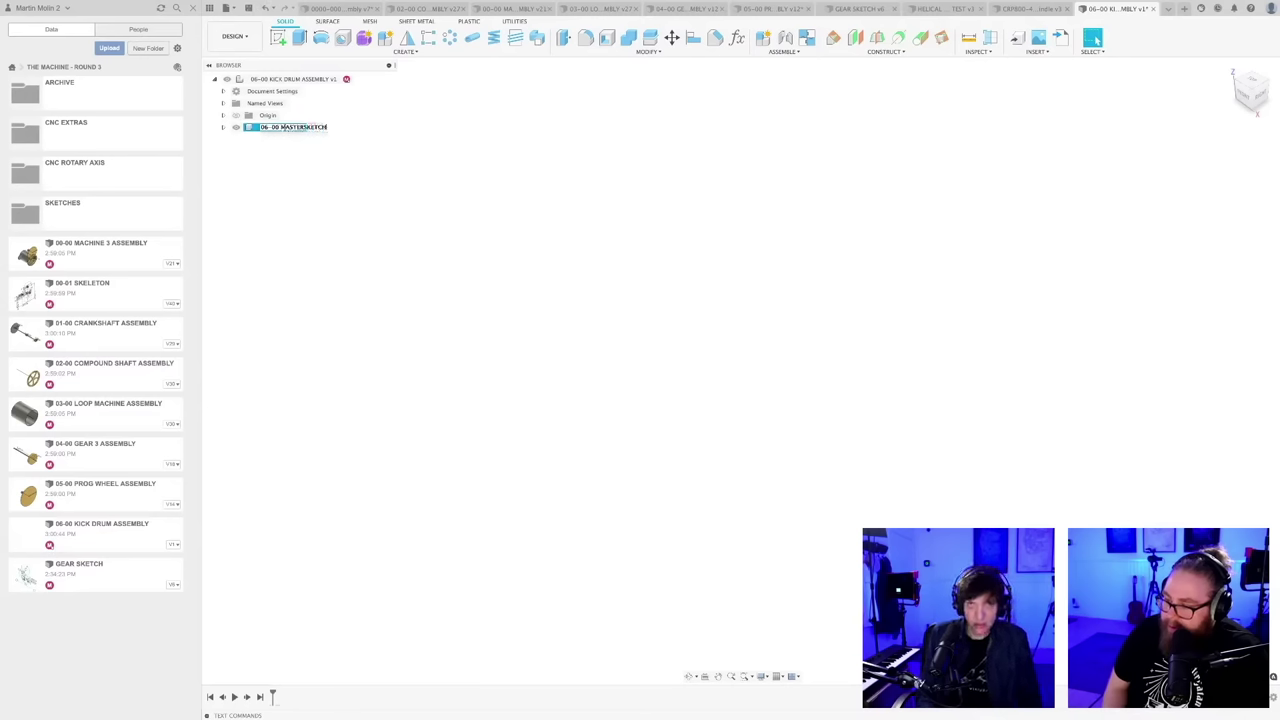
key(Return)
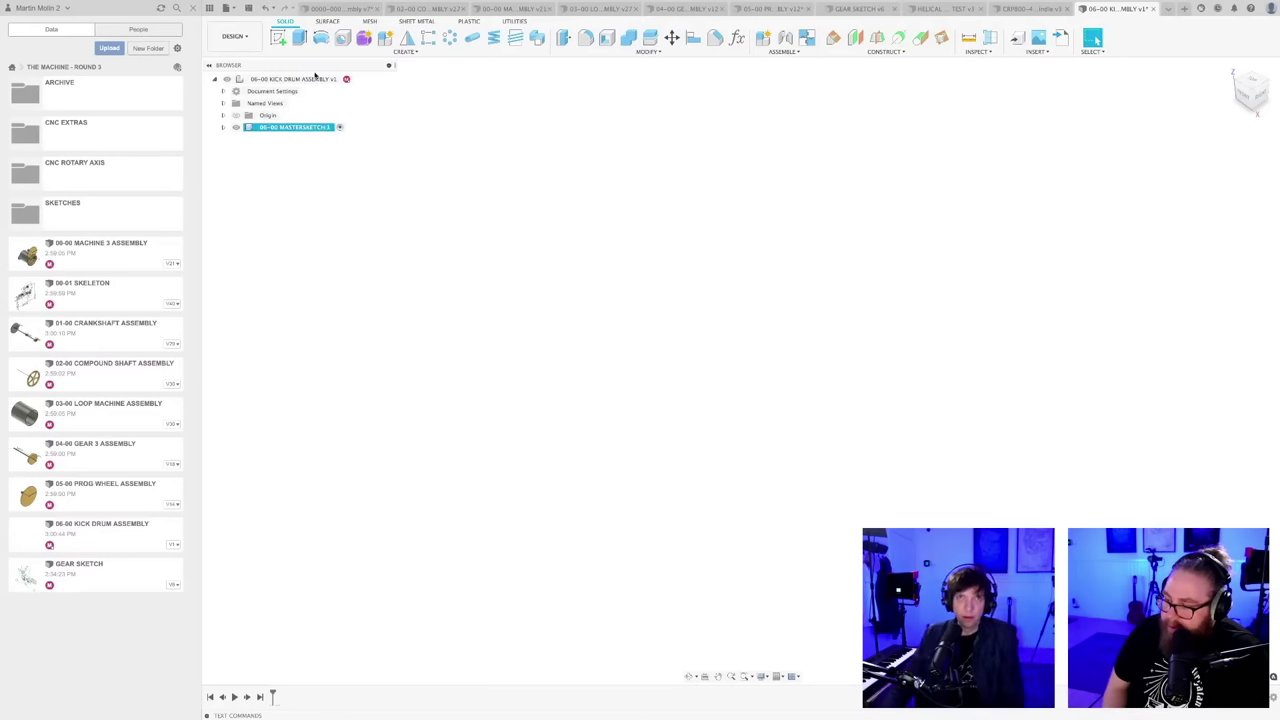
click(533, 245)
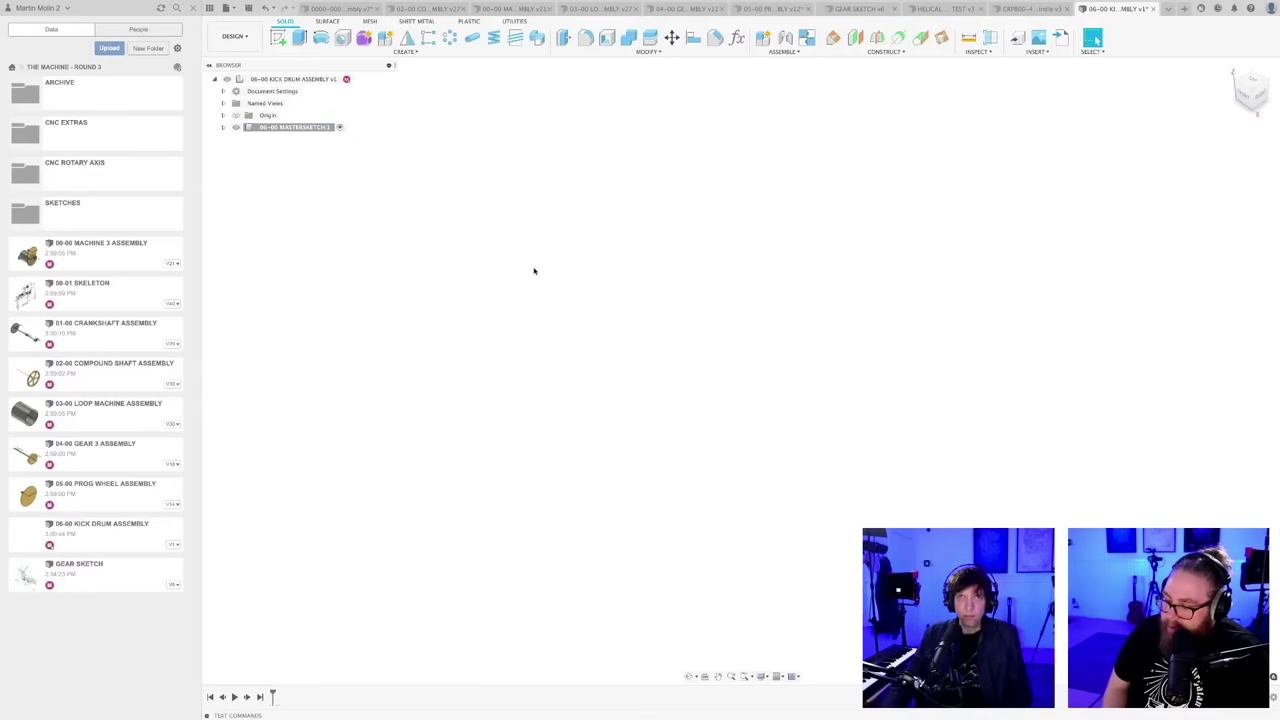
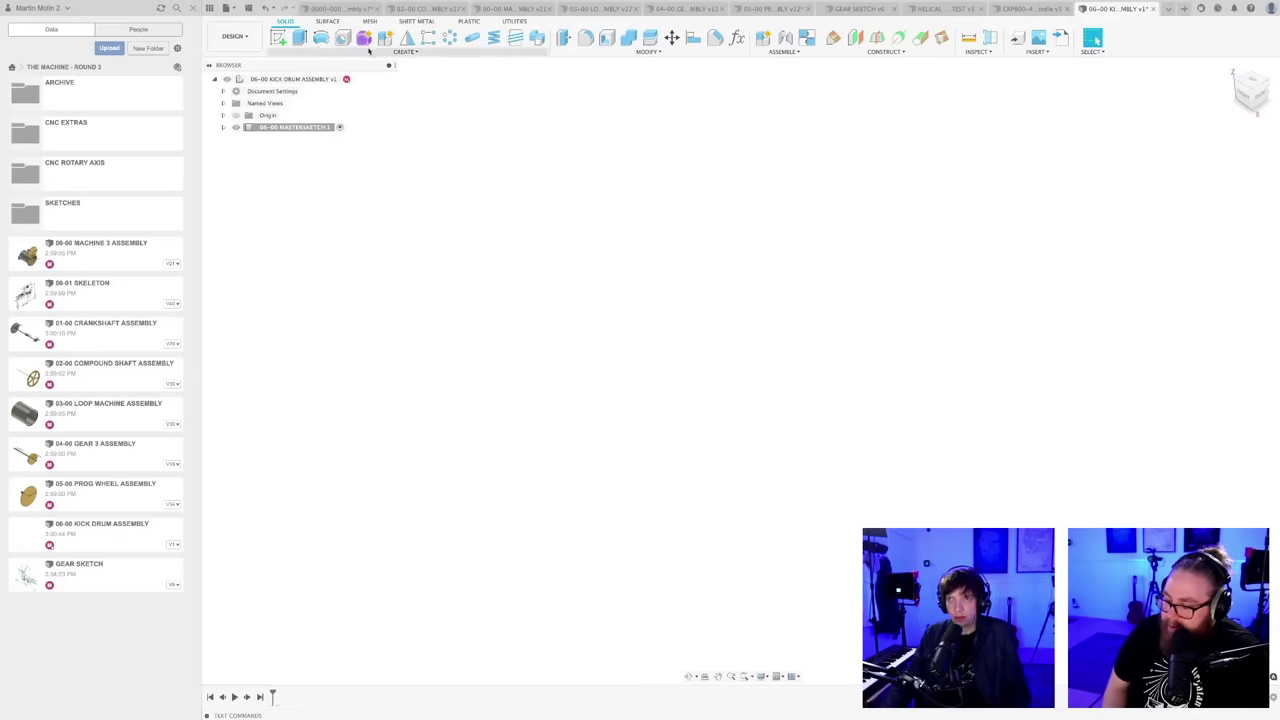
- Create a construction plane offset -200 mm from the vertical front origin plane
click(855, 38)
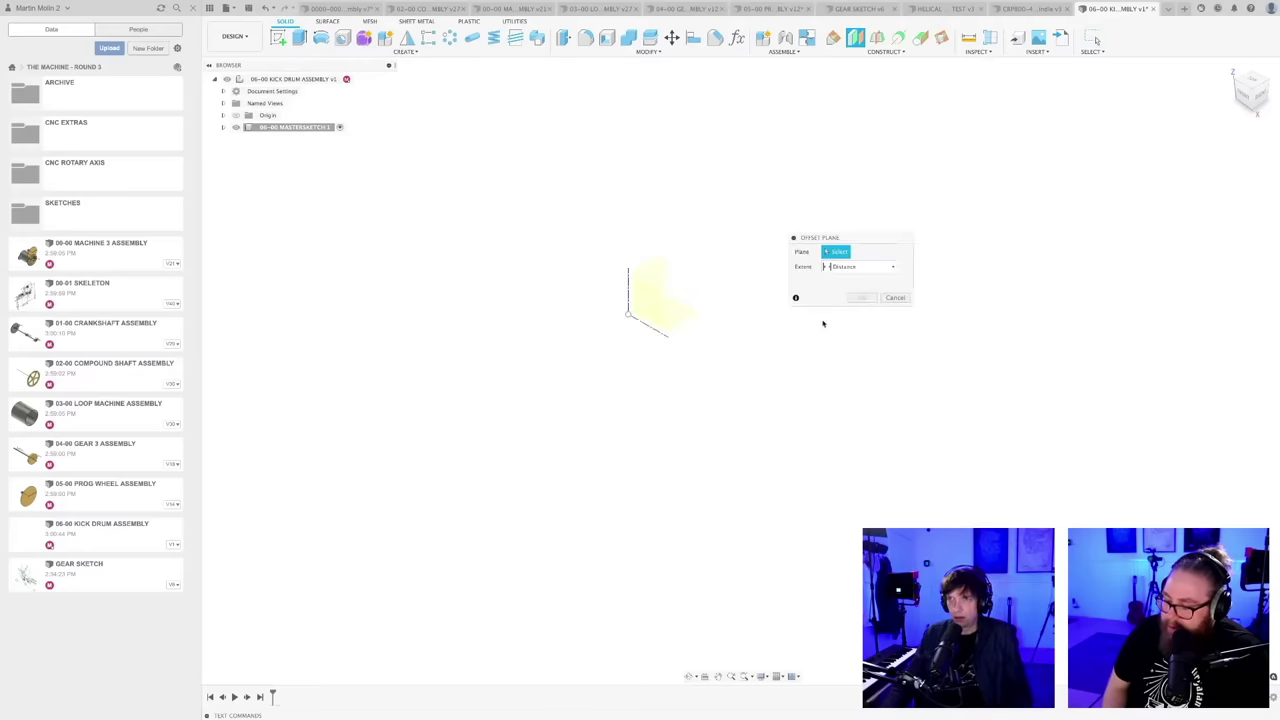
click(690, 305)
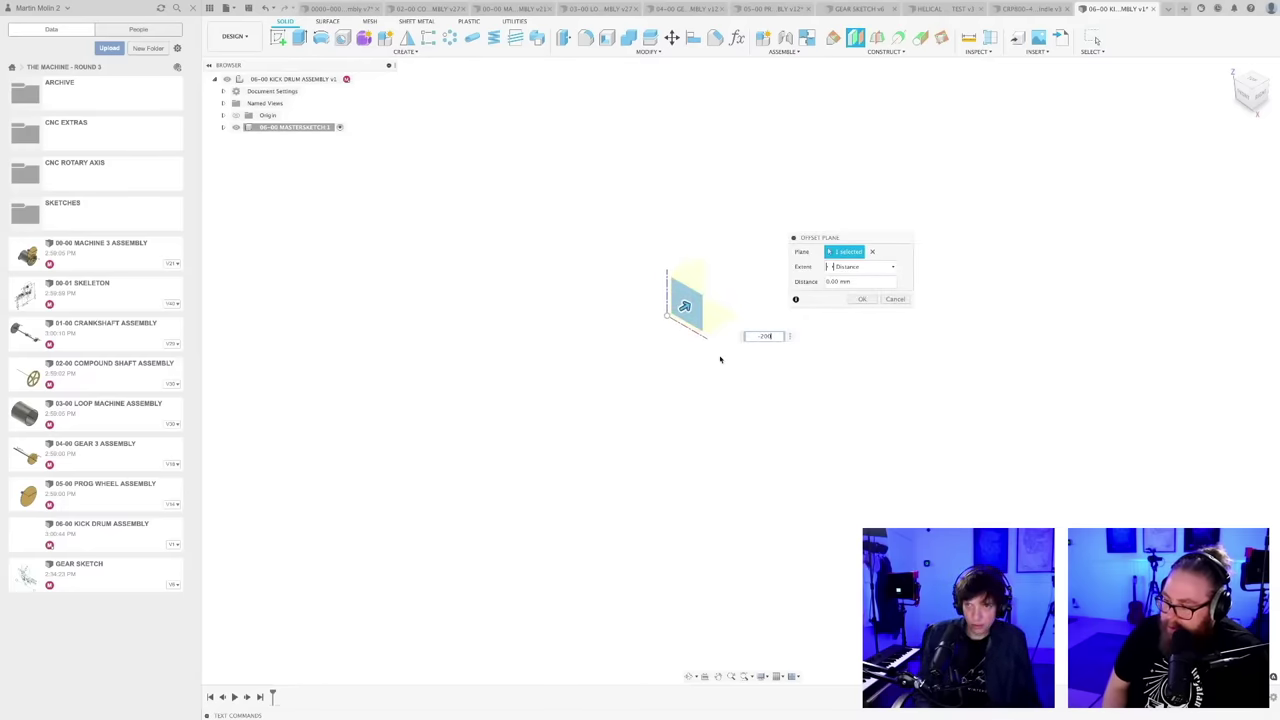
text(-200)
key(Return)
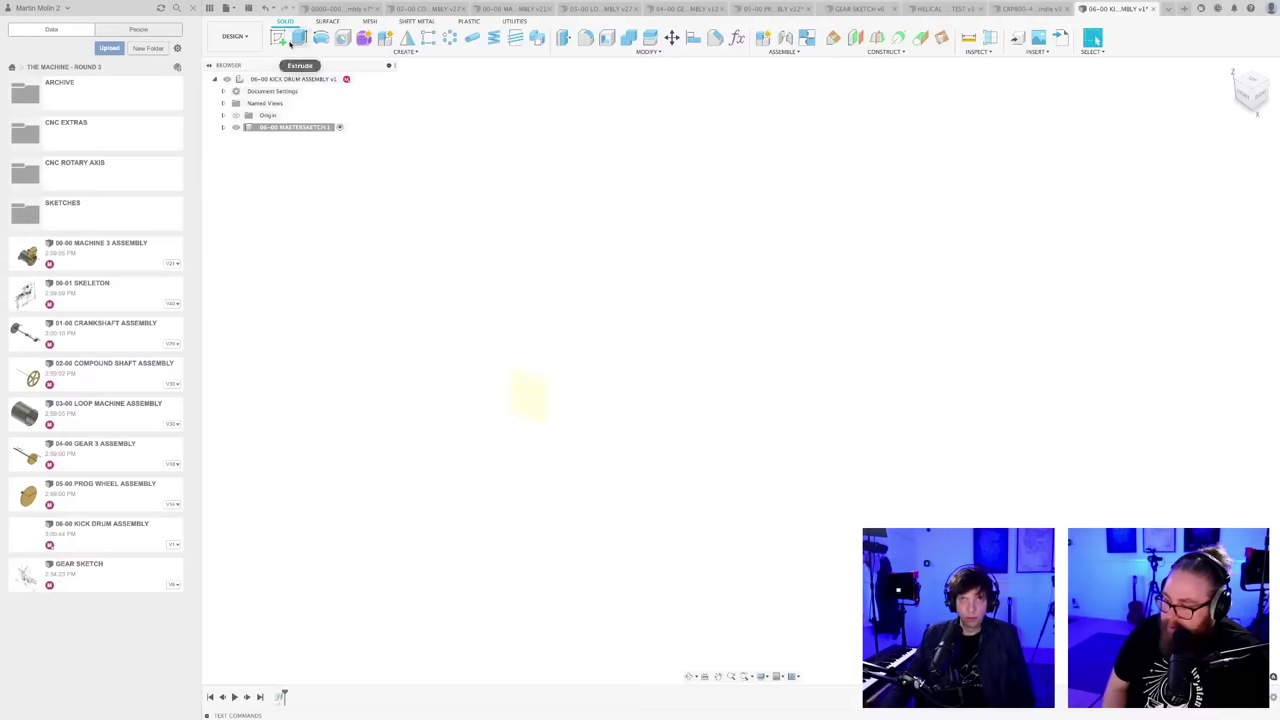
- Start a sketch on the offset plane and draw a tilted, closed four-sided line profile below the origin
click(279, 37)
click(543, 411)
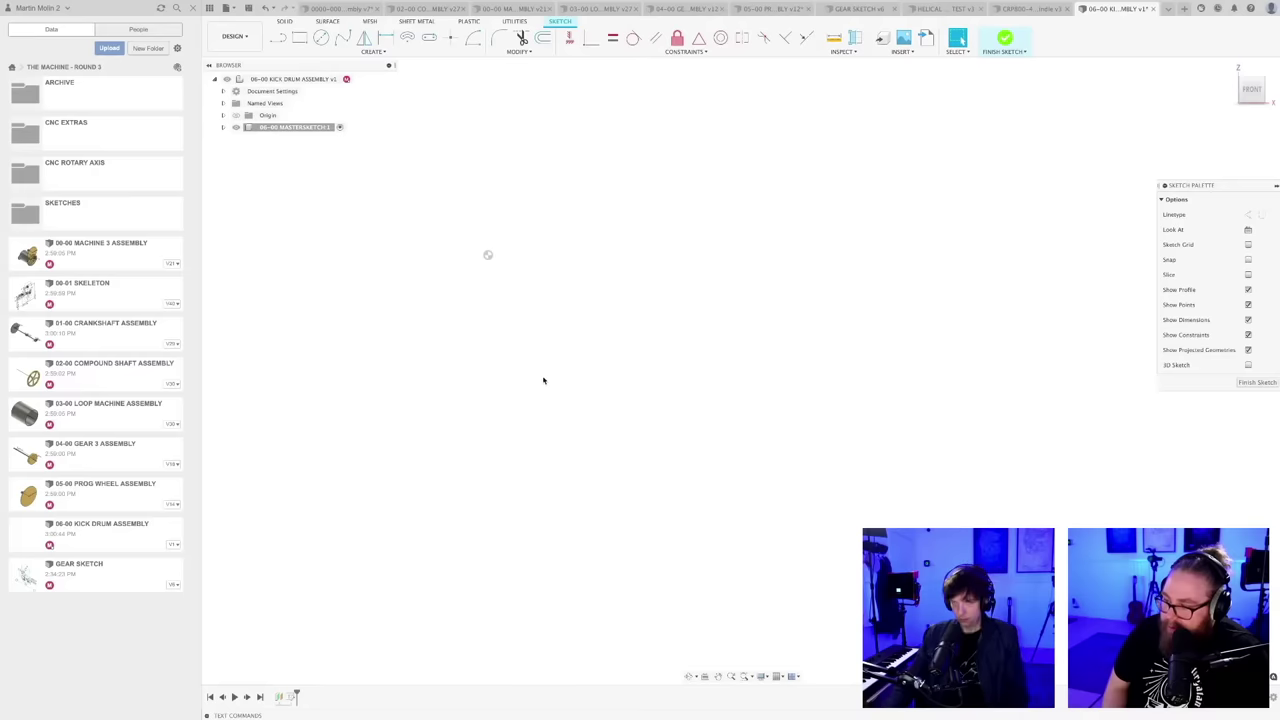
key(l)
click(644, 398)
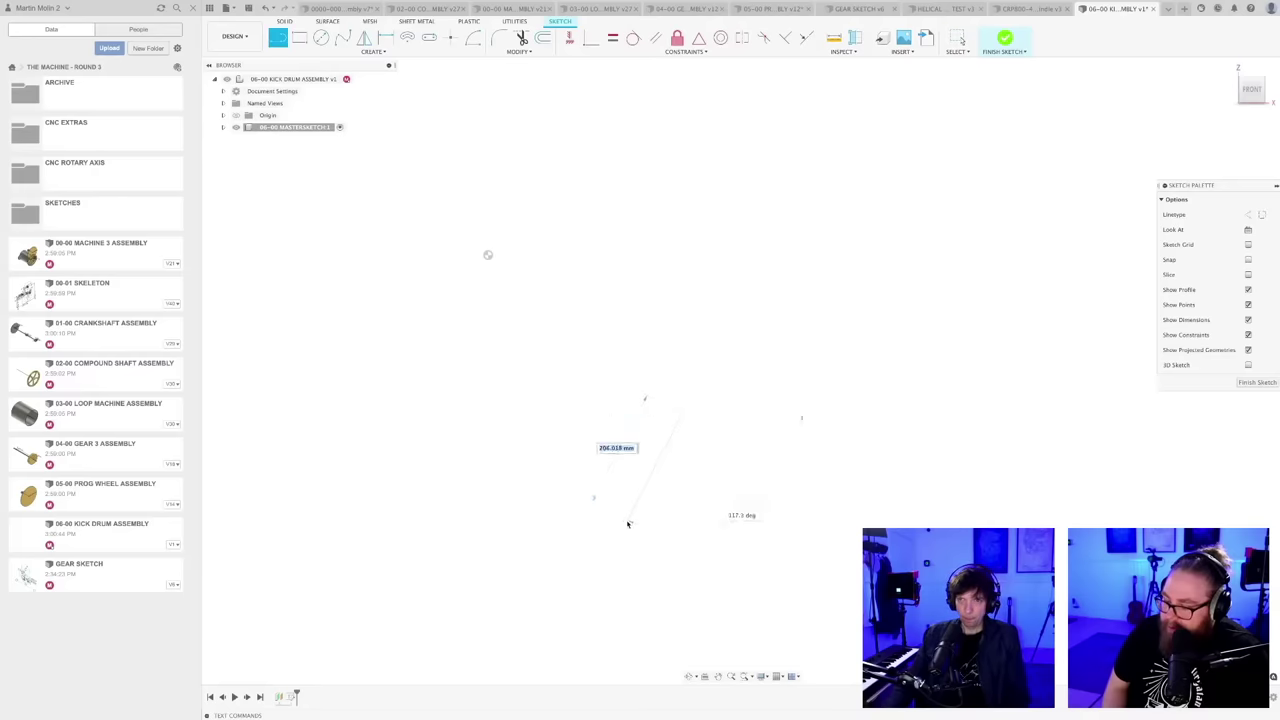
click(618, 550)
click(686, 591)
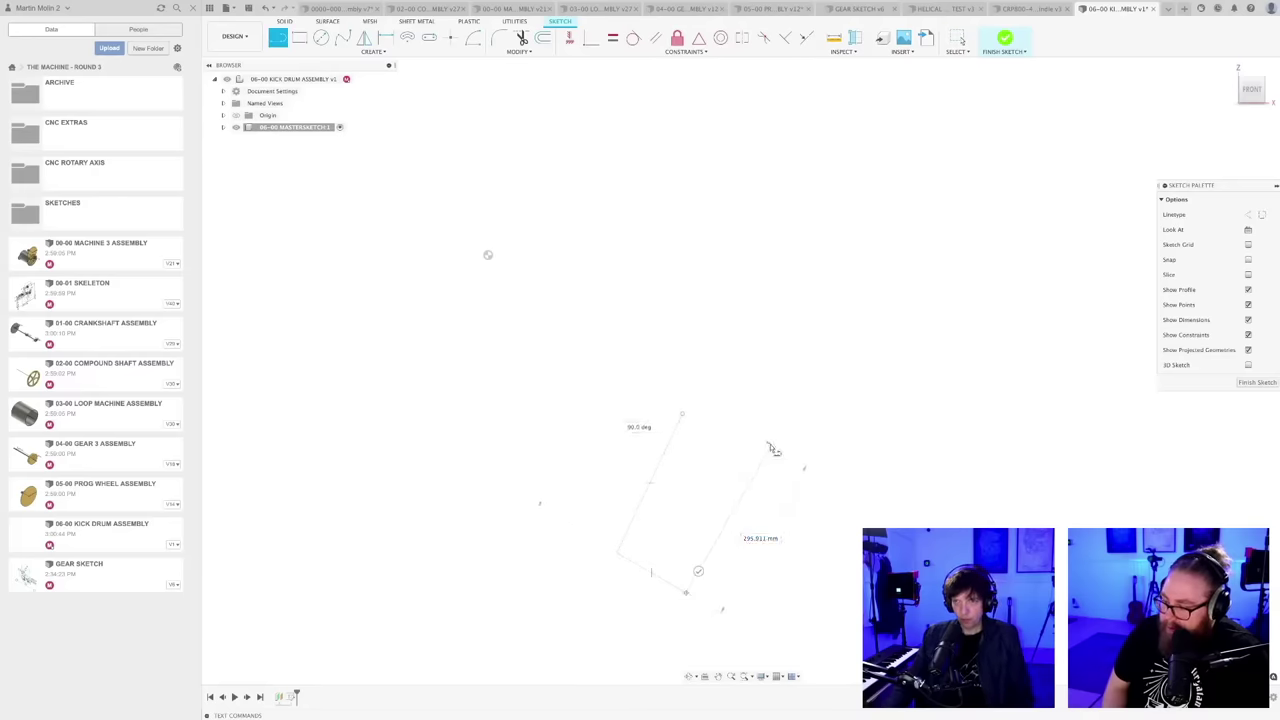
click(683, 414)
scroll(730, 340, down, 3)
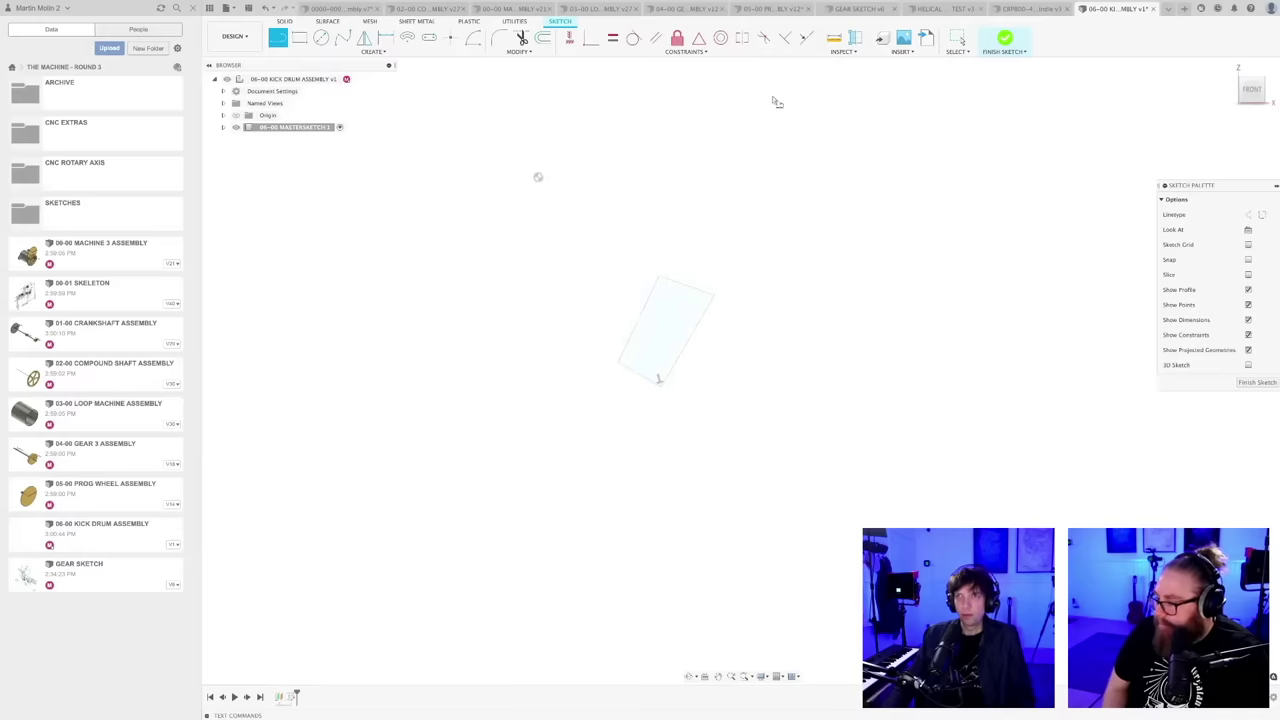
- Apply perpendicular constraints between adjacent sides of the tilted profile to make it a true rectangle
click(785, 37)
scroll(697, 254, up, 2)
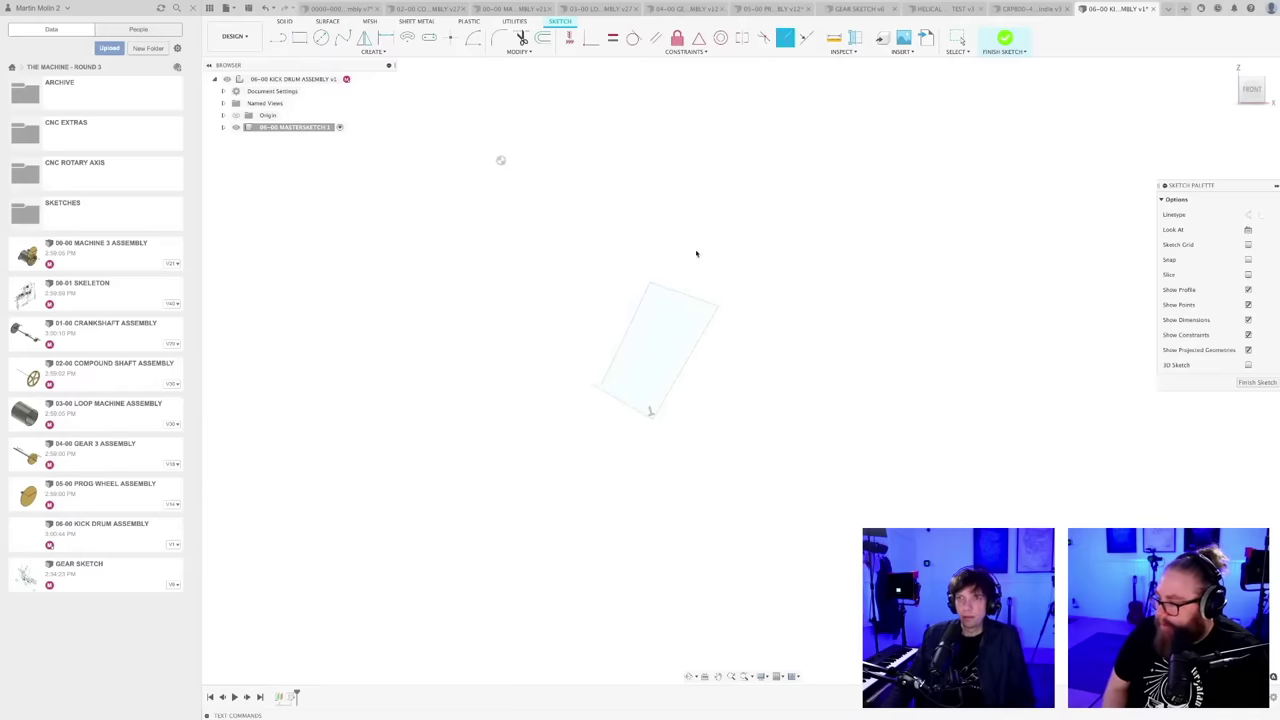
click(643, 300)
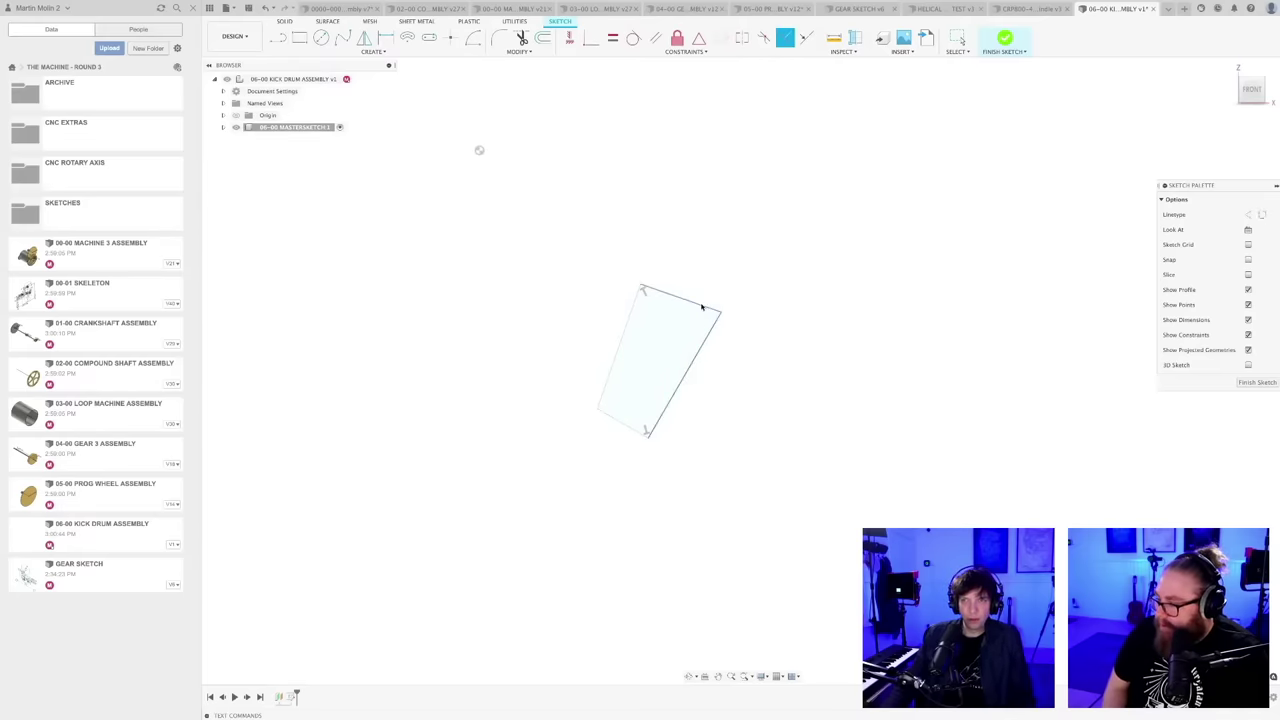
click(702, 307)
scroll(704, 401, down, 2)
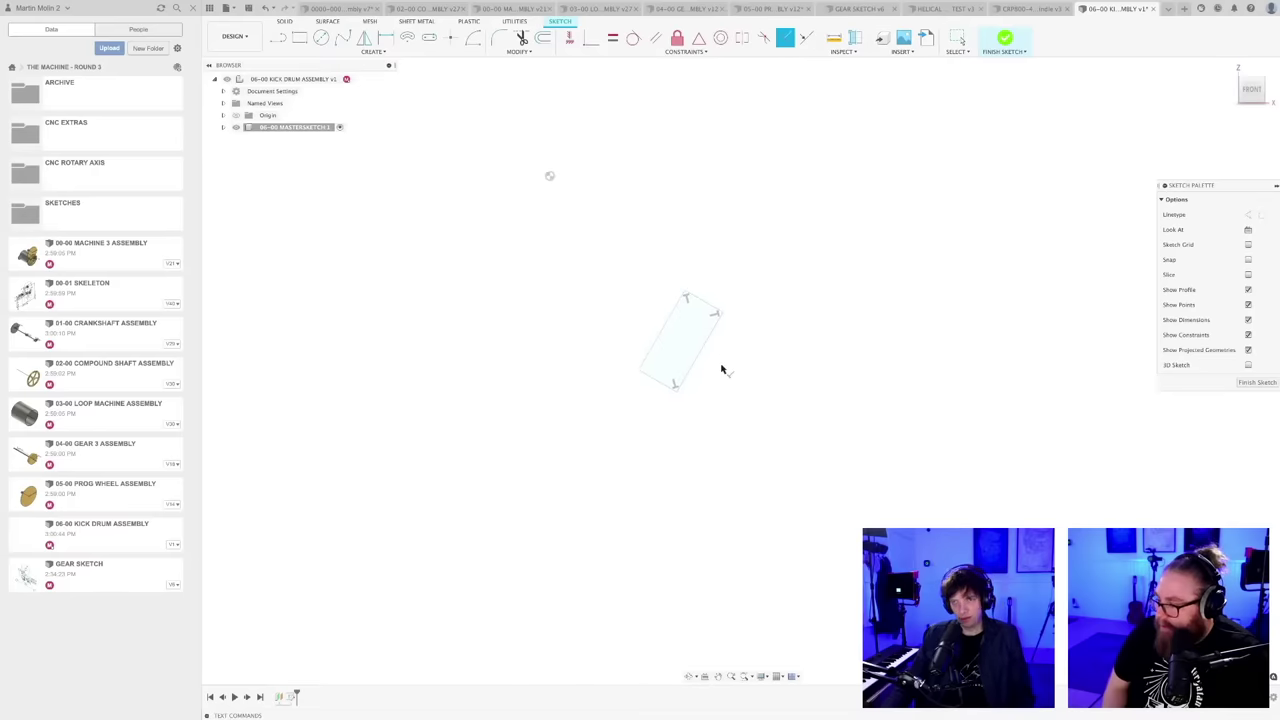
scroll(595, 289, up, 1)
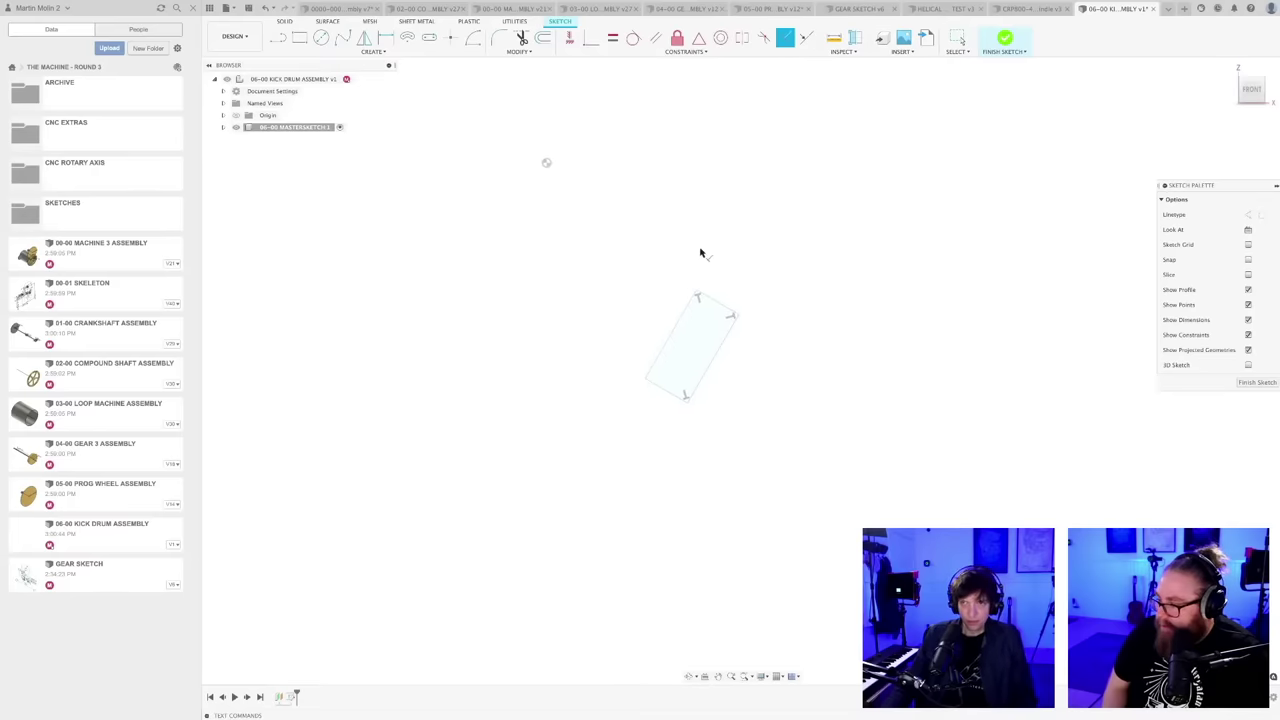
key(l)
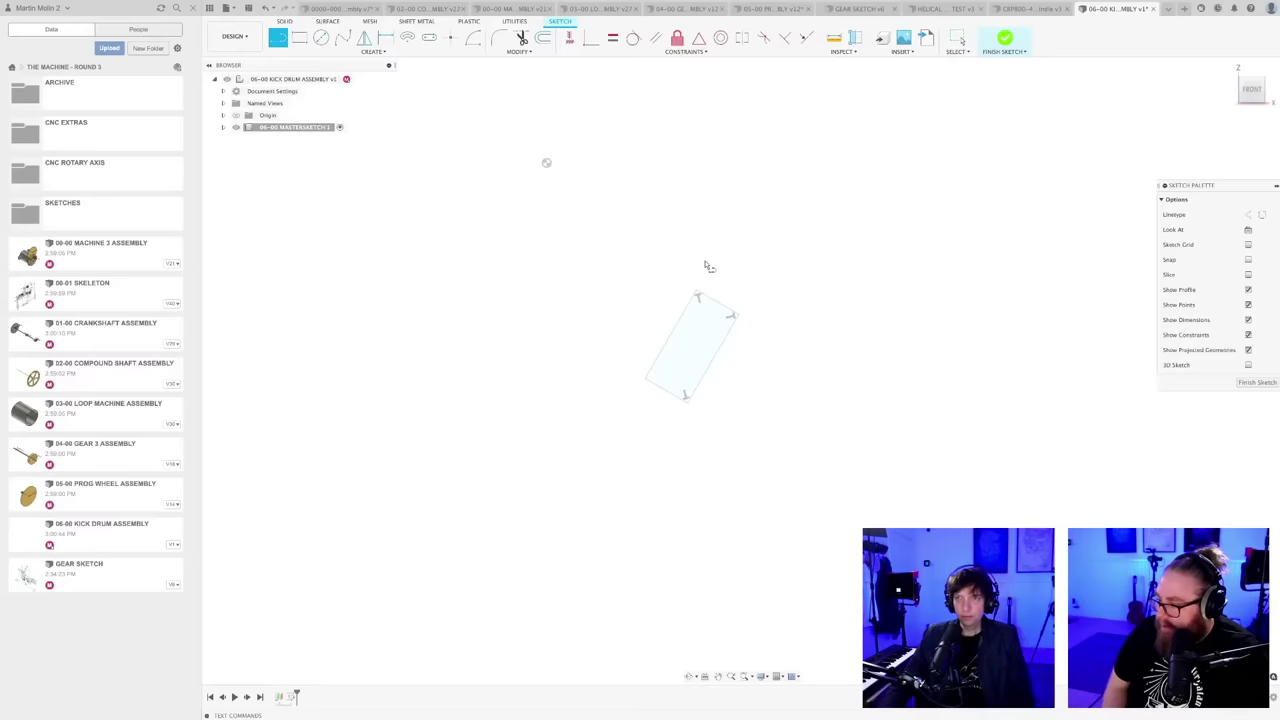
key(Escape)
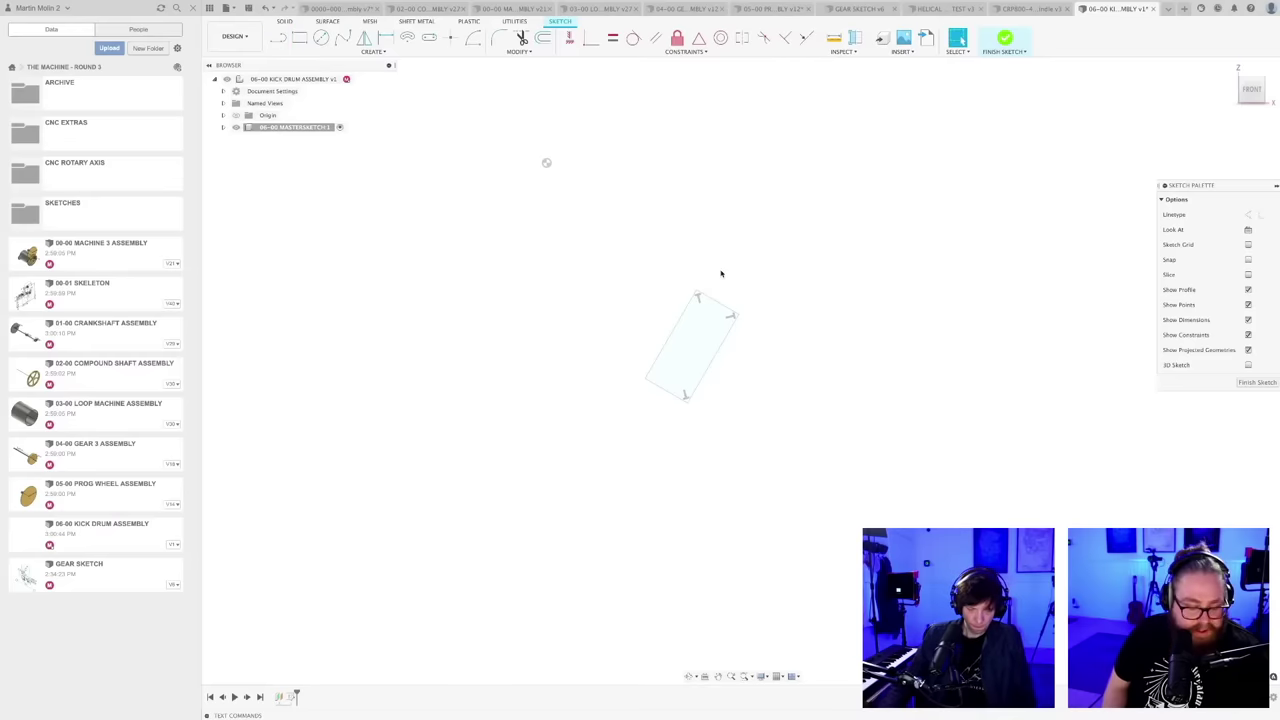
- Dimension the vertical distance between the sketch origin and the rectangle's uppermost corner as 300 mm
key(d)
click(697, 291)
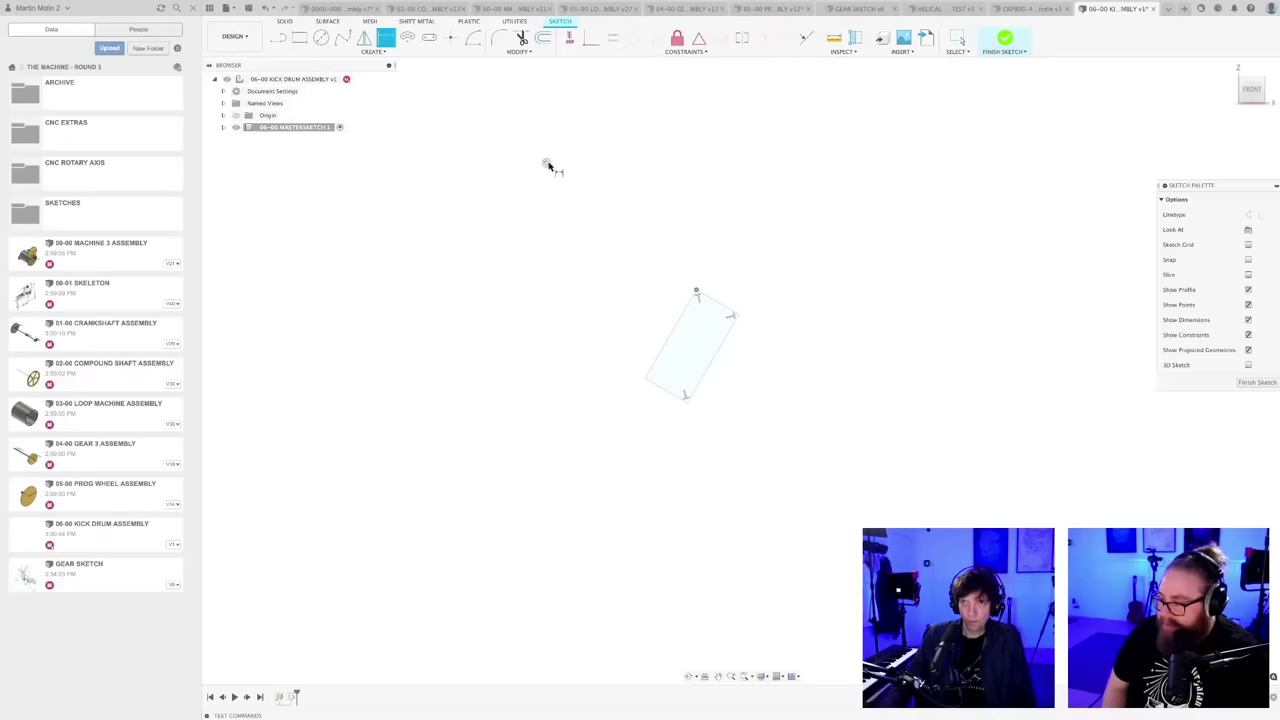
click(548, 163)
click(731, 193)
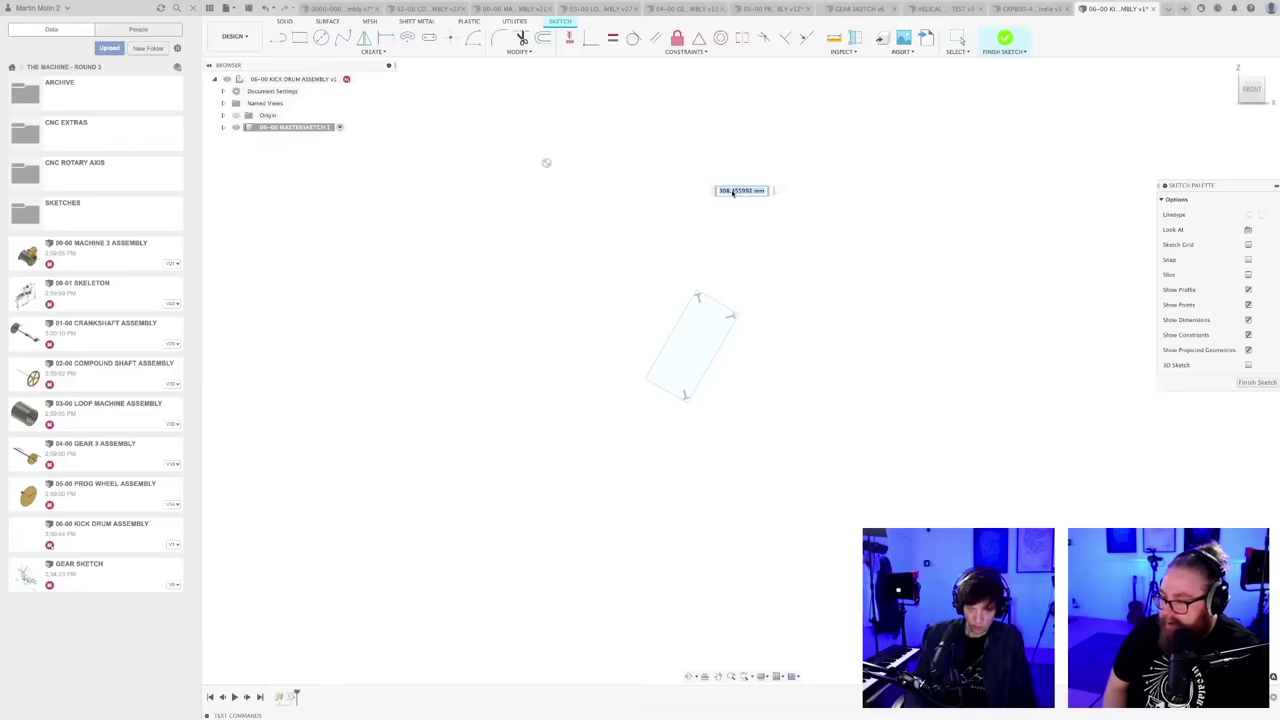
text(300)
key(Return)
key(l)
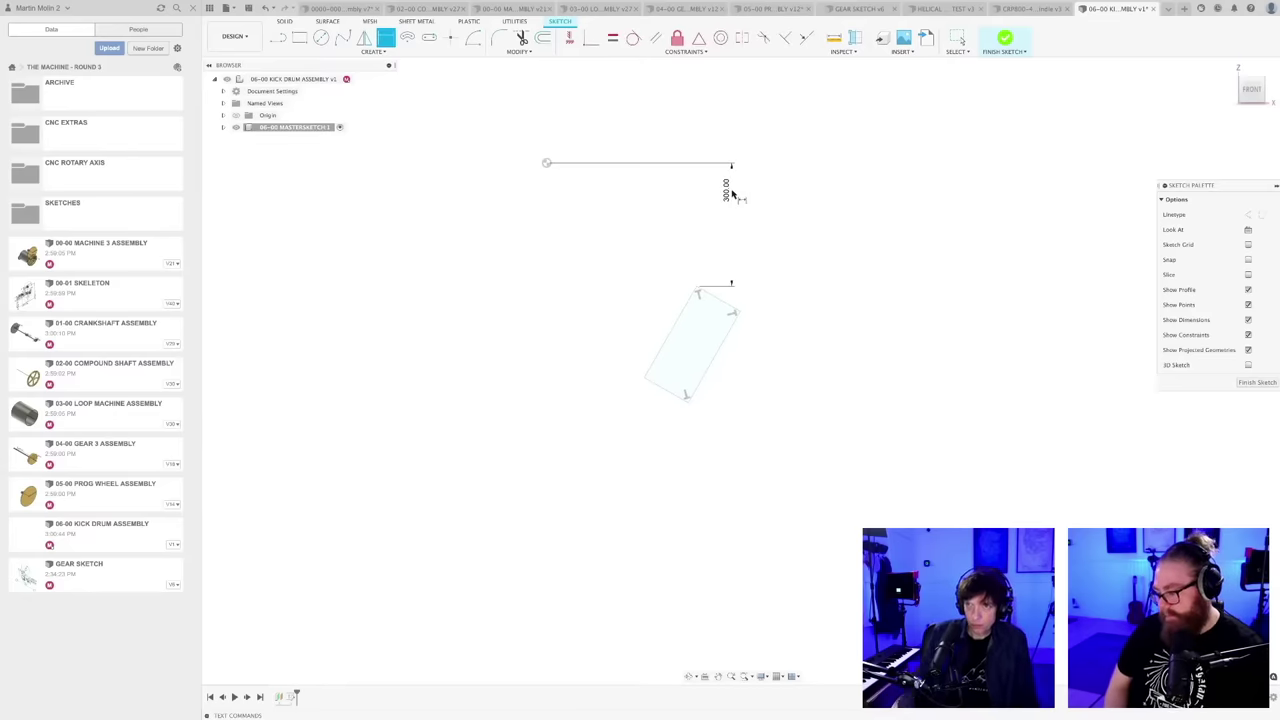
scroll(718, 250, up, 2)
scroll(697, 300, up, 5)
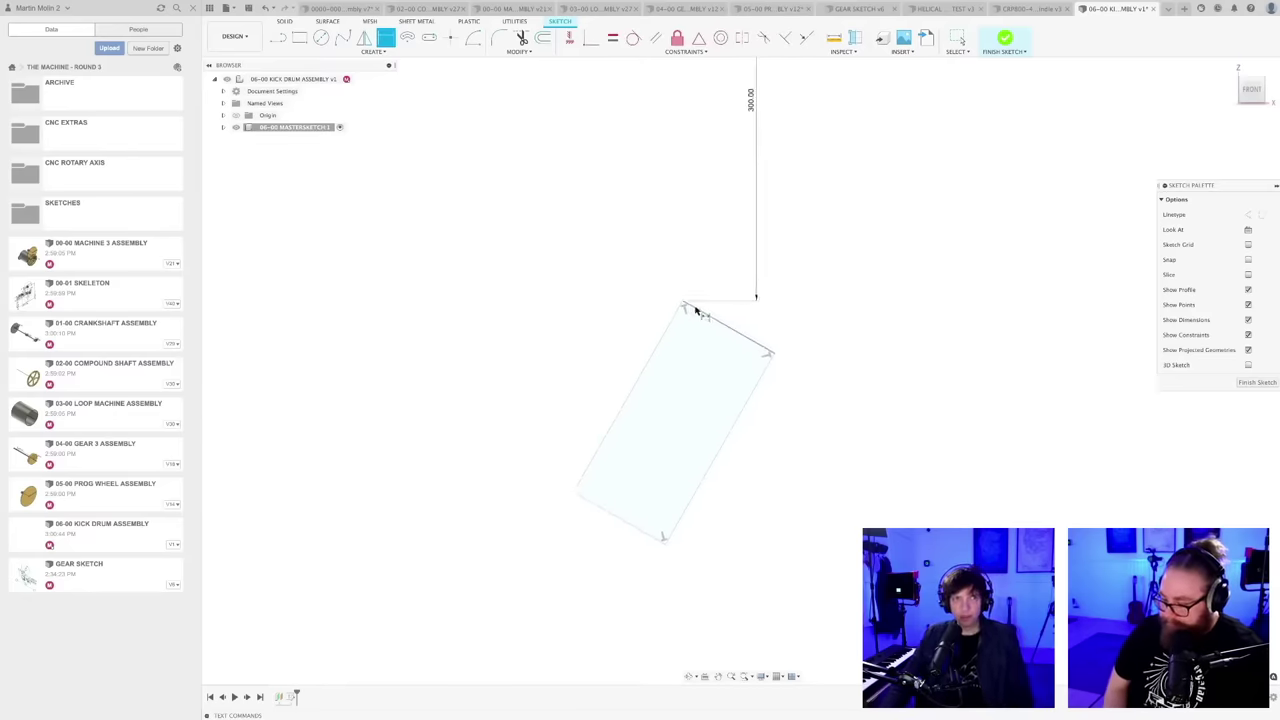
key(Escape)
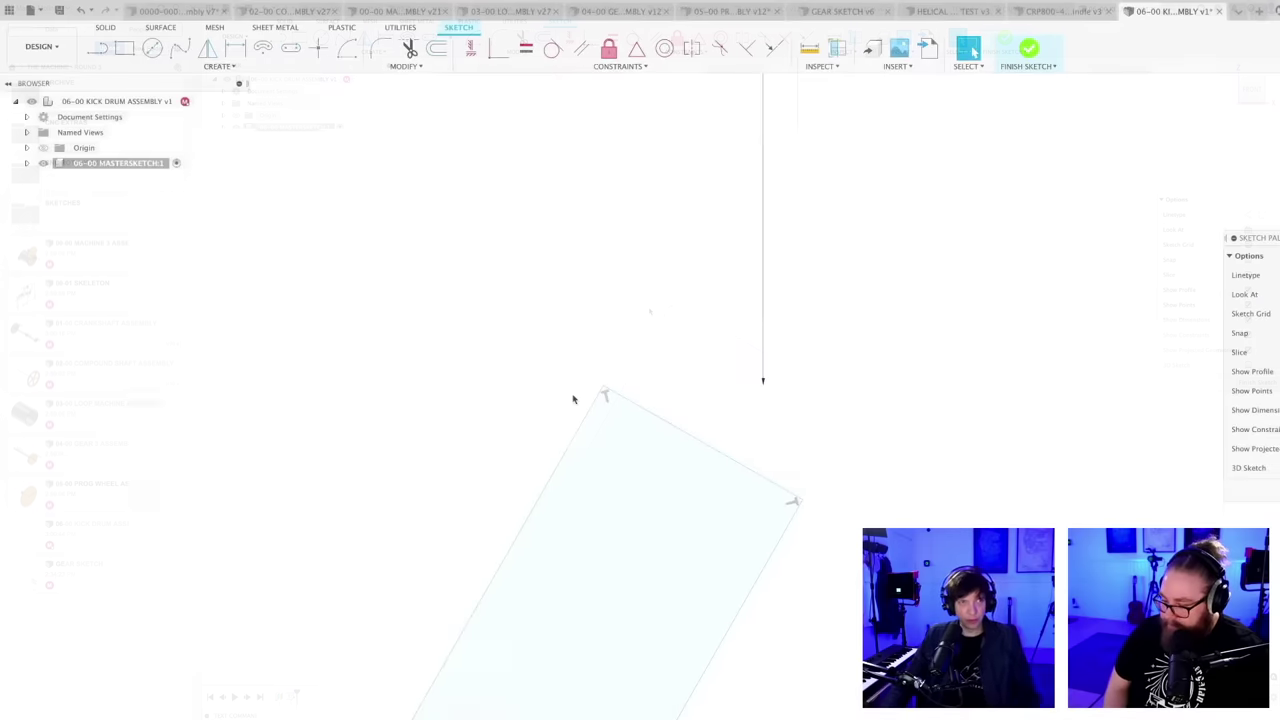
- Dimension the horizontal distance between the sketch origin and the rectangle's uppermost corner as 400 mm
scroll(702, 283, down, 3)
scroll(641, 362, down, 3)
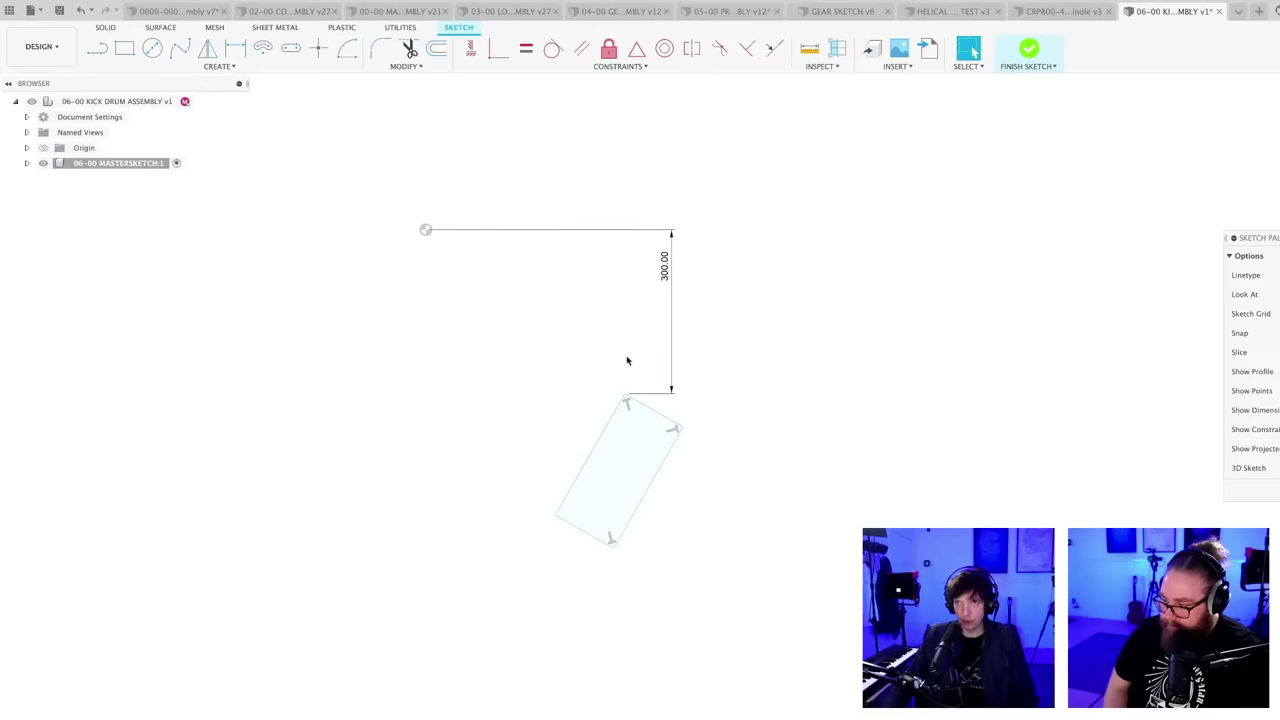
key(d)
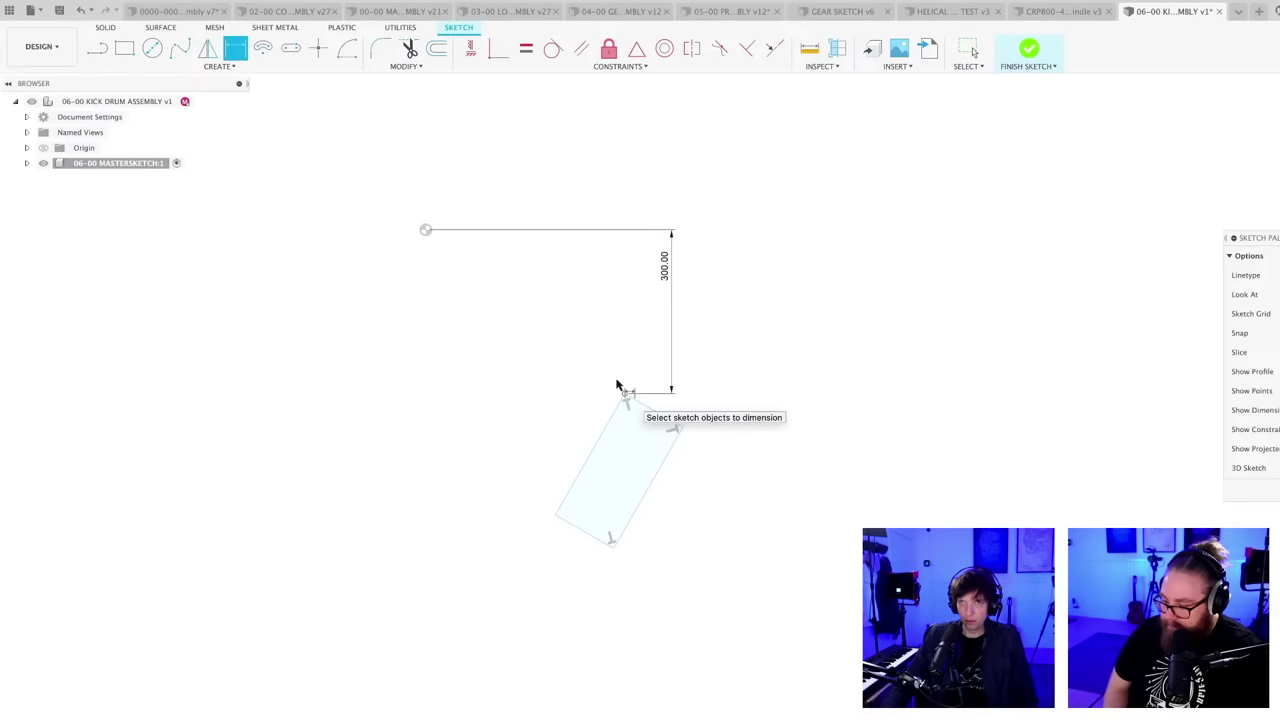
click(624, 393)
click(426, 230)
click(478, 170)
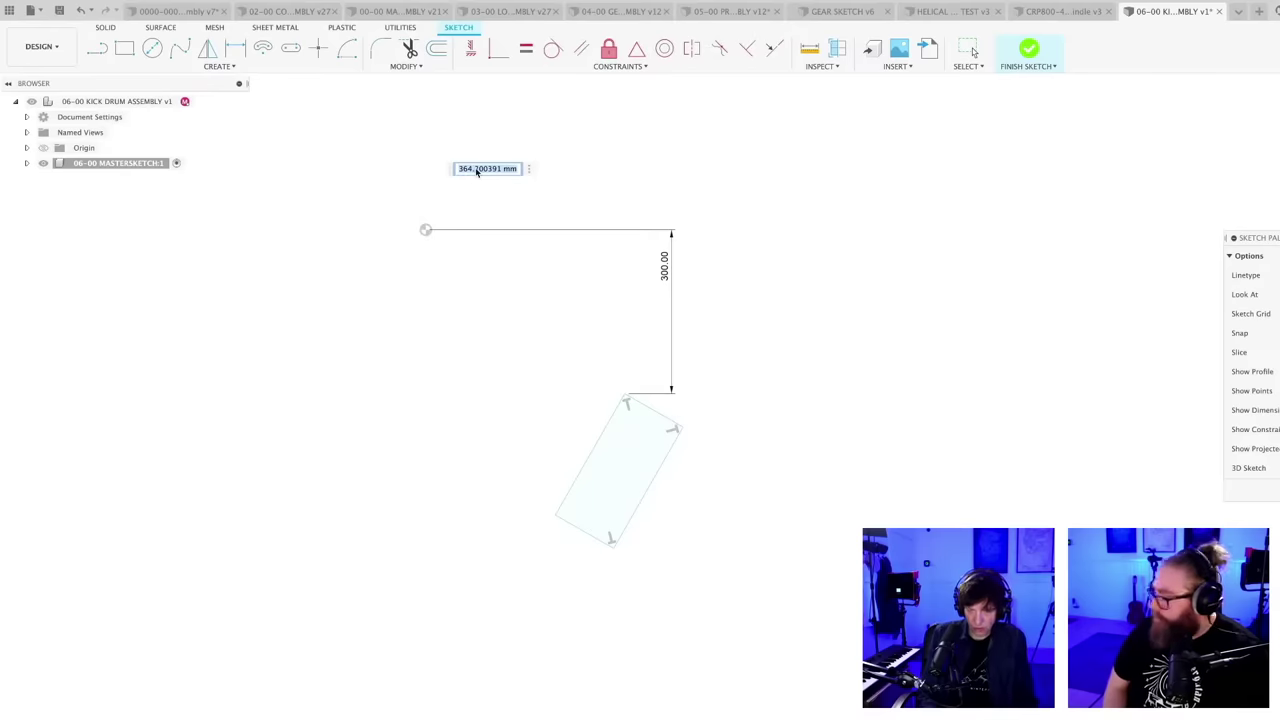
text(400)
key(Return)
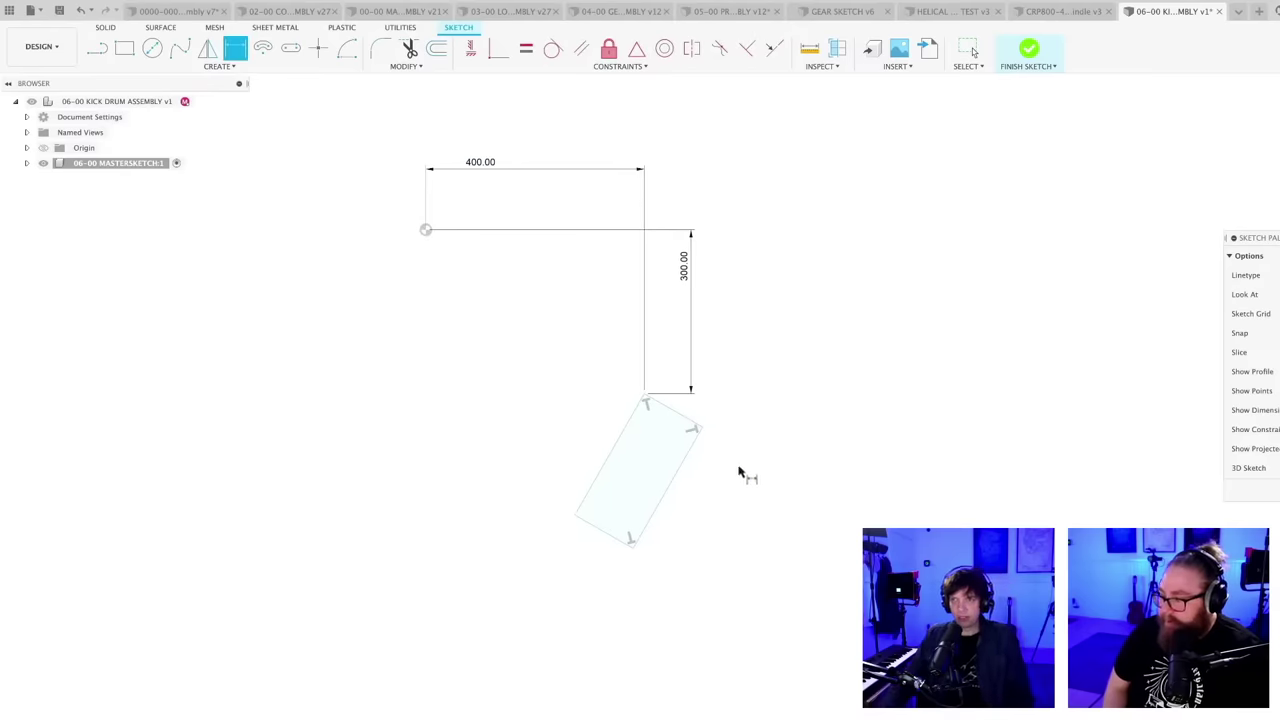
scroll(739, 472, up, 1)
middle_drag(731, 470, 726, 550)
key(Escape)
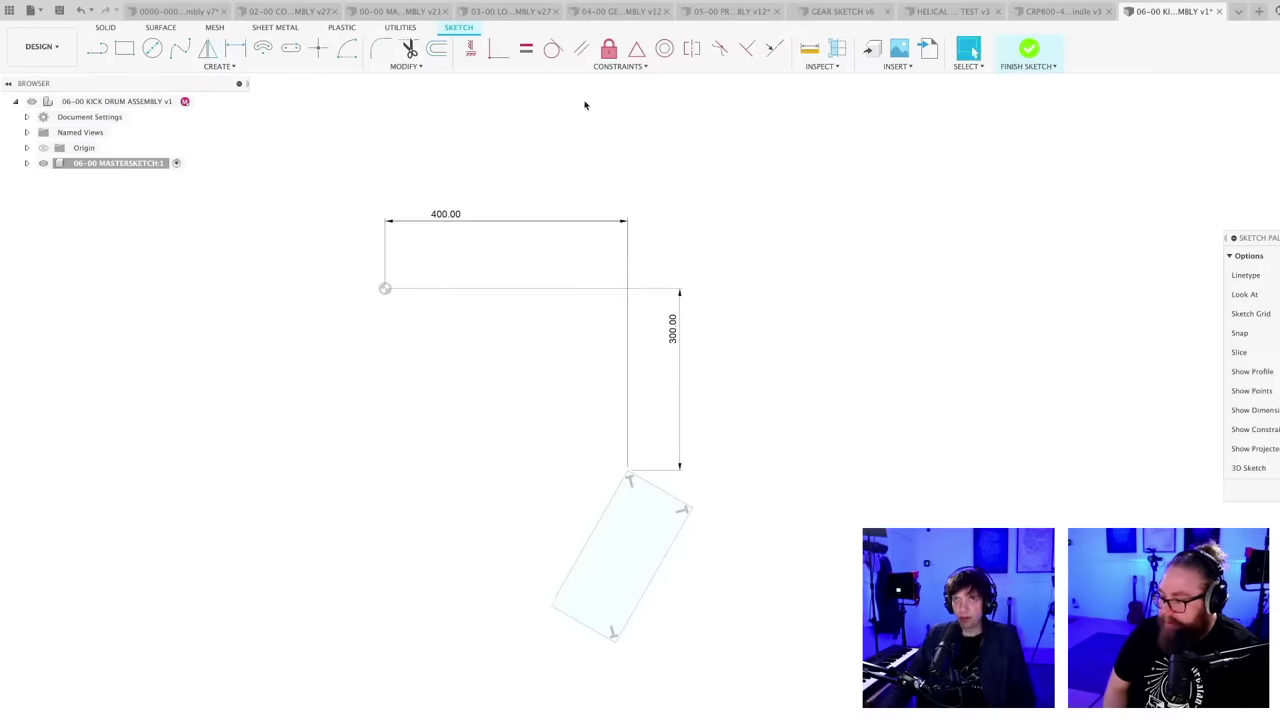
- Open the BLOCKING FOR DESIGN REQUIREMENTS design and examine the kick drum sketch dimensions for reference
click(389, 14)
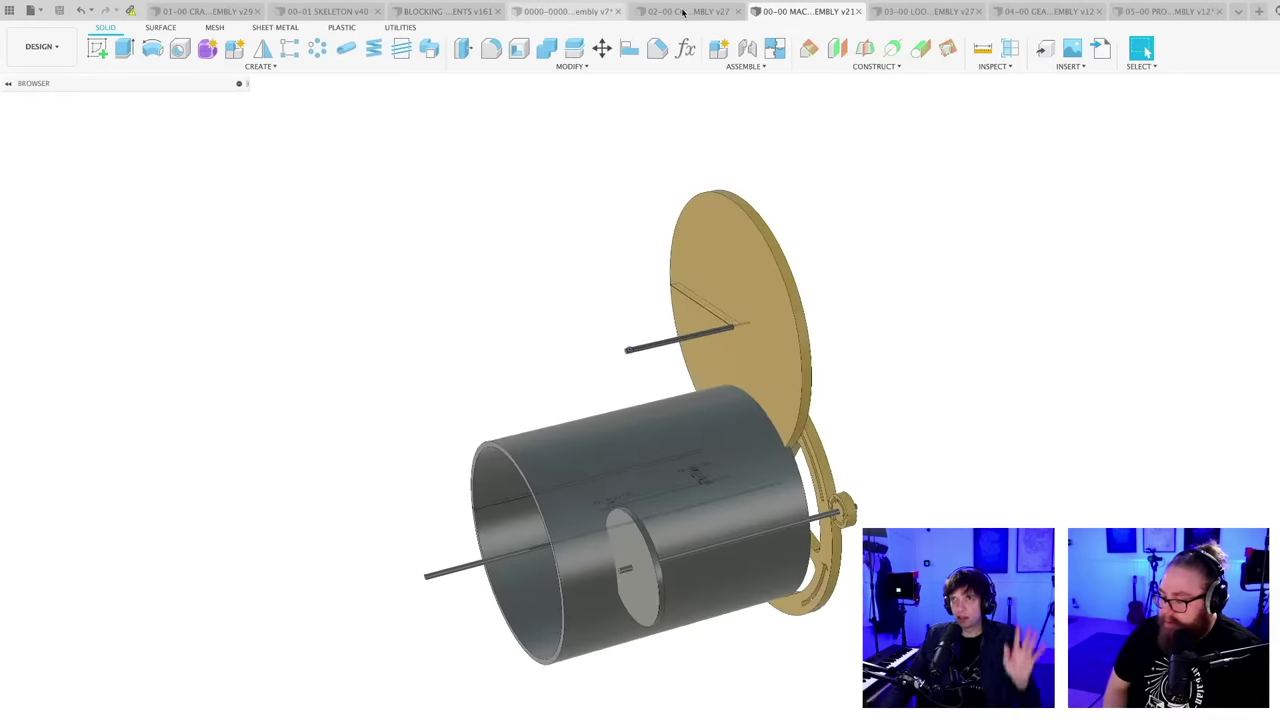
click(565, 11)
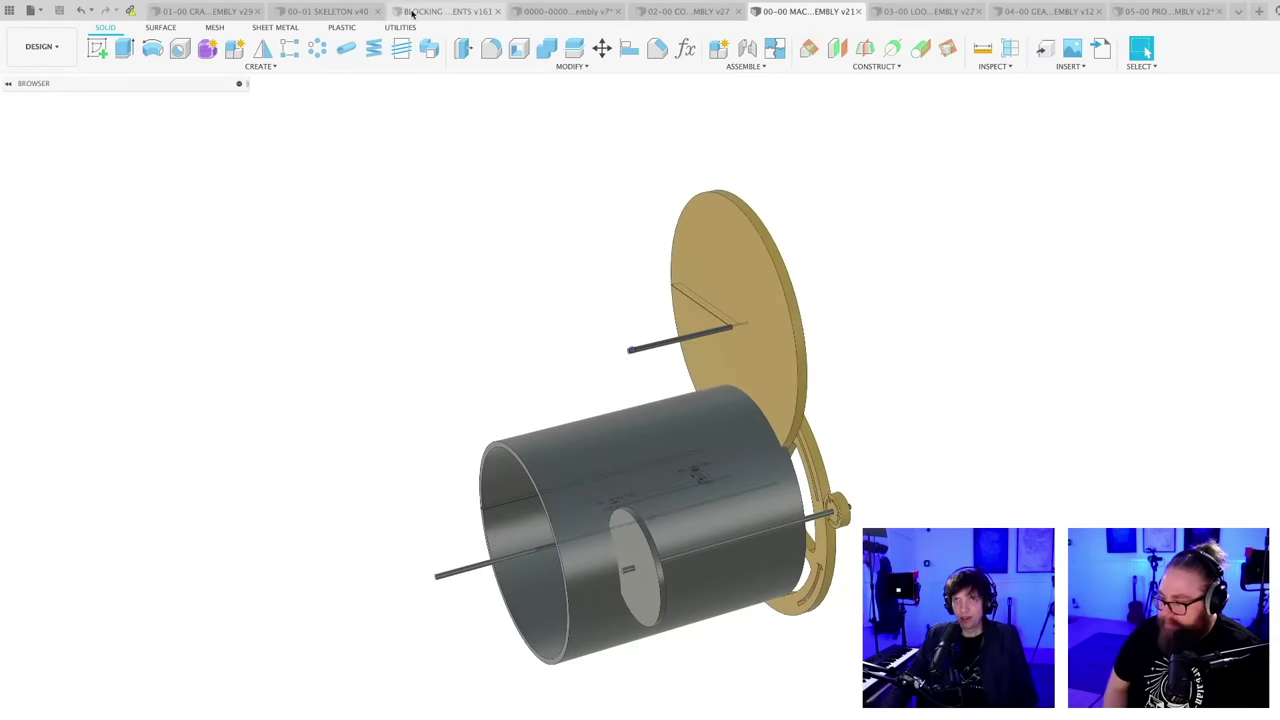
click(405, 11)
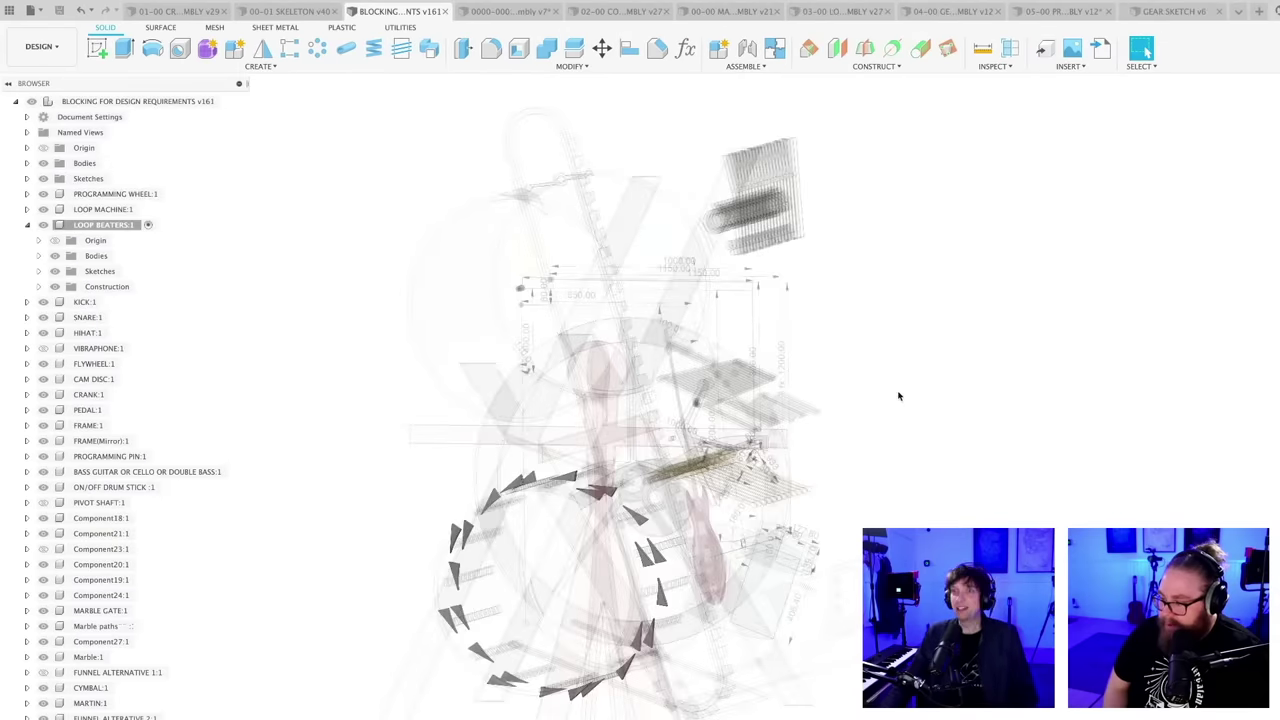
scroll(896, 398, down, 3)
middle_drag(888, 414, 848, 410)
scroll(805, 448, up, 1)
scroll(802, 452, up, 2)
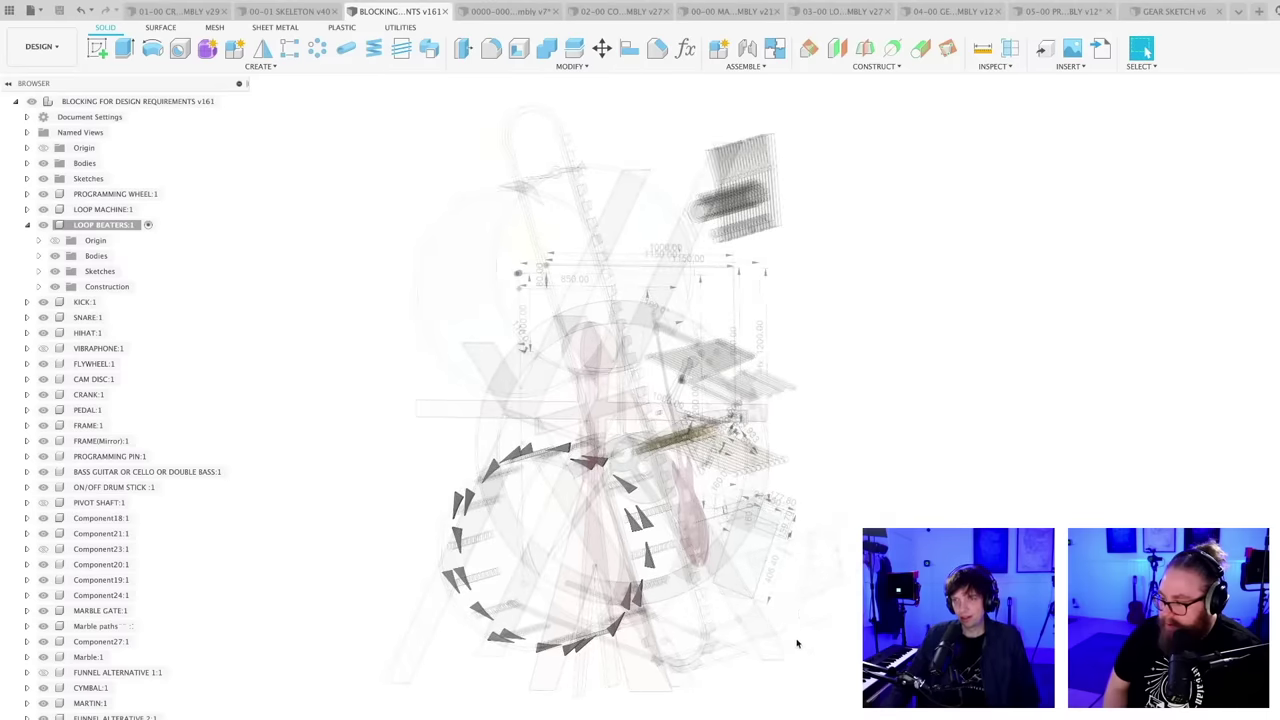
scroll(797, 643, up, 5)
mouse_move(755, 539)
shift+middle_down()
mouse_move(766, 535)
mouse_move(751, 546)
shift+middle_up()
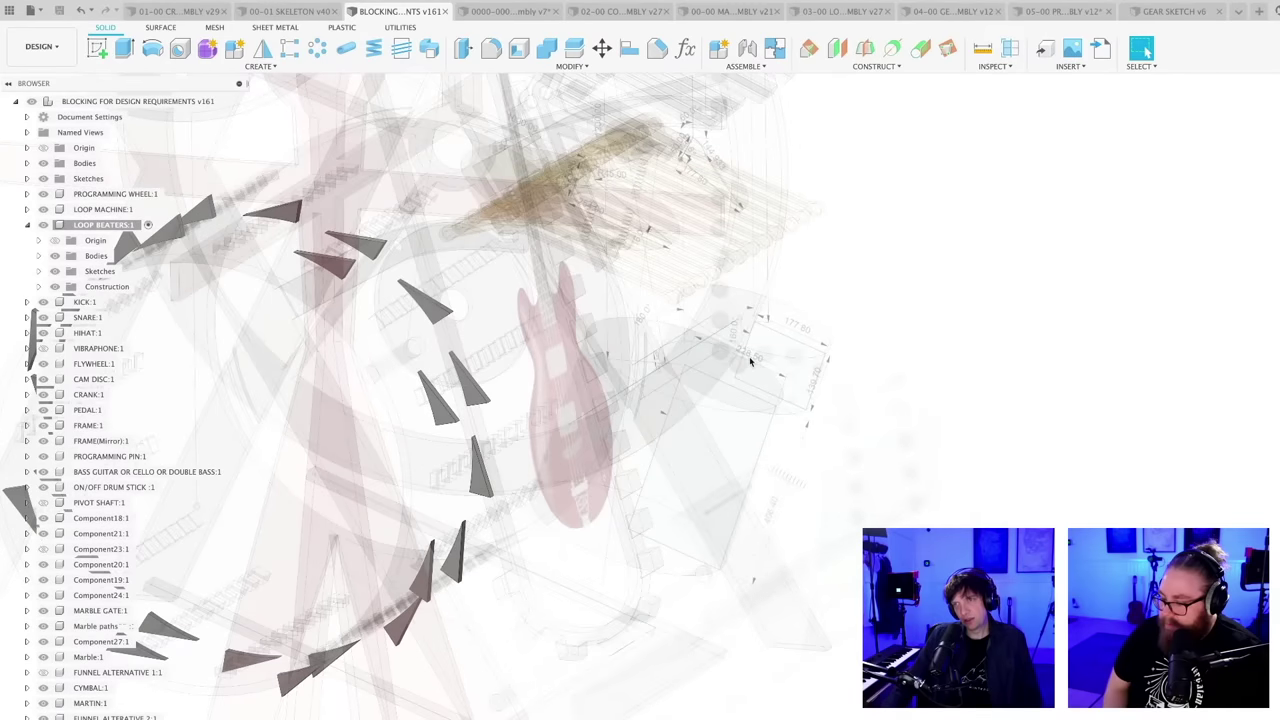
mouse_move(741, 358)
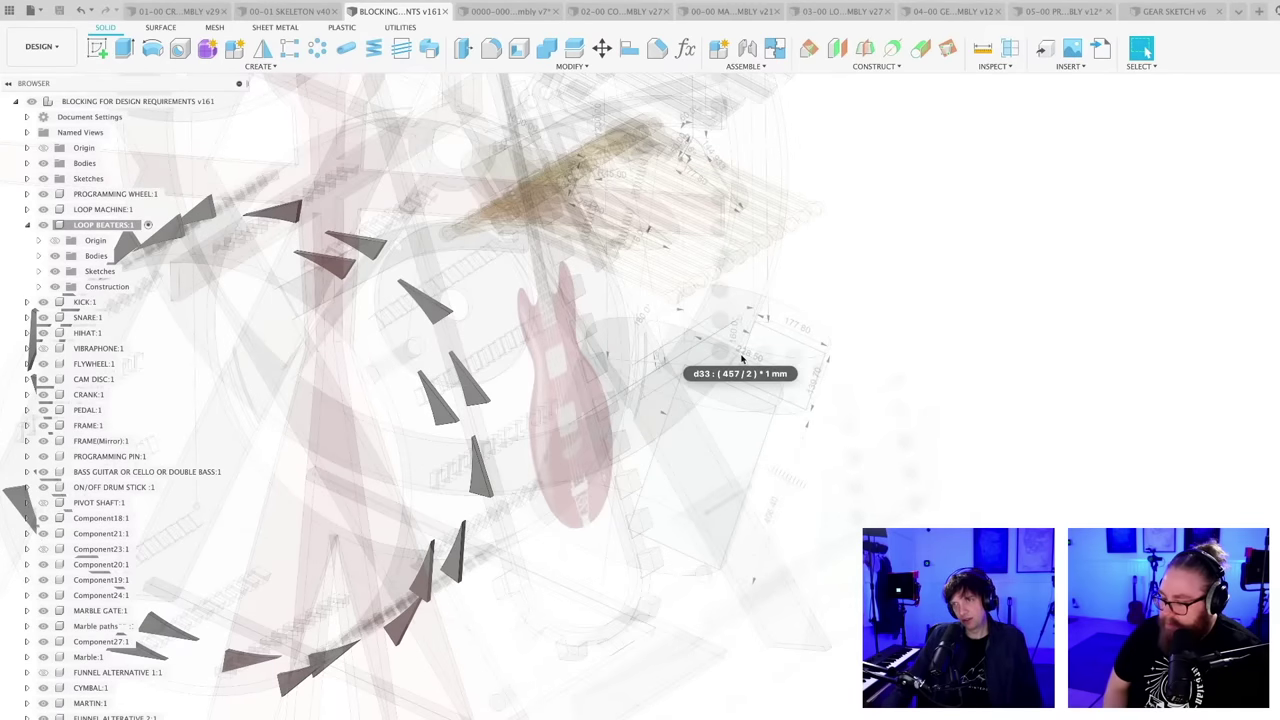
scroll(793, 545, down, 2)
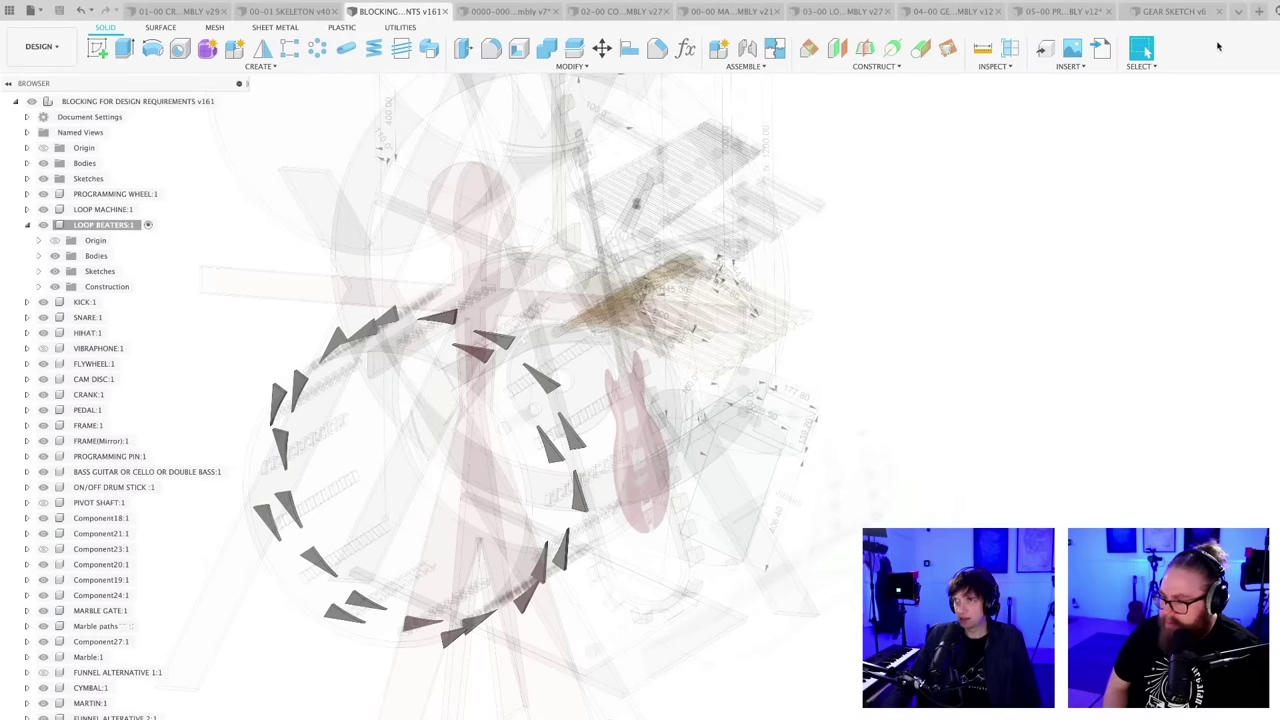
- Return to the 06-00 KICK DRUM ASSEMBLY design and dimension the tilted rectangle's short upper side as 228 mm
click(1238, 11)
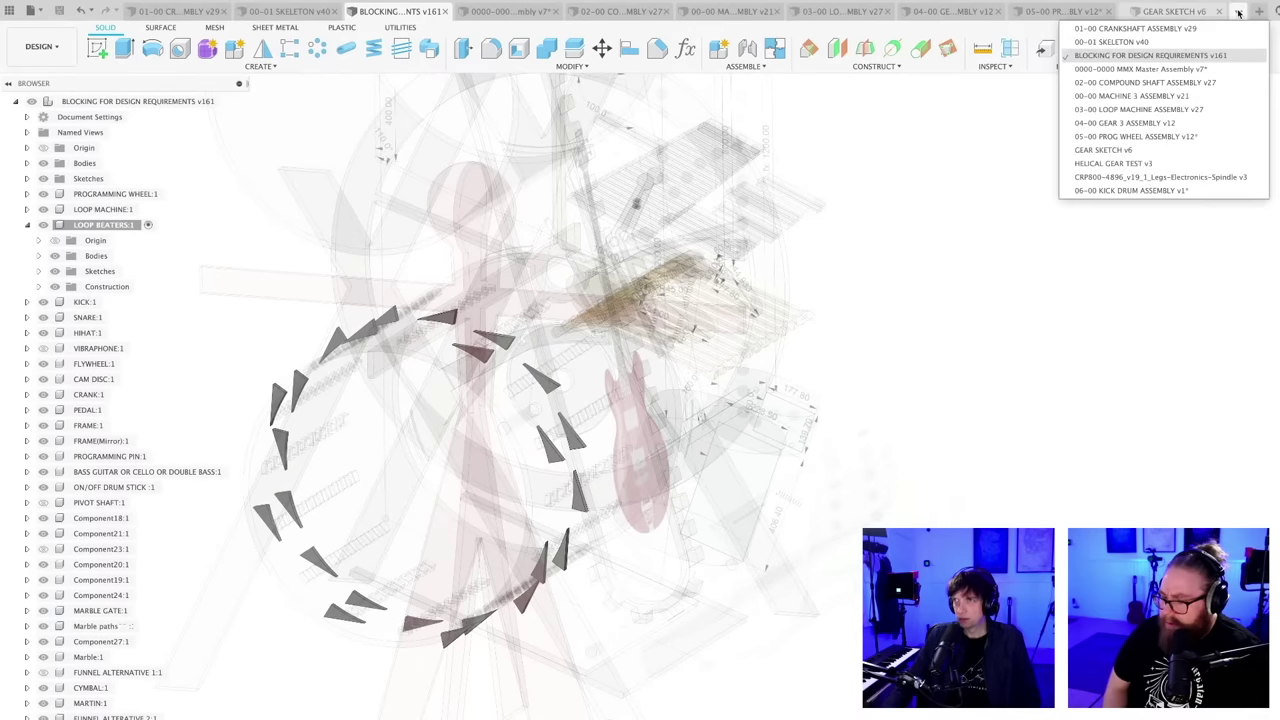
click(1157, 190)
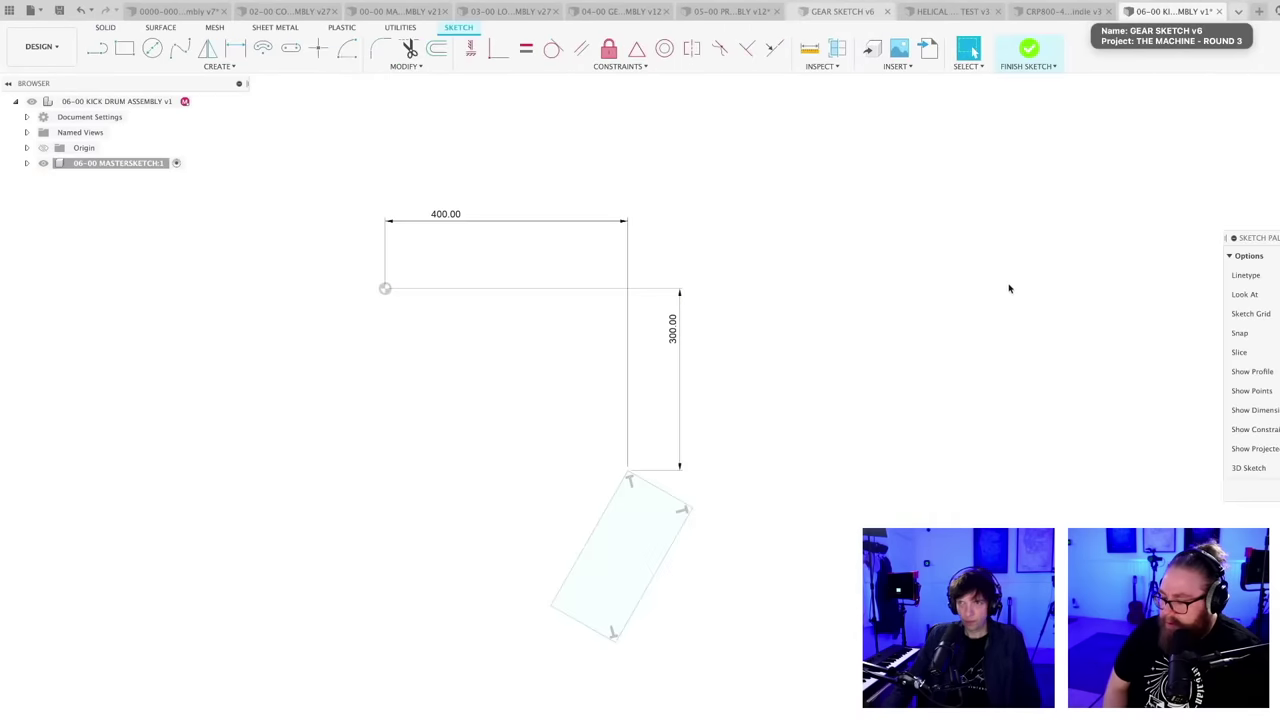
key(d)
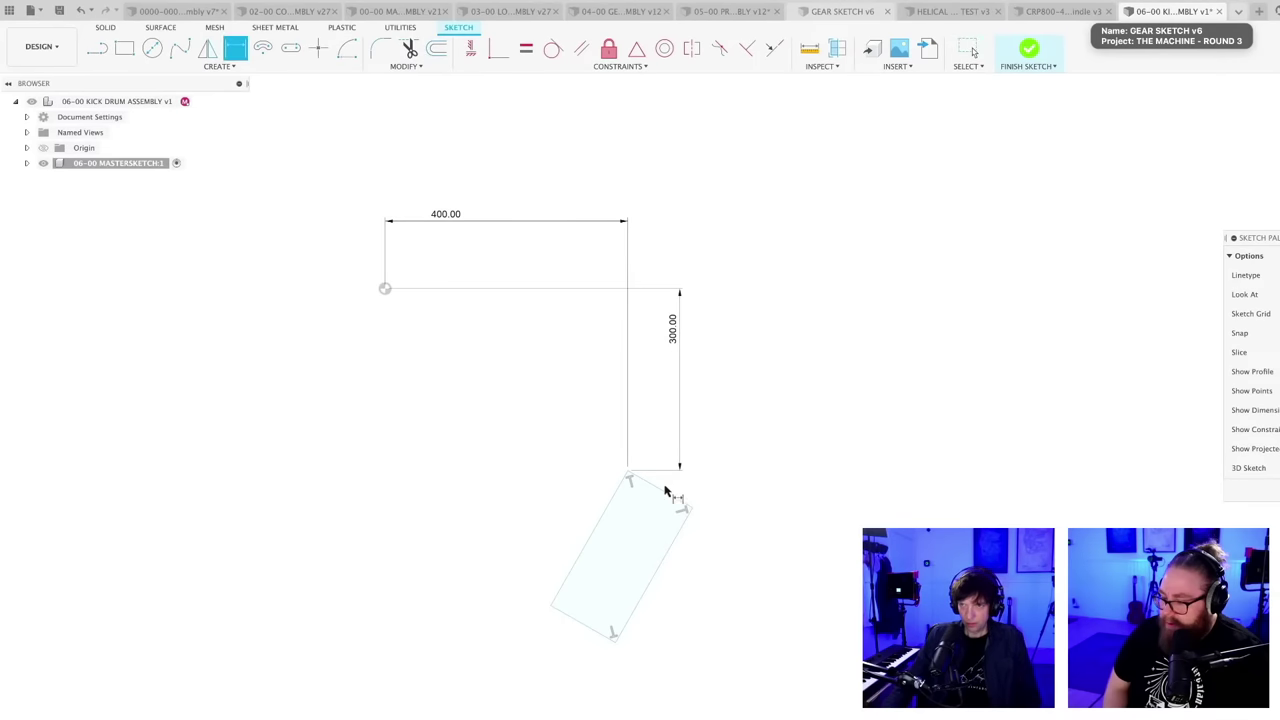
click(671, 494)
click(667, 485)
text(2)
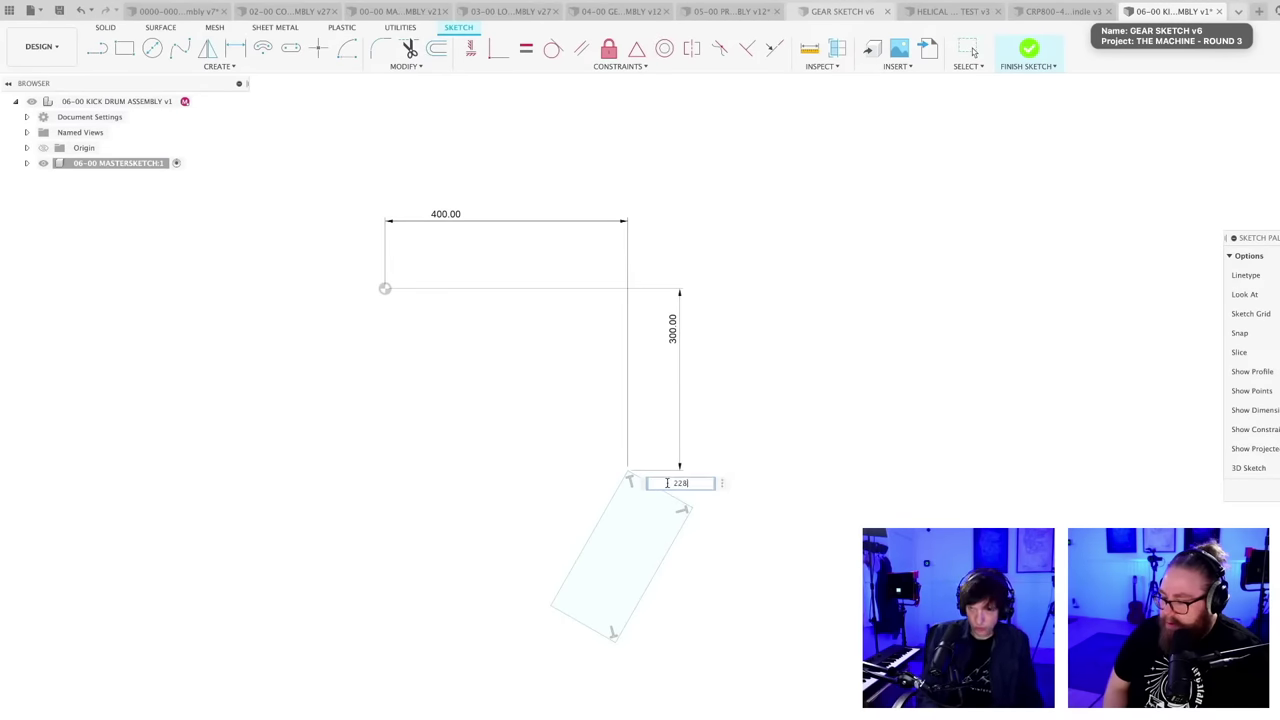
text(28)
key(Return)
- Dimension the tilted rectangle's long outer side as 406 mm
click(727, 586)
click(737, 591)
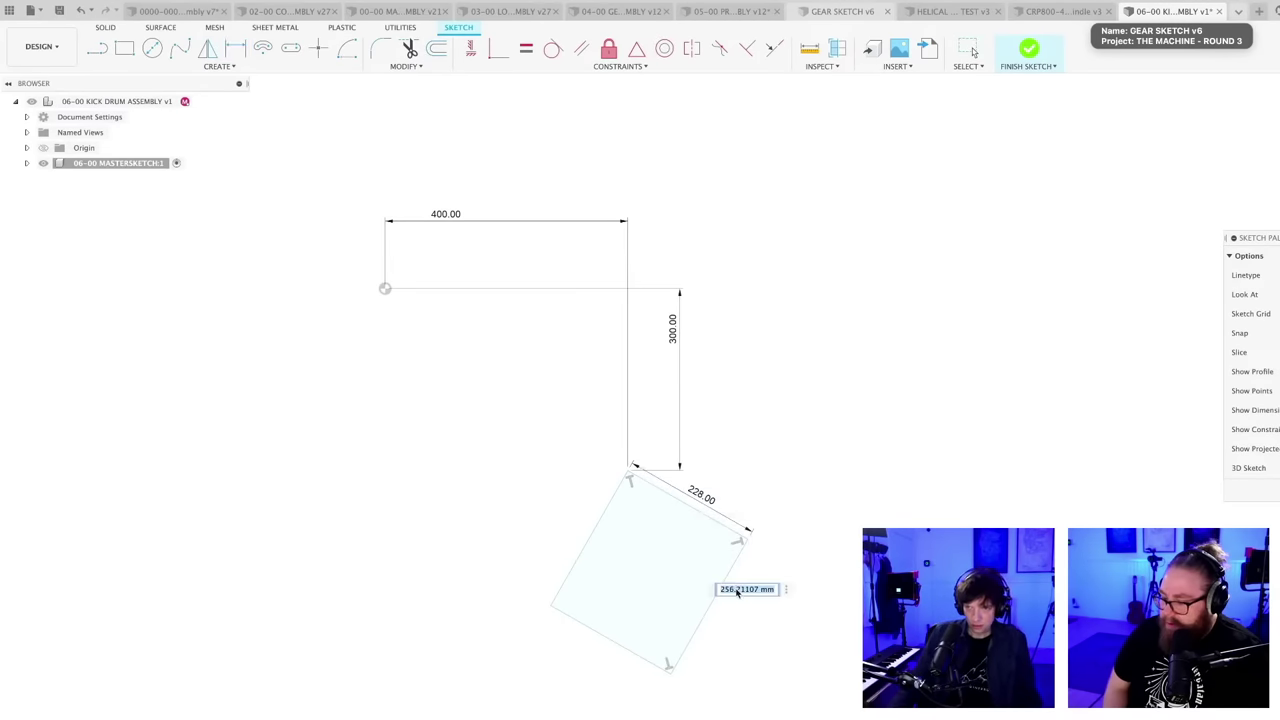
text(406)
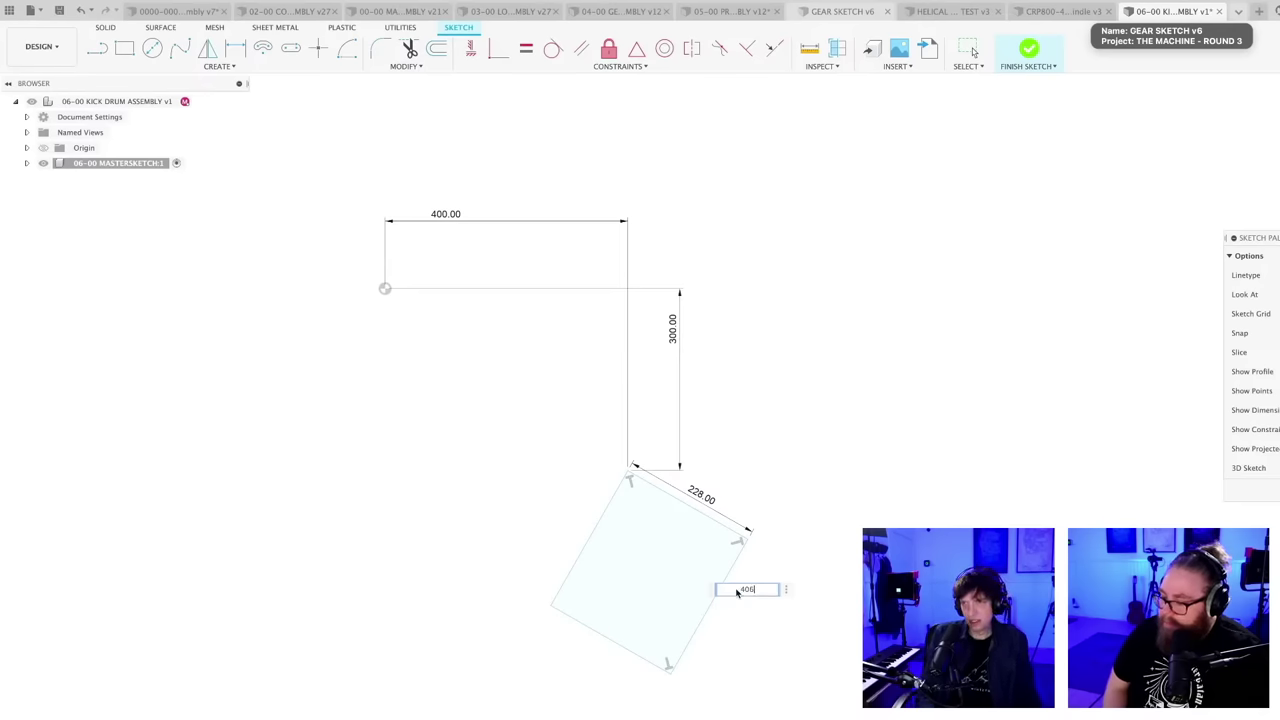
key(Return)
- Save the kick drum assembly with the version description User Saved
scroll(772, 612, down, 2)
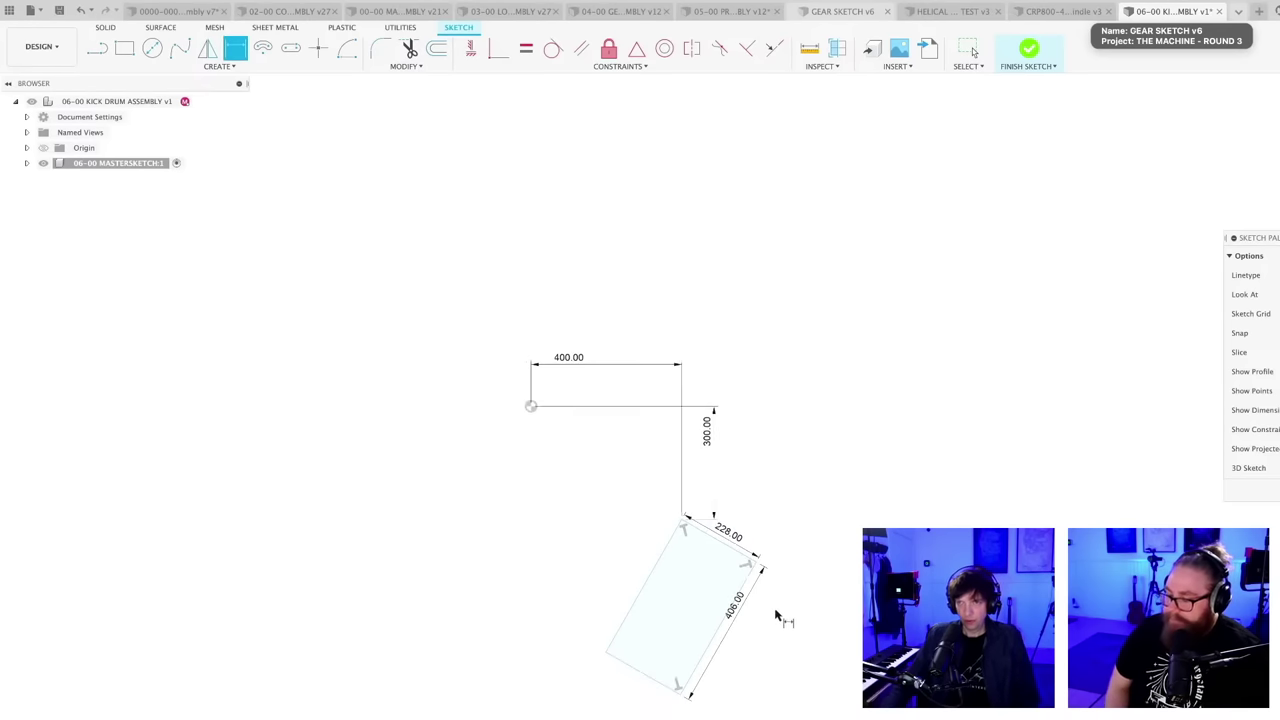
middle_drag(803, 609, 746, 554)
key(super+s)
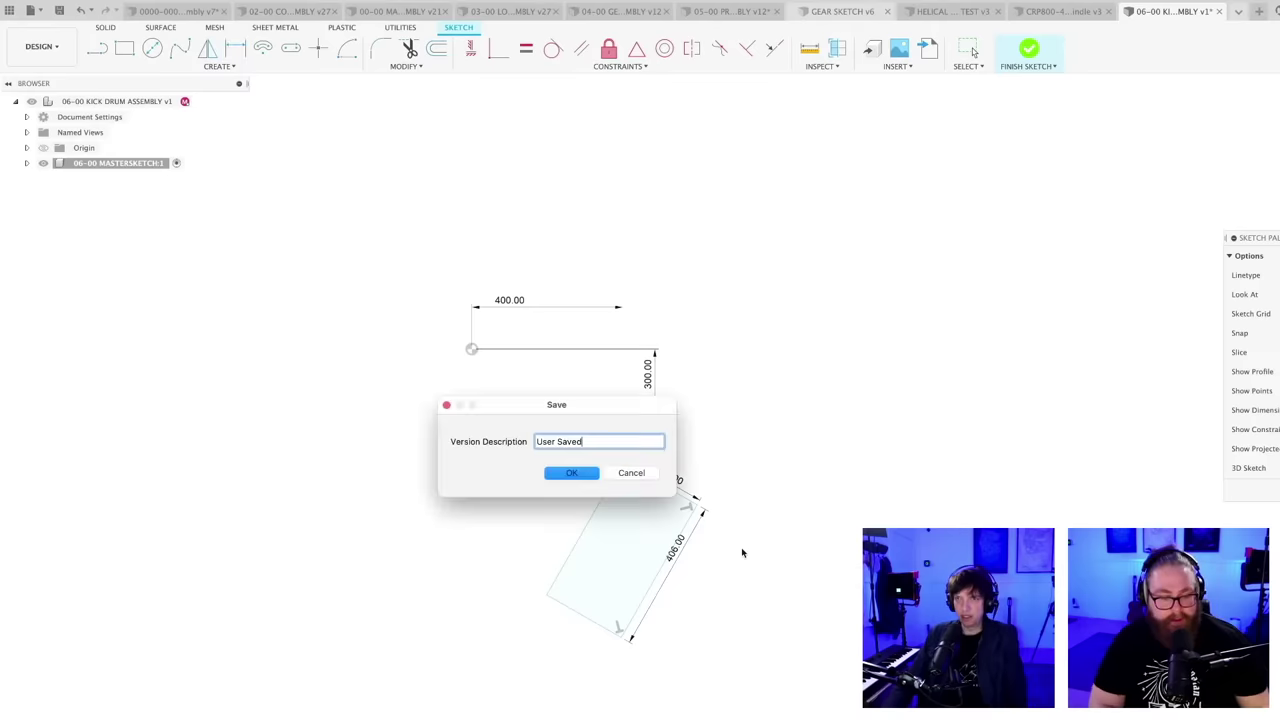
key(Return)
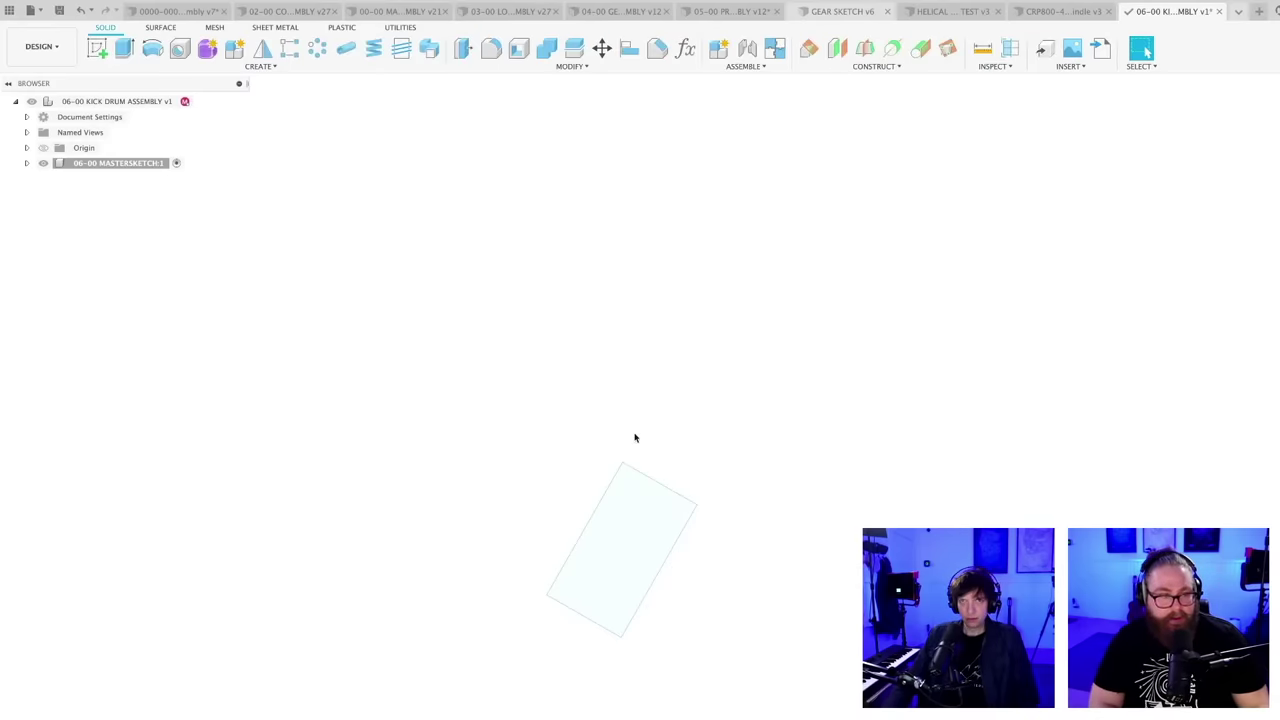
- Create a new component under the top-level assembly and name it 06-01 KICK DRUM
right_click(127, 104)
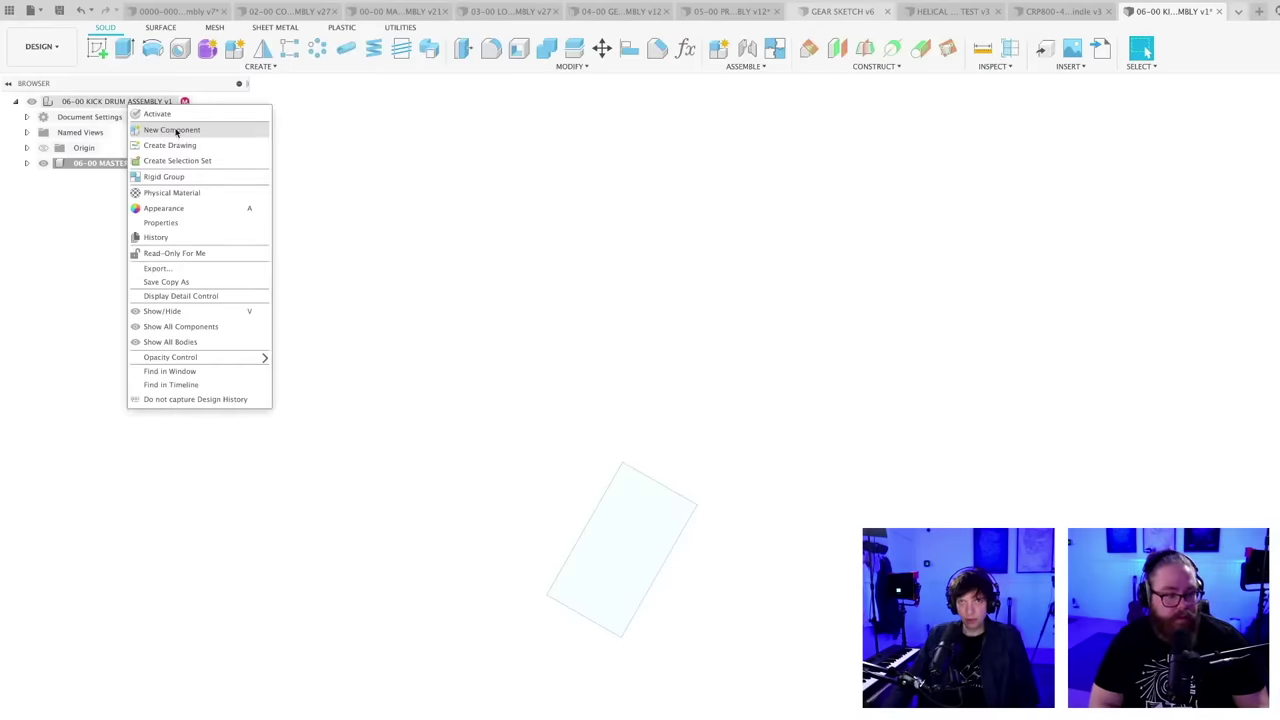
click(176, 131)
key(Return)
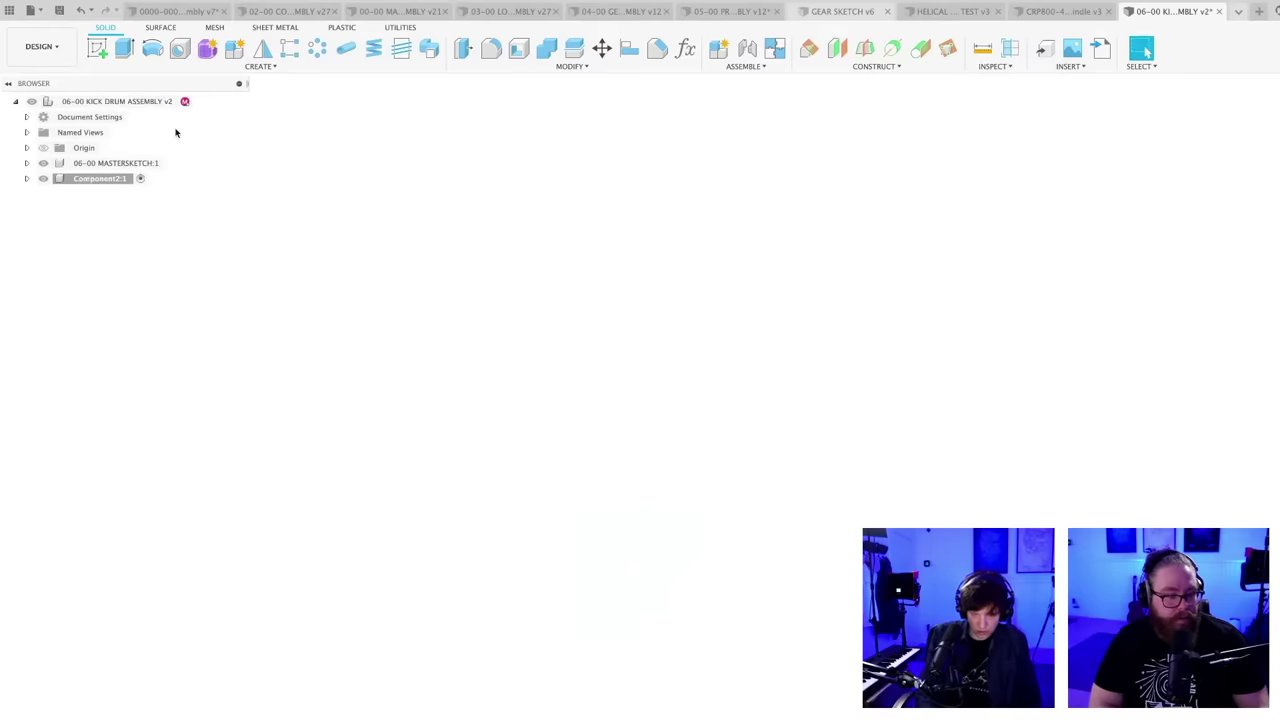
double_click(103, 180)
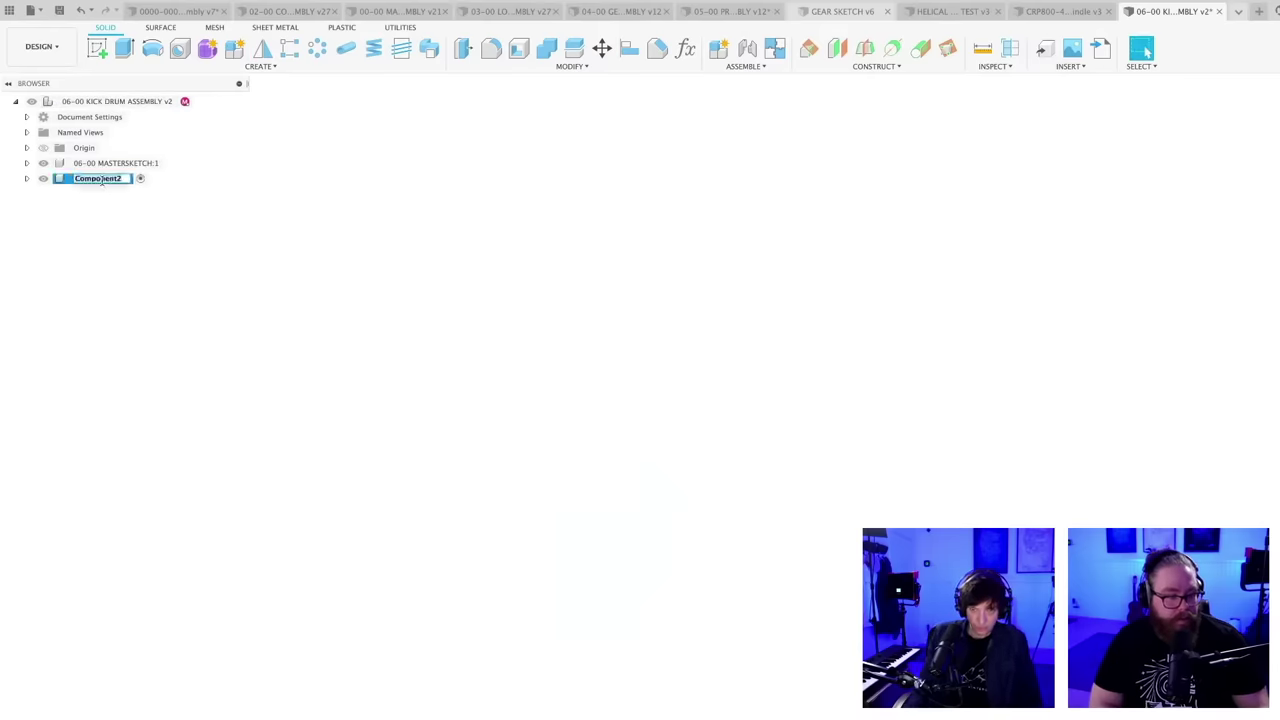
text(06-01)
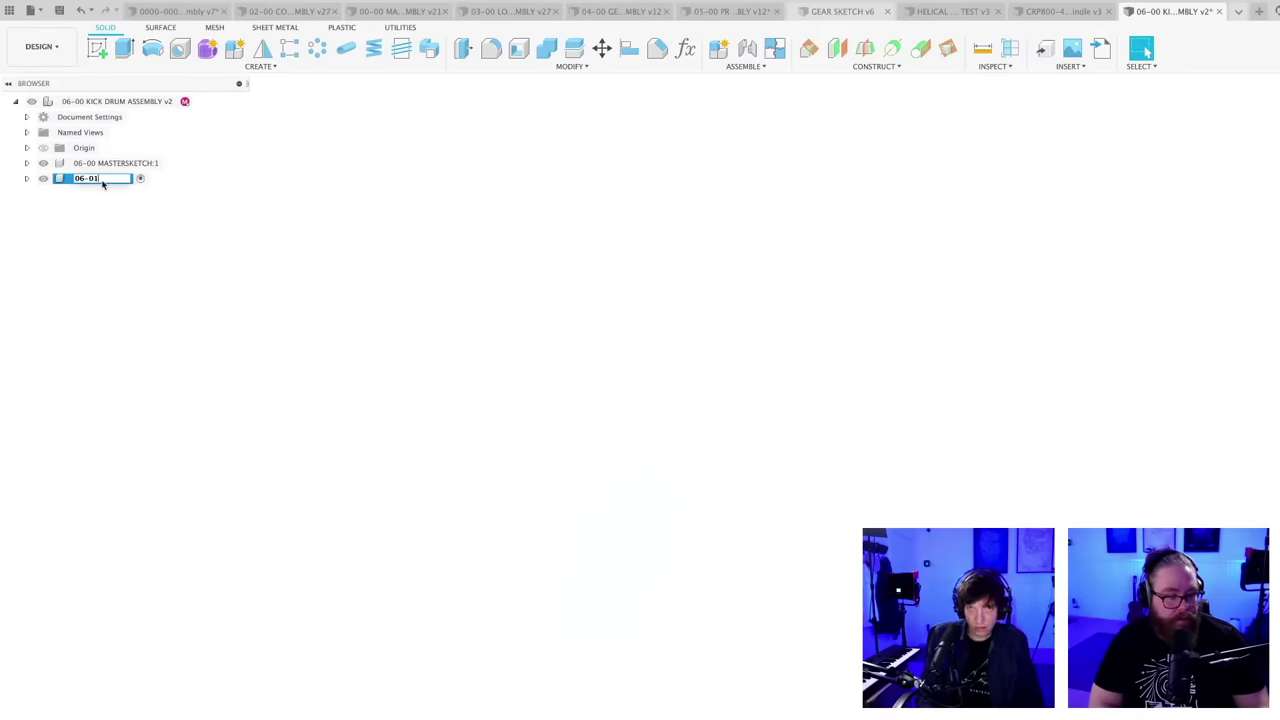
text( KICK DRUM)
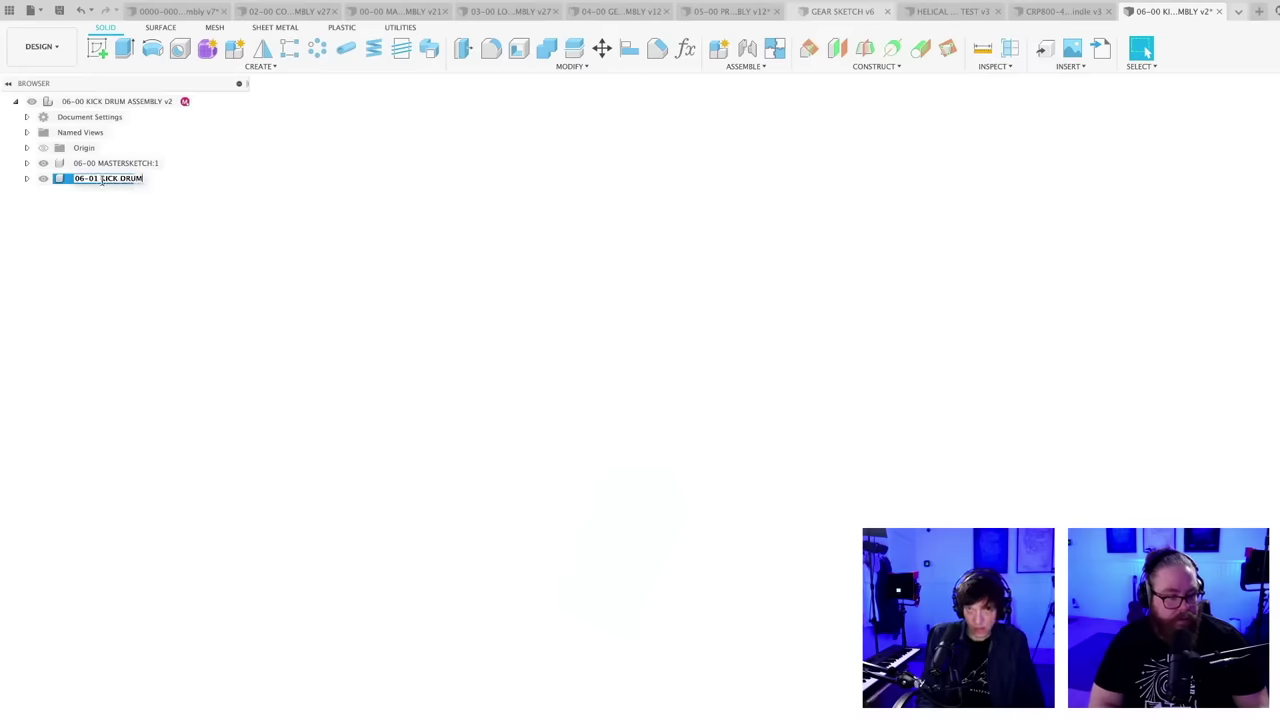
key(Return)
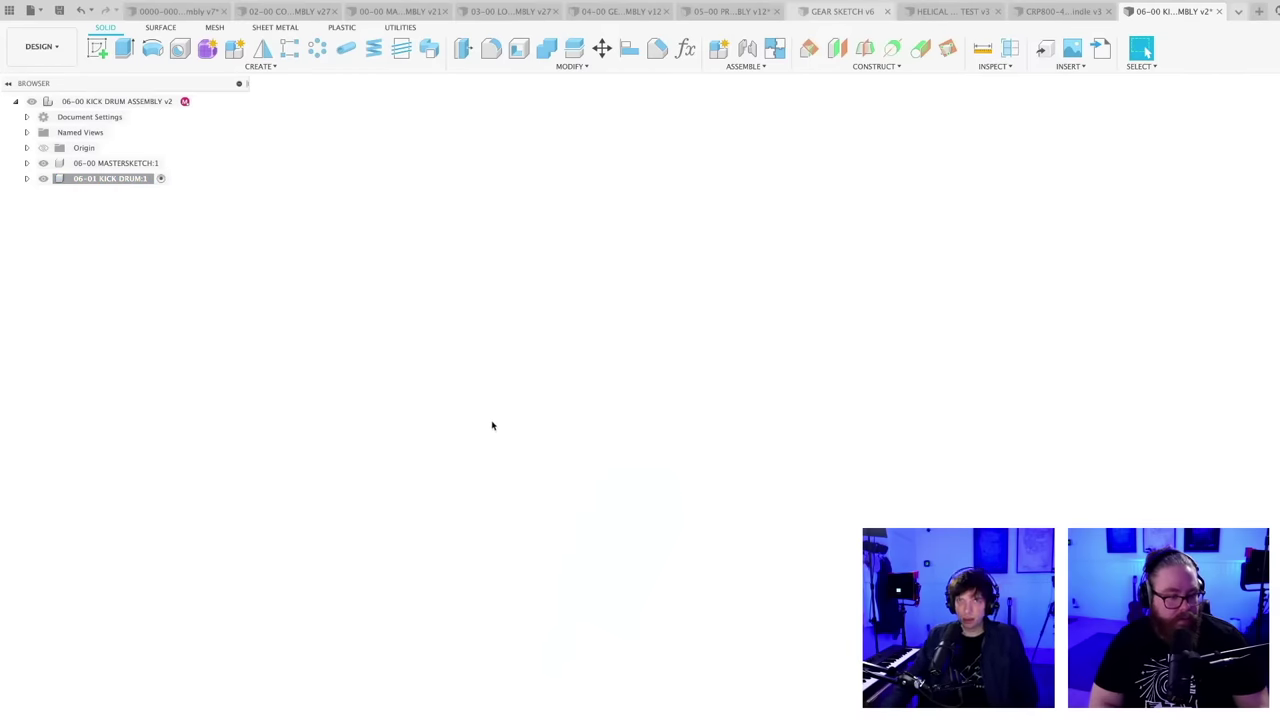
- Revolve the rectangular profile 360 degrees about its long side nearest the origin as a new body
click(154, 50)
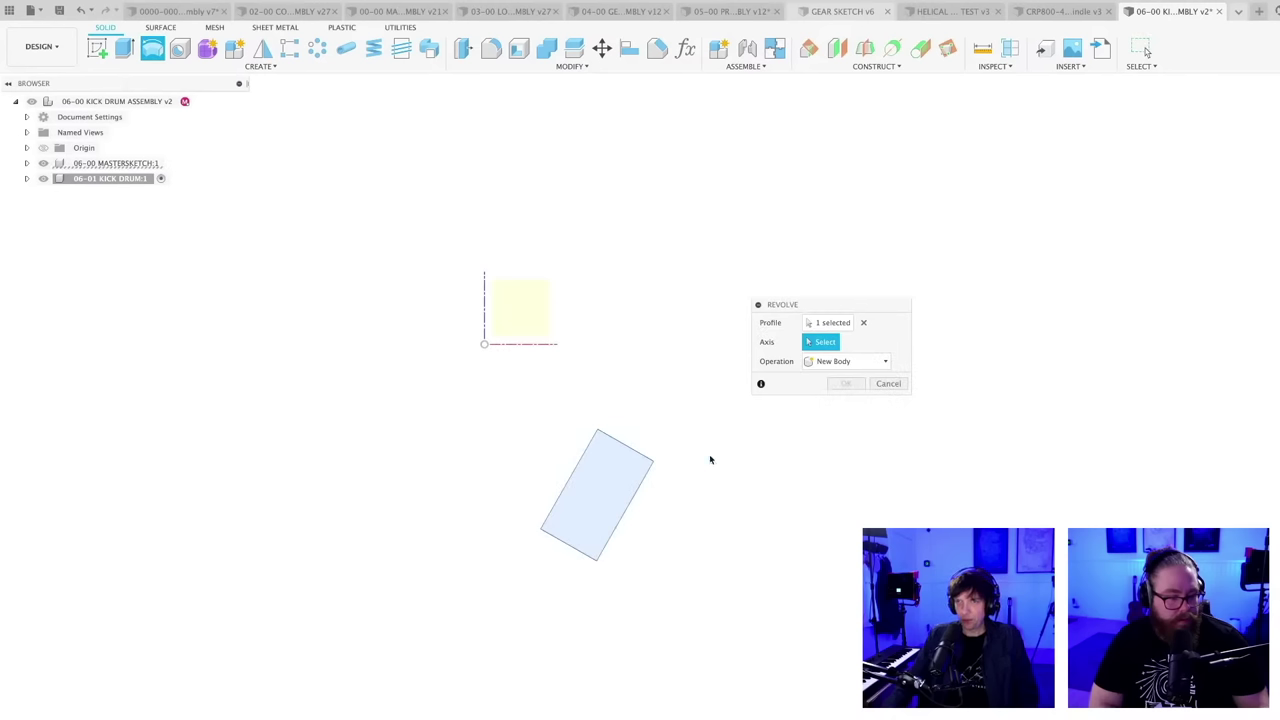
click(829, 326)
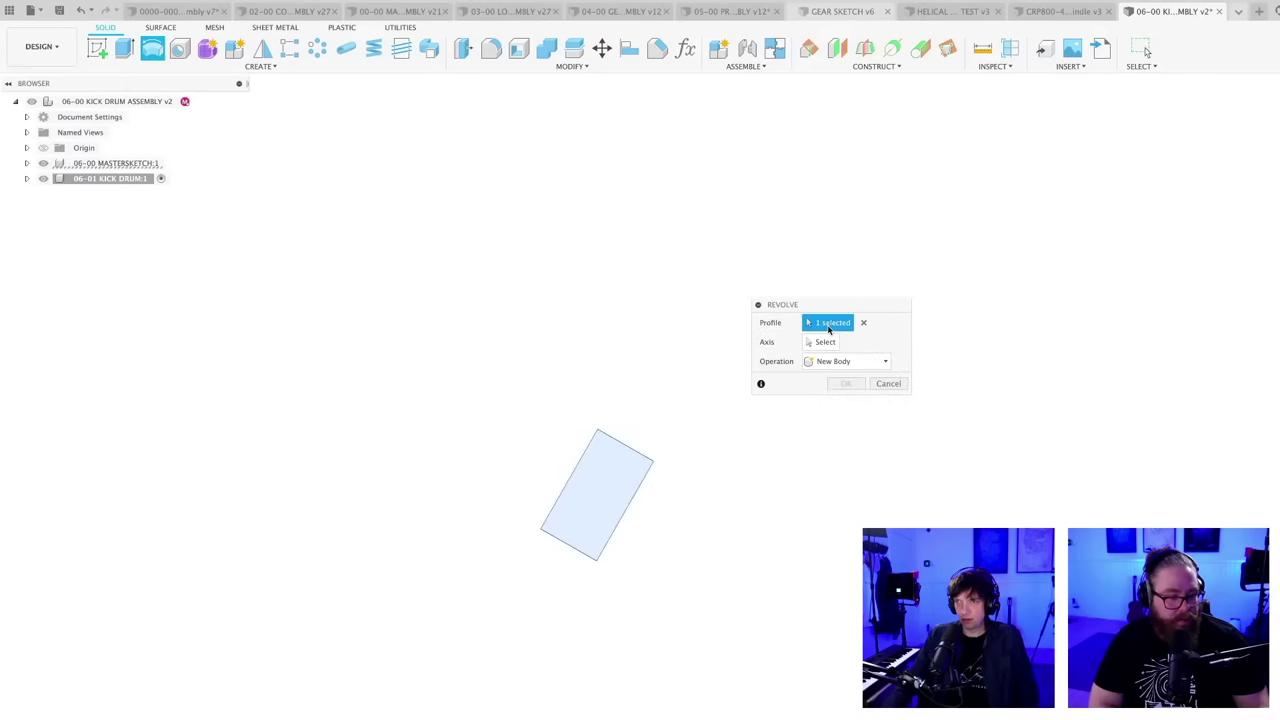
click(826, 342)
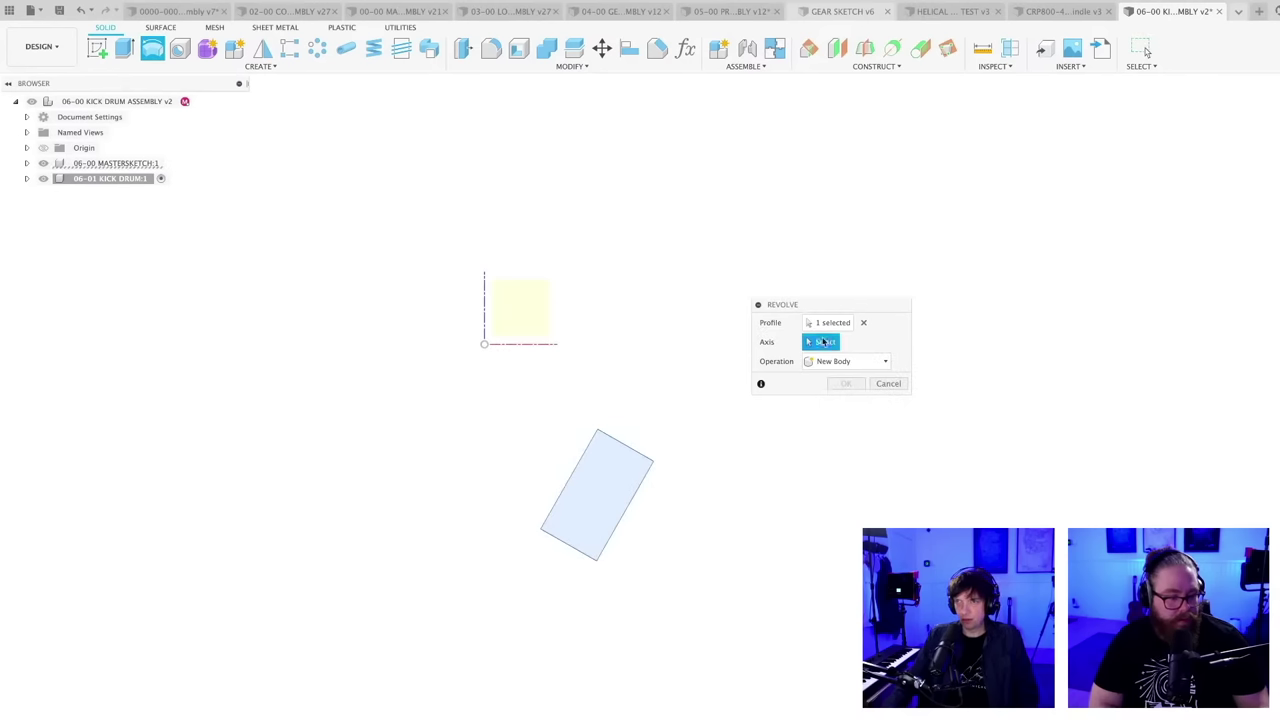
click(567, 481)
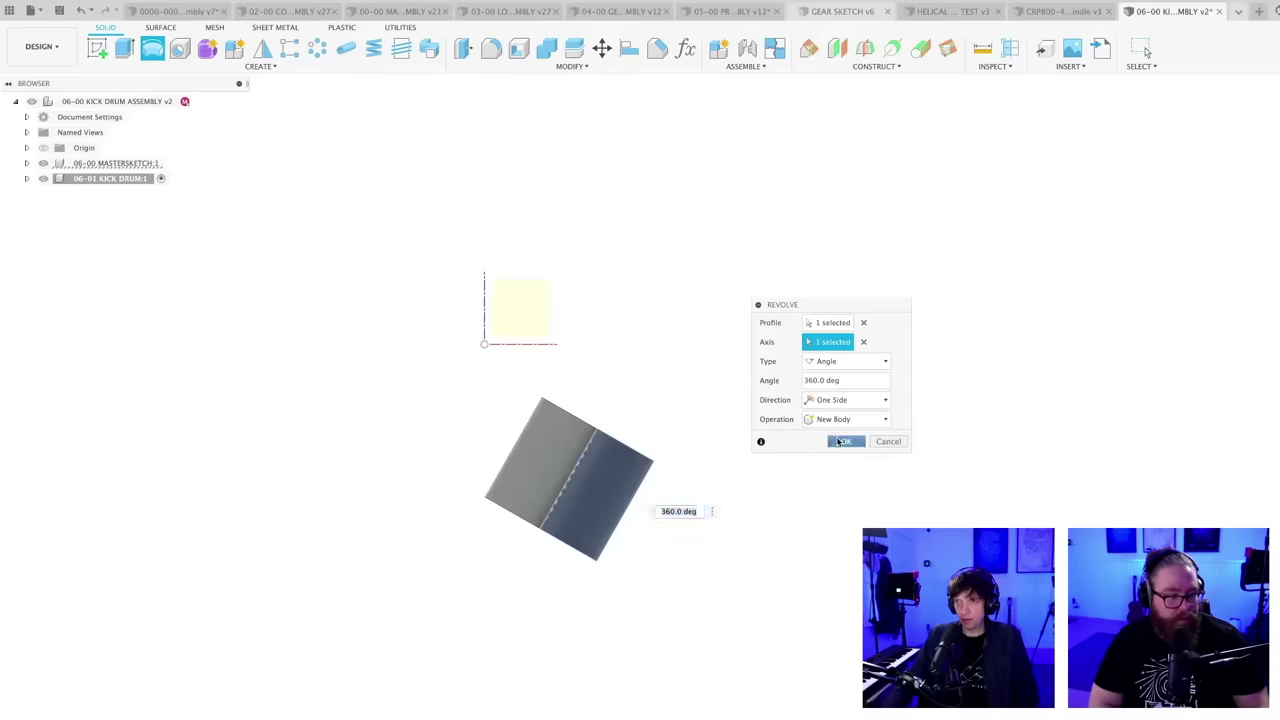
click(846, 440)
shift+middle_drag(667, 520, 651, 543)
scroll(655, 534, down, 2)
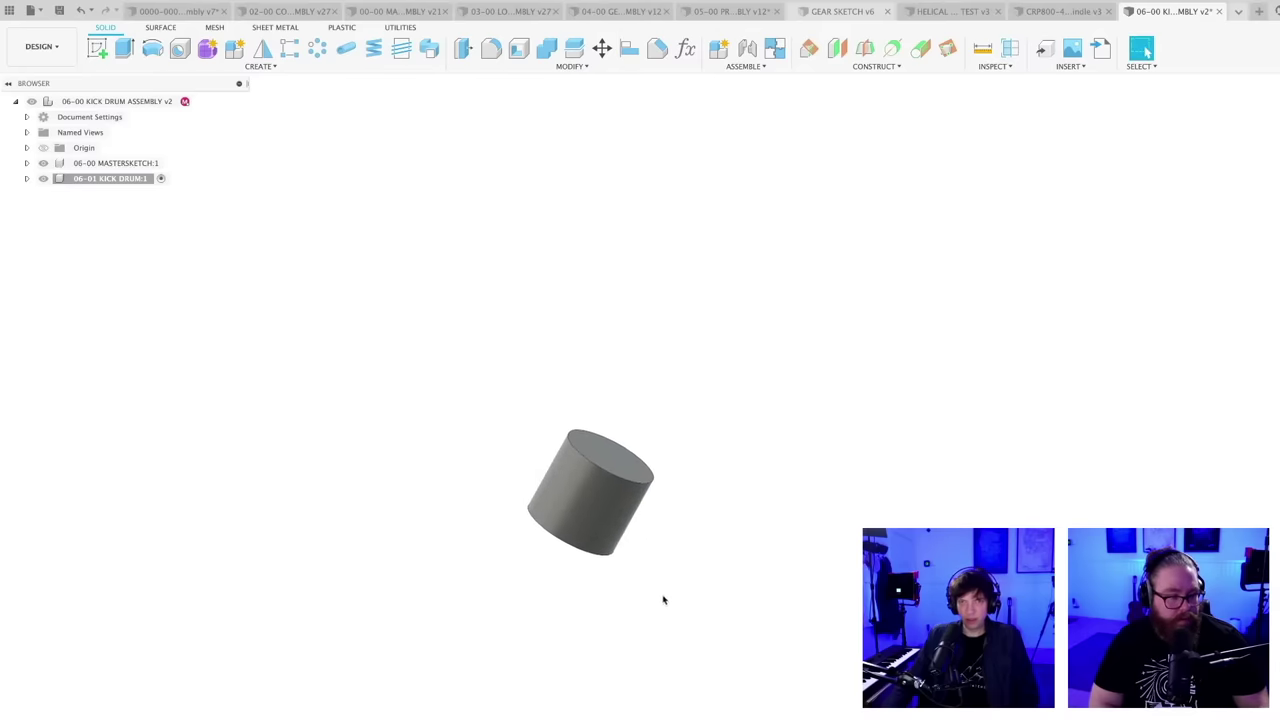
shift+middle_drag(663, 599, 640, 604)
scroll(617, 652, up, 3)
middle_drag(437, 460, 459, 515)
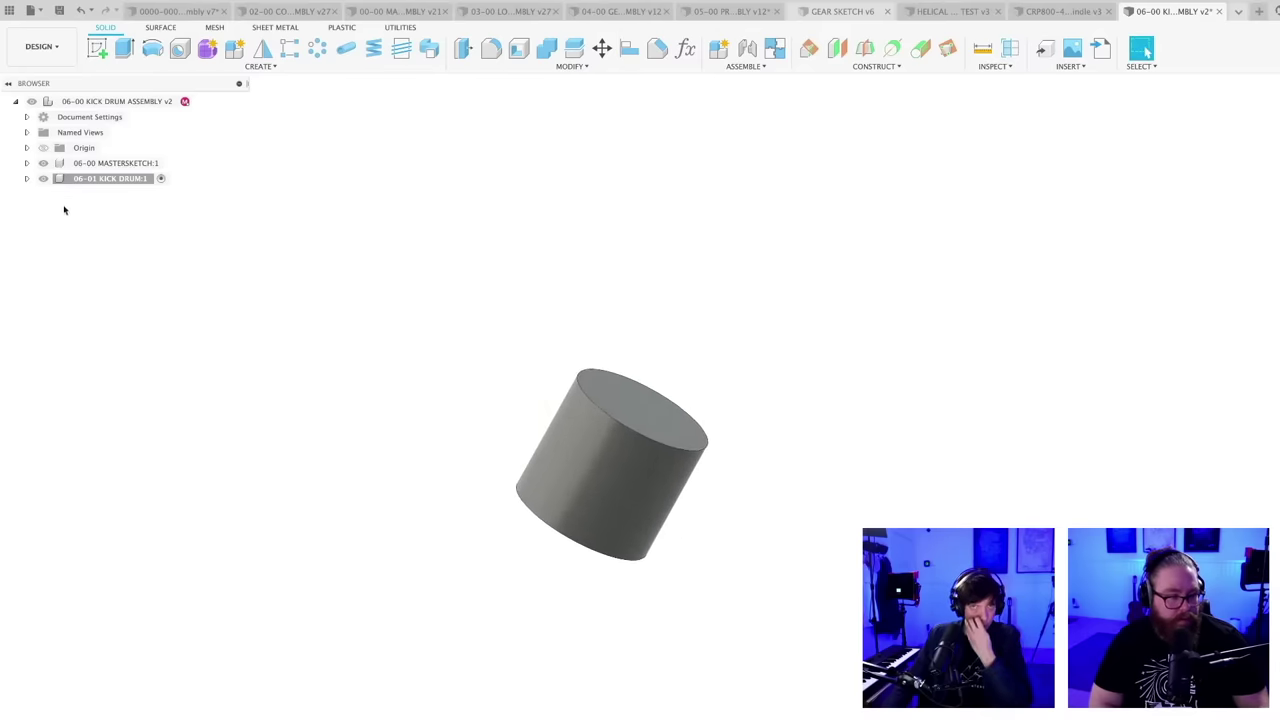
- Open Sketch1 of the 06-00 MASTERSKETCH component for editing
click(27, 163)
click(39, 194)
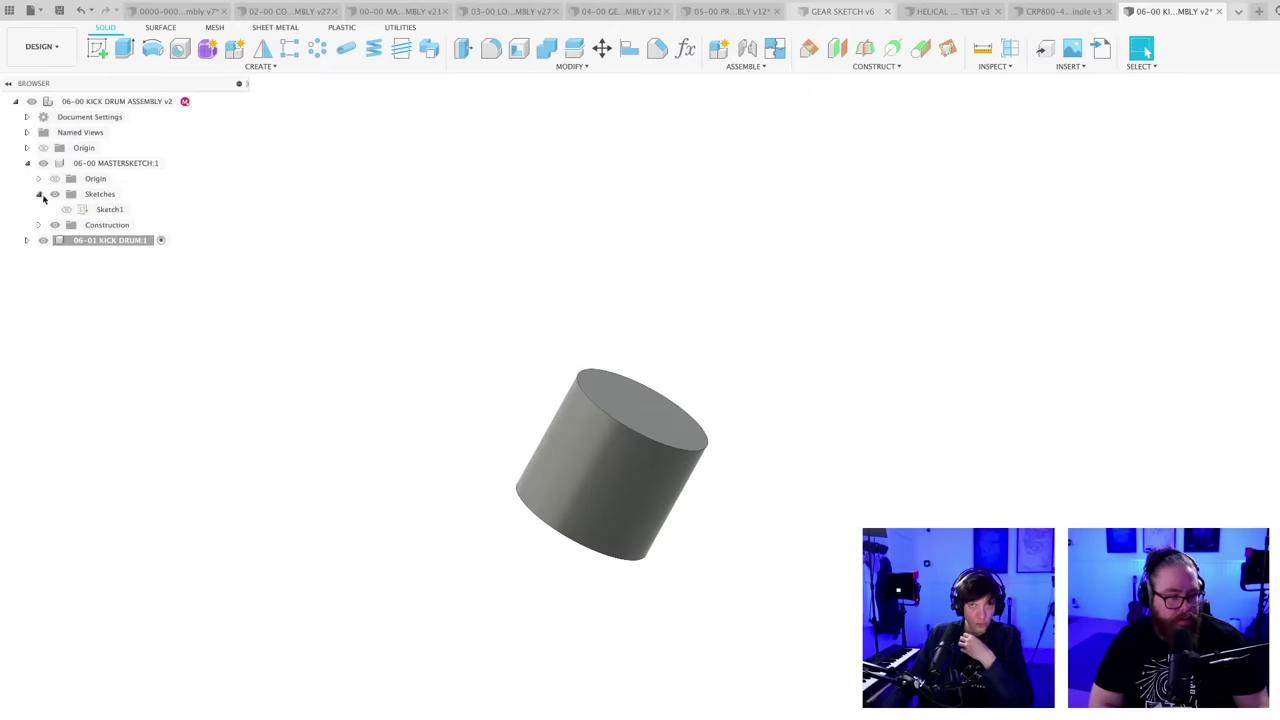
double_click(87, 213)
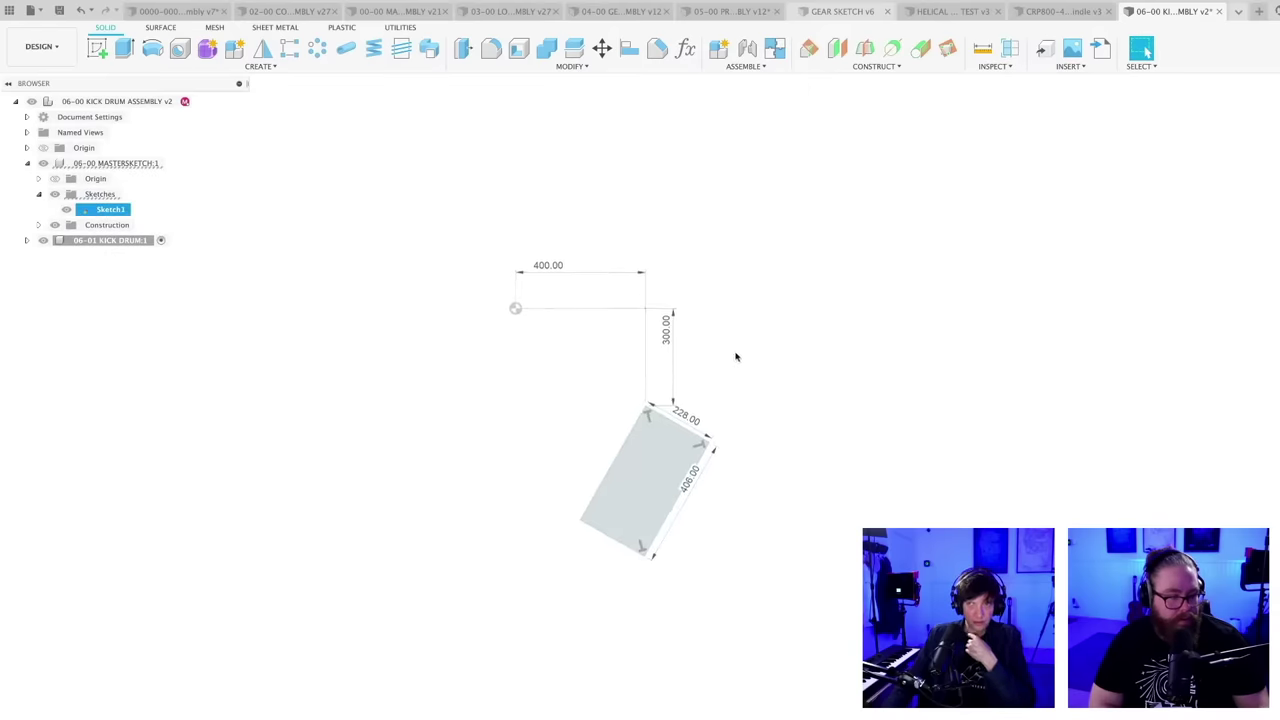
middle_drag(586, 424, 571, 463)
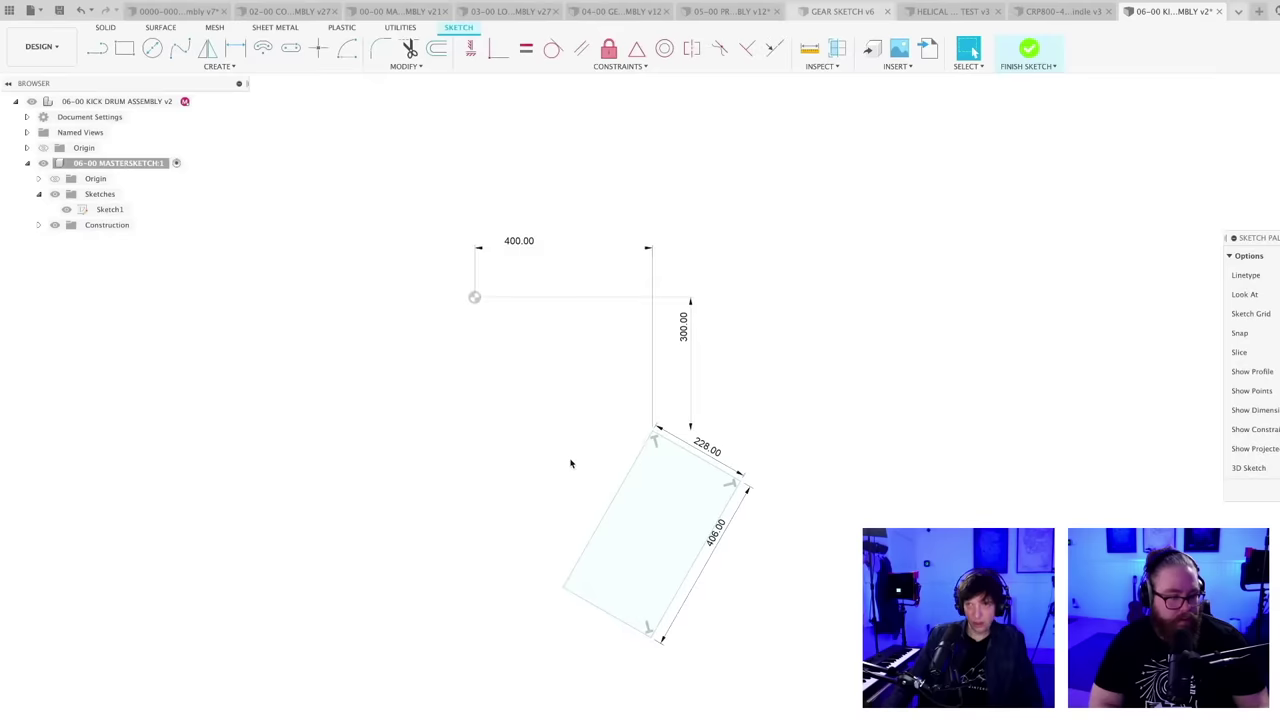
scroll(571, 463, up, 2)
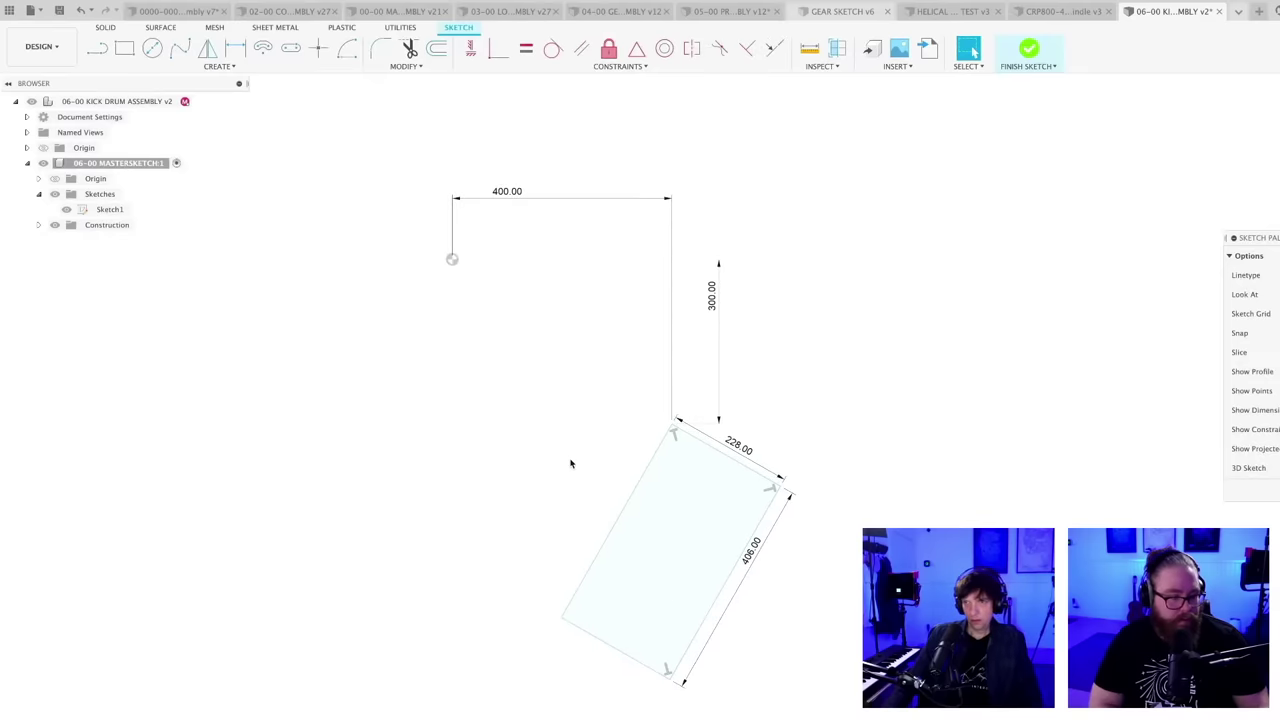
key(d)
key(Escape)
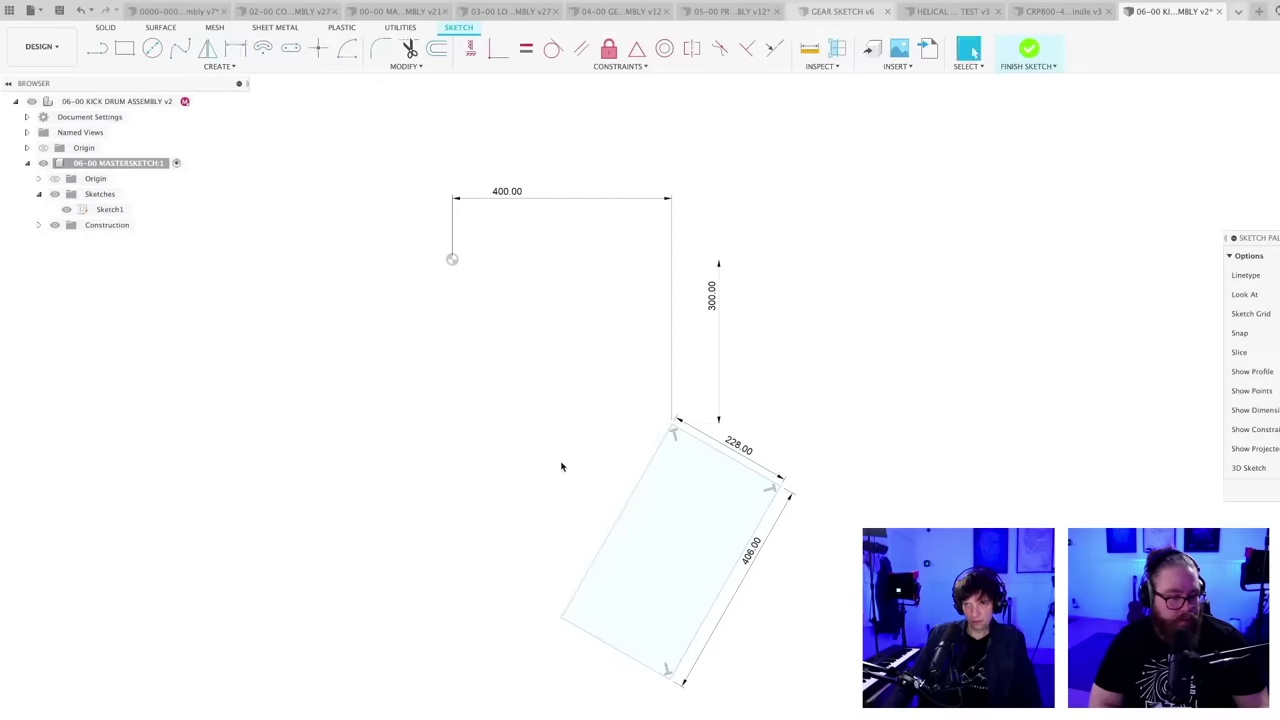
- Draw a vertical construction line about 684 mm long straight down from the sketch origin
key(l)
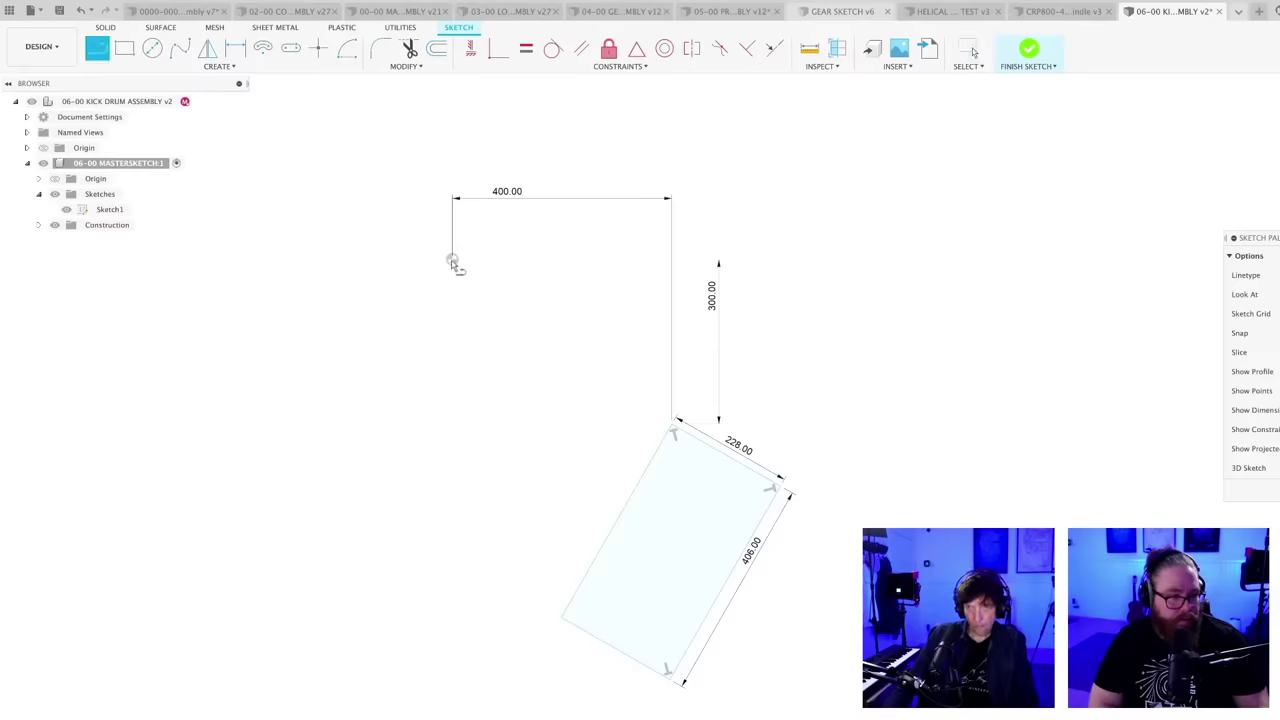
click(452, 260)
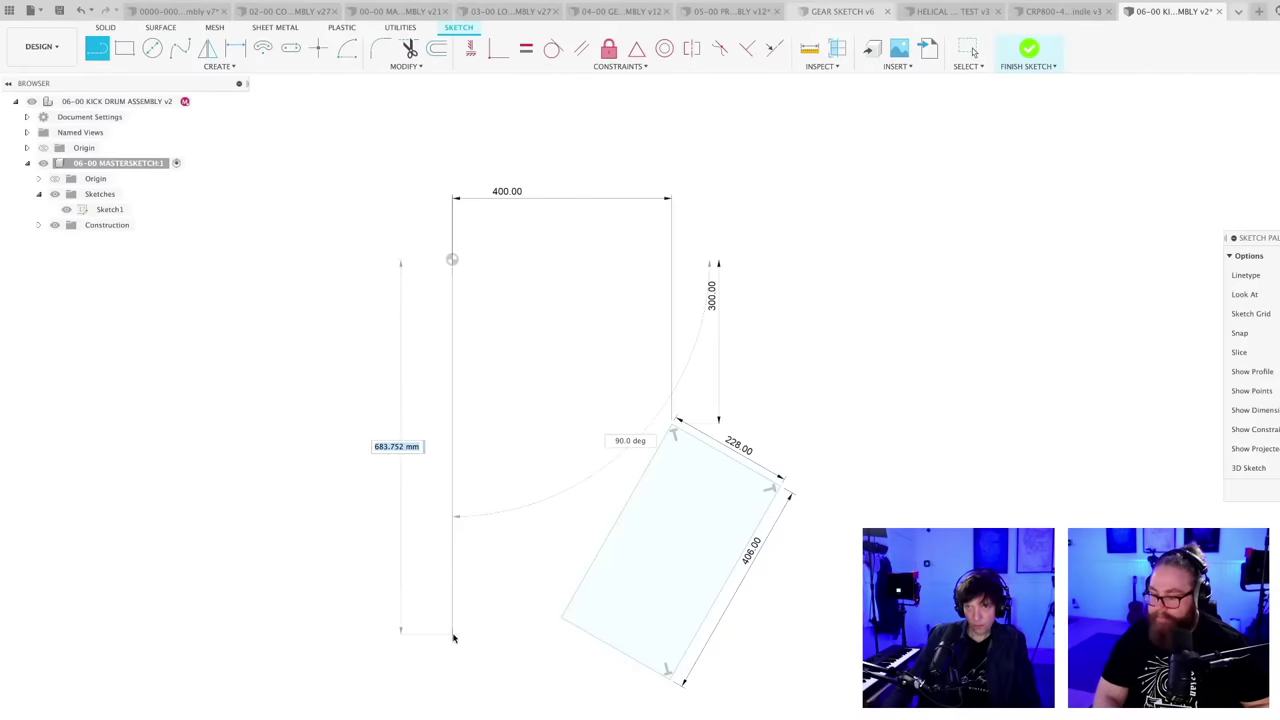
click(452, 634)
key(Escape)
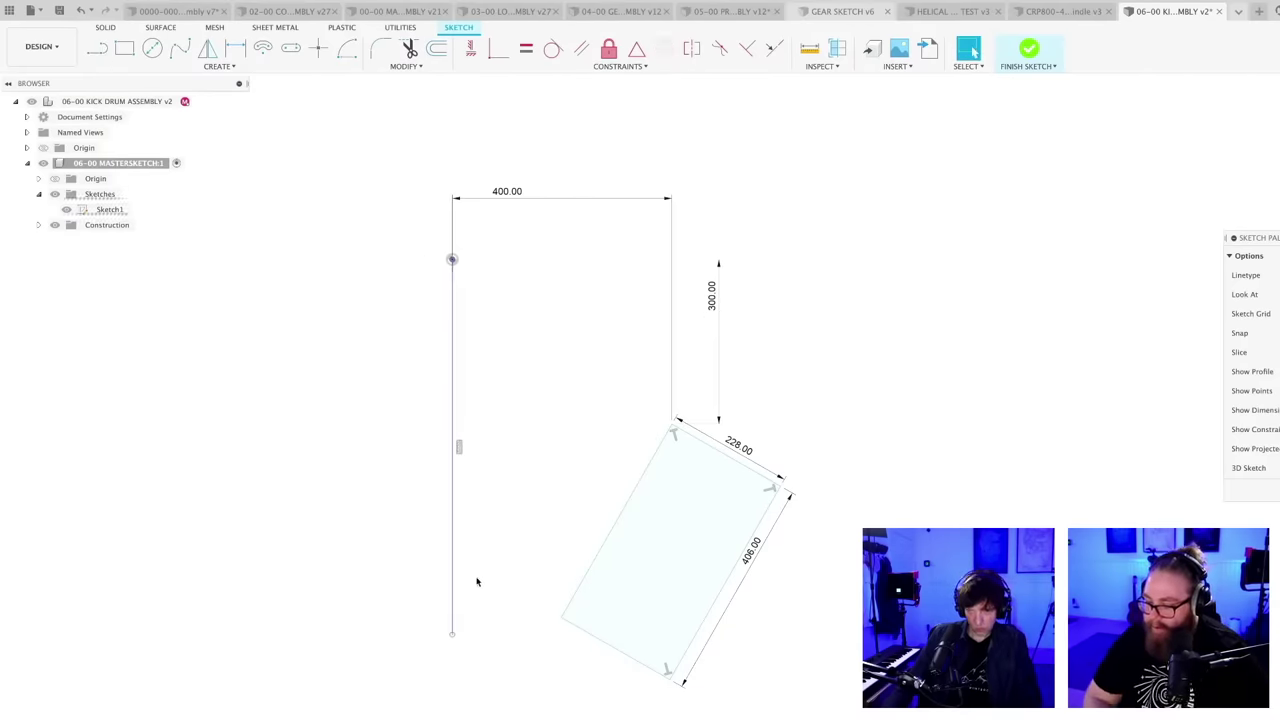
- Dimension the angle between the vertical construction line and the rectangle's nearest long side as 20 degrees
key(d)
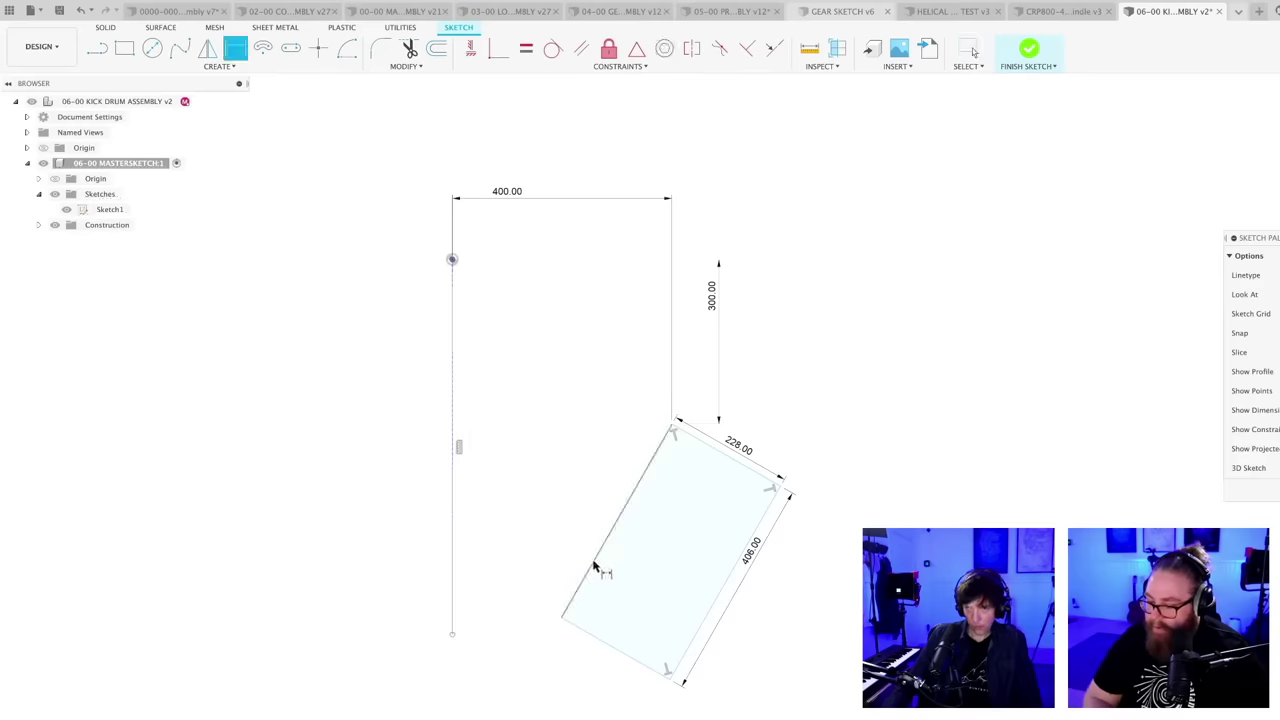
click(452, 558)
click(590, 570)
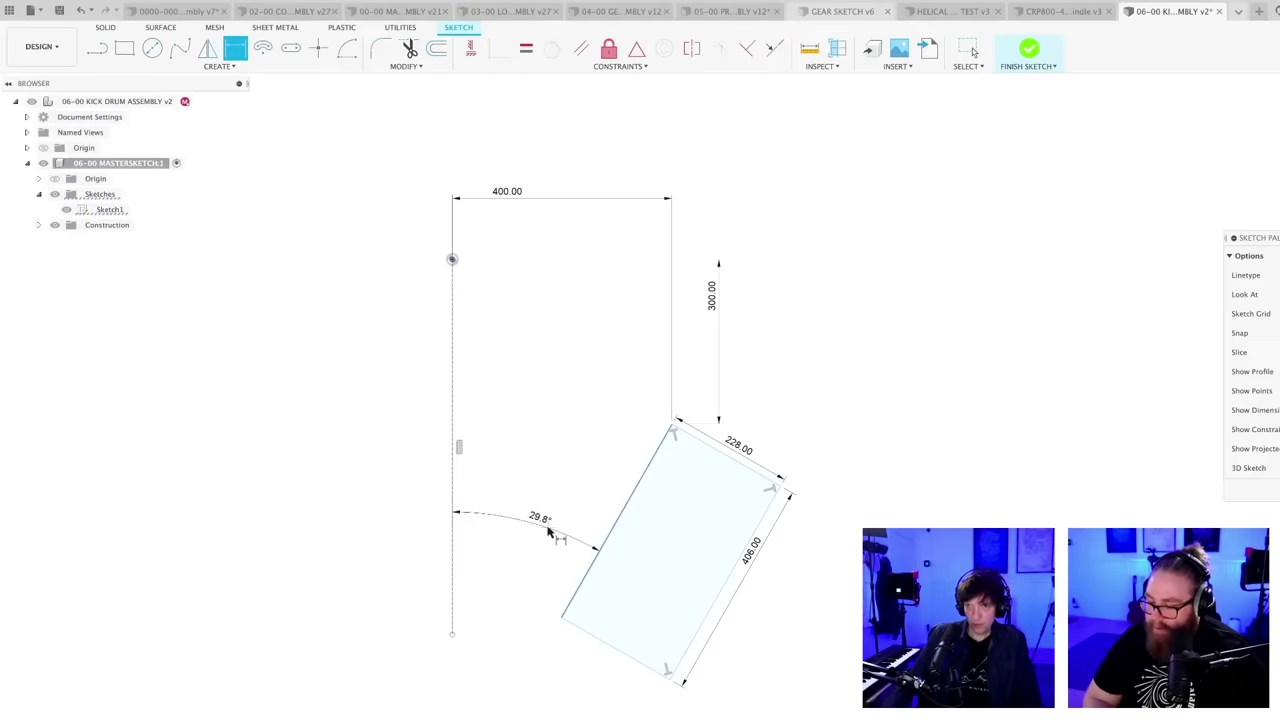
click(536, 524)
text(20)
key(Return)
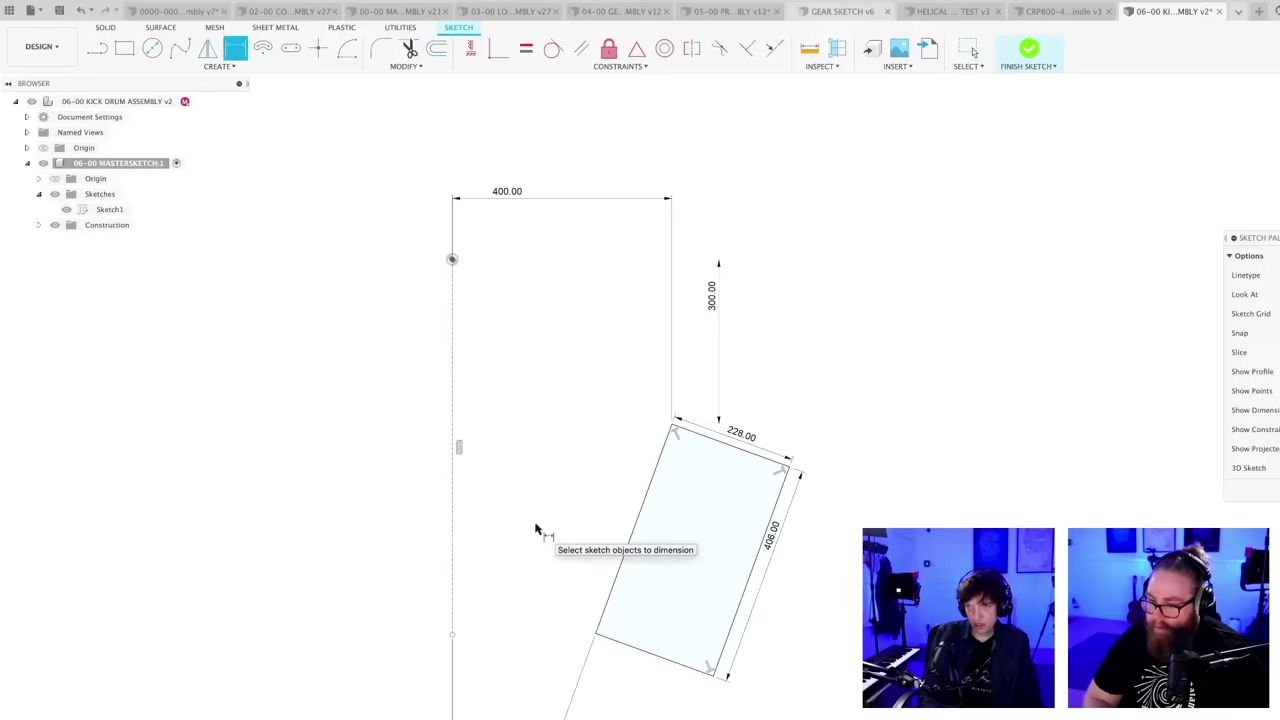
scroll(563, 525, down, 2)
key(Escape)
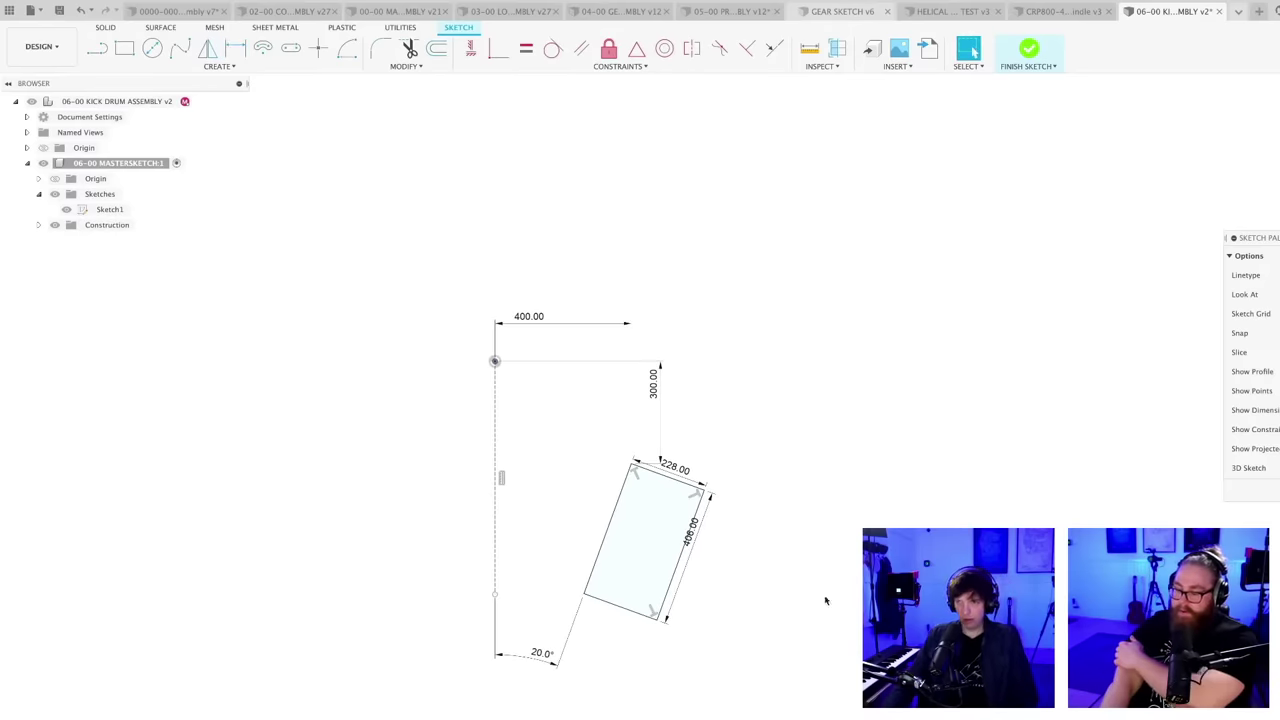
- Finish editing the mastersketch and save the kick drum assembly
click(1266, 488)
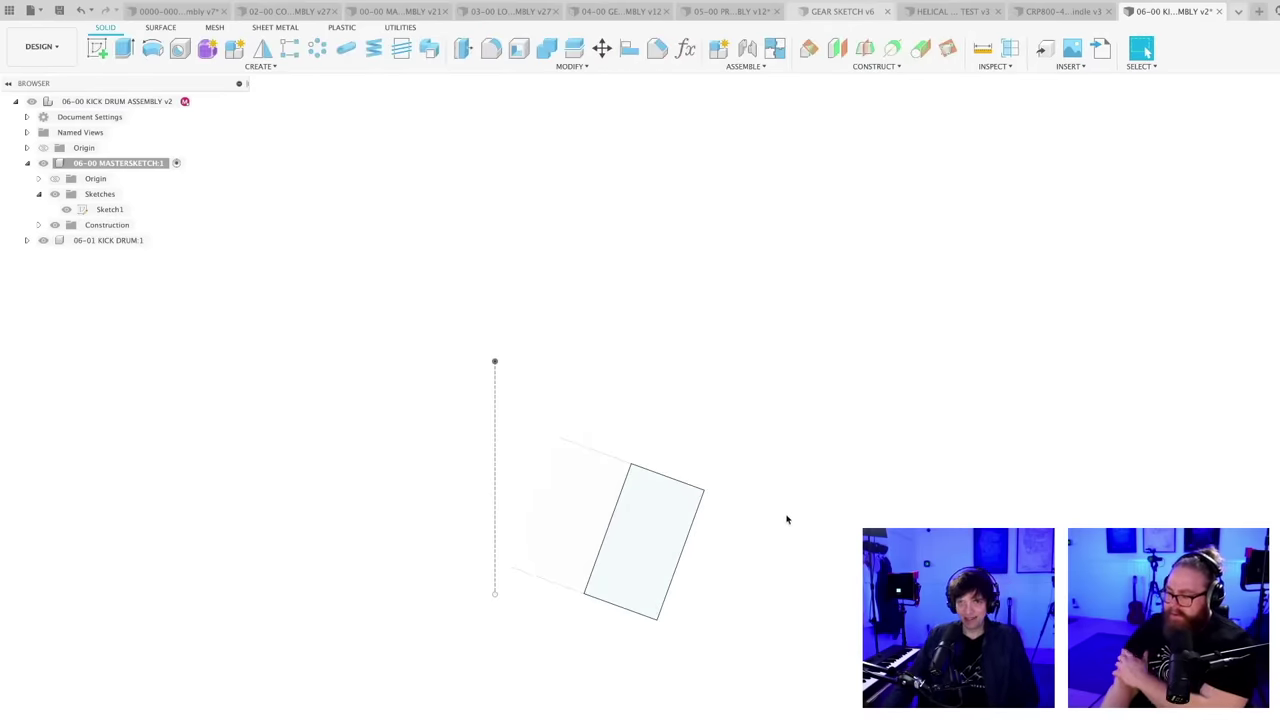
key(ctrl+s)
key(Return)
scroll(771, 510, down, 2)
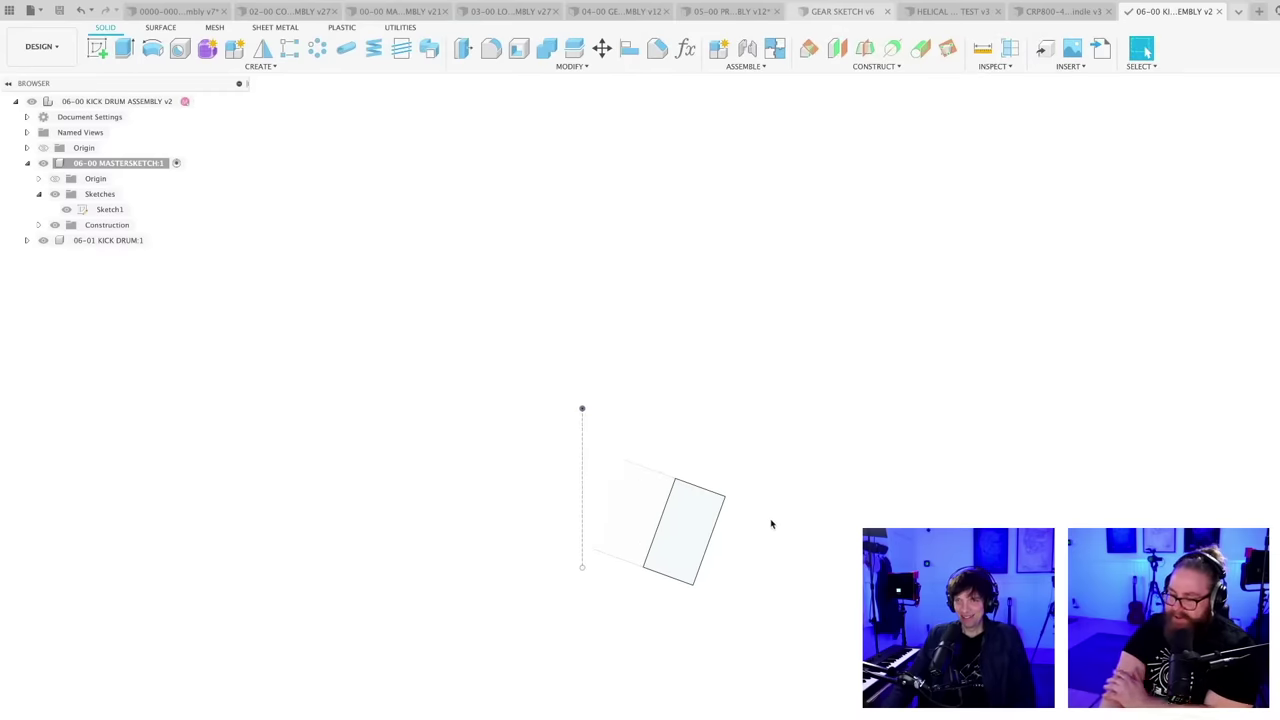
- Switch to the 00-00 MACHINE 3 assembly and paste the 06-00 KICK DRUM assembly into it at its default position
scroll(771, 524, up, 2)
shift+middle_drag(754, 534, 749, 556)
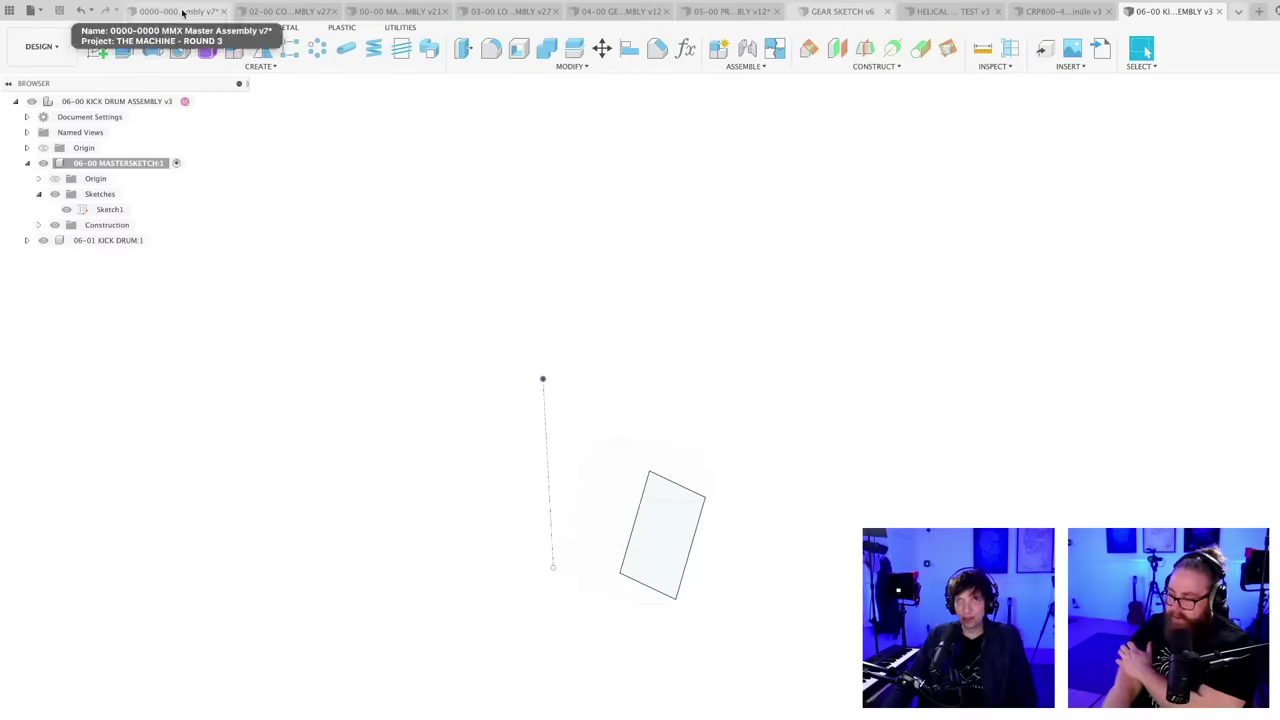
click(1239, 12)
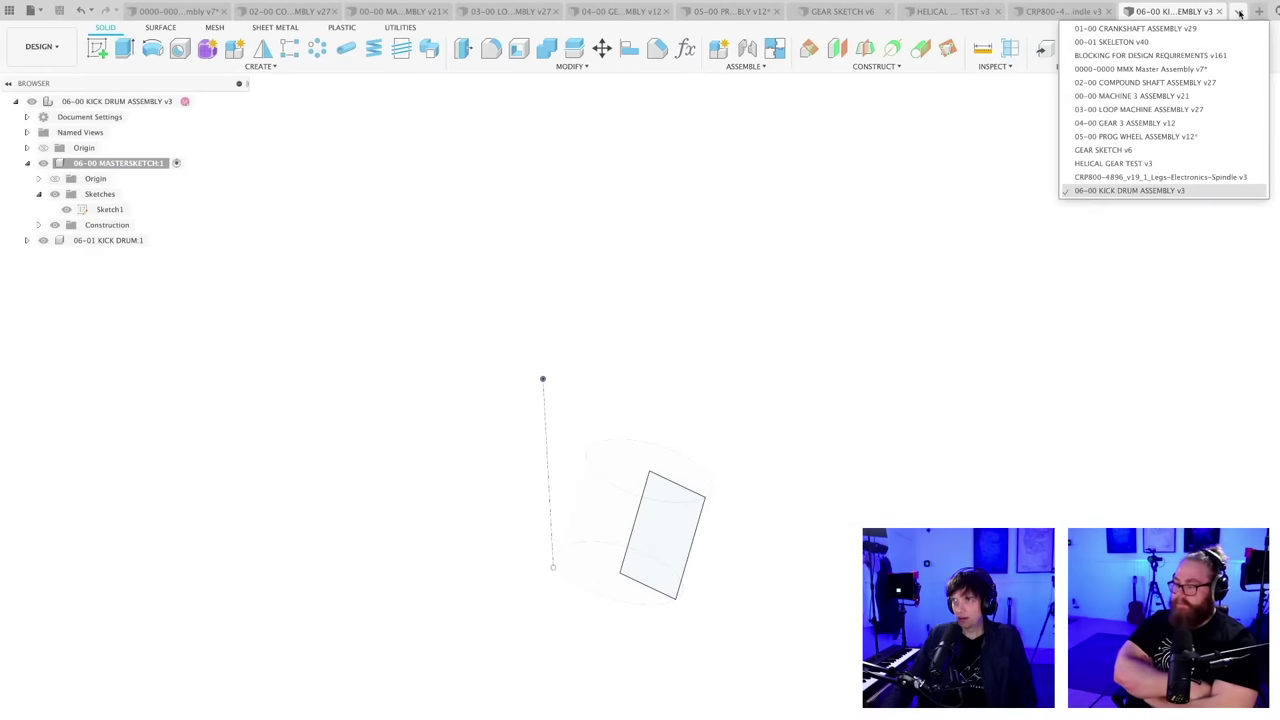
click(1110, 97)
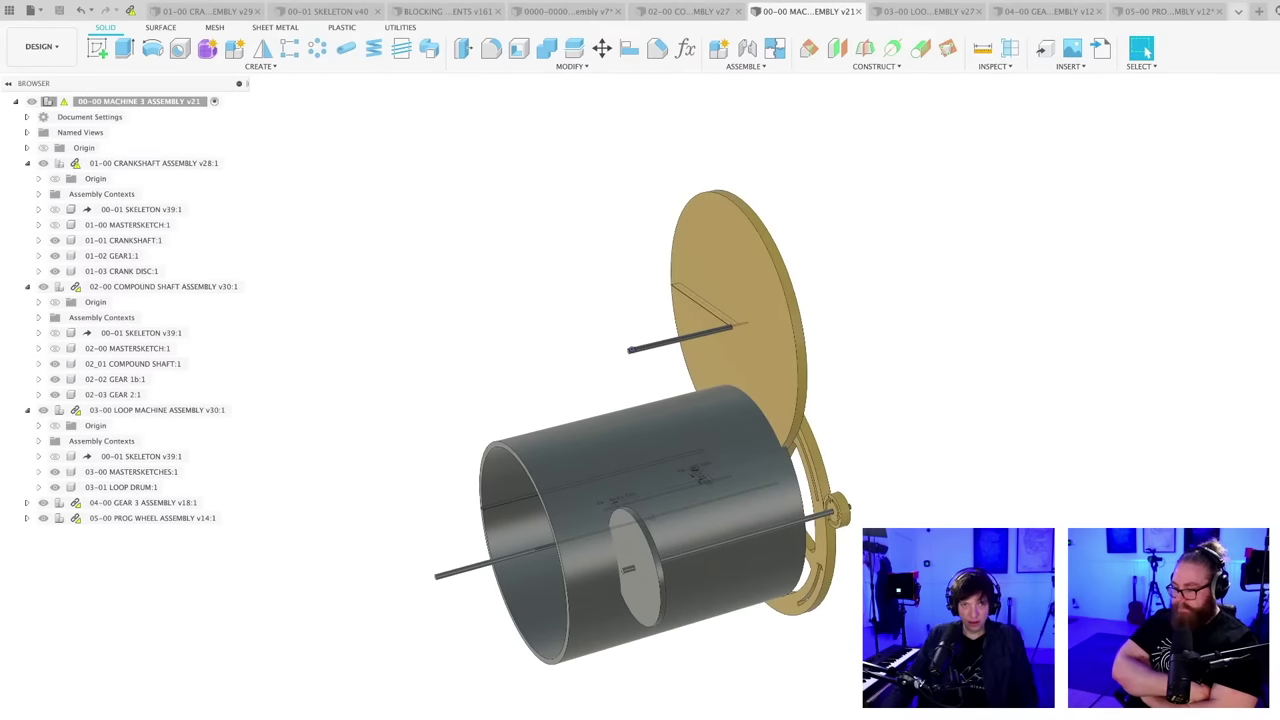
key(super+v)
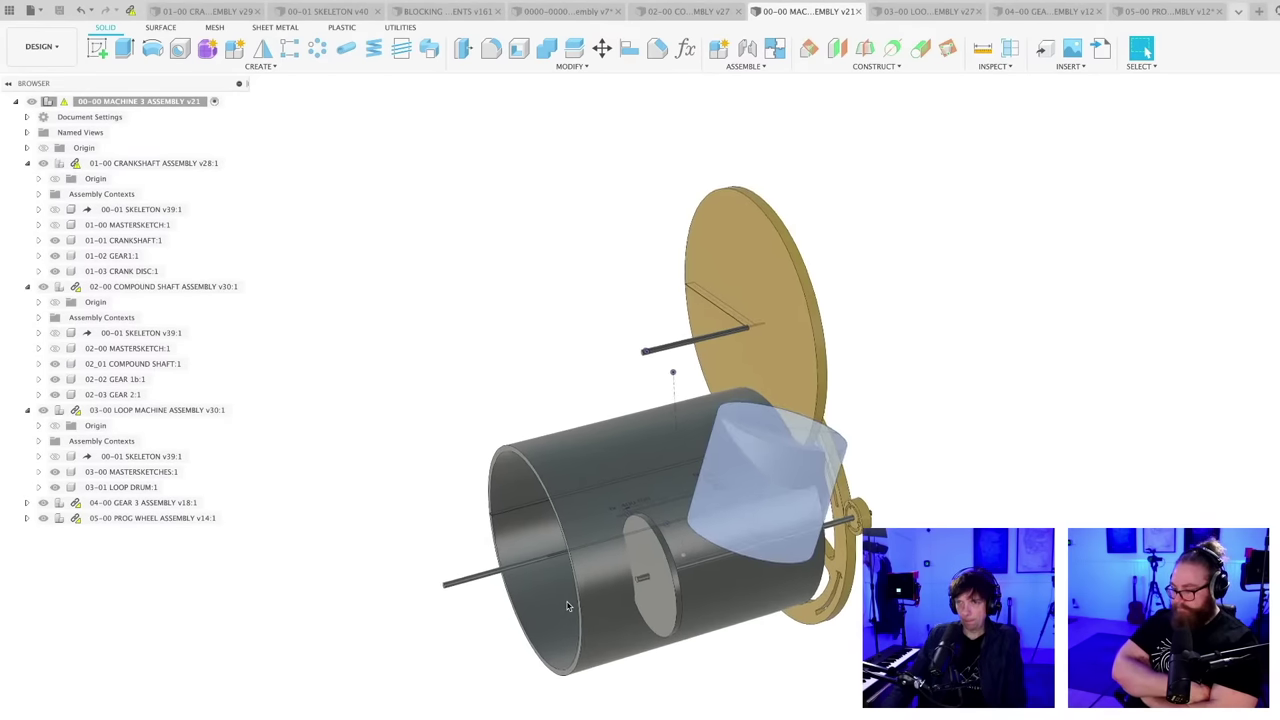
scroll(564, 584, down, 2)
shift+middle_drag(532, 578, 704, 550)
click(846, 538)
scroll(645, 680, up, 3)
scroll(900, 690, down, 3)
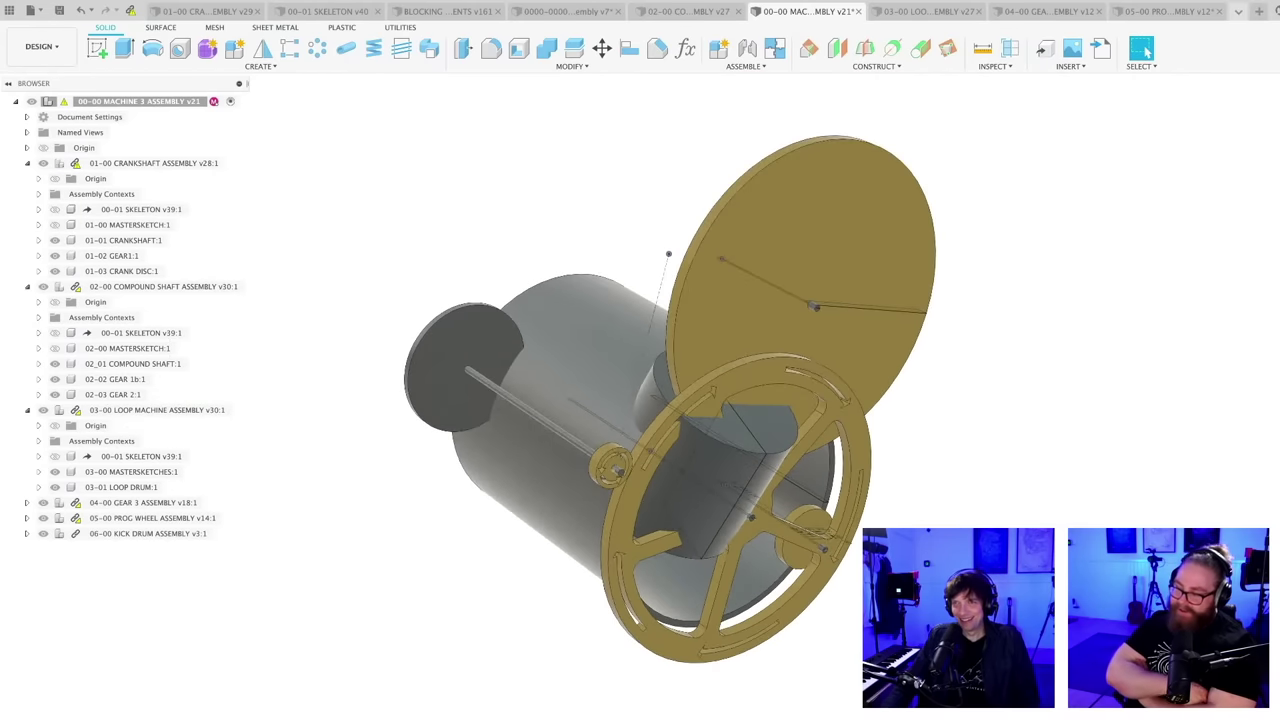
- Switch to the BLOCKING FOR DESIGN REQUIREMENTS design and activate its top-level component
mouse_move(866, 636)
middle_down()
mouse_move(804, 646)
mouse_move(848, 648)
middle_up()
scroll(848, 645, down, 2)
scroll(805, 578, down, 2)
click(440, 11)
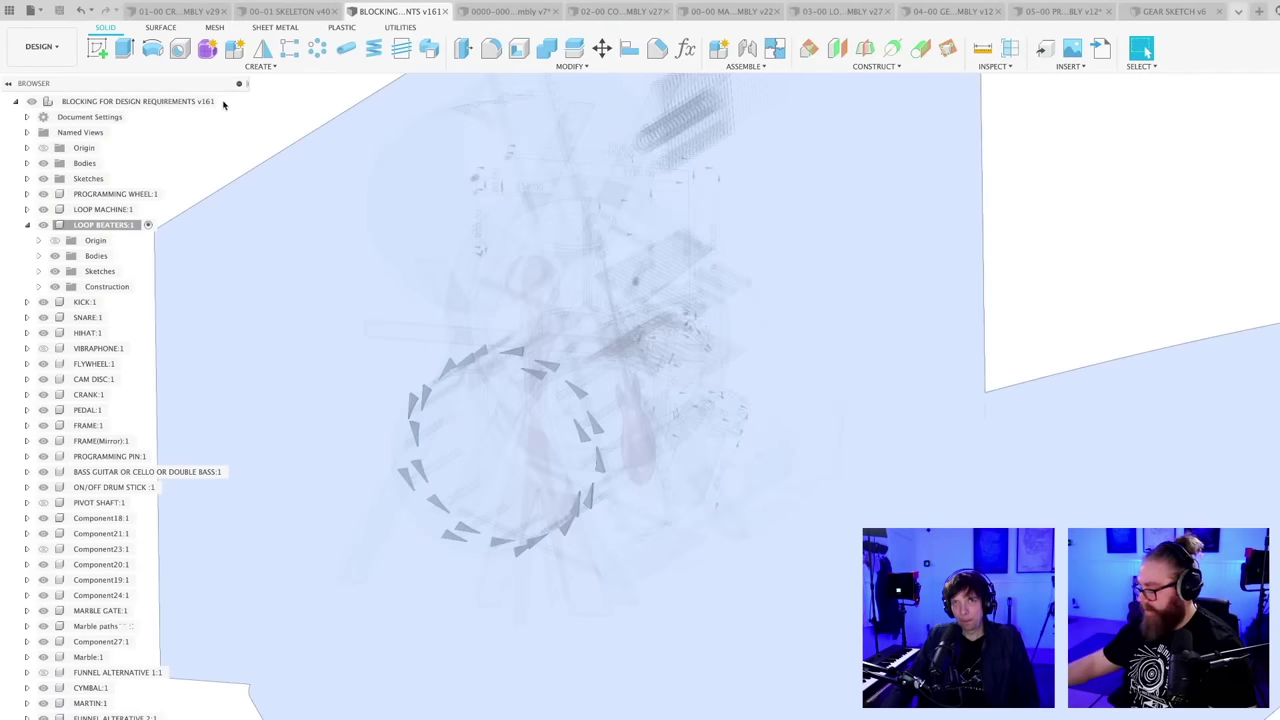
double_click(223, 104)
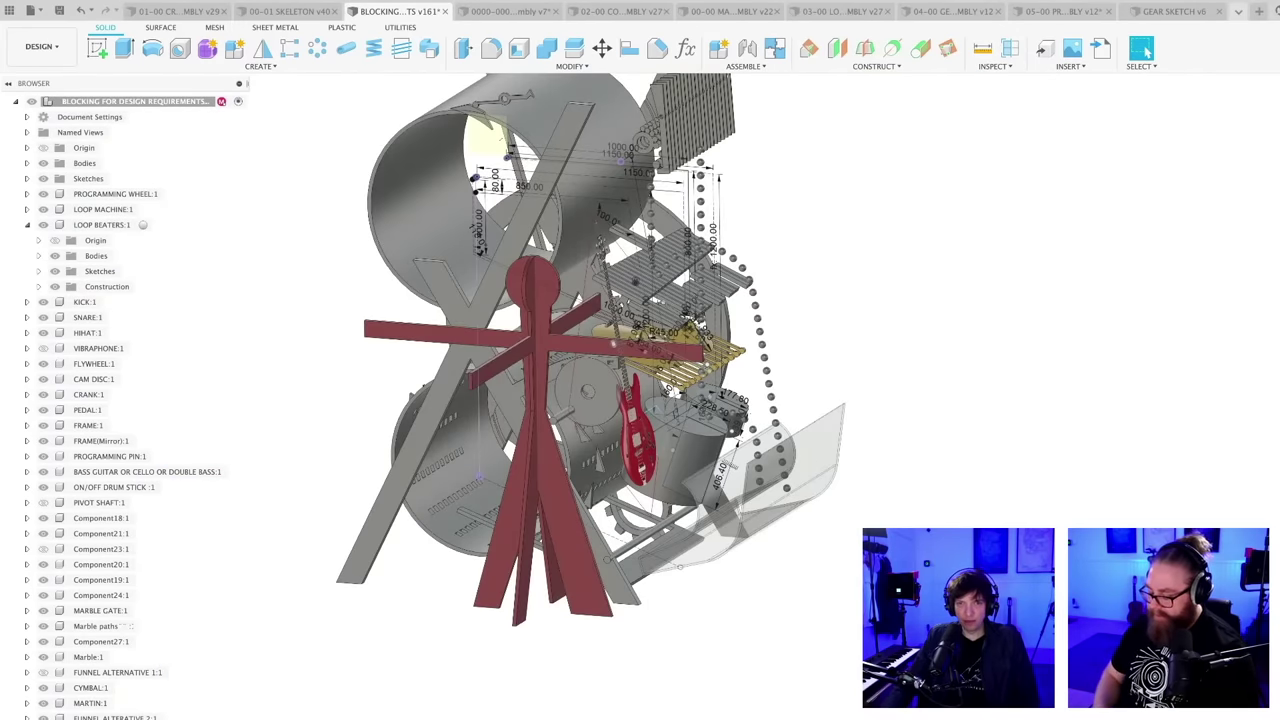
- Show the FUNNEL ALTERNATIVE 1 component and save the blocking design
scroll(272, 716, down, 3)
click(43, 717)
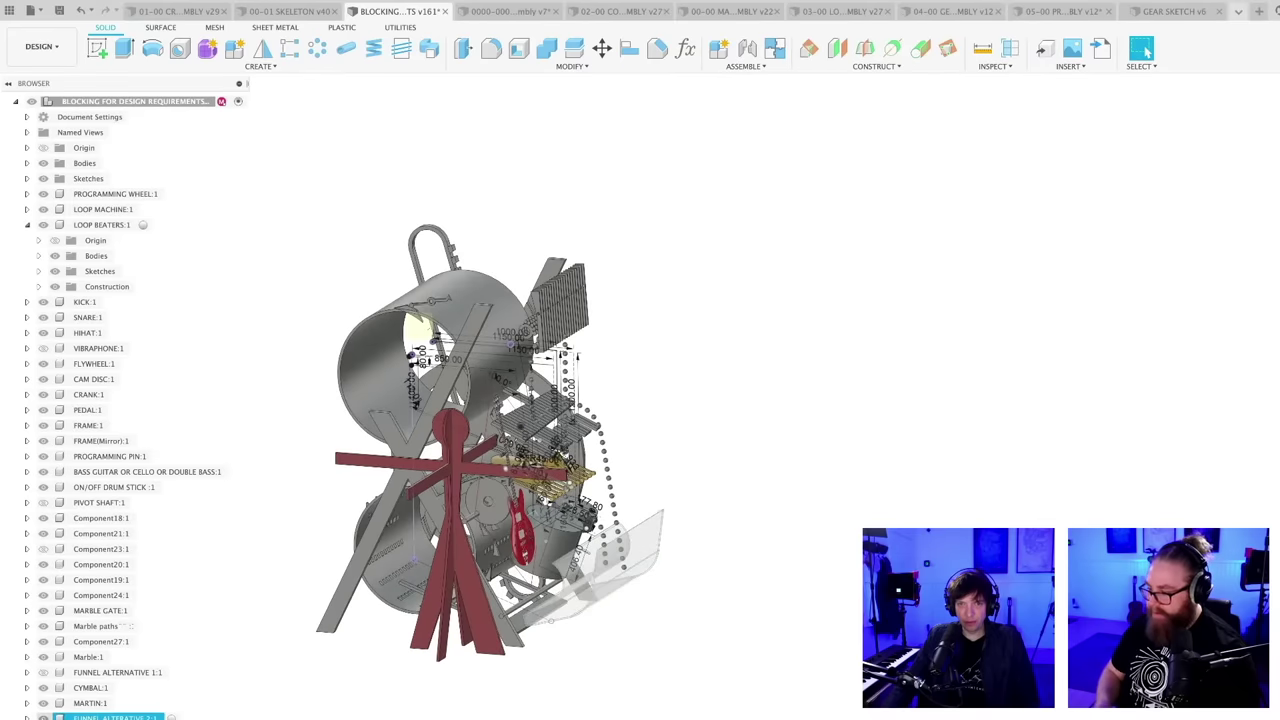
click(43, 672)
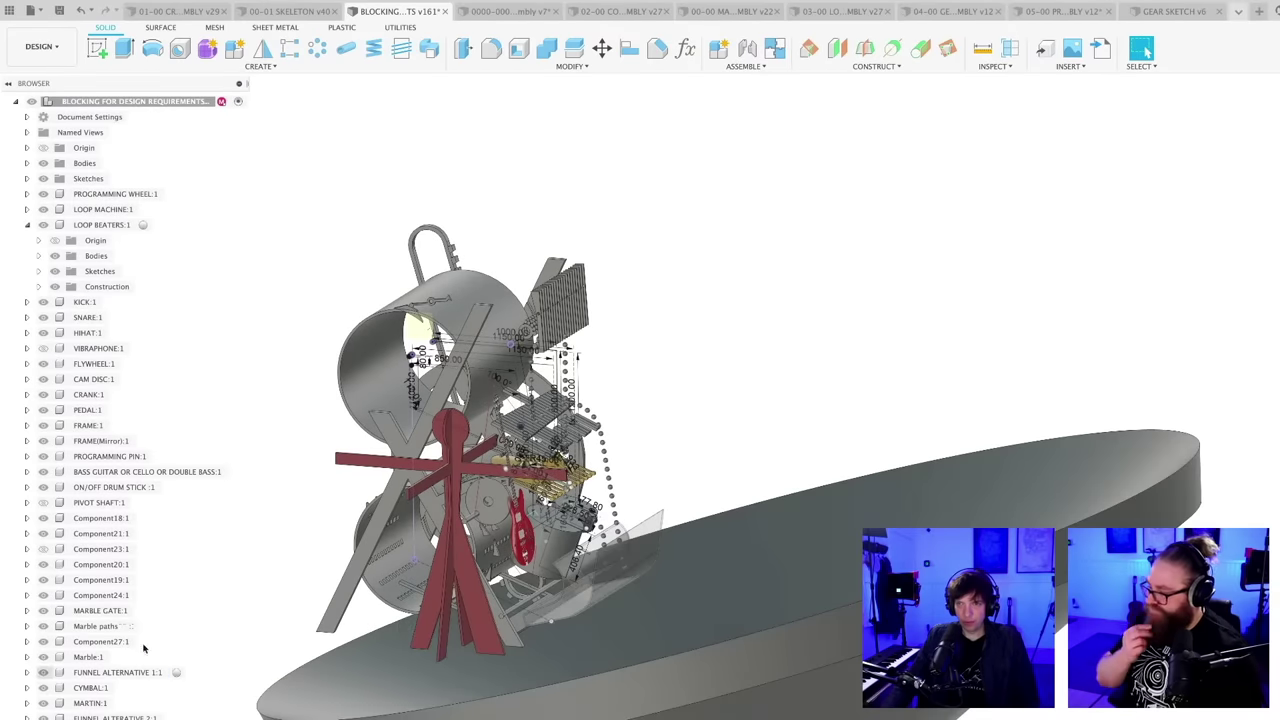
middle_drag(523, 456, 510, 449)
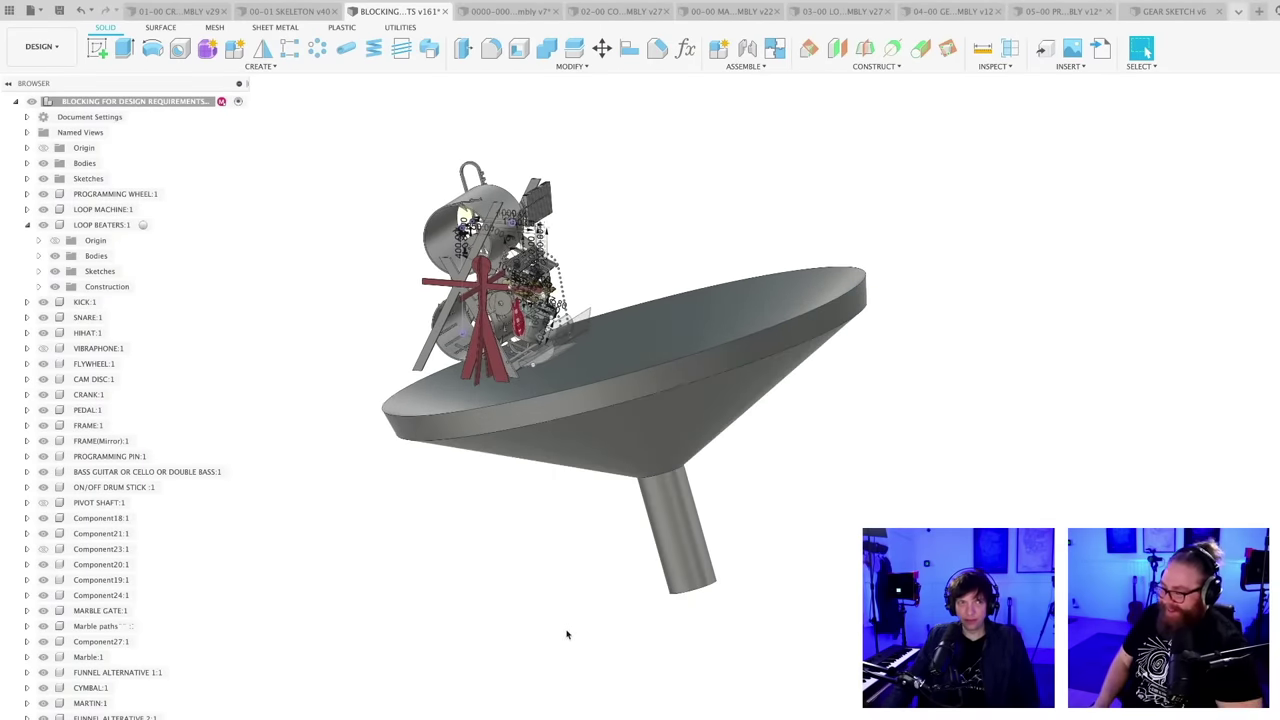
shift+middle_drag(566, 634, 566, 658)
middle_drag(574, 586, 564, 634)
scroll(566, 651, up, 1)
key(super+s)
key(Return)
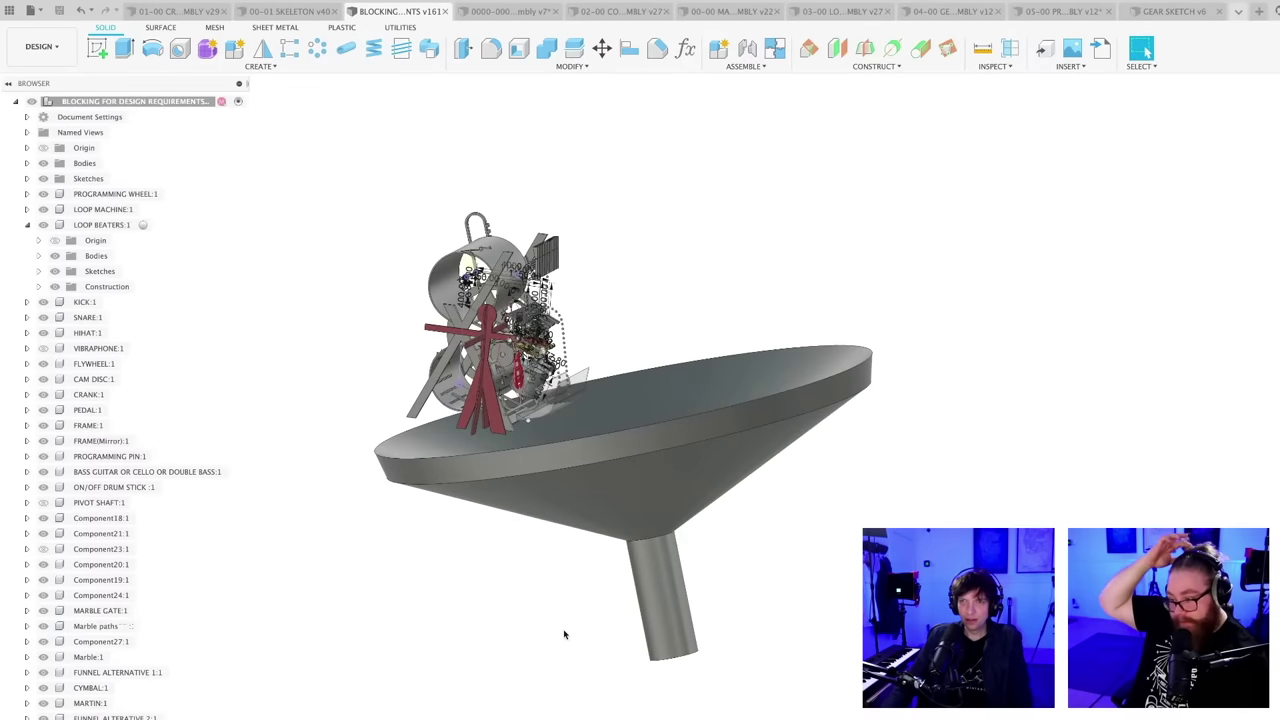
- In the 06-00 KICK DRUM assembly, base the -200 mm offset plane on the vertical origin plane along the green axis, and save
click(1238, 12)
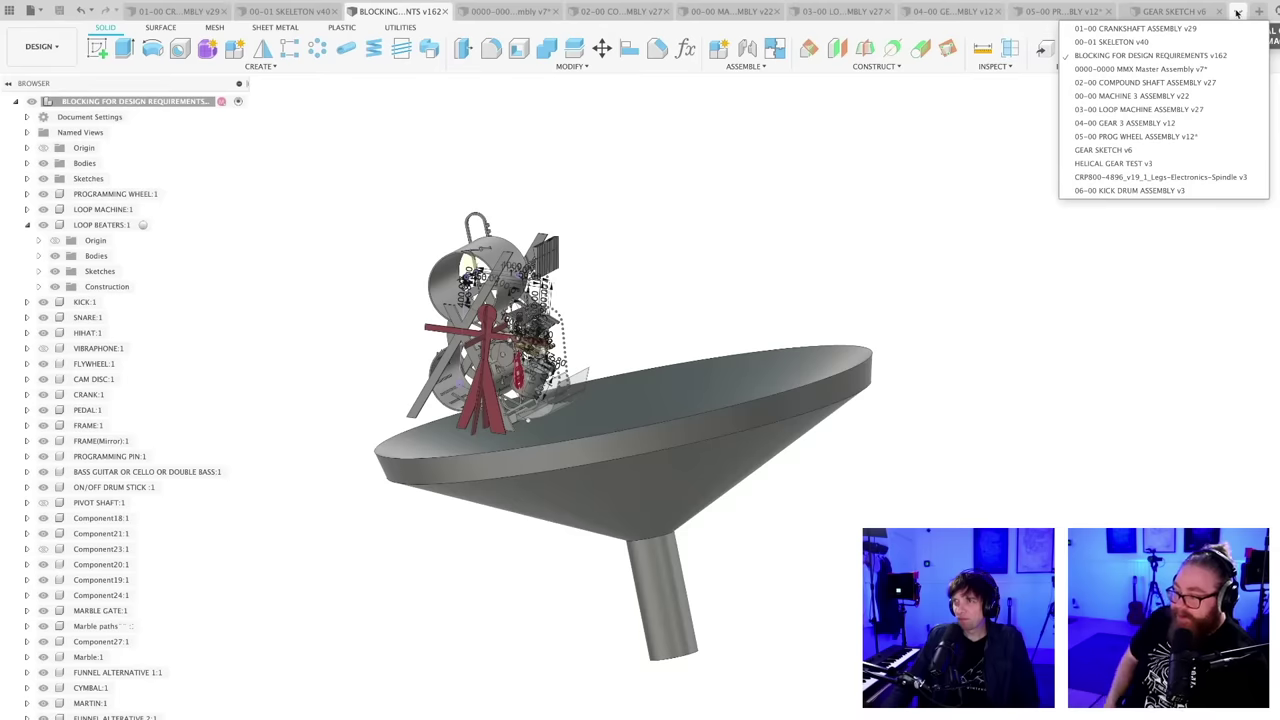
click(1148, 191)
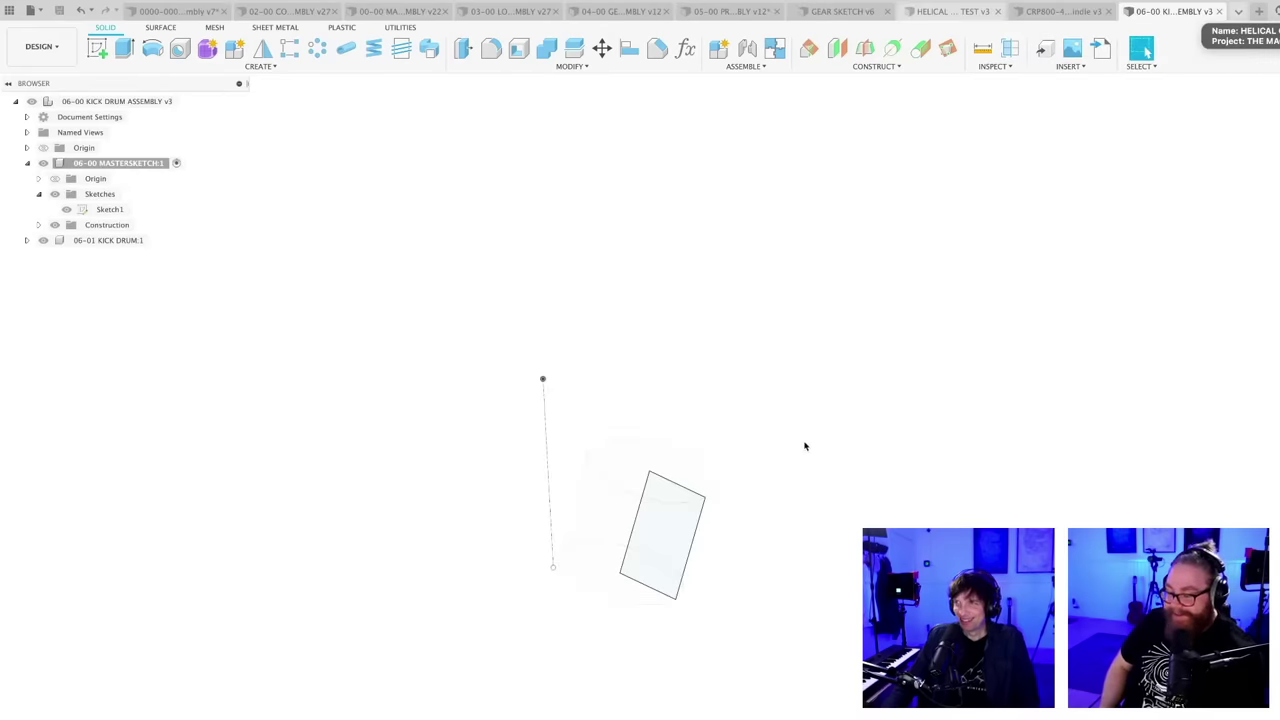
mouse_move(800, 471)
shift+middle_down()
mouse_move(880, 471)
mouse_move(900, 500)
mouse_move(871, 491)
shift+middle_up()
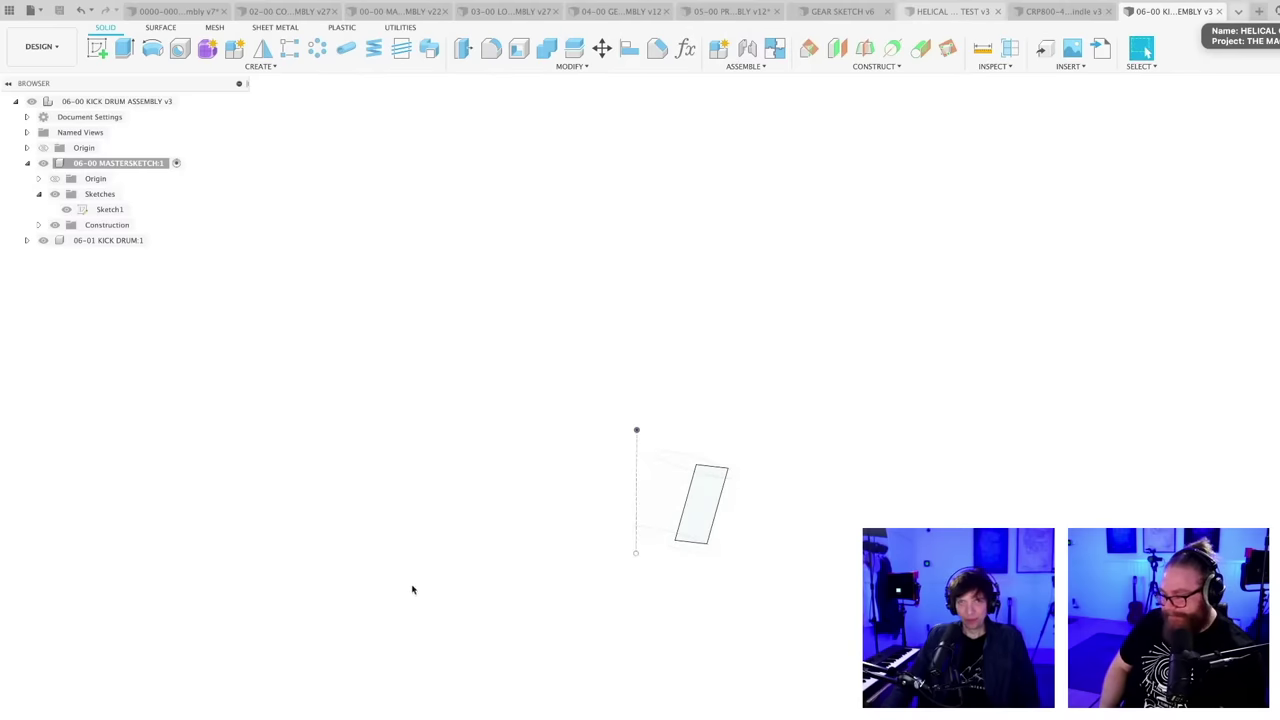
scroll(396, 570, down, 1)
middle_drag(368, 687, 384, 678)
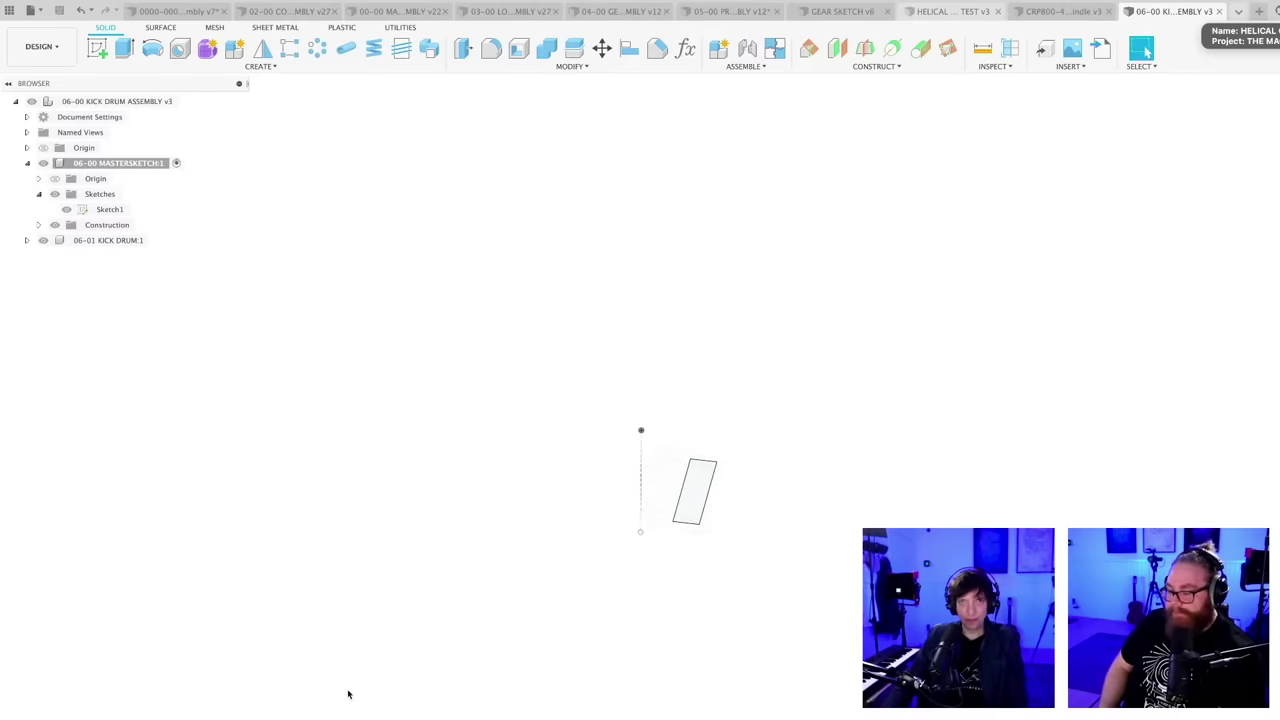
scroll(263, 649, down, 1)
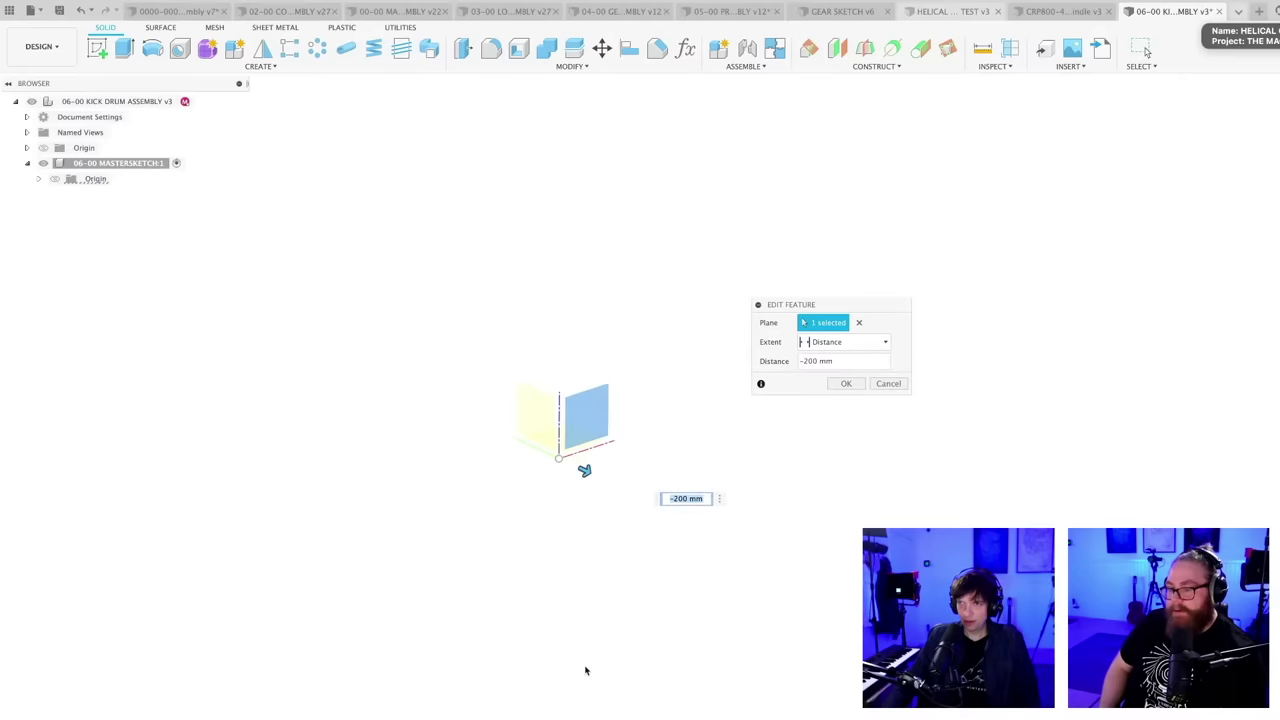
click(858, 322)
click(545, 417)
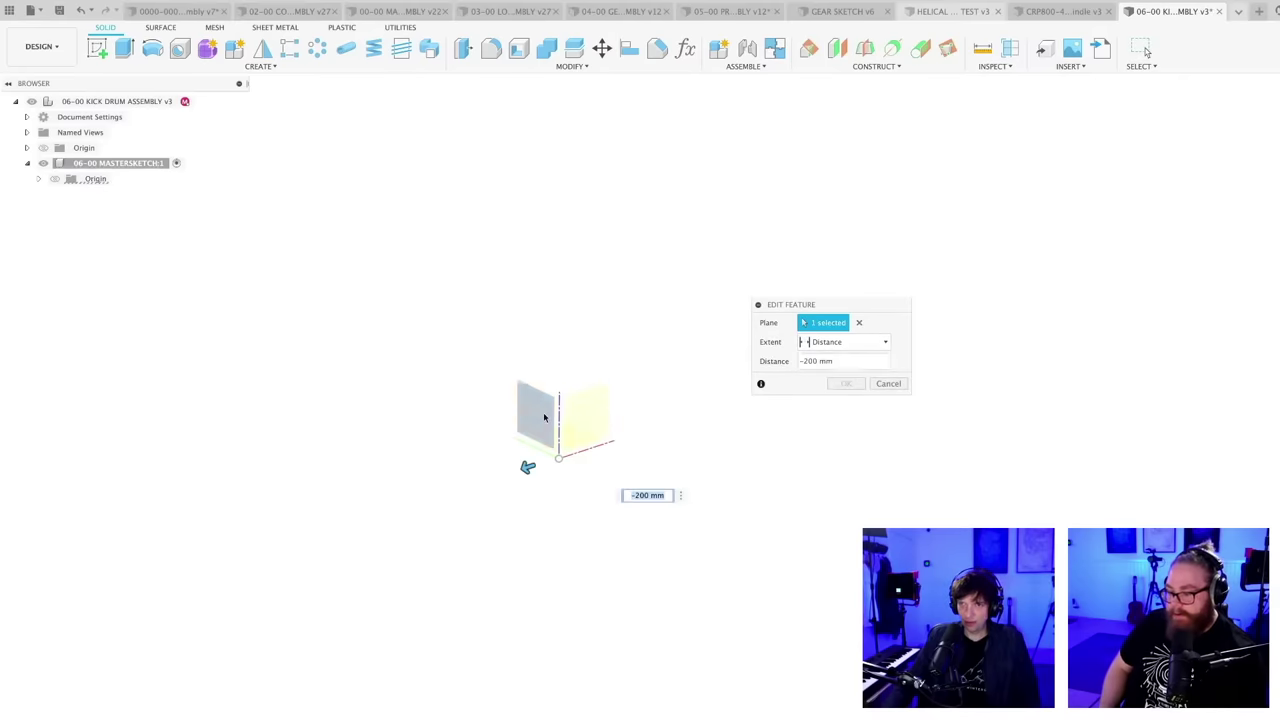
click(845, 384)
mouse_move(687, 482)
shift+middle_down()
mouse_move(708, 517)
mouse_move(663, 491)
mouse_move(466, 463)
mouse_move(425, 499)
mouse_move(610, 503)
mouse_move(640, 550)
mouse_move(625, 531)
shift+middle_up()
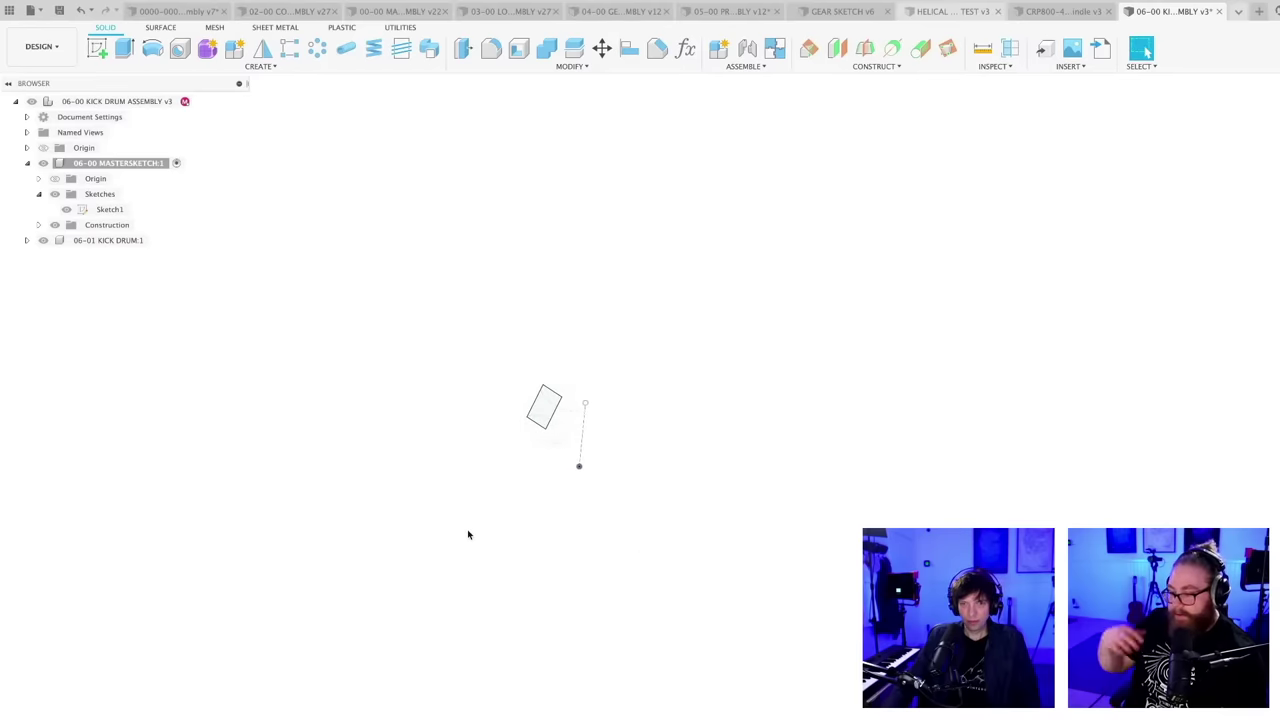
key(super+s)
key(Return)
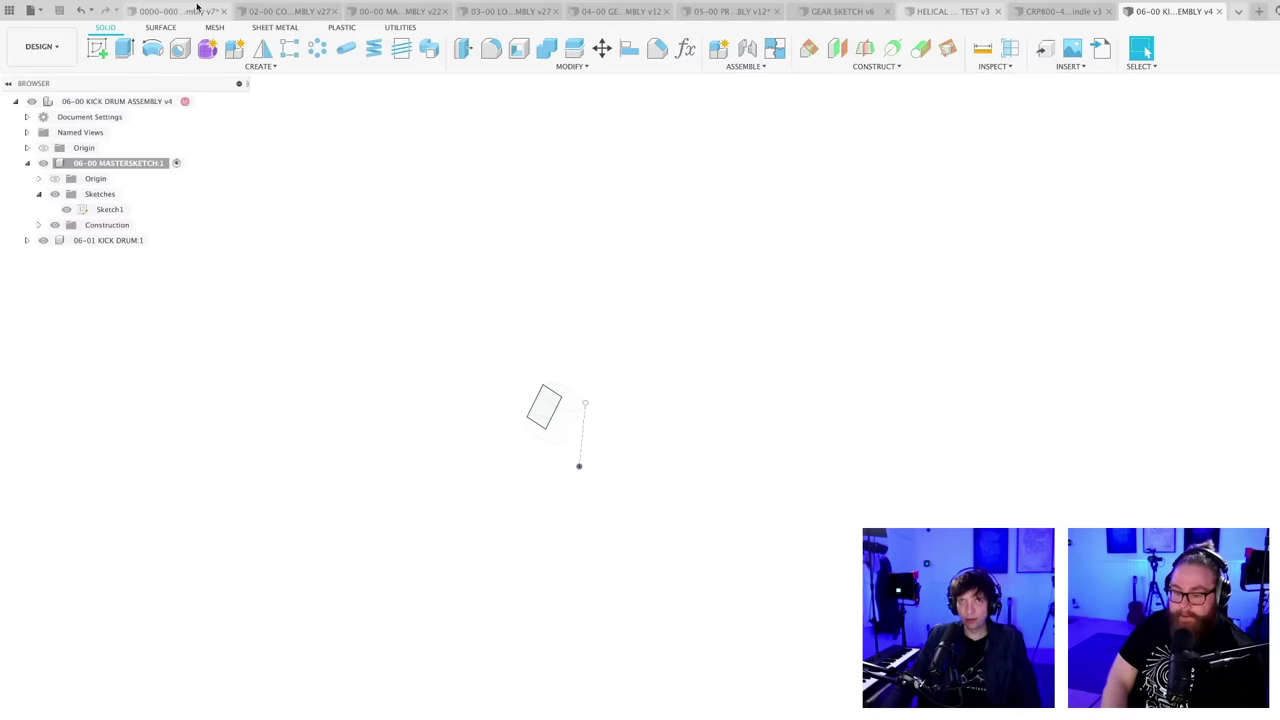
- Return to the 00-00 MACHINE 3 assembly and save it together with its referenced designs
click(1239, 11)
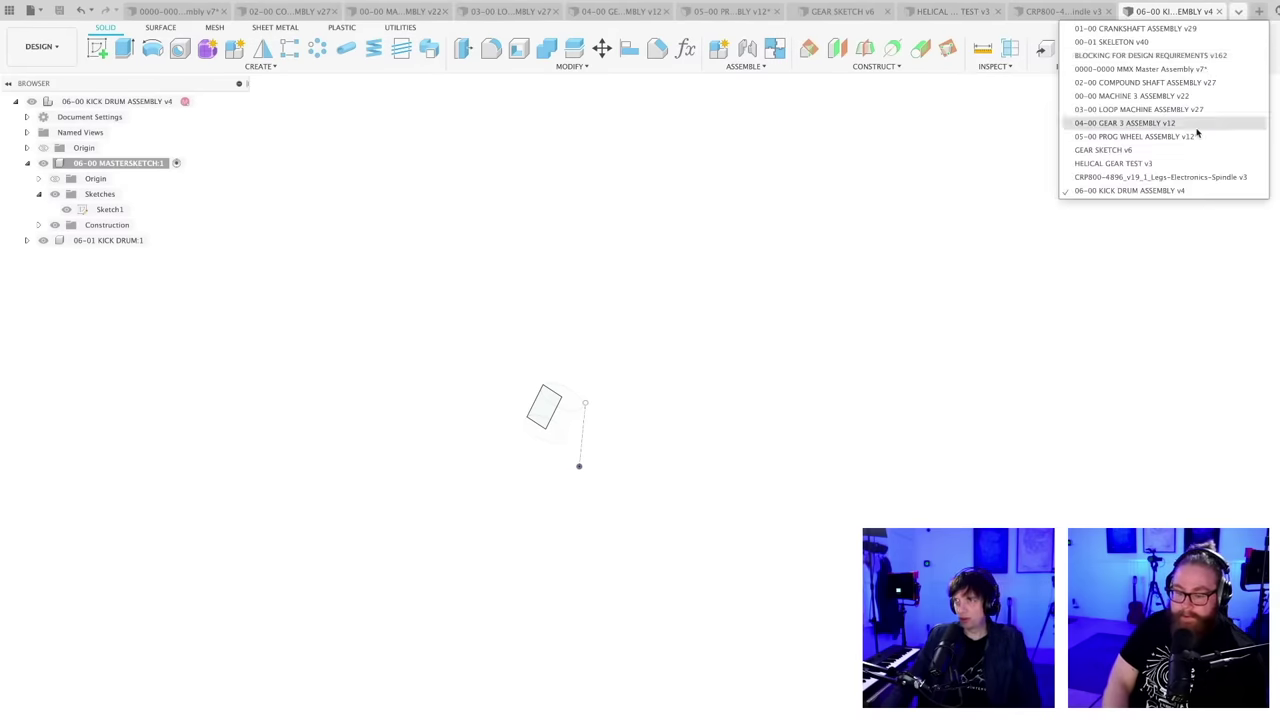
click(1126, 97)
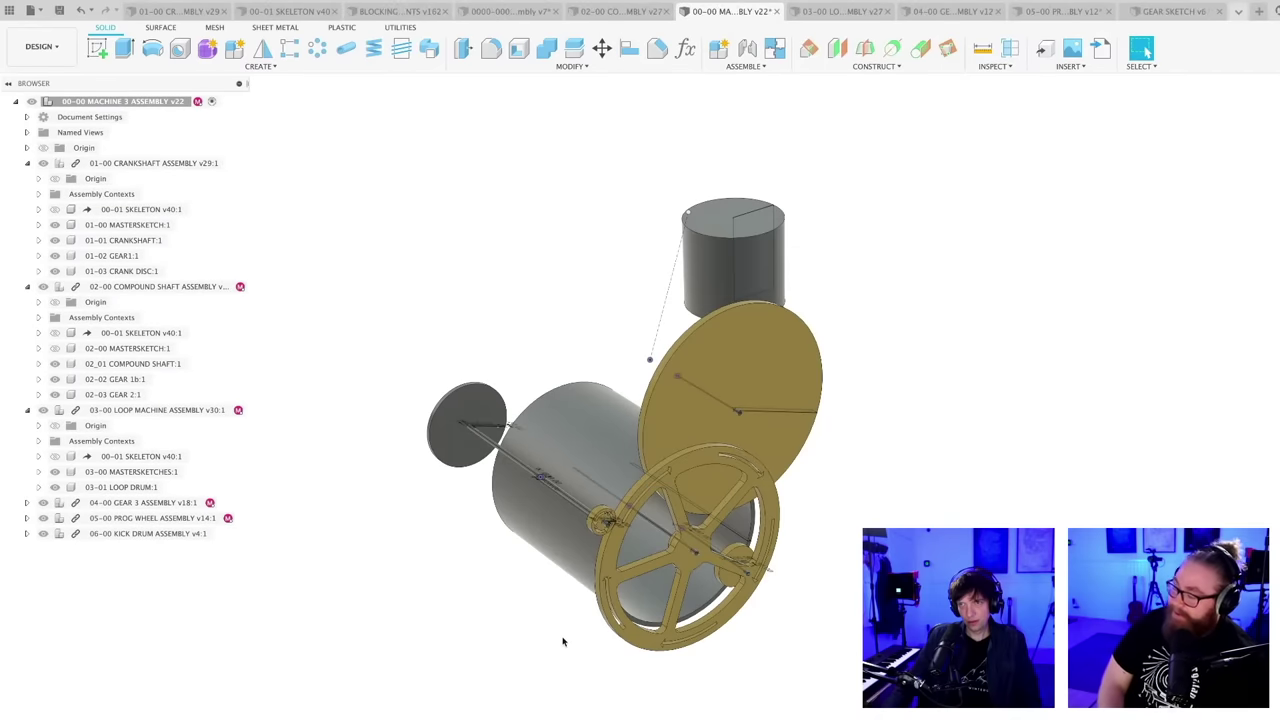
shift+middle_drag(563, 641, 657, 637)
key(super+s)
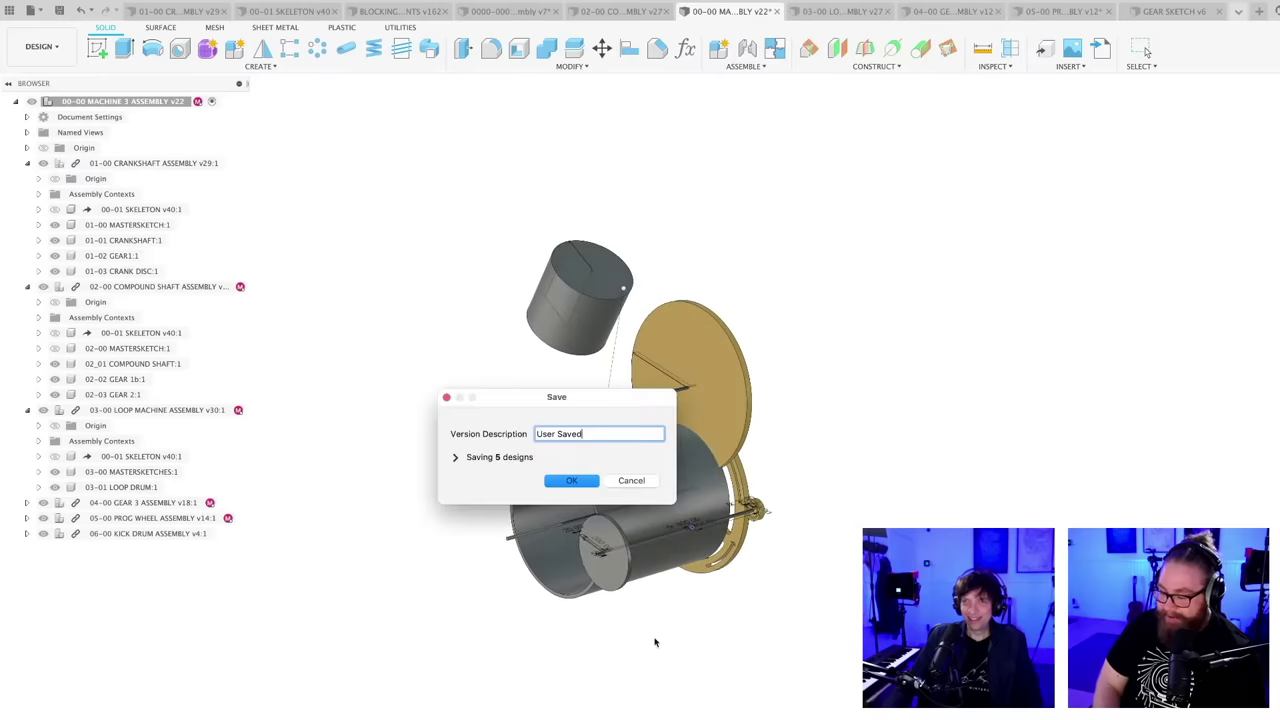
key(Return)
scroll(656, 651, up, 2)
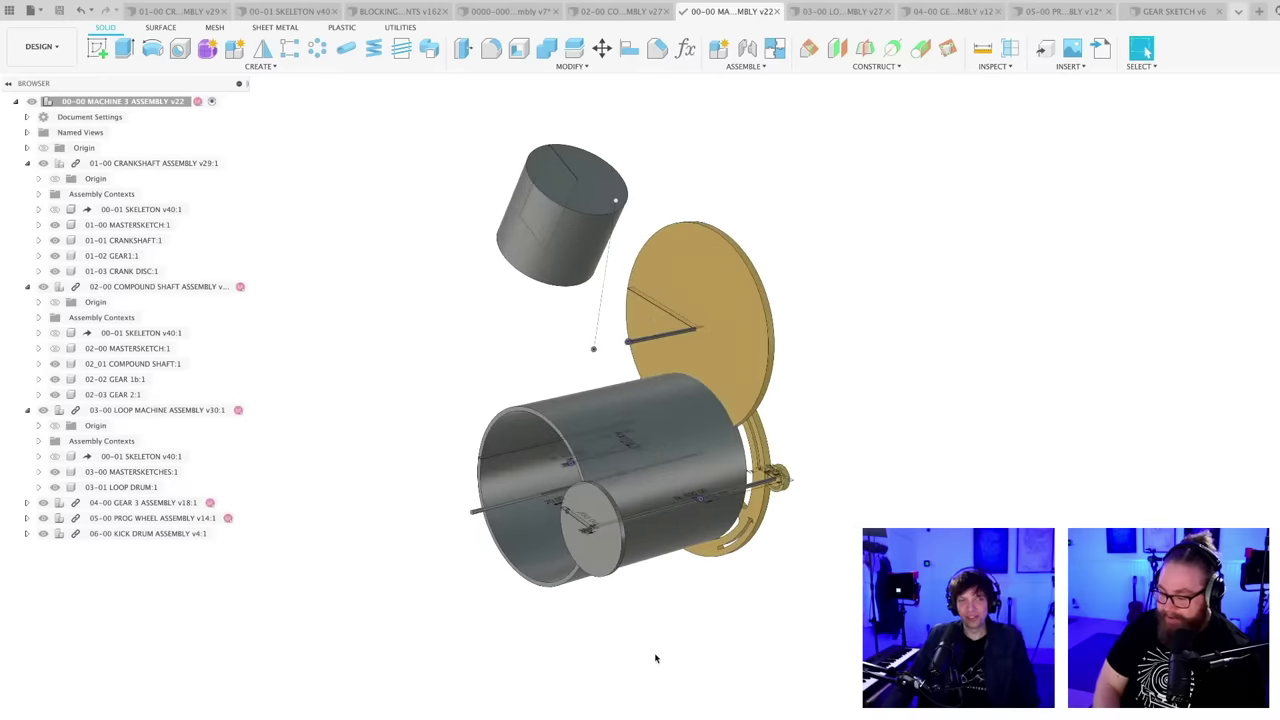
shift+middle_drag(656, 658, 631, 688)
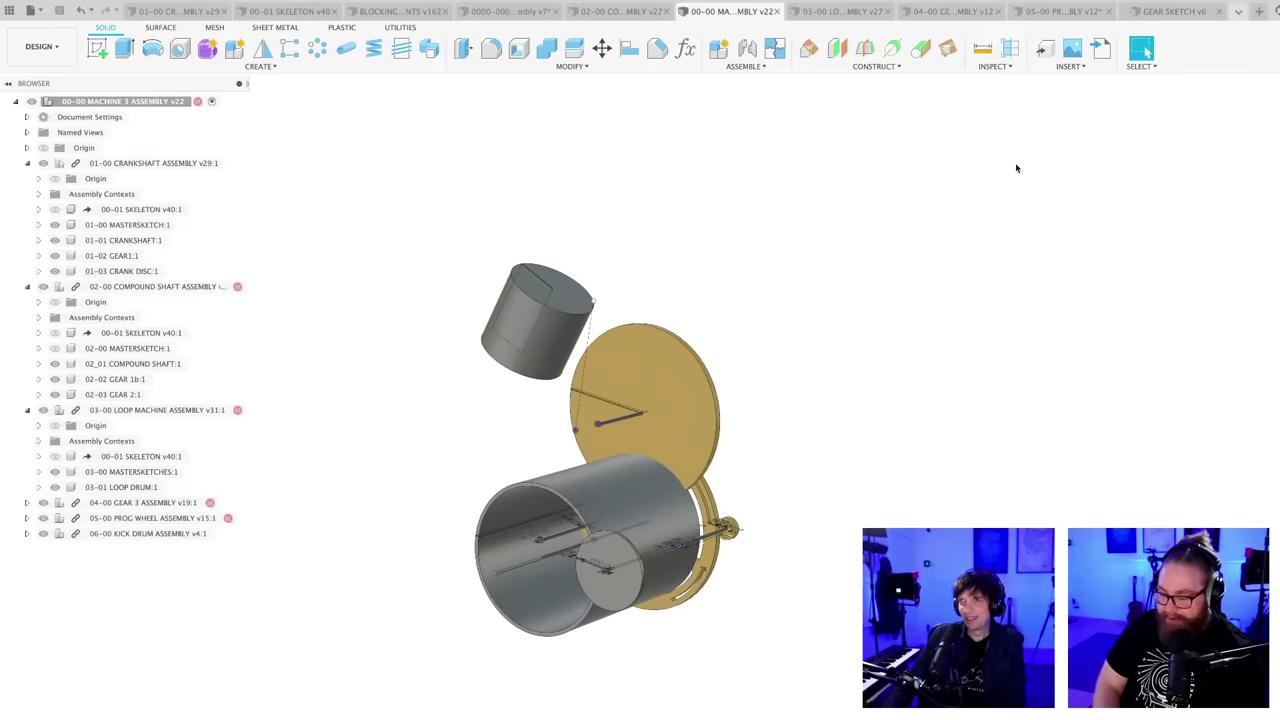
- Go back to the 06-00 KICK DRUM assembly and open the mastersketch's Sketch1 for editing
click(1240, 12)
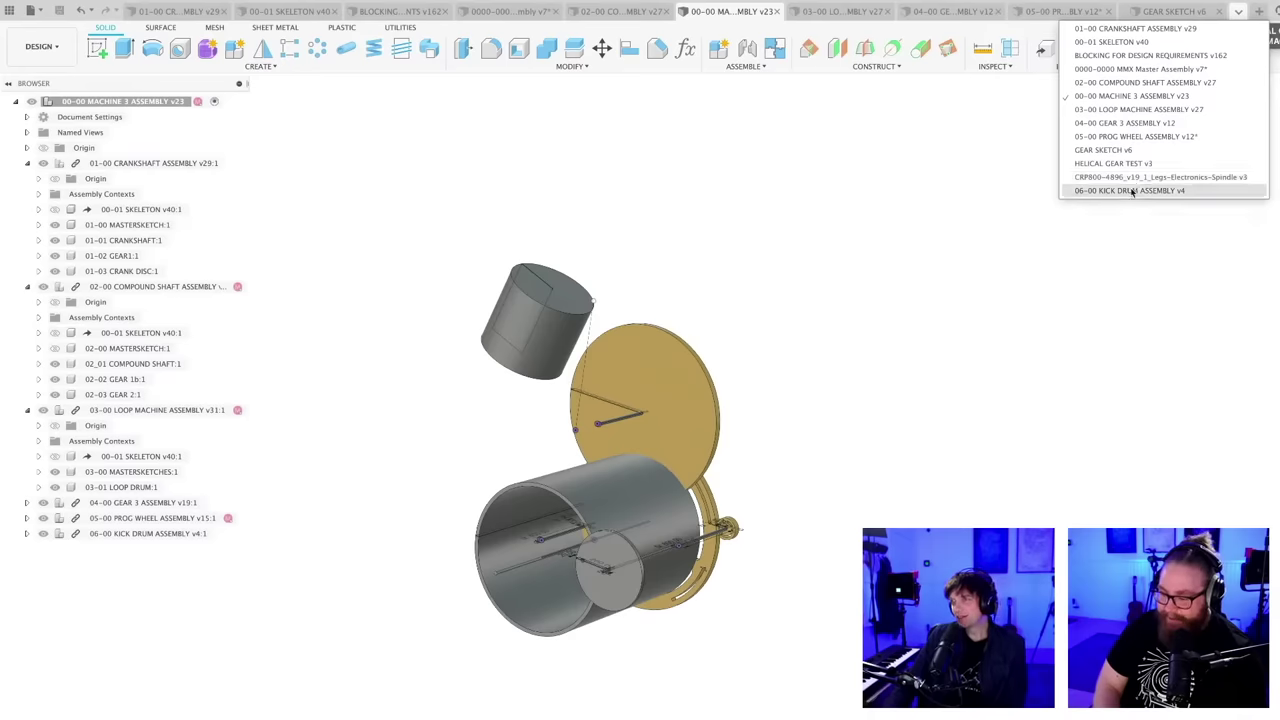
click(1133, 191)
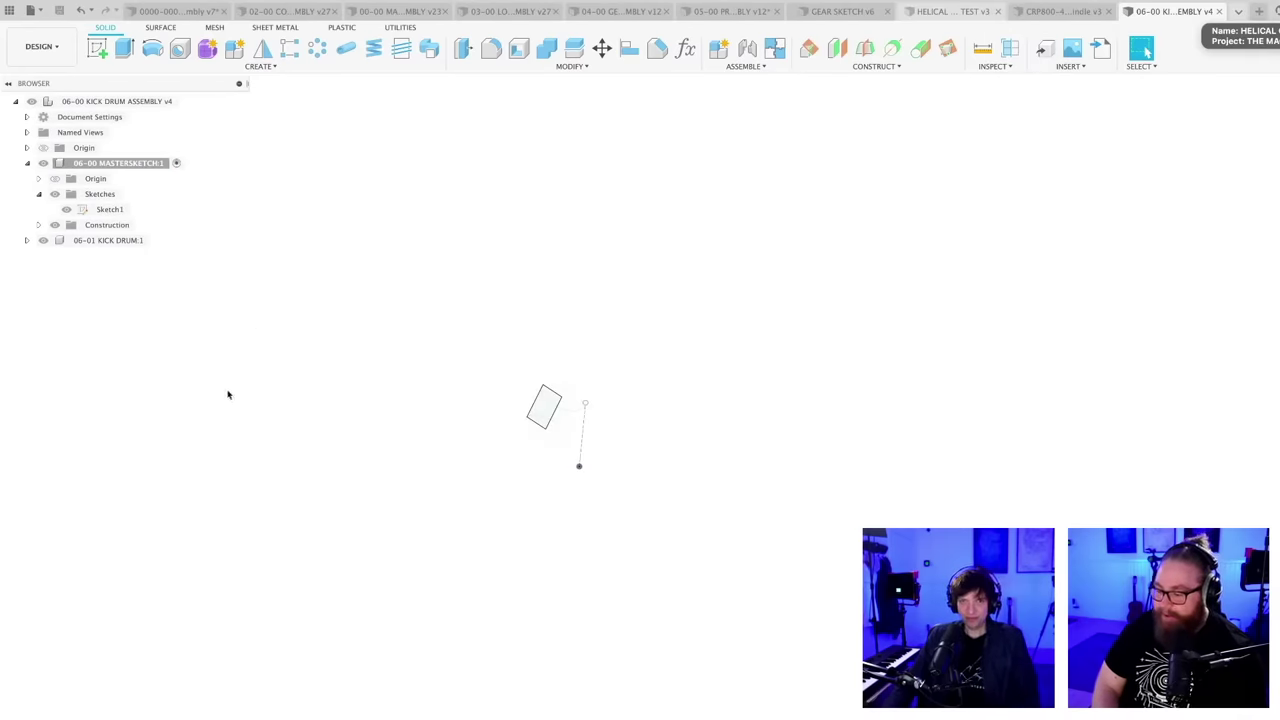
double_click(110, 209)
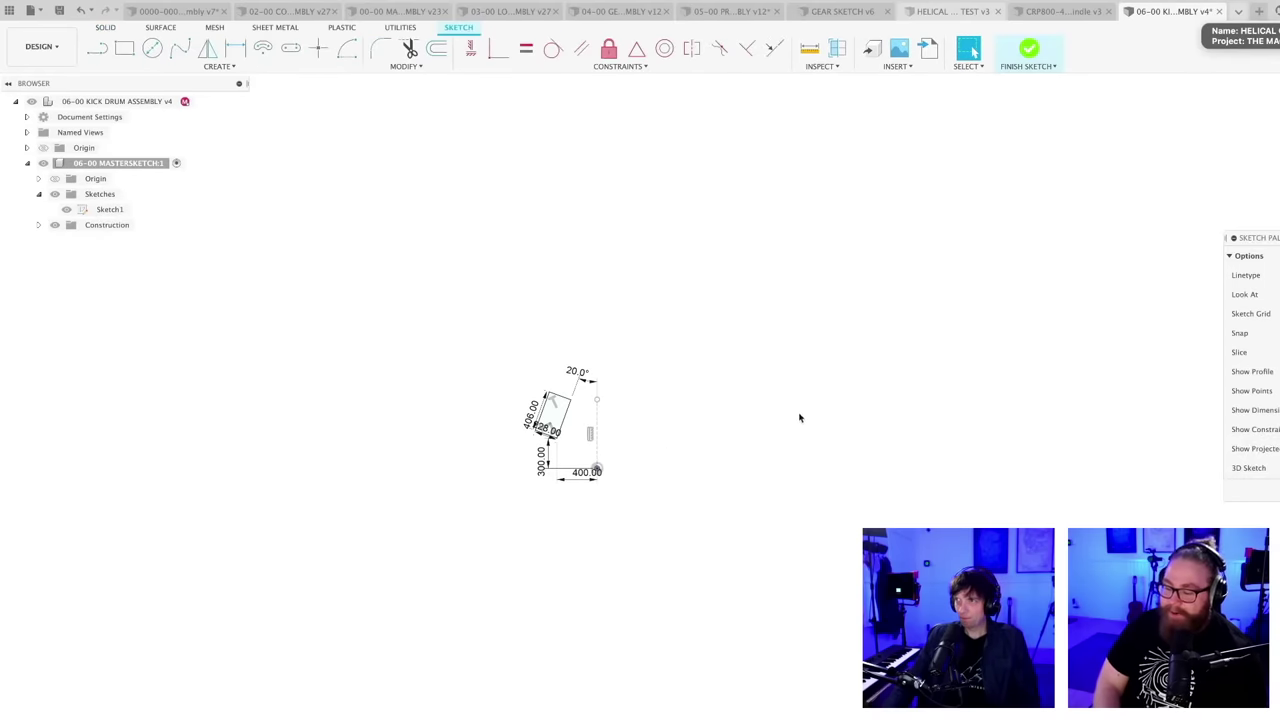
mouse_move(746, 433)
shift+middle_down()
mouse_move(737, 443)
mouse_move(883, 463)
mouse_move(1180, 575)
shift+middle_up()
mouse_move(634, 457)
shift+middle_down()
mouse_move(606, 491)
mouse_move(590, 480)
mouse_move(600, 471)
mouse_move(549, 455)
mouse_move(577, 461)
mouse_move(583, 480)
mouse_move(586, 449)
mouse_move(589, 463)
mouse_move(577, 462)
shift+middle_up()
scroll(577, 462, up, 3)
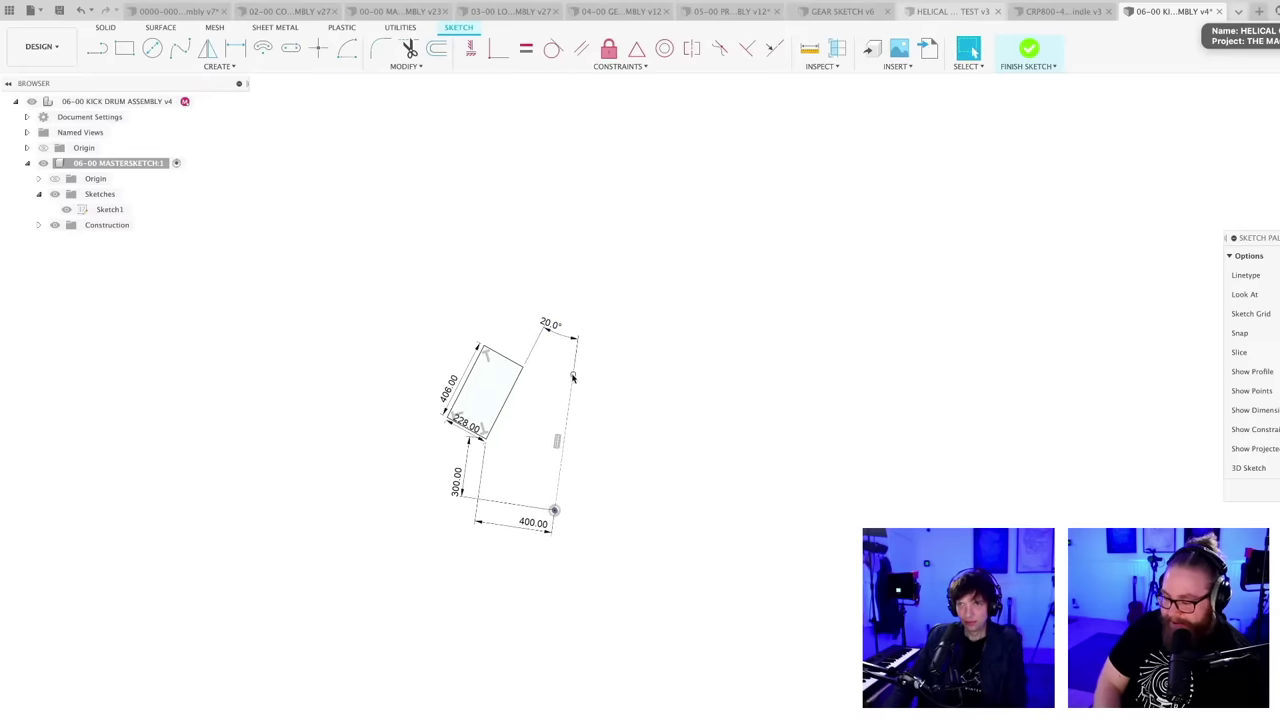
- Flip the construction line's free end to the opposite side of the origin and delete the 20-degree angle dimension
mouse_move(573, 377)
mouse_down()
mouse_move(591, 509)
mouse_move(576, 620)
mouse_up()
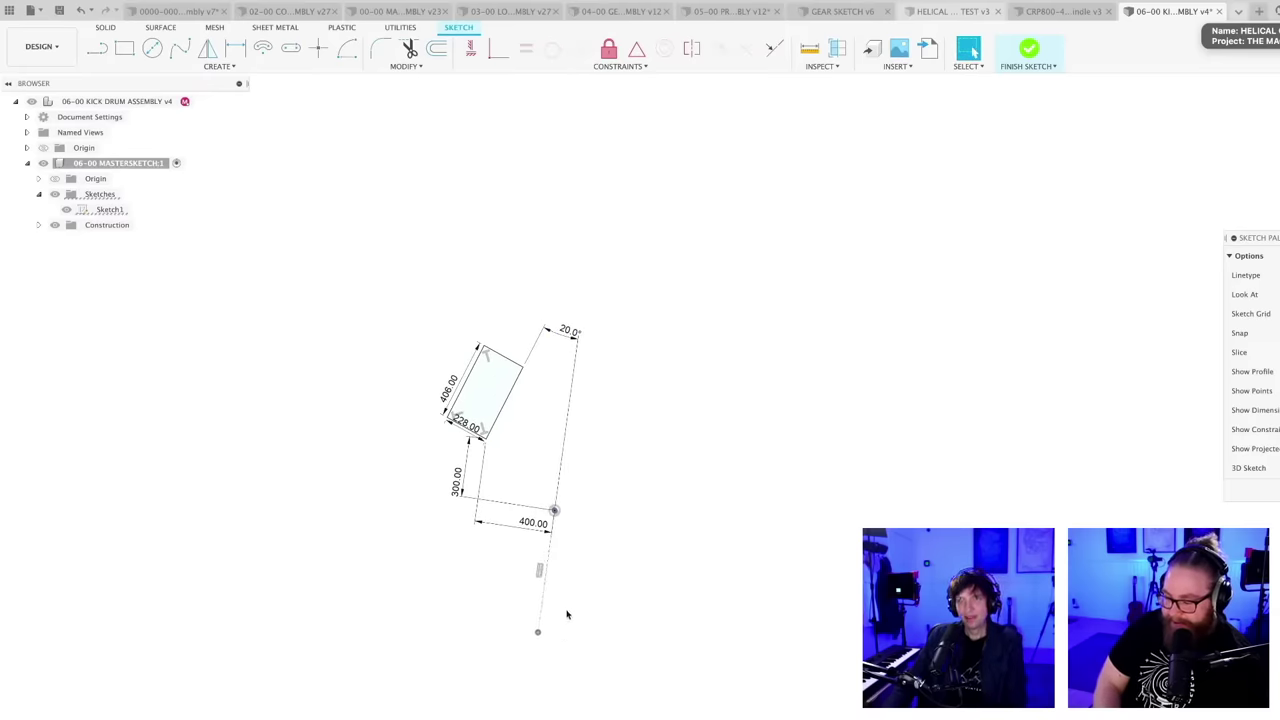
drag(459, 487, 740, 488)
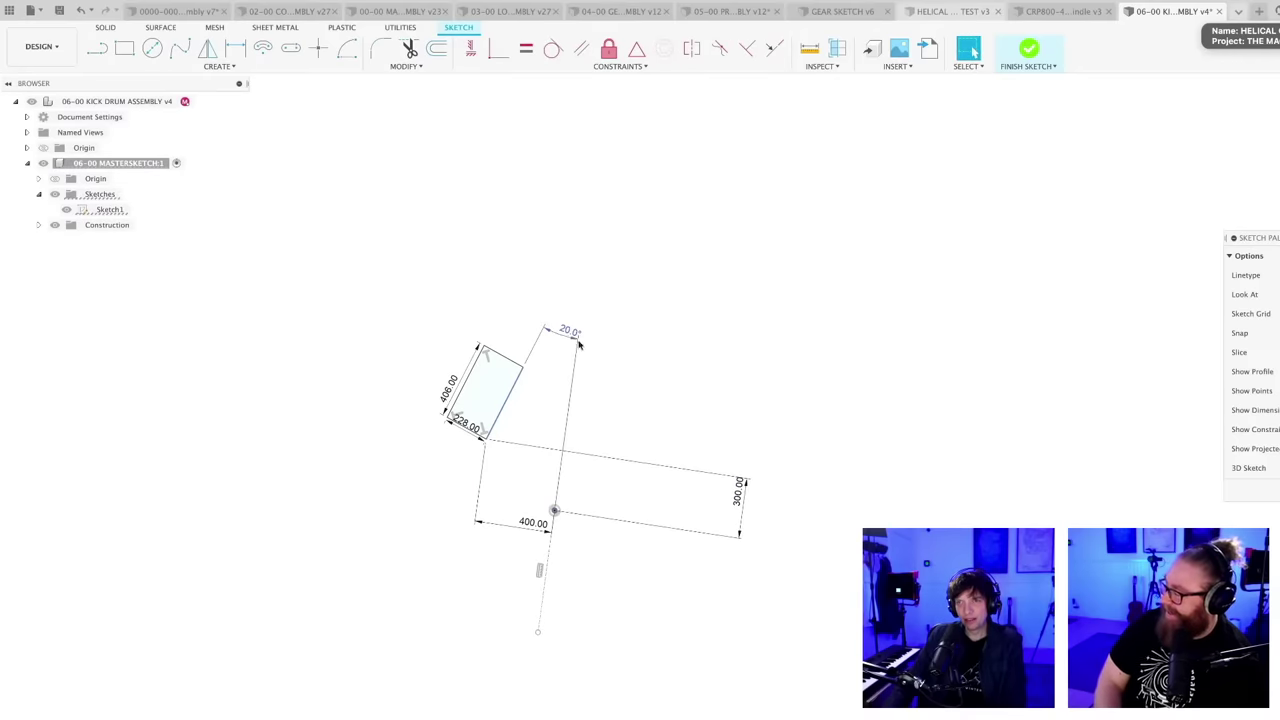
key(Delete)
- Delete the 400 mm and 300 mm position dimensions and move the rectangle to the construction line's new side of the origin
mouse_move(499, 418)
mouse_down()
mouse_move(617, 460)
mouse_move(563, 383)
mouse_up()
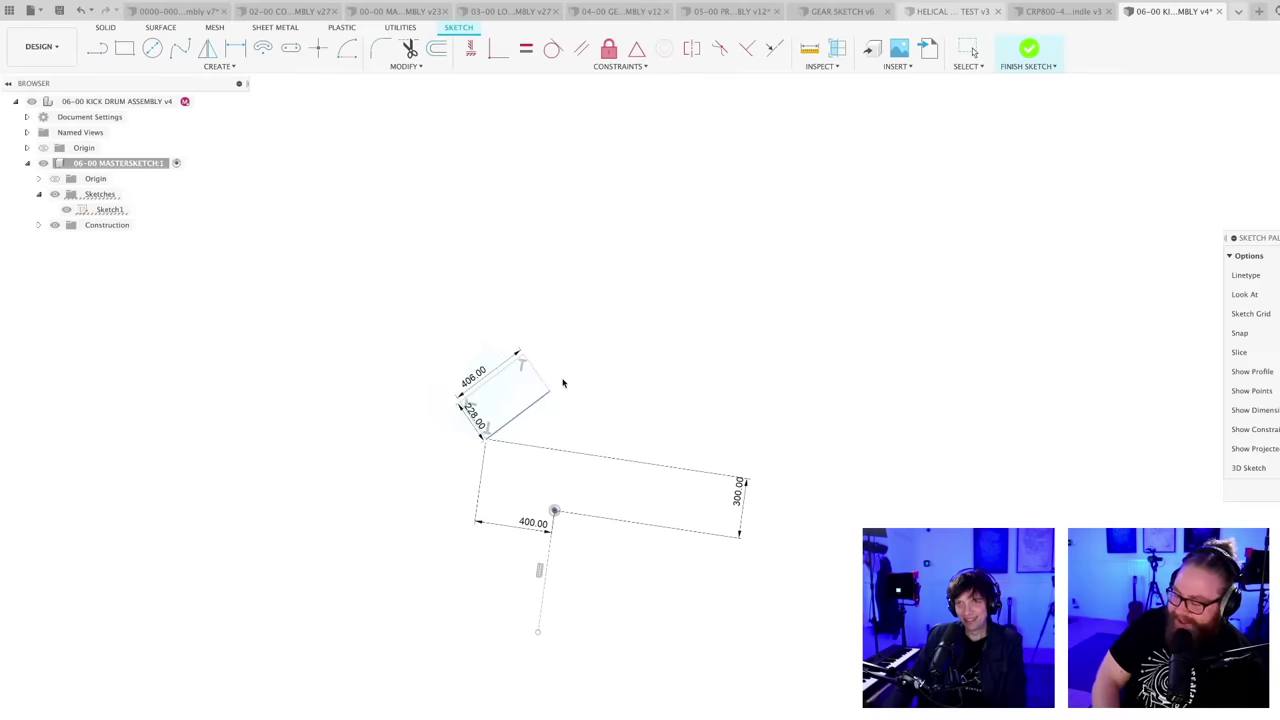
click(533, 525)
key(Delete)
click(740, 498)
key(Delete)
mouse_move(499, 429)
mouse_down()
mouse_move(566, 471)
mouse_move(680, 697)
mouse_move(646, 703)
mouse_up()
- Dimension the angle between the construction line and the rectangle's nearest 406 mm side as 20 degrees
middle_drag(669, 626, 677, 470)
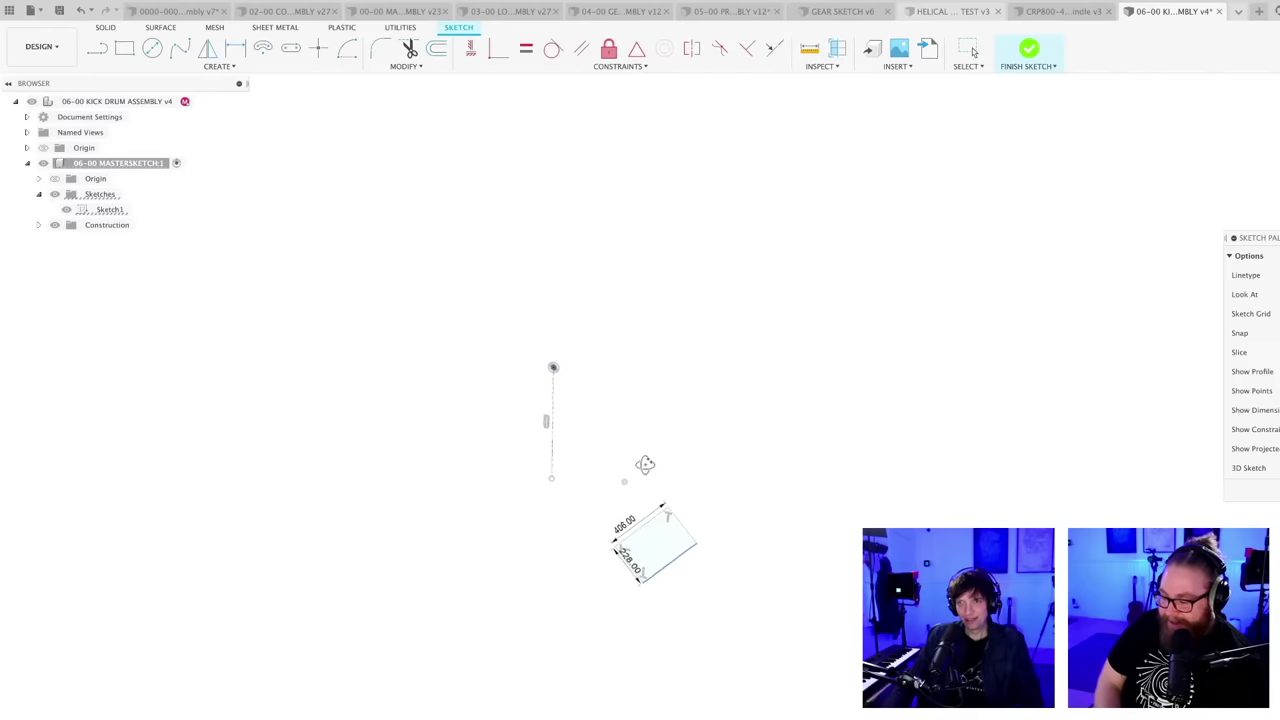
scroll(649, 471, up, 1)
key(d)
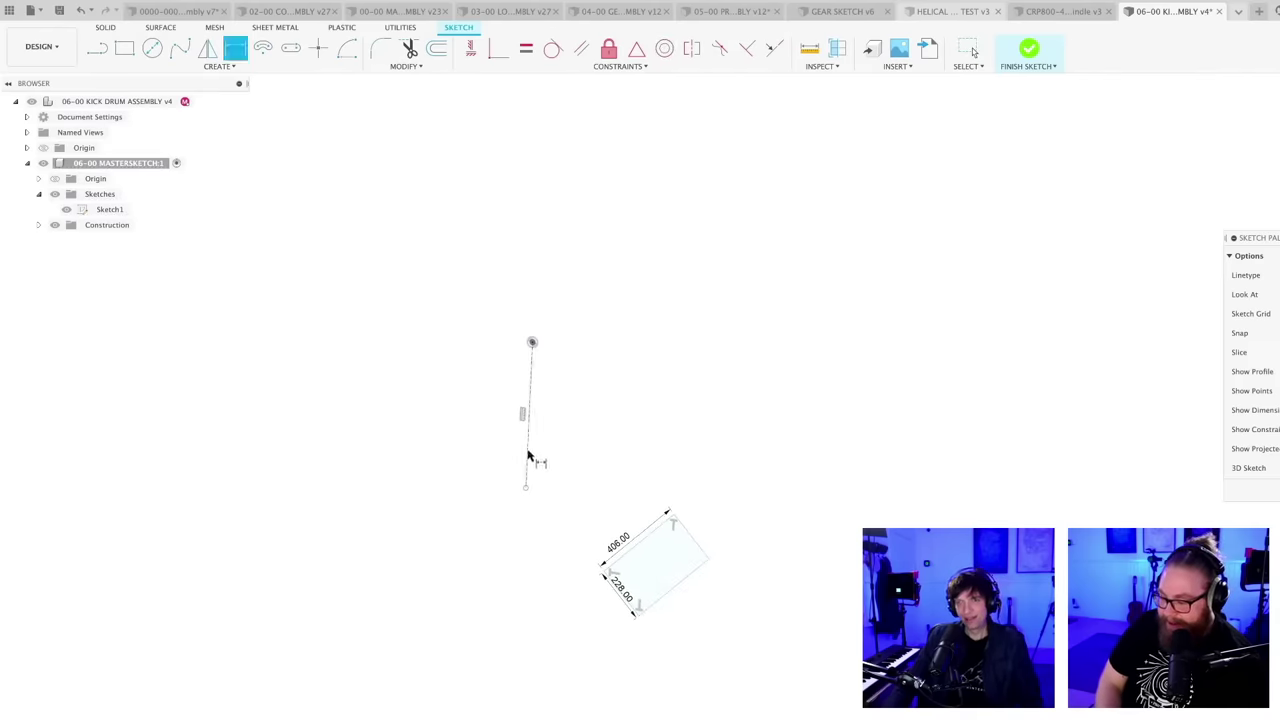
click(528, 456)
click(655, 522)
click(618, 478)
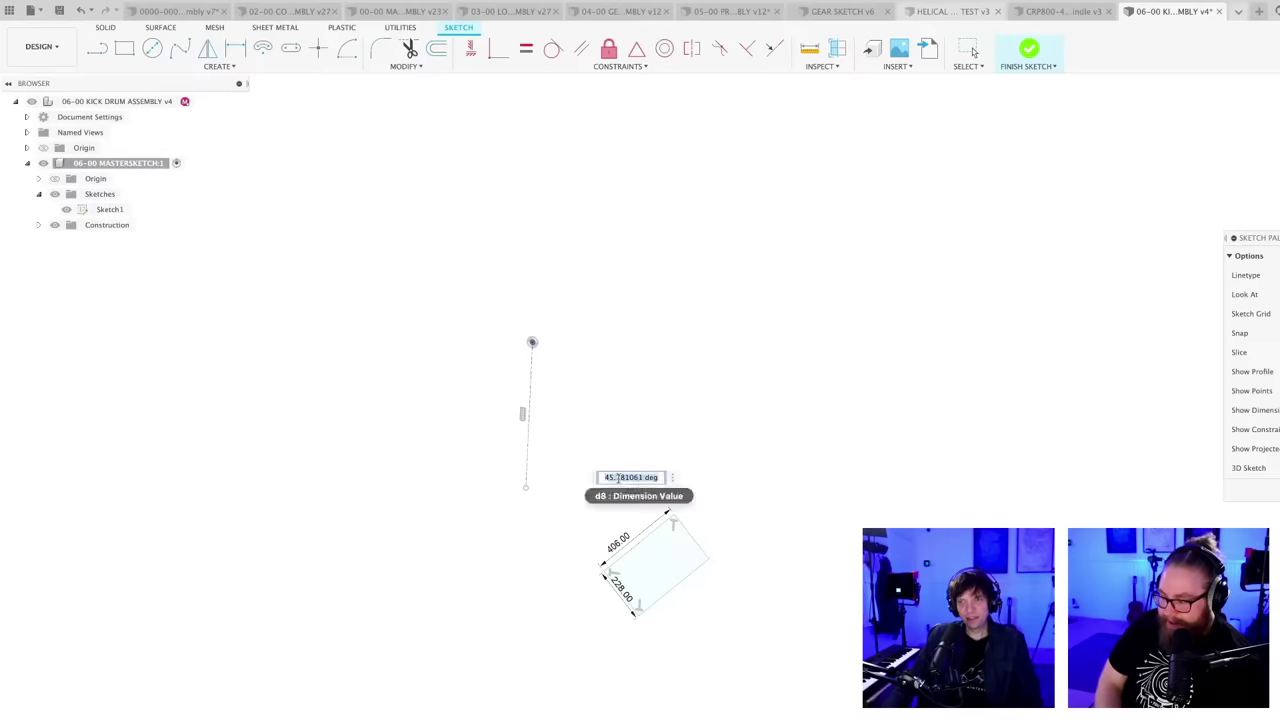
text(20)
key(Return)
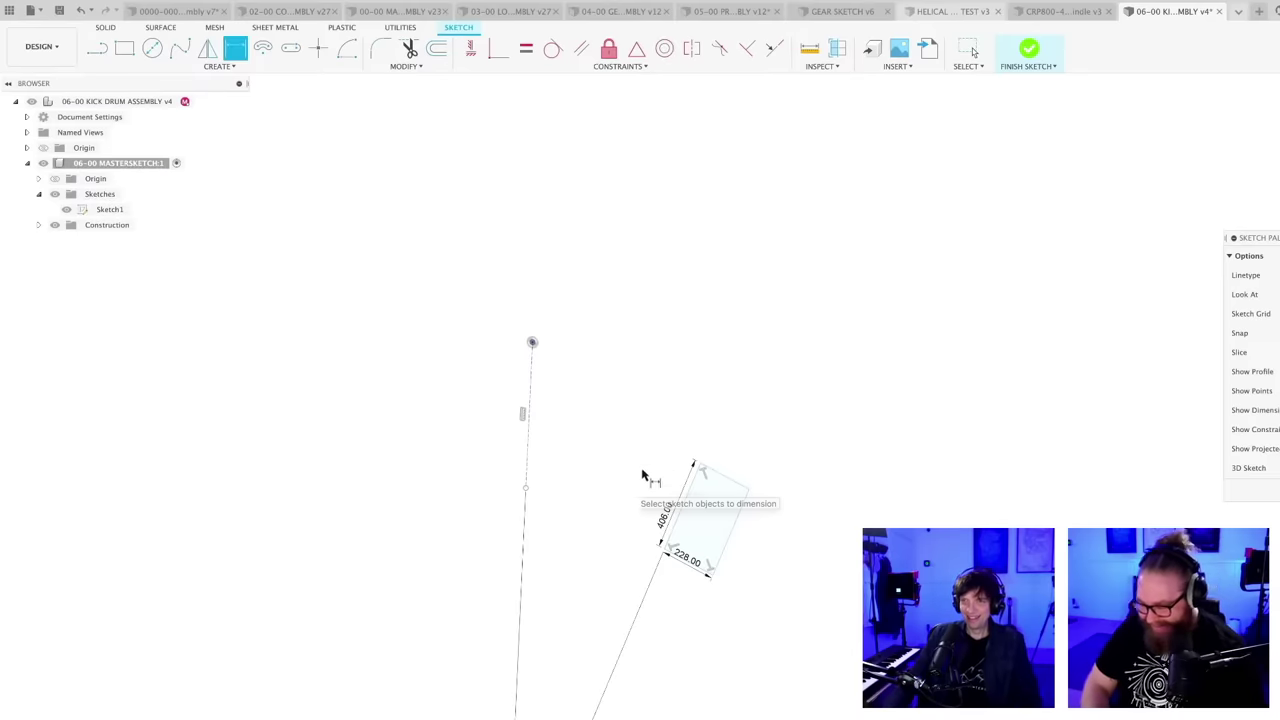
- Dimension the distance from the origin to the rectangle's nearest upper corner, perpendicular to the construction line, as 600 mm
scroll(660, 424, up, 2)
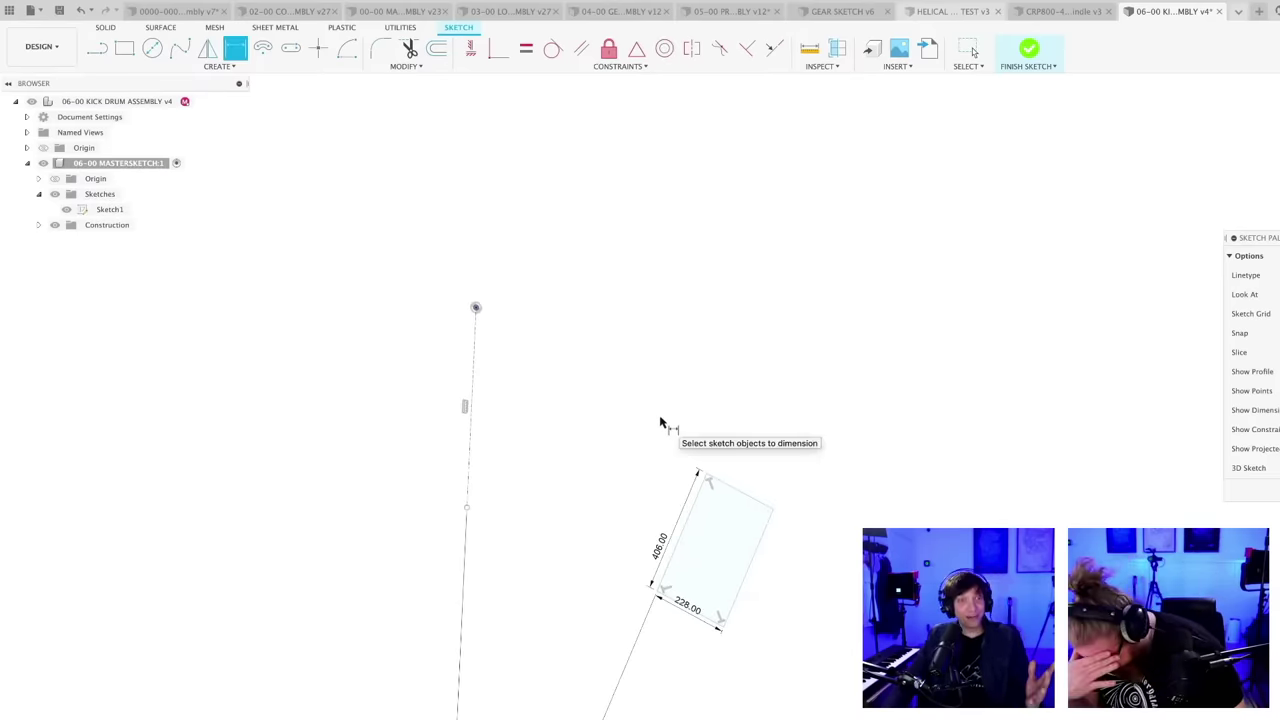
scroll(670, 426, down, 1)
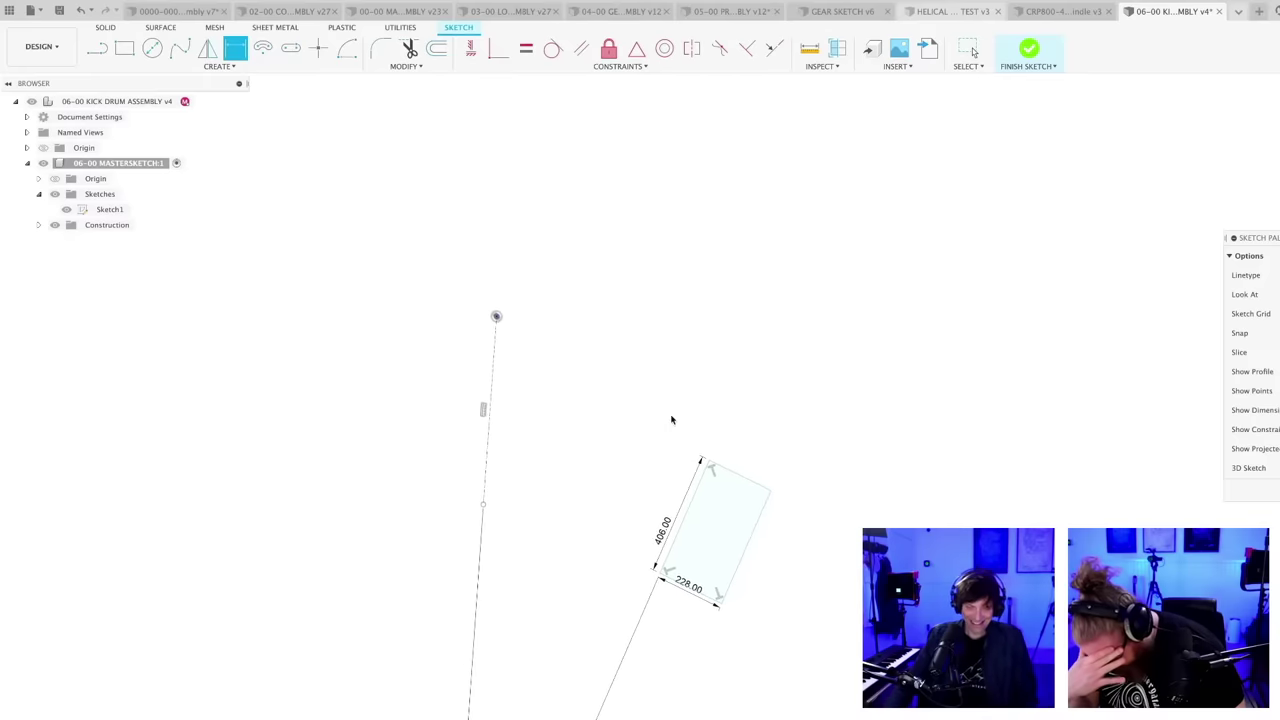
scroll(665, 422, up, 2)
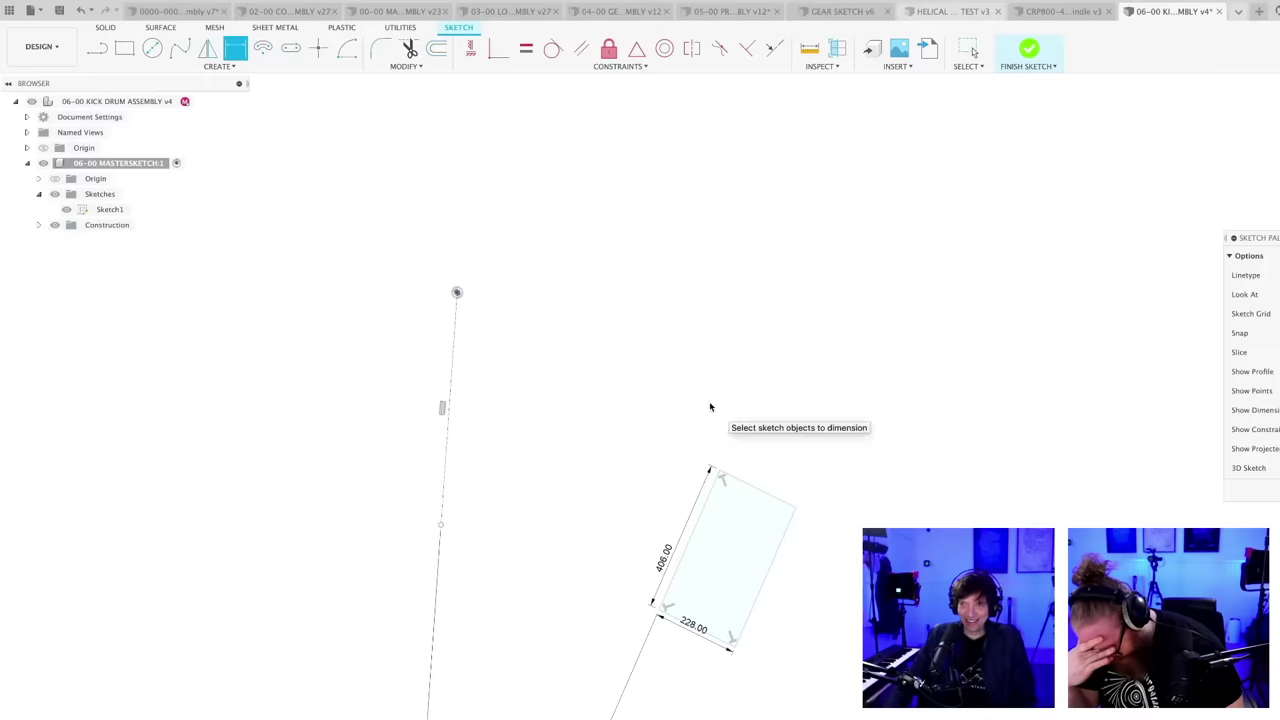
click(720, 474)
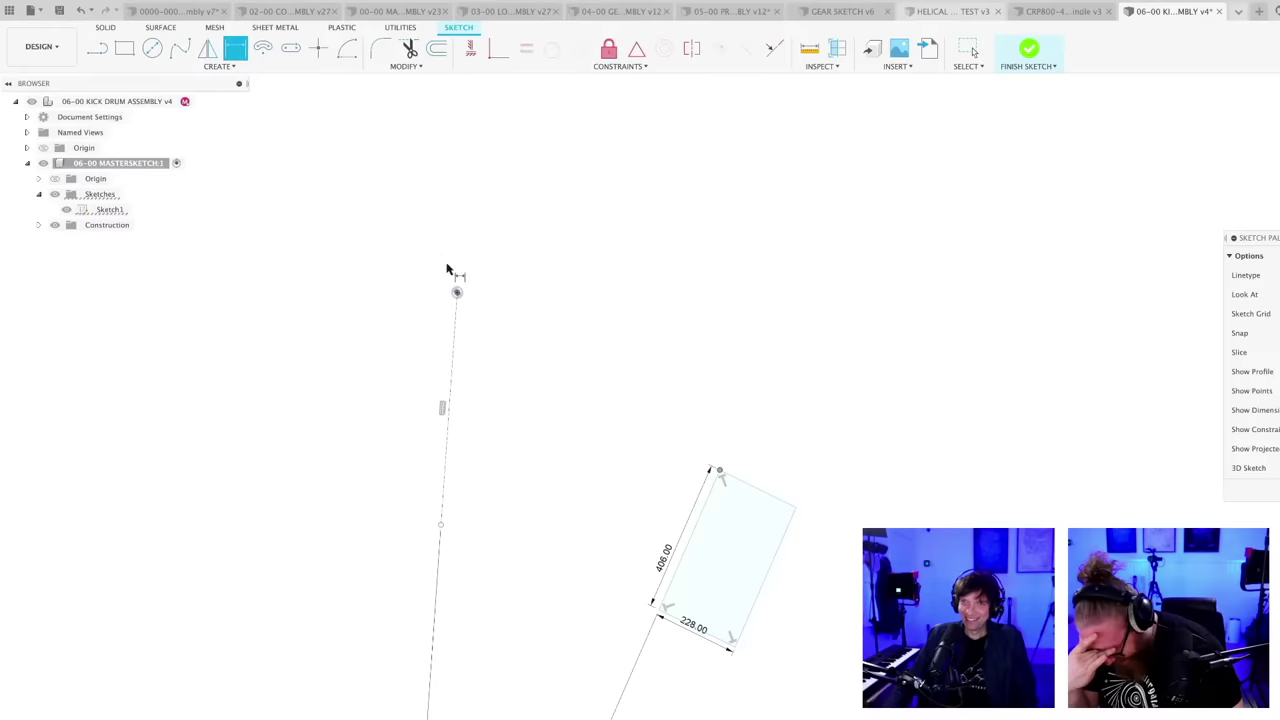
click(457, 293)
click(620, 235)
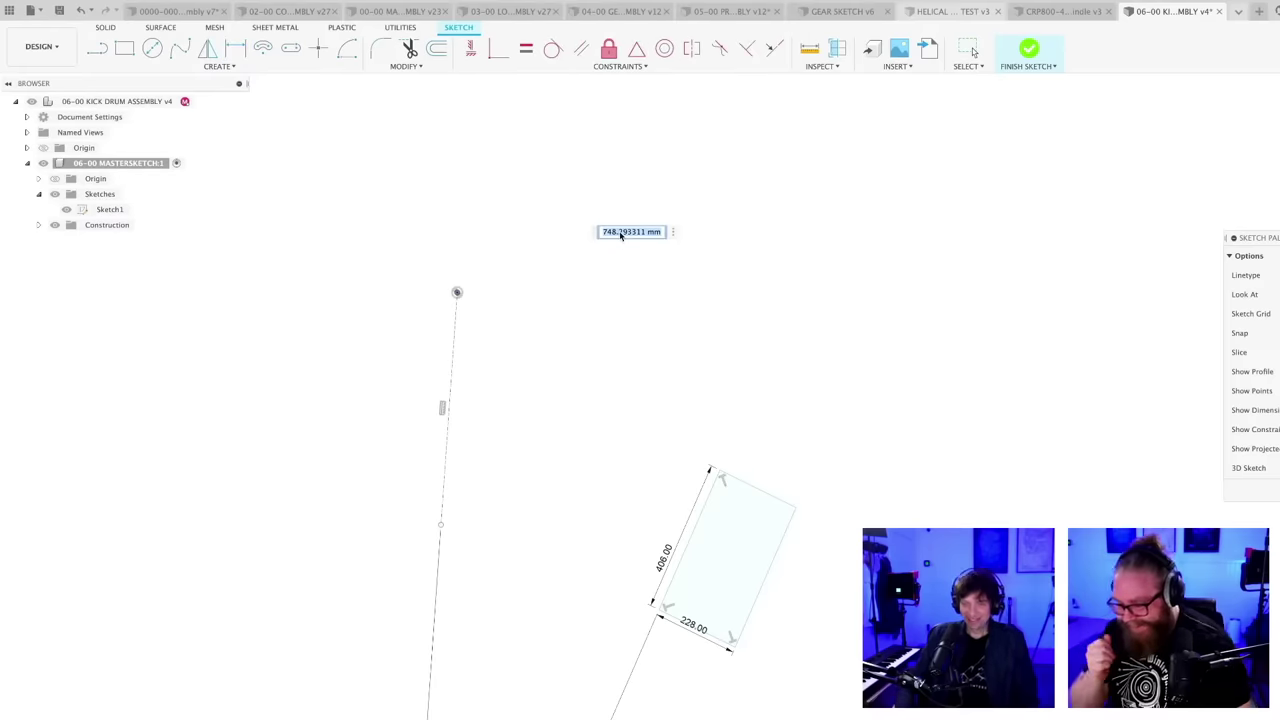
key(Return)
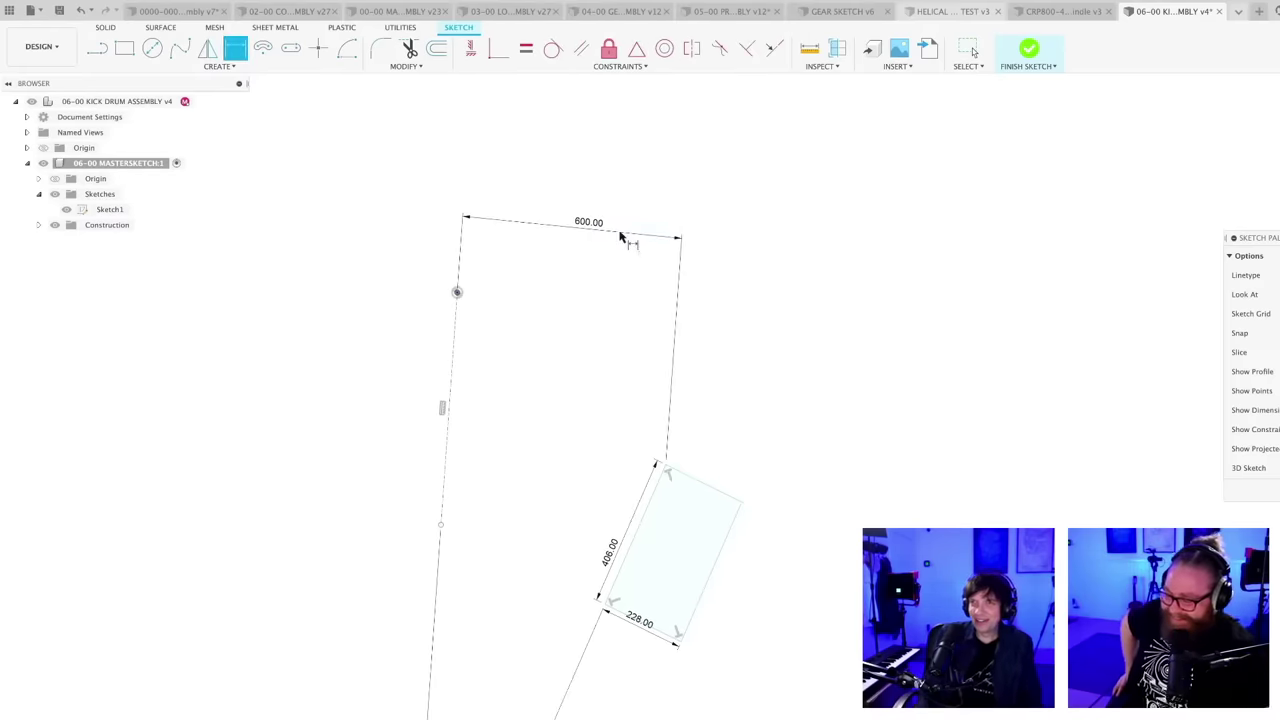
- Dimension the distance from the origin to the same rectangle corner, parallel to the construction line, as 400 mm
click(457, 293)
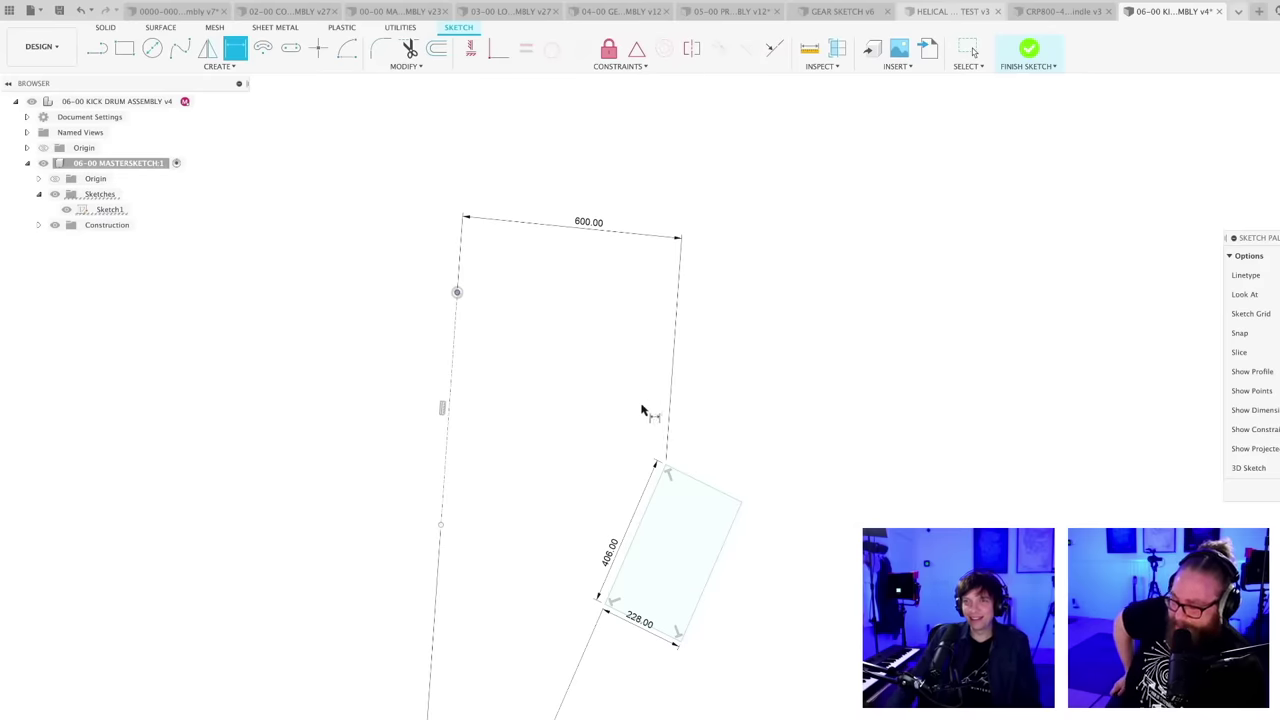
click(667, 470)
click(413, 401)
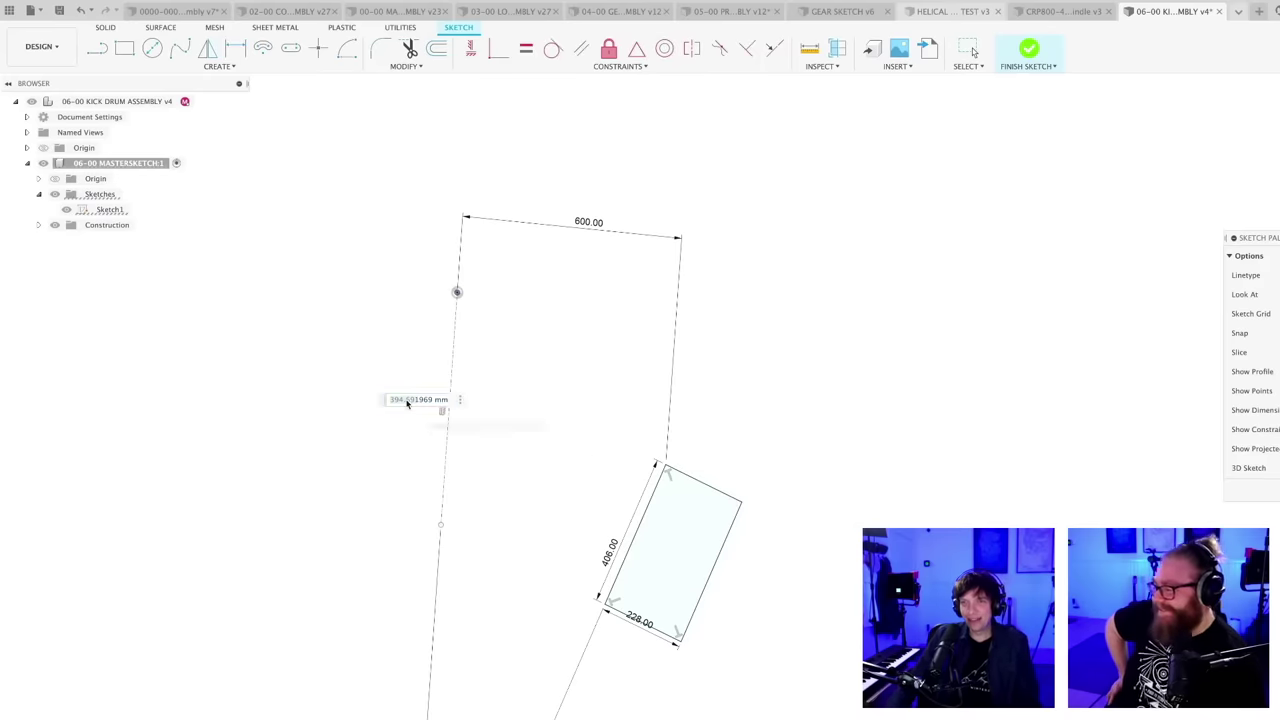
text(400)
key(Return)
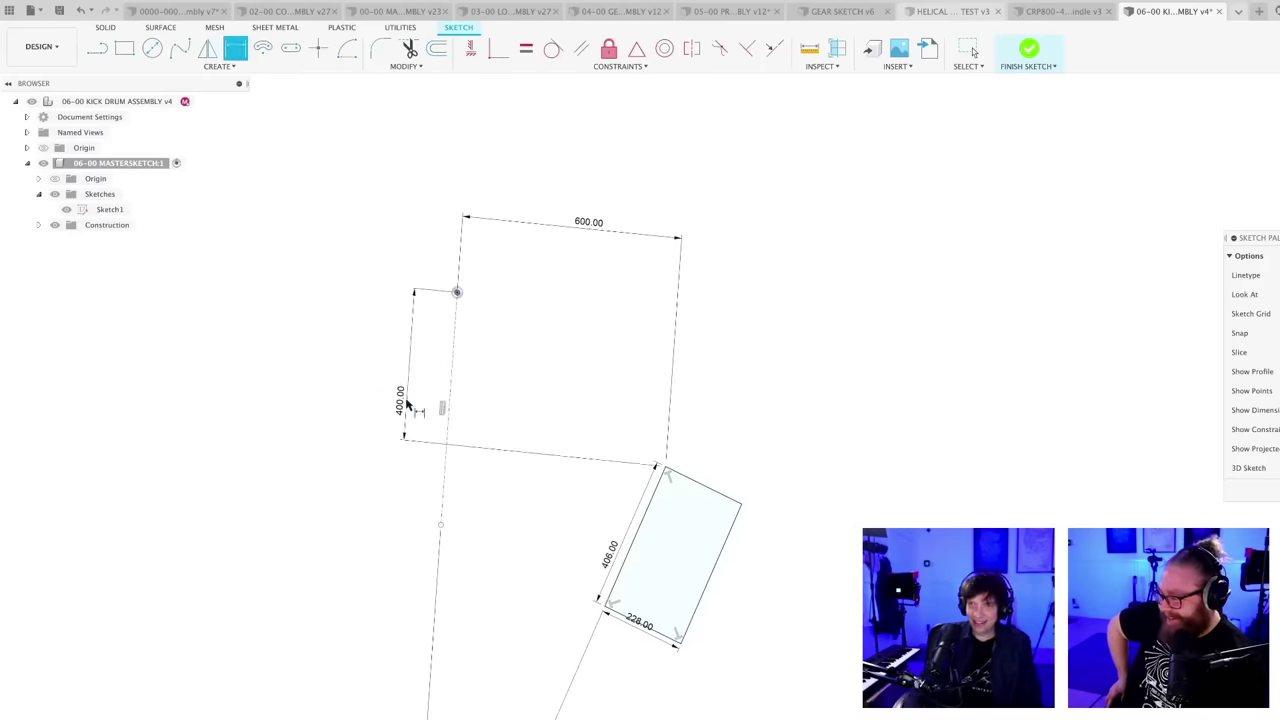
- Finish the mastersketch's Sketch1 and save the kick drum assembly
scroll(771, 403, down, 3)
middle_drag(735, 443, 794, 414)
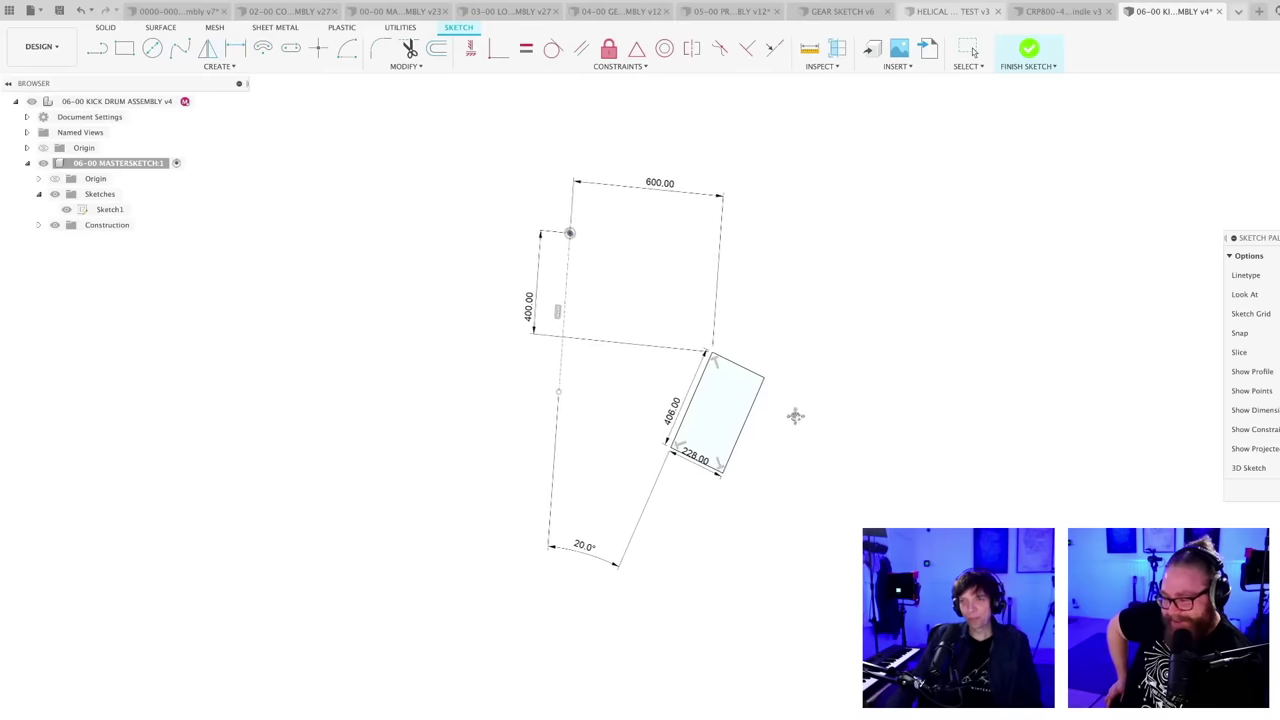
click(1029, 48)
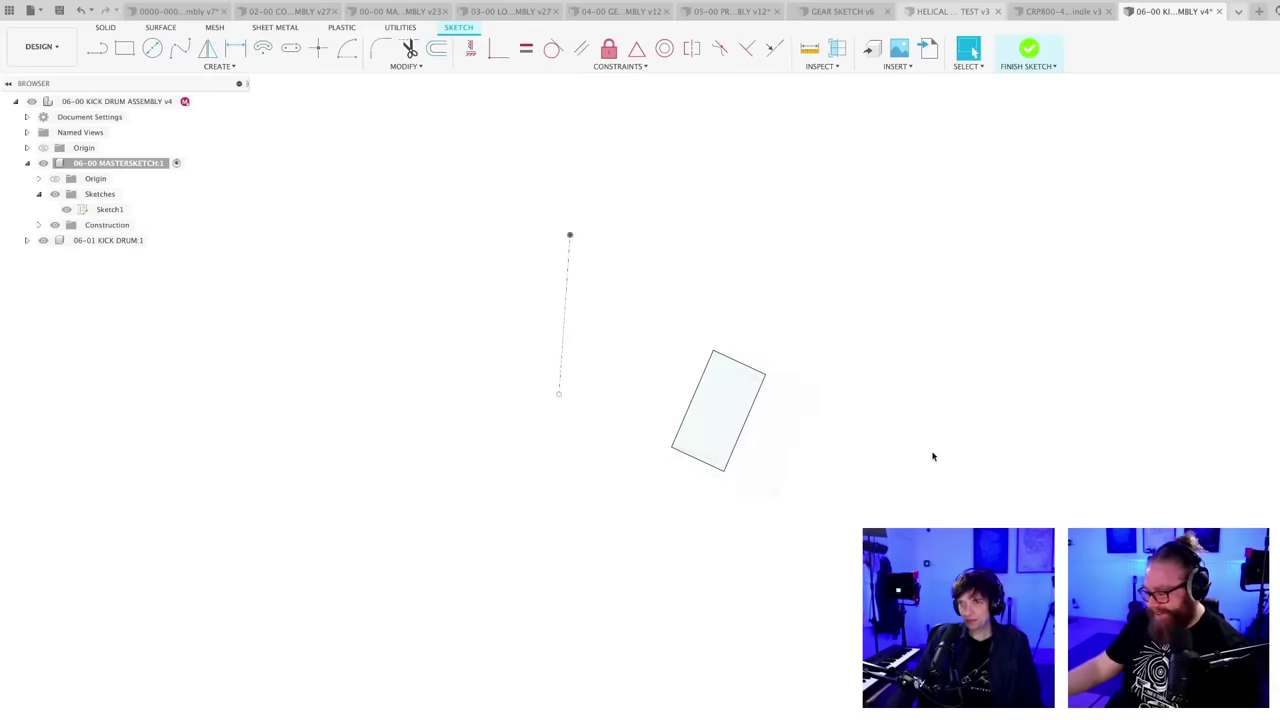
scroll(730, 504, up, 1)
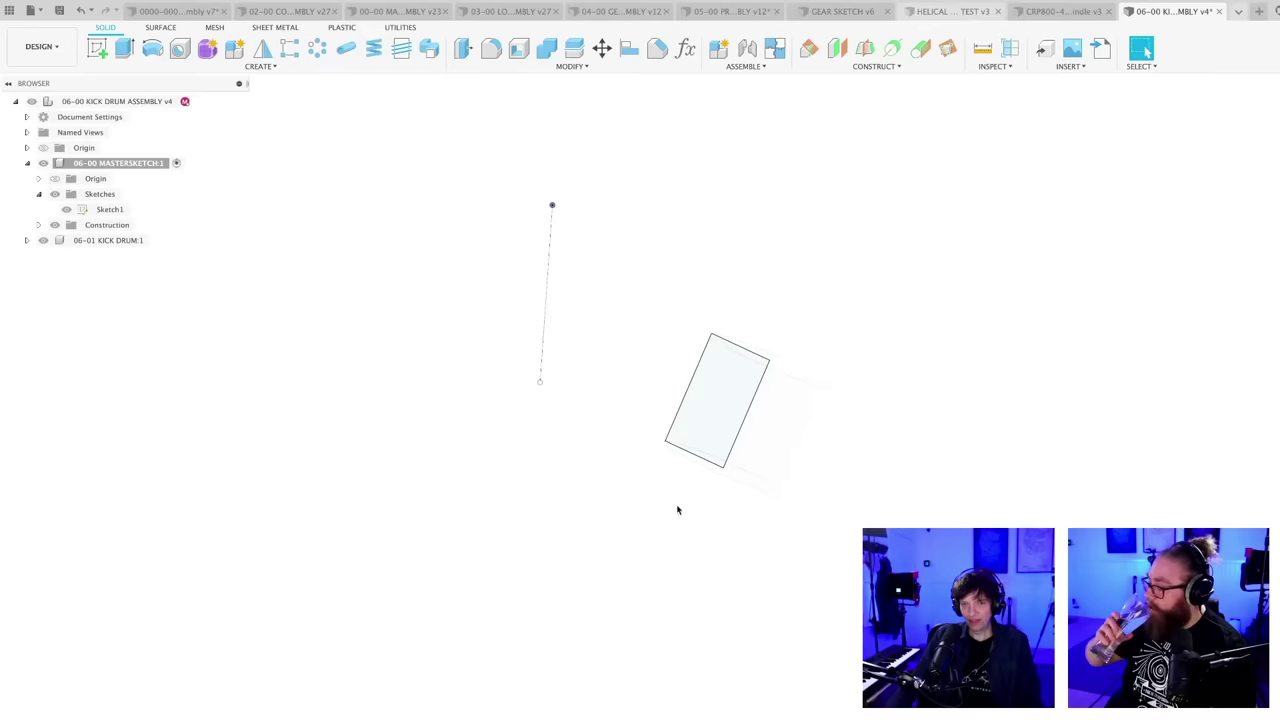
key(ctrl+s)
key(Return)
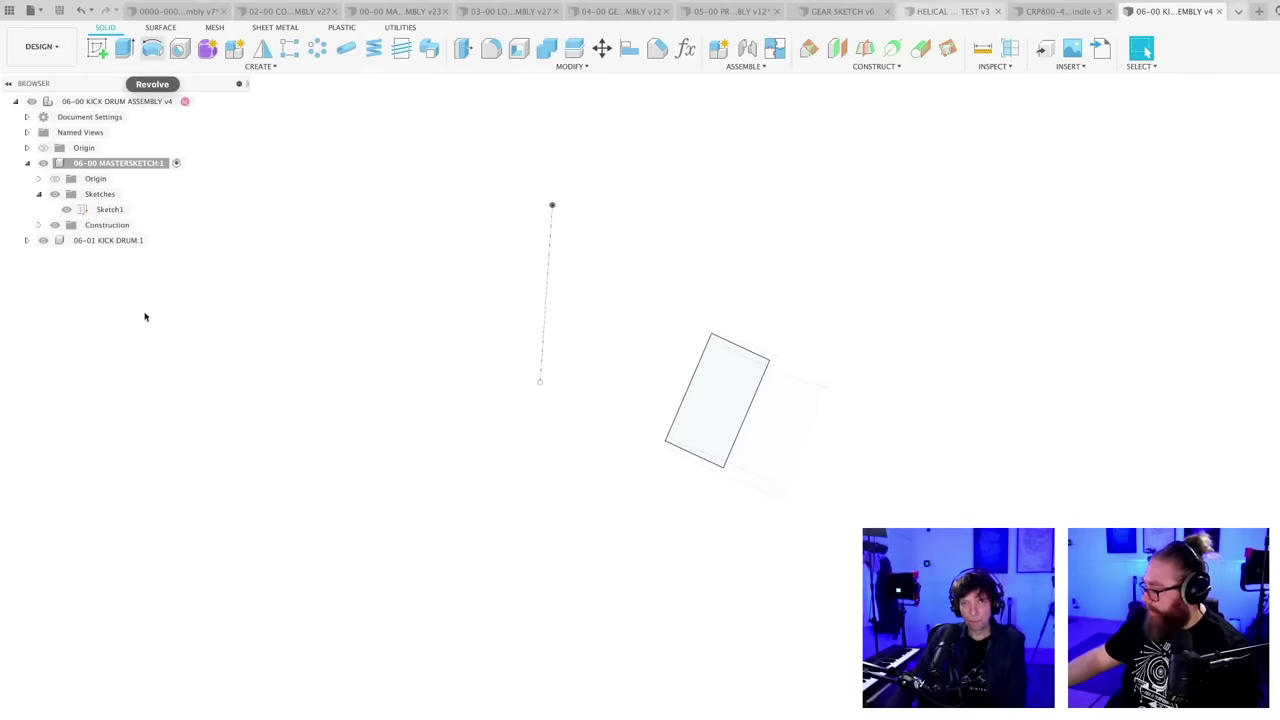
- Activate the 06-01 KICK DRUM component and change its revolve axis to the rectangle's 406 mm side nearest the construction line
double_click(106, 241)
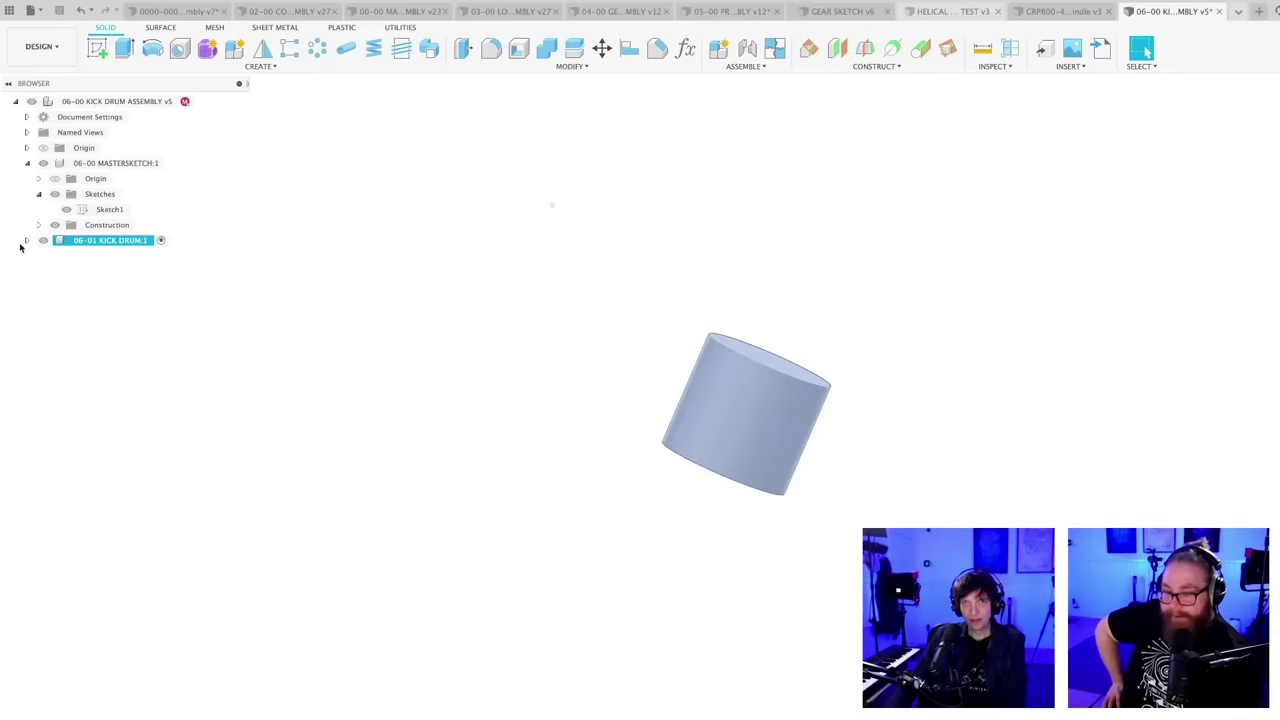
click(27, 241)
click(74, 310)
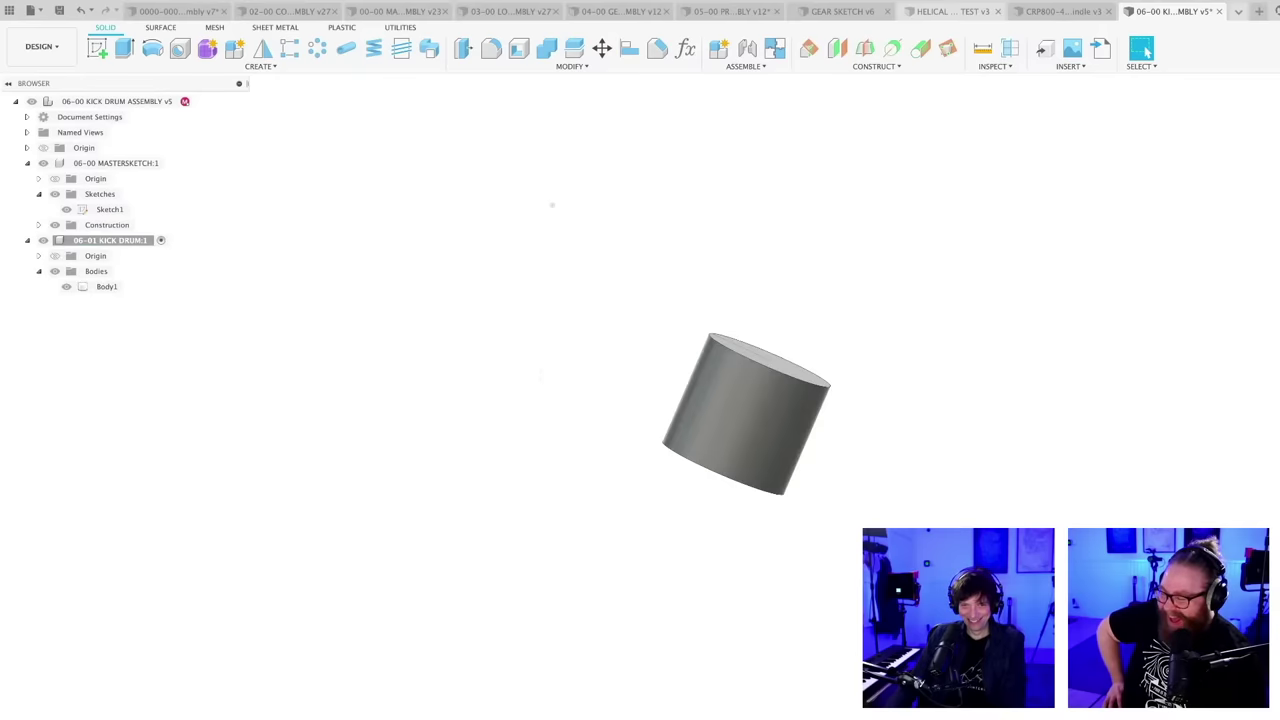
click(107, 287)
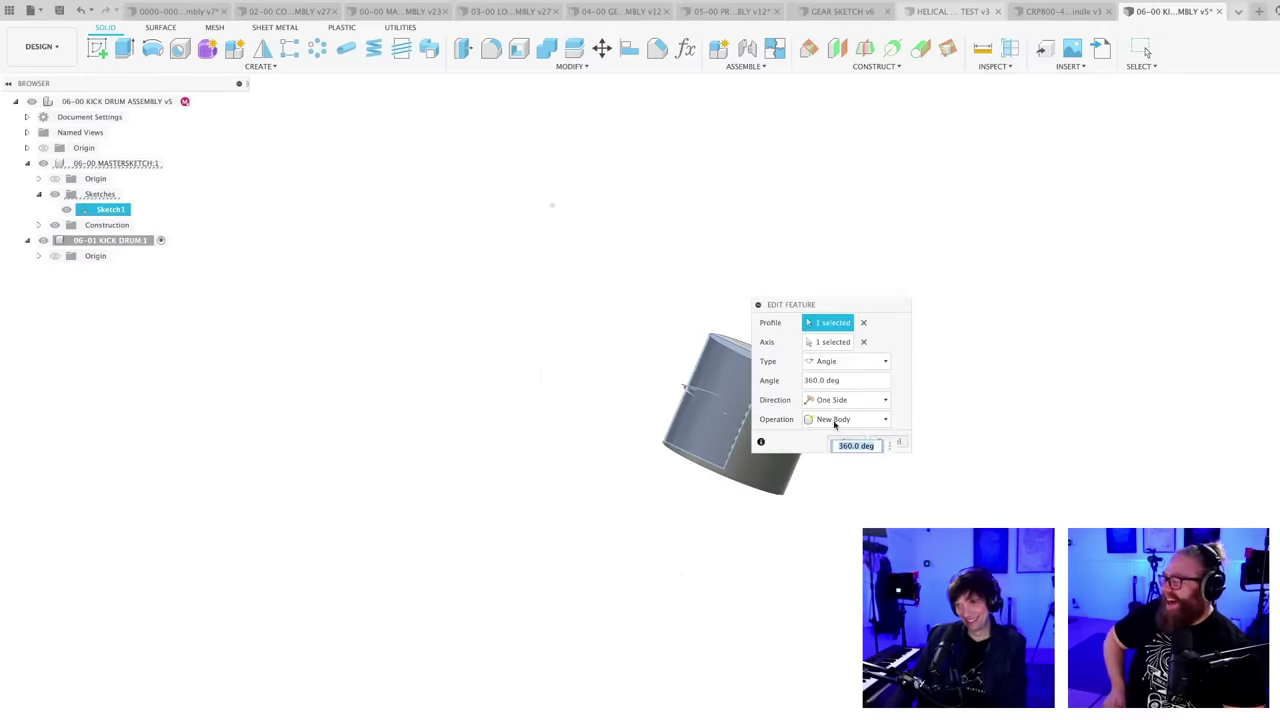
drag(858, 315, 966, 312)
click(975, 346)
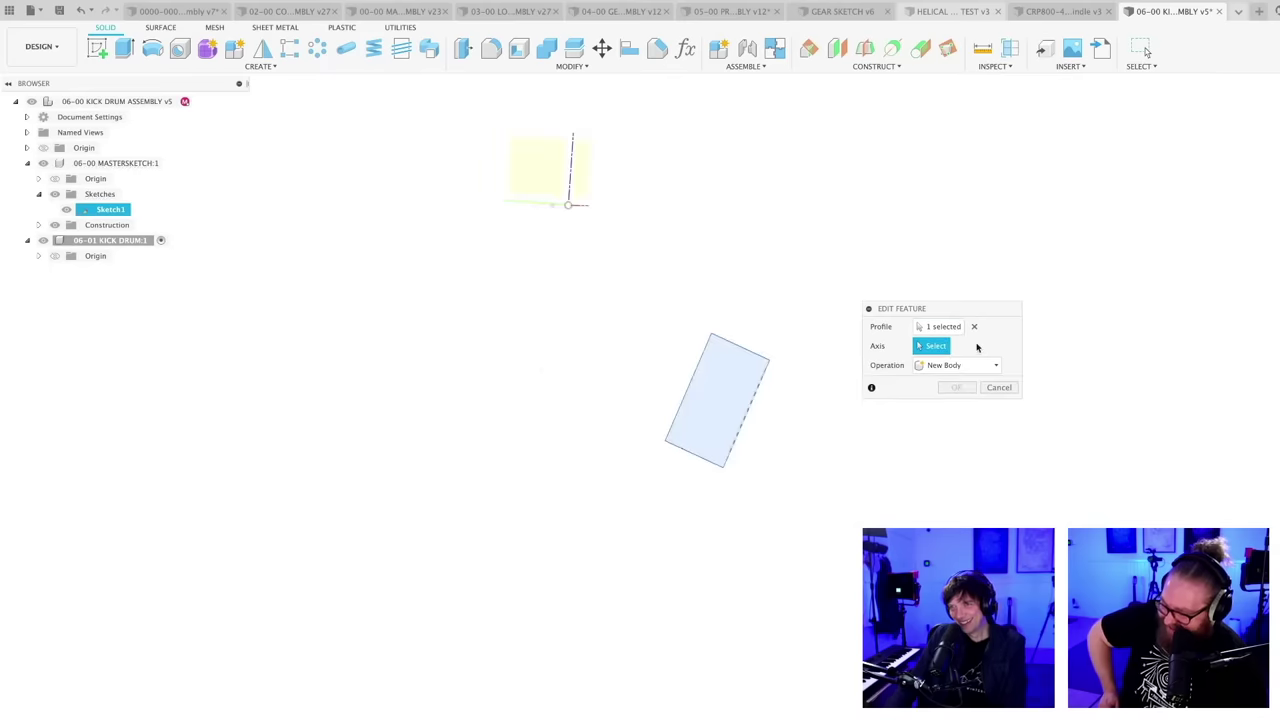
click(695, 375)
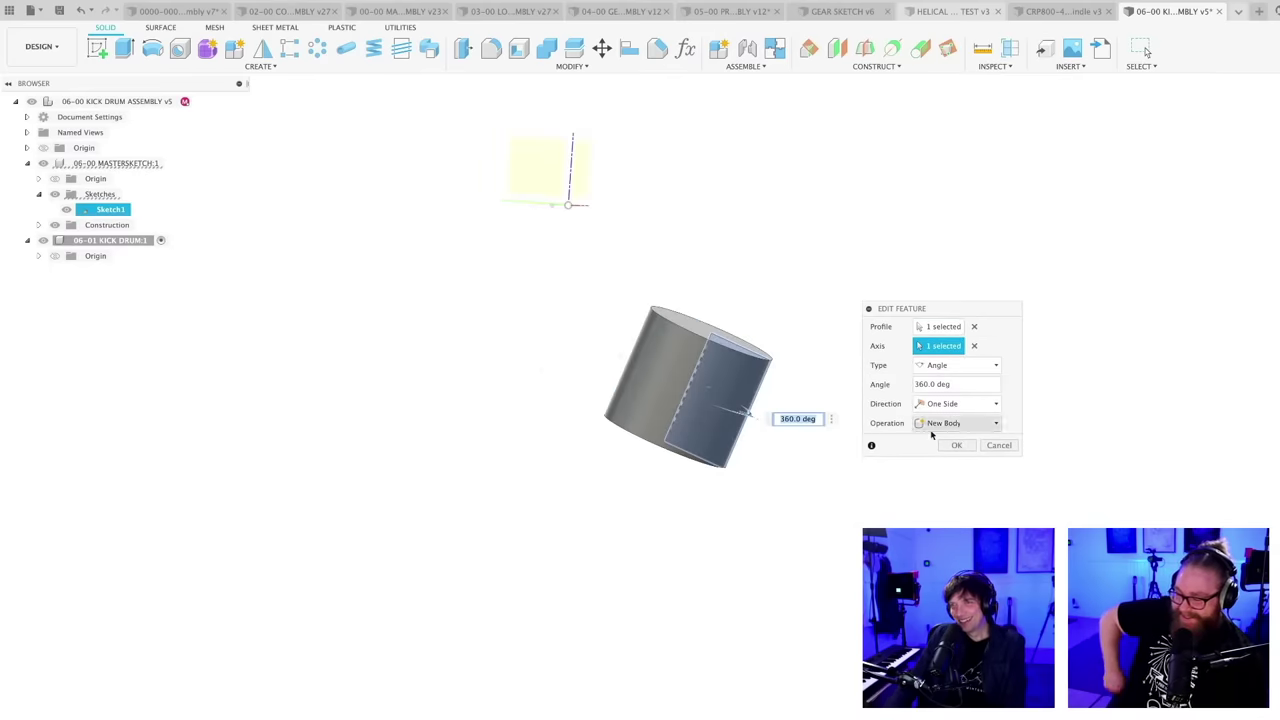
click(952, 449)
- Save the kick drum assembly and switch to the 00-00 MACHINE 3 ASSEMBLY document
key(super+s)
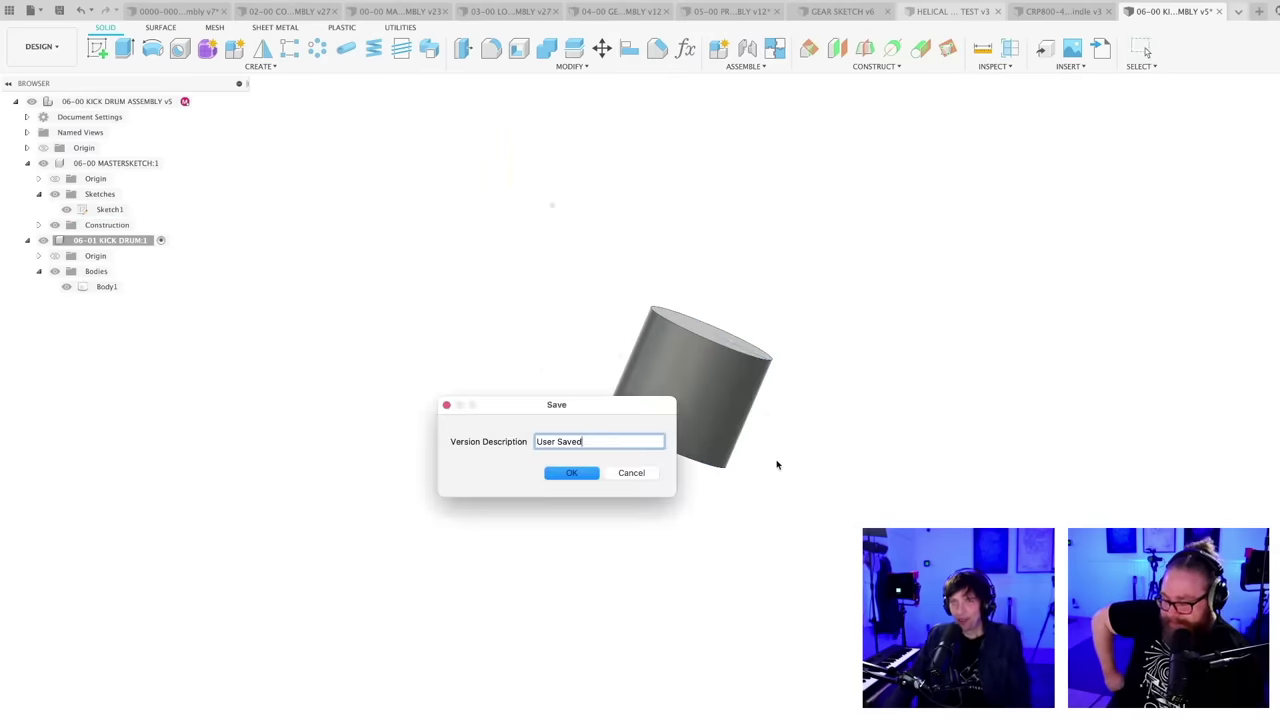
key(Return)
middle_drag(715, 497, 710, 514)
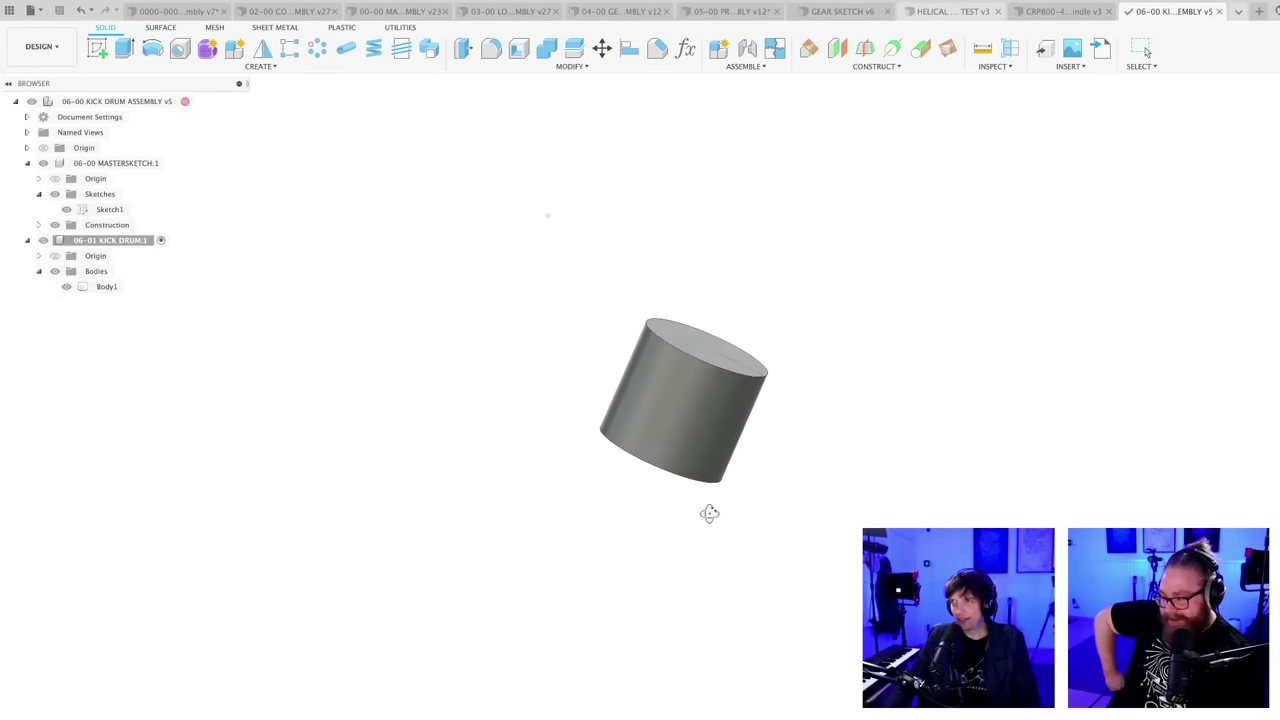
click(1239, 11)
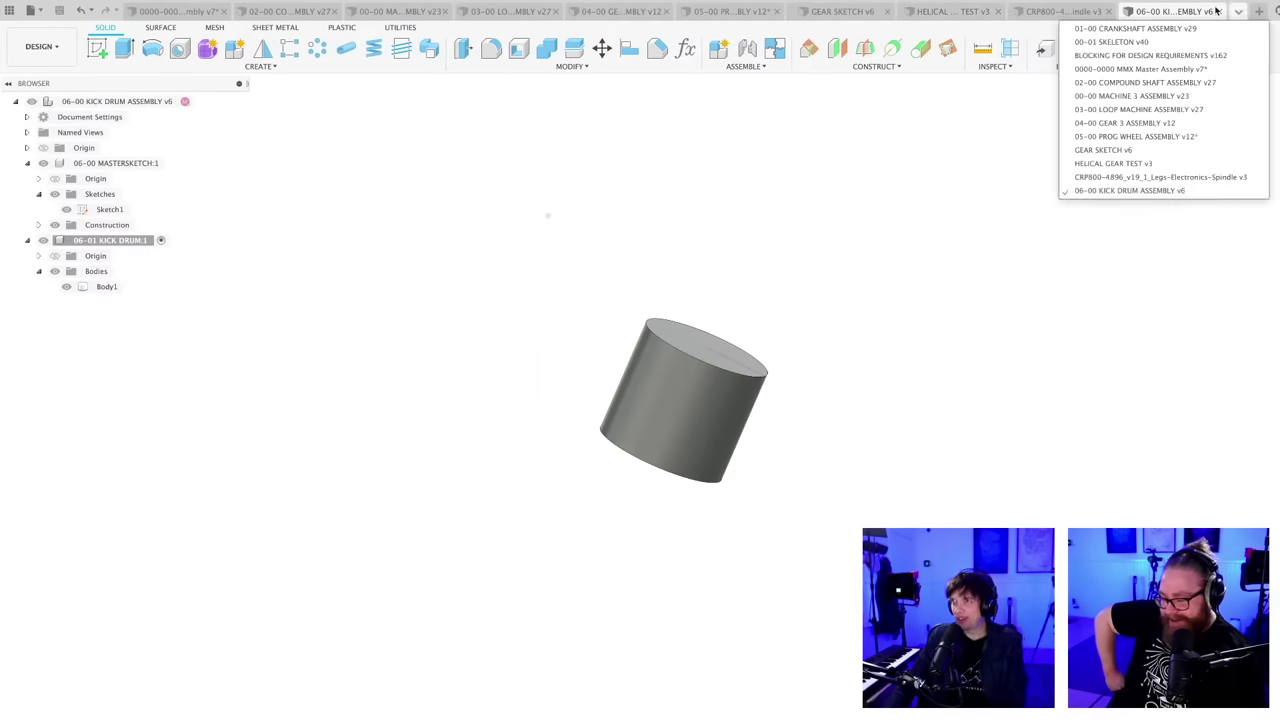
click(1118, 96)
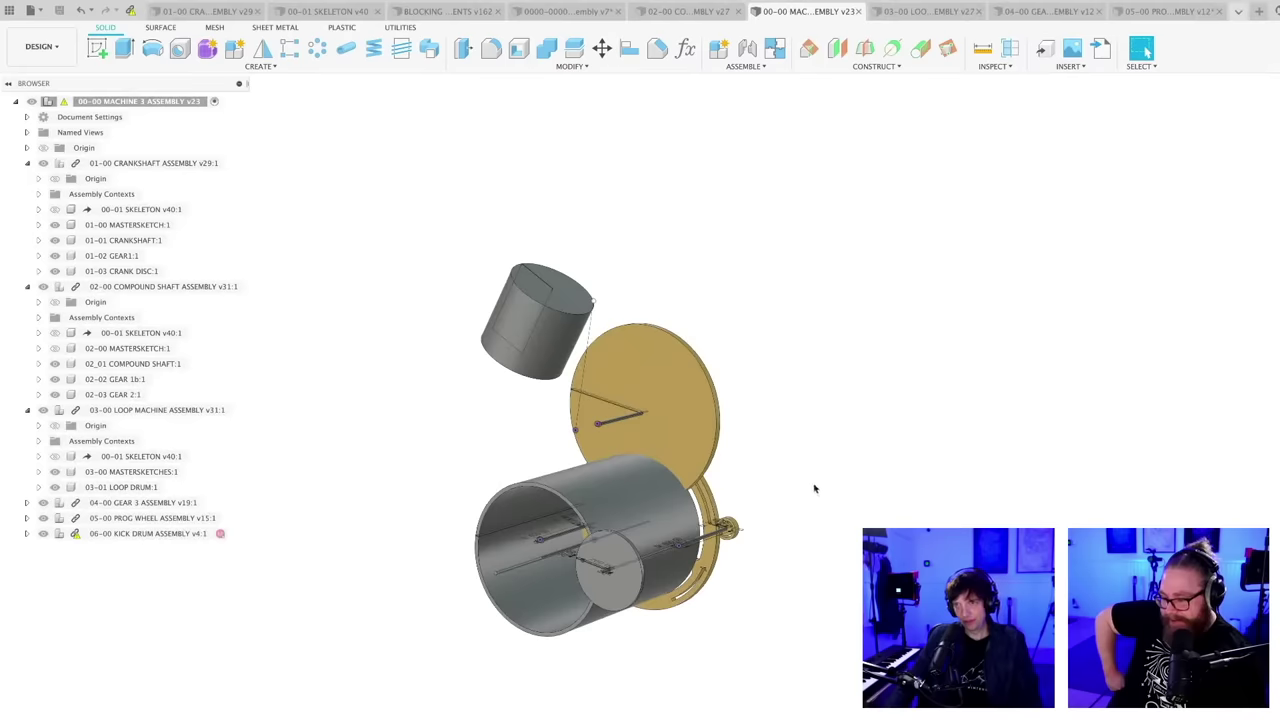
- Update the linked 06-00 KICK DRUM ASSEMBLY to its latest version and save the MACHINE 3 assembly
scroll(749, 650, up, 2)
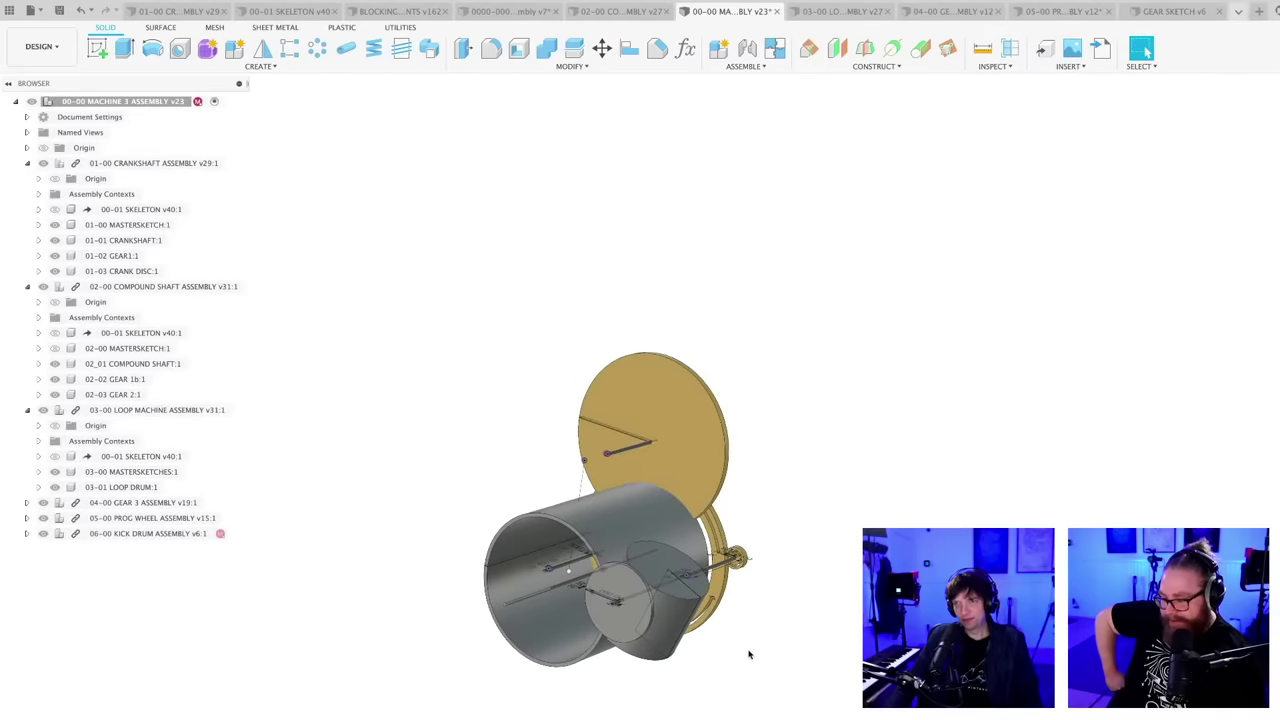
mouse_move(731, 660)
shift+middle_down()
mouse_move(774, 646)
mouse_move(746, 637)
mouse_move(757, 654)
mouse_move(731, 680)
mouse_move(746, 680)
mouse_move(801, 575)
mouse_move(729, 637)
shift+middle_up()
key(super+s)
key(Return)
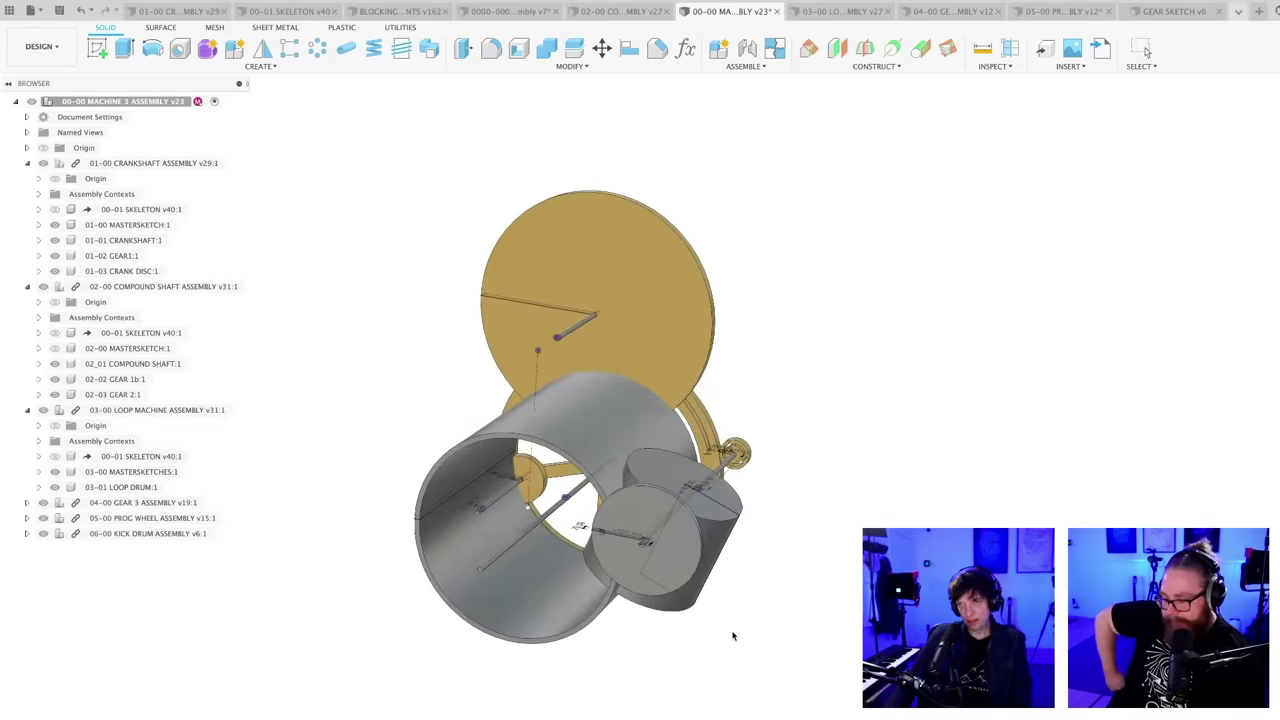
middle_drag(757, 584, 714, 642)
scroll(713, 634, up, 2)
scroll(714, 633, down, 3)
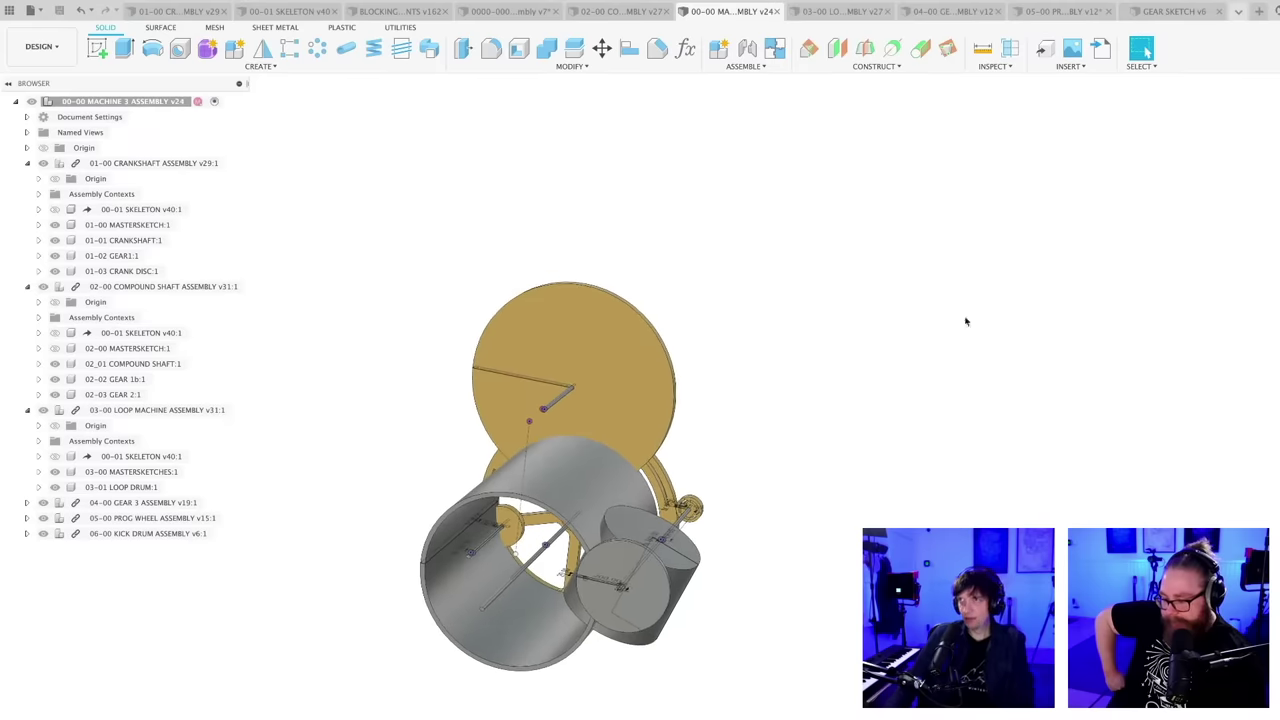
- Return to the 06-00 KICK DRUM ASSEMBLY and show the dimensions of the mastersketch's Sketch1
click(1237, 13)
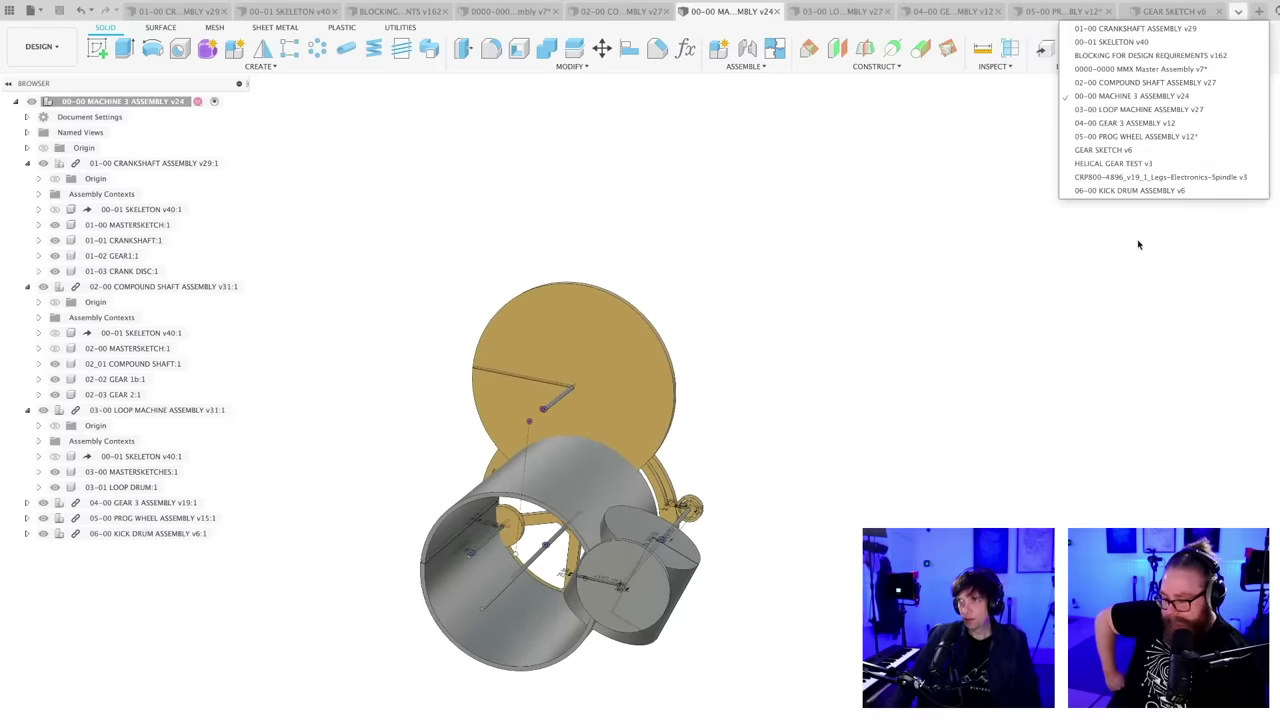
click(1134, 191)
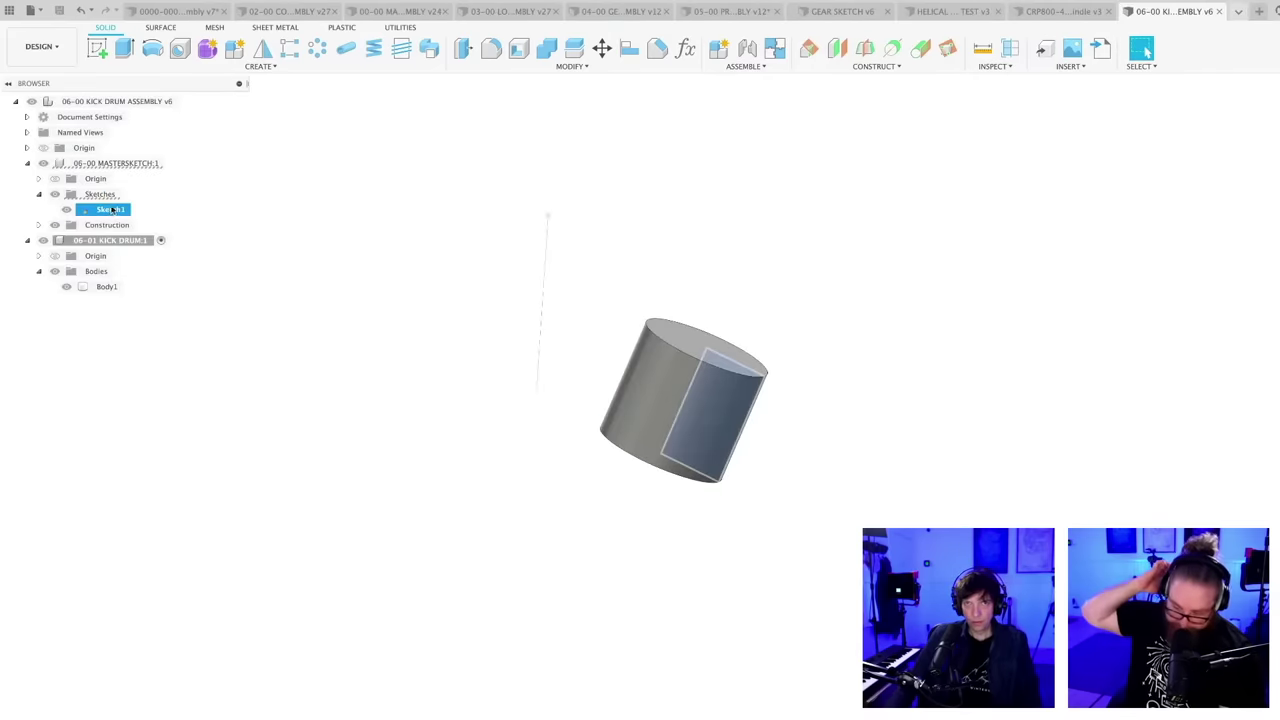
right_click(109, 210)
click(160, 358)
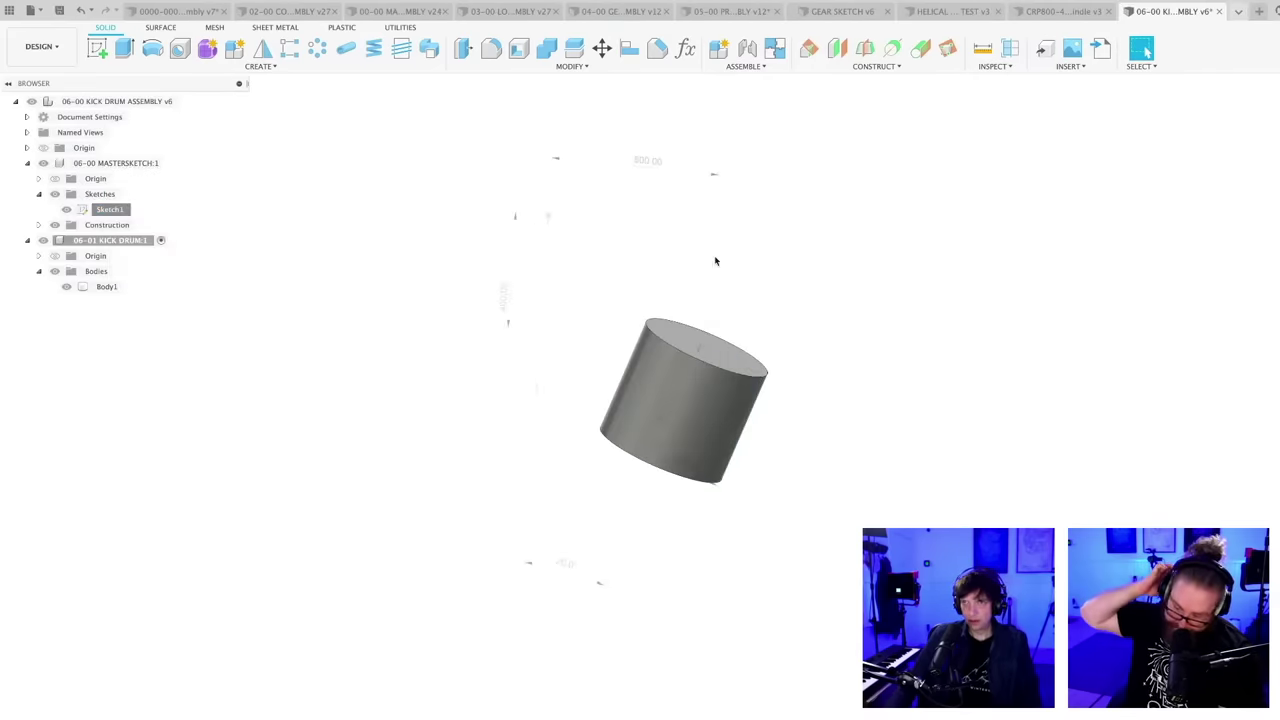
- Set the rectangle corner's distance from the origin, perpendicular to the construction line, to 1000 mm and save the kick drum assembly
double_click(650, 162)
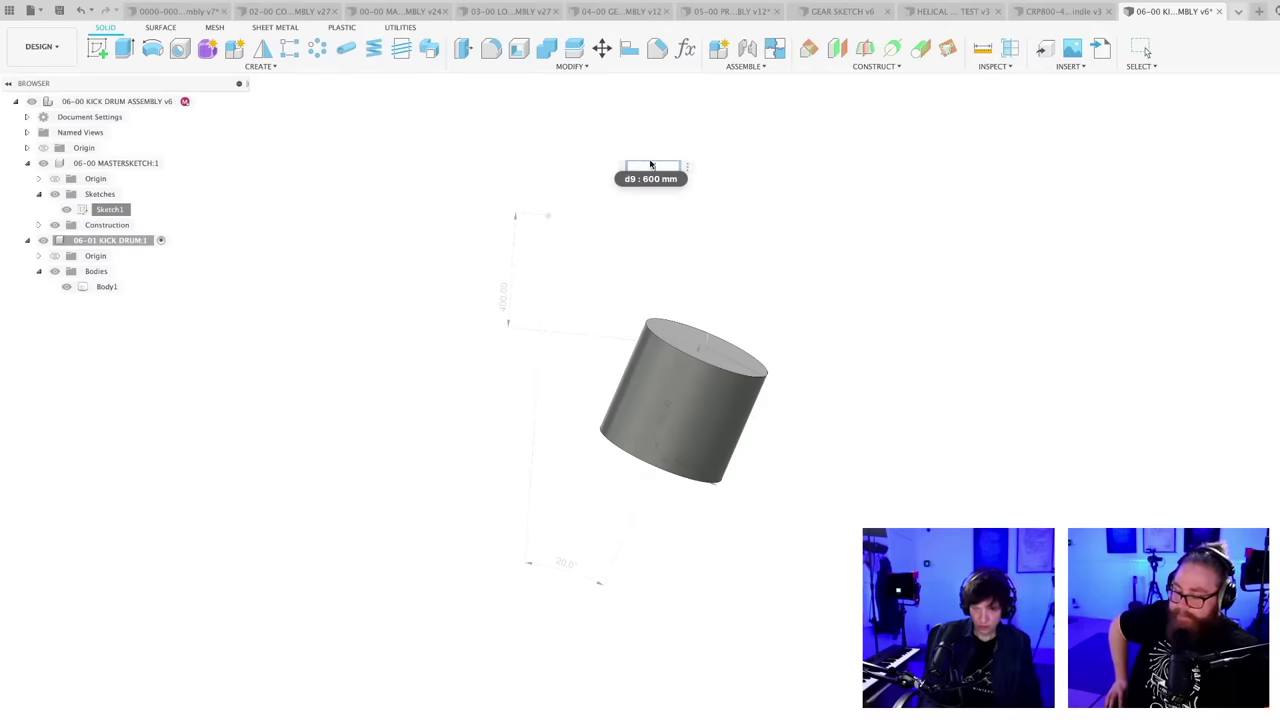
text(1000)
key(Return)
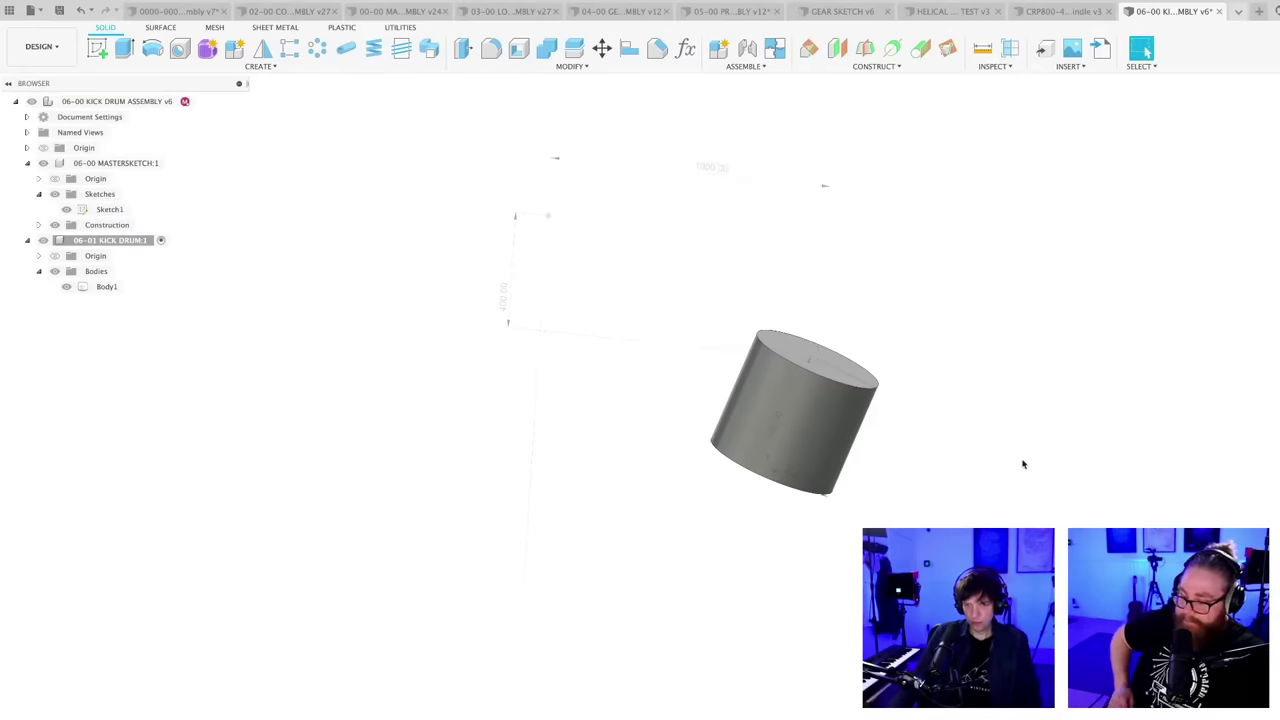
scroll(1022, 464, down, 3)
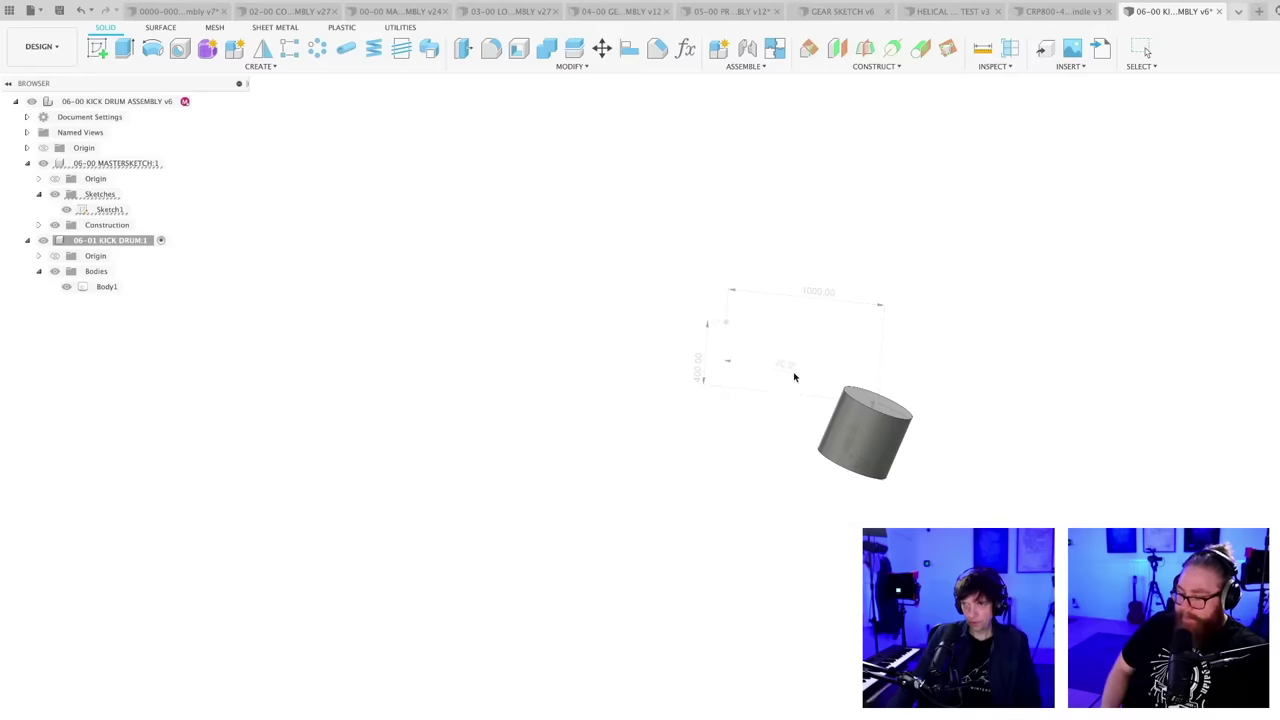
key(ctrl+s)
key(Return)
- Clear the drum body selection and switch back to the 00-00 MACHINE 3 ASSEMBLY document
click(845, 468)
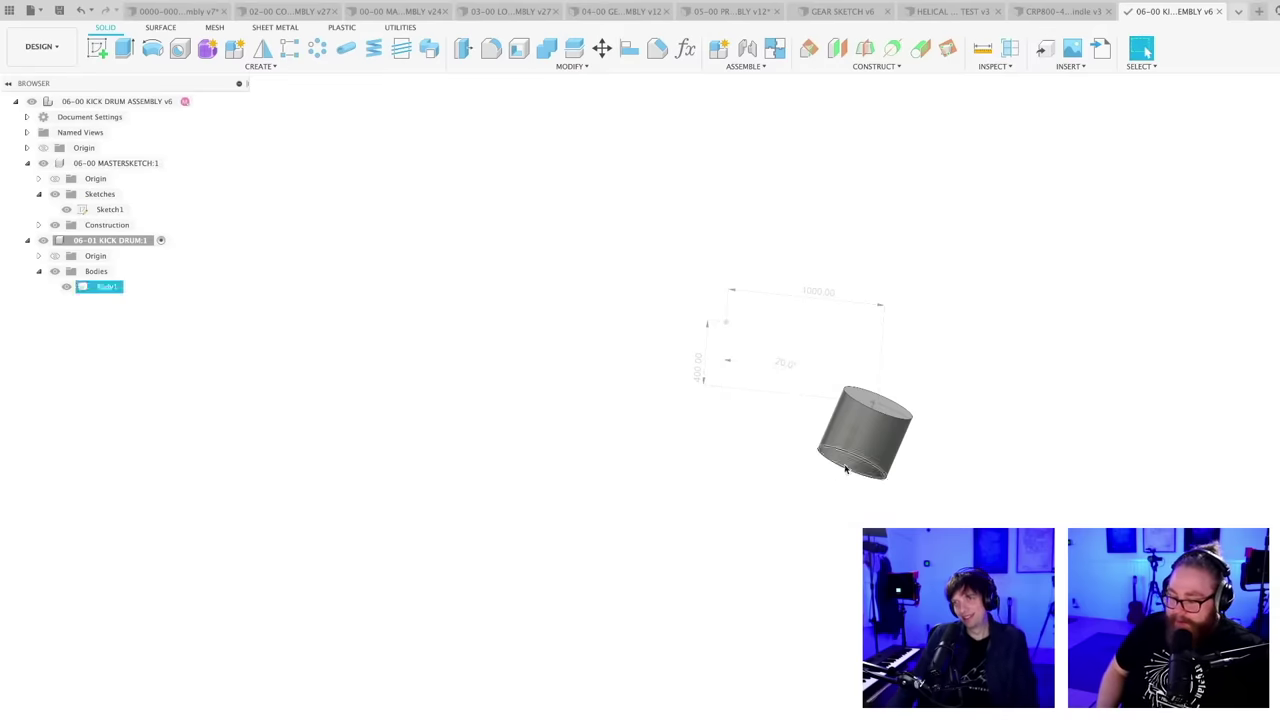
key(Escape)
middle_drag(754, 466, 694, 508)
scroll(694, 508, up, 3)
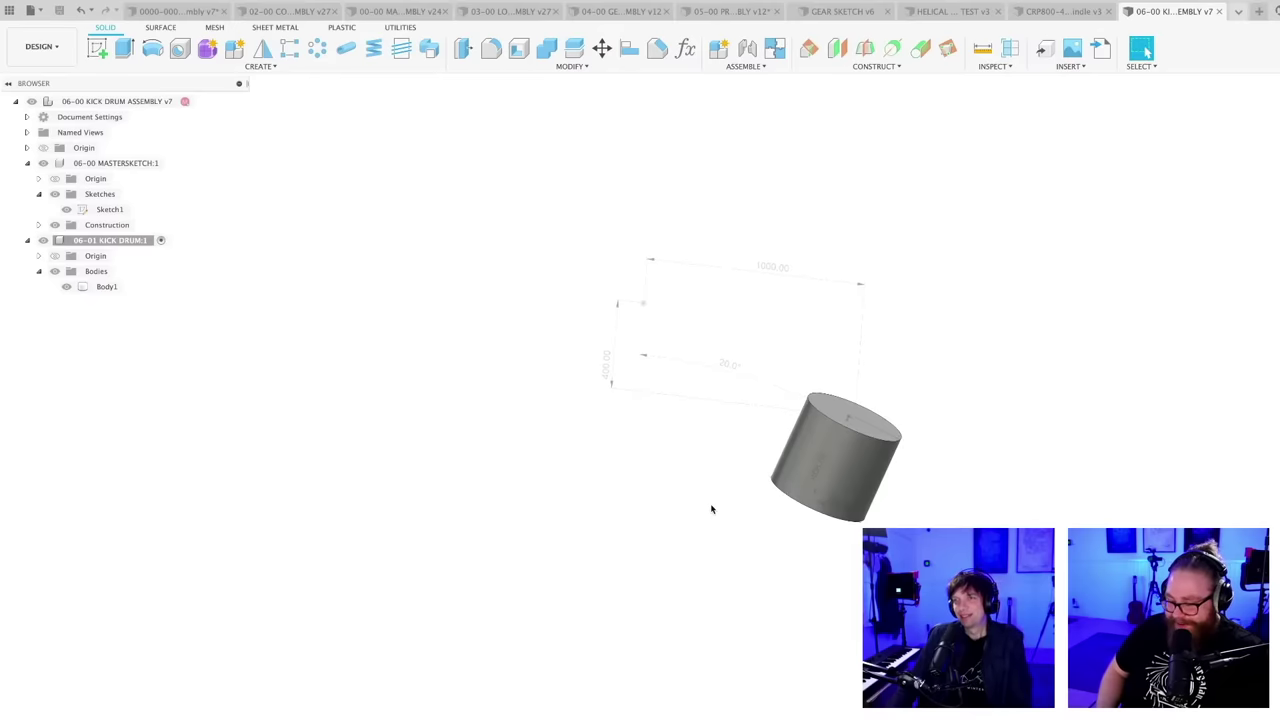
scroll(705, 511, down, 3)
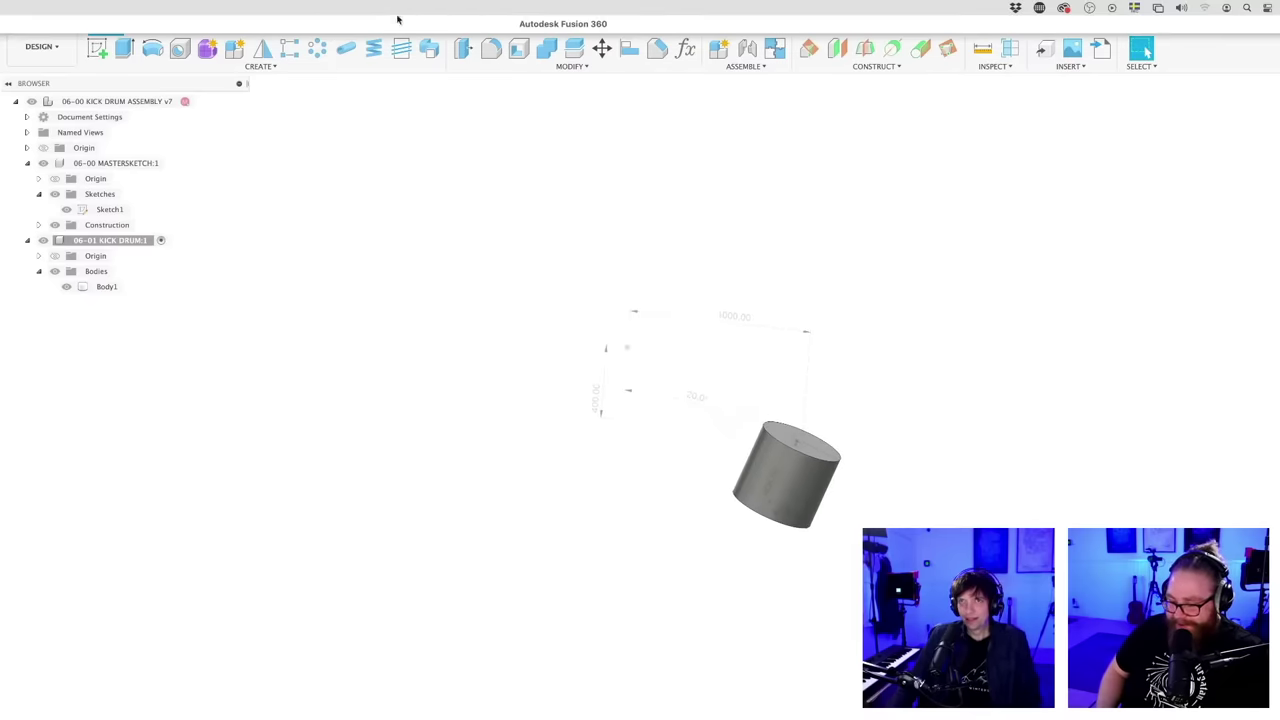
click(391, 11)
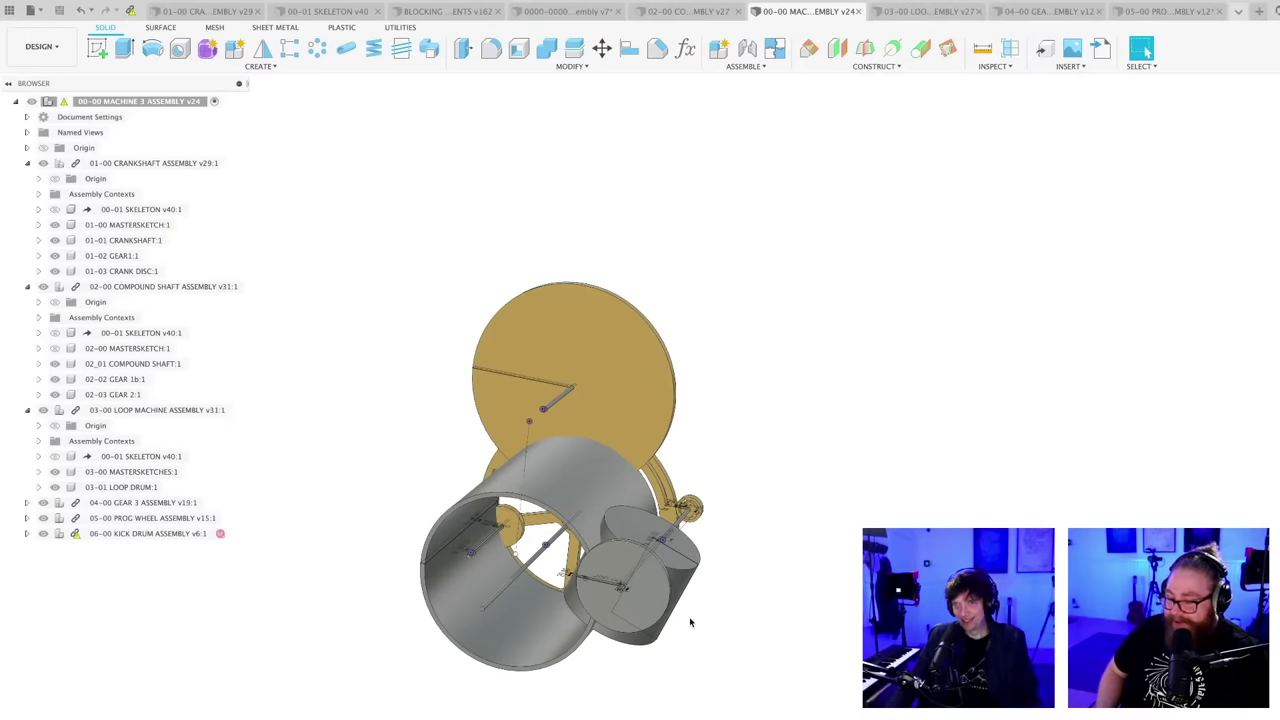
- Update the linked 06-00 KICK DRUM ASSEMBLY to its latest version and check the drum's position beside the loop drum
mouse_move(690, 622)
shift+middle_down()
mouse_move(656, 700)
mouse_move(667, 667)
mouse_move(663, 686)
mouse_move(651, 677)
mouse_move(635, 694)
mouse_move(671, 680)
mouse_move(601, 694)
mouse_move(660, 690)
mouse_move(643, 683)
shift+middle_up()
scroll(621, 512, up, 5)
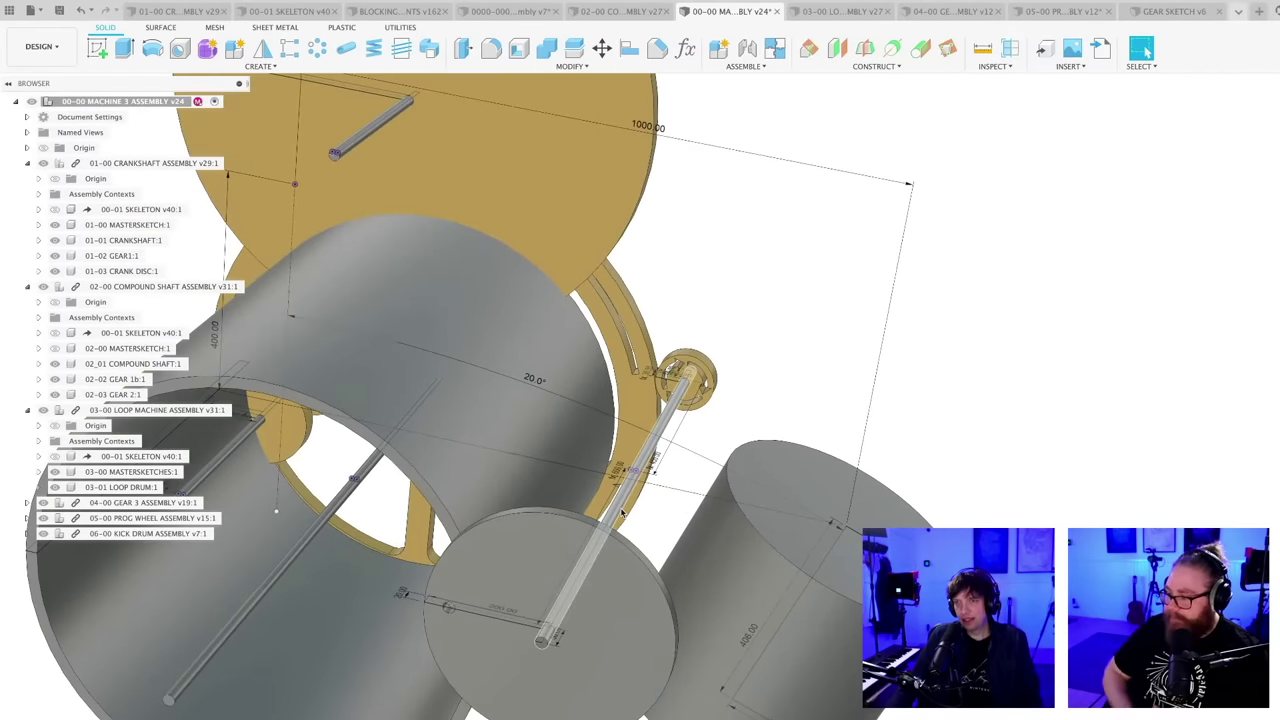
scroll(621, 512, up, 3)
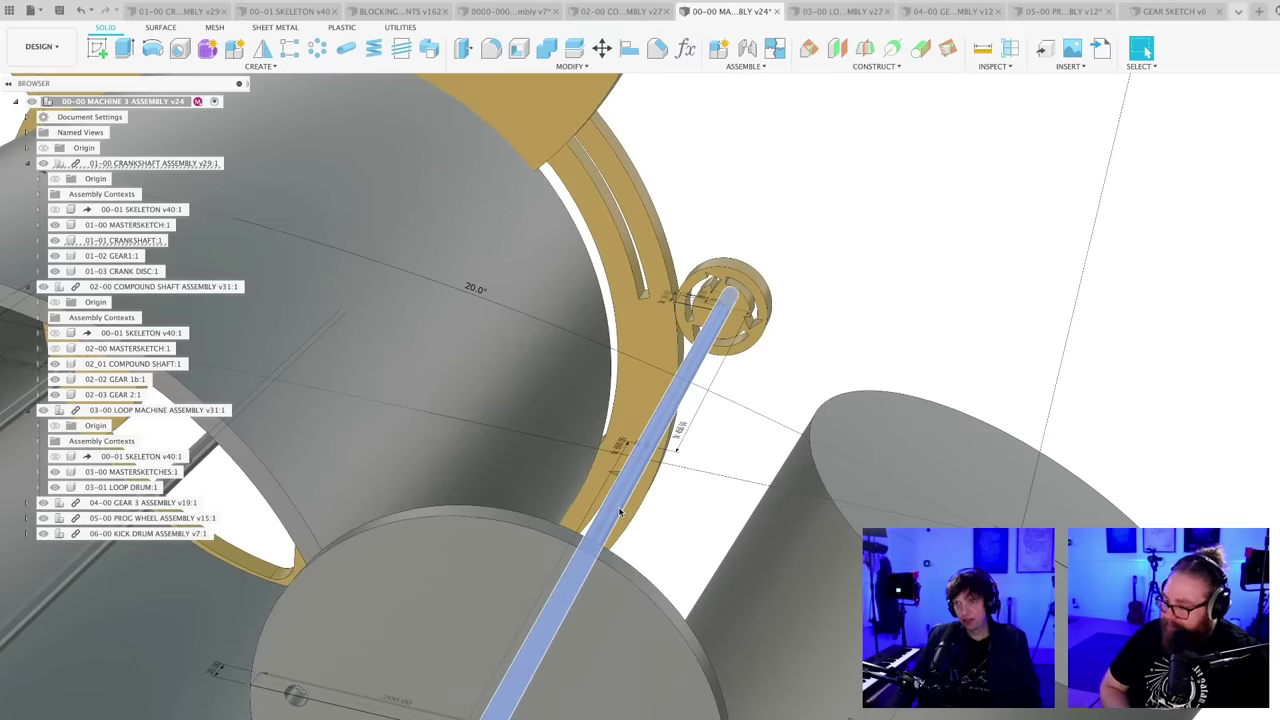
scroll(621, 512, down, 8)
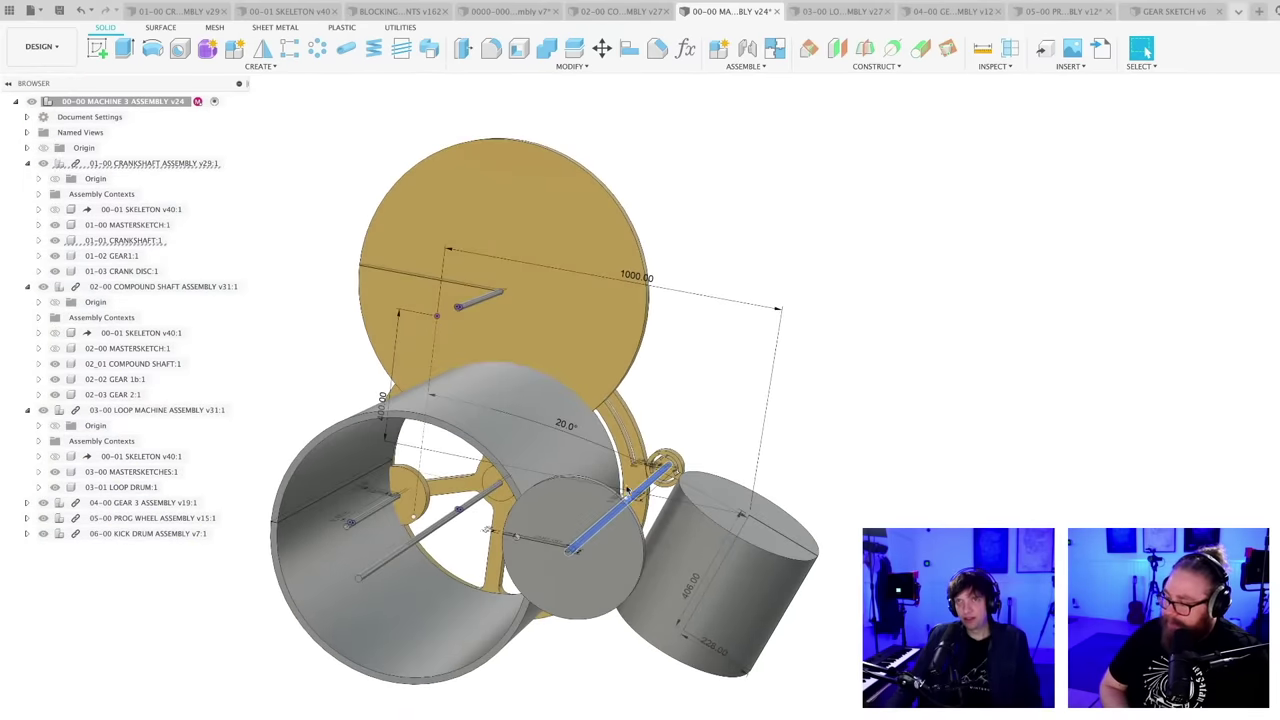
- Switch to the BLOCKING FOR DESIGN REQUIREMENTS document and examine how the drums, beaters and frame are arranged around the machine
click(400, 11)
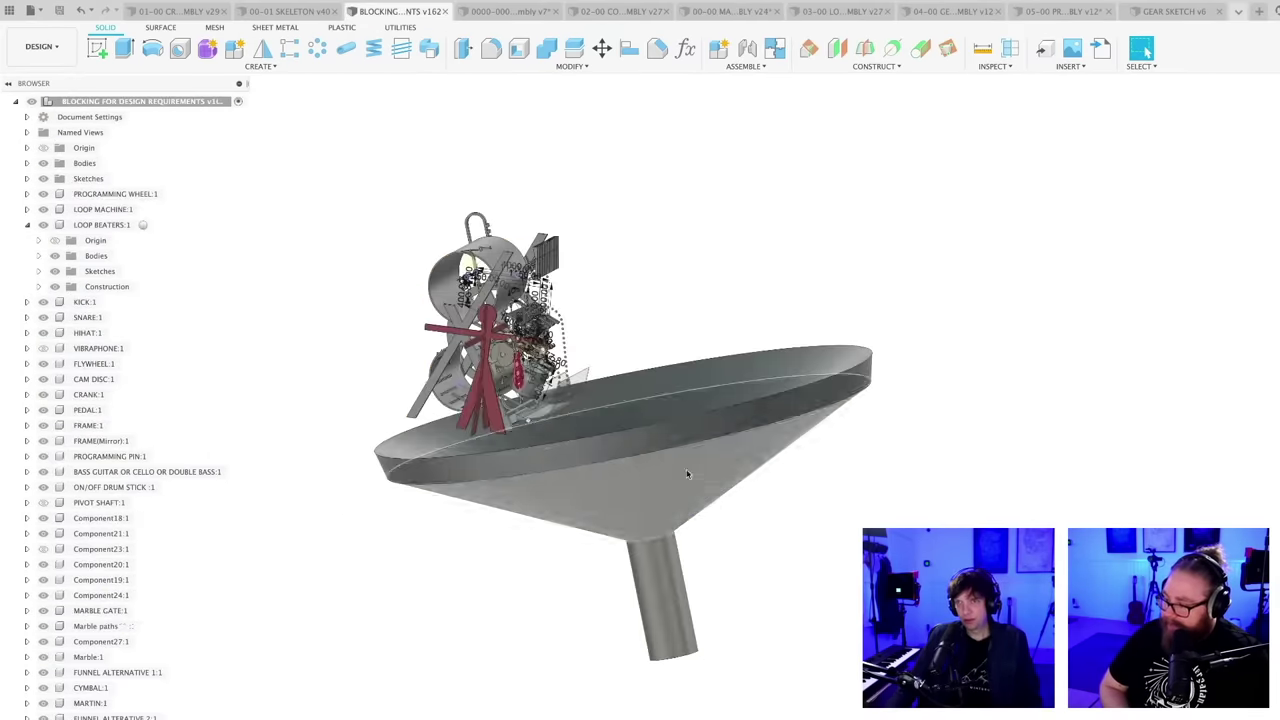
scroll(619, 394, up, 10)
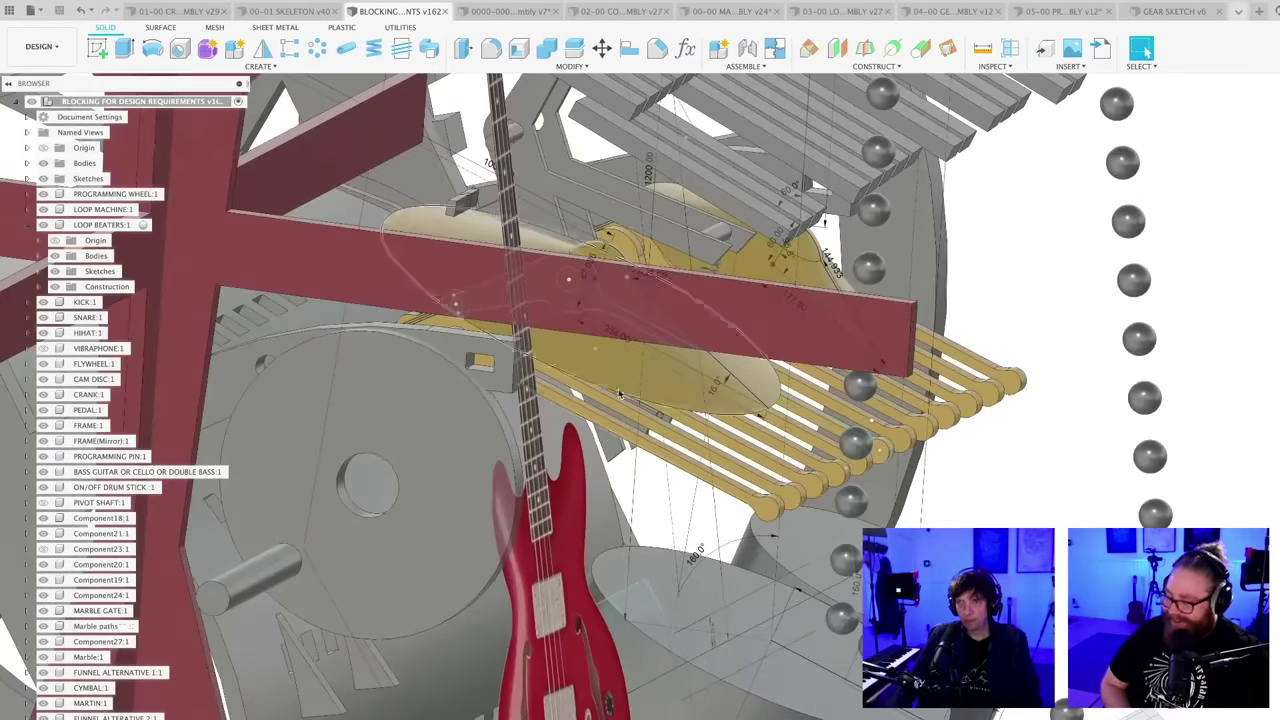
scroll(619, 394, up, 5)
scroll(592, 396, down, 5)
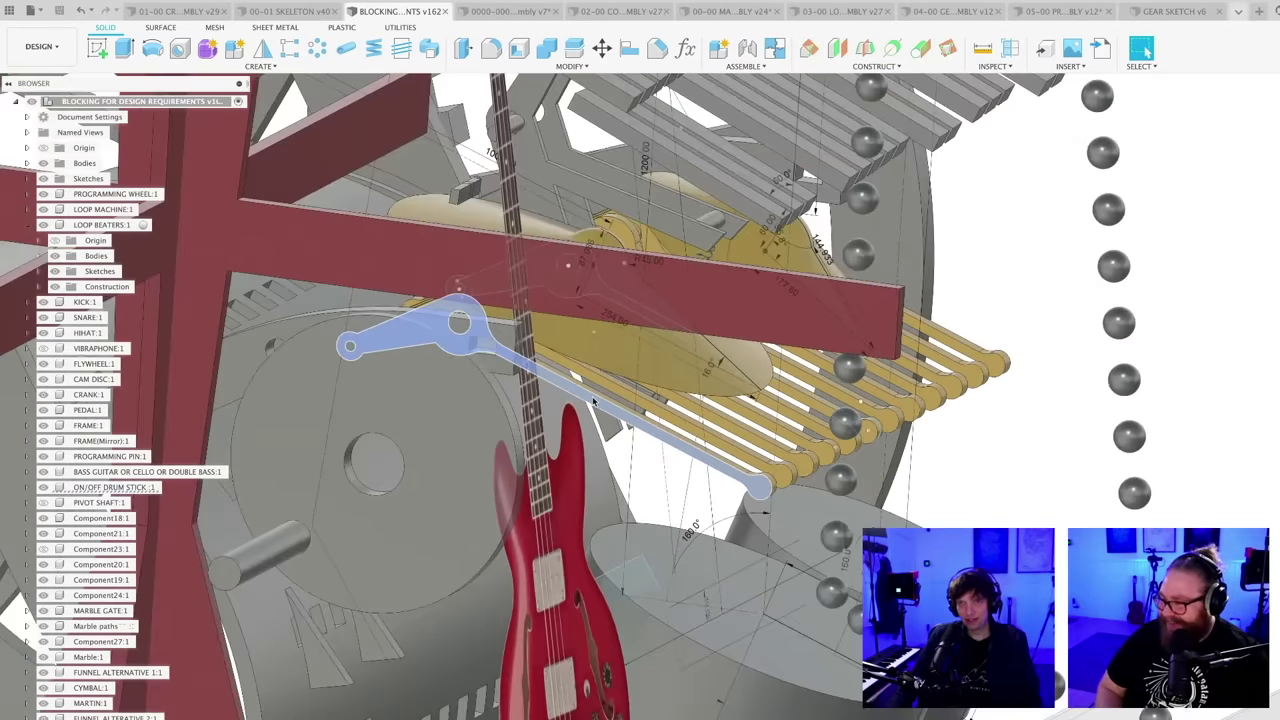
scroll(592, 396, down, 3)
shift+middle_drag(592, 396, 541, 415)
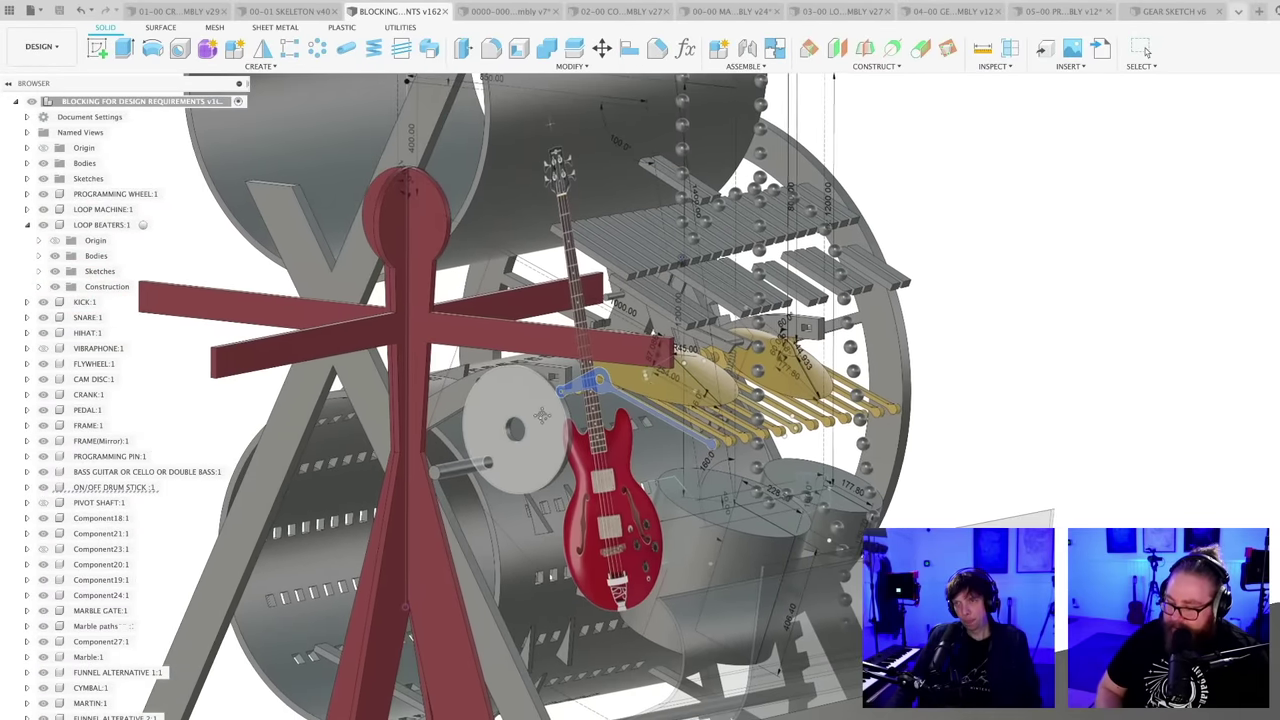
scroll(876, 412, down, 2)
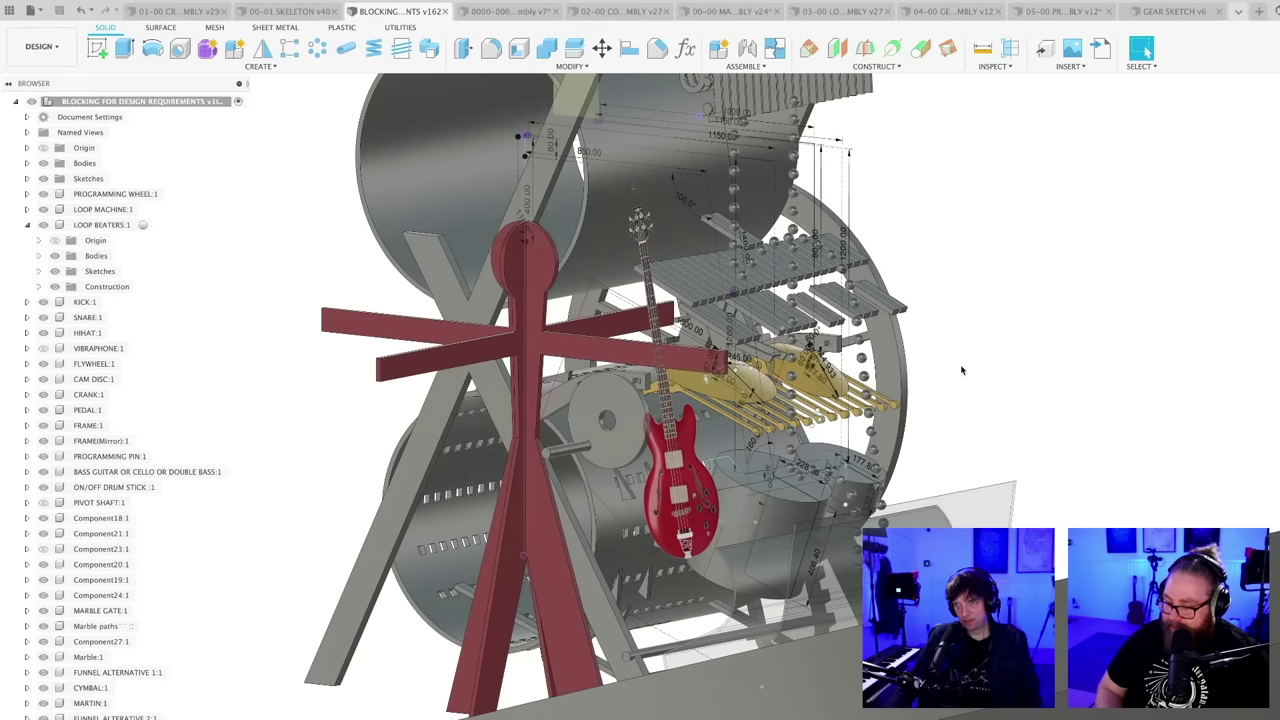
scroll(962, 370, down, 1)
scroll(961, 370, down, 2)
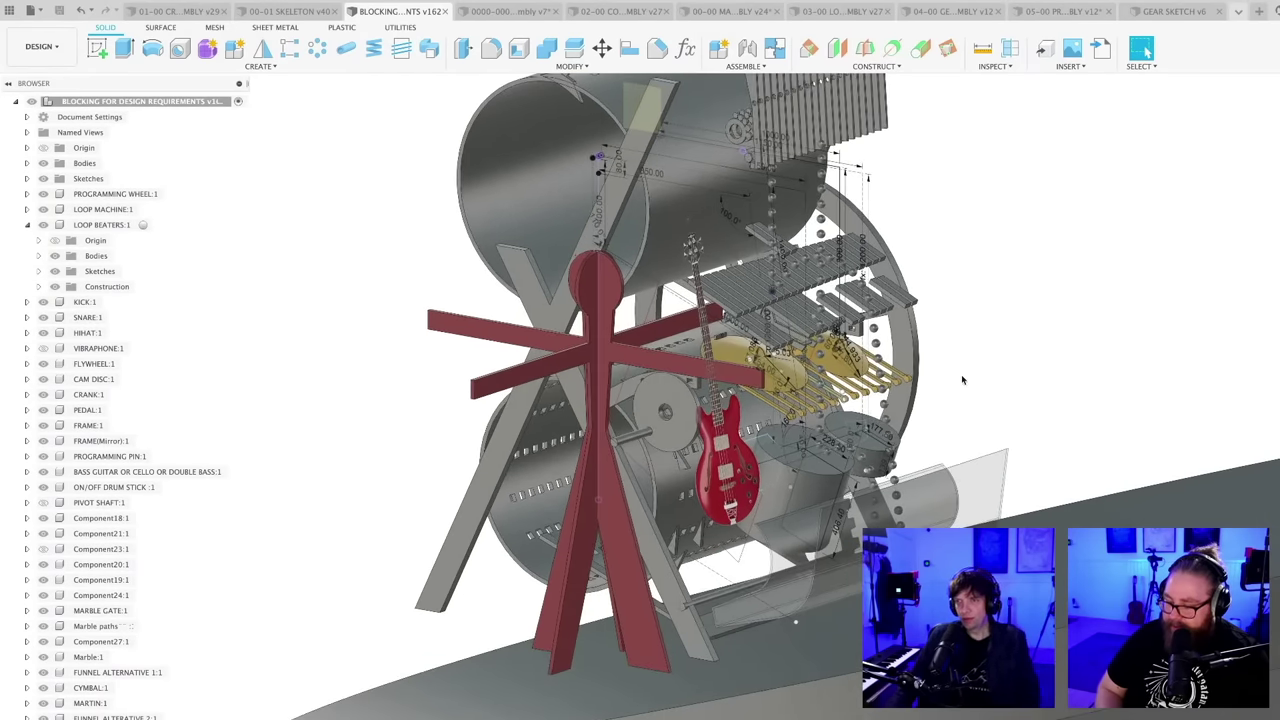
scroll(925, 382, up, 1)
middle_drag(925, 379, 897, 390)
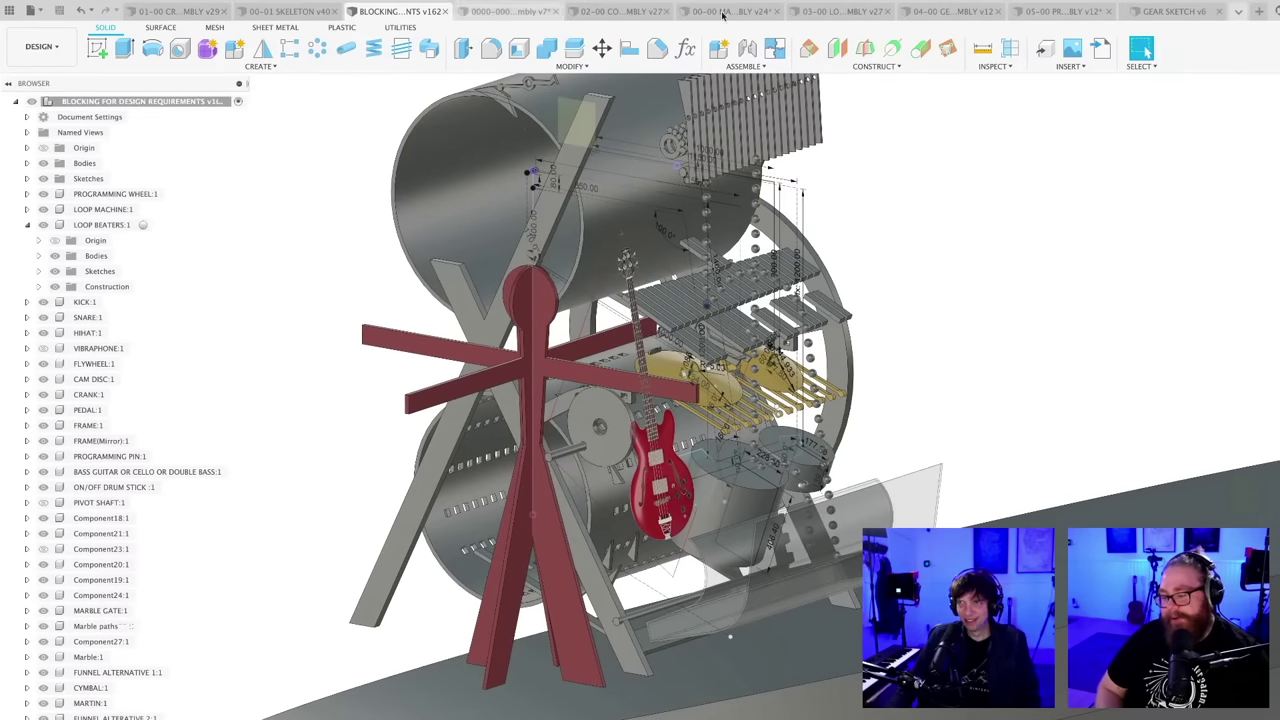
- Look over the drum in 06-00 KICK DRUM ASSEMBLY and return to the 00-00 MACHINE 3 ASSEMBLY document
click(1239, 12)
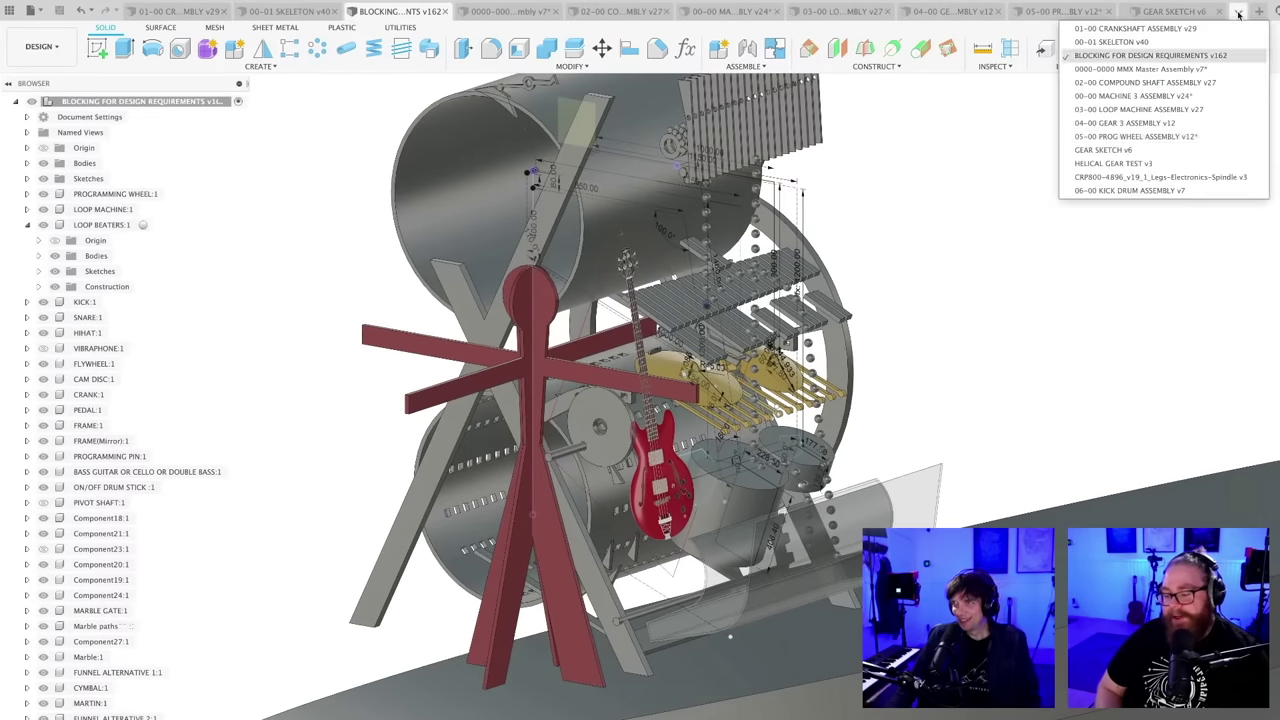
click(1139, 192)
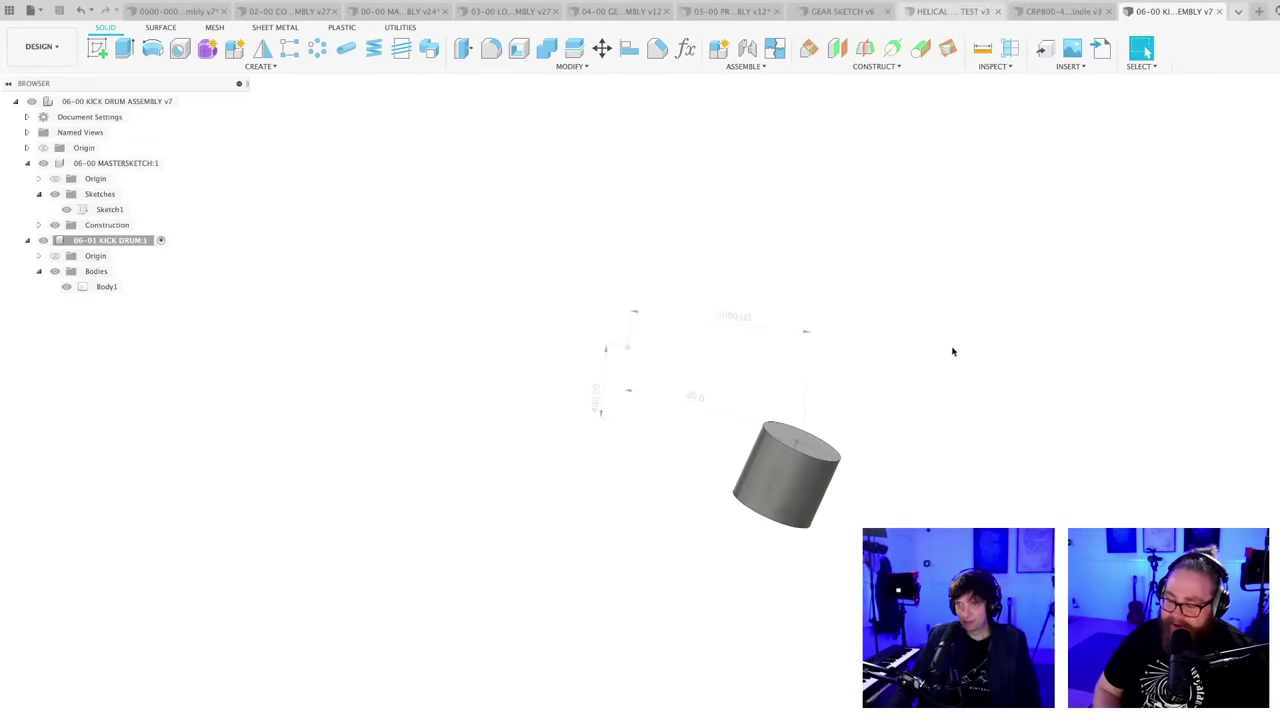
mouse_move(827, 499)
shift+middle_down()
mouse_move(757, 526)
mouse_move(760, 474)
shift+middle_up()
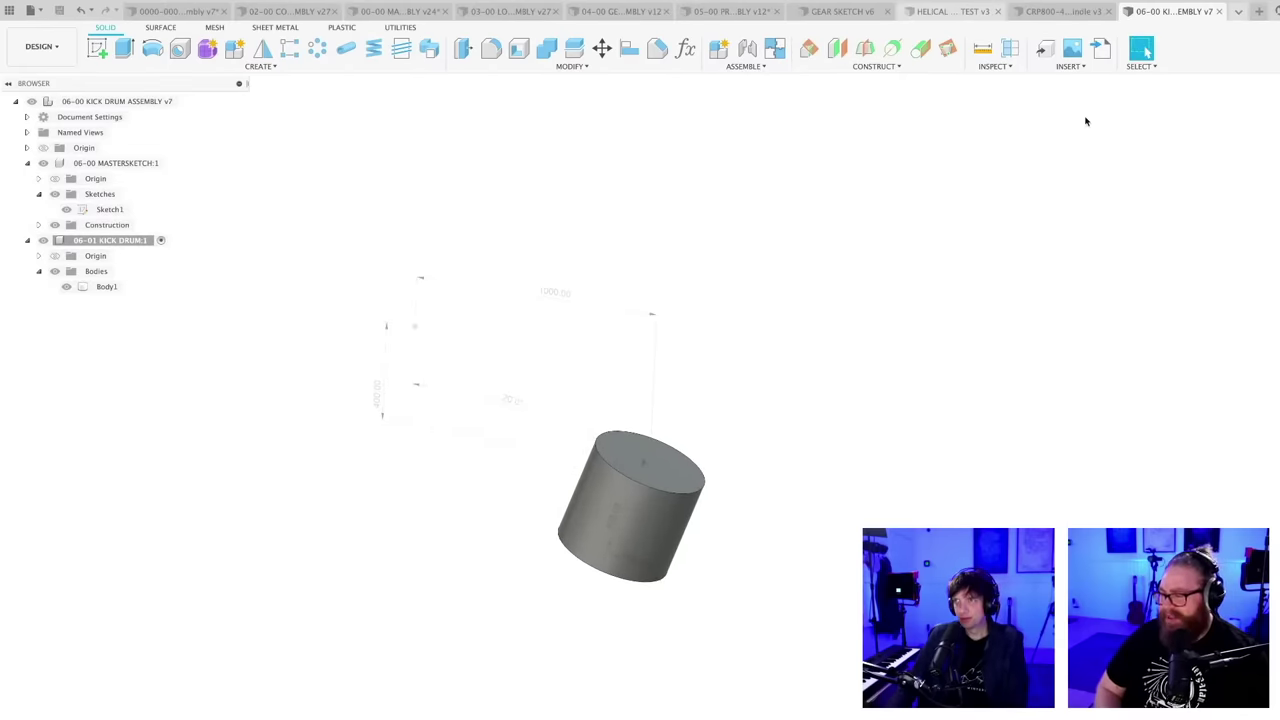
click(1237, 12)
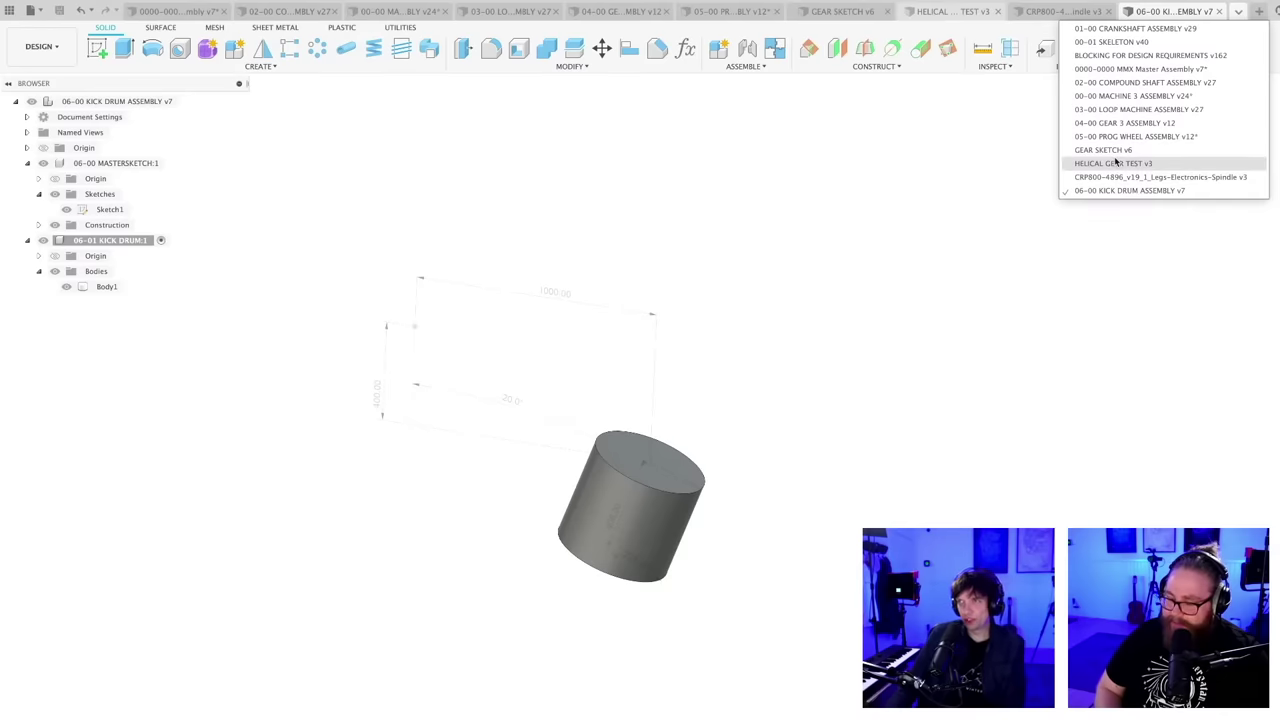
click(1117, 97)
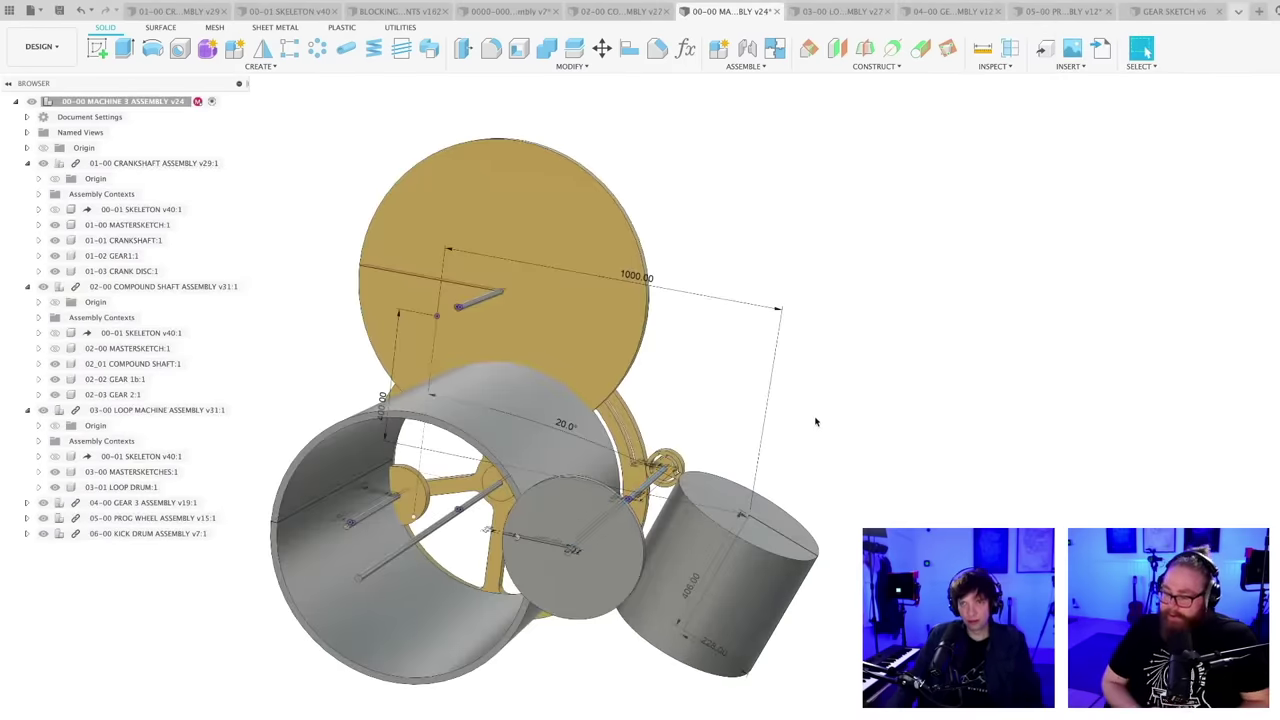
- Check the kick drum's placement from several angles and save the MACHINE 3 assembly as a new version
shift+middle_drag(815, 421, 786, 426)
scroll(766, 522, up, 3)
scroll(920, 615, down, 1)
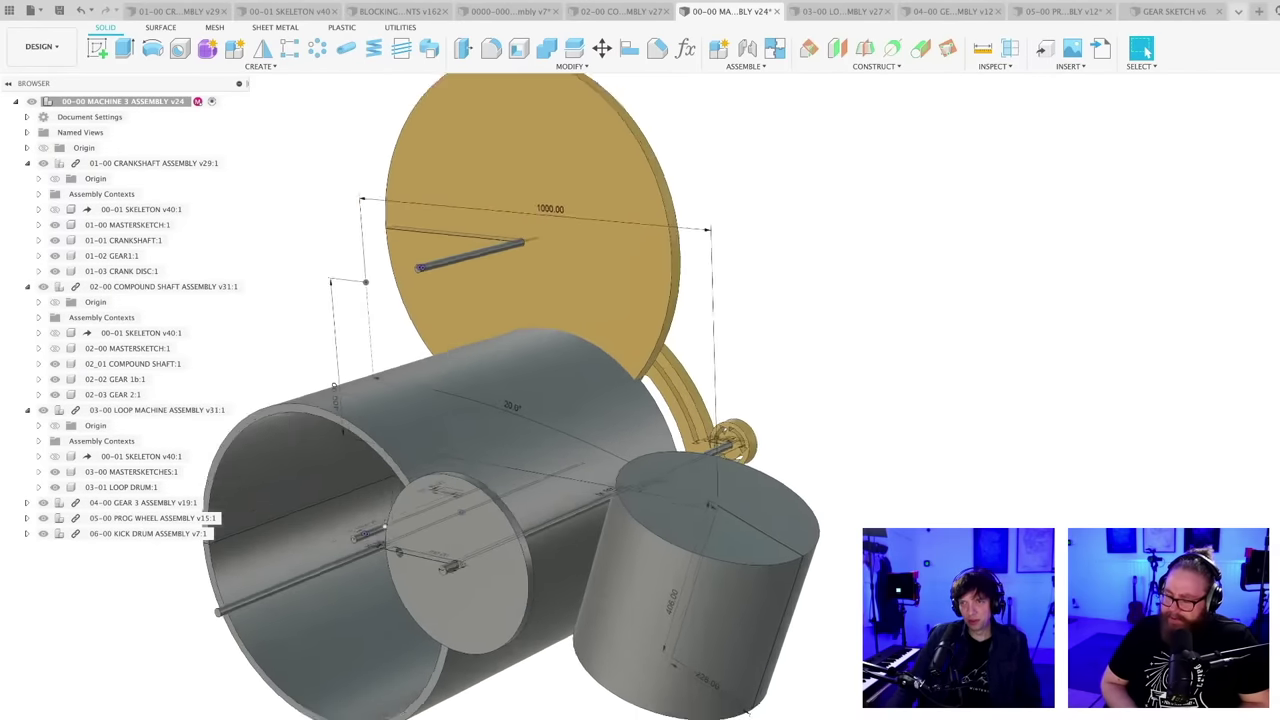
scroll(890, 538, down, 2)
mouse_move(890, 538)
shift+middle_down()
mouse_move(950, 578)
mouse_move(940, 540)
mouse_move(871, 547)
mouse_move(917, 506)
mouse_move(876, 523)
shift+middle_up()
scroll(872, 530, up, 1)
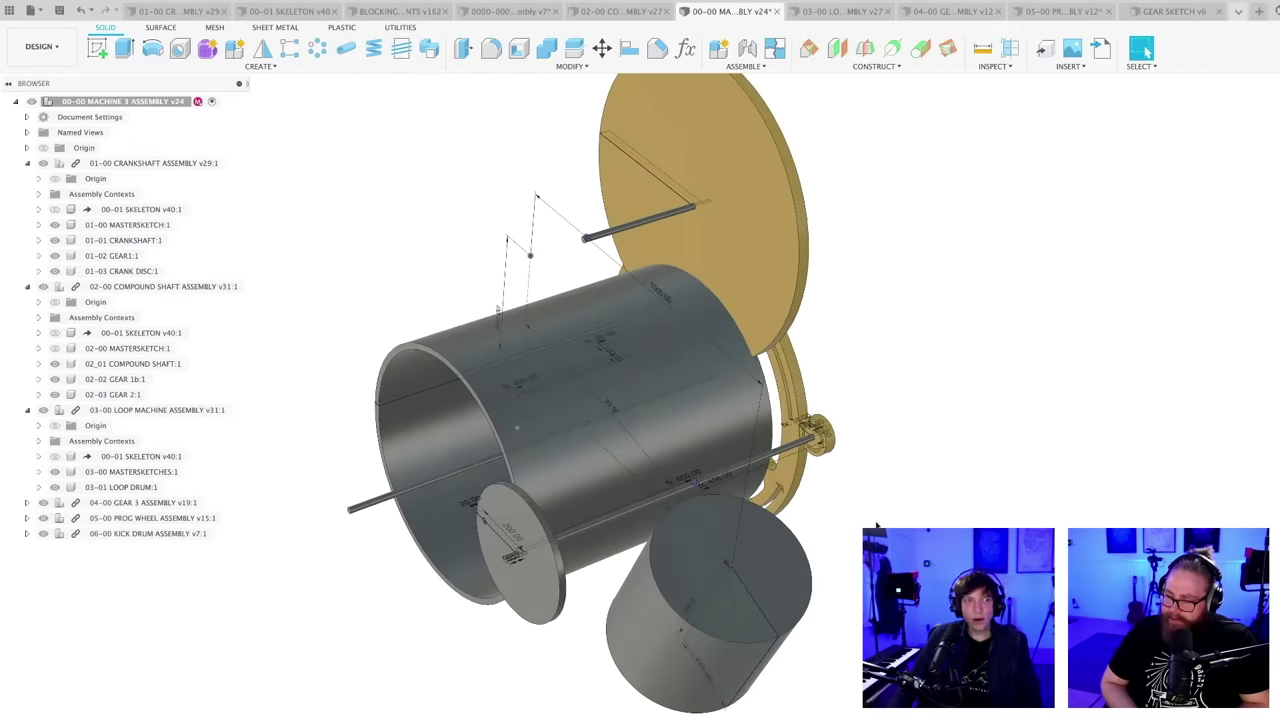
key(super+s)
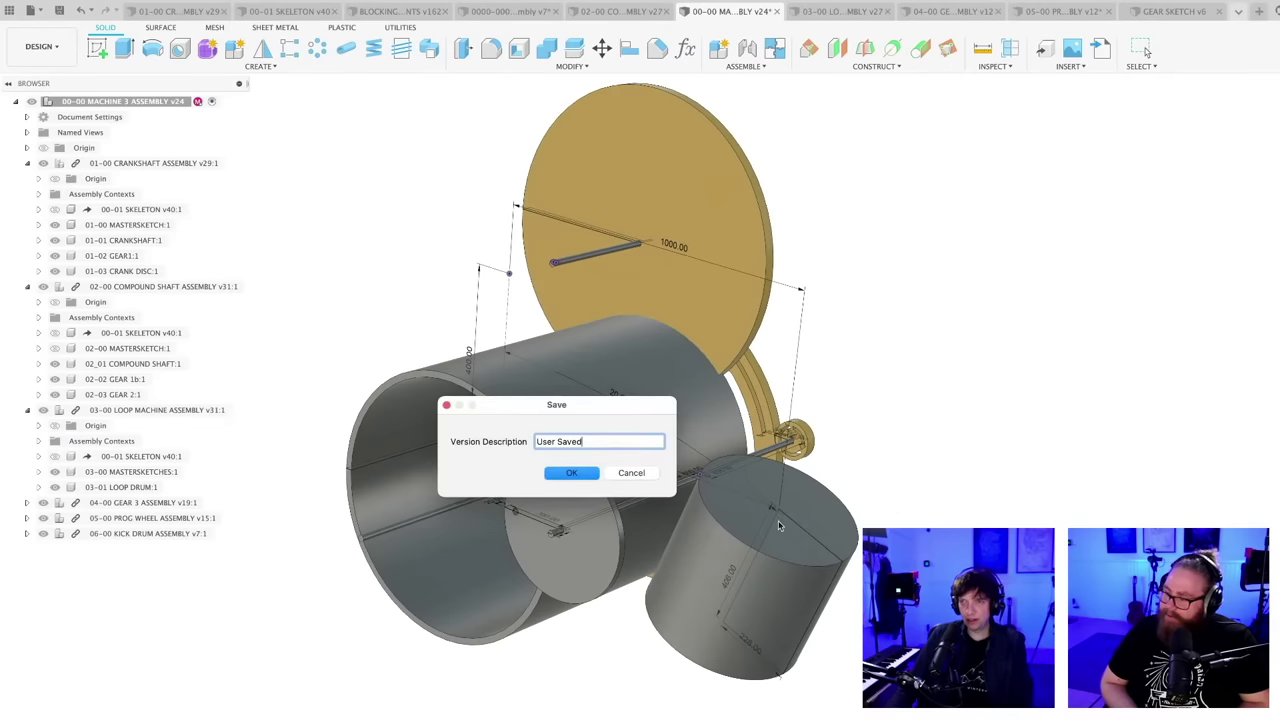
key(Return)
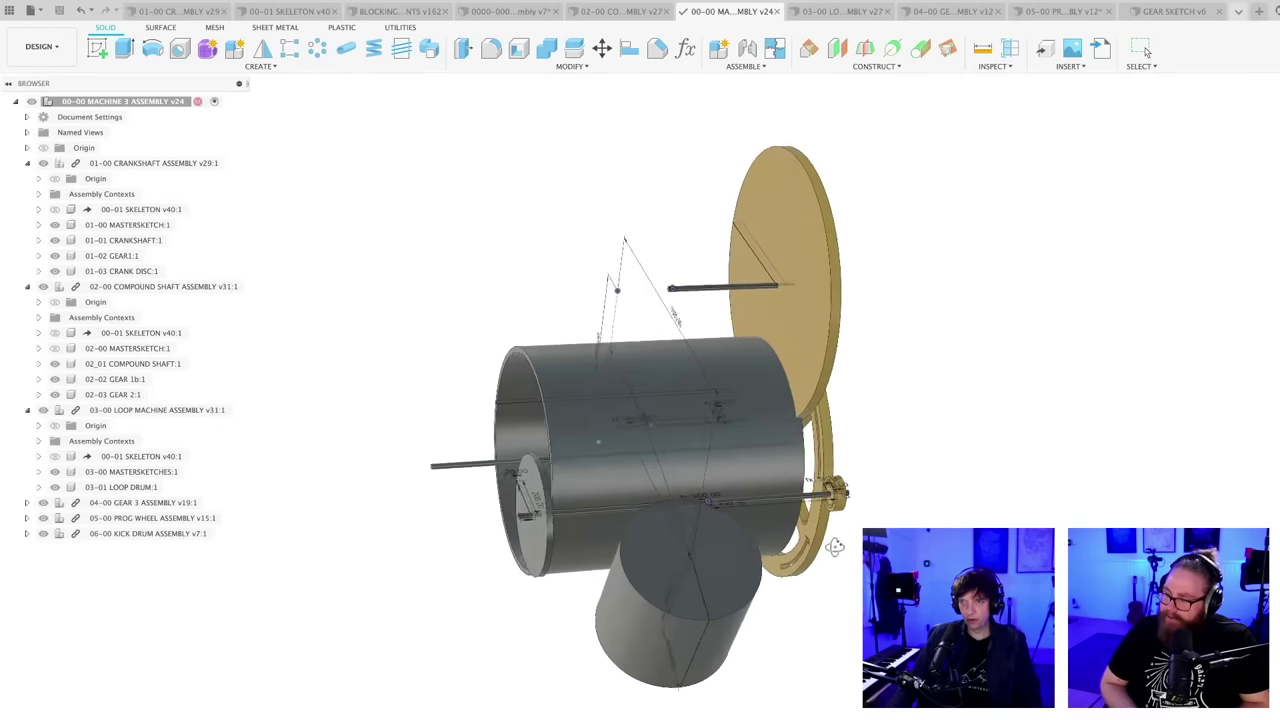
- Inspect the kick drum against the loop drum and shafts, and switch to the 06-00 KICK DRUM ASSEMBLY document
shift+middle_drag(835, 547, 854, 609)
scroll(854, 550, up, 2)
scroll(857, 604, up, 2)
scroll(854, 596, down, 1)
scroll(857, 604, up, 2)
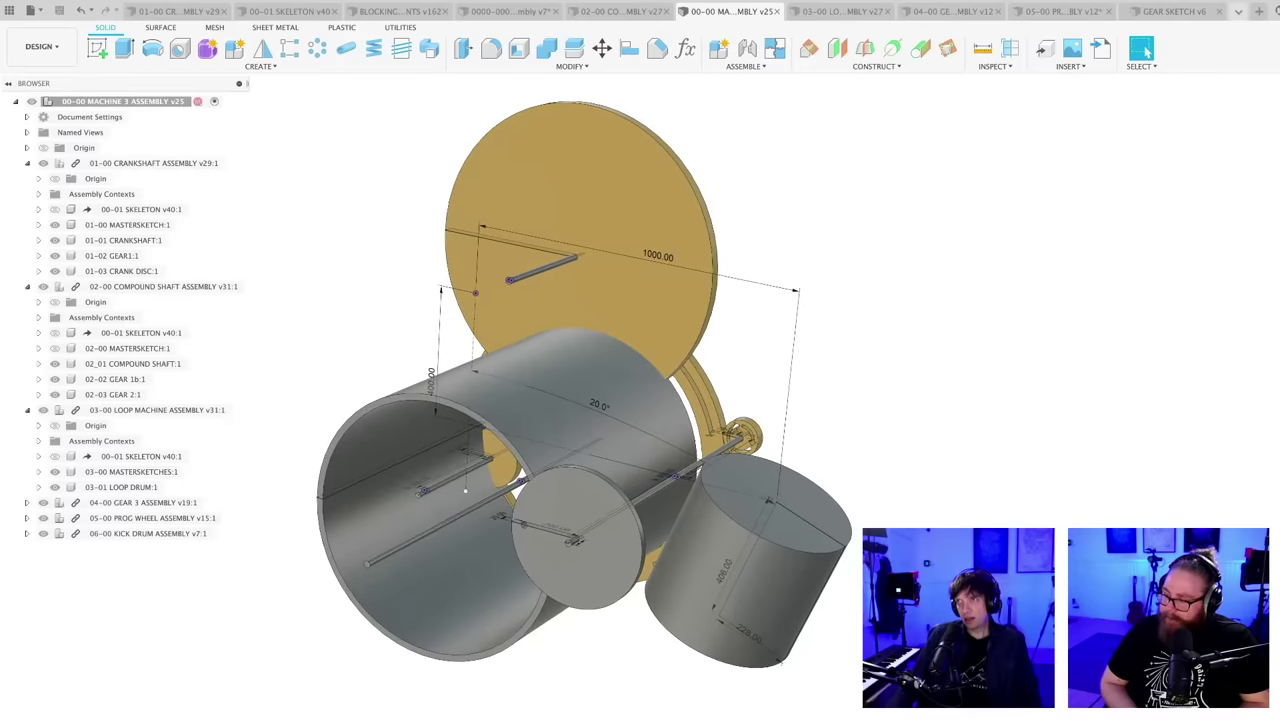
click(1237, 18)
click(1138, 192)
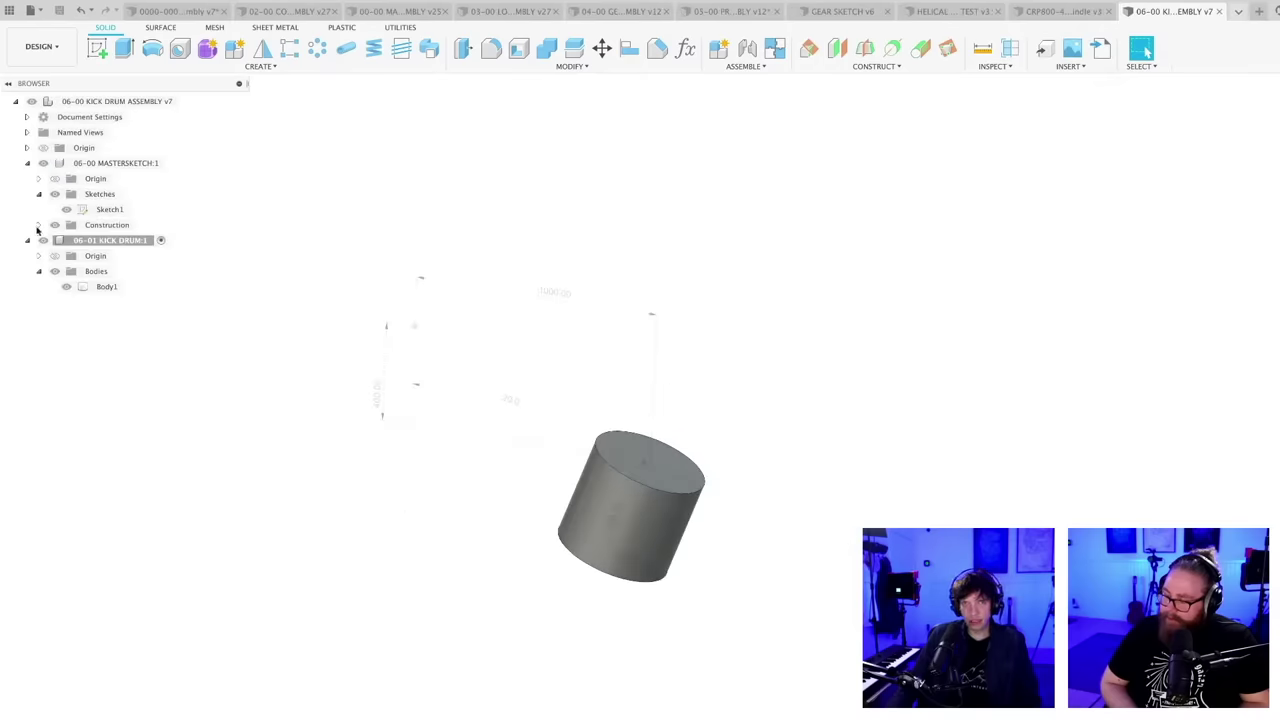
- Add a new component to the top level of the kick drum assembly and name it 06-02 SNARE DRUM
click(27, 241)
right_click(113, 101)
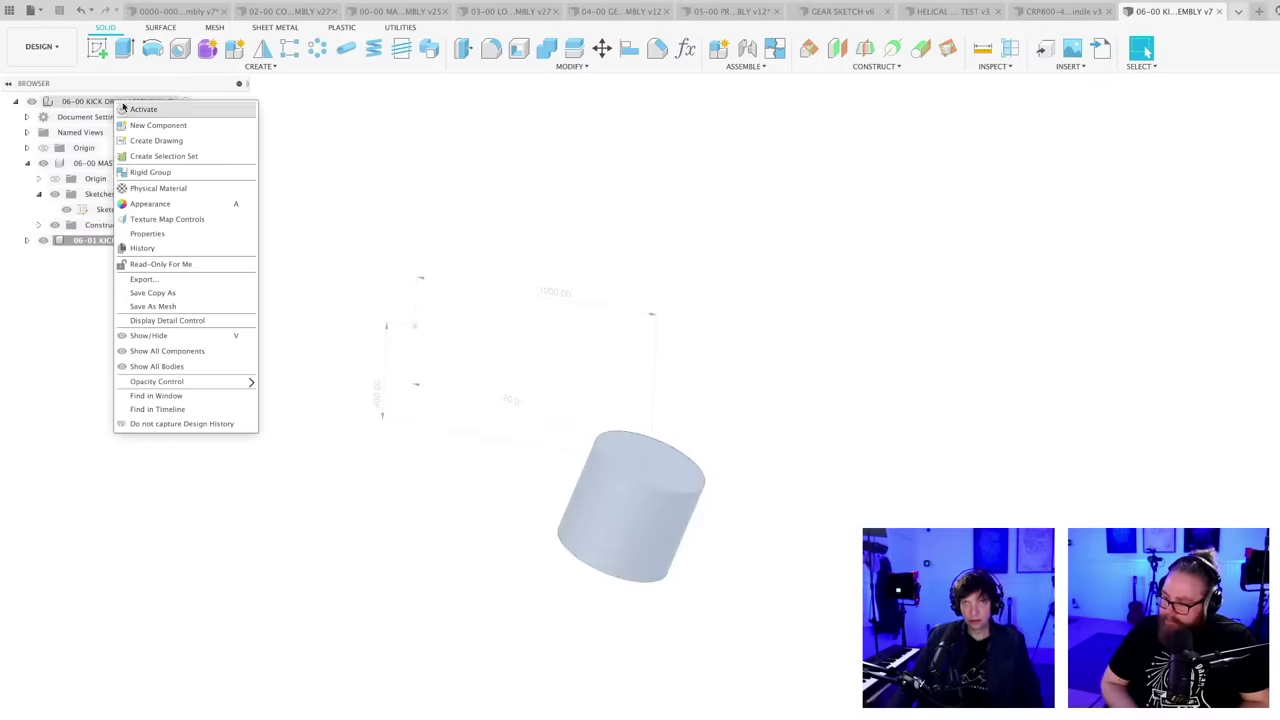
click(158, 126)
key(Return)
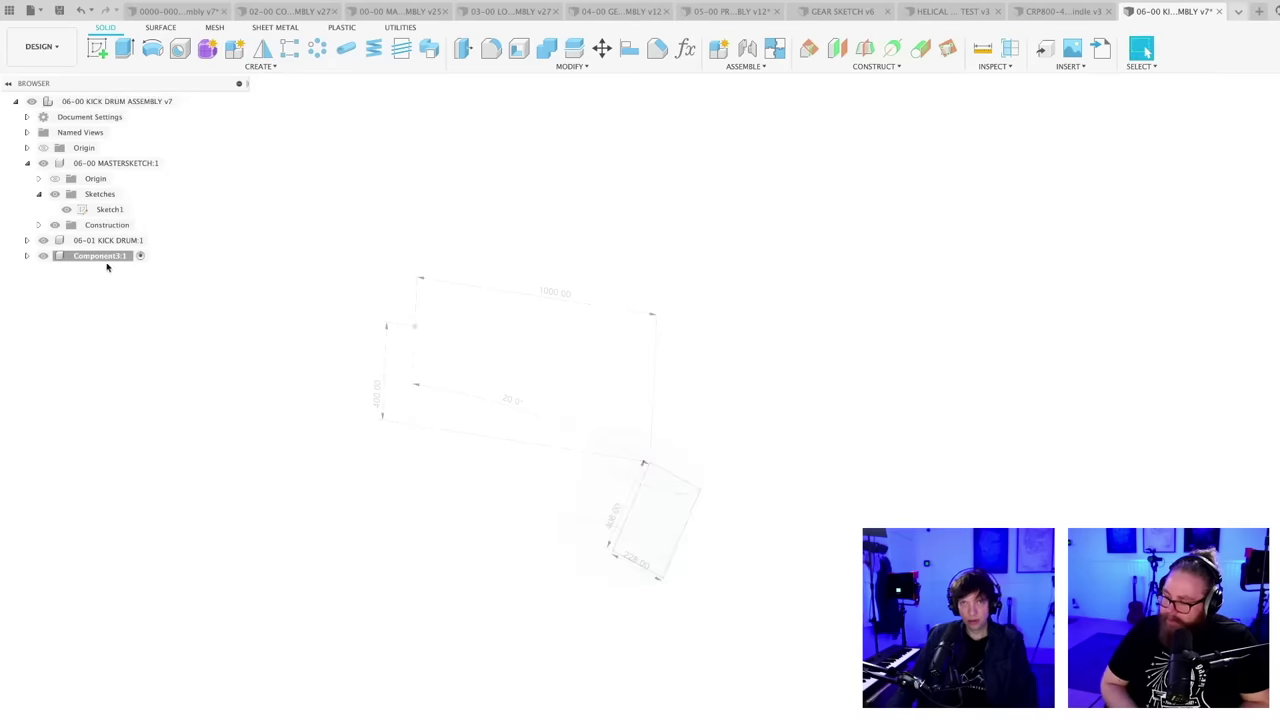
double_click(118, 262)
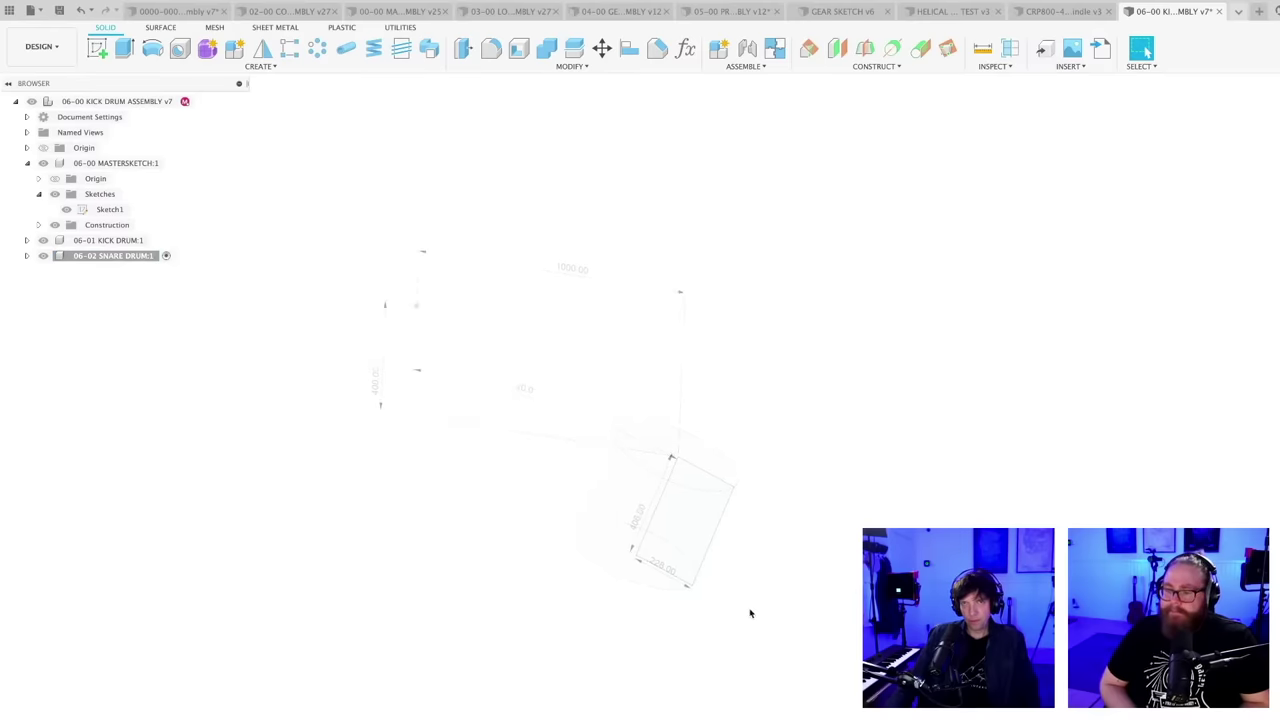
- Create a construction plane in the snare drum component, offset 400 mm from the mastersketch's Plane1
click(836, 50)
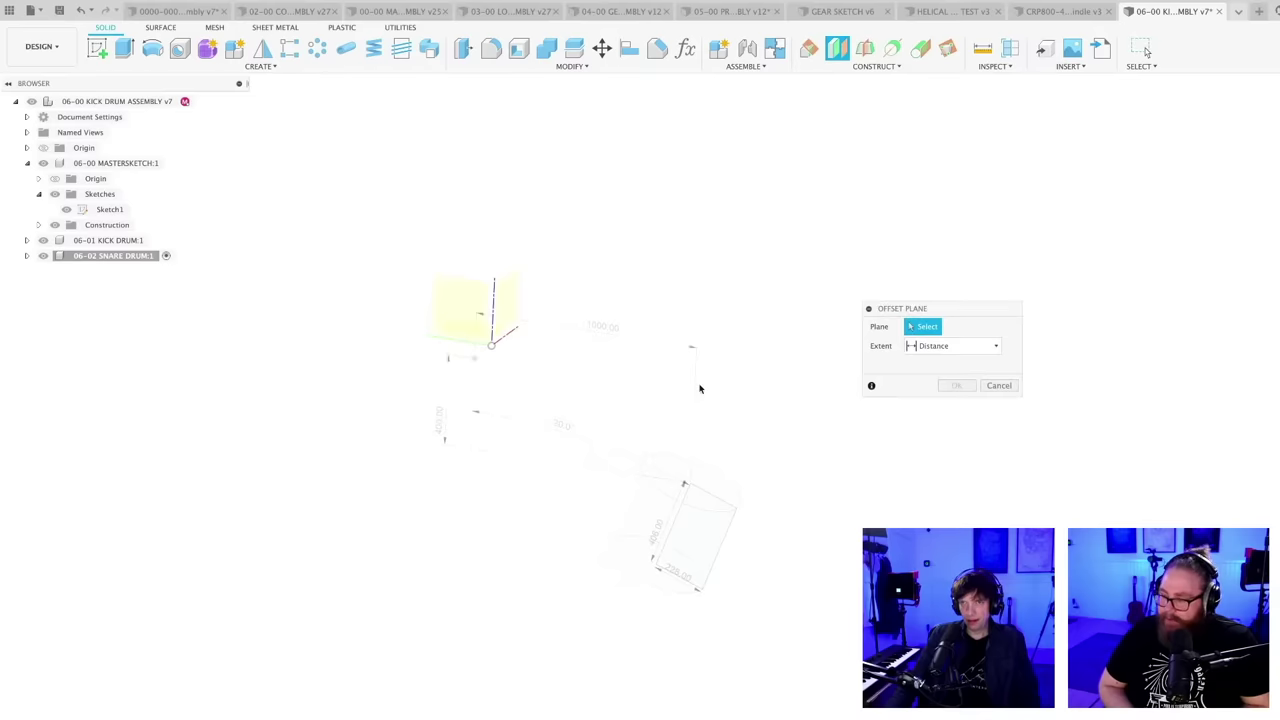
mouse_move(700, 388)
shift+middle_down()
mouse_move(726, 420)
mouse_move(689, 443)
mouse_move(714, 431)
mouse_move(716, 408)
shift+middle_up()
shift+middle_drag(614, 420, 544, 458)
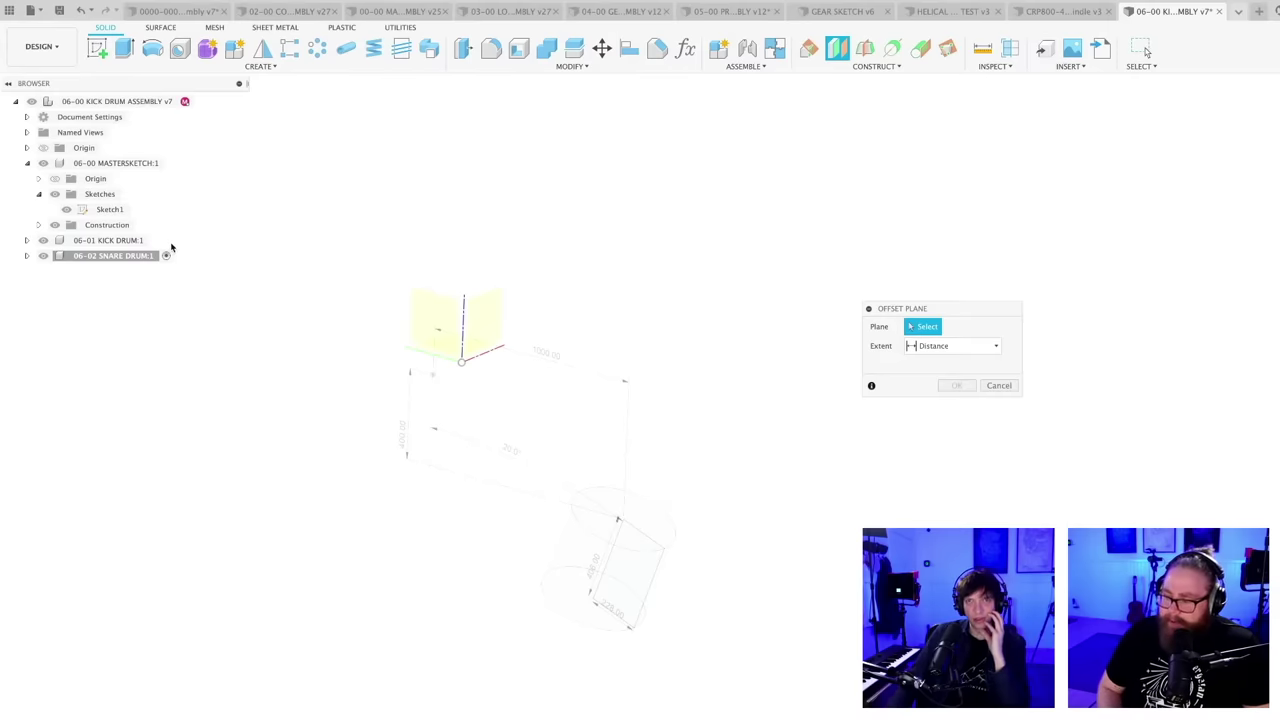
click(26, 241)
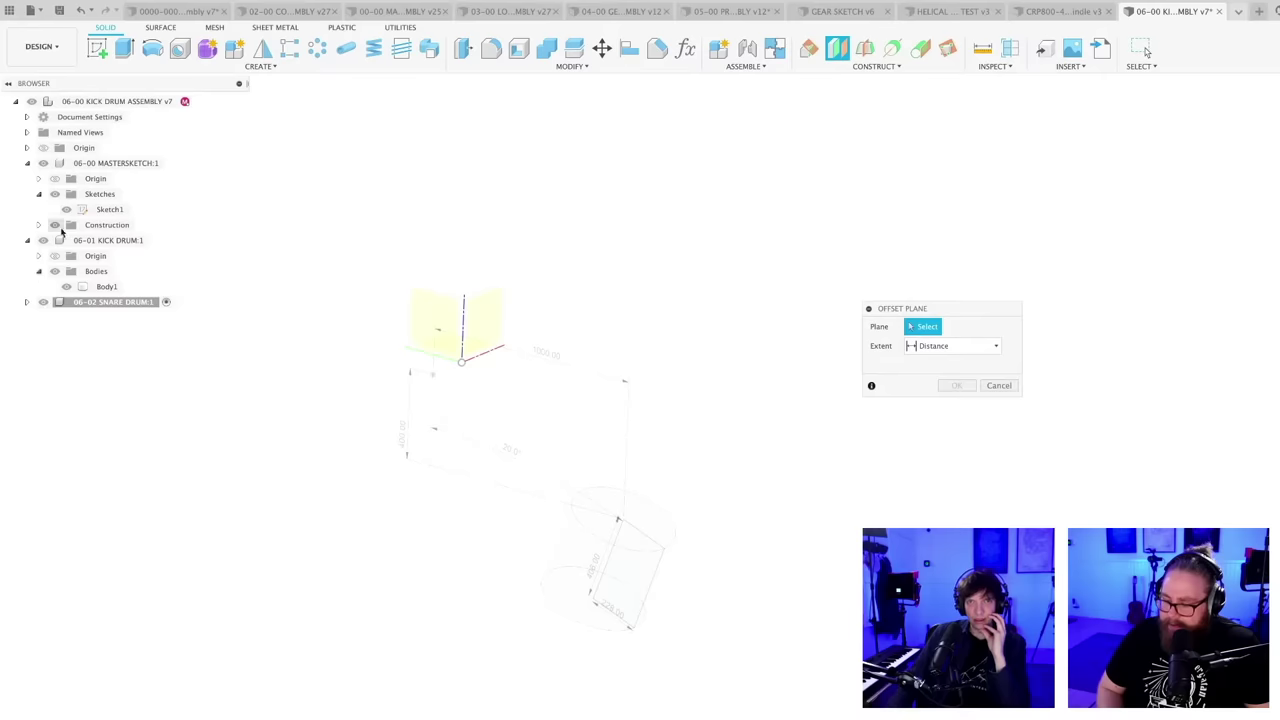
click(39, 225)
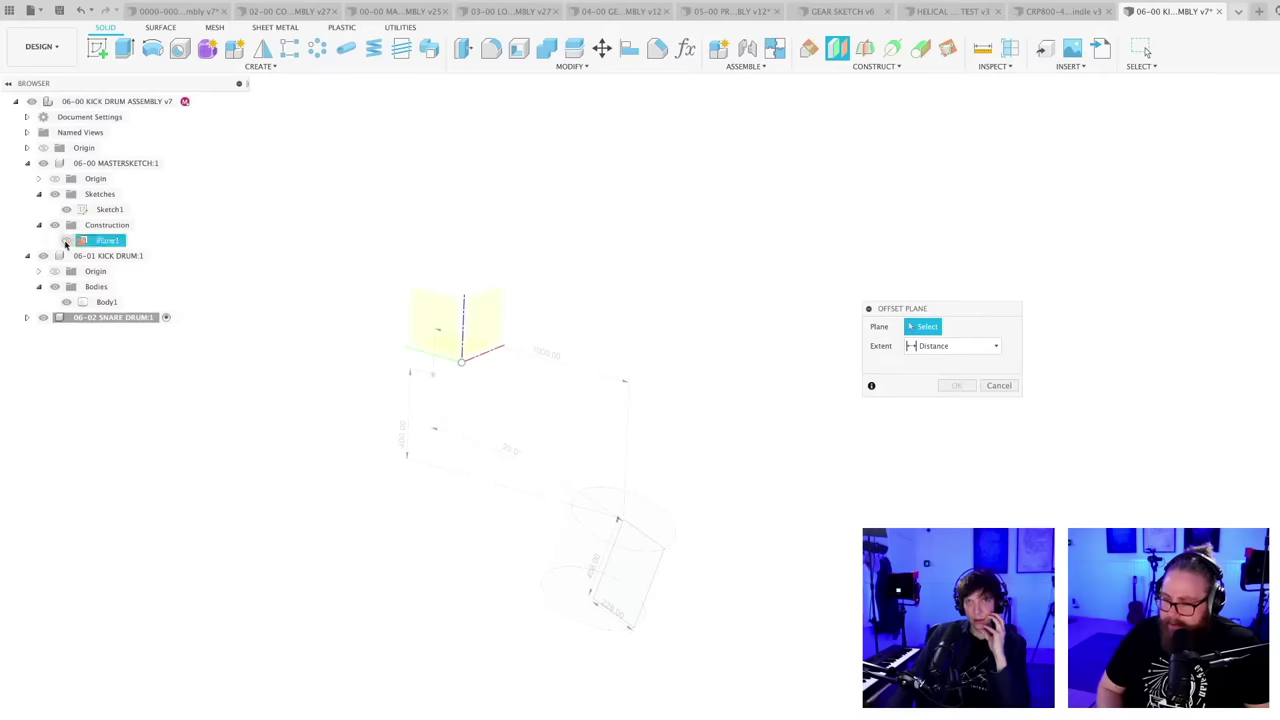
shift+middle_drag(223, 246, 201, 241)
click(108, 241)
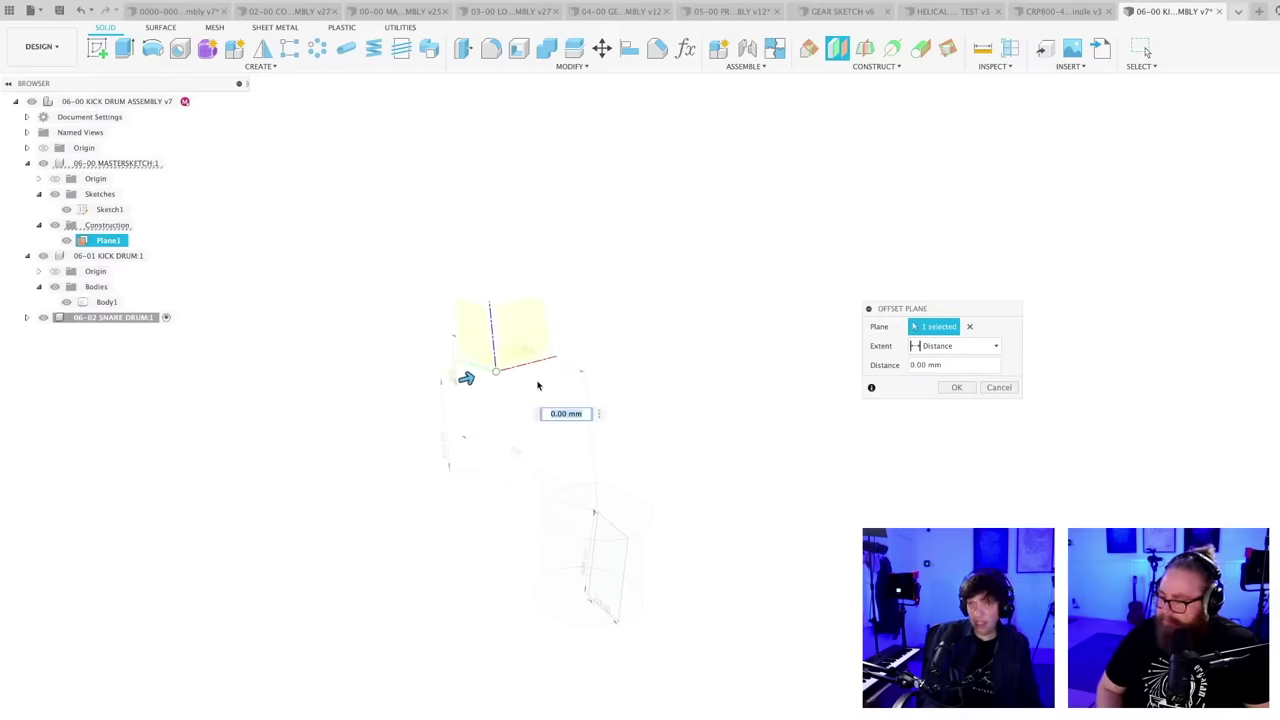
shift+middle_drag(646, 481, 617, 513)
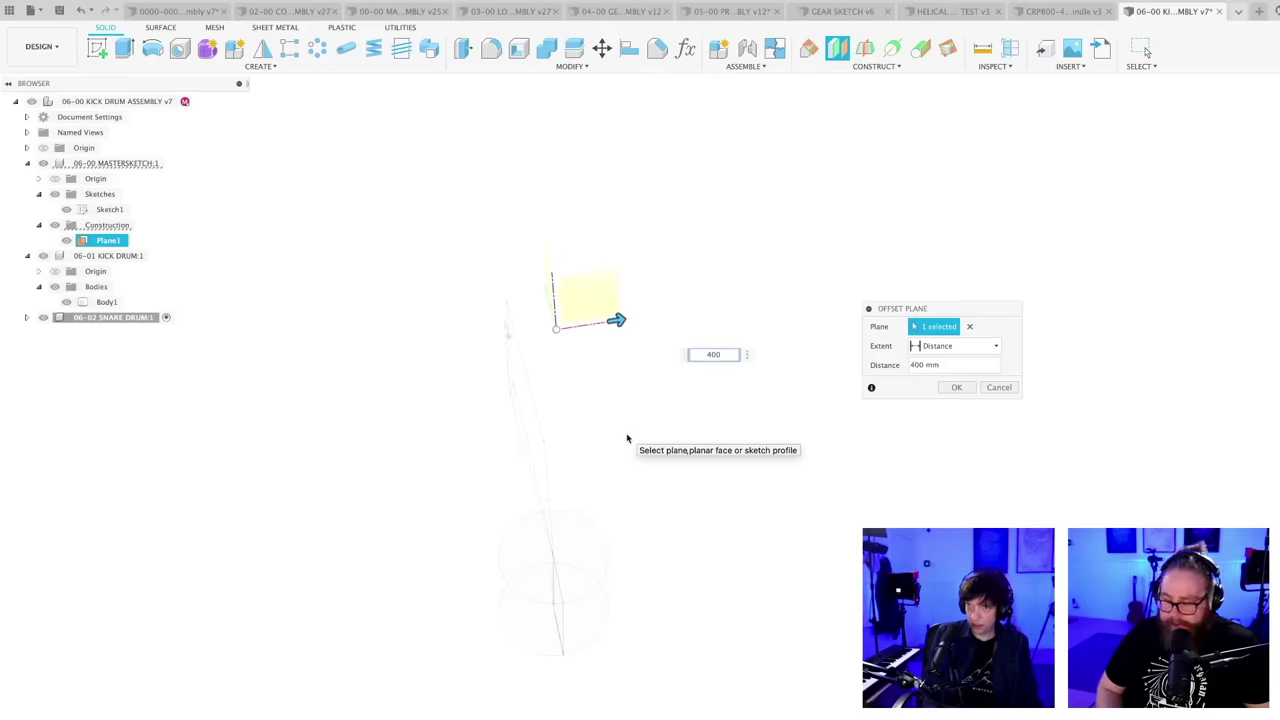
key(Return)
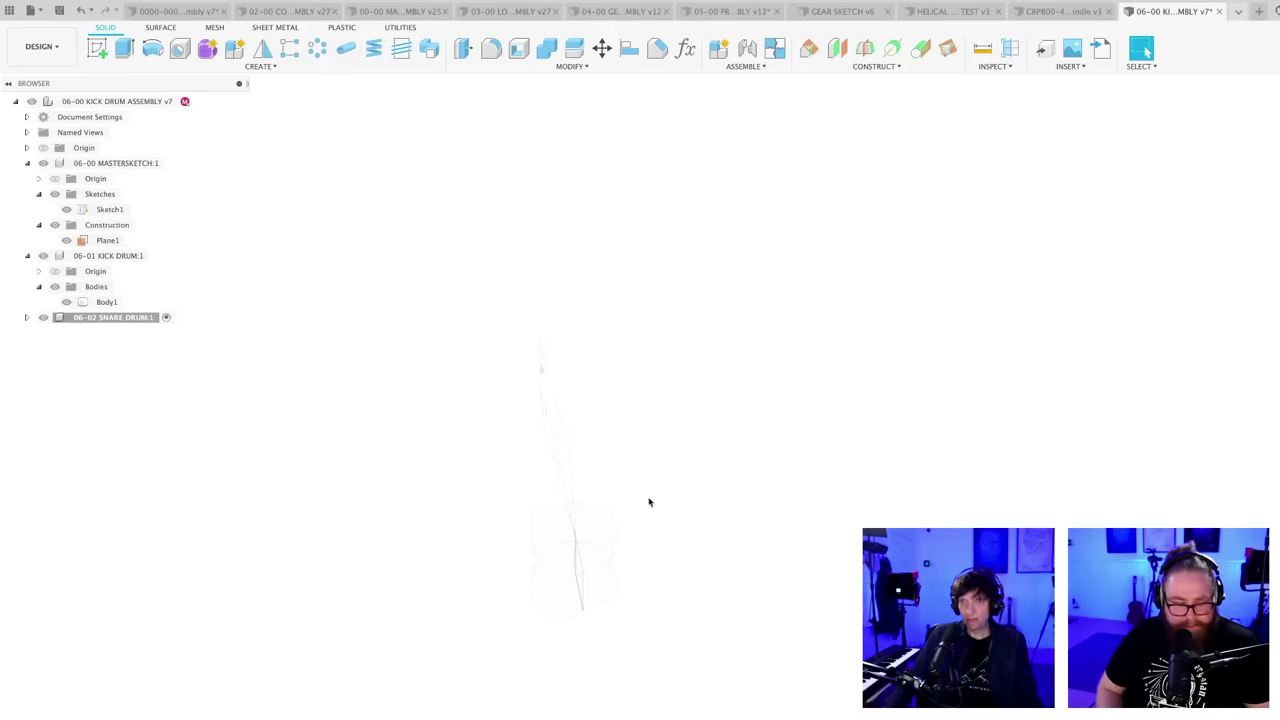
mouse_move(649, 502)
shift+middle_down()
mouse_move(697, 460)
mouse_move(706, 469)
mouse_move(683, 496)
shift+middle_up()
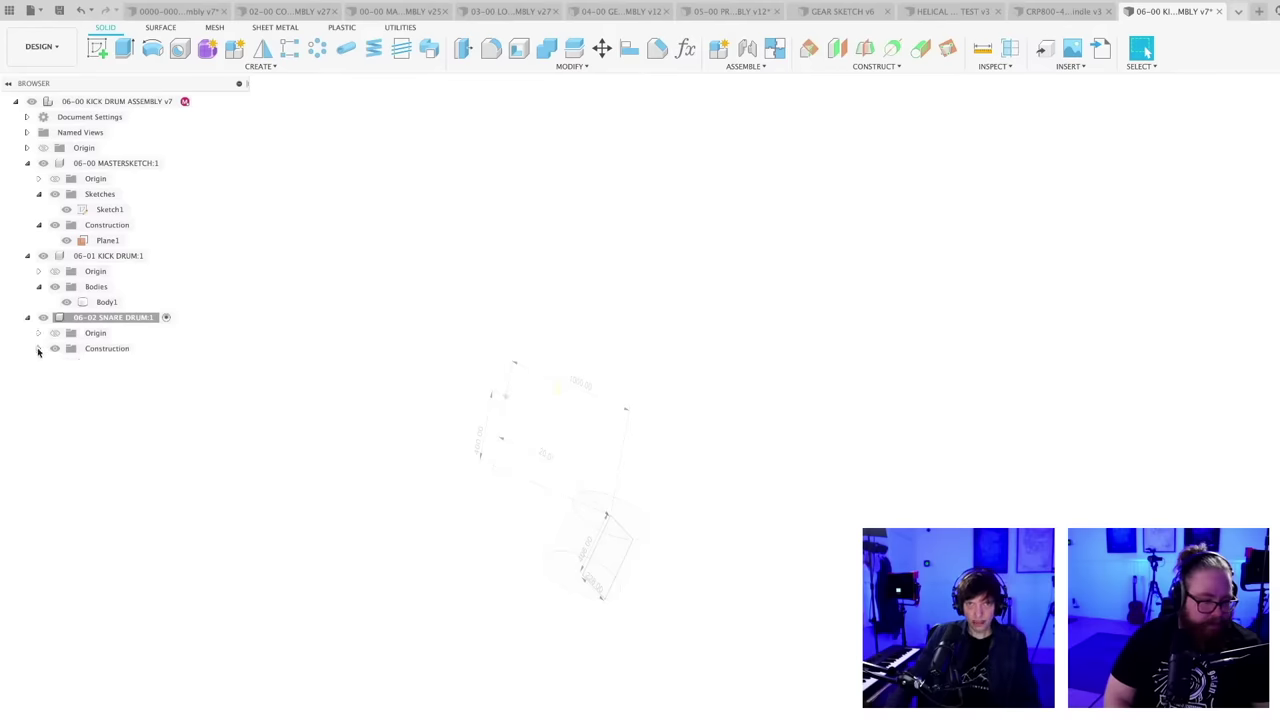
middle_drag(403, 291, 579, 263)
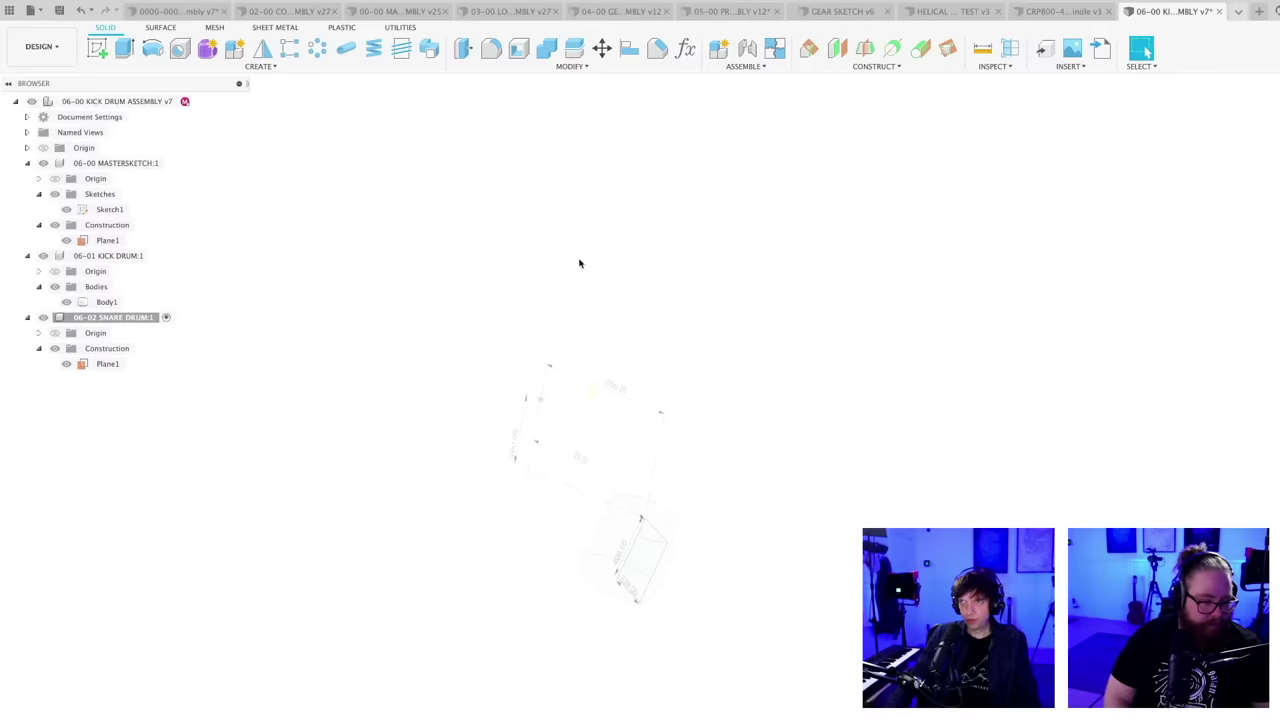
click(97, 47)
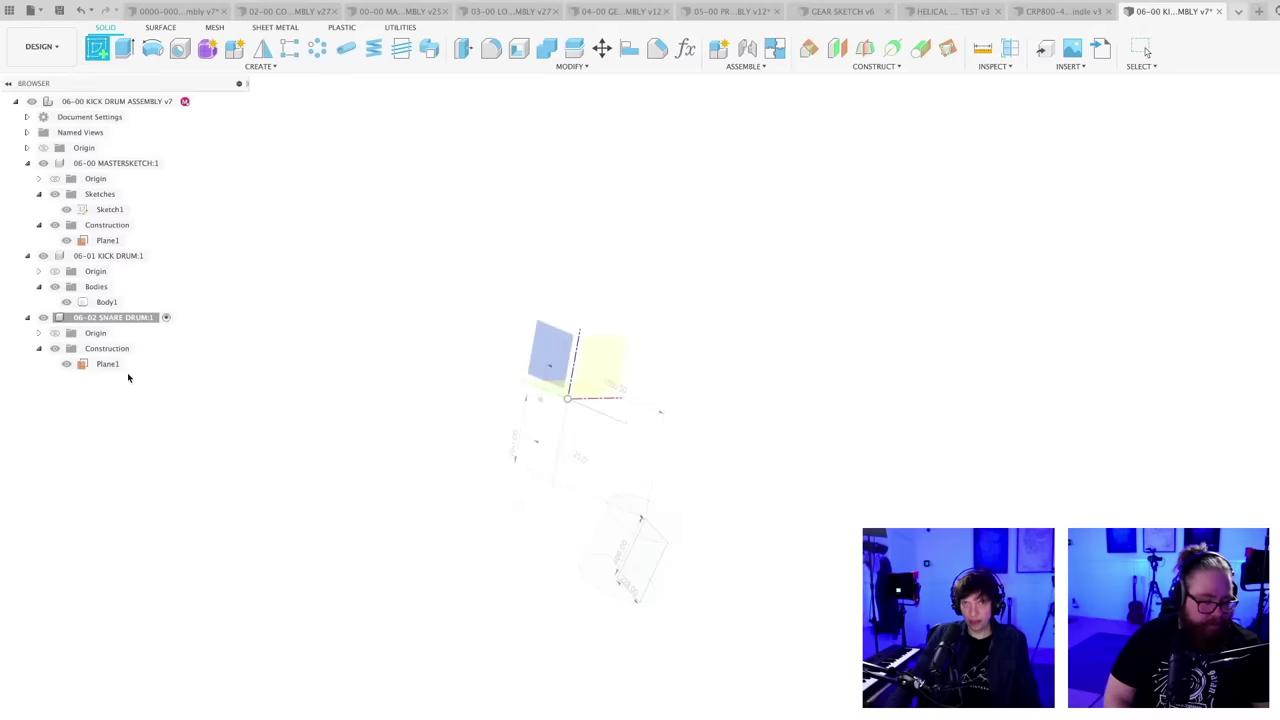
key(Escape)
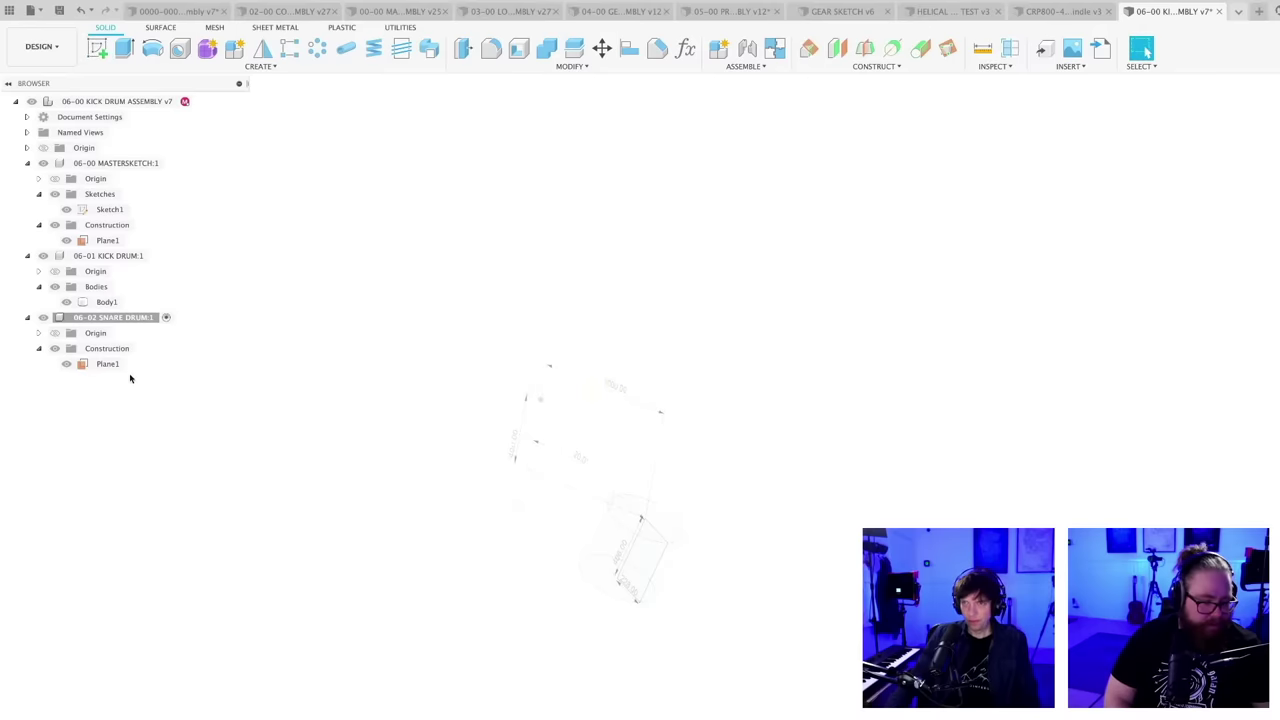
- Start a sketch on the snare drum's offset plane and project the mastersketch line along the kick drum's top edge into it
scroll(577, 420, up, 3)
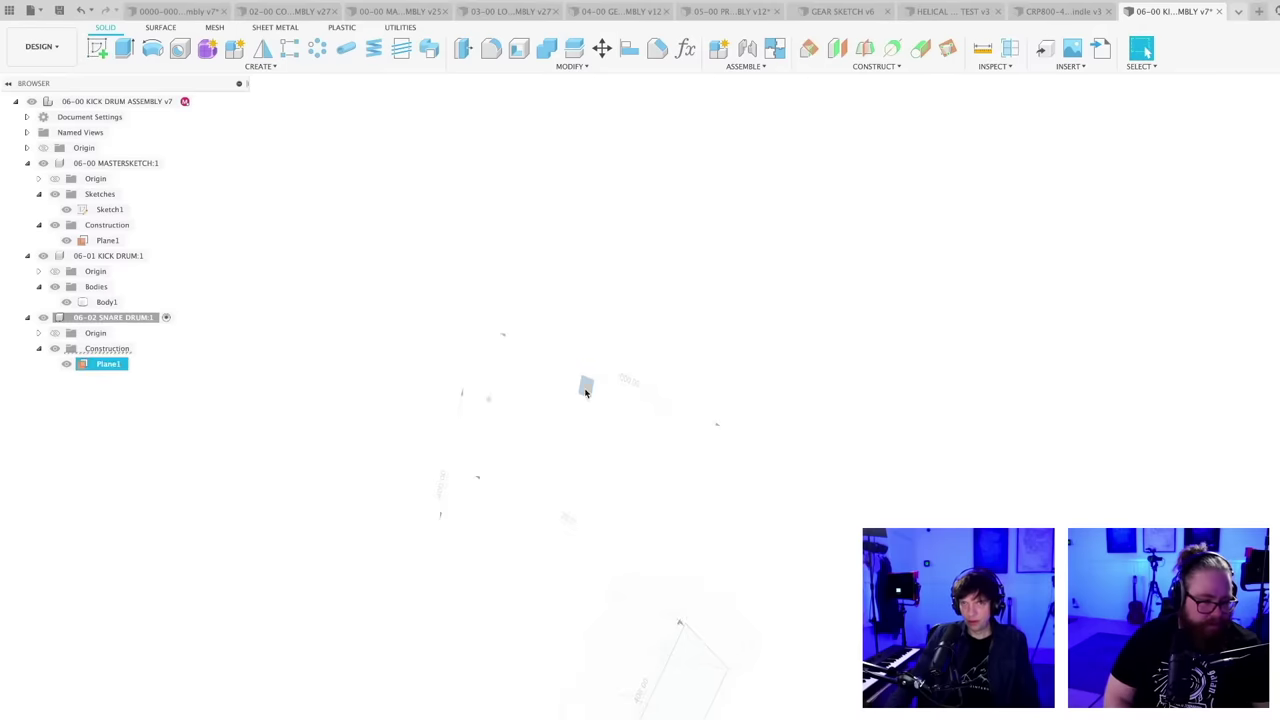
click(97, 47)
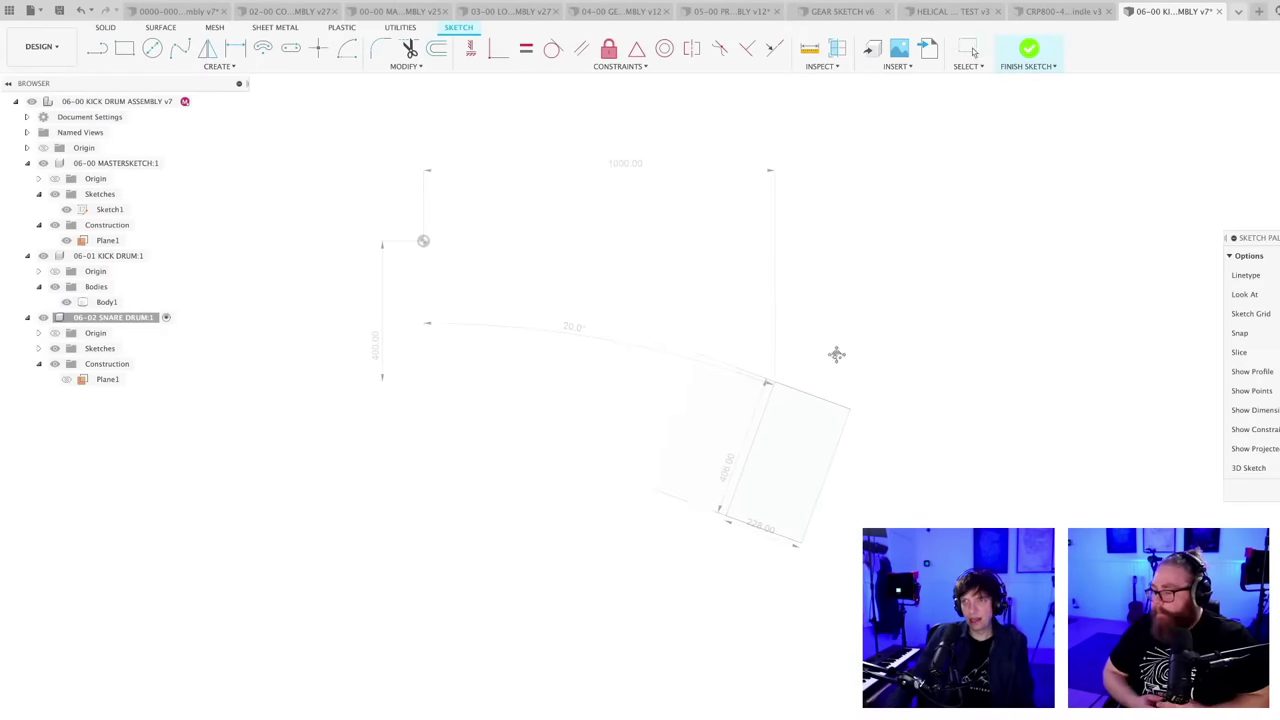
key(p)
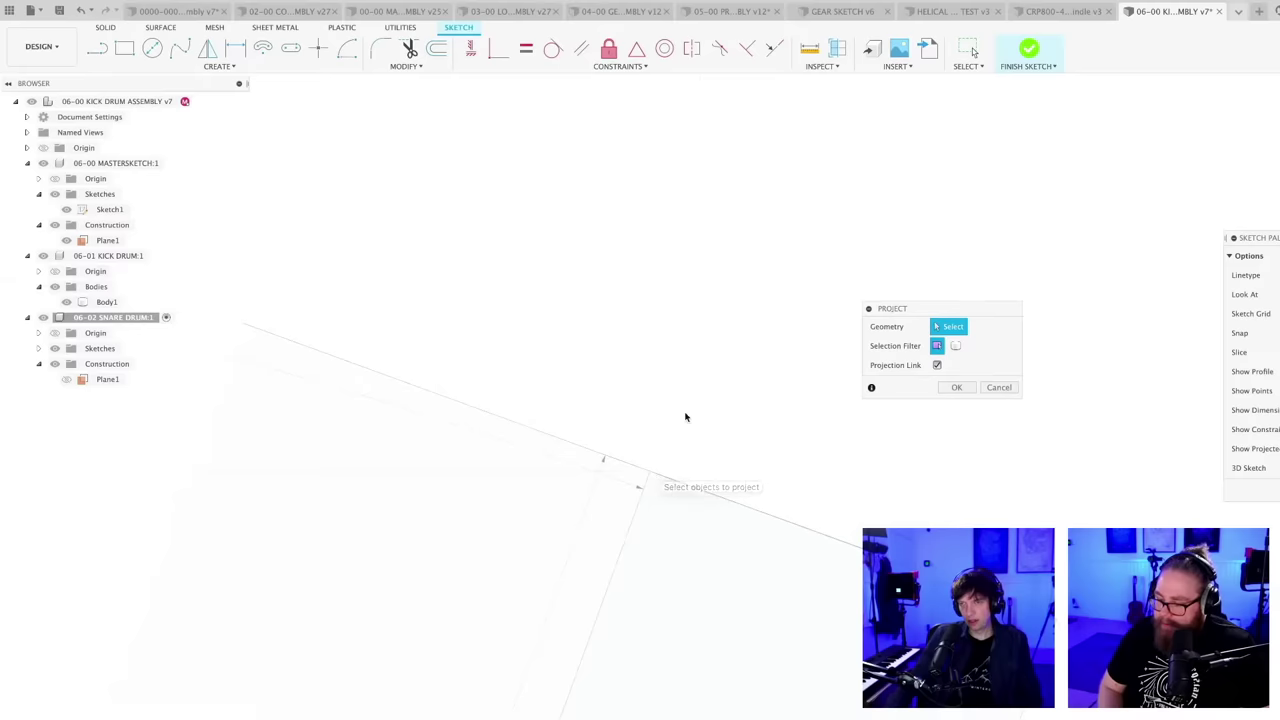
scroll(779, 376, down, 3)
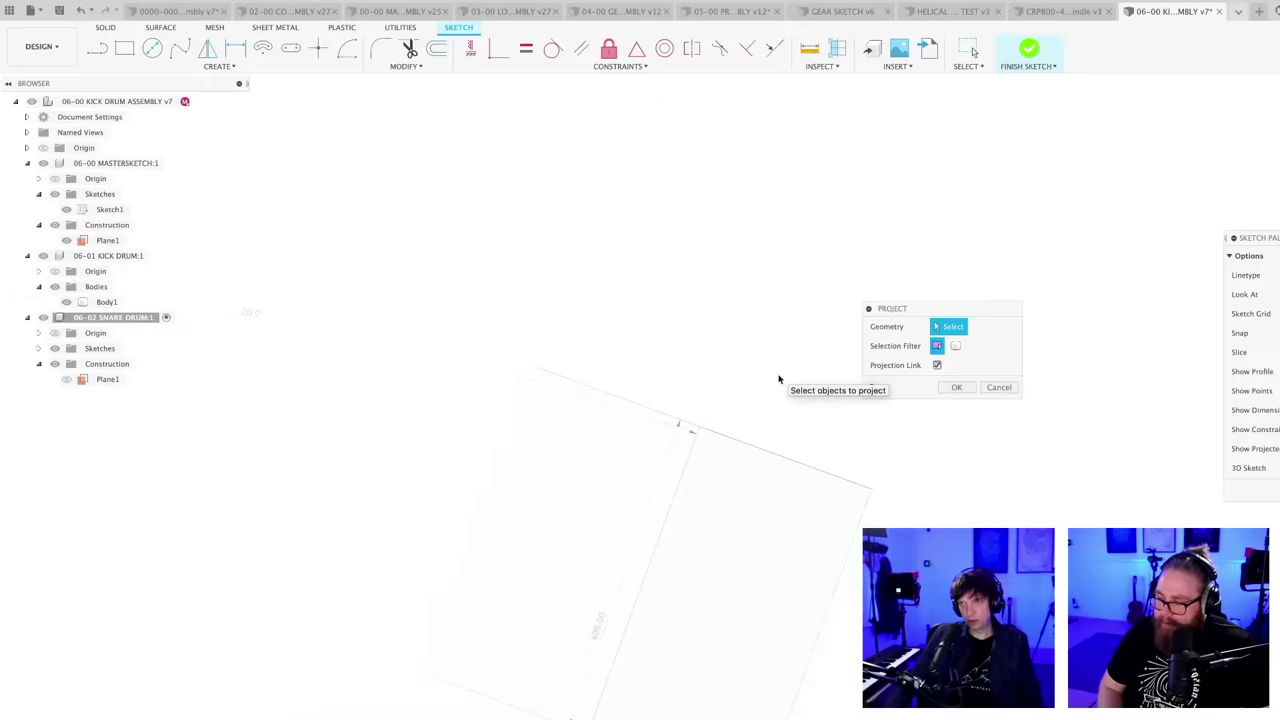
middle_drag(779, 376, 750, 416)
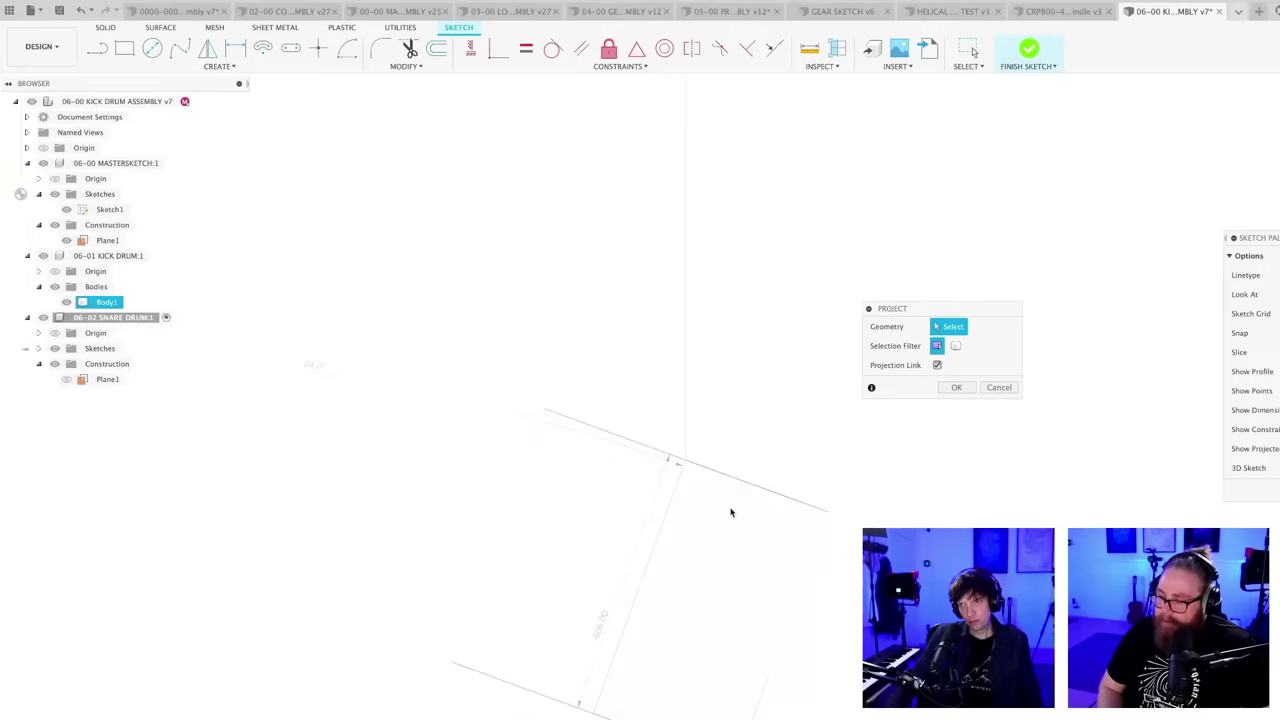
scroll(731, 512, up, 2)
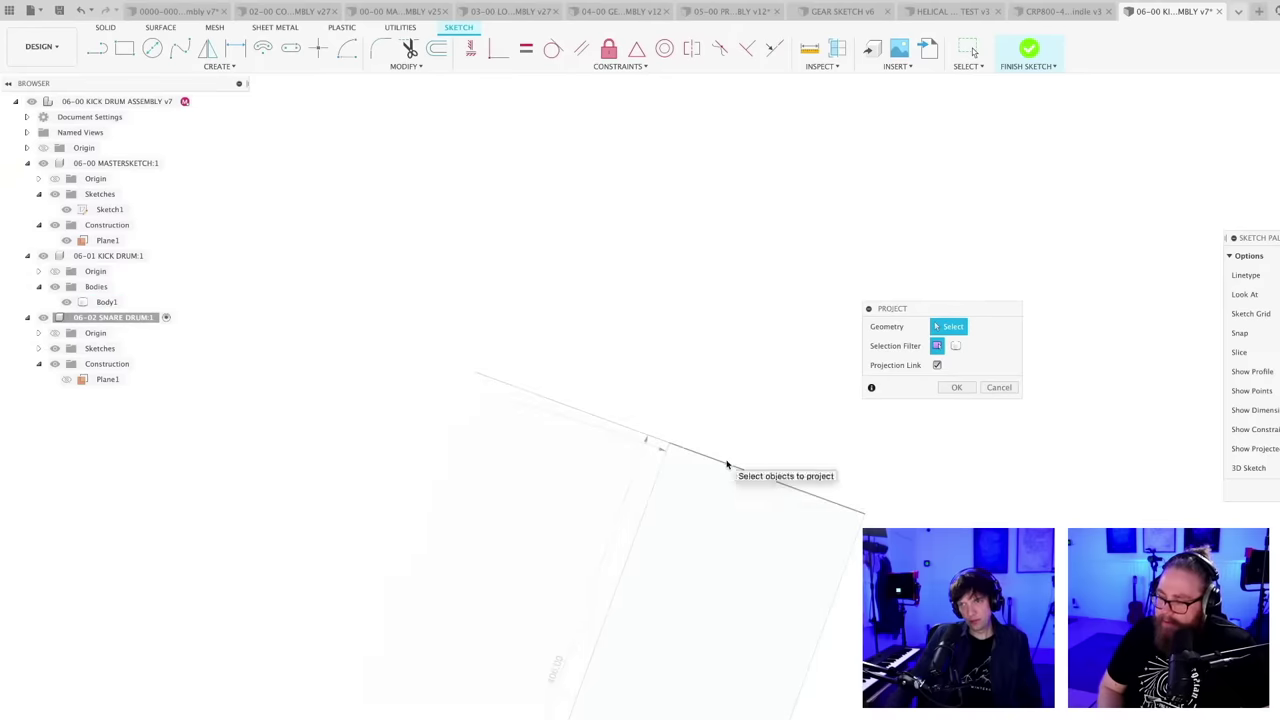
click(726, 465)
scroll(755, 398, down, 3)
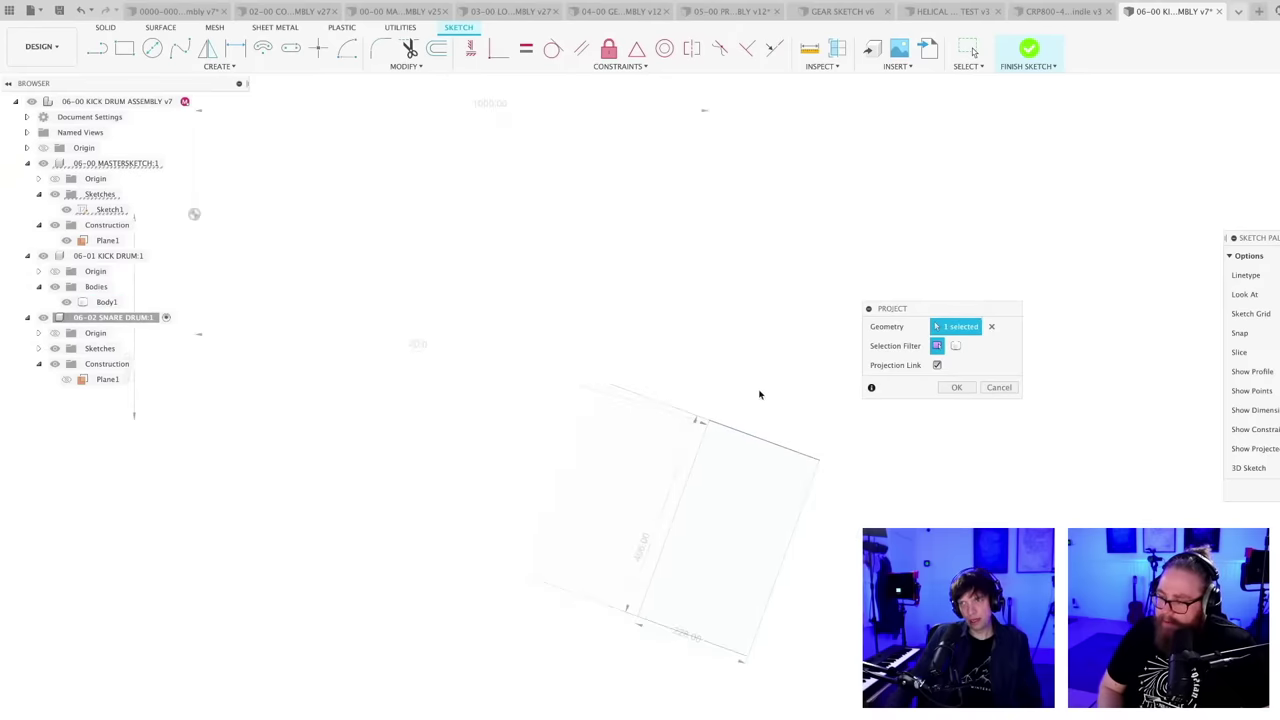
mouse_move(749, 391)
middle_down()
mouse_move(677, 420)
mouse_move(680, 436)
middle_up()
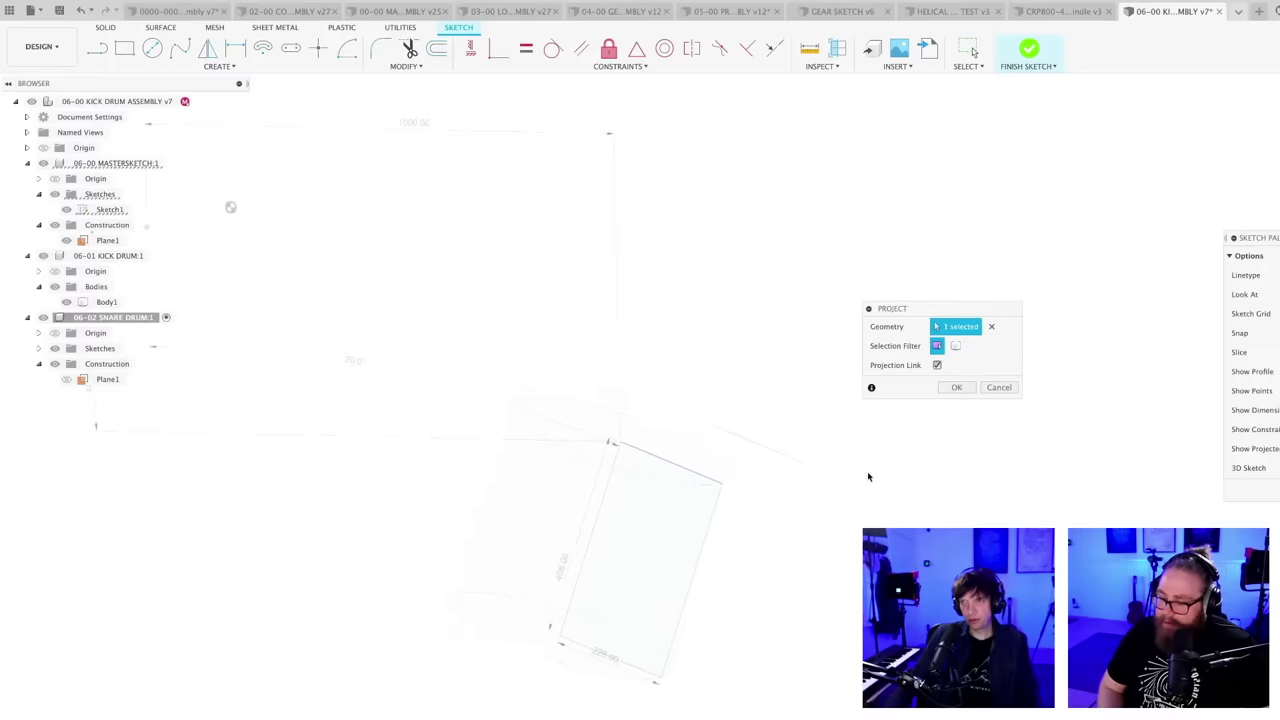
key(Return)
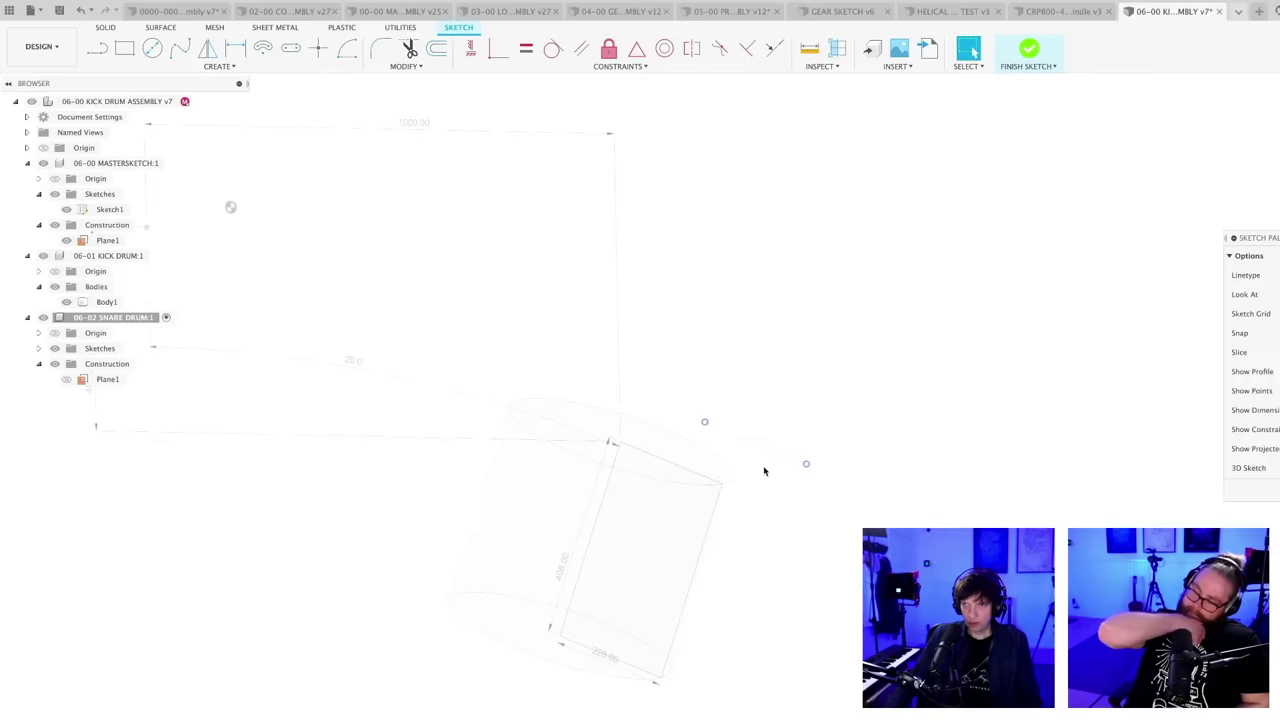
- Sketch a three-line snare profile below the projected line, starting at its upper end with a perpendicular side about 81 mm long and closing on the line
scroll(764, 471, up, 2)
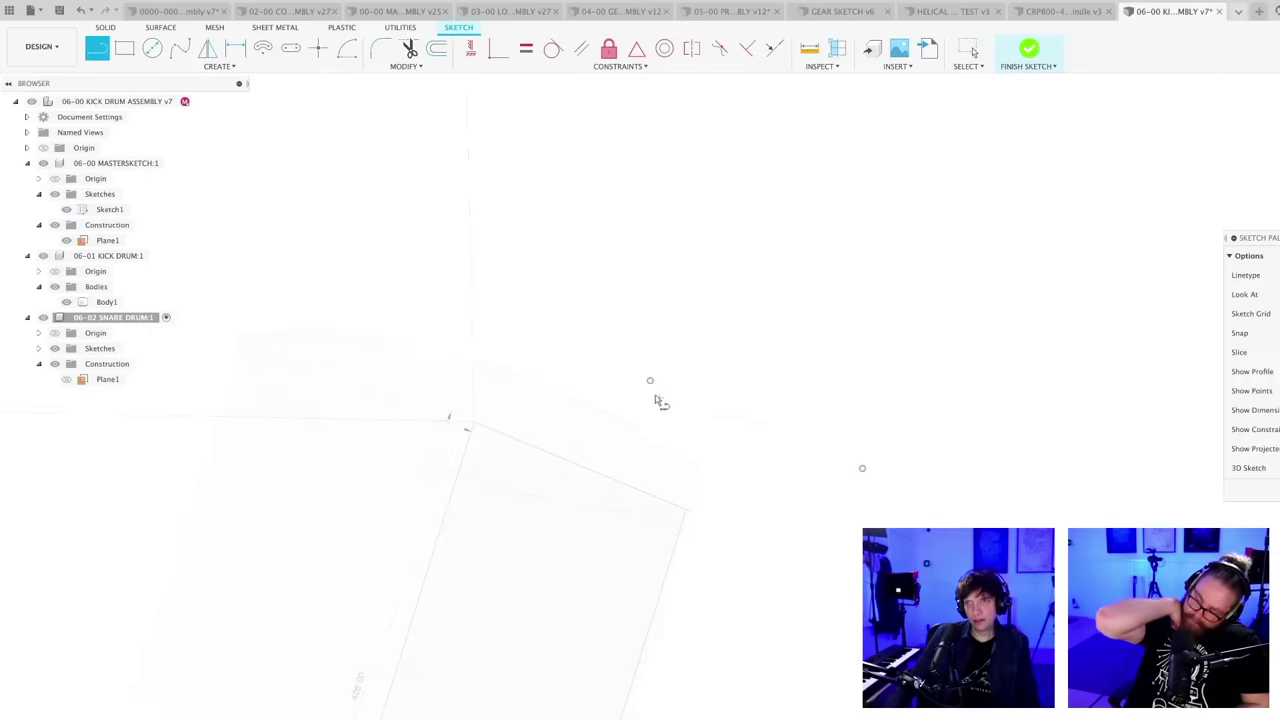
click(650, 383)
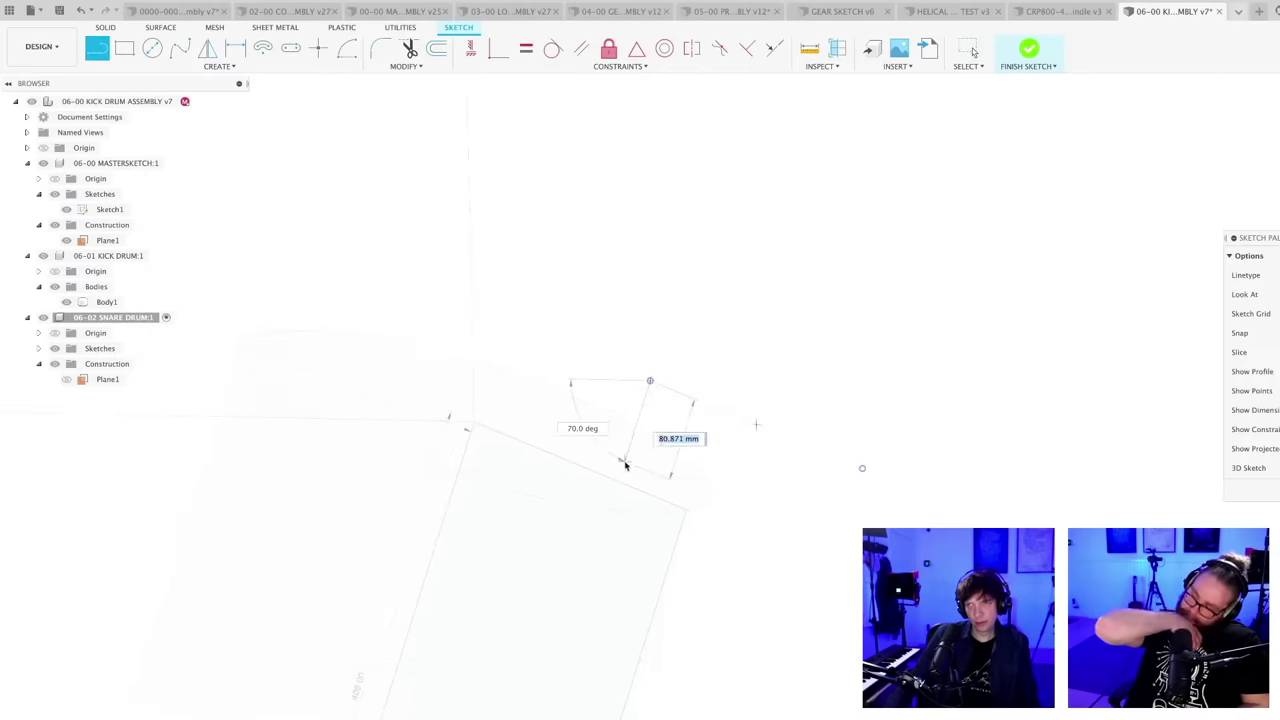
click(625, 461)
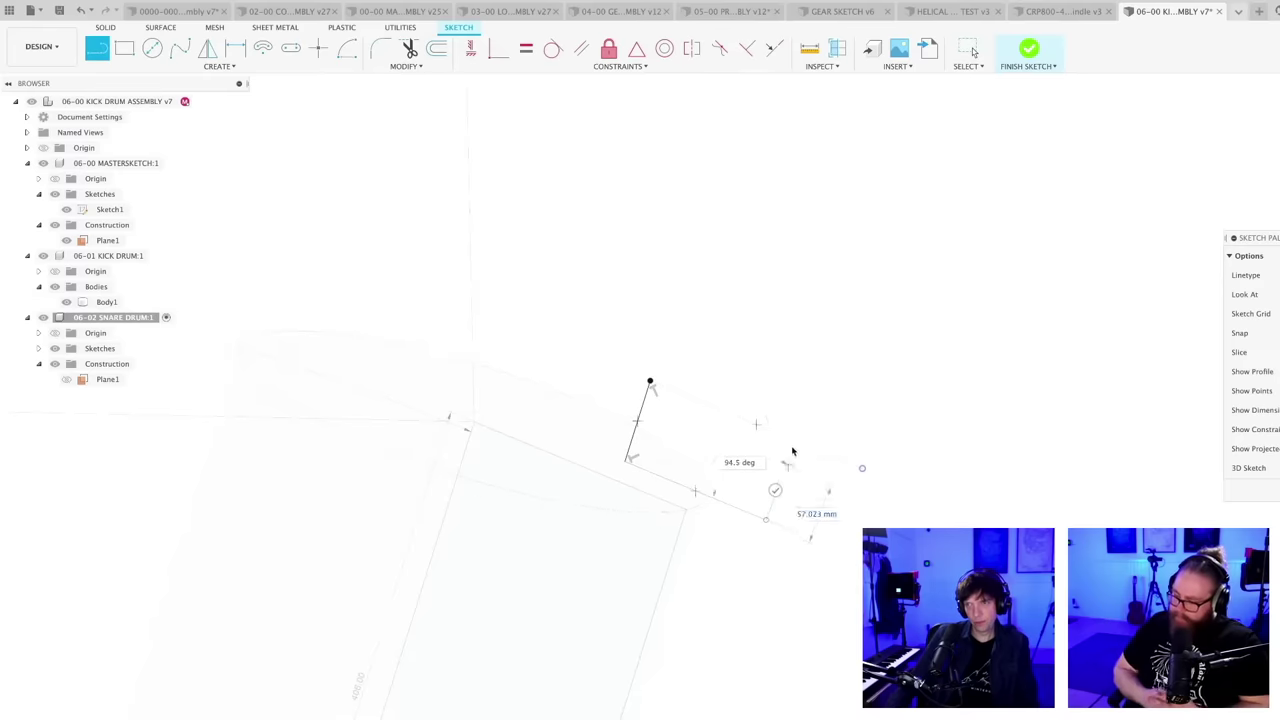
key(Escape)
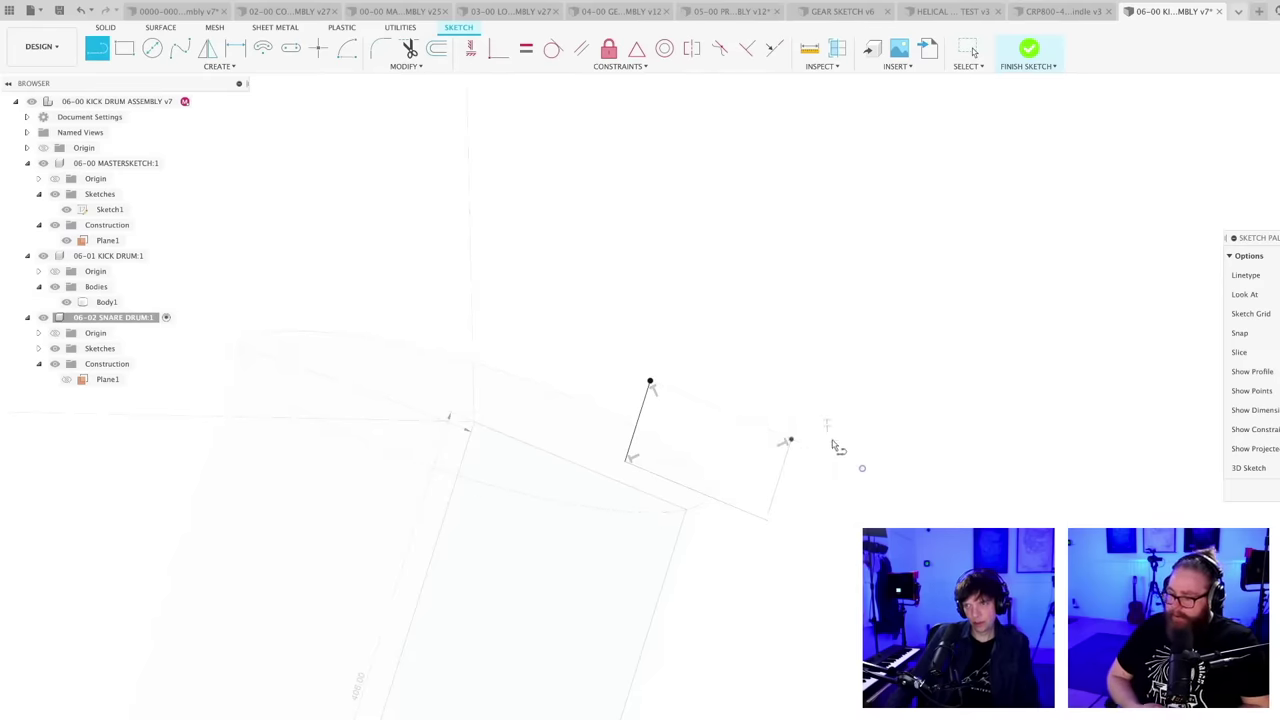
key(Escape)
scroll(841, 429, down, 2)
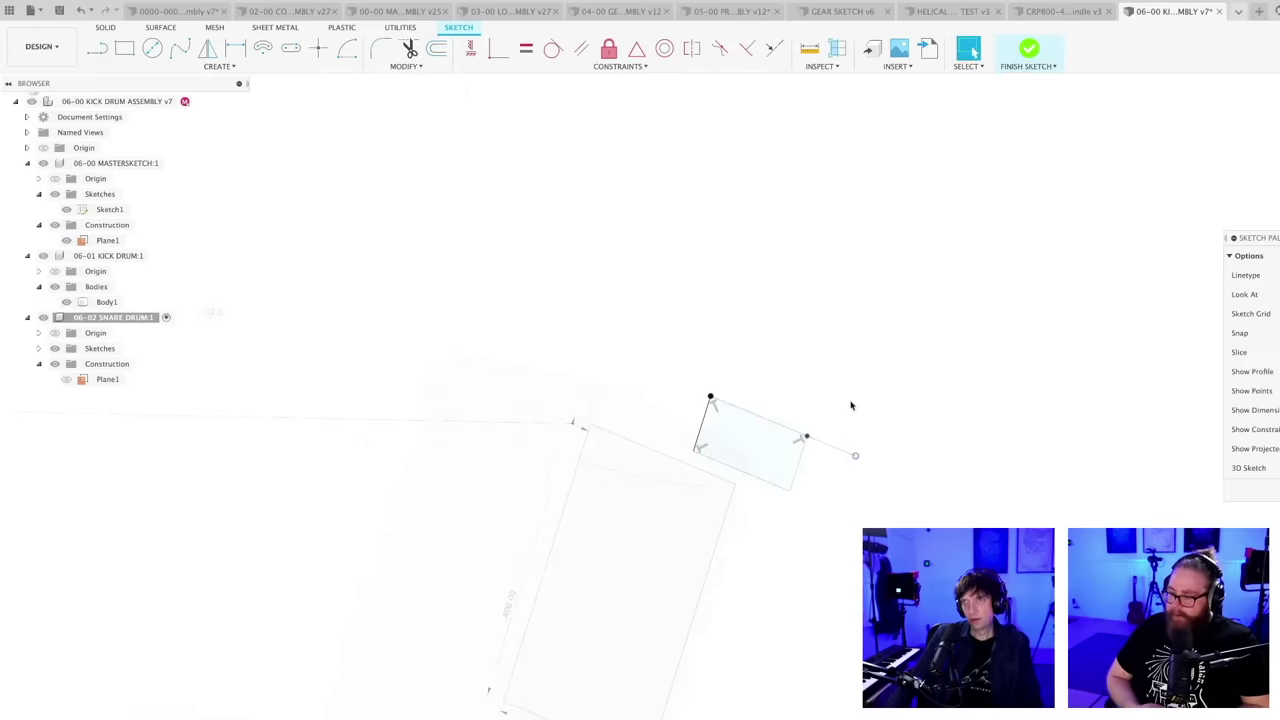
- Save the kick drum assembly as a new version and close the CRP800 and HELICAL TEST documents
key(super+s)
key(Return)
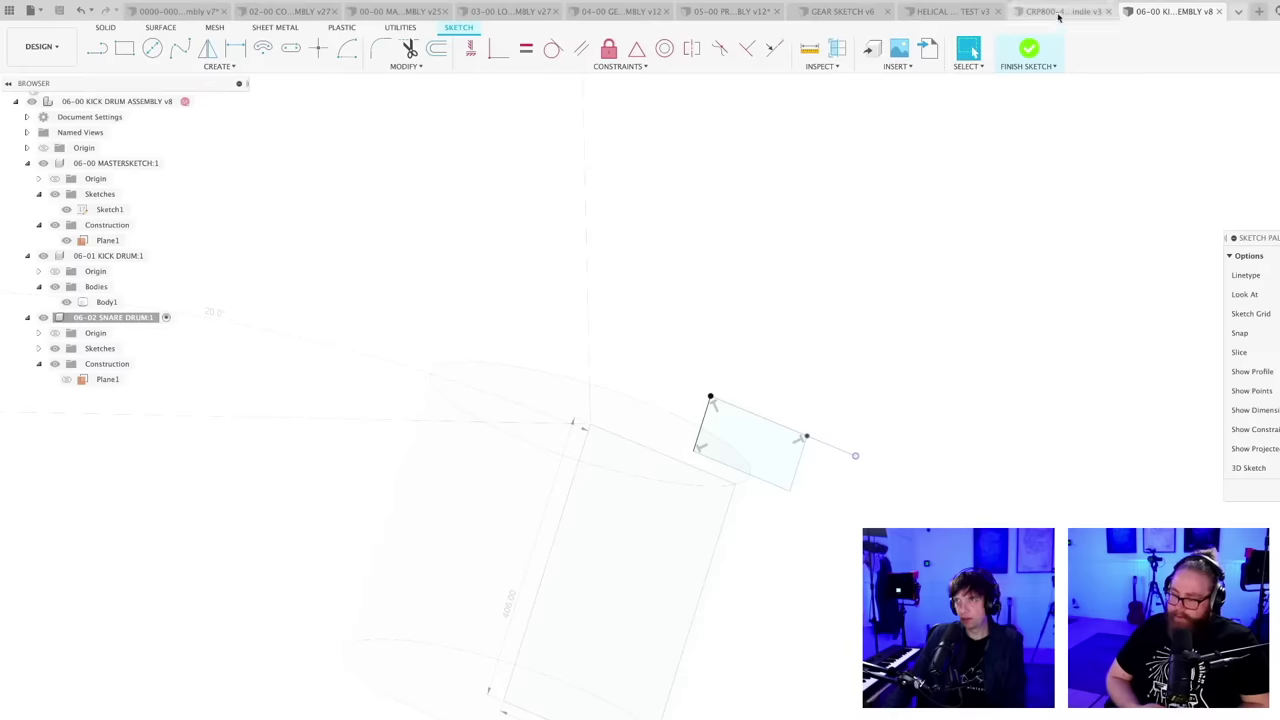
click(1108, 12)
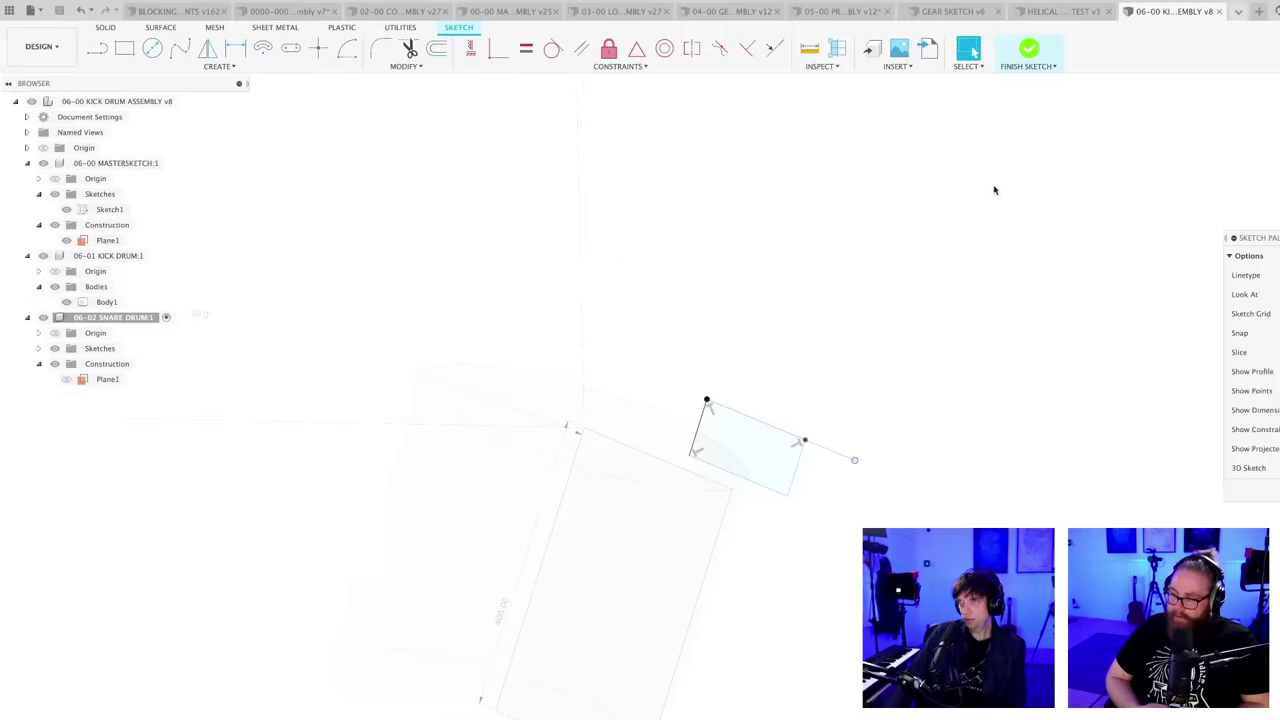
click(1108, 11)
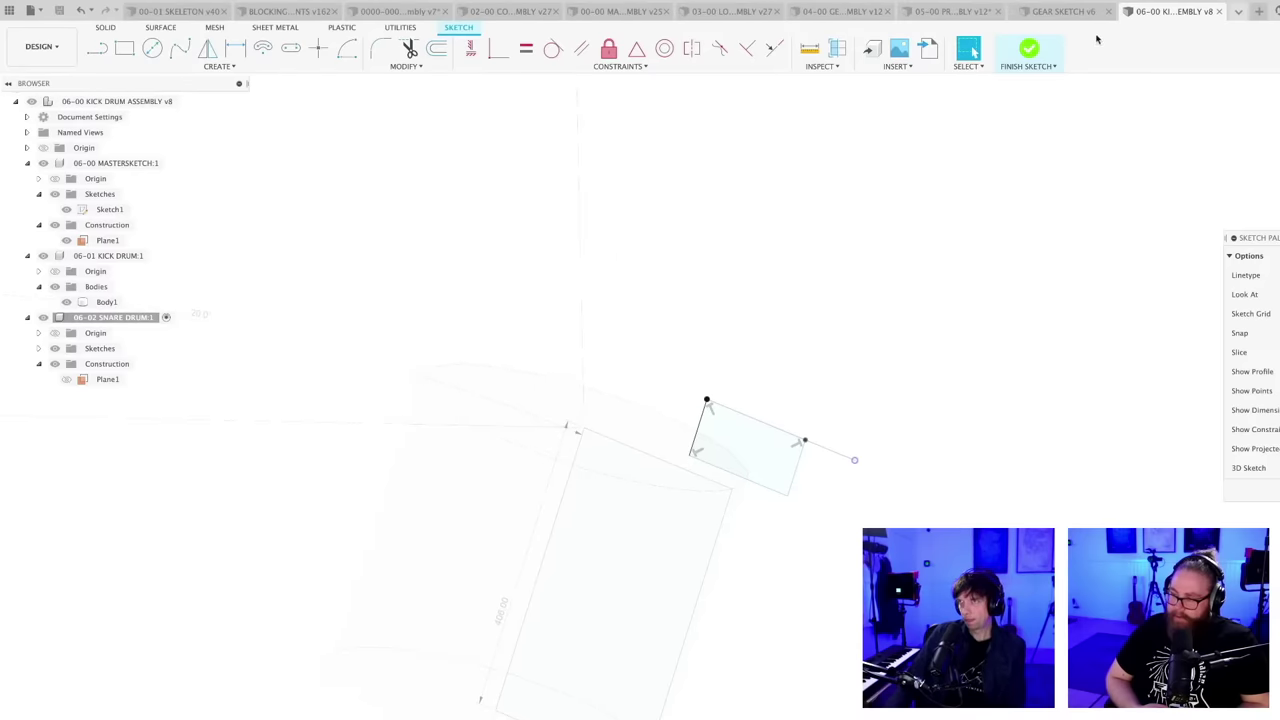
- Go through the open GEAR SKETCH and GEAR 3 documents and close the 02-00 COMPOUND SHAFT ASSEMBLY
click(1108, 11)
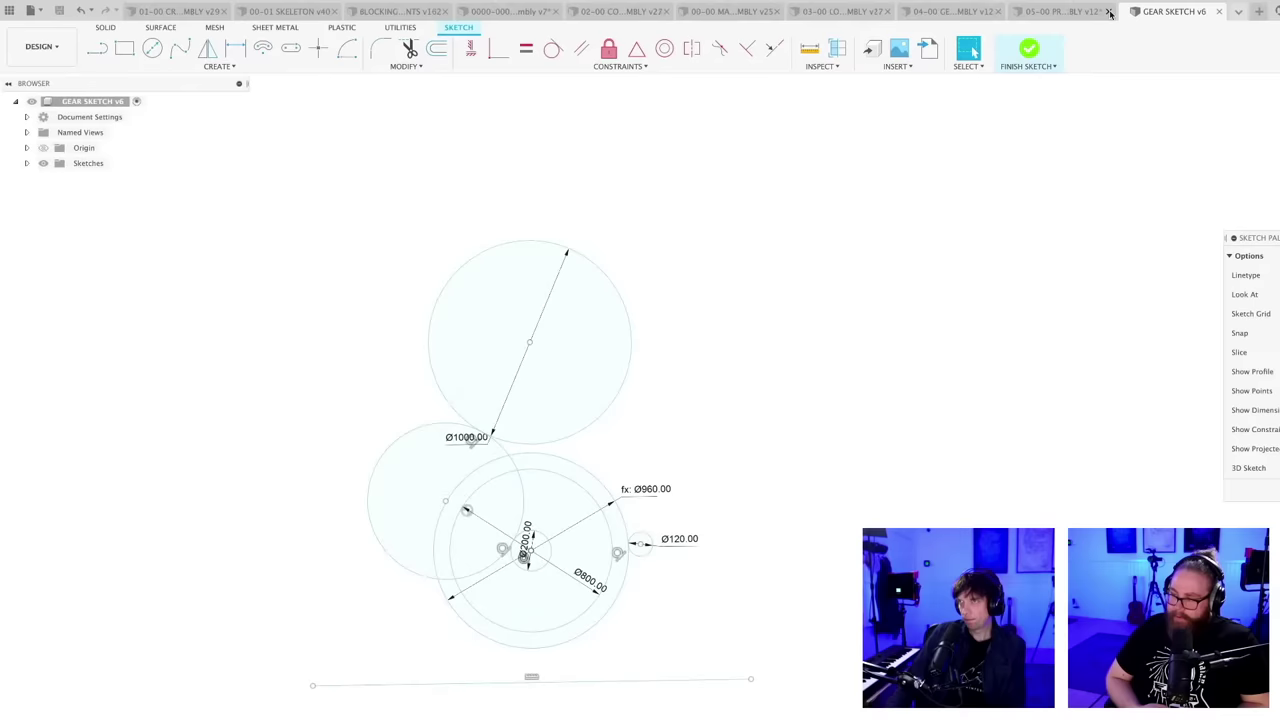
click(930, 11)
click(805, 11)
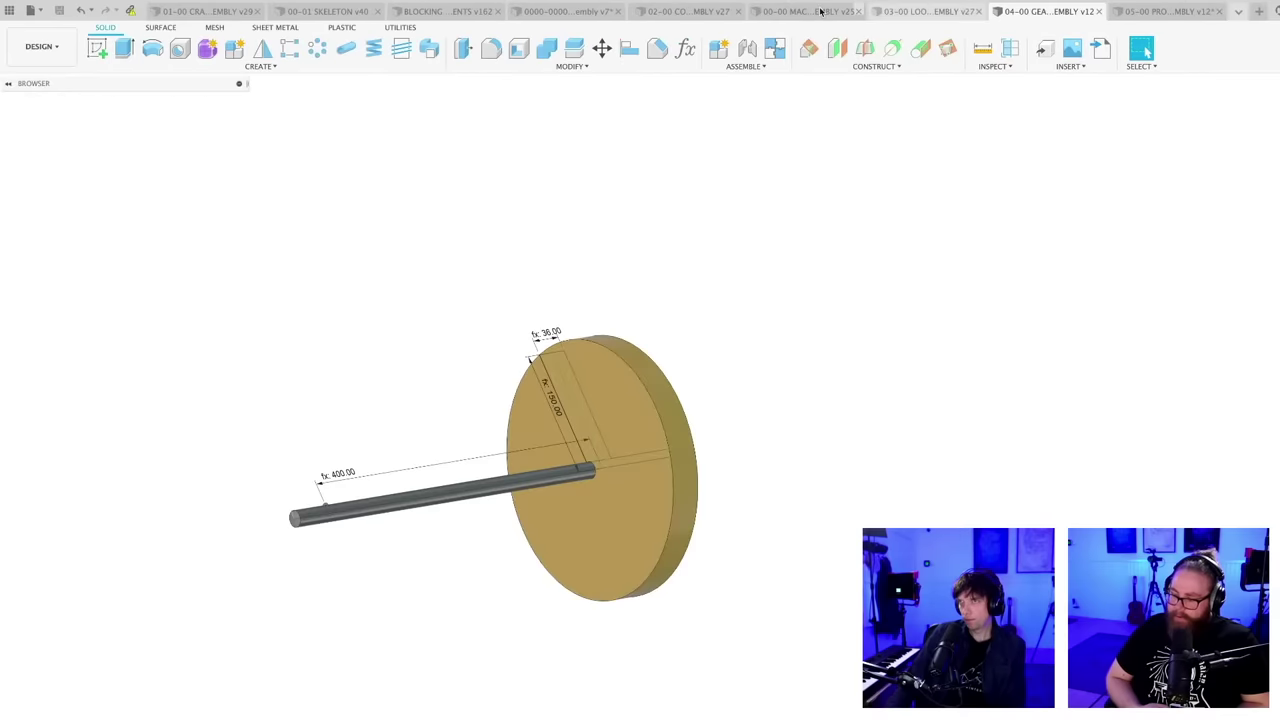
click(676, 11)
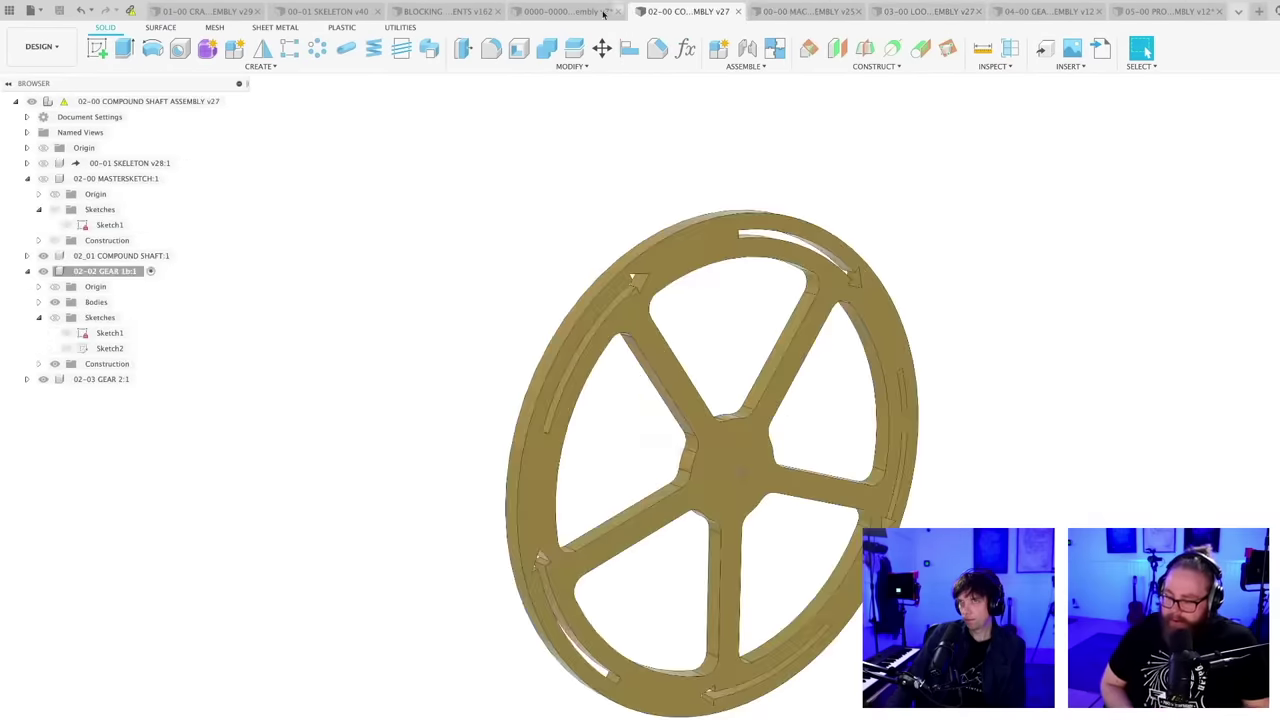
click(736, 11)
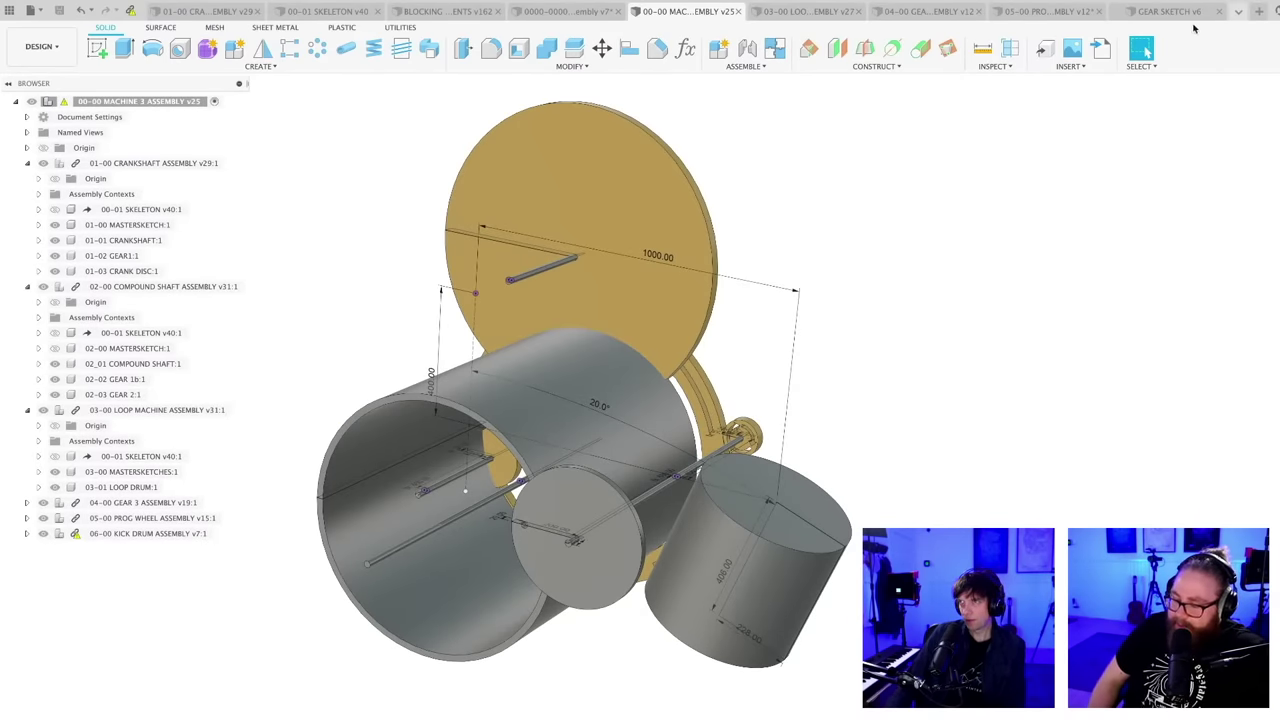
- Look at the MMX Master Assembly, then switch to BLOCKING FOR DESIGN REQUIREMENTS and examine its drum and machine layout
click(1239, 11)
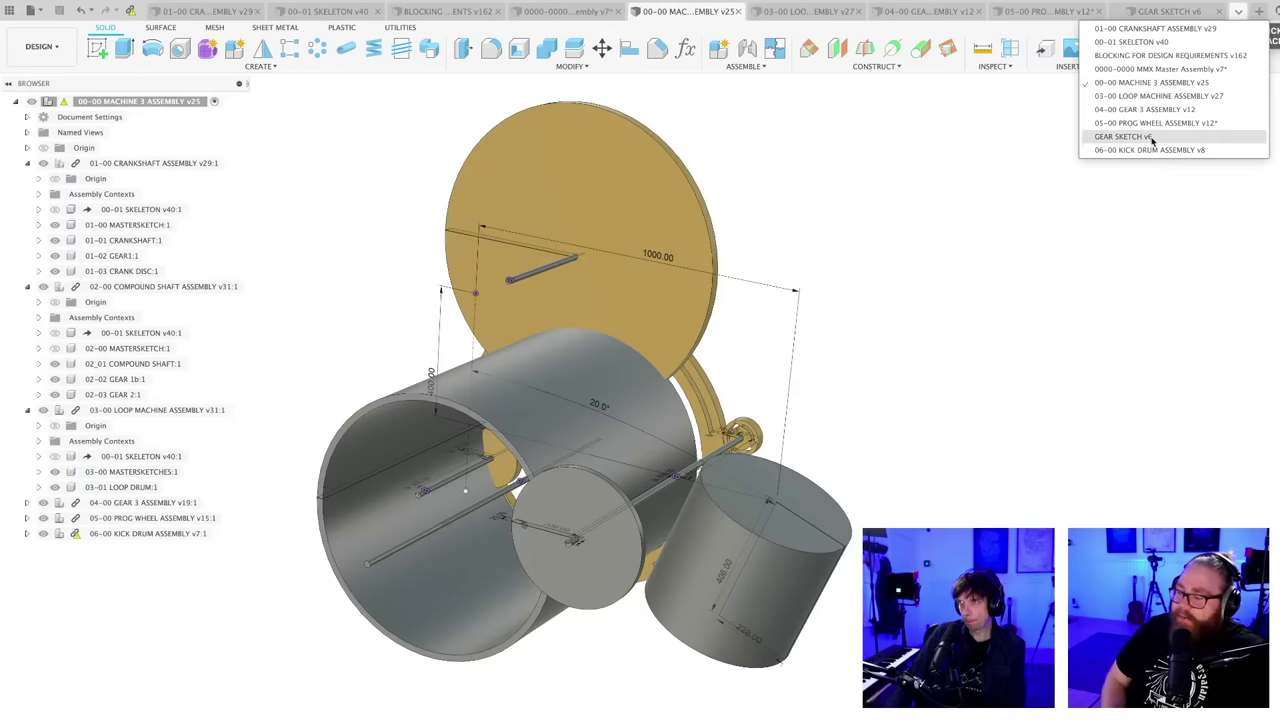
click(1089, 251)
click(552, 13)
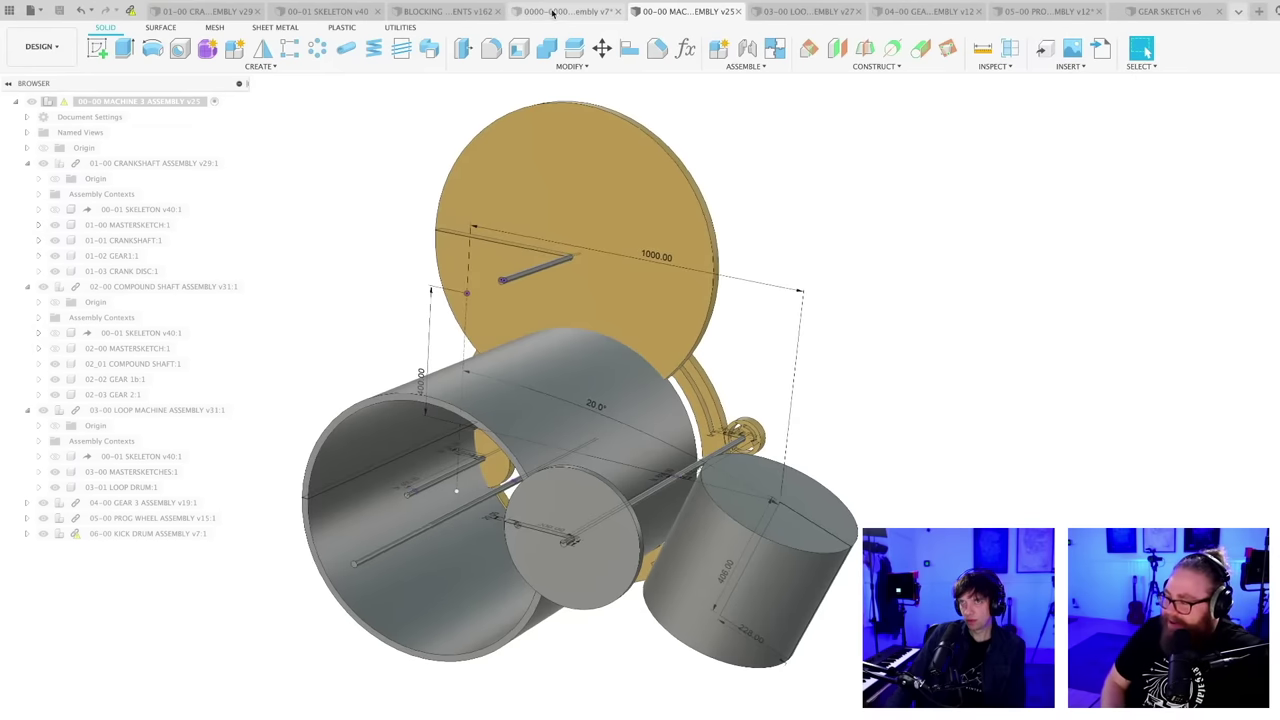
click(552, 11)
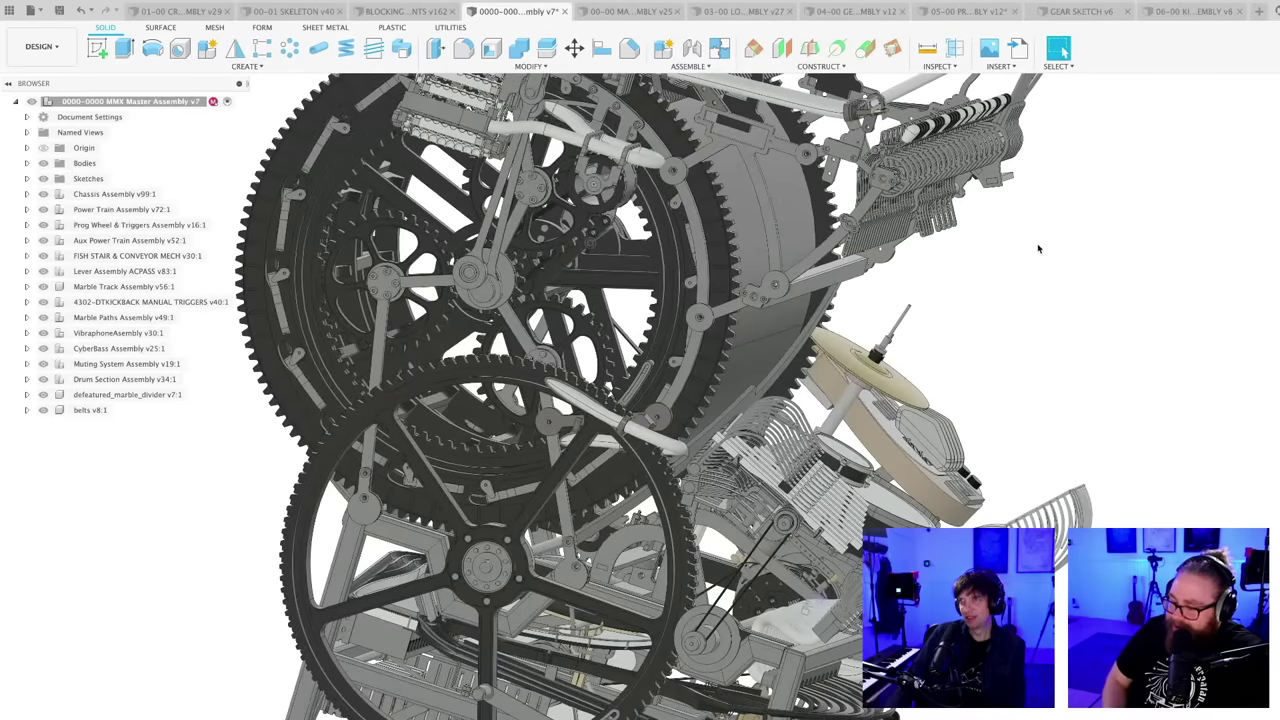
click(405, 12)
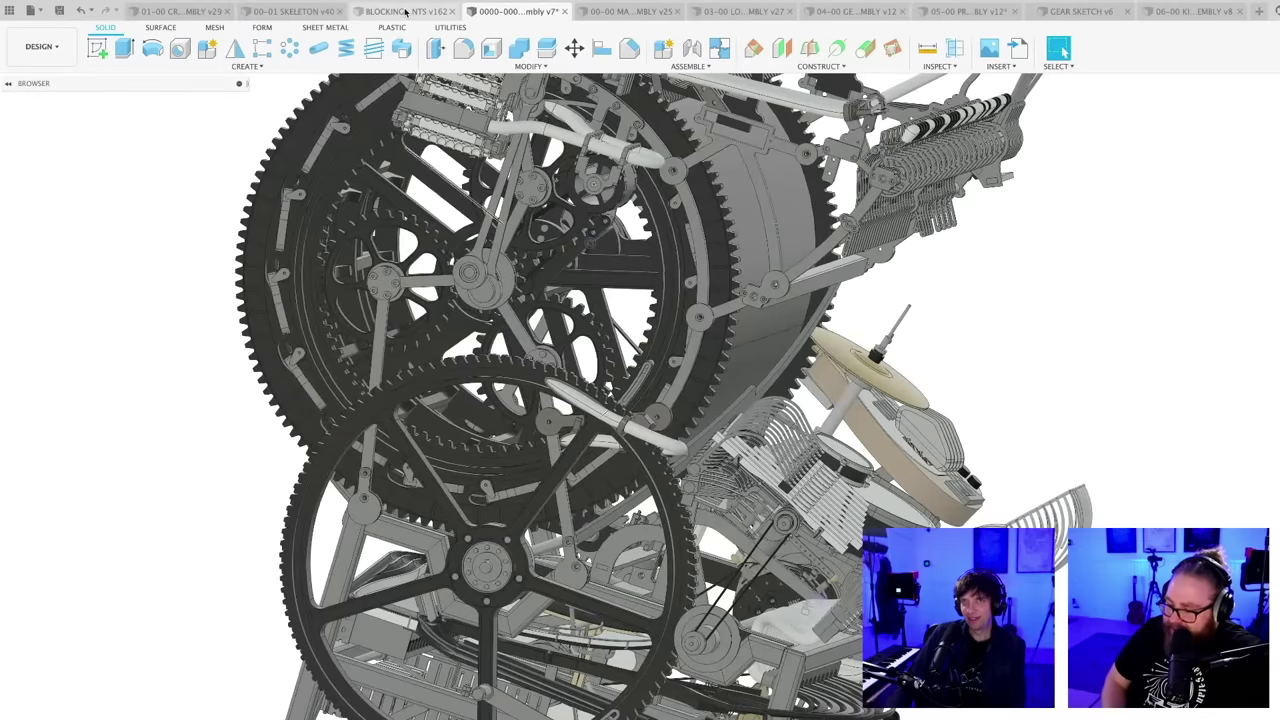
click(406, 11)
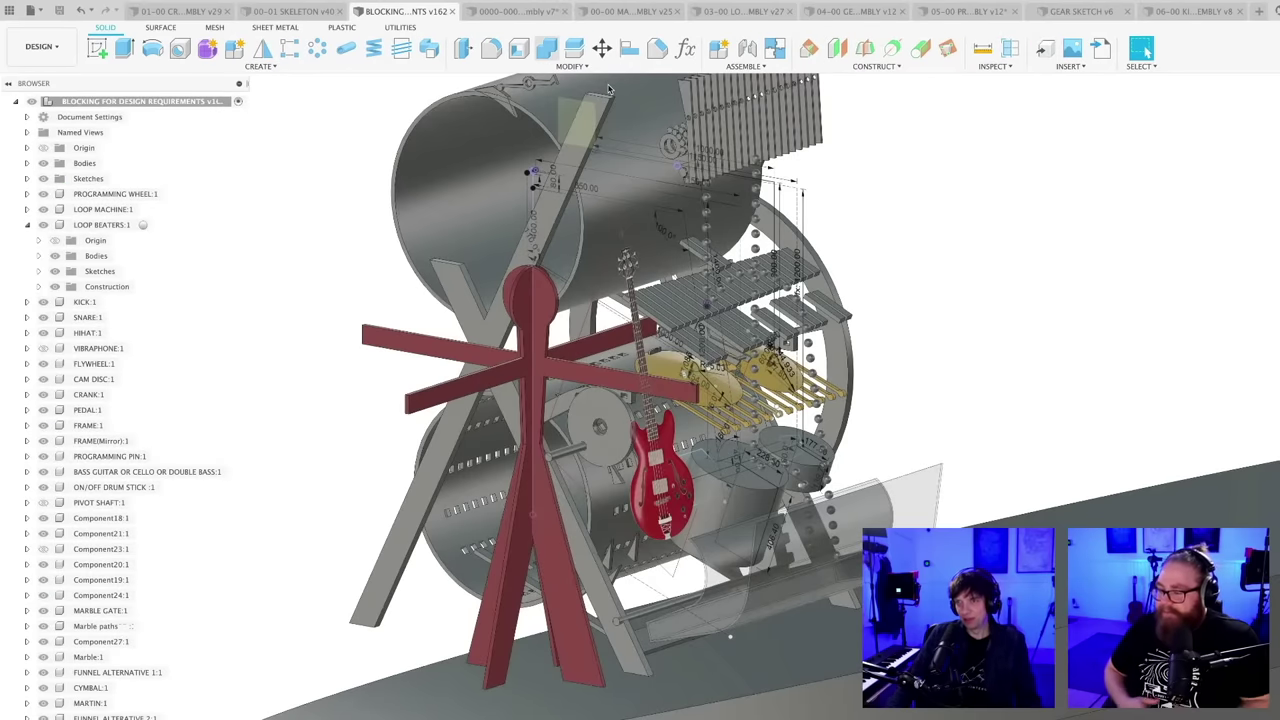
scroll(895, 440, up, 4)
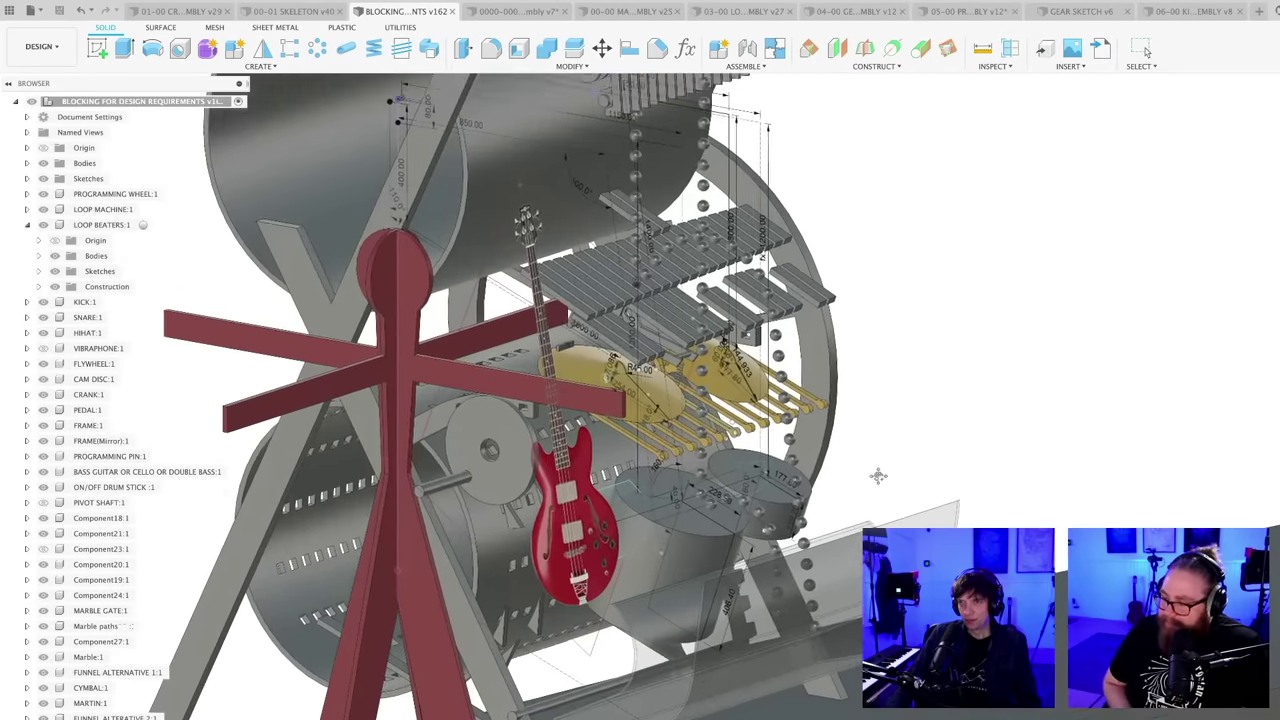
scroll(878, 476, down, 5)
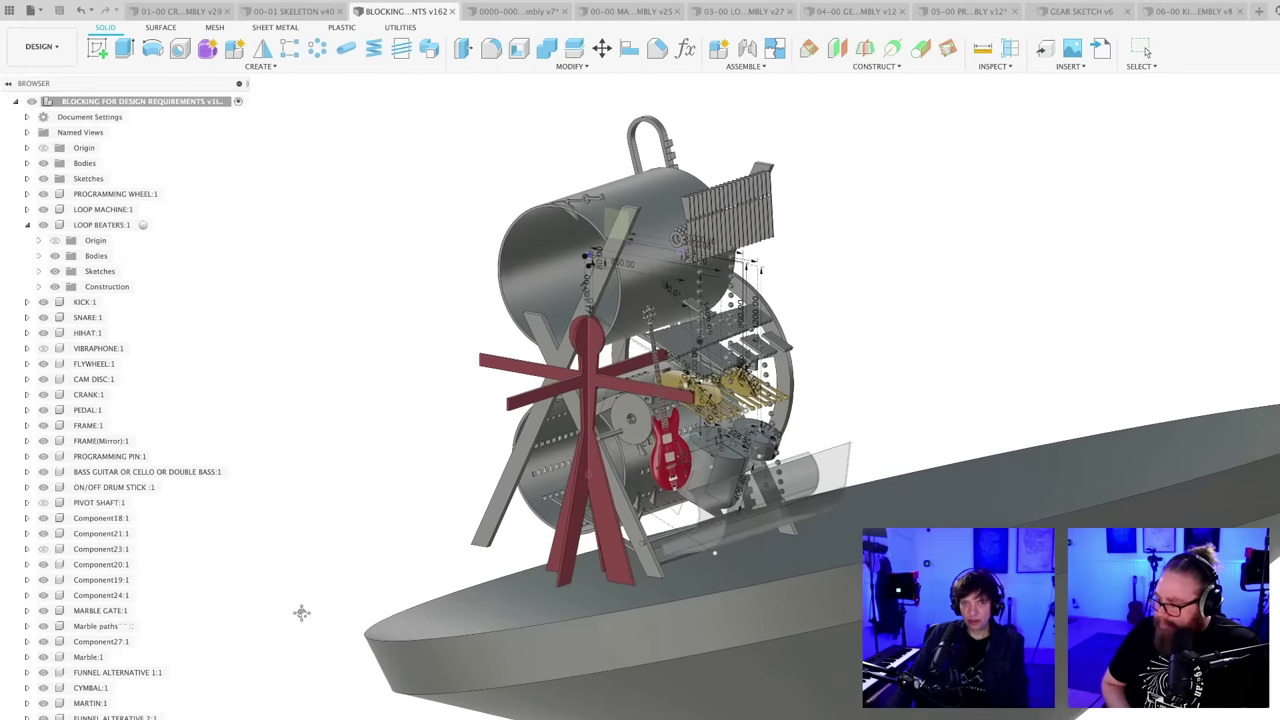
- Show the large box around the blocked-out machine, view it with the platform from a lower angle, and hide it again
key(super+z)
scroll(368, 622, down, 3)
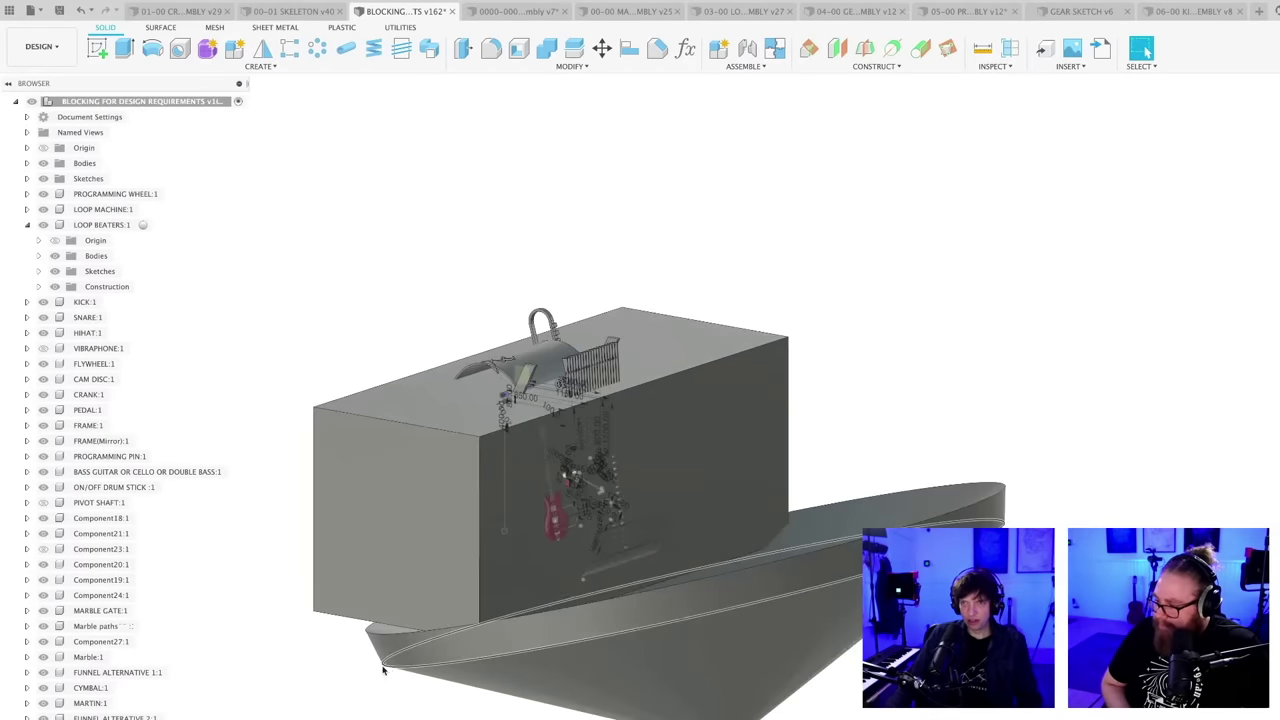
shift+middle_drag(383, 670, 341, 600)
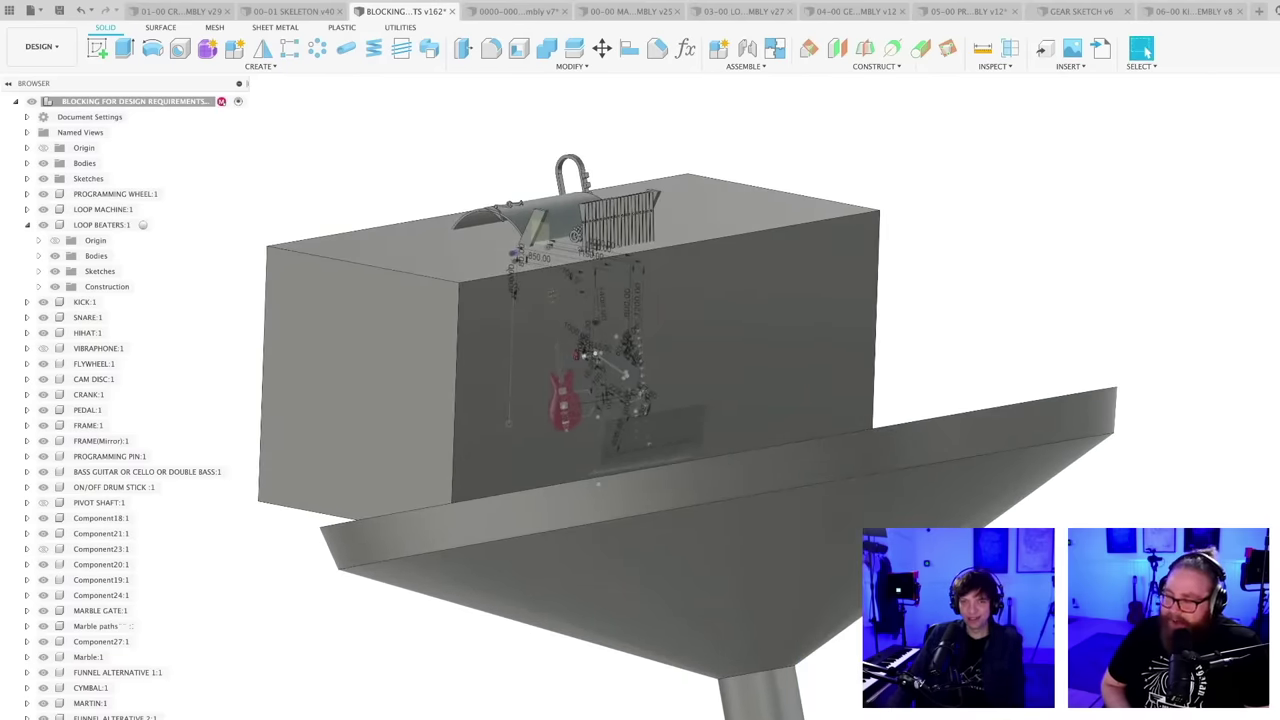
key(super+z)
shift+middle_drag(381, 595, 384, 610)
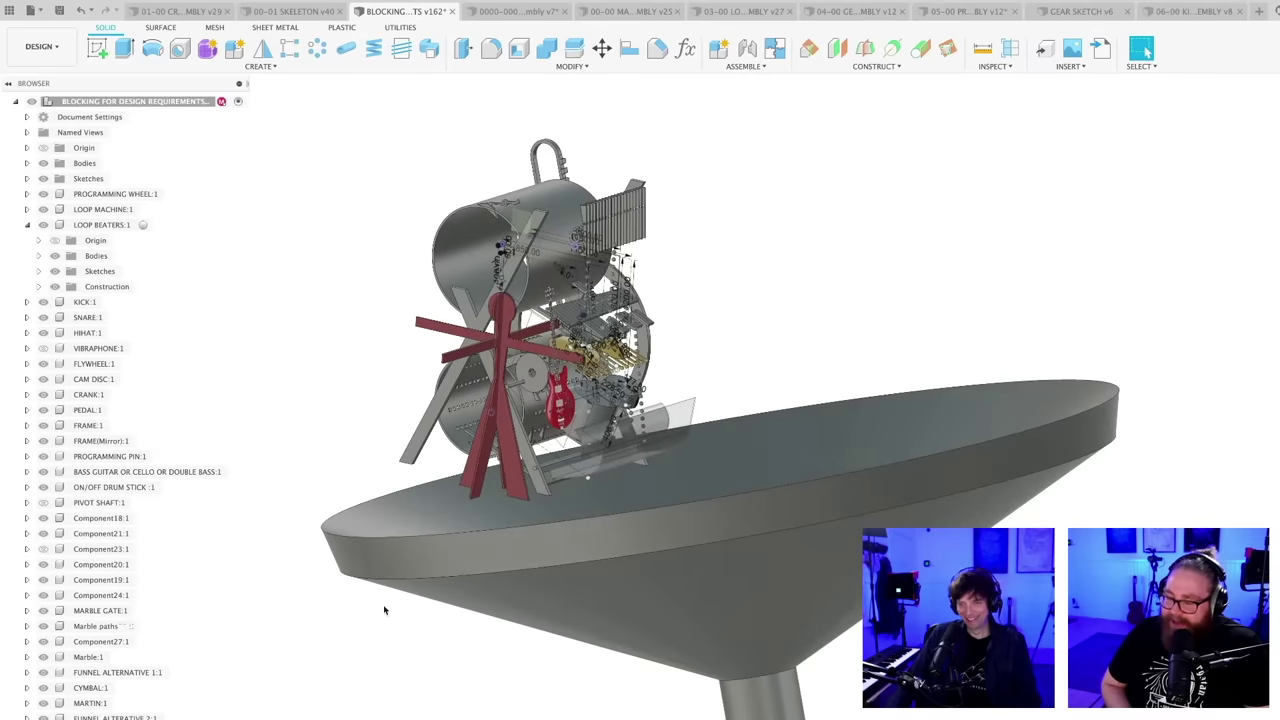
- Save the blocking document and show the large box around the machine once more, viewing it from a different angle
key(super+s)
key(Return)
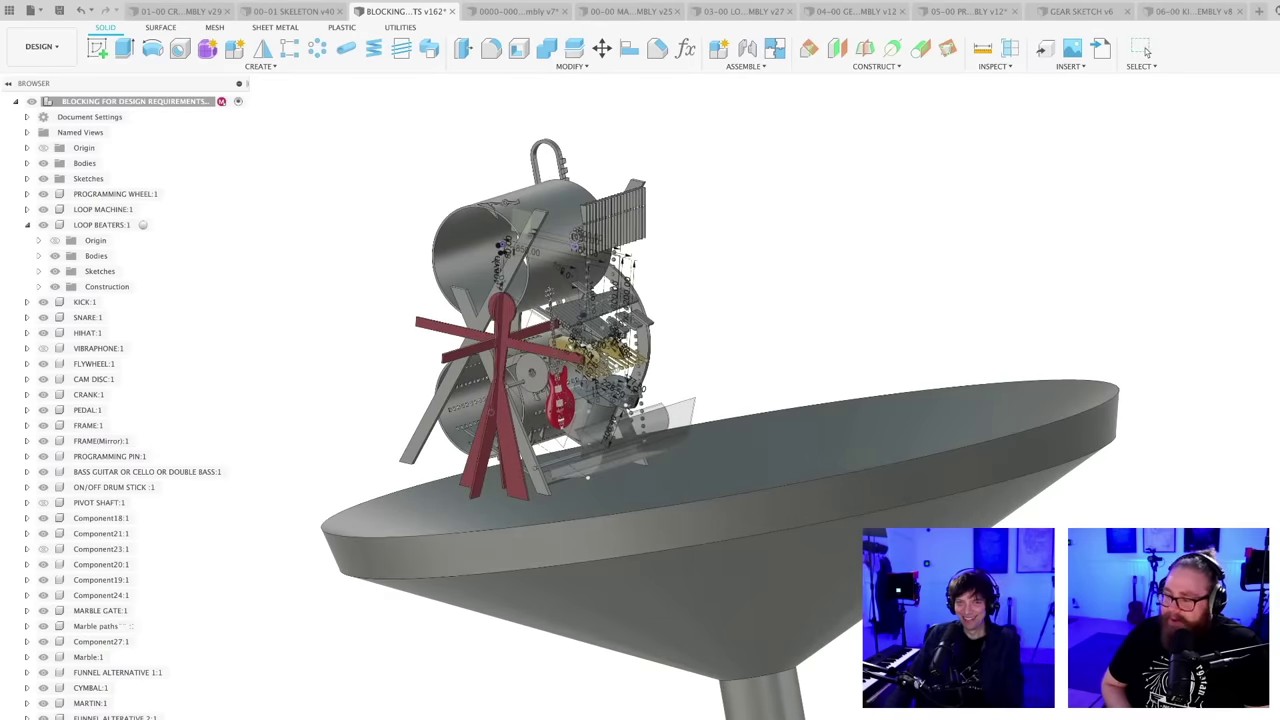
key(v)
scroll(426, 697, down, 3)
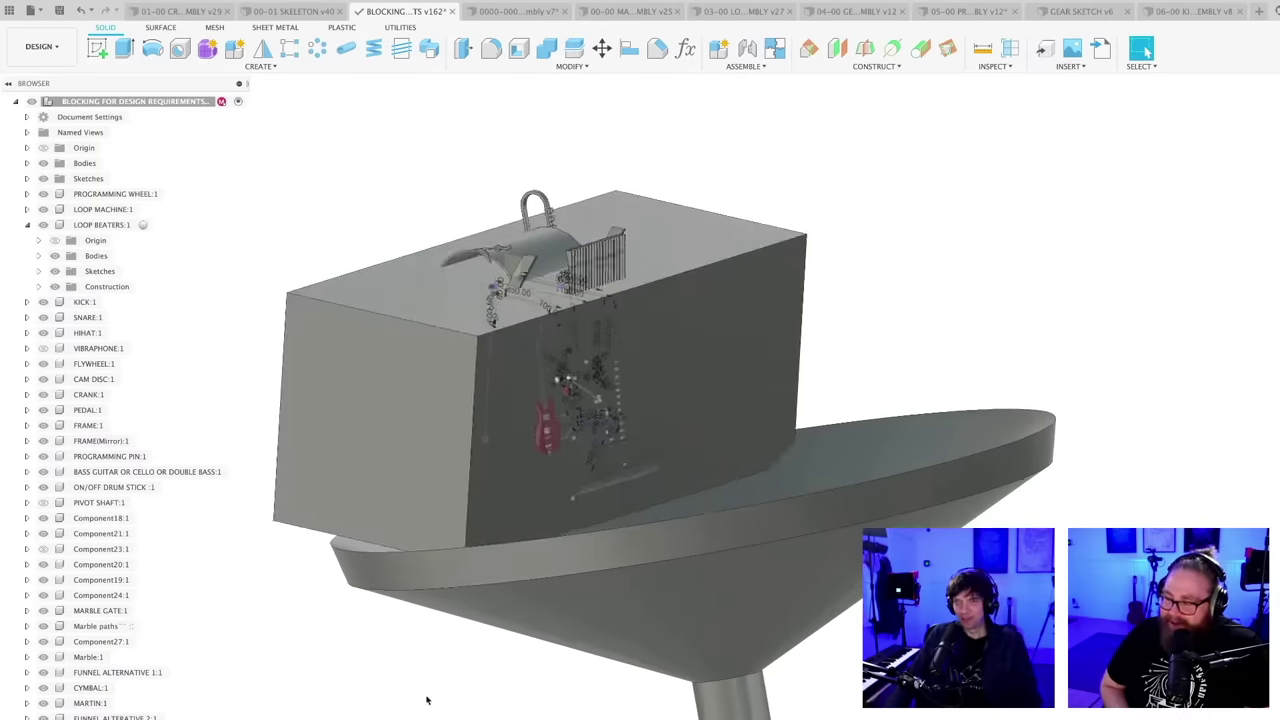
shift+middle_drag(428, 716, 521, 703)
- Save the blocking document as a new version with the large box shown, and hide the box around the machine
key(super+s)
key(Return)
scroll(521, 703, up, 2)
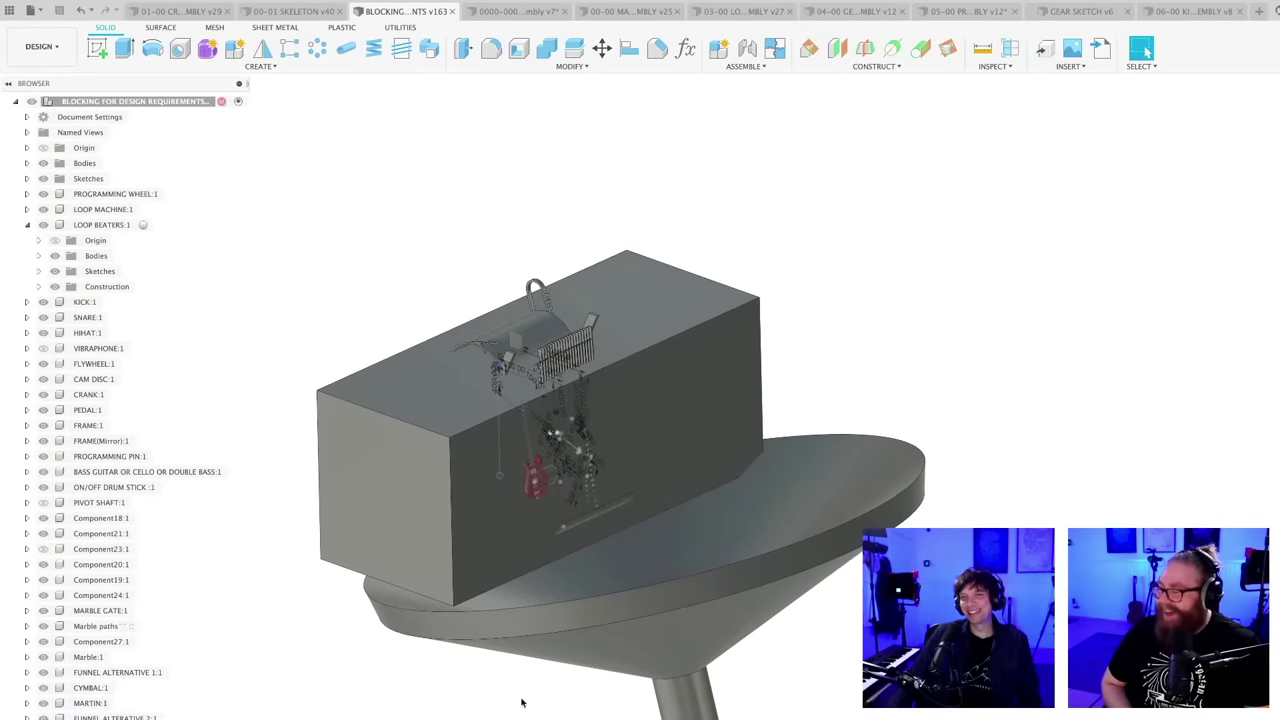
key(v)
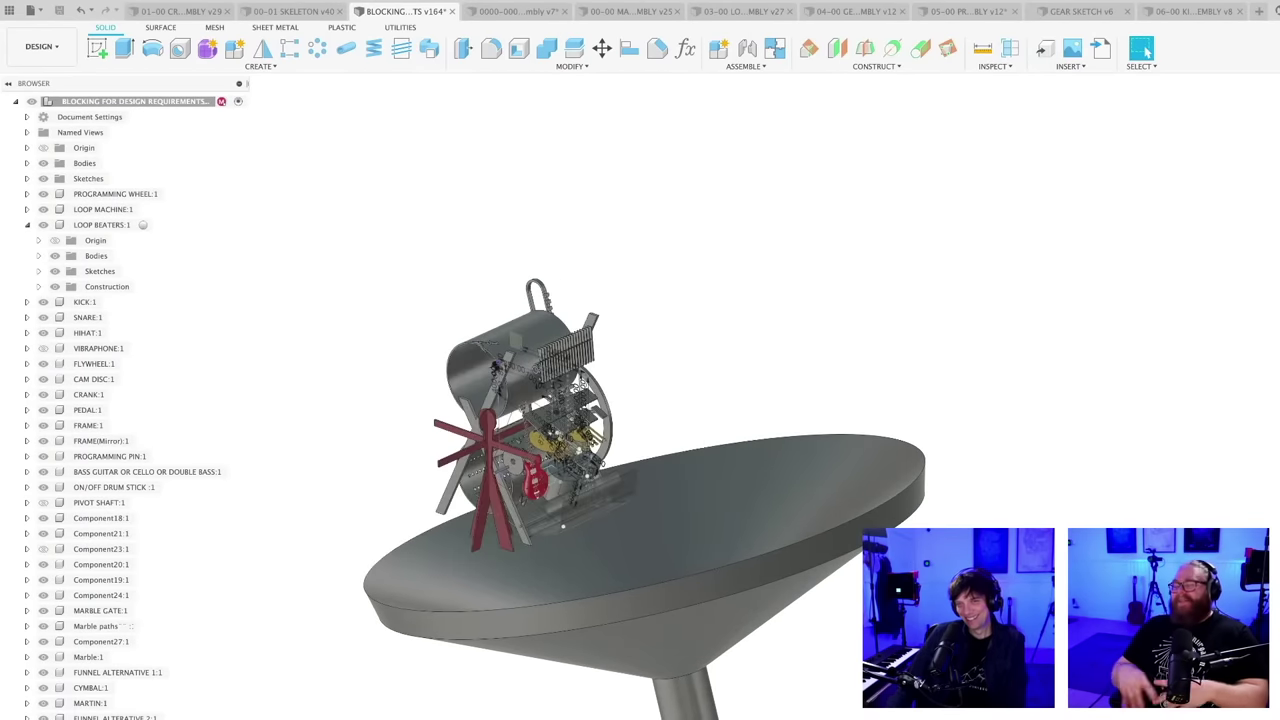
- Examine the snare drum's diameter and height dimensions up close in the blocking model
shift+middle_drag(418, 701, 522, 635)
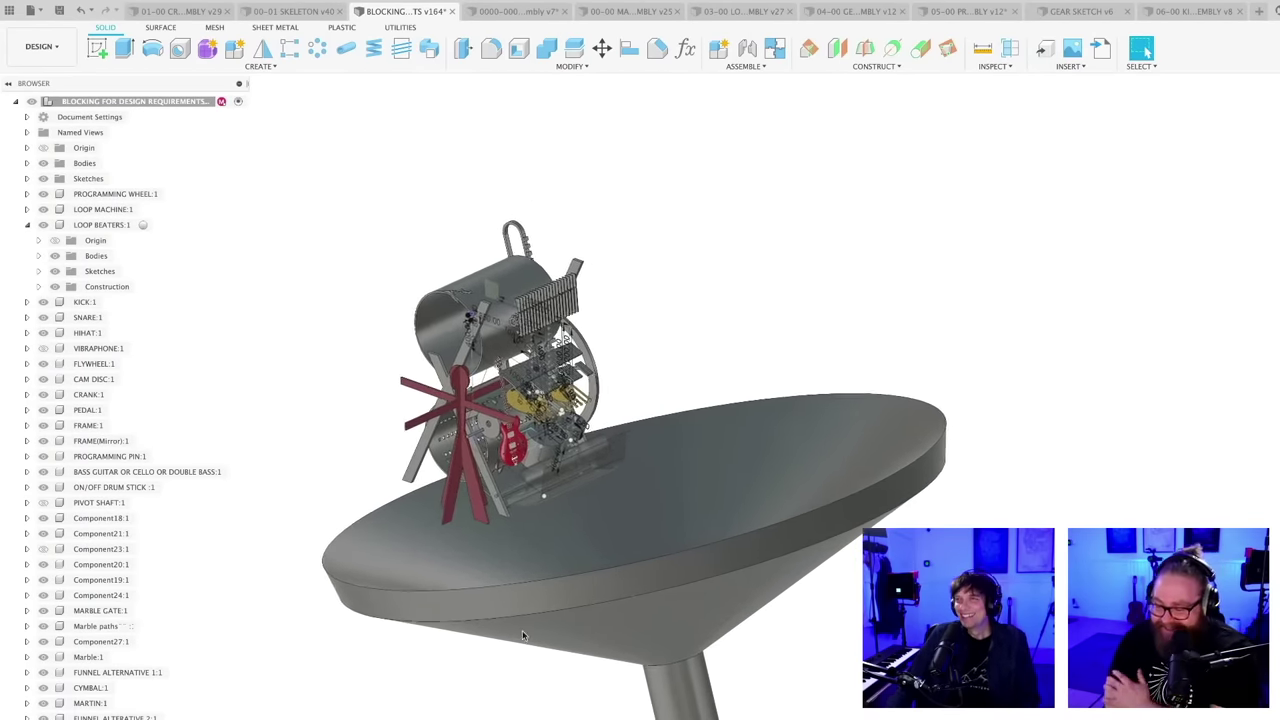
scroll(640, 478, up, 10)
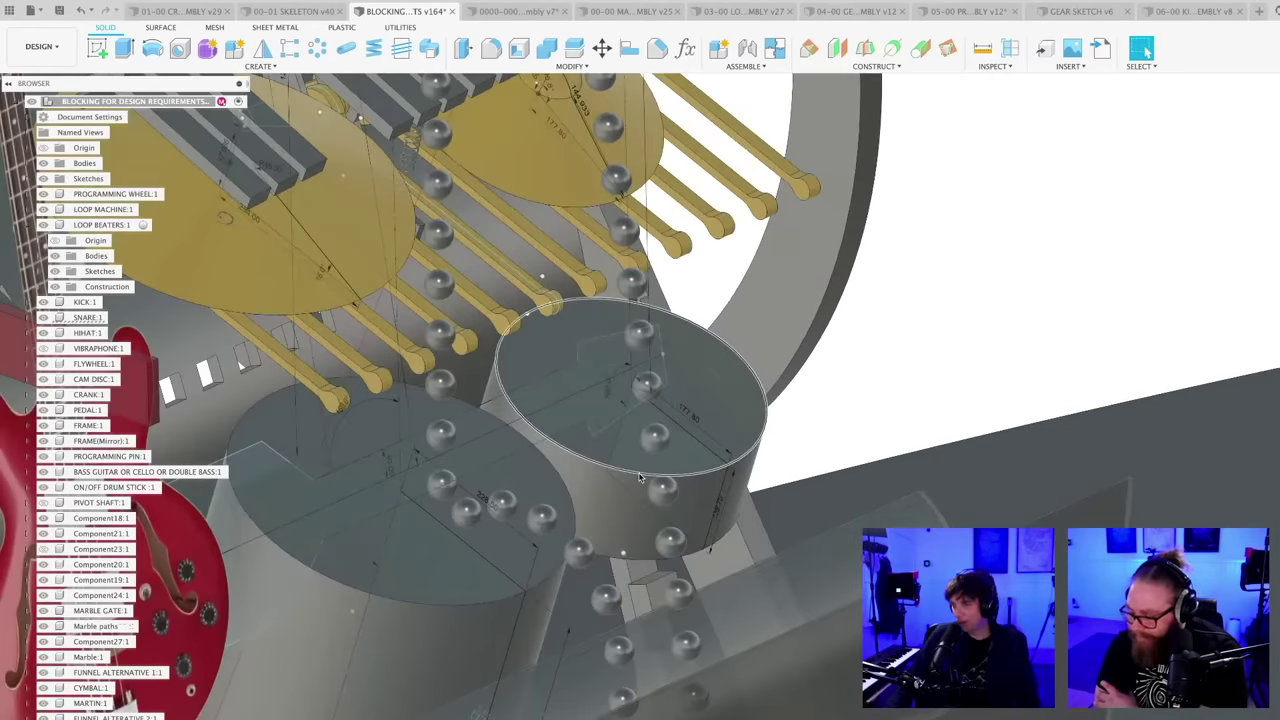
click(639, 476)
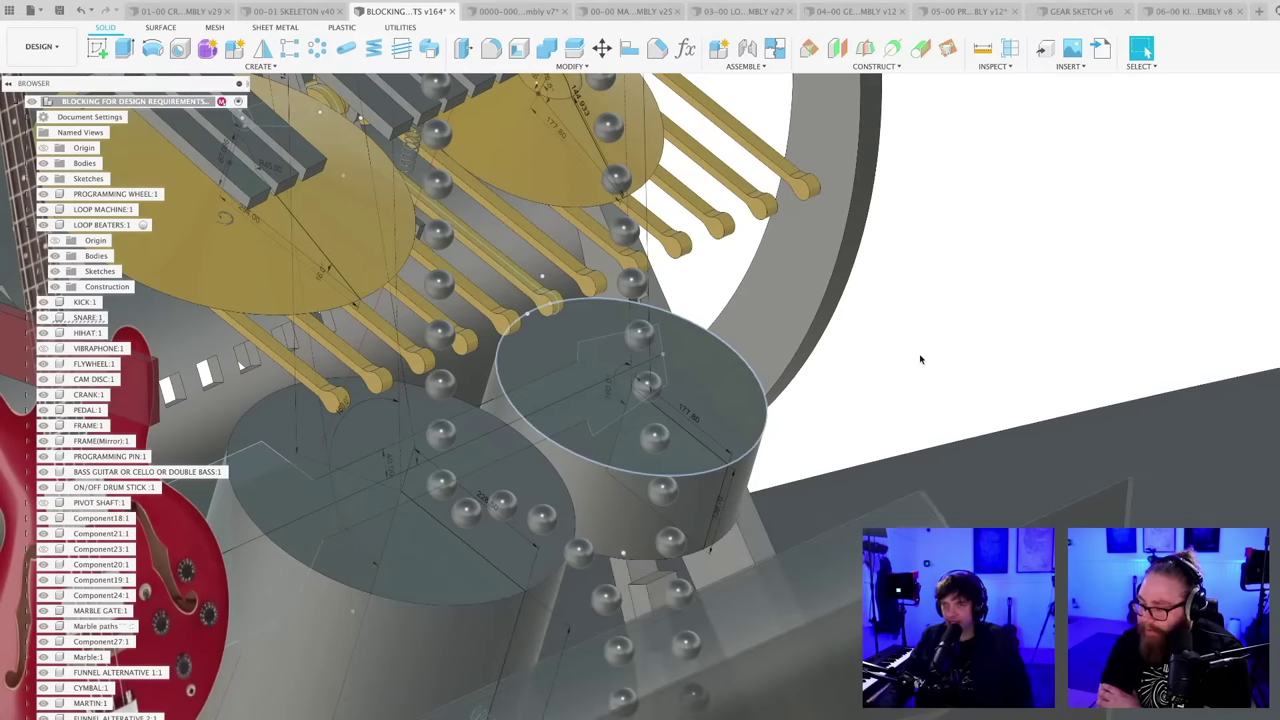
click(922, 359)
scroll(770, 495, up, 5)
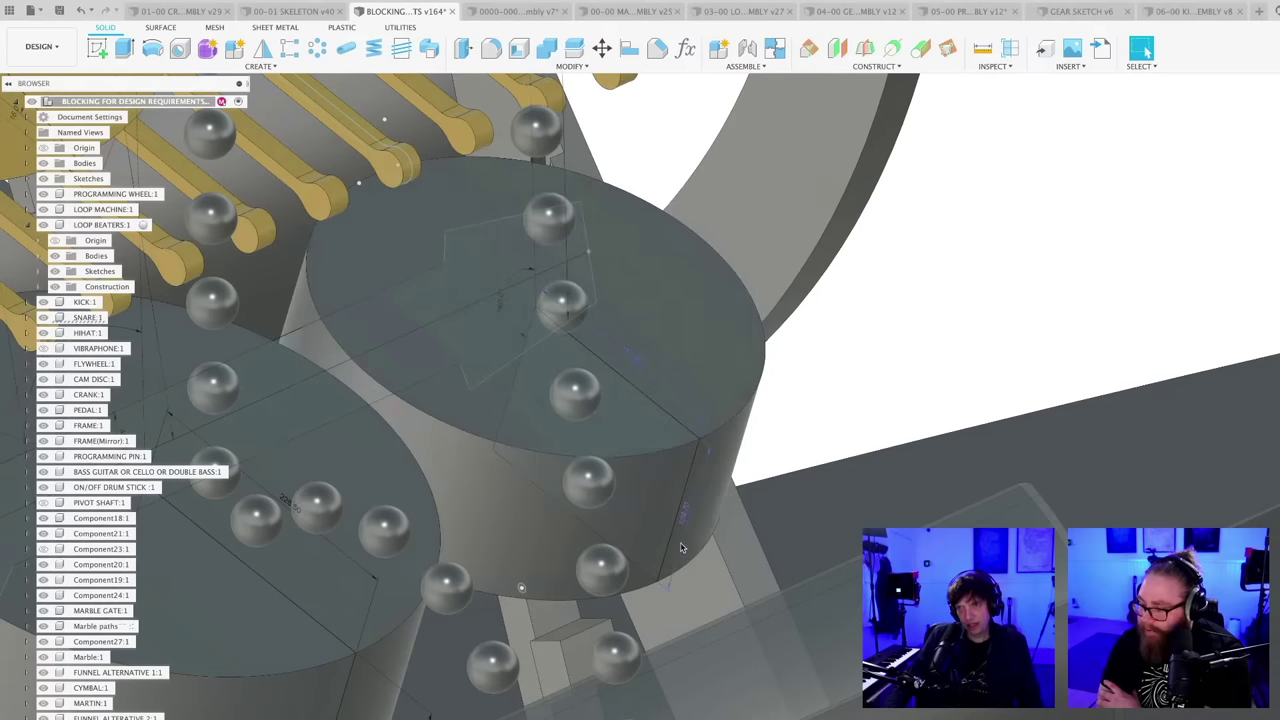
scroll(949, 323, down, 4)
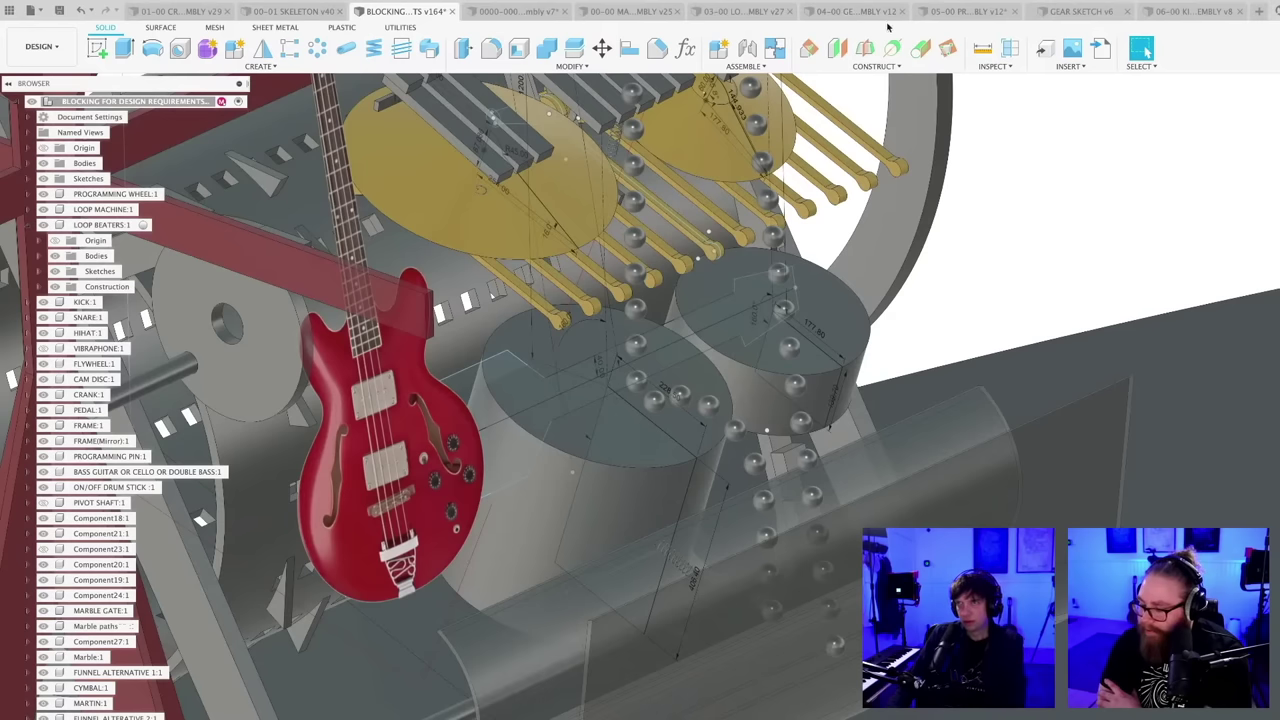
- Return to the 06-00 KICK DRUM ASSEMBLY sketch and dimension the snare rectangle's lower long edge to 178
click(1176, 12)
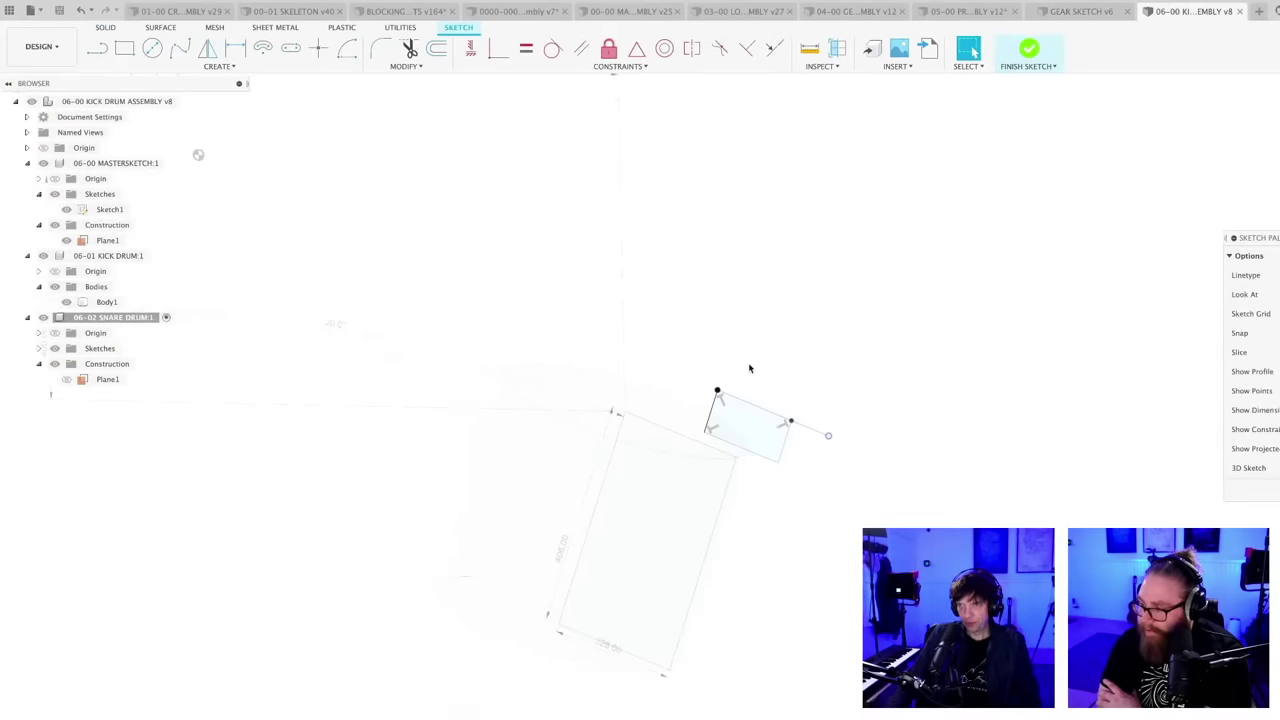
key(d)
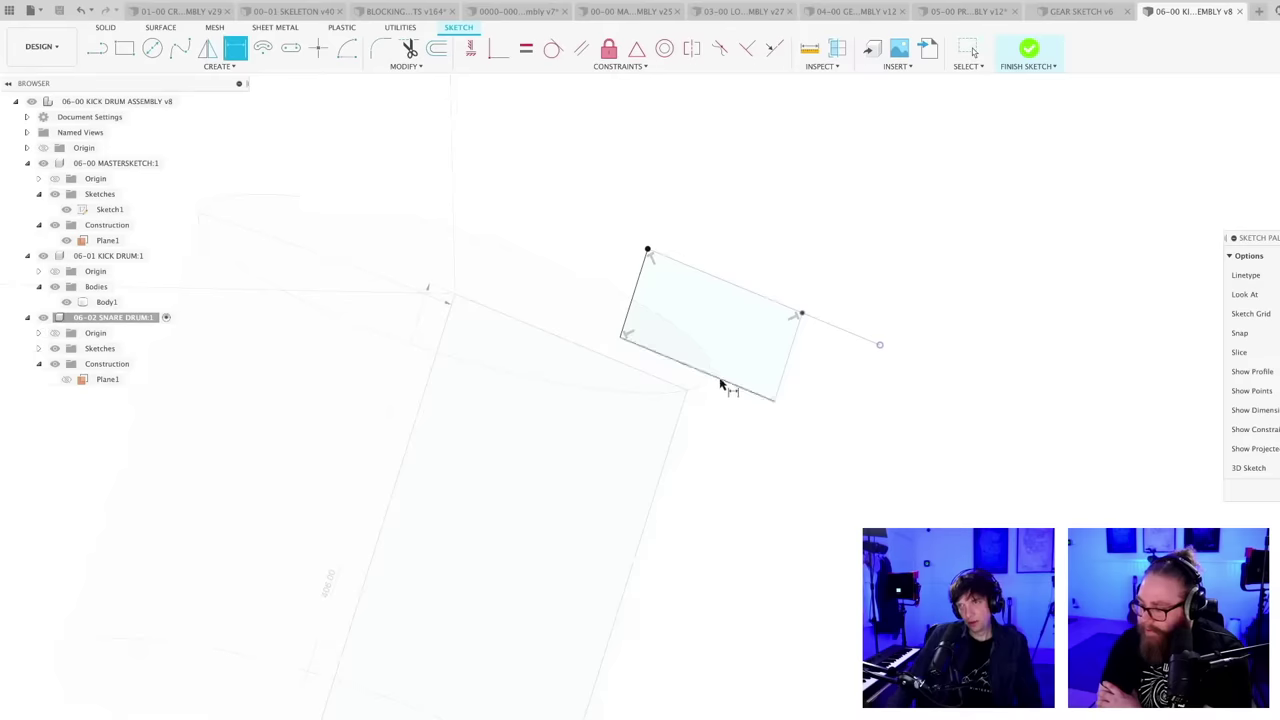
click(720, 385)
click(725, 362)
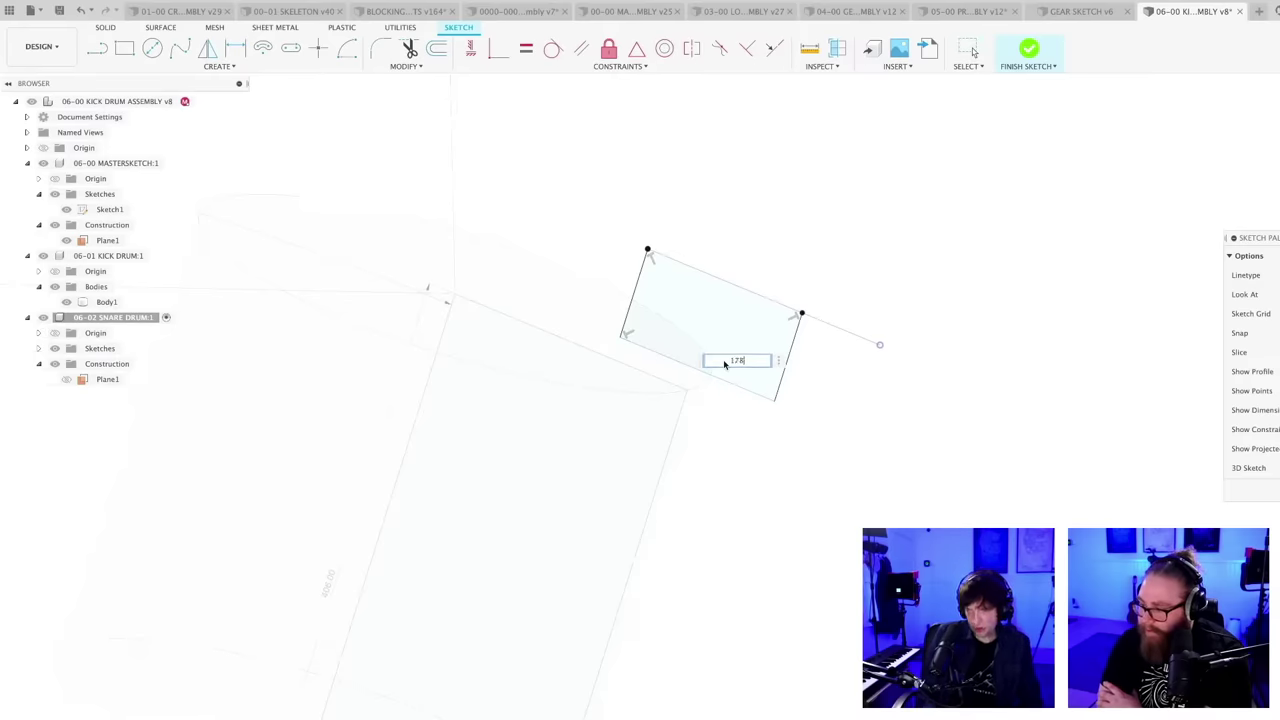
text(178)
key(Return)
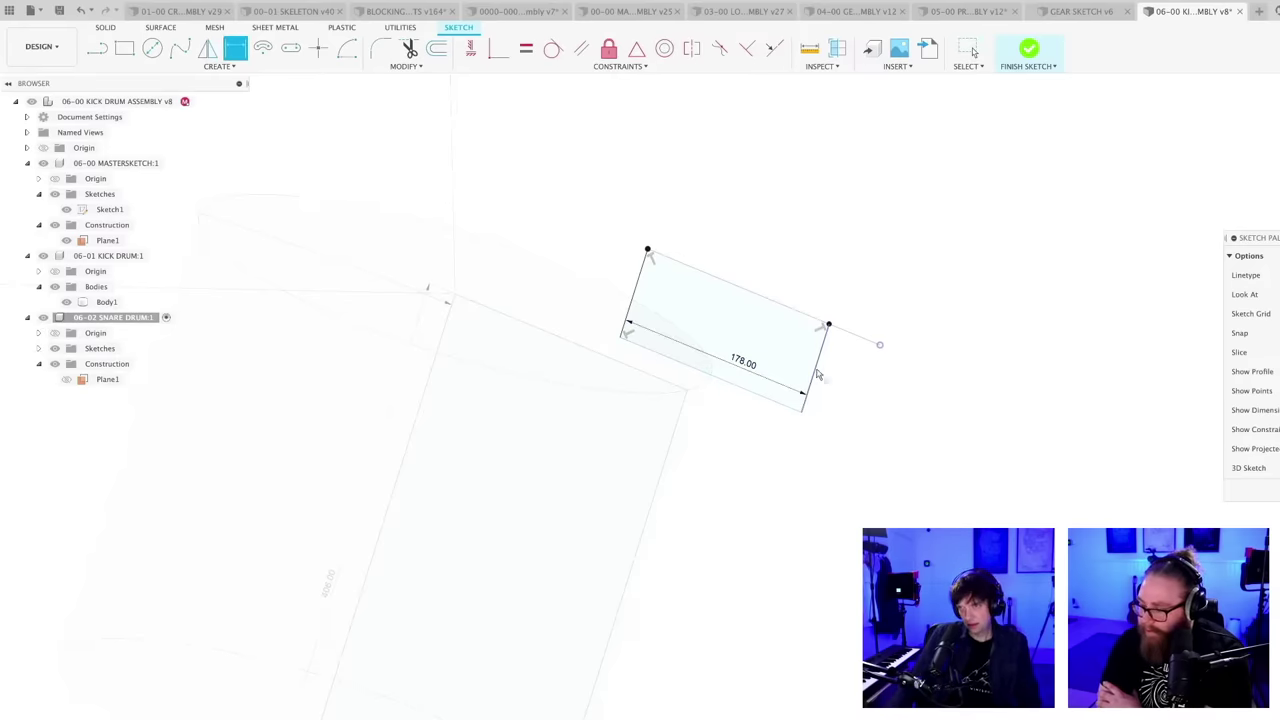
- Dimension the snare rectangle's short side edge to 140 and finish the sketch
click(816, 374)
click(830, 377)
text(140)
key(Return)
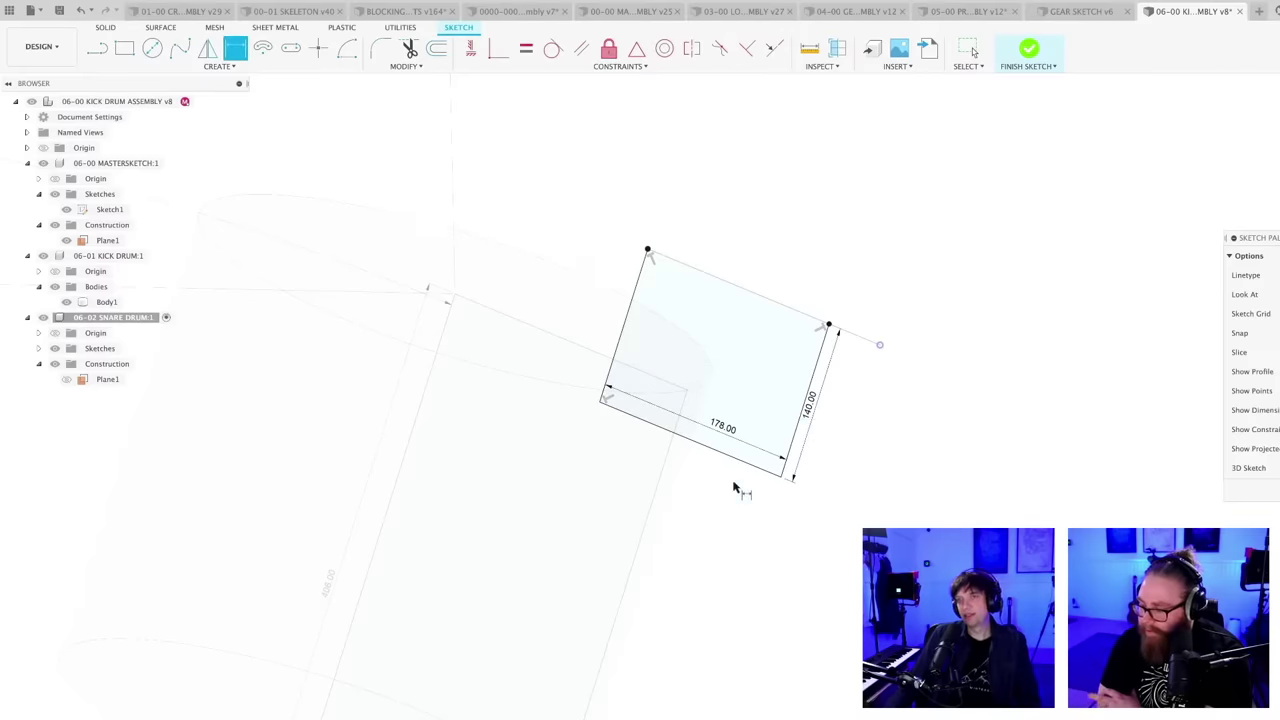
scroll(733, 488, down, 2)
click(1029, 48)
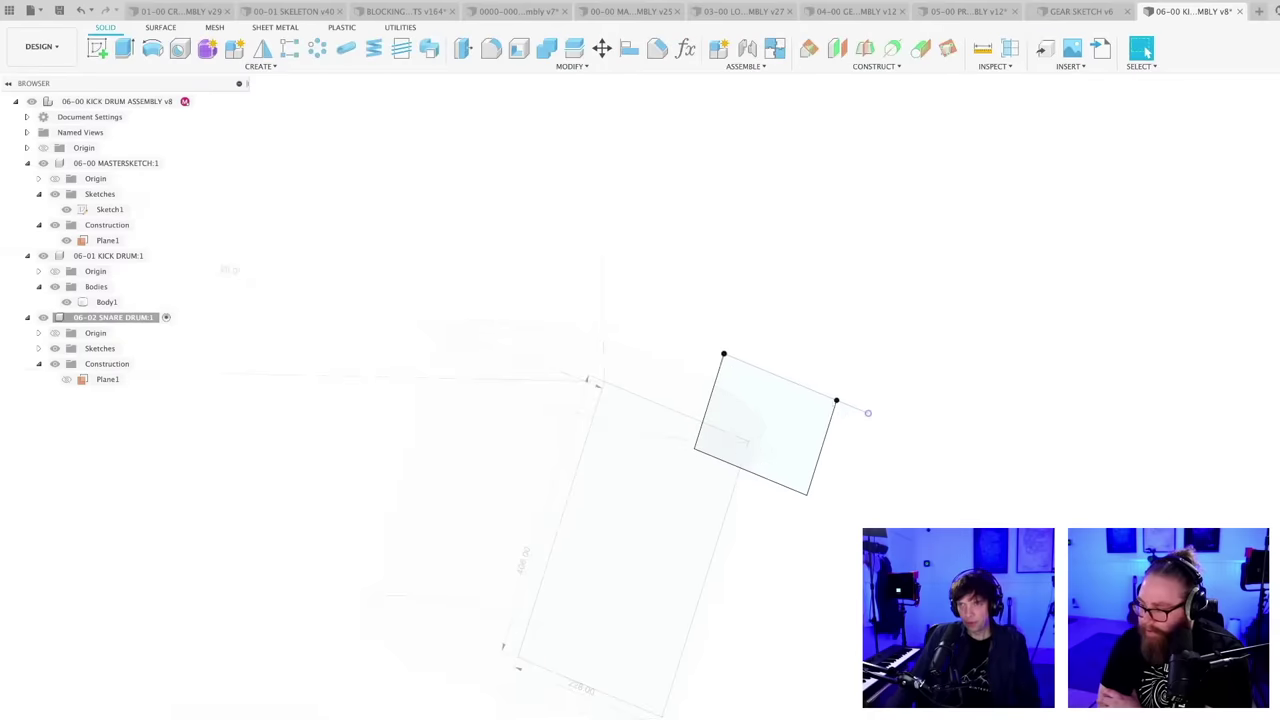
- Revolve the snare drum's rectangular profile fully about its short side nearest the kick drum as a new body, and reactivate the top-level assembly
click(152, 48)
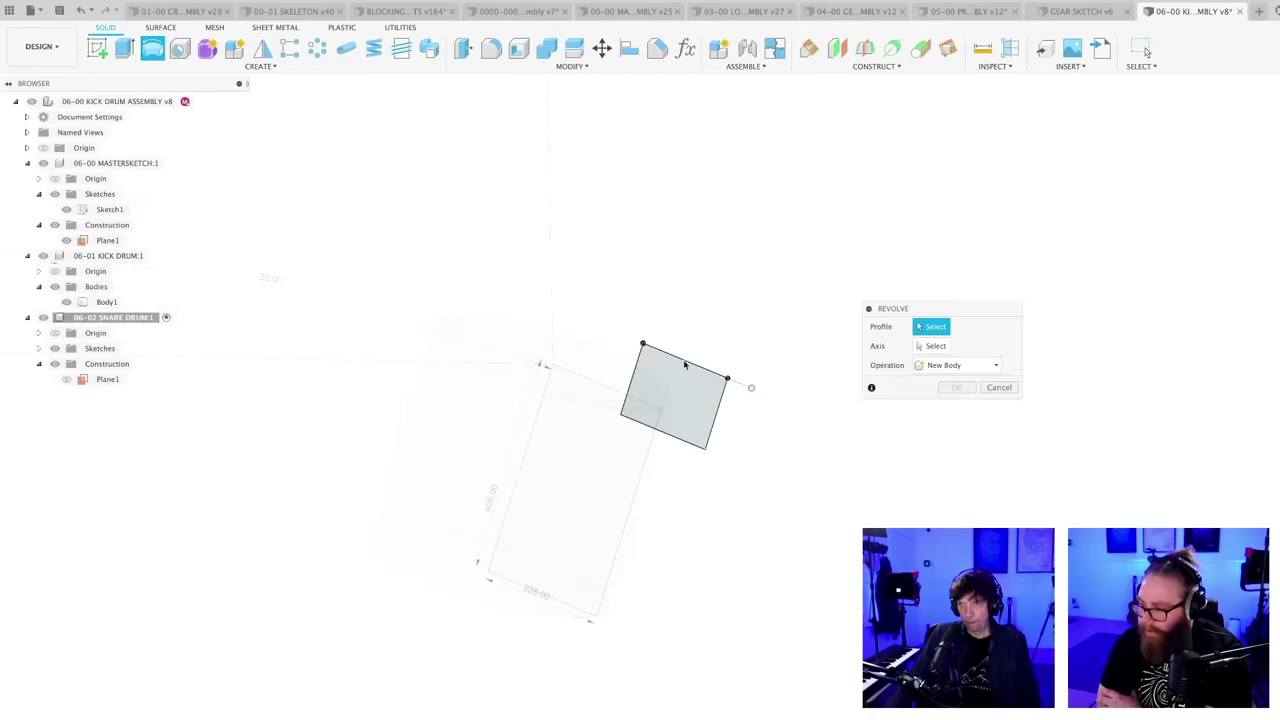
click(686, 391)
click(936, 346)
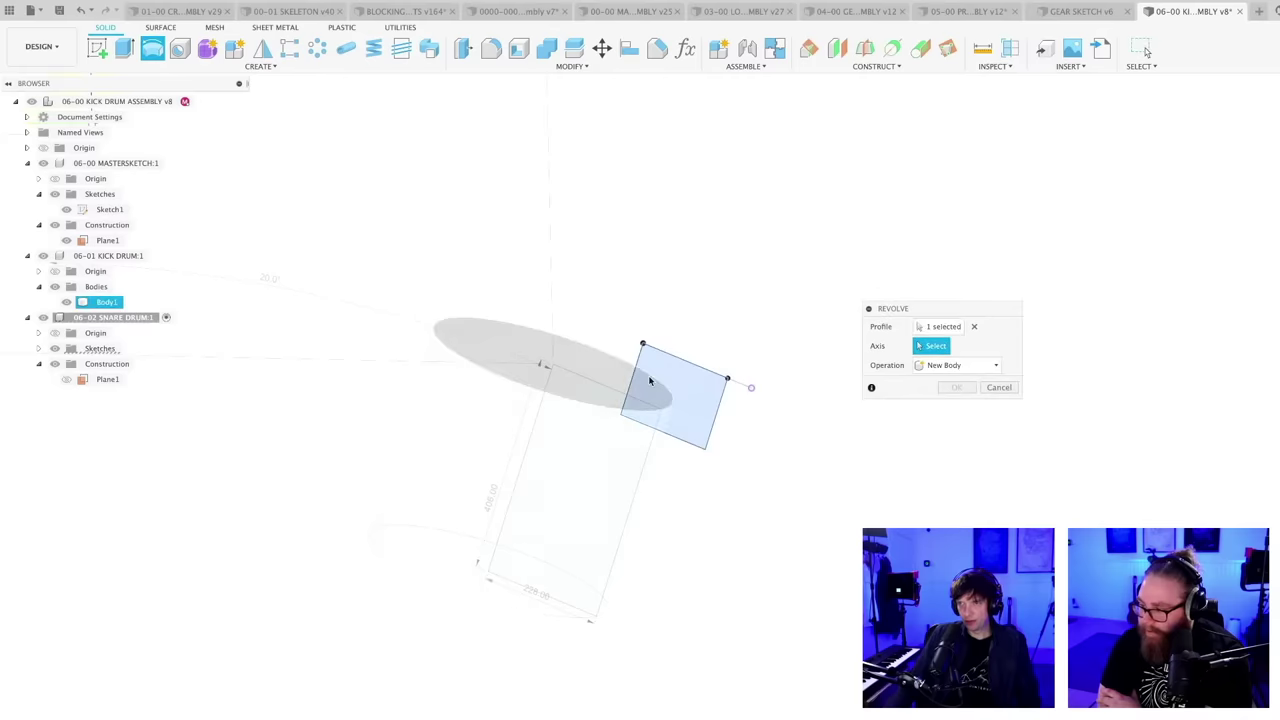
click(639, 362)
click(956, 446)
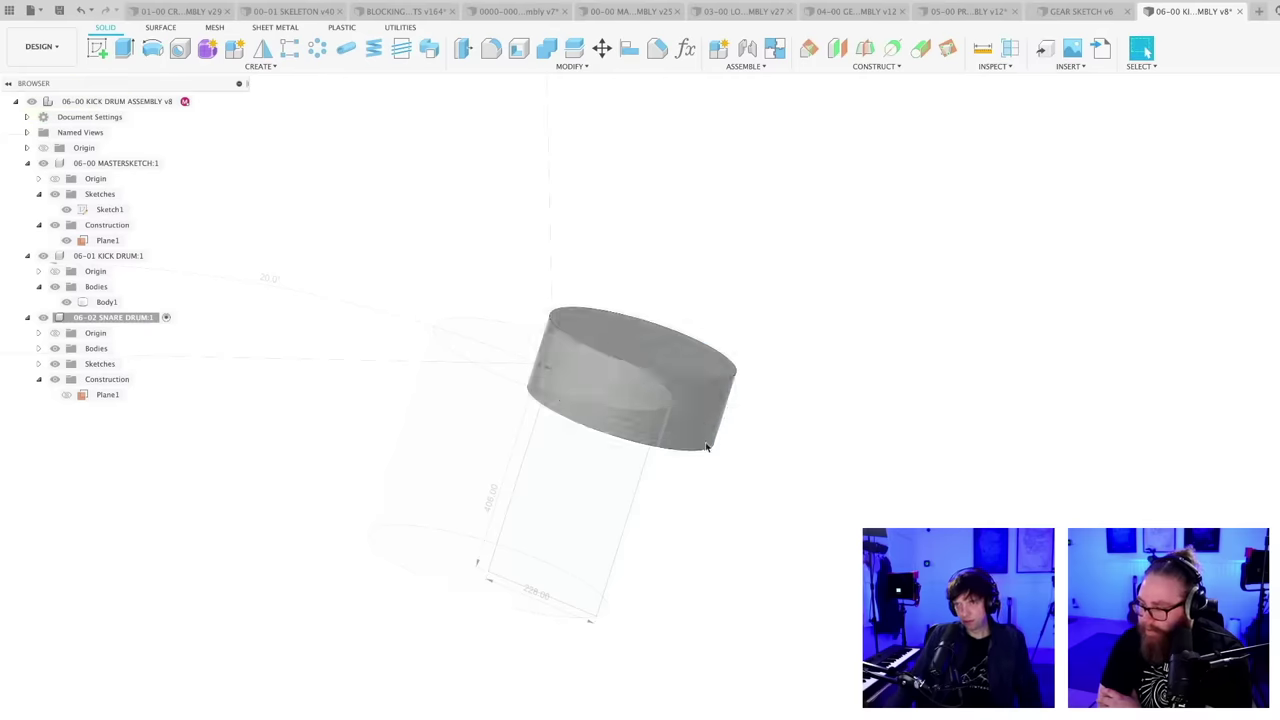
mouse_move(706, 446)
shift+middle_down()
mouse_move(620, 530)
mouse_move(650, 520)
mouse_move(686, 538)
mouse_move(706, 617)
mouse_move(701, 606)
shift+middle_up()
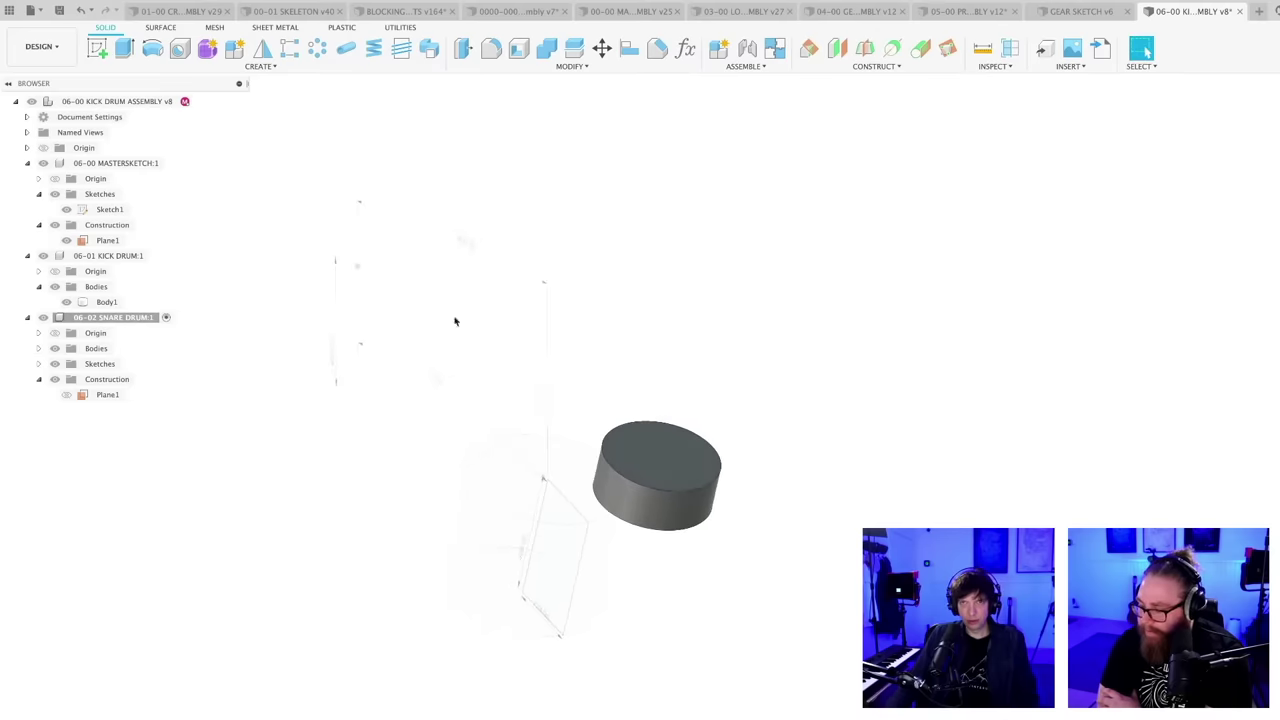
click(199, 101)
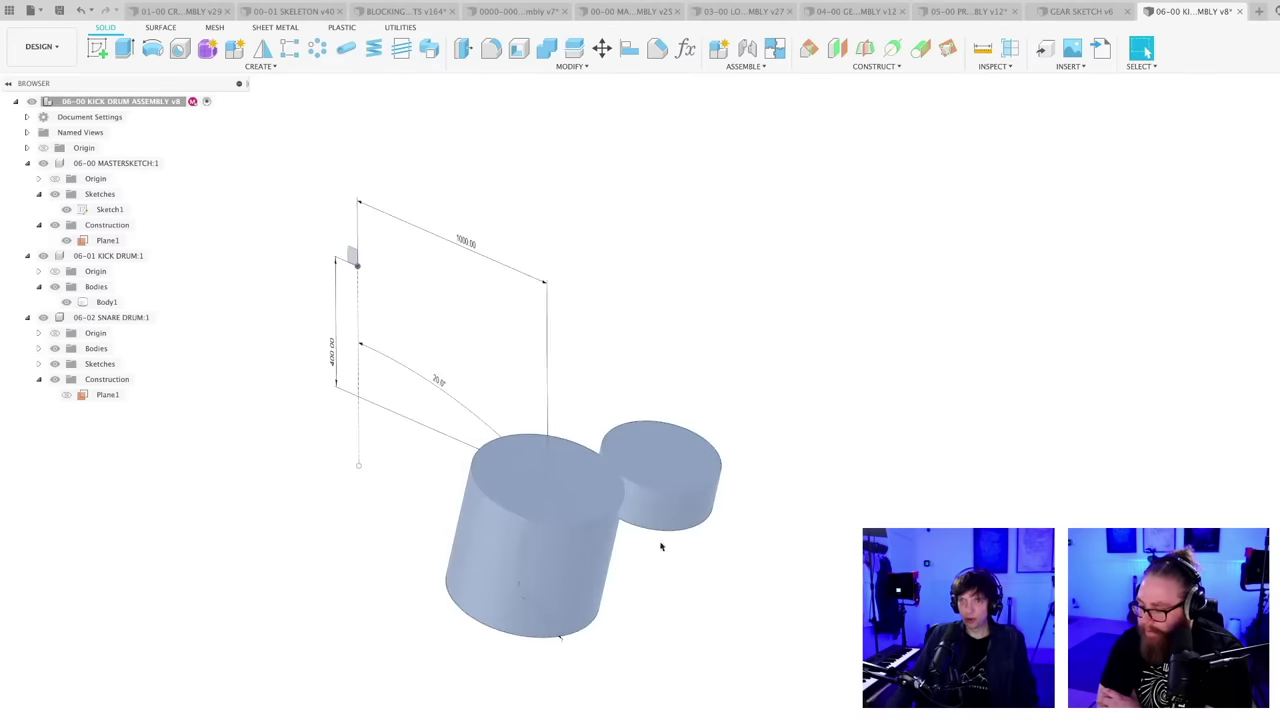
- Try a 500 mm offset for the snare drum's construction plane, and reduce it so the snare sits slightly closer to the kick drum
mouse_move(107, 394)
mouse_down()
mouse_move(466, 234)
mouse_move(353, 258)
mouse_up()
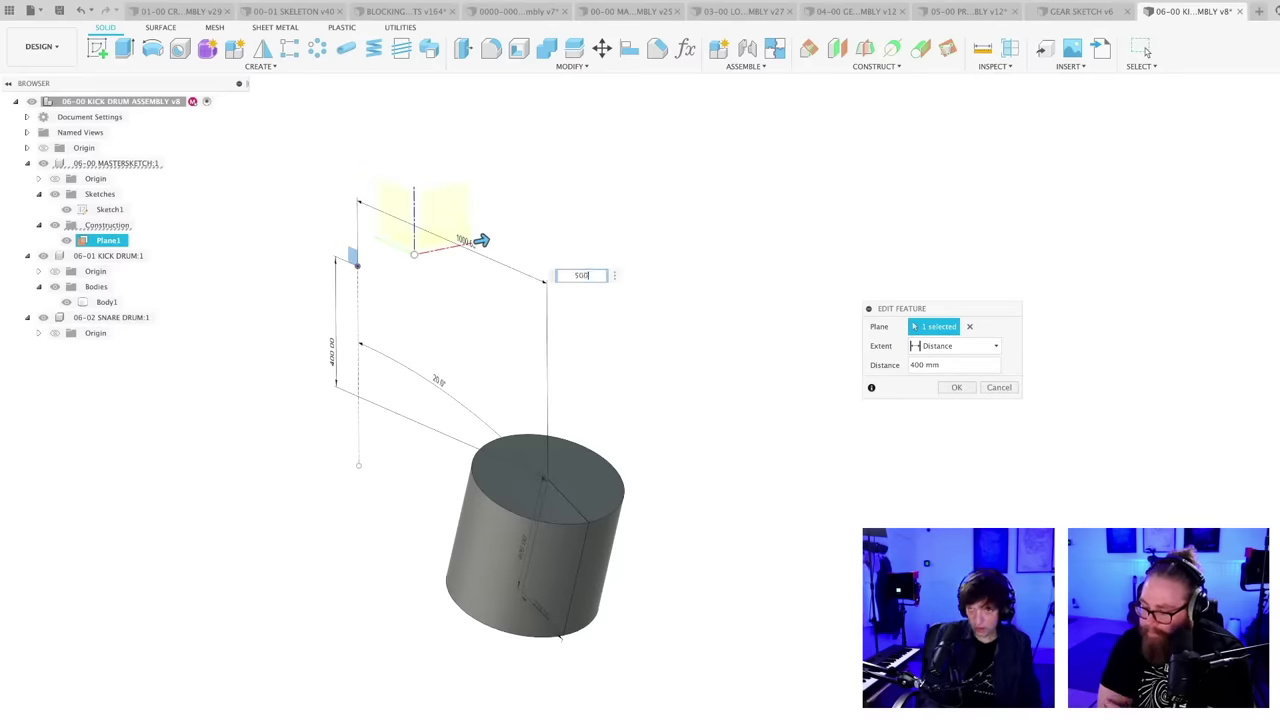
key(Escape)
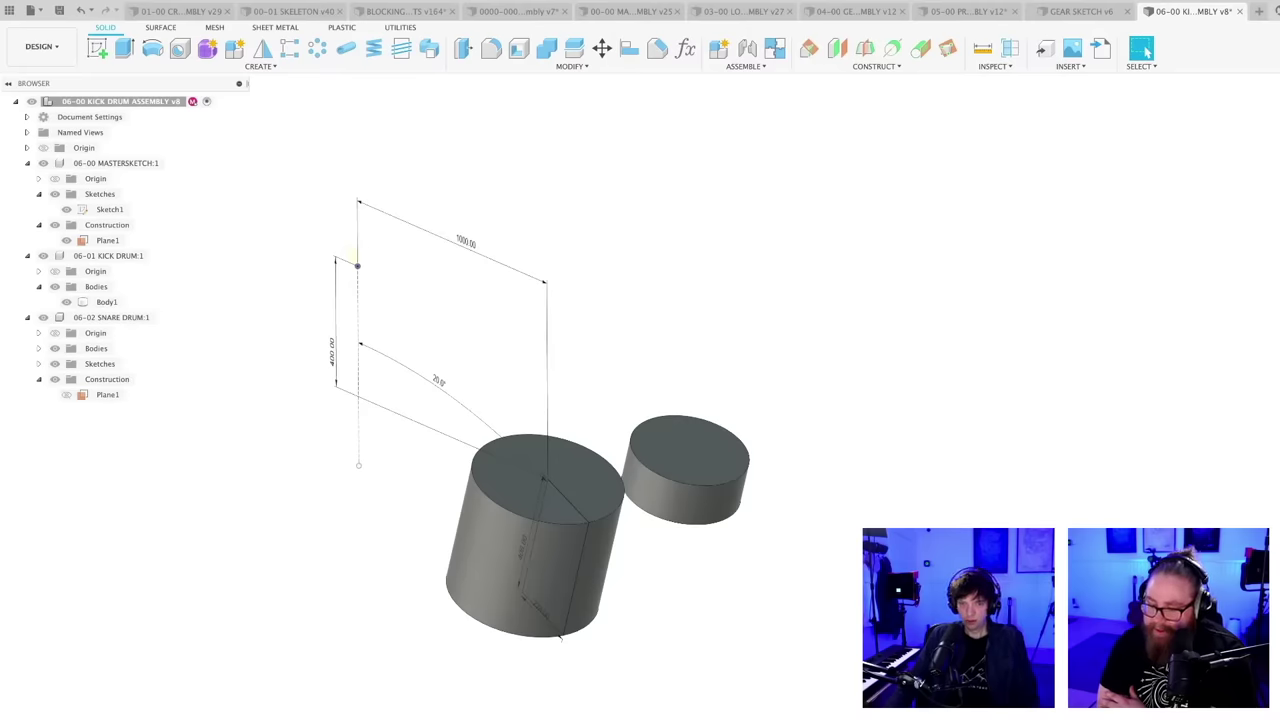
drag(494, 228, 352, 256)
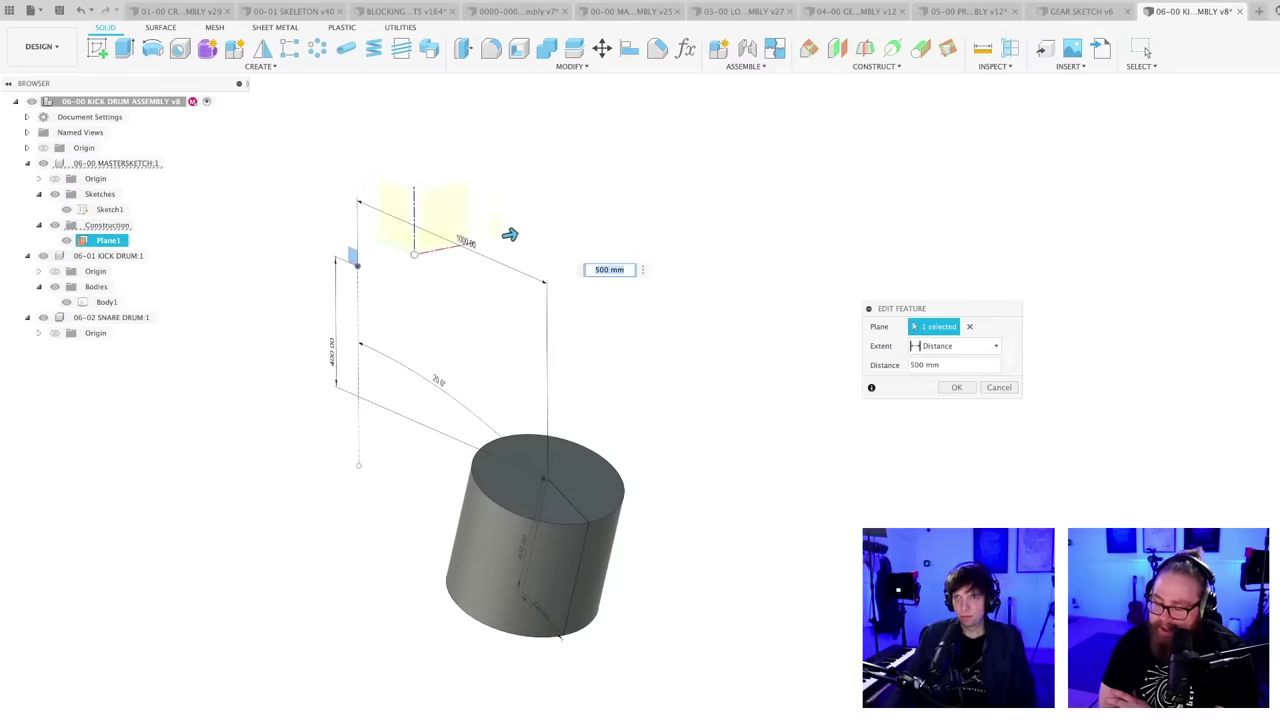
key(Escape)
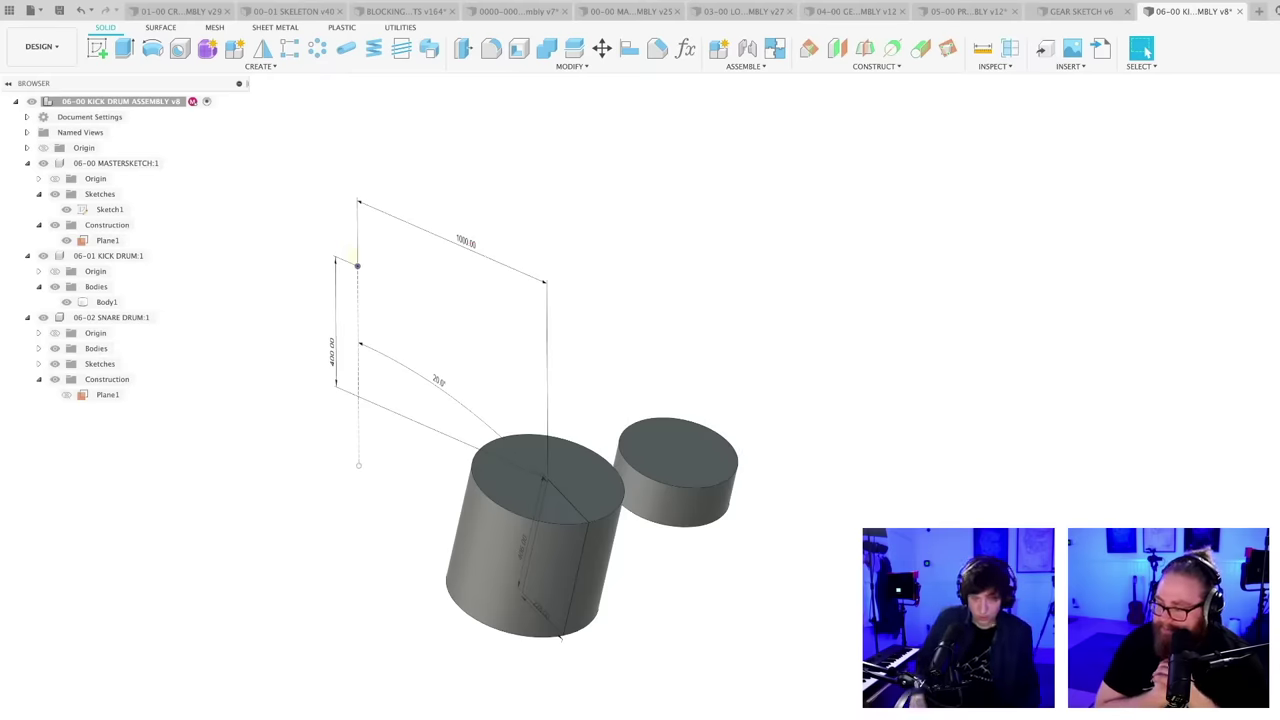
- Save the kick drum assembly with the repositioned snare drum as a new version
key(super+s)
key(Return)
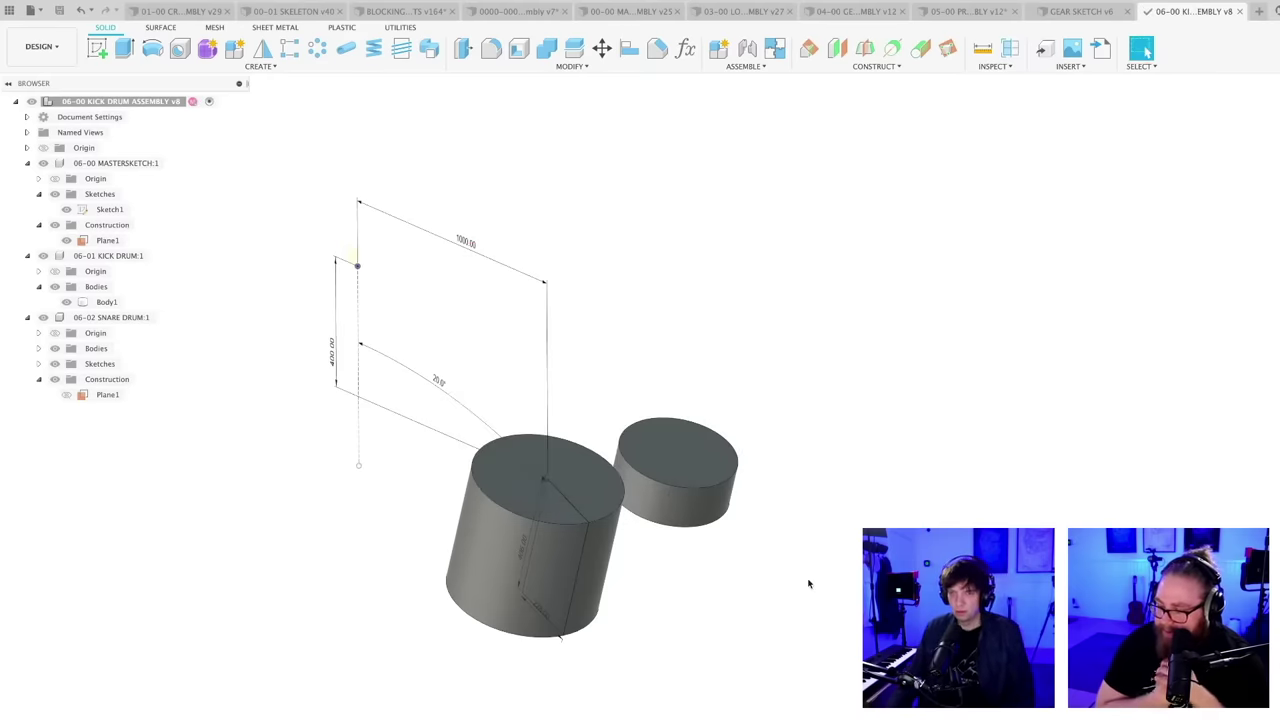
scroll(801, 582, down, 2)
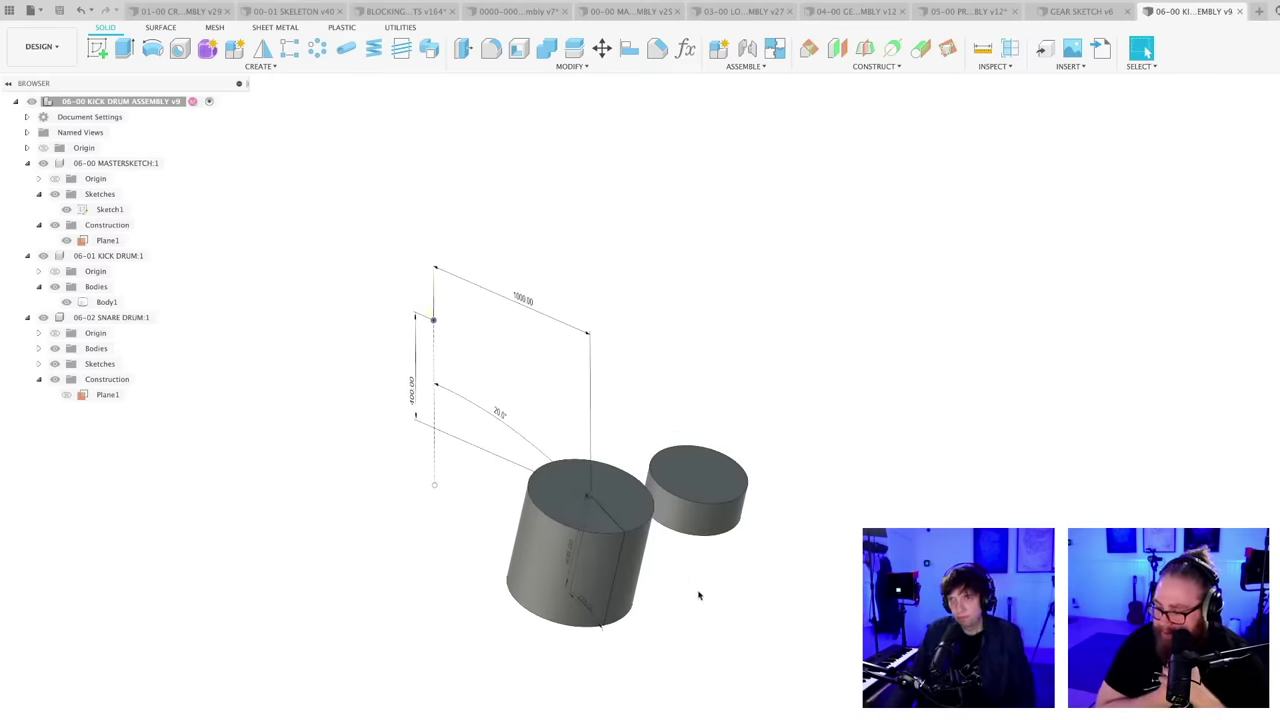
mouse_move(697, 592)
shift+middle_down()
mouse_move(683, 560)
mouse_move(700, 560)
mouse_move(706, 603)
mouse_move(706, 583)
mouse_move(720, 588)
shift+middle_up()
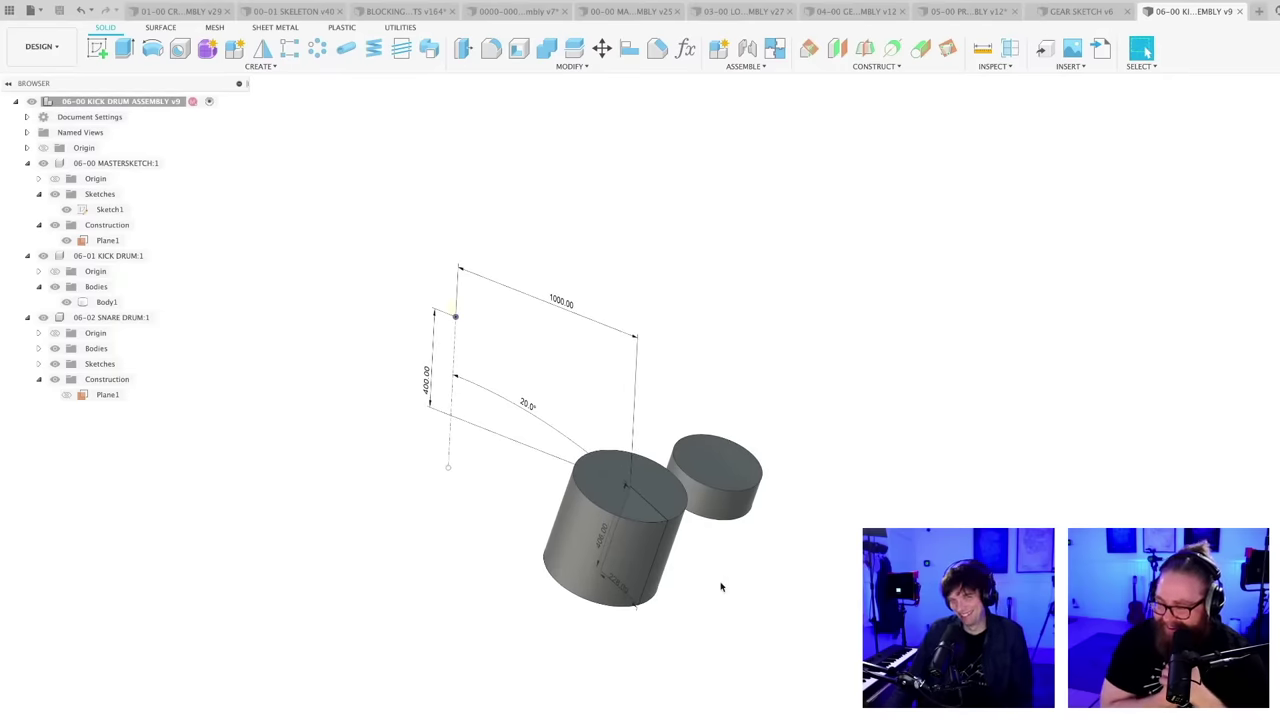
mouse_move(736, 603)
shift+middle_down()
mouse_move(726, 623)
mouse_move(694, 614)
mouse_move(711, 611)
shift+middle_up()
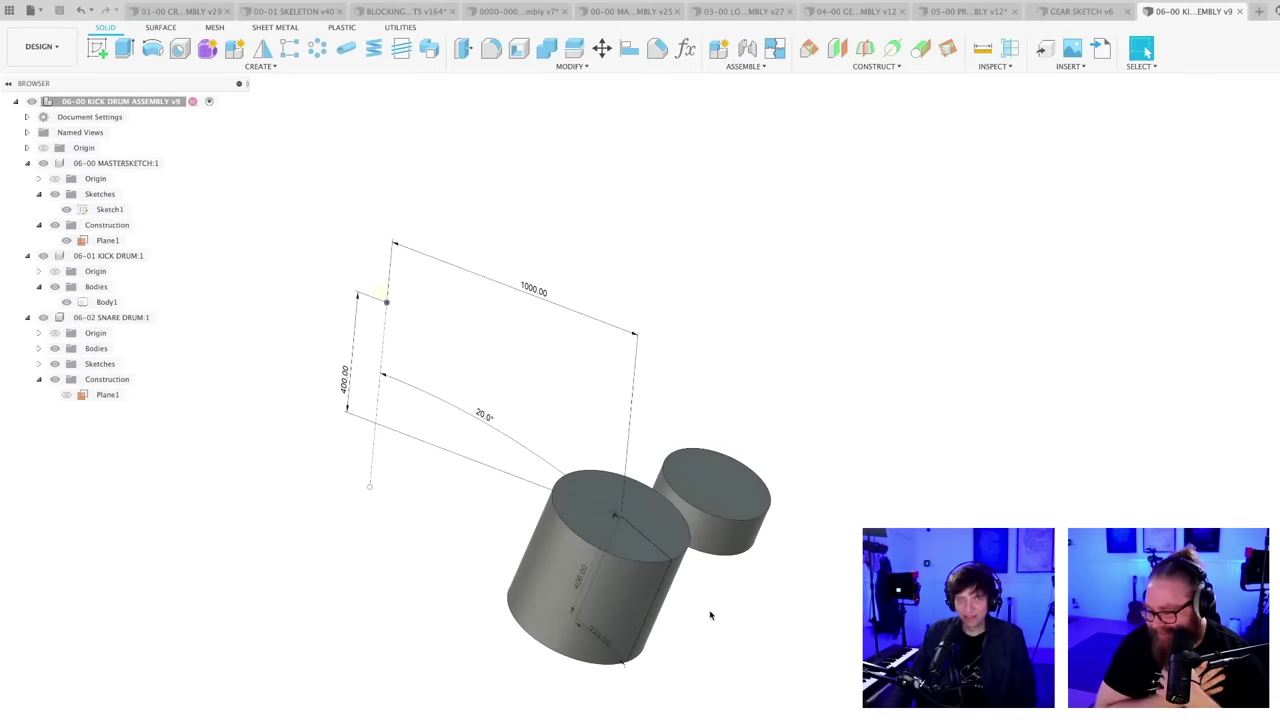
mouse_move(663, 443)
shift+middle_down()
mouse_move(762, 557)
mouse_move(723, 577)
mouse_move(738, 606)
shift+middle_up()
scroll(746, 569, up, 3)
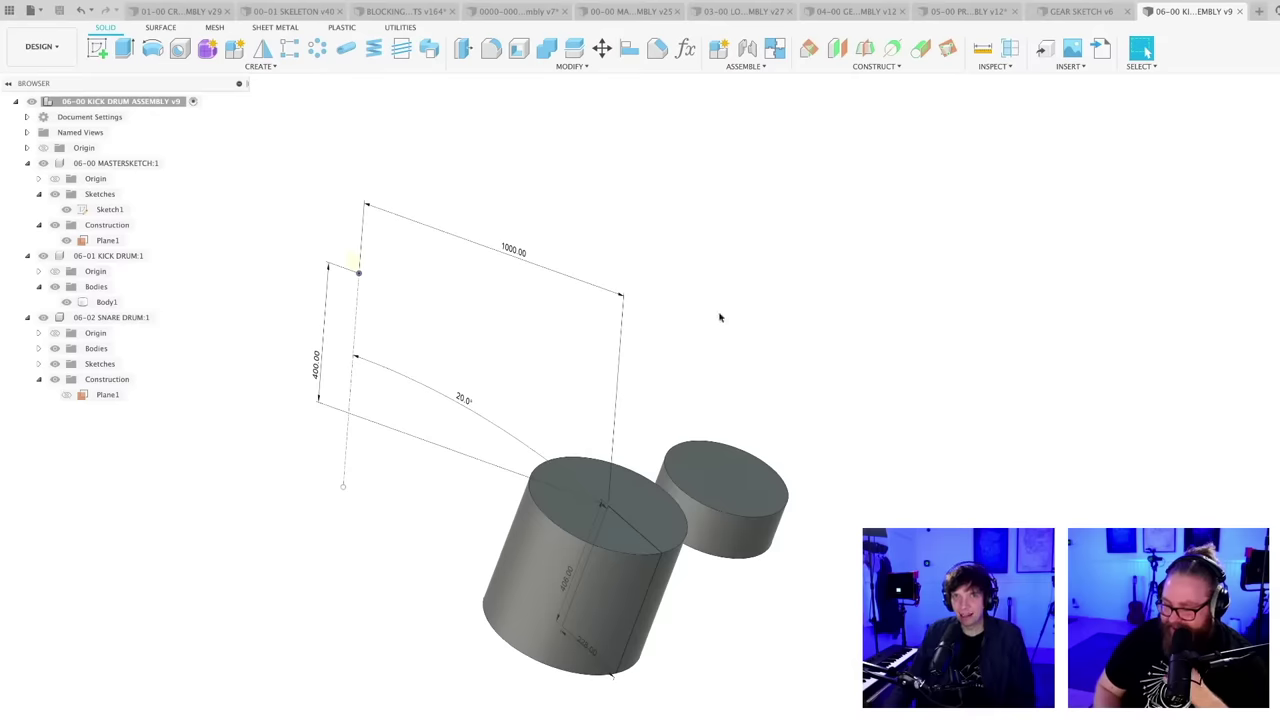
- Switch to the 00-00 MACHINE 3 ASSEMBLY document and save it with the updated kick drum assembly
click(276, 13)
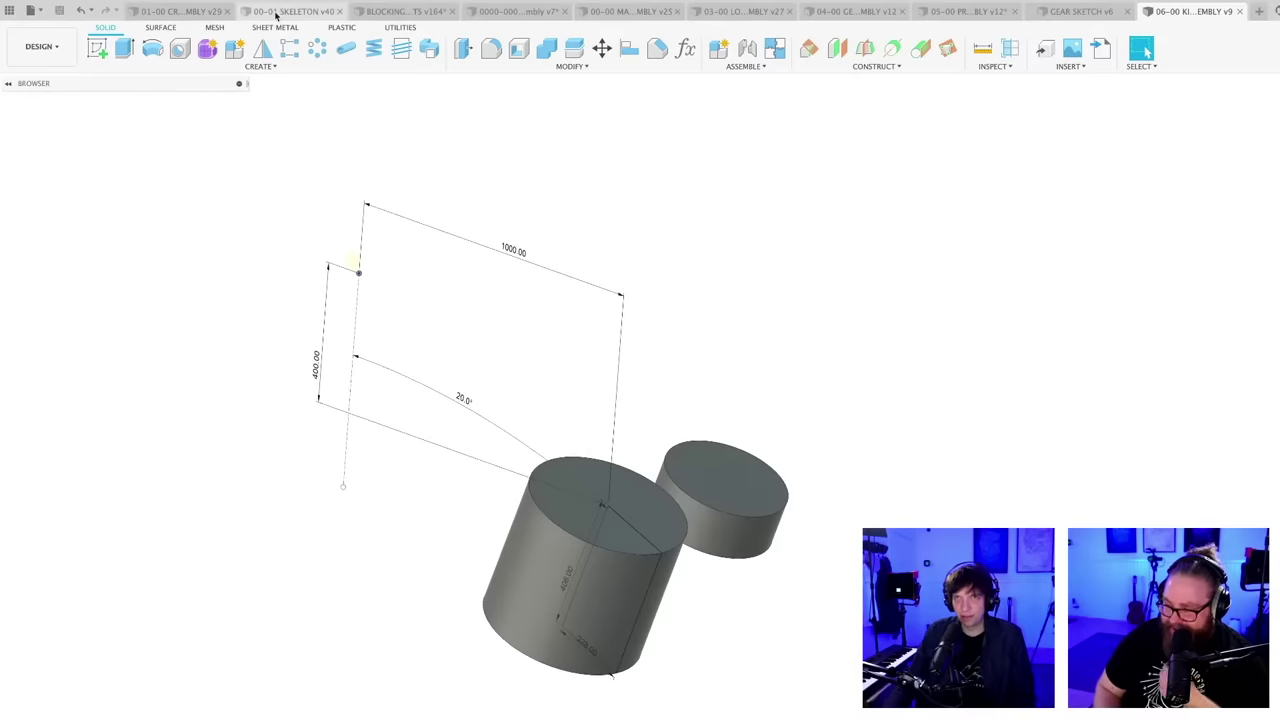
click(632, 13)
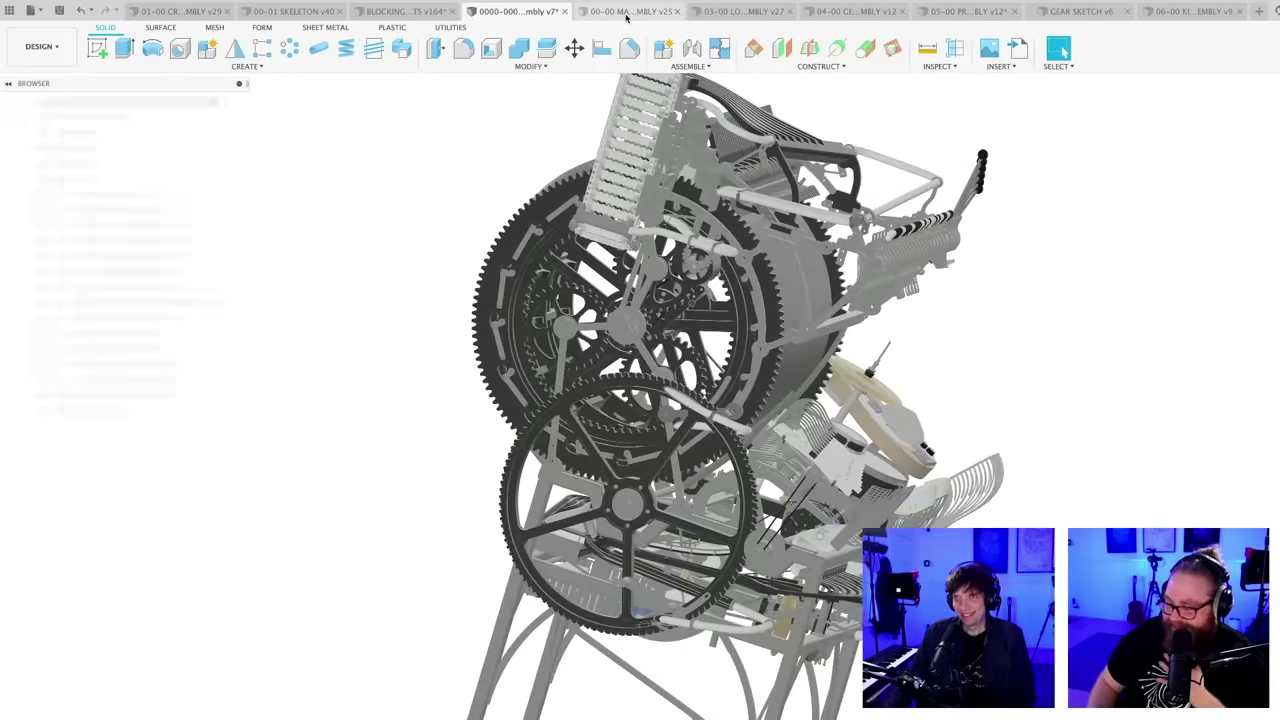
scroll(841, 418, down, 2)
shift+middle_drag(846, 428, 826, 416)
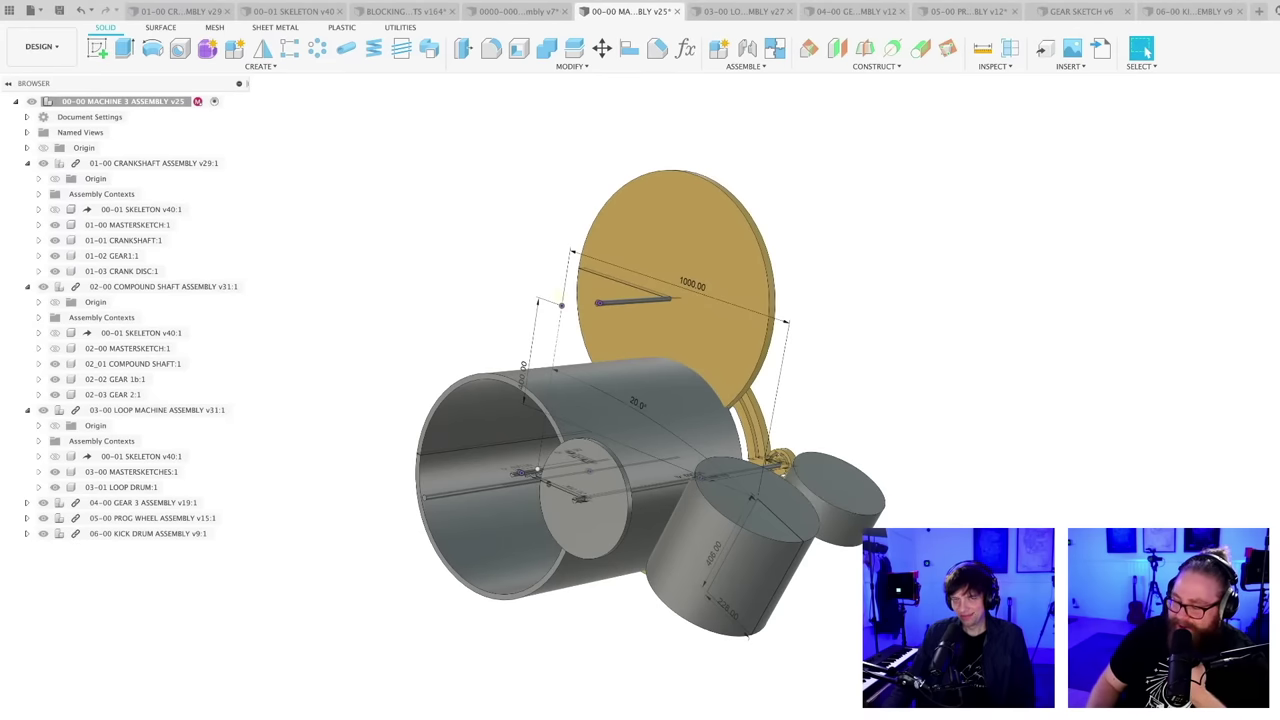
shift+middle_drag(830, 606, 748, 686)
key(super+s)
- Examine how the kick and snare drums sit relative to the loop drum, gears and programming wheel in the machine assembly
scroll(857, 617, down, 2)
scroll(805, 633, up, 2)
scroll(840, 611, down, 3)
scroll(818, 642, up, 2)
scroll(815, 641, down, 3)
scroll(806, 638, up, 3)
scroll(806, 638, down, 3)
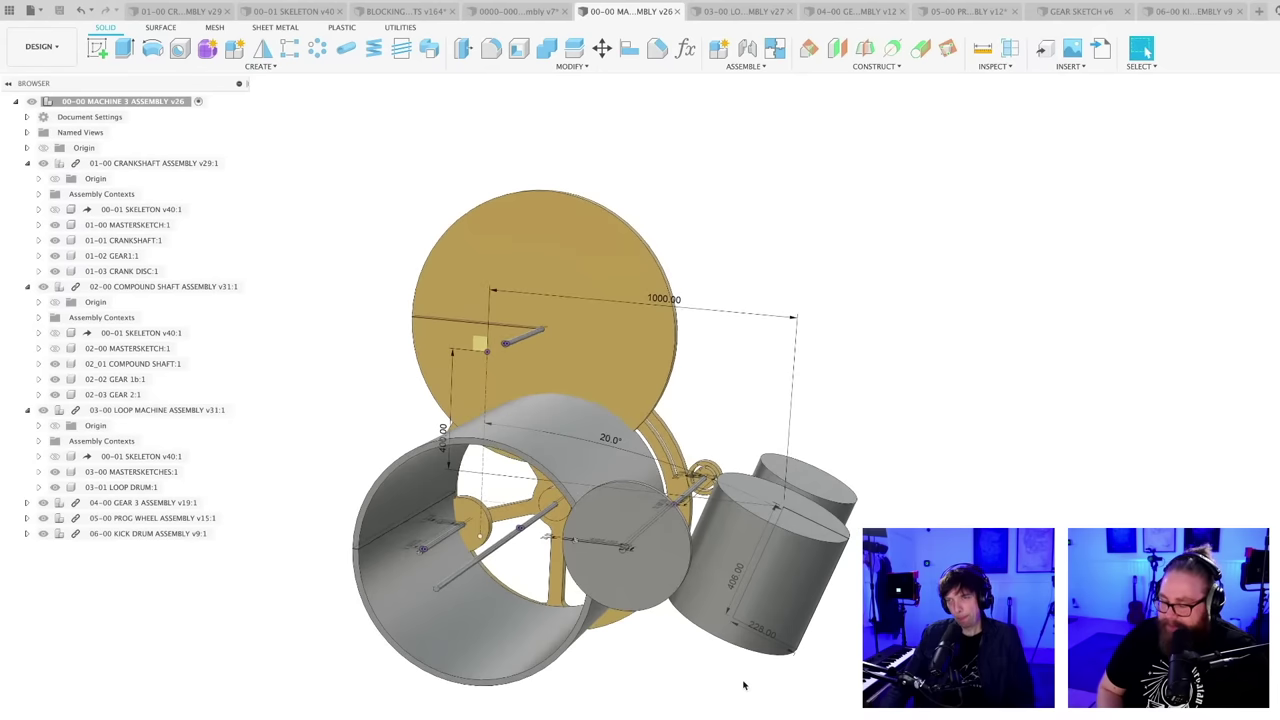
scroll(744, 686, up, 2)
scroll(725, 688, down, 3)
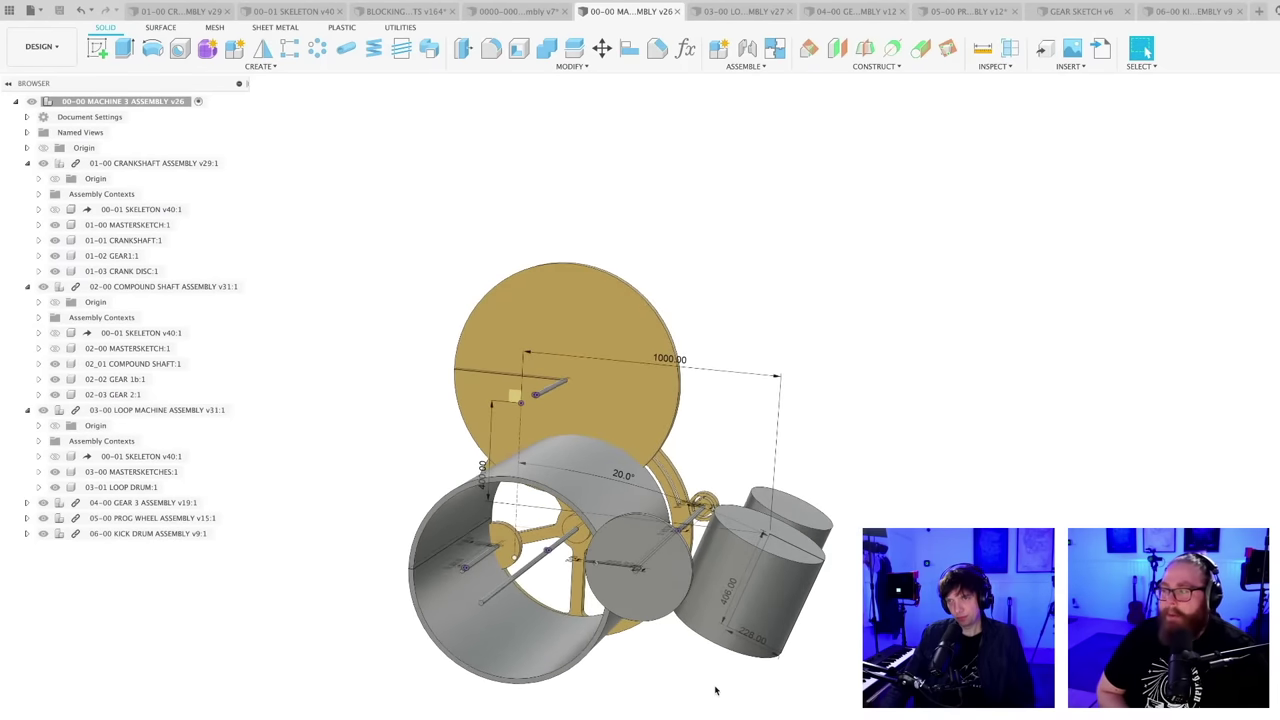
shift+middle_drag(715, 690, 735, 706)
scroll(710, 691, up, 2)
scroll(741, 706, up, 2)
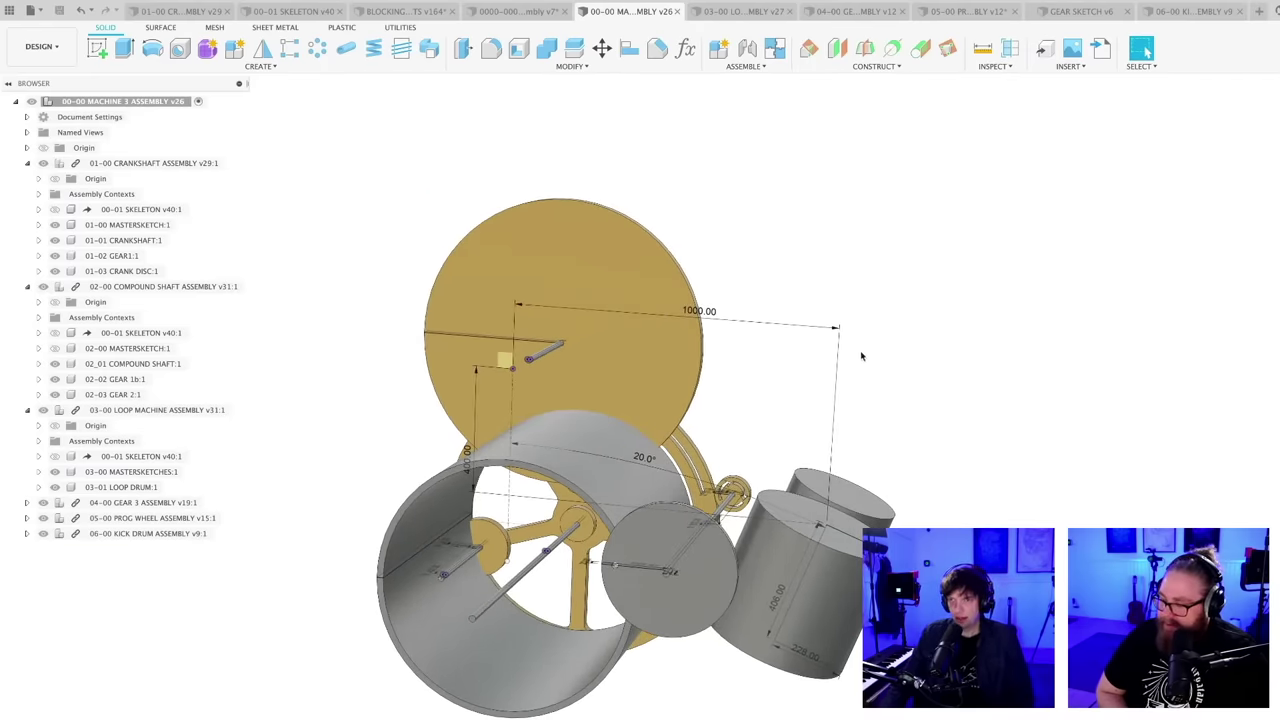
shift+middle_drag(861, 356, 880, 399)
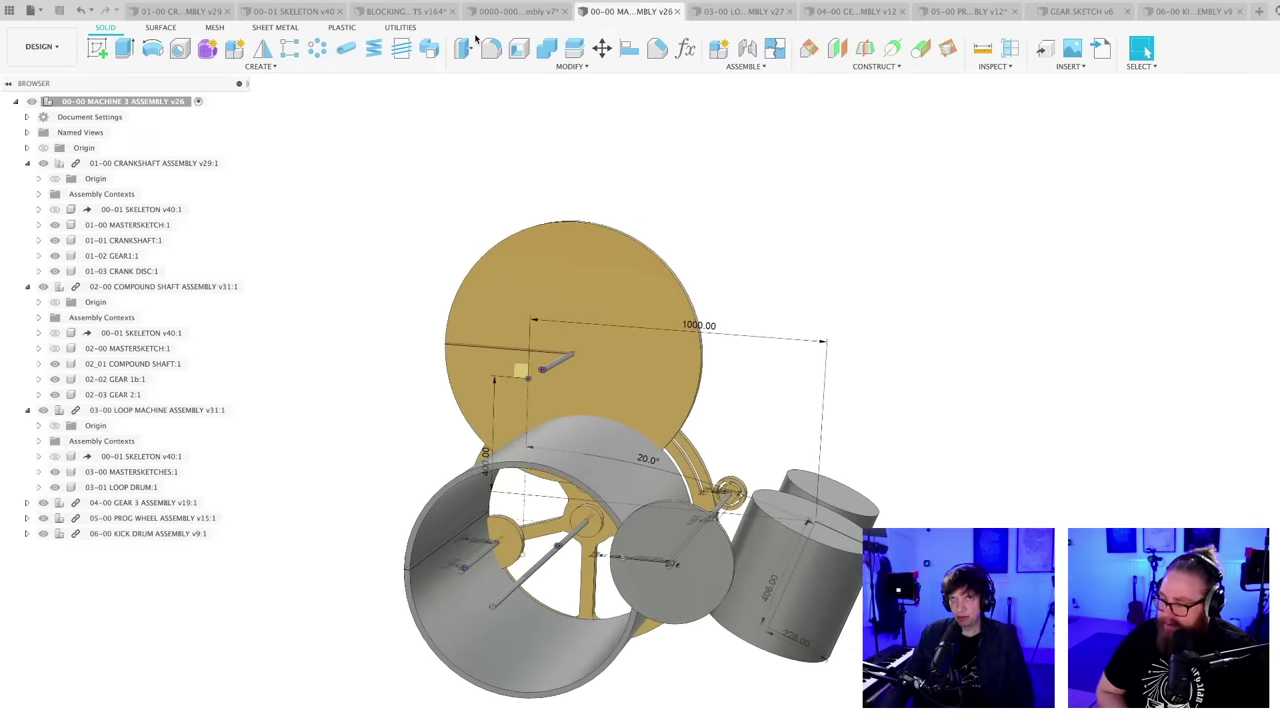
- Open the 0000-0000 MMX Master Assembly document and measure the circular edge of the flat disc mounted on the upper frame
click(297, 12)
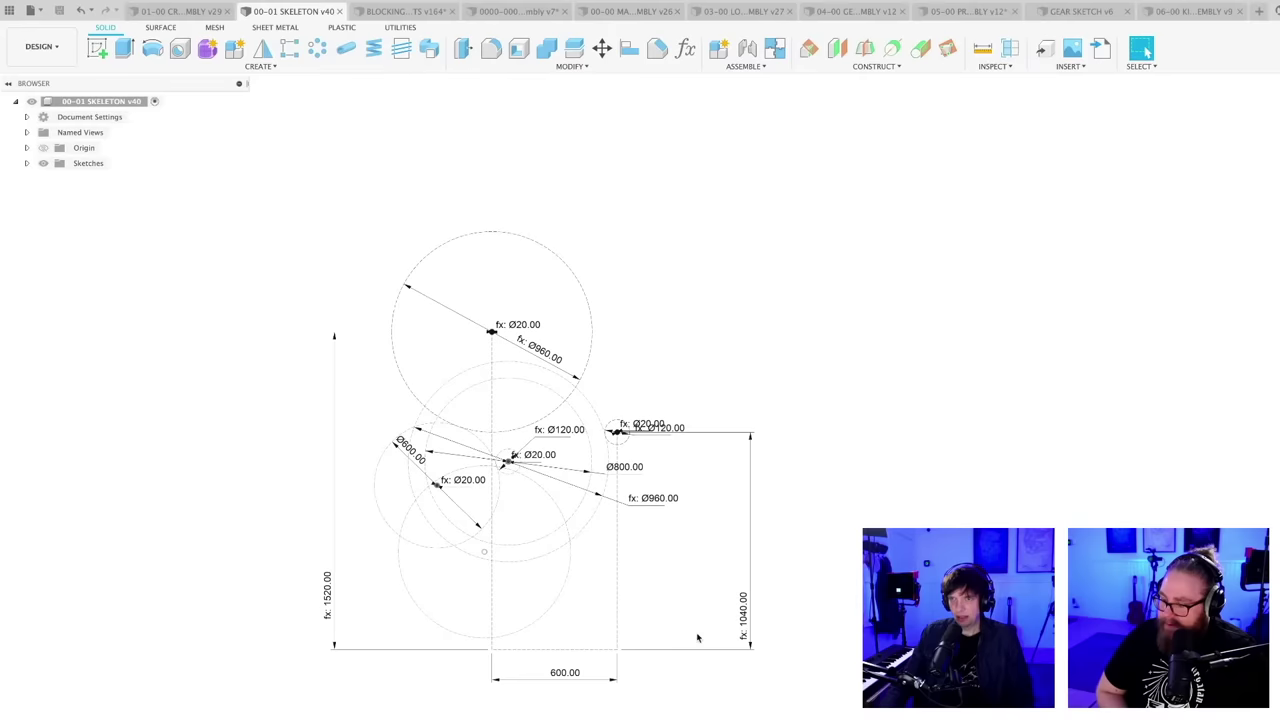
click(502, 12)
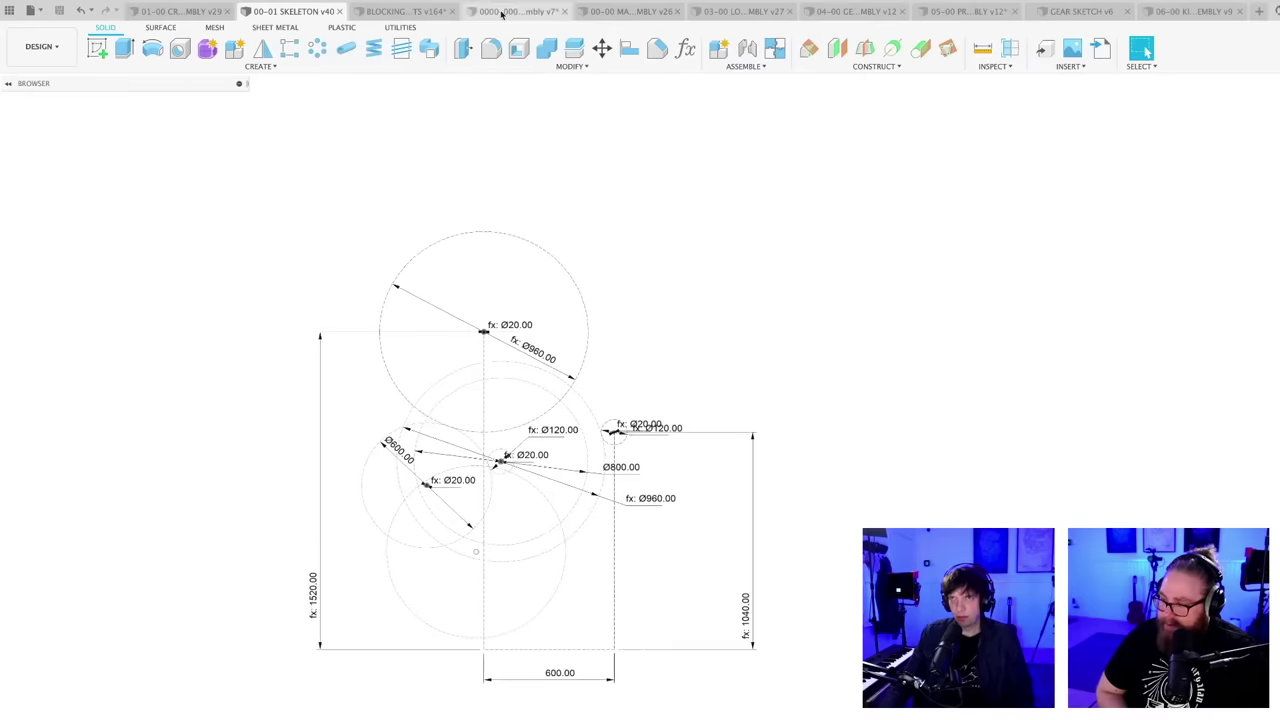
middle_drag(924, 717, 640, 554)
scroll(899, 602, down, 2)
scroll(796, 627, up, 3)
key(i)
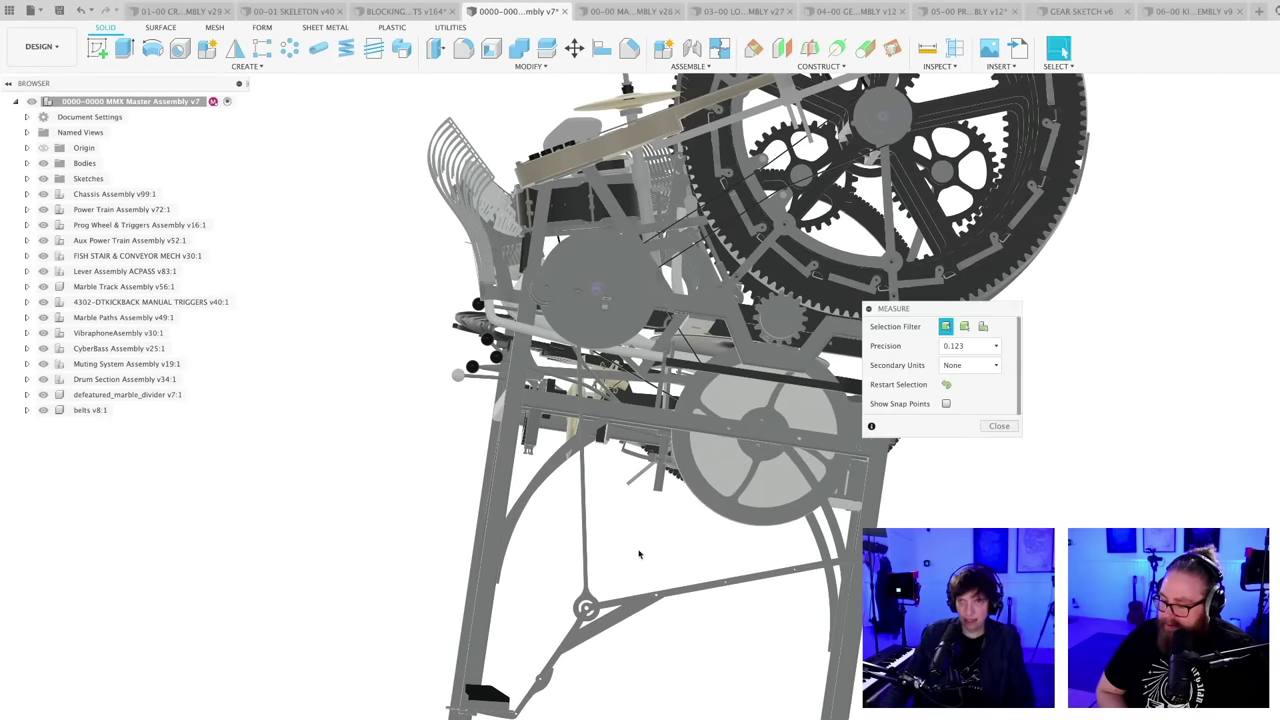
scroll(640, 386, up, 2)
shift+middle_drag(612, 432, 600, 399)
scroll(542, 382, up, 5)
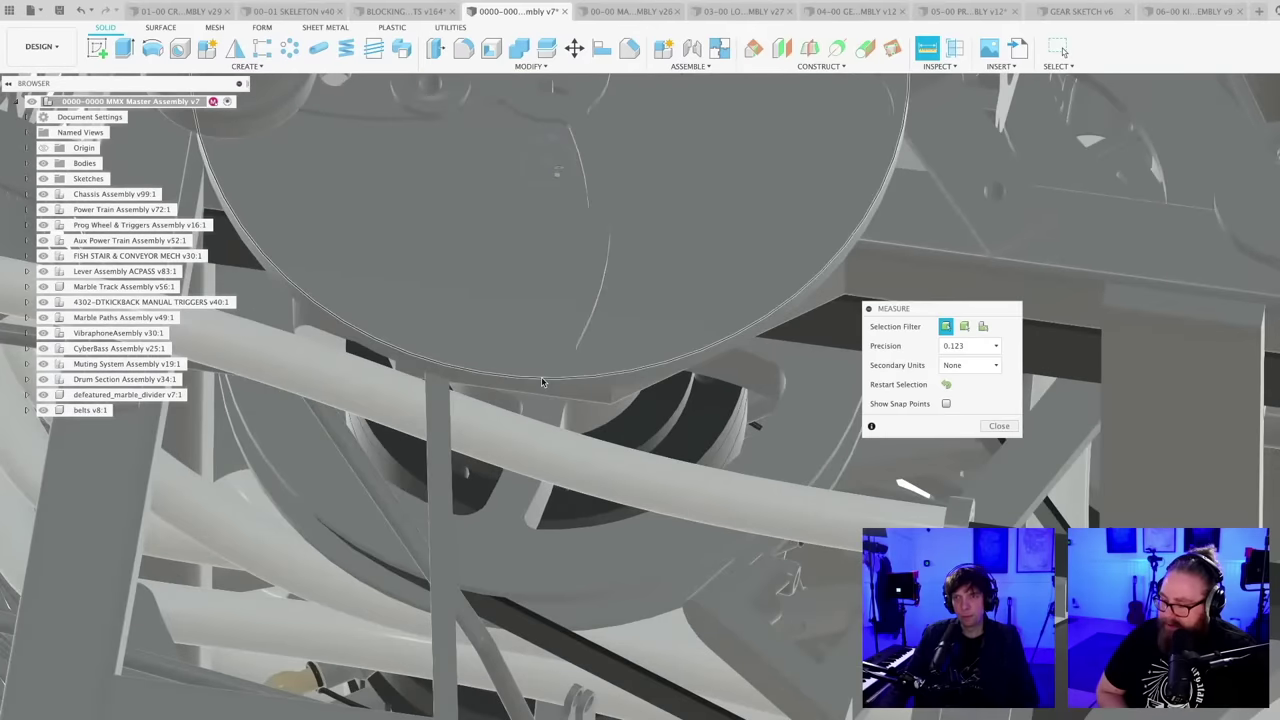
click(542, 382)
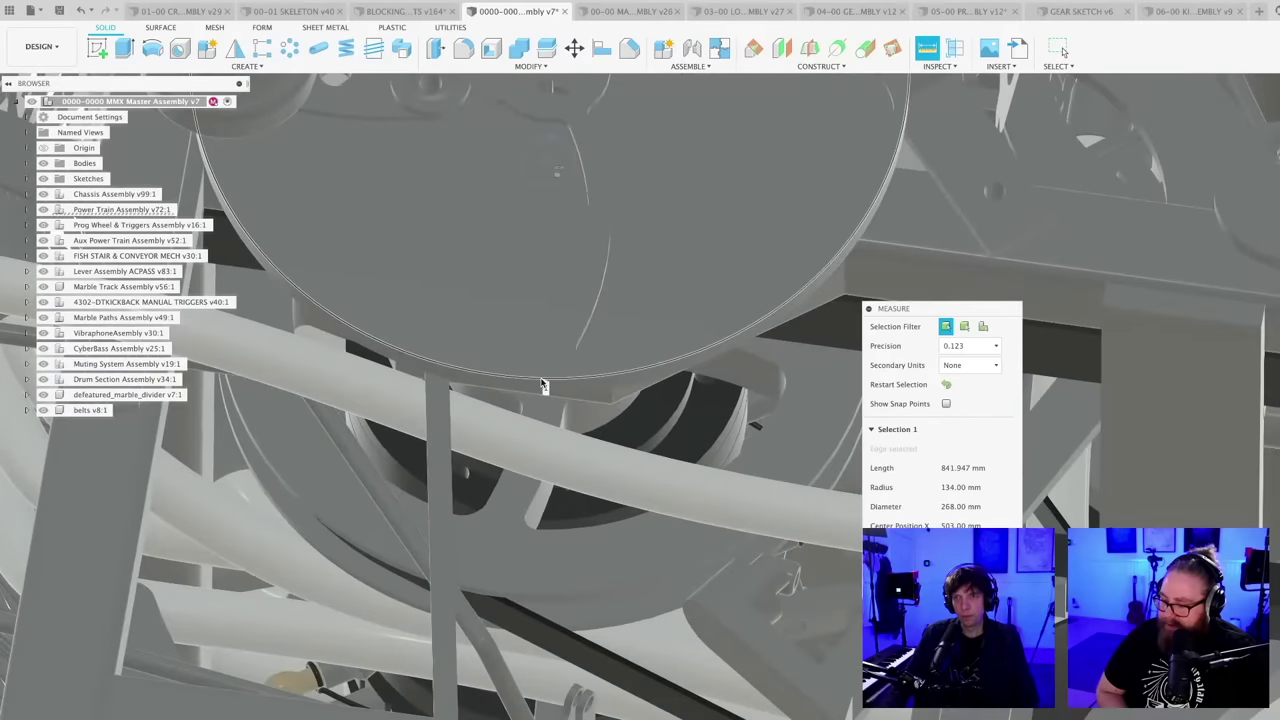
- Measure the distance from the disc's edge down to the levelling foot of the frame leg
scroll(546, 386, down, 5)
scroll(667, 446, down, 6)
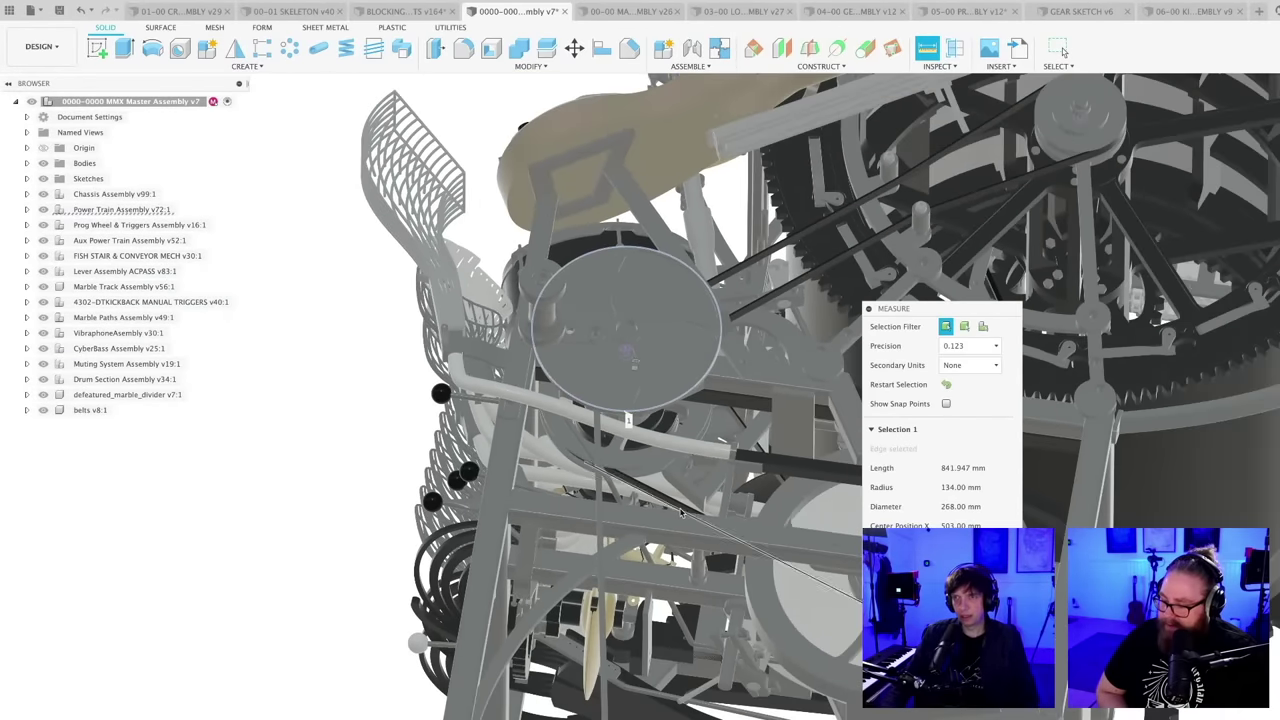
scroll(708, 484, down, 1)
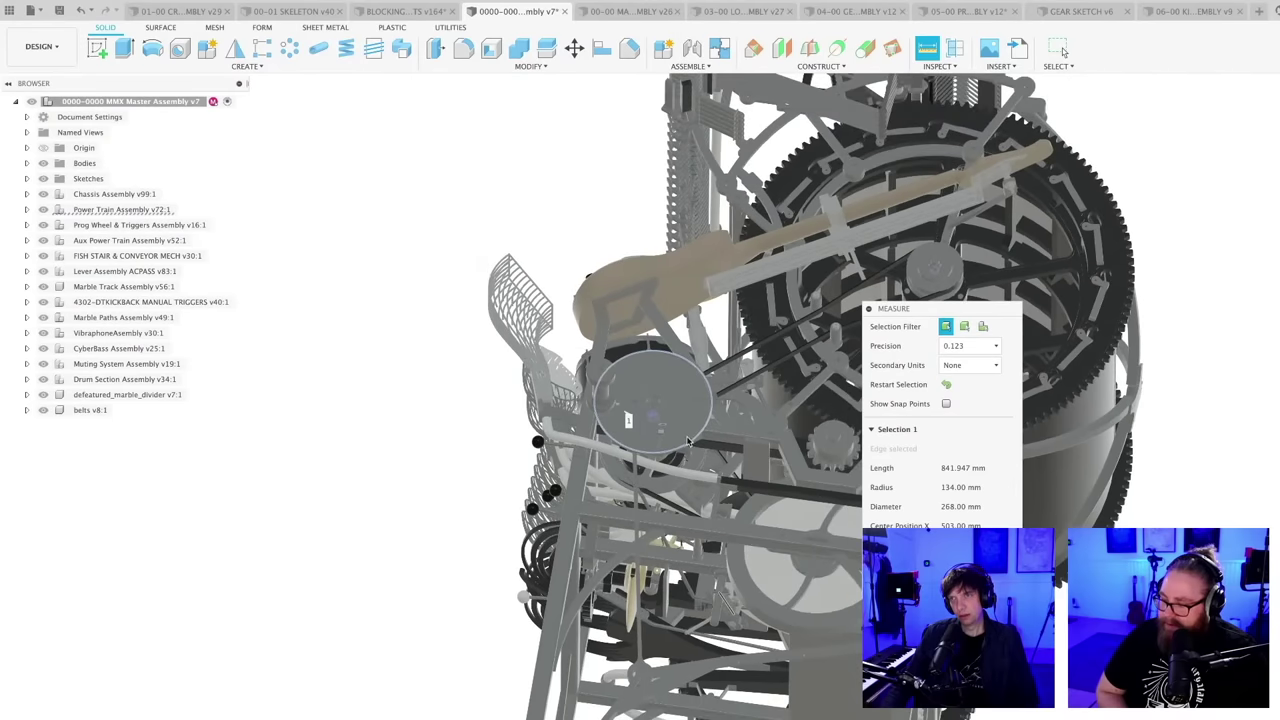
middle_drag(726, 600, 687, 437)
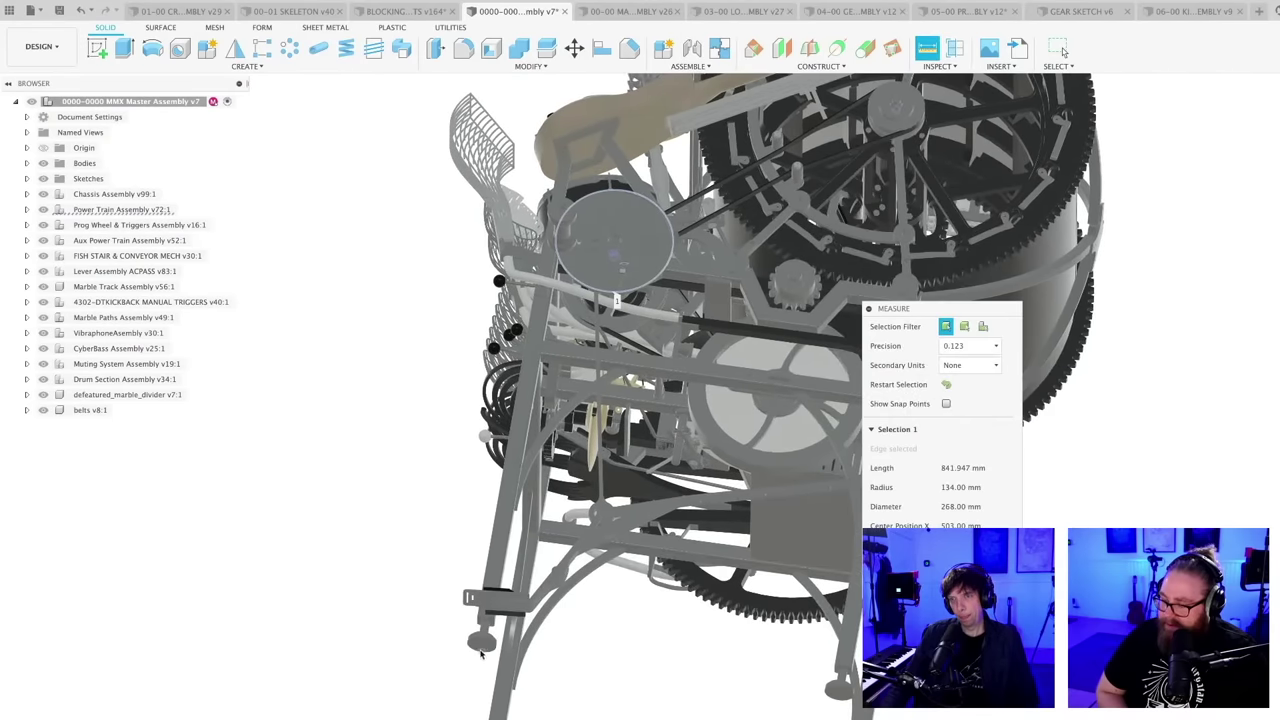
click(482, 645)
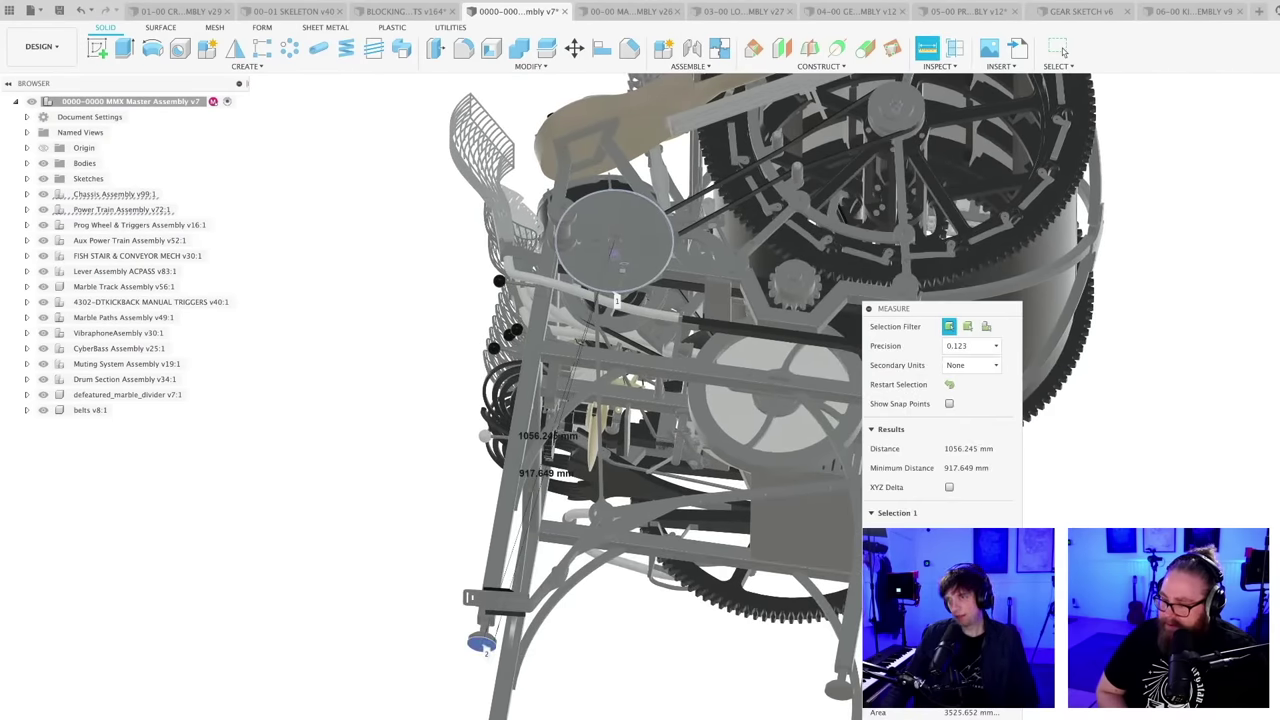
click(1062, 50)
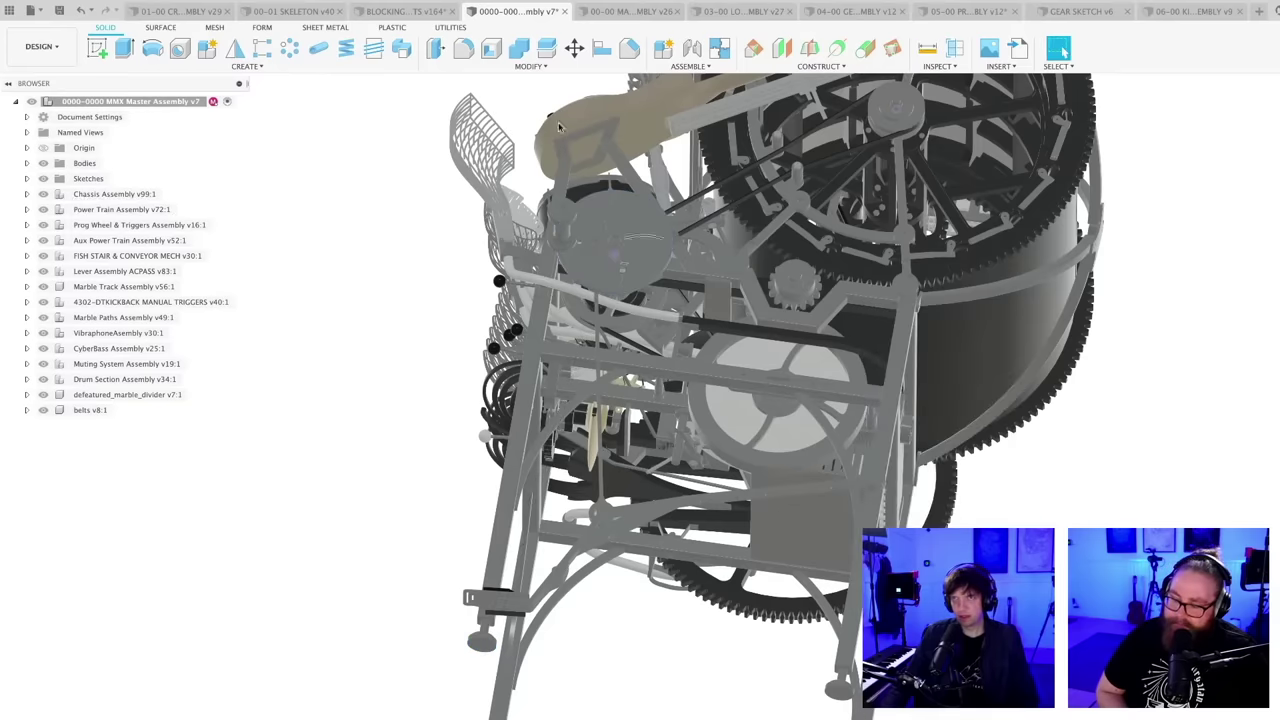
- Return to the 00-01 SKELETON document and examine the heights and circle positions in its layout sketch
click(614, 14)
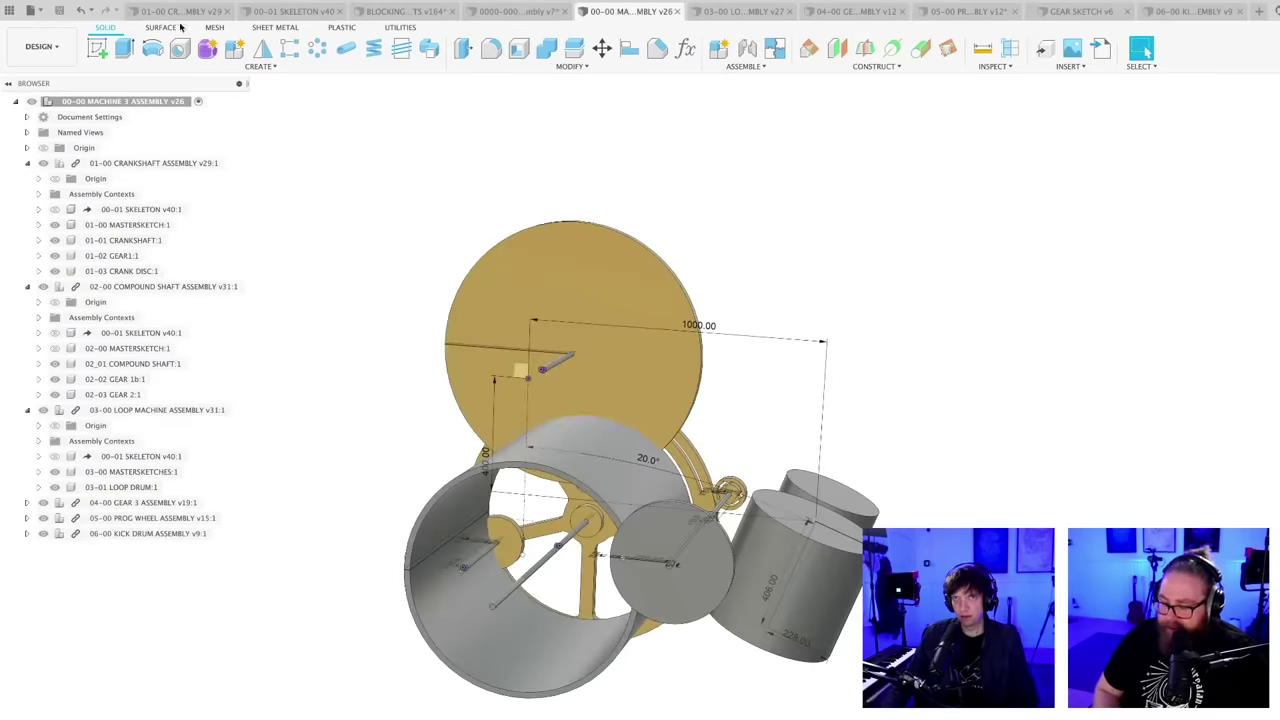
click(290, 11)
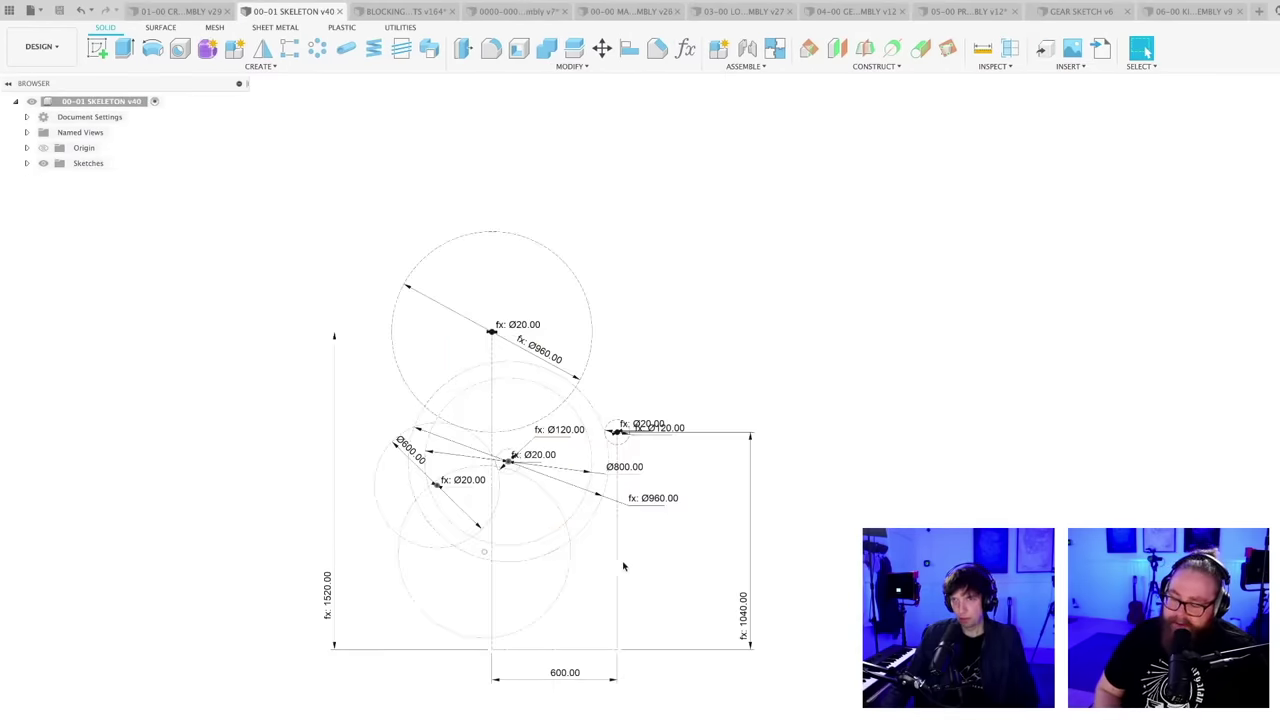
scroll(697, 606, up, 1)
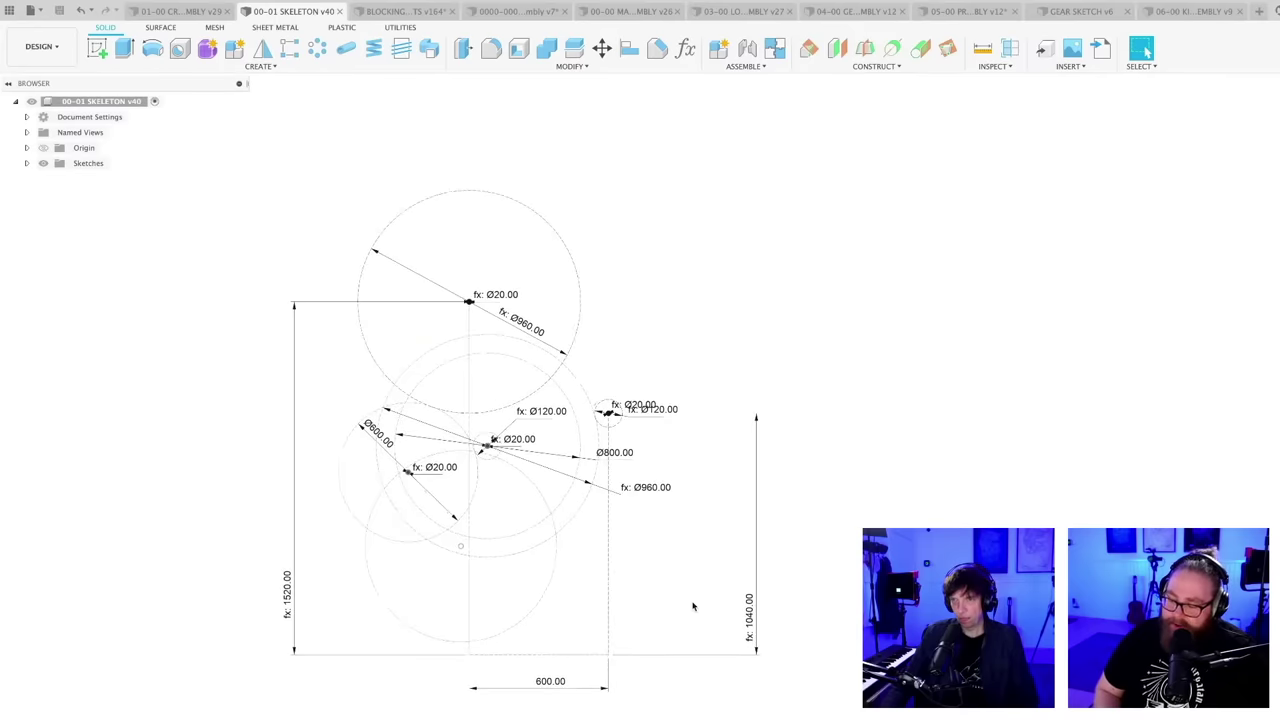
scroll(693, 606, up, 1)
middle_drag(683, 593, 710, 623)
scroll(701, 612, down, 2)
scroll(697, 622, up, 1)
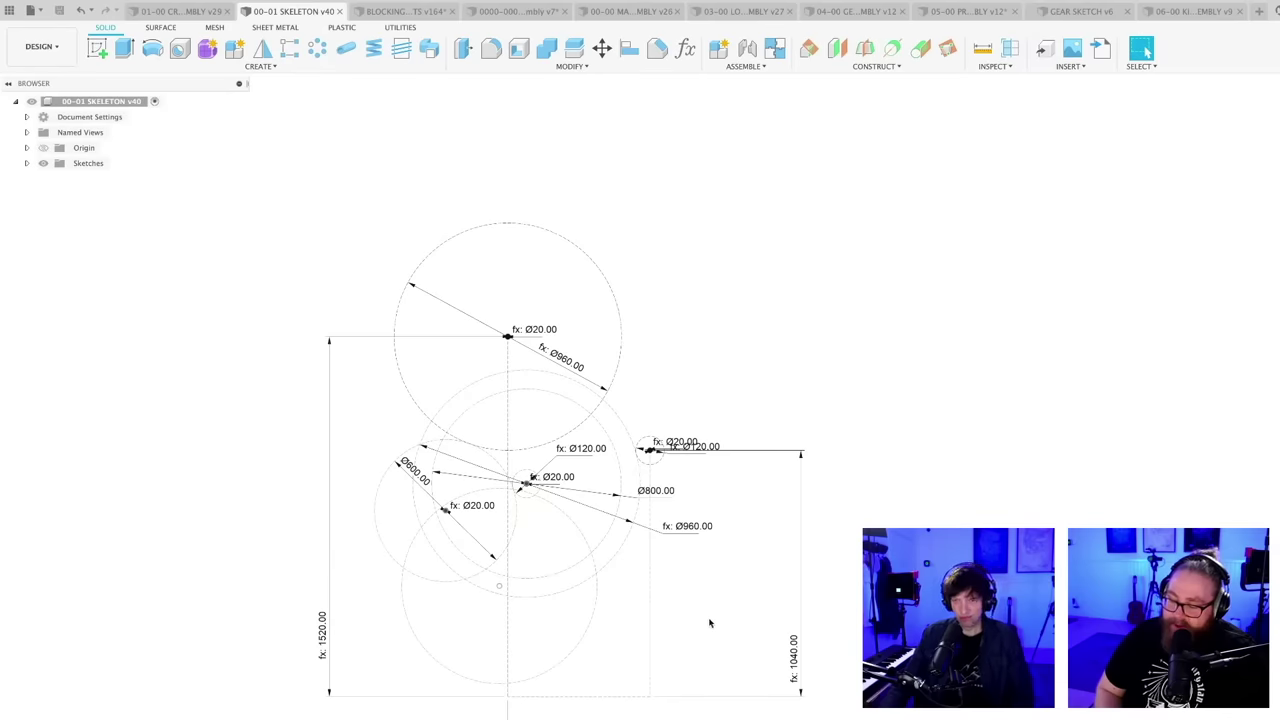
- Set the CRANKDIST2FLOOR user parameter to 1050 mm in the skeleton's parameters
scroll(706, 623, up, 1)
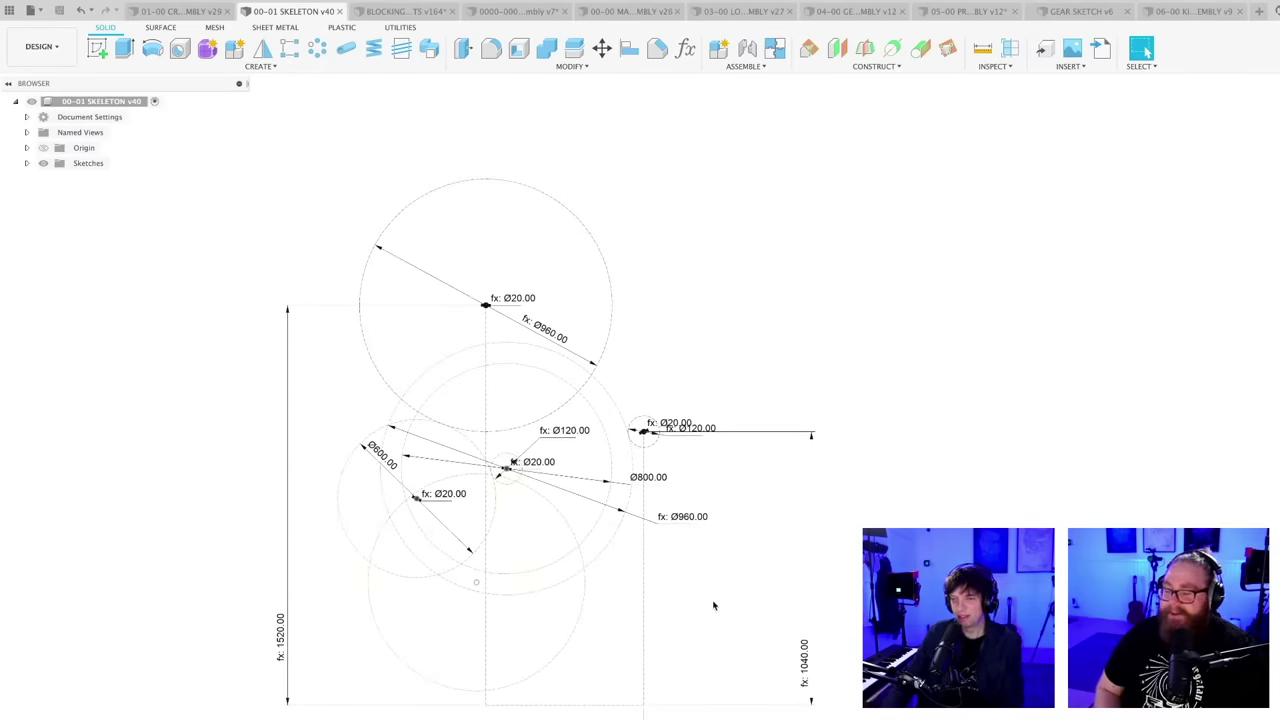
middle_drag(714, 605, 717, 603)
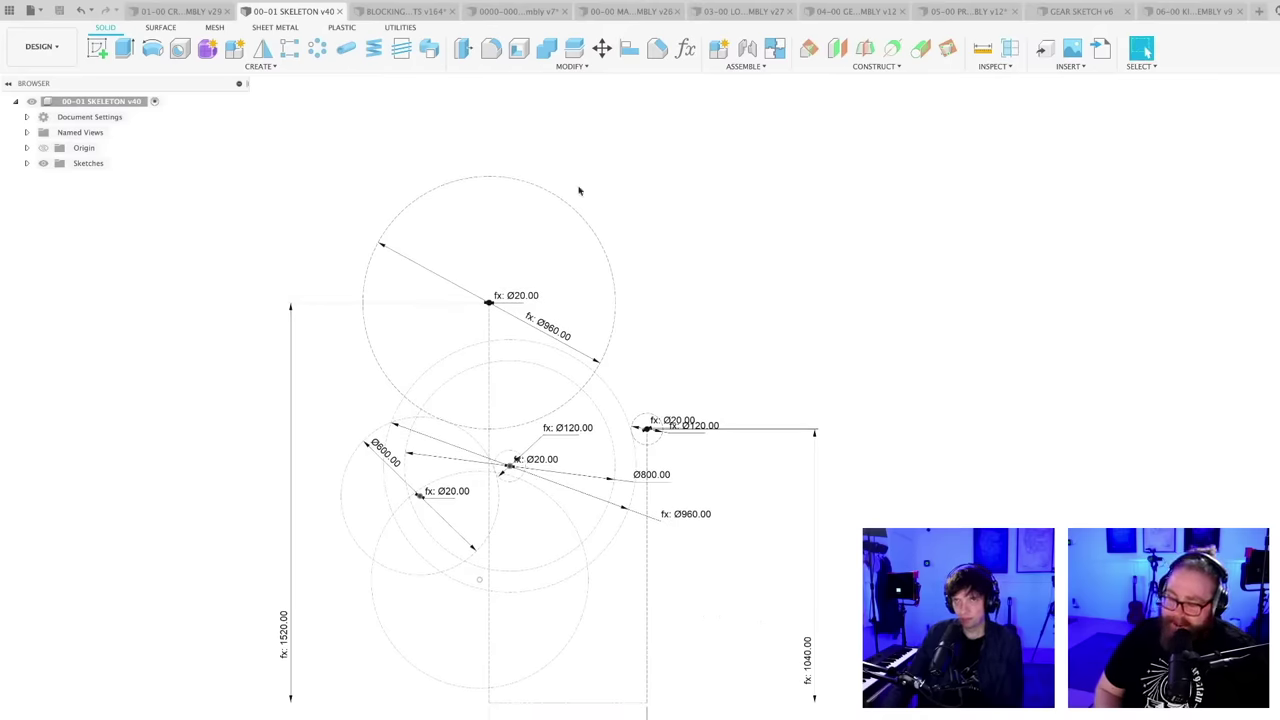
click(685, 48)
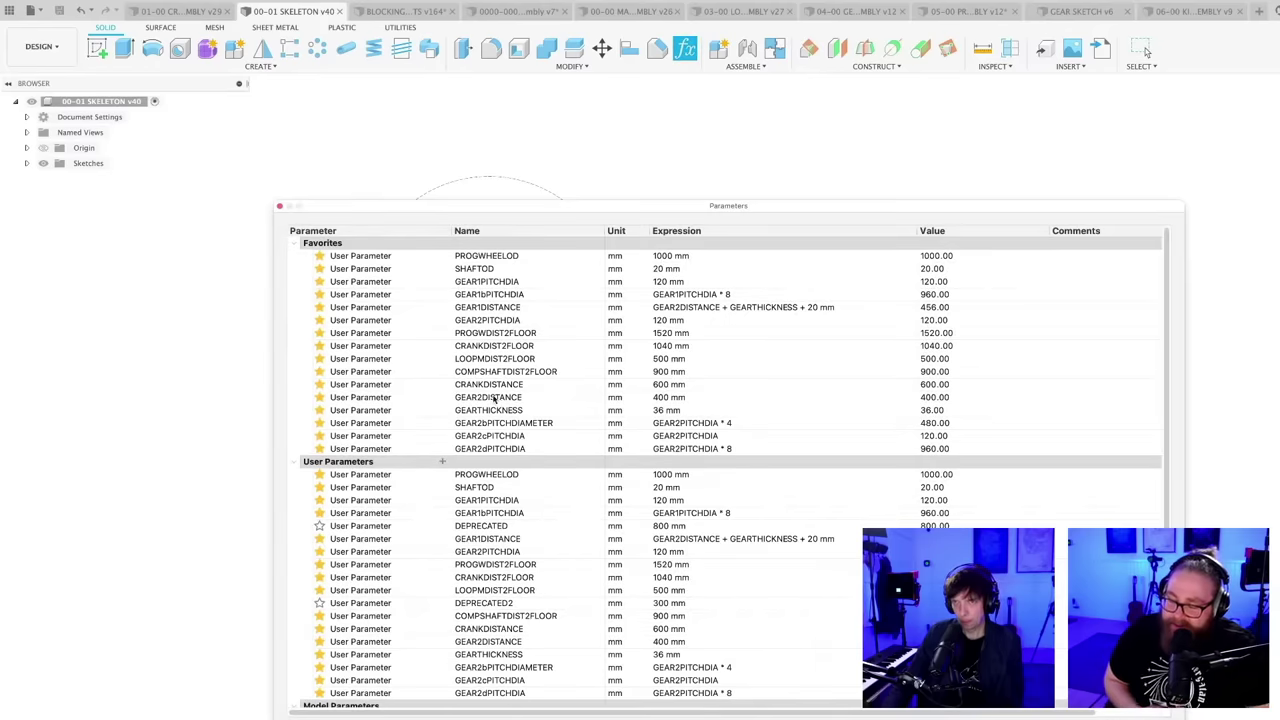
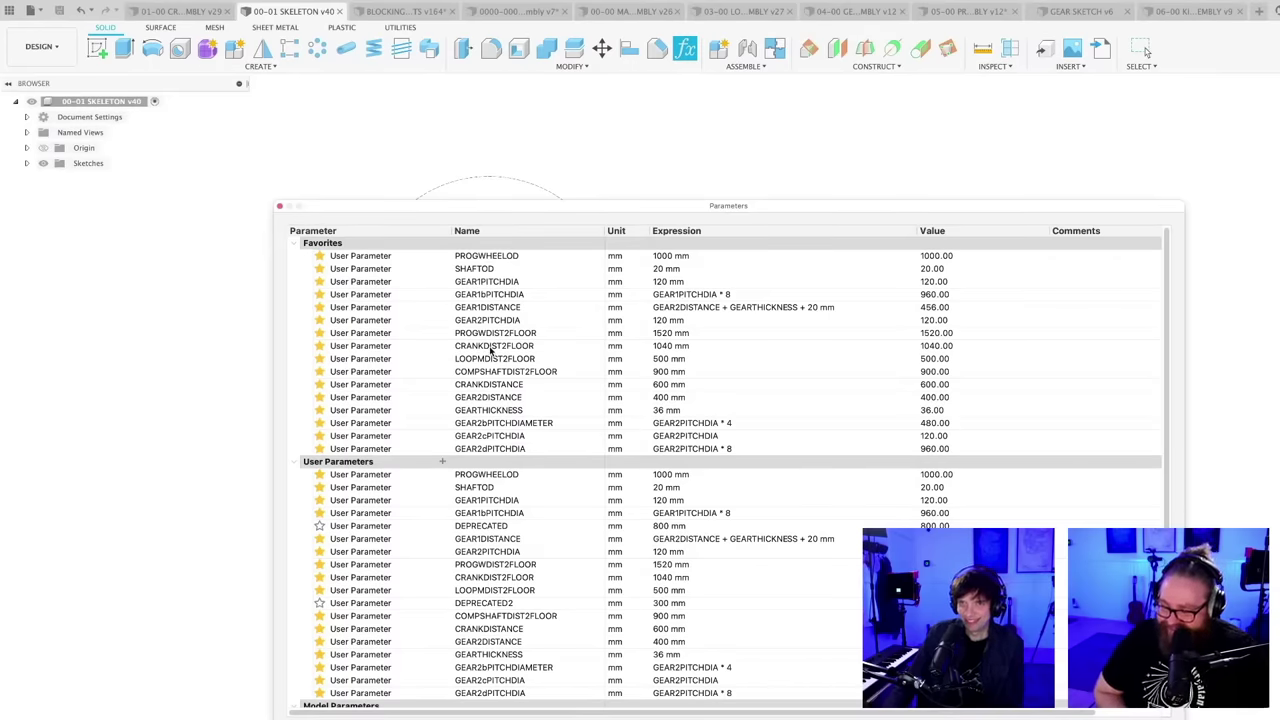
double_click(666, 346)
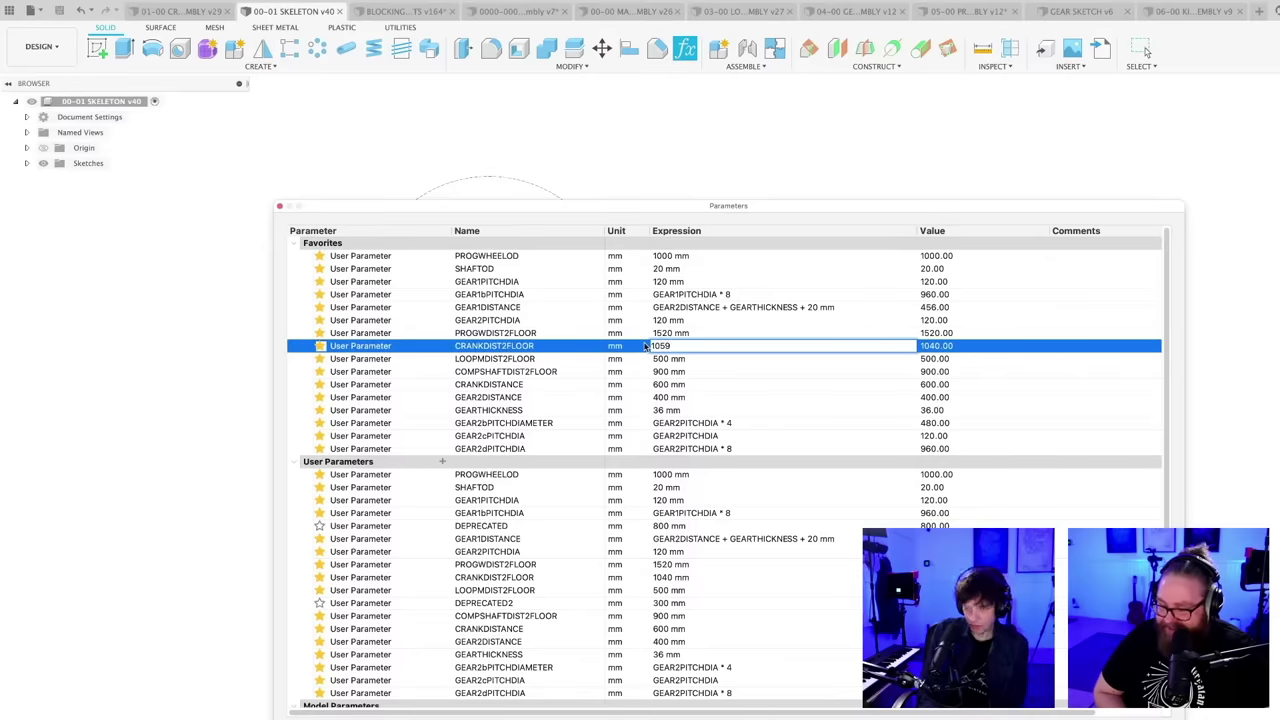
key(Return)
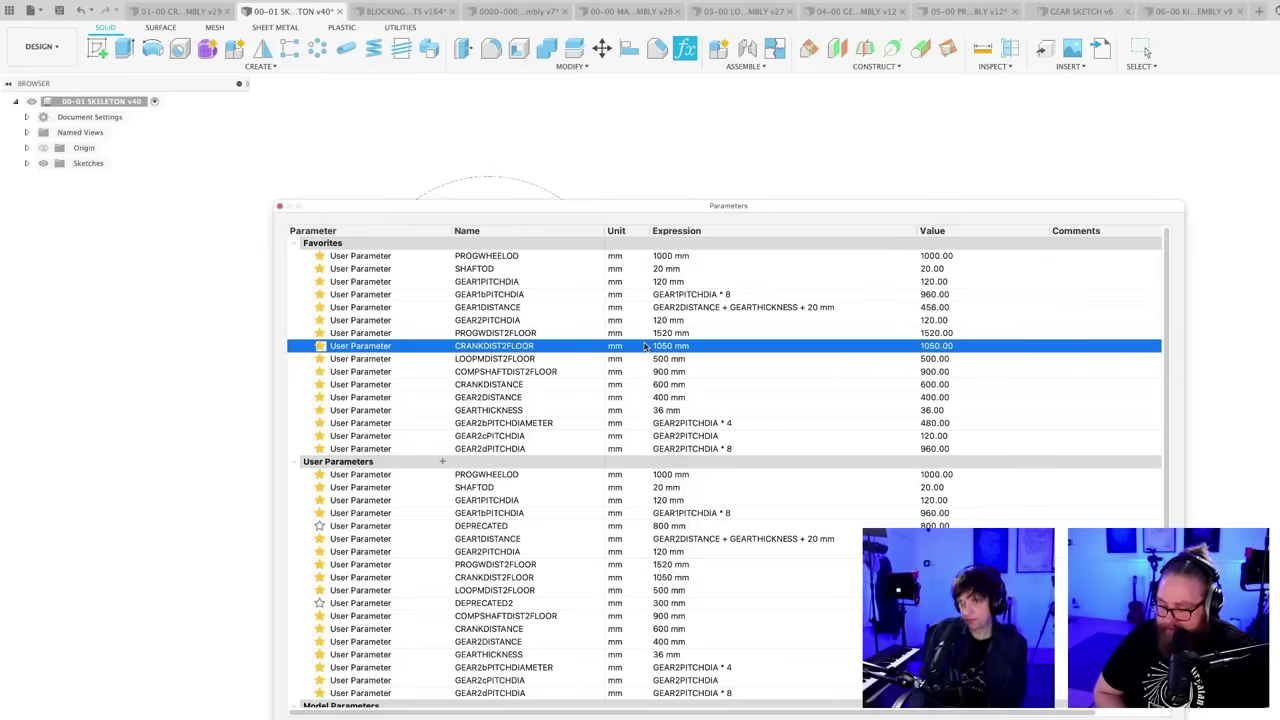
key(Return)
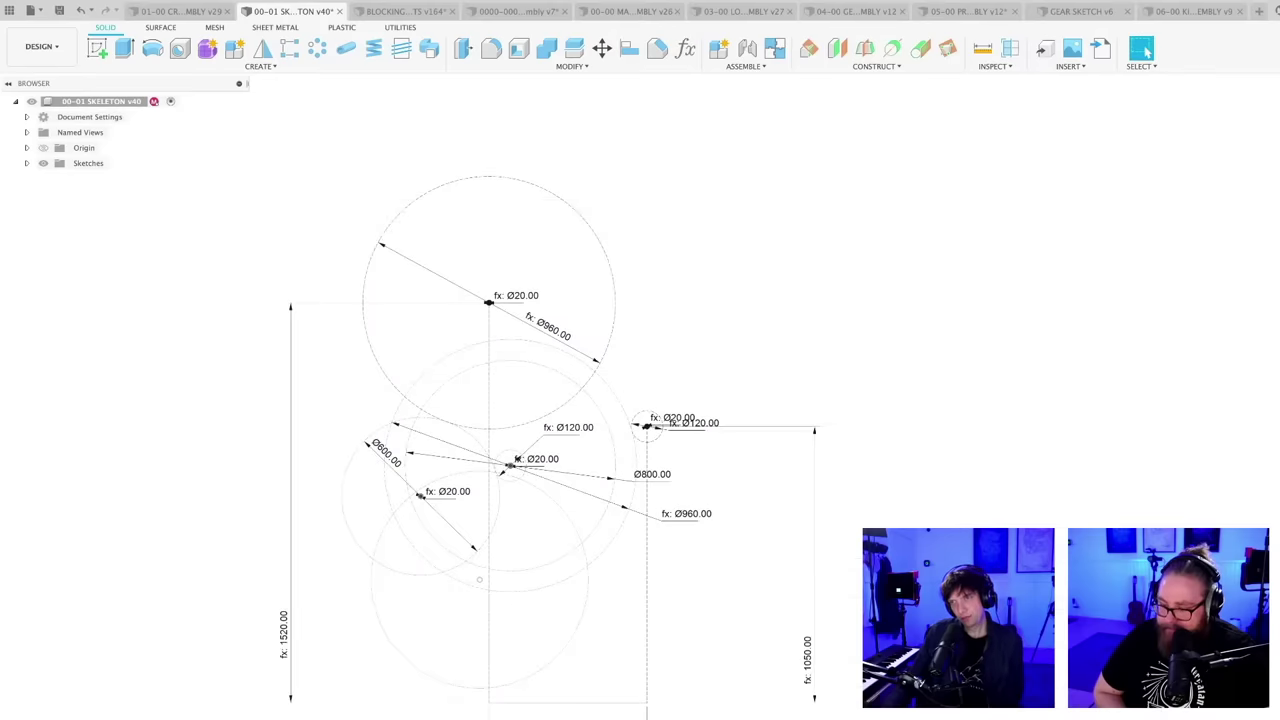
- Set the horizontal baseline dimension between the programming wheel axis and the crank axis to 700 mm
middle_drag(686, 526, 696, 506)
scroll(694, 517, up, 1)
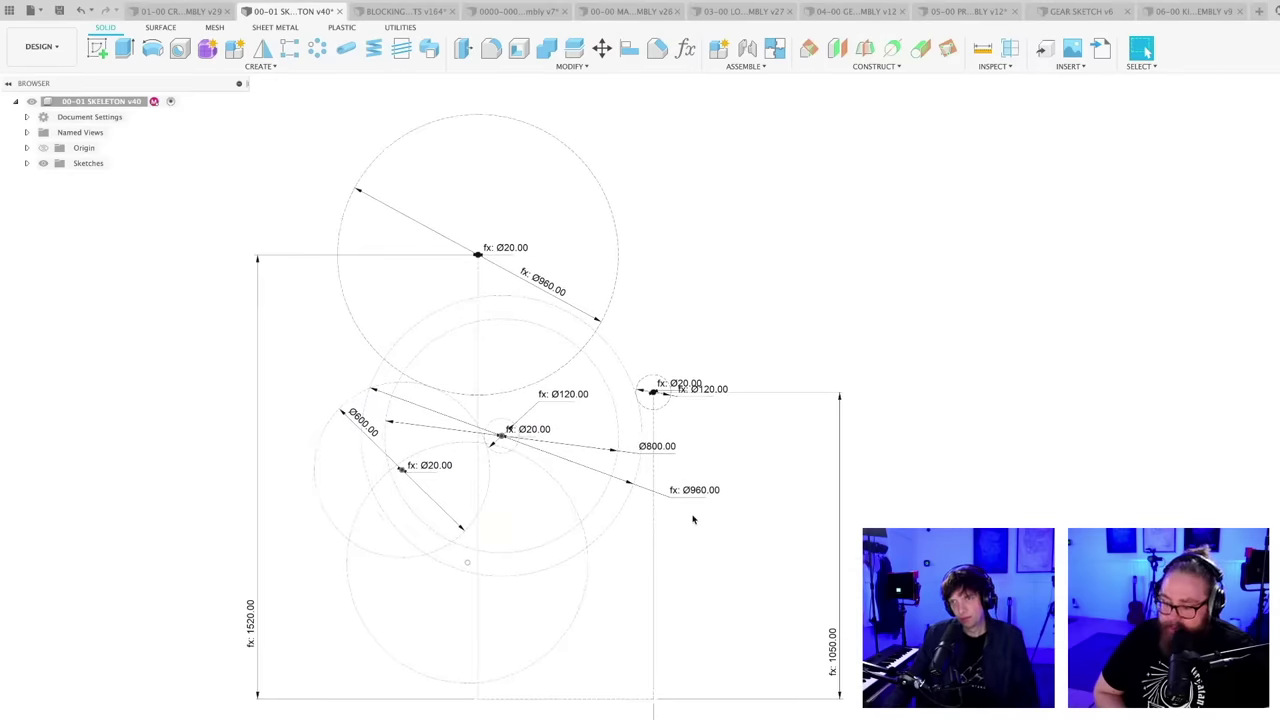
scroll(712, 537, down, 1)
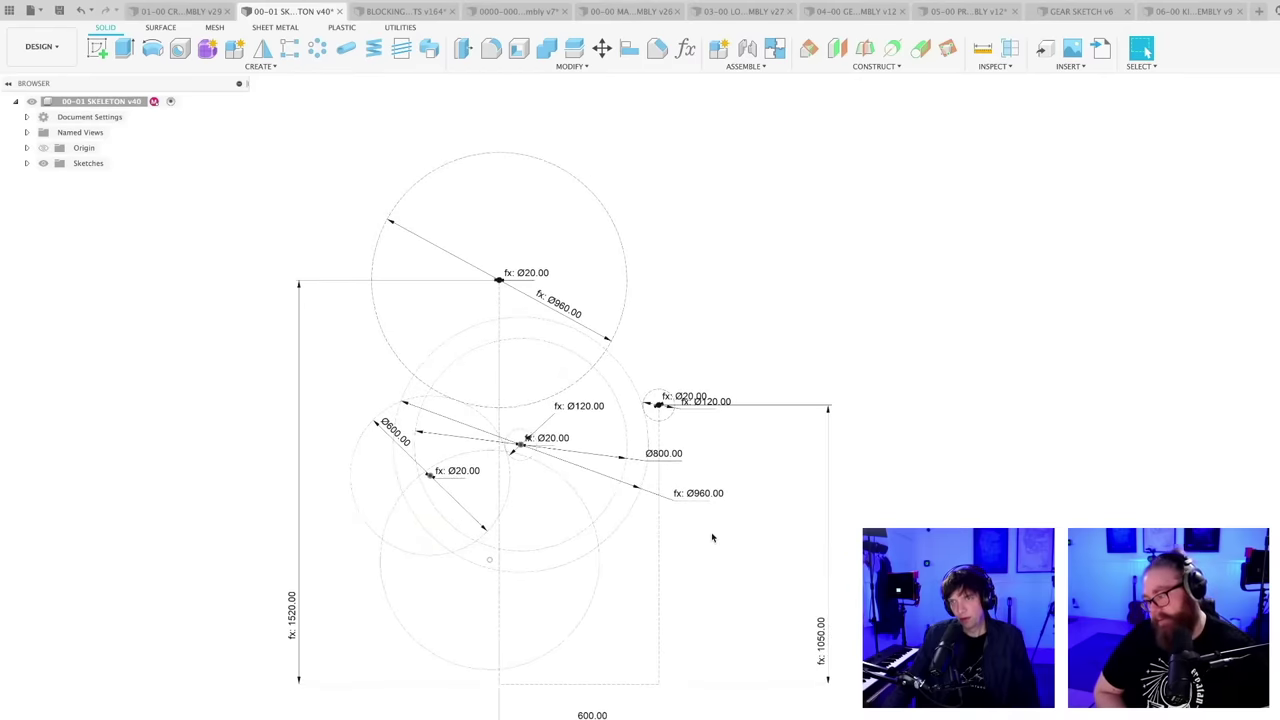
shift+middle_drag(712, 559, 716, 570)
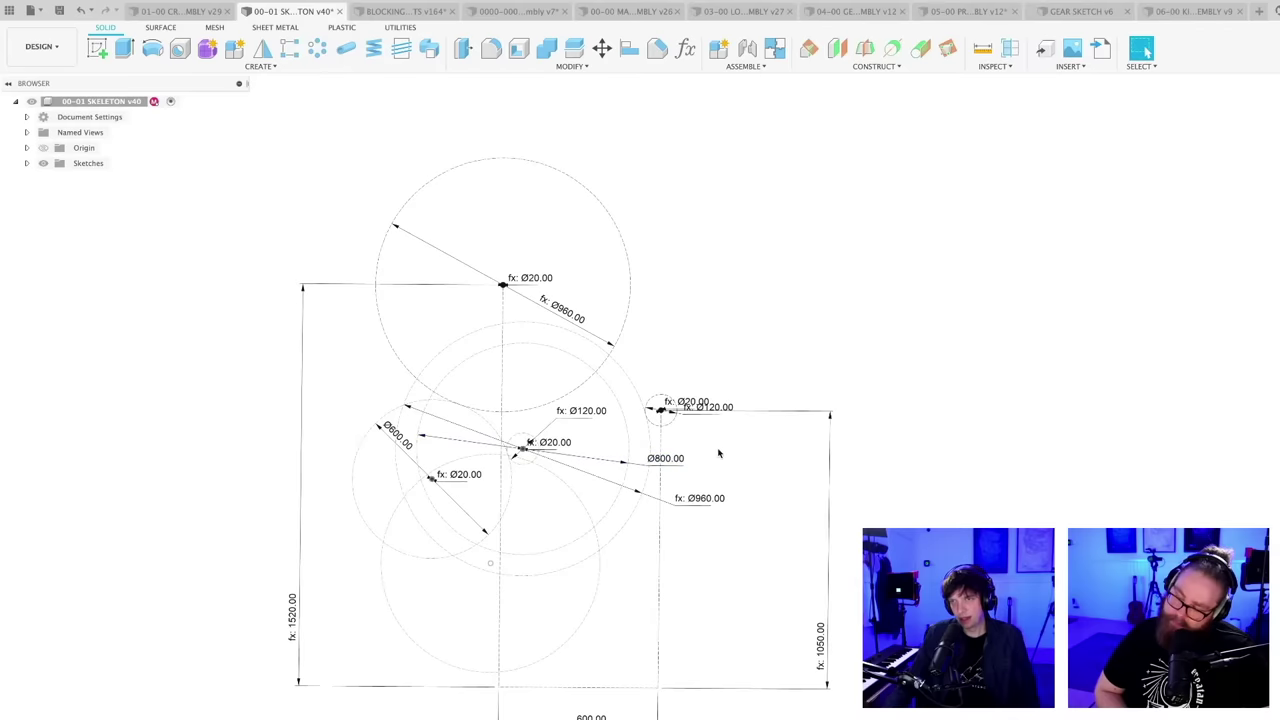
scroll(729, 516, down, 4)
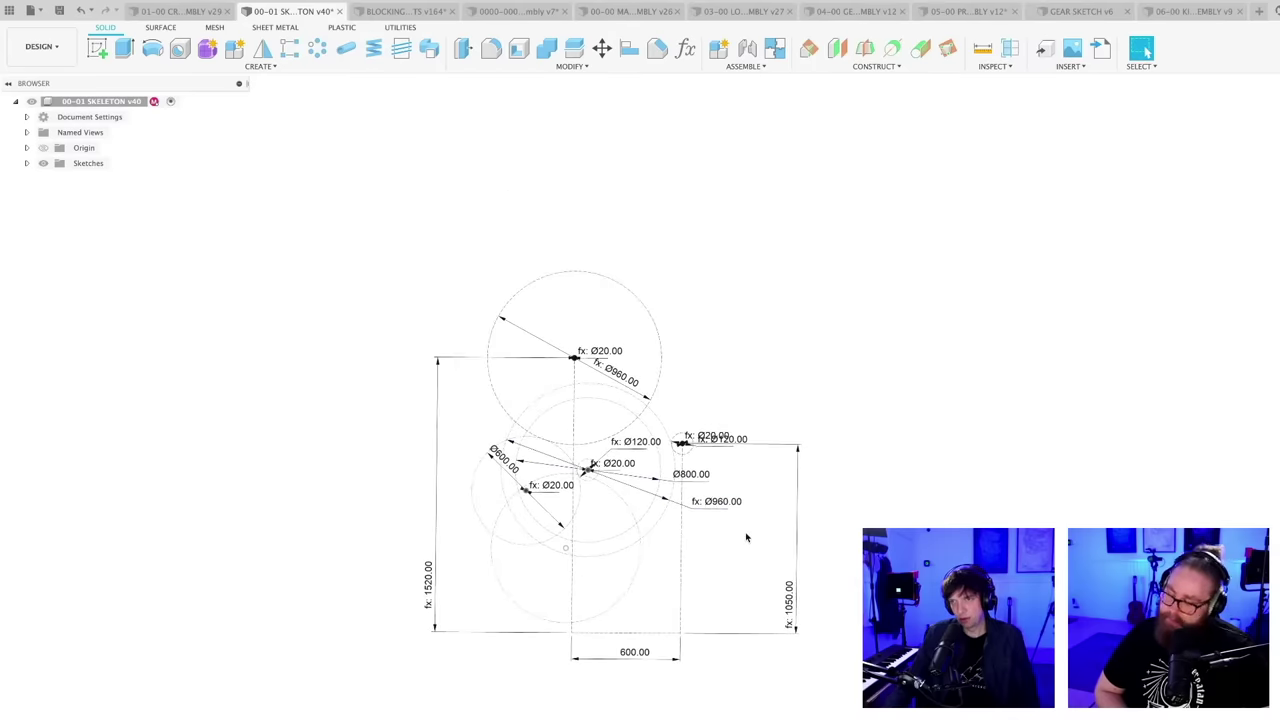
mouse_move(741, 532)
shift+middle_down()
mouse_move(714, 516)
mouse_move(728, 520)
shift+middle_up()
double_click(628, 654)
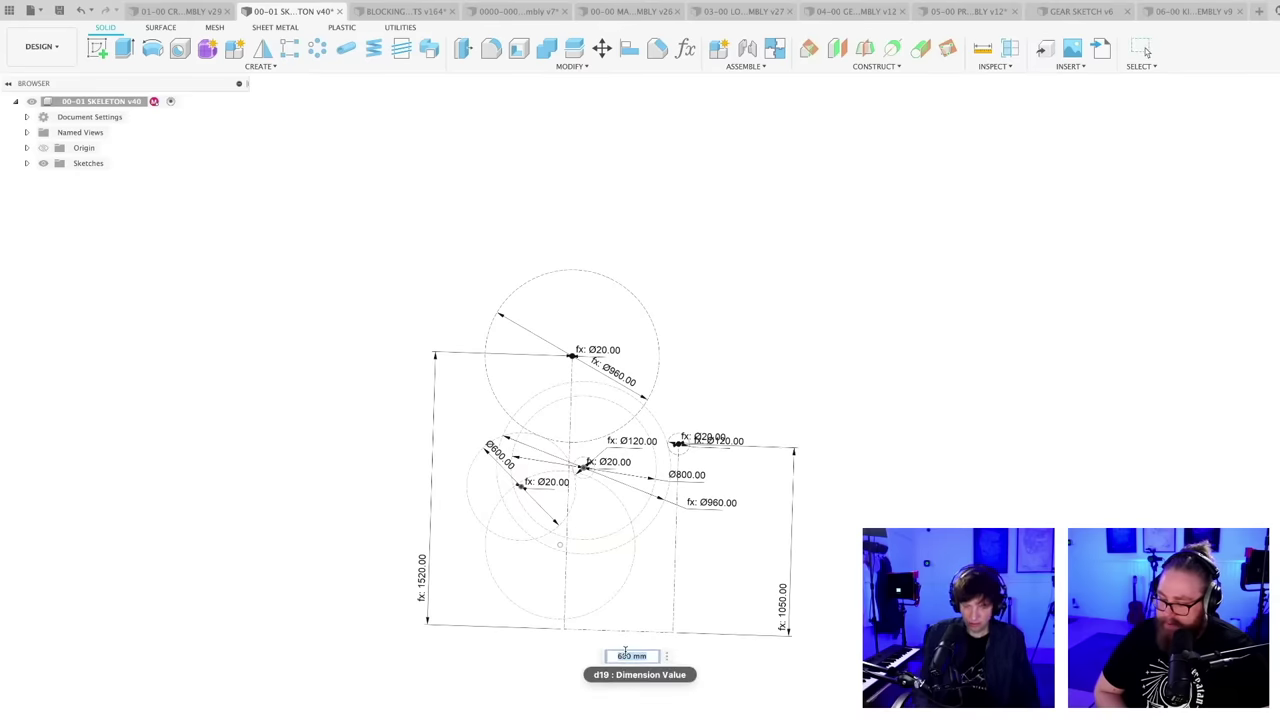
text(700)
key(Return)
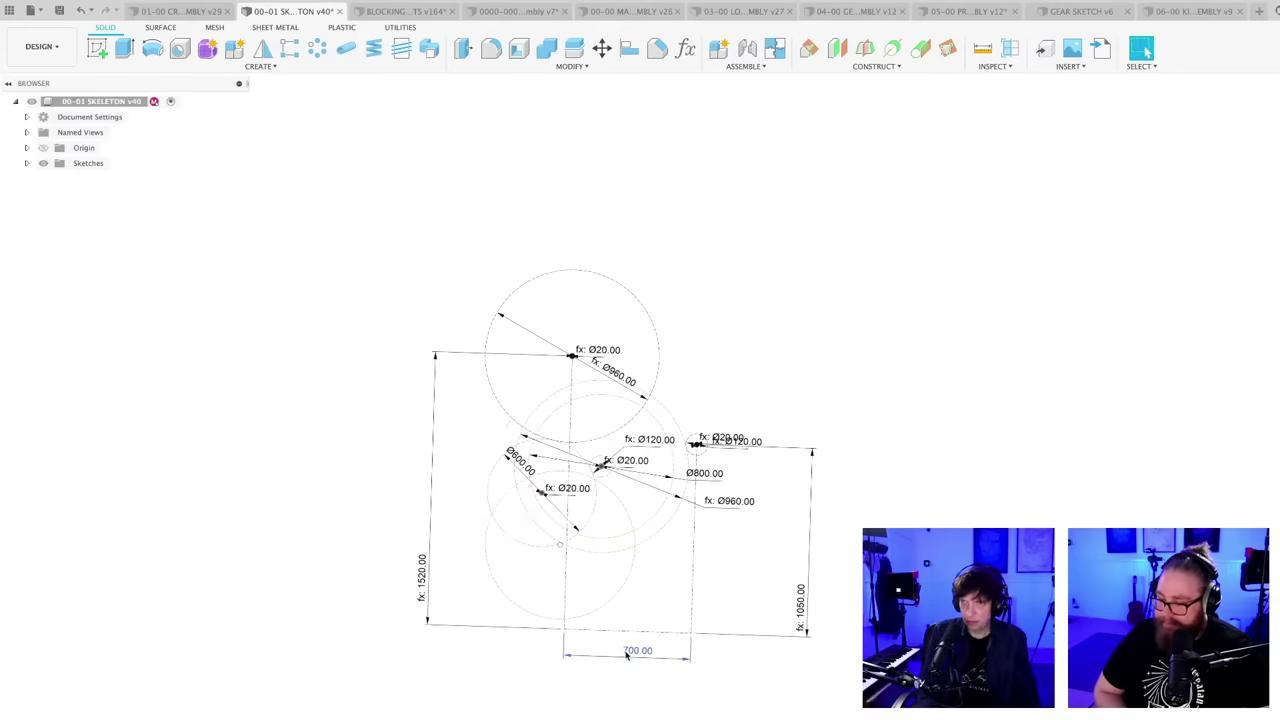
- Save the skeleton document with the version description "User Saved"
scroll(721, 505, up, 3)
key(ctrl+s)
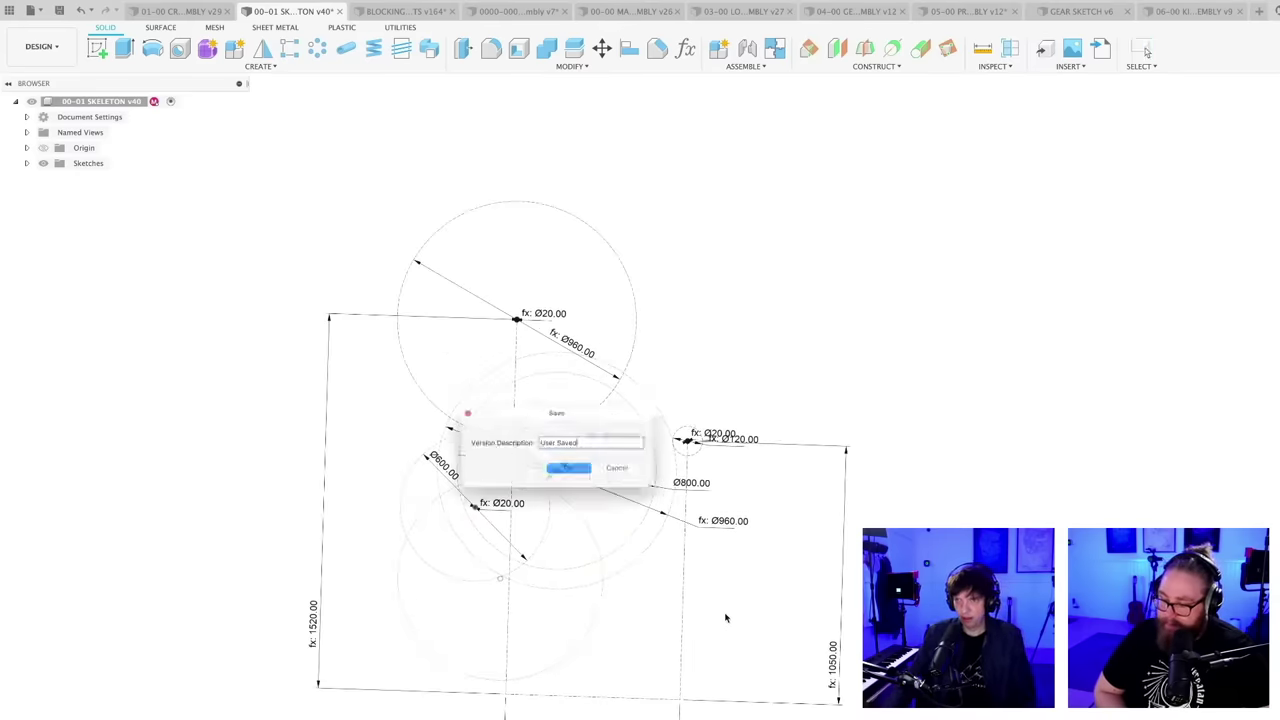
key(Return)
scroll(728, 614, up, 1)
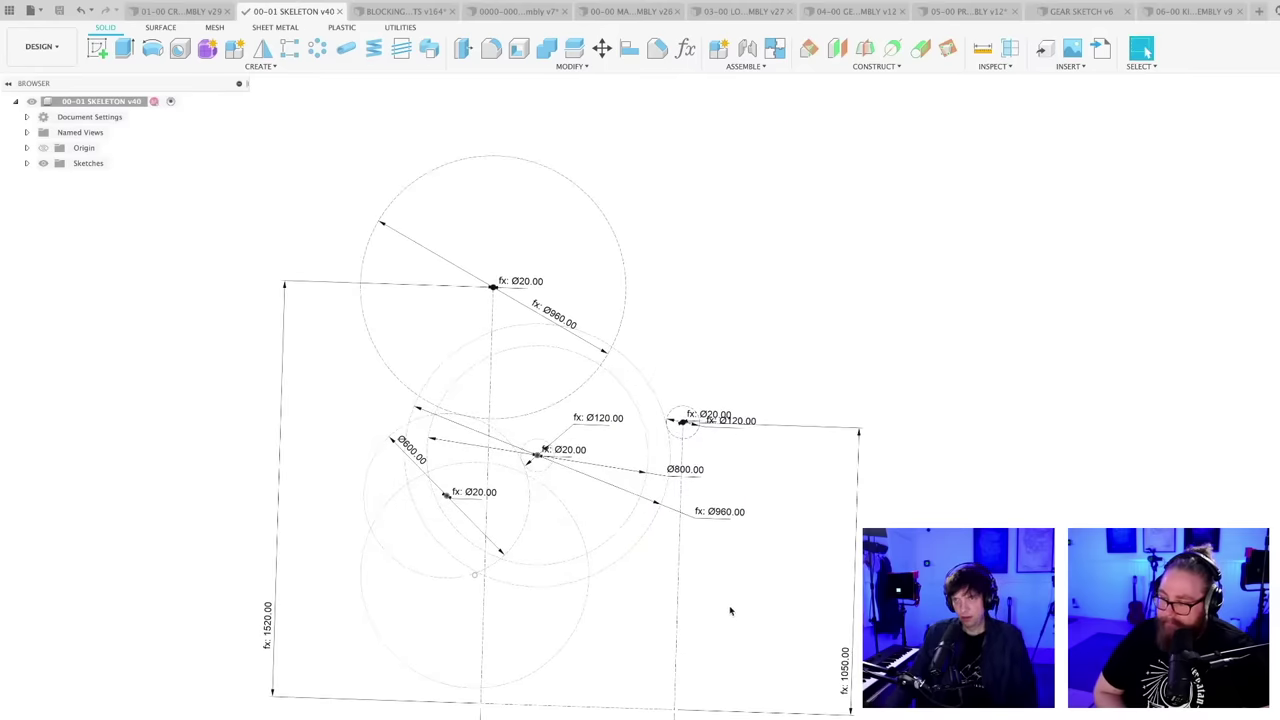
scroll(731, 612, down, 1)
scroll(729, 607, up, 1)
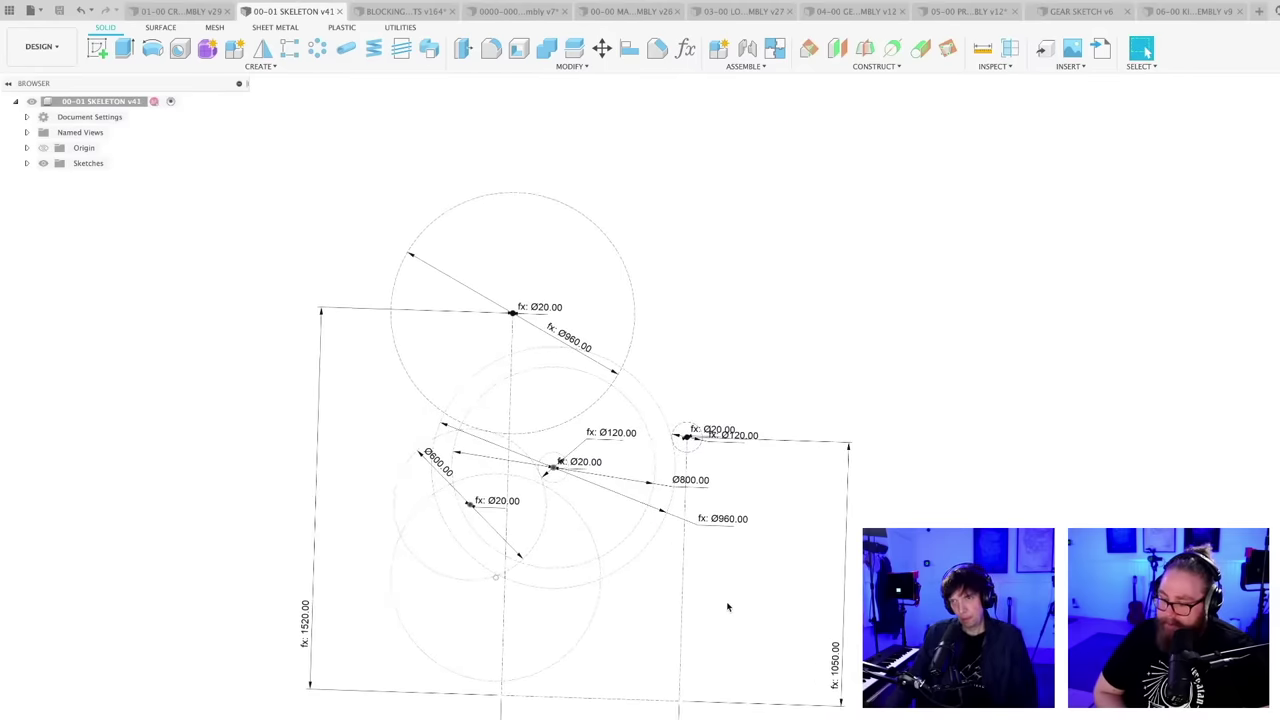
scroll(762, 616, down, 2)
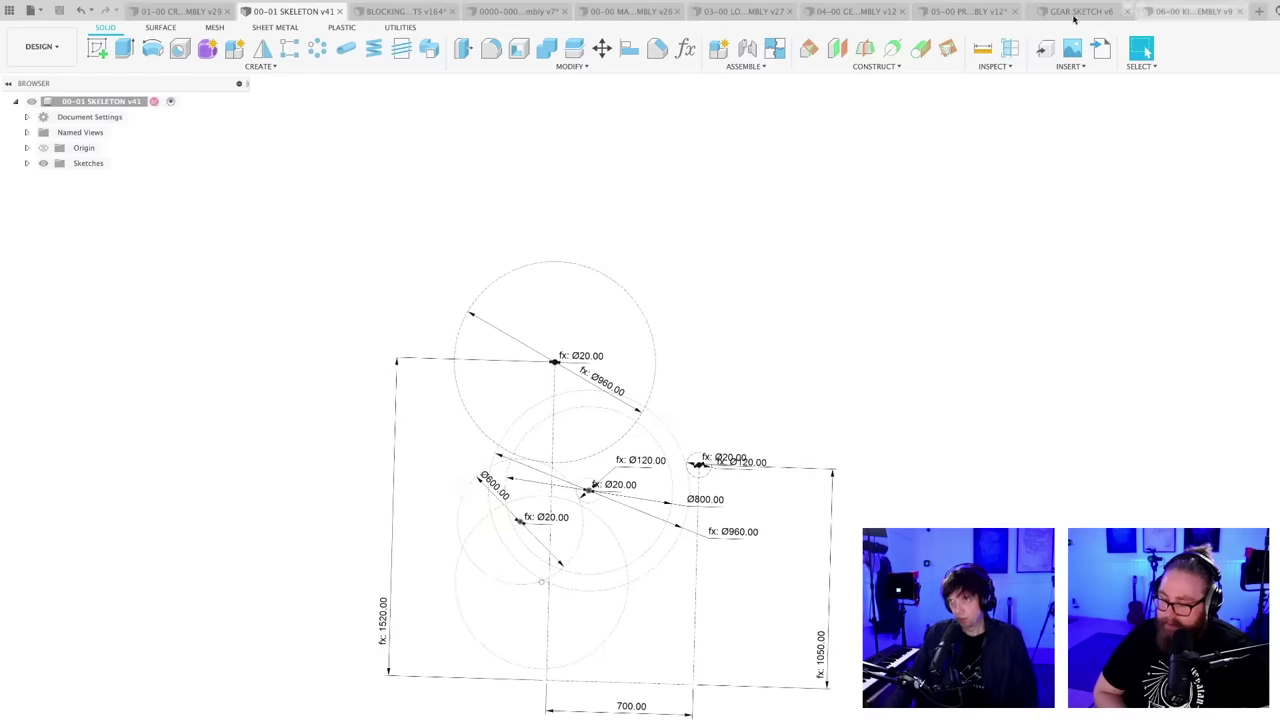
- Switch to the 00-00 MACHINE 3 ASSEMBLY document and collapse its expanded crankshaft, compound shaft and loop machine assemblies in the browser
click(617, 11)
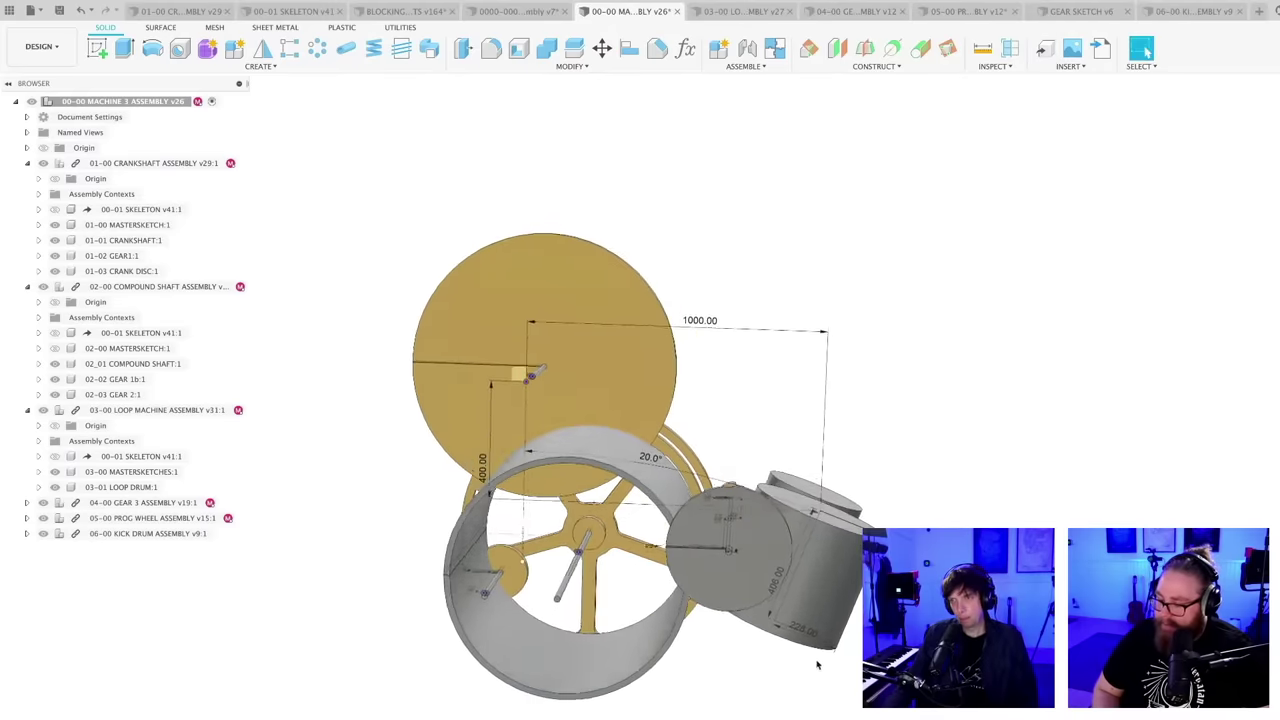
scroll(805, 664, up, 3)
scroll(768, 597, down, 2)
middle_drag(726, 646, 738, 542)
scroll(750, 682, down, 3)
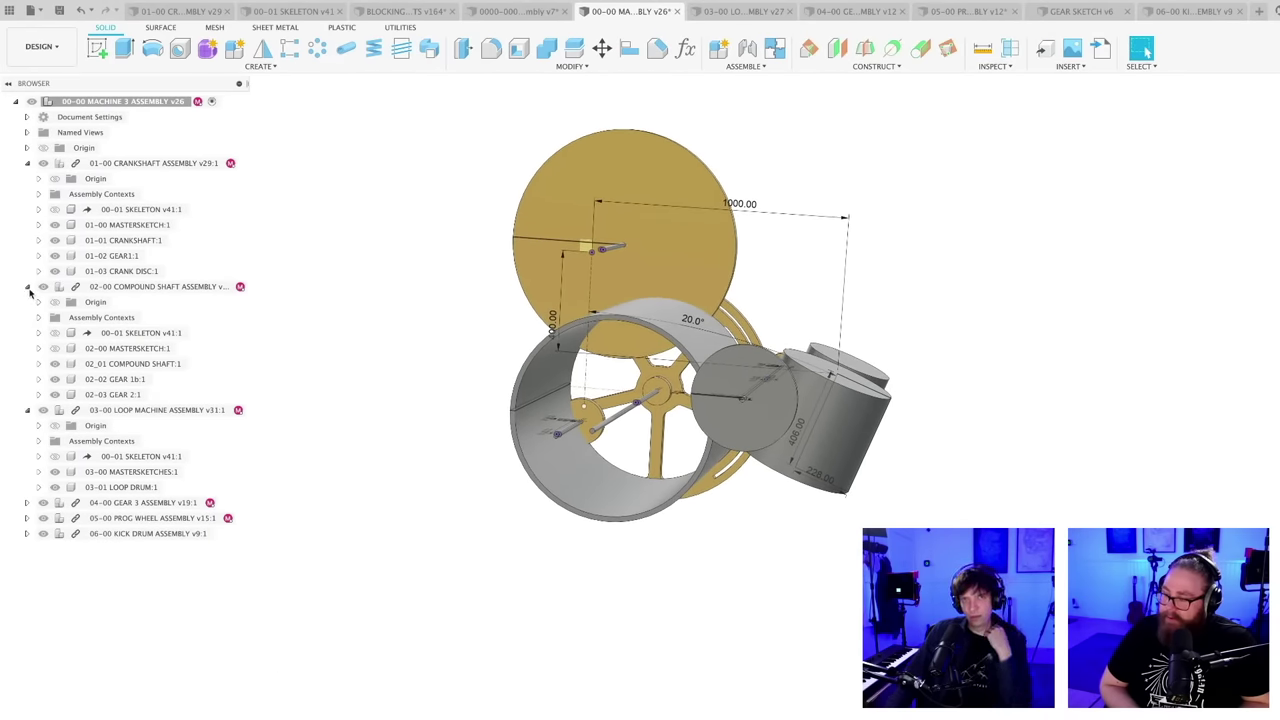
click(28, 287)
click(28, 301)
click(27, 163)
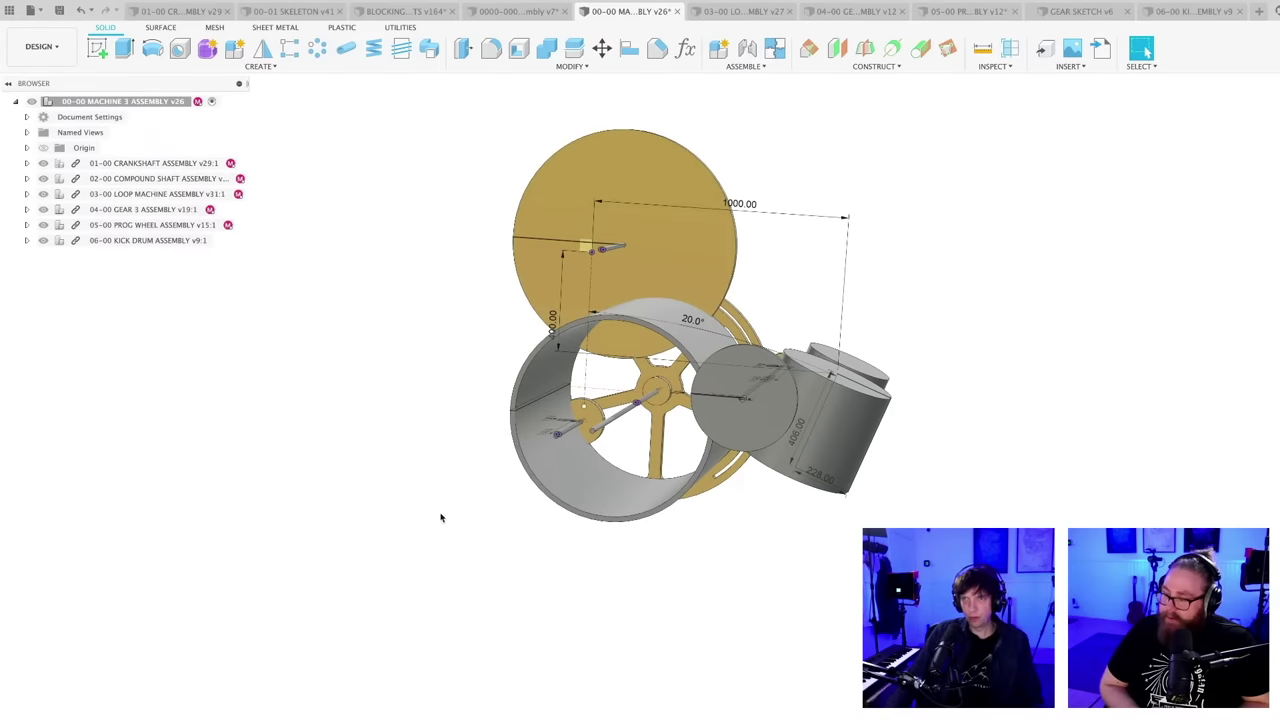
shift+middle_drag(441, 517, 424, 540)
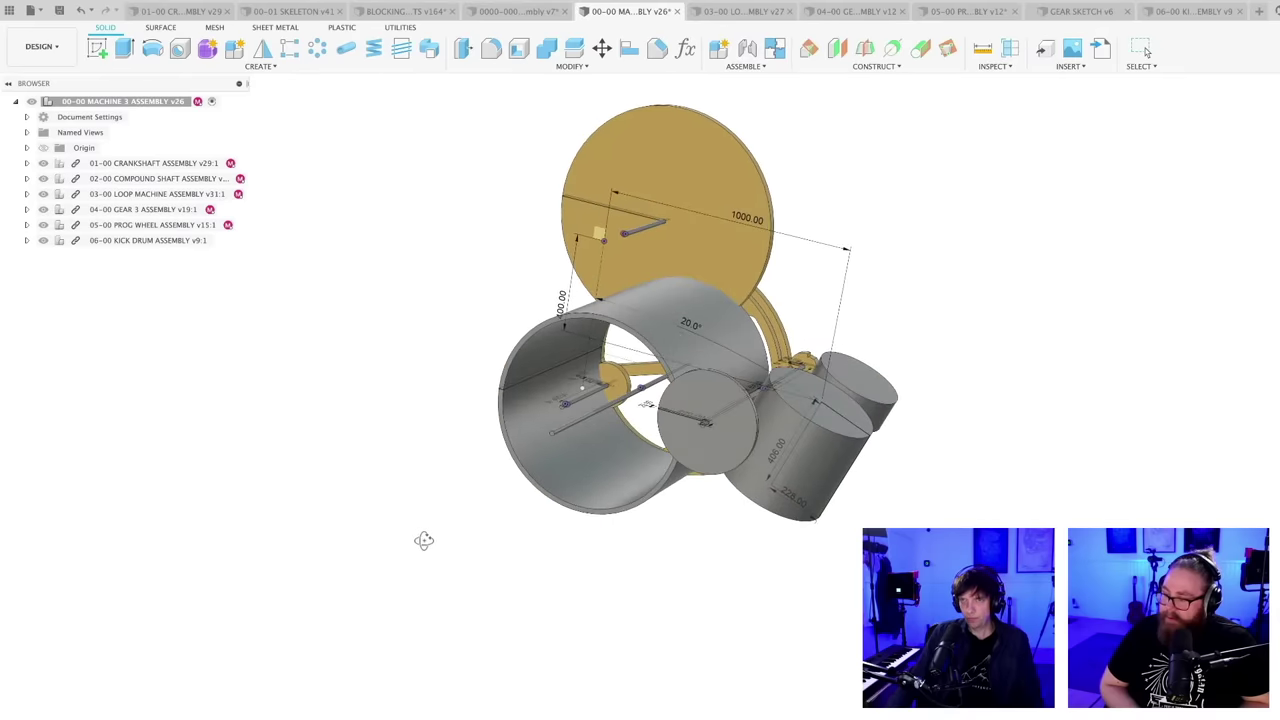
- Save the machine assembly and its modified linked designs with the version description "User Saved"
key(super+s)
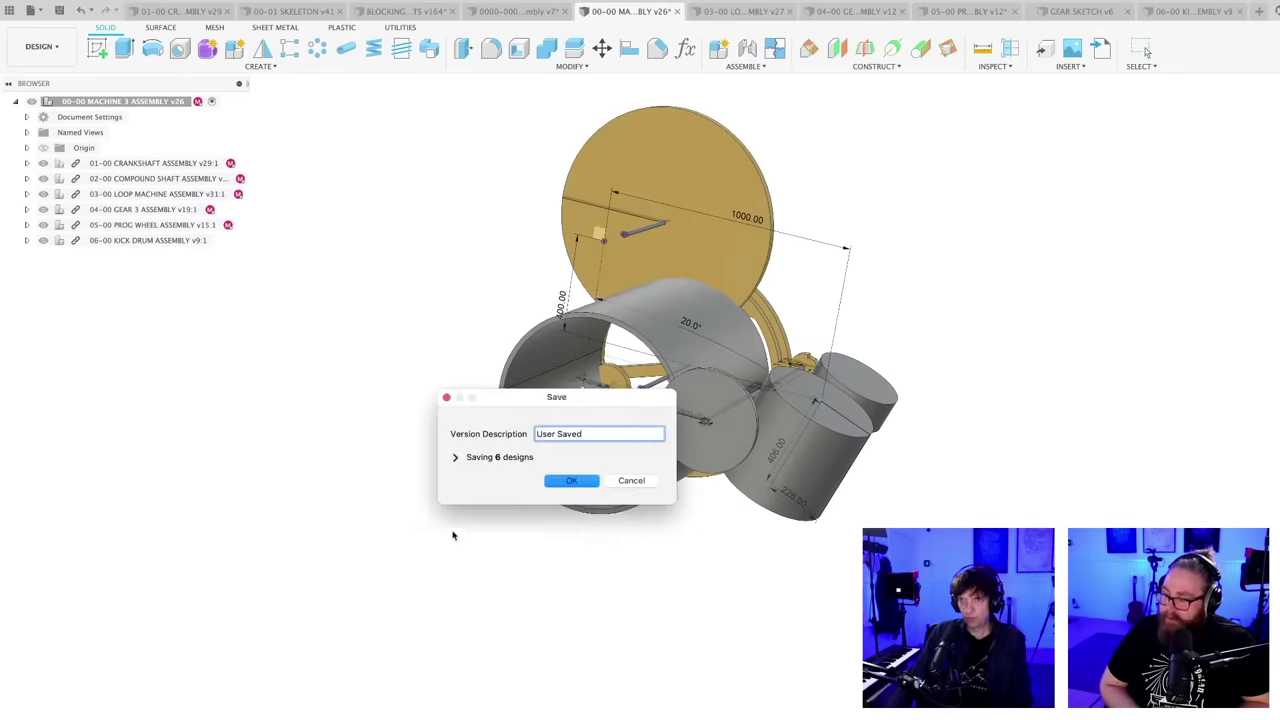
key(Return)
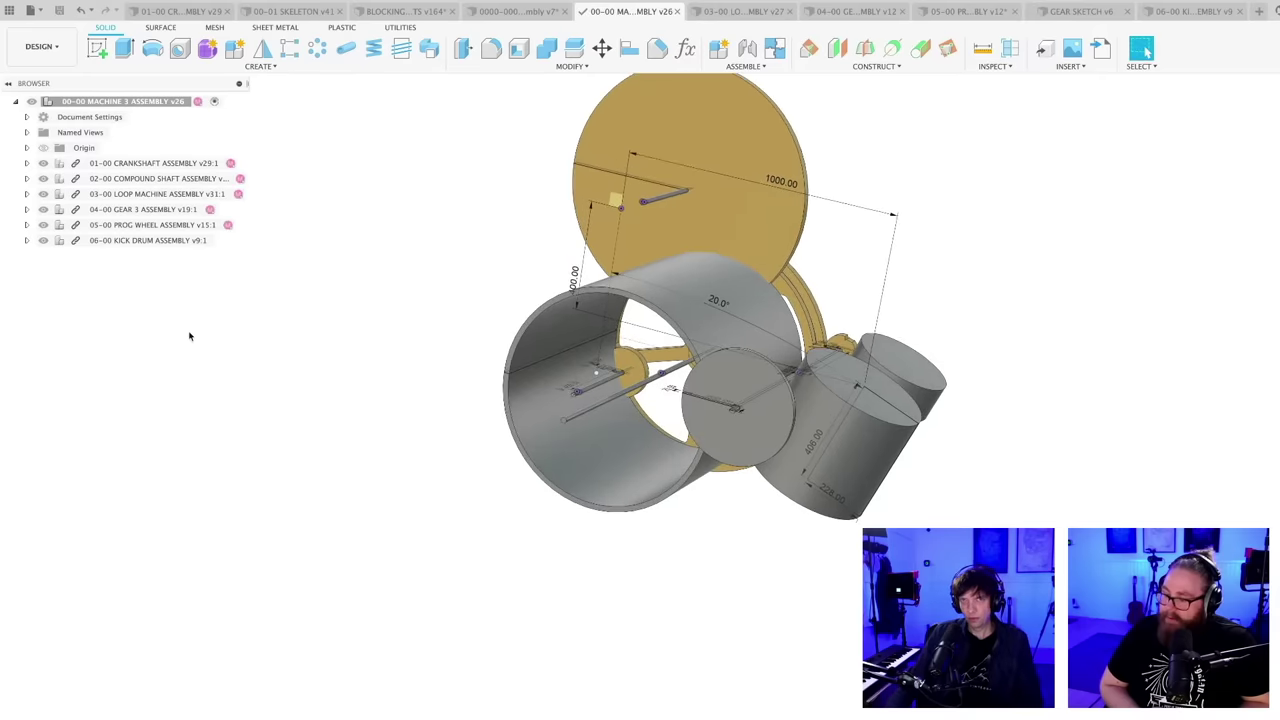
scroll(231, 393, down, 1)
shift+middle_drag(347, 454, 397, 486)
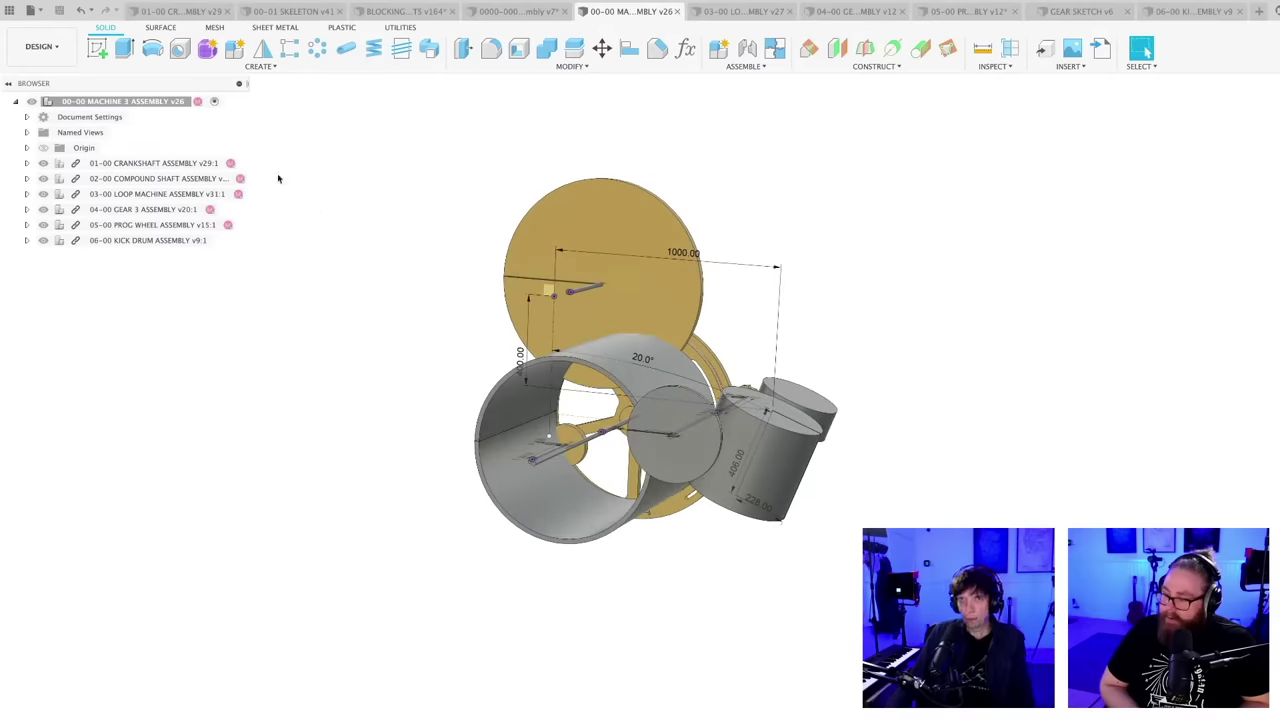
- Return to the 00-01 SKELETON document and create an internal component named FLOOR
click(288, 12)
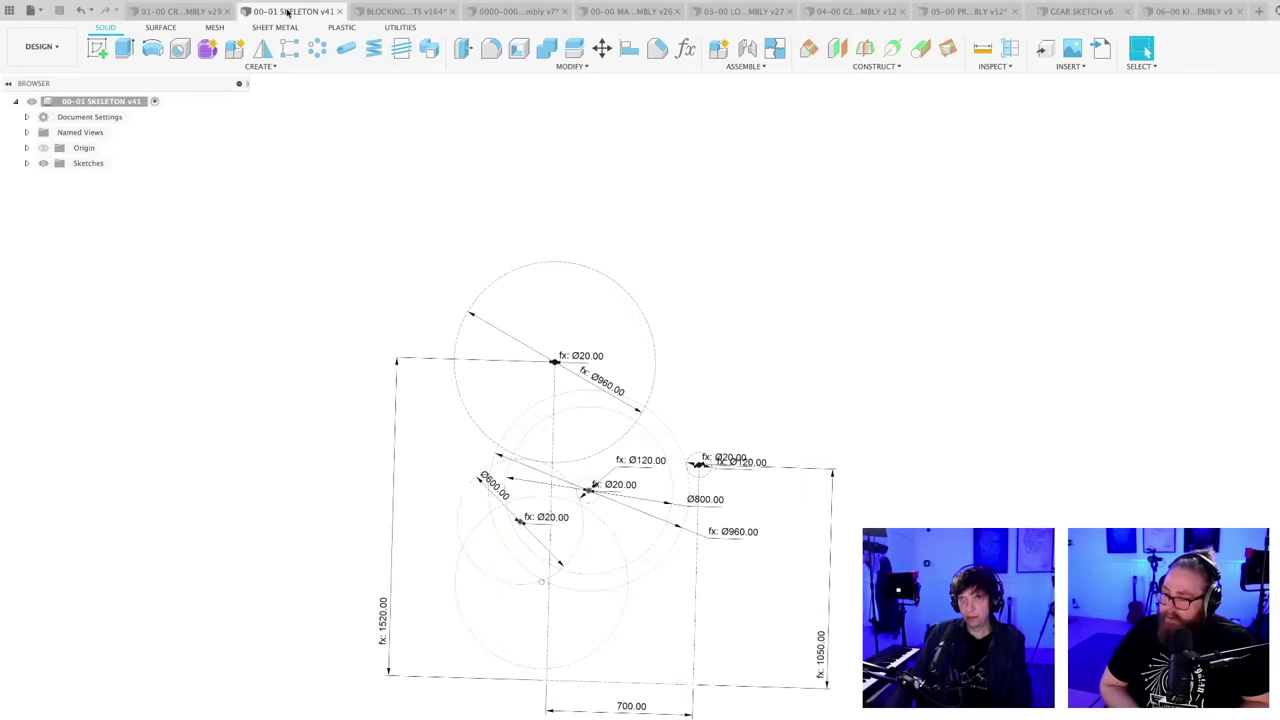
mouse_move(680, 530)
shift+middle_down()
mouse_move(680, 623)
mouse_move(666, 609)
mouse_move(655, 617)
shift+middle_up()
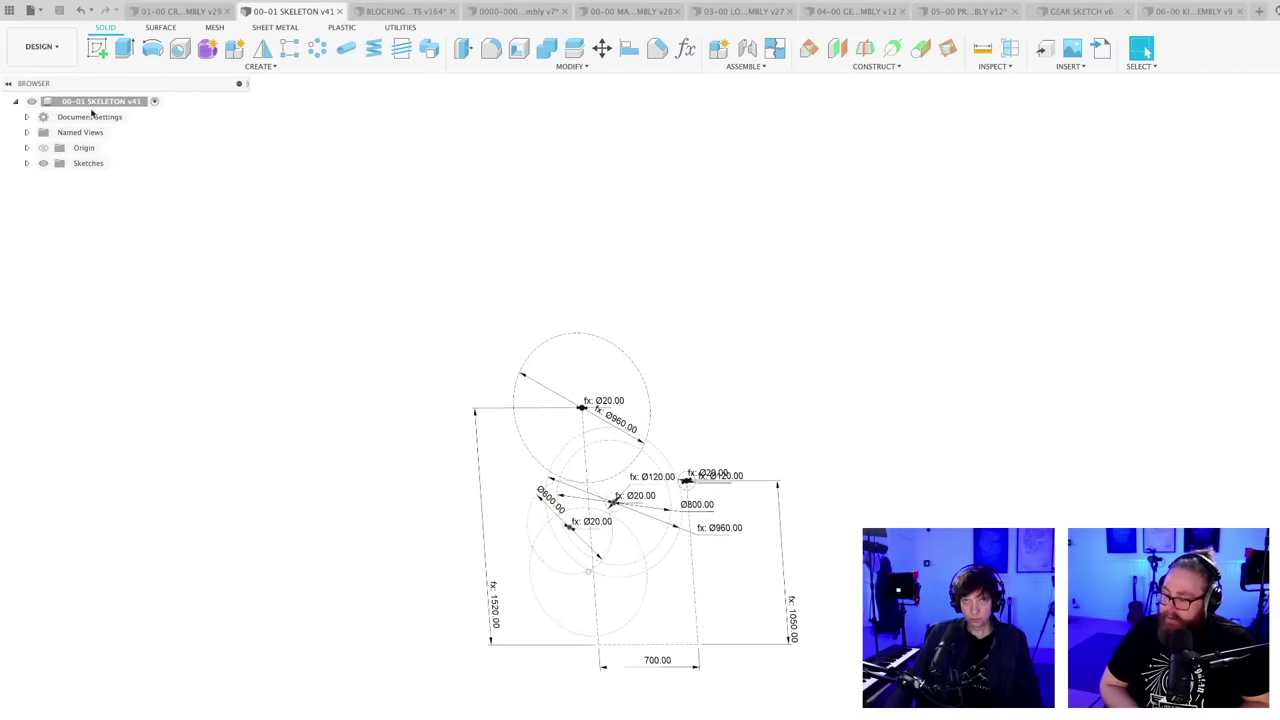
right_click(91, 113)
click(153, 118)
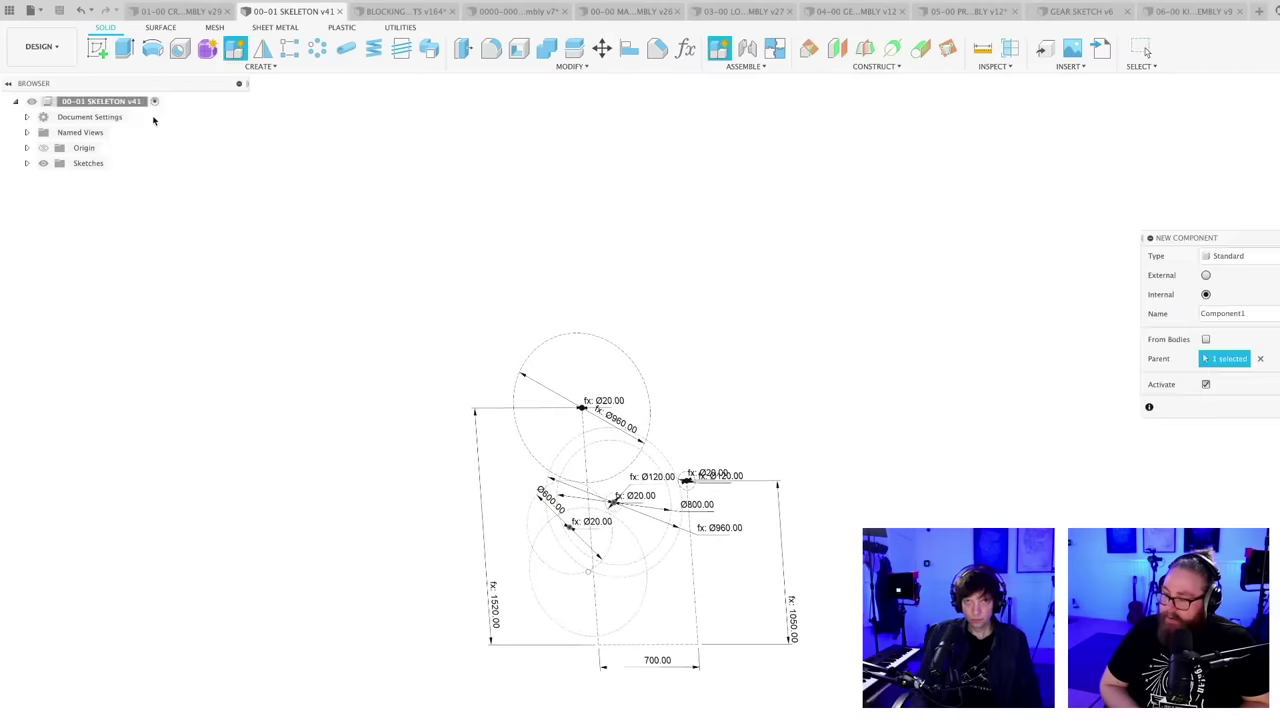
key(Return)
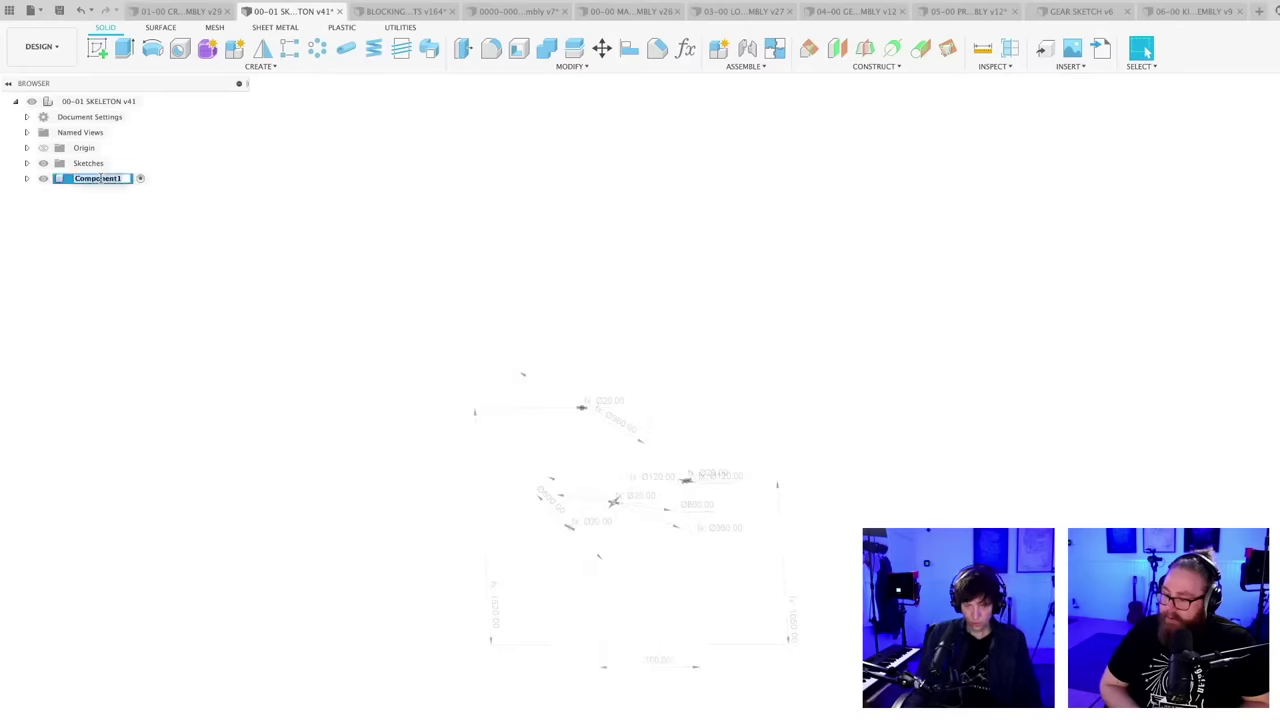
key(Return)
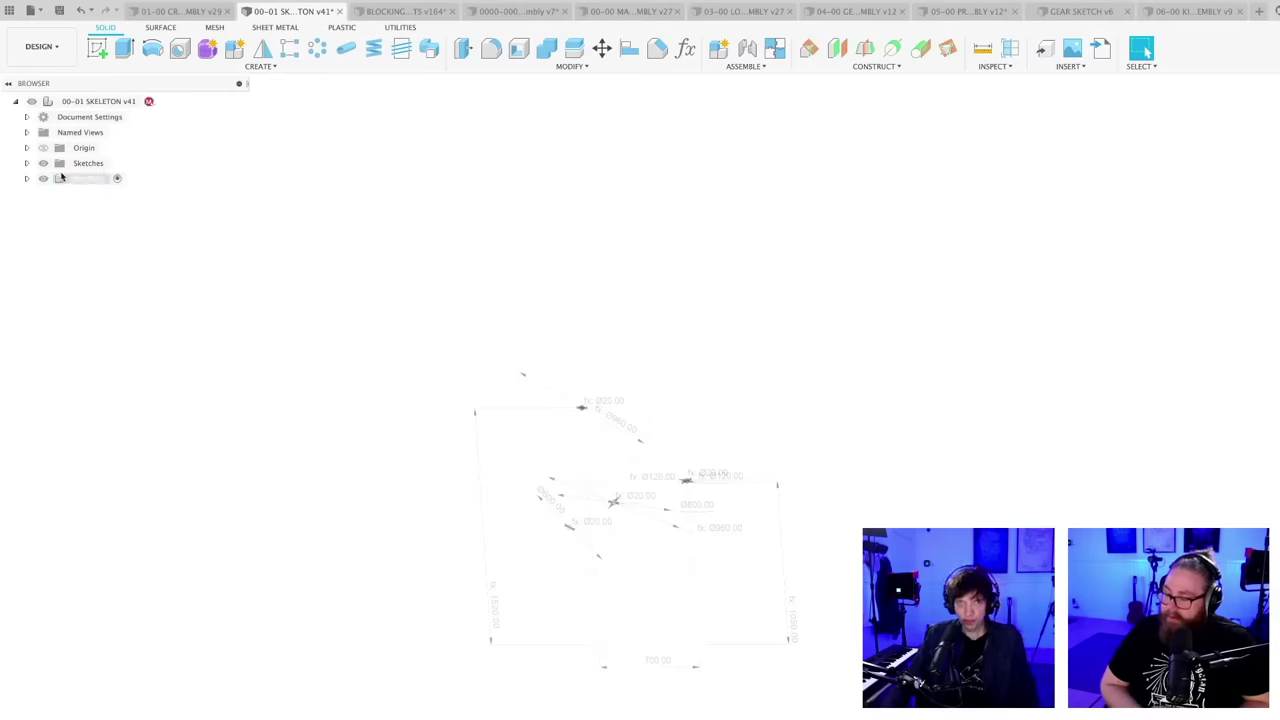
- Edit Sketch1 to draw a closed rectangular floor strip about 47 mm deep beneath the 700 mm baseline, and leave the sketch
click(27, 163)
double_click(94, 178)
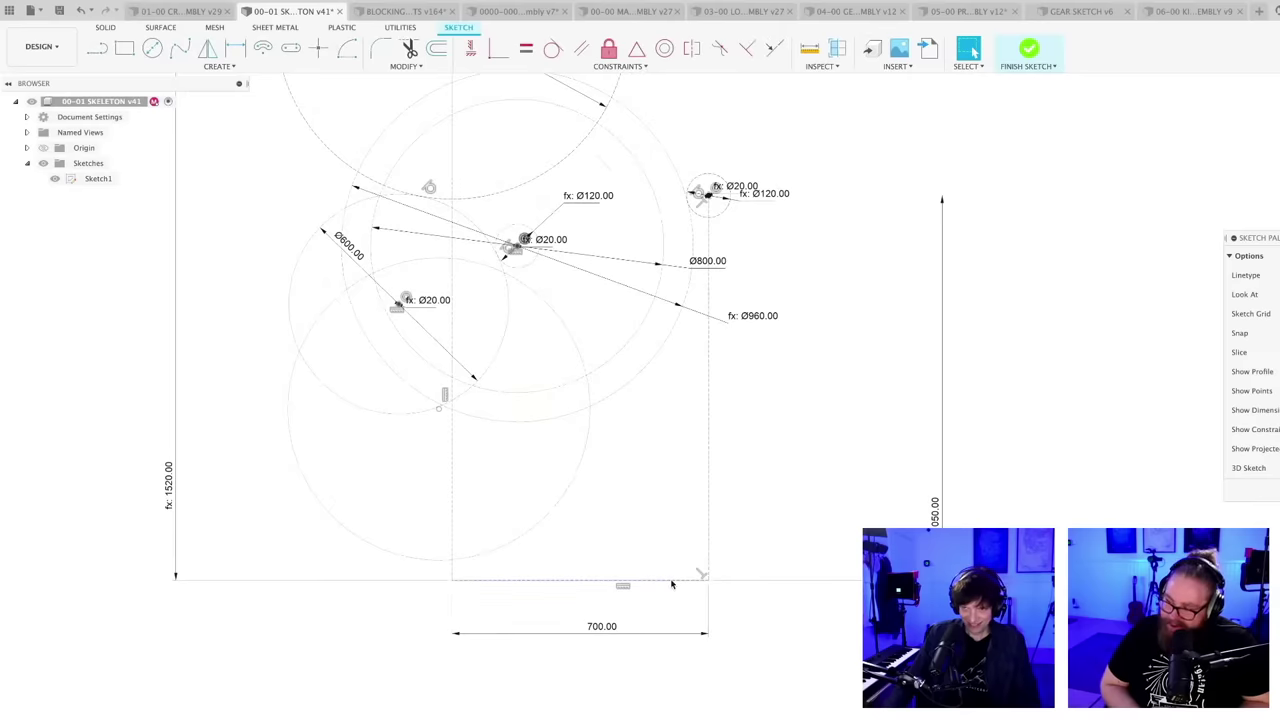
scroll(672, 596, up, 2)
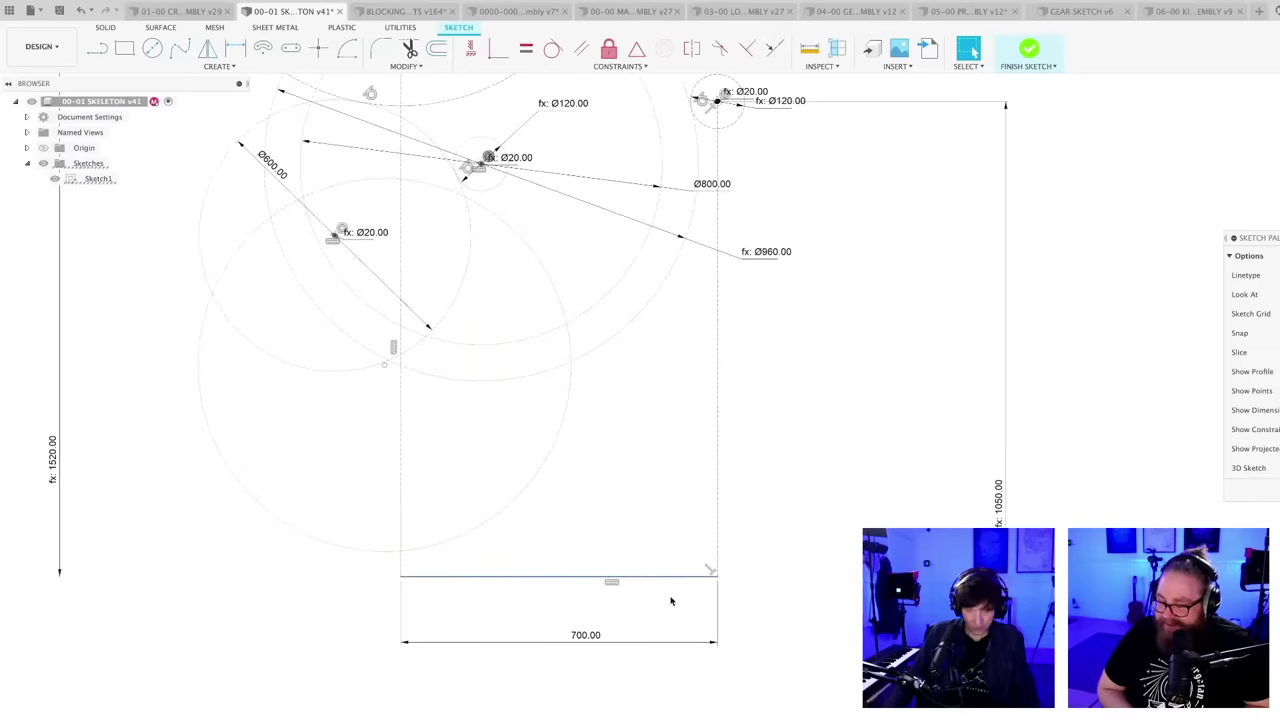
key(l)
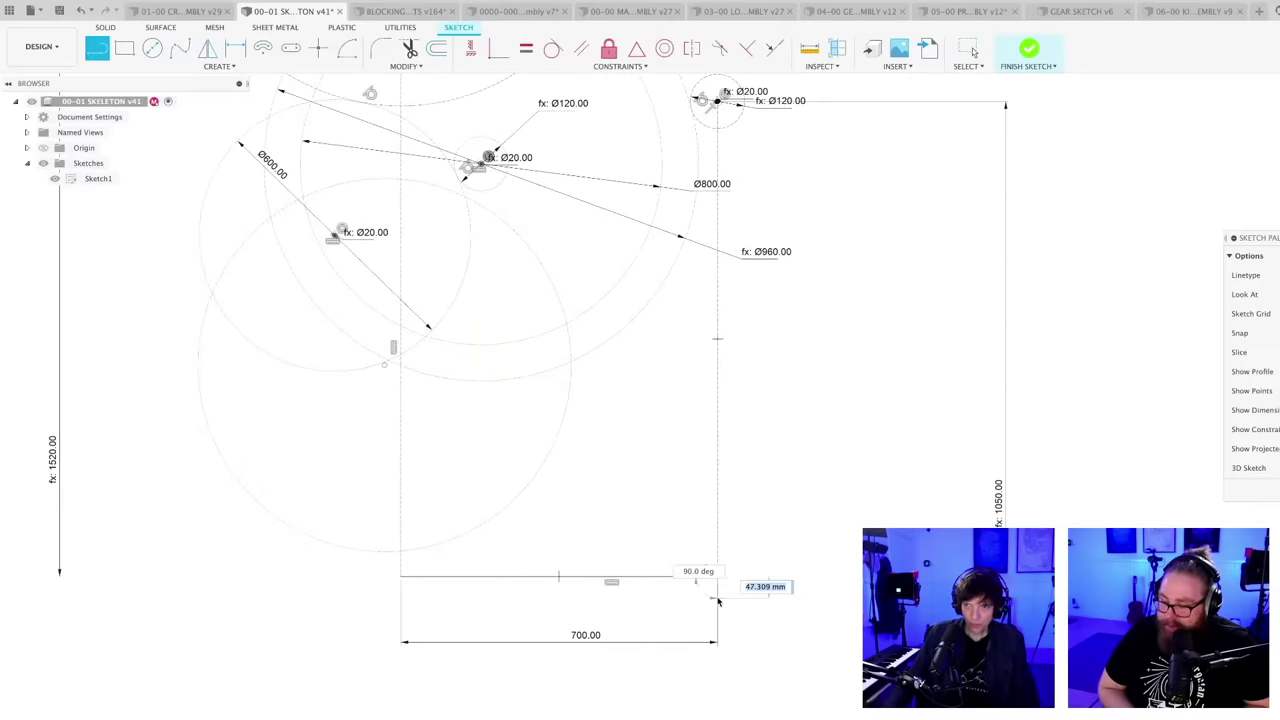
click(716, 598)
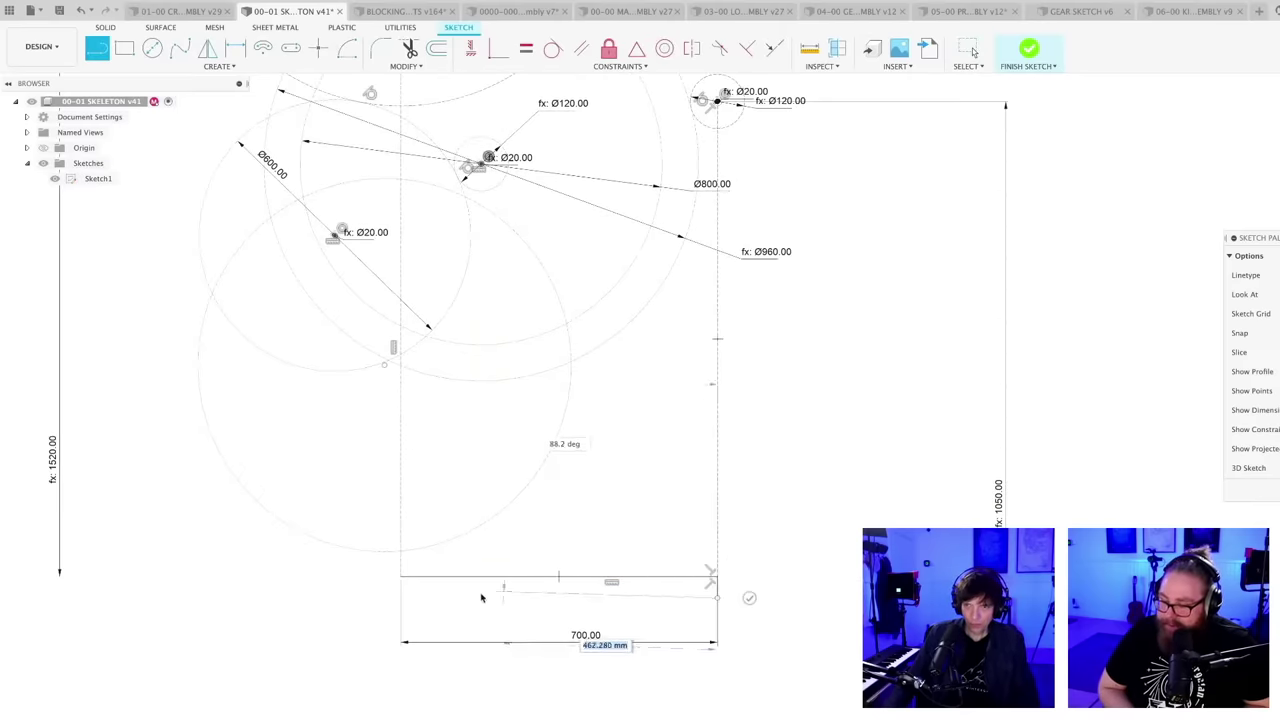
click(401, 598)
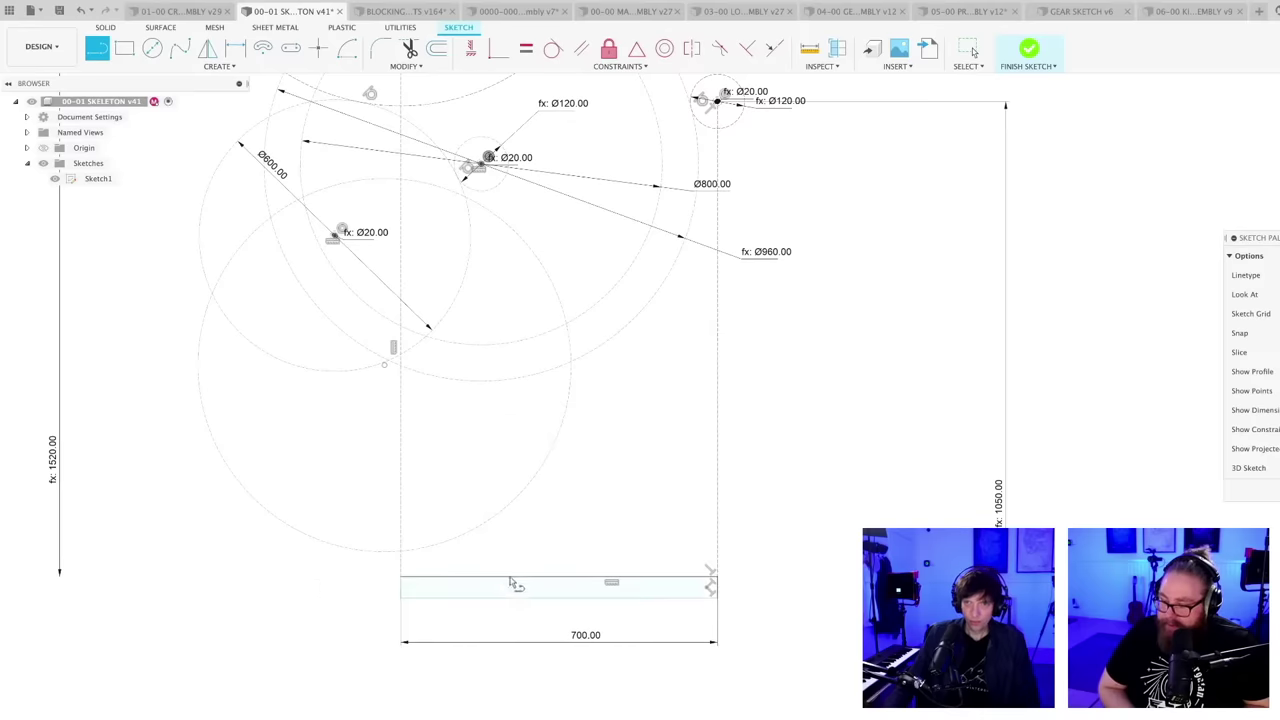
key(Escape)
scroll(511, 655, down, 5)
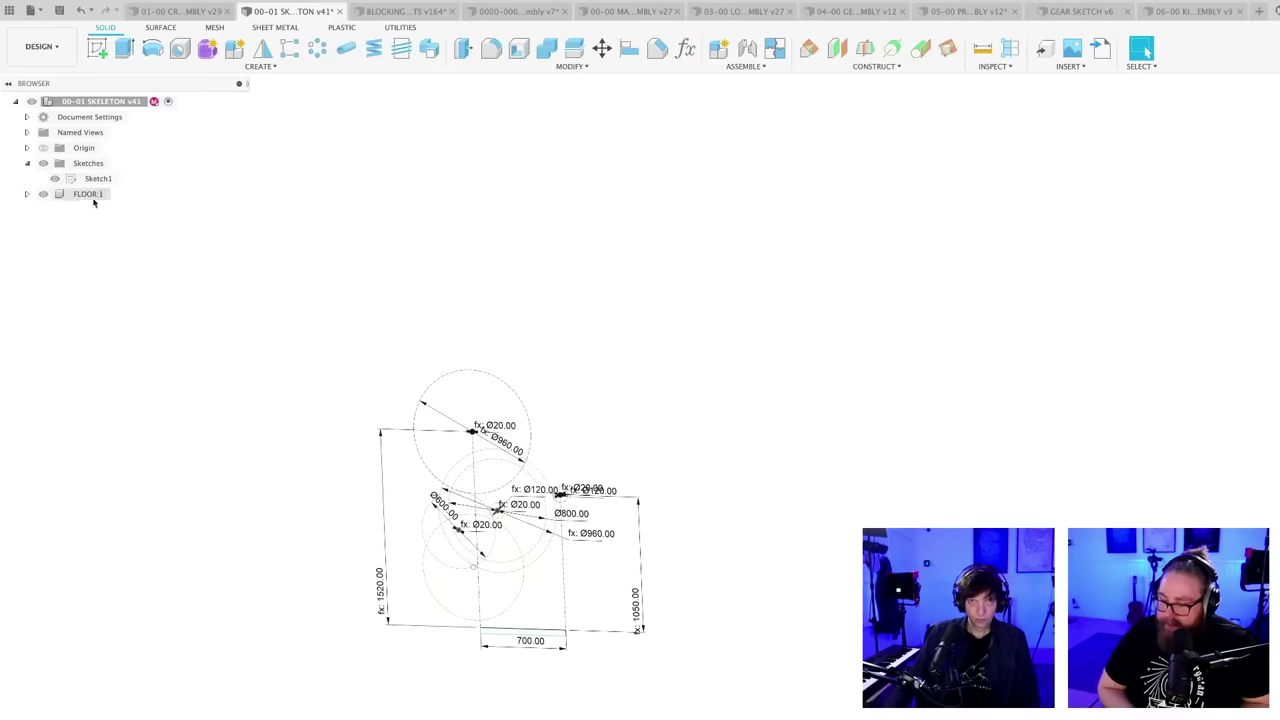
- Activate the FLOOR component and extrude the floor strip profile symmetrically about 1465 mm to each side as a new body
click(117, 194)
scroll(522, 692, up, 4)
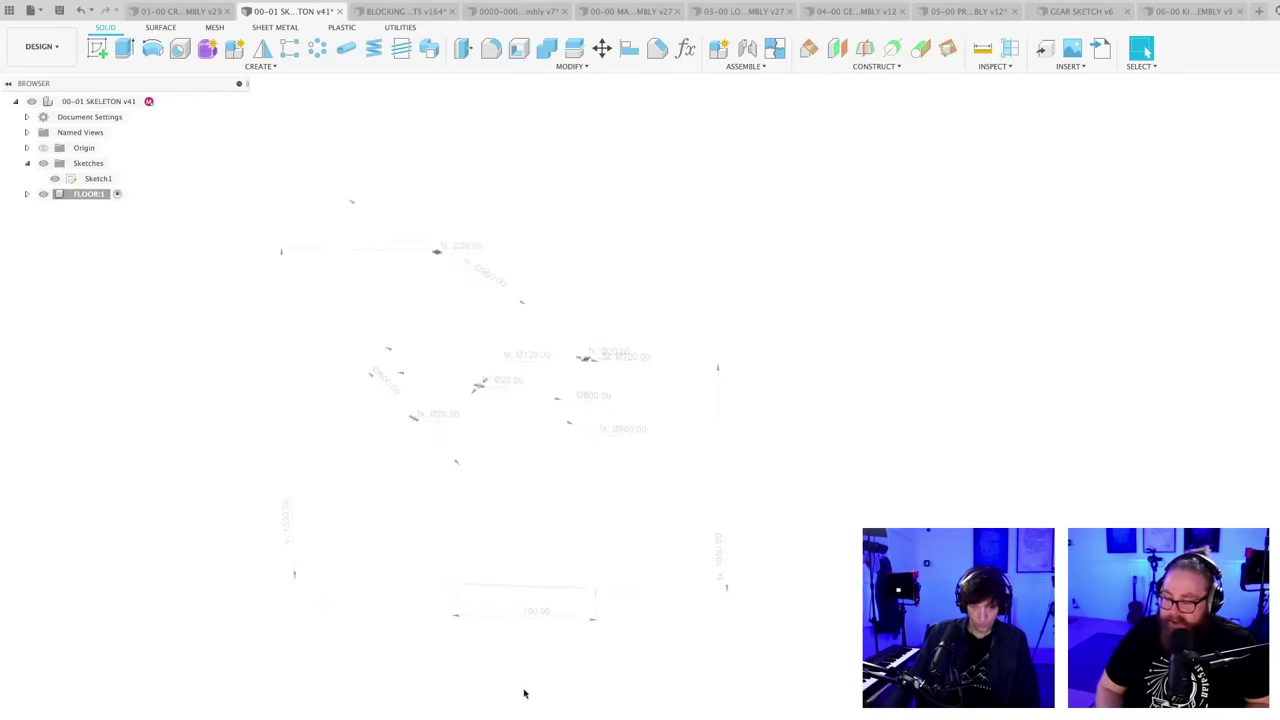
key(e)
click(506, 593)
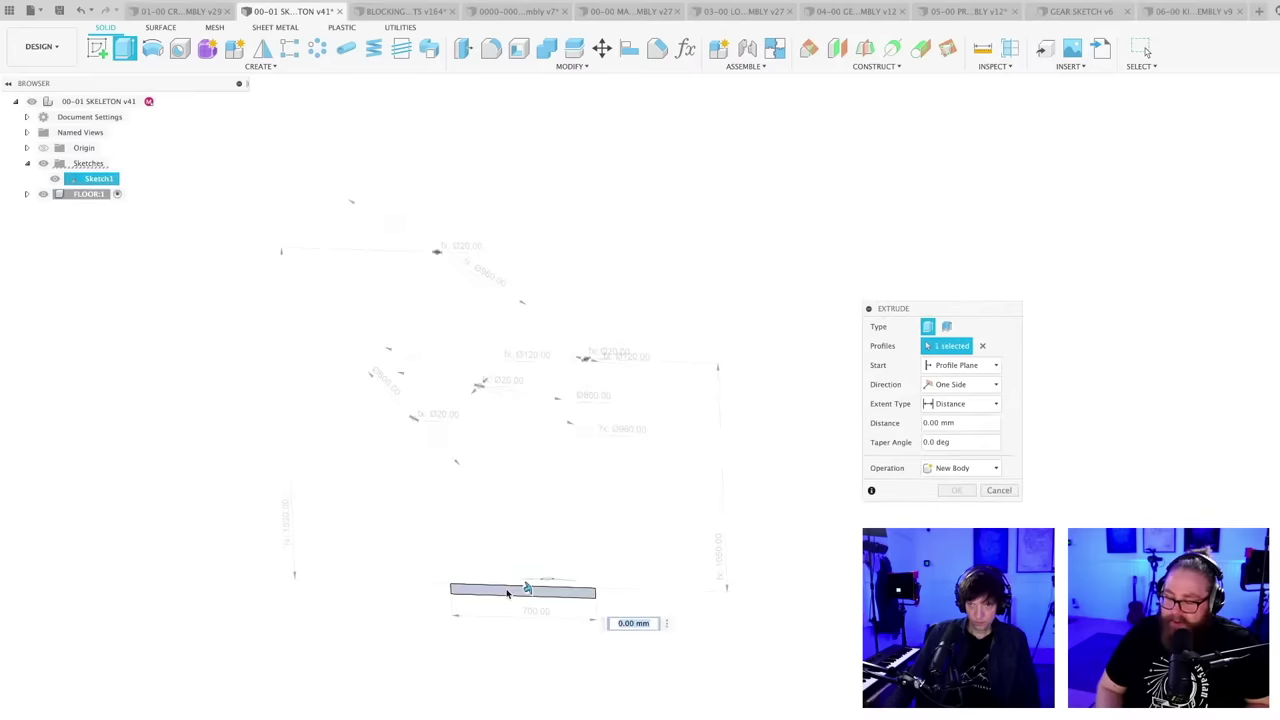
drag(526, 589, 661, 490)
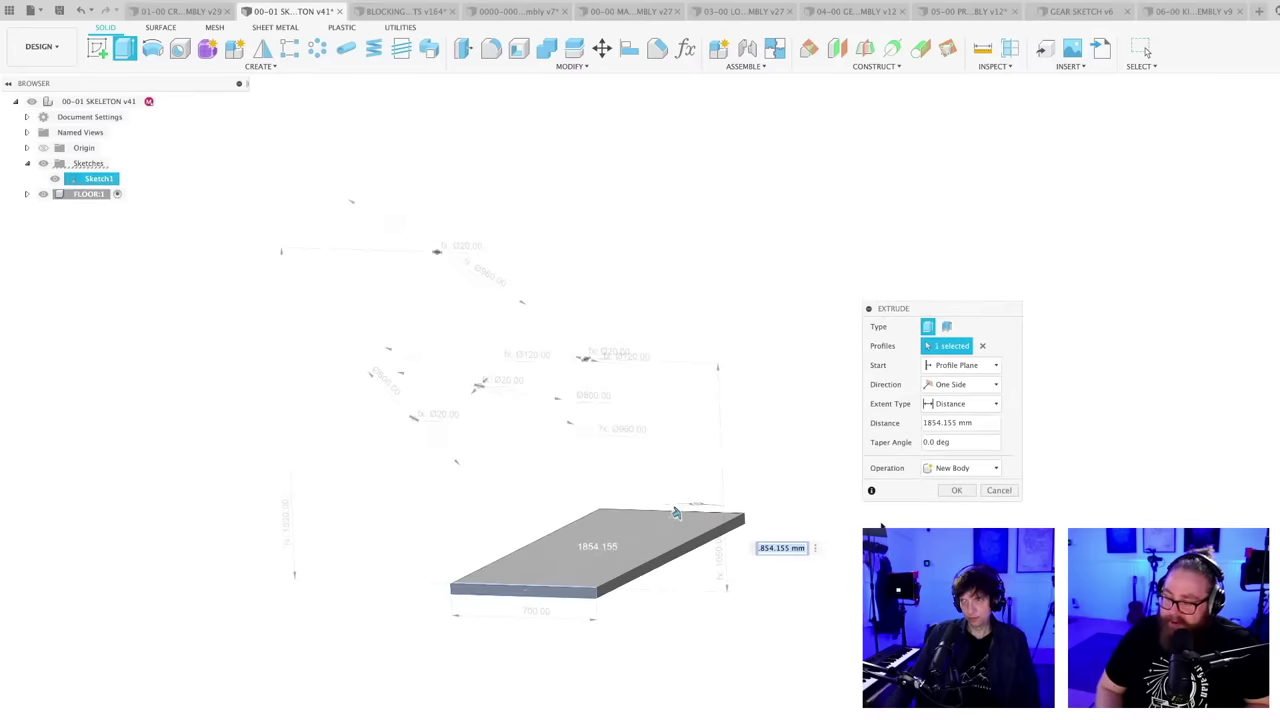
scroll(881, 525, down, 2)
middle_drag(806, 636, 580, 660)
scroll(615, 626, down, 1)
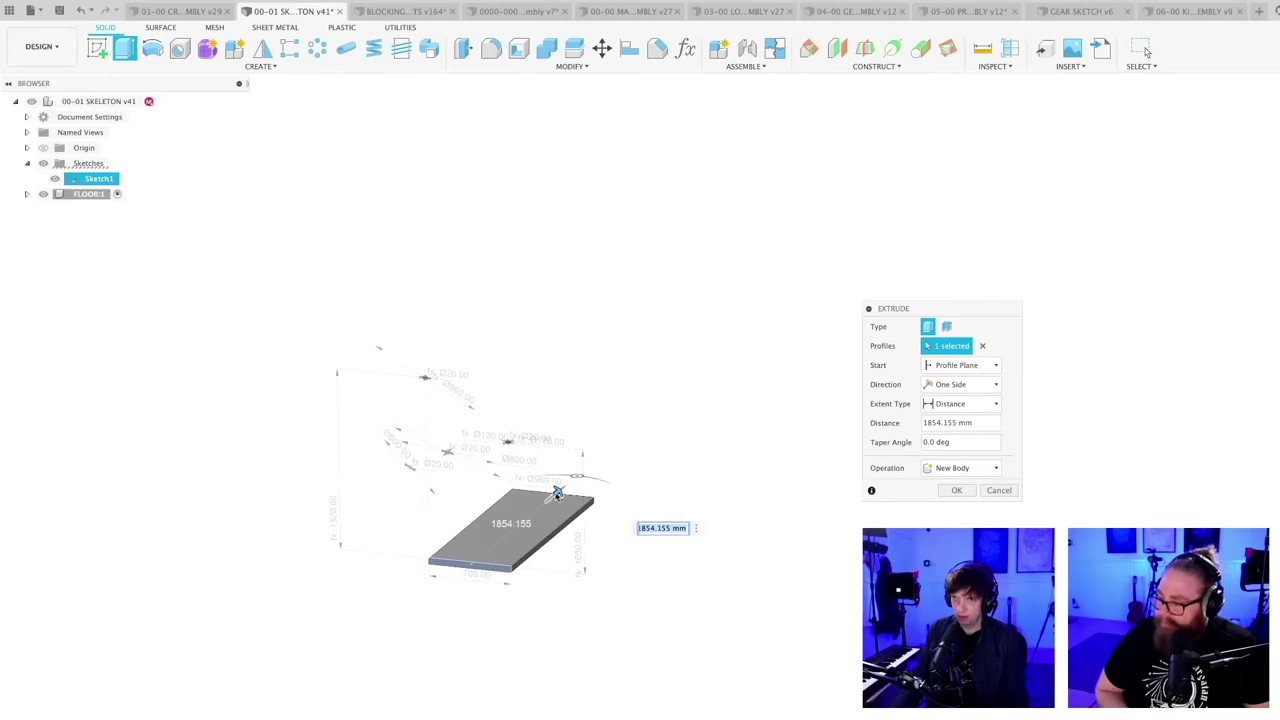
drag(558, 493, 540, 506)
click(963, 404)
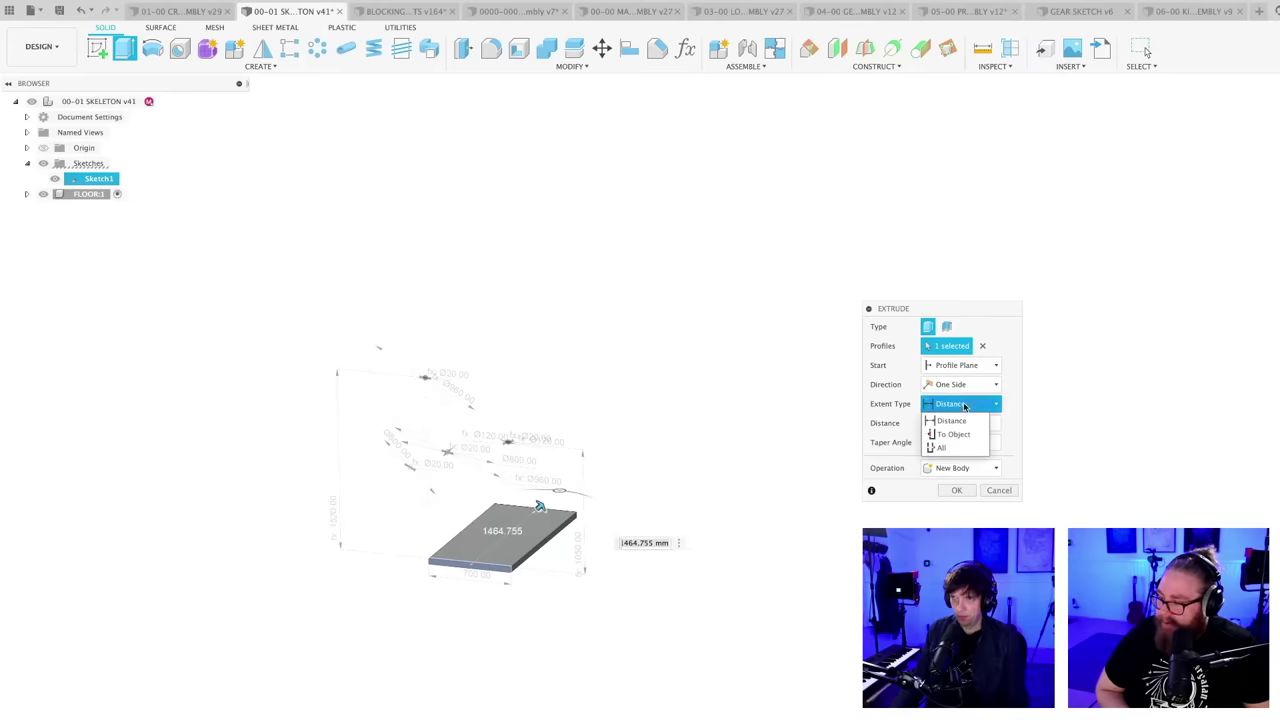
click(960, 384)
click(955, 425)
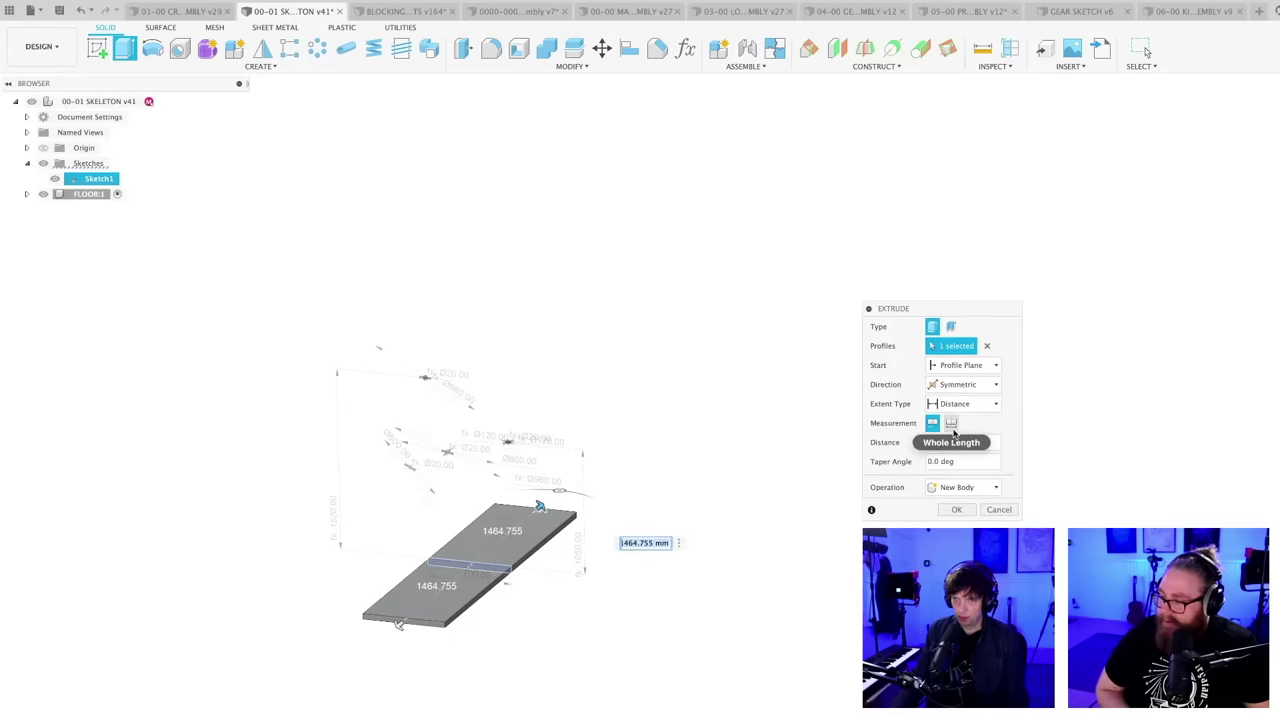
click(958, 509)
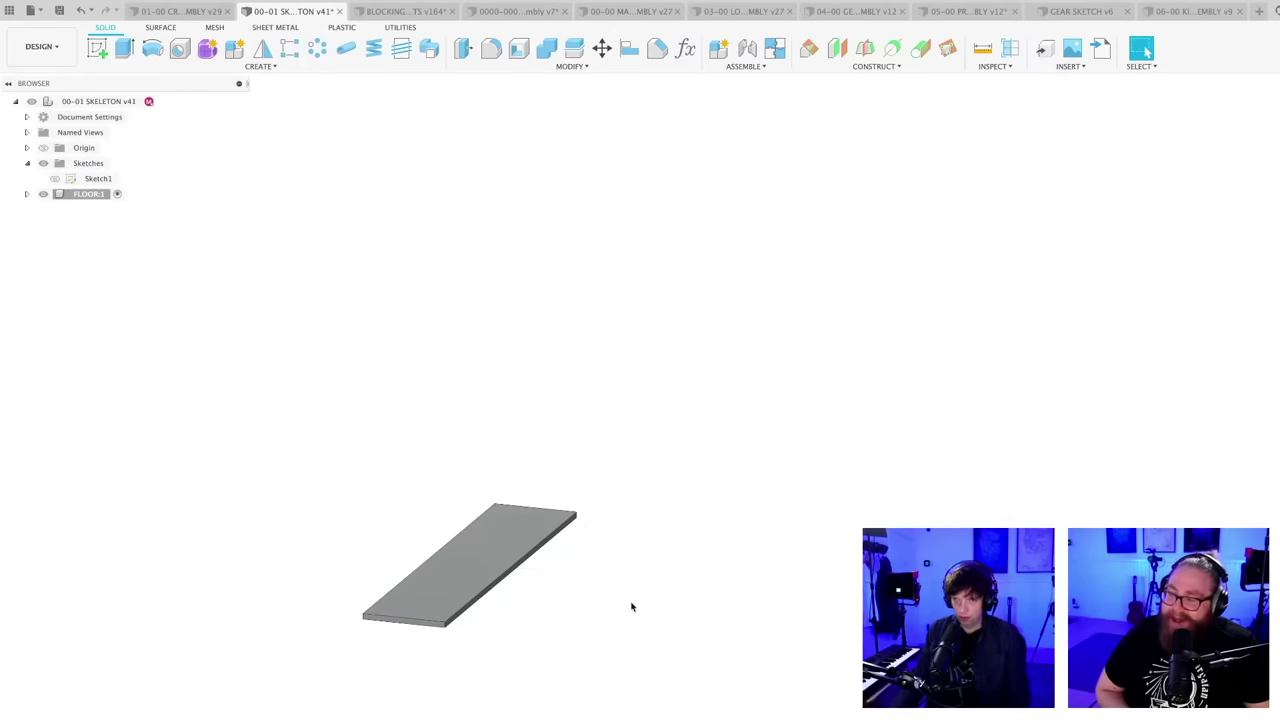
- Save the 00-01 SKELETON design with its extruded floor
key(ctrl+s)
key(Return)
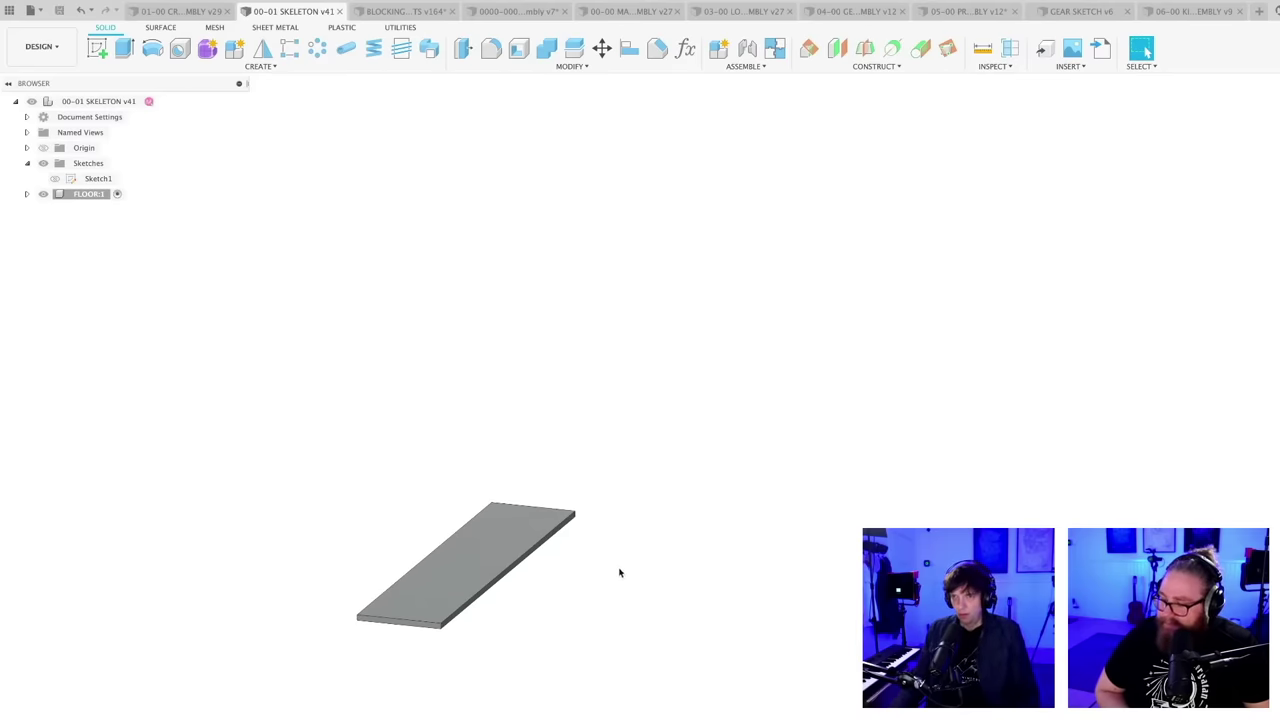
shift+middle_drag(617, 571, 649, 579)
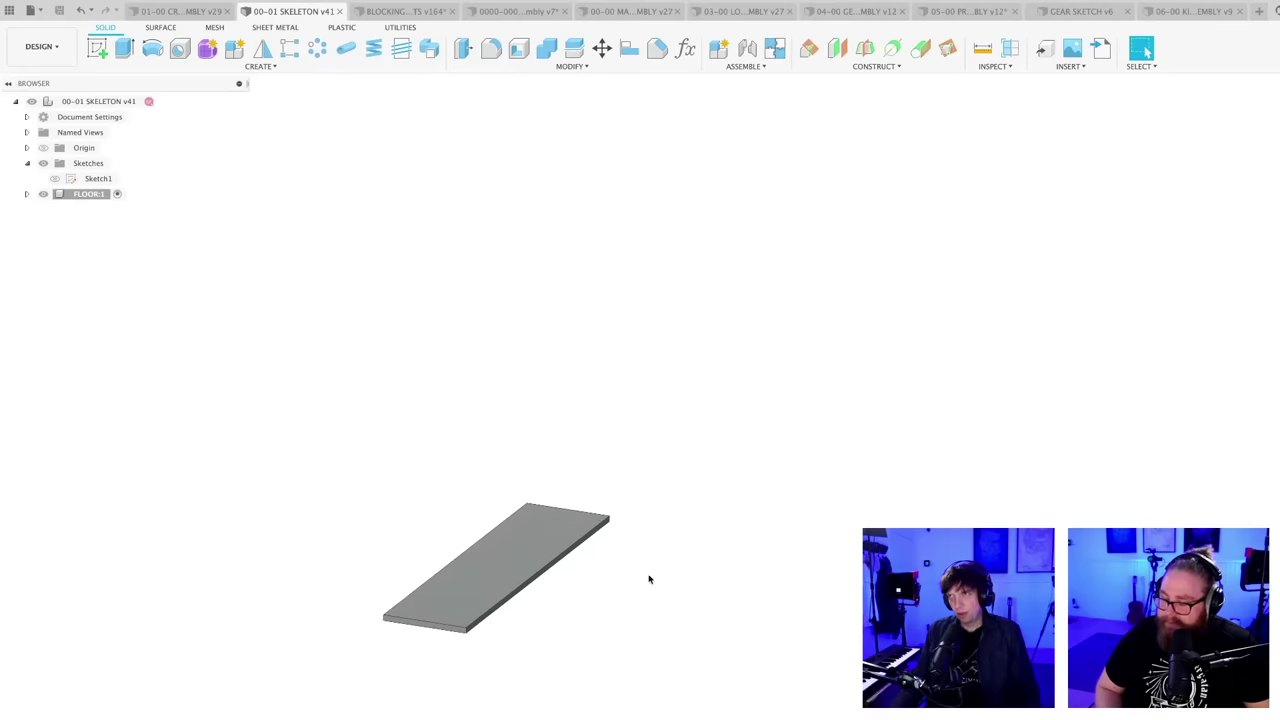
- Switch to the 00-00 MACHINE 3 ASSEMBLY document and save it with its modified linked designs
click(1195, 12)
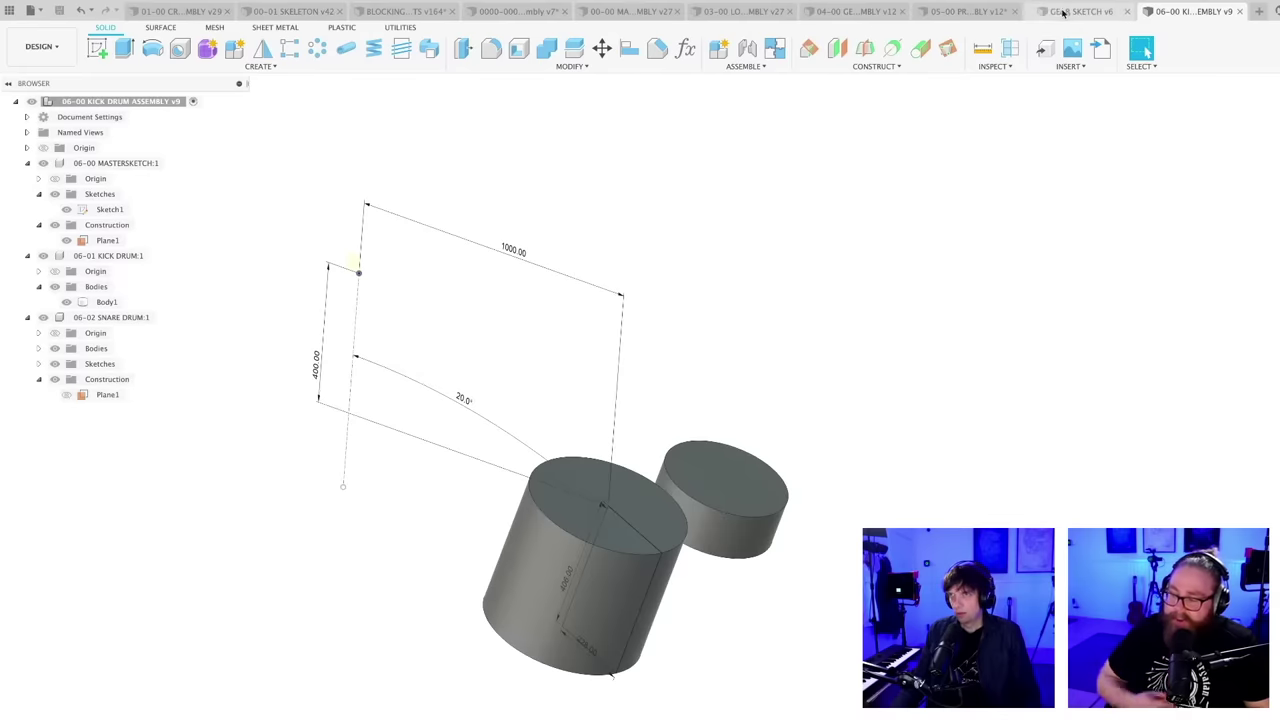
click(628, 11)
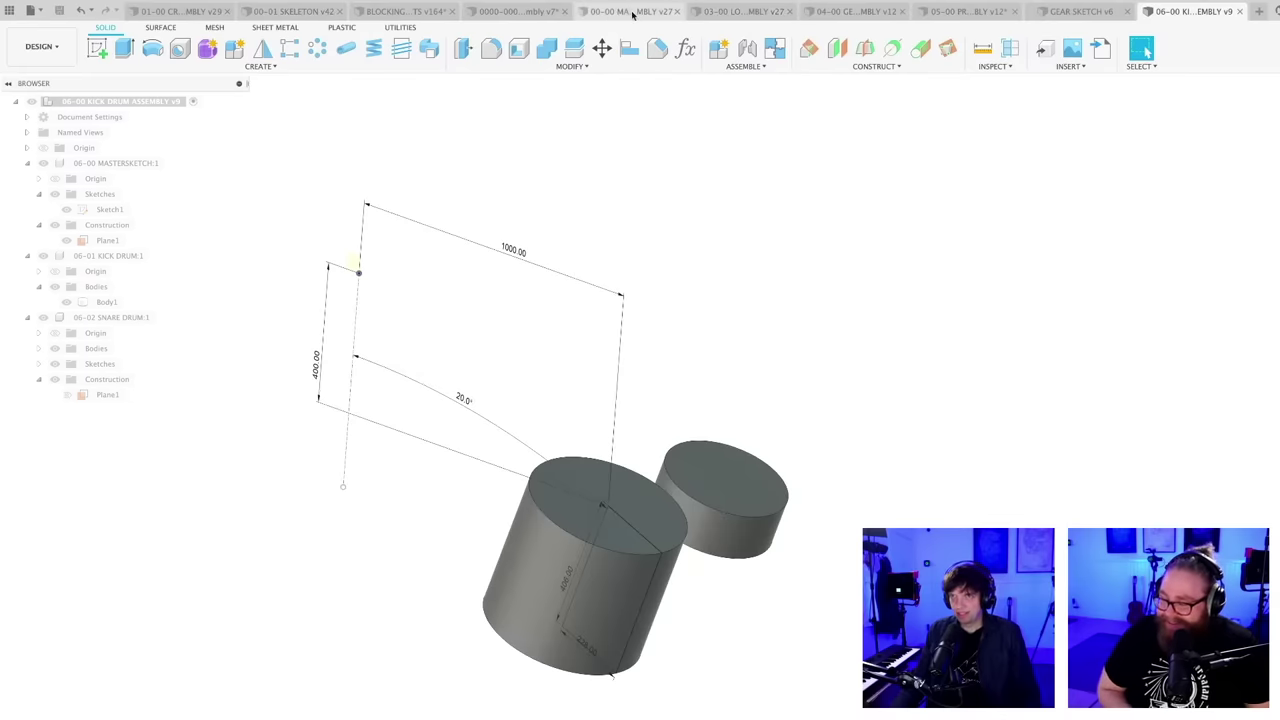
shift+middle_drag(860, 357, 797, 331)
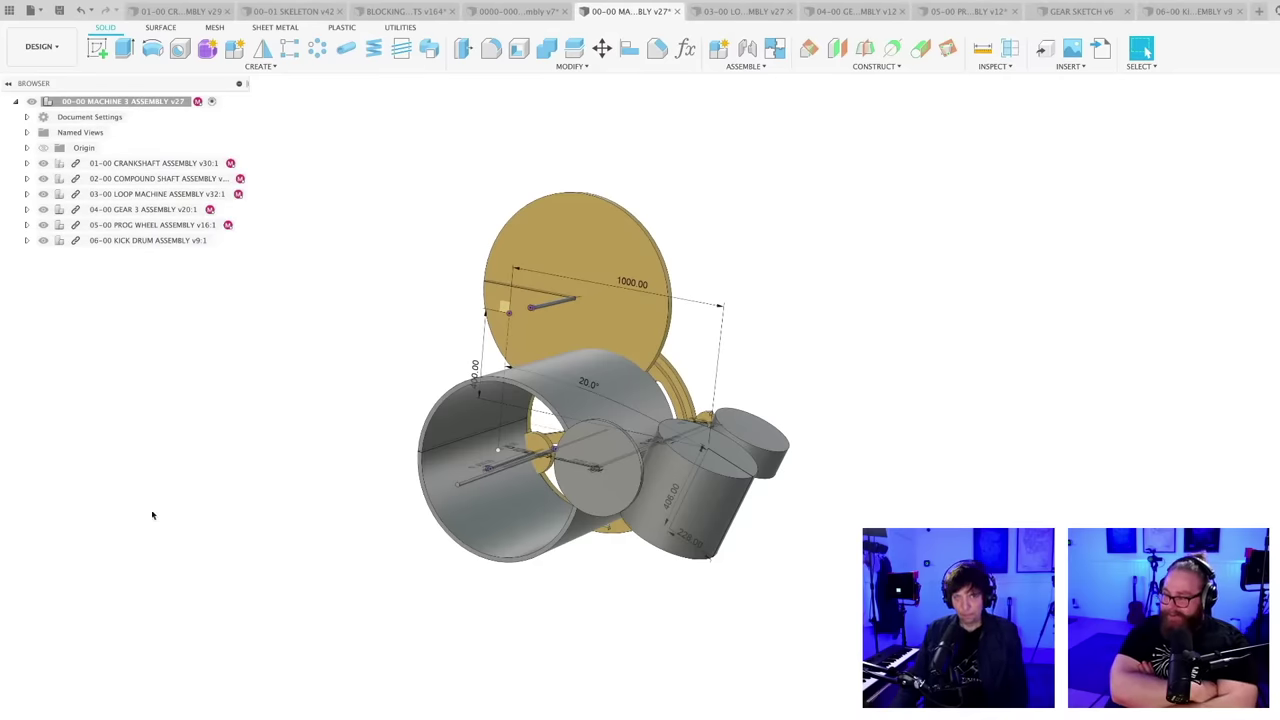
key(super+s)
key(Return)
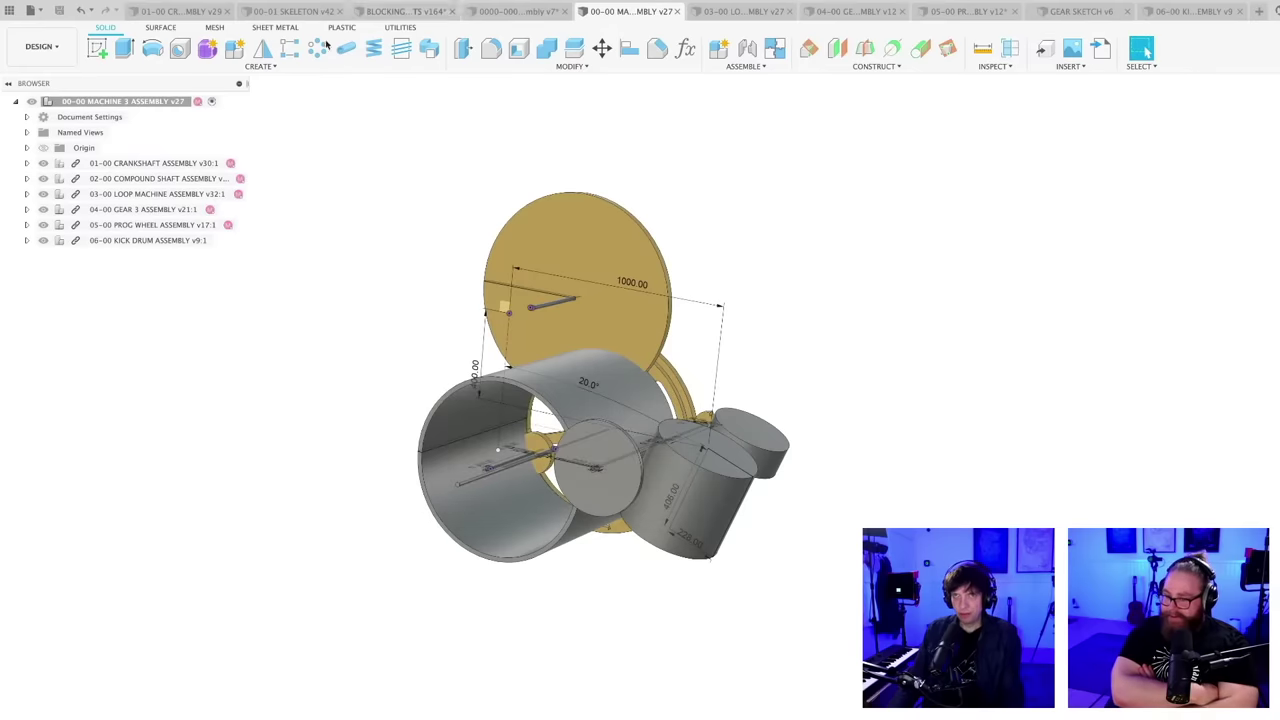
- Return to the 00-01 SKELETON document and set up a Derive of the whole skeleton into an existing design
click(292, 14)
middle_drag(321, 218, 406, 231)
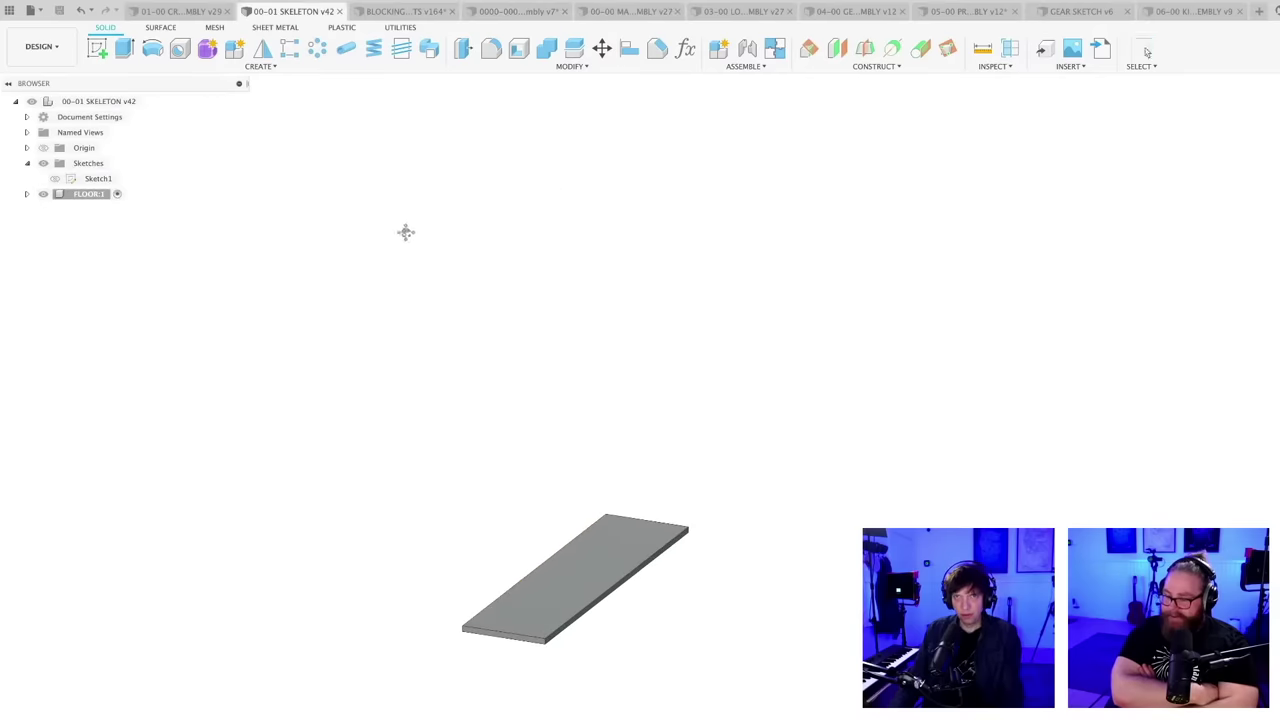
click(260, 66)
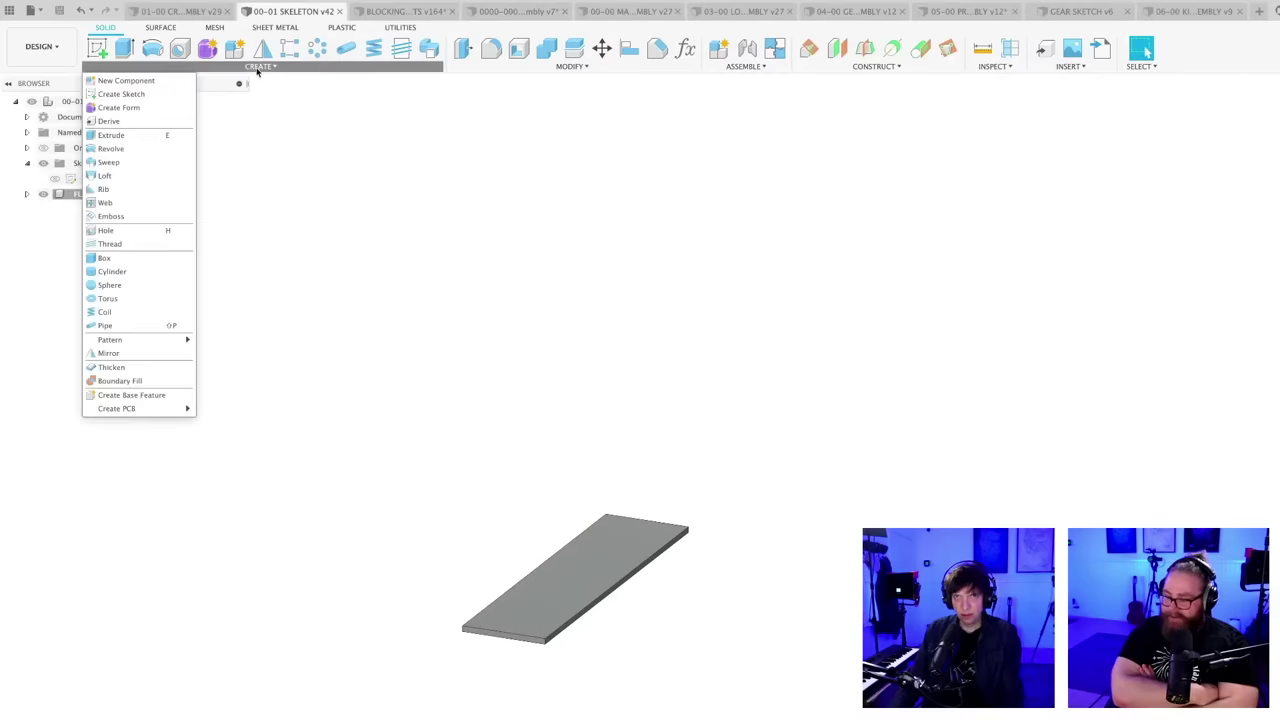
click(112, 121)
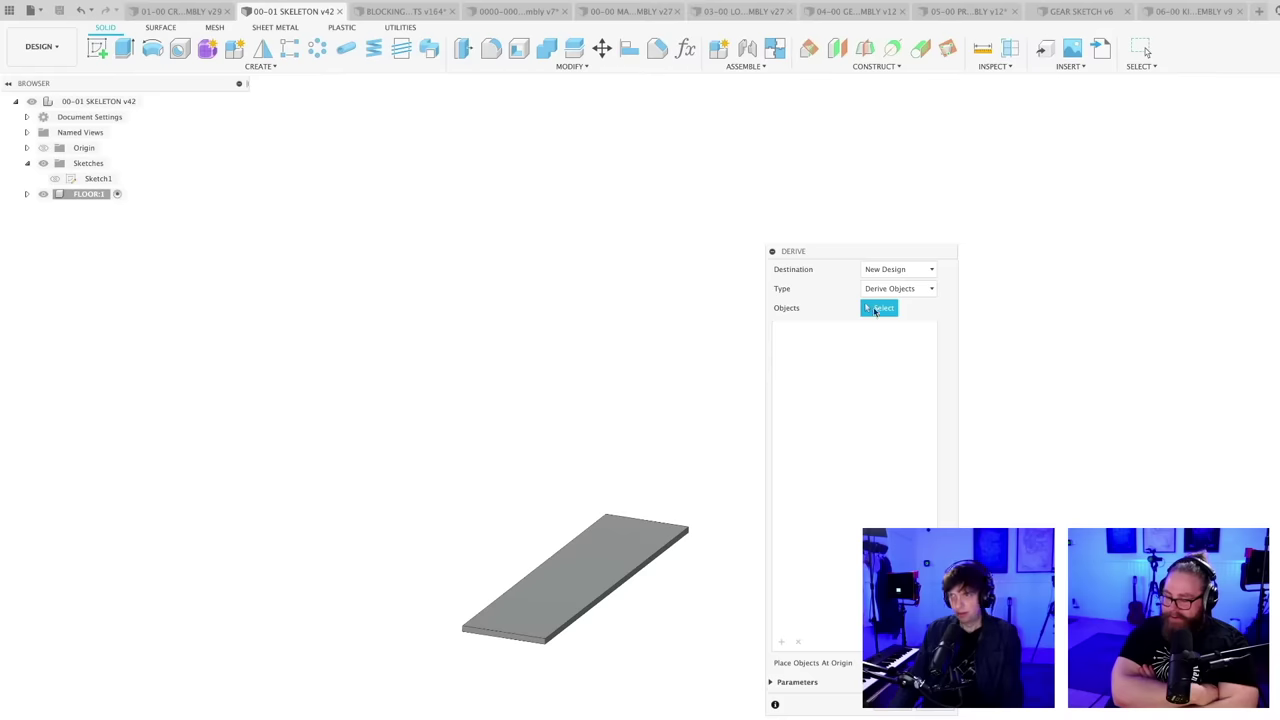
click(898, 269)
click(903, 302)
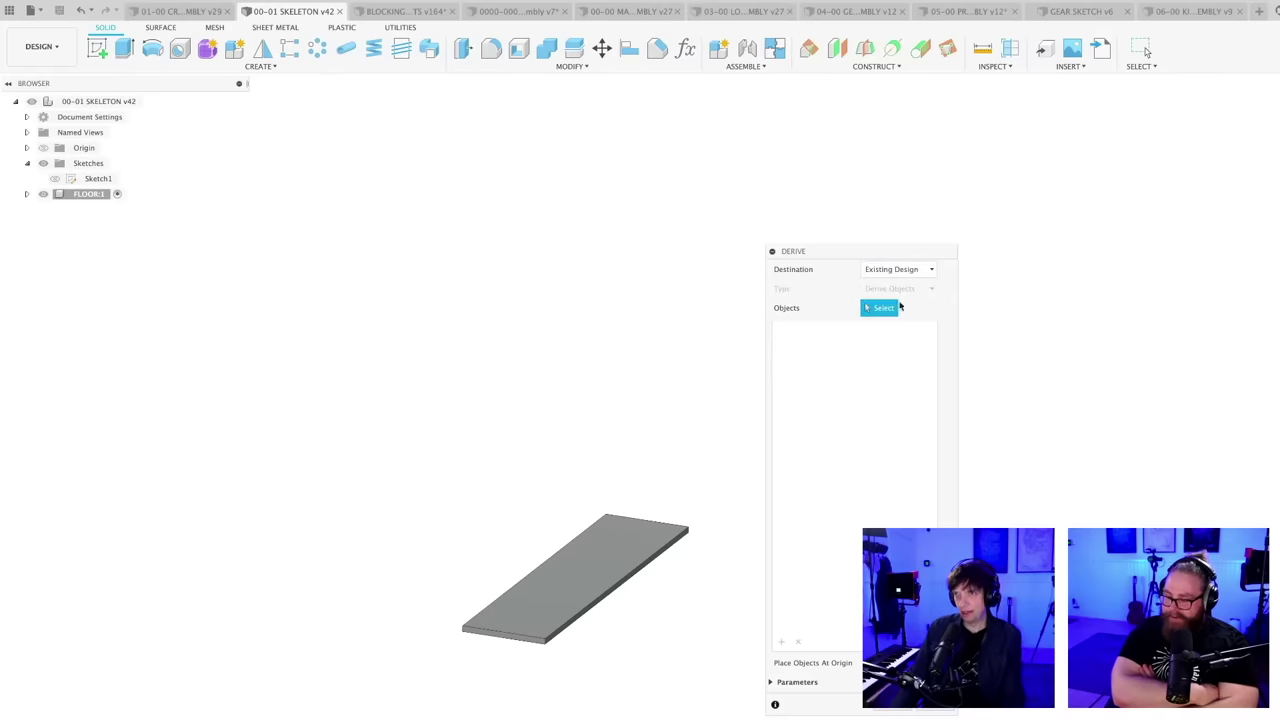
click(94, 101)
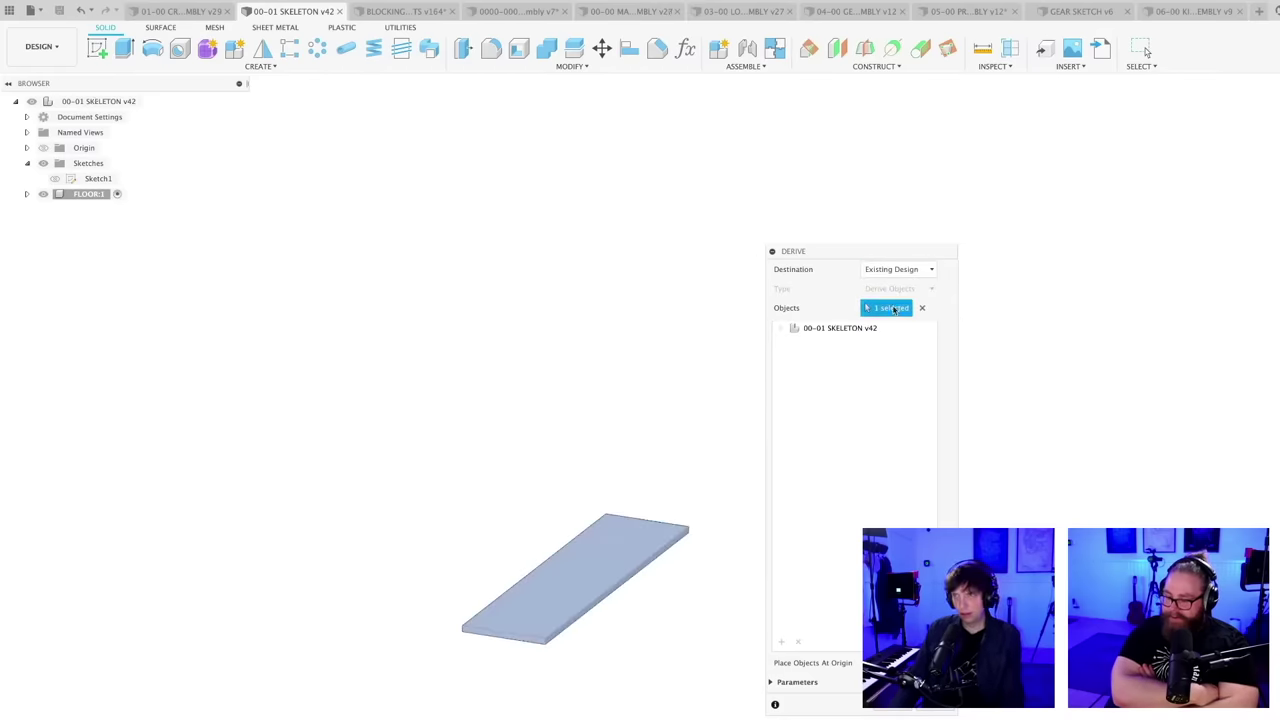
click(772, 682)
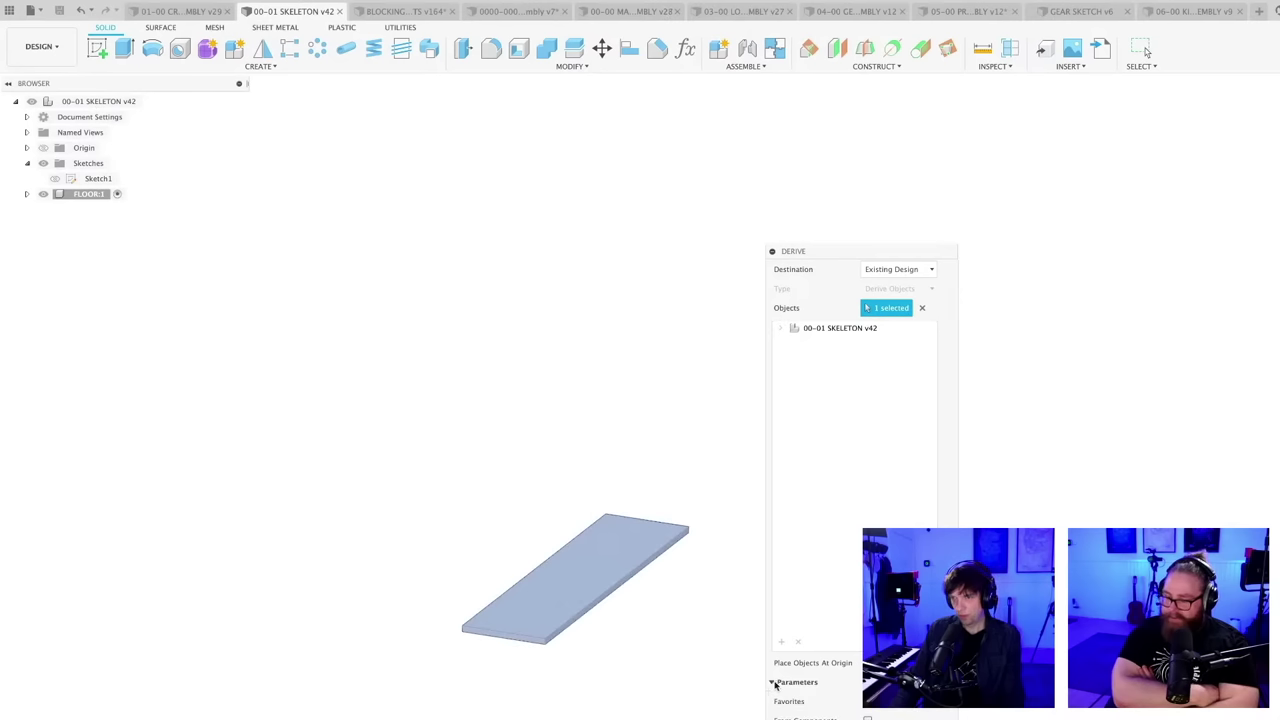
key(Return)
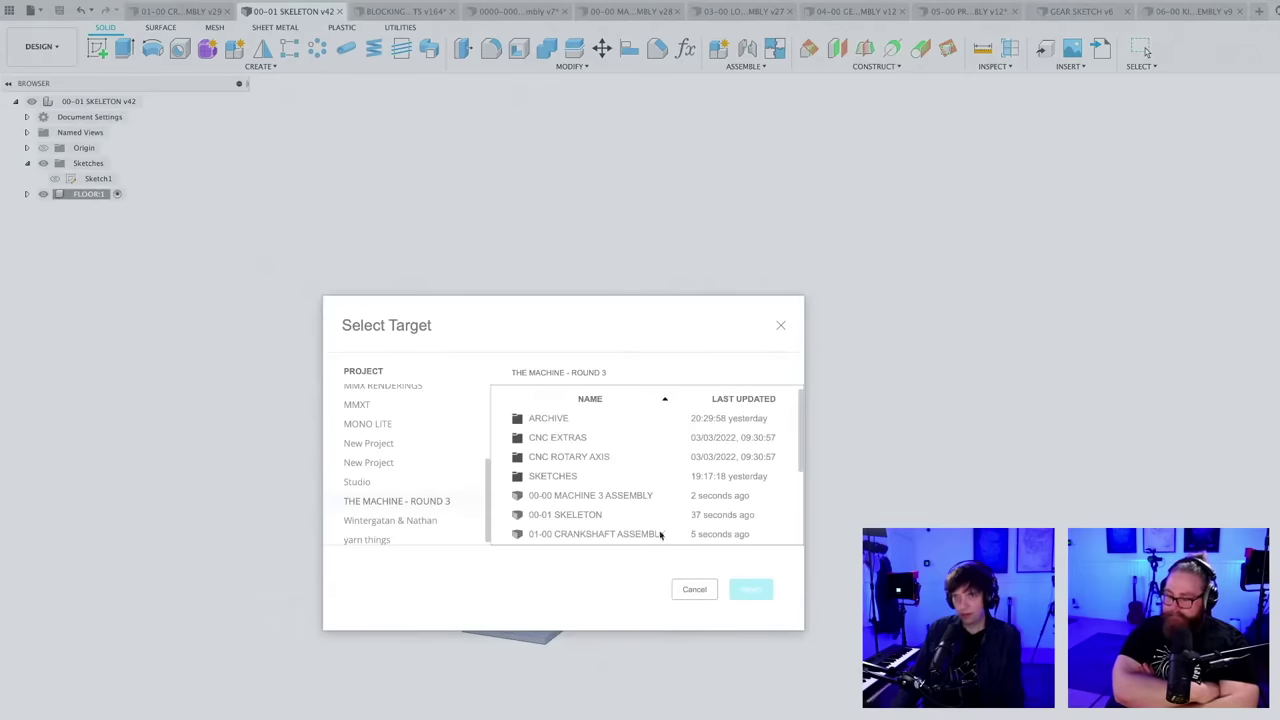
- Choose 00-00 MACHINE 3 ASSEMBLY in THE MACHINE - ROUND 3 project as the target of the derived skeleton
scroll(656, 528, down, 4)
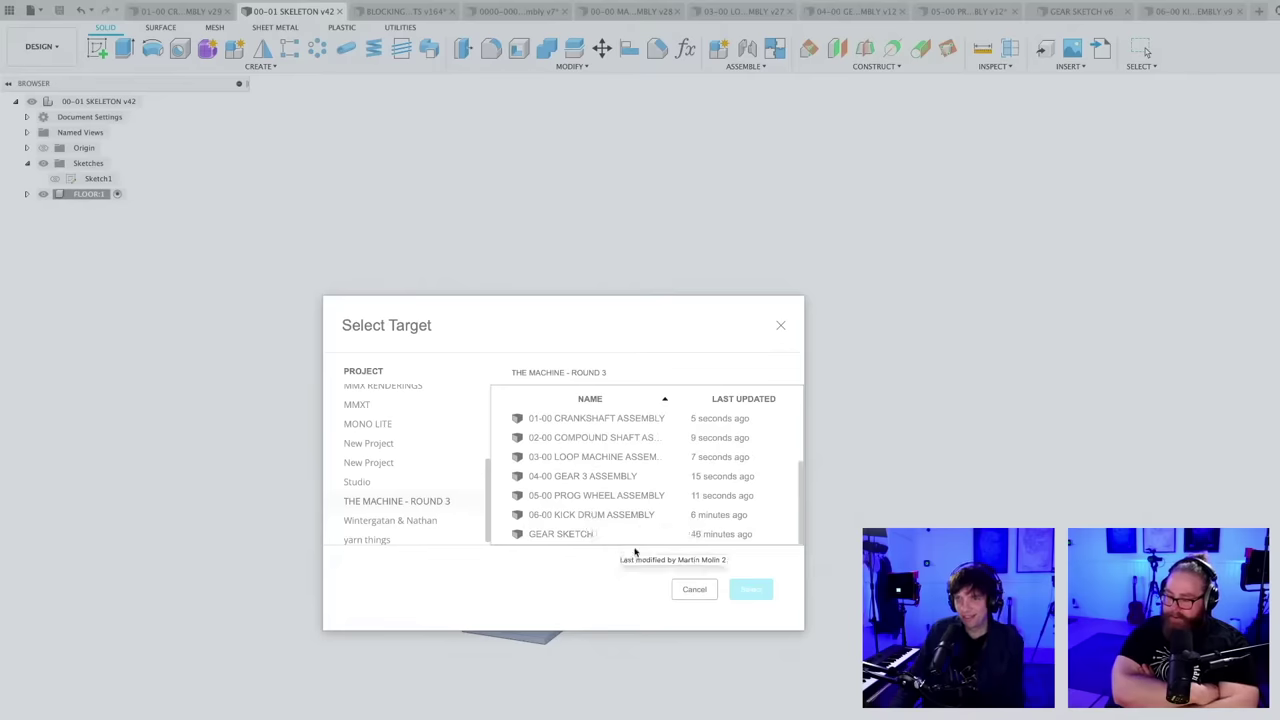
scroll(612, 496, up, 2)
scroll(610, 494, up, 2)
click(608, 495)
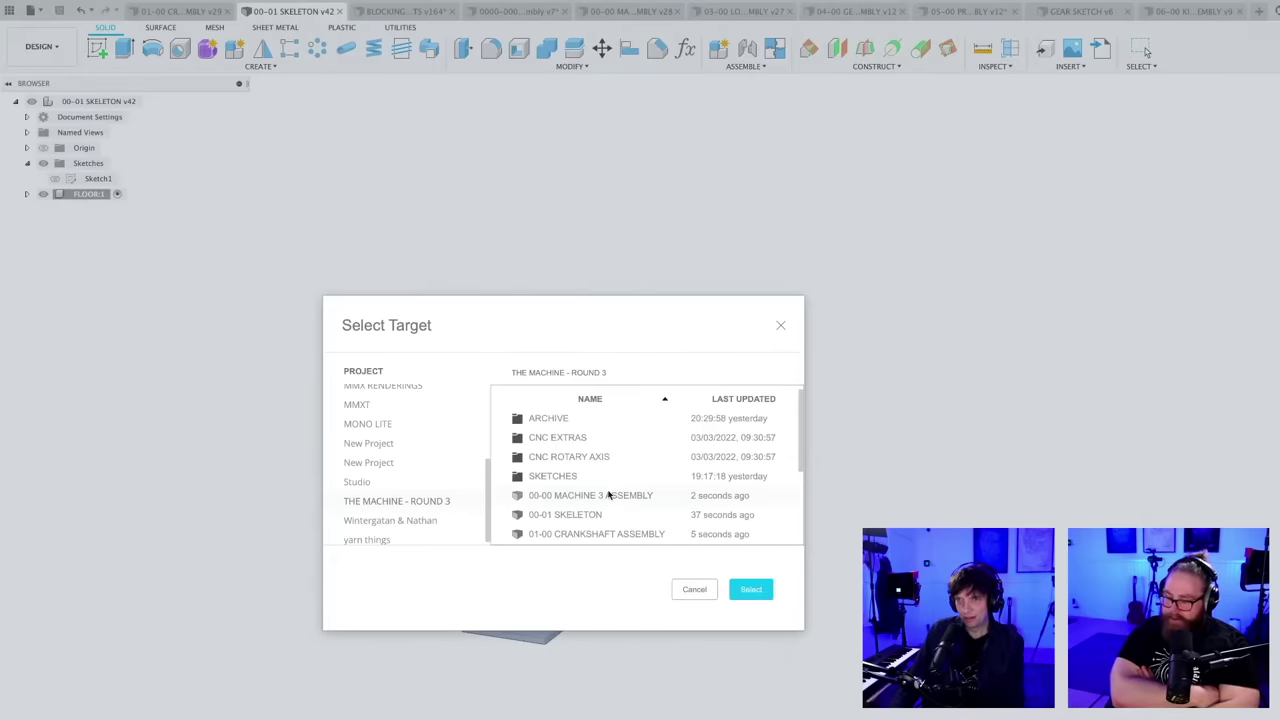
click(750, 592)
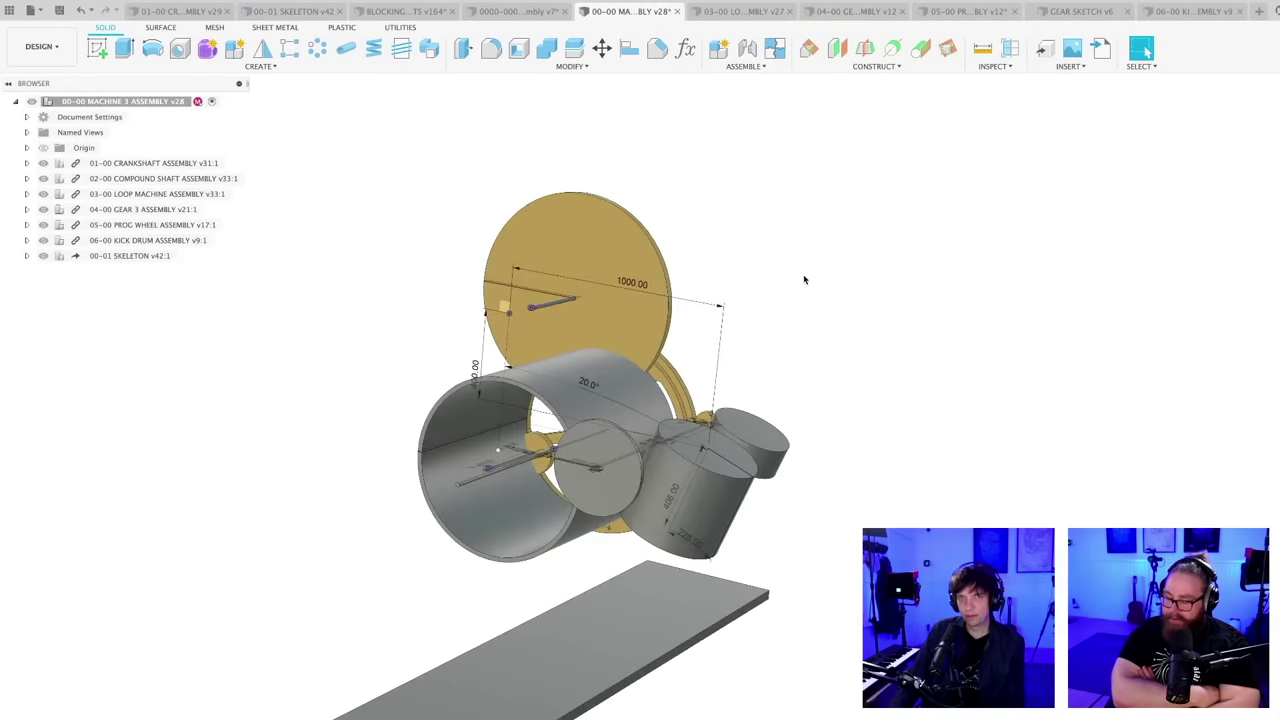
- Move the derived 00-01 SKELETON component to the head of the assembly's component list, above the crankshaft assembly
shift+middle_drag(395, 550, 475, 555)
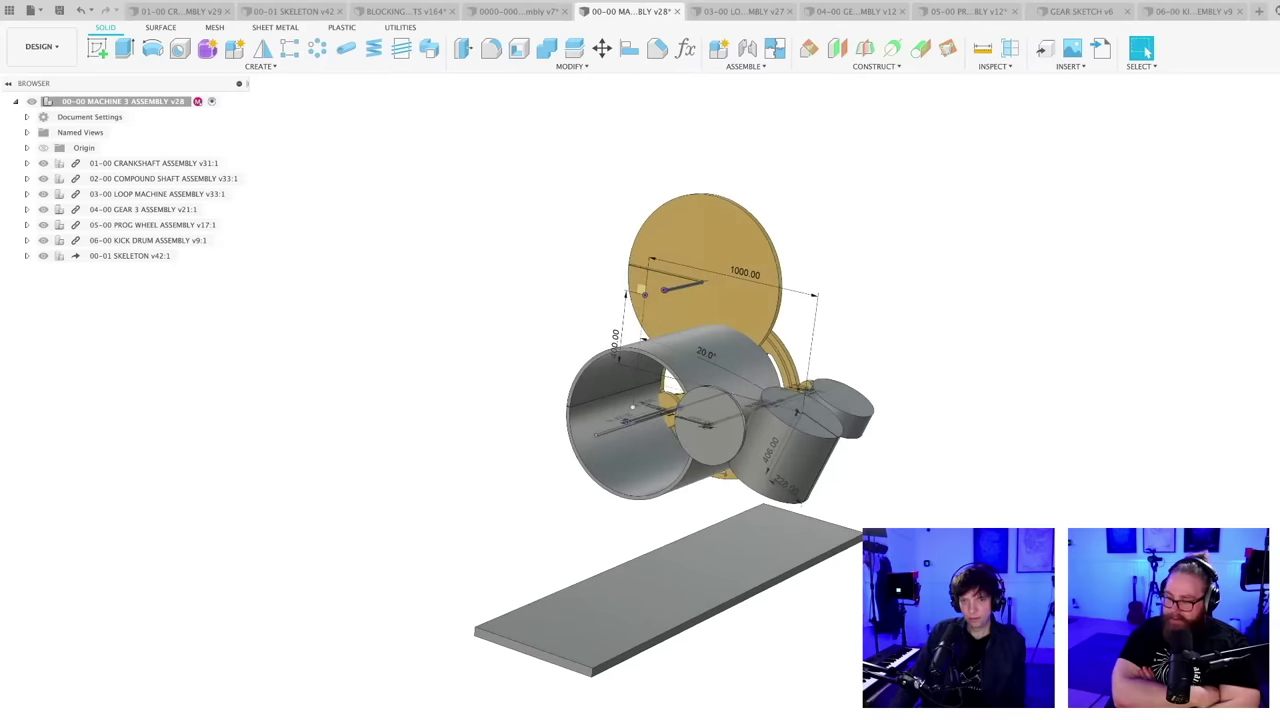
click(132, 256)
click(671, 656)
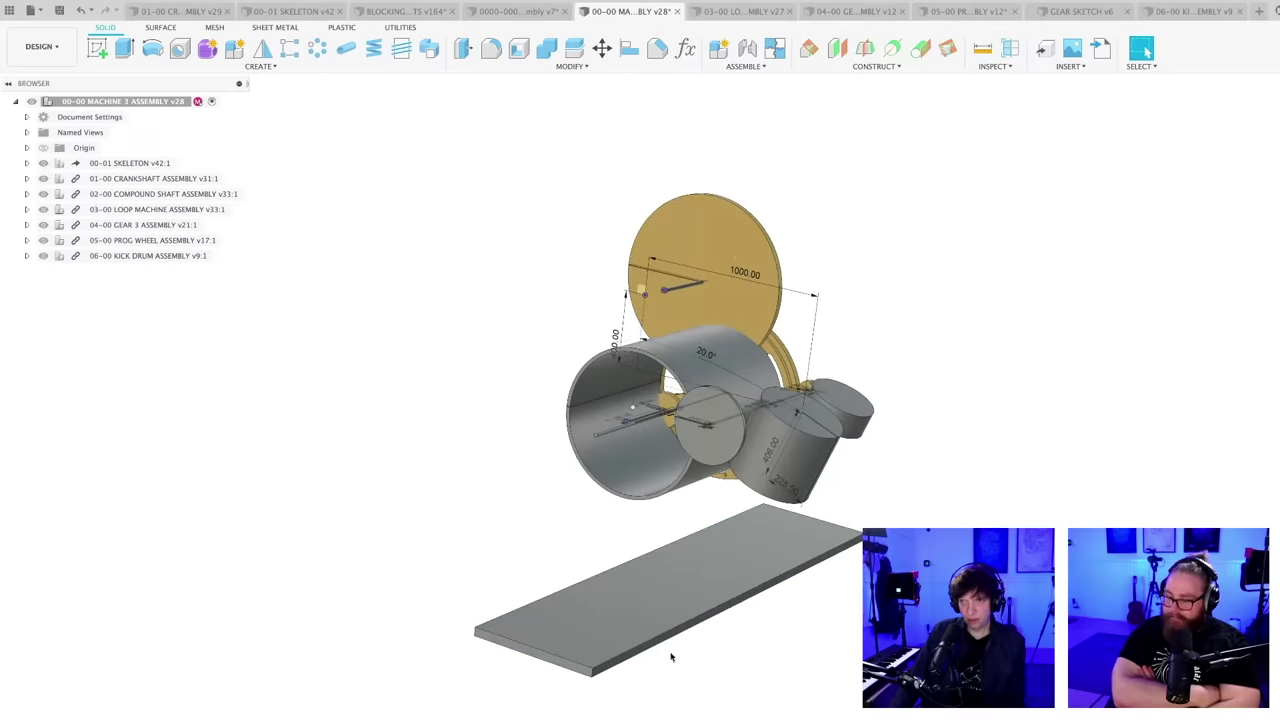
mouse_move(797, 585)
shift+middle_down()
mouse_move(846, 611)
mouse_move(857, 585)
mouse_move(854, 608)
mouse_move(835, 605)
mouse_move(840, 577)
mouse_move(854, 591)
mouse_move(840, 597)
mouse_move(857, 587)
mouse_move(852, 609)
mouse_move(860, 584)
mouse_move(857, 597)
shift+middle_up()
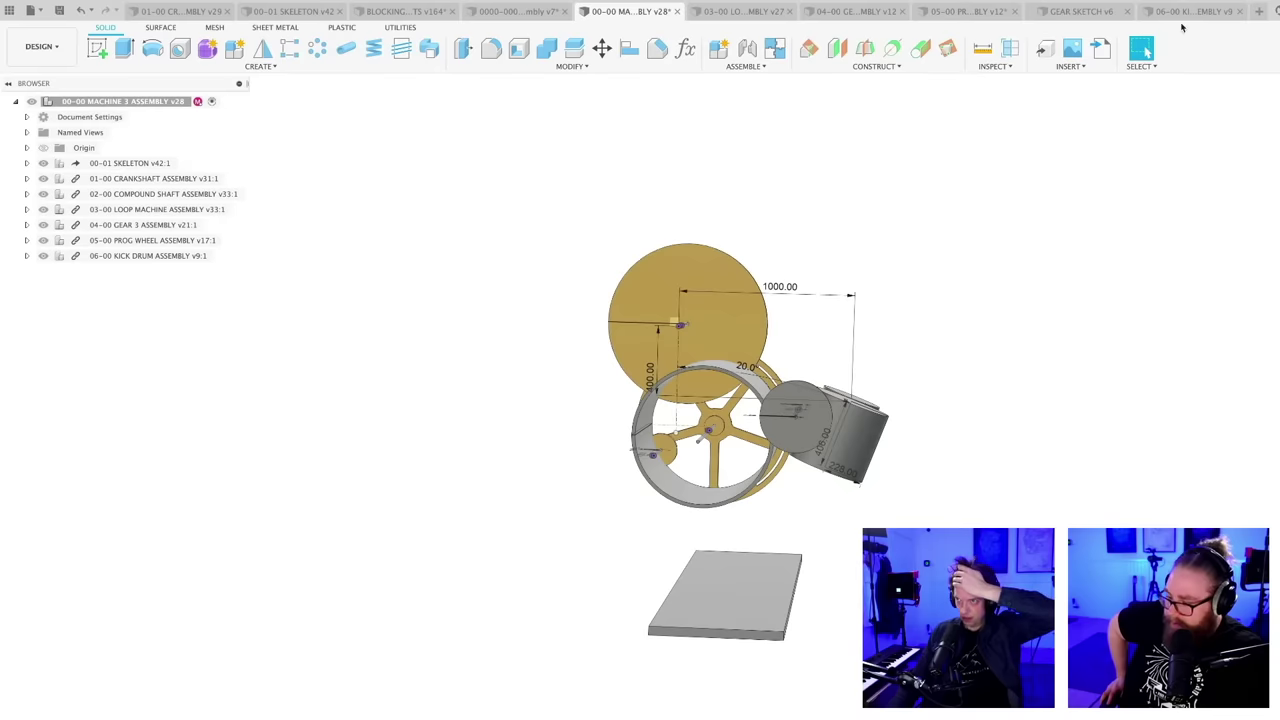
- In the GEAR SKETCH document, shift the 960 mm wheel group up and to the right, and shrink the undimensioned circle tangent to its hub
click(1150, 11)
click(1086, 12)
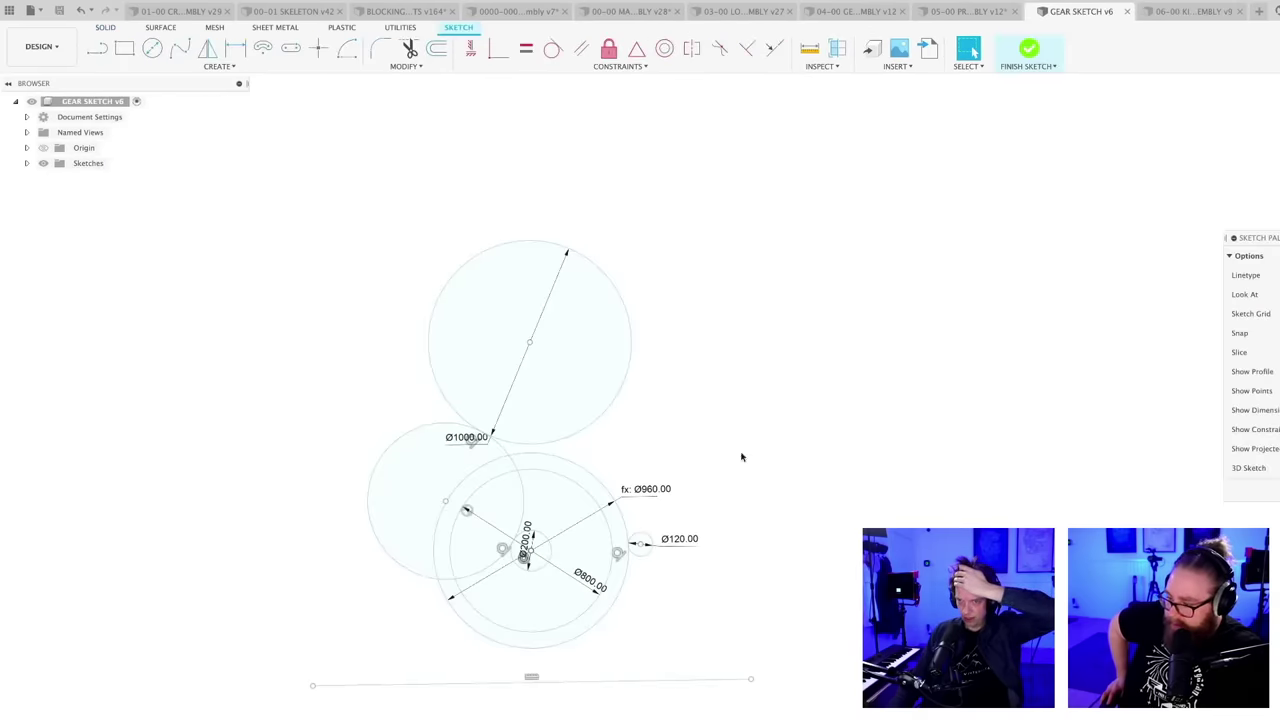
middle_drag(672, 598, 686, 584)
drag(655, 532, 679, 454)
drag(384, 572, 405, 531)
scroll(606, 578, up, 5)
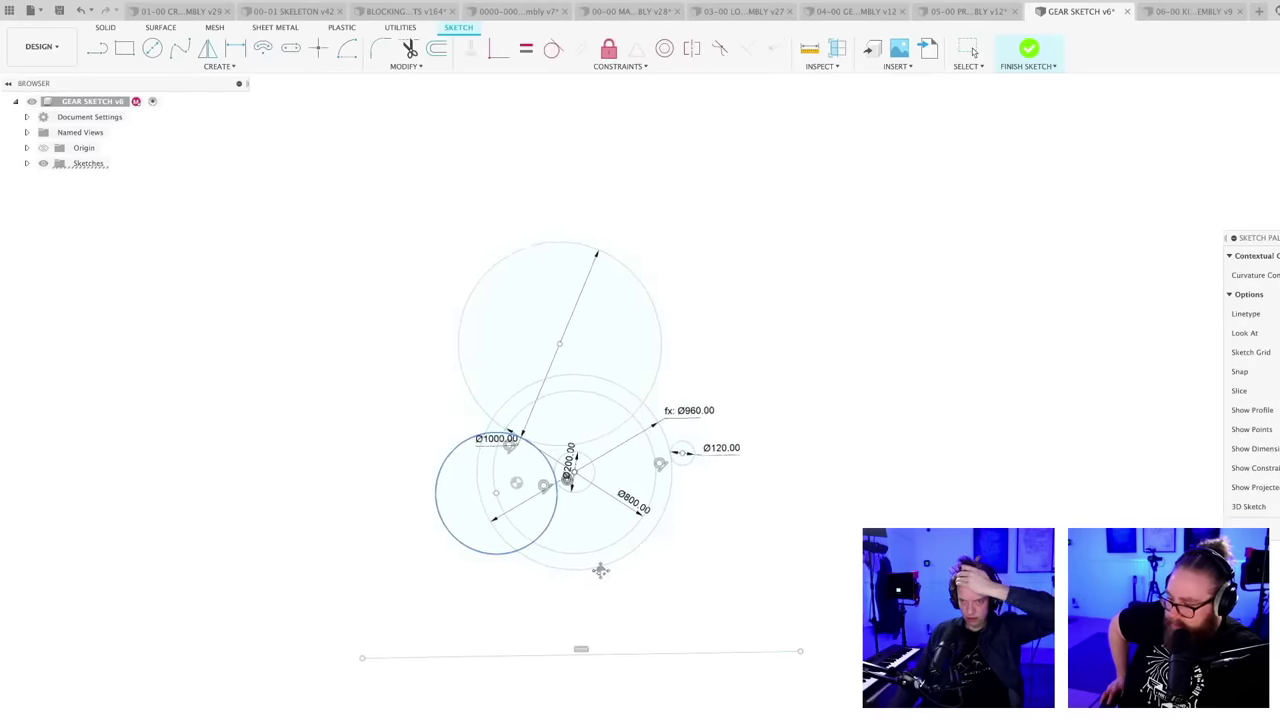
scroll(650, 581, down, 3)
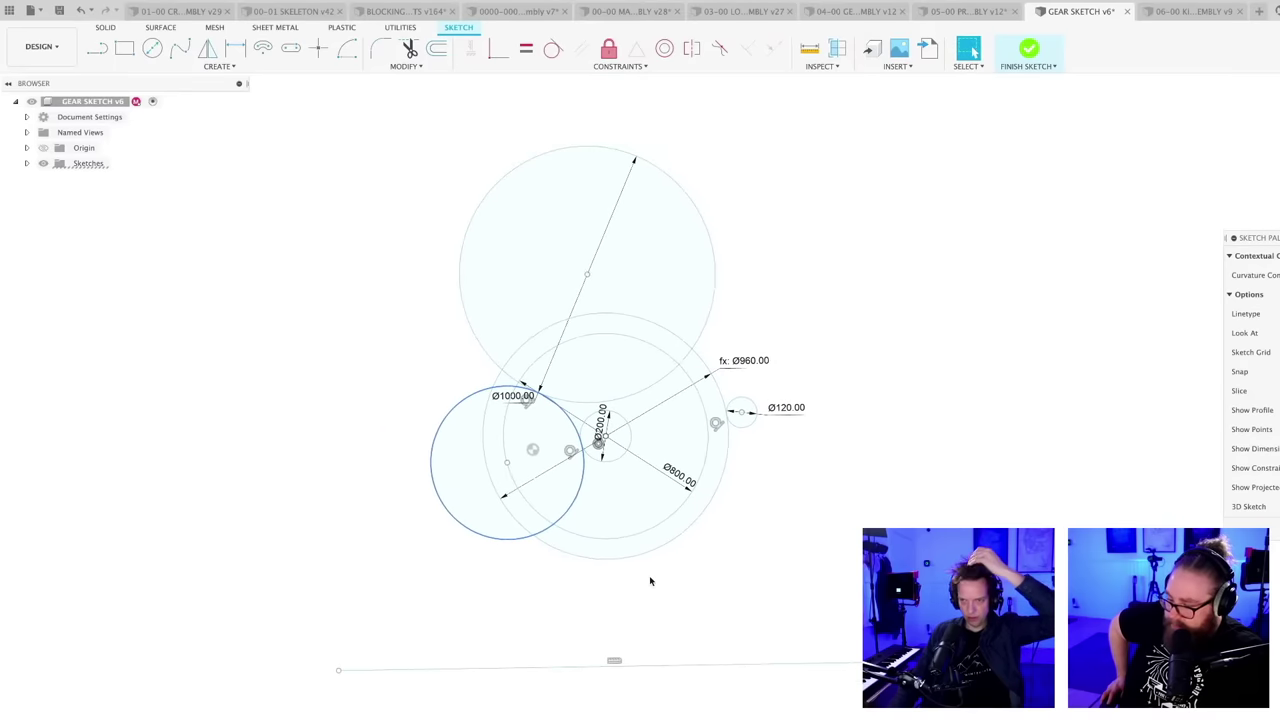
drag(503, 532, 507, 507)
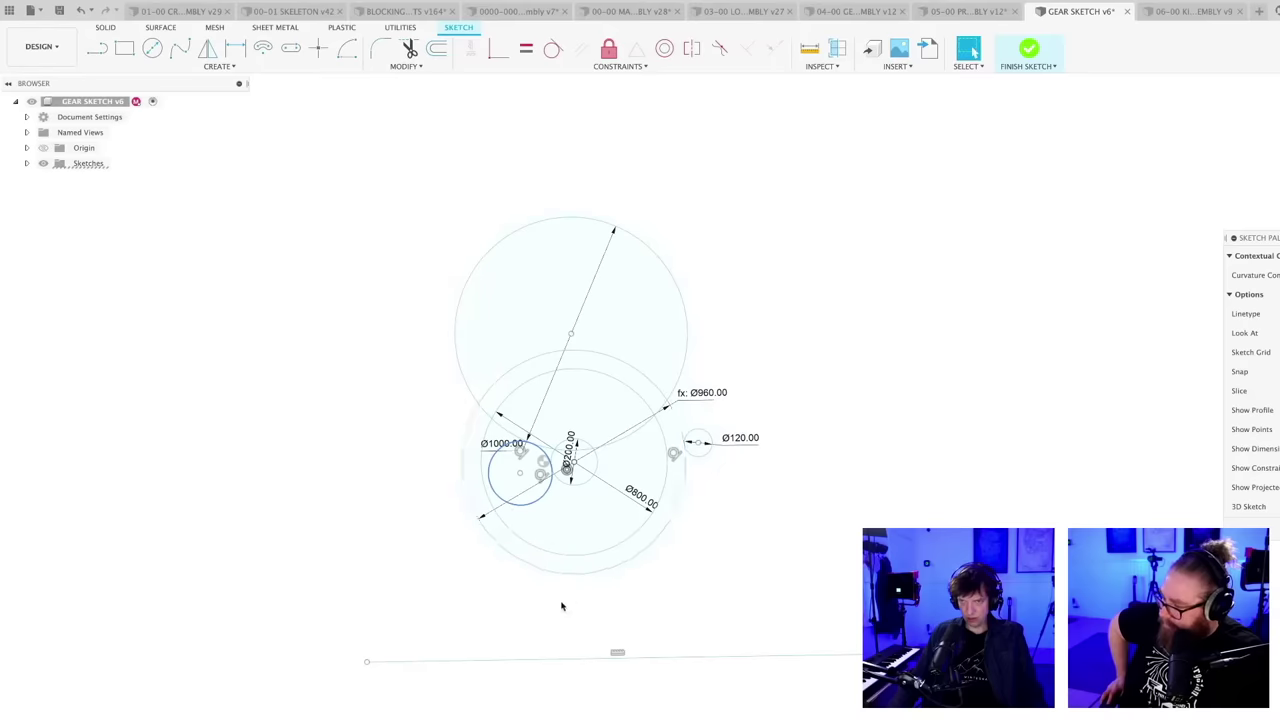
middle_drag(562, 606, 603, 563)
scroll(584, 568, up, 1)
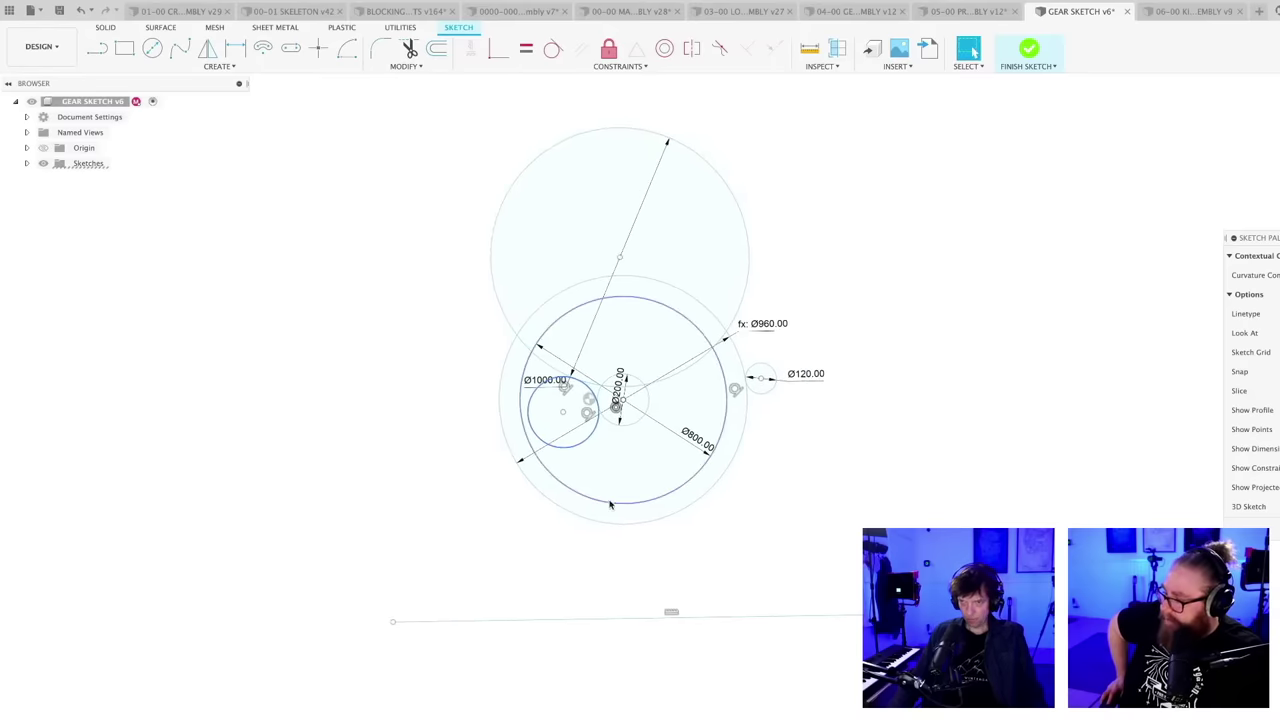
drag(620, 400, 683, 387)
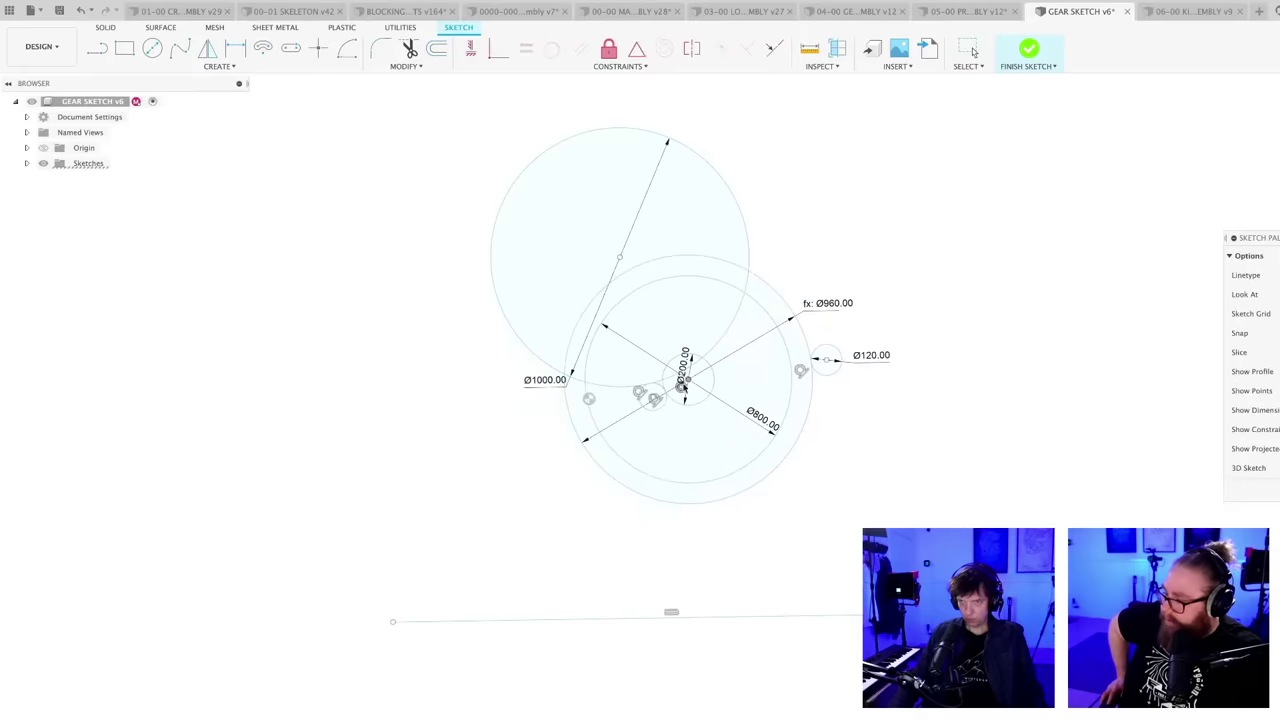
- Draw a circle below and to the left of the 960 mm wheel, tangent to the small undimensioned circle, and reduce its size
key(c)
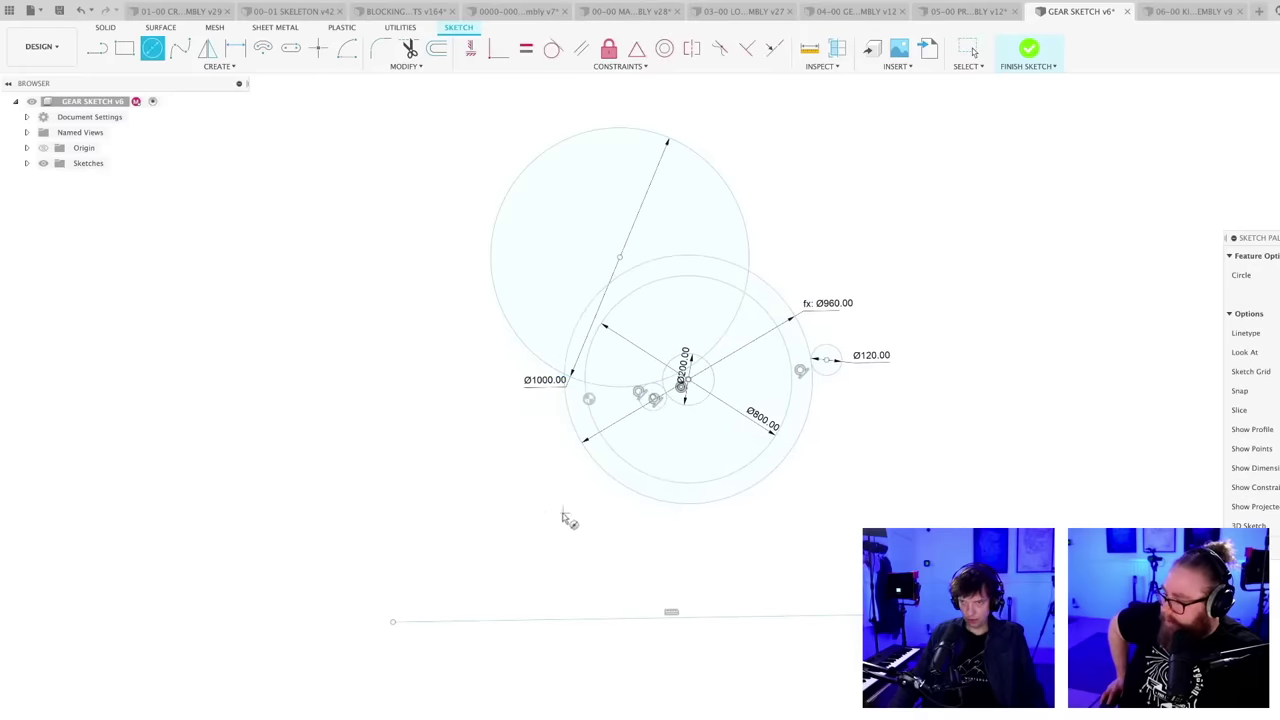
click(646, 410)
key(Escape)
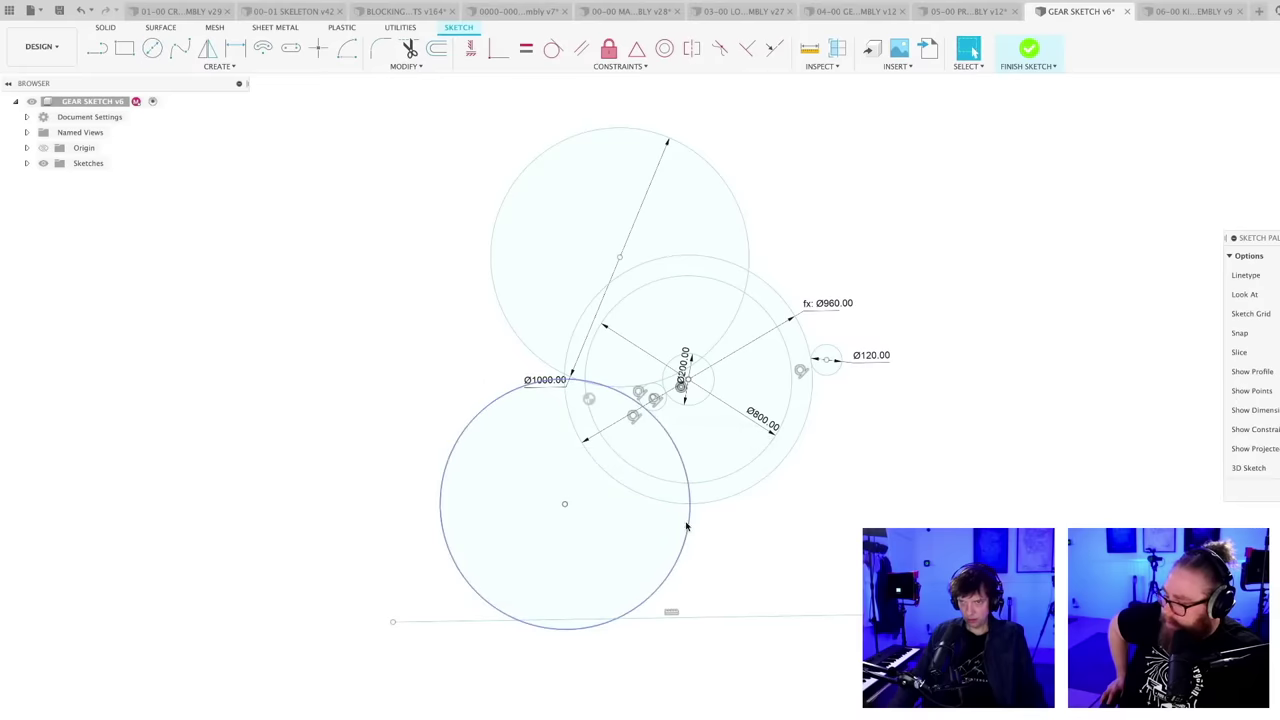
drag(688, 525, 666, 508)
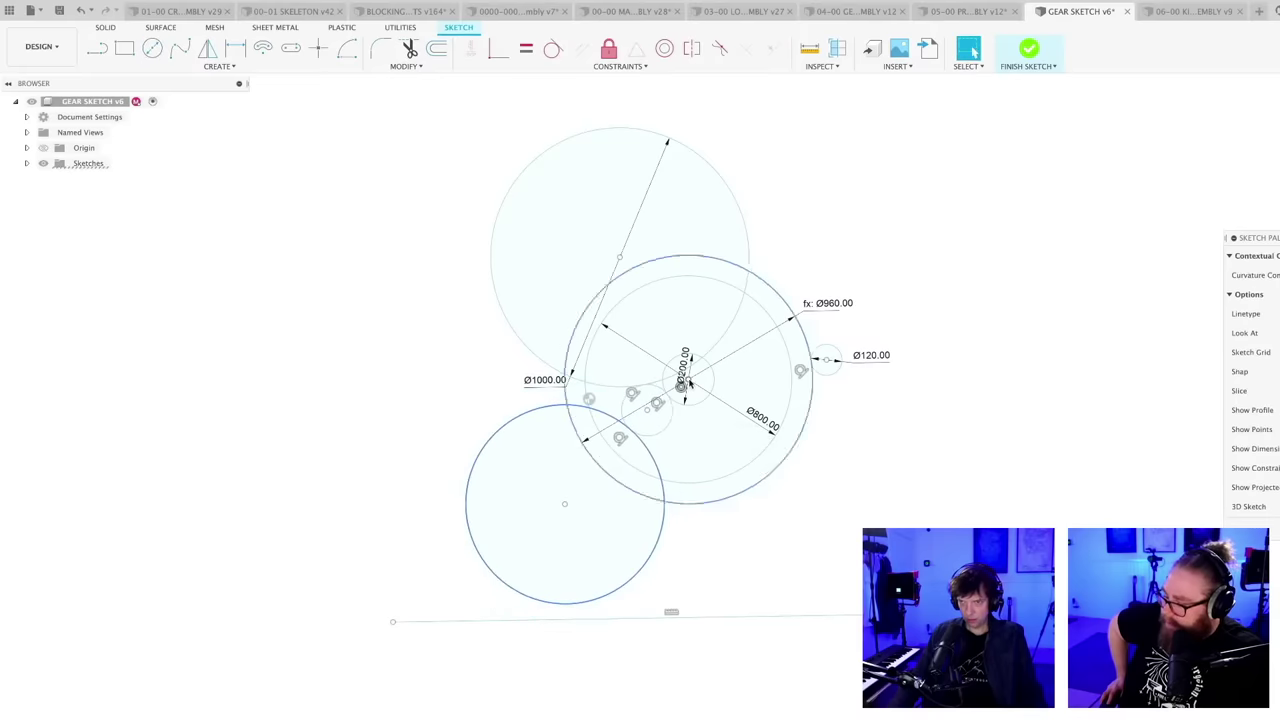
- Shift the 960 mm wheel group and reposition the undimensioned circle tangent to its hub up and to the left, beneath the 1000 mm wheel
drag(688, 380, 710, 395)
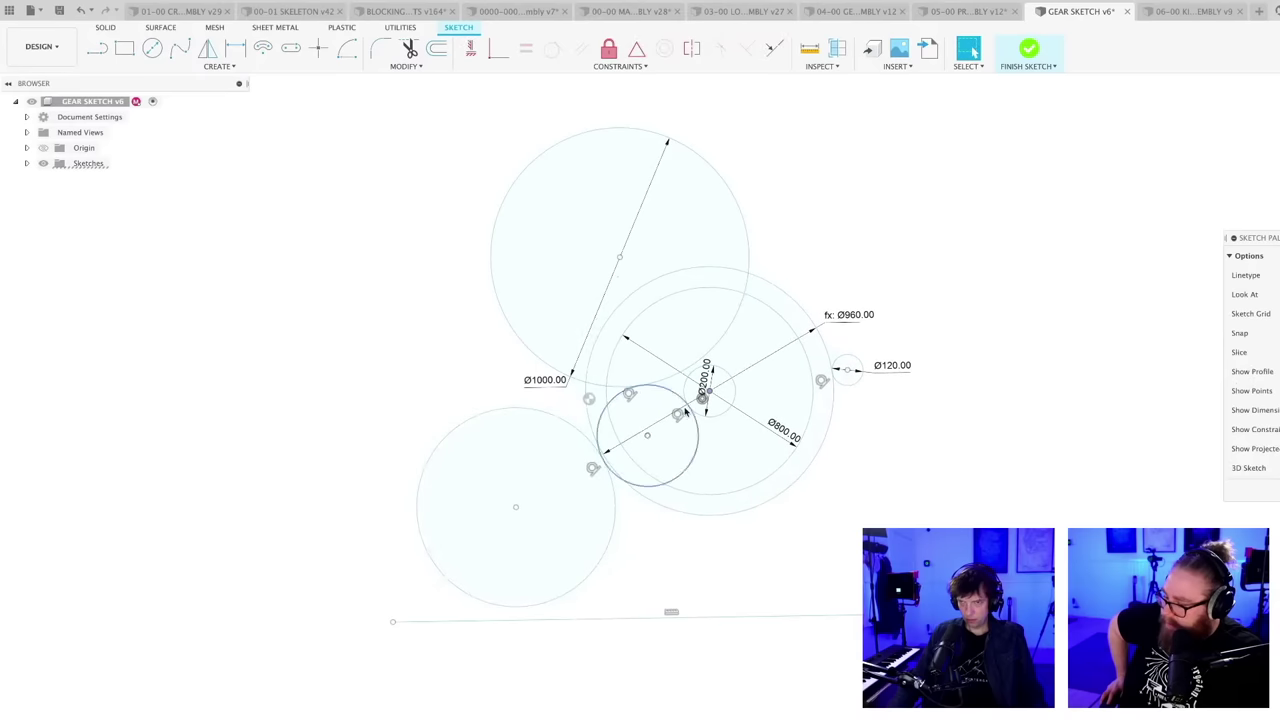
mouse_move(647, 436)
mouse_down()
mouse_move(638, 398)
mouse_move(572, 383)
mouse_up()
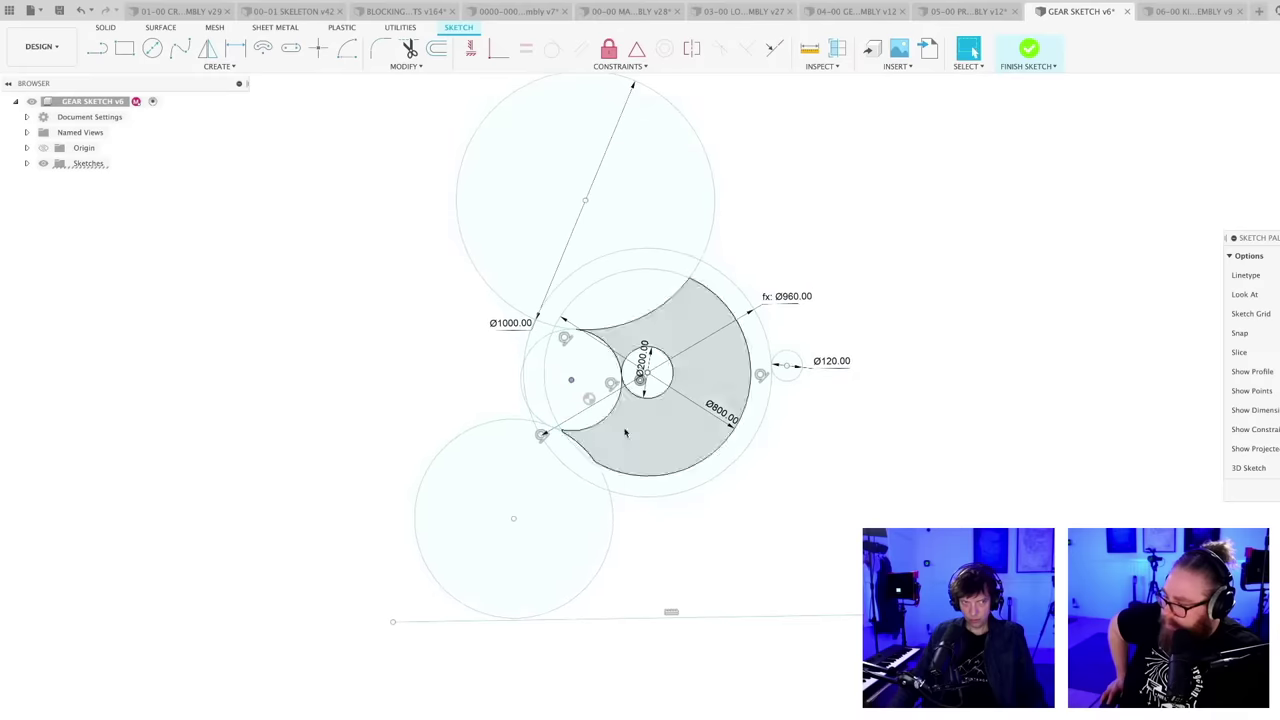
scroll(672, 553, down, 2)
mouse_move(672, 553)
middle_down()
mouse_move(623, 583)
mouse_move(536, 573)
middle_up()
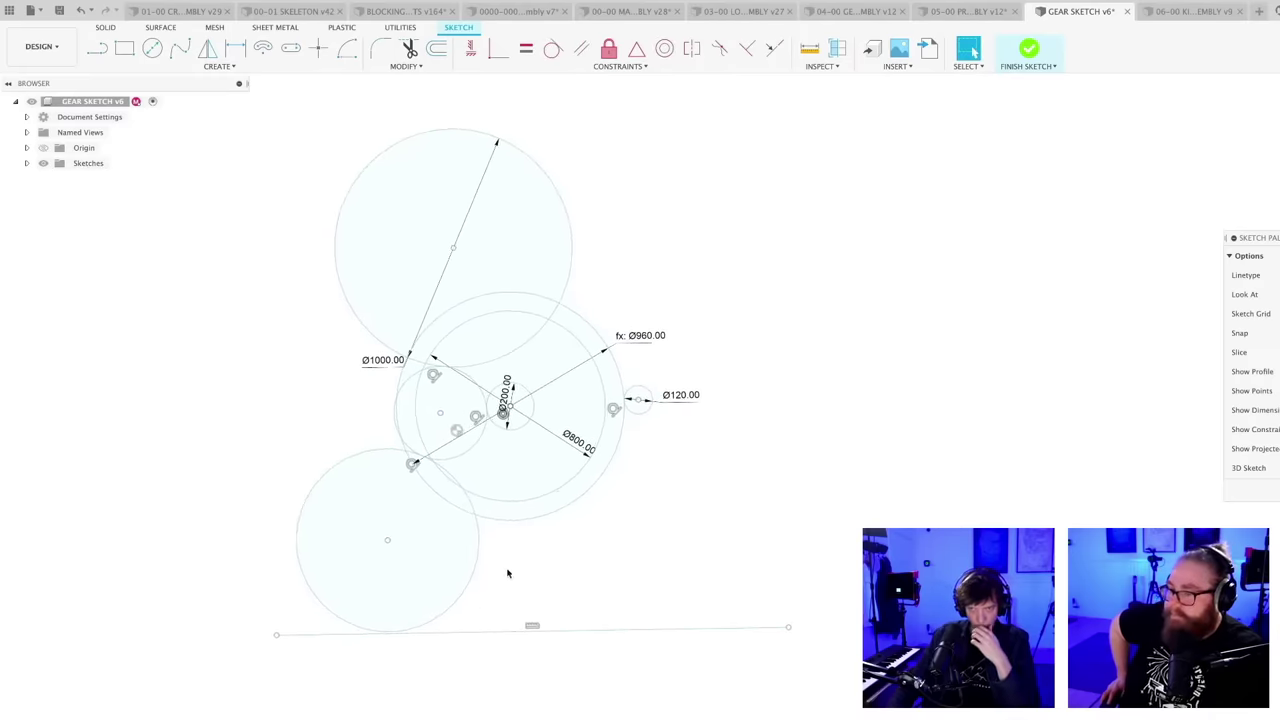
- Examine how the wheels and the lower circle sit relative to one another and to the floor line
scroll(548, 605, up, 1)
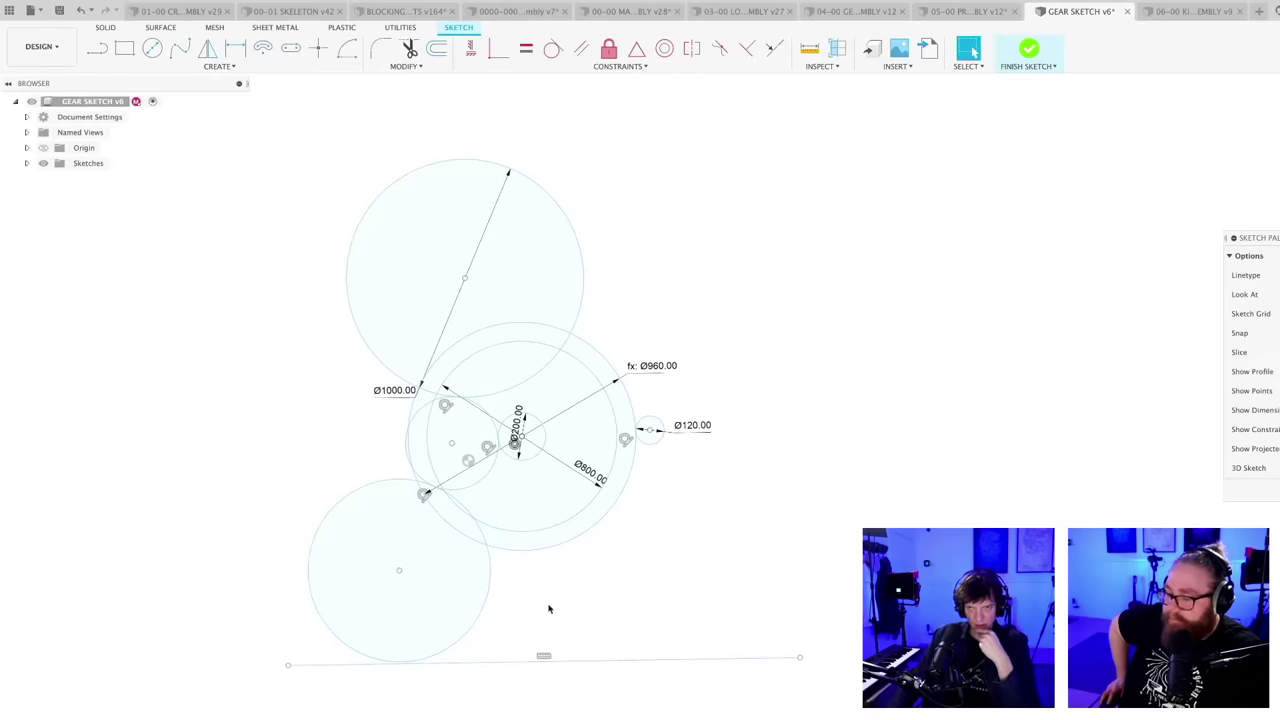
middle_drag(546, 600, 634, 591)
scroll(634, 591, up, 2)
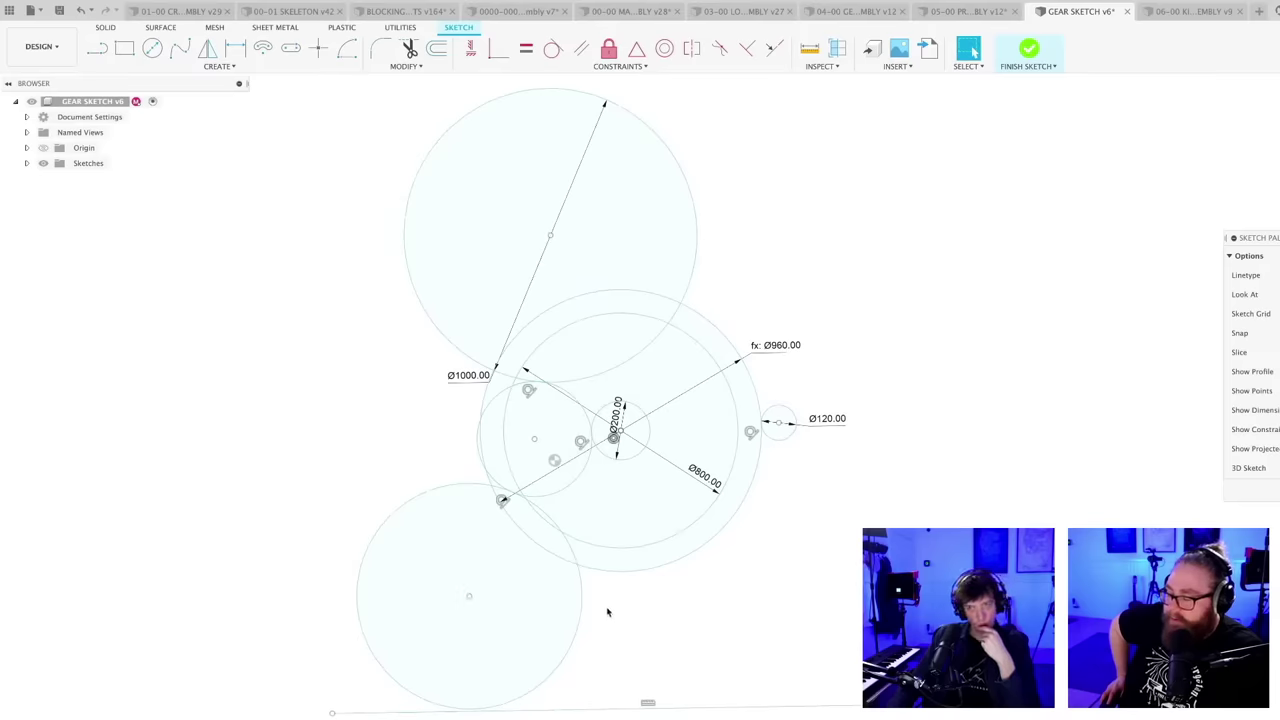
scroll(629, 612, down, 1)
middle_drag(647, 620, 539, 582)
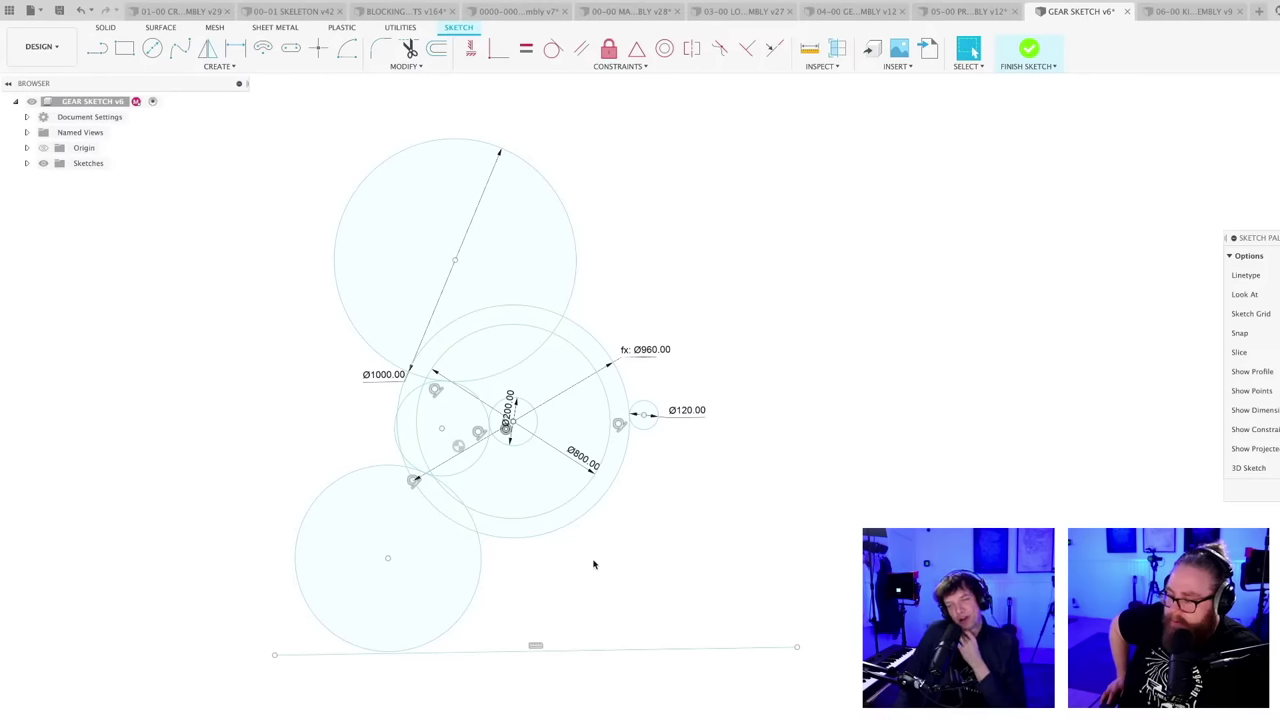
scroll(517, 560, up, 5)
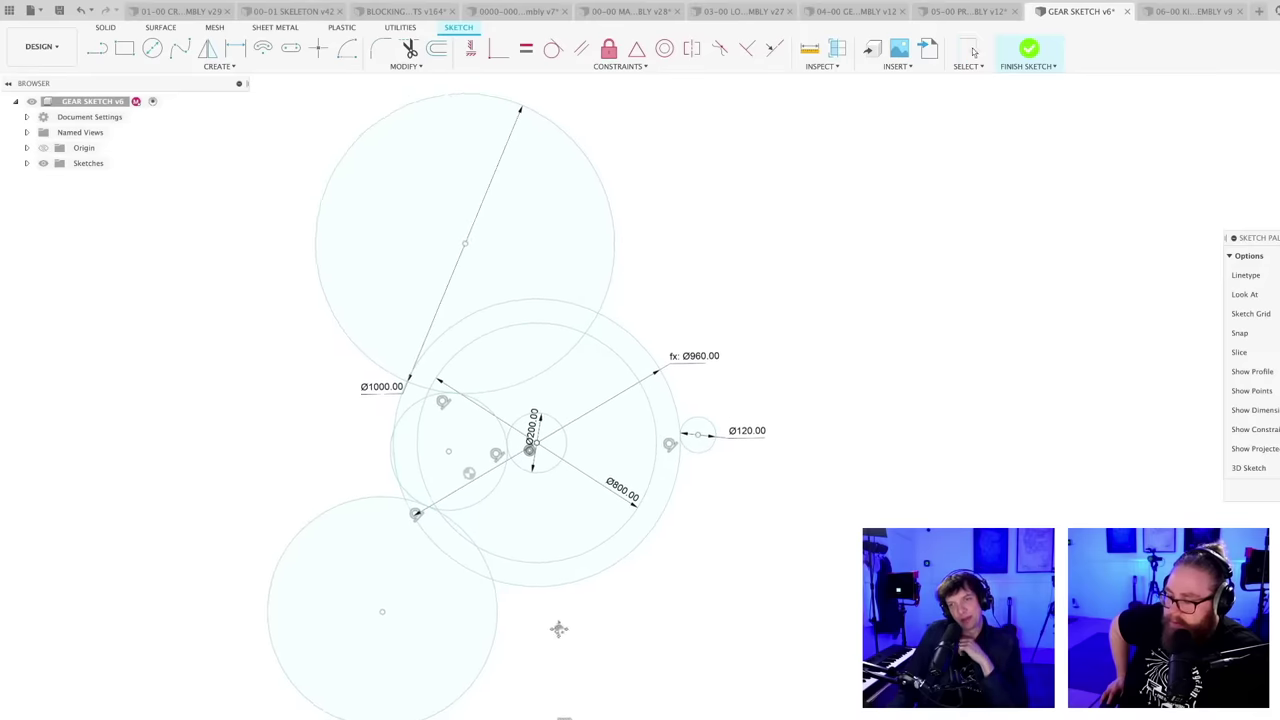
scroll(572, 640, down, 2)
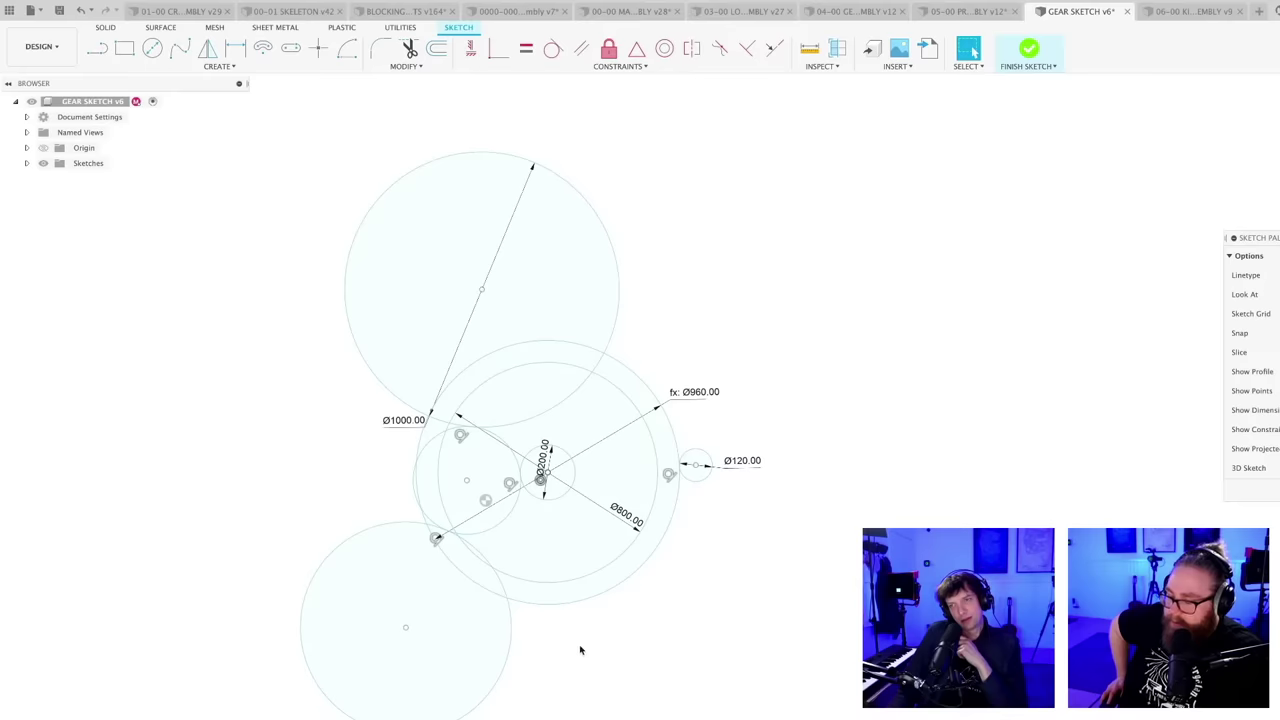
- Delete the lower circle near the floor line, keeping the intermediate circle tangent to the hub
click(505, 521)
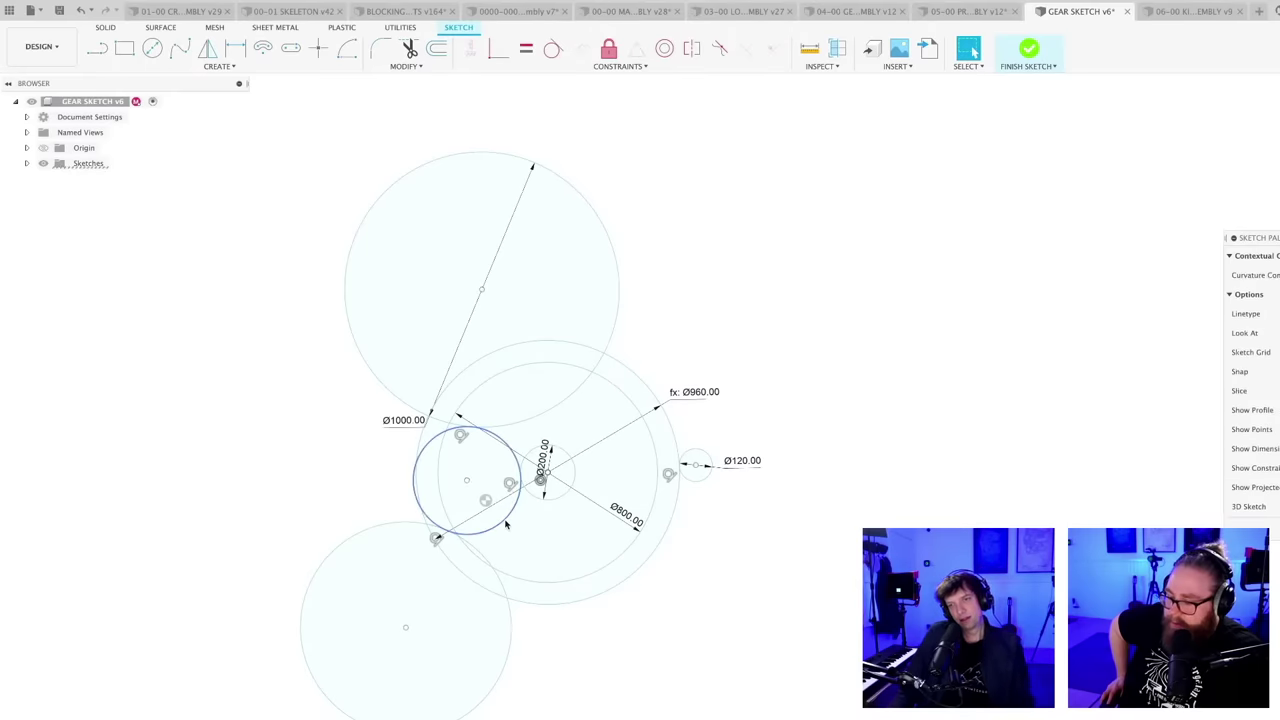
click(509, 652)
key(Delete)
- Draw a circle concentric with the 960 mm wheel, sized between the 200 mm hub and the 800 mm circle
scroll(545, 647, up, 2)
key(c)
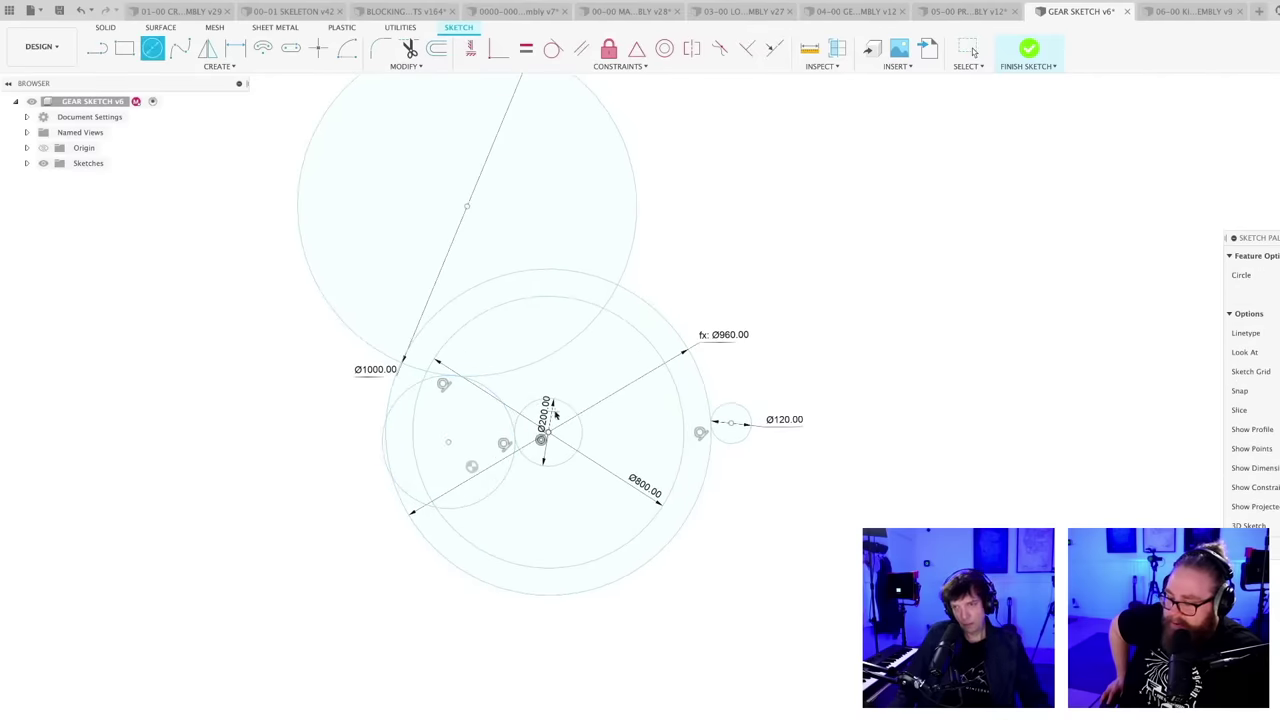
click(546, 437)
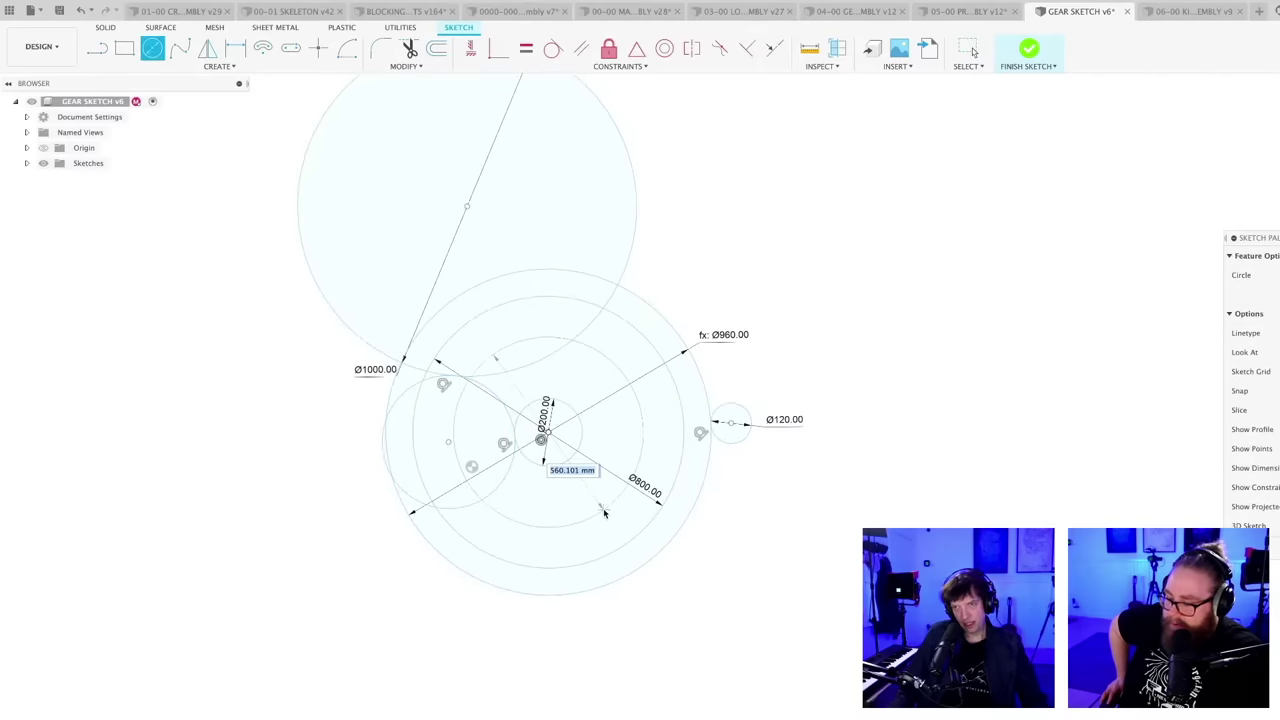
click(608, 517)
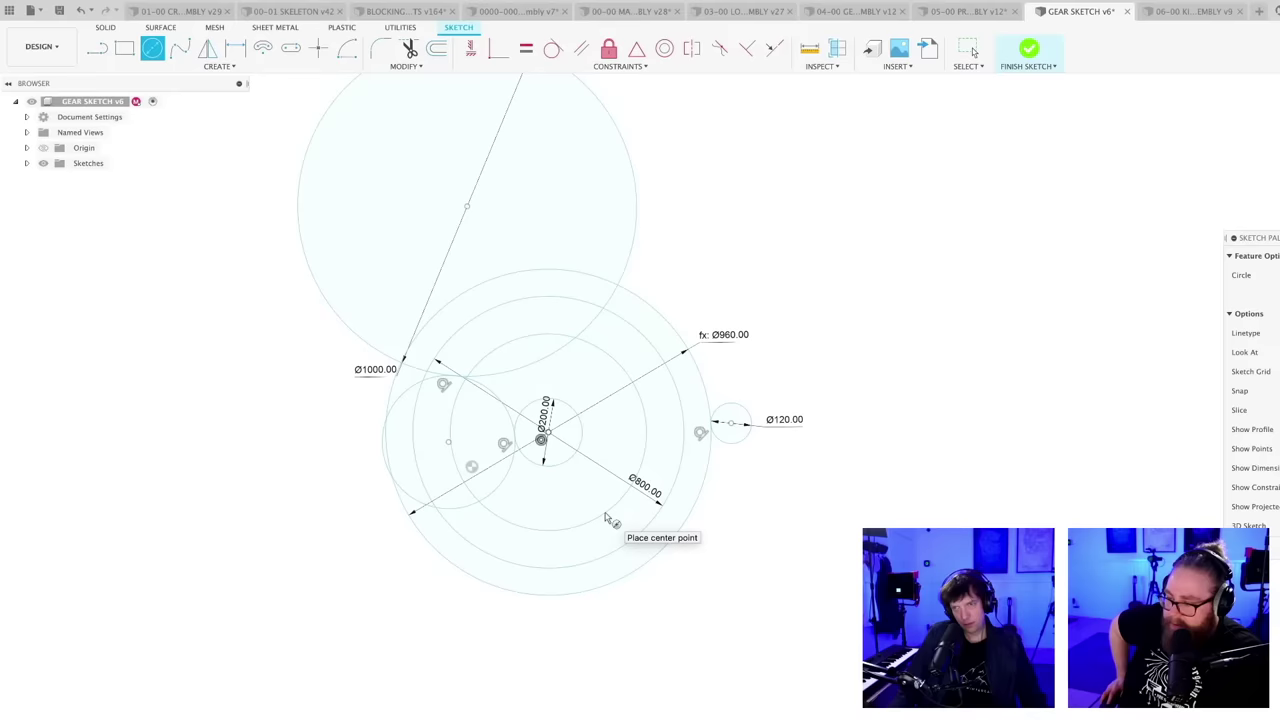
- Draw a circle about 633 mm in diameter below the 960 mm wheel and shift it up and to the left
click(457, 618)
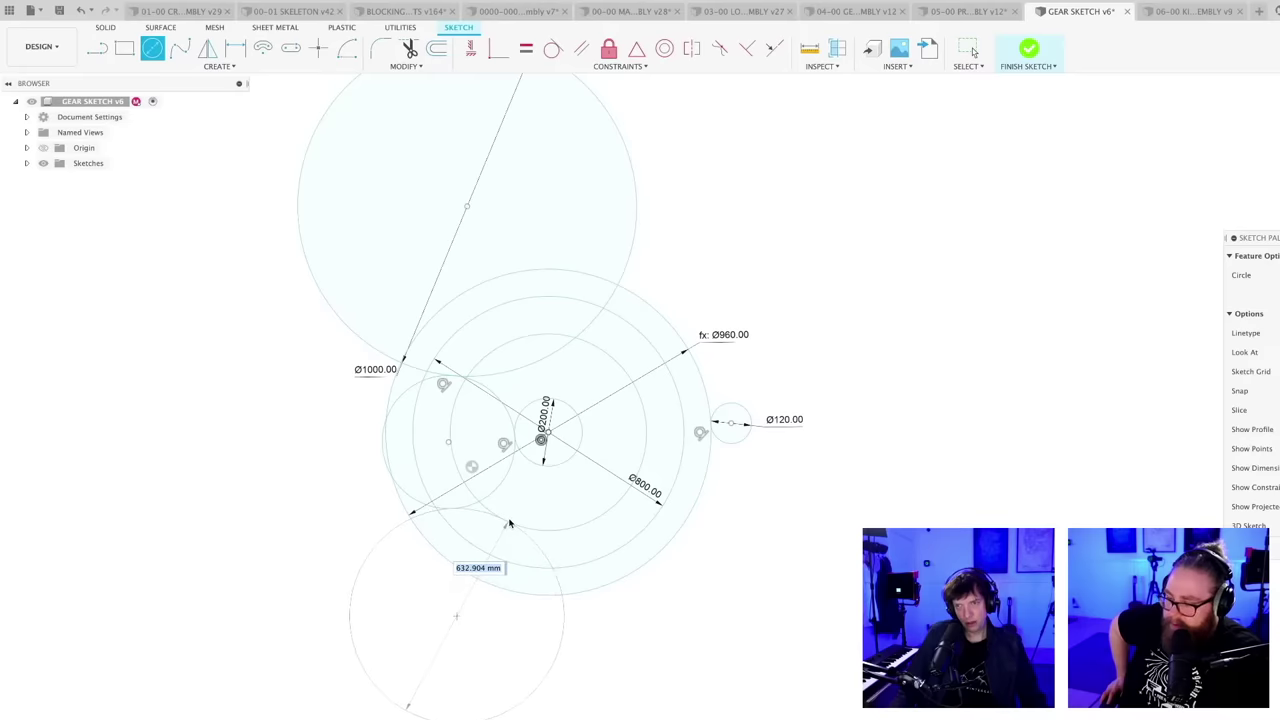
click(584, 563)
scroll(584, 563, down, 2)
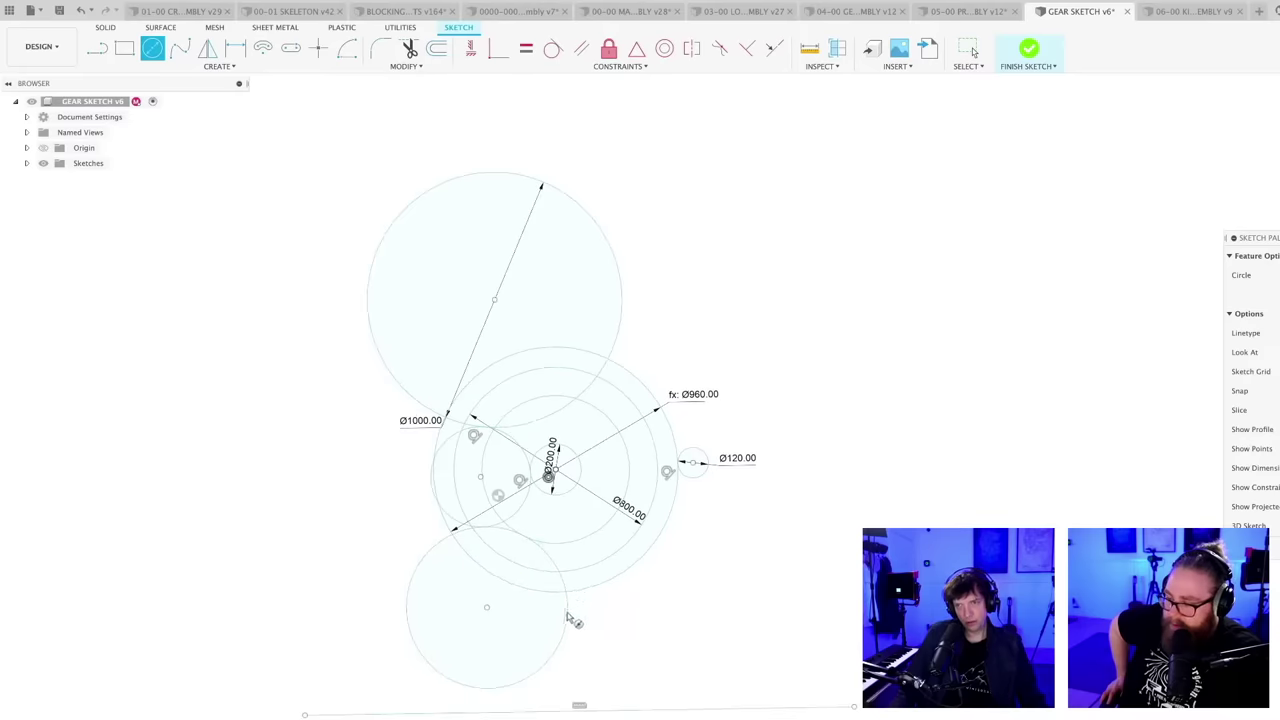
key(Escape)
drag(480, 600, 446, 582)
scroll(577, 644, up, 2)
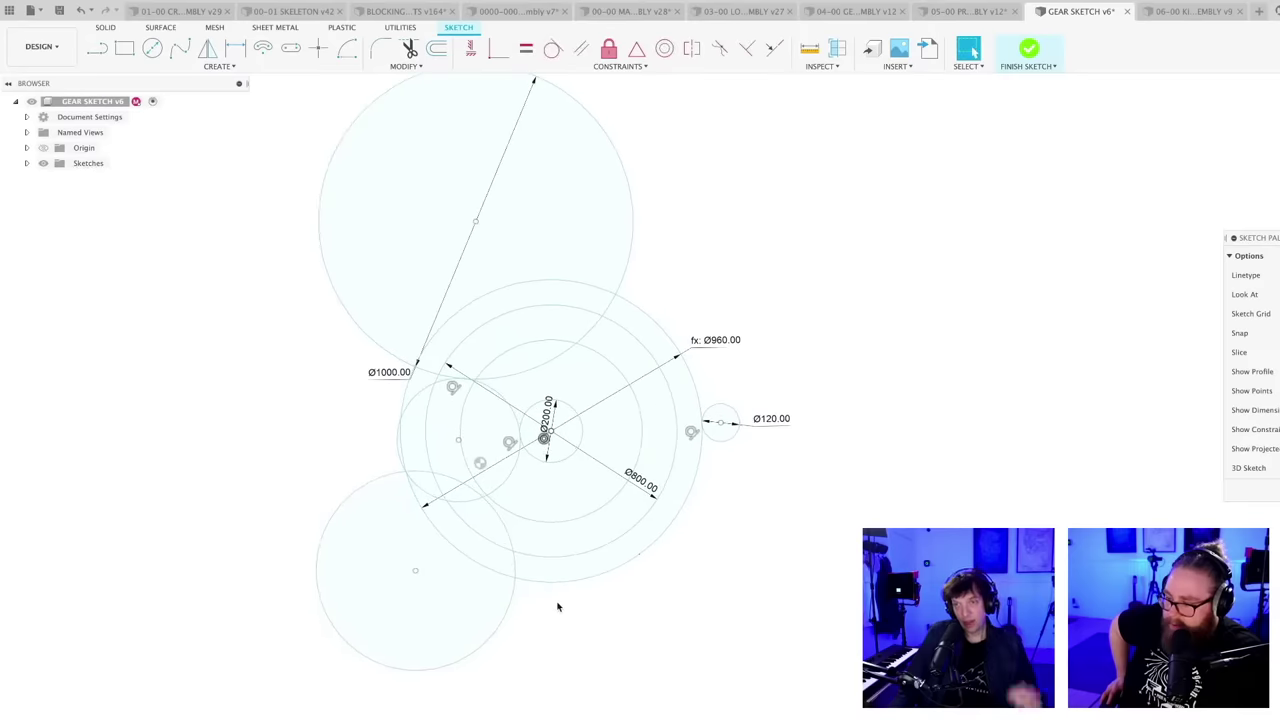
- Make the lower circle tangent to the new undimensioned circle concentric with the 960 mm wheel
click(554, 48)
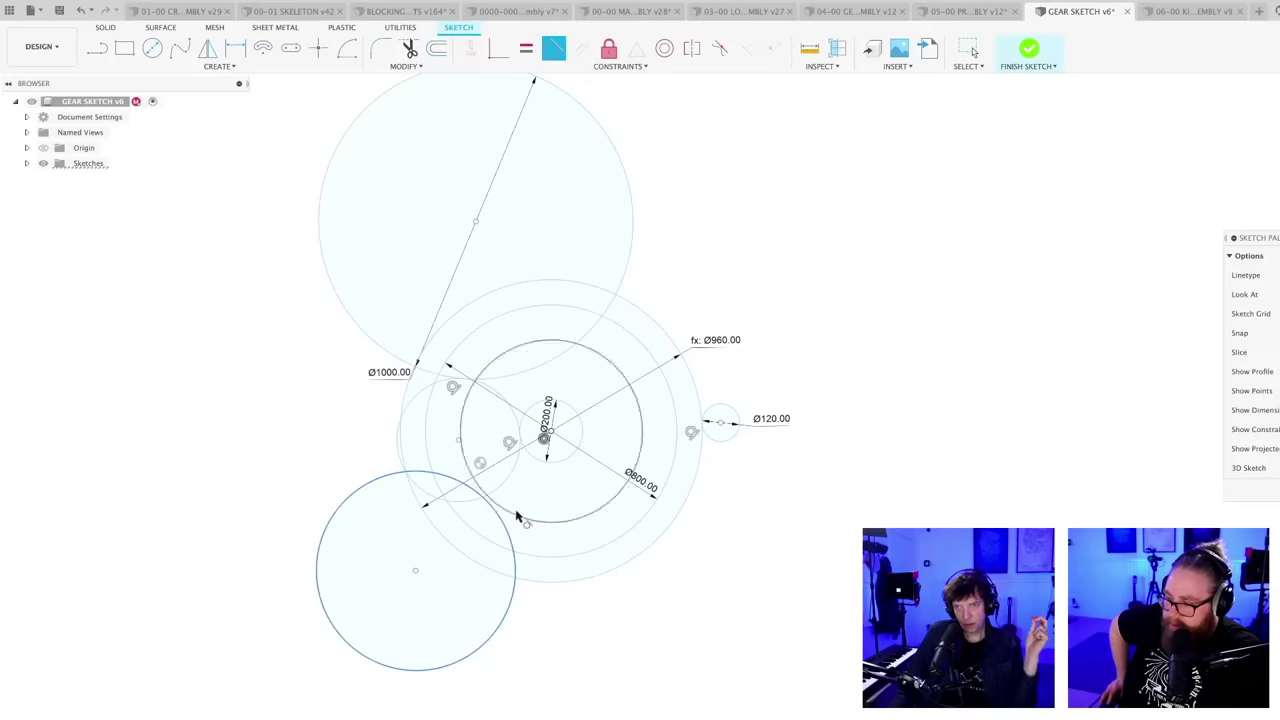
scroll(538, 484, down, 2)
key(Escape)
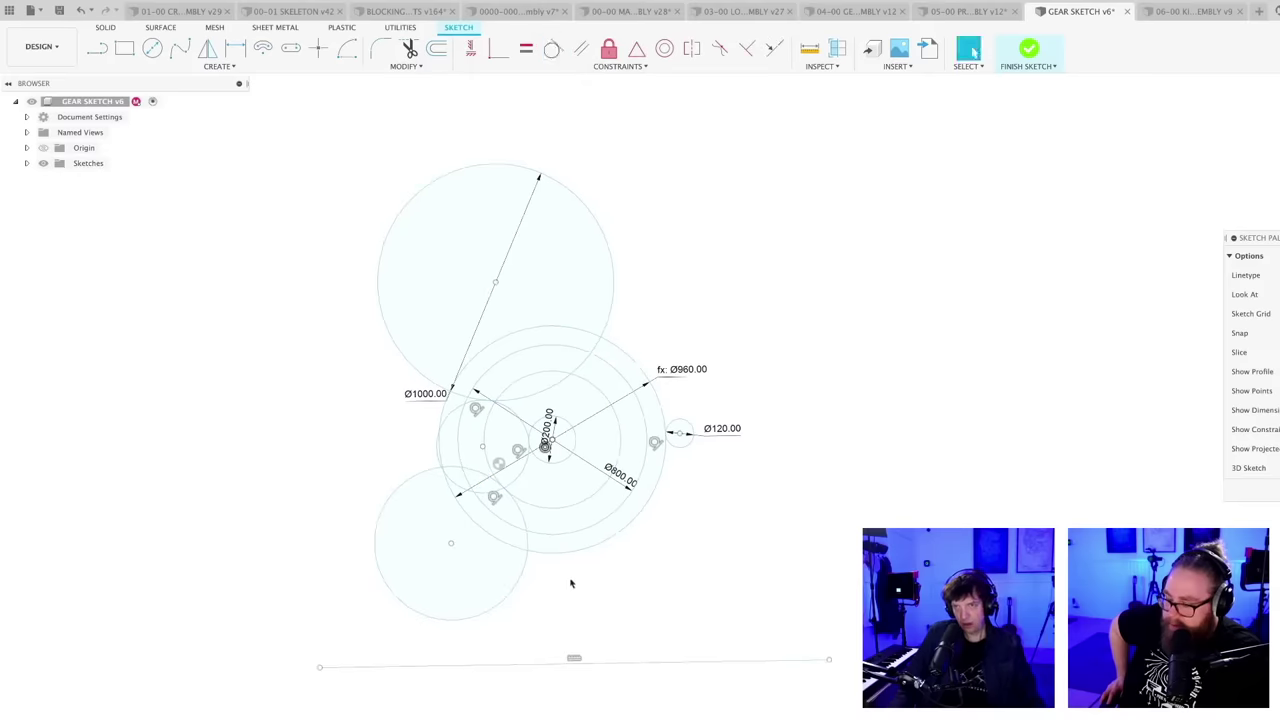
scroll(570, 582, up, 2)
mouse_move(558, 556)
middle_down()
mouse_move(603, 566)
mouse_move(547, 617)
middle_up()
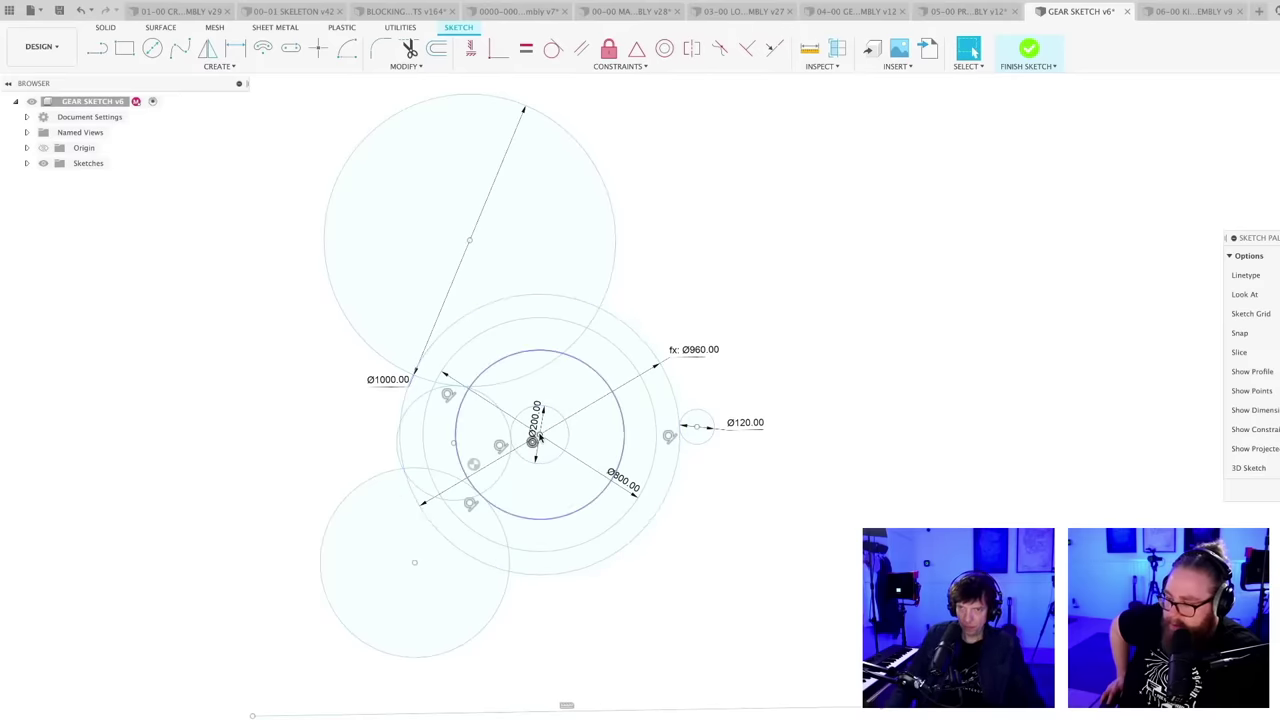
- Enlarge the intermediate circle against the hub, then move the lower circle down and to the right and enlarge it
drag(540, 436, 543, 426)
drag(418, 428, 395, 424)
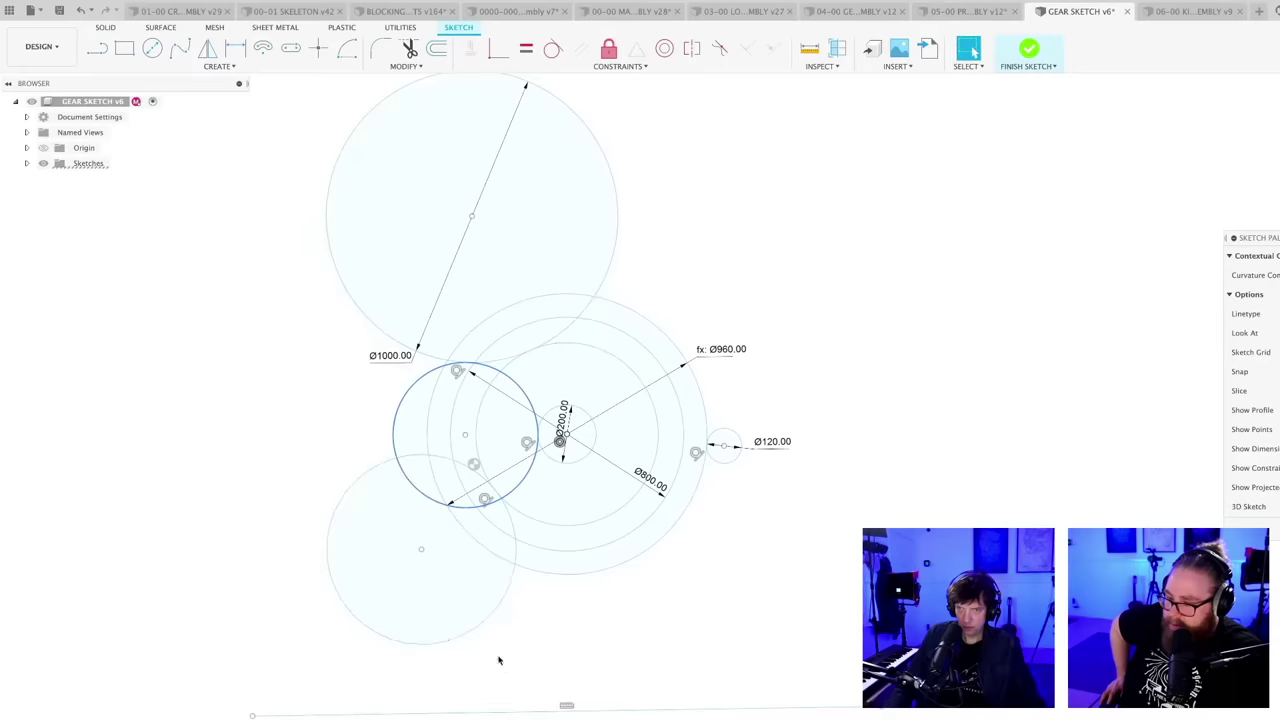
drag(423, 551, 451, 569)
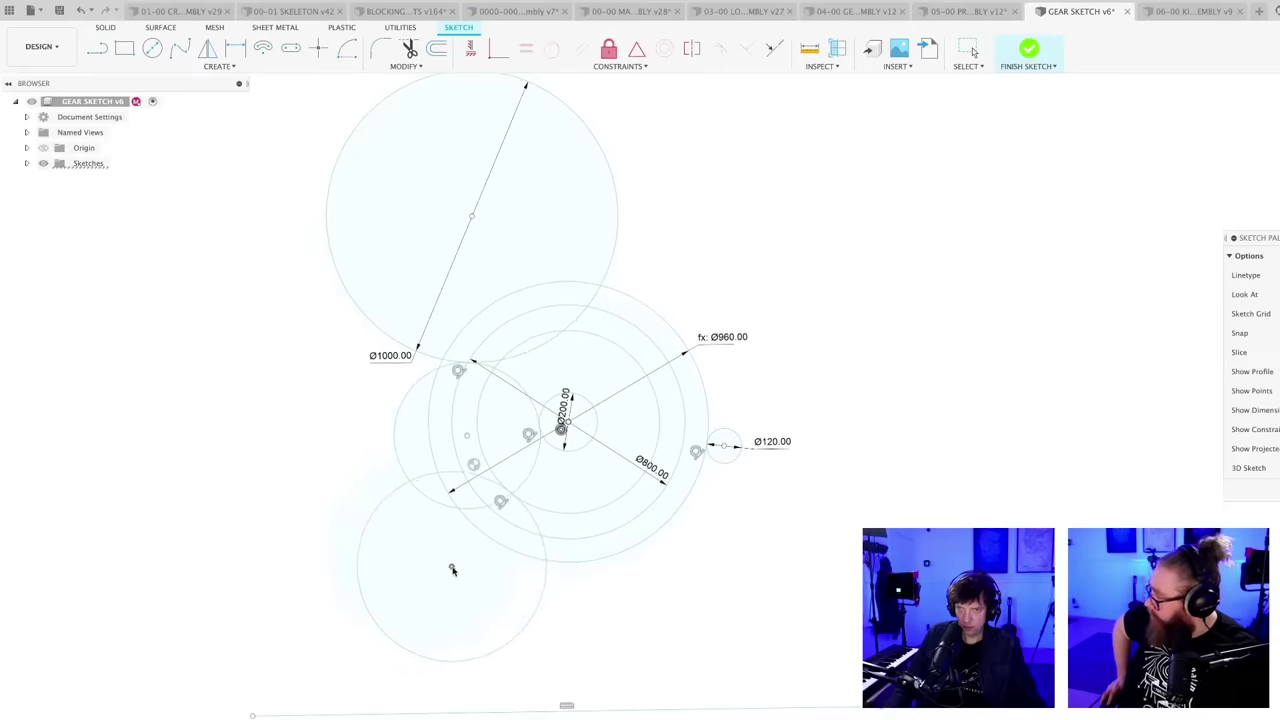
drag(531, 631, 542, 647)
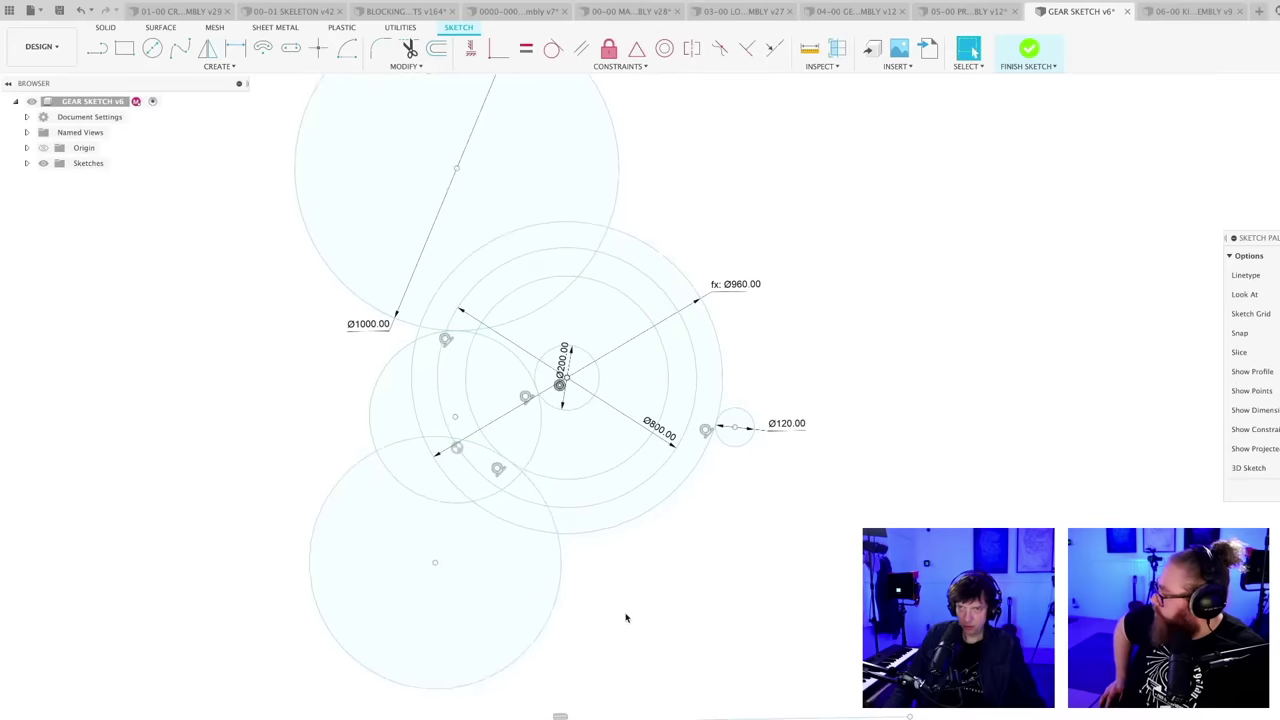
- Dimension the undimensioned circle concentric with the 960 mm wheel to a diameter of 600 mm
key(d)
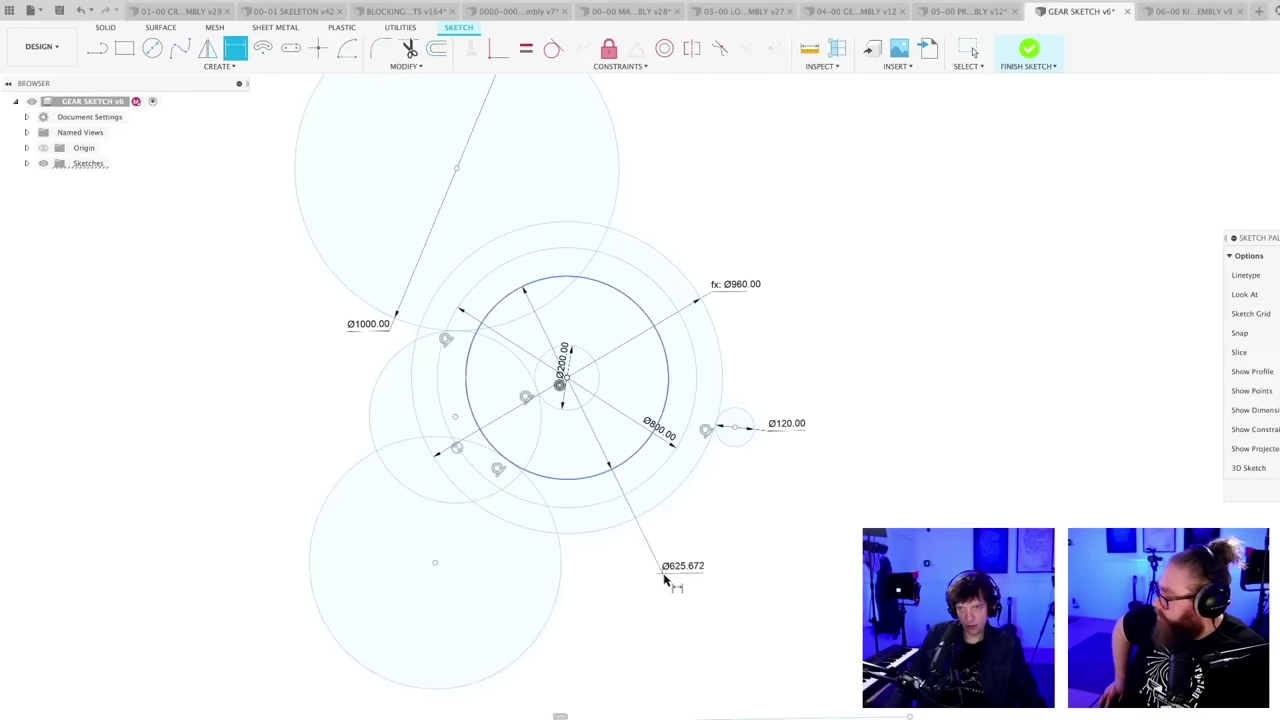
click(672, 582)
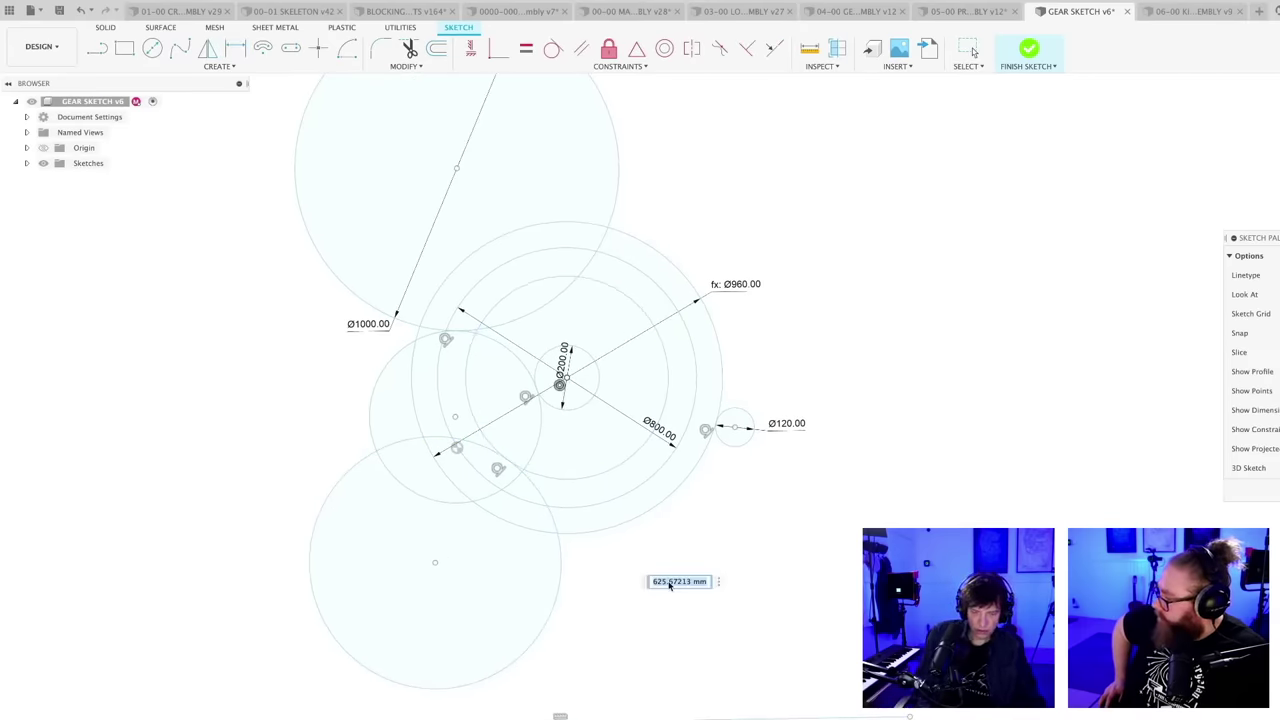
text(600)
key(Return)
key(Escape)
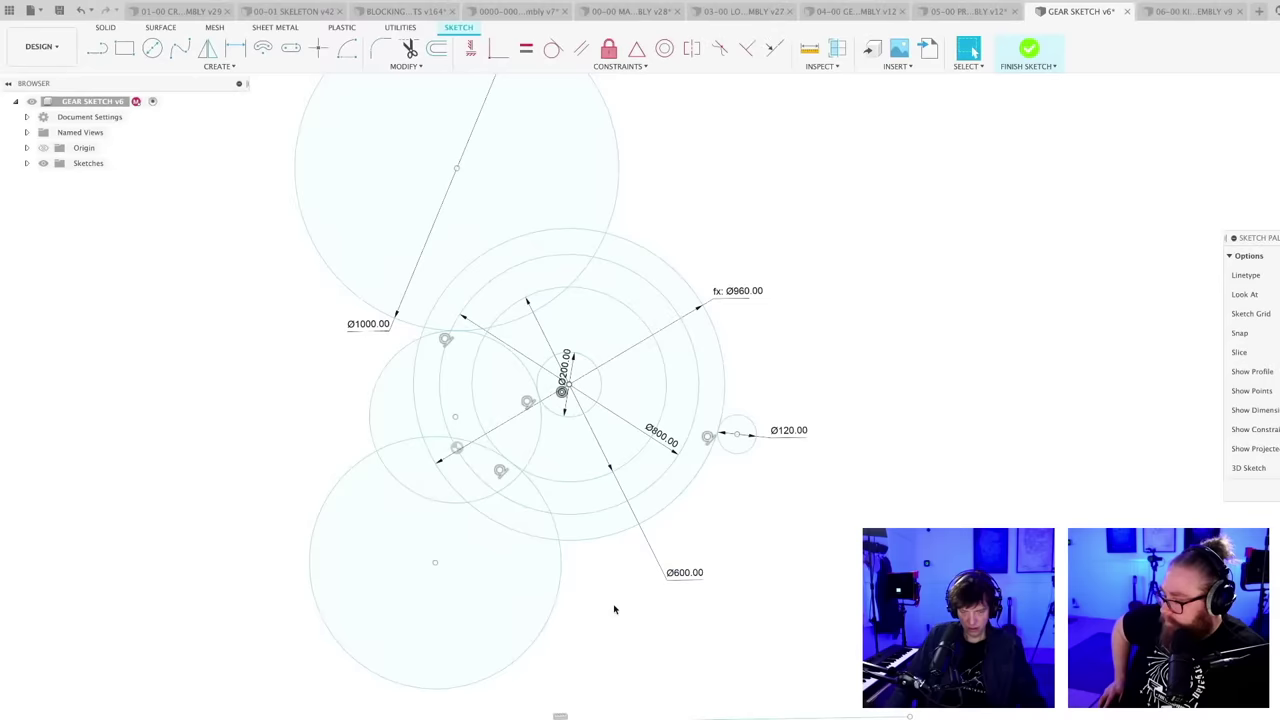
- Dimension the lower circle's diameter with the parameter d11 so it matches the 600 mm concentric circle
key(d)
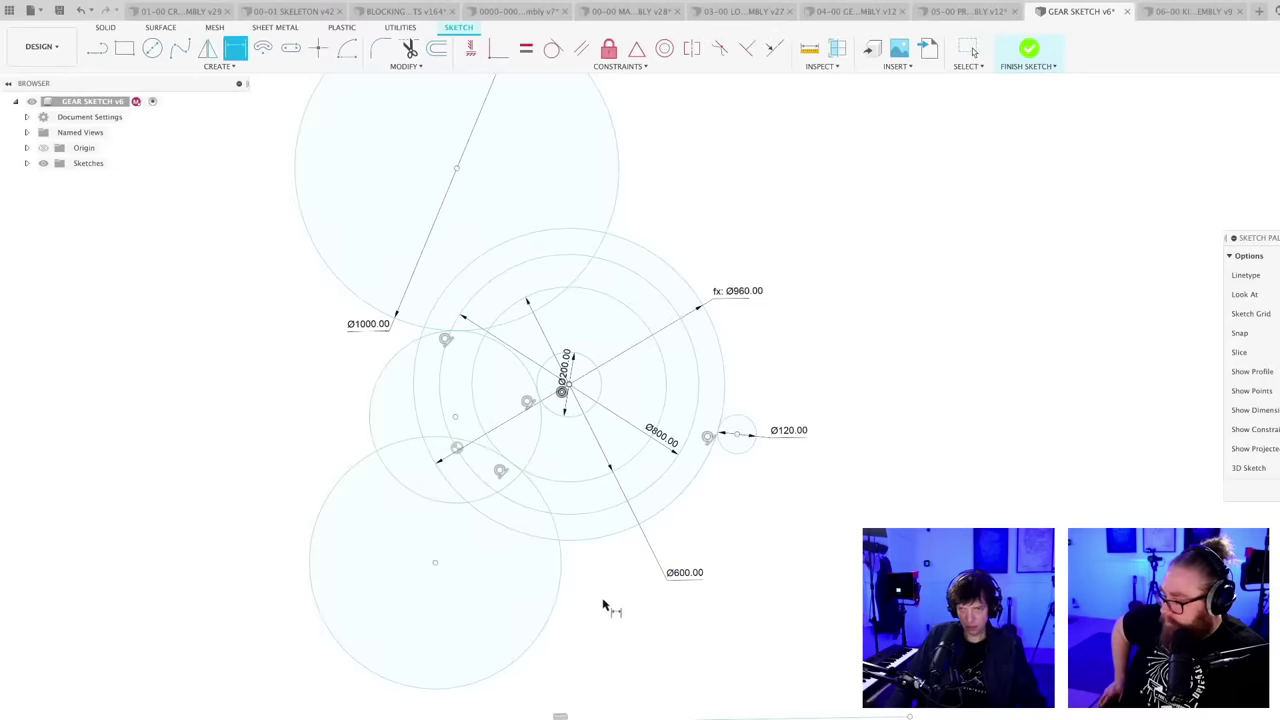
click(566, 598)
click(590, 595)
text(d)
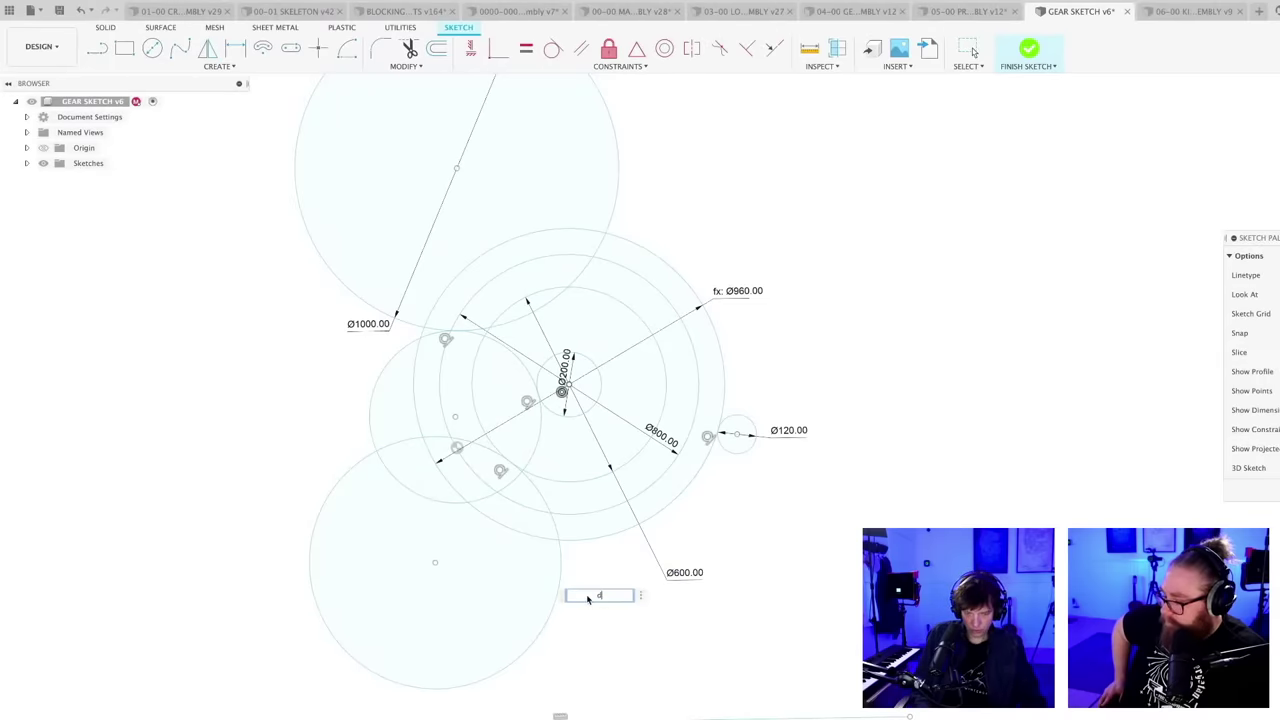
text(11)
key(Return)
scroll(530, 625, up, 2)
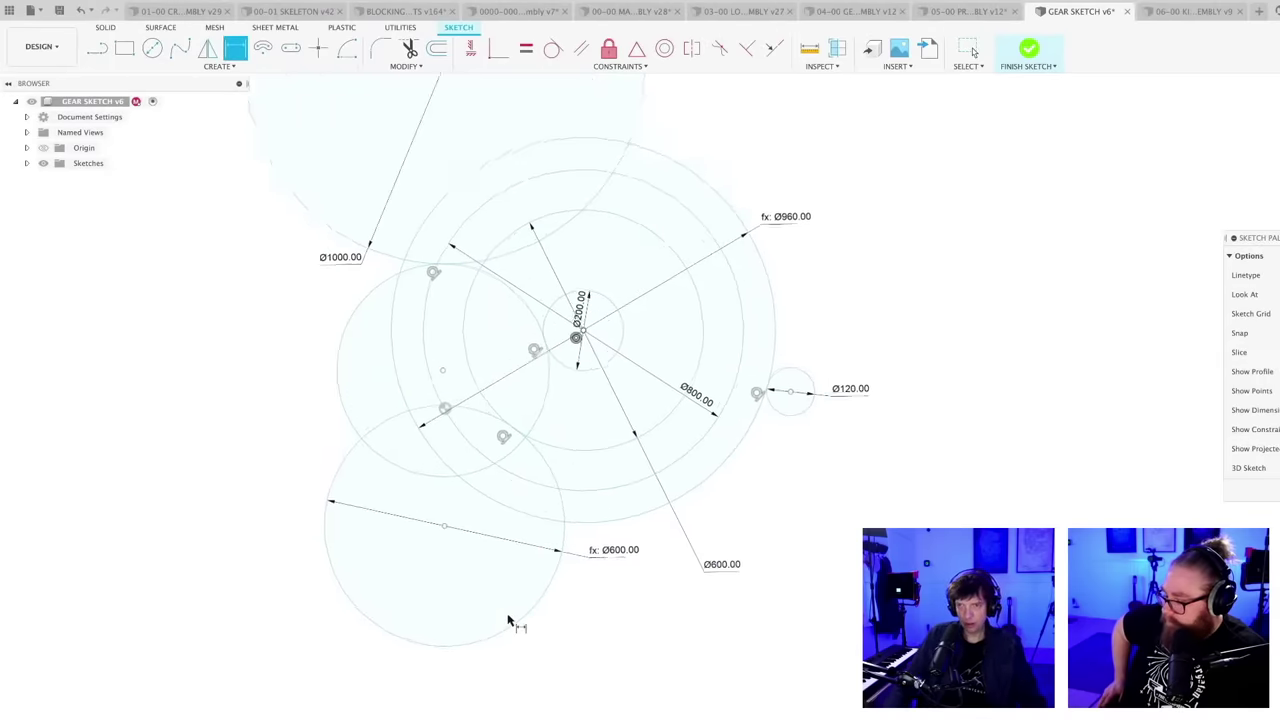
- Examine the complete wheel and gear layout above the floor line
scroll(560, 628, down, 2)
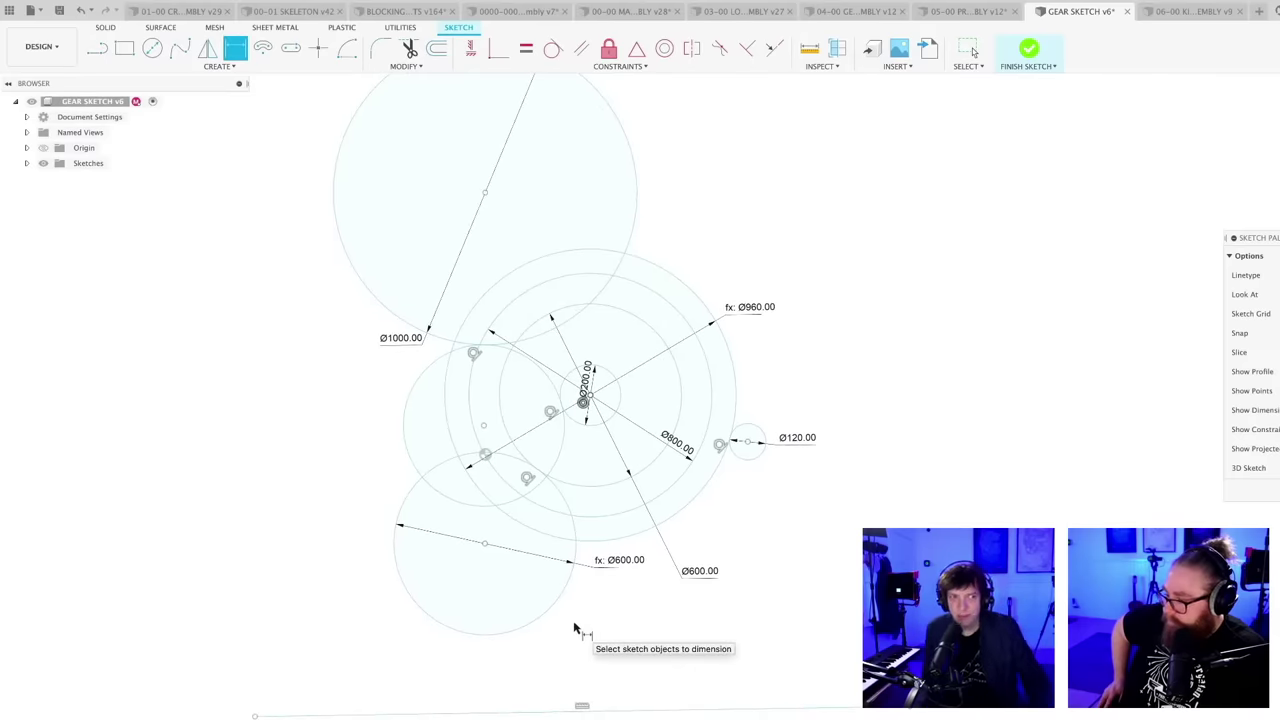
scroll(680, 610, down, 2)
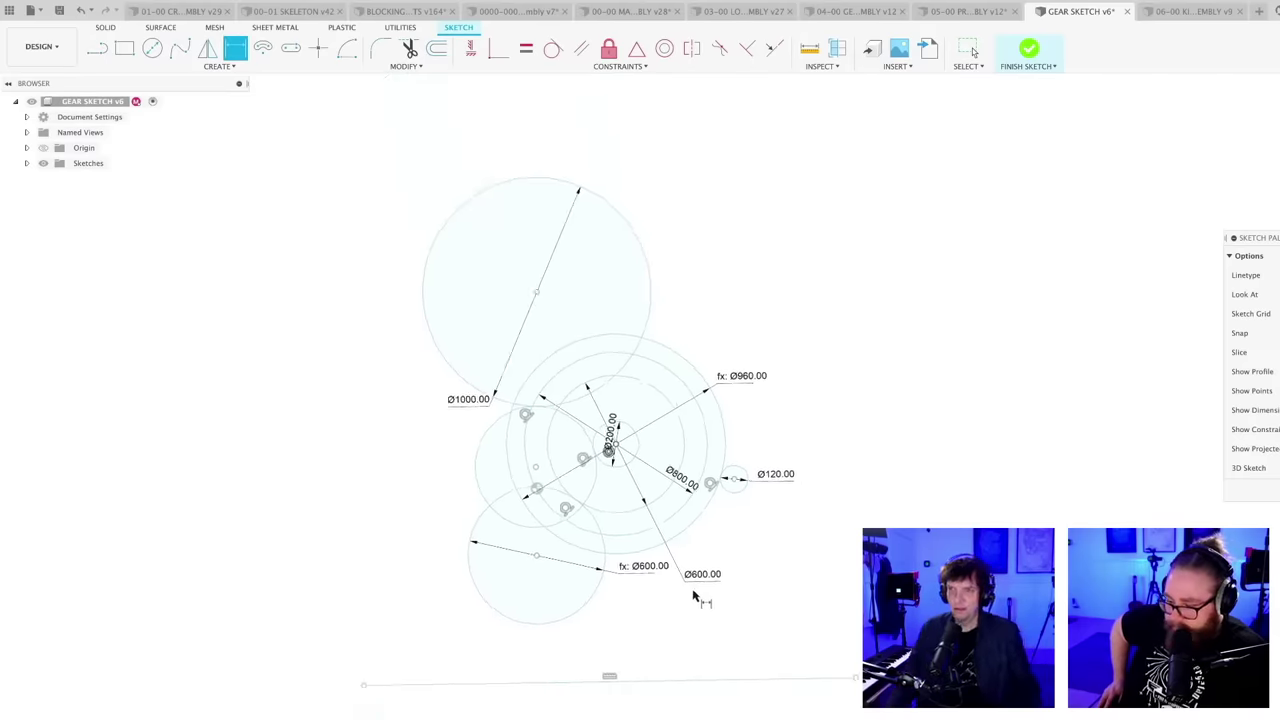
mouse_move(700, 596)
middle_down()
mouse_move(706, 623)
mouse_move(639, 646)
middle_up()
scroll(672, 617, up, 1)
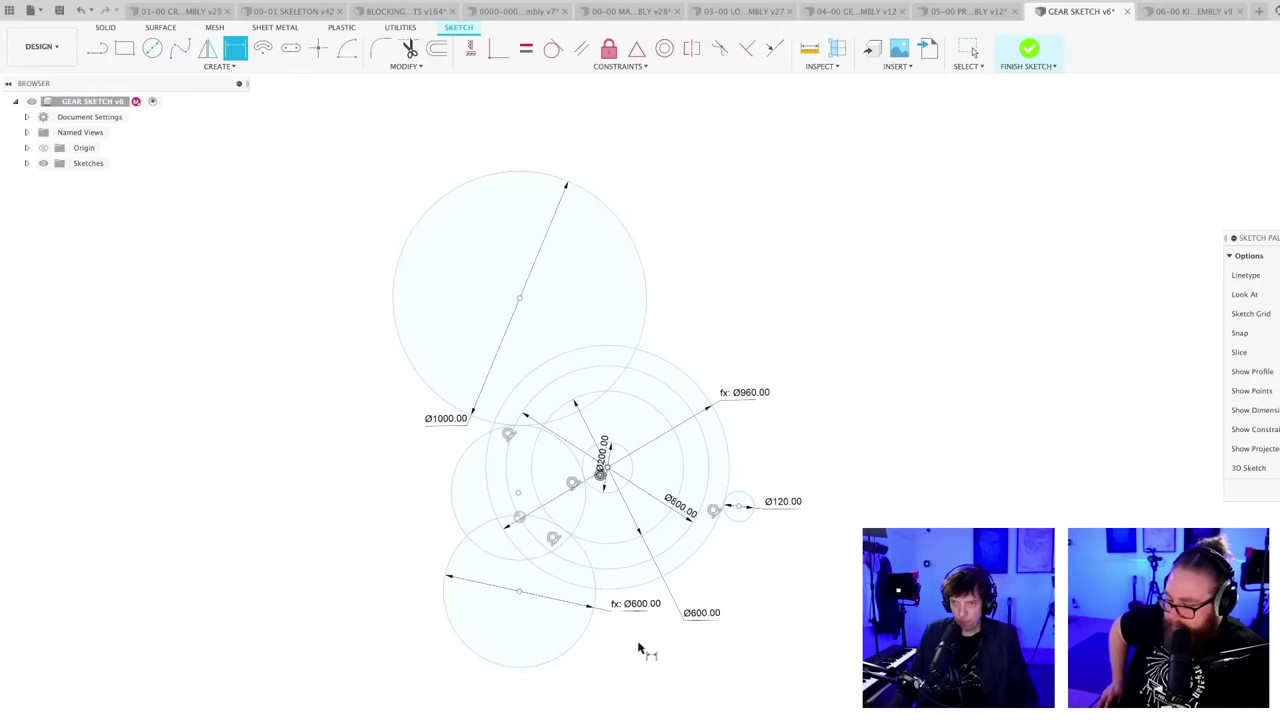
scroll(636, 646, down, 2)
scroll(640, 650, up, 3)
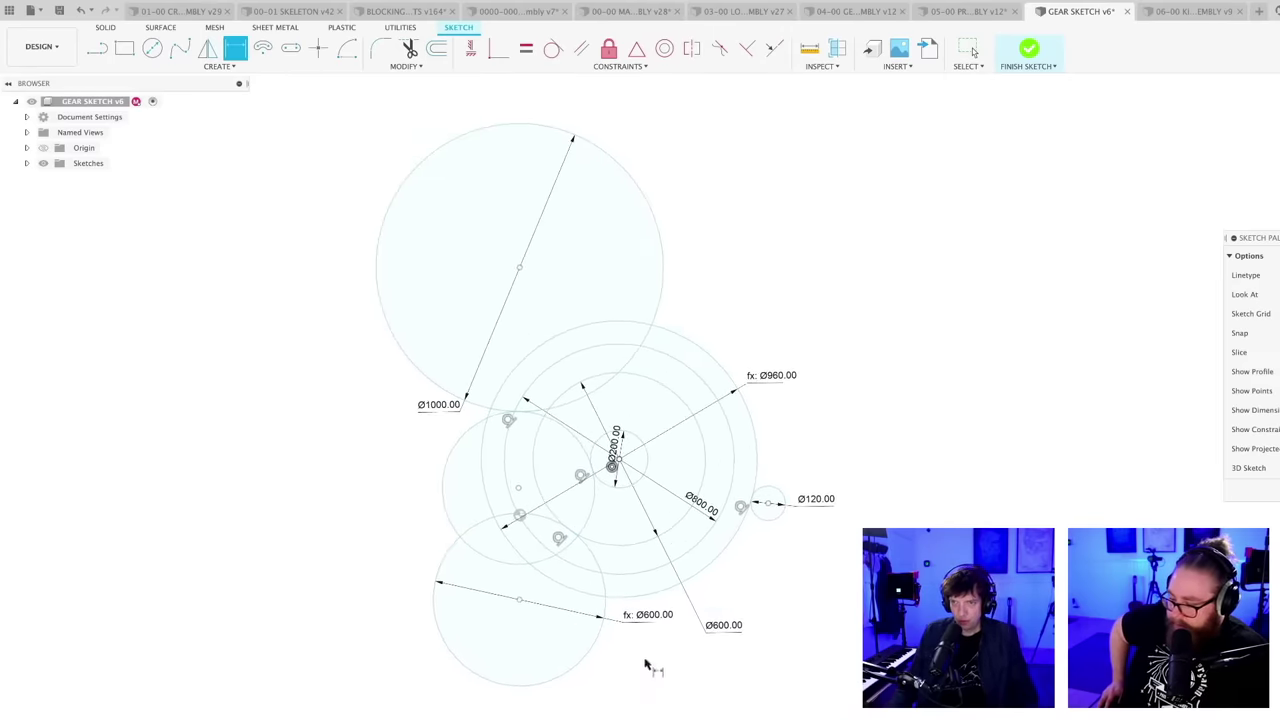
middle_drag(779, 599, 740, 589)
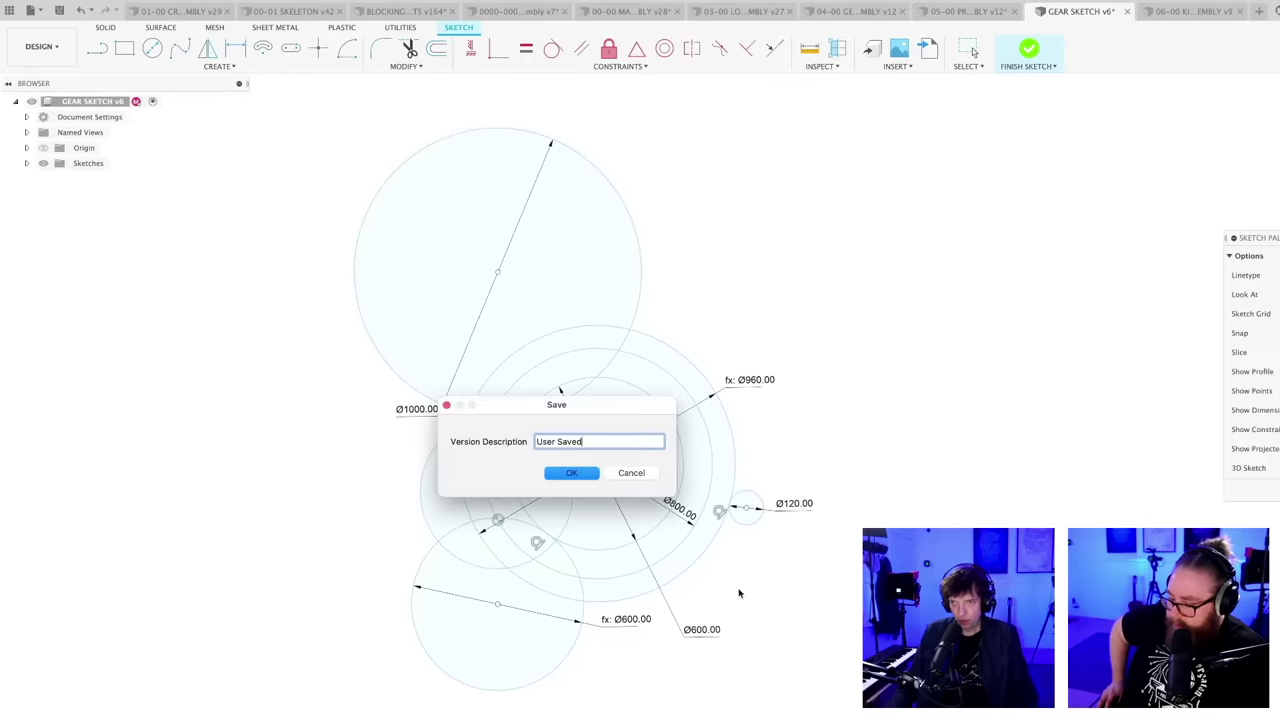
- Save the gear sketch document with the version description User Saved
key(super+s)
key(Return)
scroll(750, 565, up, 2)
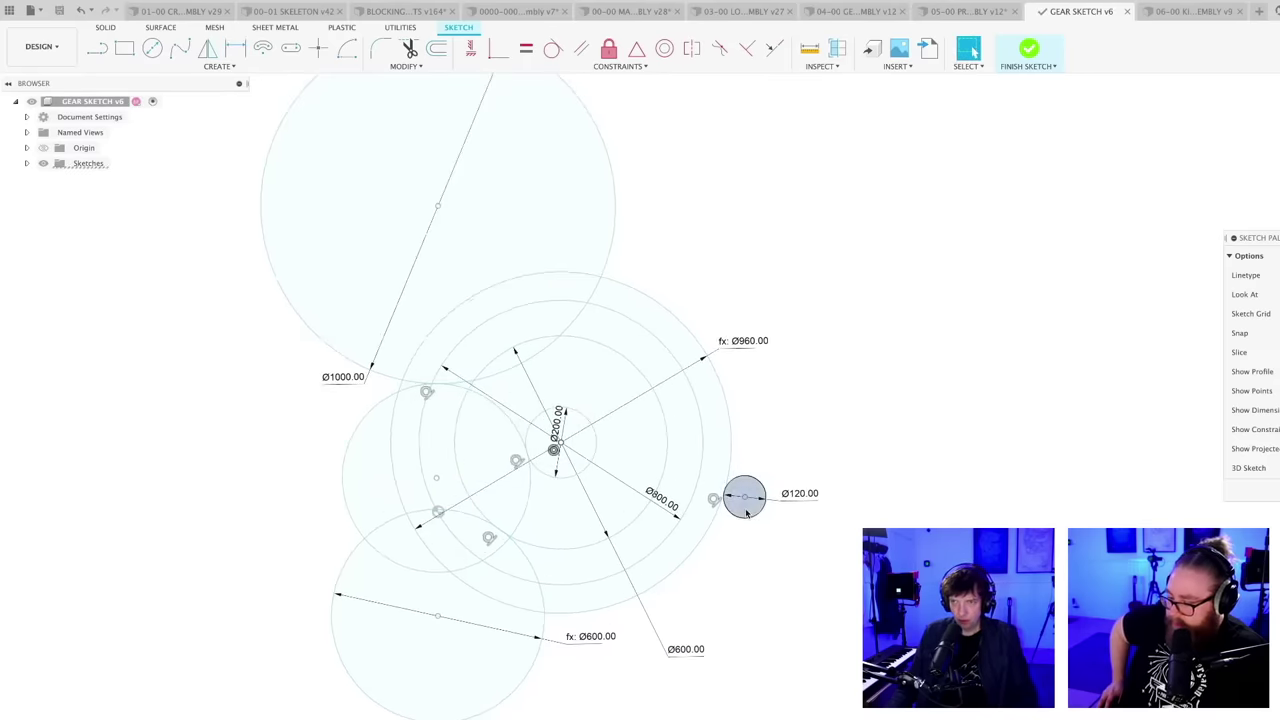
click(687, 537)
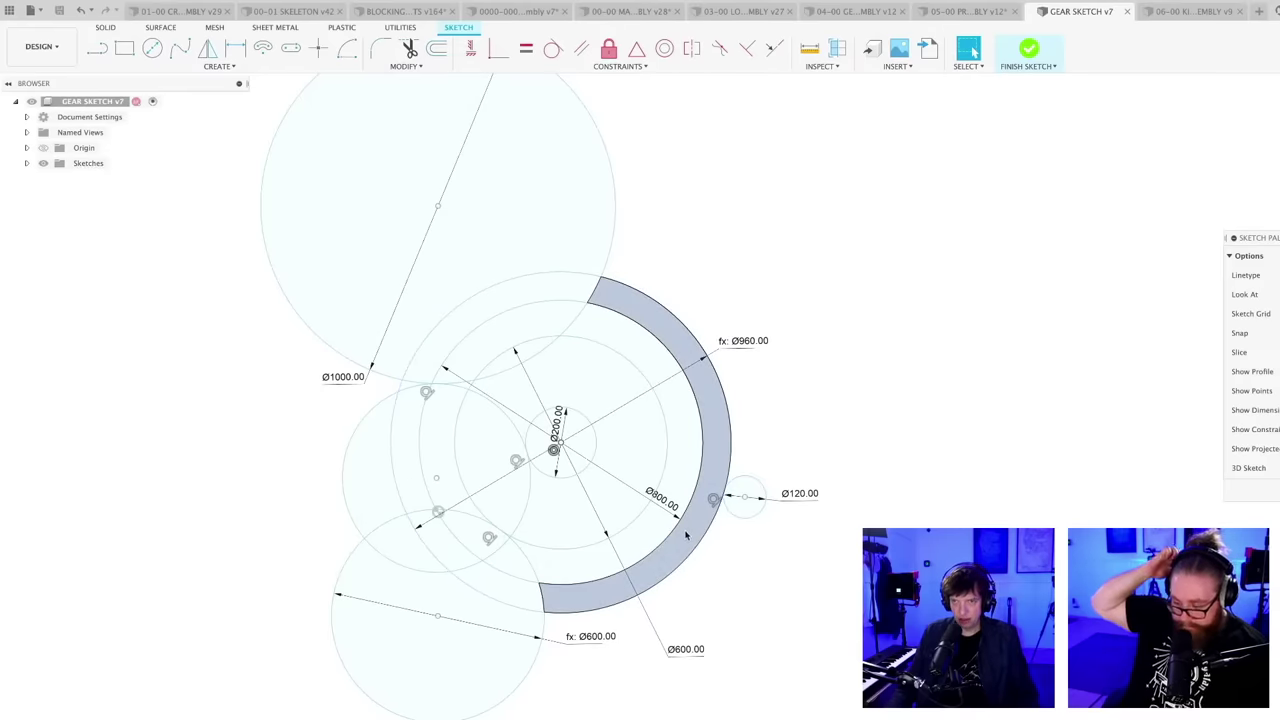
click(446, 687)
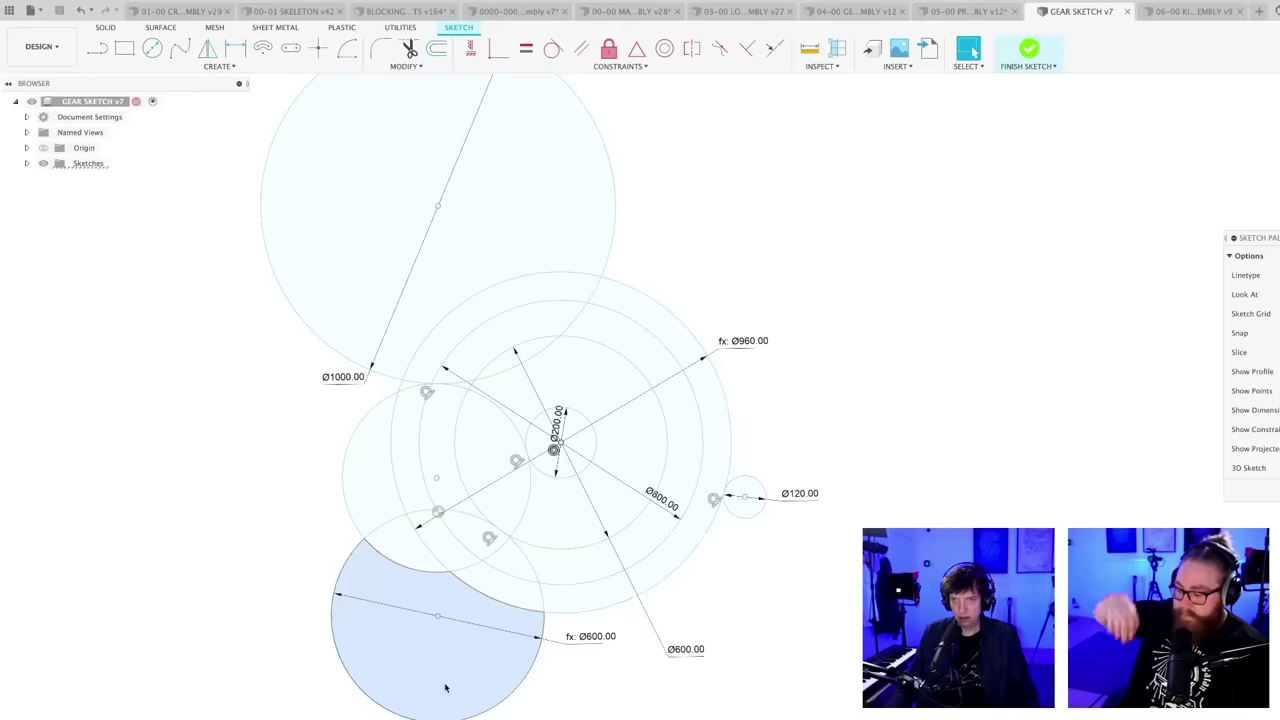
- Examine the 960 mm wheel's outer ring, the intermediate gear and the 1000 mm circle by highlighting their profiles in turn
click(700, 535)
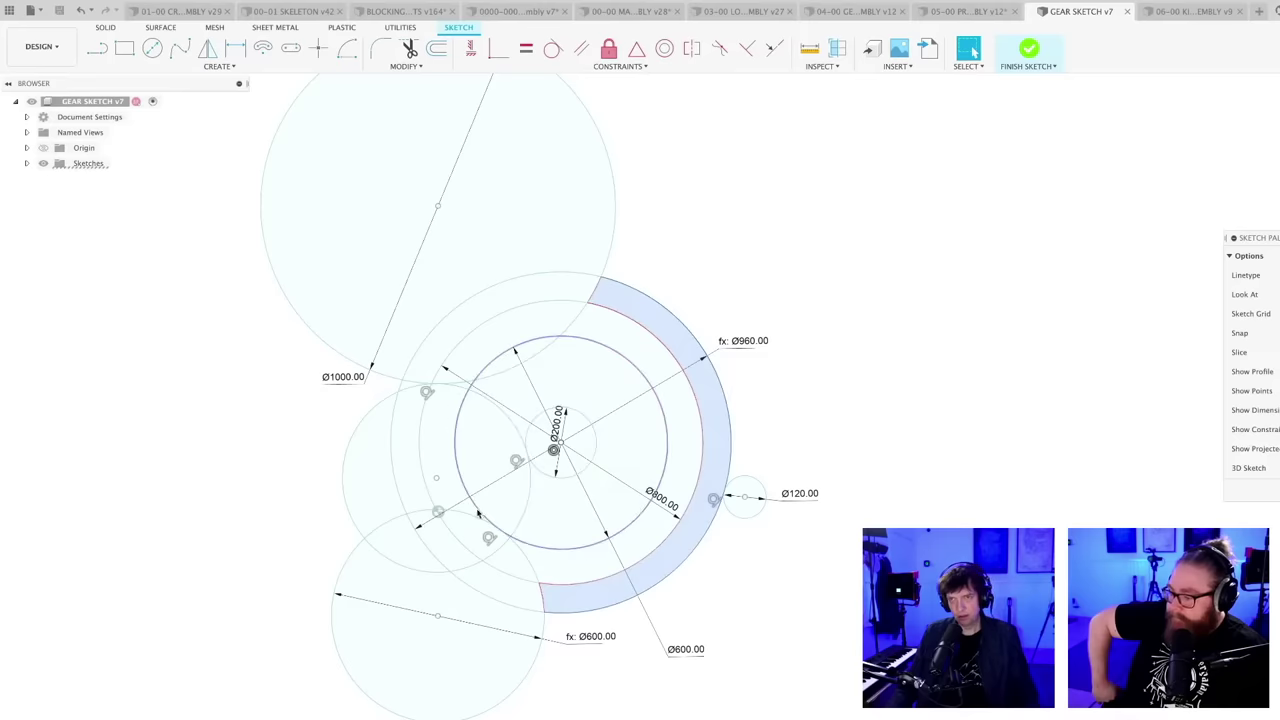
click(380, 489)
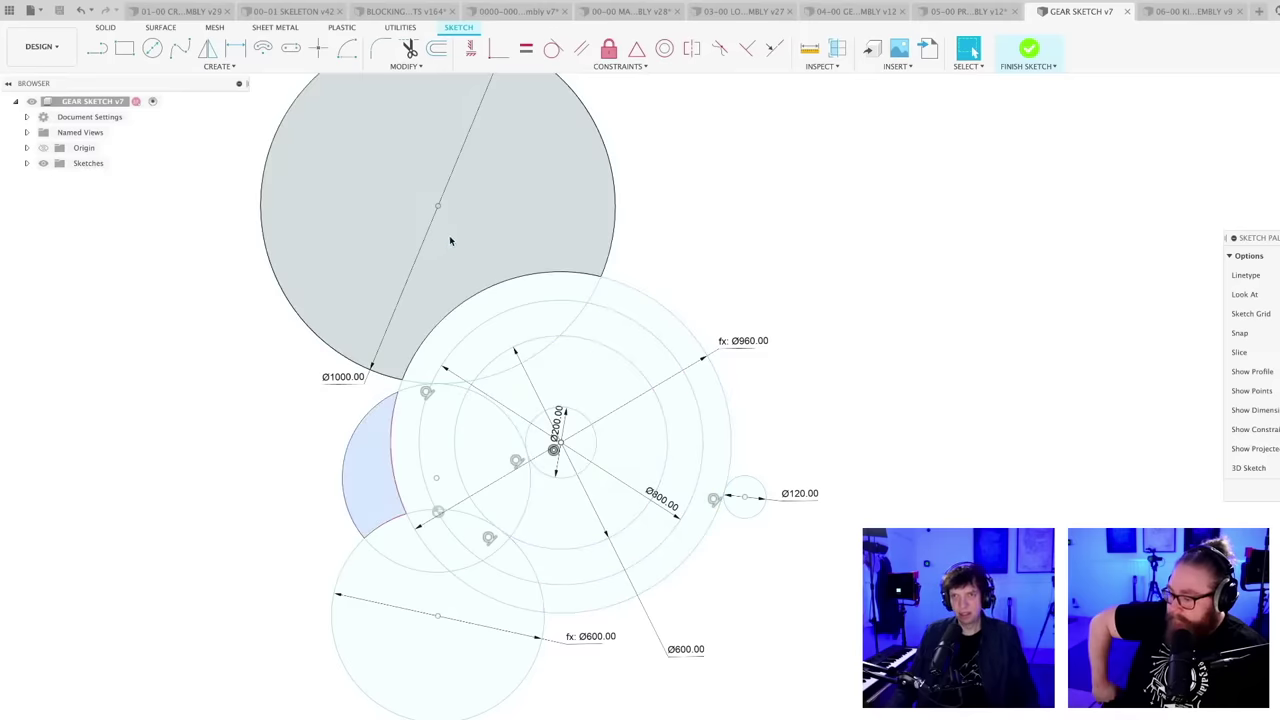
click(454, 233)
click(681, 266)
scroll(688, 281, down, 3)
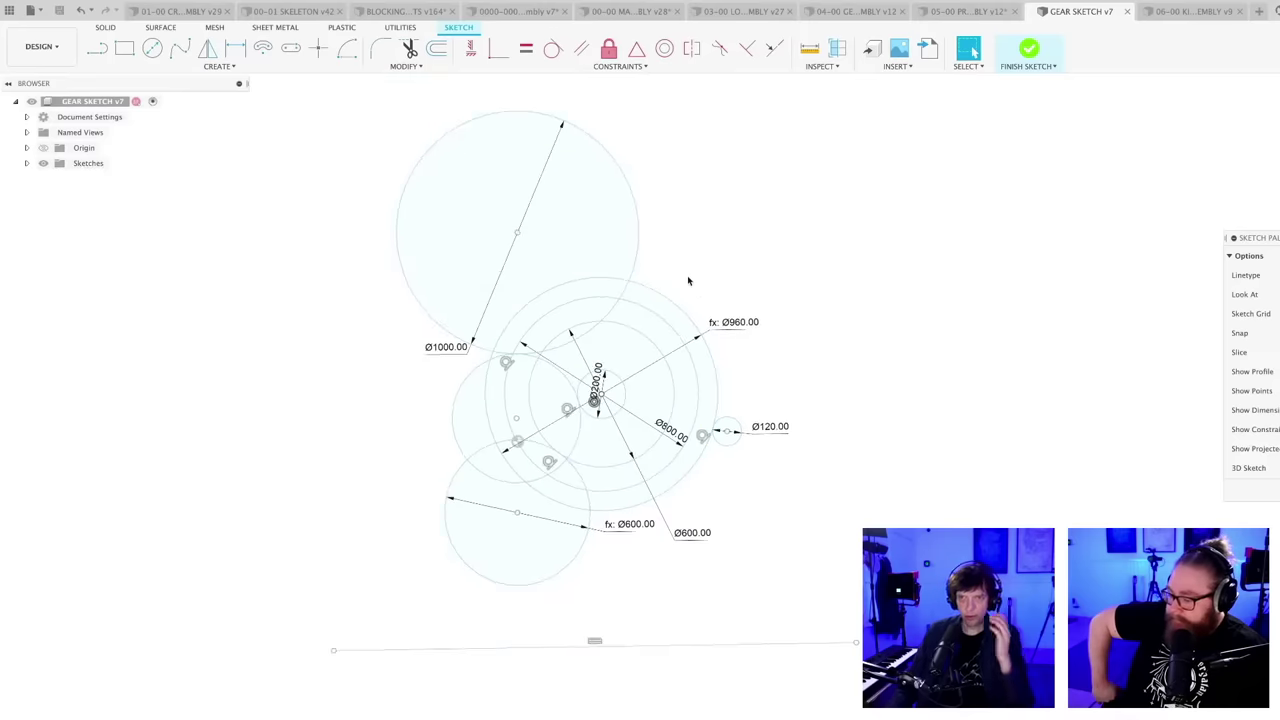
mouse_move(666, 279)
middle_down()
mouse_move(703, 277)
mouse_move(614, 280)
middle_up()
- Shift the lower 600 mm circle slightly to the left of the 1000 mm circle's centre
mouse_move(423, 609)
mouse_down()
mouse_move(398, 611)
mouse_move(394, 597)
mouse_up()
scroll(507, 591, up, 1)
middle_drag(513, 585, 554, 628)
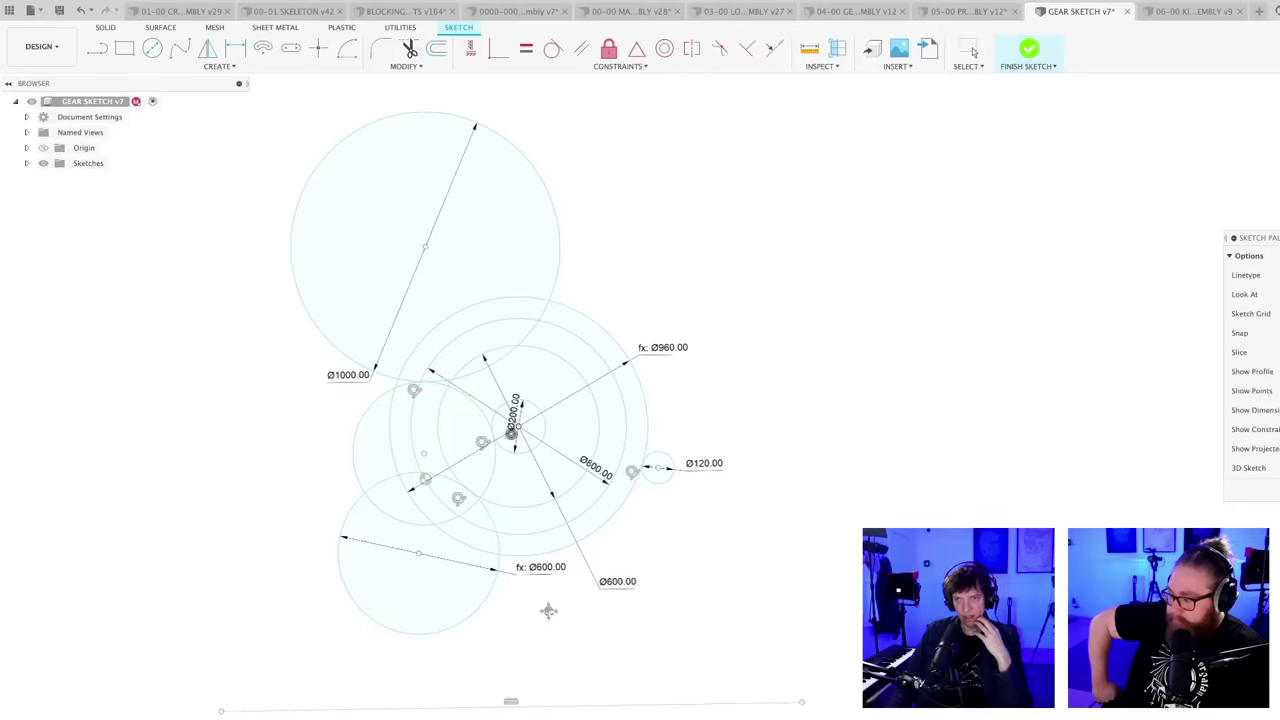
mouse_move(696, 538)
middle_down()
mouse_move(729, 570)
mouse_move(726, 593)
middle_up()
scroll(729, 570, up, 1)
scroll(726, 593, up, 1)
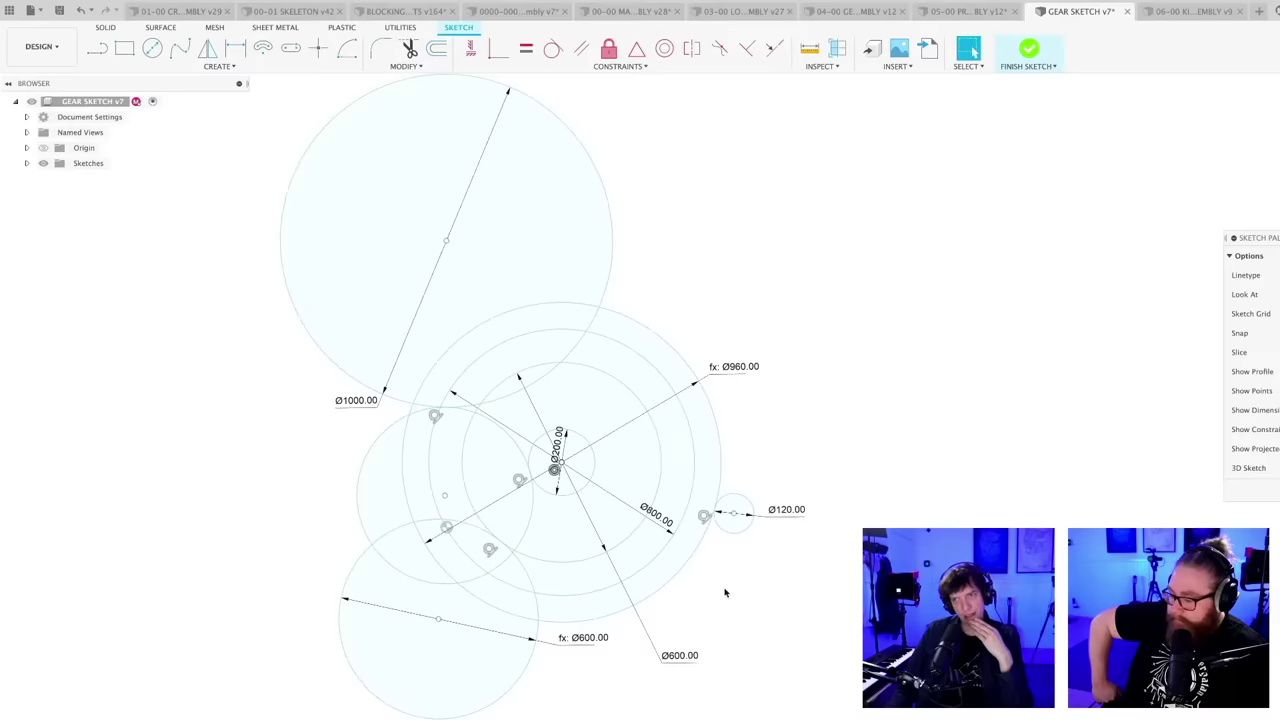
scroll(726, 593, down, 2)
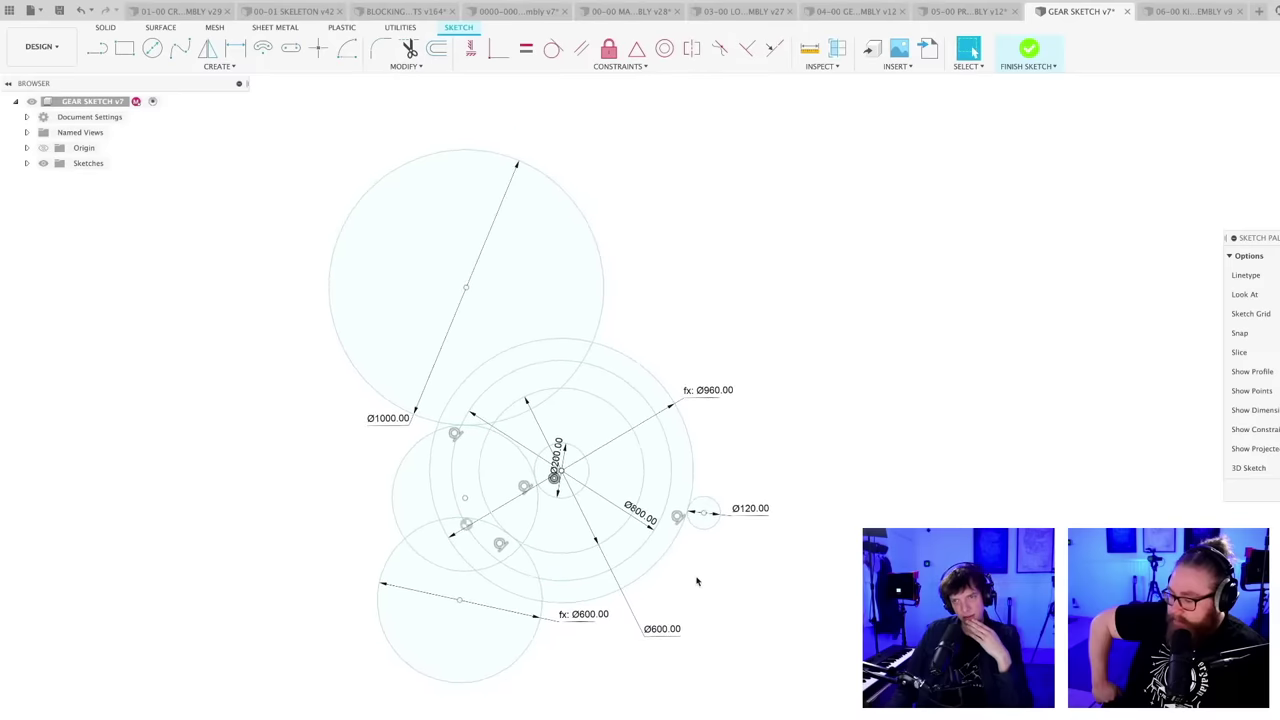
middle_drag(700, 591, 684, 588)
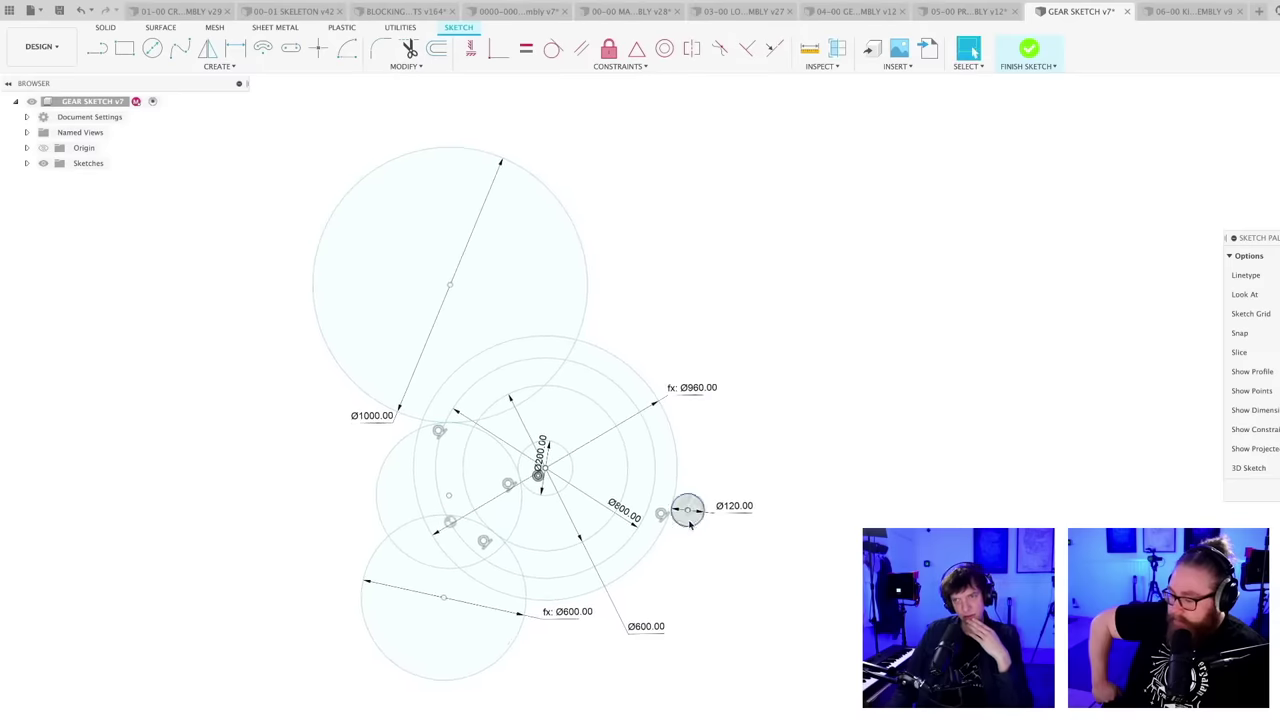
- Move the 120 mm circle up along the 960 mm wheel until roughly level with the wheel's centre, and save the gear sketch
mouse_move(690, 524)
mouse_down()
mouse_move(680, 418)
mouse_move(667, 512)
mouse_move(682, 458)
mouse_up()
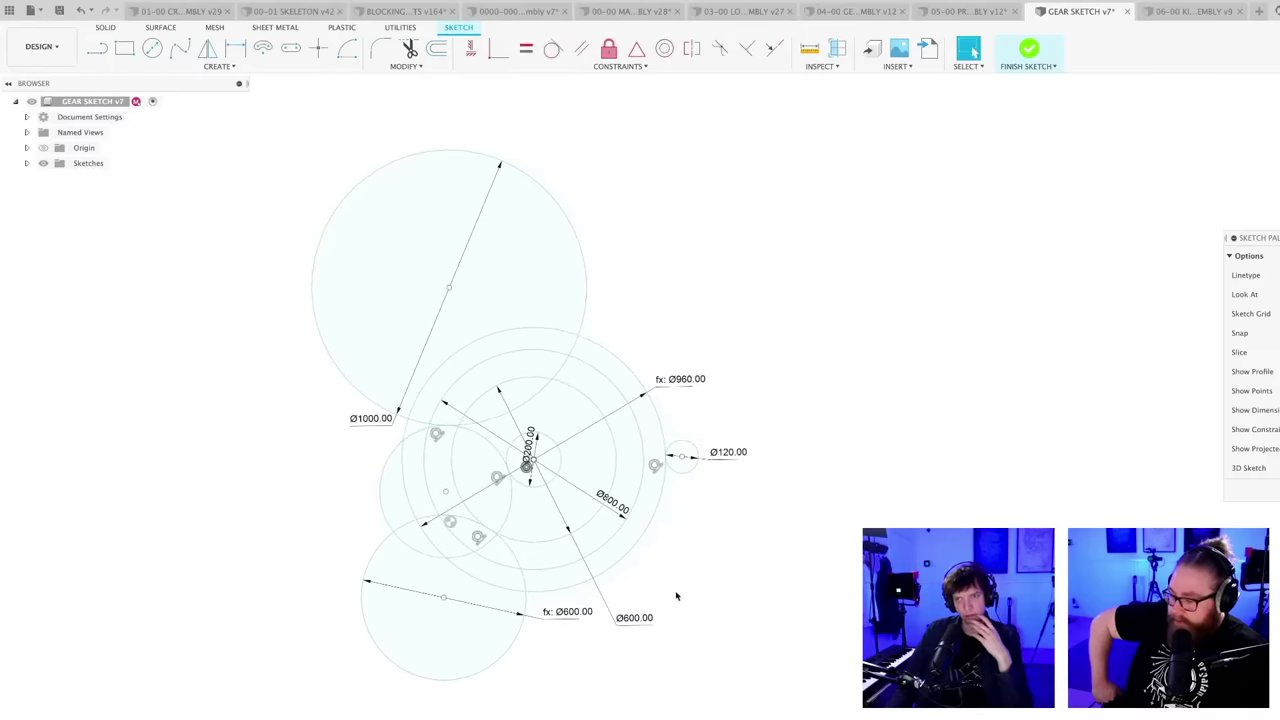
scroll(676, 596, up, 1)
scroll(677, 551, up, 1)
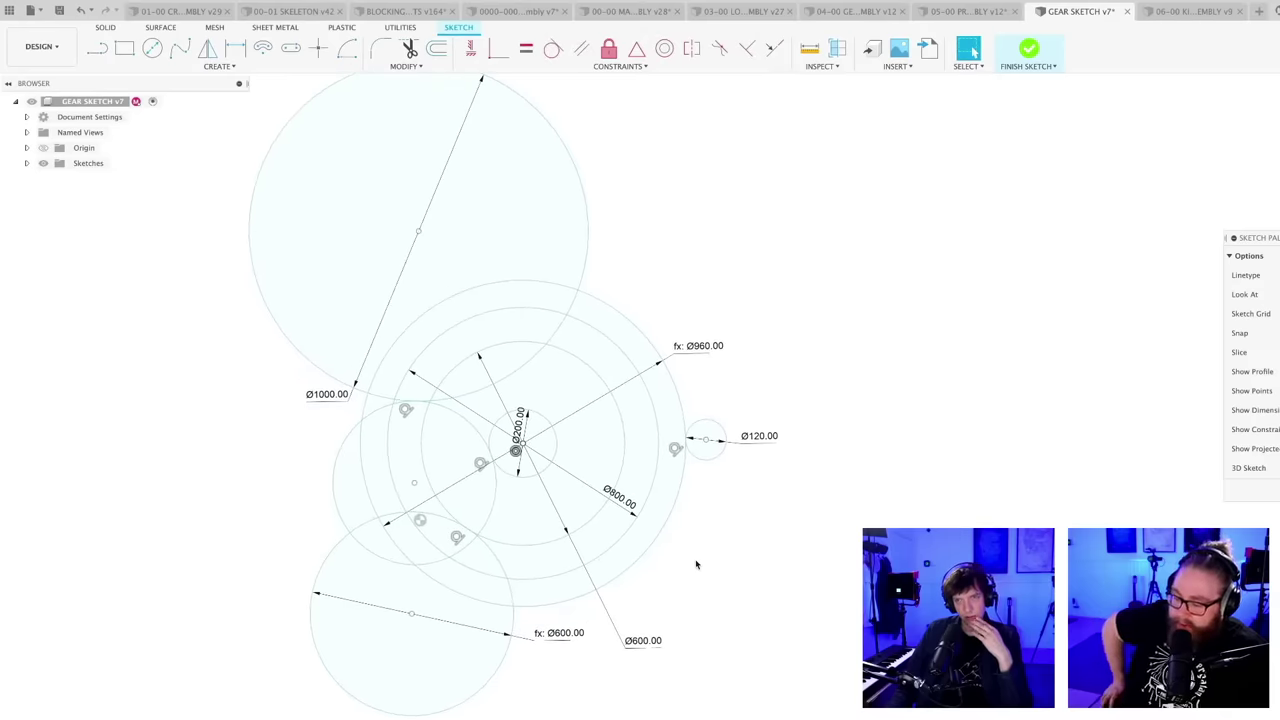
scroll(697, 565, down, 1)
mouse_move(707, 555)
middle_down()
mouse_move(723, 514)
mouse_move(719, 531)
middle_up()
scroll(725, 522, down, 1)
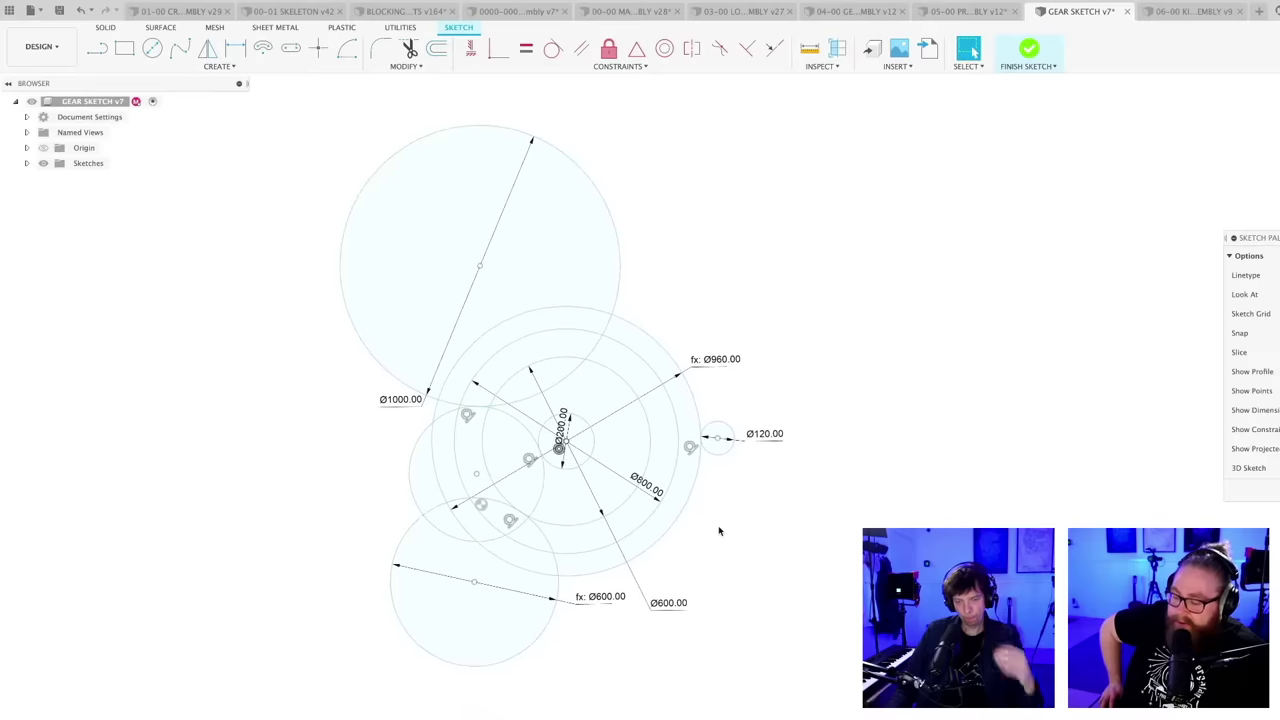
key(ctrl+s)
key(Return)
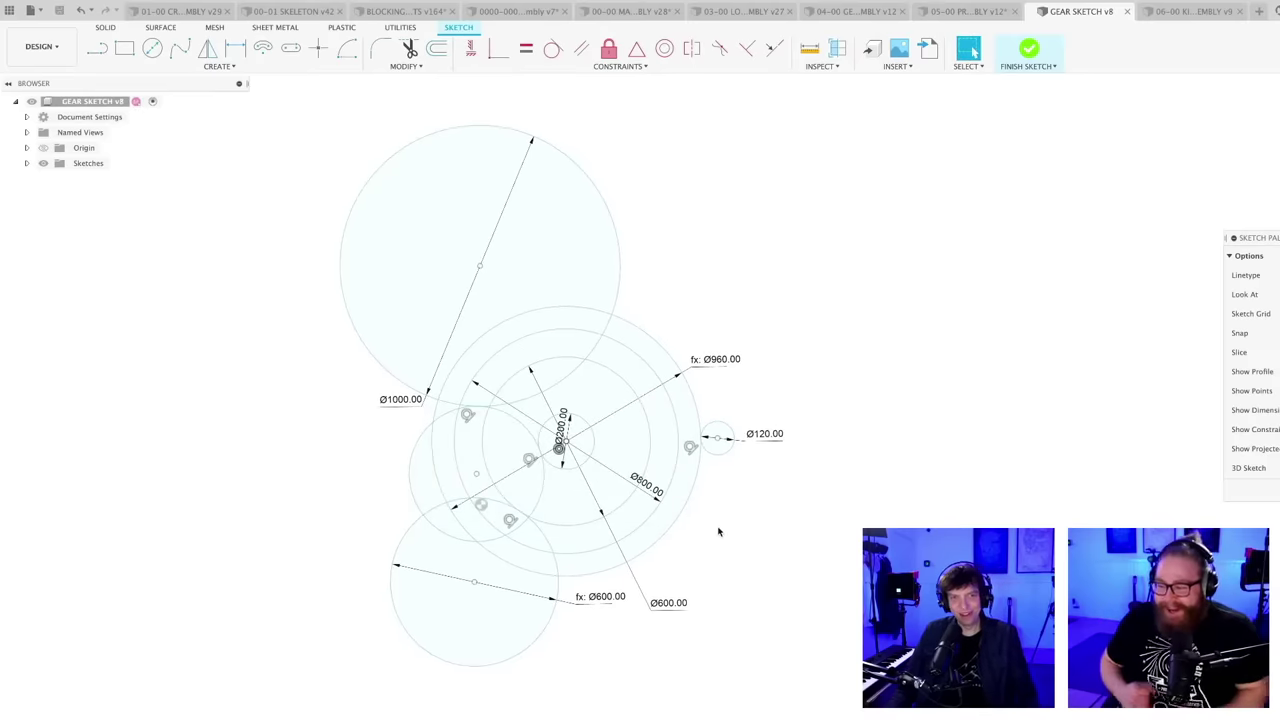
scroll(714, 526, up, 2)
scroll(731, 548, up, 1)
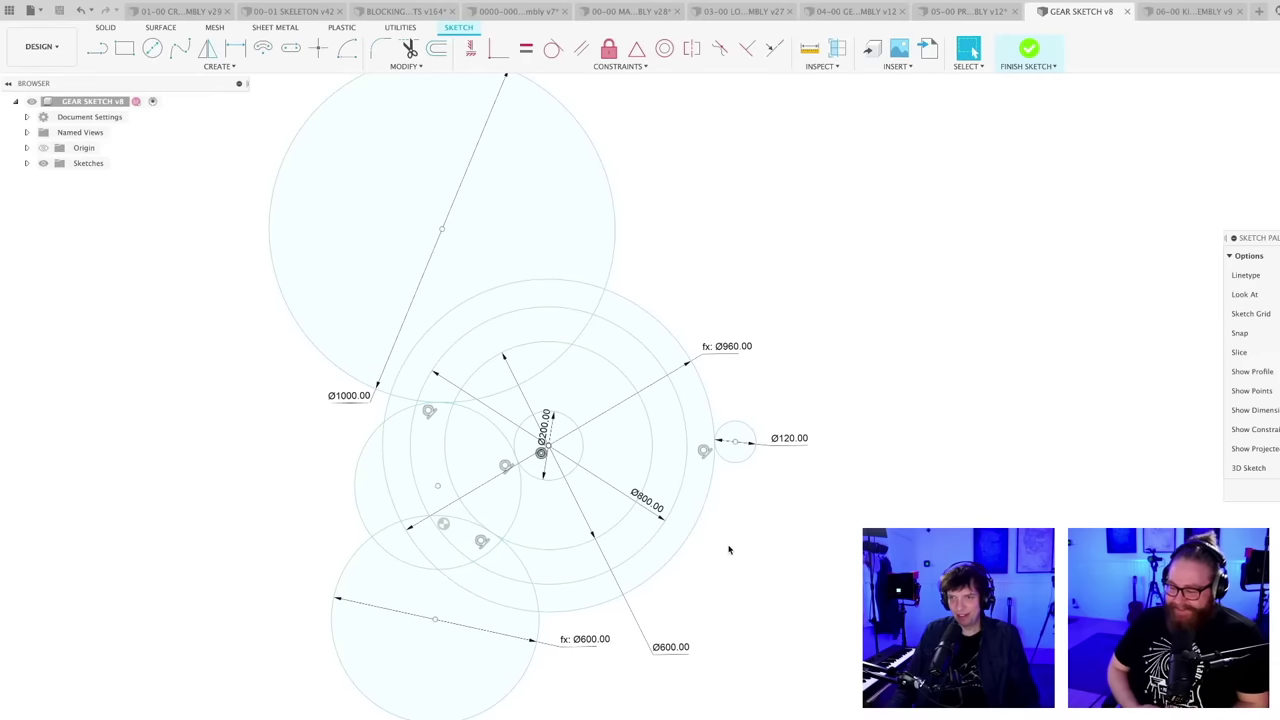
scroll(731, 548, down, 3)
middle_drag(717, 573, 719, 576)
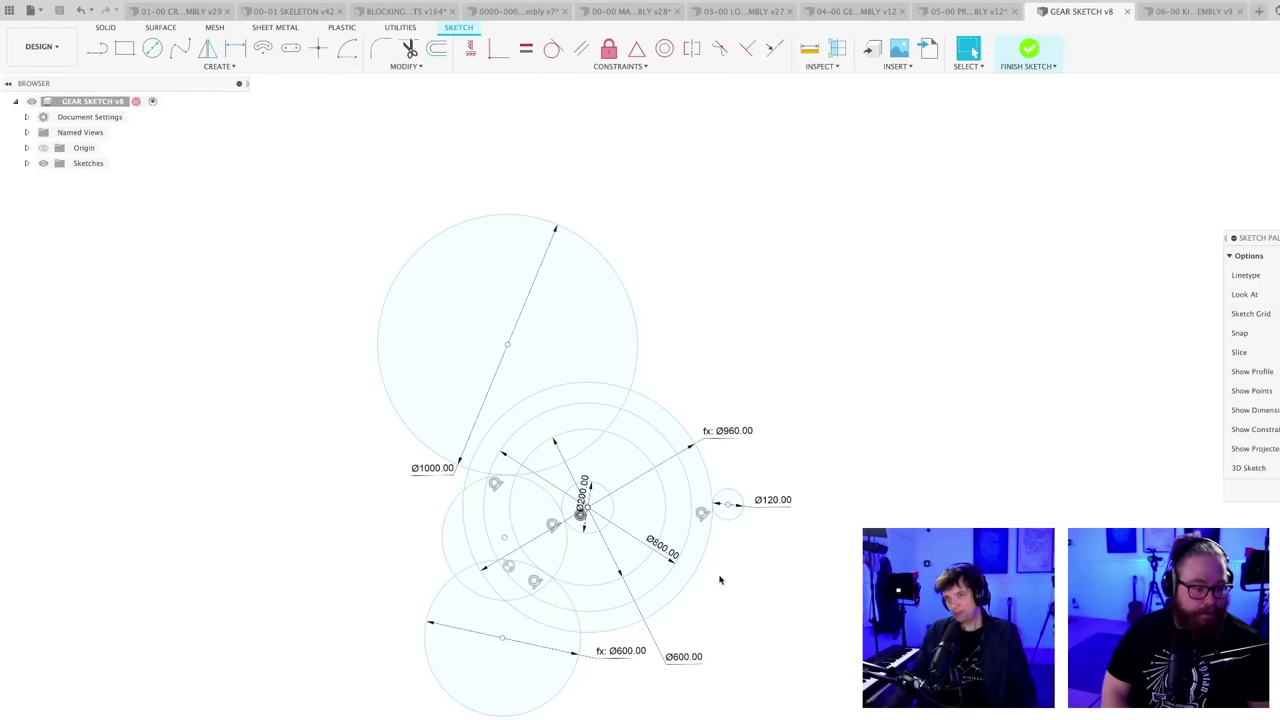
scroll(734, 582, up, 2)
scroll(734, 586, down, 2)
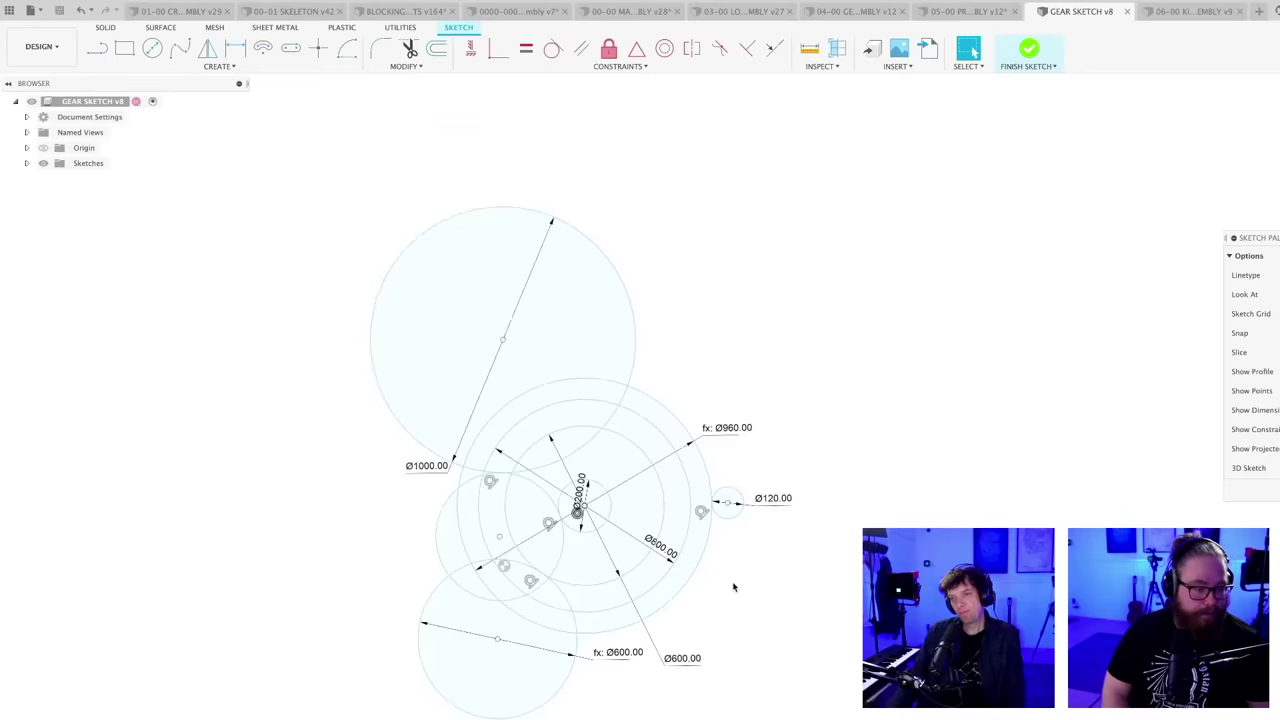
middle_drag(734, 586, 720, 554)
scroll(718, 559, up, 1)
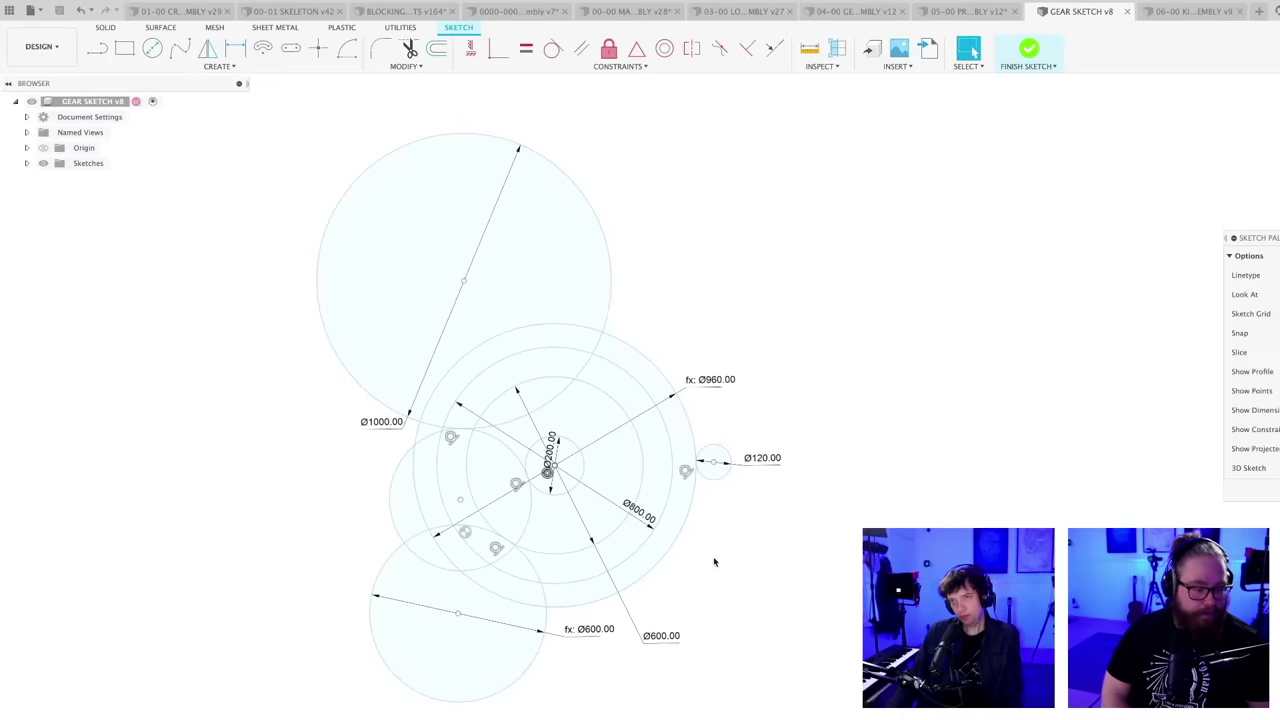
scroll(707, 565, up, 1)
scroll(703, 569, down, 1)
middle_drag(703, 569, 693, 526)
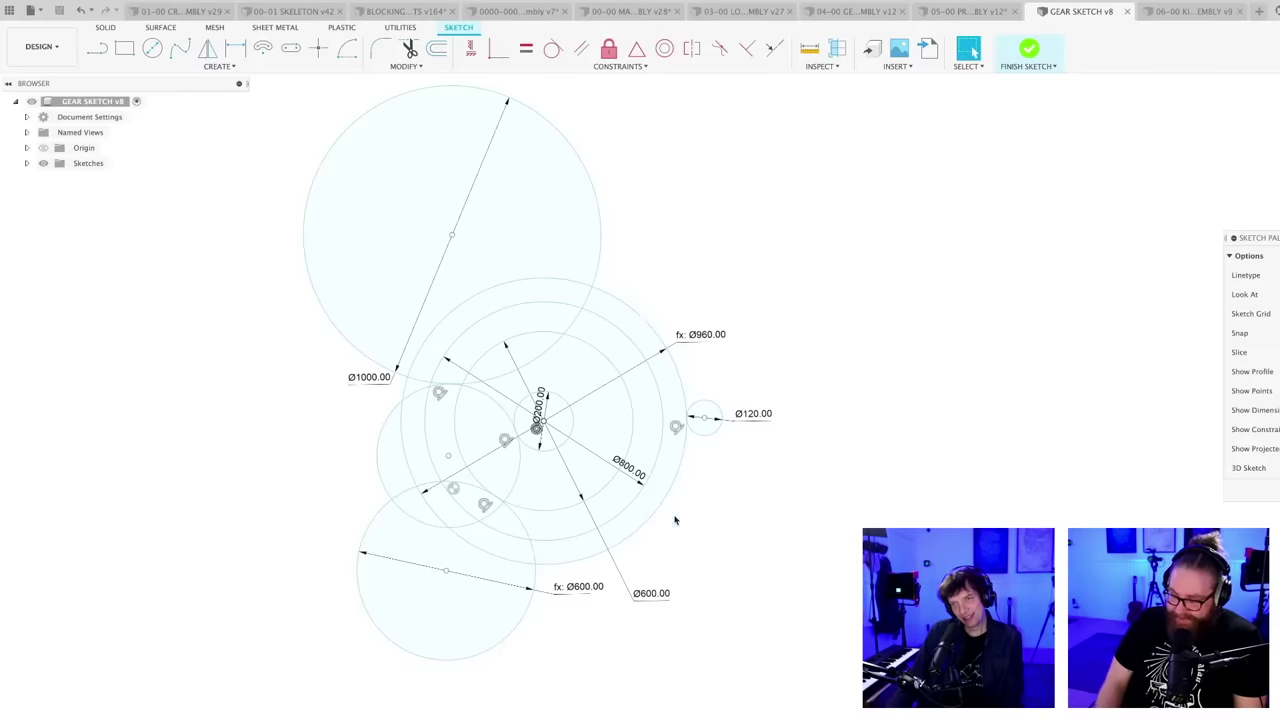
- Move the concentric wheel set down and away from the 1000 mm circle, and place the lower 600 mm circle directly beneath the 1000 mm circle's centre
middle_drag(761, 526, 783, 548)
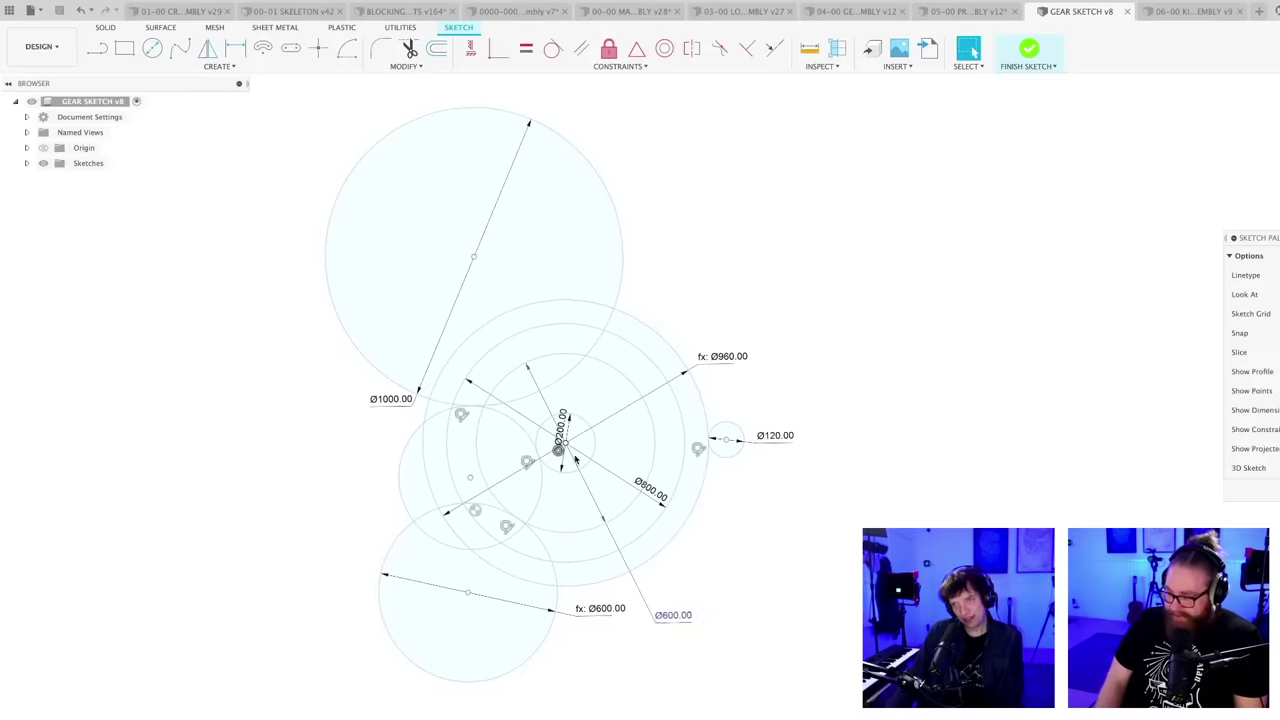
mouse_move(575, 458)
mouse_down()
mouse_move(602, 481)
mouse_move(585, 477)
mouse_up()
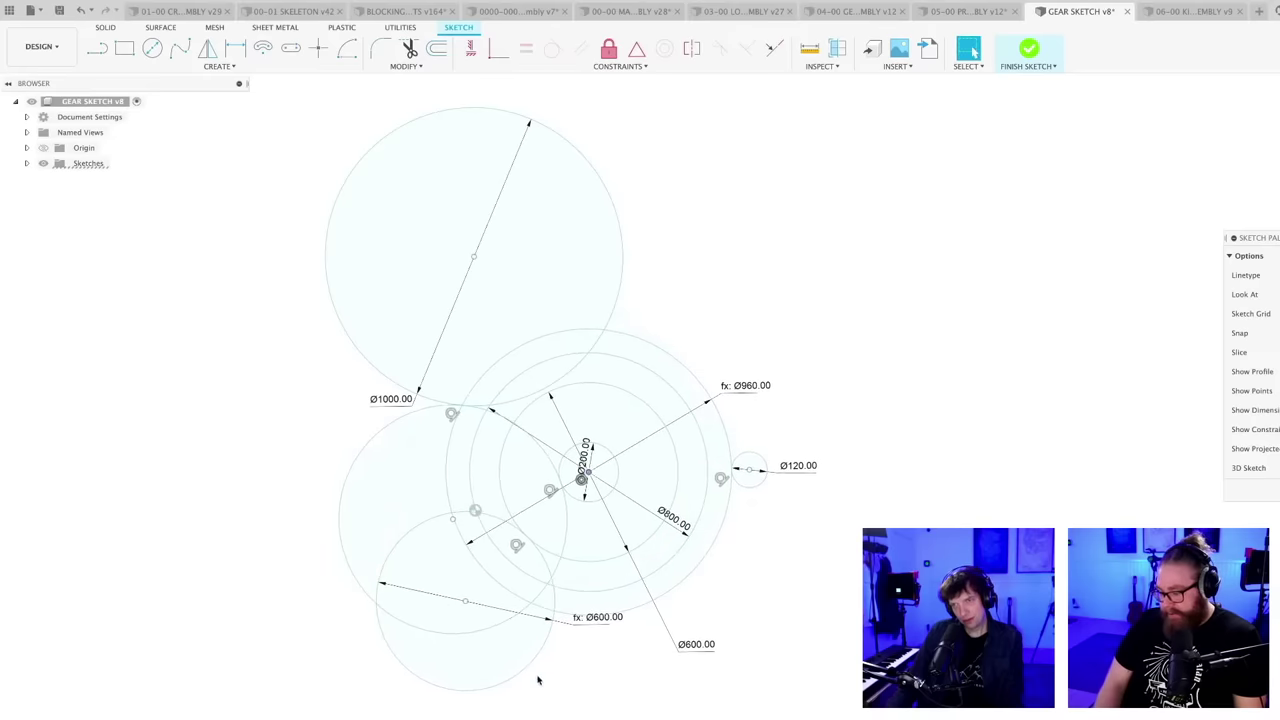
drag(502, 679, 502, 697)
click(790, 604)
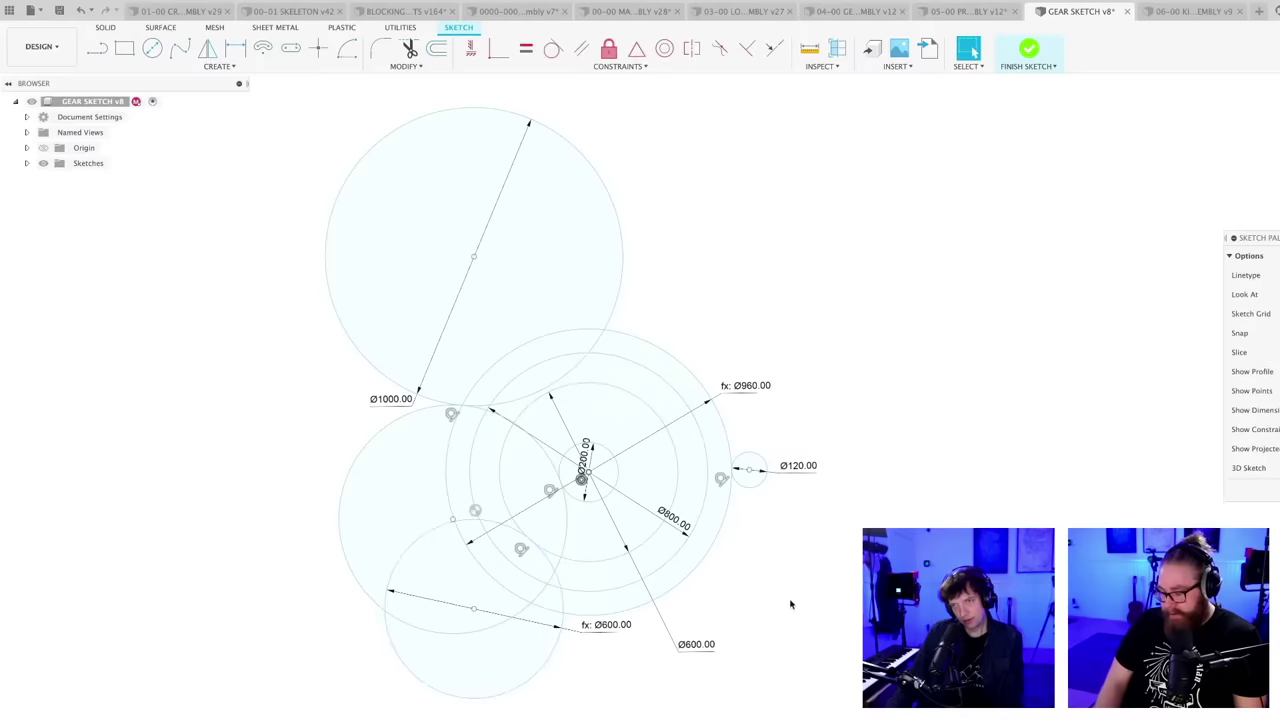
scroll(741, 589, up, 1)
scroll(741, 589, down, 2)
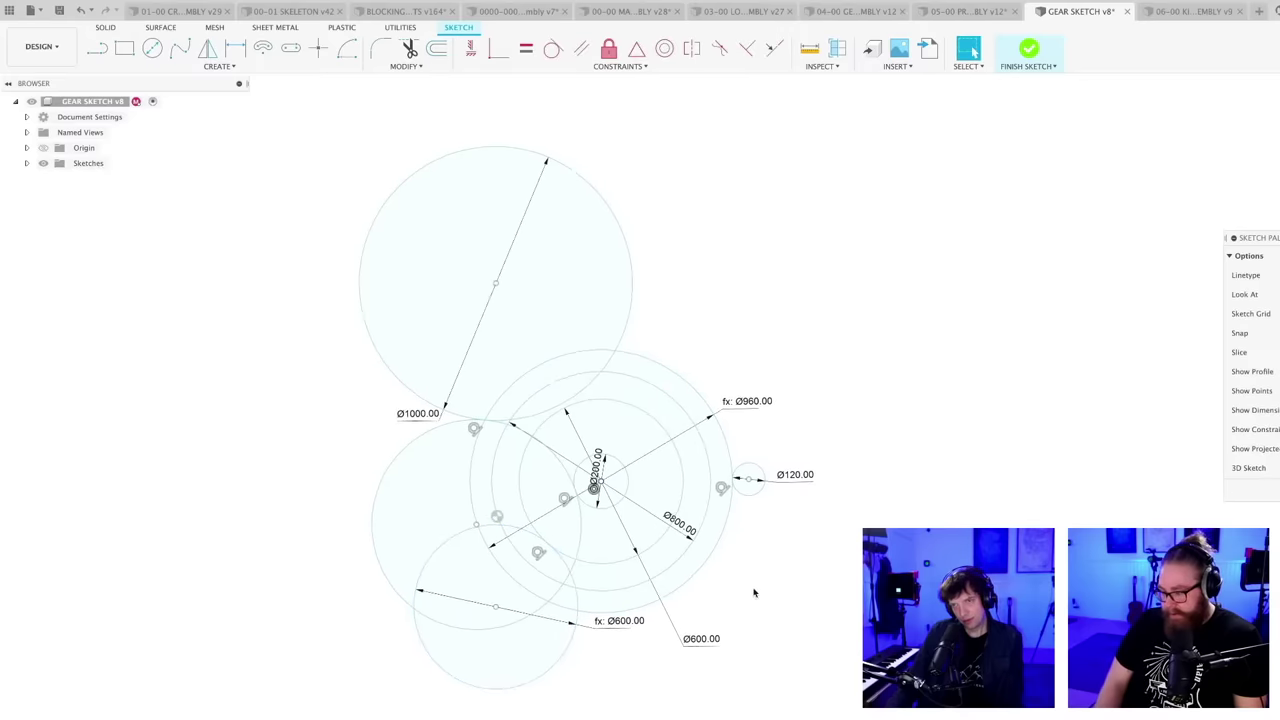
scroll(745, 593, up, 3)
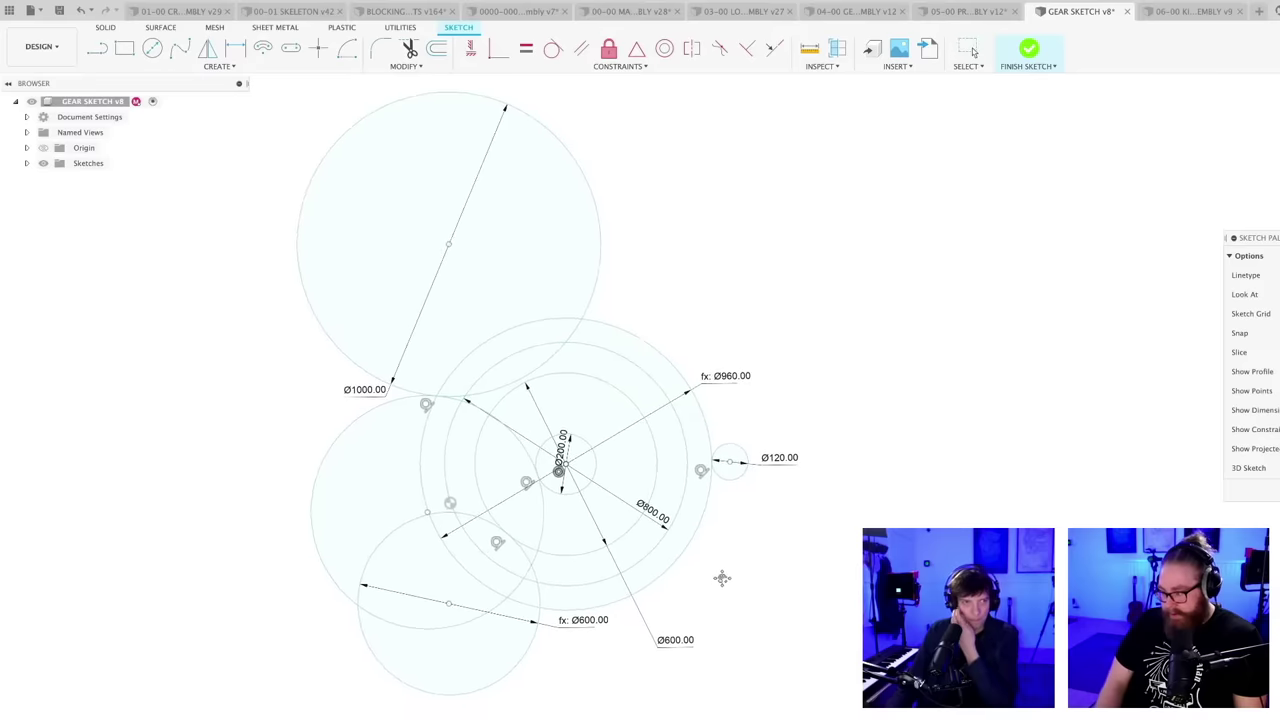
scroll(723, 579, up, 1)
scroll(725, 580, down, 1)
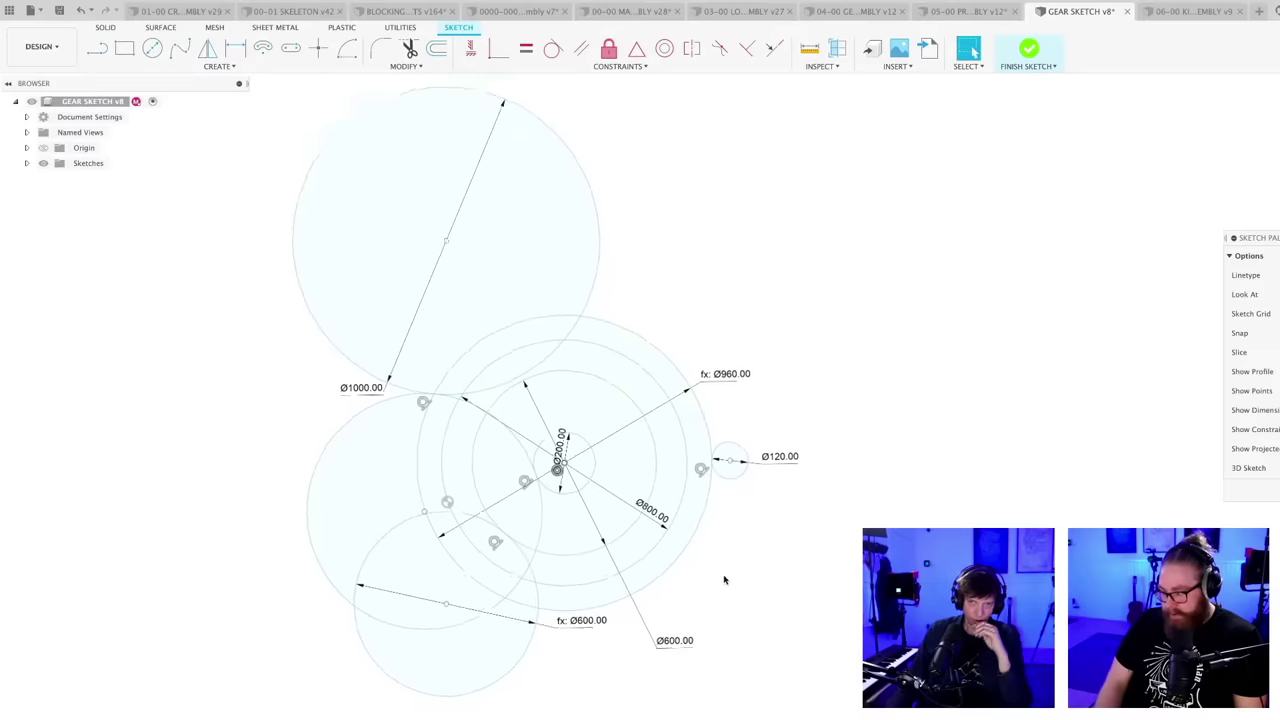
scroll(725, 579, down, 1)
mouse_move(726, 577)
middle_down()
mouse_move(748, 561)
mouse_move(736, 567)
middle_up()
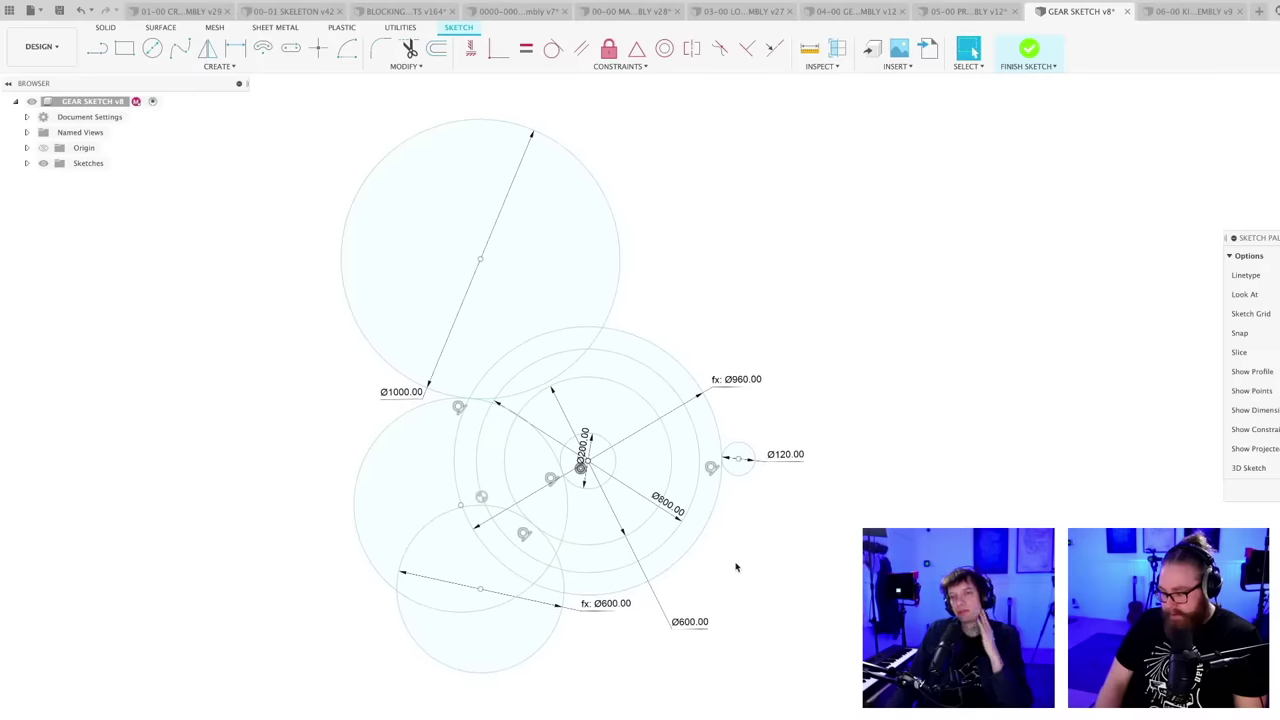
scroll(737, 566, up, 1)
scroll(740, 563, down, 1)
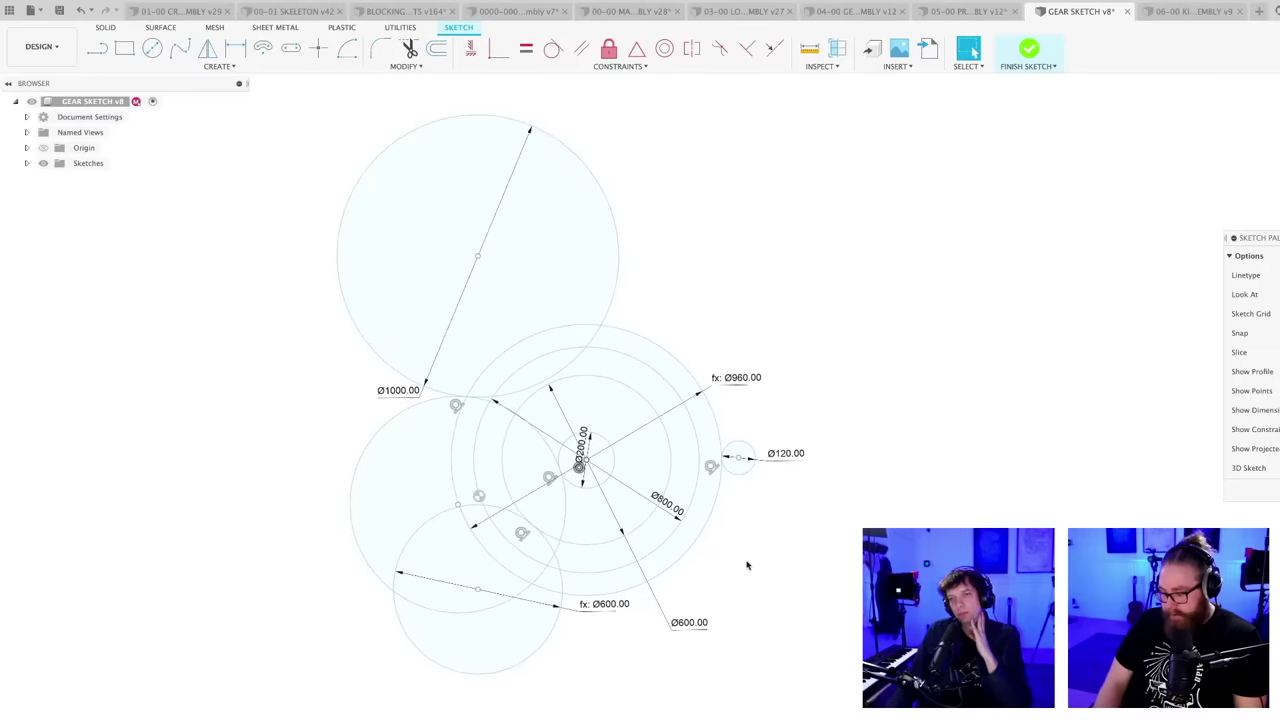
middle_drag(747, 562, 746, 561)
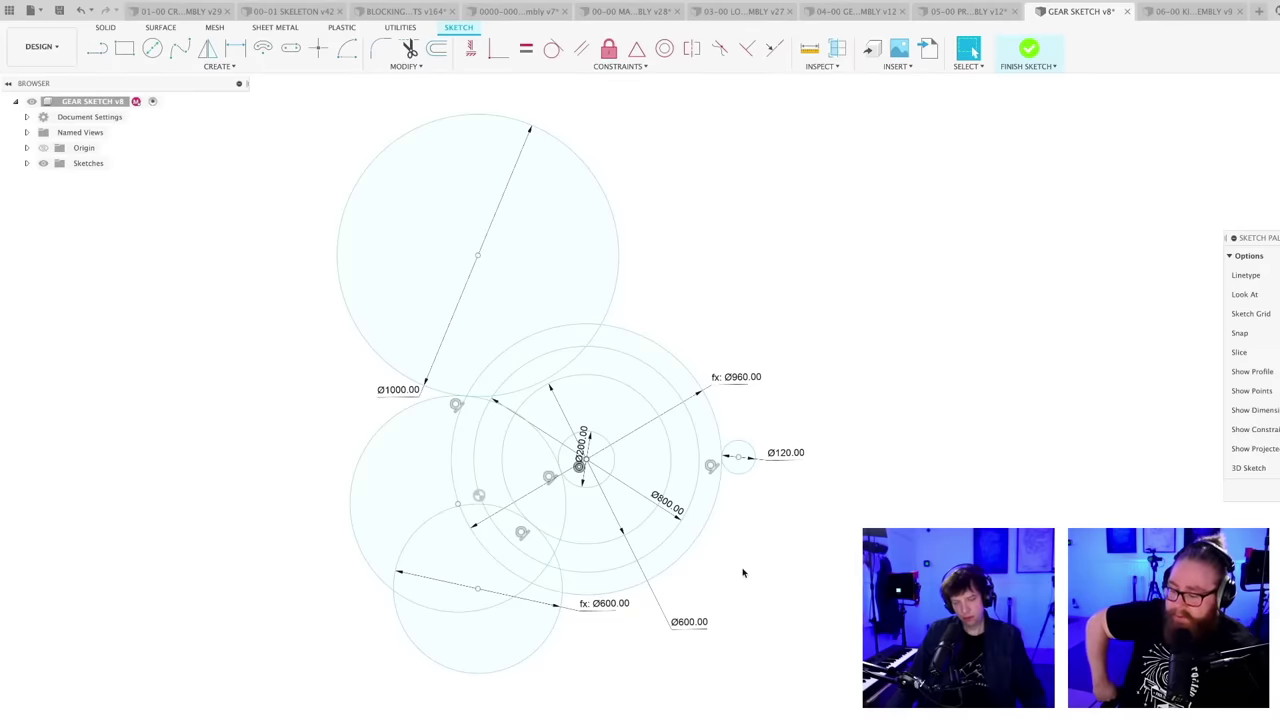
- Save the gear sketch document with the rearranged wheel and gear positions
key(ctrl+s)
key(Return)
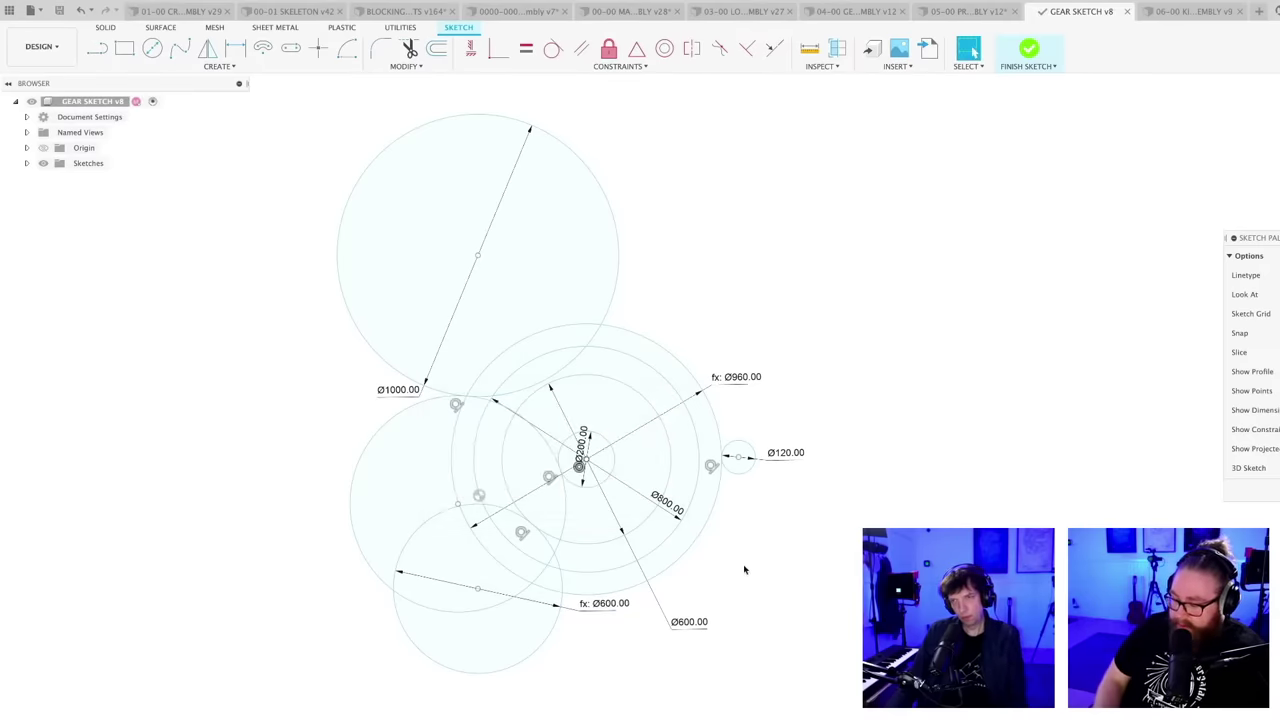
- Examine the full ring between the 800 mm and 960 mm circles by highlighting its profile segments, and clear the selection
mouse_move(743, 565)
middle_down()
mouse_move(754, 597)
mouse_move(783, 580)
mouse_move(769, 586)
mouse_move(787, 591)
middle_up()
scroll(776, 589, up, 1)
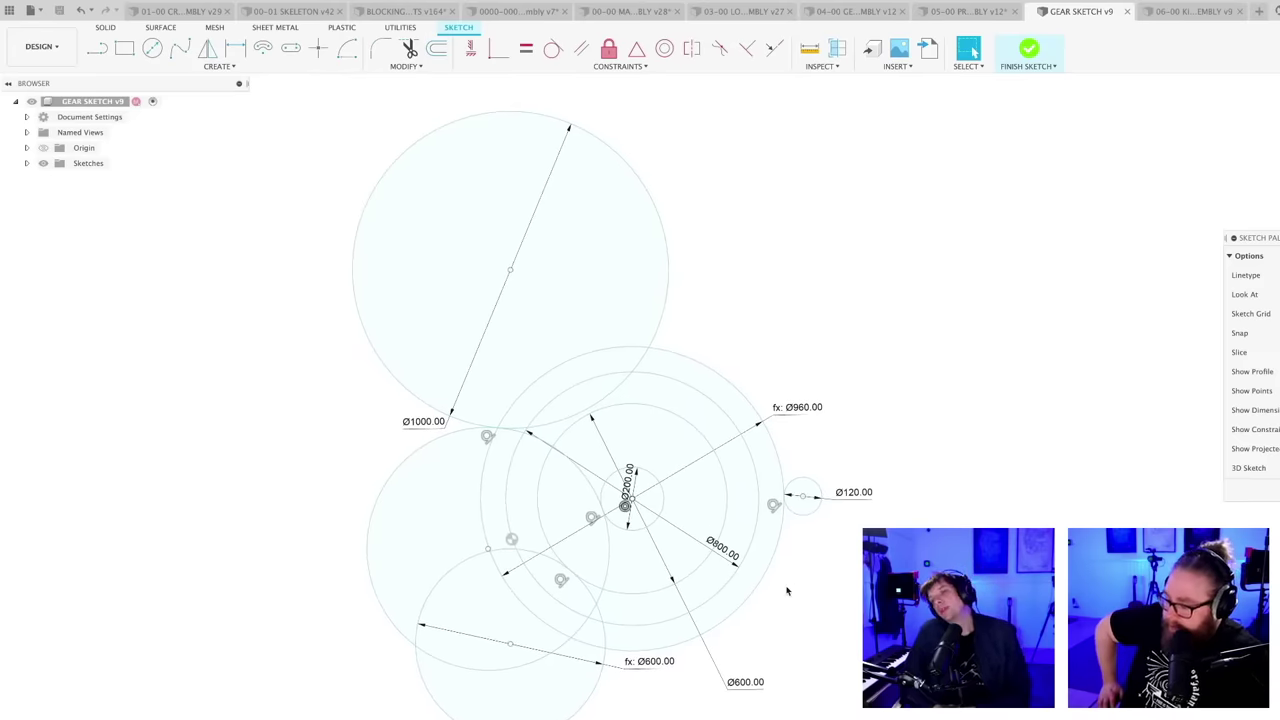
click(692, 511)
click(765, 472)
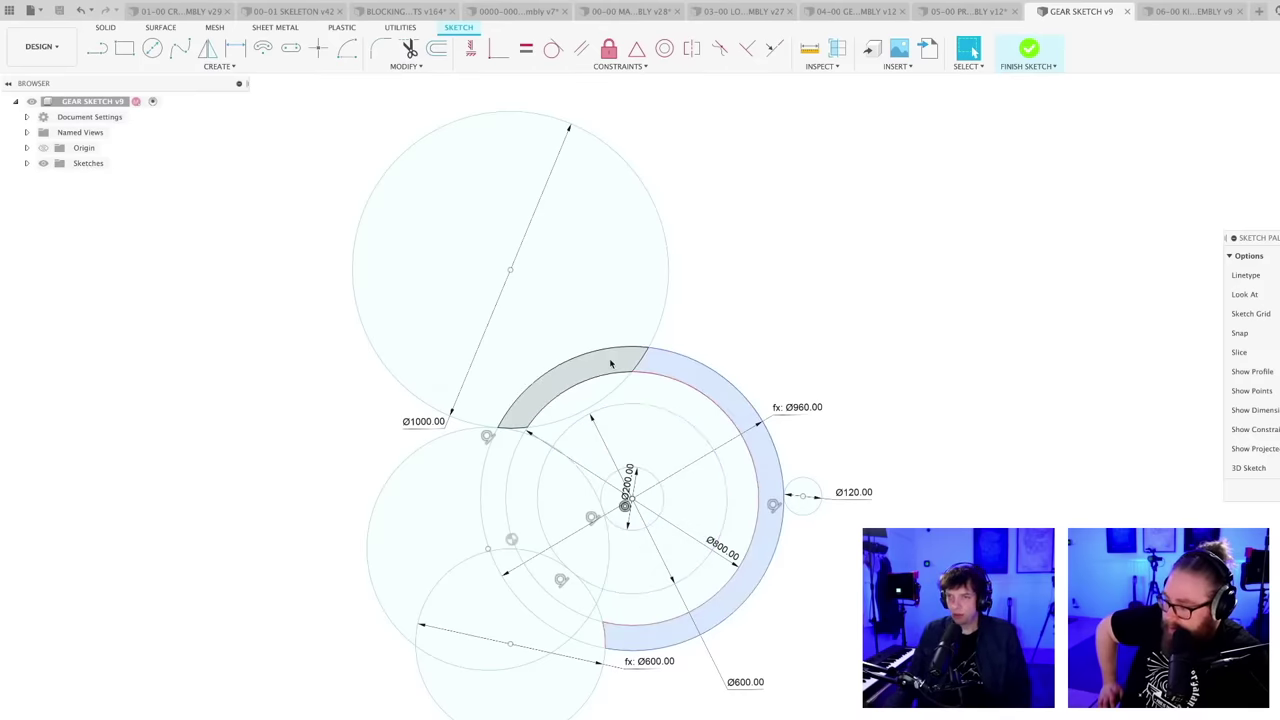
click(611, 363)
click(494, 490)
click(538, 600)
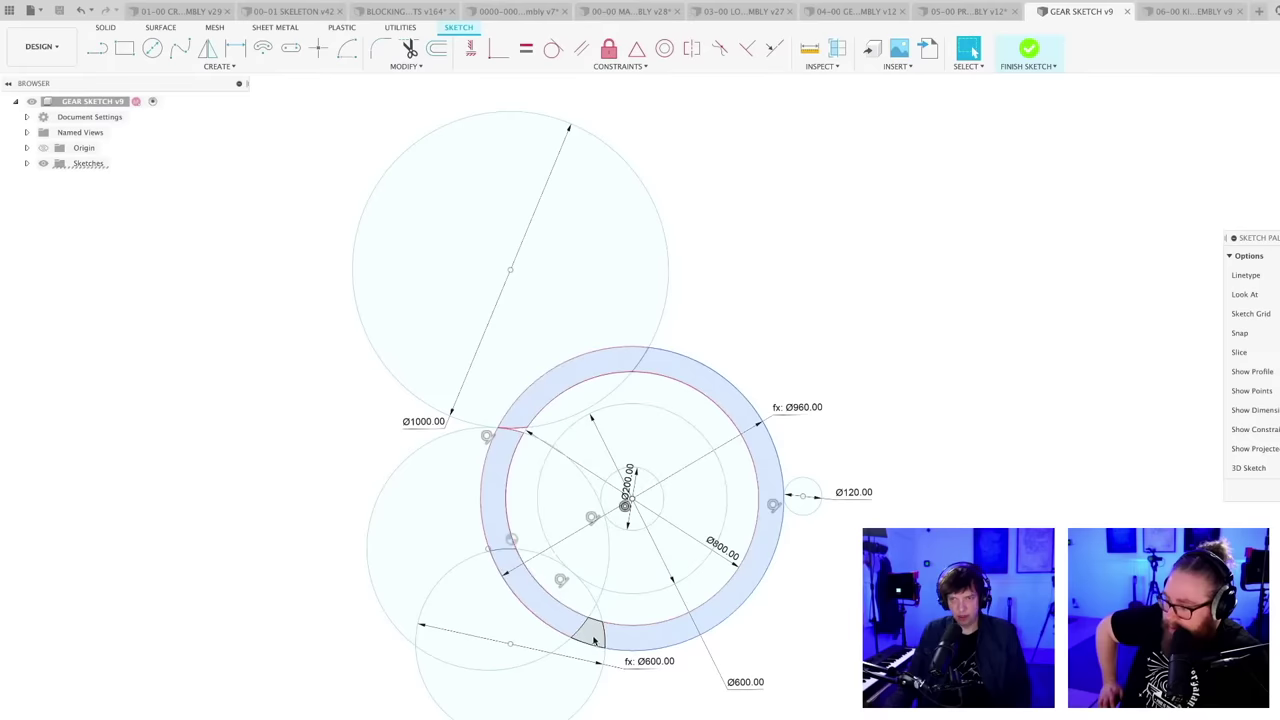
click(592, 637)
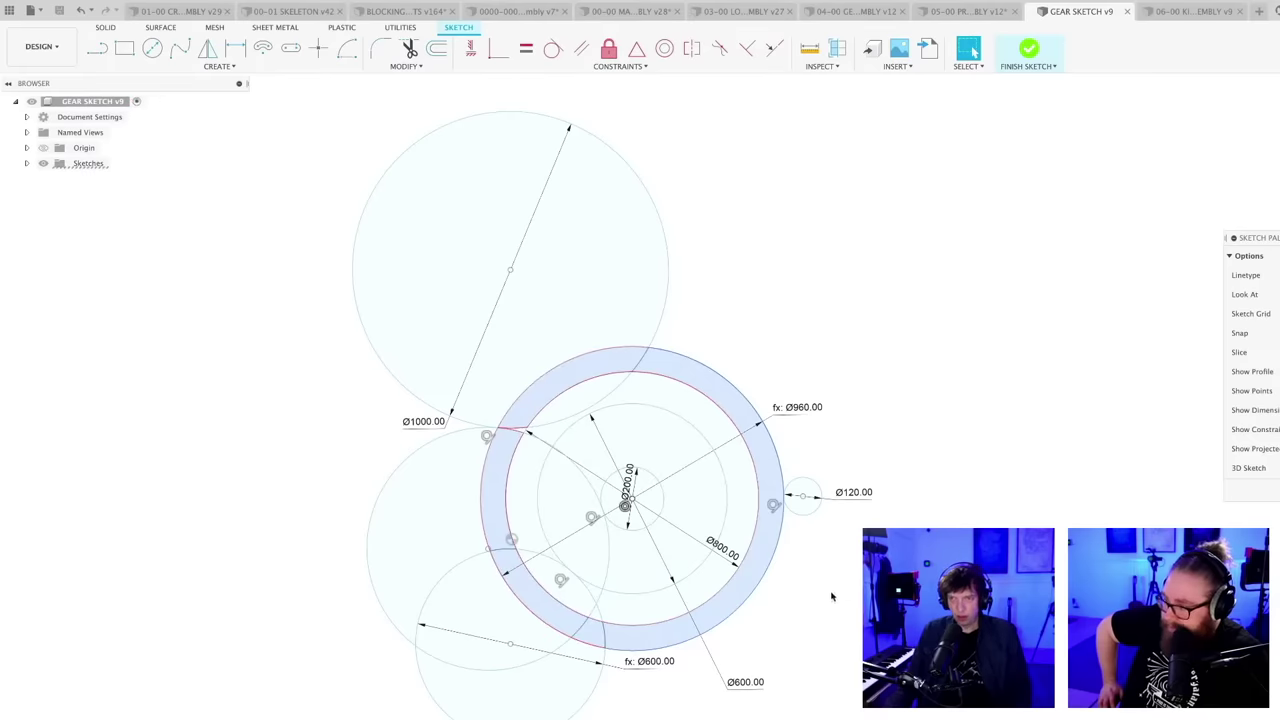
click(826, 605)
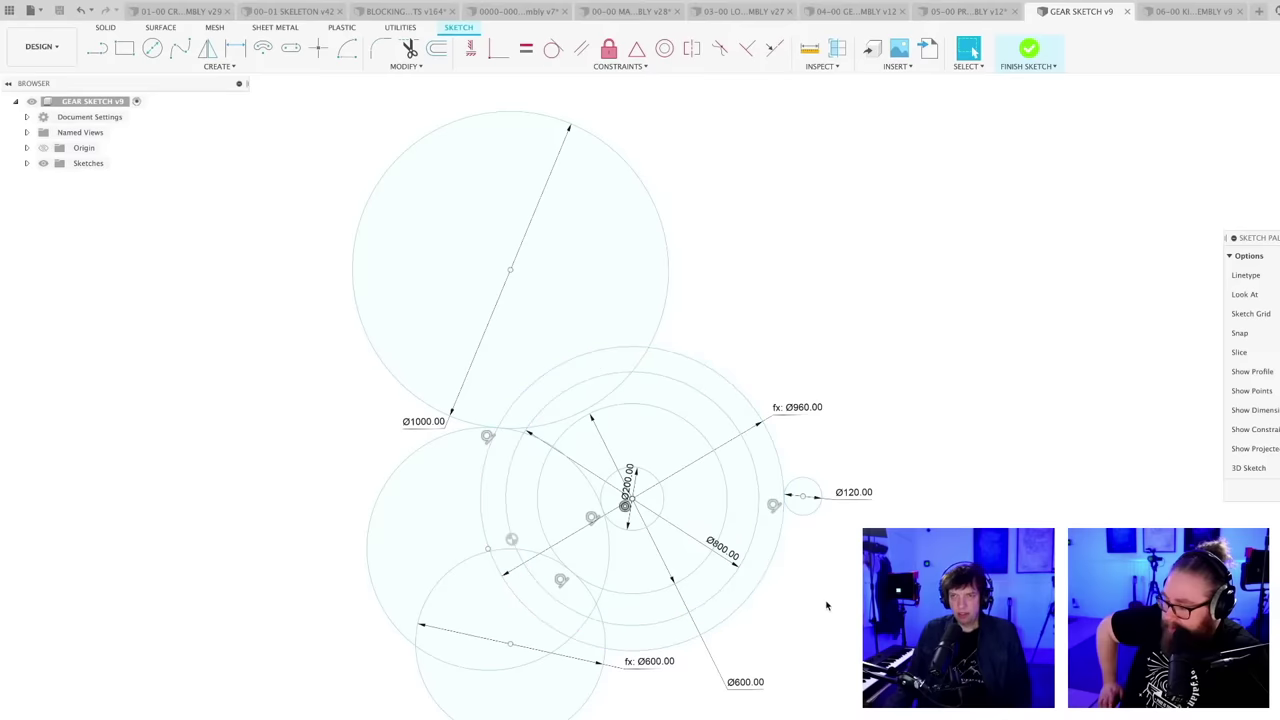
mouse_move(826, 599)
middle_down()
mouse_move(783, 597)
mouse_move(770, 613)
mouse_move(744, 601)
mouse_move(801, 594)
middle_up()
scroll(770, 609, down, 1)
scroll(754, 608, up, 1)
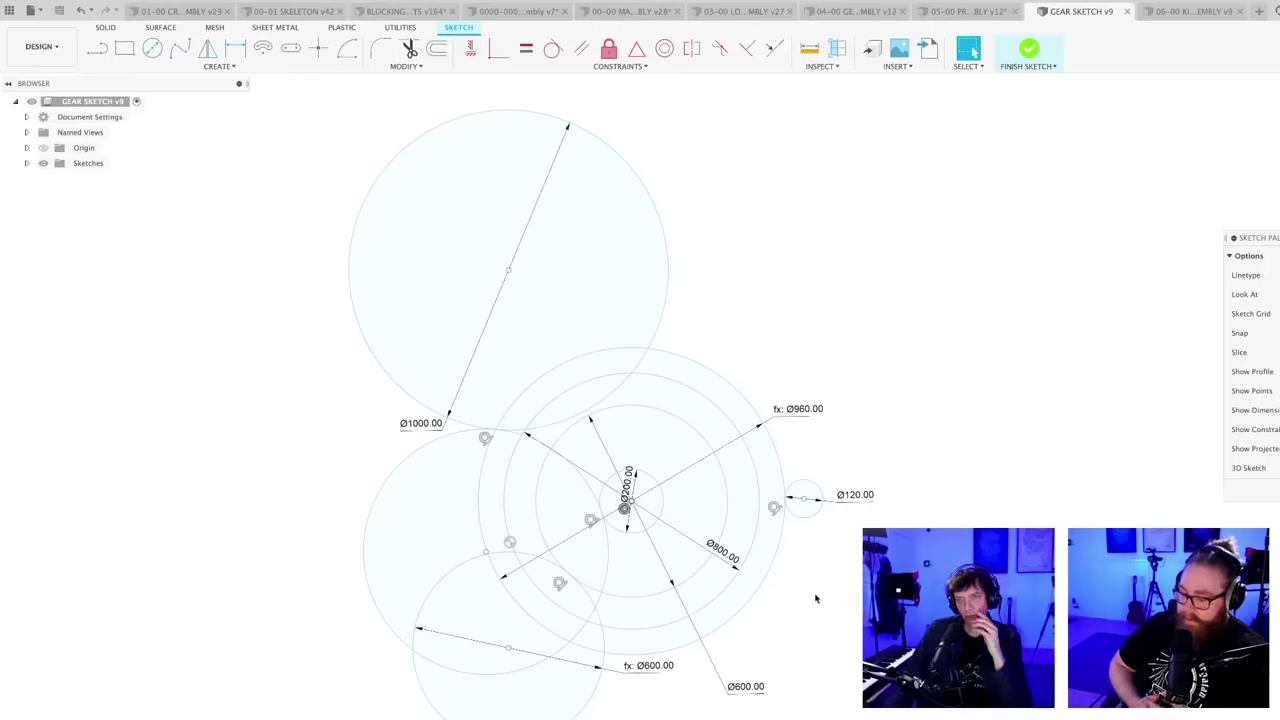
middle_drag(816, 598, 801, 595)
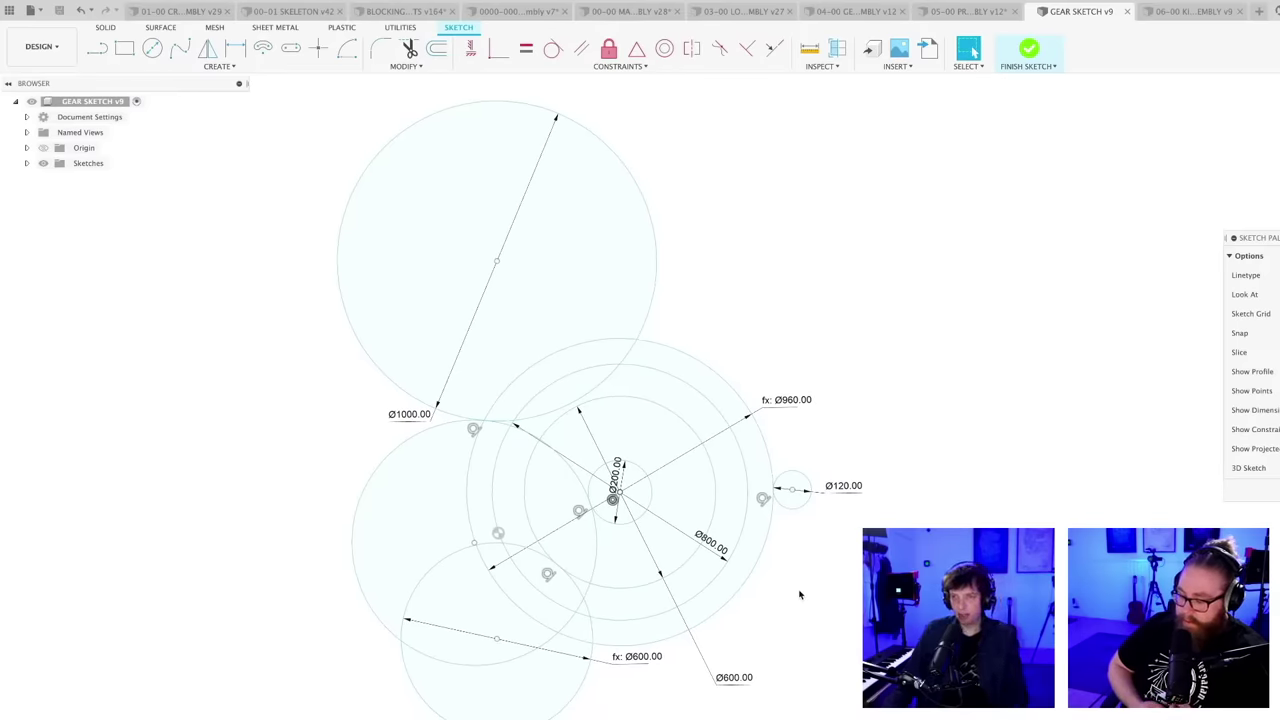
scroll(794, 589, down, 2)
mouse_move(794, 590)
shift+middle_down()
mouse_move(769, 594)
mouse_move(768, 561)
shift+middle_up()
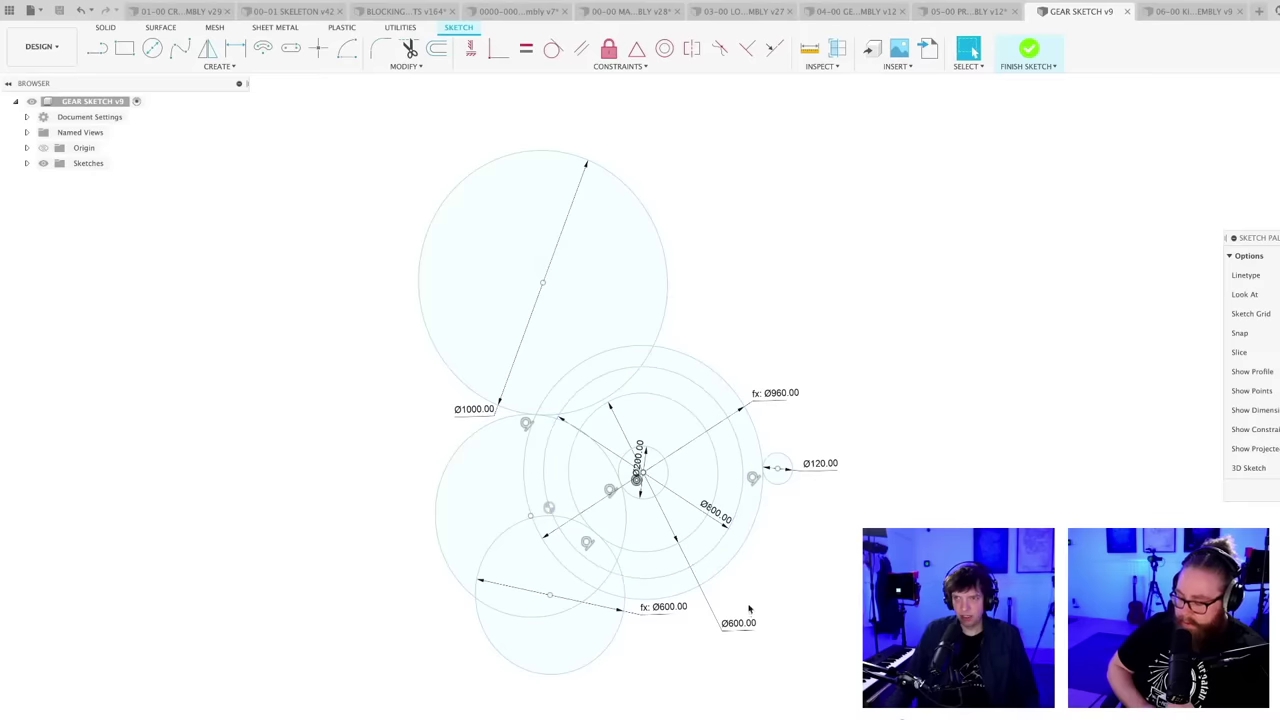
mouse_move(749, 606)
shift+middle_down()
mouse_move(763, 599)
mouse_move(755, 606)
shift+middle_up()
drag(756, 606, 760, 694)
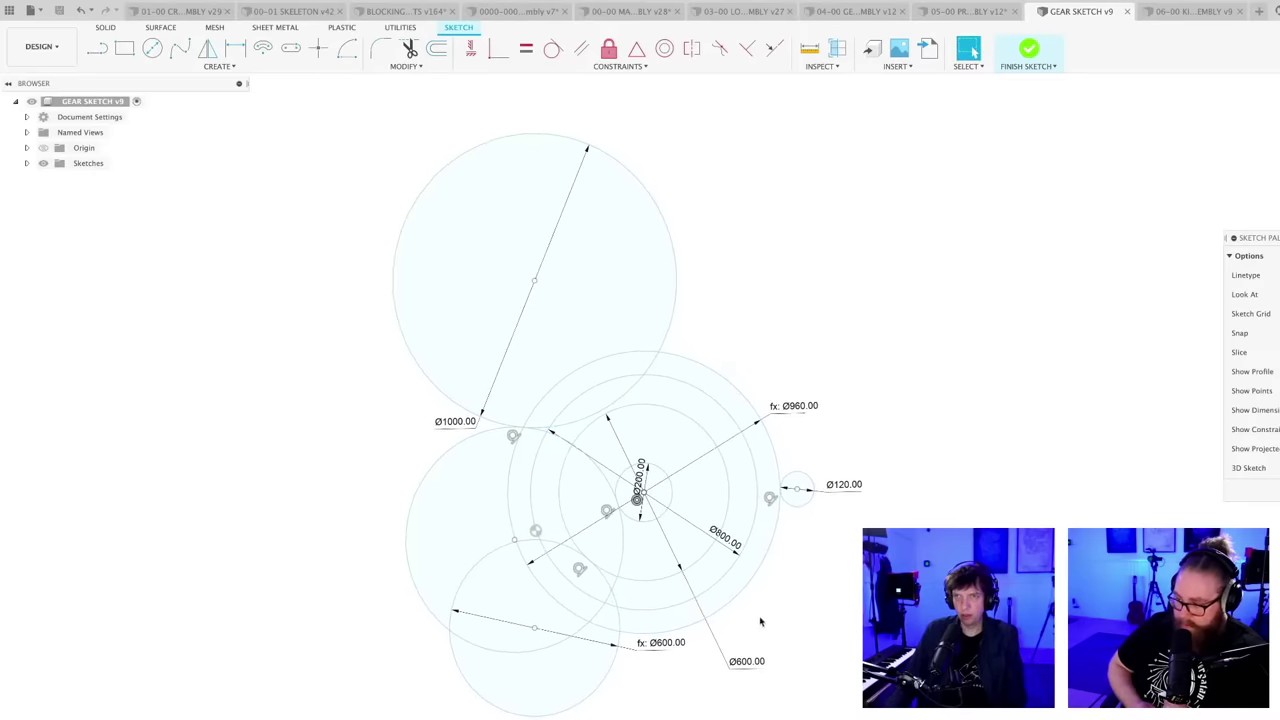
- Switch to the 00-01 SKELETON document, make Sketch1 visible and open it for editing
click(515, 11)
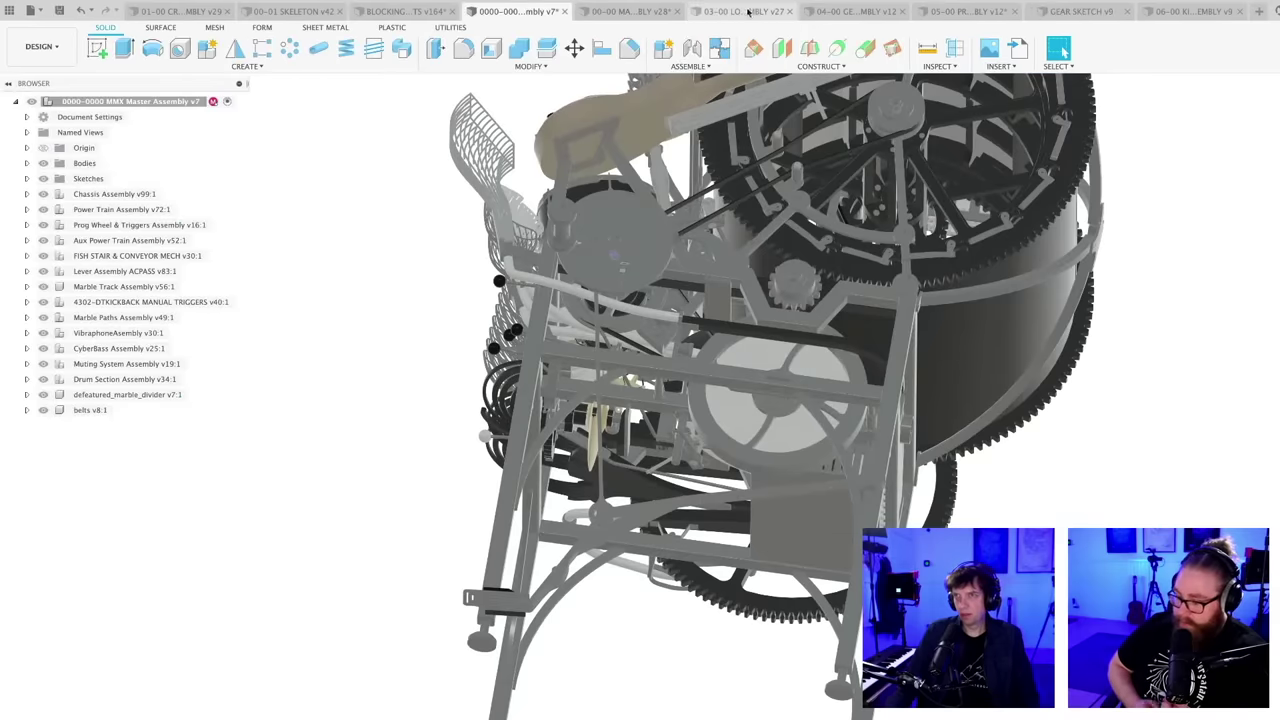
click(852, 11)
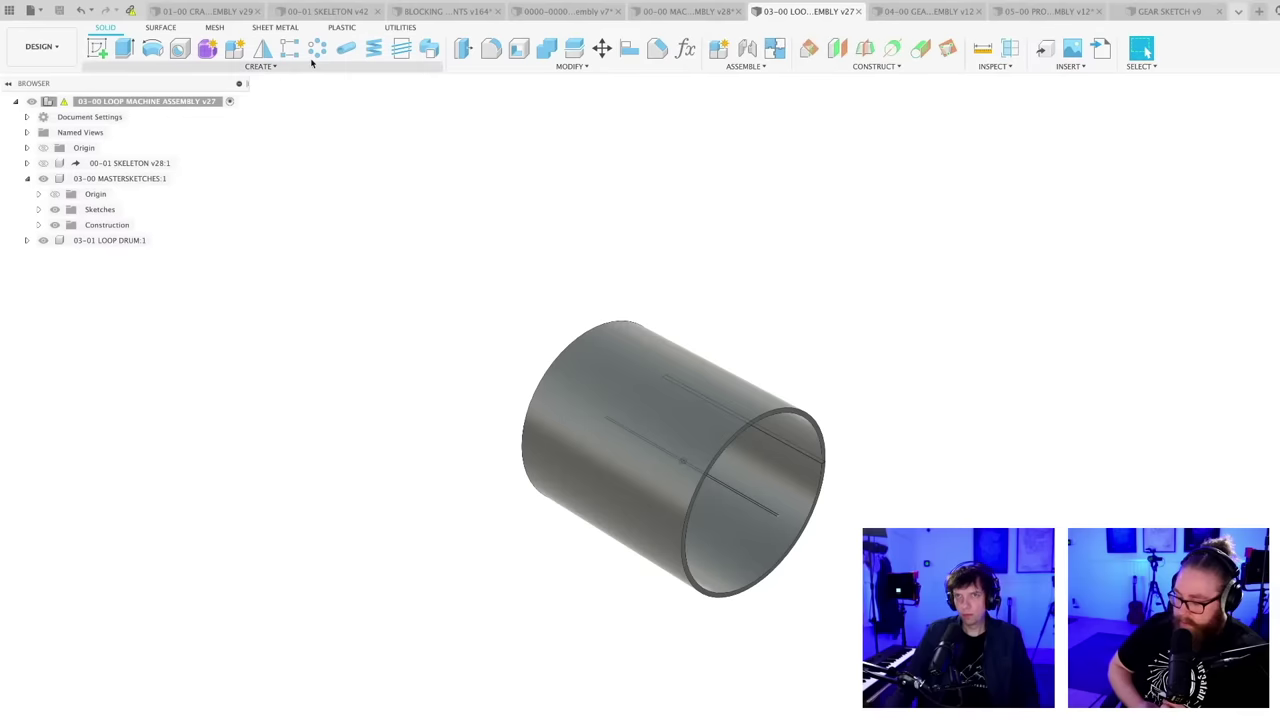
click(324, 12)
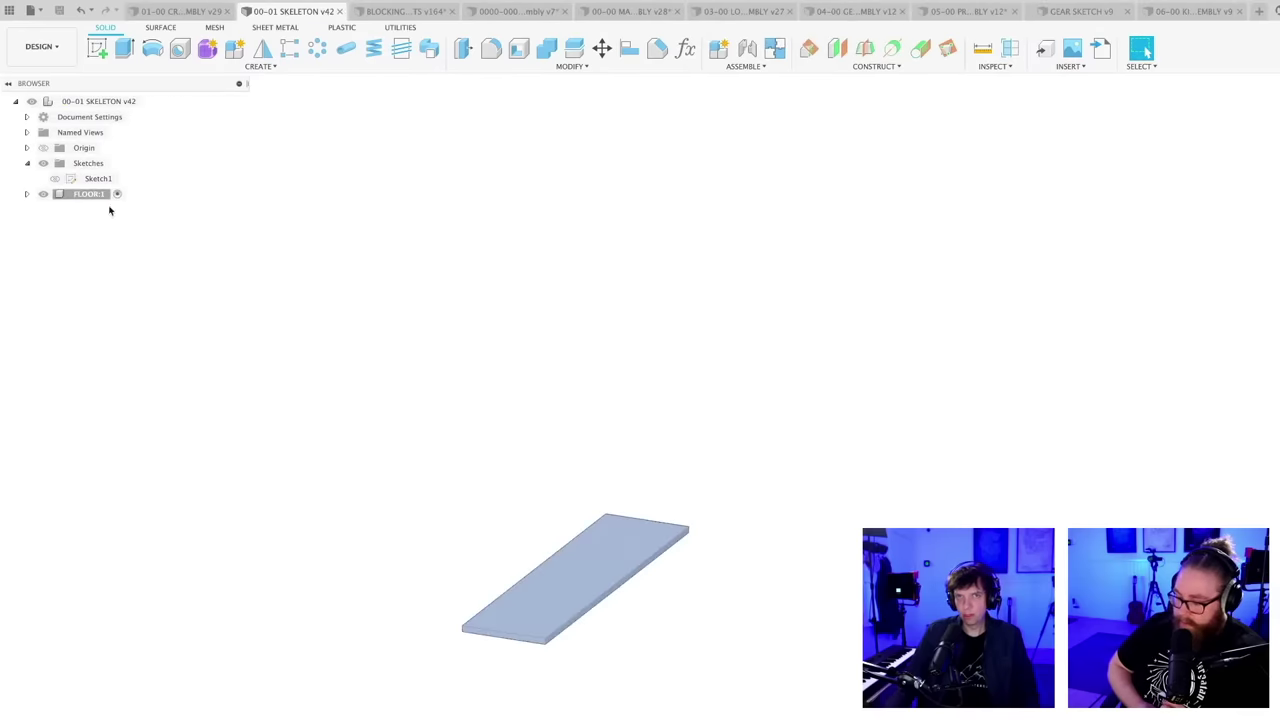
click(54, 178)
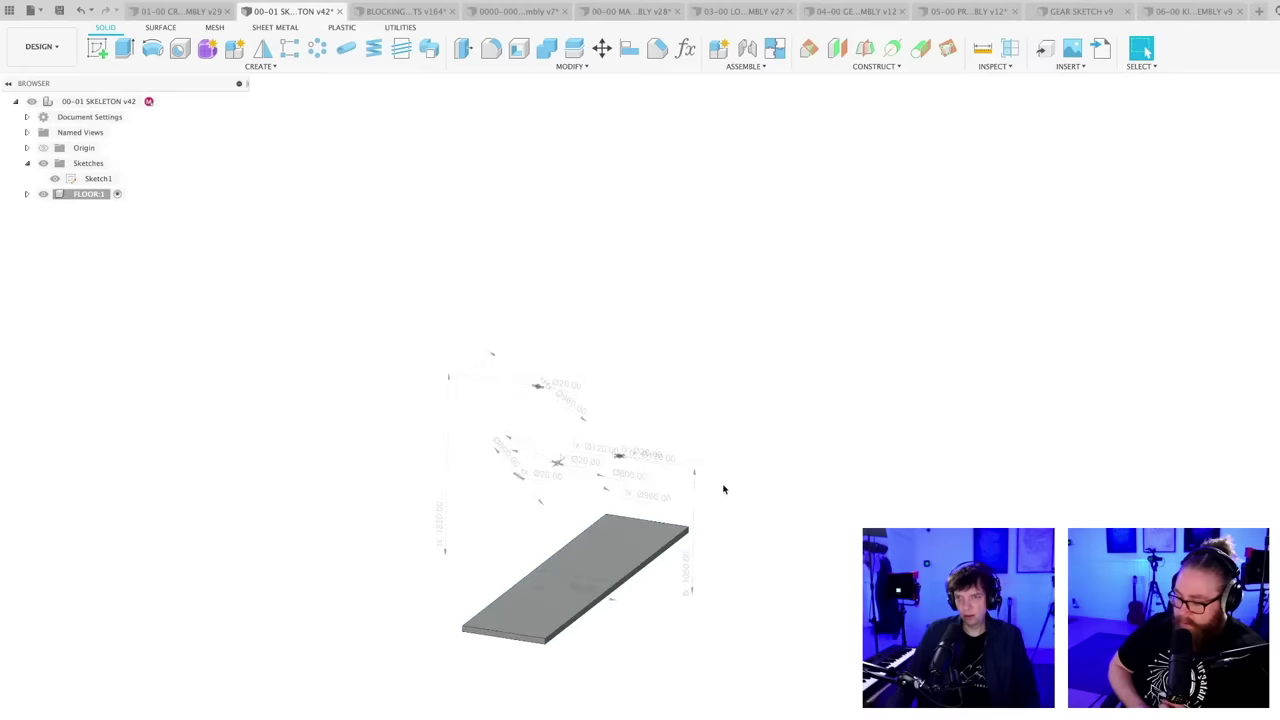
scroll(722, 491, up, 2)
double_click(97, 178)
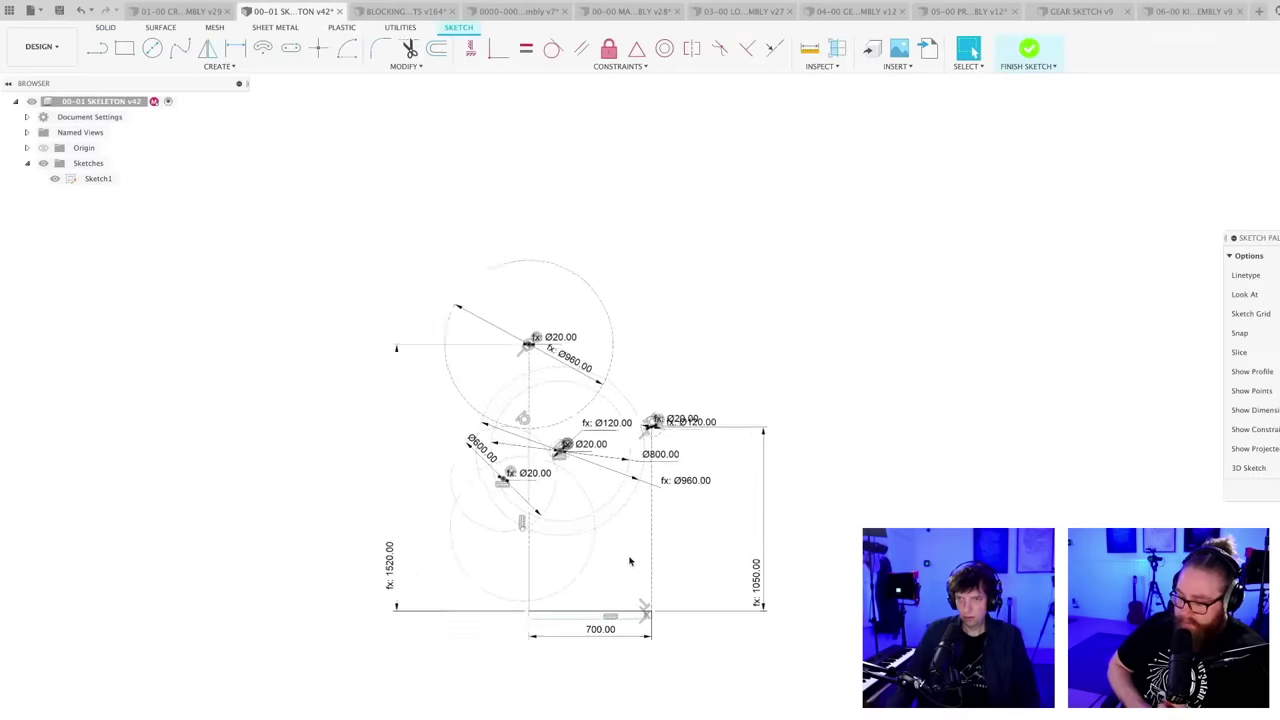
- Examine the wheel and gear layout in the skeleton sketch, highlighting the 600 mm circle and the 120 mm circle in the 960 mm wheel
scroll(673, 549, up, 3)
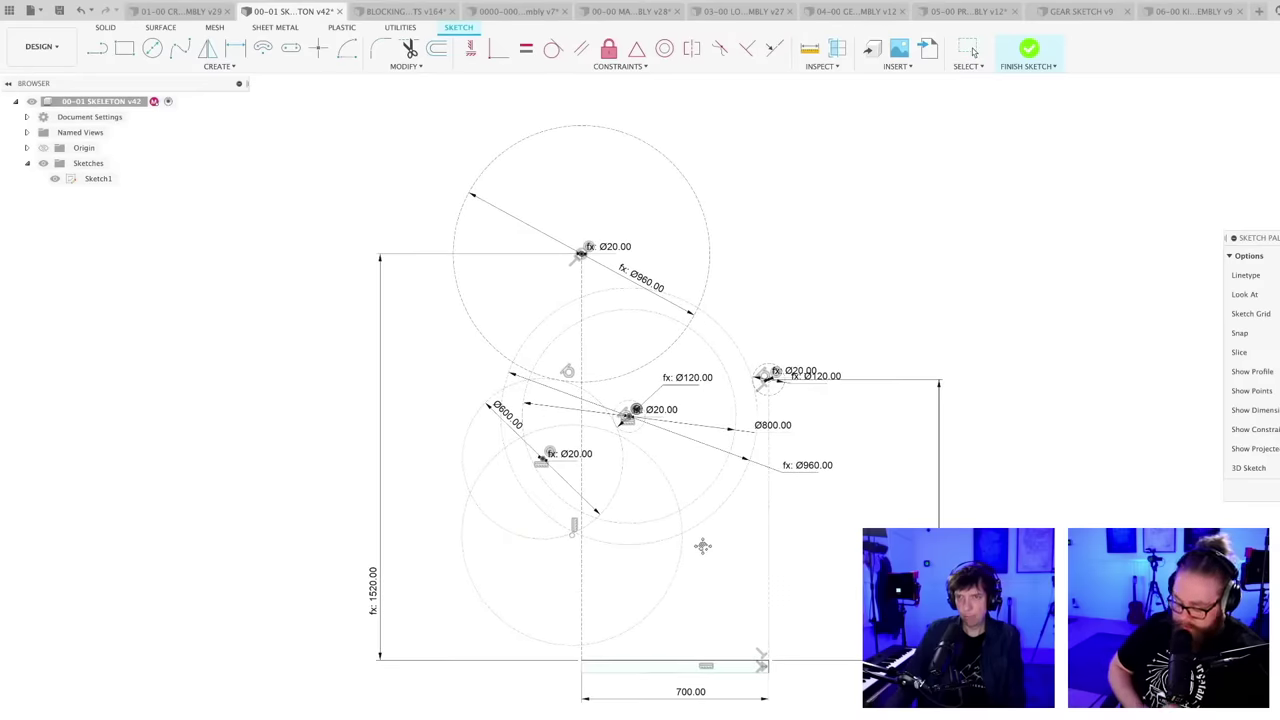
middle_drag(703, 546, 706, 554)
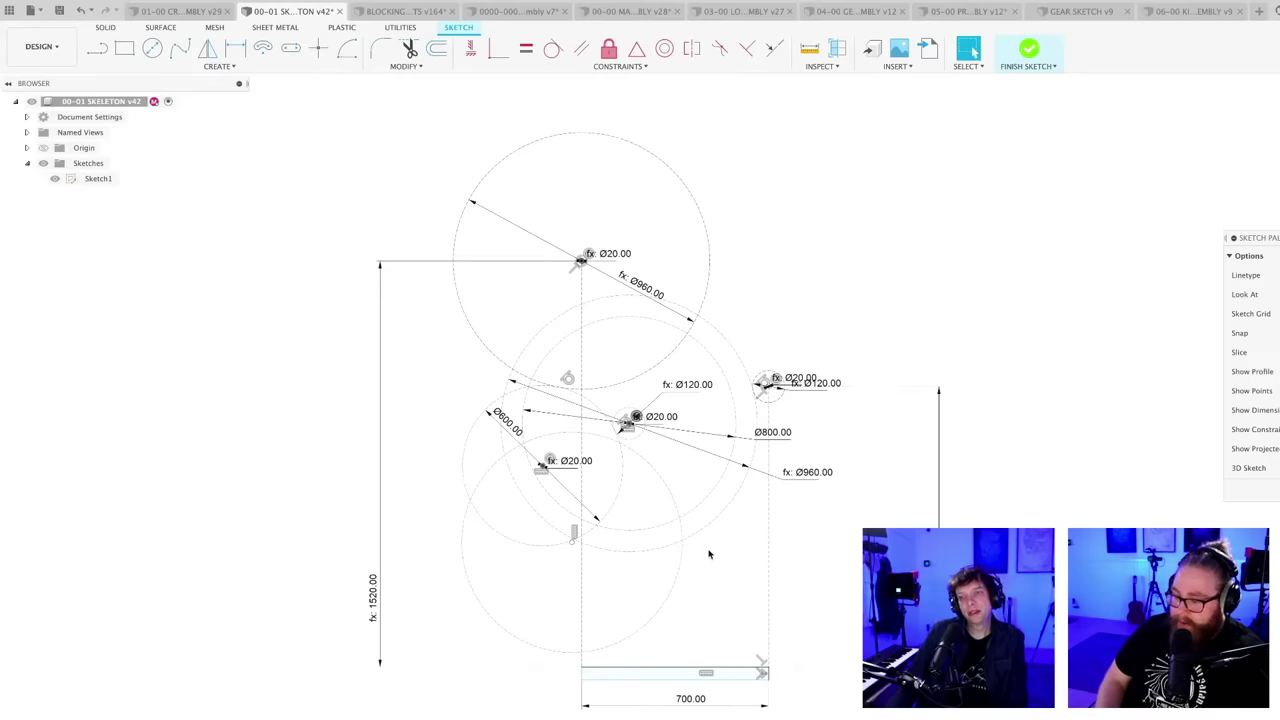
scroll(709, 554, up, 1)
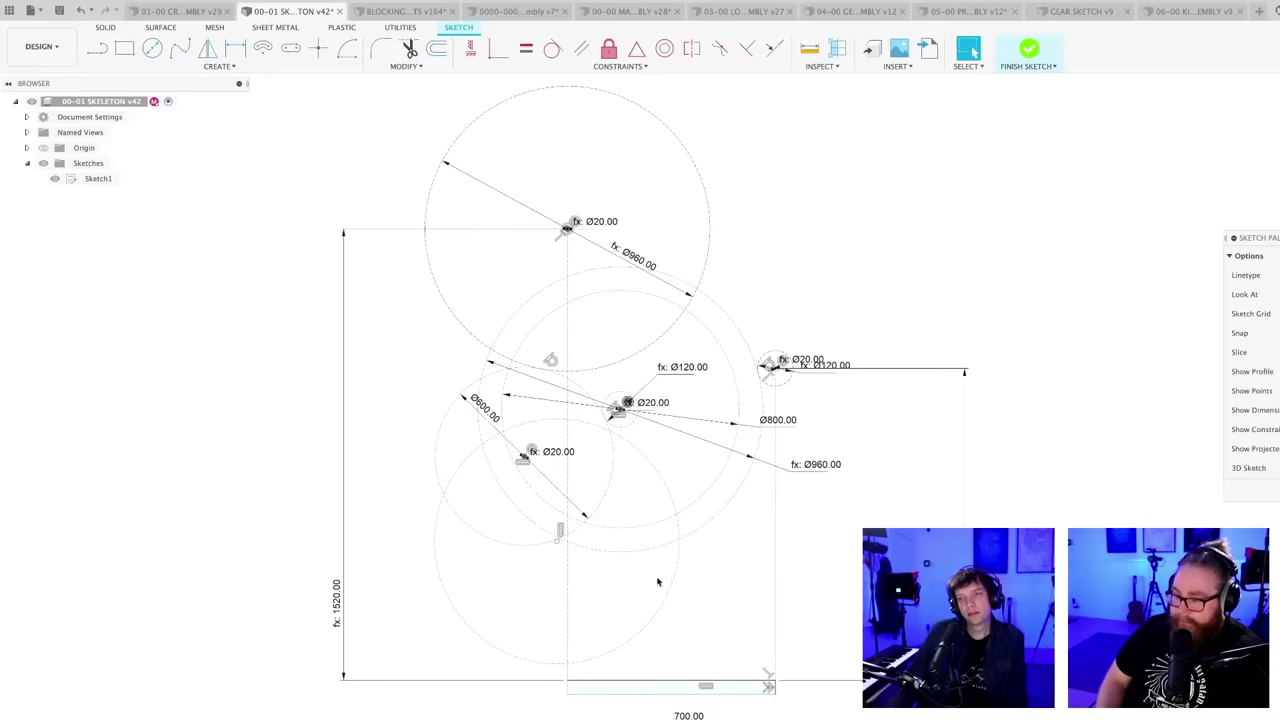
click(478, 540)
scroll(480, 537, up, 3)
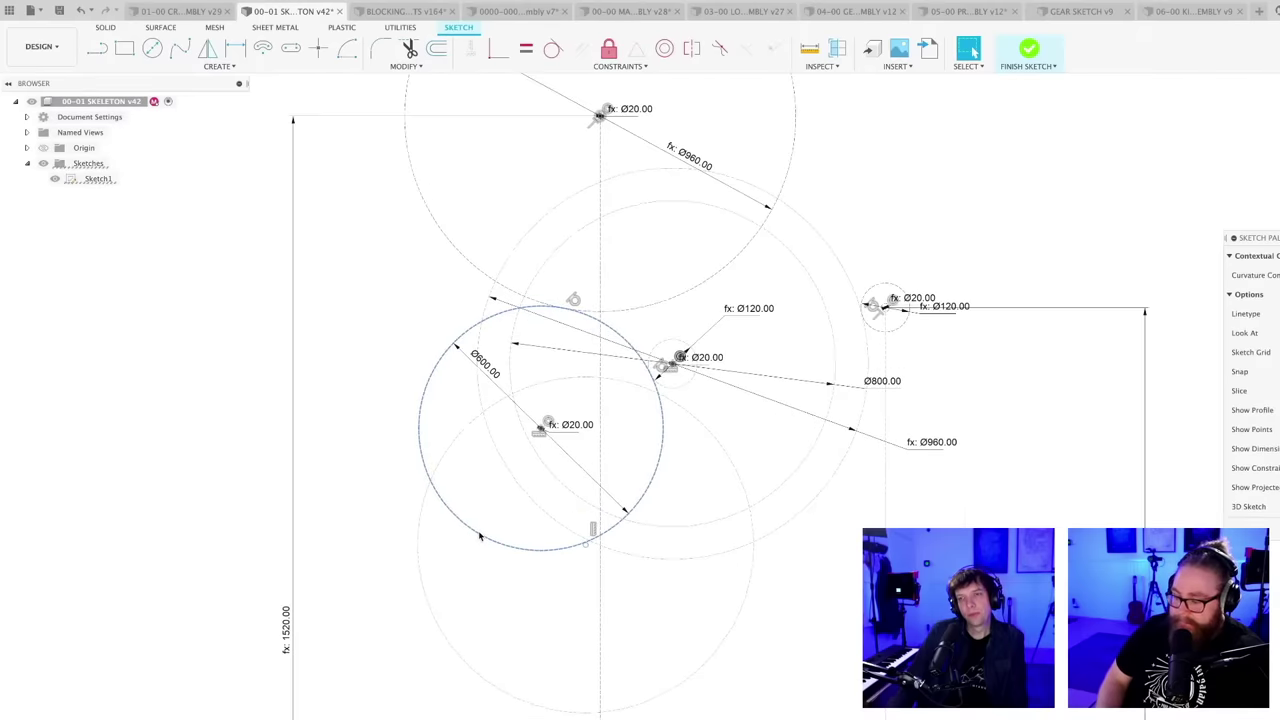
scroll(478, 537, down, 3)
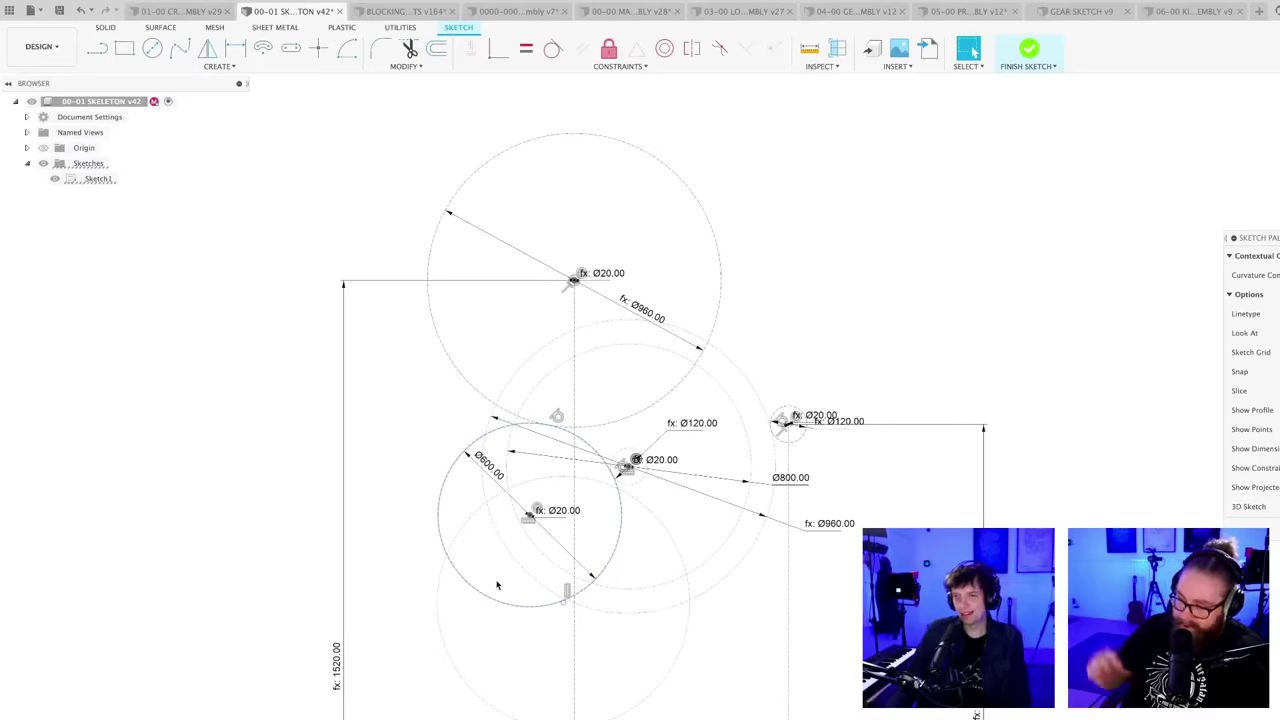
scroll(500, 578, up, 2)
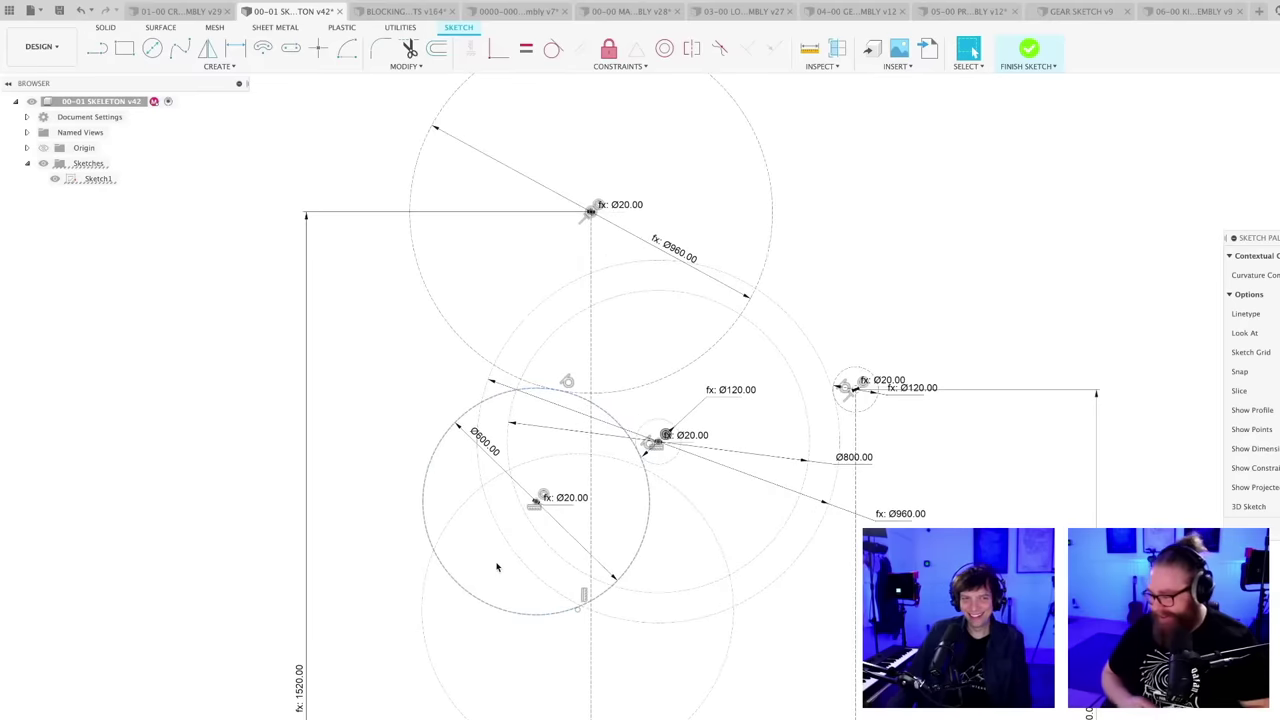
scroll(497, 568, up, 2)
scroll(496, 567, down, 2)
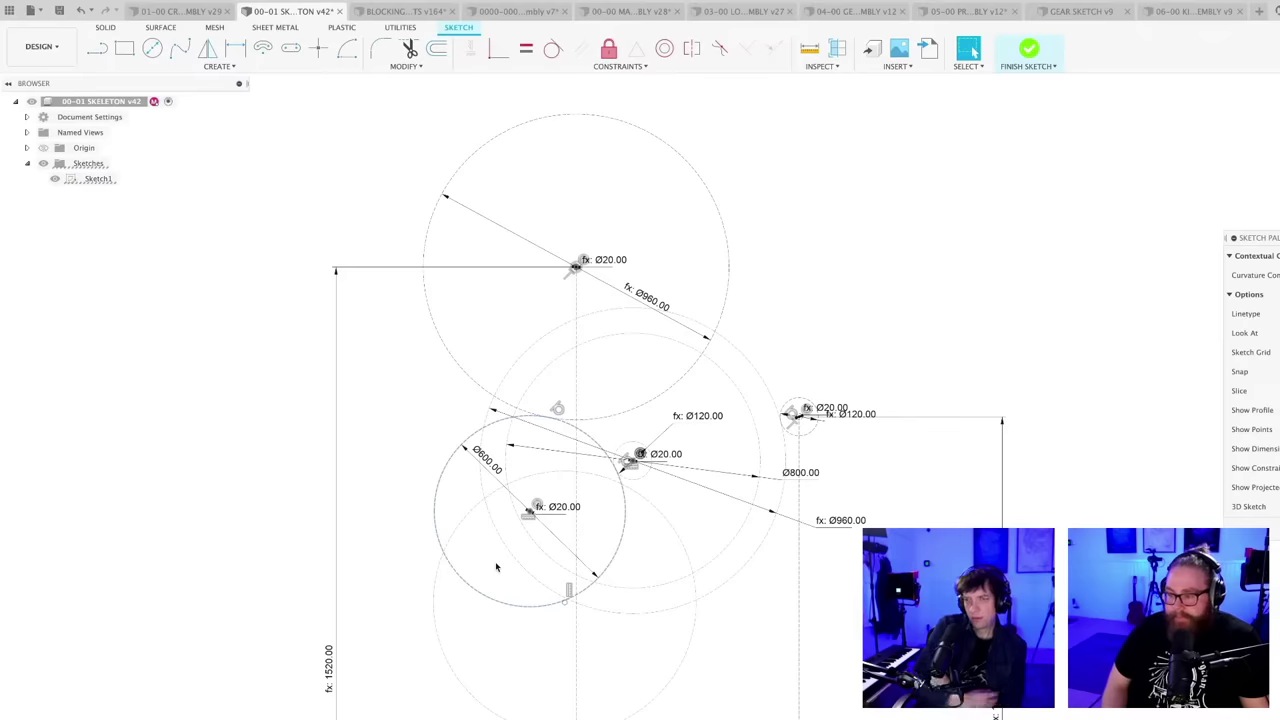
scroll(579, 503, up, 2)
scroll(579, 503, down, 2)
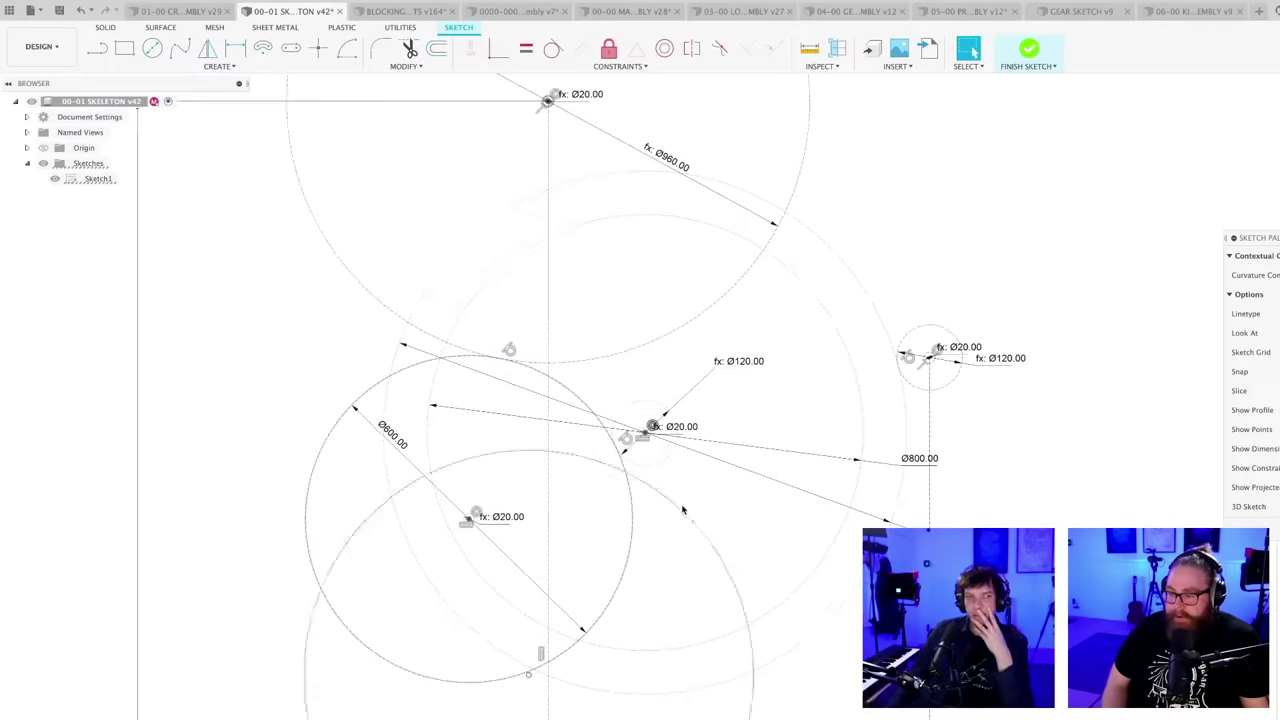
click(794, 663)
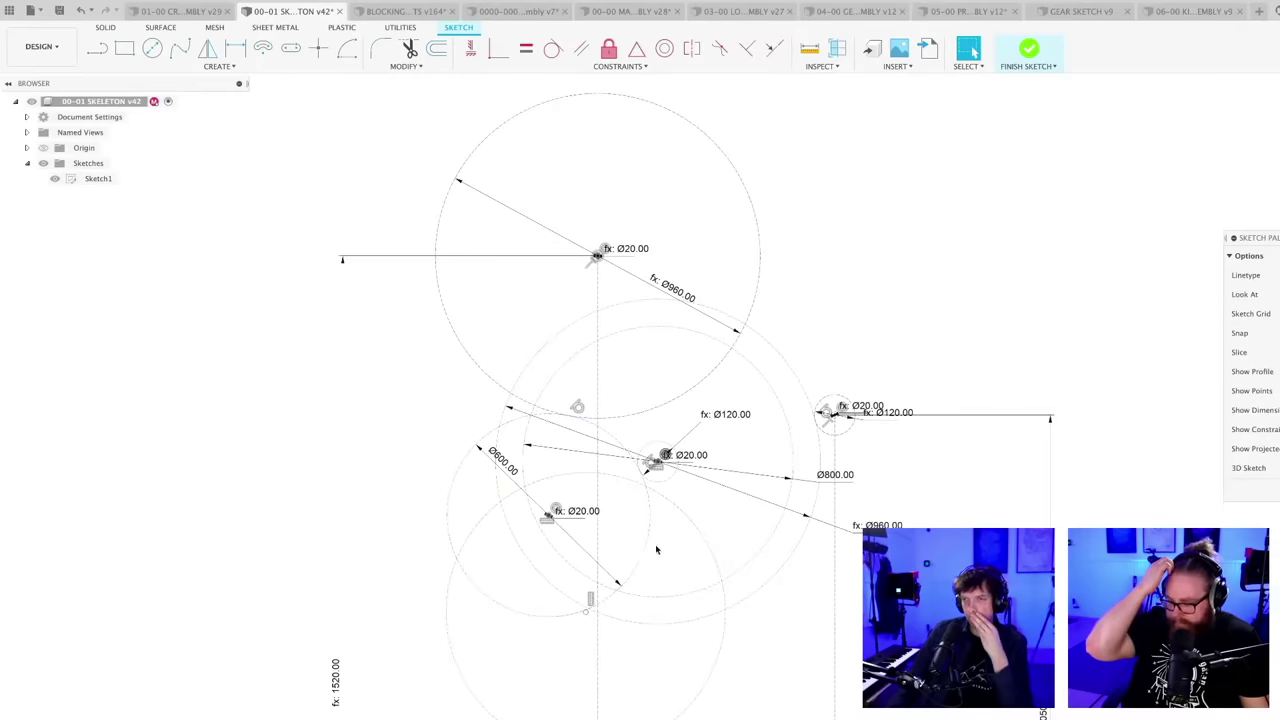
scroll(655, 544, up, 1)
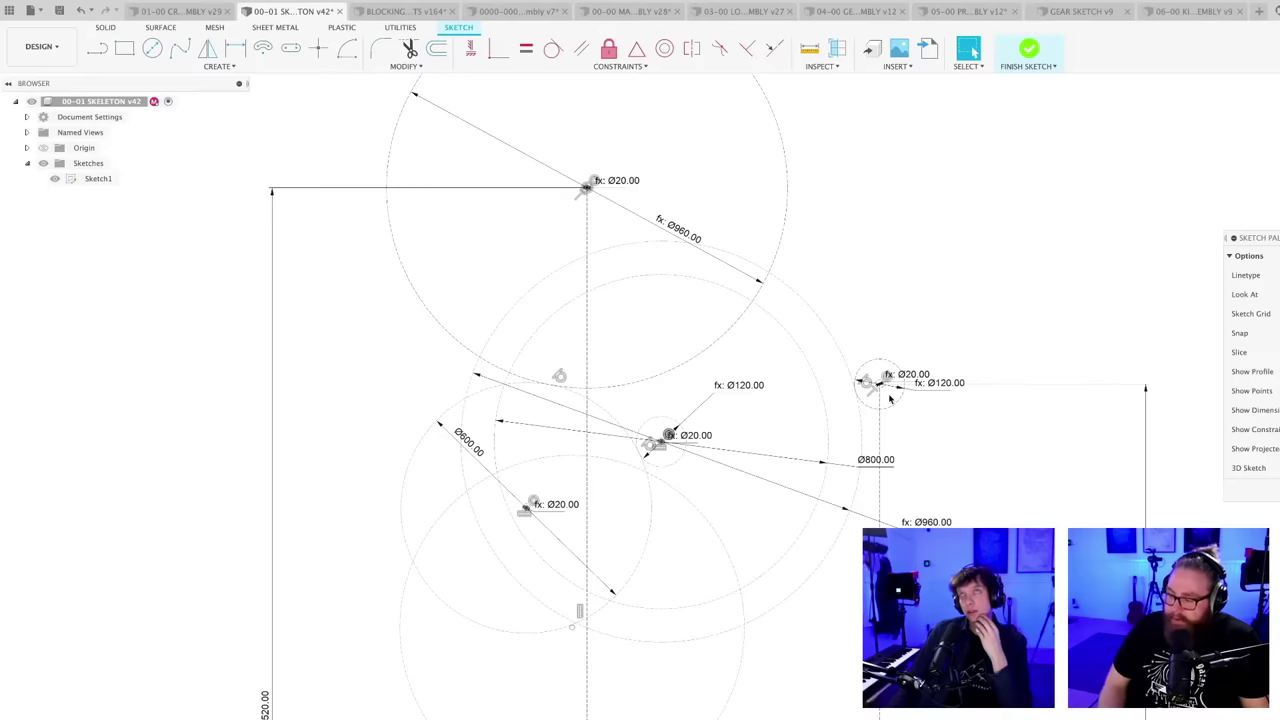
click(651, 463)
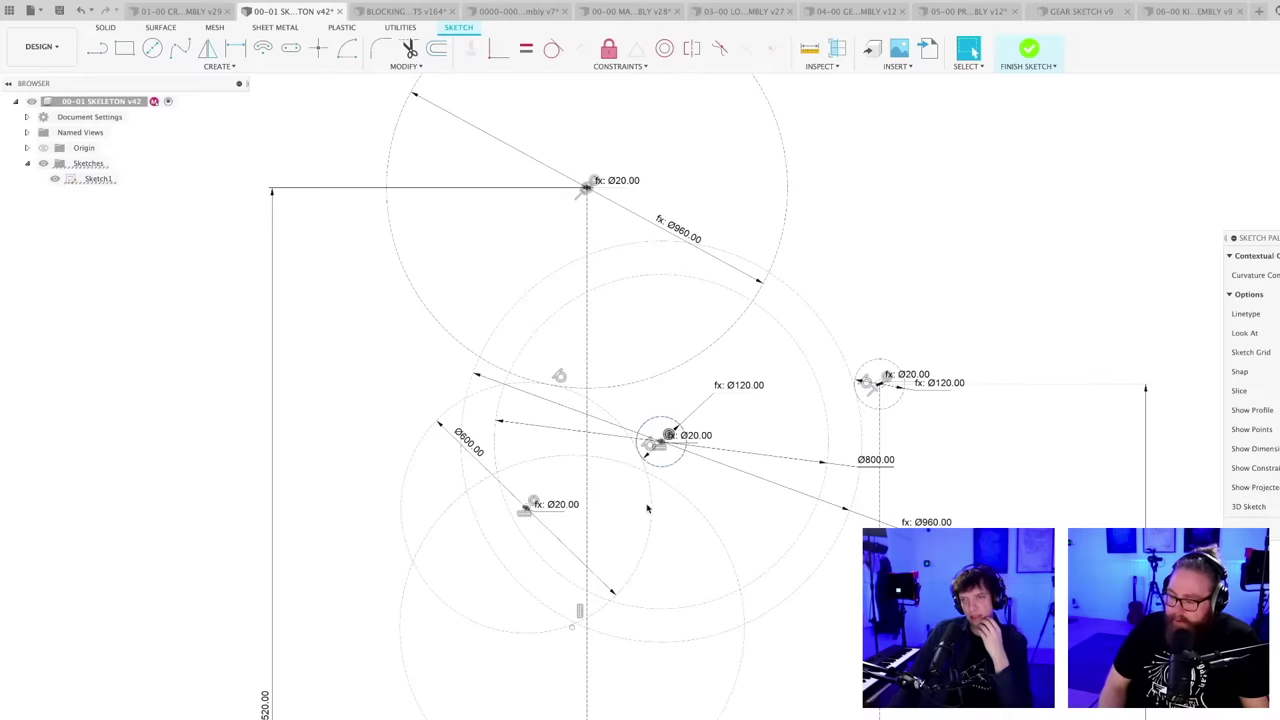
click(649, 512)
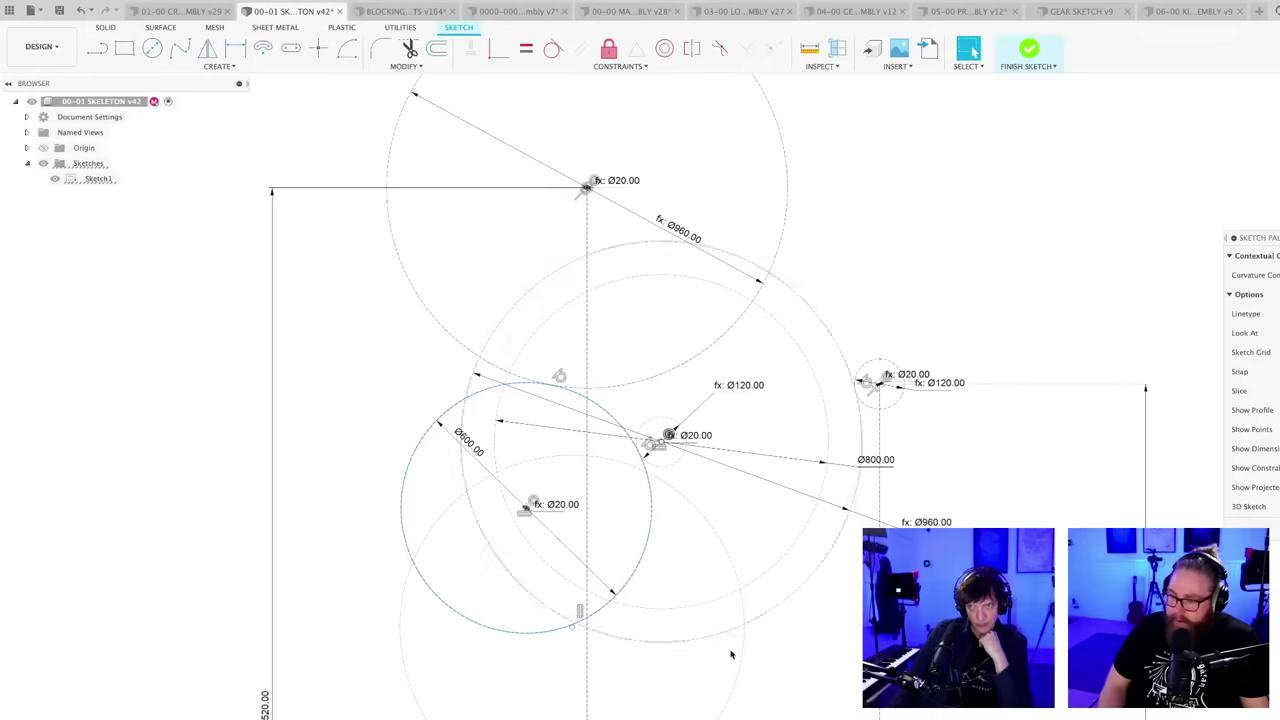
click(770, 690)
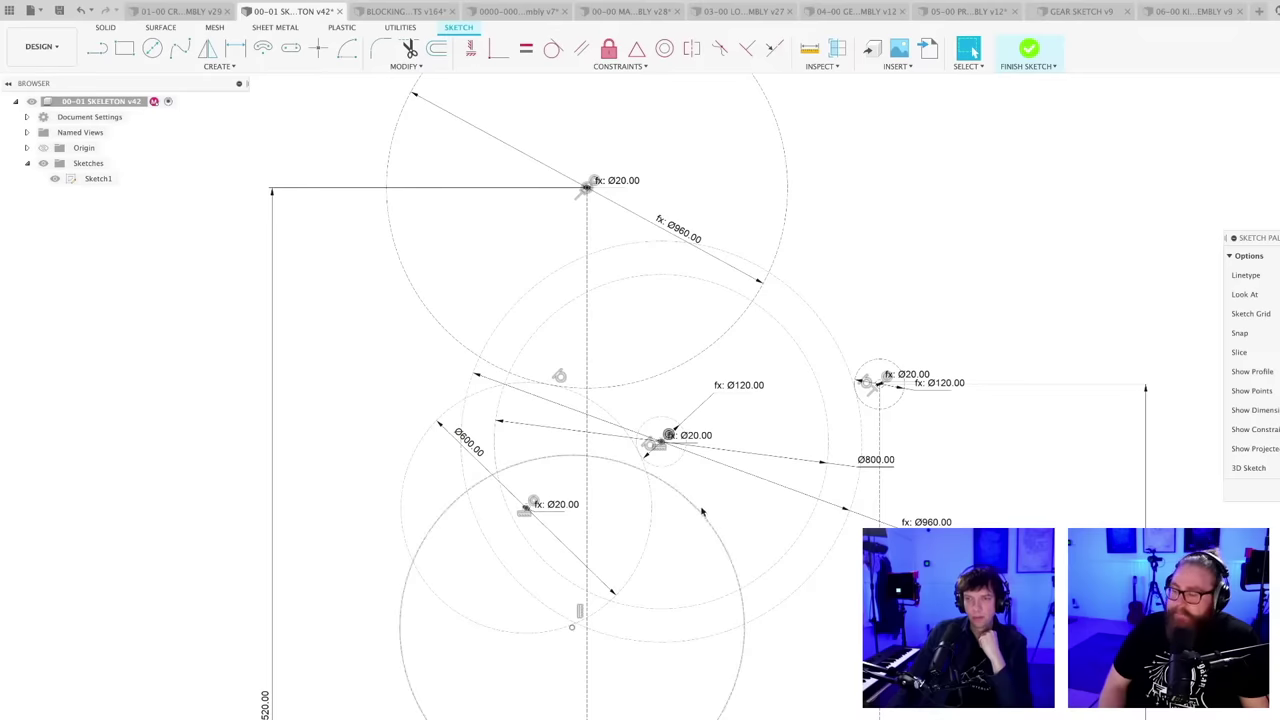
- Shrink the undimensioned circle below the 600 mm circle, shift its centre slightly down and left, and finish the skeleton sketch
drag(706, 509, 673, 494)
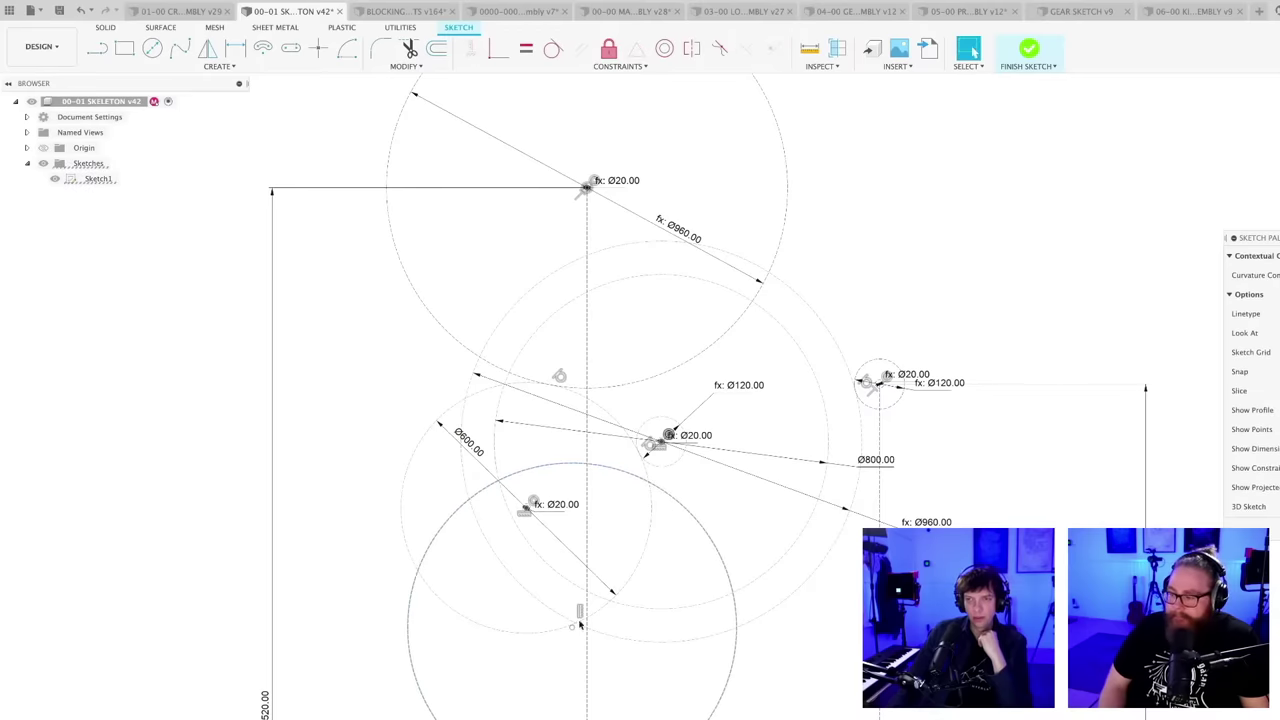
key(Delete)
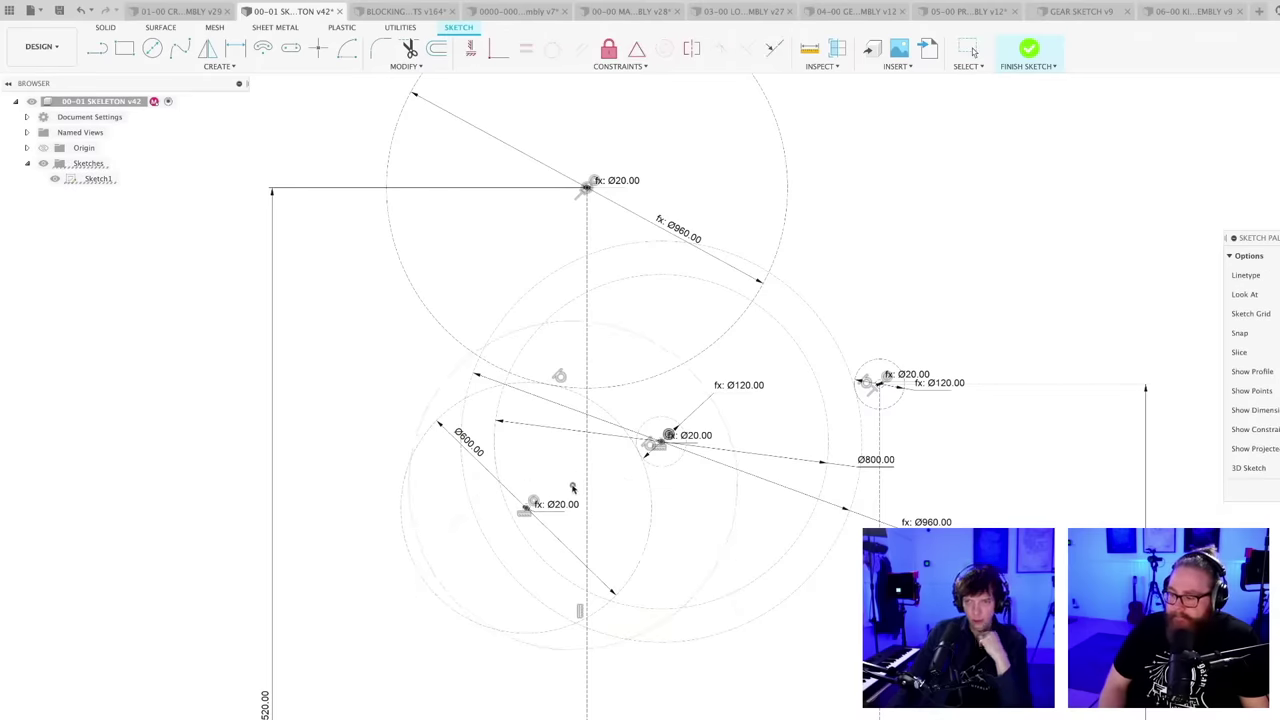
click(564, 639)
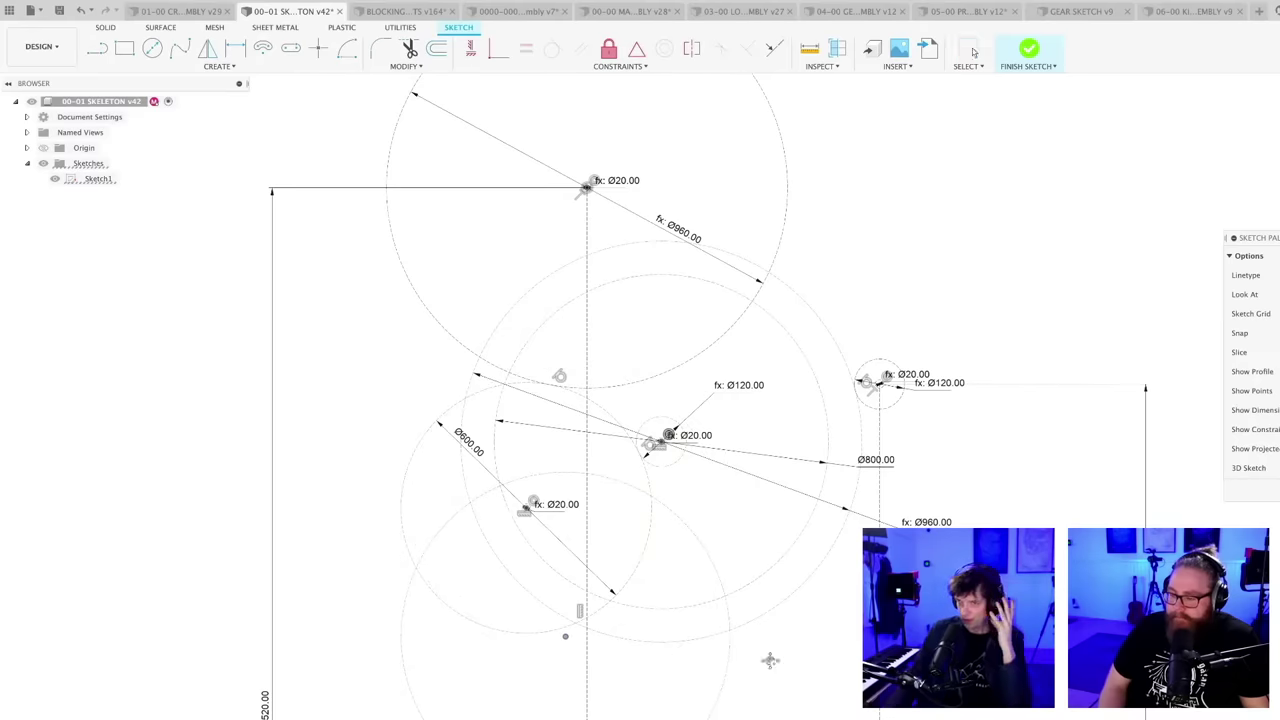
scroll(760, 655, down, 2)
middle_drag(763, 662, 737, 618)
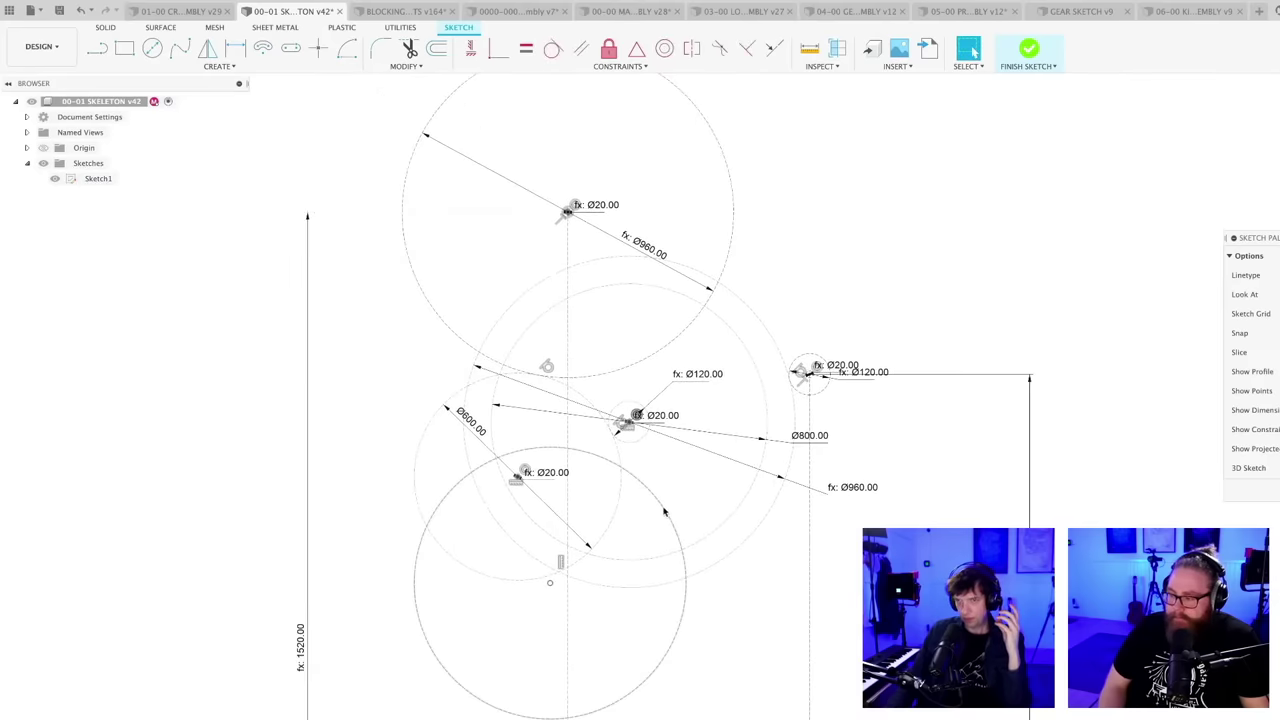
click(649, 516)
click(721, 631)
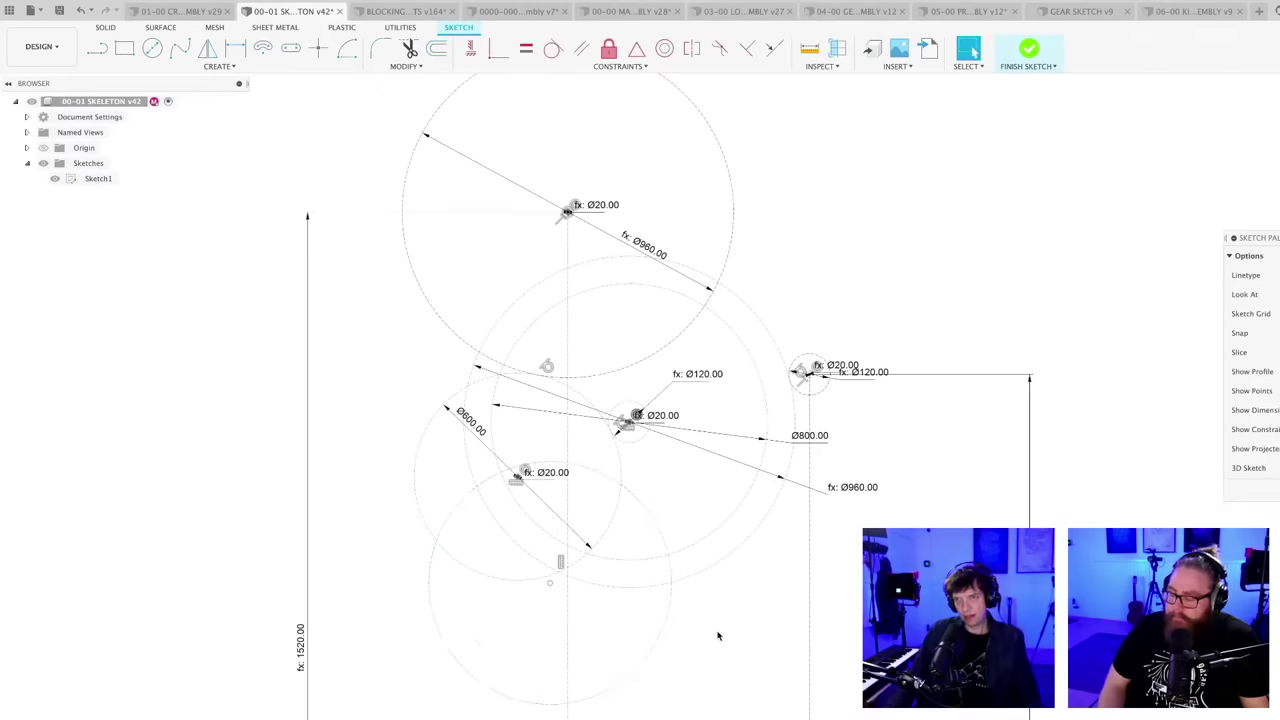
scroll(719, 634, up, 1)
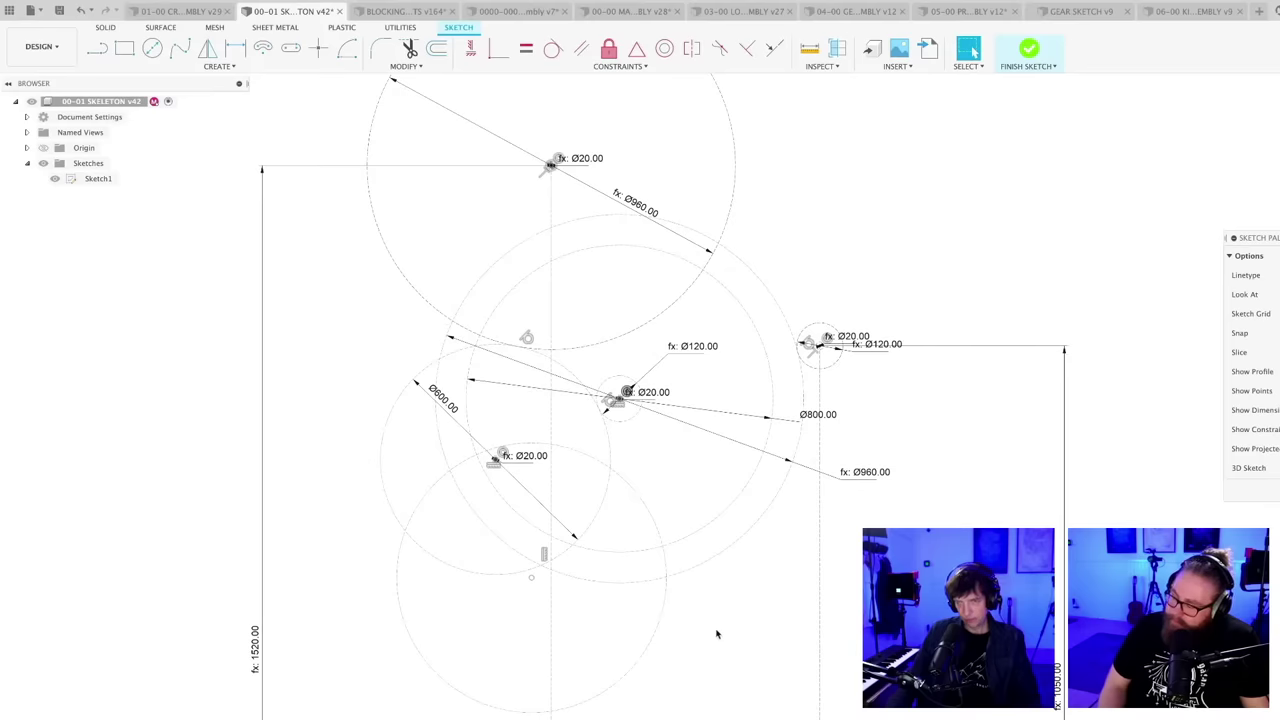
scroll(670, 484, up, 2)
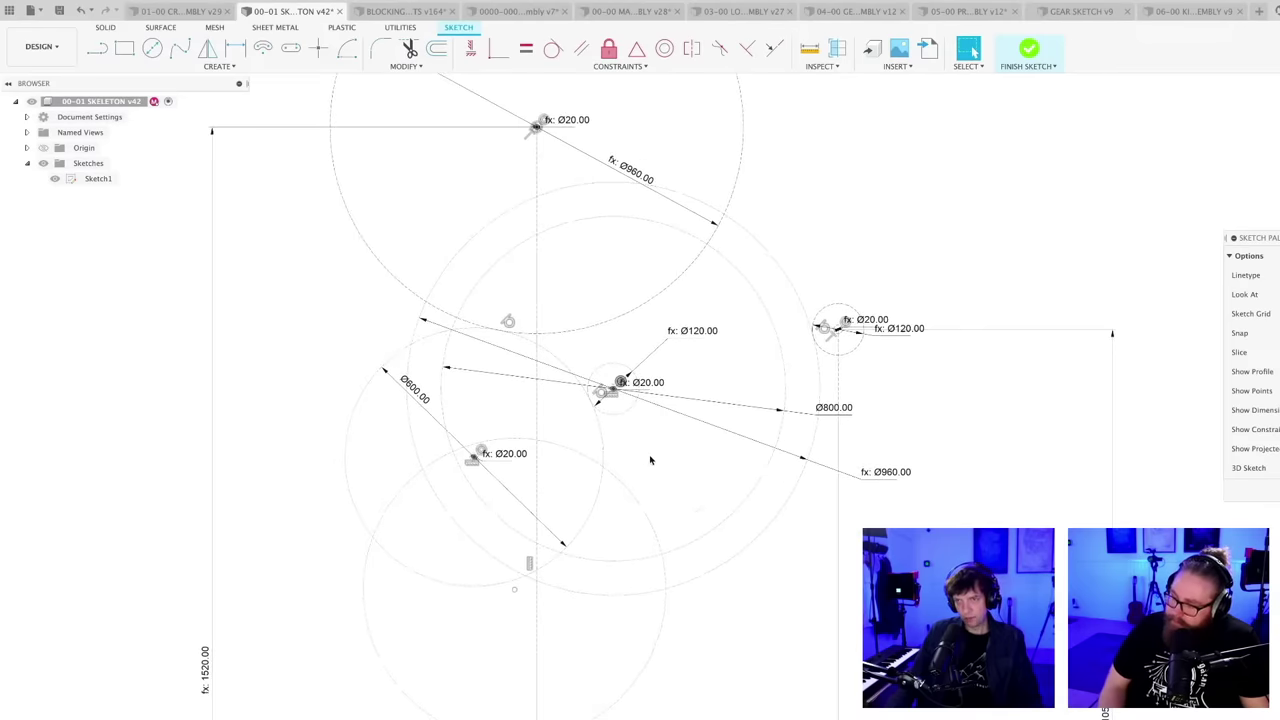
scroll(634, 441, down, 1)
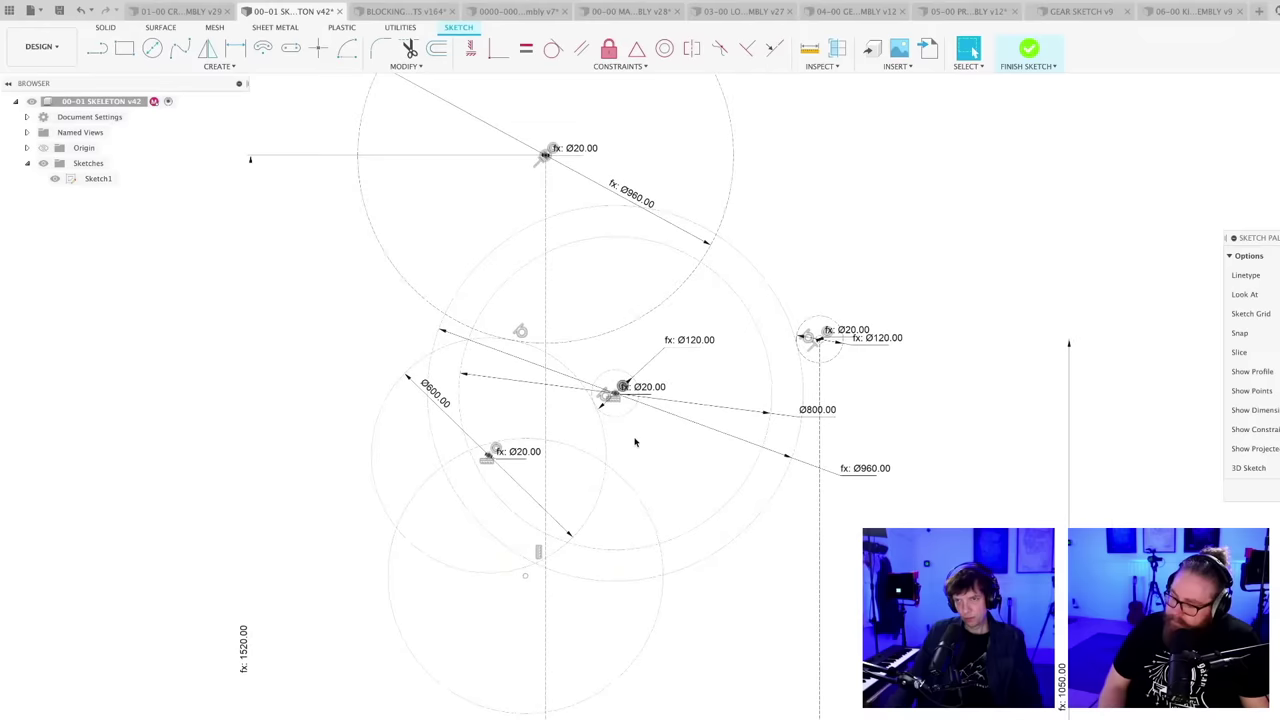
scroll(715, 608, down, 2)
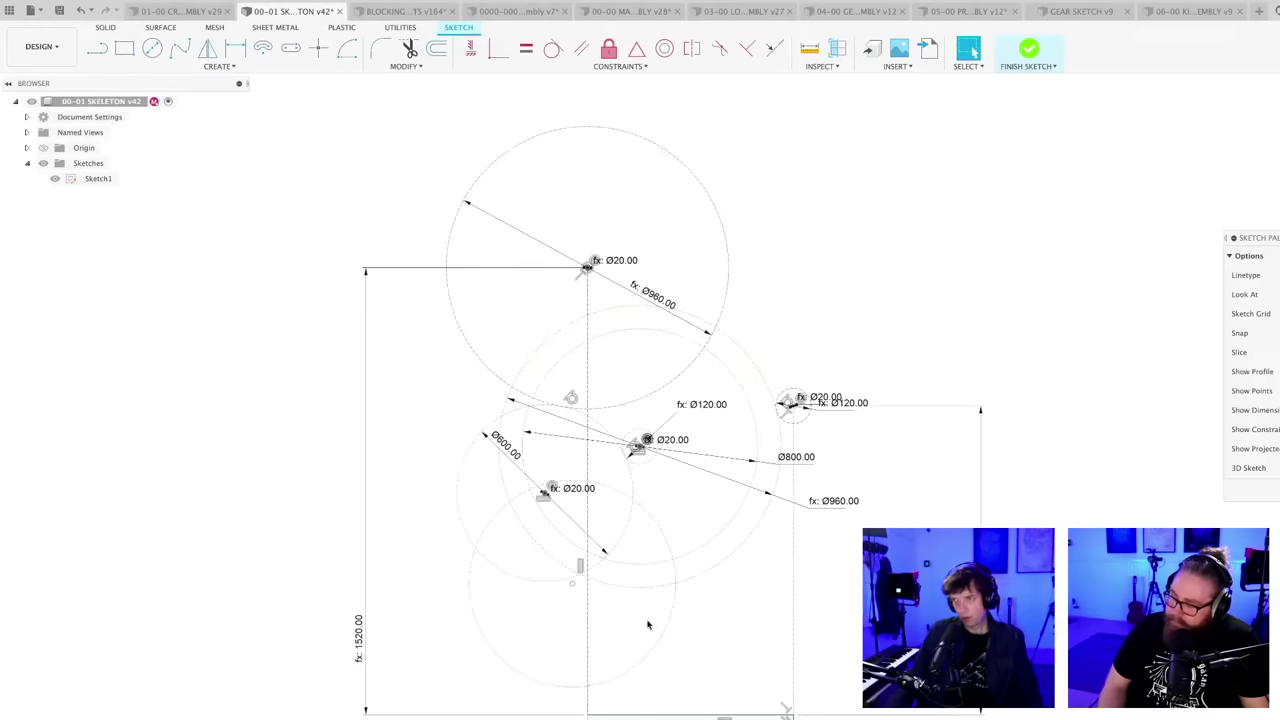
click(1028, 50)
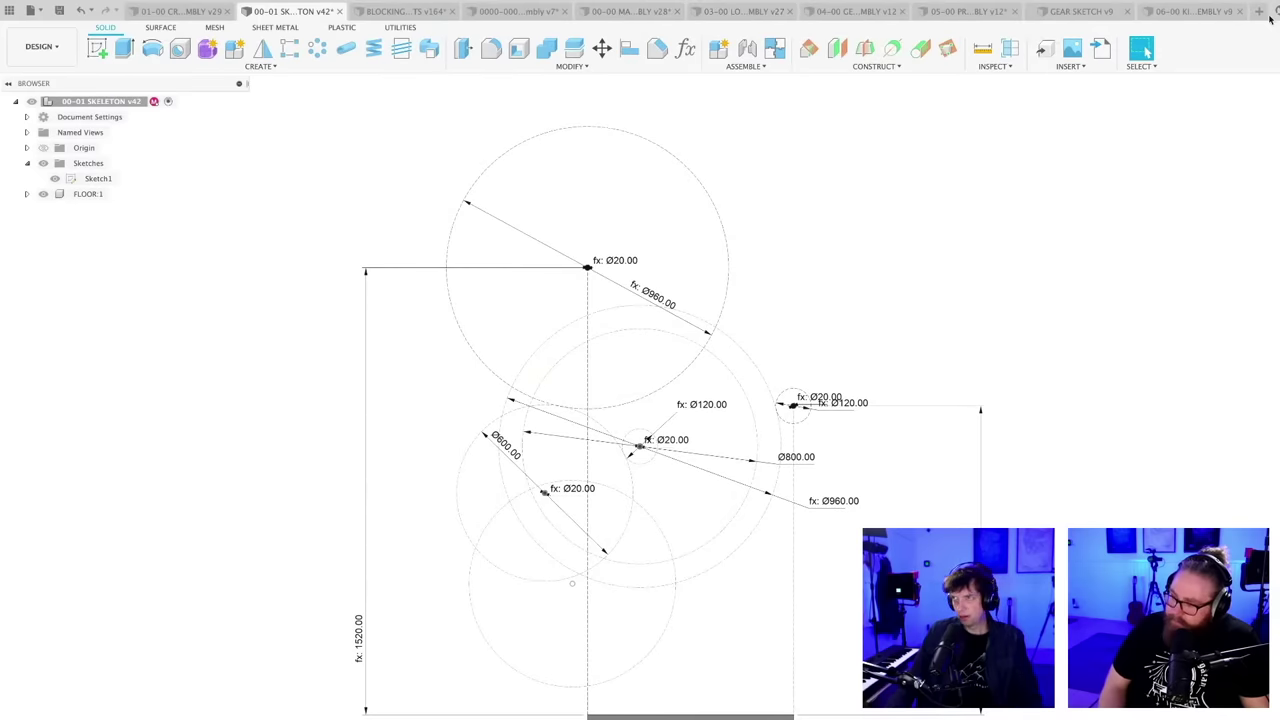
- Switch to the 06-00 KICK DRUM ASSEMBLY document and look over the kick and snare drums
click(1200, 12)
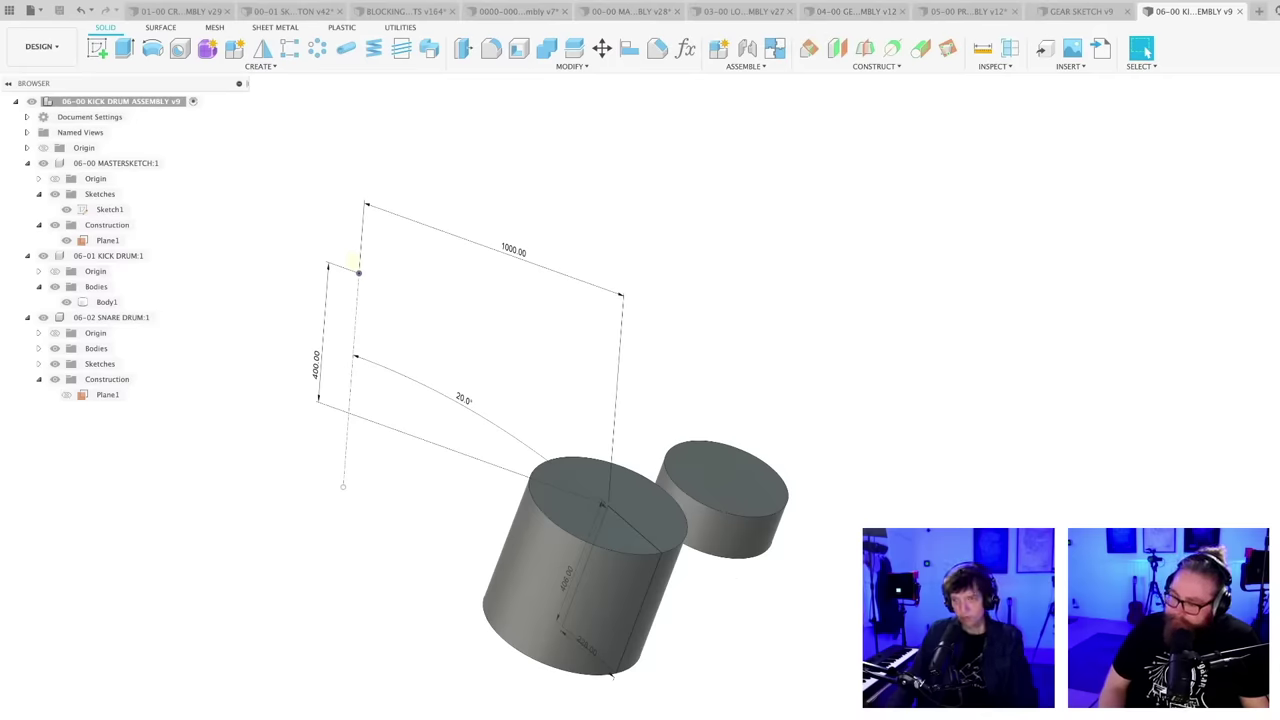
mouse_move(596, 584)
shift+middle_down()
mouse_move(651, 586)
mouse_move(646, 574)
mouse_move(629, 594)
mouse_move(569, 580)
mouse_move(583, 589)
mouse_move(600, 574)
mouse_move(574, 577)
mouse_move(599, 597)
mouse_move(586, 586)
mouse_move(576, 598)
shift+middle_up()
scroll(569, 580, up, 3)
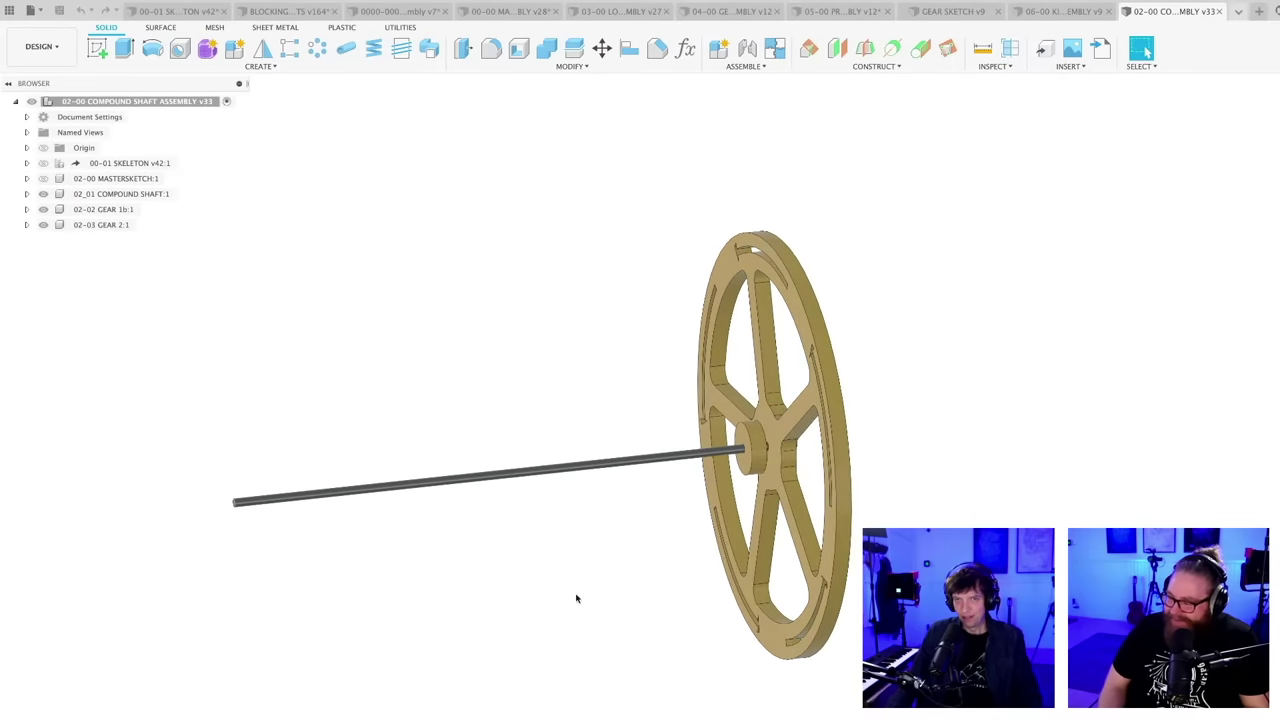
- In the 02-00 COMPOUND SHAFT ASSEMBLY, show and activate the 02-00 MASTERSKETCH component and open its sketch for editing
click(69, 178)
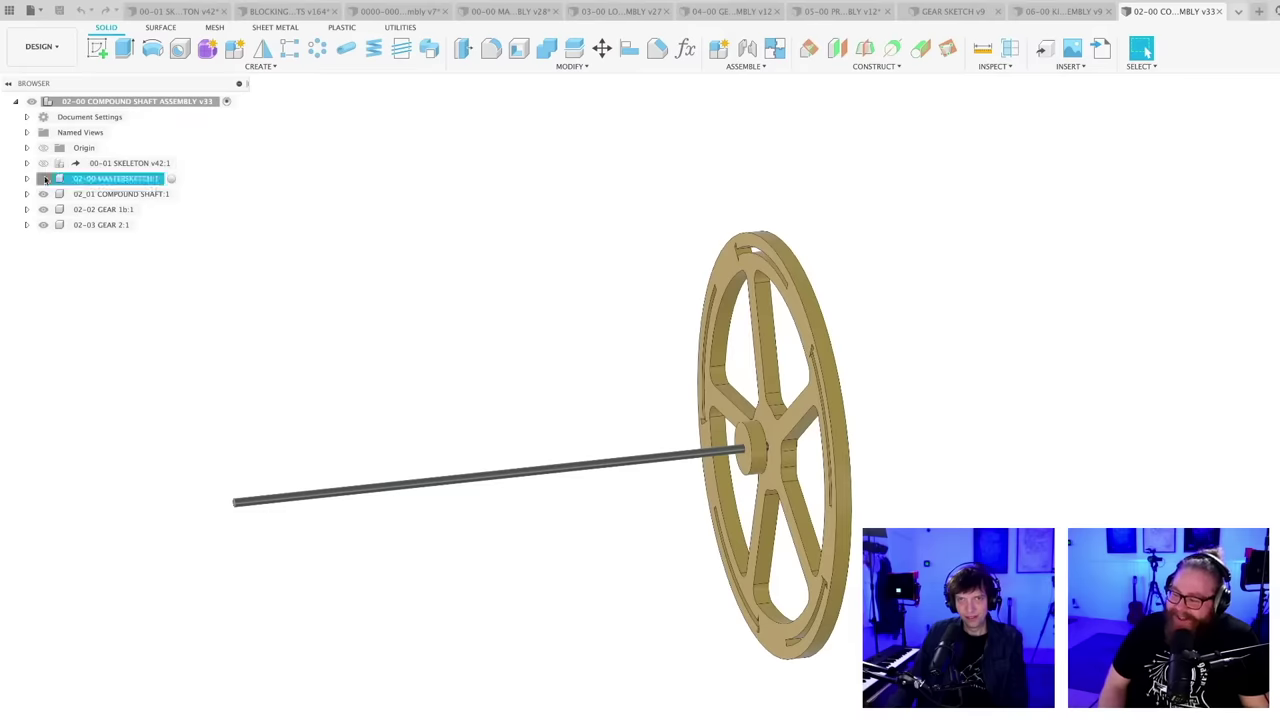
click(176, 178)
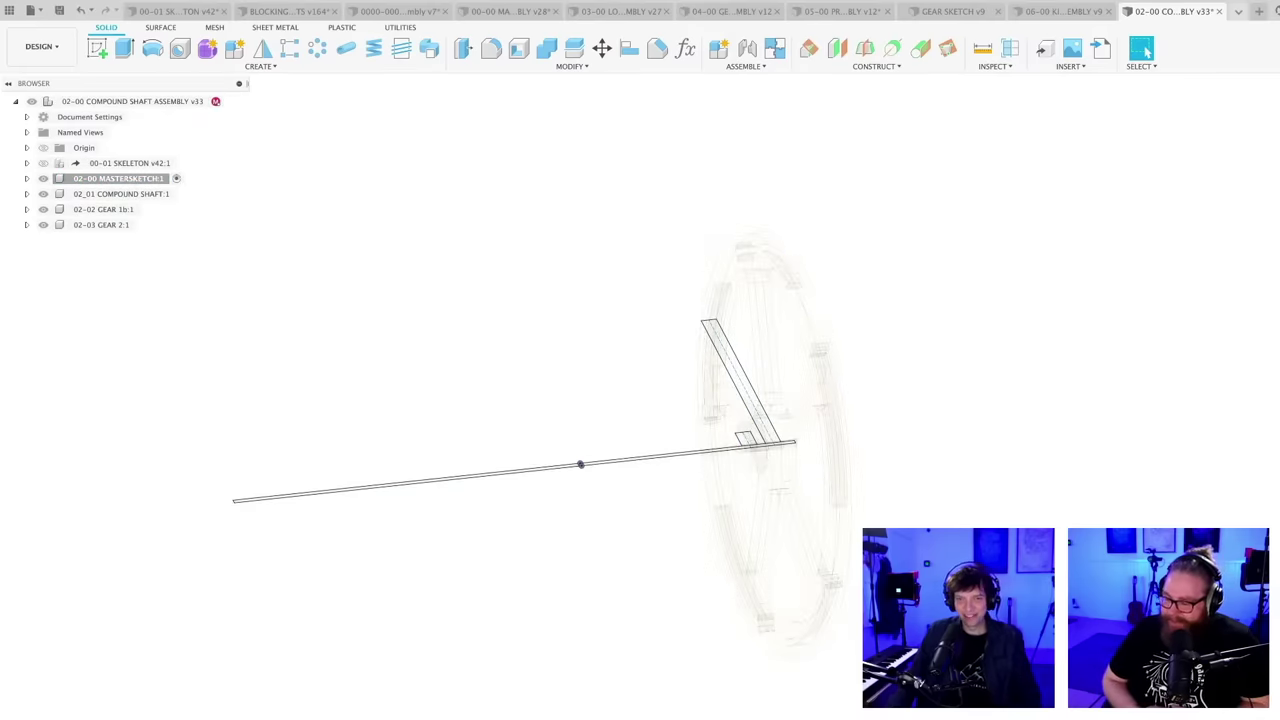
double_click(580, 464)
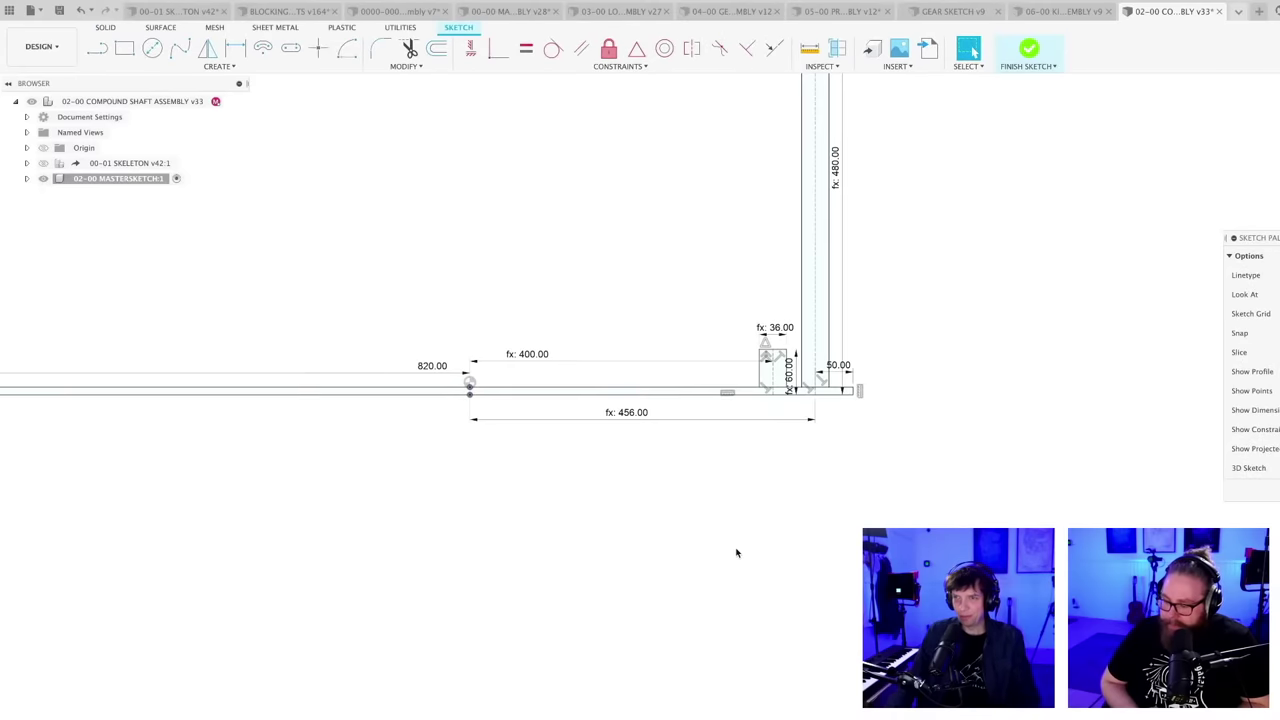
- Sketch a vertical line about 95 mm tall up from the shaft's lower edge, beside the 60 mm gear, and delete the surplus outline segments
middle_drag(730, 526, 634, 629)
scroll(657, 603, up, 2)
key(l)
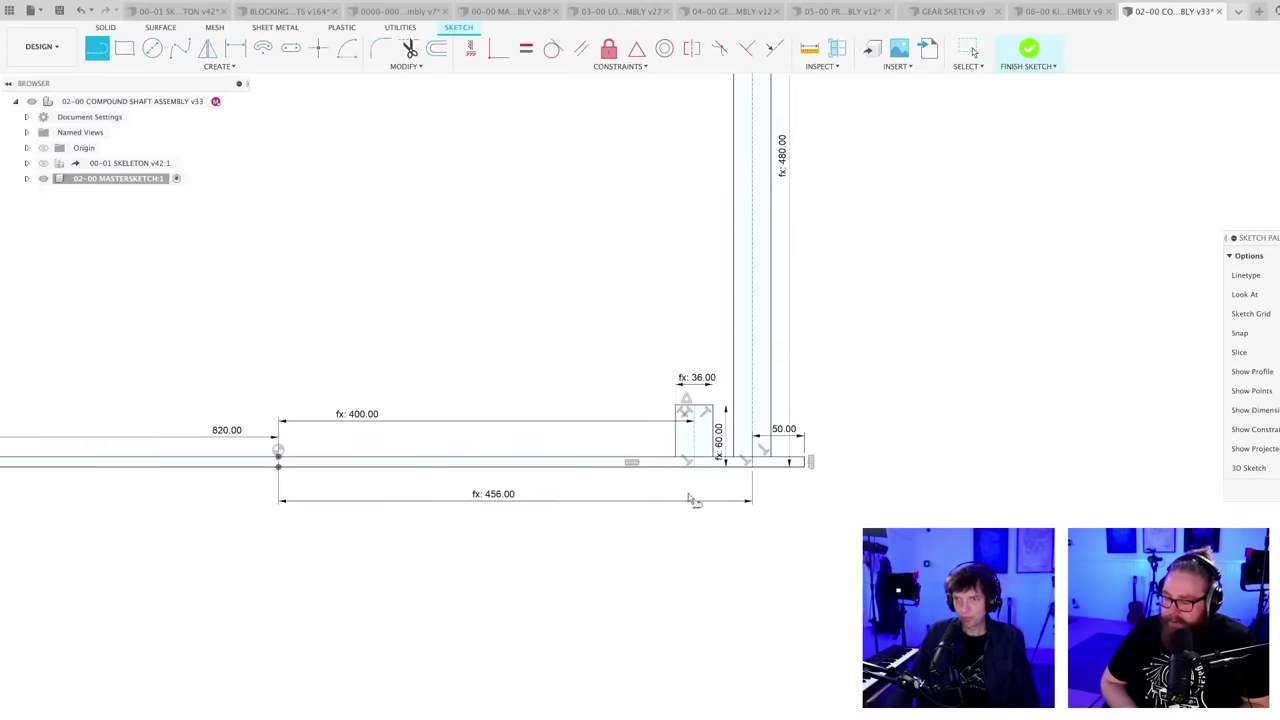
scroll(600, 455, up, 2)
scroll(638, 520, down, 4)
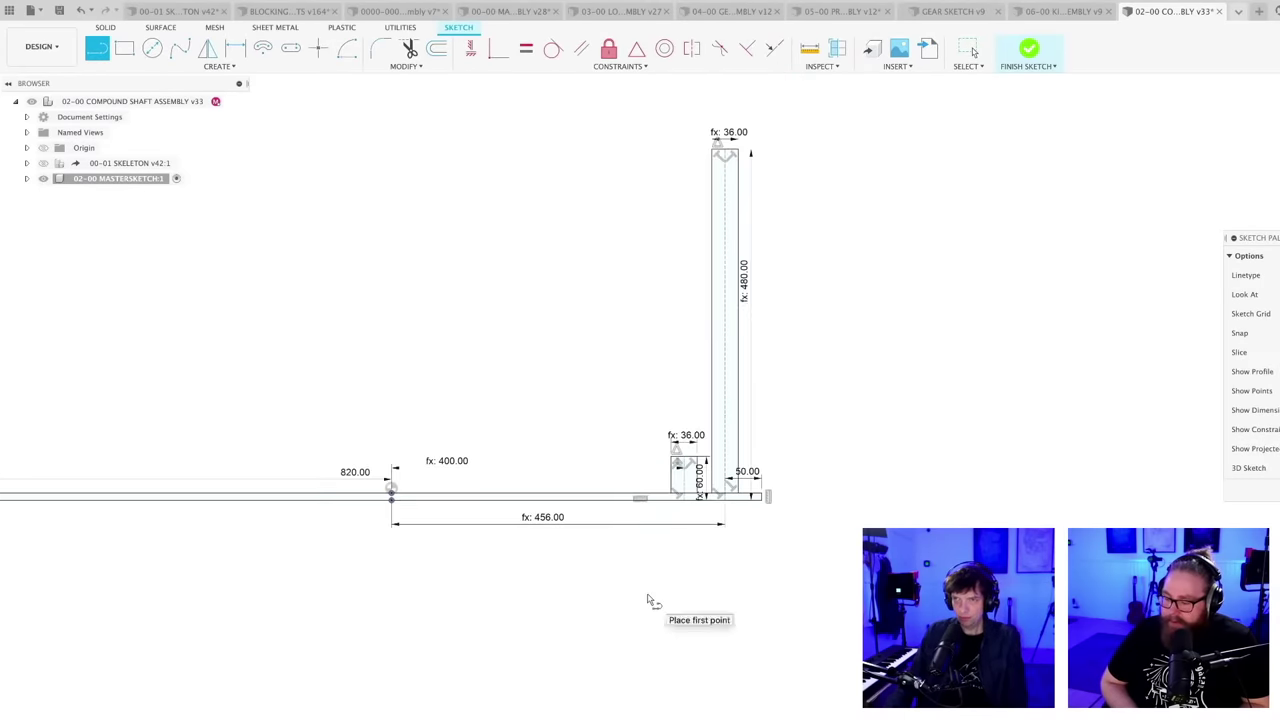
scroll(672, 513, up, 2)
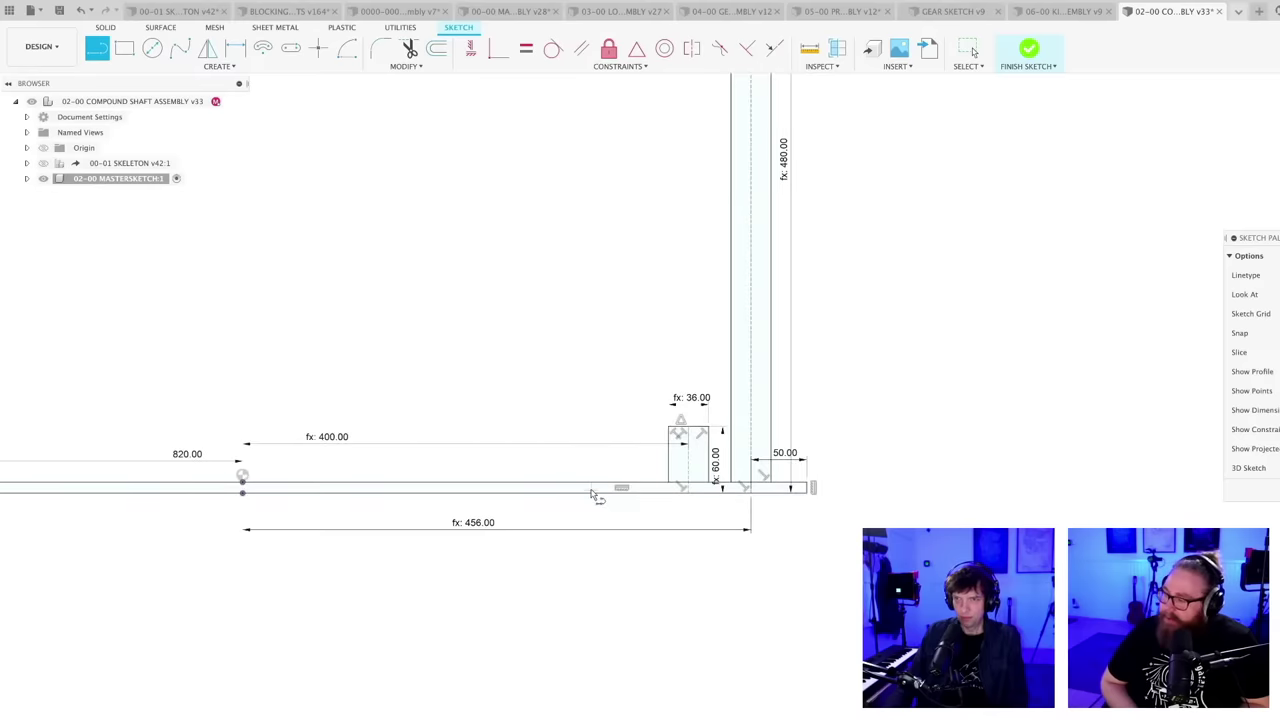
scroll(592, 496, up, 2)
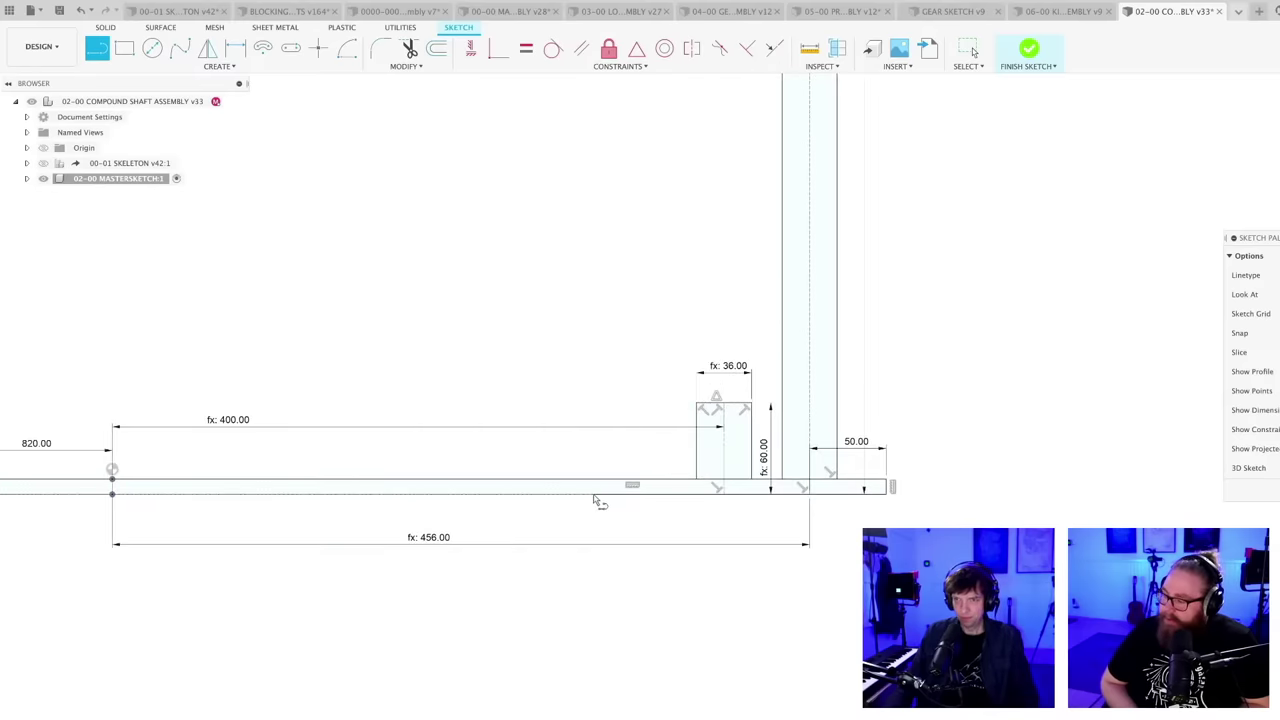
click(594, 489)
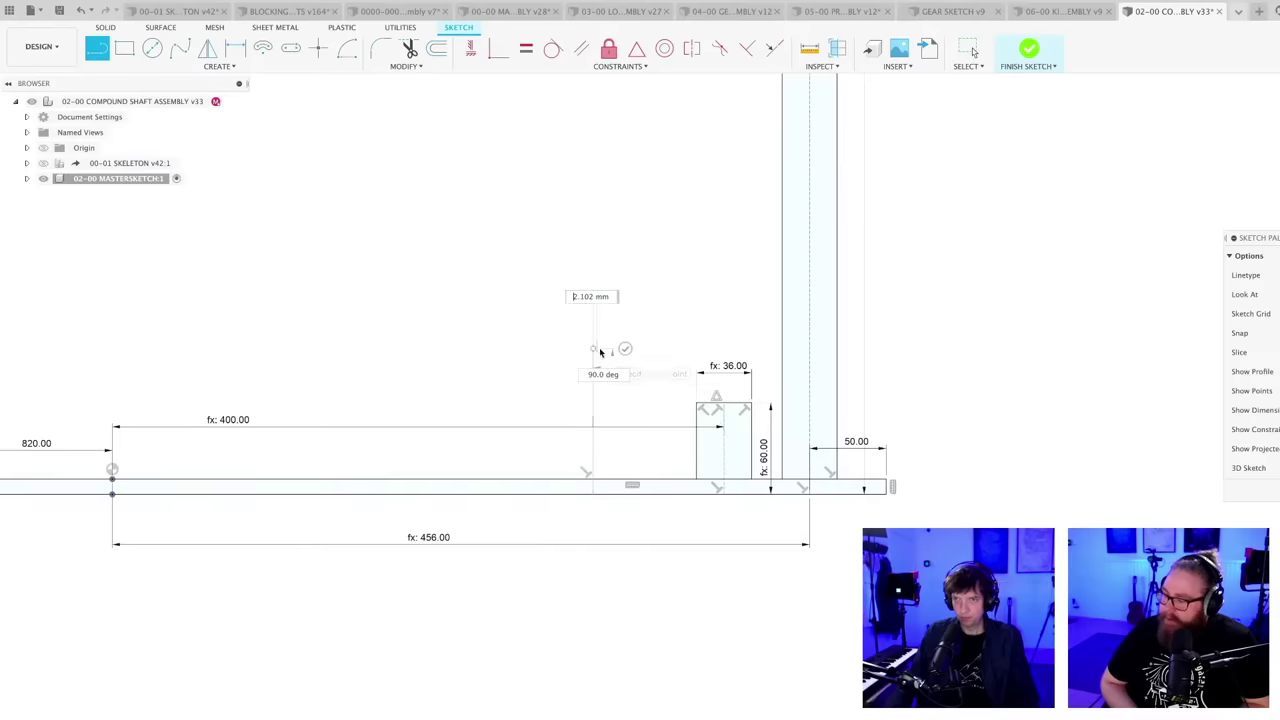
click(597, 350)
click(662, 350)
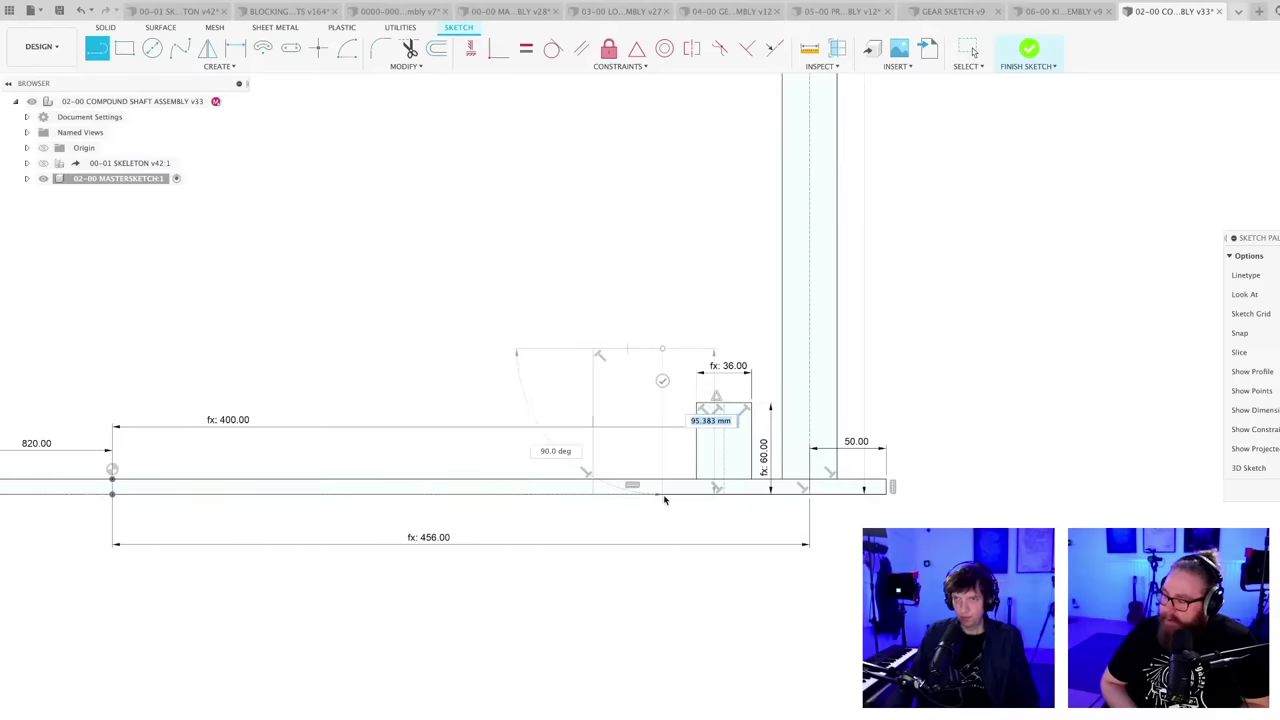
click(662, 489)
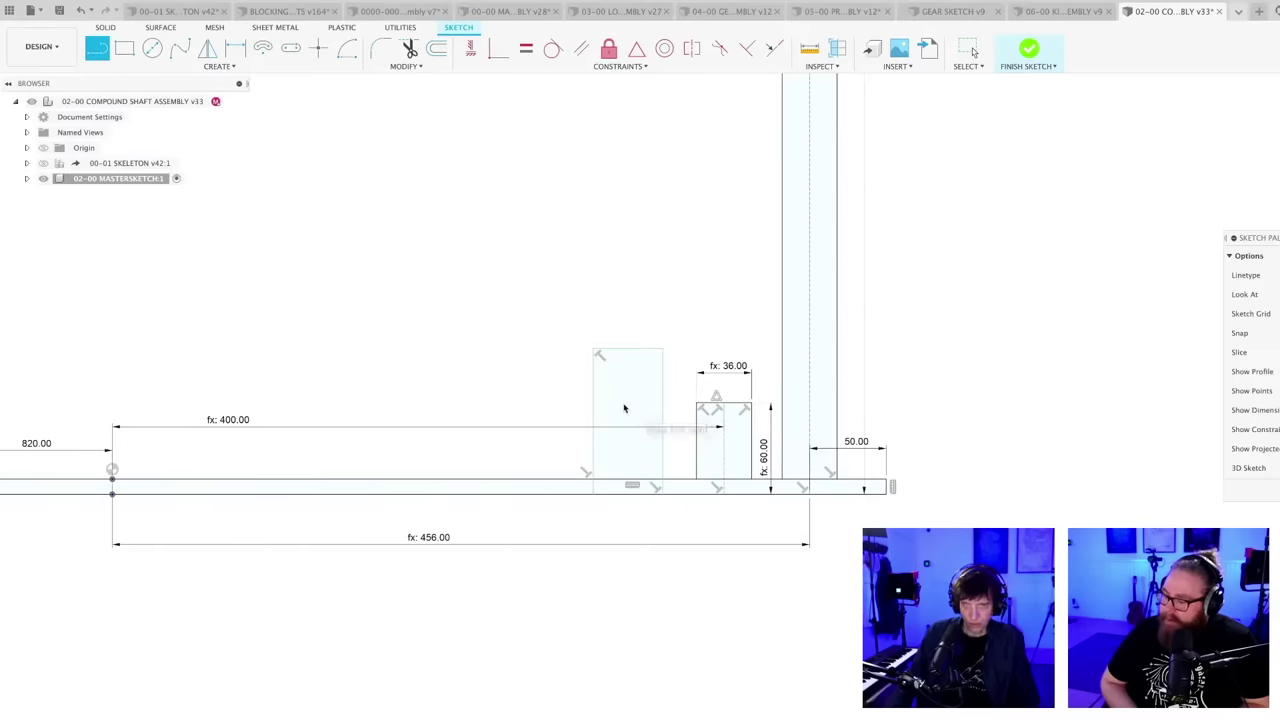
key(Escape)
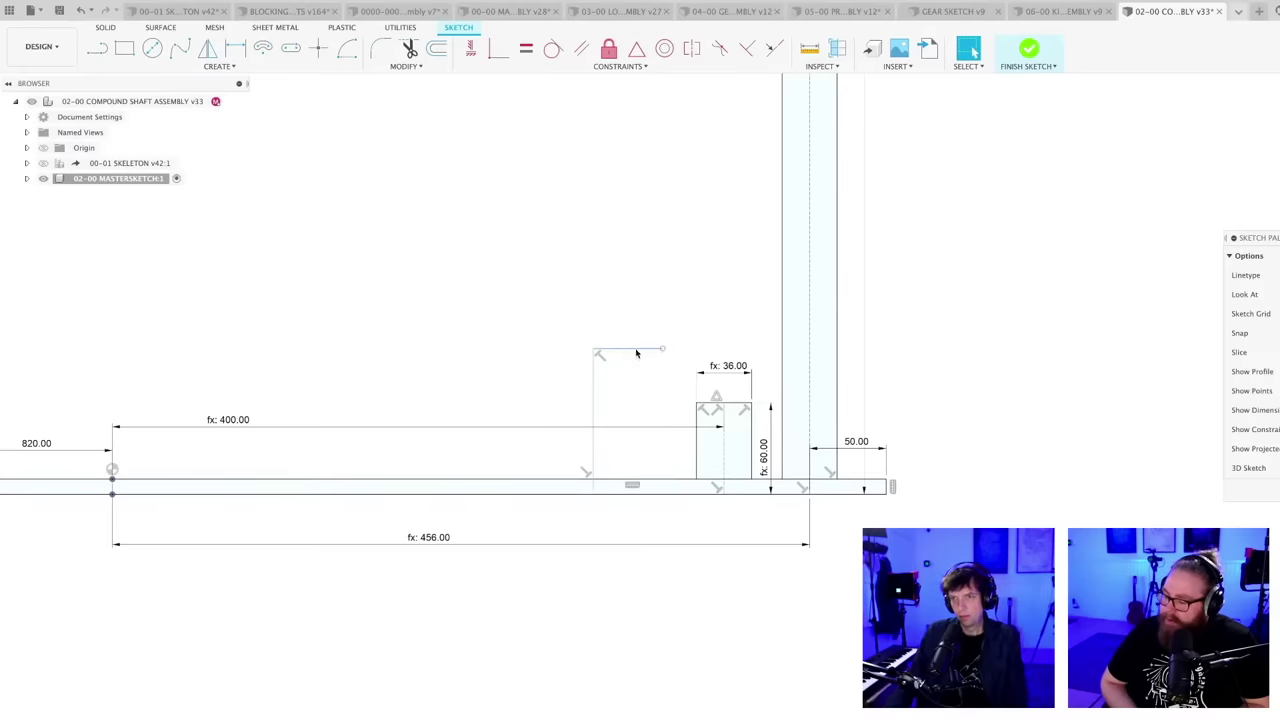
key(Delete)
- Sketch a rough three-line outline standing on the shaft's upper edge, enclosing the new vertical centre line
key(l)
scroll(632, 467, up, 2)
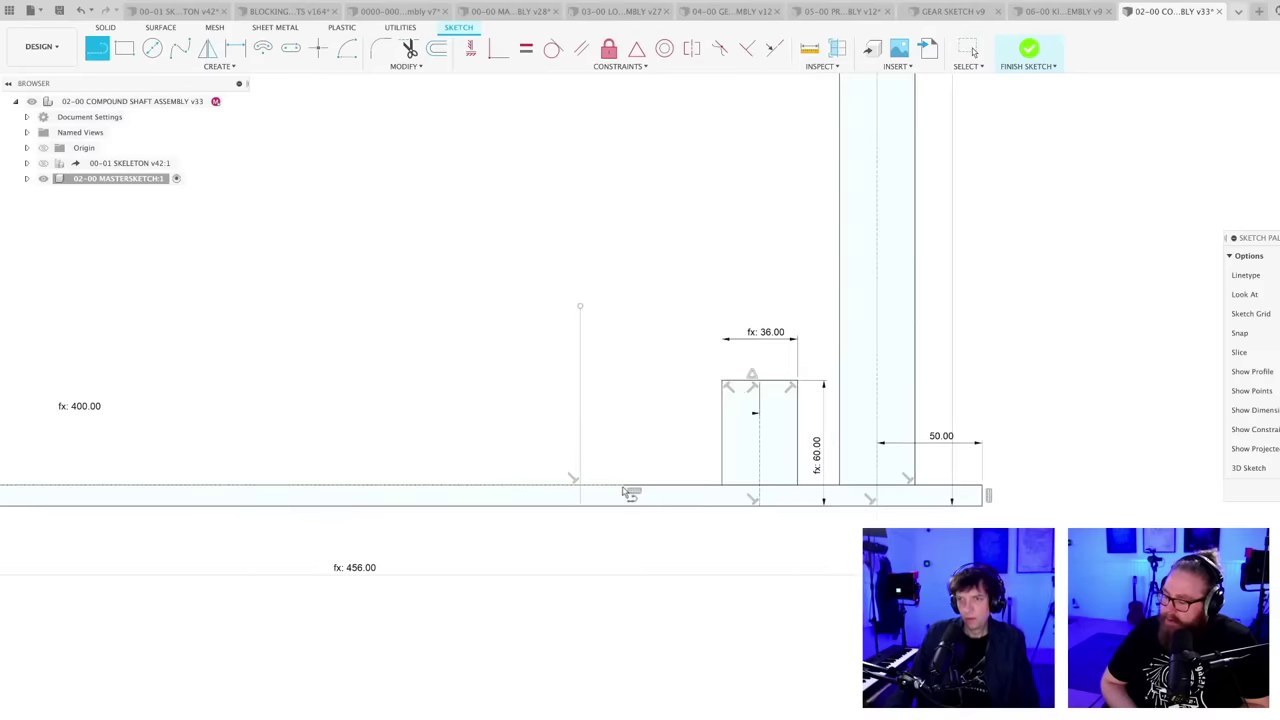
click(622, 487)
click(647, 245)
click(488, 268)
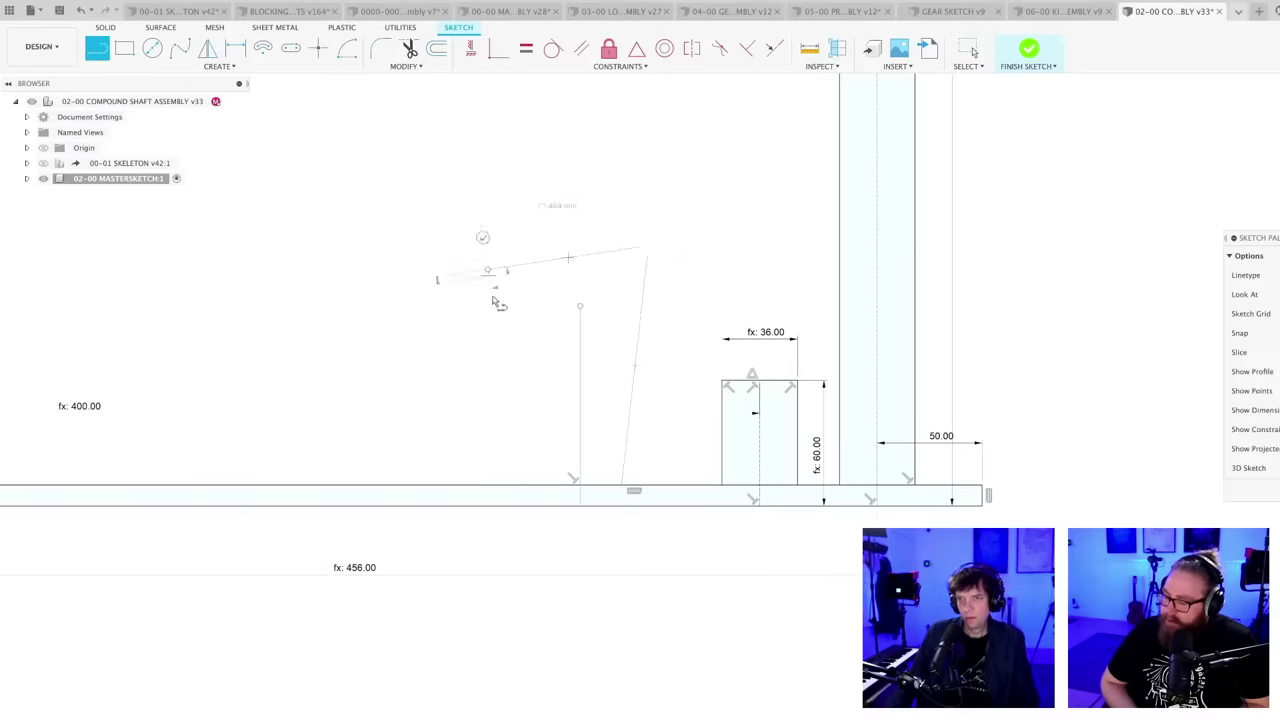
click(503, 487)
key(Escape)
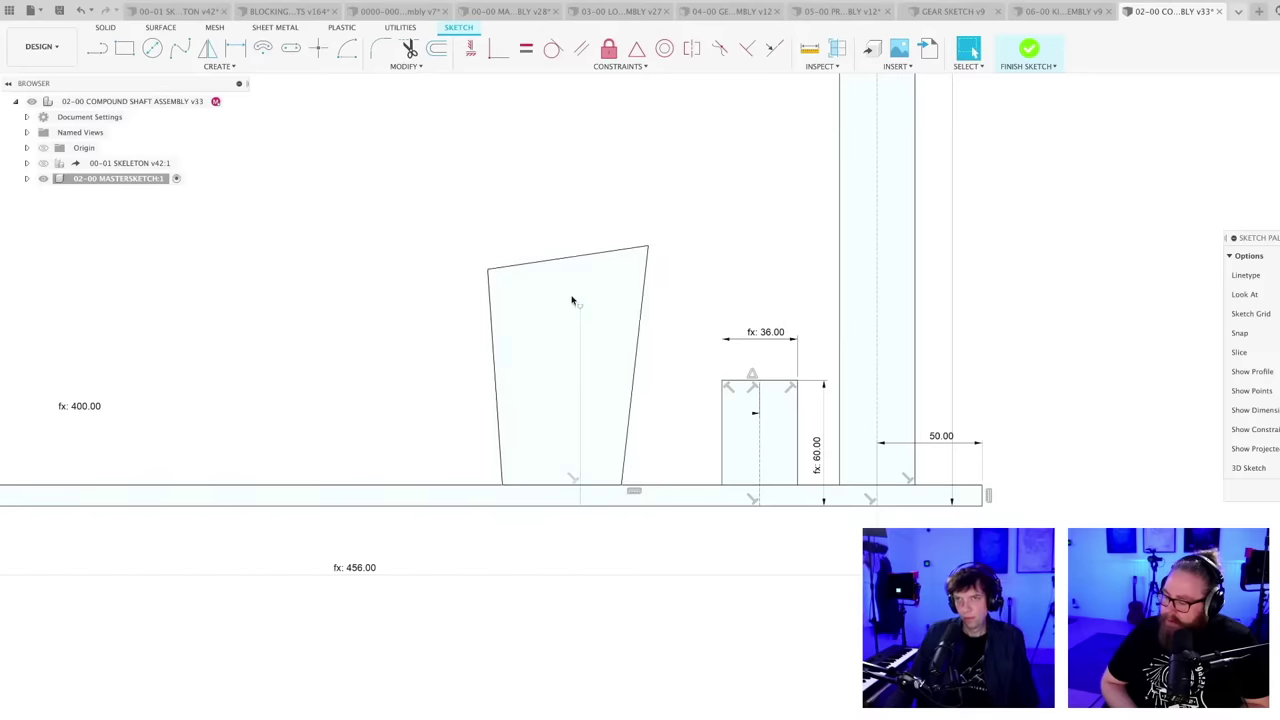
- Apply perpendicular constraints between the outline's sides, its top edge and the shaft so it forms an upright rectangle
click(747, 48)
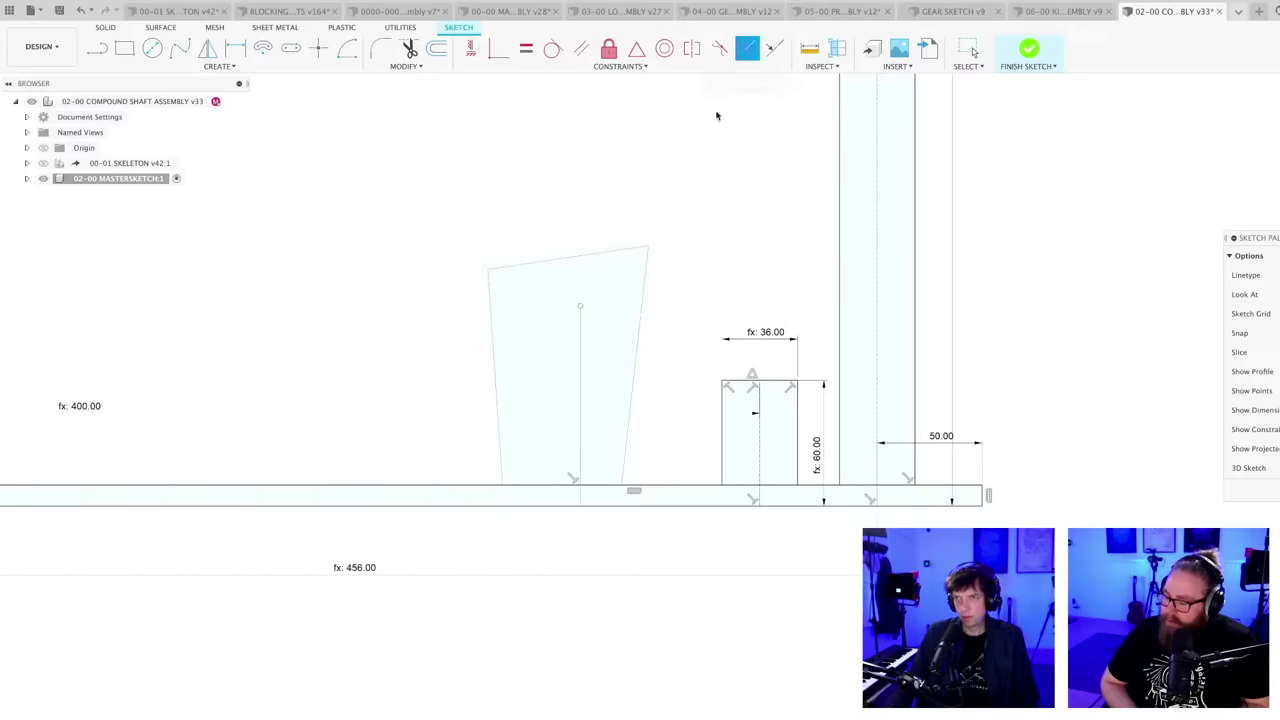
click(640, 310)
click(611, 257)
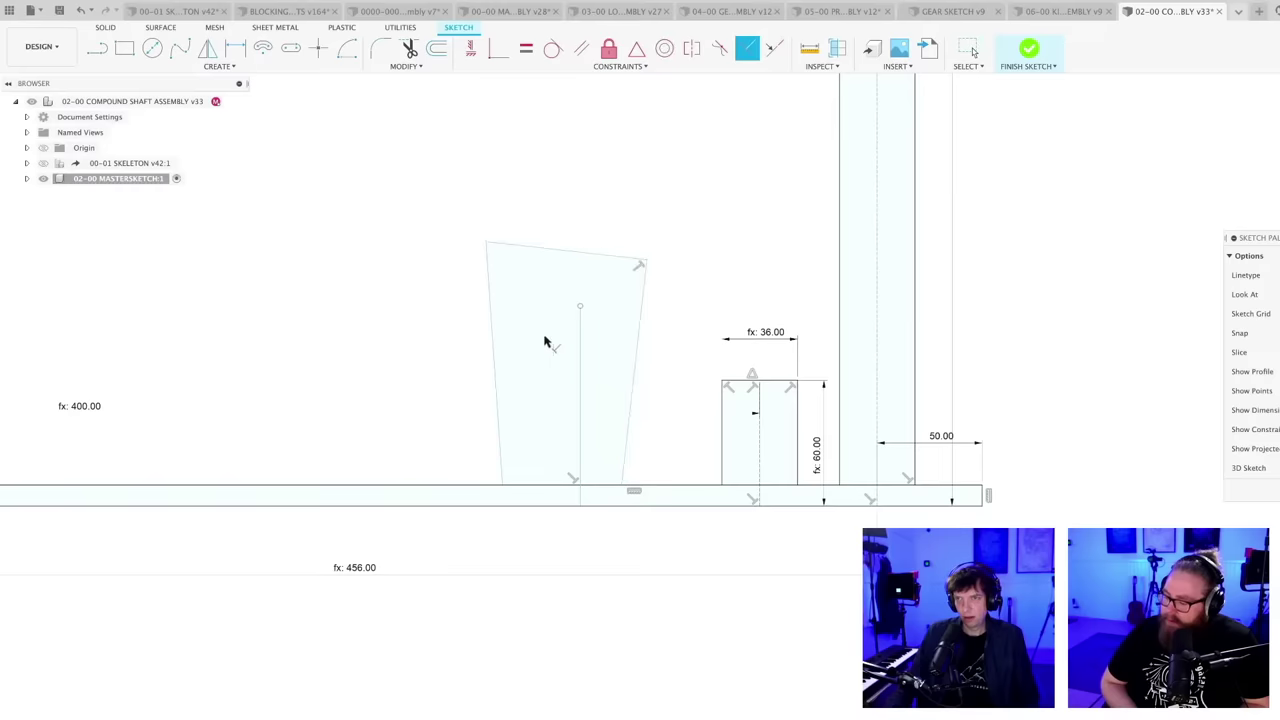
click(494, 347)
click(545, 251)
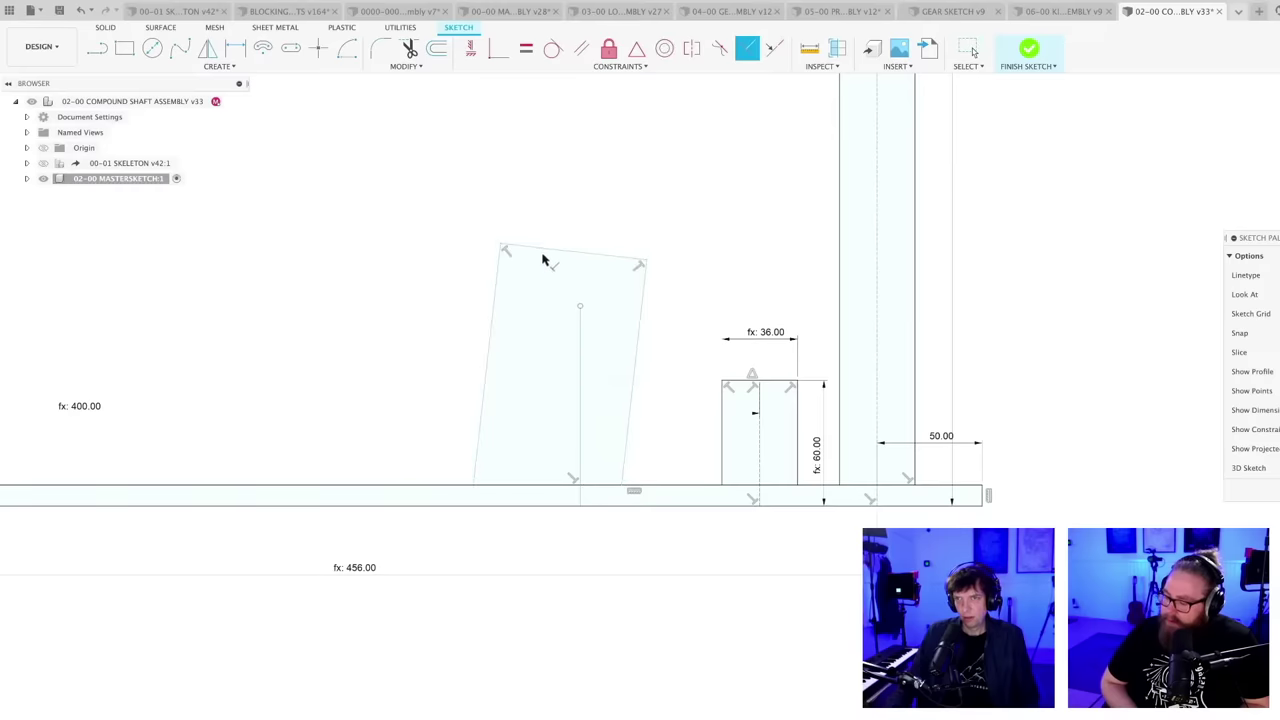
key(Escape)
scroll(651, 344, up, 1)
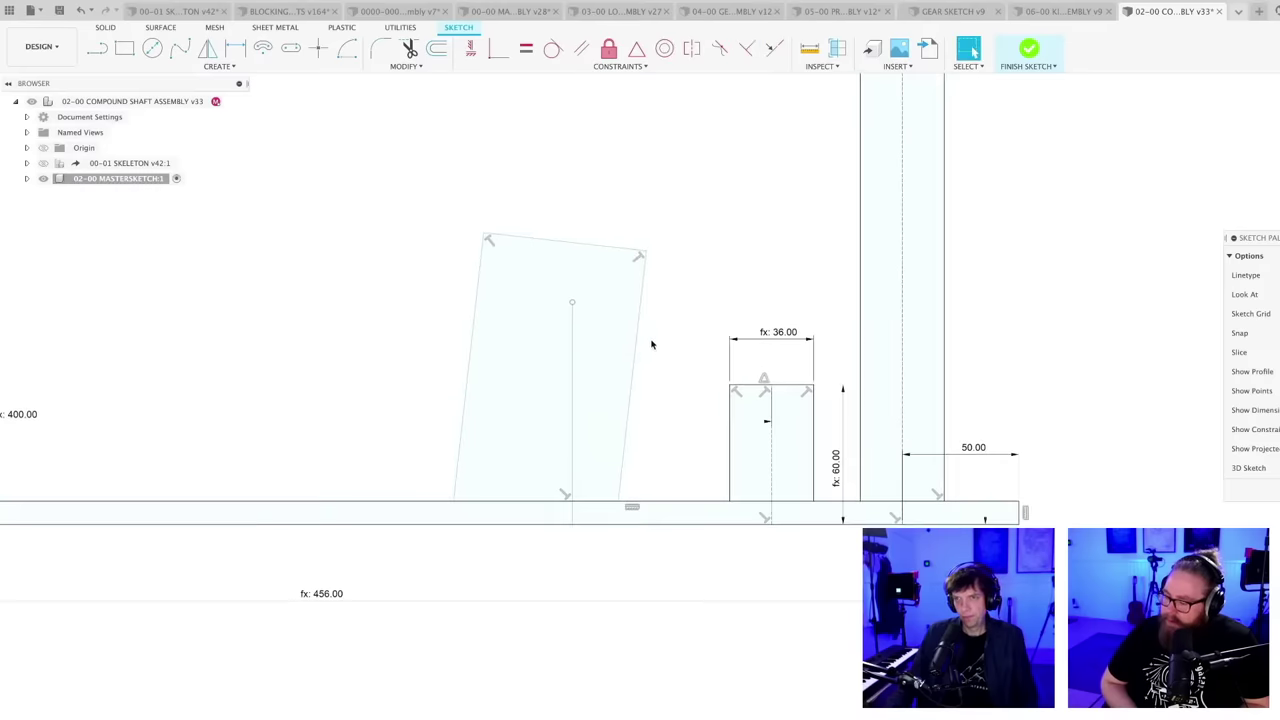
click(748, 48)
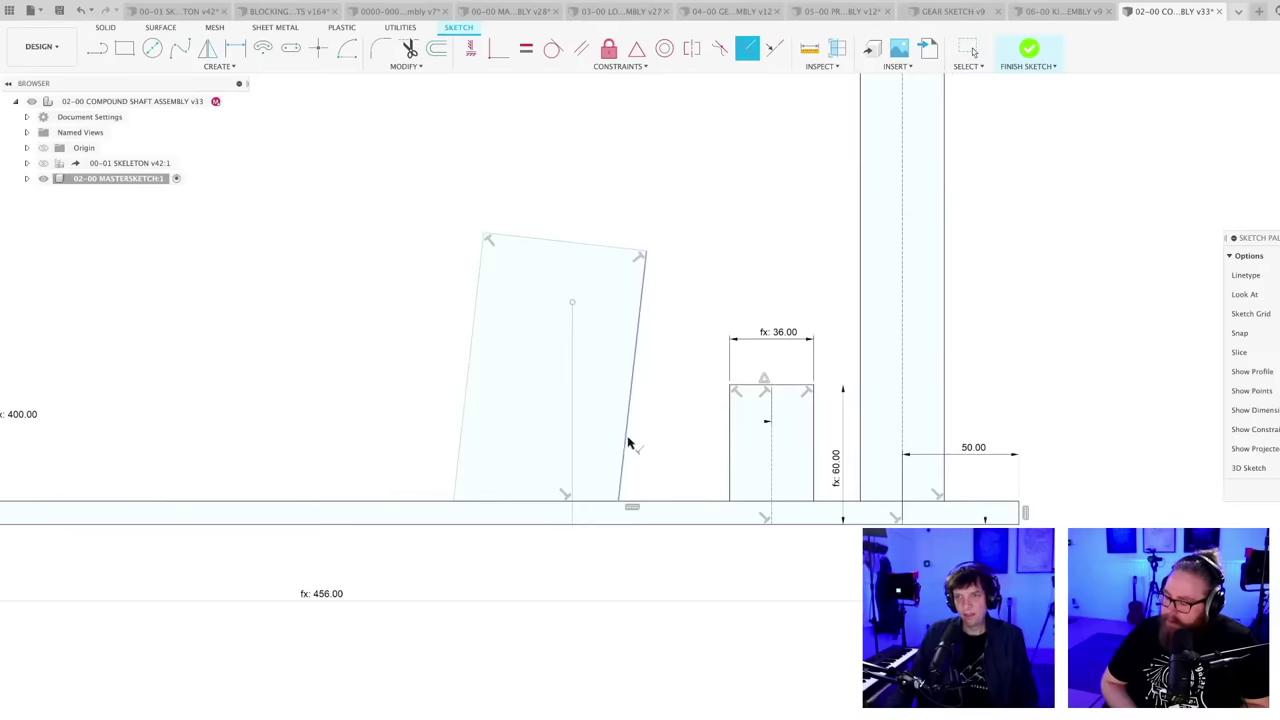
click(627, 447)
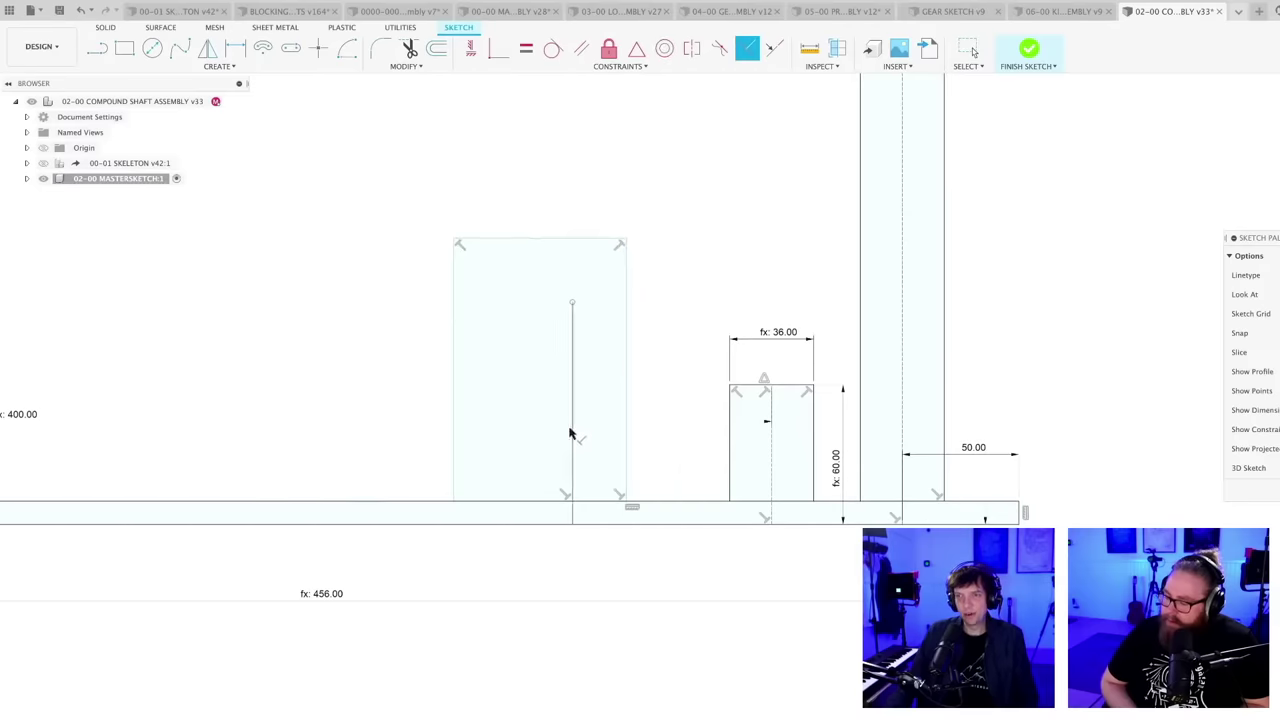
- Attach the upper end of the centre line to the midpoint of the rectangle's top edge
drag(572, 302, 540, 241)
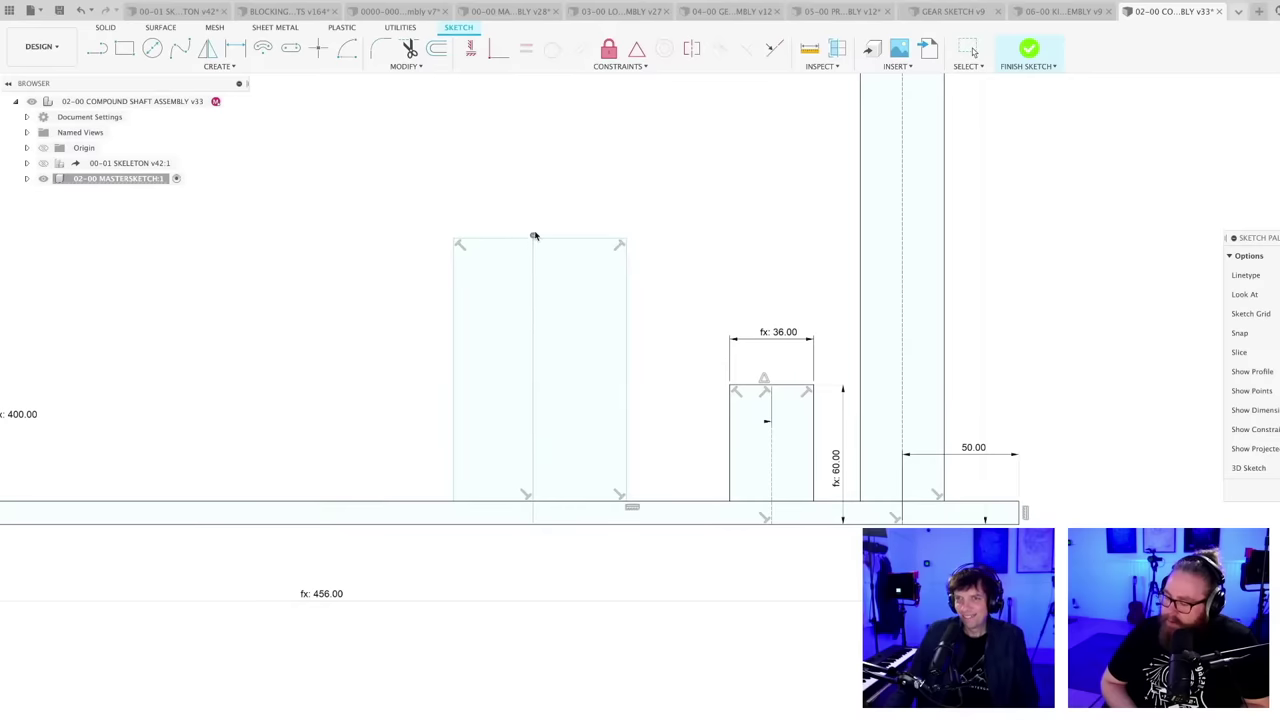
mouse_move(545, 244)
mouse_down()
mouse_move(583, 243)
mouse_move(532, 245)
mouse_up()
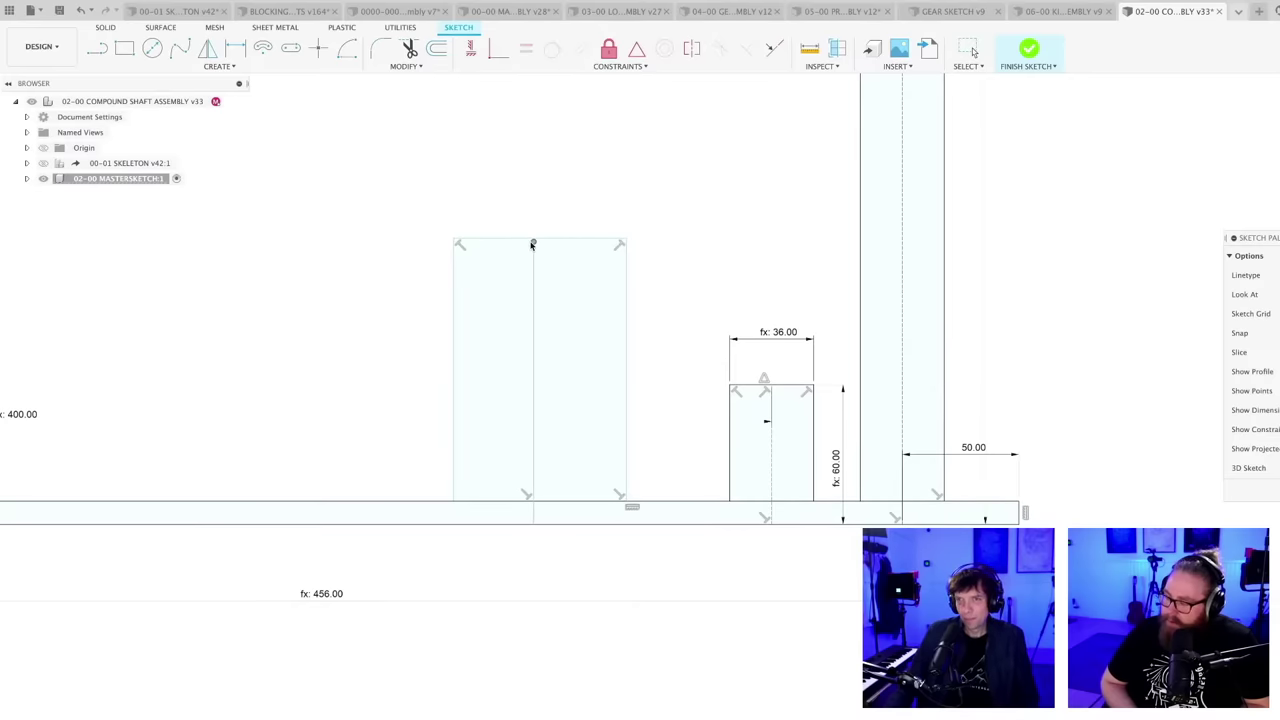
scroll(535, 283, up, 1)
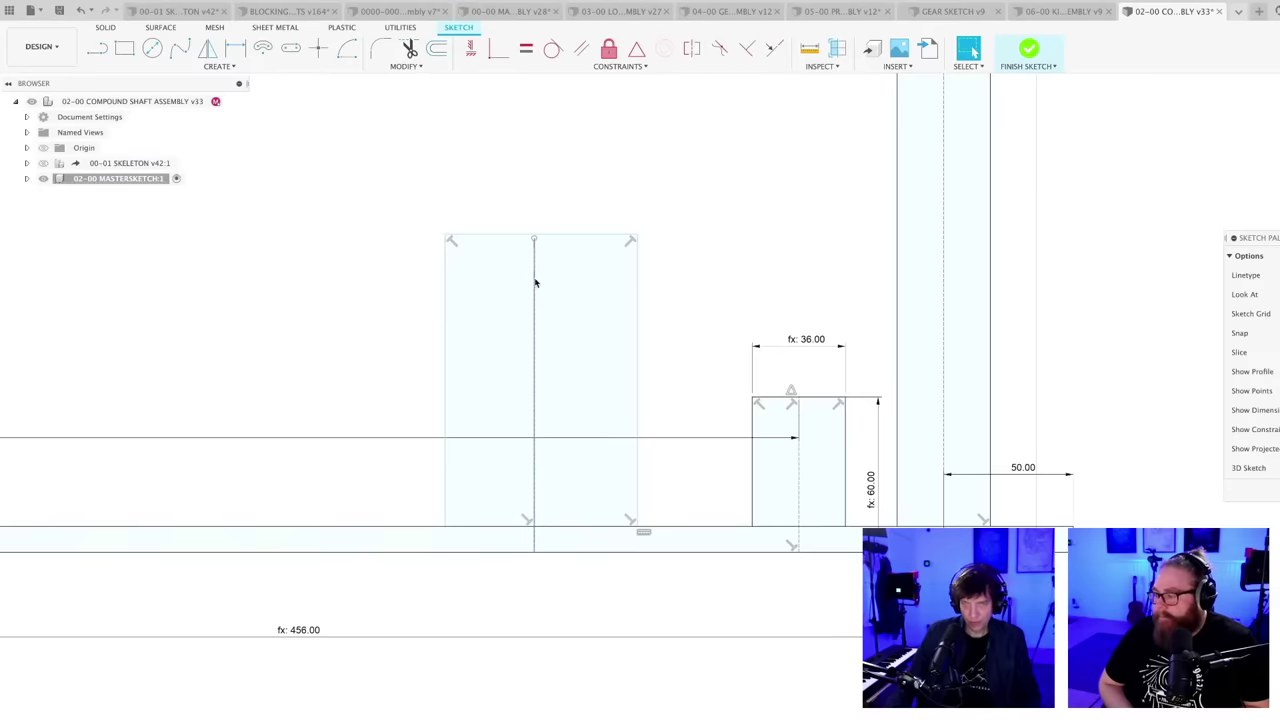
drag(535, 240, 535, 236)
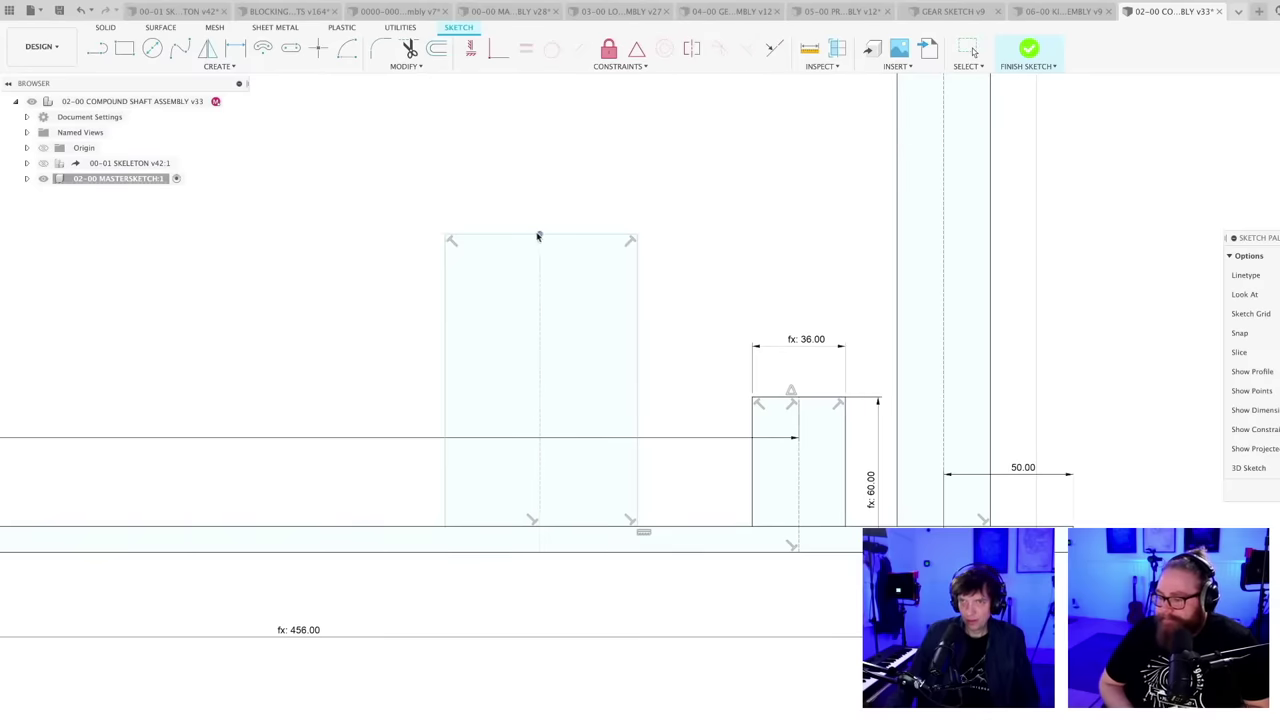
scroll(606, 213, down, 3)
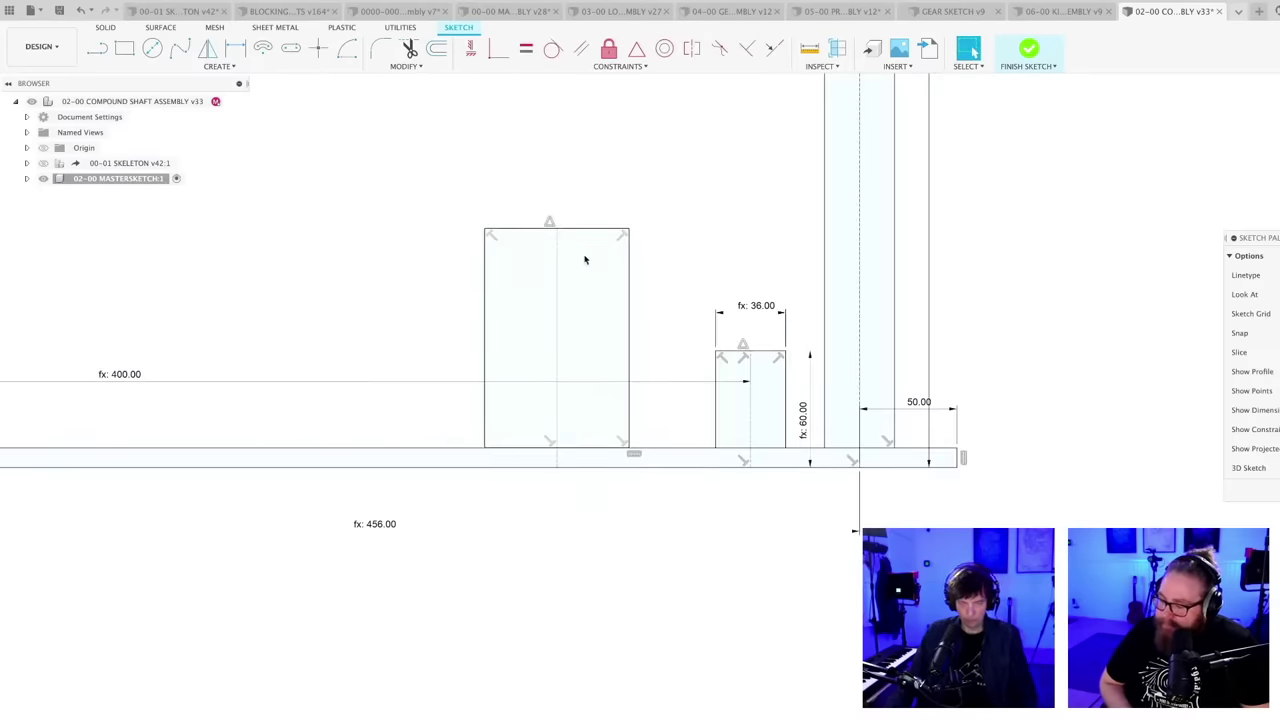
- Dimension the new gear rectangle's width with the GEARTHICKNESS_Ref parameter
middle_drag(586, 257, 586, 300)
key(d)
click(575, 334)
click(580, 274)
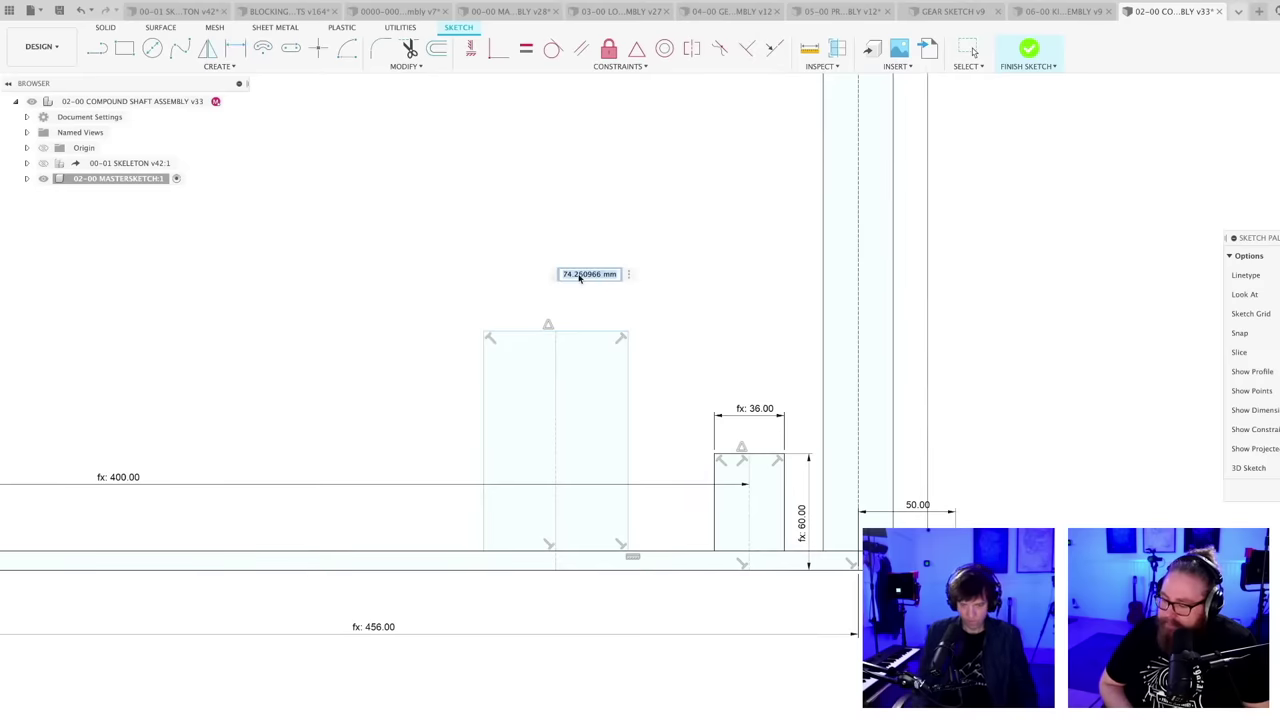
text(GE)
key(Down)
key(Down)
key(Down)
key(Down)
key(Down)
key(Down)
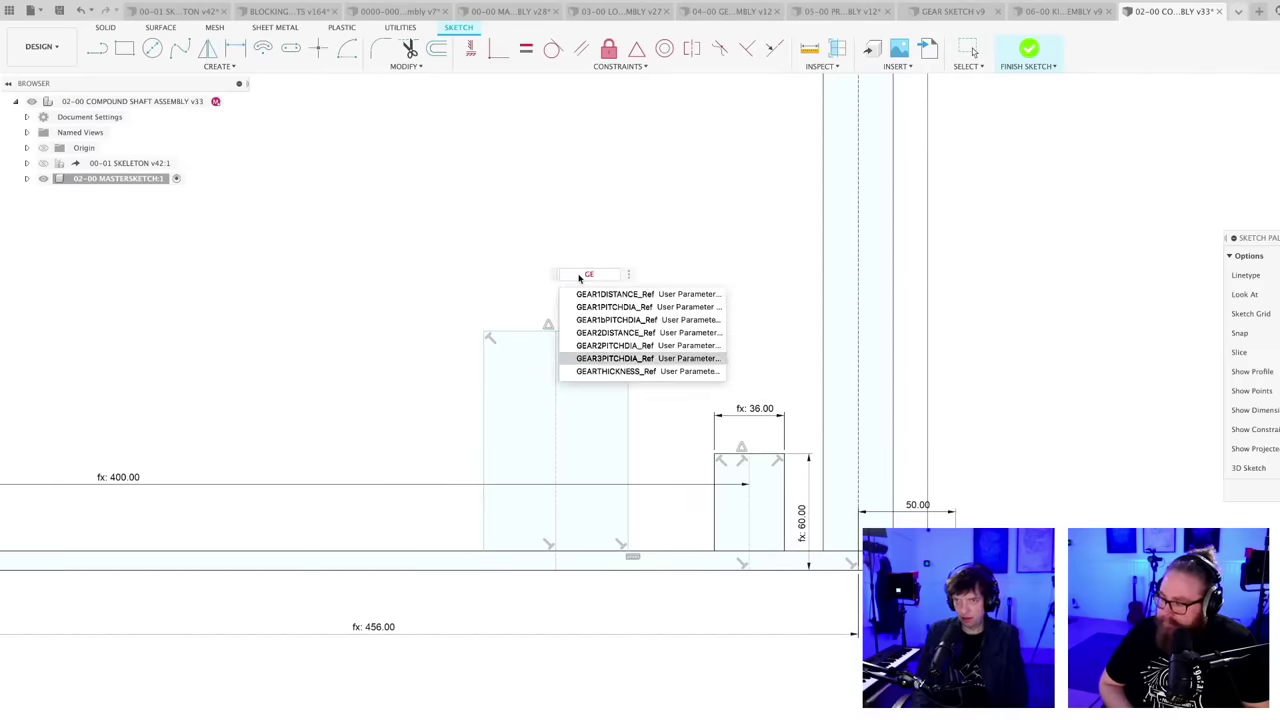
key(Return)
key(Return)
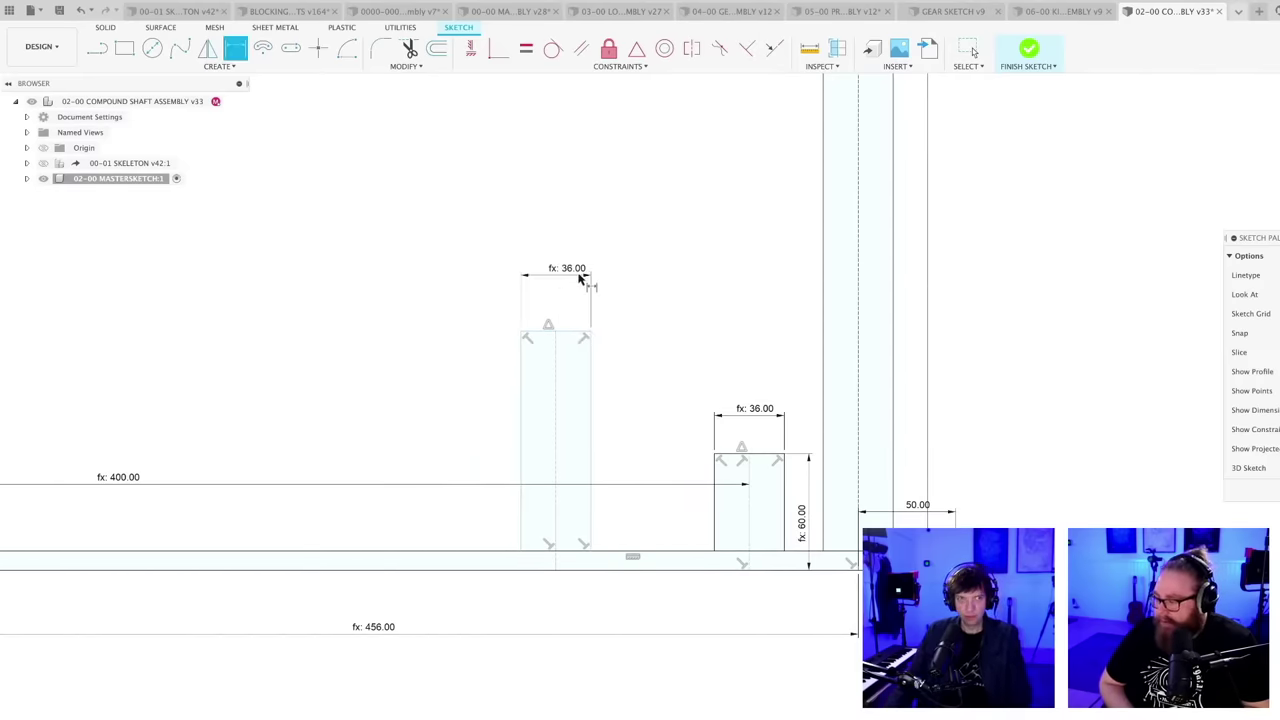
- Dimension the centre line of the new gear rectangle to a height of 300 mm
scroll(620, 401, down, 5)
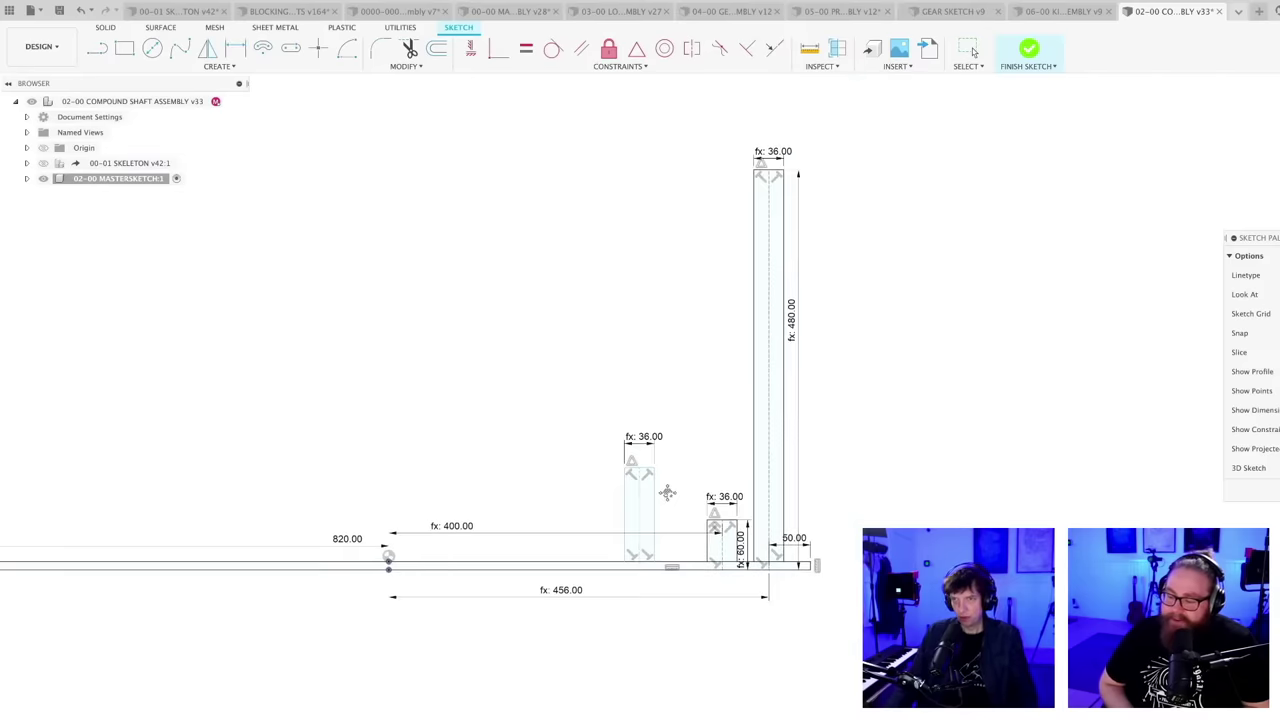
key(d)
scroll(686, 462, up, 2)
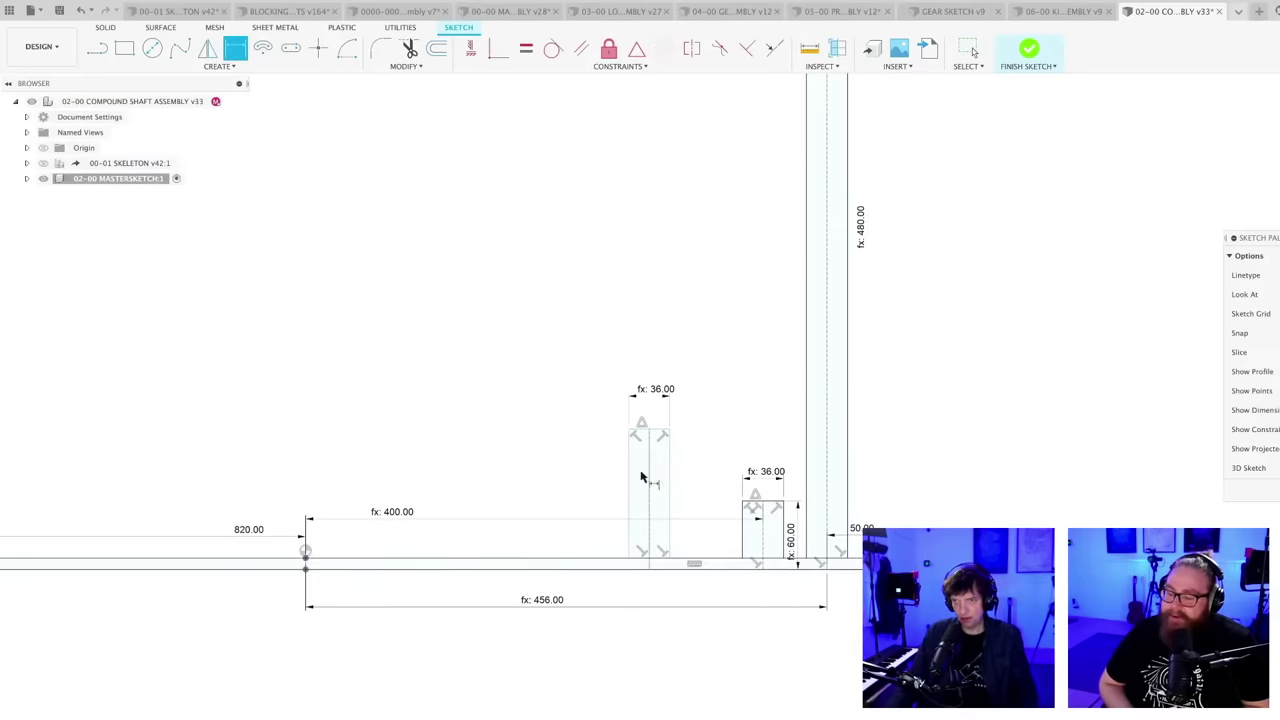
click(642, 477)
click(577, 464)
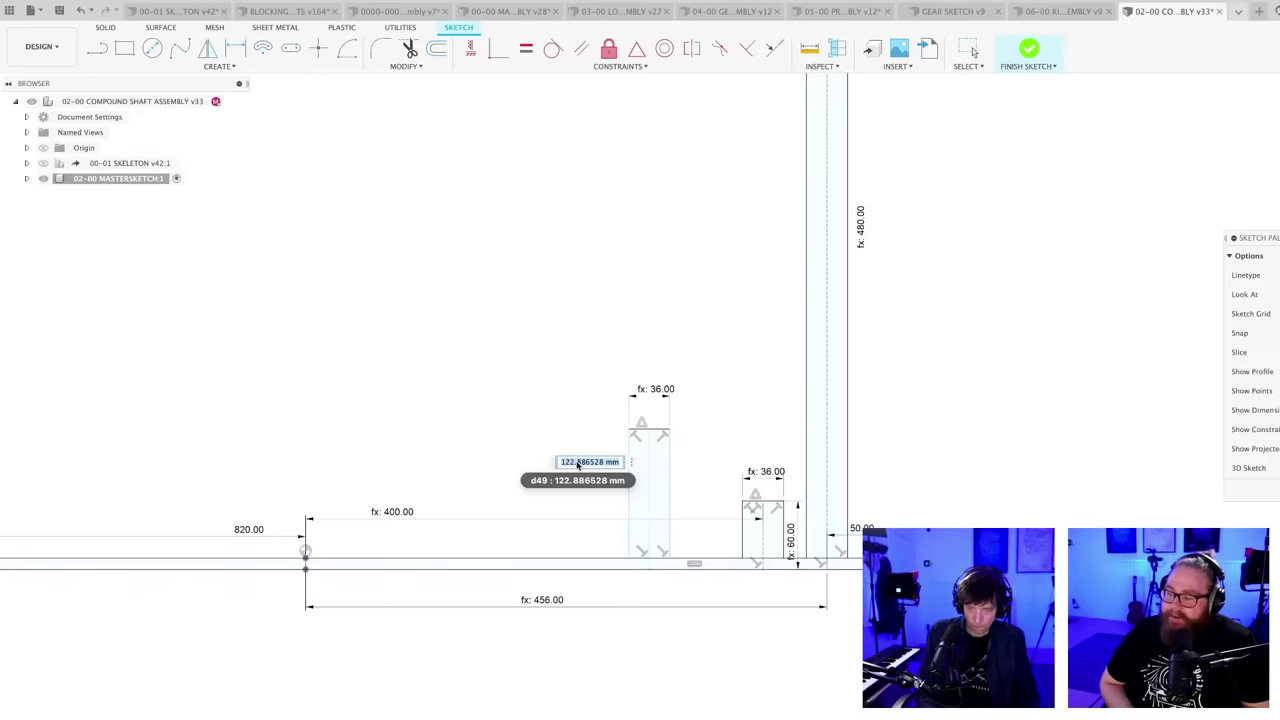
text(300)
key(Return)
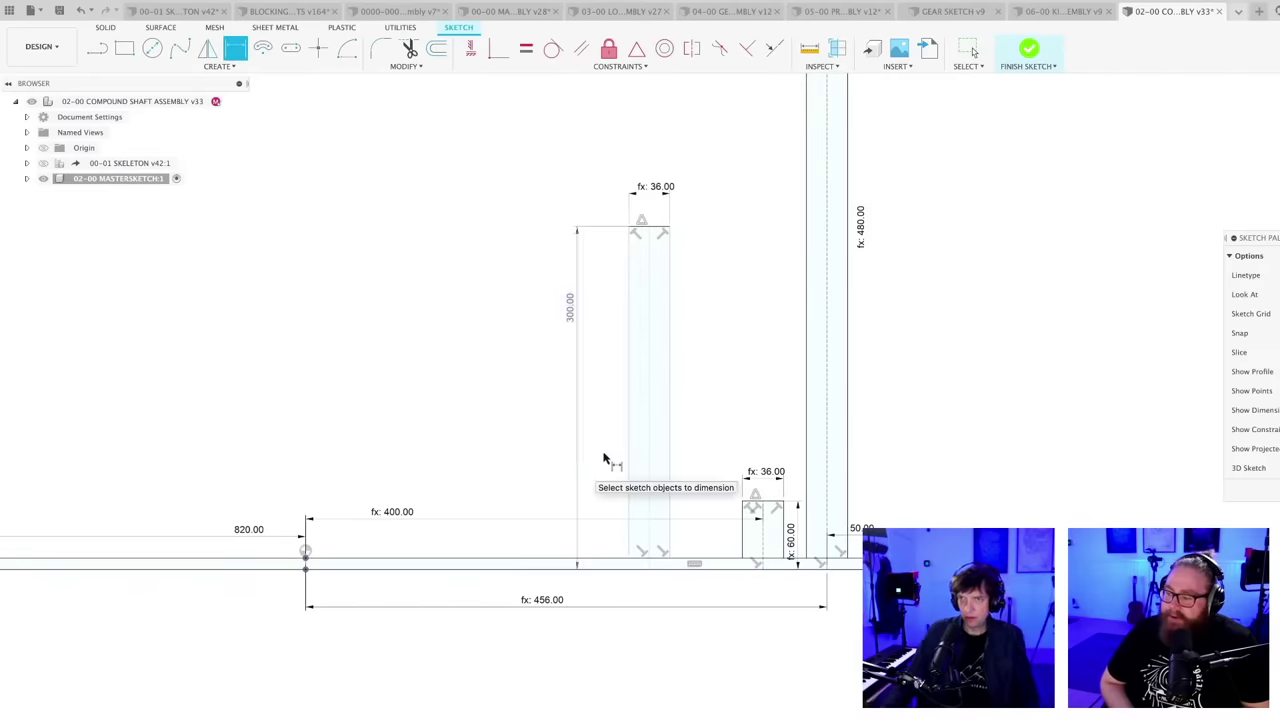
- Dimension the spacing between the centre lines of the 300 mm gear rectangle and the small 60 mm rectangle as GEARTHICKNESS_Ref+20
scroll(694, 423, down, 2)
scroll(680, 434, up, 3)
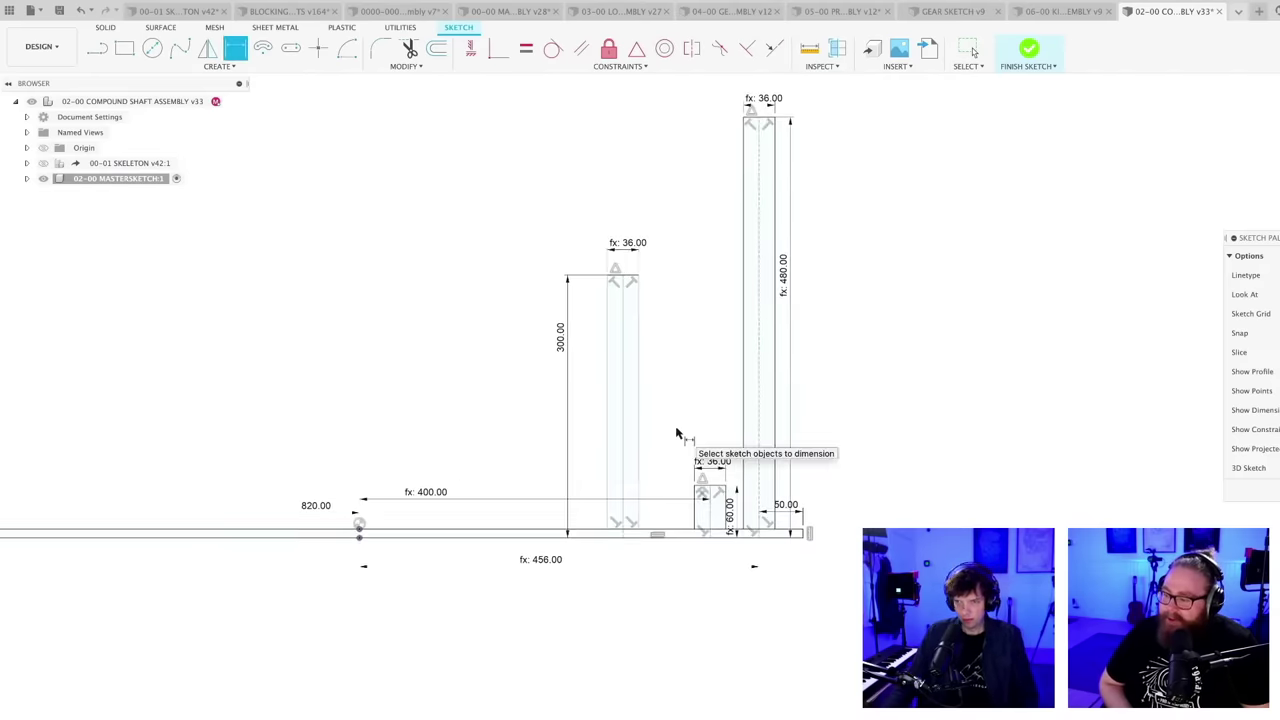
scroll(646, 534, up, 2)
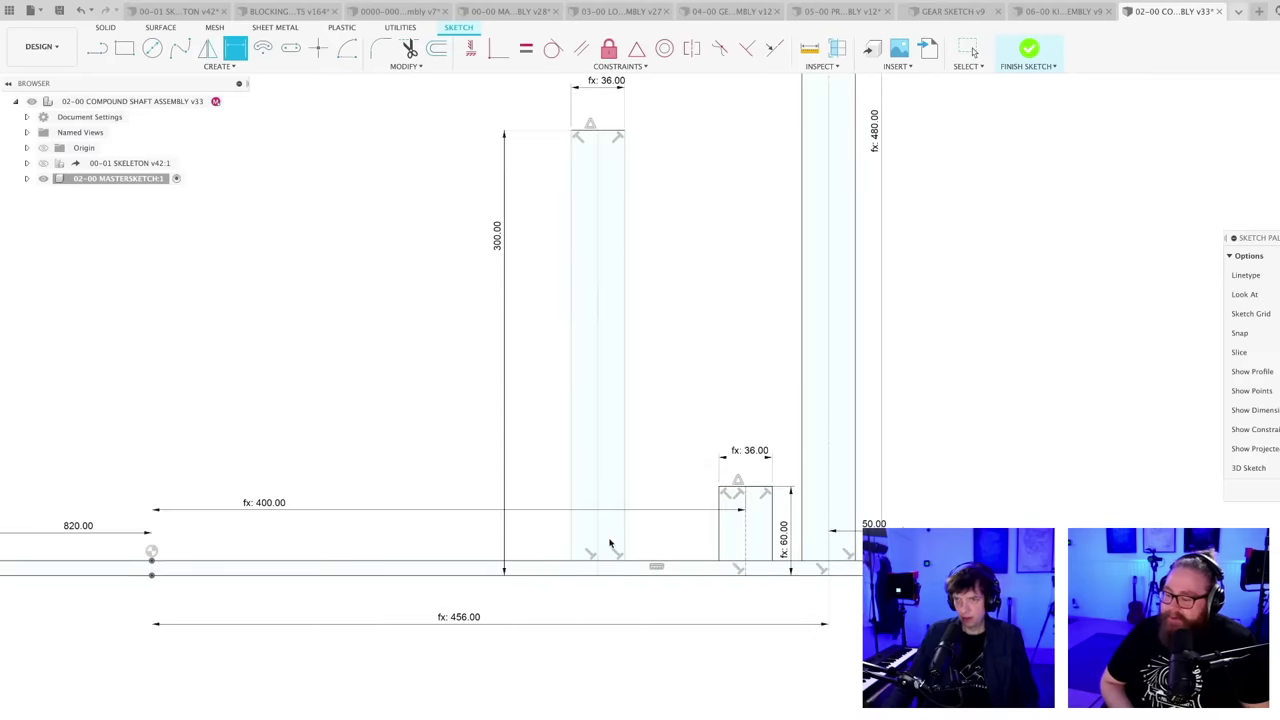
click(598, 544)
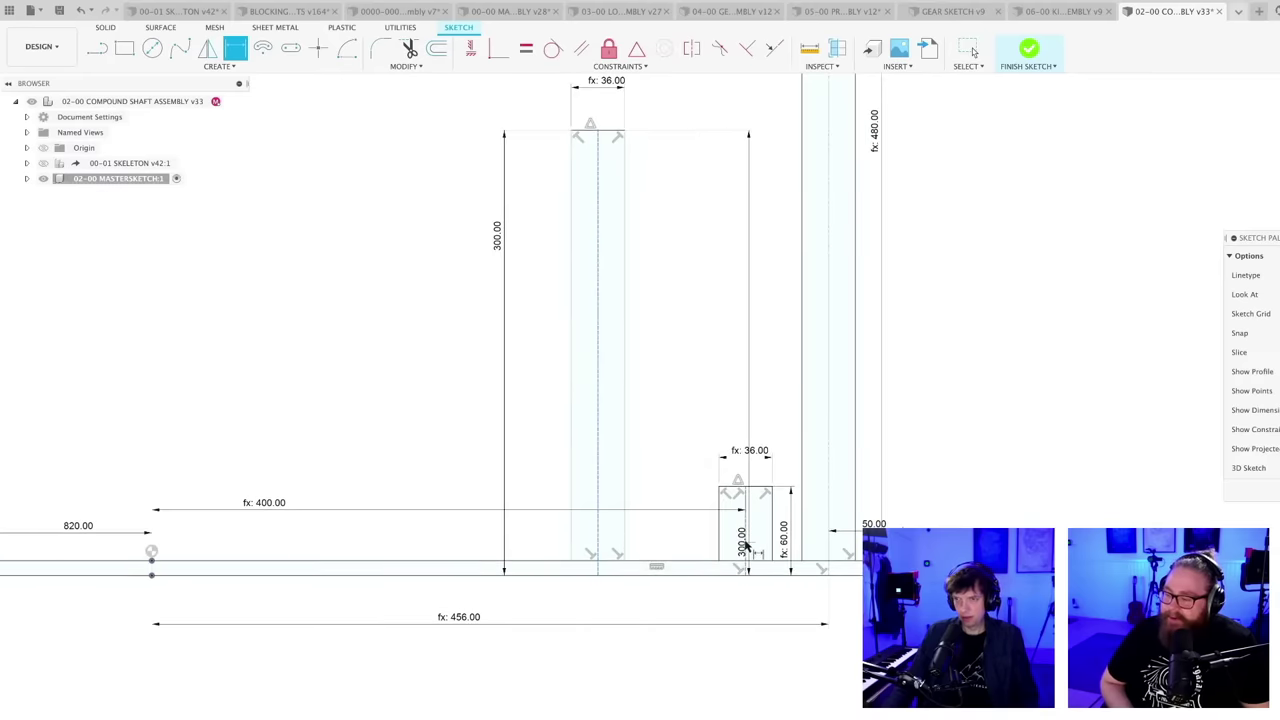
click(744, 545)
click(686, 409)
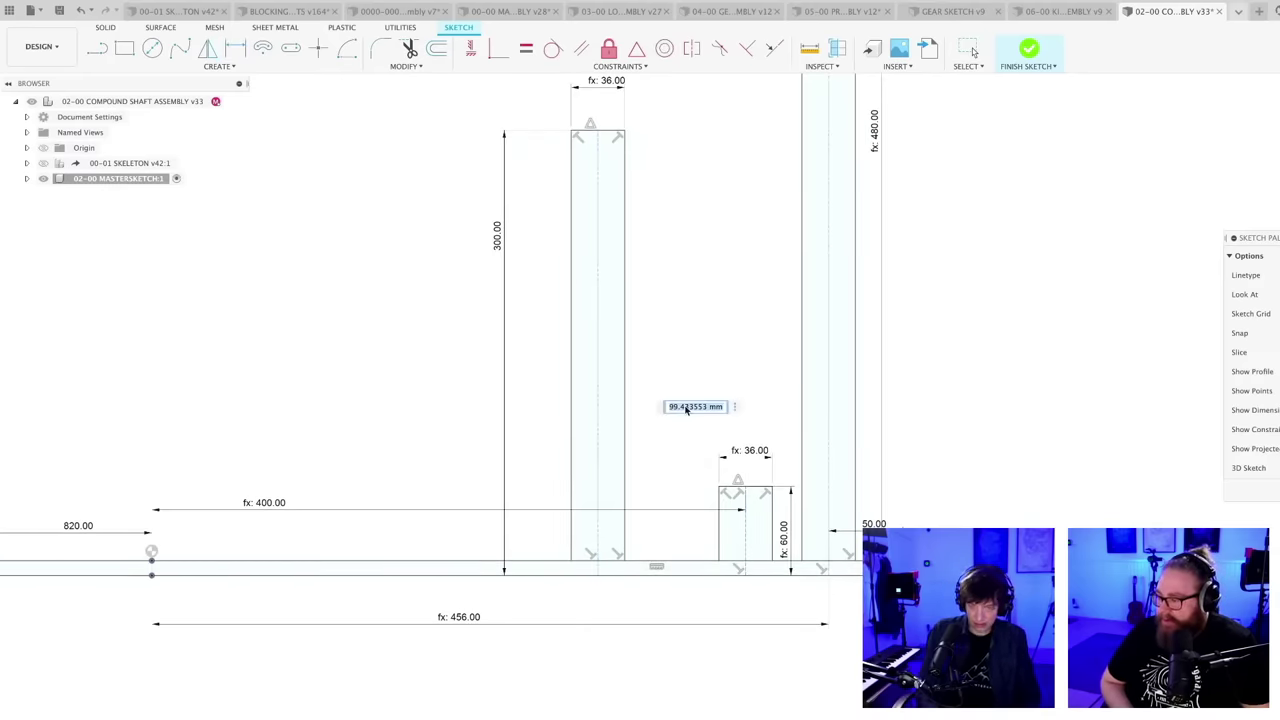
text(GE)
key(Down)
key(Down)
key(Down)
key(Down)
key(Down)
key(Down)
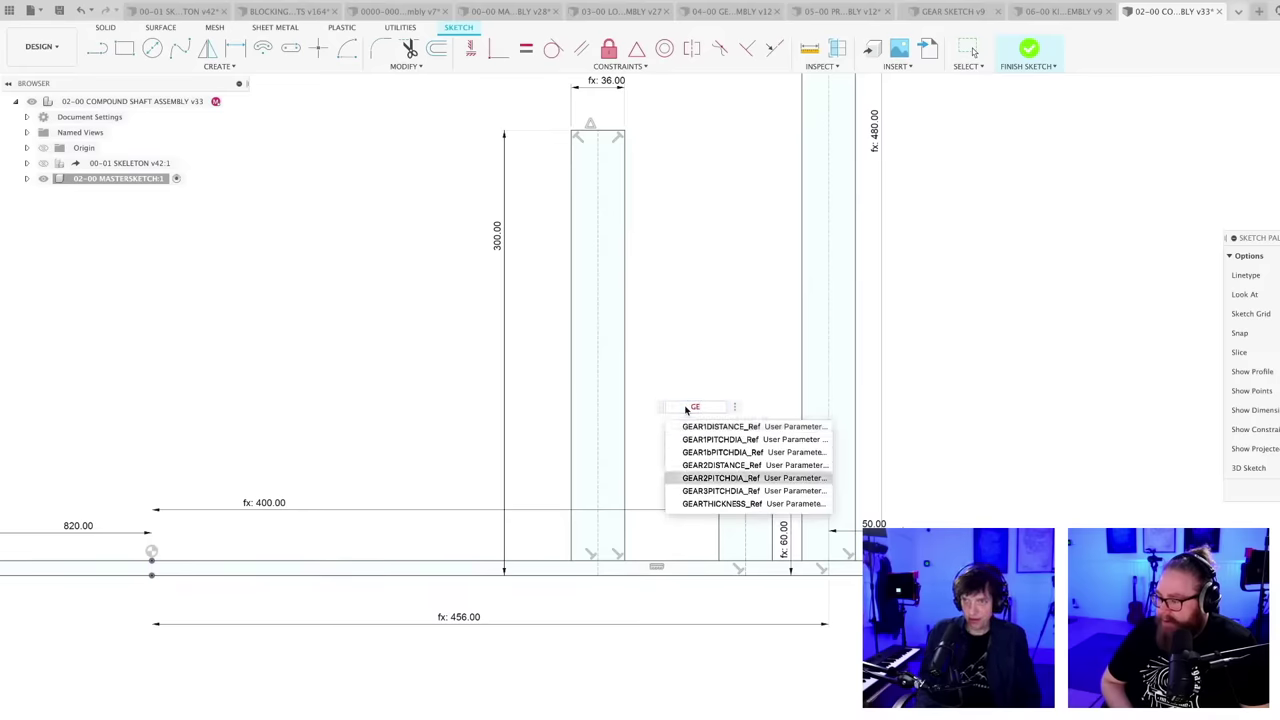
key(Return)
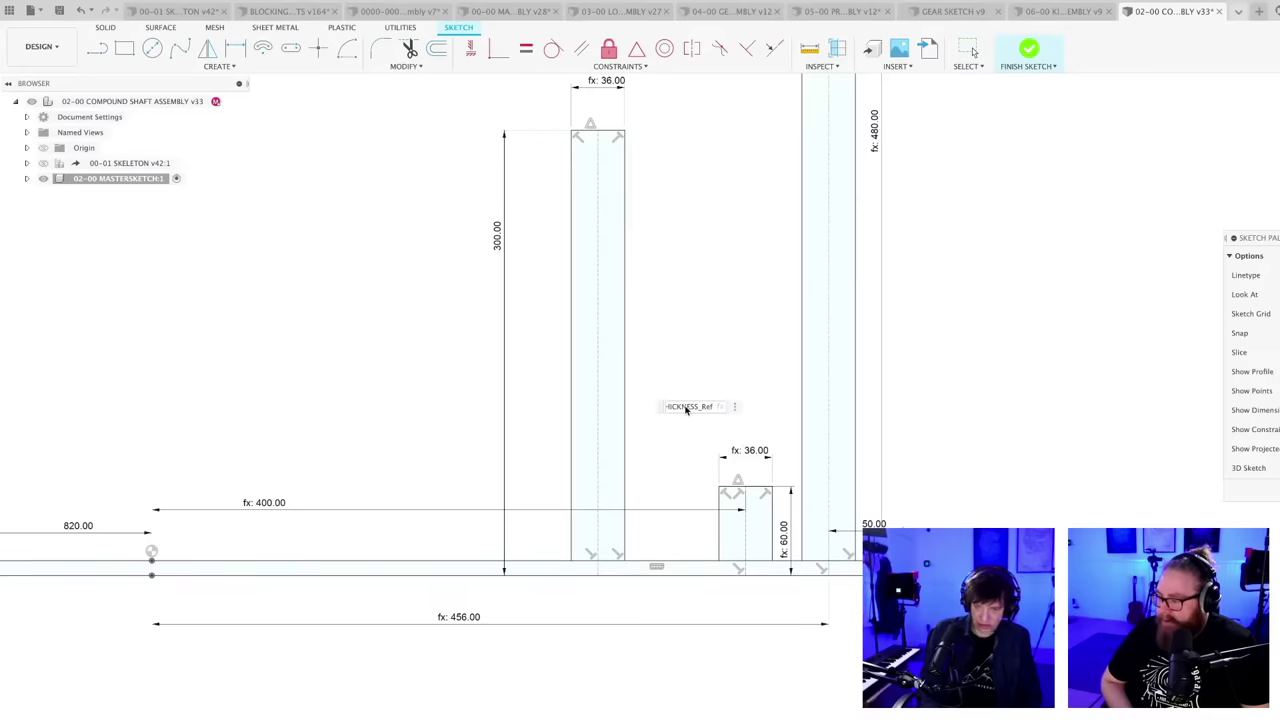
text(+20)
key(Return)
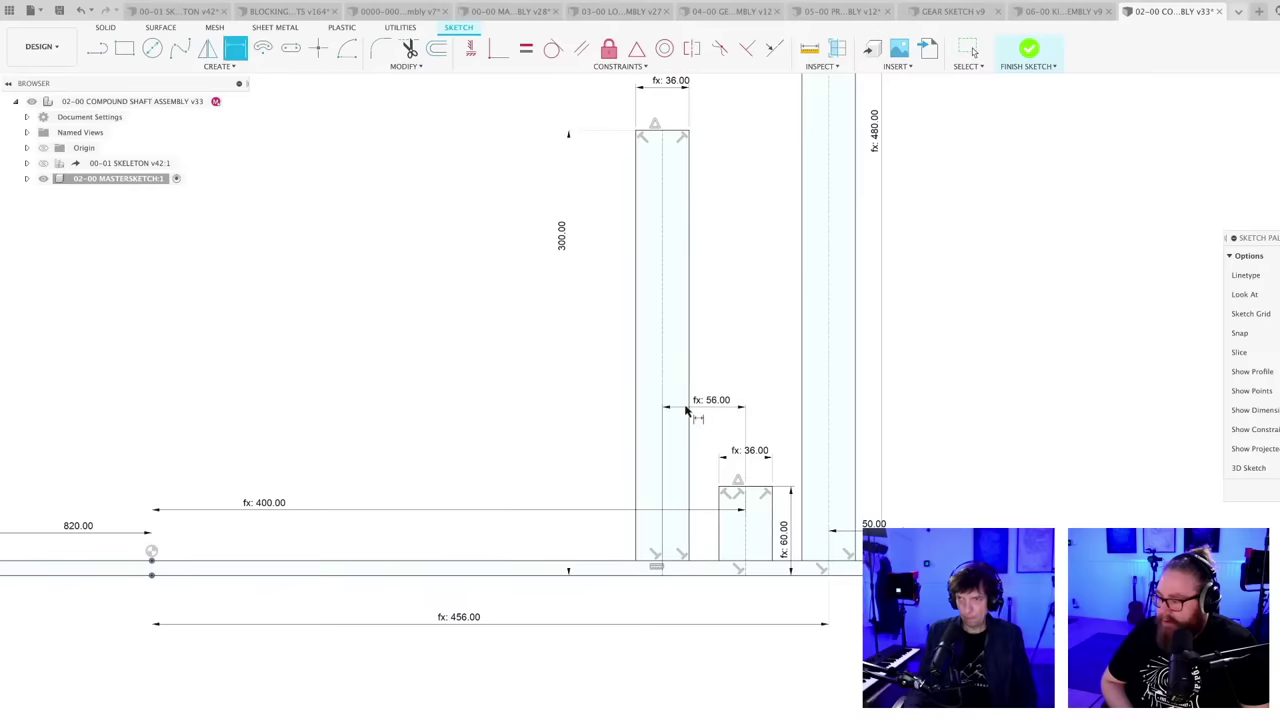
- Save the compound shaft assembly and finish editing its master sketch
scroll(660, 485, down, 3)
middle_drag(661, 609, 665, 653)
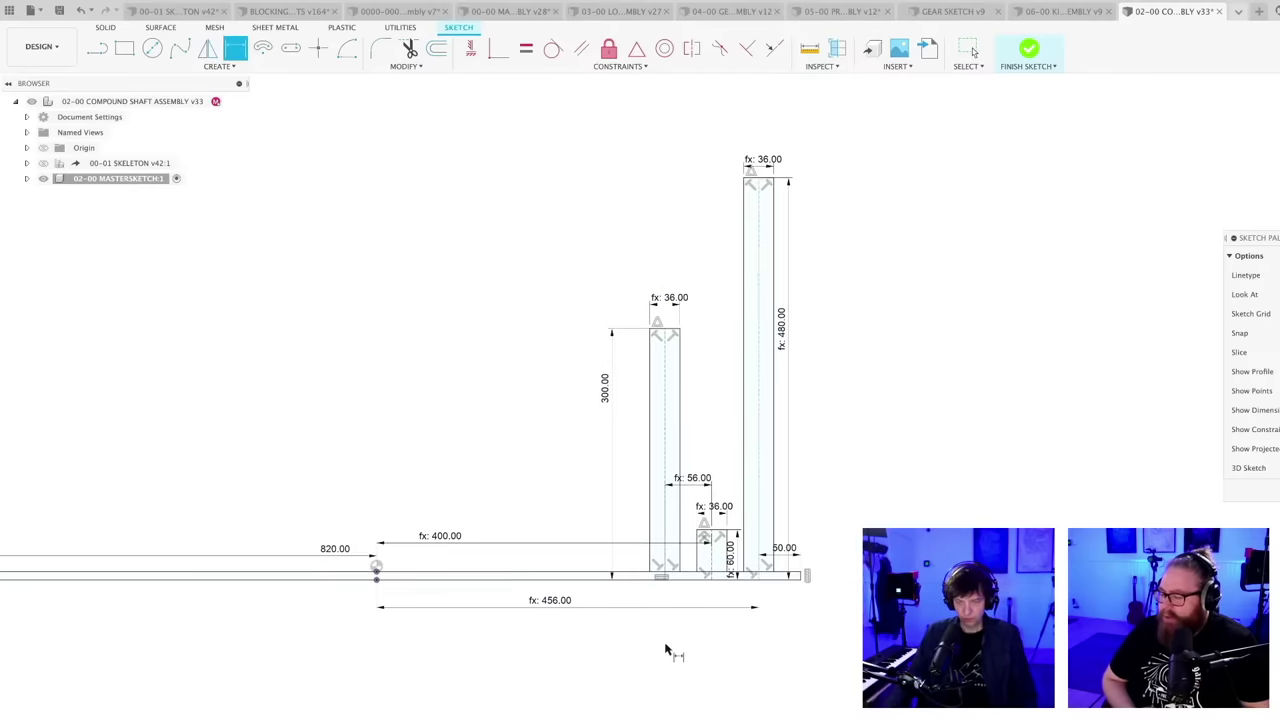
key(super+s)
key(Return)
scroll(673, 630, down, 3)
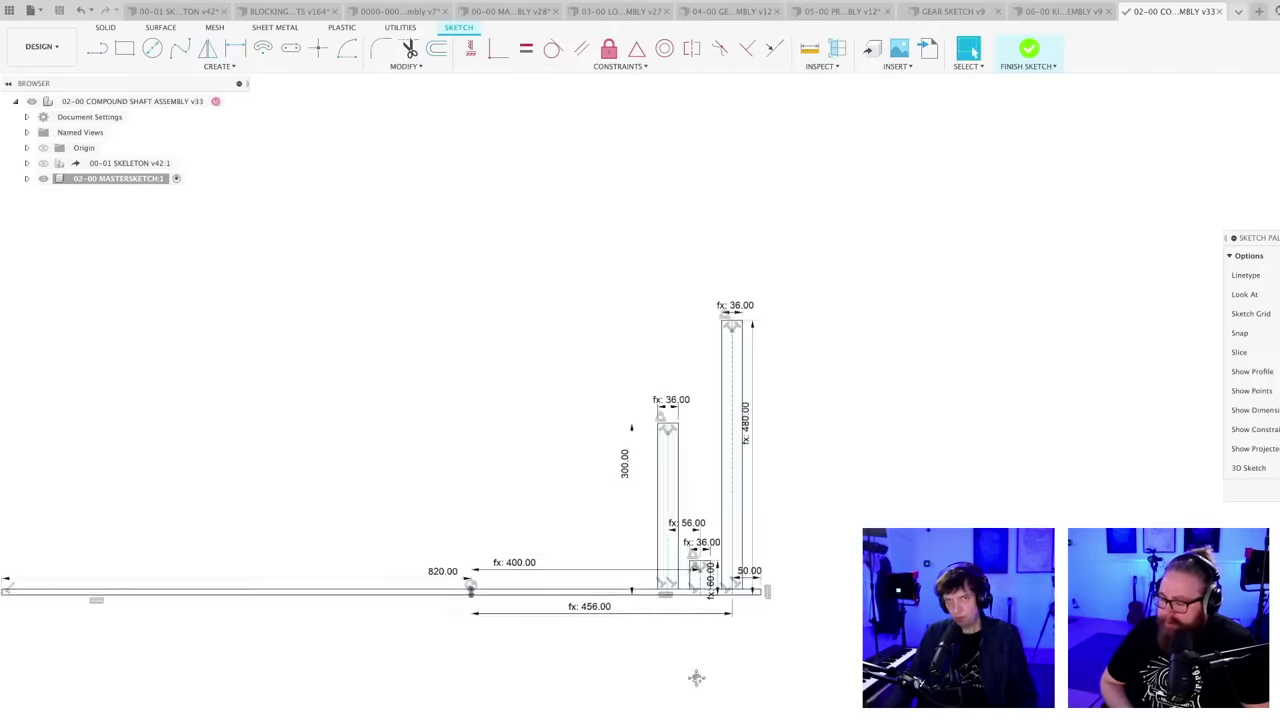
mouse_move(791, 583)
shift+middle_down()
mouse_move(806, 571)
mouse_move(783, 587)
shift+middle_up()
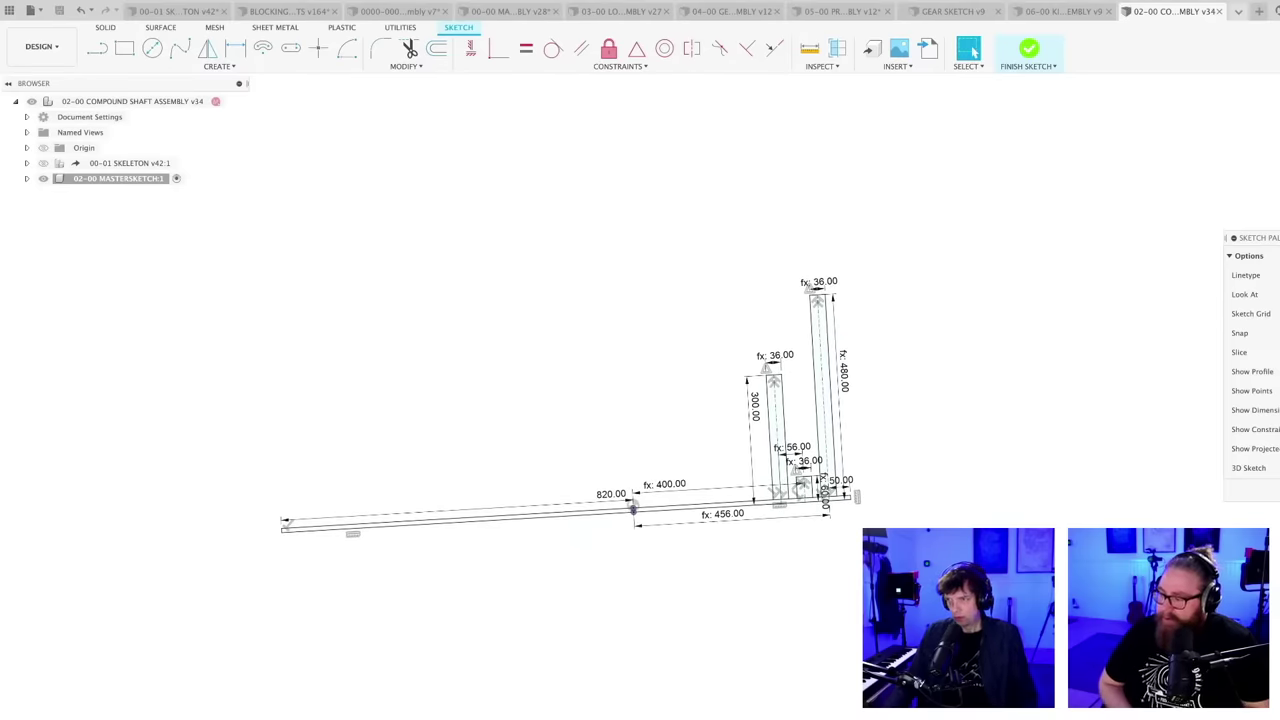
scroll(784, 554, down, 1)
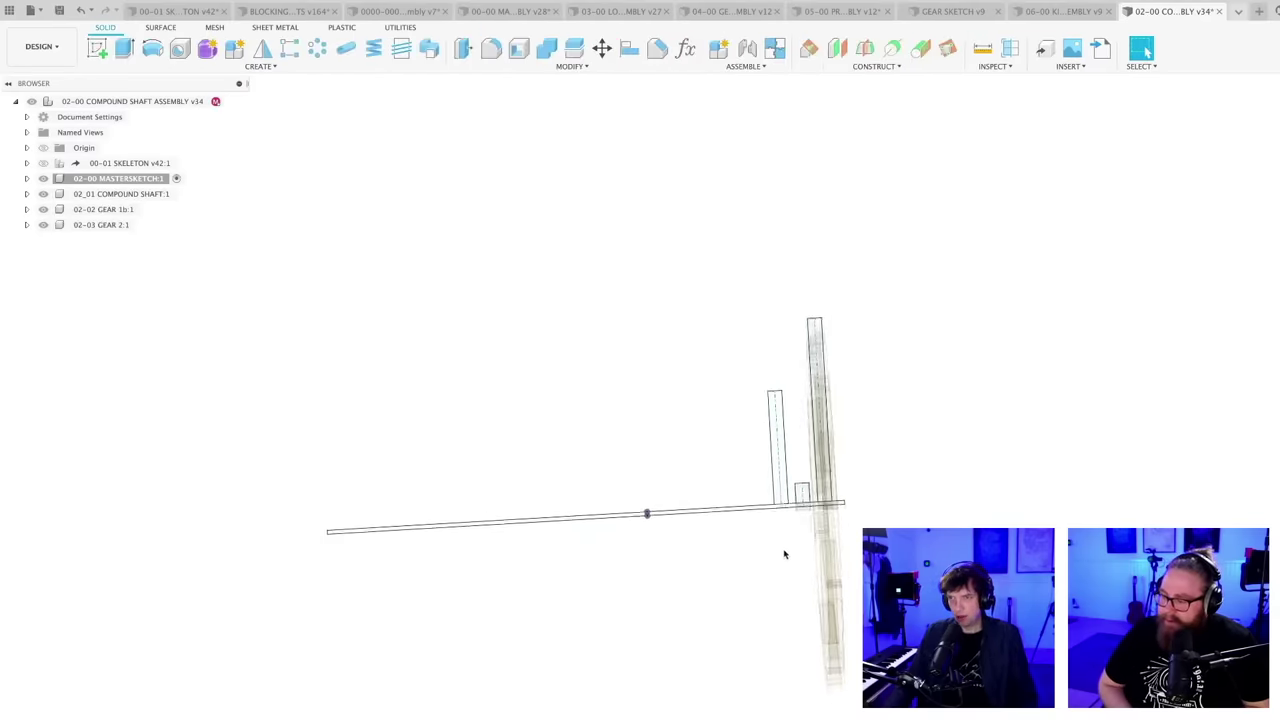
- Save the assembly again outside the sketch and activate its top-level component
scroll(784, 554, down, 2)
mouse_move(784, 554)
shift+middle_down()
mouse_move(820, 546)
mouse_move(794, 560)
shift+middle_up()
scroll(786, 563, up, 2)
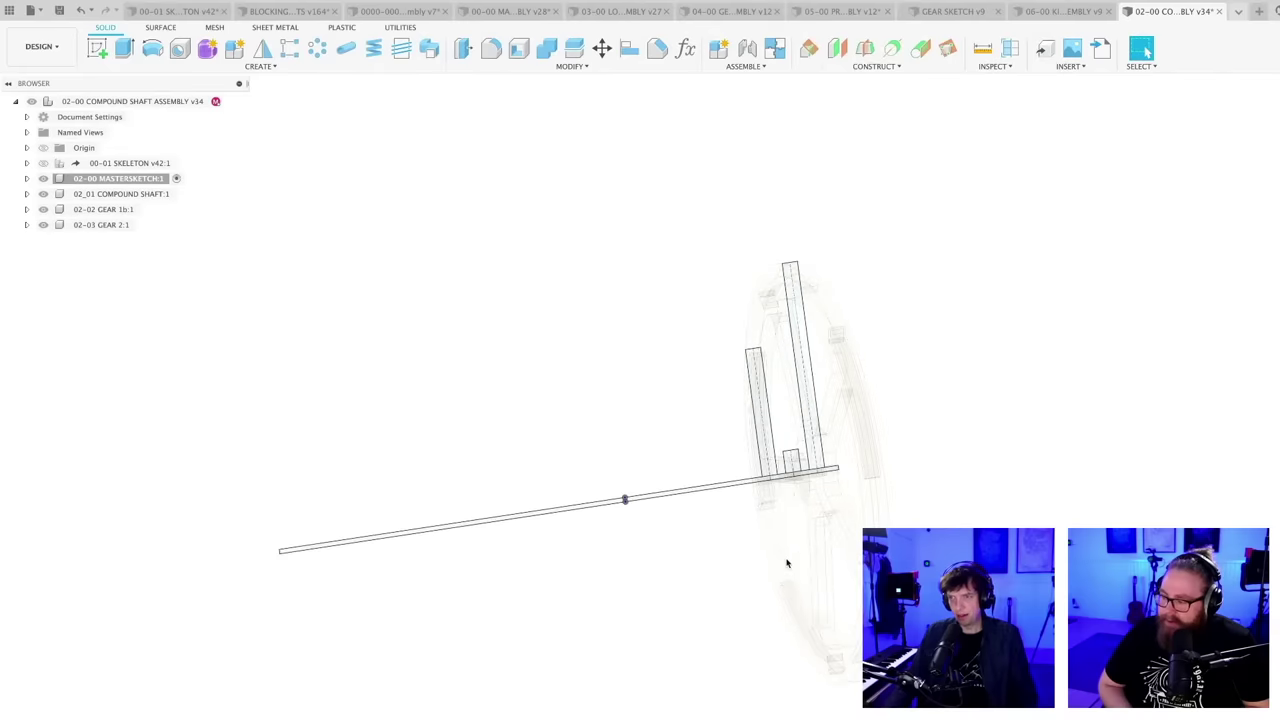
key(ctrl+s)
key(Return)
scroll(708, 565, down, 2)
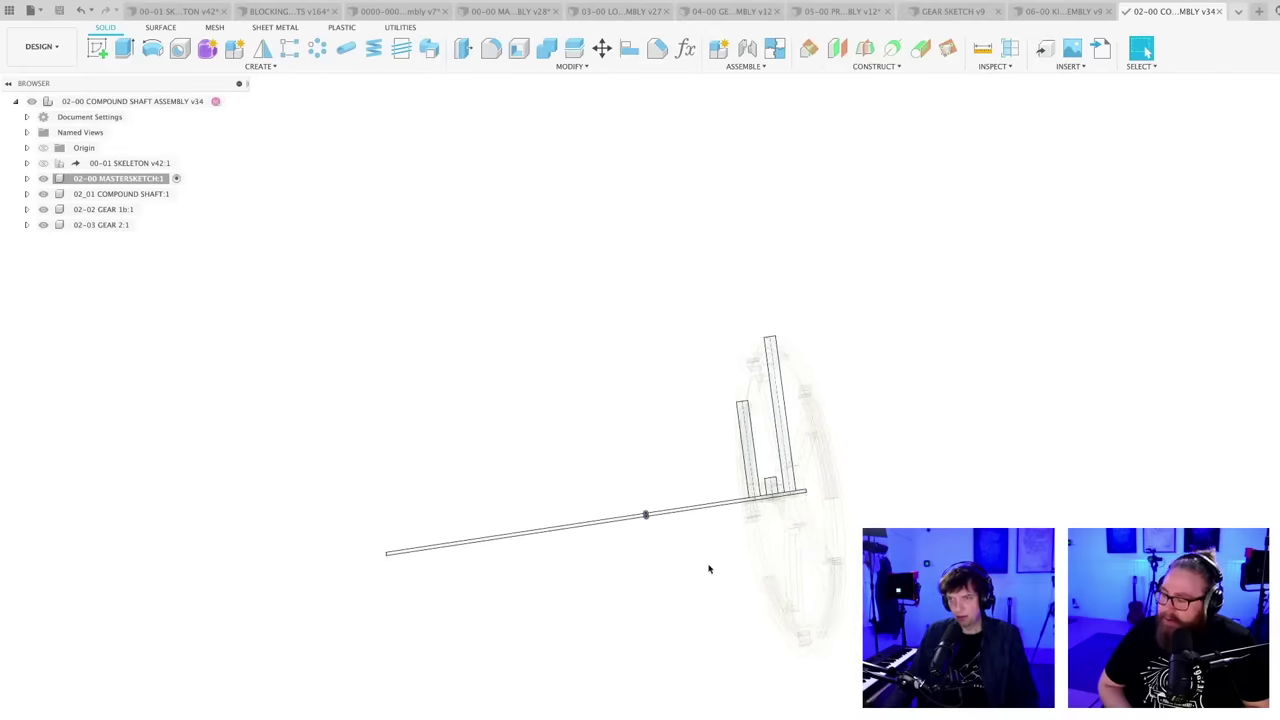
scroll(714, 567, up, 2)
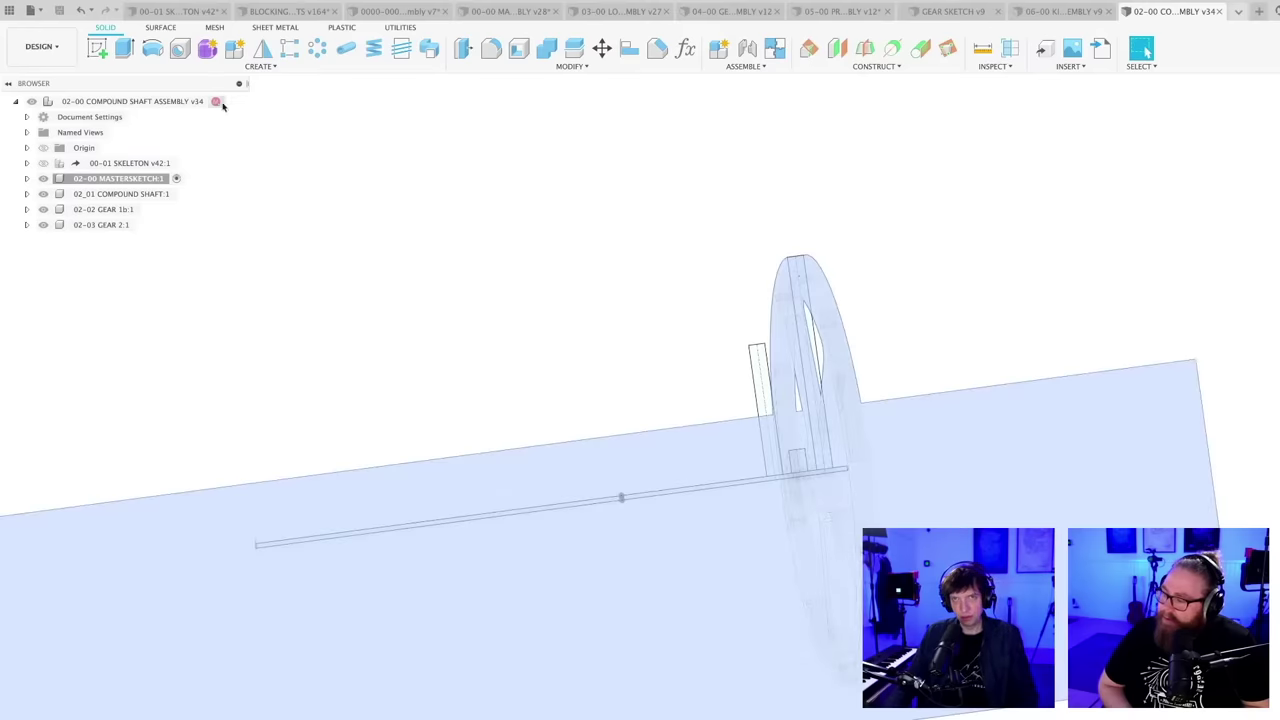
click(218, 103)
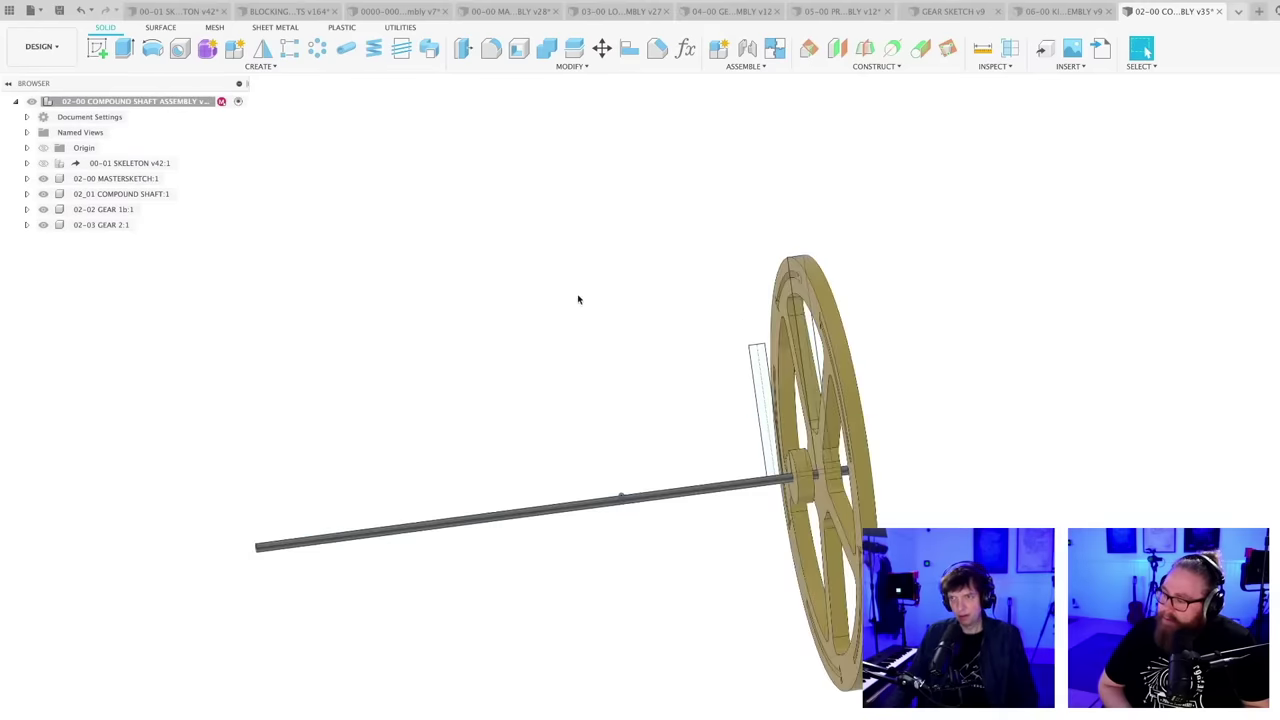
shift+middle_drag(578, 299, 534, 311)
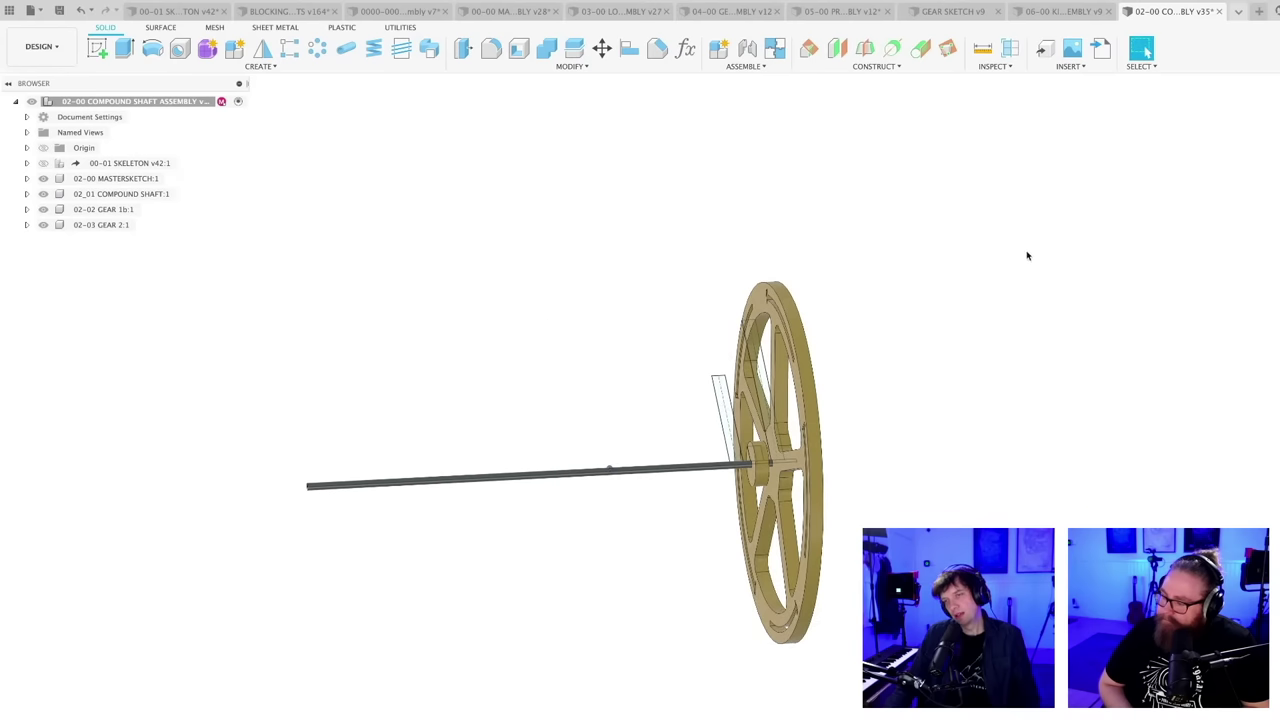
- Examine the gear circles in the GEAR SKETCH and 00-01 SKELETON documents, and return to 02-00 COMPOUND SHAFT ASSEMBLY
click(294, 19)
click(186, 14)
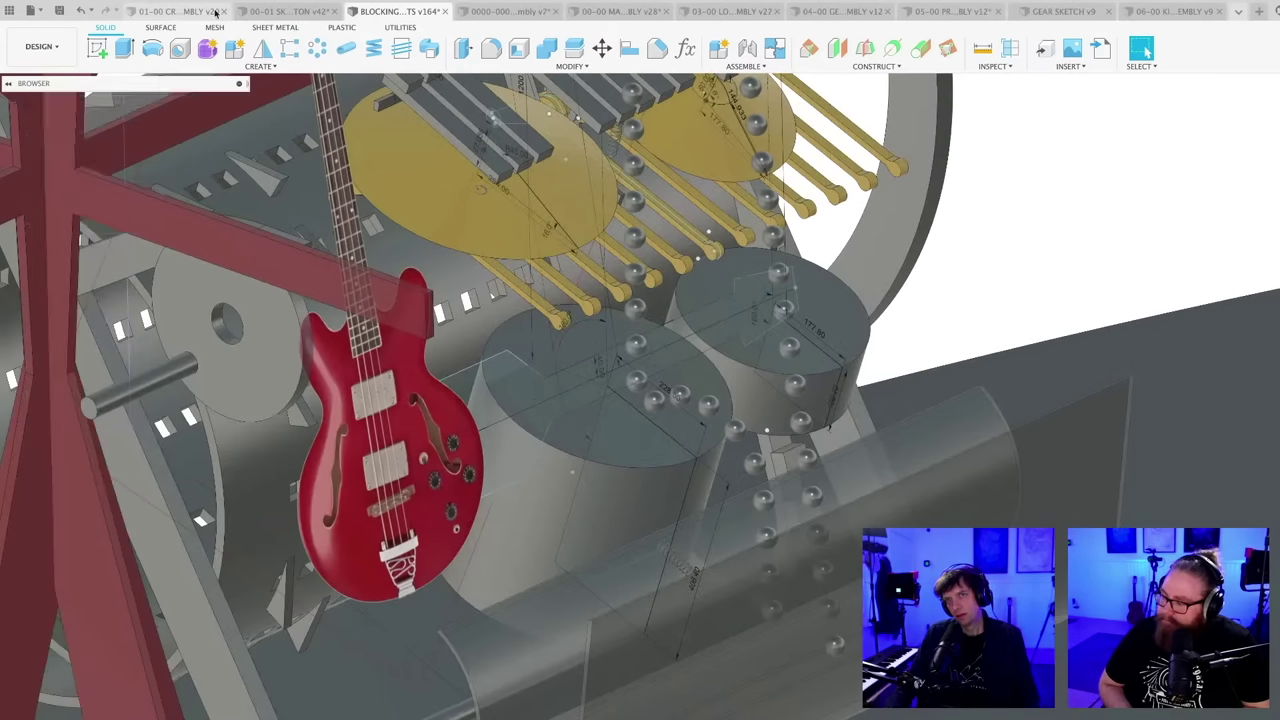
click(1165, 11)
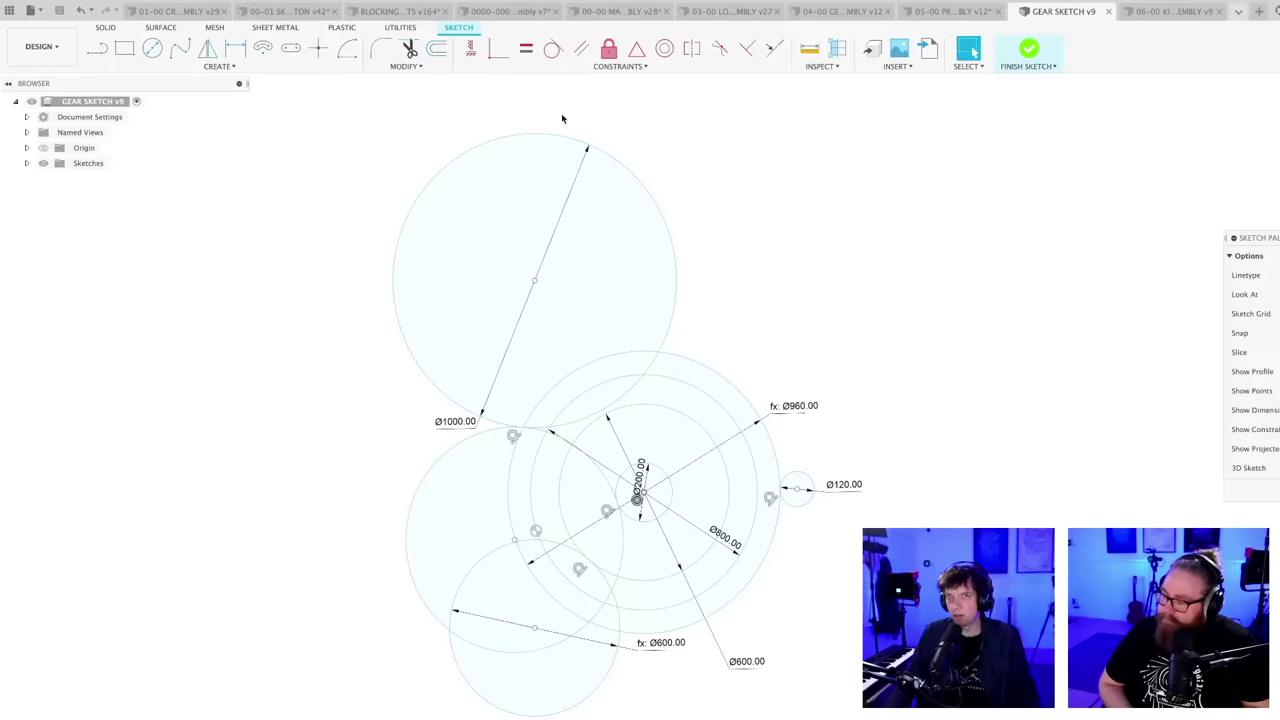
click(275, 11)
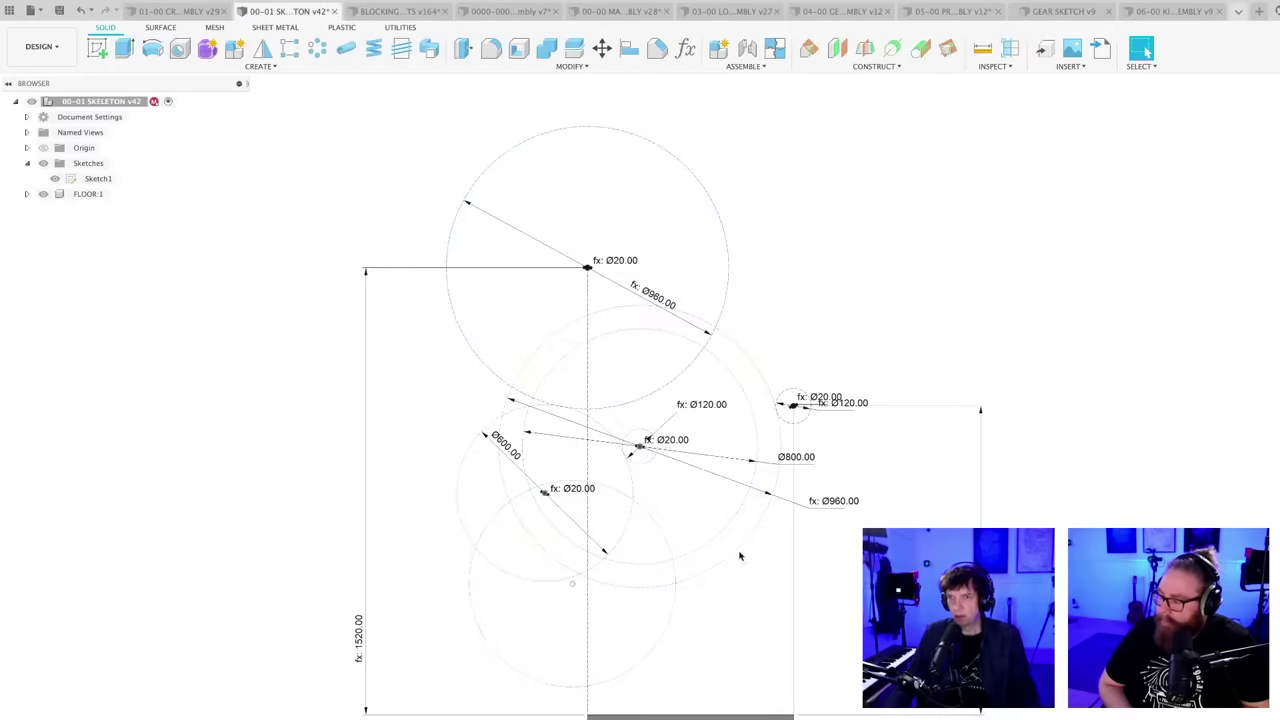
scroll(717, 557, up, 2)
scroll(717, 557, down, 1)
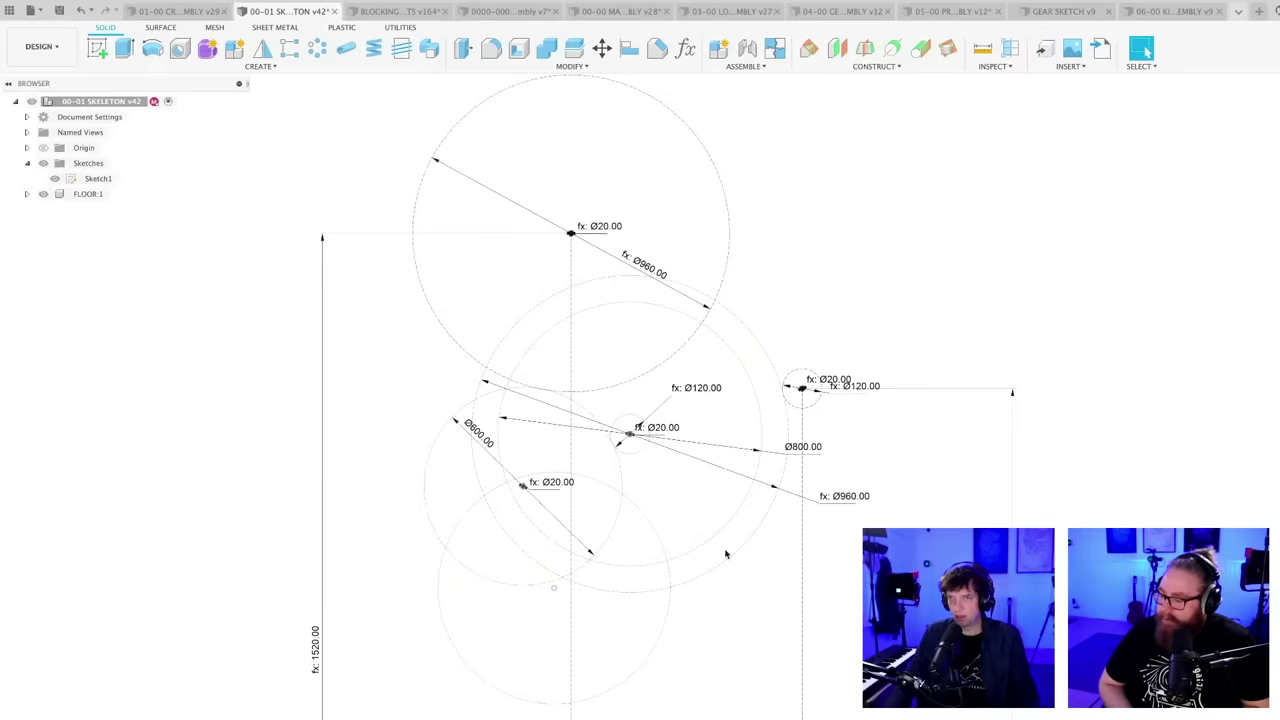
click(1238, 11)
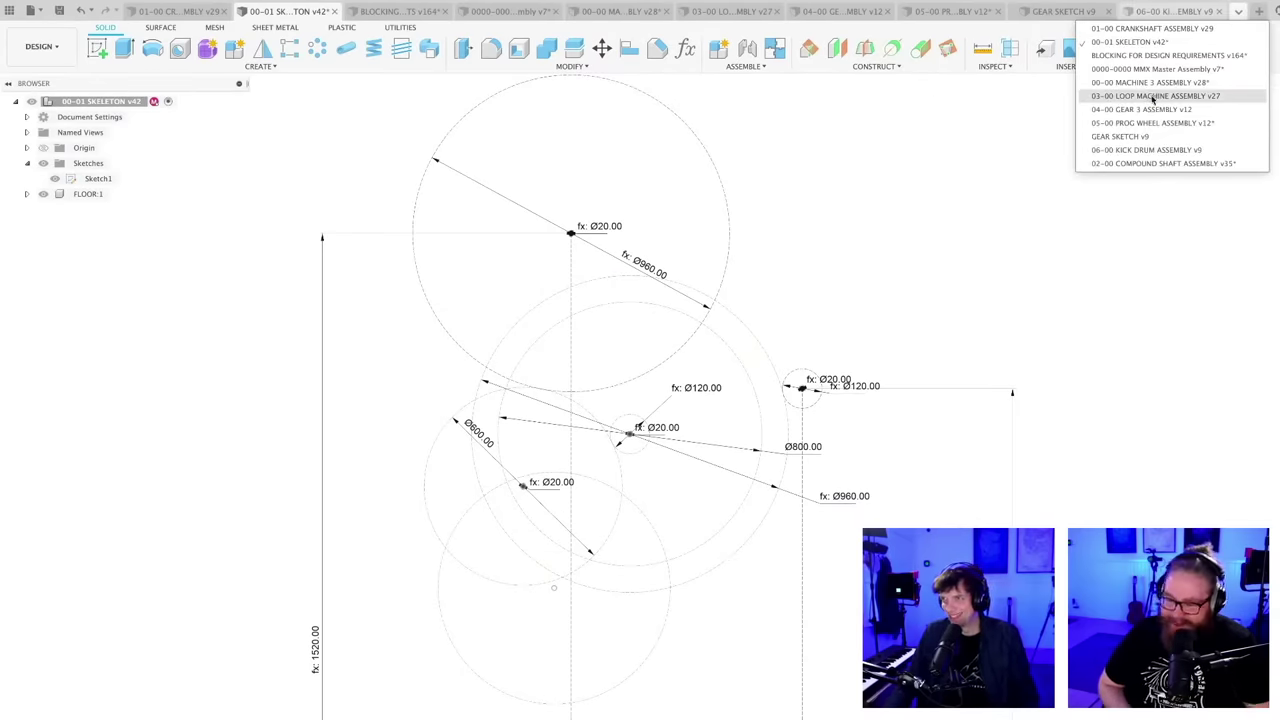
click(1145, 162)
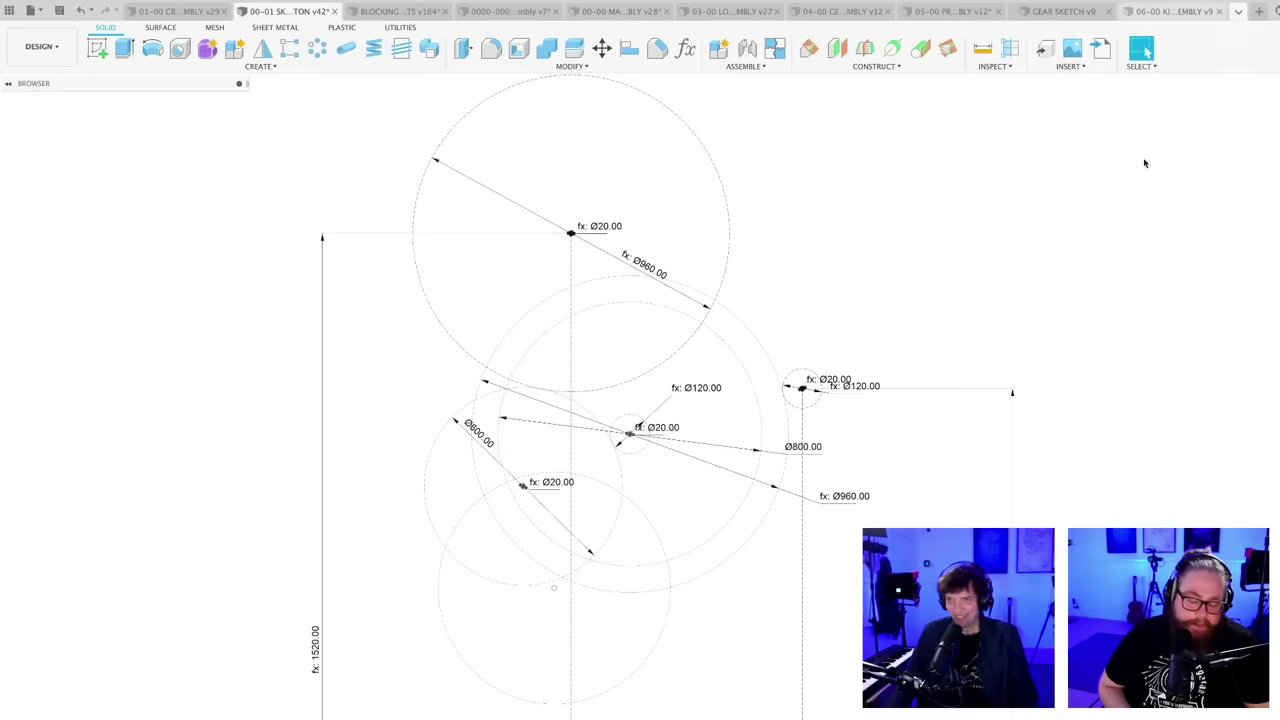
- Create an internal standard component named 02-04 GEAR NEW under the top-level assembly and keep it active
shift+middle_drag(643, 627, 709, 517)
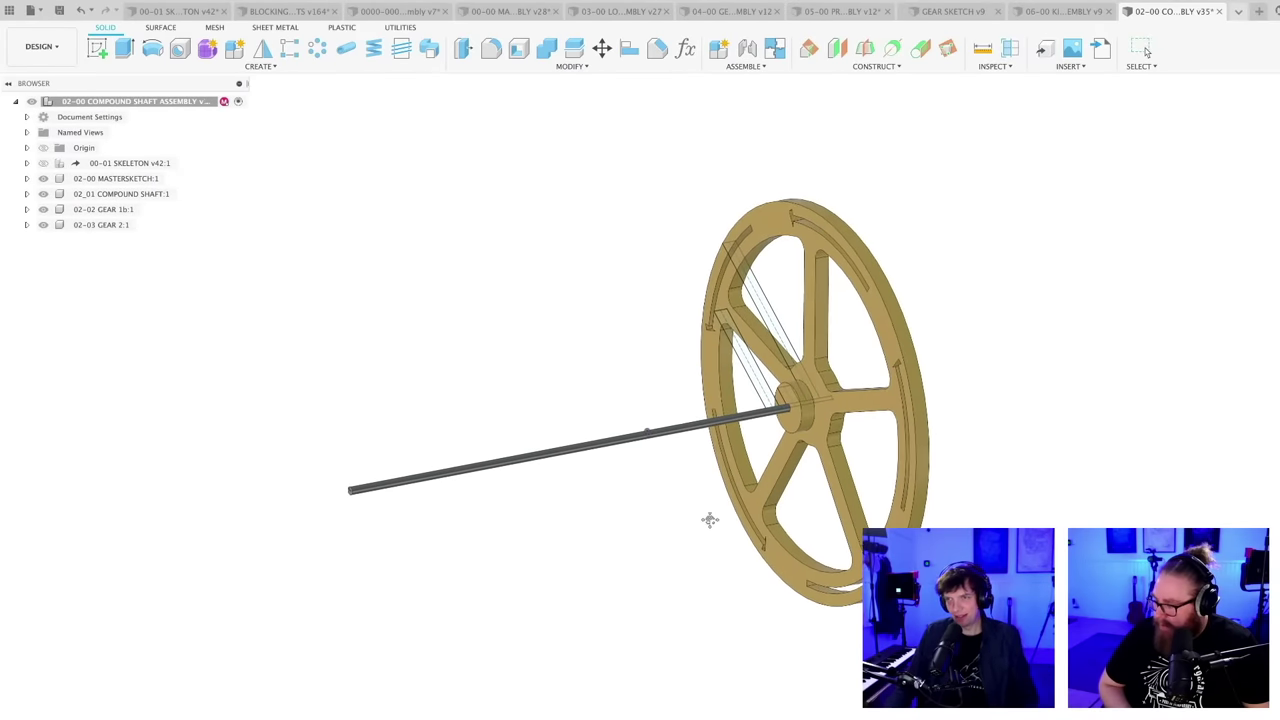
right_click(149, 104)
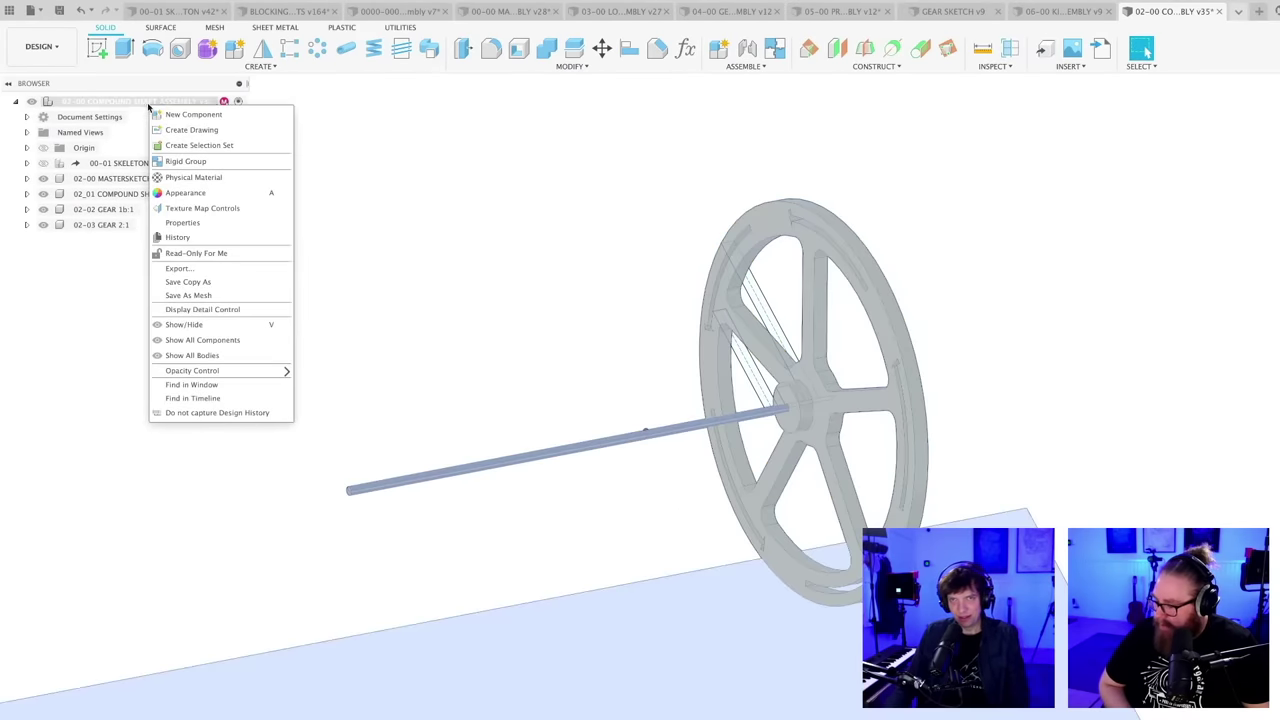
click(190, 115)
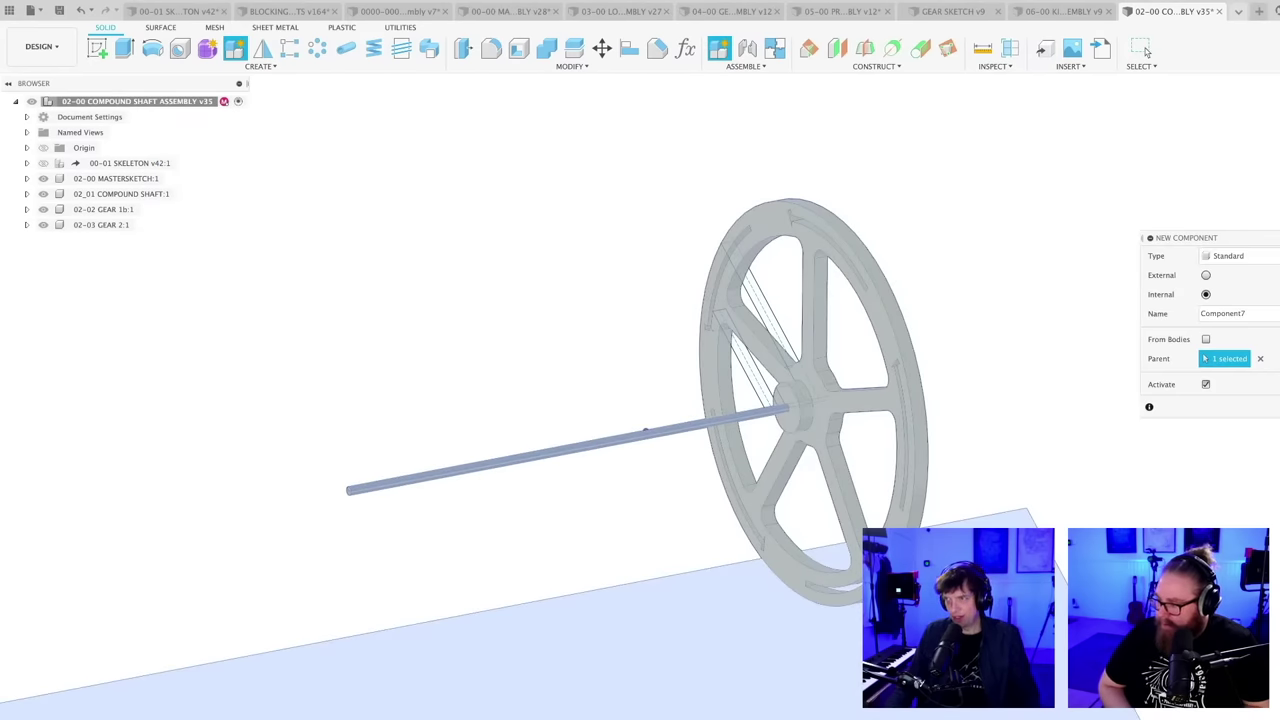
key(Return)
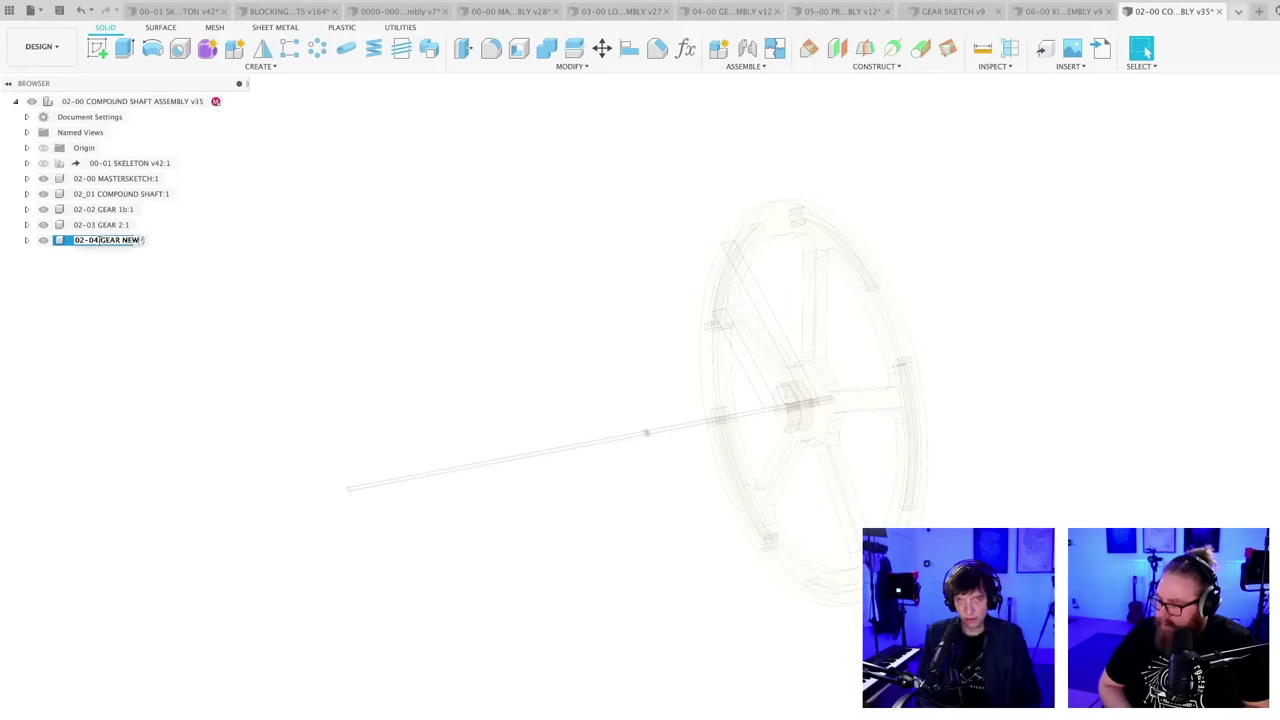
key(Return)
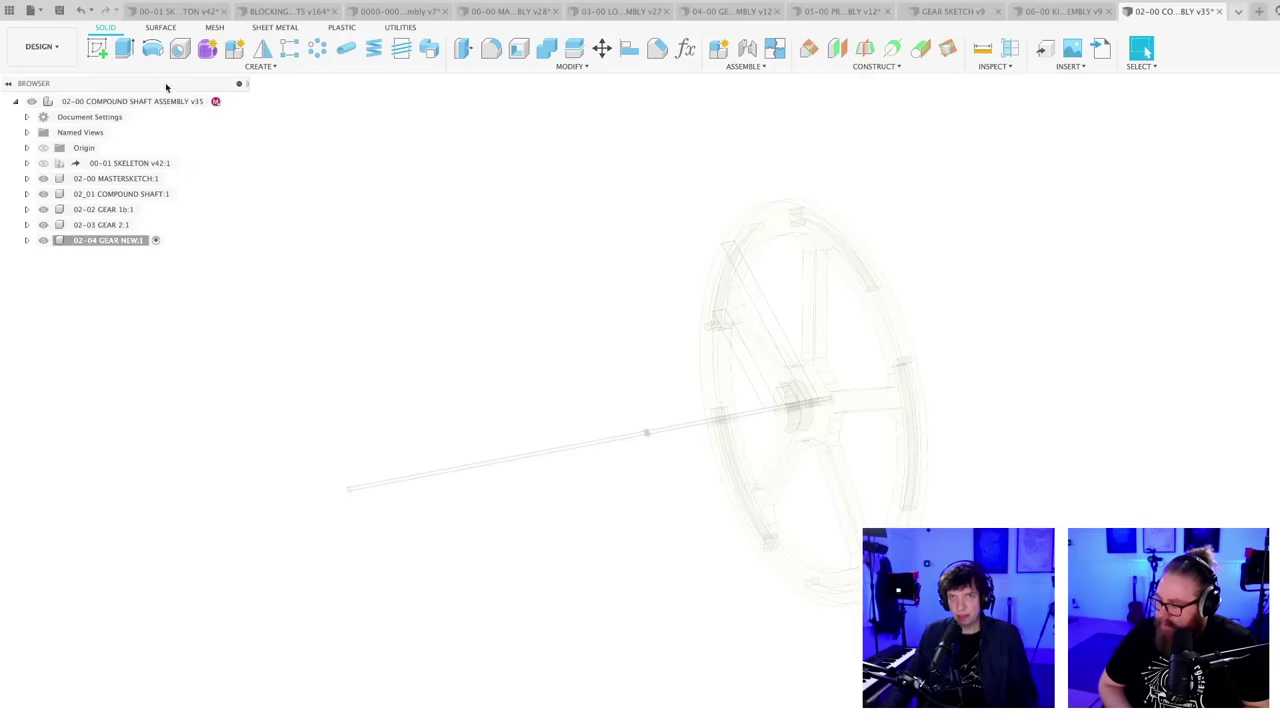
- Revolve the 300 mm gear rectangle fully around the shaft axis as a new body
click(153, 49)
click(741, 355)
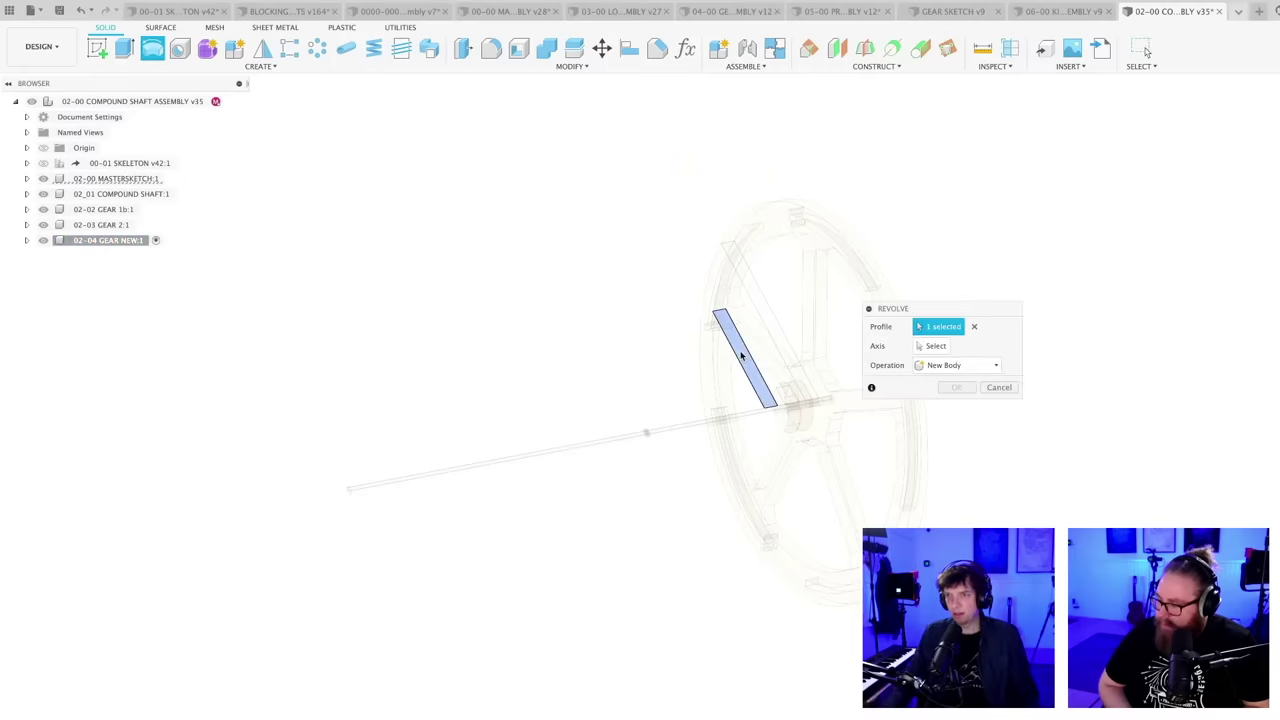
scroll(775, 433, up, 1)
scroll(768, 415, up, 3)
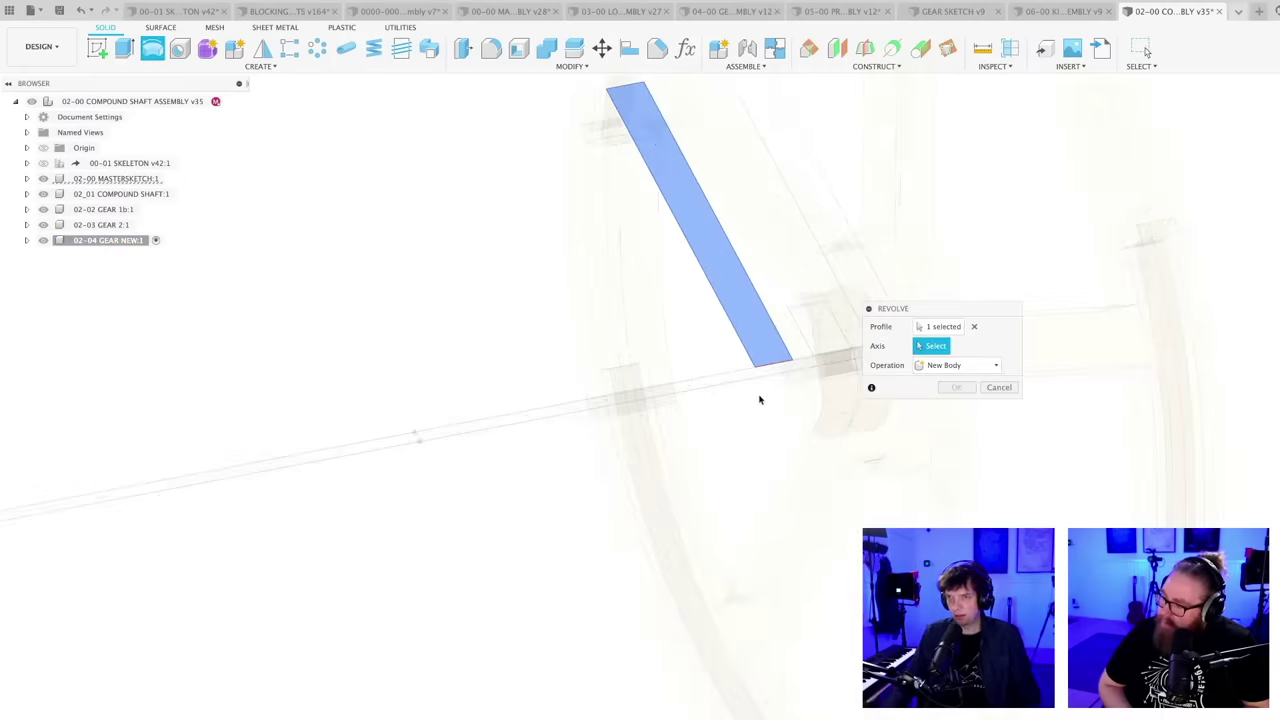
click(759, 375)
scroll(745, 460, down, 2)
key(Return)
scroll(740, 474, down, 3)
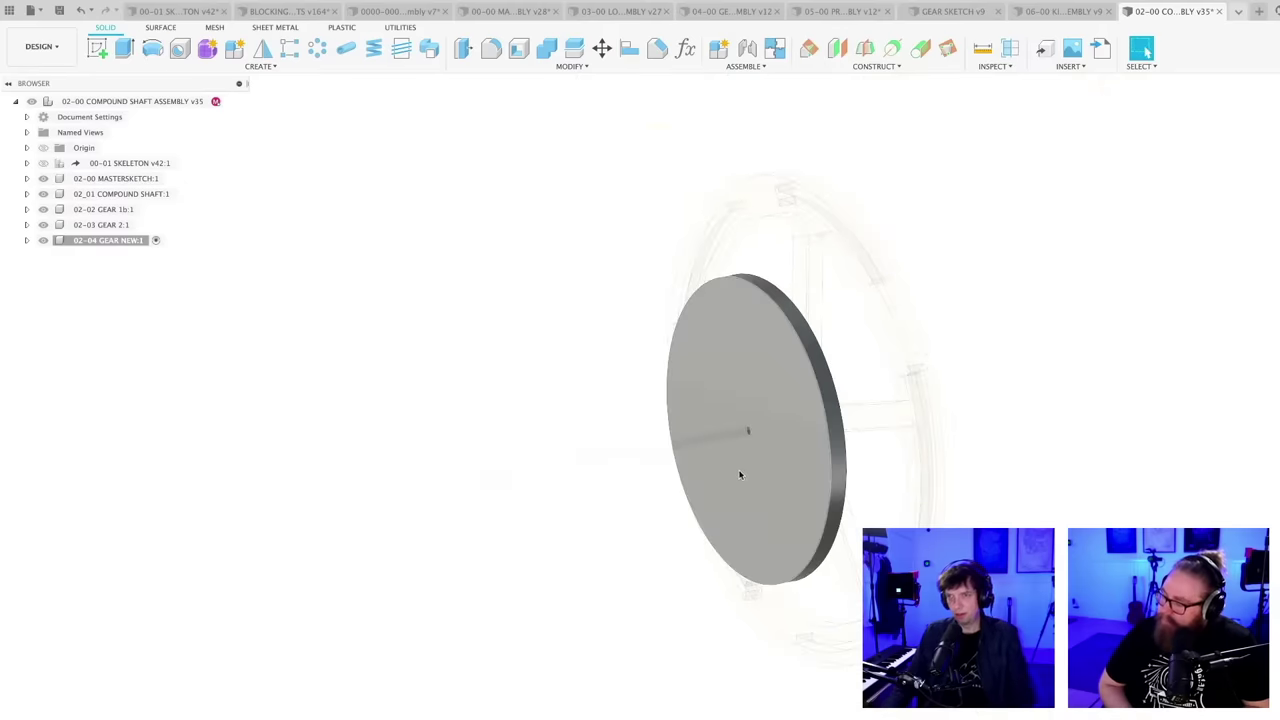
- Apply the Paint - Enamel Glossy (Yellow) appearance to the new gear disc
key(a)
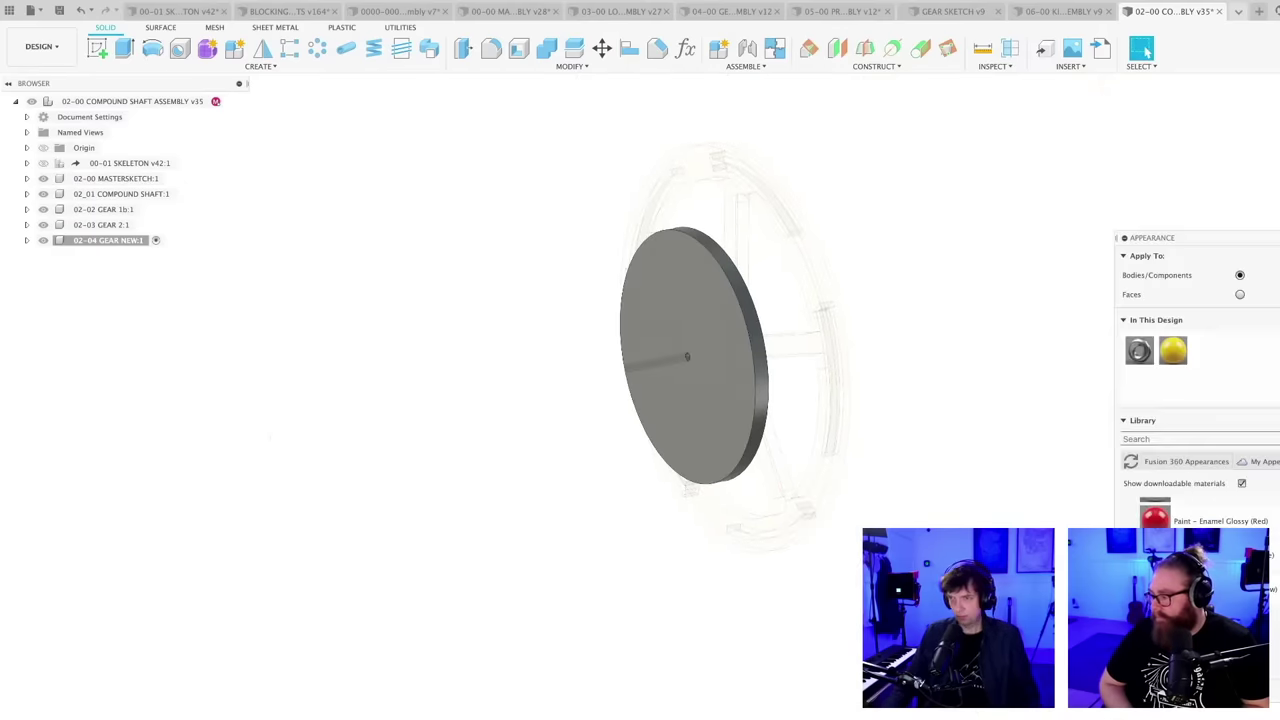
drag(1173, 350, 705, 390)
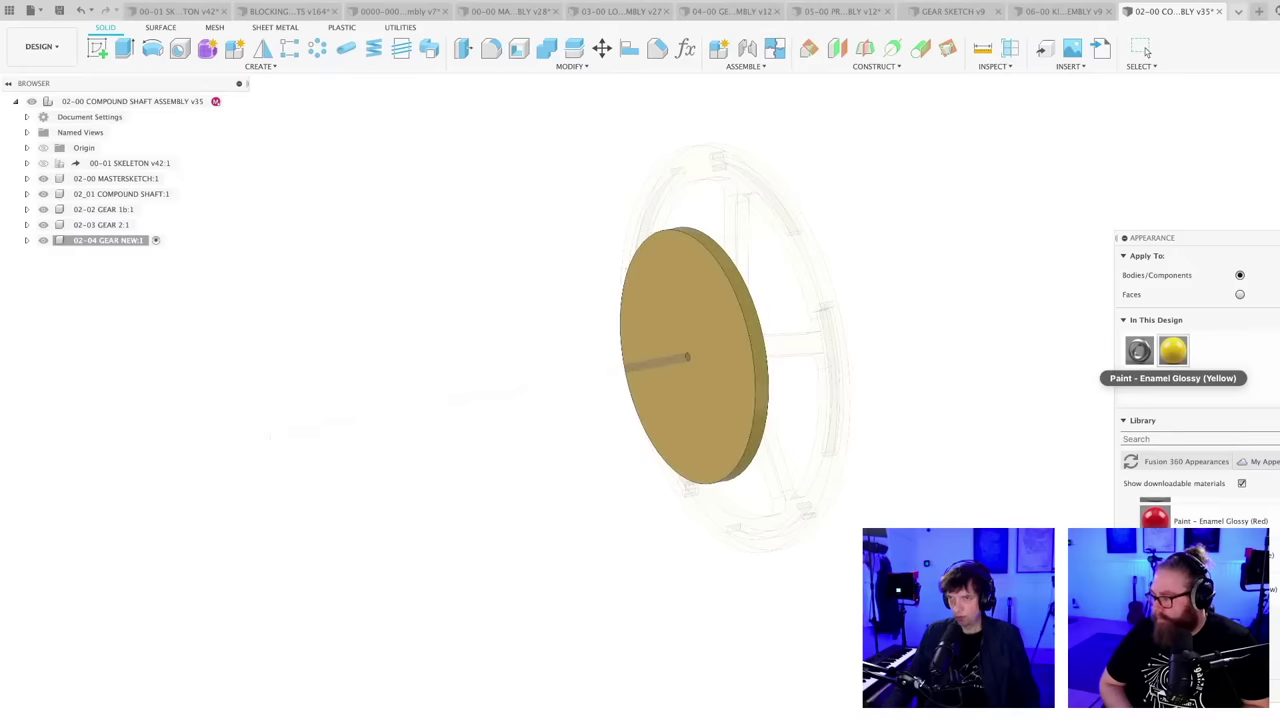
click(1145, 50)
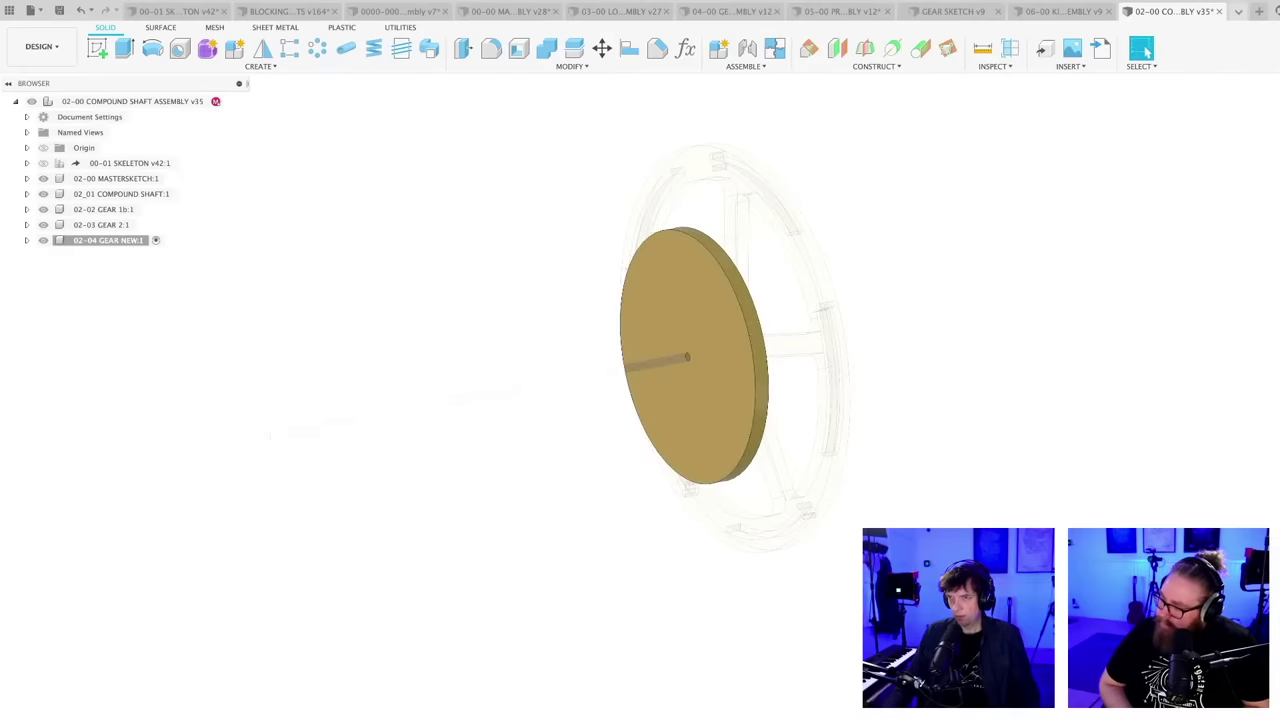
- Save the compound shaft assembly with the new gear disc included
scroll(878, 572, down, 3)
mouse_move(648, 459)
shift+middle_down()
mouse_move(730, 520)
mouse_move(730, 600)
mouse_move(648, 448)
mouse_move(648, 462)
mouse_move(655, 405)
mouse_move(700, 370)
mouse_move(540, 350)
mouse_move(612, 459)
mouse_move(600, 476)
shift+middle_up()
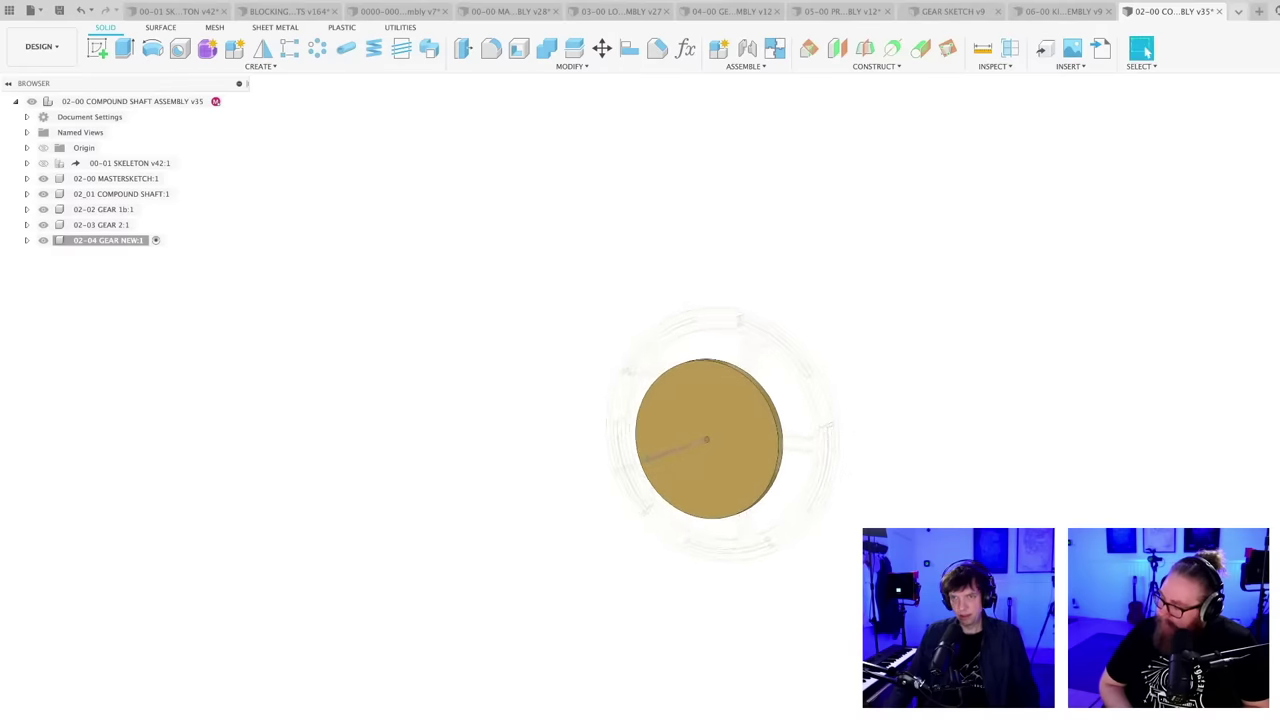
scroll(820, 588, up, 2)
key(super+s)
key(Return)
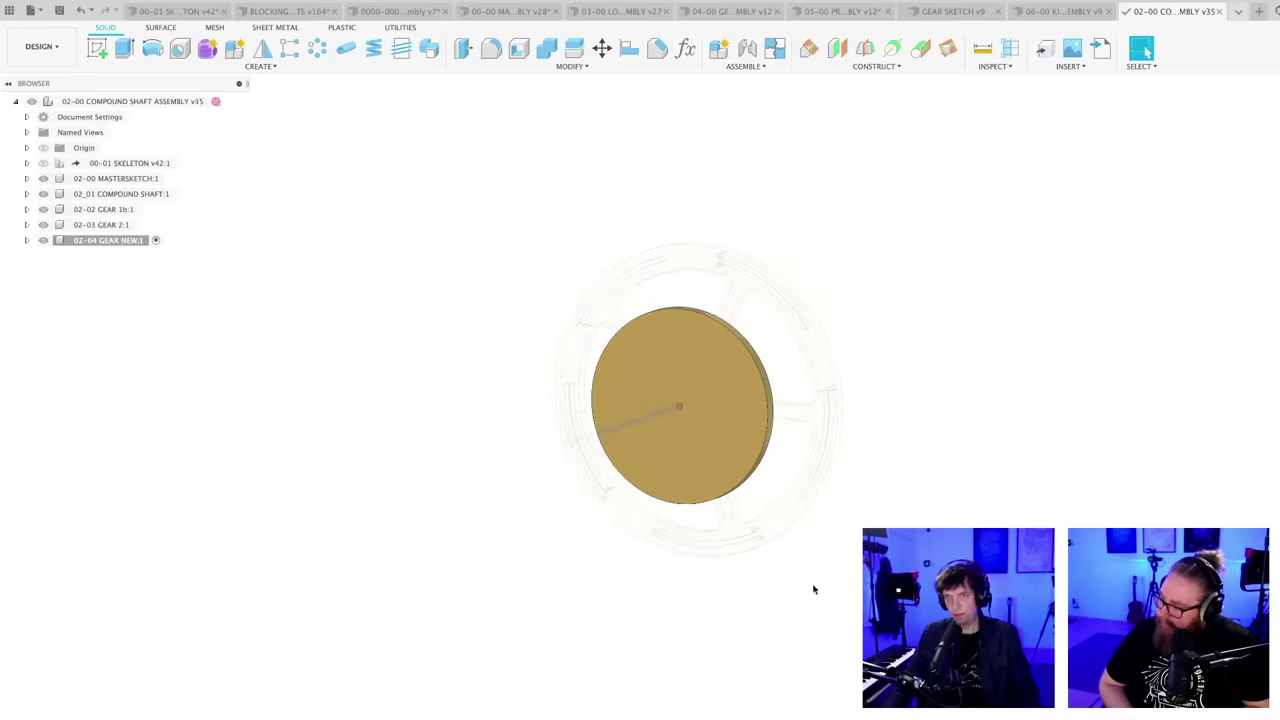
scroll(810, 605, down, 2)
shift+middle_drag(787, 614, 776, 621)
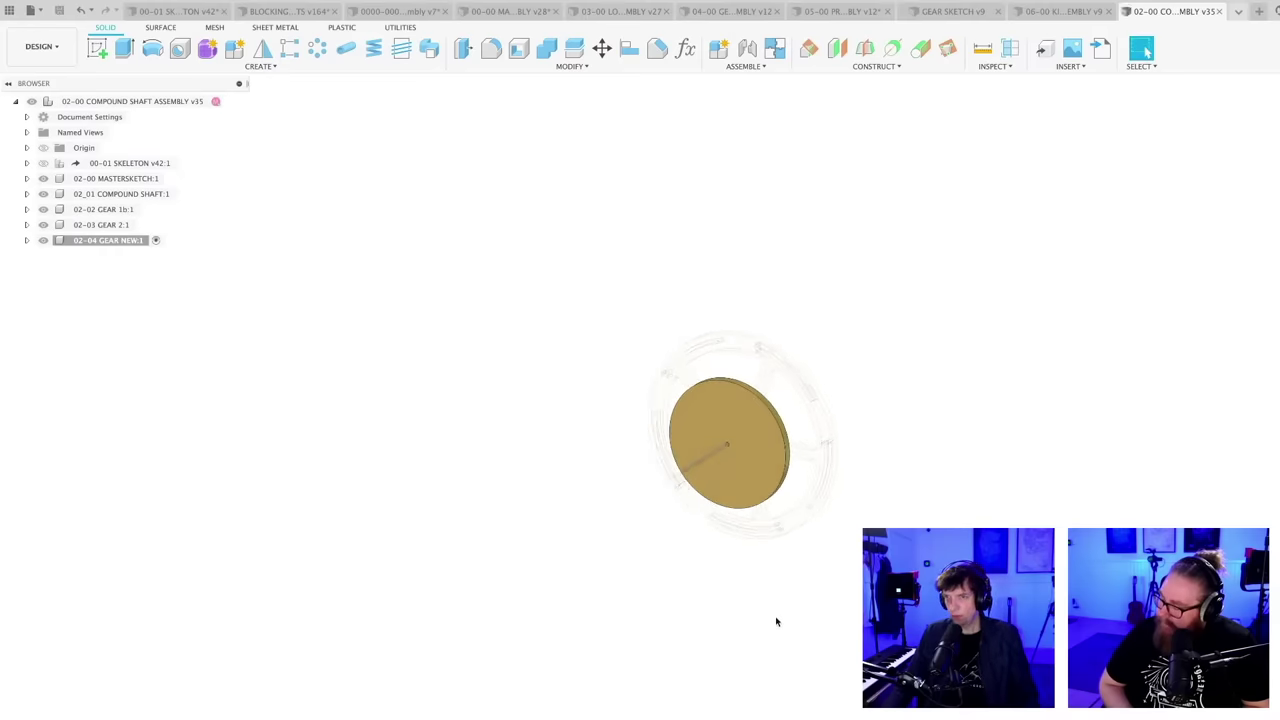
mouse_move(791, 571)
shift+middle_down()
mouse_move(700, 591)
mouse_move(722, 587)
mouse_move(714, 566)
mouse_move(751, 577)
mouse_move(800, 534)
mouse_move(851, 538)
mouse_move(797, 548)
shift+middle_up()
scroll(757, 569, up, 3)
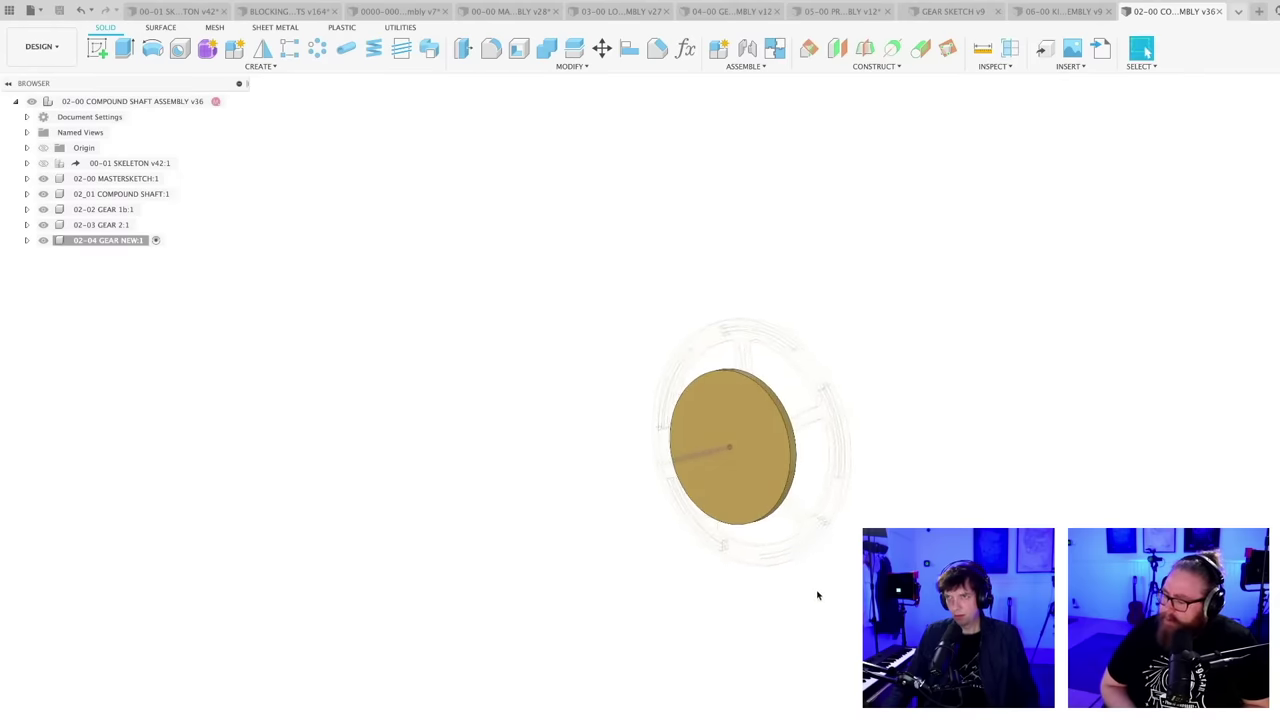
scroll(901, 504, up, 3)
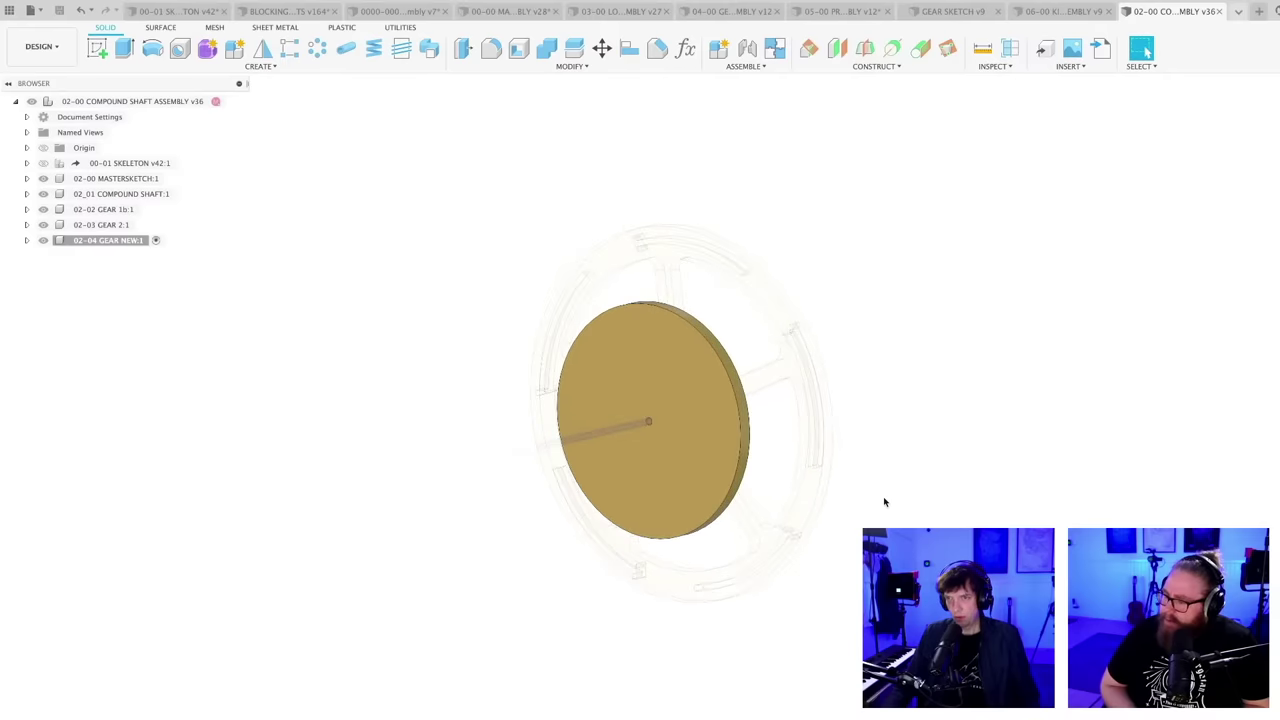
click(124, 238)
shift+middle_drag(420, 350, 480, 341)
scroll(427, 358, down, 2)
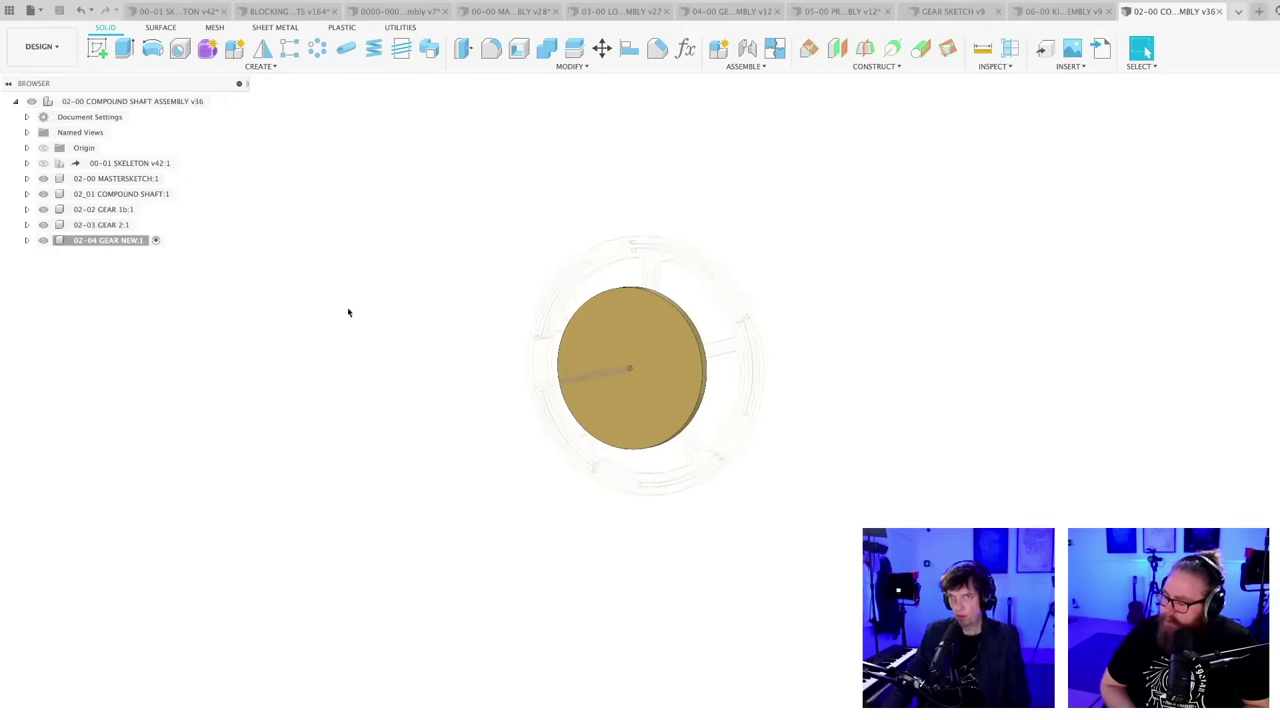
- Switch to the 03-00 LOOP MACHINE ASSEMBLY document and examine the loop drum
click(1238, 11)
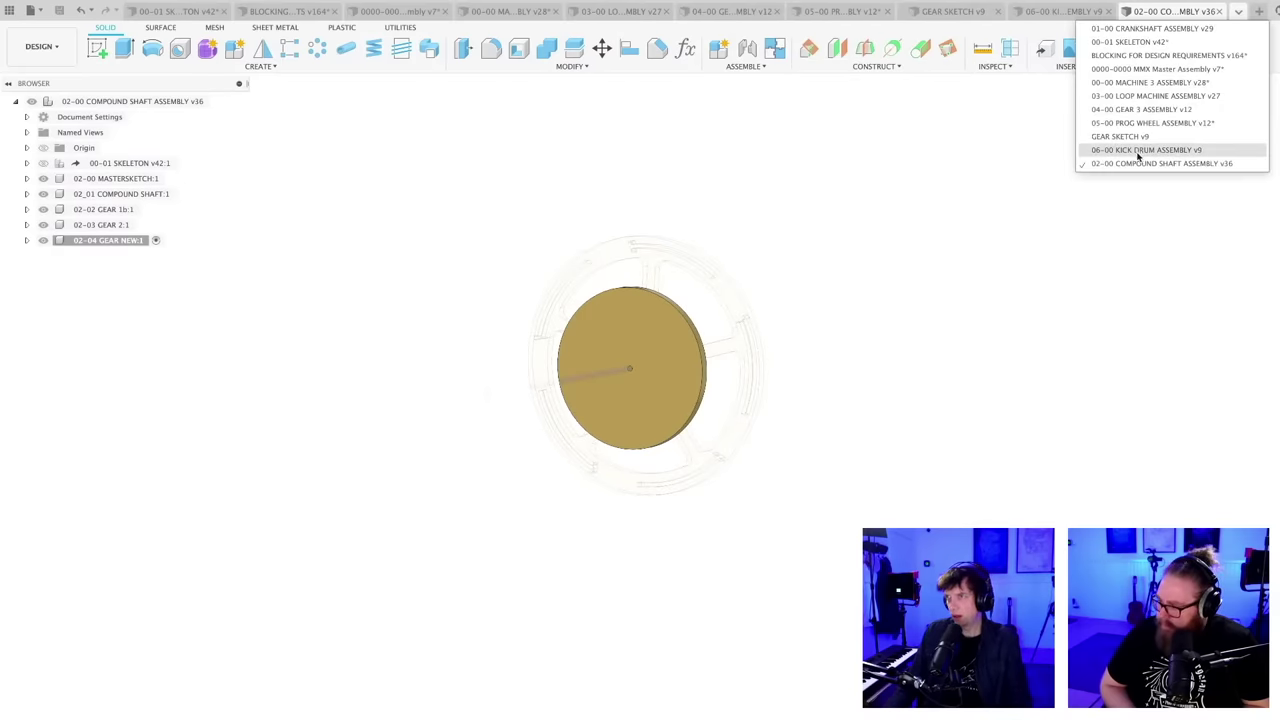
click(1125, 96)
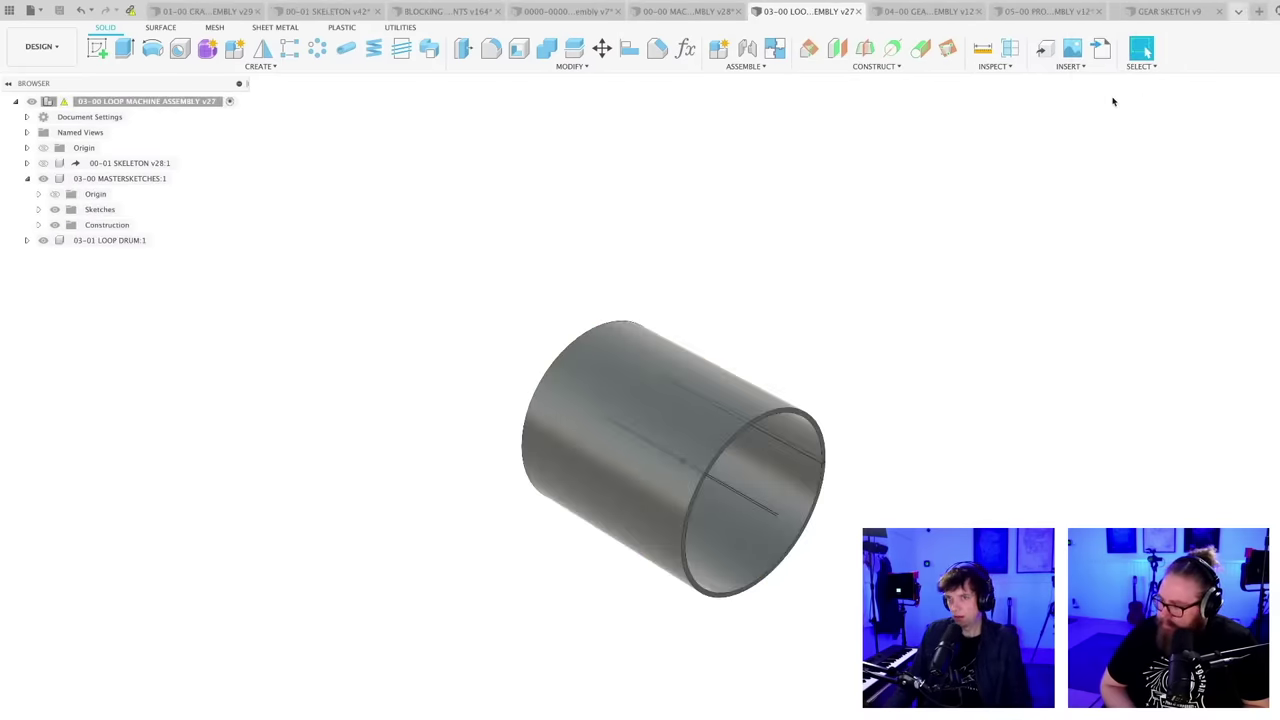
shift+middle_drag(806, 349, 842, 343)
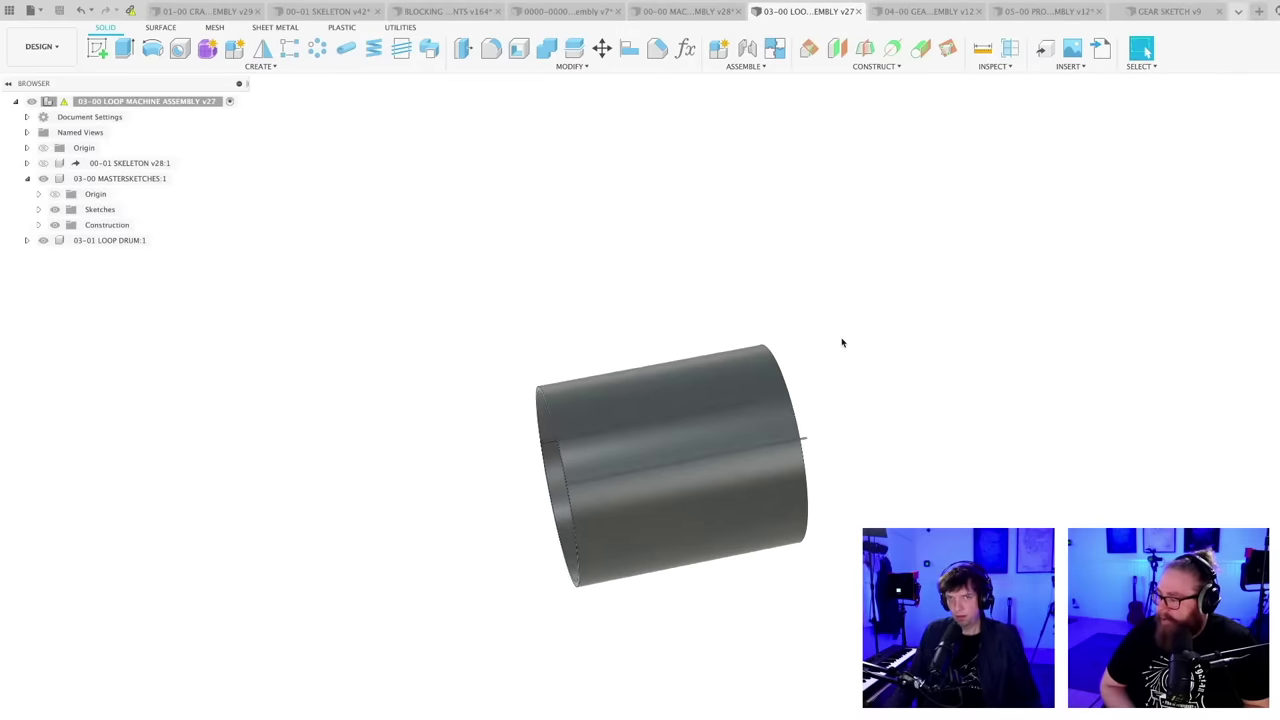
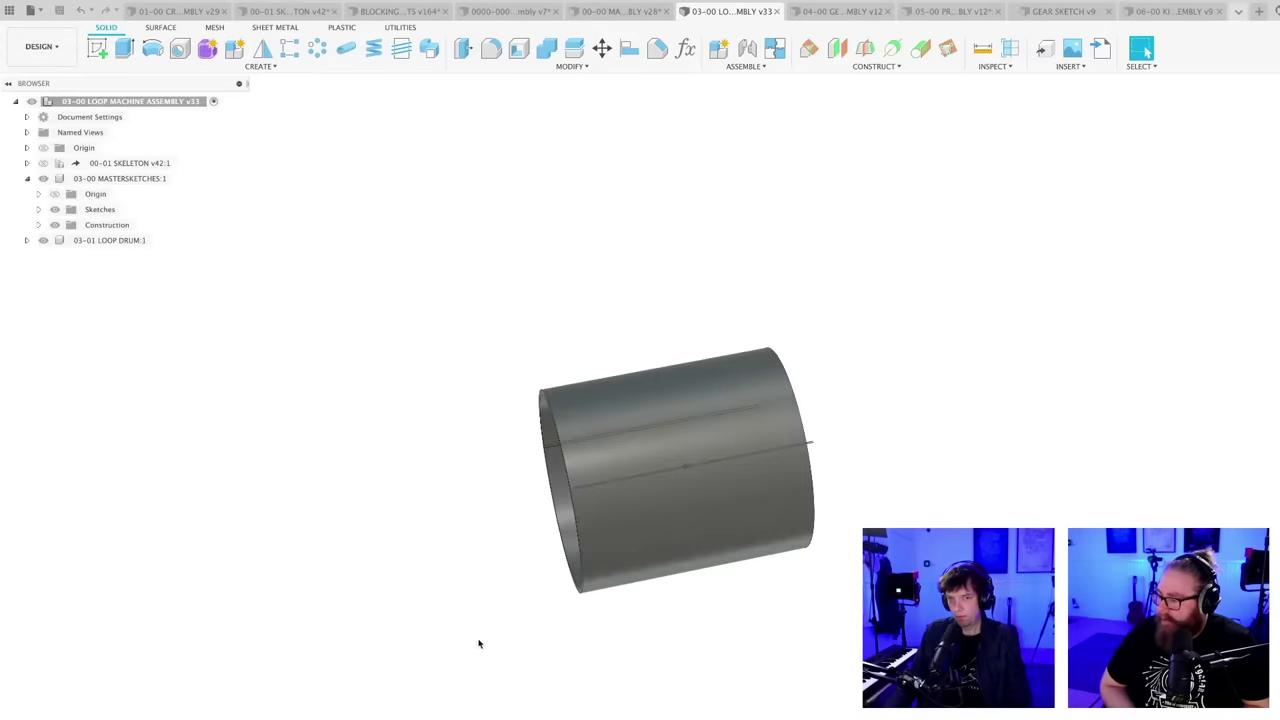
scroll(473, 638, down, 2)
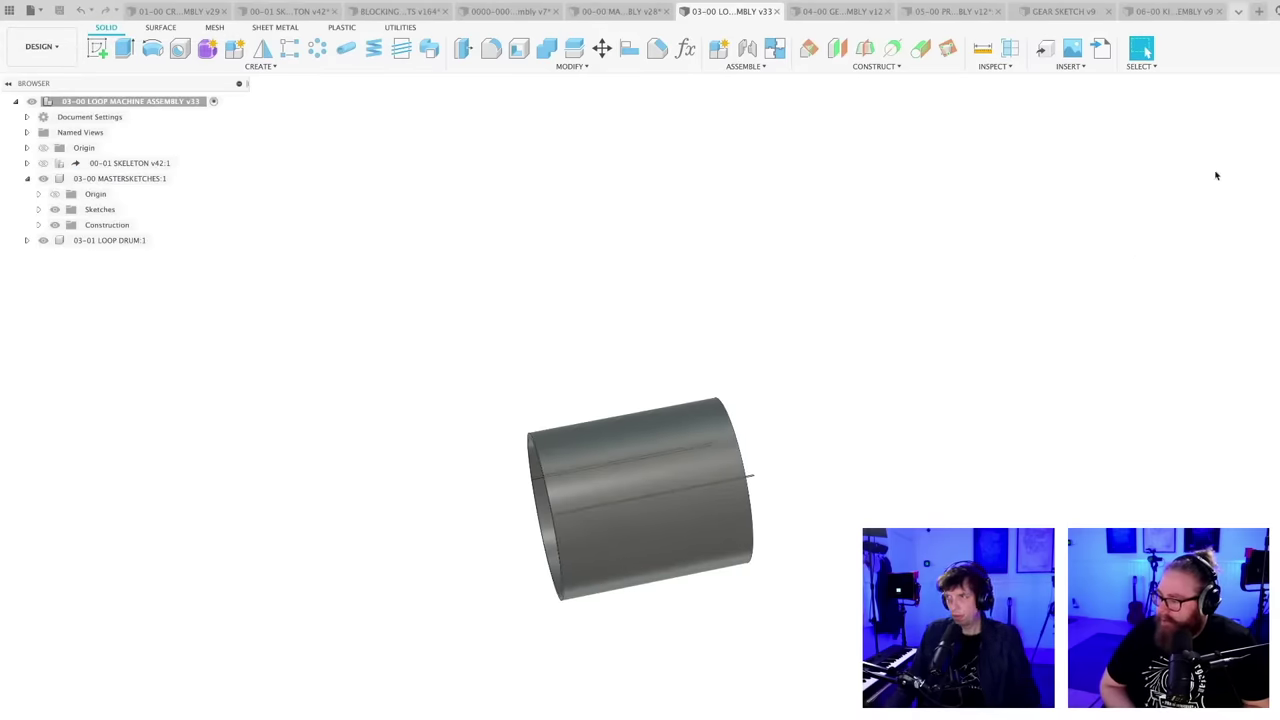
- Switch to the GEAR SKETCH document and extrude the 120 mm circle 20 mm as a new body
click(1065, 11)
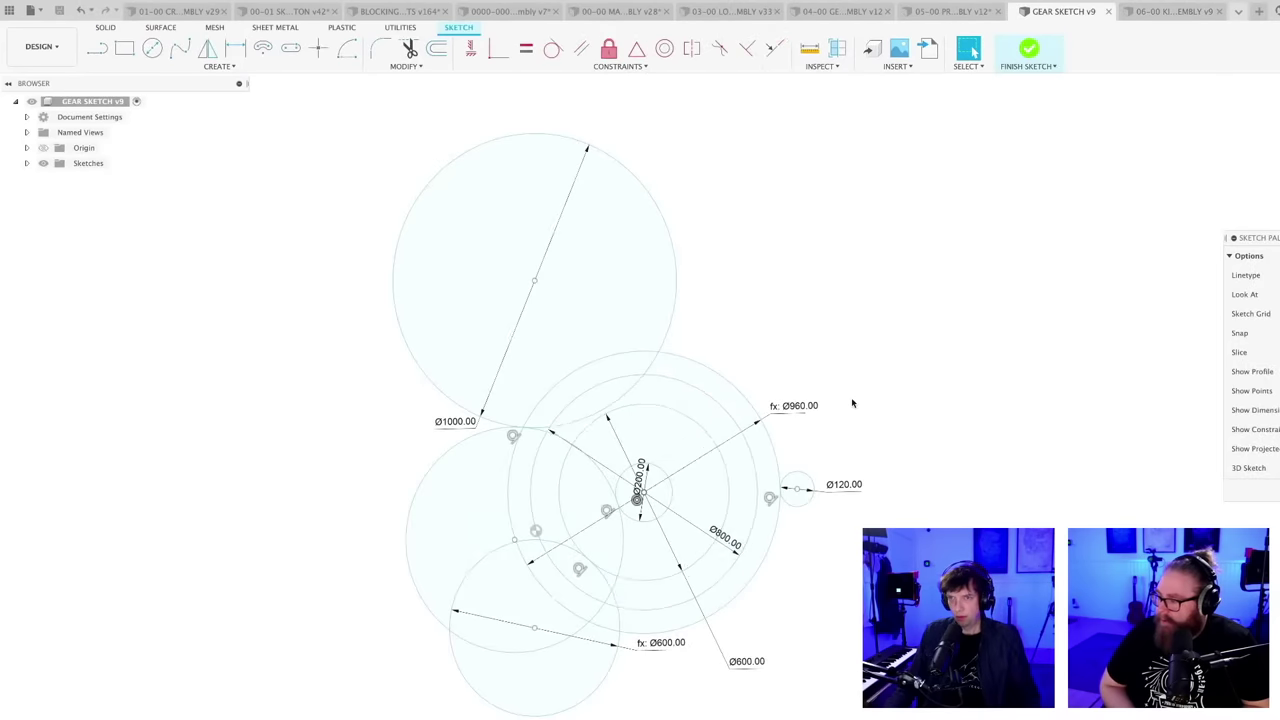
mouse_move(878, 530)
shift+middle_down()
mouse_move(852, 543)
mouse_move(799, 508)
shift+middle_up()
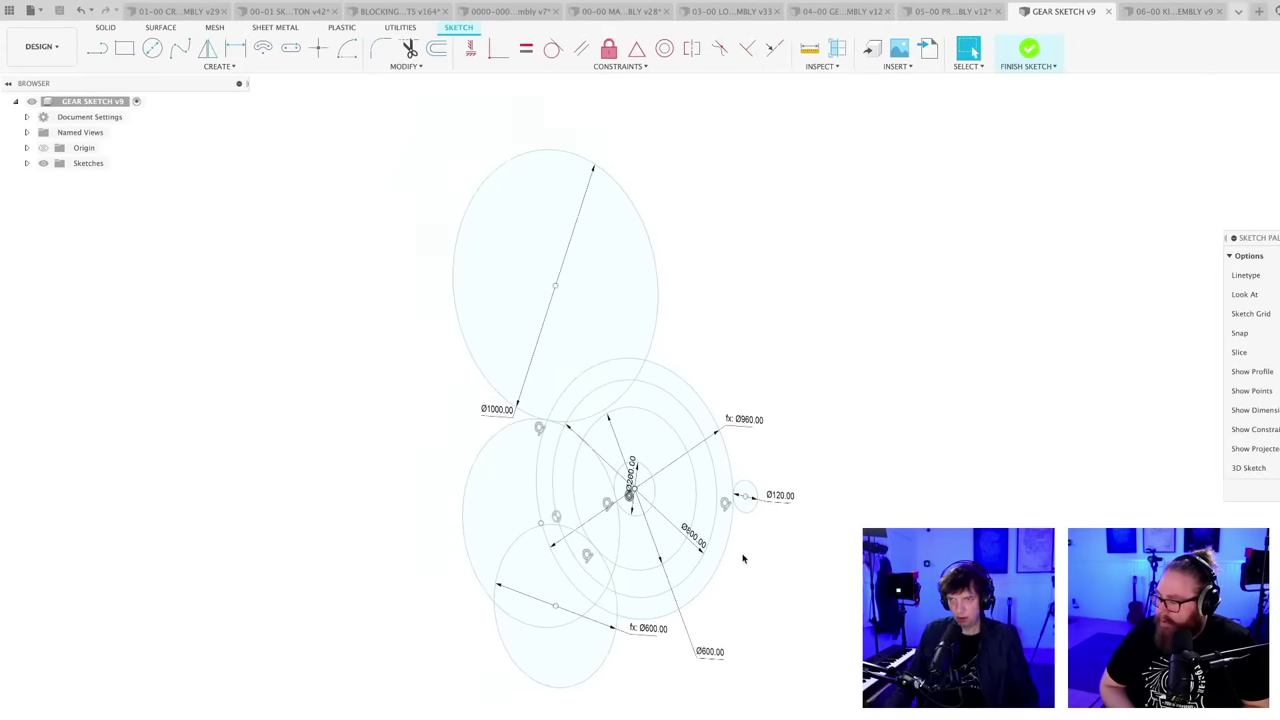
scroll(743, 558, up, 2)
key(e)
click(751, 477)
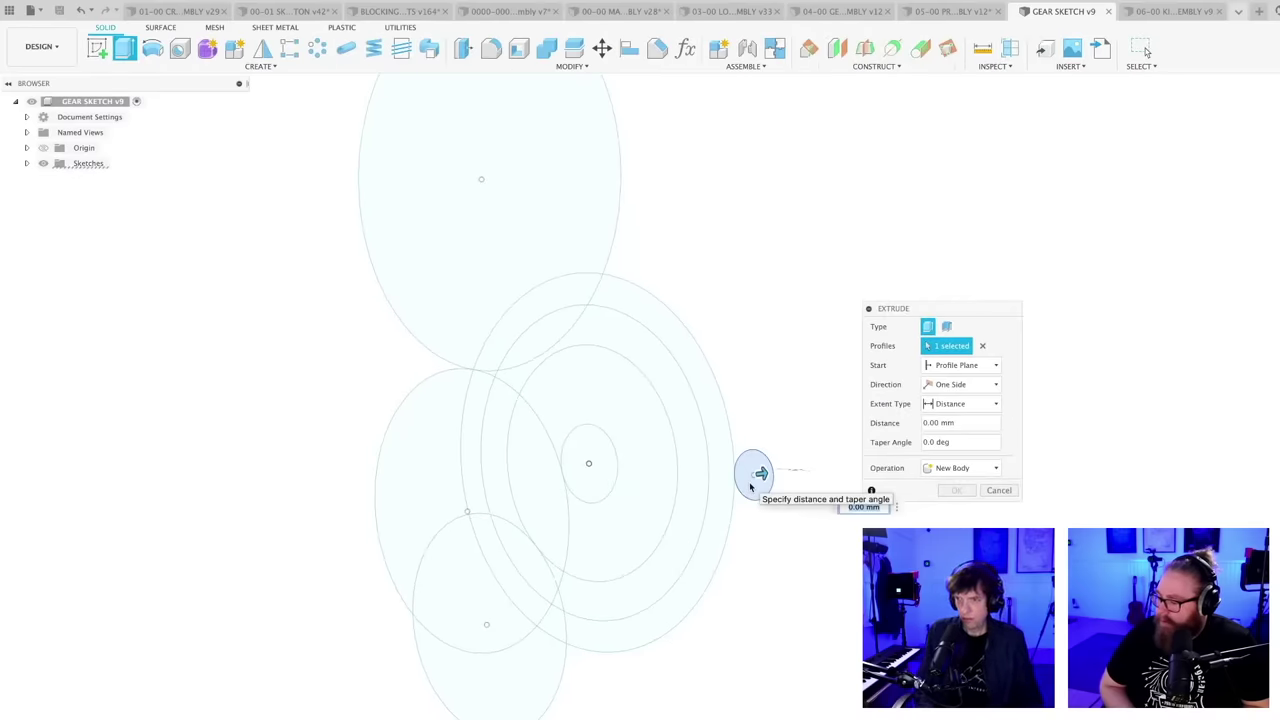
text(20)
key(Return)
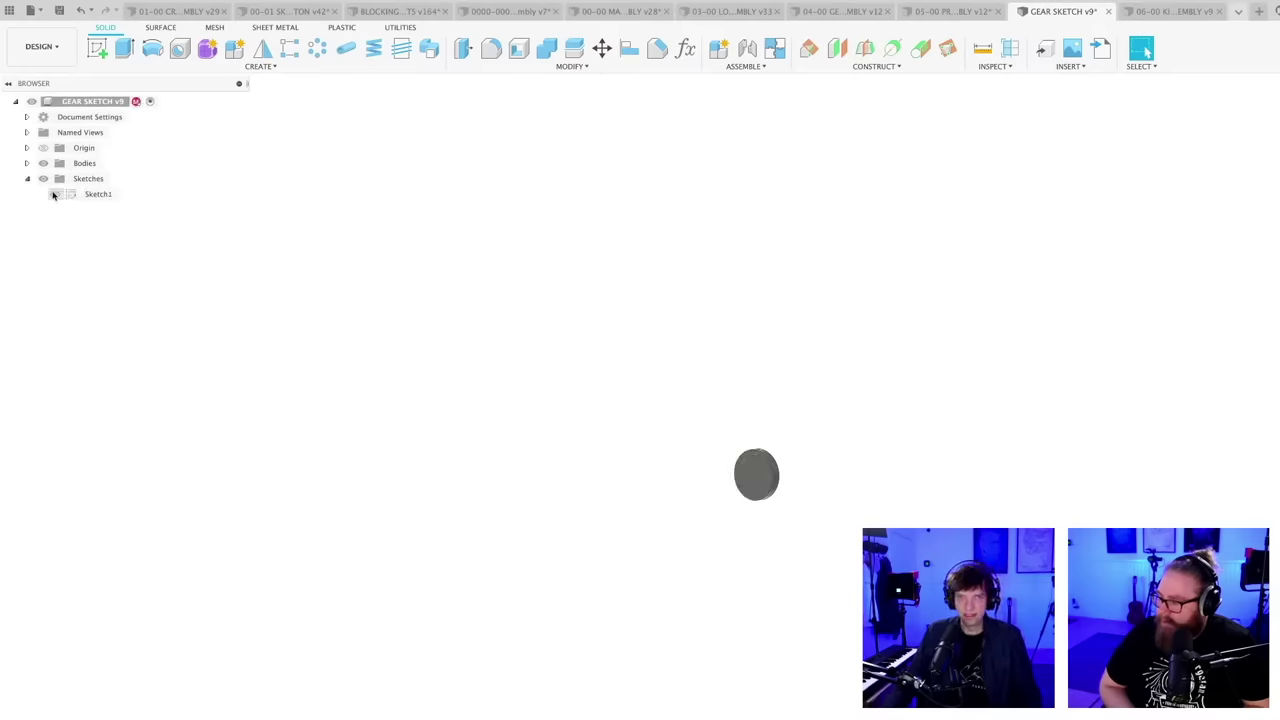
- Show Sketch1 again and extrude all regions of the ring between the 960 mm and 800 mm circles
click(54, 194)
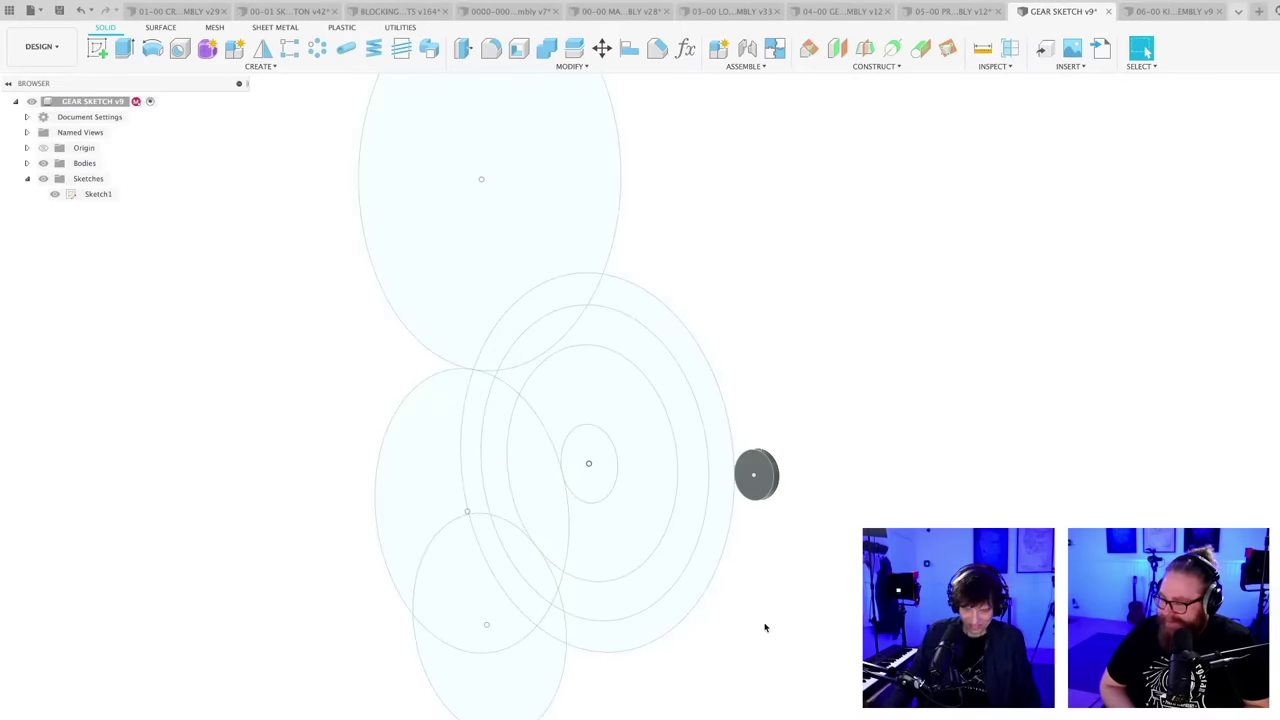
key(e)
click(720, 535)
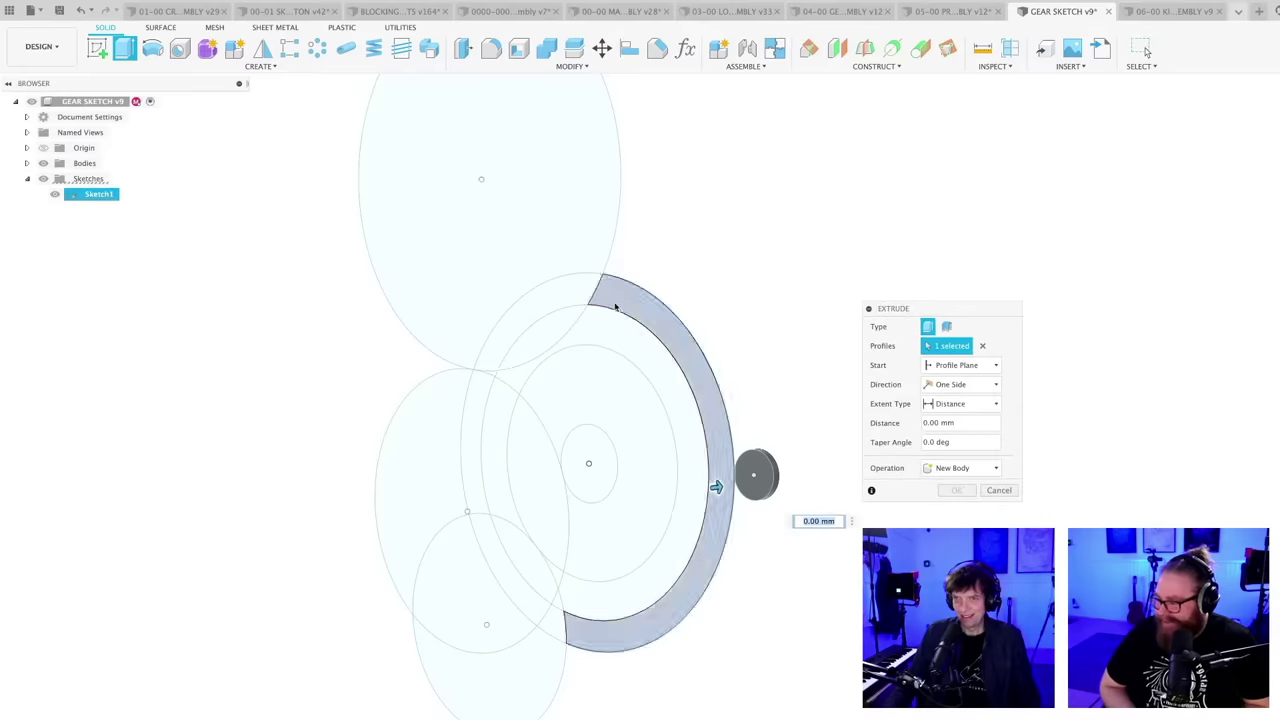
click(550, 330)
scroll(481, 393, up, 4)
click(474, 405)
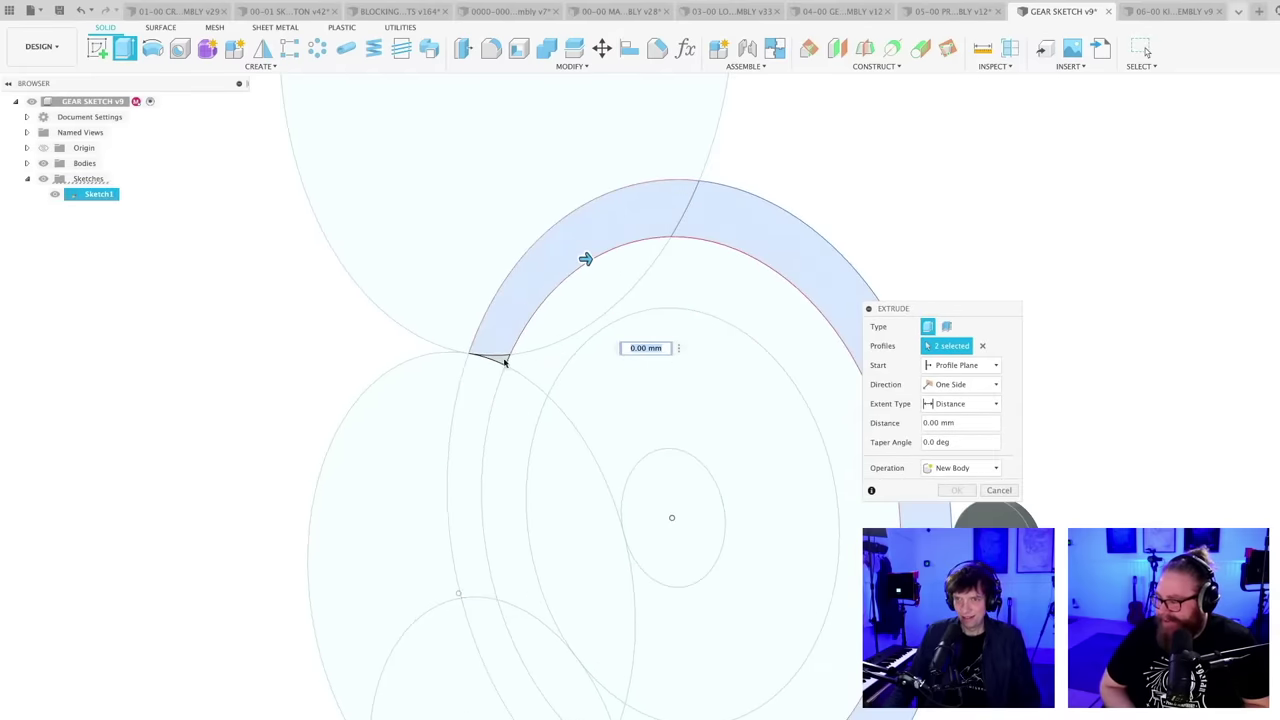
click(472, 409)
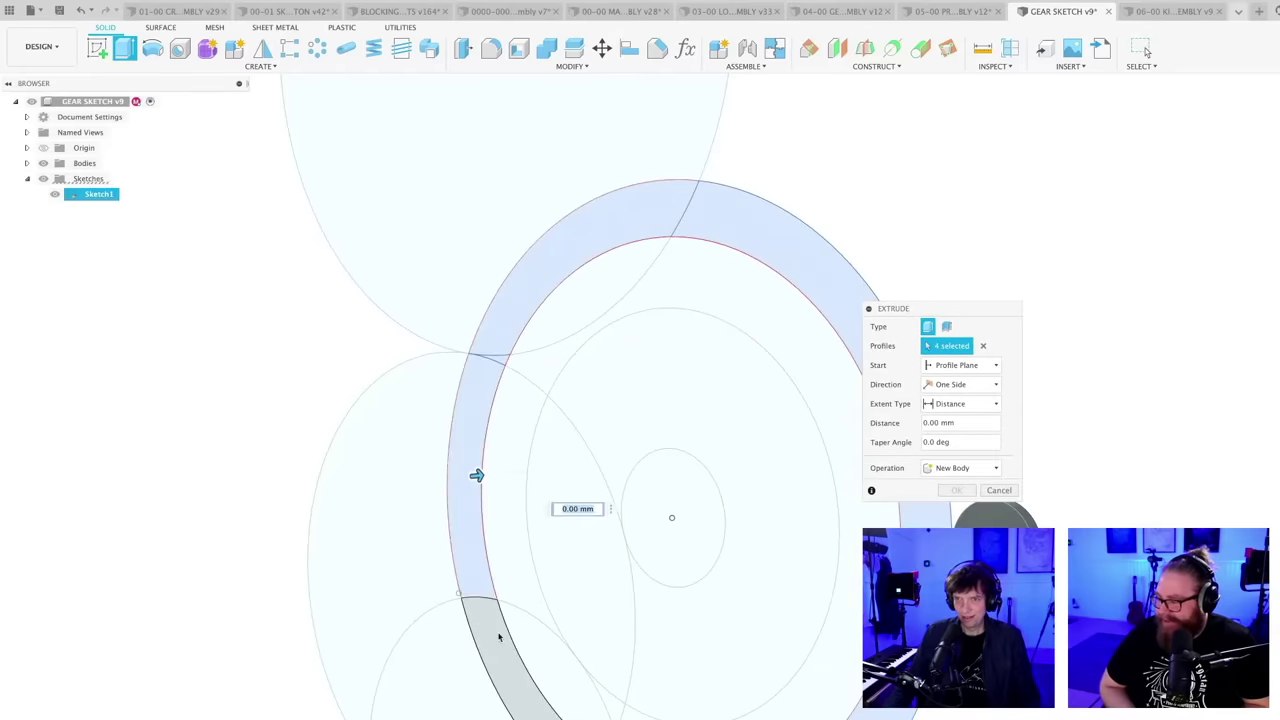
click(538, 688)
click(645, 657)
scroll(645, 657, down, 3)
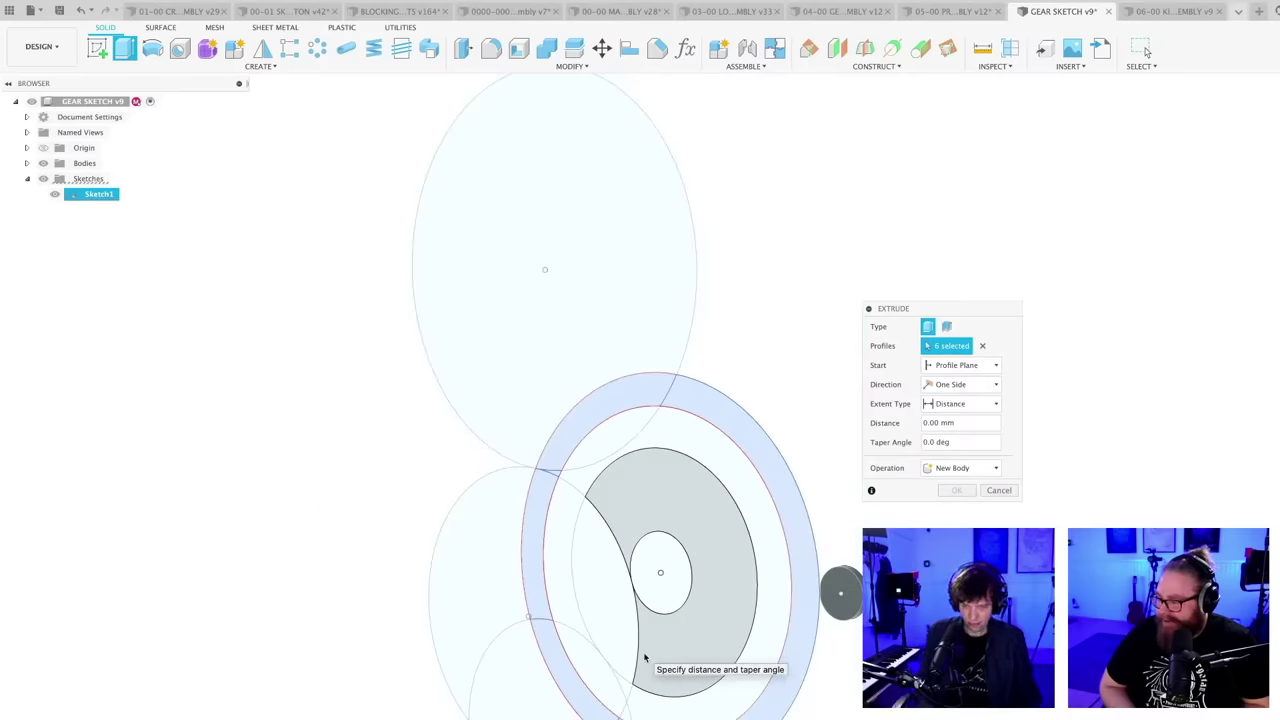
text(-10)
key(Return)
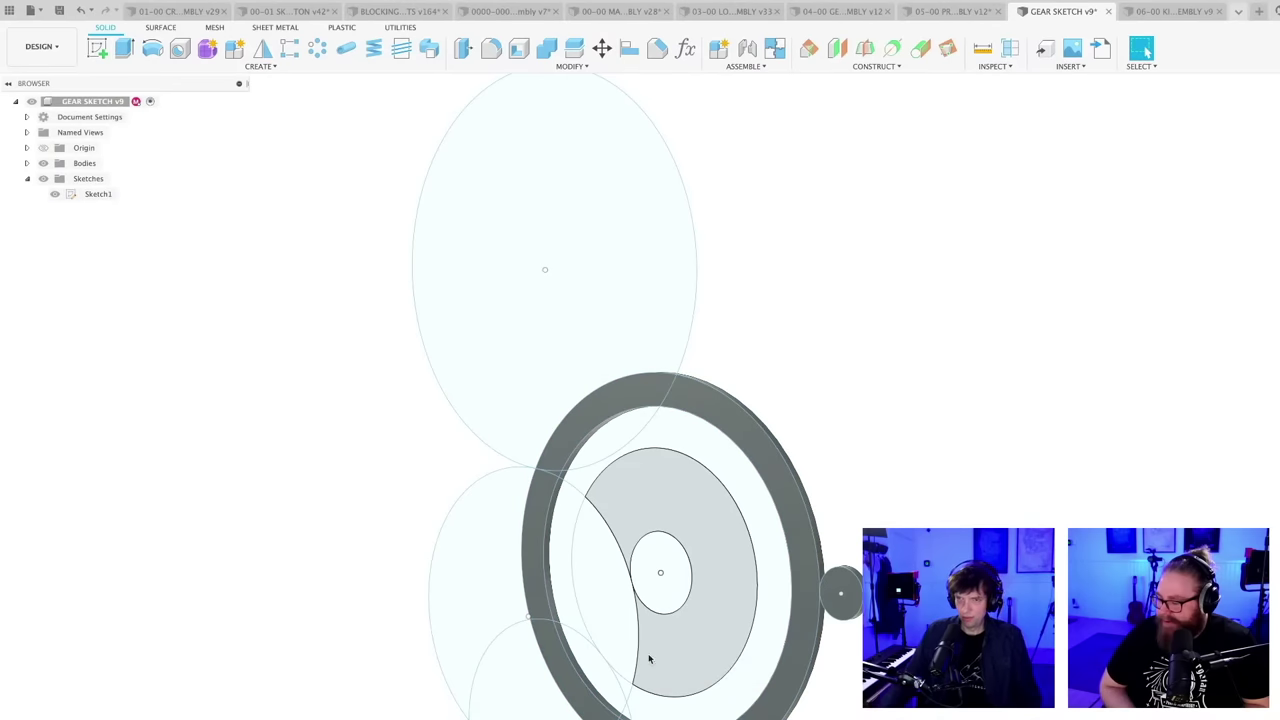
- Extrude the central 200 mm circle 20 mm as a new body, starting at an offset of -100 mm from the profile plane
mouse_move(815, 495)
shift+middle_down()
mouse_move(800, 531)
mouse_move(817, 531)
mouse_move(802, 546)
shift+middle_up()
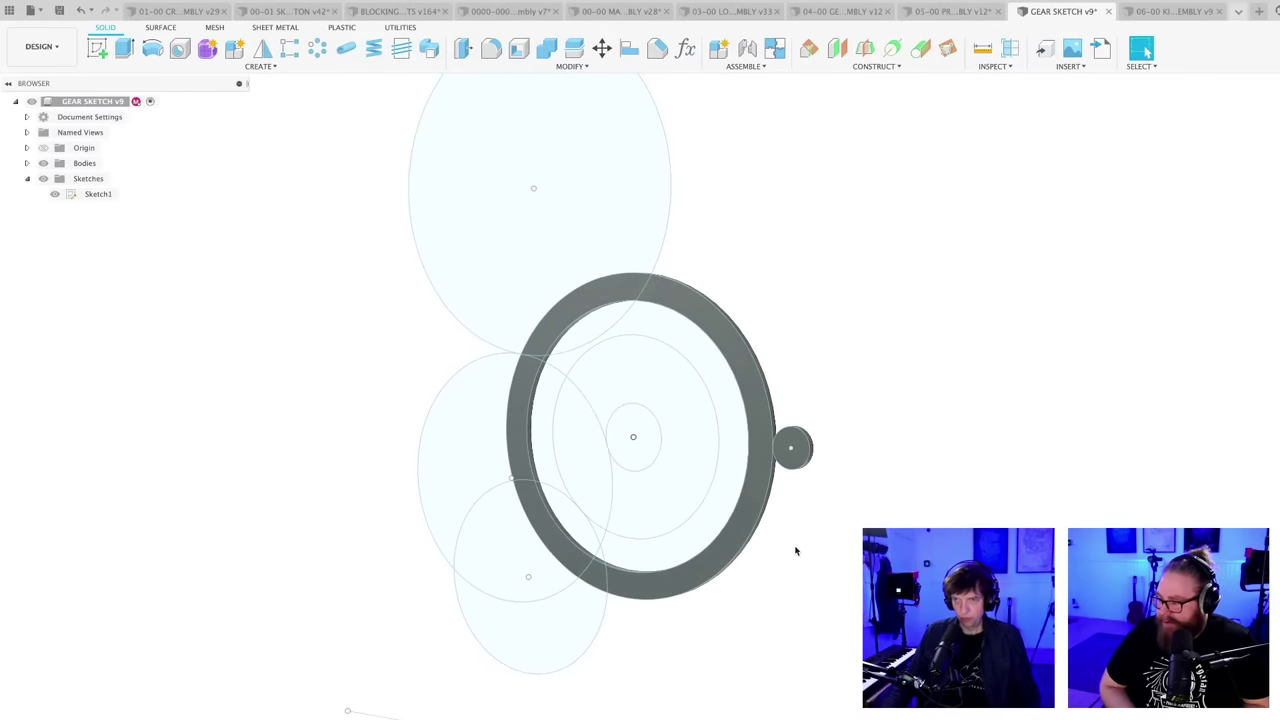
shift+middle_drag(683, 574, 726, 631)
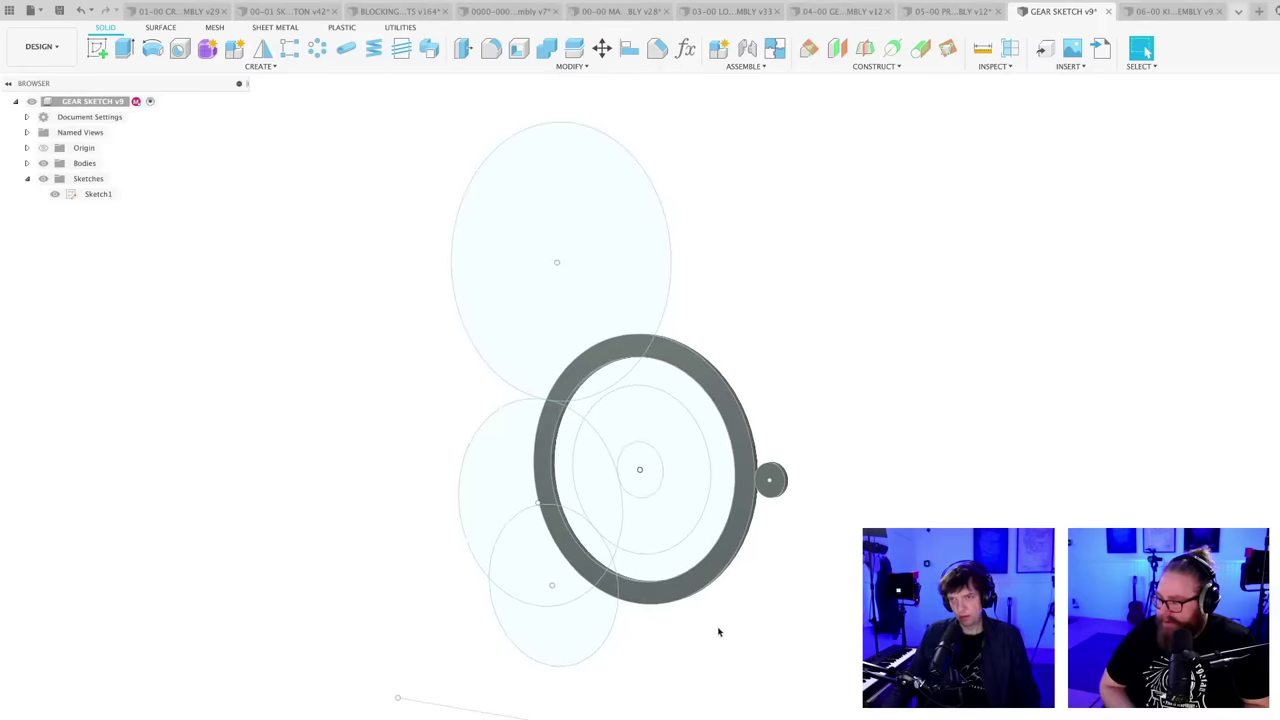
key(e)
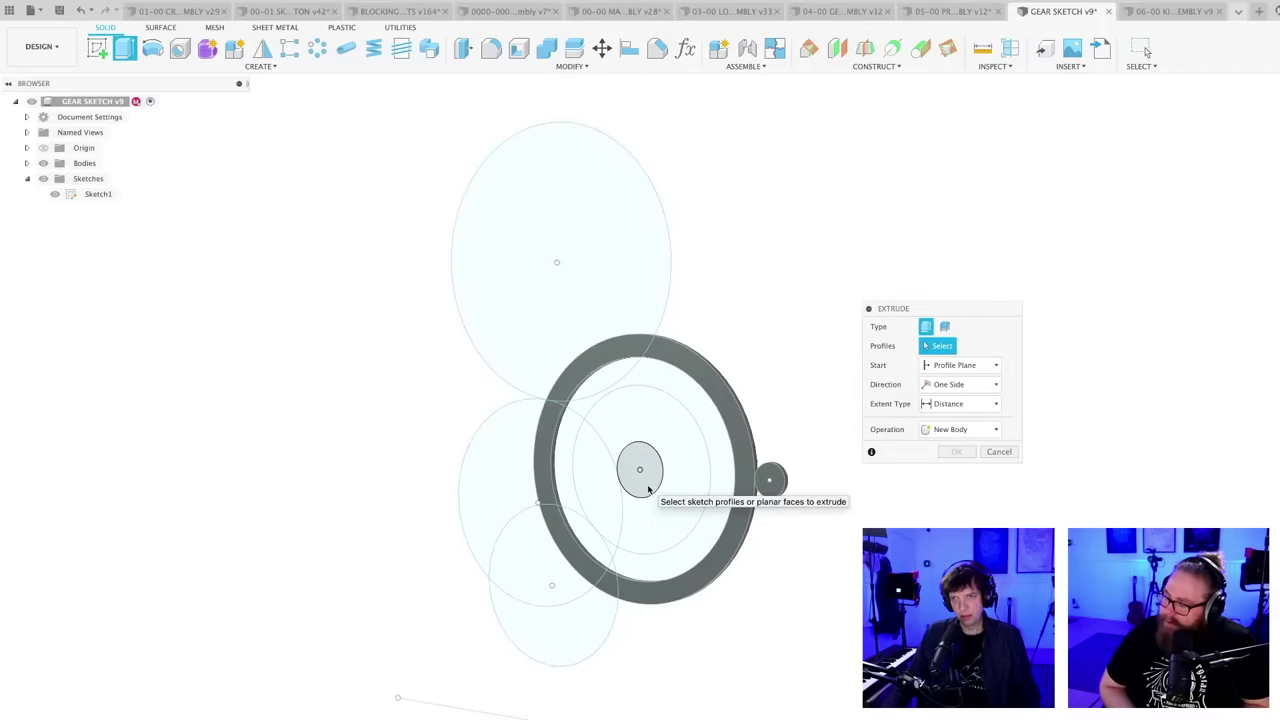
click(640, 470)
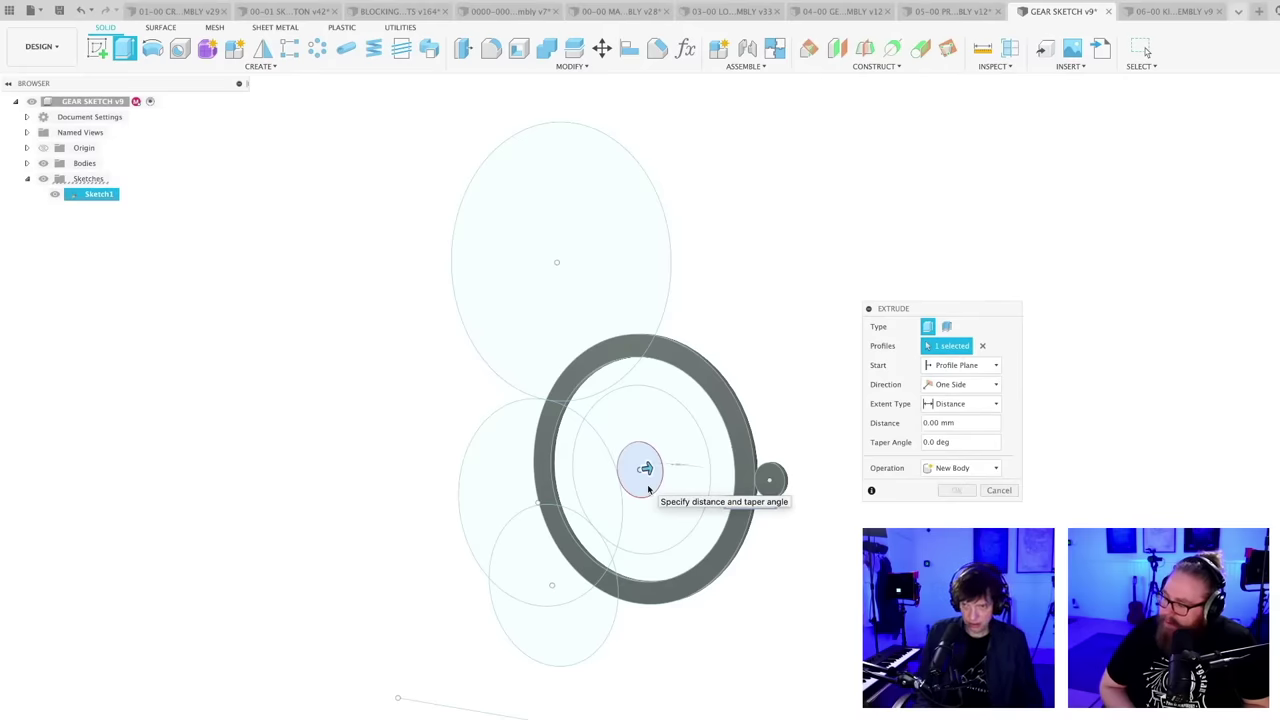
text(20)
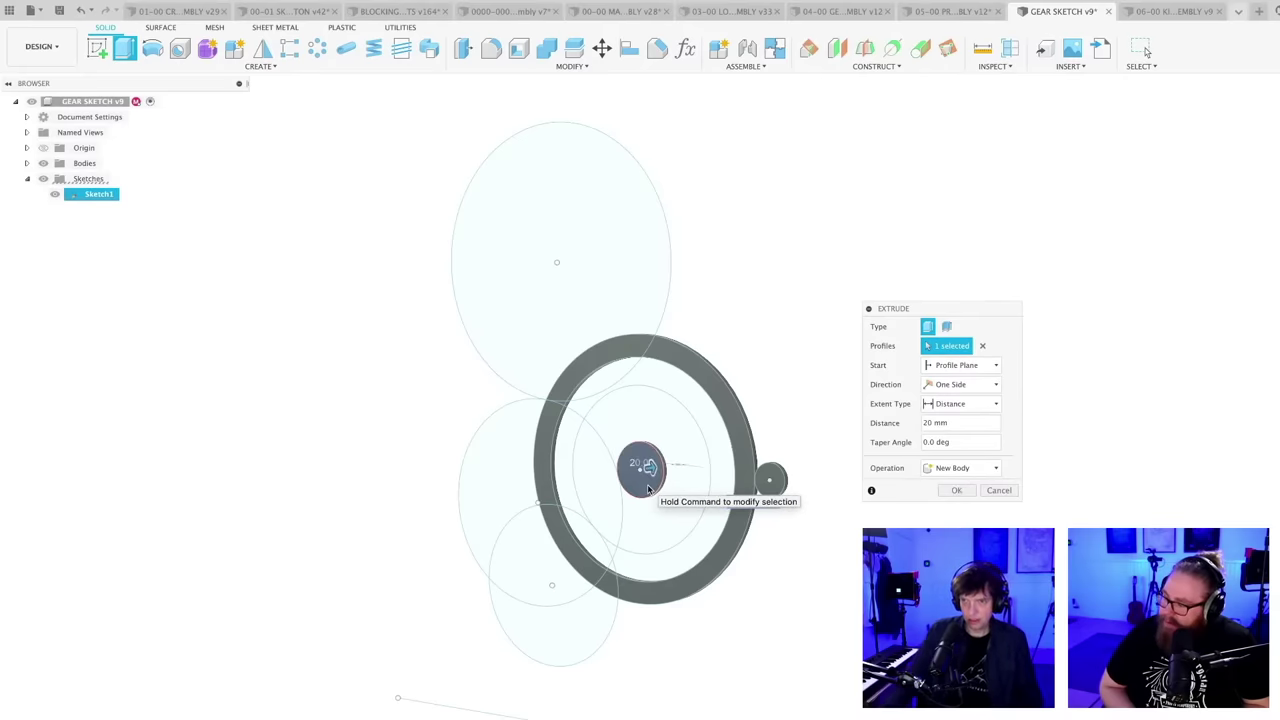
click(957, 389)
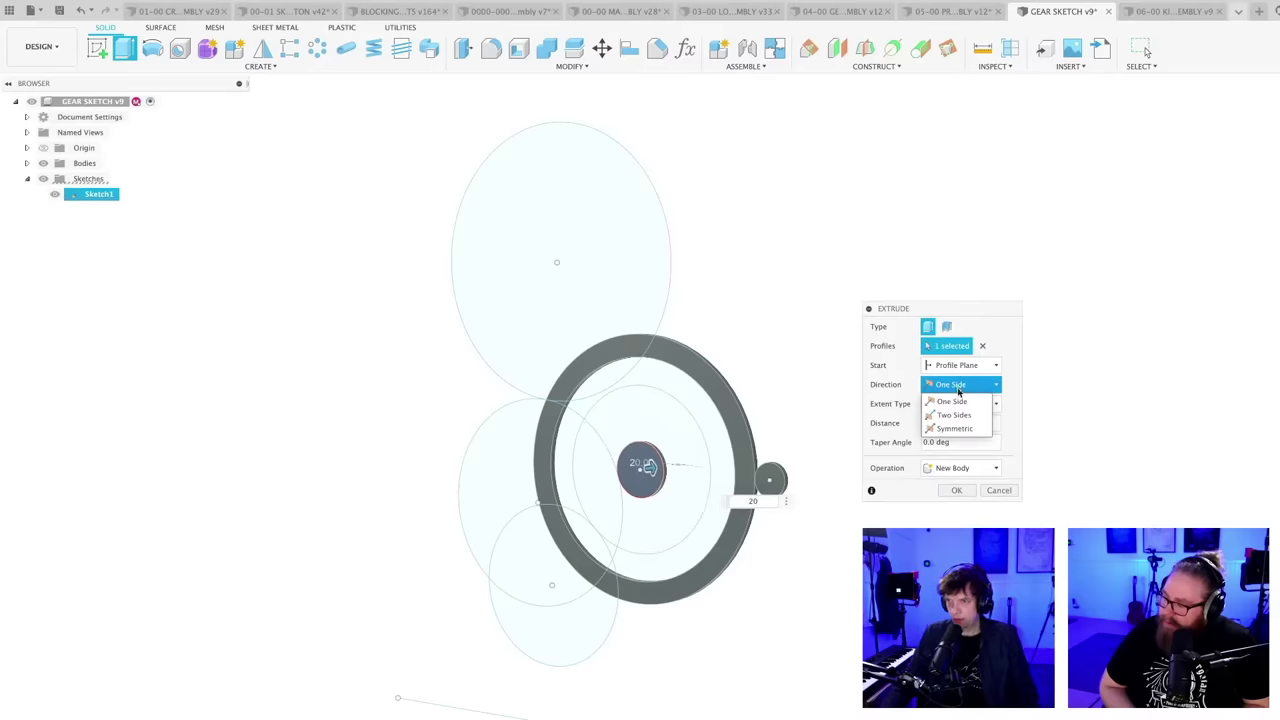
click(958, 390)
click(962, 366)
click(955, 395)
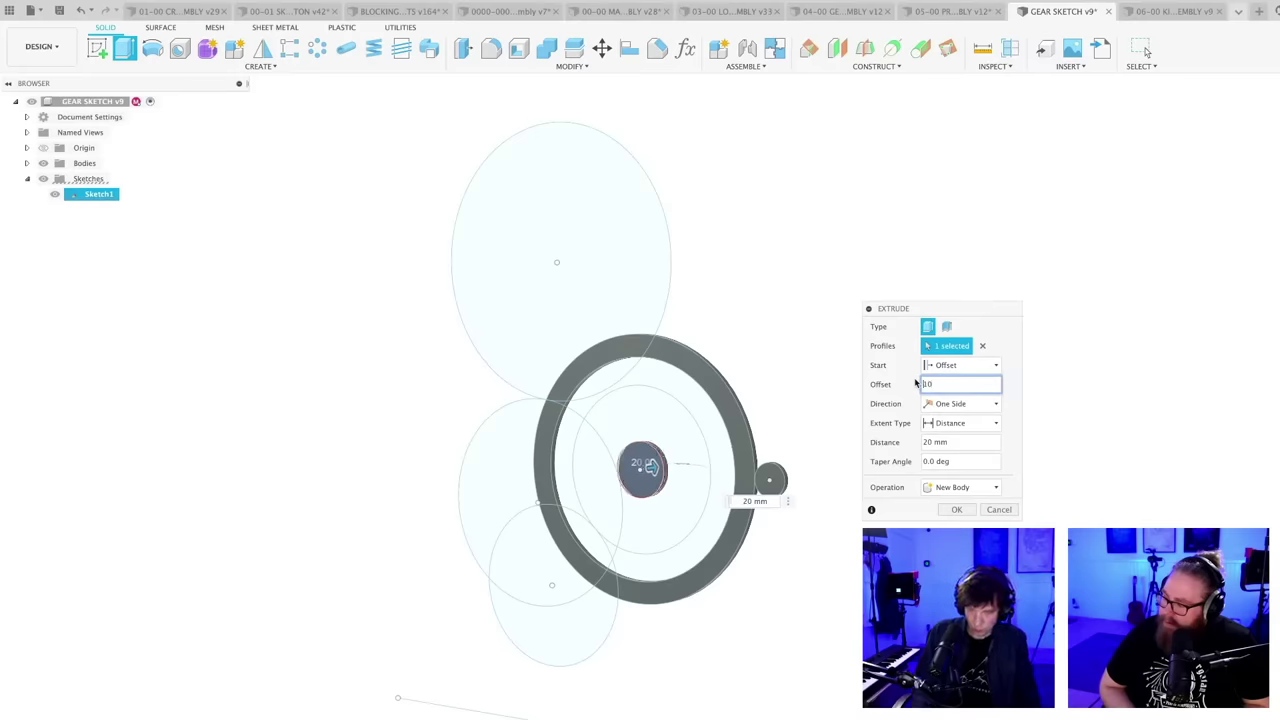
text(-100)
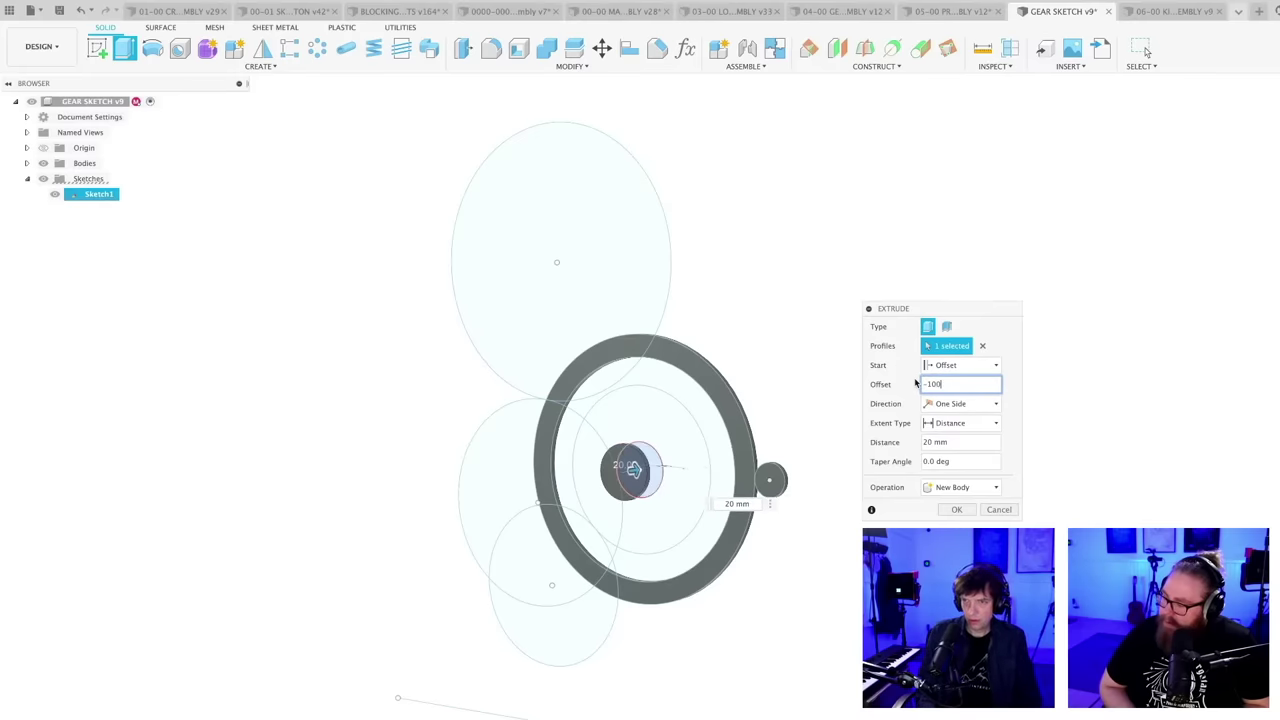
key(Return)
mouse_move(826, 613)
shift+middle_down()
mouse_move(754, 611)
mouse_move(840, 600)
mouse_move(820, 611)
shift+middle_up()
middle_drag(696, 618, 673, 590)
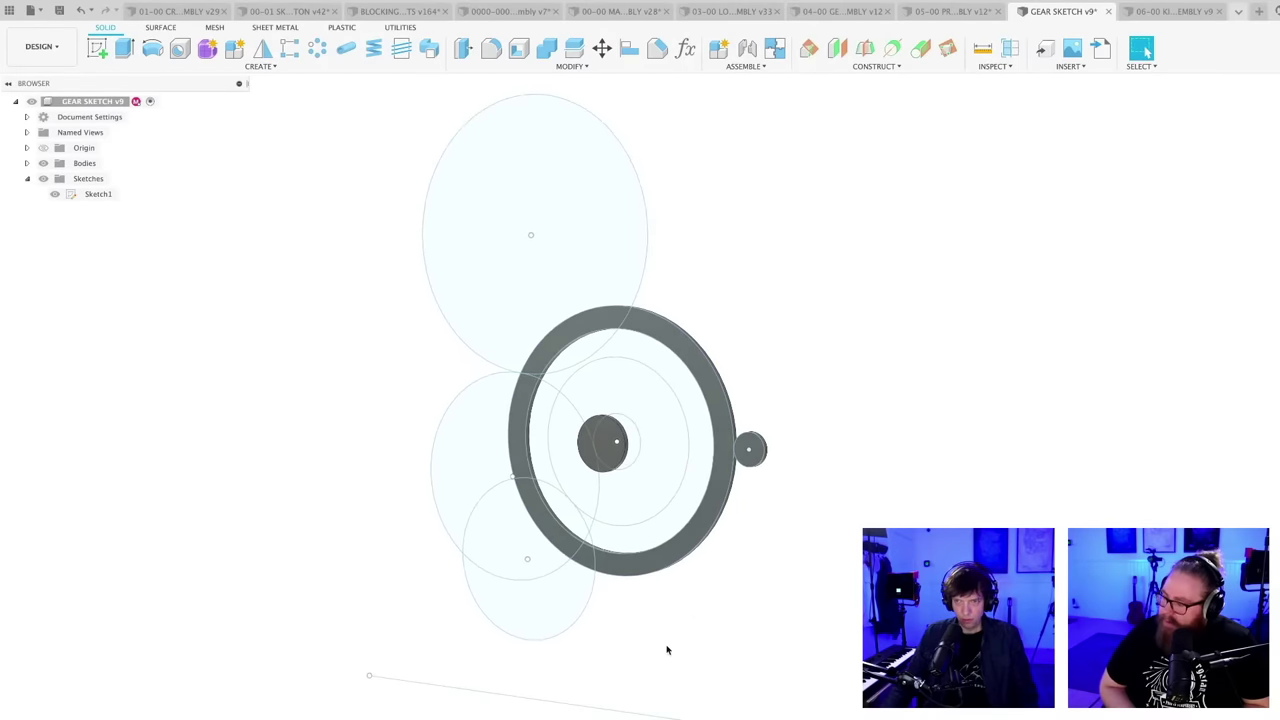
- Extrude all regions of the large circle beneath the 1000 mm circle 20 mm as a new body, starting at a -100 mm offset
key(e)
click(477, 449)
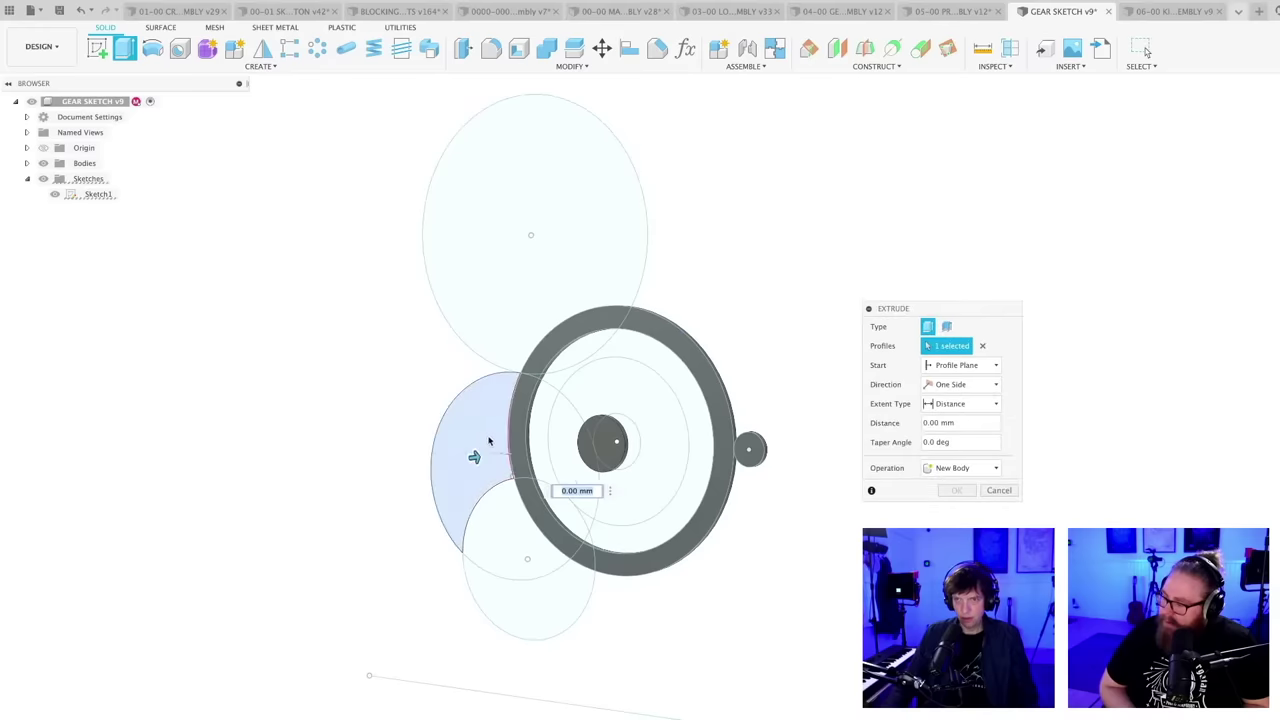
scroll(463, 463, up, 2)
click(571, 437)
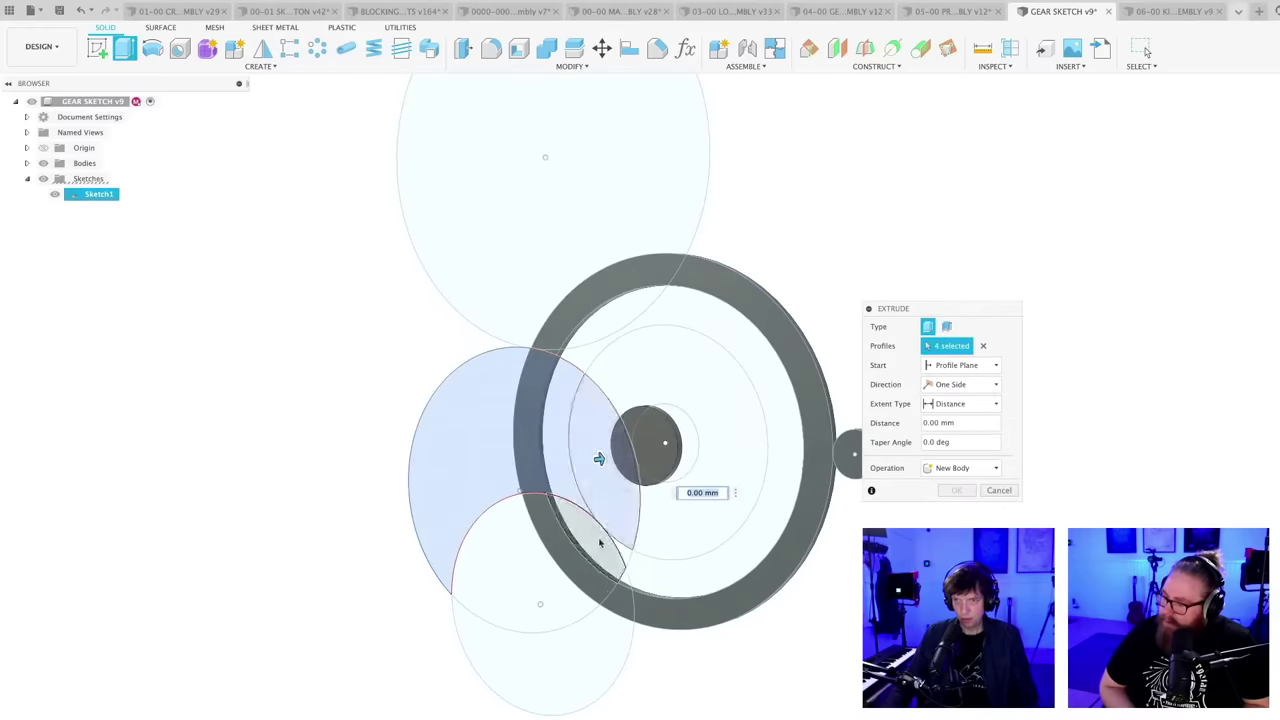
shift+middle_drag(600, 457, 583, 458)
mouse_move(776, 566)
shift+middle_down()
mouse_move(803, 566)
mouse_move(732, 568)
shift+middle_up()
click(624, 553)
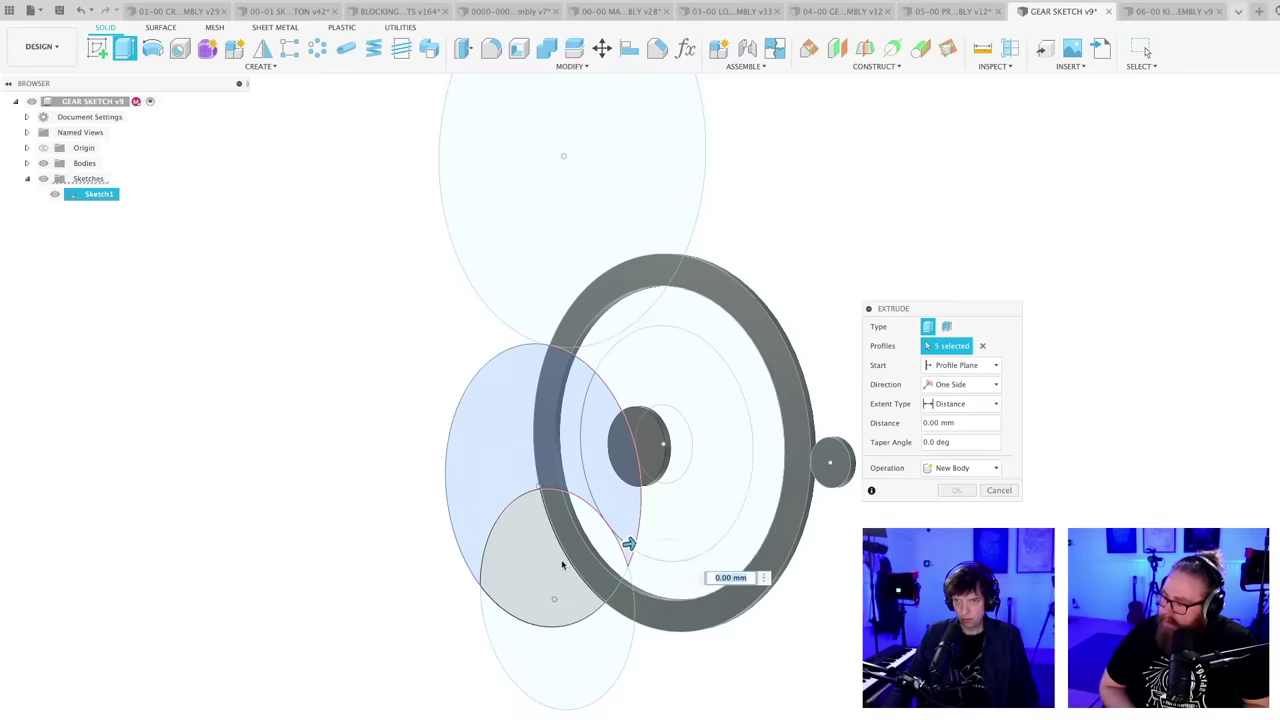
click(554, 566)
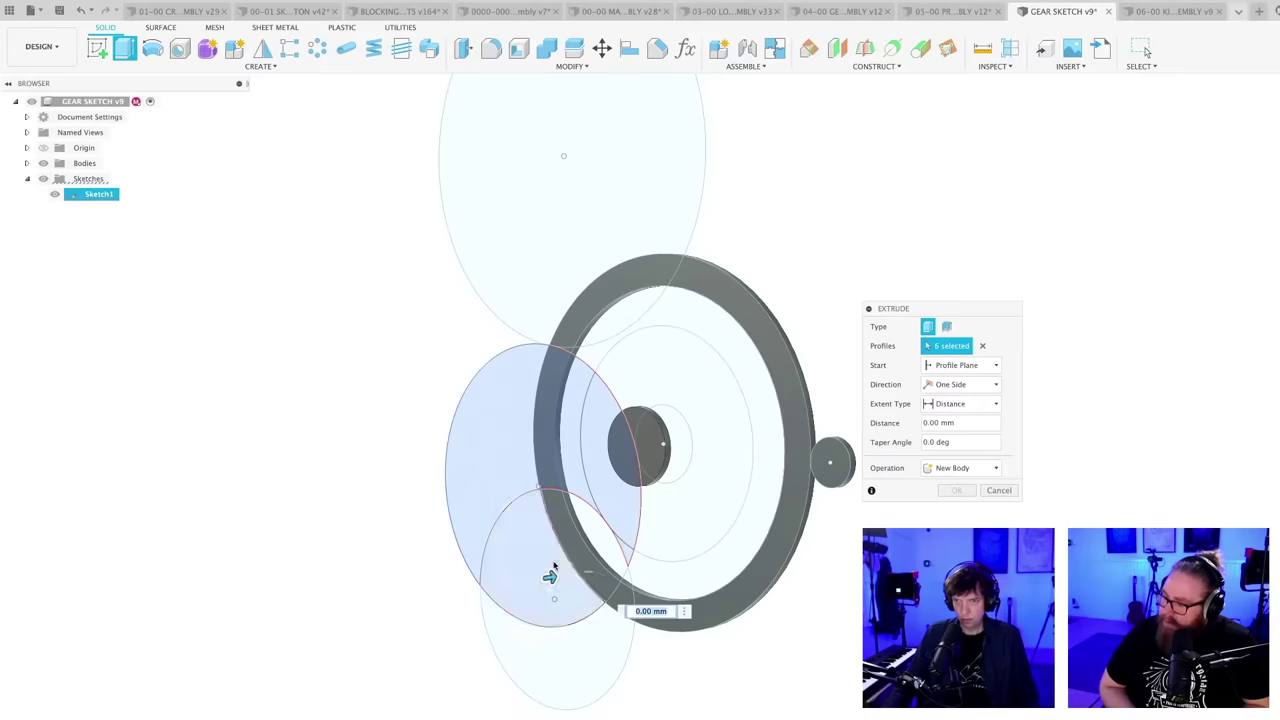
click(602, 546)
click(580, 555)
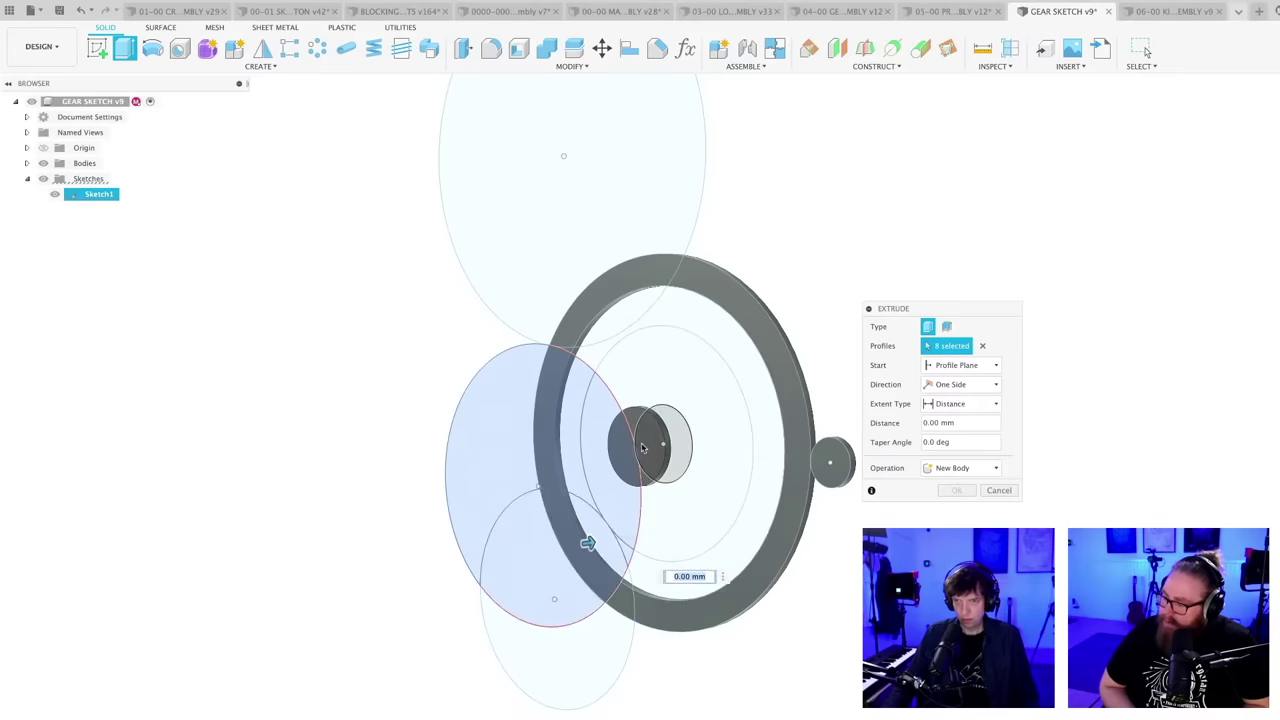
scroll(628, 496, down, 3)
shift+middle_drag(740, 631, 727, 638)
text(20)
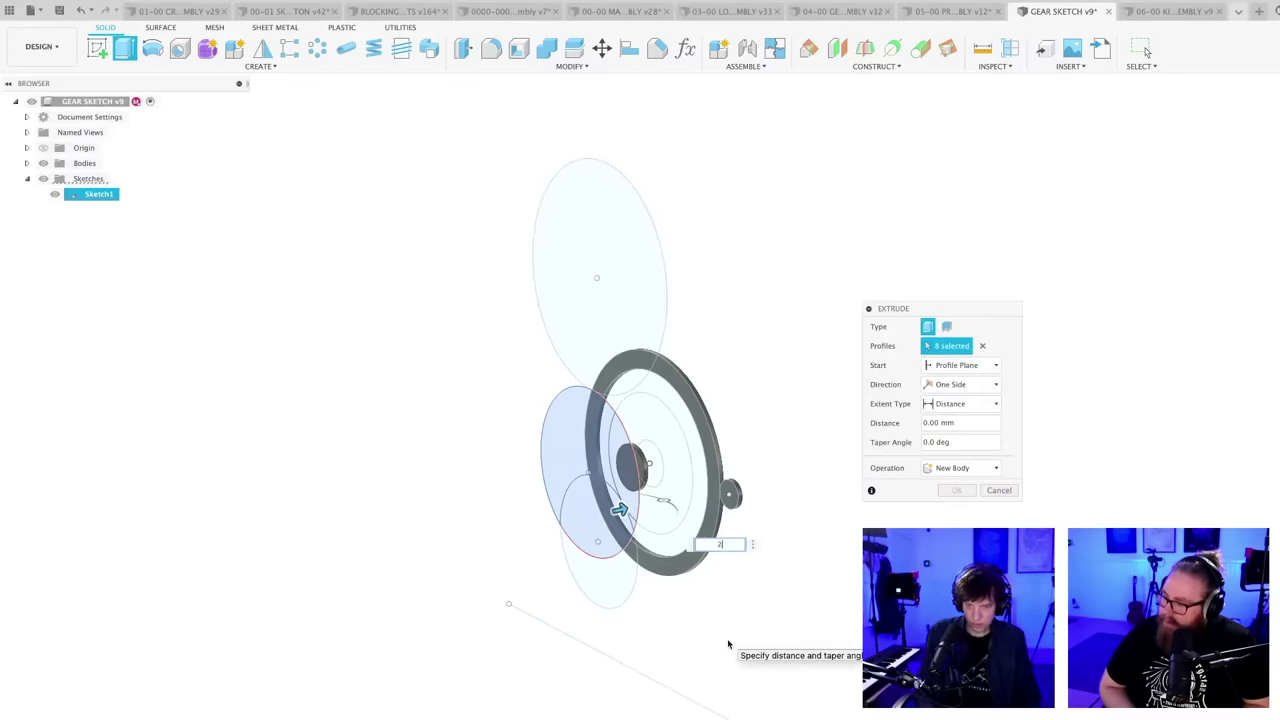
click(971, 403)
click(963, 385)
click(963, 365)
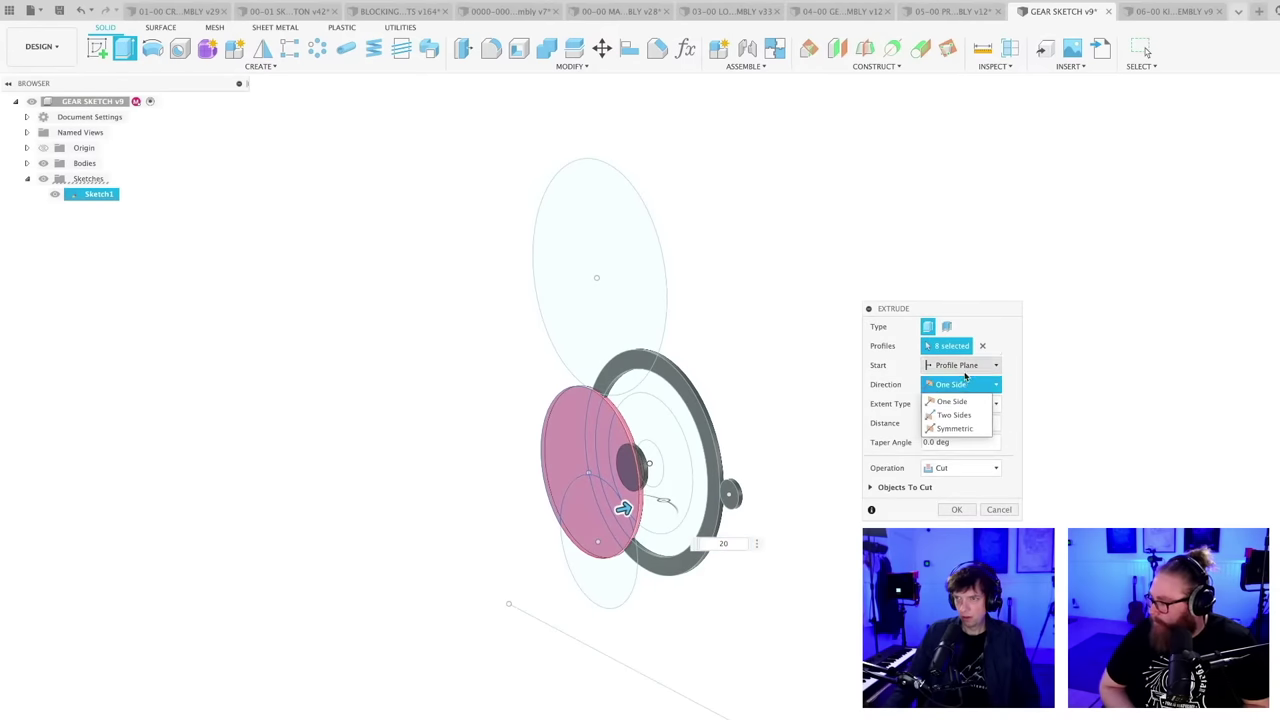
click(960, 397)
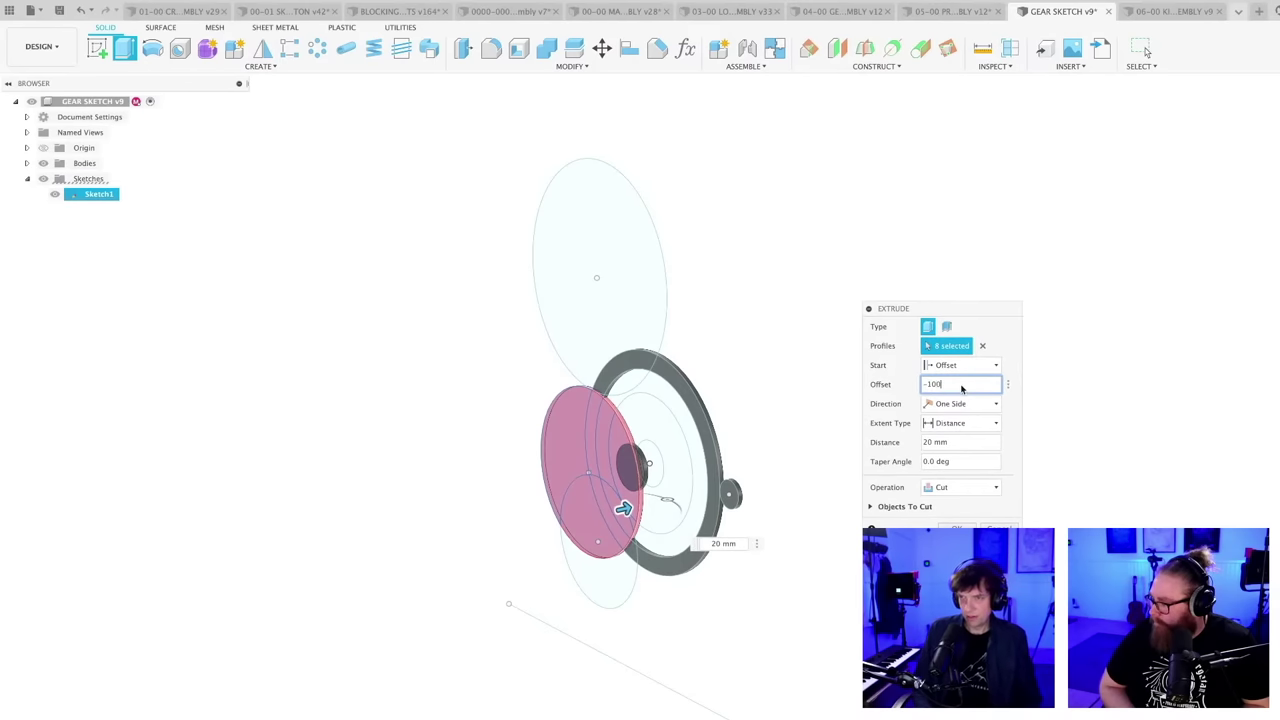
key(Return)
- Extrude all regions of the 1000 mm circle 20 mm as a new body, starting at an offset of -100 mm from the profile plane
shift+middle_drag(923, 429, 792, 570)
click(683, 335)
key(e)
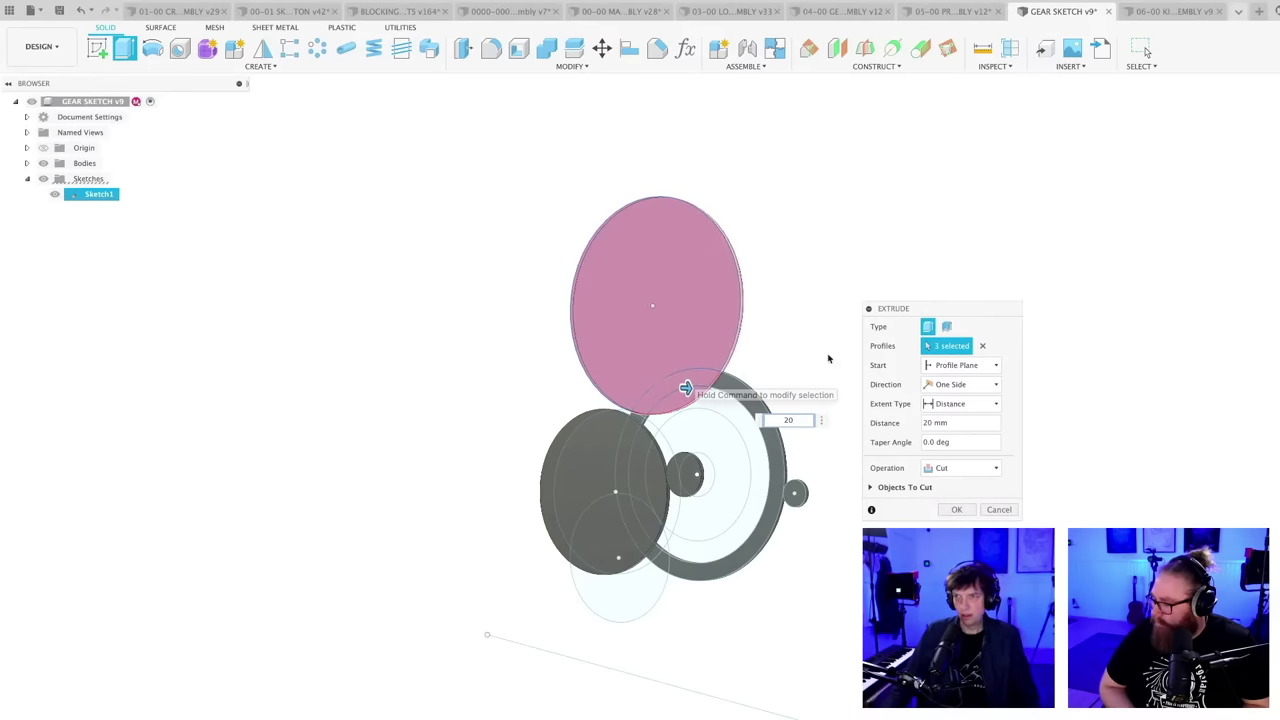
click(955, 402)
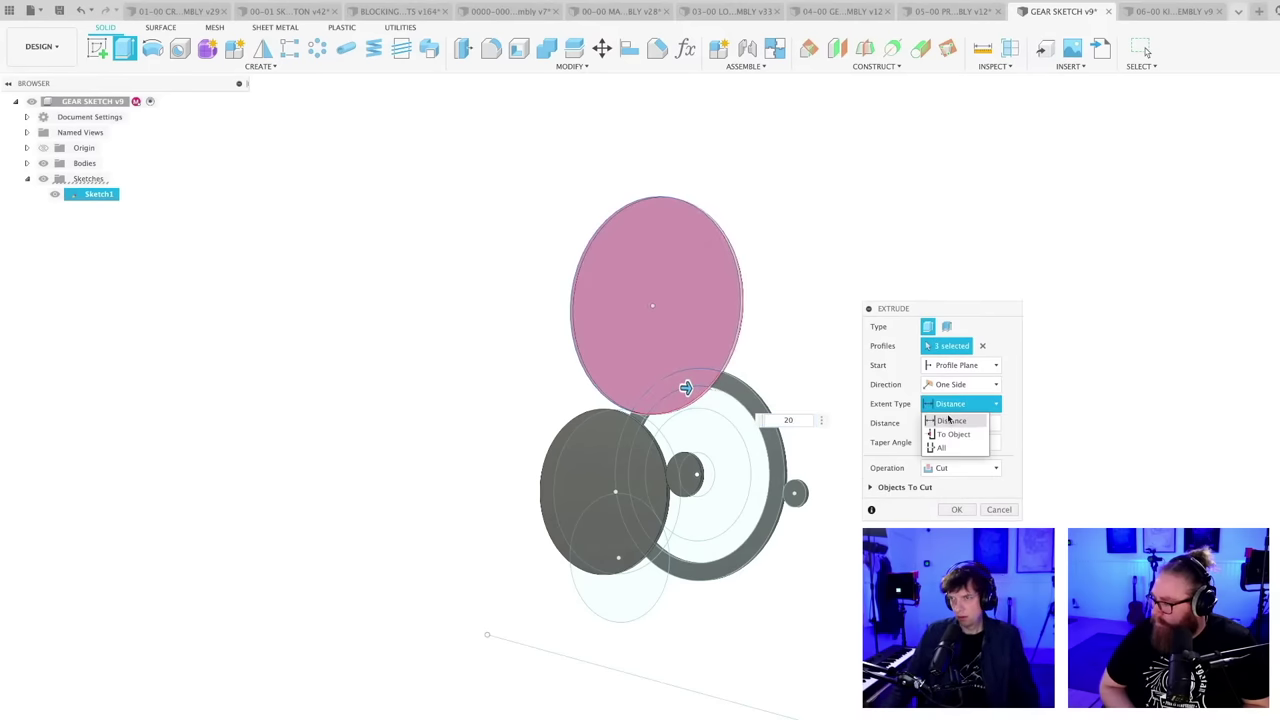
click(950, 385)
click(955, 365)
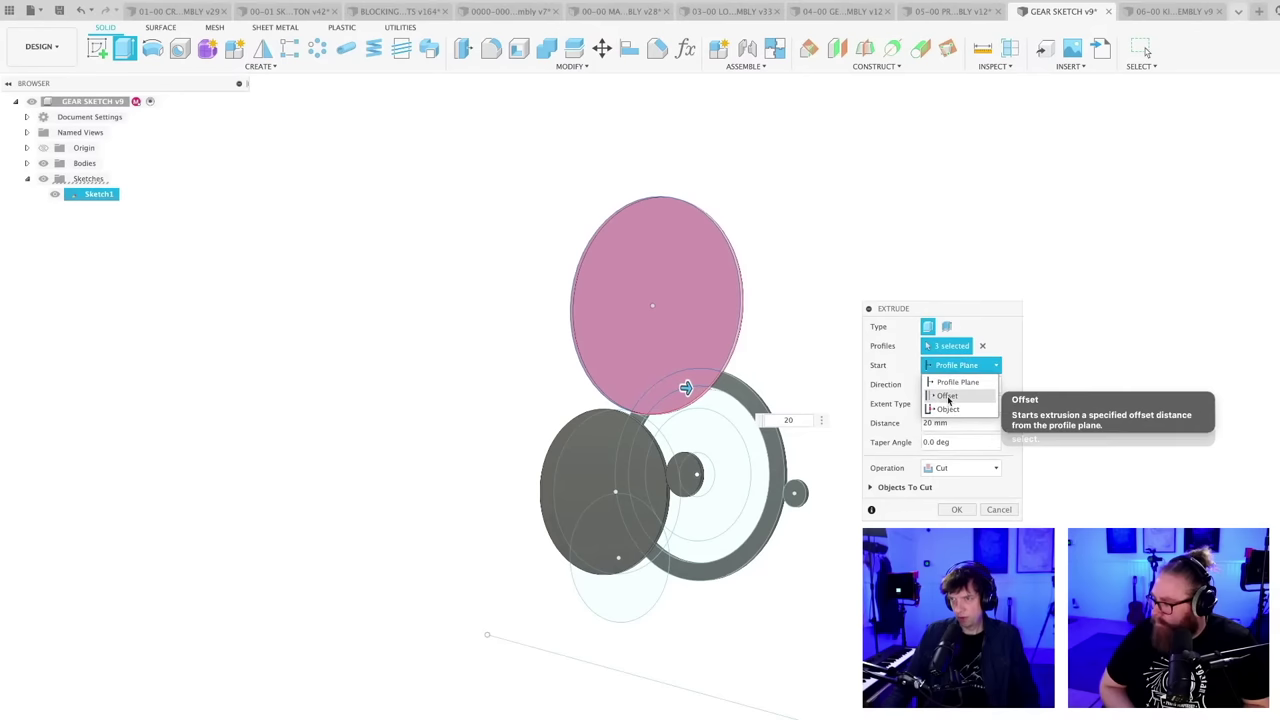
click(955, 401)
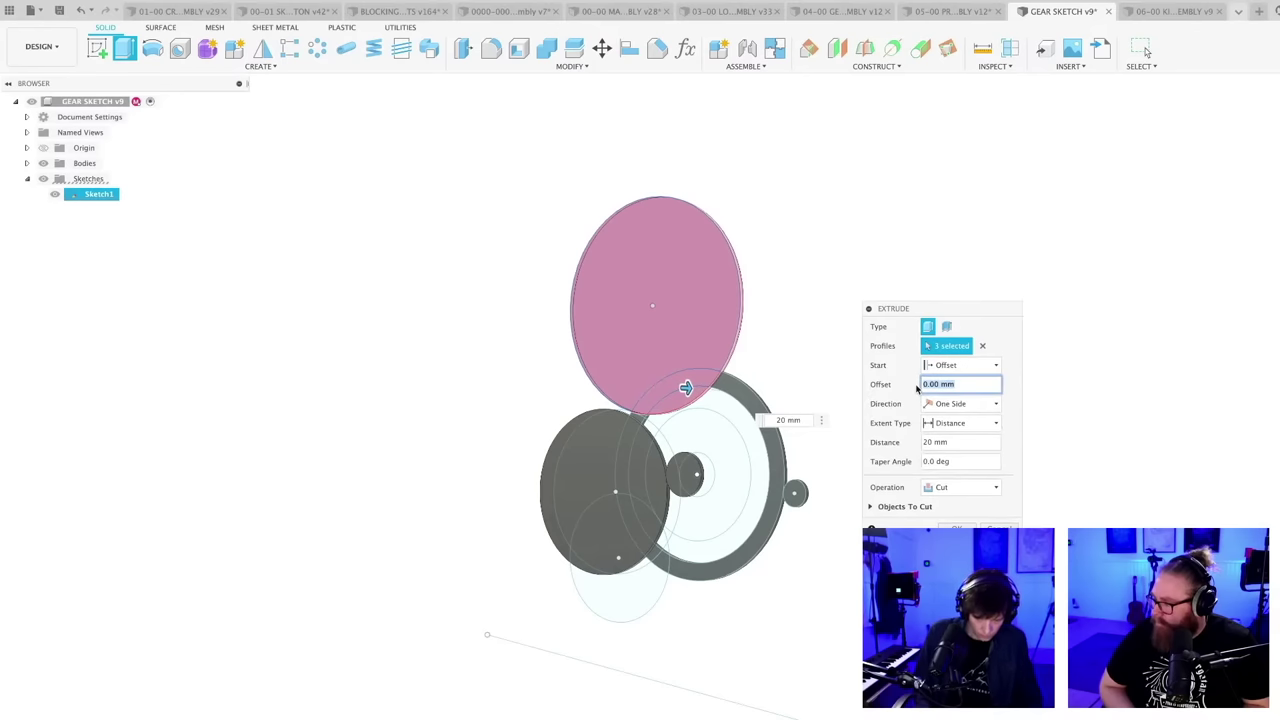
key(Return)
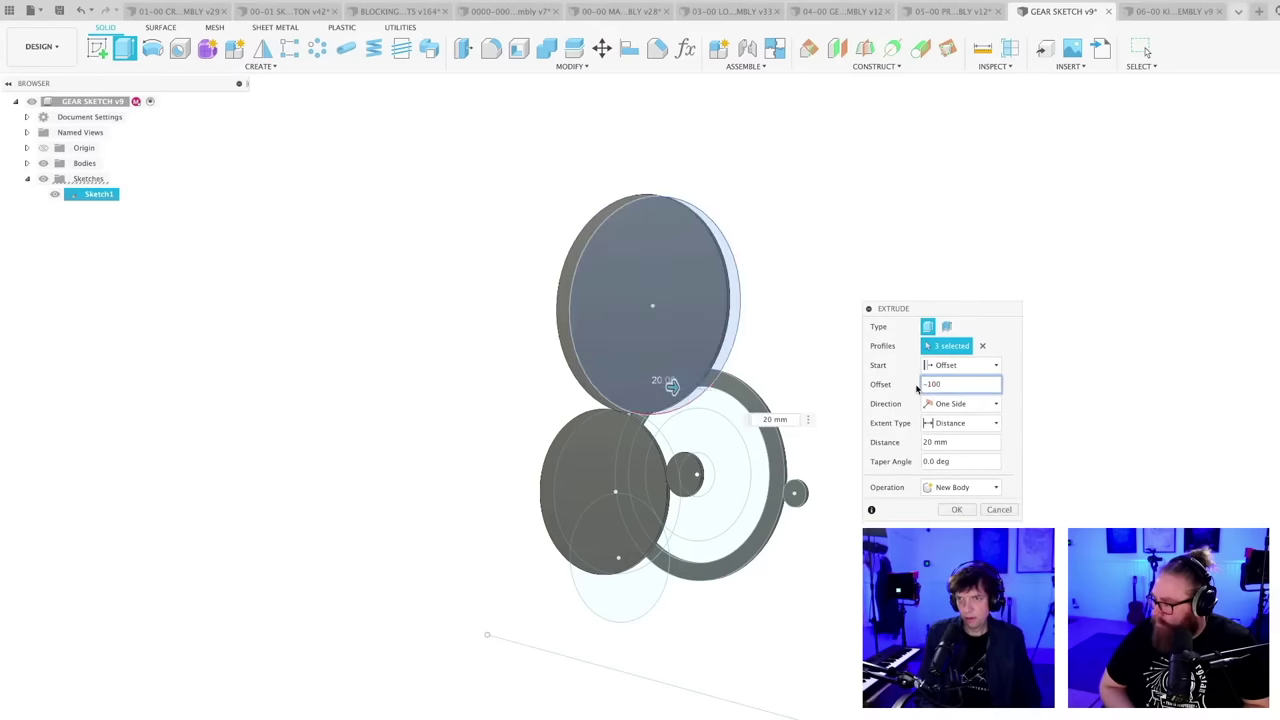
shift+middle_drag(914, 386, 746, 628)
key(e)
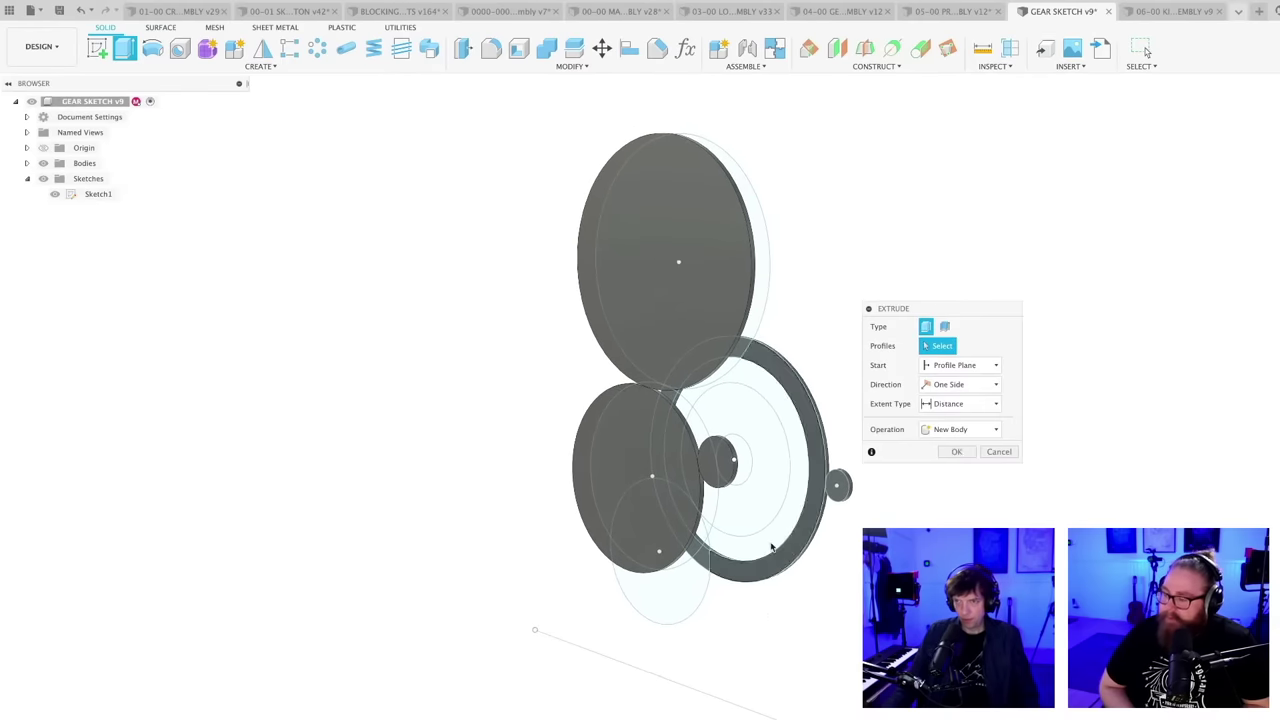
click(771, 491)
scroll(727, 470, up, 3)
scroll(727, 470, up, 1)
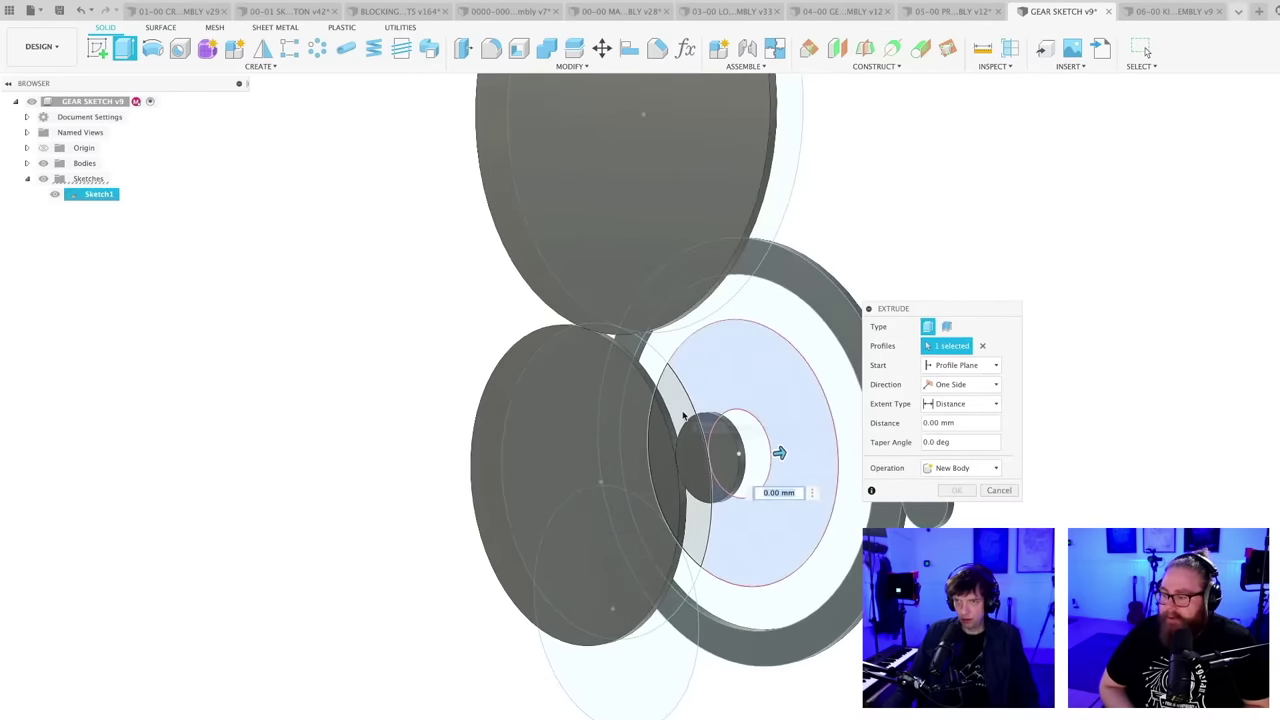
click(683, 416)
scroll(772, 541, down, 3)
shift+middle_drag(773, 563, 817, 554)
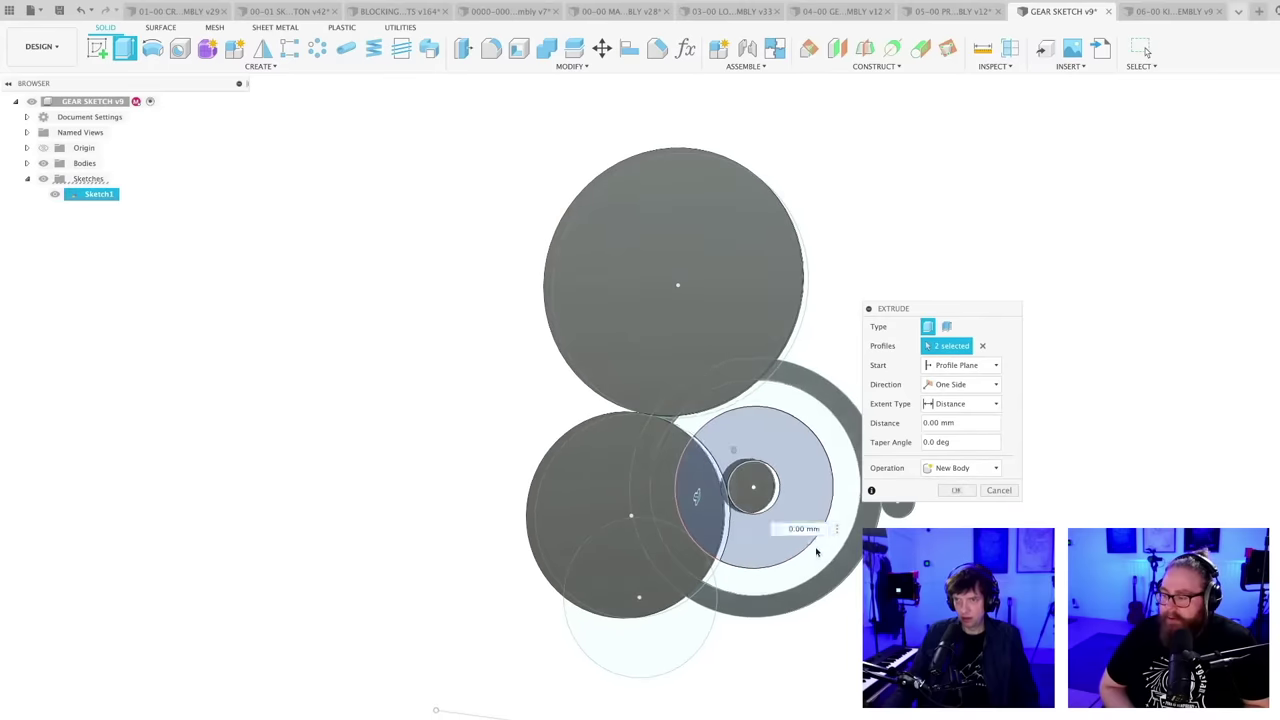
key(Escape)
- Edit Sketch1 and add a concentric circle about 510 mm in diameter inside the 600 mm circle at the ring's centre
scroll(833, 640, up, 3)
scroll(833, 640, up, 1)
key(c)
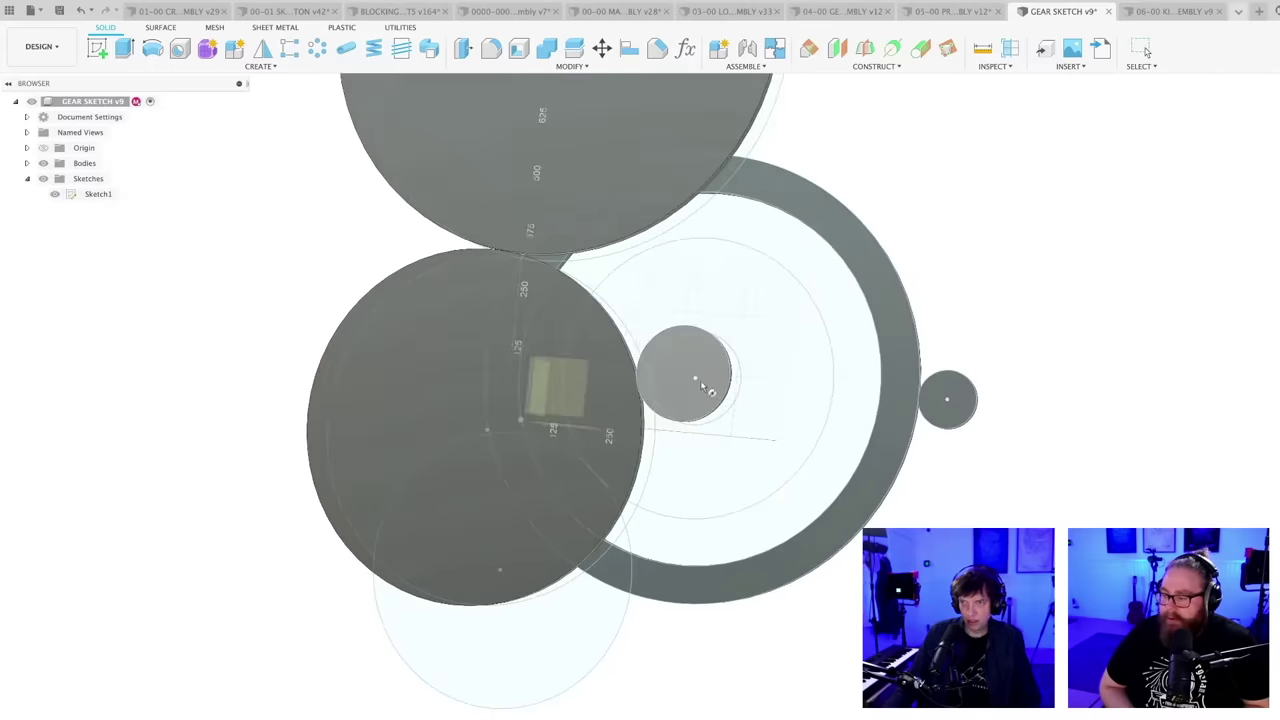
click(696, 377)
double_click(826, 440)
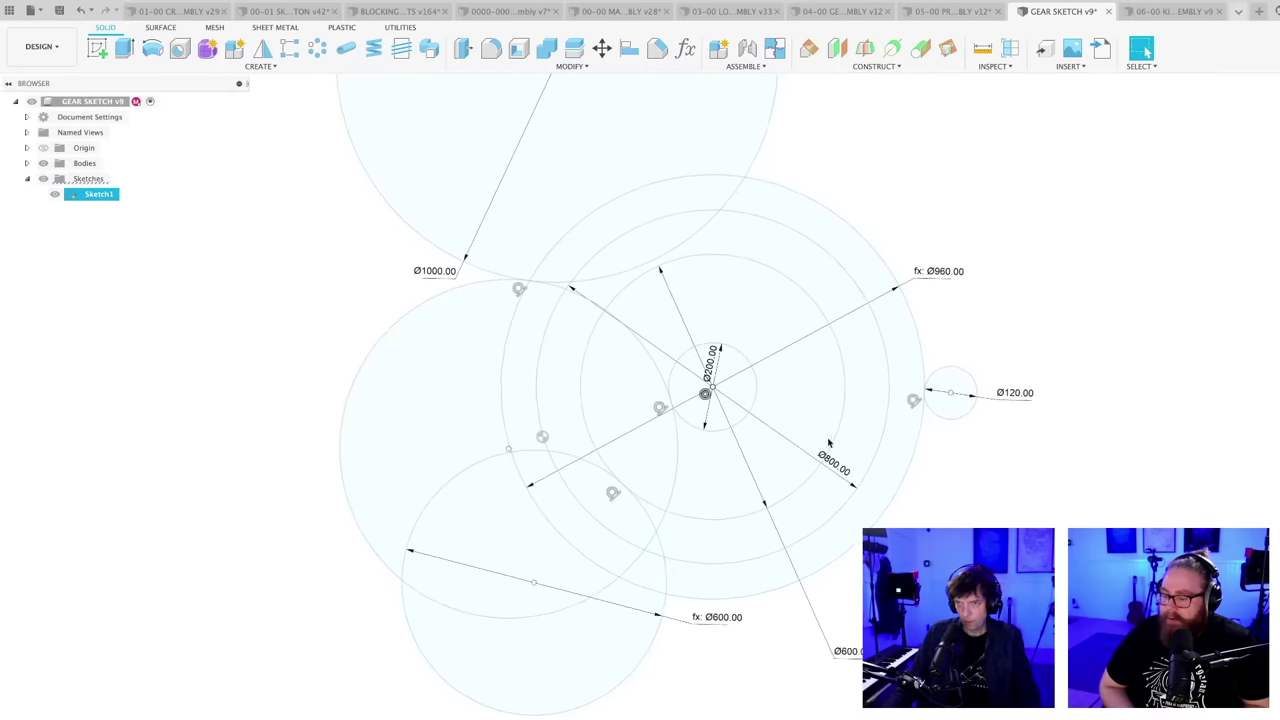
key(c)
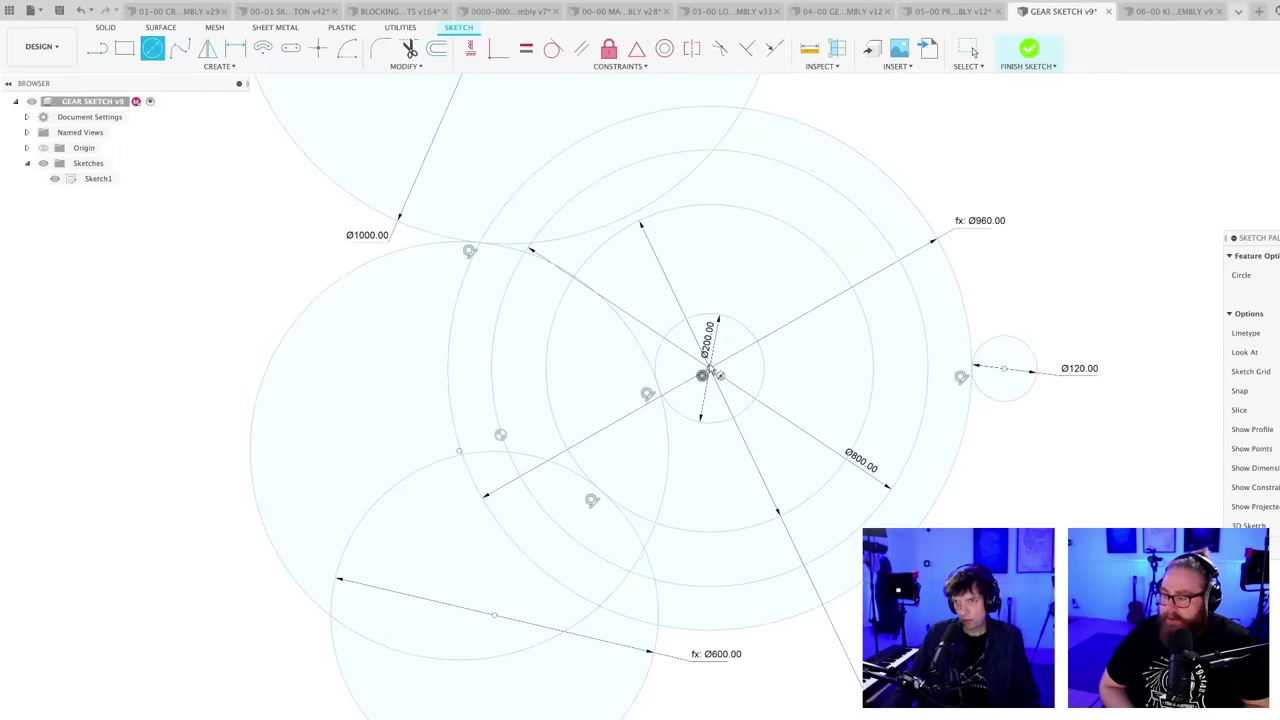
click(703, 375)
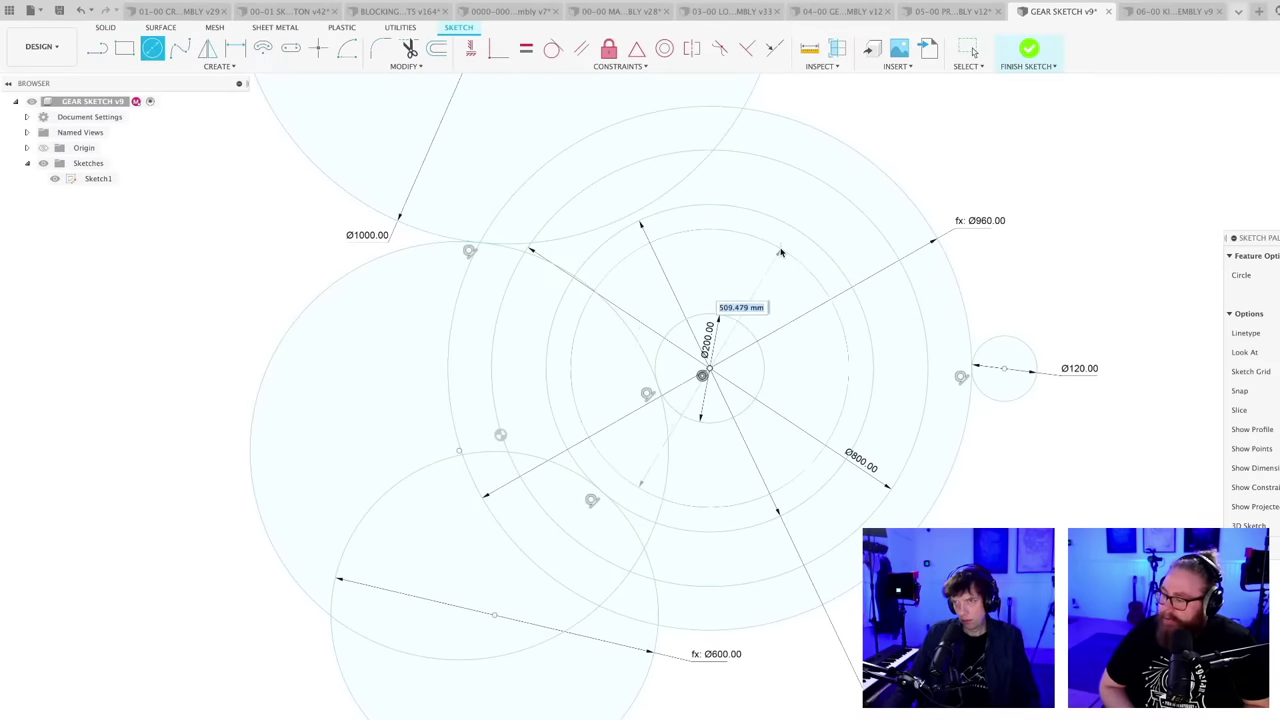
key(Escape)
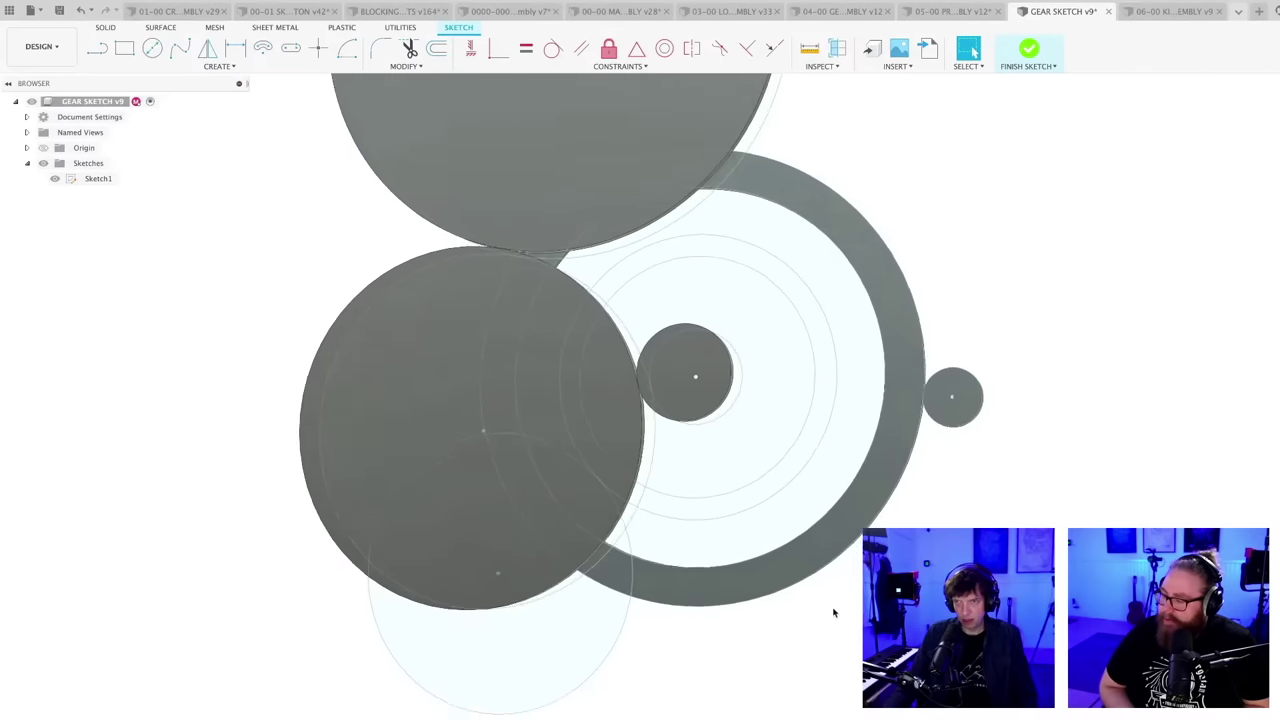
- Extrude the band between the central 600 mm circle and its inner circle 20 mm as a new body, starting at a -200 mm offset
scroll(837, 618, down, 3)
shift+middle_drag(840, 623, 791, 623)
key(e)
scroll(794, 376, up, 3)
click(758, 408)
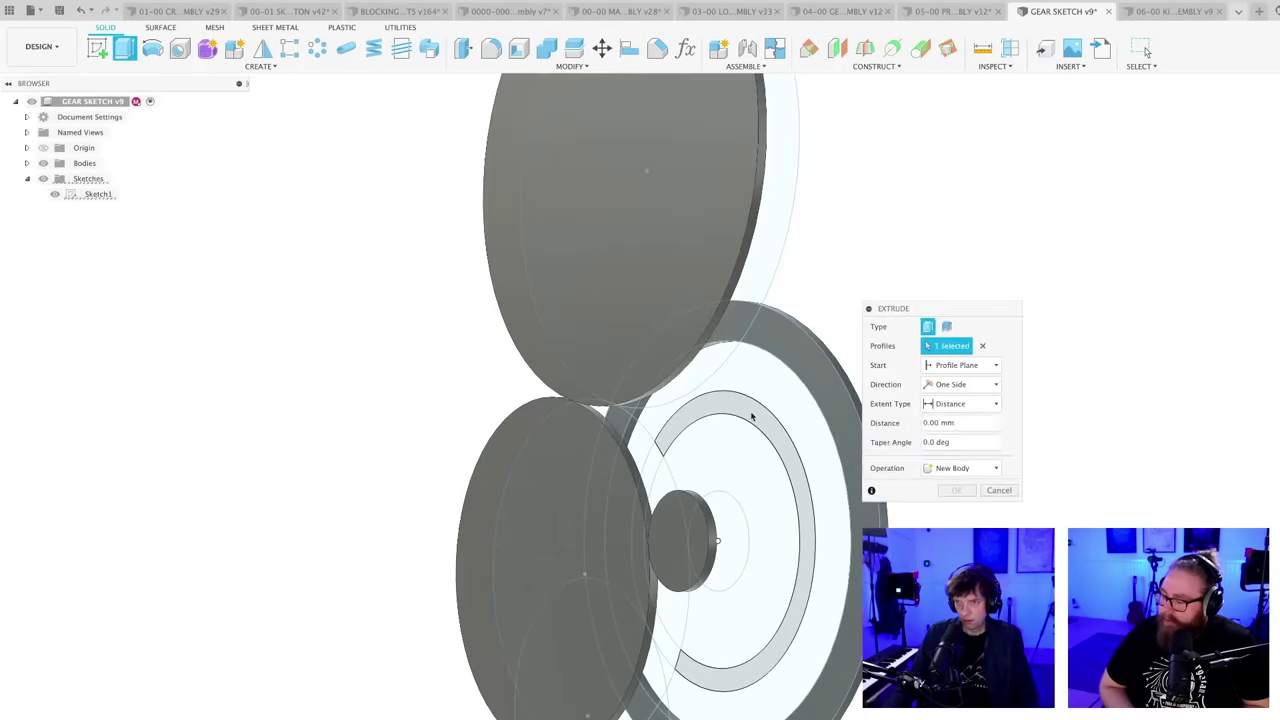
scroll(646, 481, up, 3)
scroll(714, 496, down, 5)
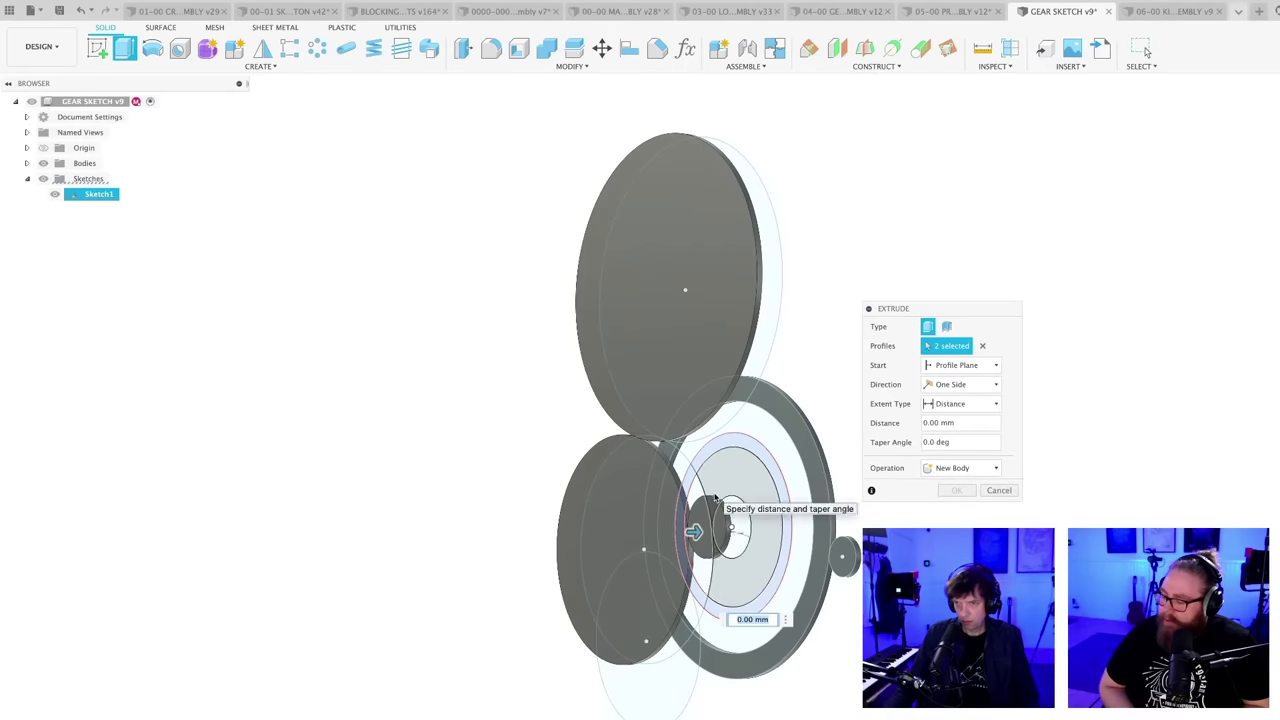
shift+middle_drag(714, 497, 737, 536)
click(737, 536)
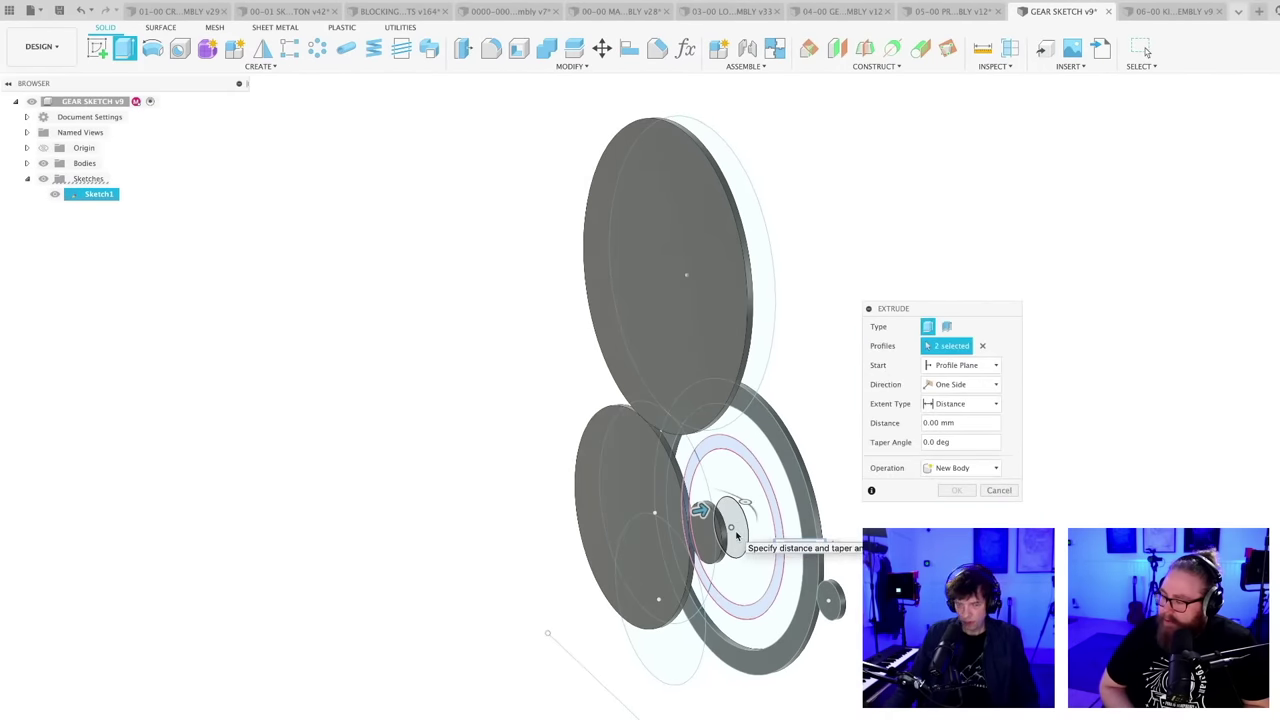
text(20)
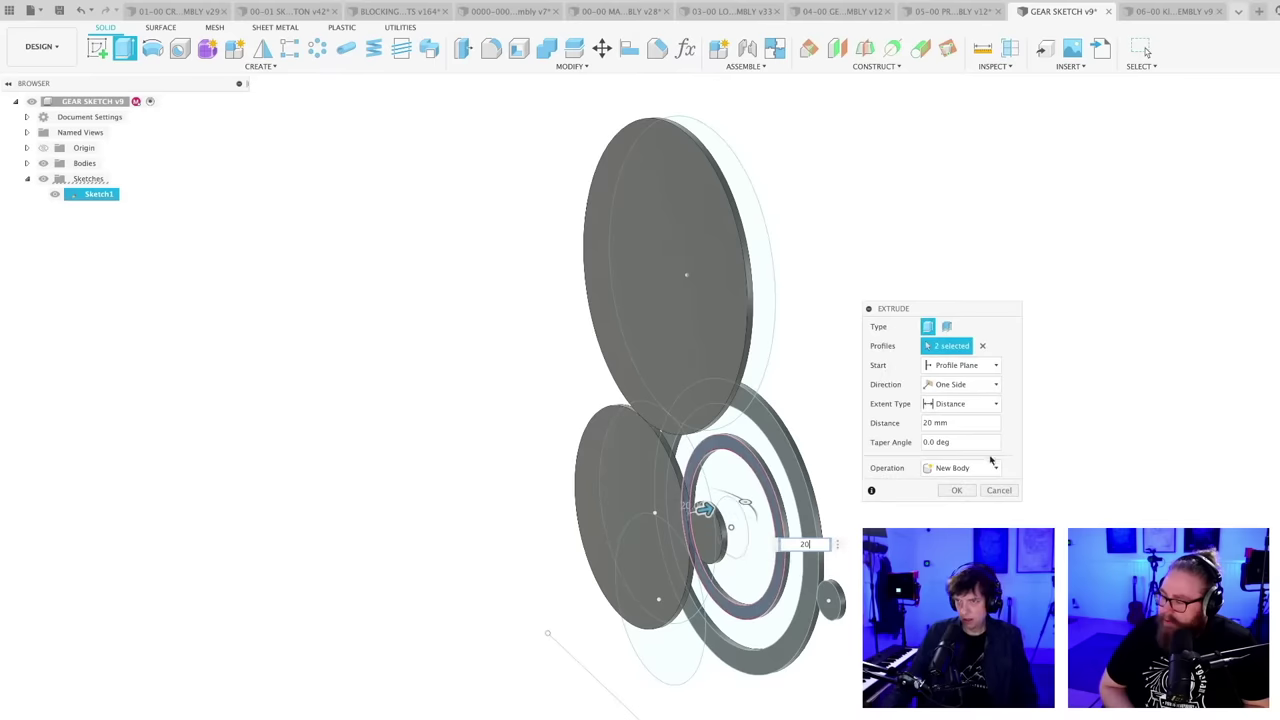
click(970, 386)
click(960, 365)
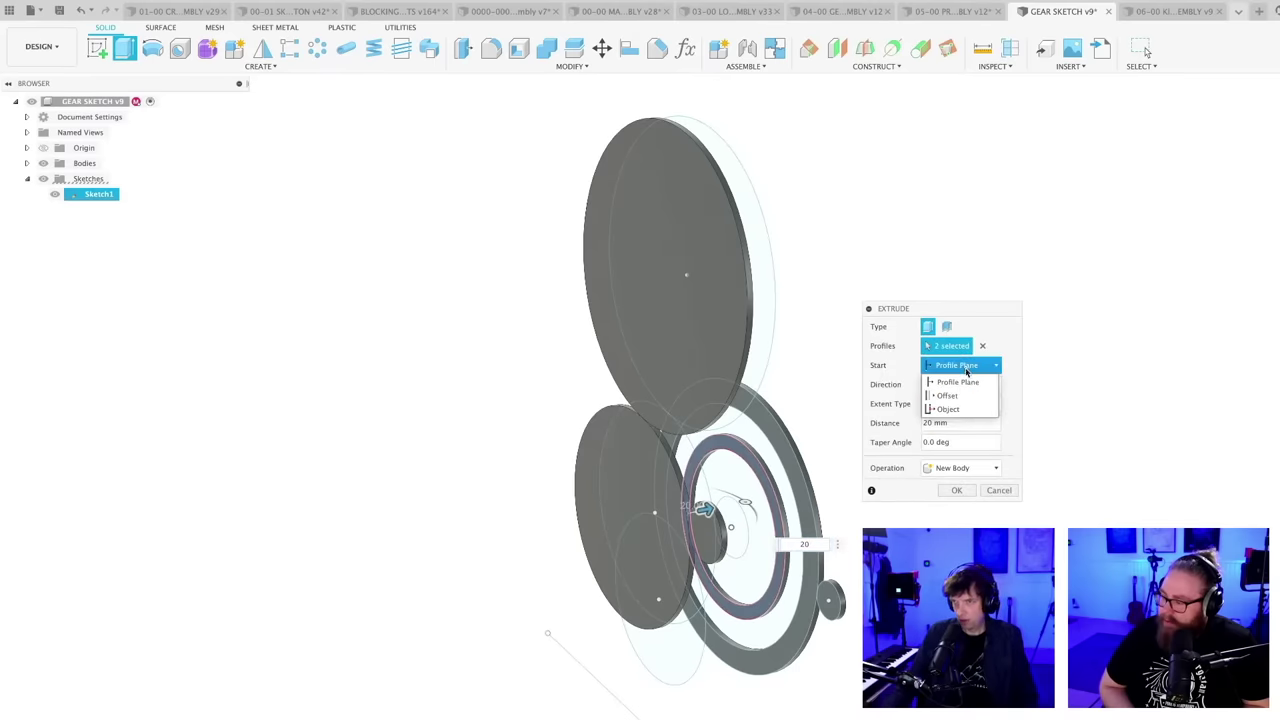
click(961, 401)
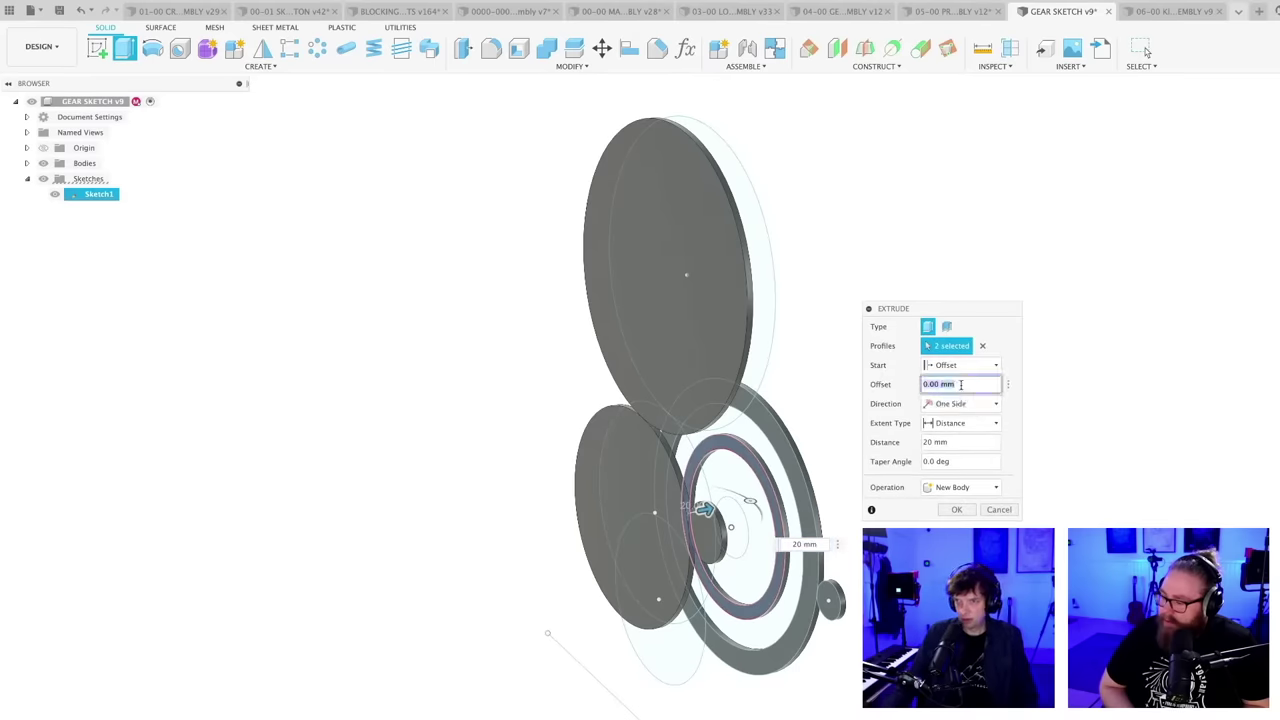
click(962, 388)
text(-200)
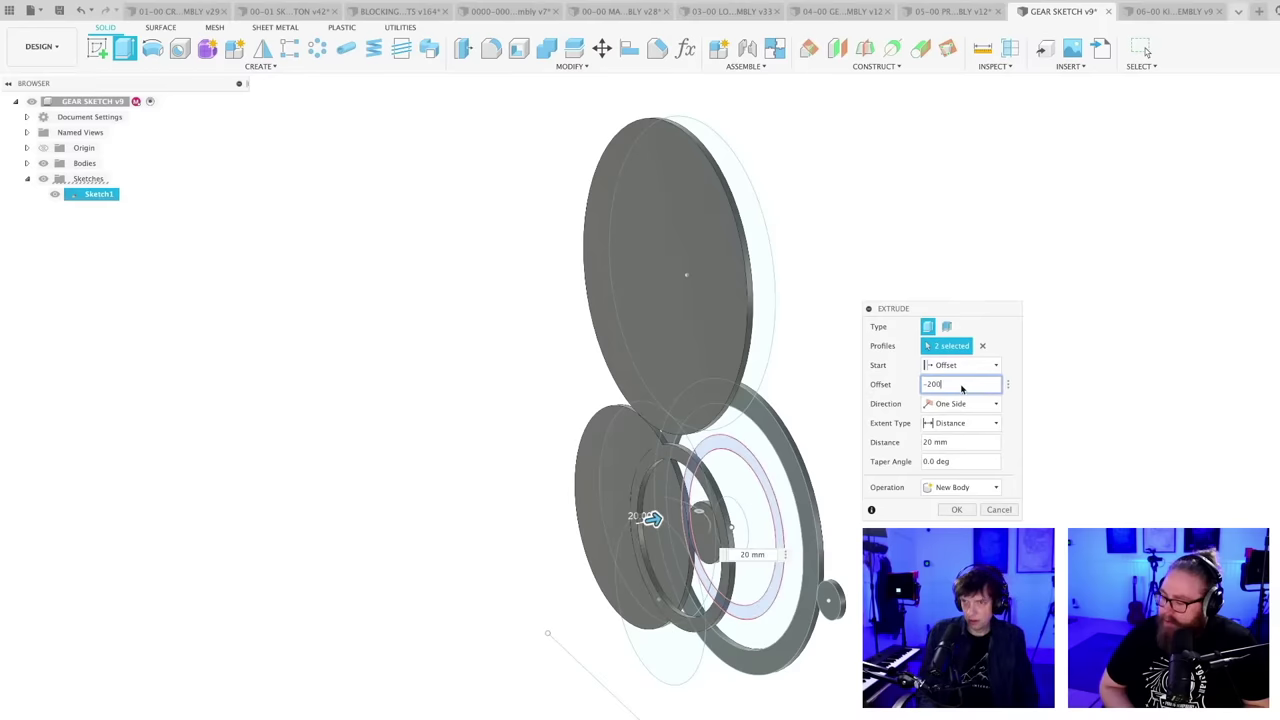
key(Return)
- Edit Sketch1 to add concentric inner circles in the 1000 mm circle, the large circle beneath it (about 600 mm) and the lowest 600 mm circle
shift+middle_drag(900, 409, 868, 537)
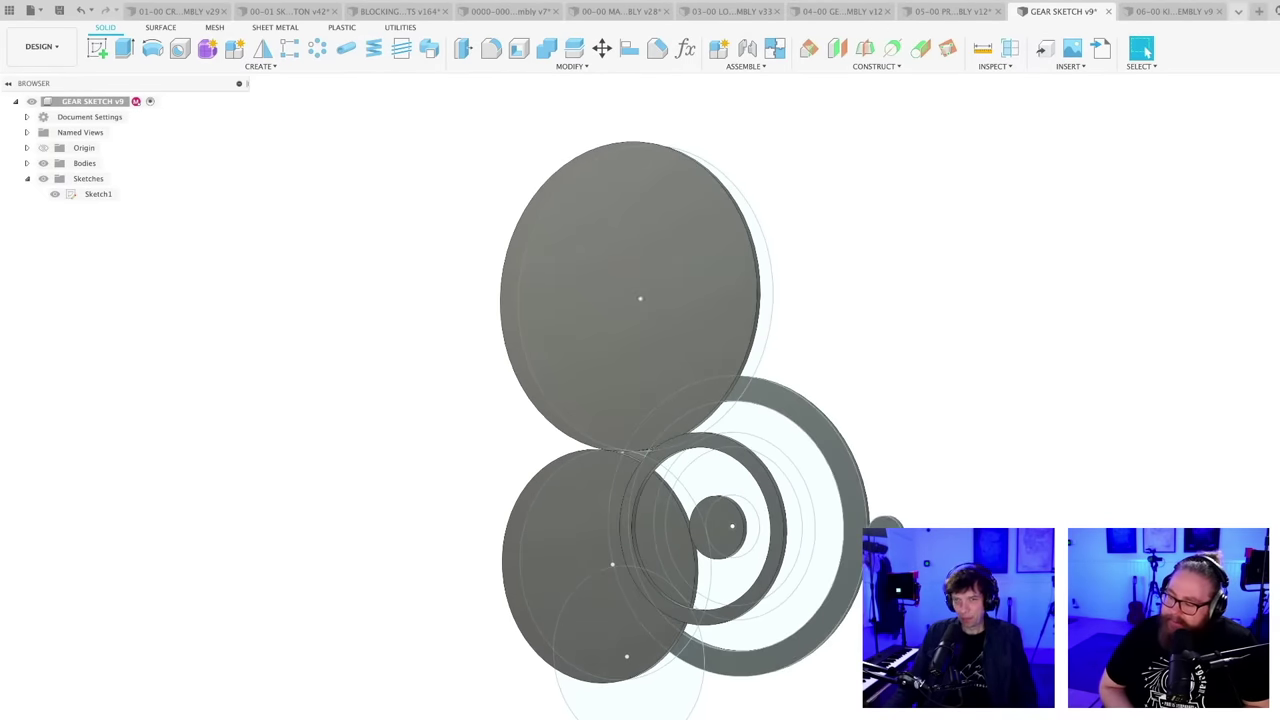
scroll(1010, 527, down, 1)
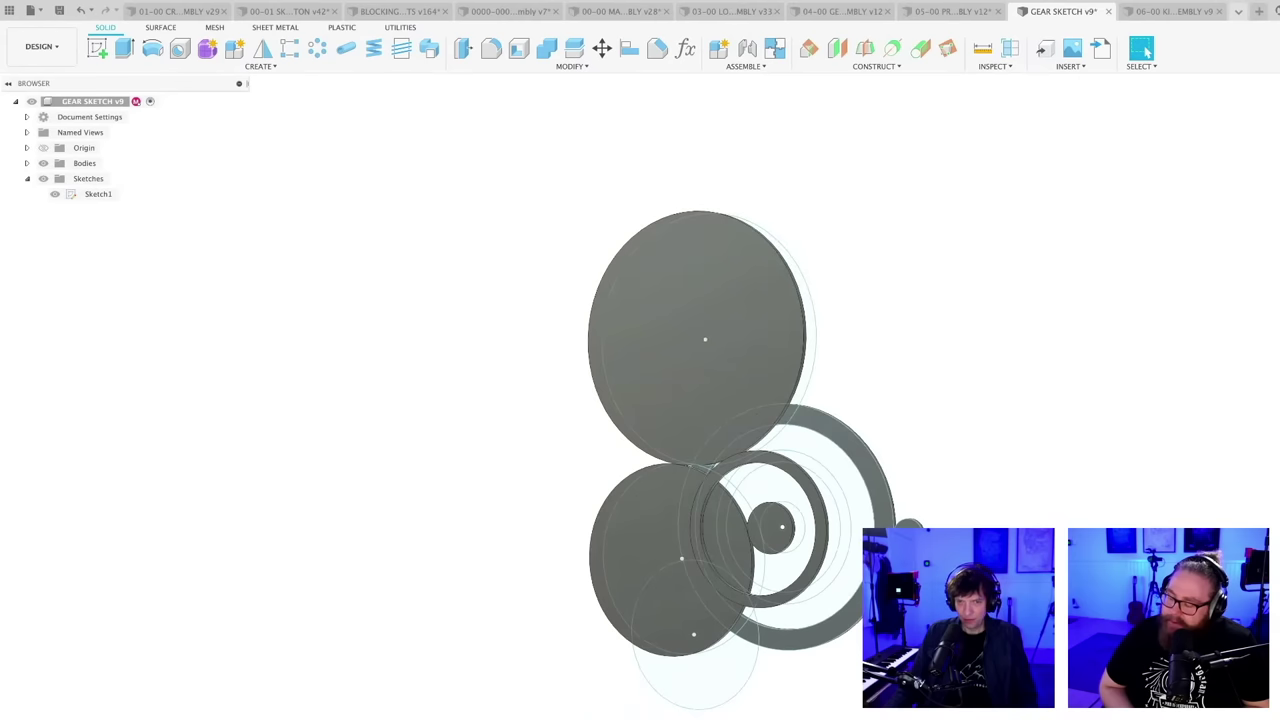
double_click(98, 194)
scroll(894, 383, up, 3)
key(c)
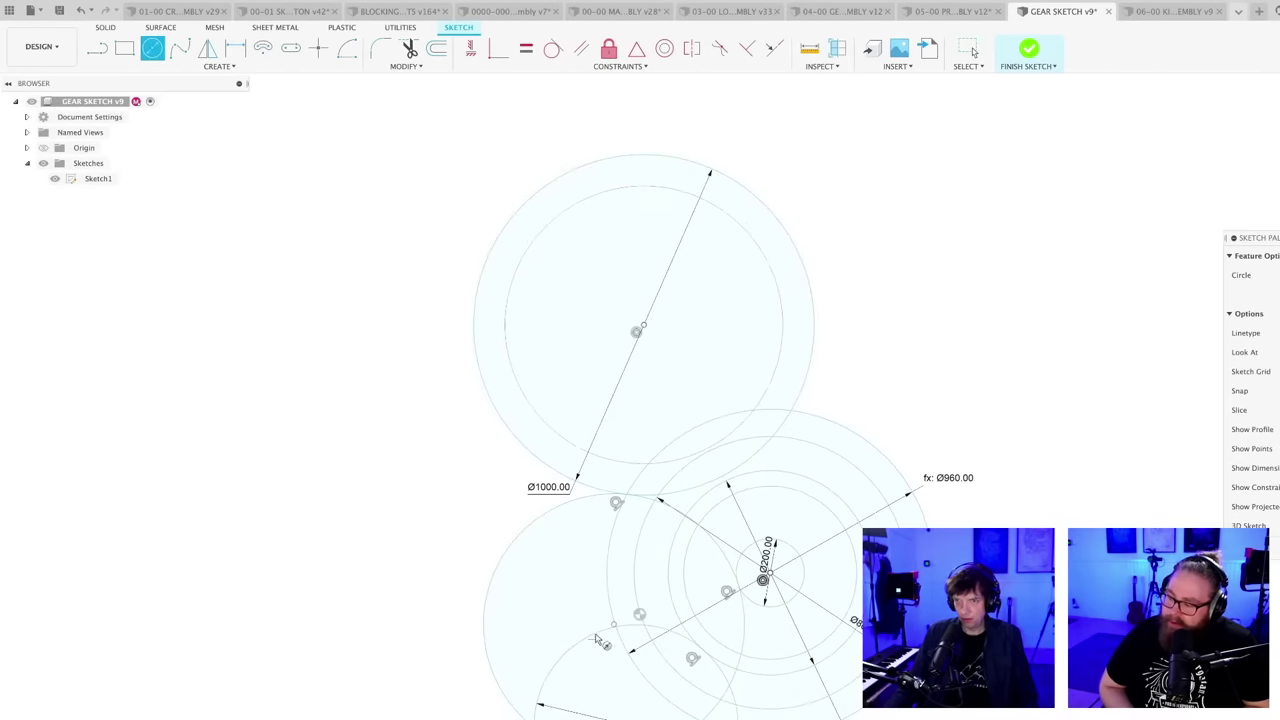
scroll(596, 639, up, 2)
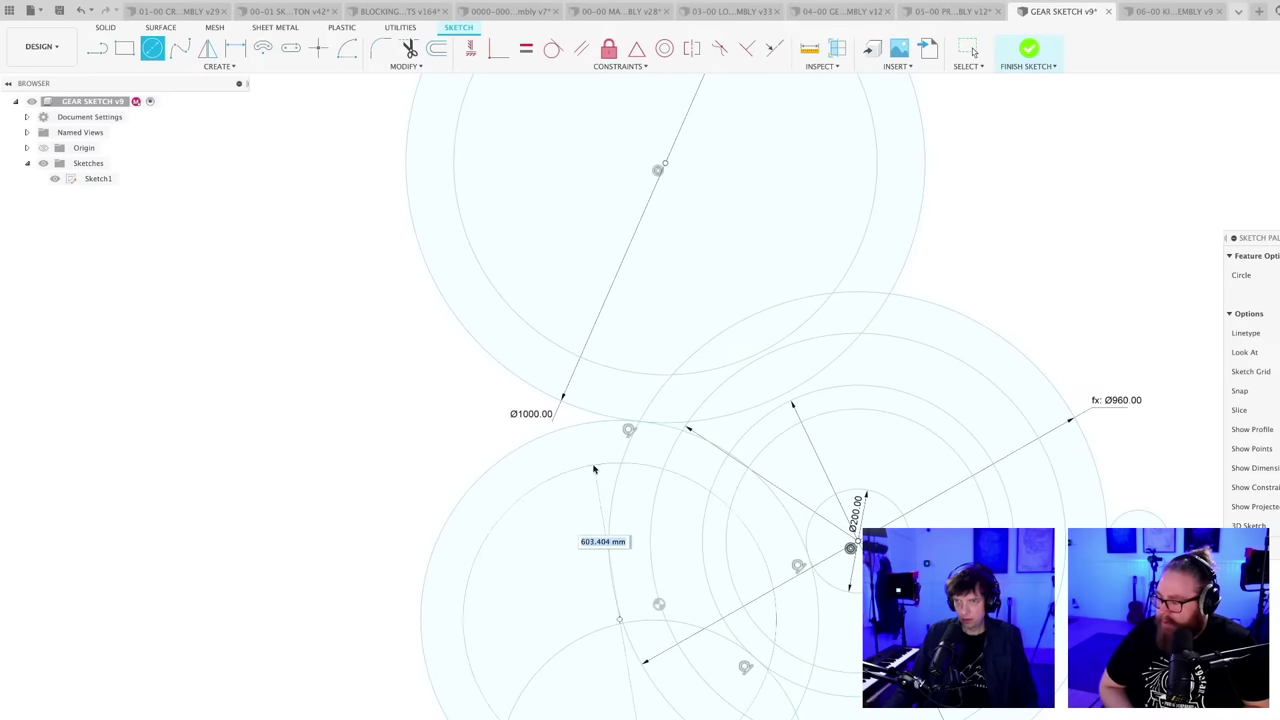
scroll(633, 691, down, 1)
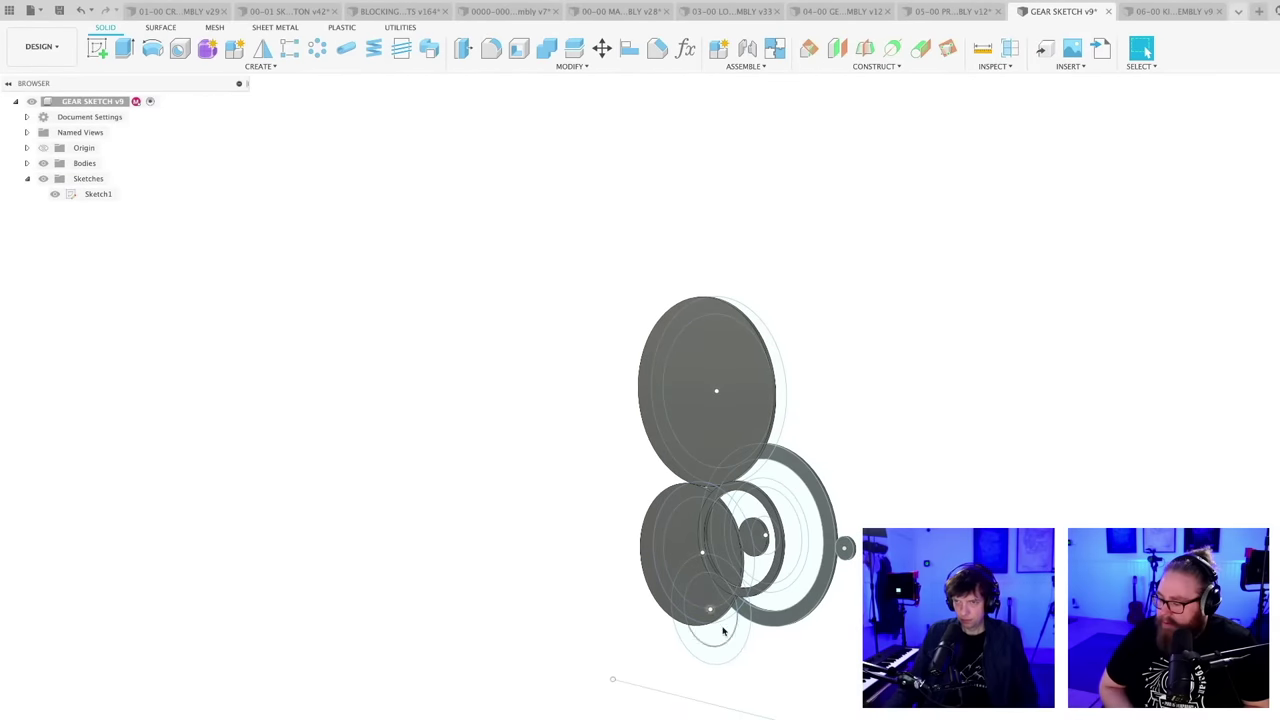
- Edit the 1000 mm disc's extrusion, removing the region inside its inner circle from the profiles to form a ring
click(774, 430)
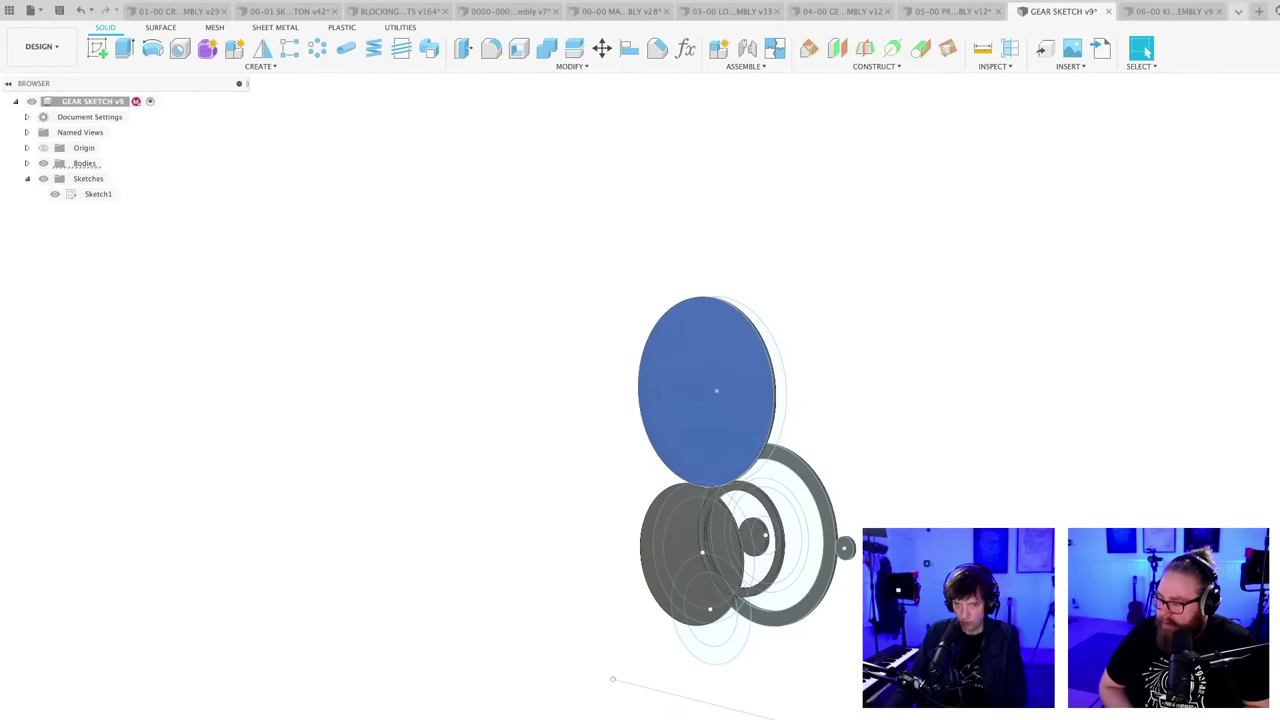
click(723, 446)
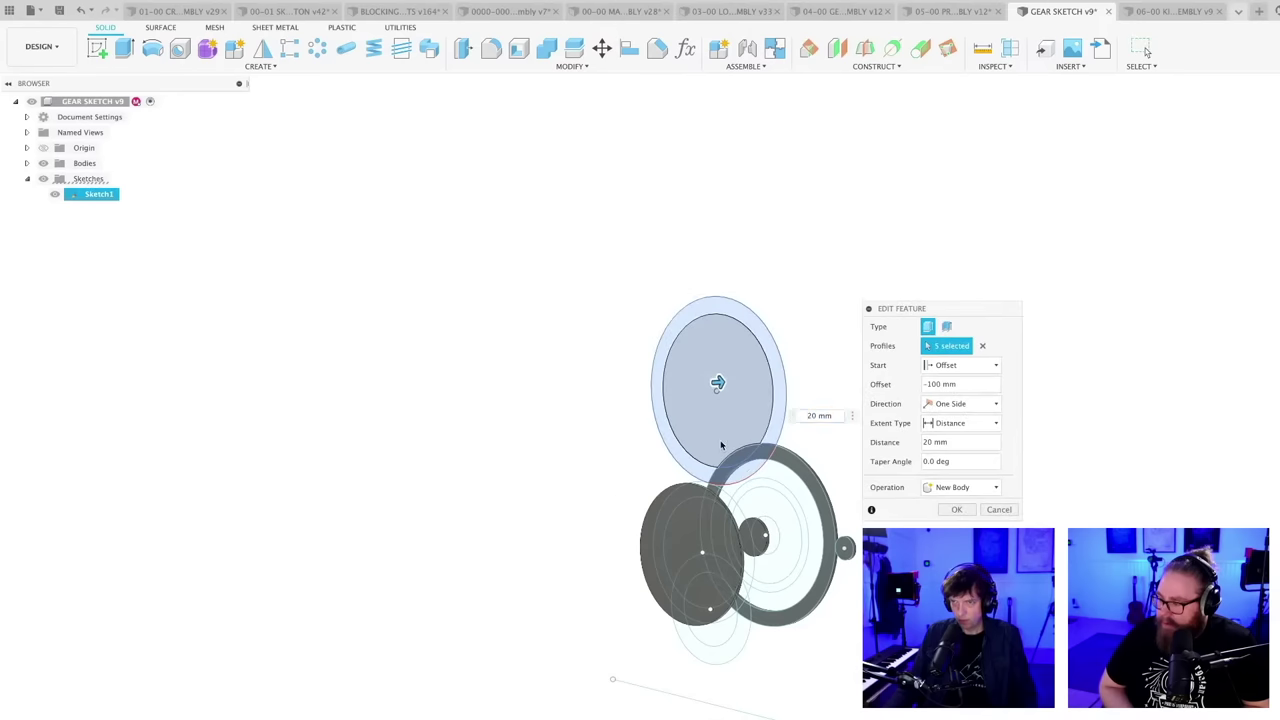
key(Return)
- Edit the extrusion of the large disc beneath the 1000 mm ring, removing the regions inside its inner circle from the profiles
scroll(668, 628, up, 3)
middle_drag(716, 618, 583, 696)
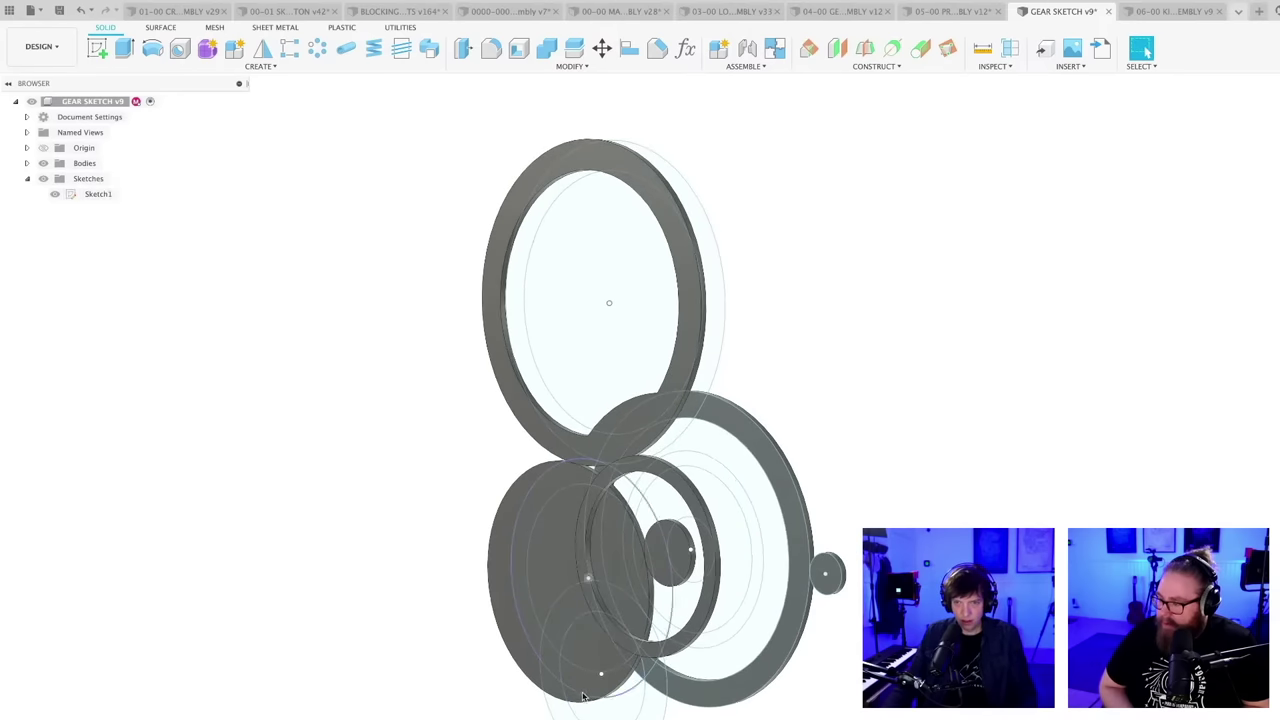
click(499, 551)
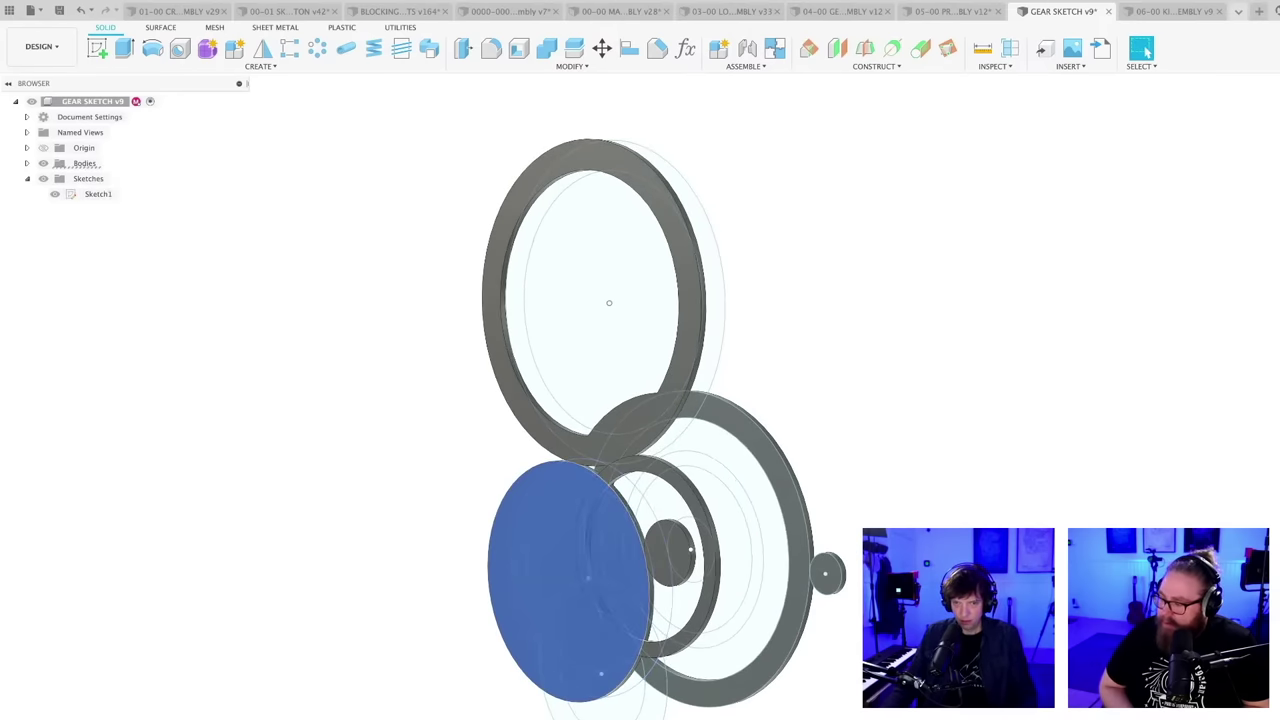
double_click(491, 618)
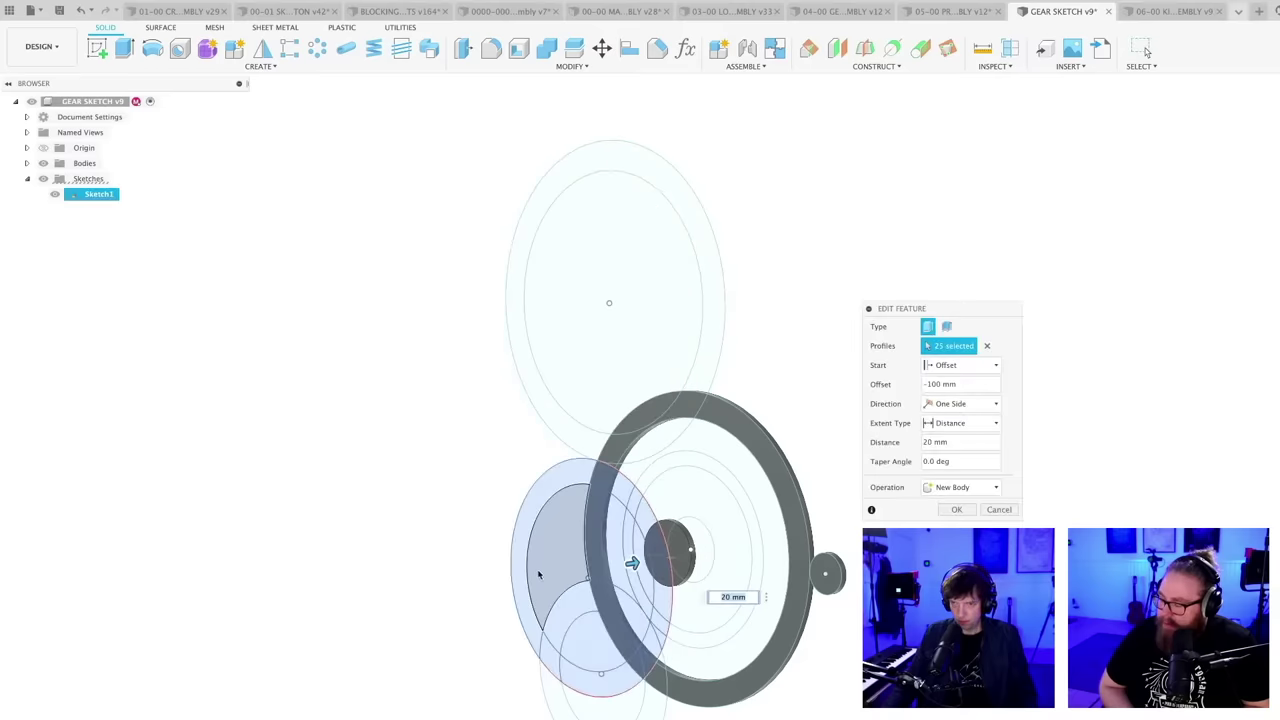
click(556, 560)
shift+middle_drag(556, 560, 712, 452)
click(571, 489)
click(624, 491)
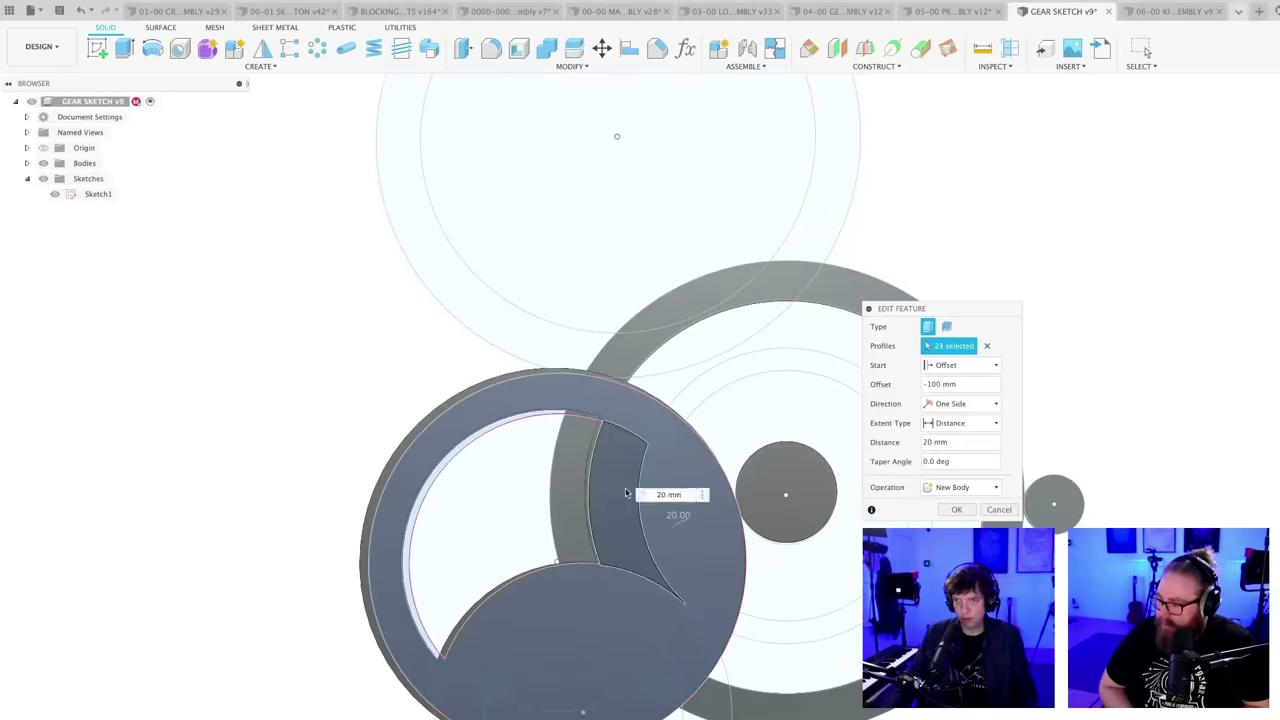
click(692, 542)
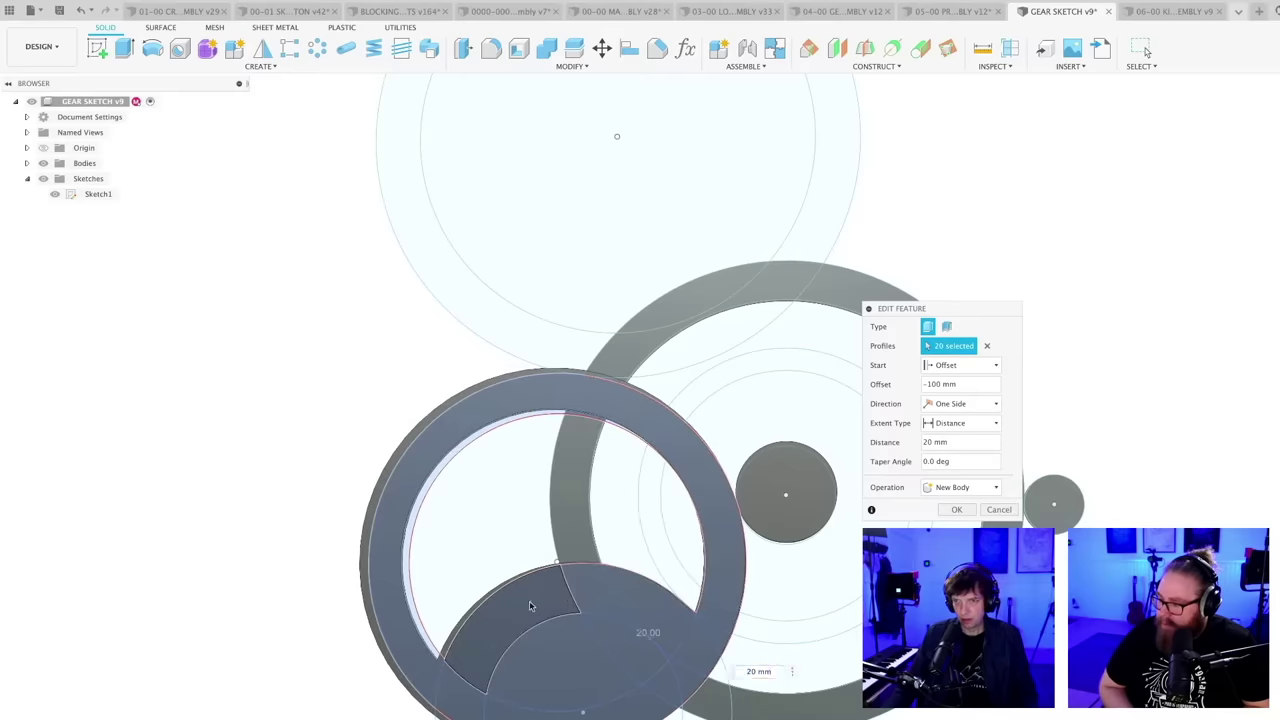
click(532, 606)
click(628, 600)
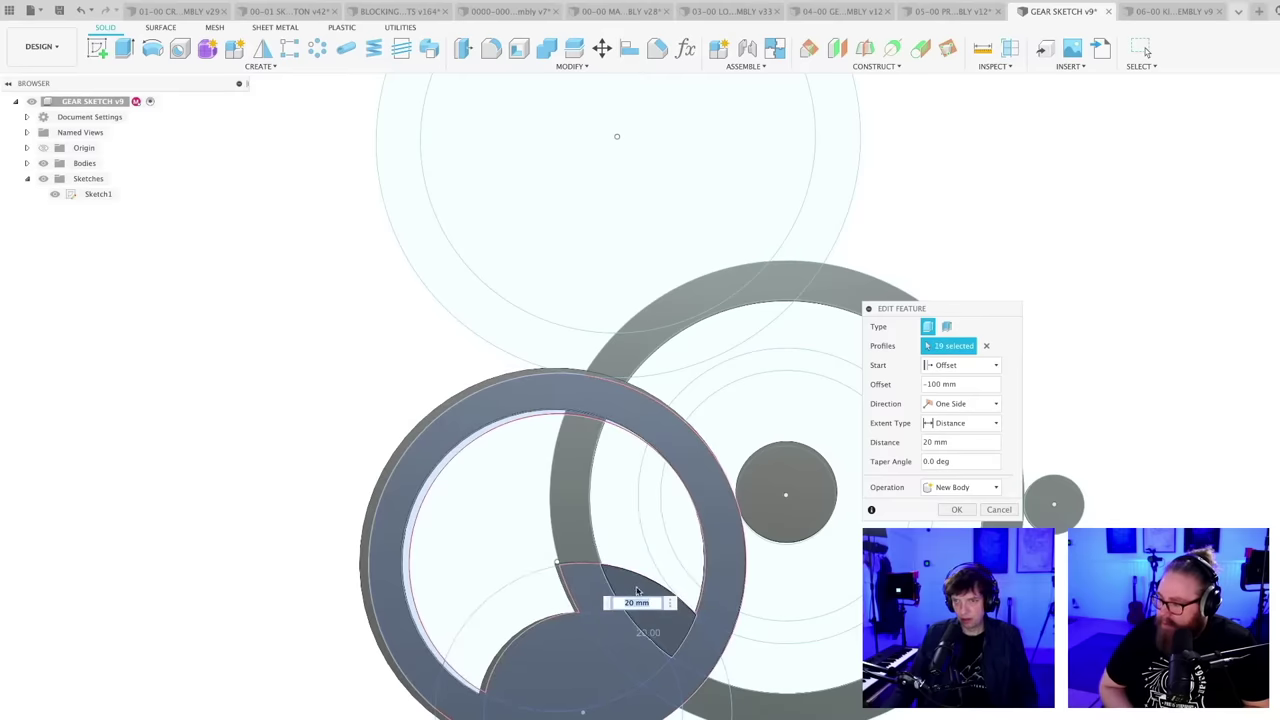
click(636, 587)
click(592, 592)
click(562, 658)
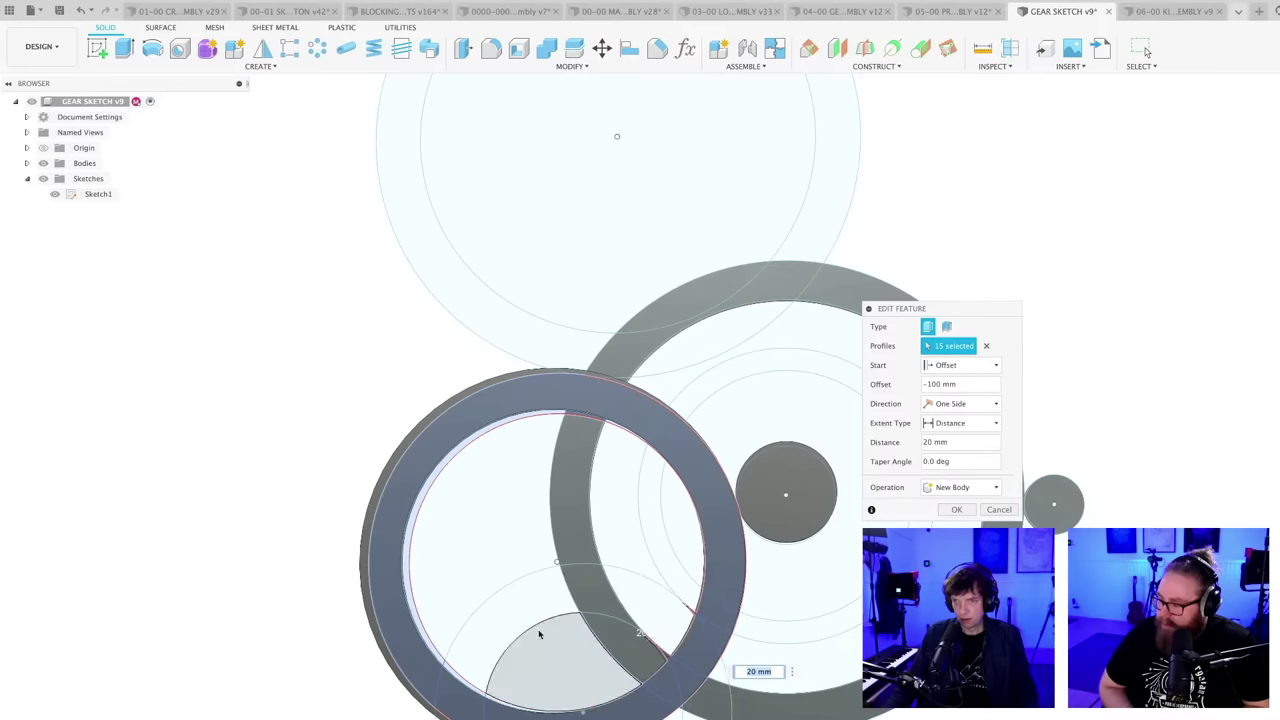
shift+middle_drag(534, 537, 486, 548)
key(Return)
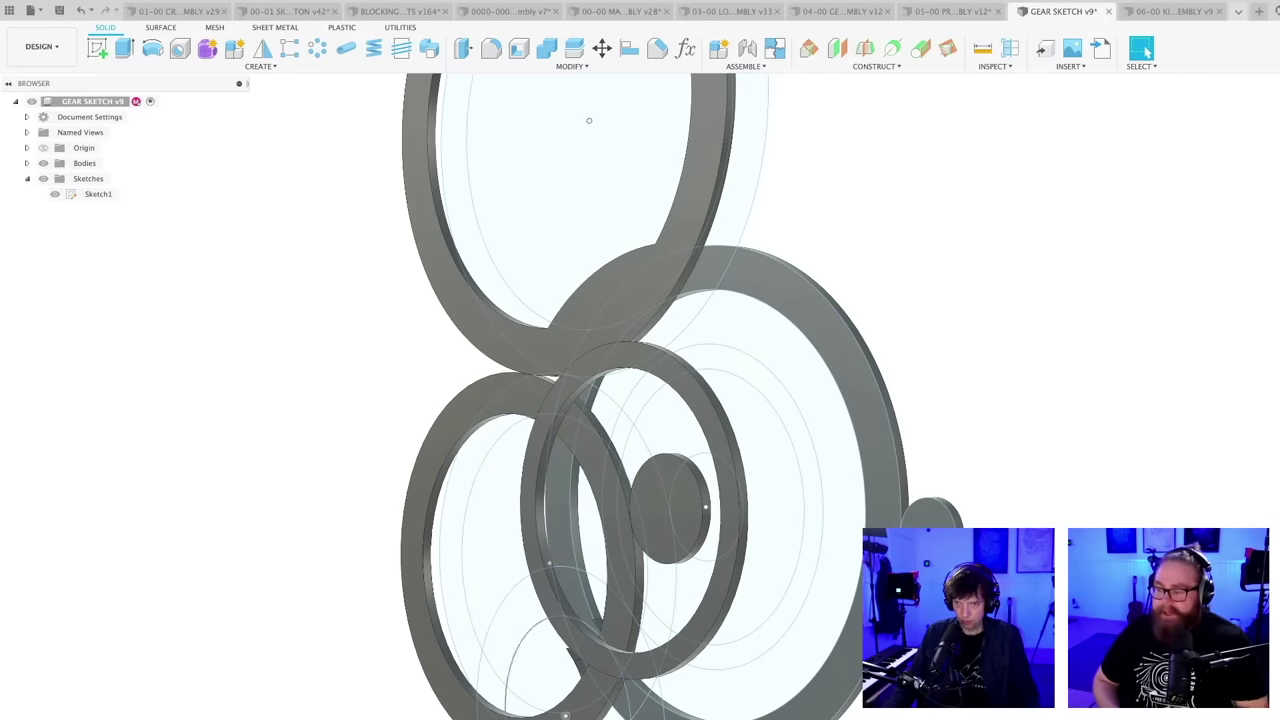
- Edit that lower ring's extrusion again and remove the leftover sliver regions inside its inner edge from the profiles
click(452, 707)
double_click(452, 707)
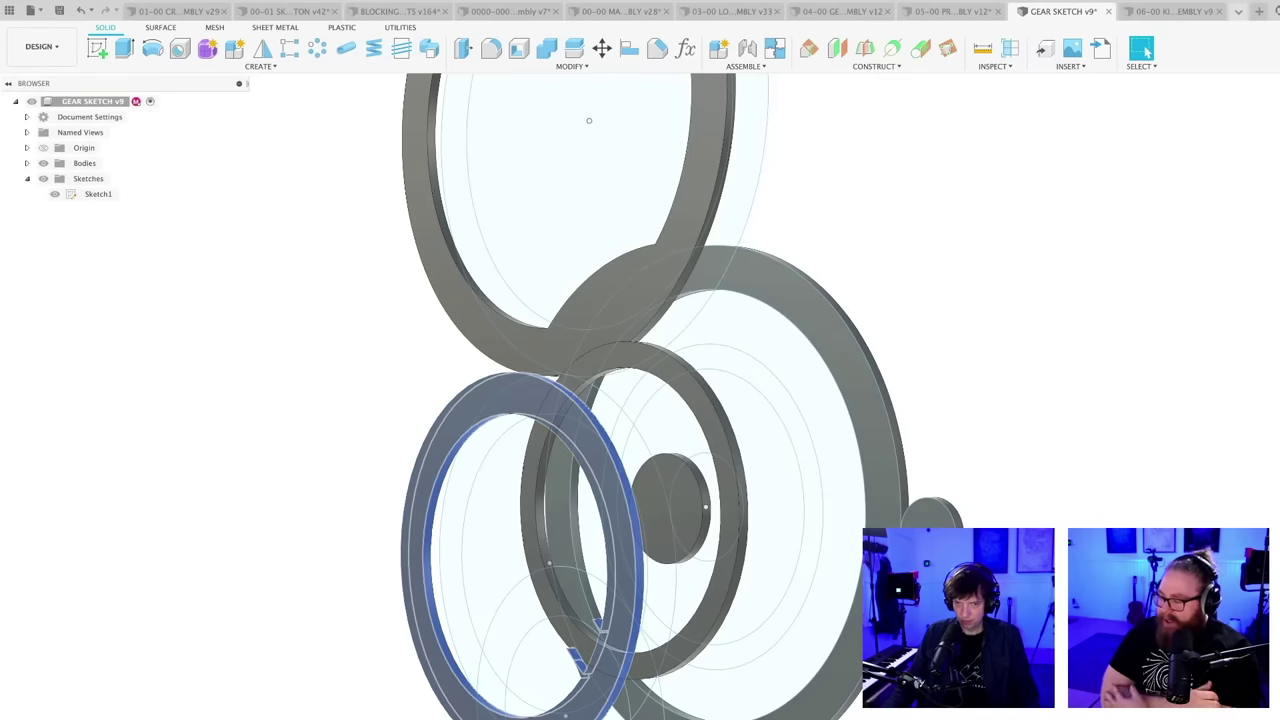
scroll(600, 657, up, 6)
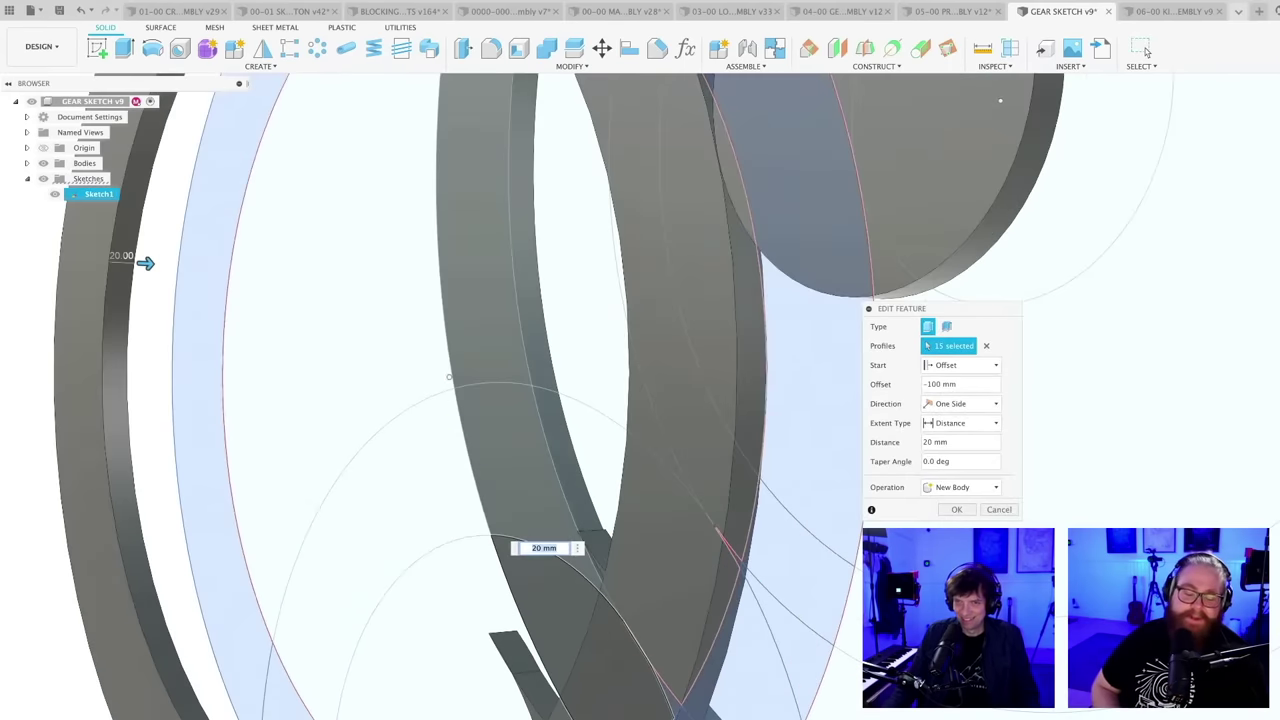
shift+middle_drag(600, 657, 643, 651)
scroll(643, 650, down, 5)
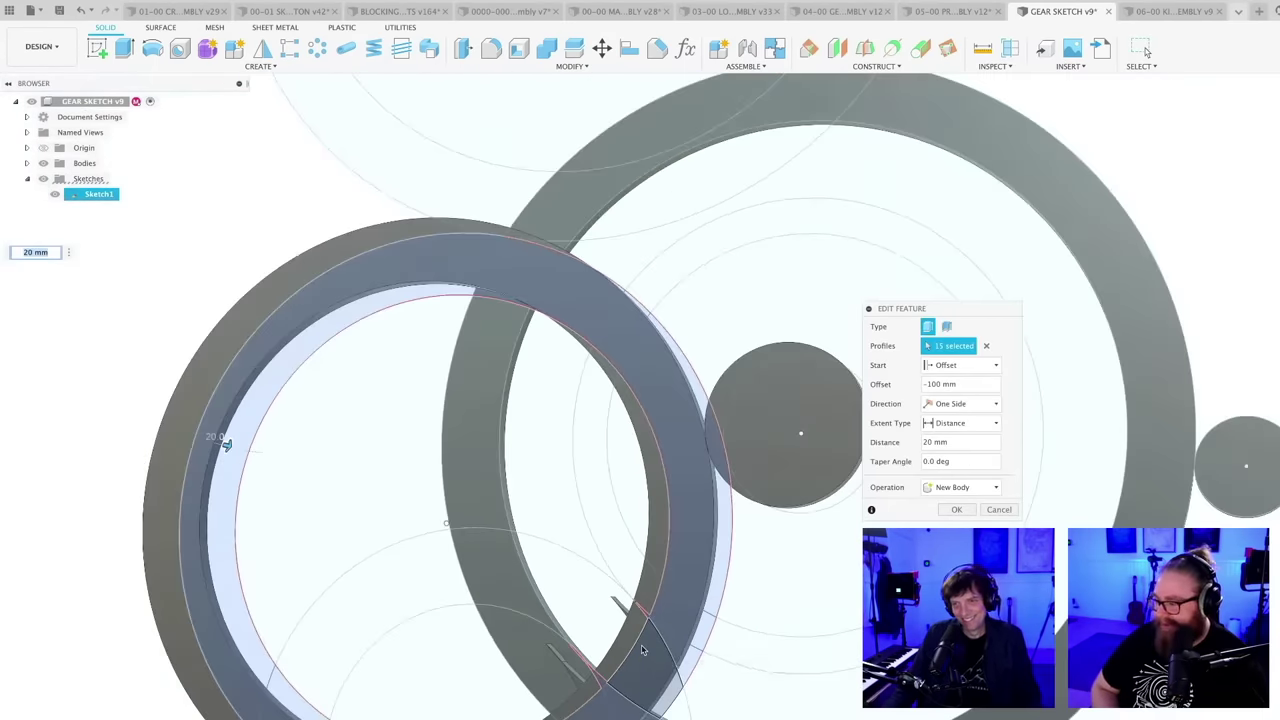
scroll(648, 613, up, 5)
click(648, 612)
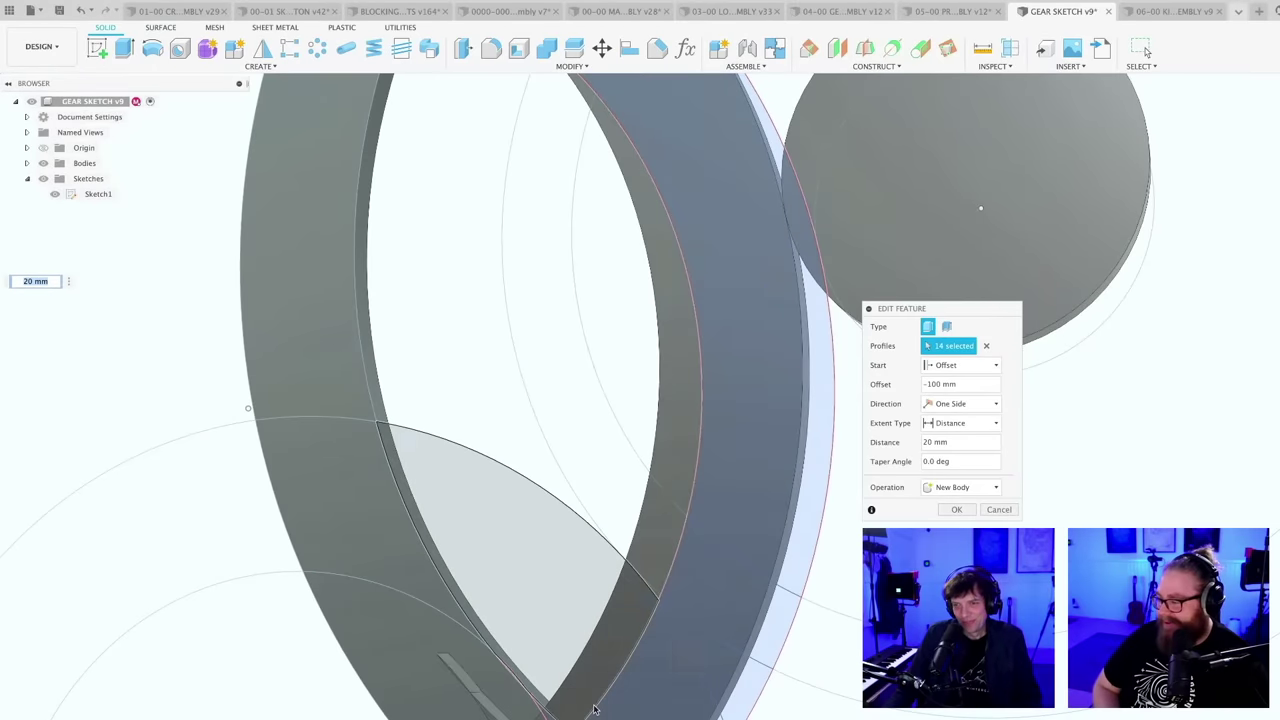
scroll(595, 705, up, 4)
click(459, 650)
scroll(457, 655, up, 6)
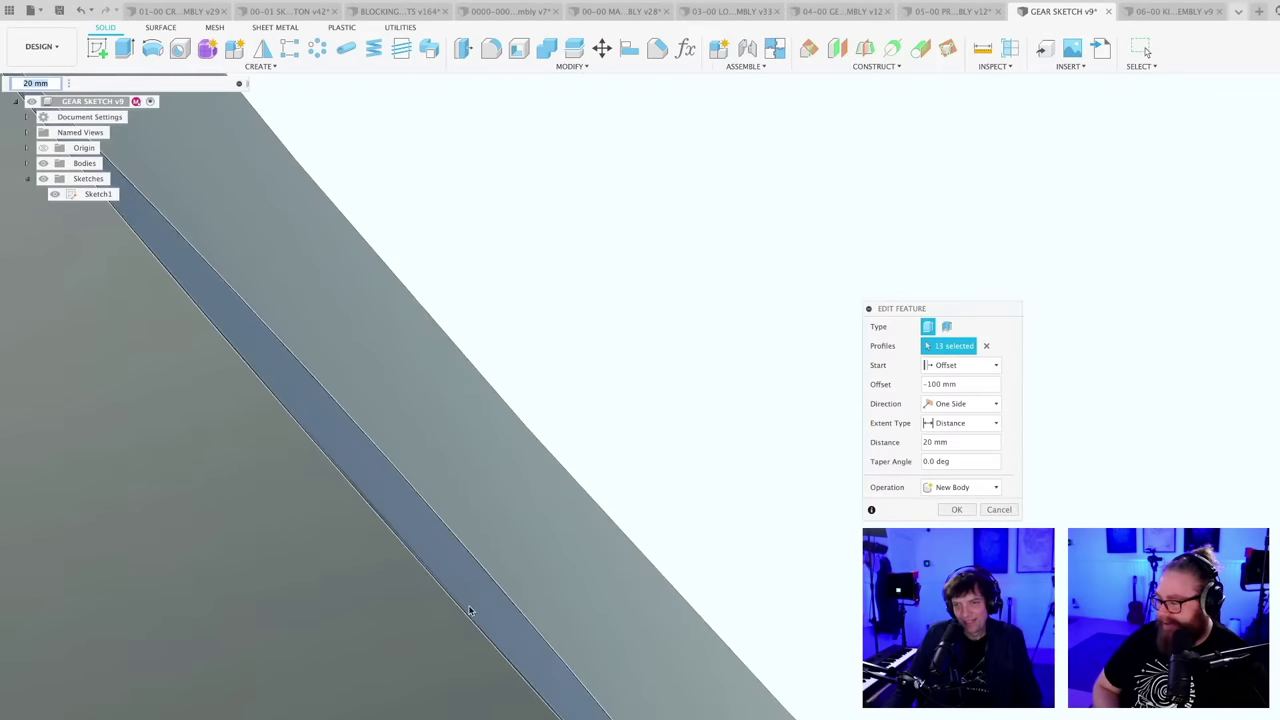
scroll(472, 610, down, 10)
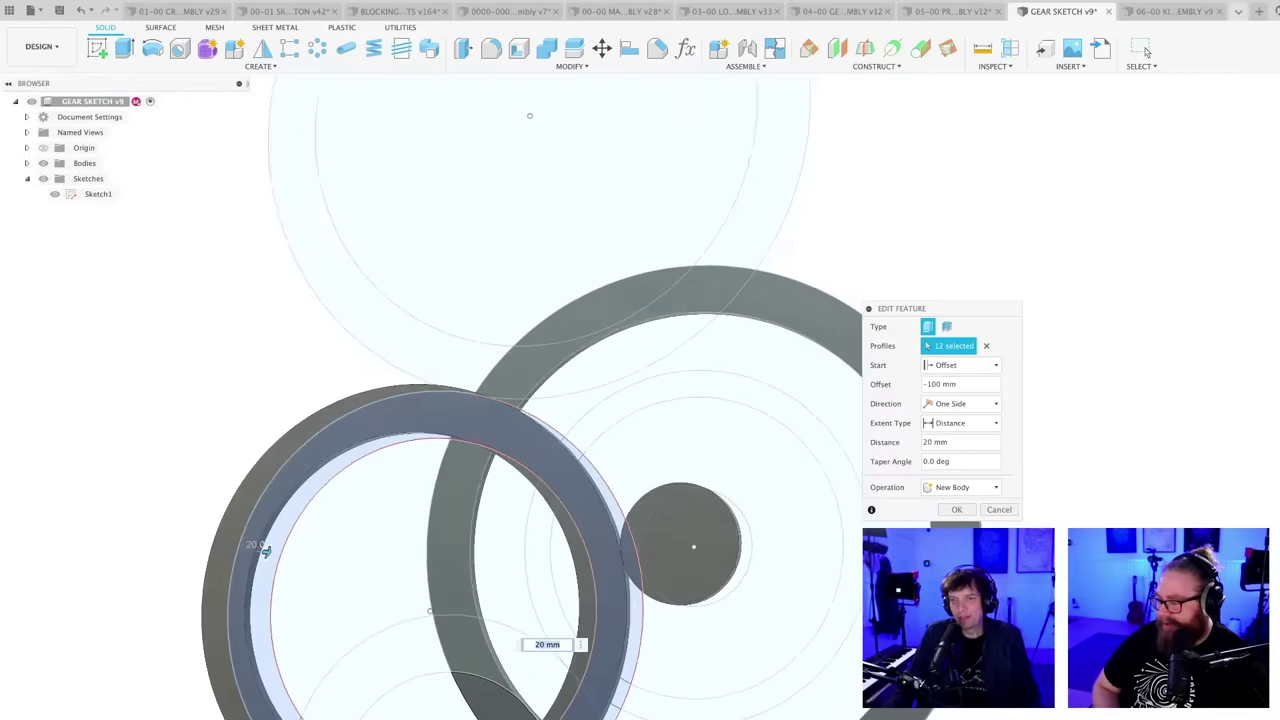
shift+middle_drag(517, 592, 554, 608)
scroll(554, 608, down, 3)
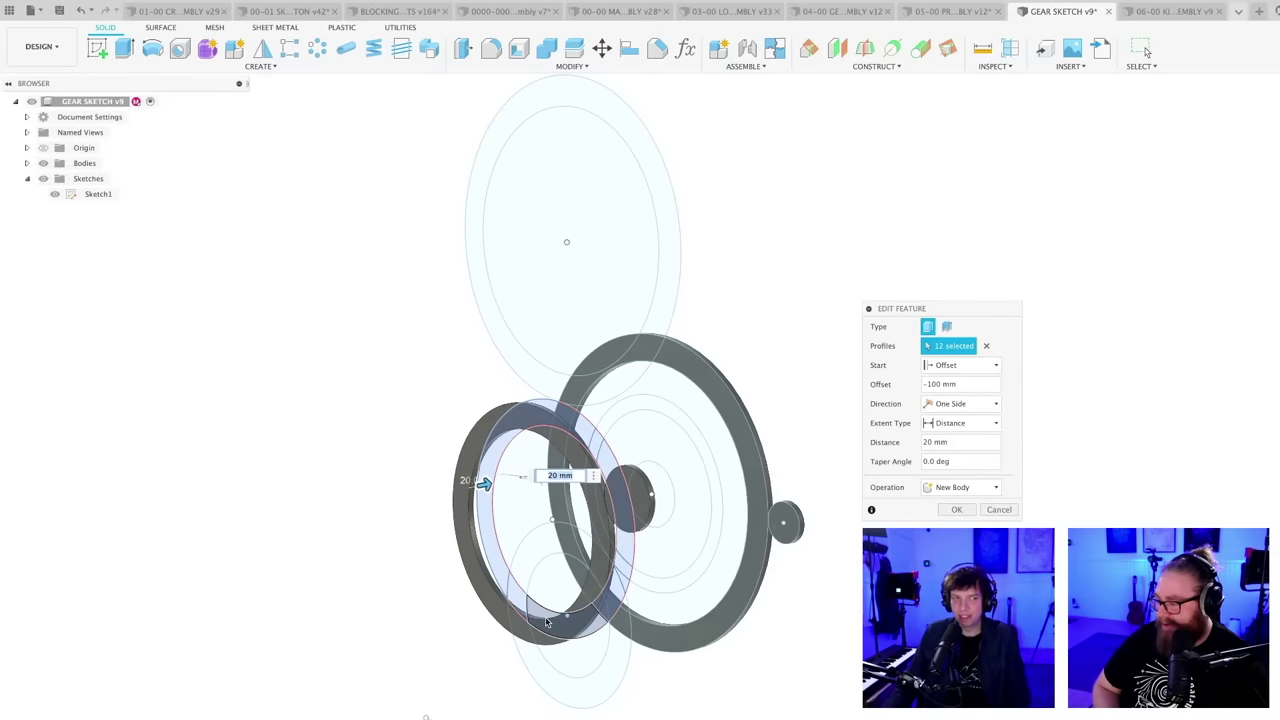
middle_drag(625, 571, 643, 606)
key(Return)
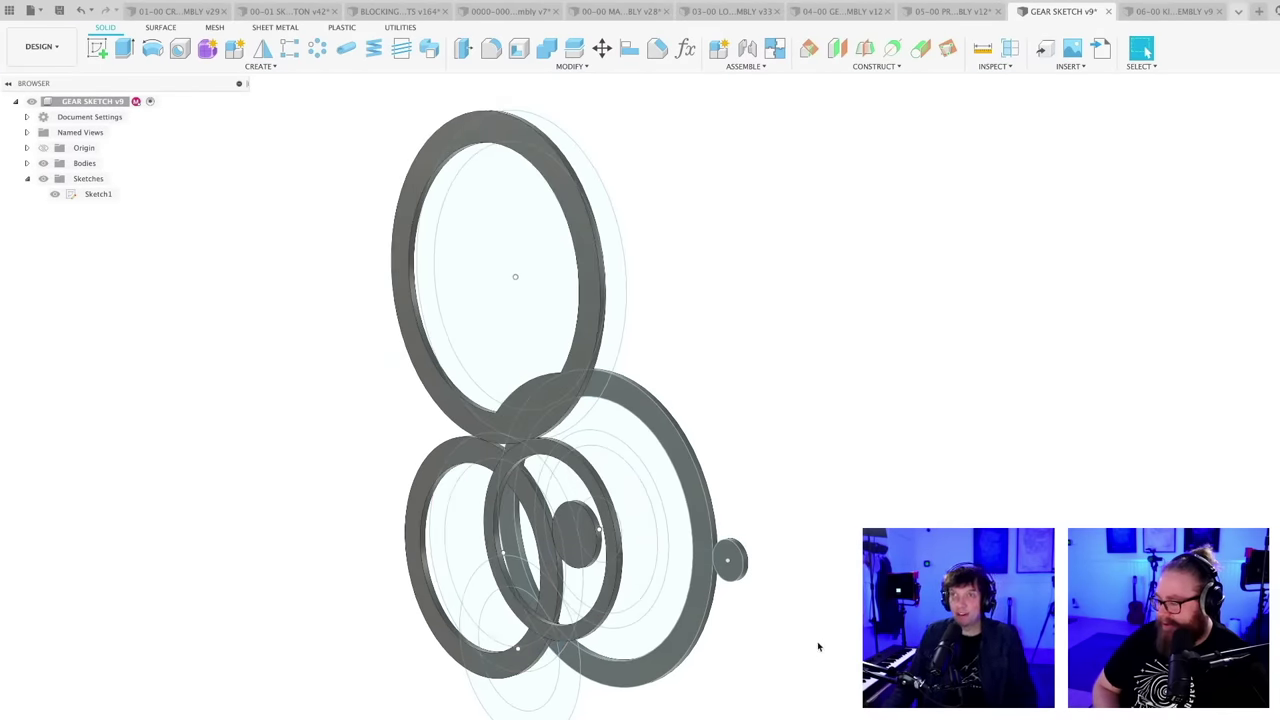
- Save the GEAR SKETCH document as a new version
shift+middle_drag(771, 660, 758, 684)
mouse_move(773, 686)
shift+middle_down()
mouse_move(712, 690)
mouse_move(760, 674)
mouse_move(762, 685)
mouse_move(699, 683)
mouse_move(757, 680)
mouse_move(777, 660)
mouse_move(849, 640)
mouse_move(770, 659)
mouse_move(793, 660)
shift+middle_up()
key(ctrl+s)
key(Return)
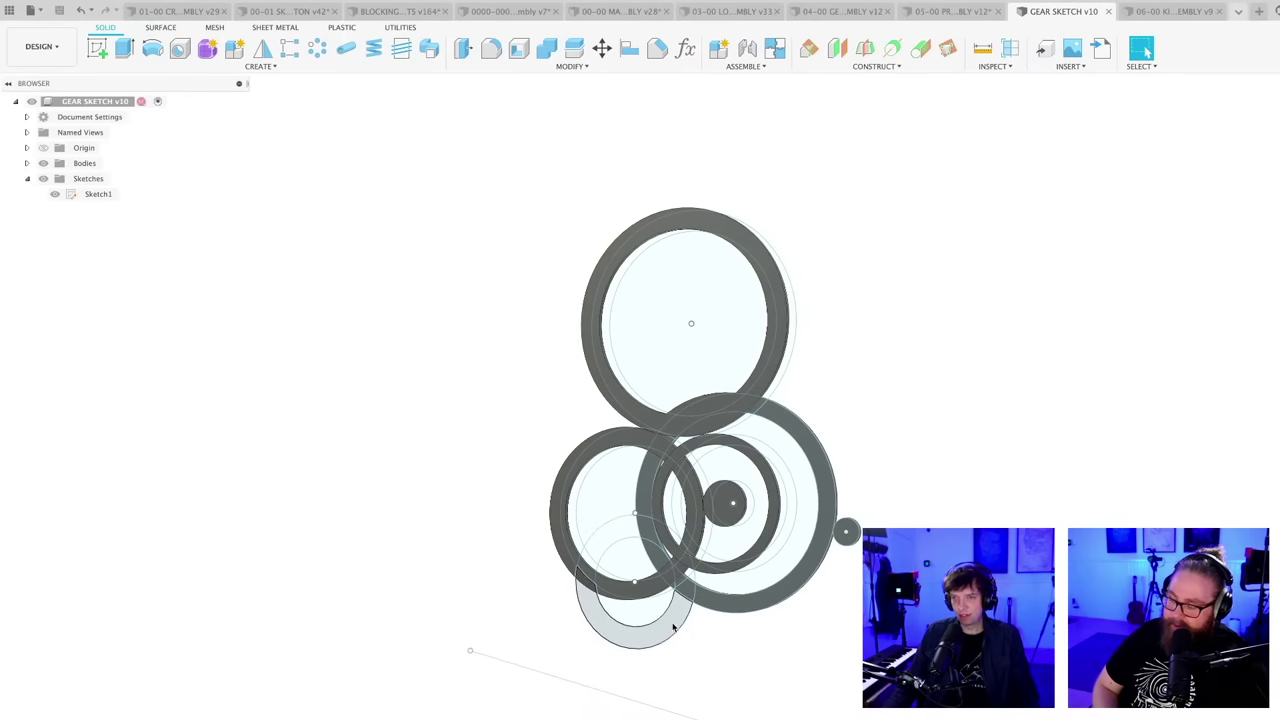
- Start an Extrude and select regions of the band between the lowest 600 mm circle and its inner circle as profiles
scroll(675, 640, up, 2)
key(e)
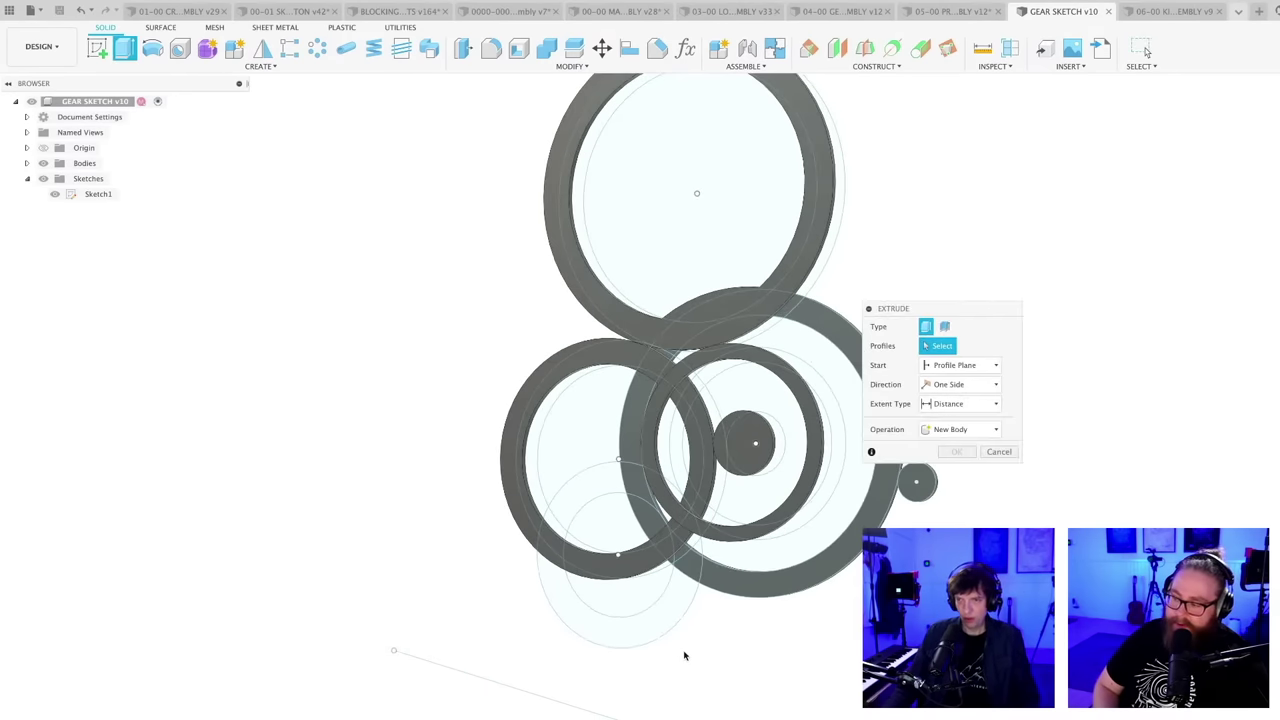
click(663, 608)
scroll(675, 598, up, 3)
click(709, 488)
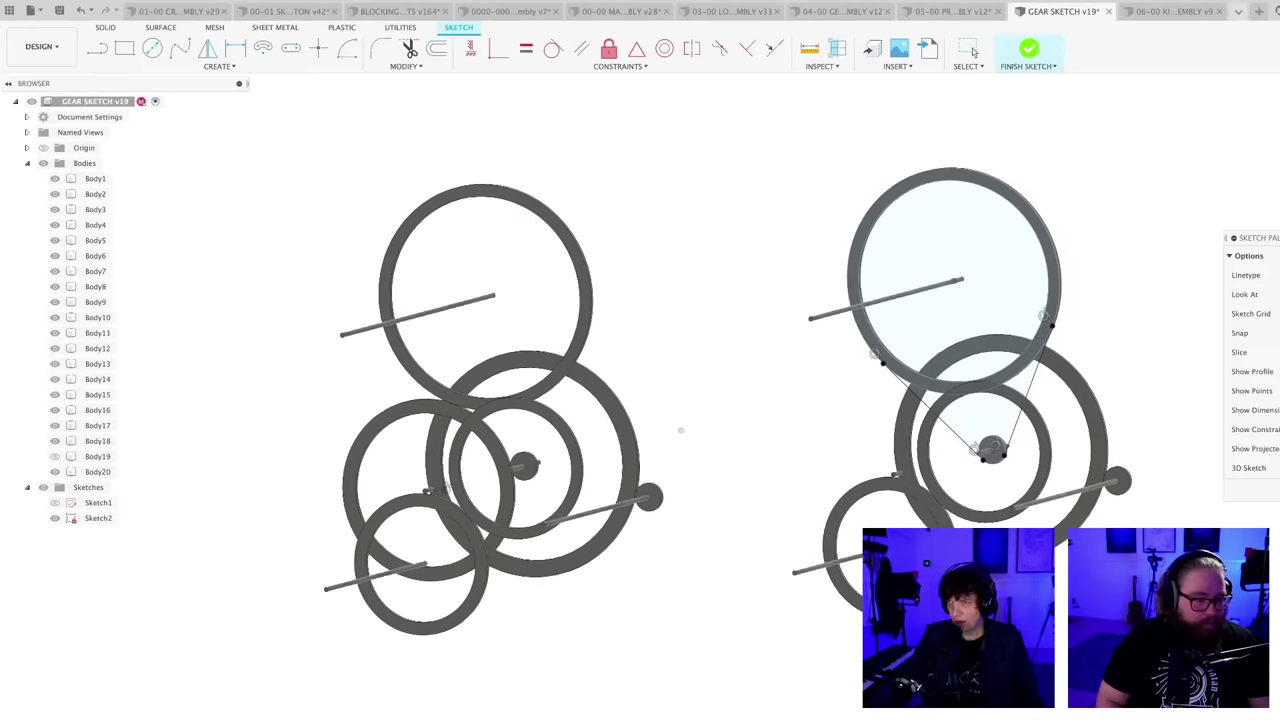
- Save another version of the GEAR SKETCH document while editing Sketch2
shift+middle_drag(690, 610, 782, 609)
scroll(698, 589, down, 2)
key(super+s)
key(Return)
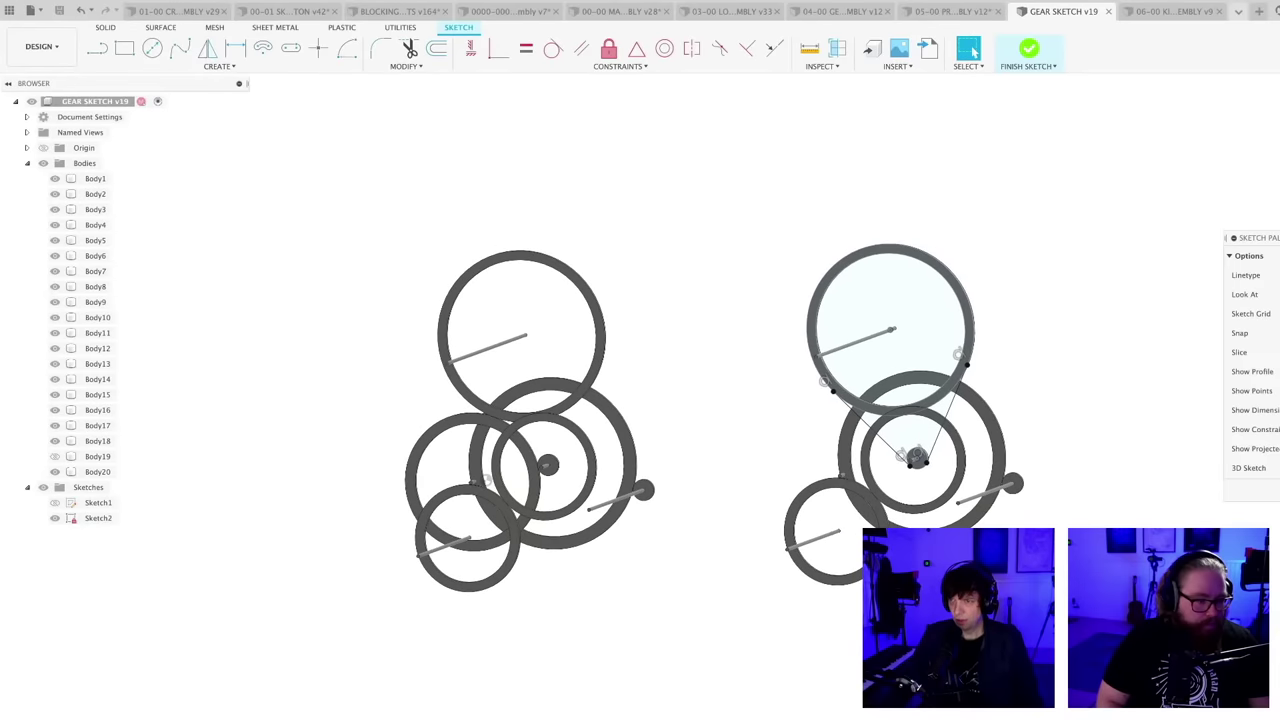
scroll(963, 416, up, 5)
scroll(956, 416, down, 5)
middle_drag(956, 414, 952, 400)
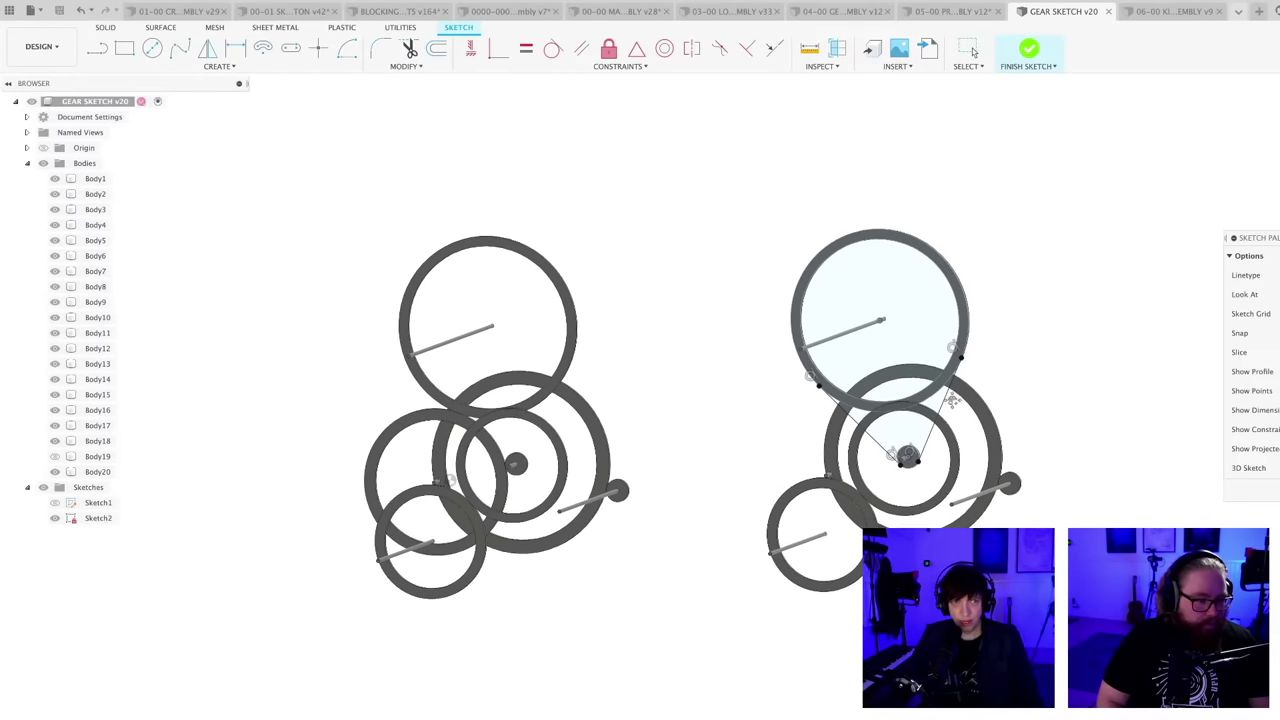
- Offset the large circle around the upper gear in the copied gear layout outward by 20 mm
scroll(953, 400, up, 5)
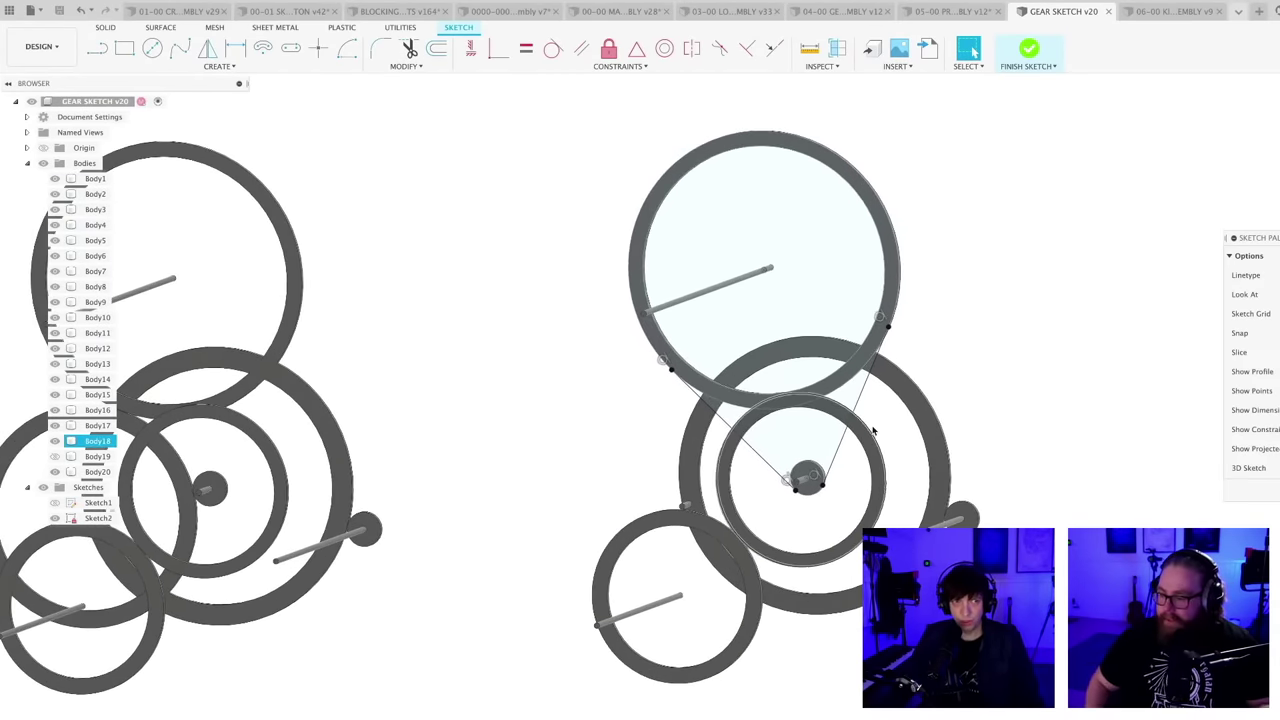
scroll(873, 430, up, 3)
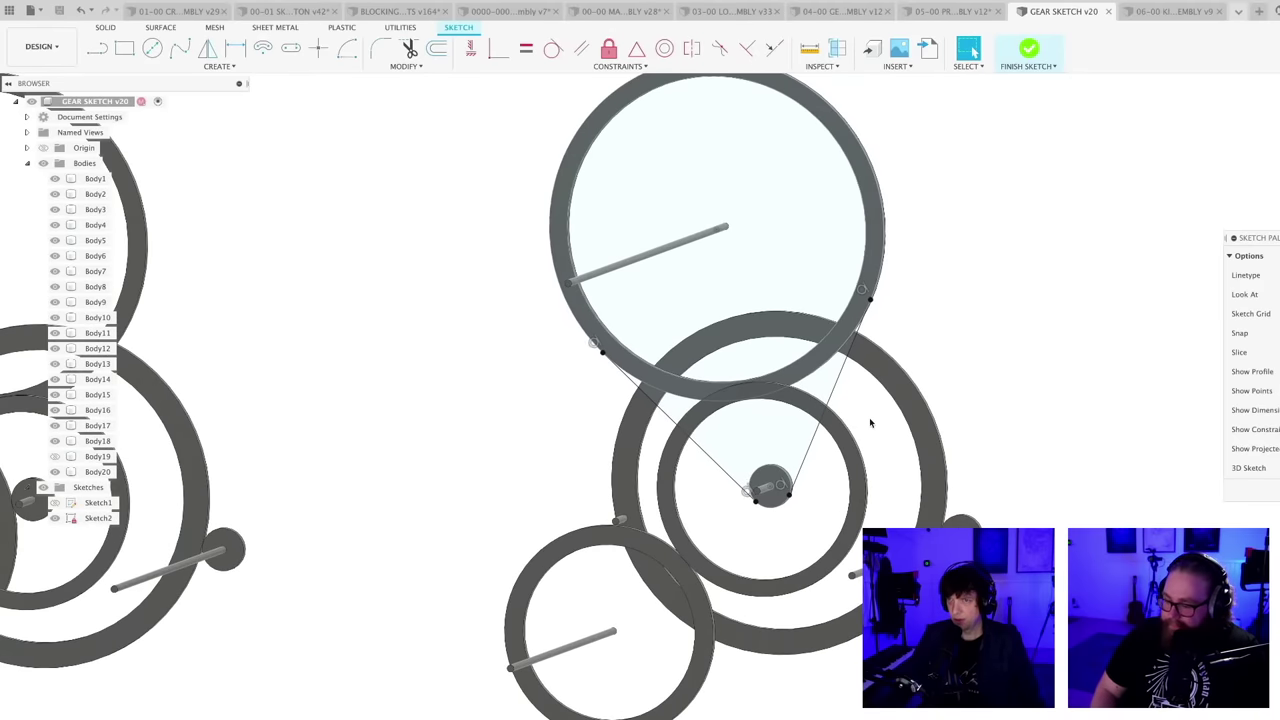
scroll(869, 420, up, 1)
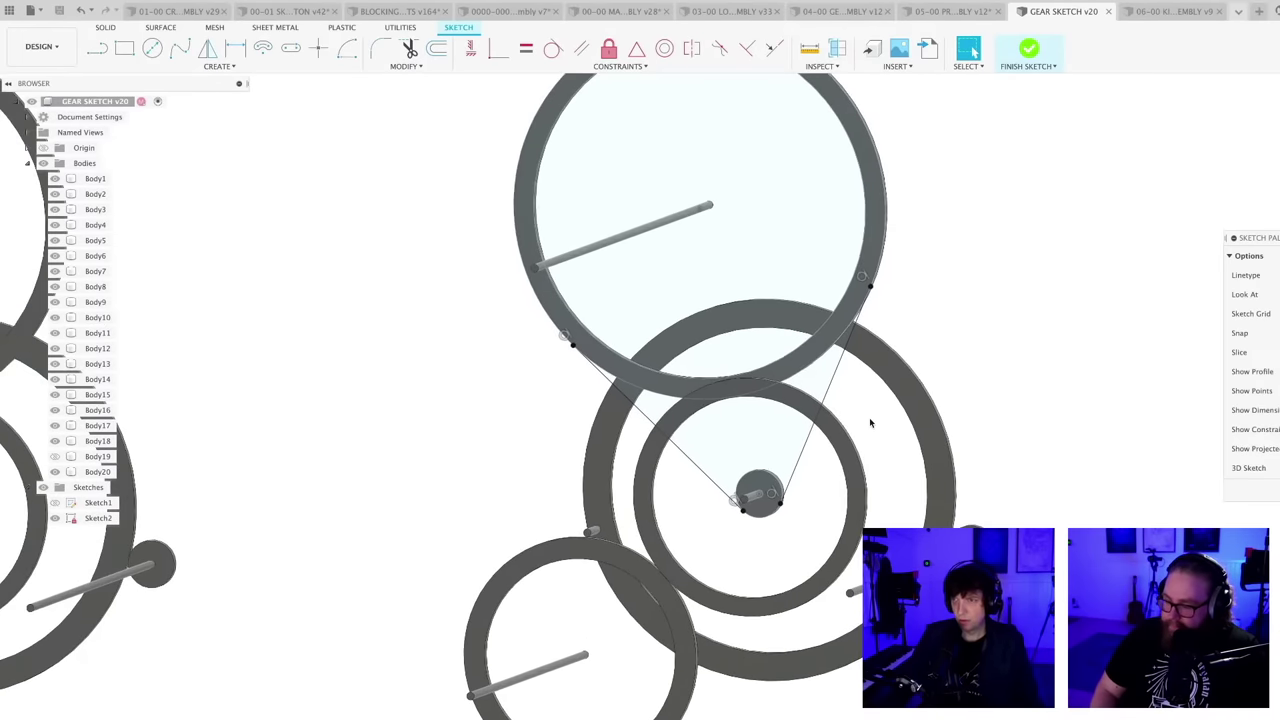
key(o)
click(823, 357)
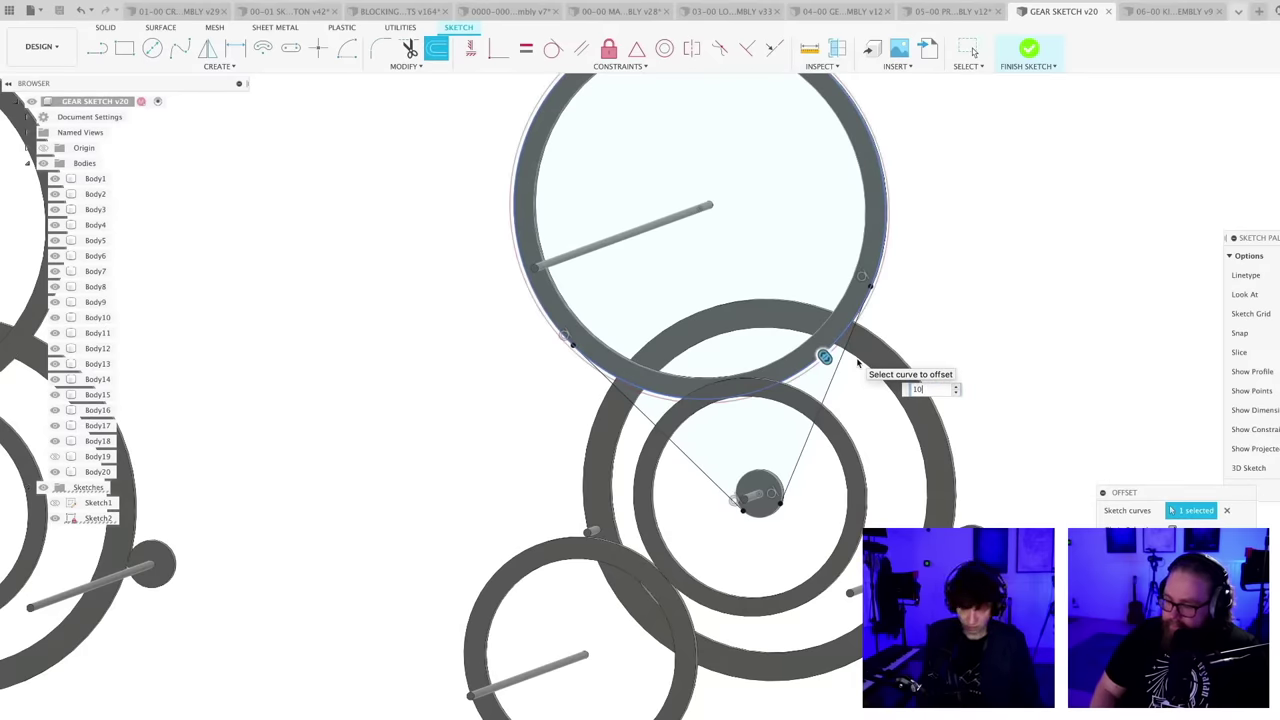
key(Return)
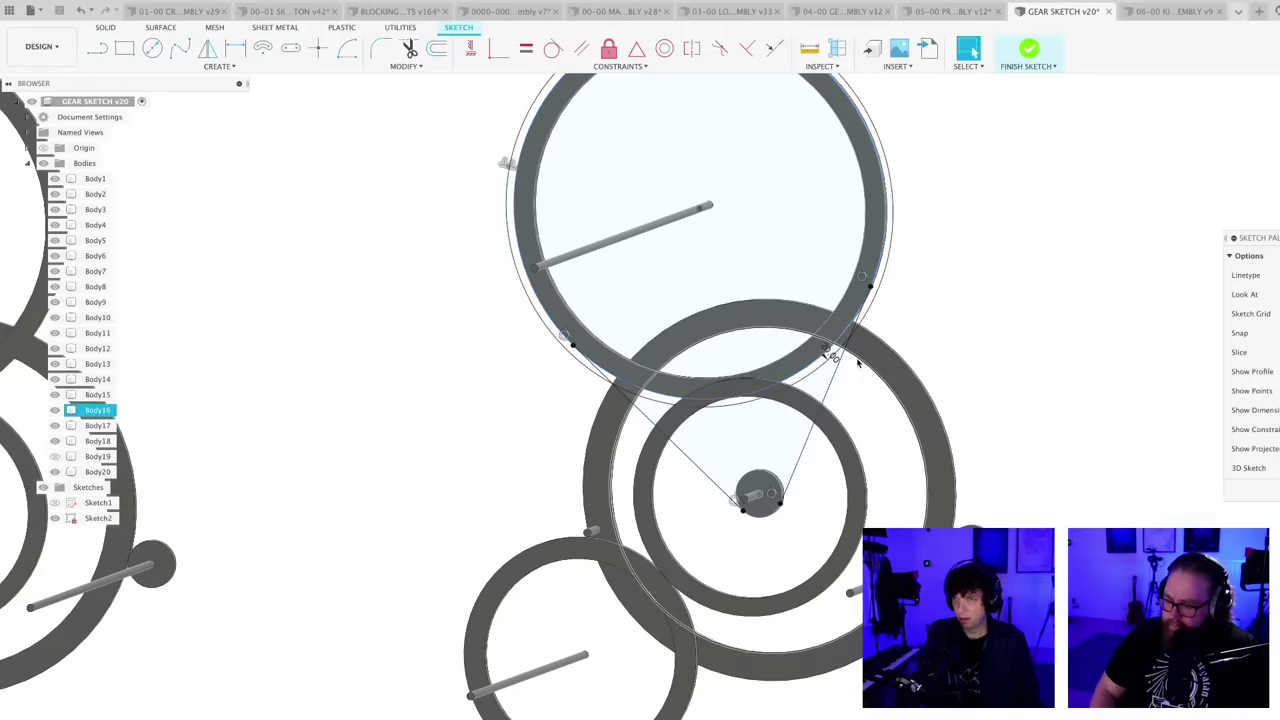
- Offset both tangent lines between the large gear and the small pulley outward by 20 mm
click(829, 389)
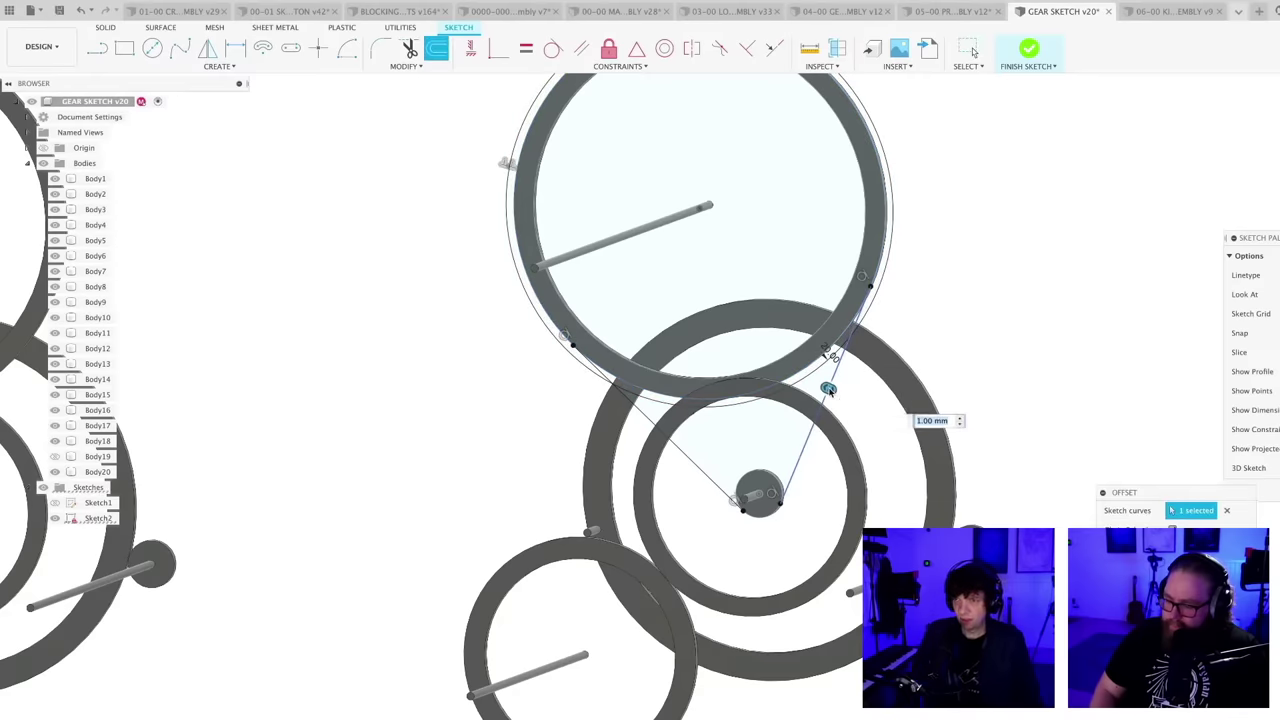
key(Return)
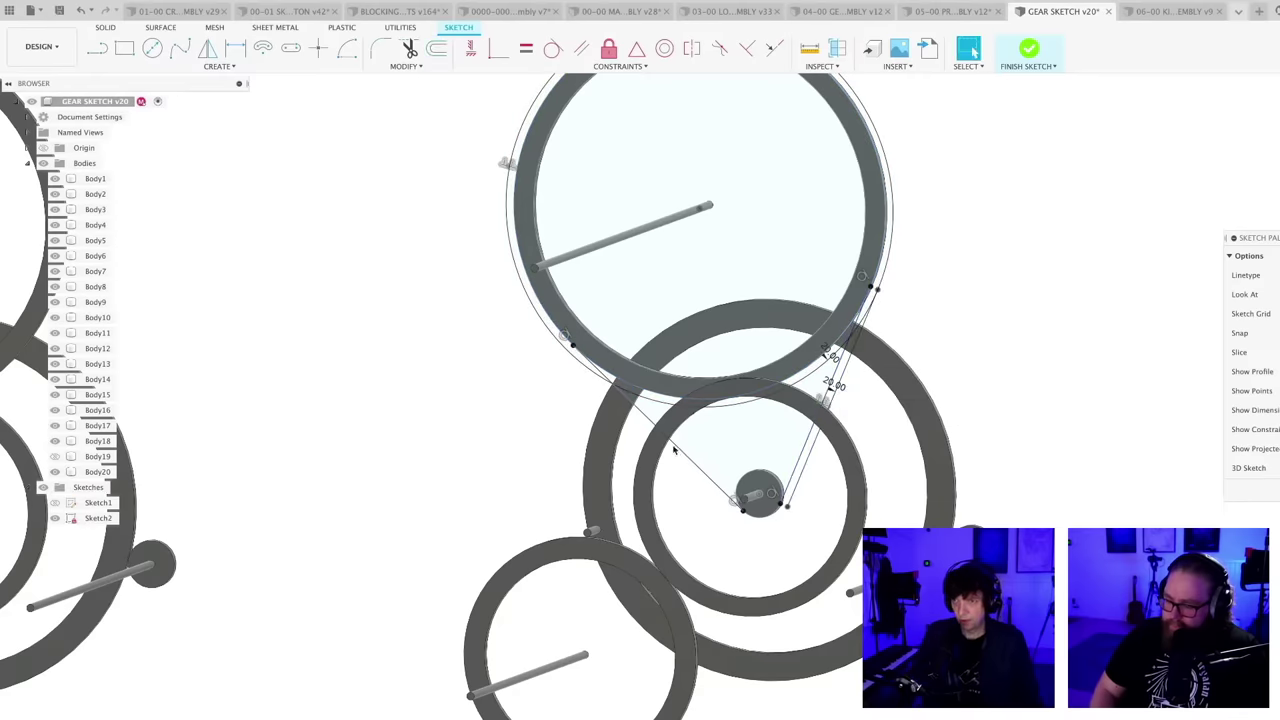
key(o)
click(682, 453)
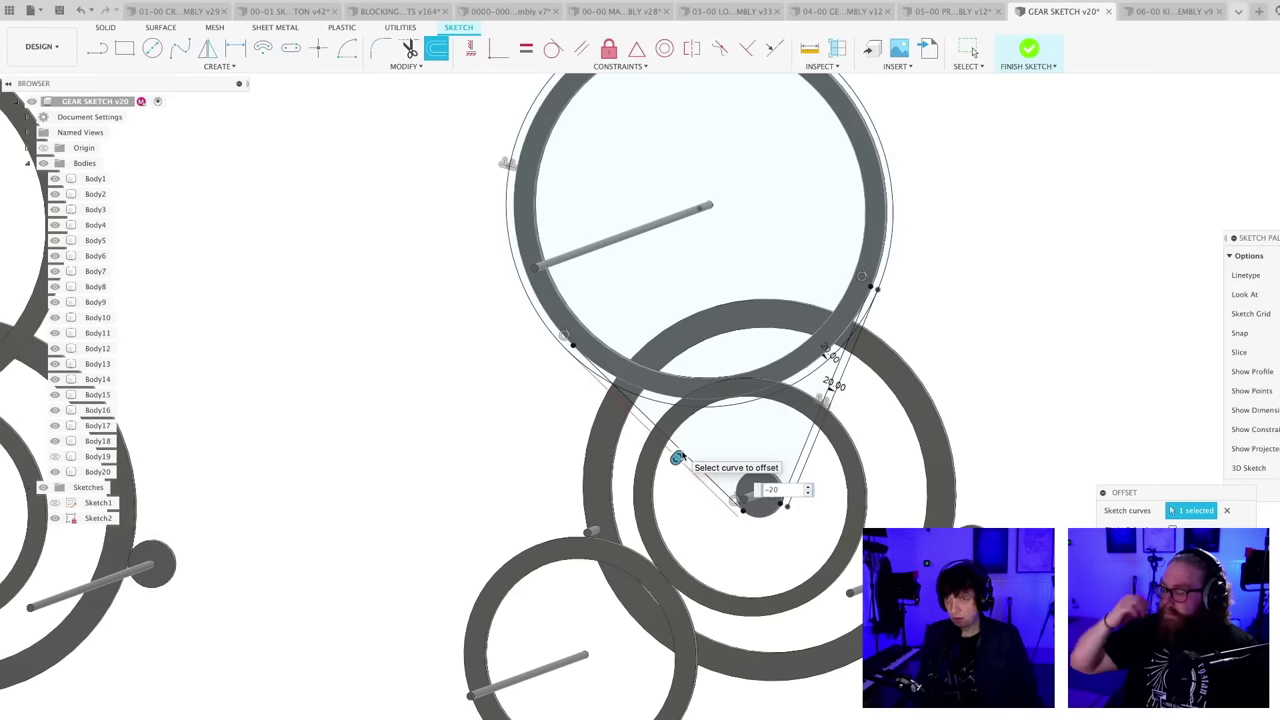
key(Return)
- Offset the small pulley's circle outward by 20 mm
key(o)
scroll(770, 535, up, 4)
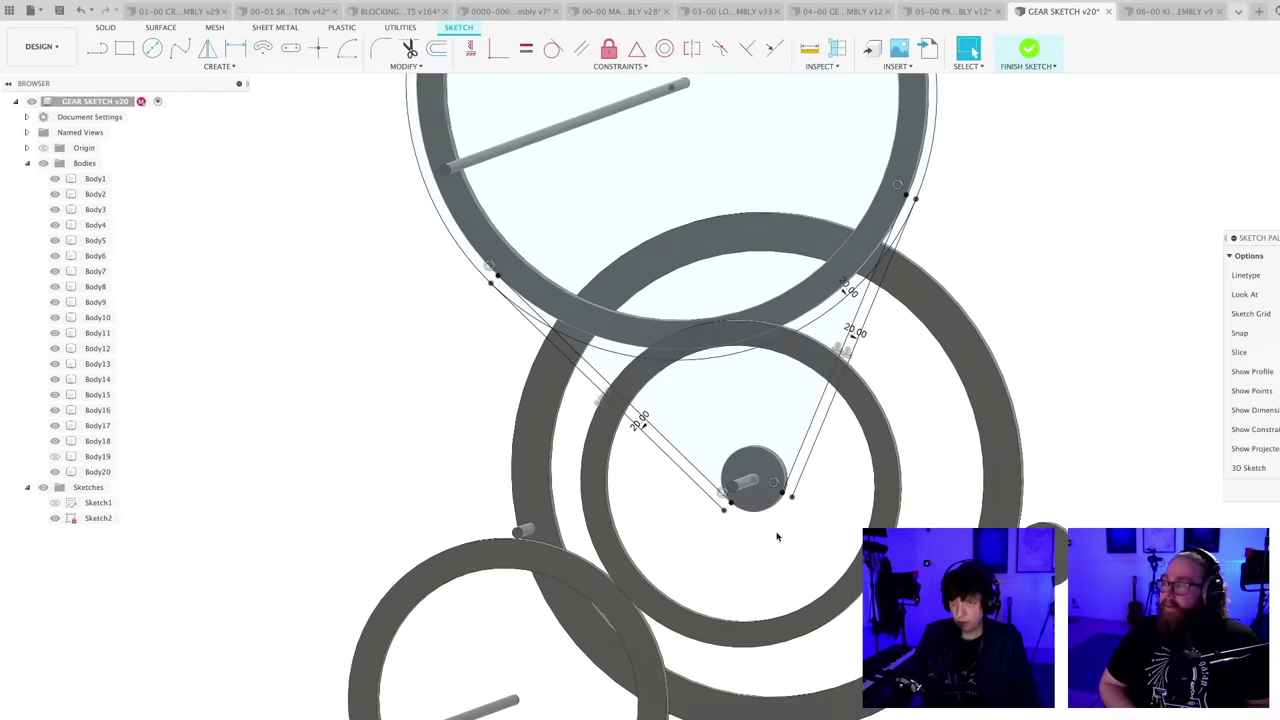
click(765, 505)
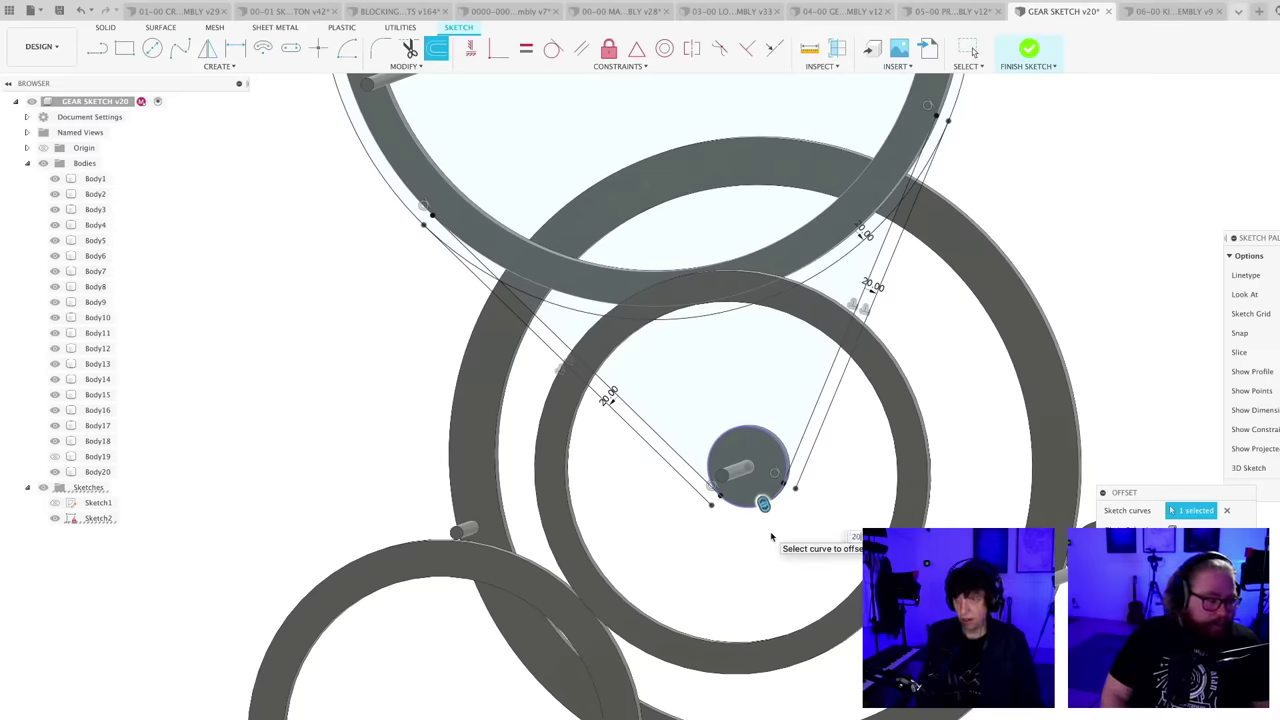
key(Escape)
scroll(778, 525, down, 5)
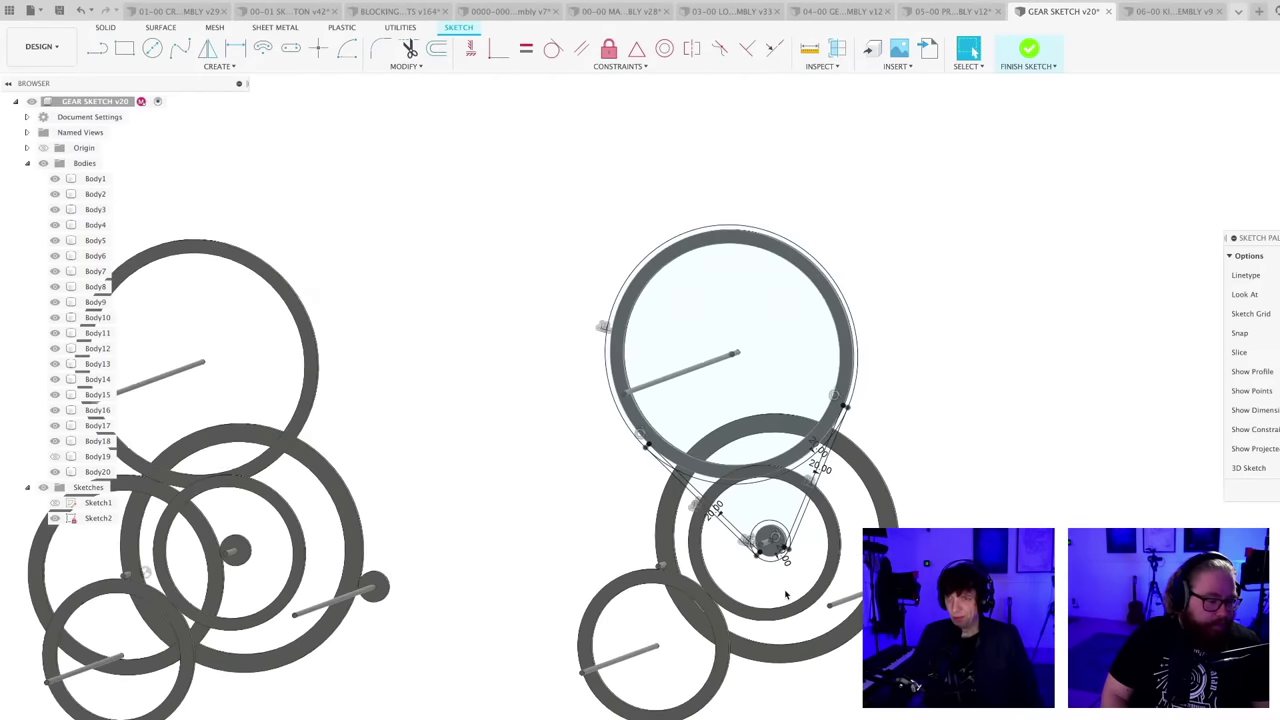
- Extrude the closed belt band around the large gear and small pulley, made of the offset profiles, as a new body
scroll(785, 595, down, 3)
mouse_move(785, 595)
shift+middle_down()
mouse_move(755, 602)
mouse_move(808, 512)
shift+middle_up()
scroll(893, 396, up, 5)
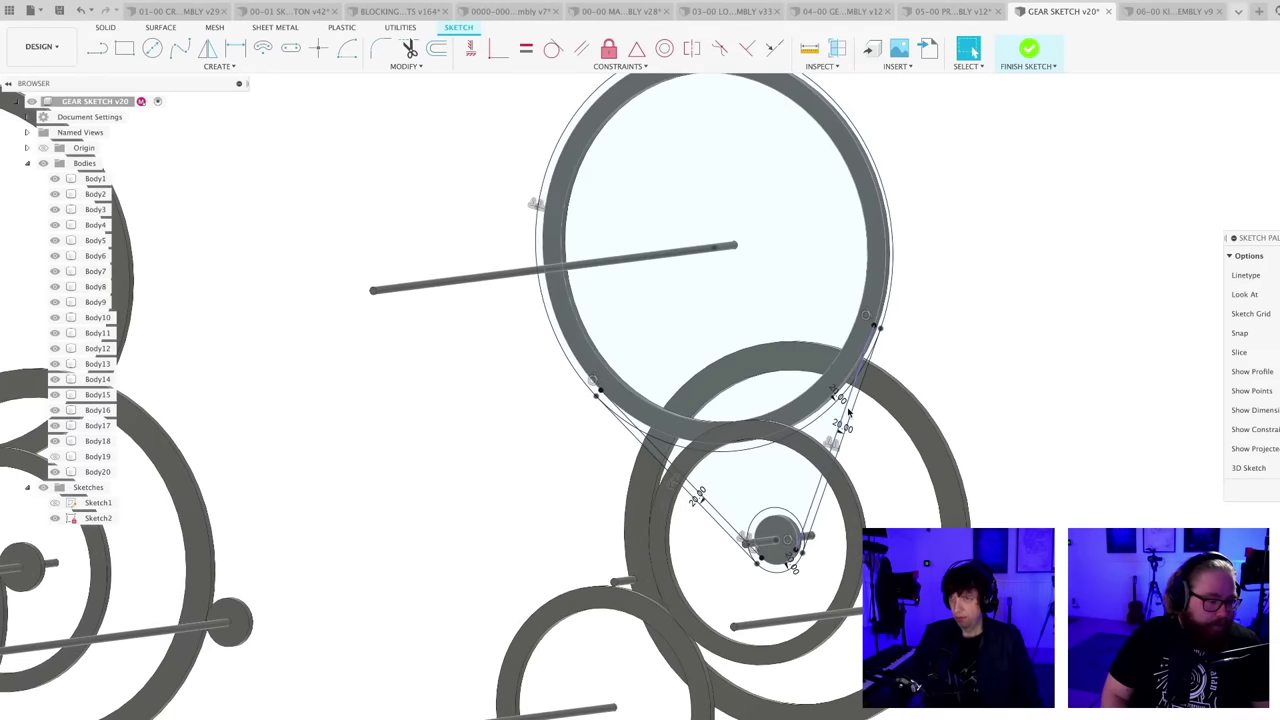
scroll(850, 420, up, 3)
click(846, 423)
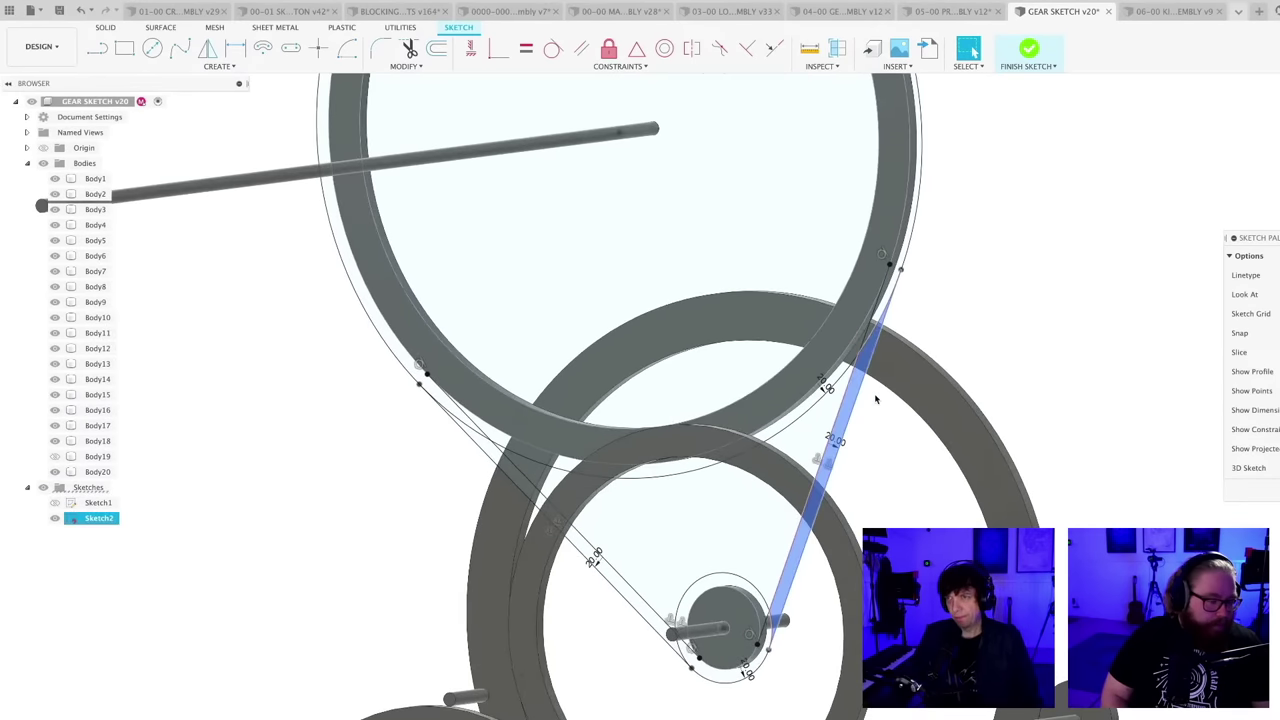
scroll(882, 320, up, 1)
shift+click(882, 320)
scroll(882, 320, down, 3)
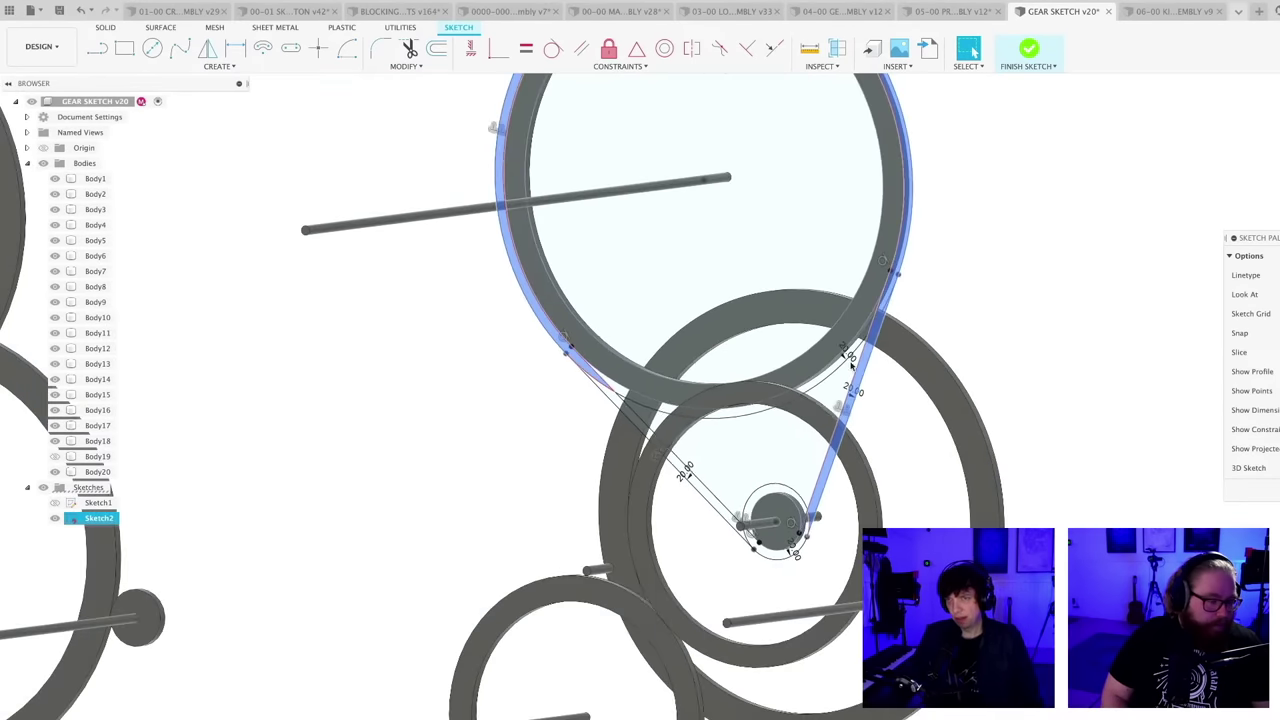
scroll(643, 423, up, 3)
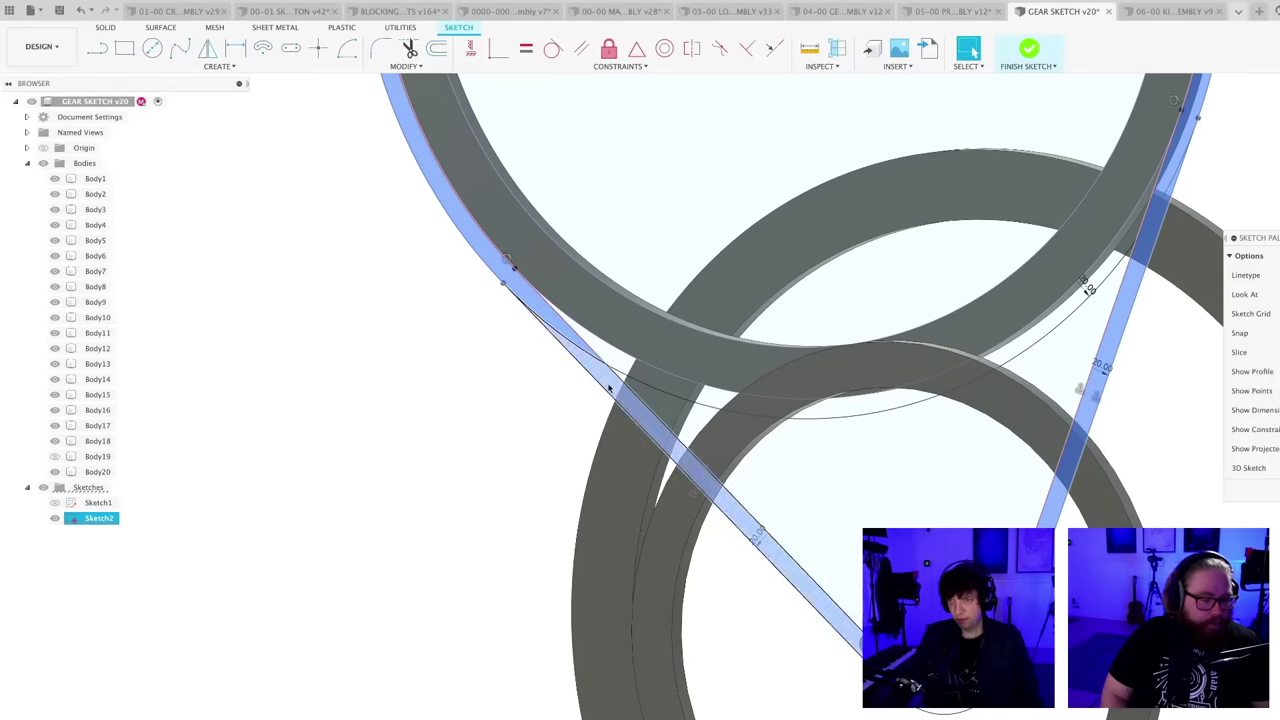
shift+click(768, 527)
scroll(770, 524, down, 2)
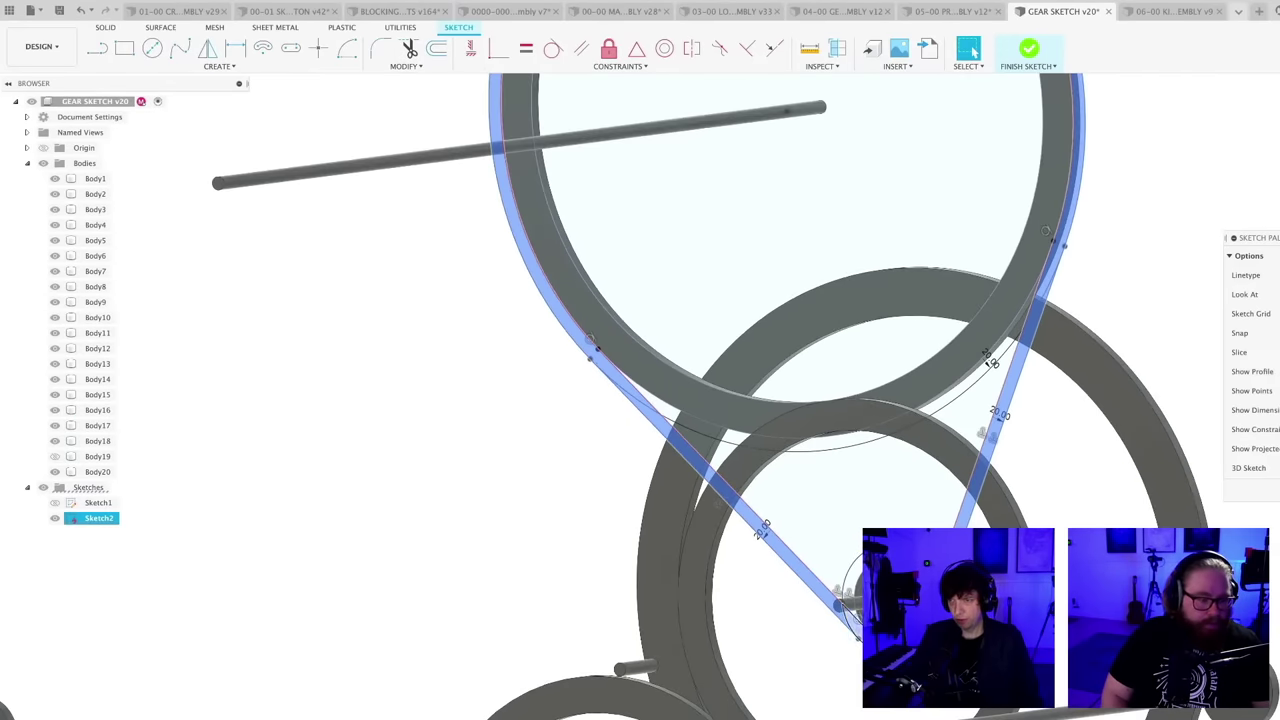
scroll(770, 524, down, 5)
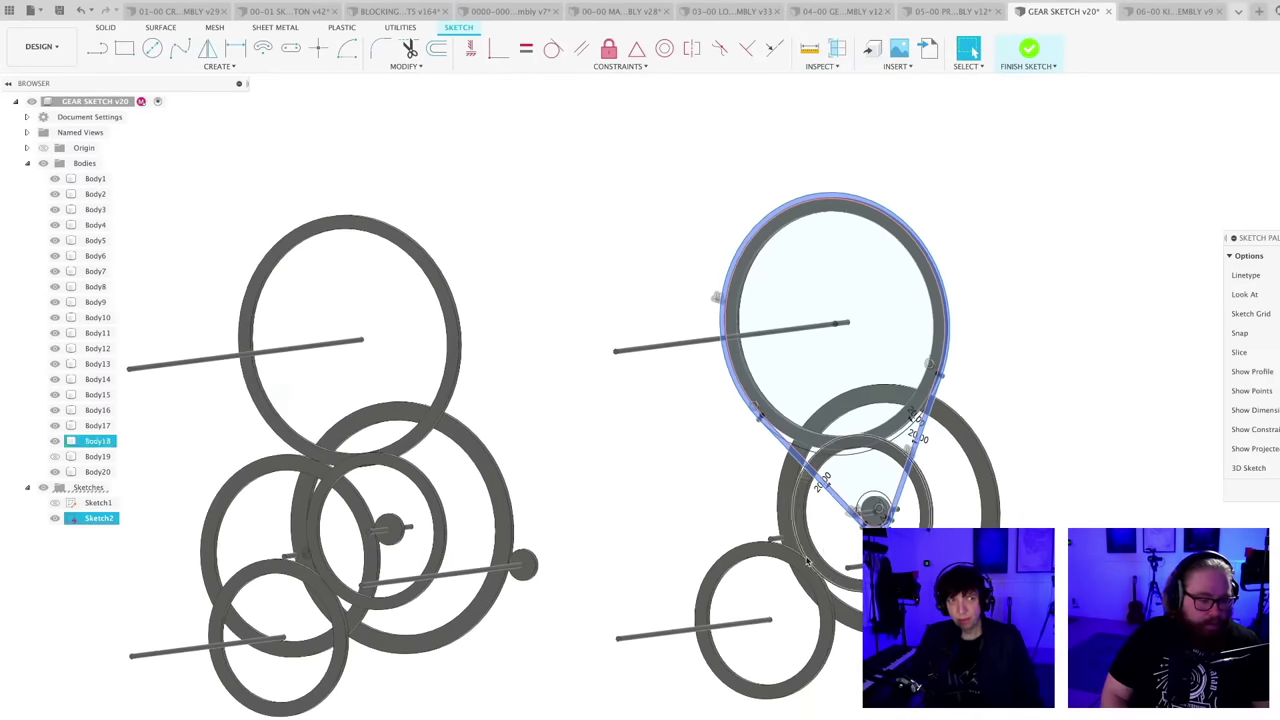
middle_drag(780, 570, 808, 542)
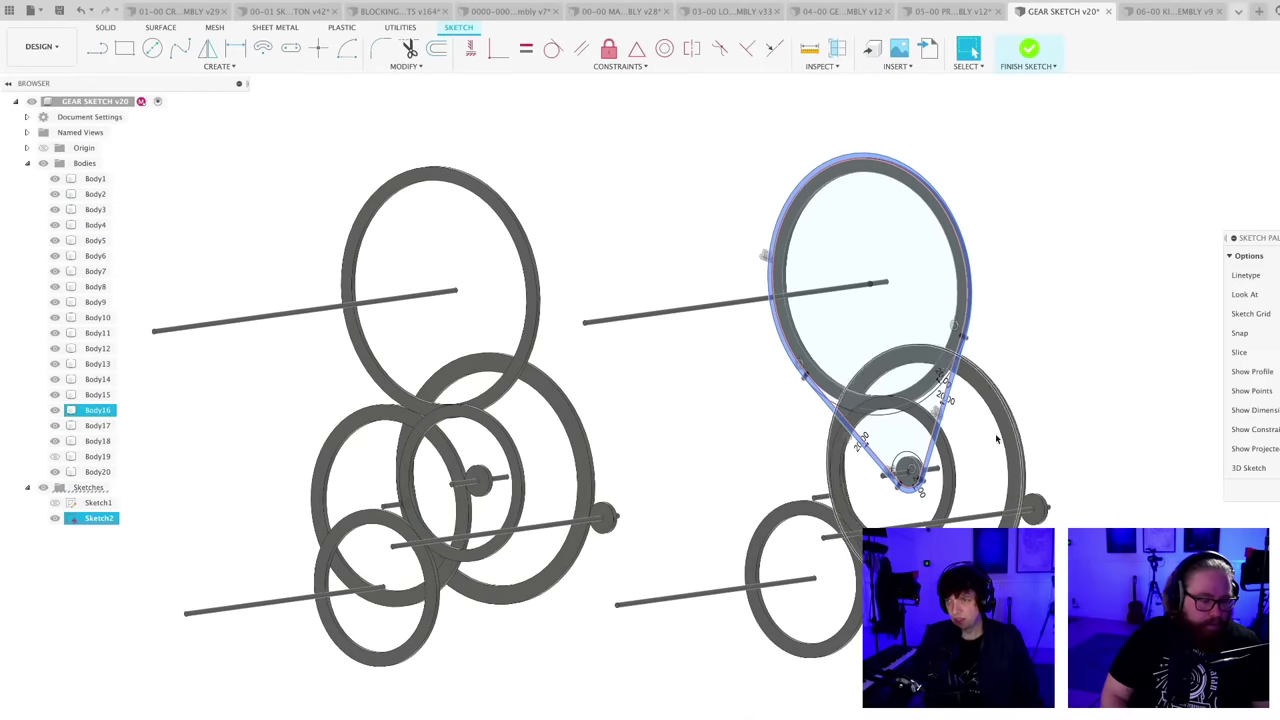
scroll(957, 480, up, 3)
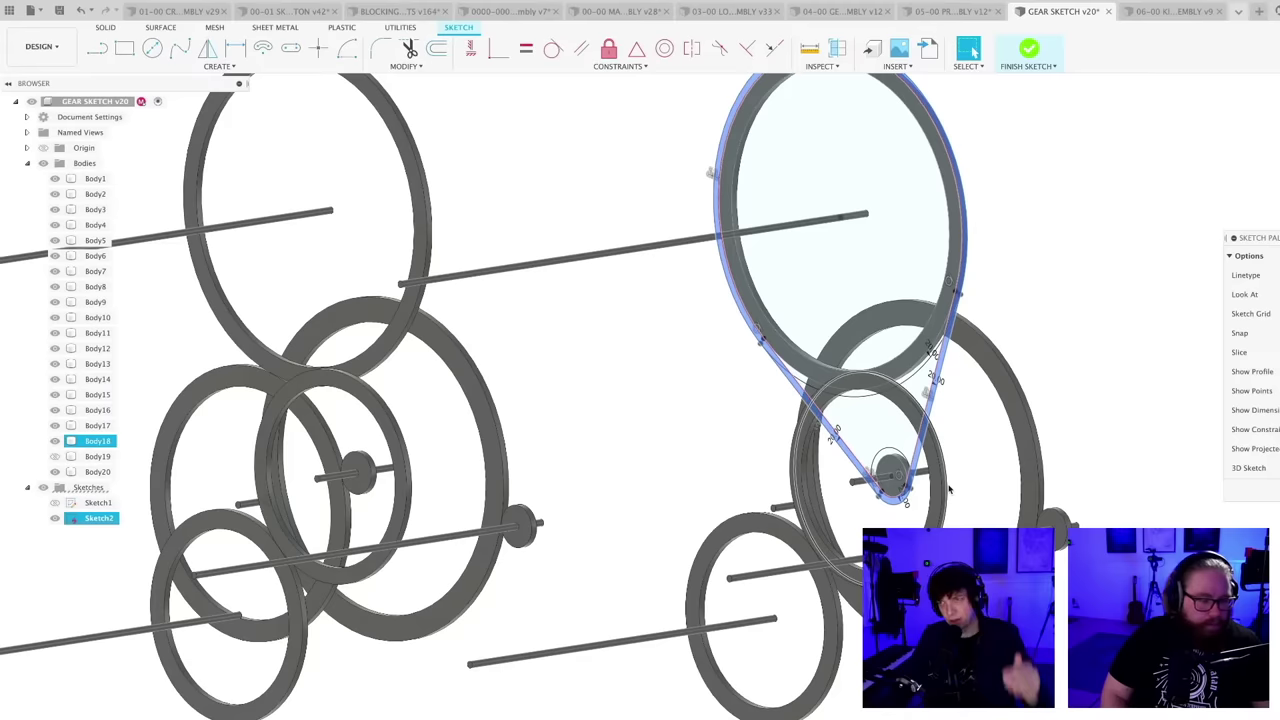
scroll(950, 488, up, 3)
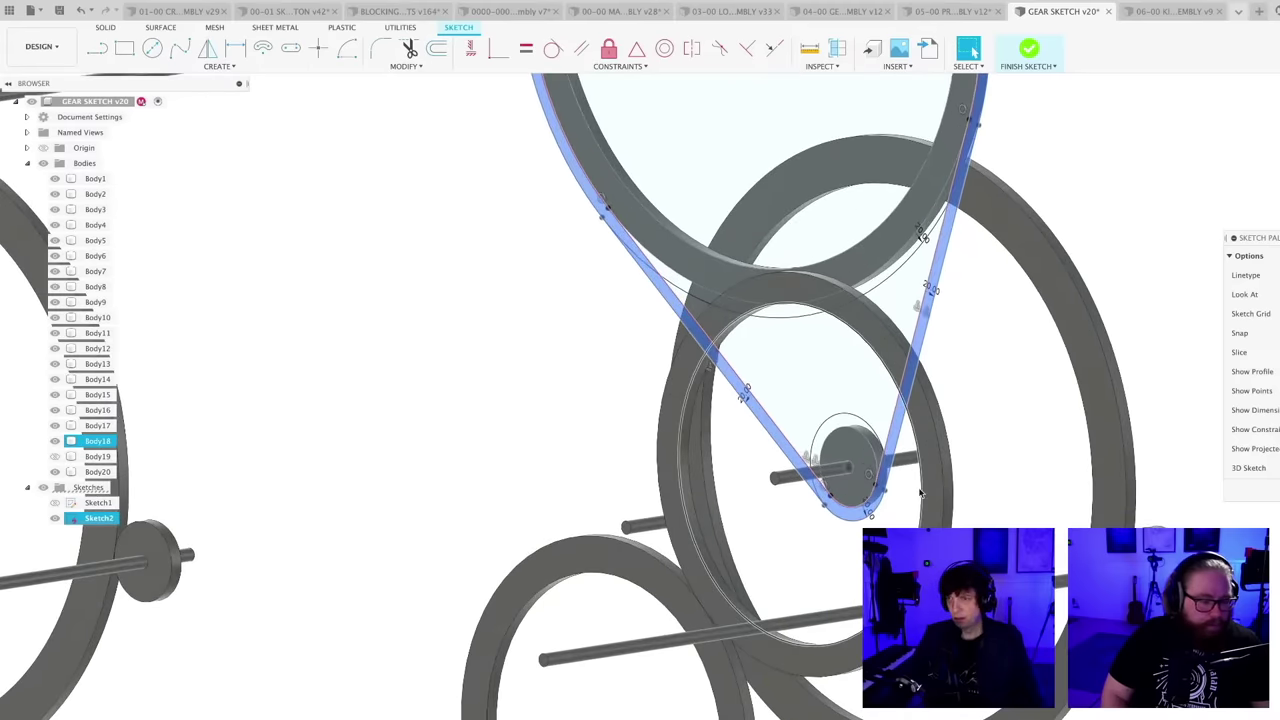
key(e)
drag(840, 510, 849, 509)
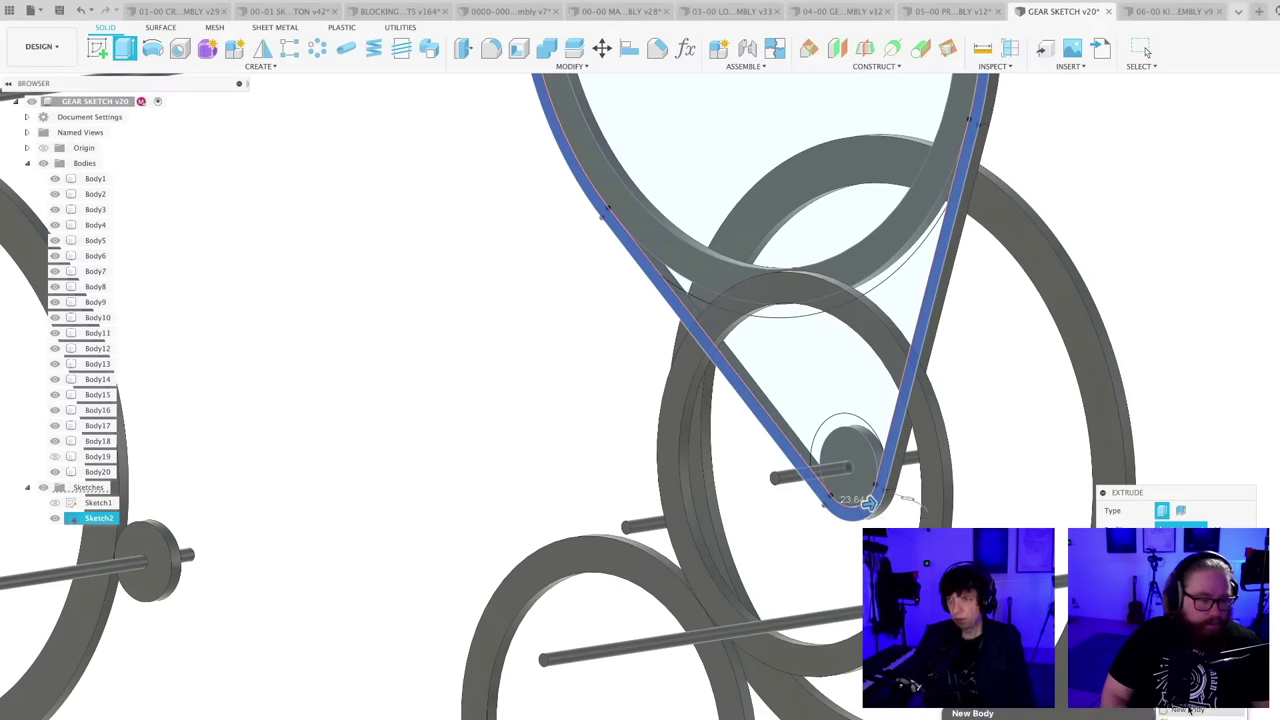
key(Return)
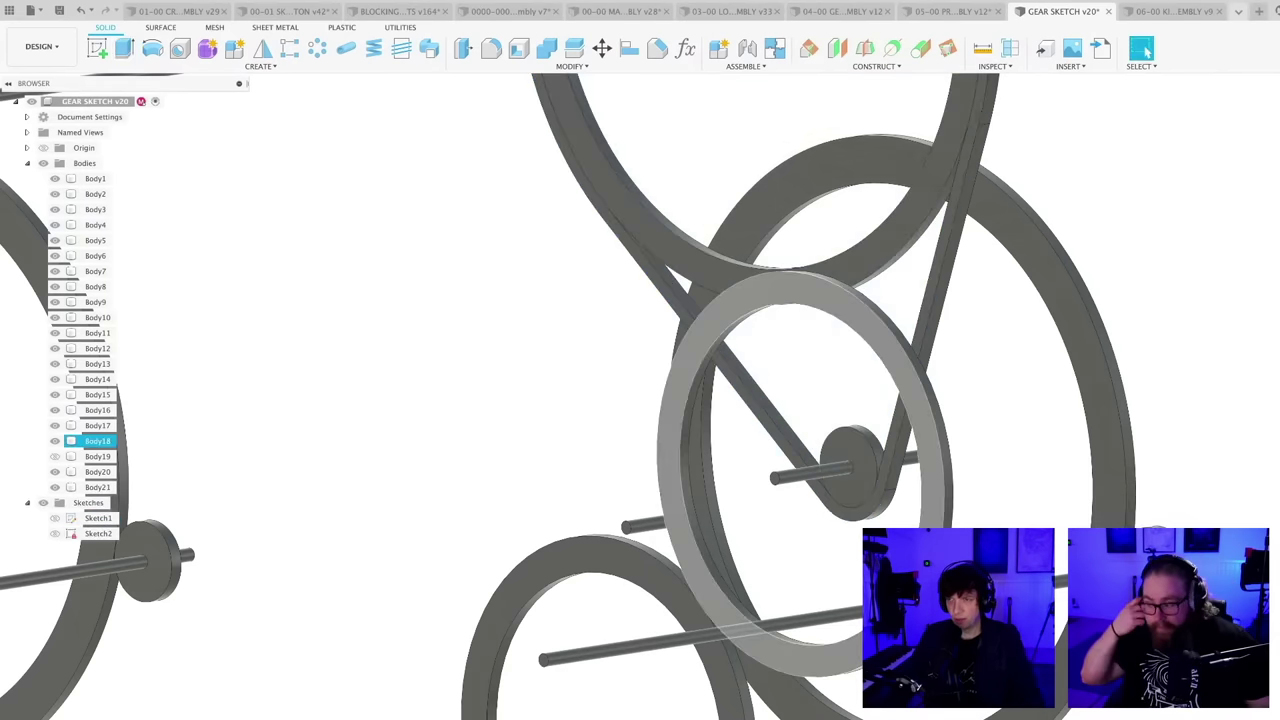
- Apply a black appearance to the extruded belt body
scroll(893, 565, down, 3)
scroll(893, 565, down, 2)
scroll(877, 556, down, 2)
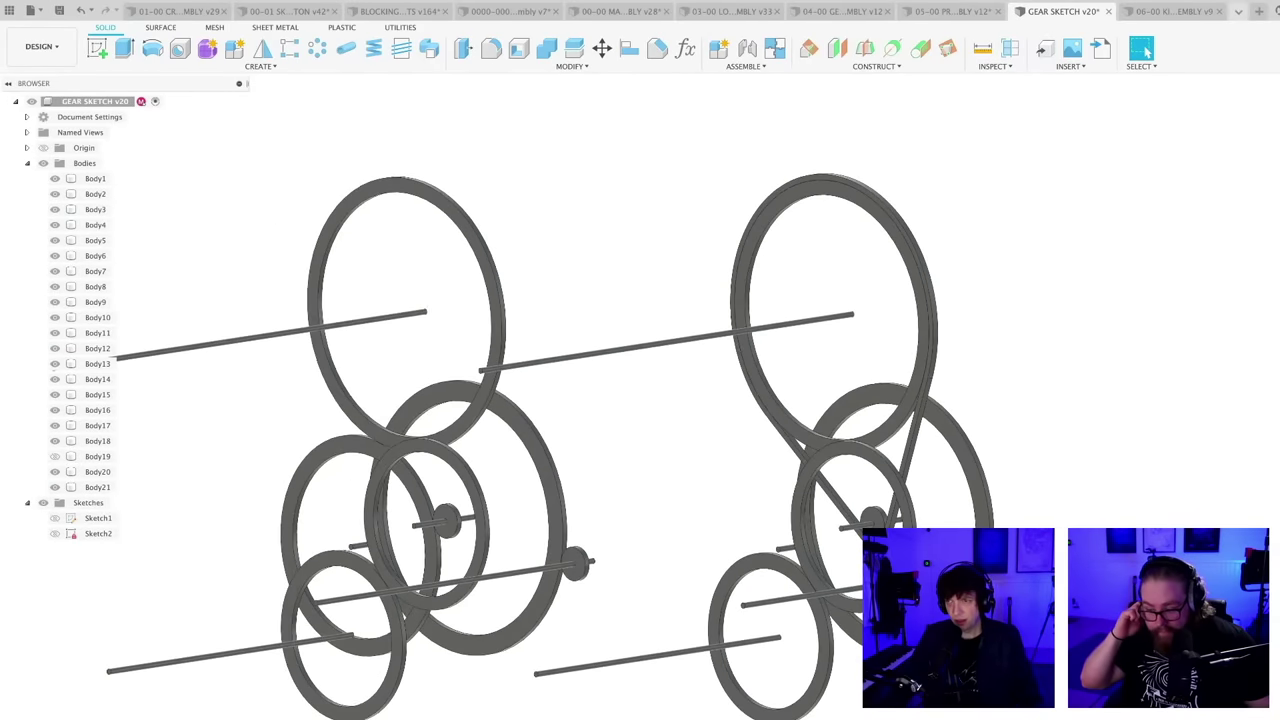
shift+middle_drag(890, 565, 866, 546)
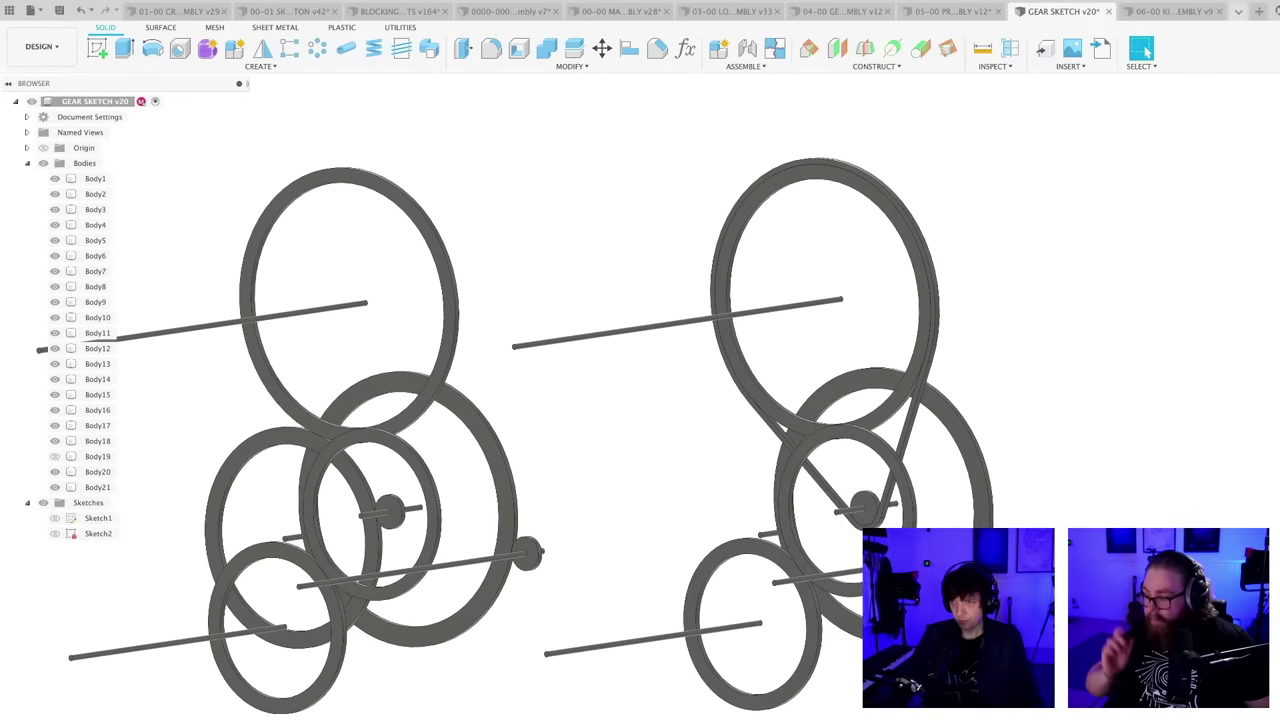
key(a)
scroll(1175, 515, up, 3)
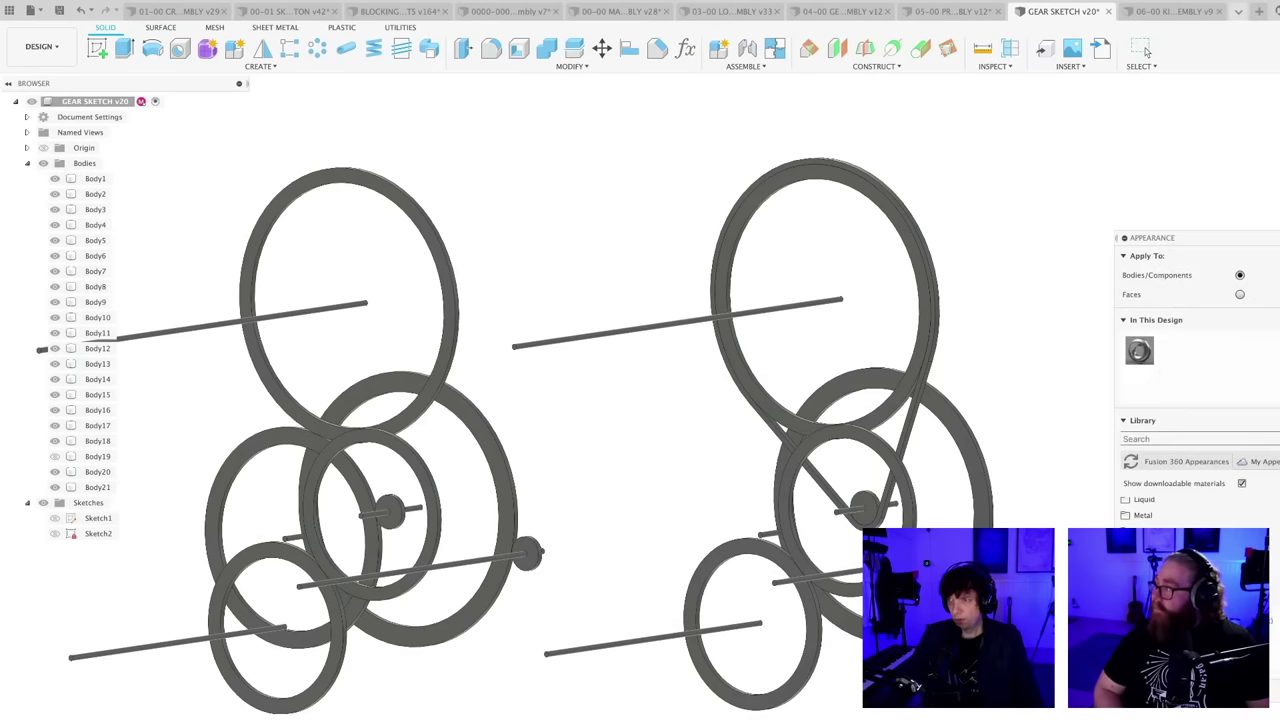
drag(920, 487, 938, 428)
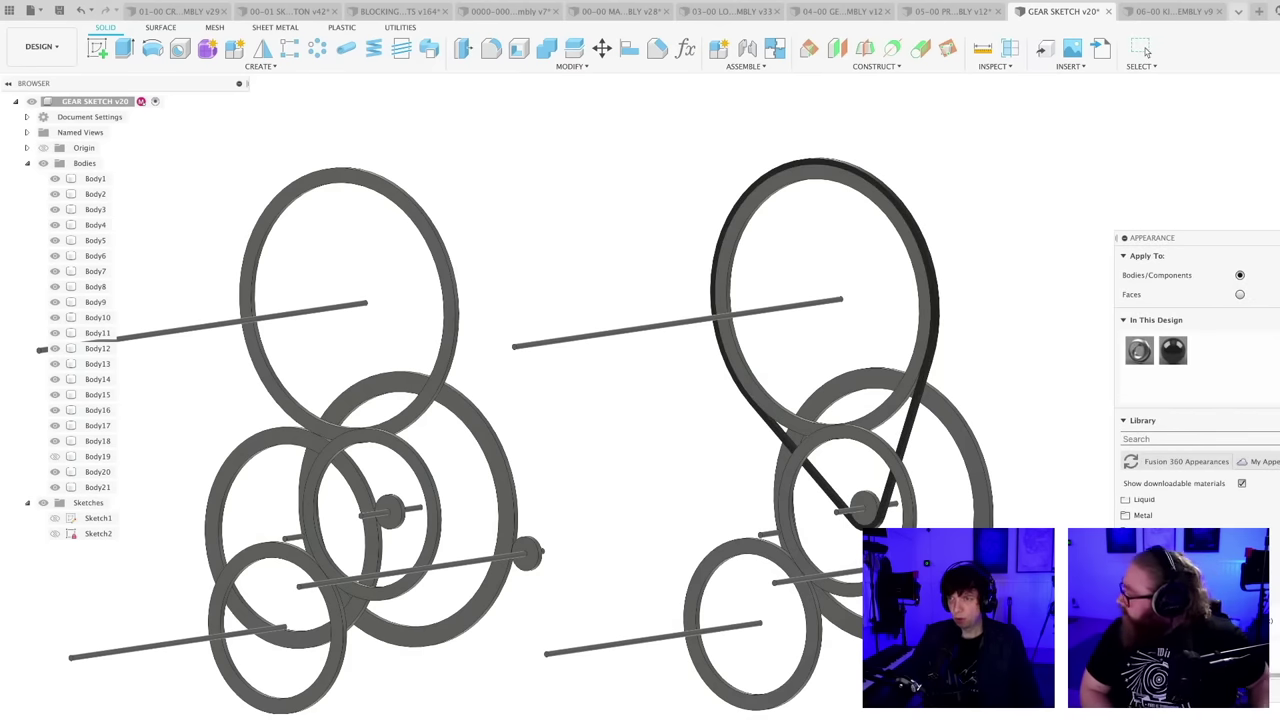
key(Escape)
- Save the GEAR SKETCH design as a new version
scroll(968, 550, down, 3)
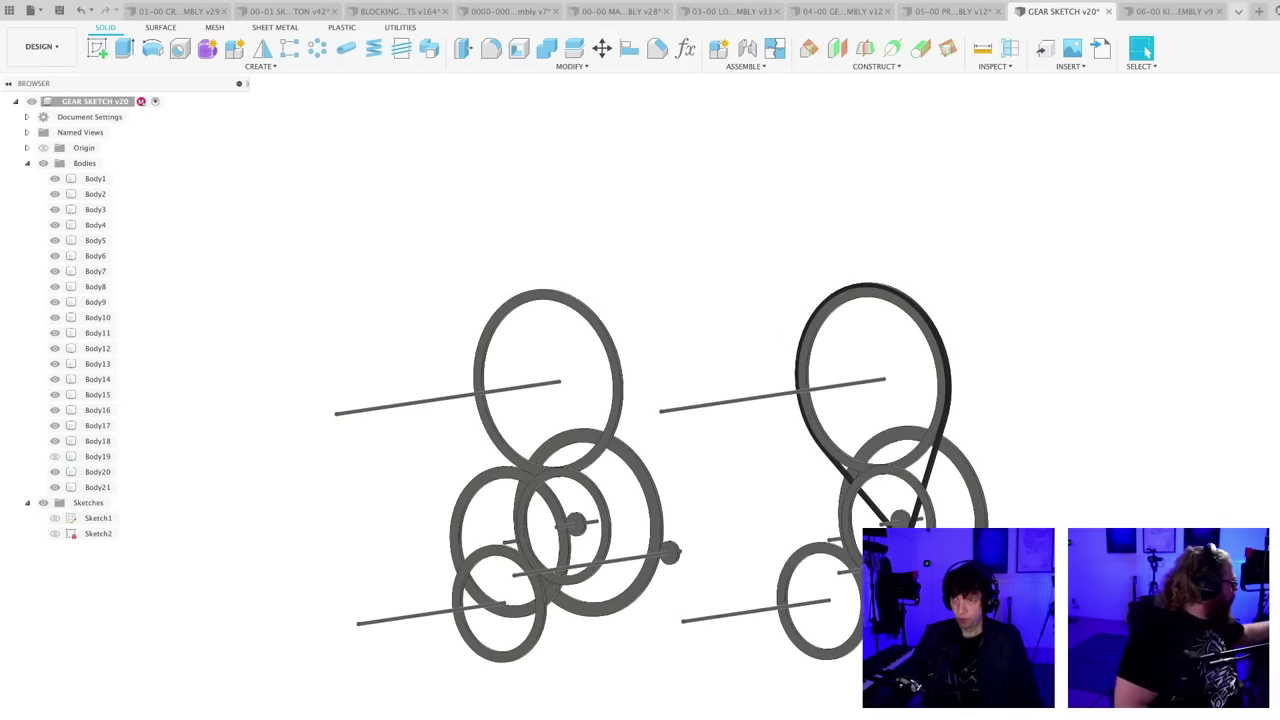
shift+middle_drag(968, 550, 890, 555)
scroll(1022, 485, down, 2)
key(super+s)
click(584, 478)
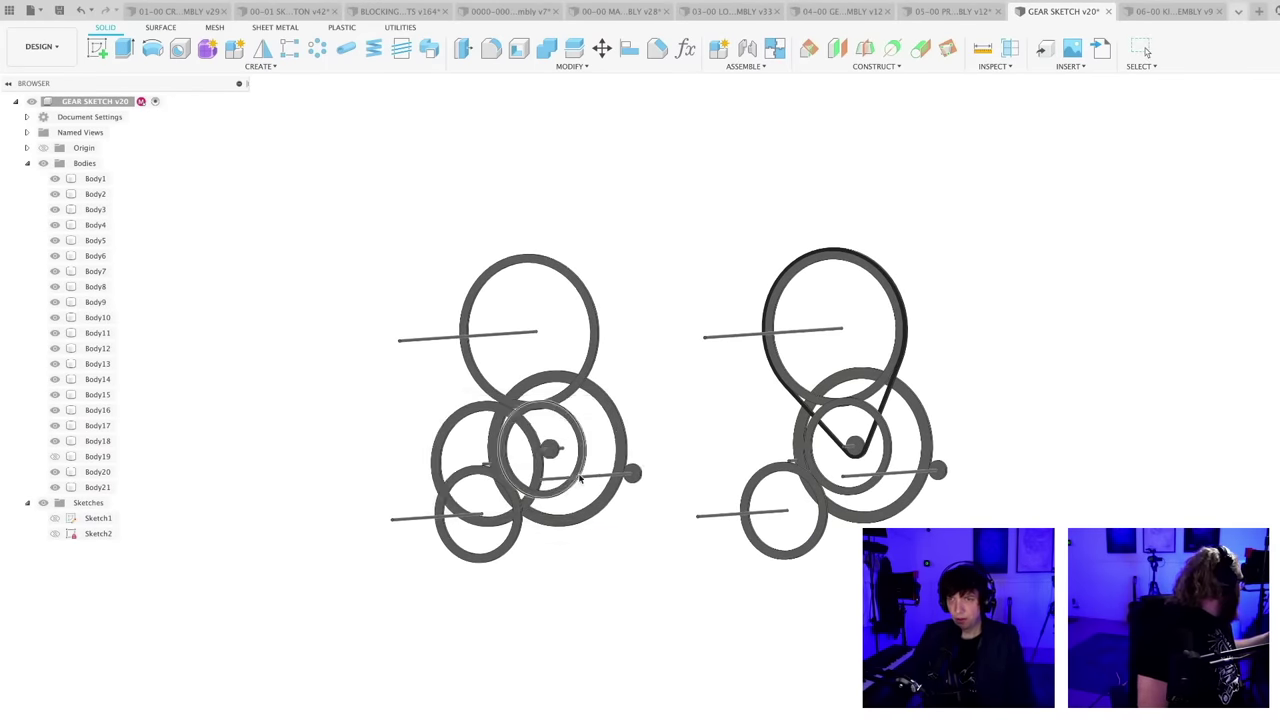
middle_drag(634, 574, 651, 586)
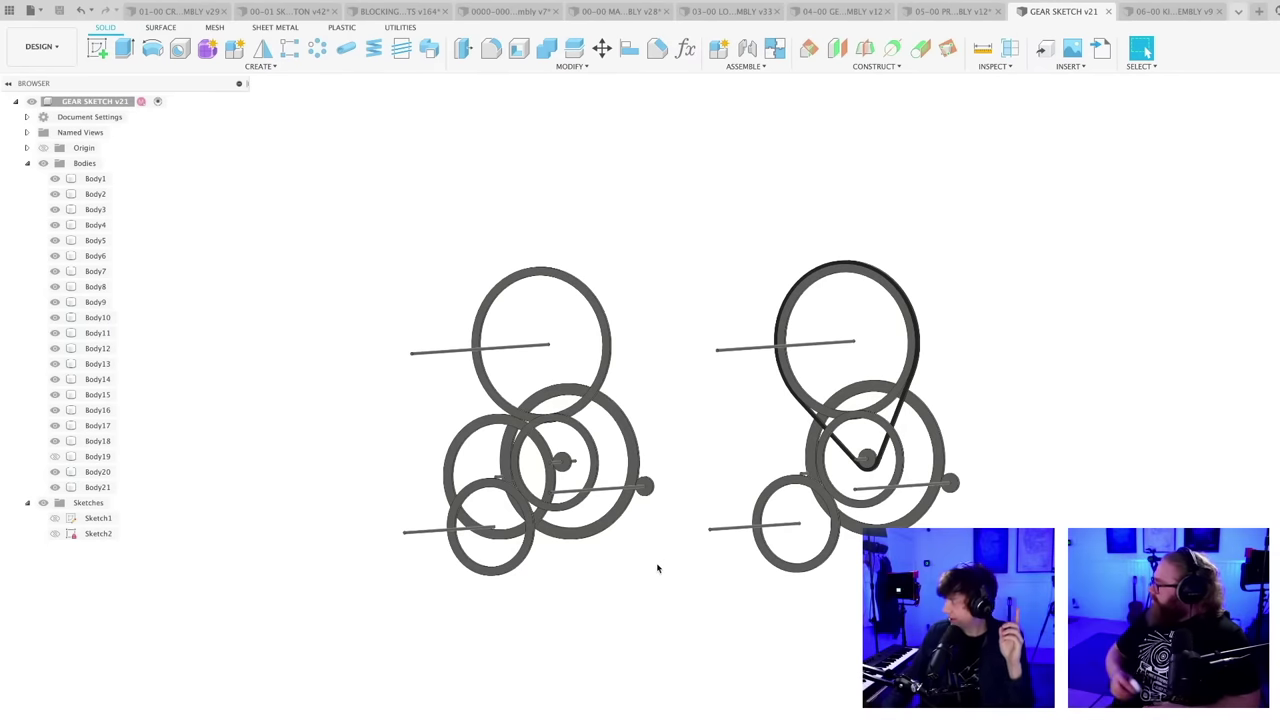
scroll(648, 563, up, 3)
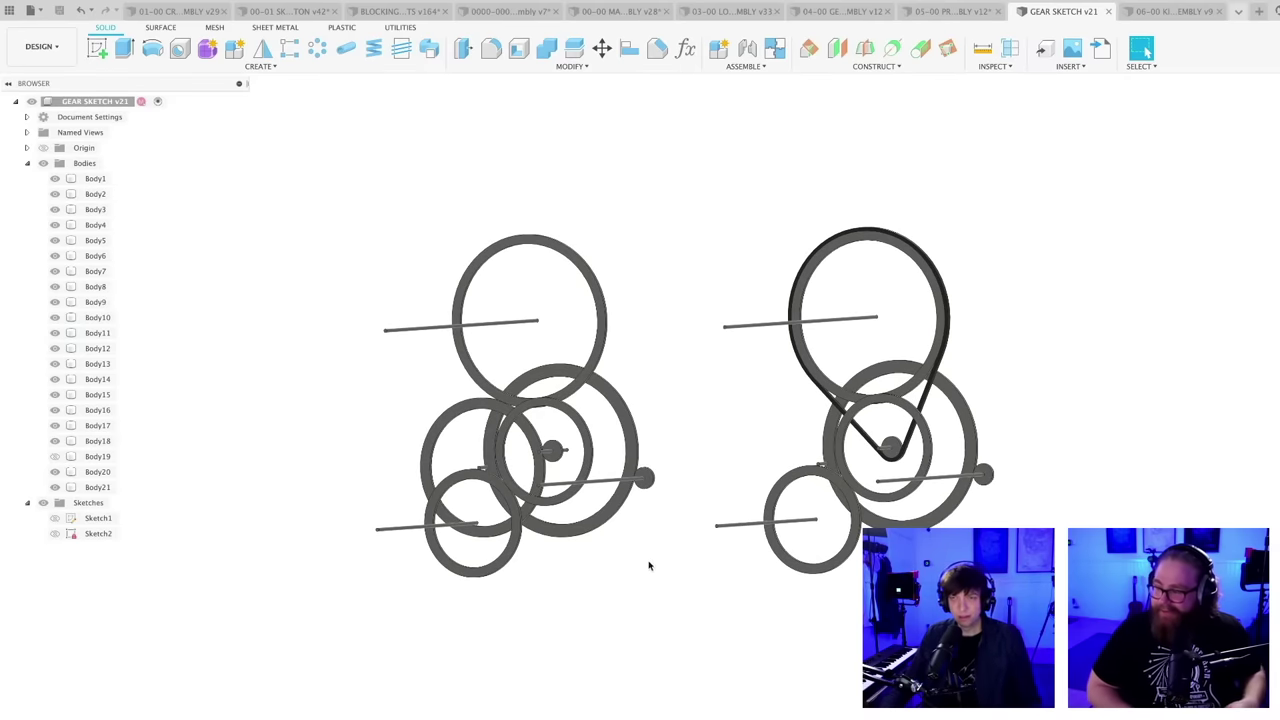
shift+middle_drag(631, 560, 664, 597)
scroll(648, 579, up, 2)
scroll(679, 603, up, 1)
scroll(644, 571, up, 1)
scroll(665, 600, up, 4)
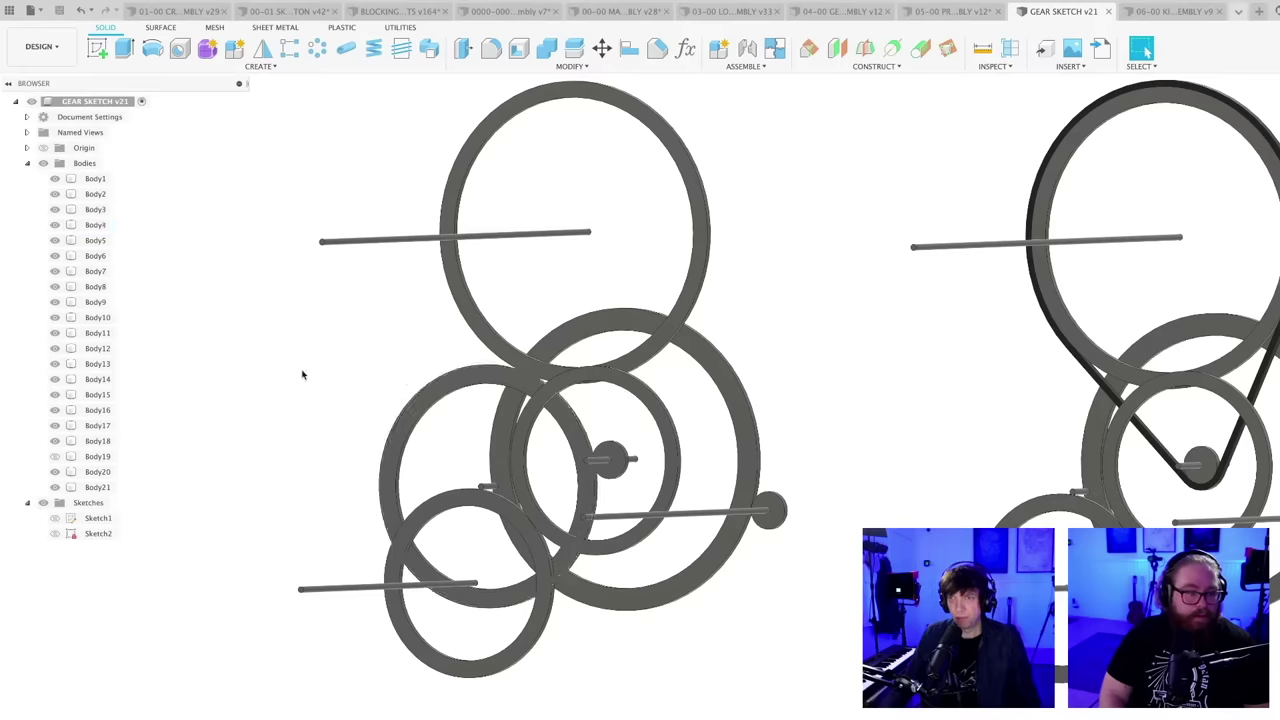
- Open the HELICAL GEAR TEST design and turn the gear to show its face and slanted teeth
click(1241, 12)
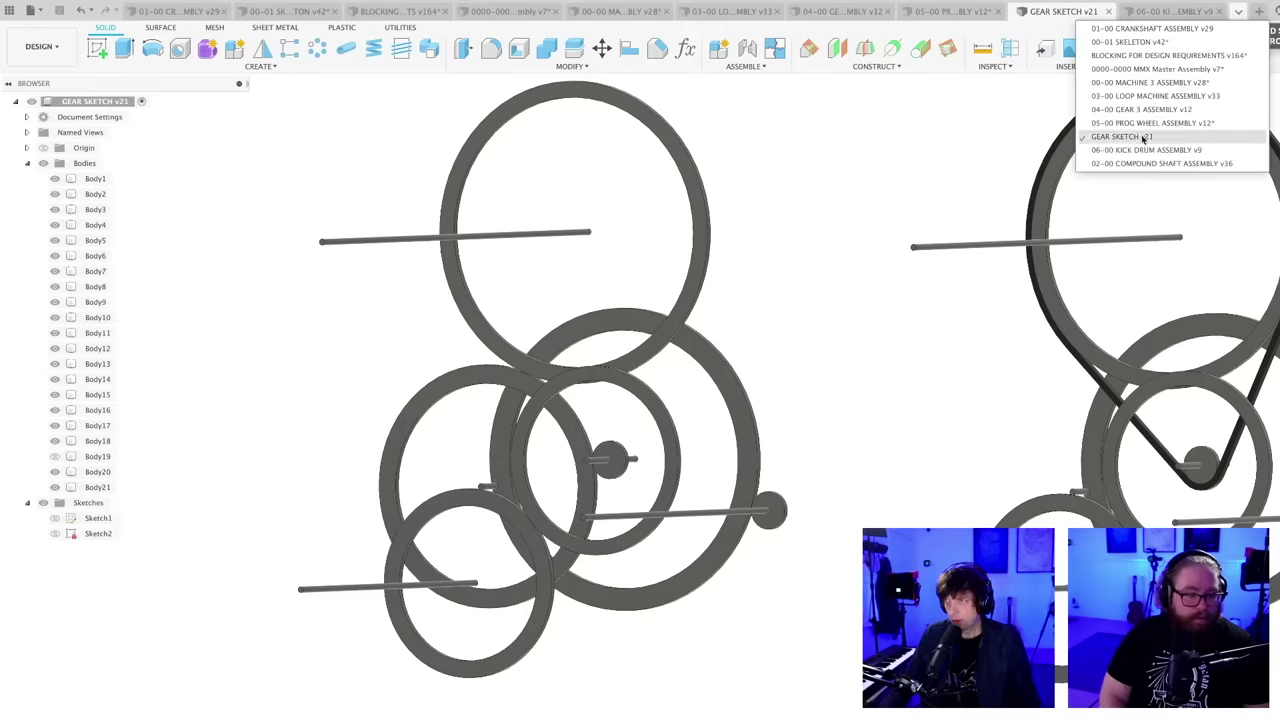
click(972, 160)
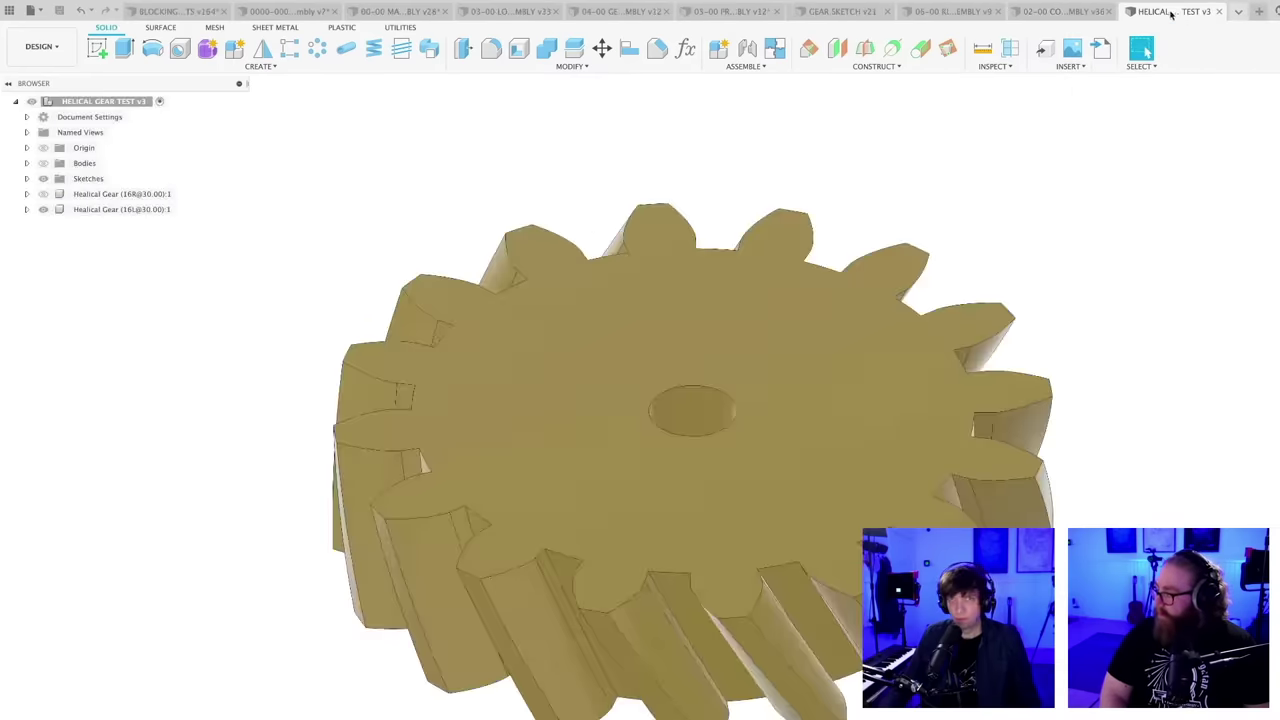
shift+middle_drag(645, 376, 768, 338)
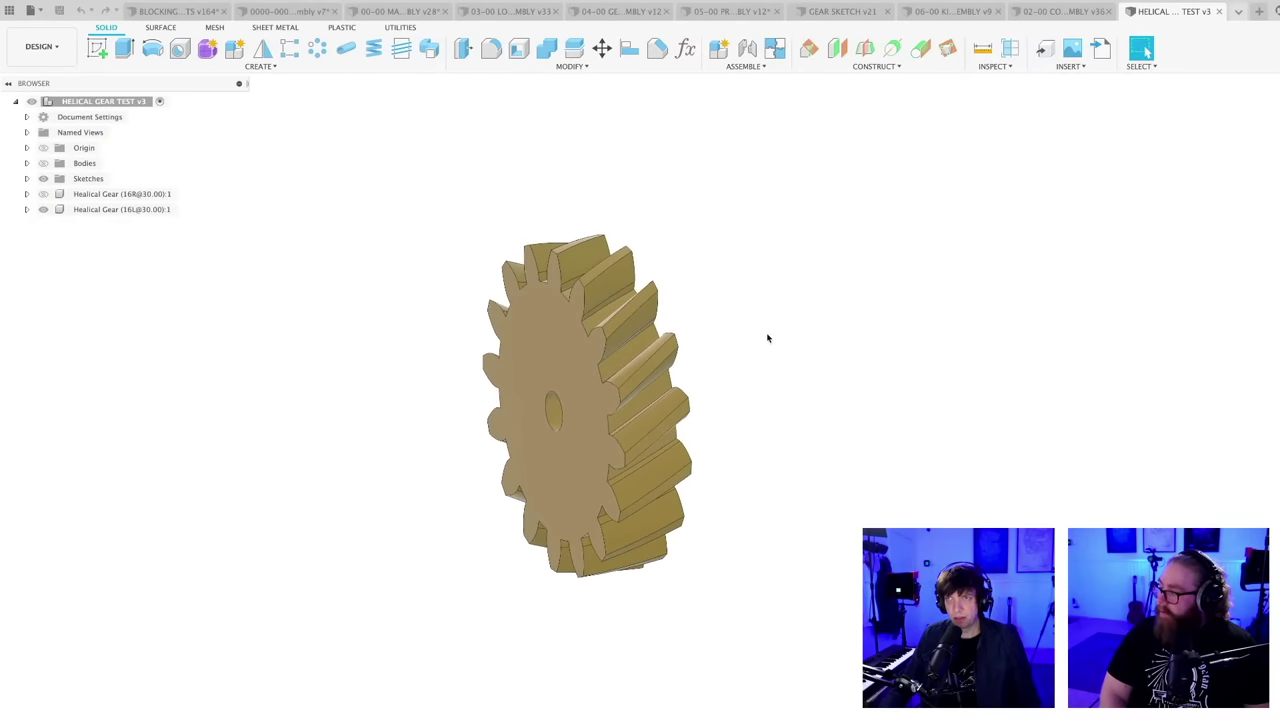
key(s)
click(838, 364)
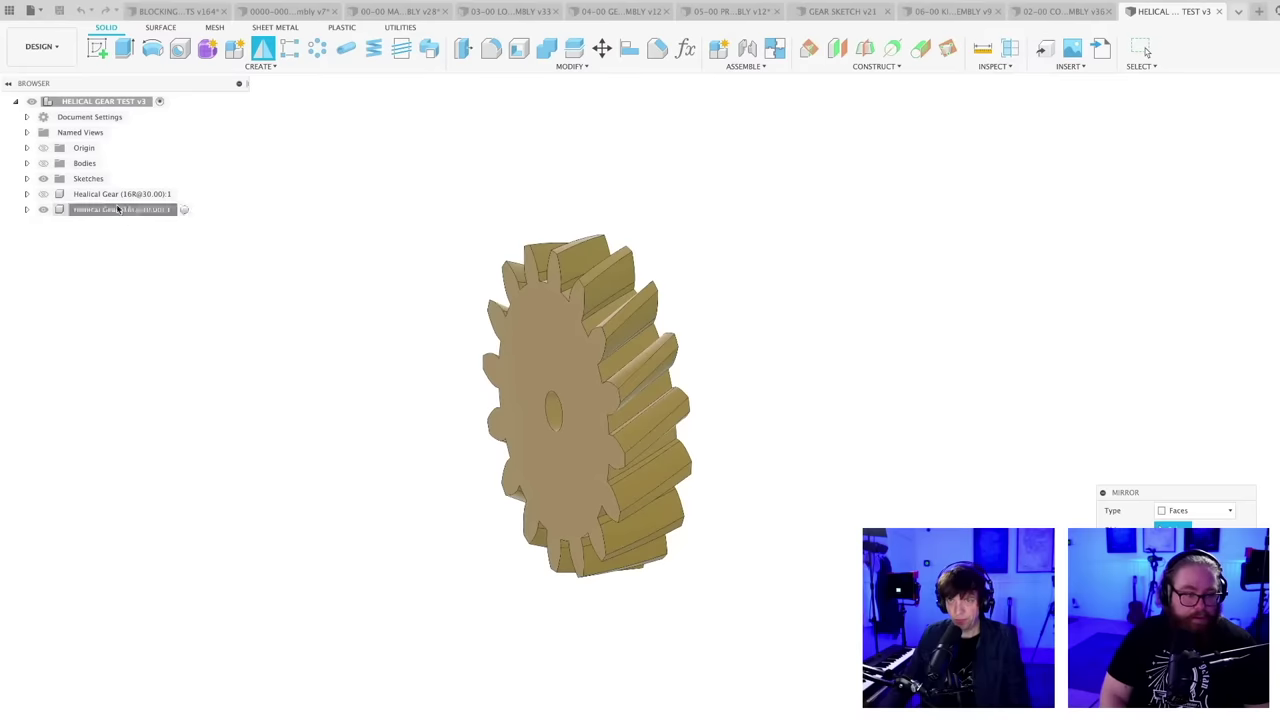
click(1183, 511)
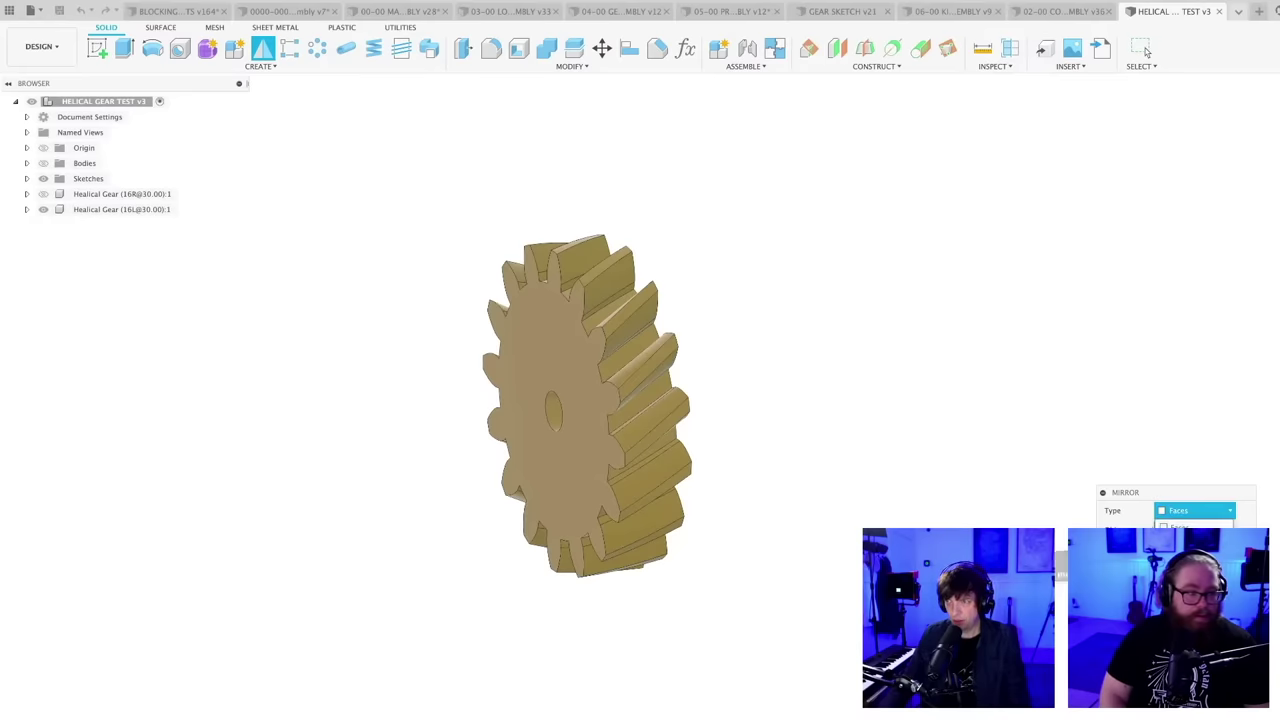
click(1186, 582)
click(110, 209)
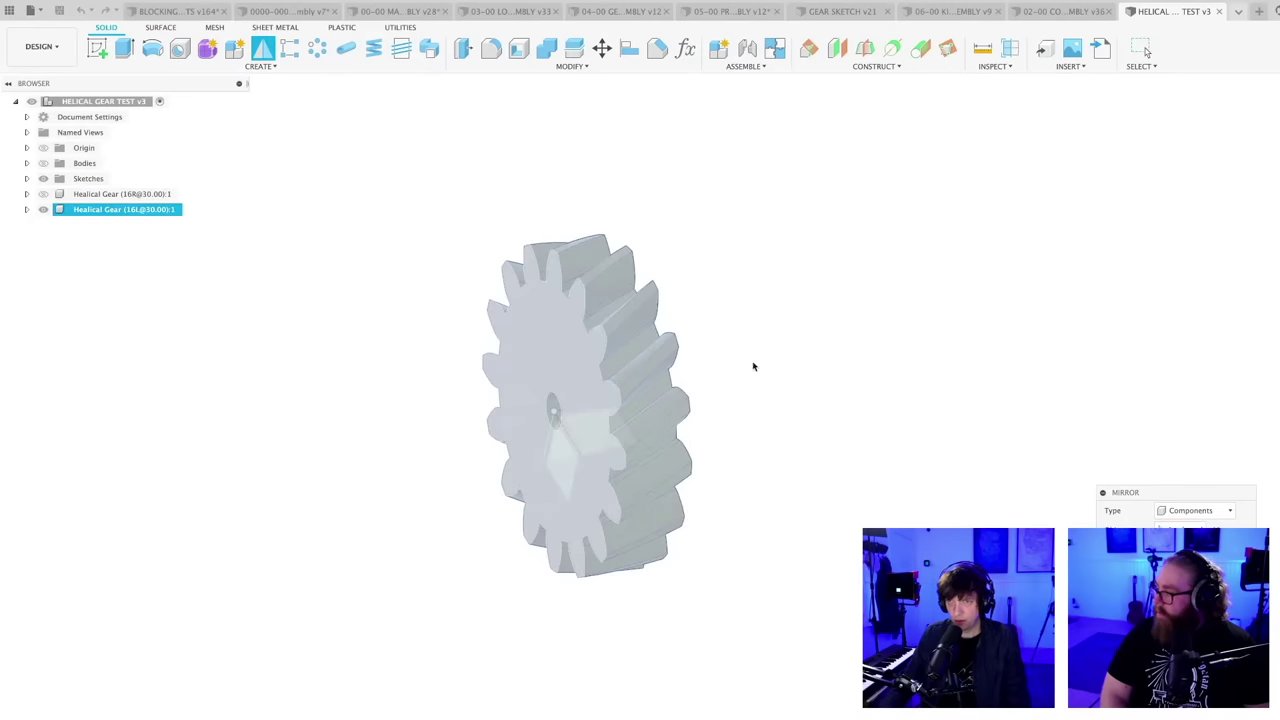
key(Return)
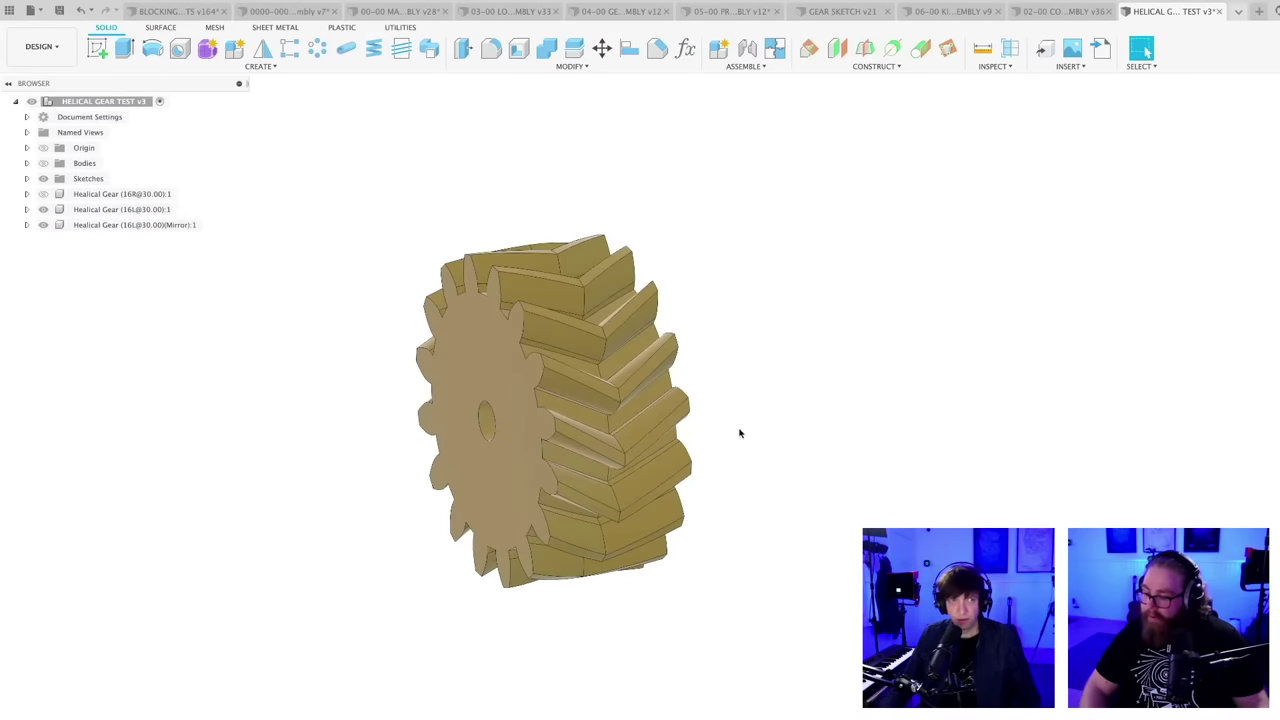
shift+middle_drag(740, 433, 738, 482)
scroll(726, 438, down, 3)
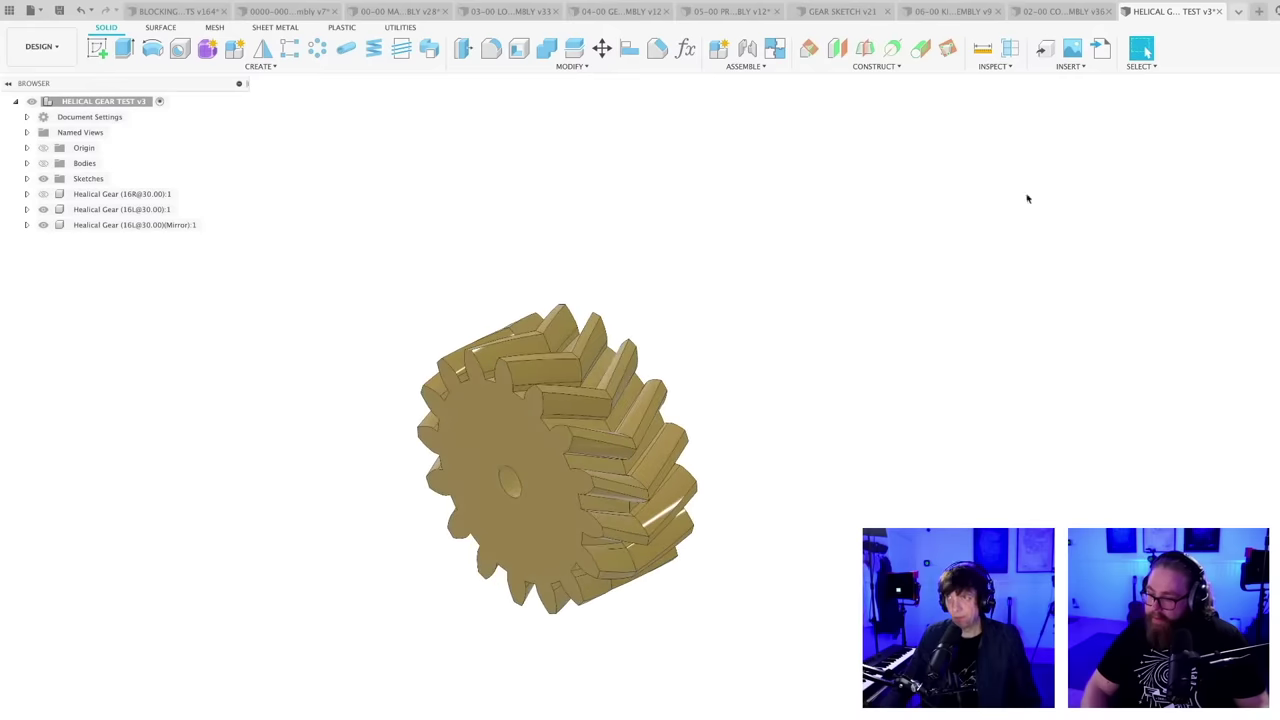
- Switch back to the GEAR SKETCH design and examine the gear layout without the belt from several angles
click(1068, 11)
click(947, 11)
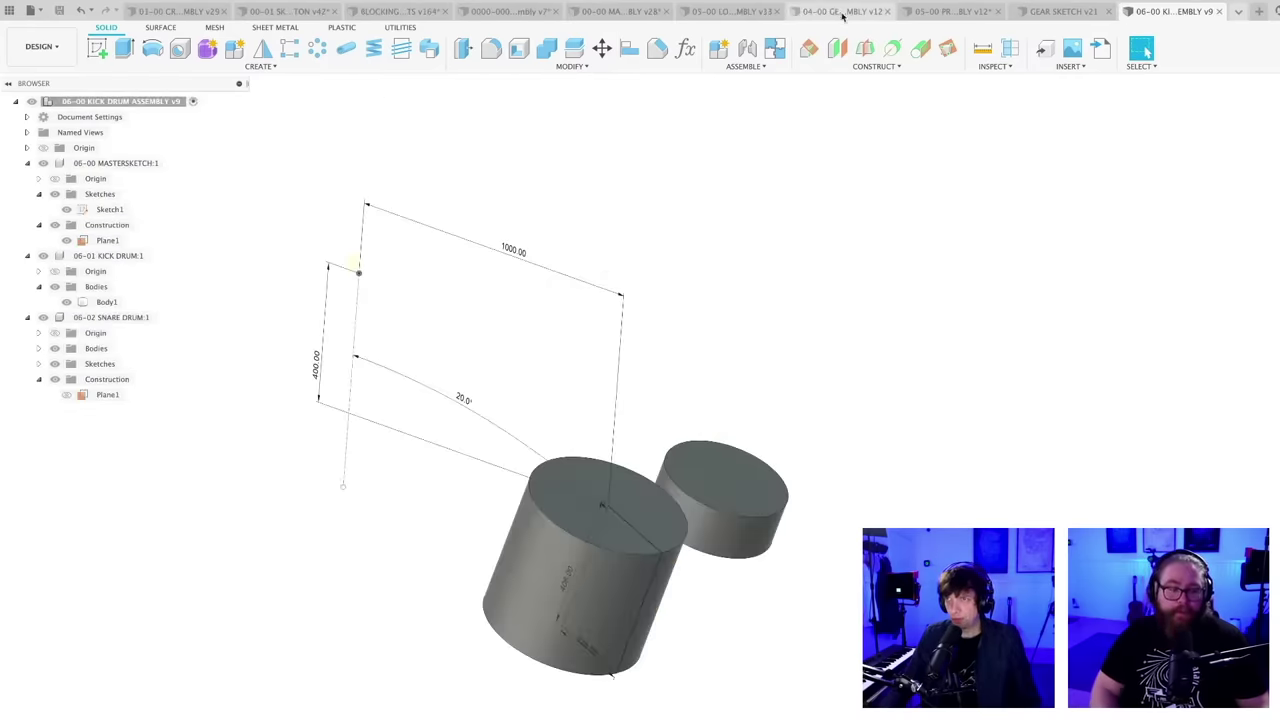
click(1062, 11)
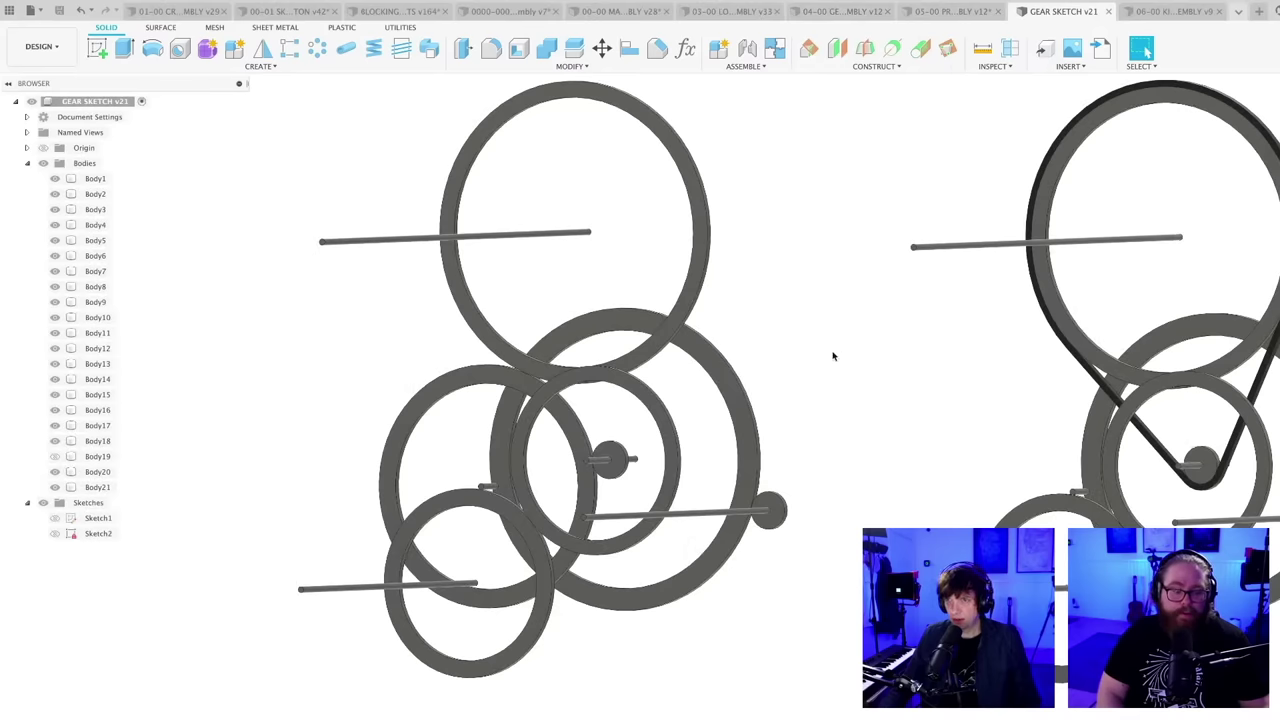
mouse_move(834, 354)
shift+middle_down()
mouse_move(811, 377)
mouse_move(765, 383)
mouse_move(680, 374)
mouse_move(894, 417)
shift+middle_up()
middle_drag(628, 469, 624, 467)
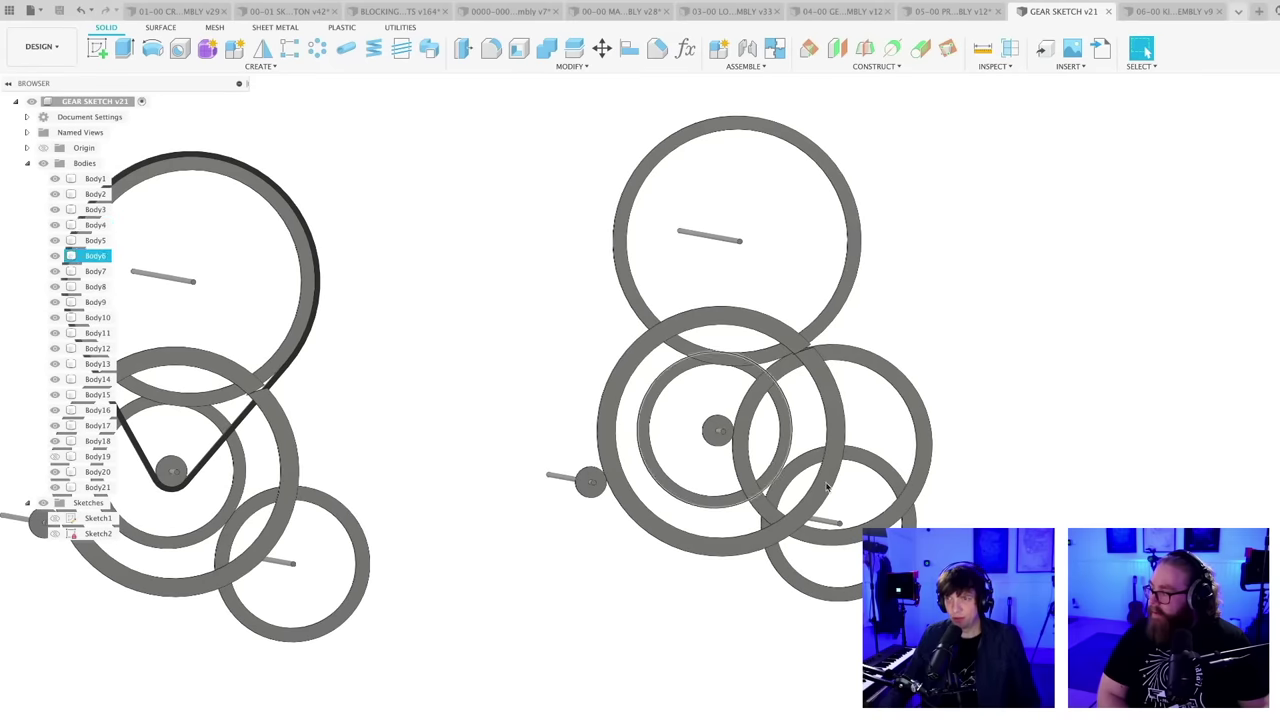
middle_drag(820, 478, 786, 527)
scroll(786, 527, up, 3)
middle_drag(876, 571, 730, 567)
scroll(730, 567, down, 2)
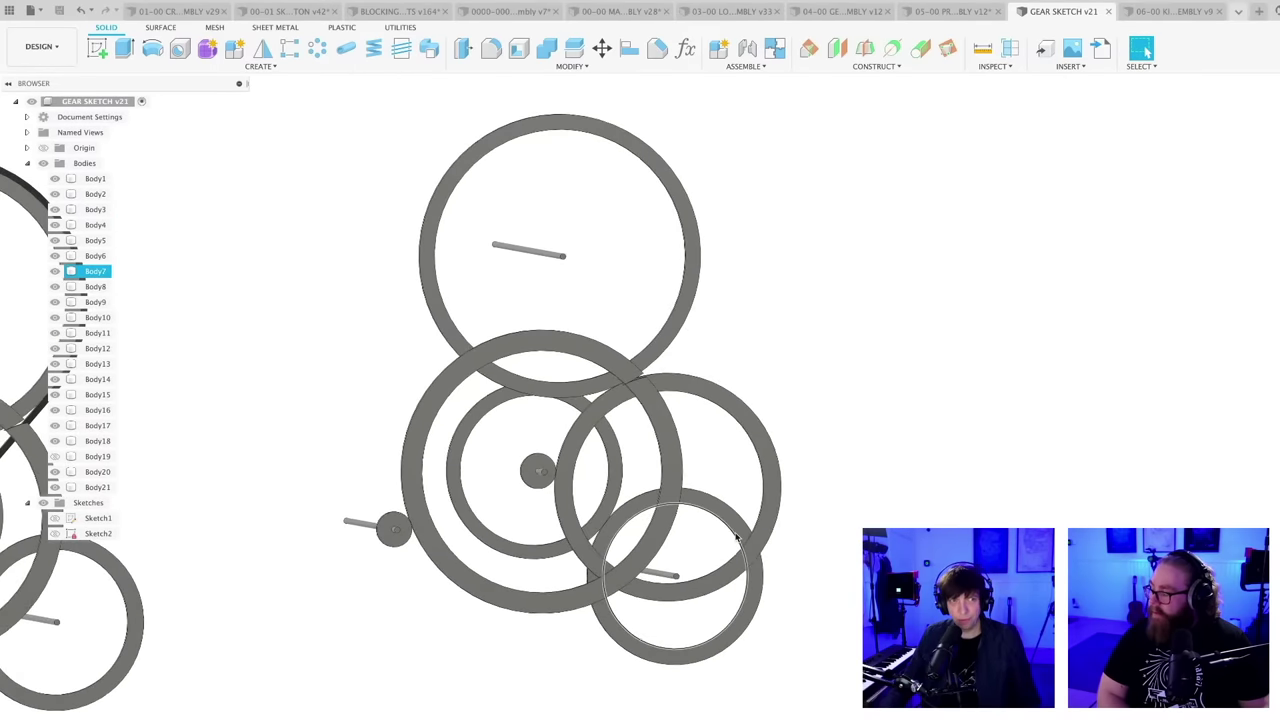
mouse_move(820, 563)
shift+middle_down()
mouse_move(829, 551)
mouse_move(817, 559)
shift+middle_up()
scroll(566, 600, up, 2)
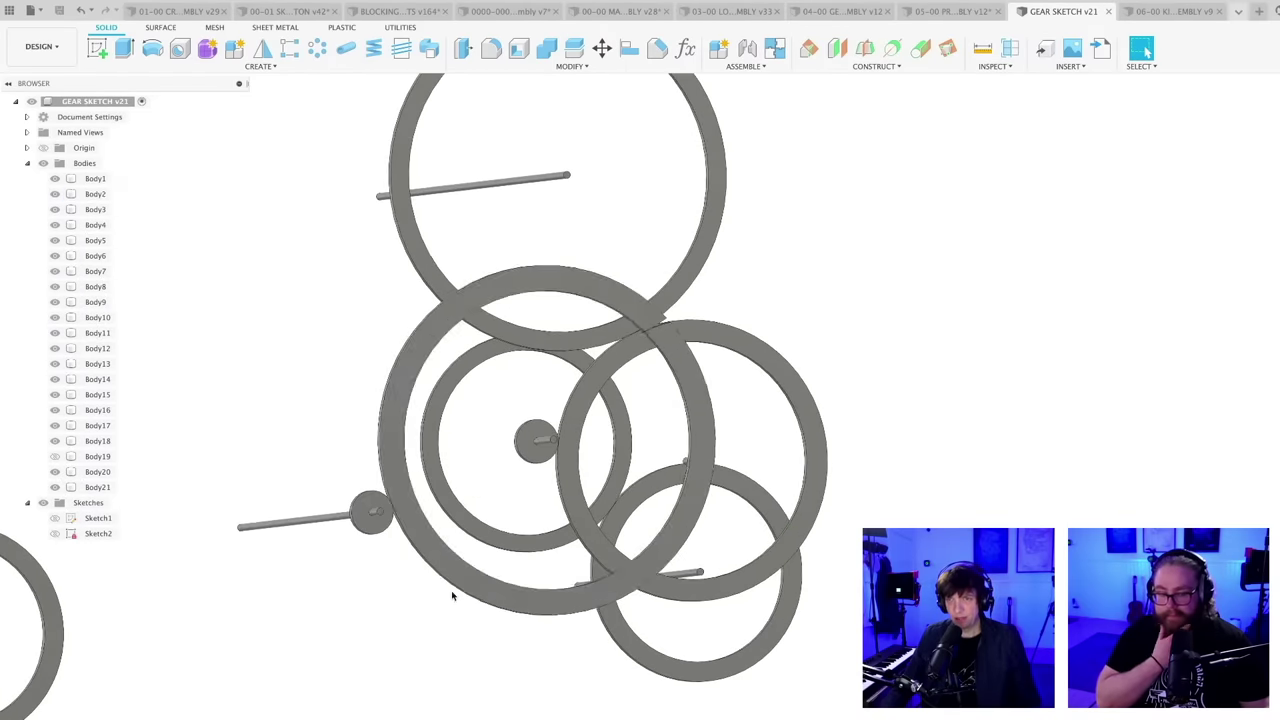
shift+middle_drag(392, 590, 399, 550)
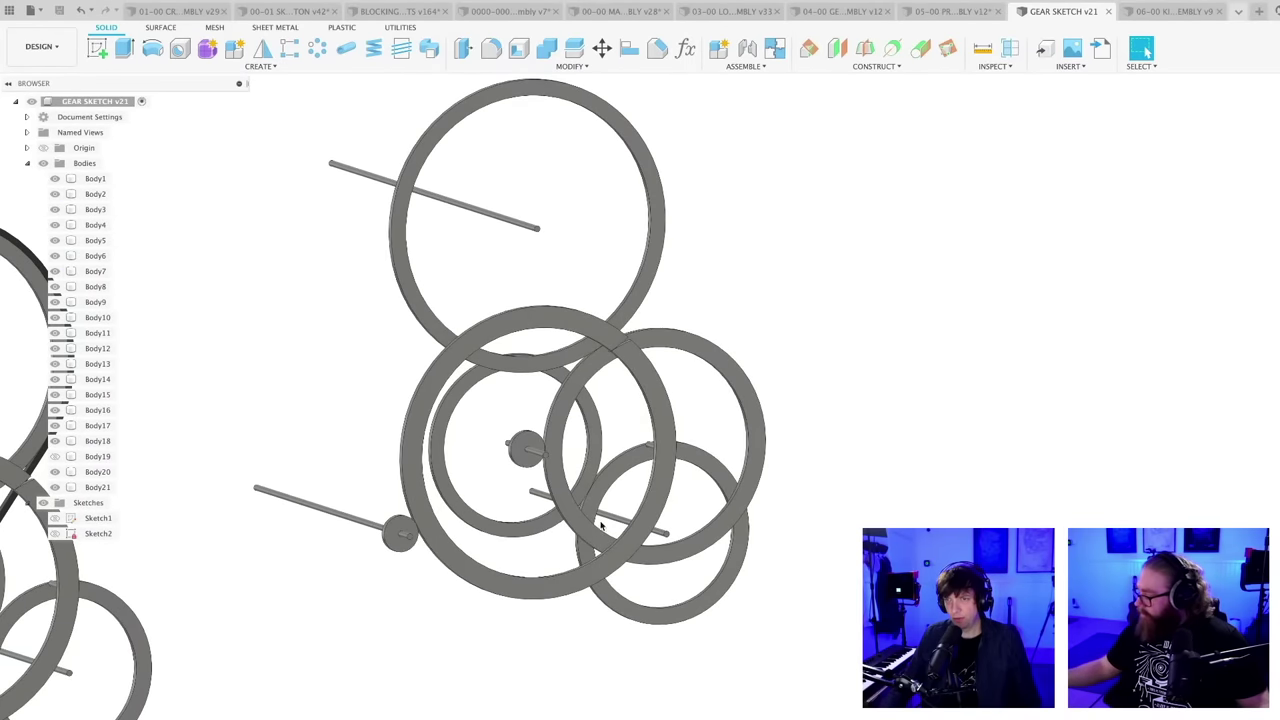
scroll(537, 628, down, 3)
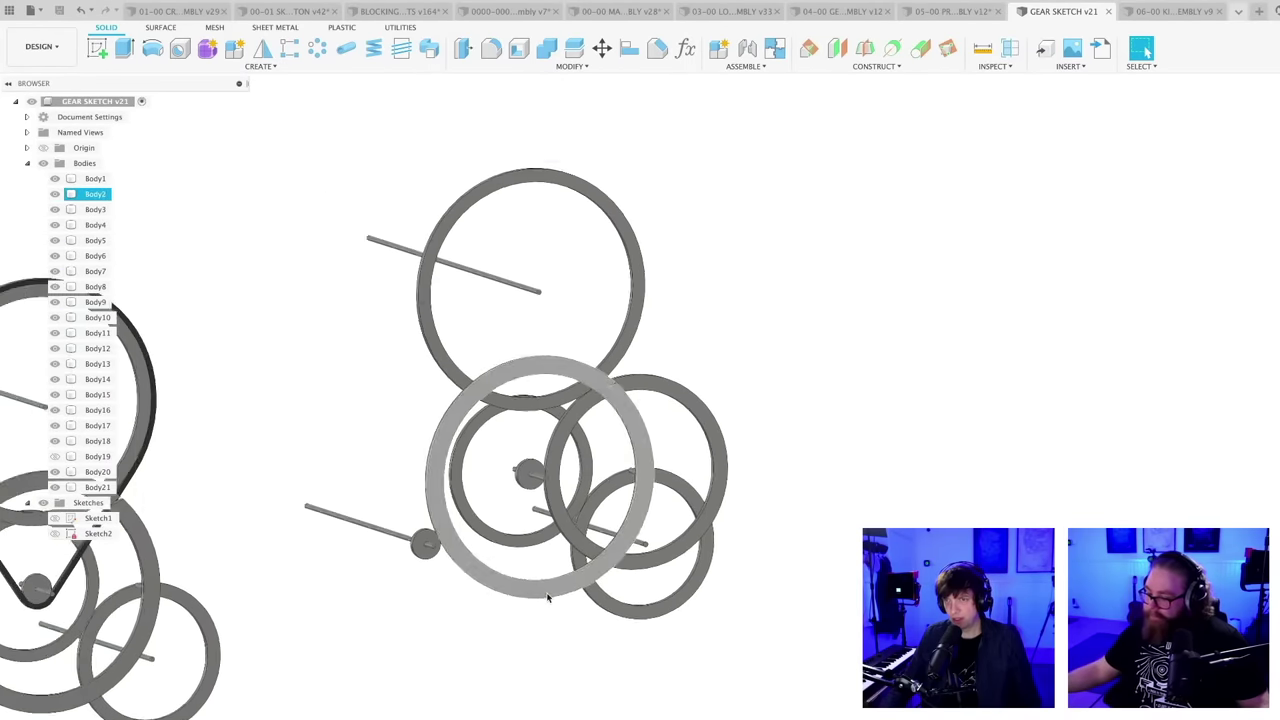
shift+middle_drag(537, 628, 620, 589)
scroll(619, 586, up, 3)
- Highlight in turn the shafts of the small lower gear, the large upper gear and the outer pinion in the layout without the belt
click(495, 501)
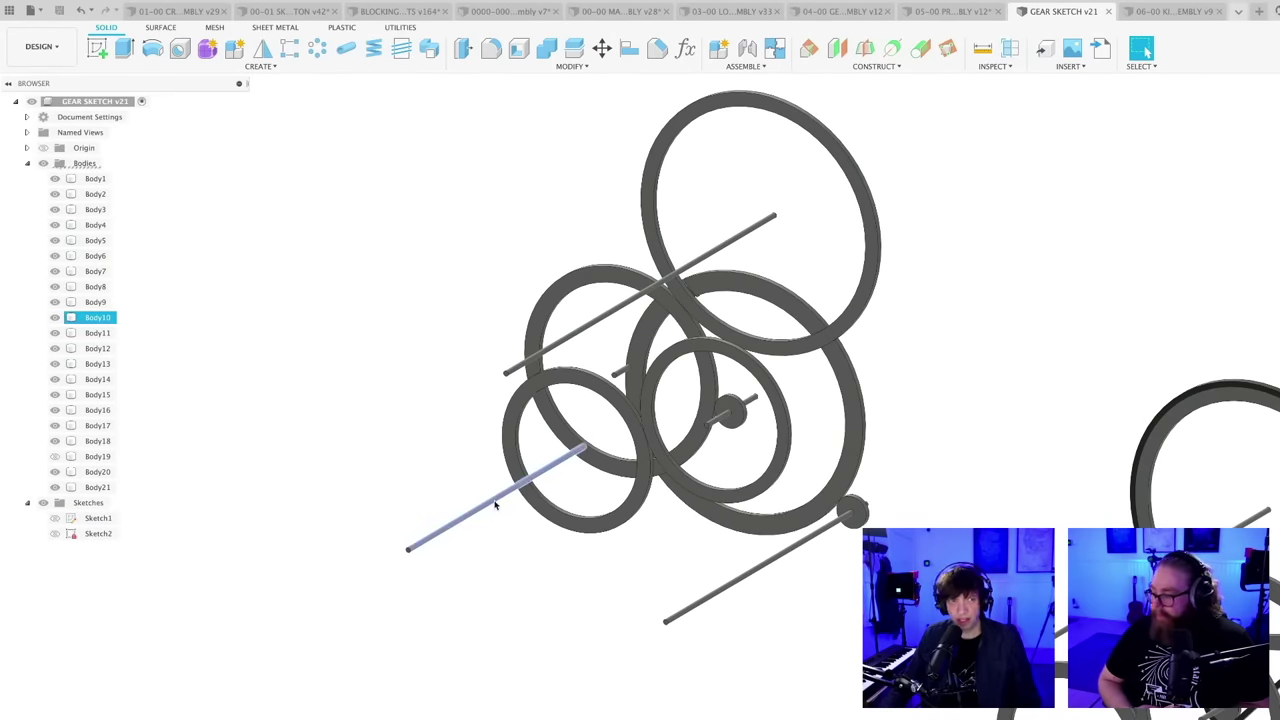
shift+middle_drag(520, 585, 498, 540)
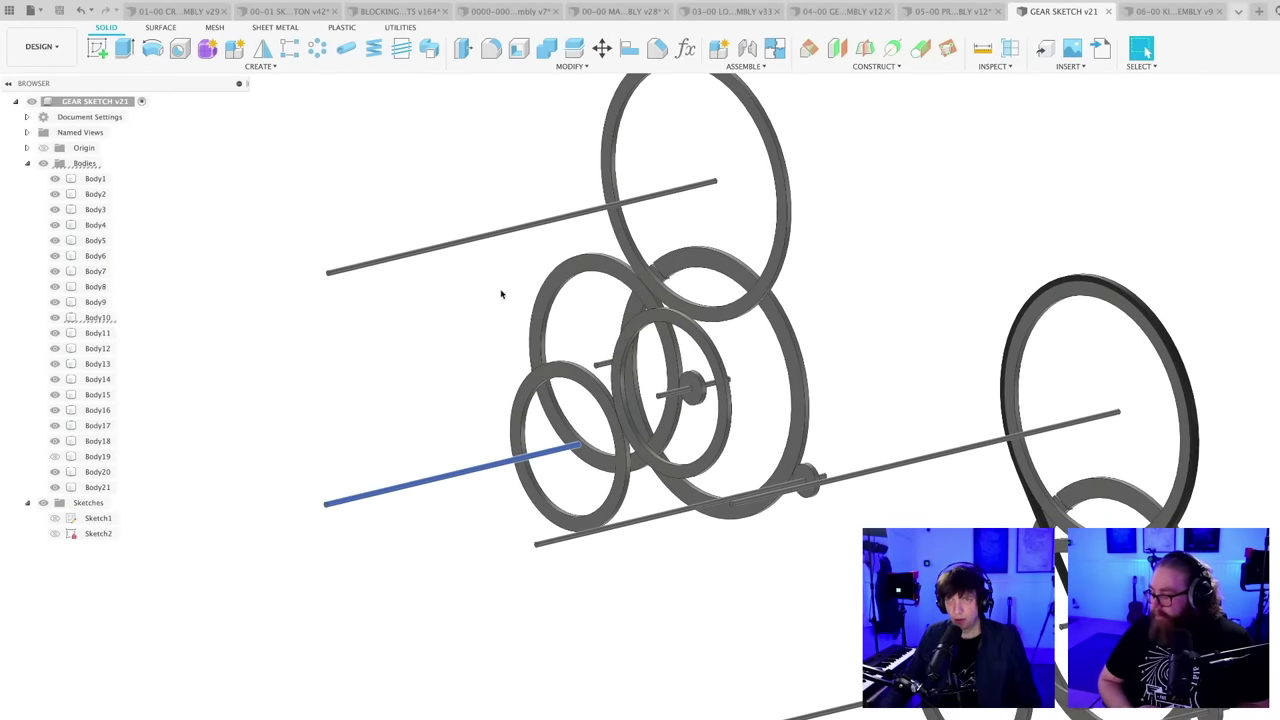
click(487, 239)
click(562, 539)
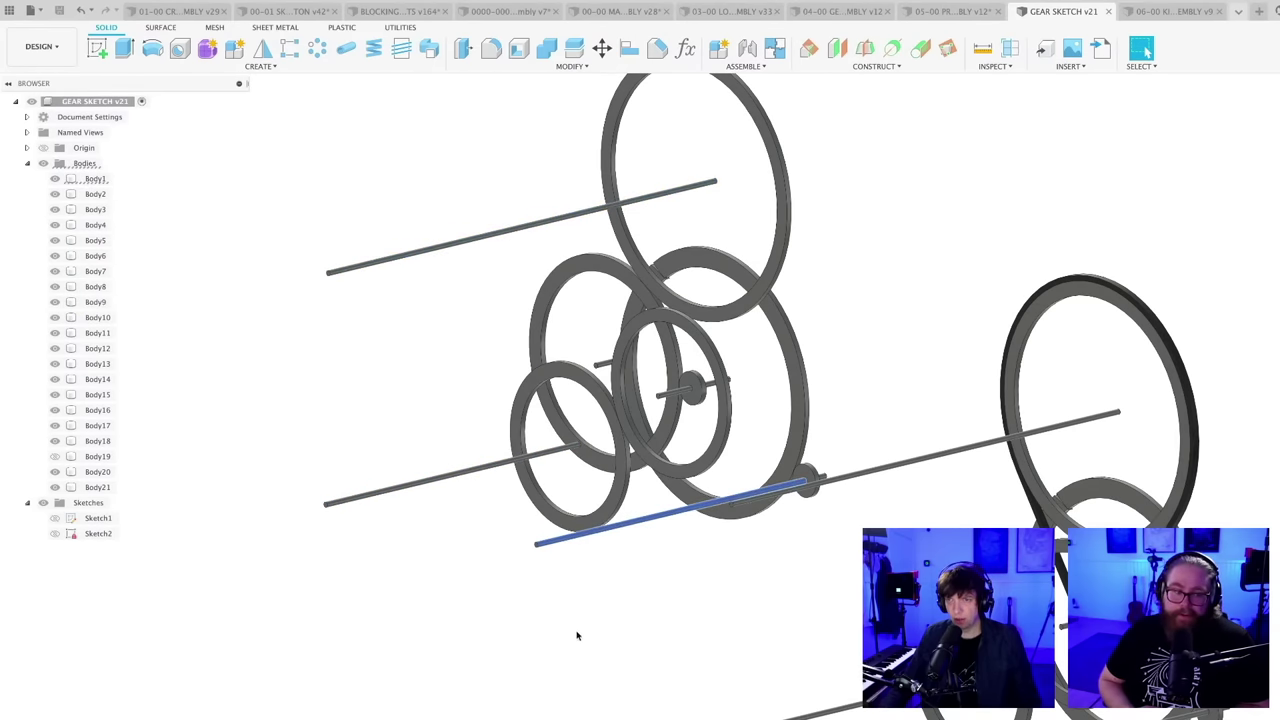
scroll(577, 630, down, 3)
shift+middle_drag(577, 629, 614, 599)
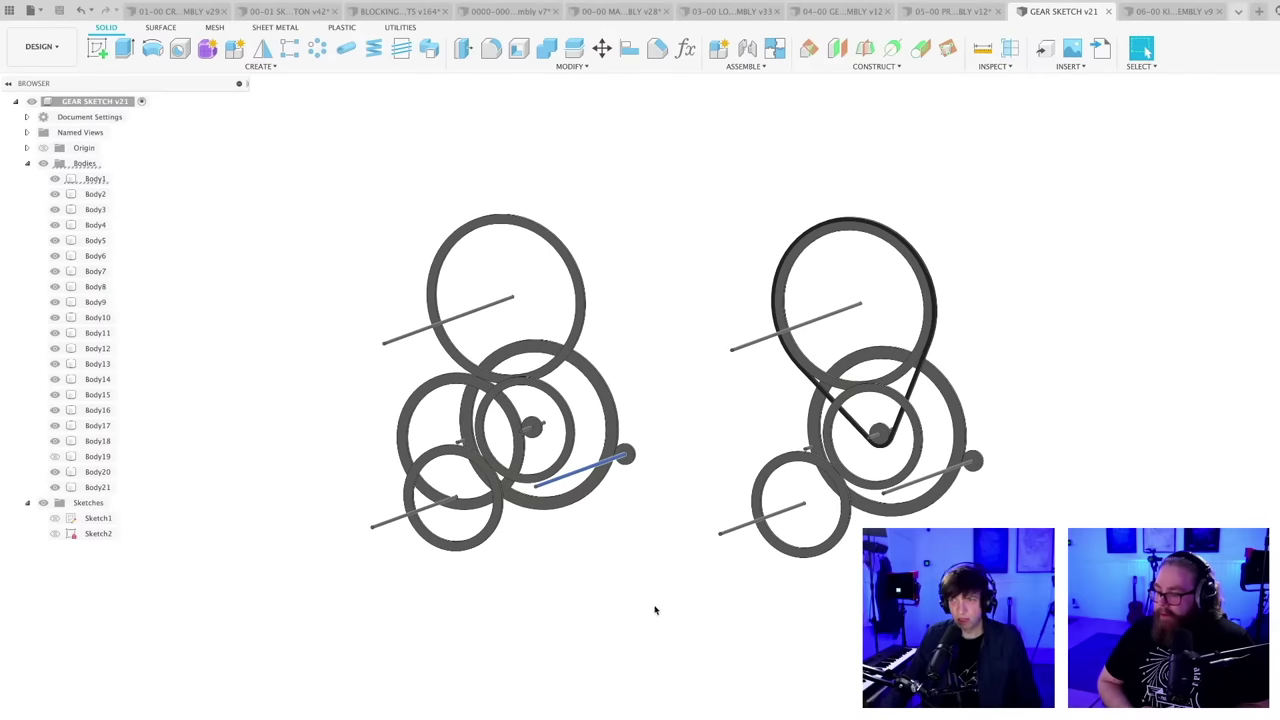
- Highlight the intermediate gear above the small lower gear in the layout without the belt and compare that layout with the belt-driven one
scroll(560, 440, up, 3)
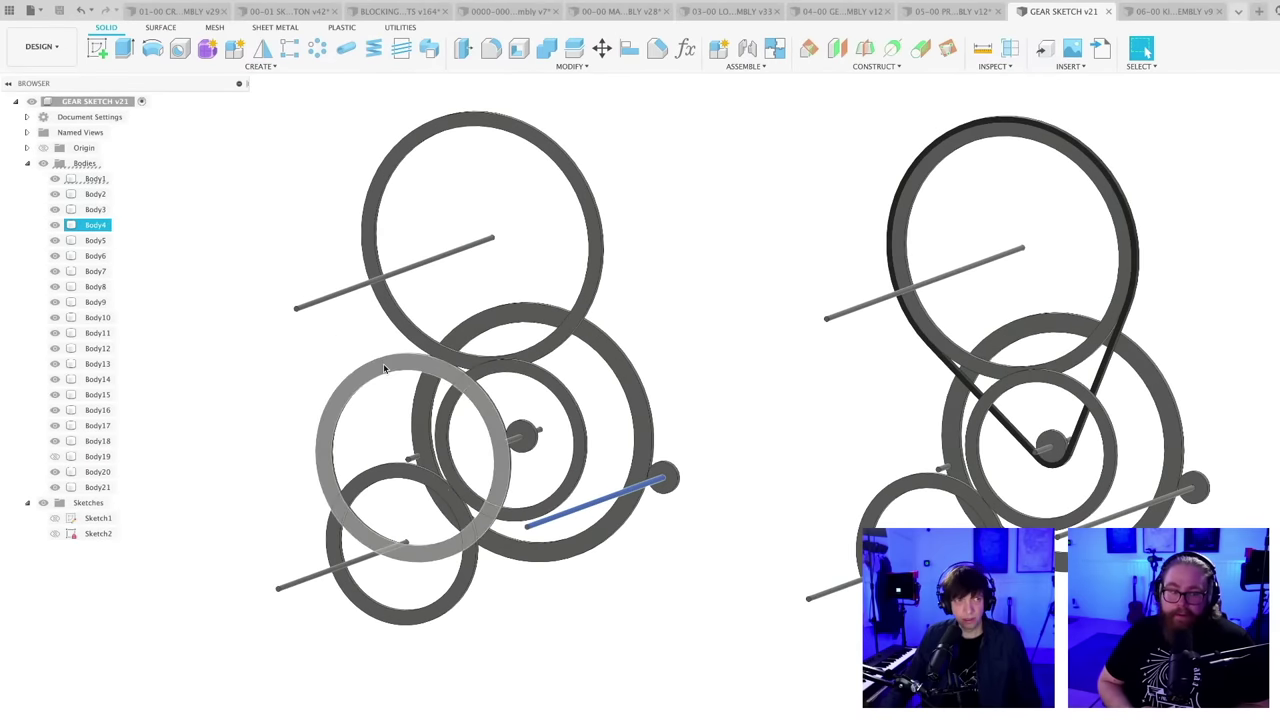
click(384, 368)
middle_drag(390, 406, 378, 384)
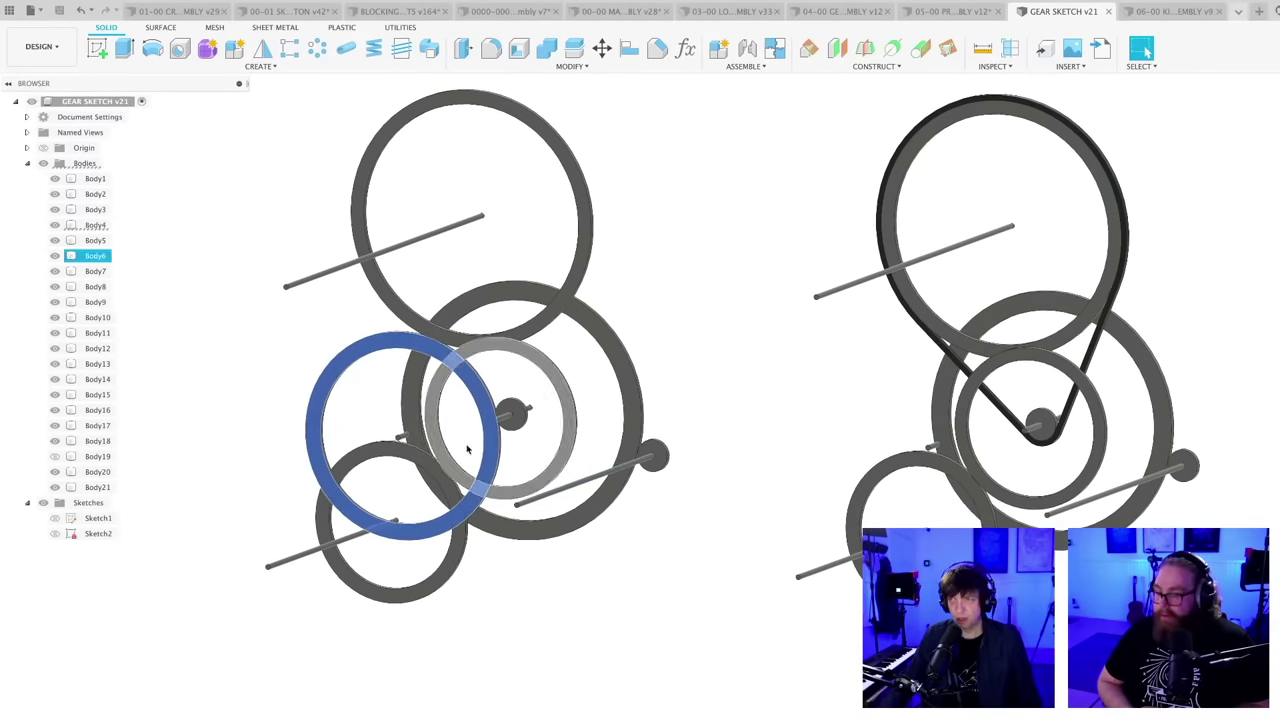
scroll(1005, 410, up, 2)
scroll(998, 425, down, 3)
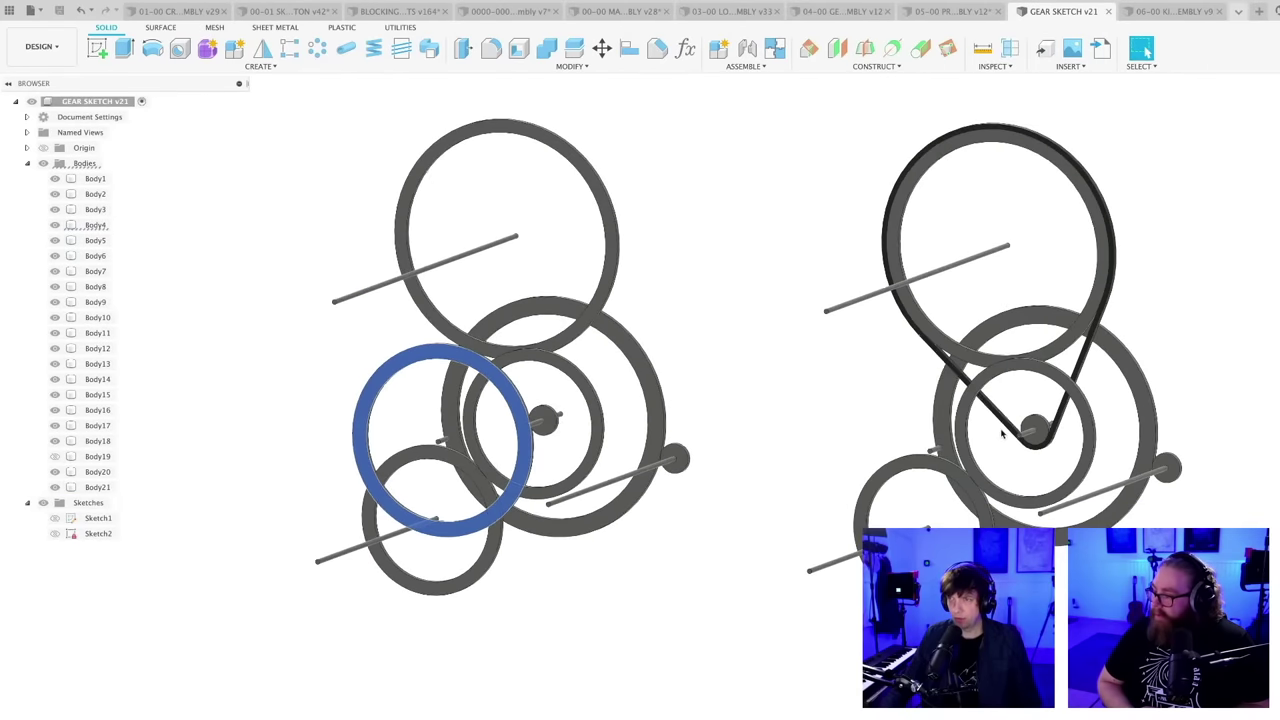
scroll(1002, 432, down, 2)
middle_drag(1014, 434, 943, 426)
scroll(948, 430, down, 2)
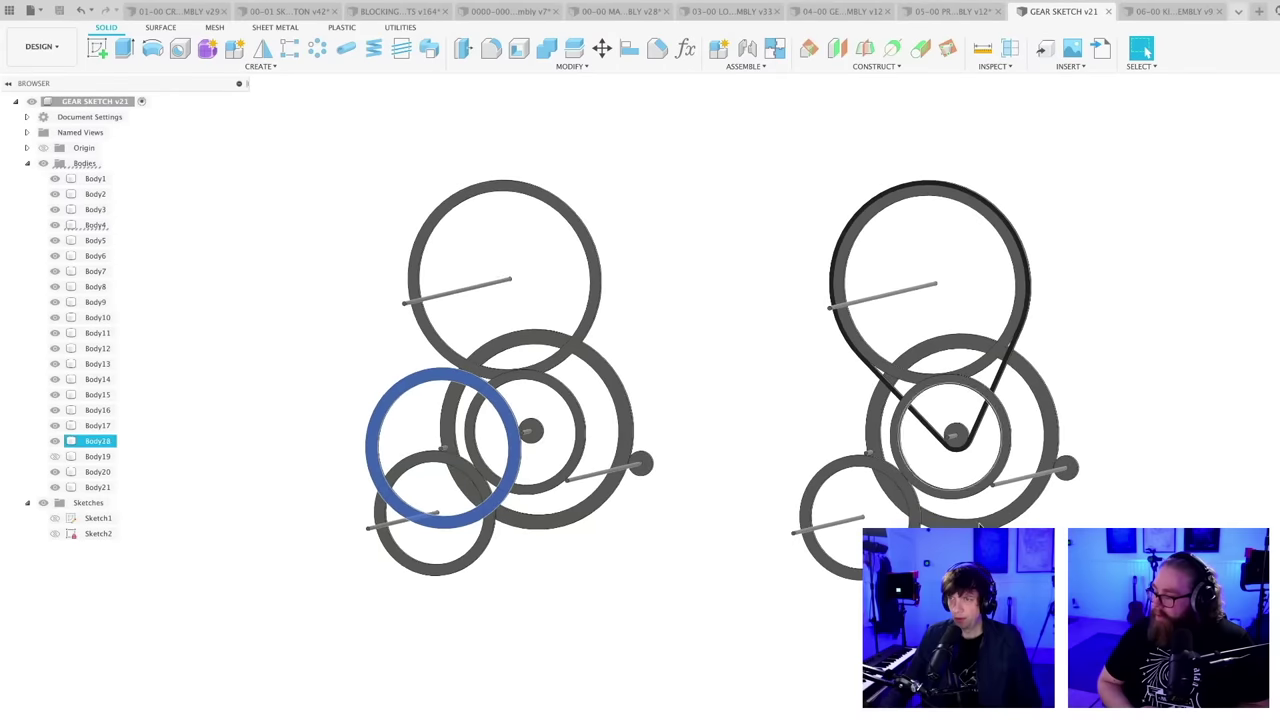
middle_drag(980, 527, 921, 540)
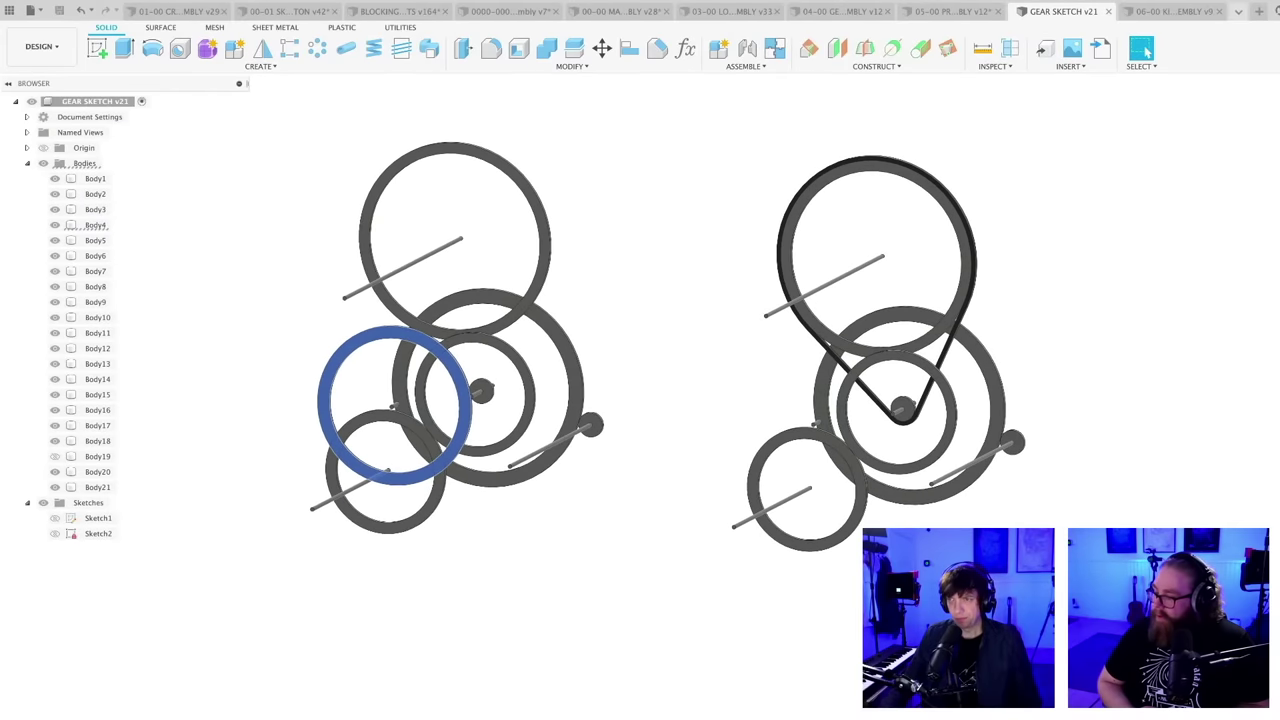
key(Escape)
scroll(919, 527, up, 1)
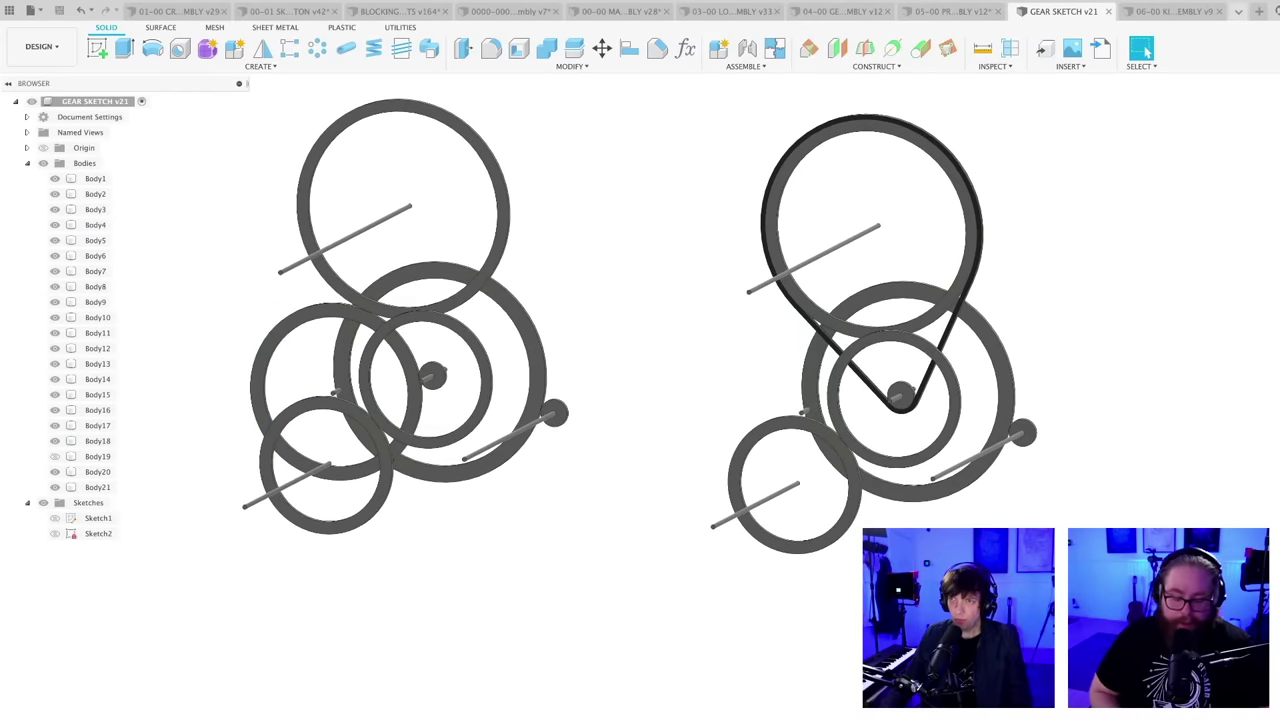
scroll(897, 522, down, 2)
shift+middle_drag(912, 525, 914, 527)
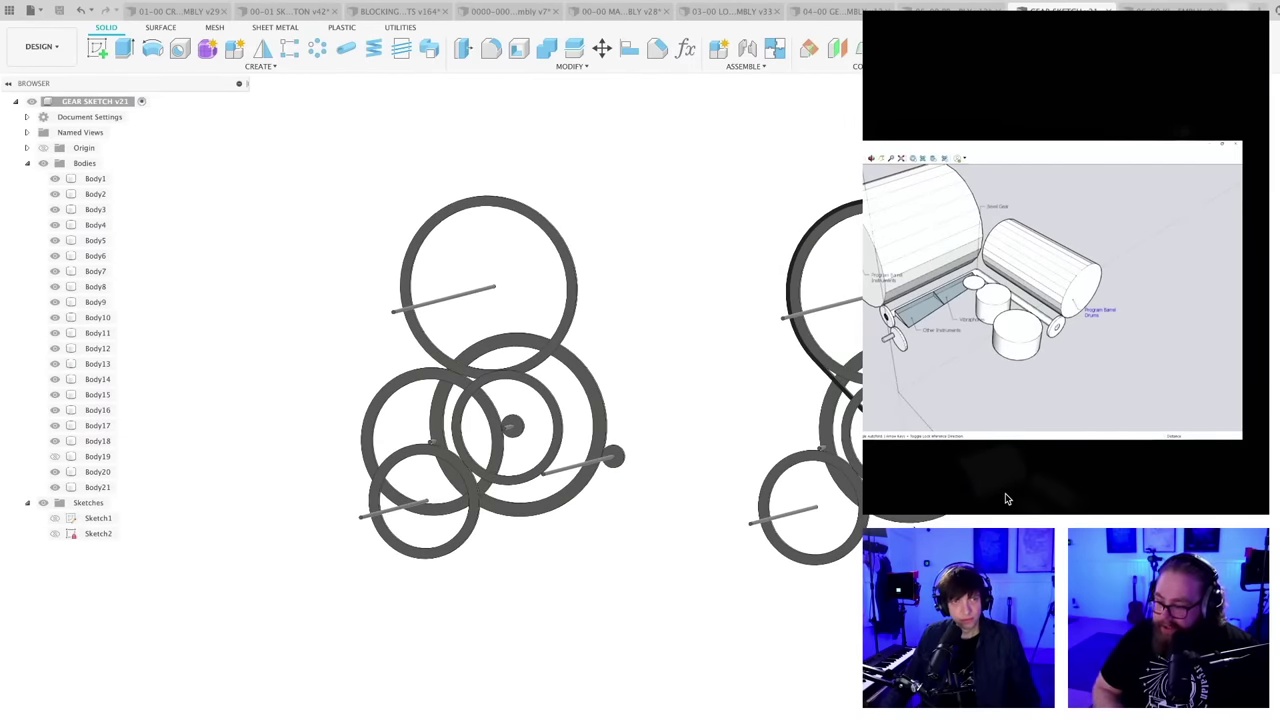
scroll(1007, 499, up, 2)
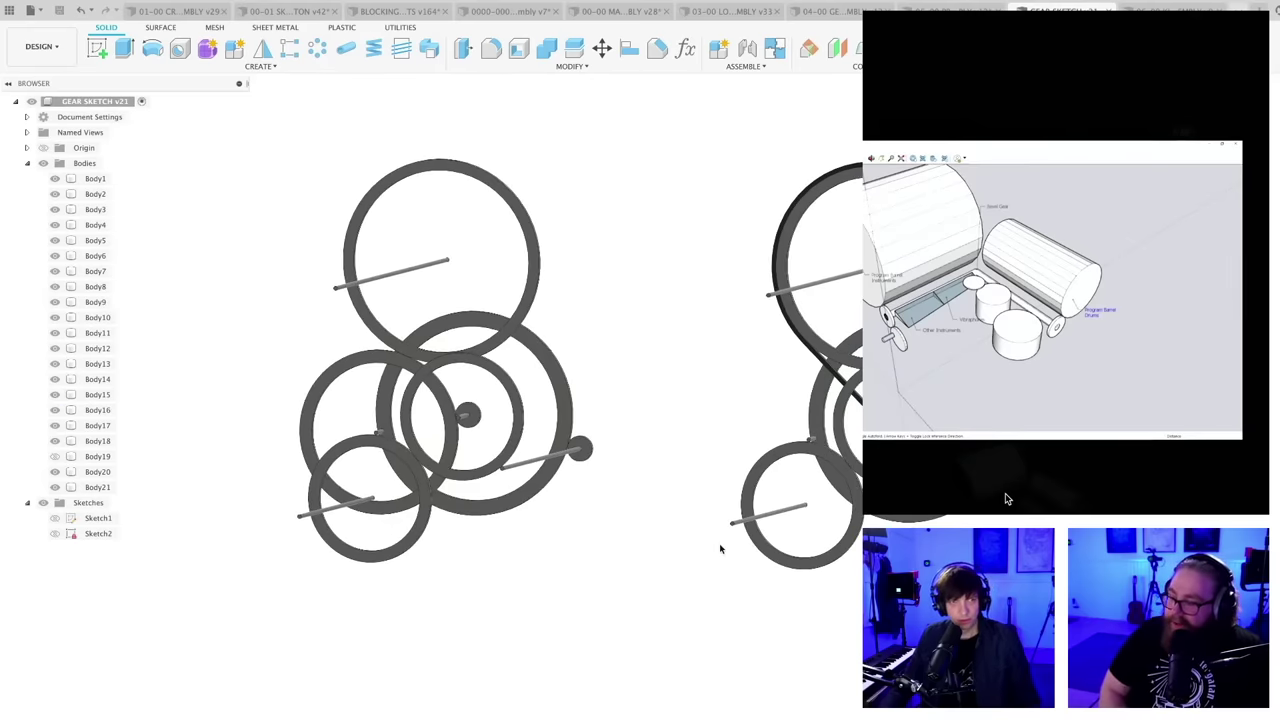
middle_drag(705, 530, 706, 548)
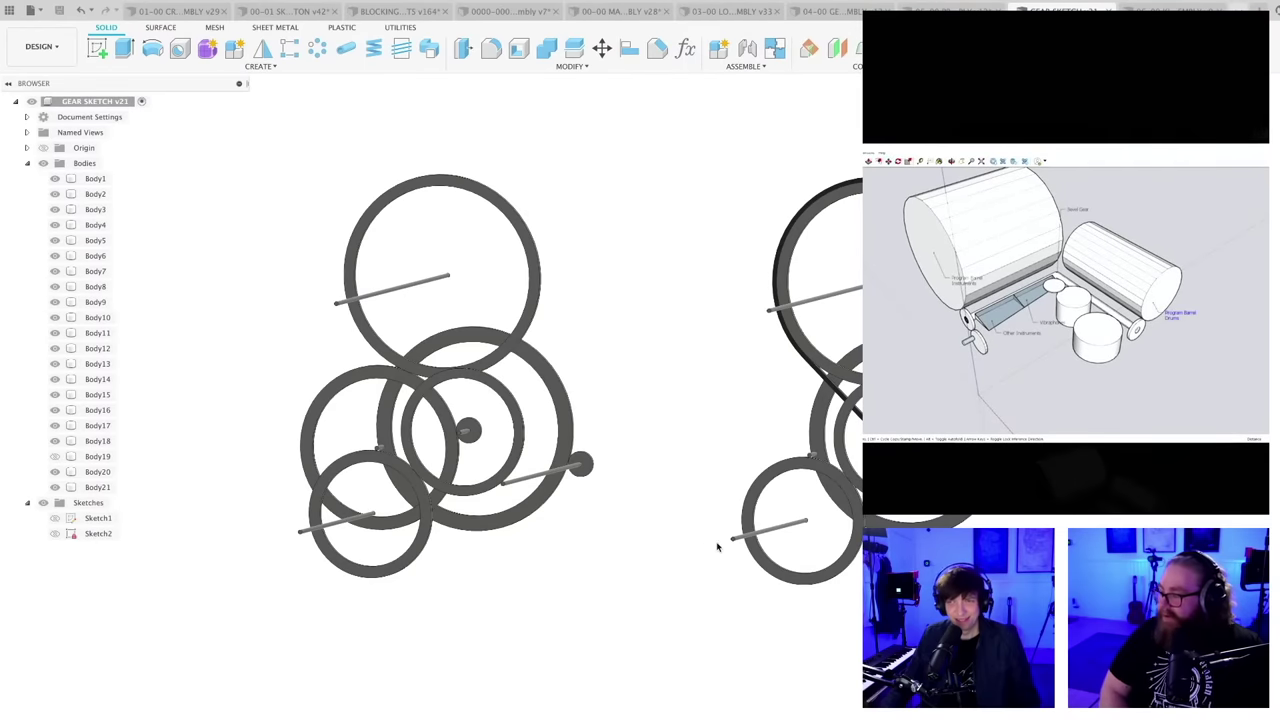
scroll(711, 463, up, 1)
middle_drag(692, 444, 708, 482)
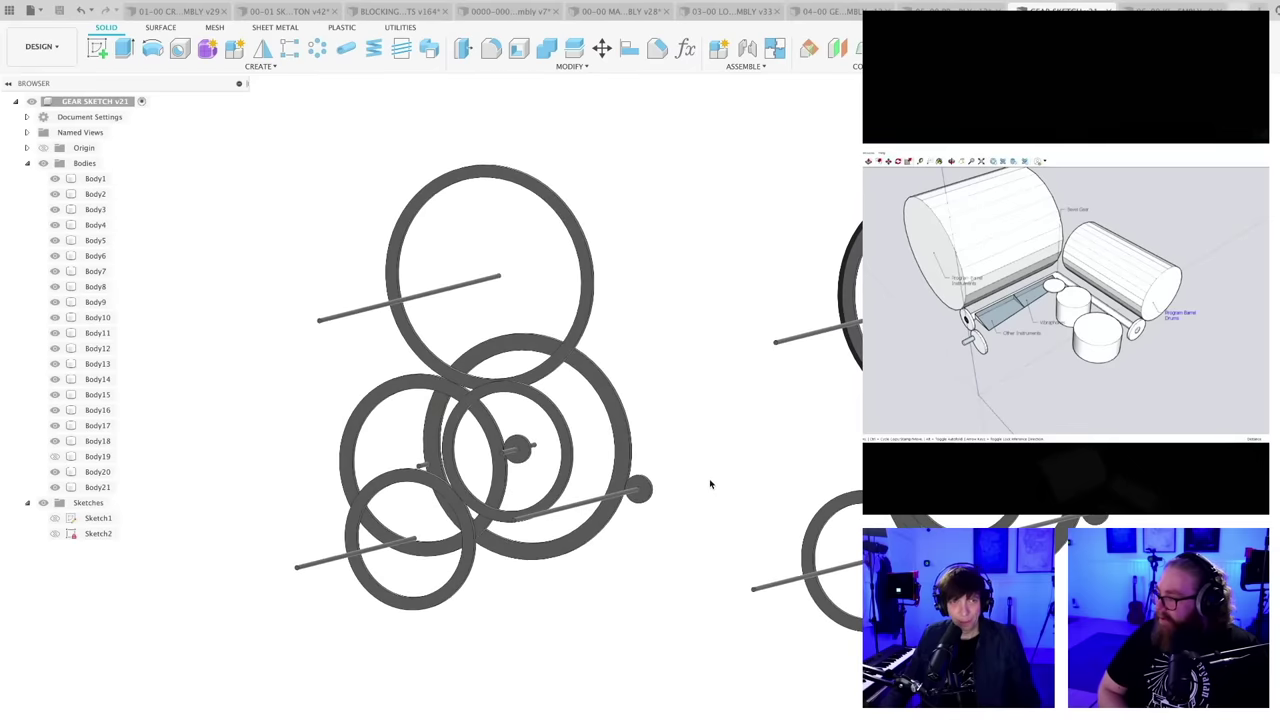
scroll(710, 484, up, 2)
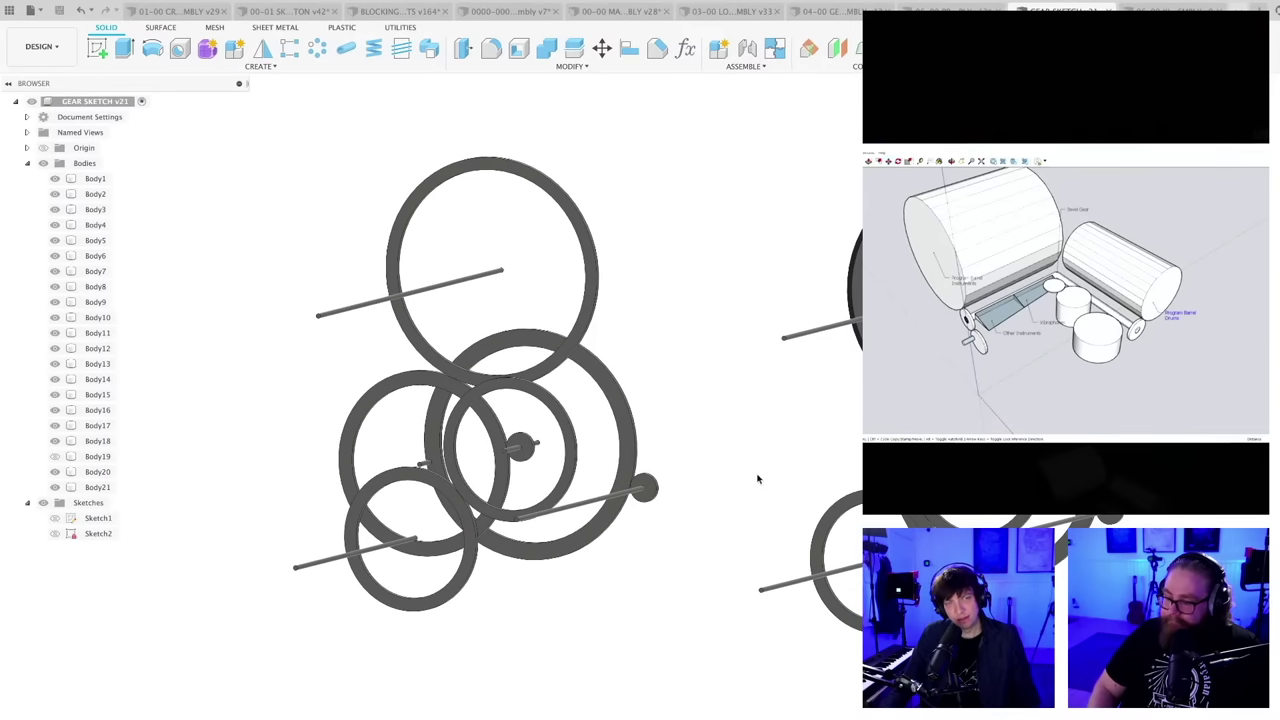
middle_drag(757, 475, 725, 476)
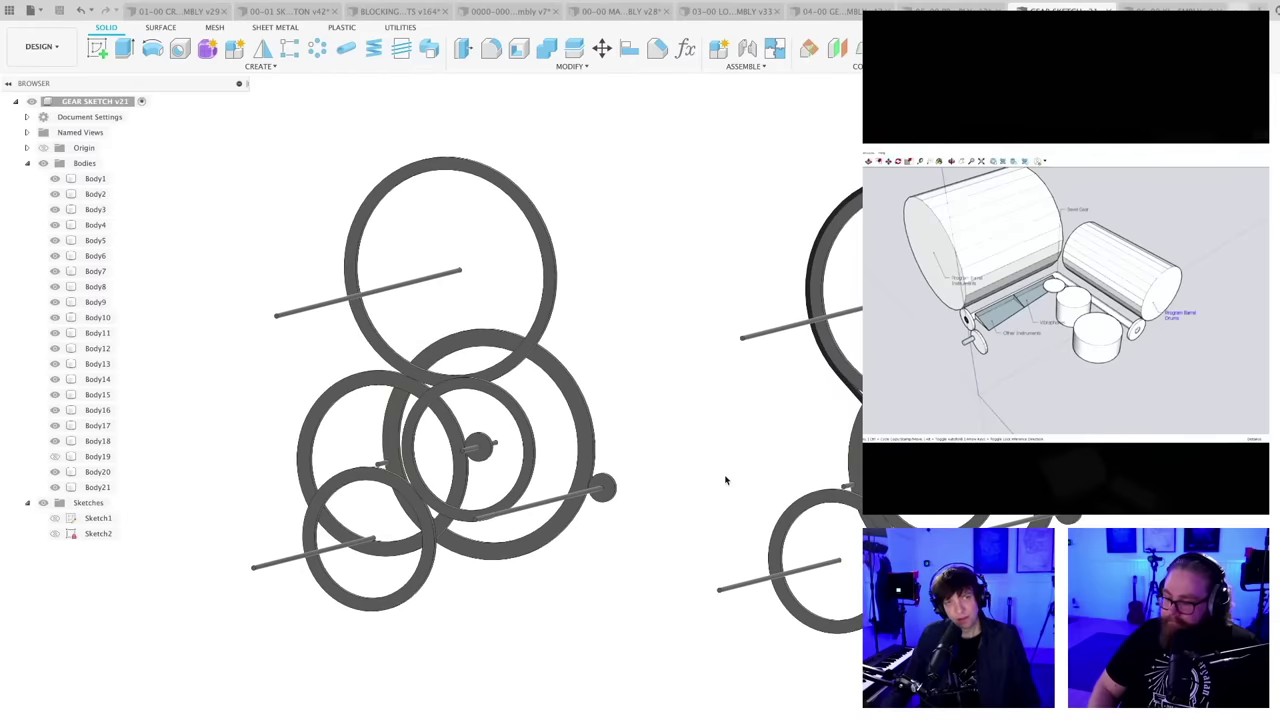
scroll(726, 480, up, 2)
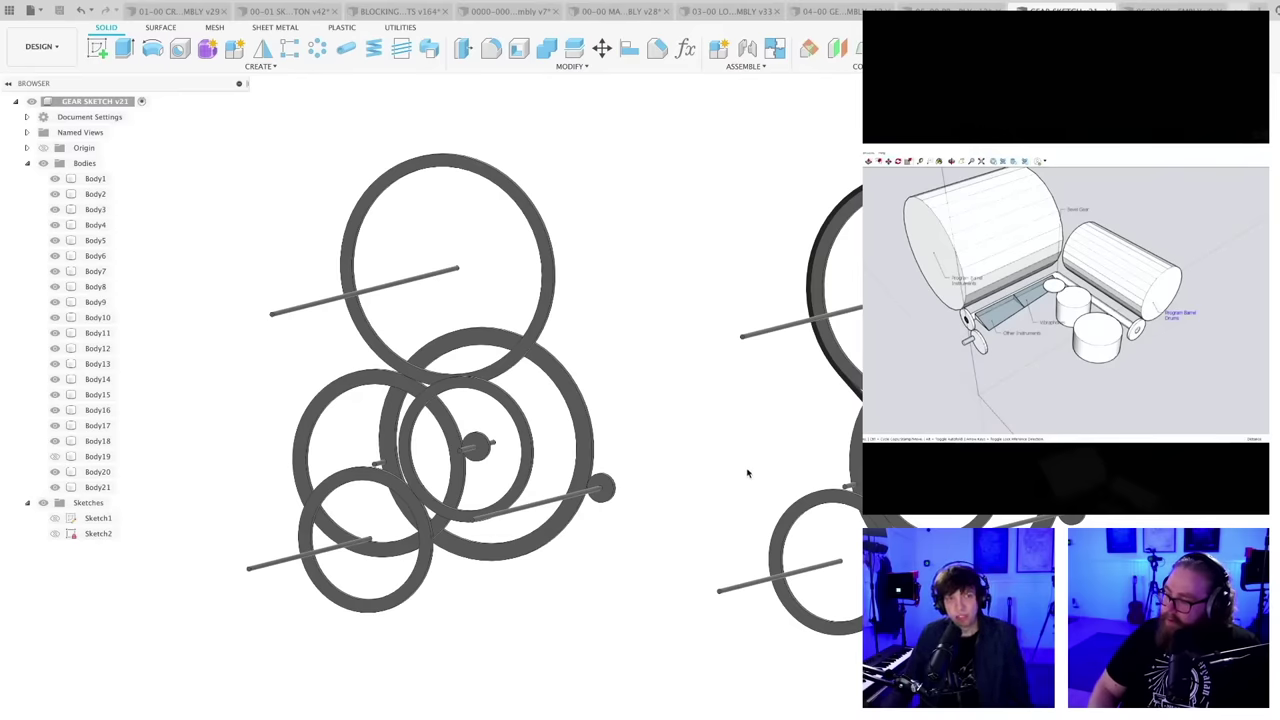
scroll(746, 472, down, 3)
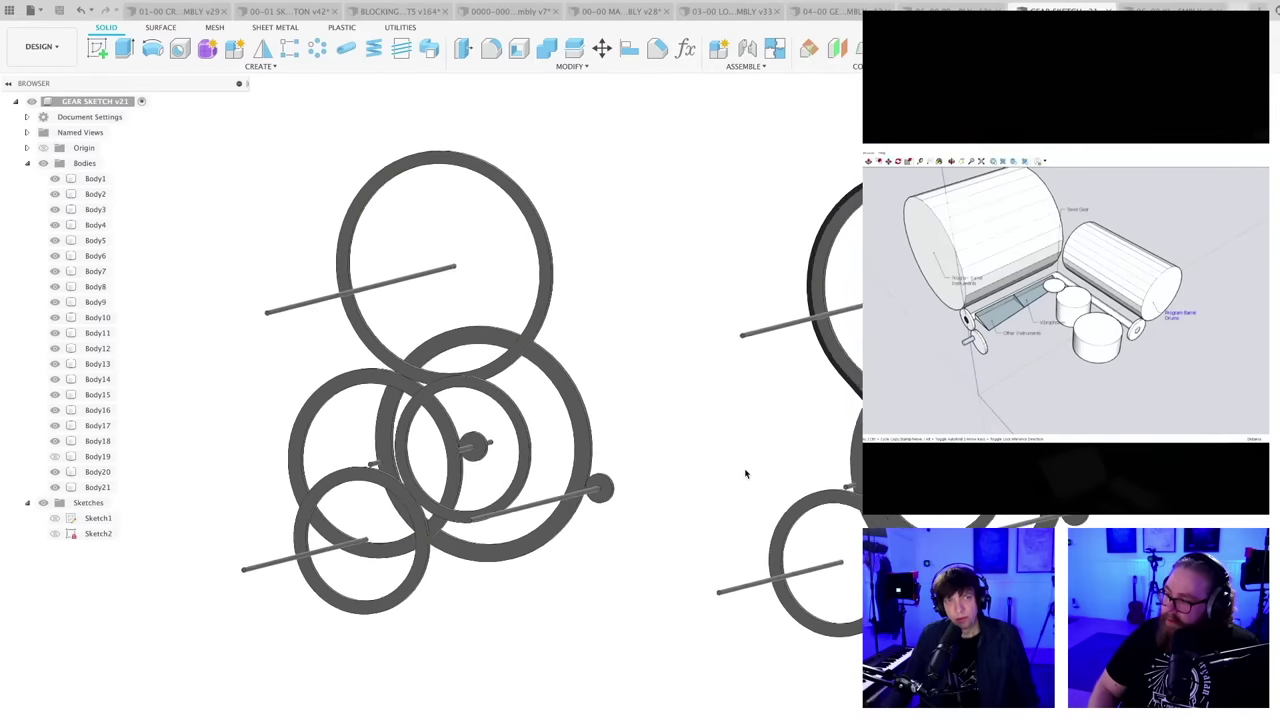
scroll(736, 477, down, 1)
scroll(714, 485, up, 3)
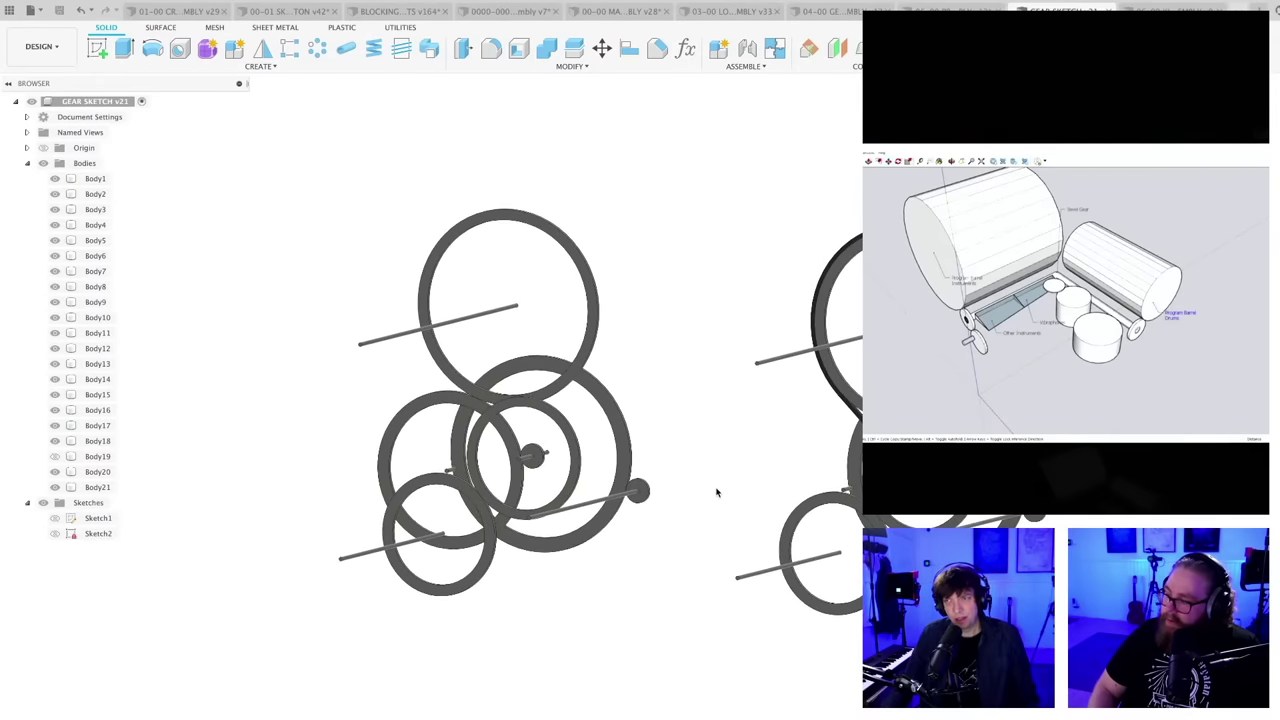
shift+middle_drag(716, 488, 737, 523)
scroll(712, 507, up, 2)
scroll(740, 492, up, 1)
scroll(732, 512, down, 1)
scroll(727, 524, up, 1)
scroll(738, 527, up, 1)
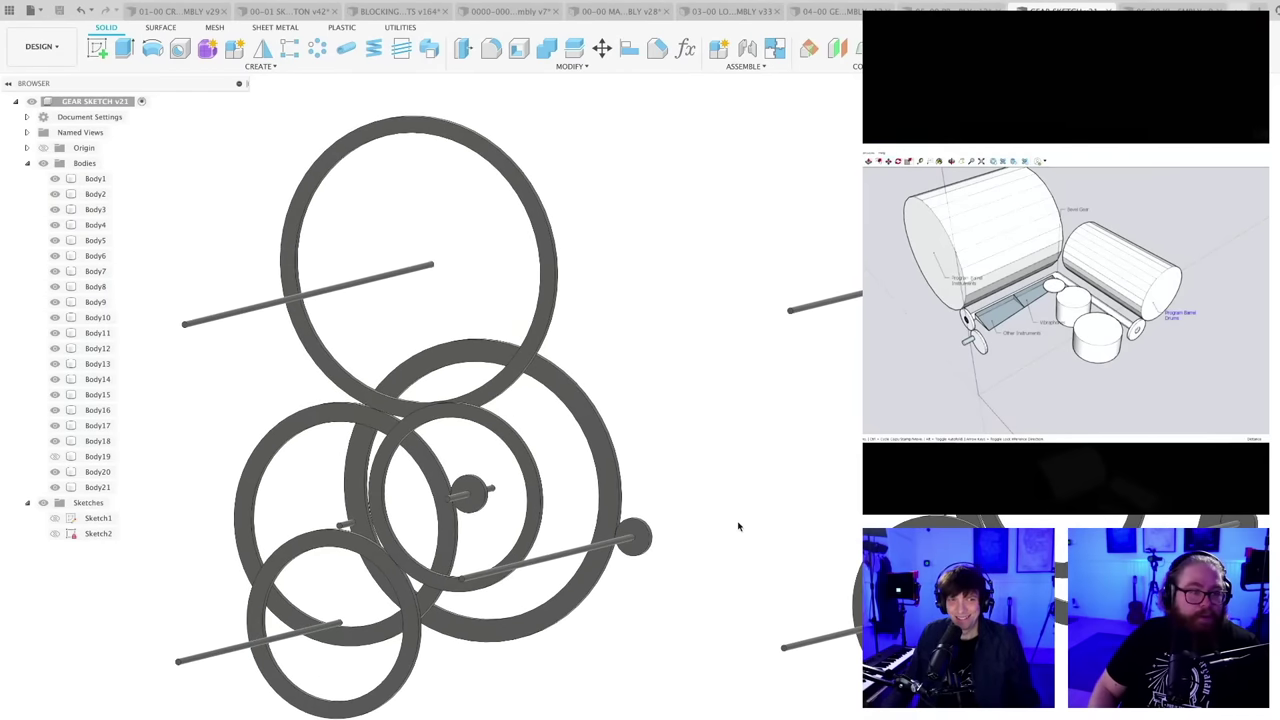
scroll(738, 527, down, 2)
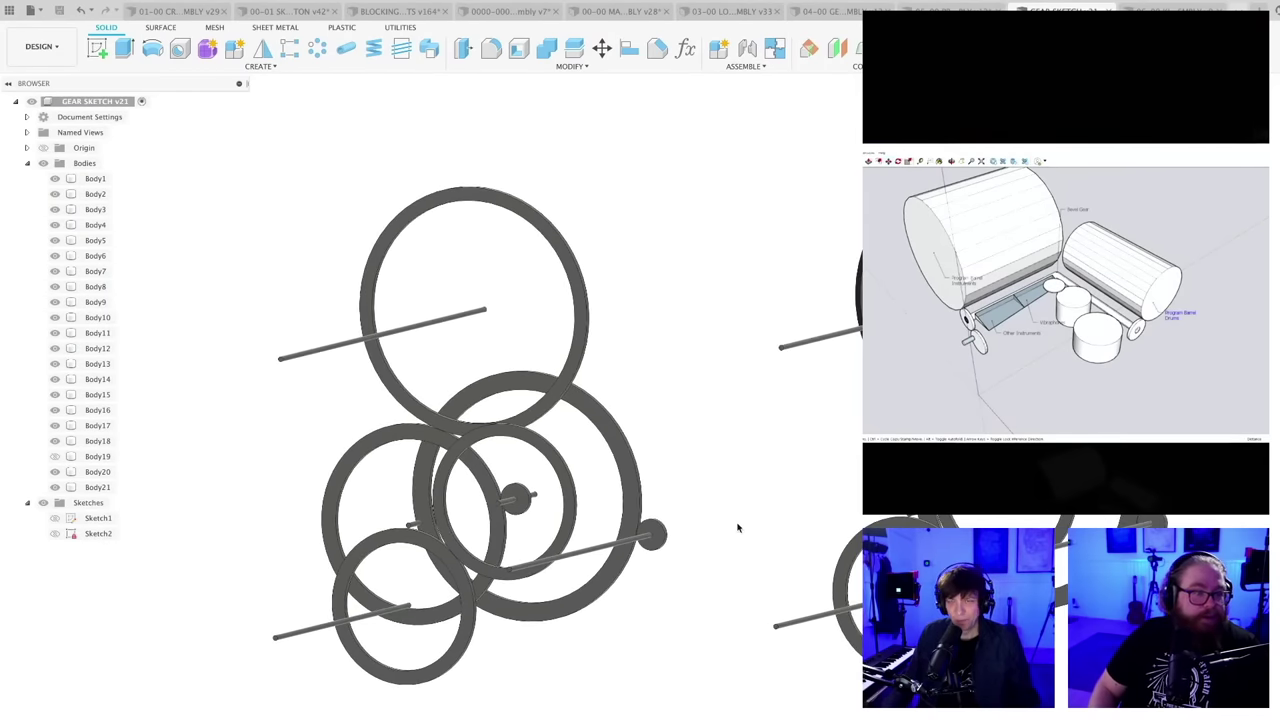
mouse_move(740, 523)
shift+middle_down()
mouse_move(757, 525)
mouse_move(714, 528)
mouse_move(741, 513)
shift+middle_up()
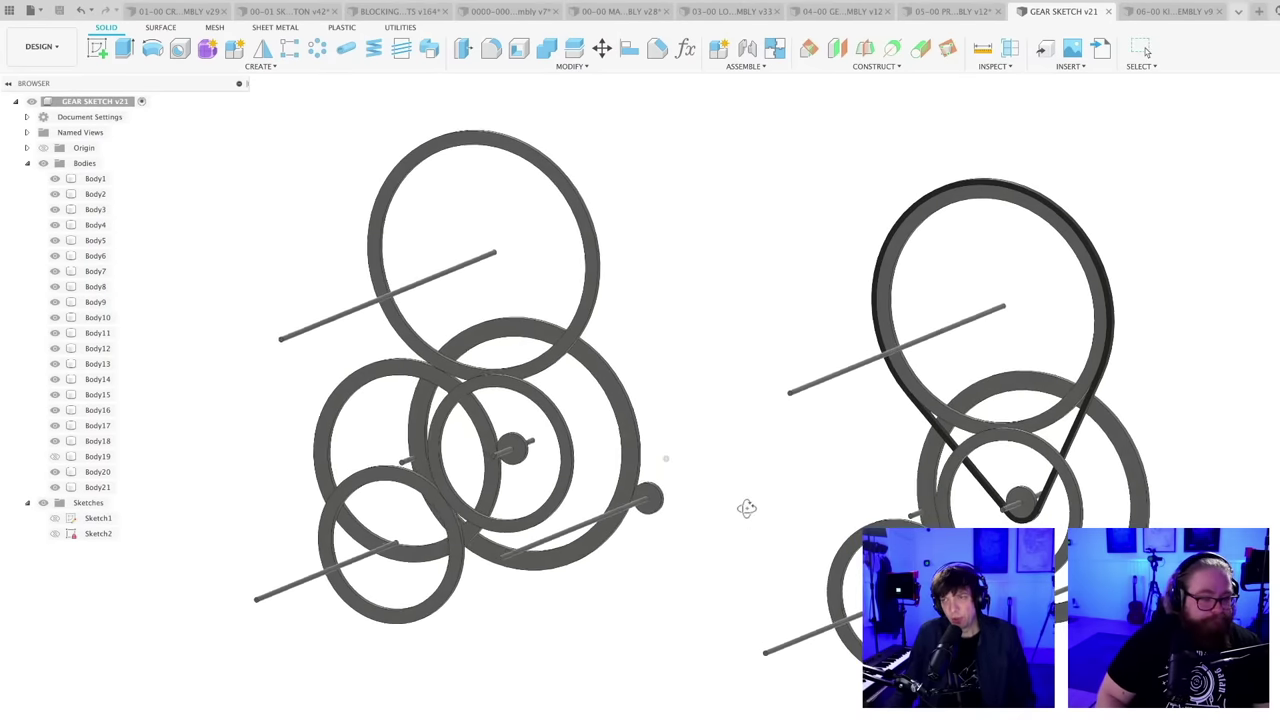
scroll(752, 508, down, 2)
middle_drag(760, 509, 729, 449)
scroll(664, 456, down, 1)
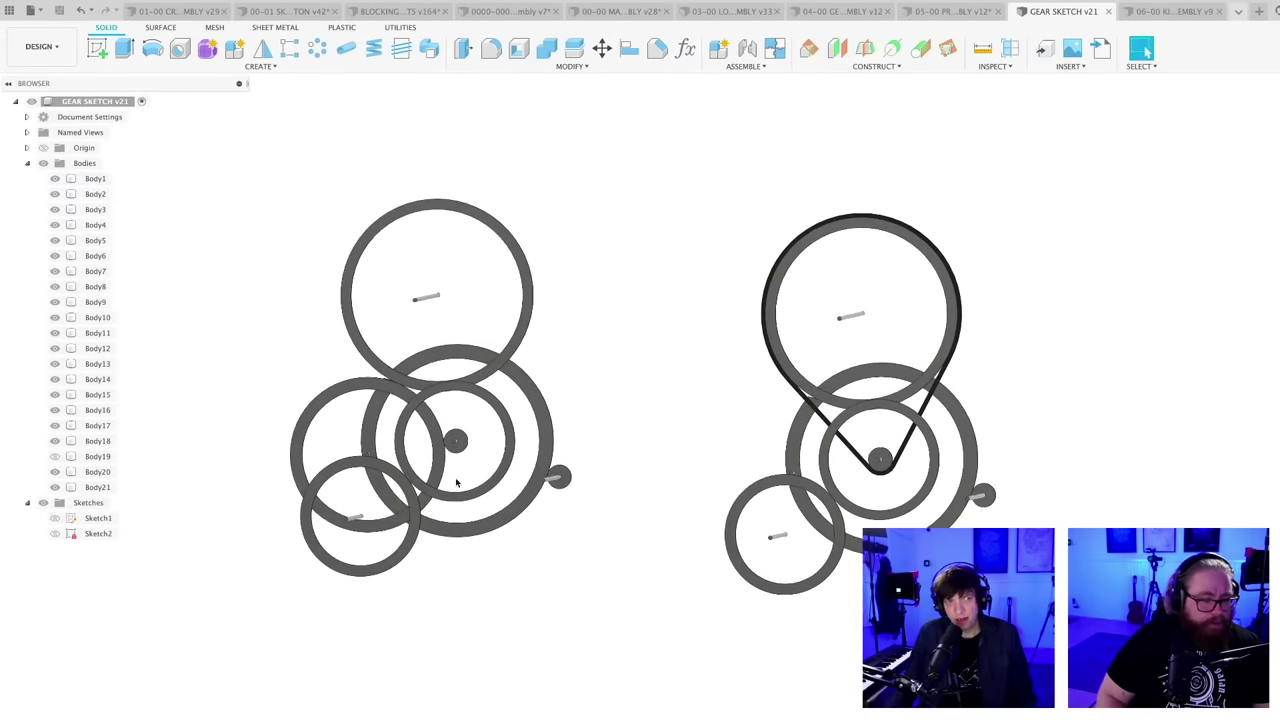
- Highlight the intermediate gear once more in the all-gear layout and view both layouts from a slightly oblique angle for comparison
scroll(376, 381, up, 3)
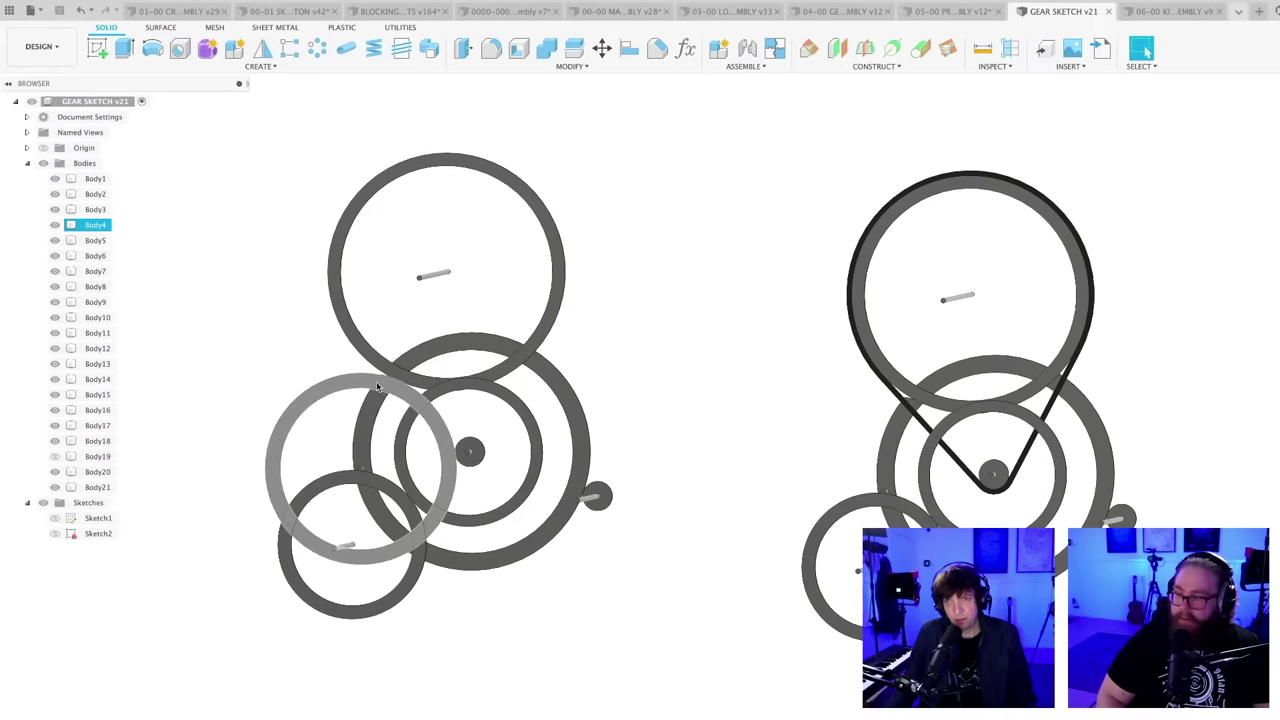
click(376, 381)
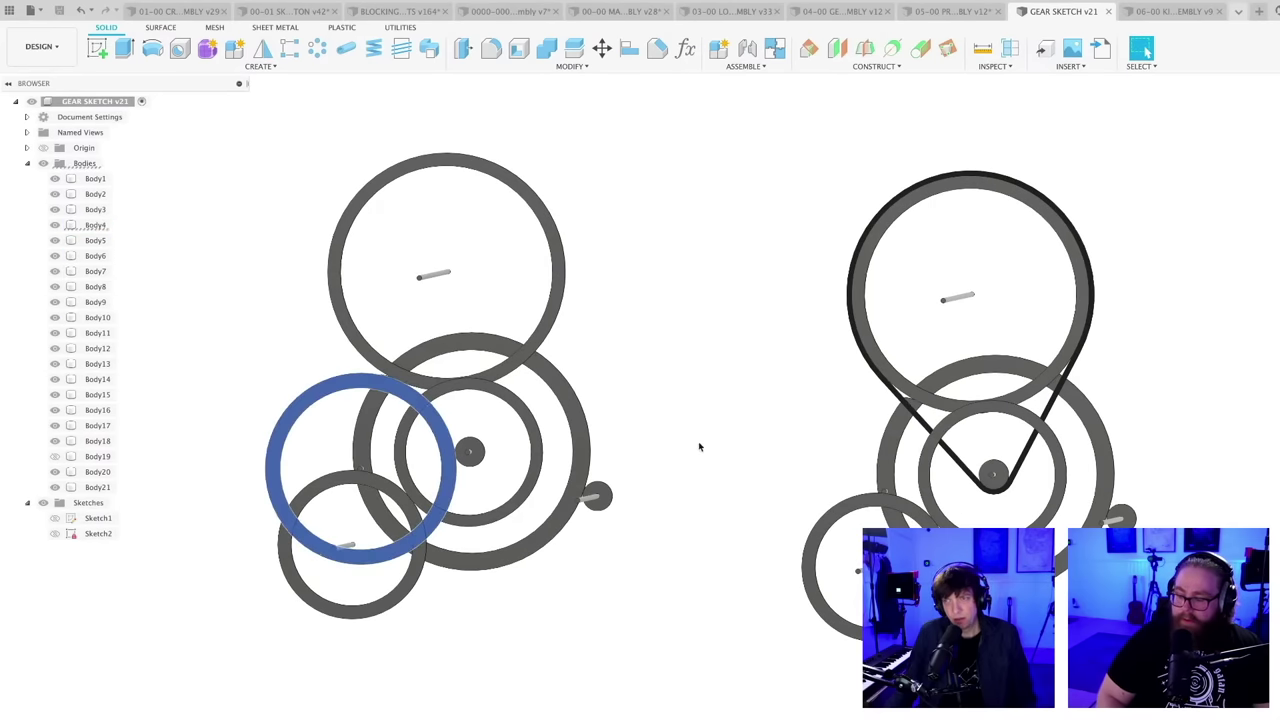
click(740, 440)
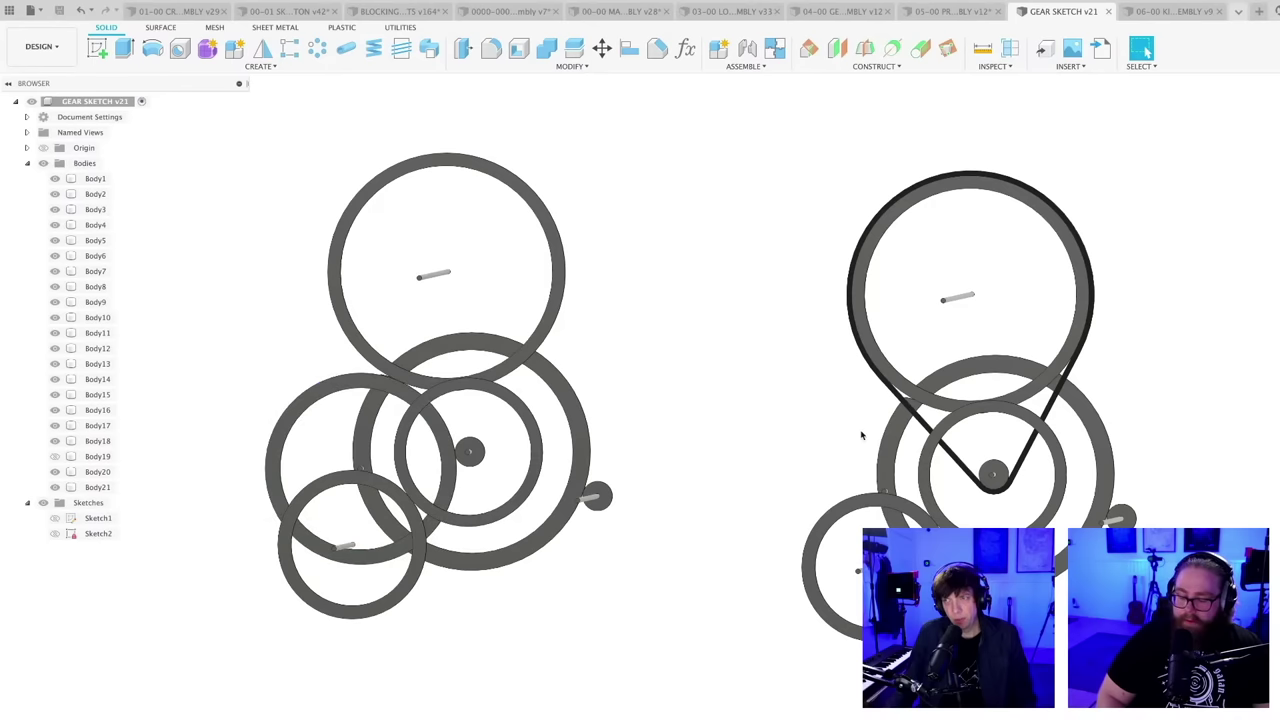
scroll(959, 432, up, 3)
scroll(905, 418, down, 3)
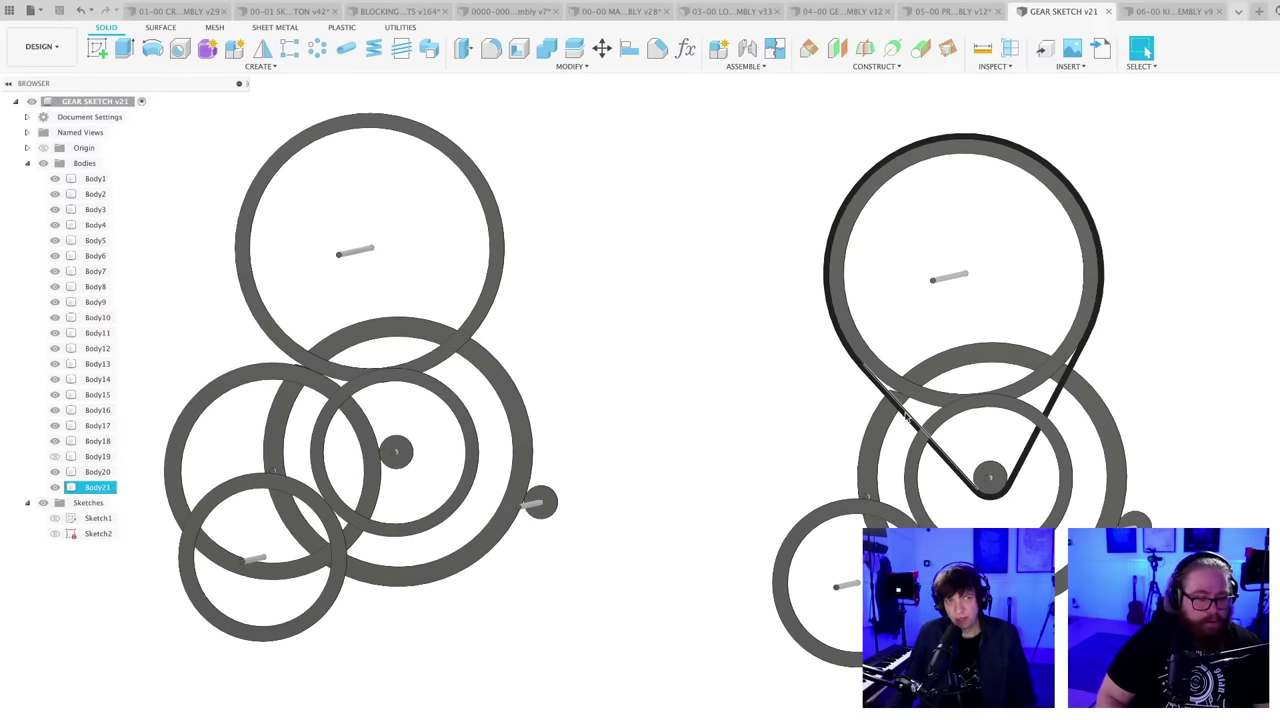
scroll(837, 452, down, 1)
shift+middle_drag(835, 455, 828, 465)
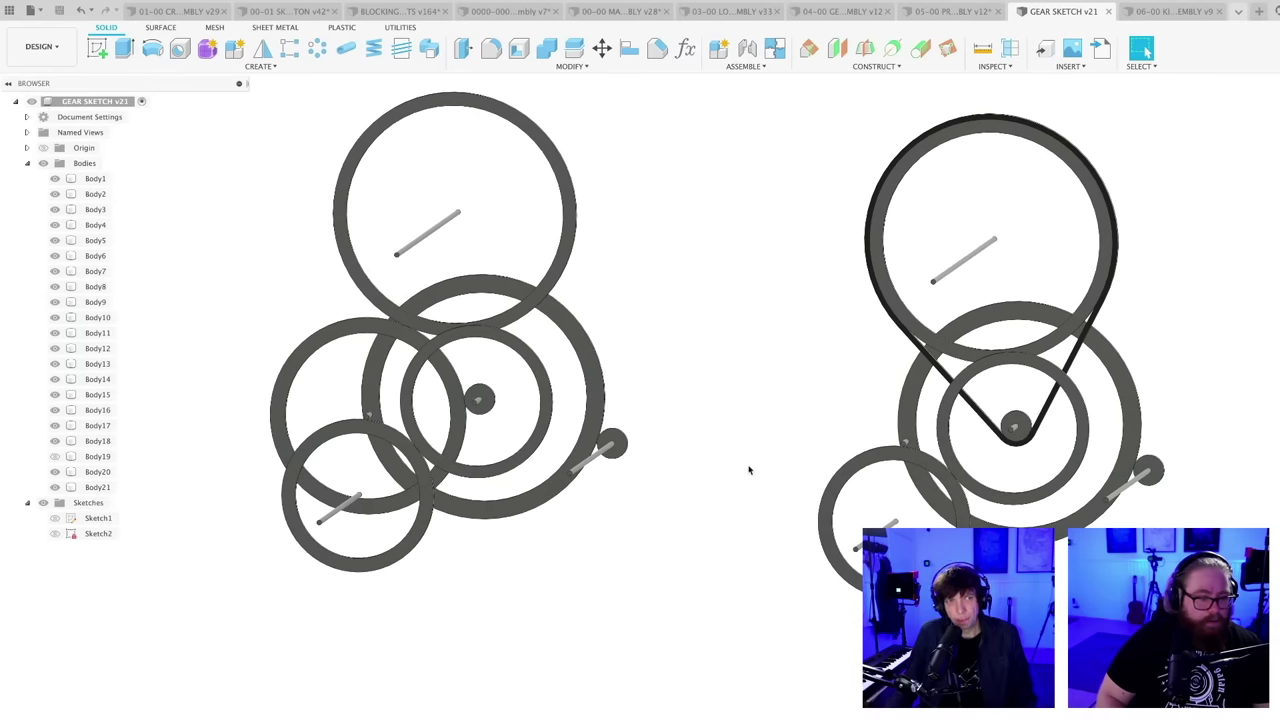
middle_drag(748, 470, 743, 480)
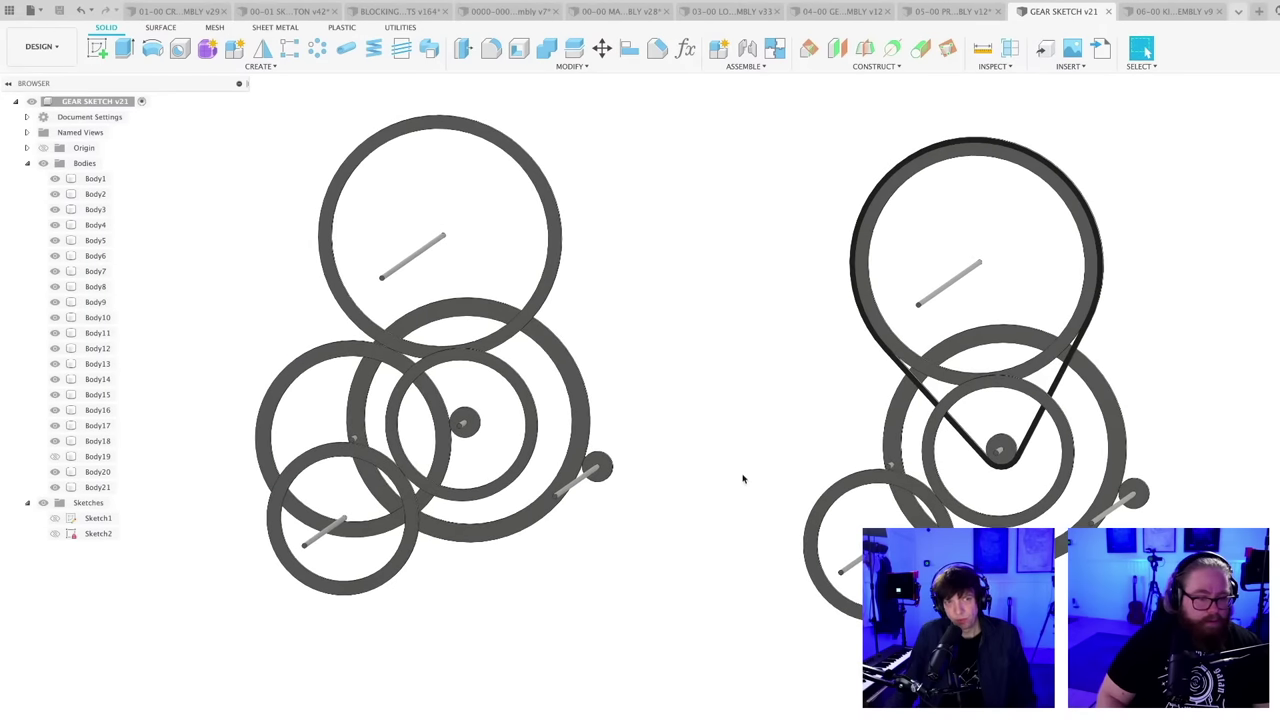
shift+middle_drag(754, 480, 748, 482)
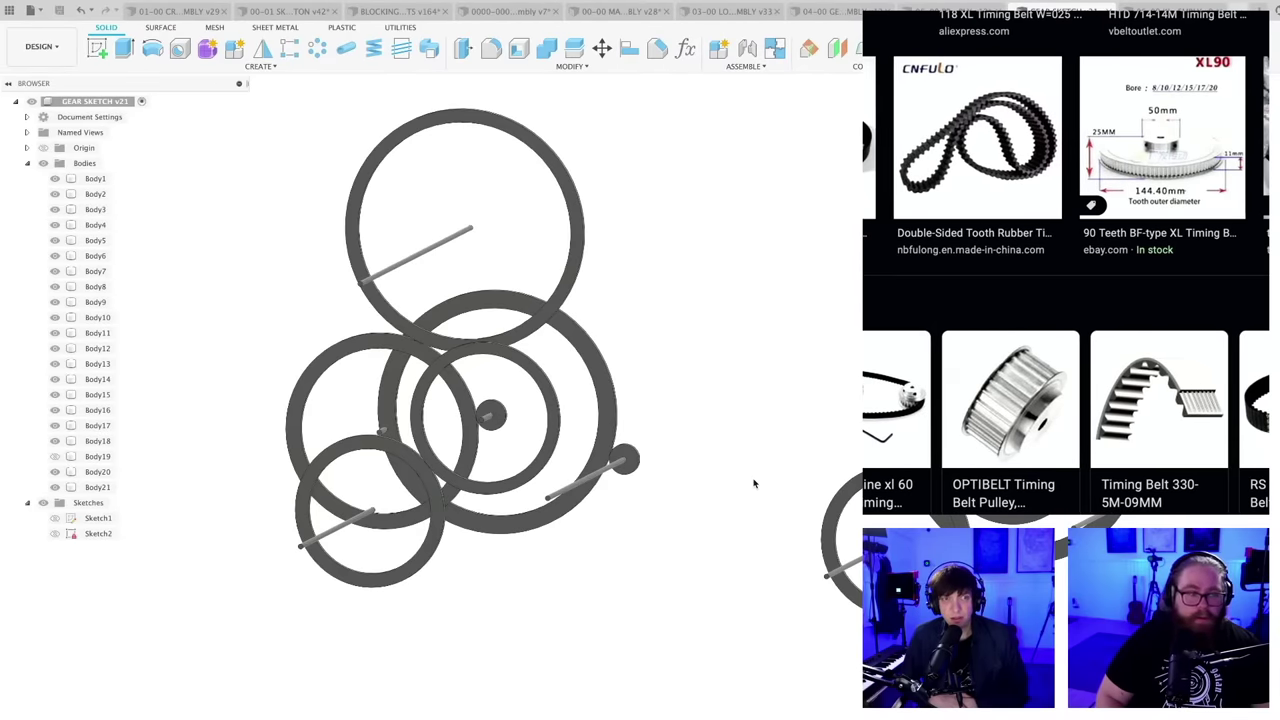
- Browse the image search results for timing belts, pulleys and tooth profile diagrams
scroll(1219, 203, down, 4)
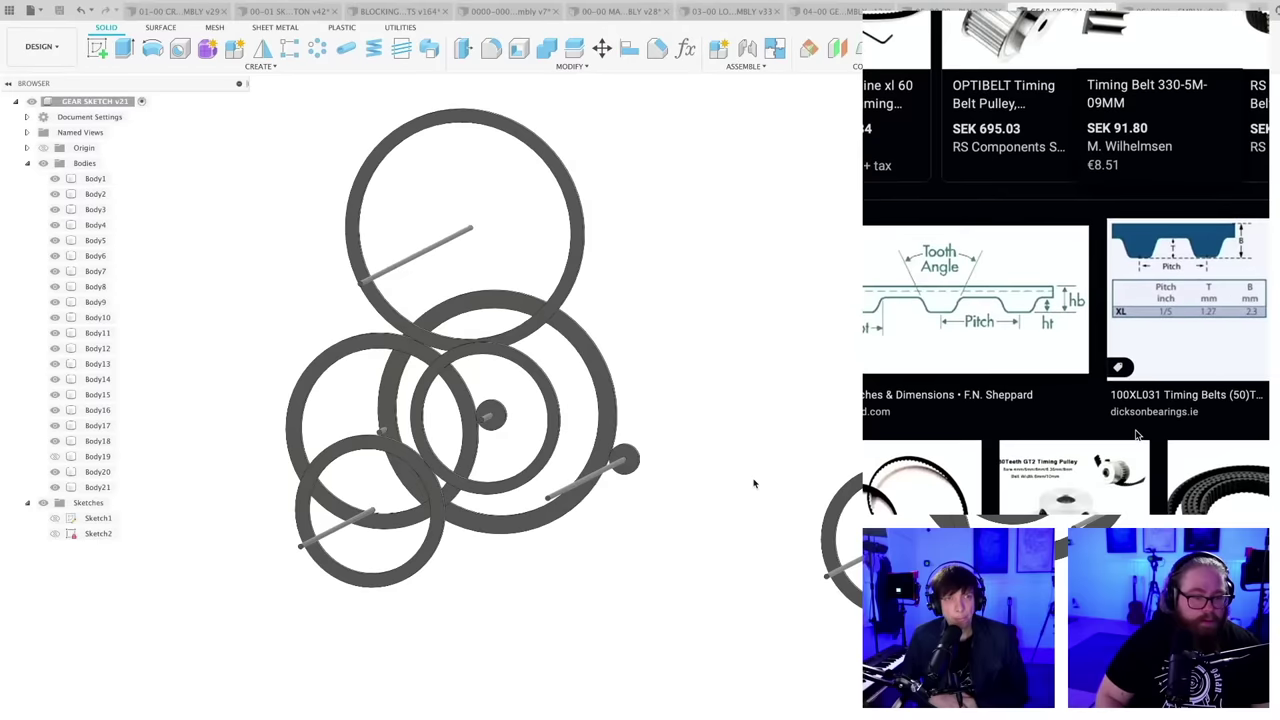
scroll(1148, 452, down, 3)
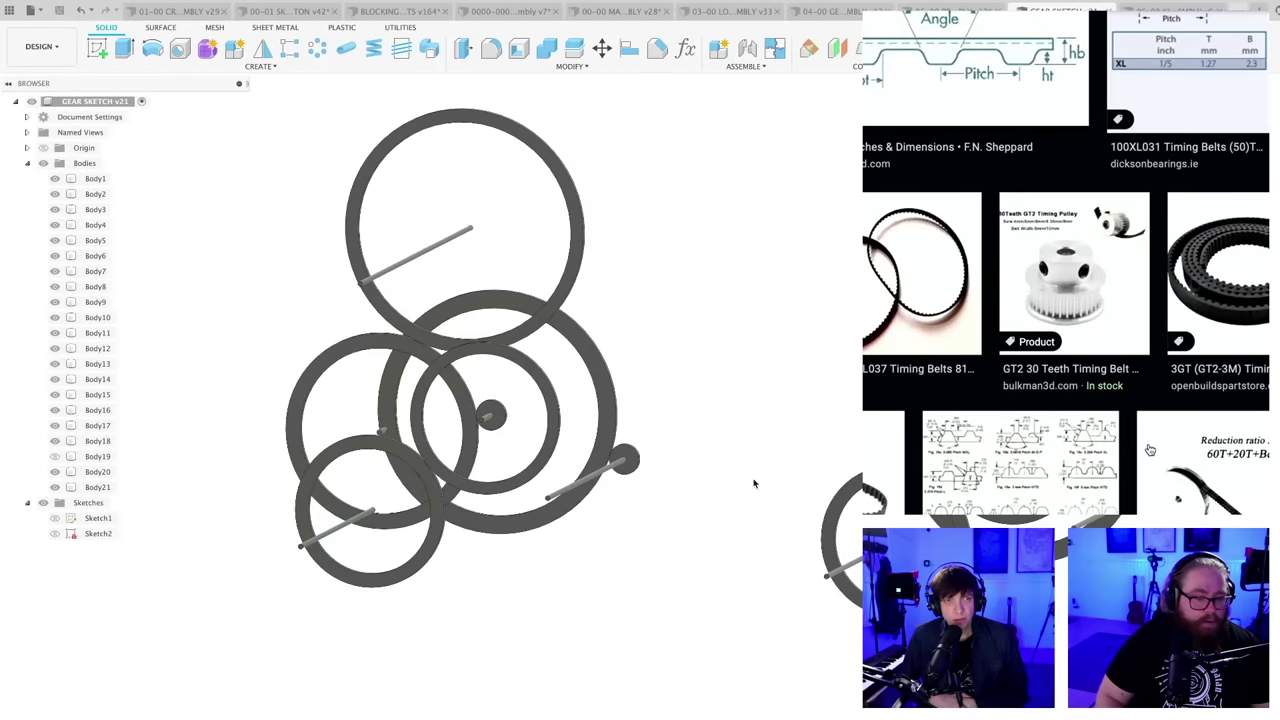
scroll(1150, 450, down, 2)
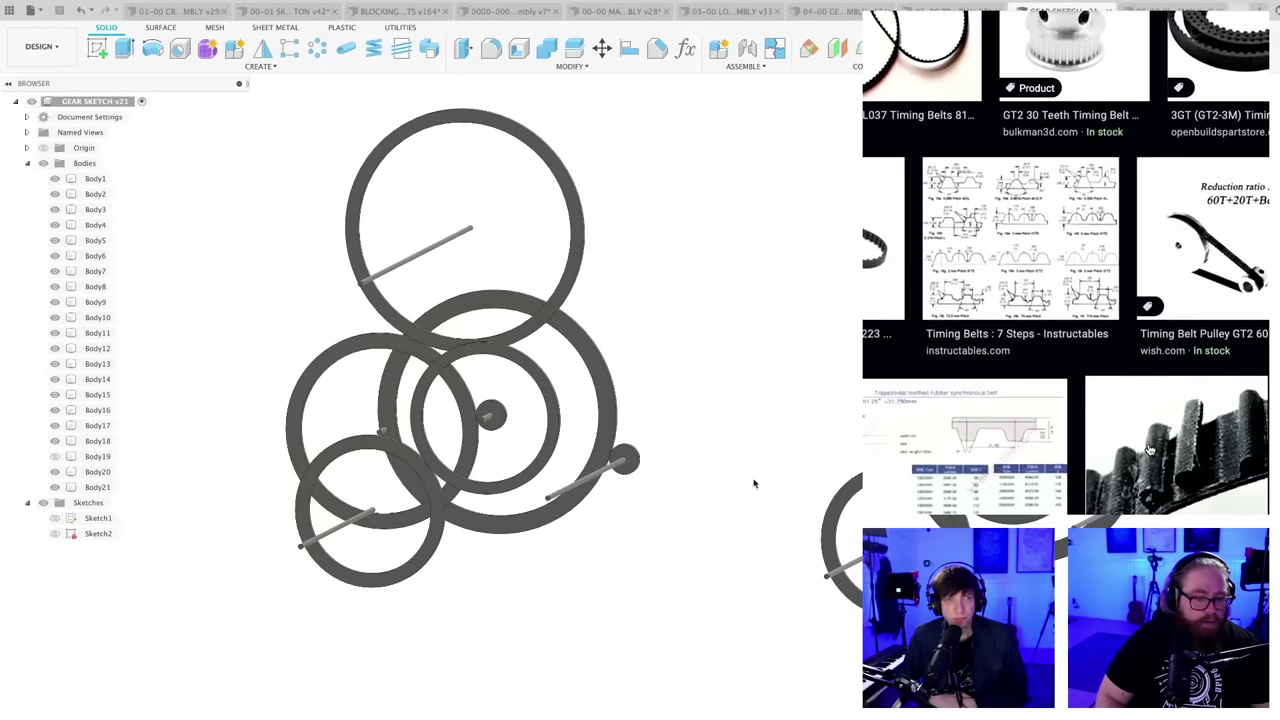
scroll(1150, 450, down, 3)
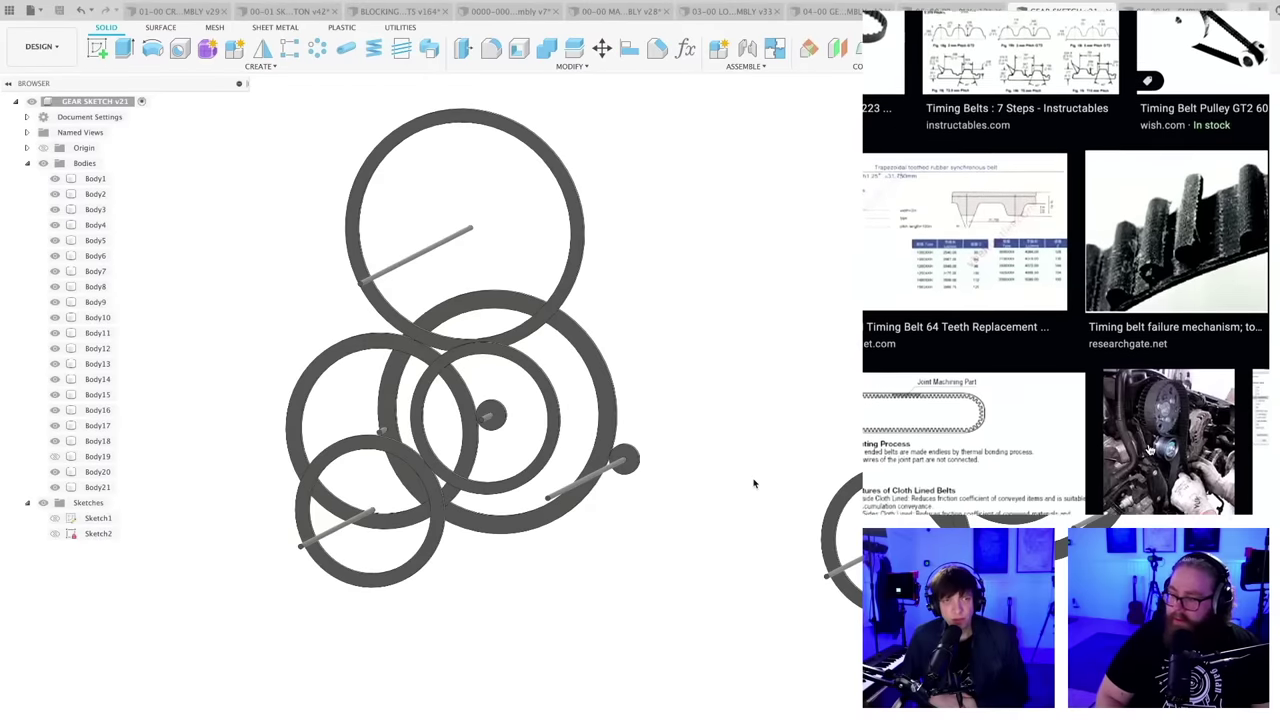
scroll(1150, 450, down, 5)
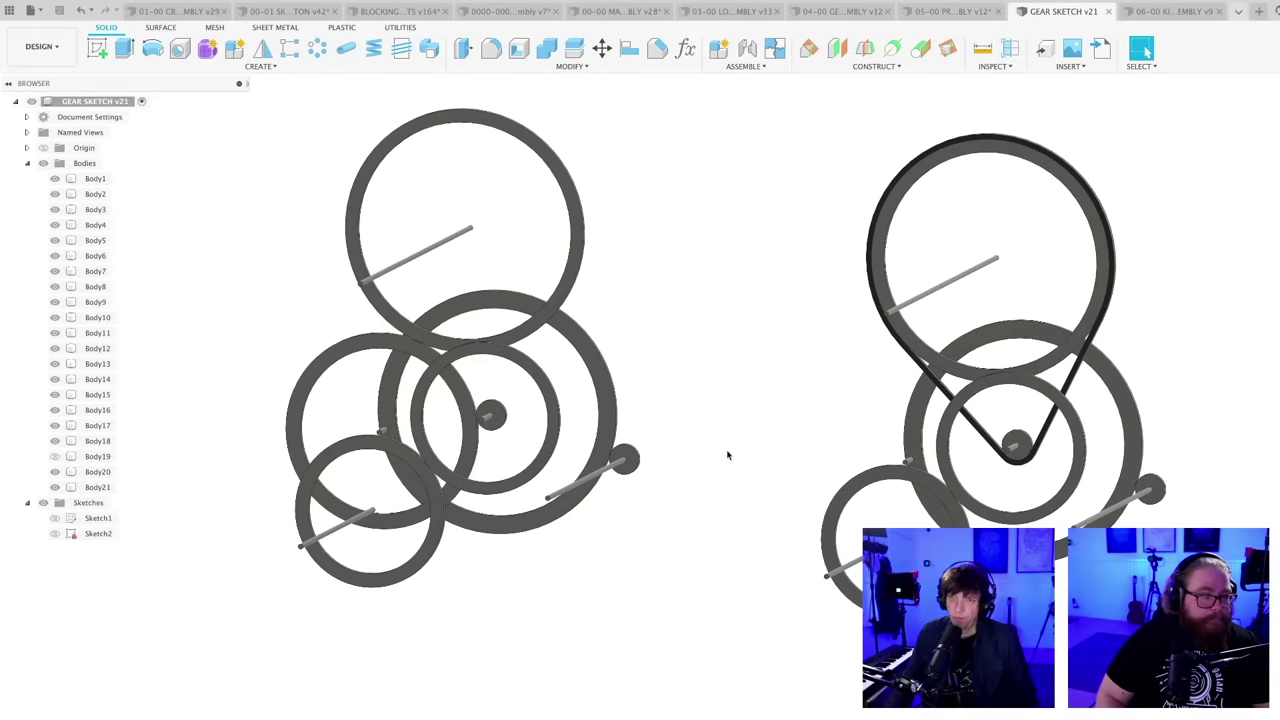
- Collapse the list of bodies and examine the shafts of both gear layouts at an oblique angle
shift+middle_drag(729, 451, 733, 551)
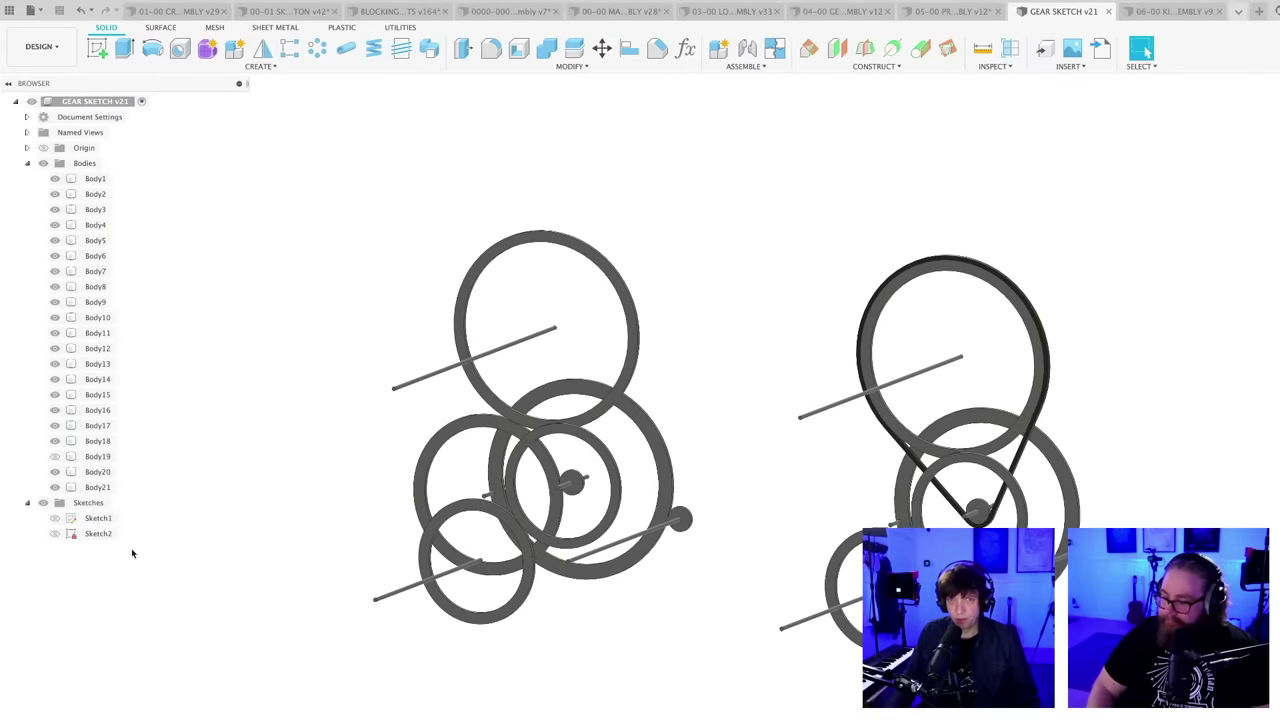
click(27, 164)
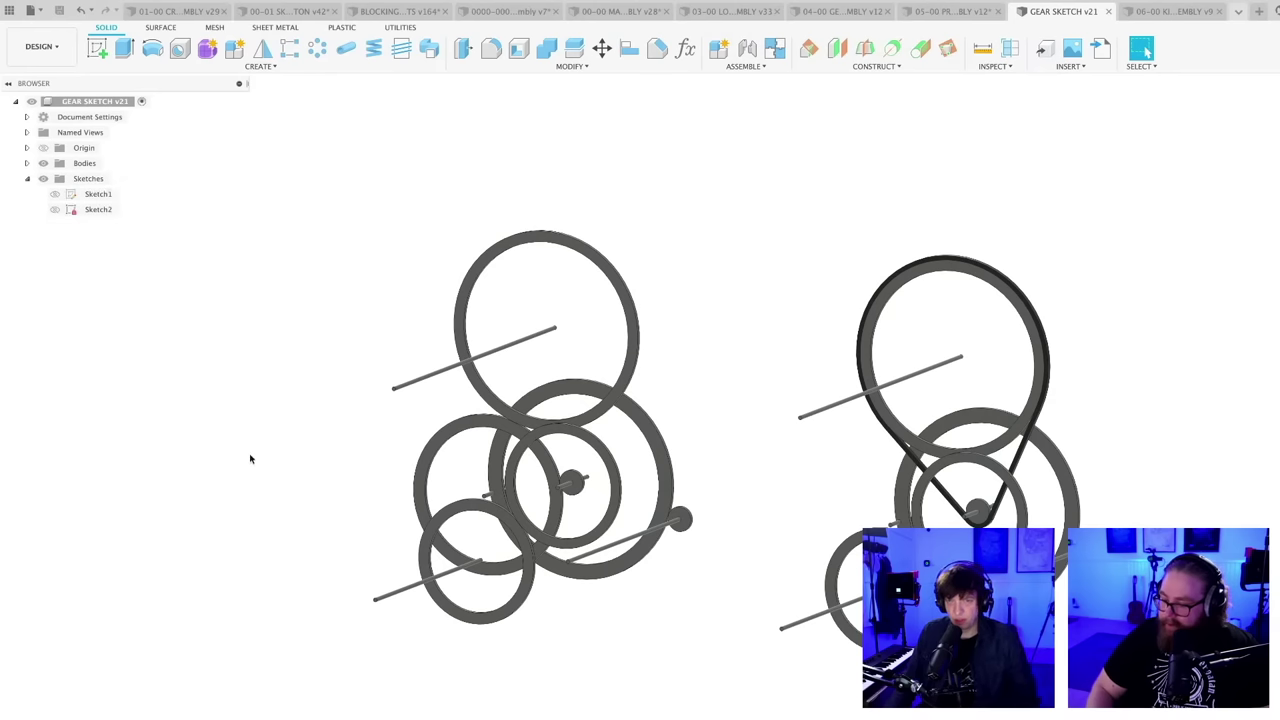
shift+middle_drag(283, 421, 280, 414)
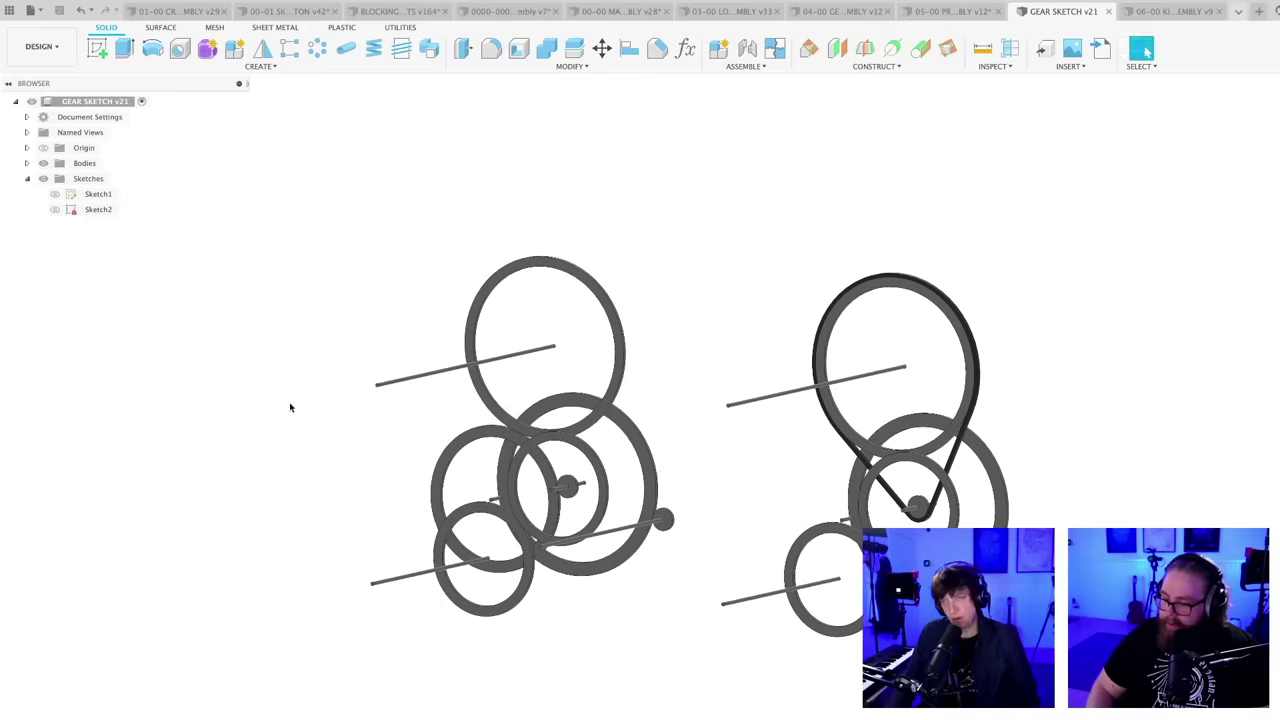
shift+middle_drag(282, 416, 293, 449)
shift+middle_drag(409, 649, 397, 614)
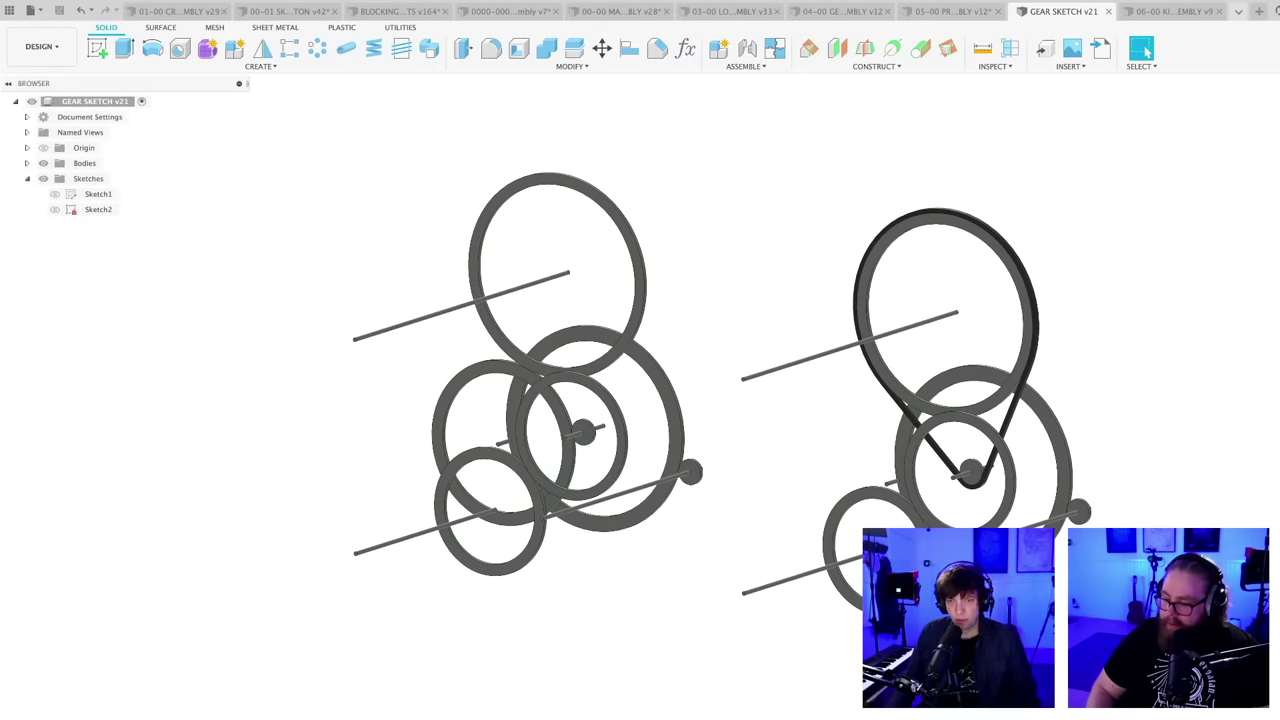
double_click(71, 194)
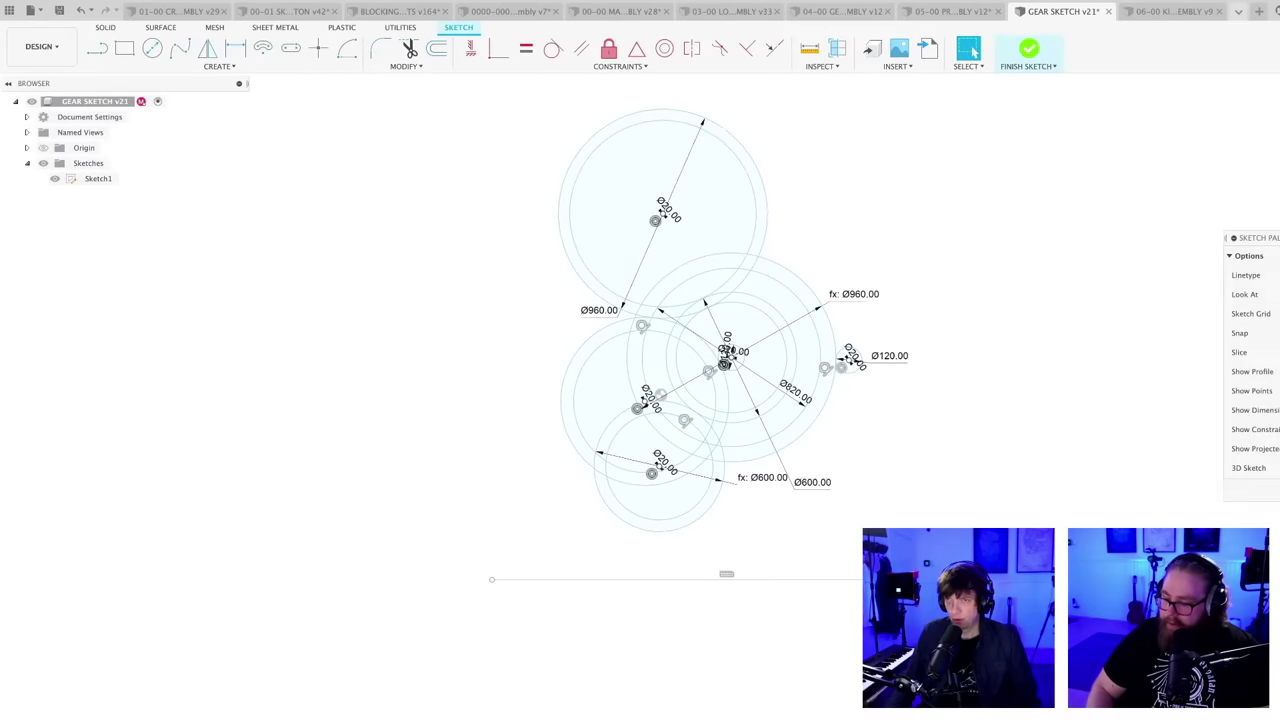
click(1029, 48)
shift+middle_drag(326, 428, 303, 424)
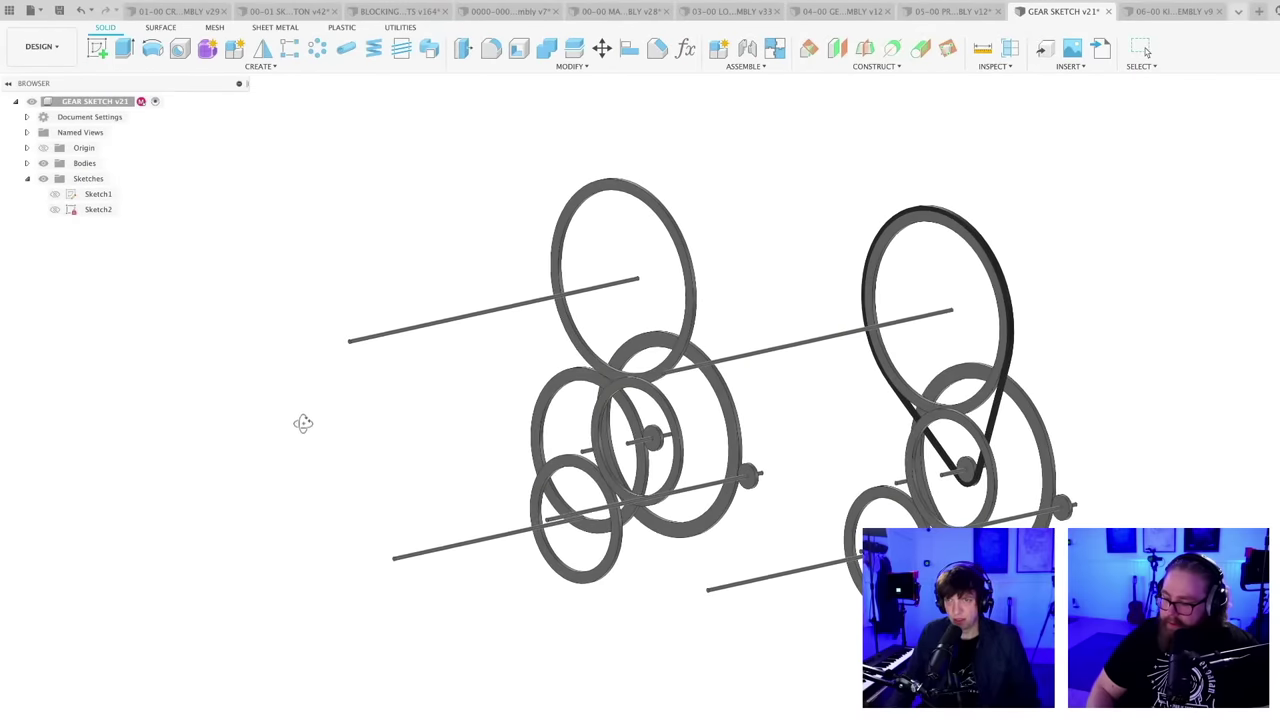
- Start a sketch on the front face of the large upper gear in the all-gear layout and project the gear's inner edge
click(97, 48)
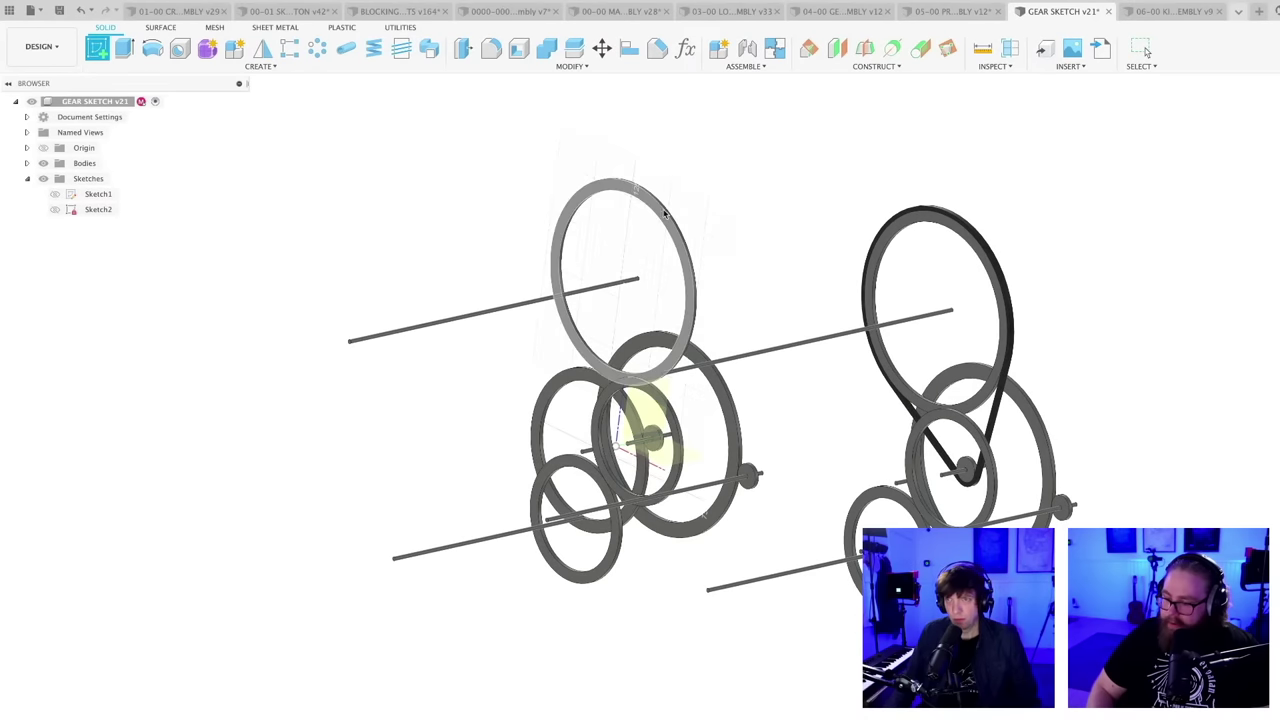
scroll(668, 306, up, 3)
click(708, 246)
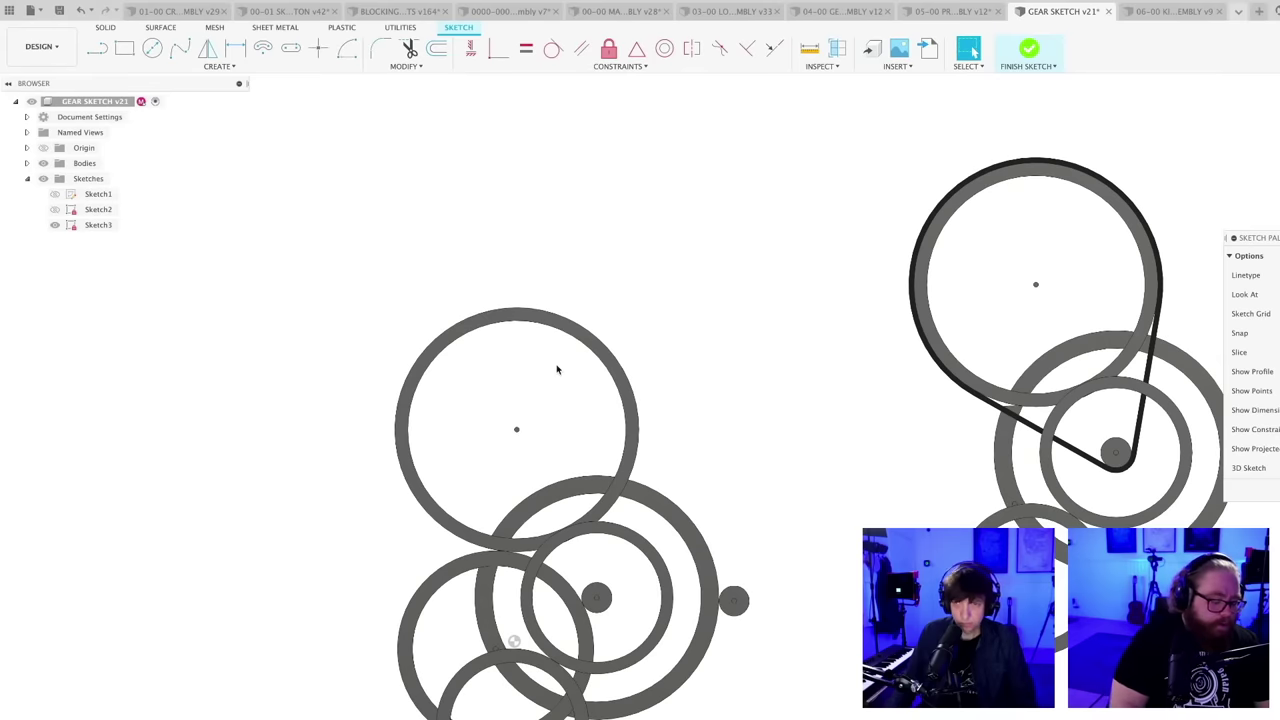
key(p)
click(605, 358)
key(Return)
- Draw a circle centred on the large upper gear's axis, slightly larger than the projected inner edge
key(c)
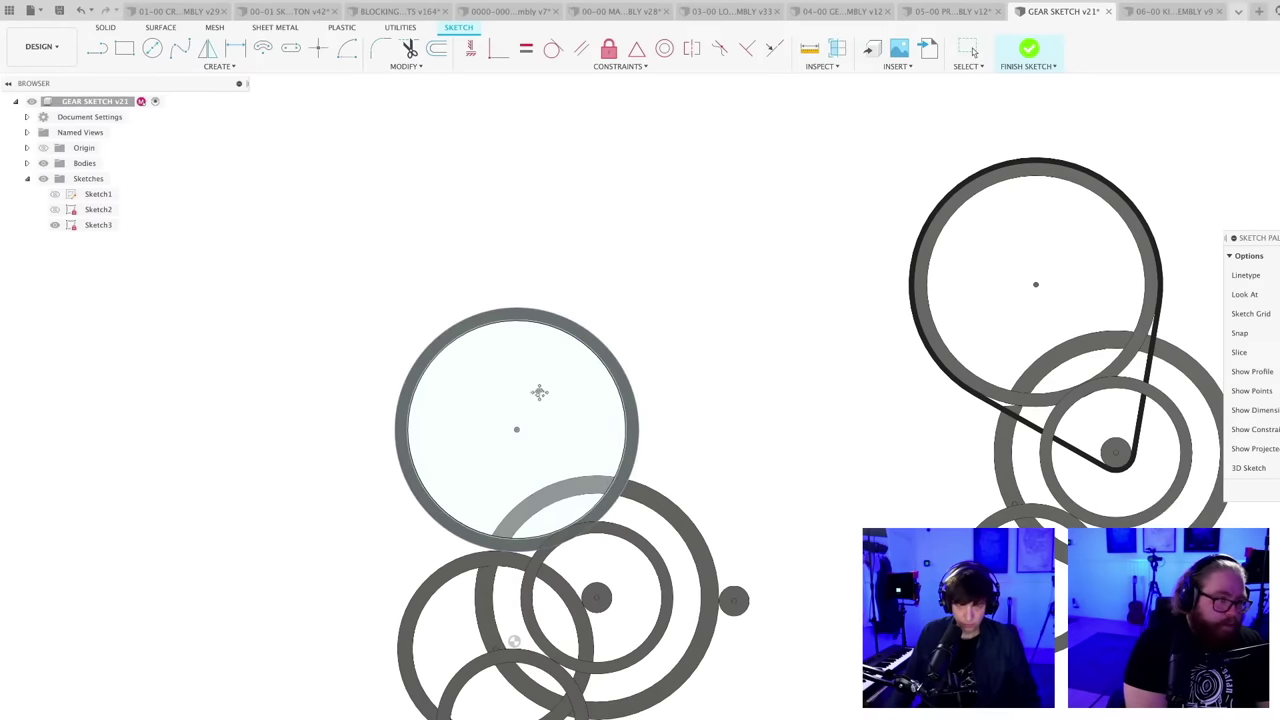
scroll(574, 340, up, 3)
click(552, 358)
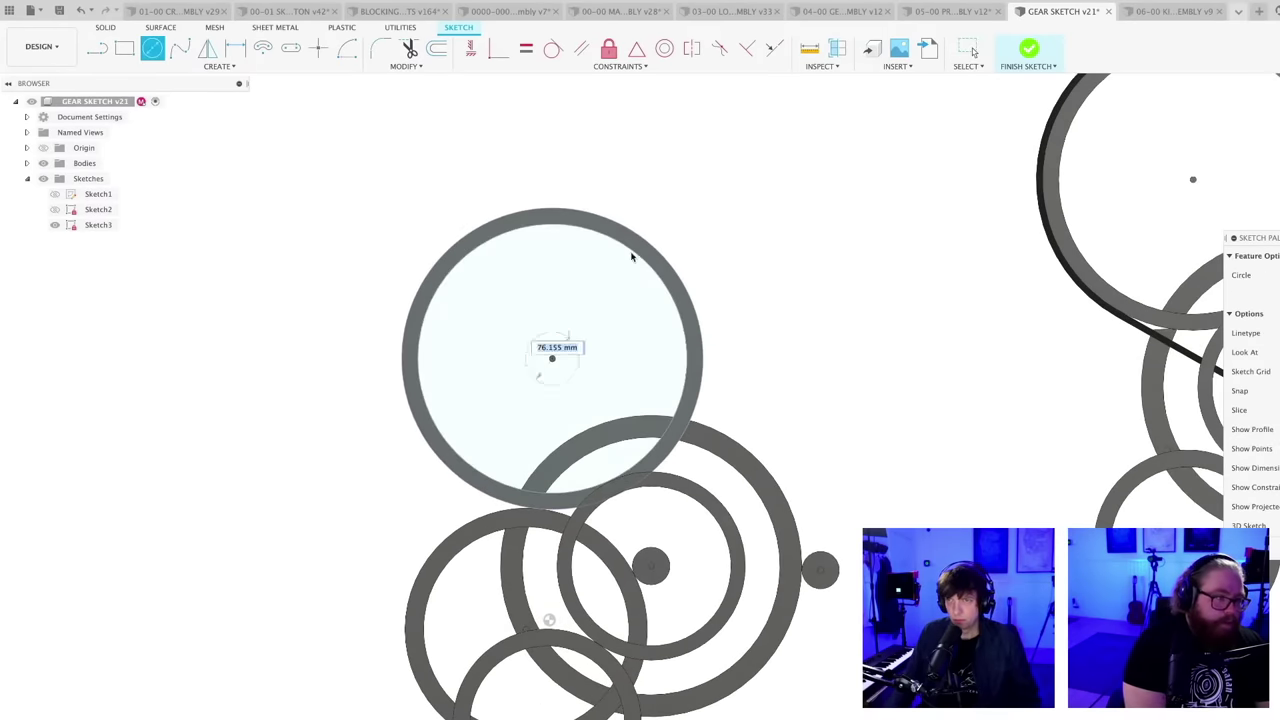
click(634, 251)
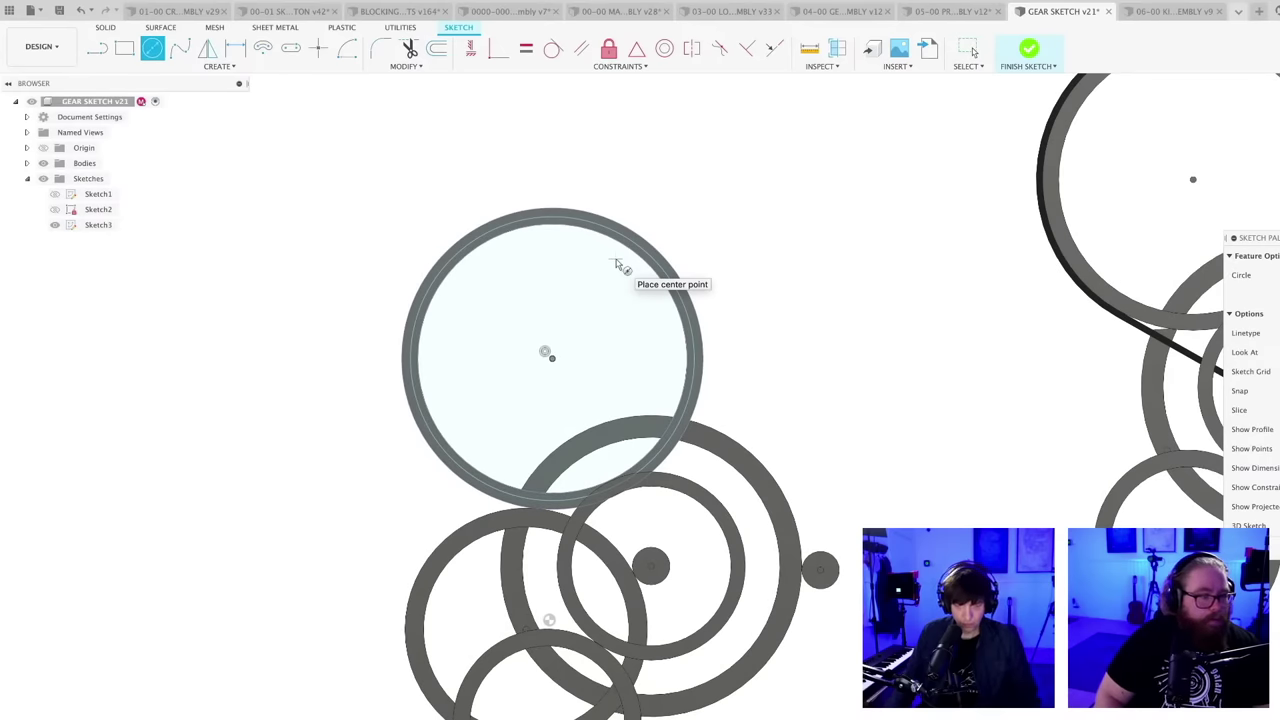
key(Escape)
- Extrude the thin ring between the circle and the projected edge about 1202 mm along the gear's shaft as a new body
scroll(620, 247, up, 2)
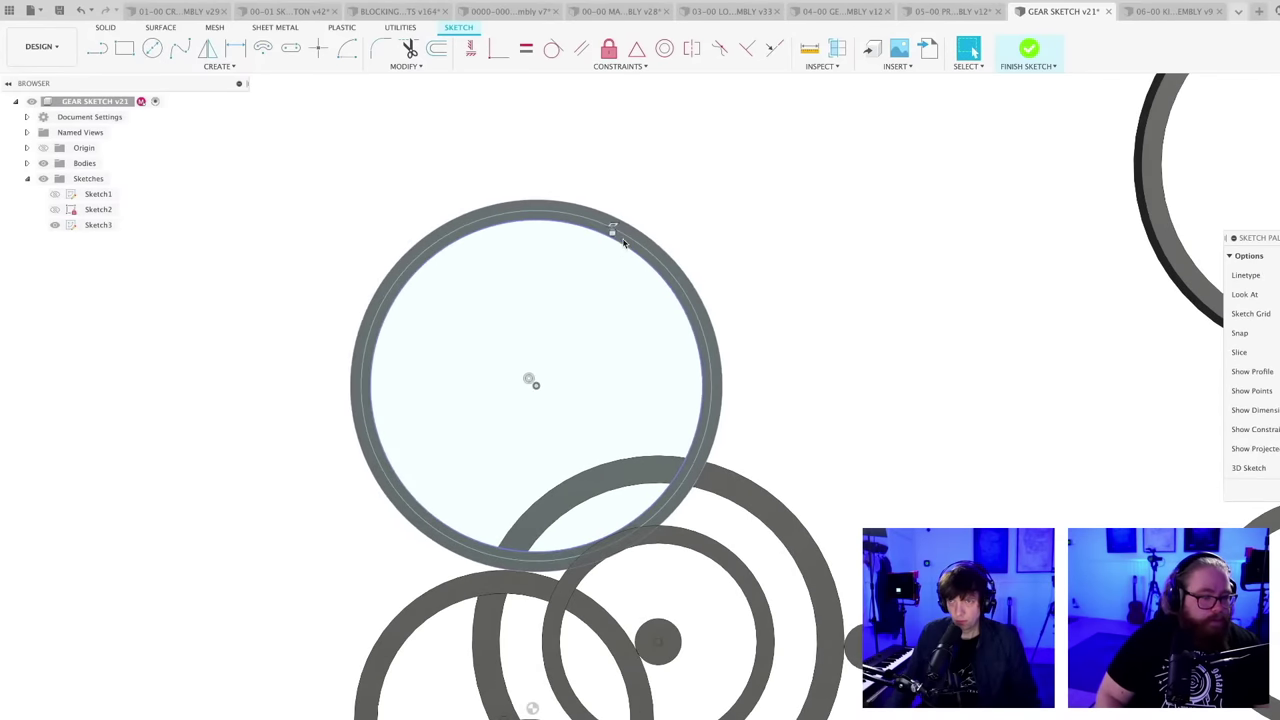
scroll(626, 243, up, 2)
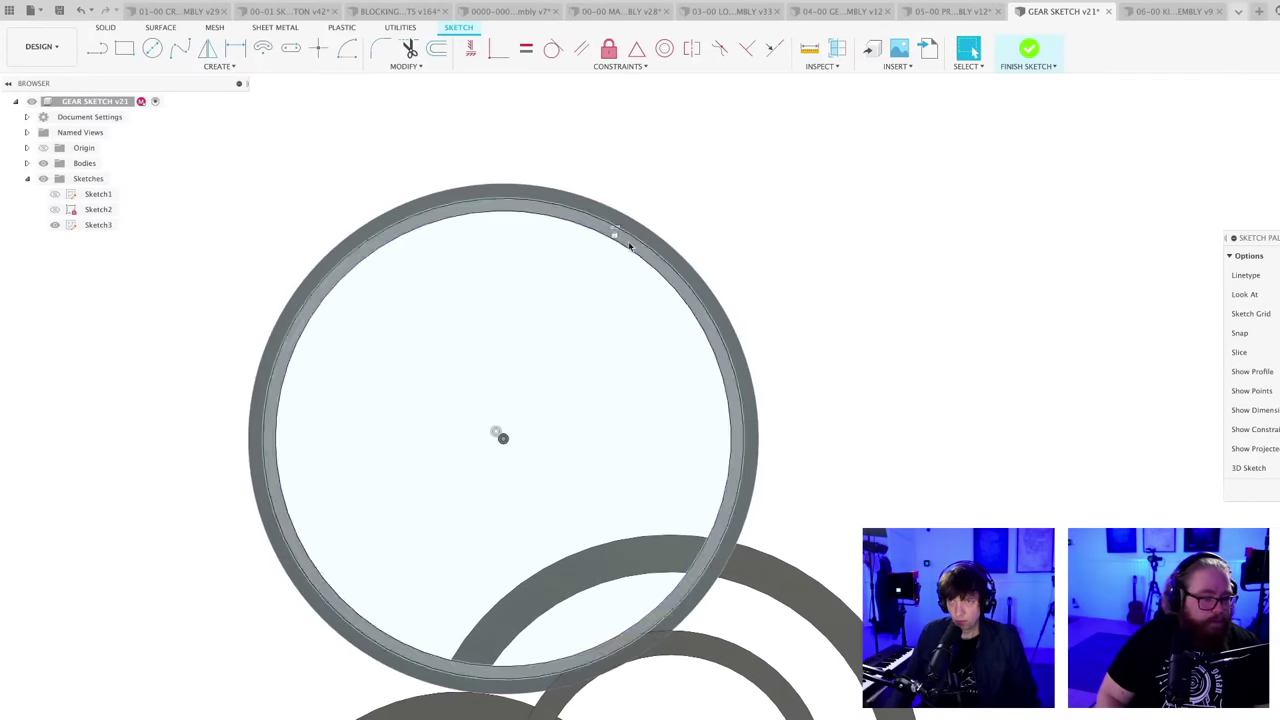
click(629, 245)
scroll(612, 254, down, 3)
shift+middle_drag(603, 357, 534, 366)
middle_drag(640, 368, 609, 337)
key(e)
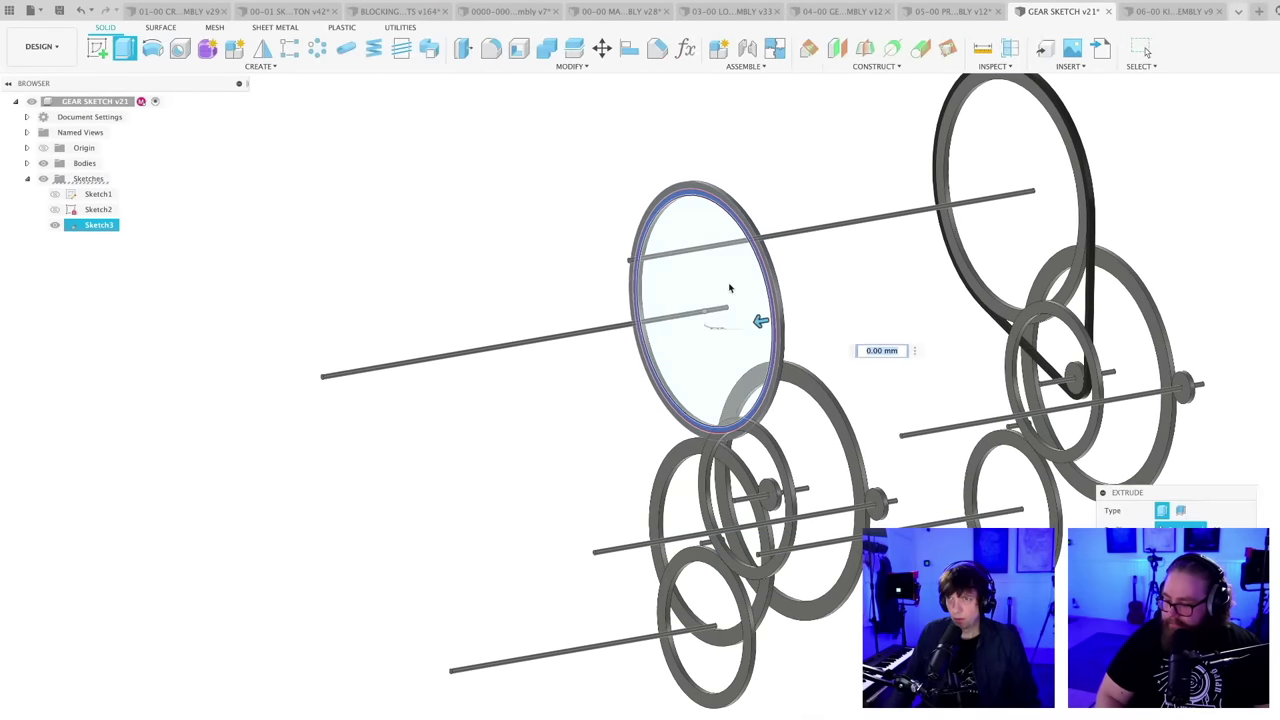
drag(757, 320, 449, 373)
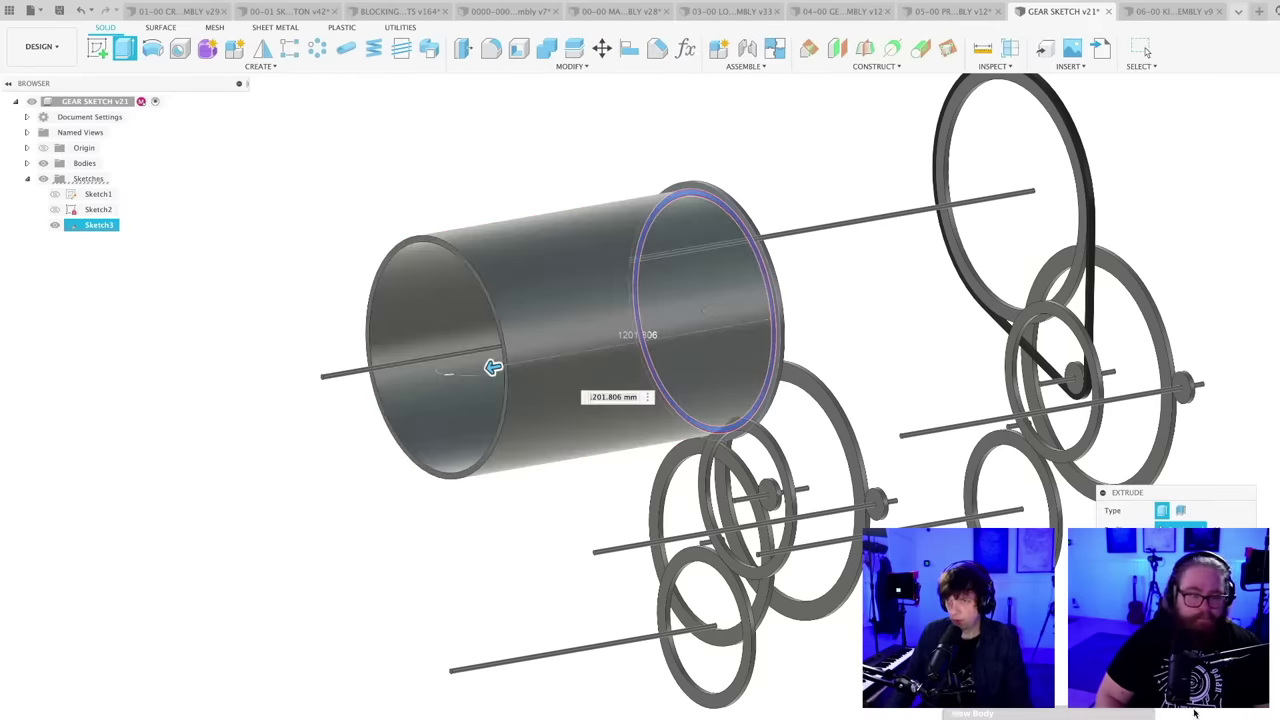
key(Return)
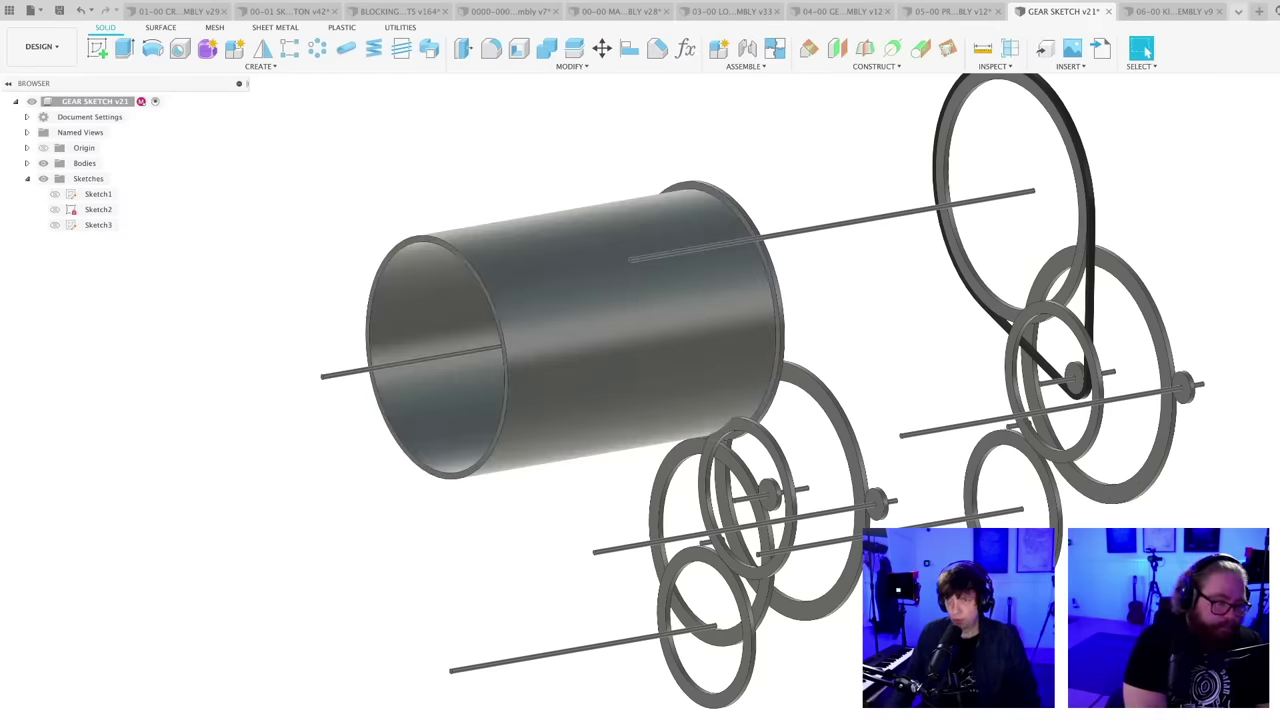
- Open Sketch1 to examine the gear circles and their diameter dimensions, and finish the sketch without editing it
shift+middle_drag(700, 411, 736, 412)
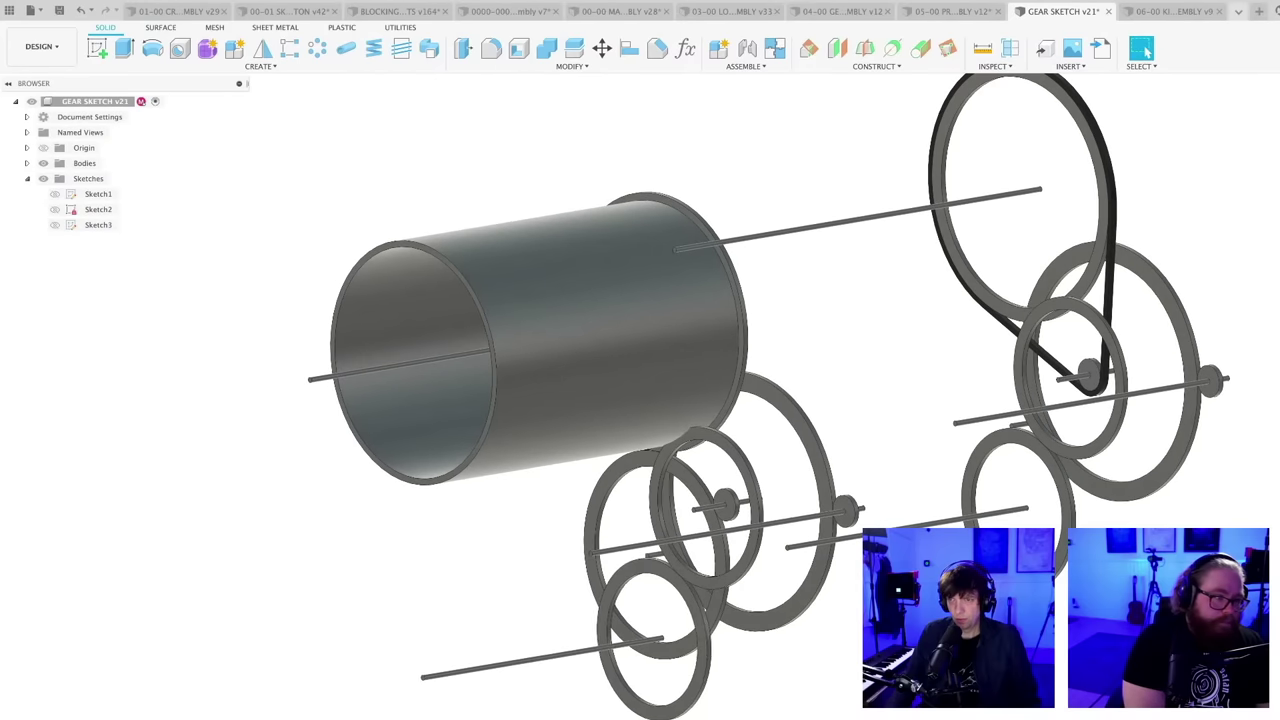
middle_drag(686, 628, 754, 673)
scroll(776, 541, up, 3)
shift+middle_drag(775, 540, 818, 519)
double_click(98, 194)
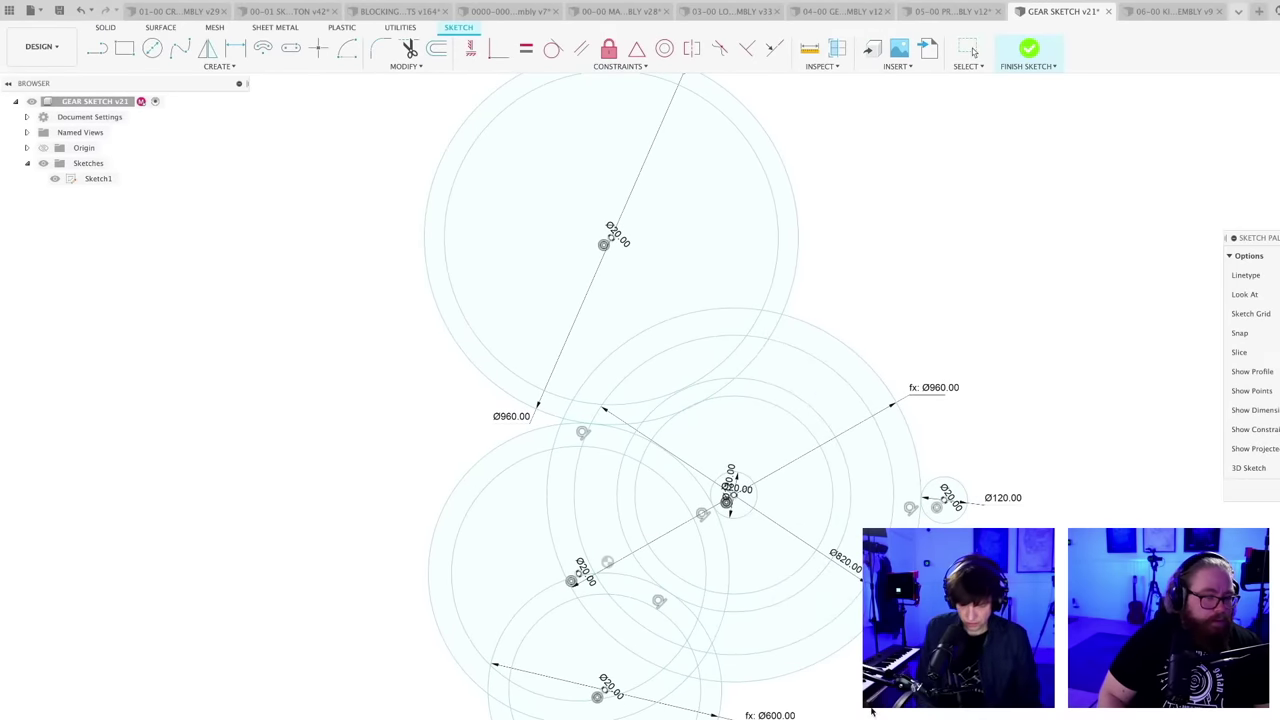
key(Return)
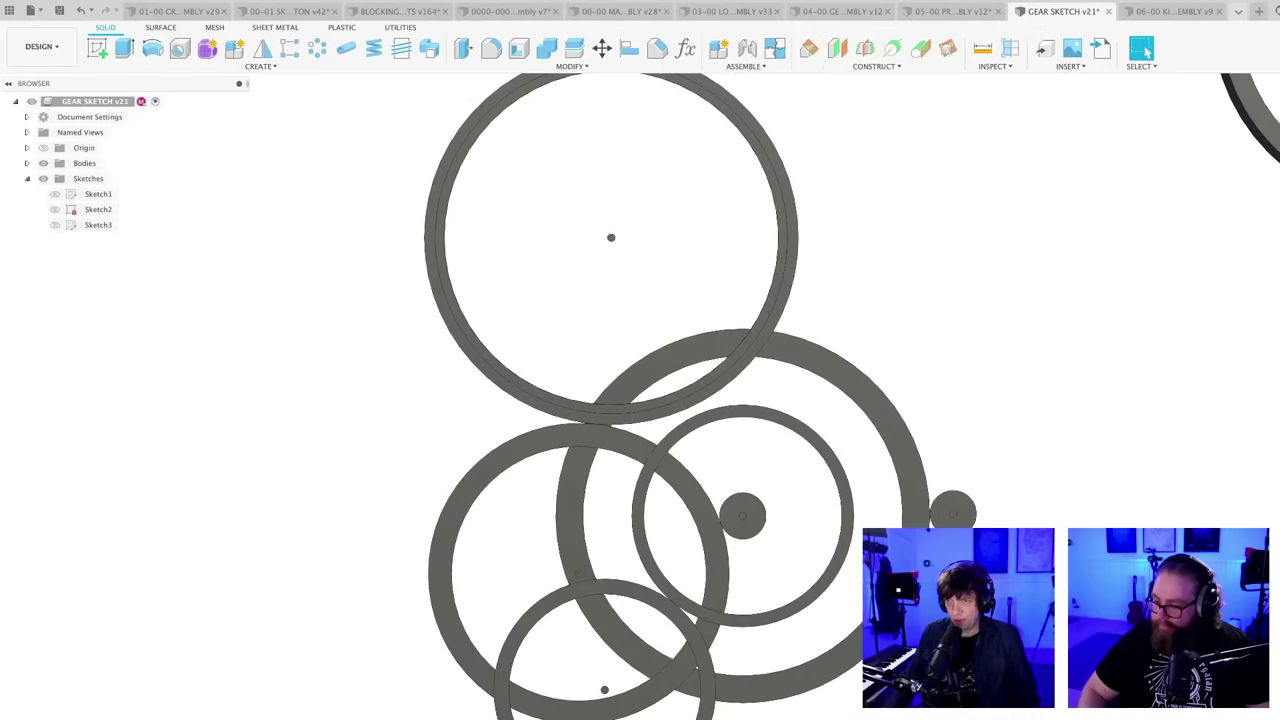
- Save the GEAR SKETCH design with the version description User Saved
key(super+s)
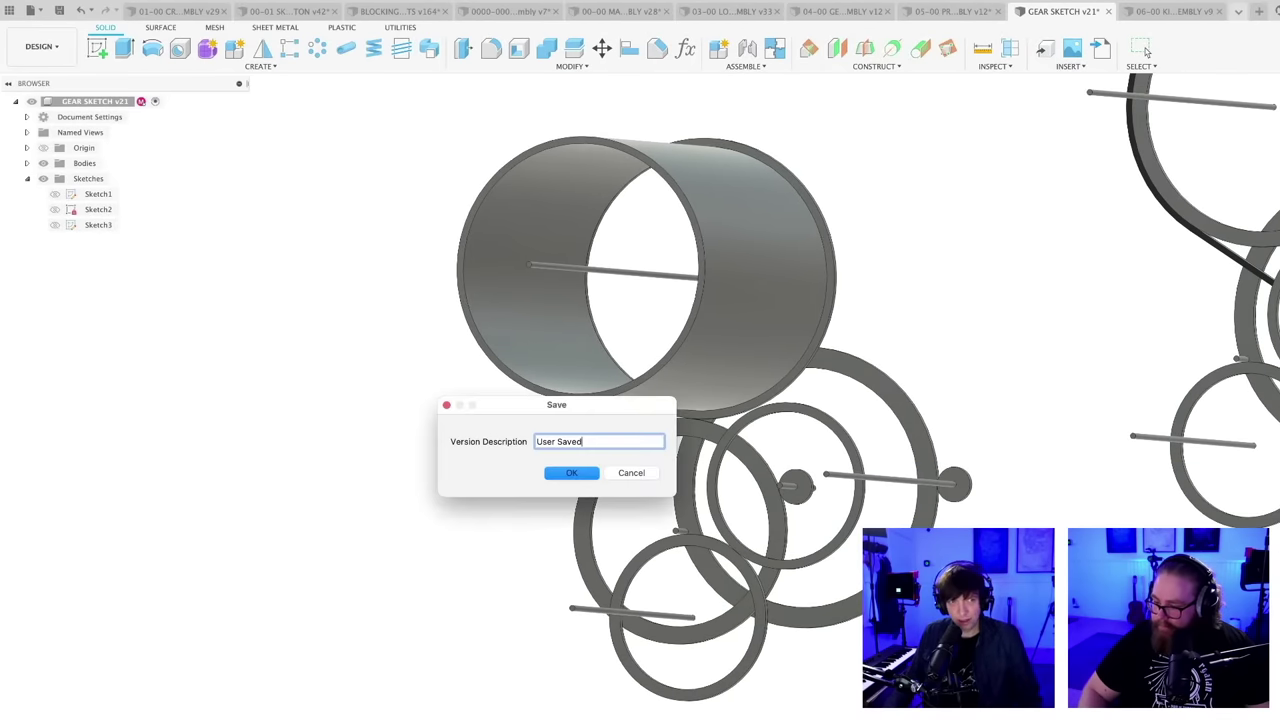
key(Return)
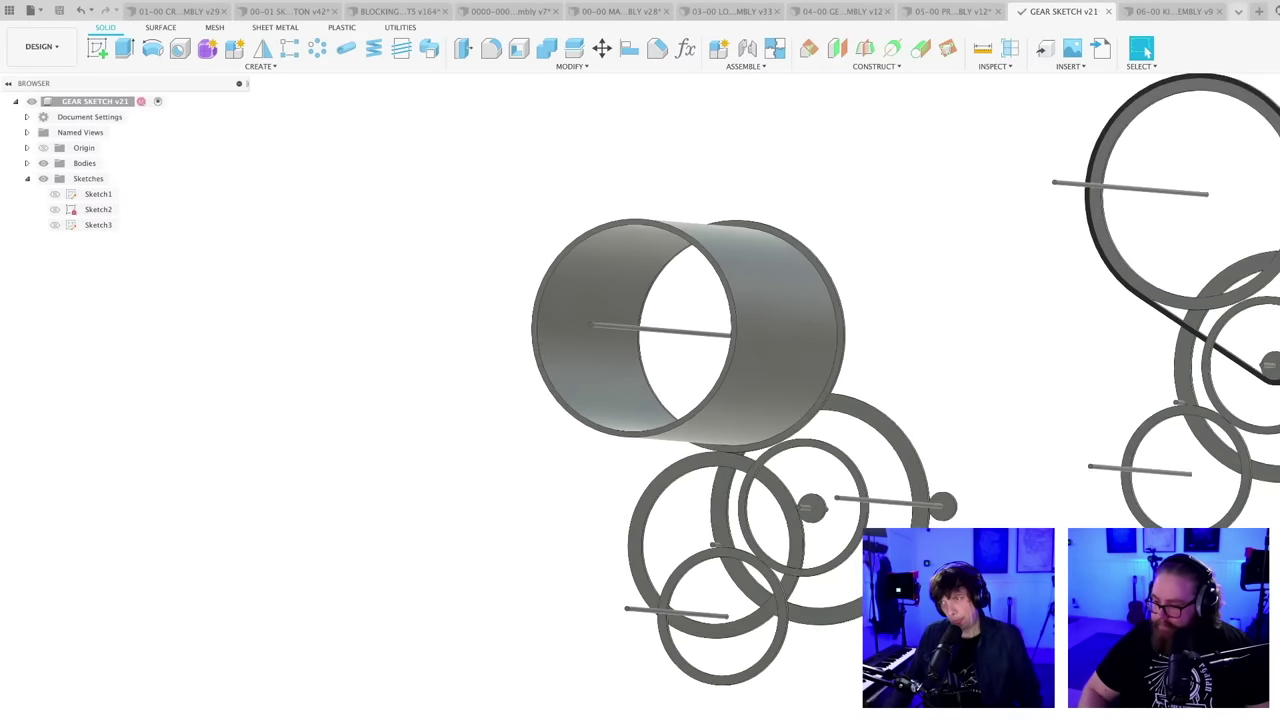
middle_drag(899, 620, 763, 632)
scroll(789, 634, up, 1)
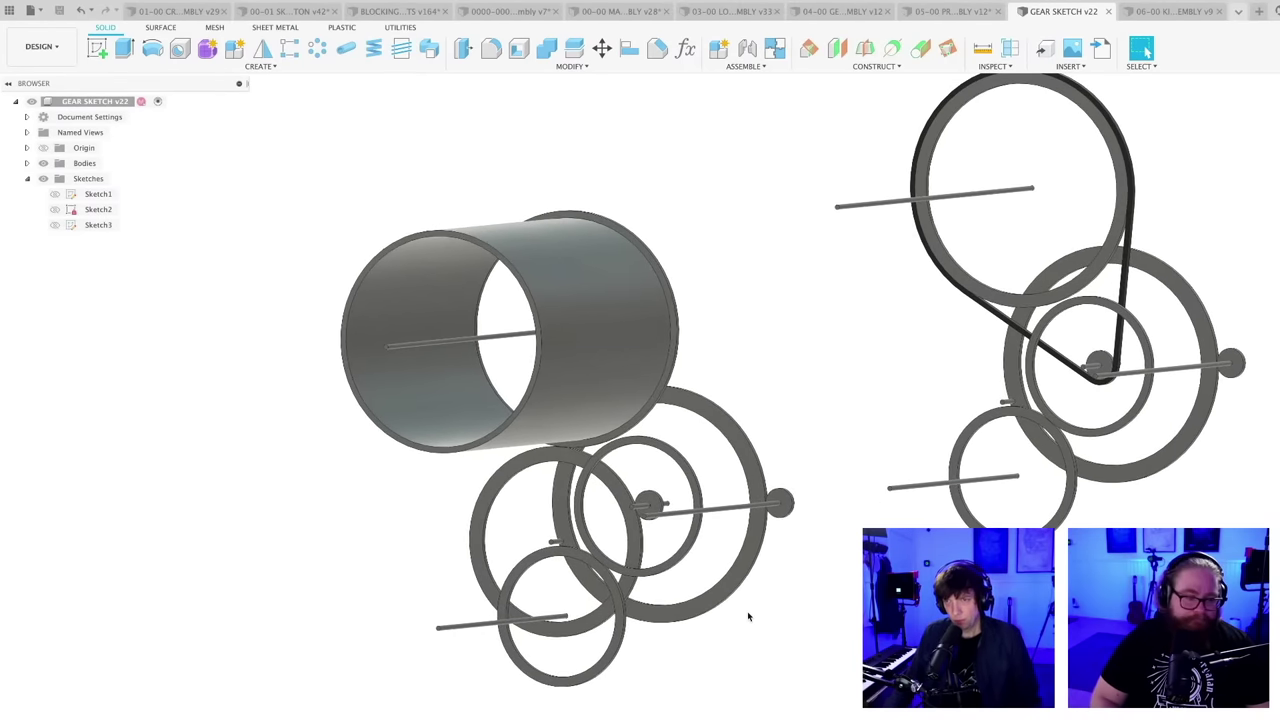
scroll(748, 616, up, 1)
scroll(717, 623, down, 1)
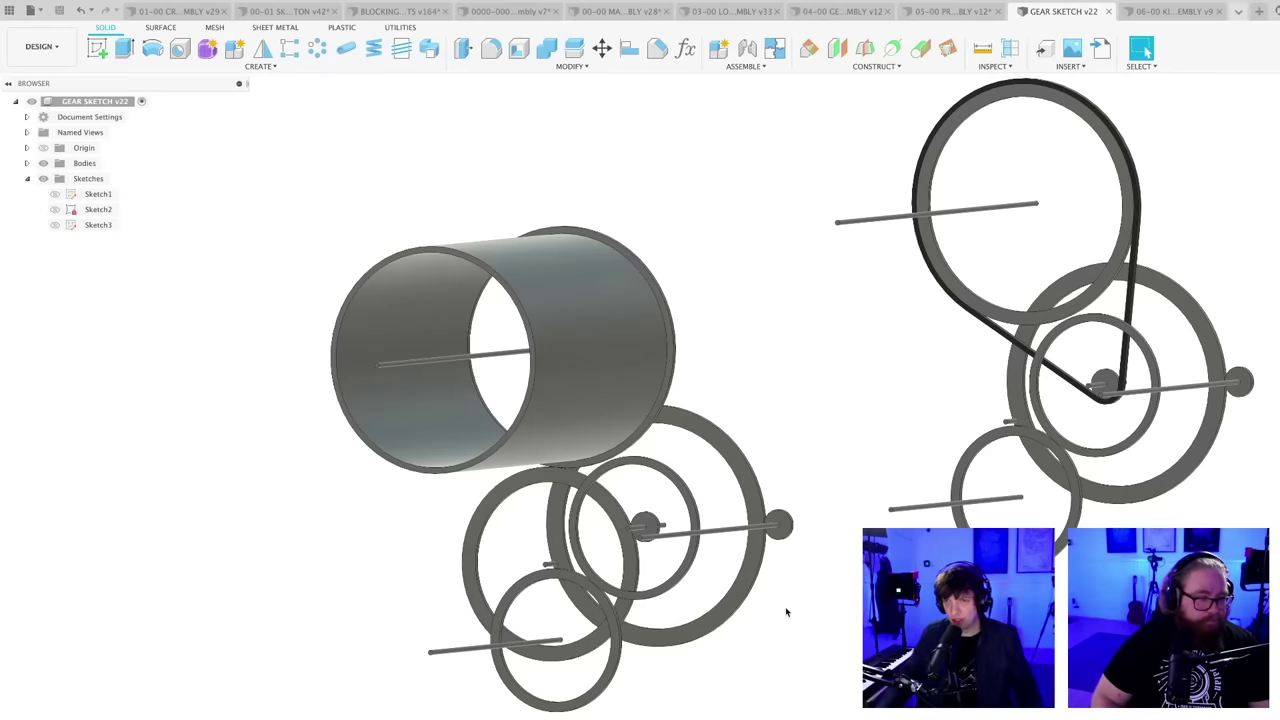
- Apply the Paint - Enamel Glossy (Yellow) appearance to the large ring gears of the all-gear layout
scroll(690, 702, down, 2)
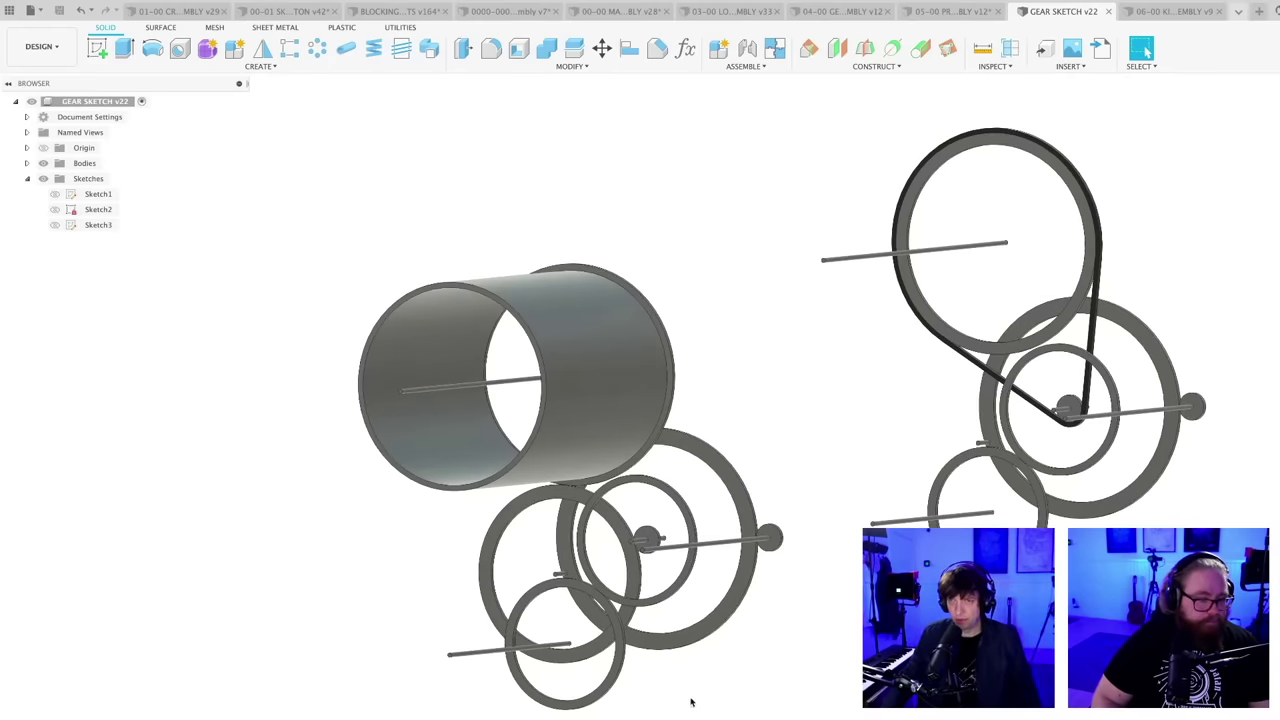
scroll(714, 700, down, 2)
shift+middle_drag(714, 703, 647, 664)
key(a)
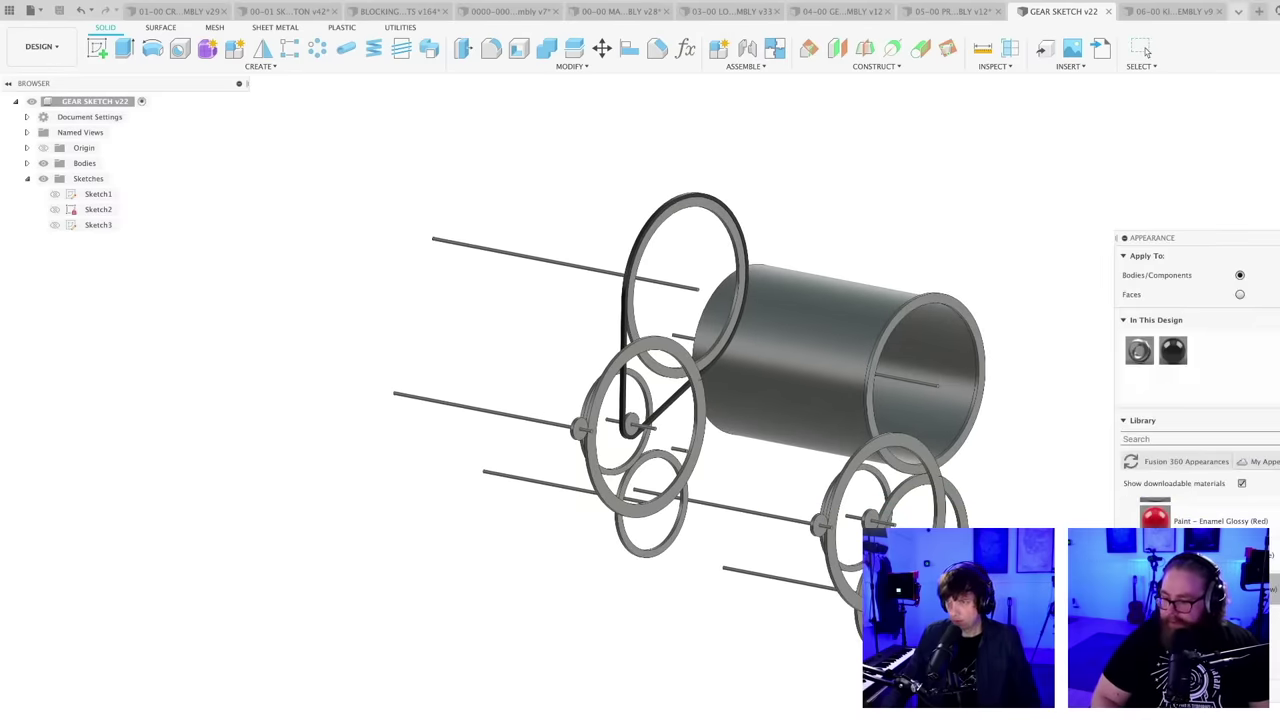
drag(1155, 589, 928, 550)
drag(1155, 589, 958, 450)
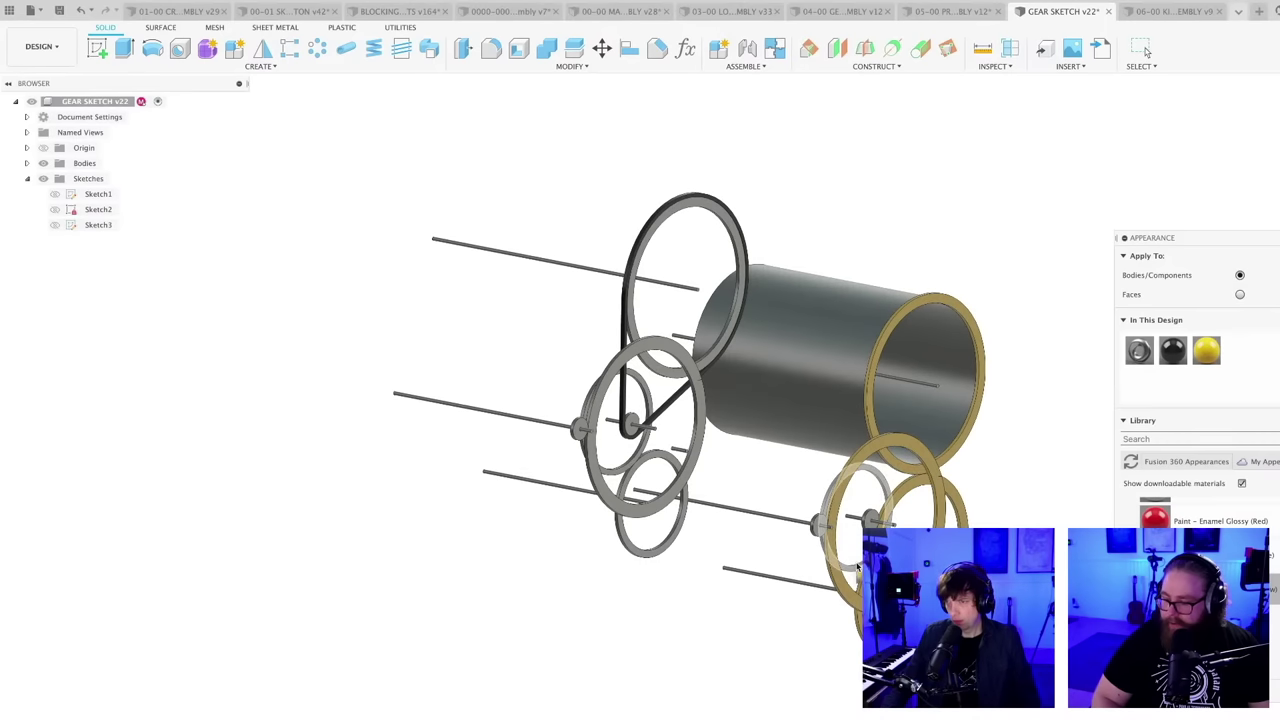
scroll(1086, 581, up, 3)
- Try the yellow enamel paint on the all-gear layout's two small solid gears with their joined shafts, and restore them to Steel - Satin
drag(1050, 592, 762, 498)
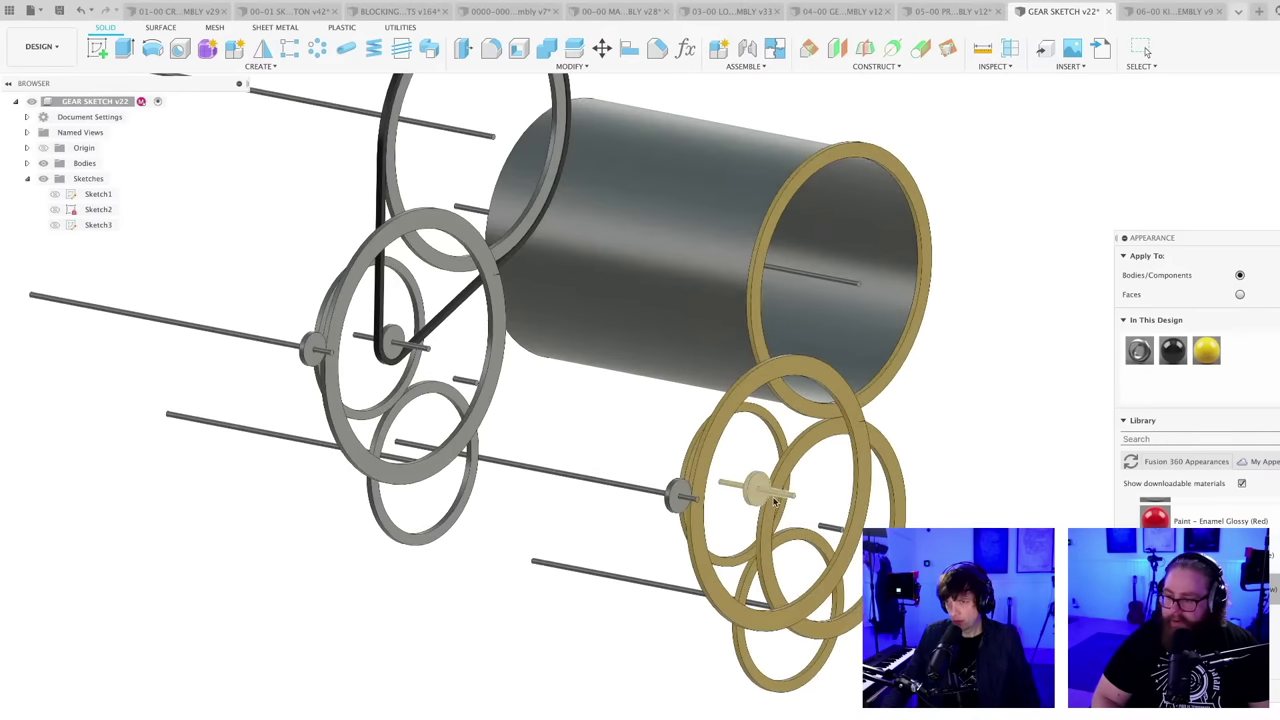
drag(786, 574, 678, 497)
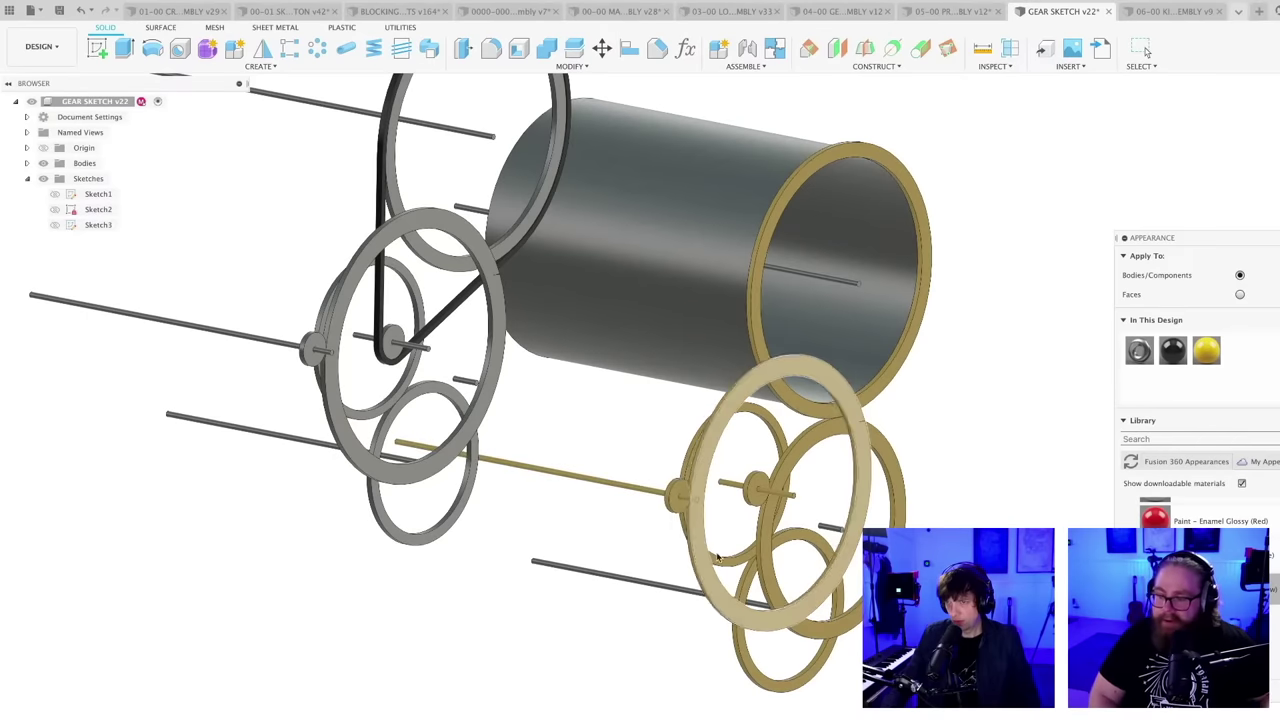
scroll(819, 584, down, 3)
scroll(915, 560, up, 2)
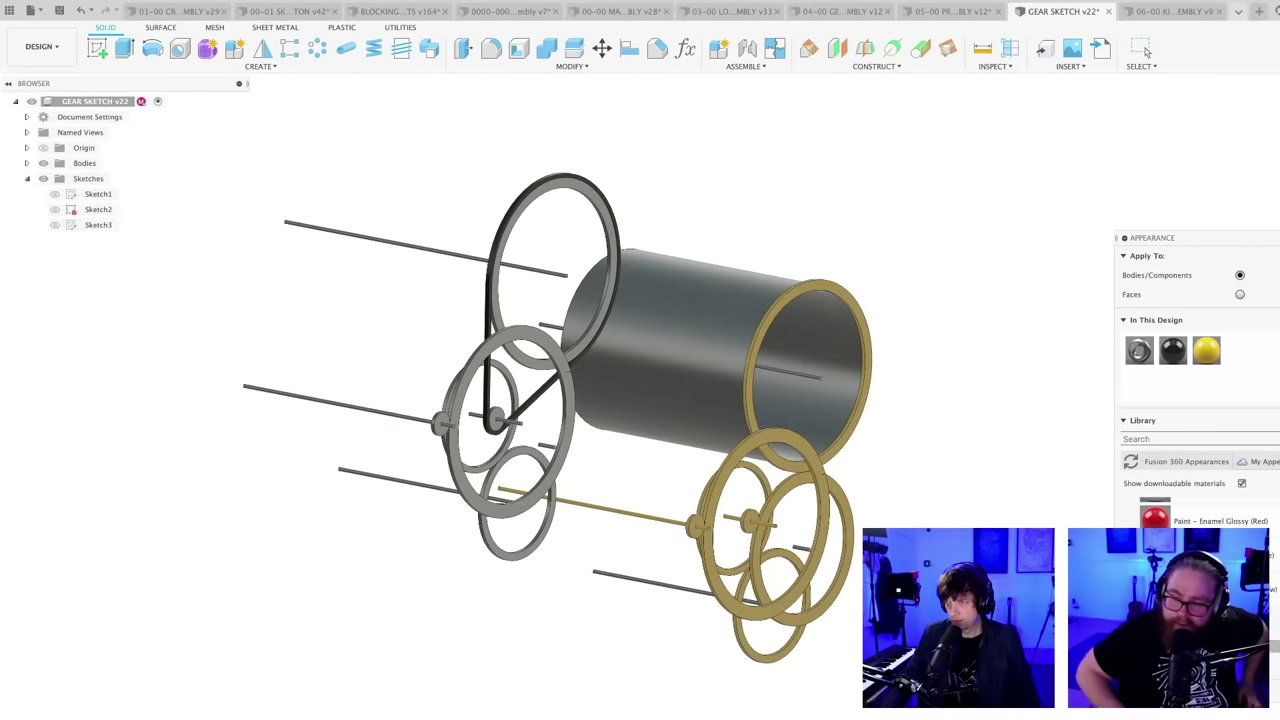
drag(1156, 340, 651, 523)
scroll(742, 578, up, 3)
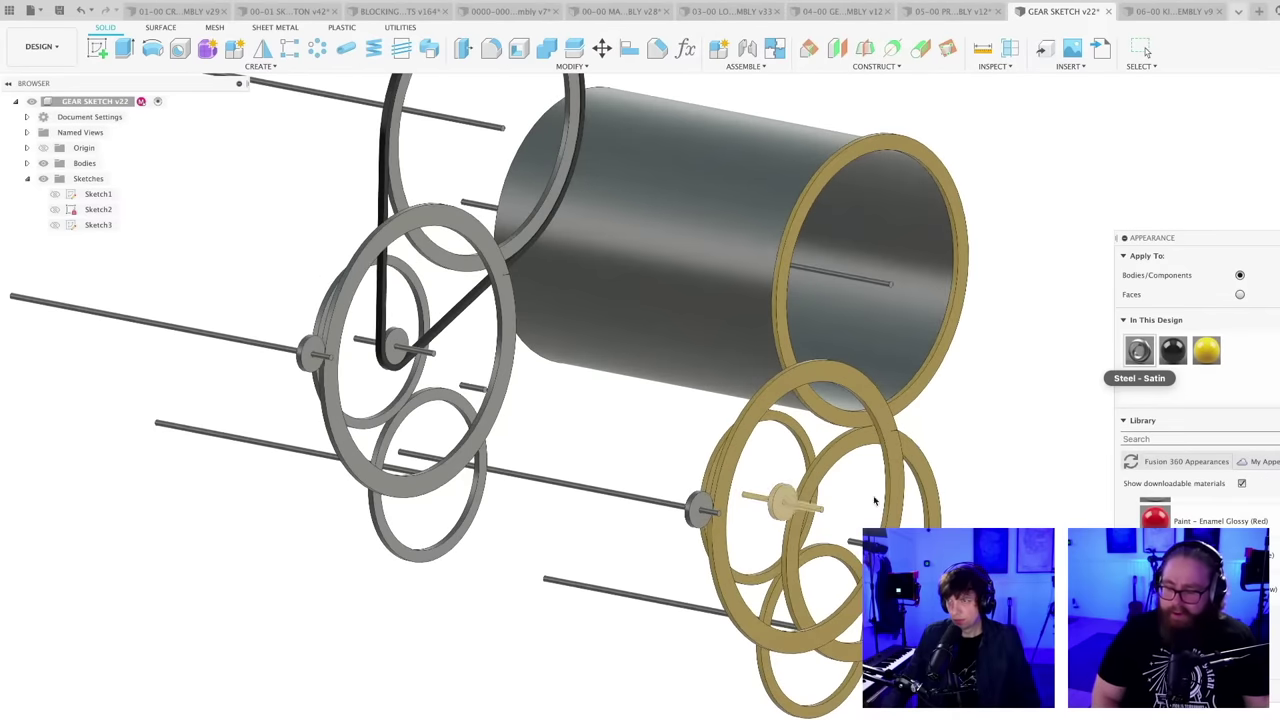
drag(783, 487, 785, 490)
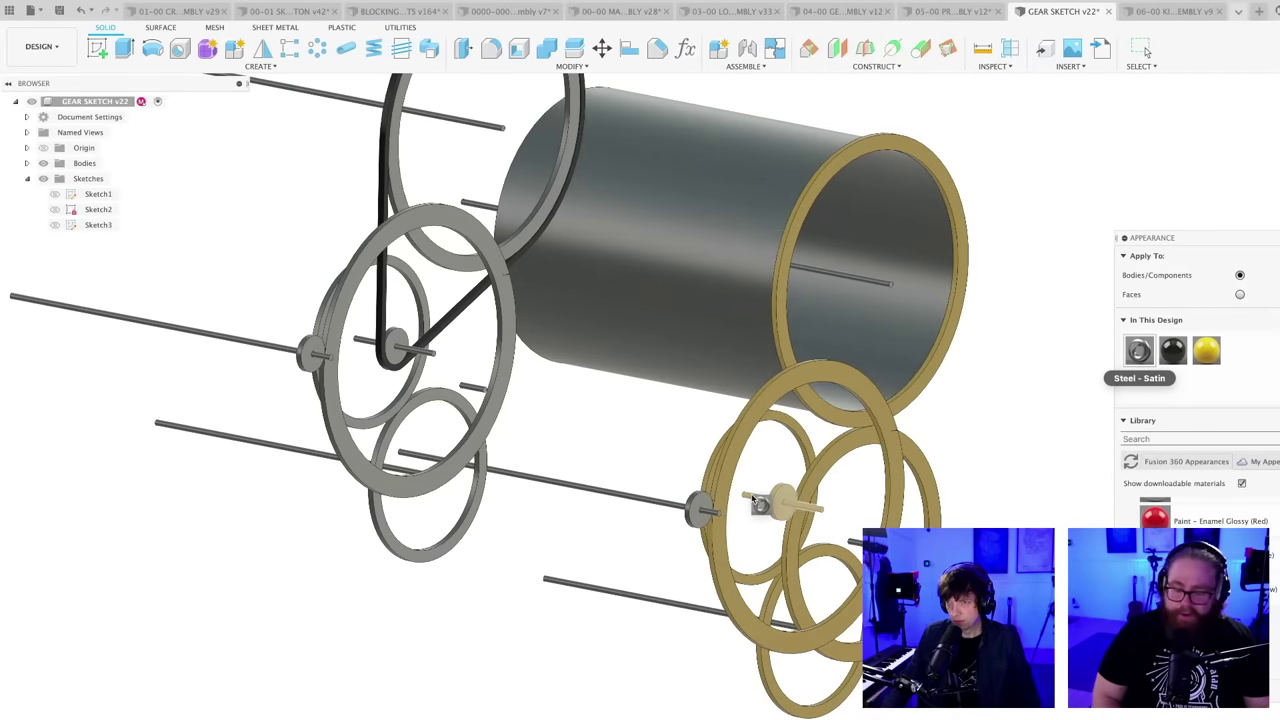
scroll(745, 522, down, 5)
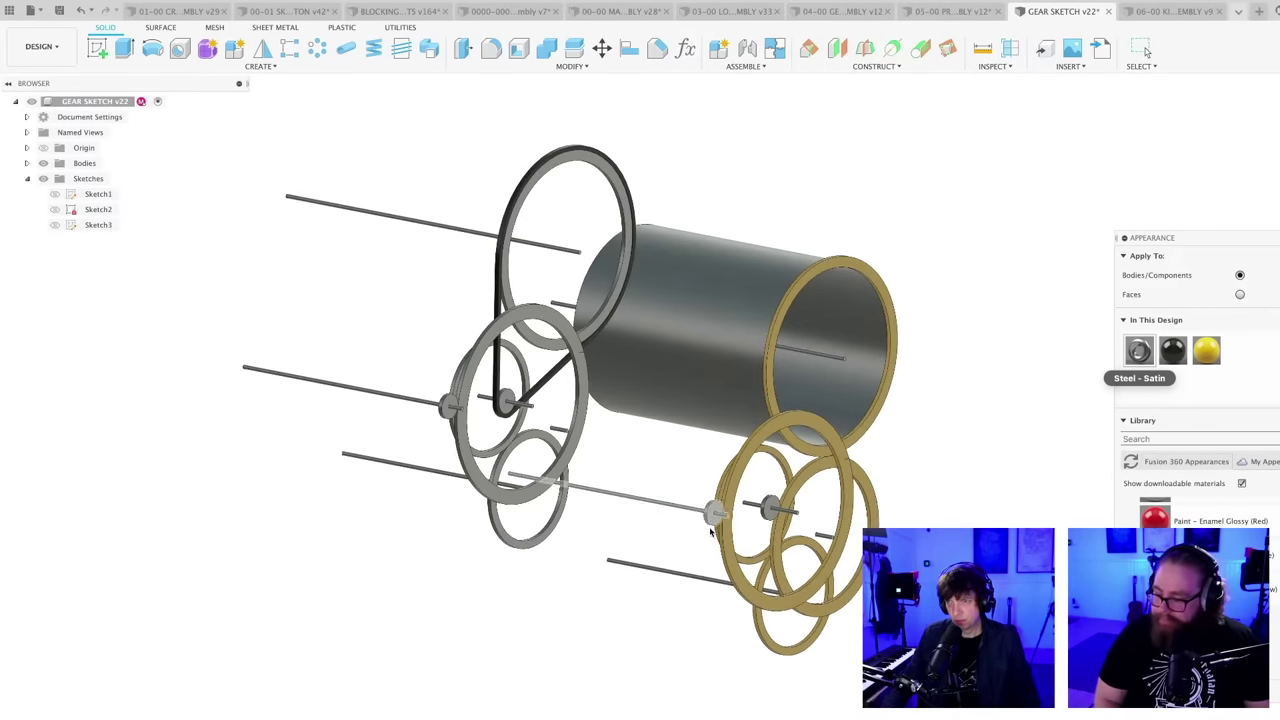
scroll(676, 524, up, 3)
shift+middle_drag(676, 524, 768, 576)
key(Escape)
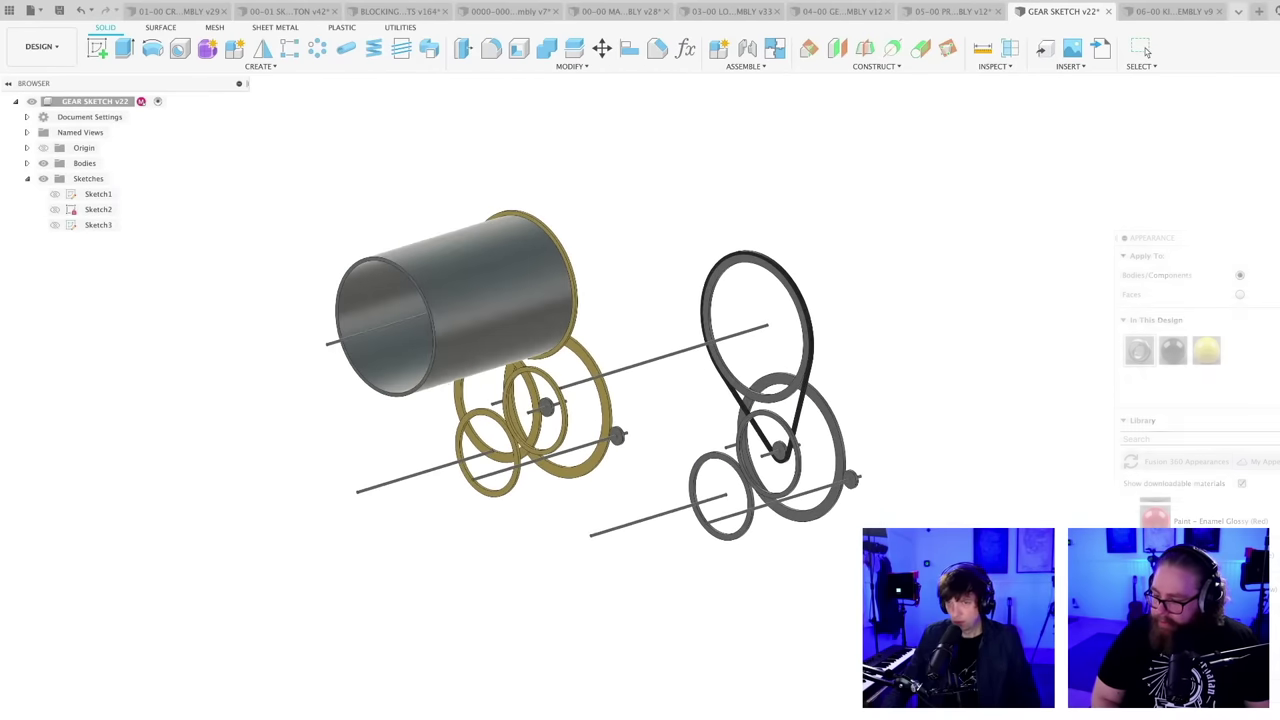
- Edit the shaft extrusions of the two small solid gears in the all-gear layout to make each shaft a separate body
scroll(531, 410, up, 3)
scroll(531, 410, up, 2)
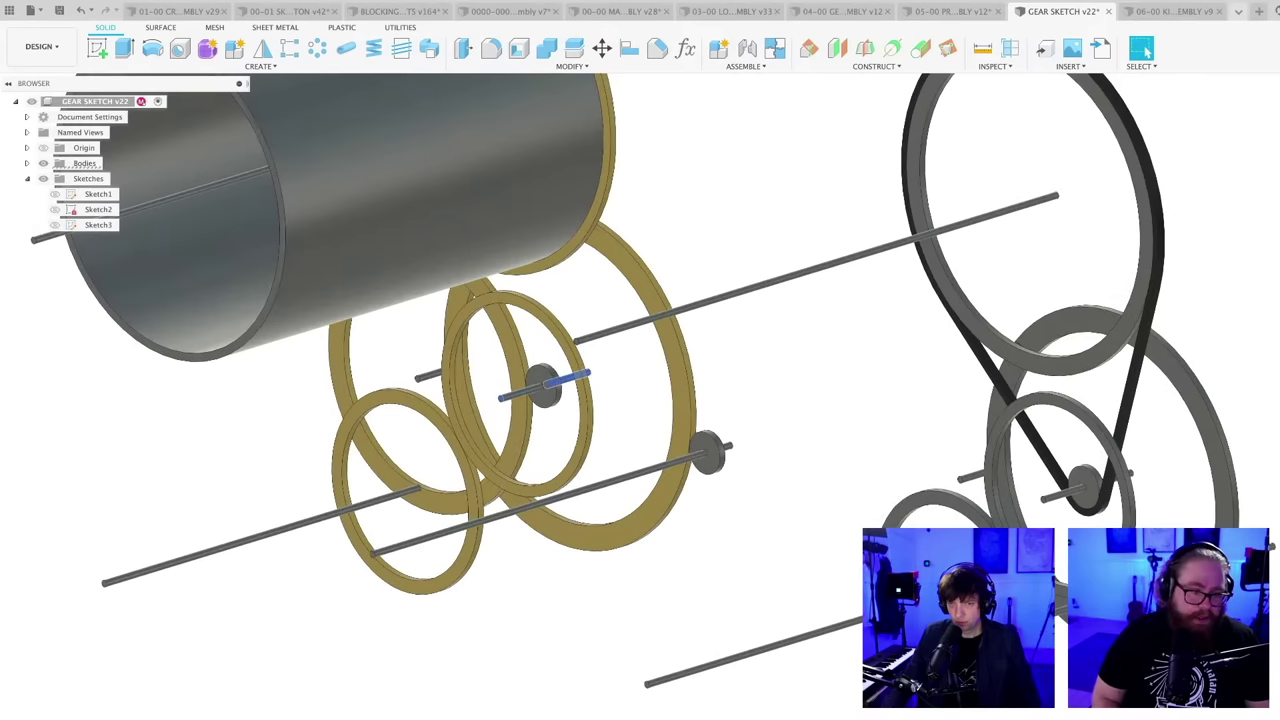
double_click(565, 378)
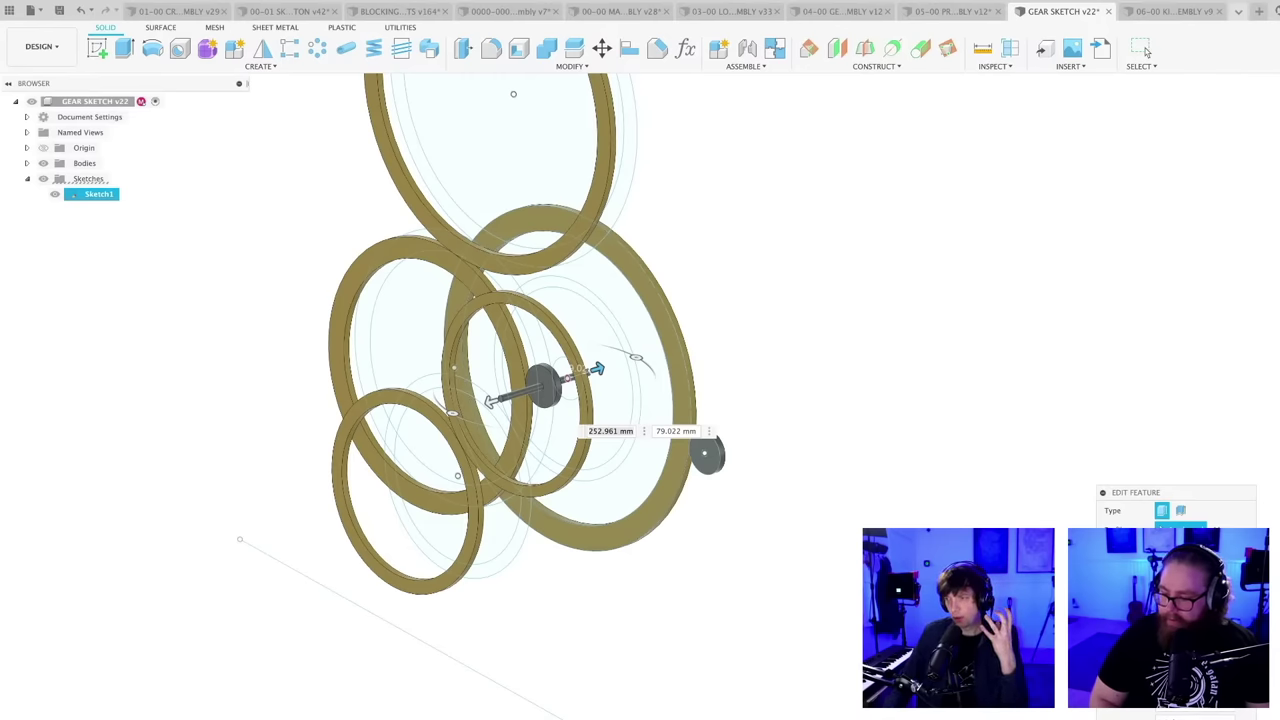
key(Return)
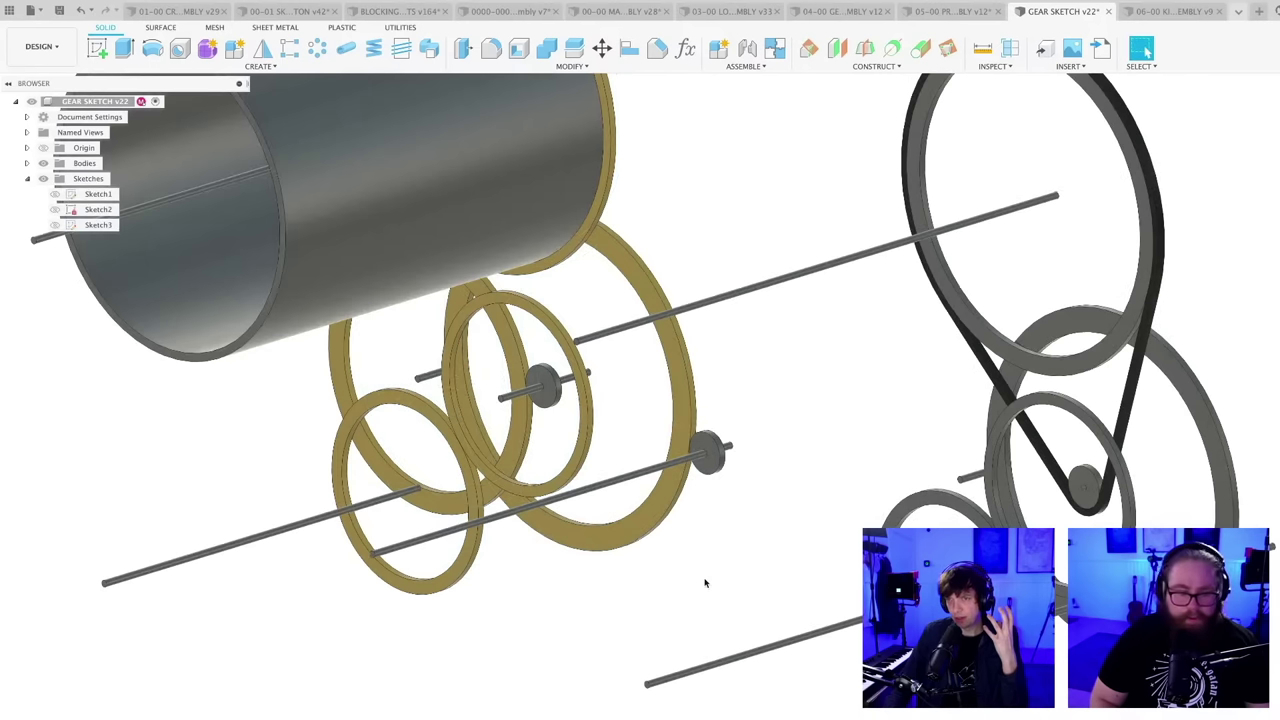
click(643, 474)
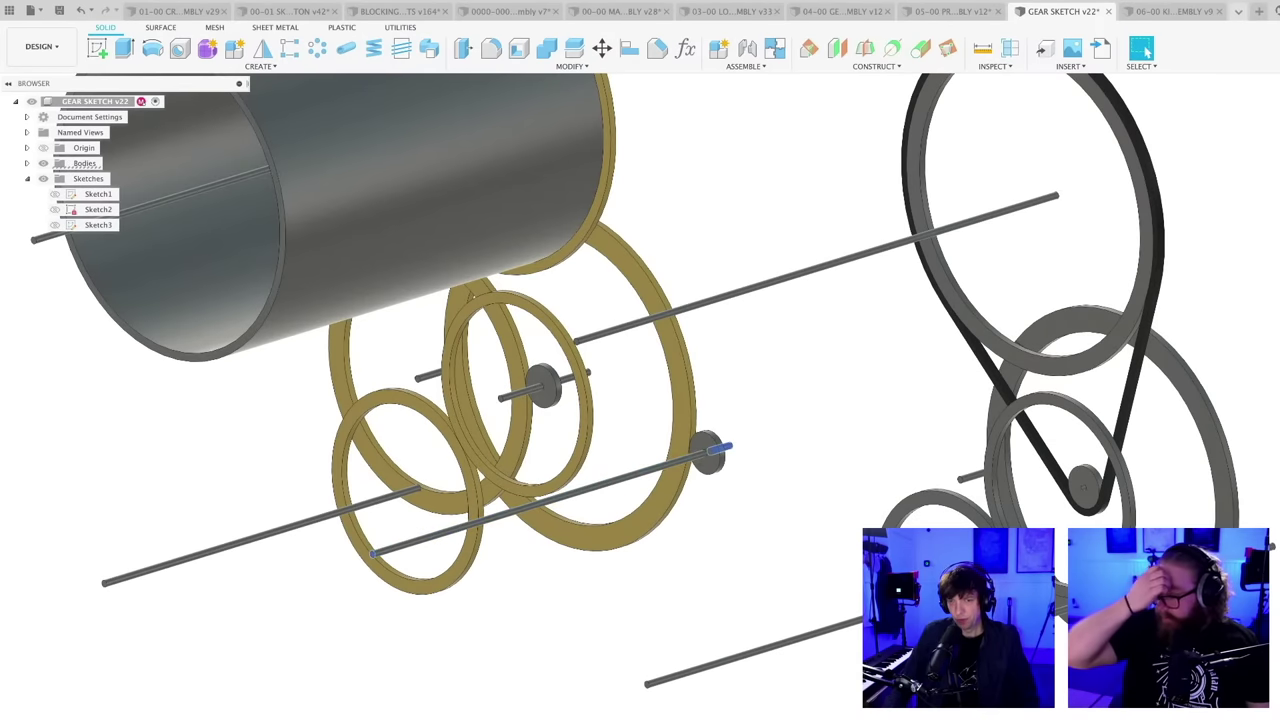
double_click(566, 717)
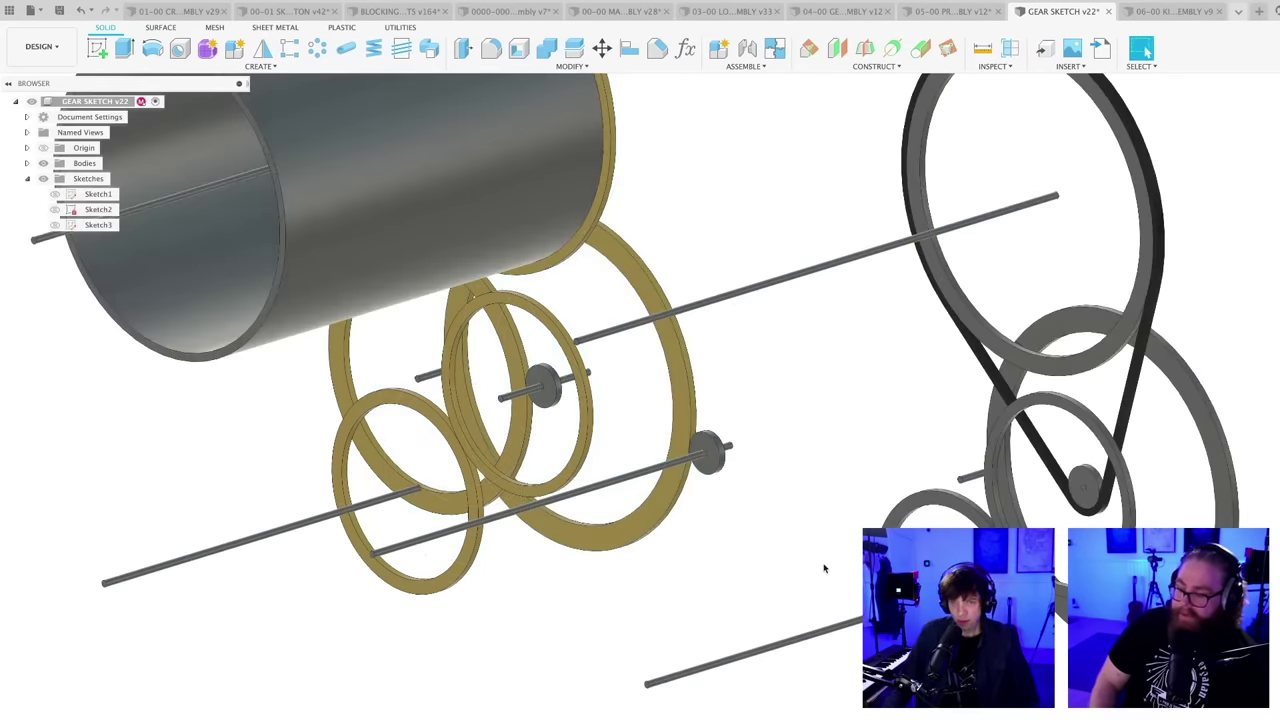
- Apply Paint - Enamel Glossy (Yellow) to the two small solid gears of the all-gear layout, leaving out their shafts
key(a)
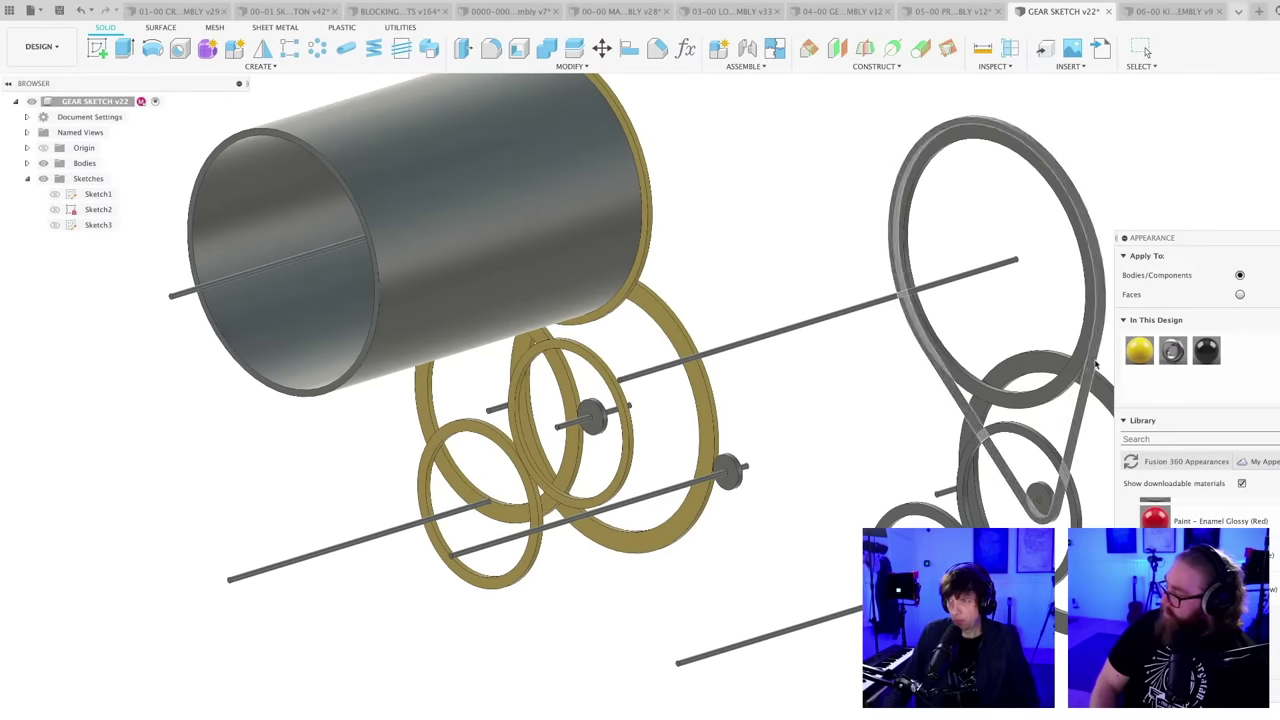
mouse_move(1139, 350)
mouse_down()
mouse_move(675, 515)
mouse_move(595, 455)
mouse_move(597, 432)
mouse_up()
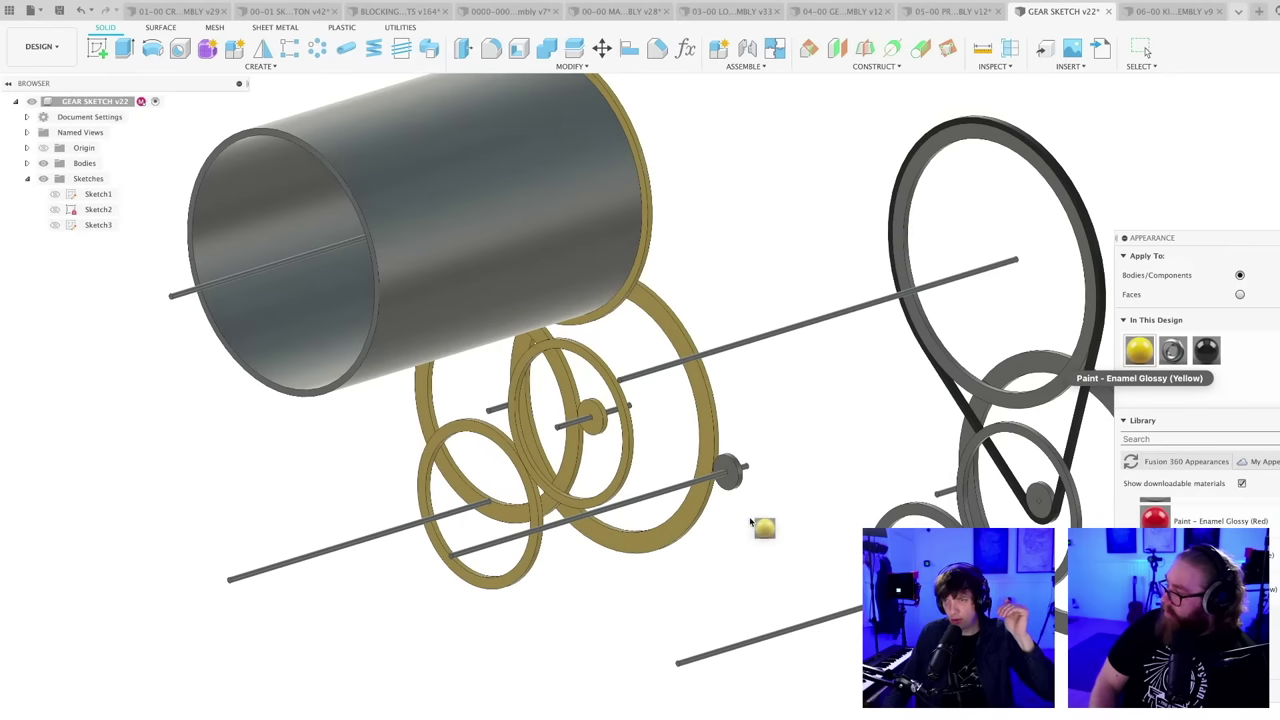
drag(732, 494, 732, 494)
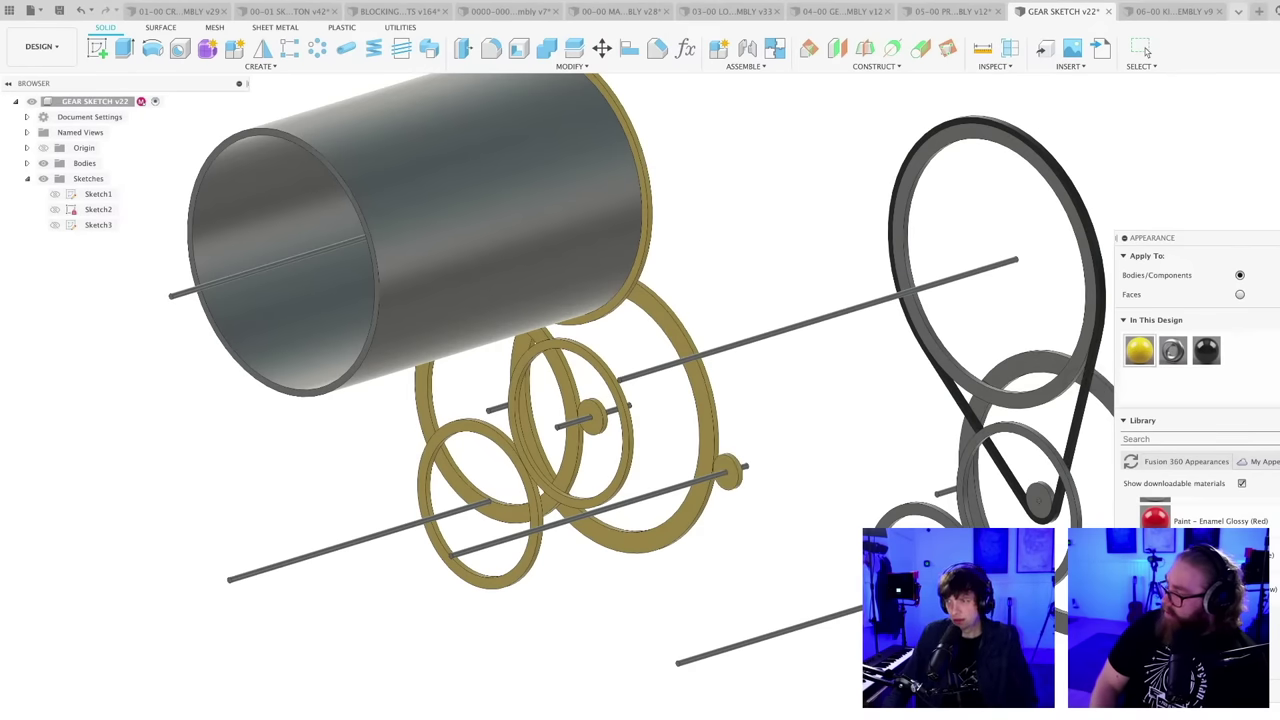
click(1144, 48)
- Examine the yellow all-gear layout beside the belt-driven layout from the front and at an angle
shift+middle_drag(775, 563, 623, 569)
middle_drag(820, 652, 596, 599)
scroll(673, 614, up, 1)
shift+middle_drag(673, 614, 695, 650)
scroll(684, 667, up, 2)
scroll(657, 689, down, 1)
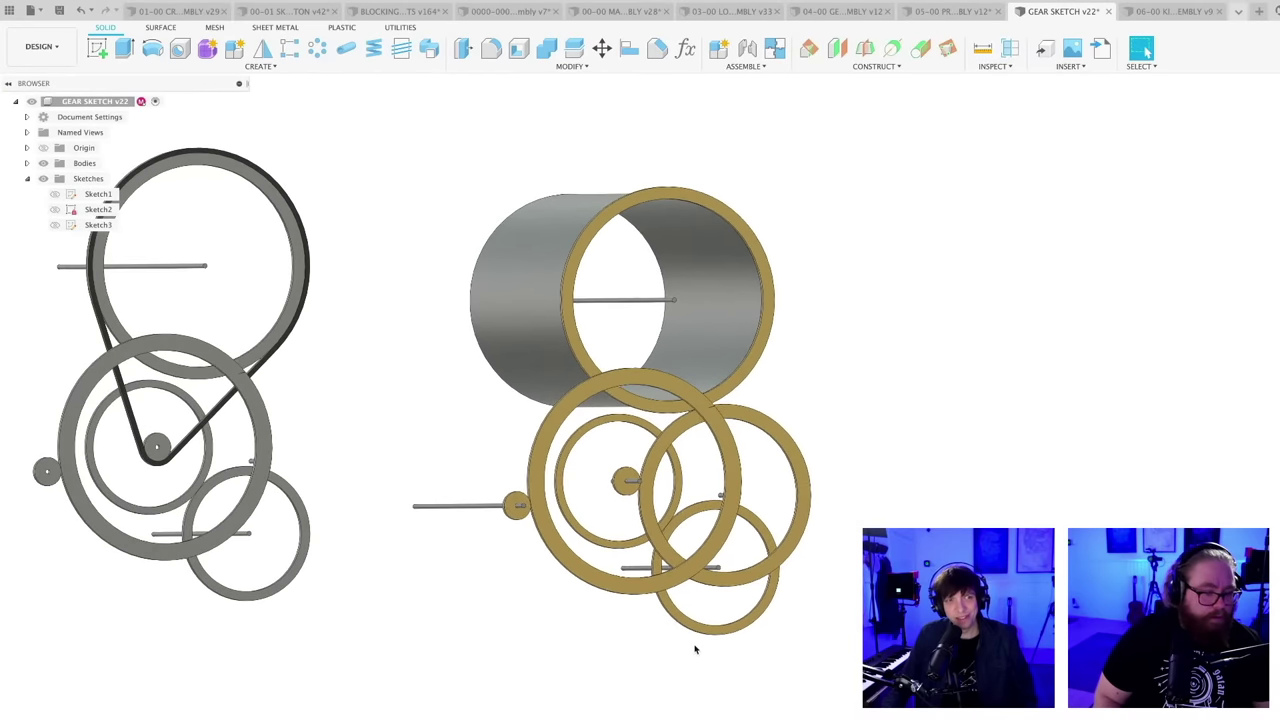
scroll(695, 650, up, 1)
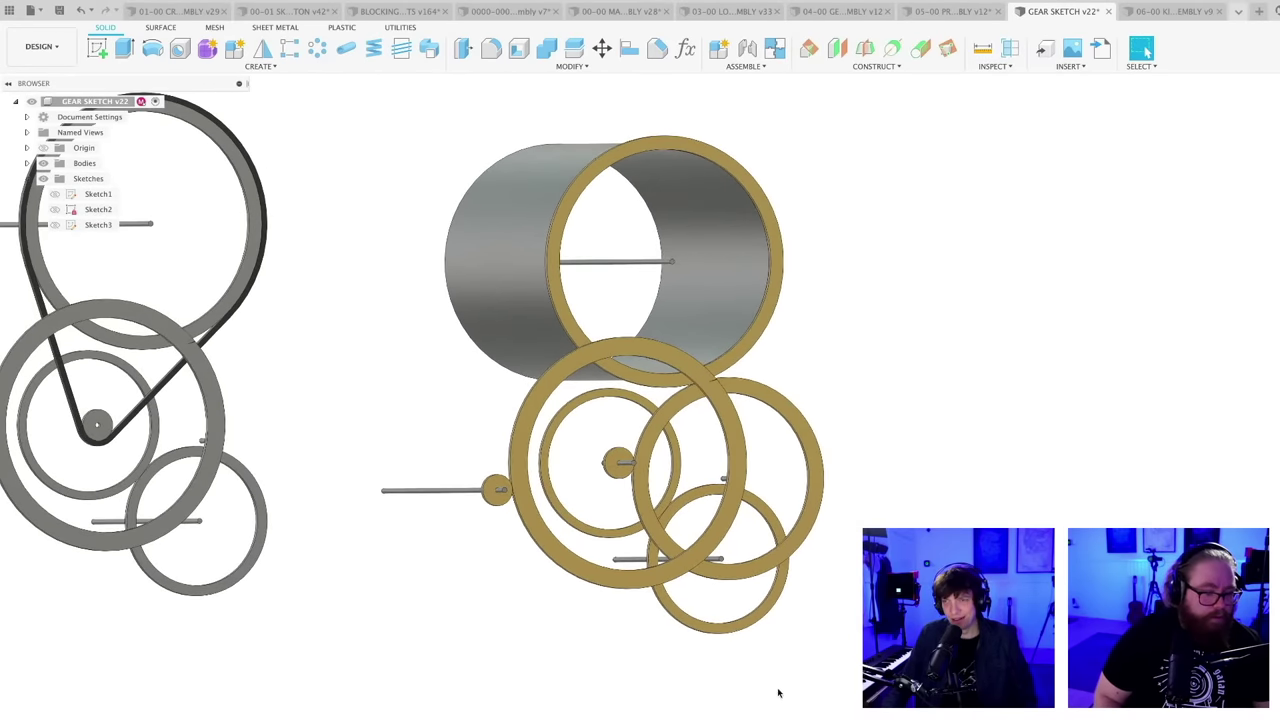
scroll(732, 672, down, 3)
shift+middle_drag(700, 677, 789, 686)
scroll(703, 711, up, 1)
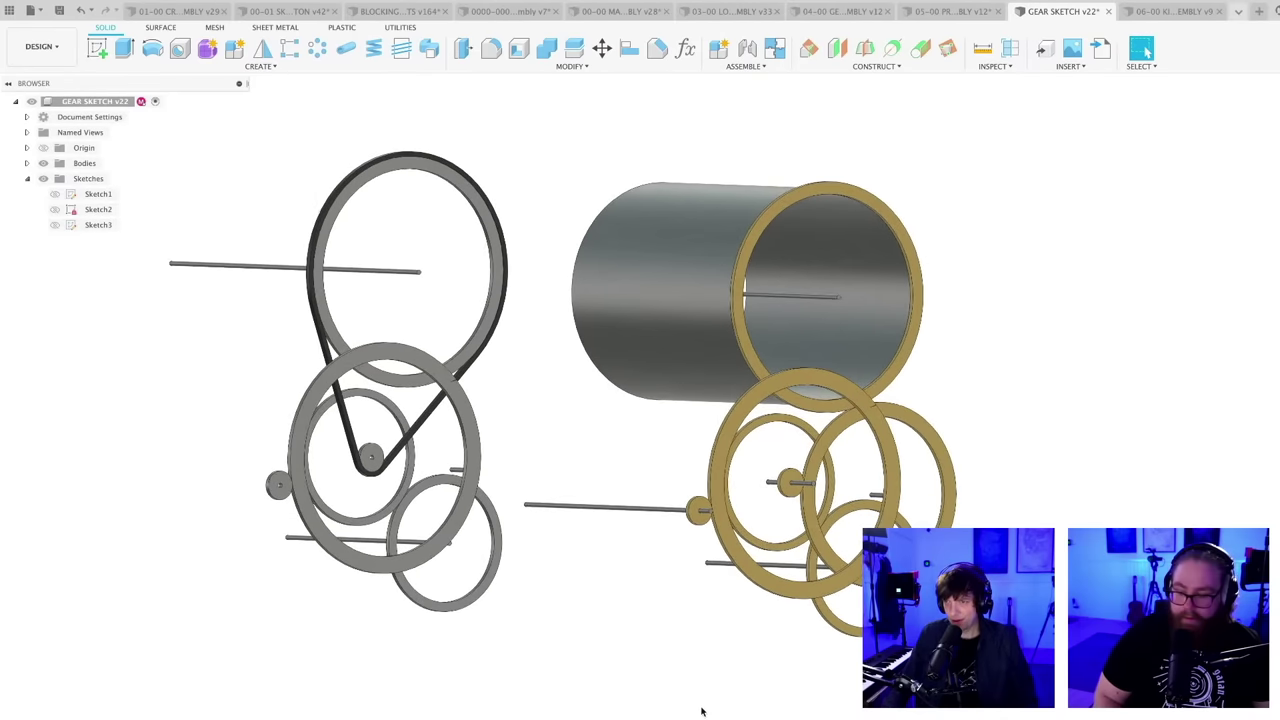
- Apply Paint - Enamel Glossy (Yellow) to the four ring gears of the belt-driven layout
key(a)
drag(1139, 350, 465, 383)
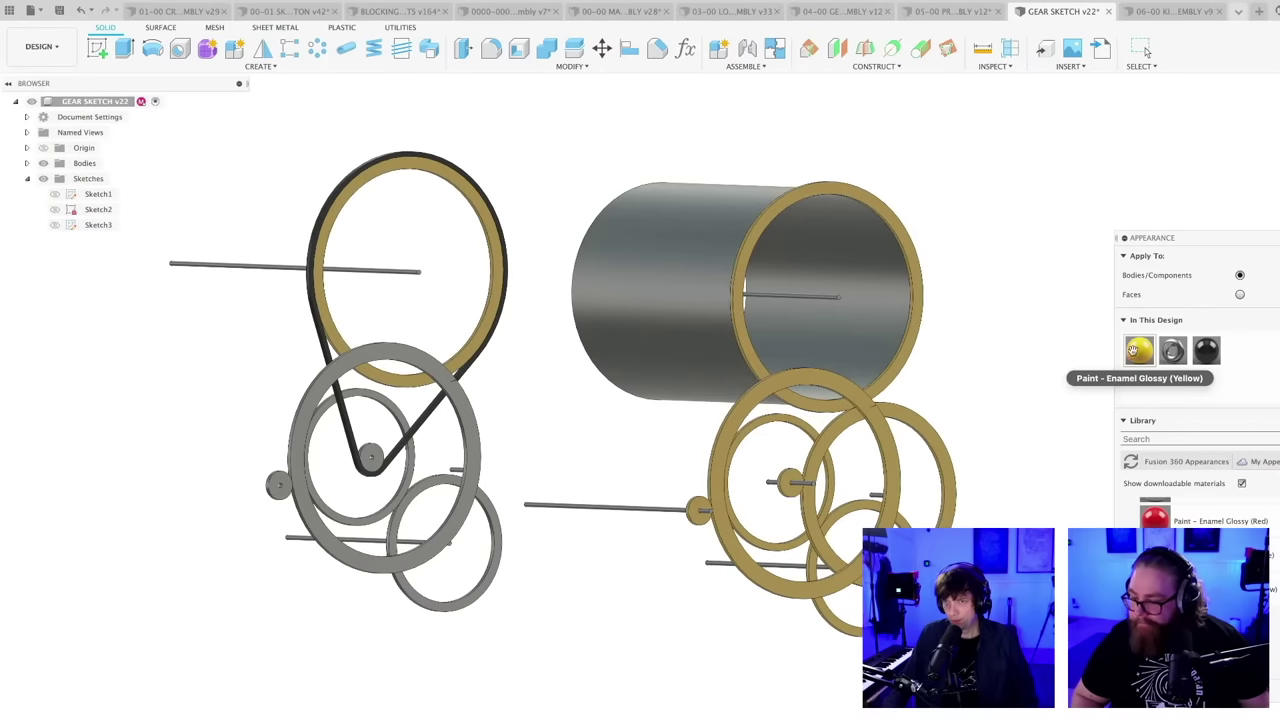
drag(1139, 350, 465, 457)
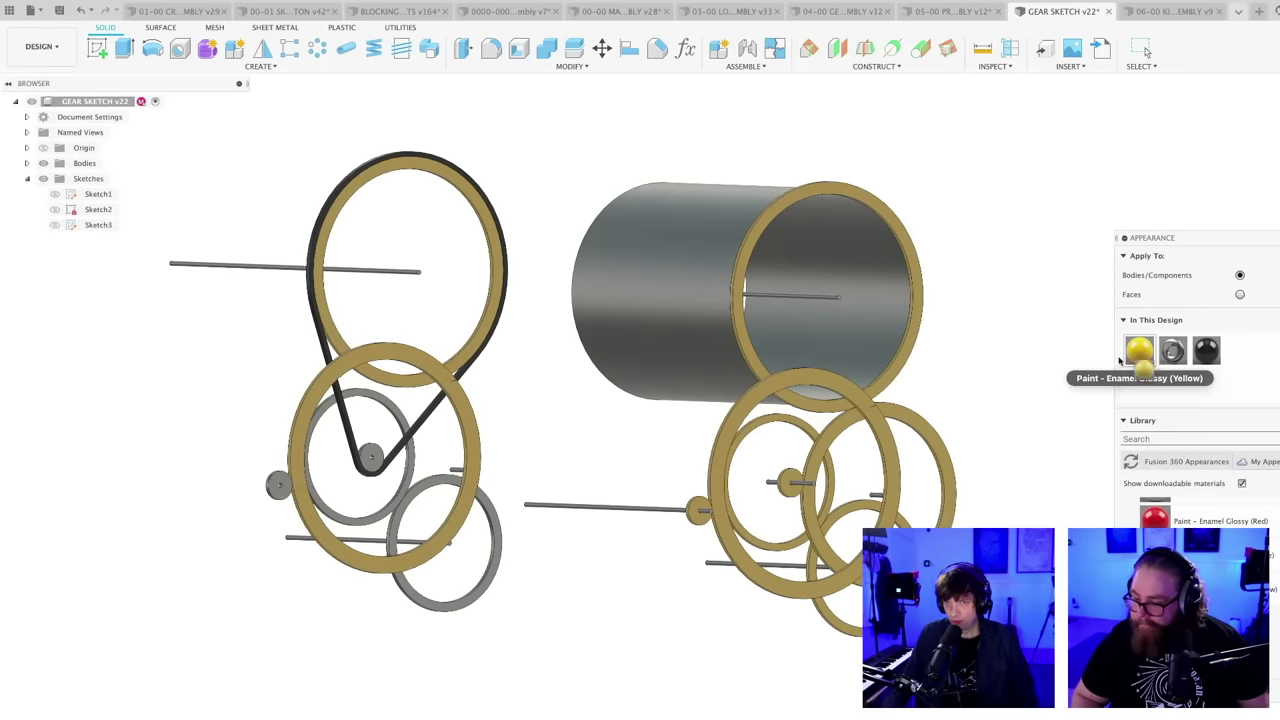
drag(1139, 350, 370, 515)
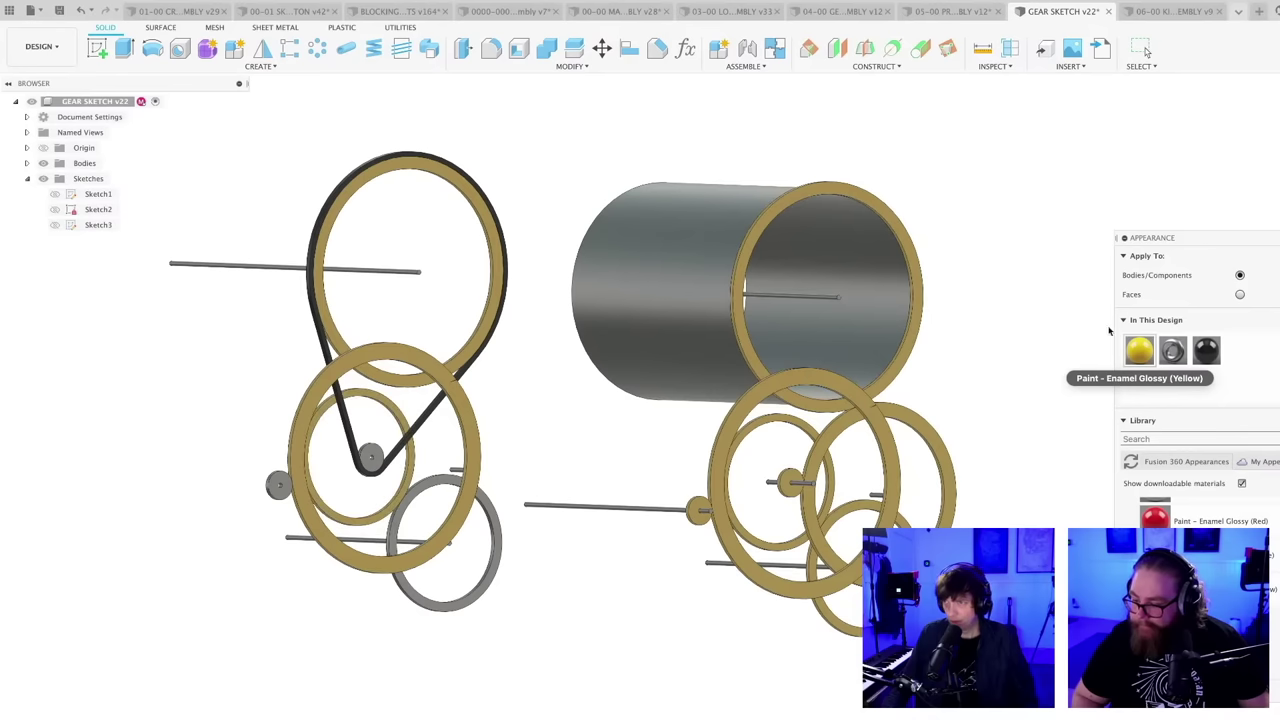
drag(1137, 345, 508, 543)
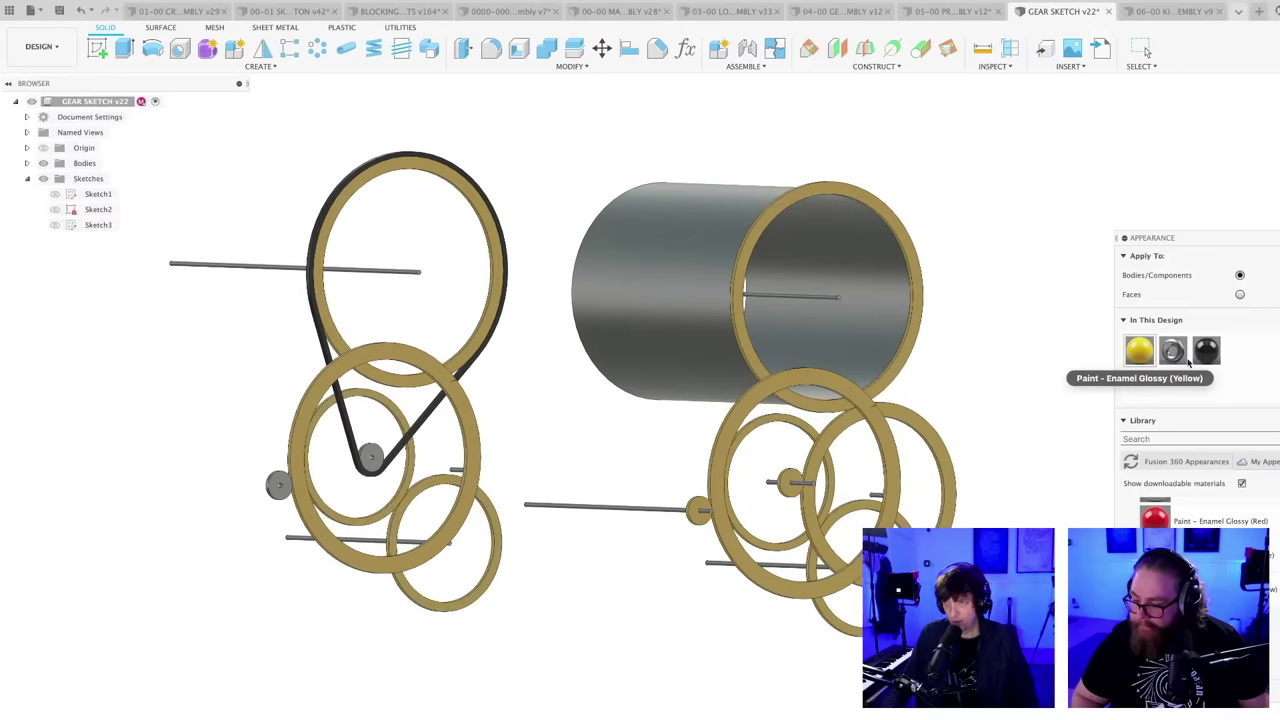
- Apply the same yellow enamel paint to the two small solid gears of the belt-driven layout and finish the appearance editing
drag(520, 477, 368, 458)
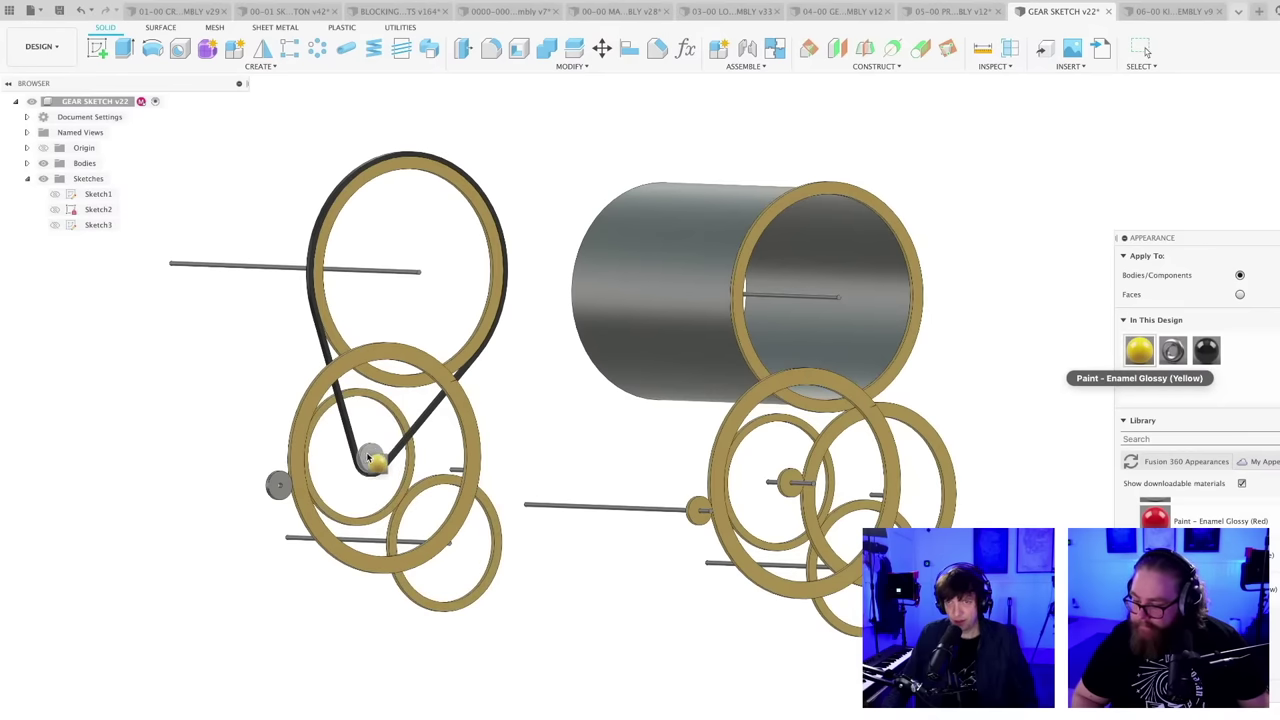
drag(1137, 350, 278, 495)
middle_drag(627, 683, 549, 714)
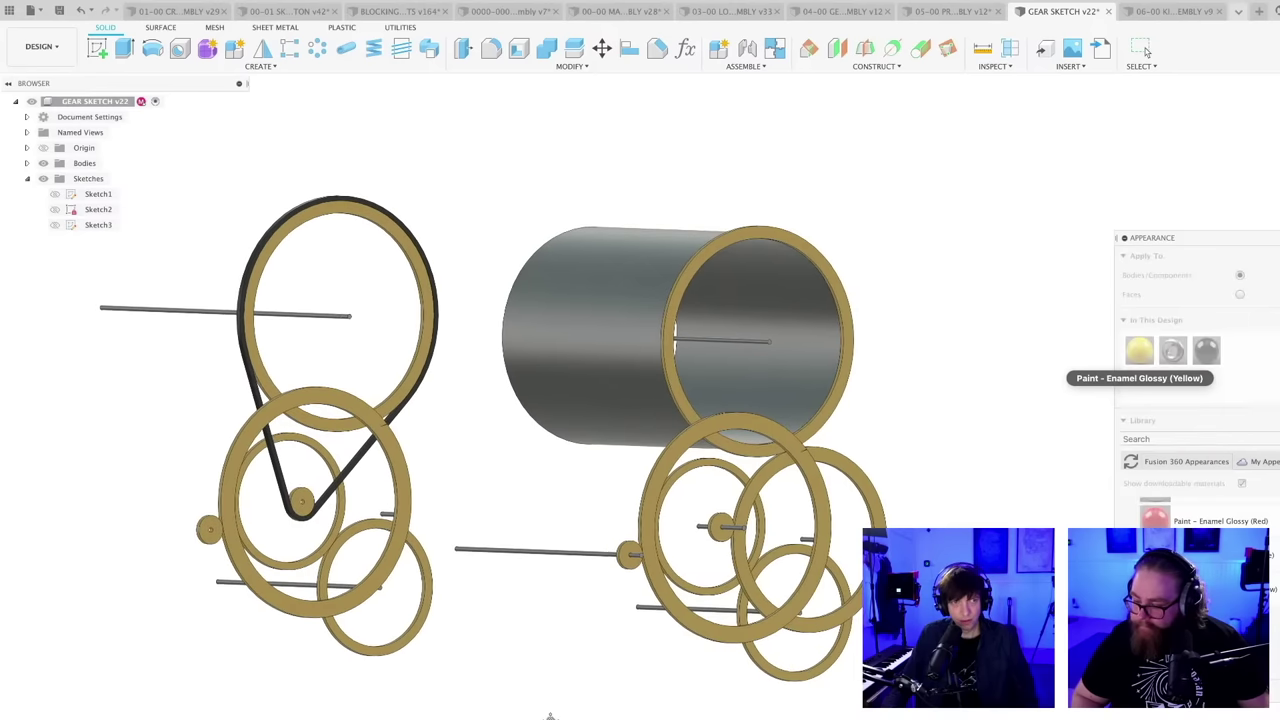
scroll(550, 714, up, 2)
scroll(560, 706, down, 2)
scroll(562, 700, up, 1)
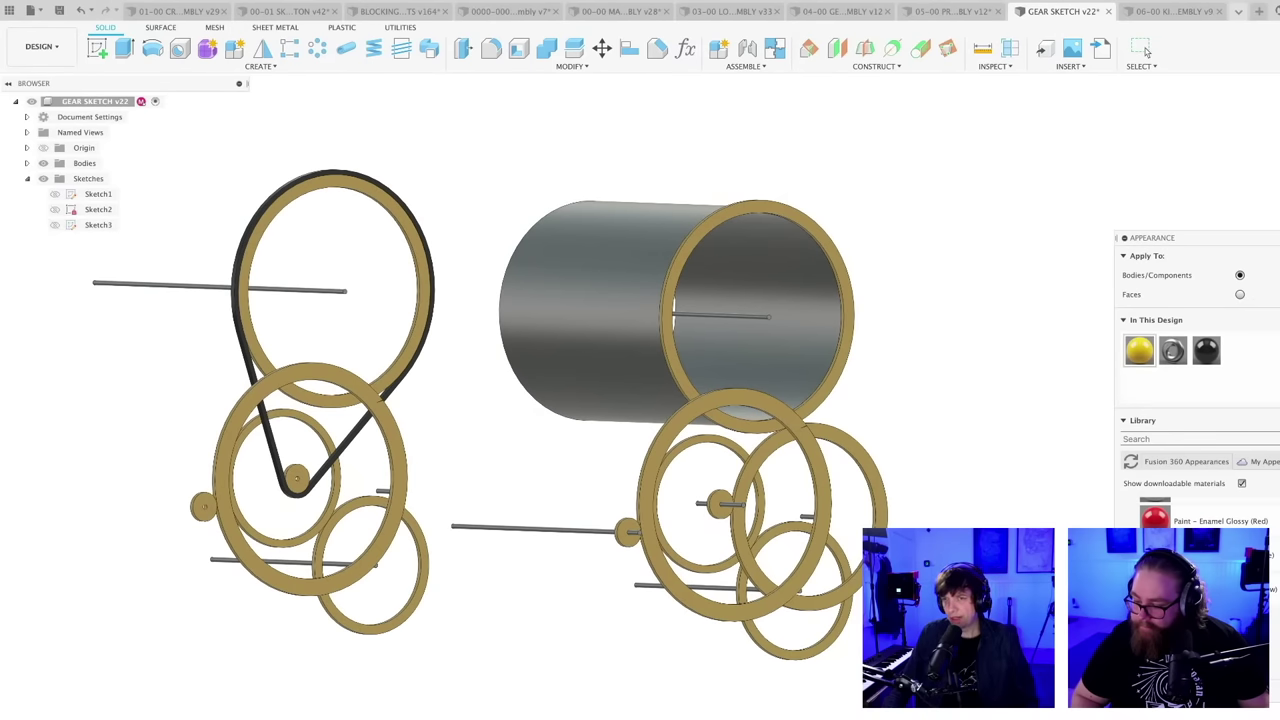
key(Escape)
- Save the GEAR SKETCH design with the coloured gears as a new version
shift+middle_drag(368, 448, 371, 489)
scroll(360, 463, down, 1)
scroll(360, 485, up, 2)
scroll(360, 467, down, 1)
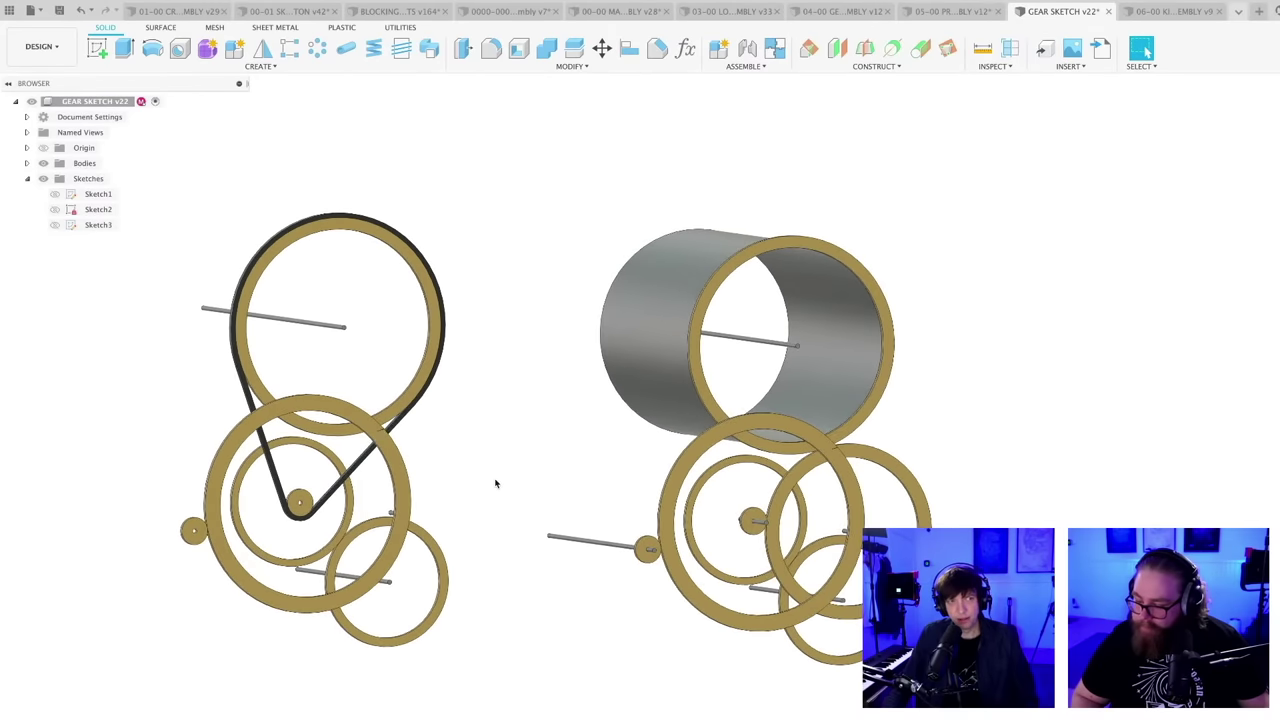
scroll(494, 484, down, 1)
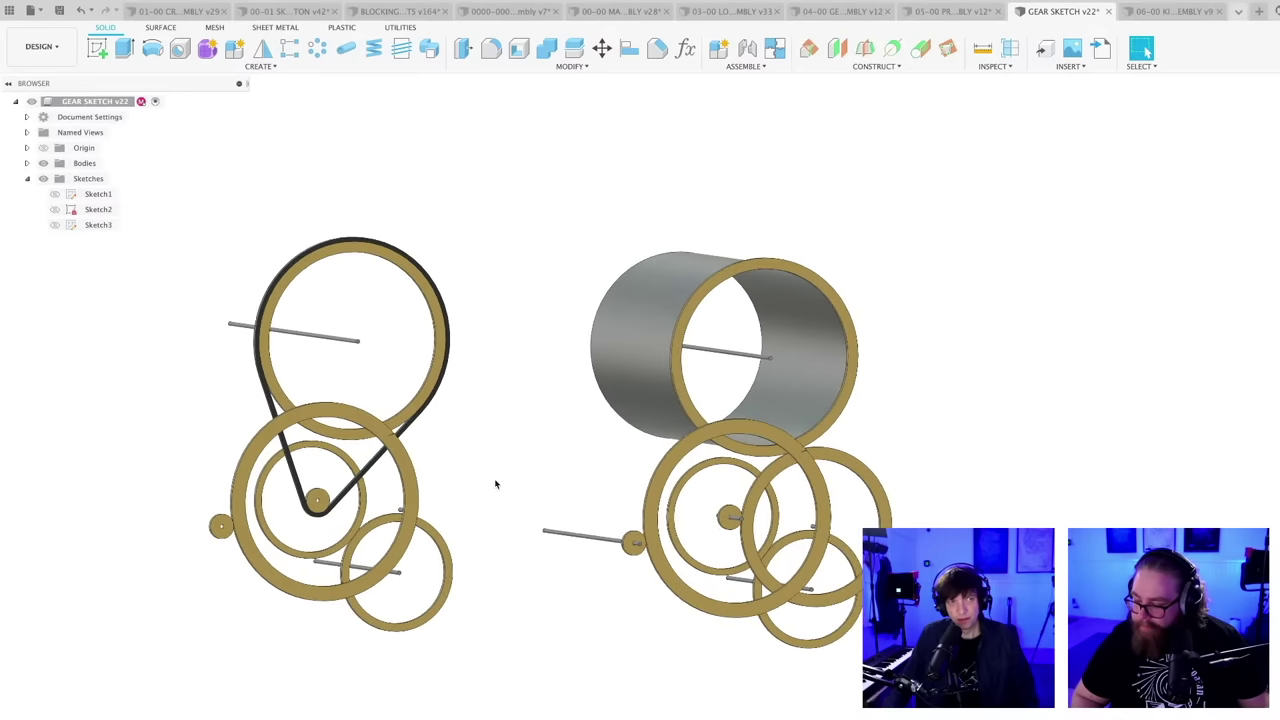
scroll(494, 484, down, 1)
middle_drag(494, 484, 492, 477)
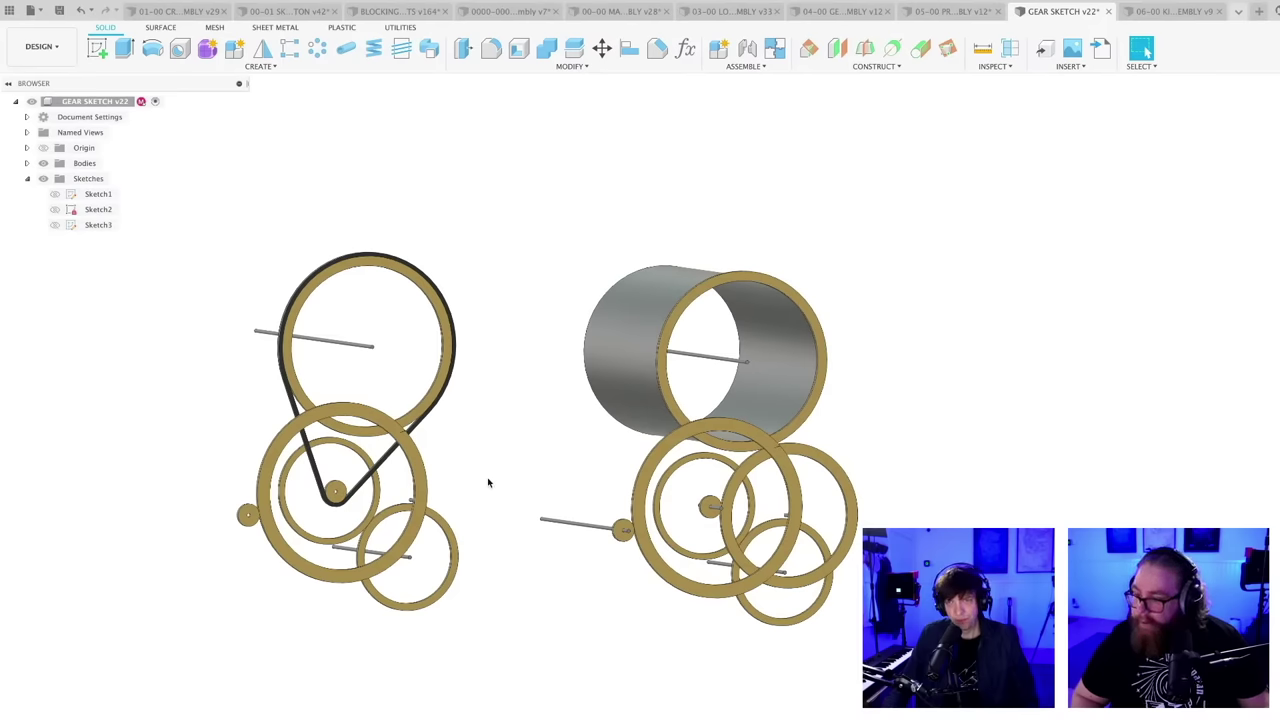
key(ctrl+s)
key(Return)
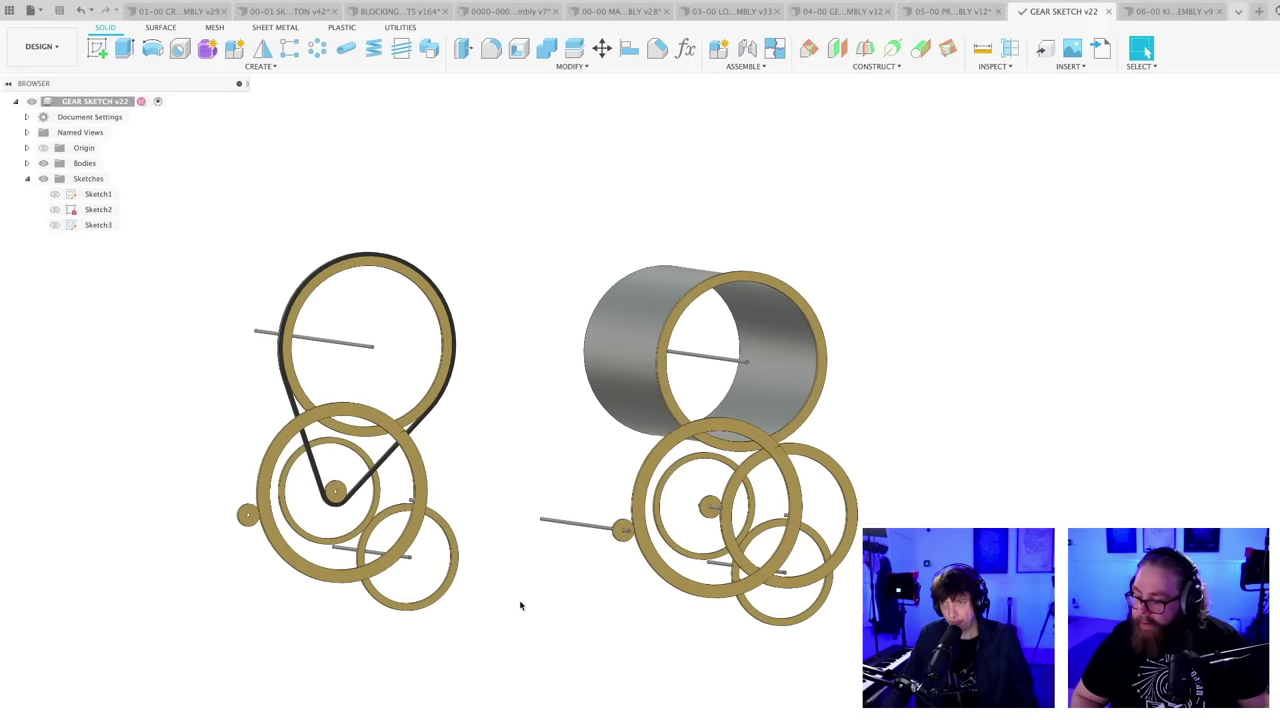
- Compare the all-gear and belt-driven layouts from the side and from both front angles
shift+middle_drag(520, 598, 603, 600)
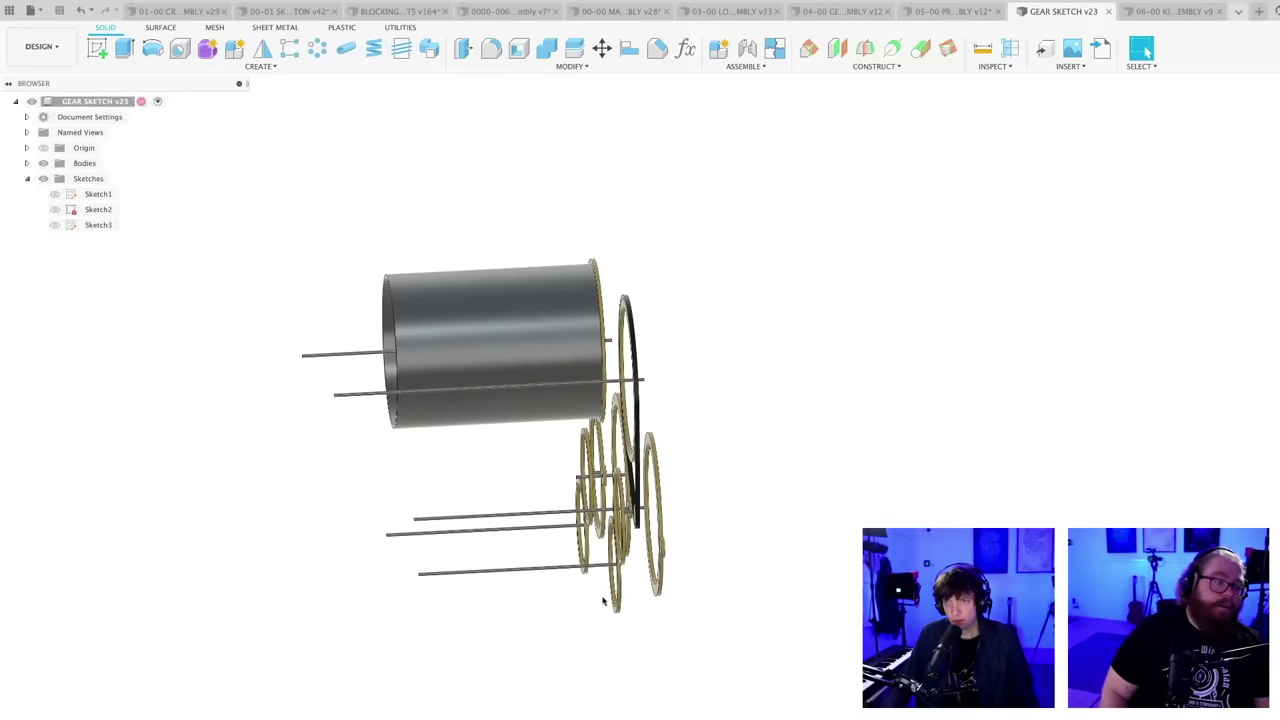
shift+middle_drag(740, 586, 651, 591)
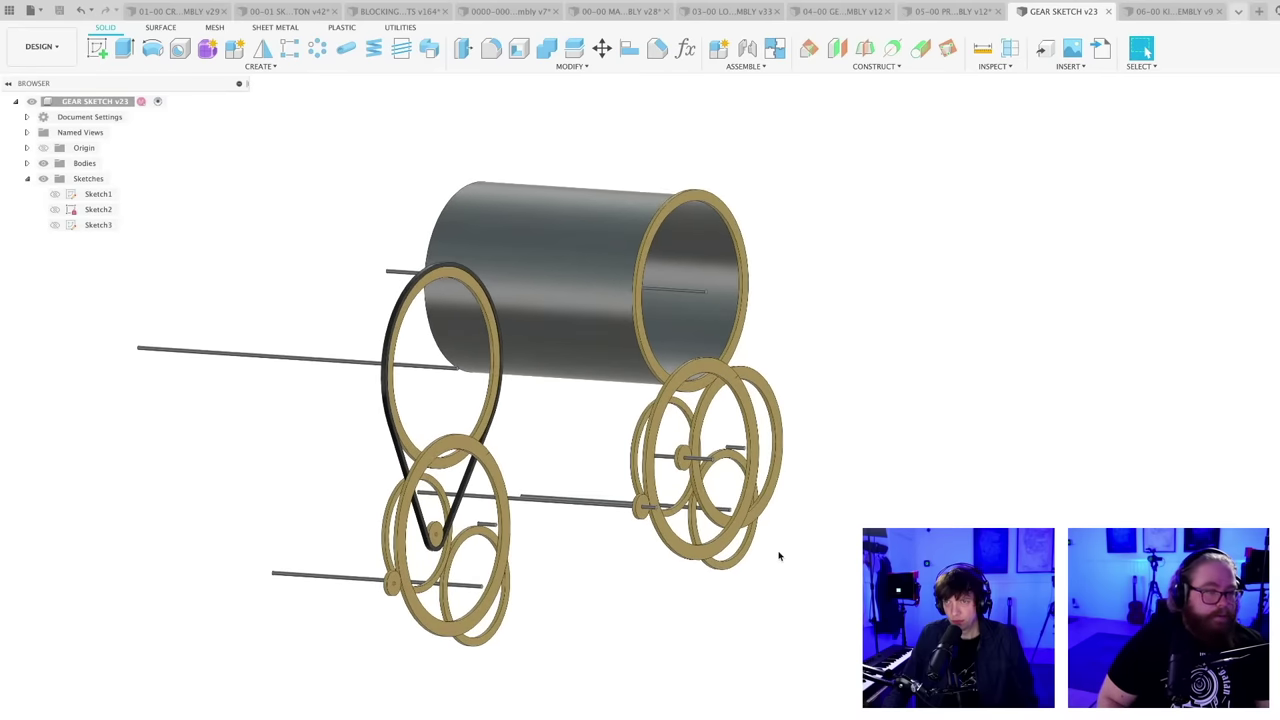
shift+middle_drag(776, 557, 670, 595)
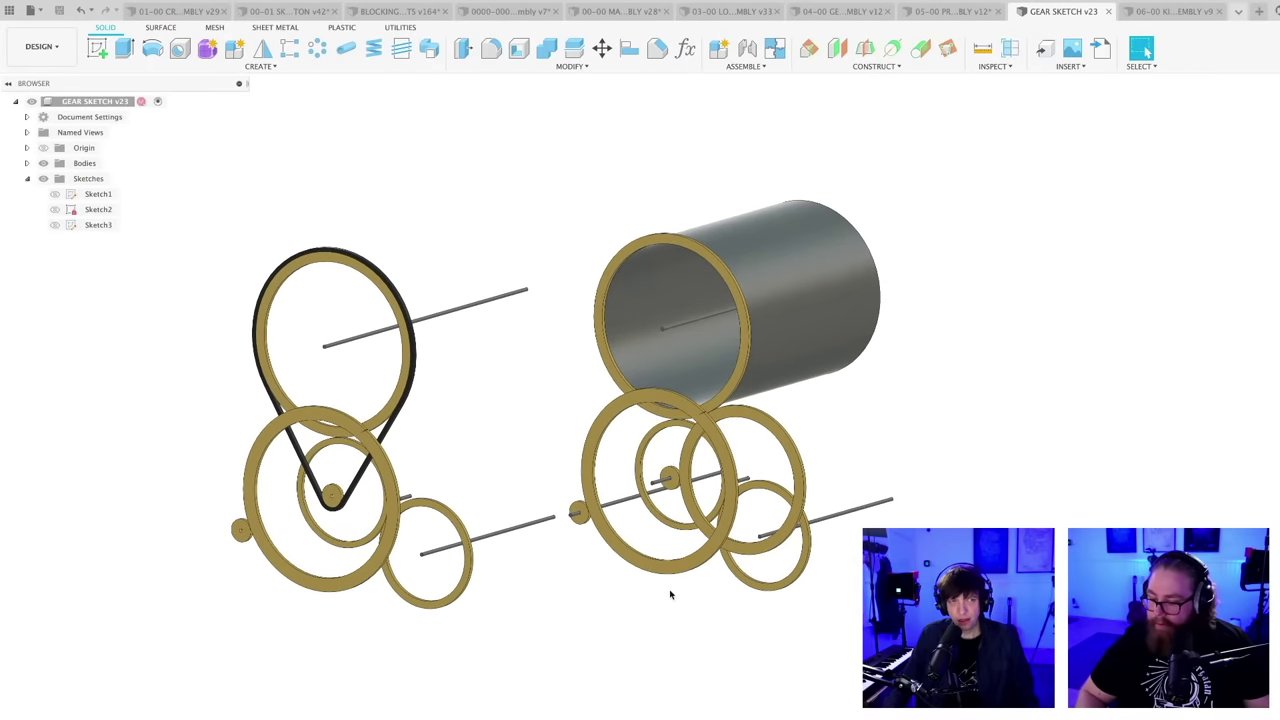
- Examine the all-gear and belt-driven layouts from the front and from the open end of the hollow cylinder
scroll(677, 589, up, 2)
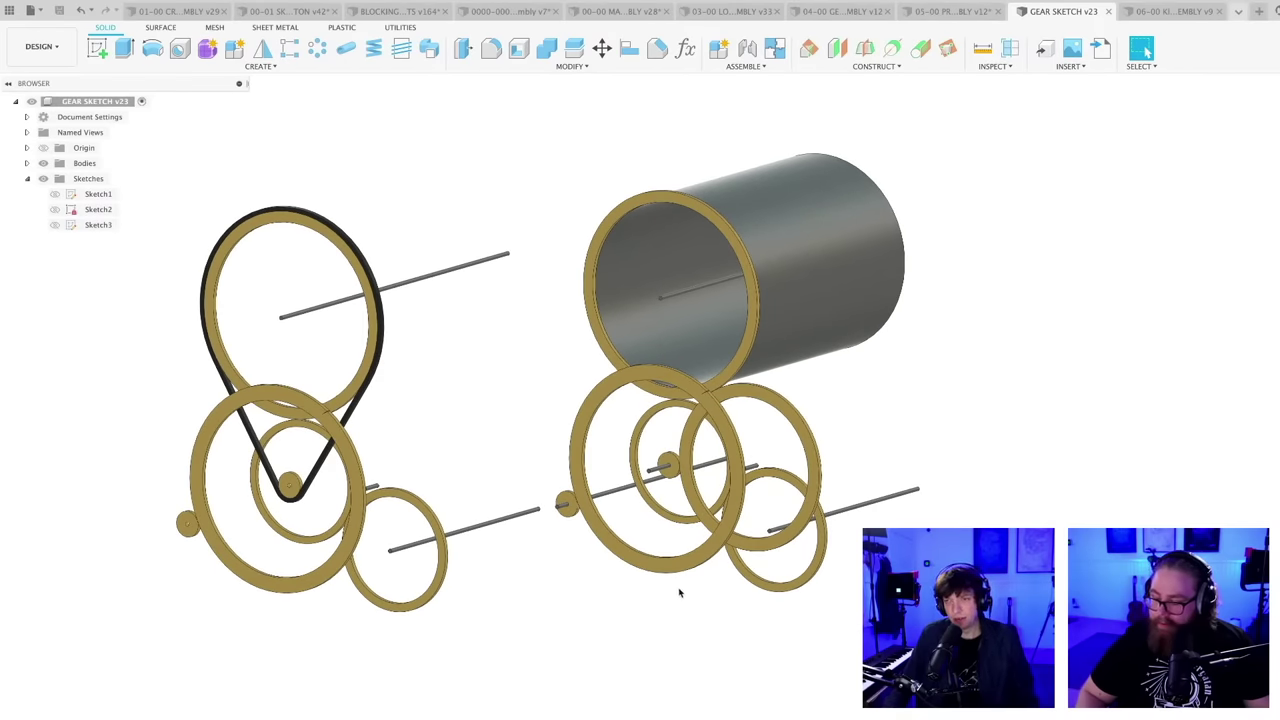
mouse_move(681, 596)
shift+middle_down()
mouse_move(666, 600)
mouse_move(674, 617)
shift+middle_up()
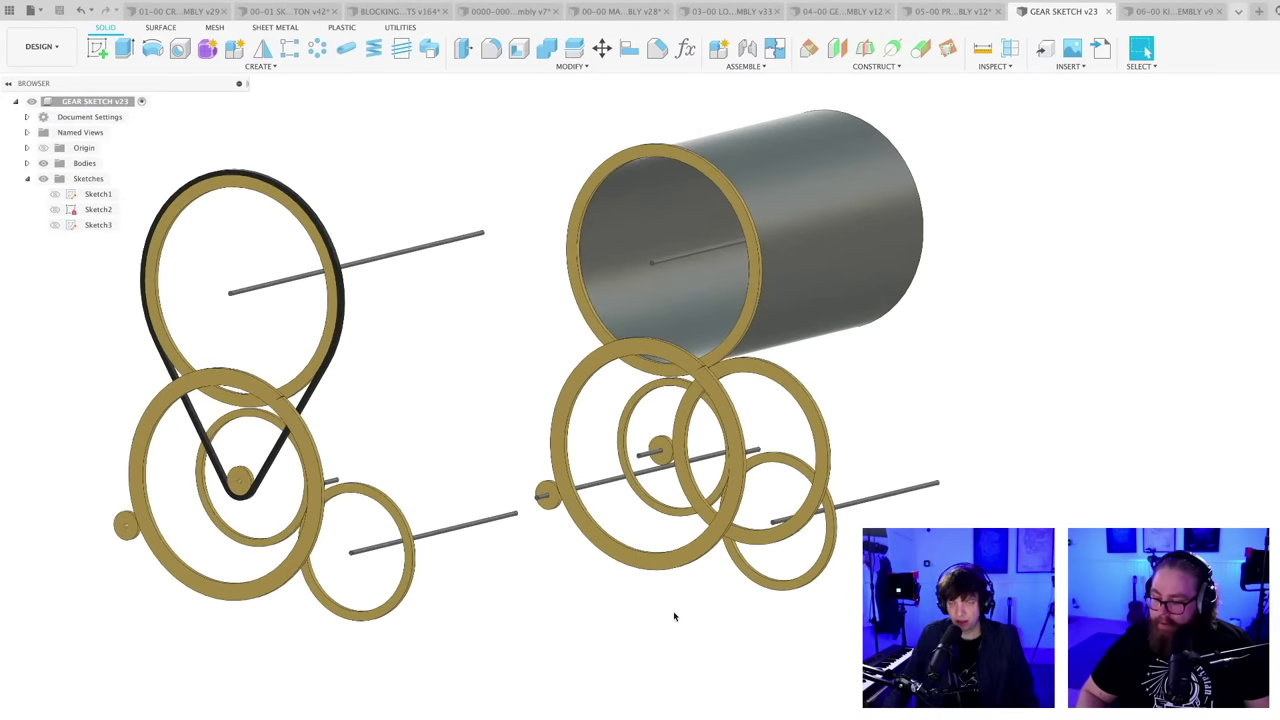
scroll(674, 617, down, 2)
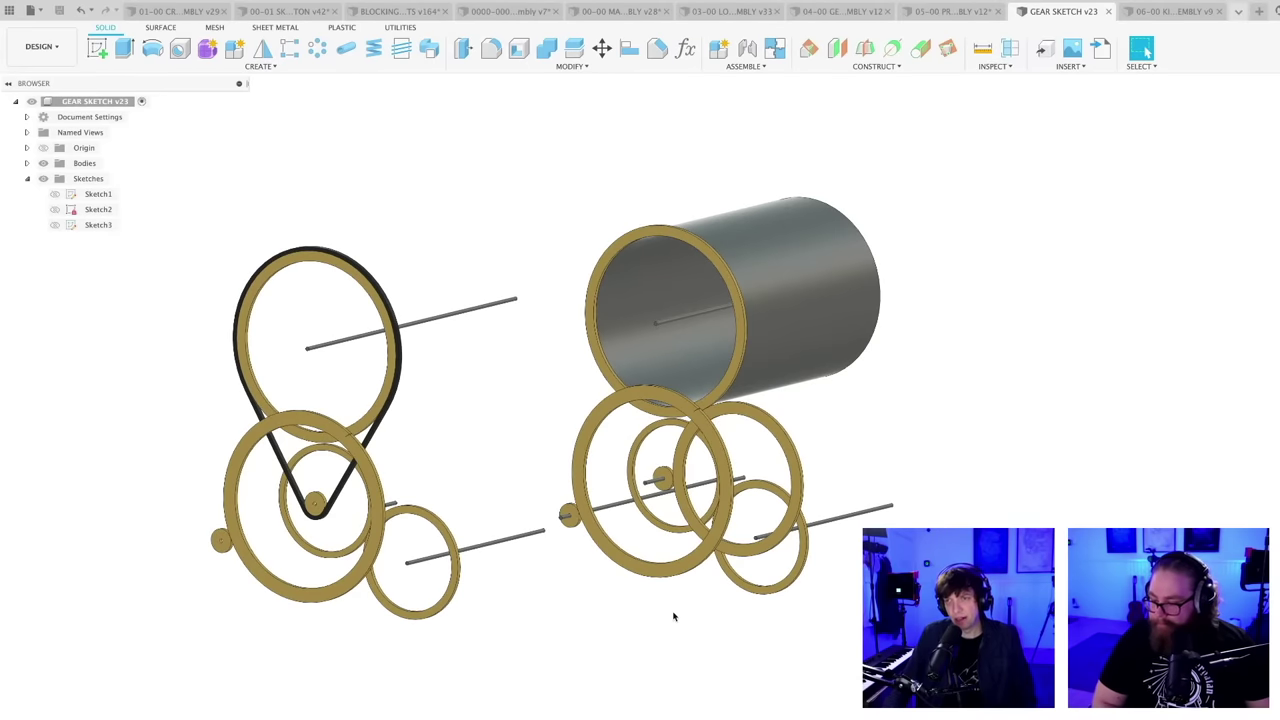
scroll(670, 612, up, 3)
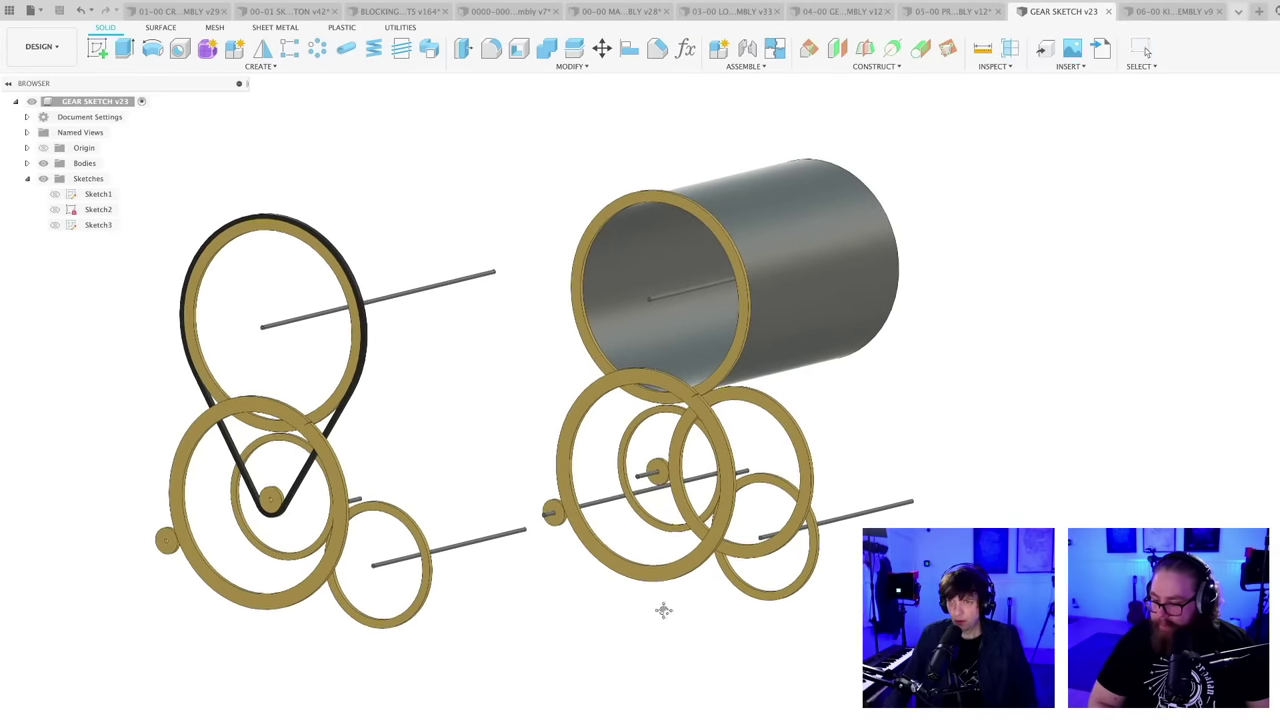
shift+middle_drag(660, 610, 600, 583)
scroll(600, 583, up, 1)
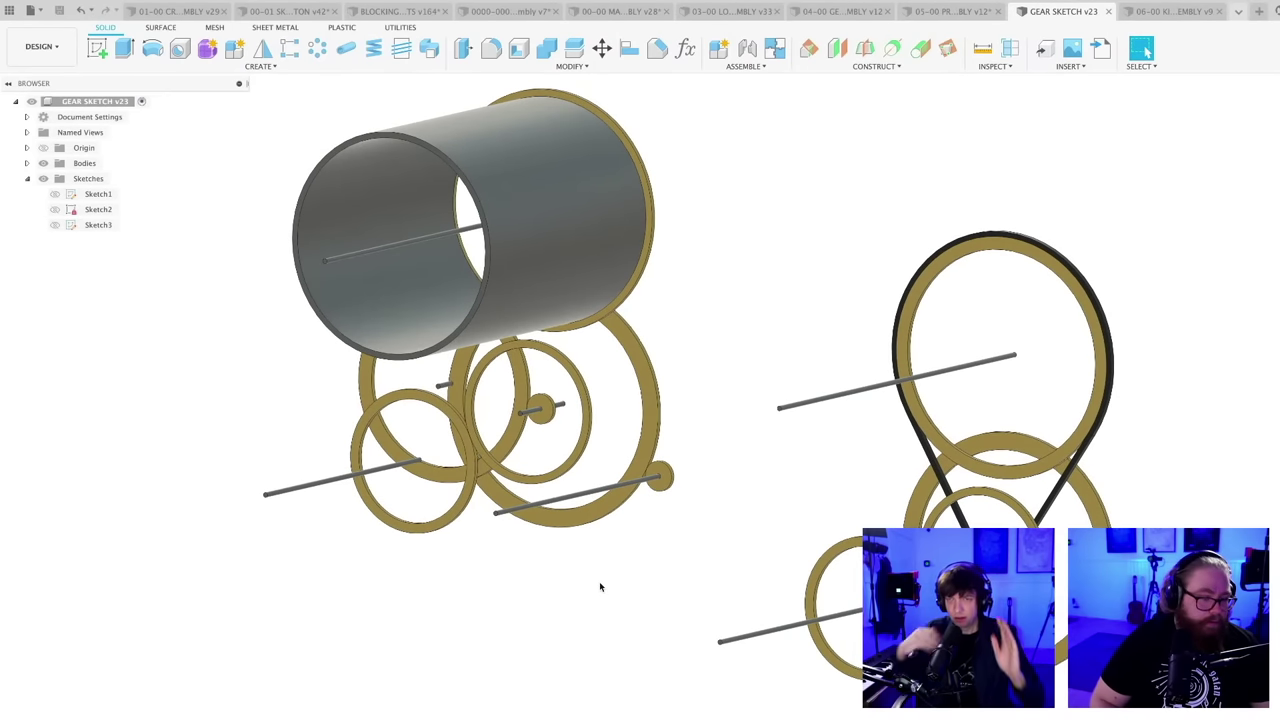
shift+middle_drag(600, 587, 531, 688)
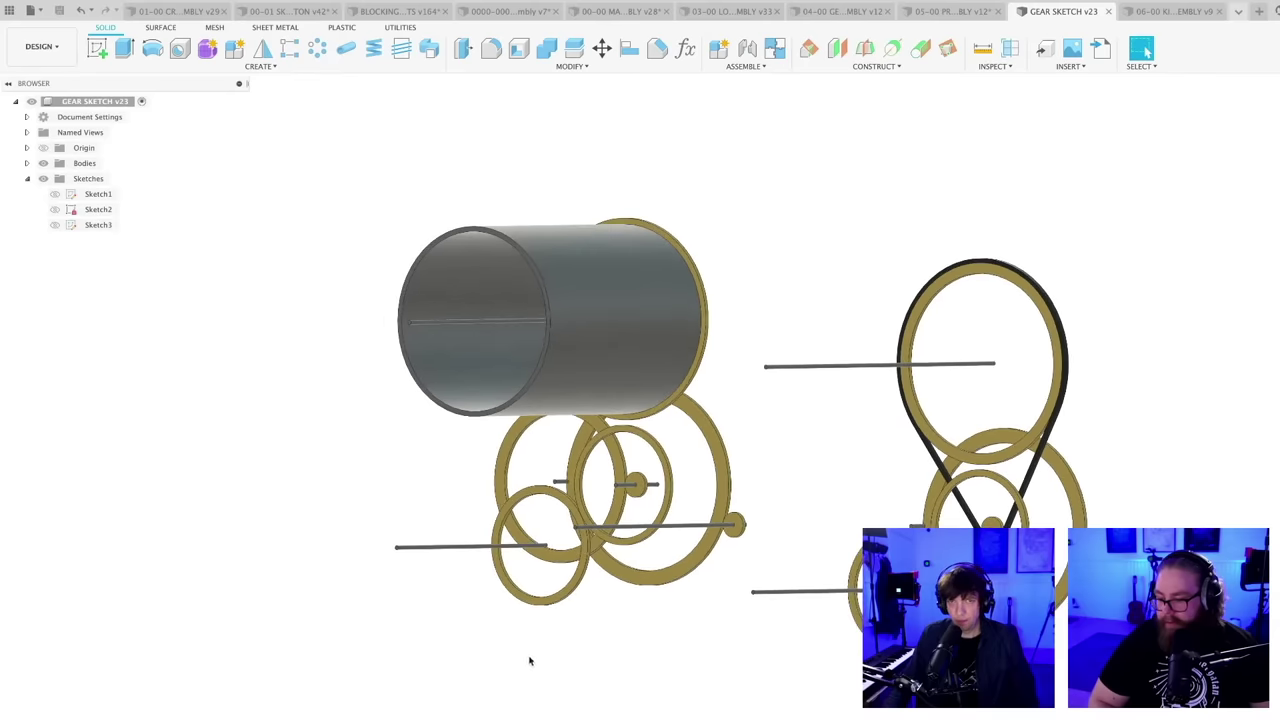
- Start a sketch on the face of the all-gear layout's lowest ring gear and project that face into it
click(97, 48)
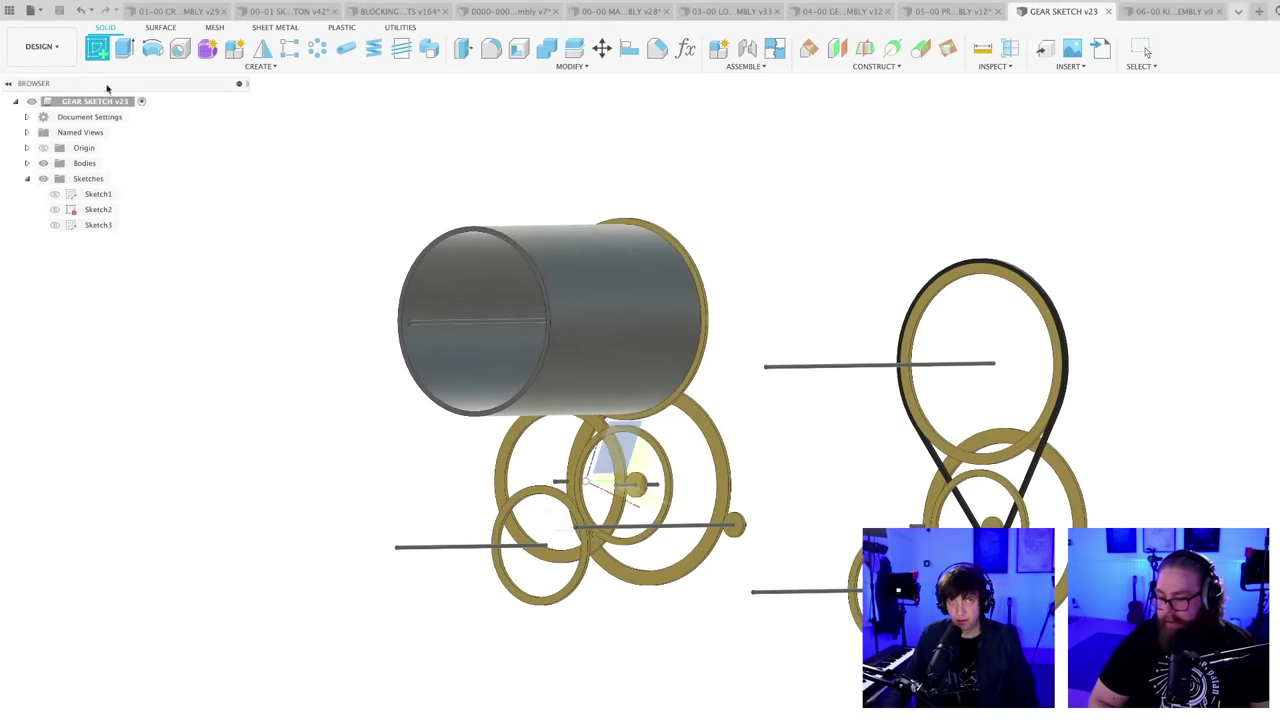
click(552, 588)
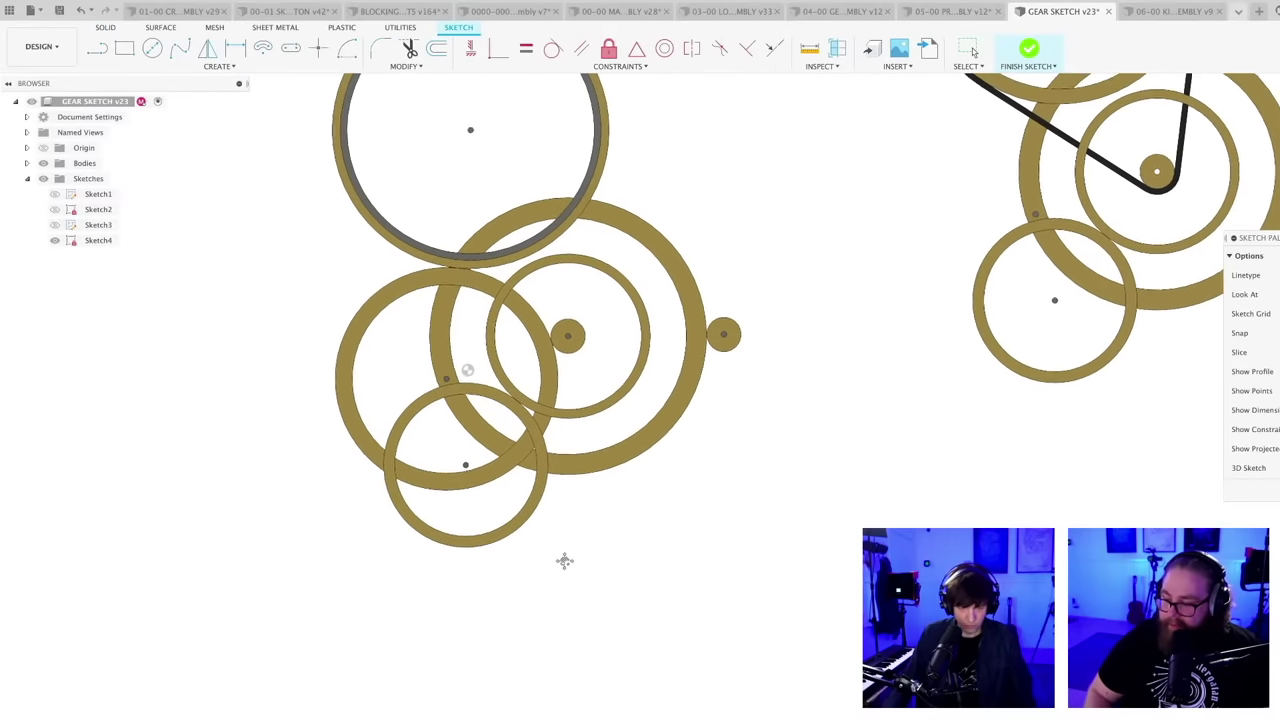
key(p)
scroll(568, 562, up, 3)
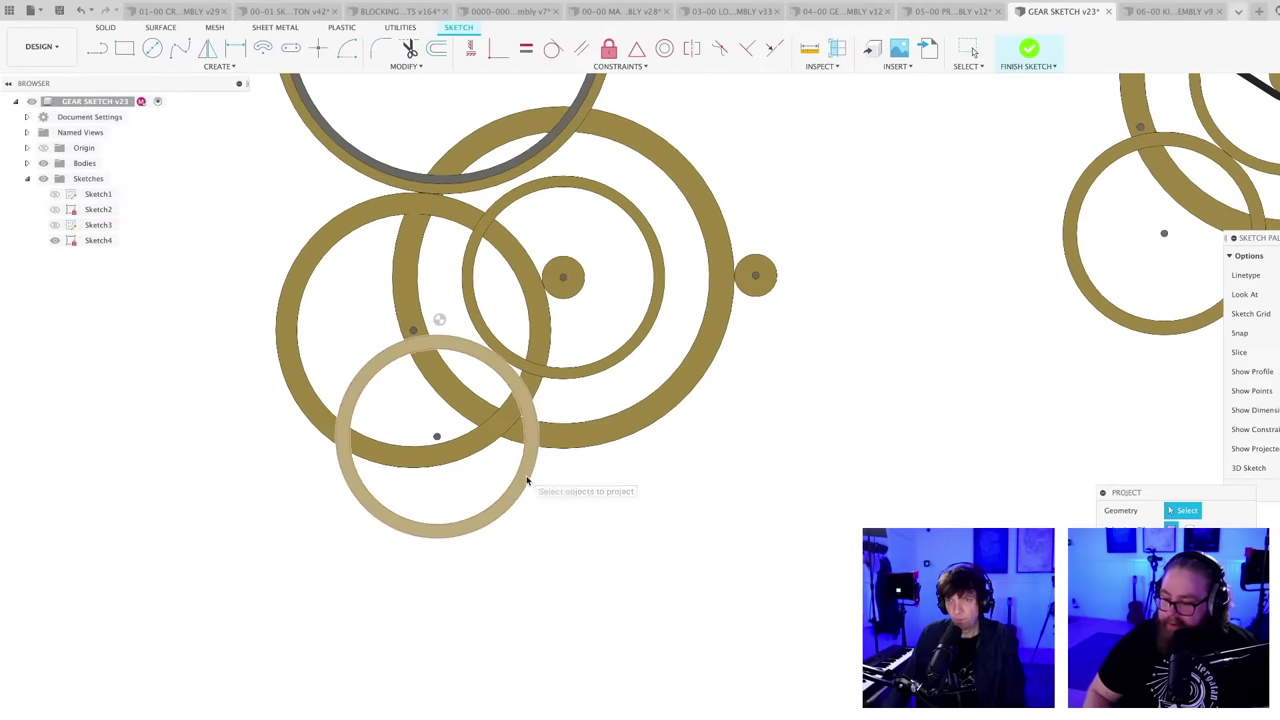
click(514, 503)
key(Return)
scroll(603, 566, down, 2)
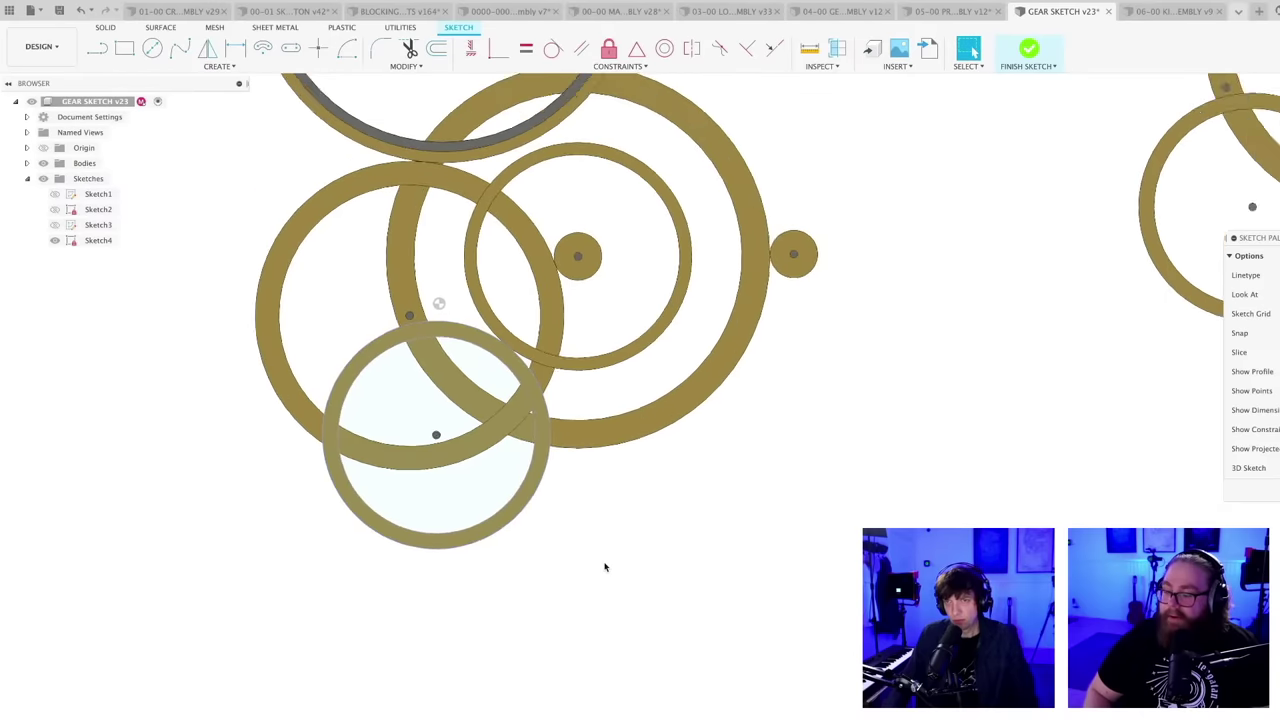
- Draw a circle about 1089 mm in diameter centred on the lowest gear's axle and offset it 20 mm inward
shift+middle_drag(608, 571, 572, 580)
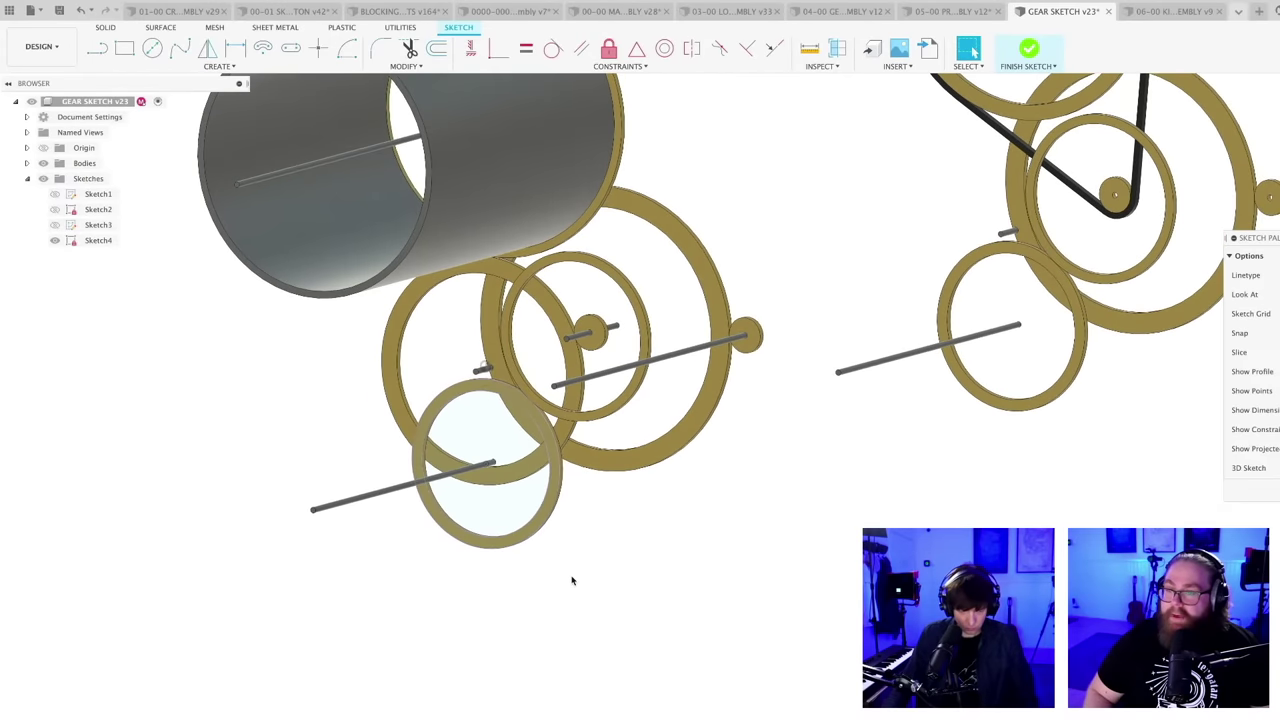
key(c)
scroll(490, 468, up, 3)
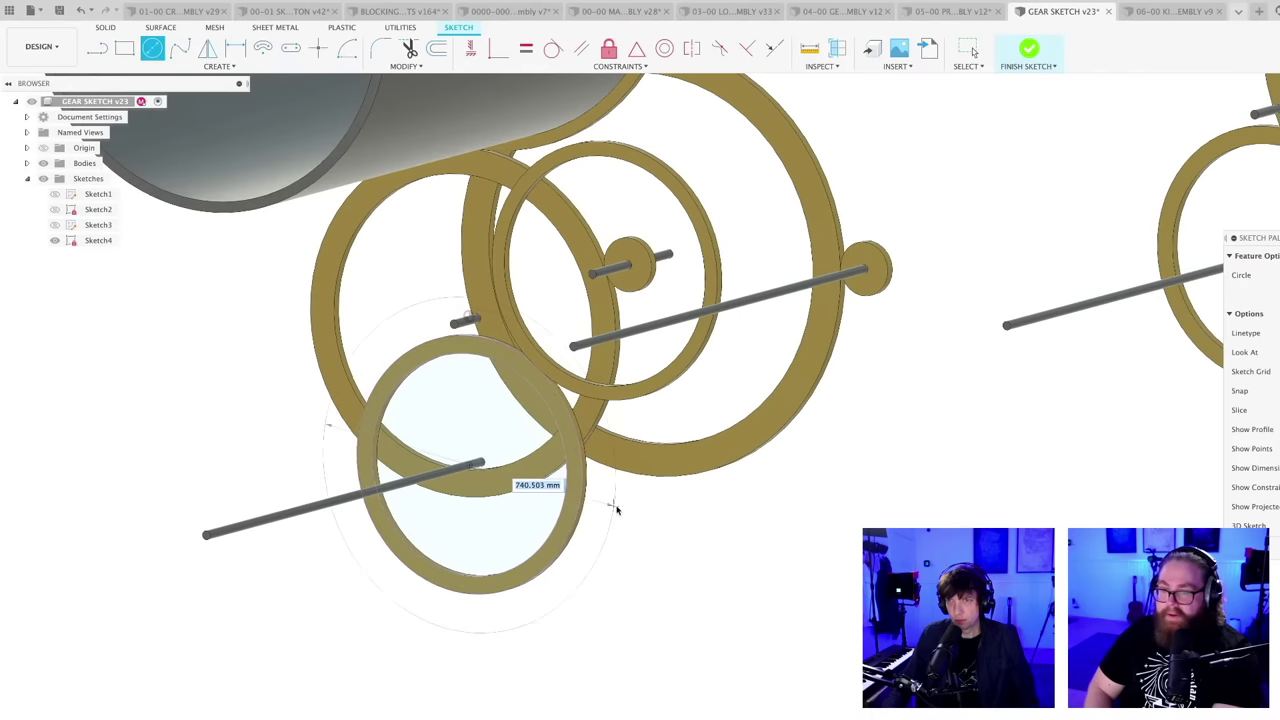
scroll(618, 512, down, 2)
mouse_move(622, 515)
shift+middle_down()
mouse_move(654, 500)
mouse_move(640, 503)
mouse_move(630, 478)
mouse_move(586, 514)
mouse_move(671, 511)
mouse_move(583, 503)
mouse_move(617, 509)
shift+middle_up()
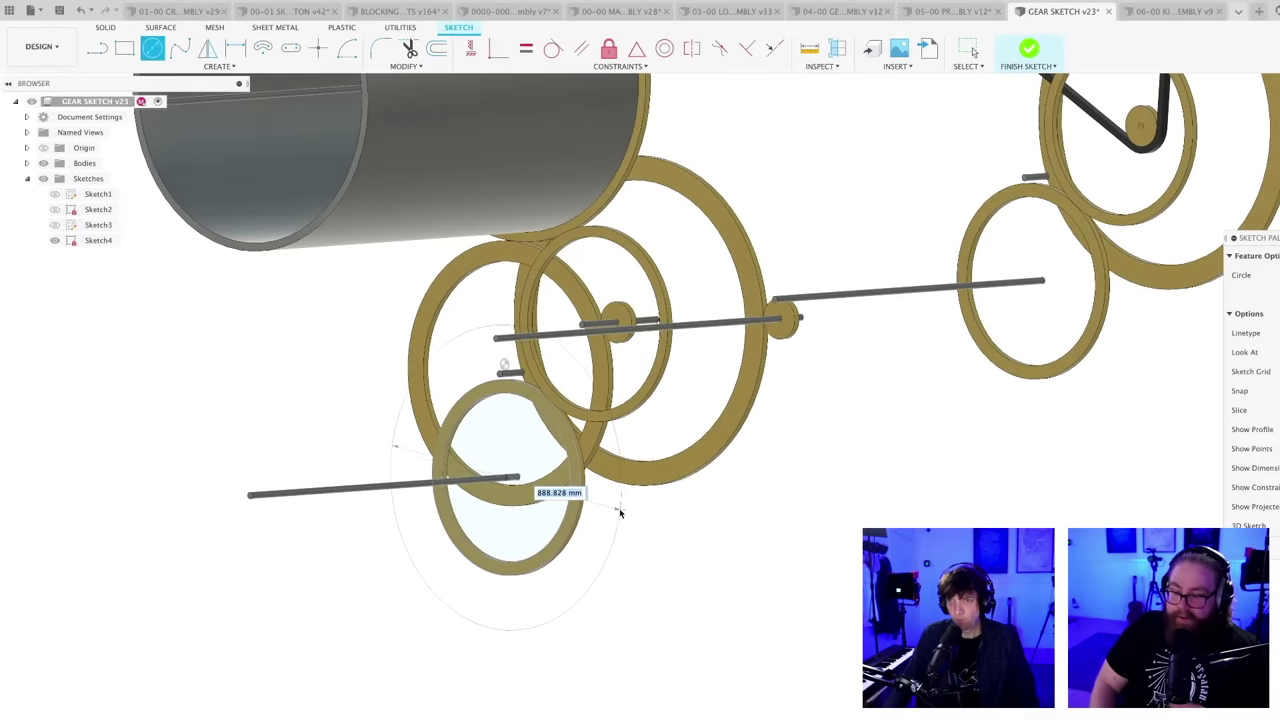
click(648, 499)
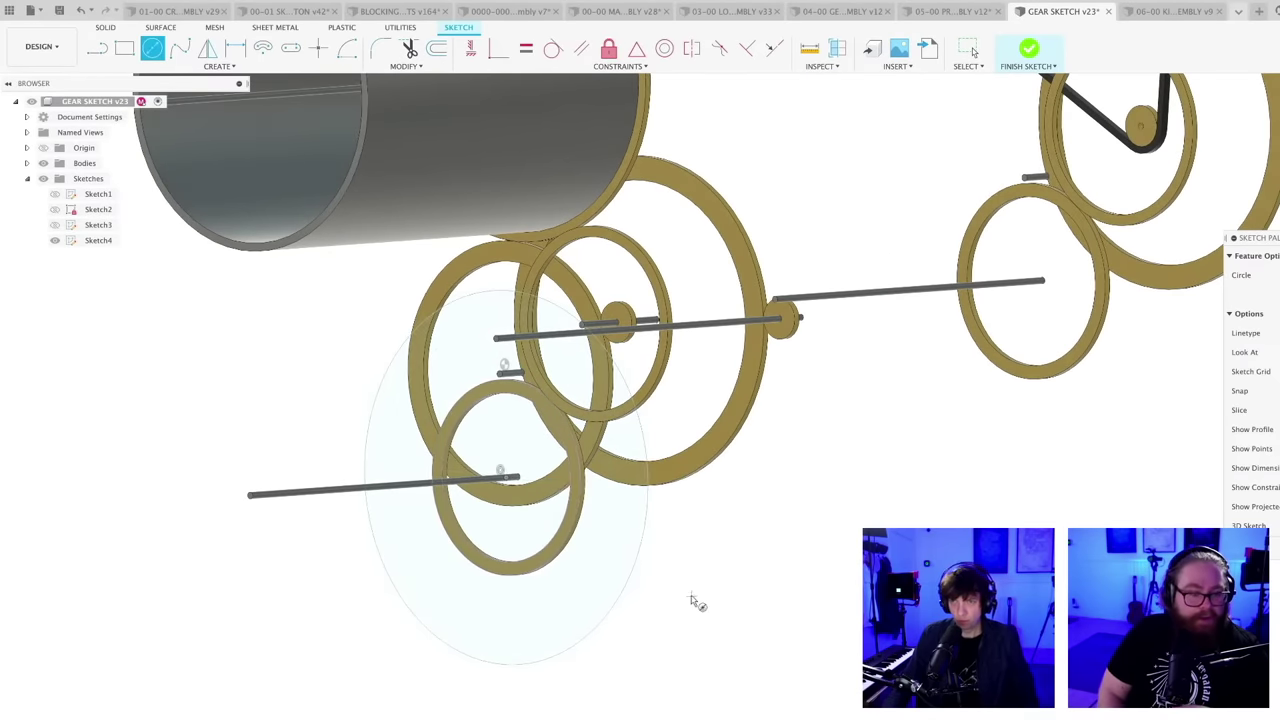
key(Escape)
key(o)
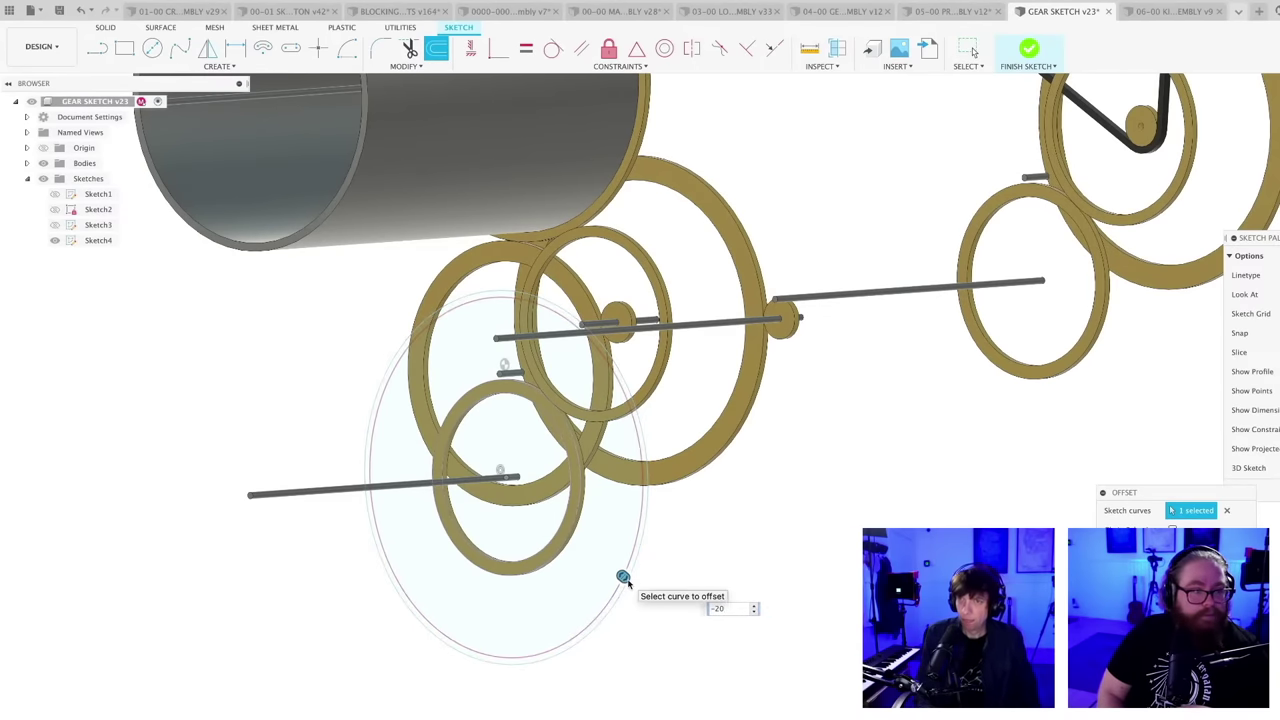
key(Return)
- Extrude the thin ring between the two circles about 919 mm along the axle, away from the gears
scroll(628, 581, down, 3)
mouse_move(628, 581)
shift+middle_down()
mouse_move(720, 617)
mouse_move(691, 623)
mouse_move(737, 600)
shift+middle_up()
scroll(733, 592, up, 2)
key(e)
scroll(673, 522, up, 2)
scroll(673, 522, up, 1)
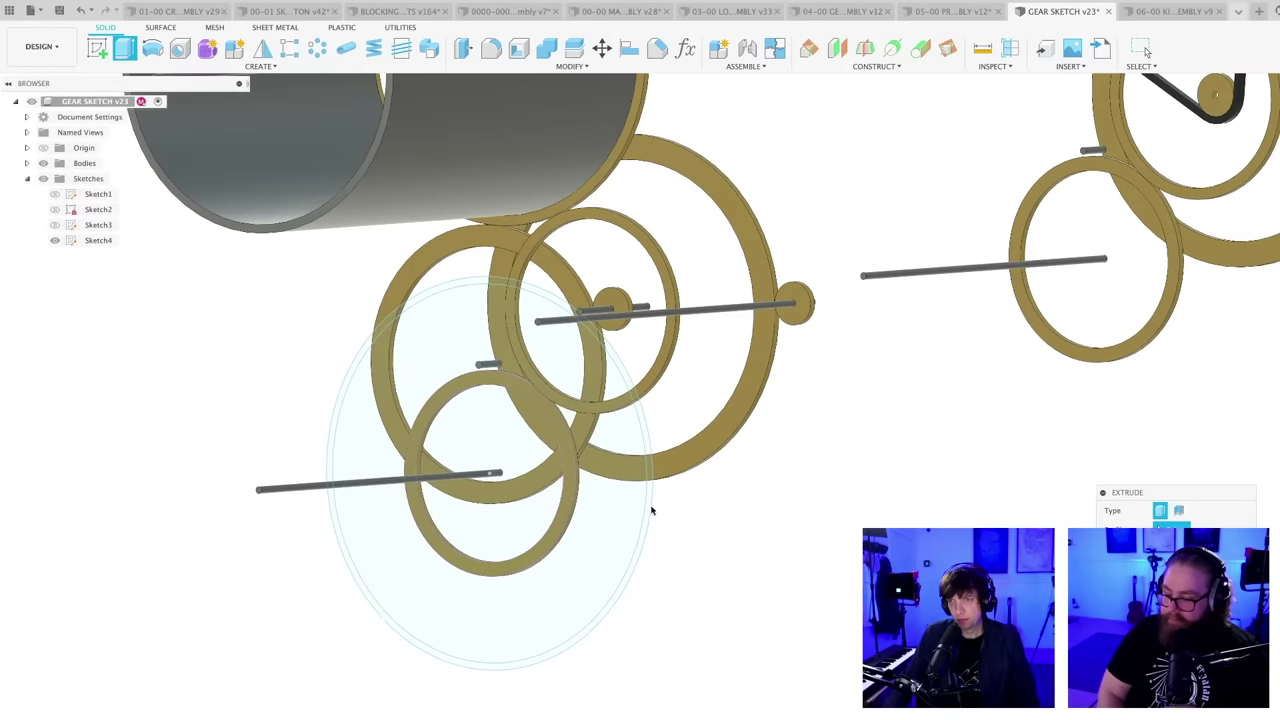
click(650, 508)
scroll(691, 545, down, 5)
shift+middle_drag(716, 593, 686, 619)
drag(763, 440, 597, 483)
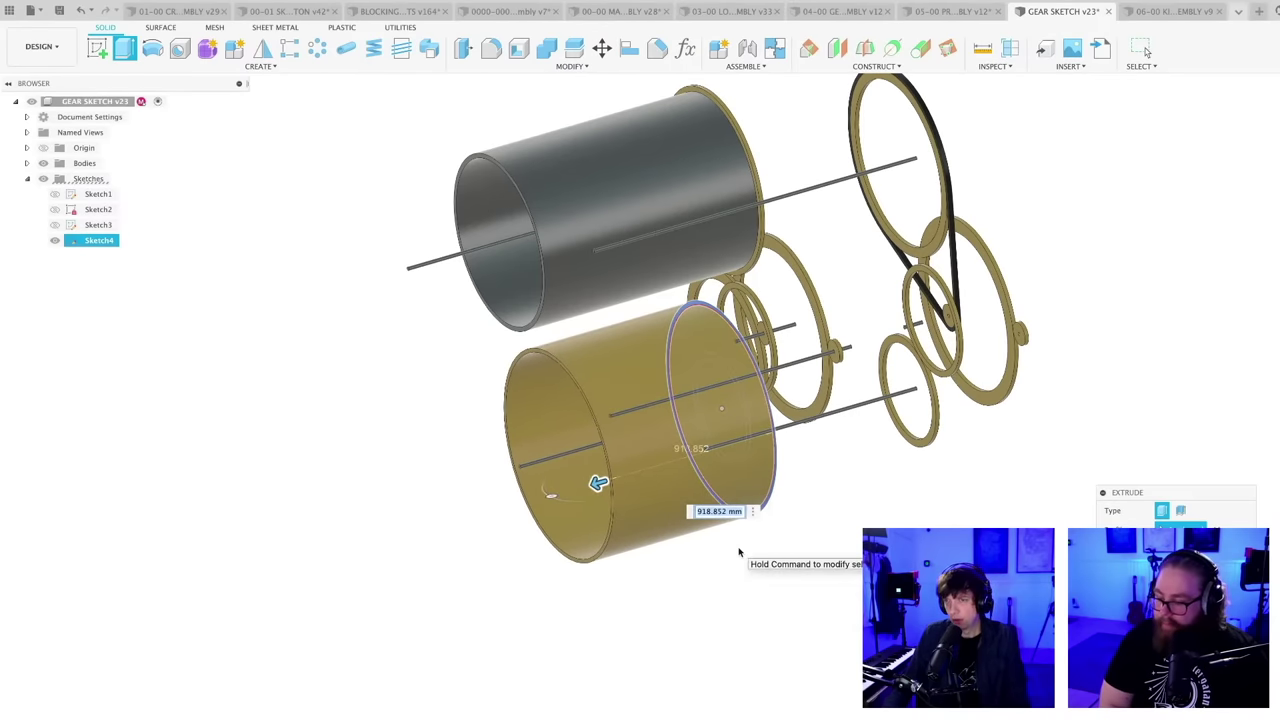
key(Return)
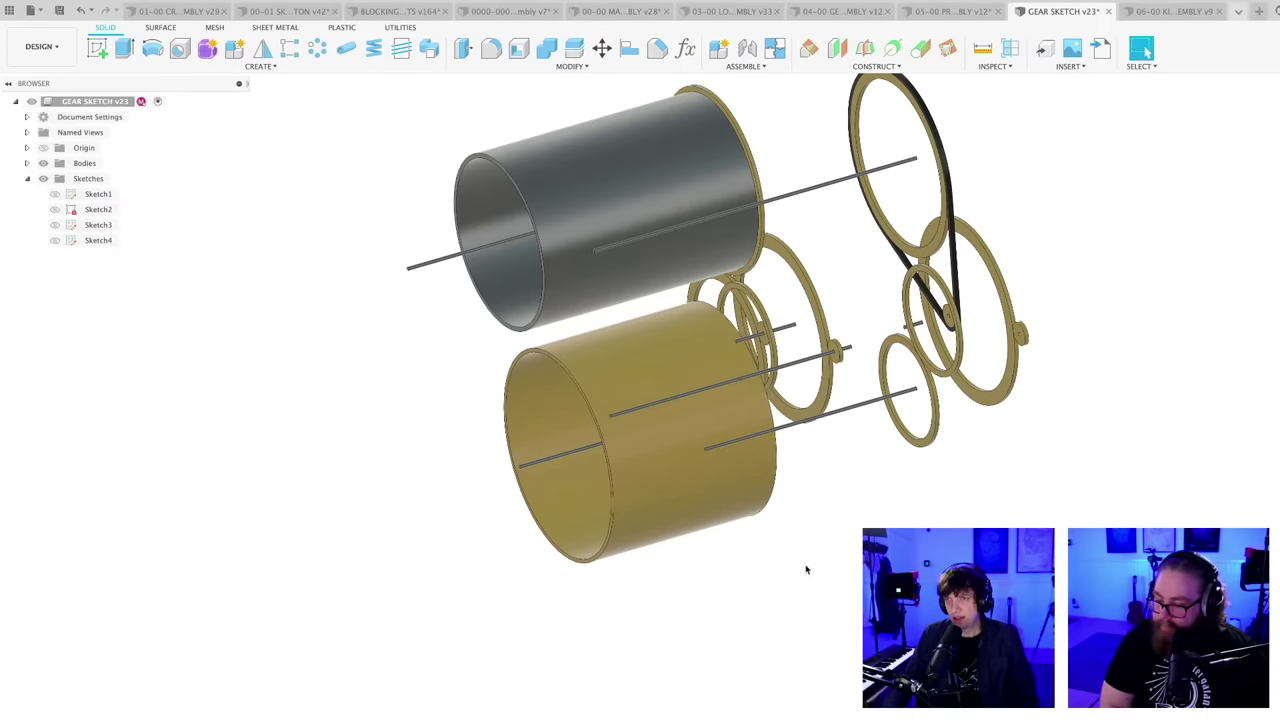
- Apply the Steel - Satin appearance to the new lower cylinder and finish the appearance editing
shift+middle_drag(806, 569, 782, 640)
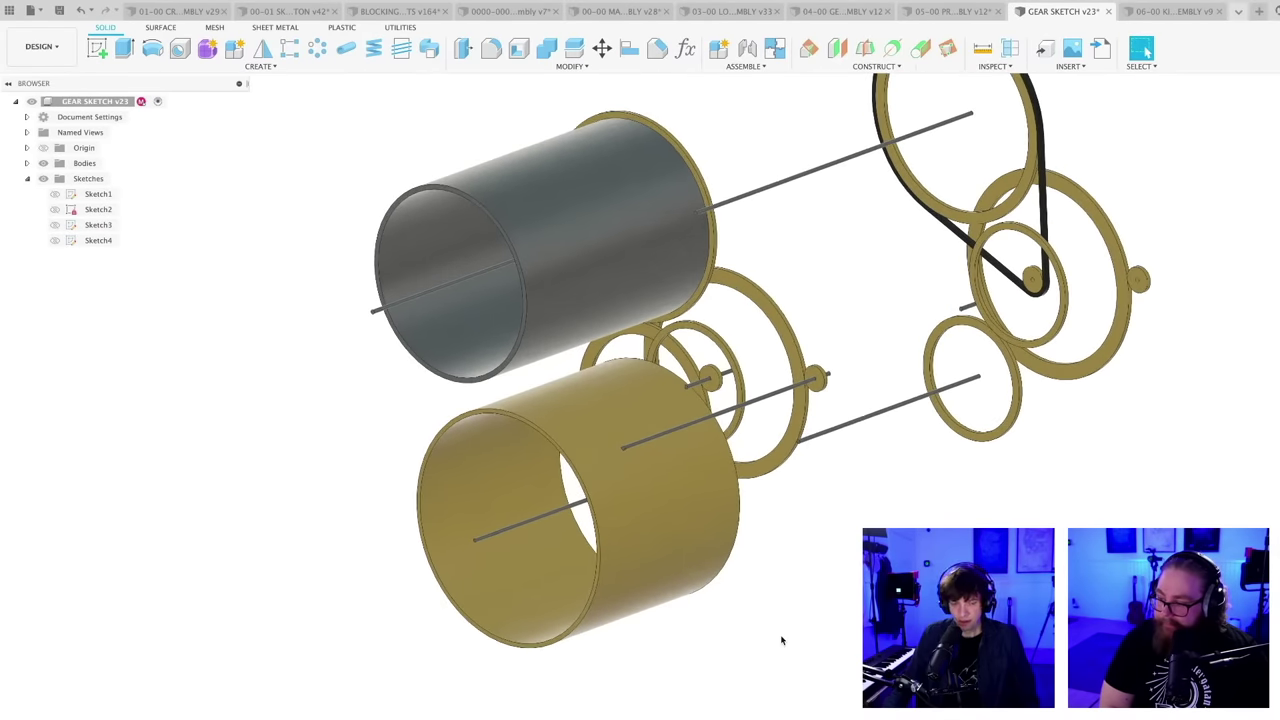
key(a)
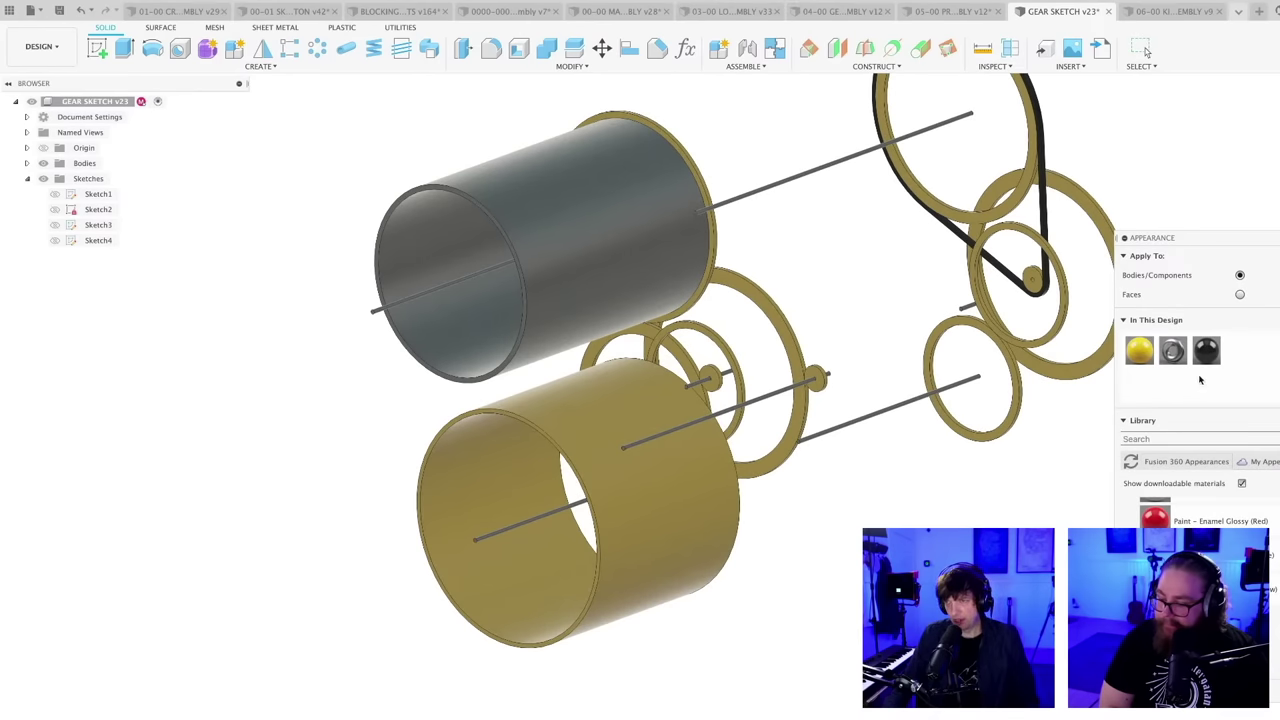
drag(1173, 350, 700, 550)
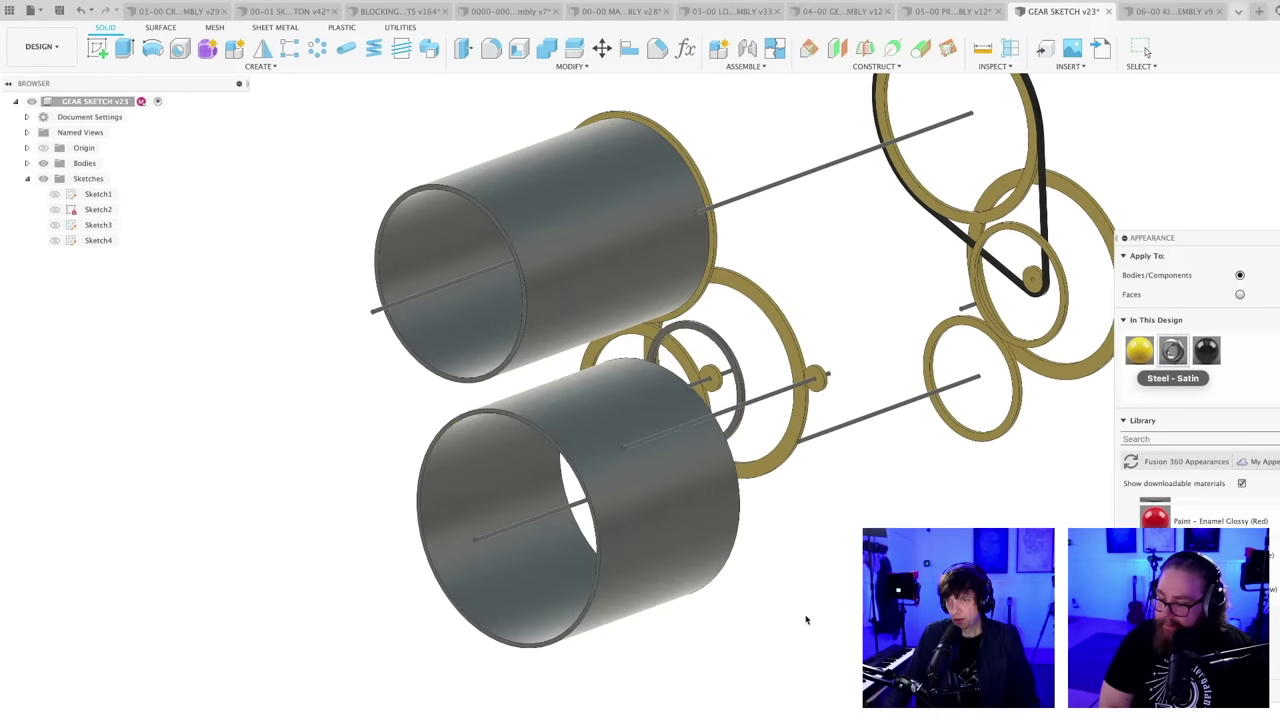
click(1143, 50)
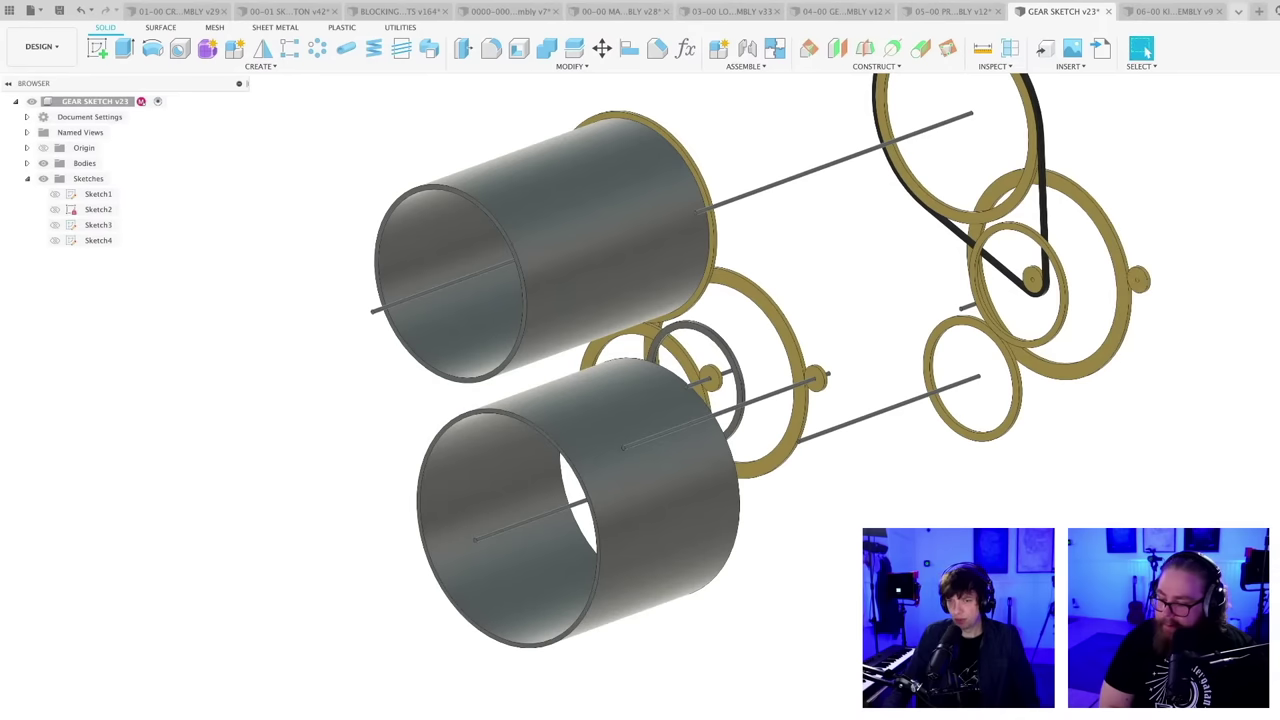
- Edit the lower cylinder's extrusion so its operation is New Body
double_click(640, 590)
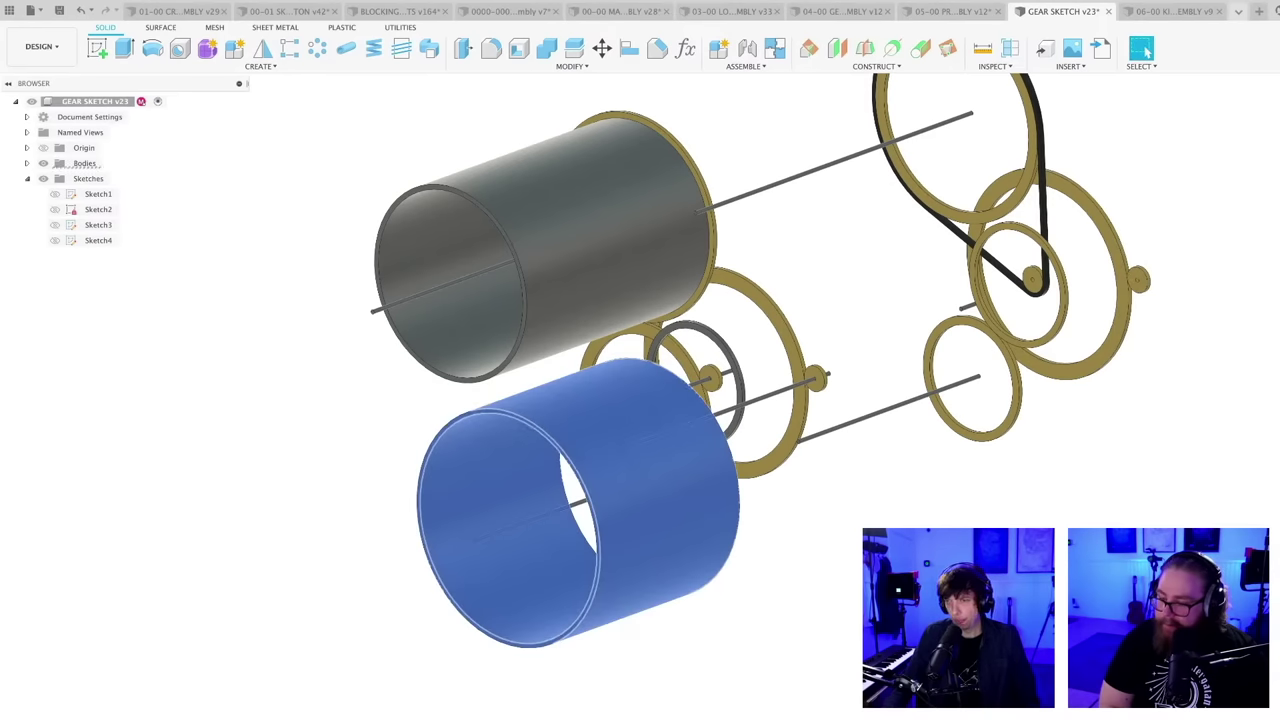
double_click(586, 538)
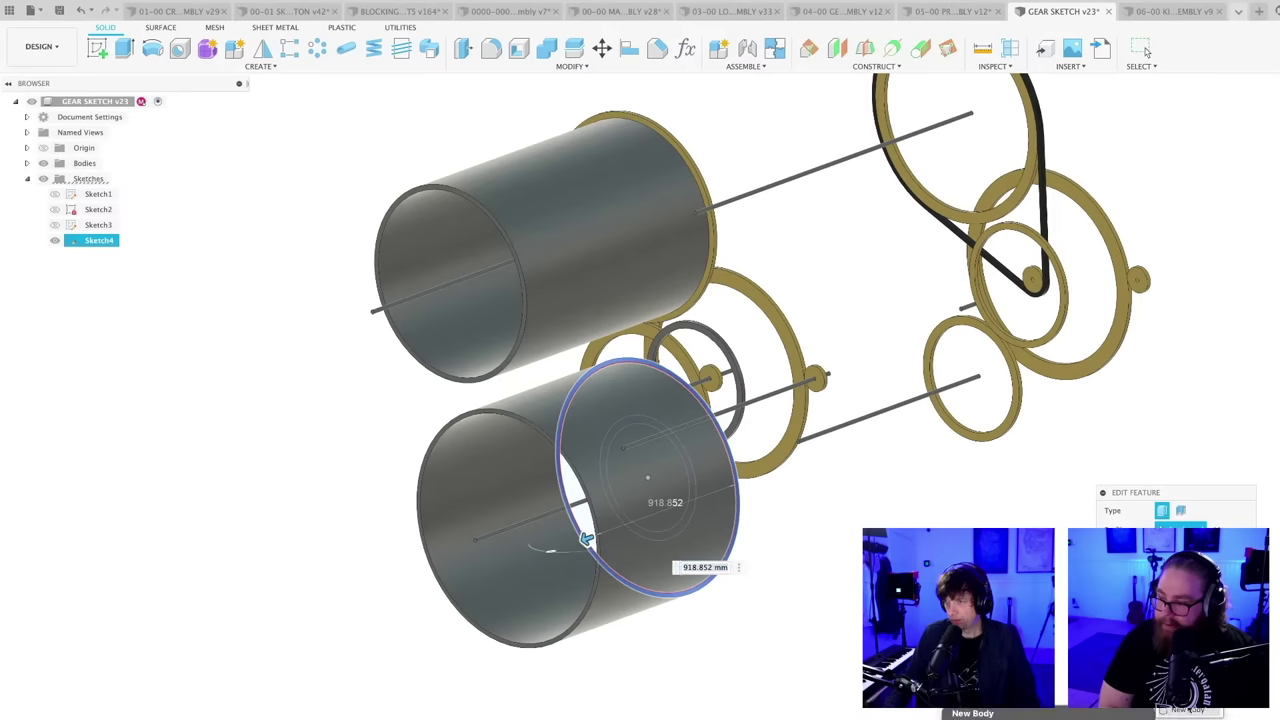
click(1188, 710)
key(Return)
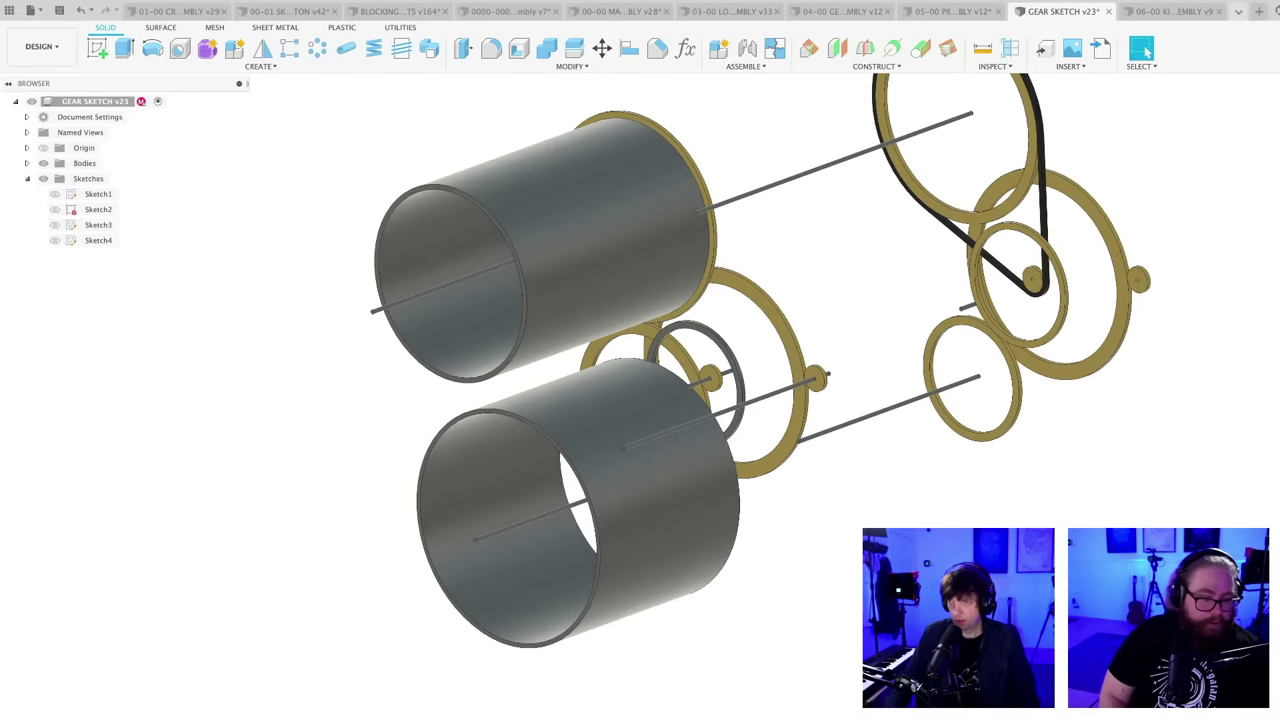
- Apply Paint - Enamel Glossy (Yellow) to the steel-coloured ring gear behind the lower cylinder
key(a)
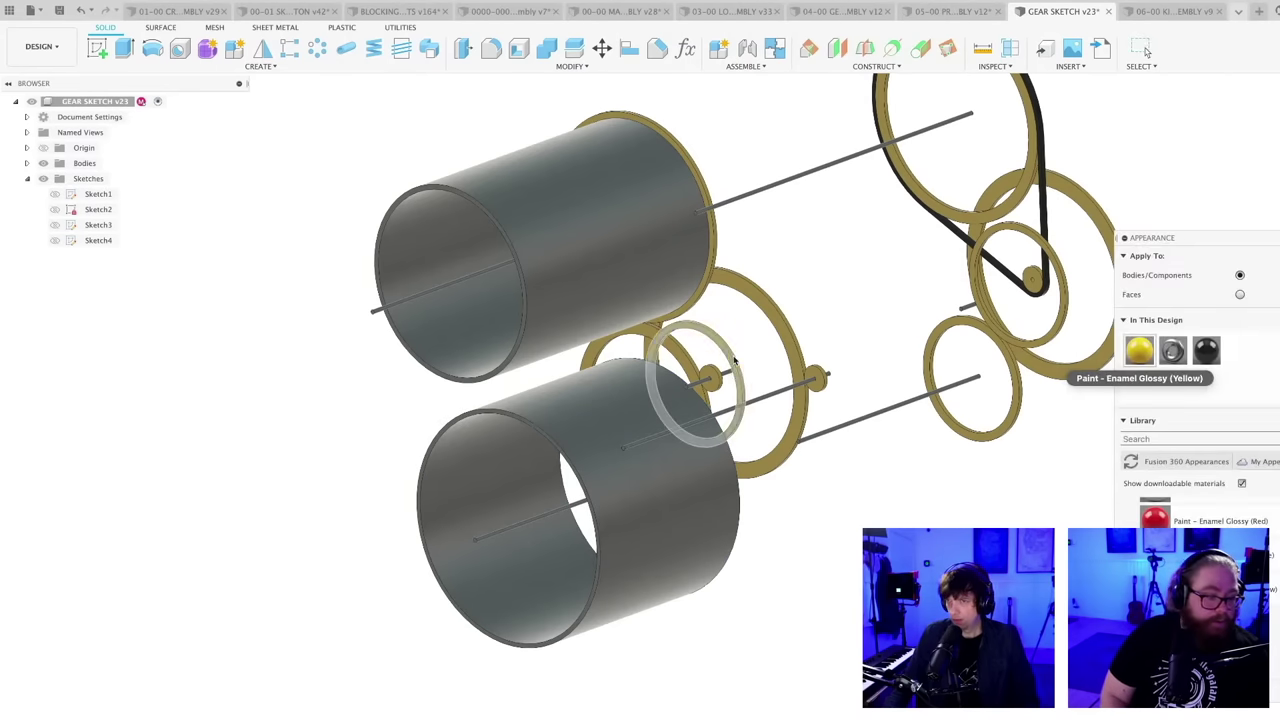
key(Escape)
scroll(835, 644, down, 3)
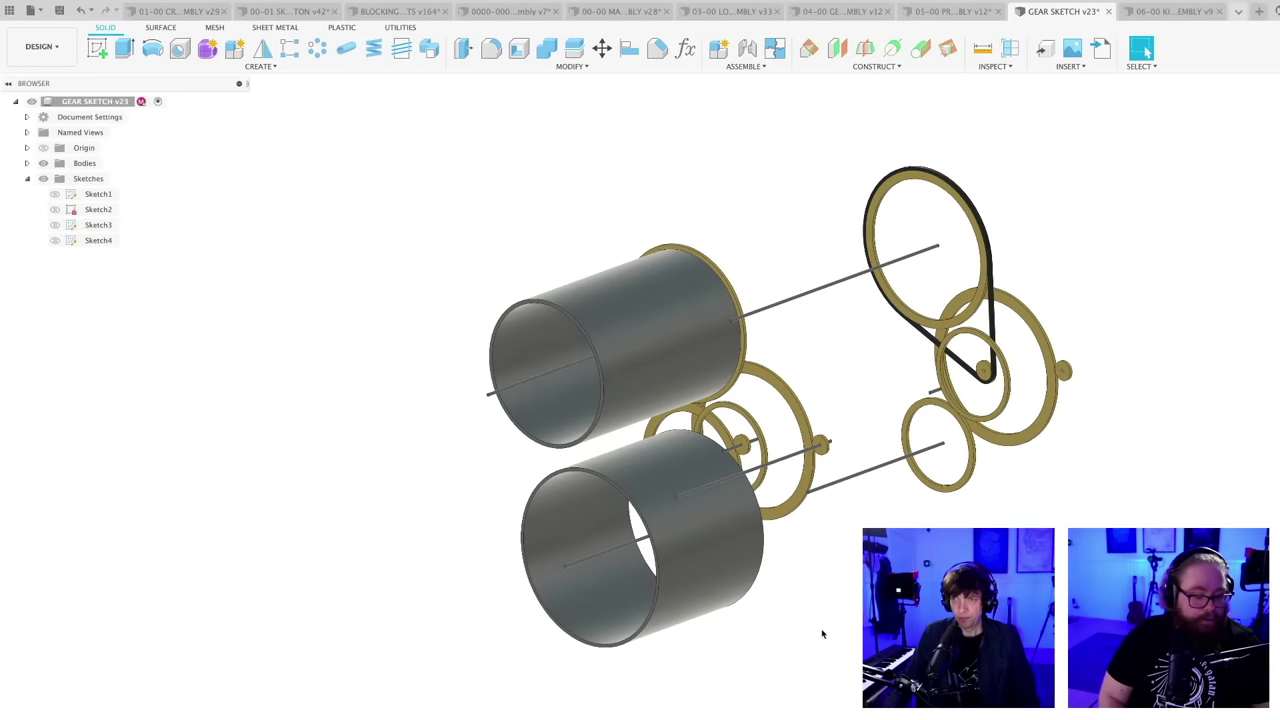
- Save the GEAR SKETCH design with the added lower cylinder, using the version description User Saved
mouse_move(823, 631)
shift+middle_down()
mouse_move(856, 640)
mouse_move(859, 605)
mouse_move(809, 611)
mouse_move(820, 623)
shift+middle_up()
key(super+s)
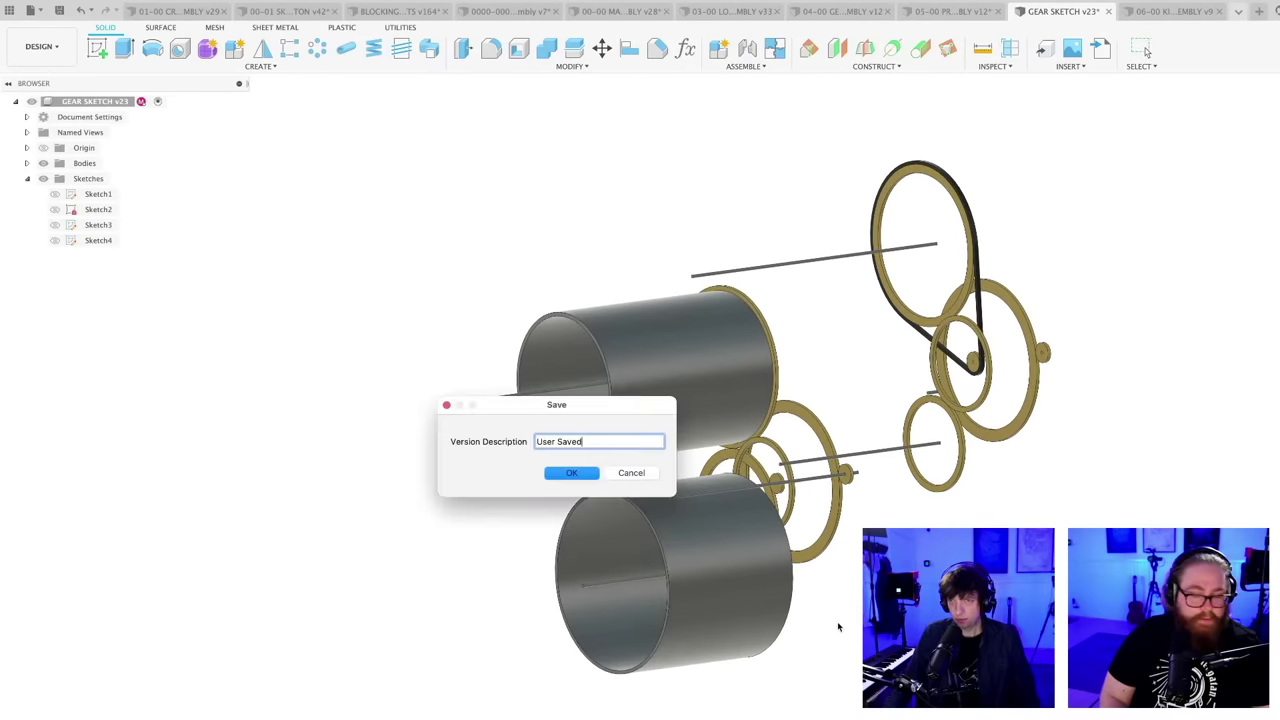
click(592, 479)
- Reopen the lower cylinder's sketch and dimension its outer circle to a diameter of 800 mm
shift+middle_drag(592, 480, 761, 435)
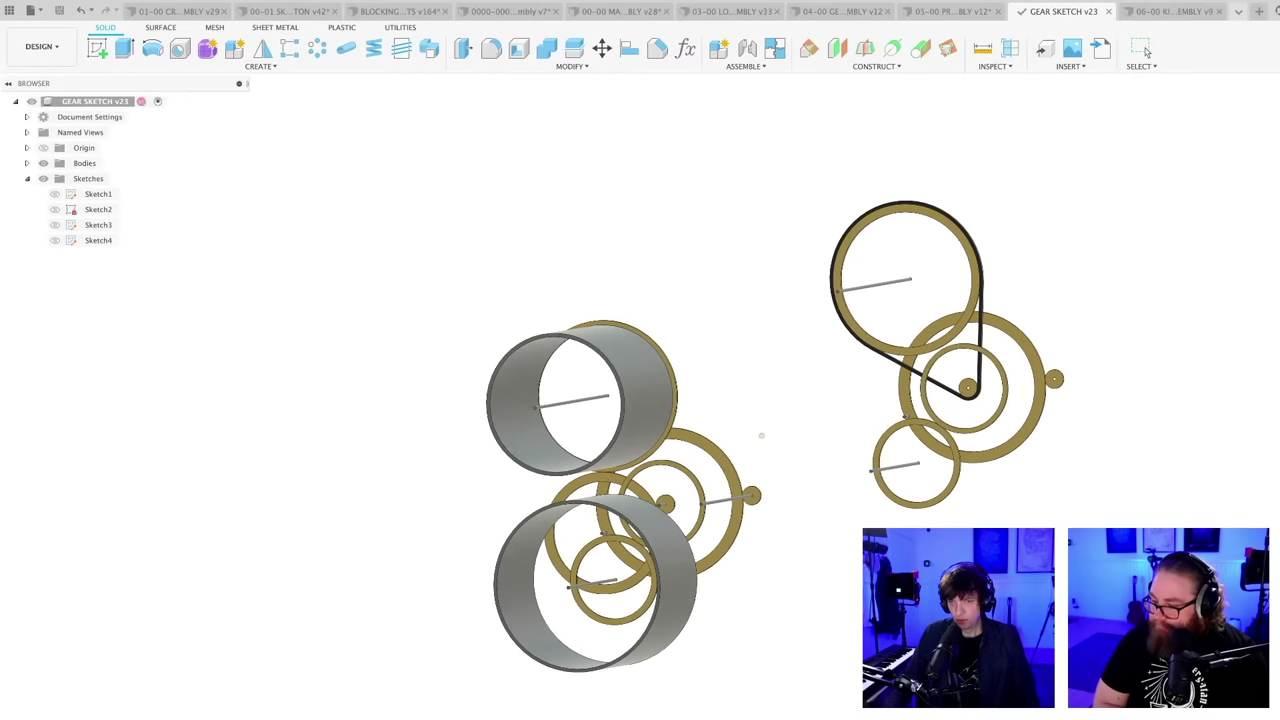
double_click(686, 614)
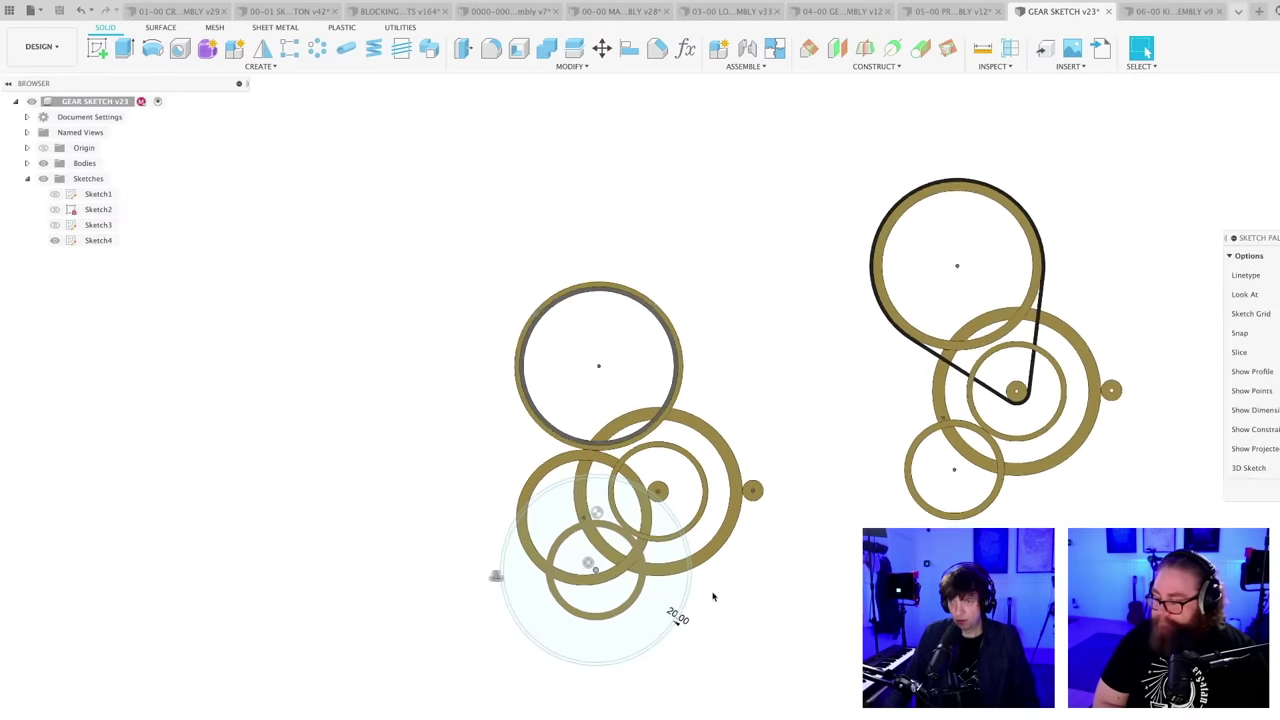
scroll(659, 704, up, 3)
key(d)
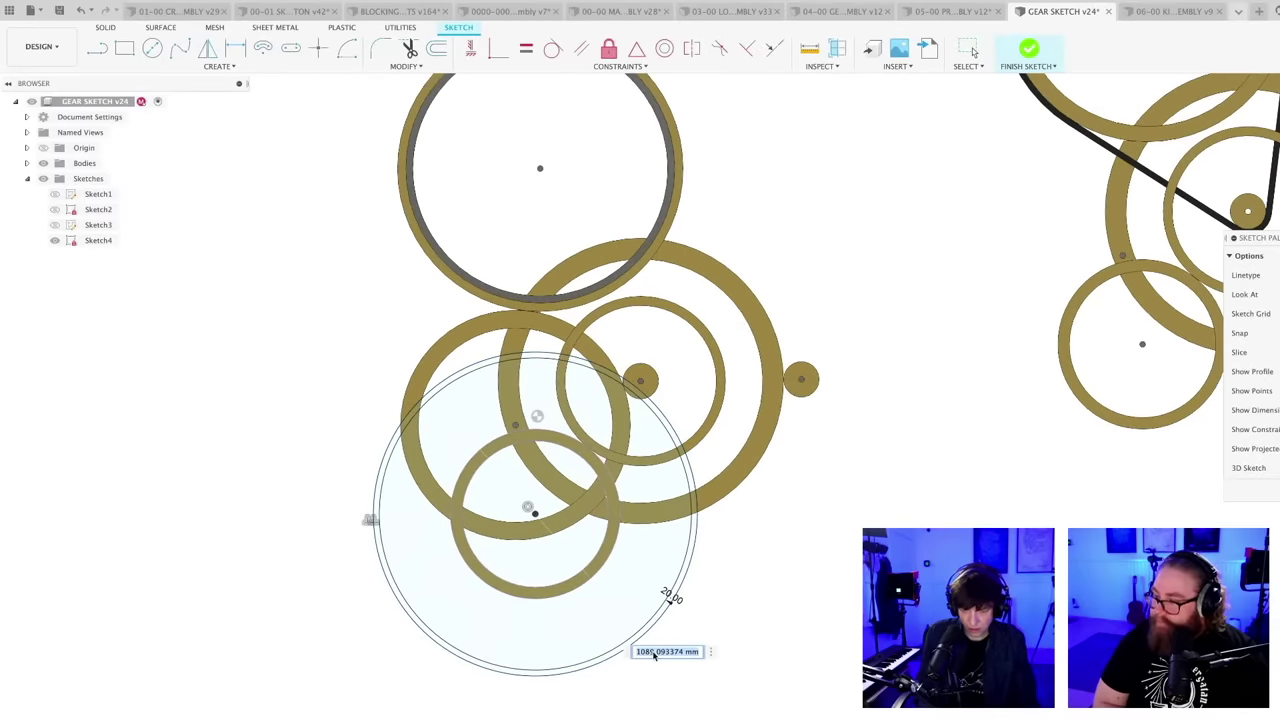
text(8)
key(Return)
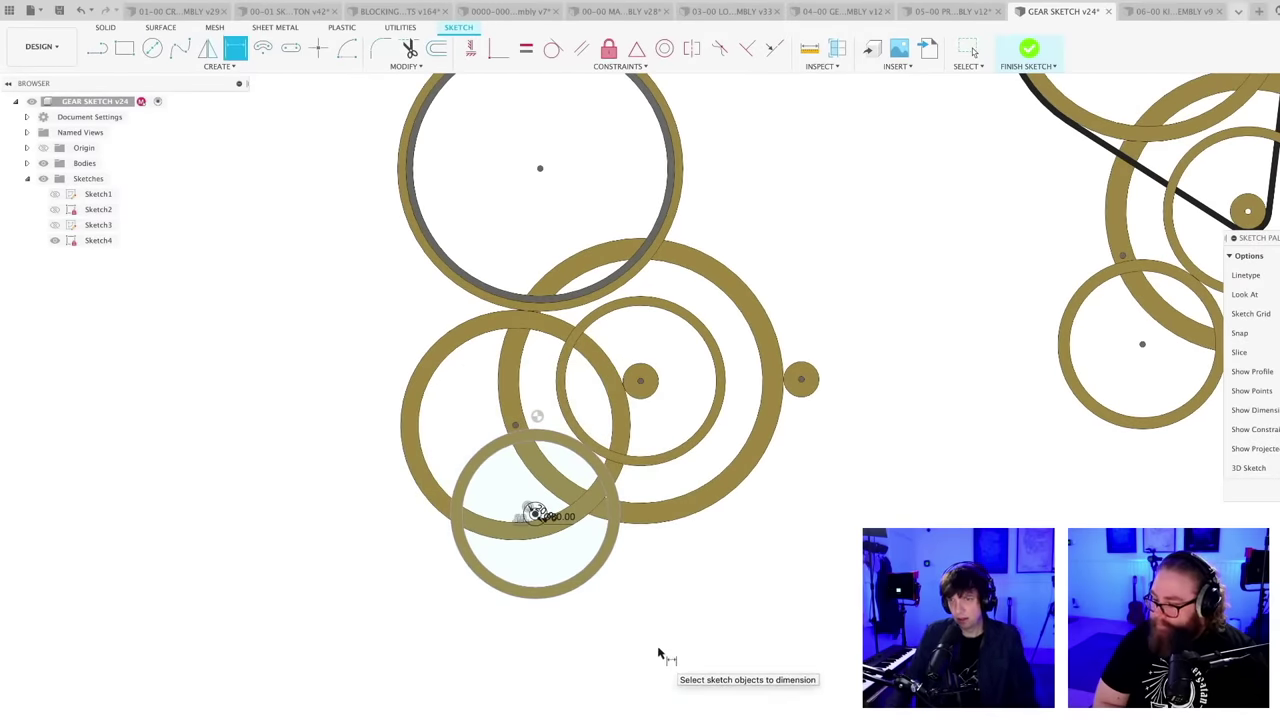
key(c)
click(535, 514)
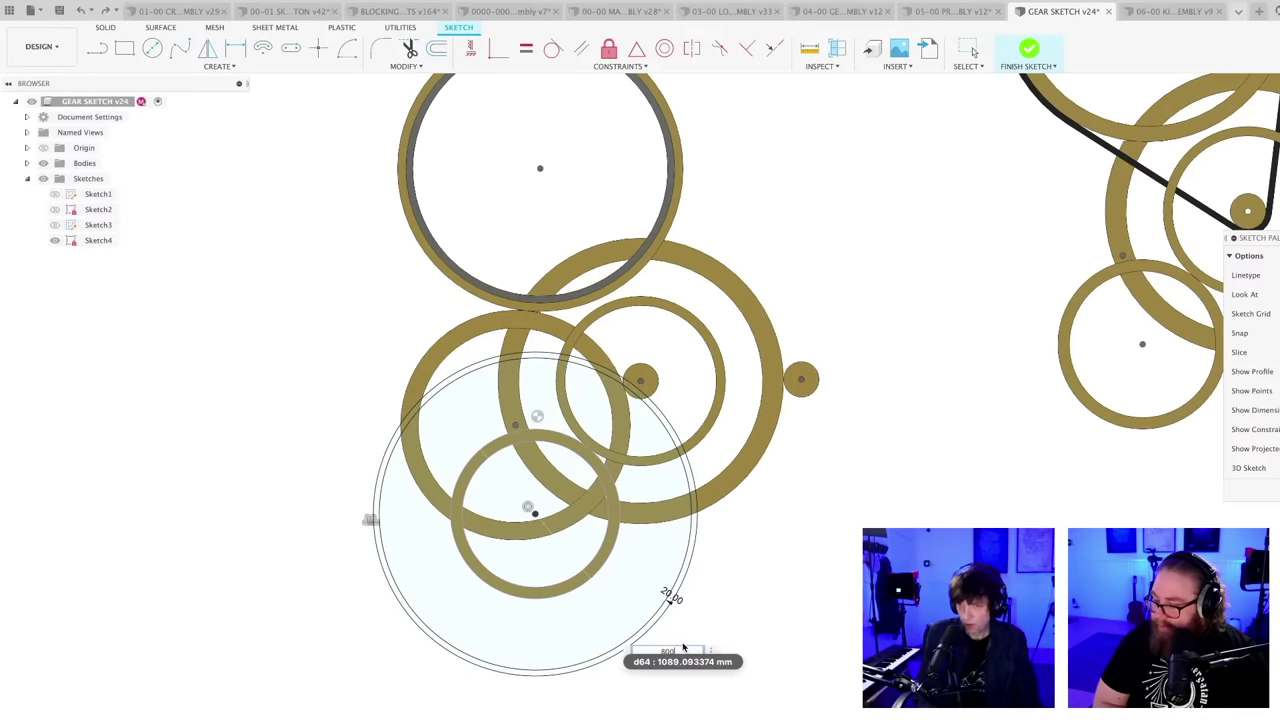
text(800)
key(Return)
- Save the design with the resized lower cylinder as a new version
shift+middle_drag(683, 646, 723, 667)
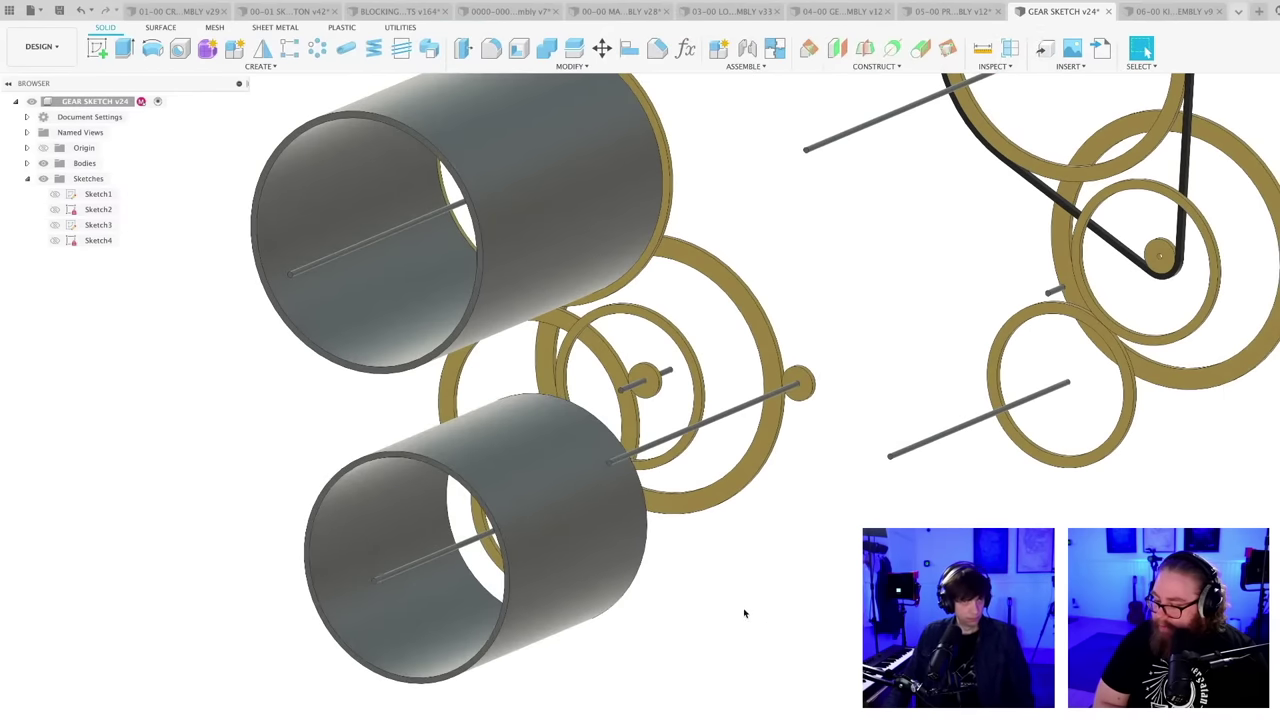
key(super+s)
click(572, 473)
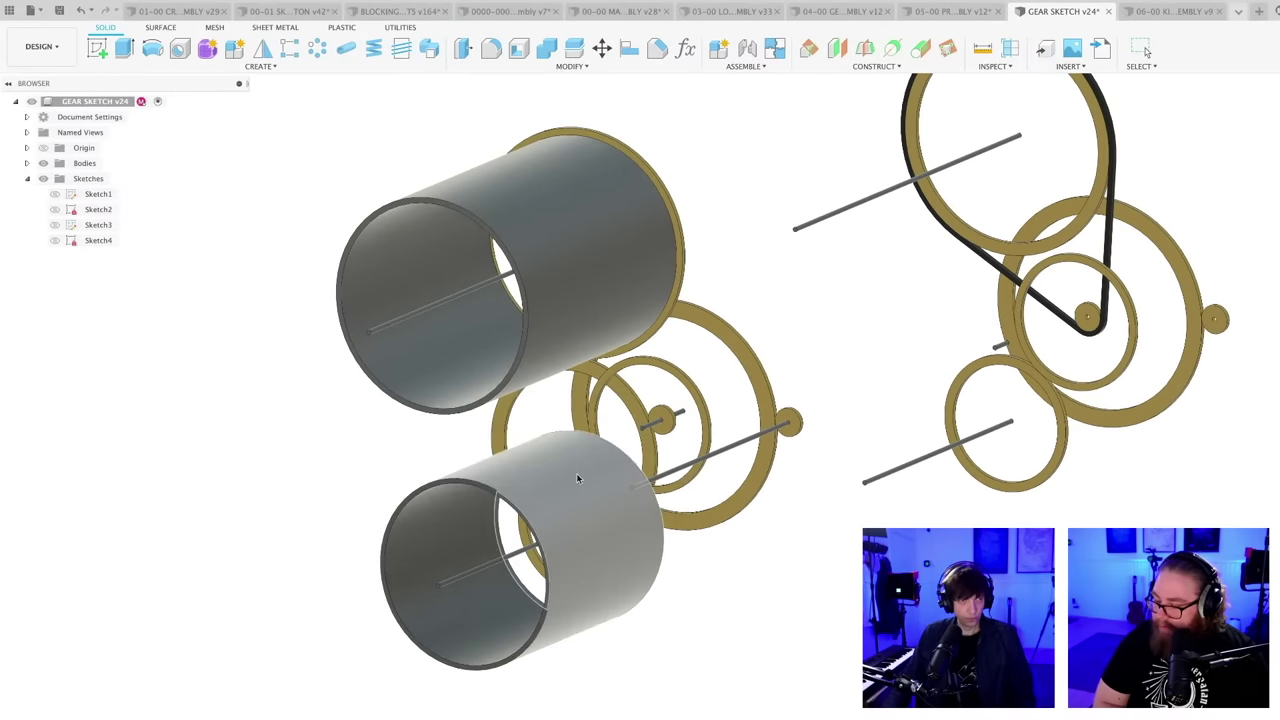
- Examine the upper and lower steel cylinders from several angles, ending on a side view of their lengths beside the gears and shafts
scroll(720, 600, down, 2)
shift+middle_drag(720, 605, 582, 590)
middle_drag(1039, 686, 873, 650)
scroll(873, 650, up, 2)
shift+middle_drag(555, 595, 839, 598)
scroll(682, 529, up, 2)
scroll(682, 529, up, 1)
click(592, 507)
scroll(592, 507, down, 3)
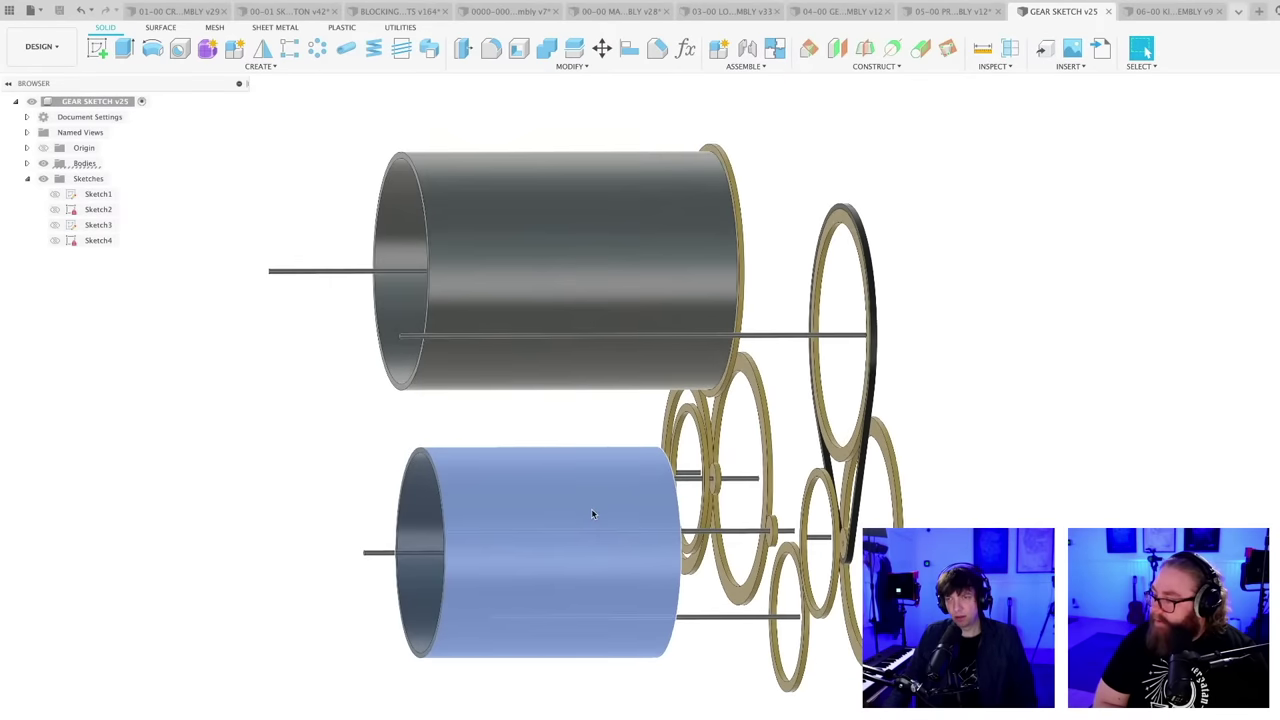
shift+middle_drag(591, 508, 589, 506)
click(571, 708)
shift+middle_drag(571, 708, 954, 480)
scroll(658, 547, down, 4)
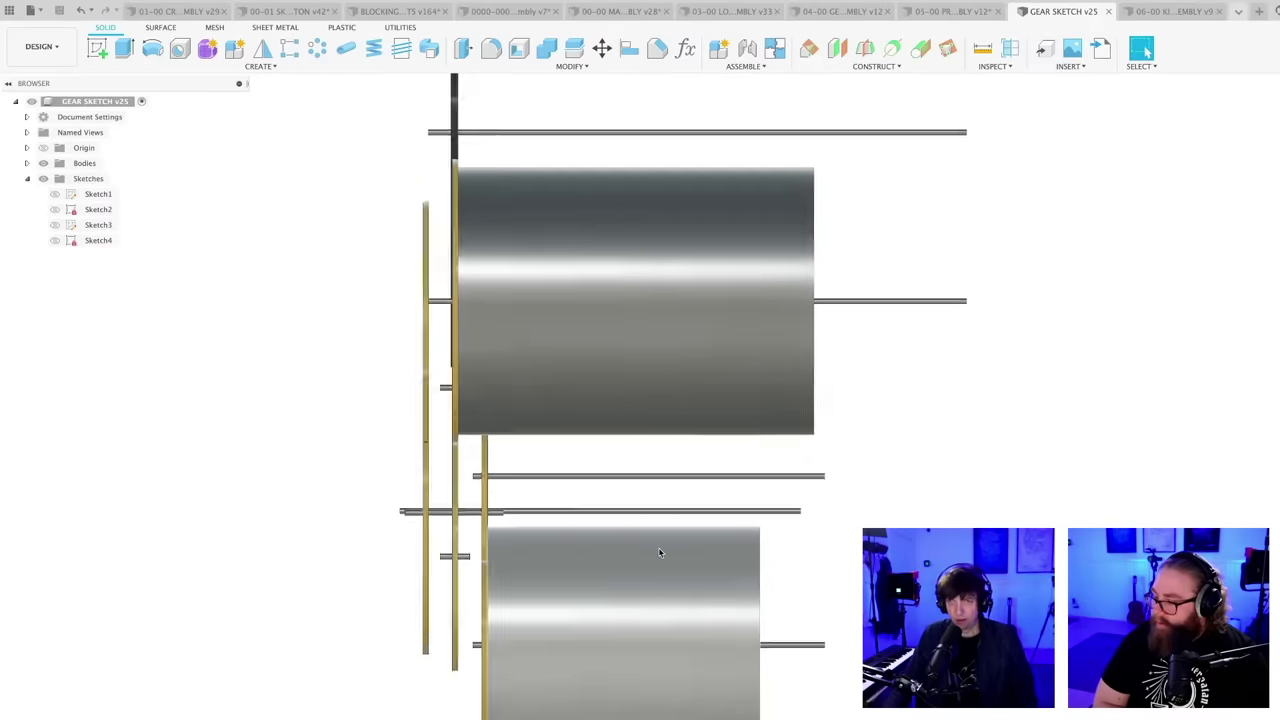
- Examine how the gears overlap and mesh around the lower cylinder from the gear side, including the straight-on front view
shift+middle_drag(641, 547, 697, 615)
scroll(761, 603, down, 1)
scroll(654, 616, up, 2)
scroll(700, 612, up, 2)
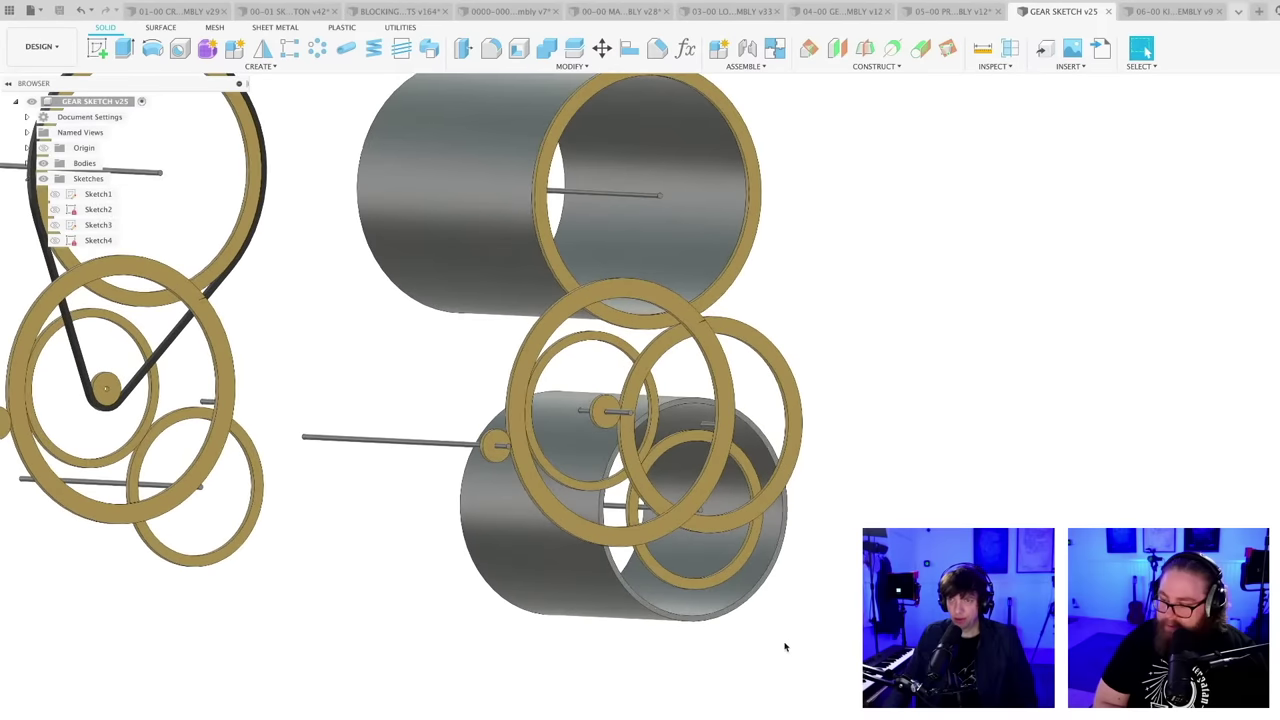
scroll(779, 649, down, 2)
shift+middle_drag(777, 646, 663, 669)
scroll(737, 497, up, 3)
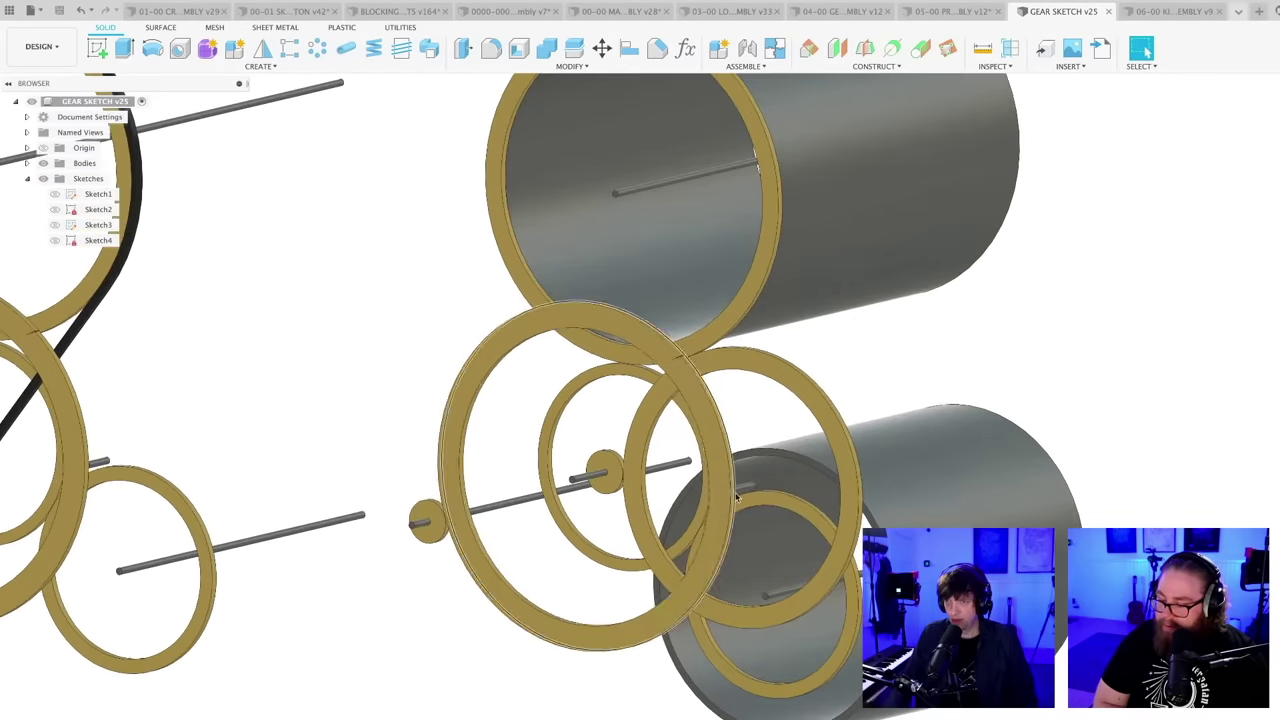
scroll(741, 492, down, 3)
shift+middle_drag(730, 545, 697, 584)
shift+middle_drag(1147, 51, 1240, 170)
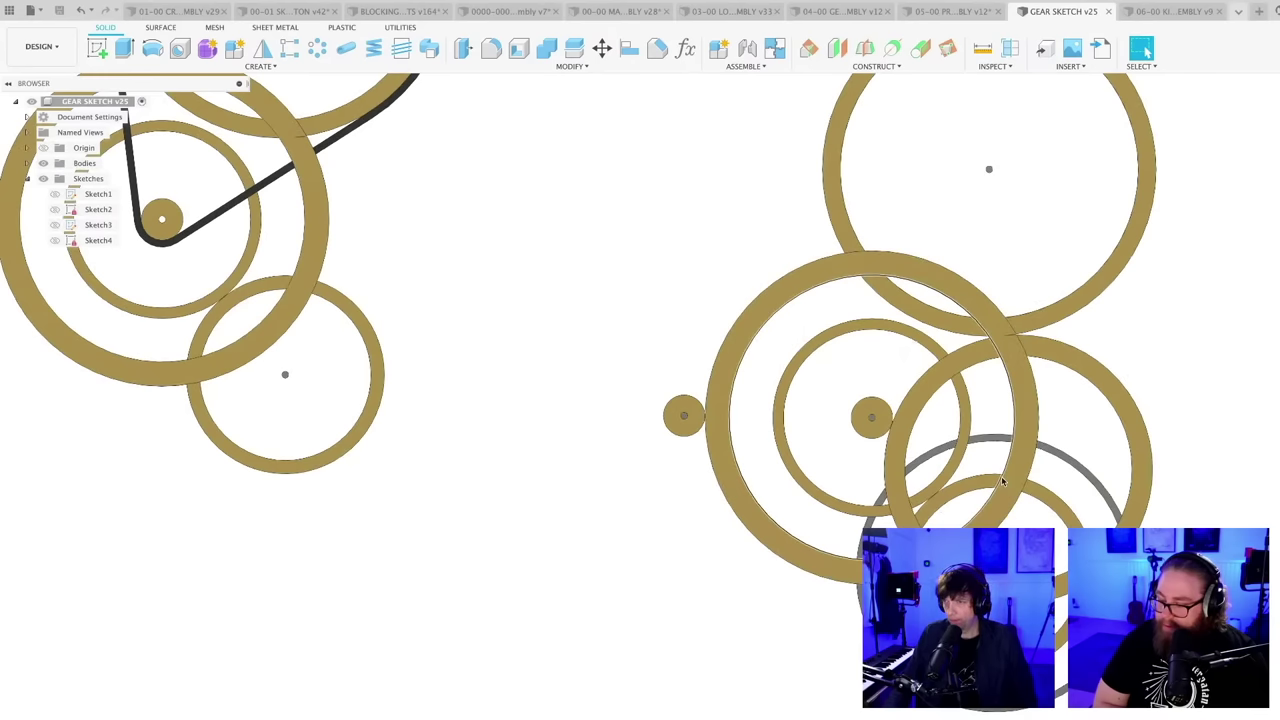
scroll(1002, 480, down, 3)
middle_drag(1002, 480, 738, 487)
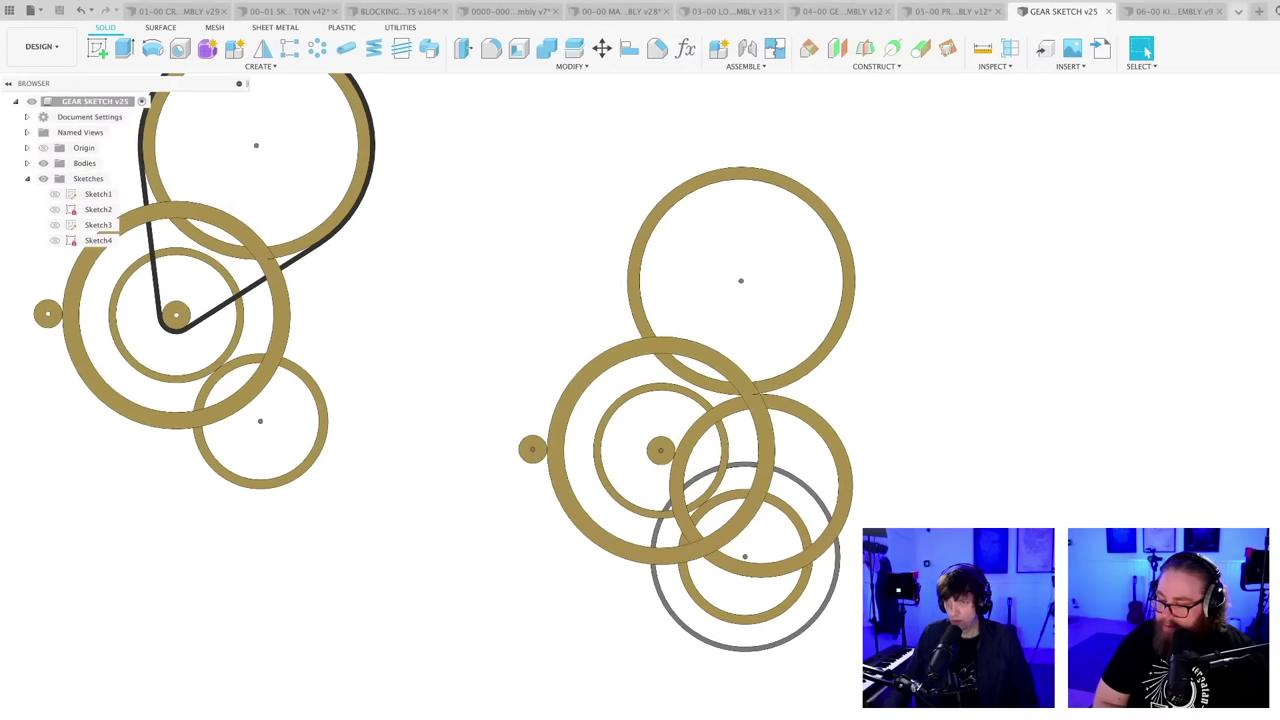
shift+middle_drag(845, 635, 798, 672)
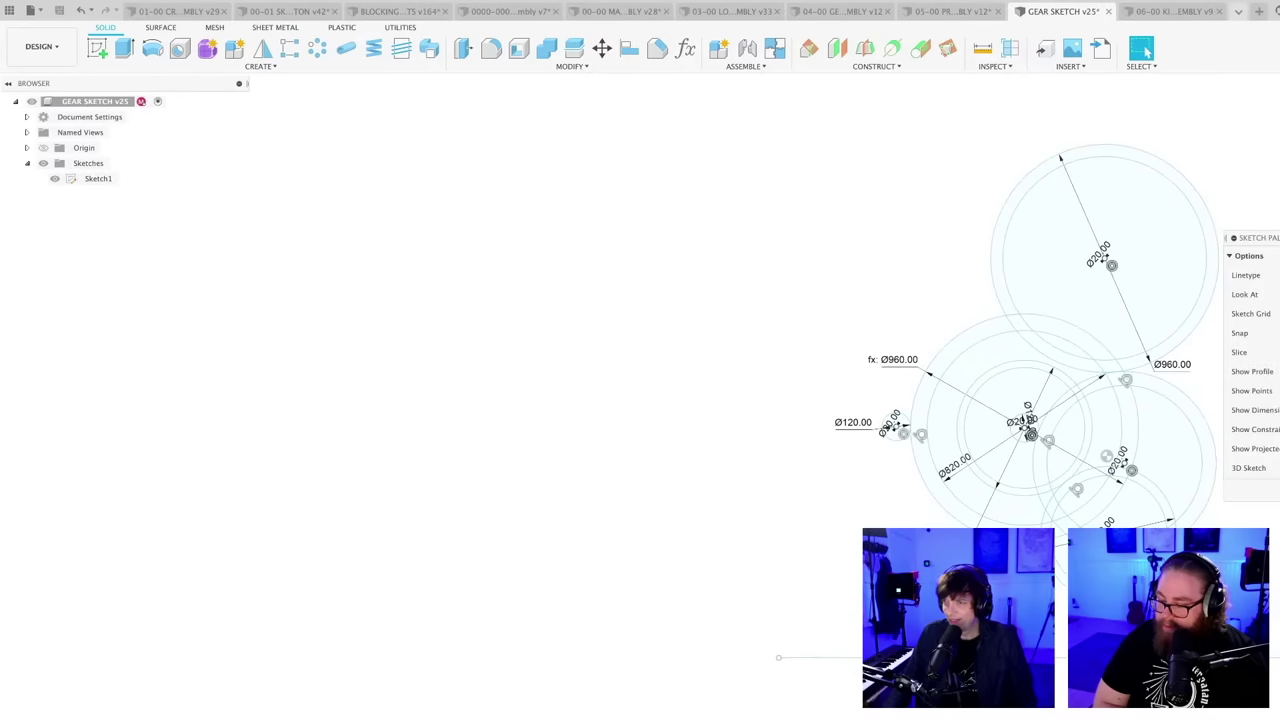
- Reopen Sketch1 and dimension the outer circle of the intermediate gear beneath the uppermost gear to enlarge it
middle_drag(1159, 590, 792, 673)
scroll(792, 673, up, 4)
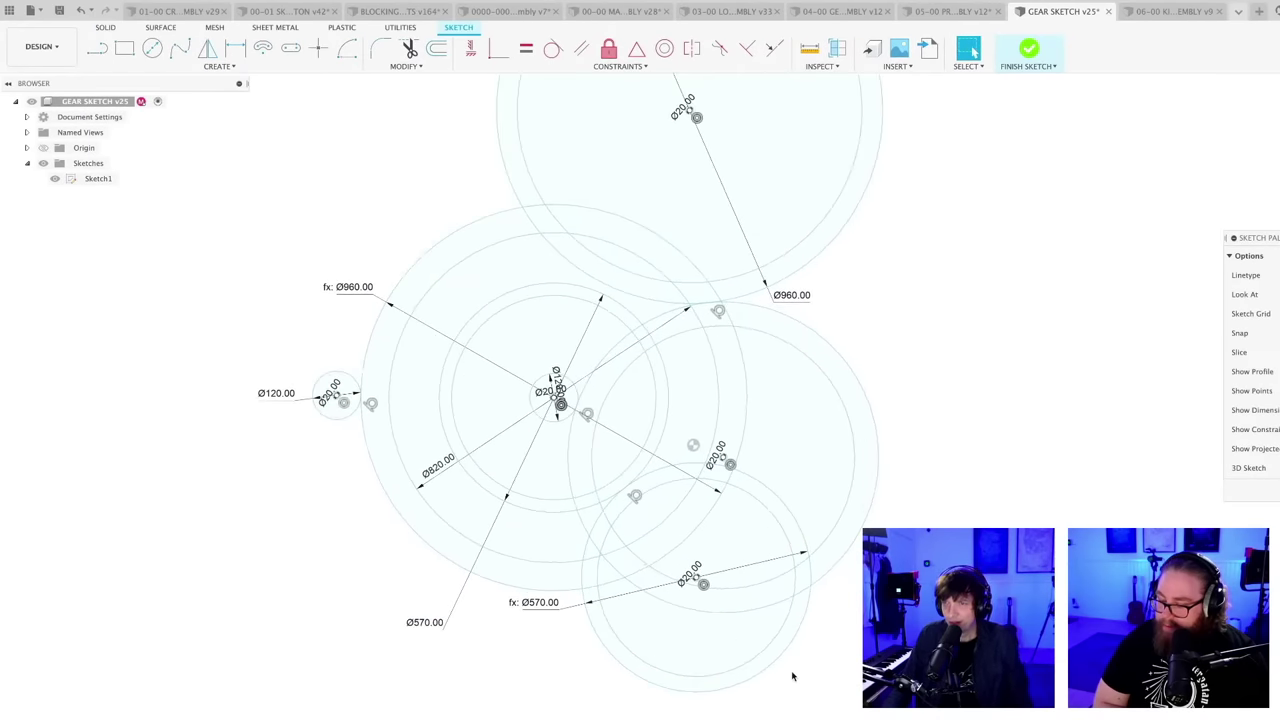
mouse_move(549, 377)
middle_down()
mouse_move(566, 373)
mouse_move(552, 408)
mouse_move(516, 431)
middle_up()
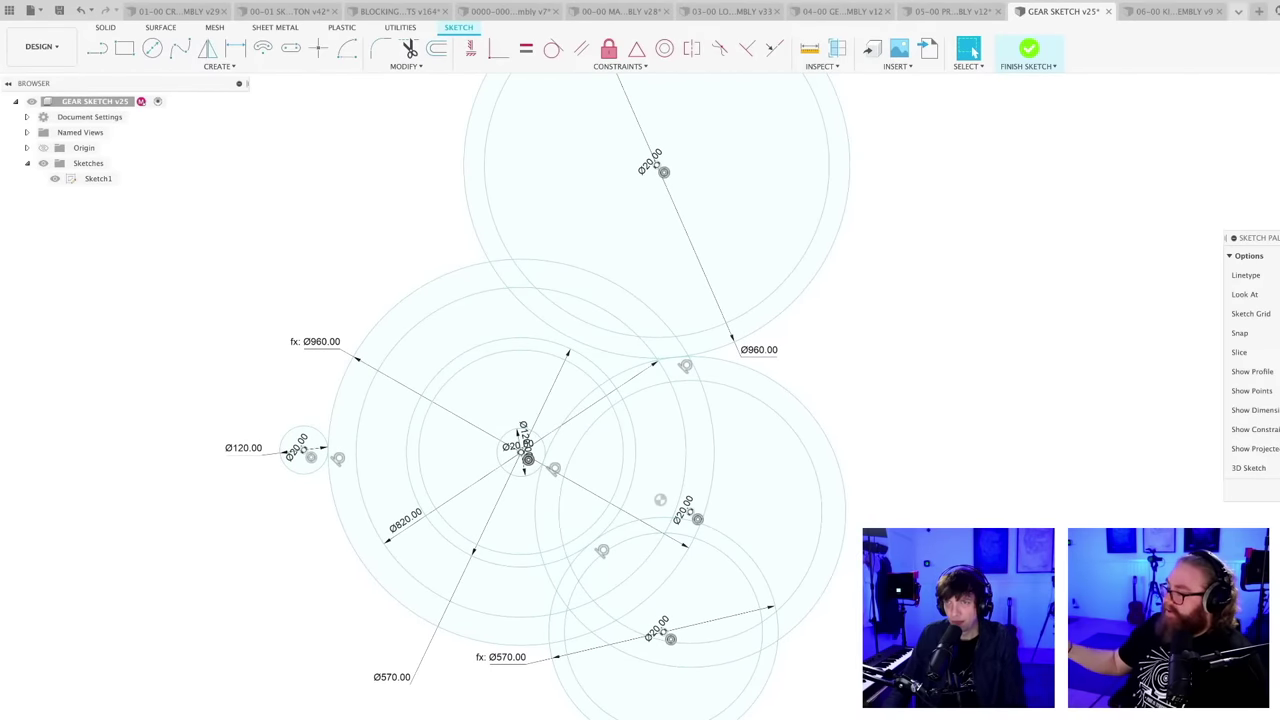
scroll(876, 558, up, 1)
scroll(876, 558, down, 3)
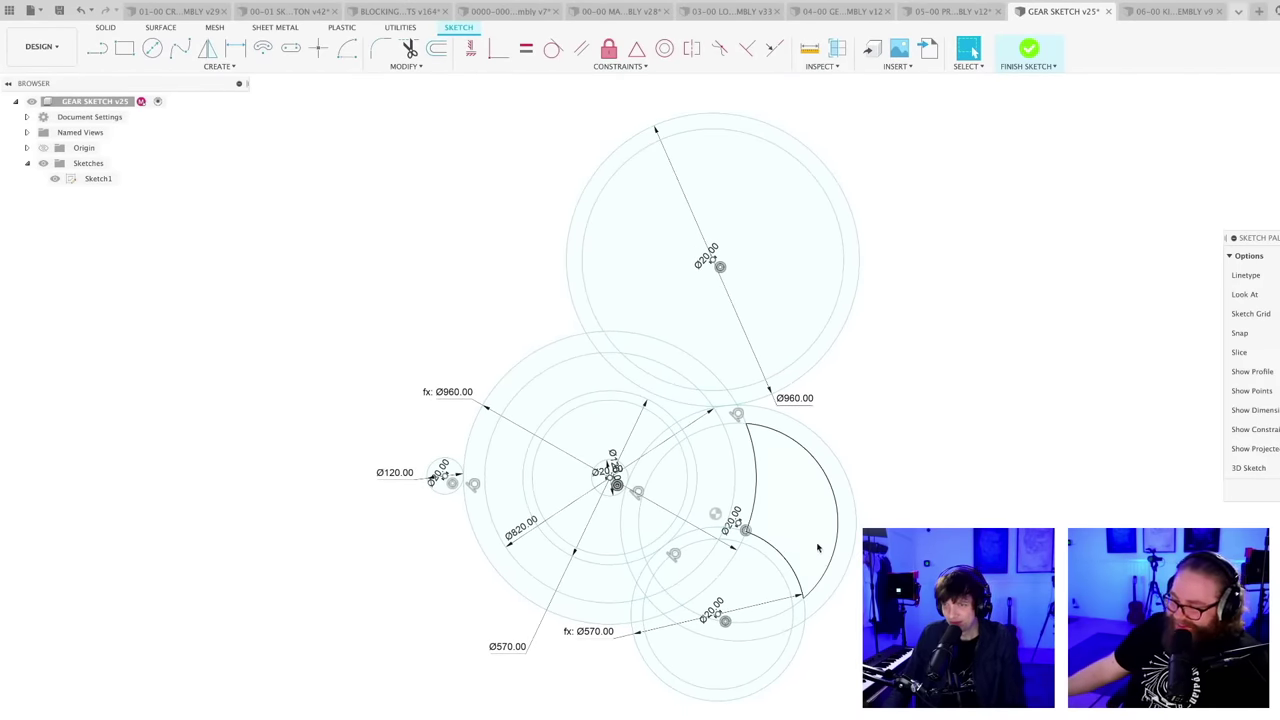
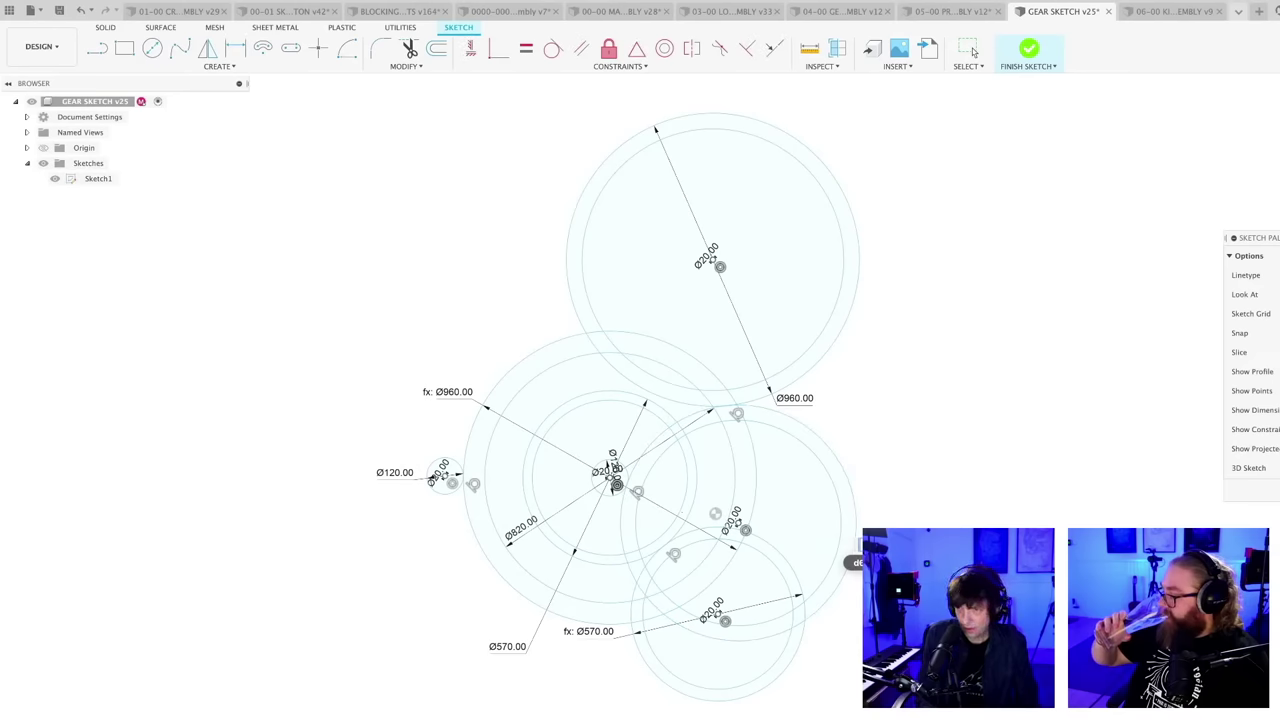
key(d)
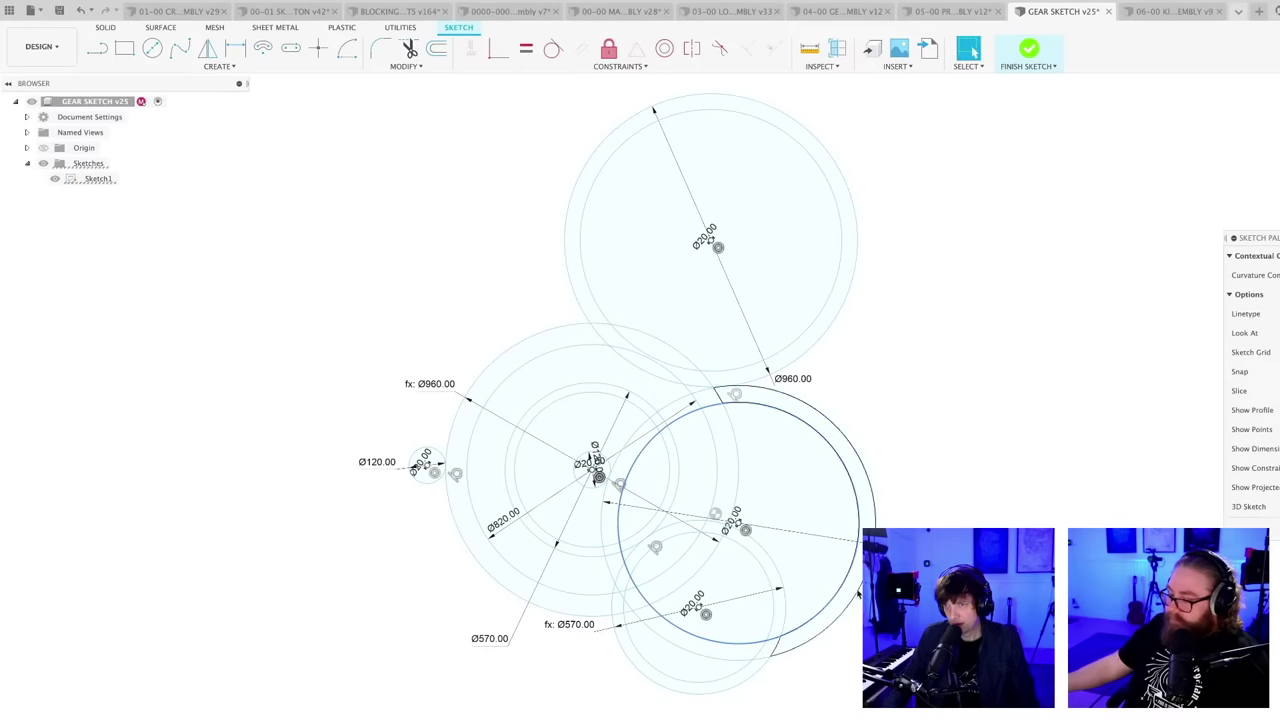
scroll(751, 571, up, 2)
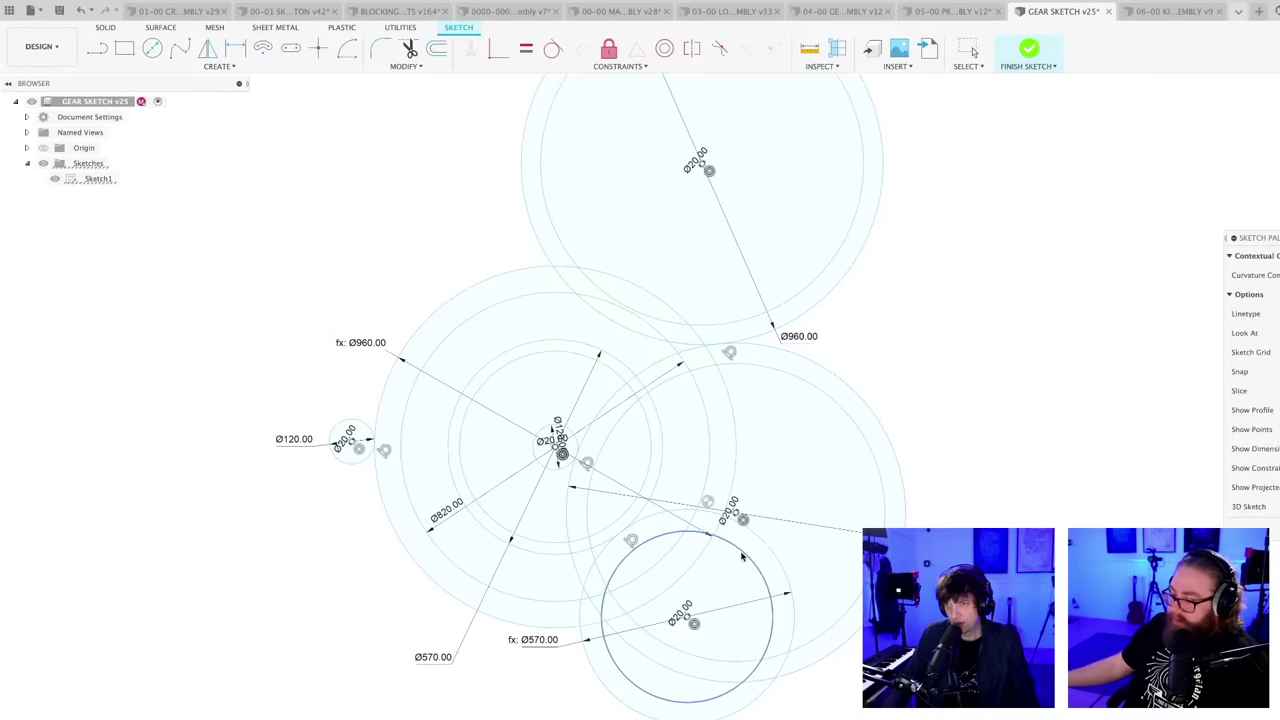
- Move the lowest gear's circles slightly down and to the left beneath the larger gears and finish the sketch
drag(757, 541, 743, 553)
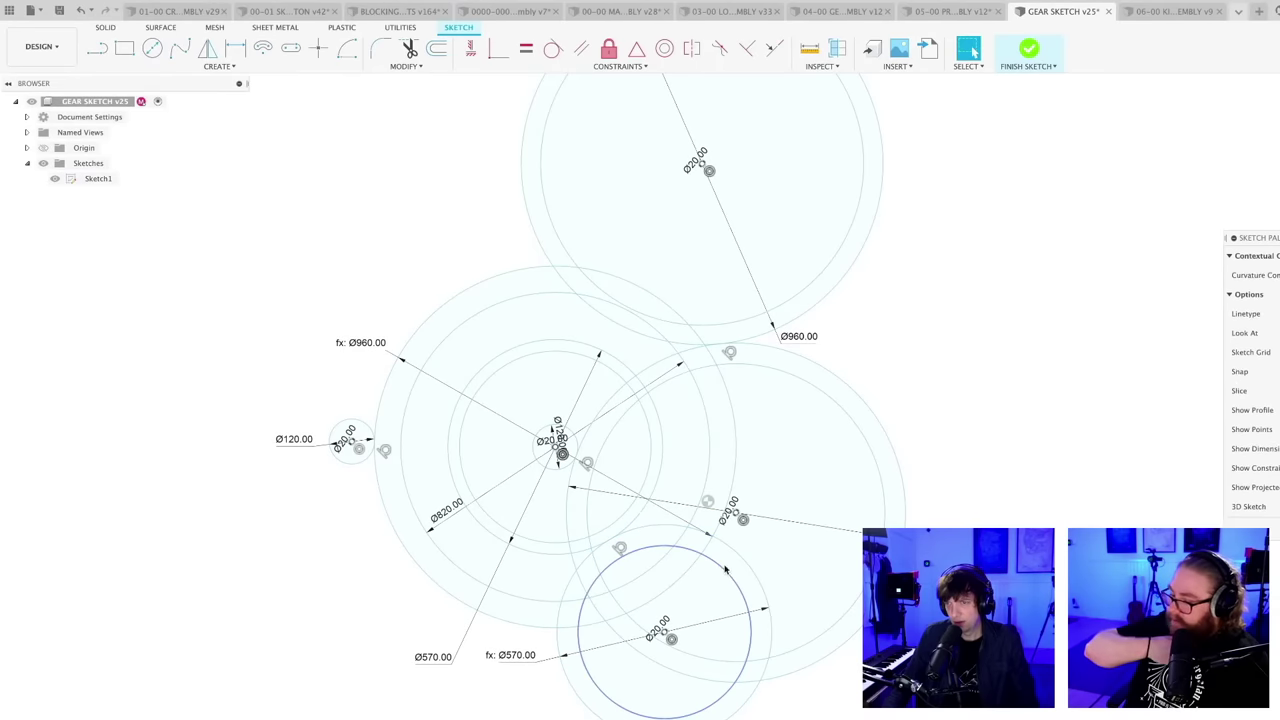
key(Escape)
scroll(995, 609, down, 3)
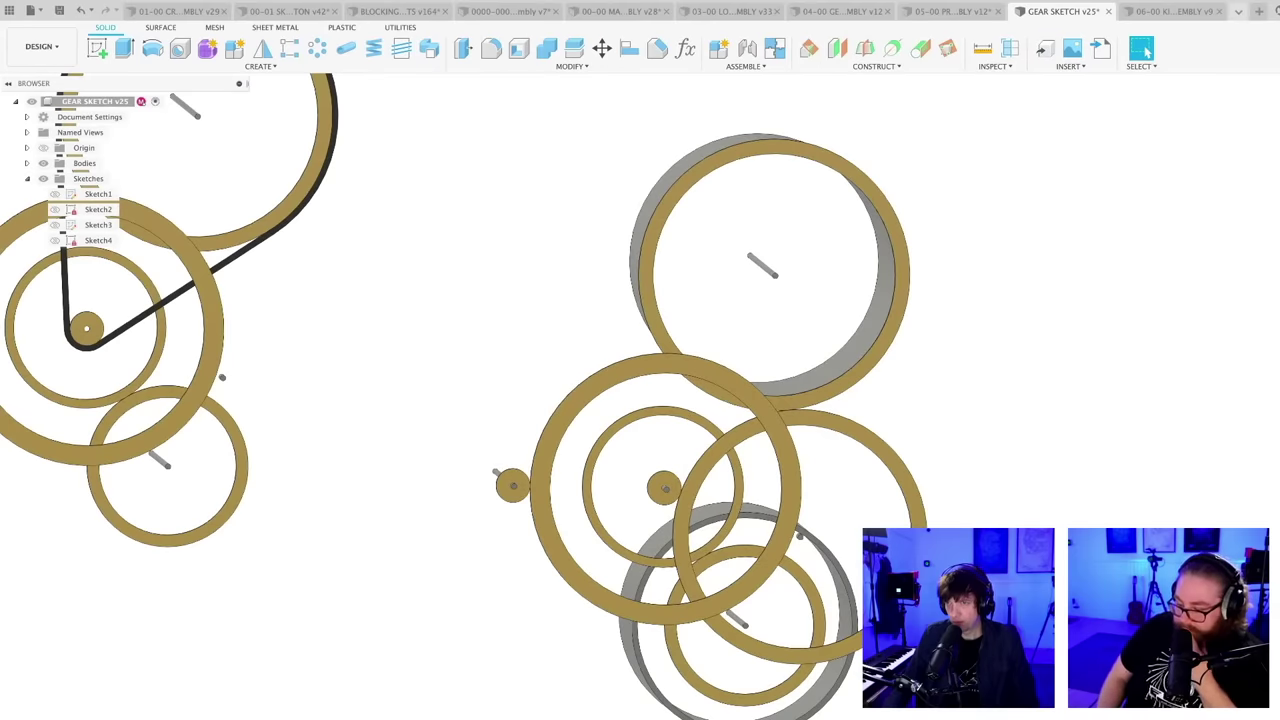
- Extrude the end face of the enlarged intermediate gear's shaft outward so it extends past the front gears
scroll(970, 570, down, 3)
shift+middle_drag(970, 570, 1018, 598)
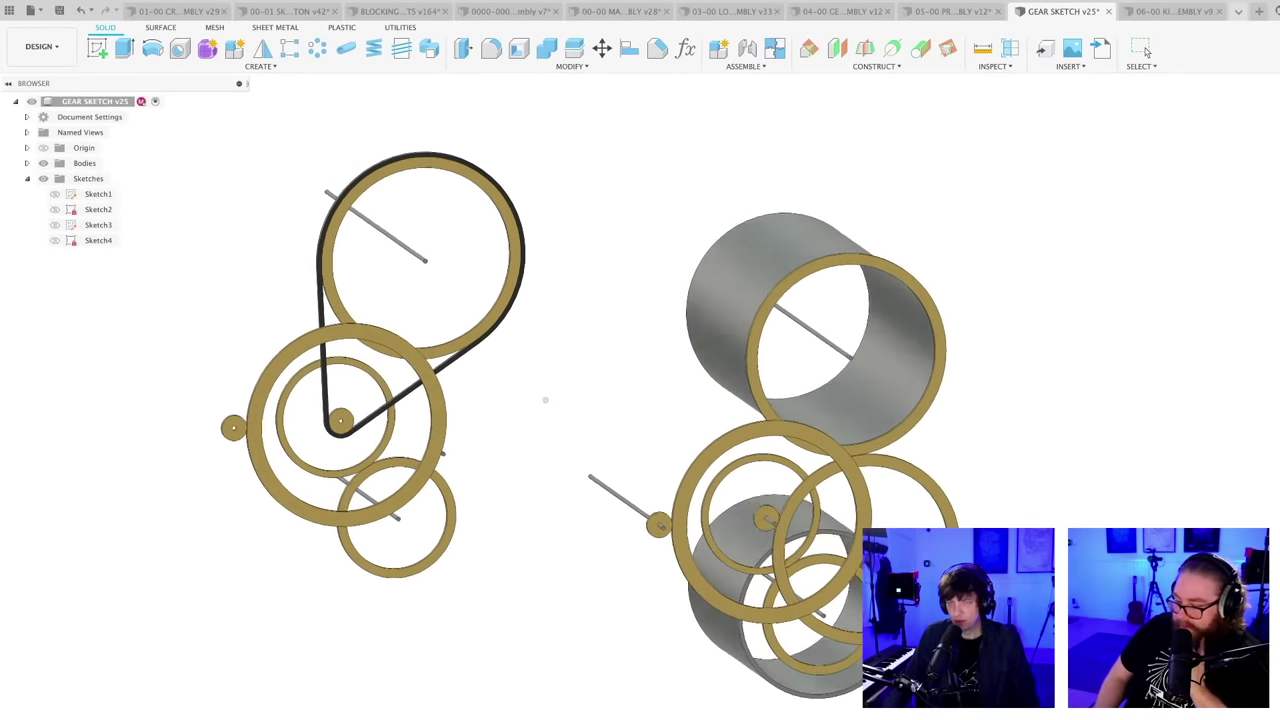
shift+middle_drag(548, 403, 580, 396)
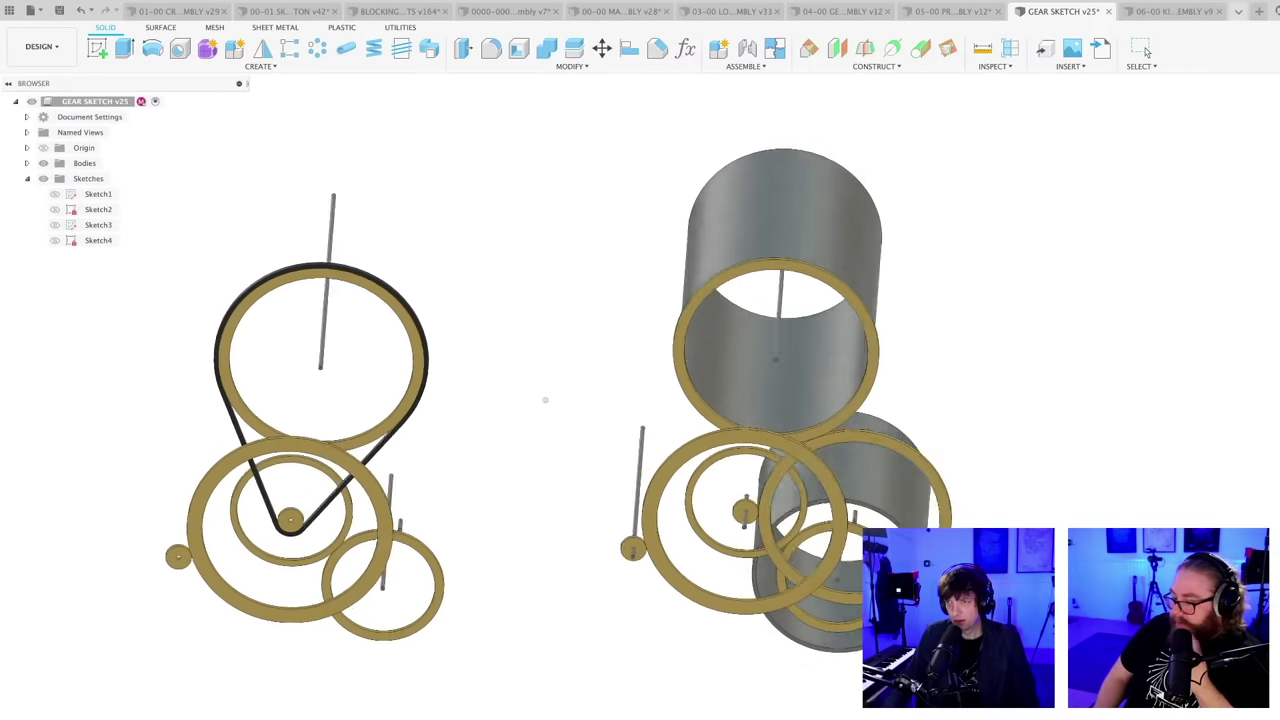
shift+middle_drag(850, 570, 786, 589)
scroll(786, 589, up, 5)
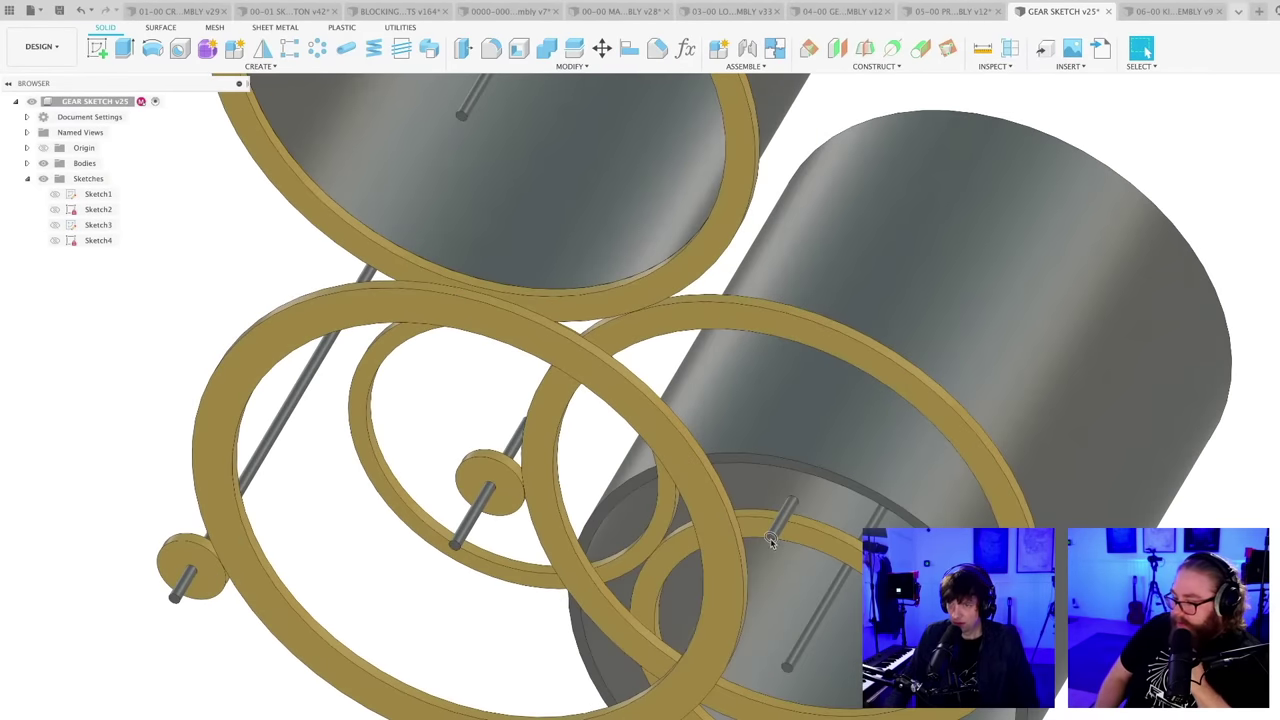
scroll(772, 560, up, 5)
key(e)
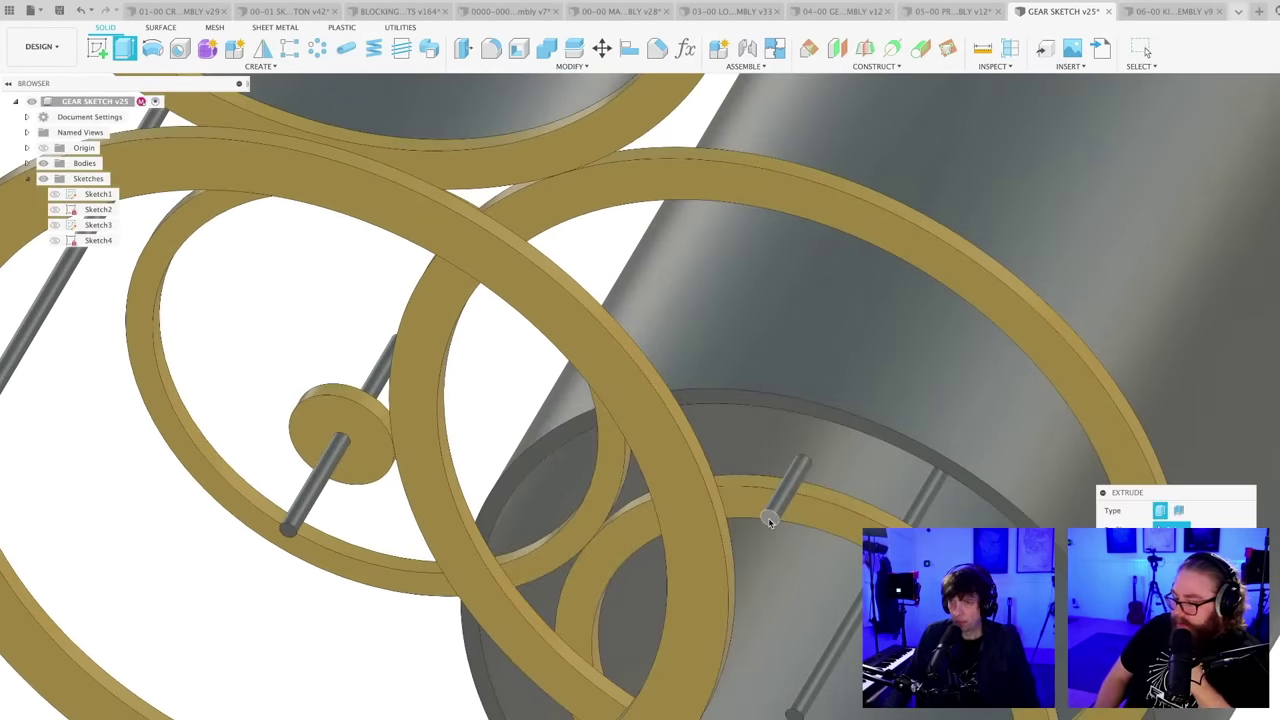
key(Return)
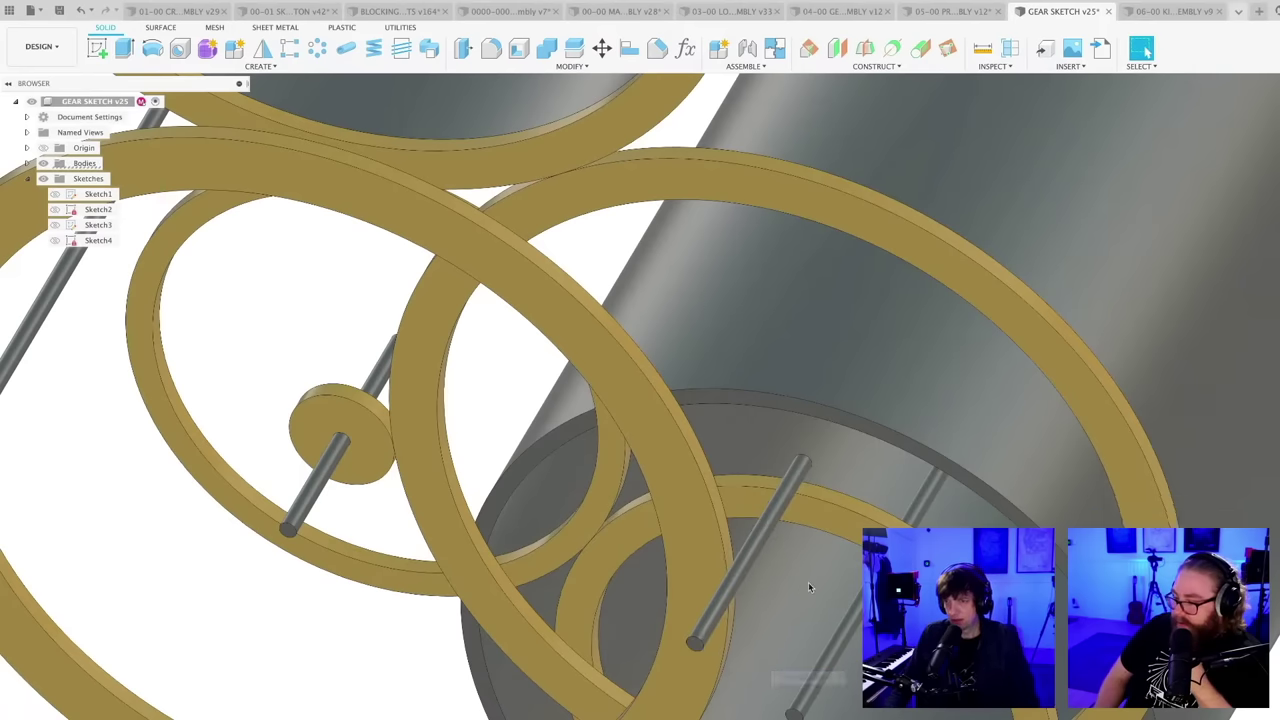
- Save the design with the enlarged intermediate gear and extended shaft as a new version
scroll(808, 582, down, 5)
shift+middle_drag(814, 589, 888, 556)
scroll(915, 562, down, 3)
shift+middle_drag(602, 444, 448, 381)
scroll(602, 444, up, 3)
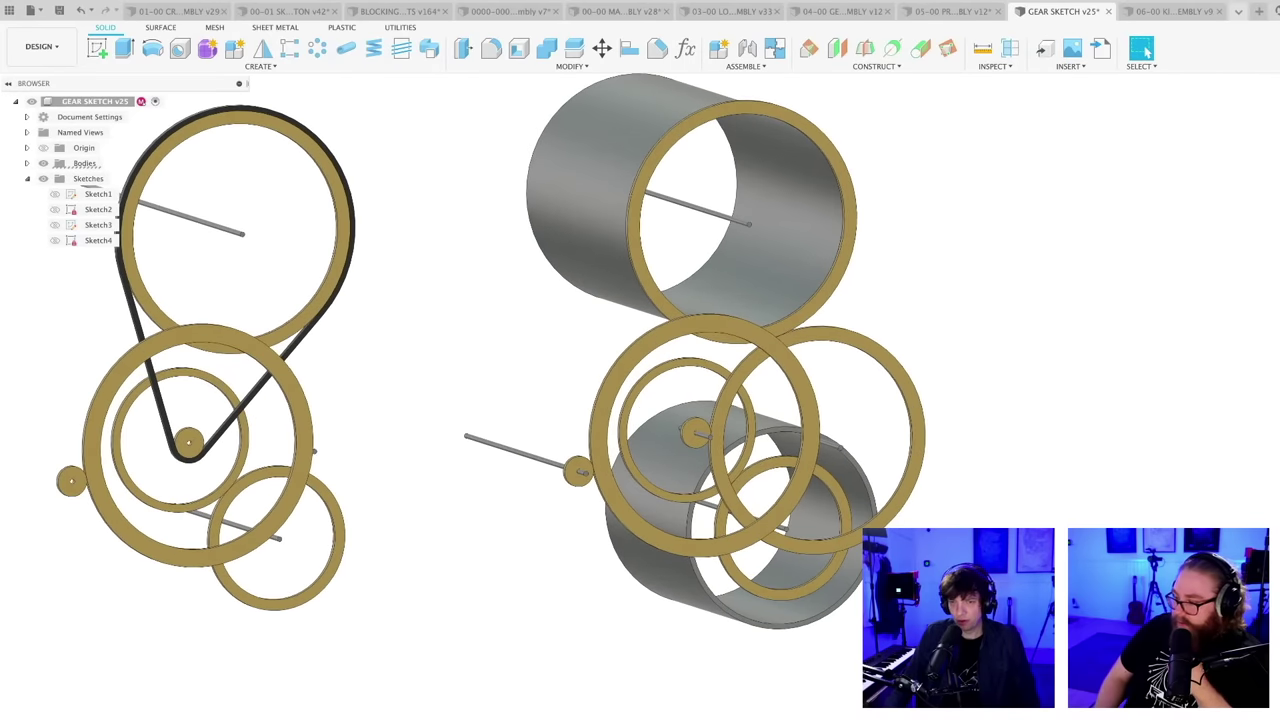
key(super+s)
key(Return)
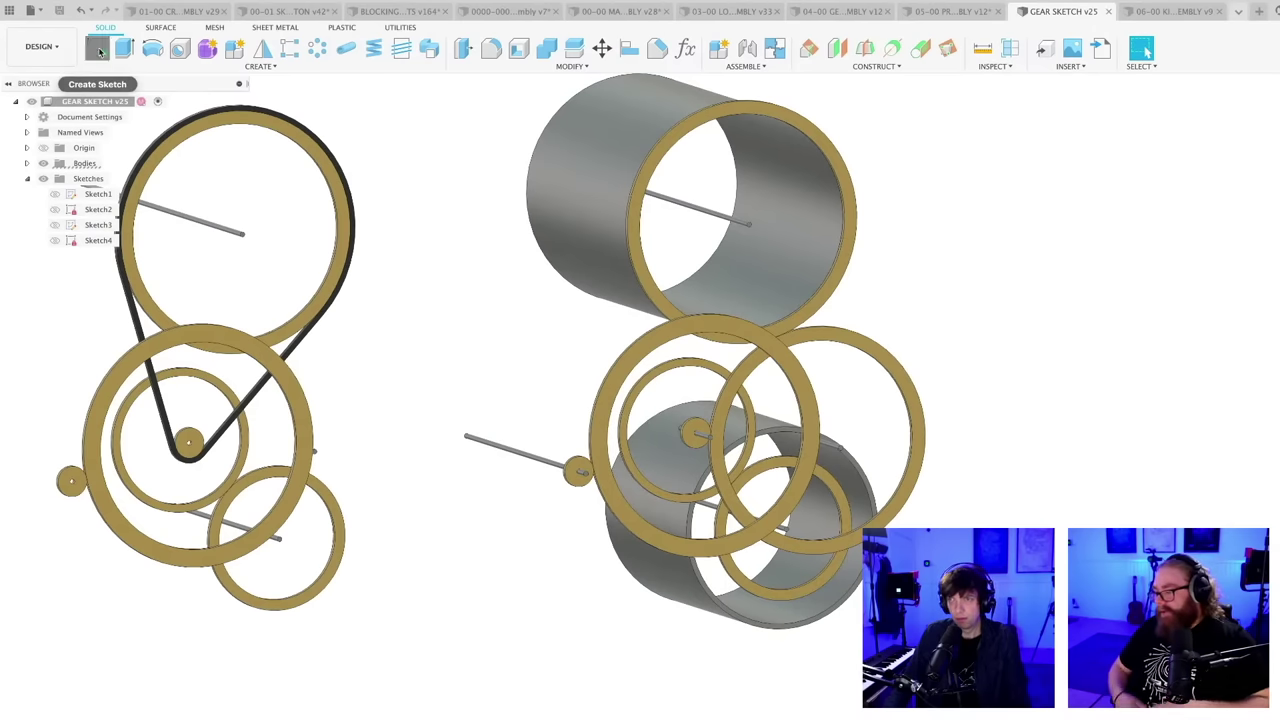
- Start a sketch on the end face of the extended shaft and project the shaft's outline into it
scroll(840, 355, up, 5)
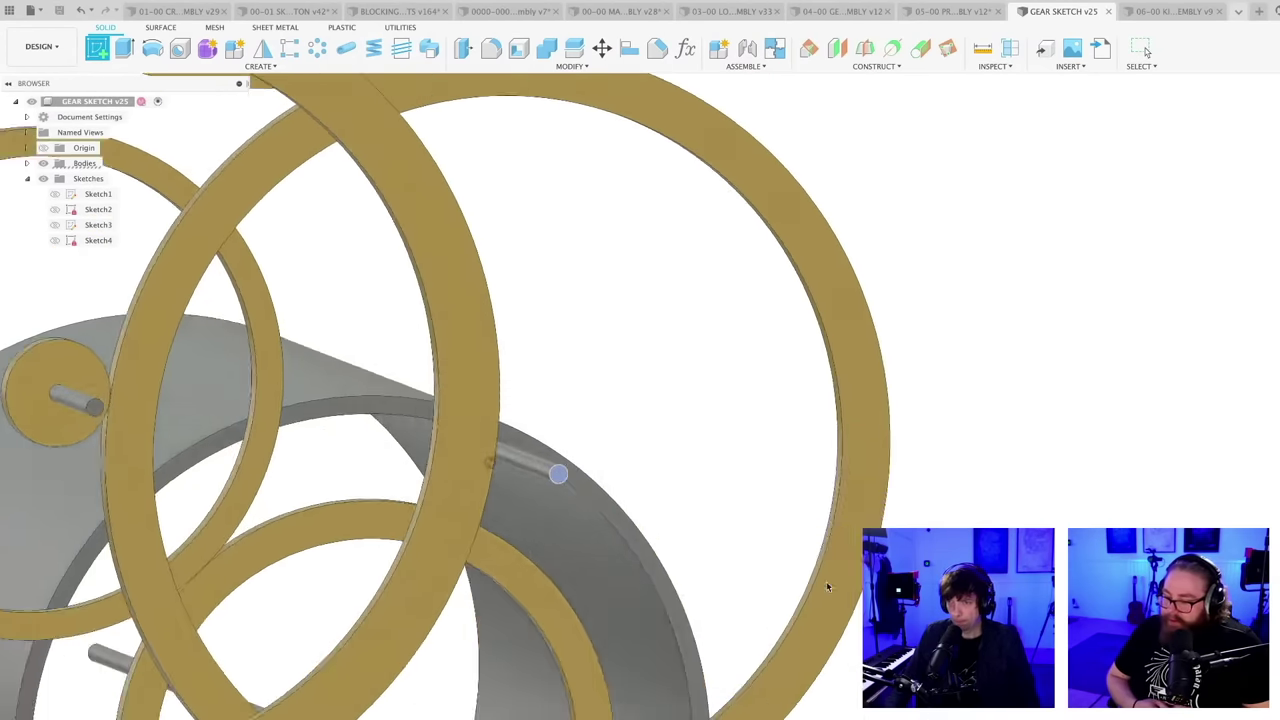
click(826, 581)
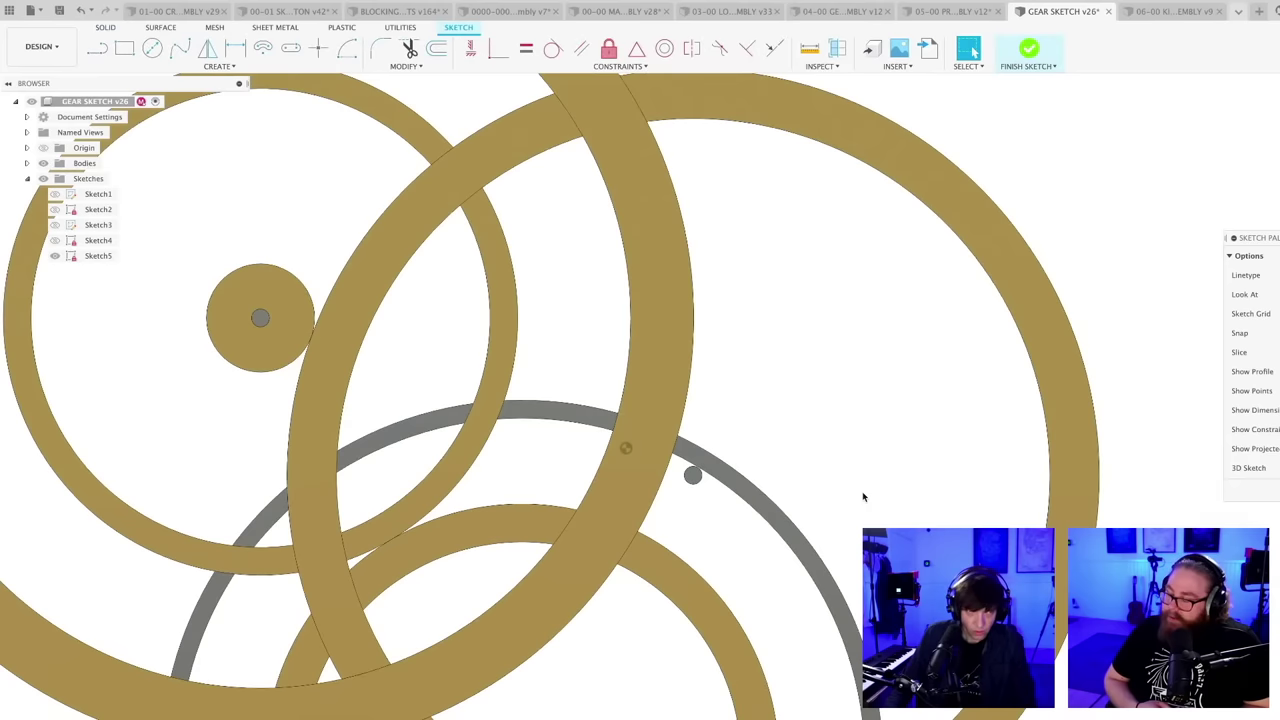
key(p)
scroll(820, 505, up, 1)
mouse_move(820, 505)
shift+middle_down()
mouse_move(686, 529)
mouse_move(755, 525)
shift+middle_up()
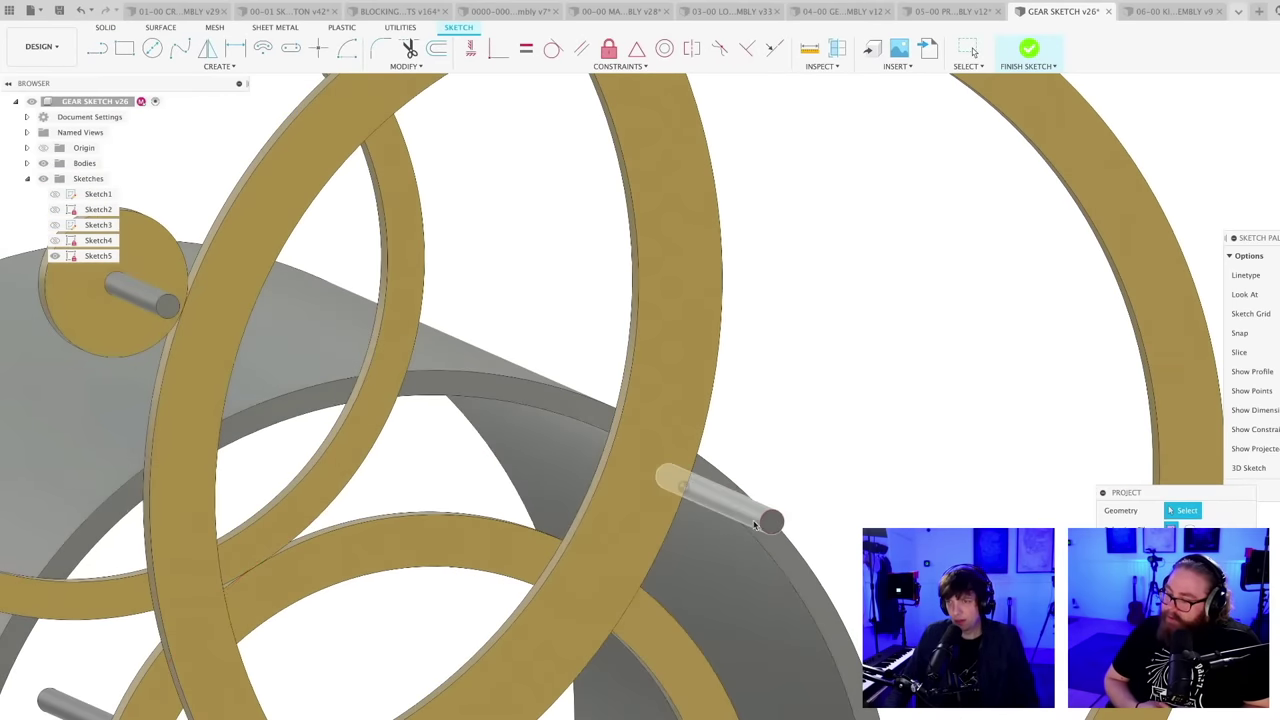
click(766, 521)
key(Return)
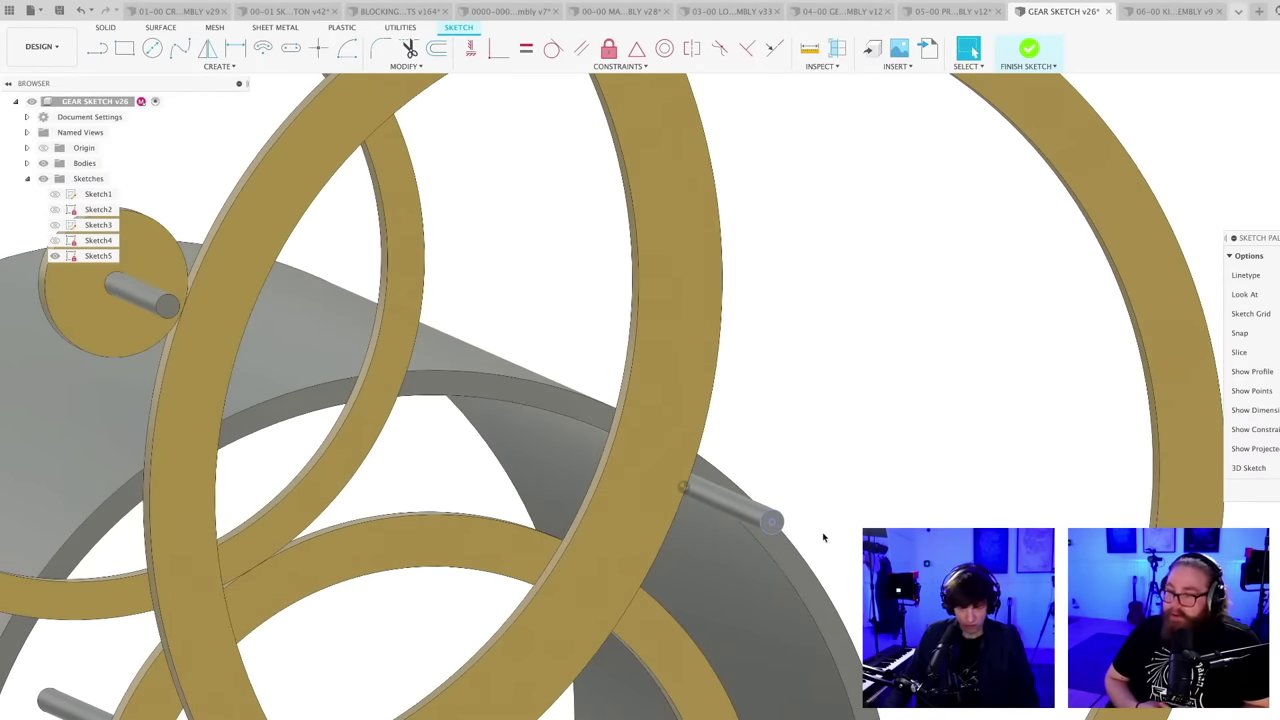
- Sketch a small circle about 90 mm in diameter concentric with the projected shaft end
scroll(813, 537, up, 1)
click(759, 517)
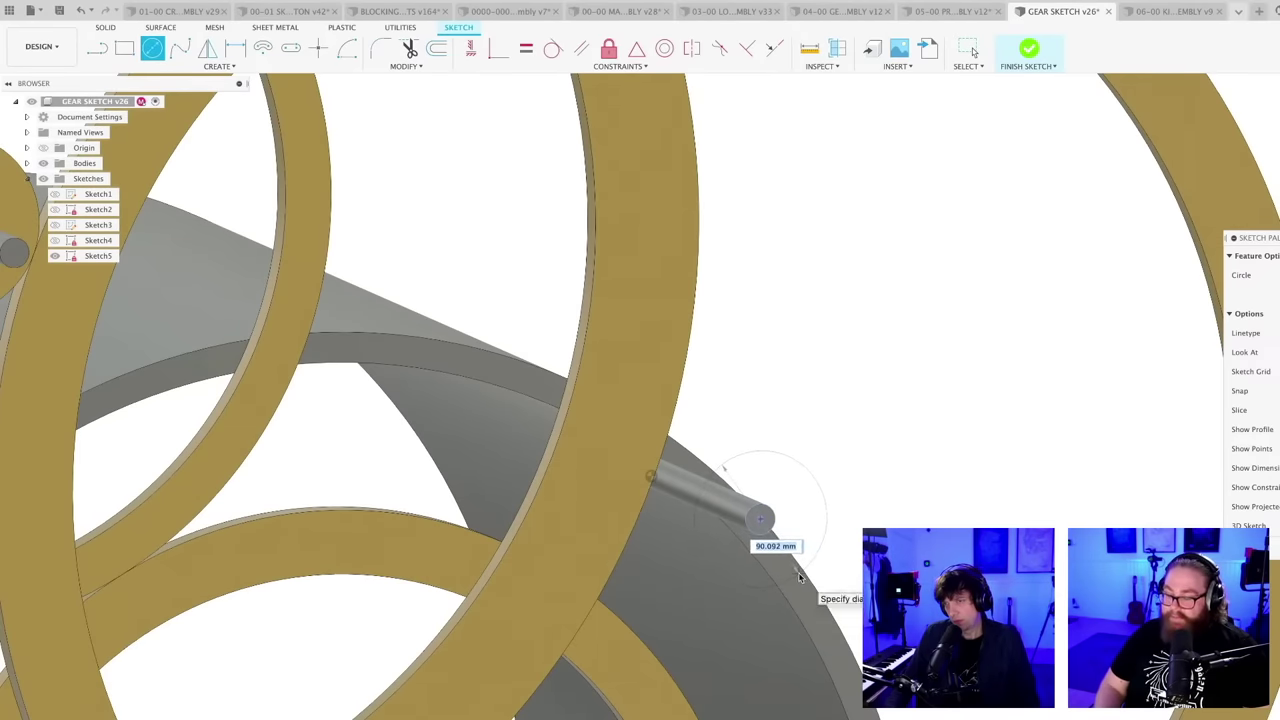
scroll(866, 519, down, 3)
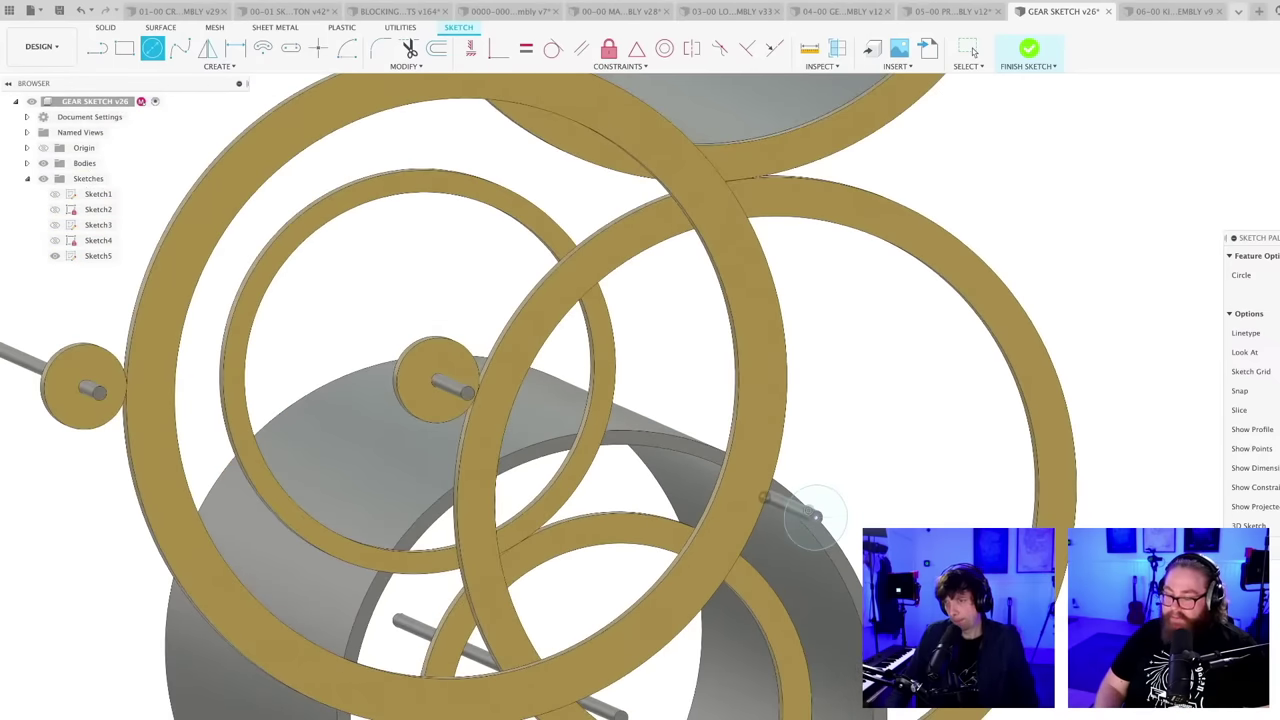
key(Escape)
- Sketch two large circles centred on the shaft, the outer about 1285 mm in diameter and the inner slightly smaller to form a ring
scroll(890, 525, down, 3)
middle_drag(900, 555, 779, 476)
scroll(789, 468, down, 3)
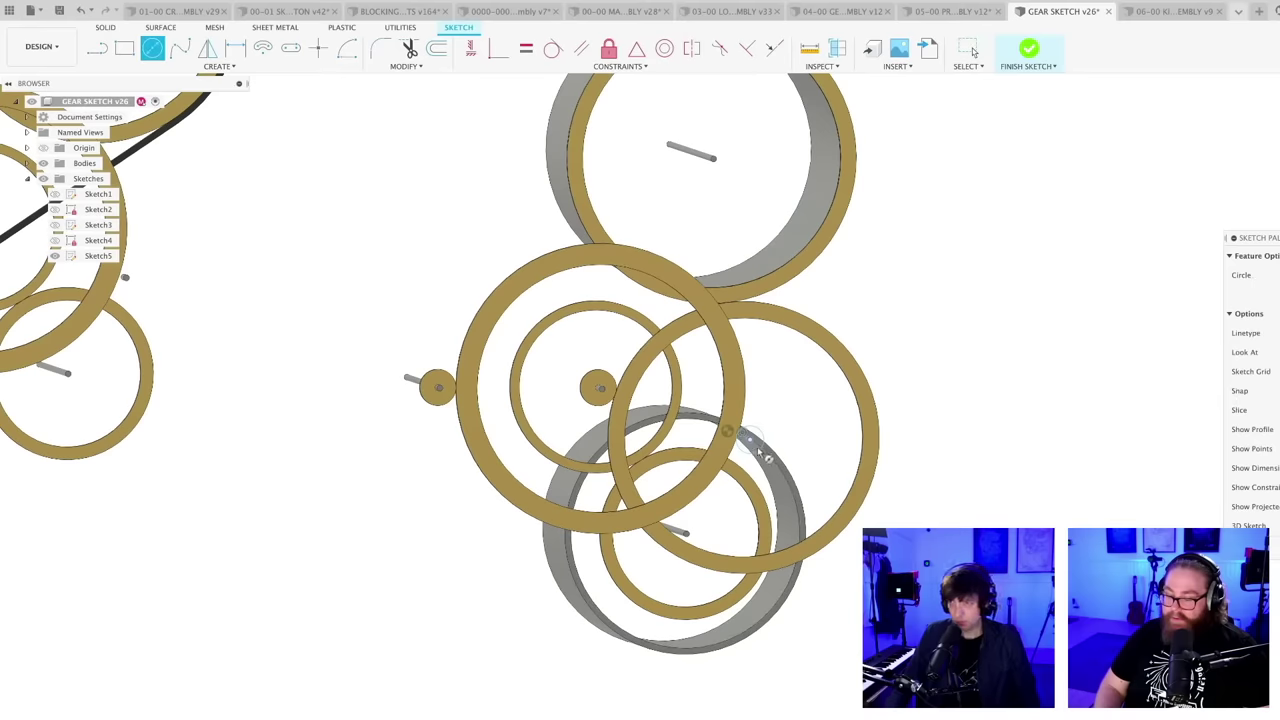
click(751, 440)
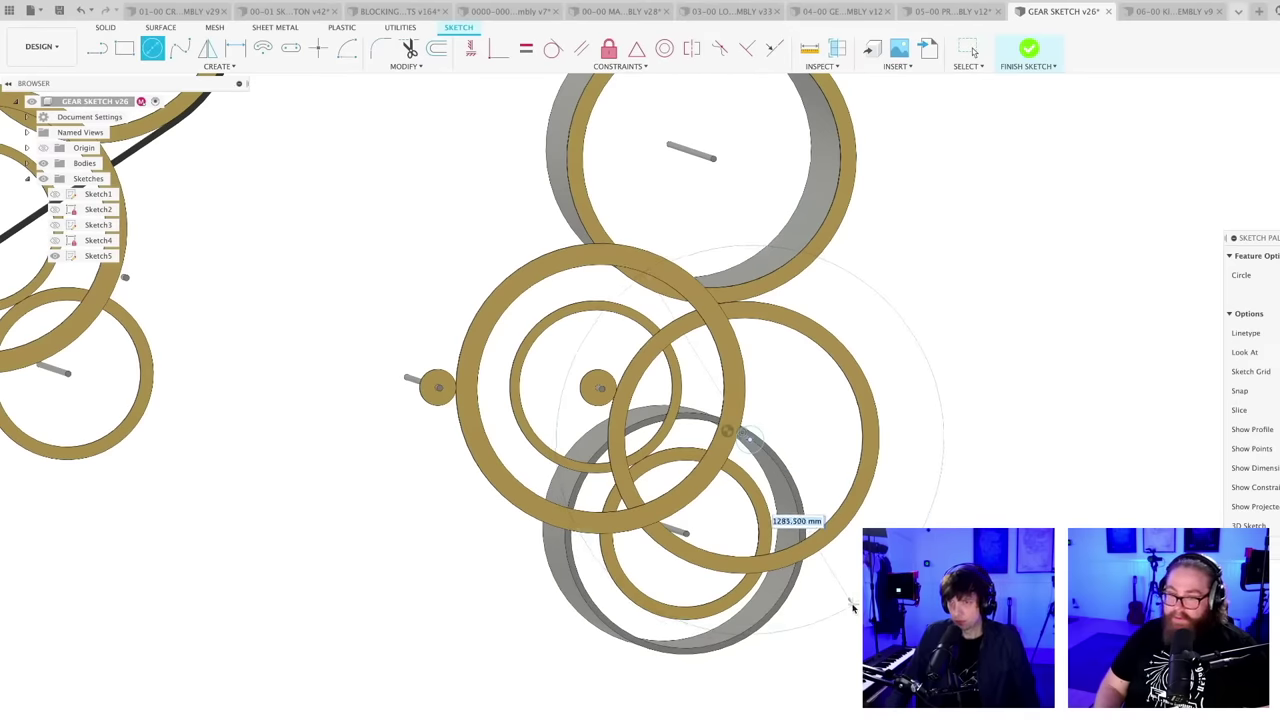
click(853, 607)
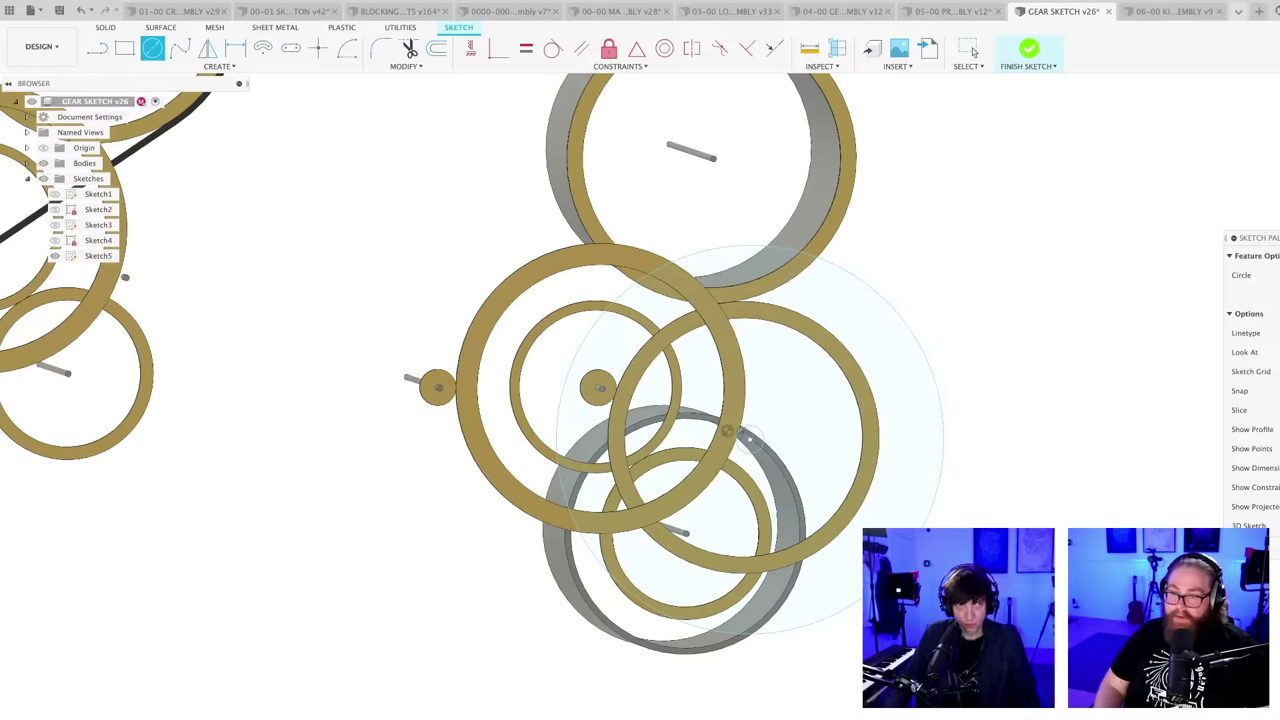
middle_drag(880, 650, 654, 630)
scroll(573, 483, up, 2)
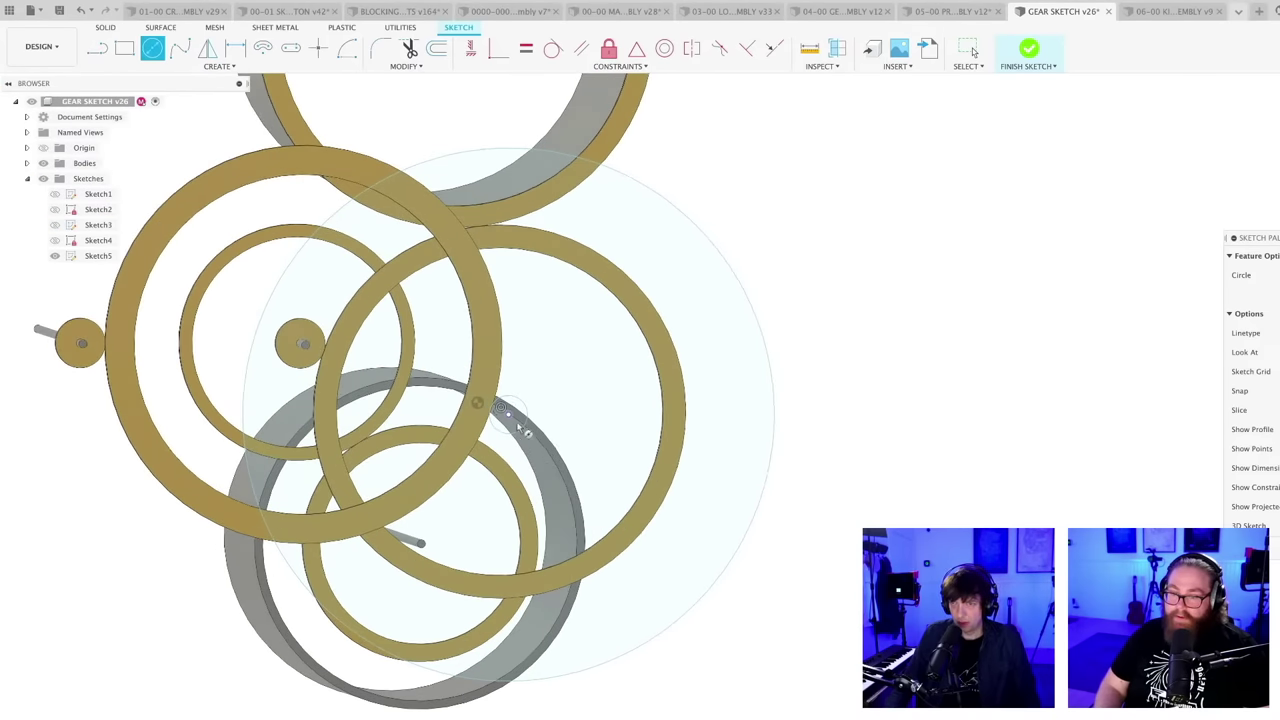
click(699, 566)
key(Escape)
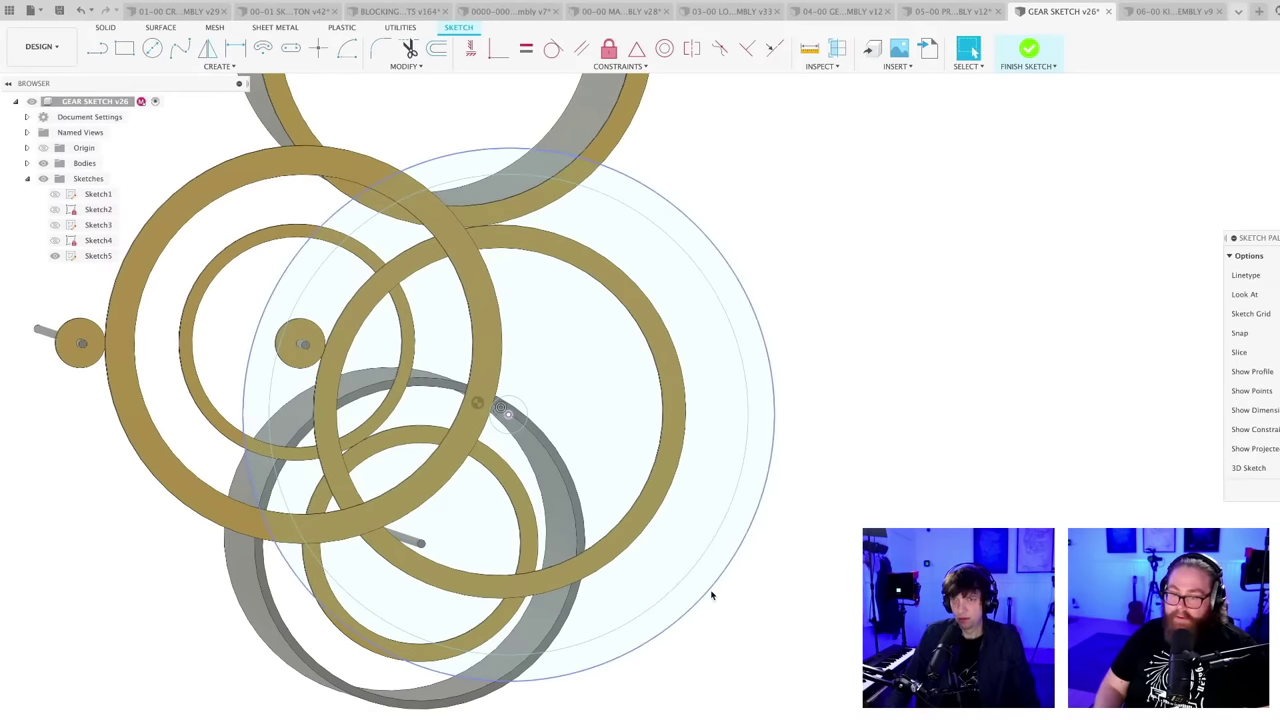
- Extrude the large ring and the small concentric circle profiles together into solid wheel and hub bodies
scroll(742, 620, down, 1)
shift+middle_drag(742, 620, 778, 630)
key(e)
click(688, 607)
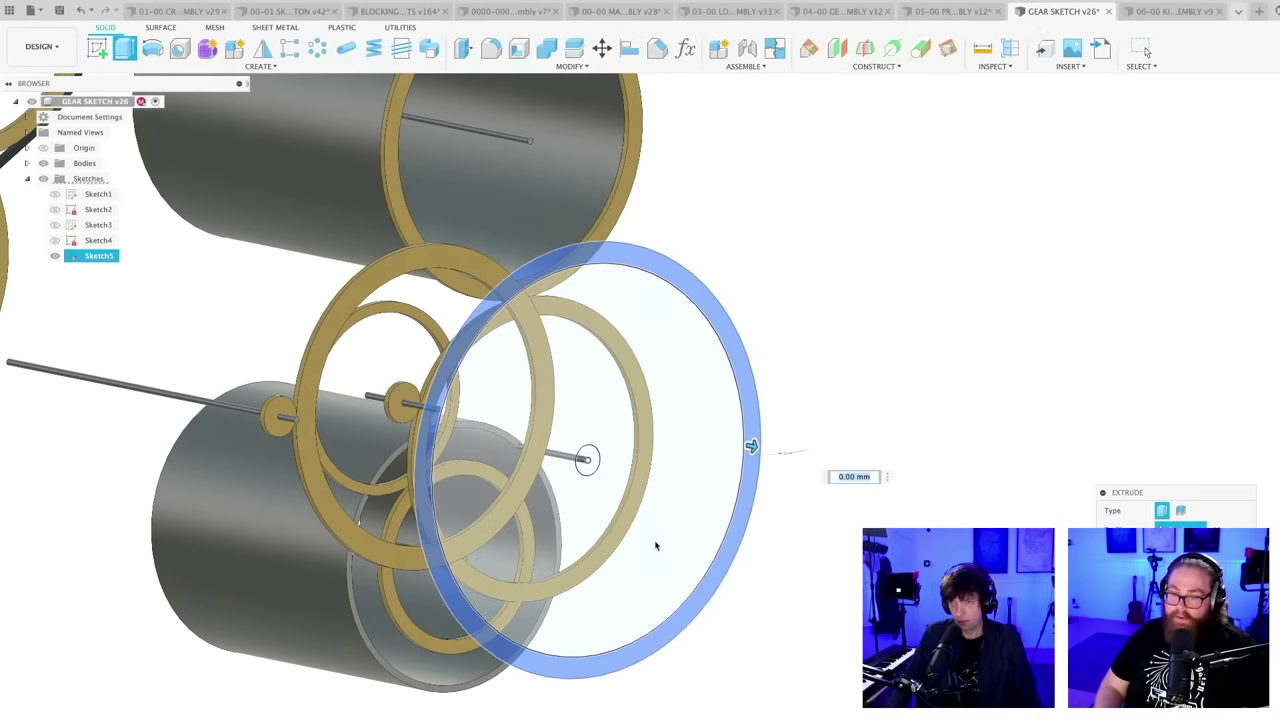
click(588, 466)
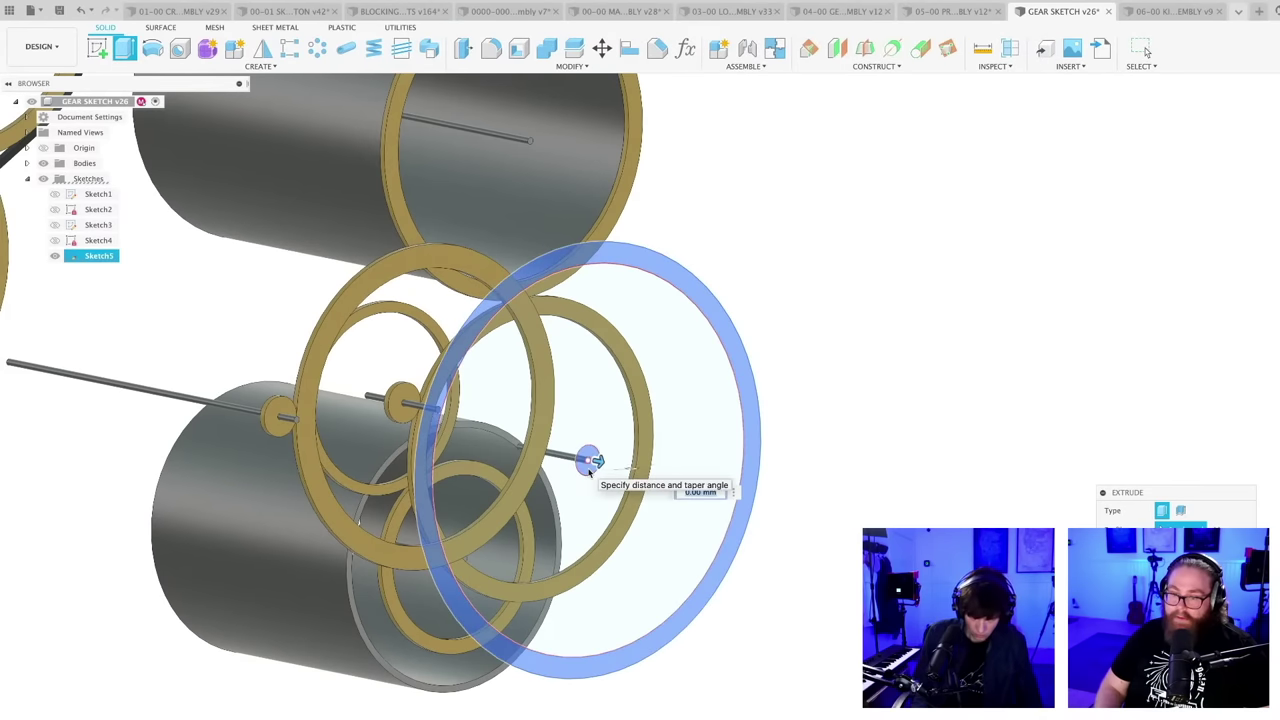
key(Return)
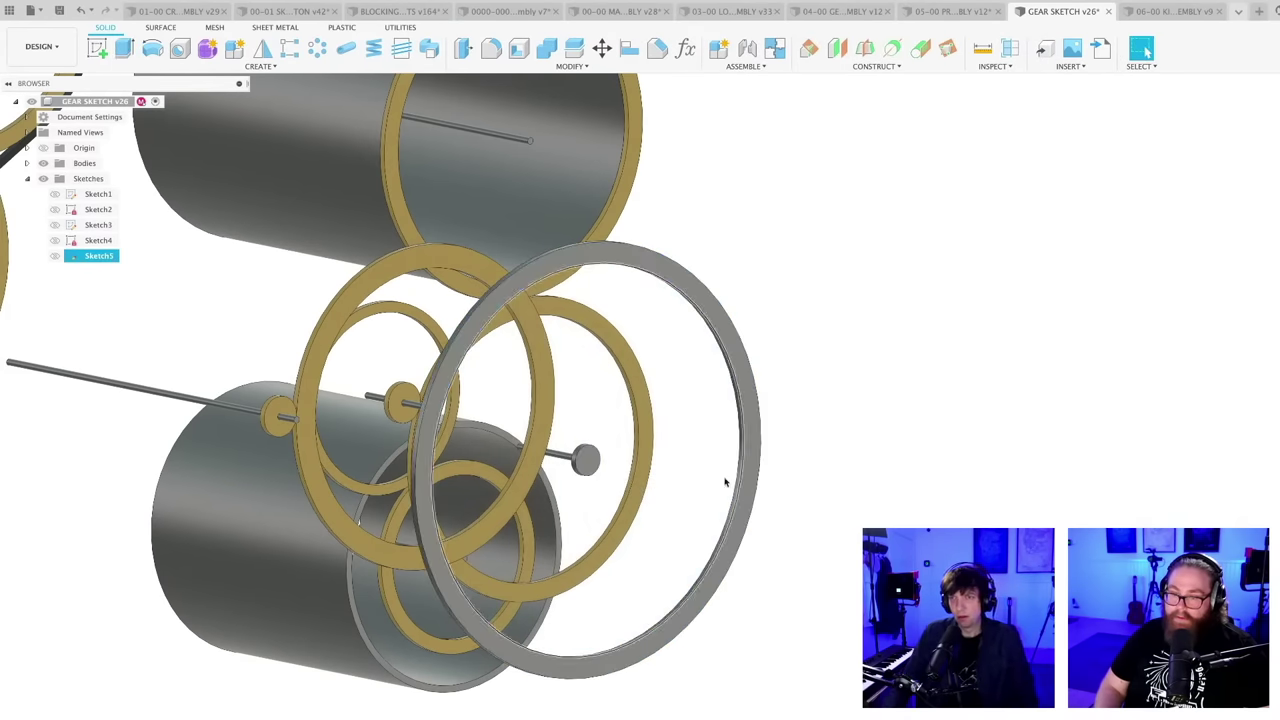
- Save the design with the extruded wheel ring and hub disc as a new version
scroll(810, 562, down, 3)
mouse_move(810, 563)
shift+middle_down()
mouse_move(749, 571)
mouse_move(760, 571)
mouse_move(757, 597)
mouse_move(892, 637)
shift+middle_up()
key(super+s)
key(Return)
scroll(766, 603, down, 3)
scroll(829, 611, up, 1)
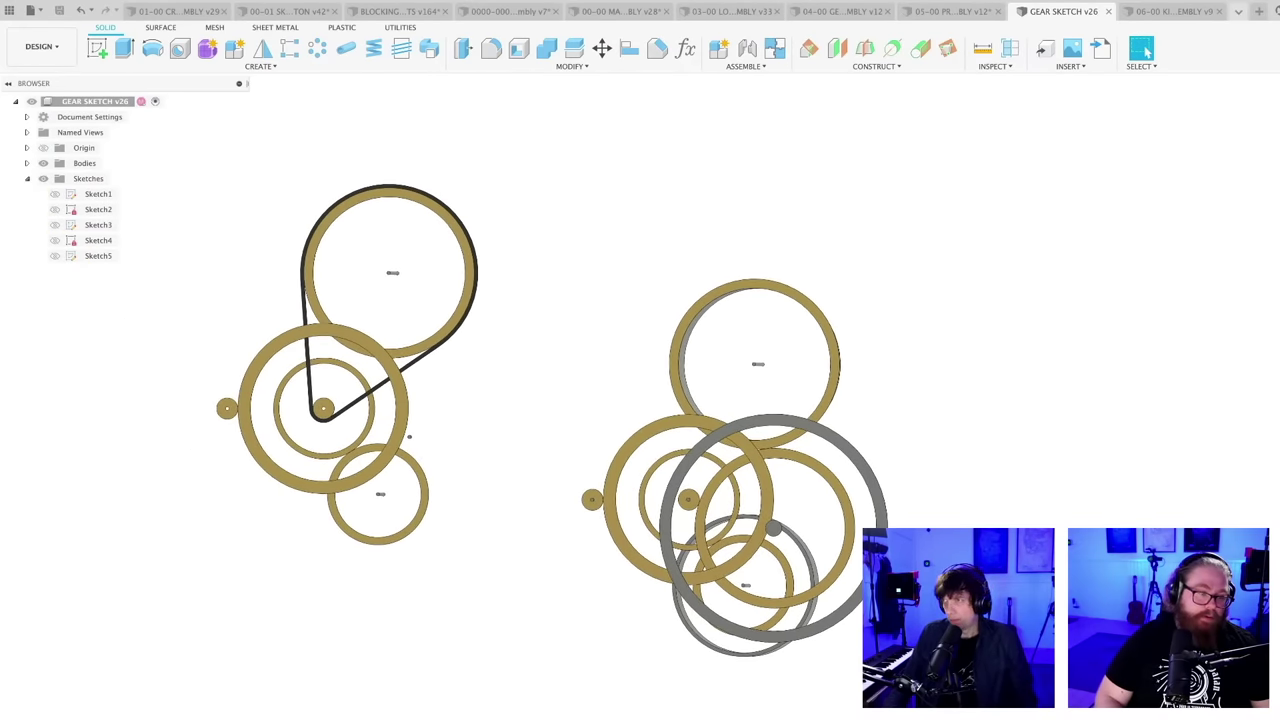
- Examine the belt-driven and all-gear layouts side by side from the front and at an angle
click(1268, 128)
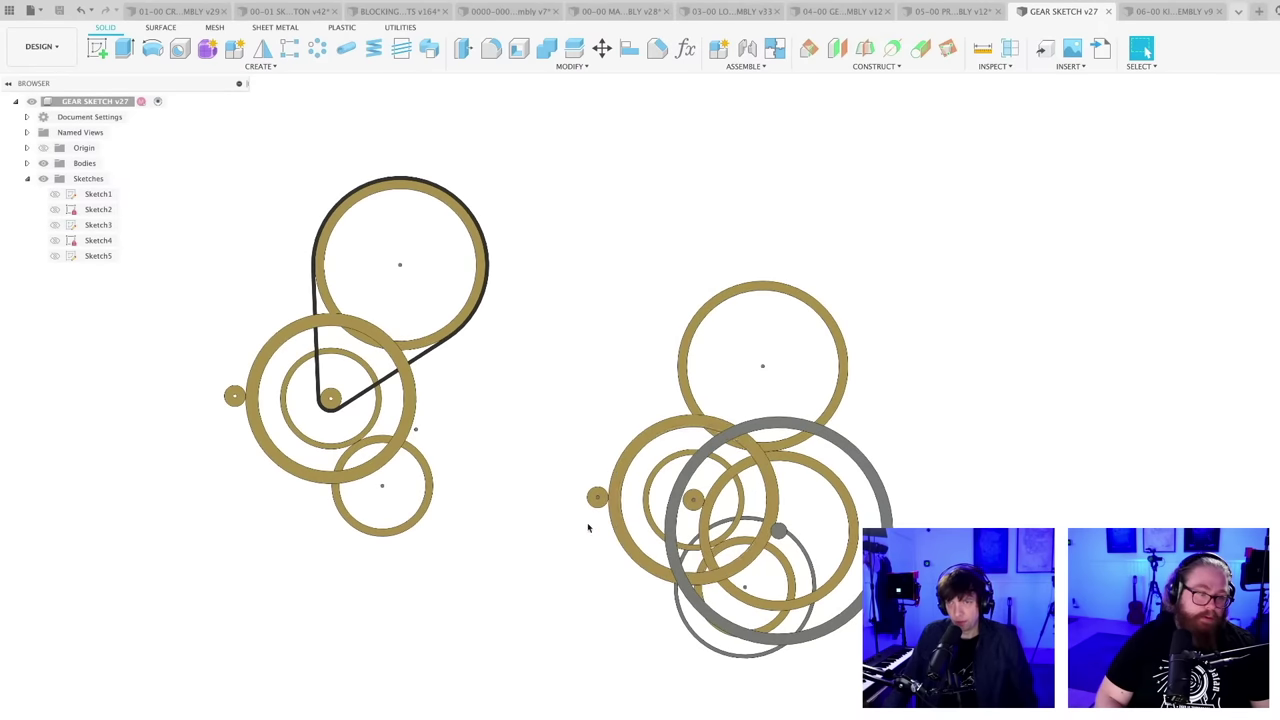
scroll(554, 514, down, 2)
middle_drag(488, 569, 496, 596)
scroll(762, 706, up, 1)
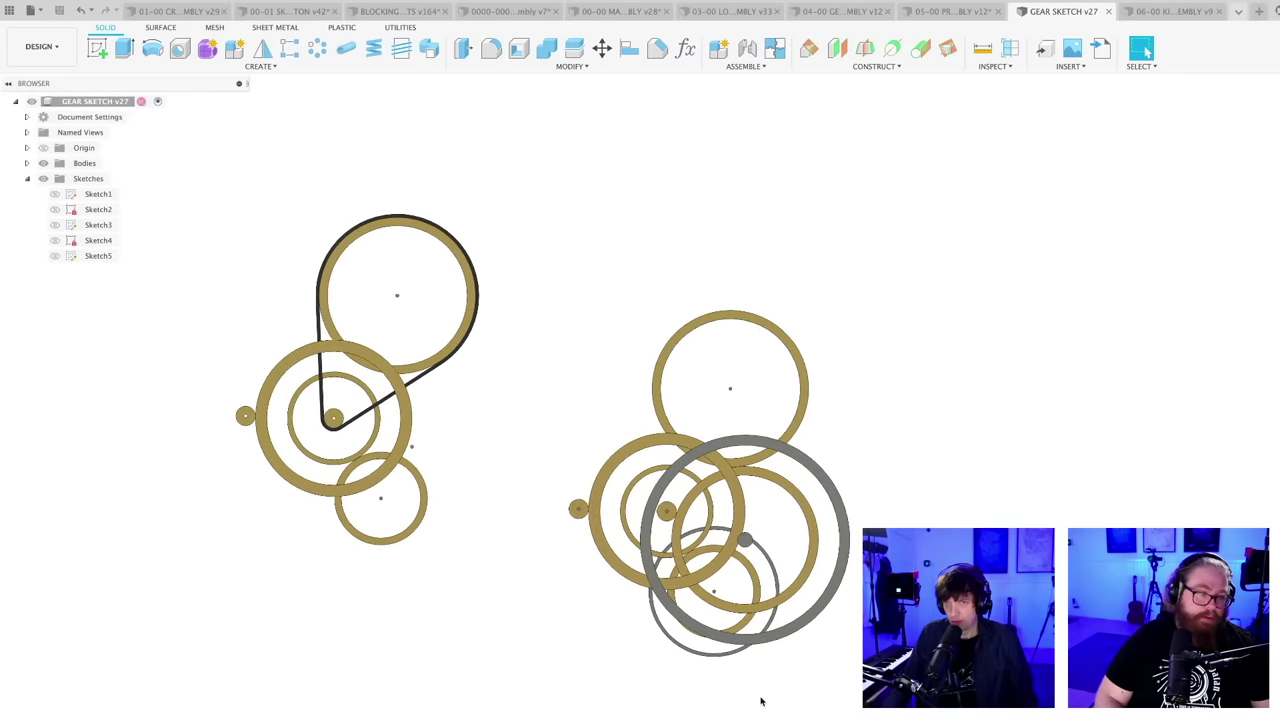
scroll(780, 685, up, 2)
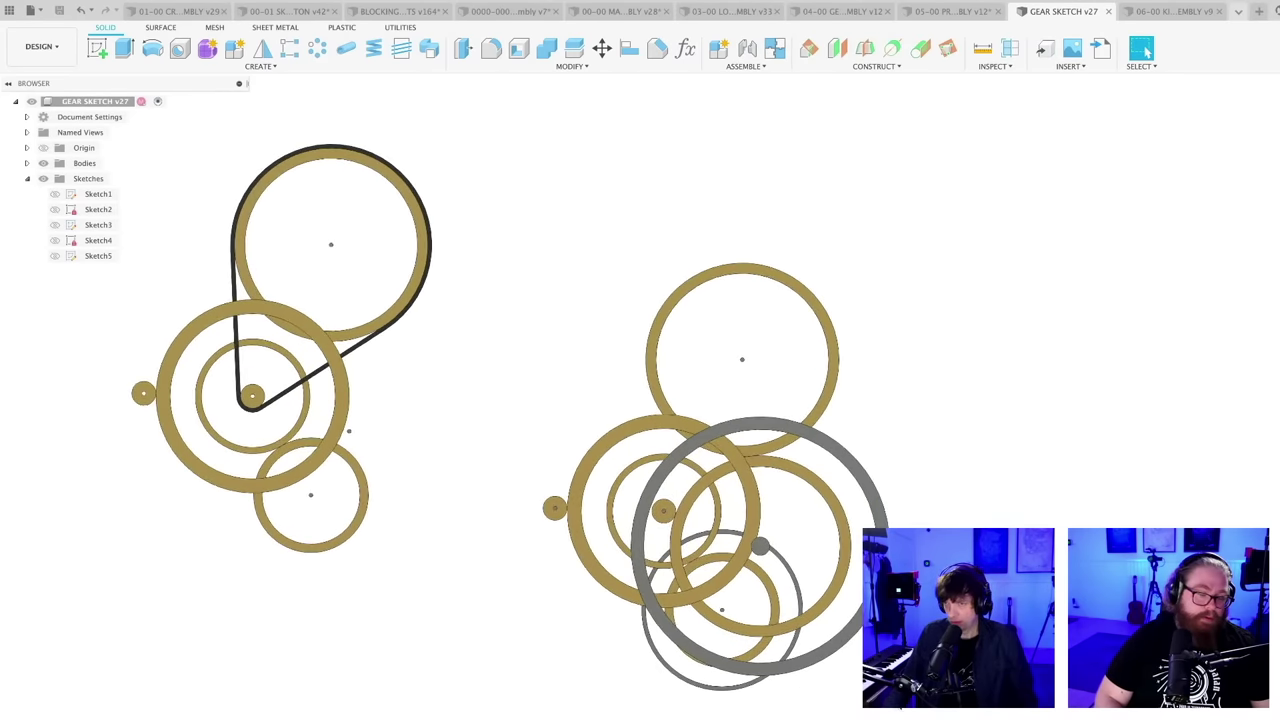
scroll(880, 700, up, 1)
scroll(870, 690, up, 1)
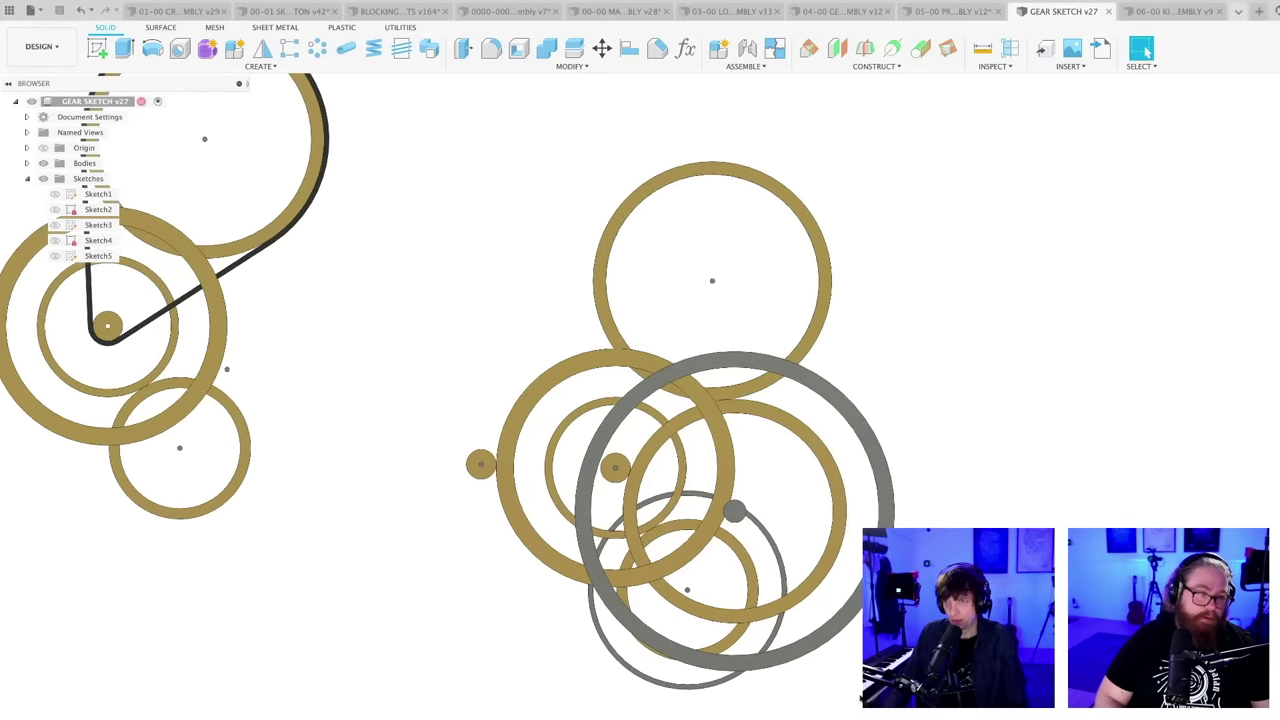
scroll(860, 693, down, 1)
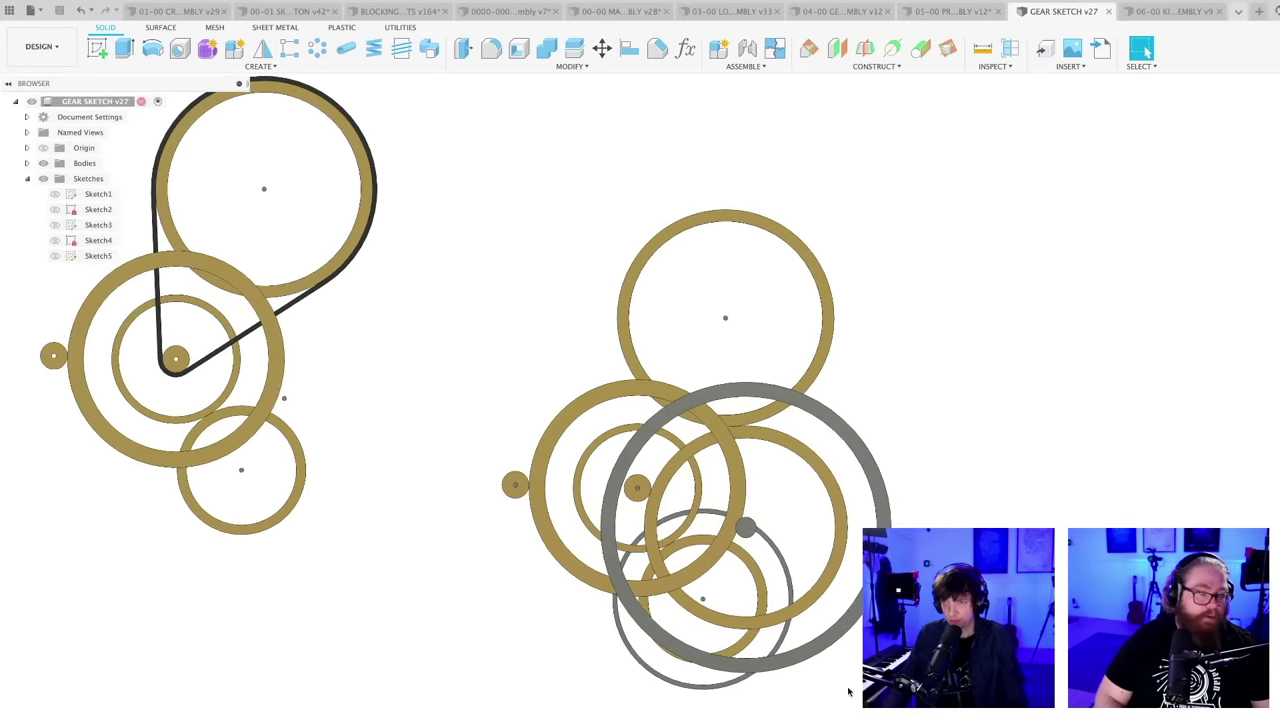
scroll(849, 689, up, 1)
mouse_move(843, 688)
shift+middle_down()
mouse_move(820, 689)
mouse_move(895, 690)
mouse_move(843, 677)
mouse_move(851, 689)
mouse_move(837, 686)
mouse_move(900, 690)
mouse_move(823, 689)
mouse_move(910, 690)
mouse_move(731, 697)
mouse_move(770, 716)
mouse_move(762, 706)
shift+middle_up()
scroll(784, 702, up, 1)
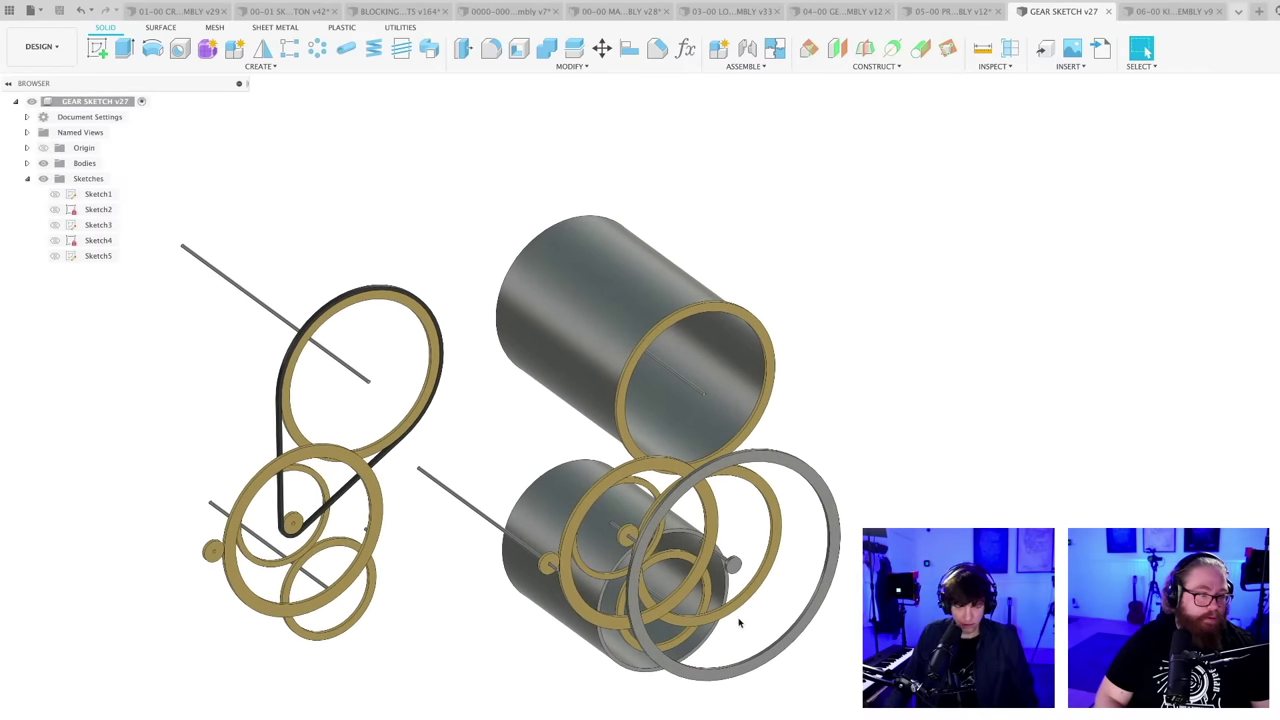
- Extrude the front face of the small hub disc forward to turn it into a longer cylinder
scroll(737, 620, up, 5)
key(e)
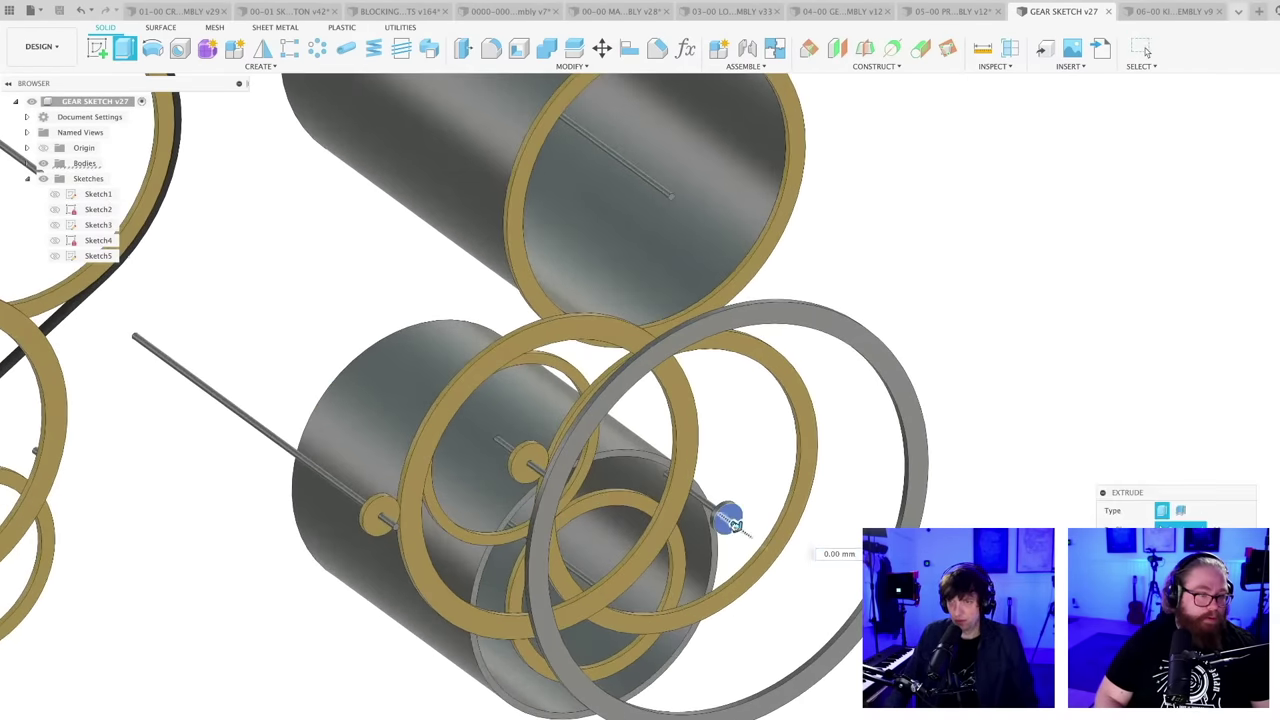
key(Return)
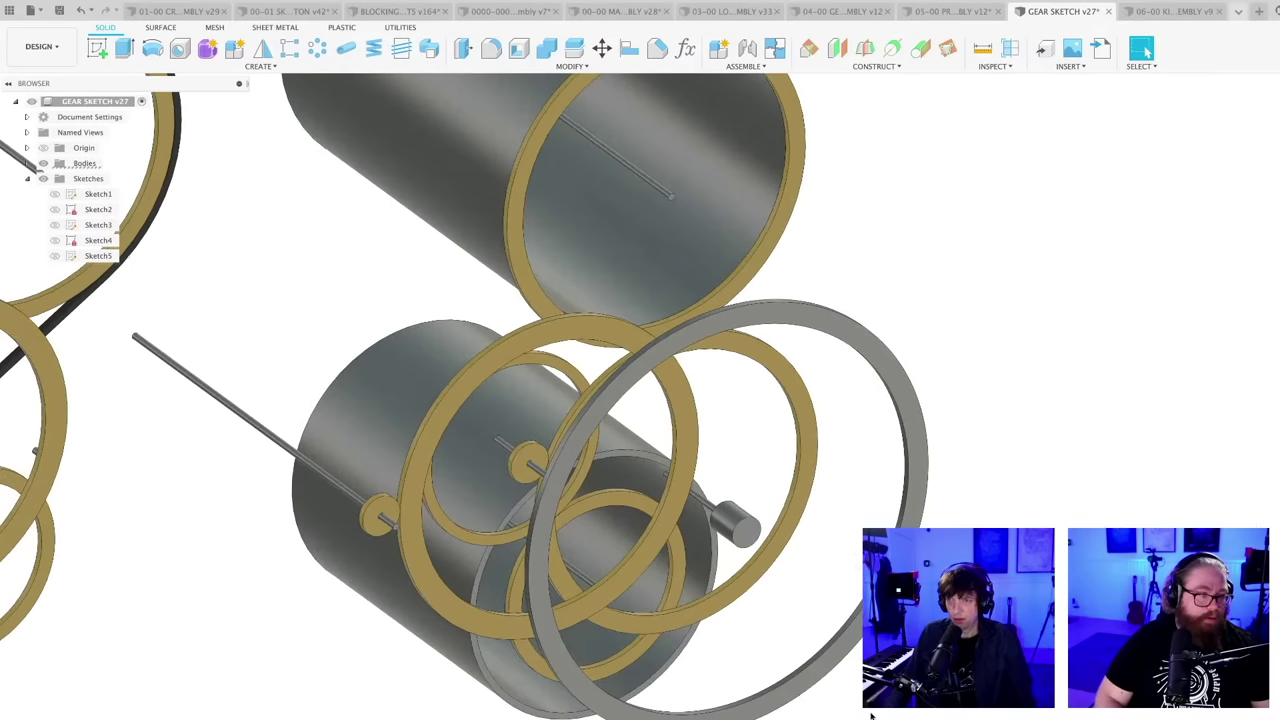
- Extrude the end face of the outermost small pinion's shaft forward to lengthen the shaft
scroll(425, 641, down, 2)
scroll(402, 567, up, 5)
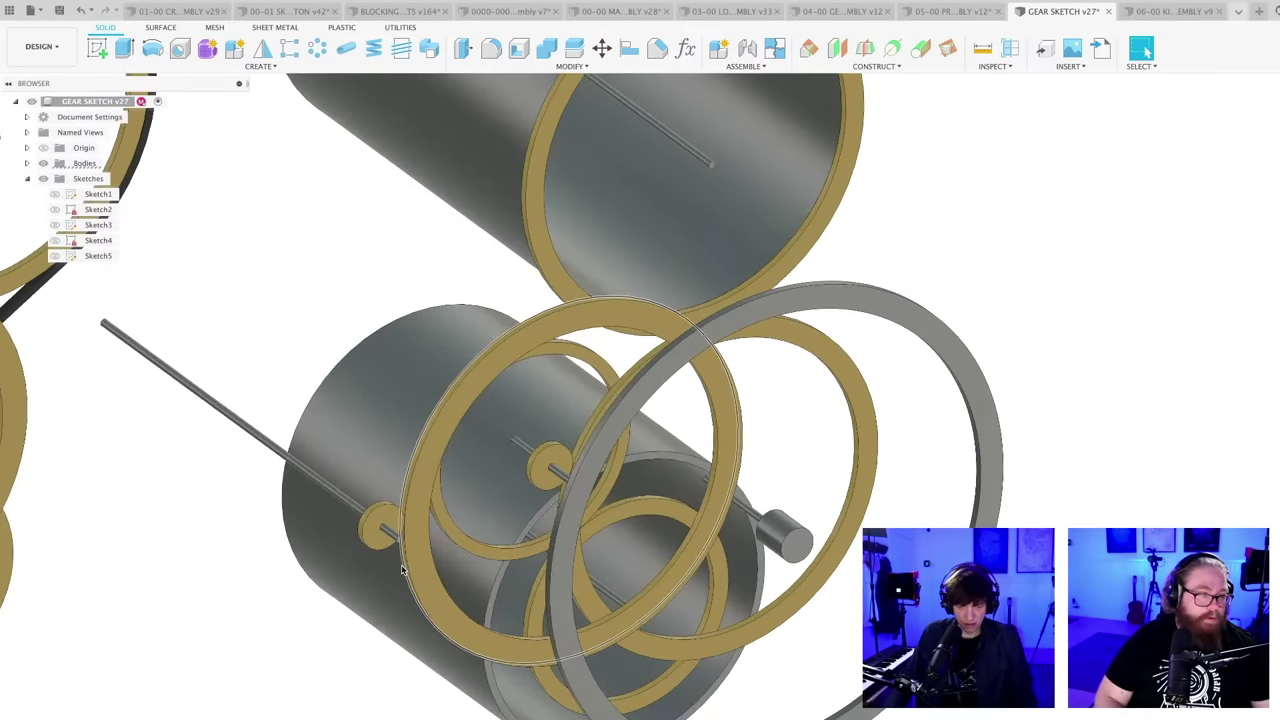
key(e)
click(399, 531)
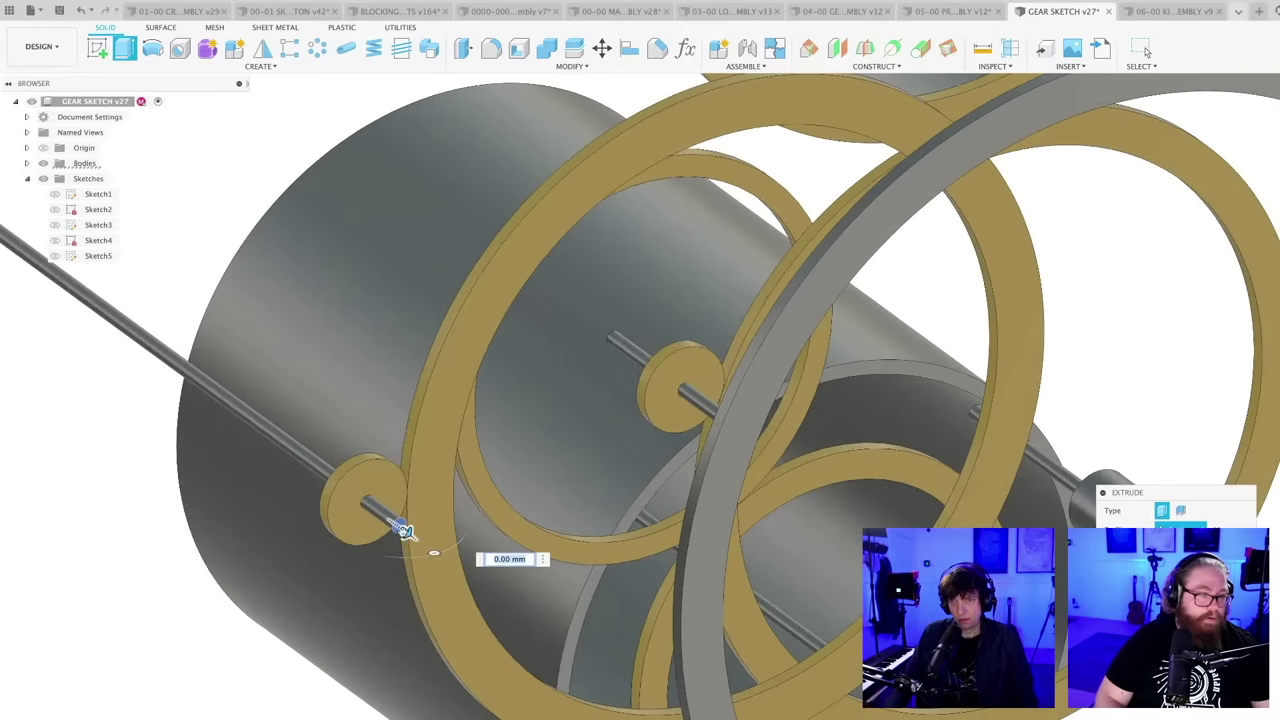
drag(434, 551, 486, 591)
key(Return)
scroll(395, 670, down, 1)
scroll(396, 670, down, 5)
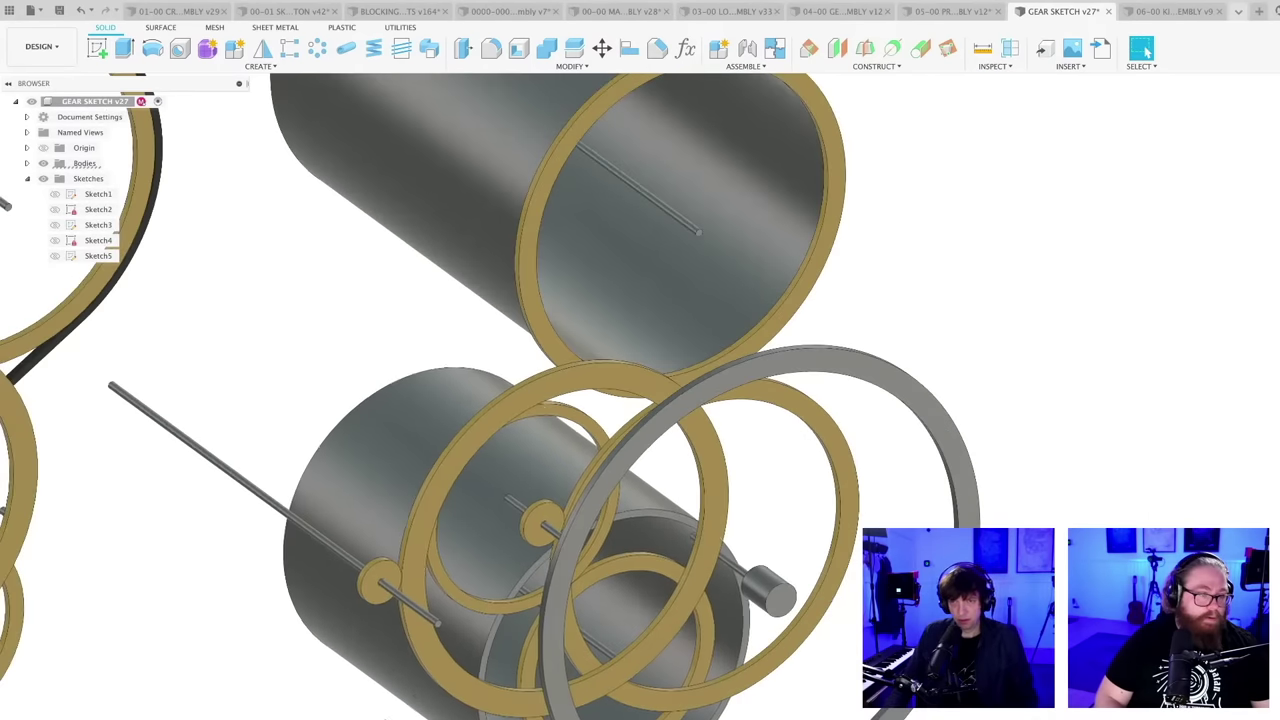
- Save the design with the longer hub cylinder and pinion shaft as a new version
shift+middle_drag(396, 670, 477, 668)
key(super+s)
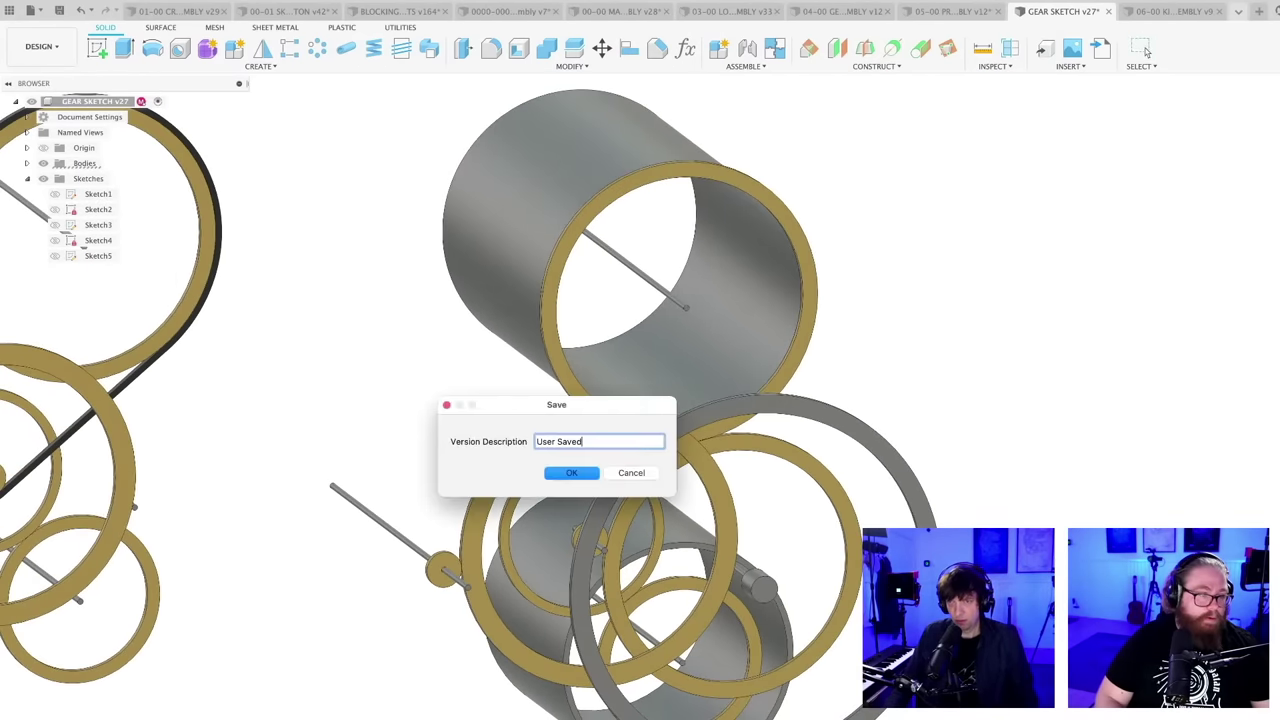
click(571, 474)
shift+middle_drag(542, 508, 457, 671)
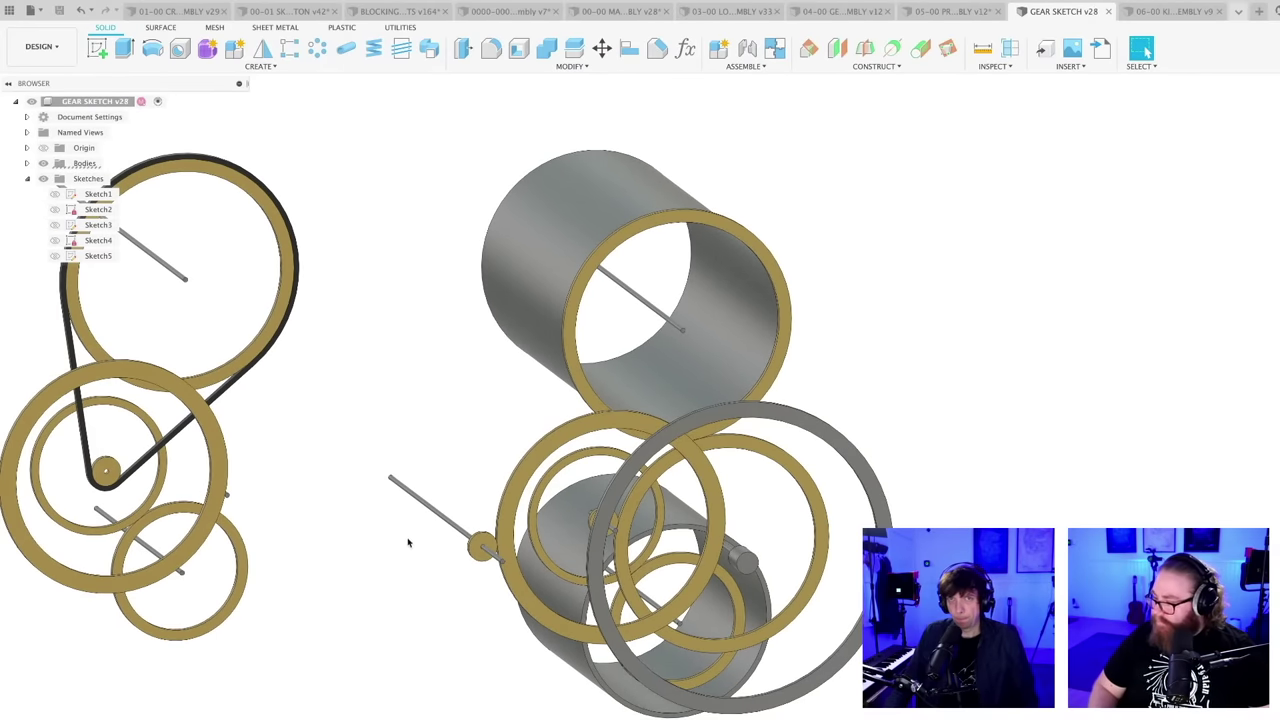
- Start a sketch on the front face of the hub cylinder and project the outer pinion's shaft end into it
click(97, 49)
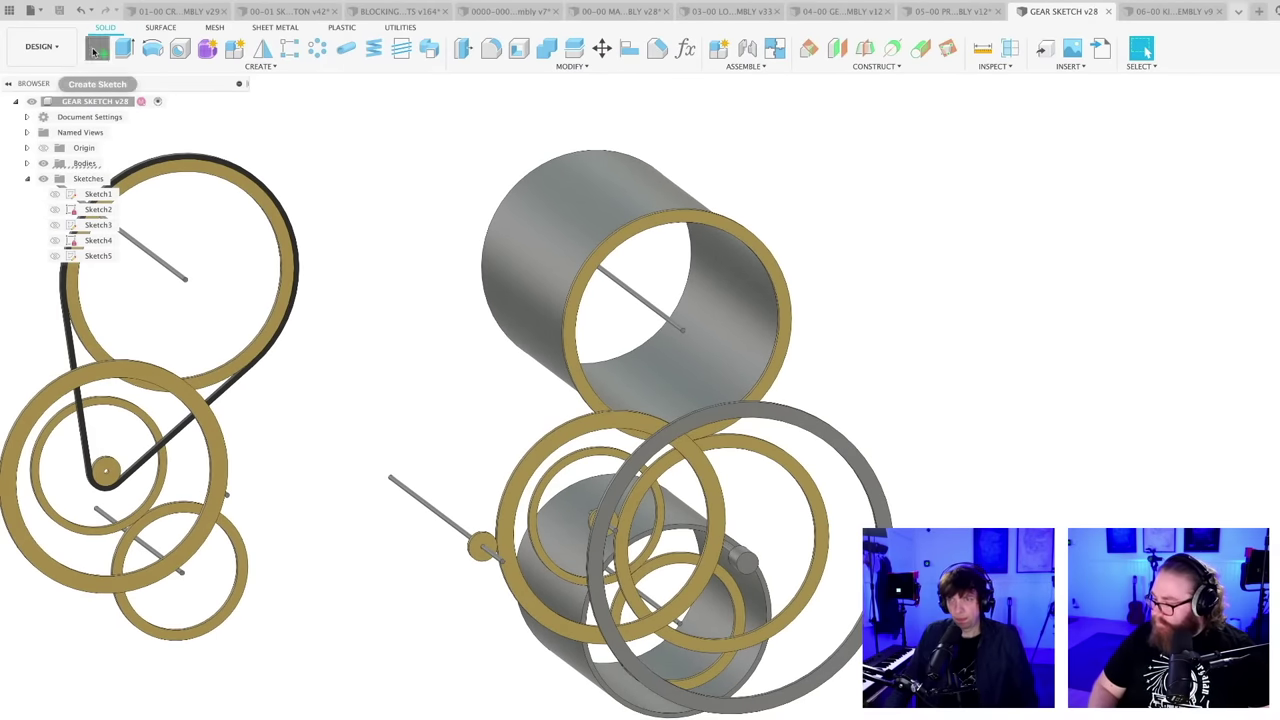
click(749, 570)
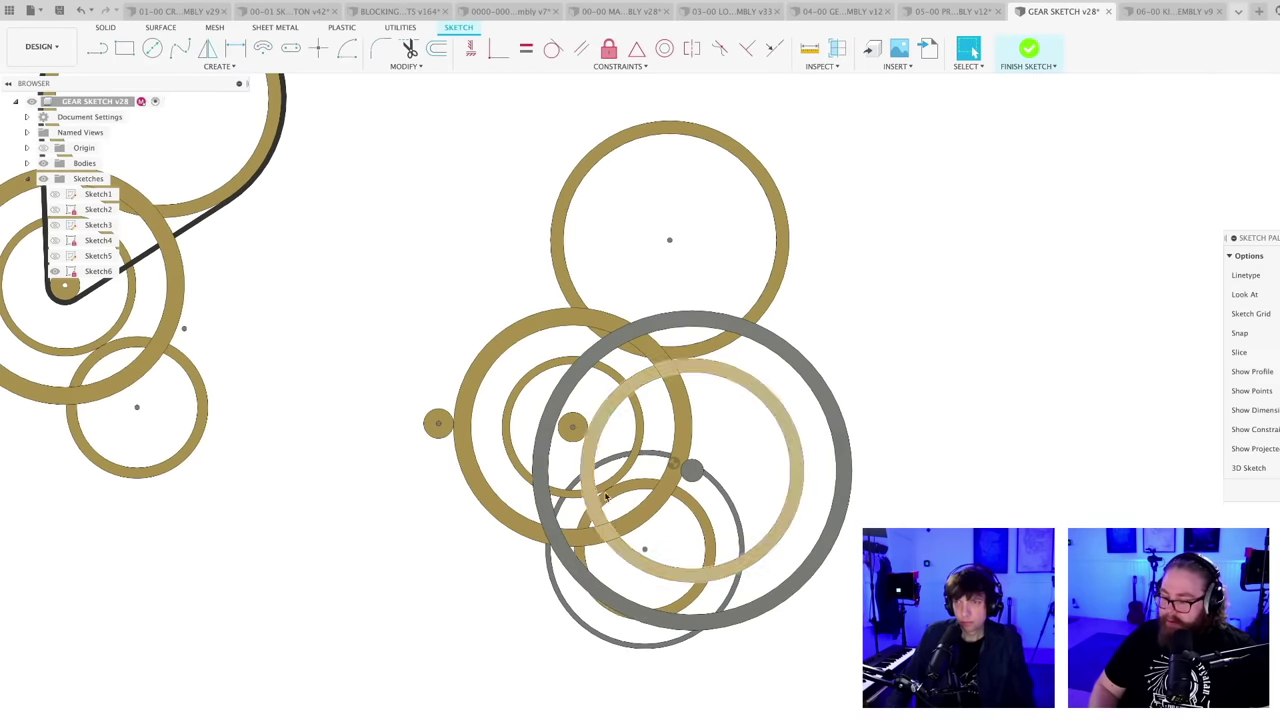
key(p)
key(Escape)
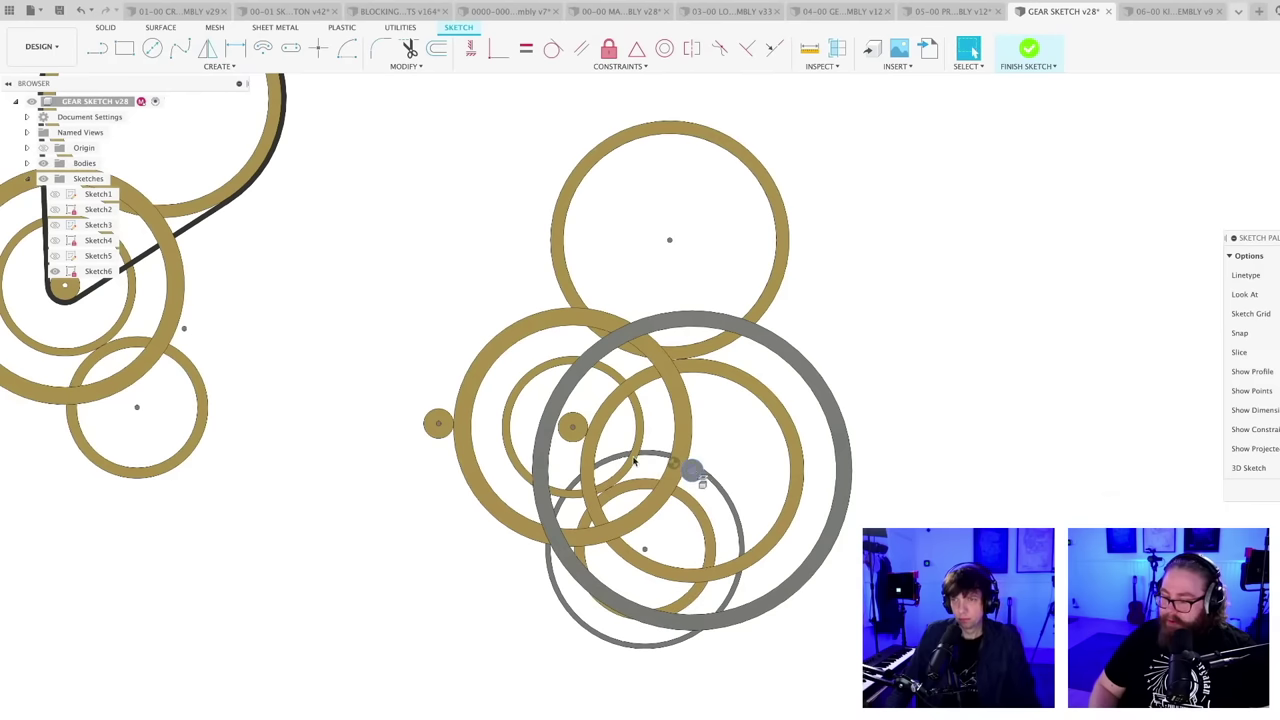
scroll(429, 460, up, 2)
scroll(431, 460, up, 3)
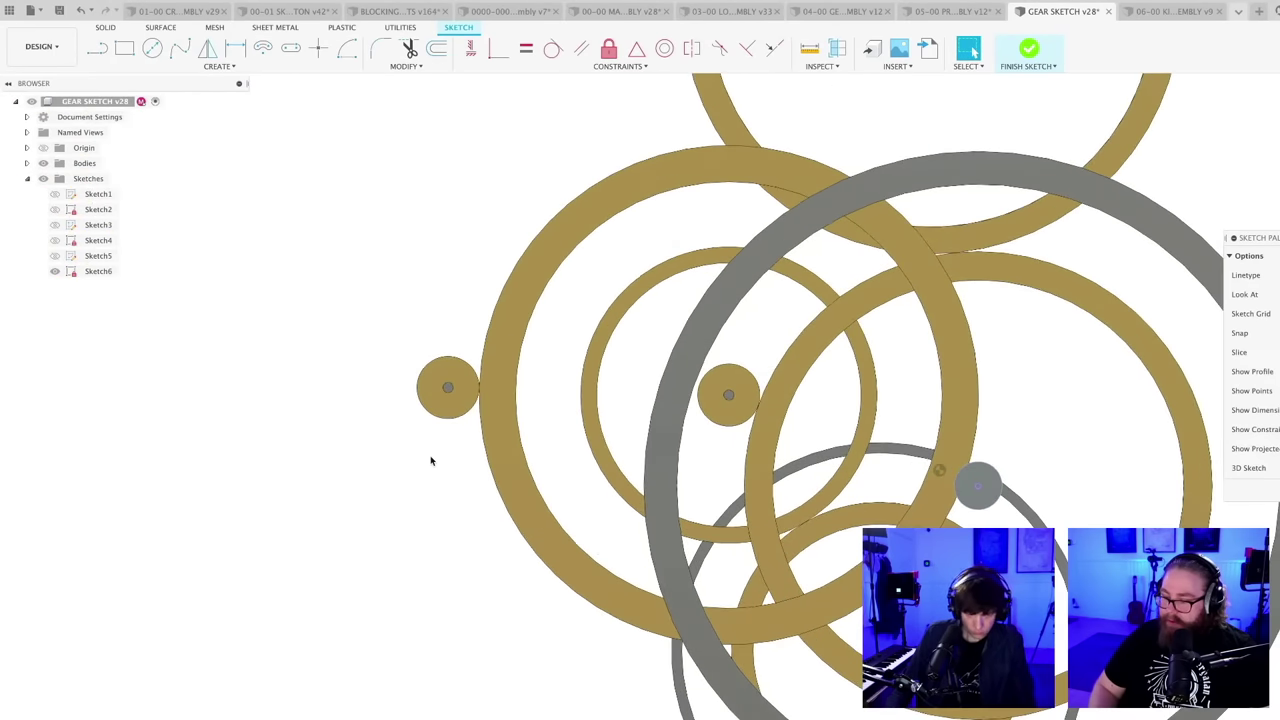
key(p)
scroll(450, 400, up, 3)
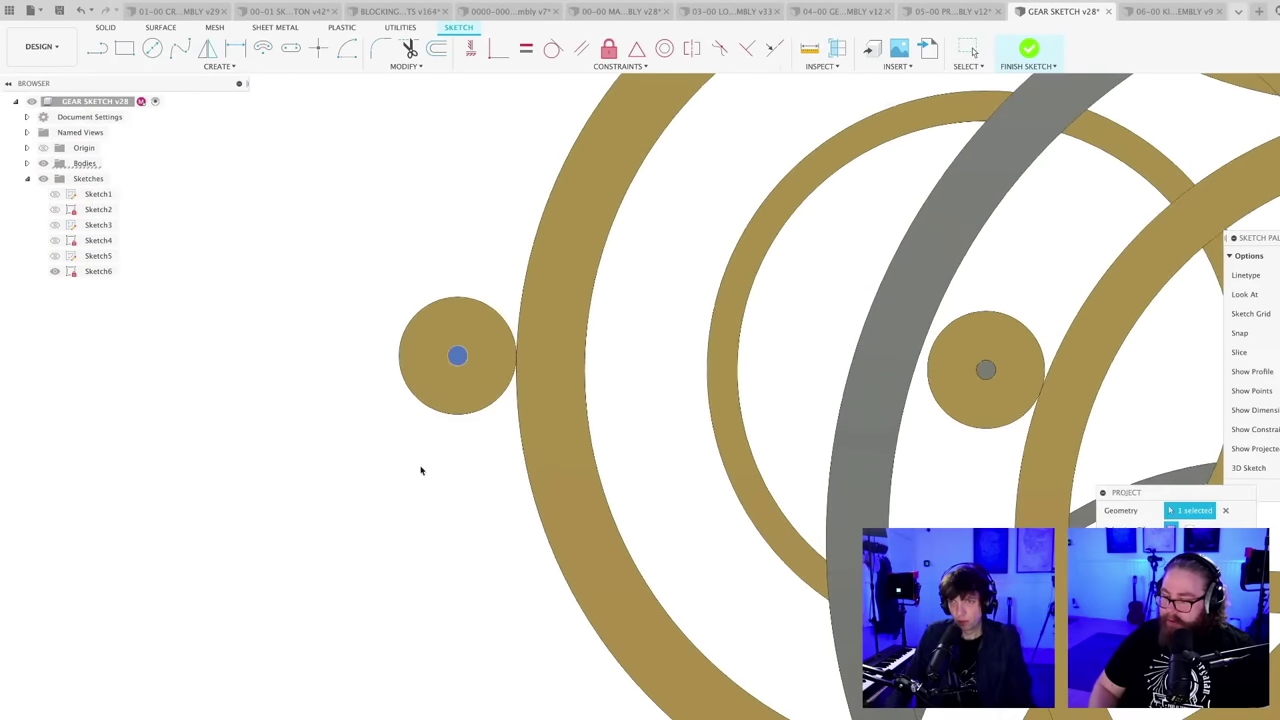
scroll(424, 560, down, 2)
mouse_move(423, 557)
middle_down()
mouse_move(295, 523)
mouse_move(229, 529)
middle_up()
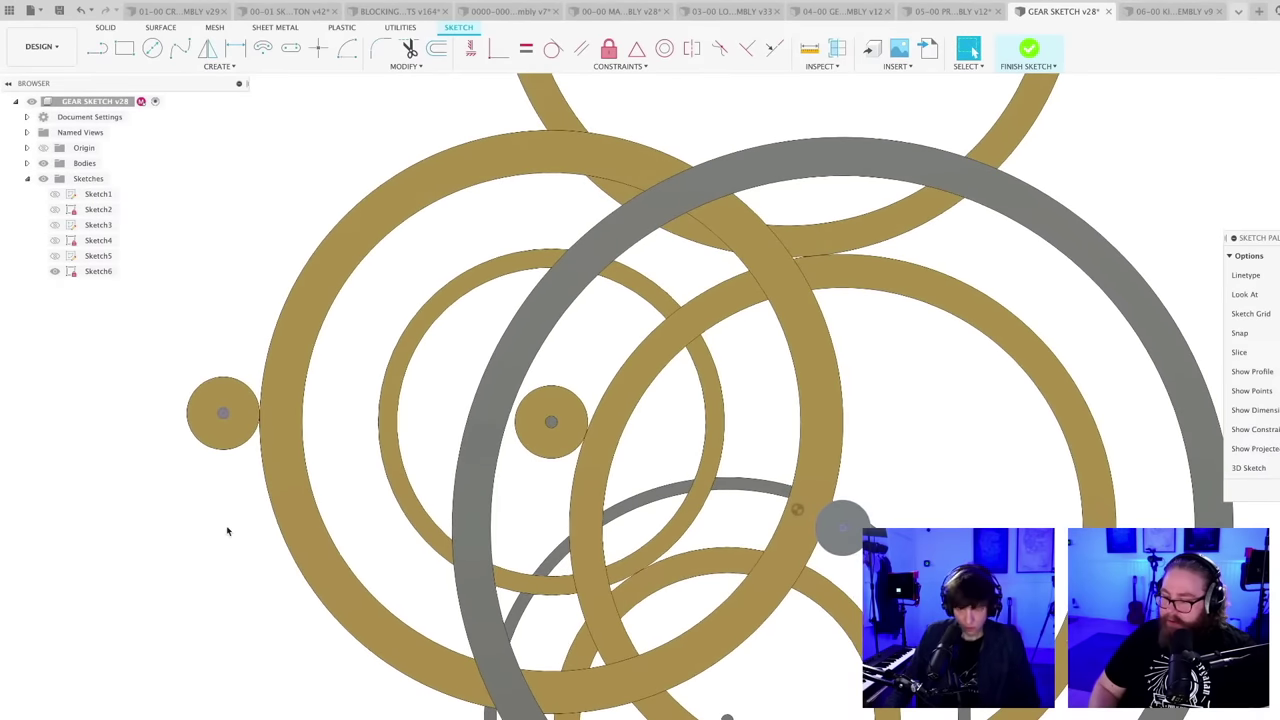
- Sketch a 300 mm diameter circle concentric with the projected pinion shaft
key(c)
click(224, 416)
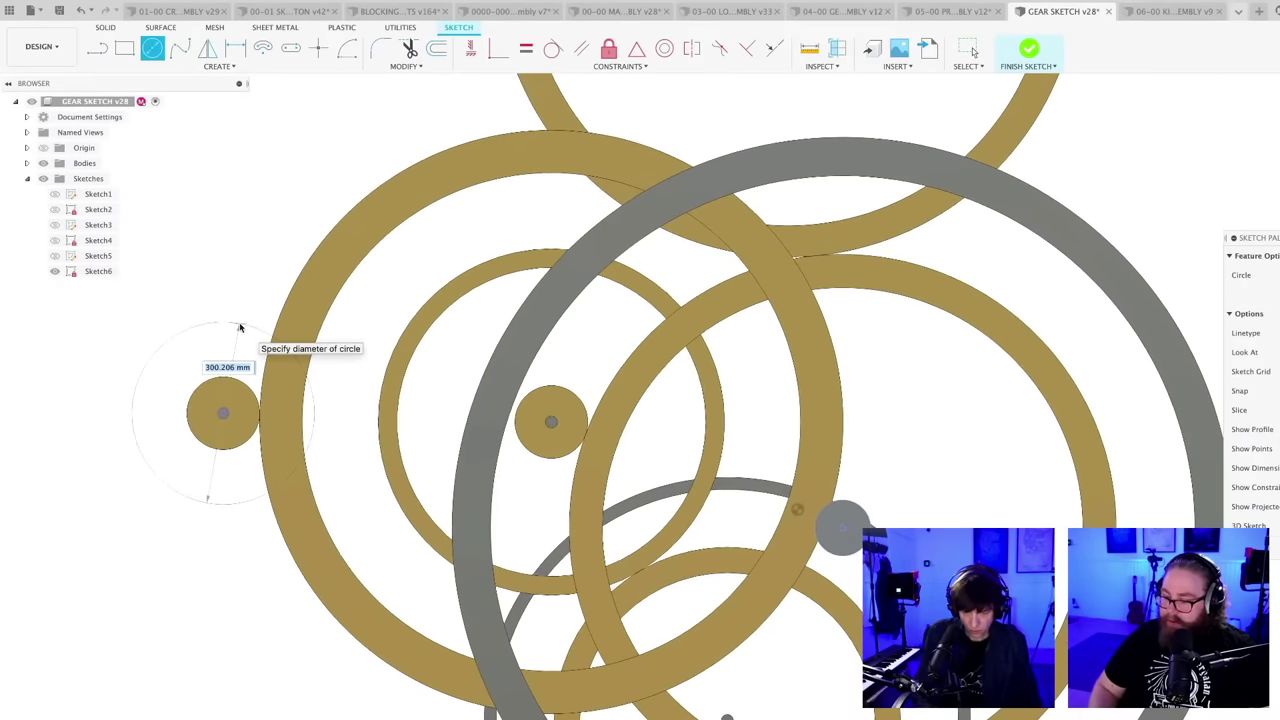
key(Return)
key(Escape)
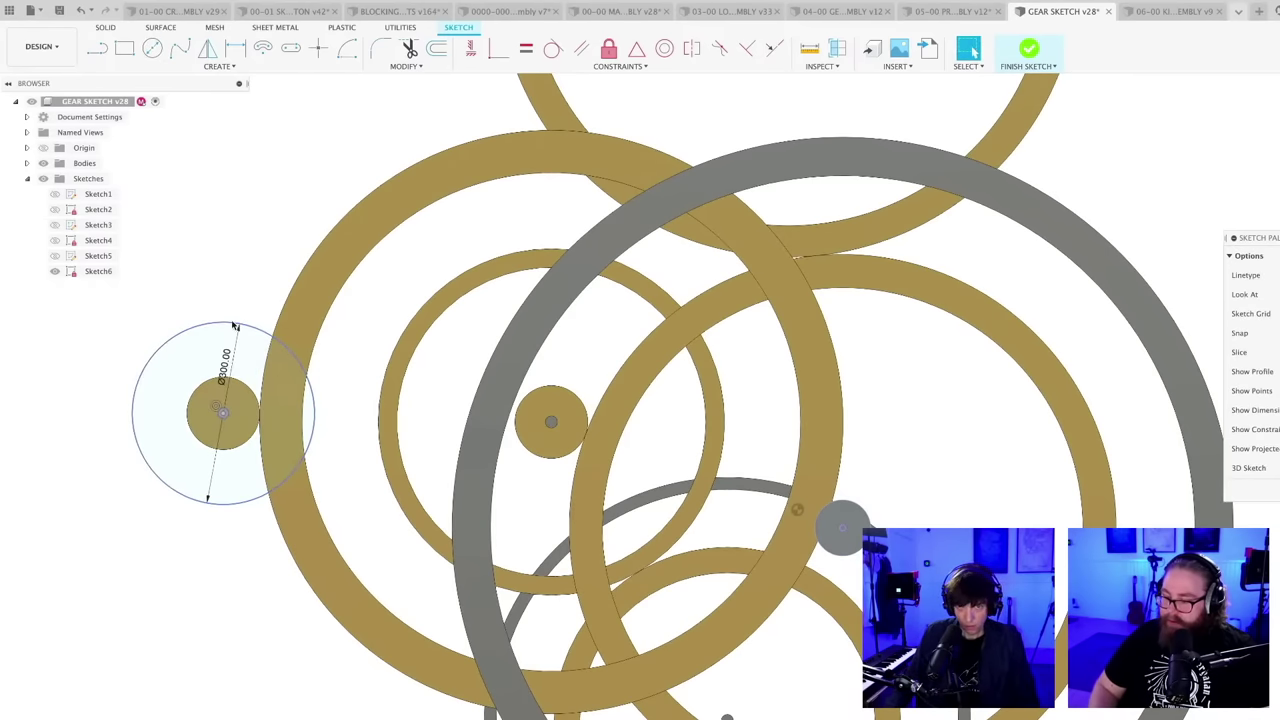
- Offset the 300 mm circle outward by 20 mm
click(233, 326)
key(o)
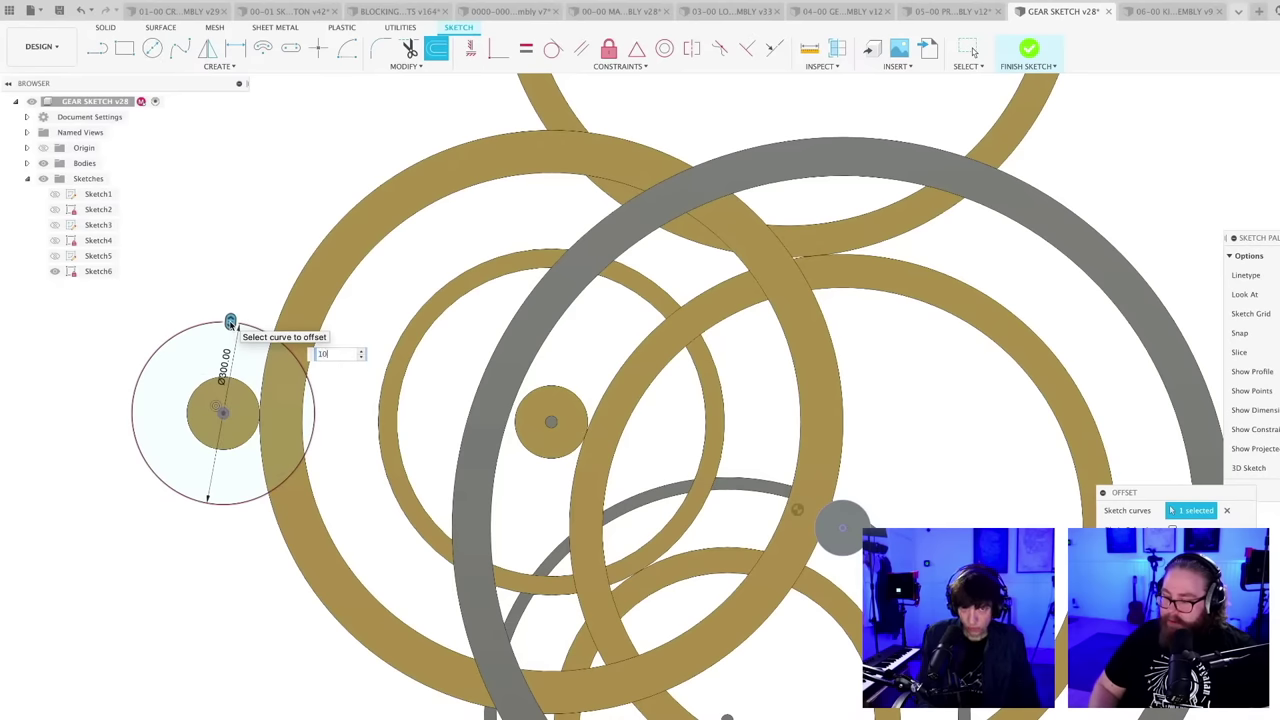
key(BackSpace)
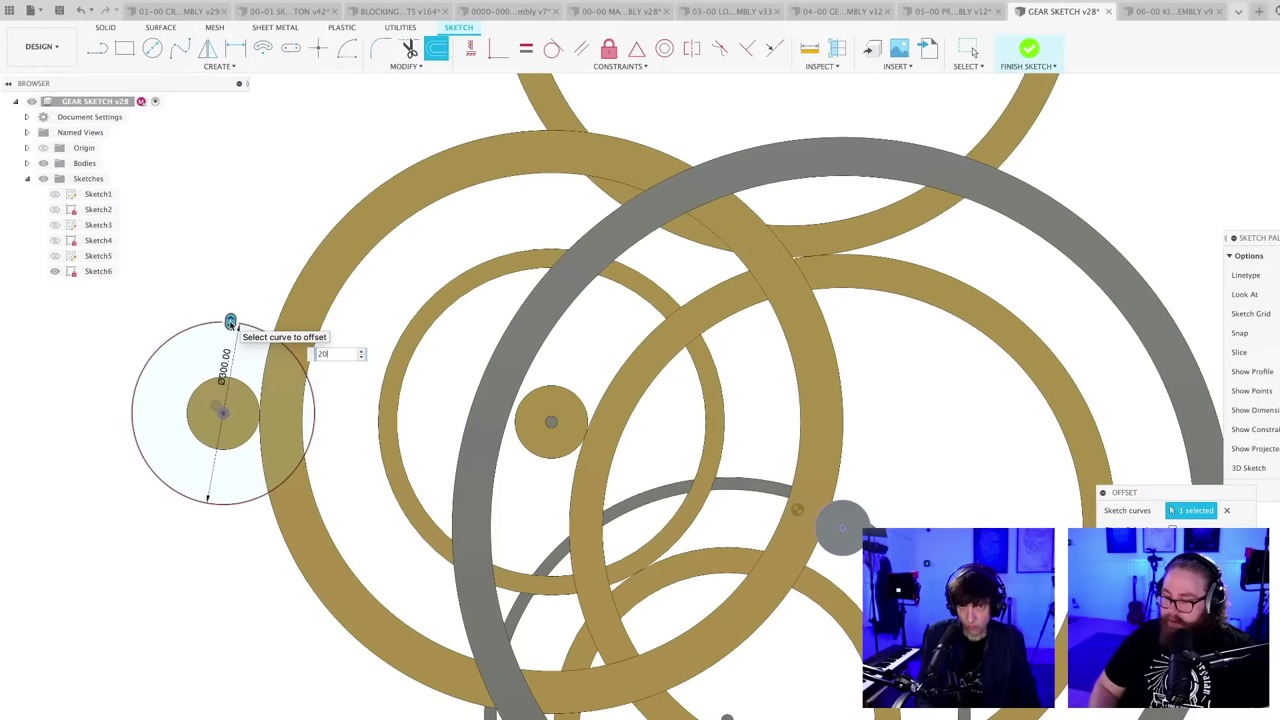
key(Return)
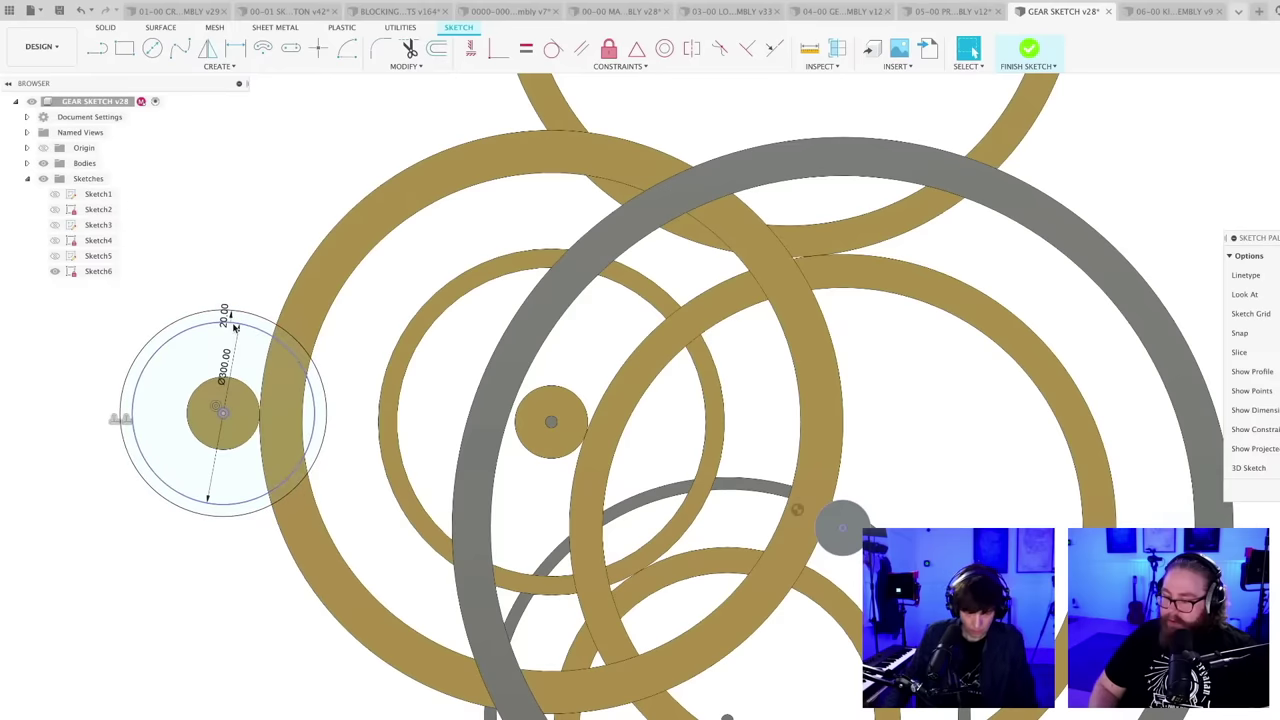
key(l)
scroll(298, 410, down, 2)
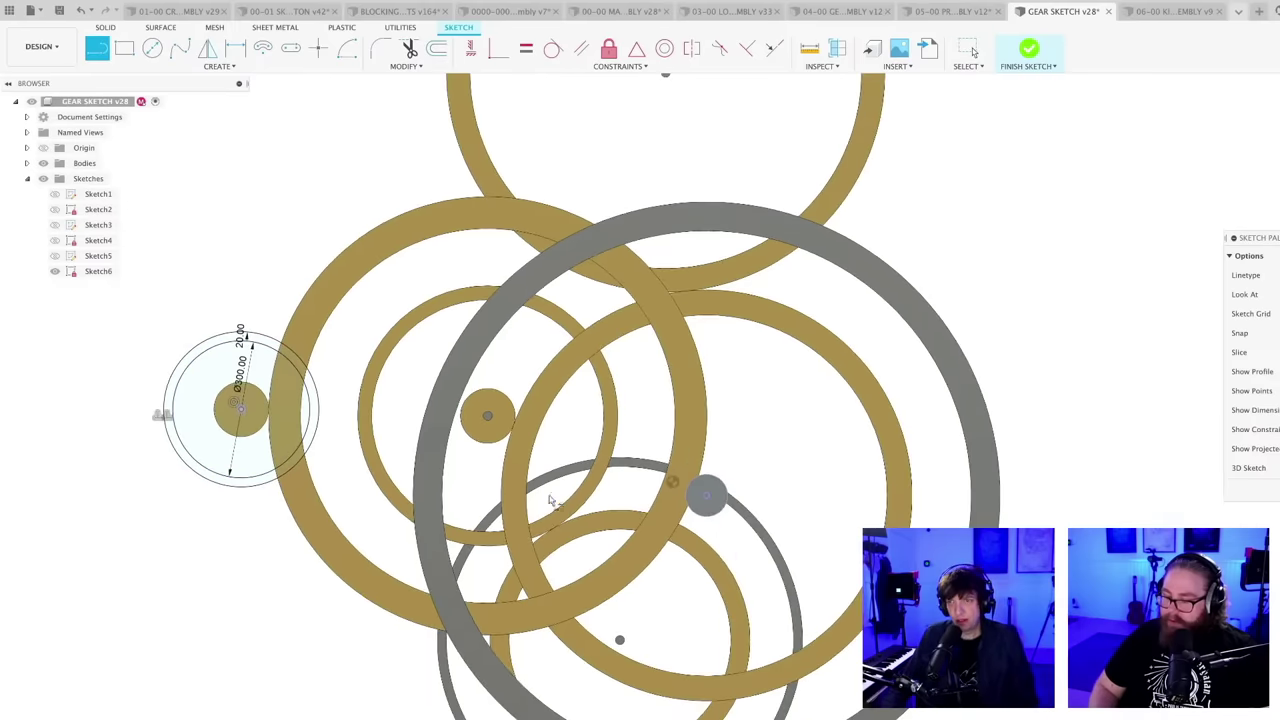
scroll(259, 424, up, 2)
scroll(264, 425, down, 2)
middle_drag(375, 425, 354, 445)
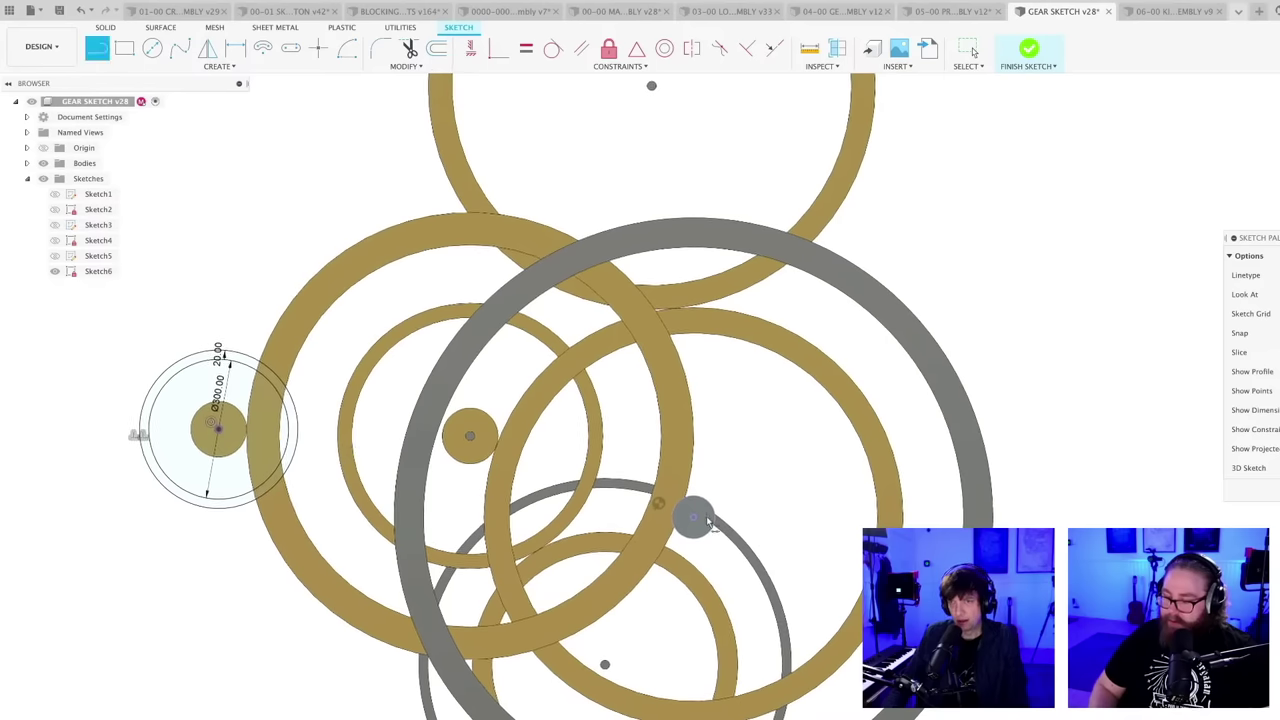
key(Escape)
- Project the circular outline of the hub cylinder into the sketch
key(p)
scroll(737, 519, up, 2)
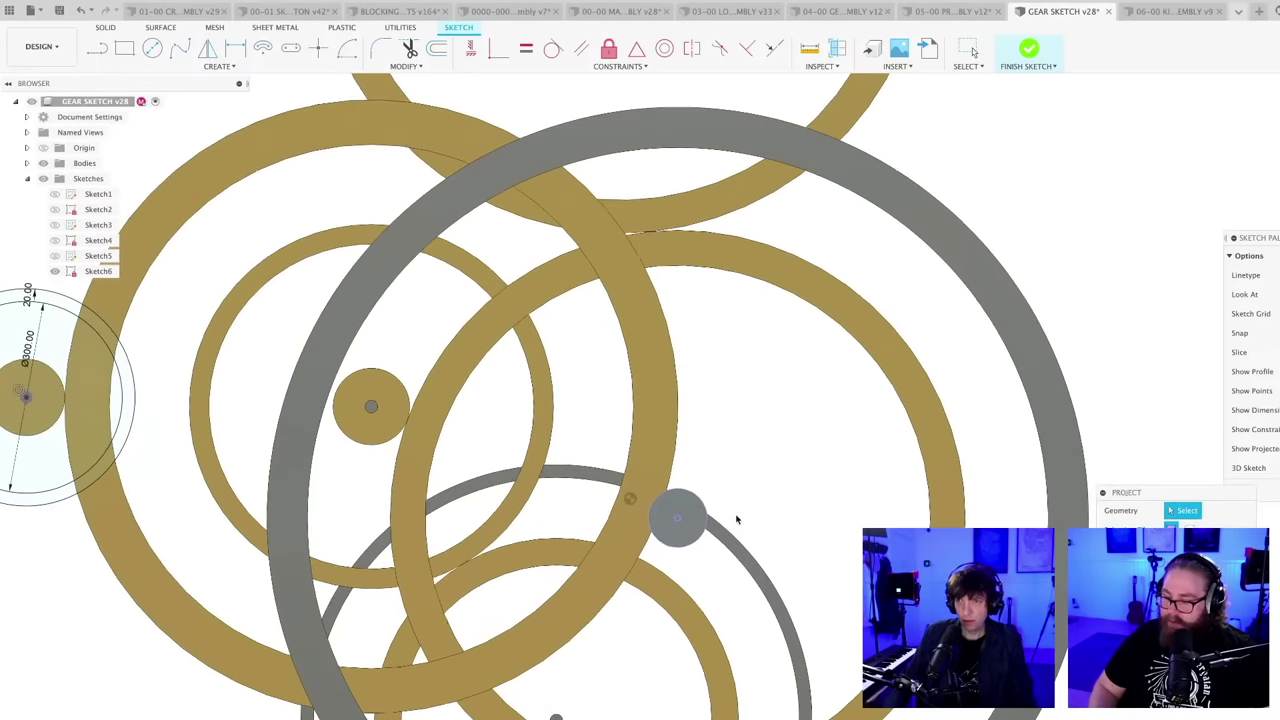
click(708, 512)
scroll(766, 491, down, 2)
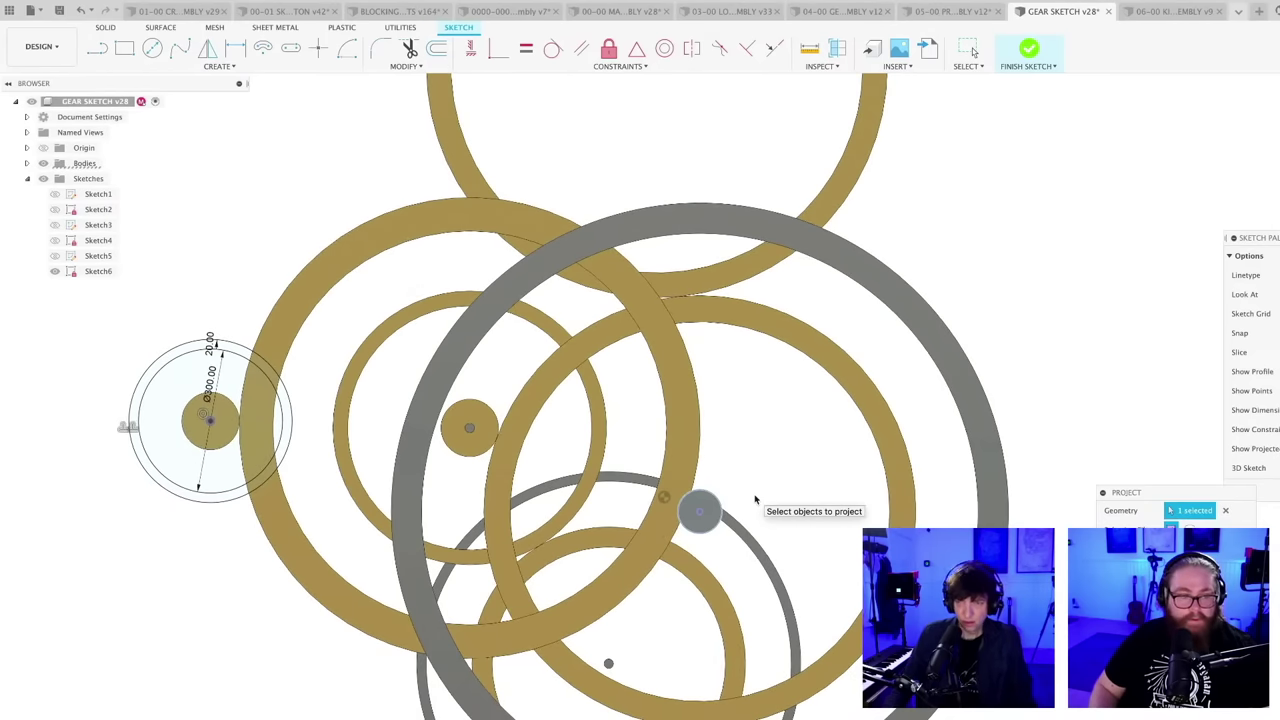
- Offset the projected hub circle outward by 20 mm
key(o)
scroll(735, 507, up, 3)
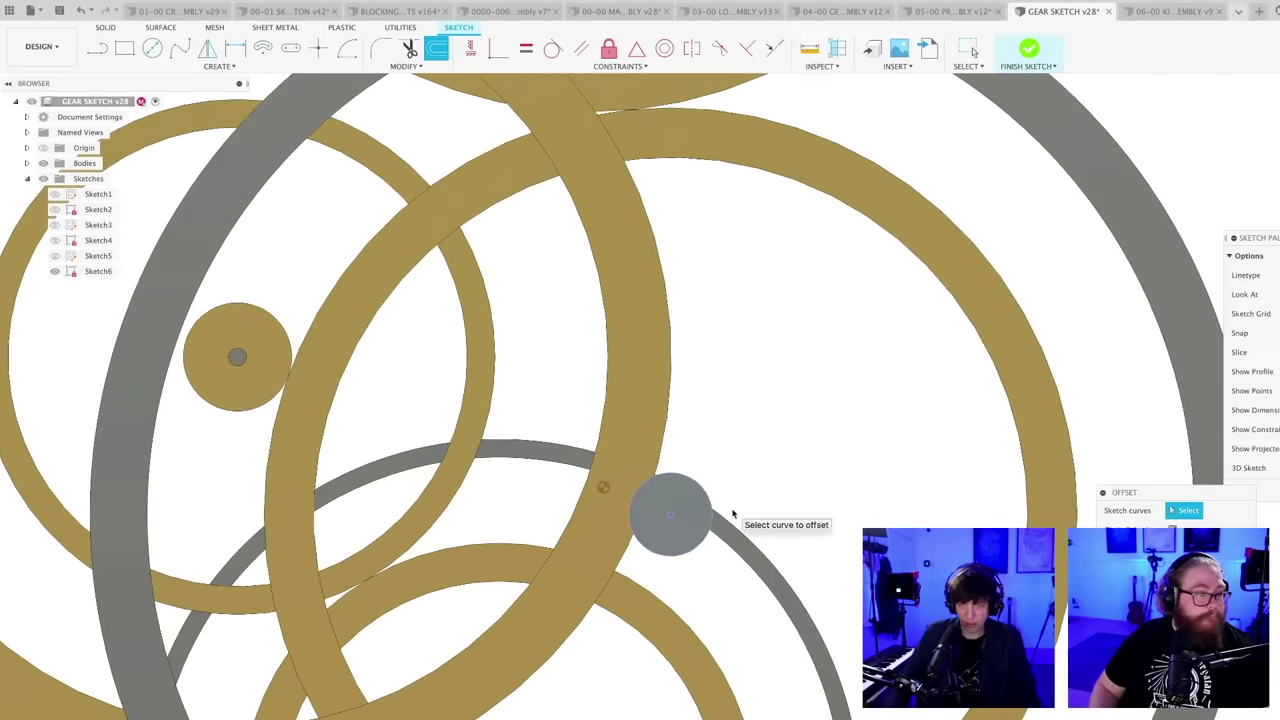
key(c)
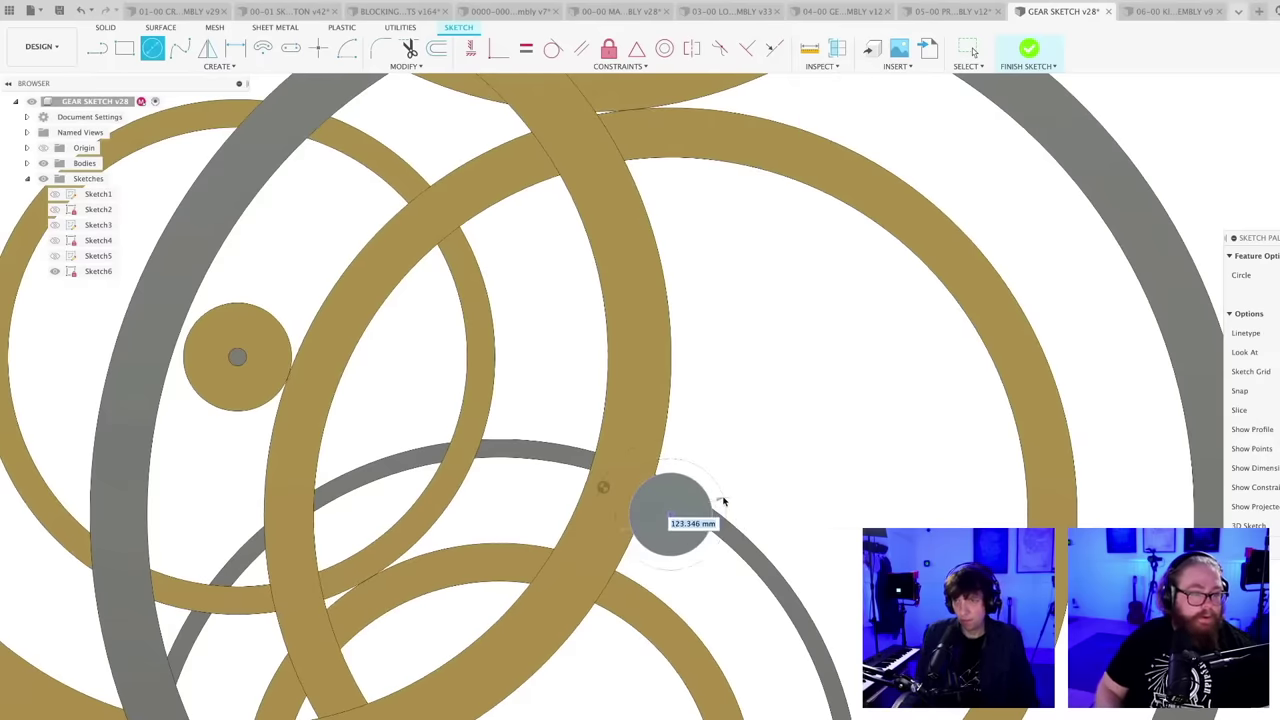
key(Escape)
key(o)
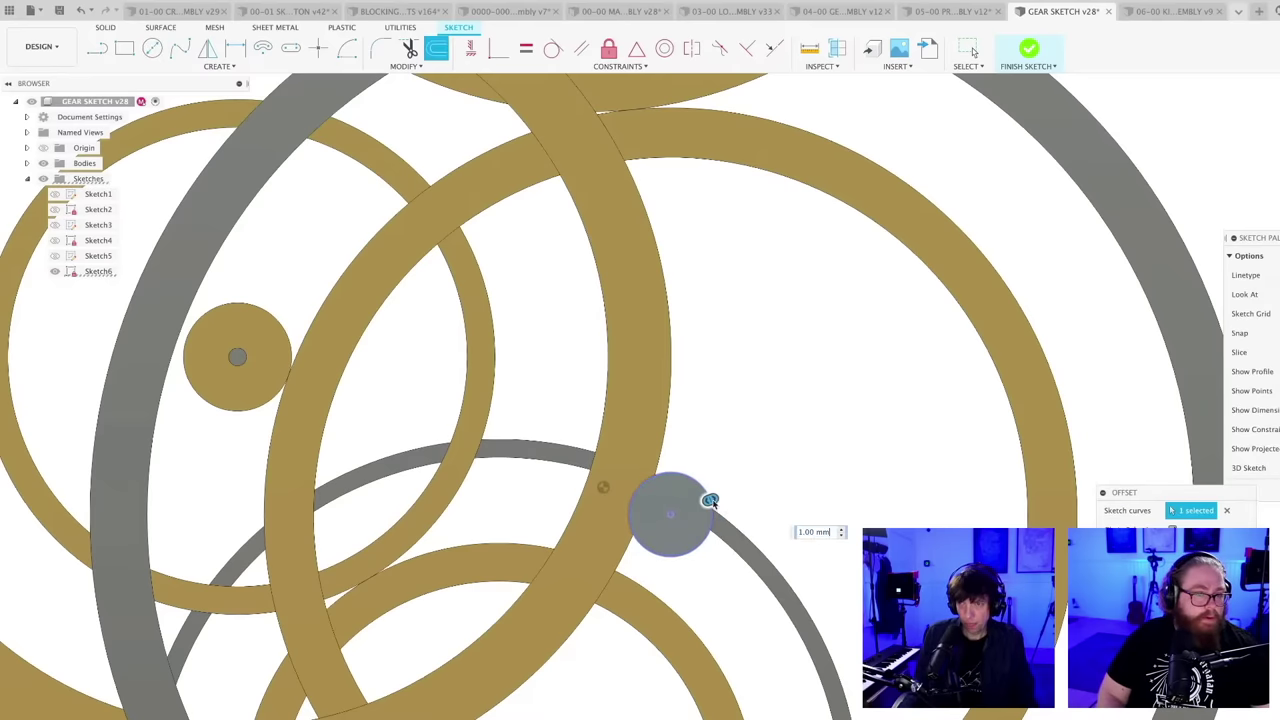
text(20)
key(Return)
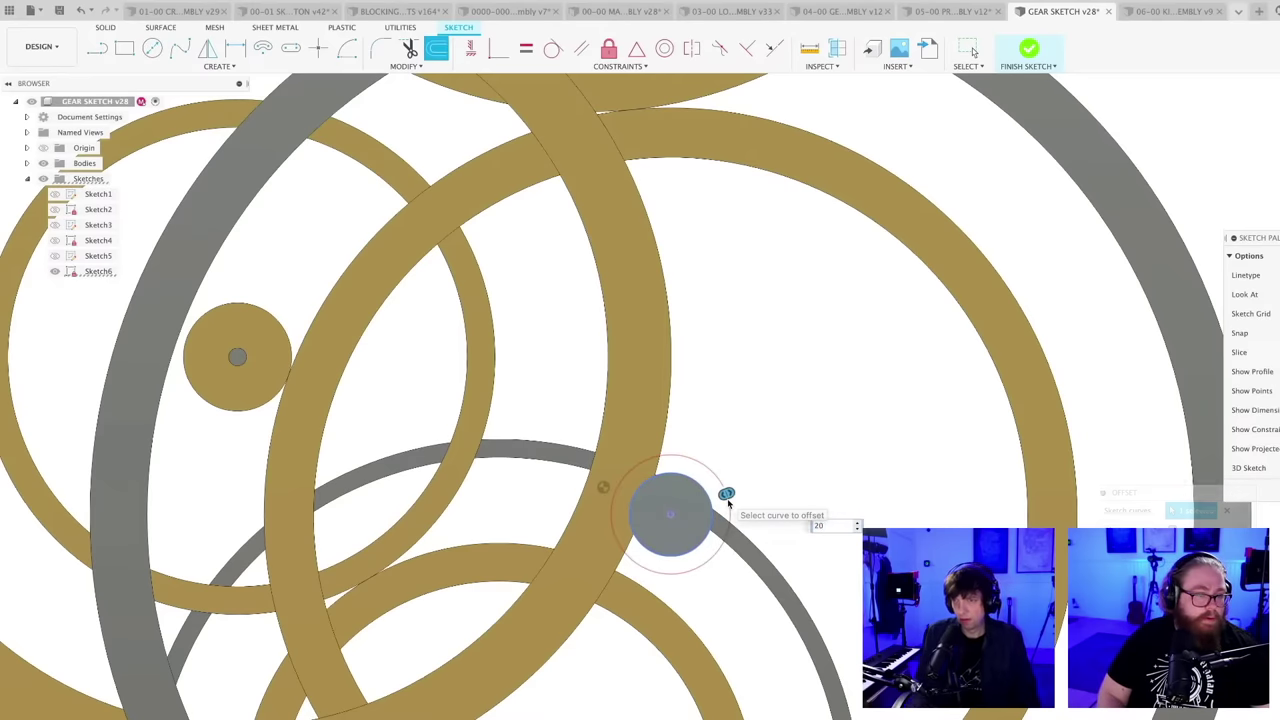
scroll(826, 446, down, 5)
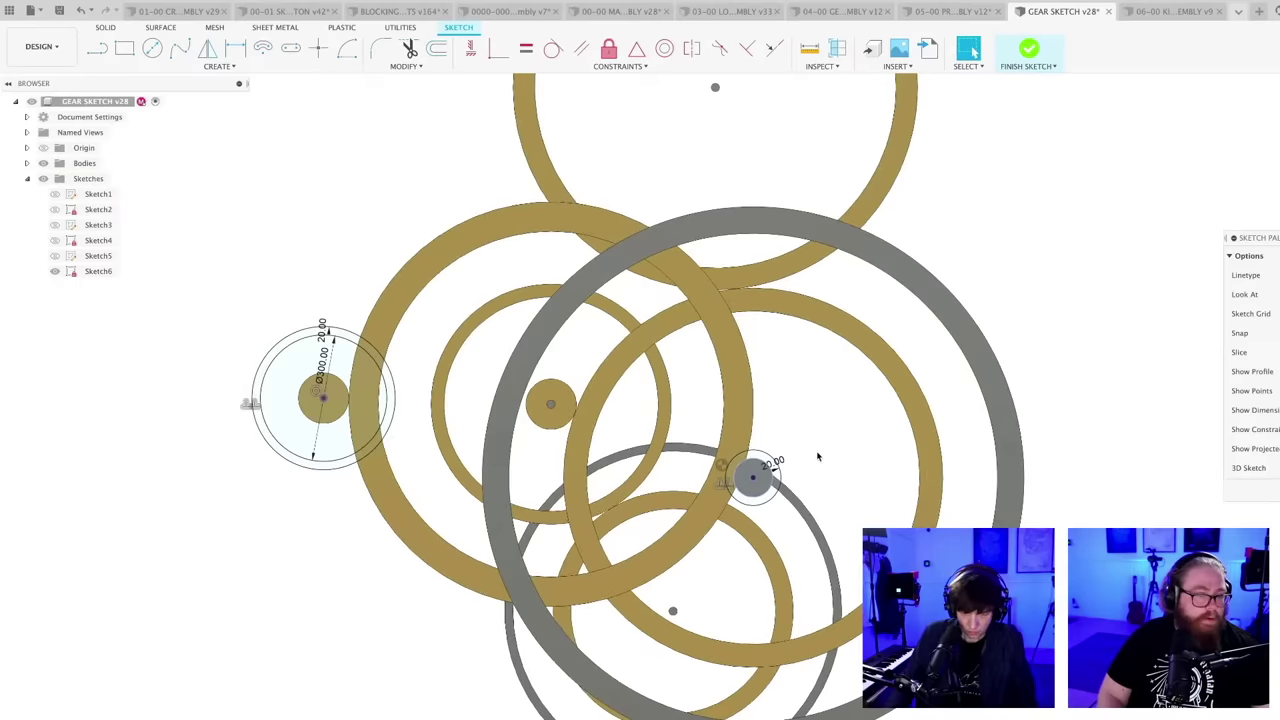
- Draw the upper and lower outer belt edges as lines joining the outer offset circles around the pinion shaft and the hub
scroll(805, 460, up, 2)
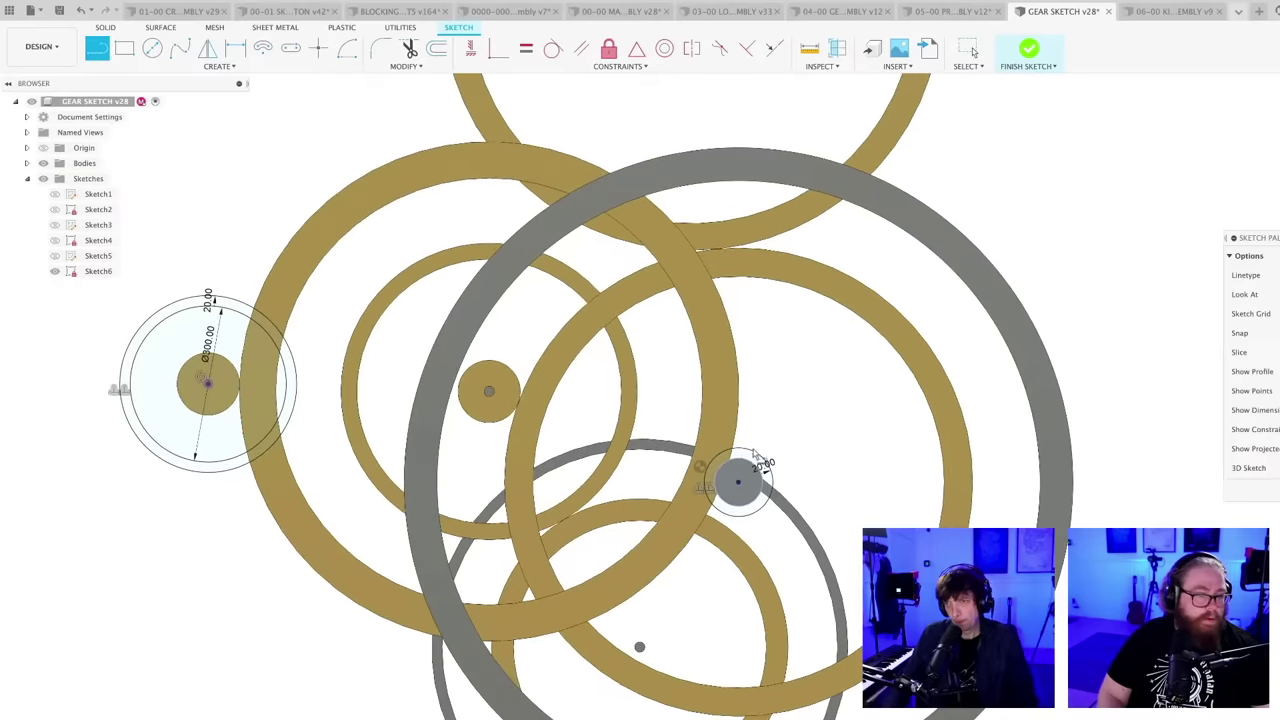
click(740, 478)
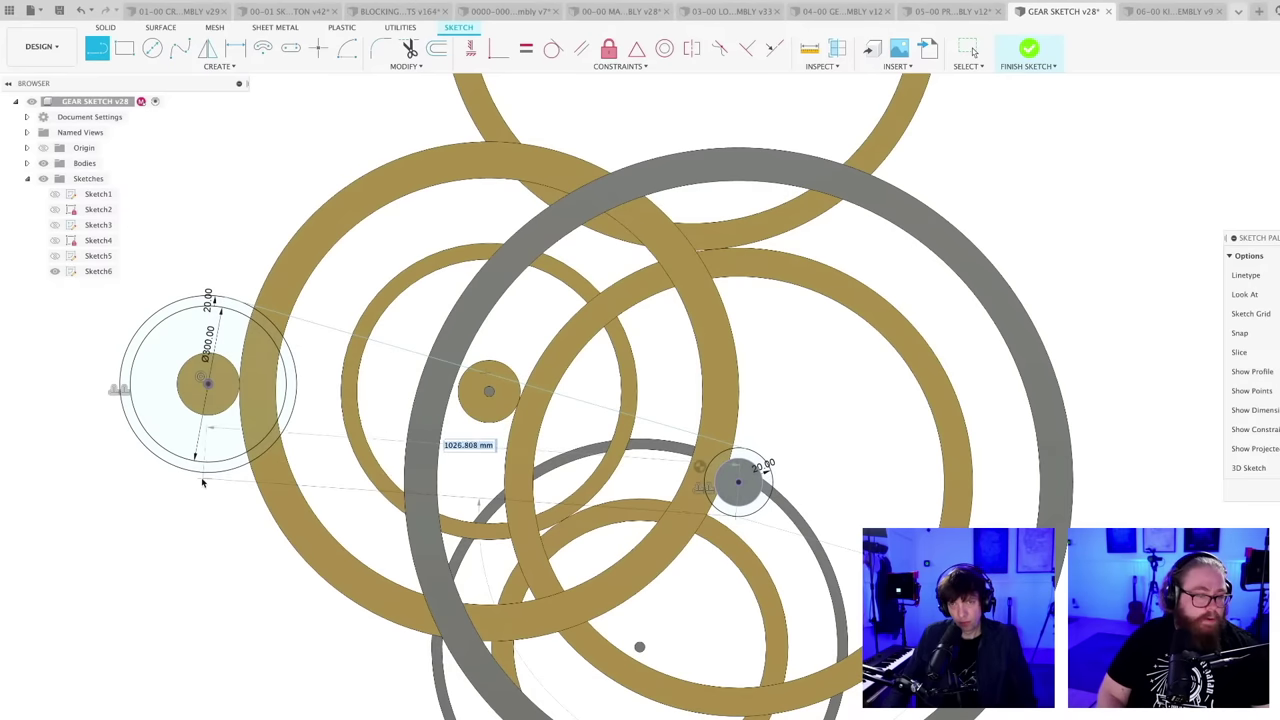
scroll(705, 480, down, 1)
scroll(708, 462, up, 3)
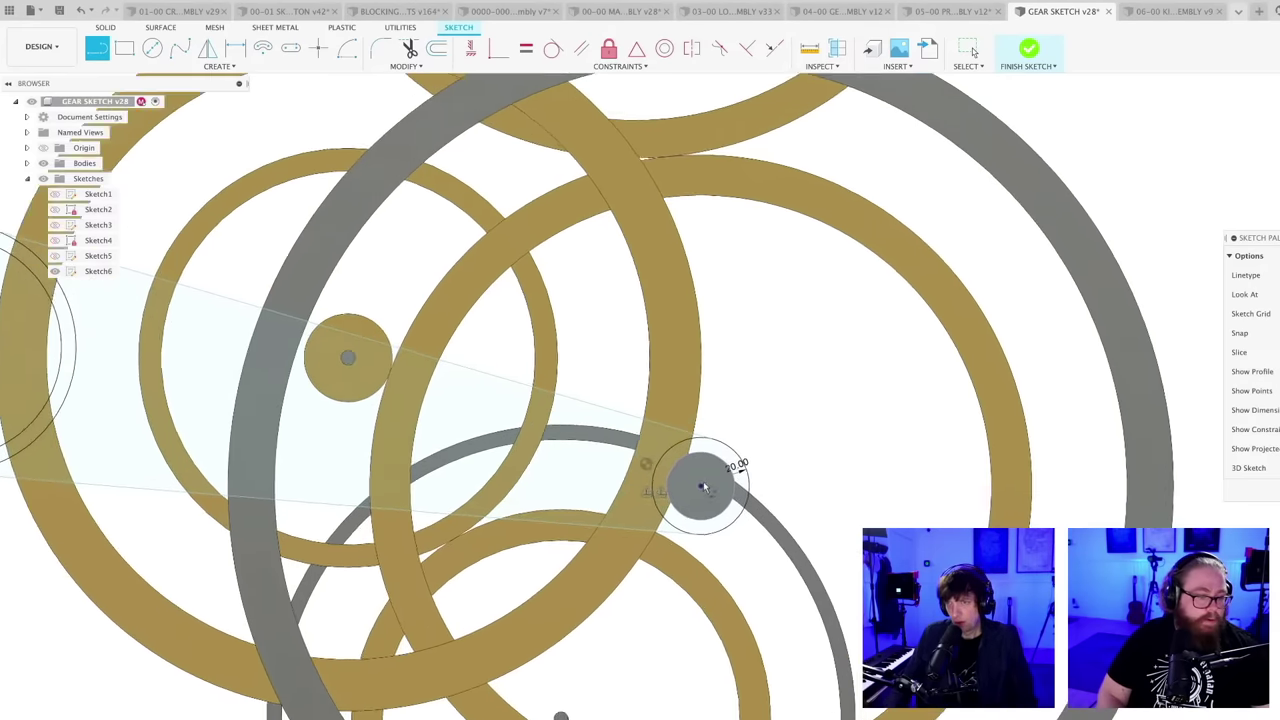
- Draw the upper and lower inner belt edges as lines joining the hub circle and the 300 mm circle
click(712, 452)
scroll(520, 449, down, 3)
middle_drag(372, 410, 645, 466)
scroll(432, 361, up, 3)
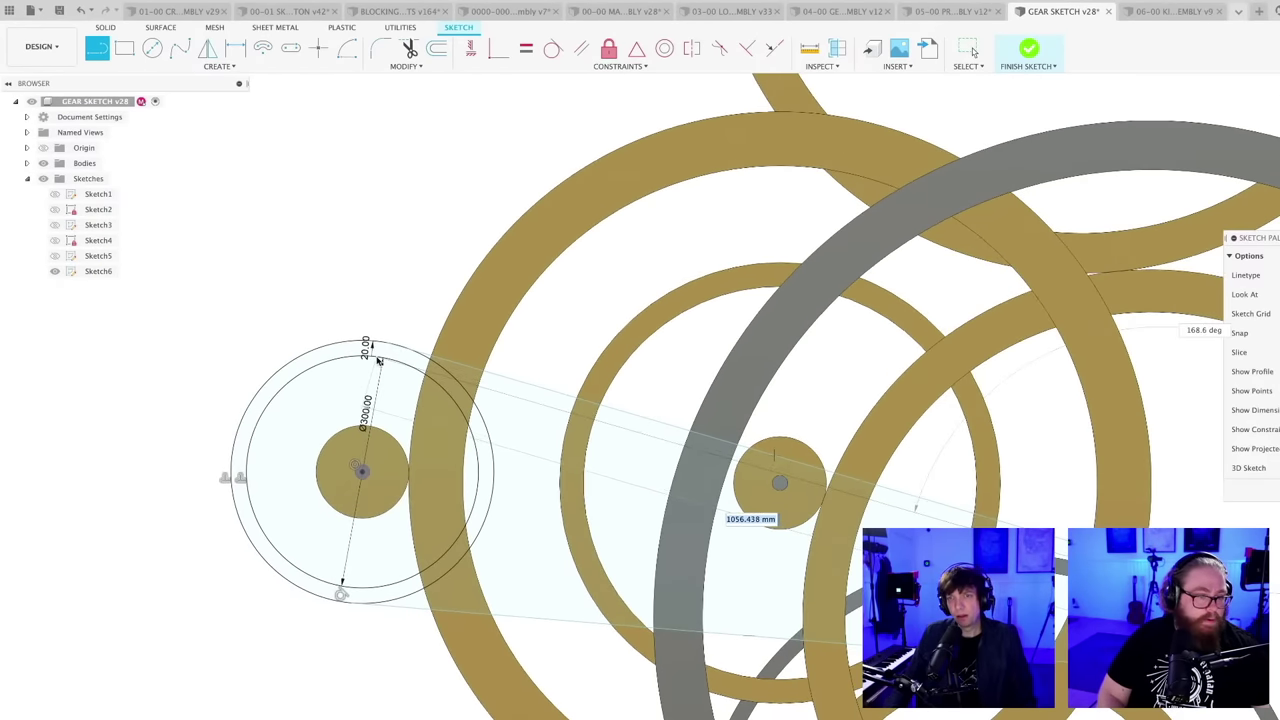
scroll(425, 455, down, 2)
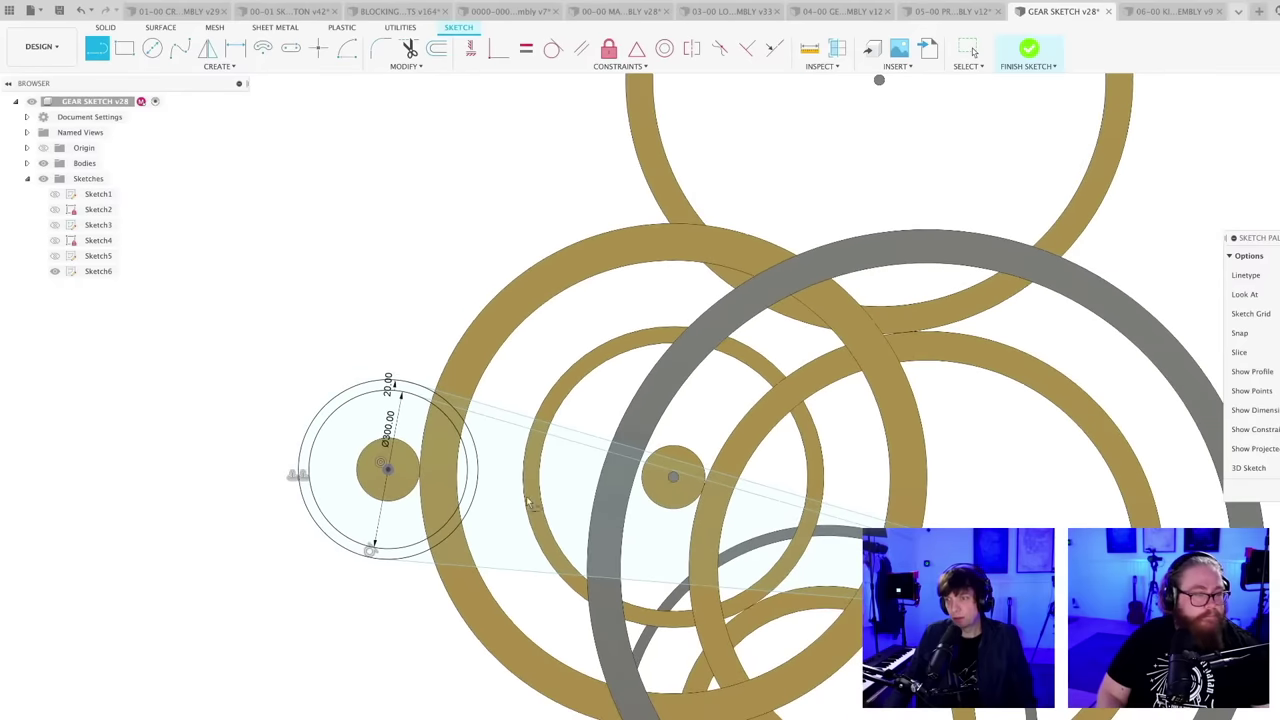
scroll(900, 580, up, 1)
scroll(928, 593, up, 2)
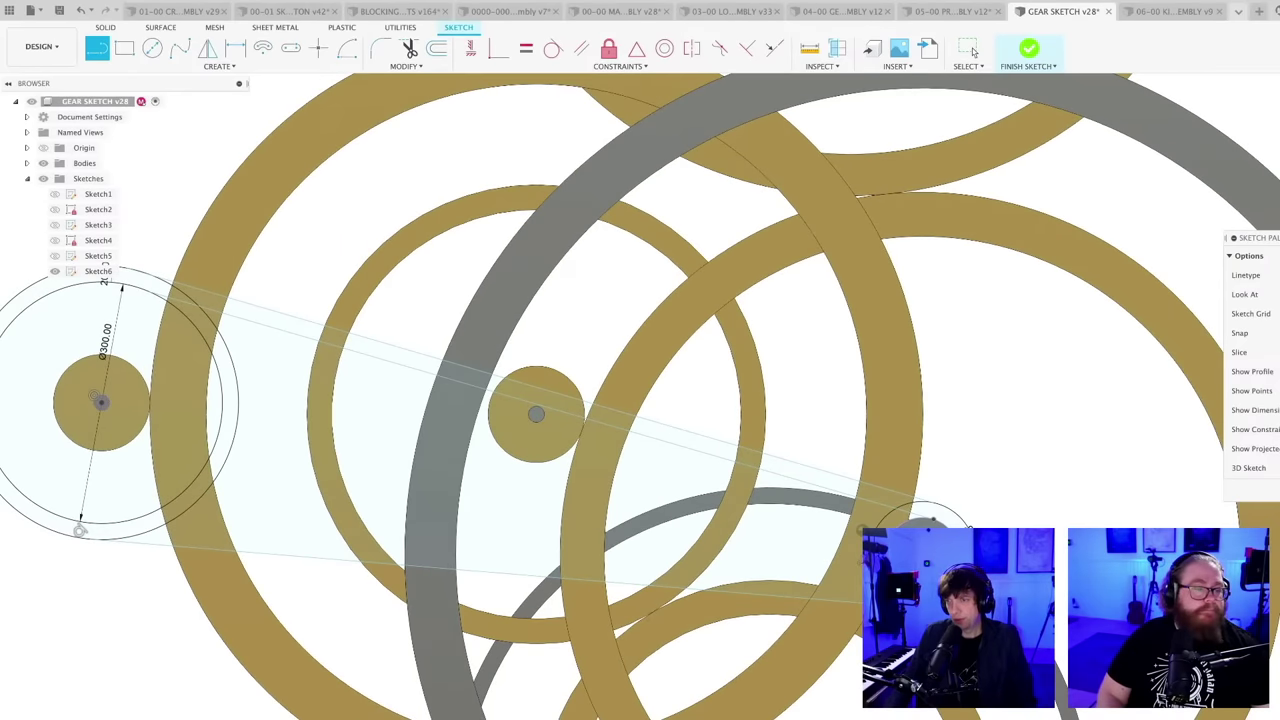
click(107, 527)
key(Escape)
- Apply tangent constraints between the four belt lines and the 300 mm circle and its outer offset
scroll(695, 552, down, 4)
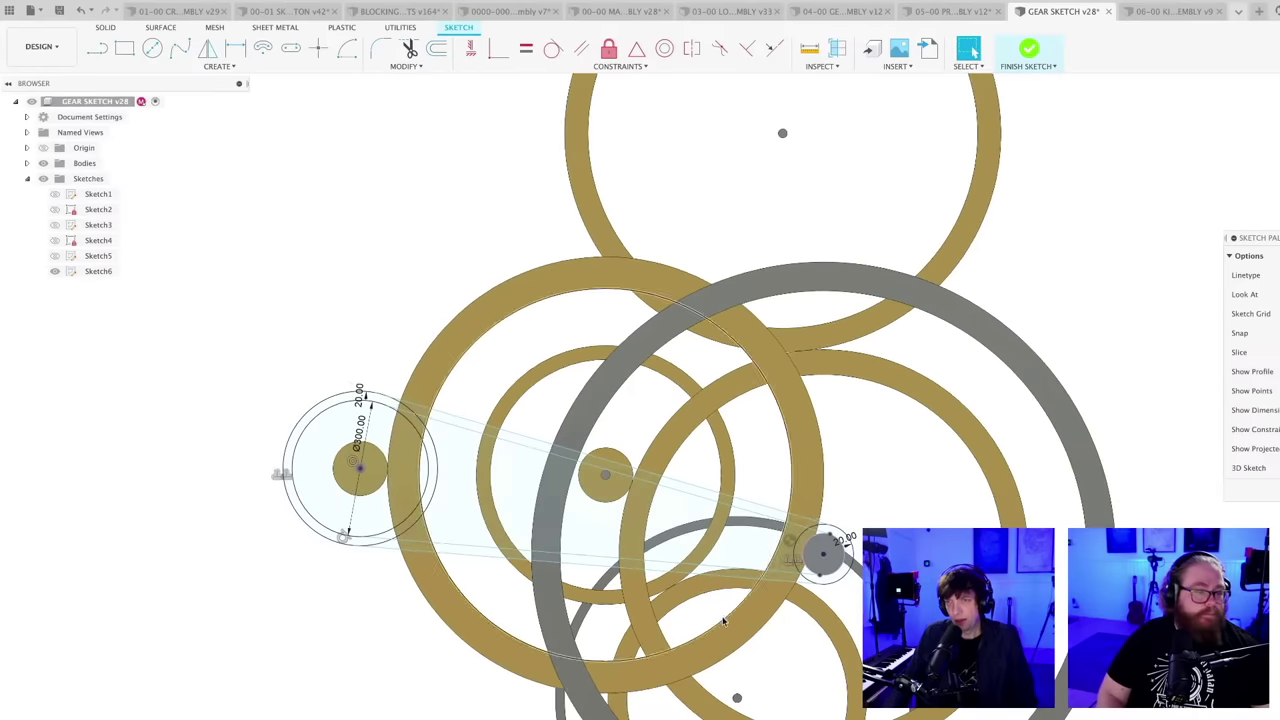
middle_drag(735, 613, 717, 586)
scroll(922, 530, down, 1)
mouse_move(898, 506)
middle_down()
mouse_move(877, 469)
mouse_move(858, 466)
middle_up()
scroll(824, 476, up, 2)
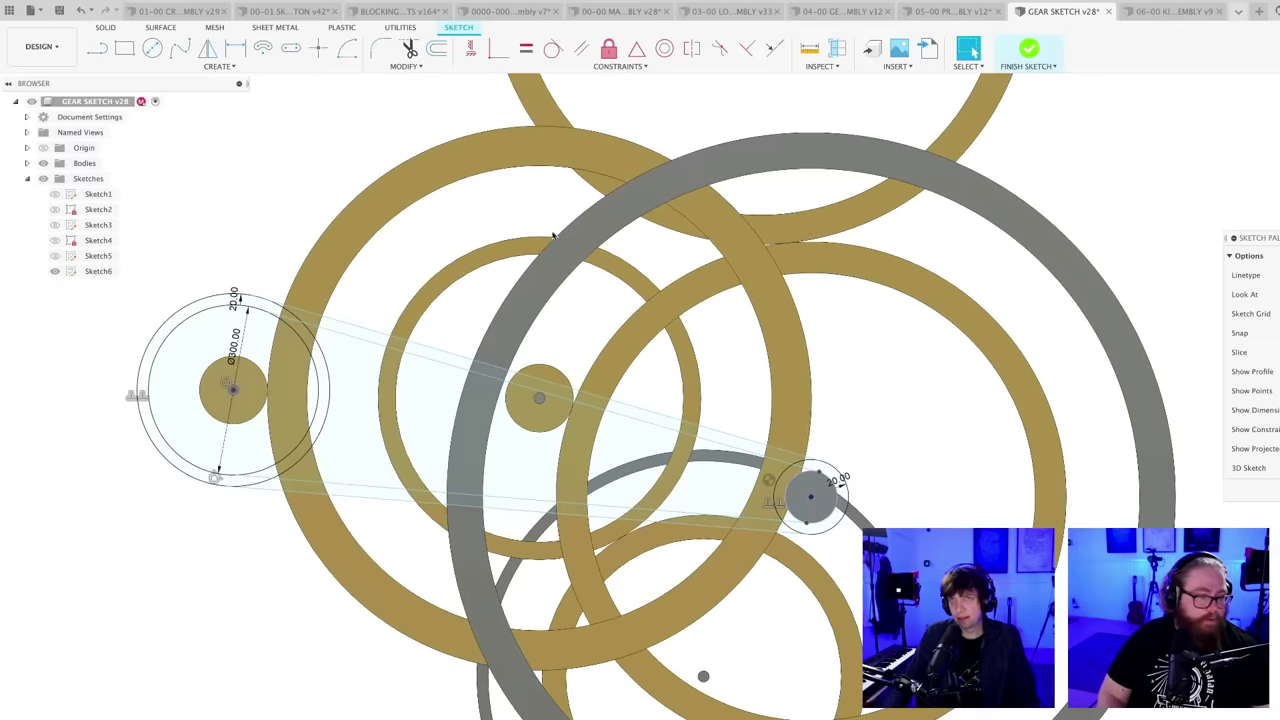
click(498, 48)
scroll(278, 306, up, 1)
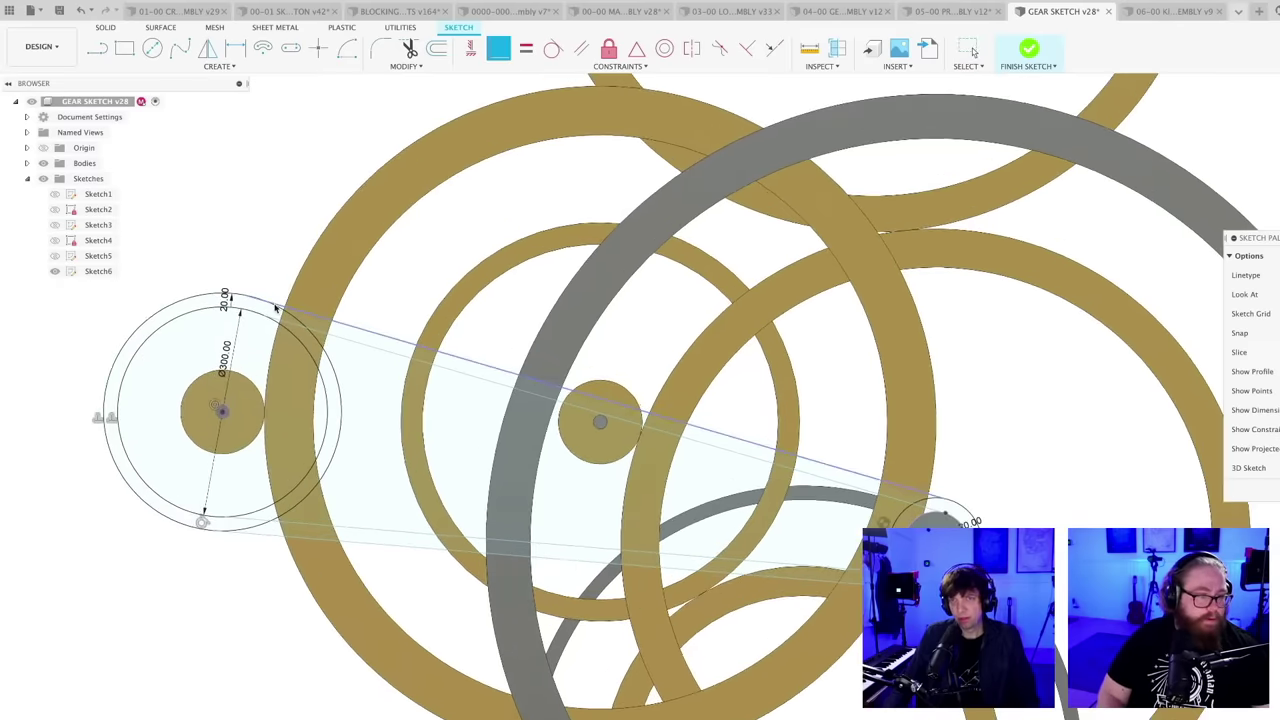
click(553, 48)
scroll(308, 296, up, 2)
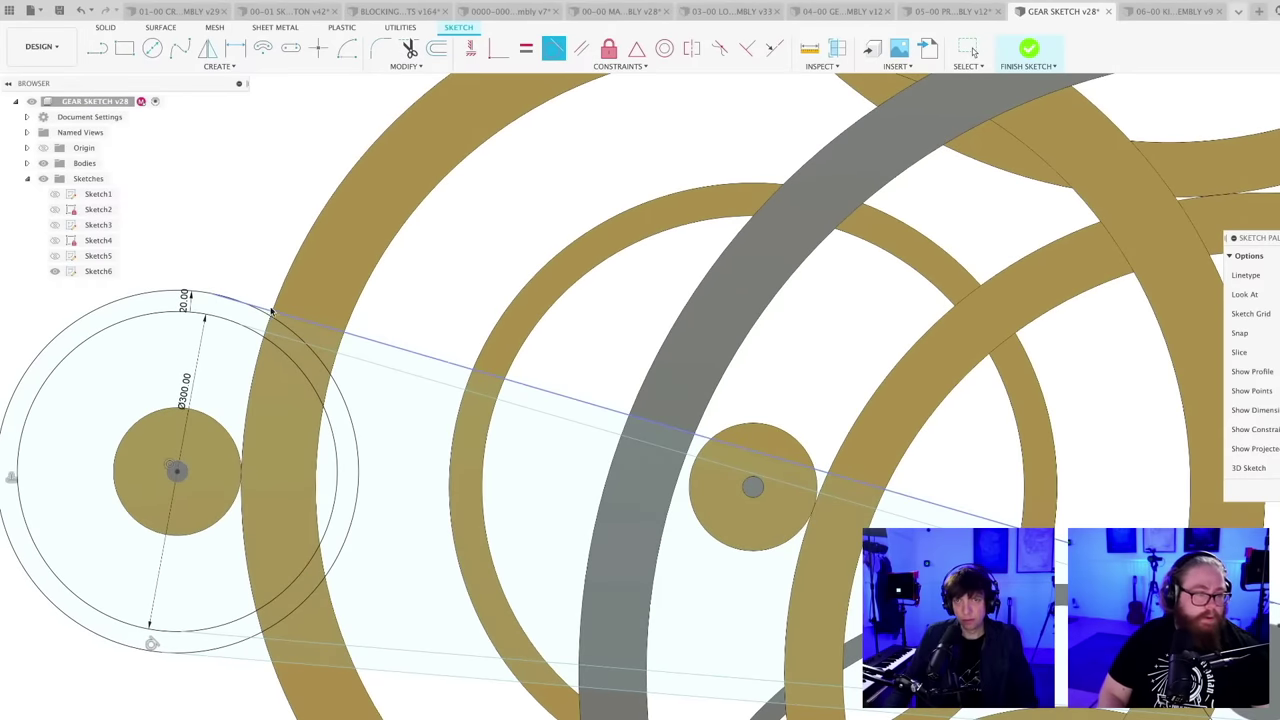
click(271, 309)
click(273, 335)
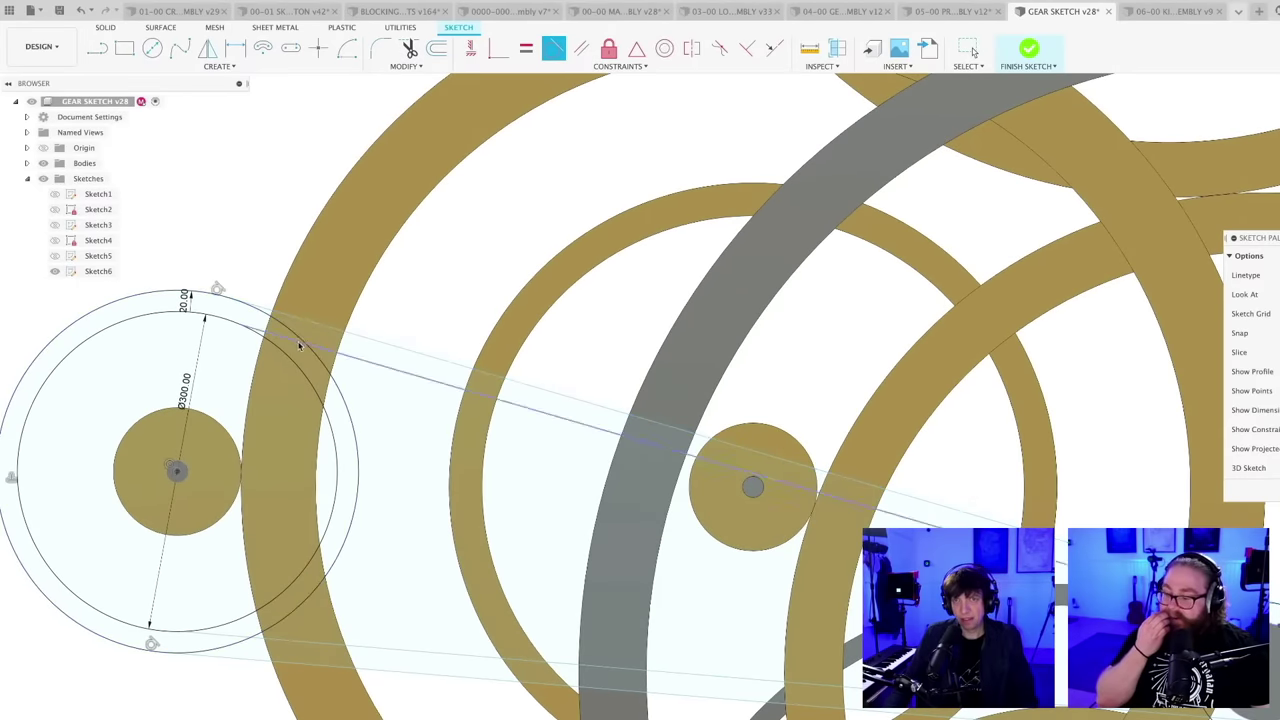
click(275, 346)
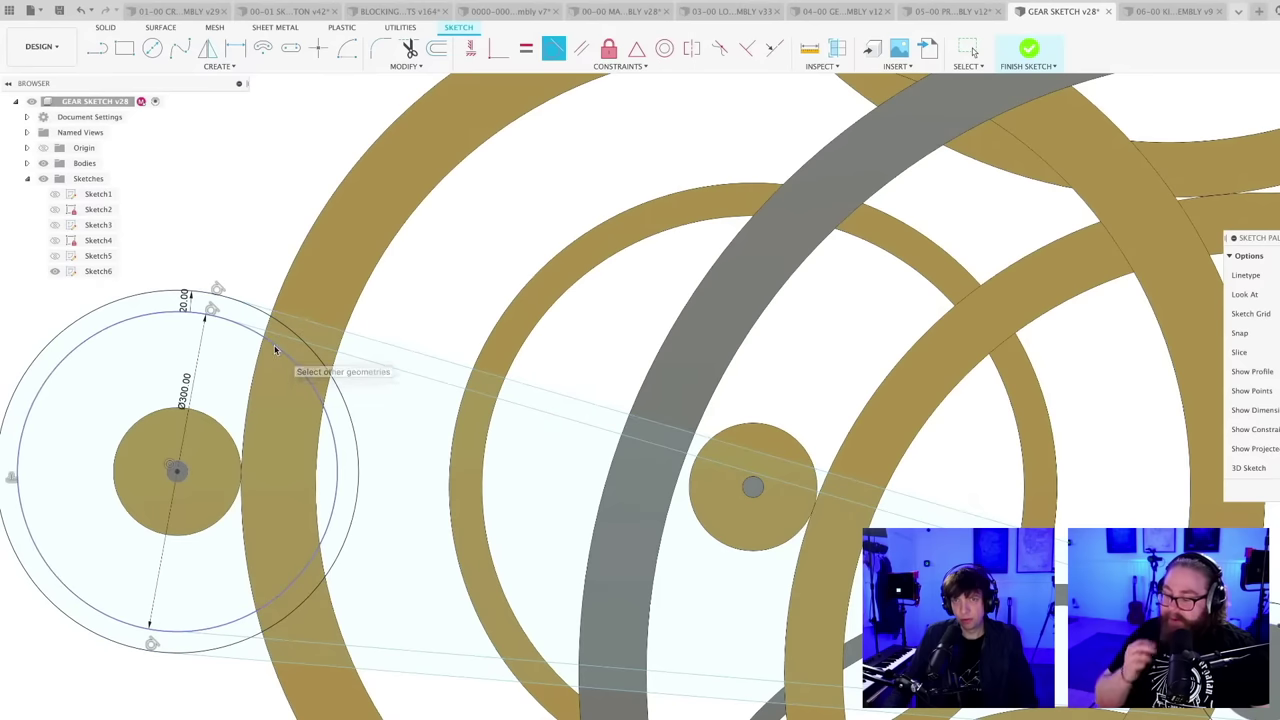
click(273, 640)
click(239, 619)
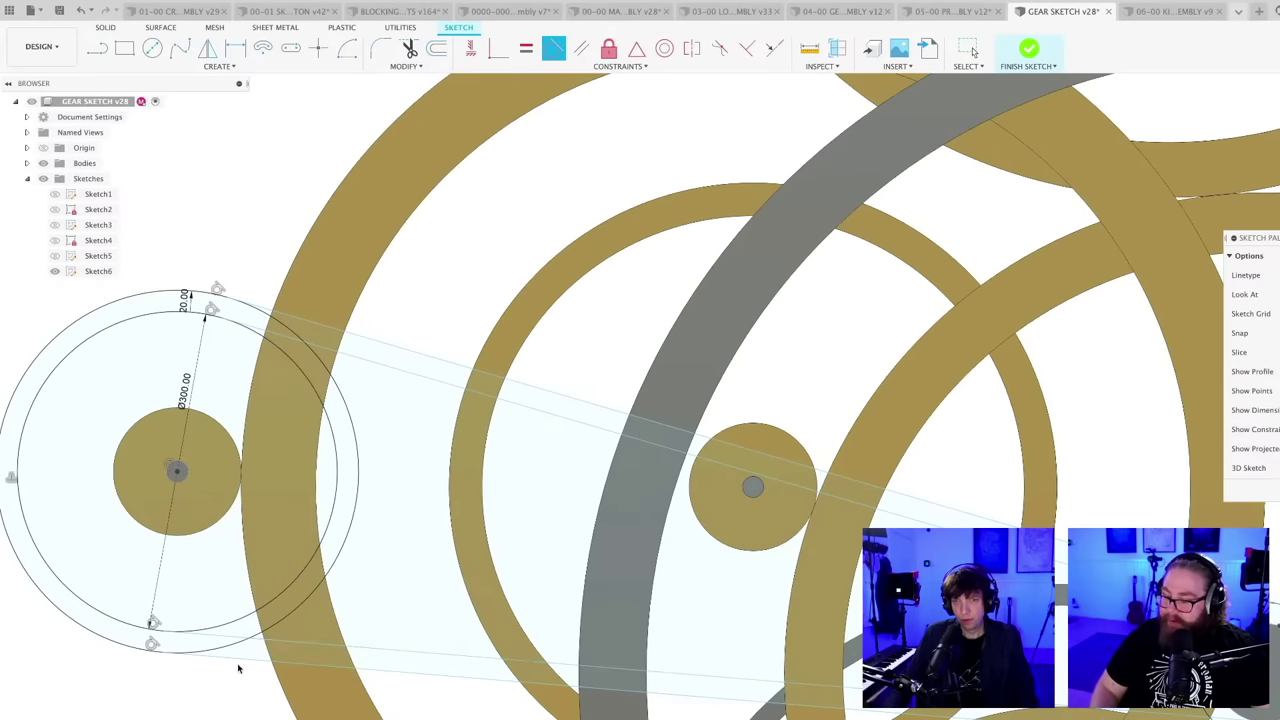
click(215, 652)
scroll(794, 588, down, 2)
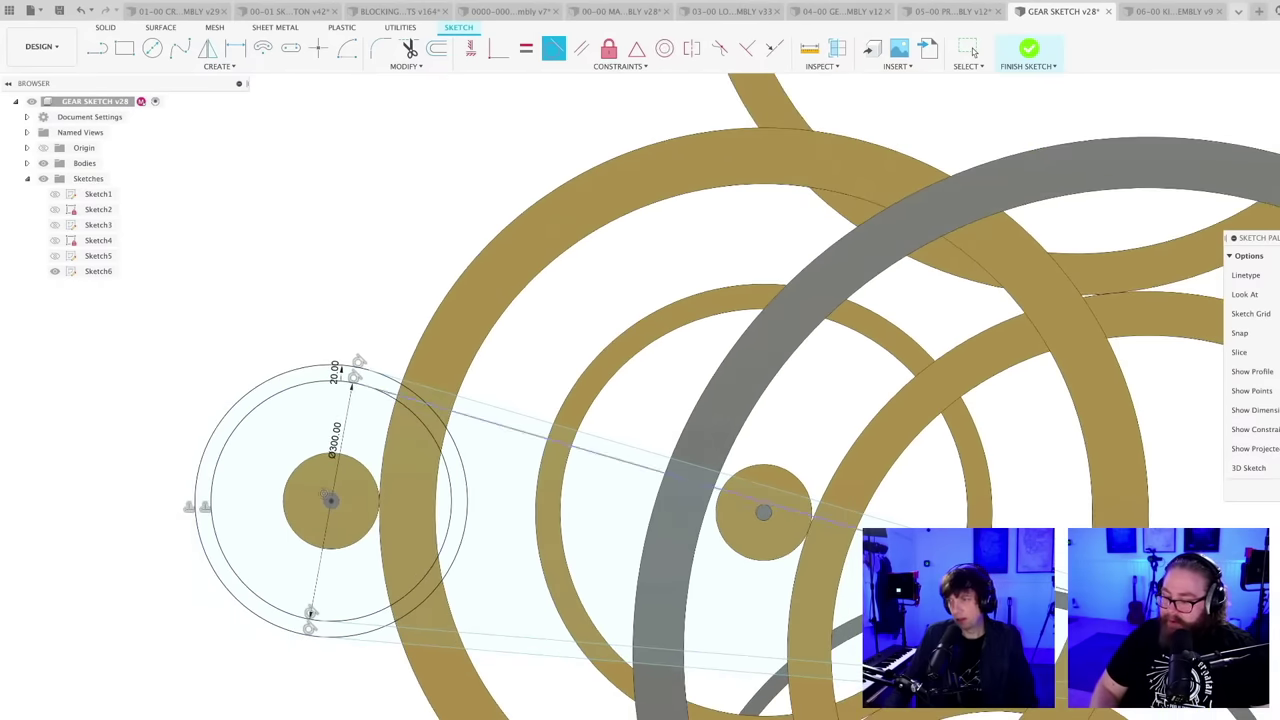
scroll(1184, 578, up, 2)
key(Escape)
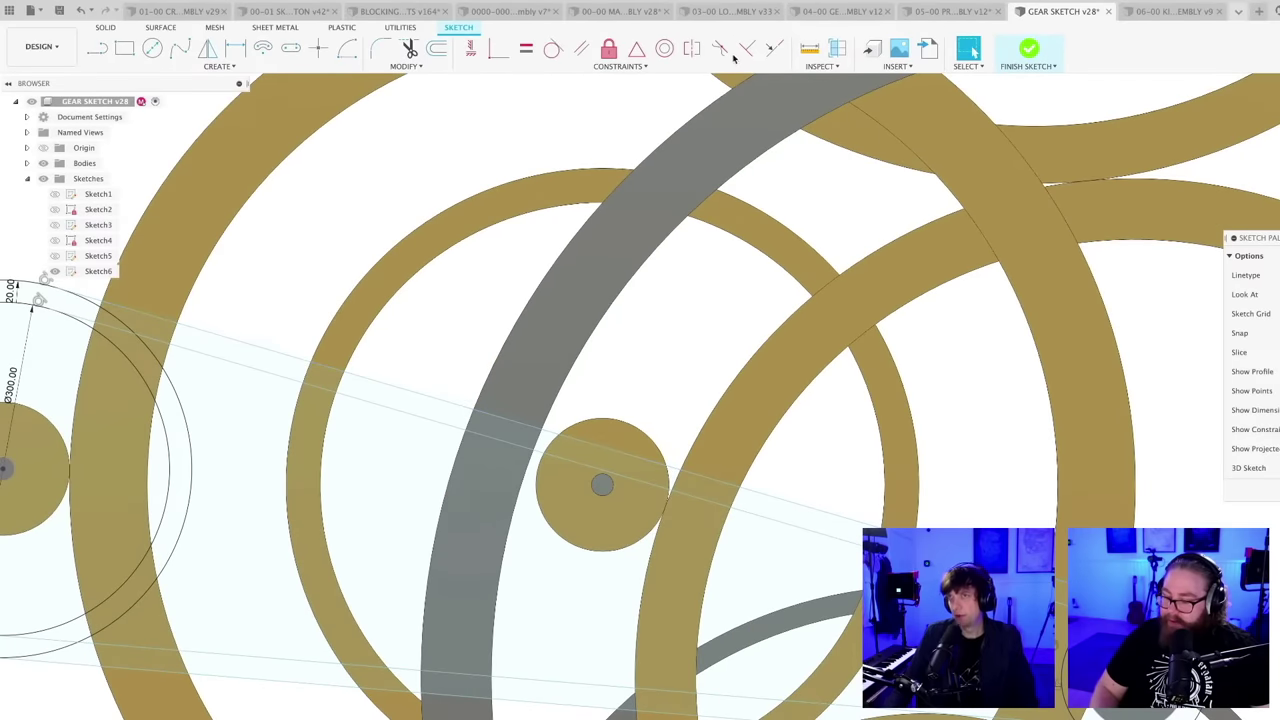
- Apply tangent constraints between the belt lines and the hub circle and its offset
click(553, 48)
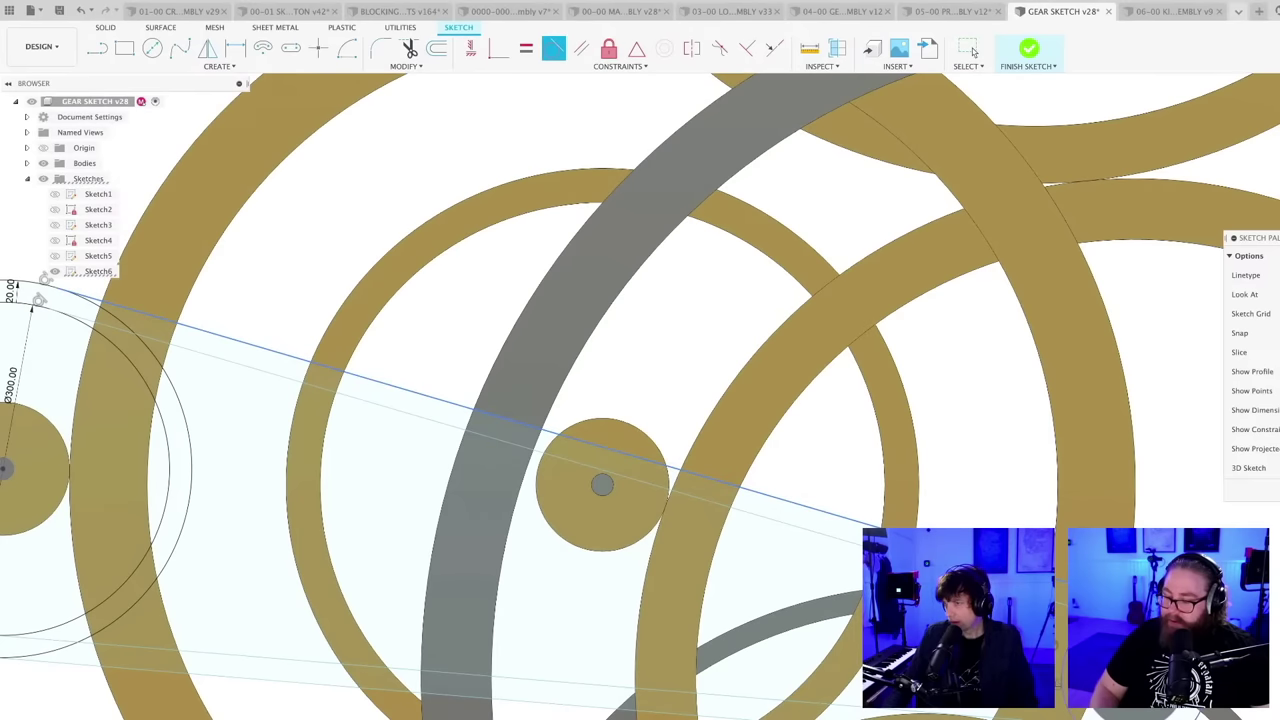
click(1059, 608)
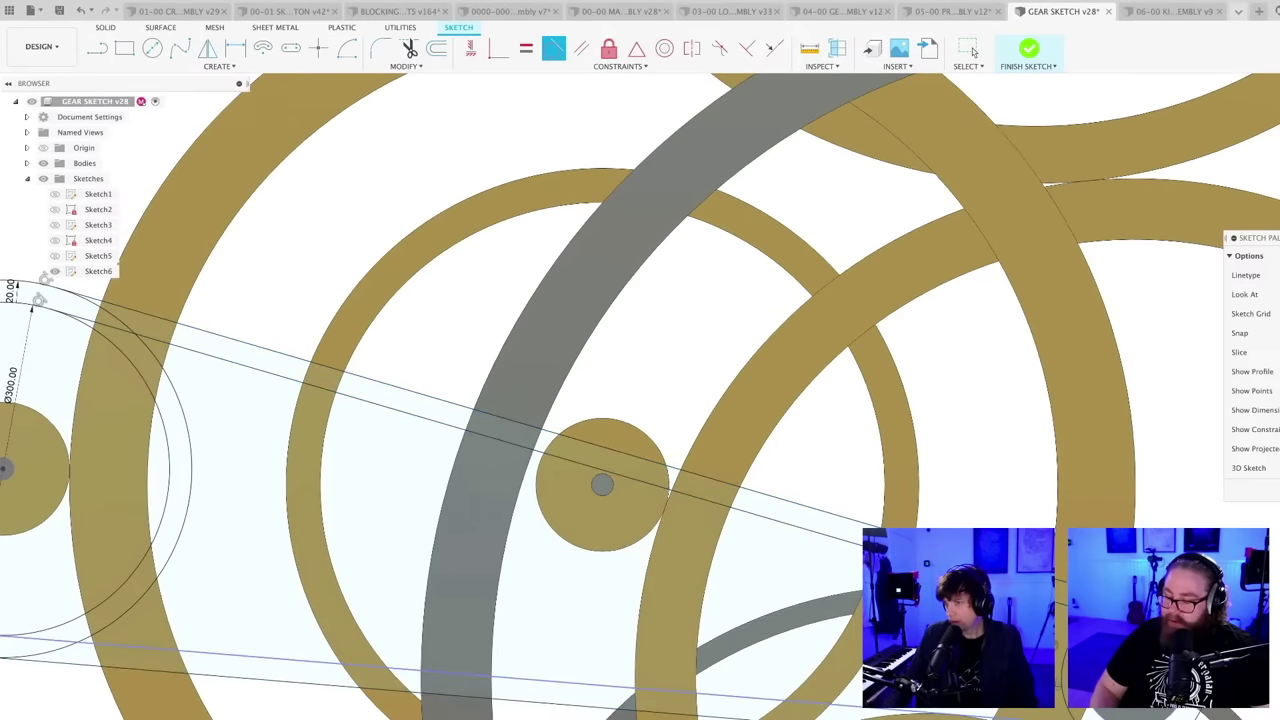
scroll(1152, 630, down, 5)
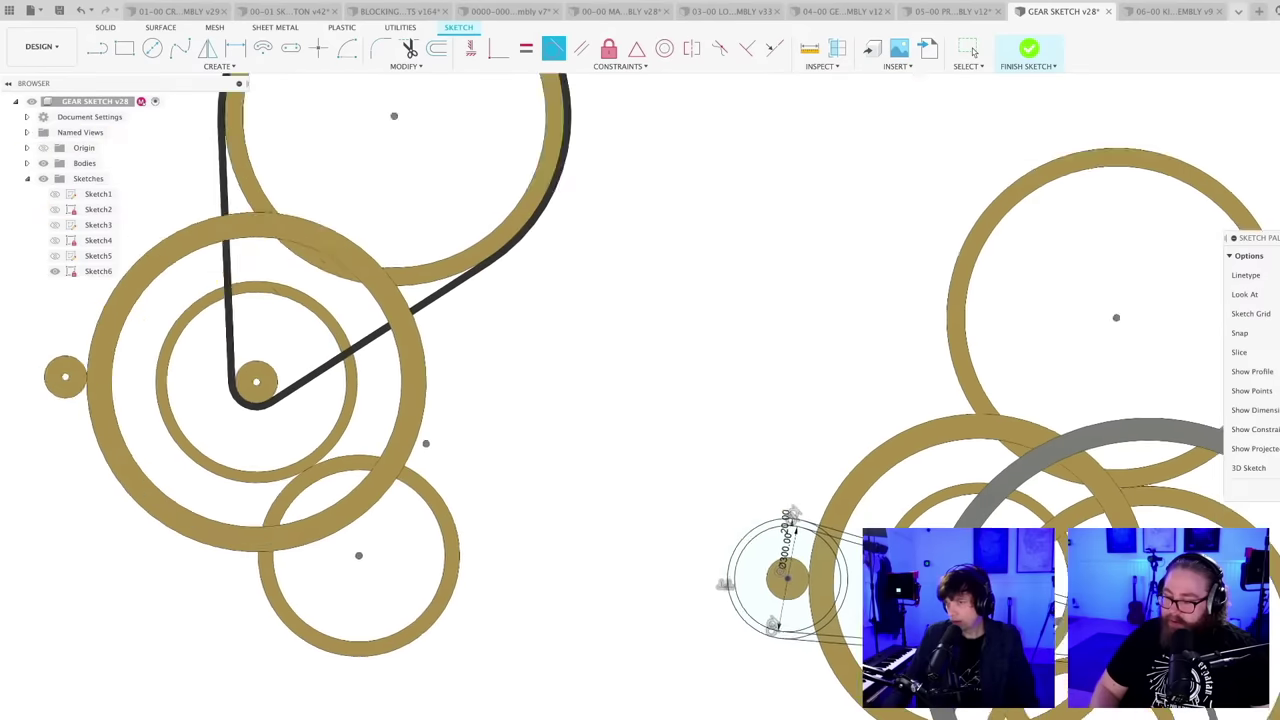
middle_drag(1152, 630, 900, 512)
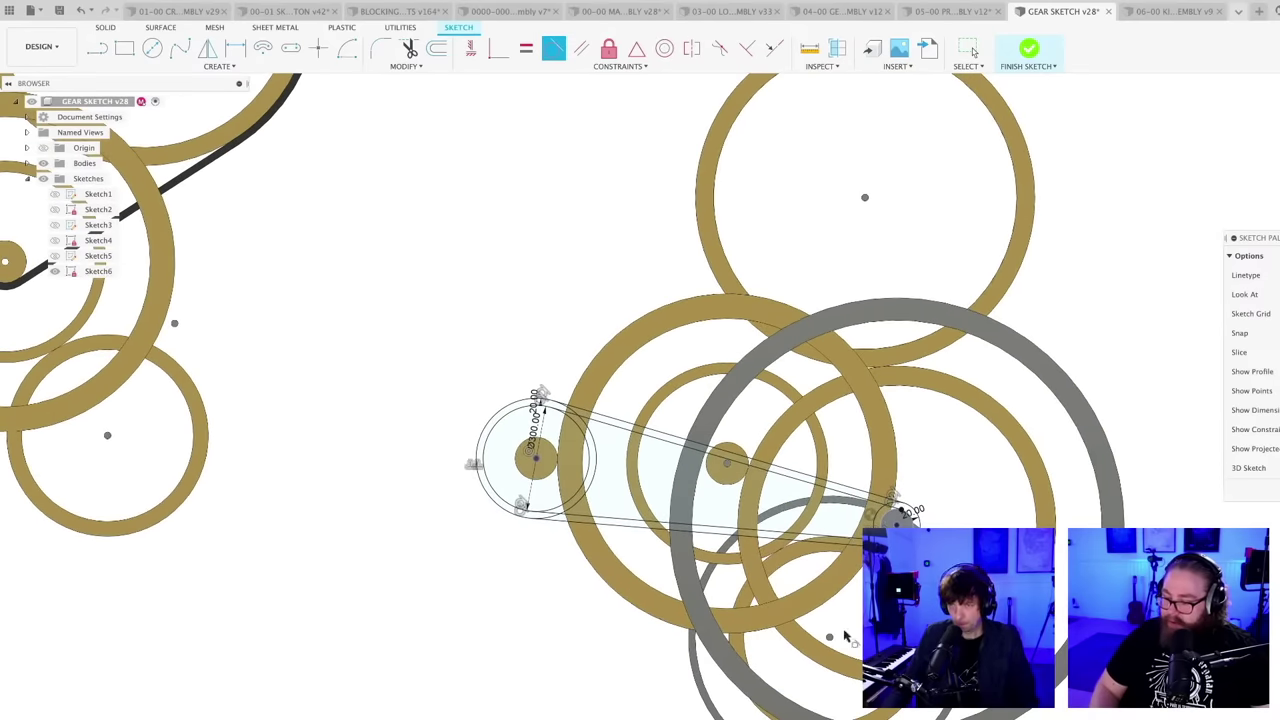
- Extrude the closed belt profile around the pinion shaft circle and the hub by -40 mm
shift+middle_drag(845, 636, 672, 677)
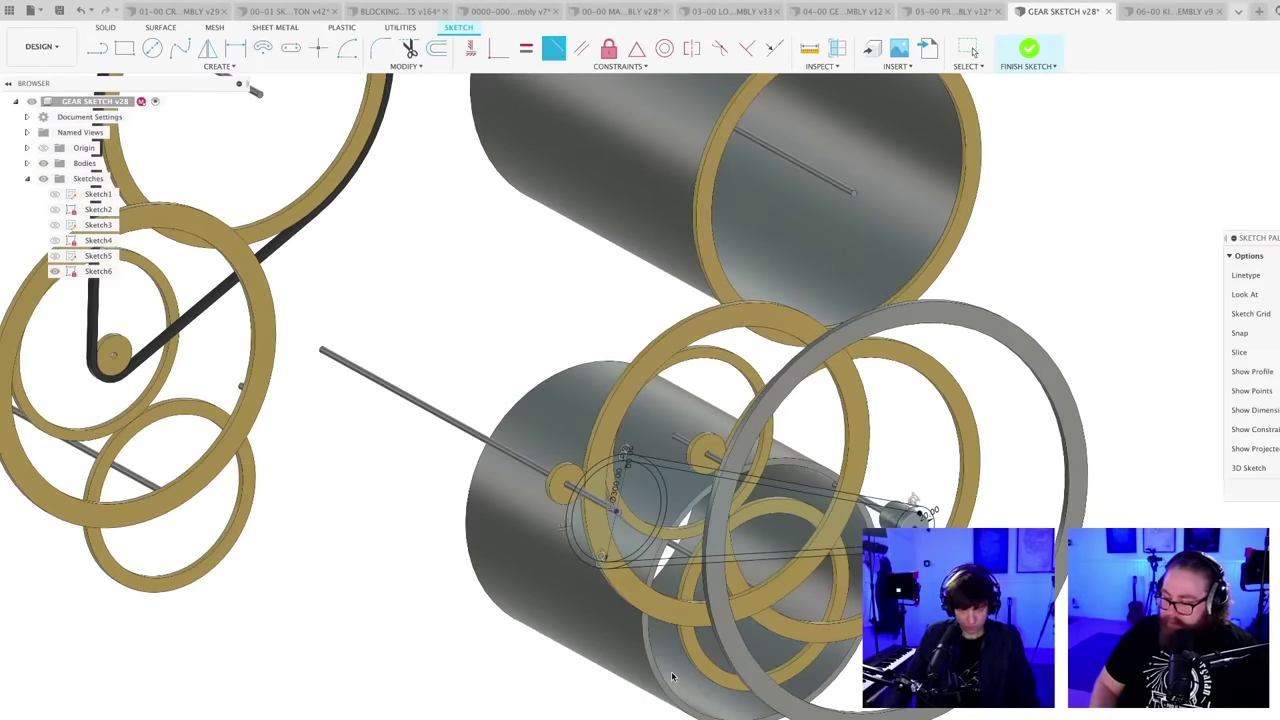
scroll(672, 677, up, 3)
key(e)
click(665, 418)
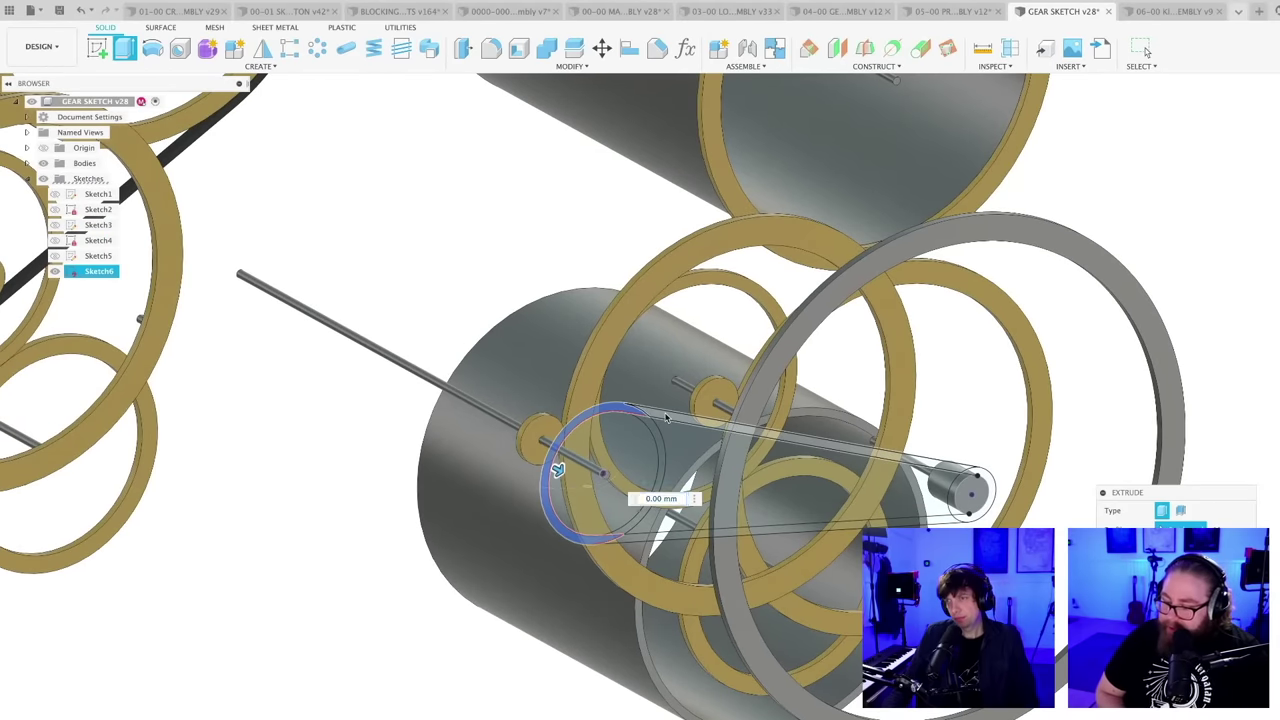
click(720, 428)
scroll(677, 408, up, 3)
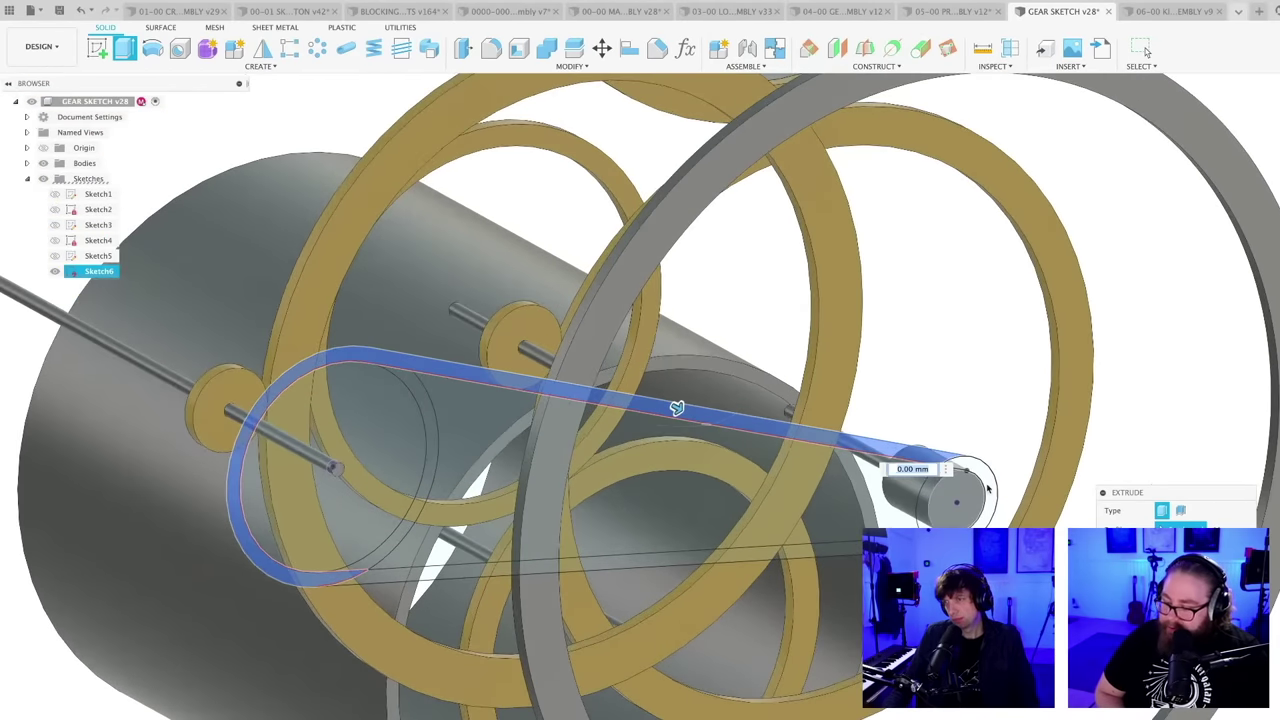
click(851, 552)
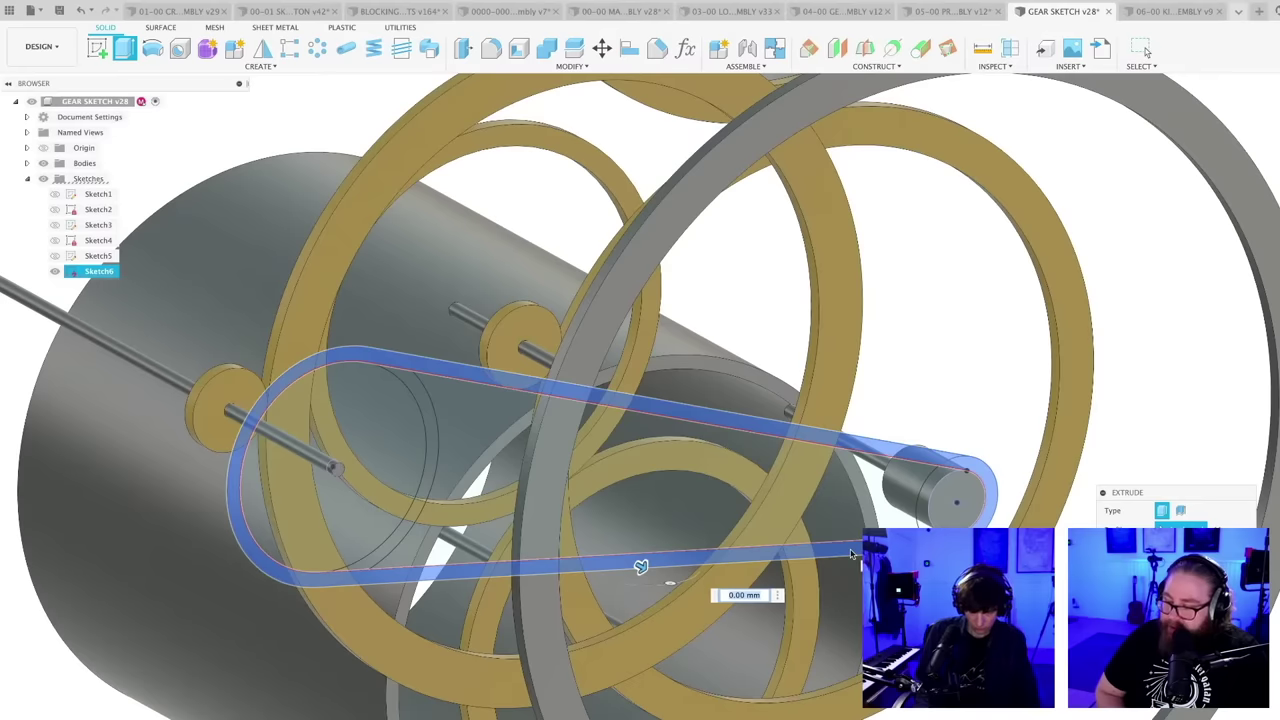
text(-)
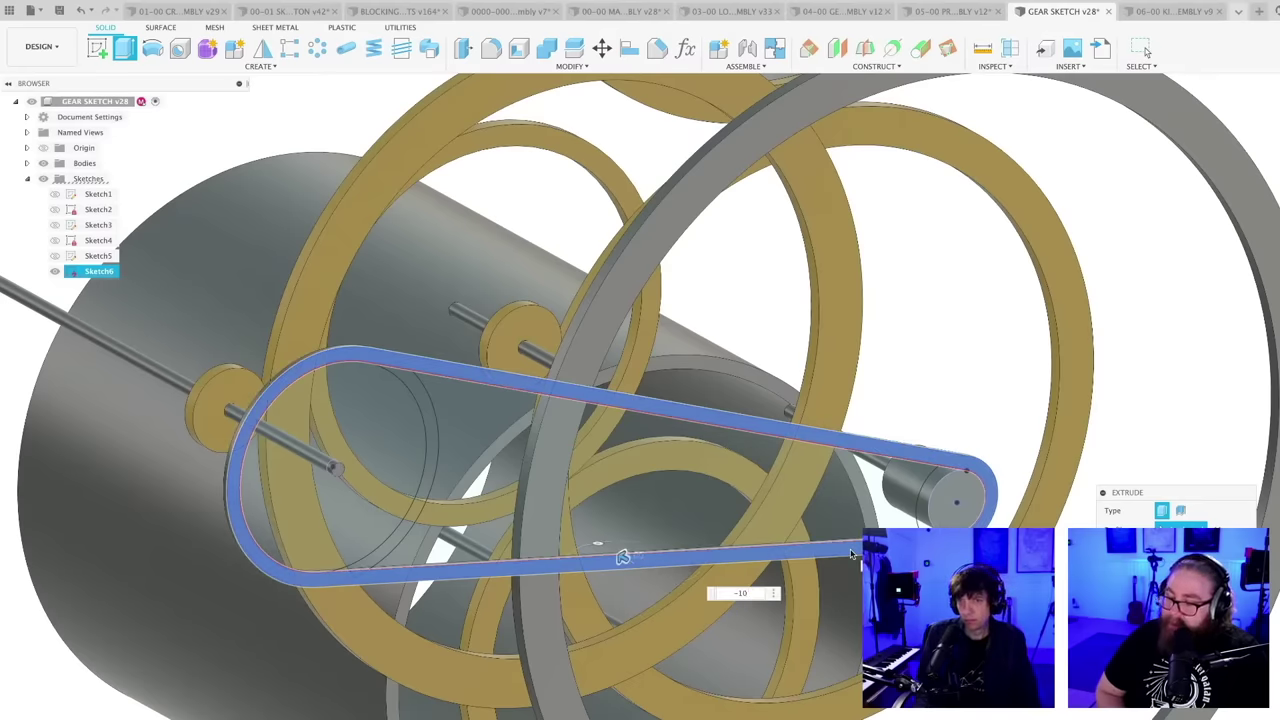
text(3)
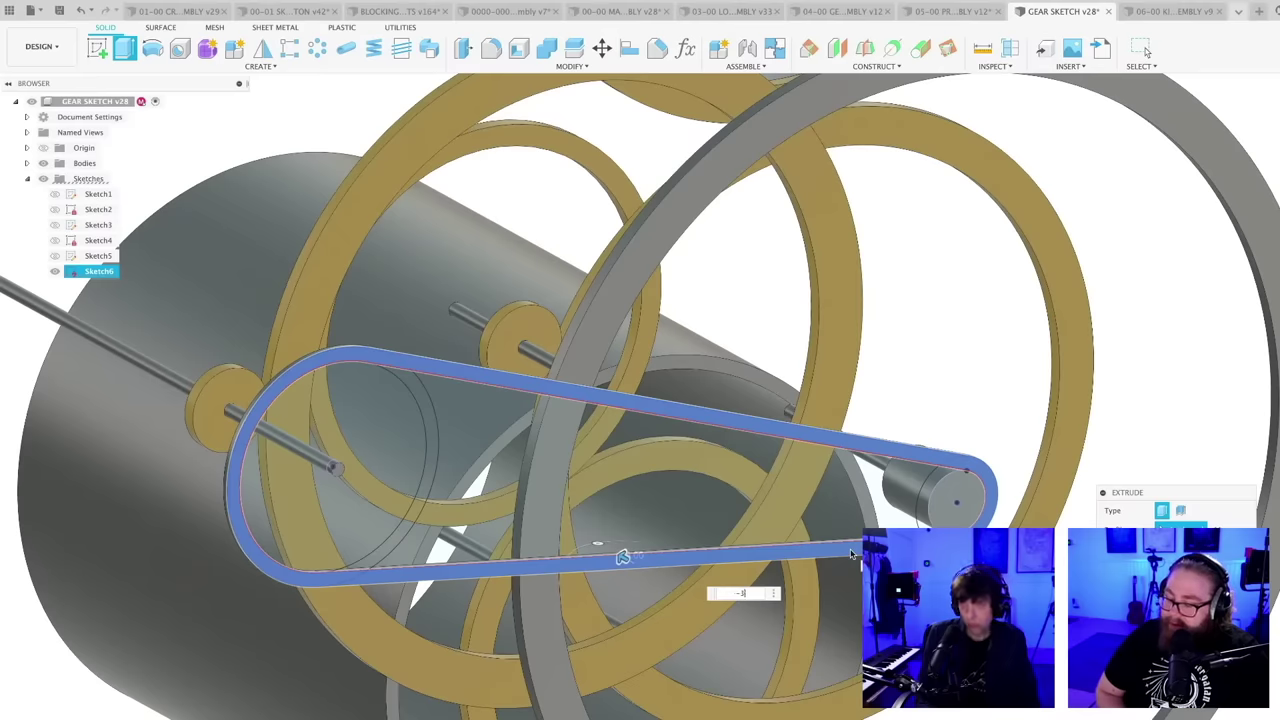
text(0)
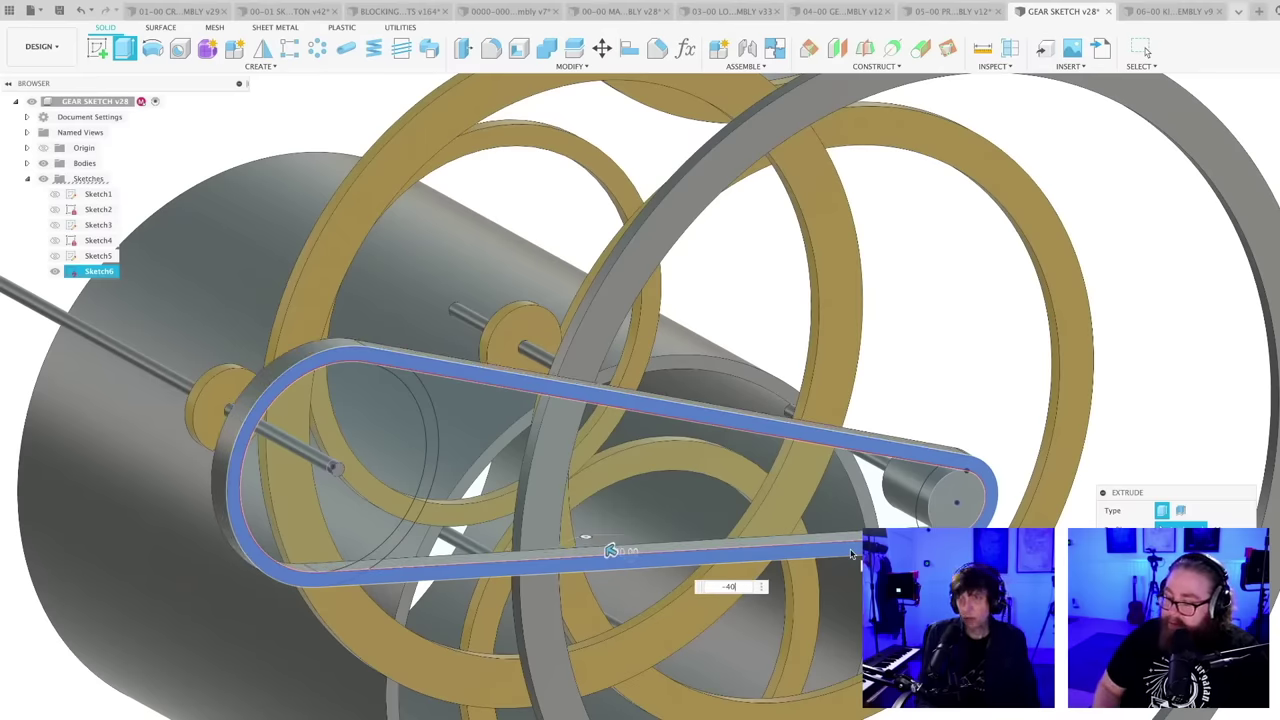
scroll(851, 553, down, 4)
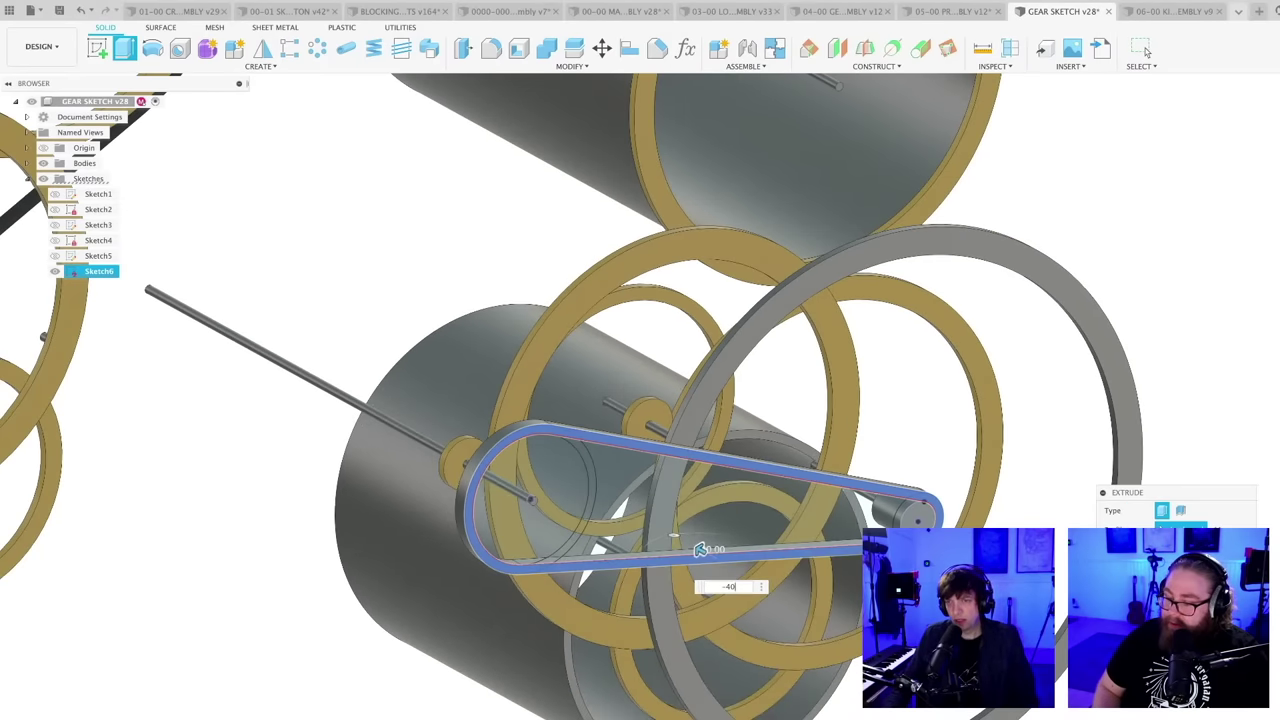
mouse_move(955, 655)
shift+middle_down()
mouse_move(930, 635)
mouse_move(950, 650)
mouse_move(935, 650)
shift+middle_up()
scroll(935, 650, down, 3)
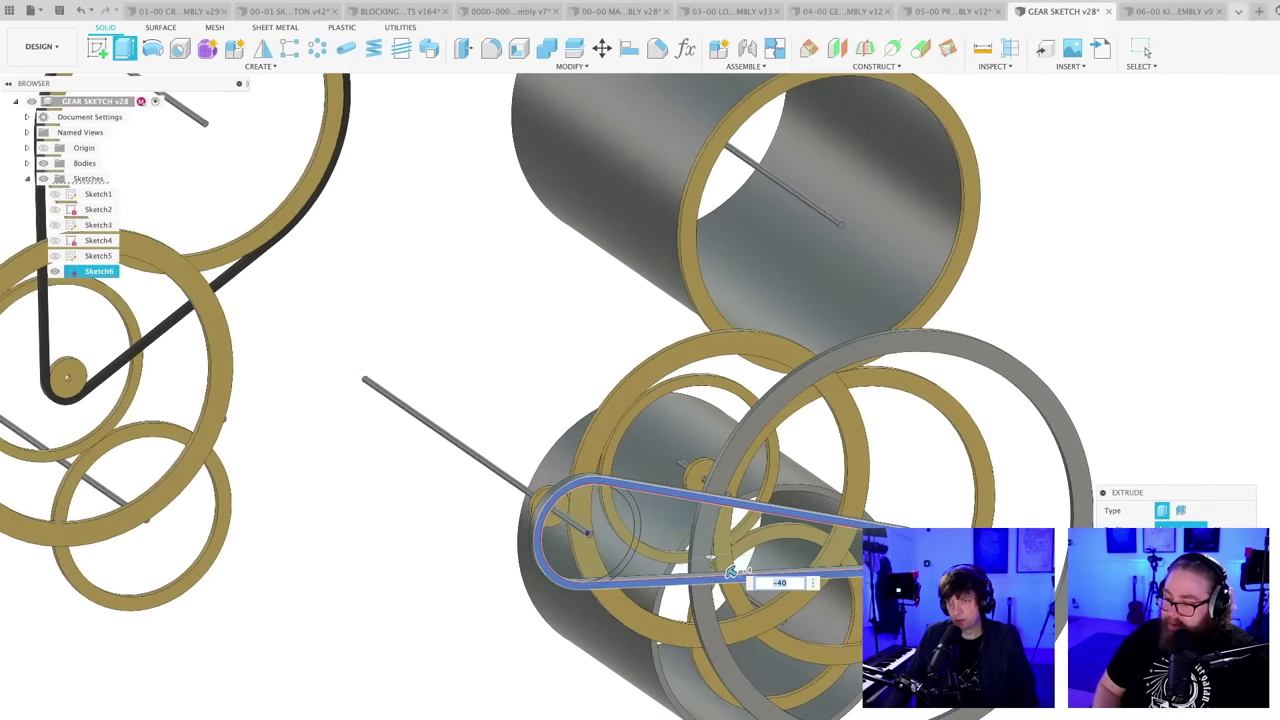
shift+middle_drag(731, 571, 700, 573)
scroll(700, 573, down, 3)
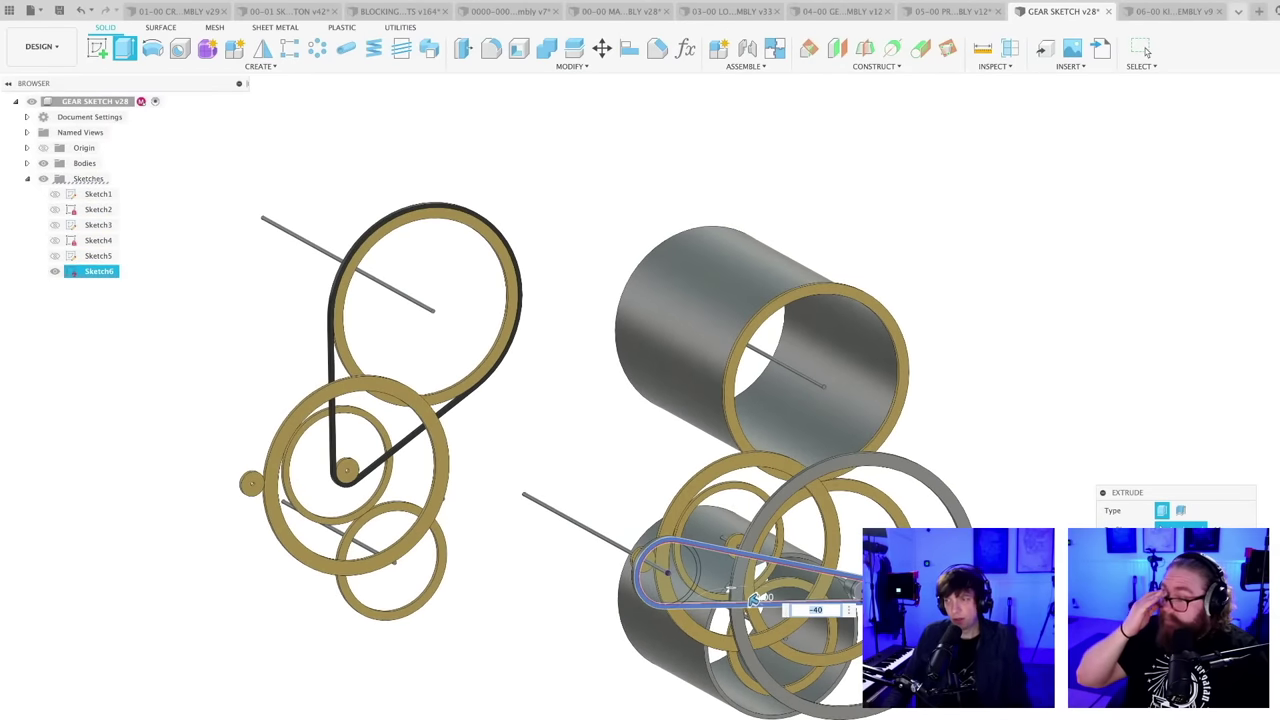
key(Return)
scroll(446, 331, up, 2)
shift+middle_drag(437, 350, 396, 342)
middle_drag(297, 303, 486, 411)
scroll(537, 512, up, 2)
shift+middle_drag(537, 514, 450, 550)
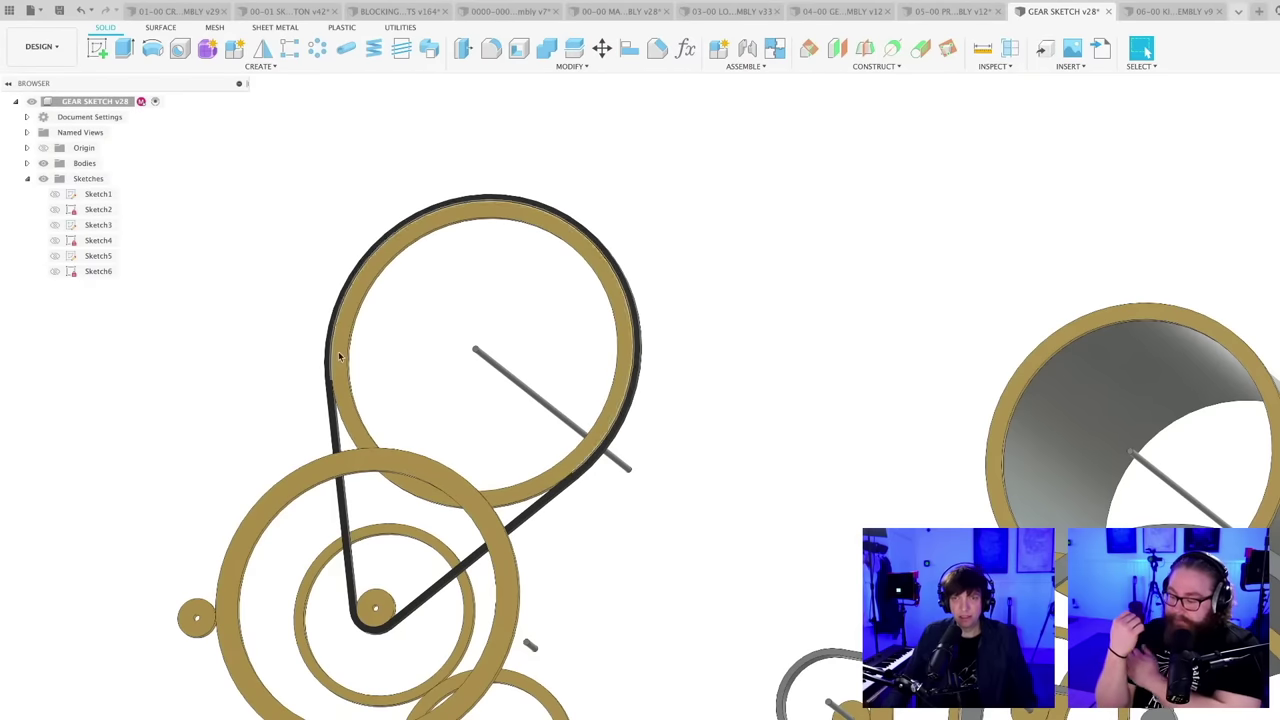
- Examine the black belt running around the upper wheel and the pinion in the separate gear layout
middle_drag(592, 506, 632, 485)
scroll(662, 338, up, 3)
click(679, 324)
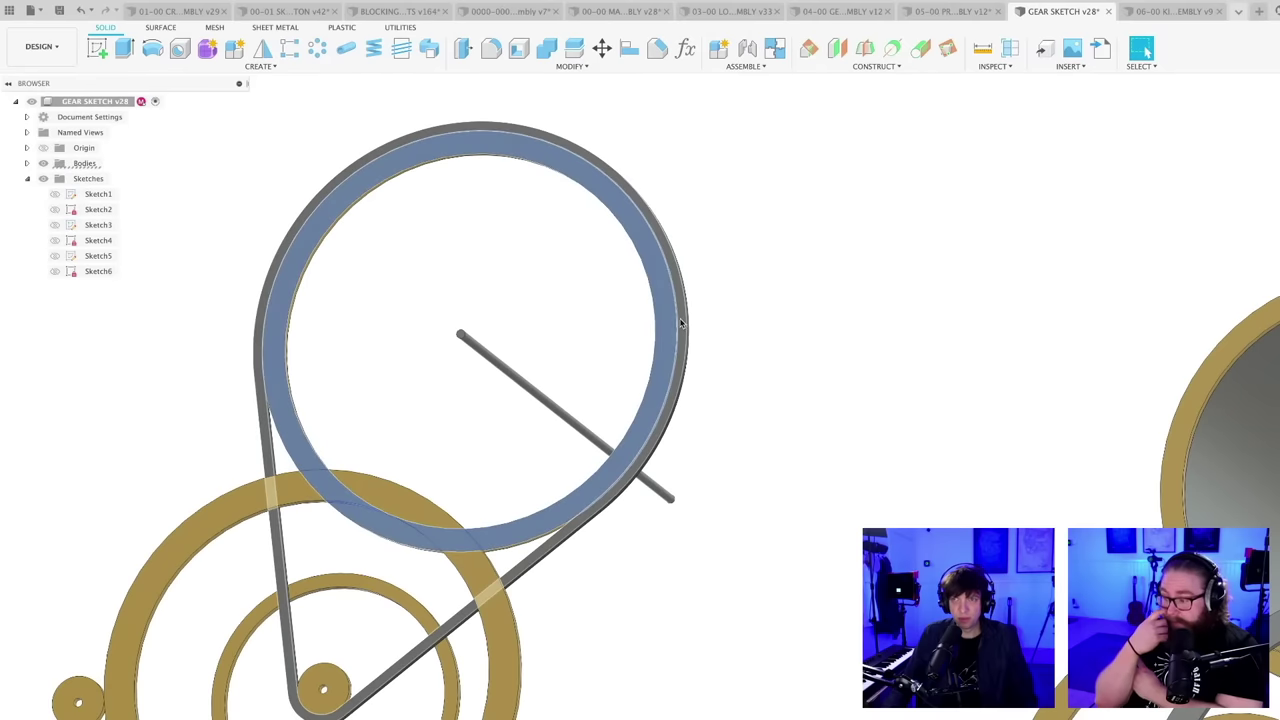
click(689, 663)
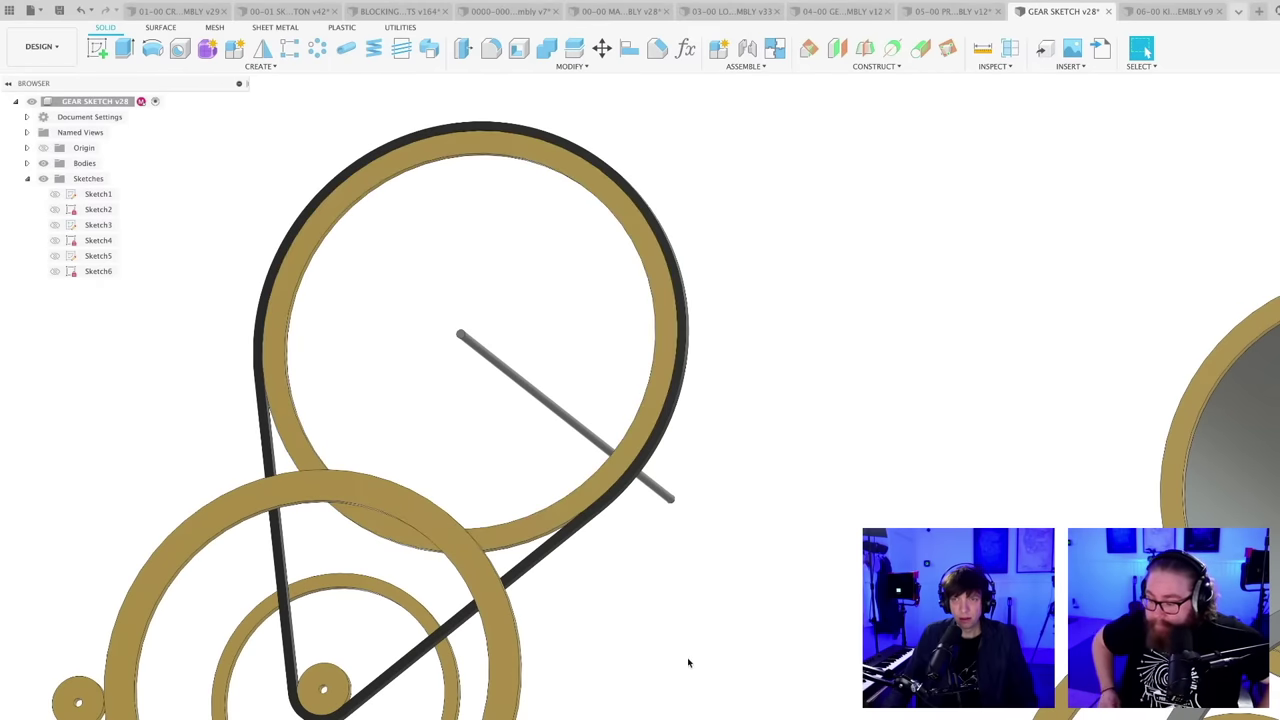
scroll(653, 612, down, 1)
scroll(653, 612, down, 2)
scroll(462, 690, up, 4)
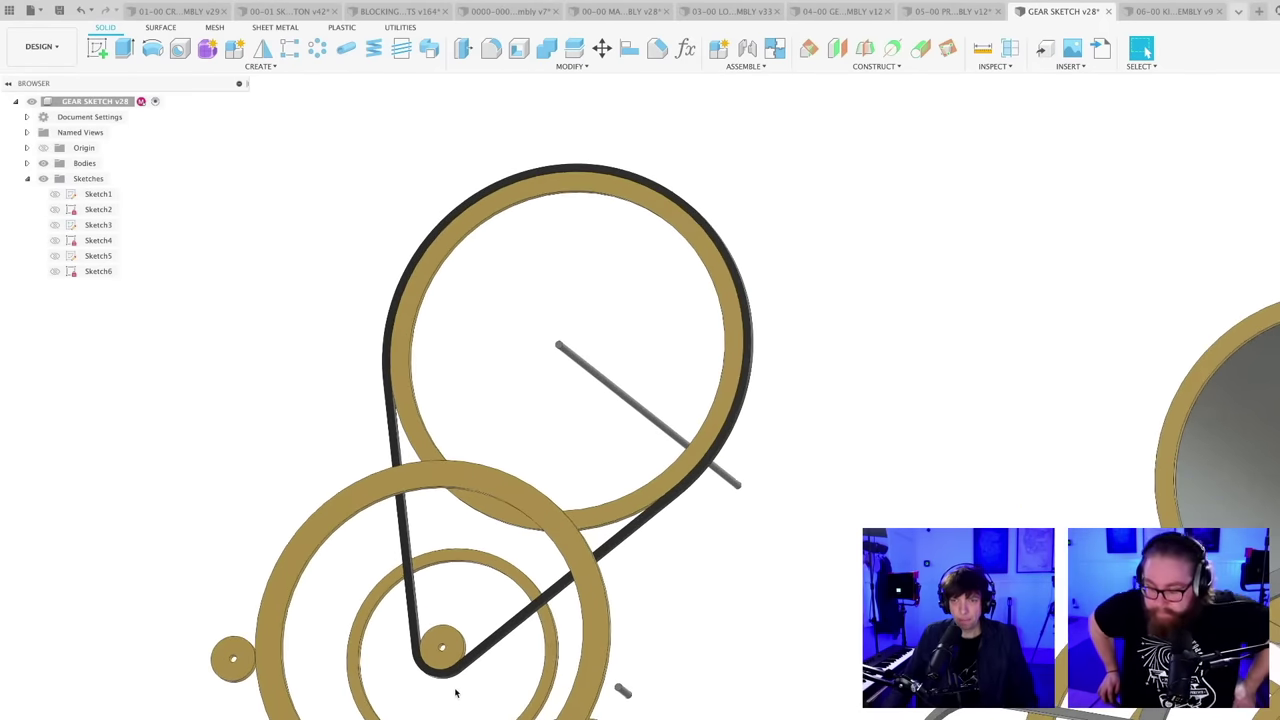
scroll(451, 695, up, 2)
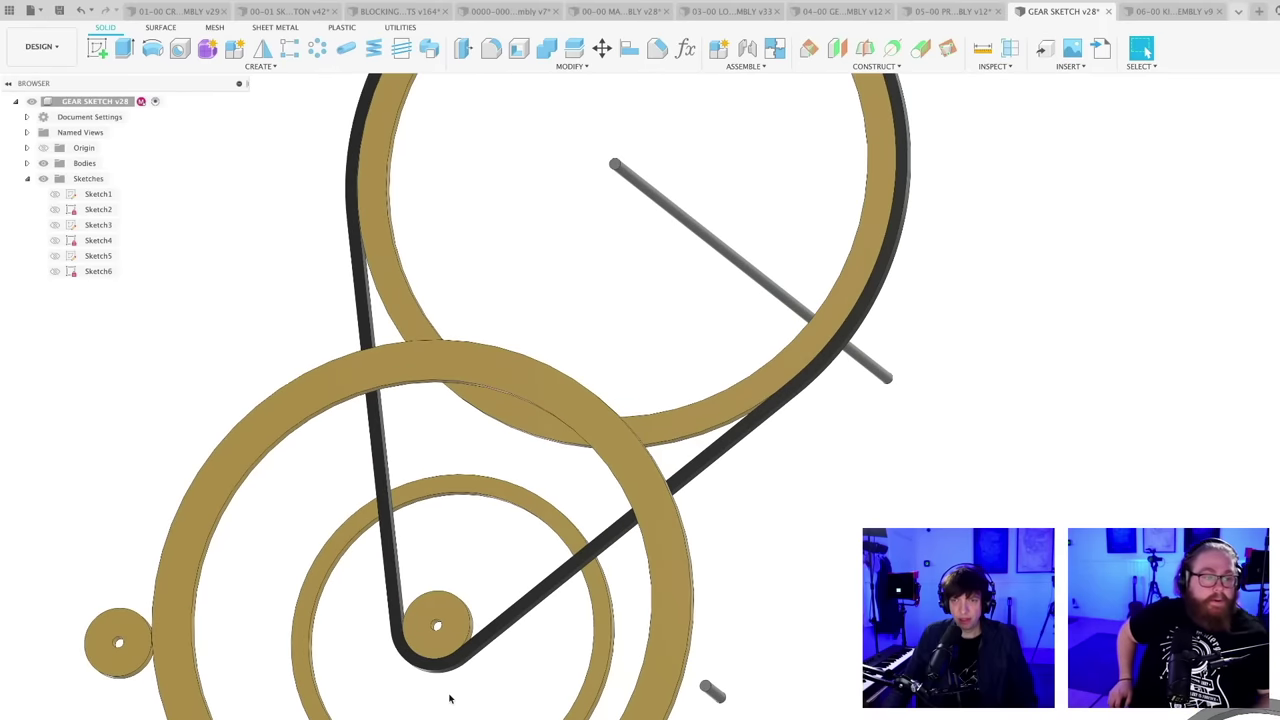
scroll(450, 636, down, 5)
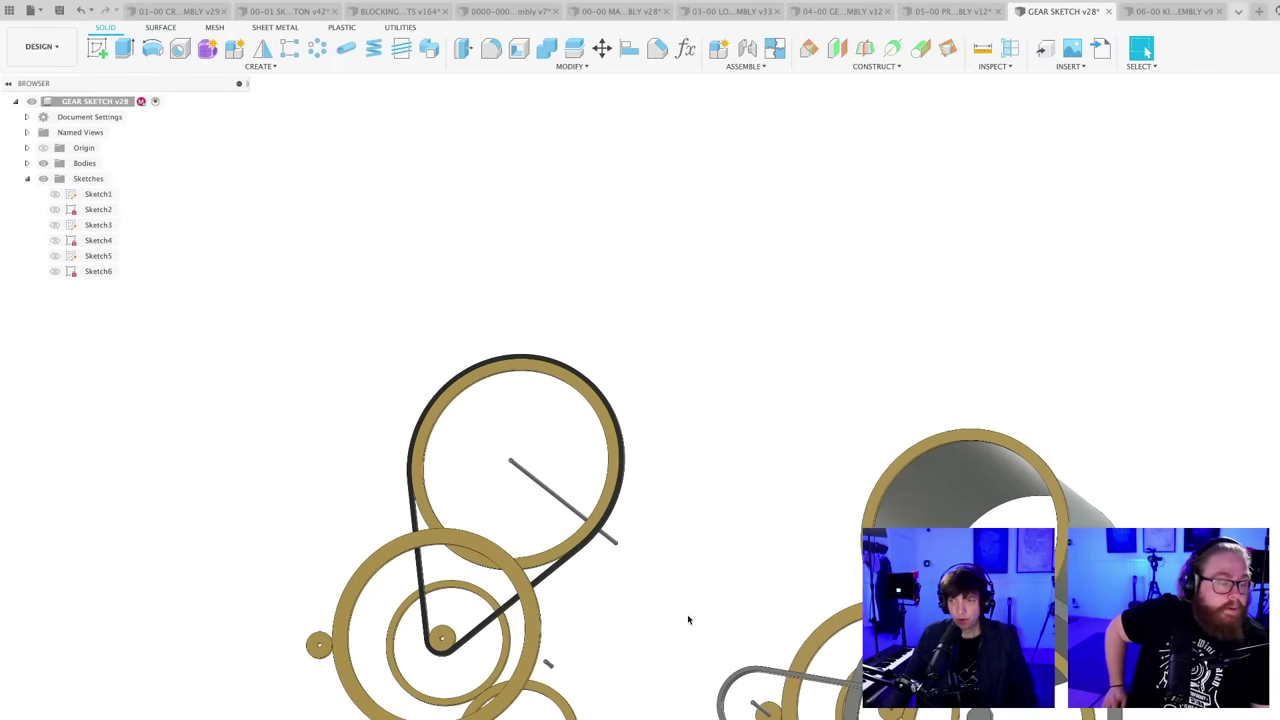
shift+middle_drag(688, 620, 530, 469)
- Extrude the pinion circle inside the pinion-to-hub belt as a new body, and give that belt a black appearance
click(855, 547)
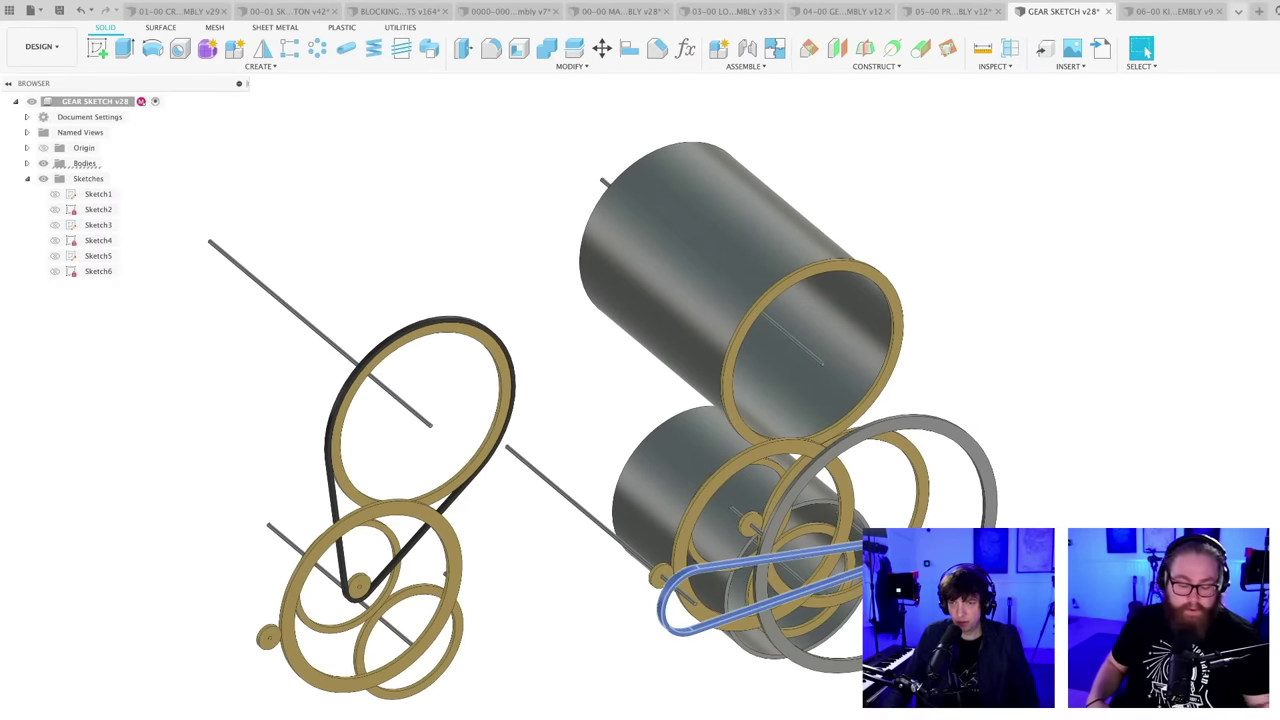
key(q)
scroll(928, 585, up, 3)
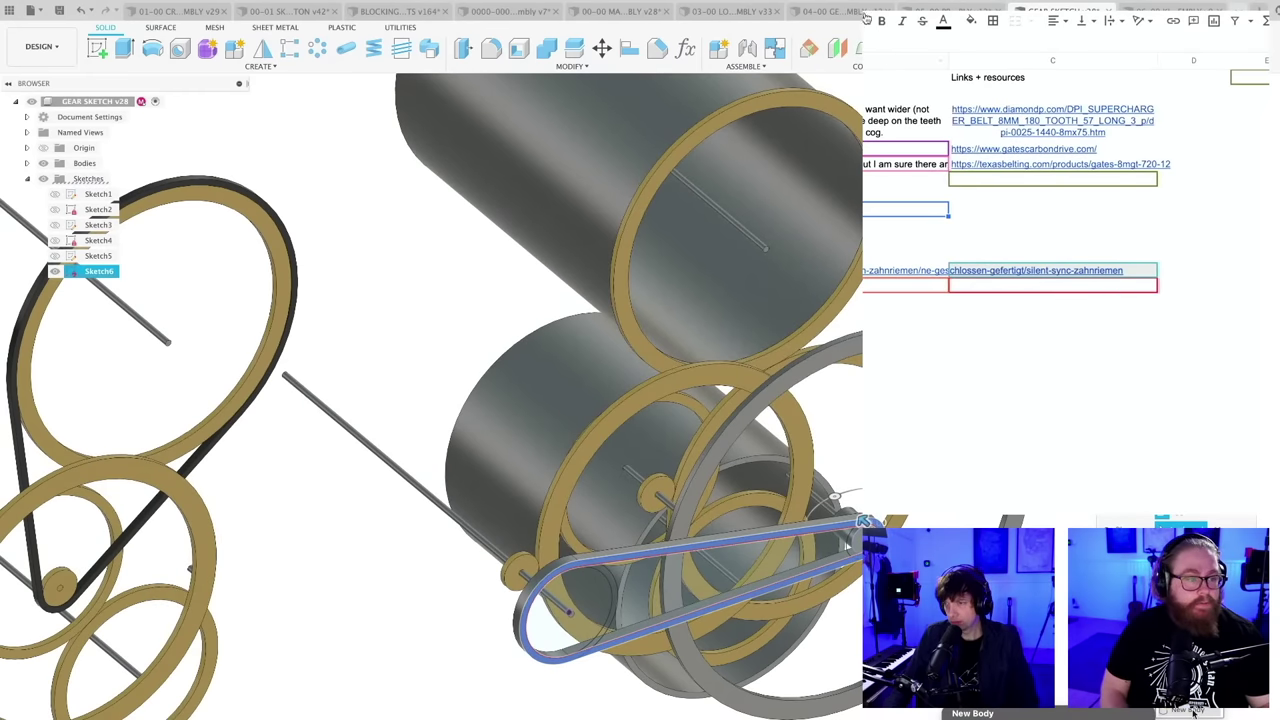
key(Return)
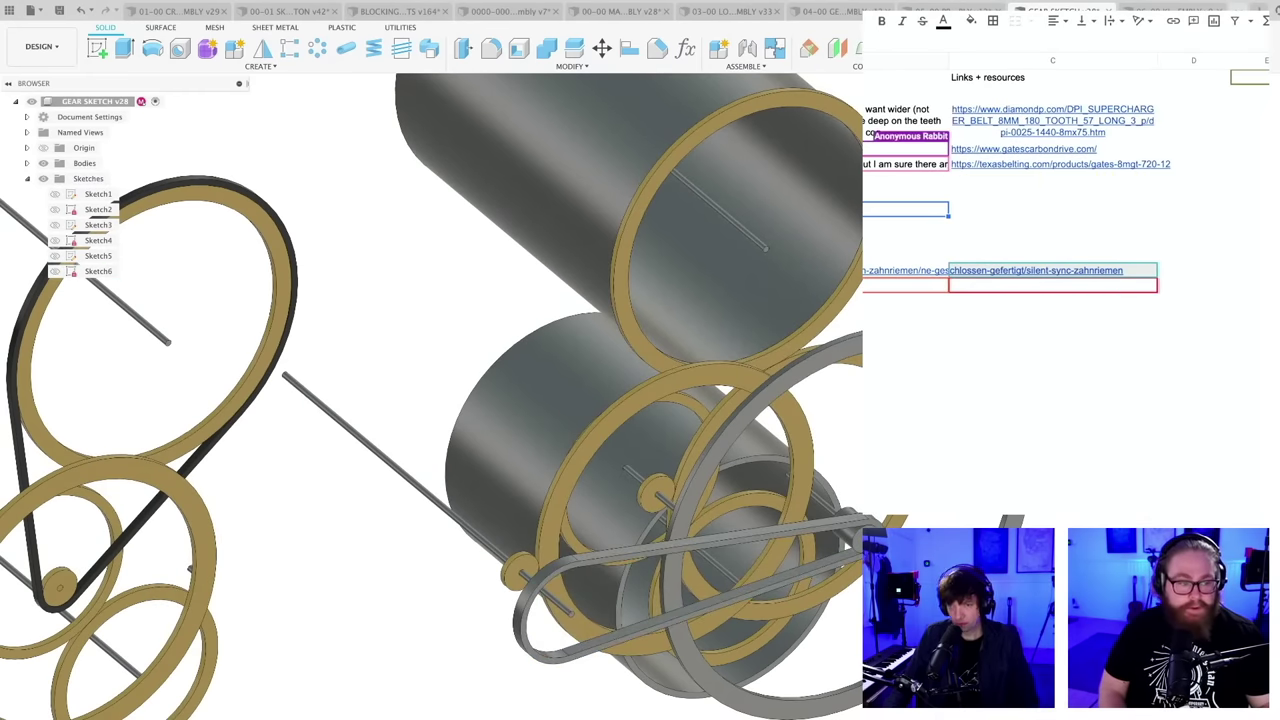
middle_drag(500, 420, 484, 382)
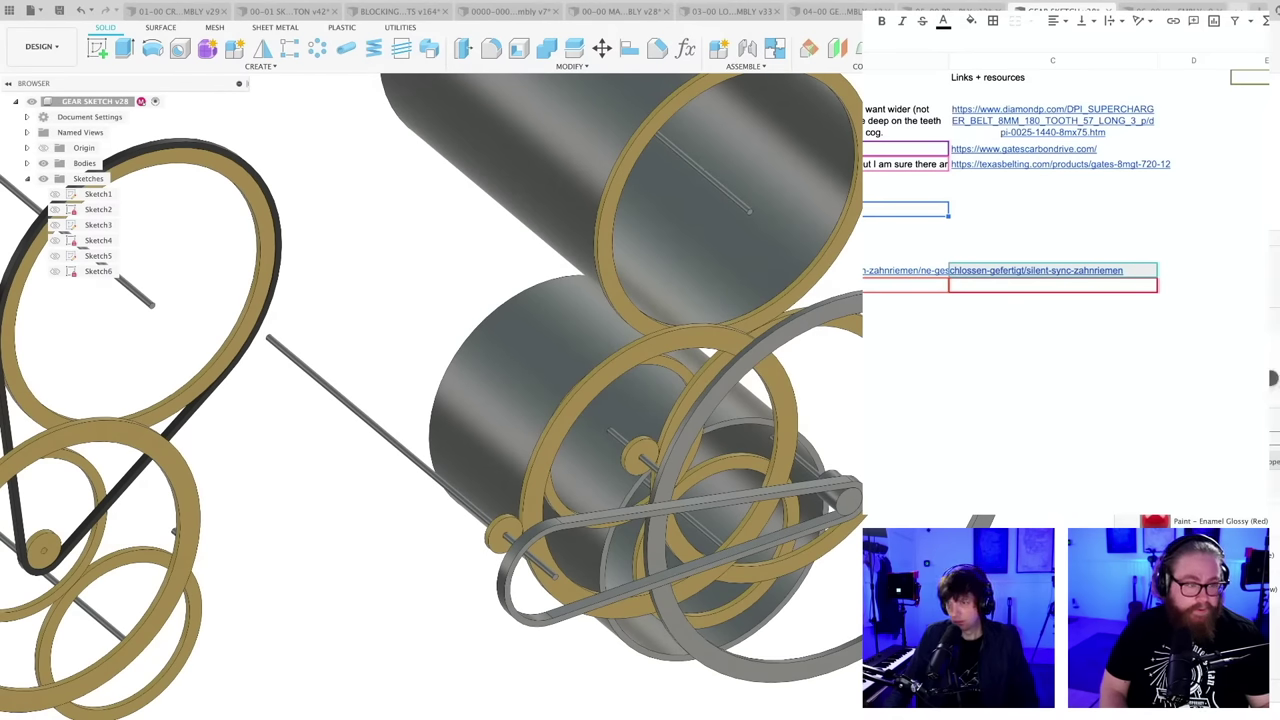
drag(862, 490, 778, 494)
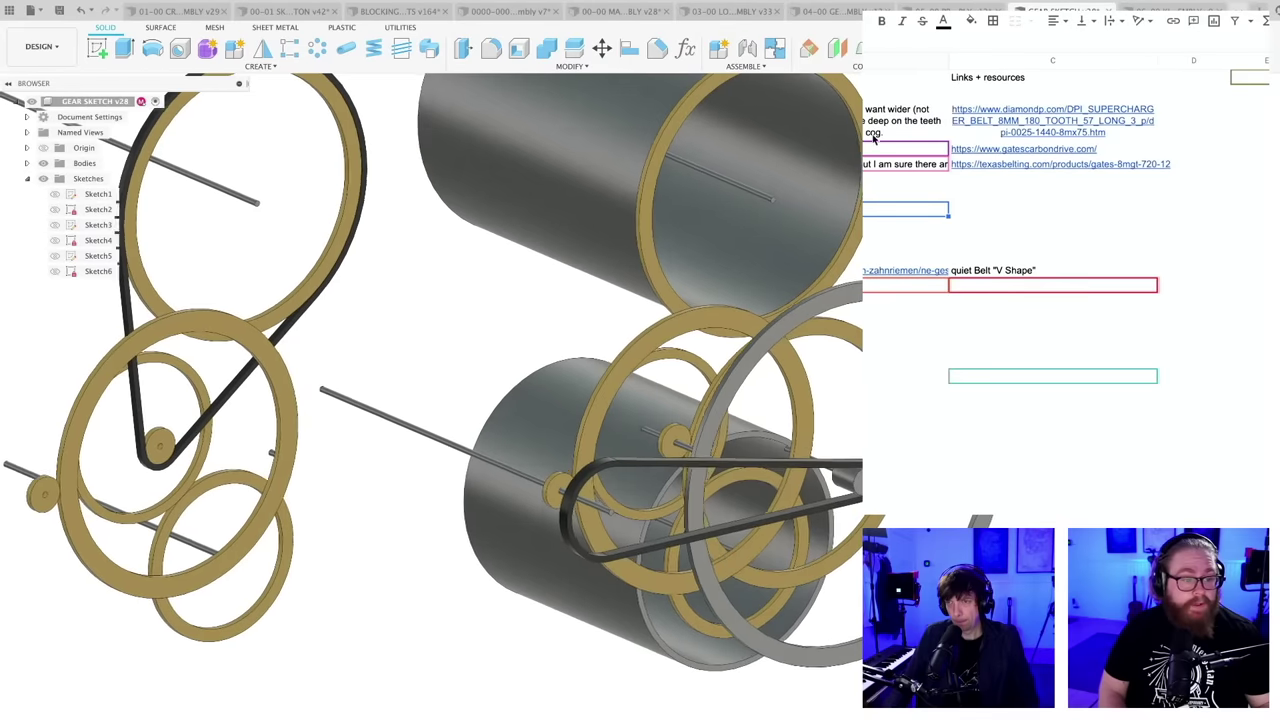
- Examine the supercharger belt and the Gates 8MGT-720-12 Poly Chain GT Carbon belt product pages in the browser
mouse_move(903, 169)
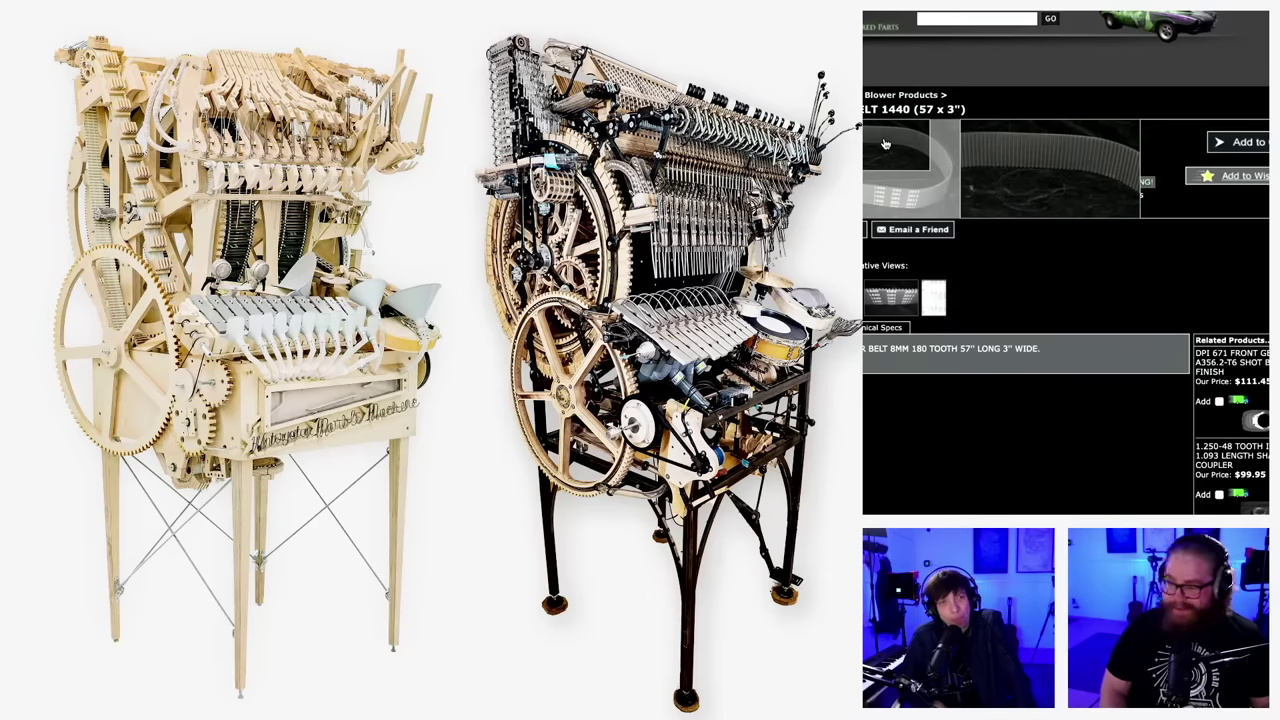
key(ctrl+Tab)
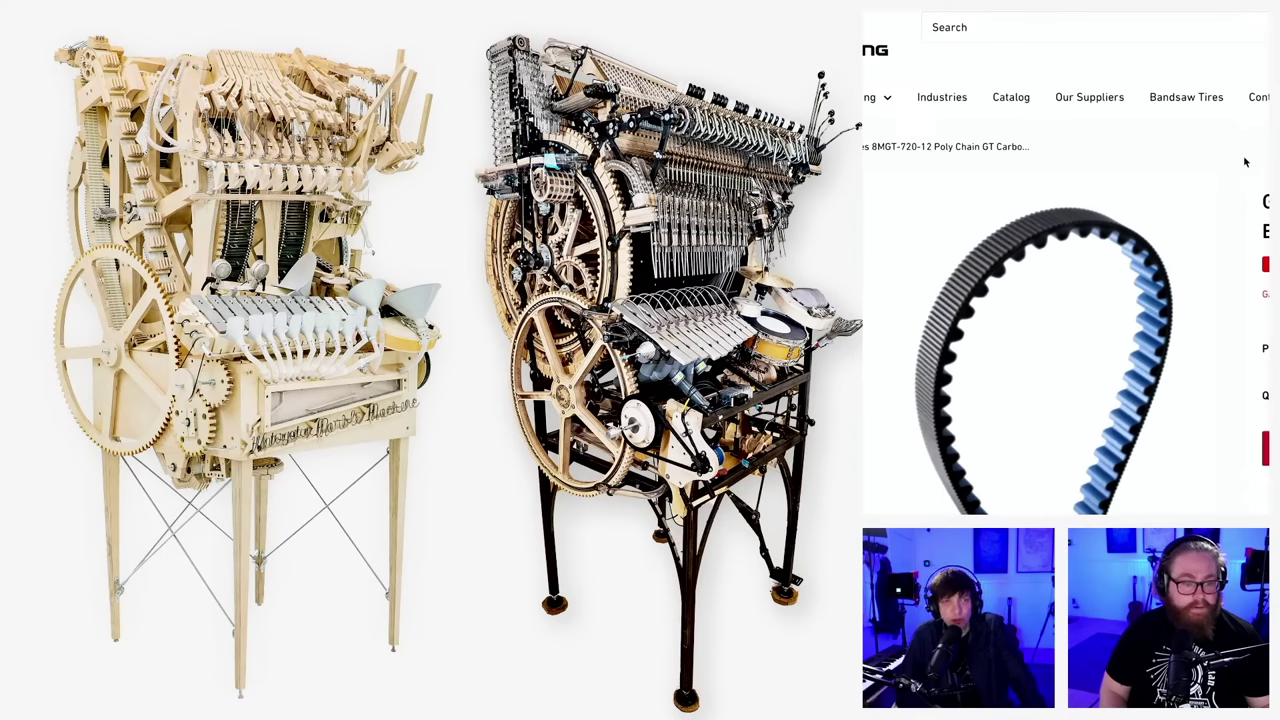
scroll(1235, 188, down, 5)
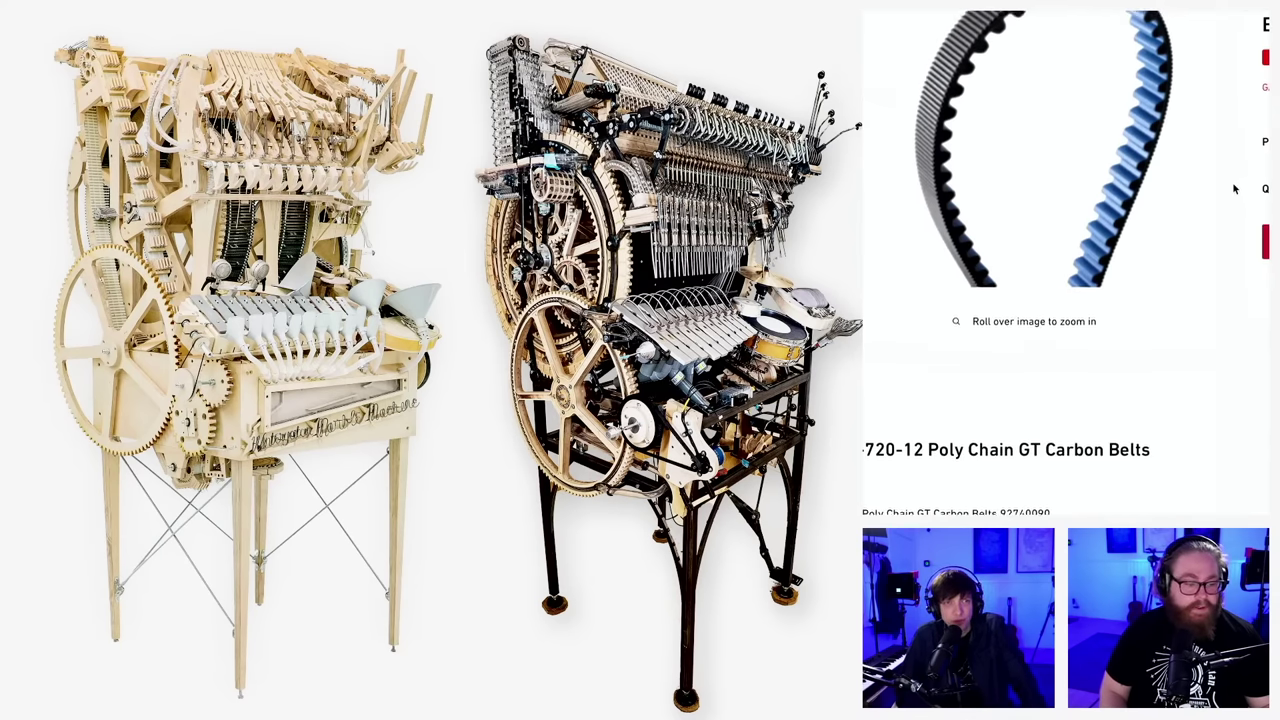
scroll(1235, 188, up, 5)
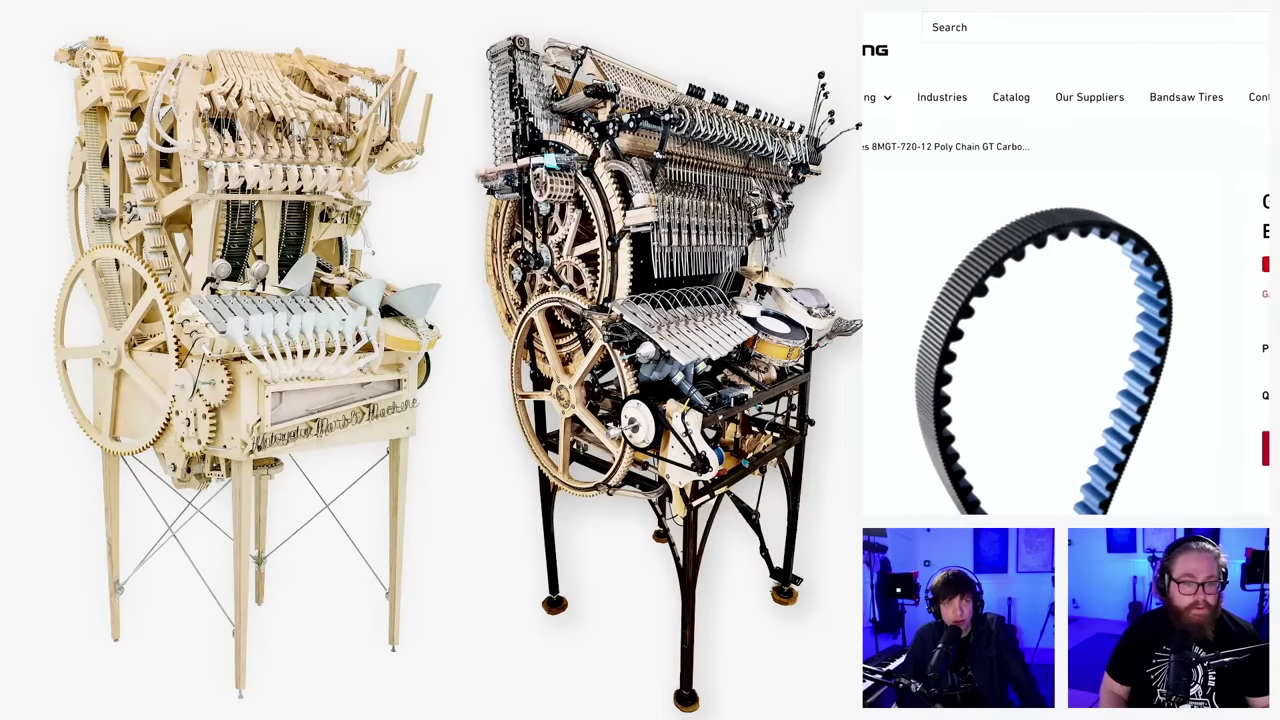
key(ctrl+w)
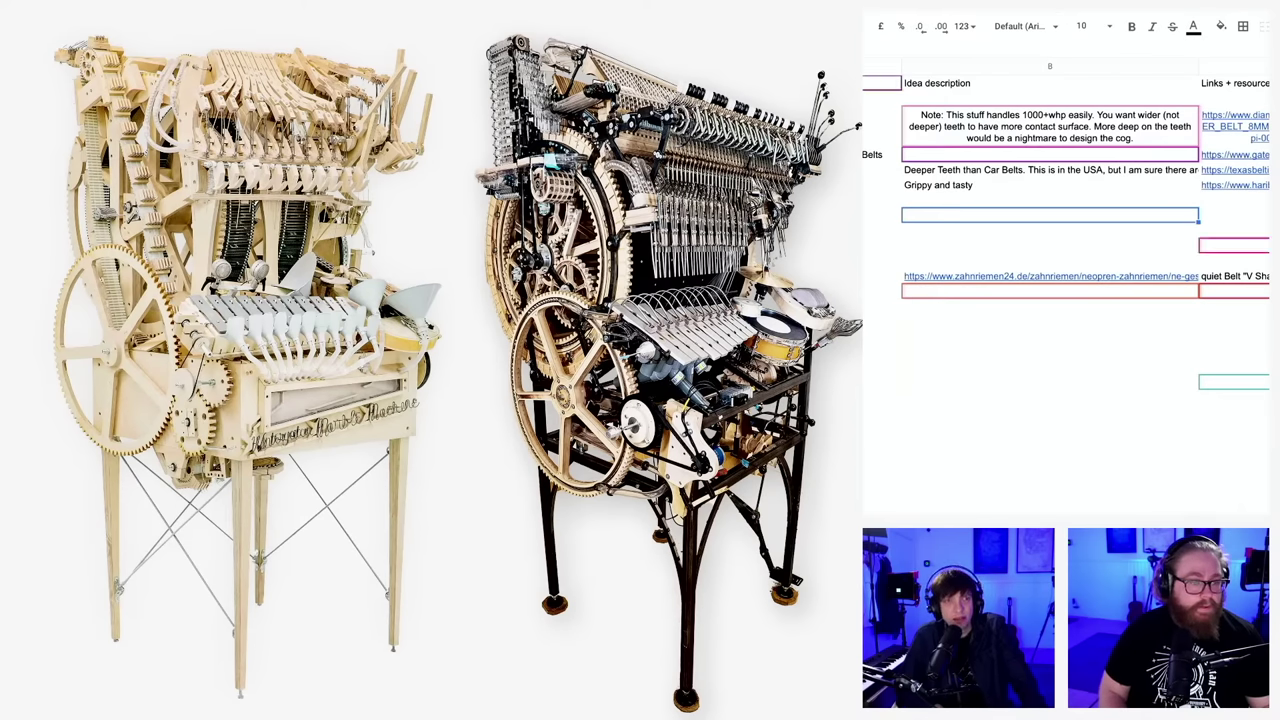
- Review the descriptions and links of the remaining belt suggestions in the spreadsheet
click(1118, 172)
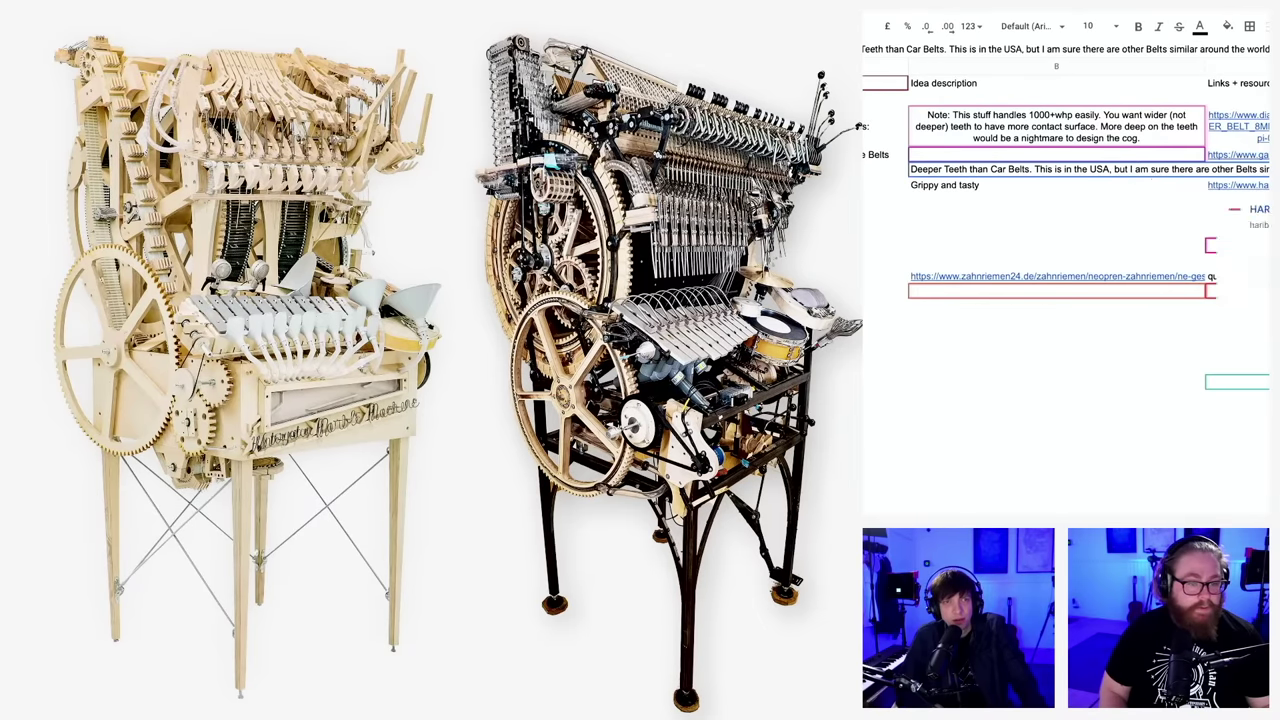
click(1002, 200)
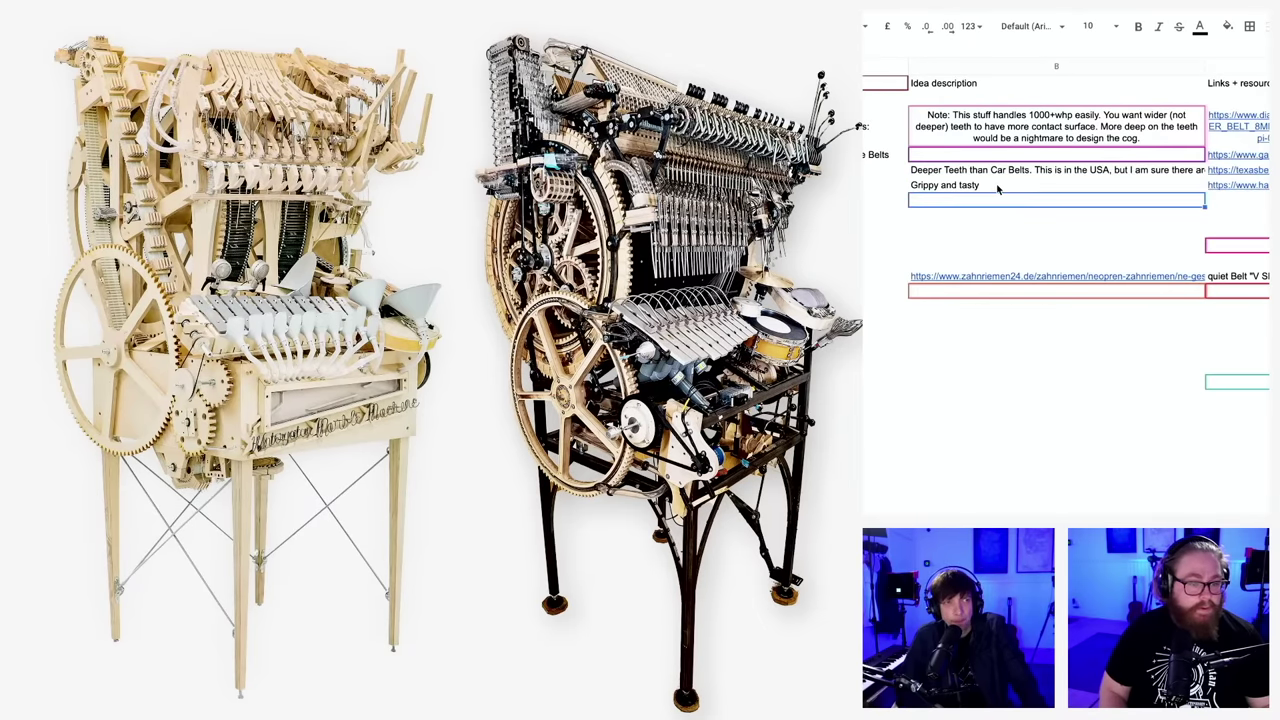
mouse_move(1238, 185)
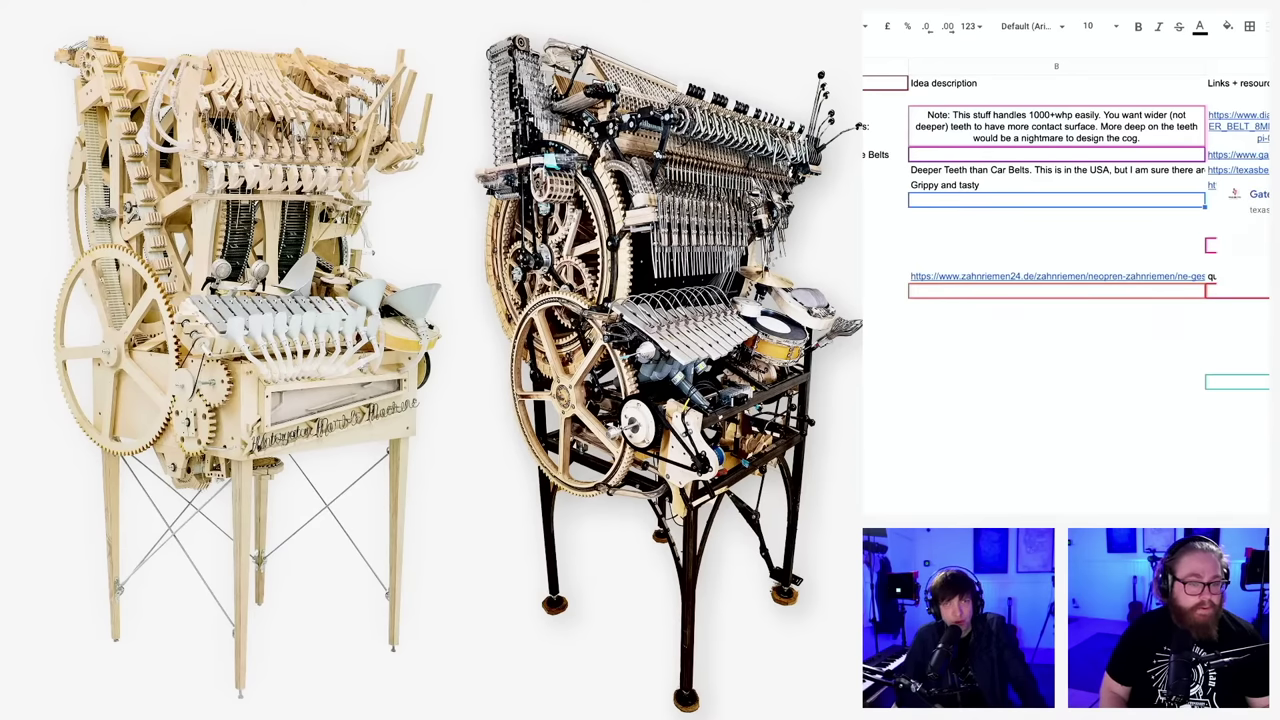
click(1051, 216)
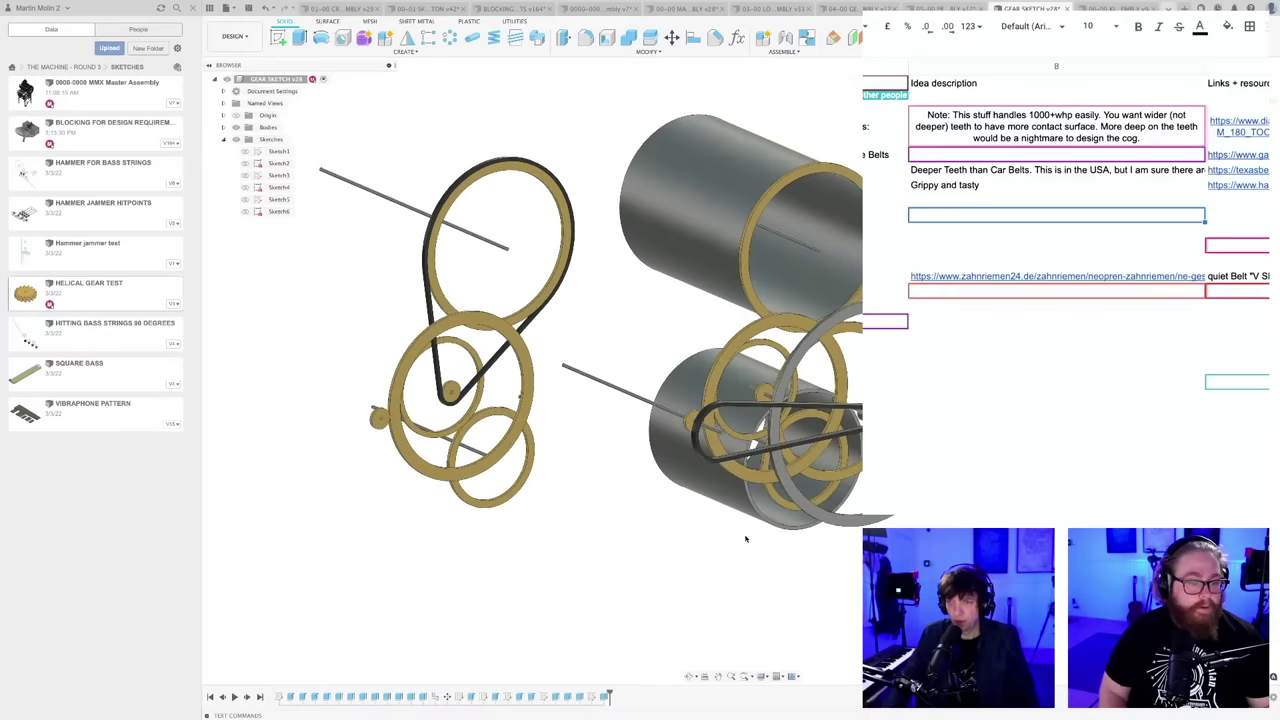
mouse_move(1011, 282)
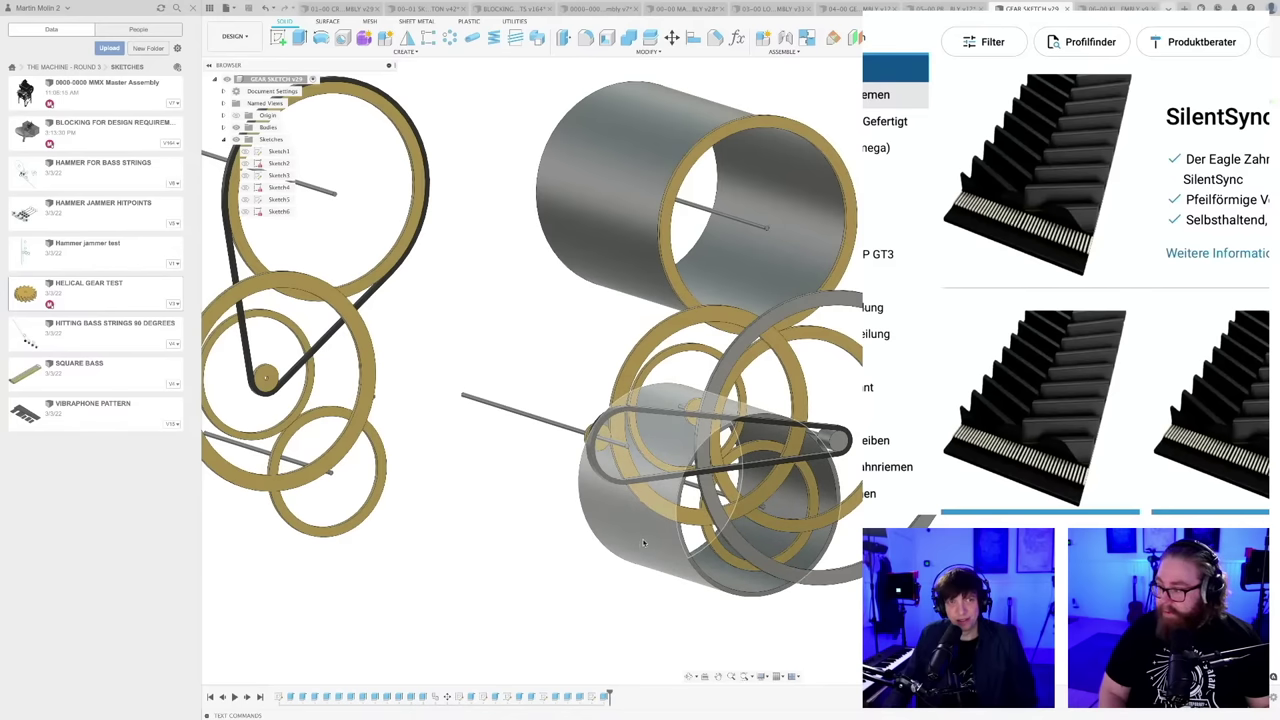
- Inspect the pinion-to-hub belt in the gear model and its profile sketch
scroll(614, 564, up, 3)
mouse_move(868, 595)
middle_down()
mouse_move(818, 590)
mouse_move(869, 594)
mouse_move(894, 580)
mouse_move(892, 592)
mouse_move(857, 589)
middle_up()
scroll(818, 590, up, 4)
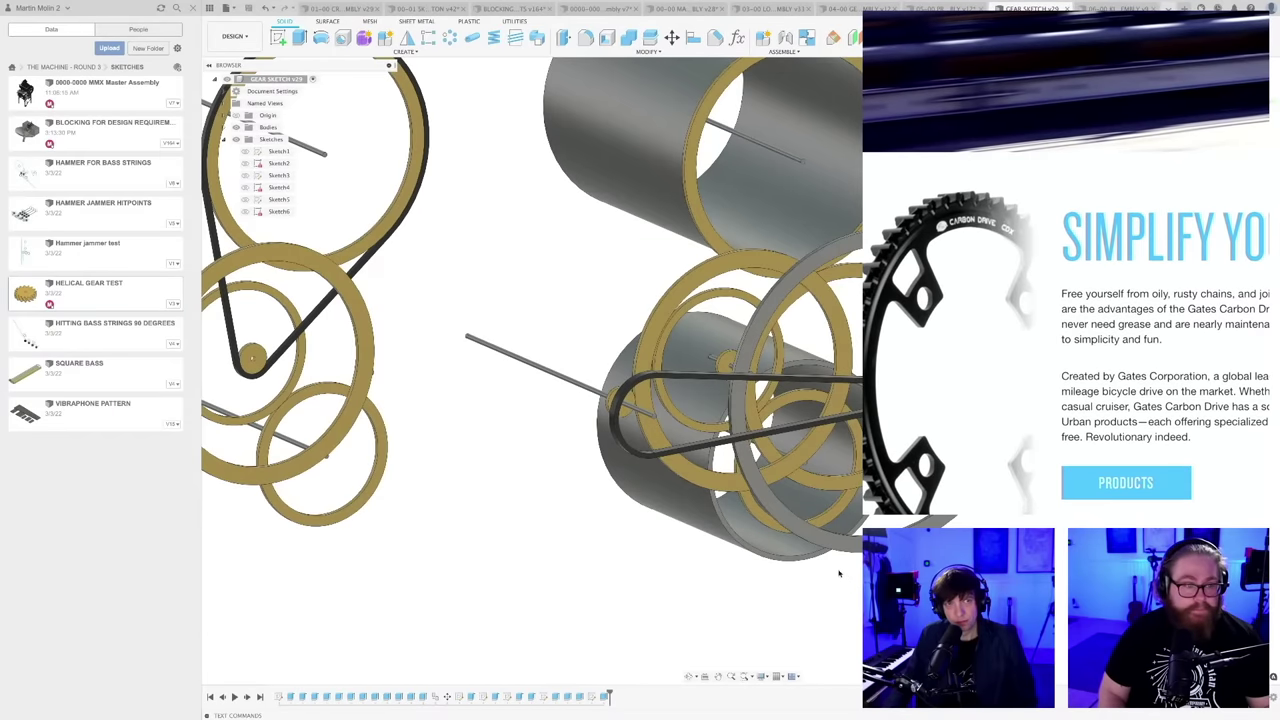
middle_drag(776, 582, 807, 586)
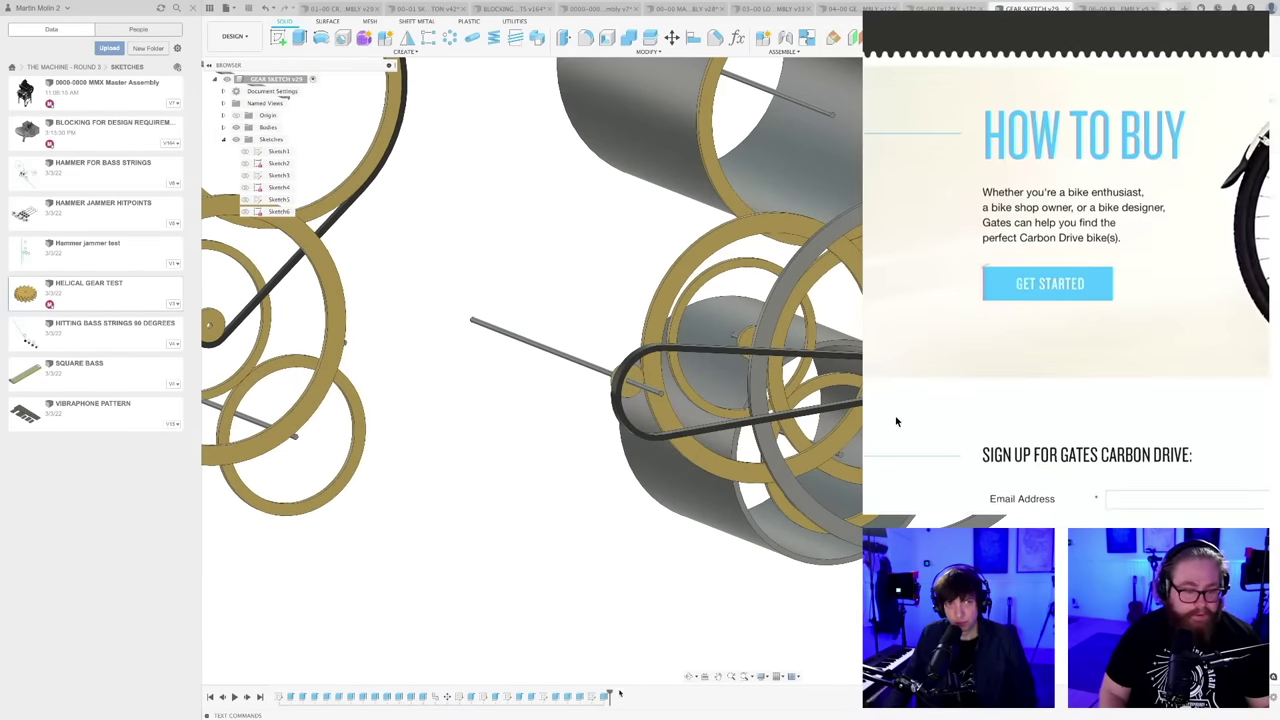
click(591, 697)
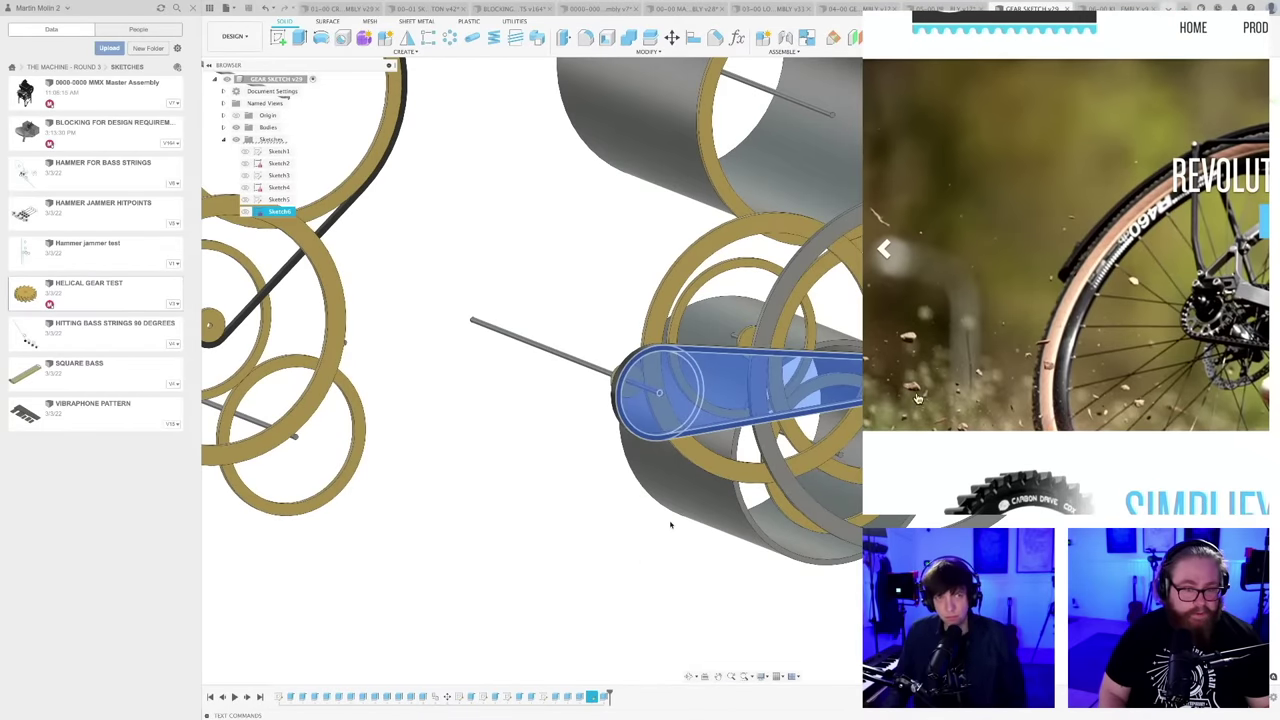
scroll(672, 536, up, 1)
click(671, 538)
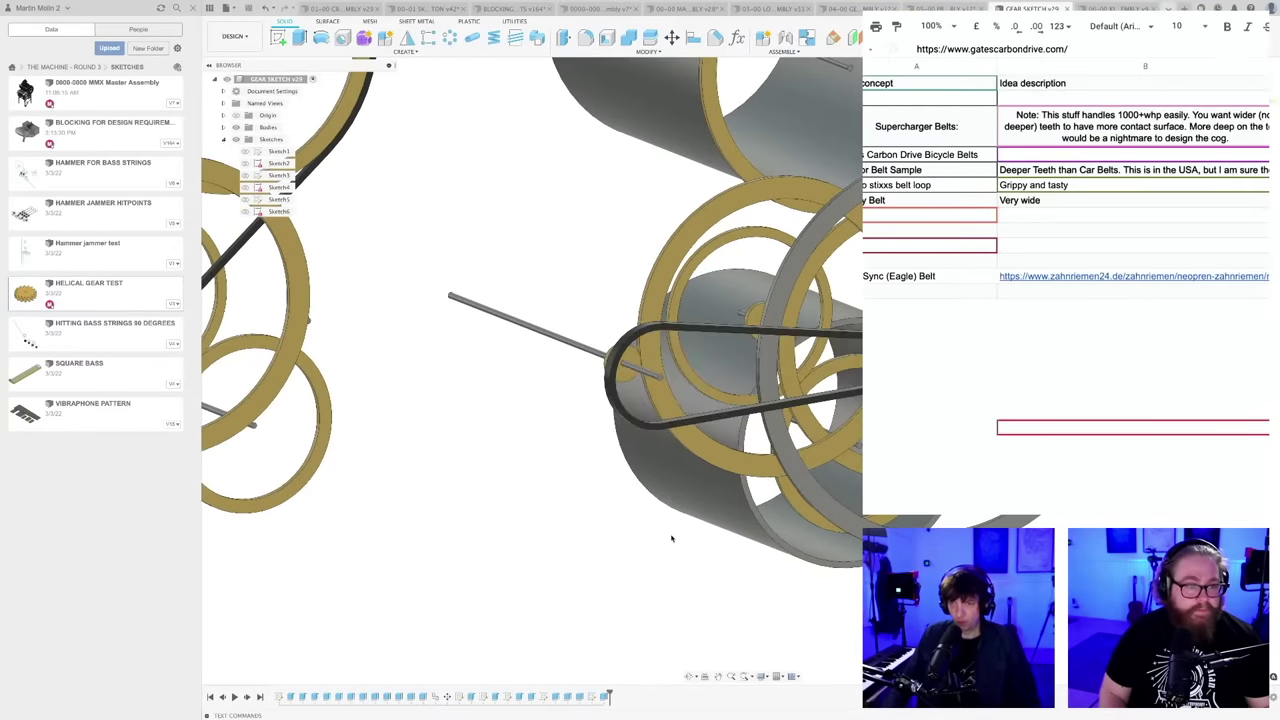
double_click(605, 696)
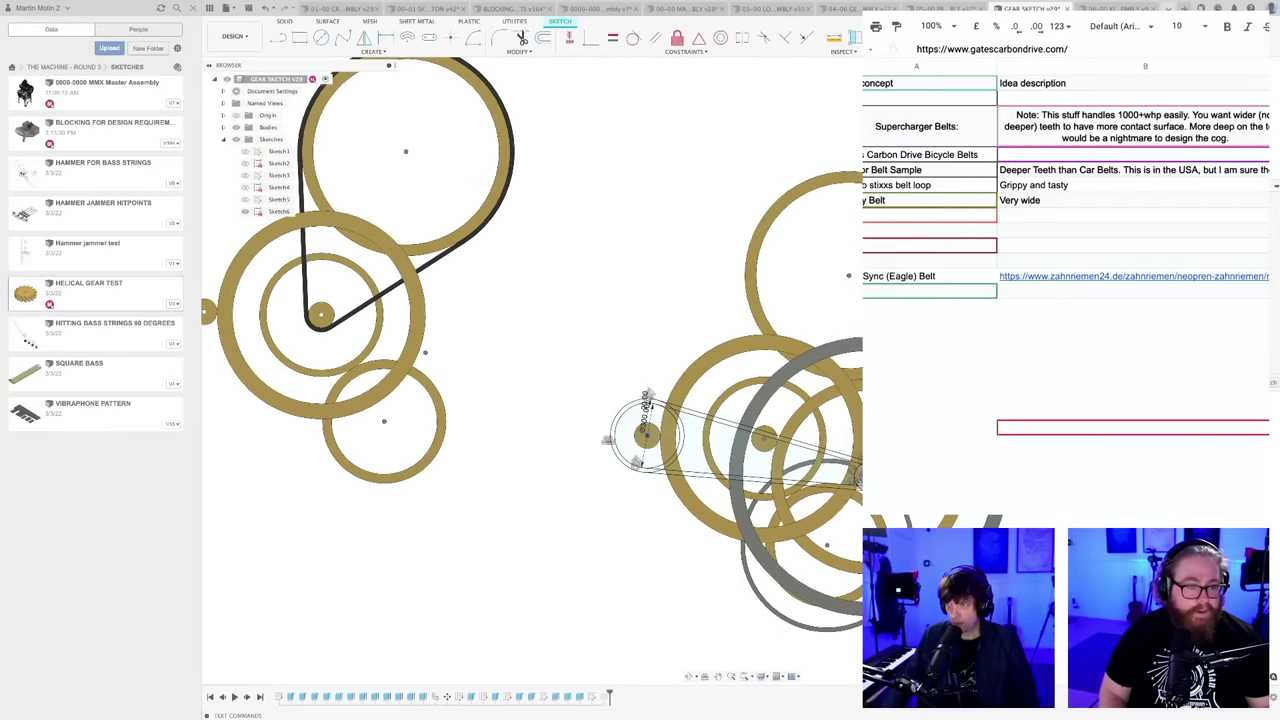
click(1262, 383)
scroll(712, 508, down, 2)
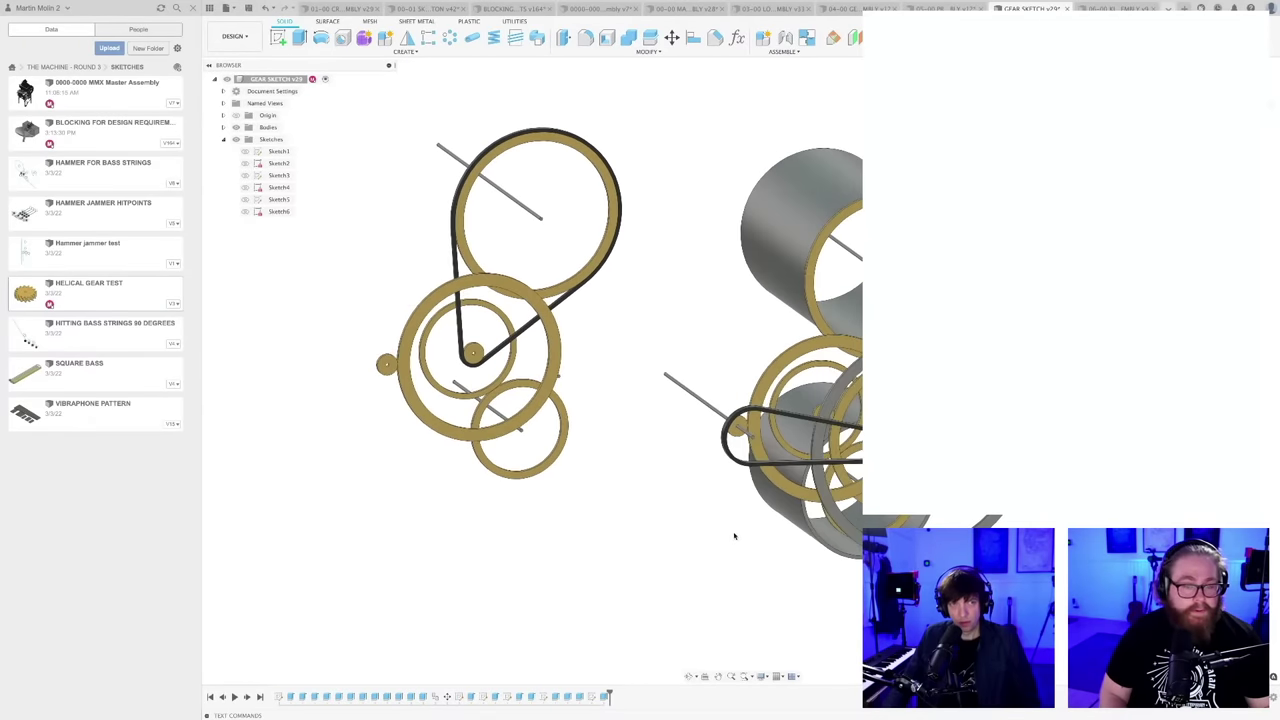
- Extrude the large hub circle inside the front end of the belt into a solid pulley disc
scroll(734, 536, up, 2)
middle_drag(736, 523, 714, 549)
scroll(716, 549, up, 1)
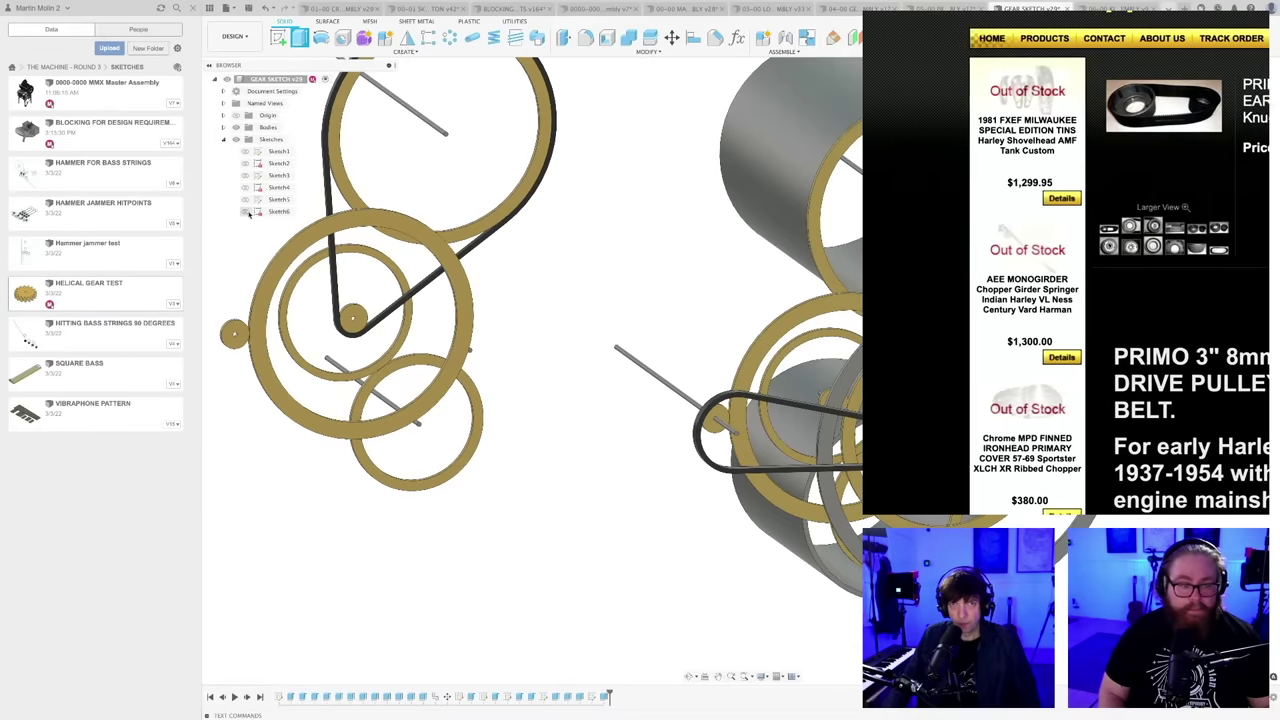
click(745, 424)
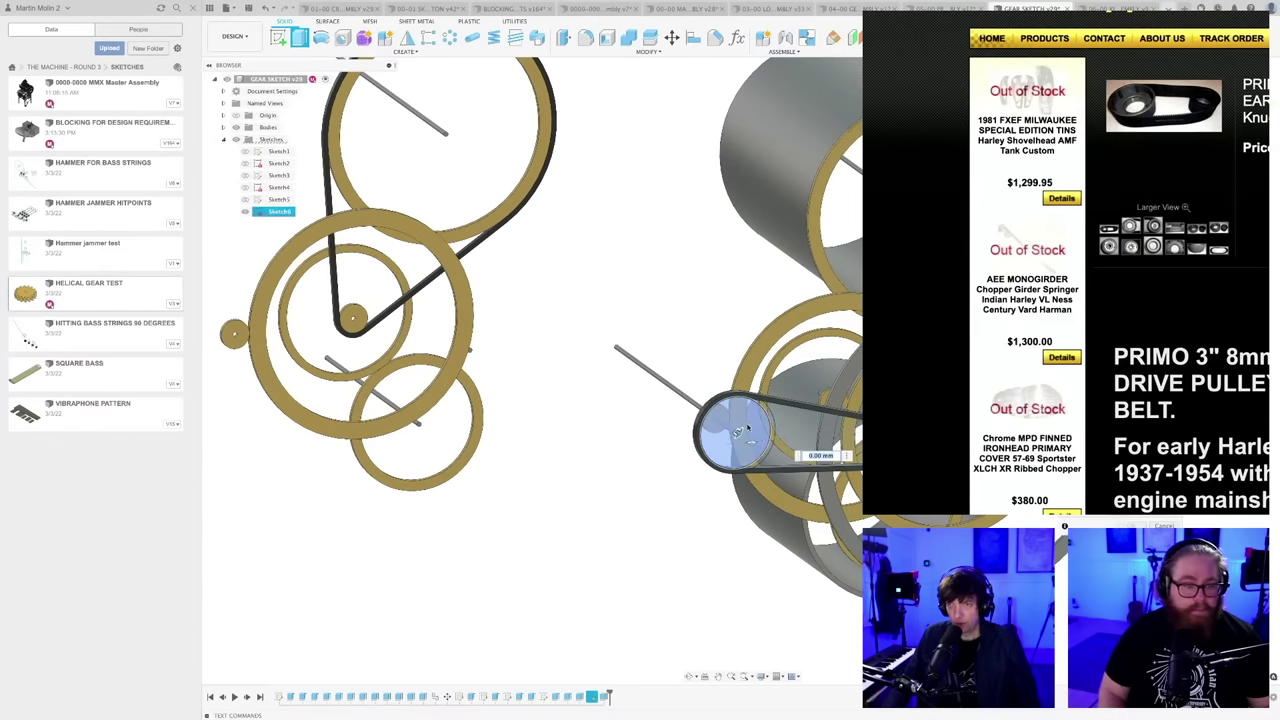
drag(726, 420, 788, 468)
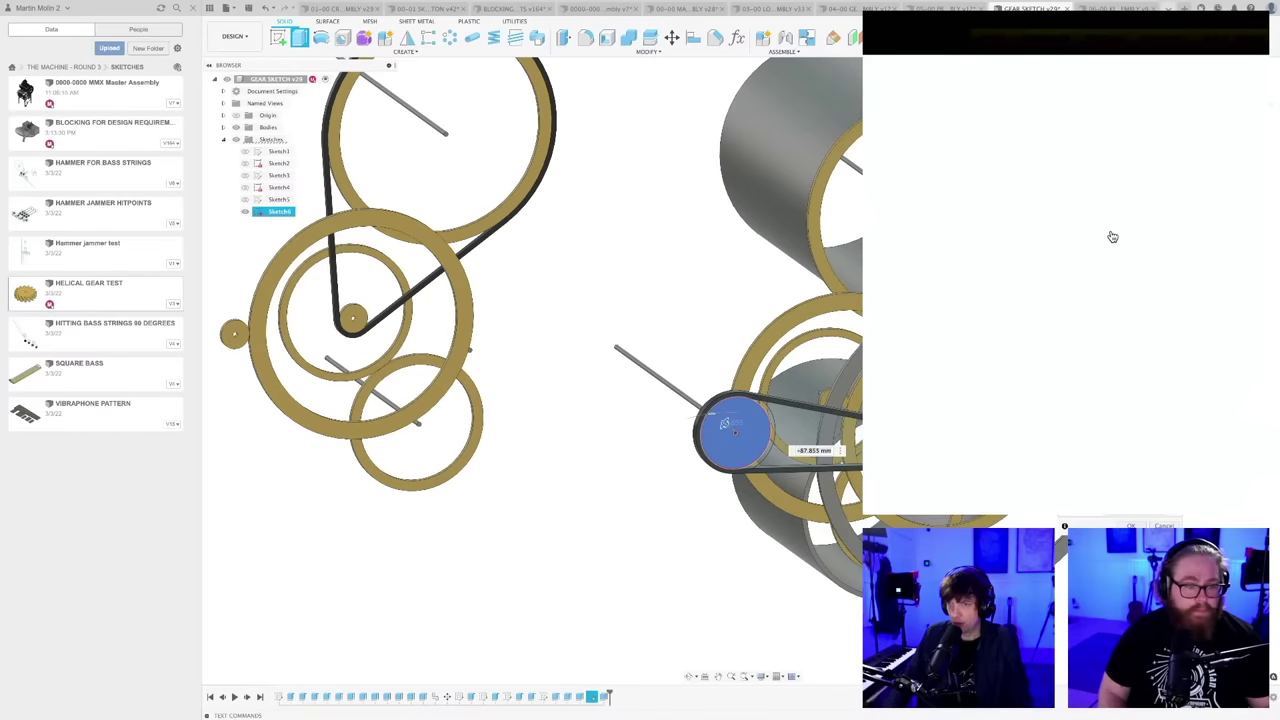
key(Escape)
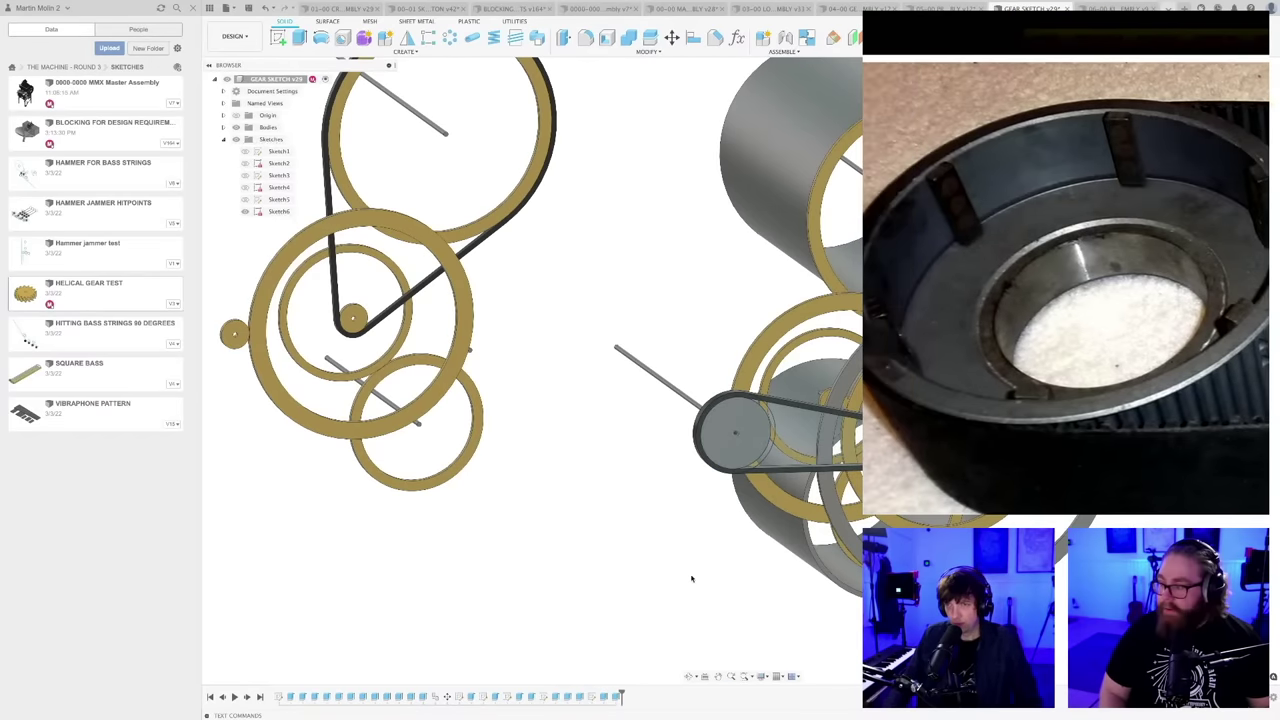
mouse_move(686, 557)
shift+middle_down()
mouse_move(720, 549)
mouse_move(691, 546)
shift+middle_up()
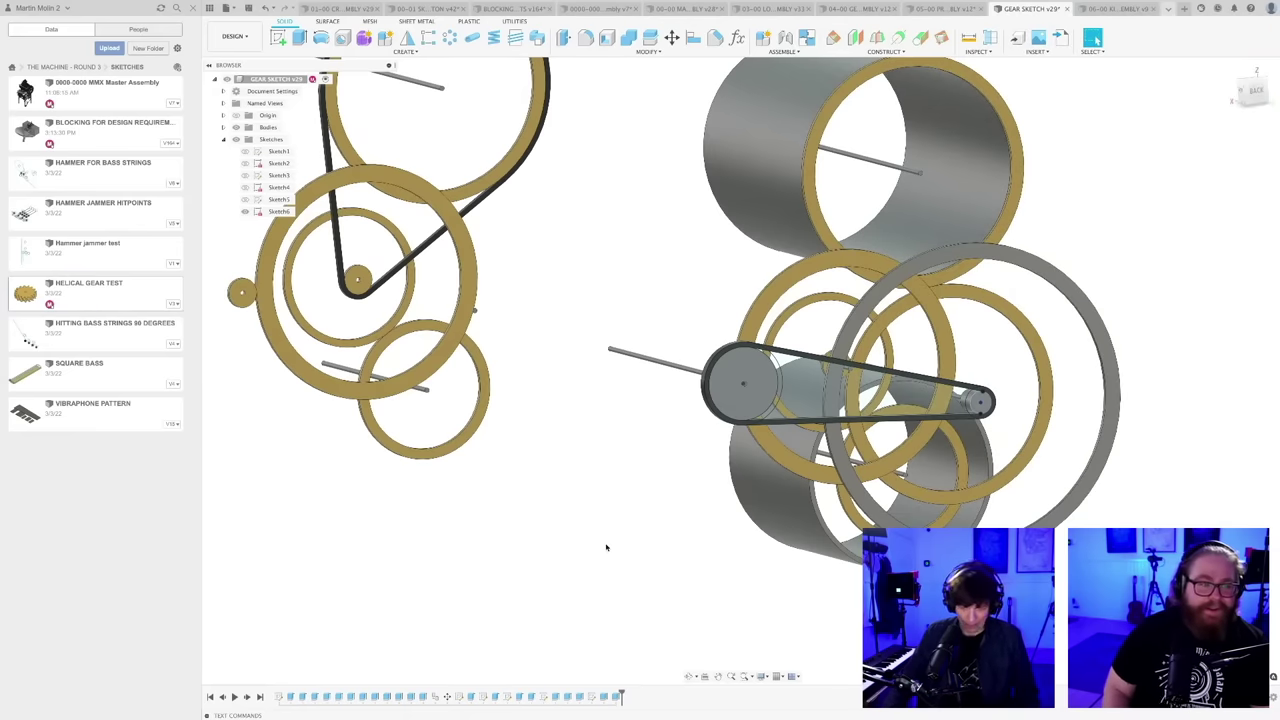
- Save the gear sketch design as a new version
key(ctrl+s)
key(Return)
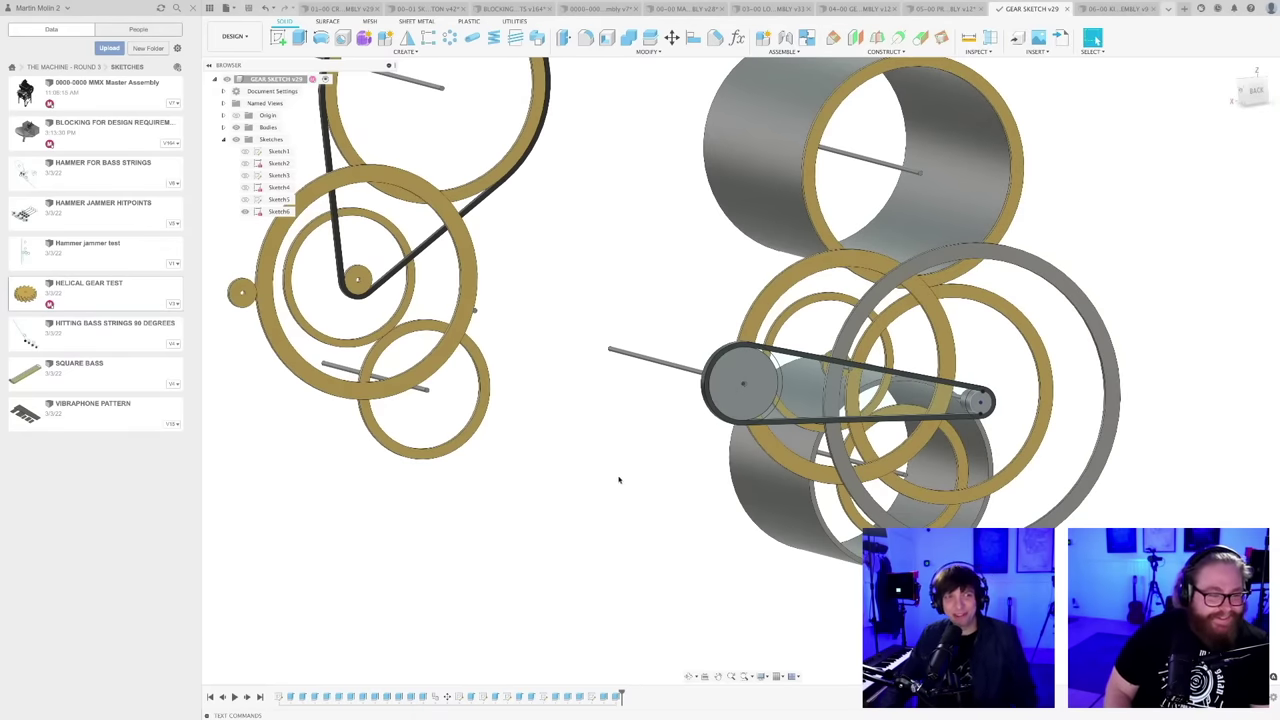
shift+middle_drag(619, 480, 648, 431)
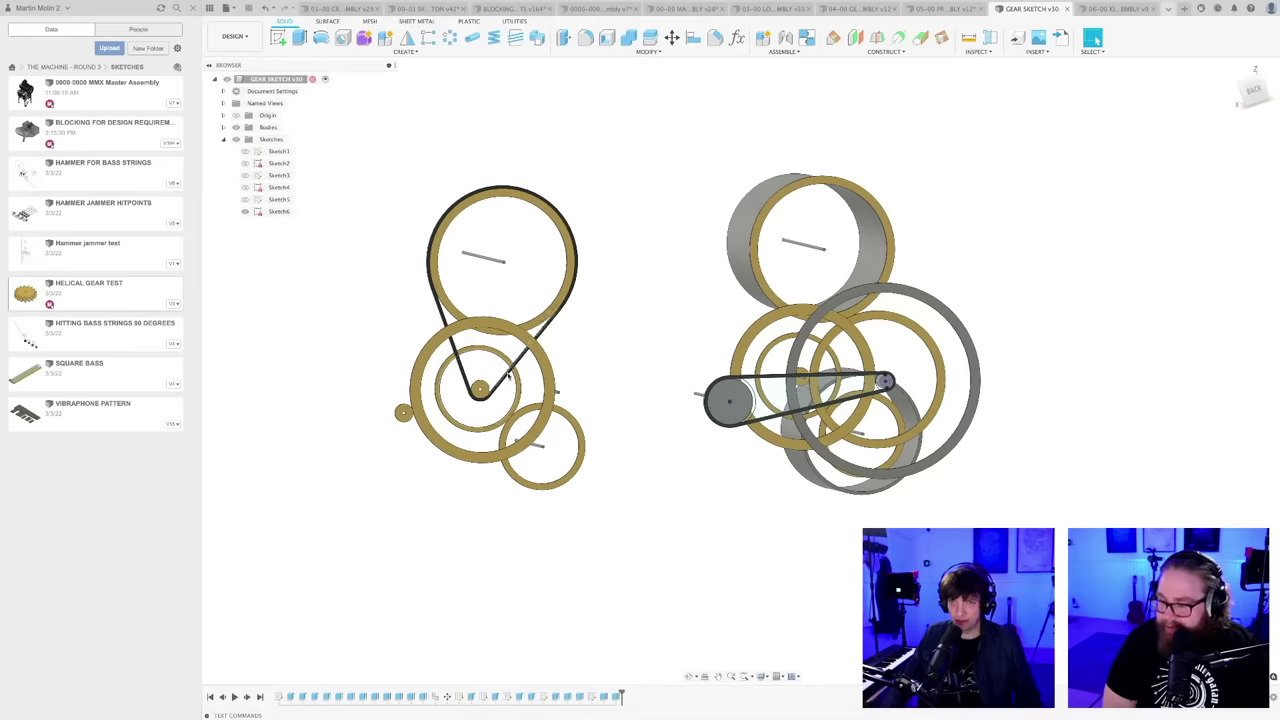
- Copy the black belt around the detached gear set's upper wheel and move the copy roughly over the main gear assembly
click(223, 128)
click(278, 380)
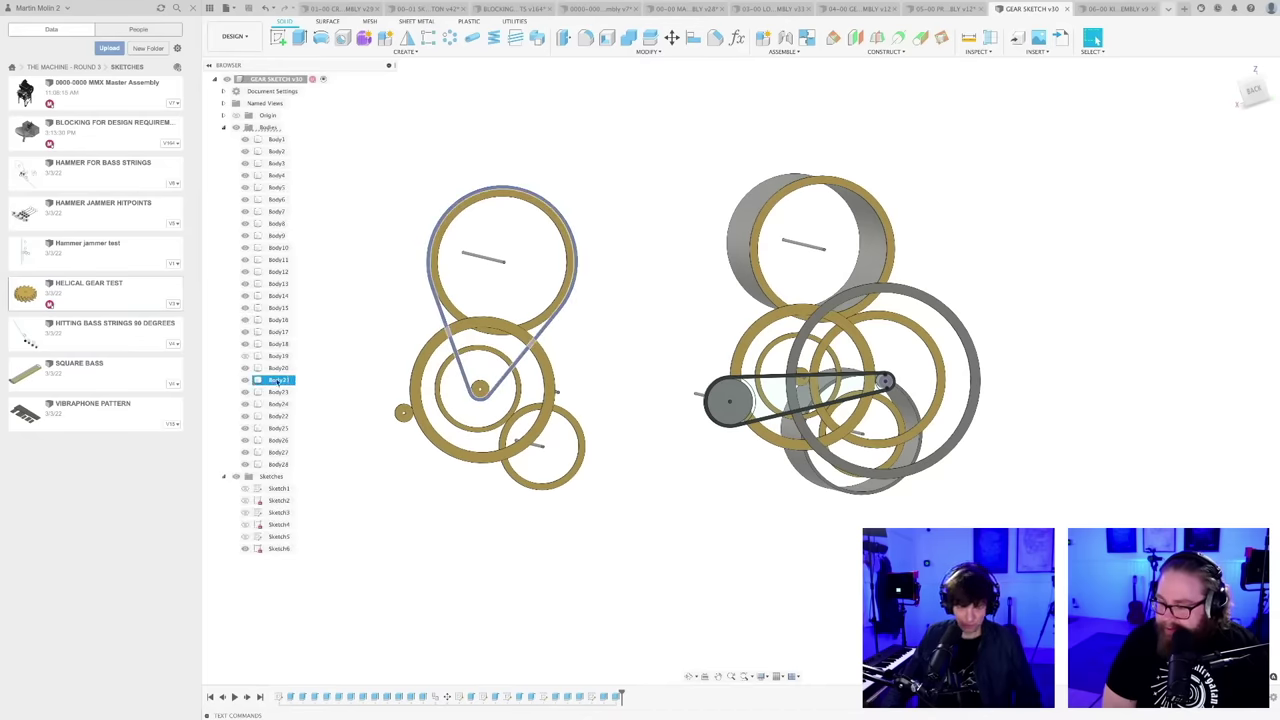
key(ctrl+v)
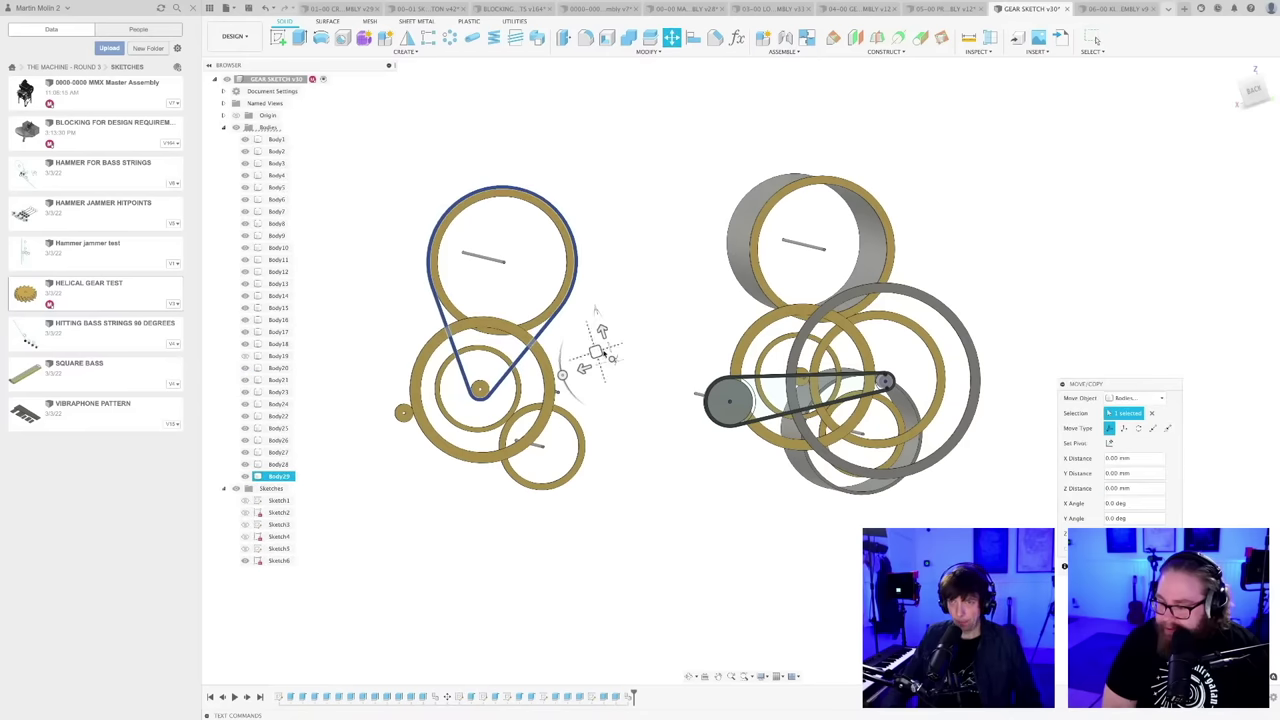
drag(603, 352, 951, 322)
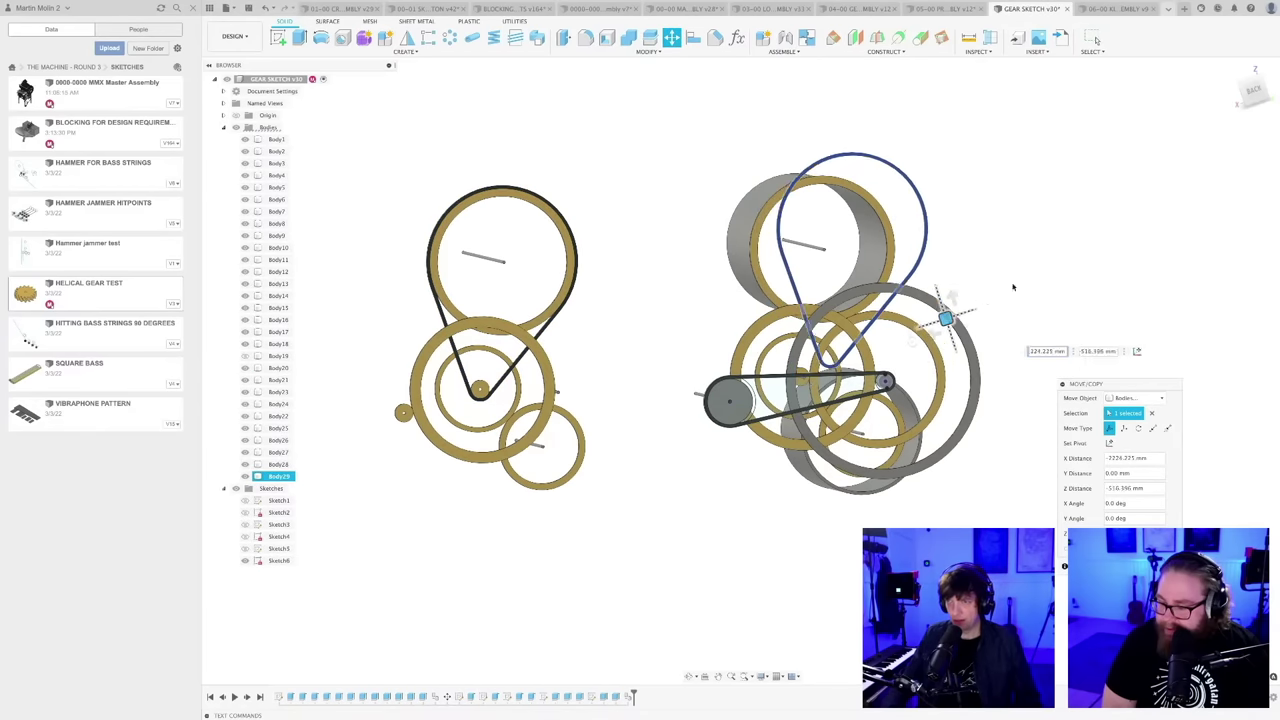
drag(1013, 287, 1013, 285)
- Move the copied belt point to point, aligning the centre of its small end with the small gold pinion's centre
click(1152, 428)
scroll(893, 323, up, 3)
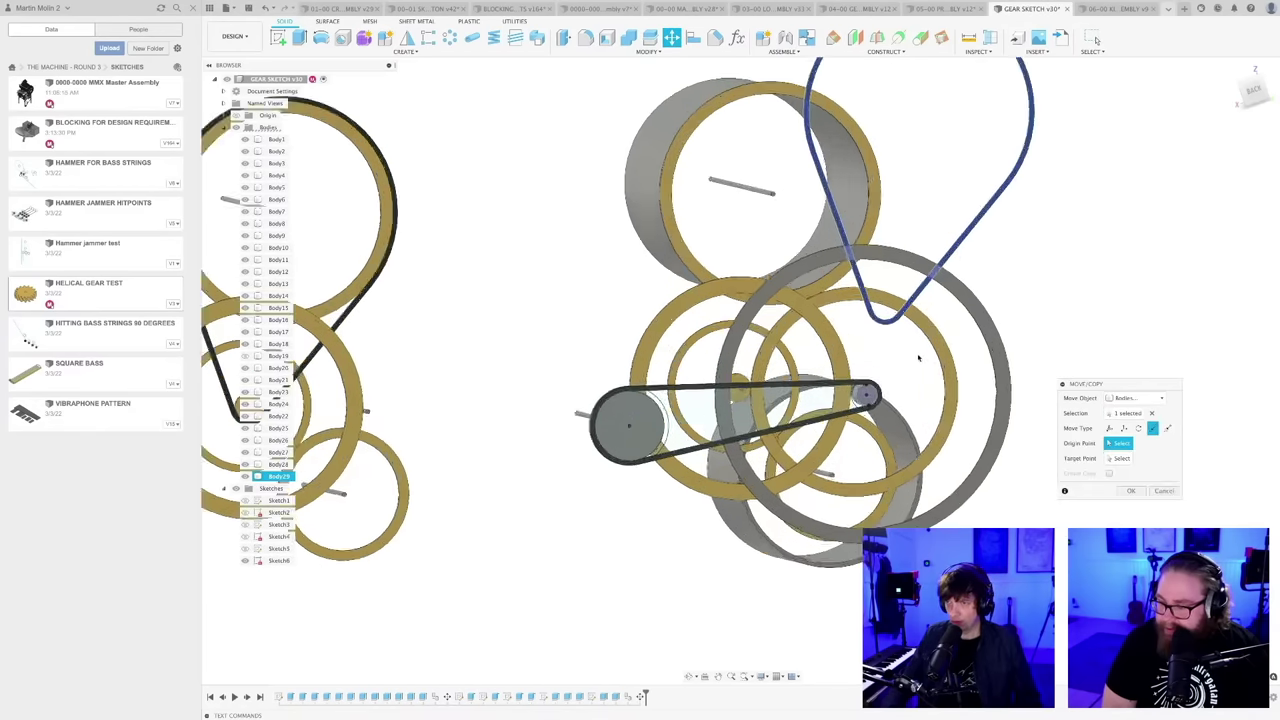
click(718, 390)
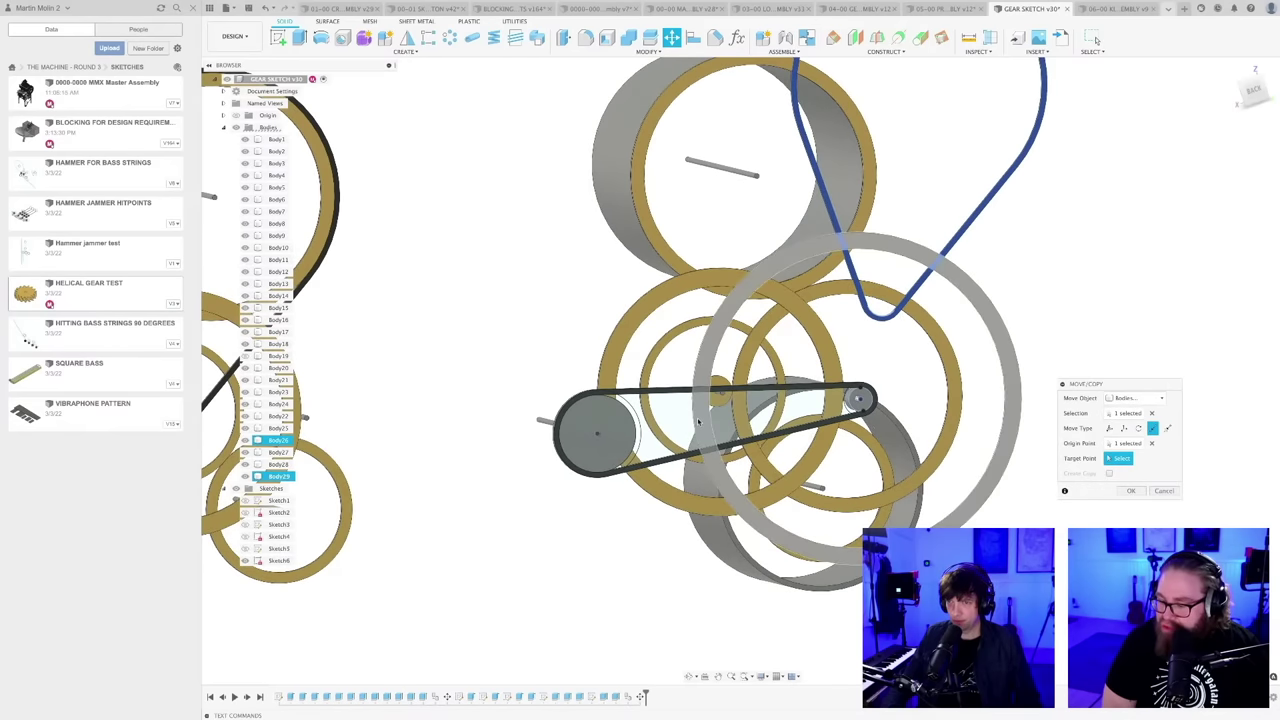
scroll(716, 405, down, 2)
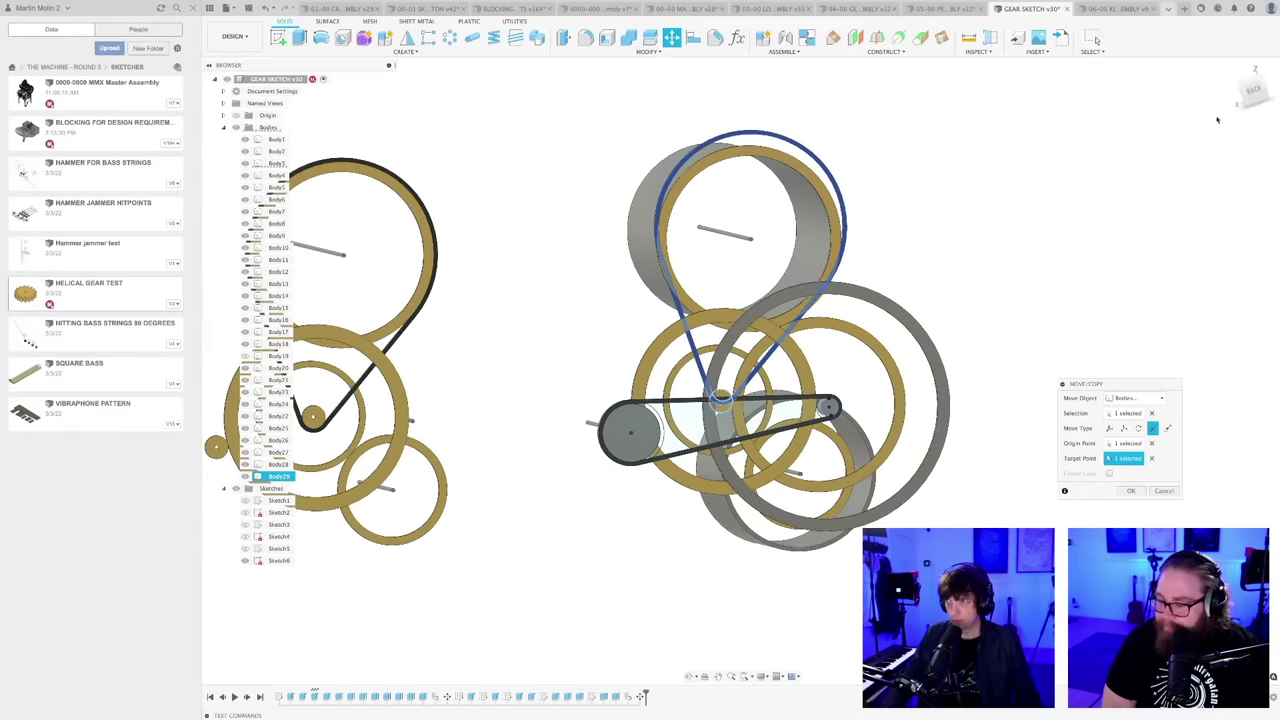
shift+middle_drag(1010, 201, 940, 238)
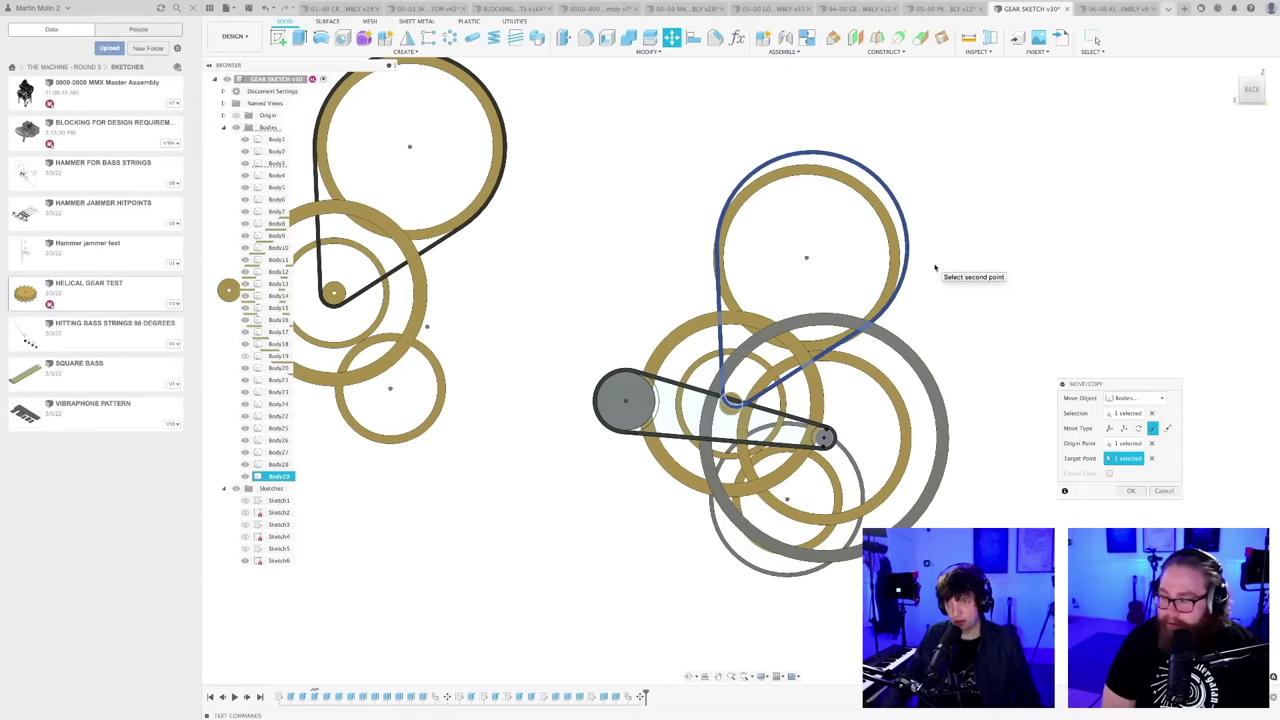
scroll(893, 399, up, 2)
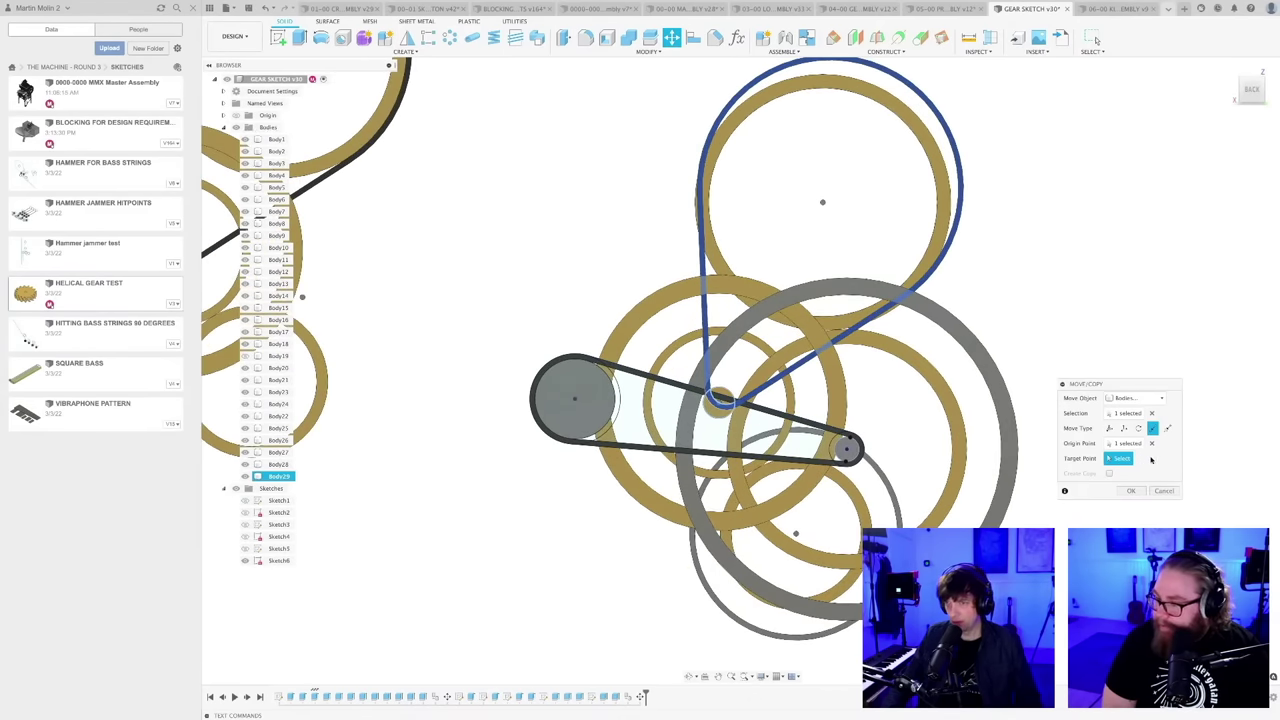
click(718, 403)
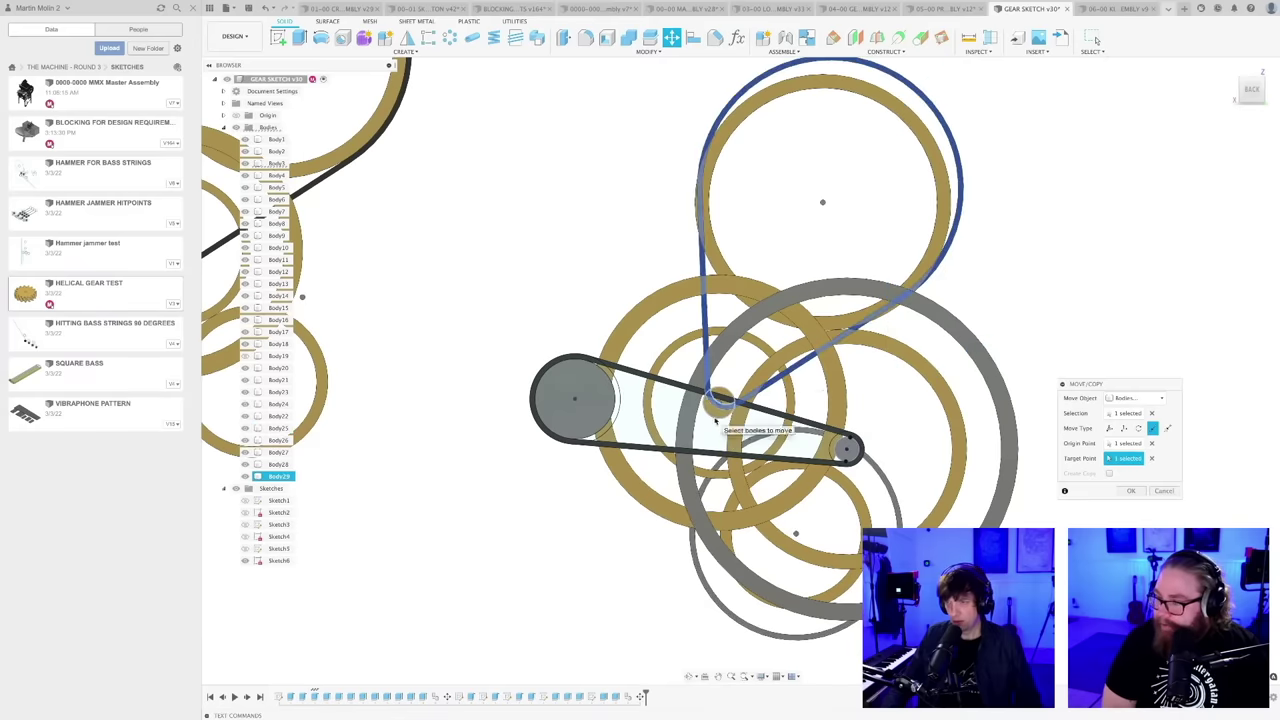
click(1150, 443)
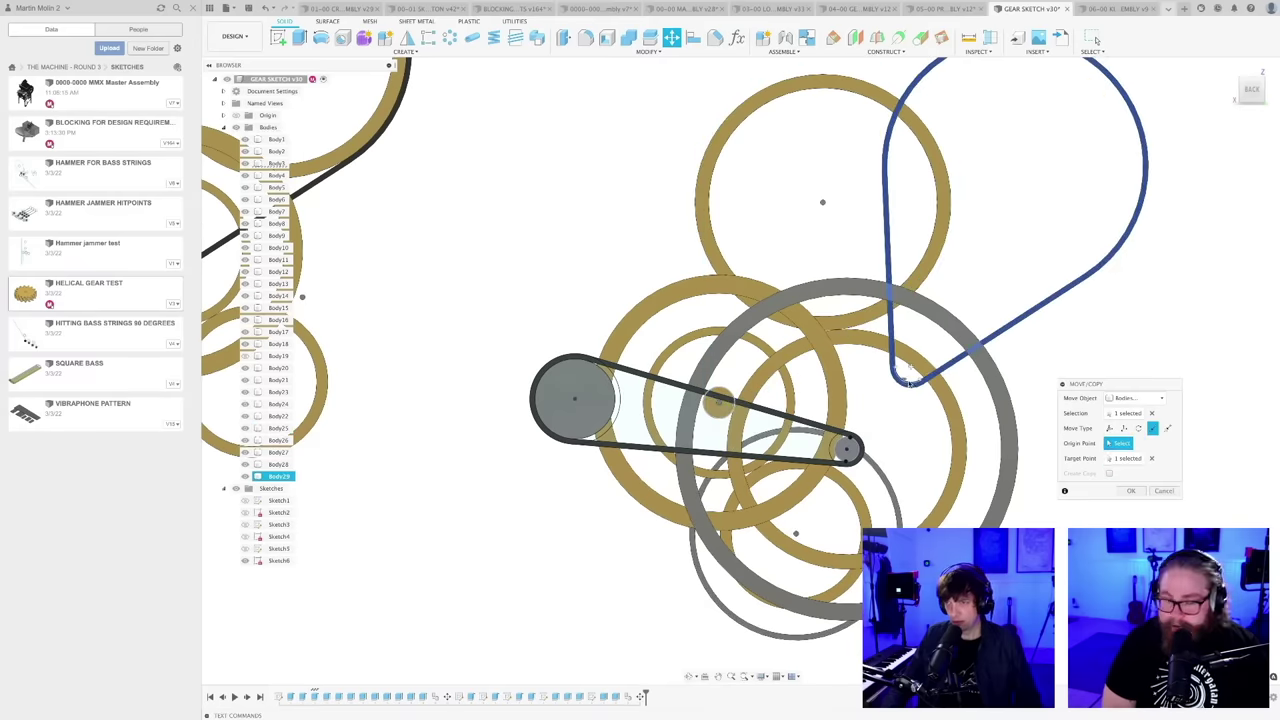
click(910, 378)
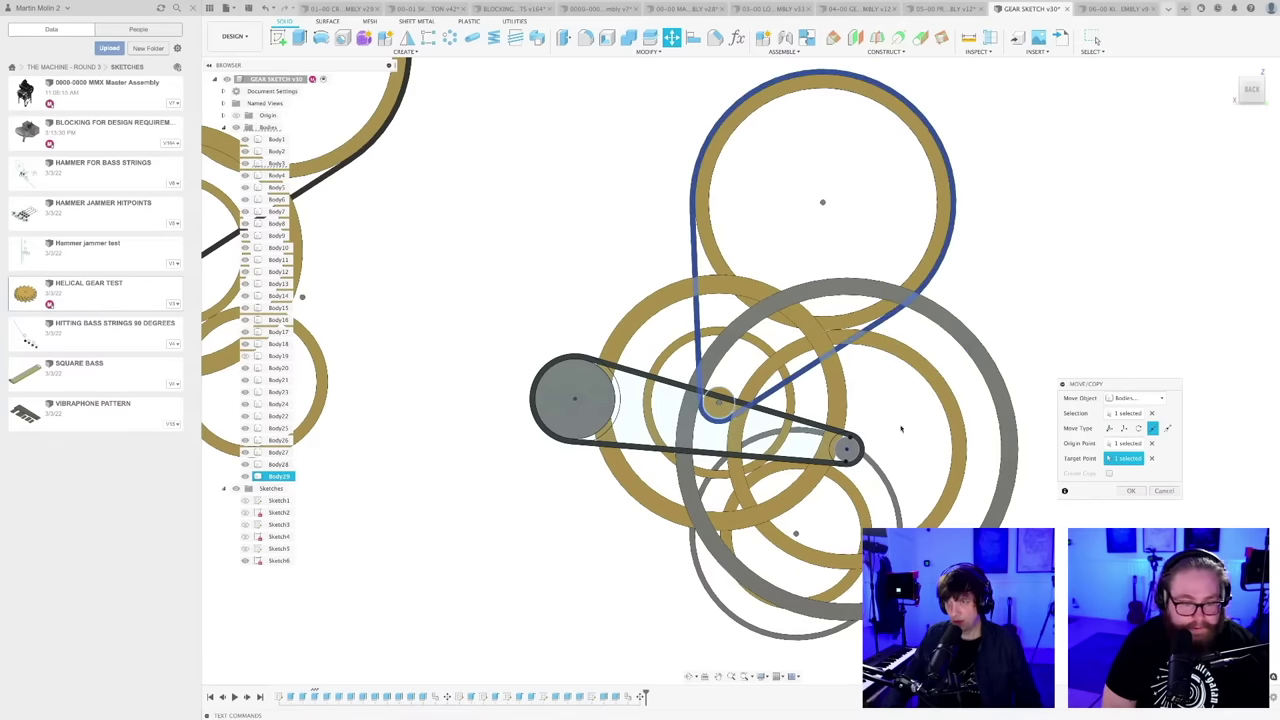
click(1131, 490)
- Delete the entire detached duplicate gear set with its belt, including the features referenced in the timeline
scroll(797, 443, down, 5)
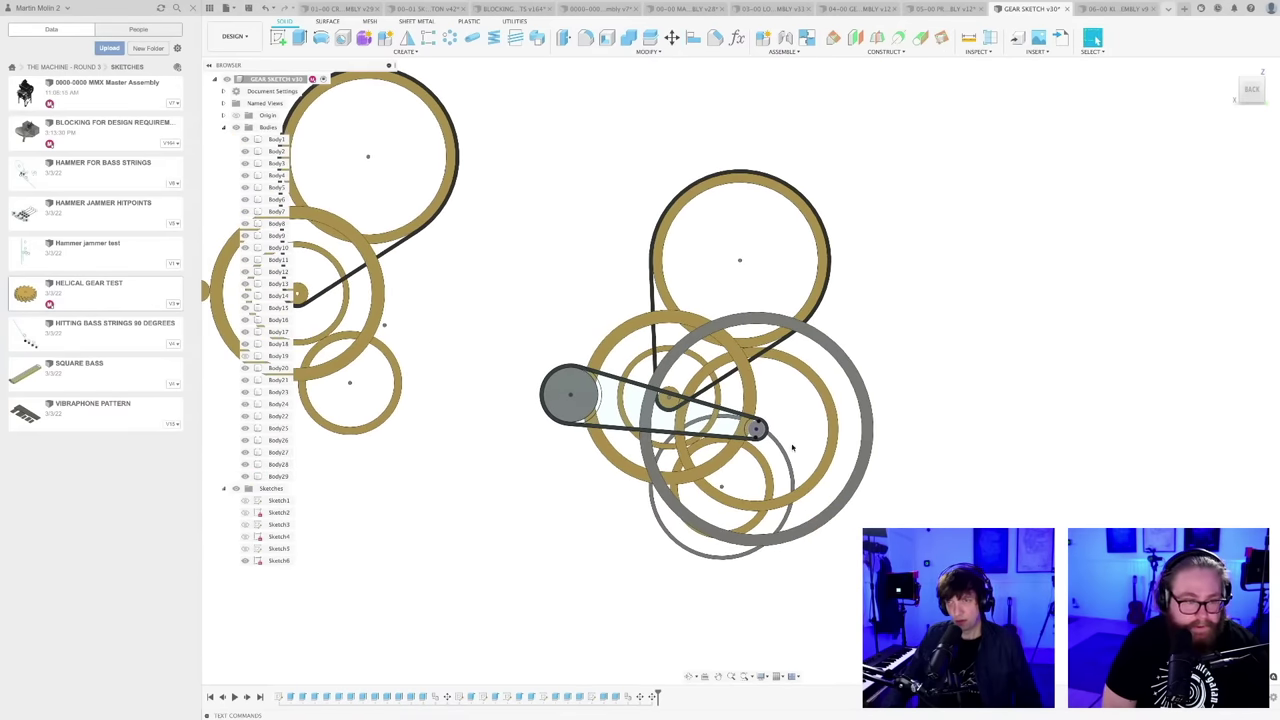
shift+middle_drag(807, 444, 817, 454)
scroll(709, 453, down, 2)
middle_drag(617, 464, 683, 478)
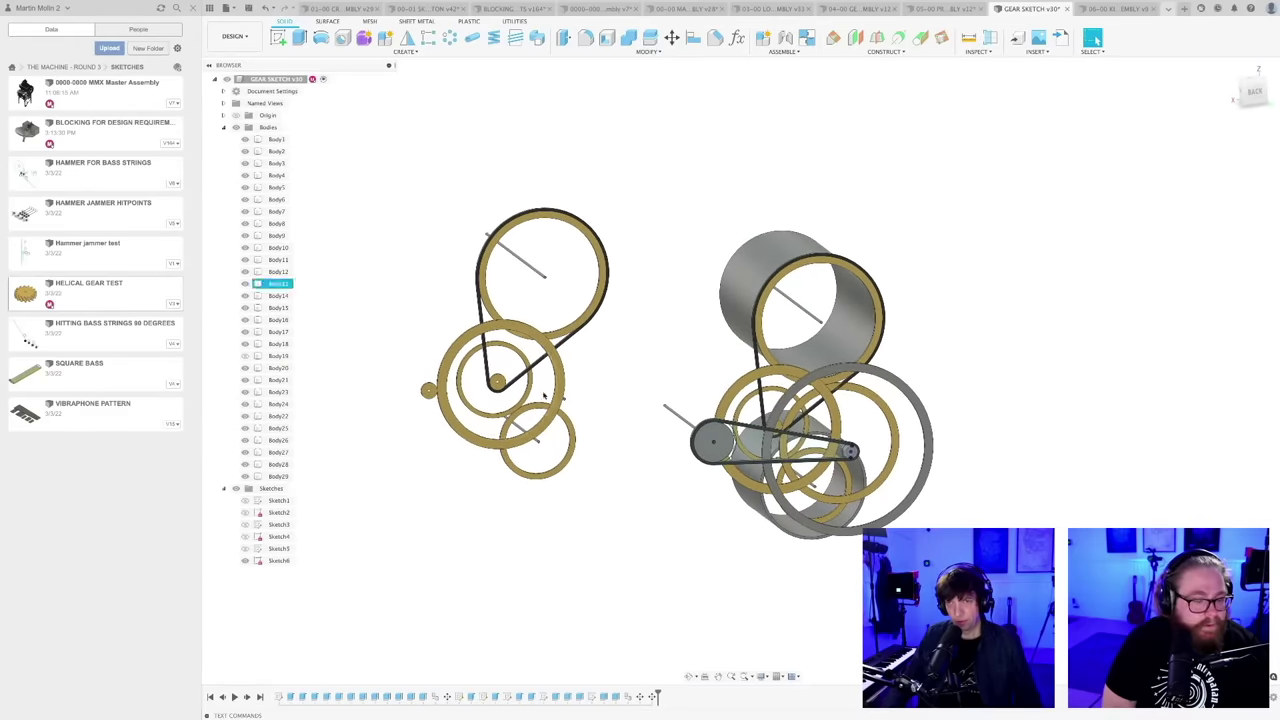
drag(397, 163, 622, 526)
key(Delete)
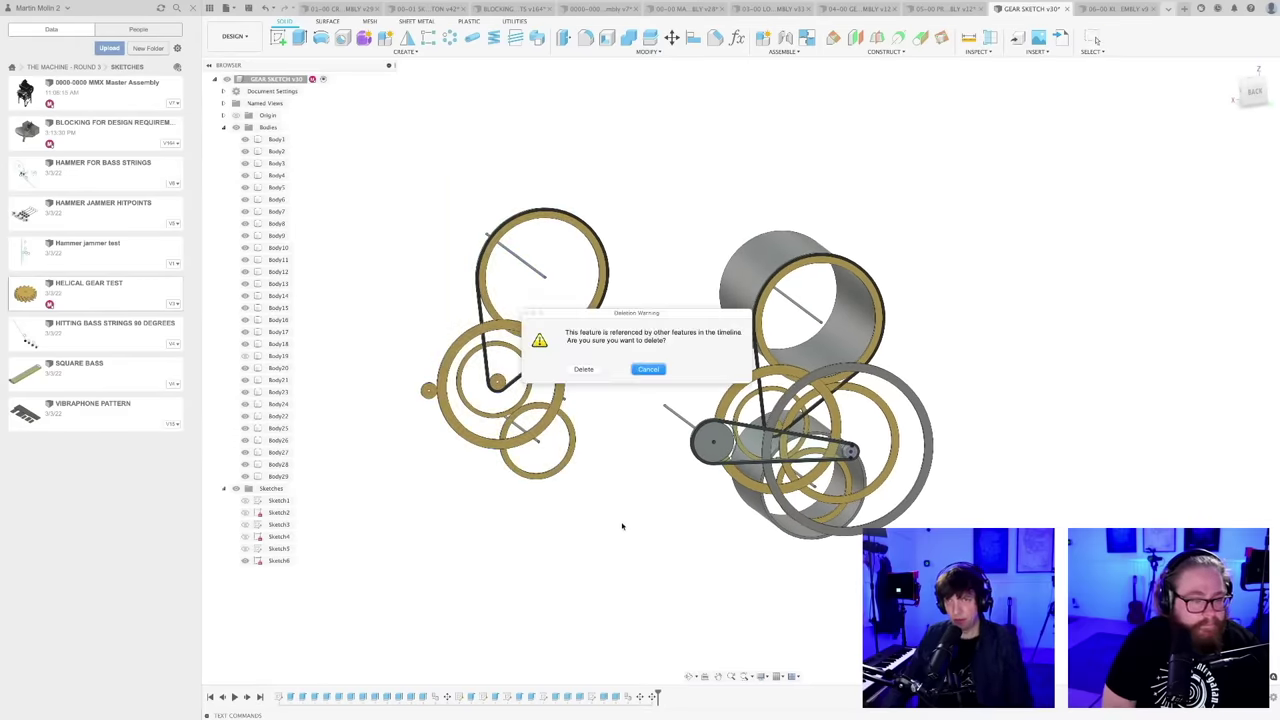
click(584, 369)
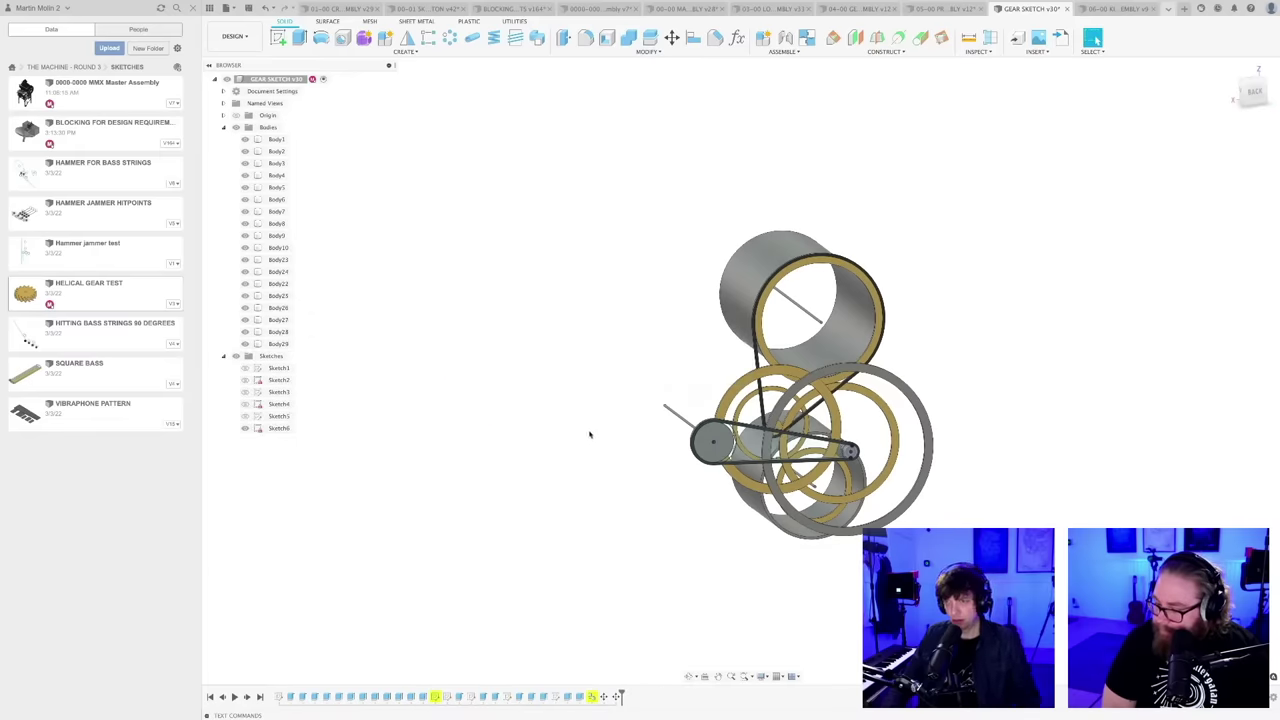
- Save the gear sketch as a new version with the description User Saved
shift+middle_drag(590, 434, 572, 429)
key(super+s)
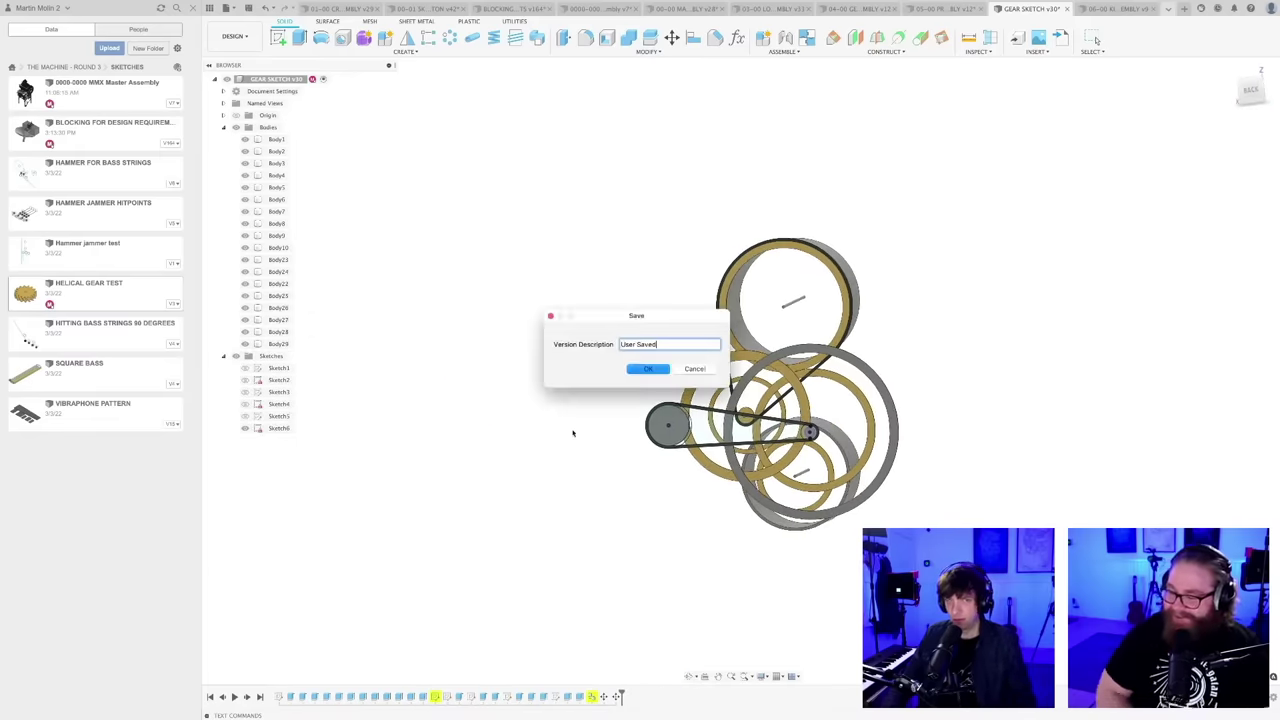
key(Return)
- Inspect the drums, shafts, gears and belts of the remaining assembly from the back and the side
shift+middle_drag(809, 431, 879, 413)
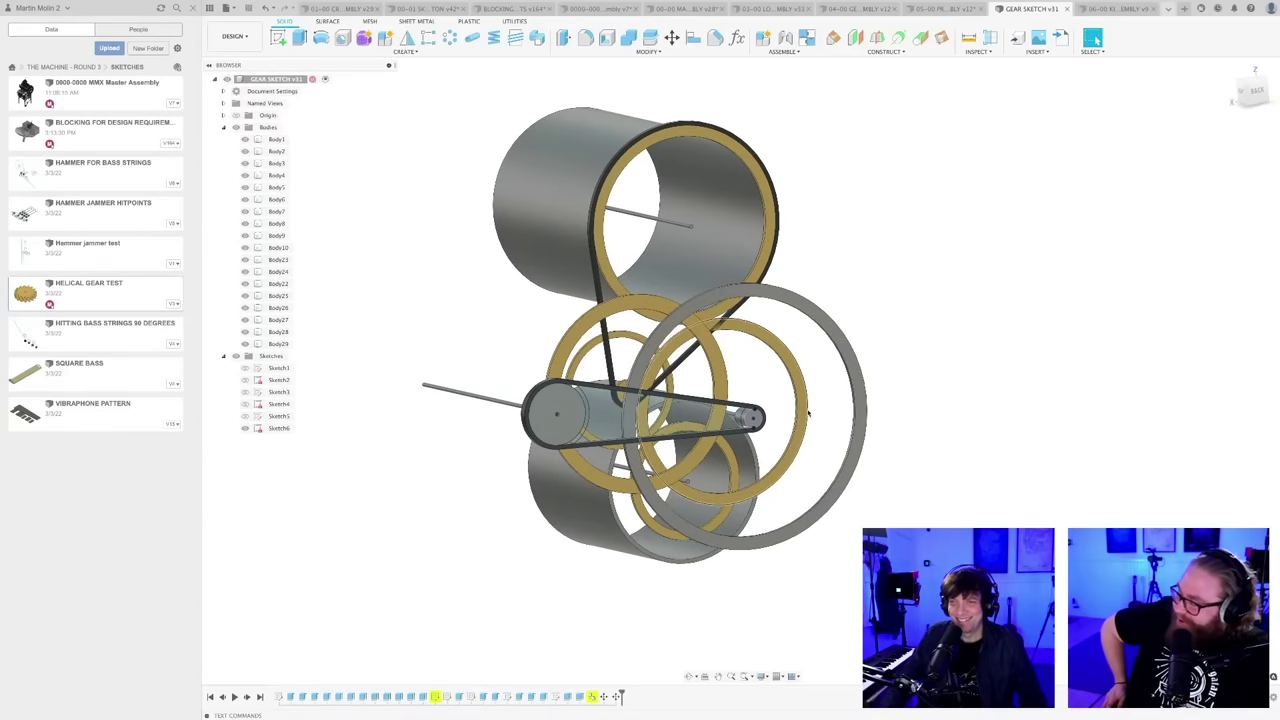
shift+middle_drag(787, 406, 855, 417)
scroll(783, 410, up, 2)
scroll(784, 410, down, 2)
scroll(742, 411, up, 3)
scroll(753, 408, down, 2)
shift+middle_drag(662, 332, 766, 327)
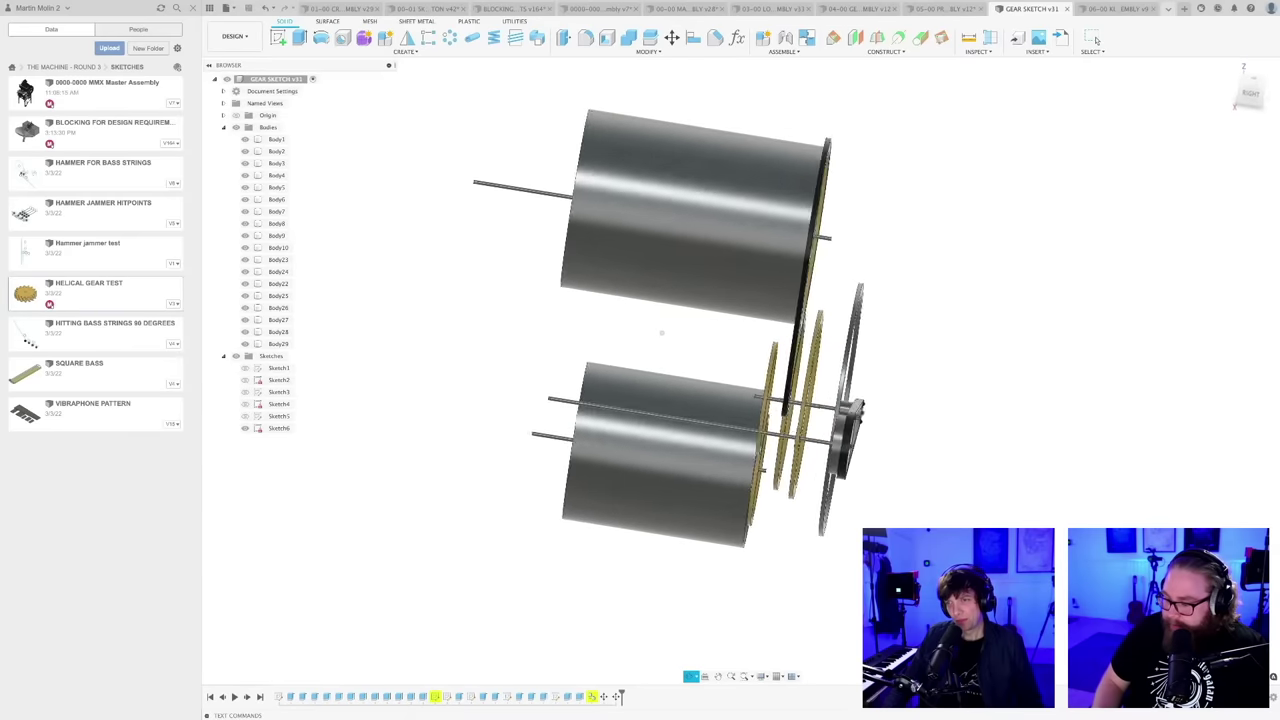
shift+middle_drag(890, 530, 841, 534)
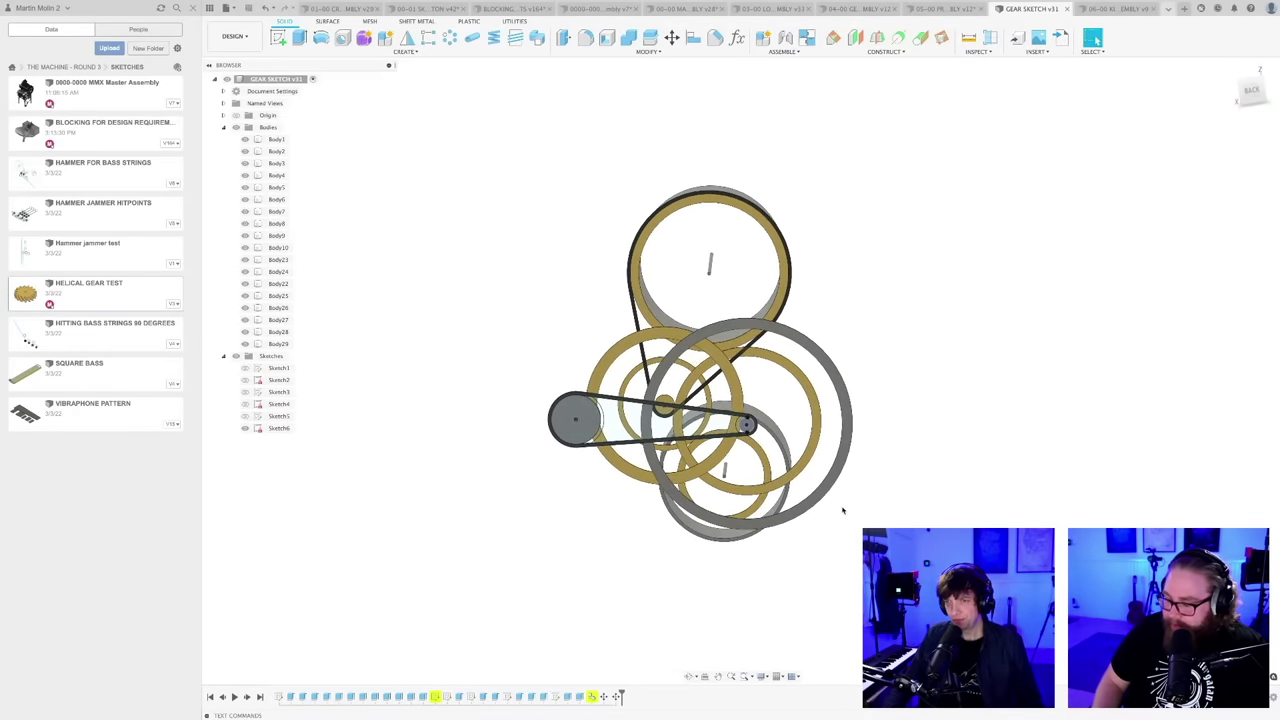
drag(842, 512, 830, 531)
shift+middle_drag(783, 541, 784, 548)
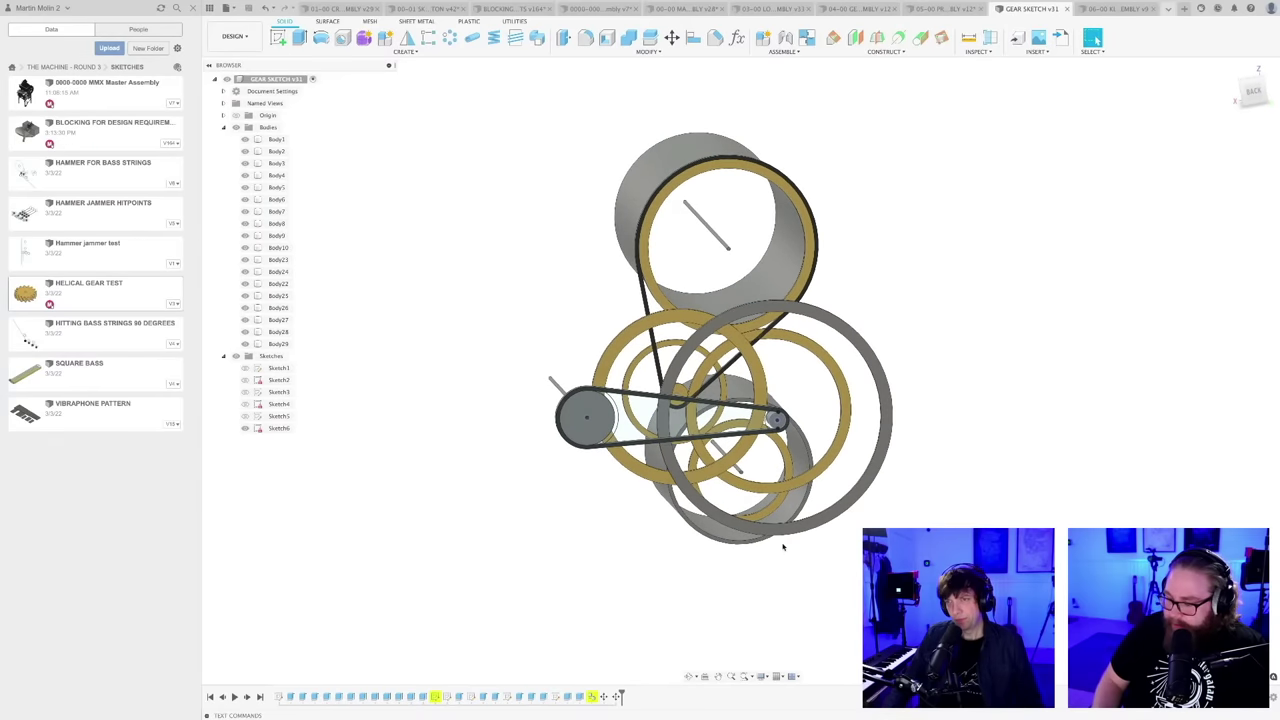
- Examine how the gold gears, the large grey ring and the two black belts overlap in the main assembly
scroll(727, 538, down, 1)
click(638, 546)
middle_drag(638, 546, 676, 540)
scroll(679, 541, up, 2)
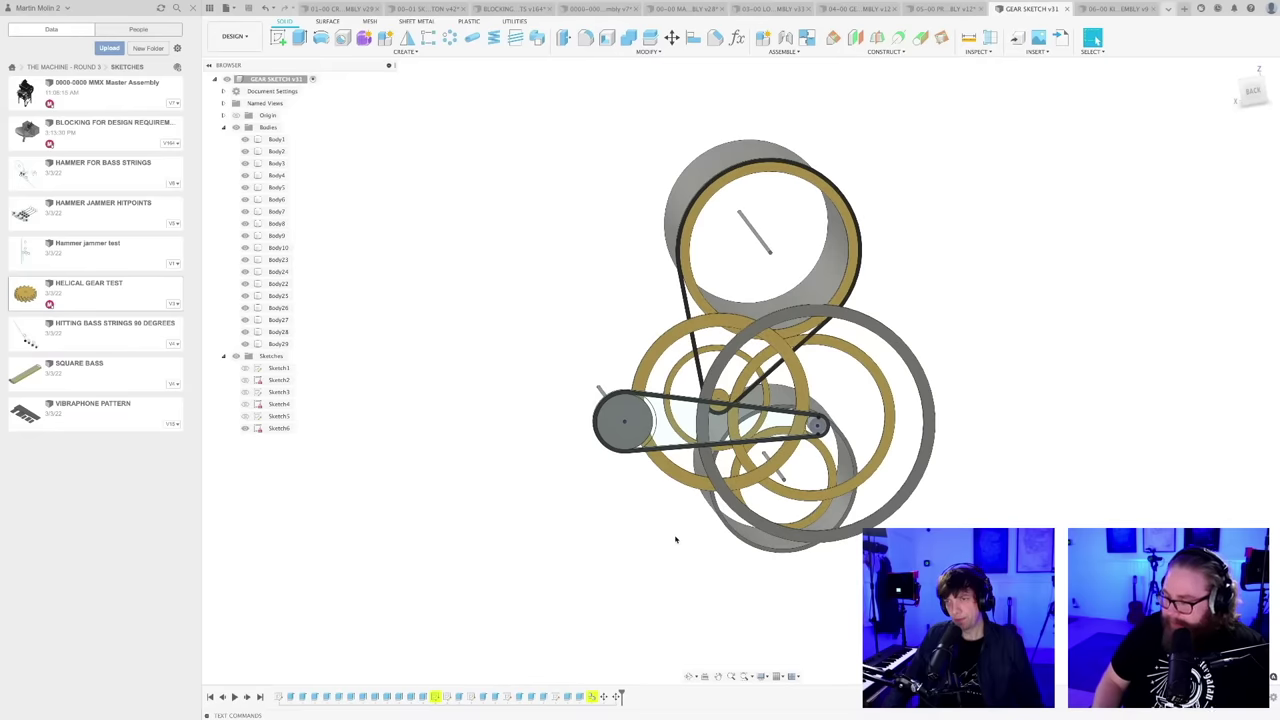
scroll(677, 538, down, 2)
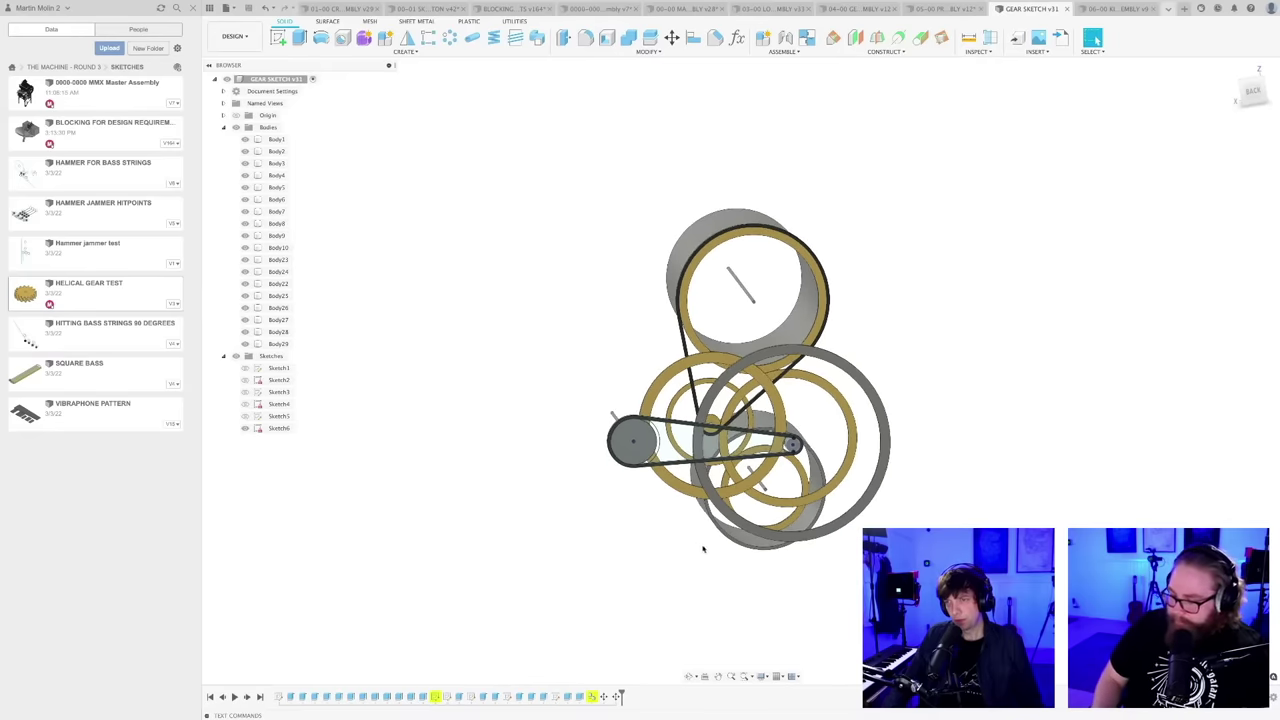
shift+middle_drag(703, 549, 714, 534)
scroll(851, 374, up, 3)
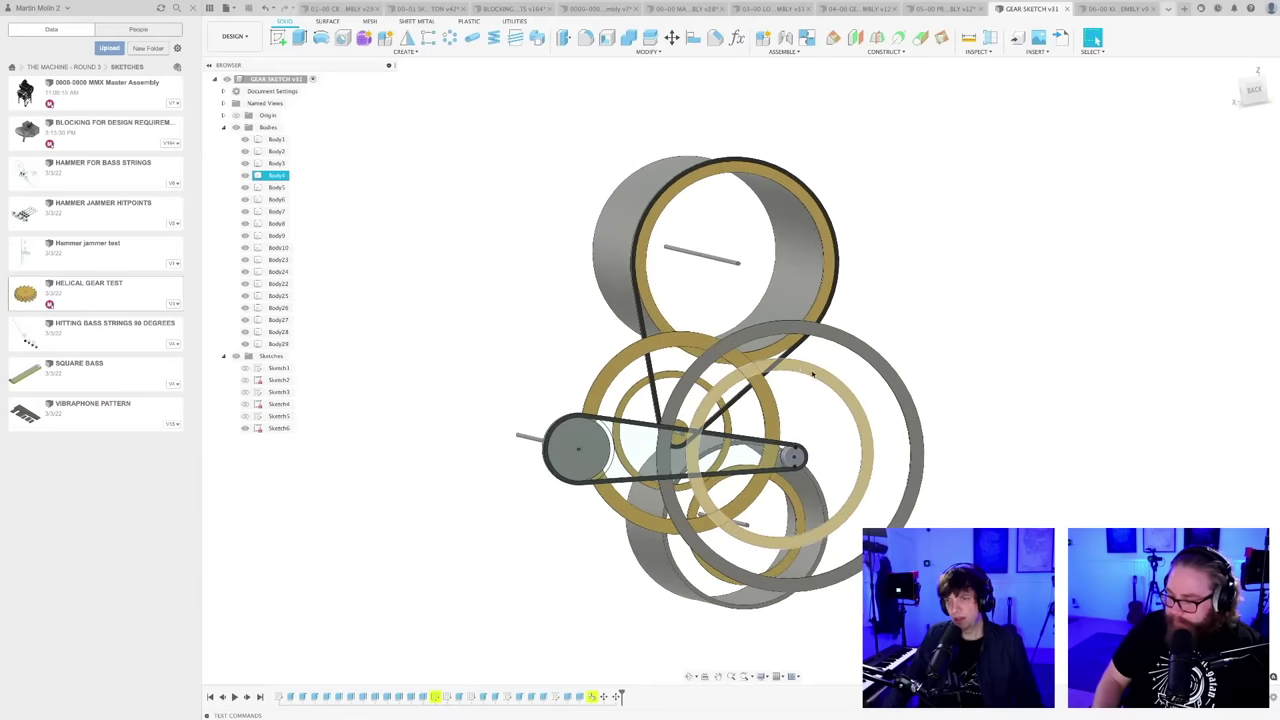
shift+middle_drag(790, 418, 769, 403)
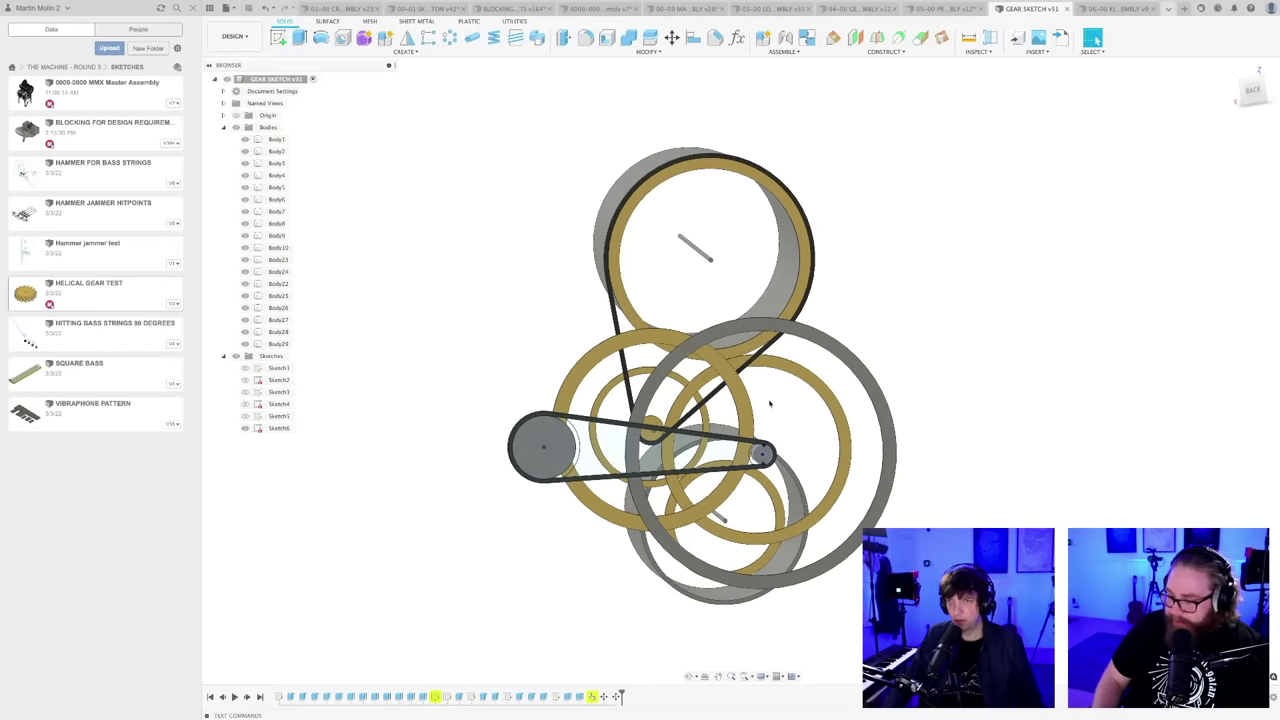
scroll(635, 377, up, 3)
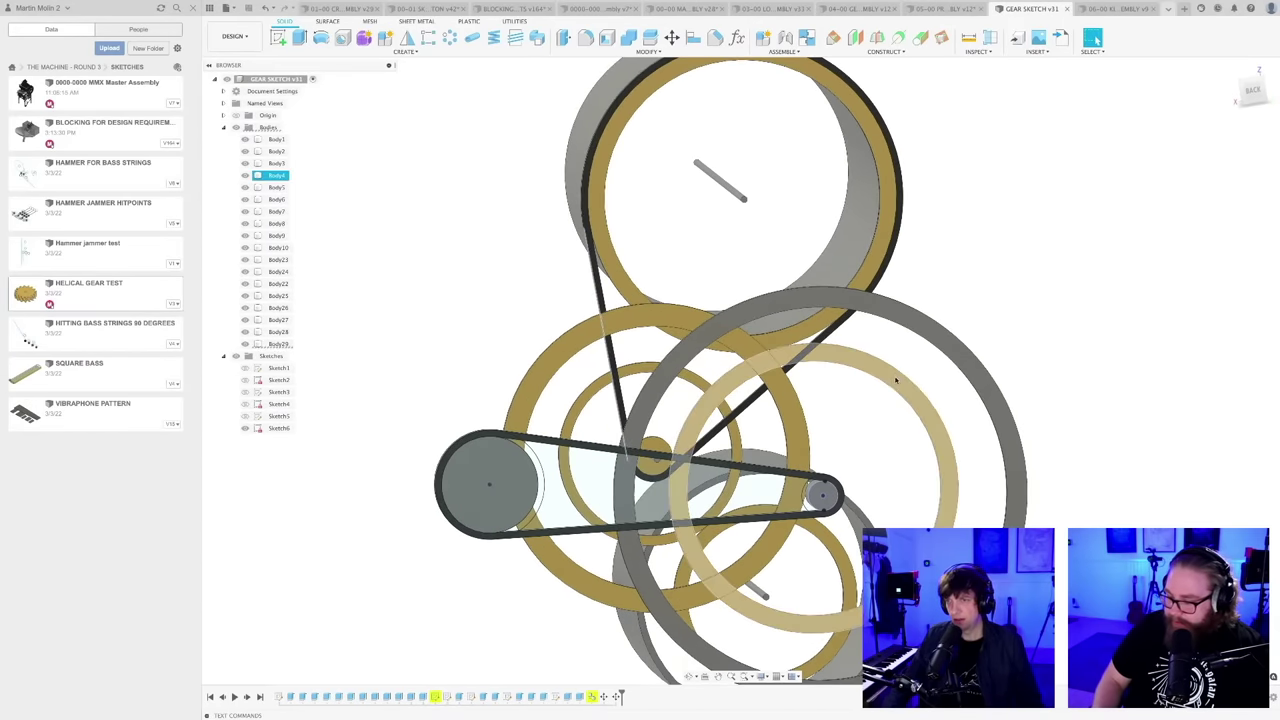
scroll(871, 409, down, 4)
mouse_move(872, 410)
shift+middle_down()
mouse_move(954, 433)
mouse_move(871, 432)
shift+middle_up()
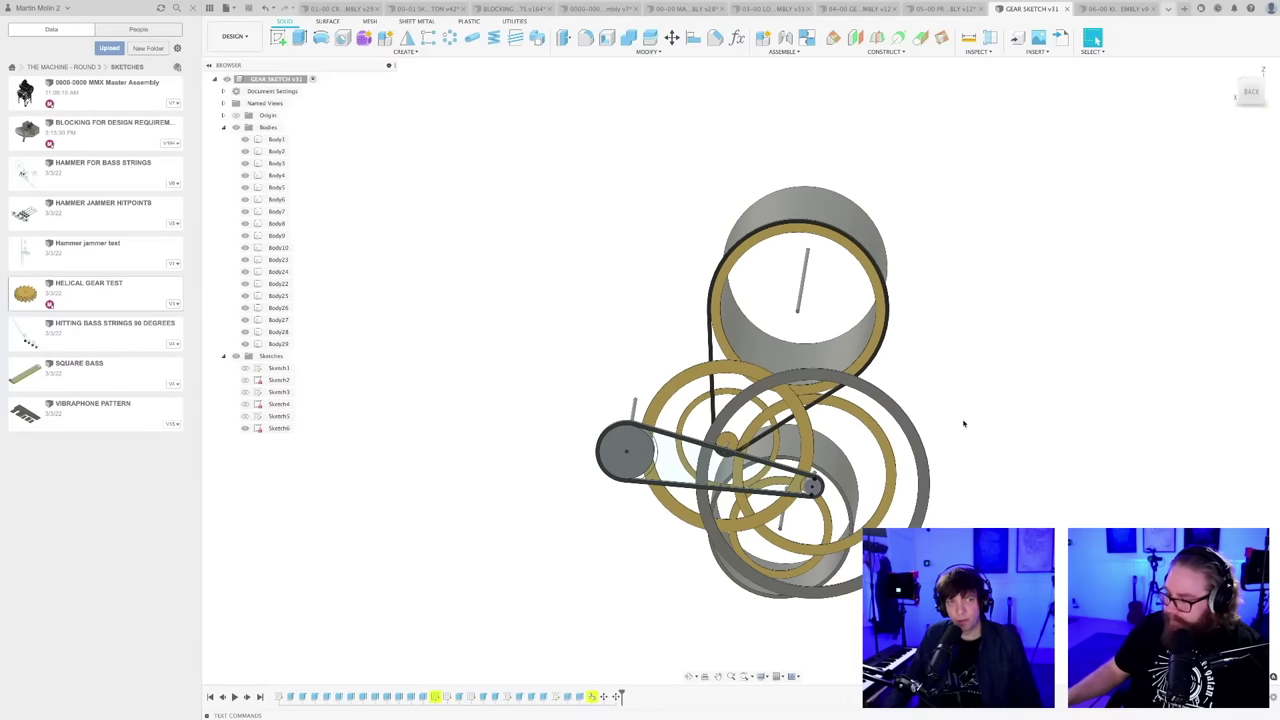
shift+middle_drag(963, 424, 930, 397)
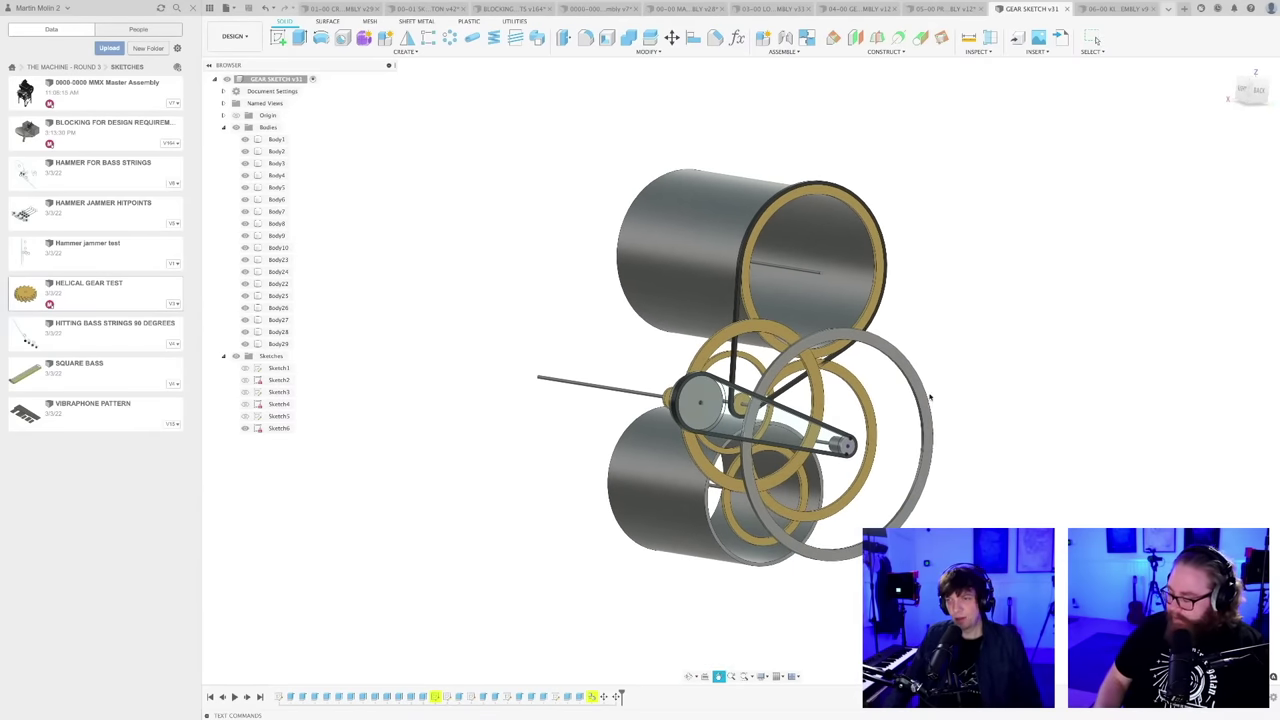
scroll(945, 420, up, 2)
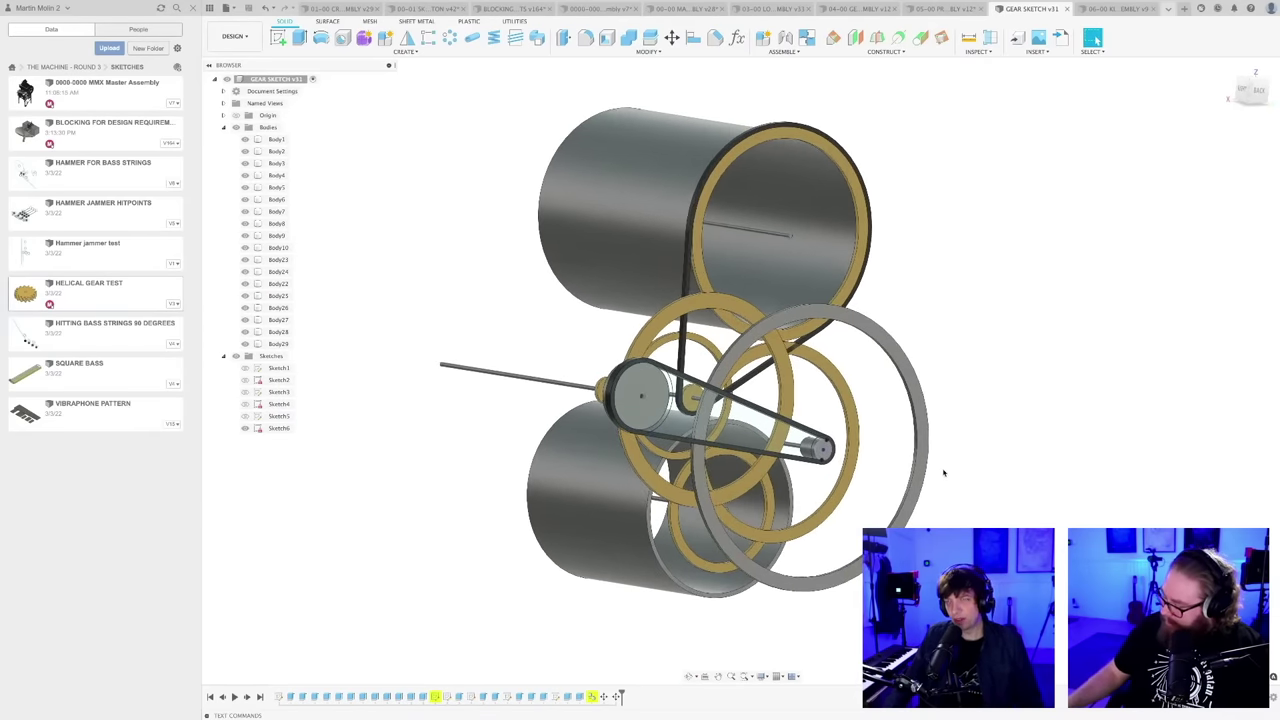
middle_drag(943, 467, 926, 463)
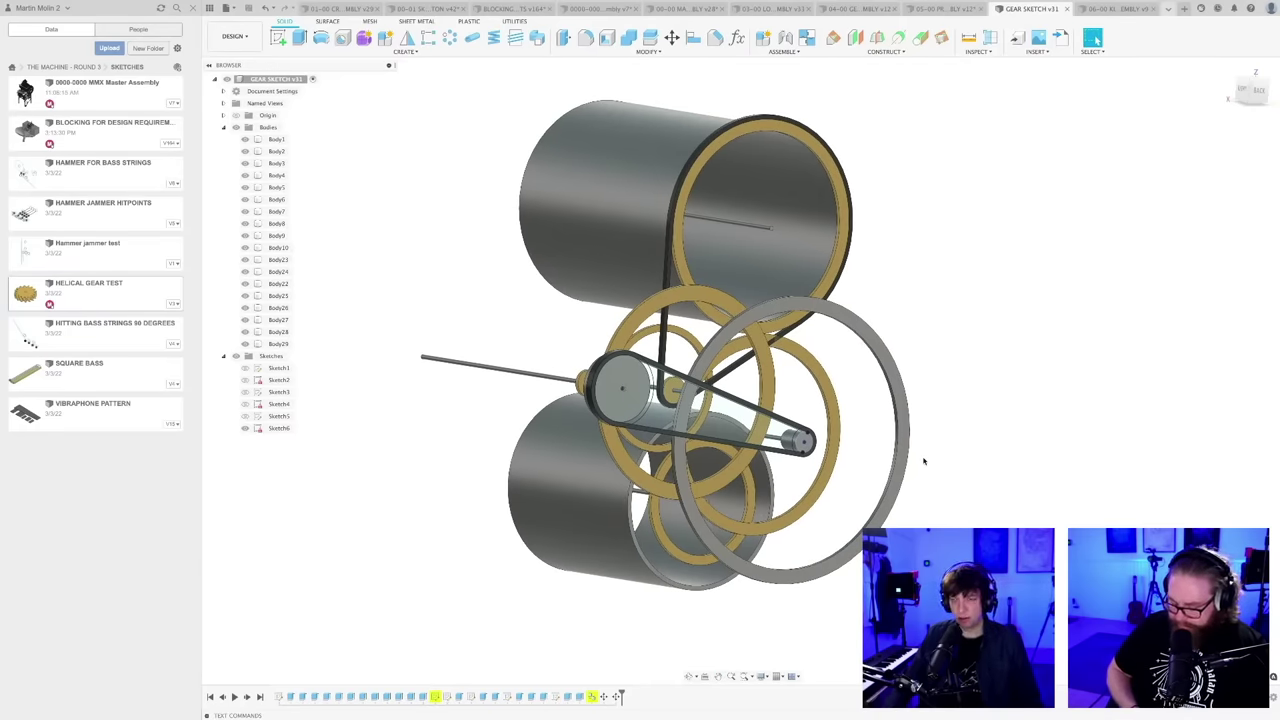
scroll(925, 461, up, 2)
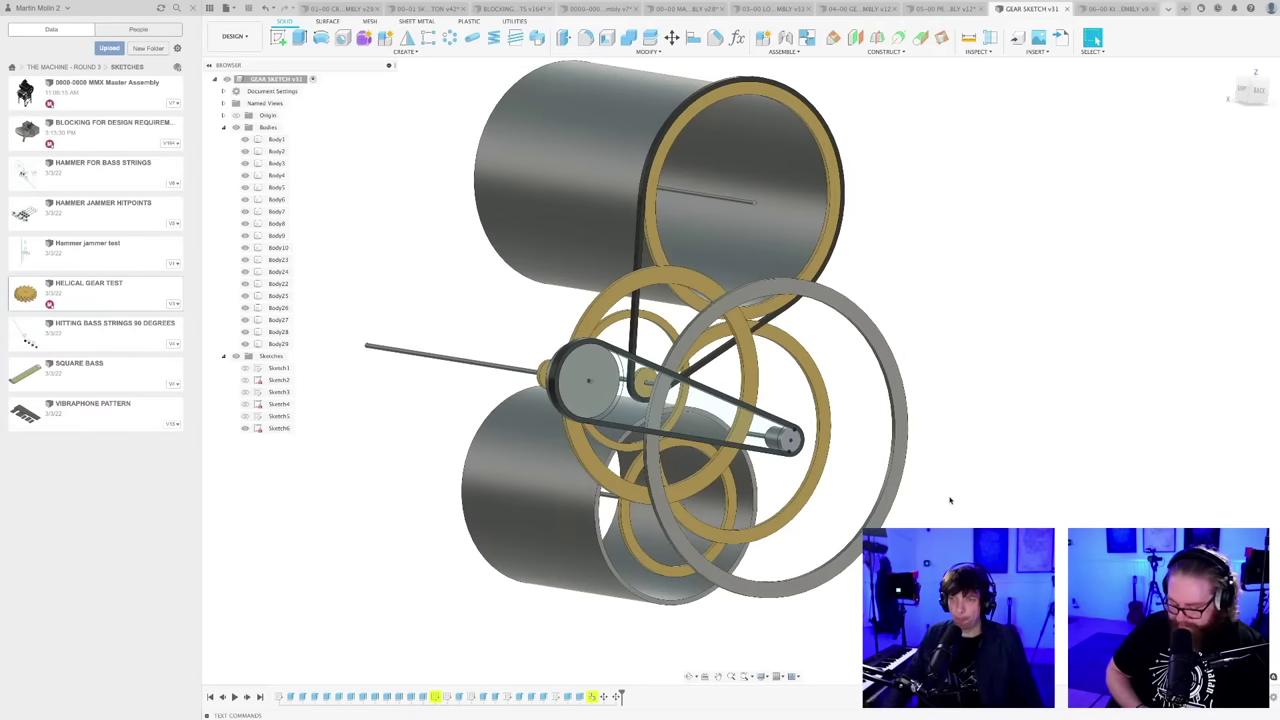
scroll(940, 493, down, 3)
shift+middle_drag(940, 491, 880, 450)
- Hide the large gold gear ring that sits inside the grey ring (Body4)
click(825, 393)
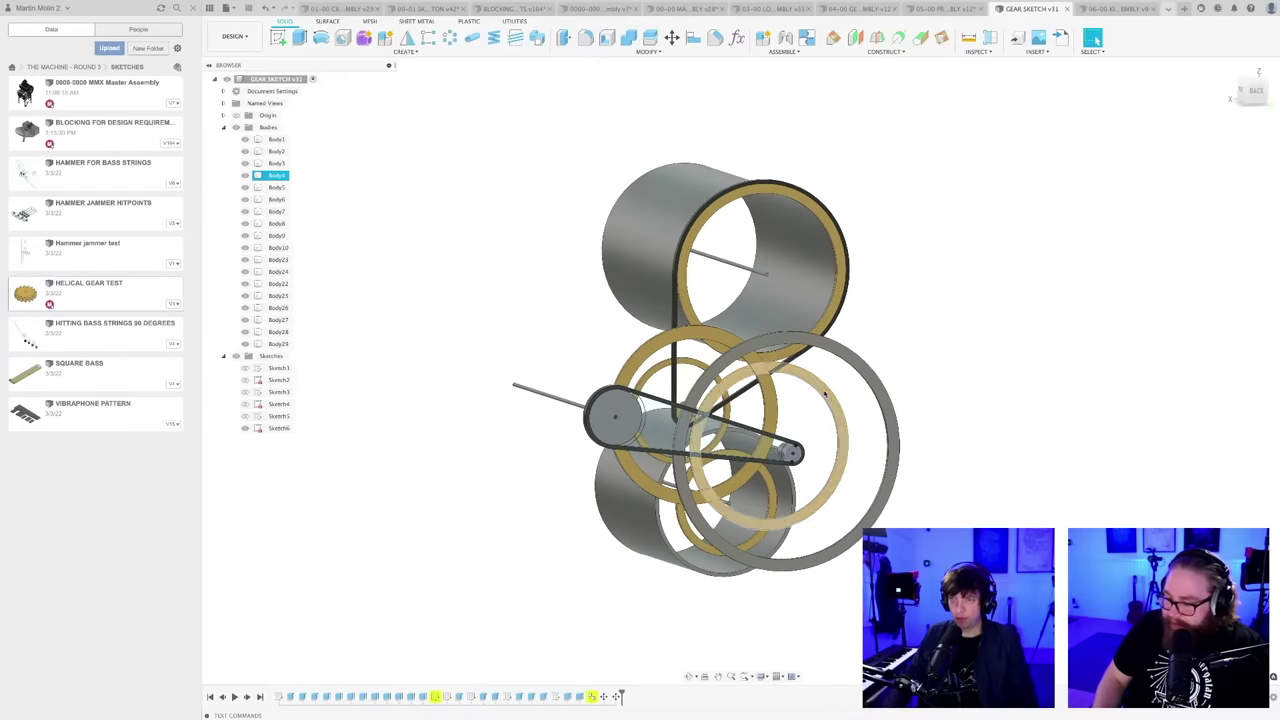
scroll(826, 396, up, 1)
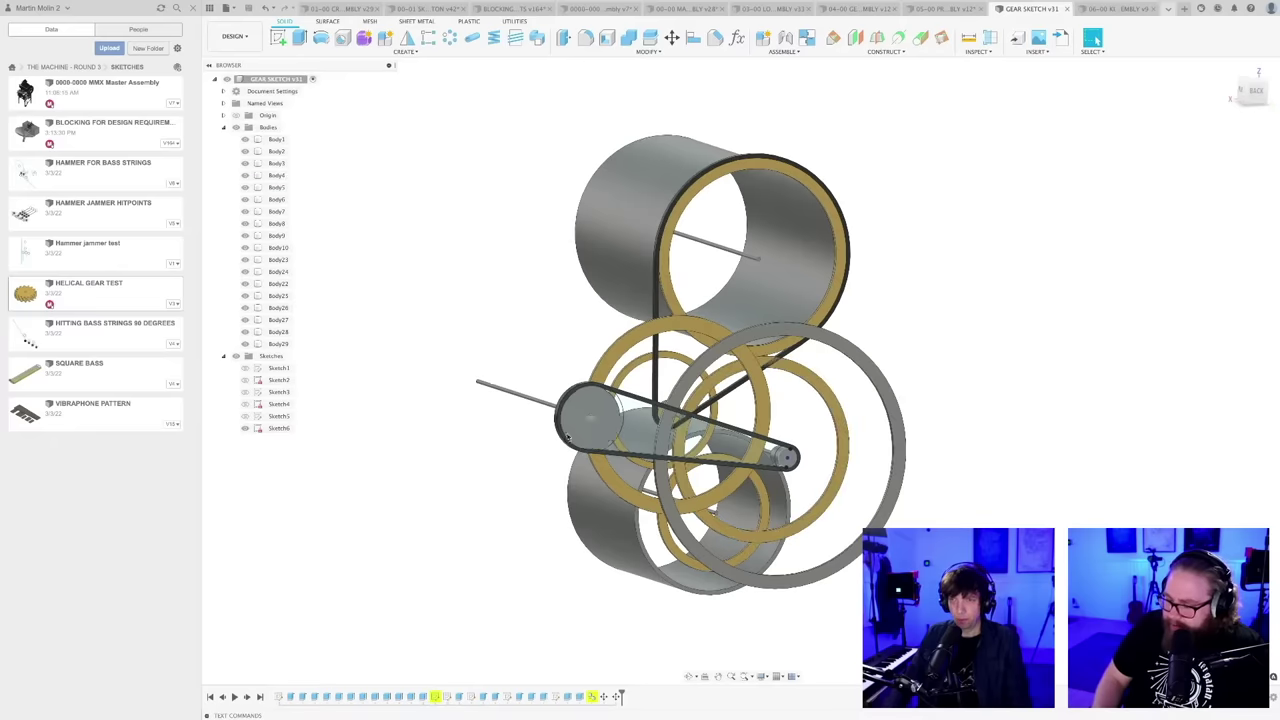
click(834, 394)
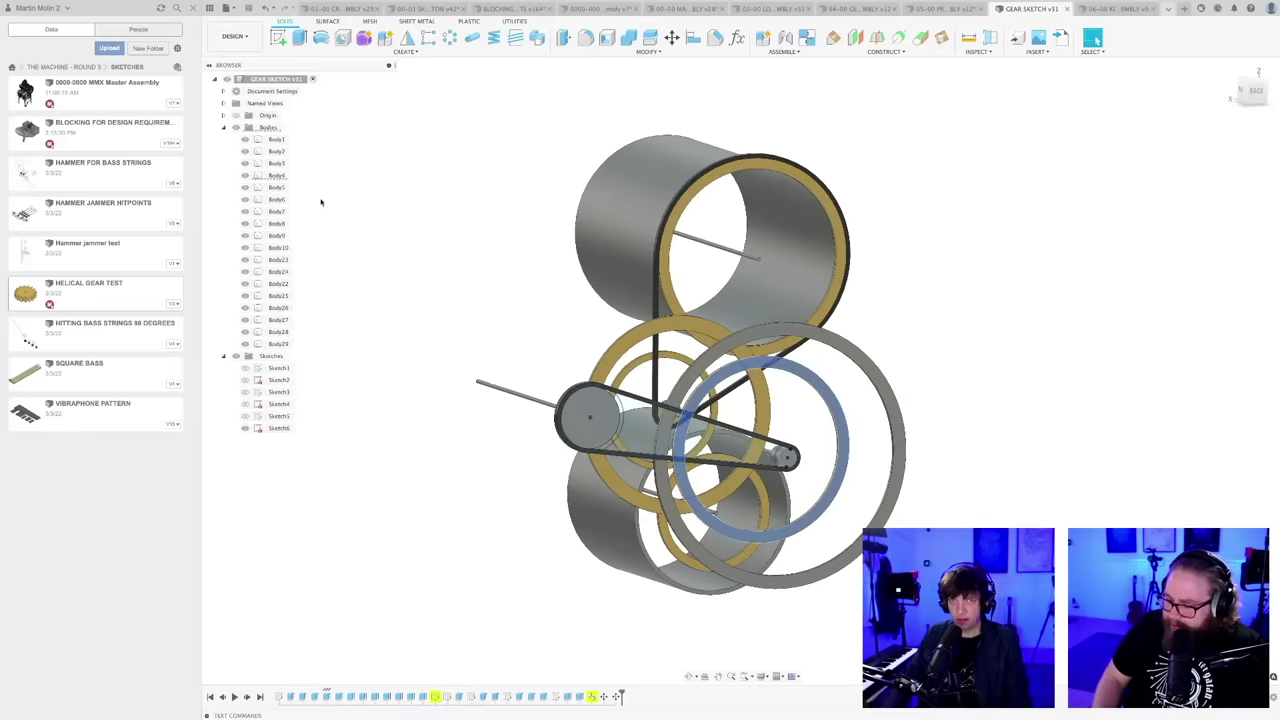
click(245, 175)
scroll(960, 405, down, 2)
shift+middle_drag(960, 429, 937, 428)
- Save the design with the hidden gear ring as another version described User Saved
key(super+s)
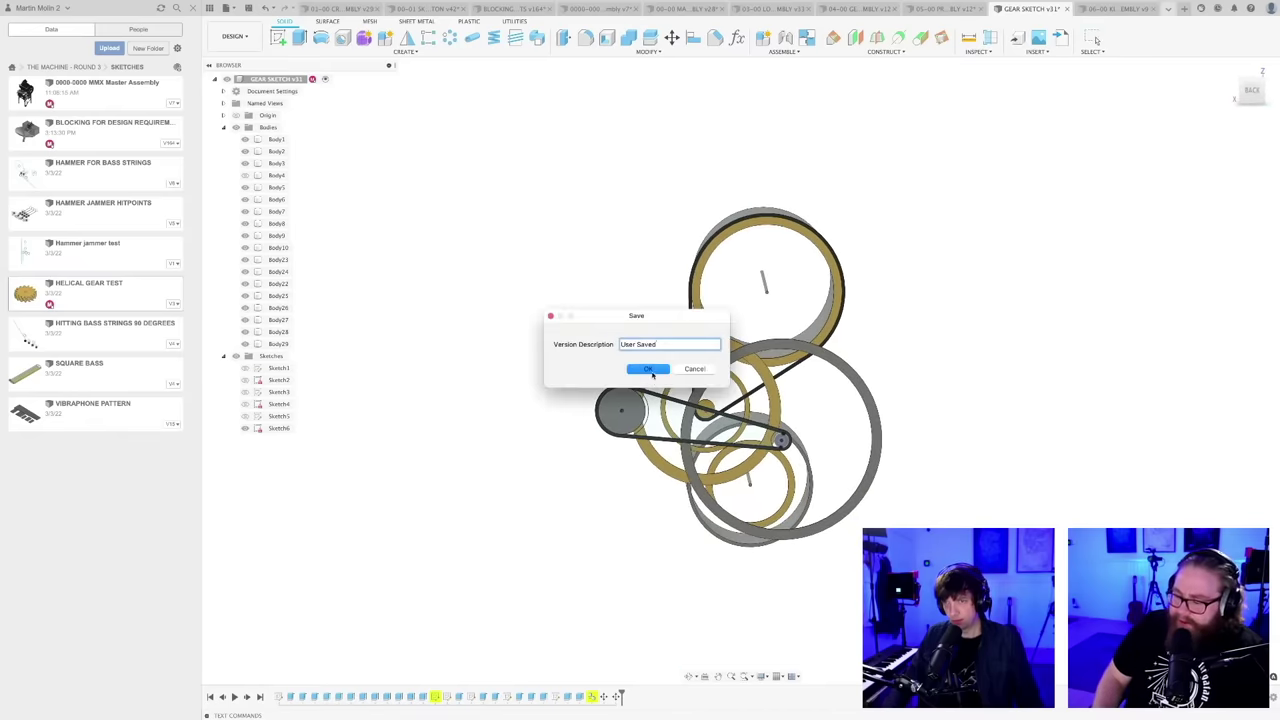
click(649, 369)
mouse_move(835, 420)
shift+middle_down()
mouse_move(849, 426)
mouse_move(839, 423)
shift+middle_up()
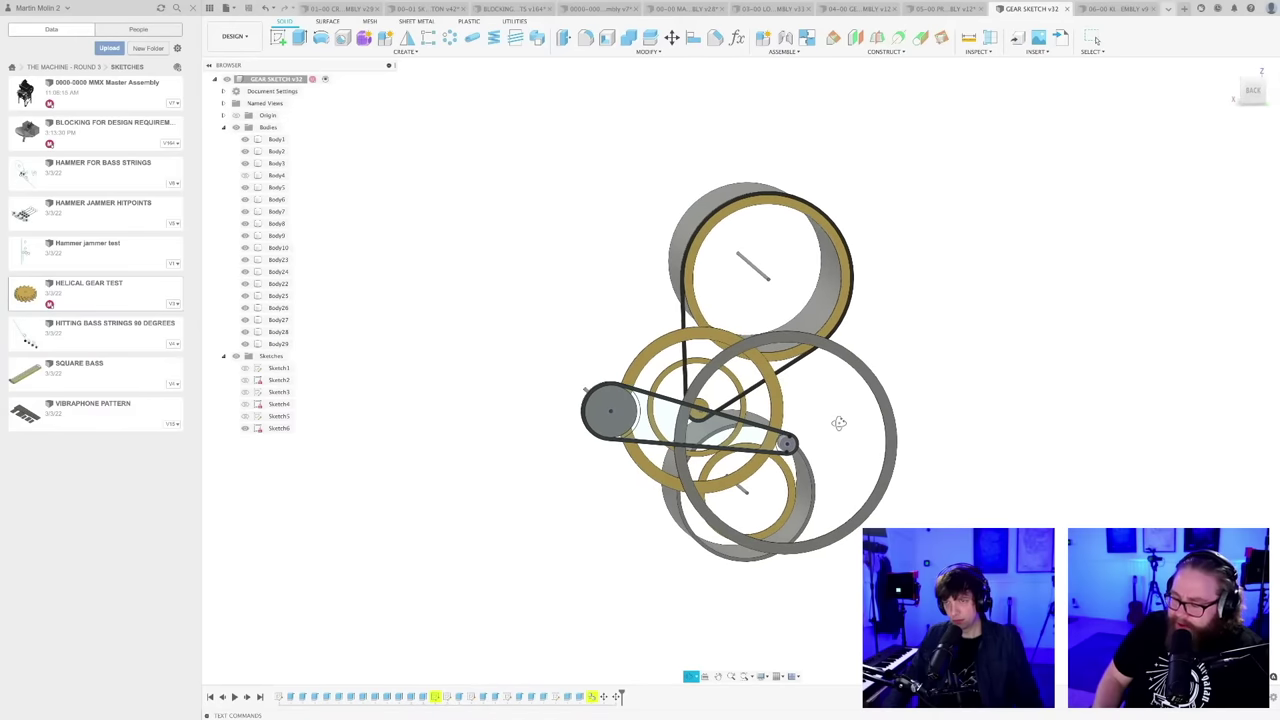
- Examine from the back and at an angle how the two black belts run past the gold gears and the grey ring
key(Escape)
scroll(839, 425, up, 1)
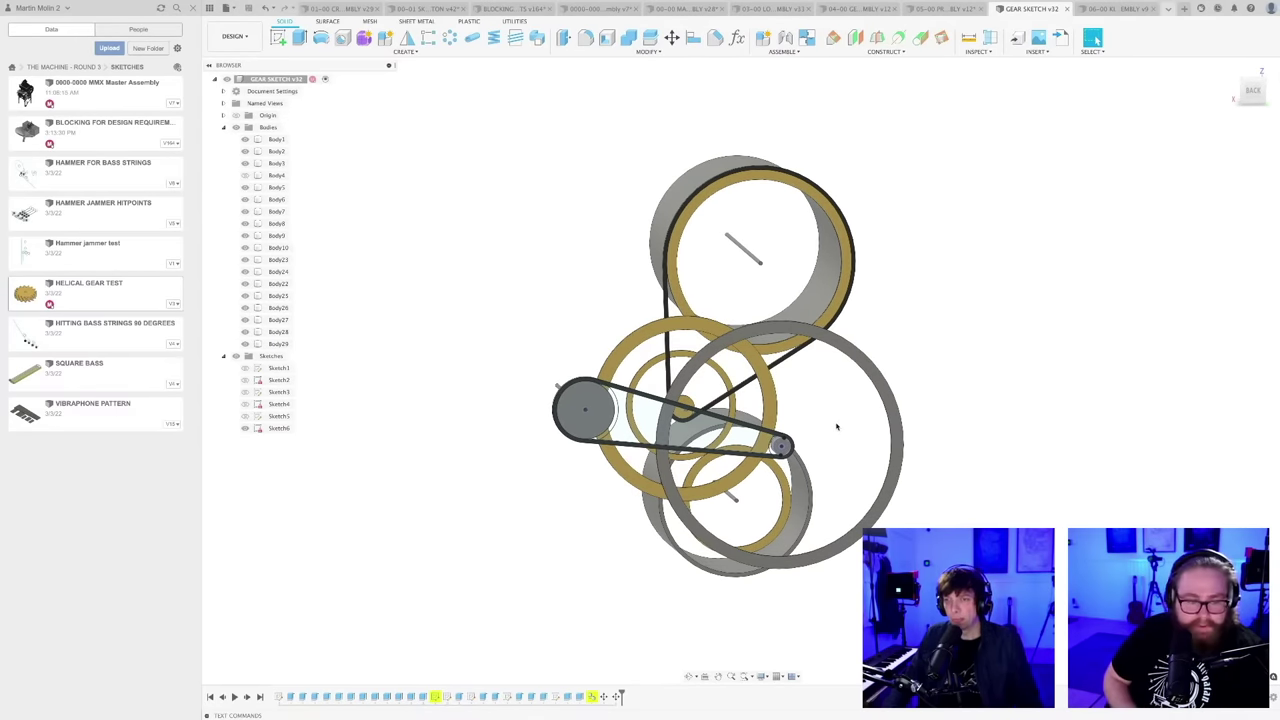
middle_drag(839, 425, 789, 409)
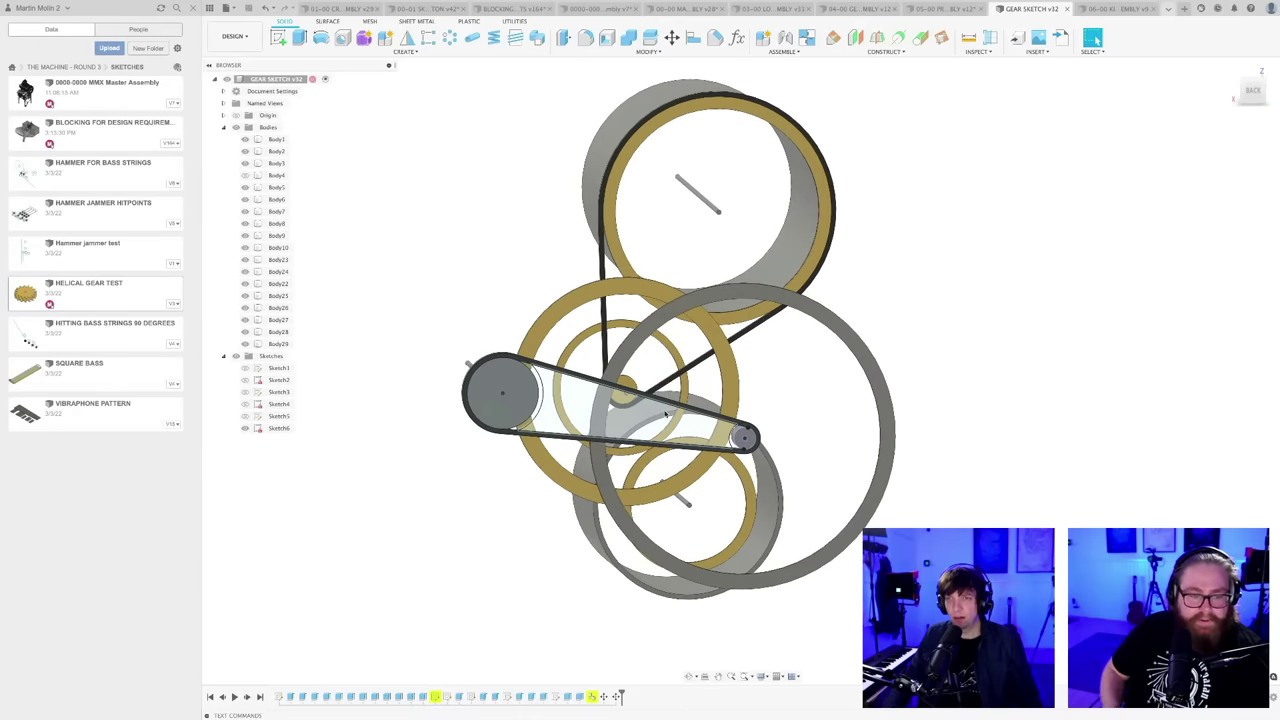
scroll(677, 405, up, 1)
shift+middle_drag(648, 398, 670, 403)
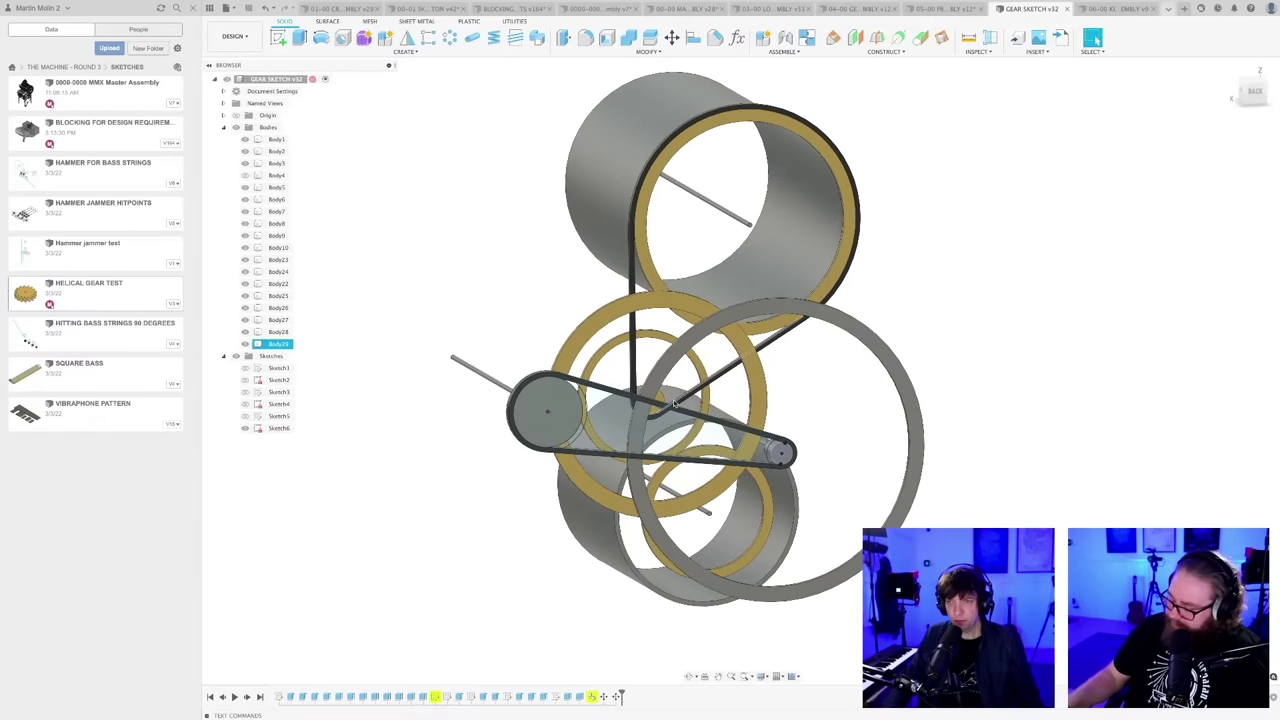
scroll(650, 372, up, 1)
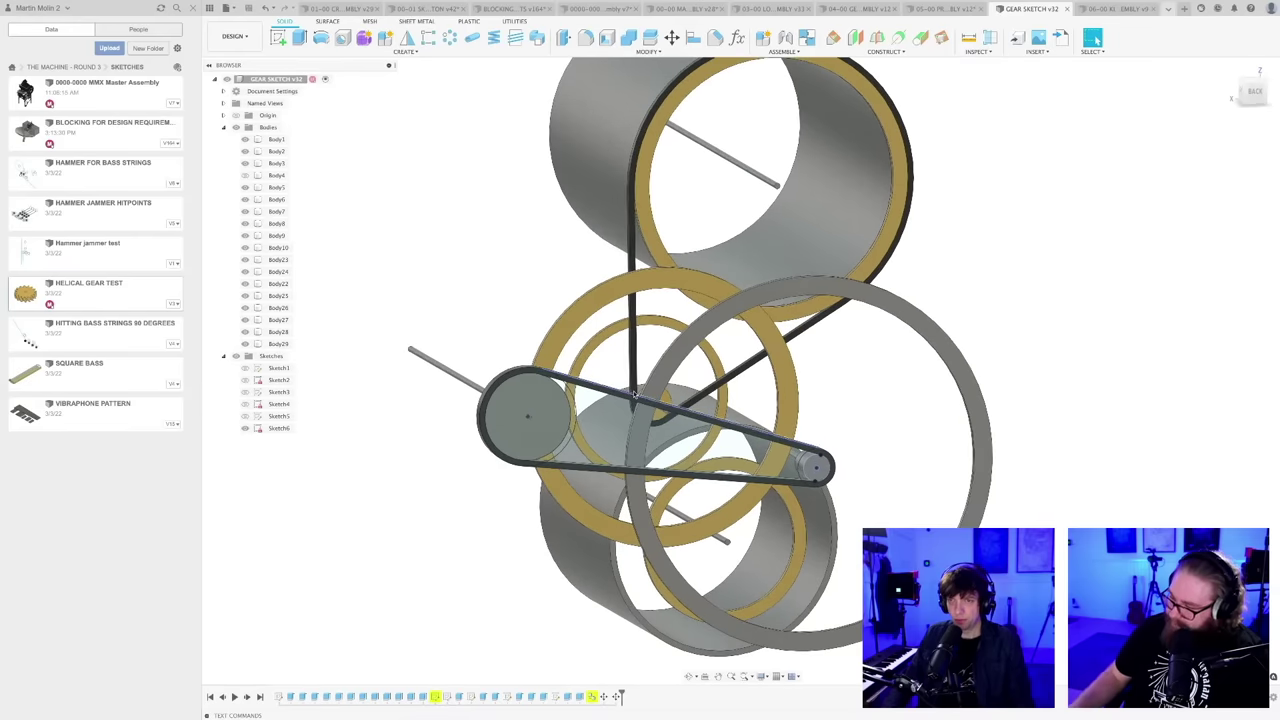
scroll(633, 360, down, 2)
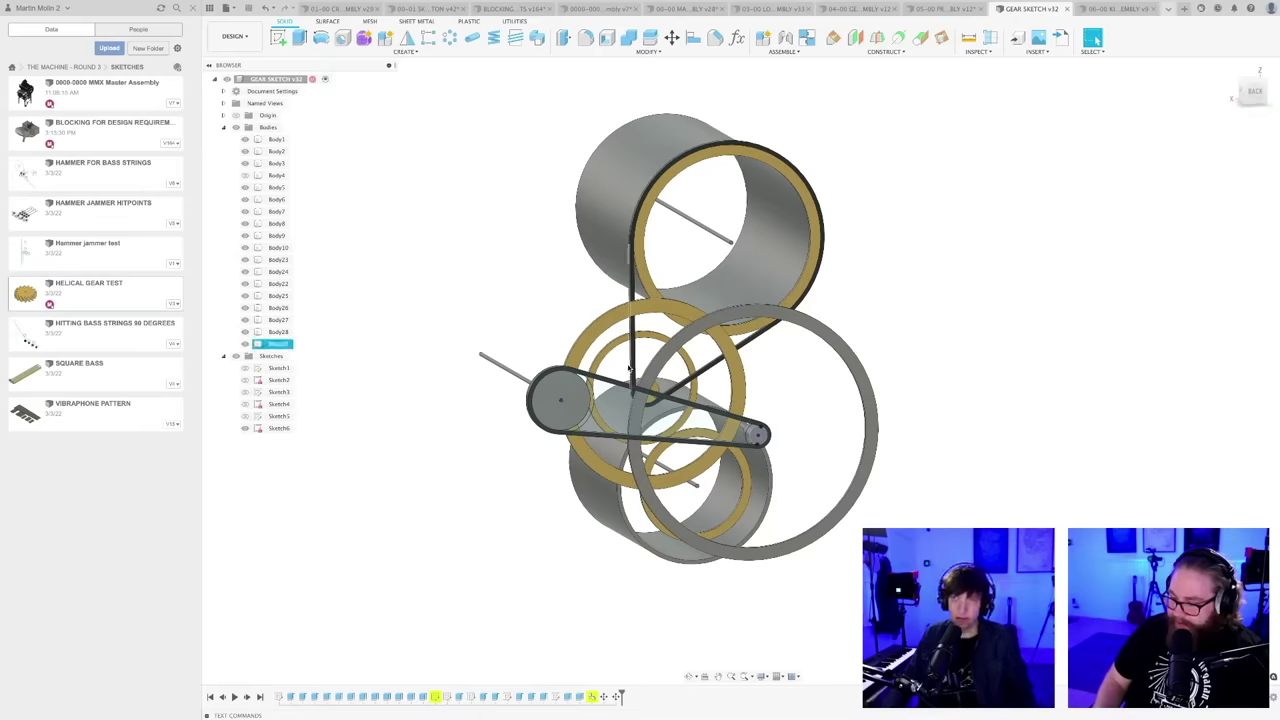
scroll(630, 368, up, 2)
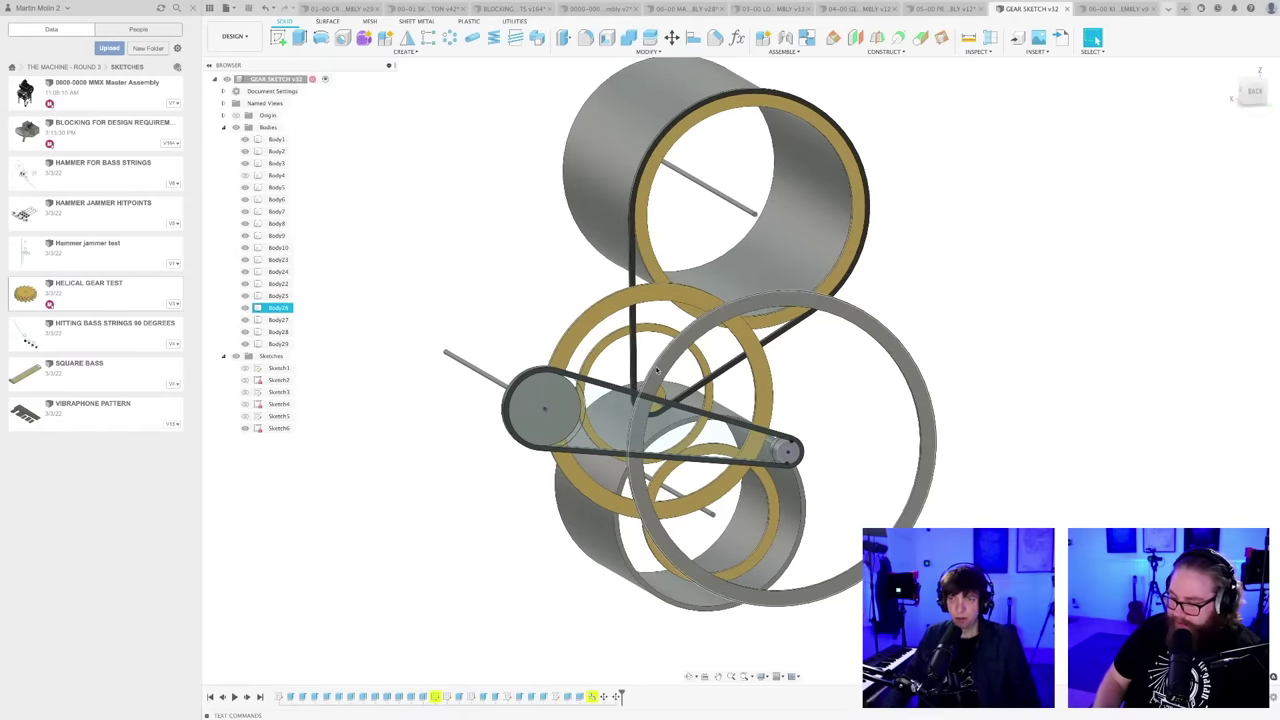
shift+middle_drag(657, 370, 642, 363)
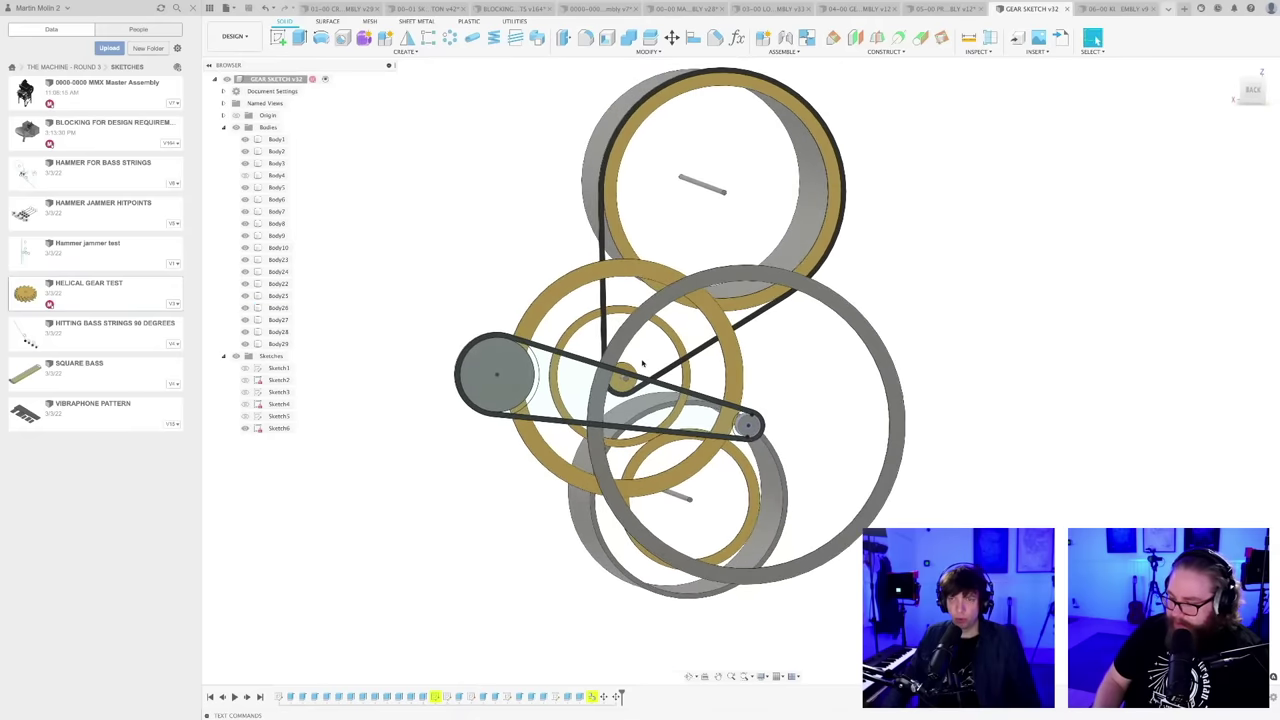
scroll(642, 363, up, 3)
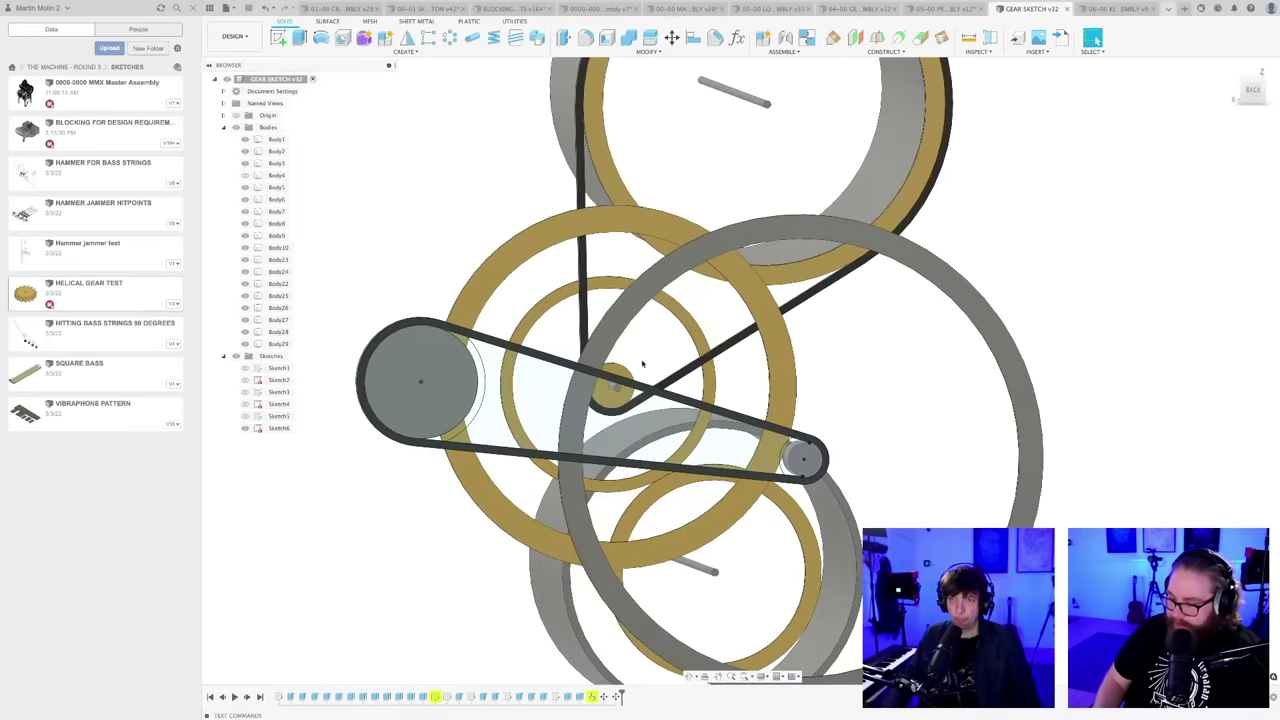
shift+middle_drag(643, 366, 656, 368)
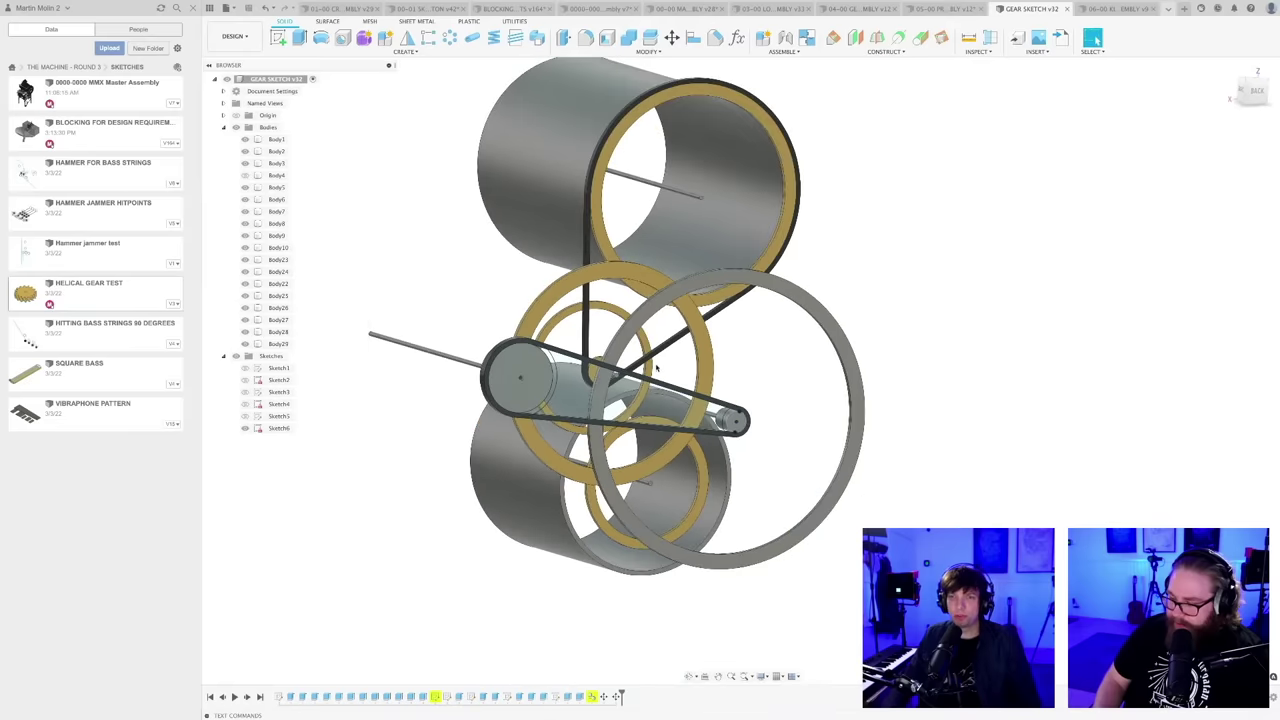
- Check the upper wheel's belt (Body29) against the gears by hiding it and showing it again
middle_drag(767, 397, 781, 397)
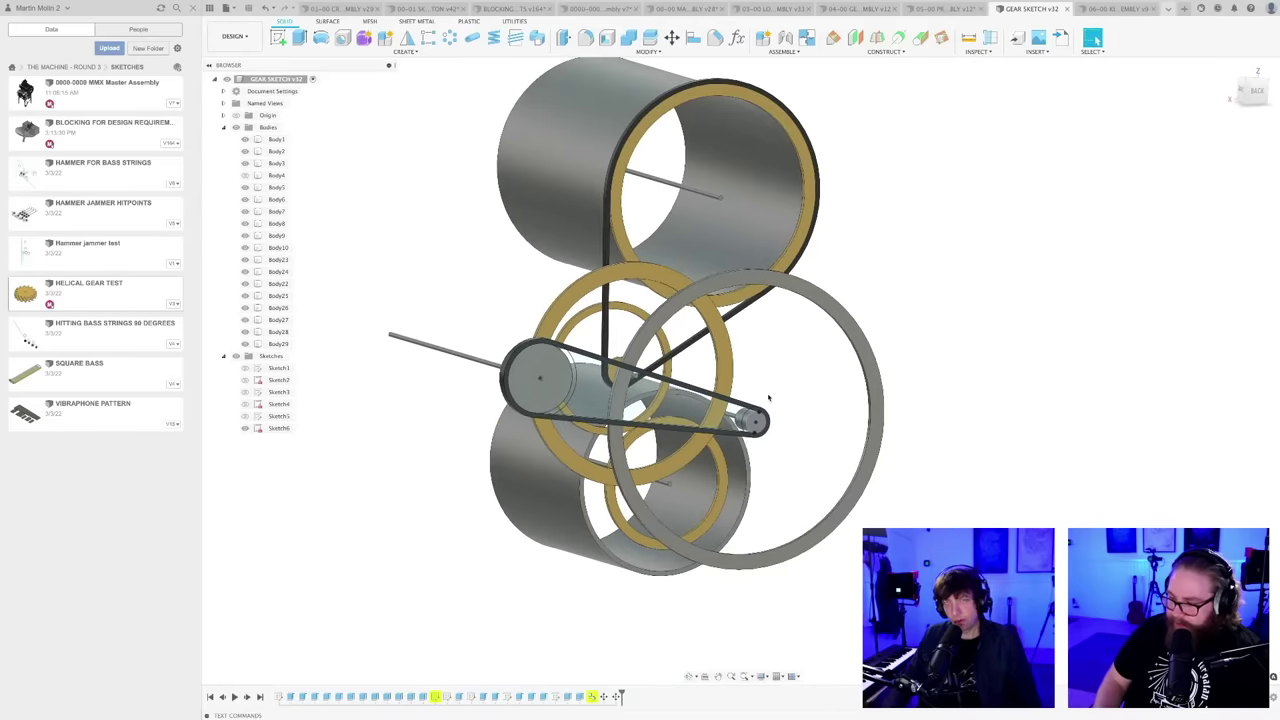
scroll(766, 395, up, 3)
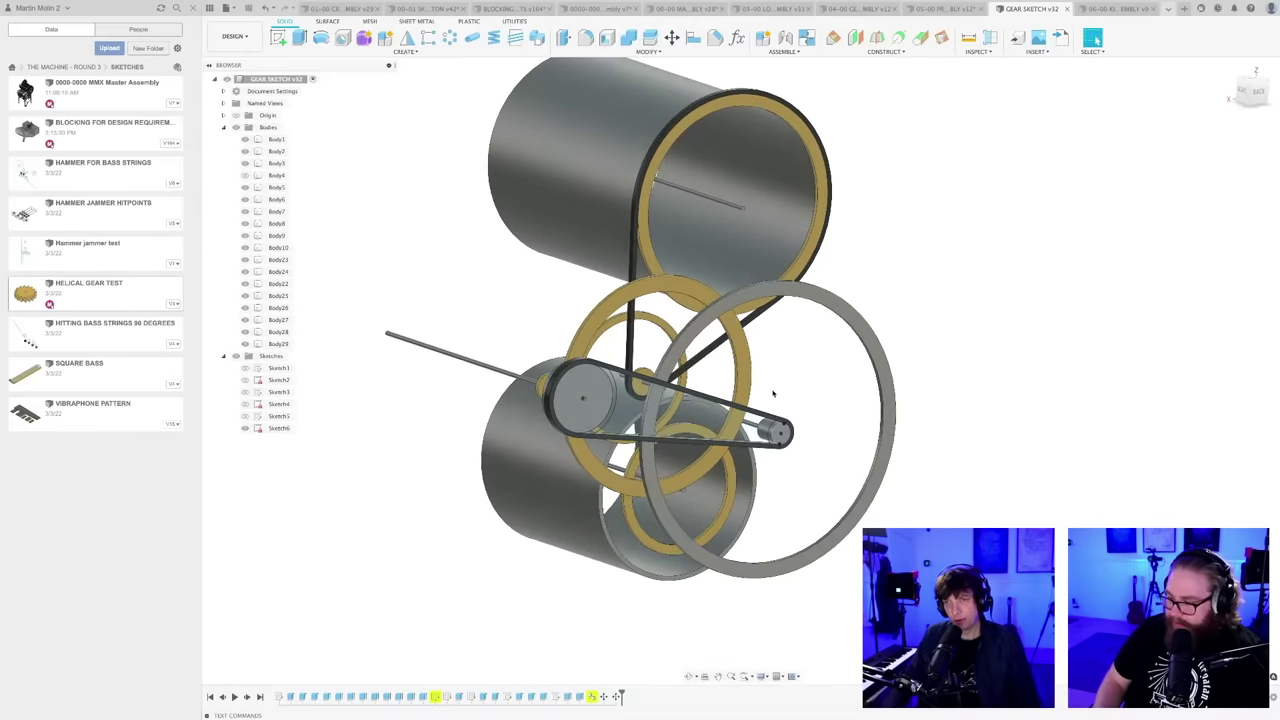
scroll(770, 393, down, 2)
shift+middle_drag(769, 393, 754, 386)
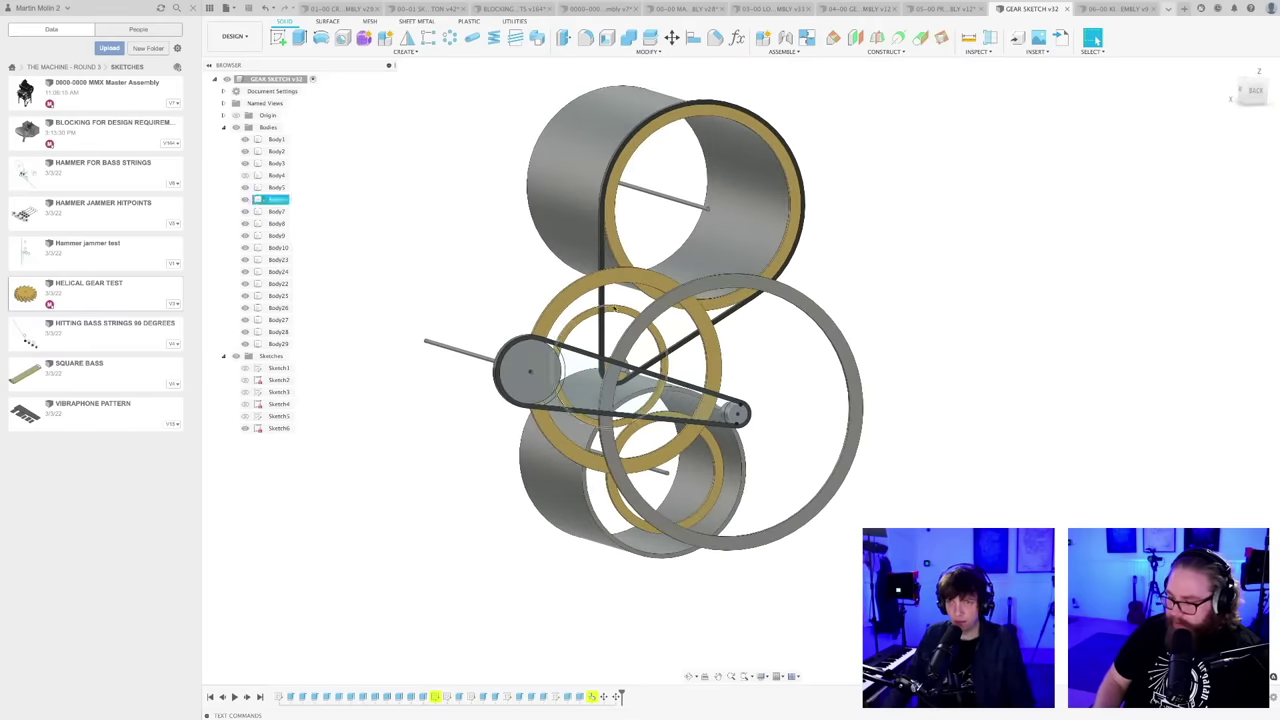
click(245, 344)
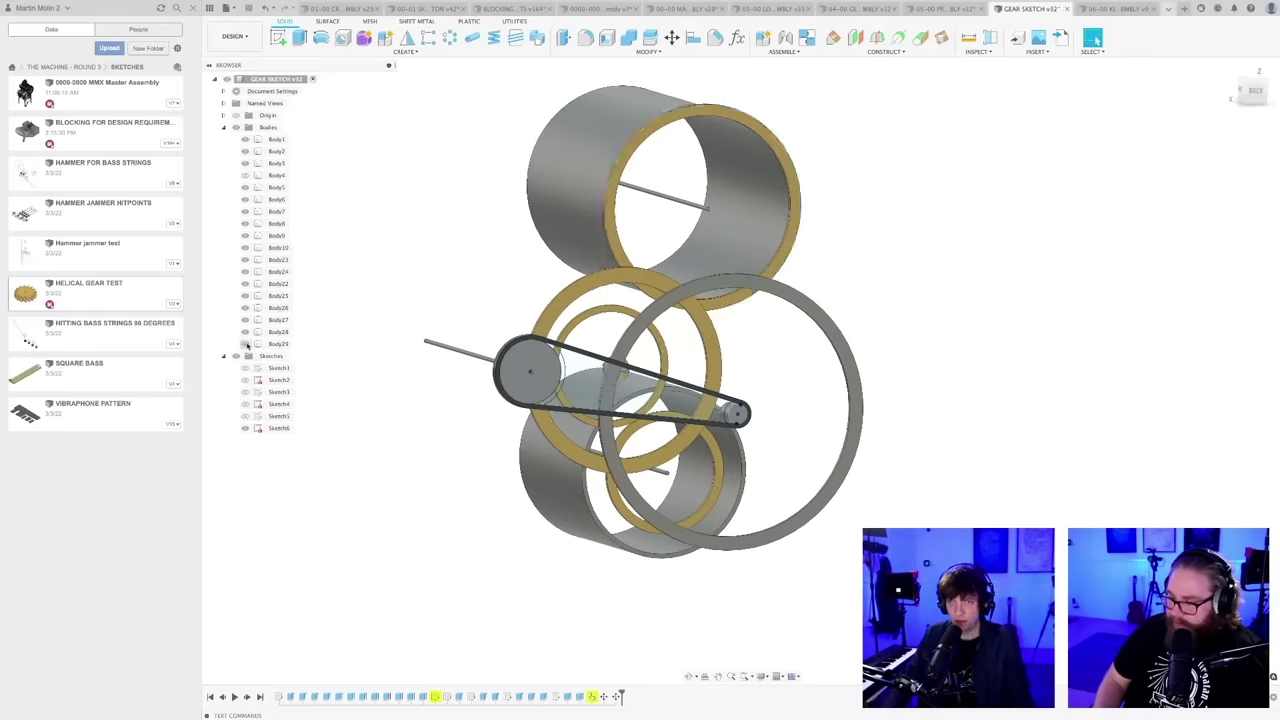
click(245, 344)
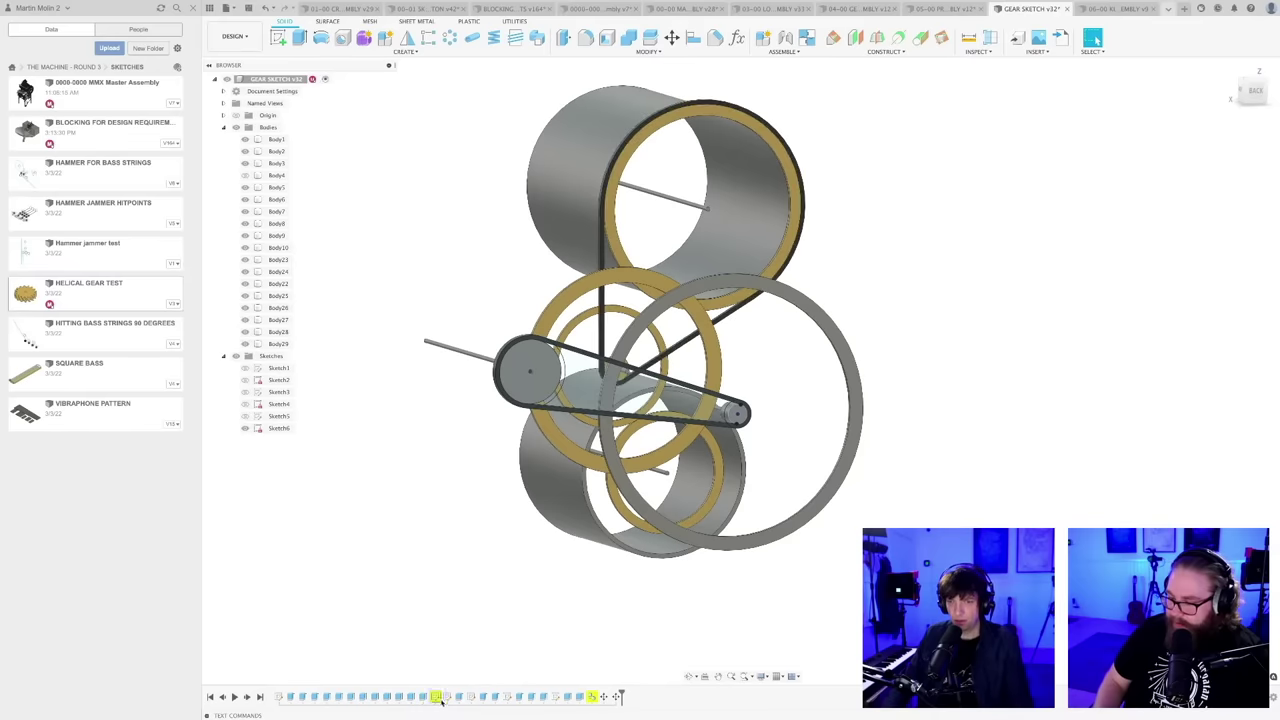
- Hide the long belt running around the upper ring and start a new sketch on the face of the small central gold gear
click(245, 344)
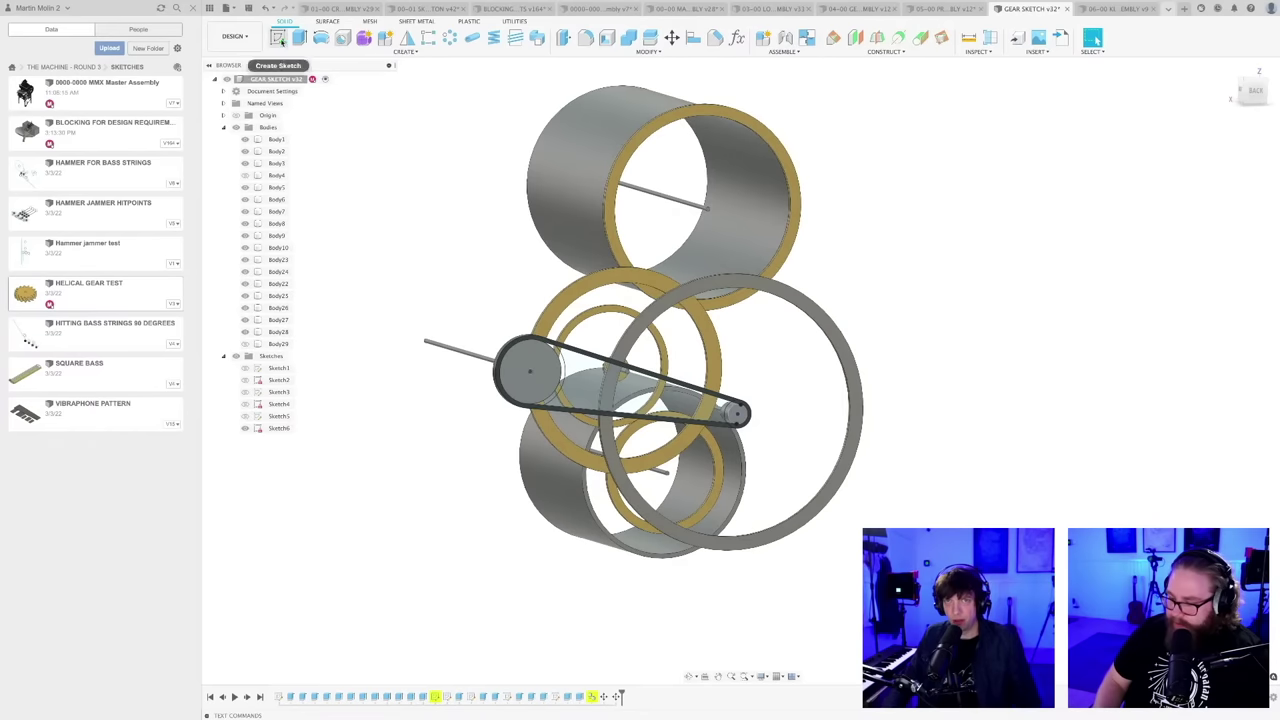
scroll(606, 356, up, 3)
scroll(604, 354, up, 4)
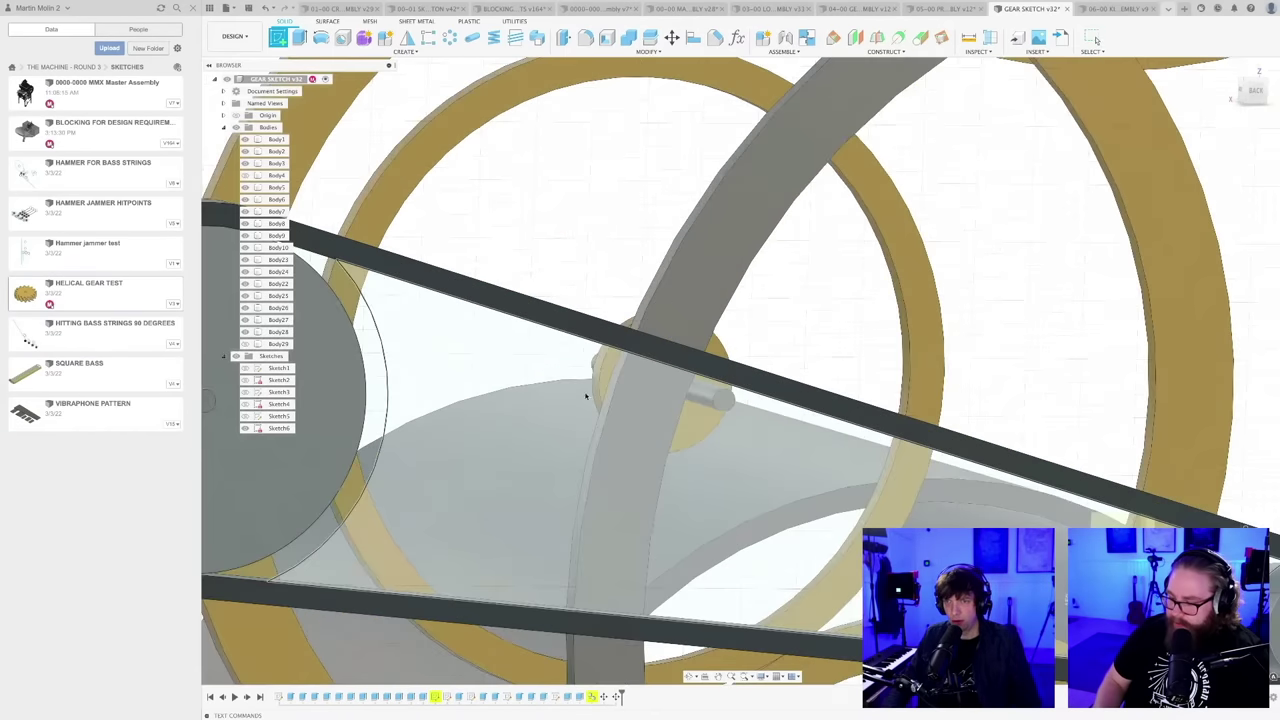
shift+middle_drag(605, 377, 604, 404)
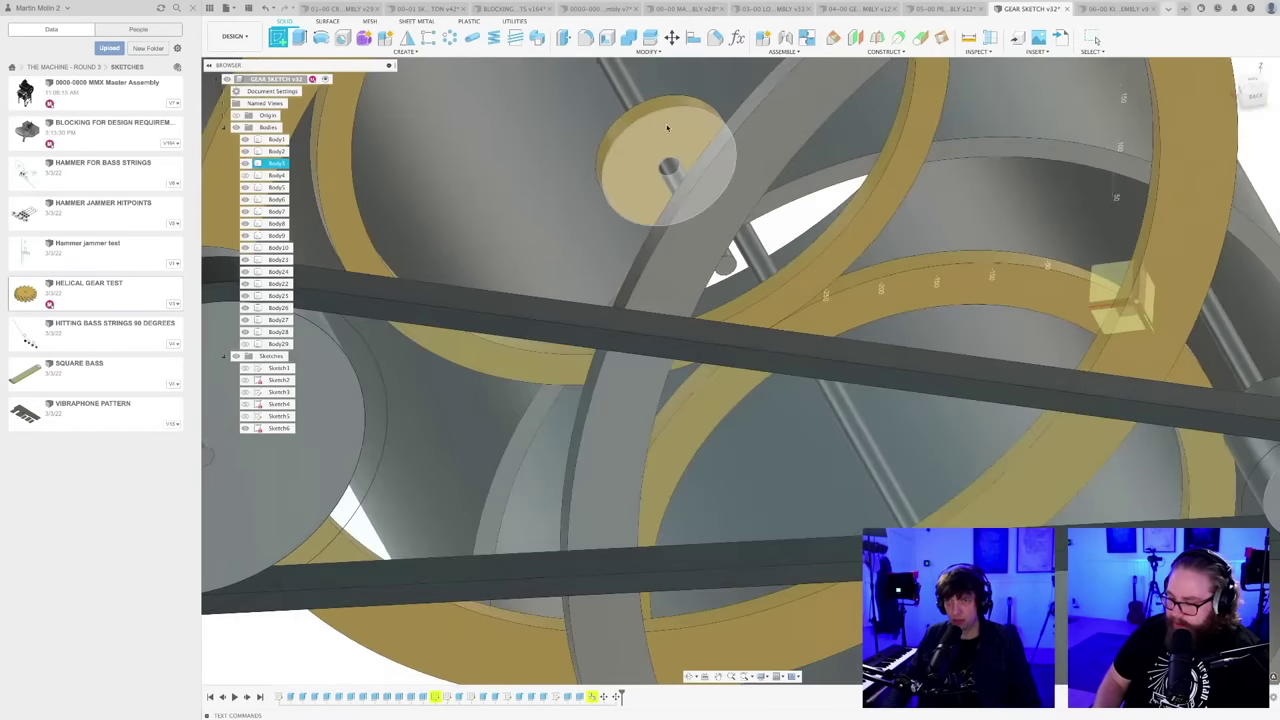
click(667, 130)
click(667, 130)
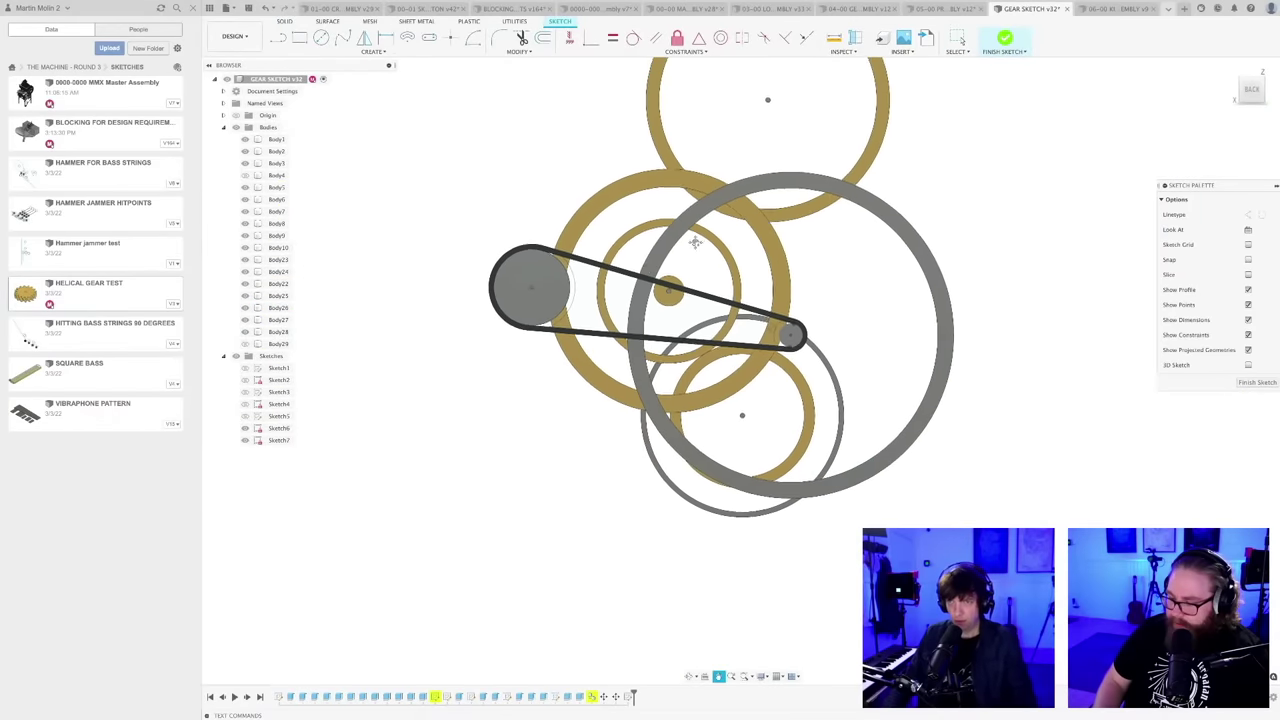
- Project the small central gear and the large upper gold ring into the sketch
scroll(533, 298, up, 2)
key(p)
scroll(503, 350, up, 3)
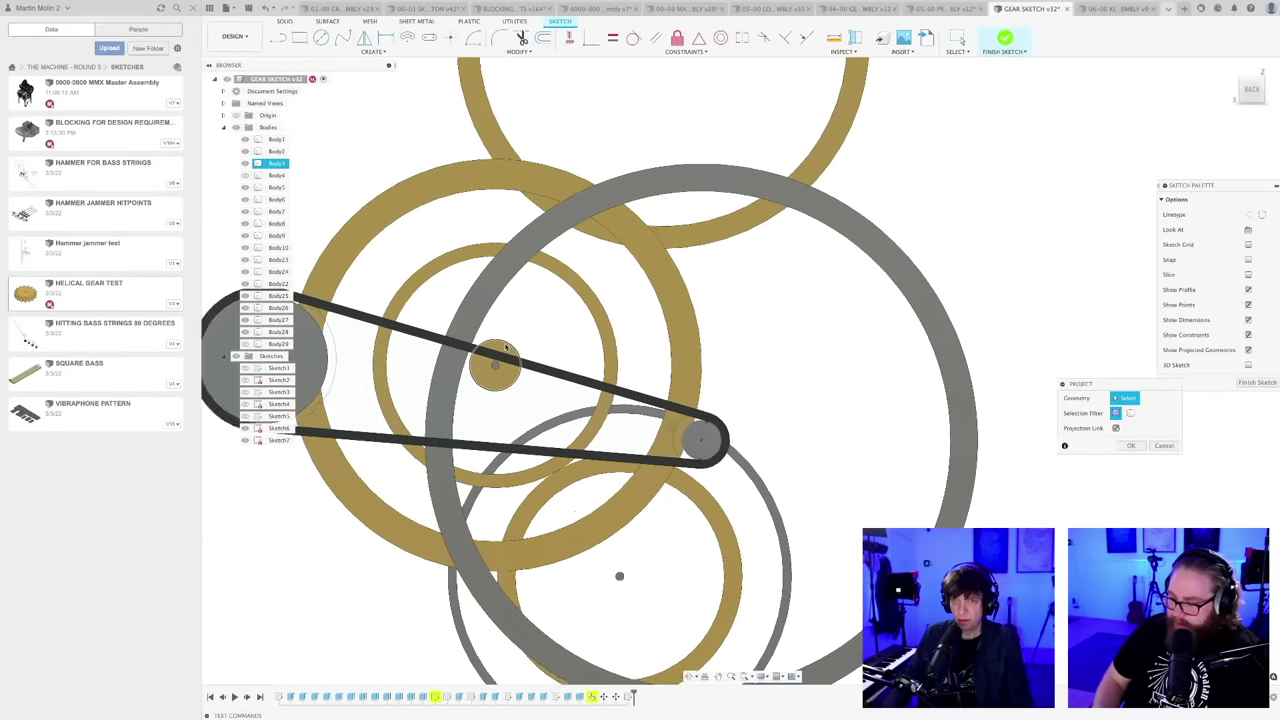
click(503, 352)
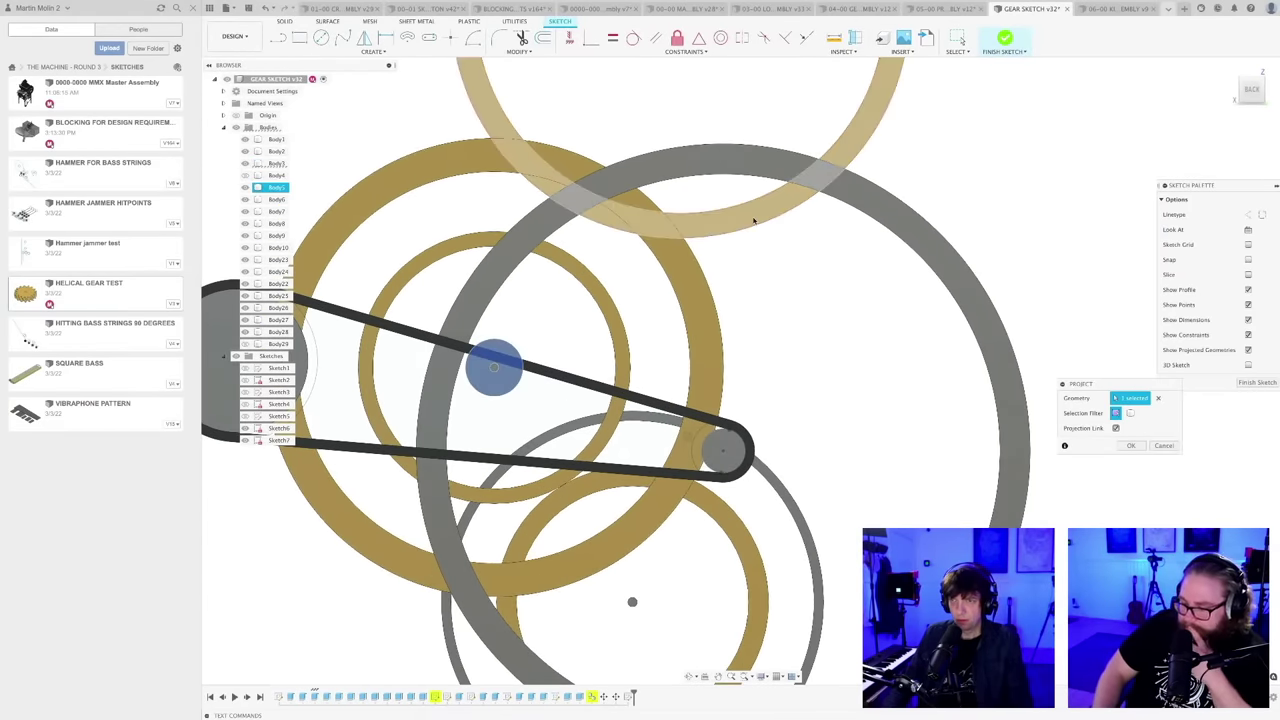
click(754, 220)
key(Return)
scroll(570, 376, down, 3)
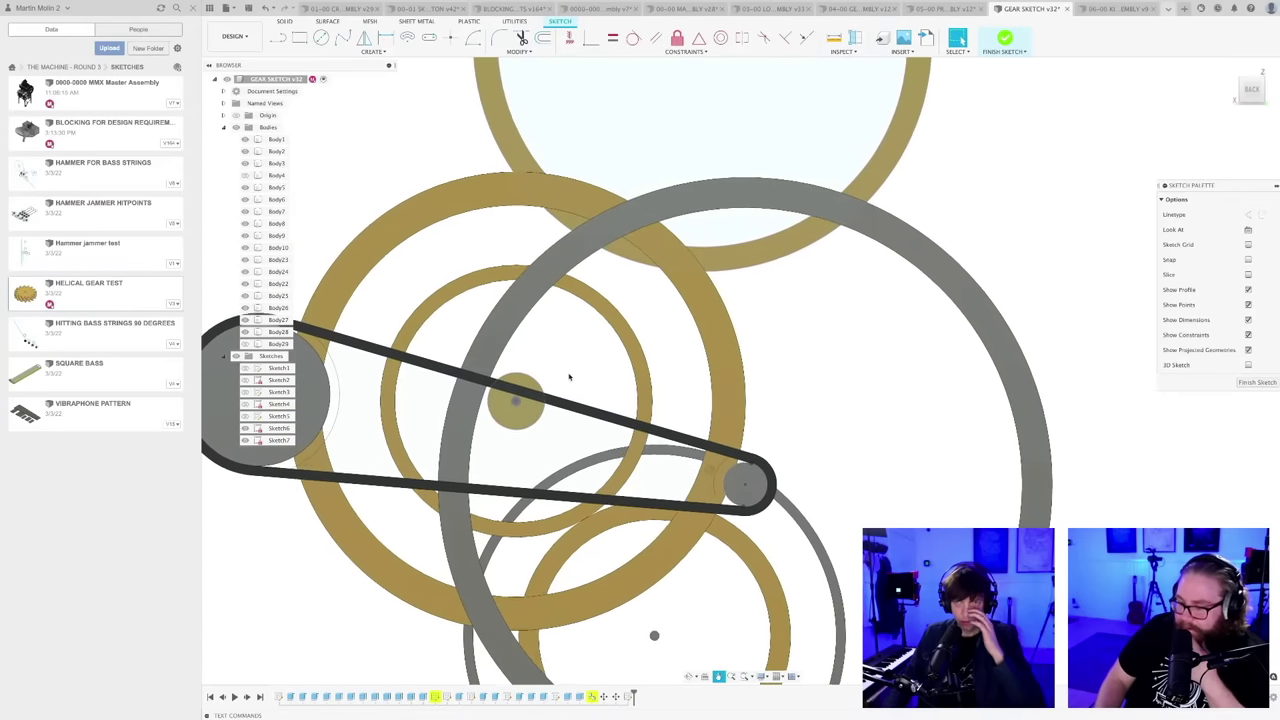
- Save a new version of the design with the description "User Saved"
scroll(572, 375, down, 2)
middle_drag(574, 371, 624, 349)
scroll(624, 350, down, 1)
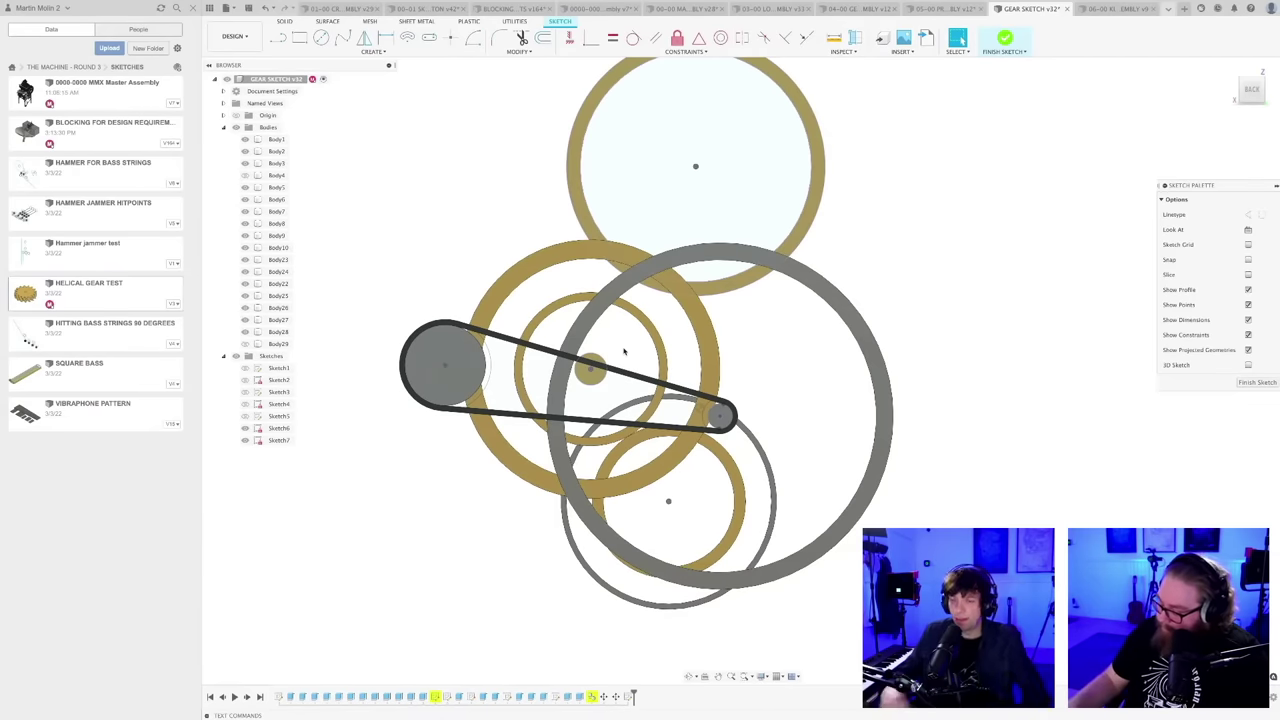
key(ctrl+s)
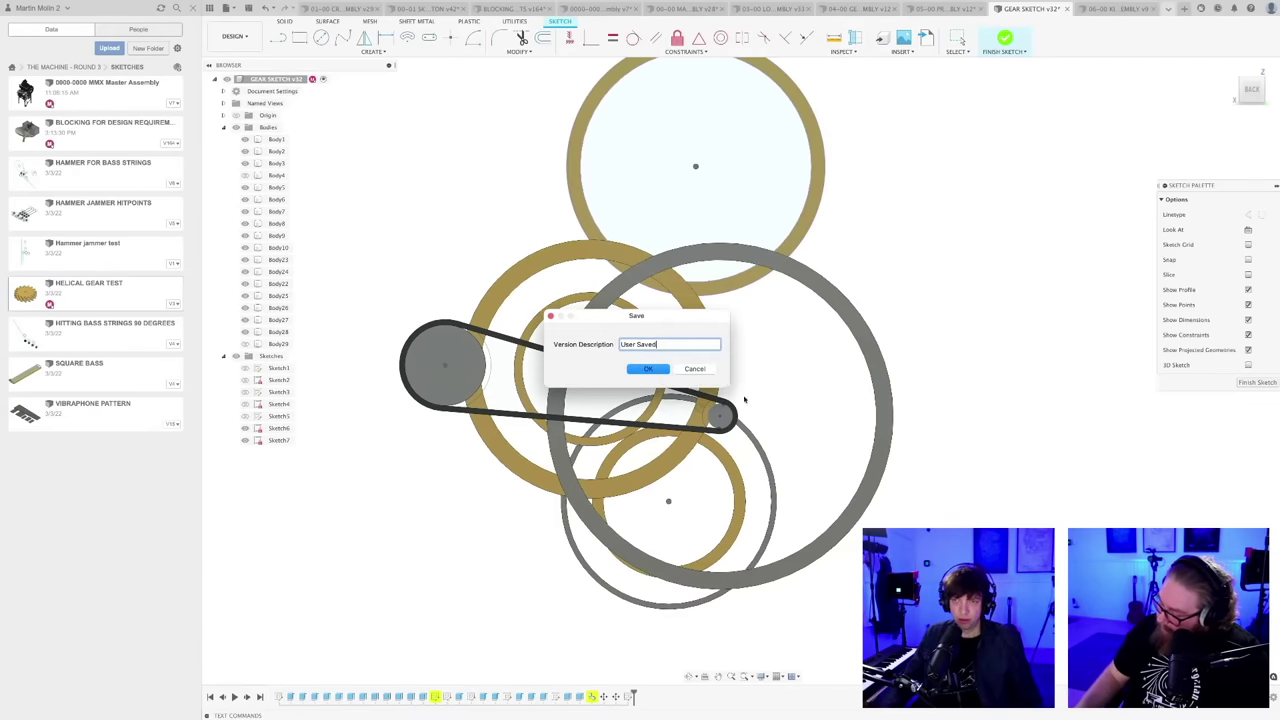
key(Return)
- Examine how the drums, rings, shafts, pulleys and remaining belt are arranged from several angles
mouse_move(813, 381)
shift+middle_down()
mouse_move(789, 386)
mouse_move(800, 374)
mouse_move(855, 397)
mouse_move(775, 423)
mouse_move(766, 384)
shift+middle_up()
click(781, 403)
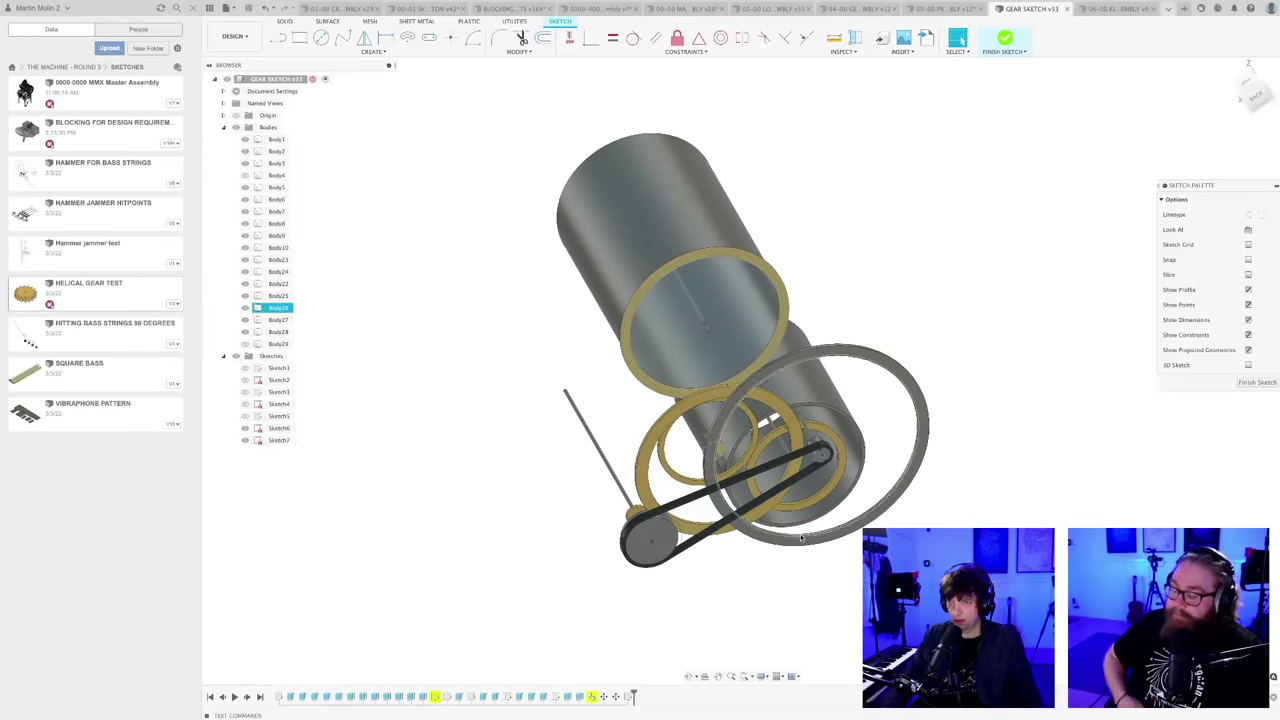
scroll(790, 358, up, 3)
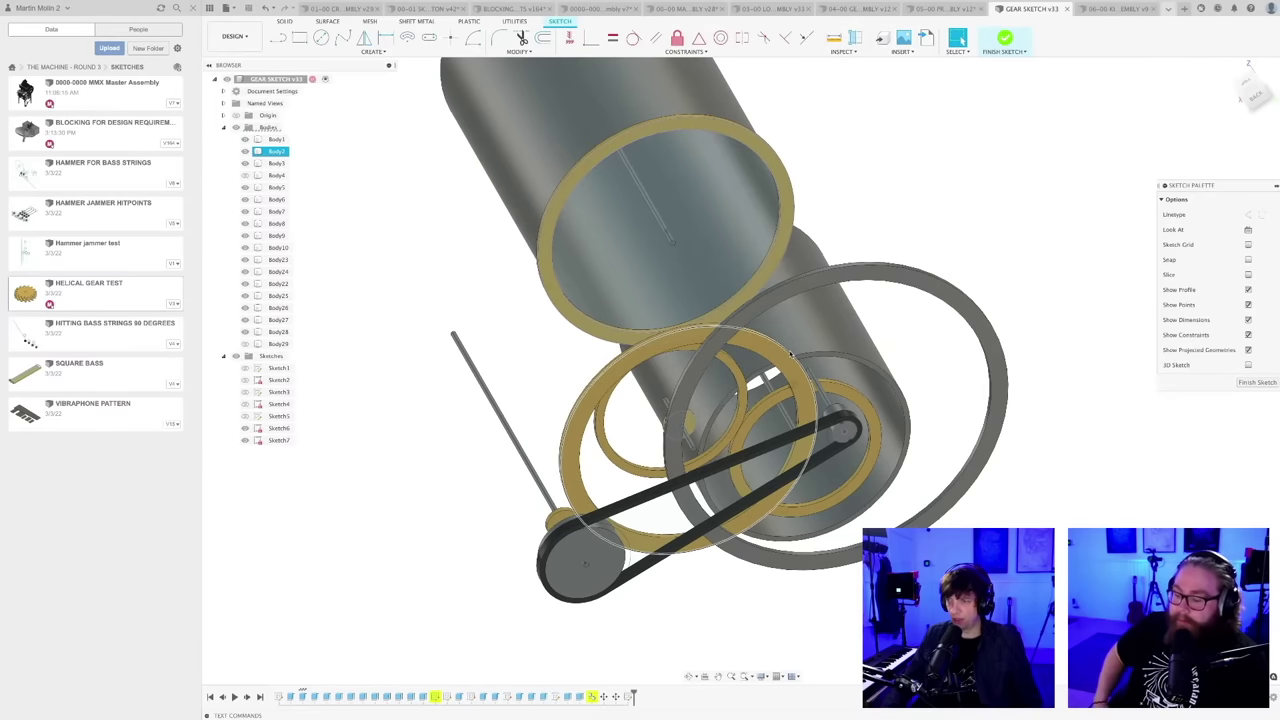
shift+middle_drag(736, 394, 817, 333)
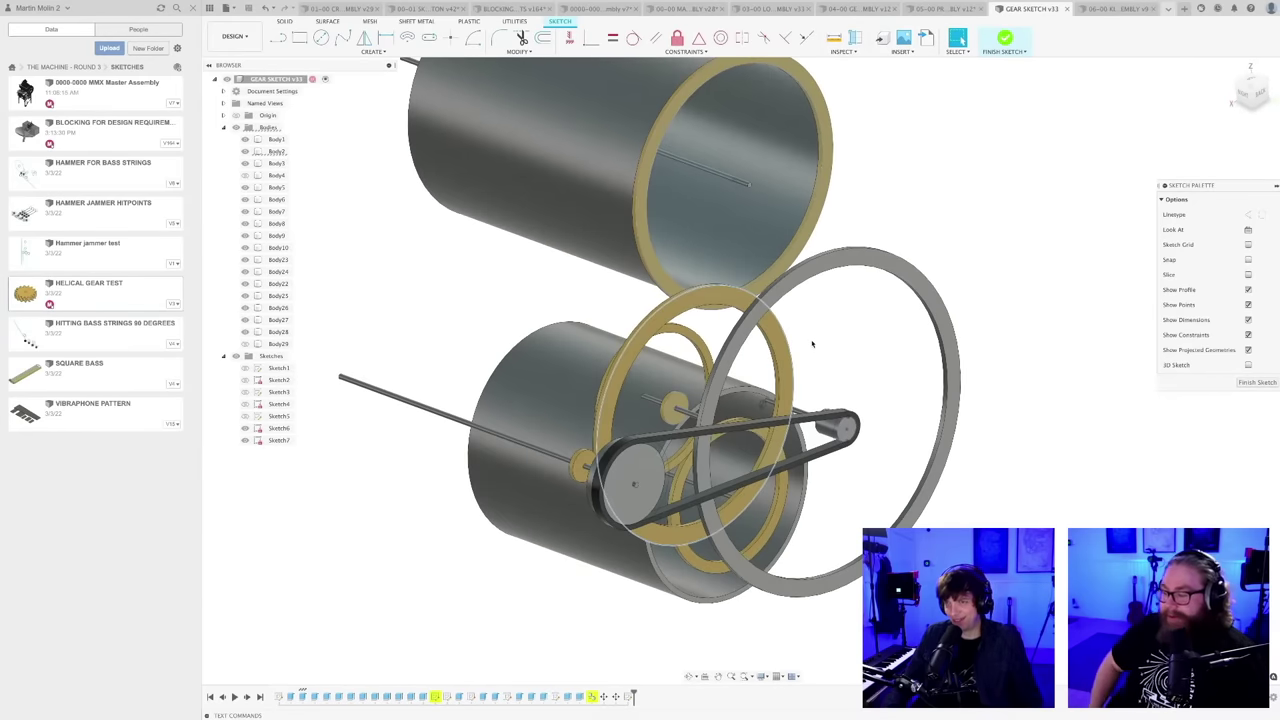
scroll(812, 344, down, 3)
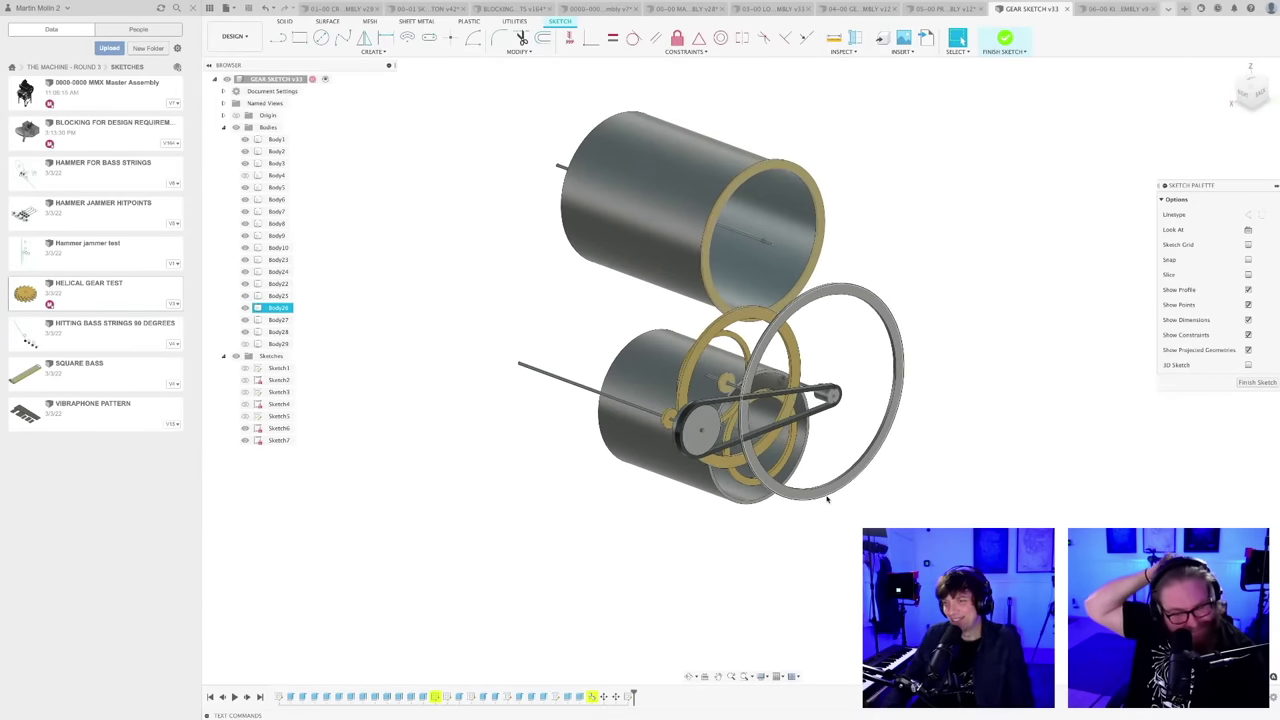
scroll(830, 498, up, 1)
scroll(840, 496, up, 1)
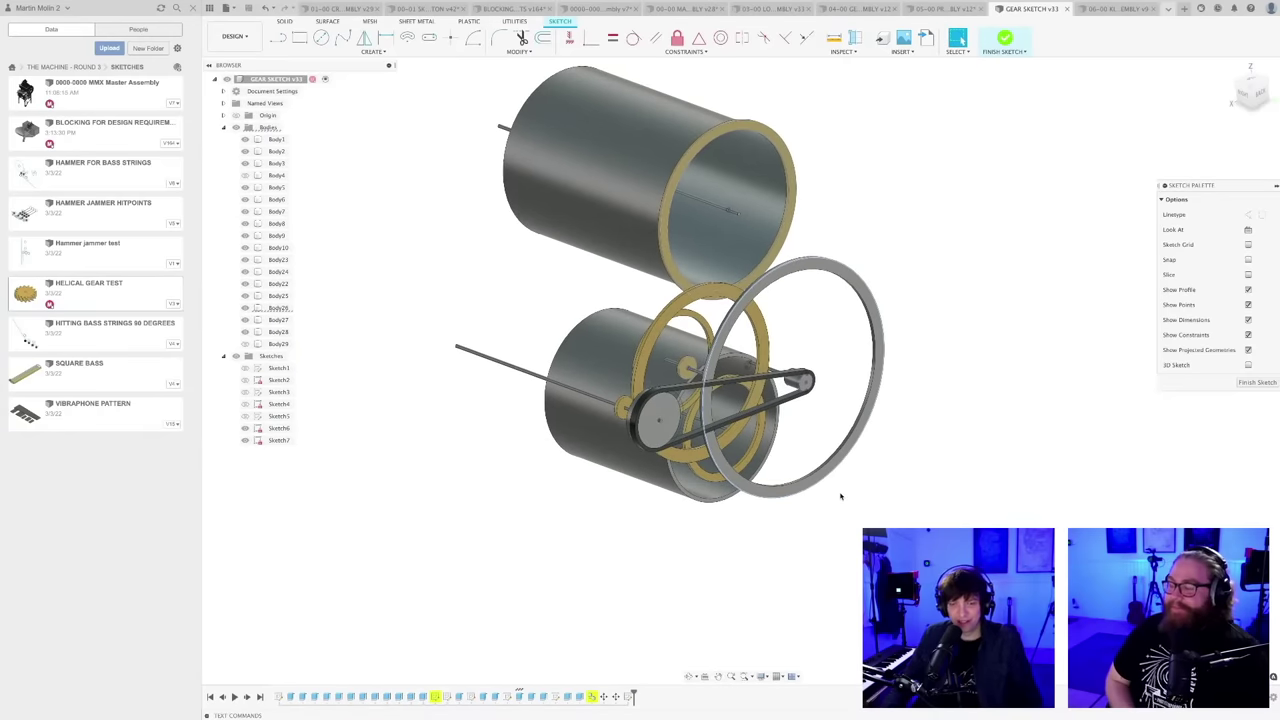
middle_drag(840, 496, 806, 526)
scroll(805, 521, up, 1)
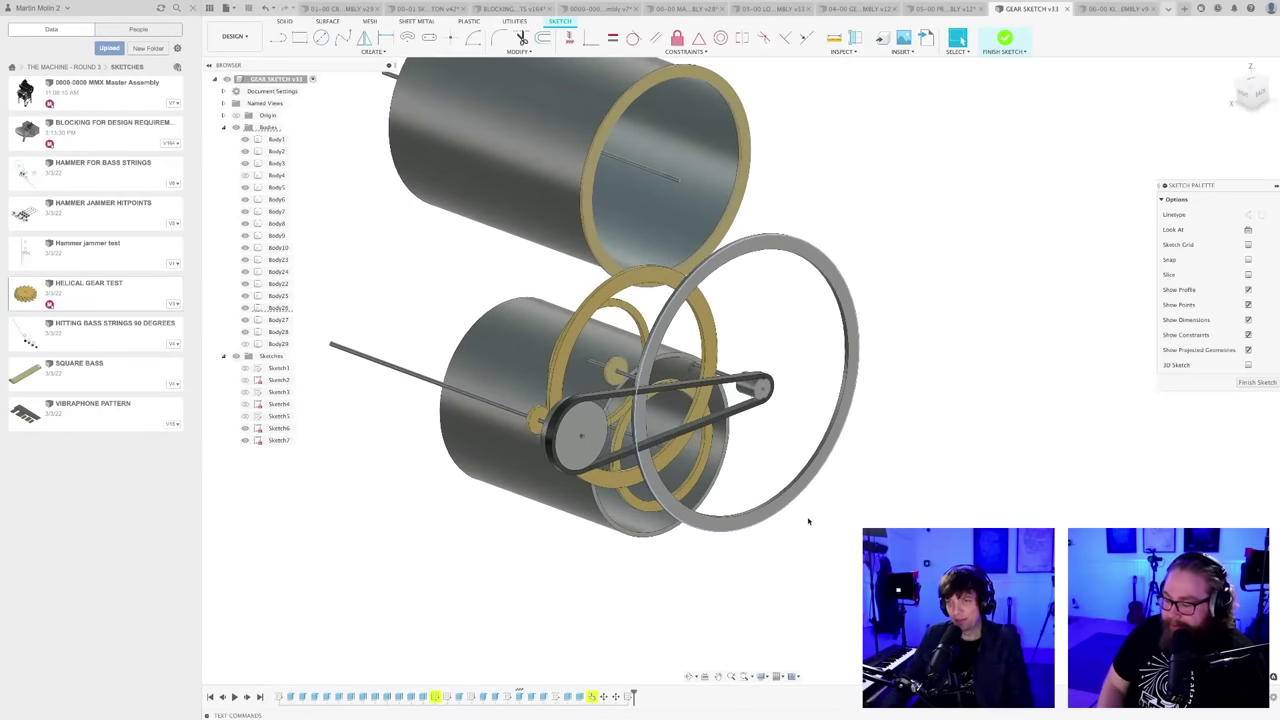
scroll(803, 520, down, 1)
shift+middle_drag(803, 520, 761, 536)
scroll(706, 345, up, 2)
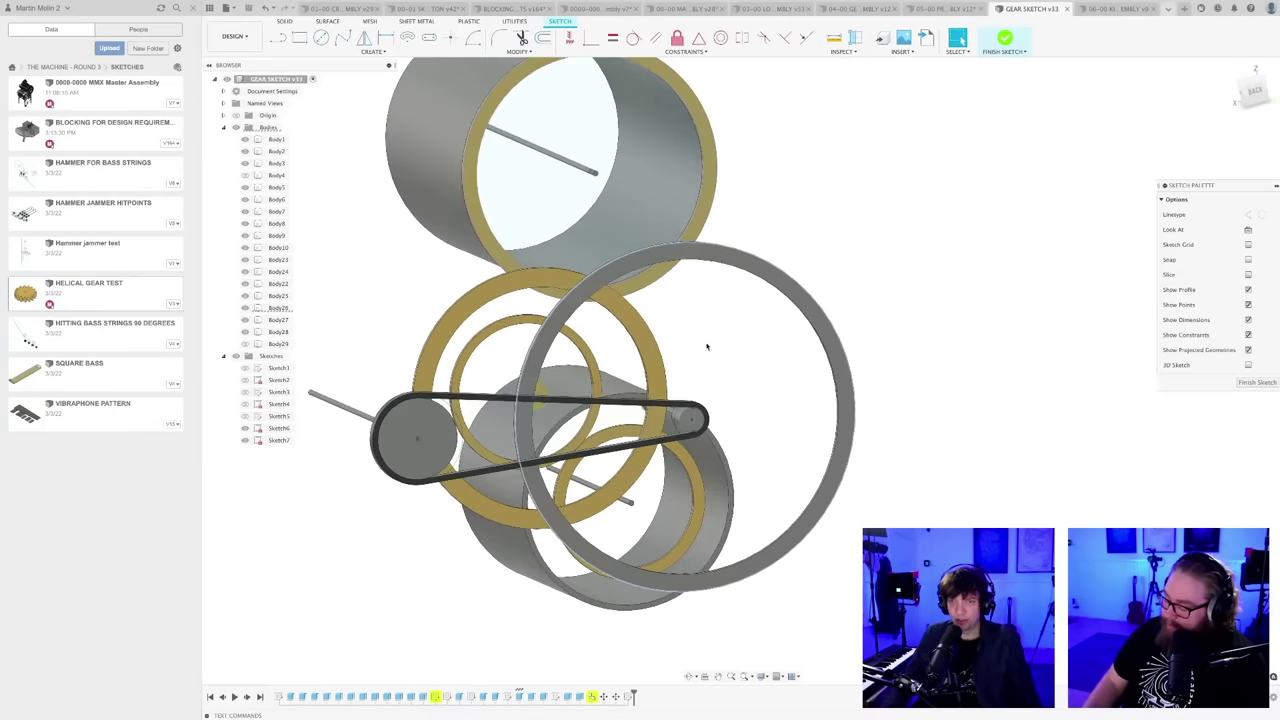
shift+middle_drag(708, 354, 846, 428)
scroll(664, 517, up, 3)
scroll(726, 504, down, 3)
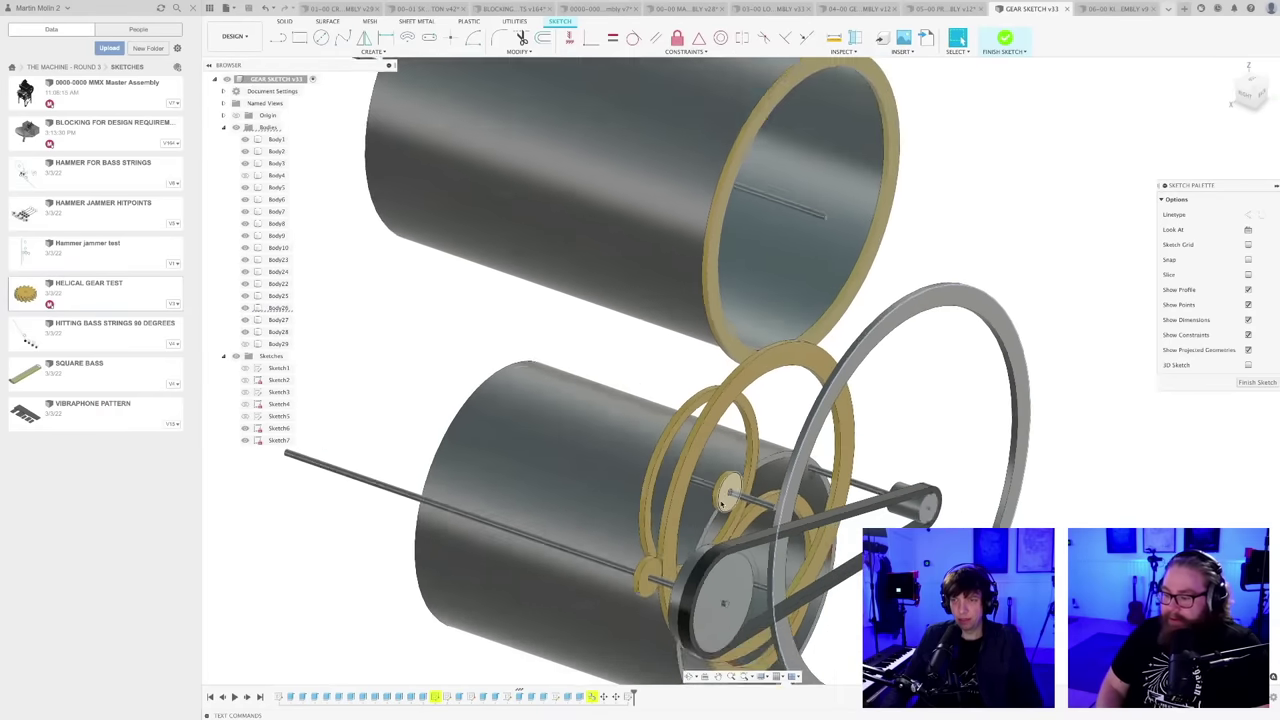
shift+middle_drag(726, 504, 543, 597)
scroll(677, 474, down, 3)
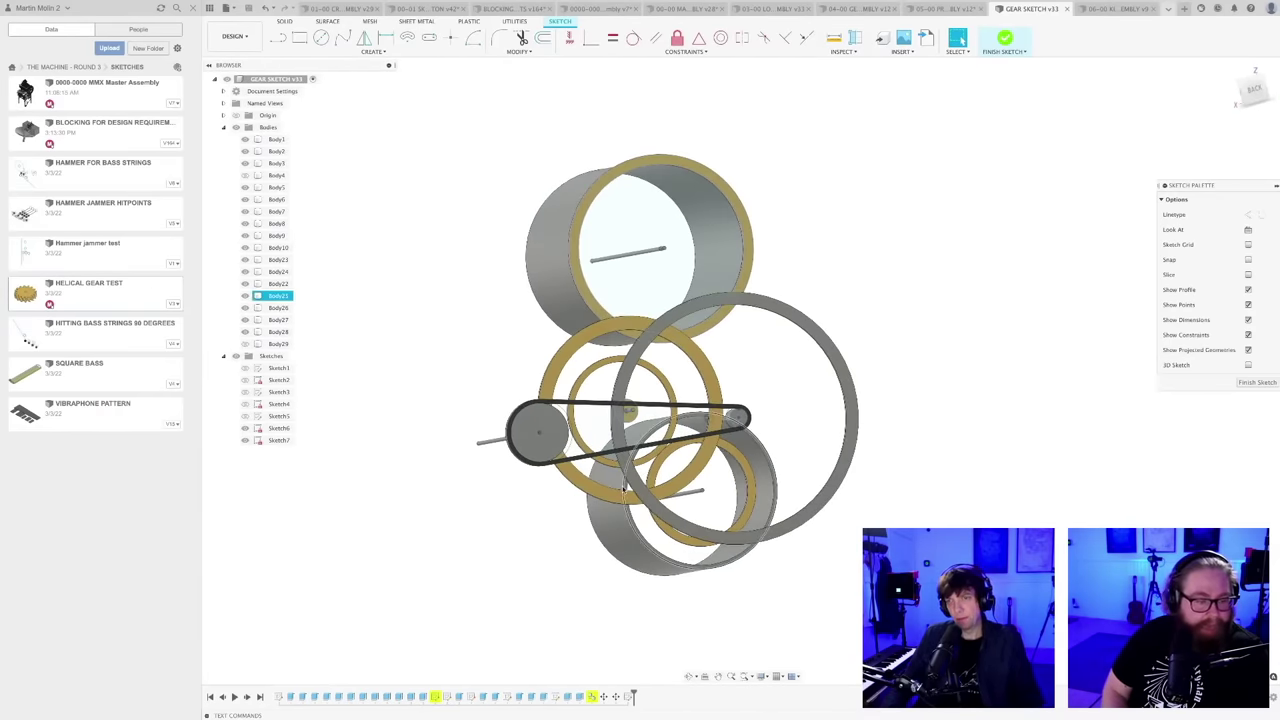
scroll(619, 488, up, 3)
scroll(618, 488, down, 3)
shift+middle_drag(618, 487, 610, 428)
scroll(610, 425, up, 2)
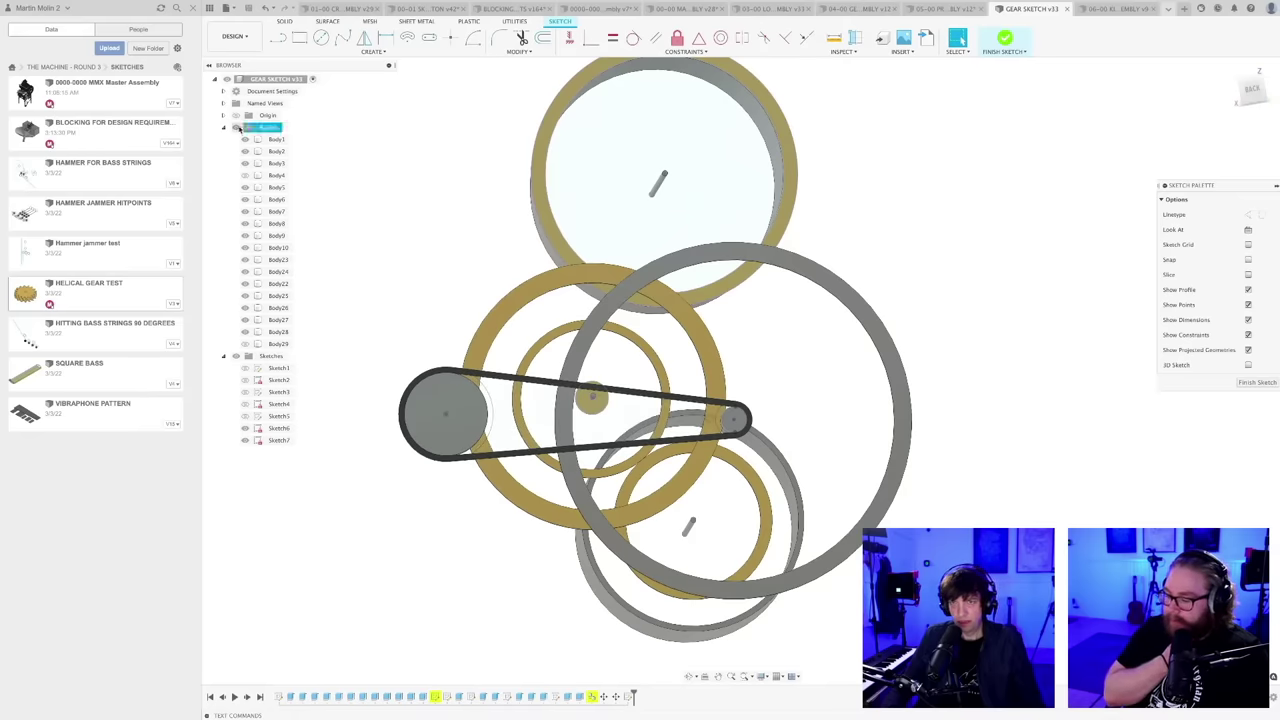
- Hide all the bodies and view the sketch squarely from the back
click(237, 127)
click(1252, 89)
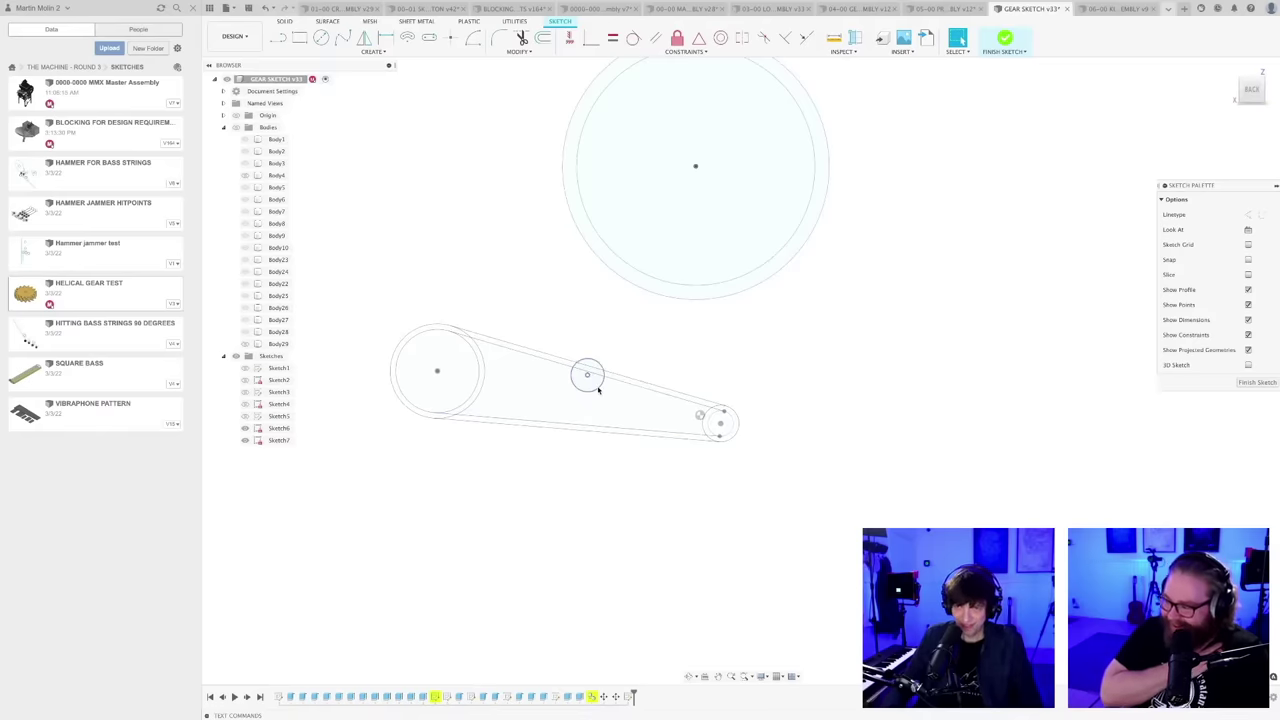
scroll(632, 356, up, 2)
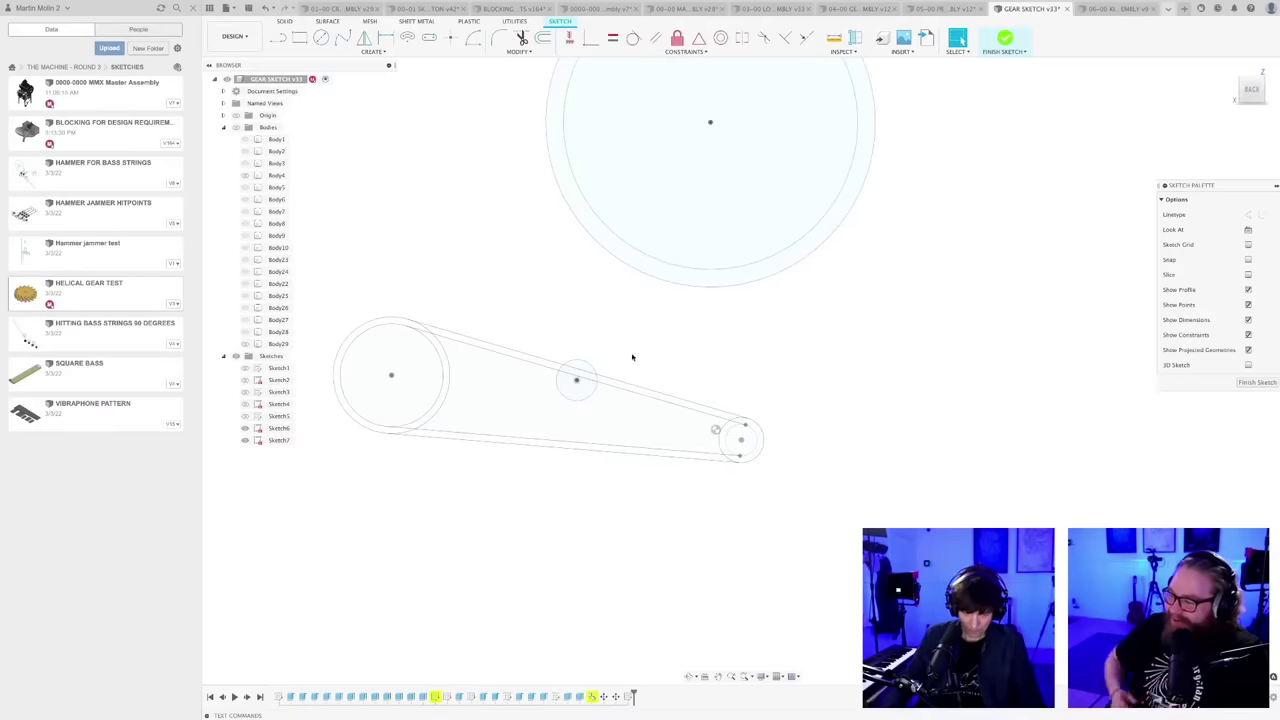
middle_drag(624, 358, 639, 376)
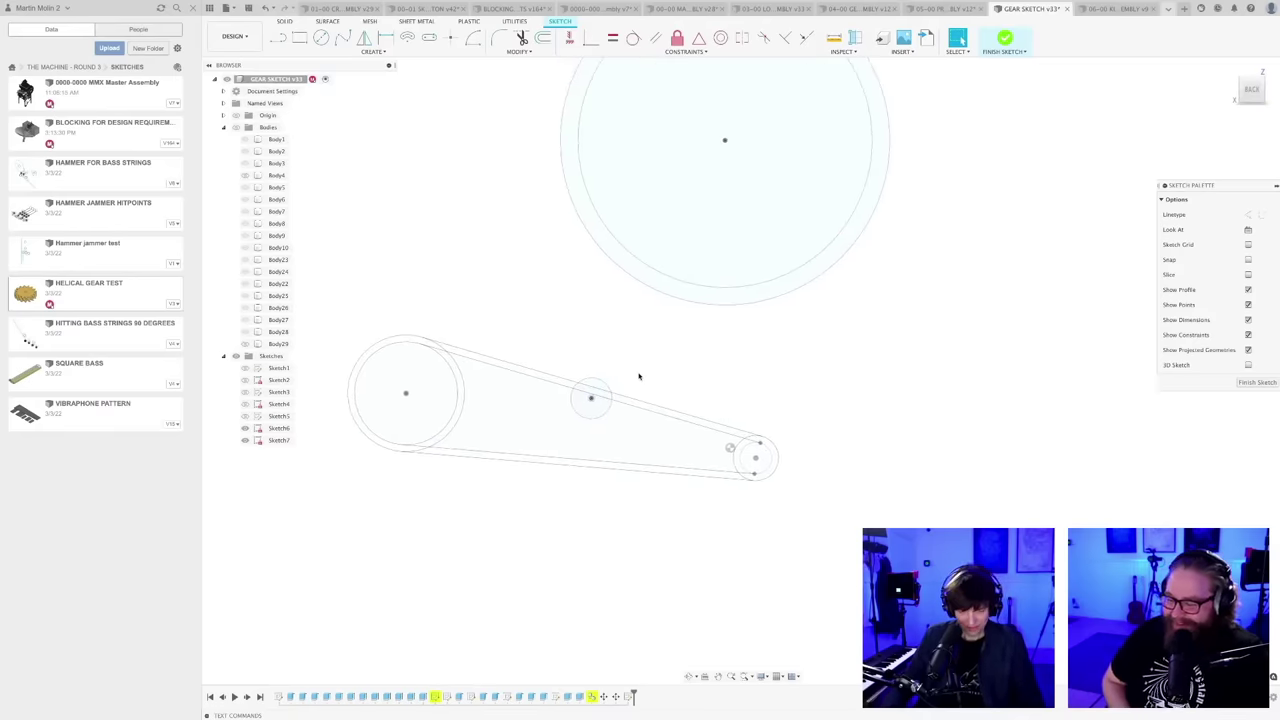
- Sketch a circle about 164 mm in diameter between the projected small gear and the small pulley, then shift it slightly away from the belt
key(c)
scroll(636, 395, up, 2)
scroll(628, 418, up, 1)
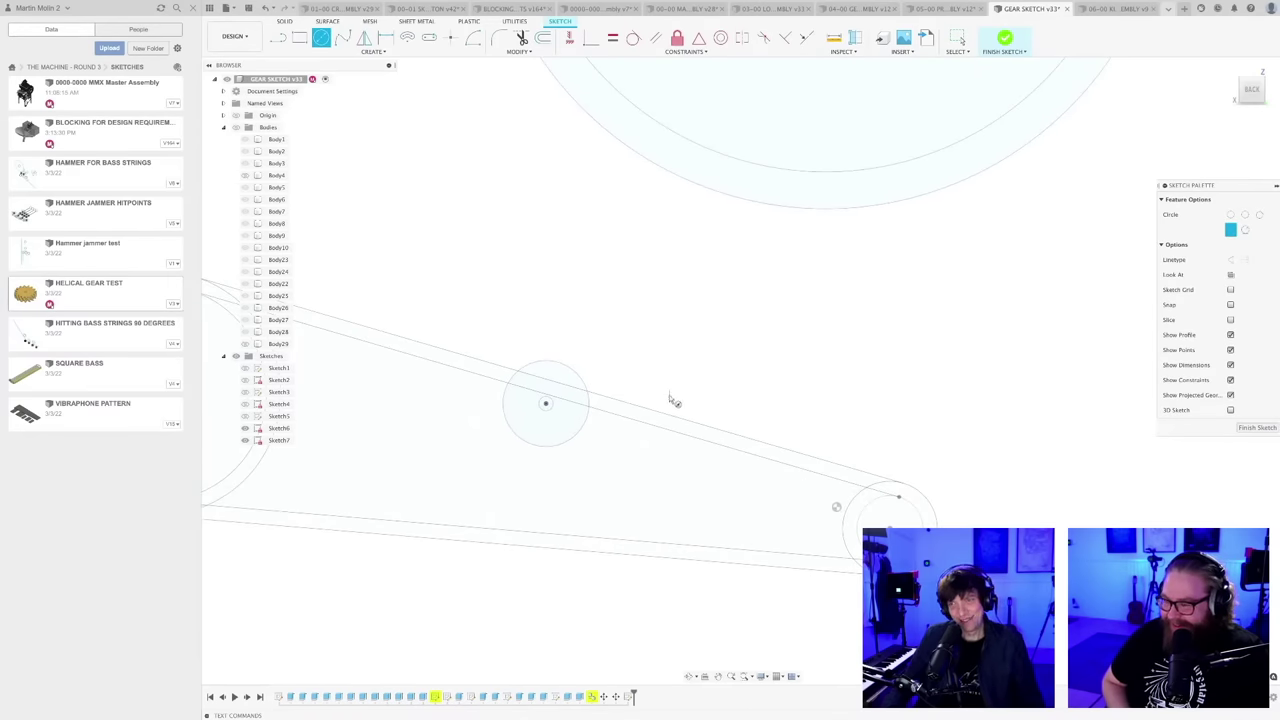
click(673, 404)
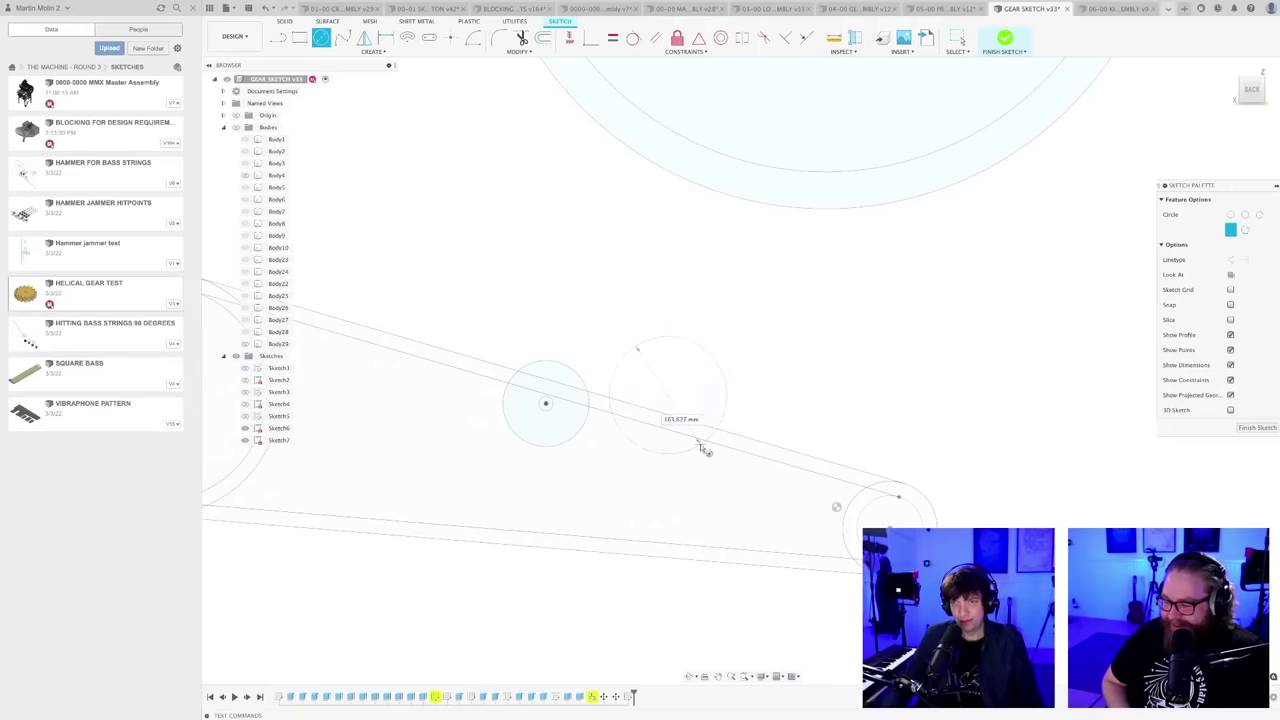
key(Escape)
drag(668, 395, 691, 374)
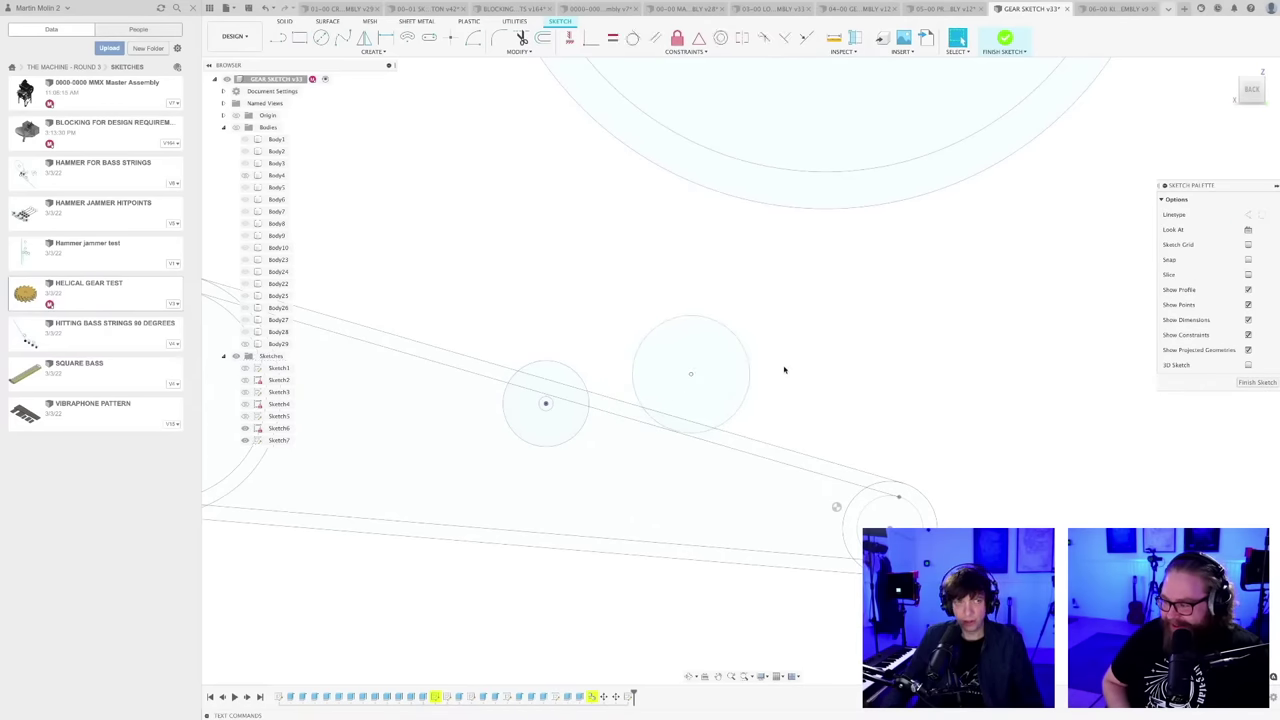
- Add a concentric inner circle about 72 mm in diameter inside the new circle
key(c)
click(694, 380)
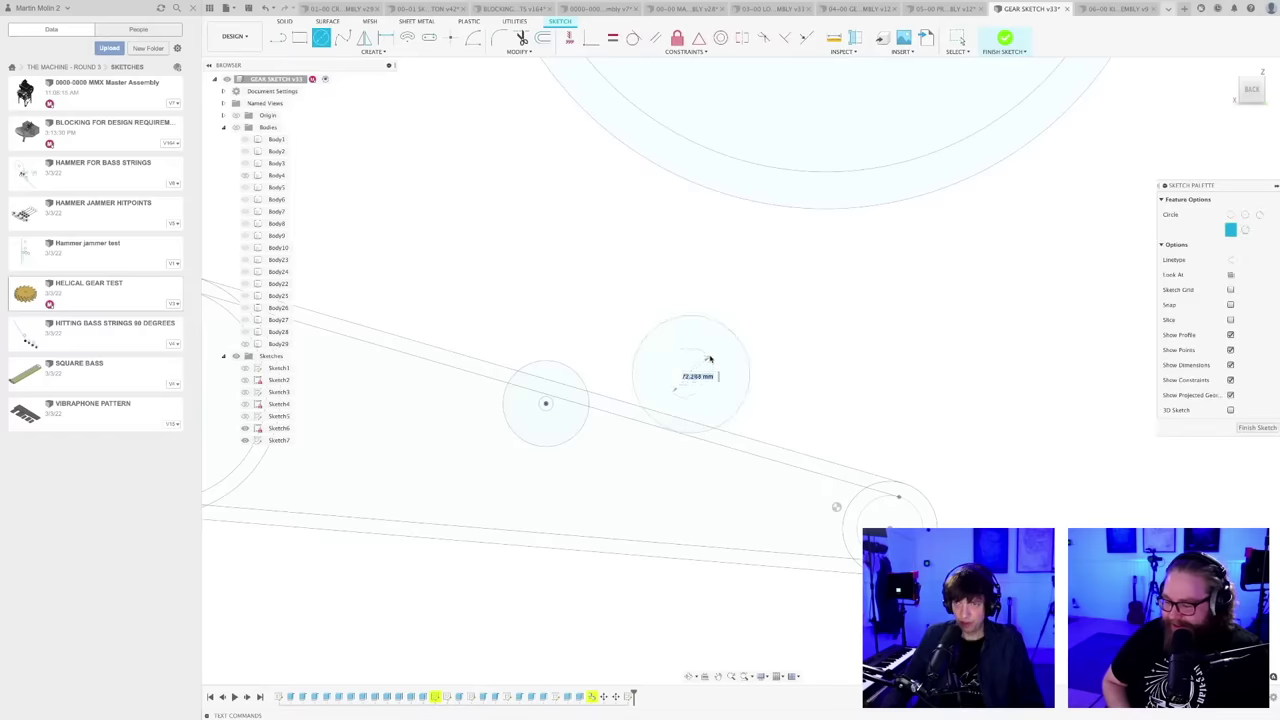
click(712, 357)
key(Escape)
scroll(802, 356, down, 3)
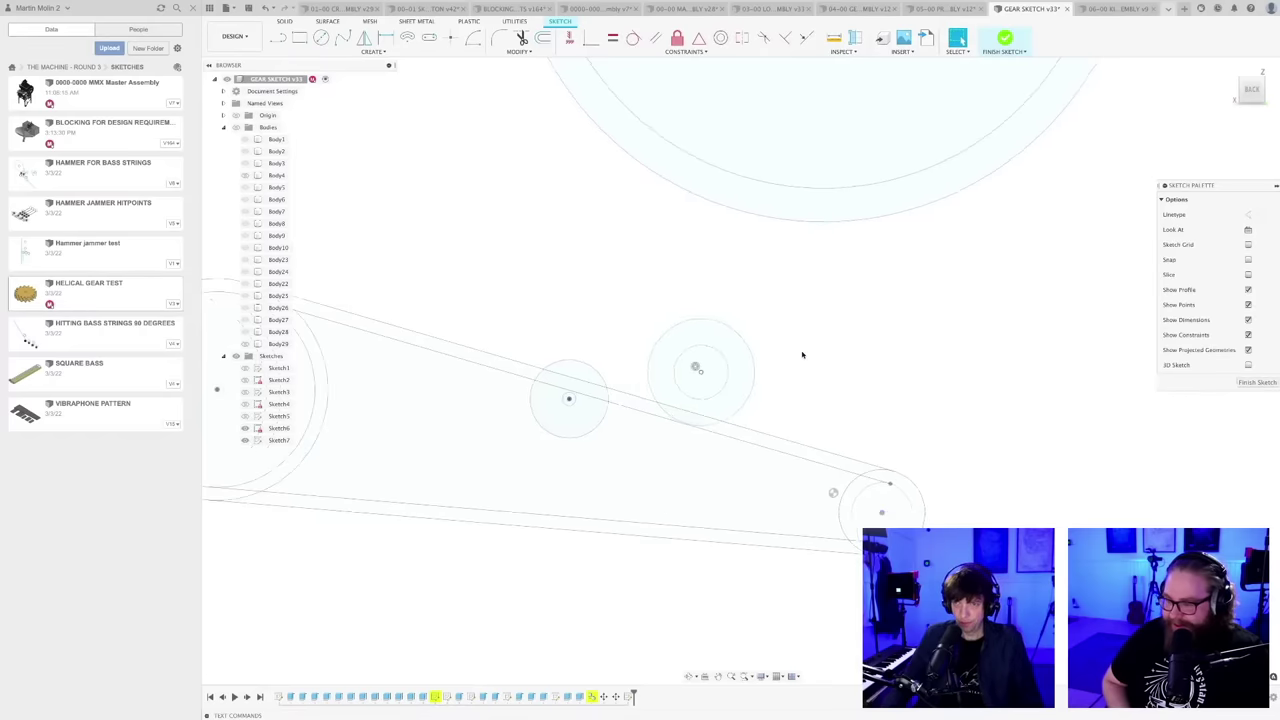
- Move the two concentric circles slightly closer to the belt outline near the small pulley
scroll(790, 357, down, 2)
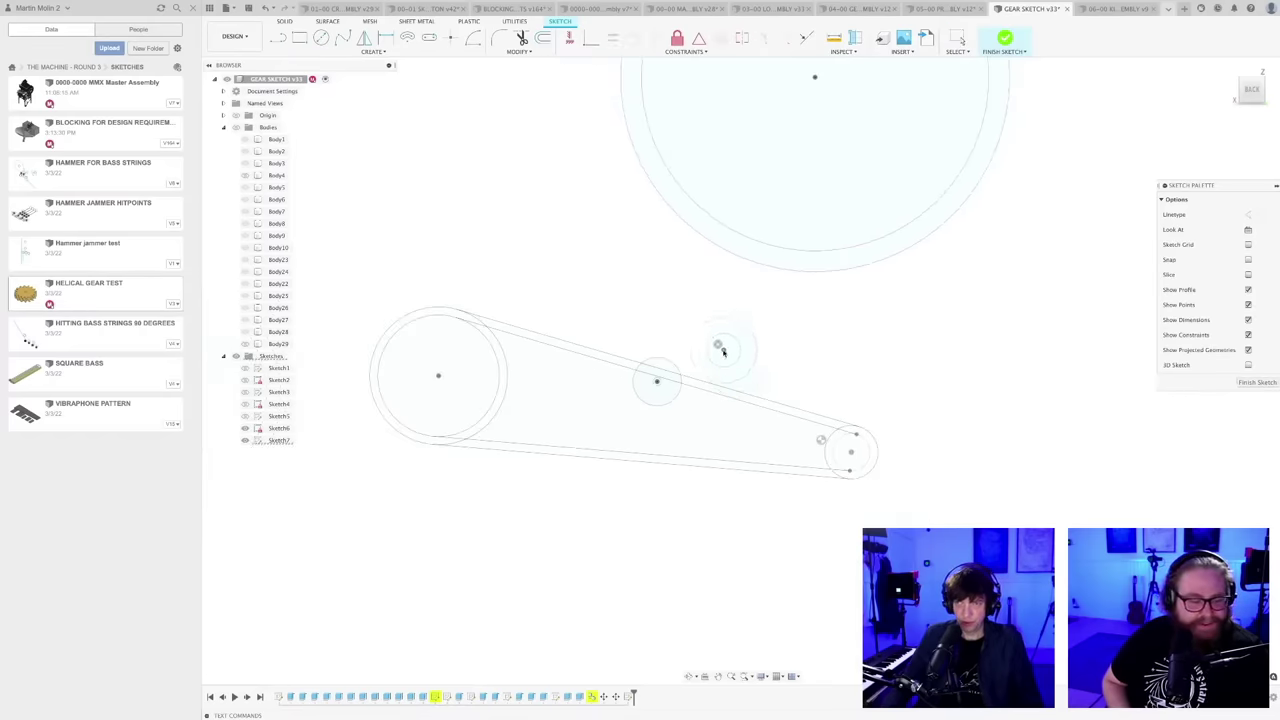
drag(734, 353, 741, 365)
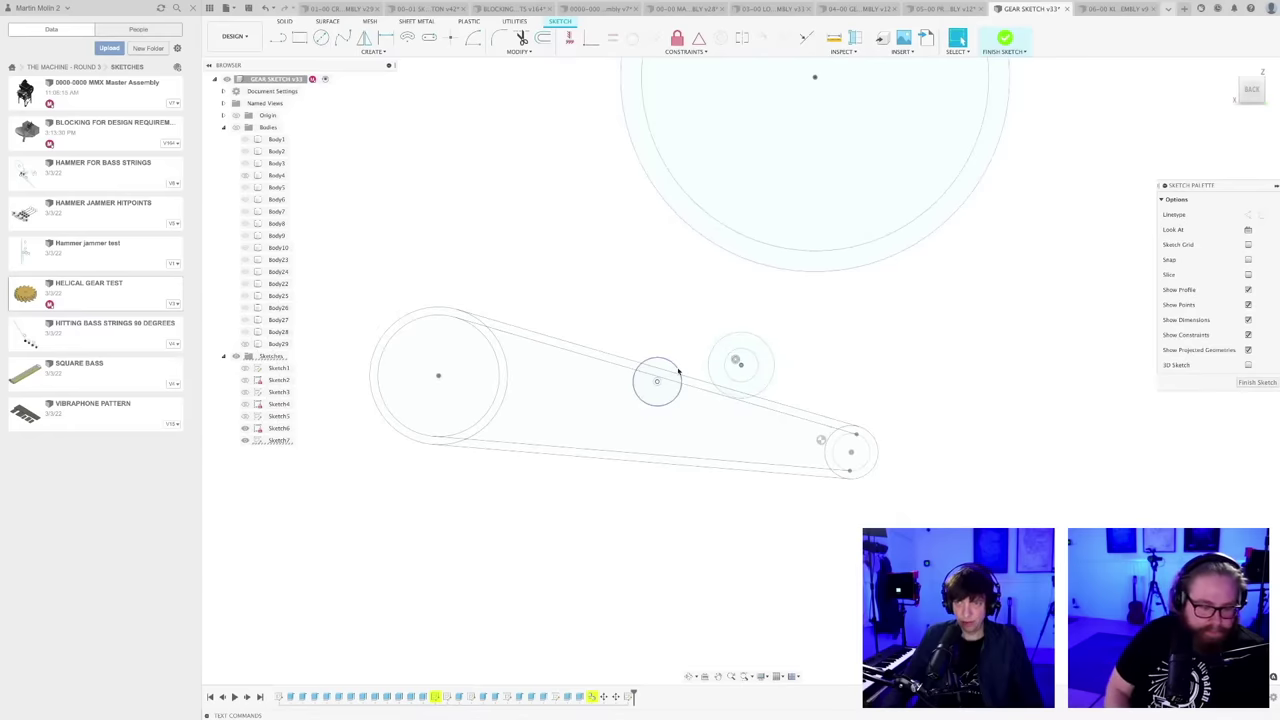
click(678, 369)
scroll(678, 369, up, 2)
click(836, 348)
mouse_move(842, 348)
middle_down()
mouse_move(791, 428)
mouse_move(754, 450)
middle_up()
scroll(790, 428, down, 3)
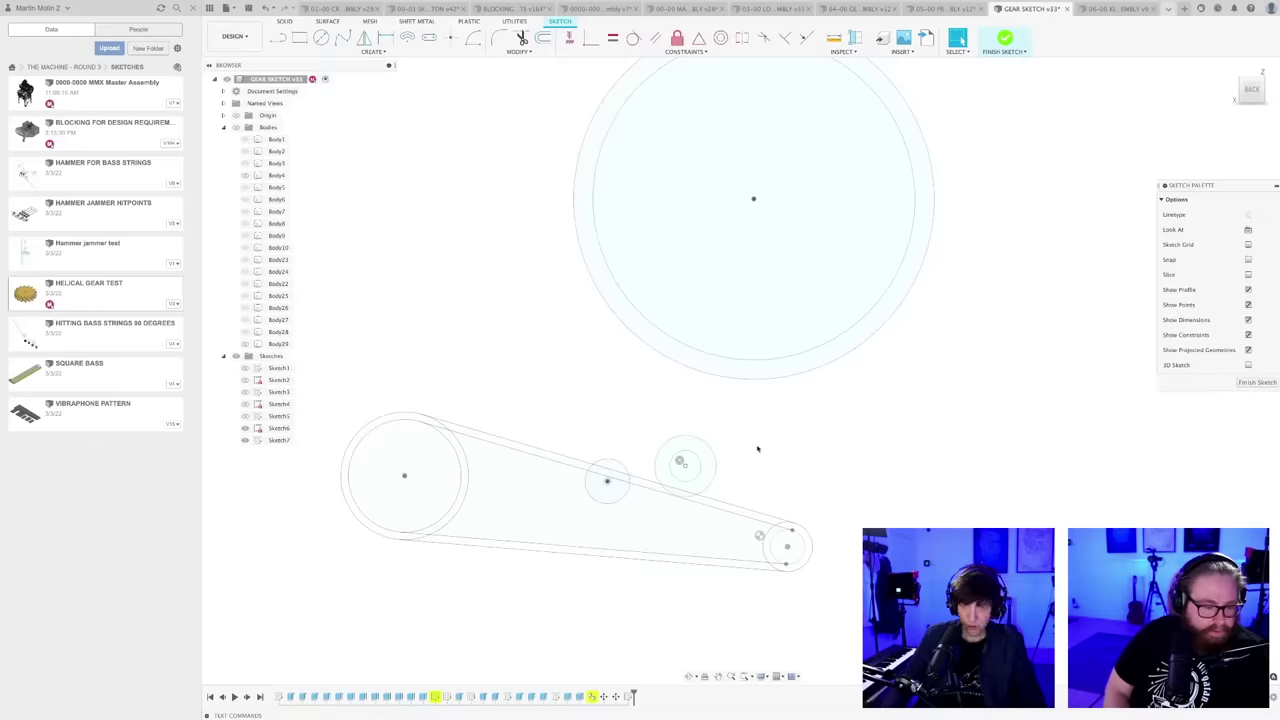
scroll(630, 505, up, 1)
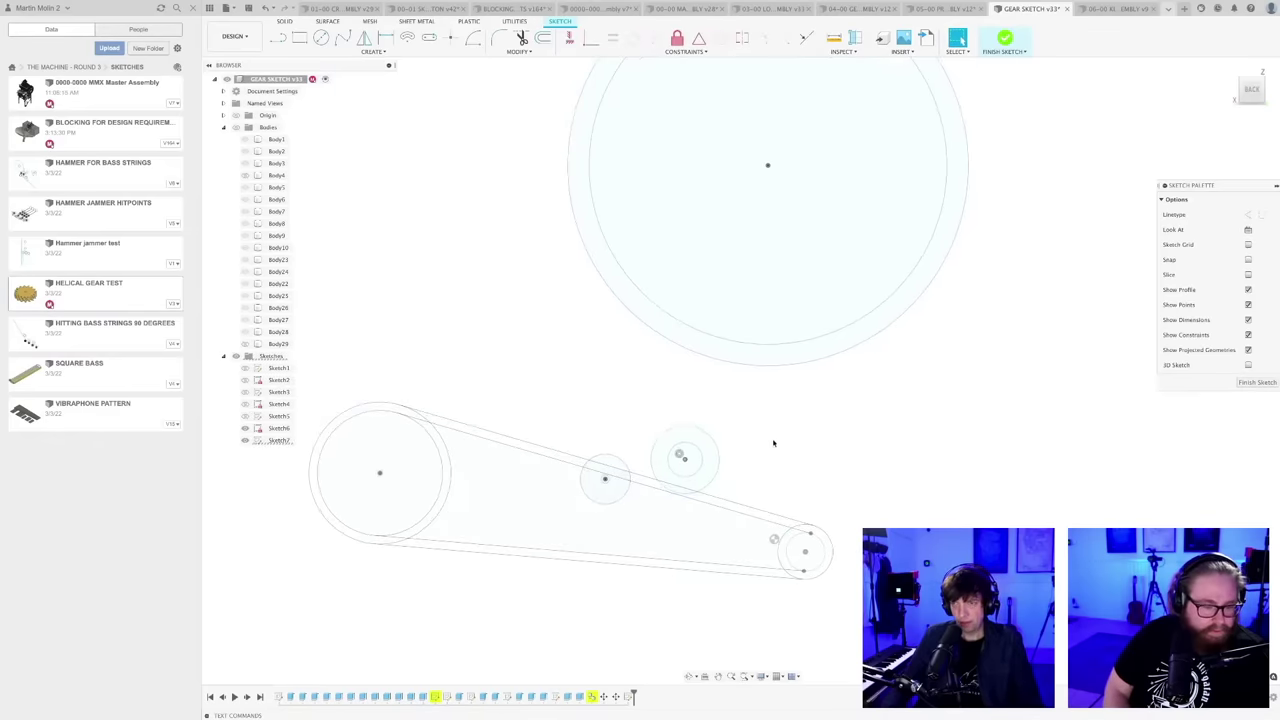
key(l)
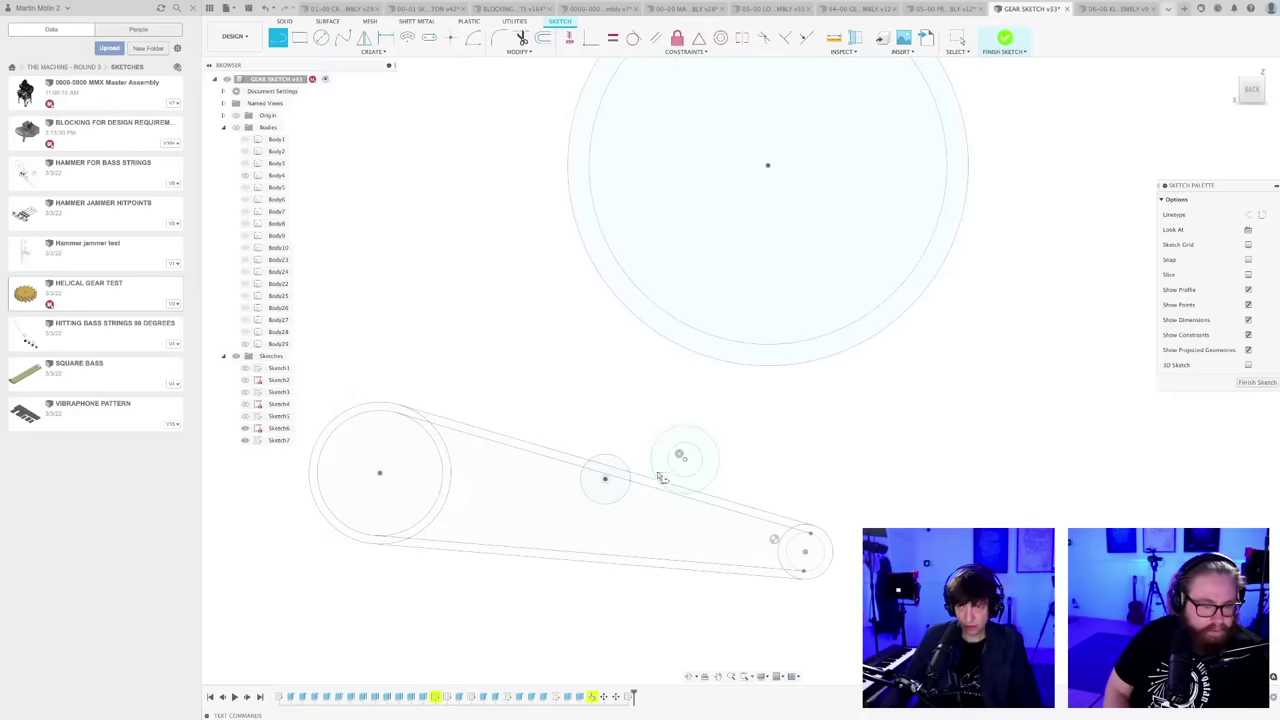
scroll(647, 474, up, 2)
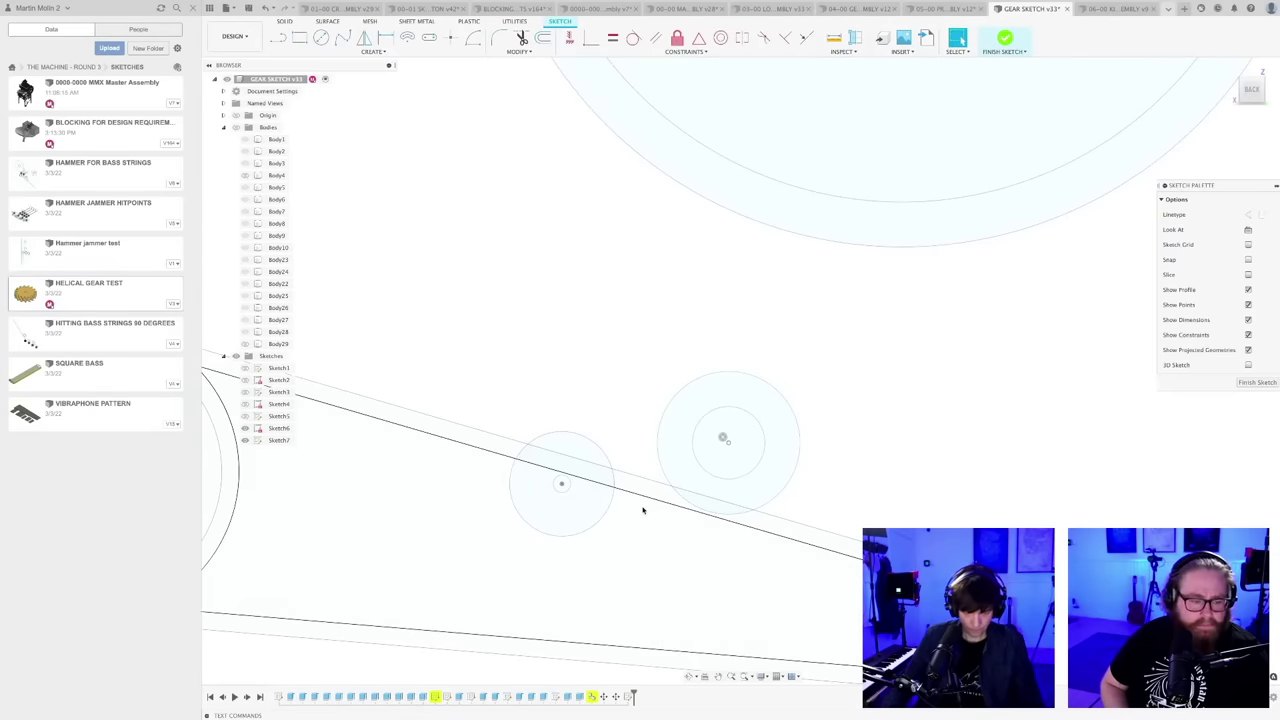
key(c)
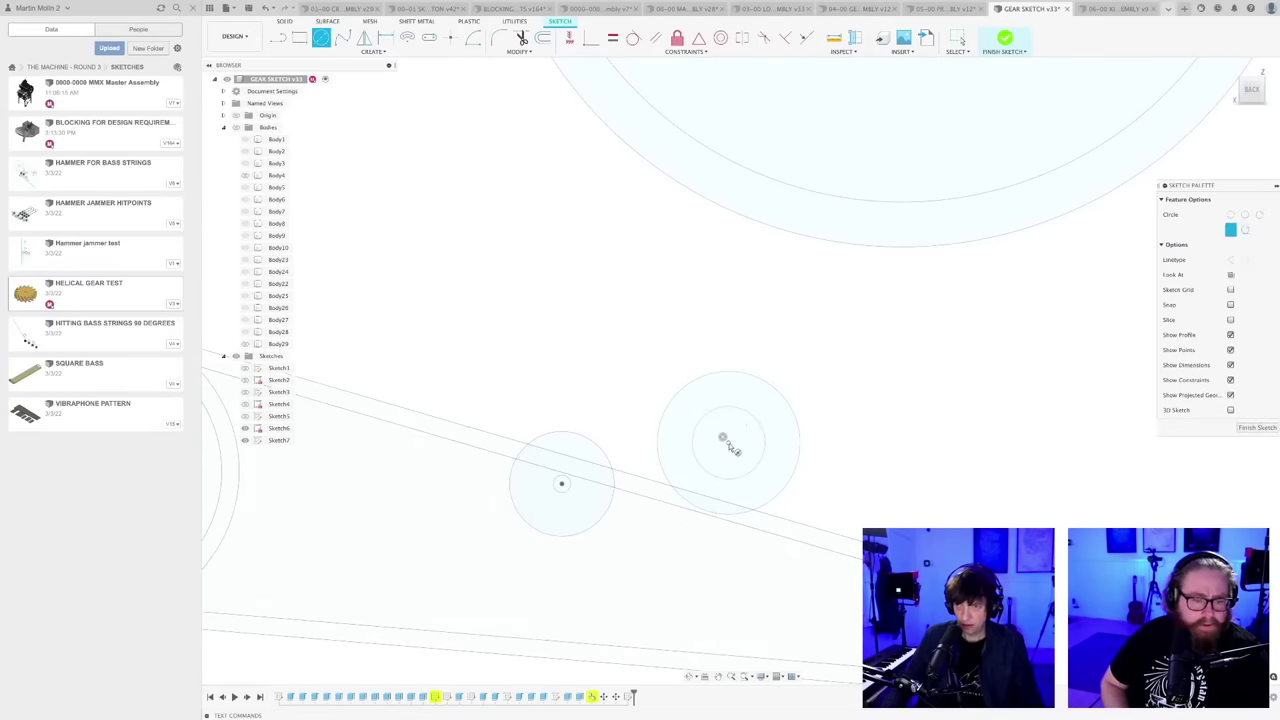
key(Escape)
- Offset the new pulley's outer circle and the neighbouring small gear's circle outward by 10 mm each
key(o)
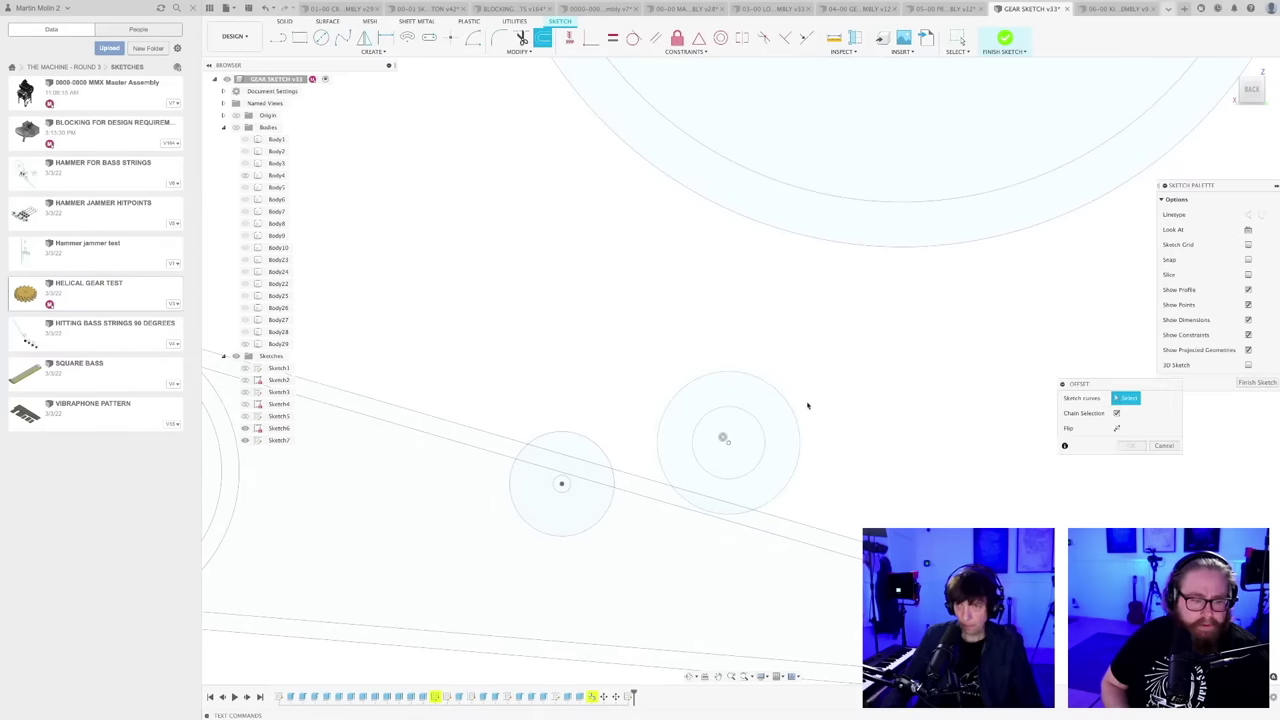
click(791, 405)
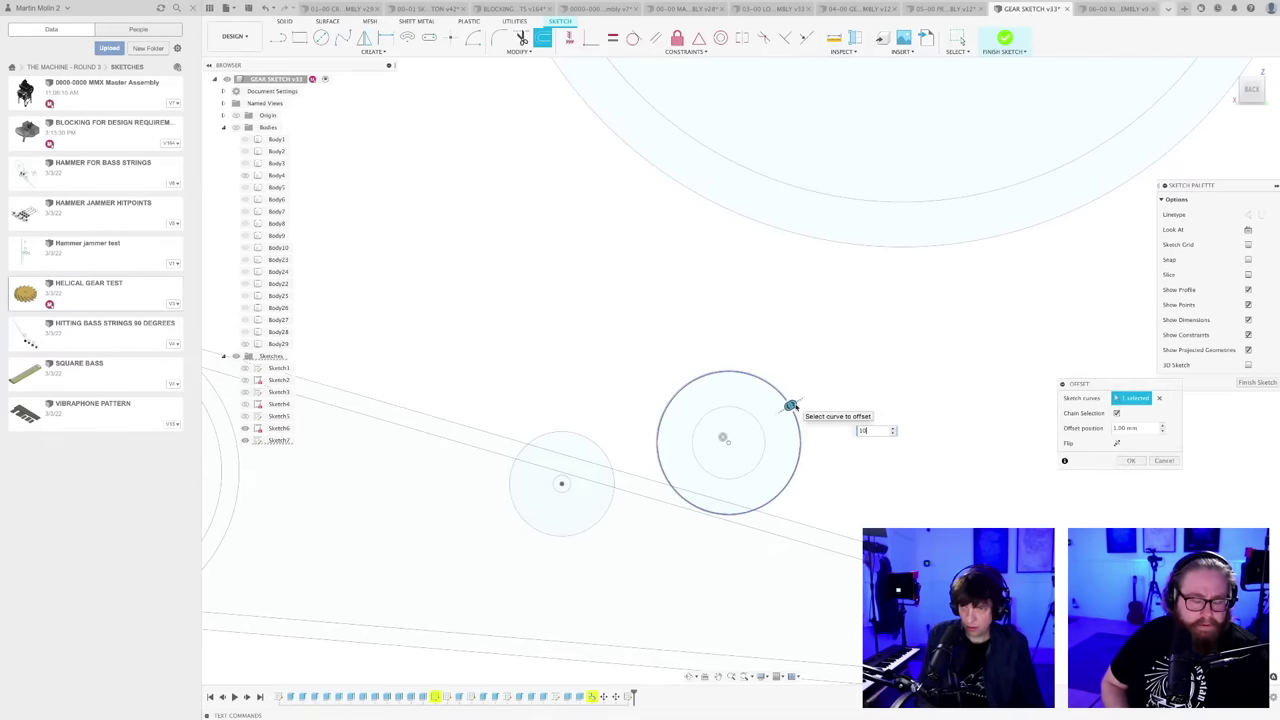
key(Return)
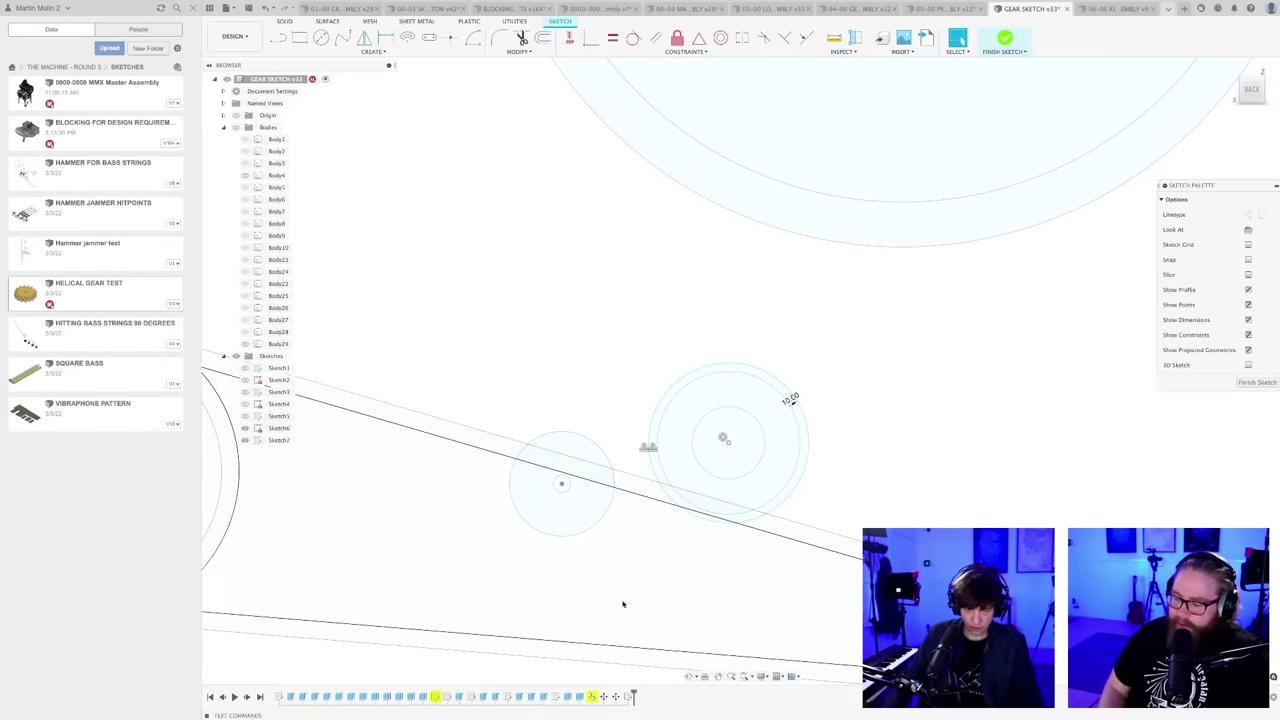
click(579, 536)
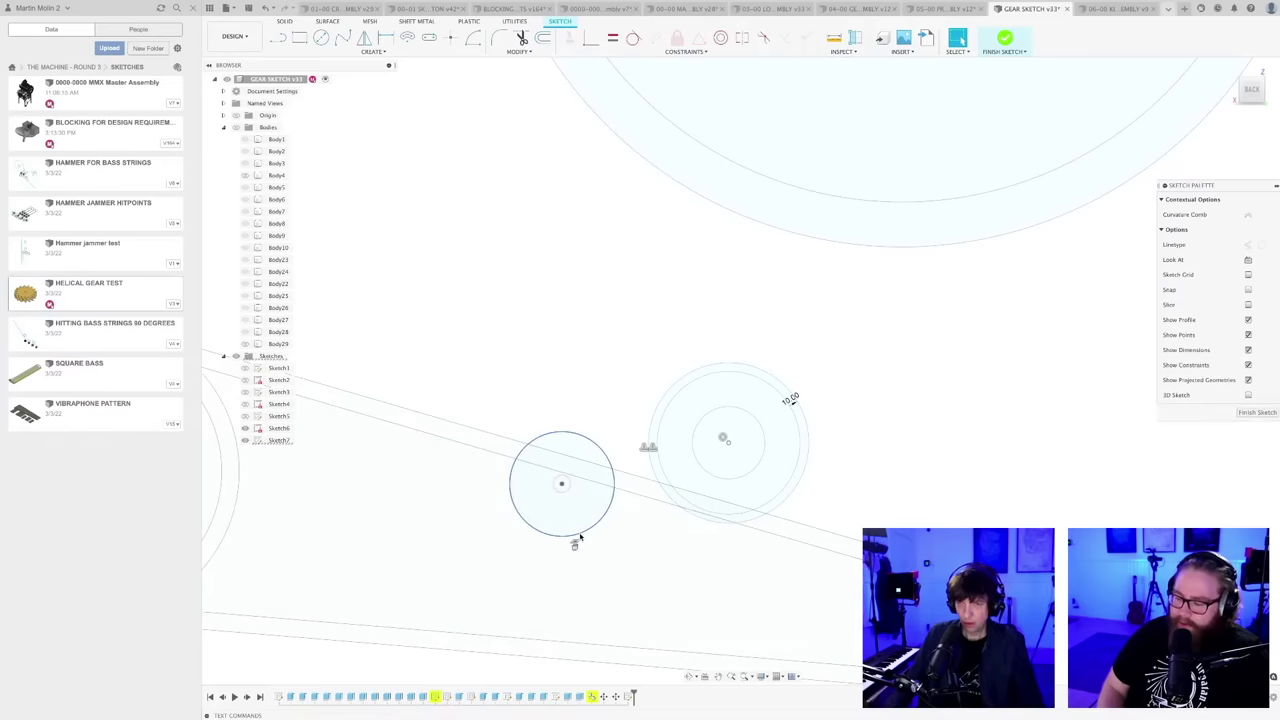
key(o)
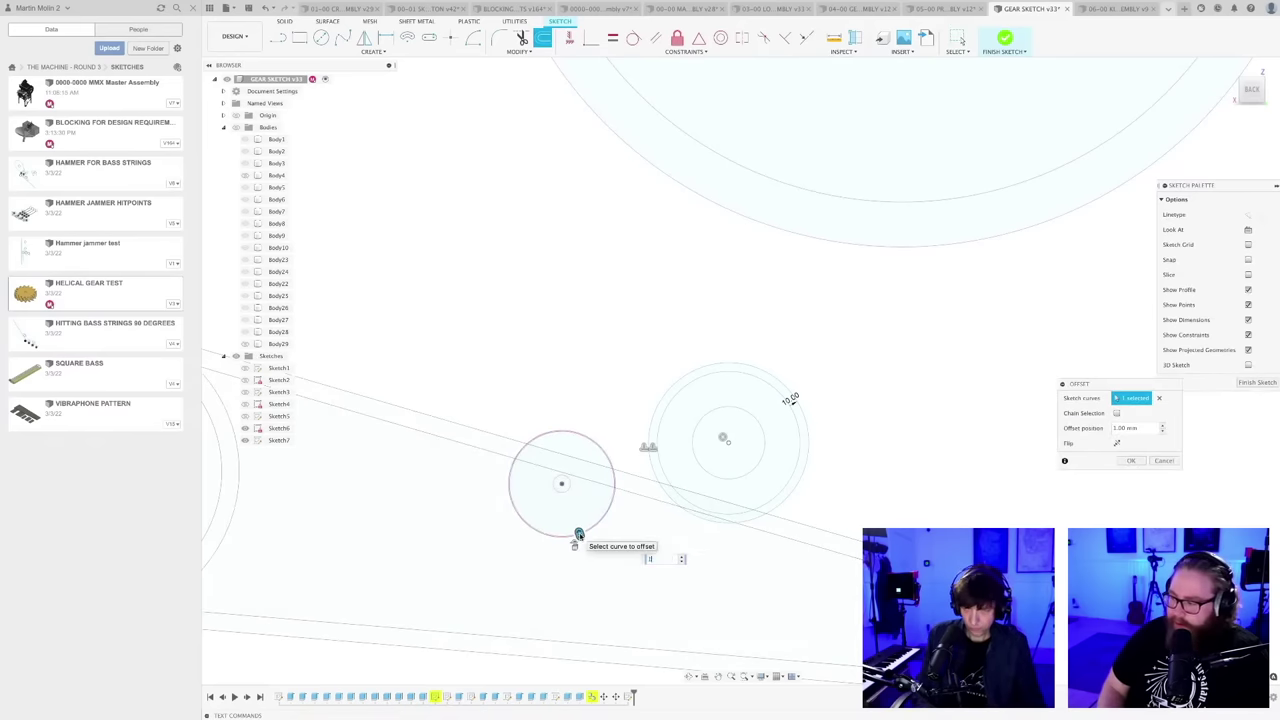
key(Return)
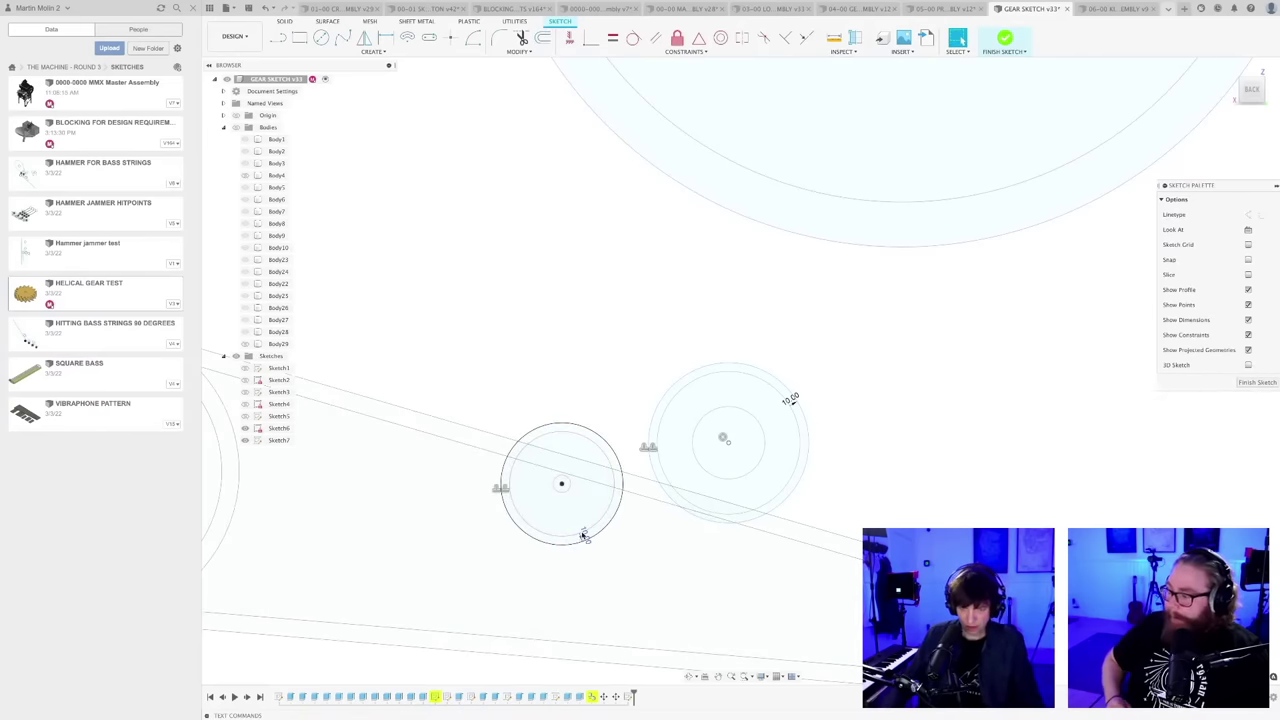
- Draw two nearly parallel belt lines running between the small gear's circles and the new pulley's outer circles
key(l)
scroll(619, 513, up, 1)
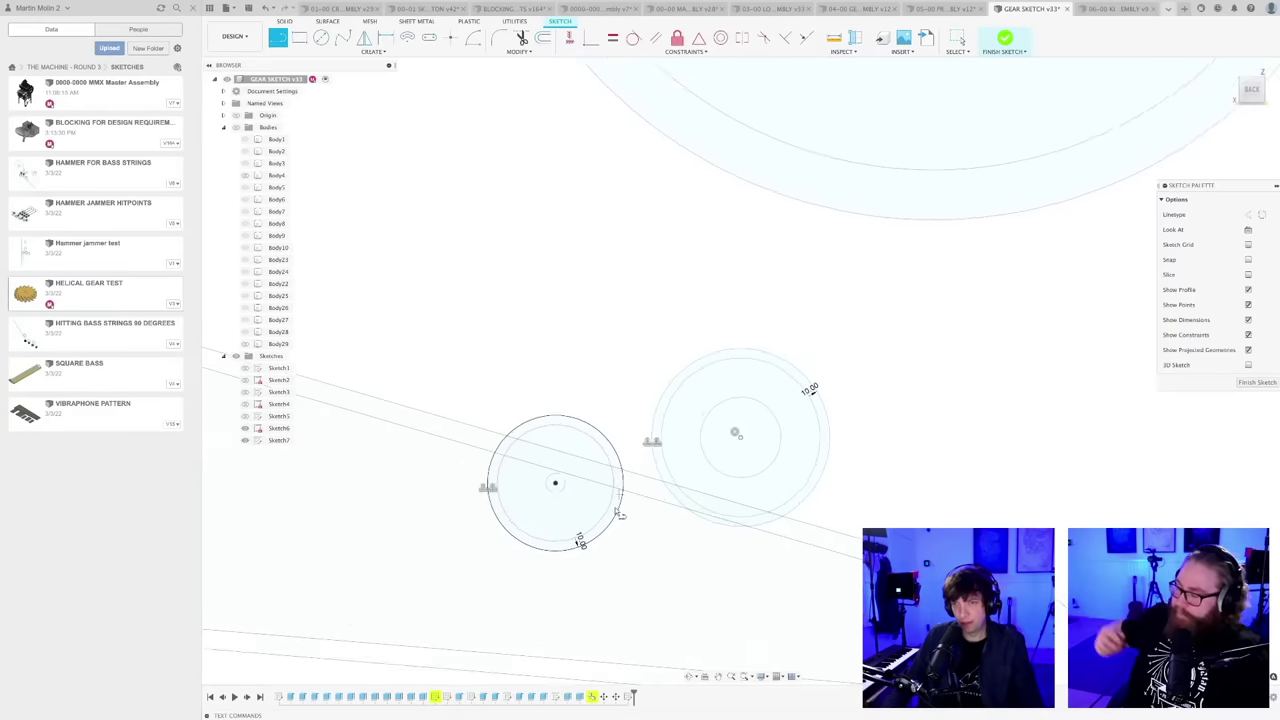
scroll(619, 513, up, 2)
click(561, 501)
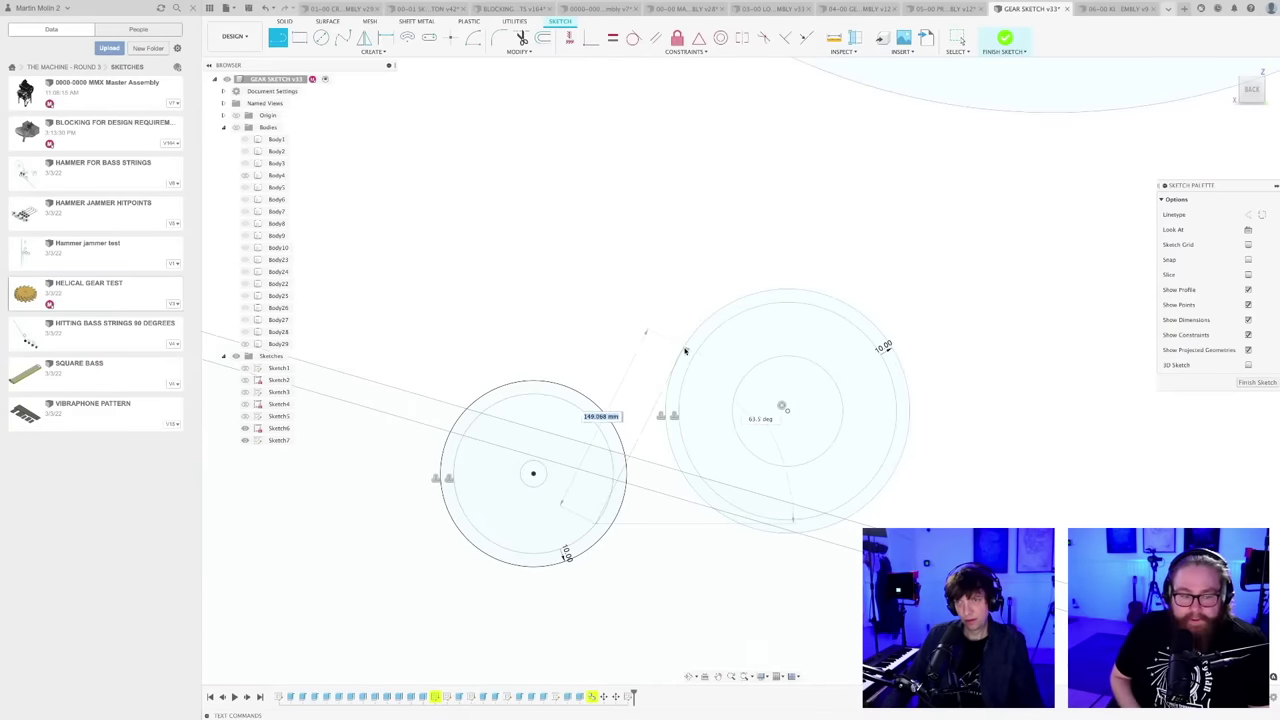
click(676, 362)
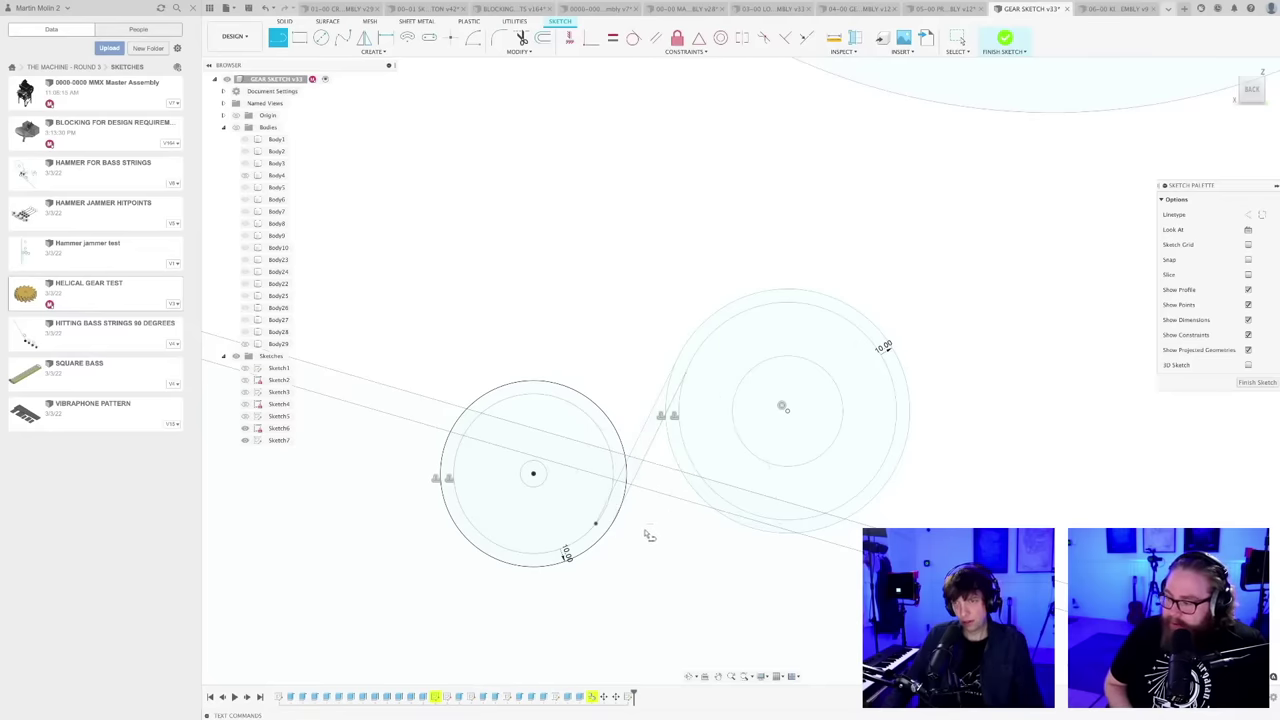
- Make the two belt lines tangent to the circles of the small gear and the new pulley
click(634, 37)
scroll(610, 505, up, 3)
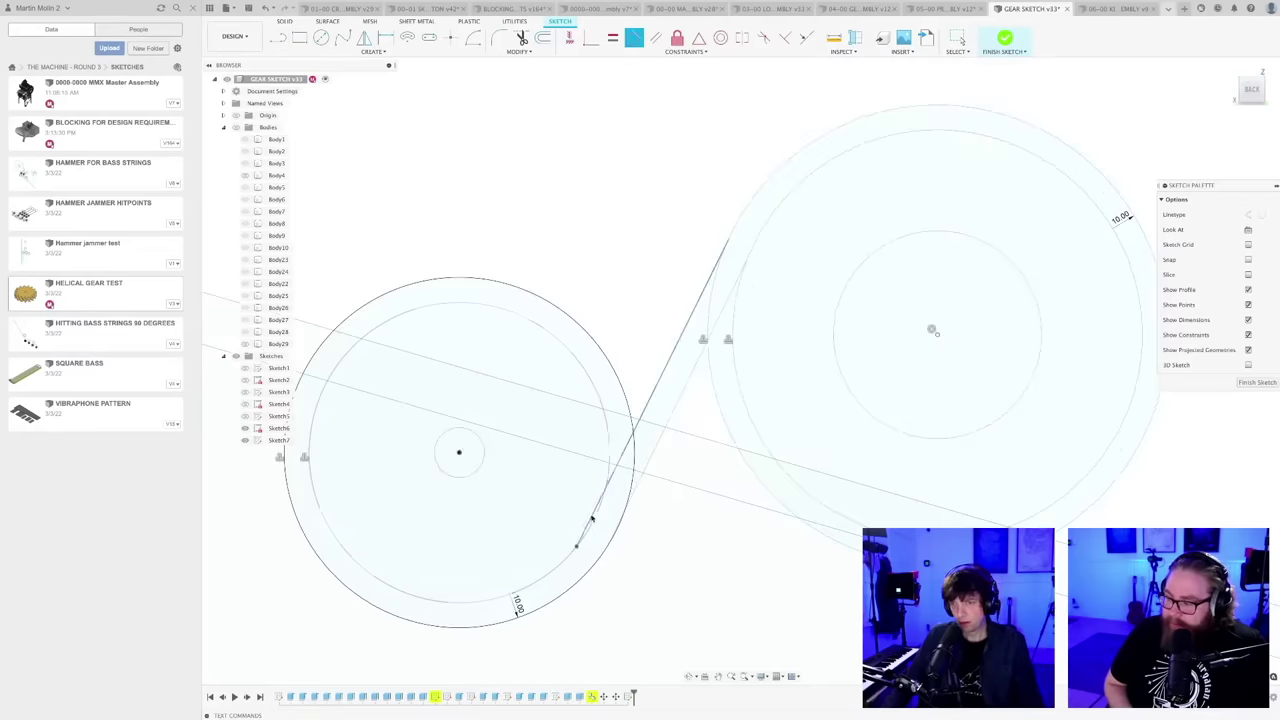
click(597, 517)
click(700, 394)
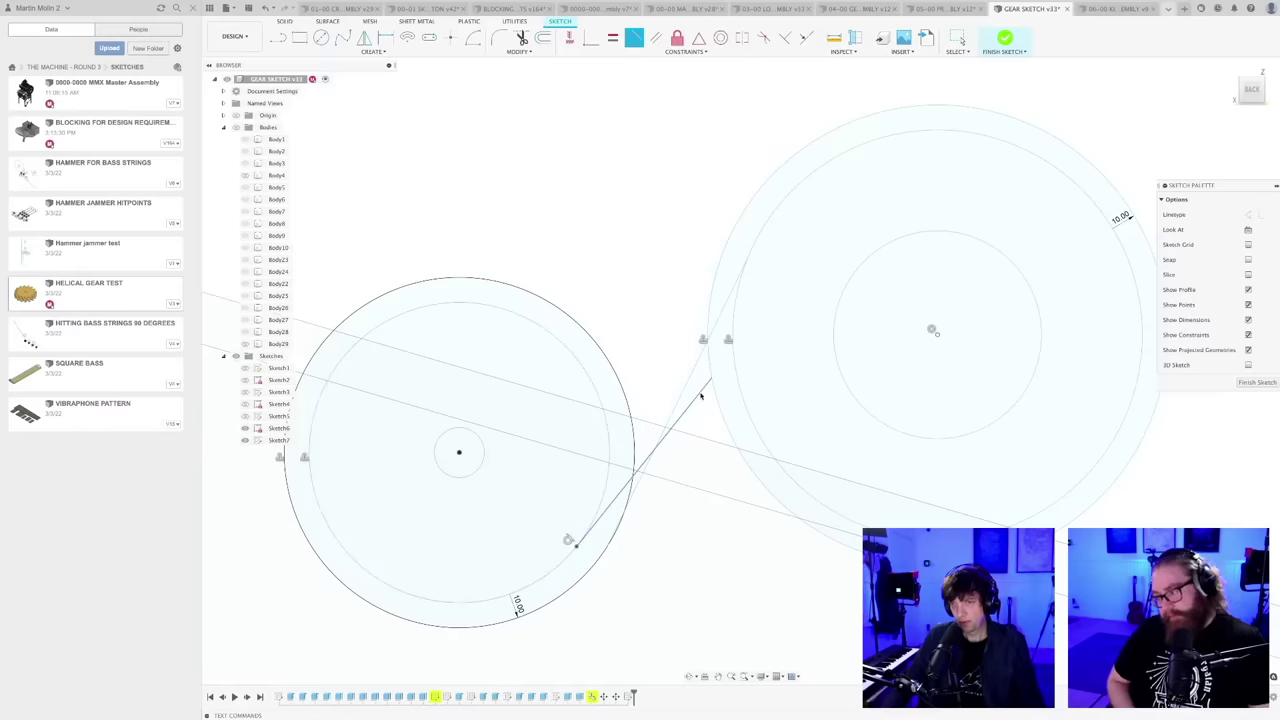
click(715, 396)
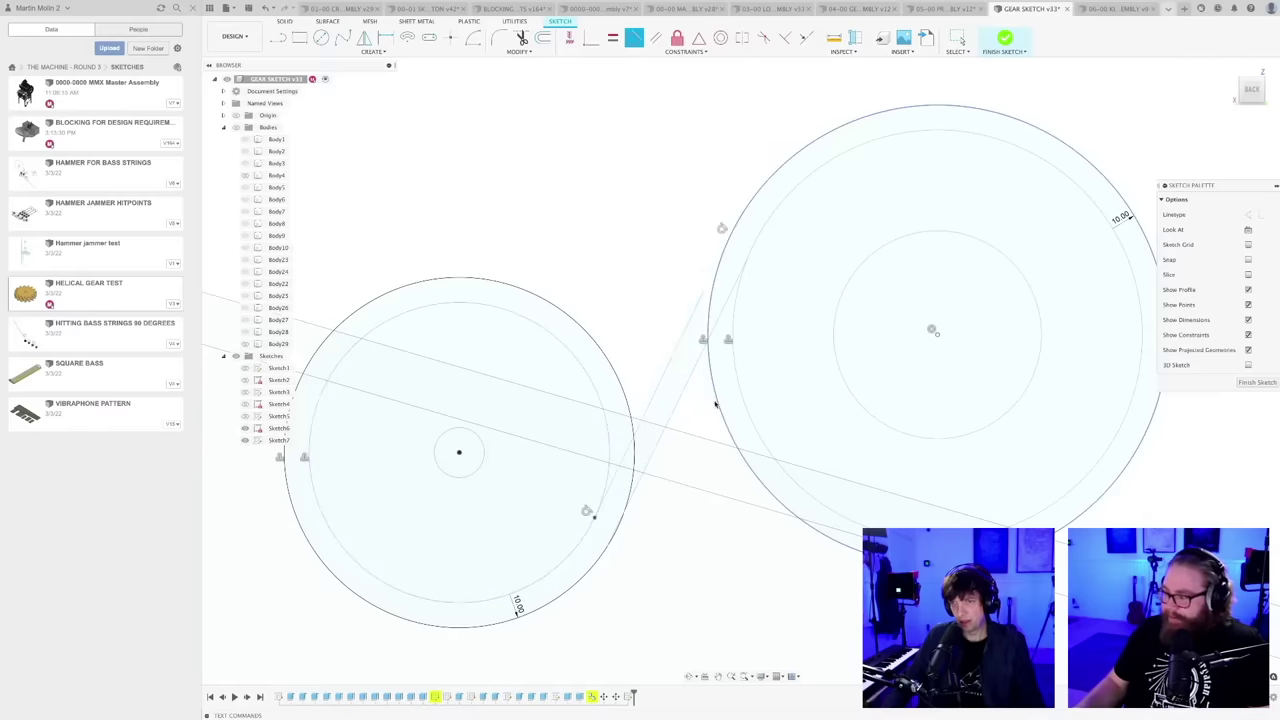
click(625, 495)
click(590, 511)
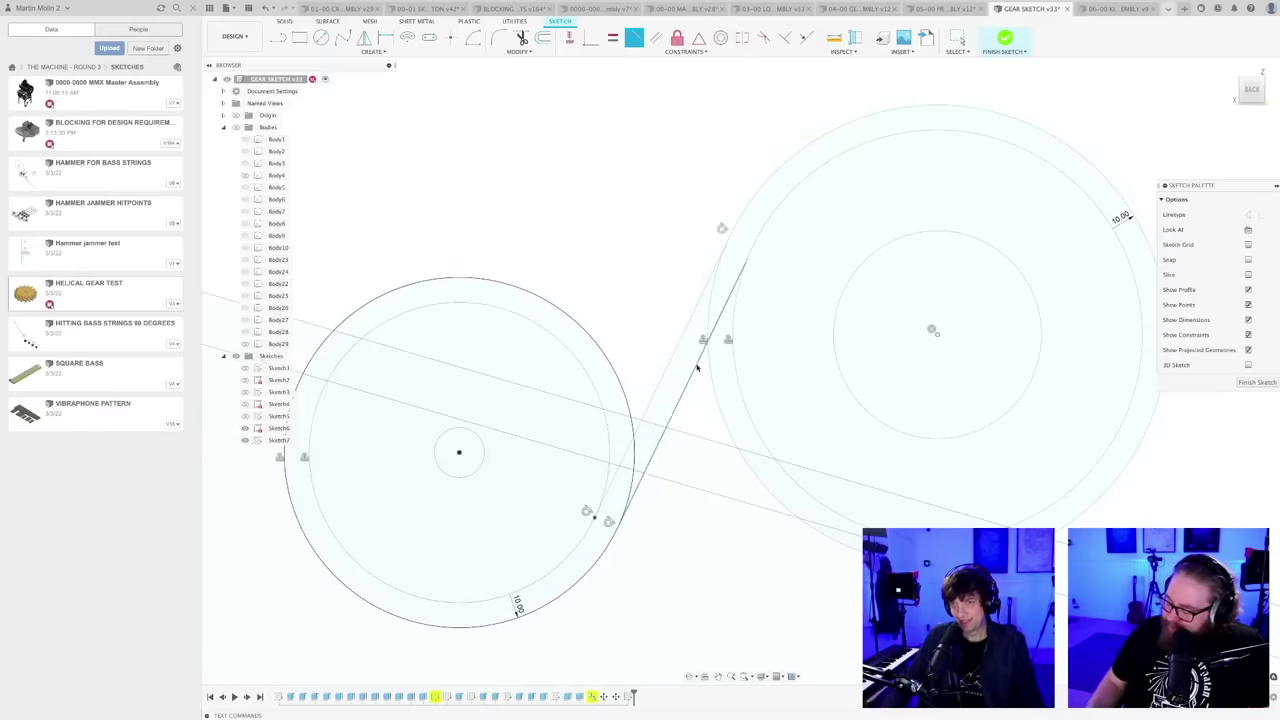
- Offset the large wheel's outermost circle outward by 10 mm
scroll(773, 316, down, 5)
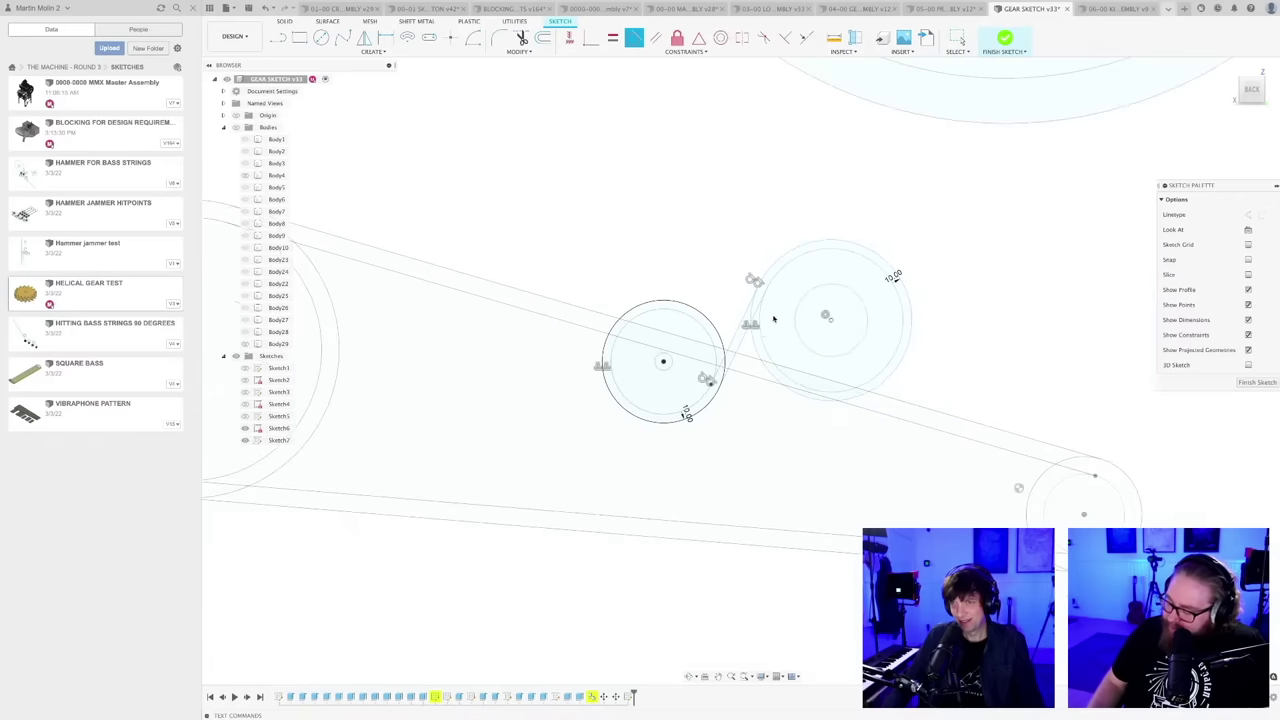
scroll(730, 436, down, 3)
middle_drag(725, 446, 623, 497)
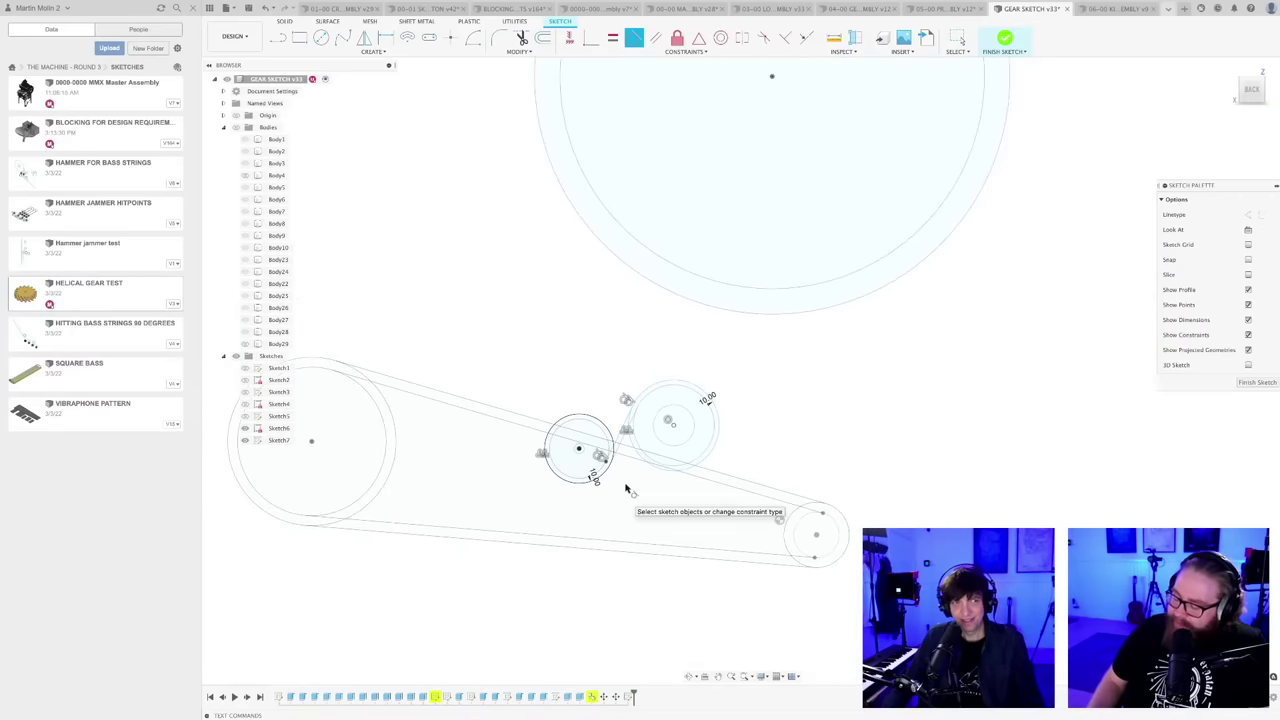
middle_drag(788, 374, 695, 440)
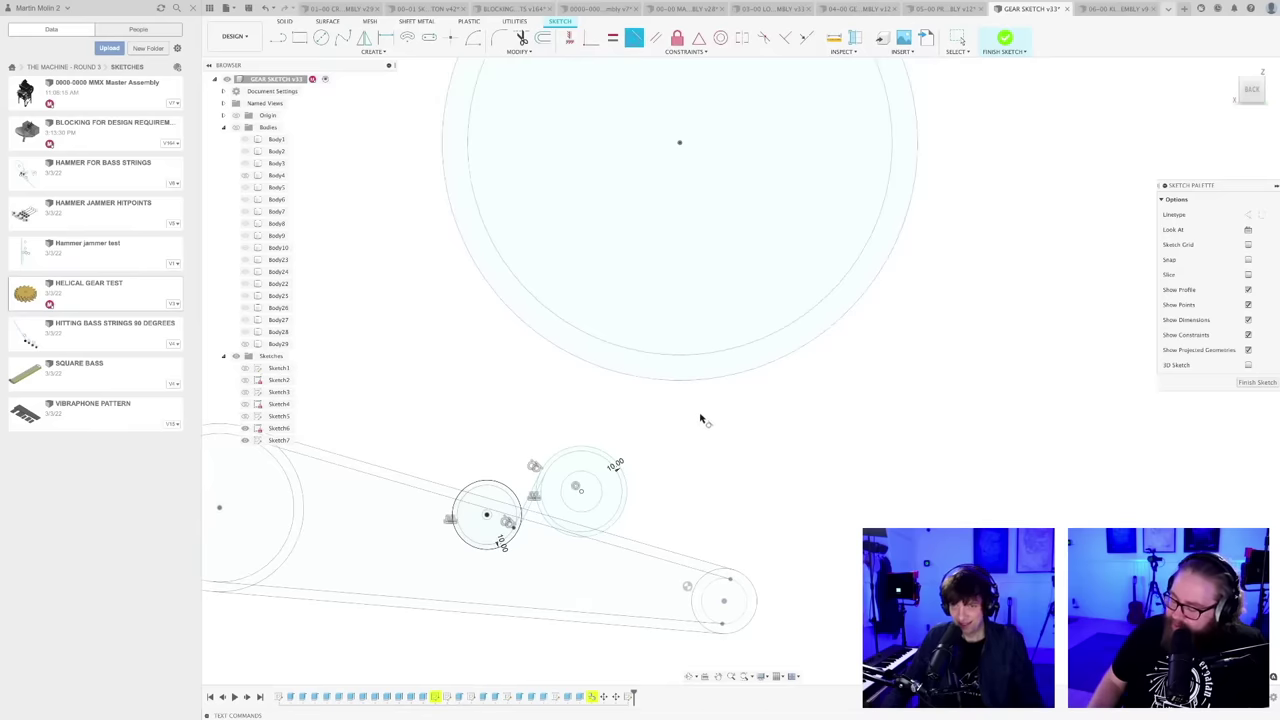
click(699, 385)
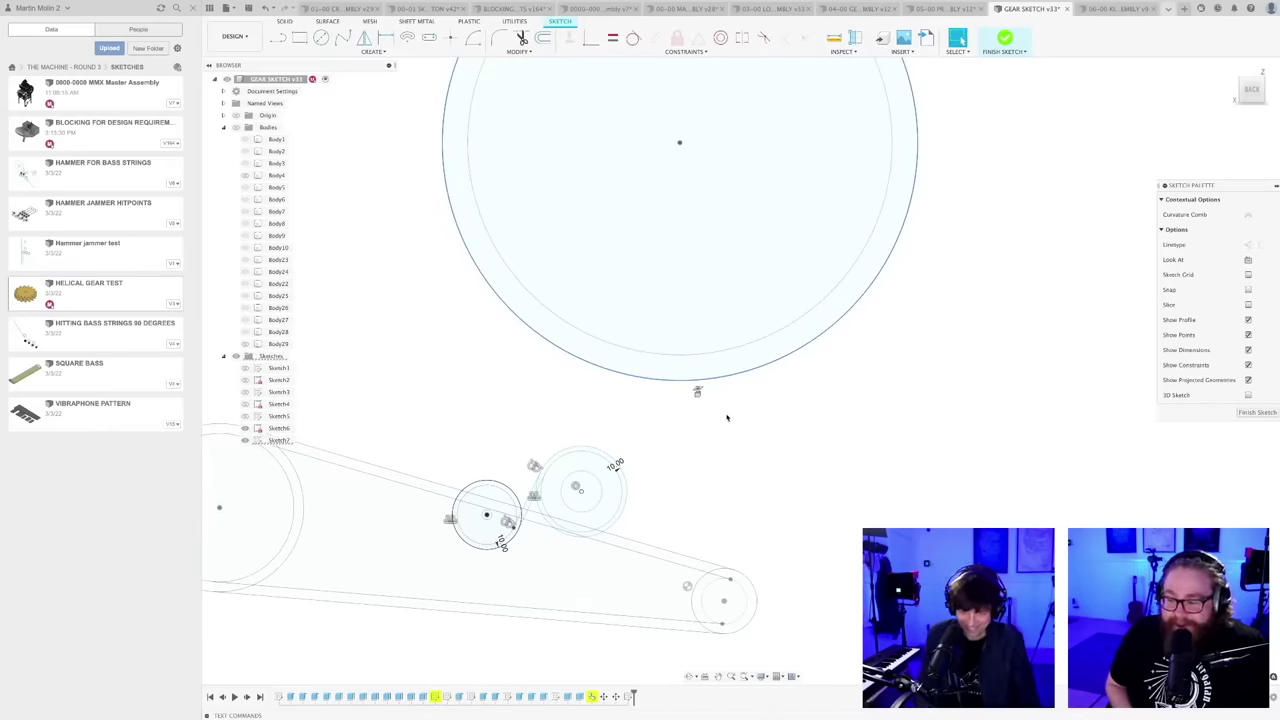
key(o)
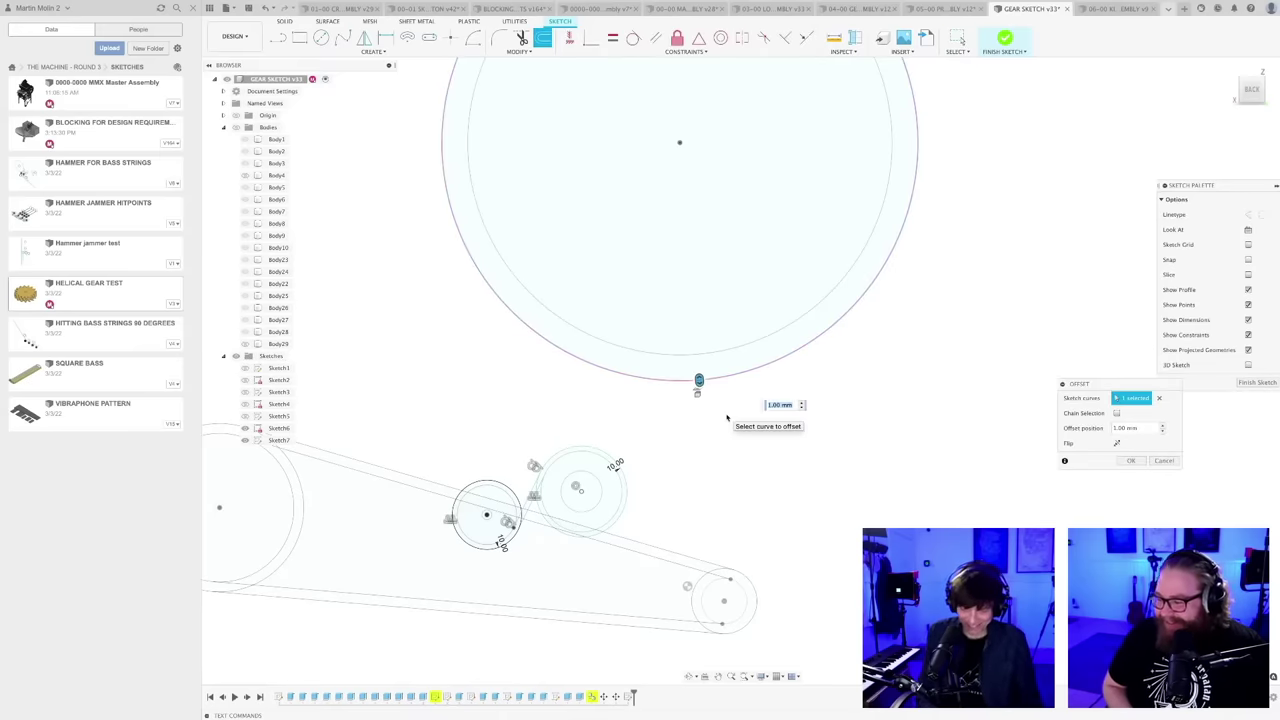
text(10)
key(Return)
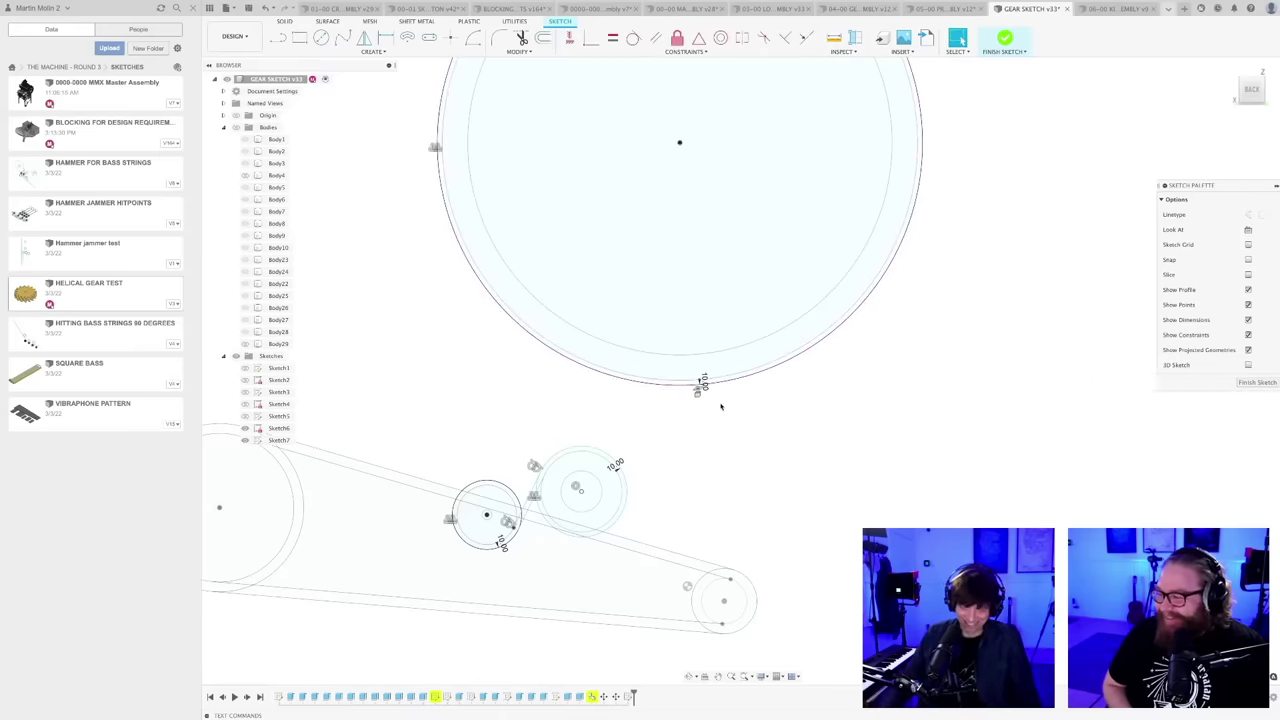
- Draw a belt line from the underside of the large wheel to the upper edge of the new pulley
key(l)
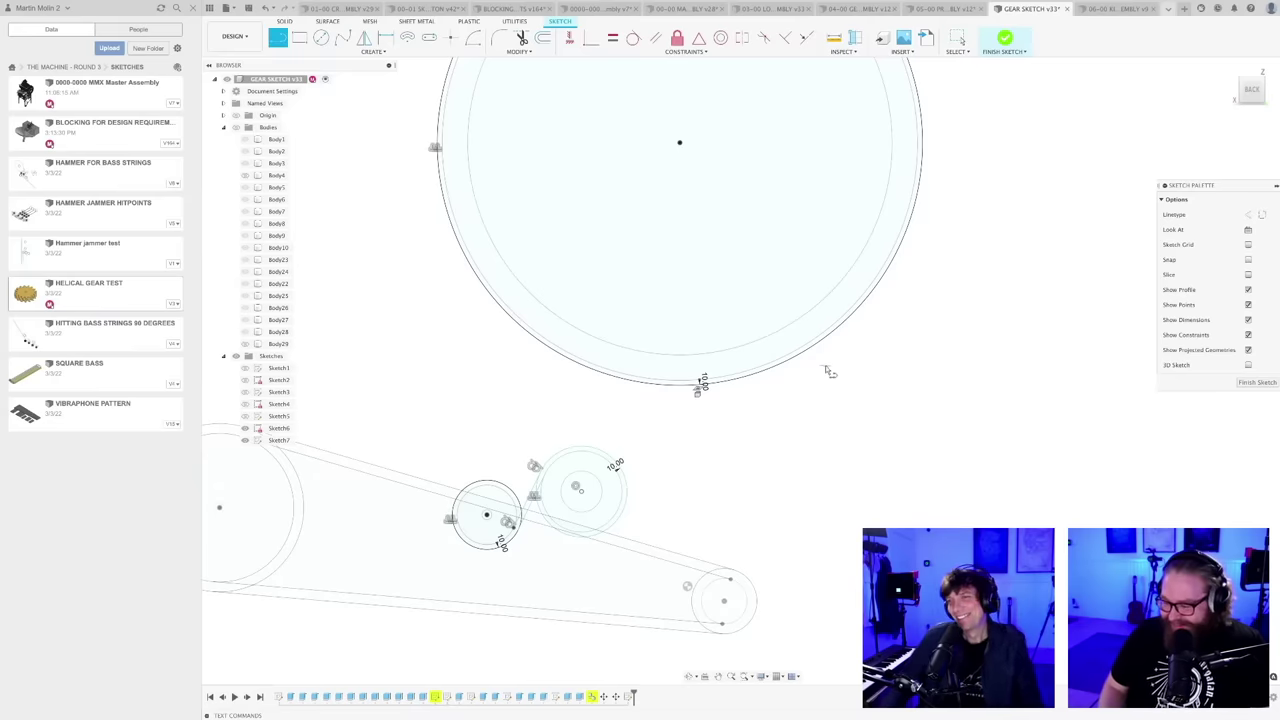
scroll(828, 371, up, 2)
click(833, 322)
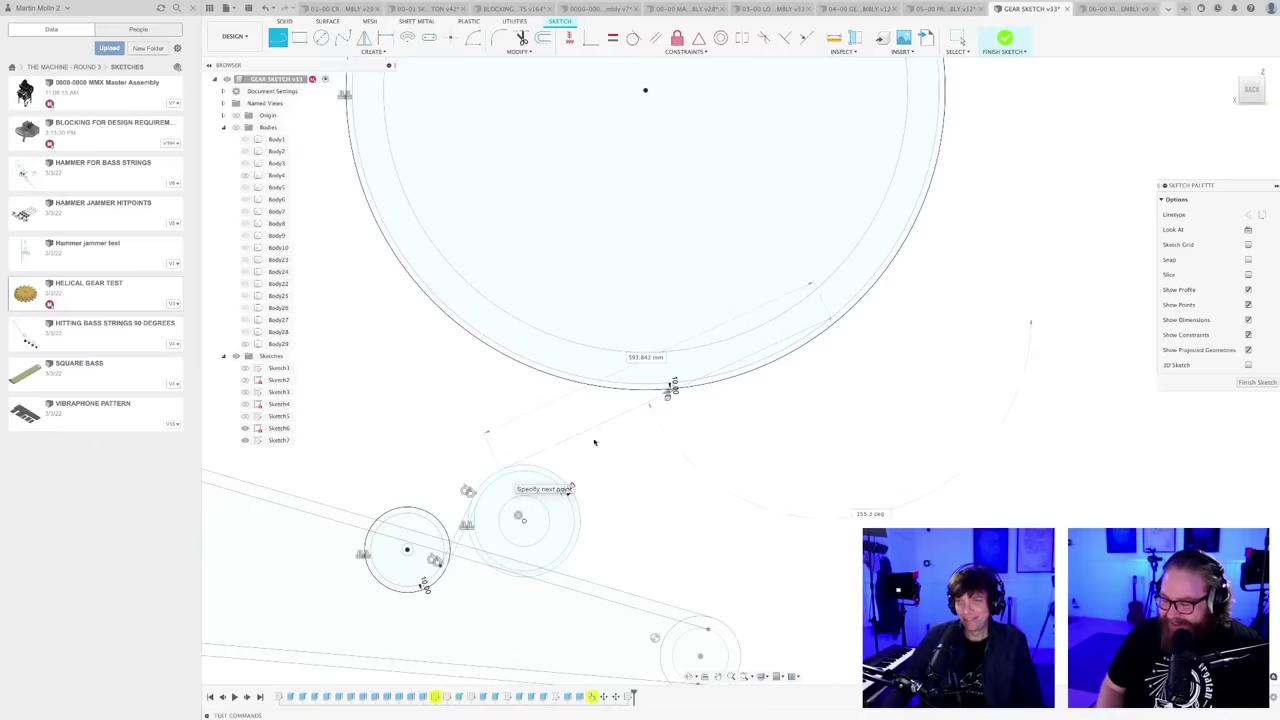
key(Escape)
- Apply a tangent constraint between the new belt line and the large wheel's circle
scroll(815, 412, down, 2)
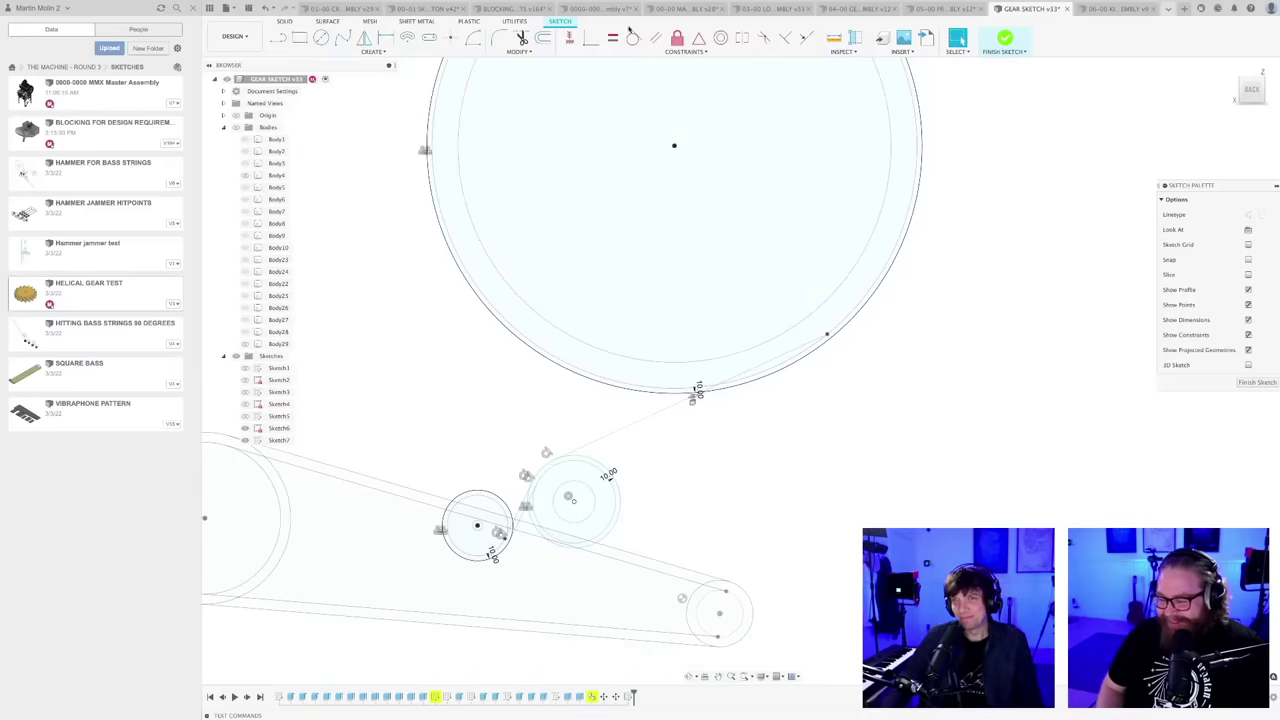
click(633, 37)
click(787, 351)
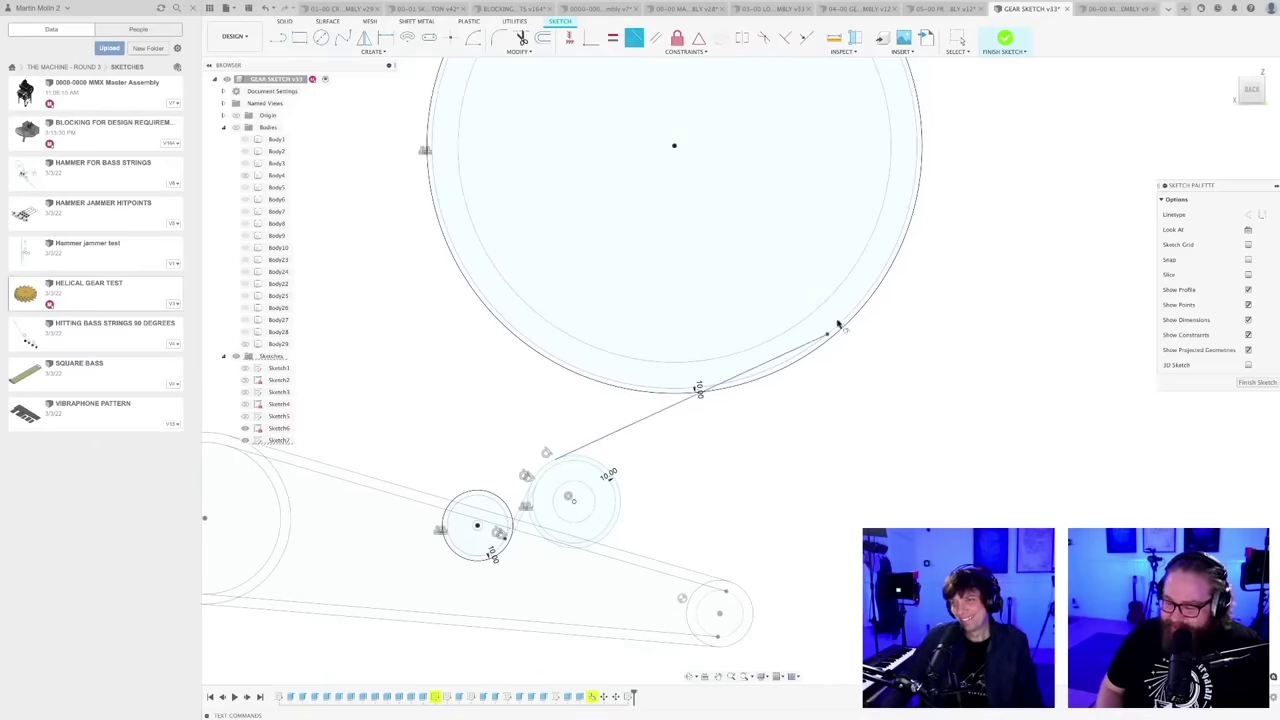
click(846, 324)
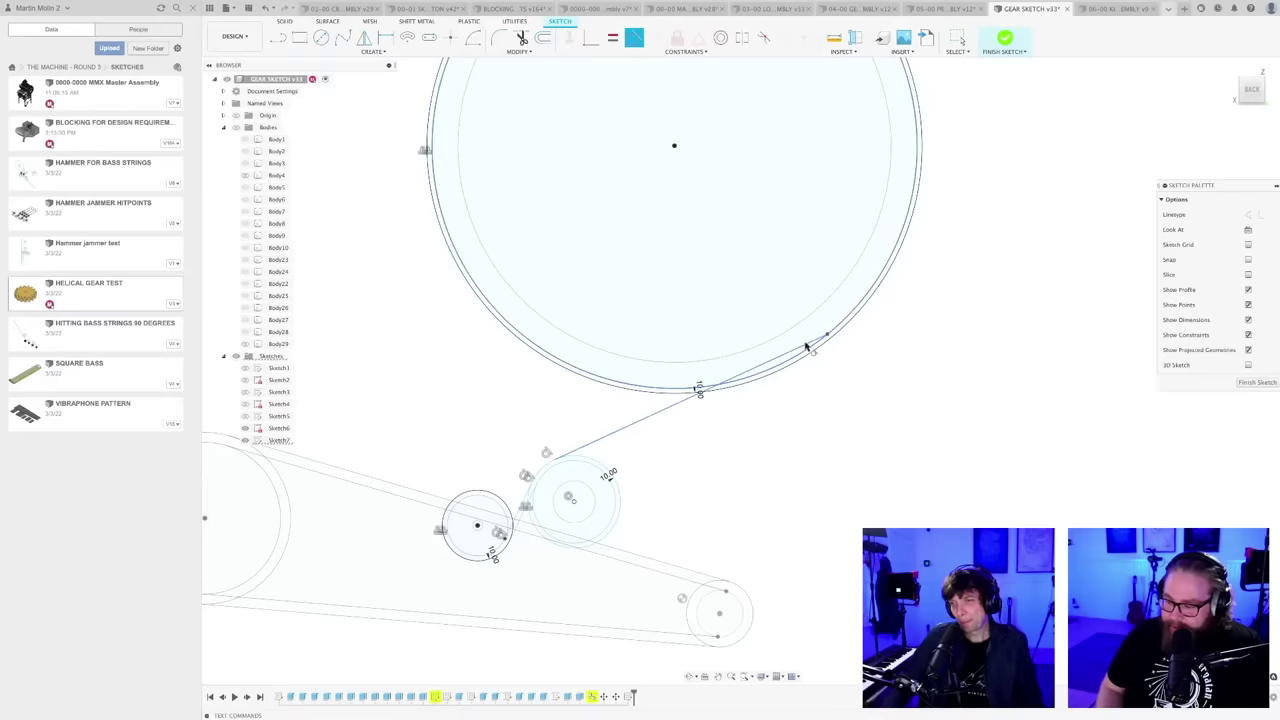
key(Escape)
- Draw a second belt line beside the first, from the new pulley's inner belt circle to the large wheel's offset circle
scroll(686, 421, up, 2)
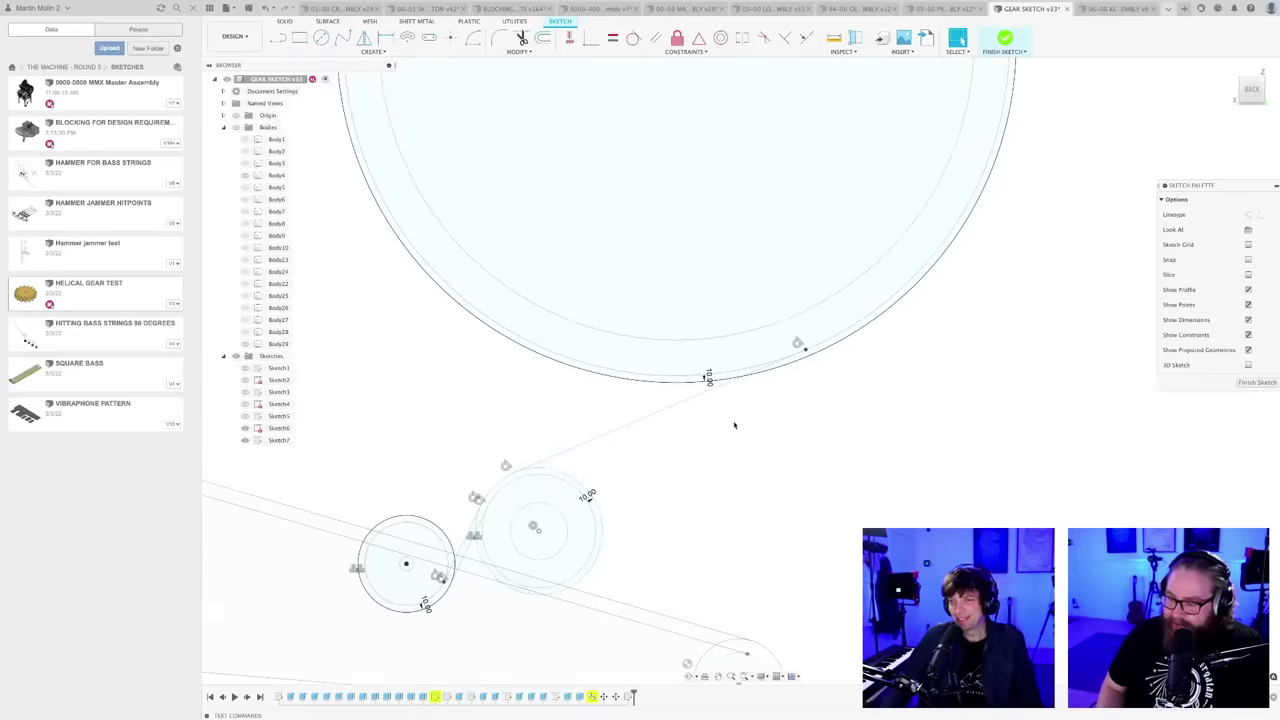
click(633, 38)
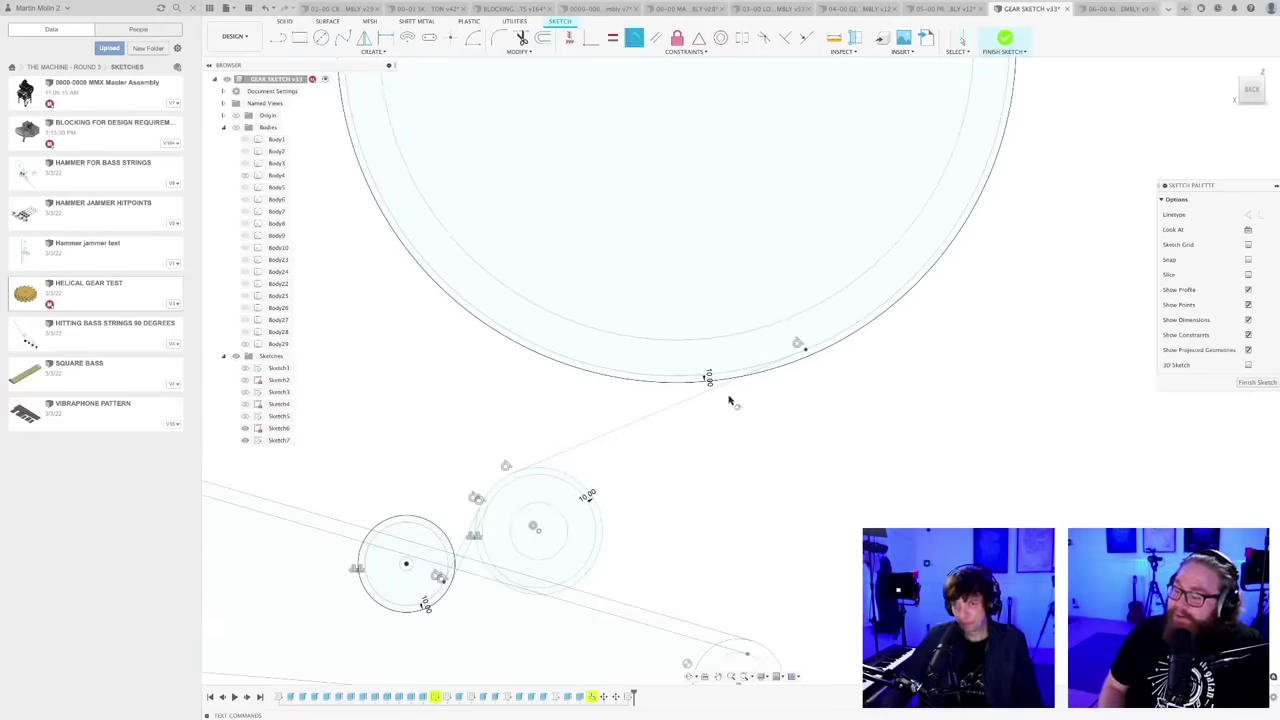
key(Escape)
key(l)
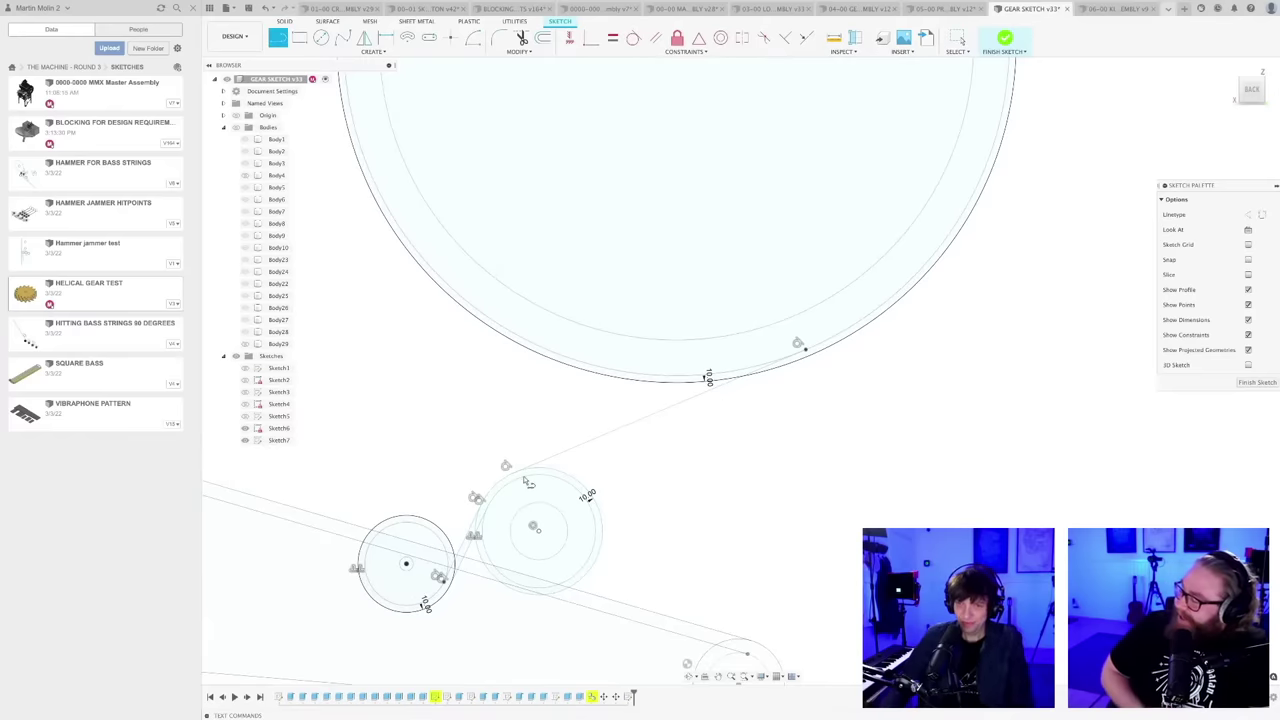
click(527, 482)
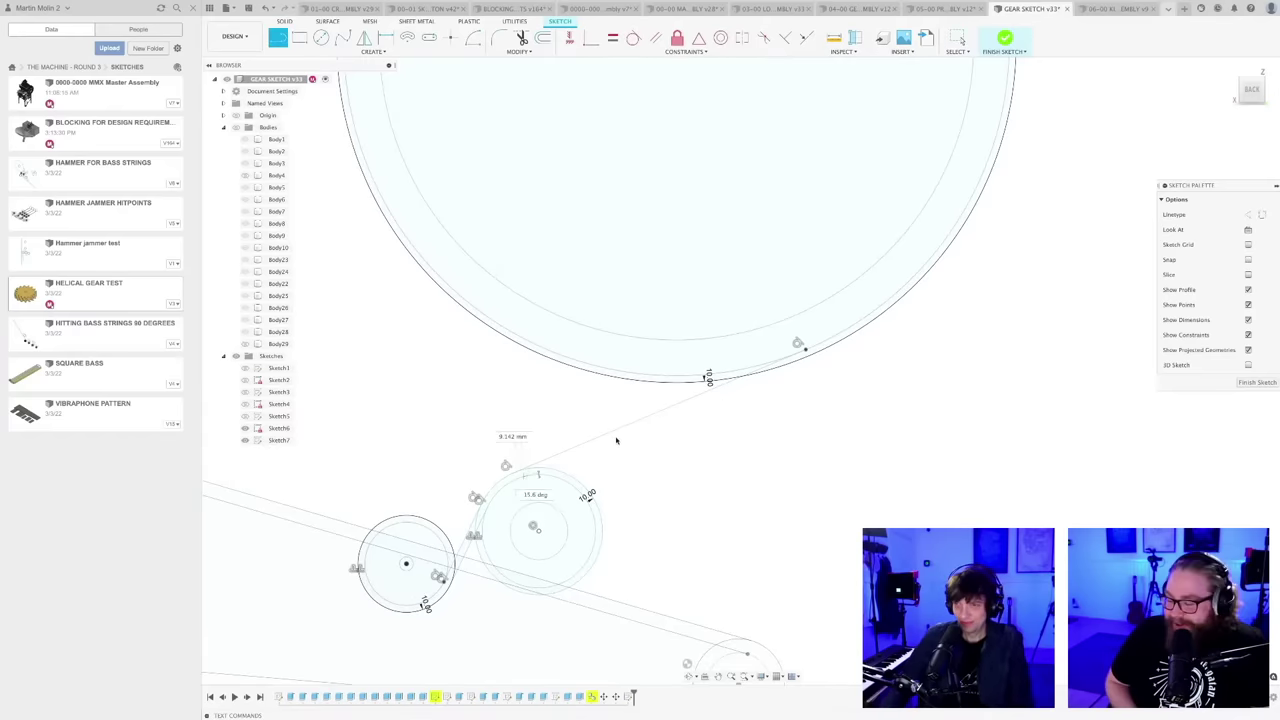
click(788, 380)
key(Escape)
- Add tangent constraints between the belt lines and the large wheel's circles
scroll(800, 418, down, 2)
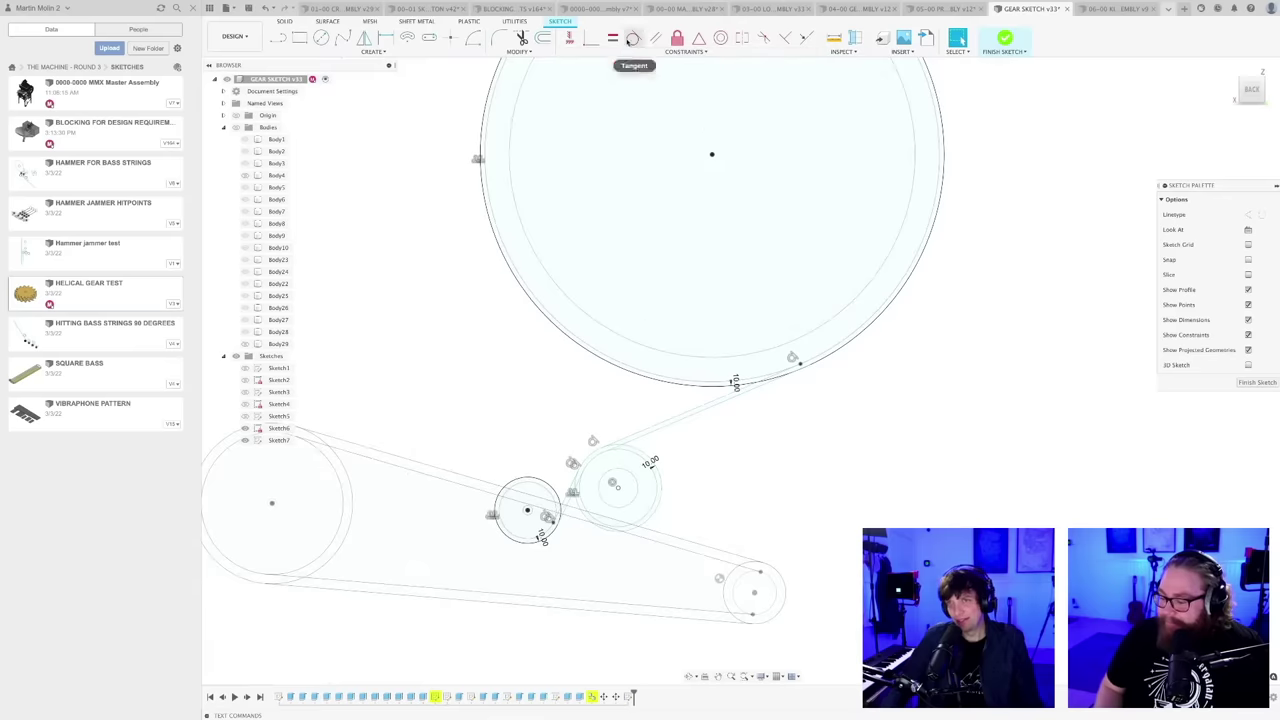
click(632, 37)
scroll(740, 412, up, 2)
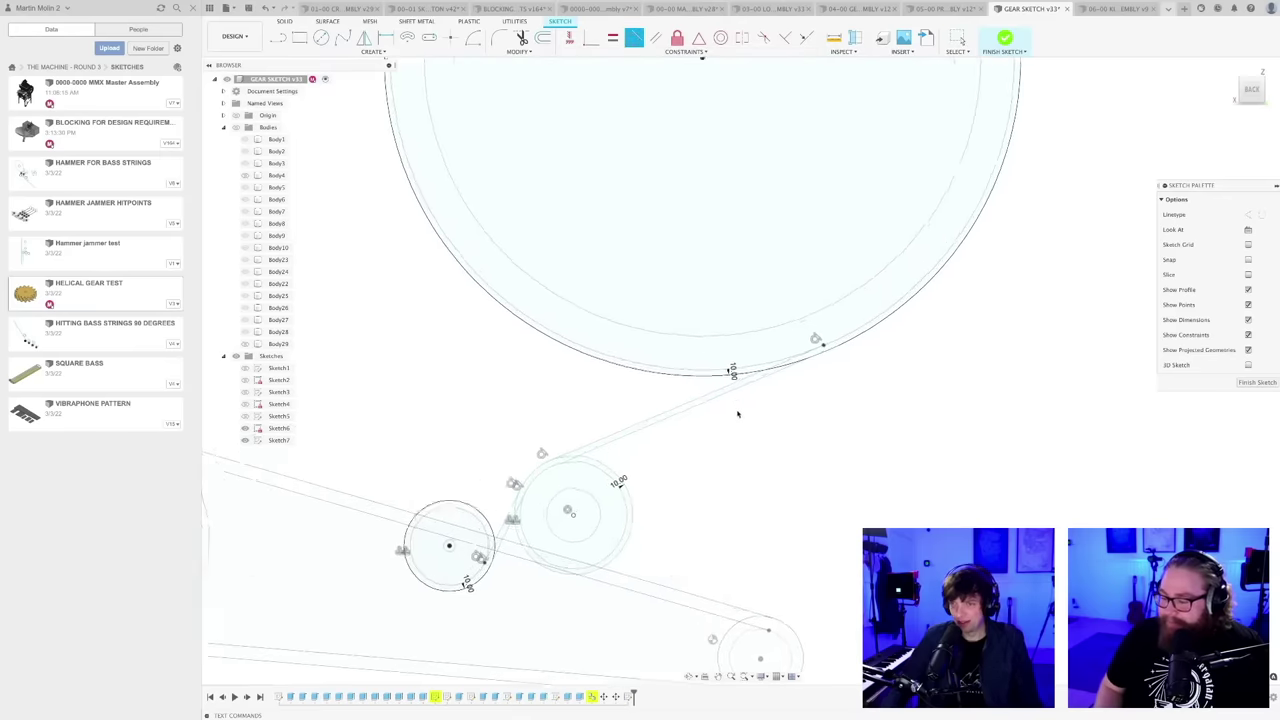
click(838, 350)
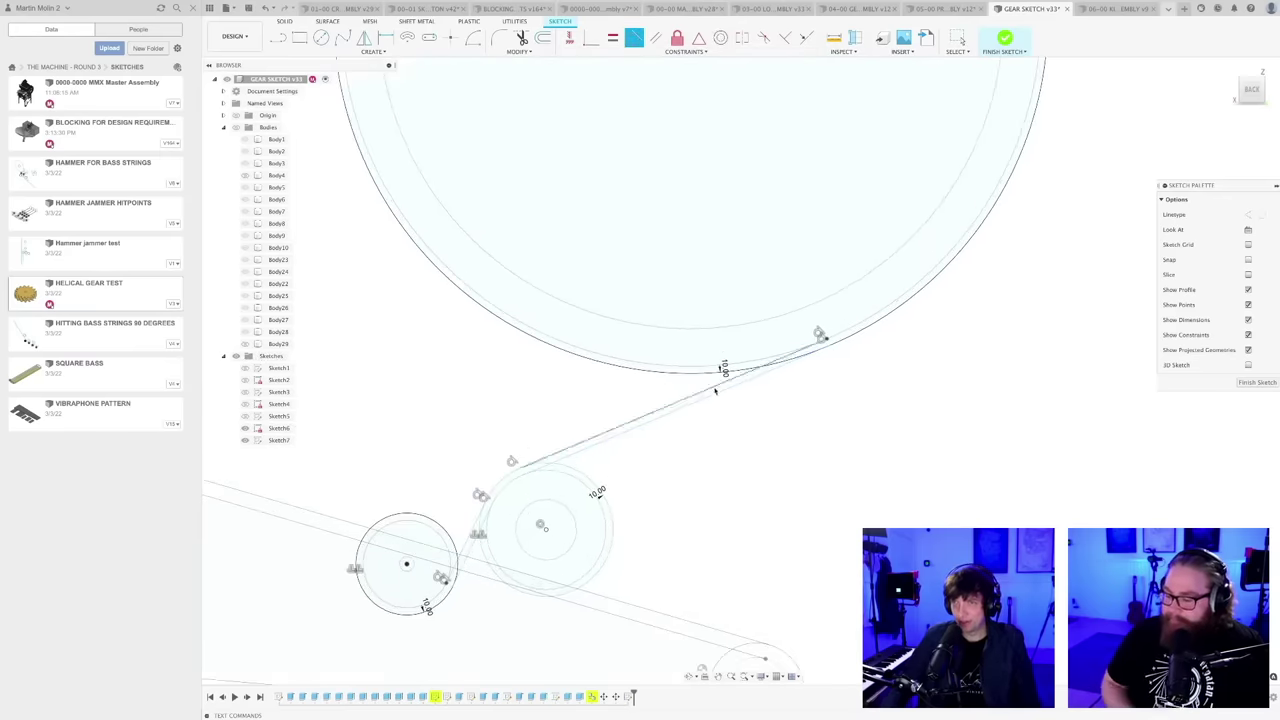
key(Escape)
click(634, 37)
click(654, 413)
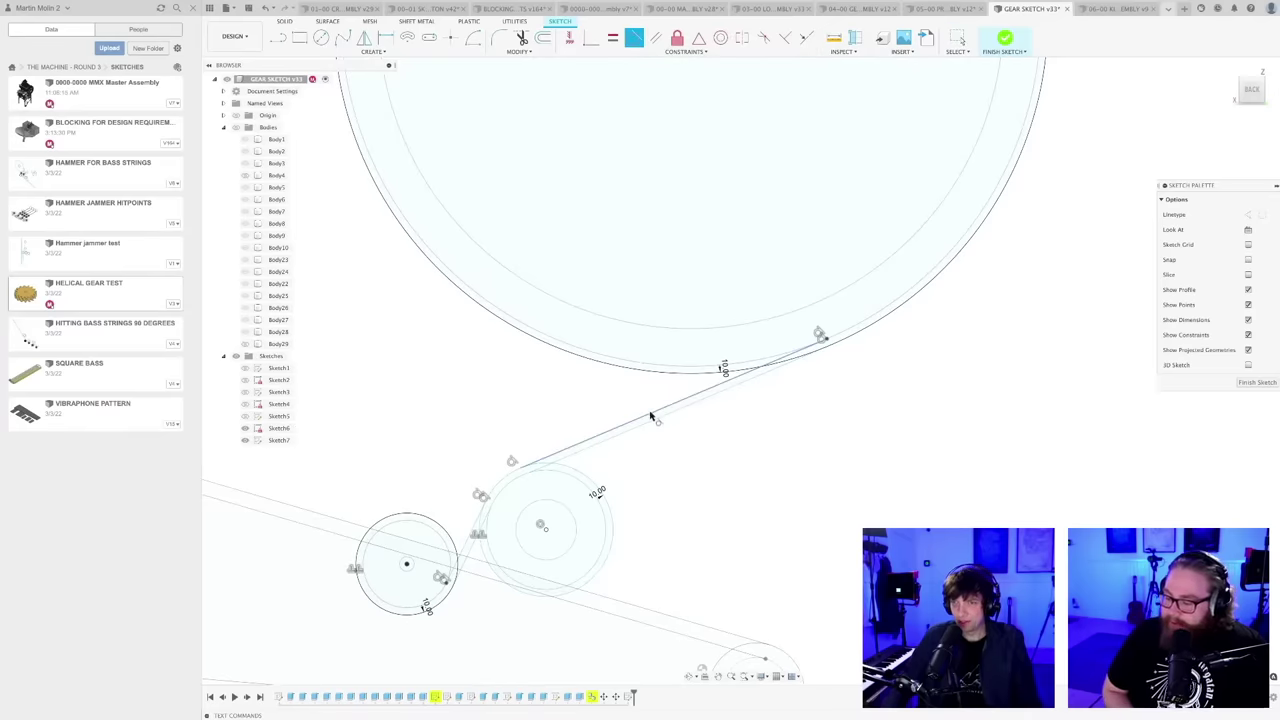
click(820, 345)
key(Escape)
- Save a new version of the gear sketch with the description User Saved
scroll(880, 366, down, 2)
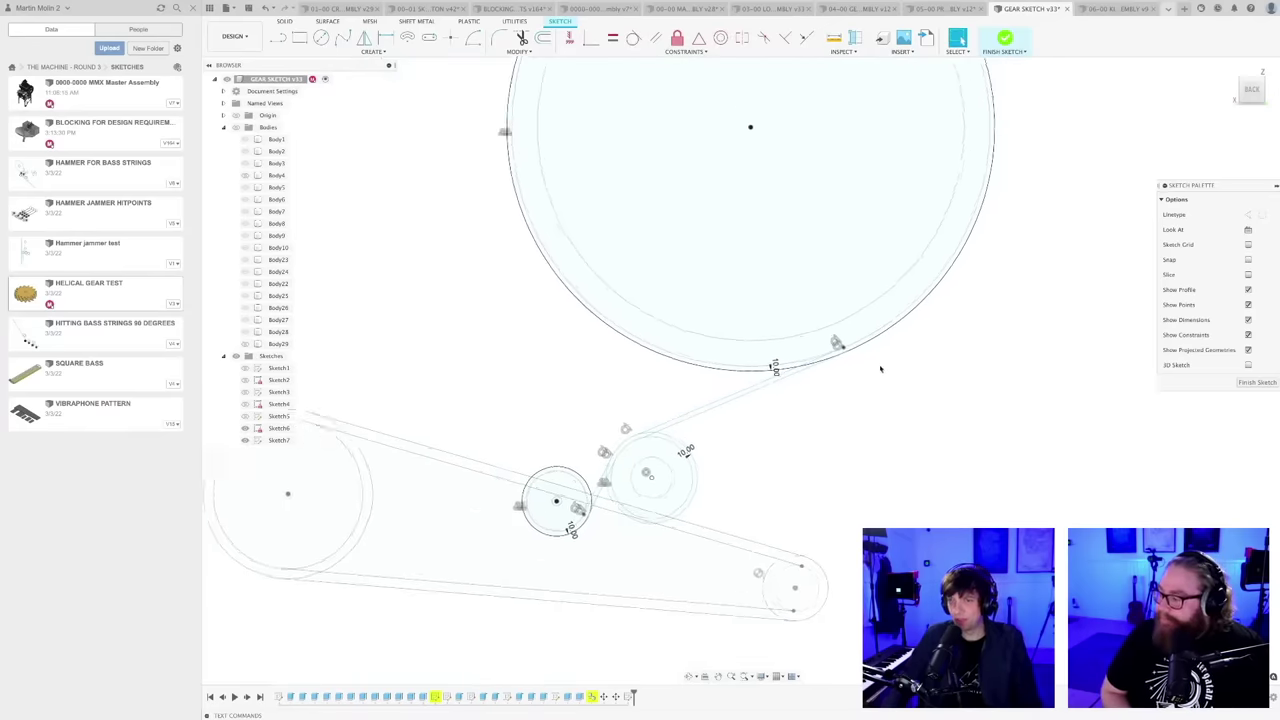
scroll(850, 403, down, 4)
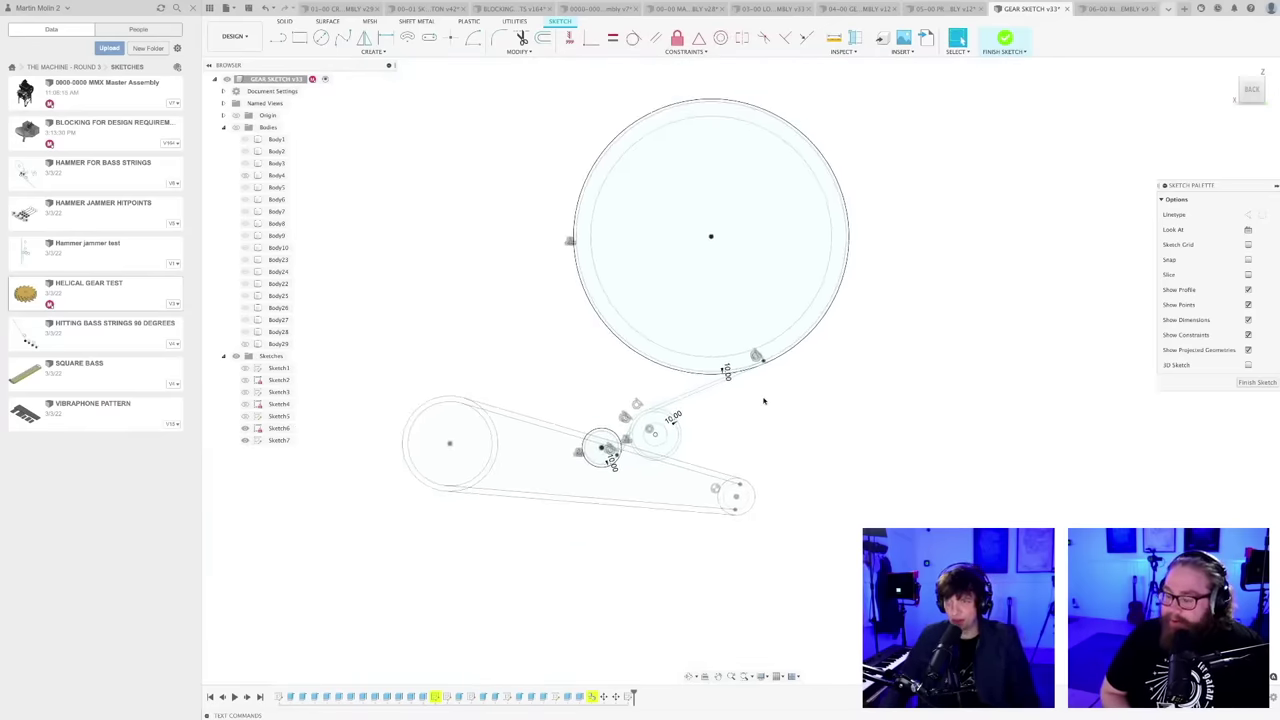
key(super+s)
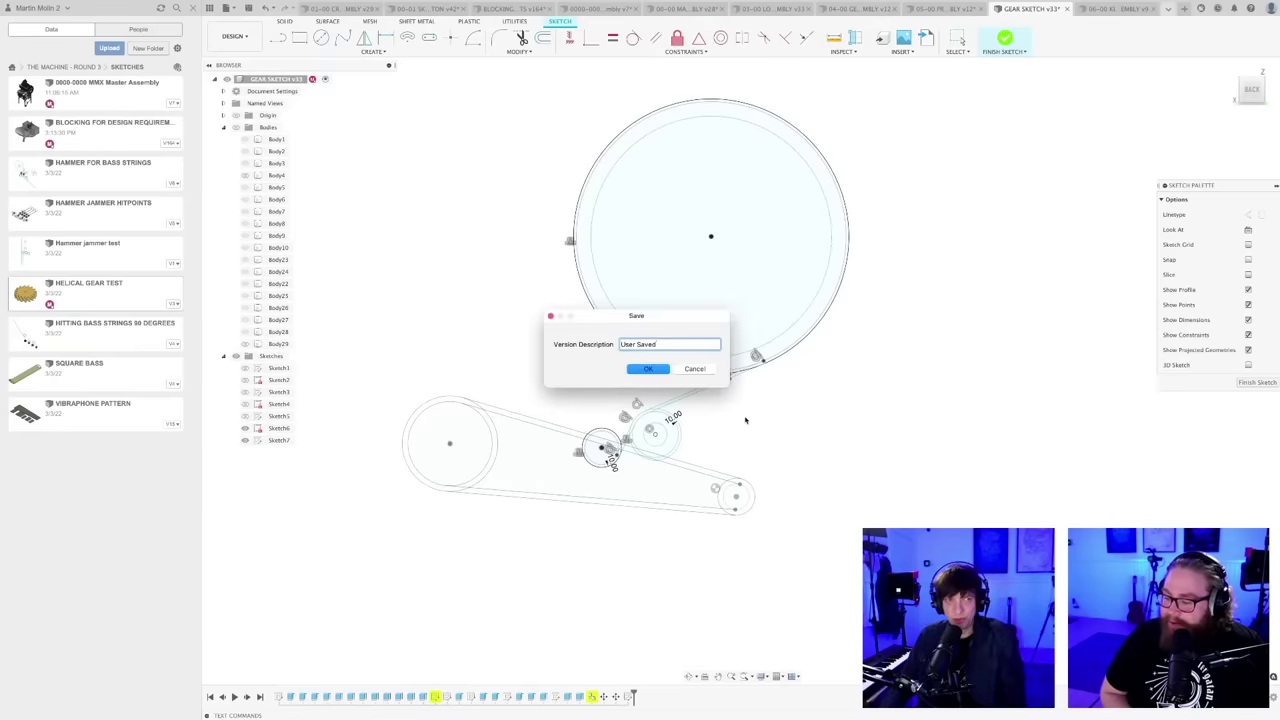
key(Return)
scroll(745, 419, up, 1)
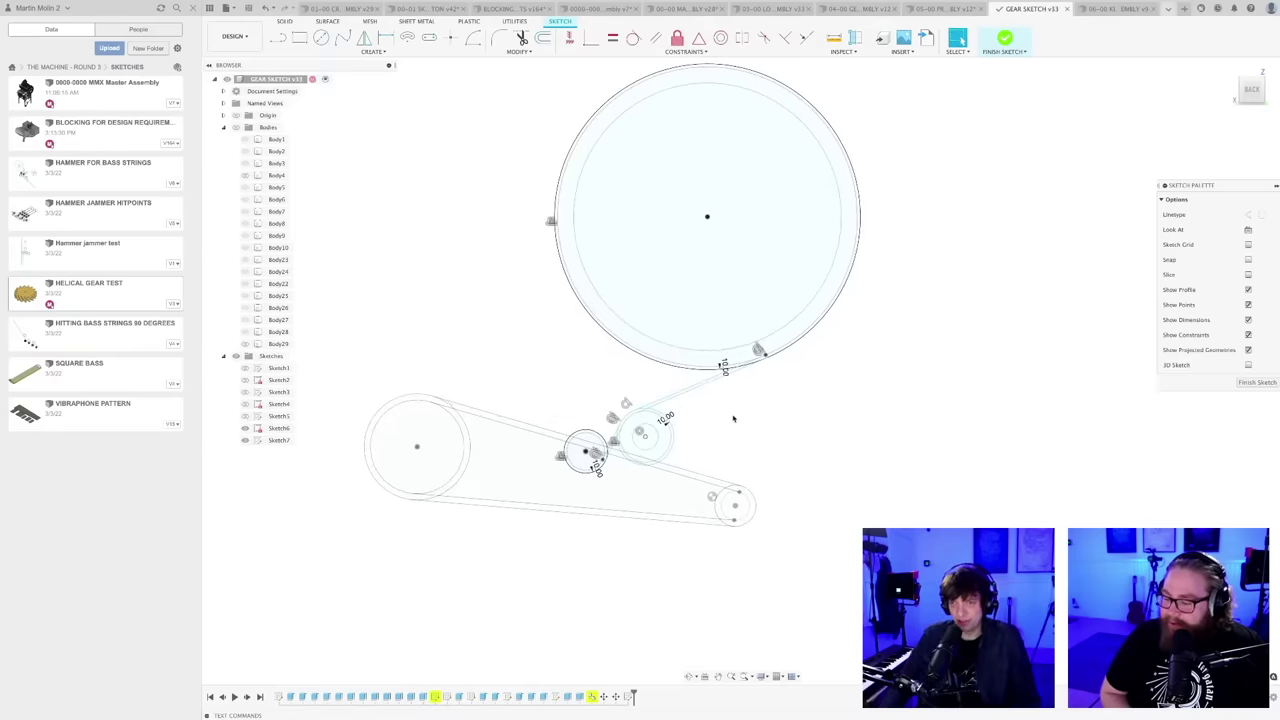
mouse_move(733, 417)
middle_down()
mouse_move(735, 437)
mouse_move(752, 431)
mouse_move(694, 443)
middle_up()
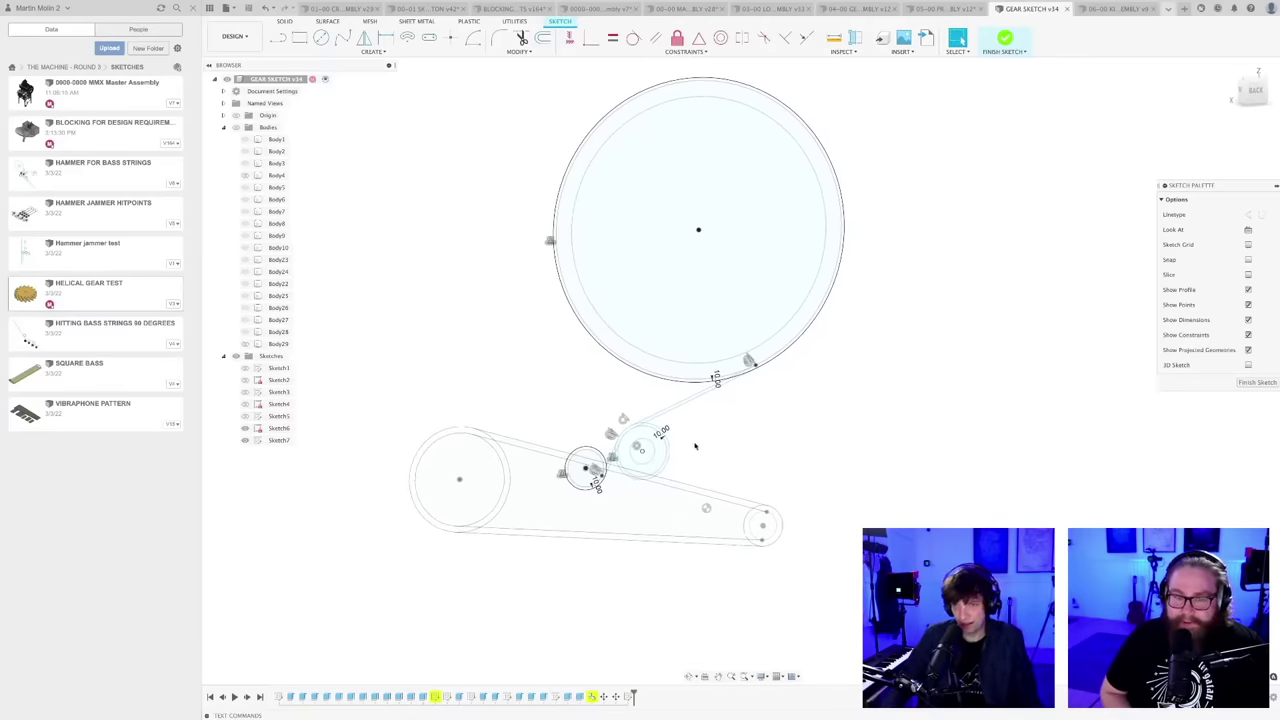
- Draw the outer belt line from the large wheel's outermost circle down to the small gear's outer circle, on the side away from the new pulley
key(l)
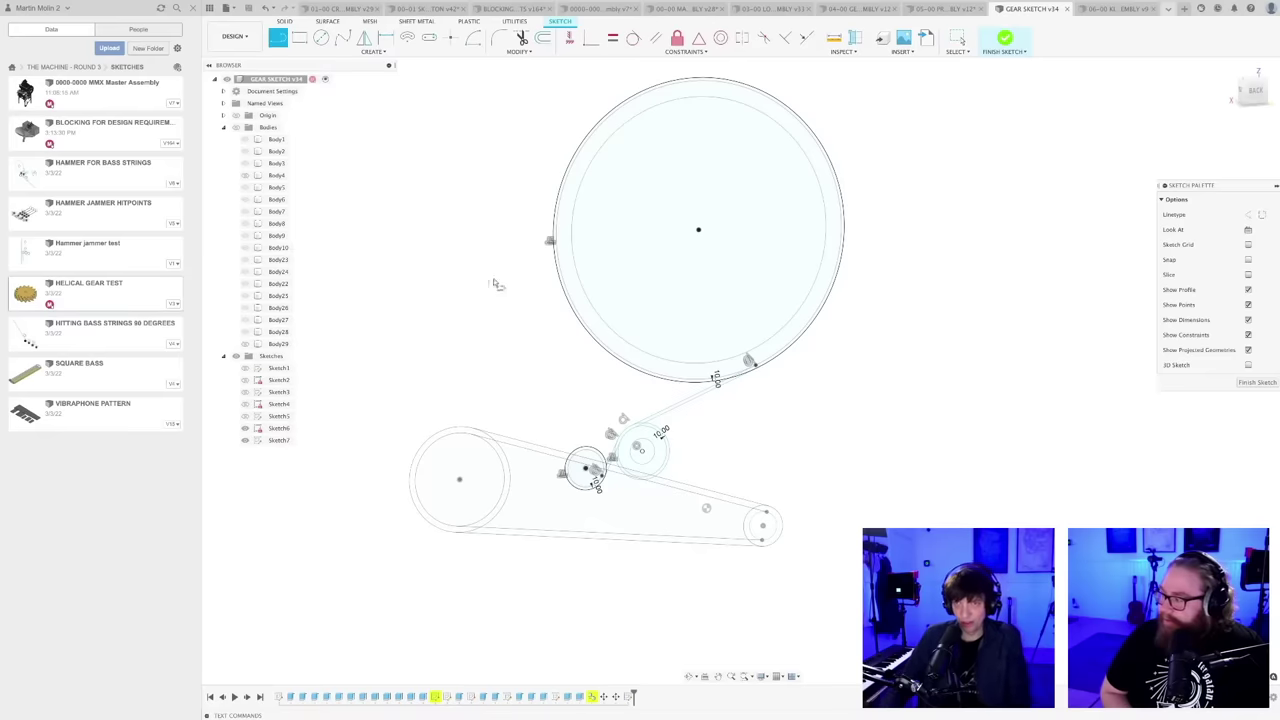
scroll(520, 285, up, 3)
click(561, 204)
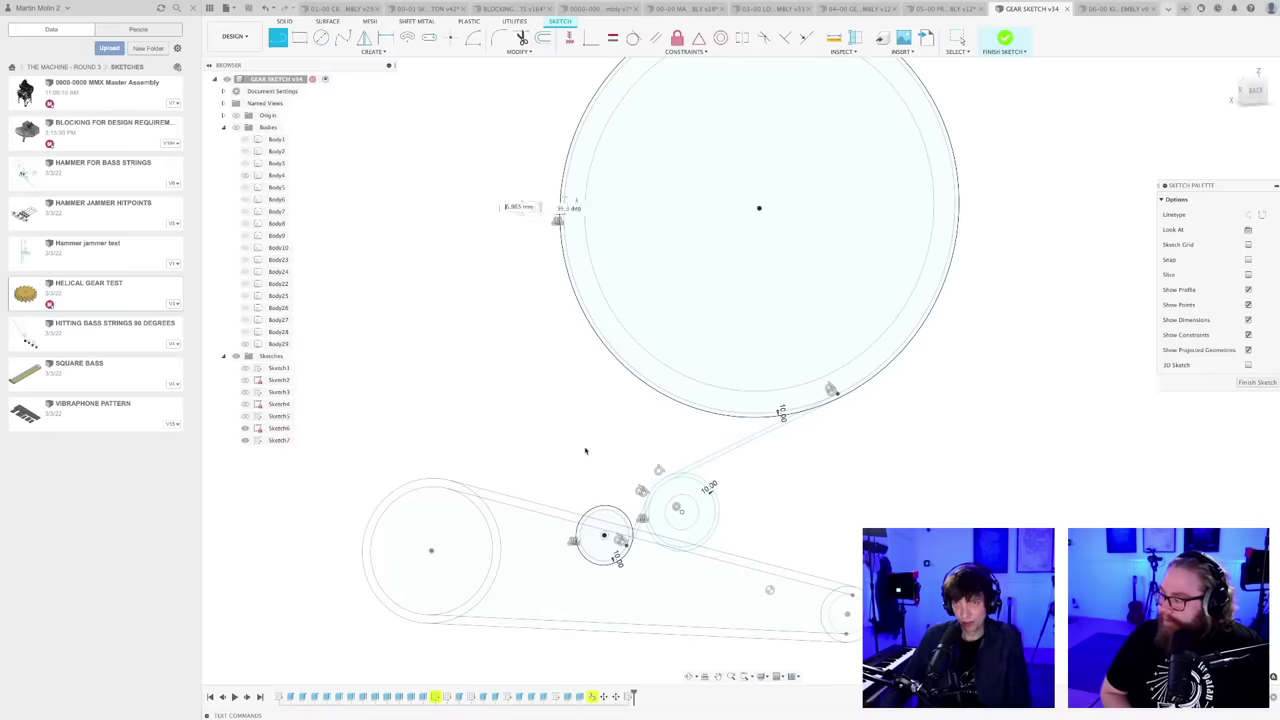
click(577, 553)
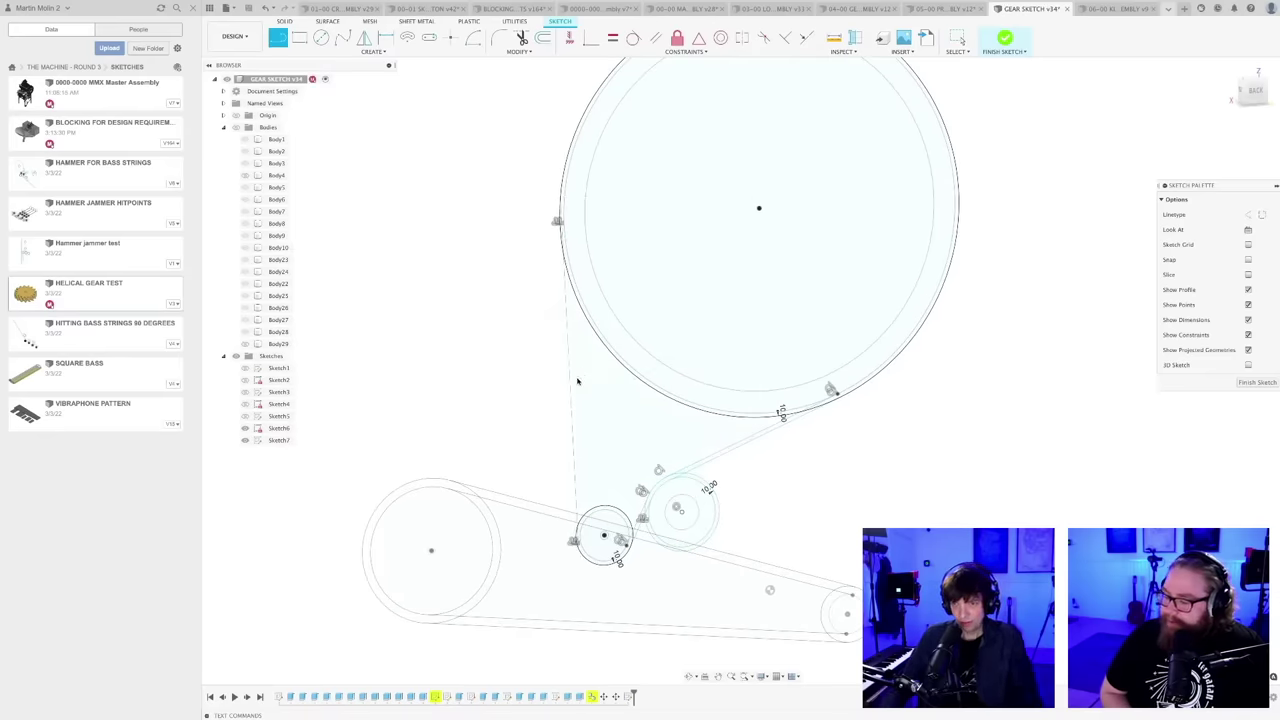
- Draw a second belt line beside it, from the large wheel's inner belt circle to the small gear's inner belt circle
scroll(568, 258, up, 3)
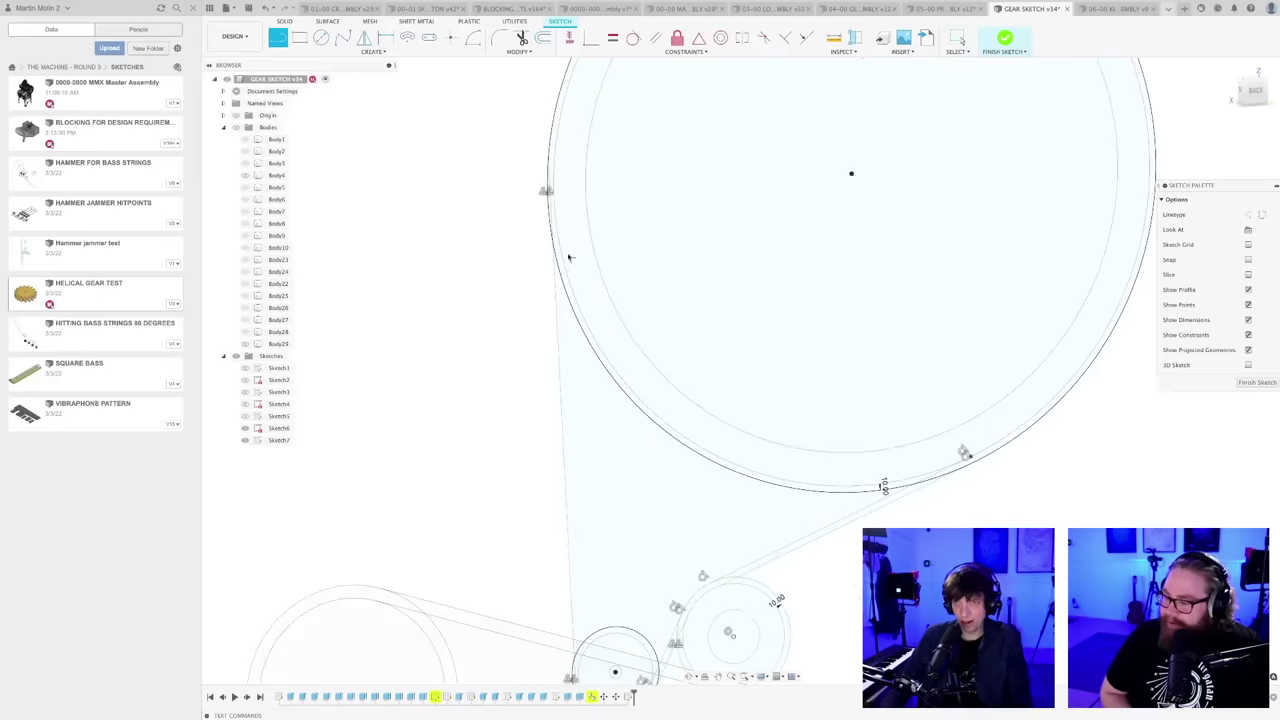
click(561, 248)
scroll(600, 512, down, 3)
scroll(600, 515, up, 3)
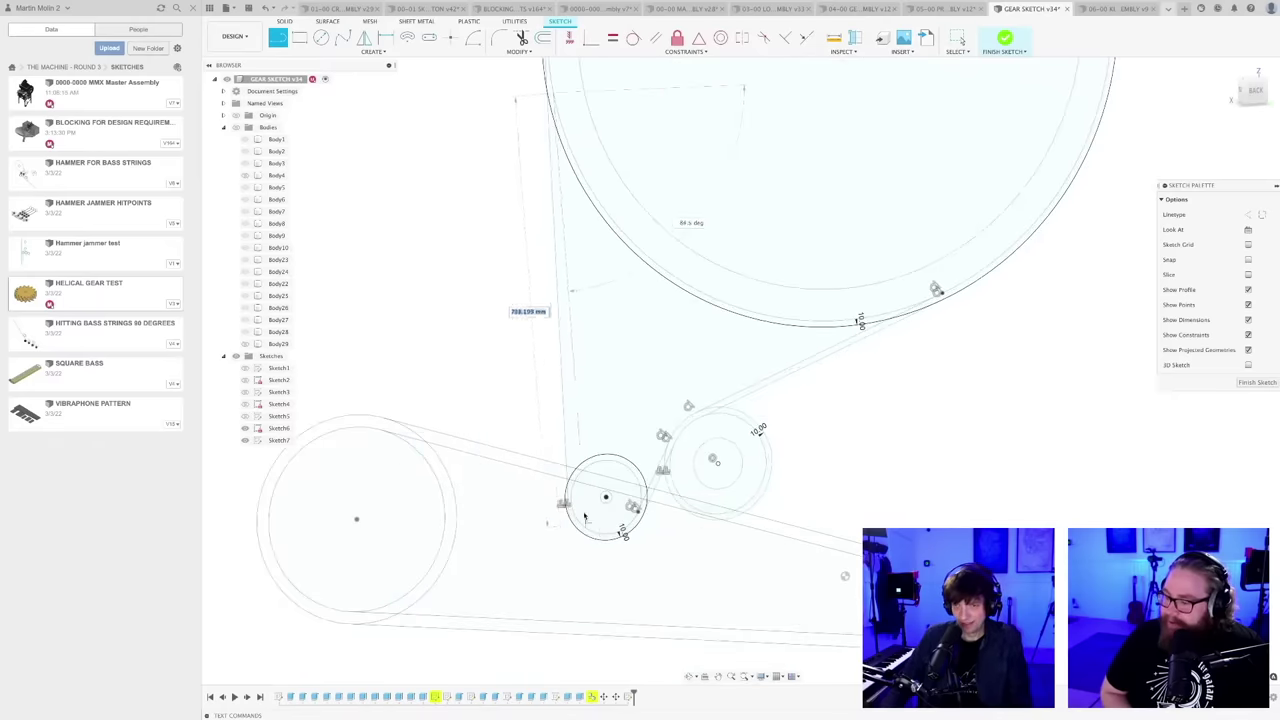
click(577, 518)
key(Escape)
scroll(620, 357, down, 3)
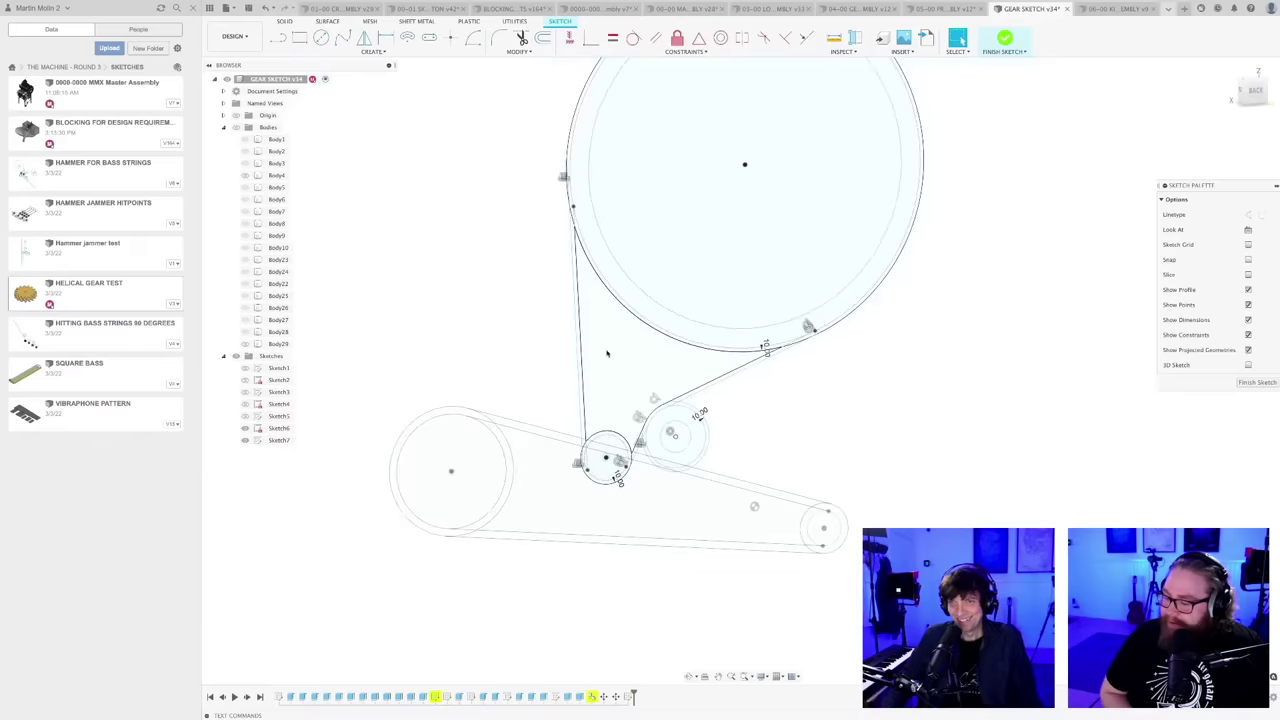
- Add tangent constraints between the two new belt lines and the large wheel's circles
click(634, 37)
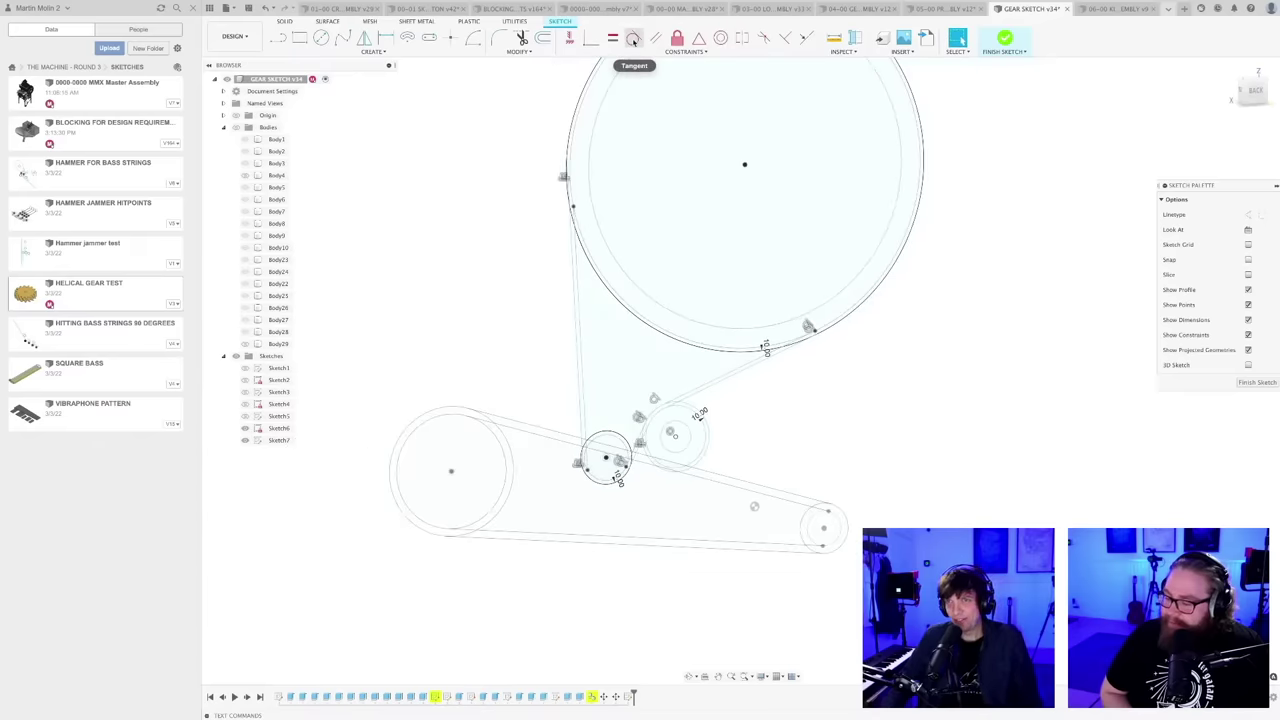
click(577, 272)
click(580, 235)
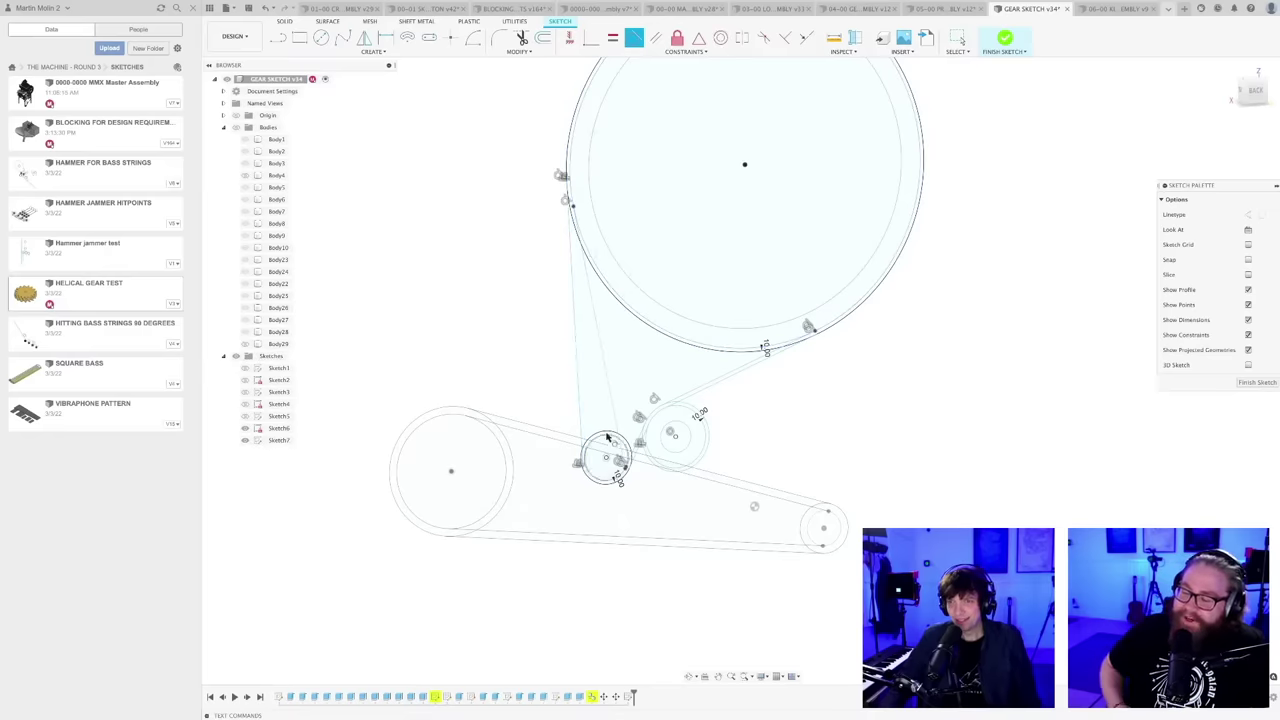
key(Escape)
- Make the outer belt line tangent to the small gear's outer circle
scroll(607, 440, up, 3)
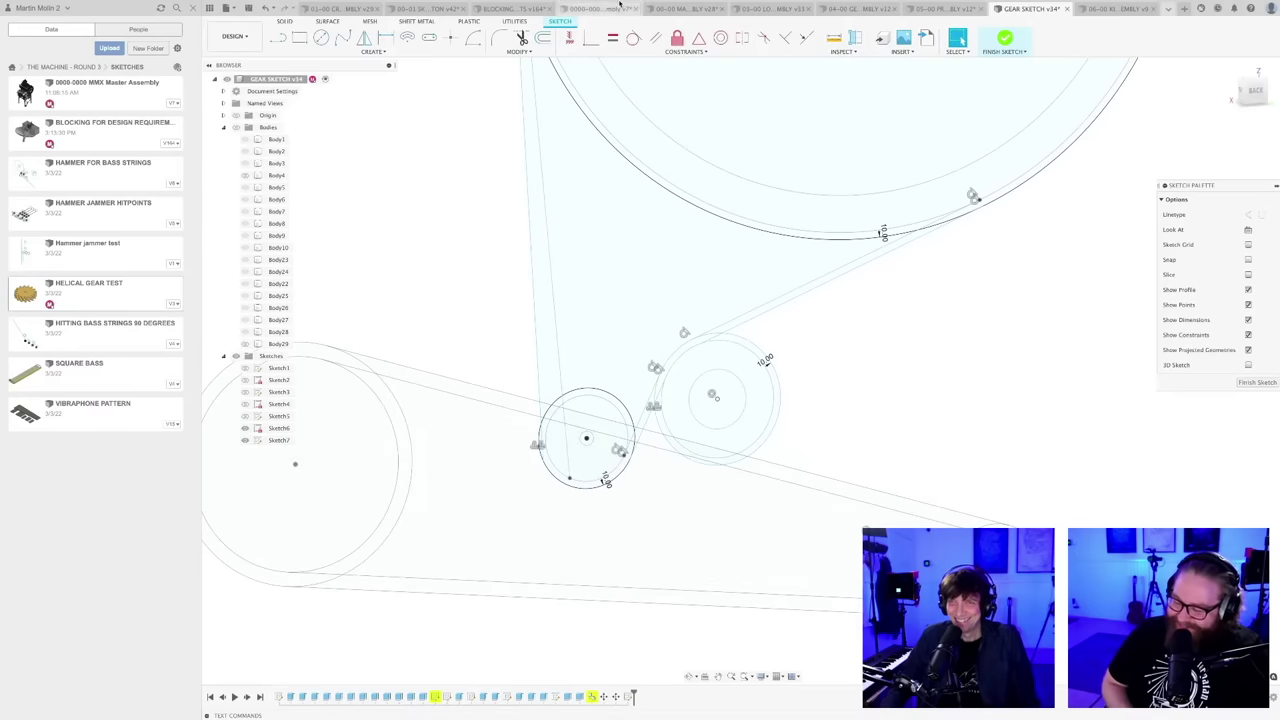
click(633, 40)
click(541, 441)
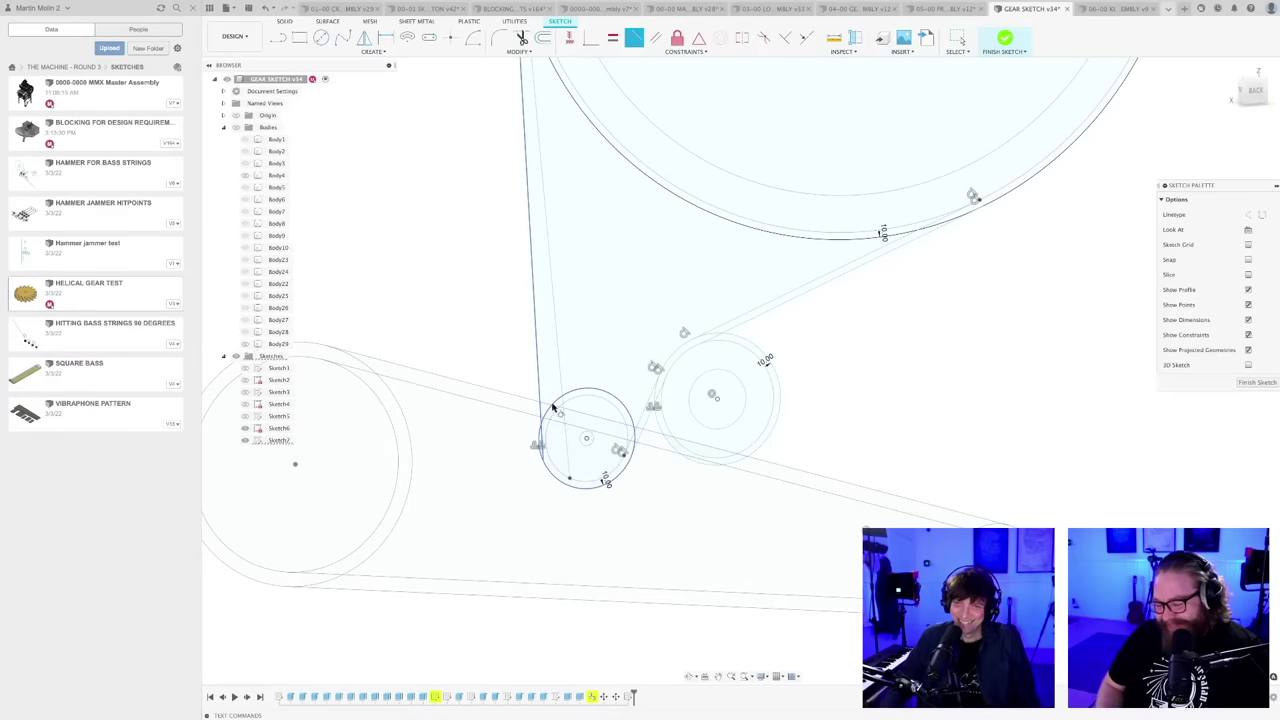
click(540, 466)
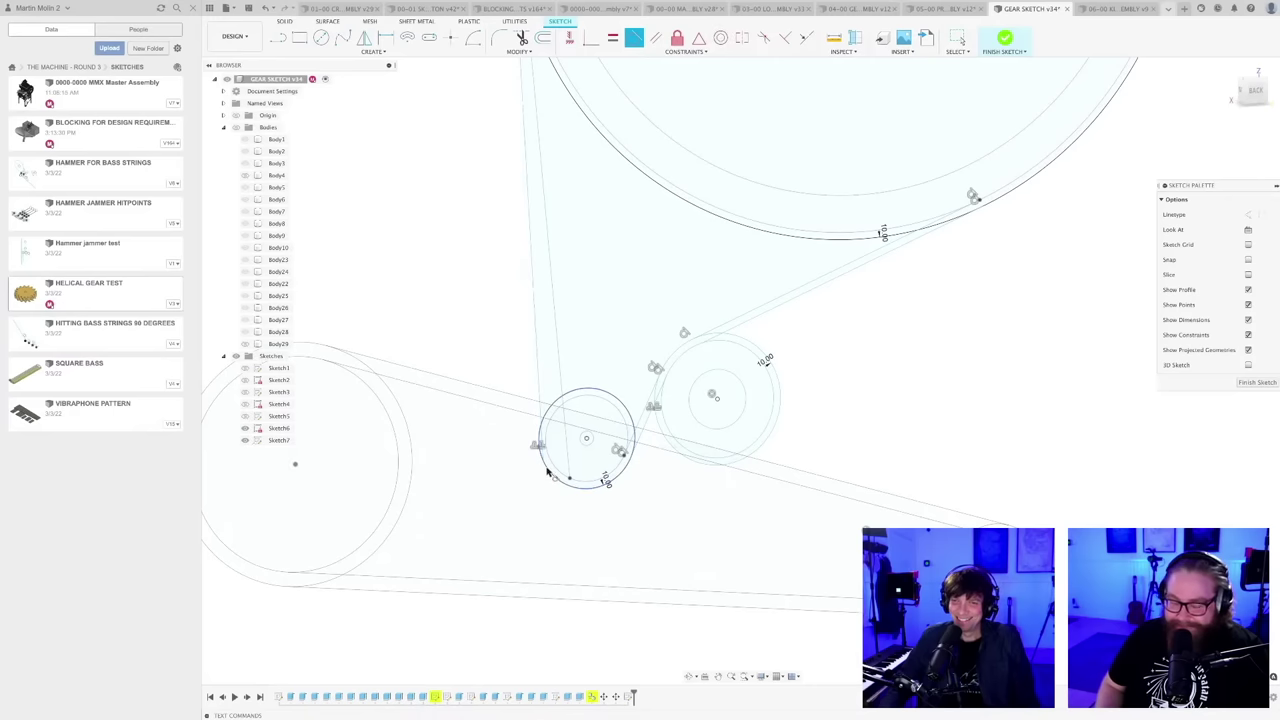
click(539, 396)
key(Escape)
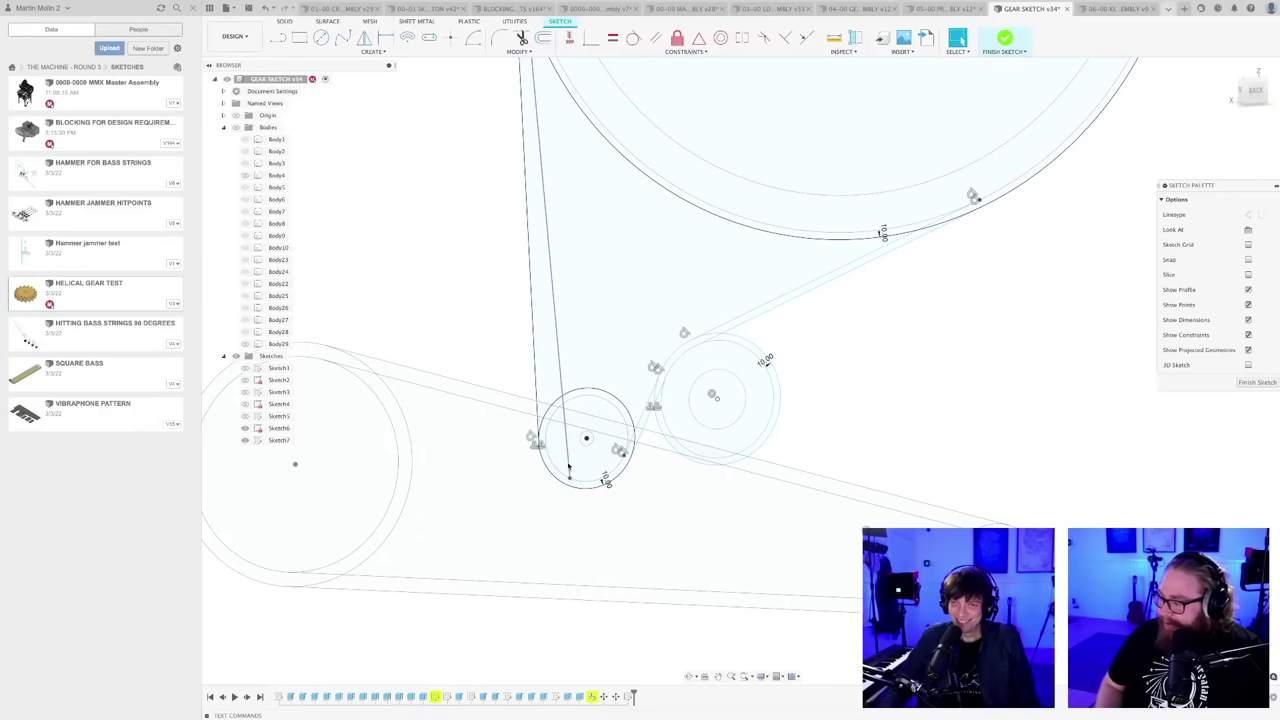
- Make the inner belt line tangent to the small gear's inner belt circle
click(633, 38)
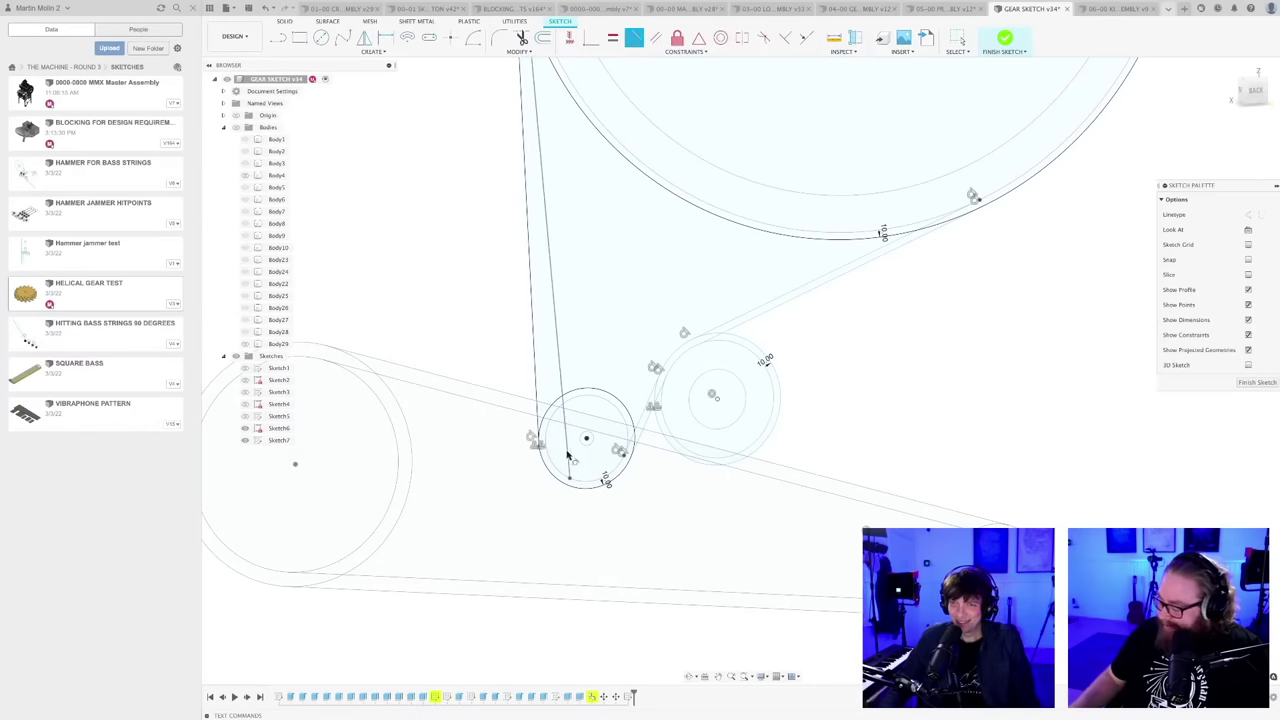
click(567, 454)
click(549, 456)
key(Escape)
scroll(569, 448, down, 3)
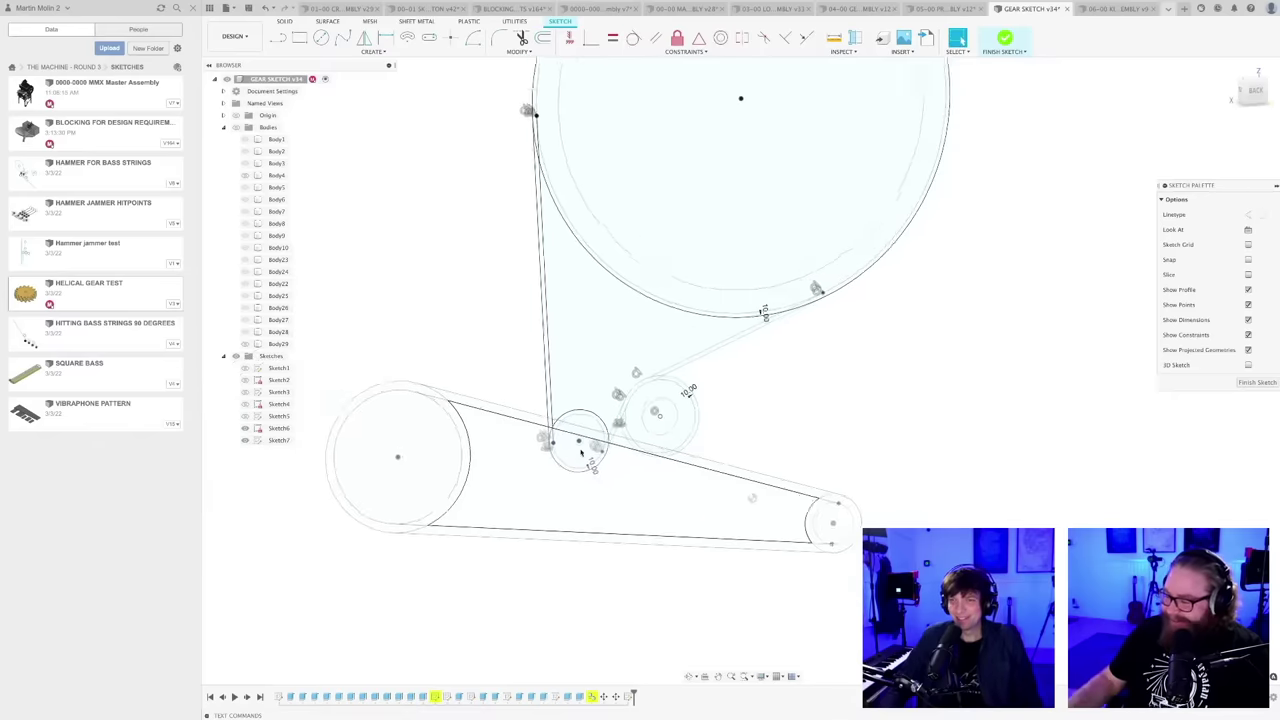
- Save the completed belt path as a new version described as User Saved
scroll(743, 411, down, 4)
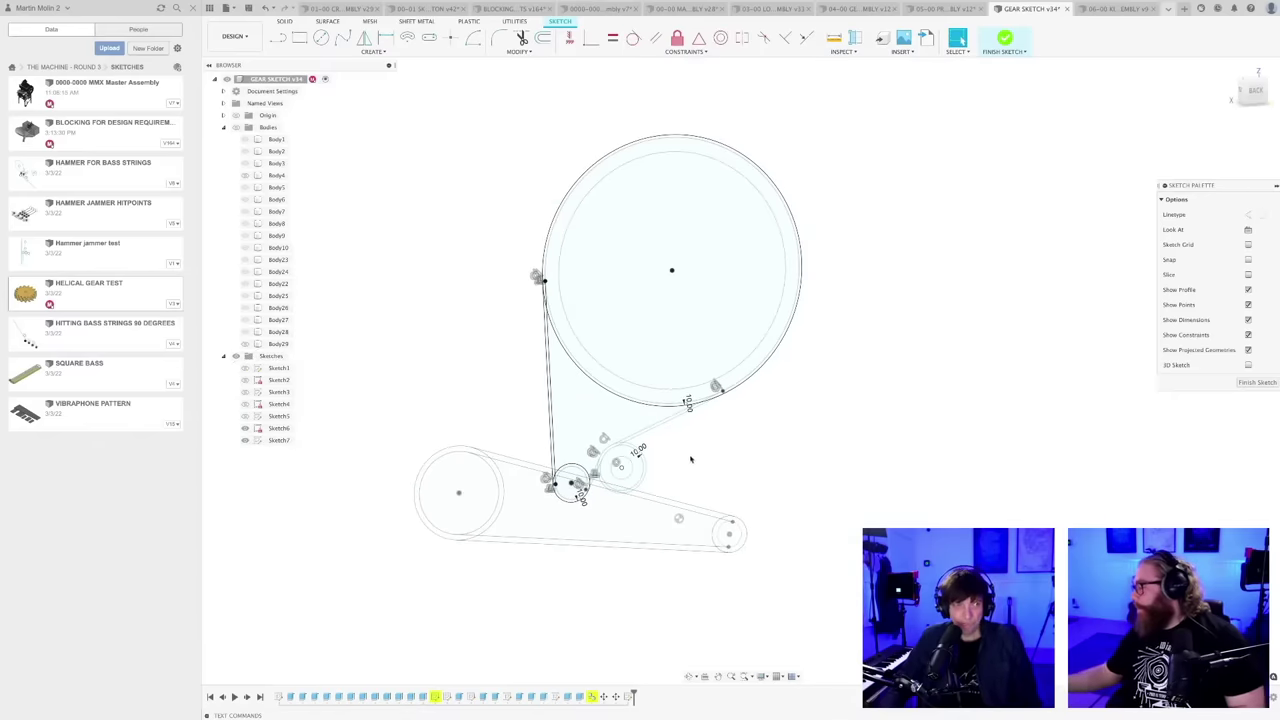
middle_drag(688, 452, 677, 446)
key(ctrl+s)
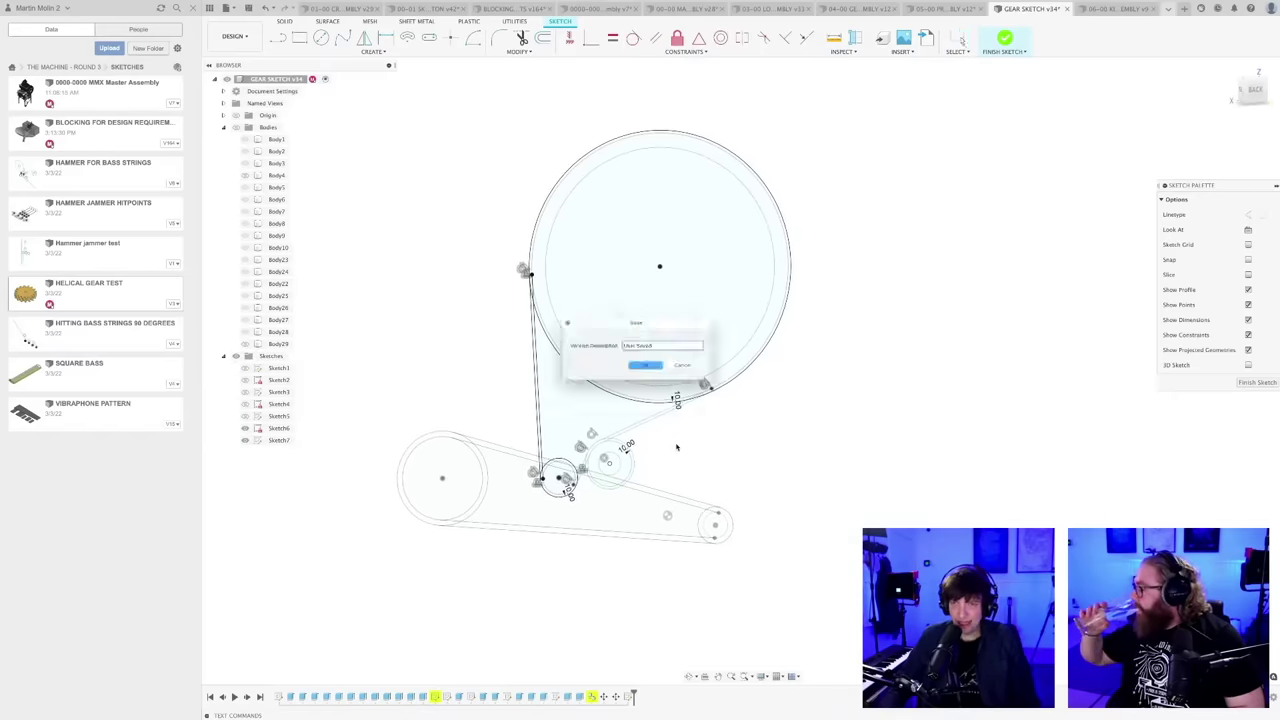
key(Return)
scroll(650, 455, up, 3)
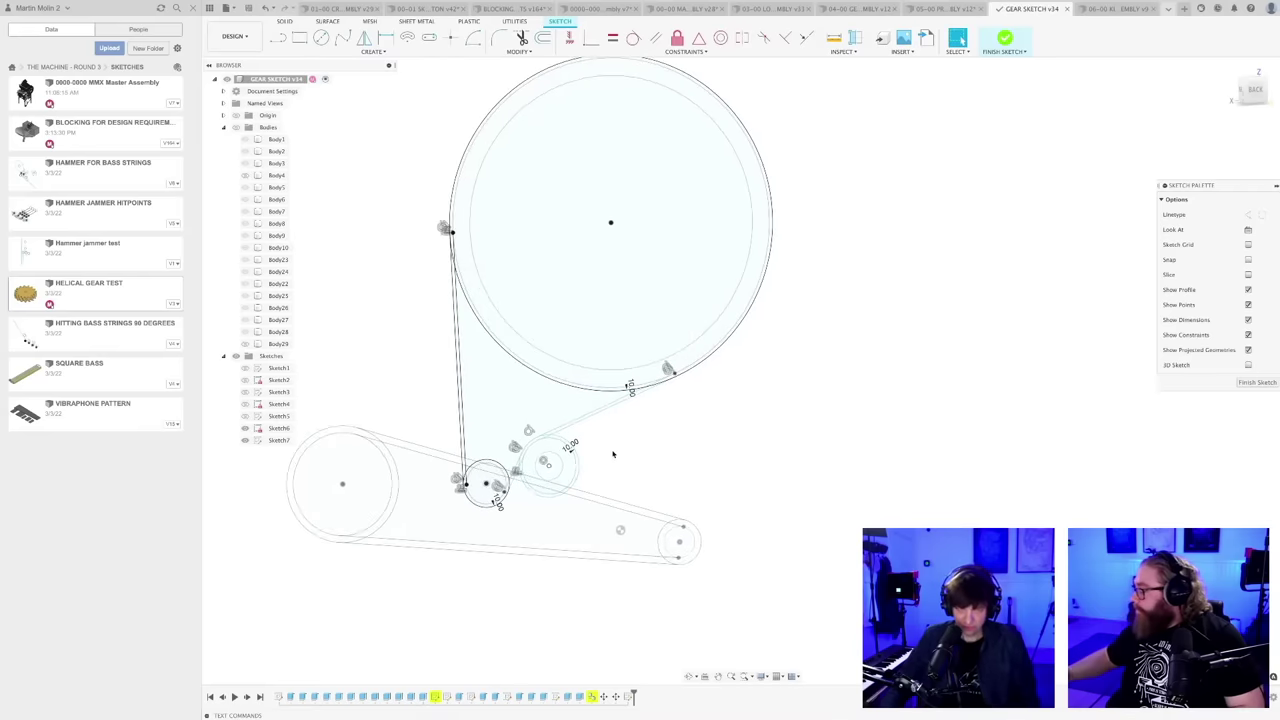
key(e)
scroll(573, 423, up, 2)
click(569, 426)
scroll(540, 442, up, 3)
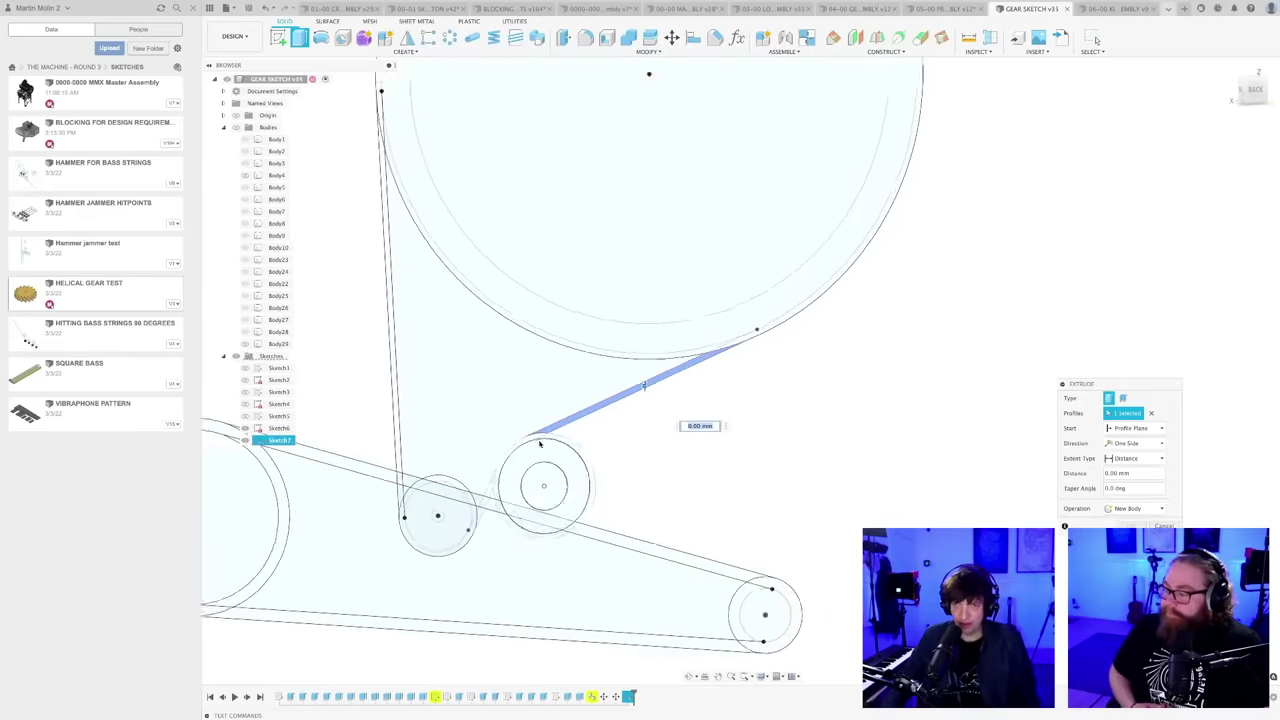
scroll(540, 443, up, 1)
click(485, 492)
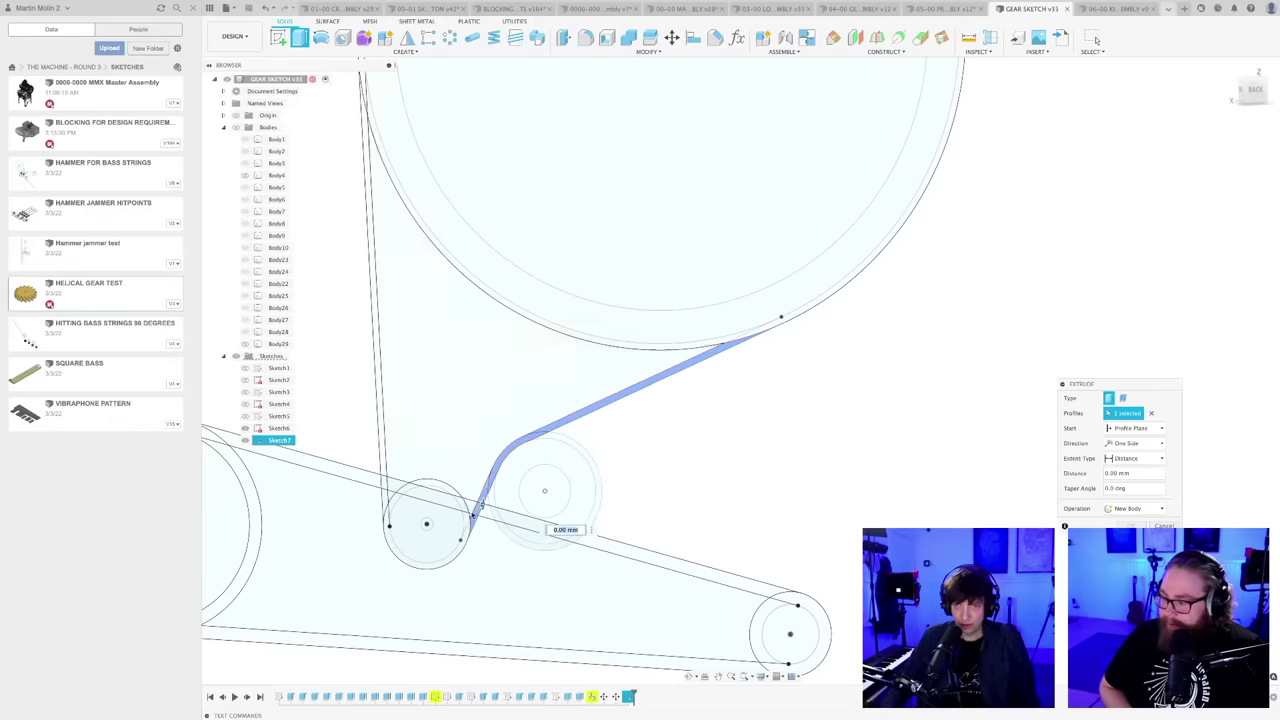
click(458, 555)
click(430, 562)
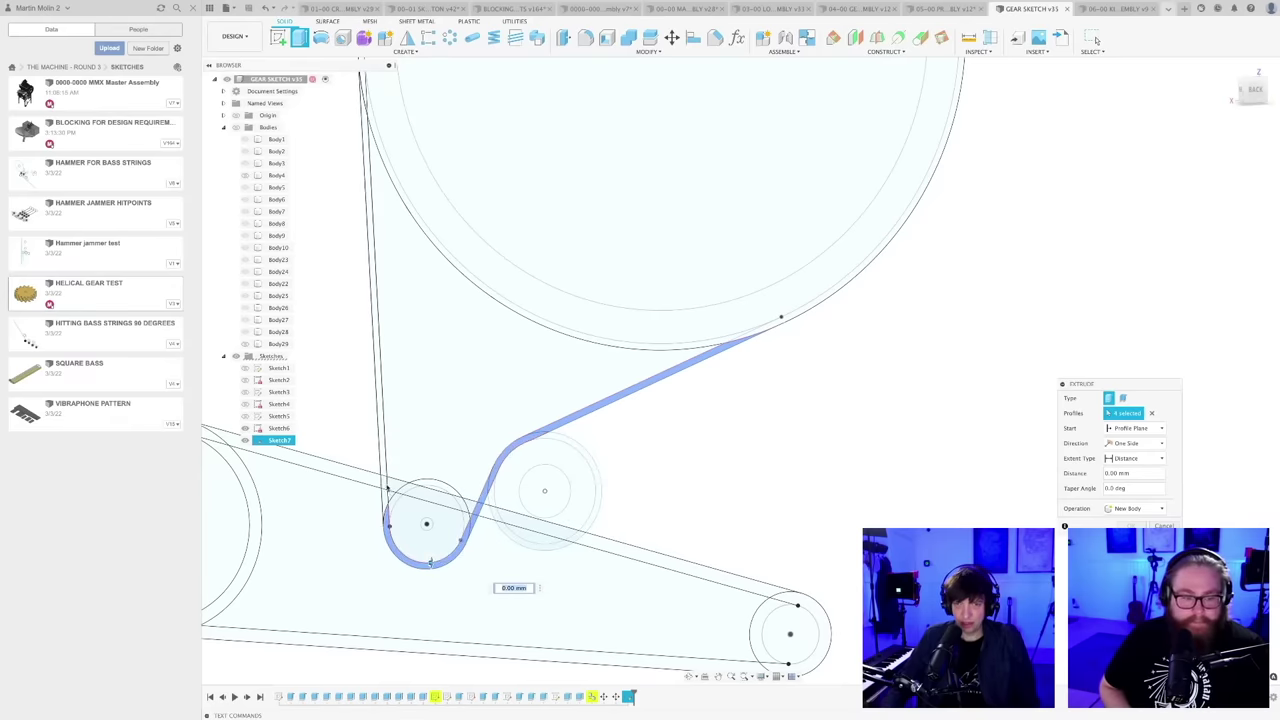
click(386, 462)
scroll(560, 482, down, 2)
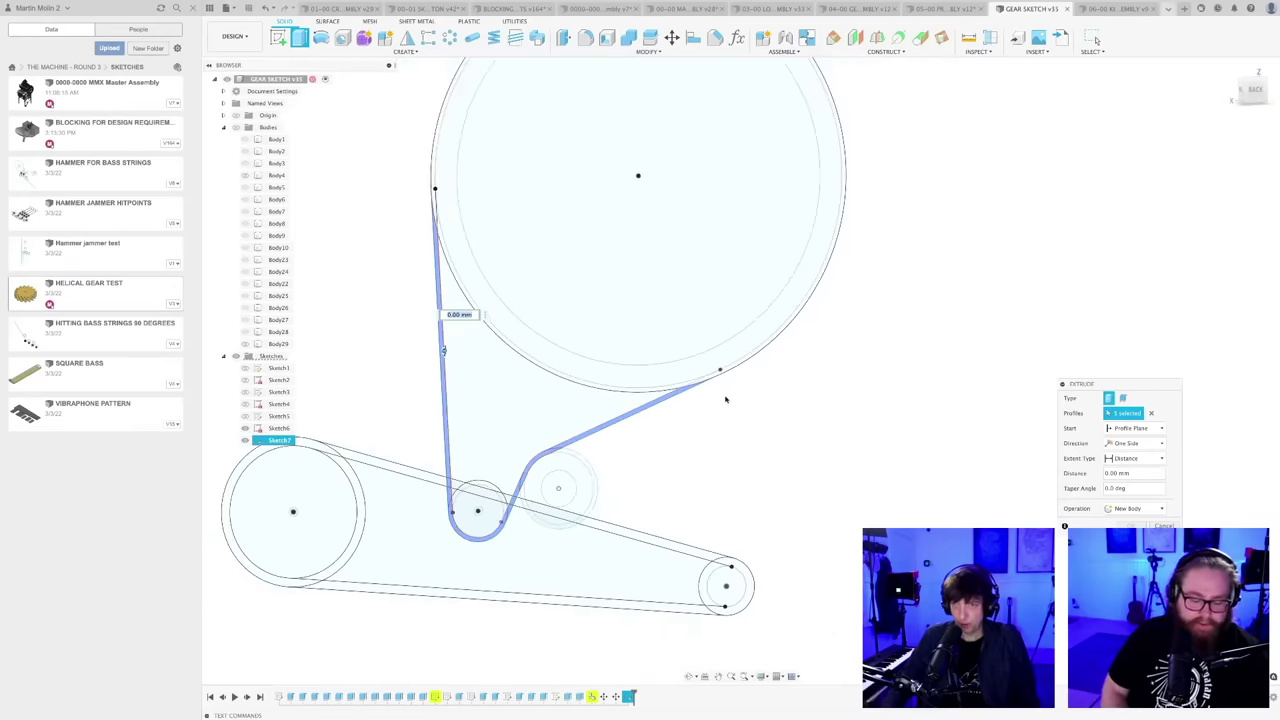
click(738, 367)
scroll(738, 416, down, 3)
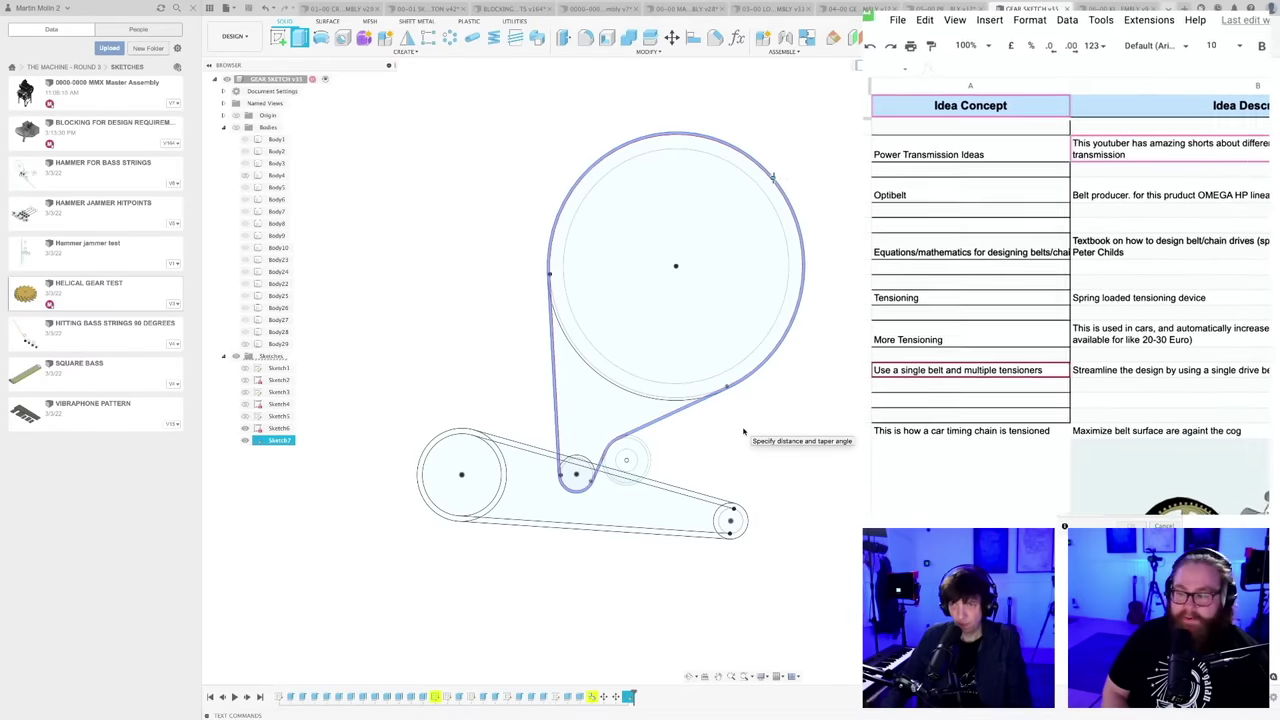
scroll(746, 435, down, 1)
shift+middle_drag(749, 438, 780, 454)
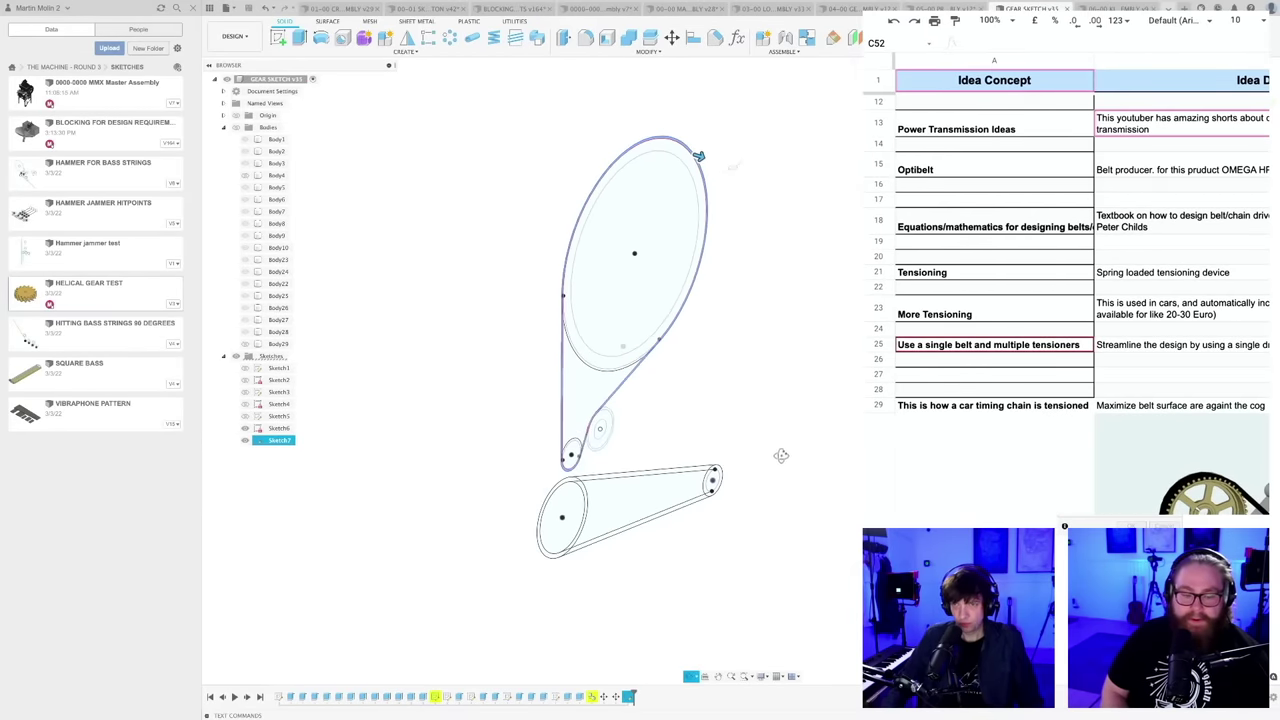
drag(700, 157, 676, 149)
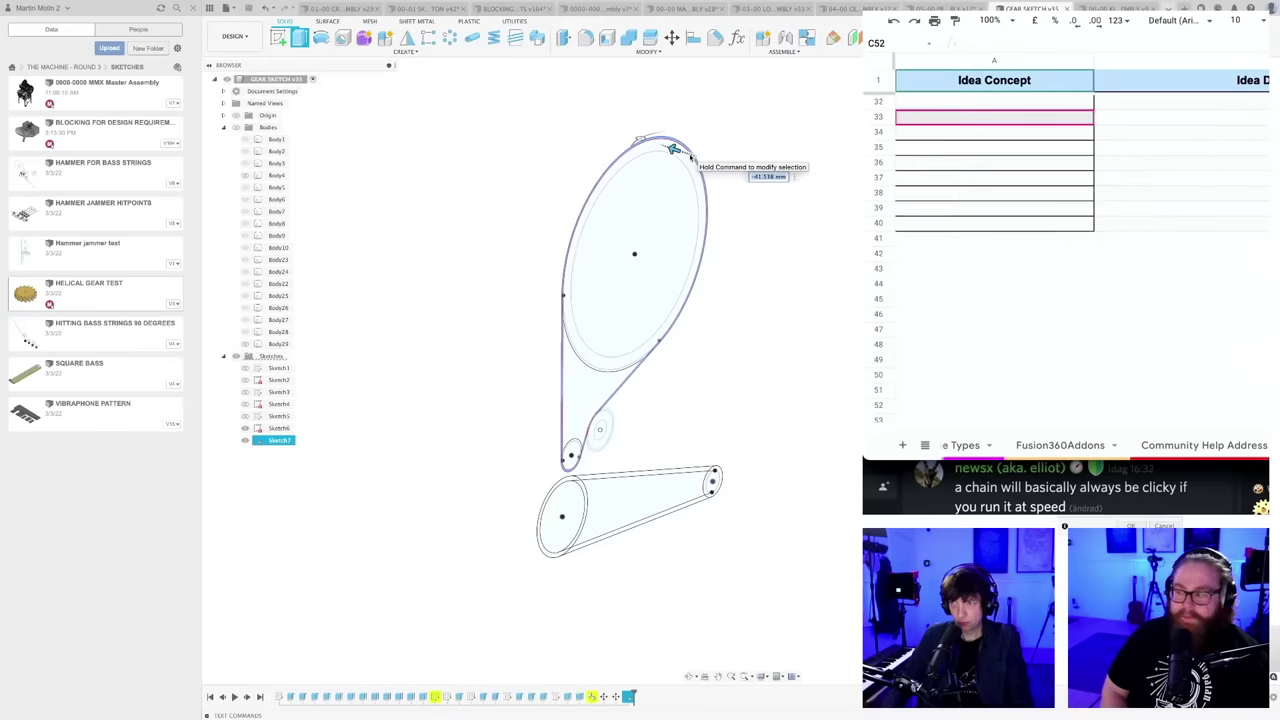
click(1163, 525)
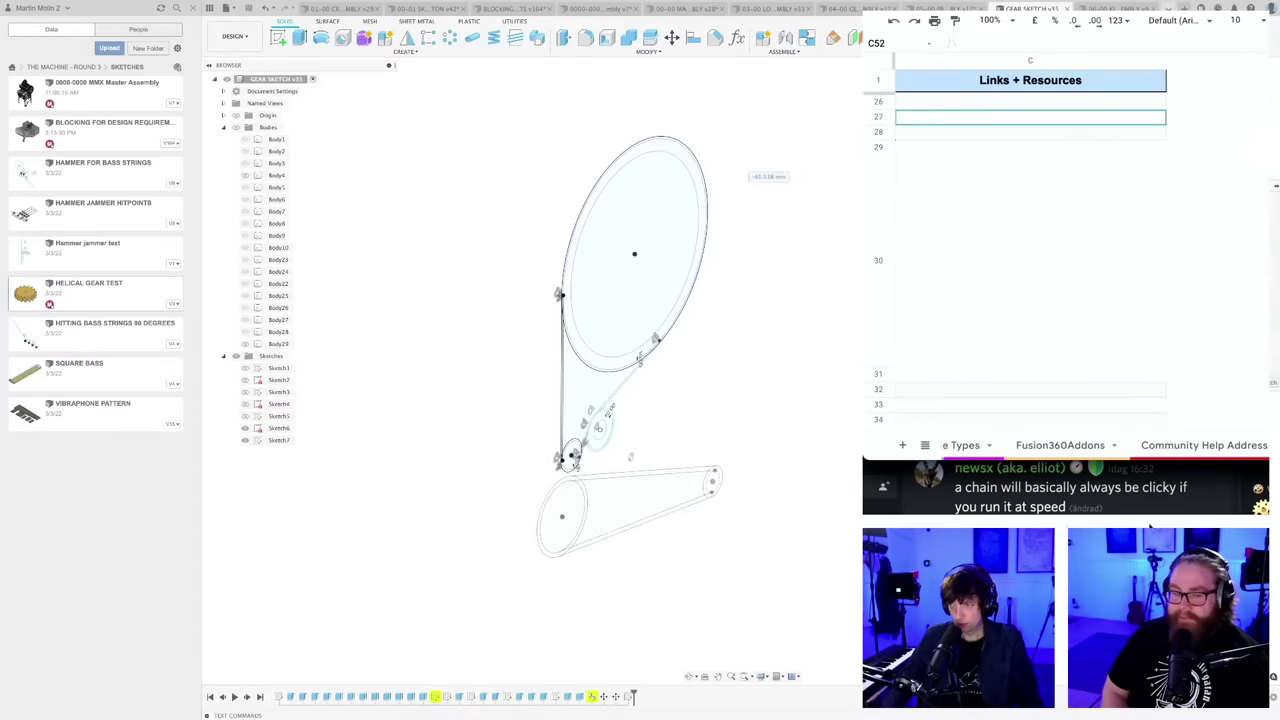
- Show the machine's solid bodies from the Bodies folder together with the belt sketch
scroll(718, 406, down, 1)
middle_drag(714, 406, 695, 404)
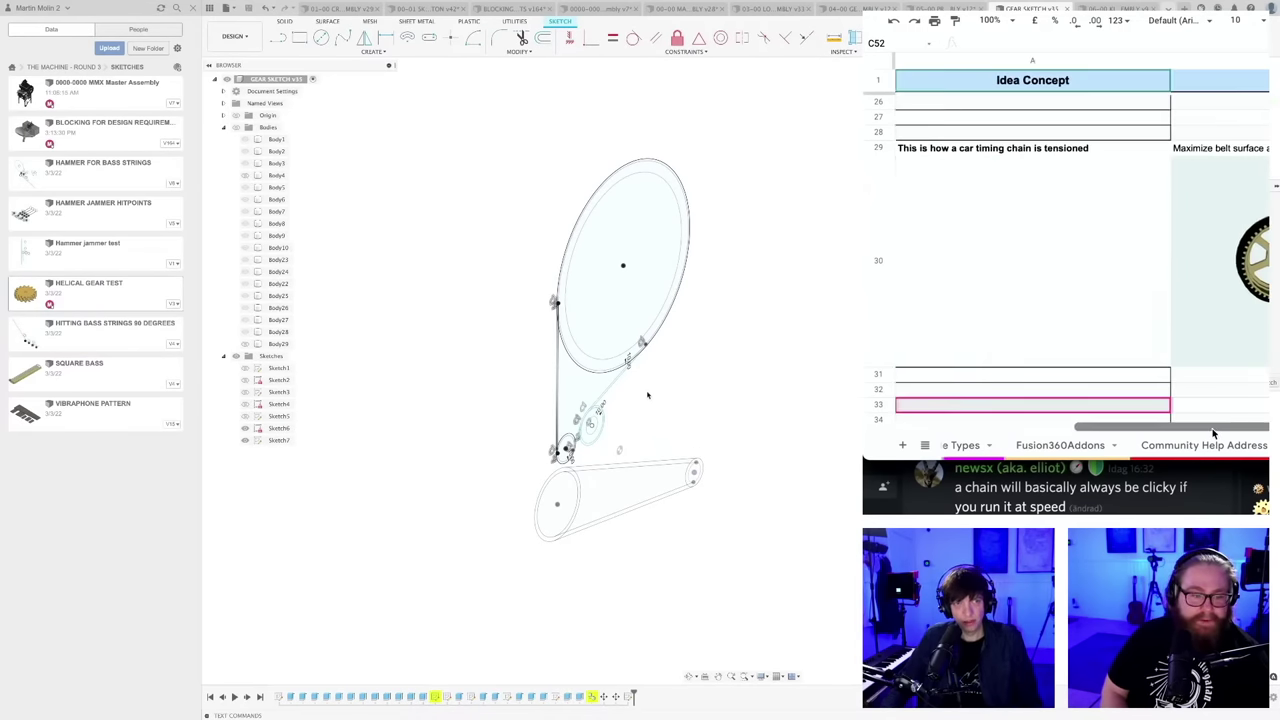
mouse_move(666, 414)
shift+middle_down()
mouse_move(645, 401)
mouse_move(766, 428)
shift+middle_up()
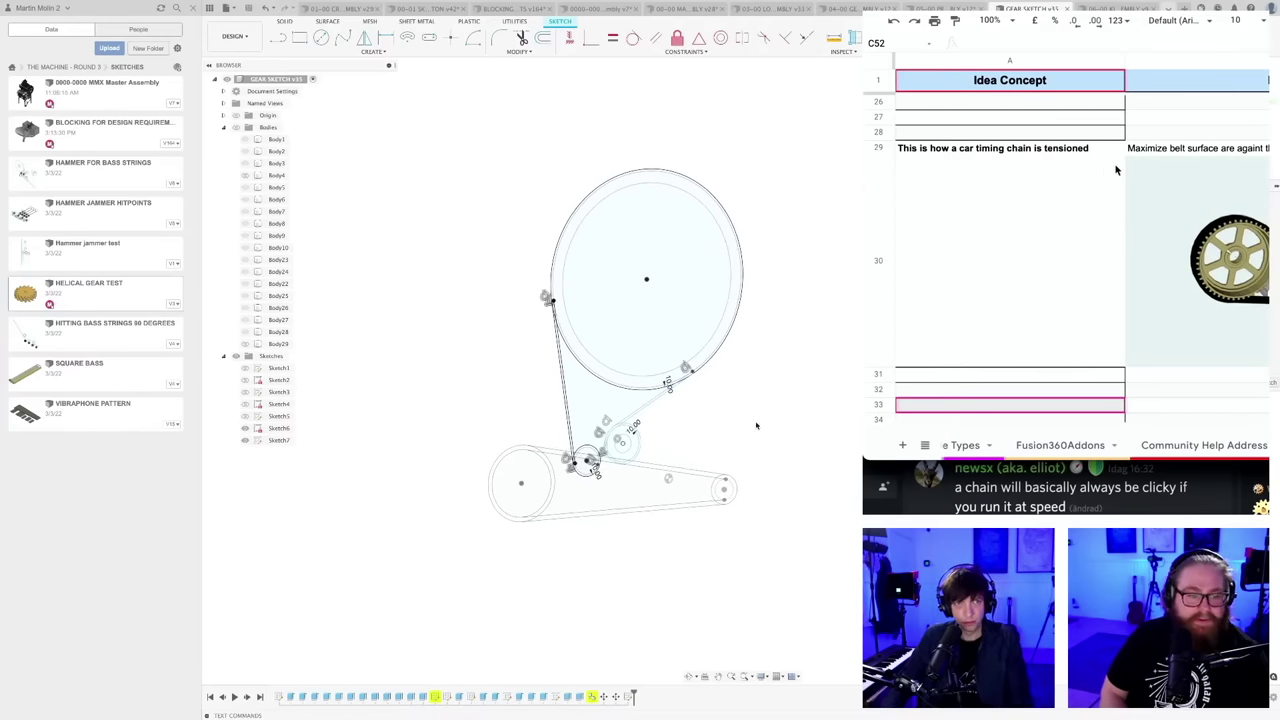
scroll(756, 425, down, 2)
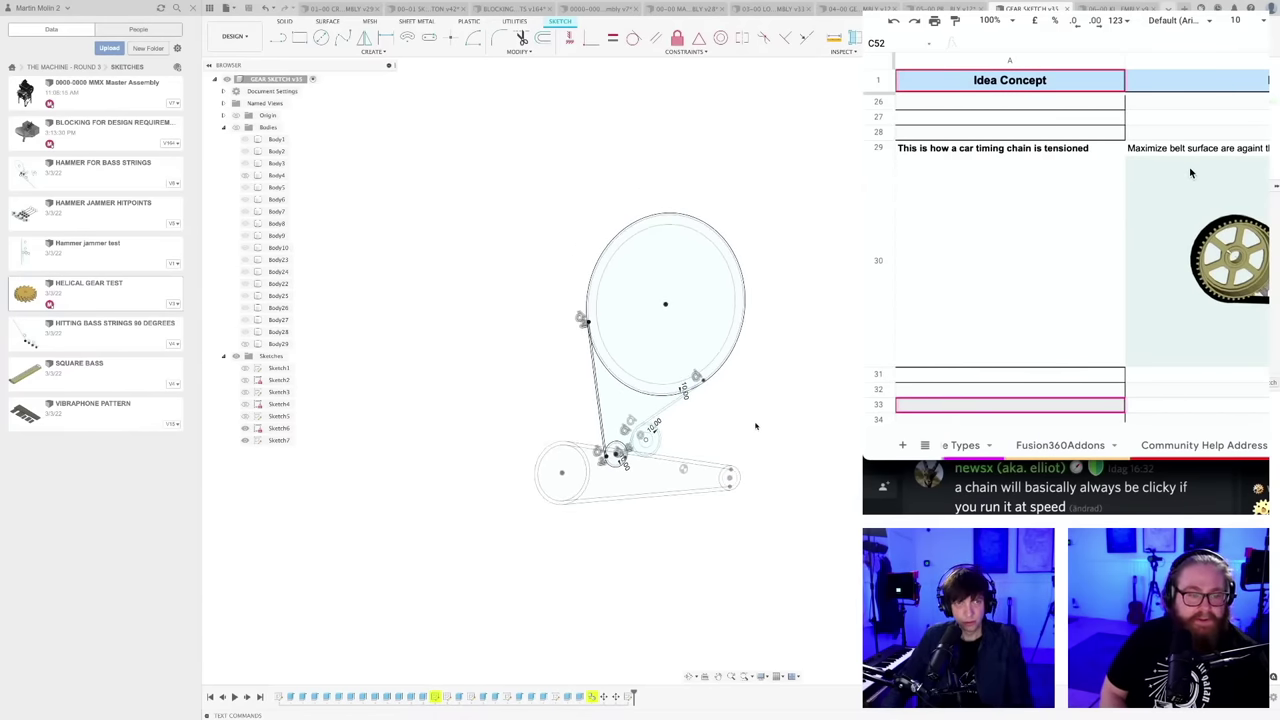
click(235, 128)
scroll(716, 468, up, 4)
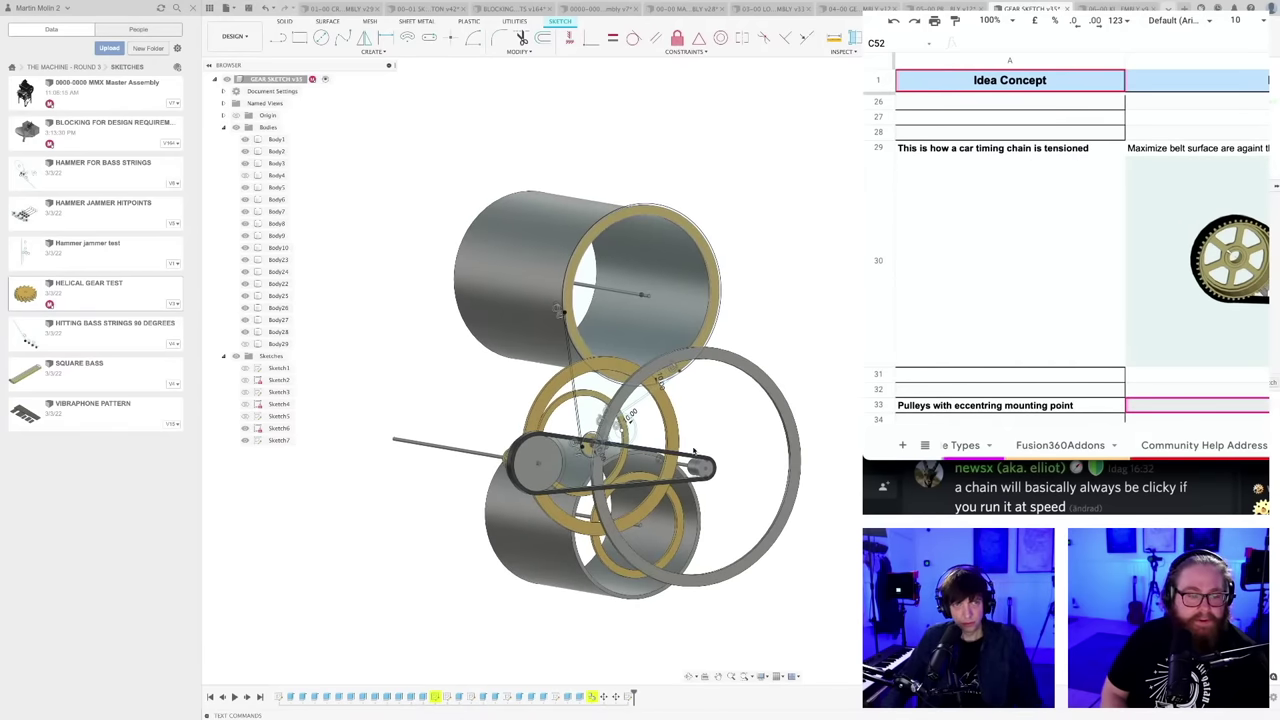
scroll(694, 450, down, 1)
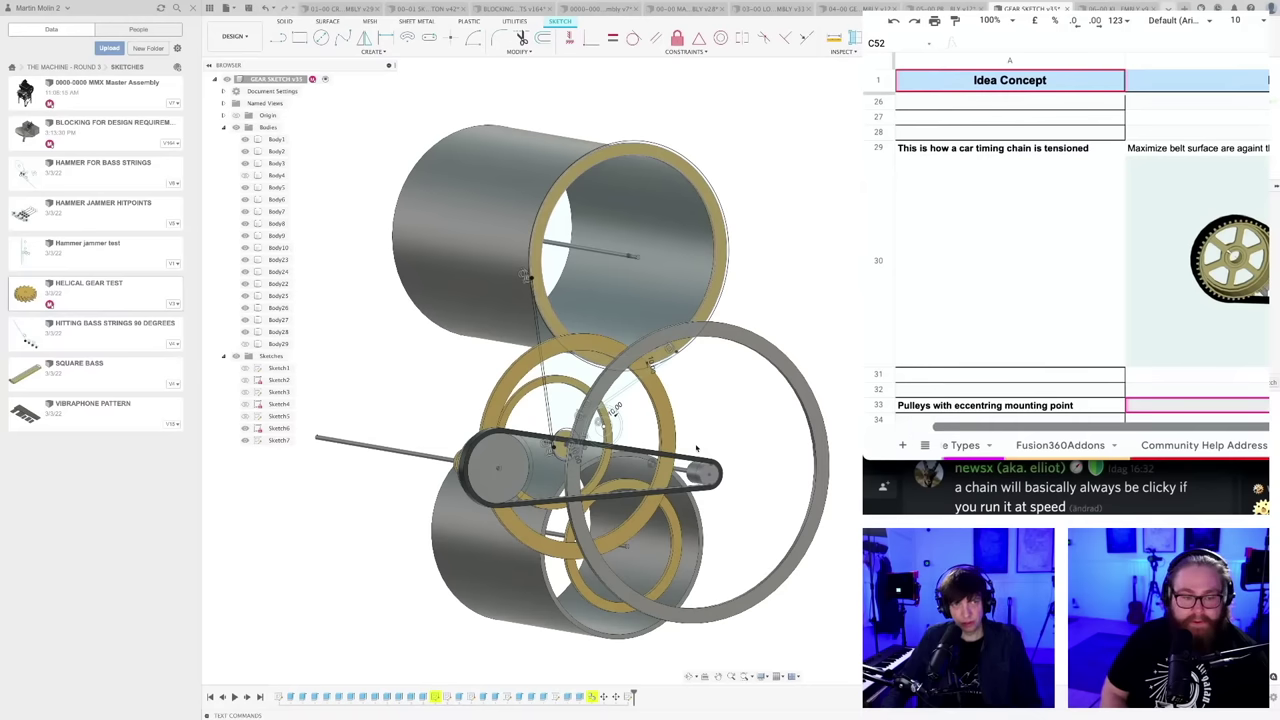
- Select the belt profile regions around the new pulley, along its straight run to the large wheel, and around the wheel's rim
scroll(553, 406, up, 2)
scroll(544, 404, up, 4)
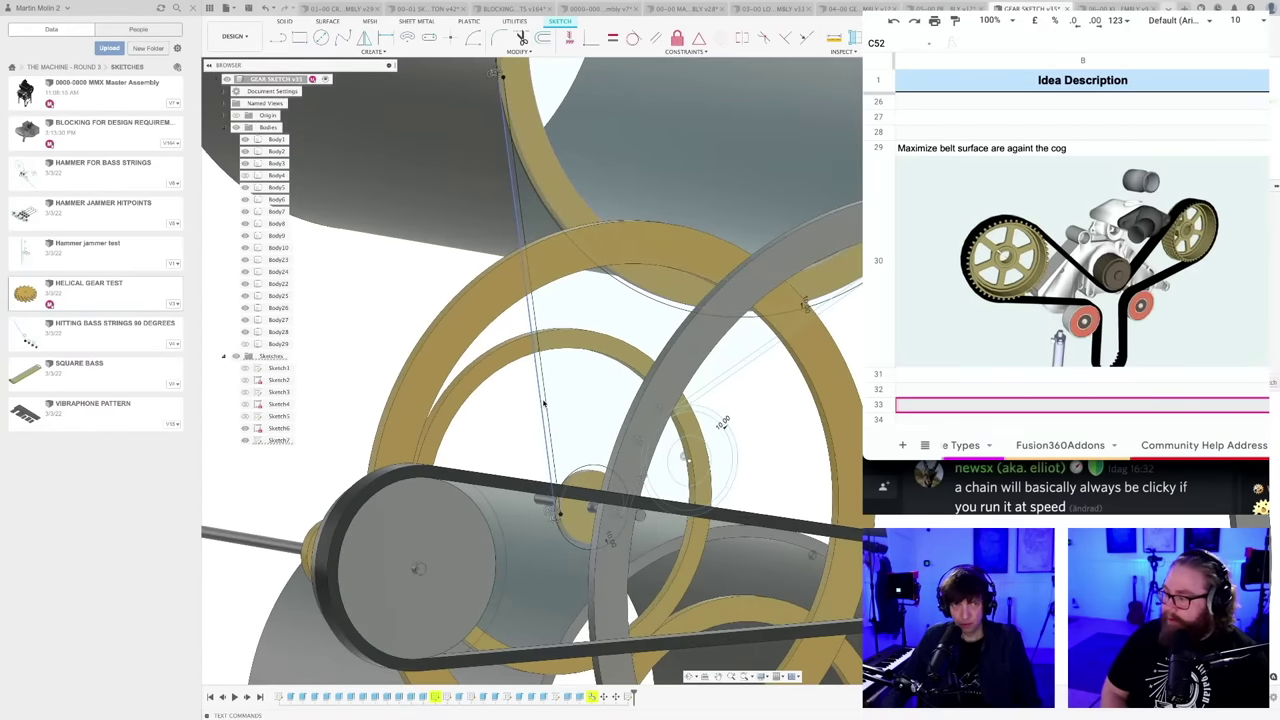
scroll(722, 418, up, 3)
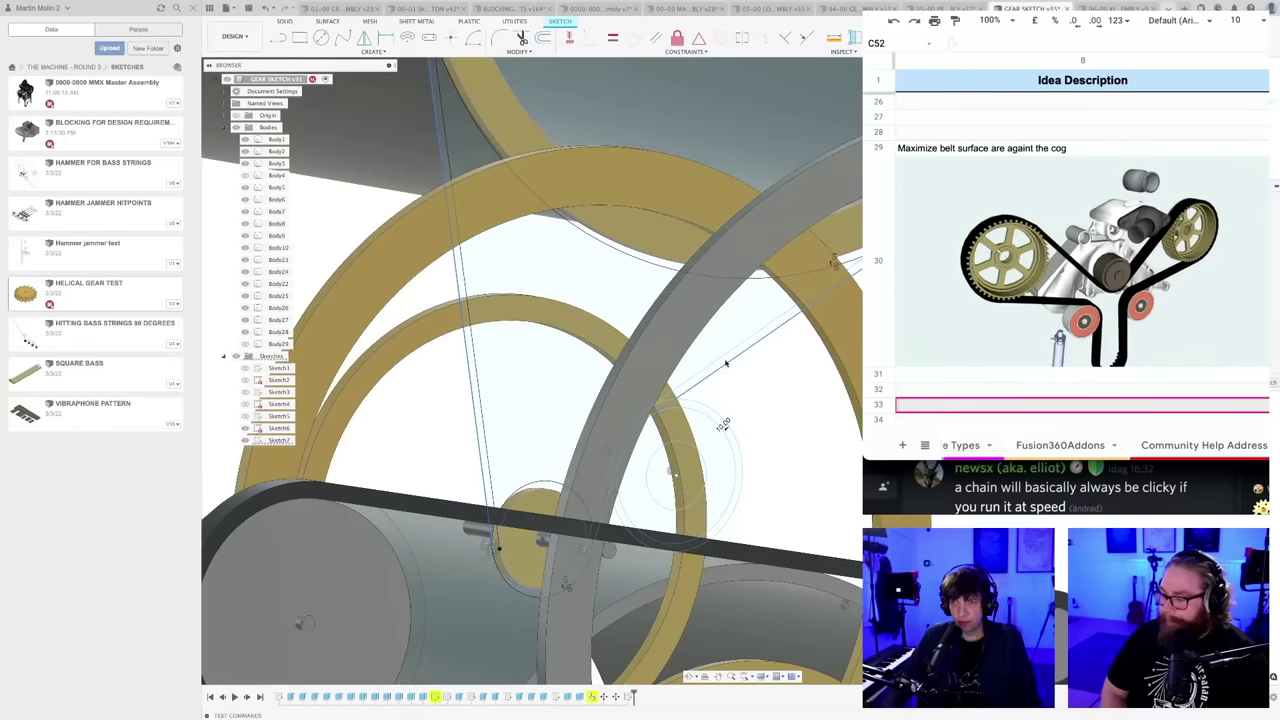
scroll(655, 400, up, 2)
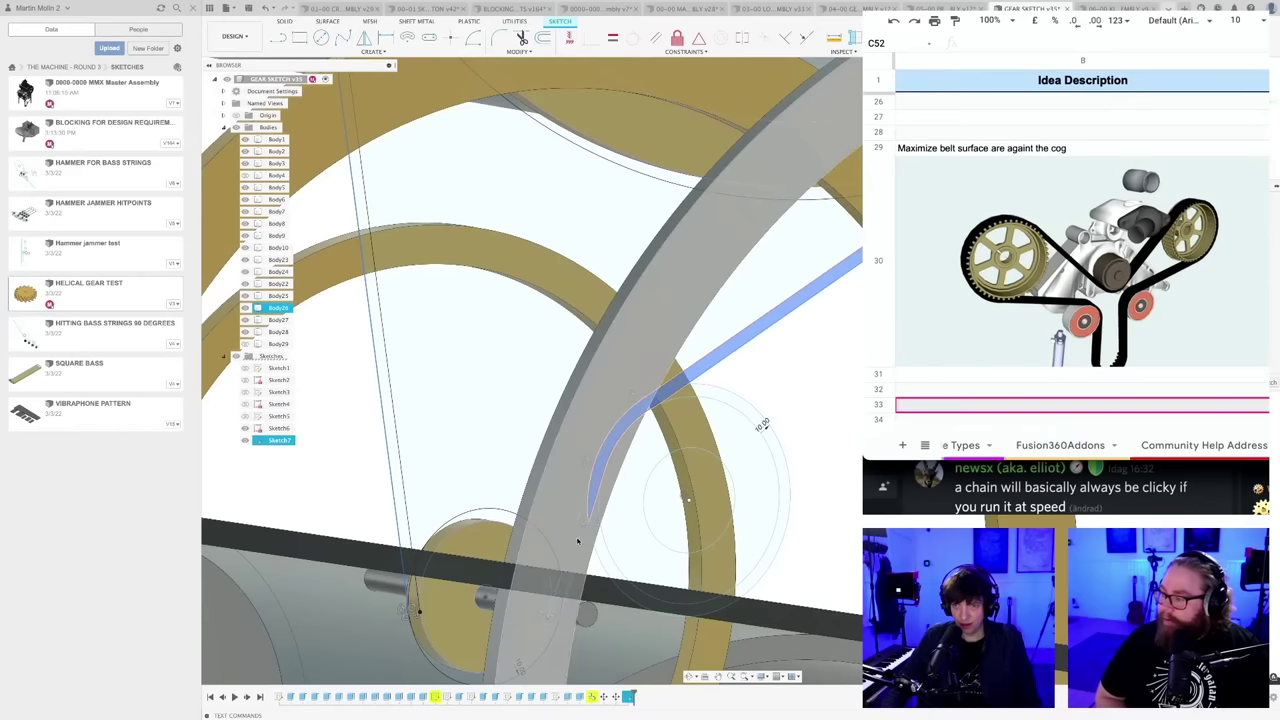
scroll(617, 497, down, 5)
scroll(773, 413, up, 5)
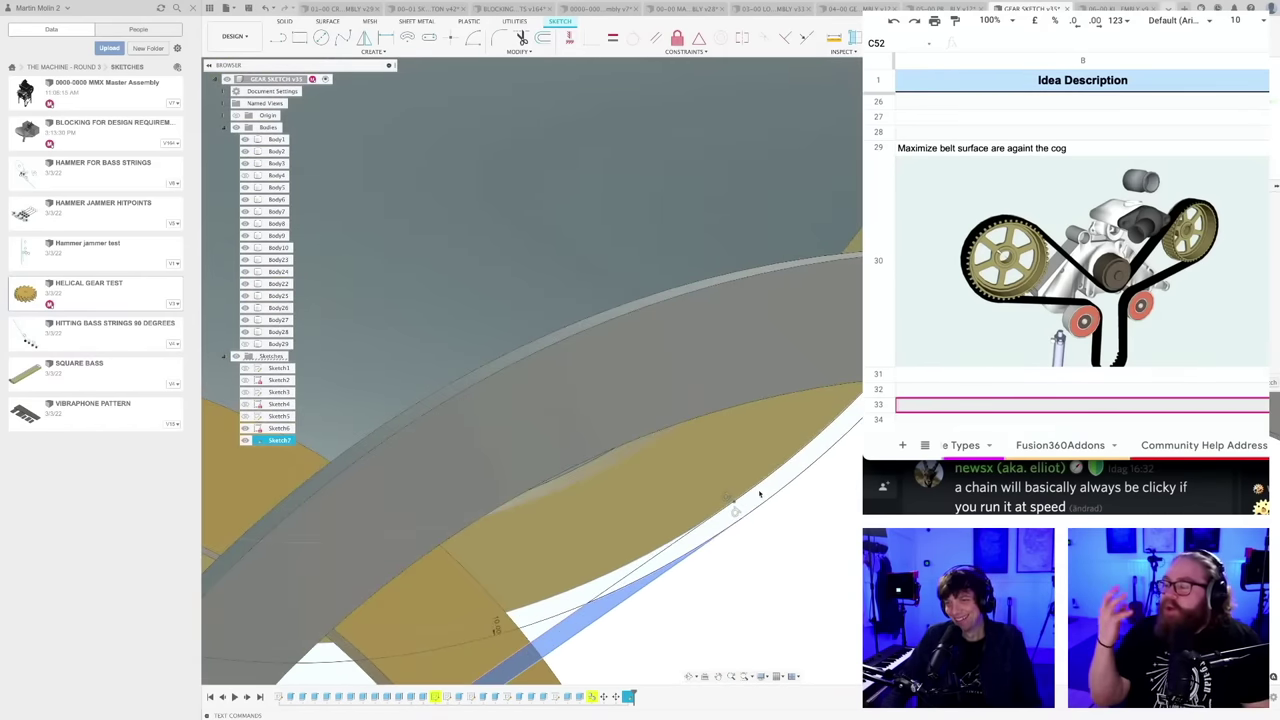
scroll(758, 510, down, 5)
scroll(756, 507, down, 2)
middle_drag(756, 507, 738, 383)
scroll(678, 460, up, 4)
shift+middle_drag(594, 402, 545, 321)
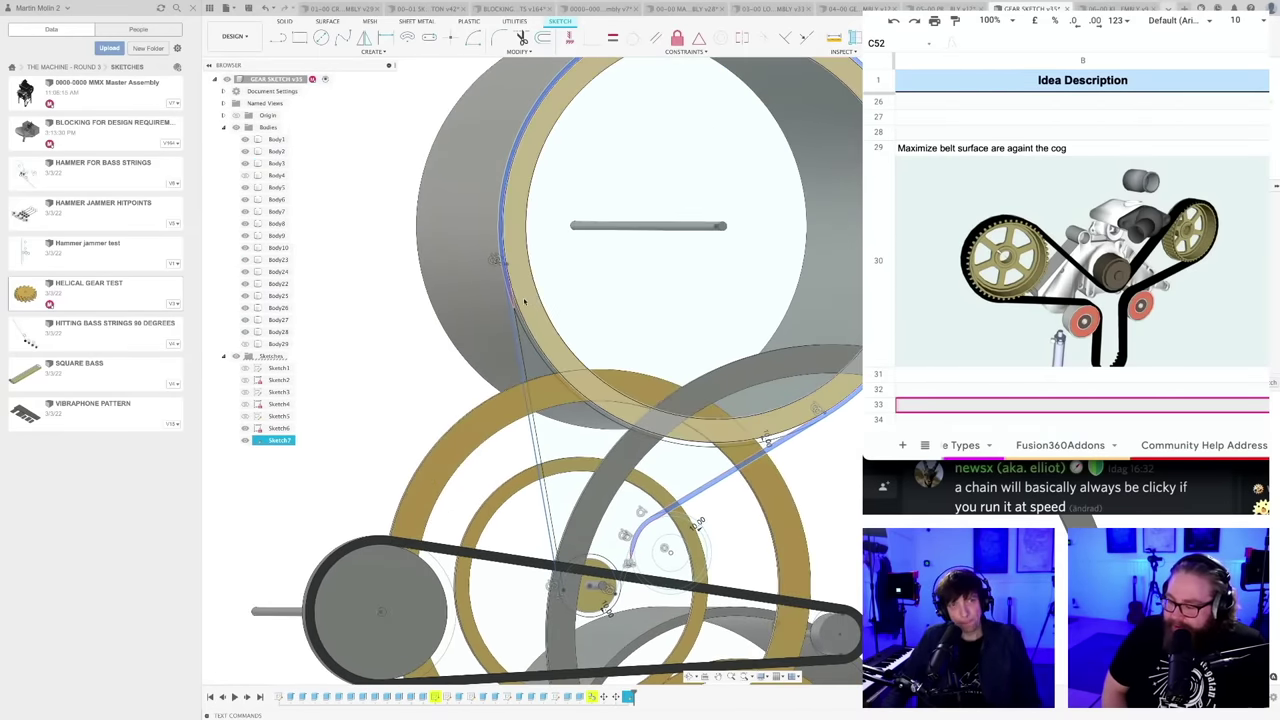
scroll(512, 297, up, 3)
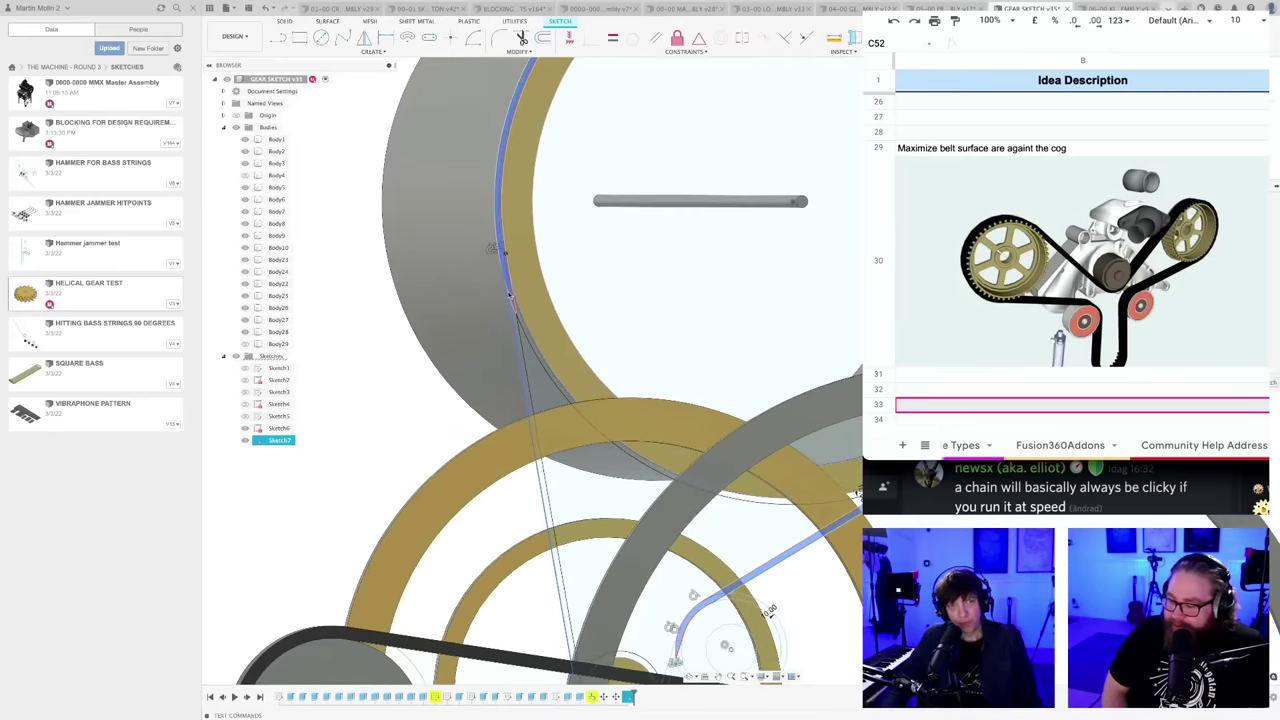
- Add the sliver at the large wheel's tangent point and the straight run down to the small gear to the belt profile selection
click(523, 294)
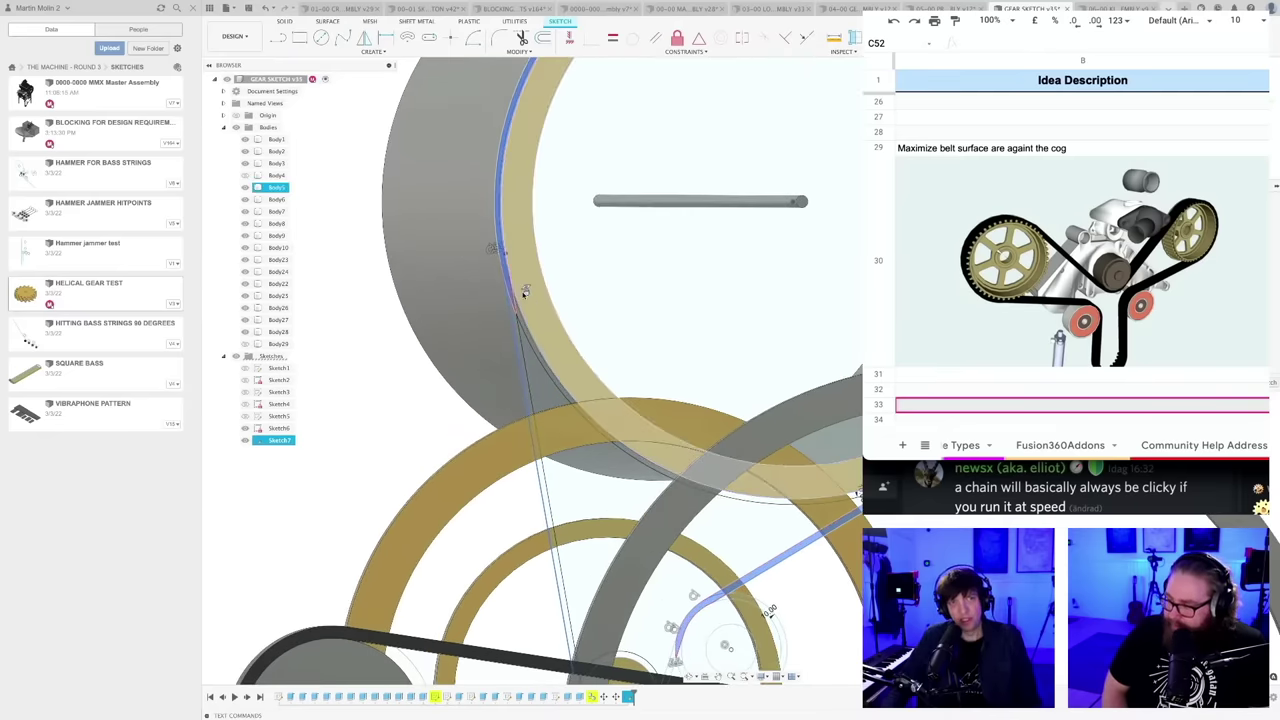
scroll(522, 291, up, 2)
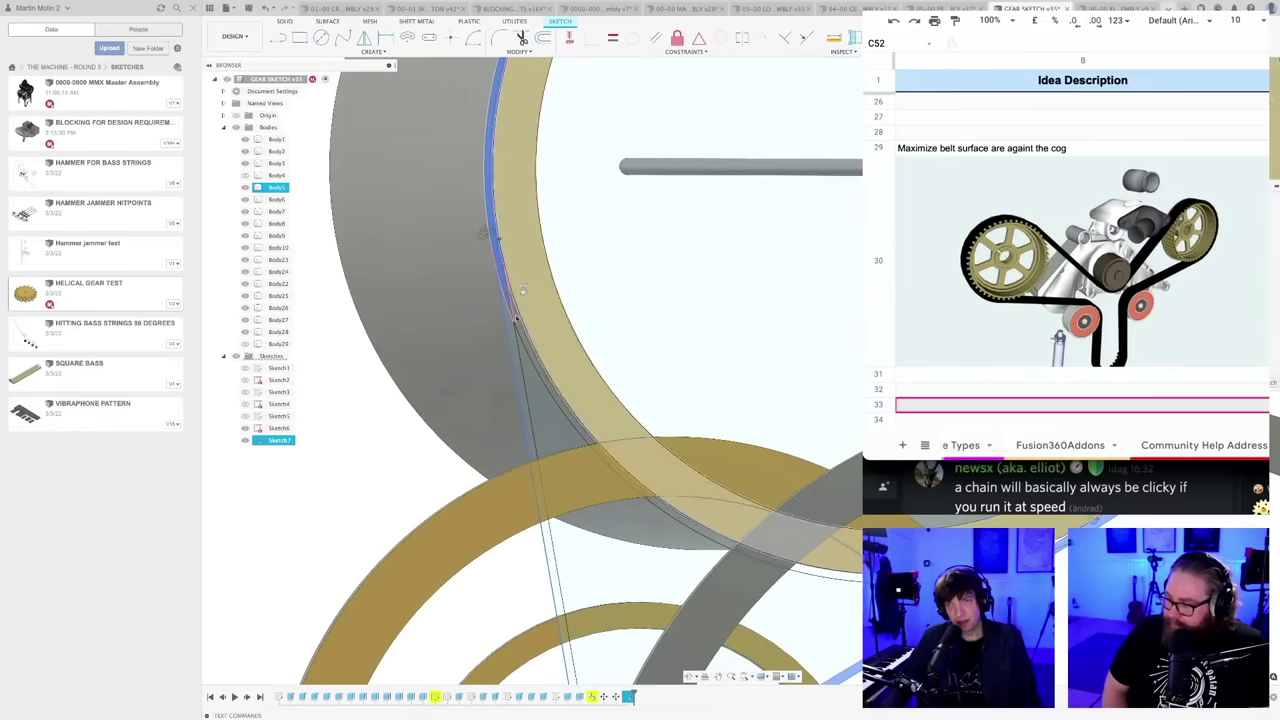
scroll(512, 320, up, 2)
scroll(510, 327, down, 6)
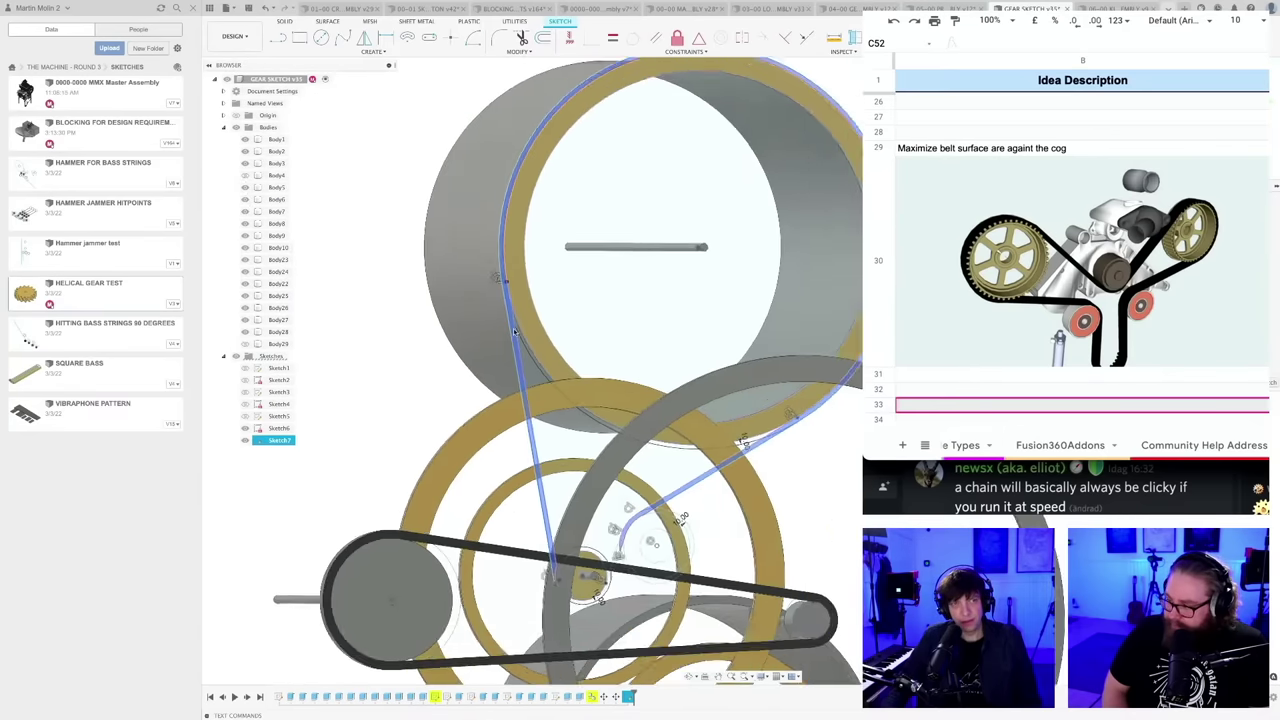
scroll(547, 270, down, 2)
scroll(556, 358, up, 6)
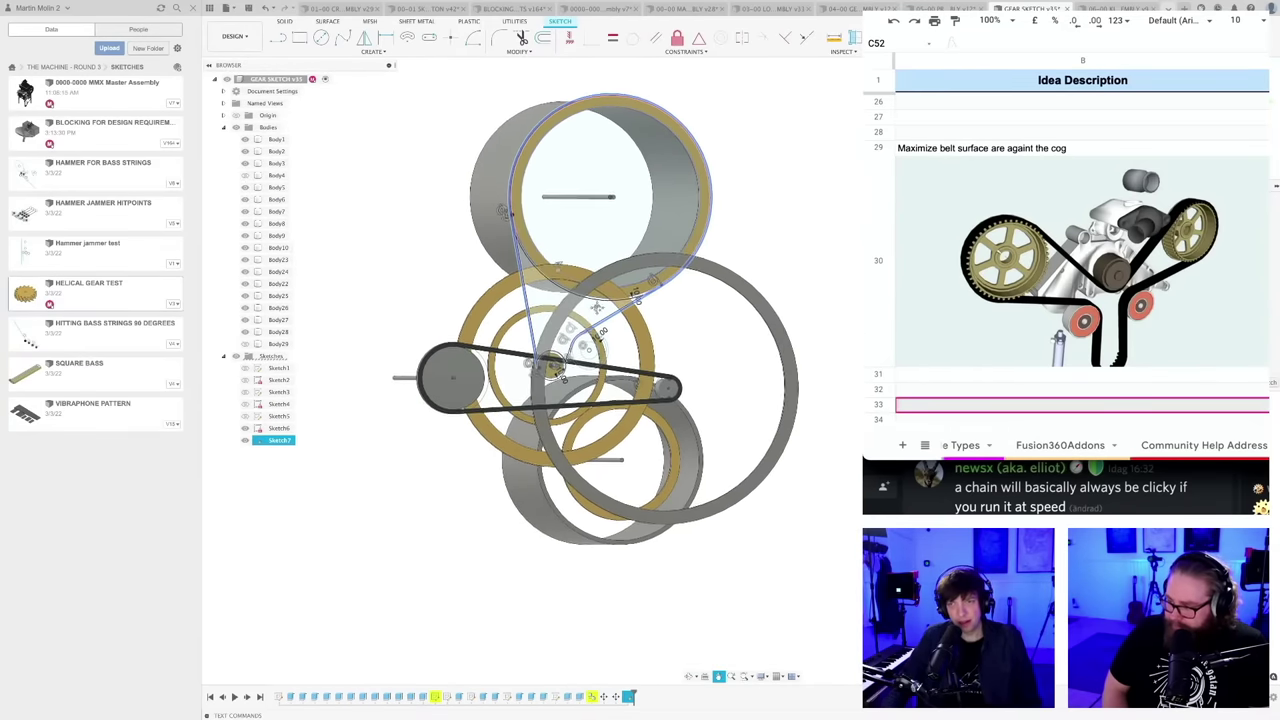
- Add the belt regions between the new pulley and the small gear and around the gear's underside to the selection
scroll(575, 326, up, 2)
click(595, 225)
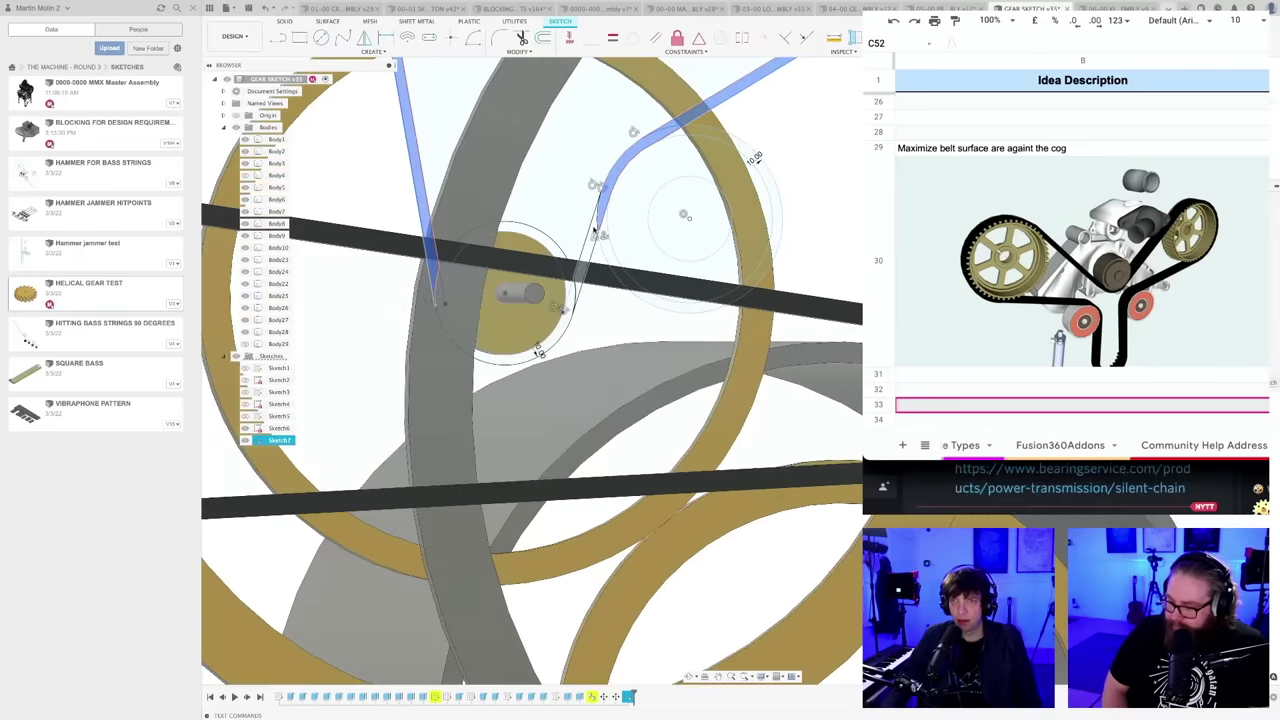
click(573, 303)
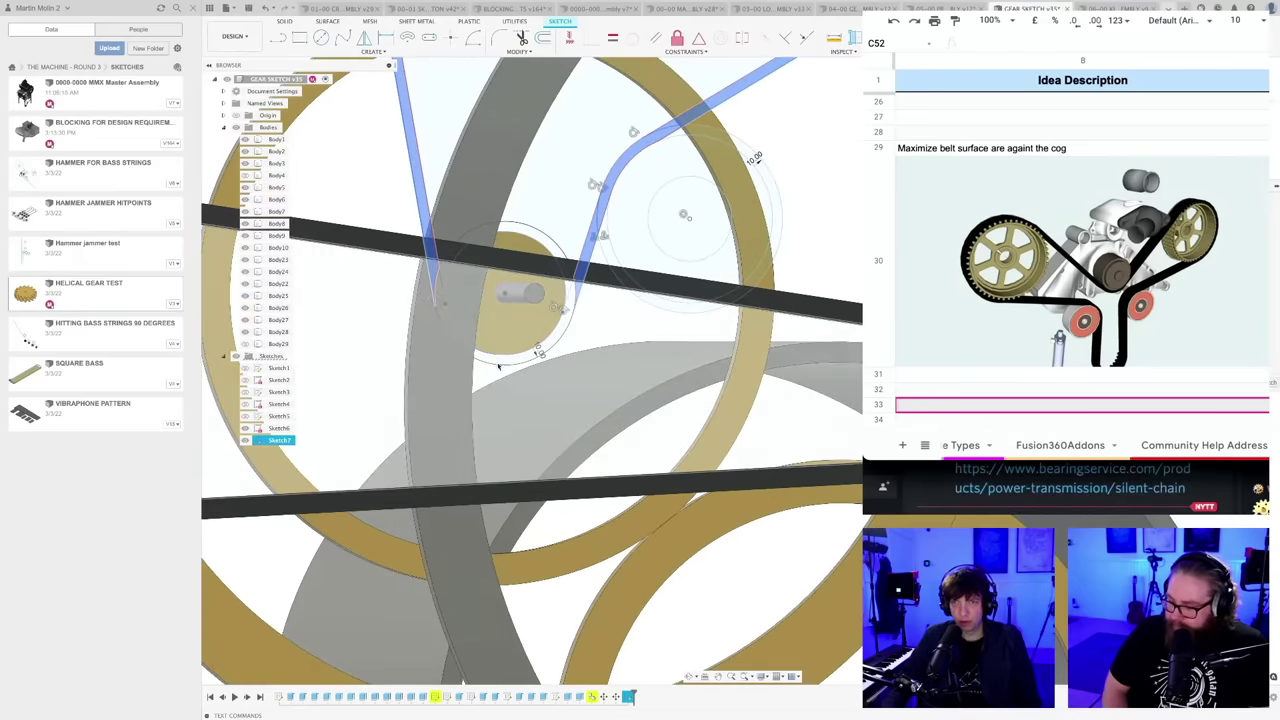
shift+middle_drag(530, 396, 596, 427)
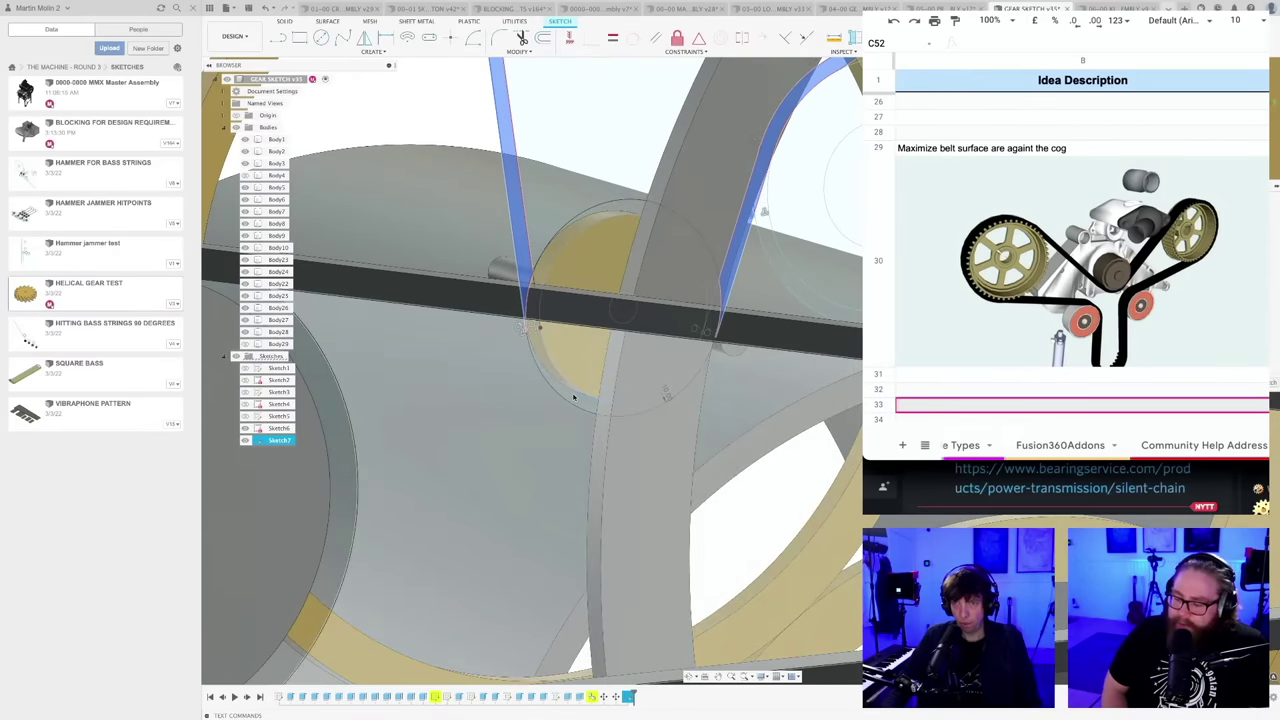
shift+middle_drag(573, 397, 558, 338)
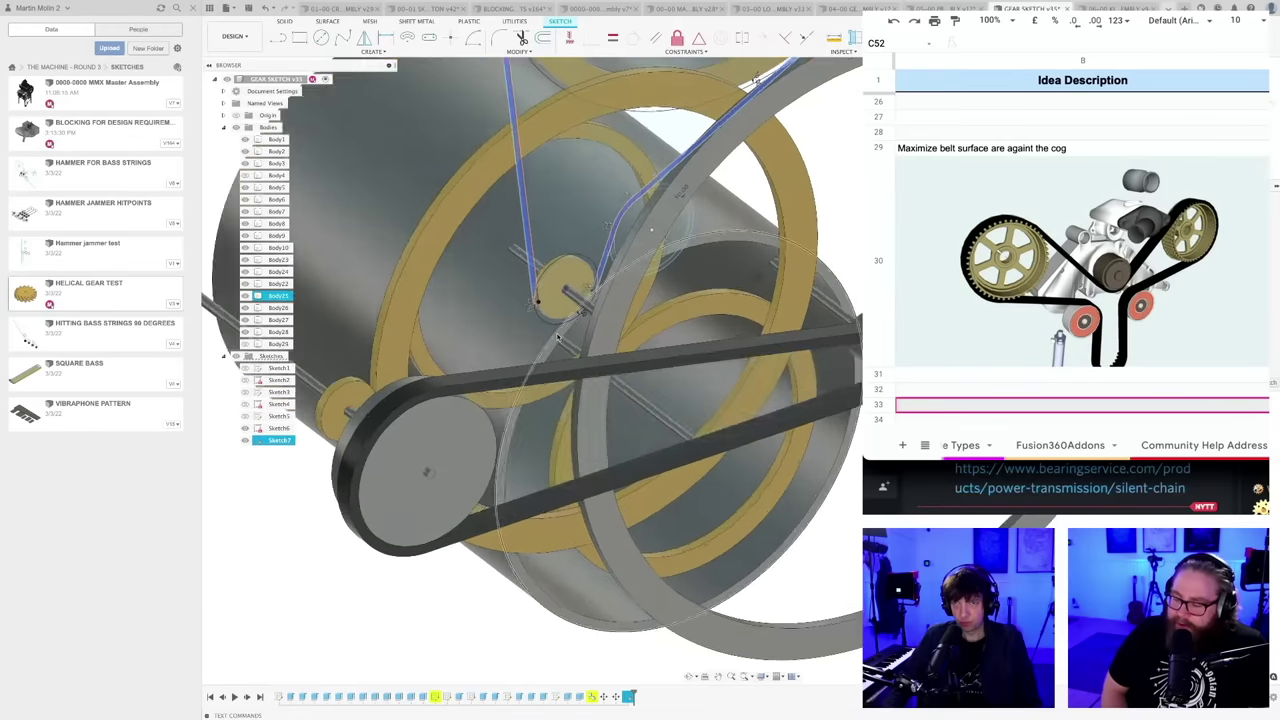
scroll(558, 338, up, 5)
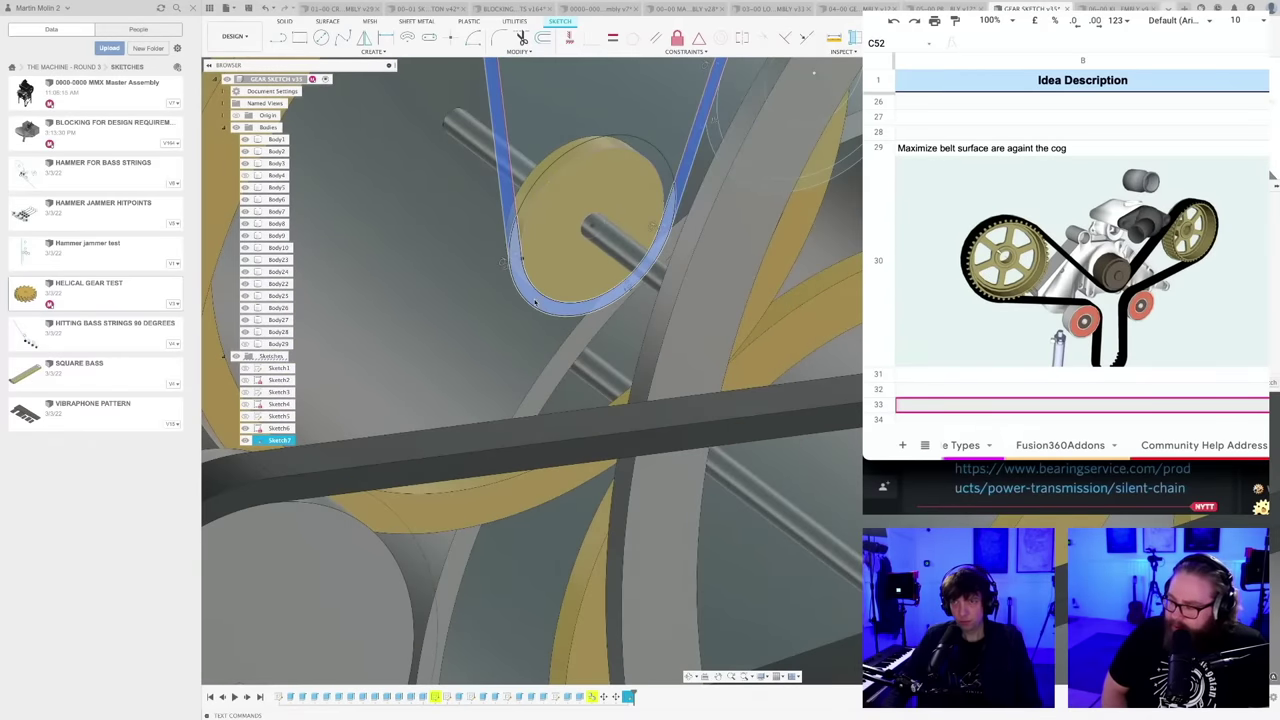
- Extrude the complete belt profile about -15 mm into a new solid body
scroll(535, 302, down, 5)
scroll(662, 322, down, 3)
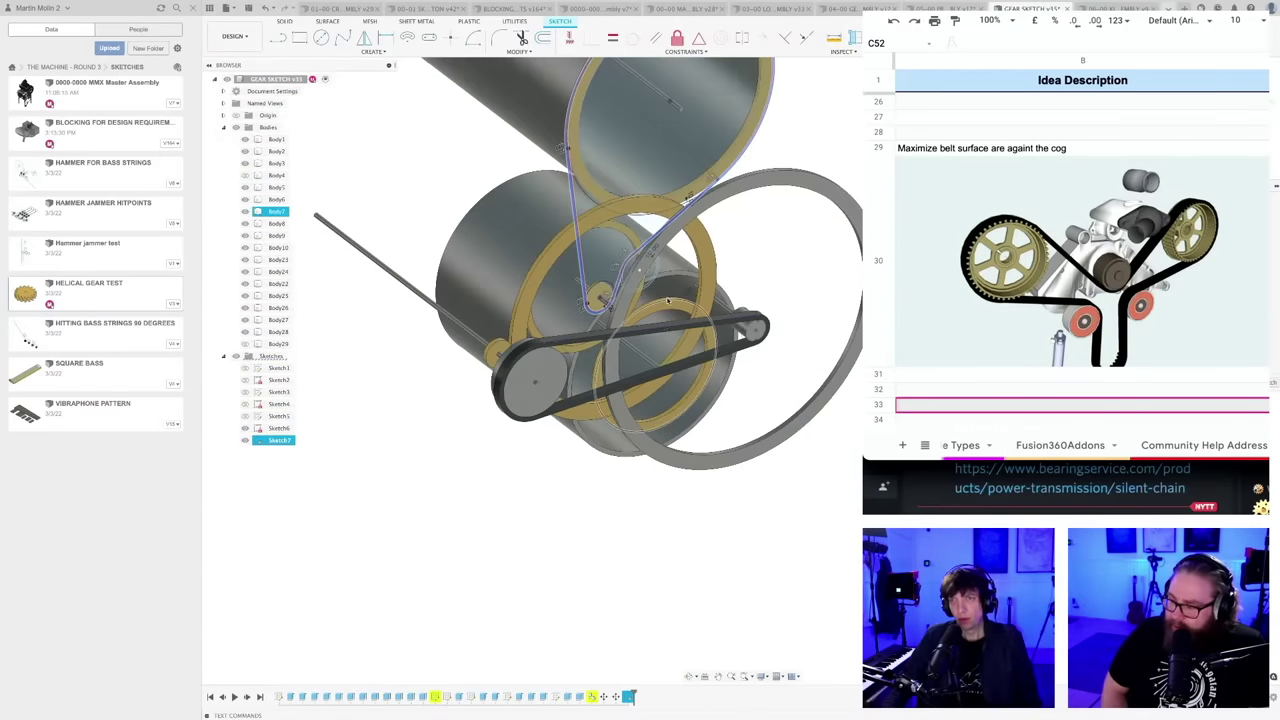
shift+middle_drag(668, 300, 660, 398)
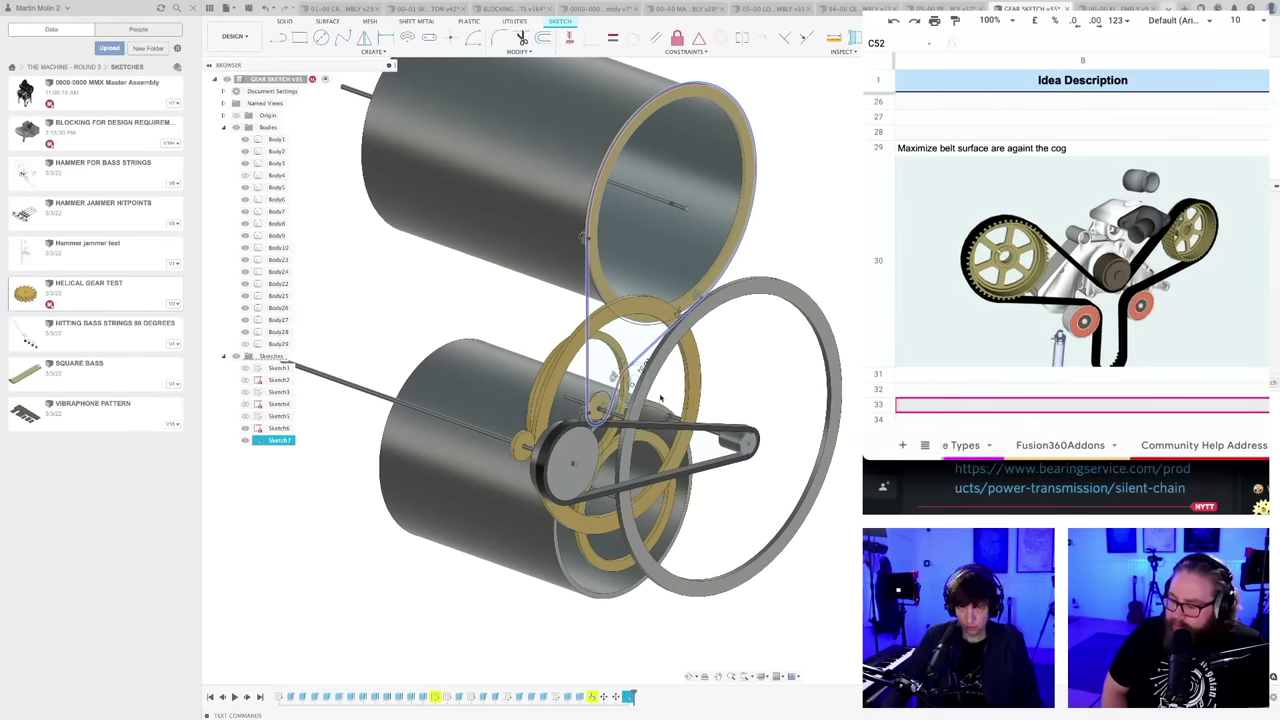
scroll(650, 405, up, 6)
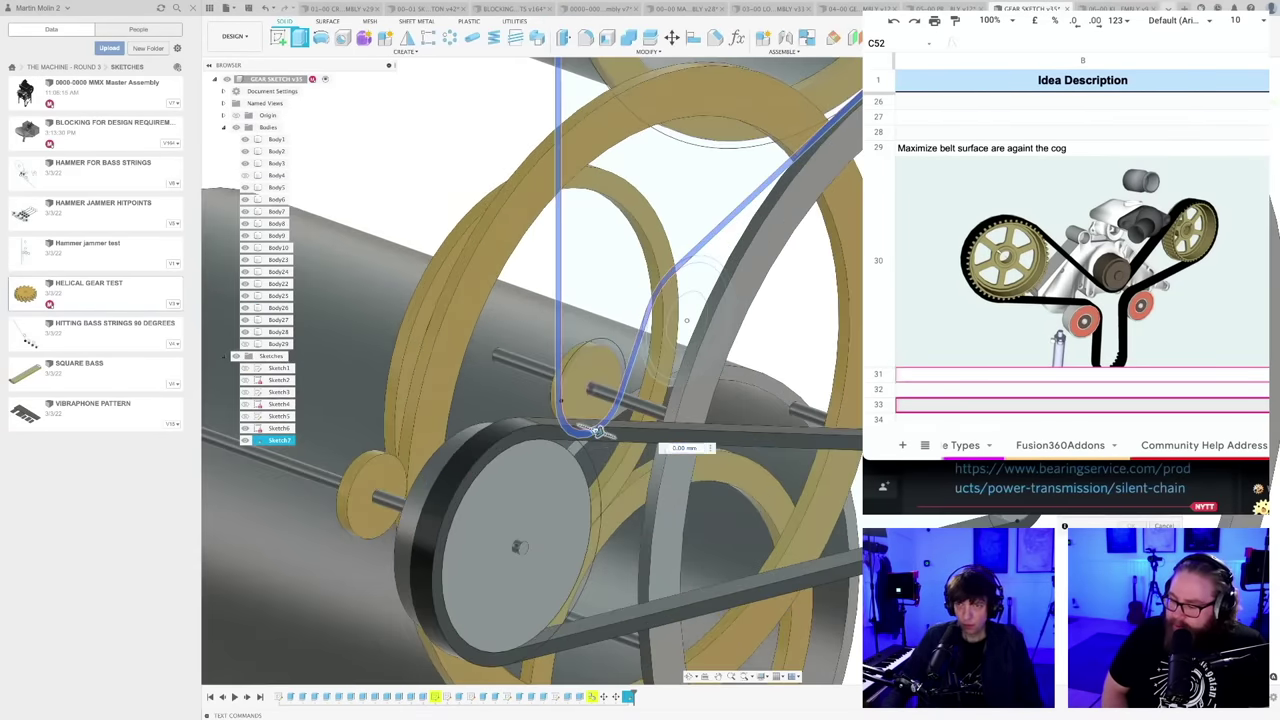
drag(597, 430, 578, 425)
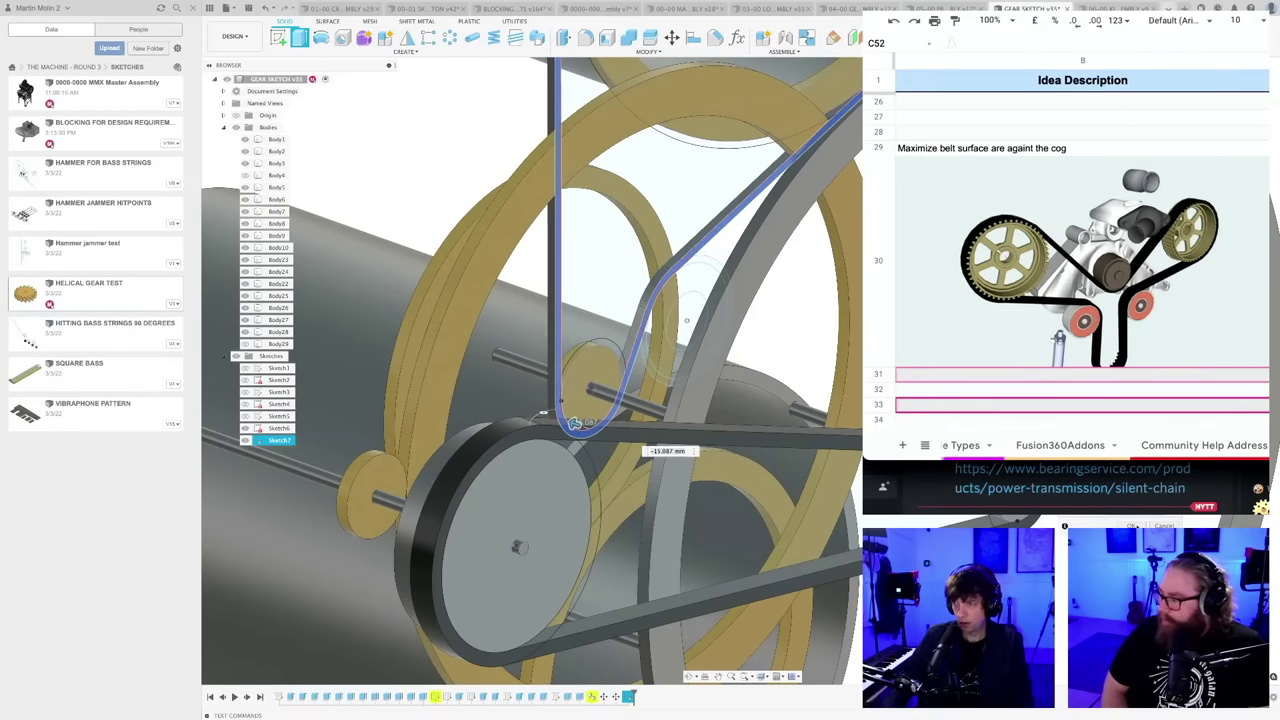
key(Return)
- Show the belt sketch again and extrude the new pulley's ring profile about -24 mm into a separate body
scroll(816, 370, down, 3)
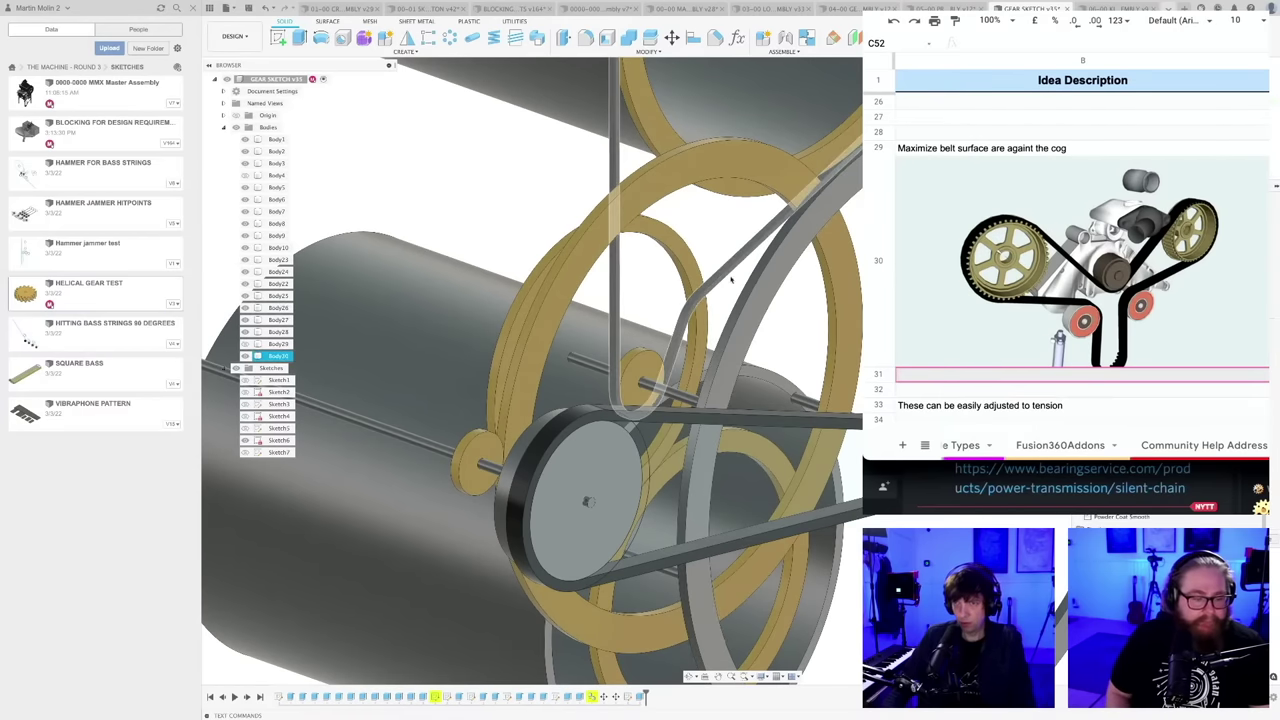
scroll(547, 371, down, 3)
shift+middle_drag(630, 600, 482, 523)
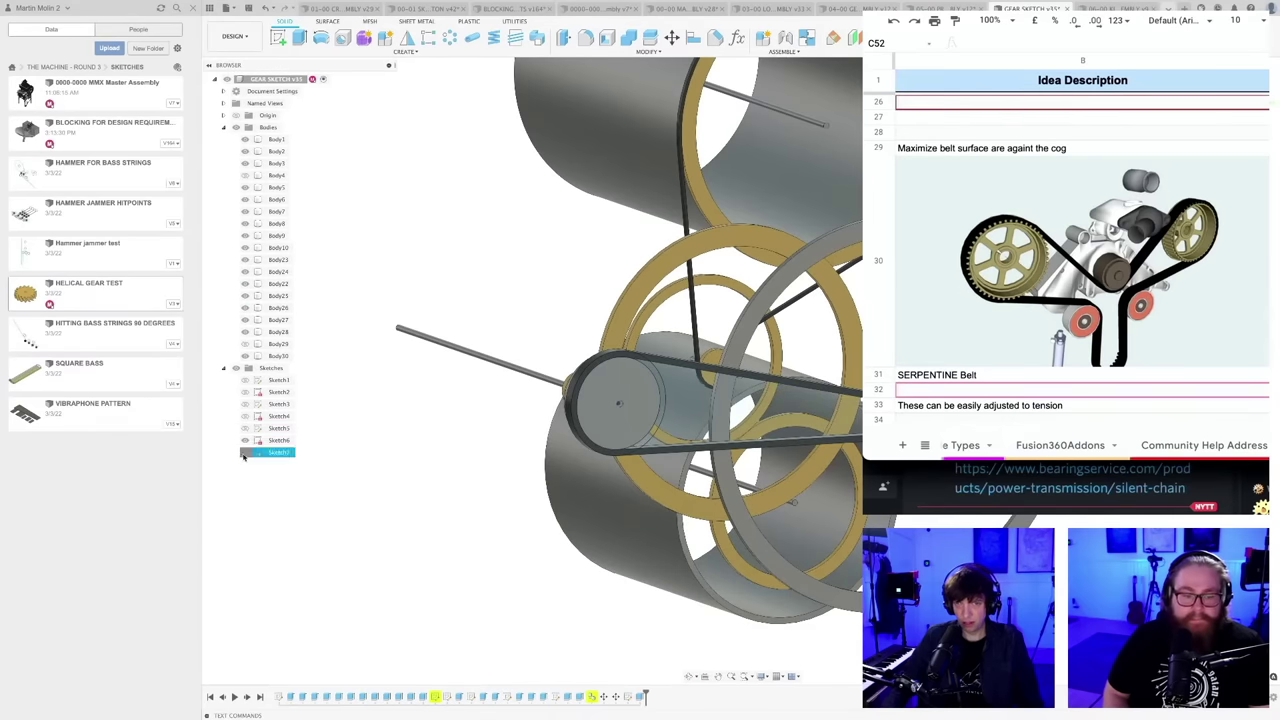
shift+middle_drag(765, 345, 858, 362)
scroll(807, 356, up, 2)
key(e)
scroll(795, 345, up, 3)
click(758, 320)
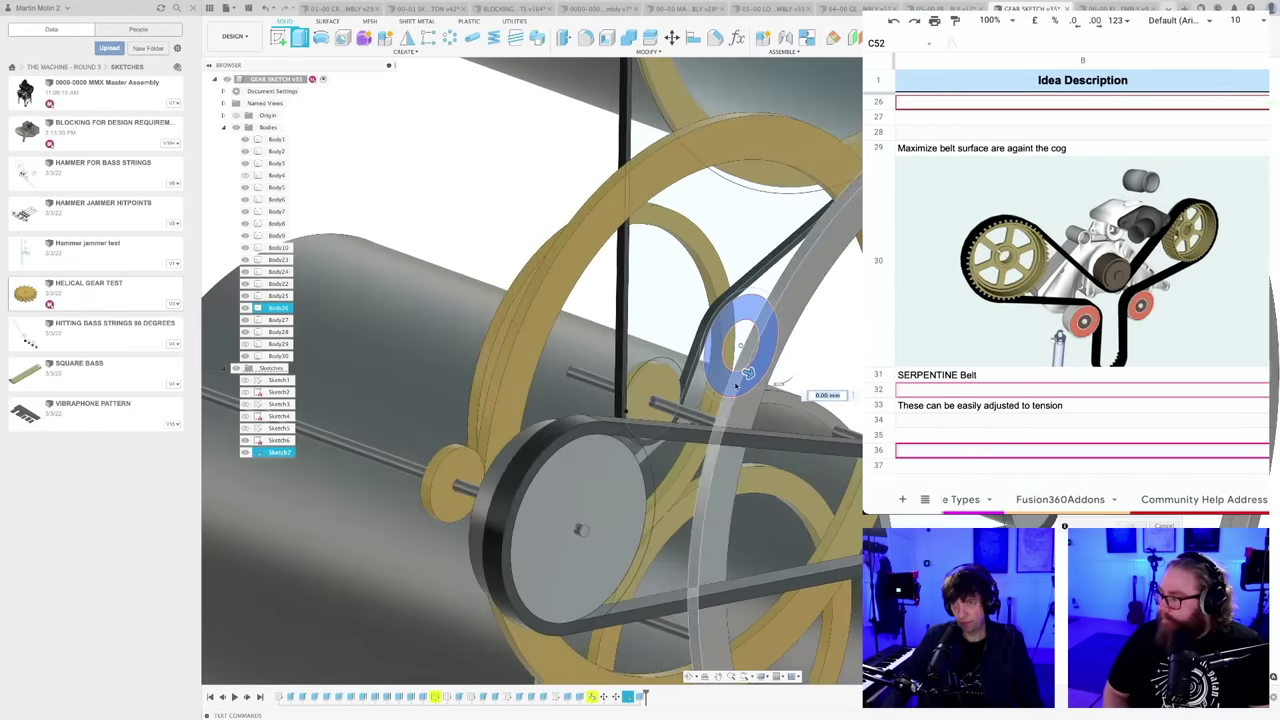
drag(743, 376, 731, 368)
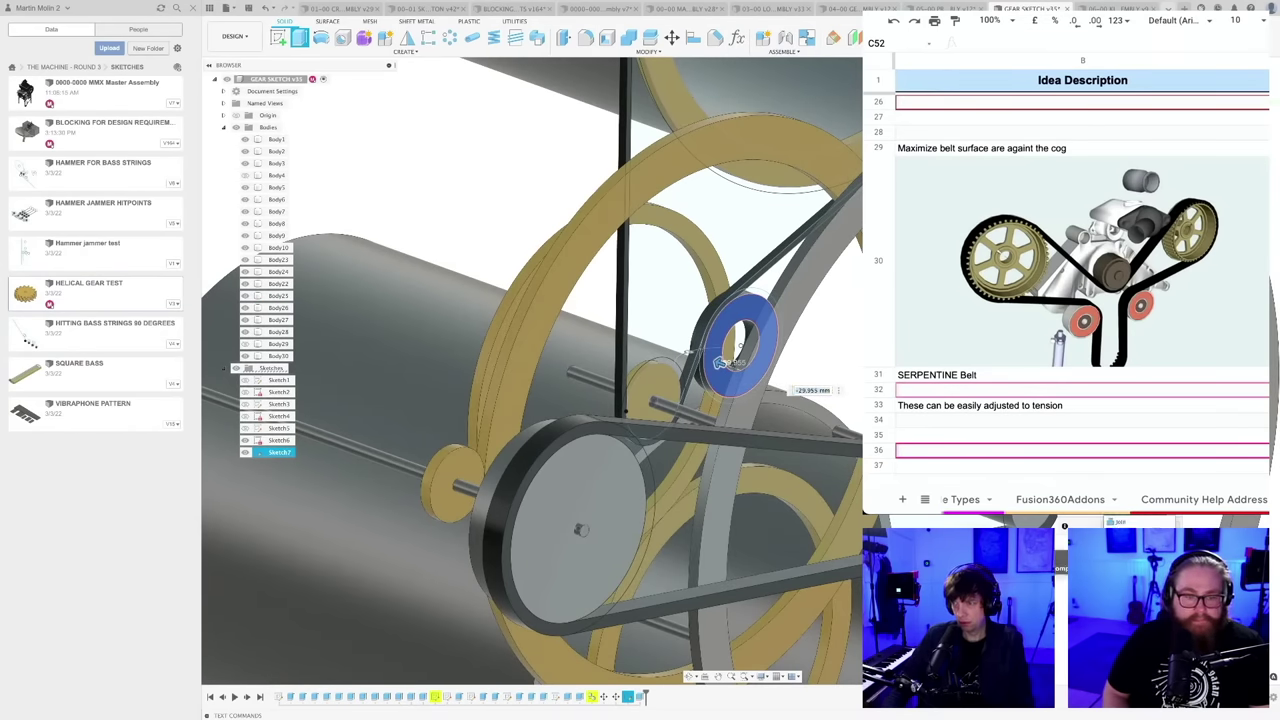
key(Return)
- Save the design with the extruded belt and pulley as a new version
shift+middle_drag(731, 368, 778, 413)
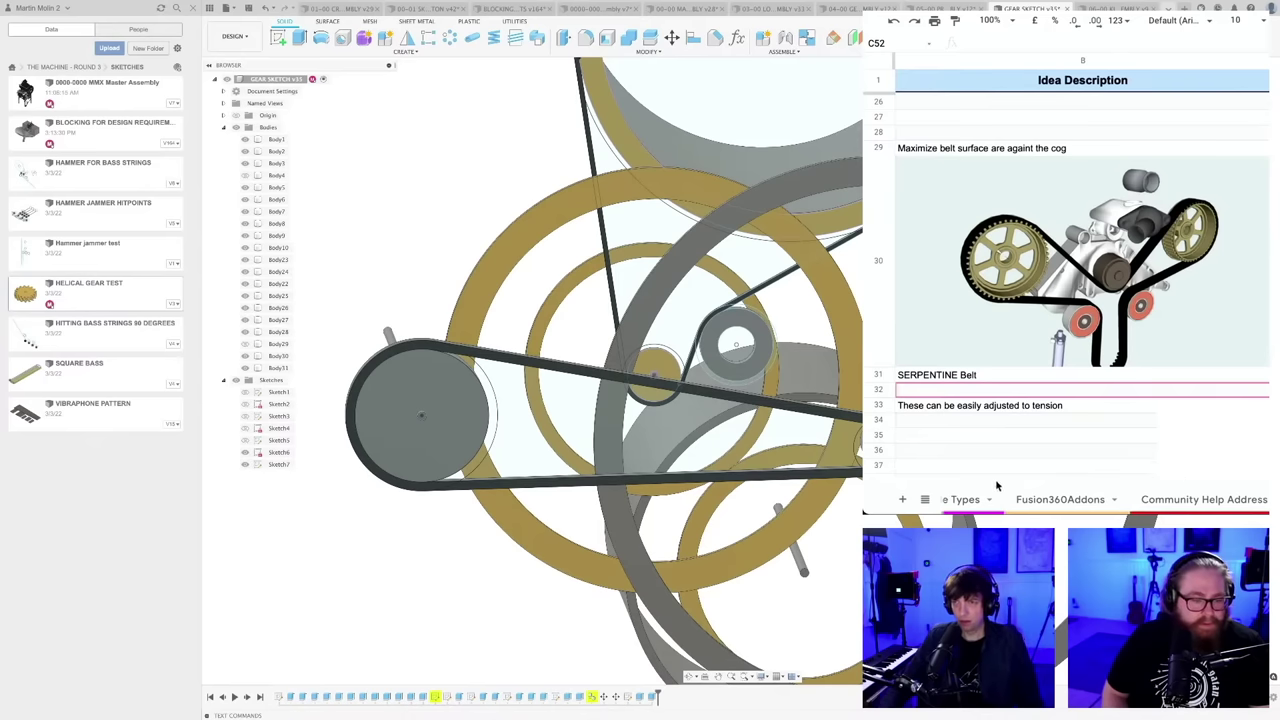
key(super+s)
key(Return)
scroll(764, 312, down, 2)
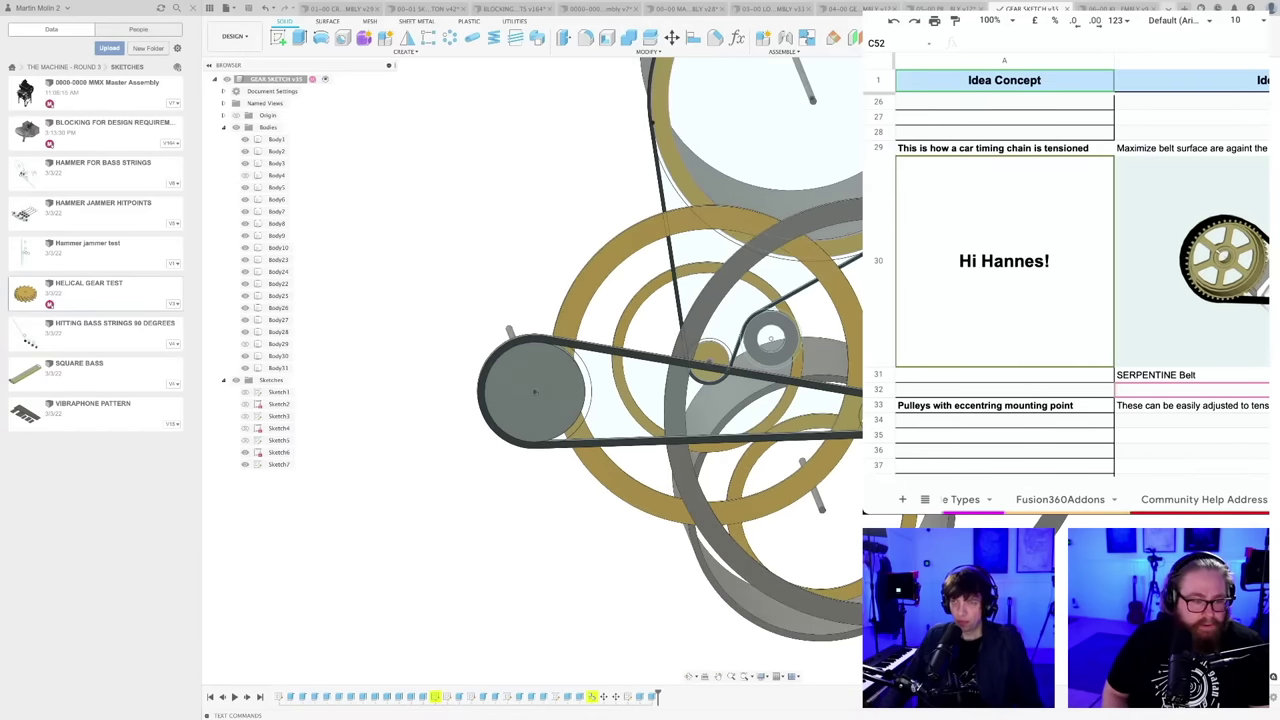
- Examine how the new belt wraps the small gear, pulley and large wheel, and how it clears the neighbouring wheels and drive belt
shift+middle_drag(745, 318, 680, 399)
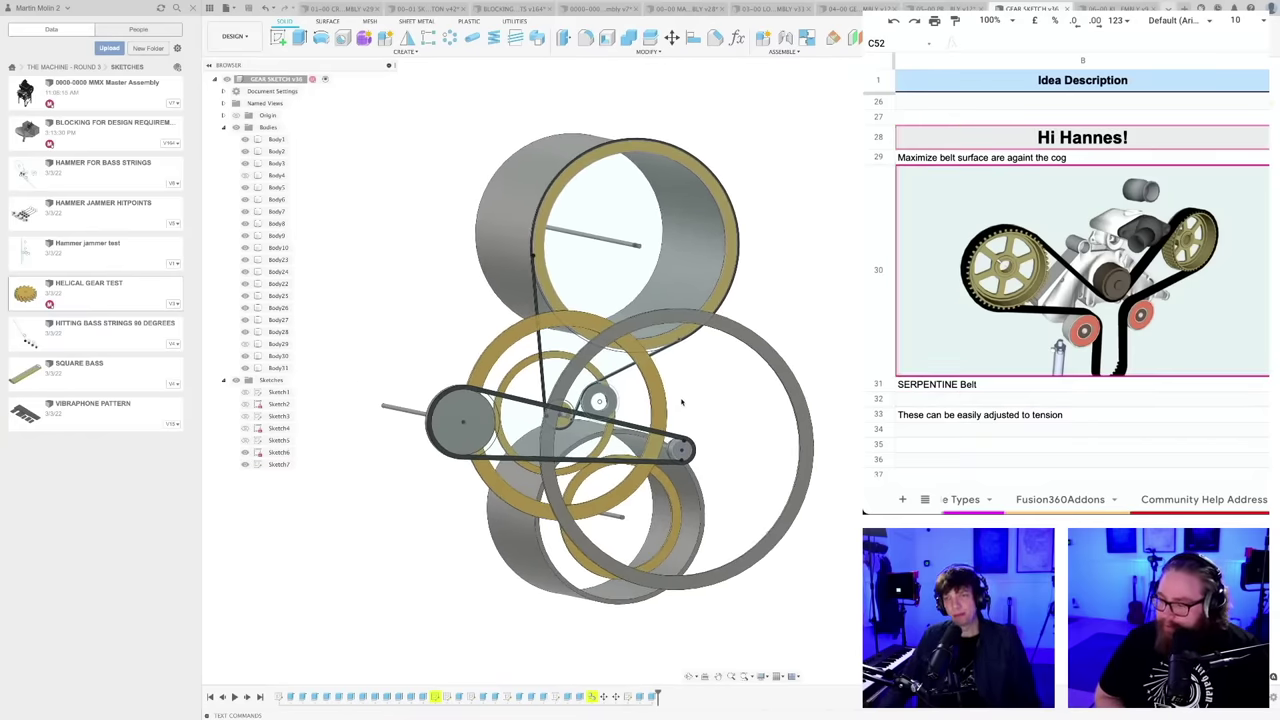
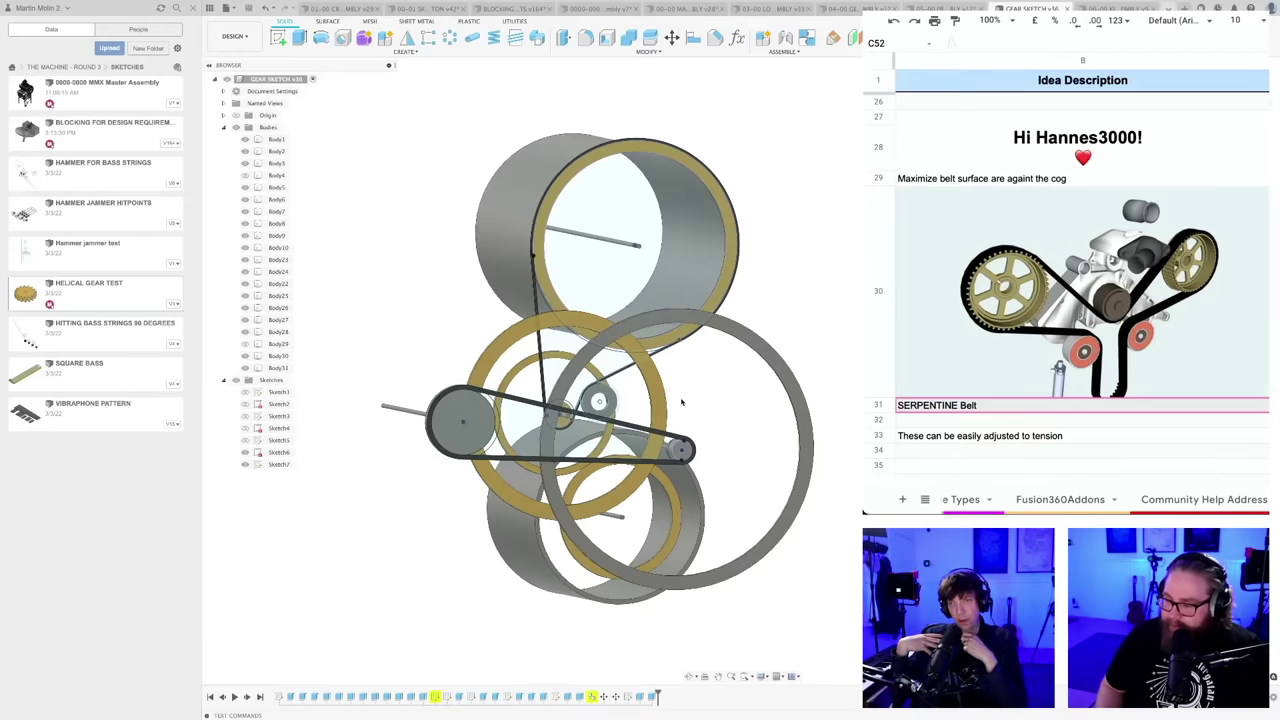
scroll(597, 400, up, 4)
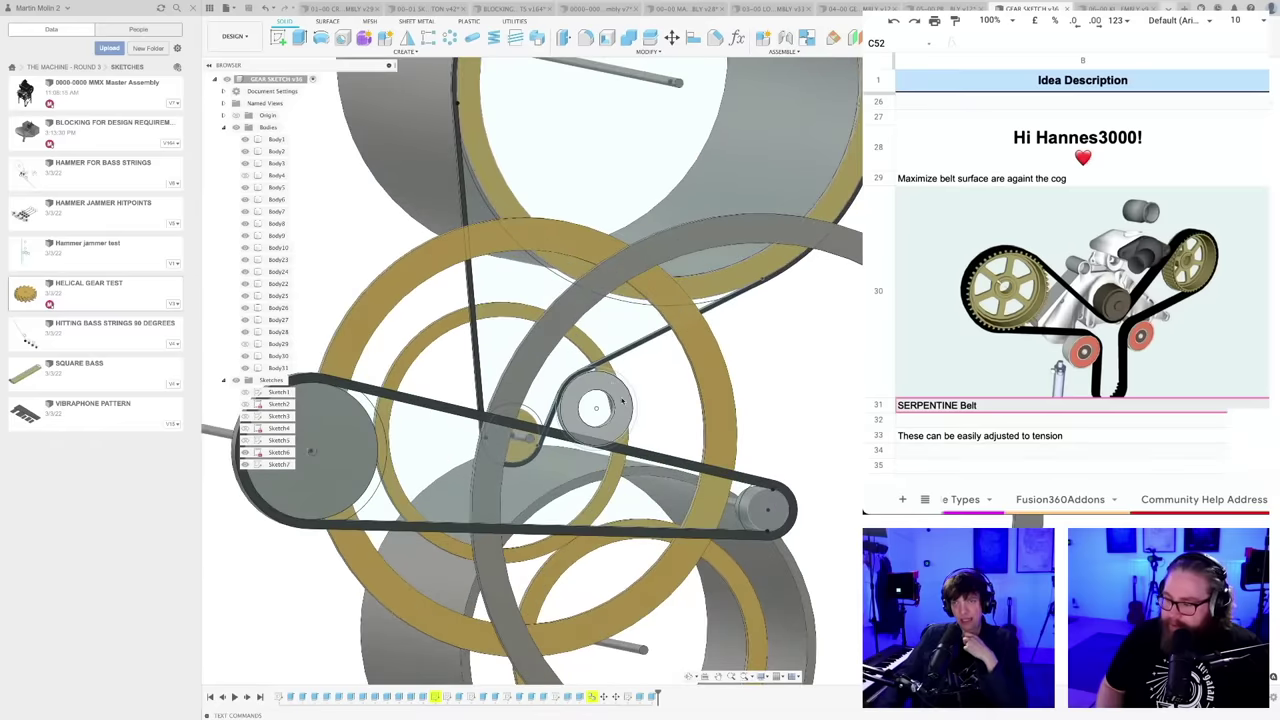
scroll(612, 386, down, 3)
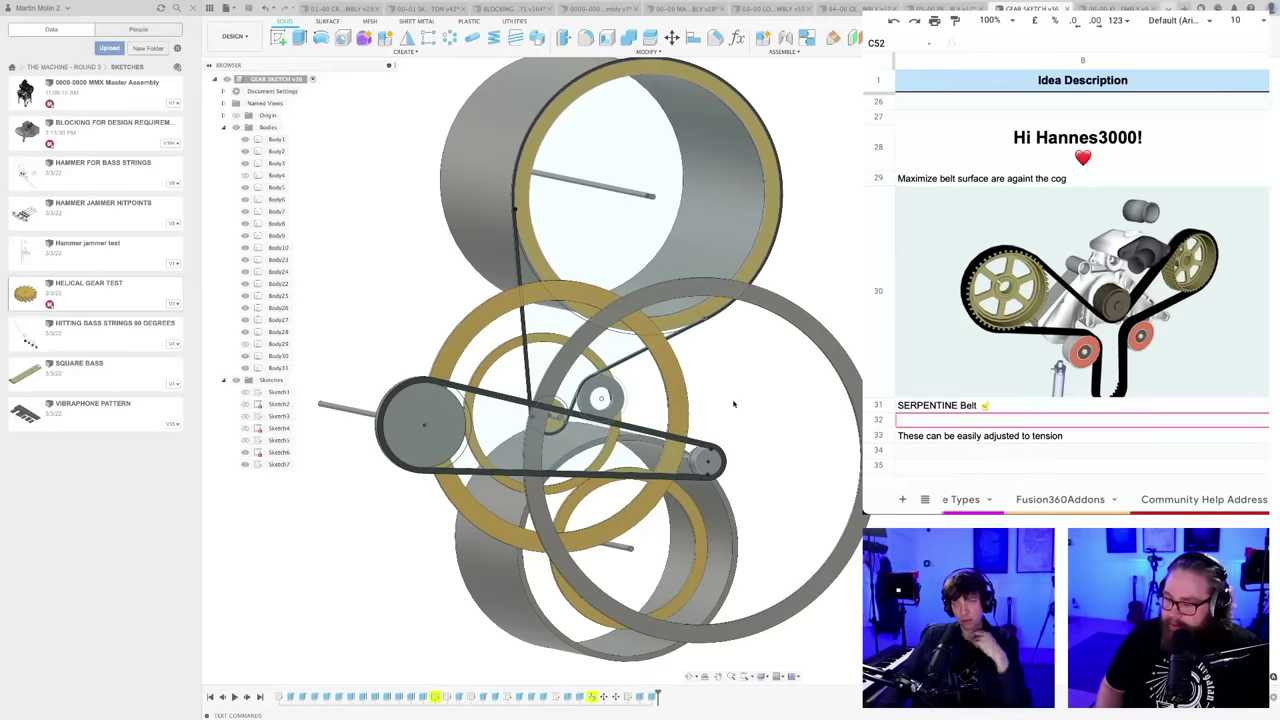
scroll(733, 404, down, 1)
shift+middle_drag(732, 406, 715, 450)
scroll(593, 385, up, 3)
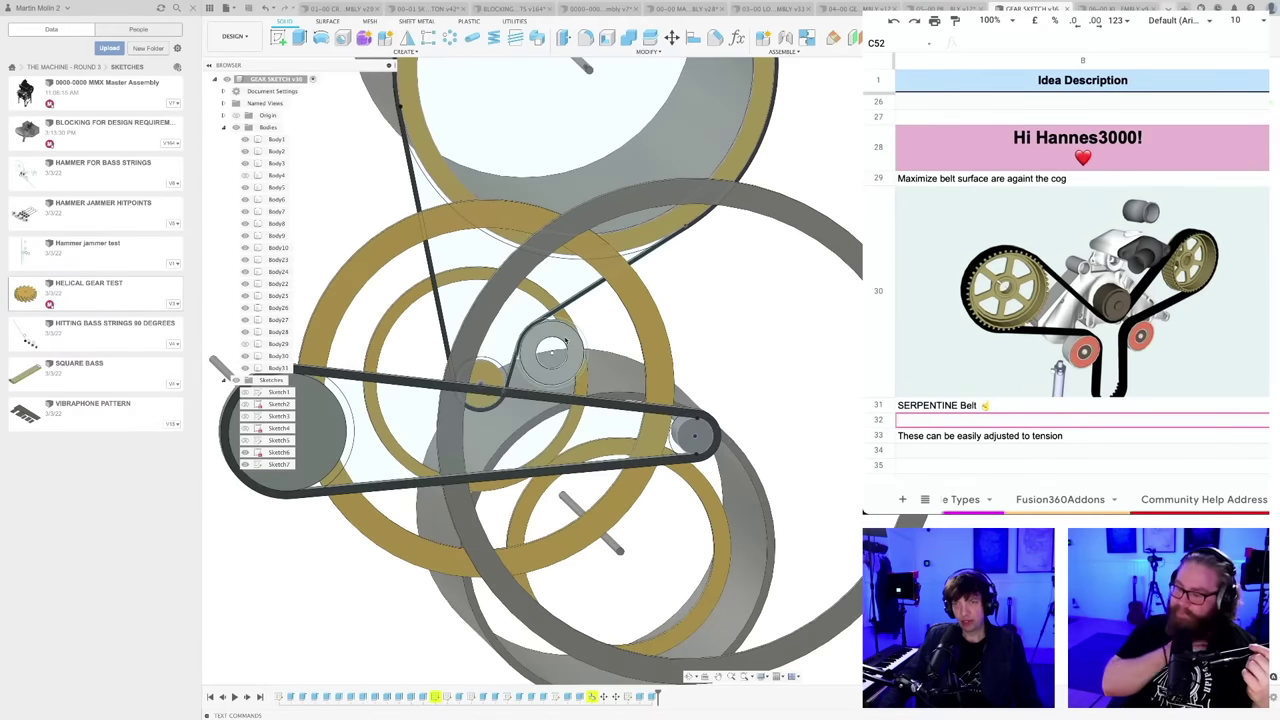
scroll(564, 340, up, 2)
scroll(564, 340, down, 2)
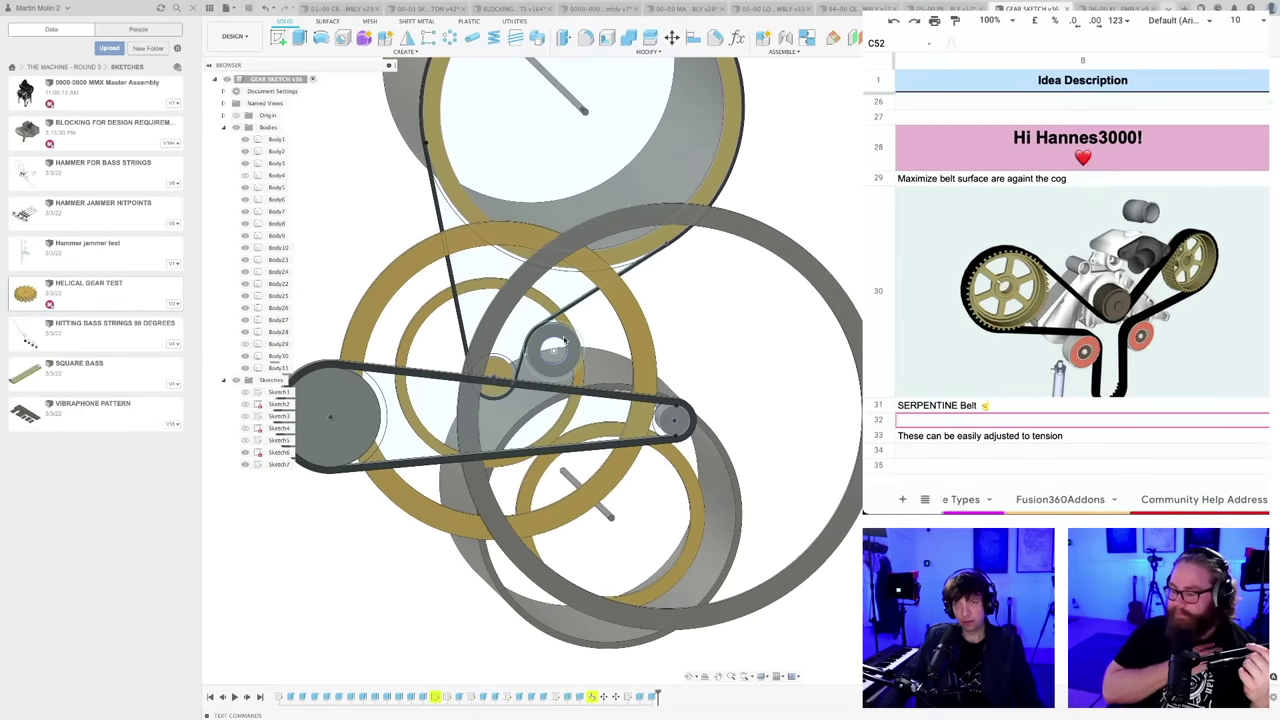
scroll(564, 341, down, 2)
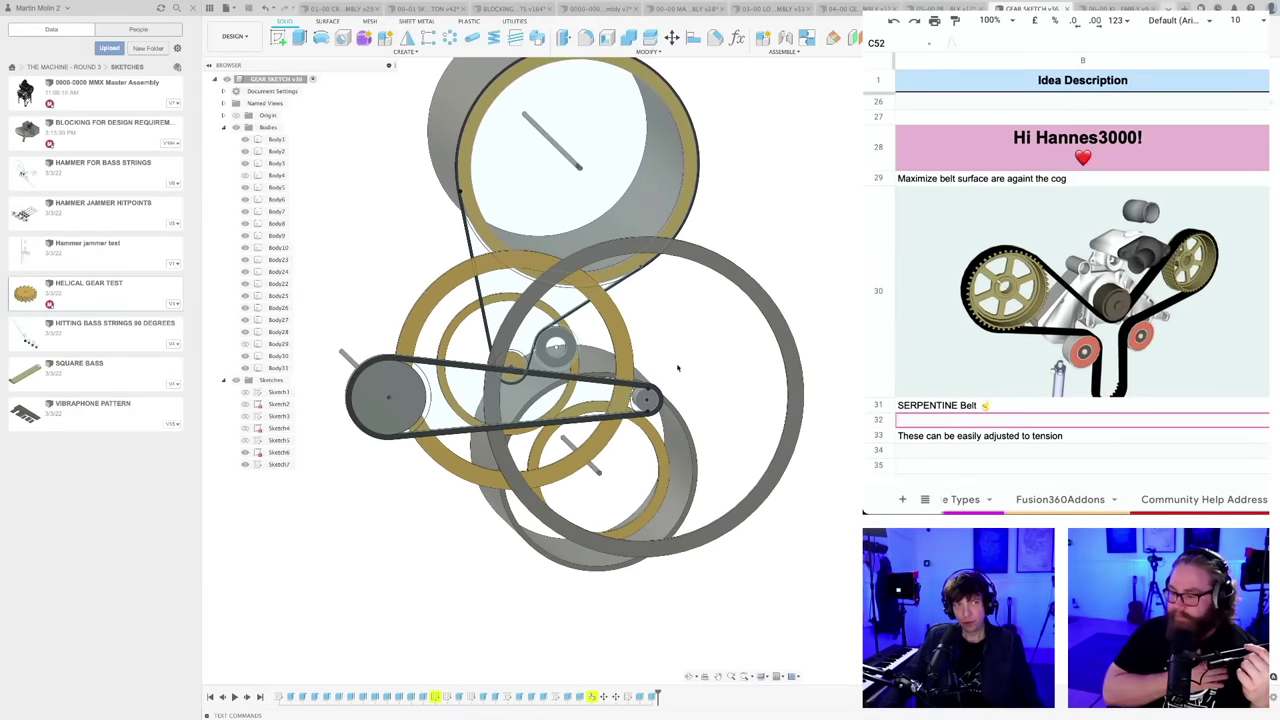
shift+middle_drag(677, 368, 510, 335)
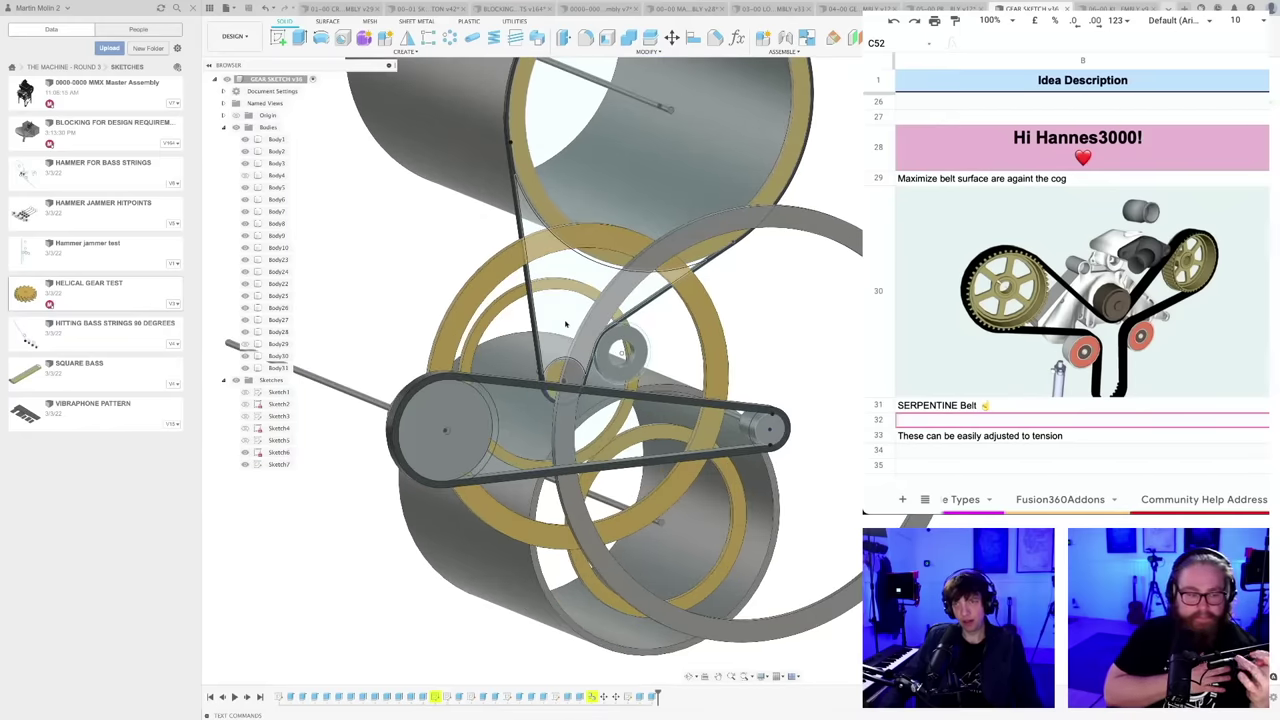
scroll(565, 324, down, 2)
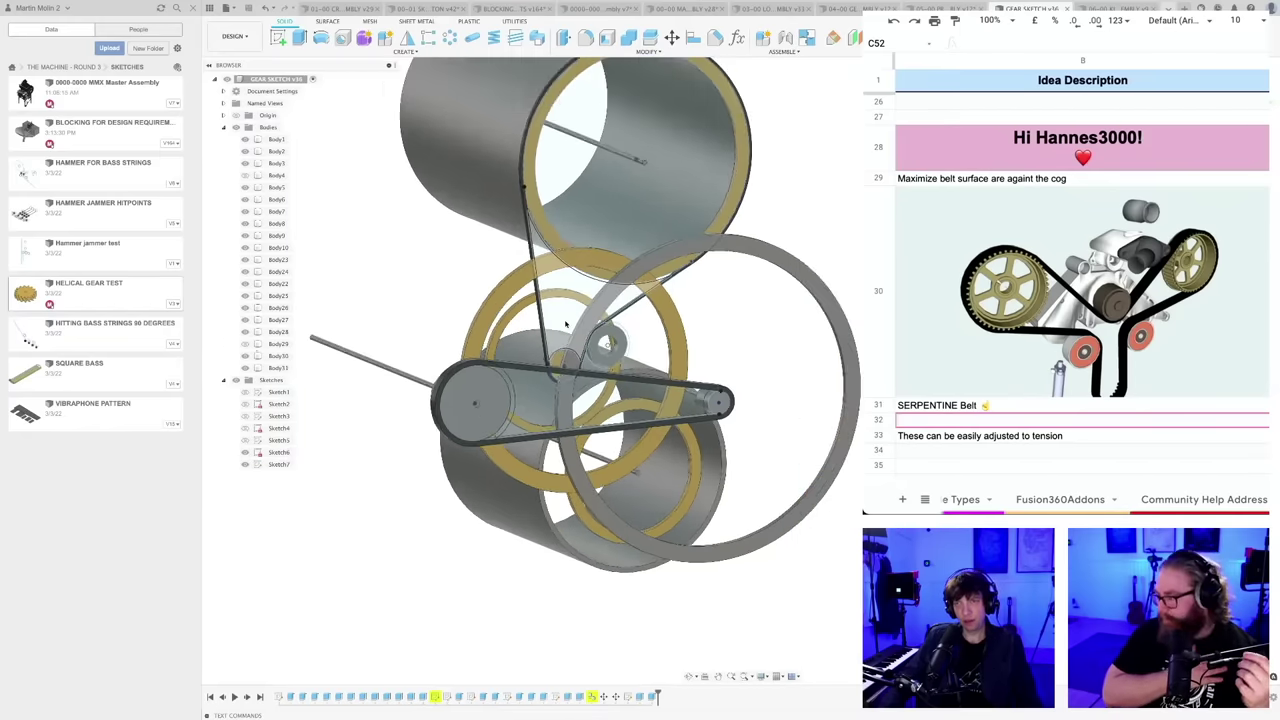
scroll(559, 356, up, 3)
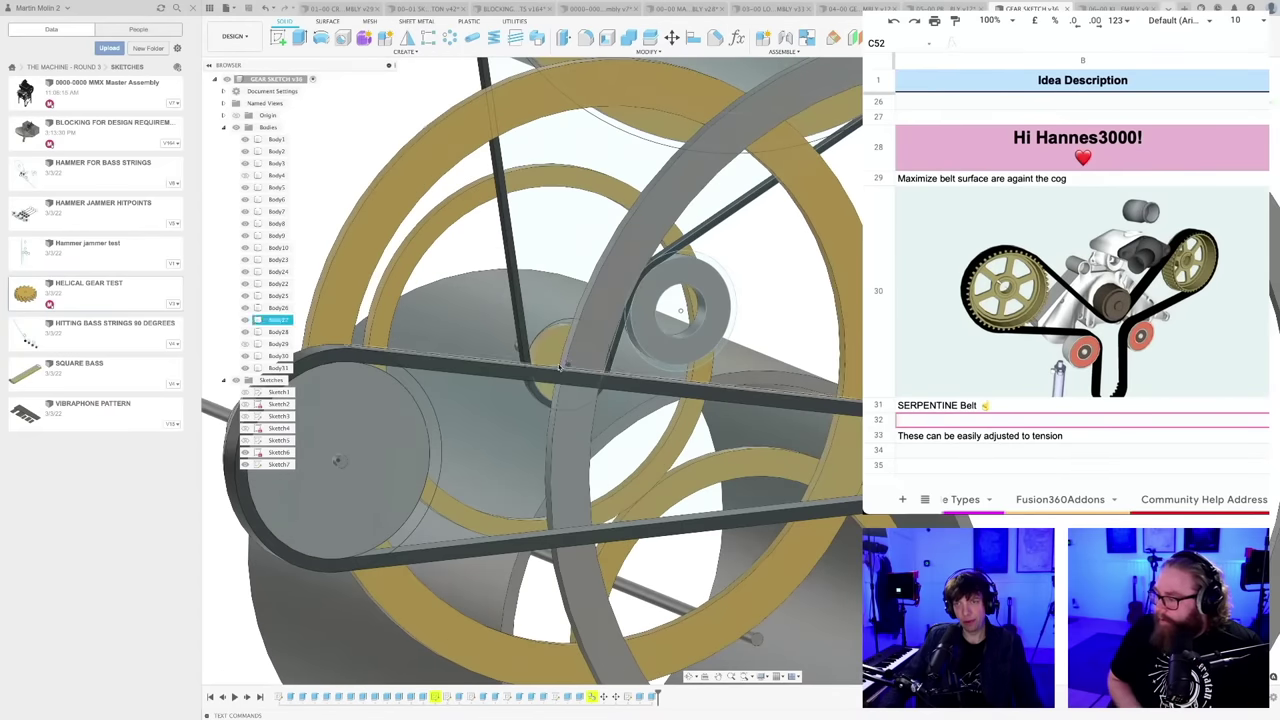
- Examine the overall layout of both drums, the gear rings, the large wheel and the new belt from a distance
scroll(556, 354, down, 4)
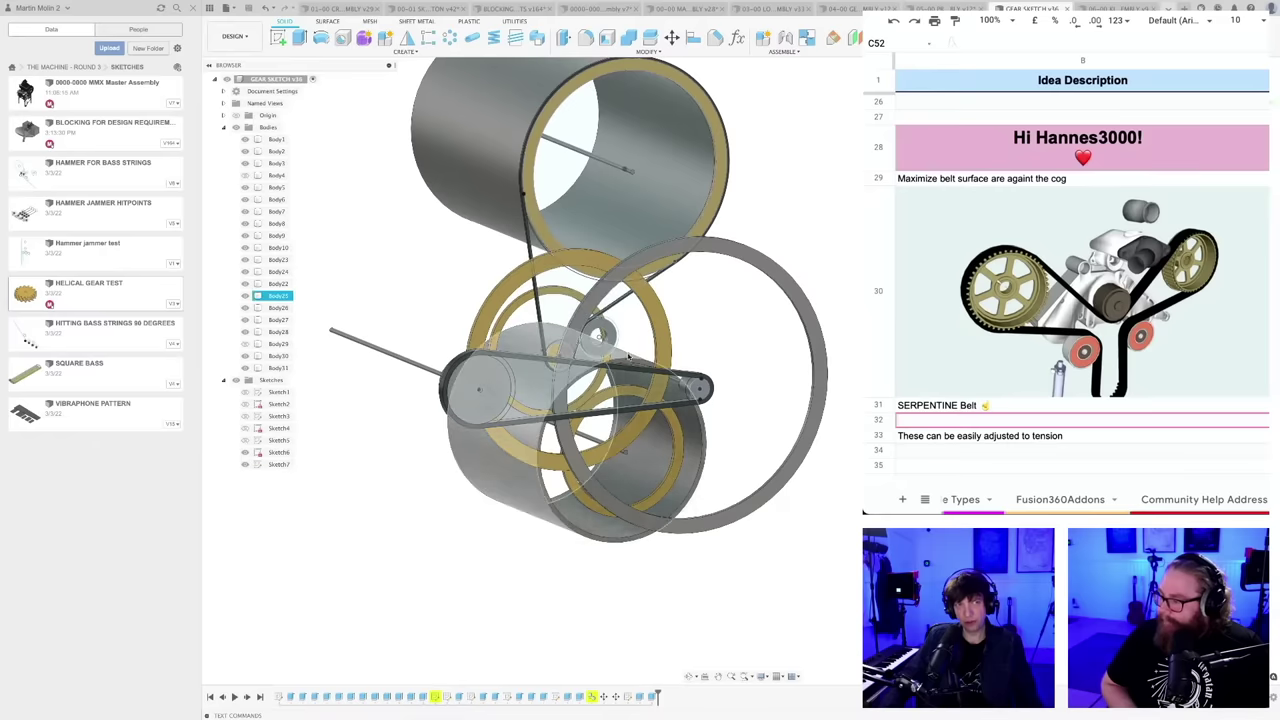
scroll(692, 350, down, 2)
shift+middle_drag(694, 351, 706, 347)
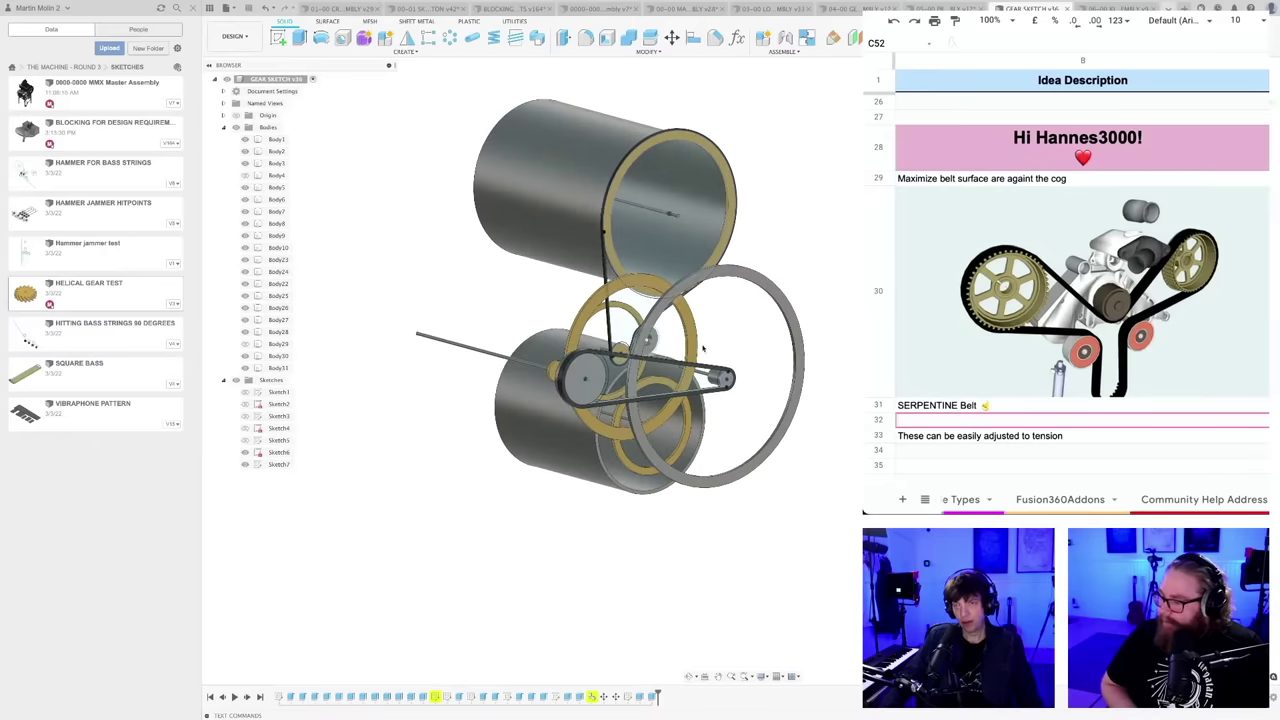
scroll(703, 350, down, 2)
mouse_move(689, 512)
shift+middle_down()
mouse_move(749, 491)
mouse_move(766, 523)
mouse_move(754, 491)
mouse_move(700, 487)
mouse_move(734, 511)
mouse_move(675, 487)
mouse_move(686, 500)
shift+middle_up()
shift+middle_drag(584, 480, 612, 430)
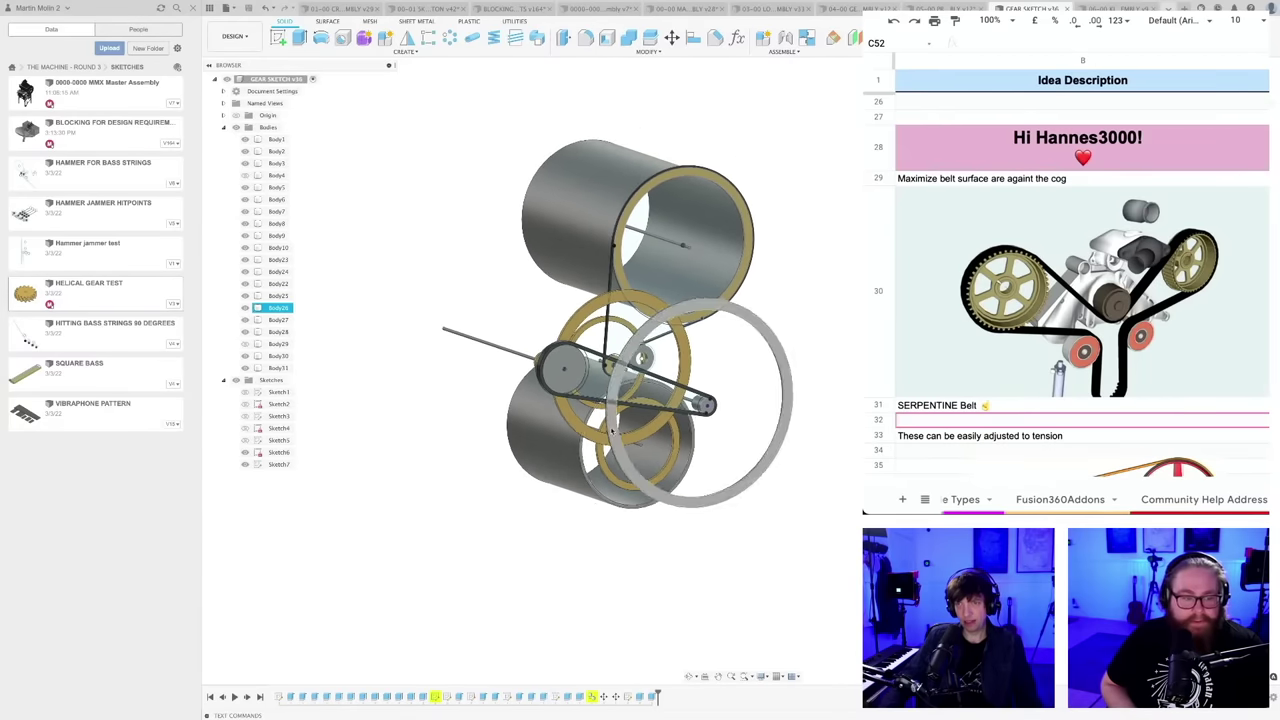
mouse_move(590, 508)
shift+middle_down()
mouse_move(654, 514)
mouse_move(597, 493)
shift+middle_up()
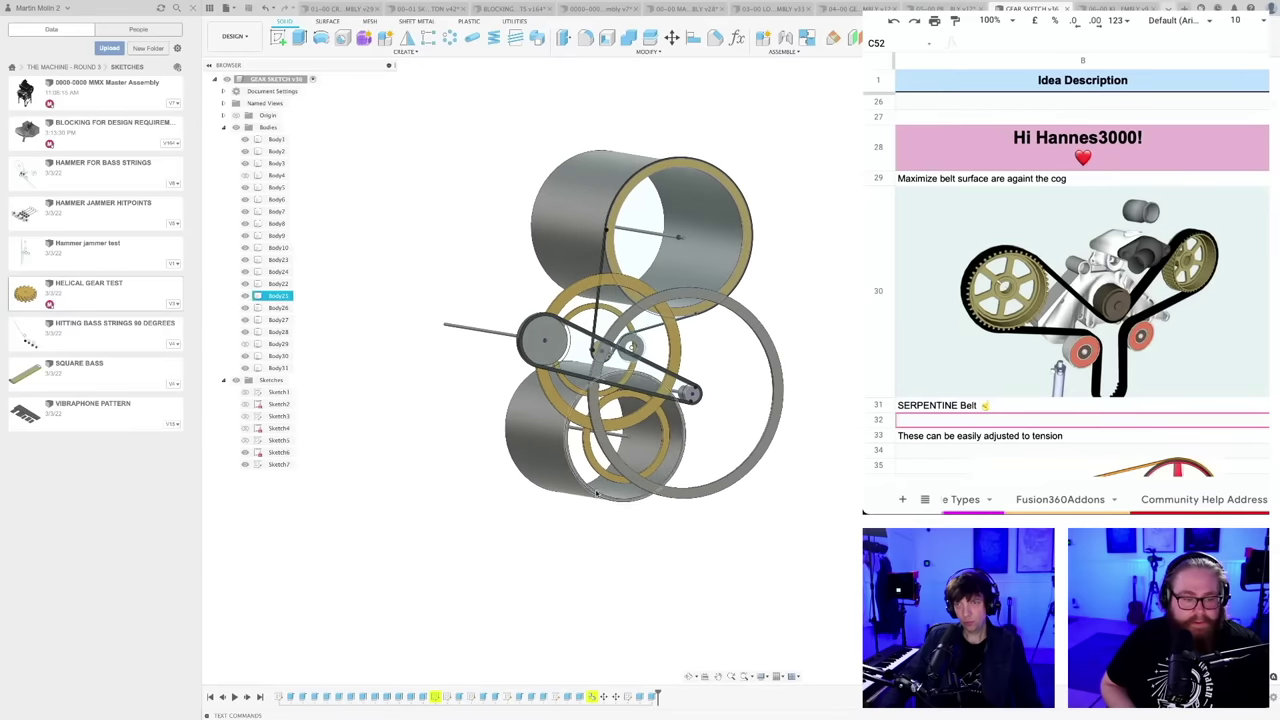
scroll(611, 441, down, 3)
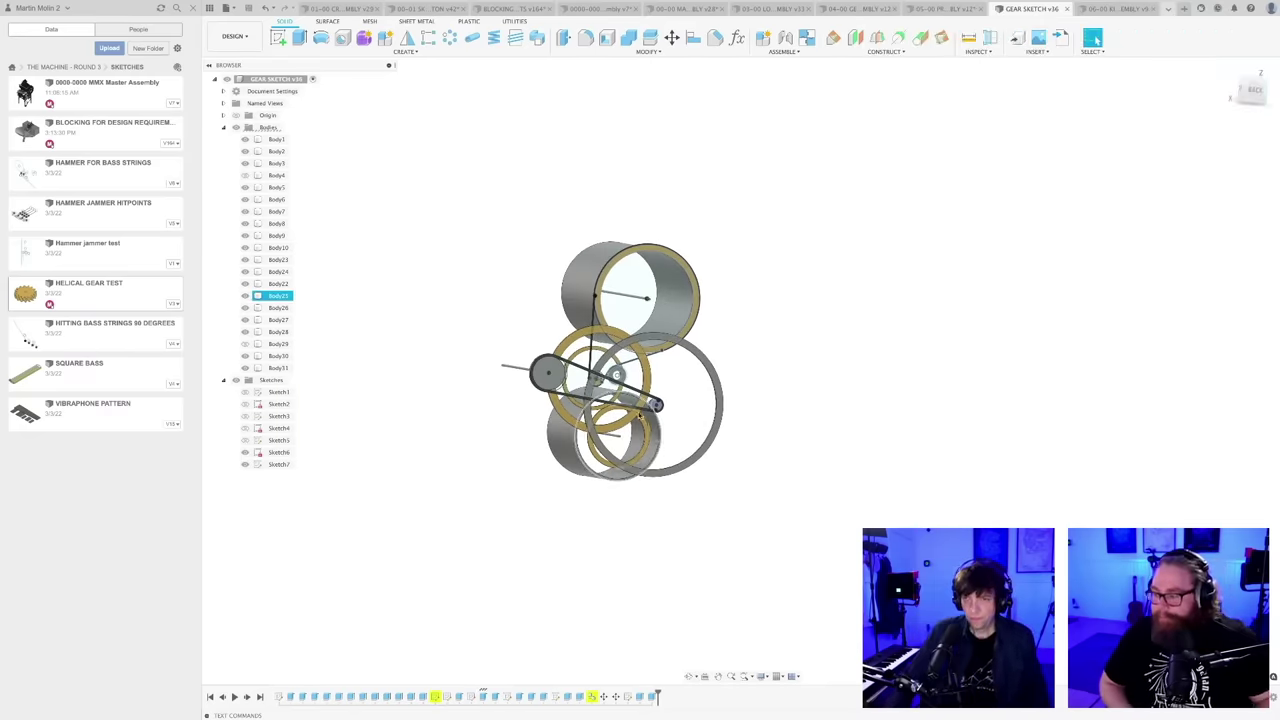
- Examine the gears from the drum side and the belt side, highlighting the two small gold gear rings by the lower drum
shift+middle_drag(663, 434, 746, 434)
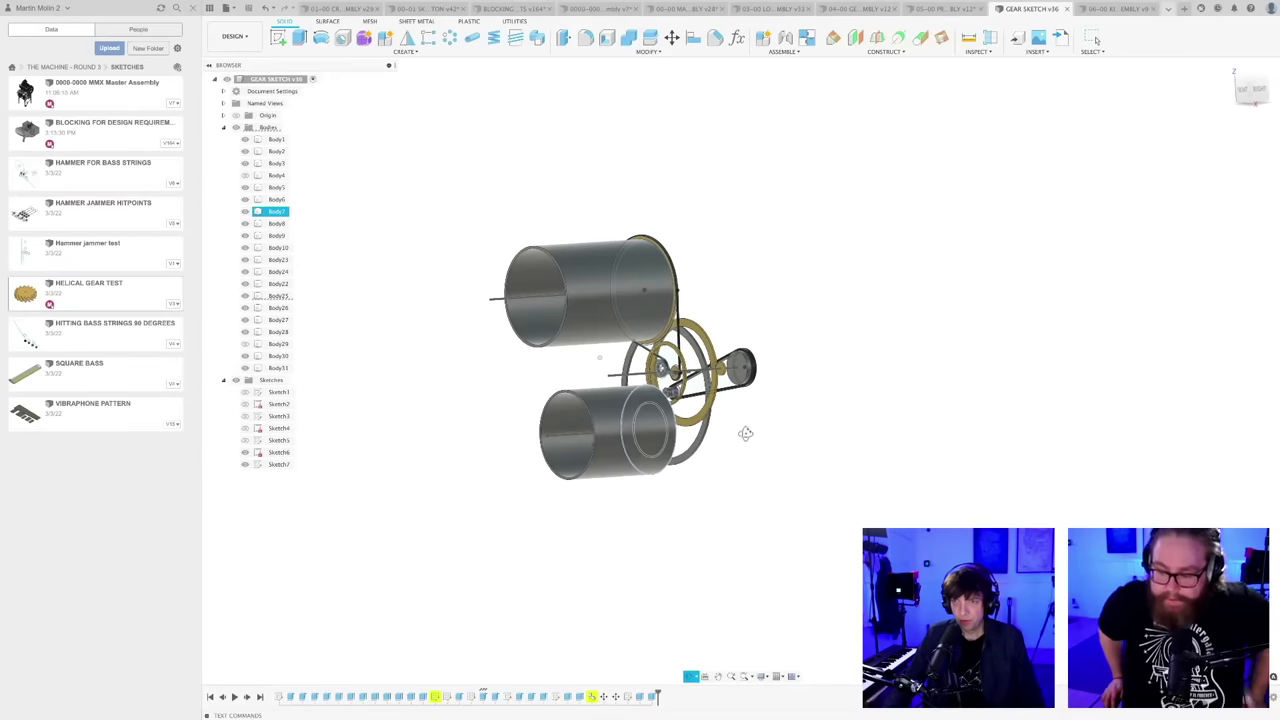
scroll(714, 438, up, 4)
shift+middle_drag(546, 286, 450, 292)
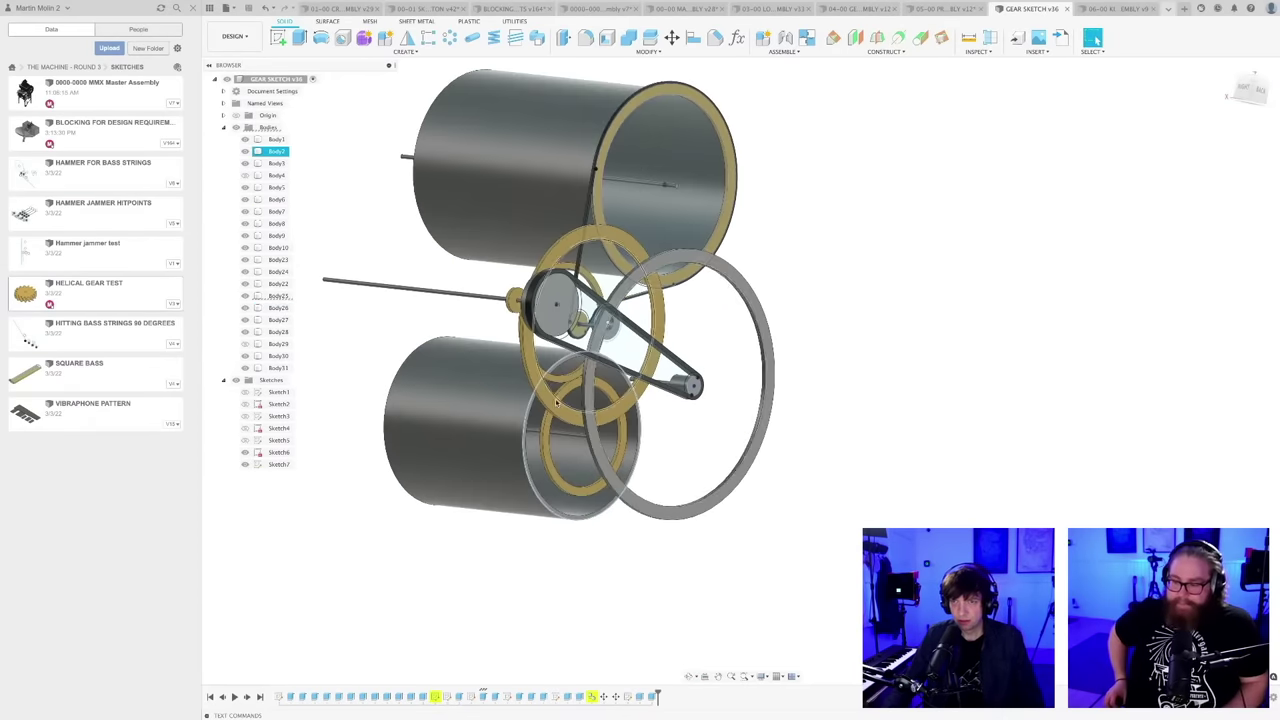
scroll(540, 390, up, 3)
shift+middle_drag(540, 385, 519, 383)
click(558, 345)
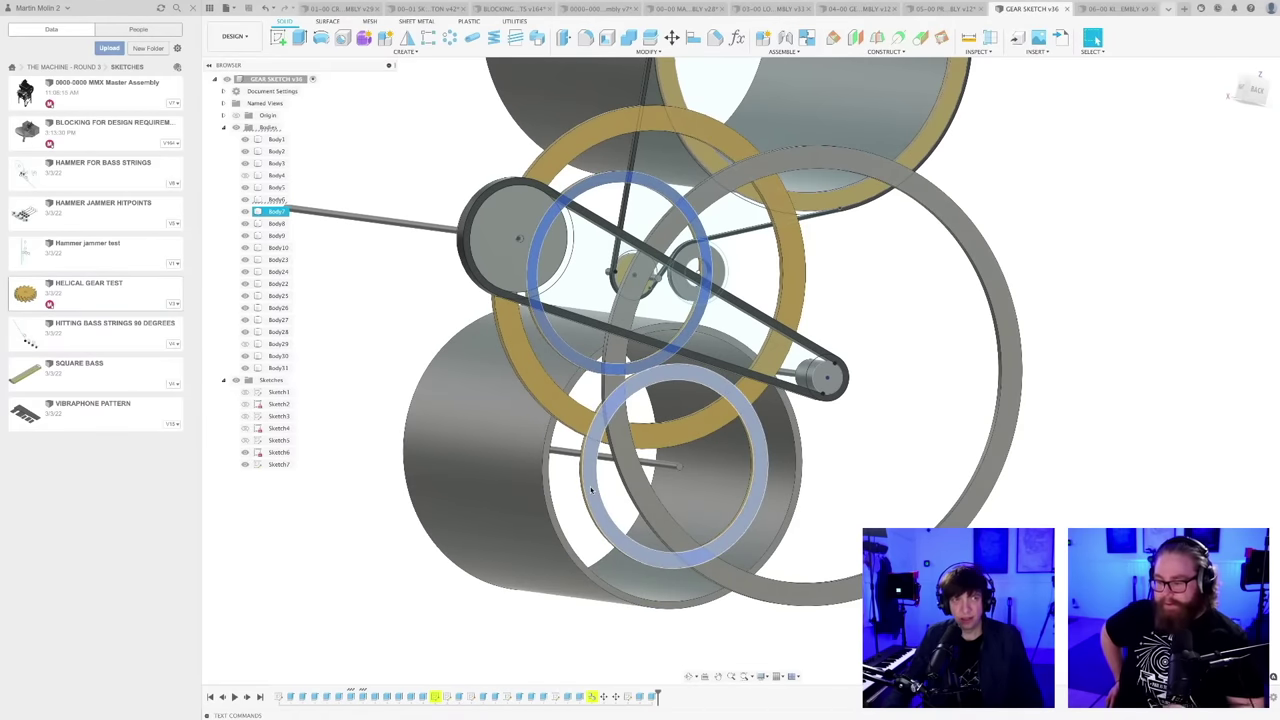
shift+middle_drag(591, 489, 757, 562)
click(572, 512)
scroll(594, 482, down, 2)
scroll(632, 497, down, 1)
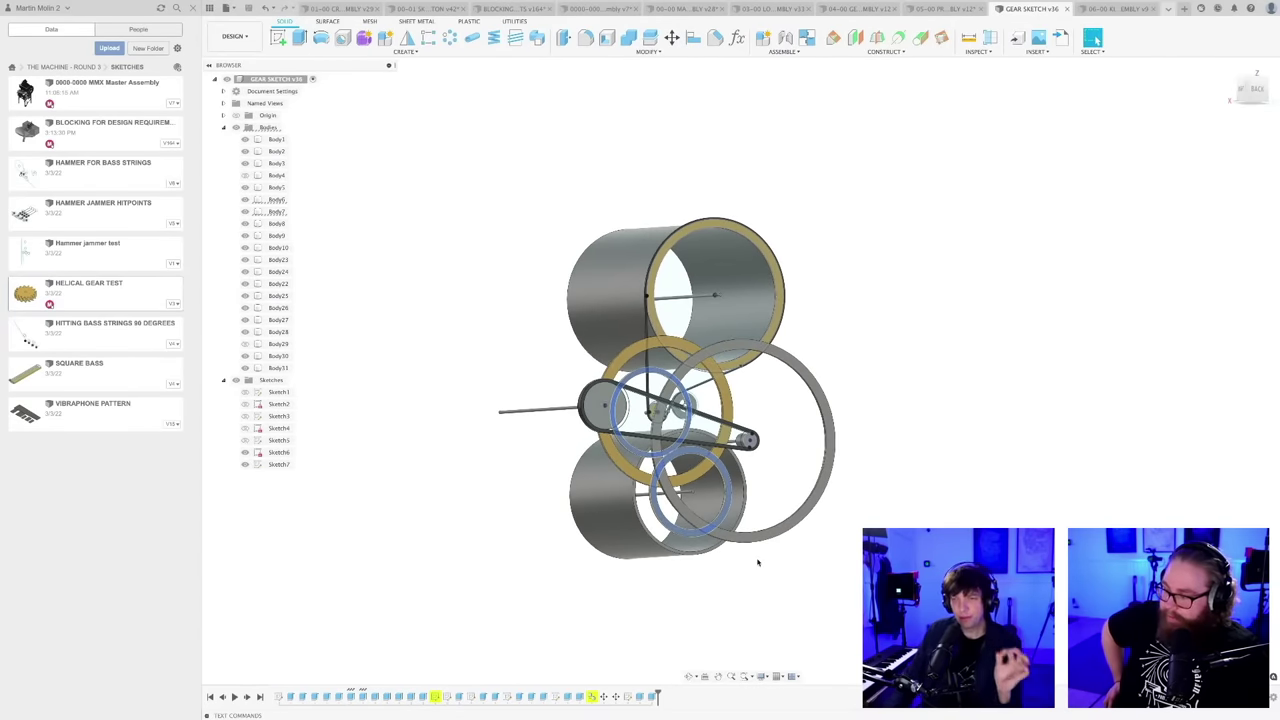
- Examine the side spacing between the gear rings, shafts, belts and drum ends, moving in on the wheel driven by the new belt
scroll(782, 559, up, 3)
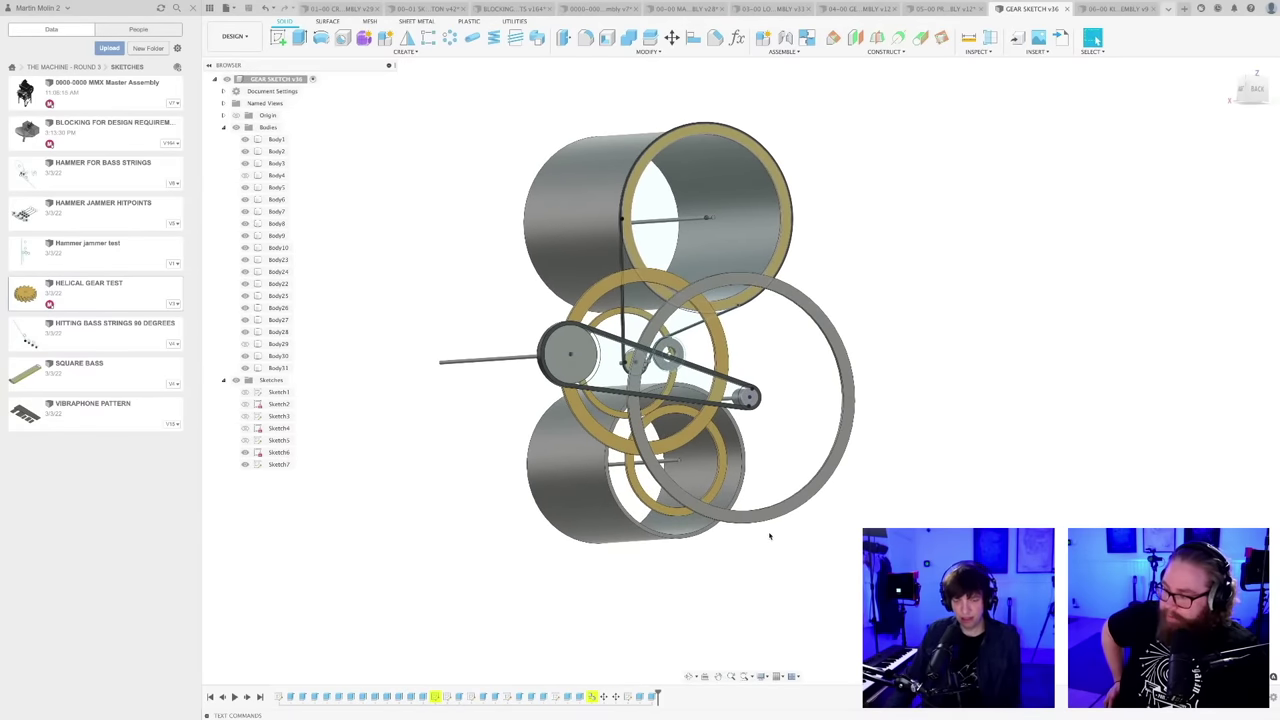
scroll(770, 534, down, 2)
shift+middle_drag(771, 531, 773, 549)
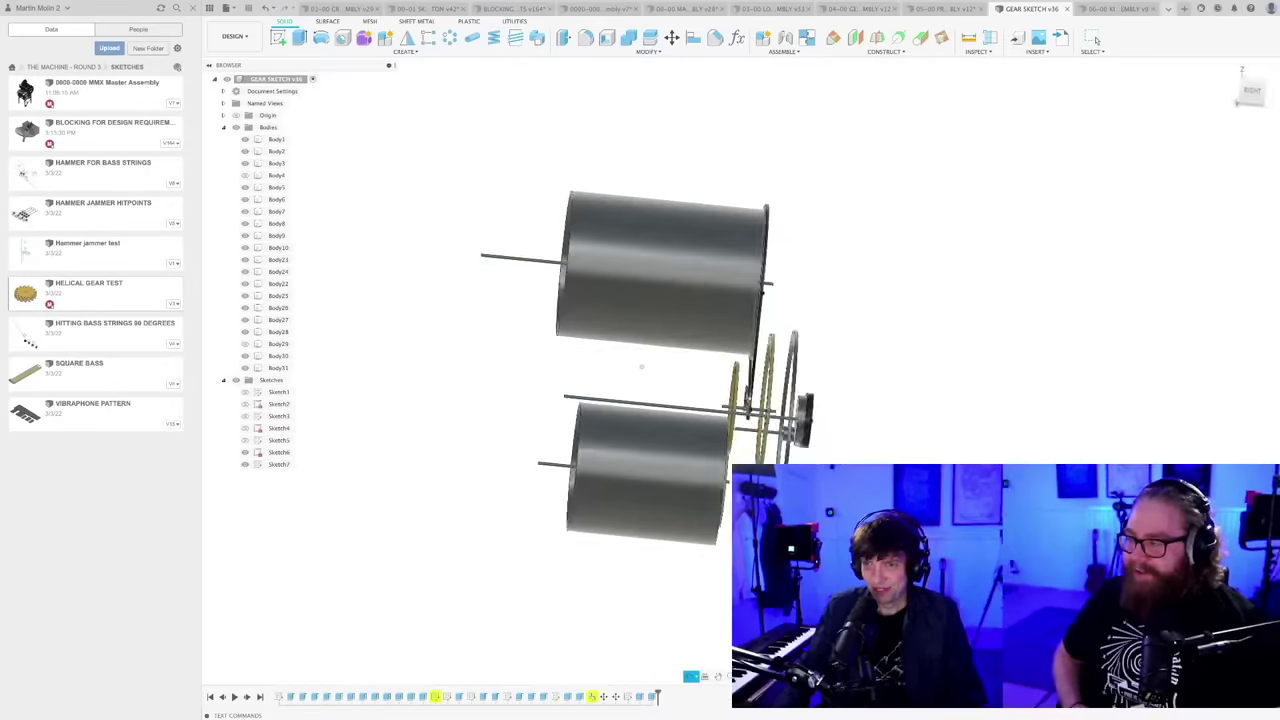
mouse_move(829, 559)
shift+middle_down()
mouse_move(847, 563)
mouse_move(811, 567)
shift+middle_up()
scroll(775, 525, up, 6)
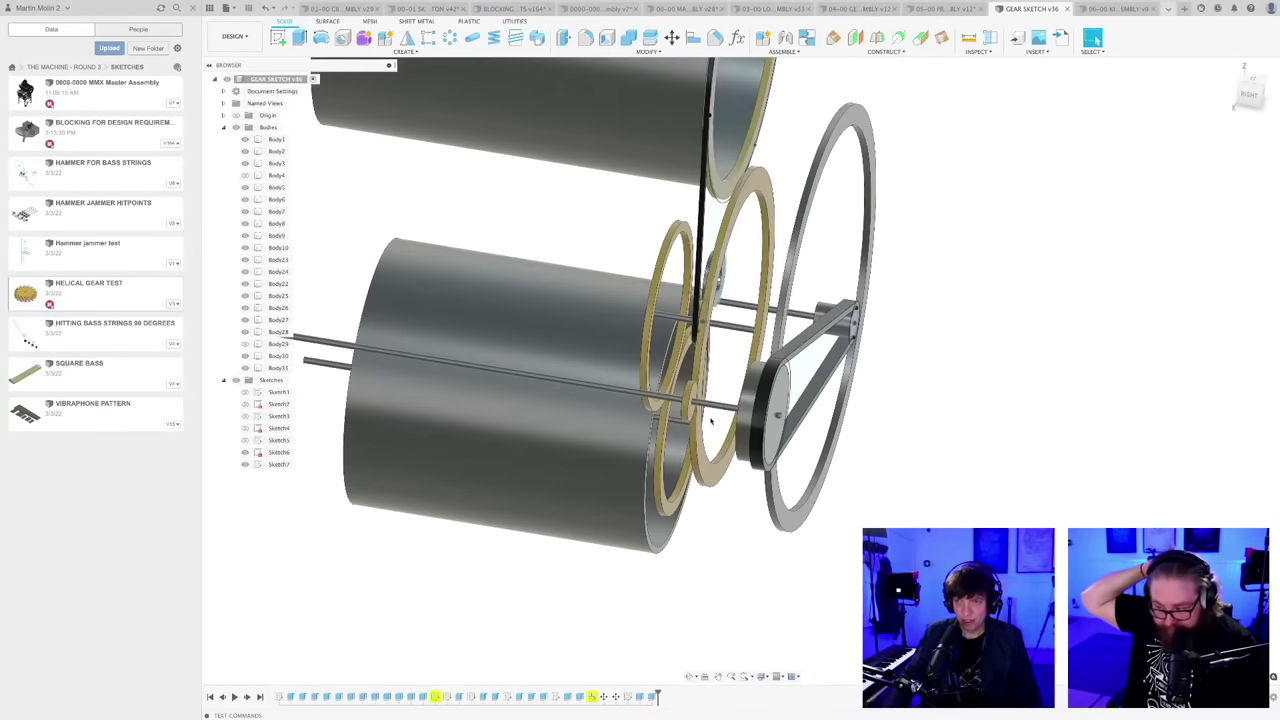
shift+middle_drag(705, 418, 657, 397)
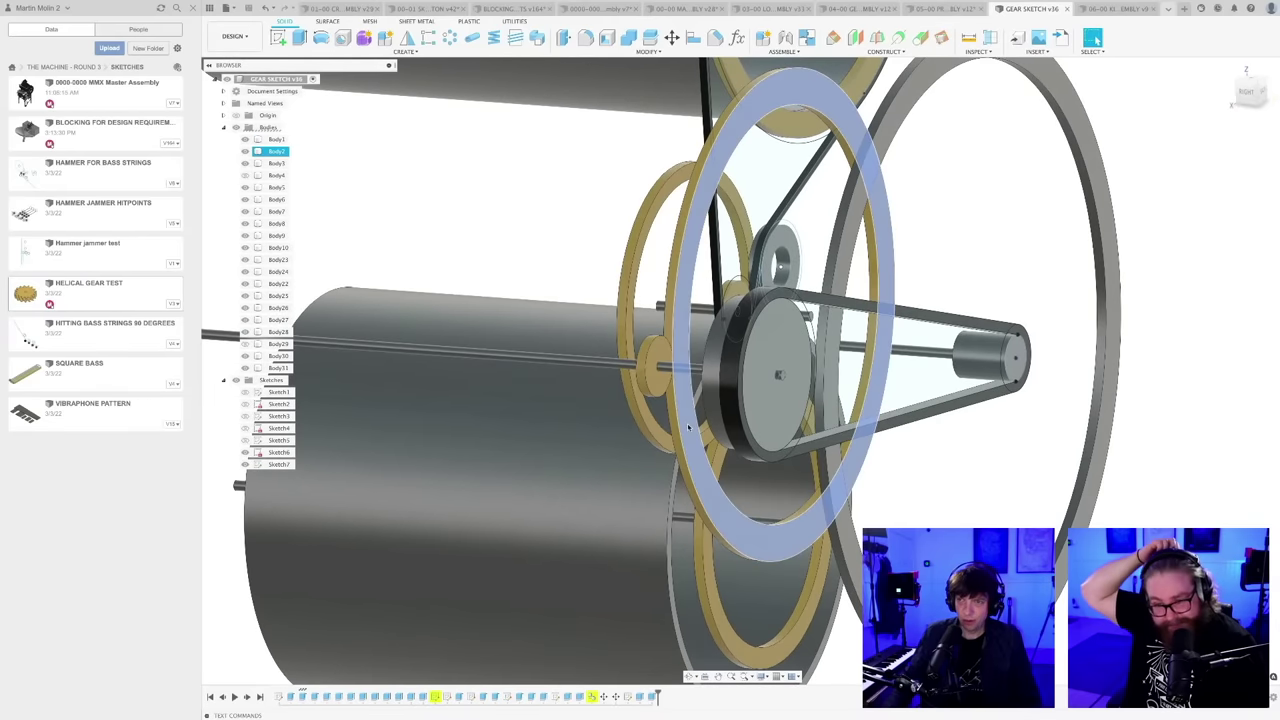
shift+middle_drag(663, 399, 640, 330)
scroll(663, 617, up, 3)
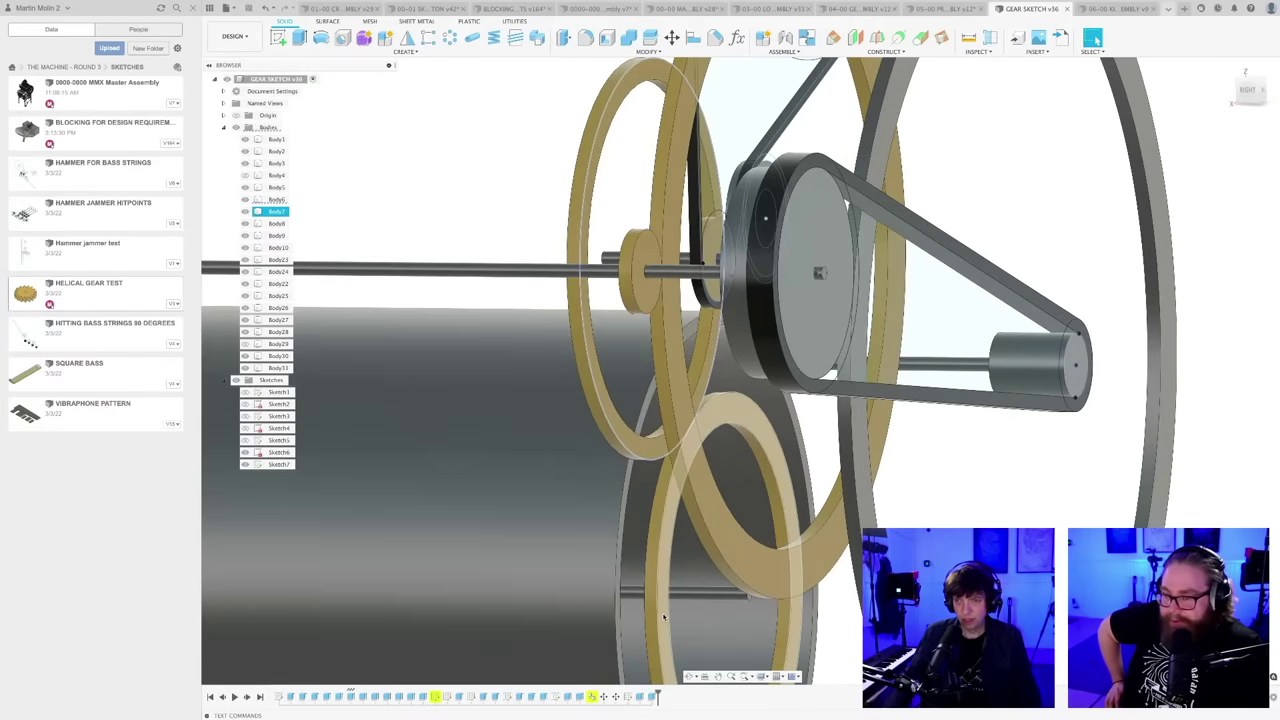
- Examine the long shaft joining the small gold gear and belt wheel, and how it passes the lower drum
scroll(663, 614, down, 3)
middle_drag(663, 614, 672, 535)
shift+middle_drag(672, 535, 752, 450)
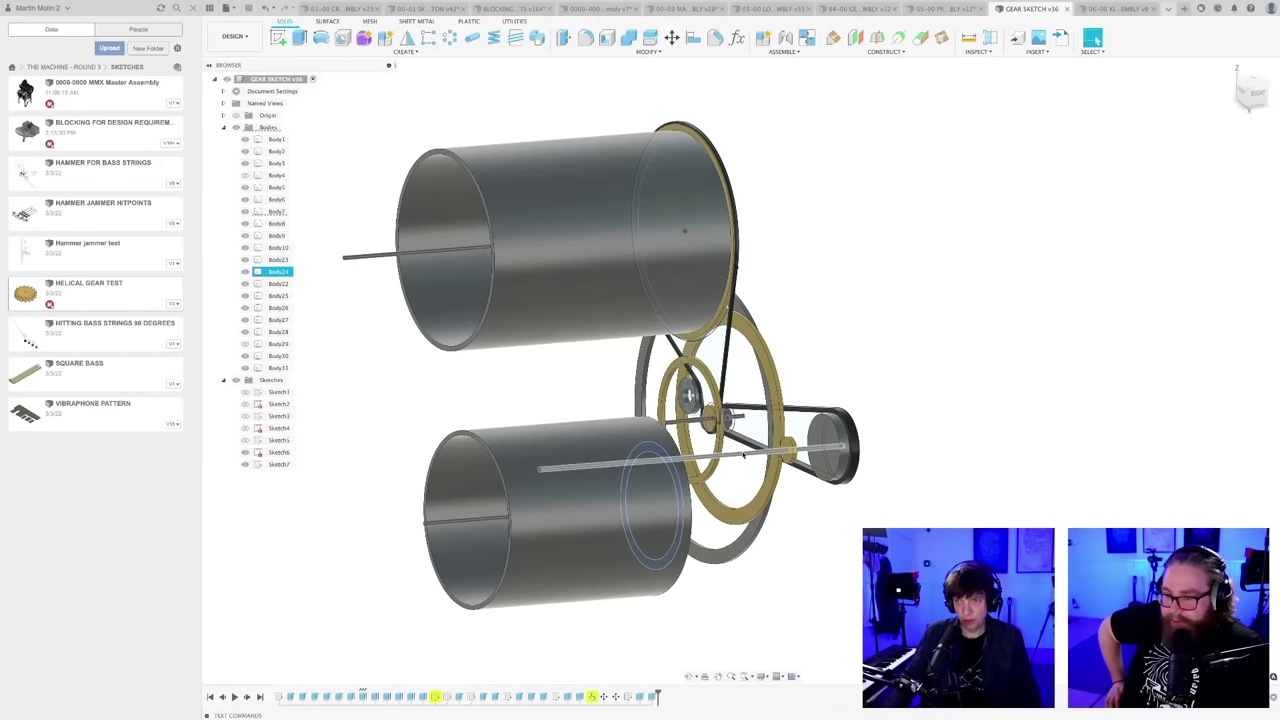
mouse_move(759, 514)
shift+middle_down()
mouse_move(678, 516)
mouse_move(748, 520)
shift+middle_up()
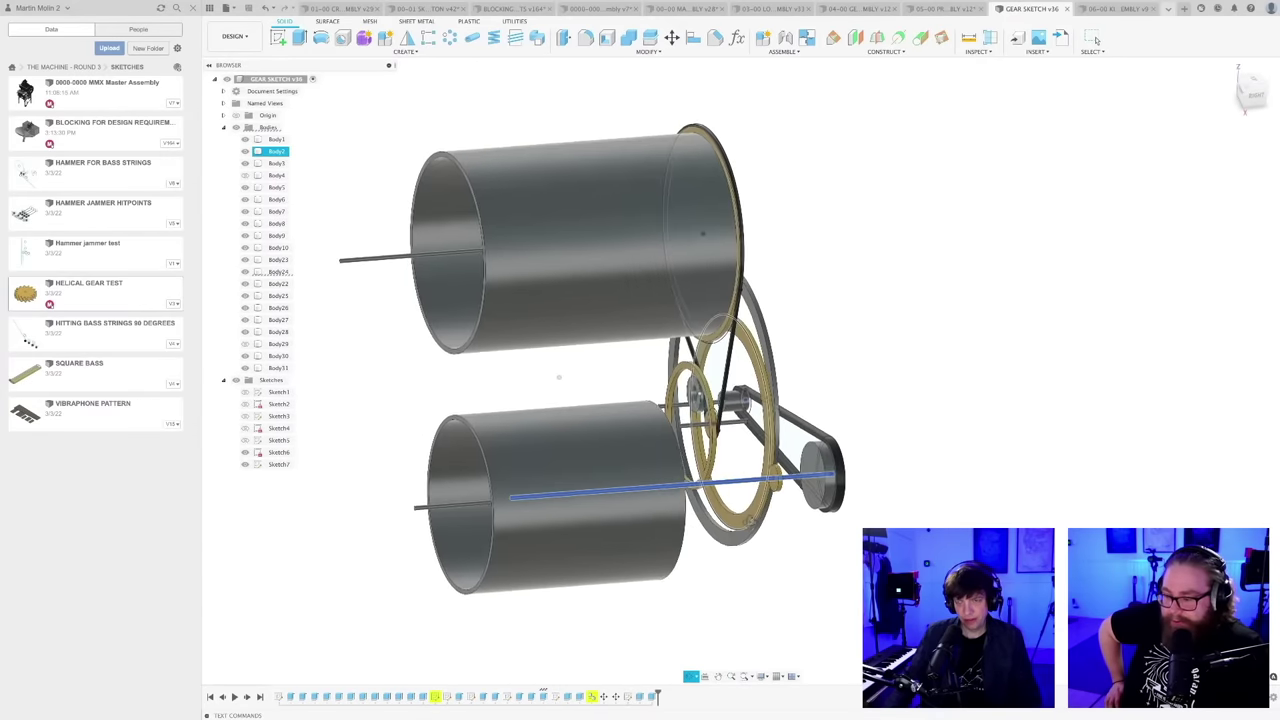
shift+middle_drag(732, 583, 746, 481)
shift+middle_drag(758, 569, 746, 571)
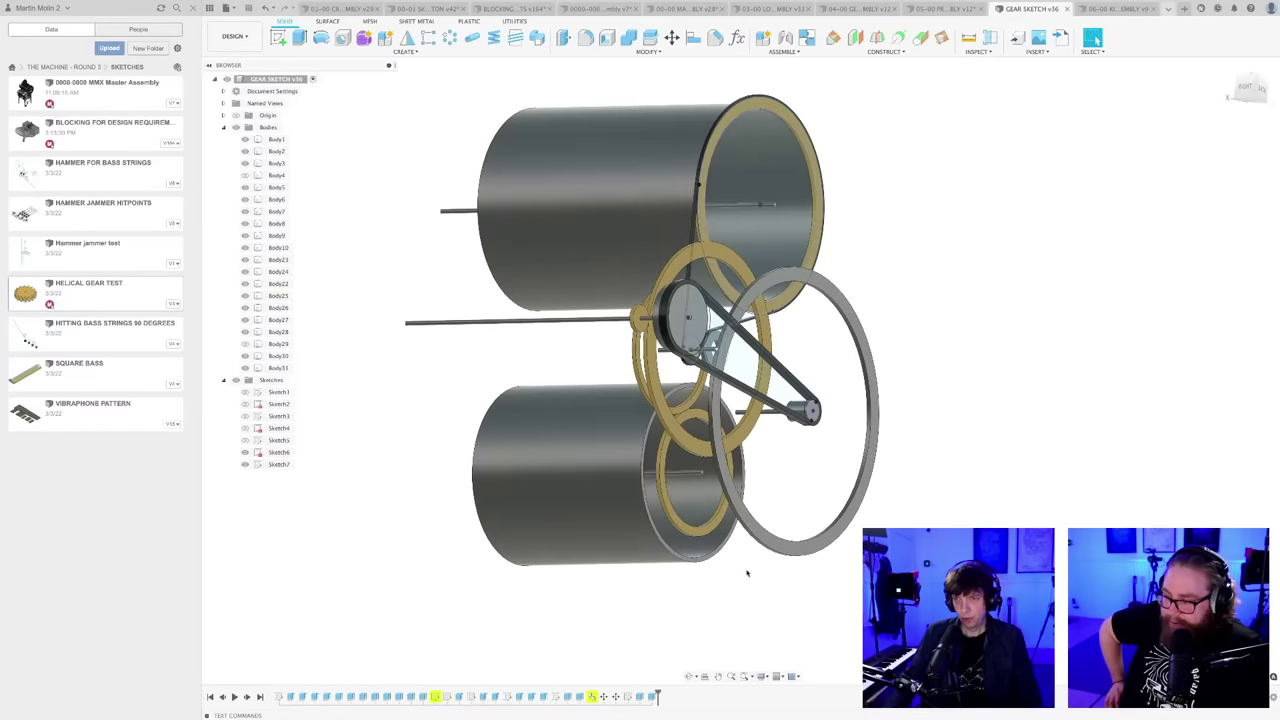
- Hide the two small gold gear rings by the lower drum and save the design as a new version
scroll(674, 519, up, 3)
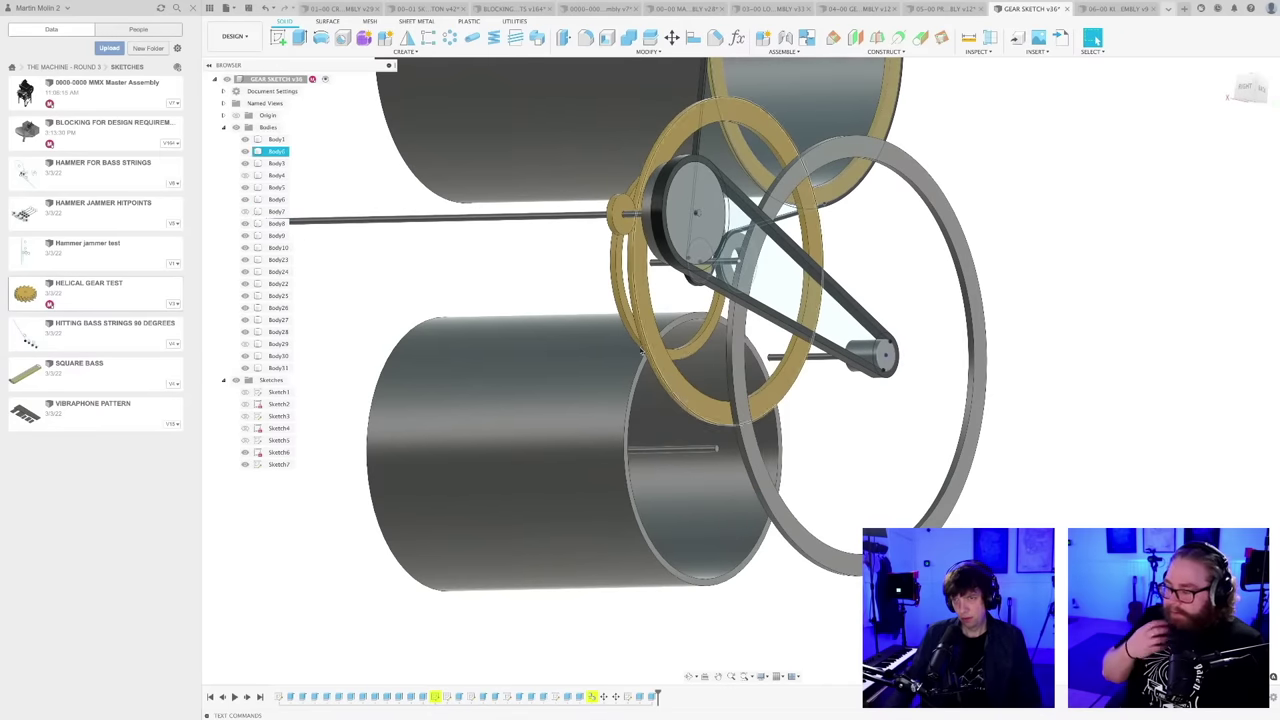
scroll(642, 352, up, 2)
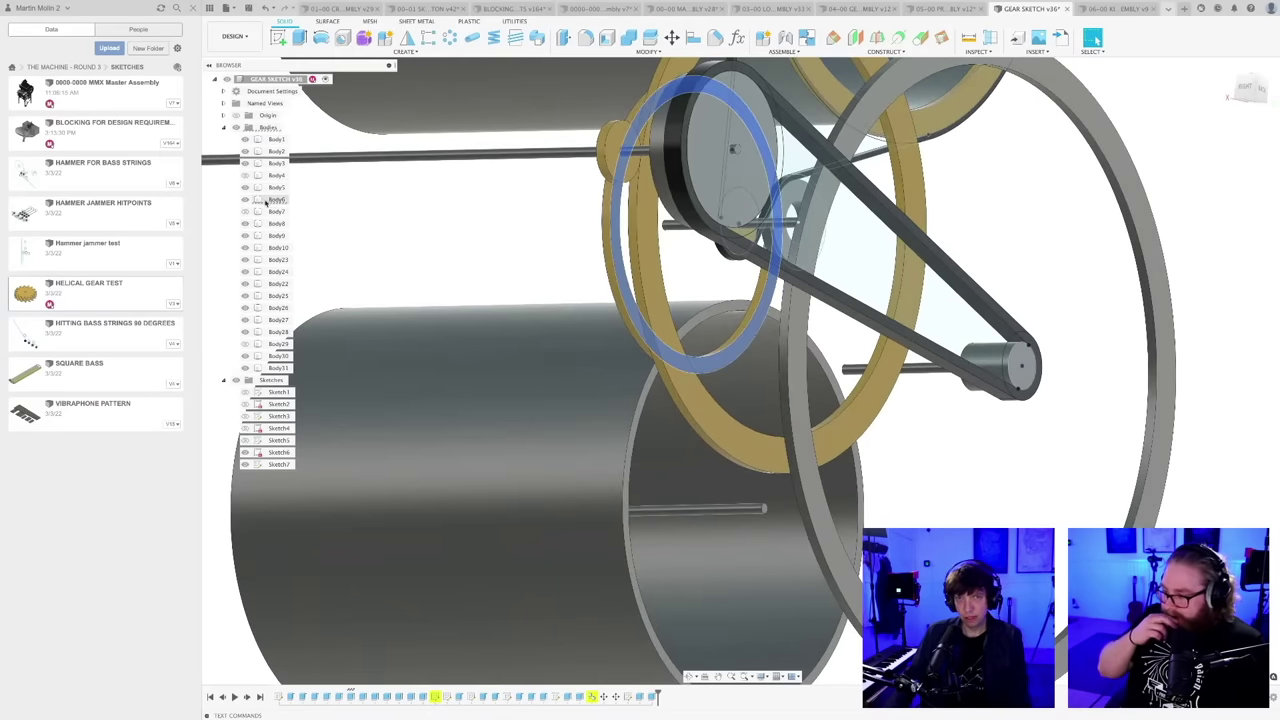
scroll(729, 543, down, 5)
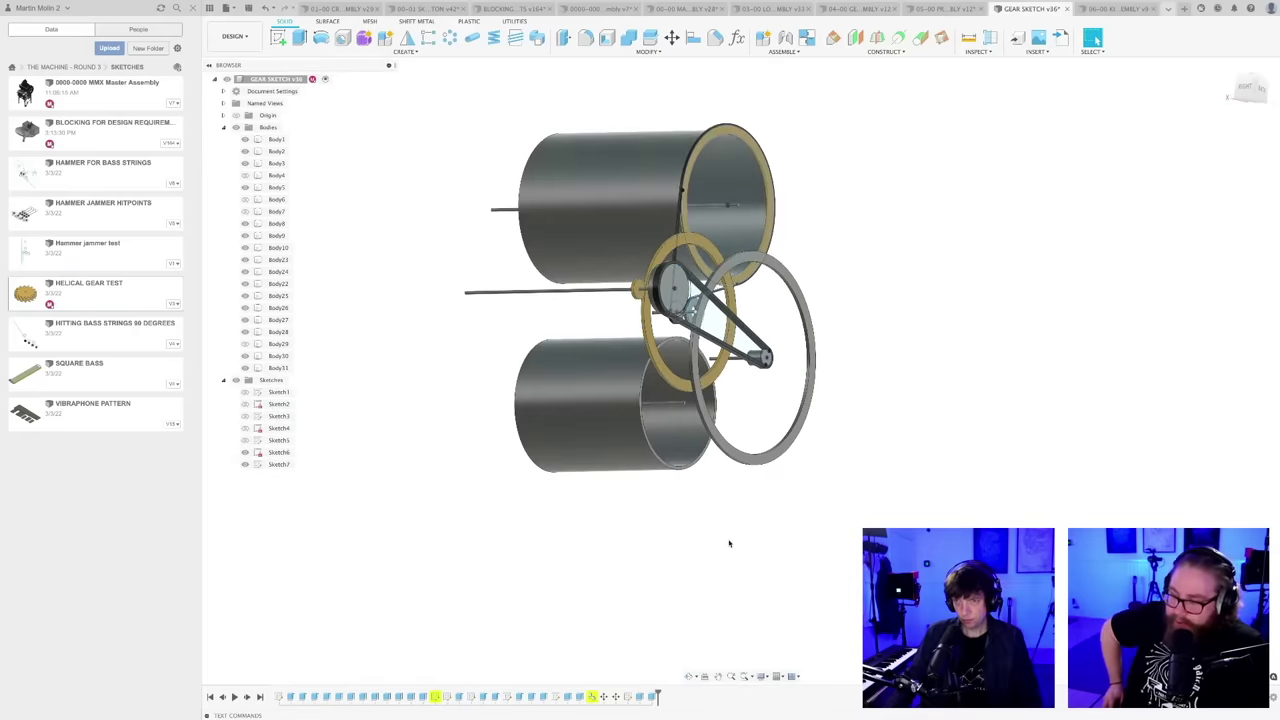
shift+middle_drag(729, 543, 658, 517)
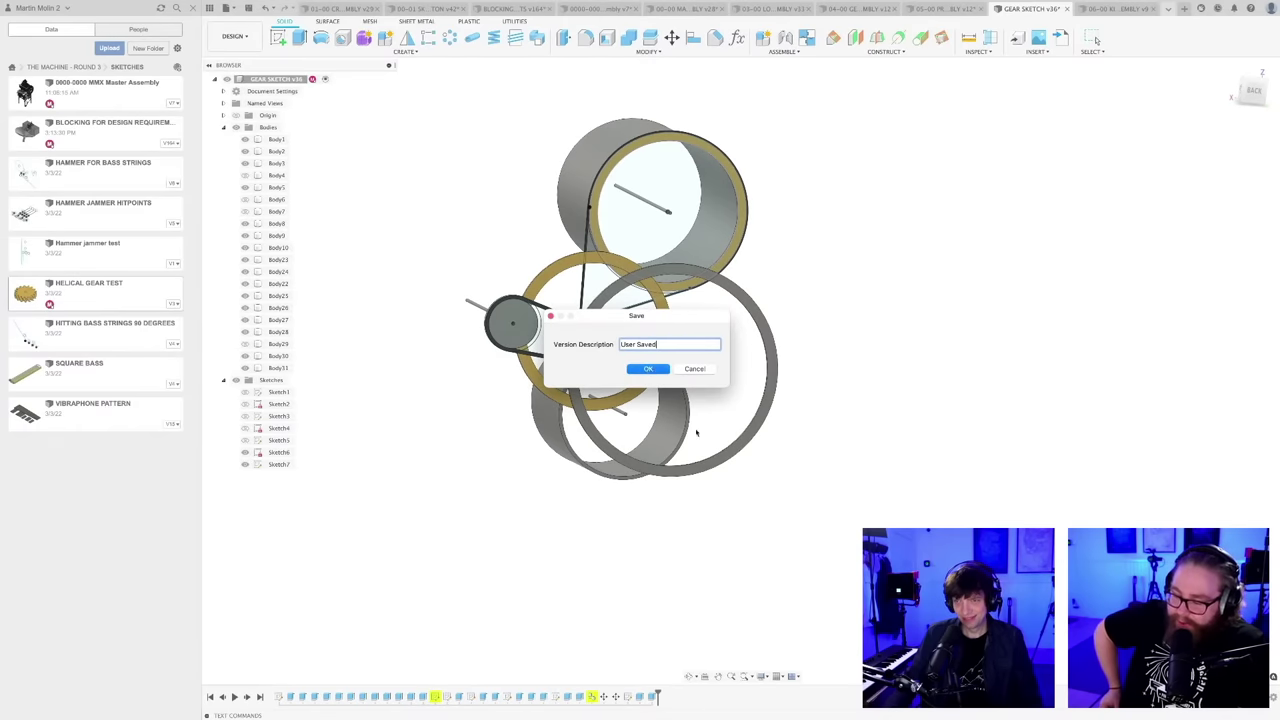
shift+middle_drag(698, 506, 686, 523)
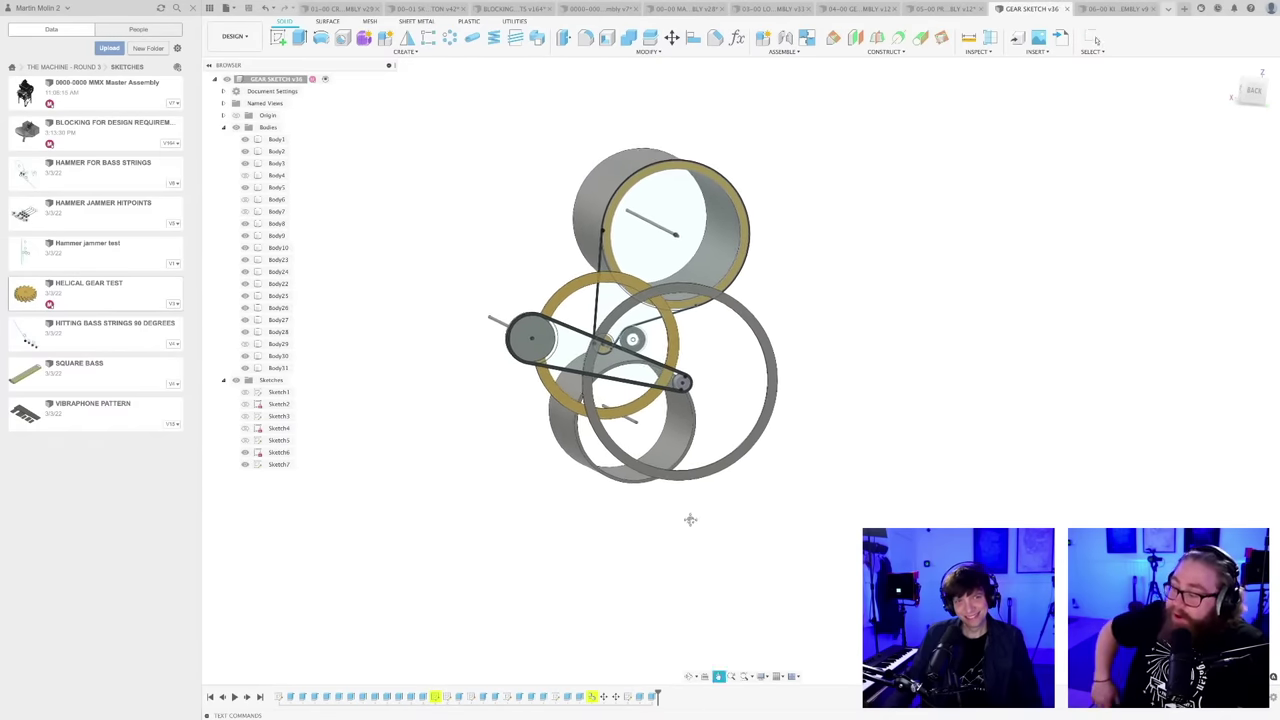
- Examine the simplified drive train with its belts, remaining gold gears and open lower drum from both ends
scroll(732, 523, up, 3)
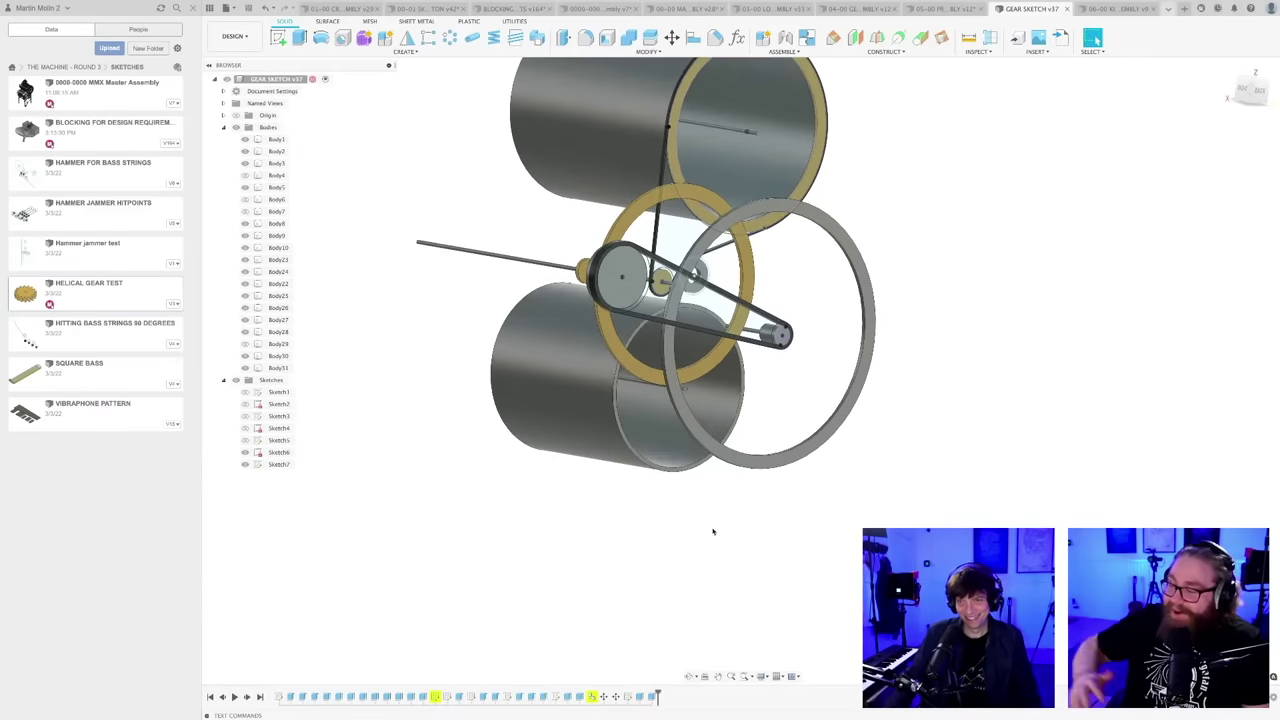
middle_drag(688, 538, 571, 584)
key(Escape)
scroll(646, 586, up, 3)
scroll(622, 606, up, 2)
scroll(650, 590, up, 2)
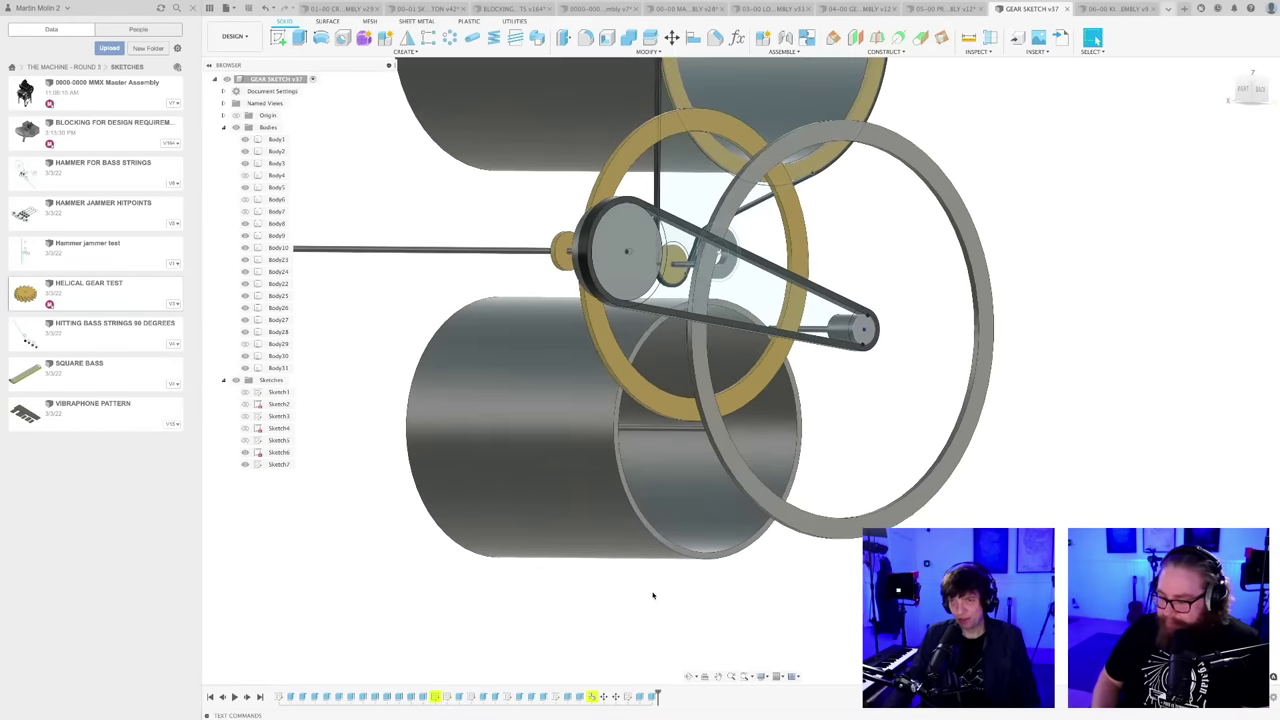
shift+middle_drag(653, 596, 773, 643)
scroll(642, 602, down, 3)
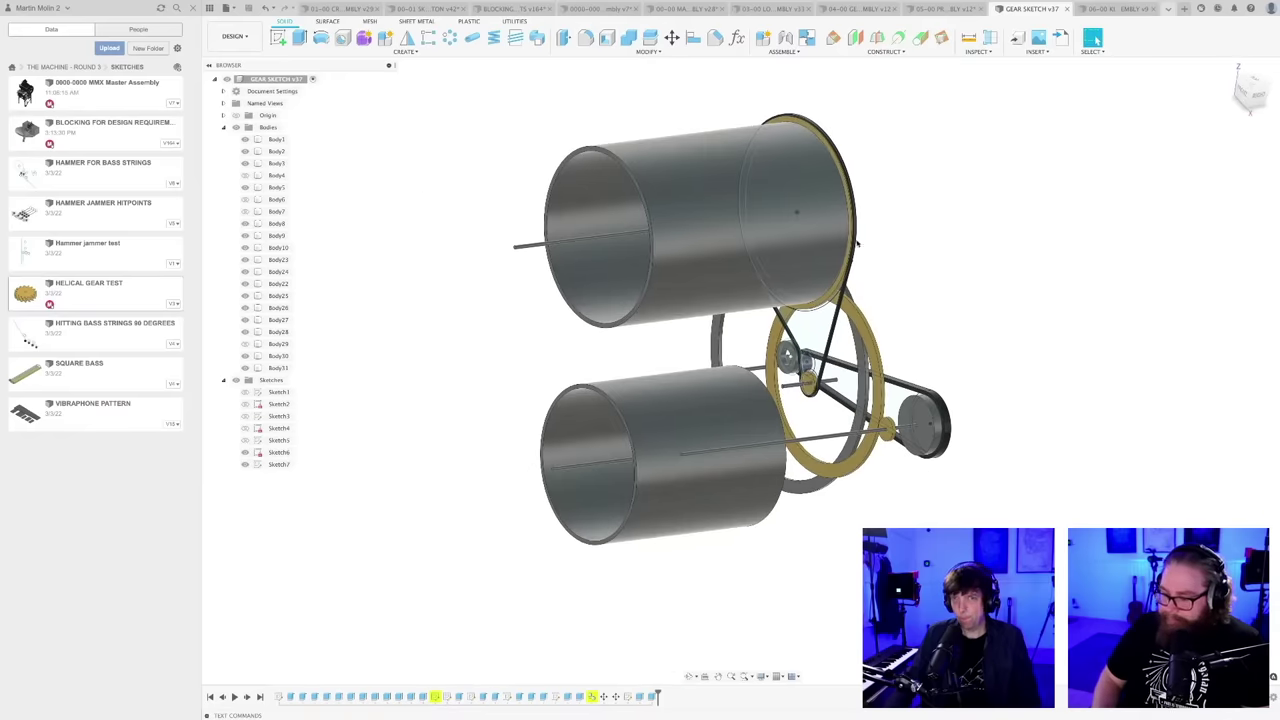
- Create a new sketch on the gear-side end face of the lower drum
click(856, 39)
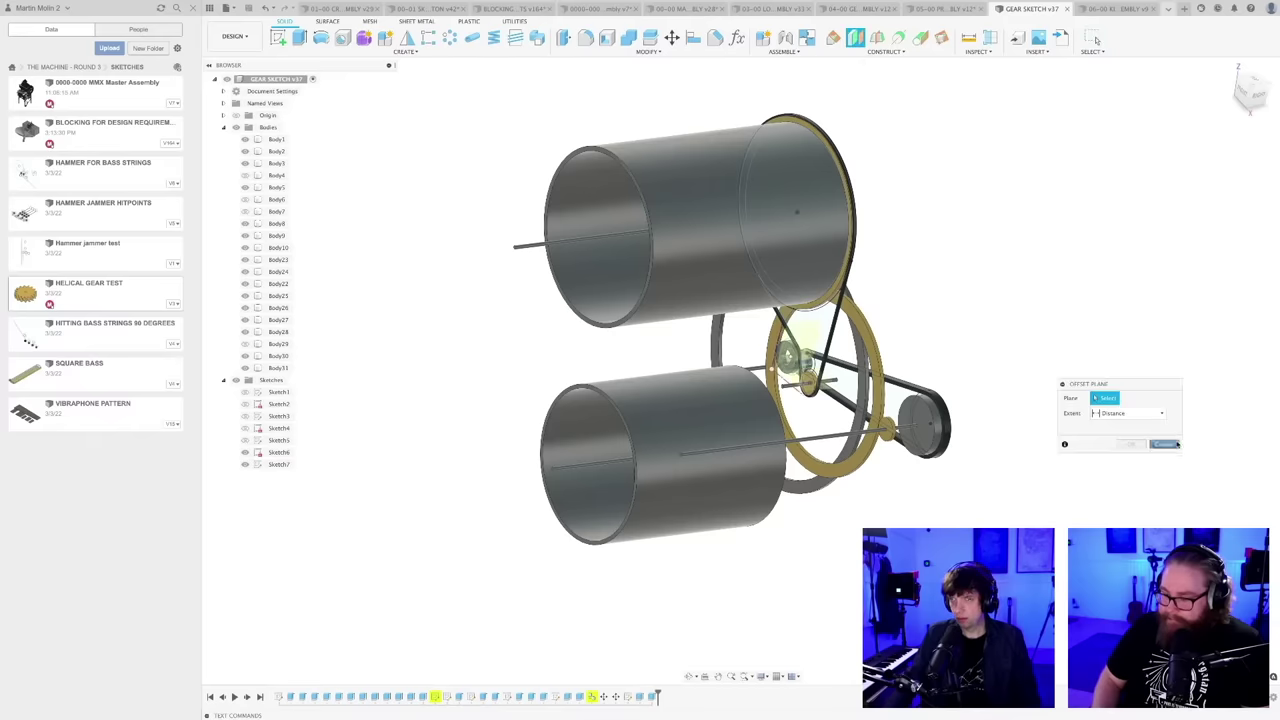
click(278, 39)
shift+middle_drag(840, 527, 690, 520)
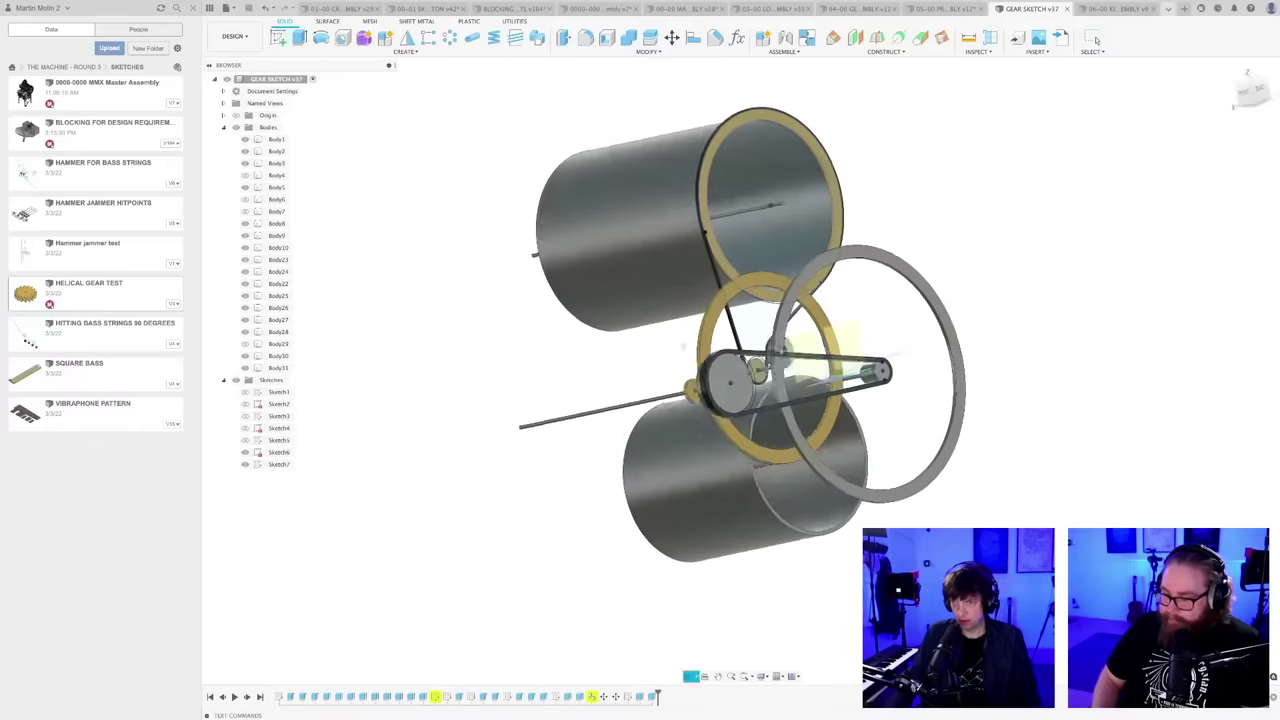
scroll(822, 530, up, 4)
scroll(776, 502, up, 1)
click(776, 502)
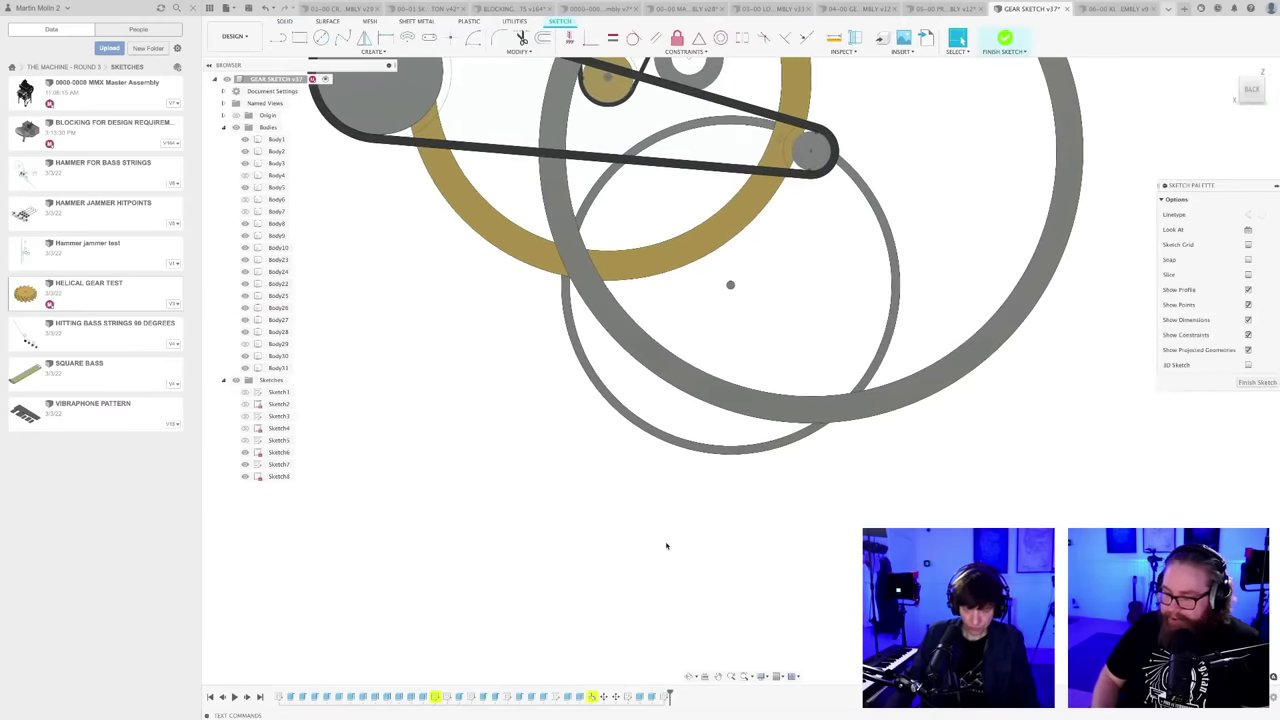
- Project the lower drum's end ring into the sketch
key(p)
click(703, 452)
key(Return)
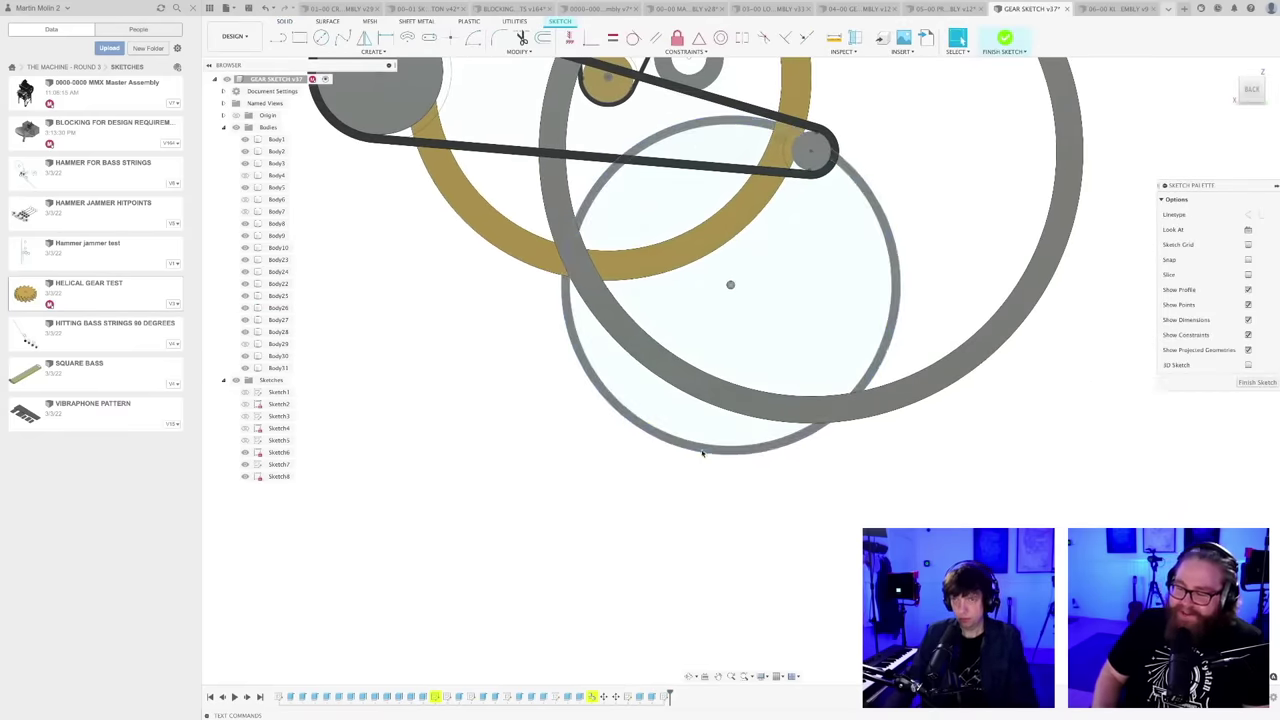
- Sketch a circle about 888 mm in diameter around the lower drum, centred near its axis
key(c)
scroll(691, 514, down, 3)
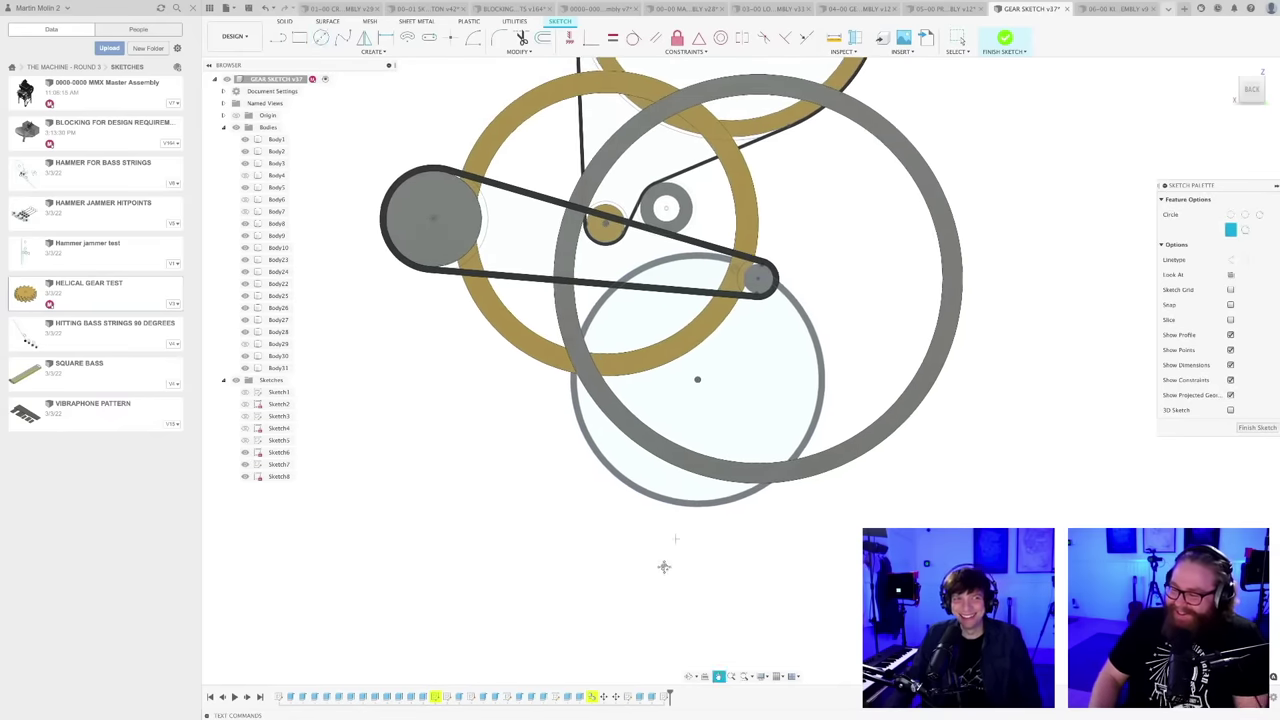
scroll(708, 403, up, 2)
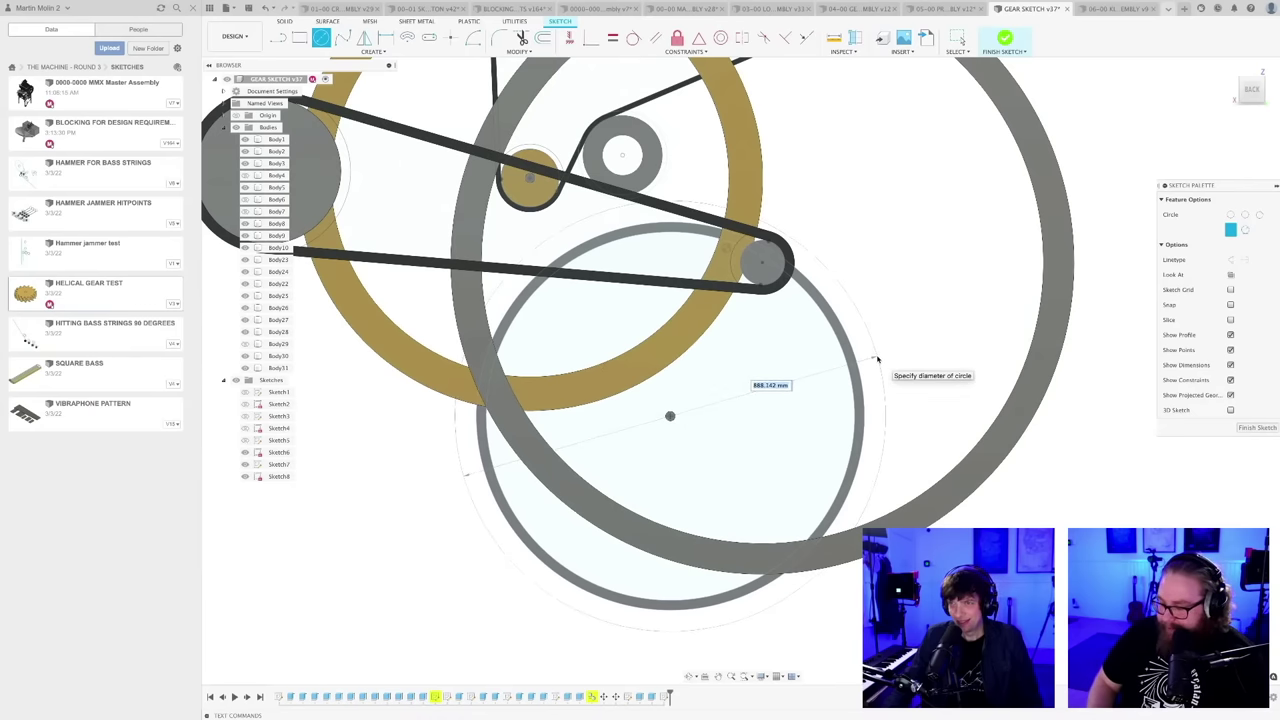
scroll(670, 418, up, 1)
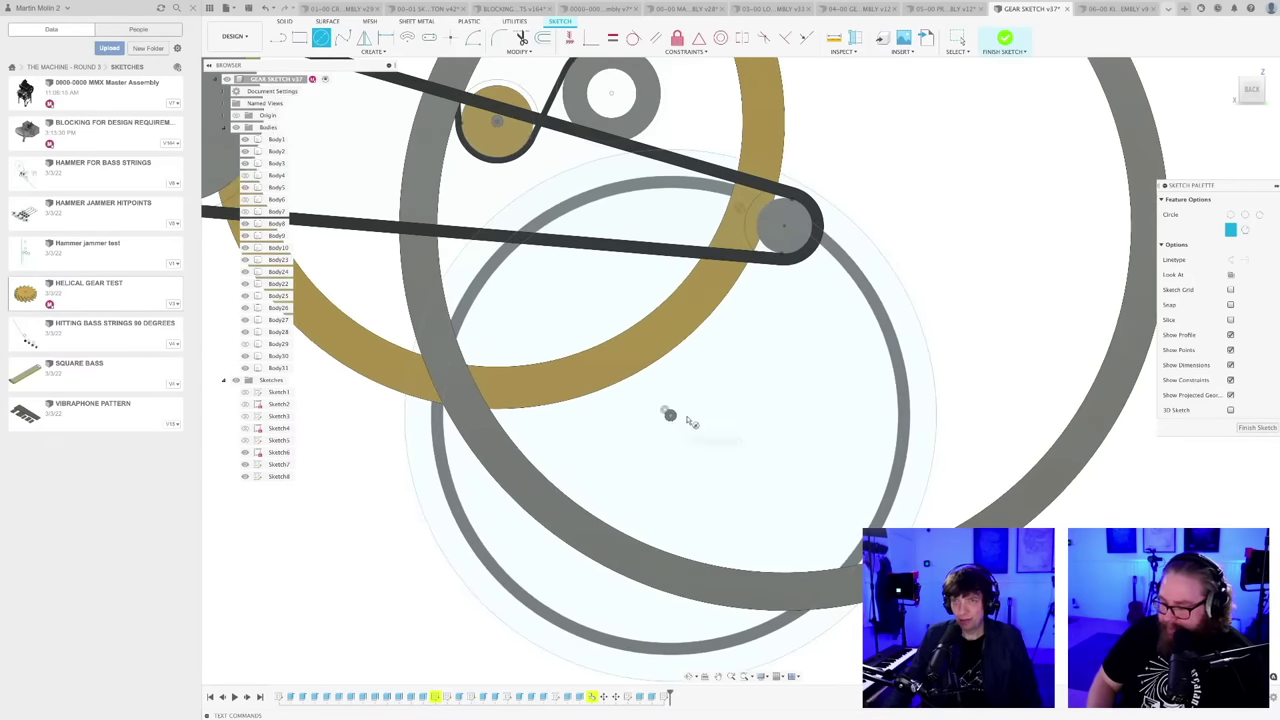
scroll(730, 413, down, 2)
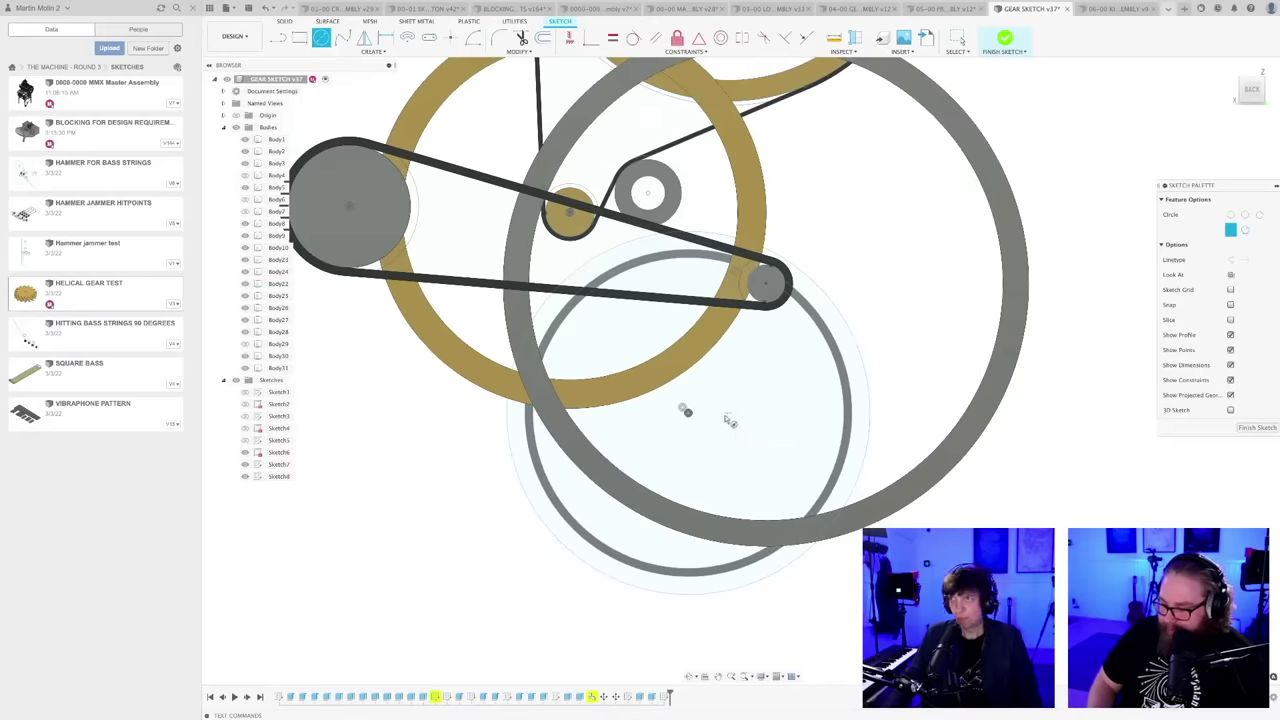
- Save the design with the new drum sketch as a new version and switch to the 05-00 PROG WHEEL ASSEMBLY document
key(super+s)
key(Return)
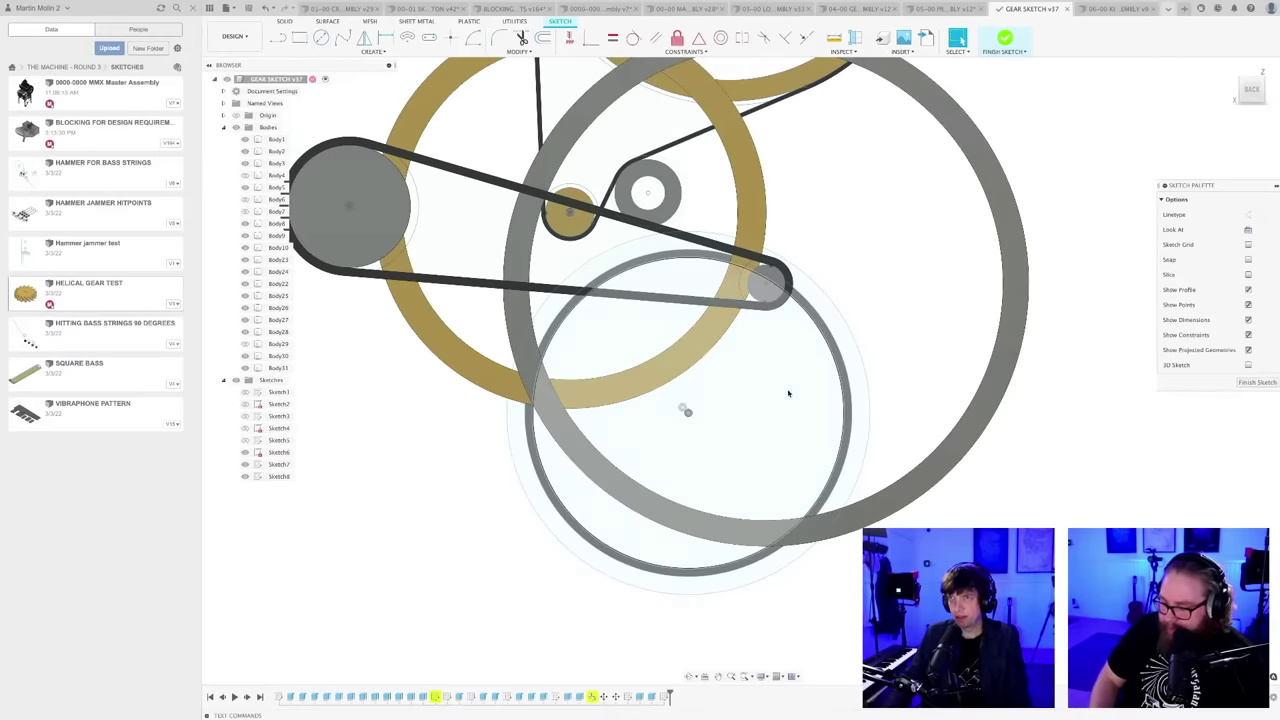
click(937, 10)
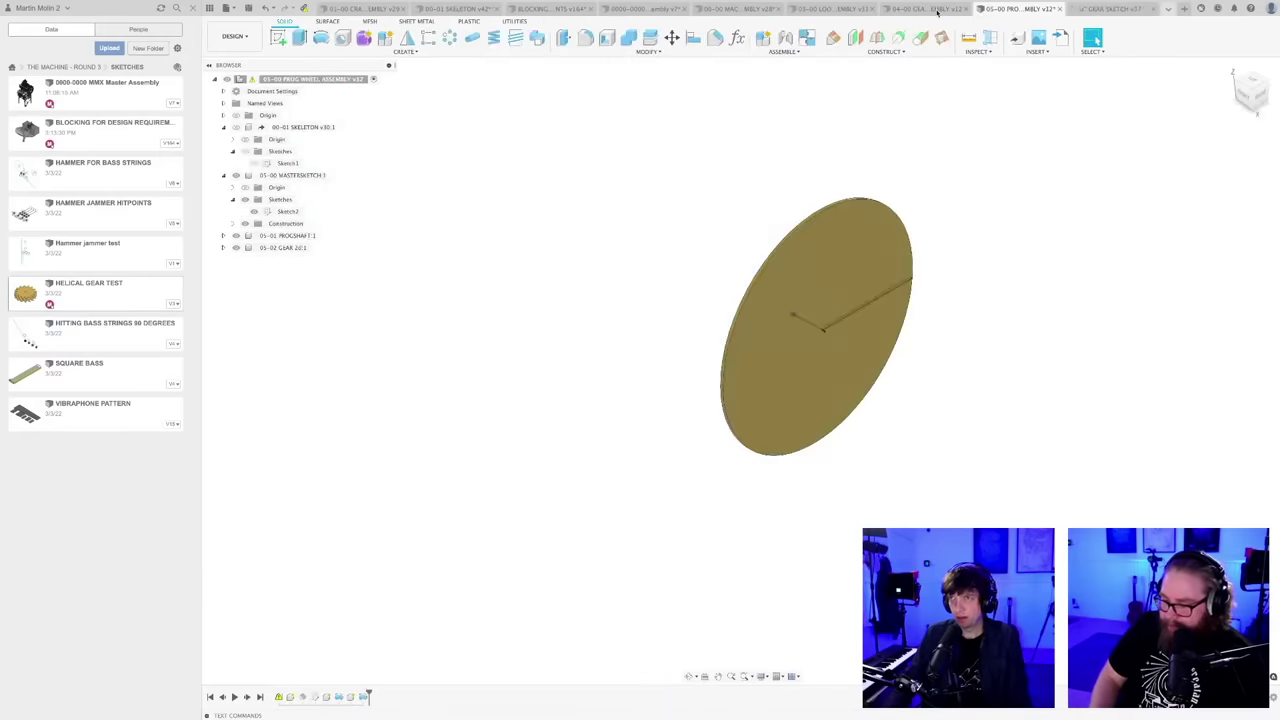
- Cancel the pending save of the PROG WHEEL assembly and switch to the GEAR SKETCH document
click(1168, 9)
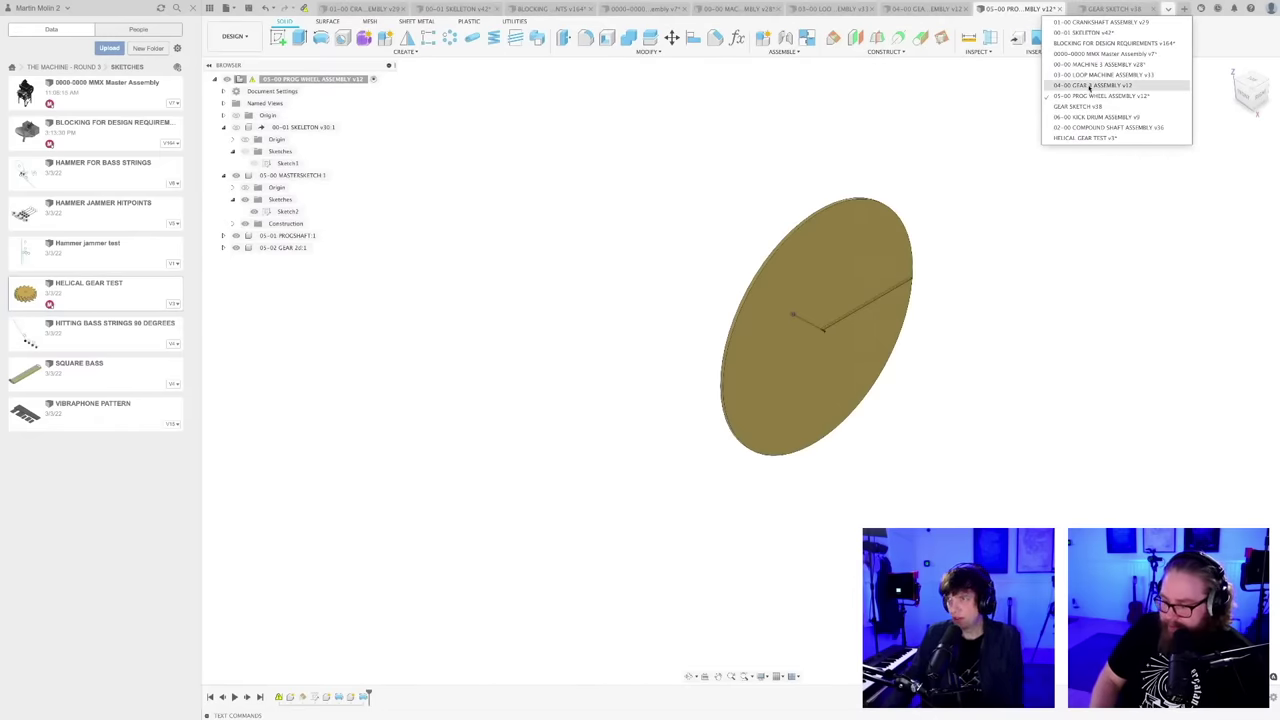
click(1052, 193)
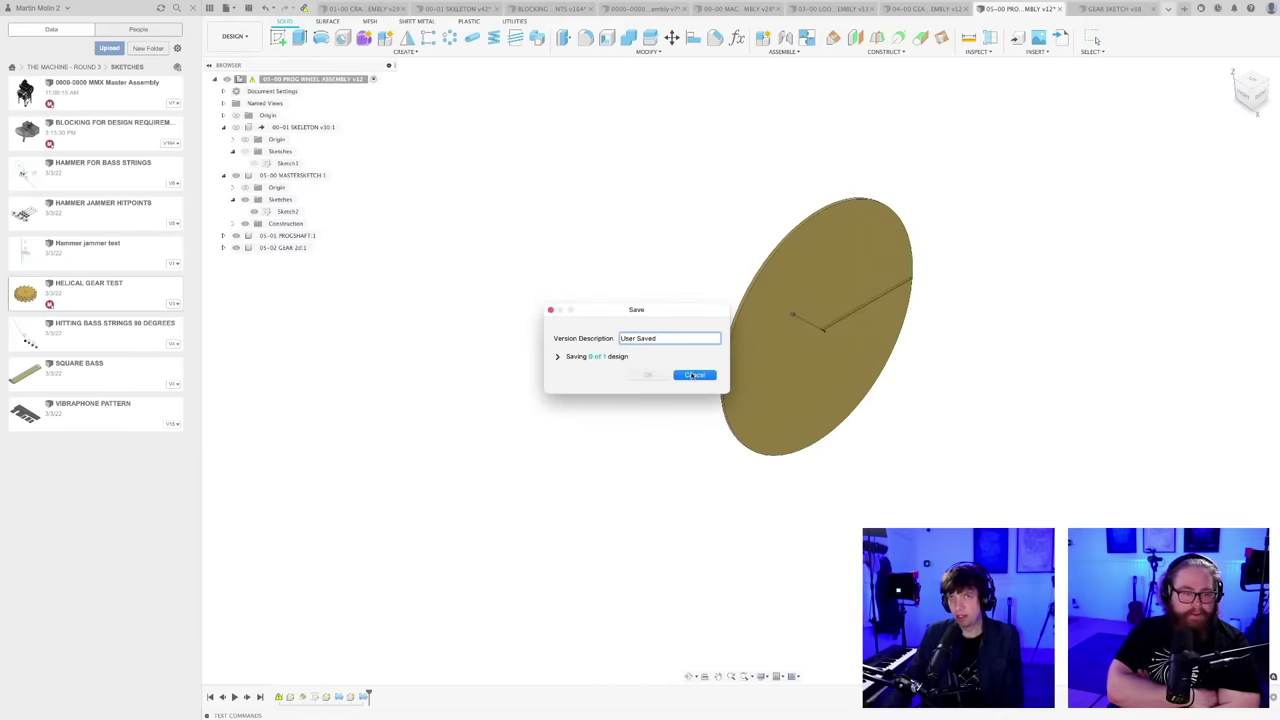
click(694, 375)
click(1113, 9)
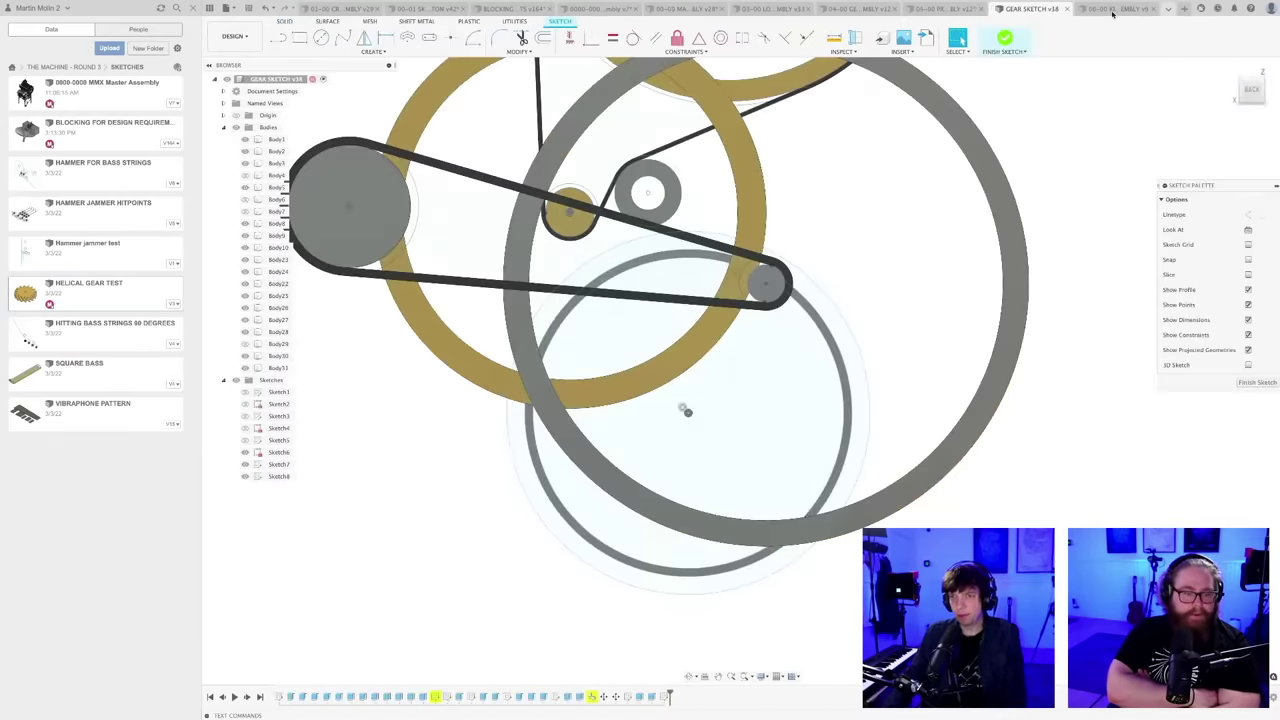
- Examine the sketched circle on the lower drum's end and its position relative to the gears, belts and shafts
scroll(704, 390, down, 3)
shift+middle_drag(703, 391, 747, 386)
scroll(727, 522, up, 2)
middle_drag(708, 521, 716, 571)
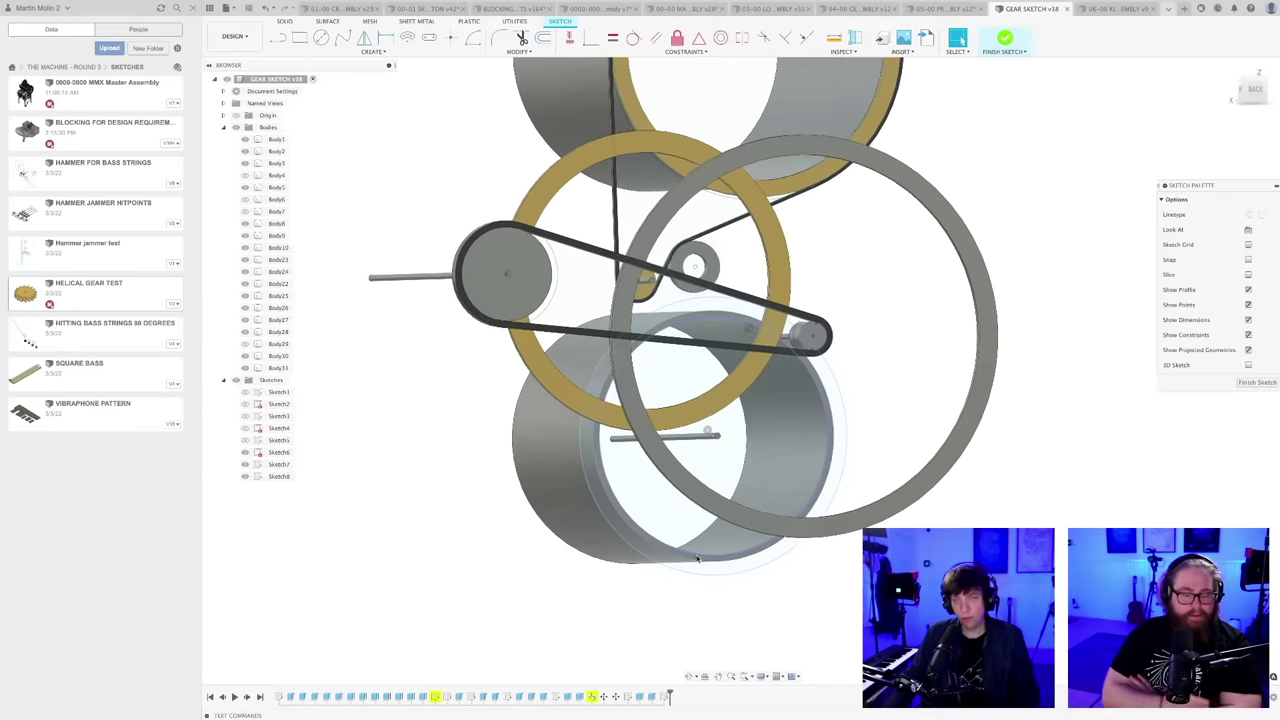
scroll(693, 560, up, 2)
shift+middle_drag(597, 586, 681, 562)
scroll(601, 590, down, 3)
scroll(726, 510, up, 2)
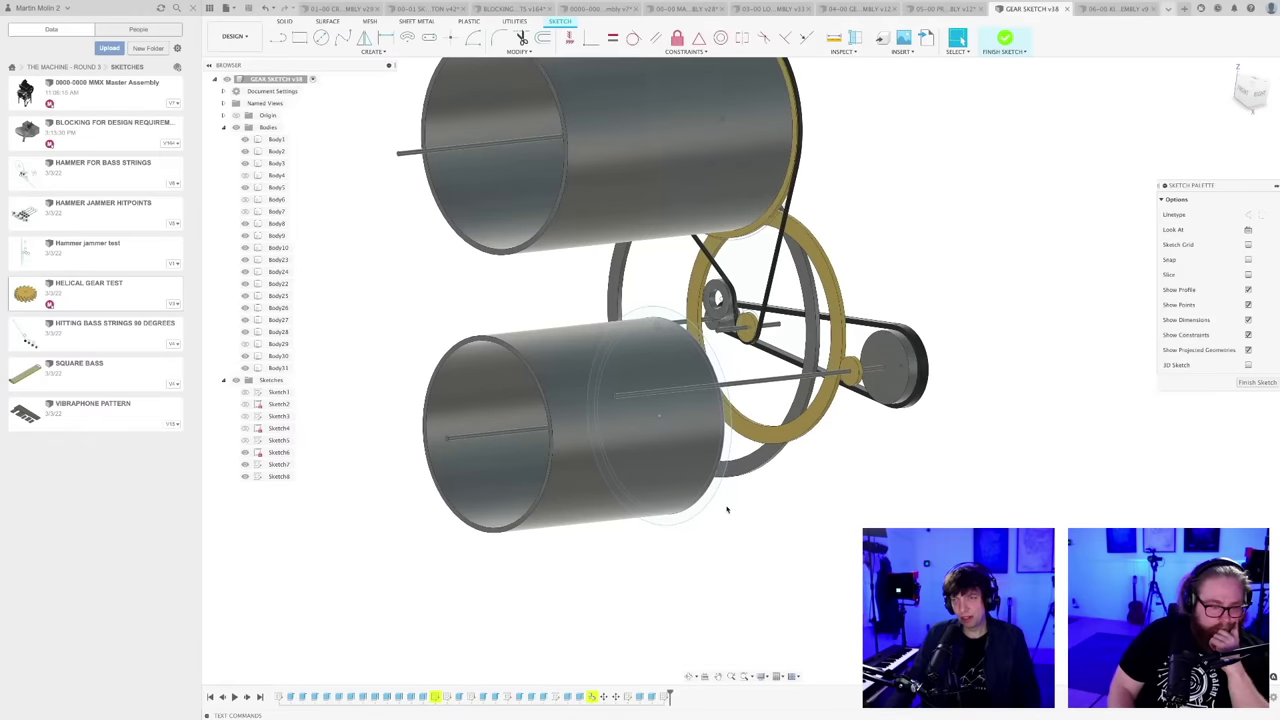
shift+middle_drag(760, 528, 733, 524)
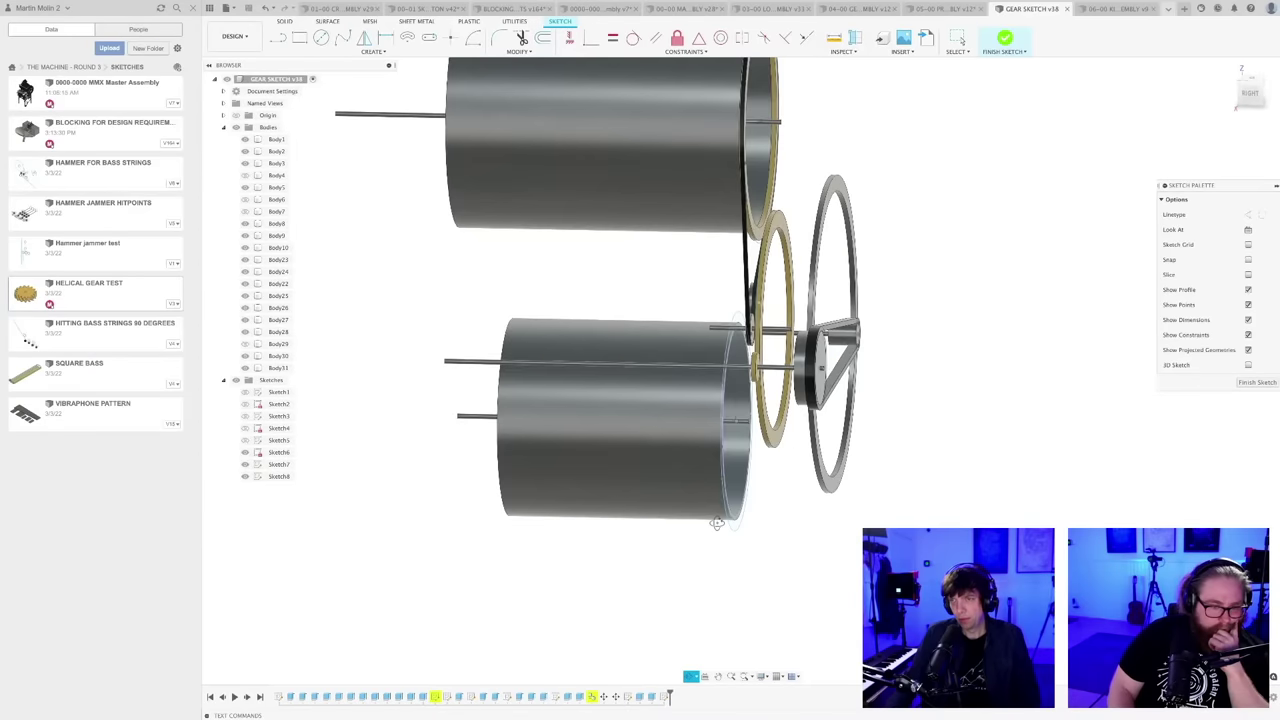
shift+middle_drag(735, 521, 929, 390)
- Project the free end of the belt pulley's shaft into the drum sketch
key(p)
scroll(929, 392, up, 2)
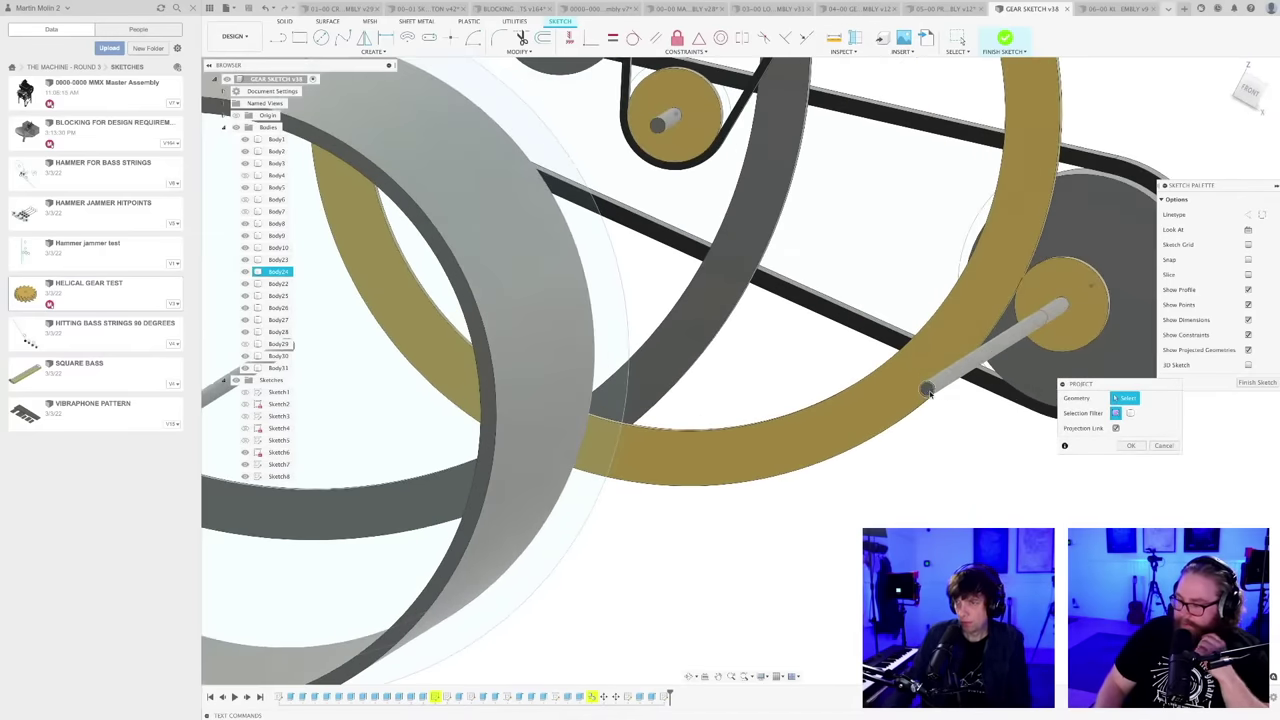
key(Escape)
scroll(932, 417, down, 3)
mouse_move(956, 508)
shift+middle_down()
mouse_move(838, 528)
mouse_move(829, 574)
mouse_move(772, 644)
shift+middle_up()
- Sketch a circle centred on the belt pulley's shaft end and save the design
scroll(848, 520, up, 2)
key(c)
scroll(855, 441, up, 2)
scroll(816, 436, up, 3)
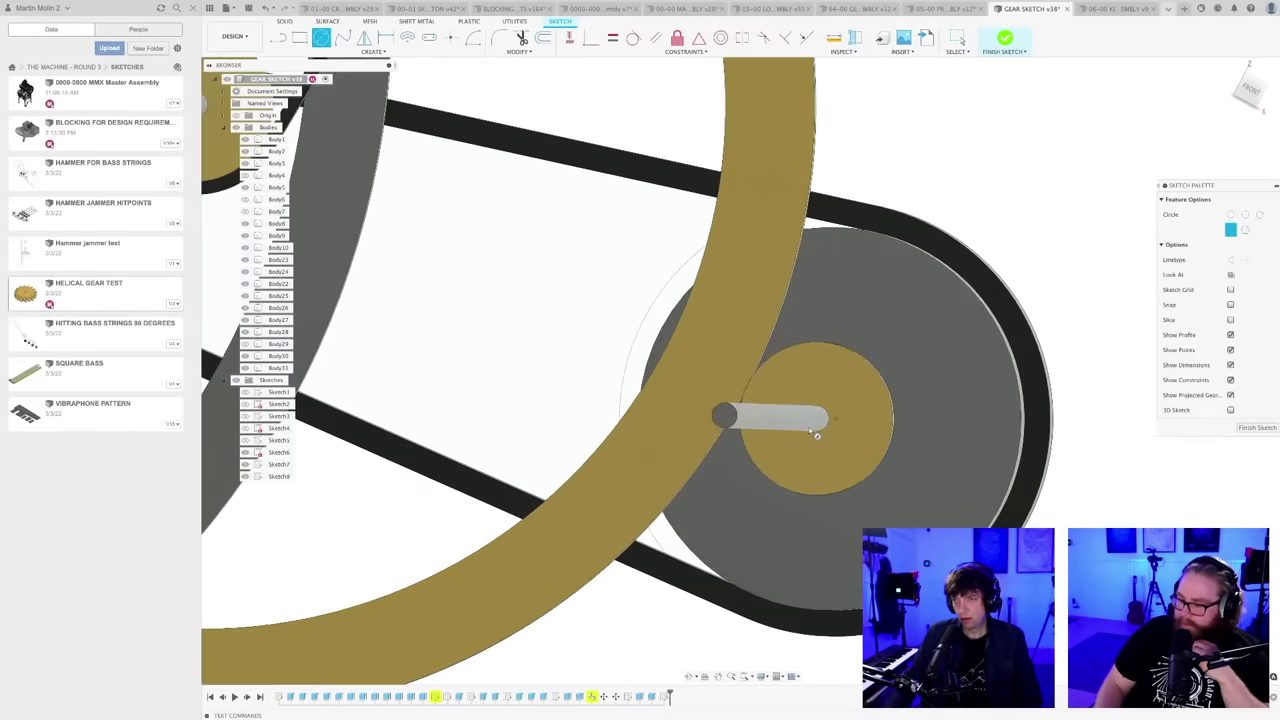
scroll(905, 487, down, 3)
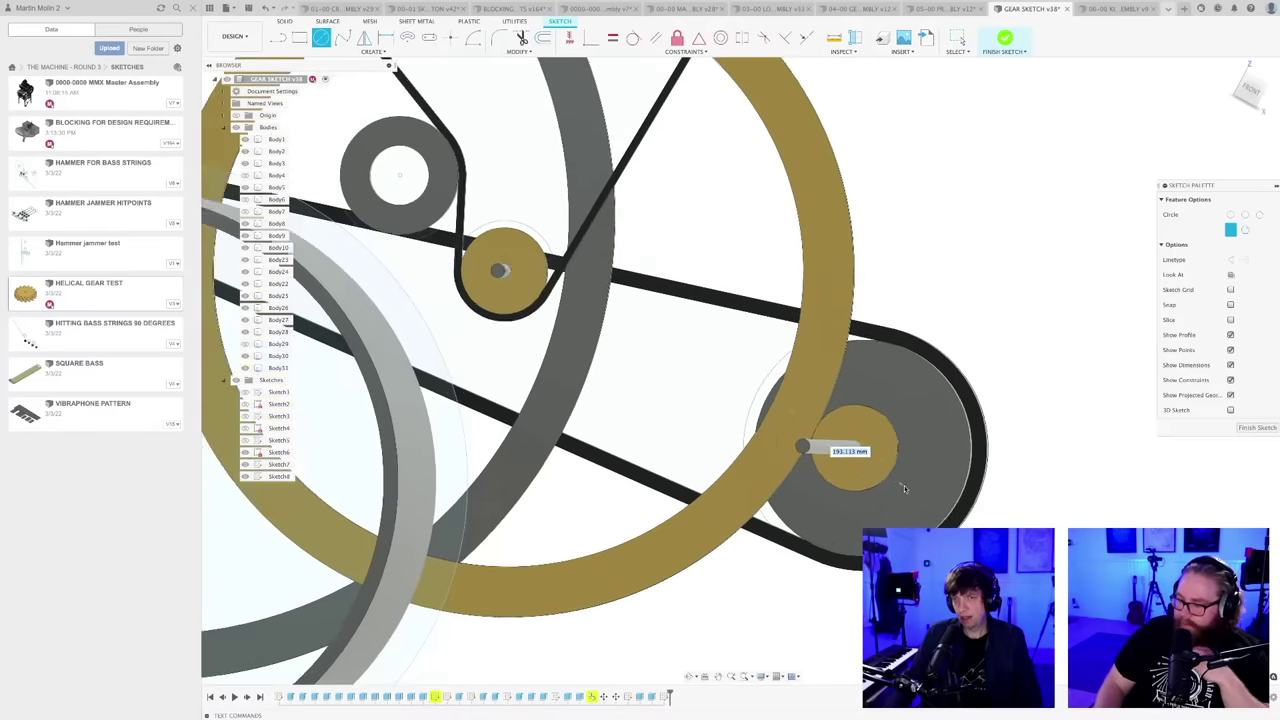
click(921, 490)
key(Escape)
scroll(921, 490, down, 3)
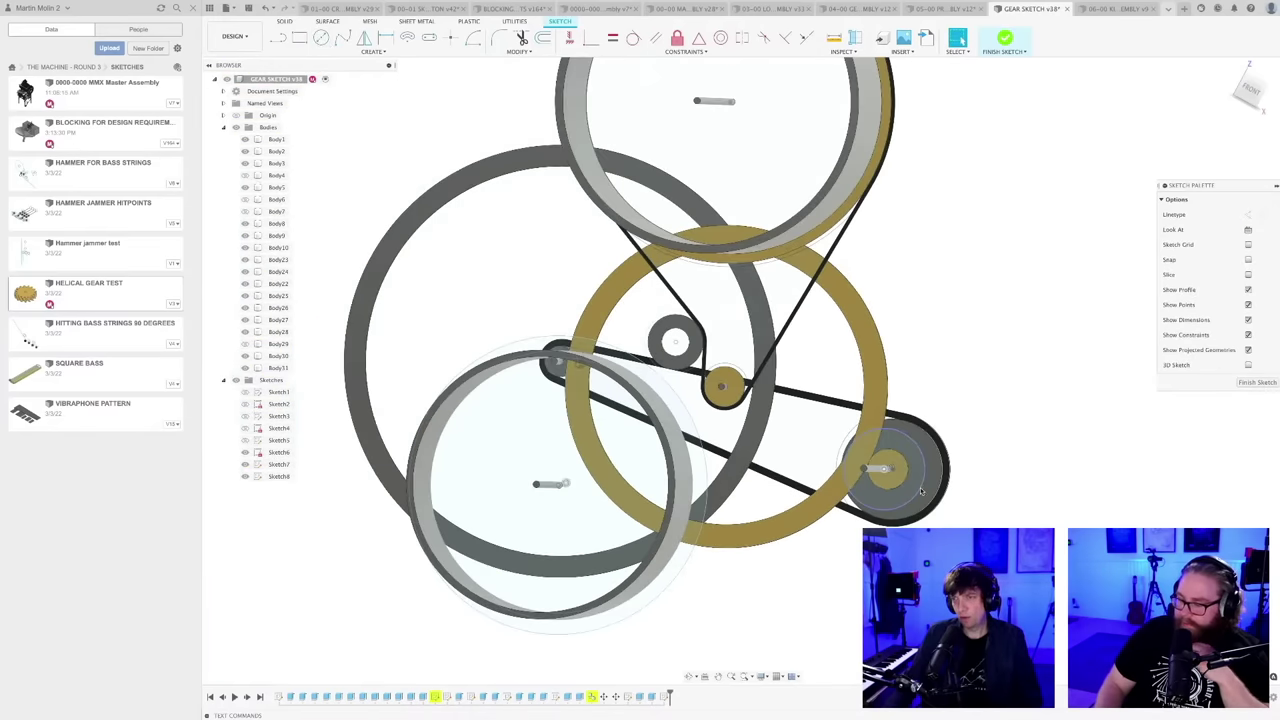
mouse_move(921, 490)
middle_down()
mouse_move(932, 464)
mouse_move(904, 490)
middle_up()
key(super+s)
key(Return)
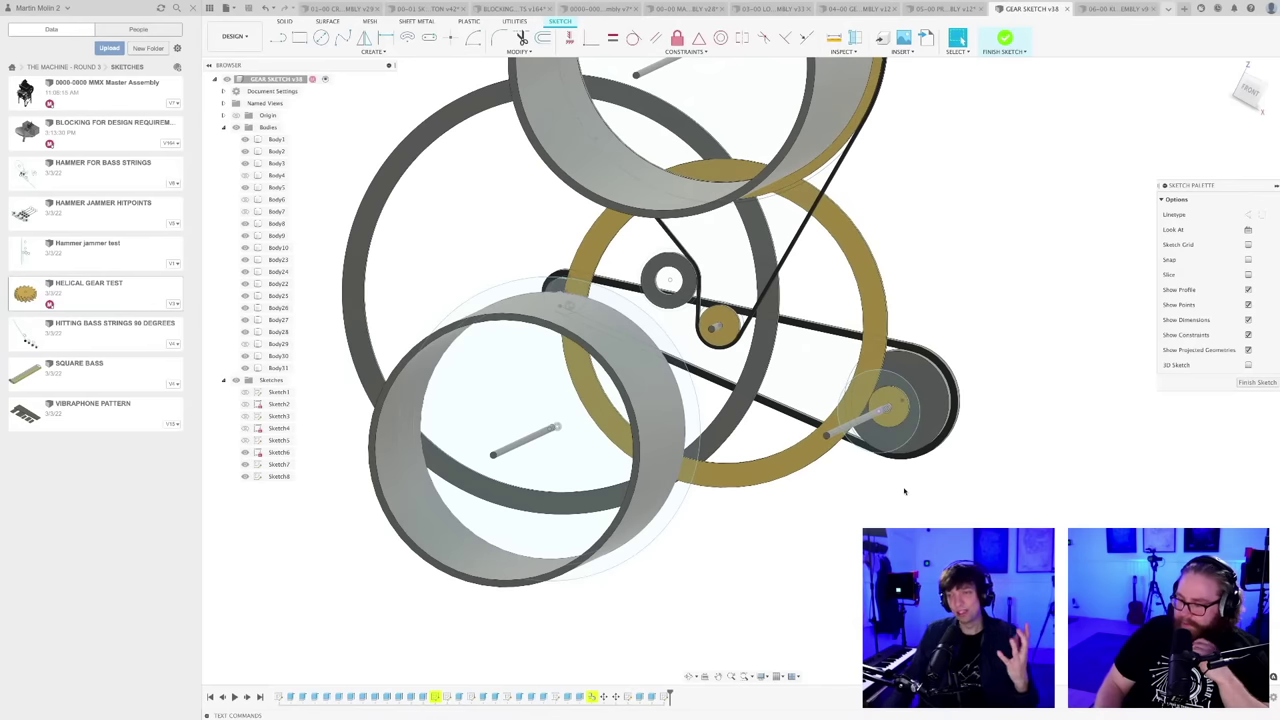
- Dimension the diameter of the circle around the pulley shaft with the expression 80/8 mm
scroll(905, 491, up, 2)
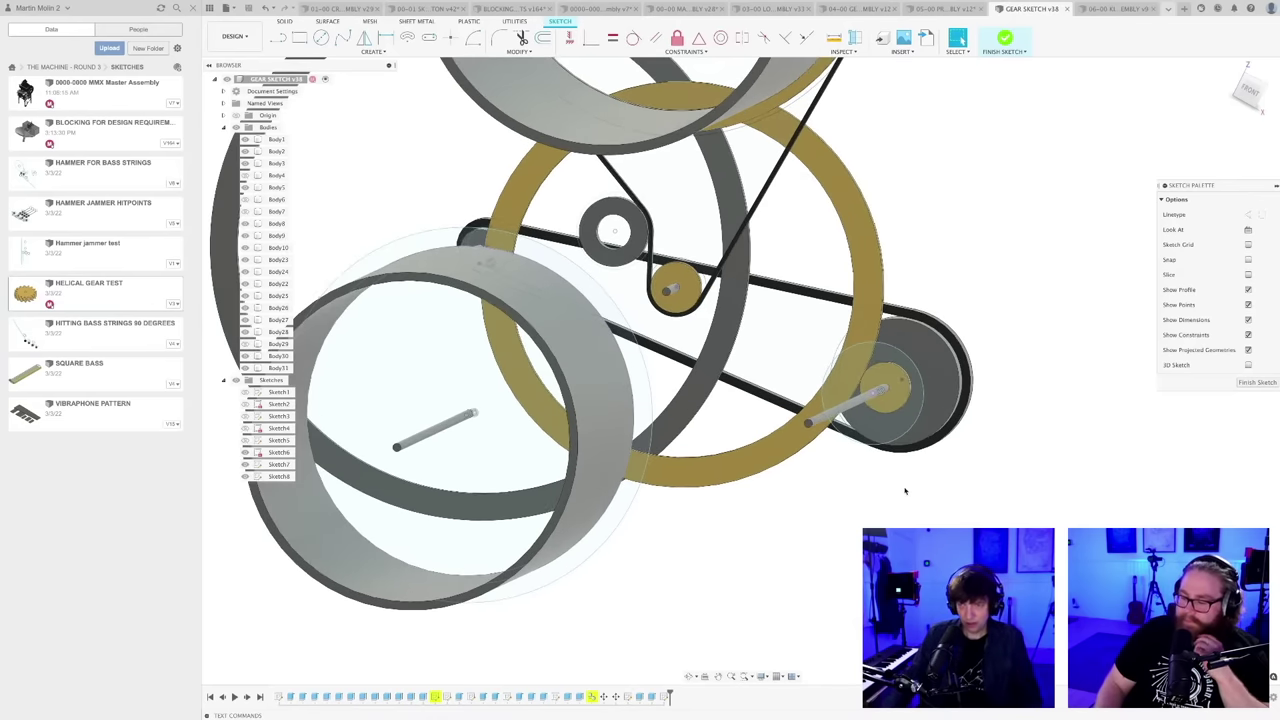
key(d)
click(953, 474)
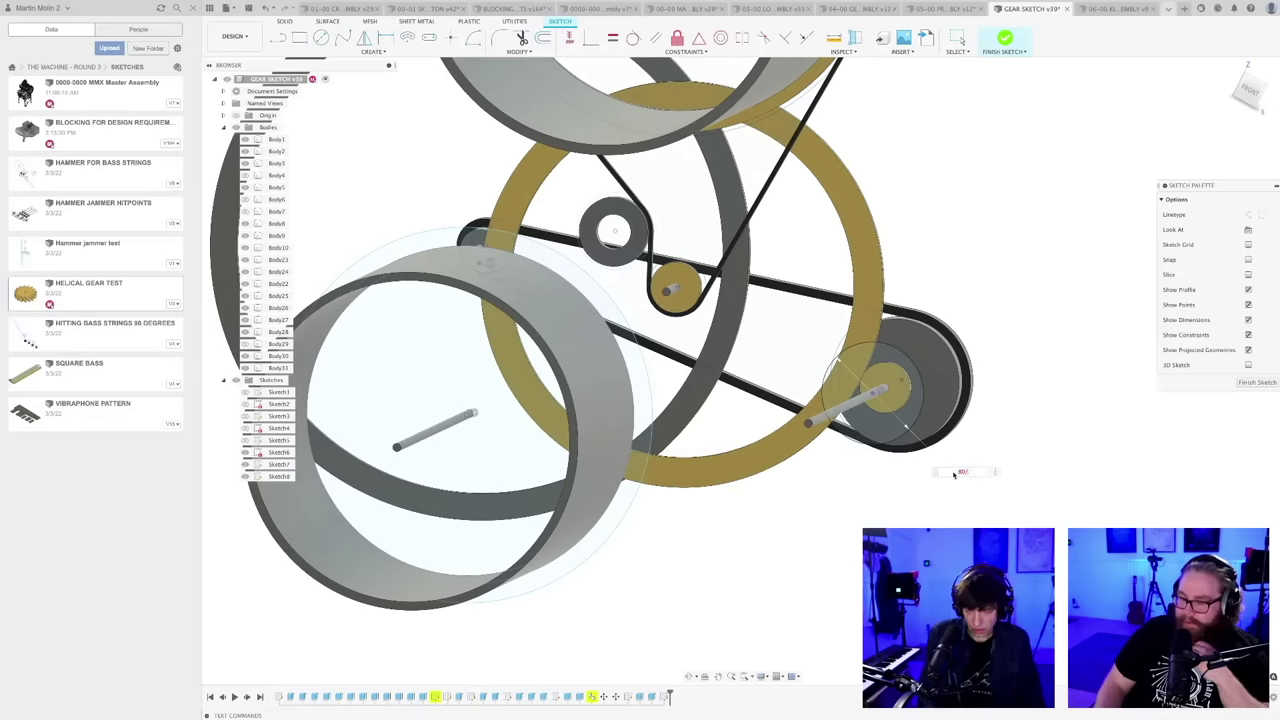
text(8)
key(Return)
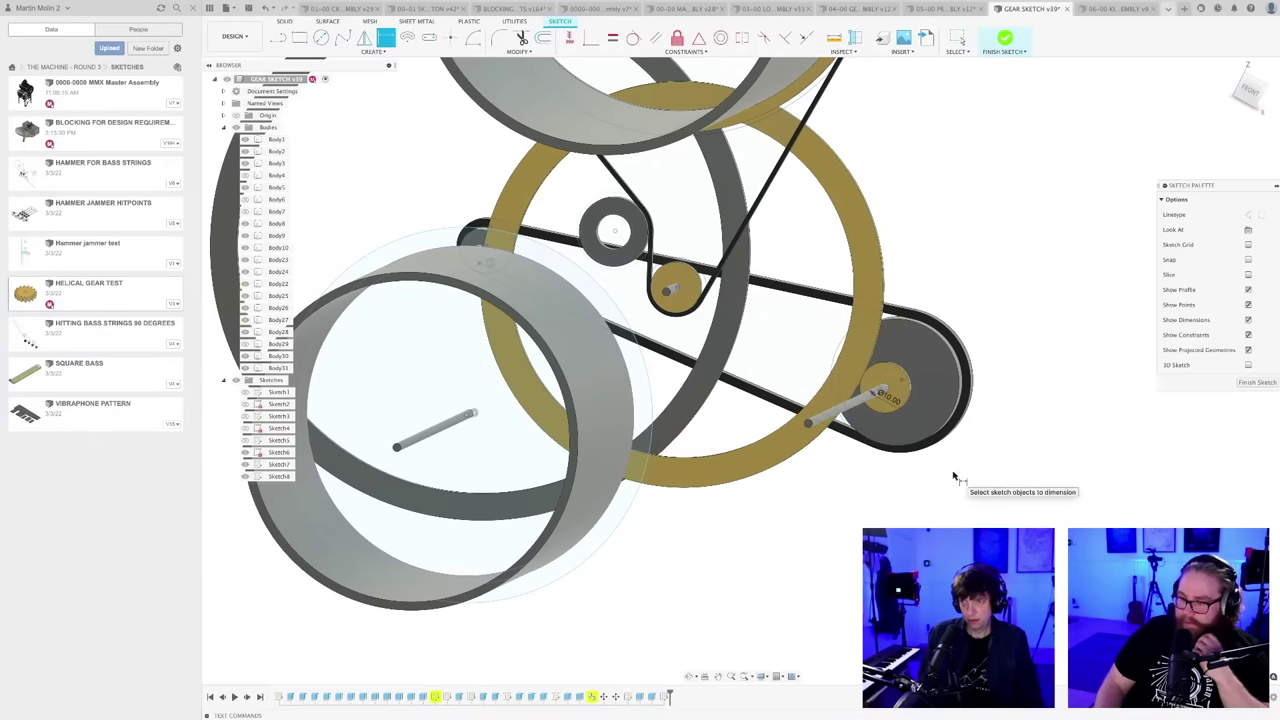
scroll(880, 400, up, 4)
scroll(878, 408, down, 3)
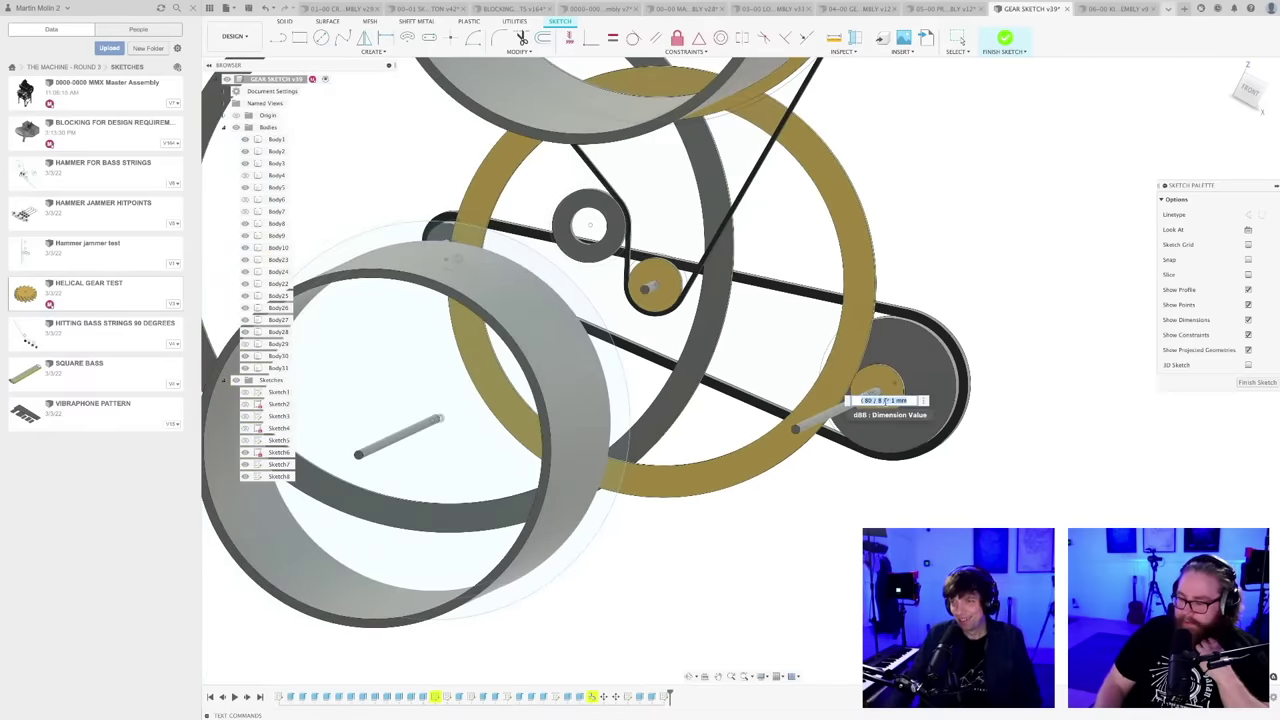
key(Return)
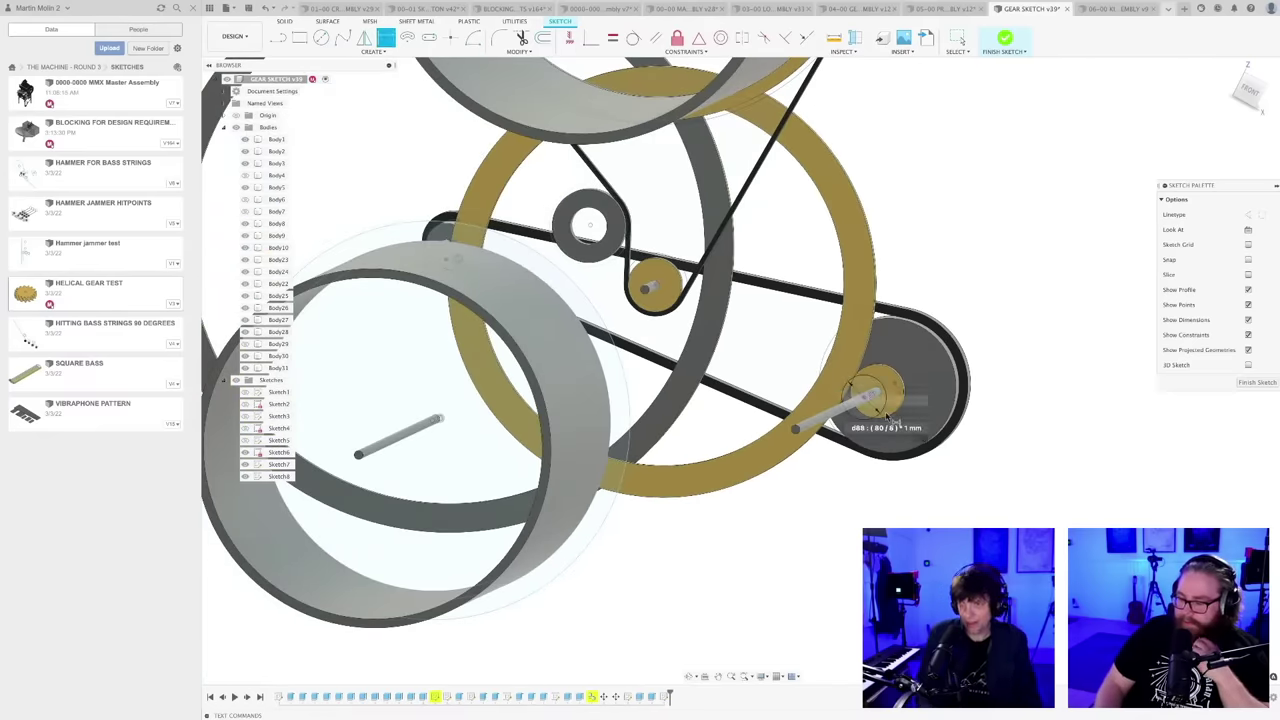
- Set the pulley-shaft circle's diameter to 1000/8 mm
shift+middle_drag(878, 509, 912, 482)
double_click(916, 462)
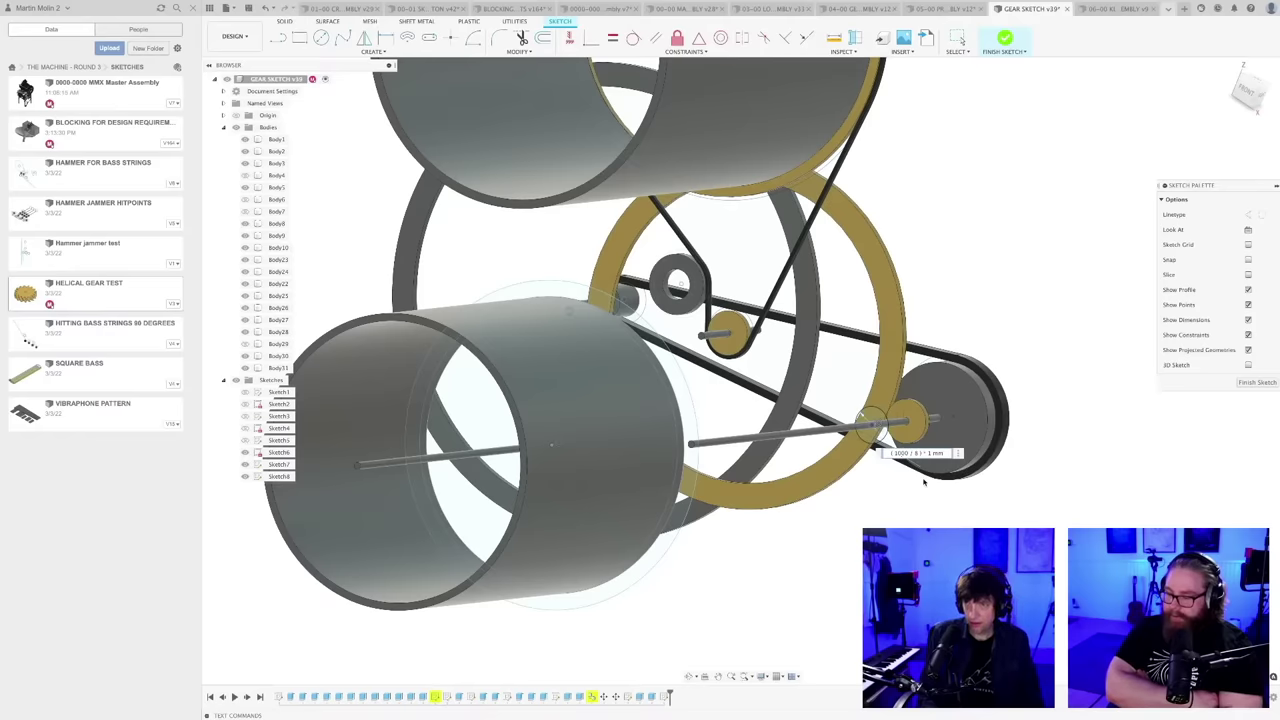
key(Return)
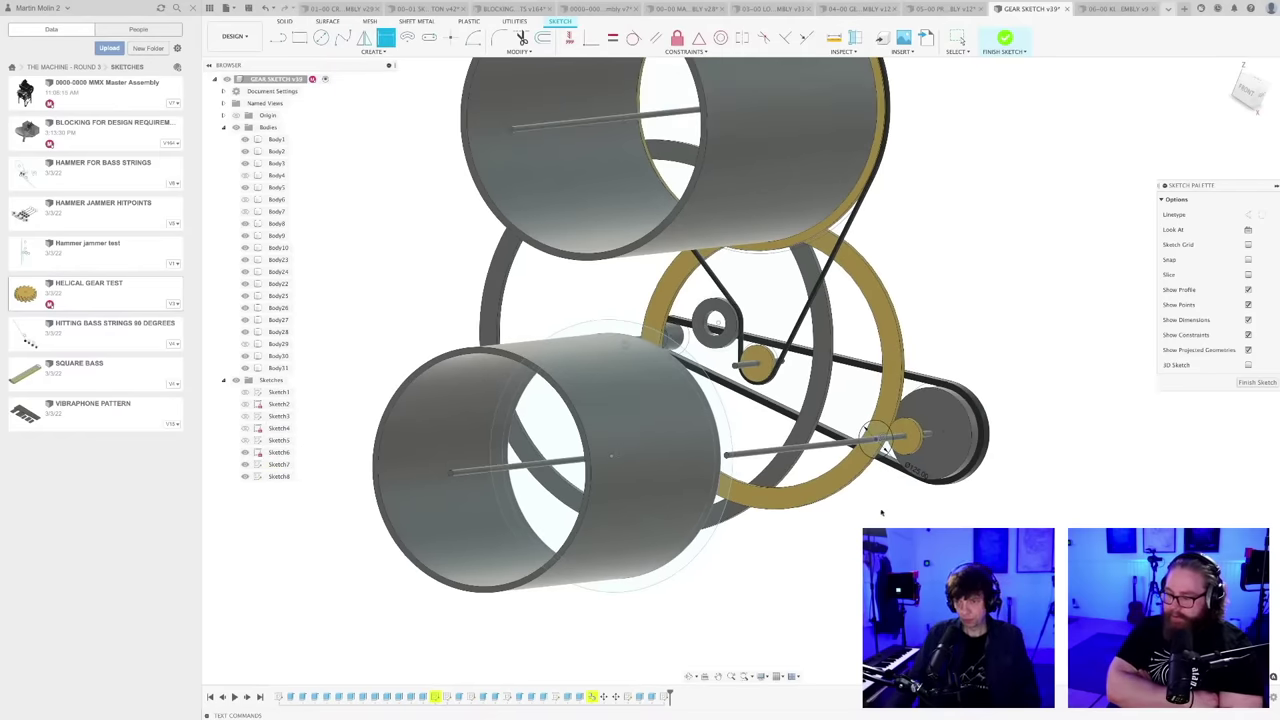
- Dimension the large circle around the lower drum to a 1000 mm diameter and save the design
scroll(769, 544, up, 2)
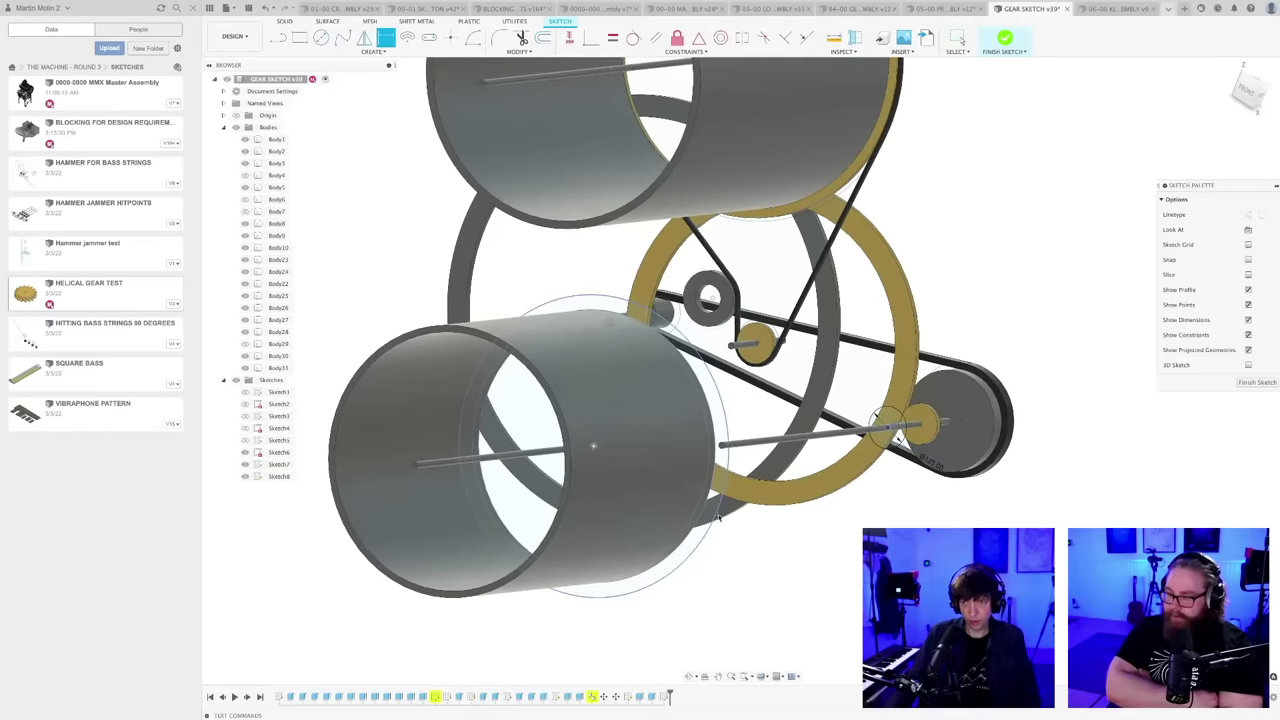
scroll(731, 538, up, 2)
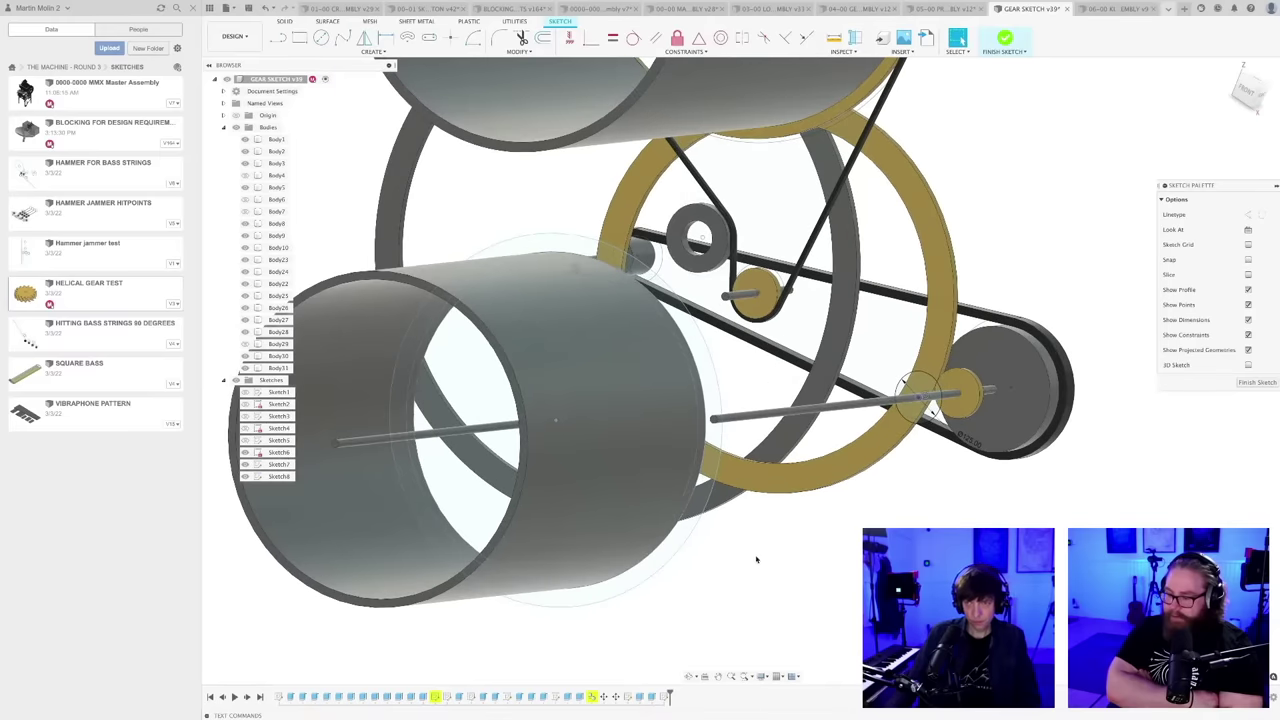
click(723, 388)
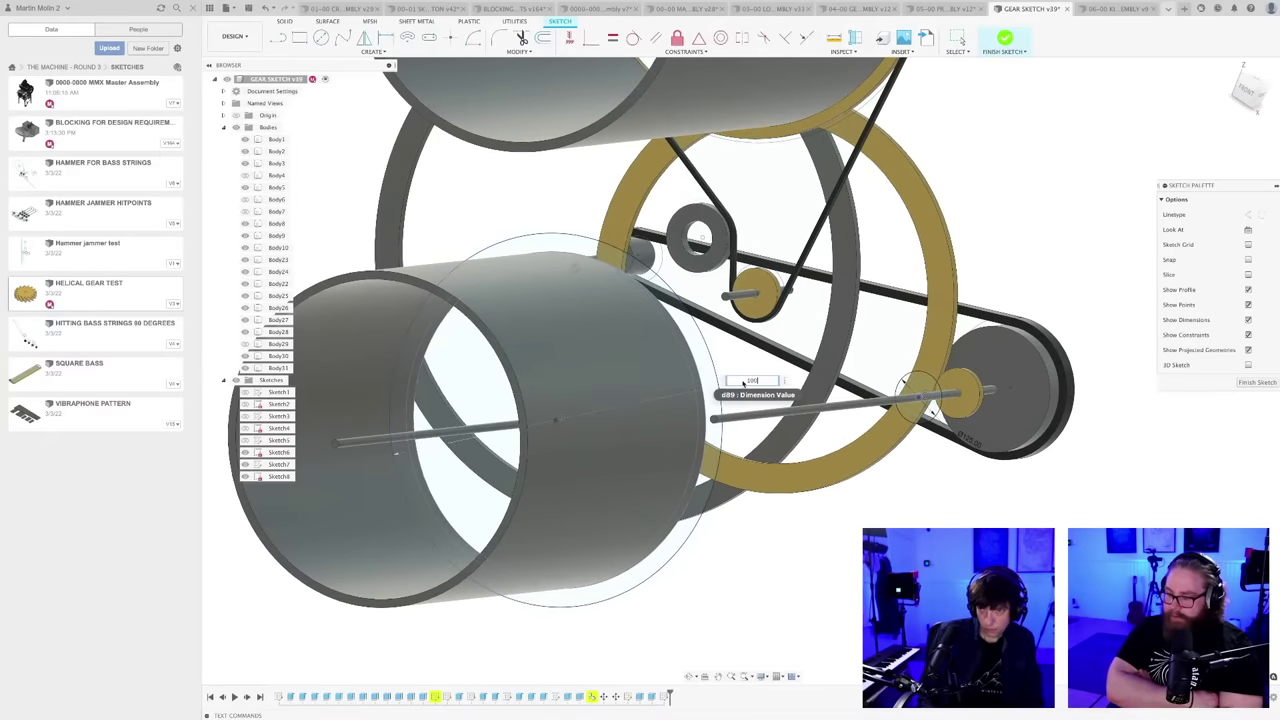
text(1000)
key(Return)
scroll(788, 540, down, 5)
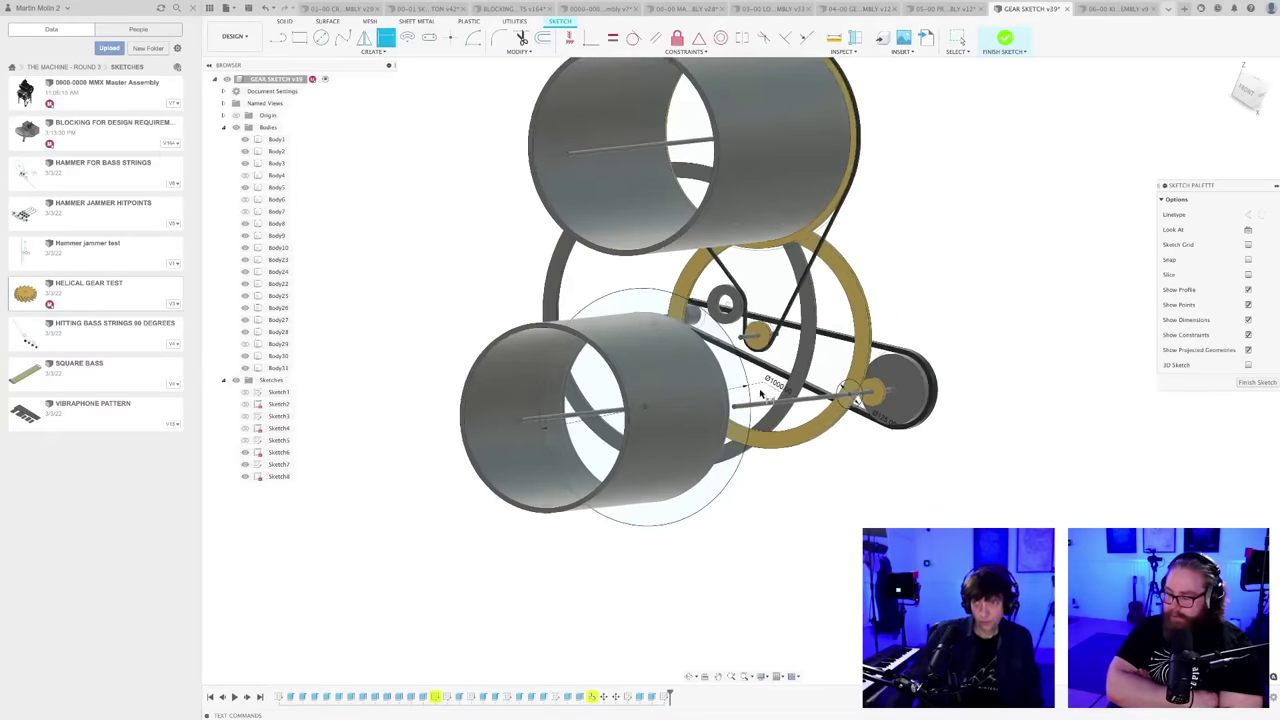
key(super+s)
click(647, 367)
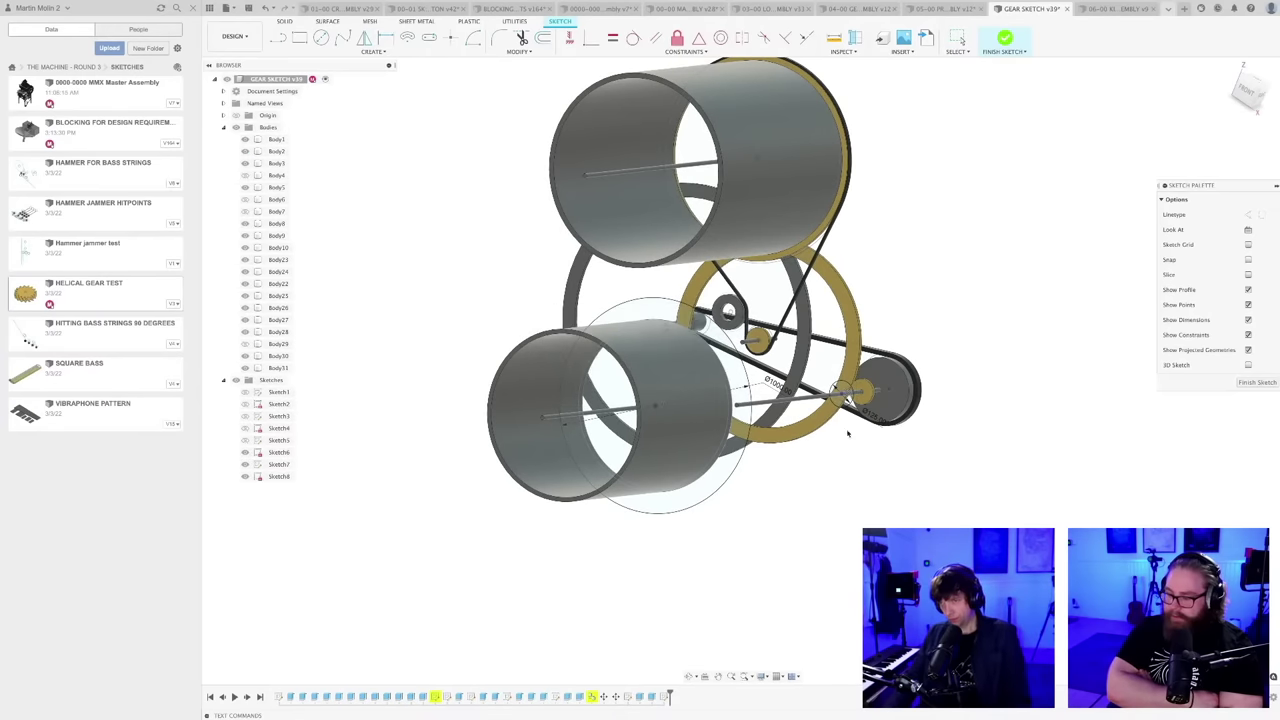
- Sketch a second circle inside the 1000 mm circle, slightly larger than the lower drum and sharing the same centre
scroll(848, 434, up, 2)
scroll(826, 480, down, 3)
shift+middle_drag(813, 492, 633, 478)
shift+middle_drag(830, 522, 771, 526)
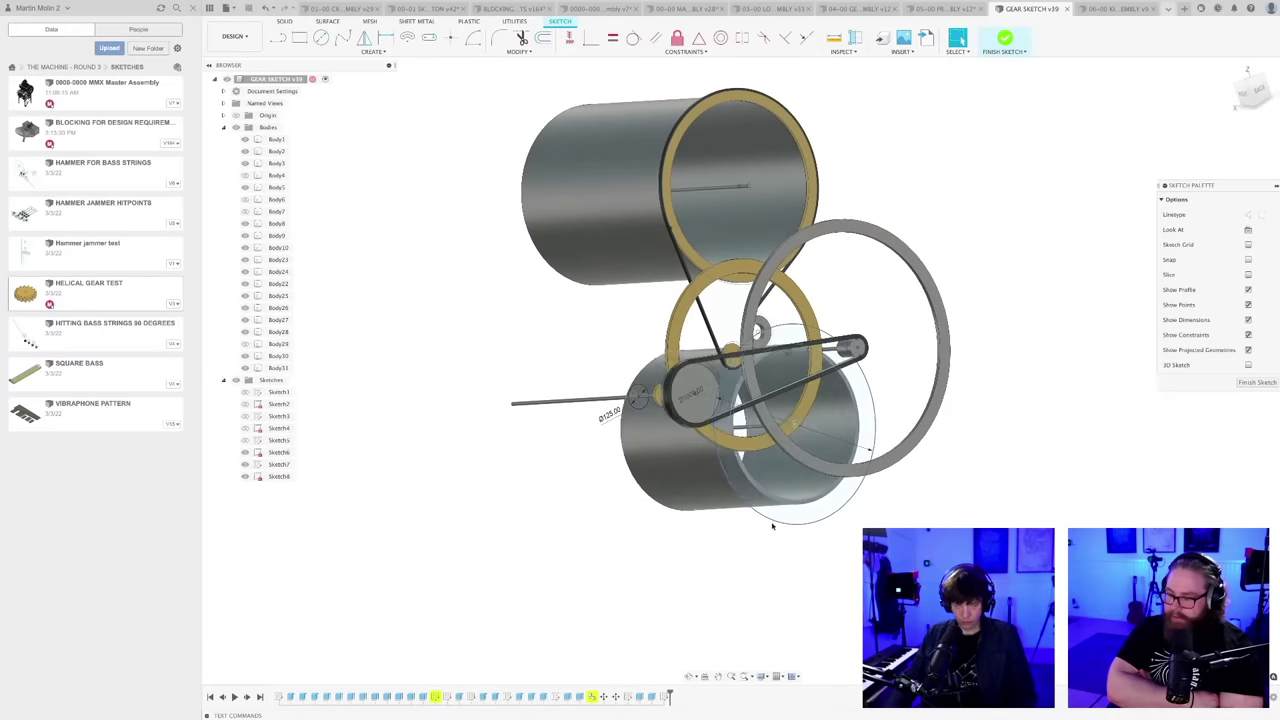
scroll(775, 527, up, 3)
key(c)
scroll(835, 397, up, 2)
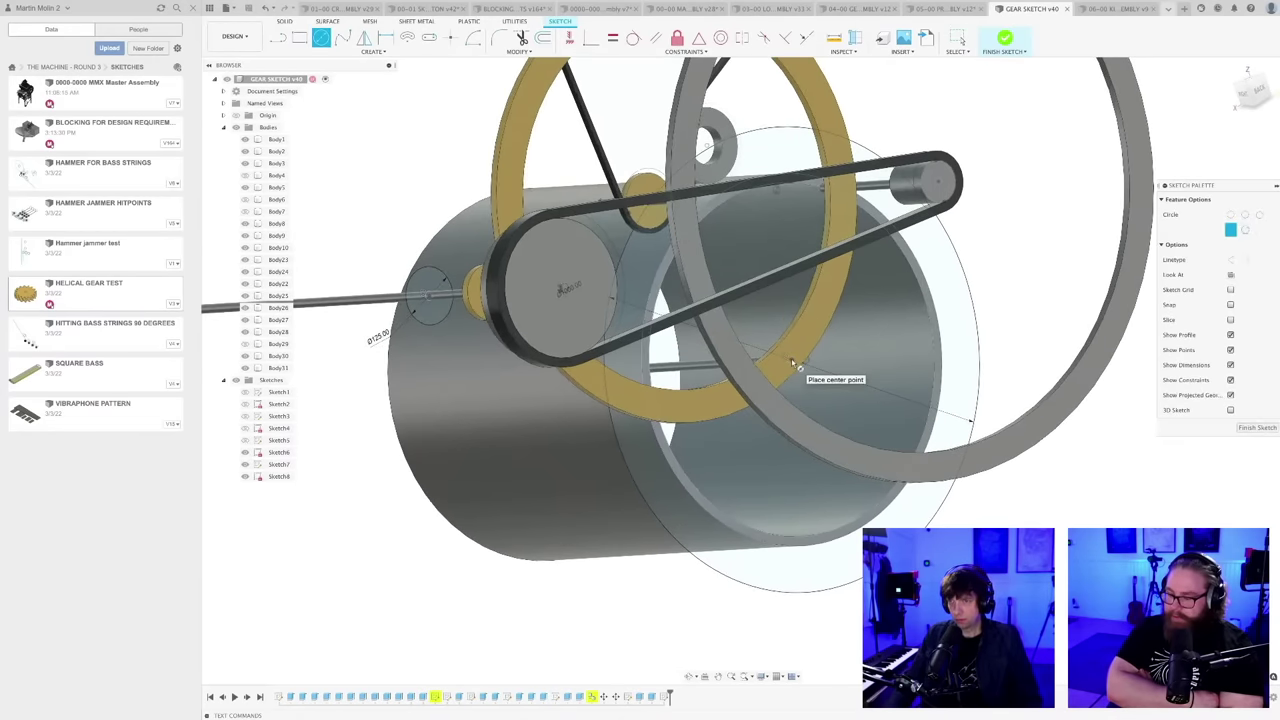
key(Escape)
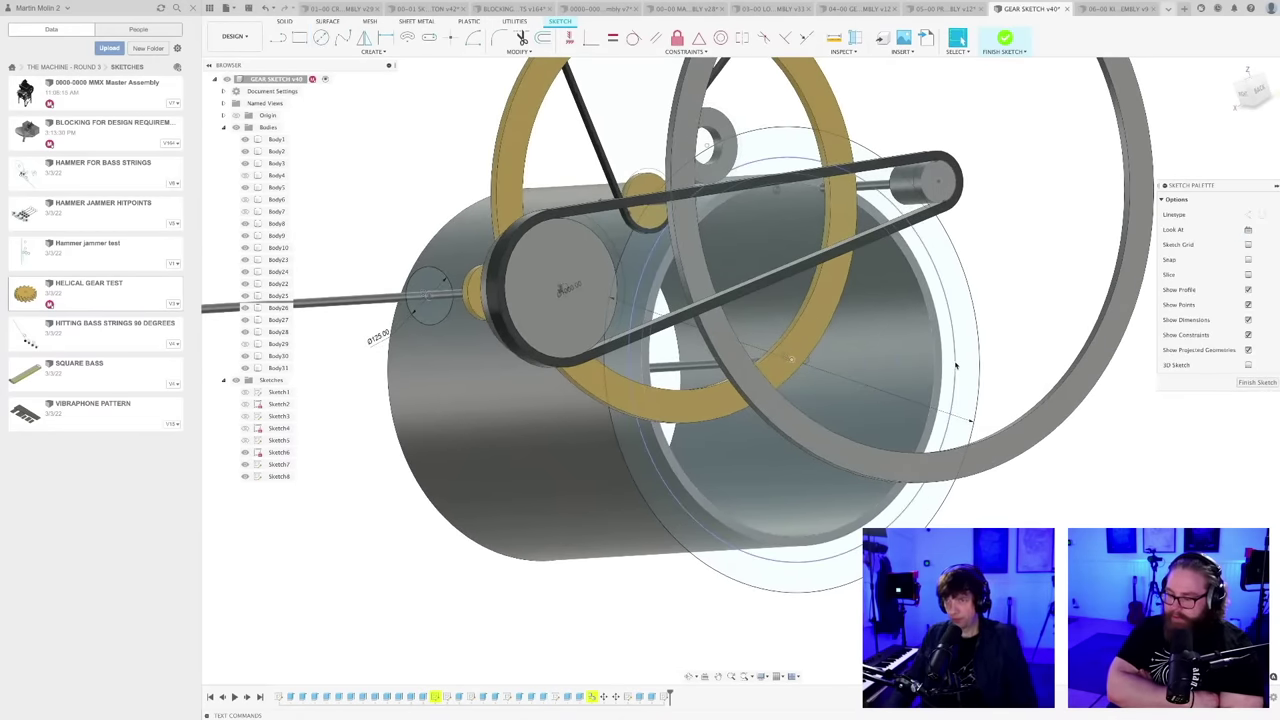
- Clear the drum body selection and save the design with the ring sketch
click(502, 505)
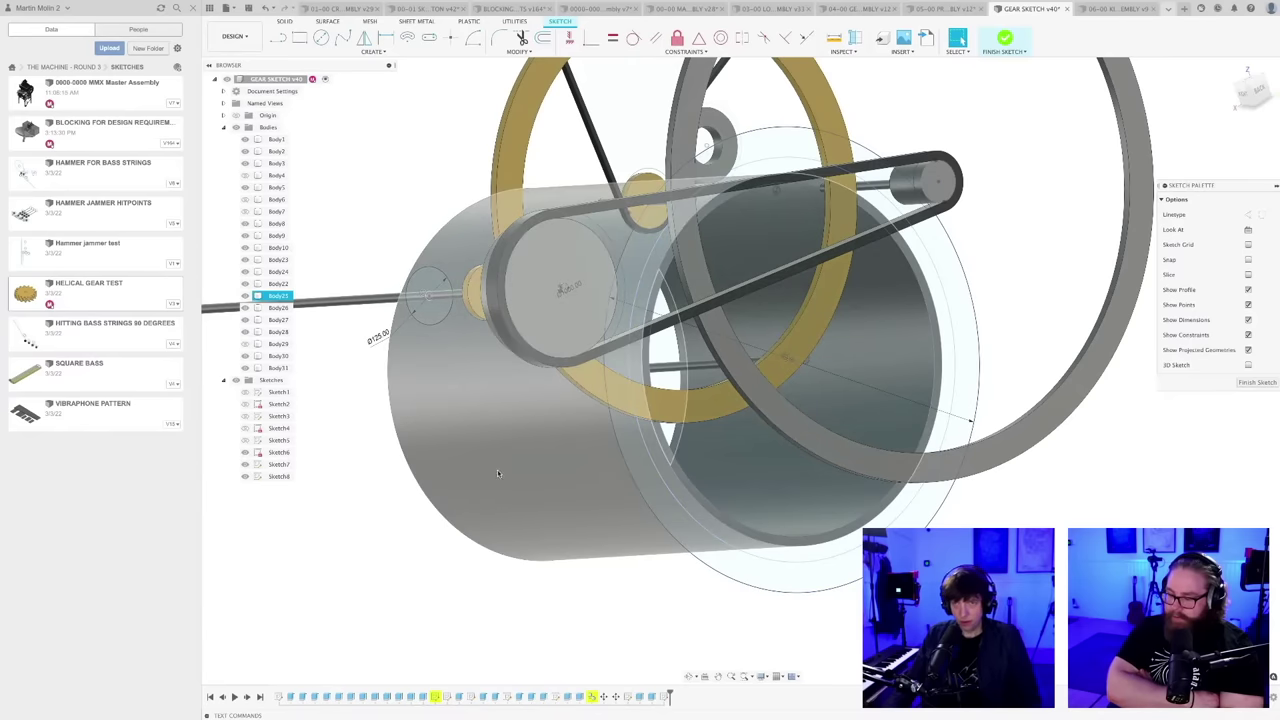
middle_drag(498, 473, 516, 489)
key(Escape)
scroll(970, 580, down, 3)
middle_drag(970, 580, 898, 524)
scroll(880, 510, up, 1)
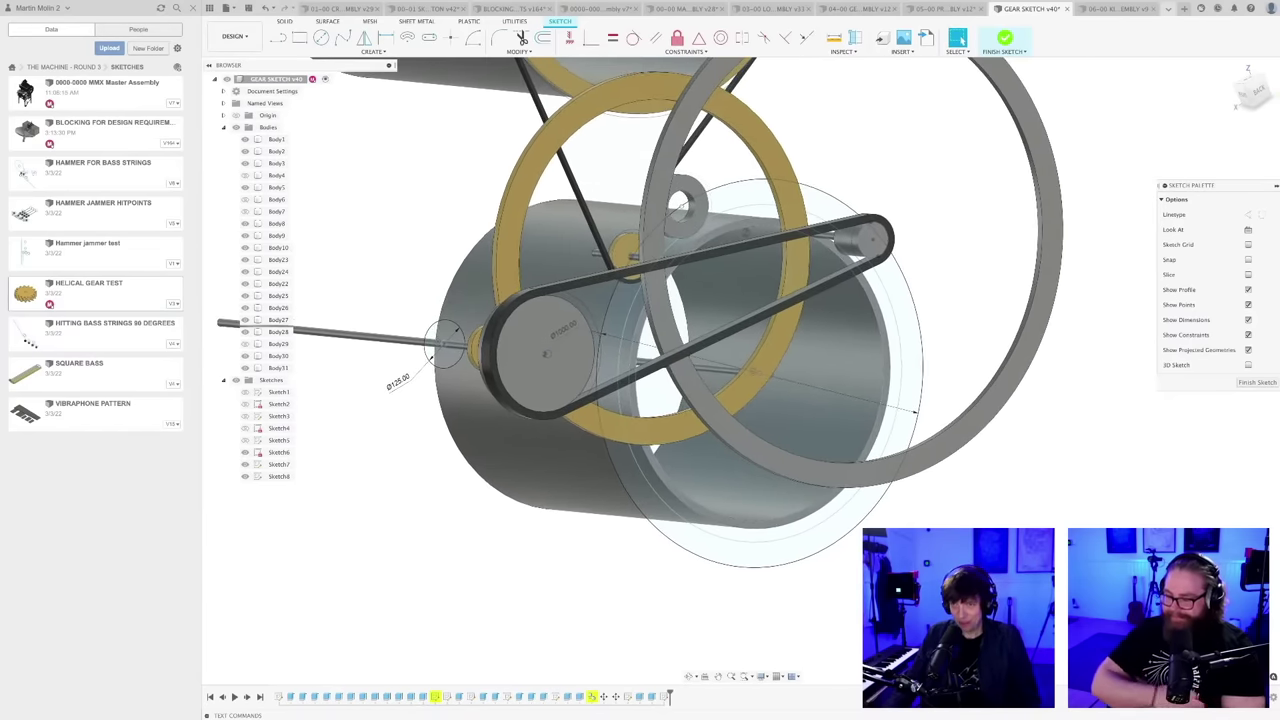
key(ctrl+s)
key(Return)
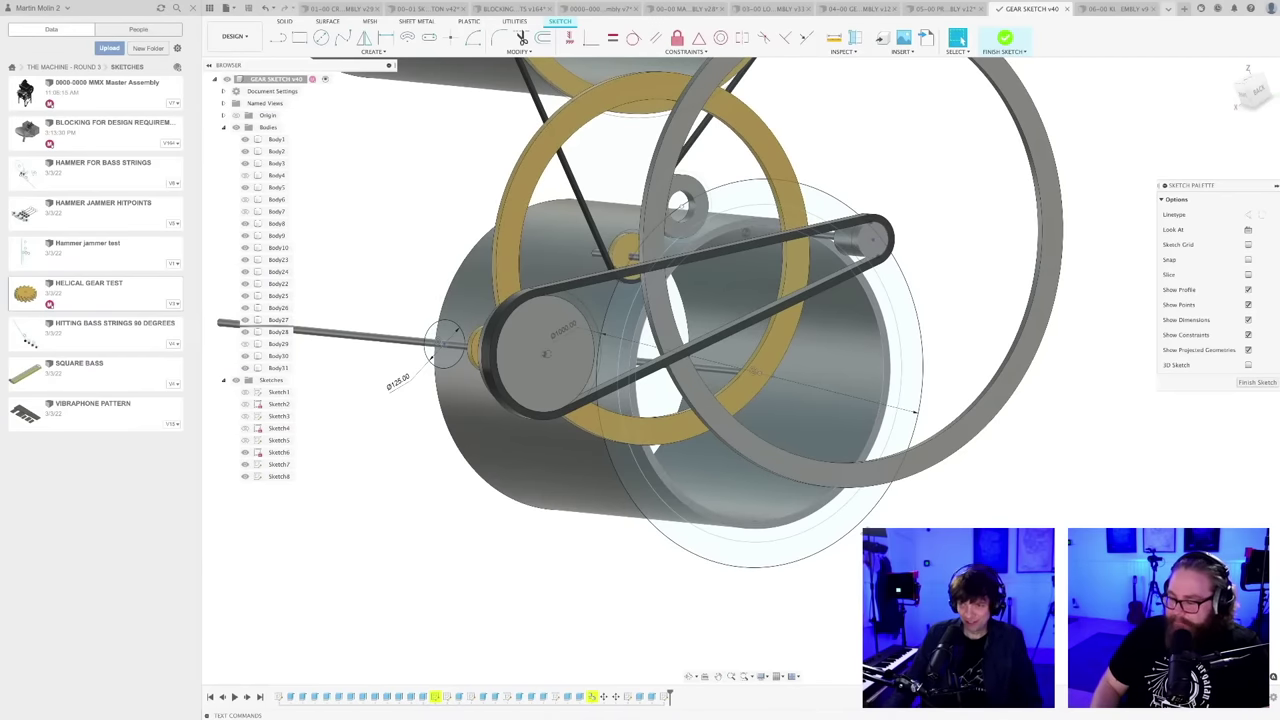
- Extrude the ring profile between the two drum circles a short distance toward the gears as a new body
scroll(868, 338, up, 2)
key(e)
click(731, 579)
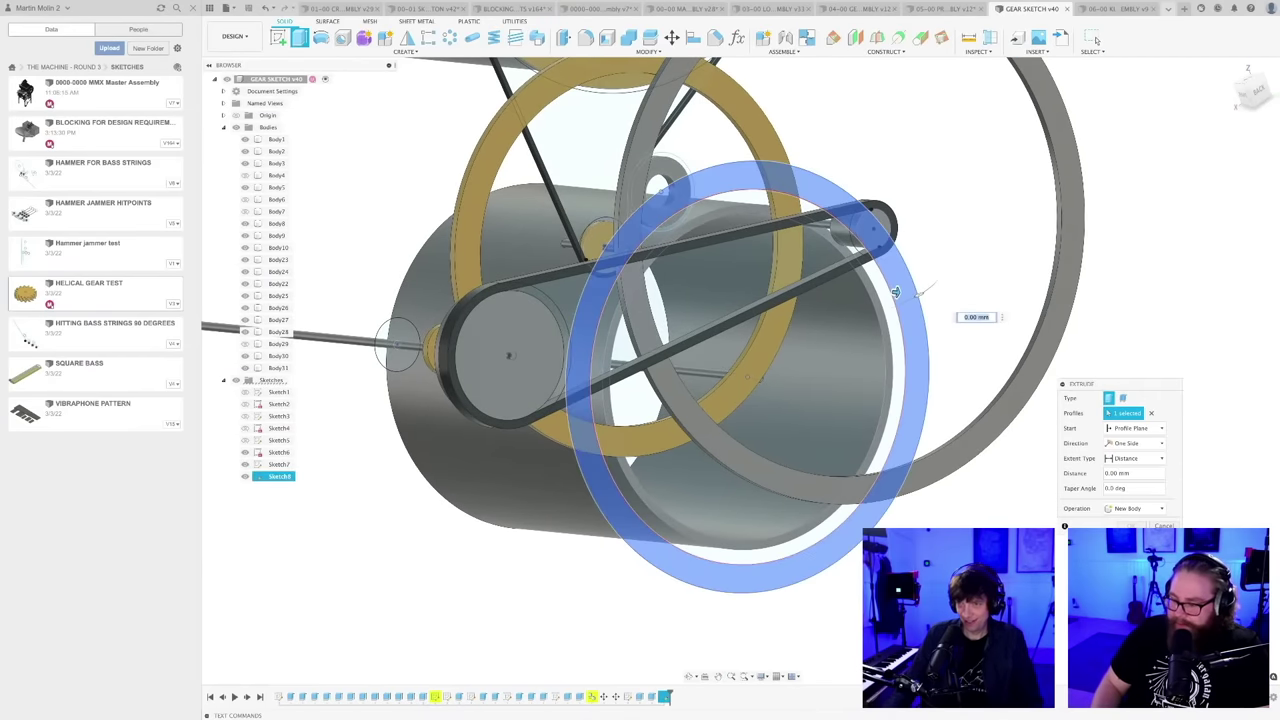
shift+middle_drag(920, 294, 864, 283)
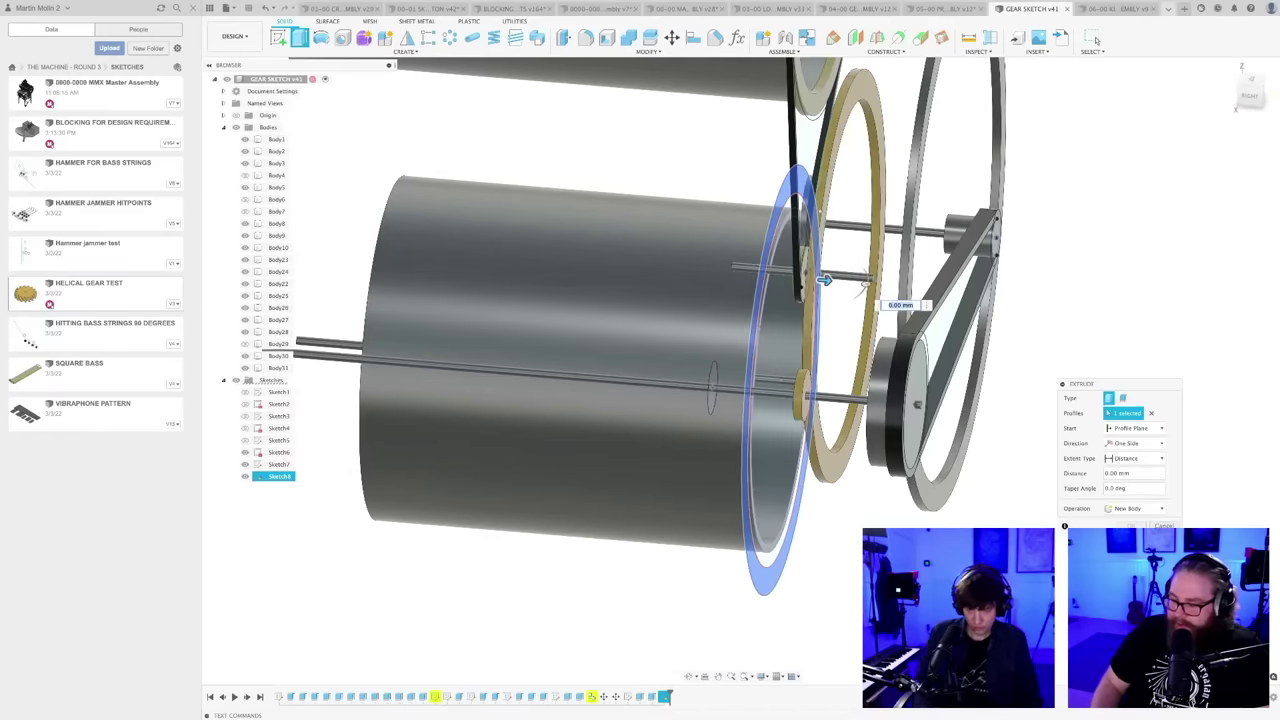
drag(824, 280, 832, 281)
key(Return)
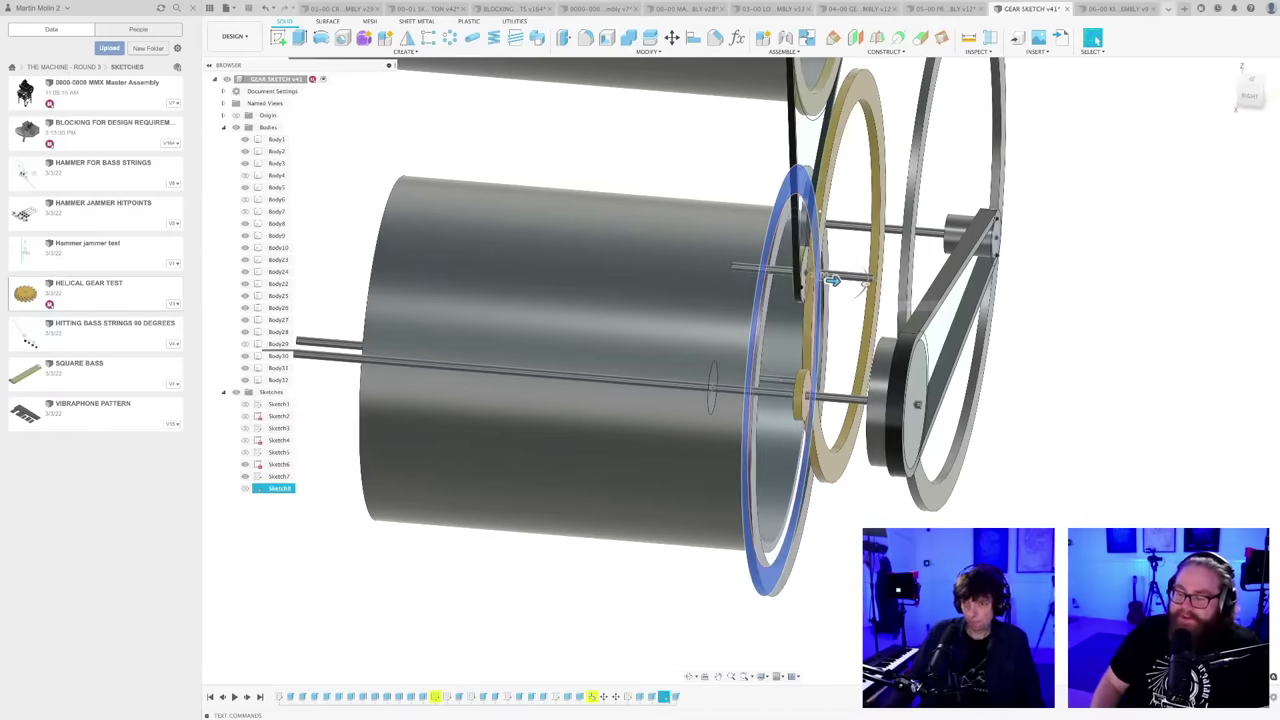
- Apply the design's Paint - Enamel Glossy (Yellow) appearance to the new ring on the lower drum
scroll(918, 295, down, 2)
key(a)
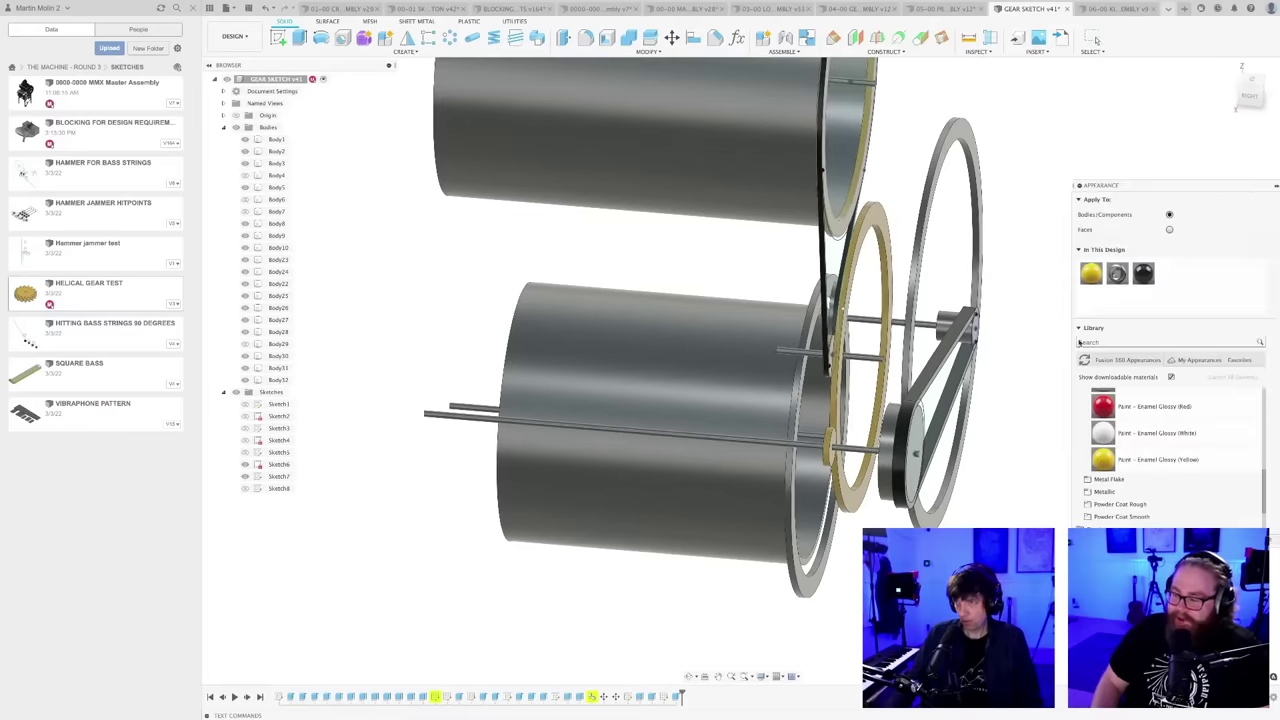
double_click(1092, 275)
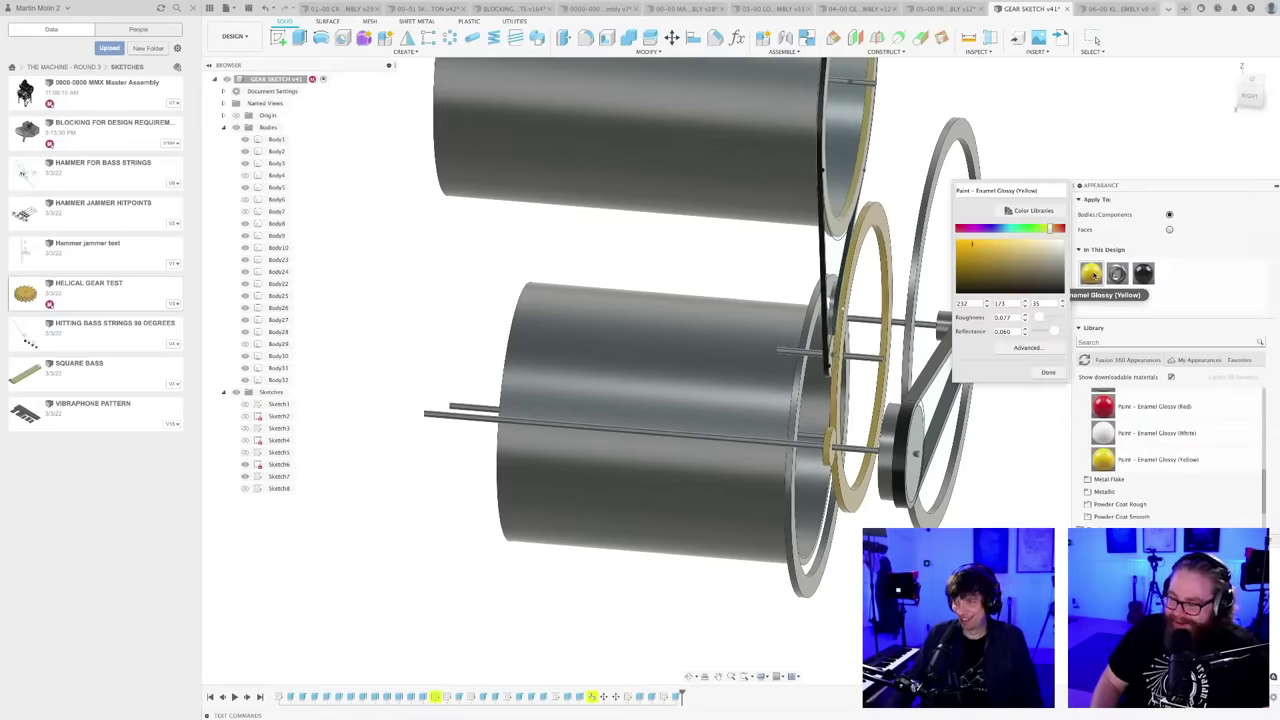
click(1046, 373)
drag(820, 598, 818, 596)
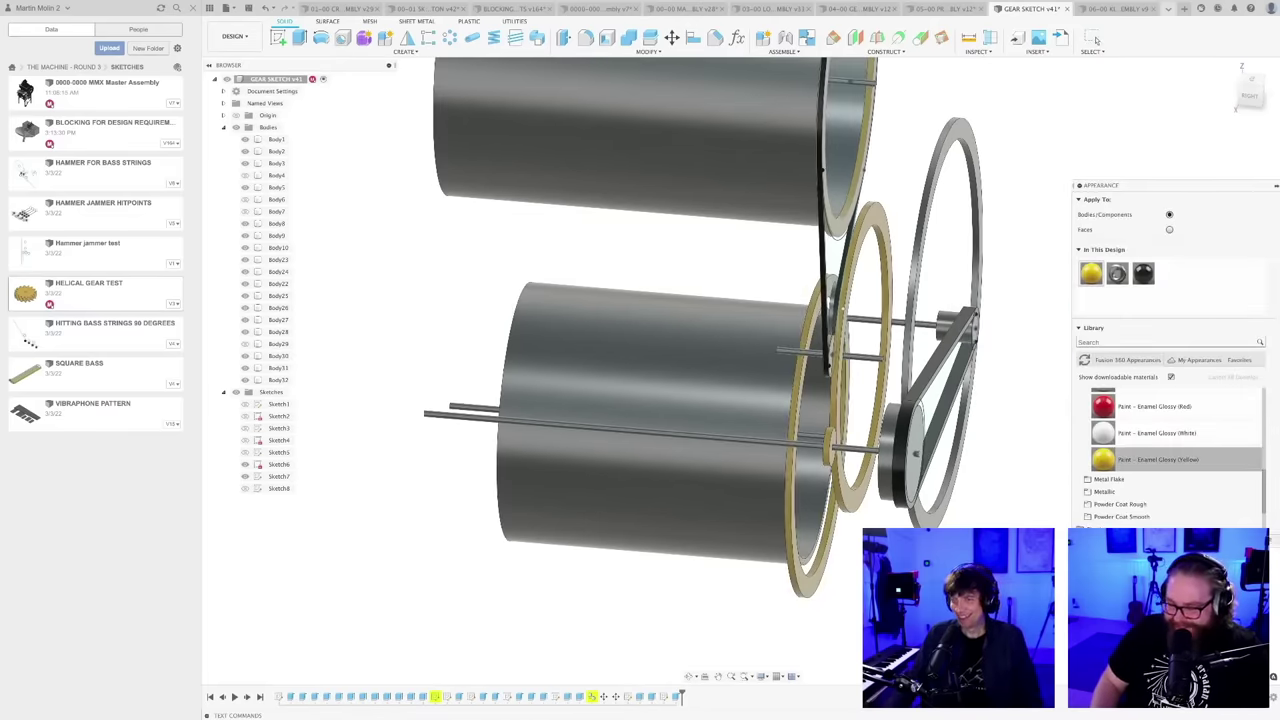
- Save the design with the yellow ring on the lower drum, using the default version description
scroll(862, 572, down, 2)
shift+middle_drag(985, 580, 835, 582)
key(super+s)
key(Return)
scroll(862, 586, down, 2)
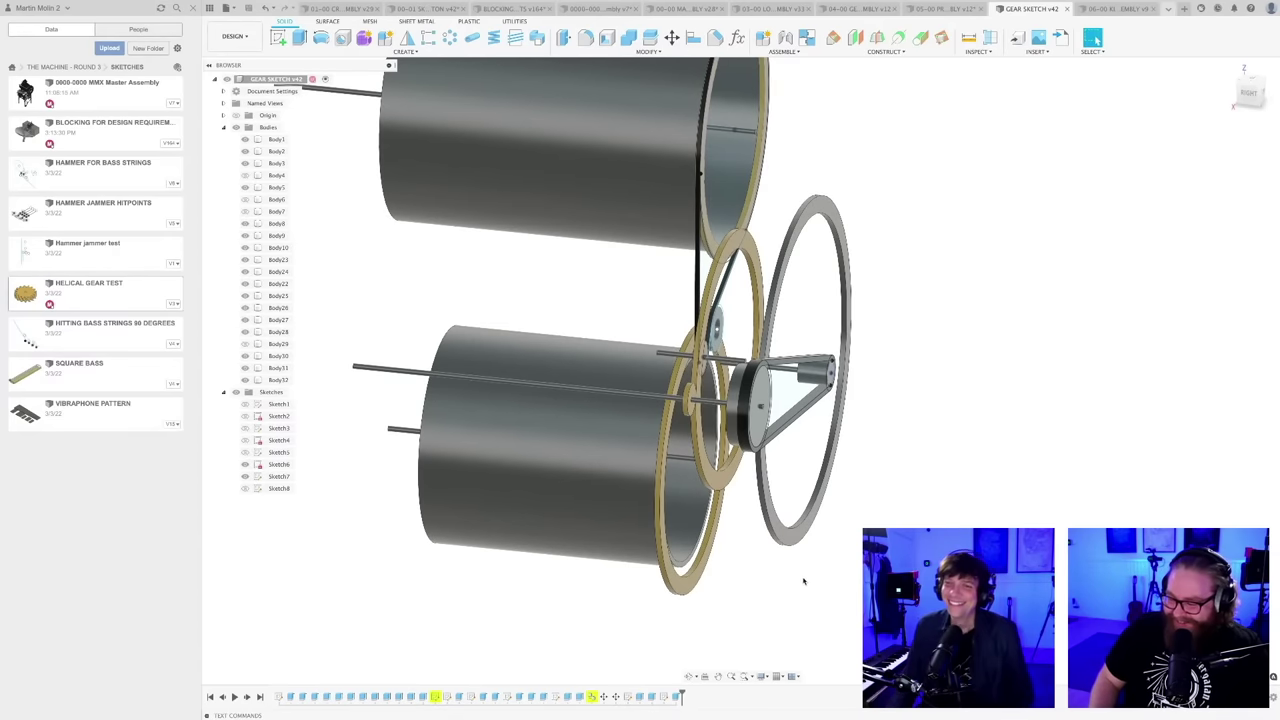
- Show the sketch containing the 1:8 pinion circle and save the design as another version
shift+middle_drag(803, 580, 826, 600)
scroll(840, 600, down, 2)
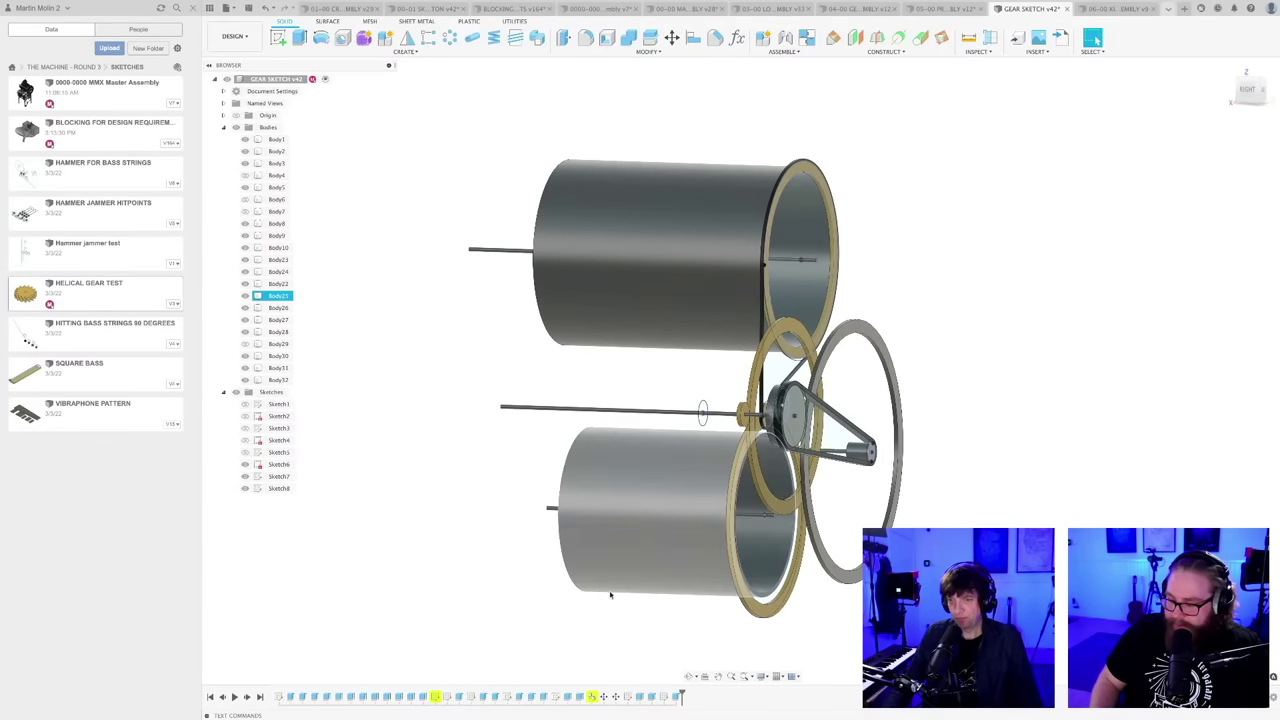
mouse_move(609, 594)
shift+middle_down()
mouse_move(571, 623)
mouse_move(538, 582)
shift+middle_up()
key(super+s)
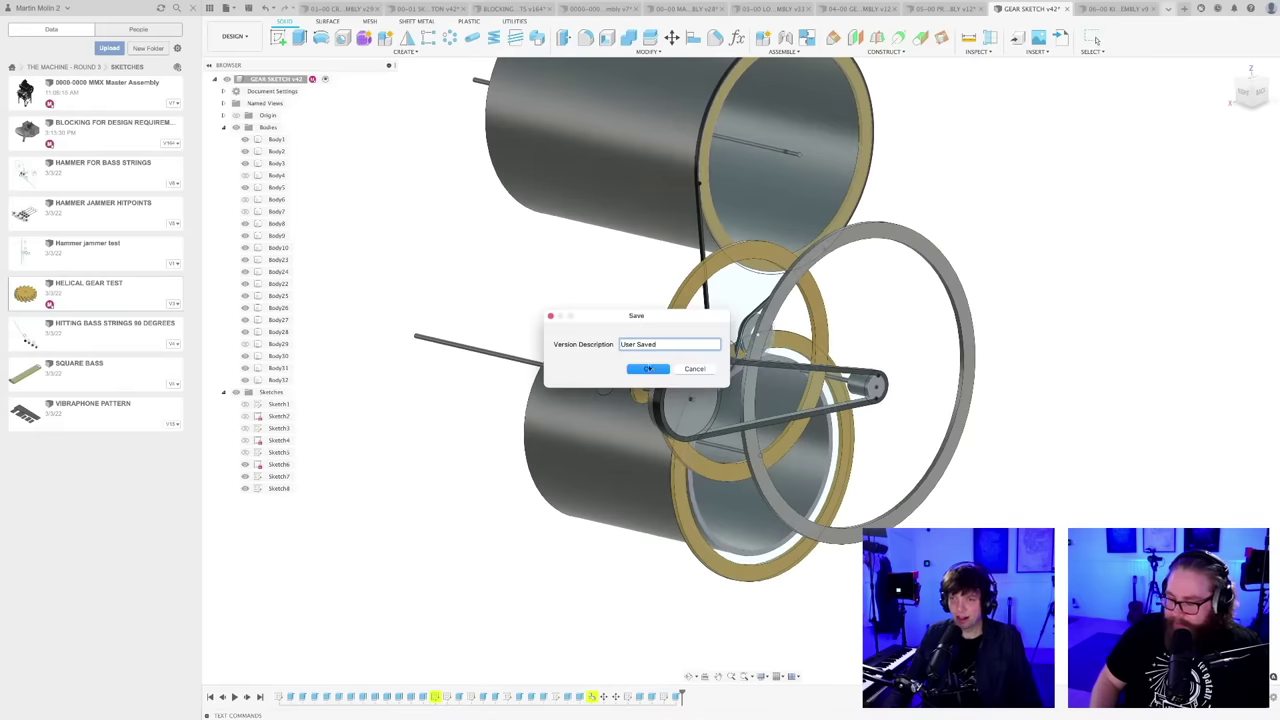
click(650, 370)
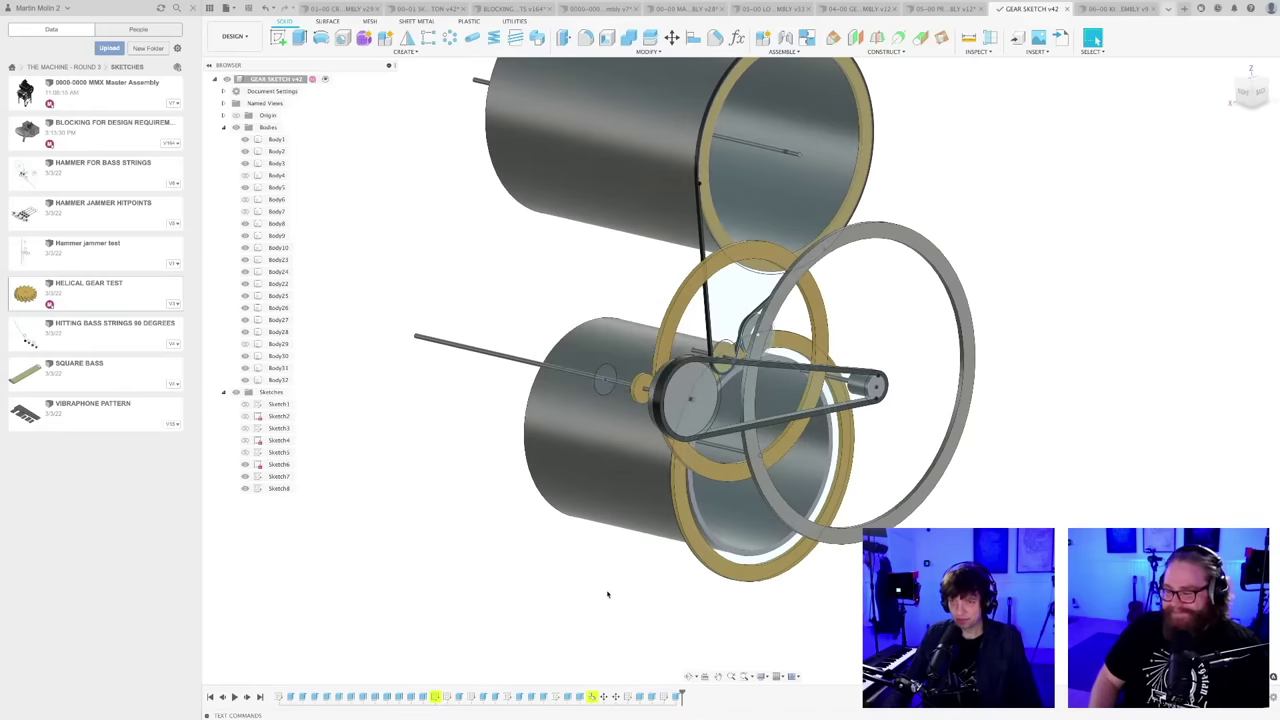
- Extrude the small pinion circle on the shaft beside the lower drum by -20 mm
mouse_move(606, 591)
shift+middle_down()
mouse_move(600, 580)
mouse_move(609, 586)
shift+middle_up()
scroll(609, 586, up, 3)
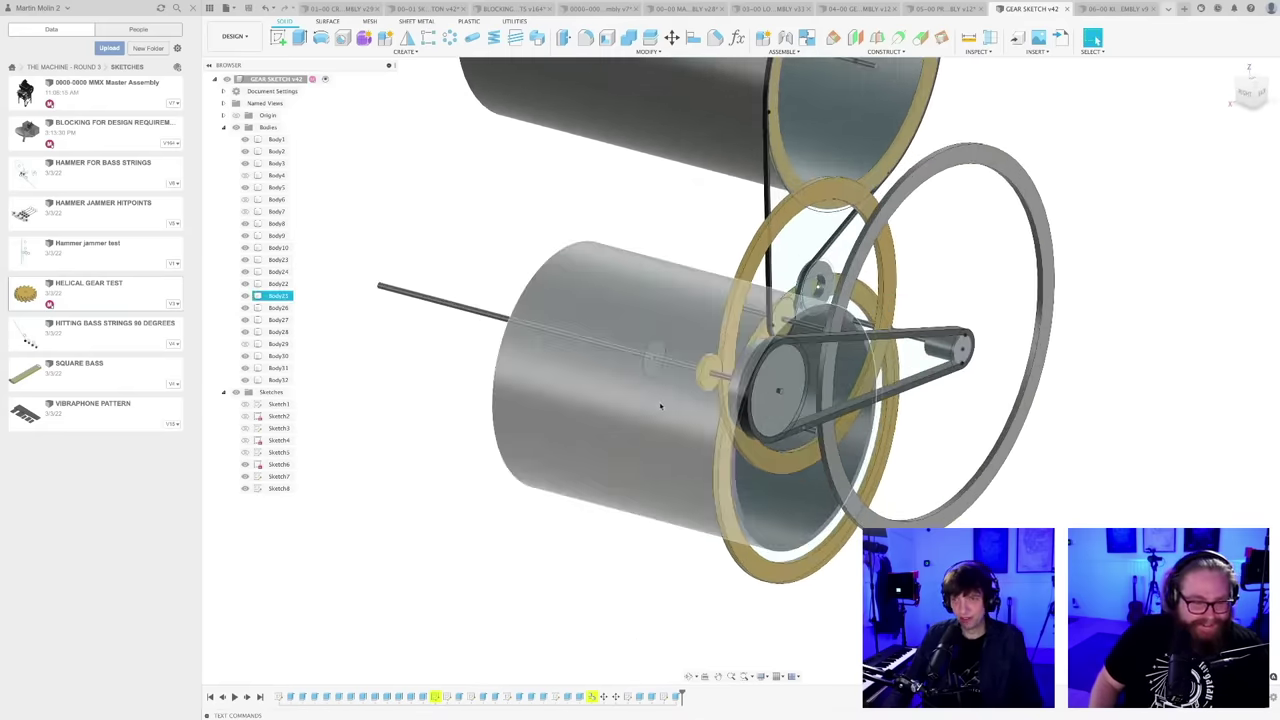
key(e)
click(655, 374)
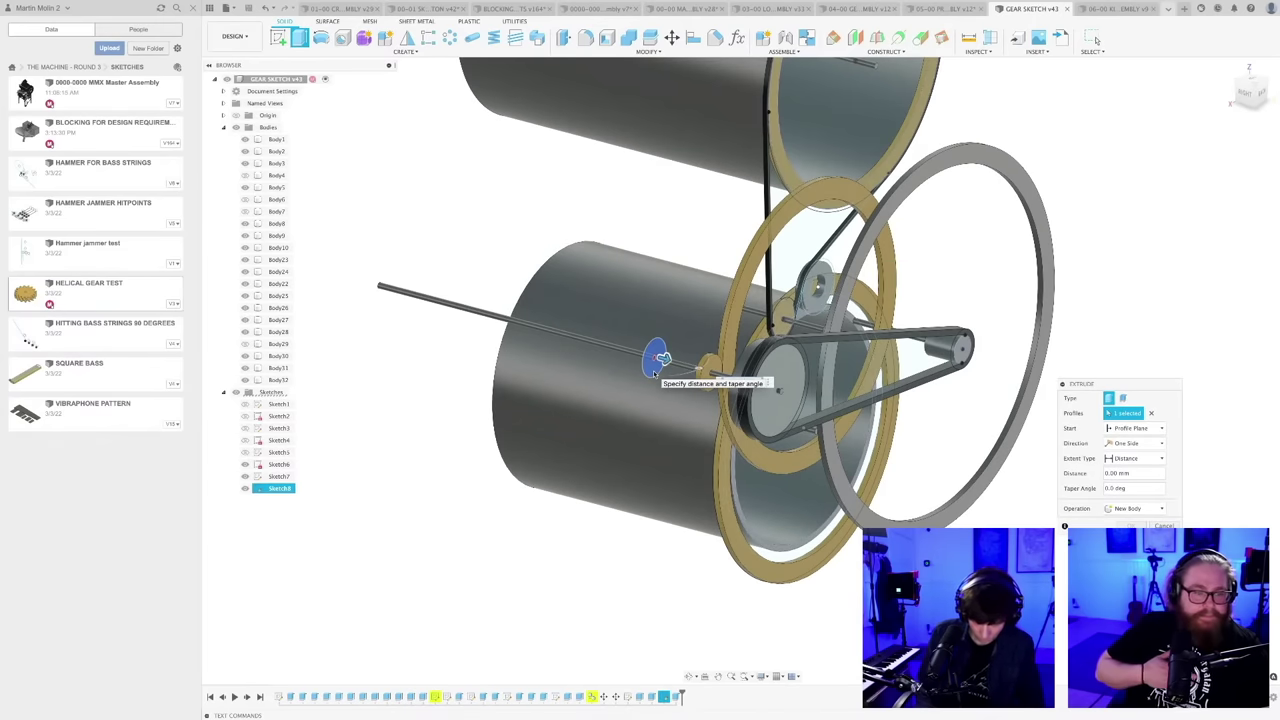
key(Escape)
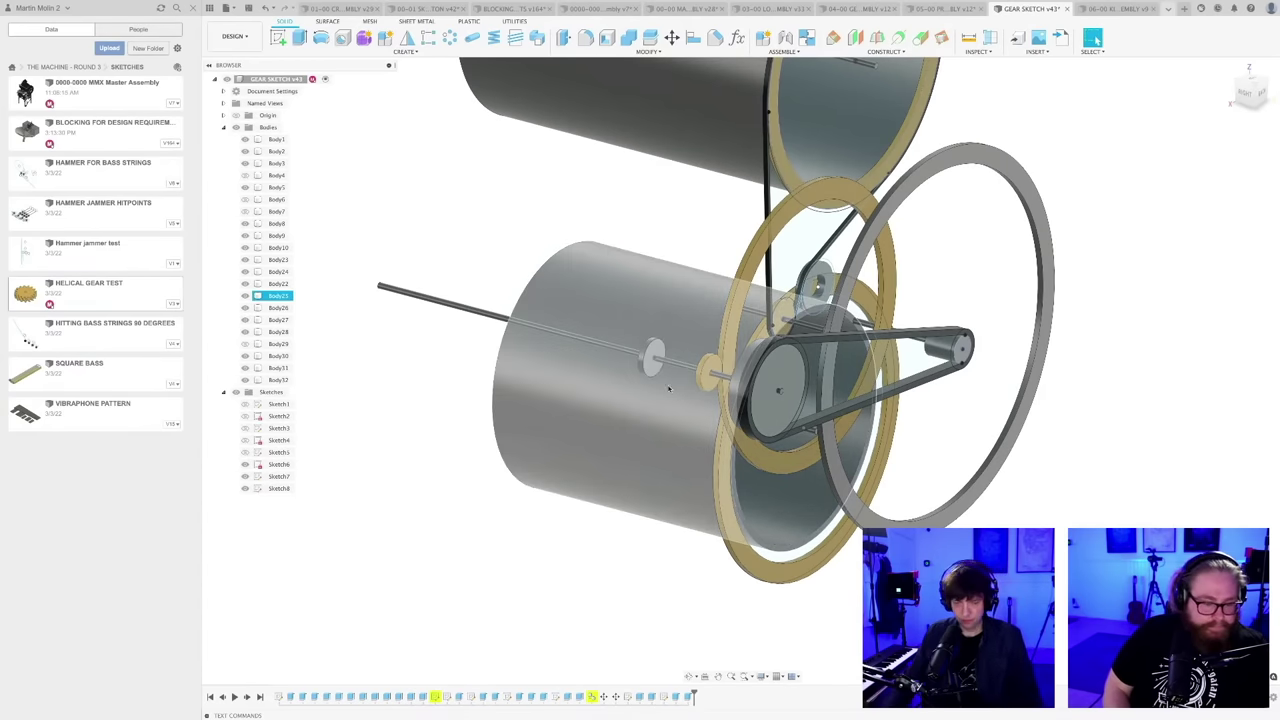
key(a)
key(Escape)
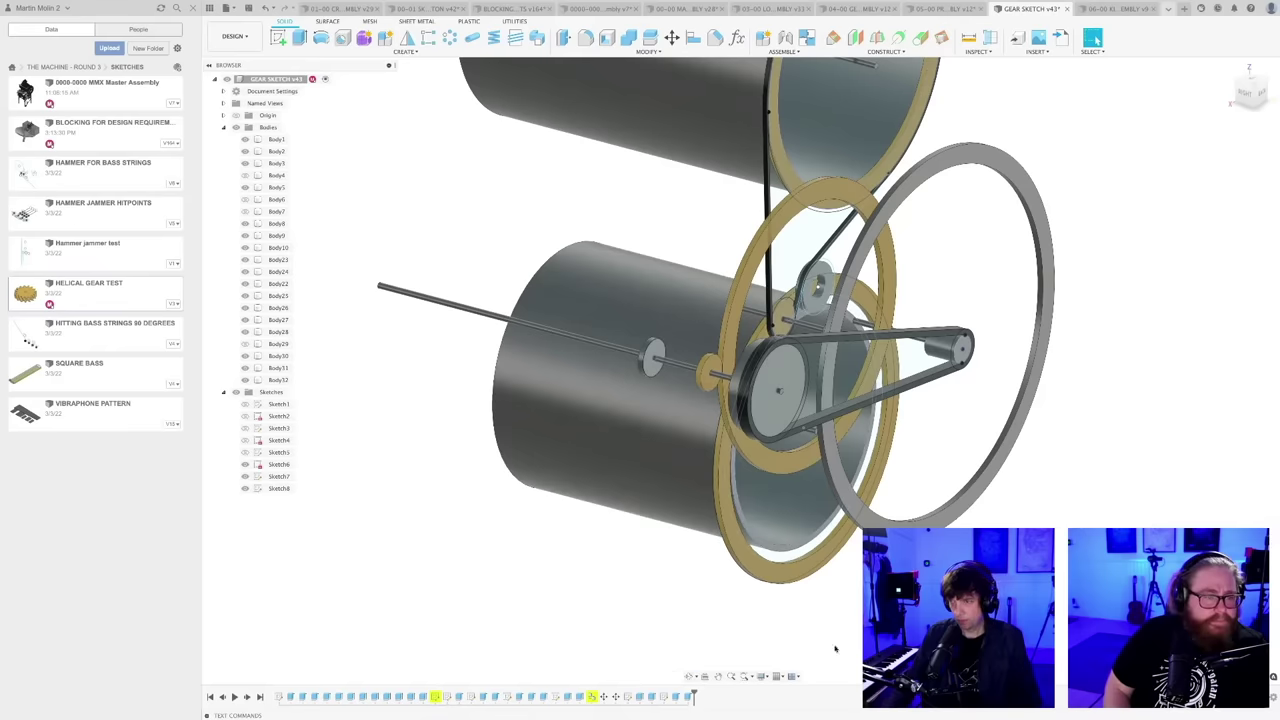
- Edit the pinion's -20 mm extrusion so its operation creates a new body instead of joining
right_click(684, 697)
click(725, 598)
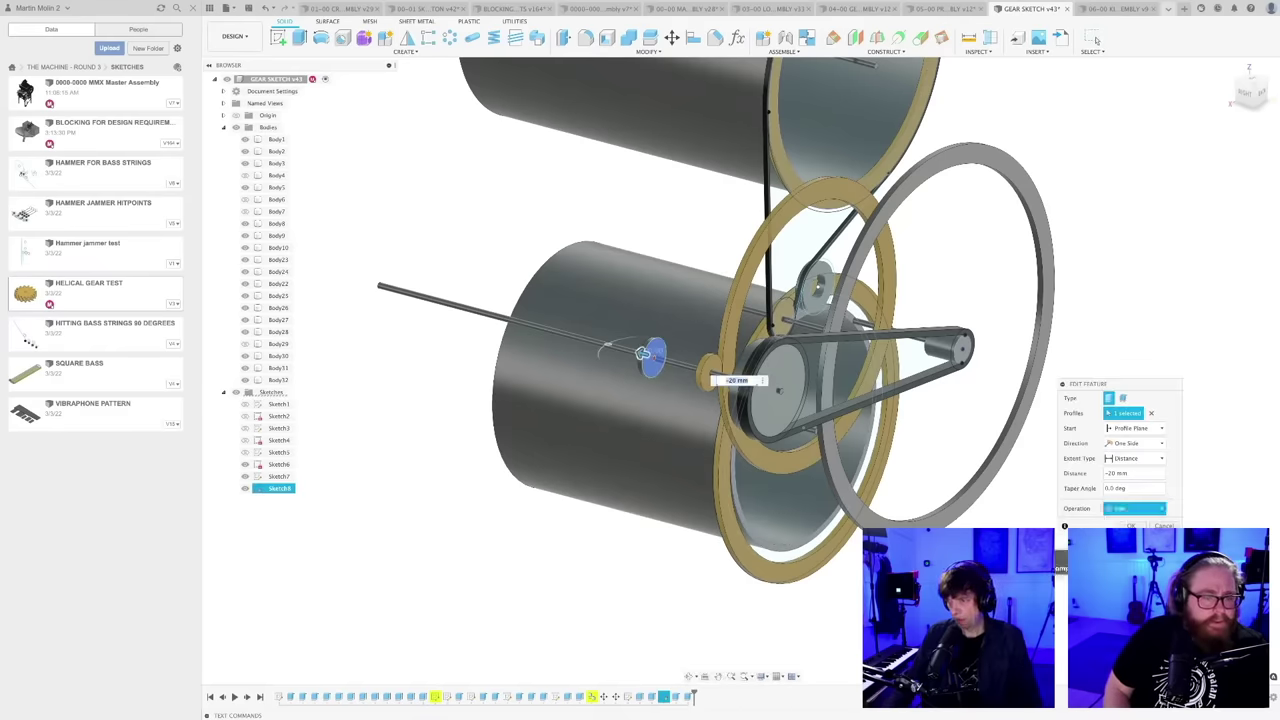
key(Return)
- Try to apply the design's yellow enamel appearance to the new pinion, keeping the existing body appearances
key(a)
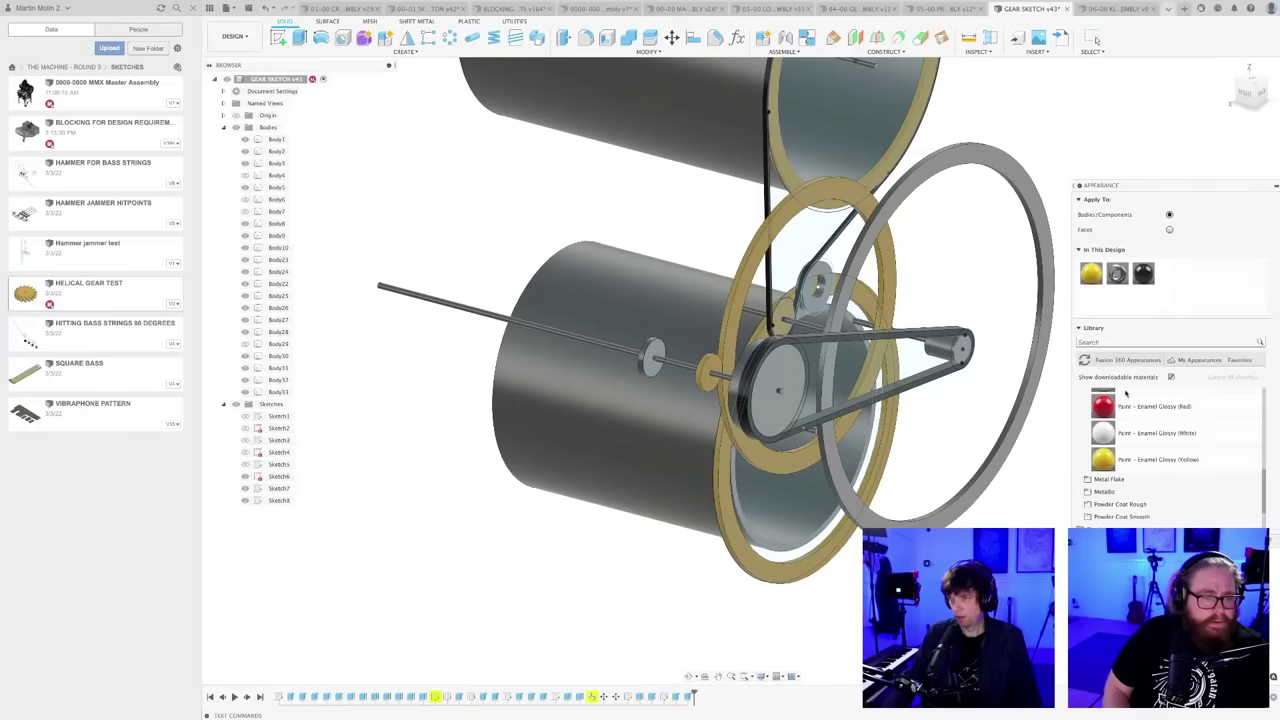
drag(1091, 273, 641, 368)
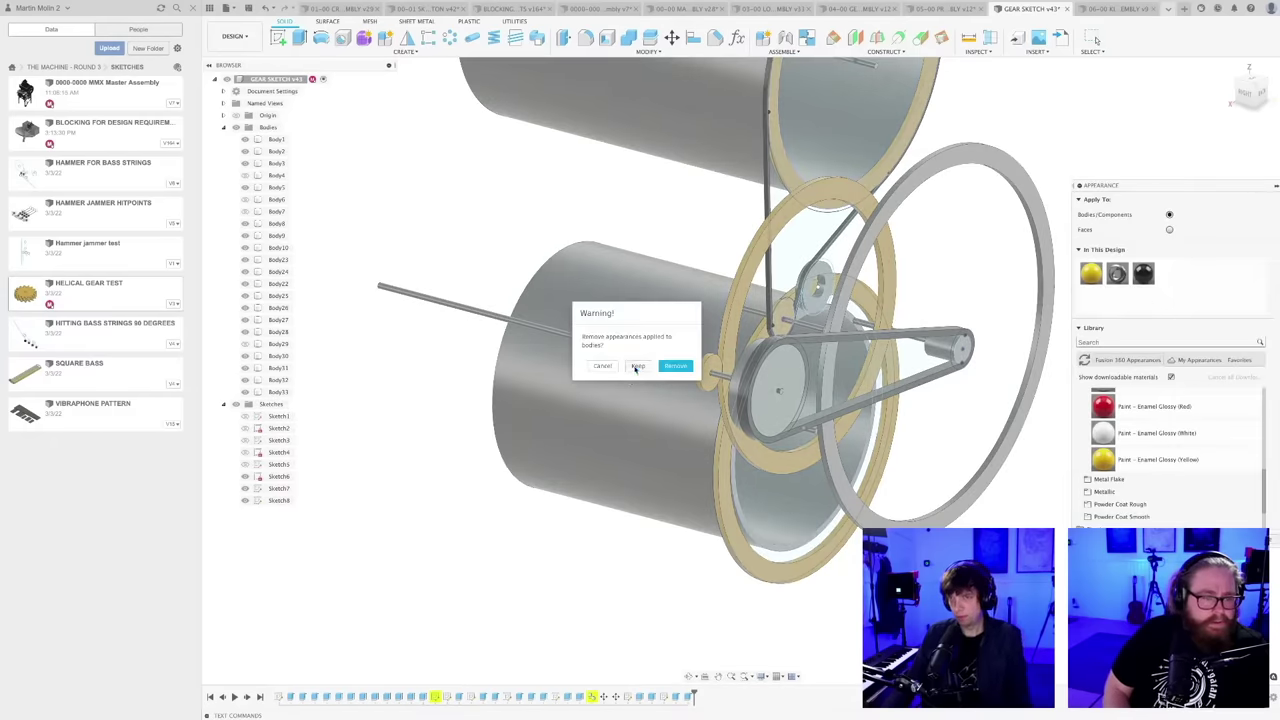
click(636, 367)
key(Escape)
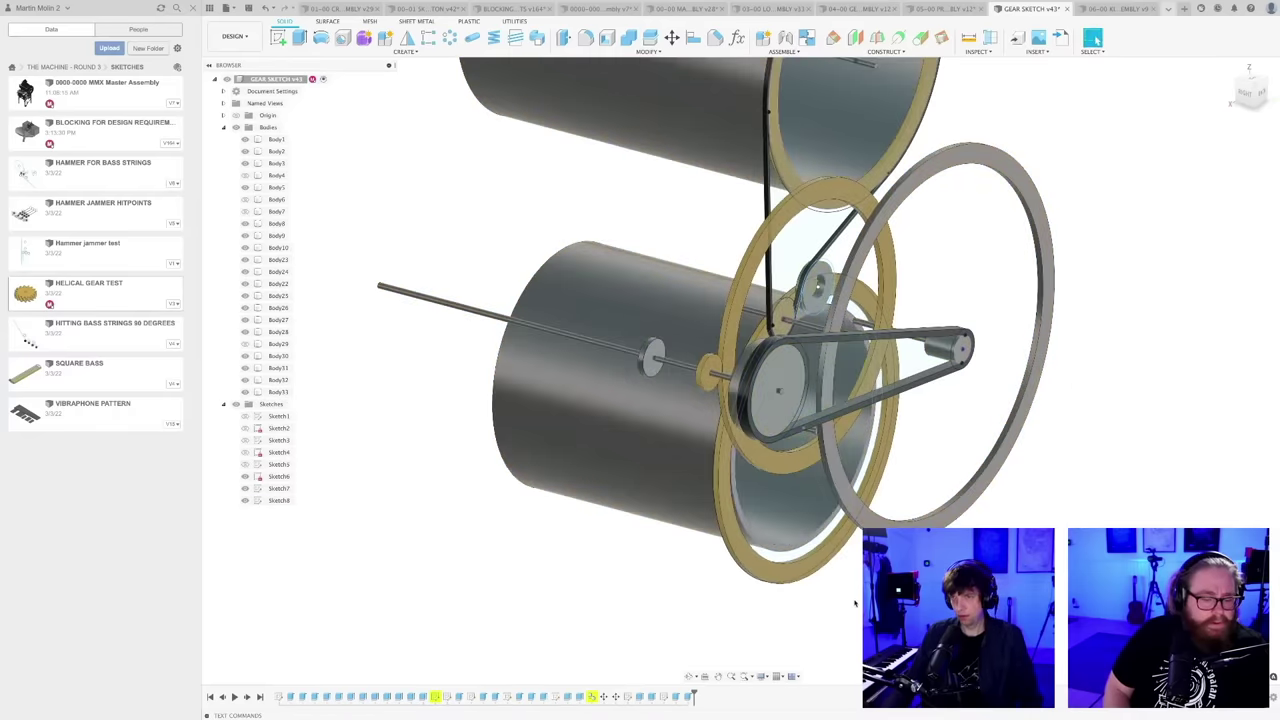
- Apply the design's Paint - Enamel Glossy (Yellow) appearance to the new pinion body and save the design
key(a)
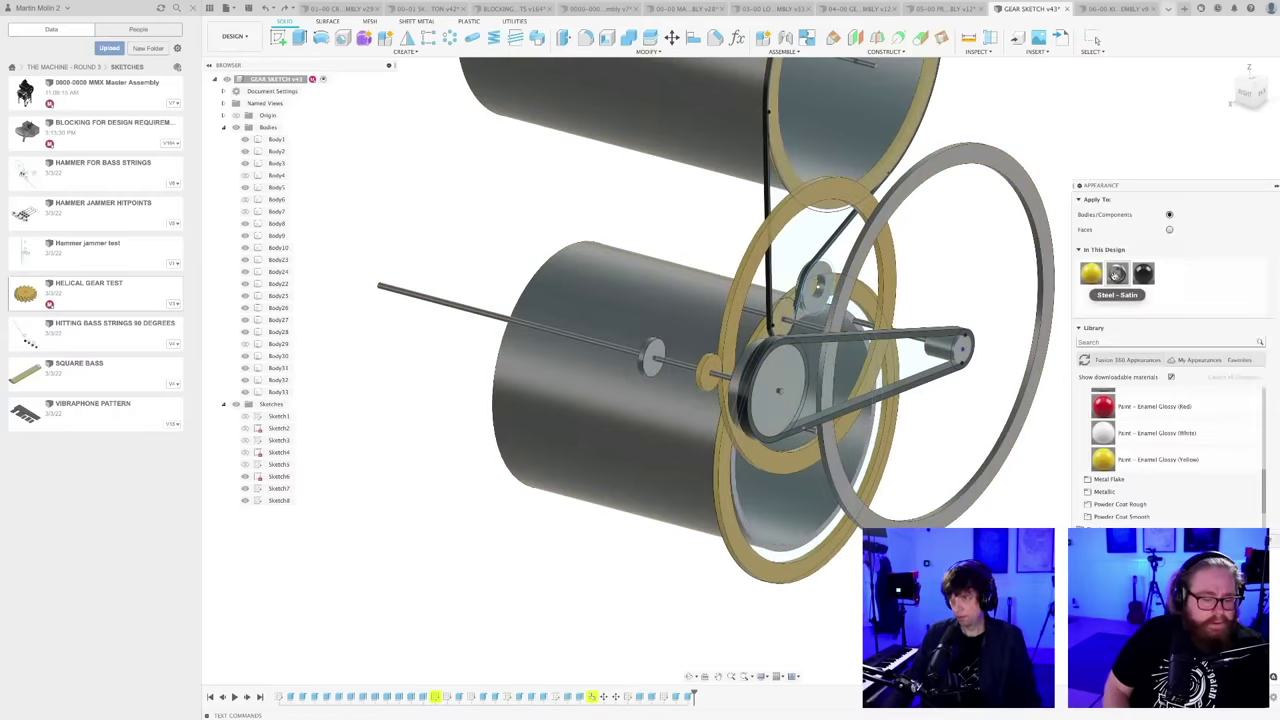
drag(1117, 275, 642, 376)
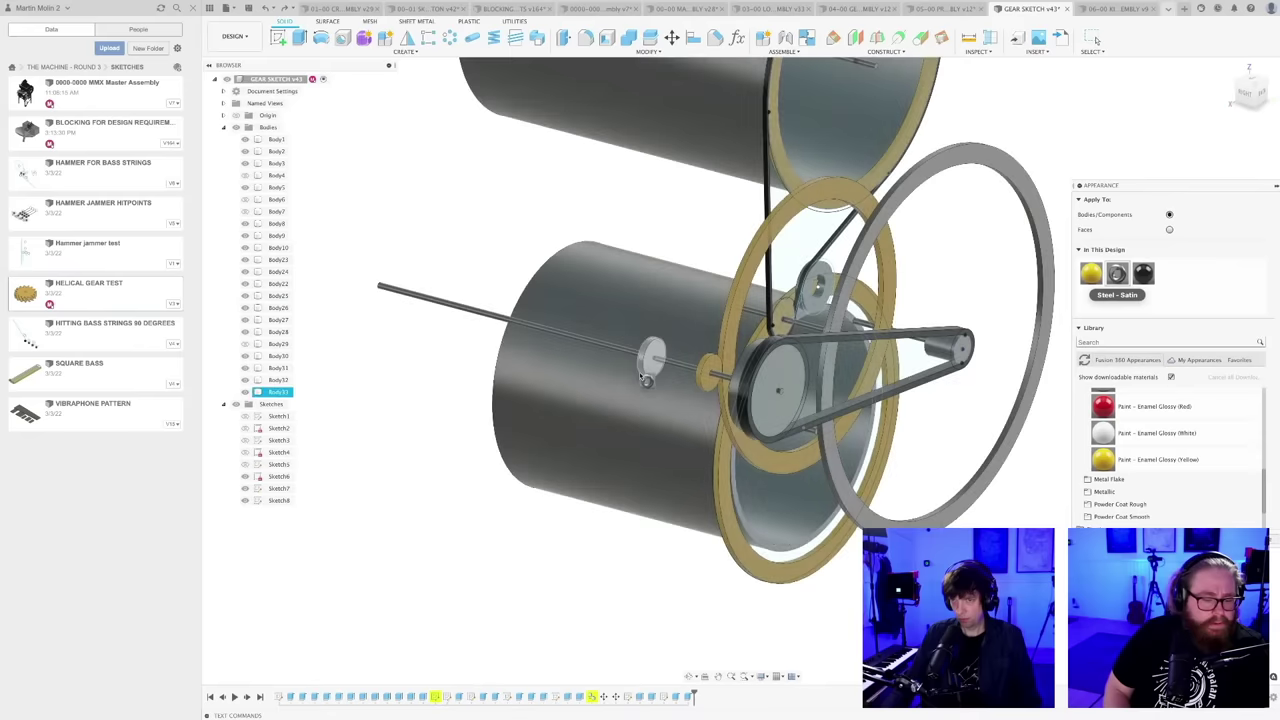
mouse_move(1091, 273)
mouse_down()
mouse_move(660, 403)
mouse_move(646, 362)
mouse_up()
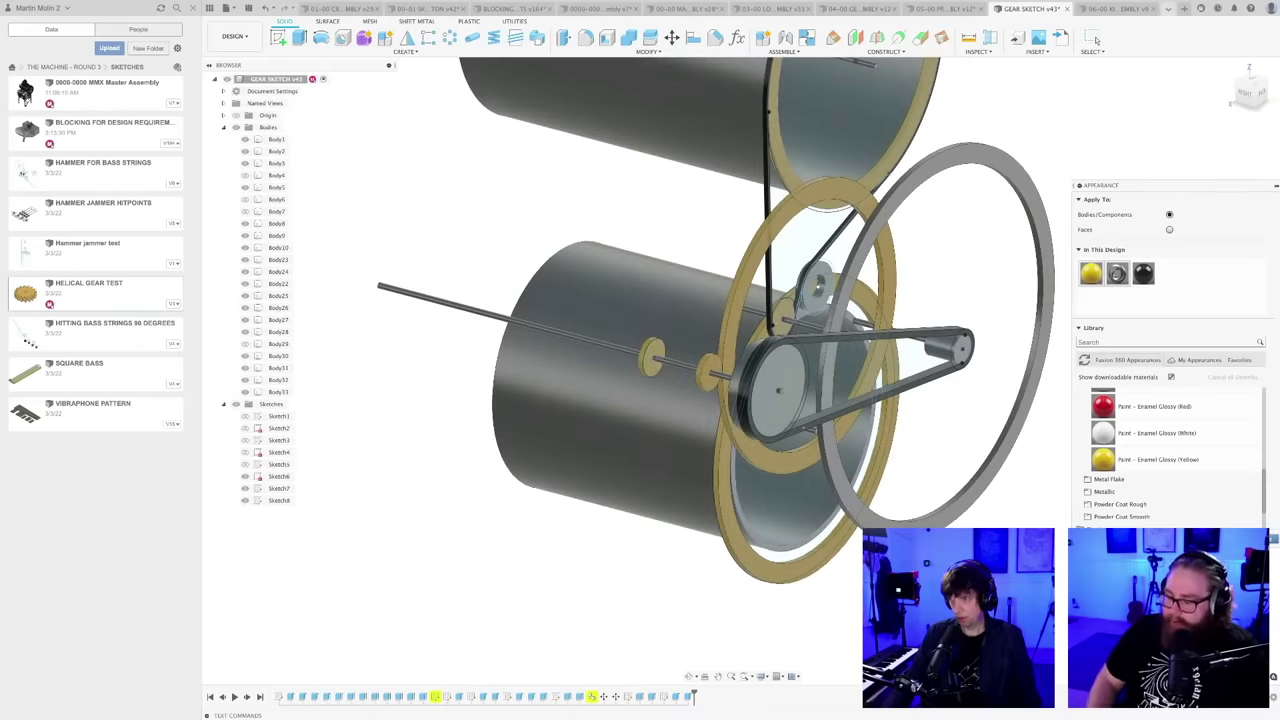
click(1250, 540)
scroll(847, 576, down, 2)
key(super+s)
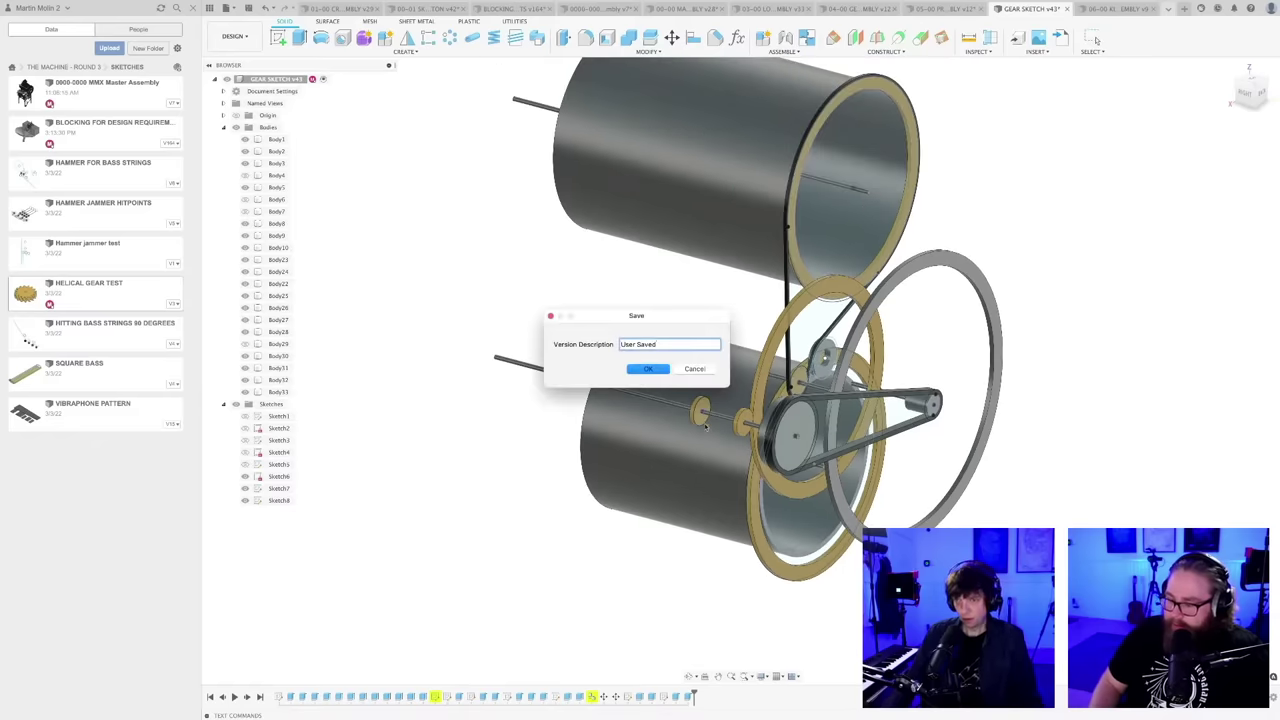
key(Return)
- Examine from several angles how the lower drum's gear ring and its new pinion fit with the shafts, belts and drums
mouse_move(713, 507)
shift+middle_down()
mouse_move(720, 543)
mouse_move(737, 531)
mouse_move(769, 541)
mouse_move(680, 526)
mouse_move(703, 560)
mouse_move(750, 567)
mouse_move(697, 534)
mouse_move(708, 528)
shift+middle_up()
click(716, 518)
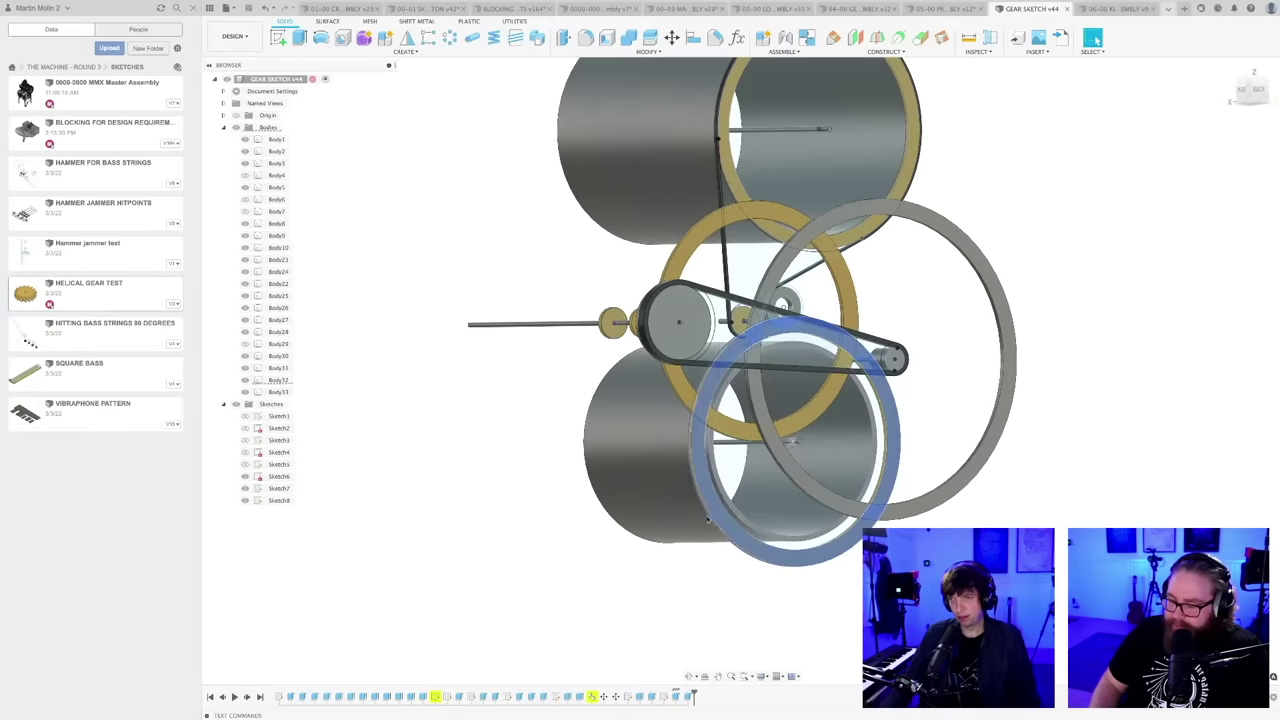
click(613, 324)
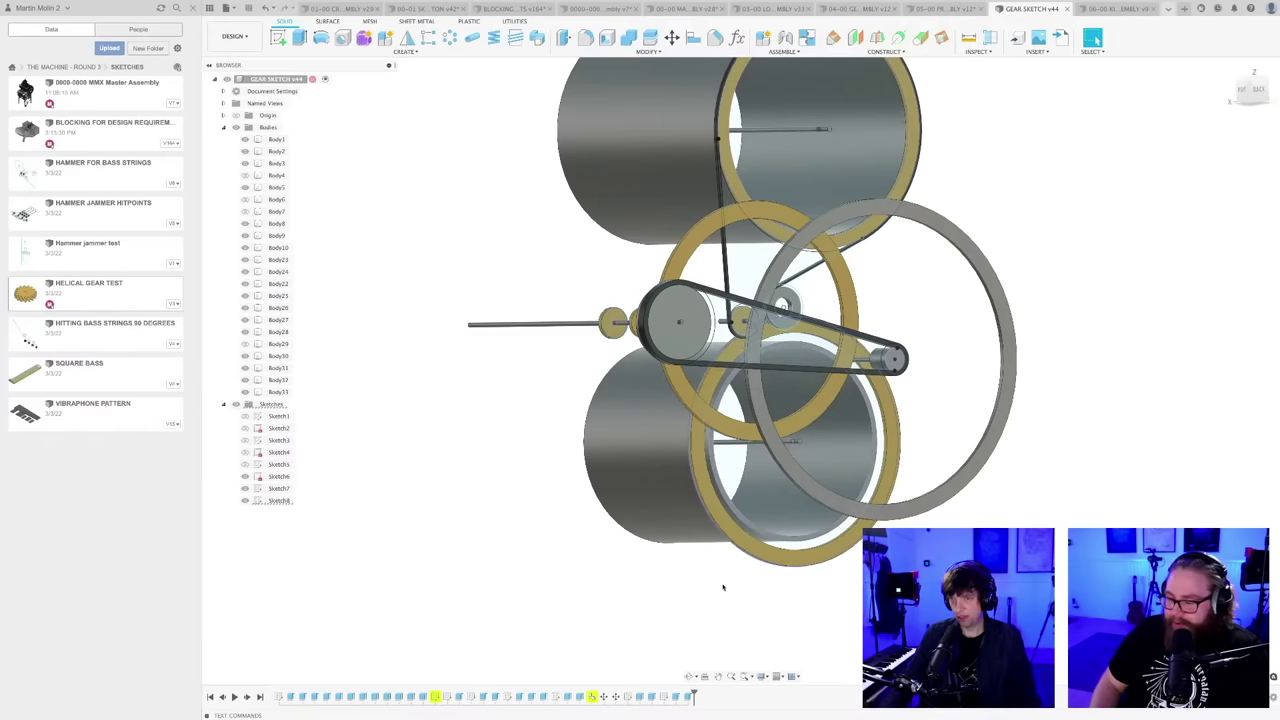
scroll(722, 583, up, 2)
scroll(744, 540, down, 4)
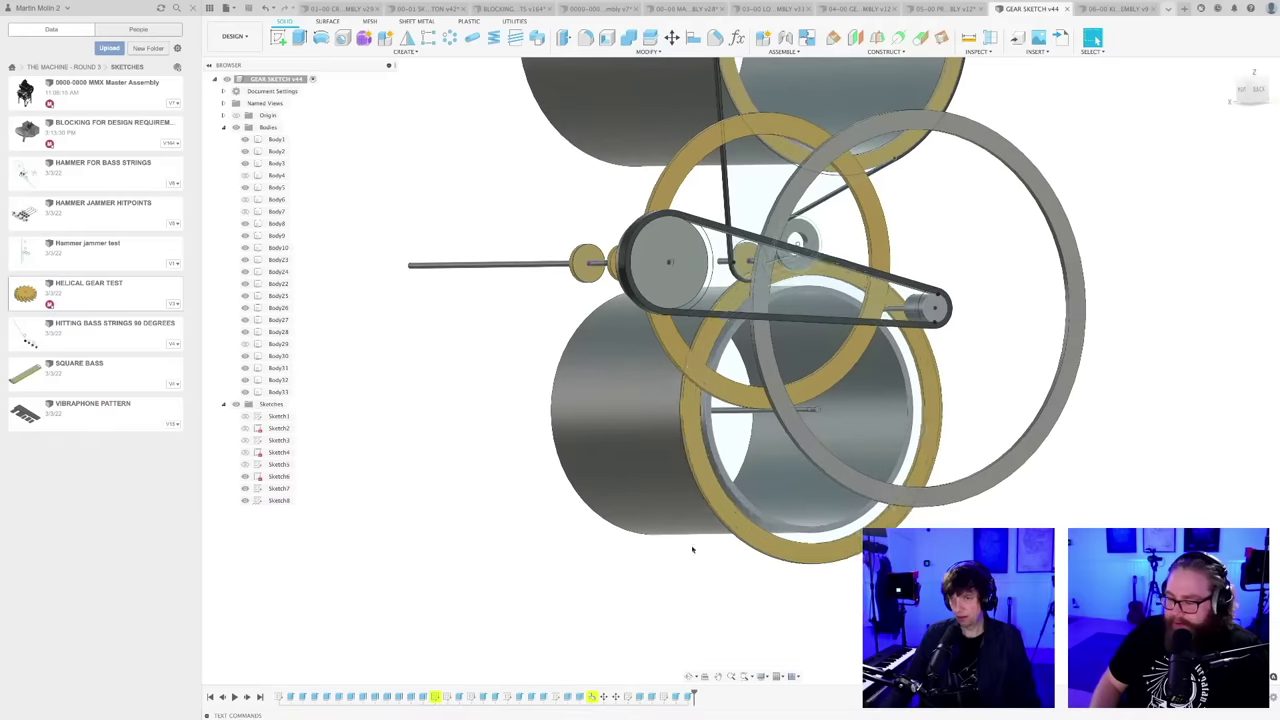
mouse_move(643, 549)
shift+middle_down()
mouse_move(701, 575)
mouse_move(677, 572)
mouse_move(666, 557)
mouse_move(714, 566)
mouse_move(617, 557)
mouse_move(635, 569)
shift+middle_up()
scroll(677, 572, up, 2)
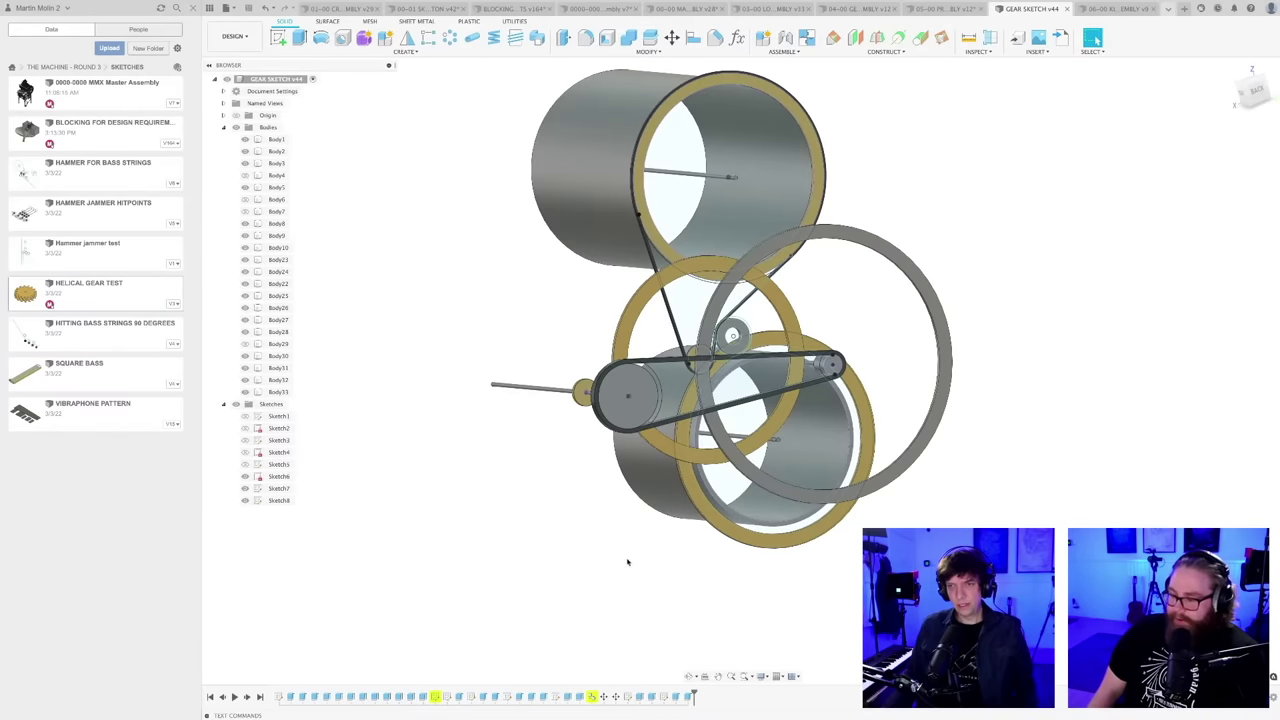
shift+middle_drag(569, 533, 671, 545)
mouse_move(805, 519)
shift+middle_down()
mouse_move(800, 546)
mouse_move(810, 543)
shift+middle_up()
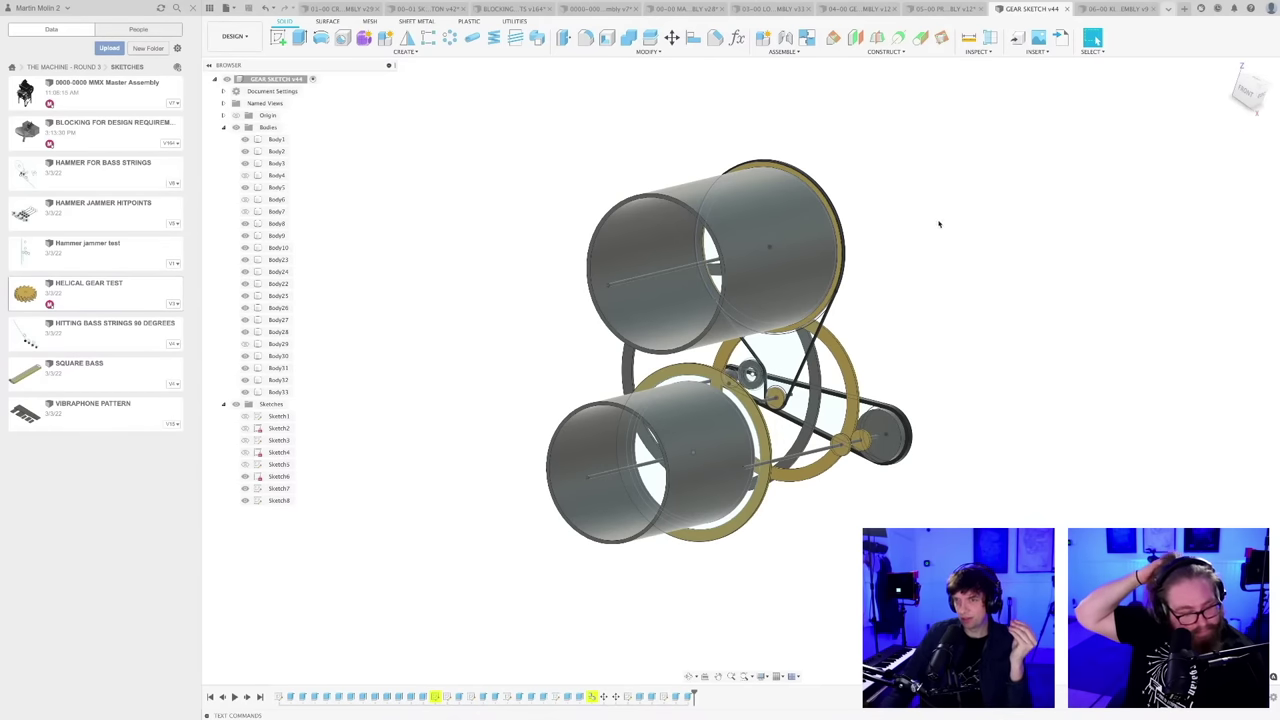
shift+middle_drag(865, 508, 856, 512)
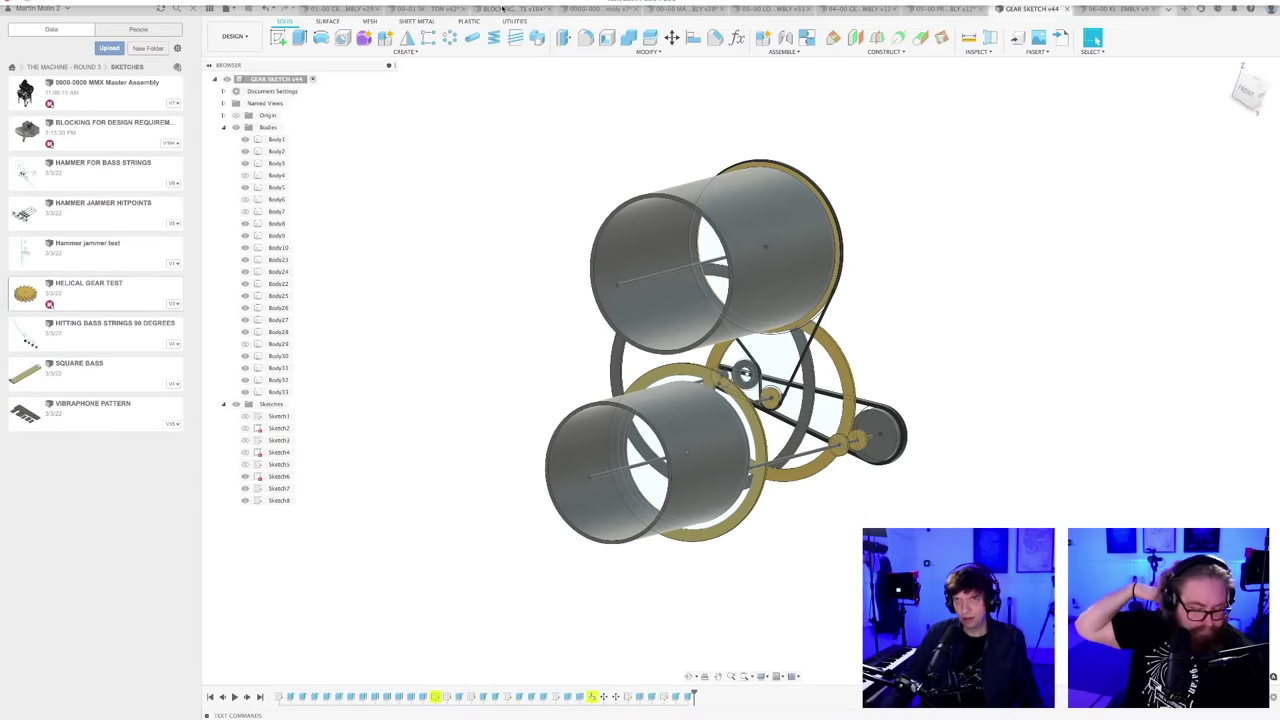
- Switch to the BLOCKING FOR DESIGN REQUIREMENTS design, check the machine layout around the drums and save it
click(518, 8)
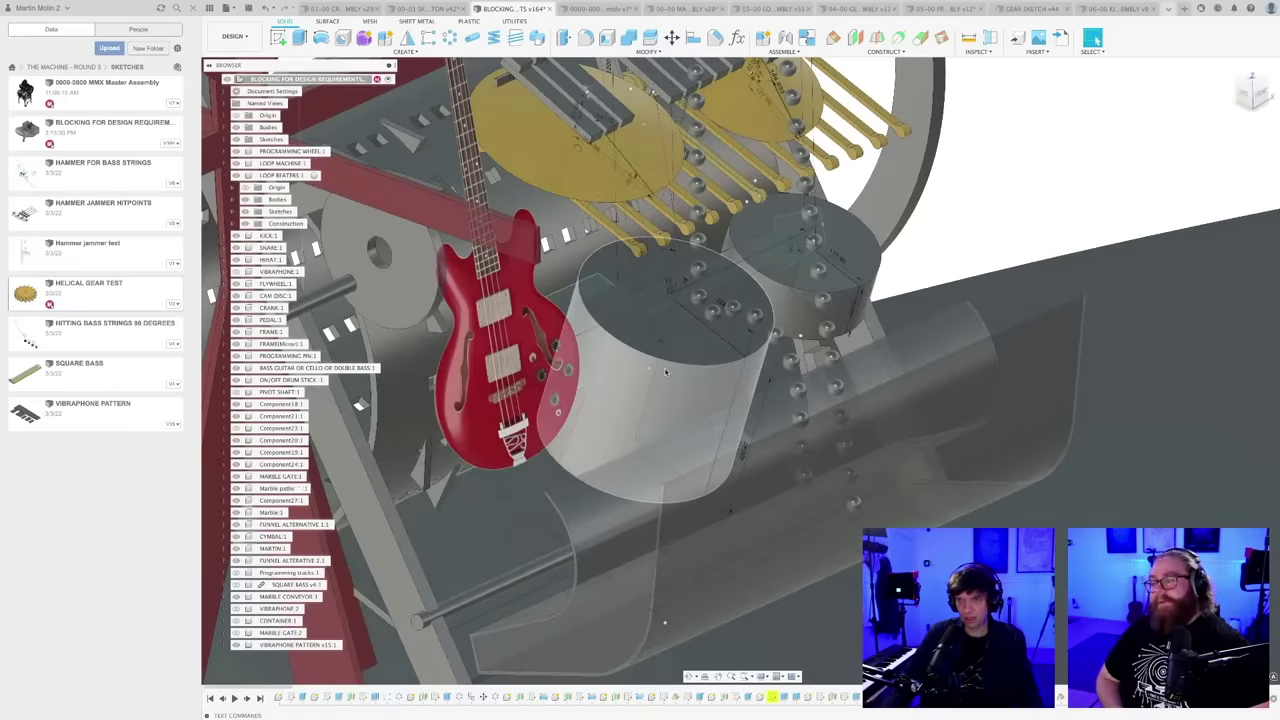
scroll(676, 385, down, 3)
mouse_move(676, 385)
shift+middle_down()
mouse_move(654, 318)
mouse_move(633, 404)
mouse_move(668, 395)
shift+middle_up()
scroll(571, 377, up, 3)
scroll(633, 404, up, 2)
click(1093, 38)
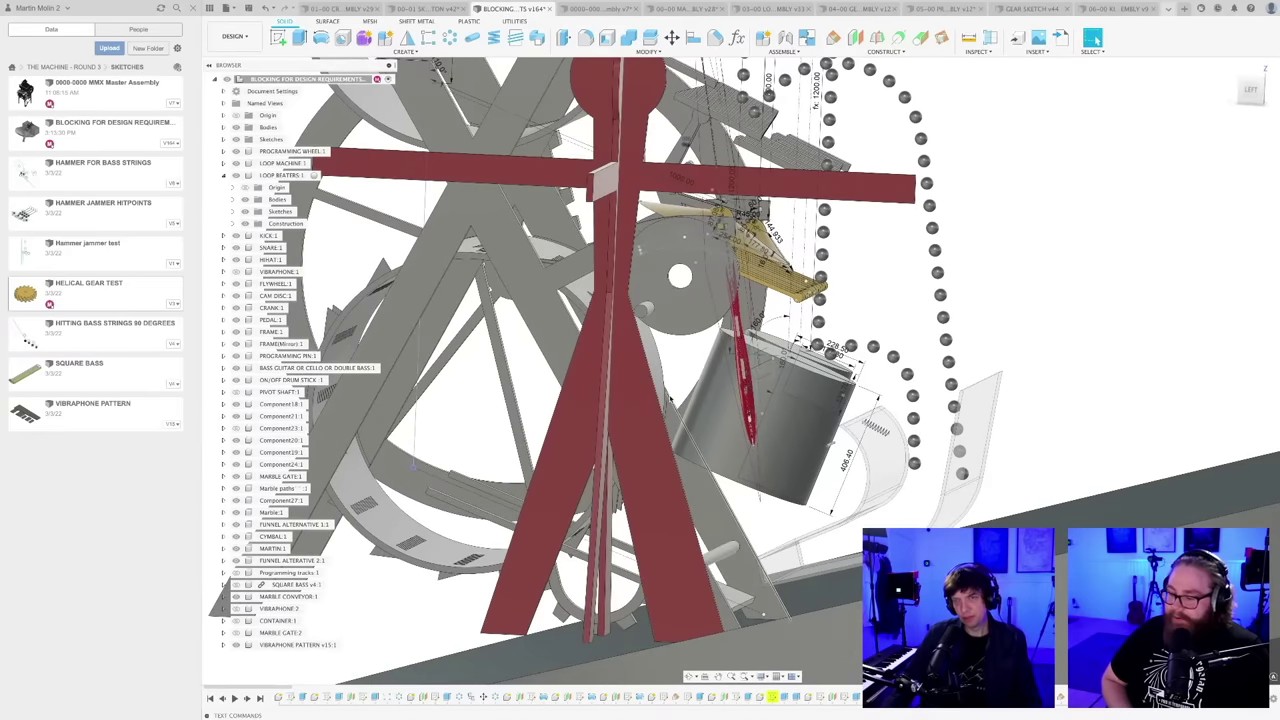
scroll(670, 398, down, 3)
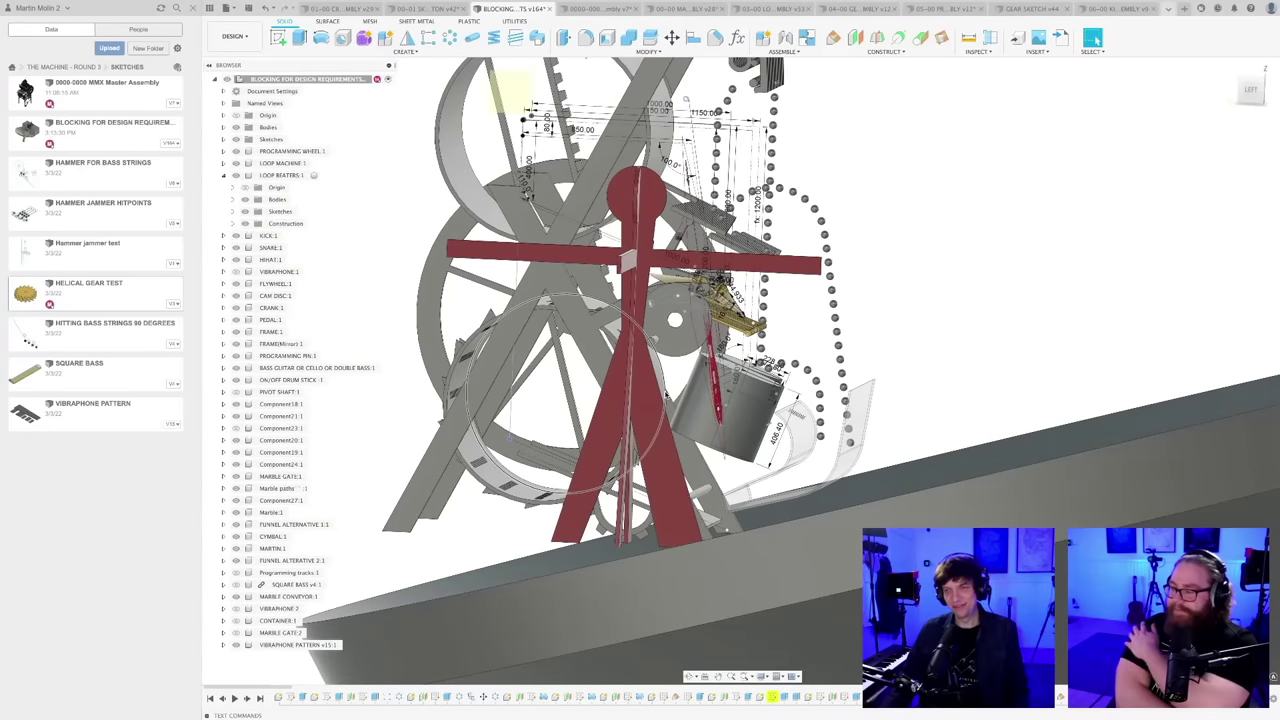
key(super+s)
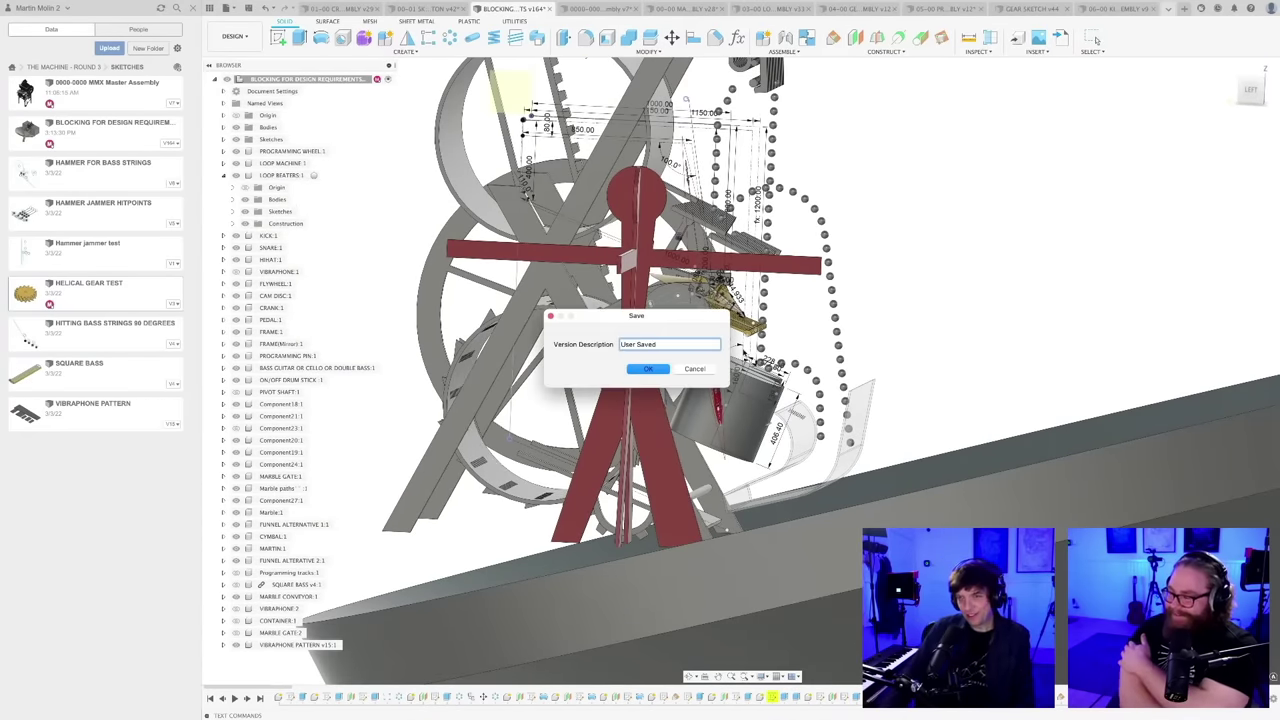
key(Return)
shift+middle_drag(789, 321, 832, 314)
scroll(786, 315, down, 2)
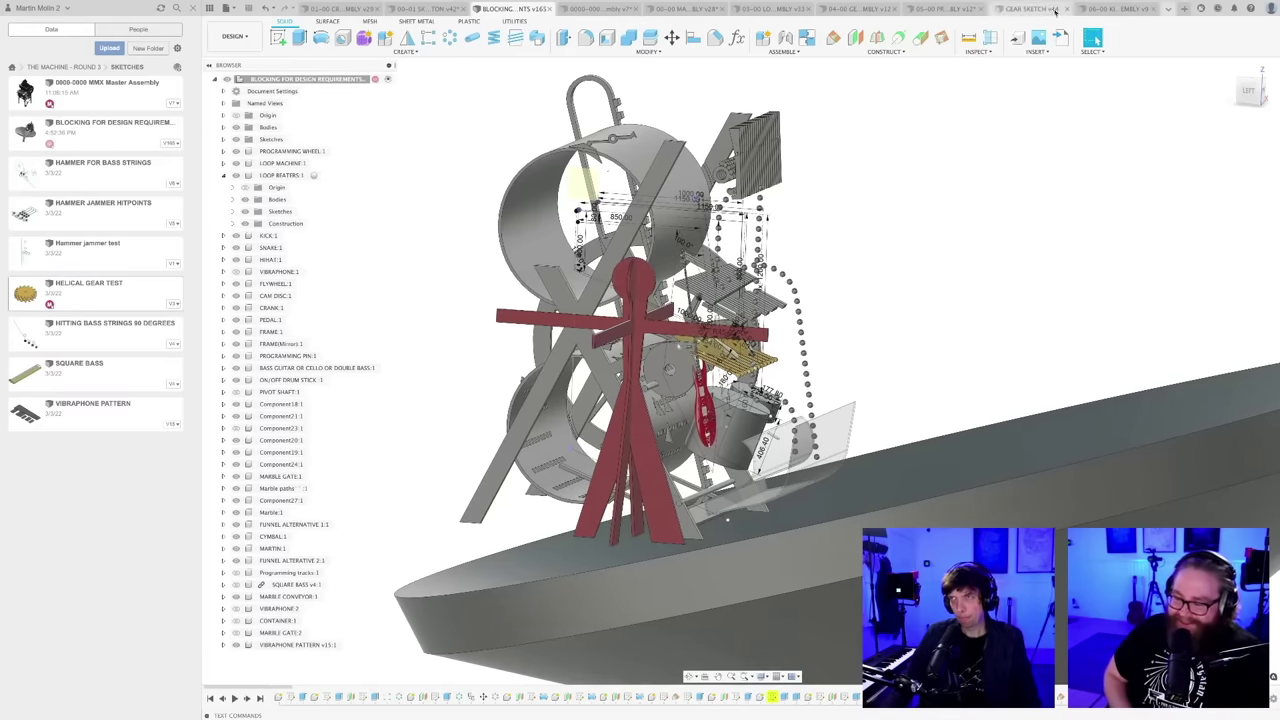
- Return to the GEAR SKETCH design and examine the two yellow pinions and the belt drive beside the lower drum
click(1106, 10)
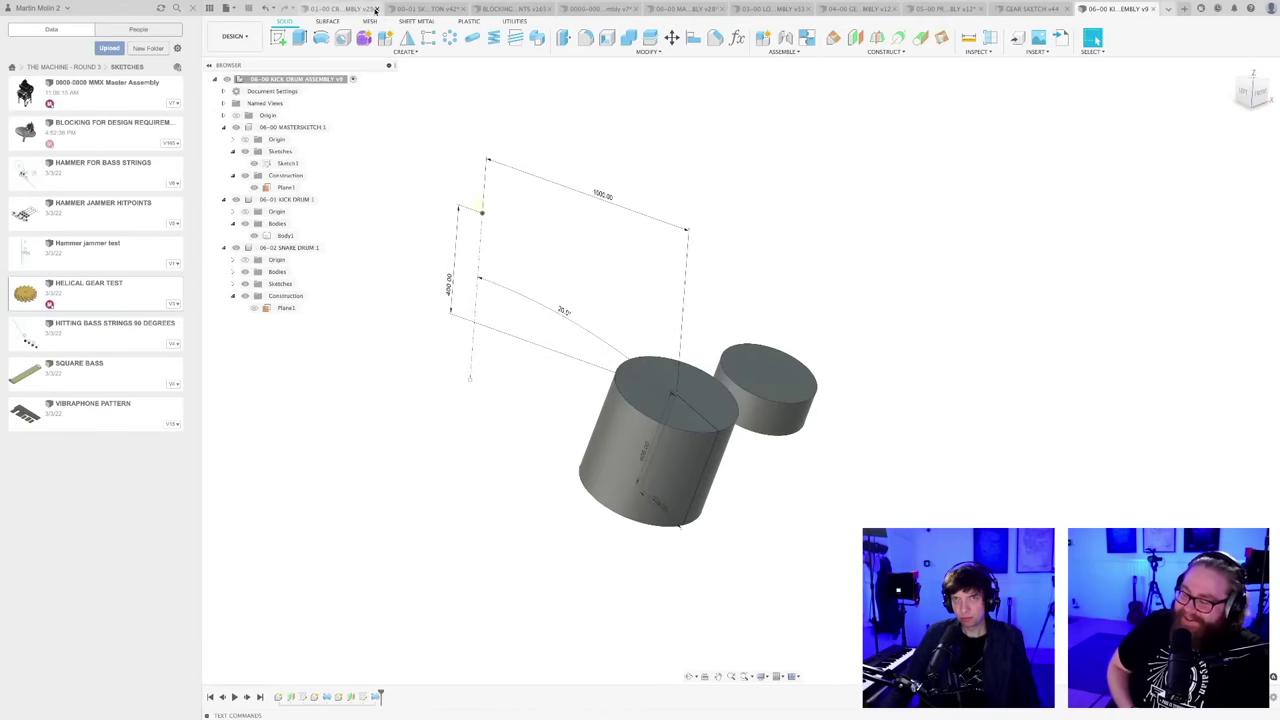
click(1005, 10)
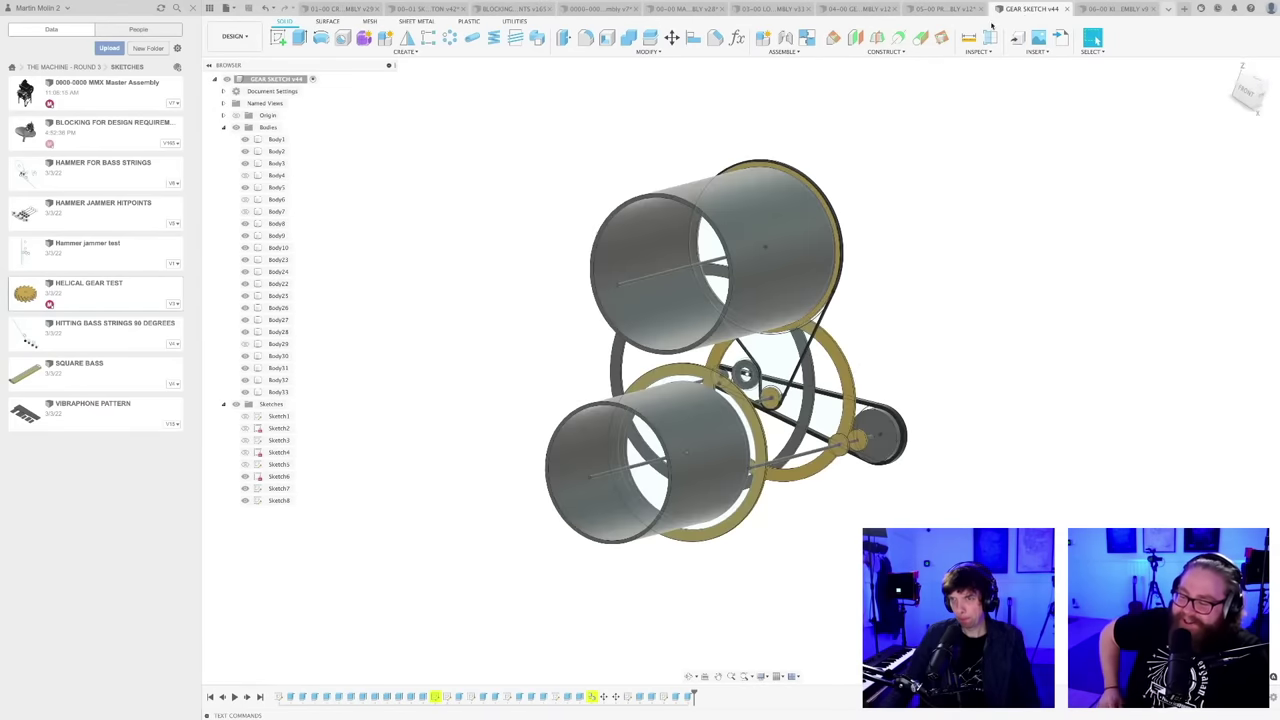
scroll(779, 532, up, 2)
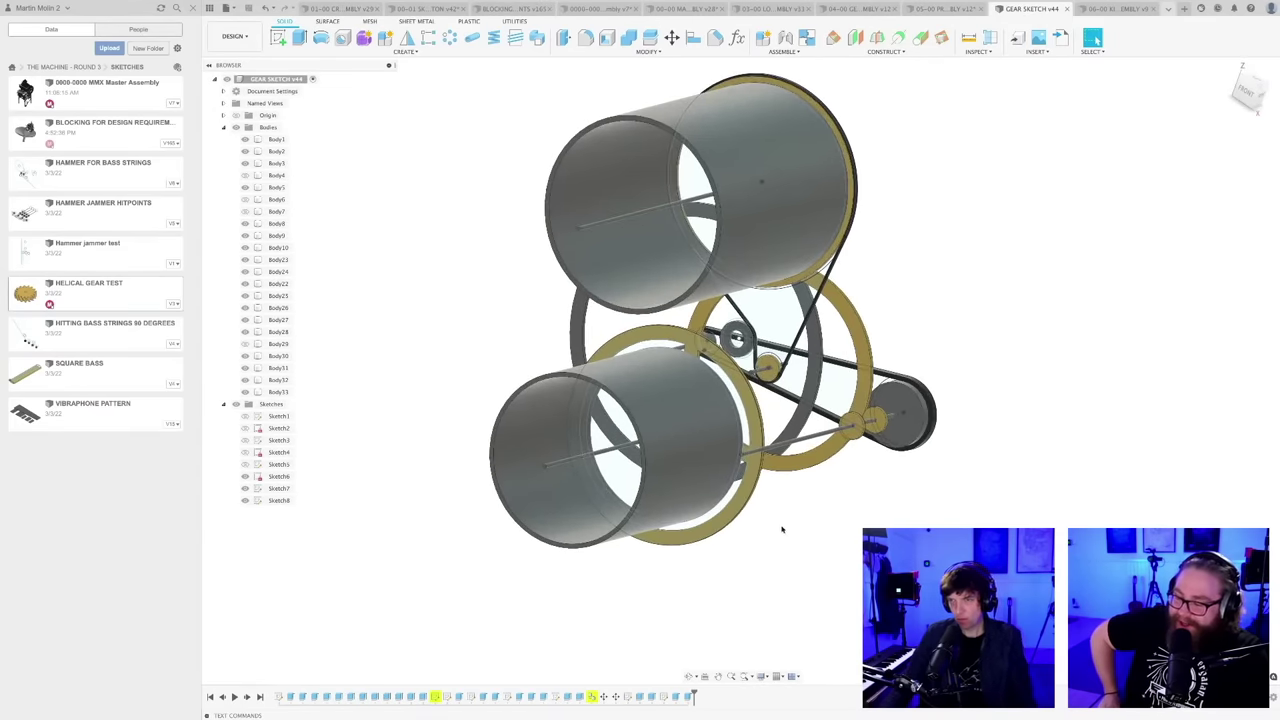
shift+middle_drag(792, 530, 817, 532)
scroll(806, 553, up, 3)
scroll(817, 532, up, 1)
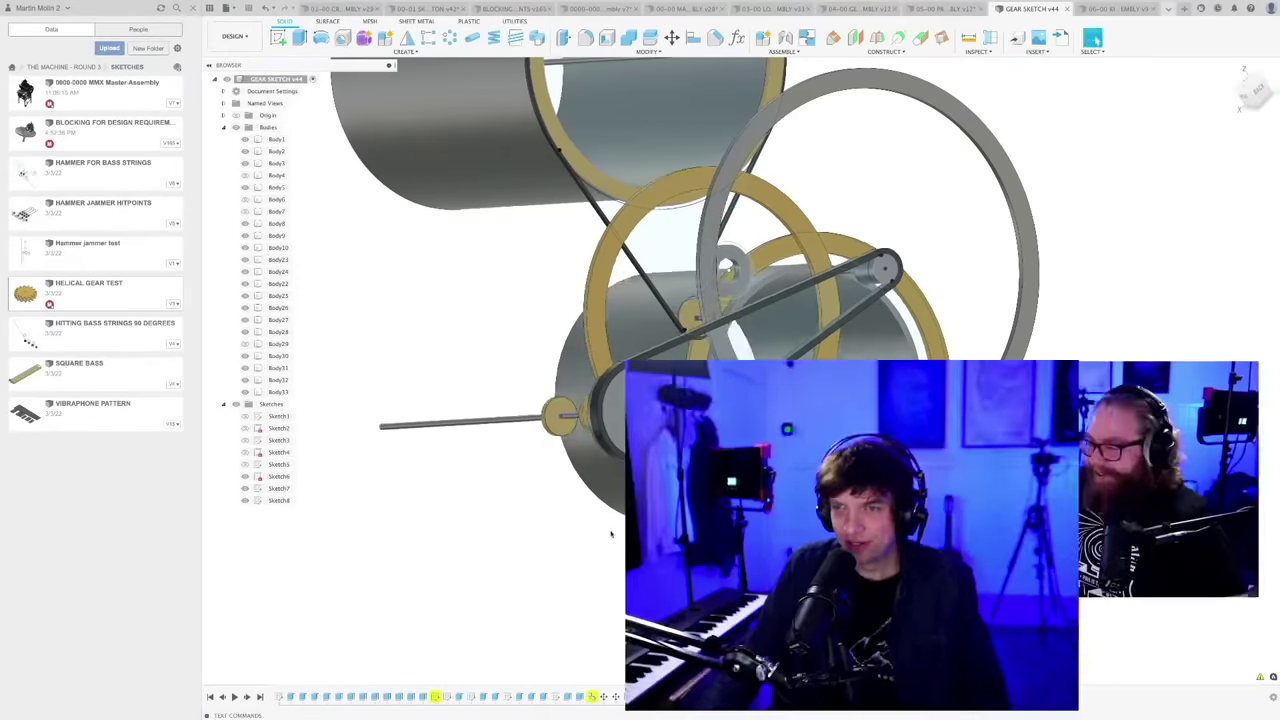
shift+middle_drag(640, 520, 619, 542)
scroll(597, 534, up, 3)
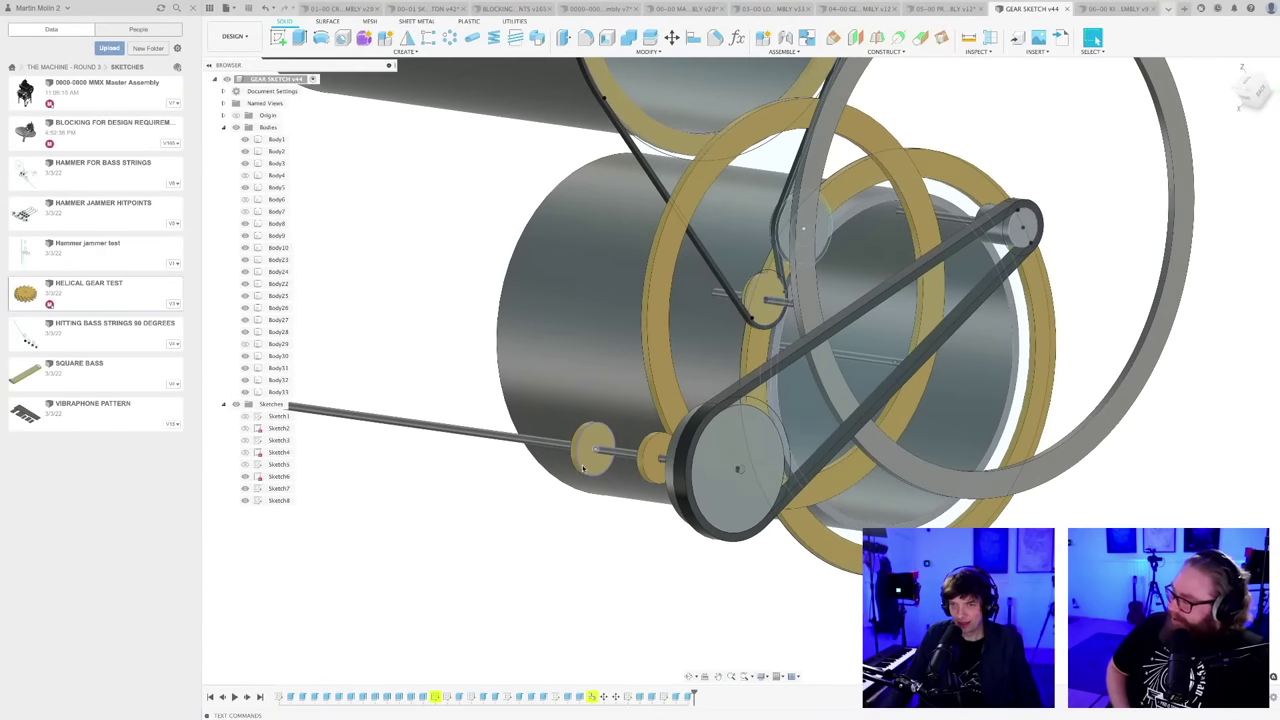
- Edit Sketch8 and offset the 125 mm pinion circle outward by 10 mm
click(271, 501)
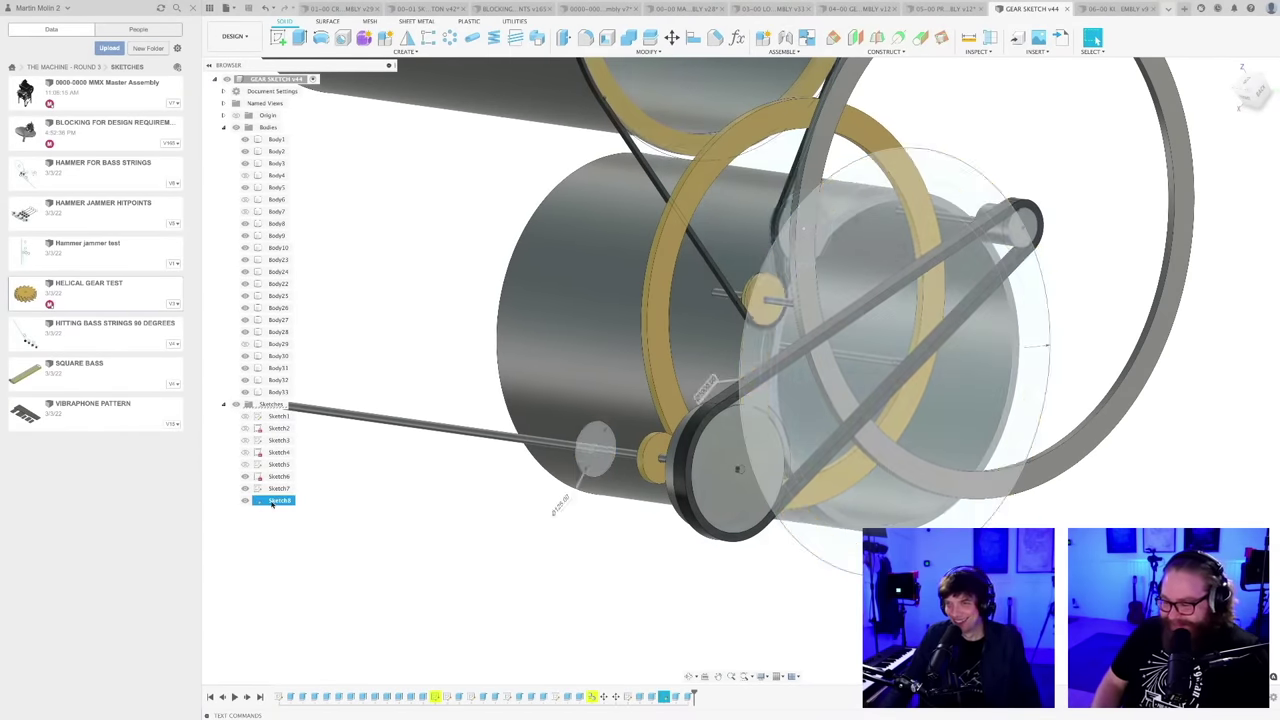
double_click(271, 501)
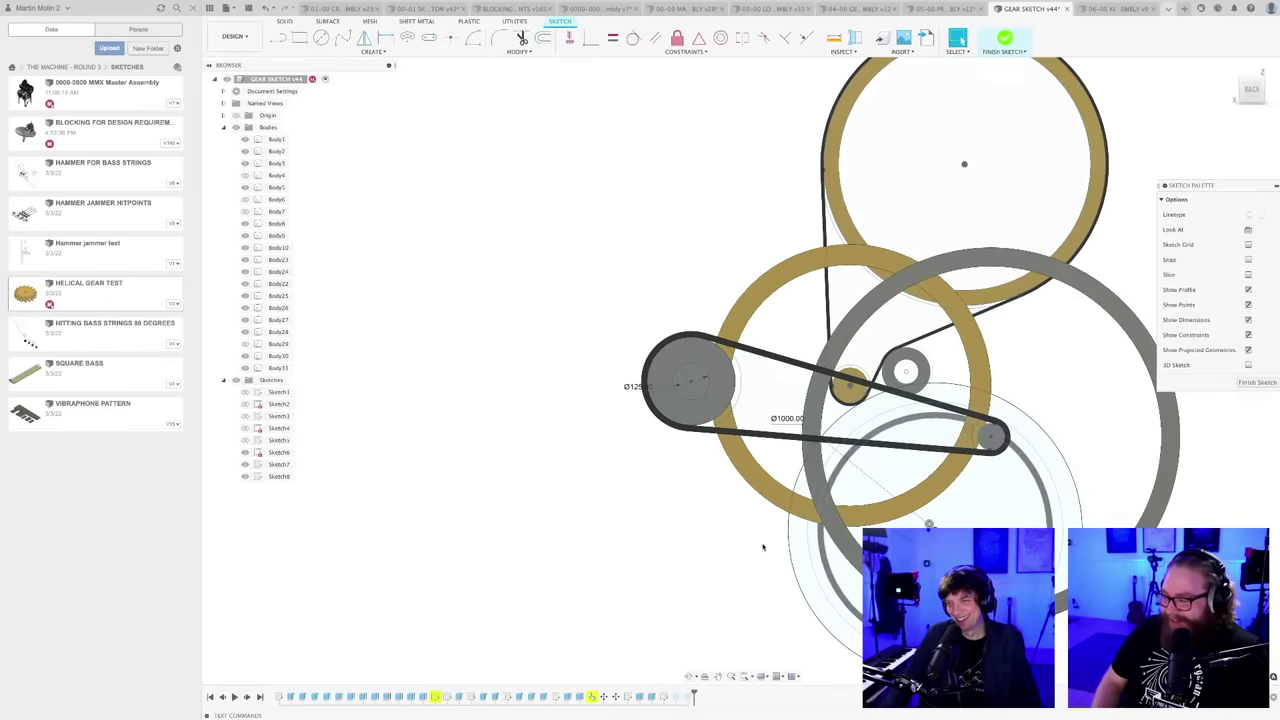
shift+middle_drag(762, 547, 680, 458)
scroll(650, 447, up, 2)
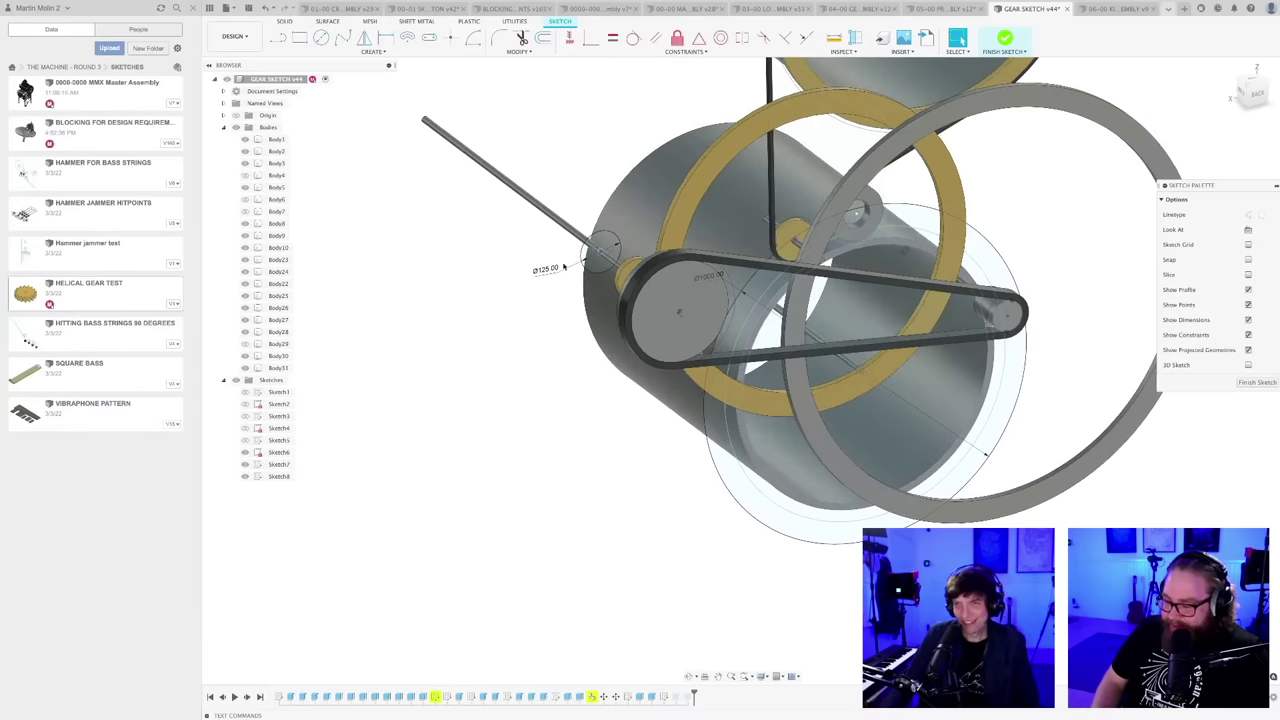
click(600, 274)
key(o)
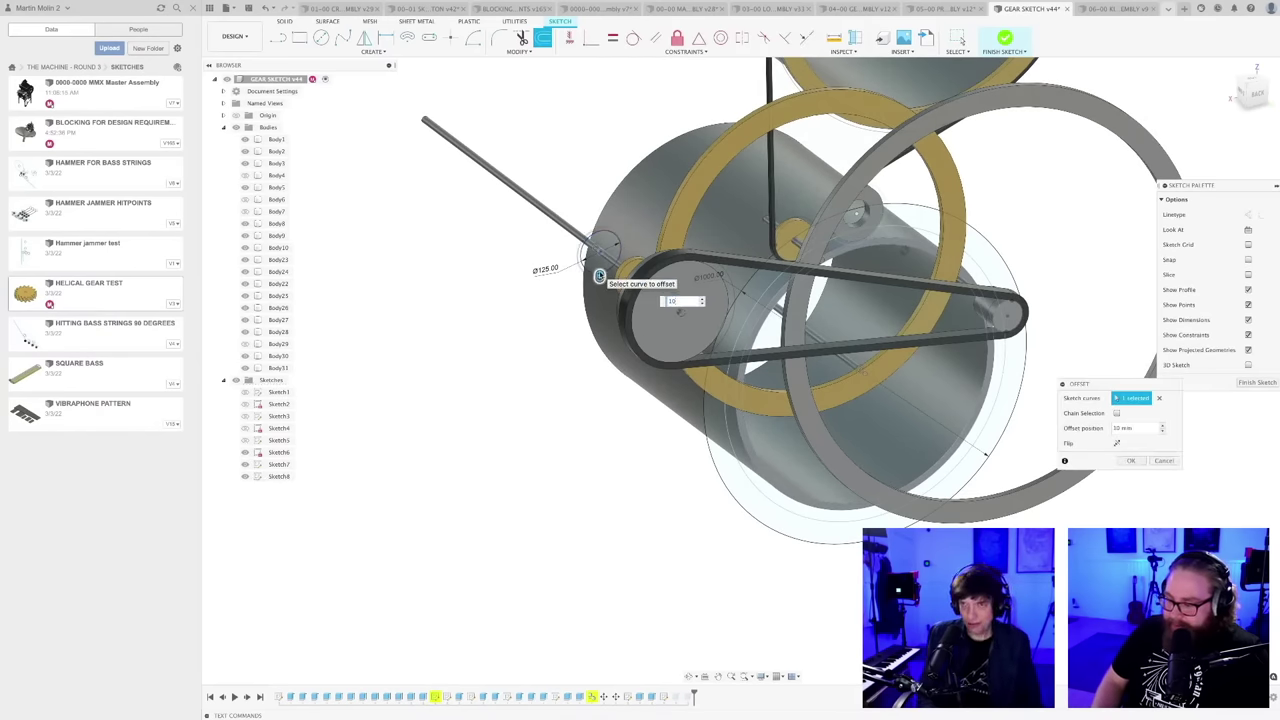
key(Return)
shift+middle_drag(533, 398, 545, 530)
- Examine from several angles how the lower drum, yellow gear ring and pinions sit relative to each other
click(578, 452)
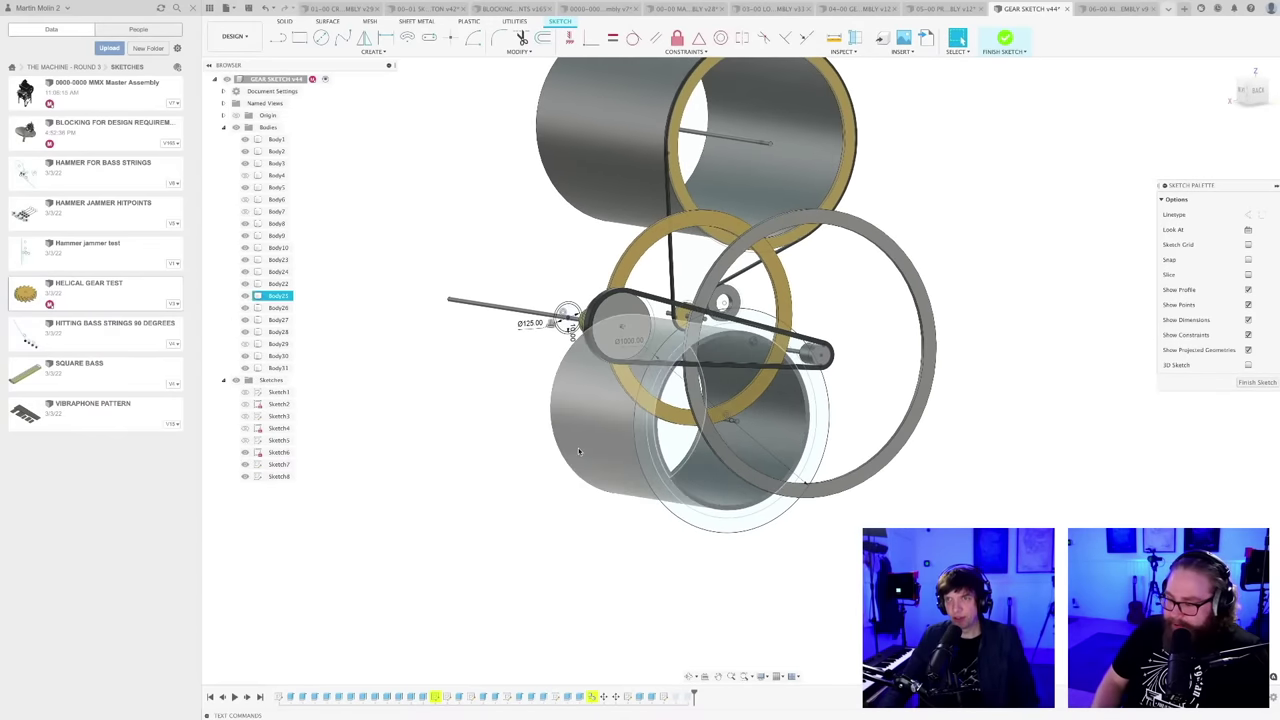
shift+middle_drag(577, 447, 714, 457)
scroll(768, 297, up, 3)
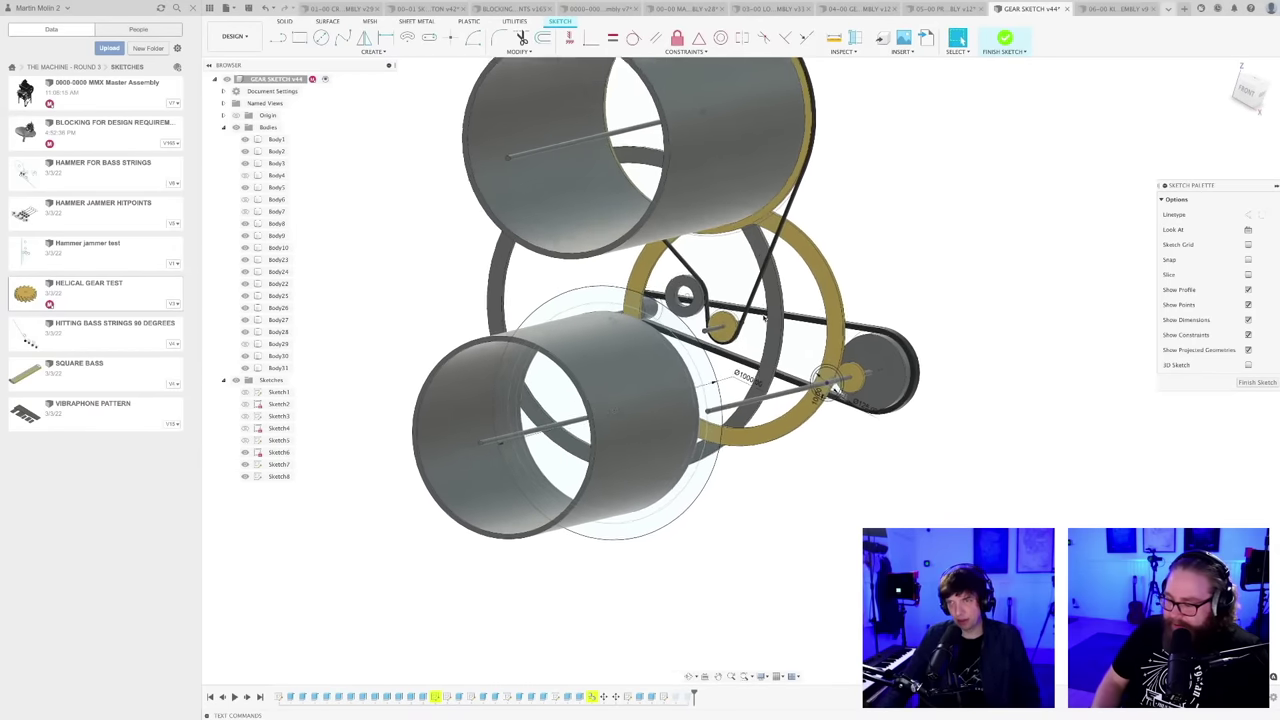
shift+middle_drag(846, 466, 860, 449)
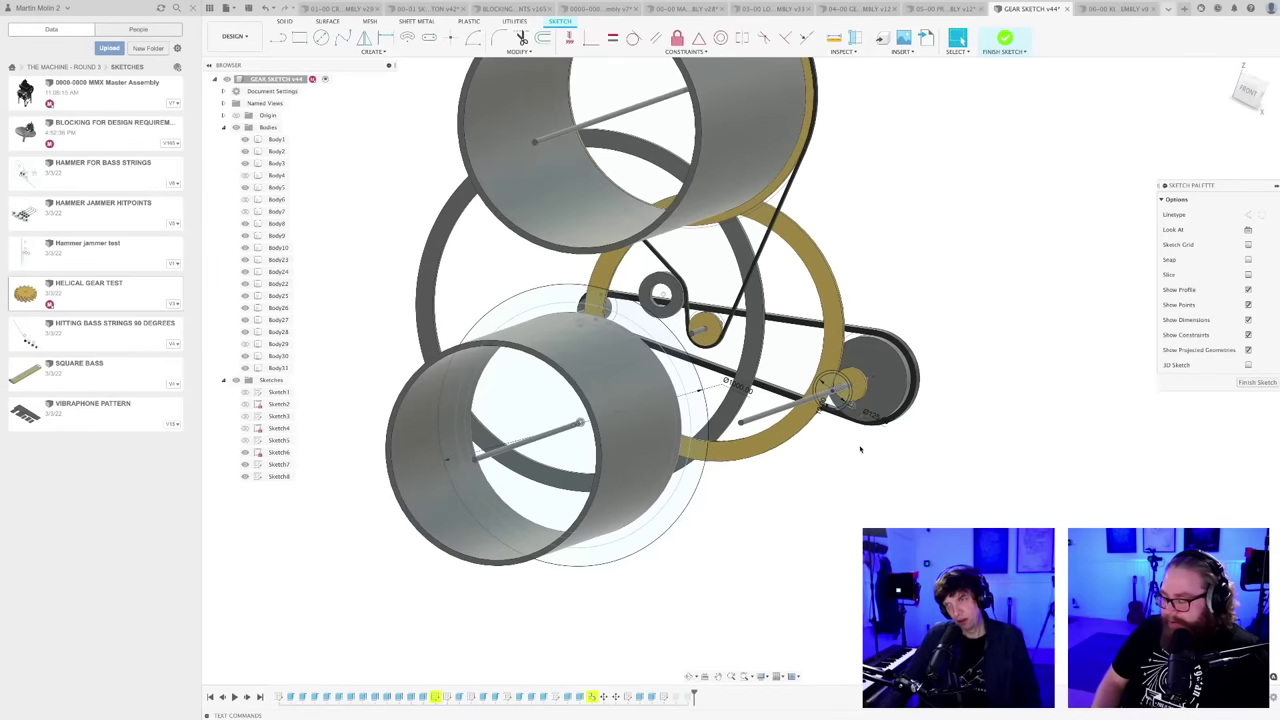
scroll(860, 430, up, 3)
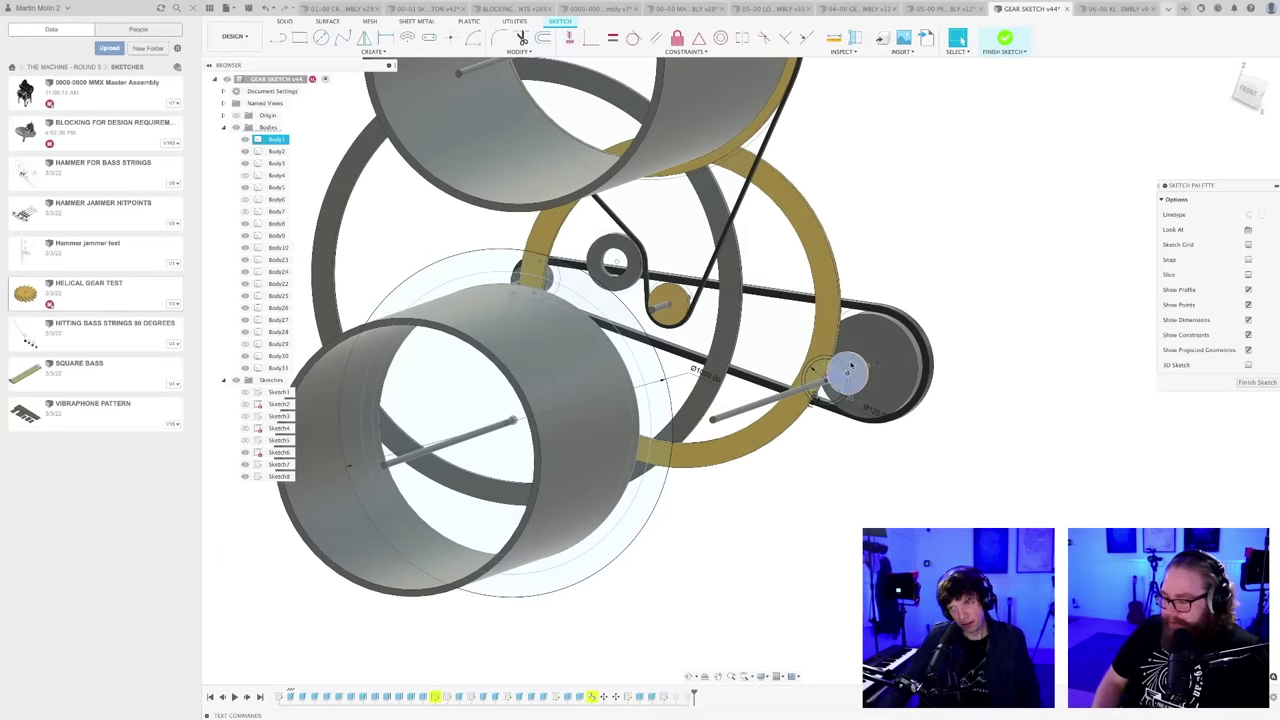
click(828, 274)
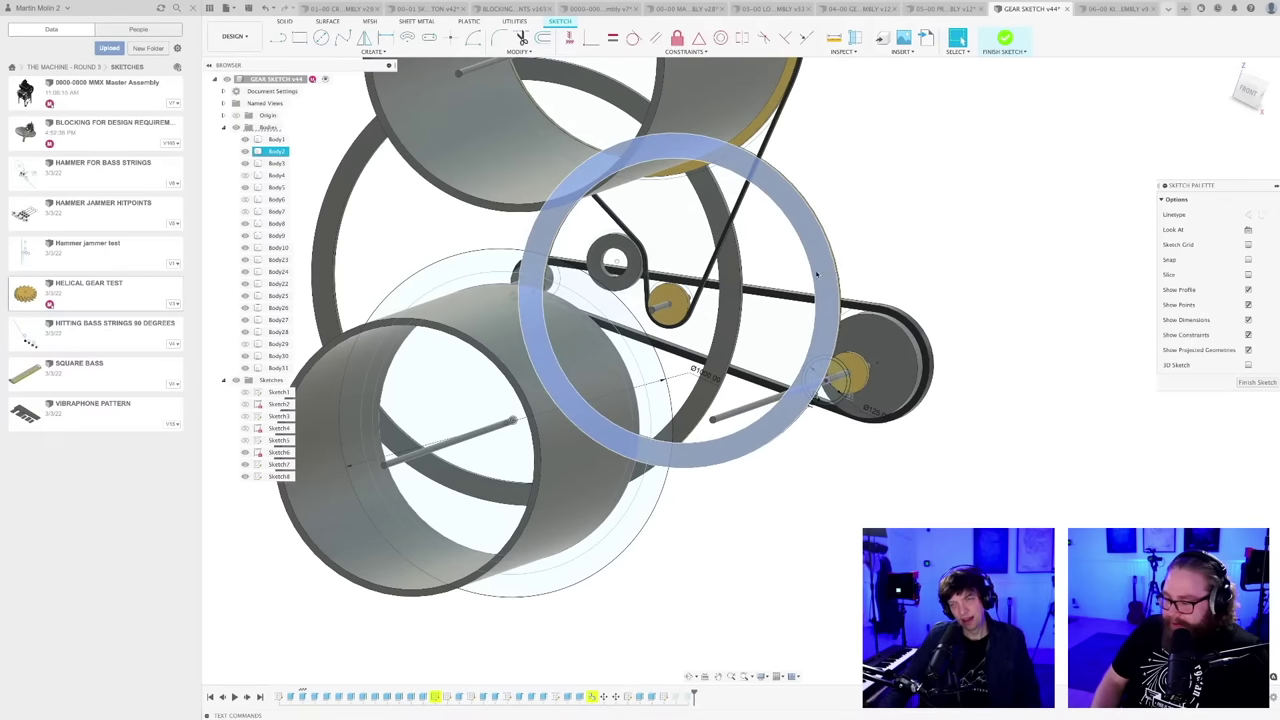
scroll(688, 427, down, 3)
shift+middle_drag(711, 499, 672, 634)
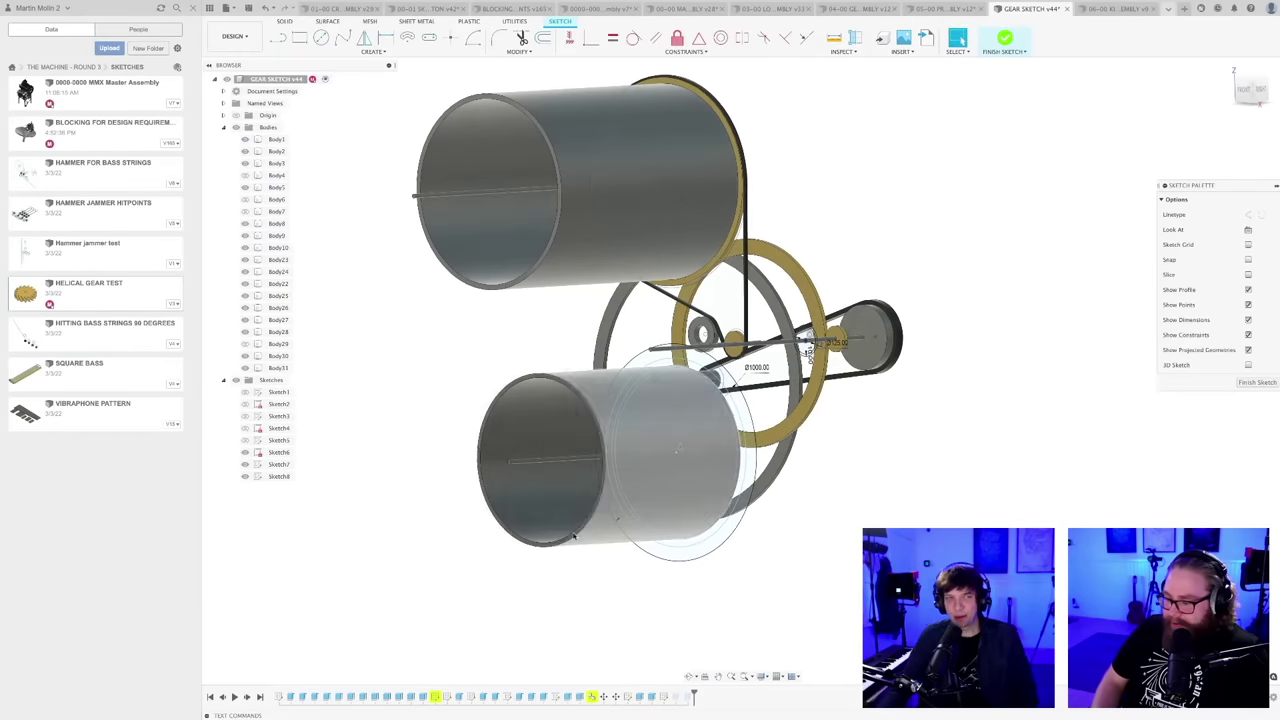
click(591, 382)
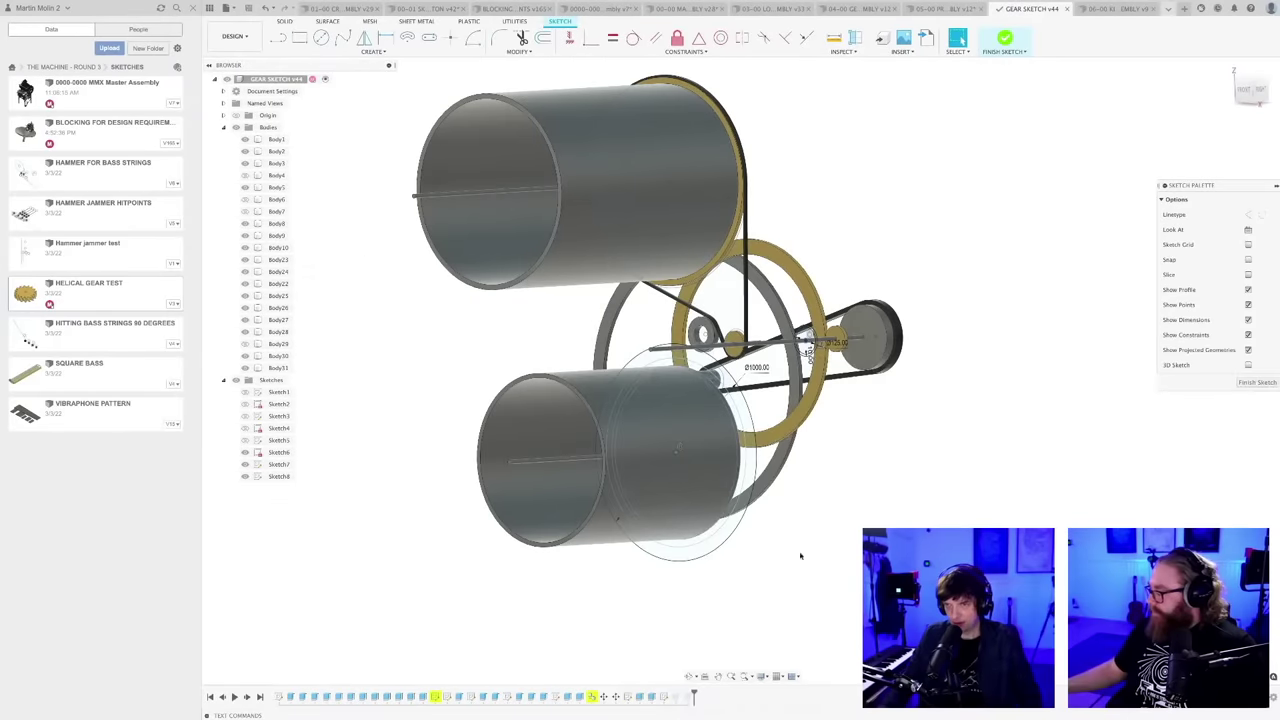
- Offset the 1000 mm gear ring circle around the lower drum outward by 10 mm
shift+middle_drag(800, 556, 711, 569)
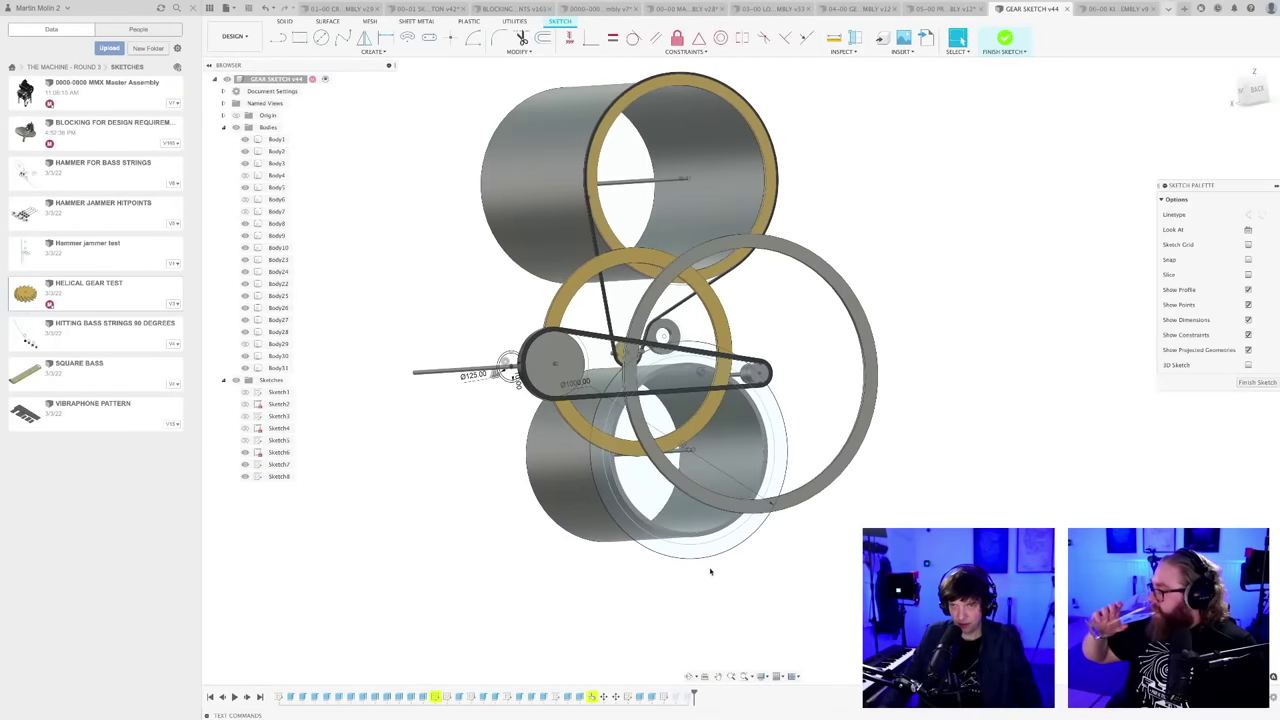
scroll(703, 553, up, 2)
click(705, 557)
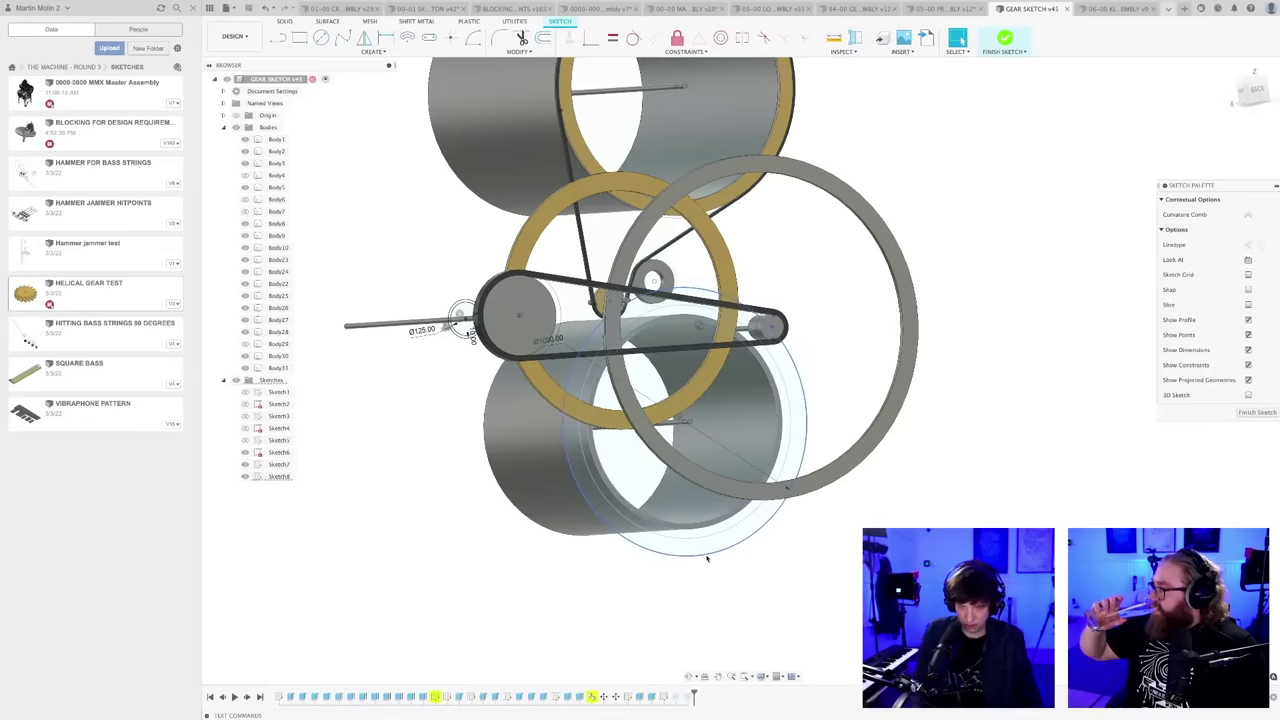
key(o)
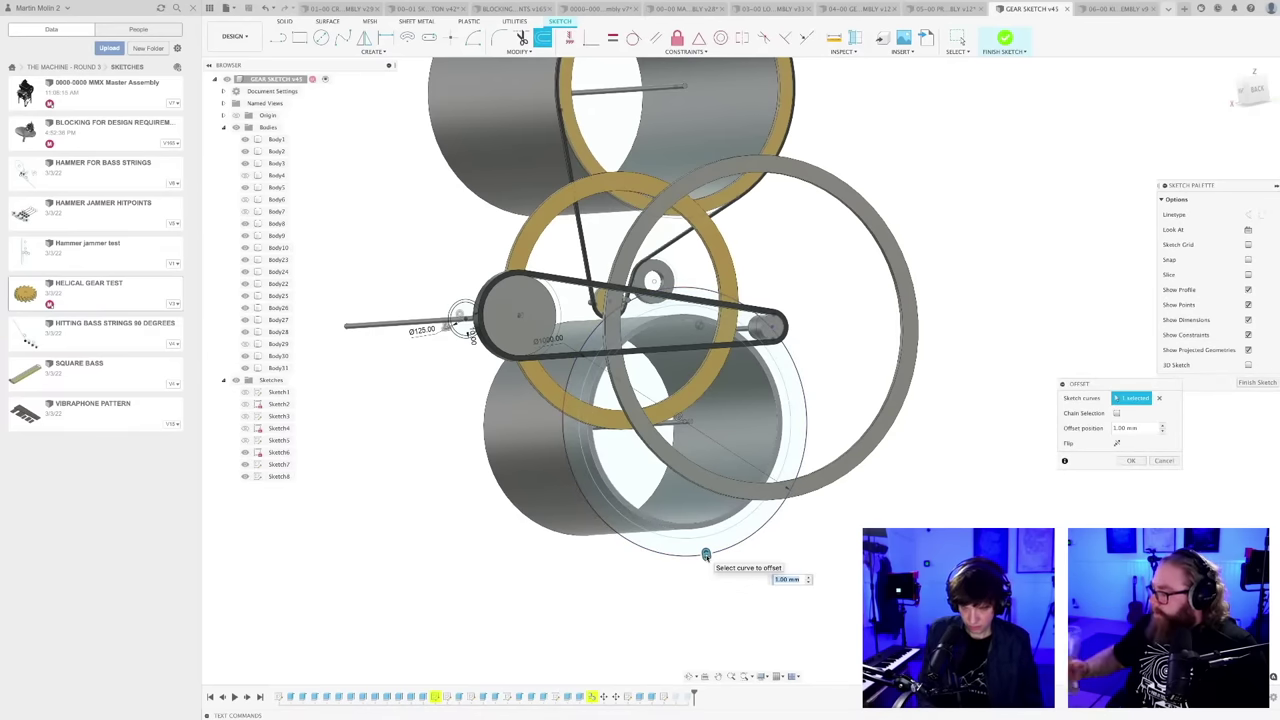
text(10)
key(Return)
- Draw an idler circle freehand between the lower drum and the pinion, and enlarge it until it overlaps the yellow ring
shift+middle_drag(534, 522, 760, 520)
scroll(555, 527, up, 2)
mouse_move(485, 515)
shift+middle_down()
mouse_move(566, 531)
mouse_move(856, 490)
mouse_move(846, 503)
mouse_move(831, 469)
mouse_move(790, 562)
shift+middle_up()
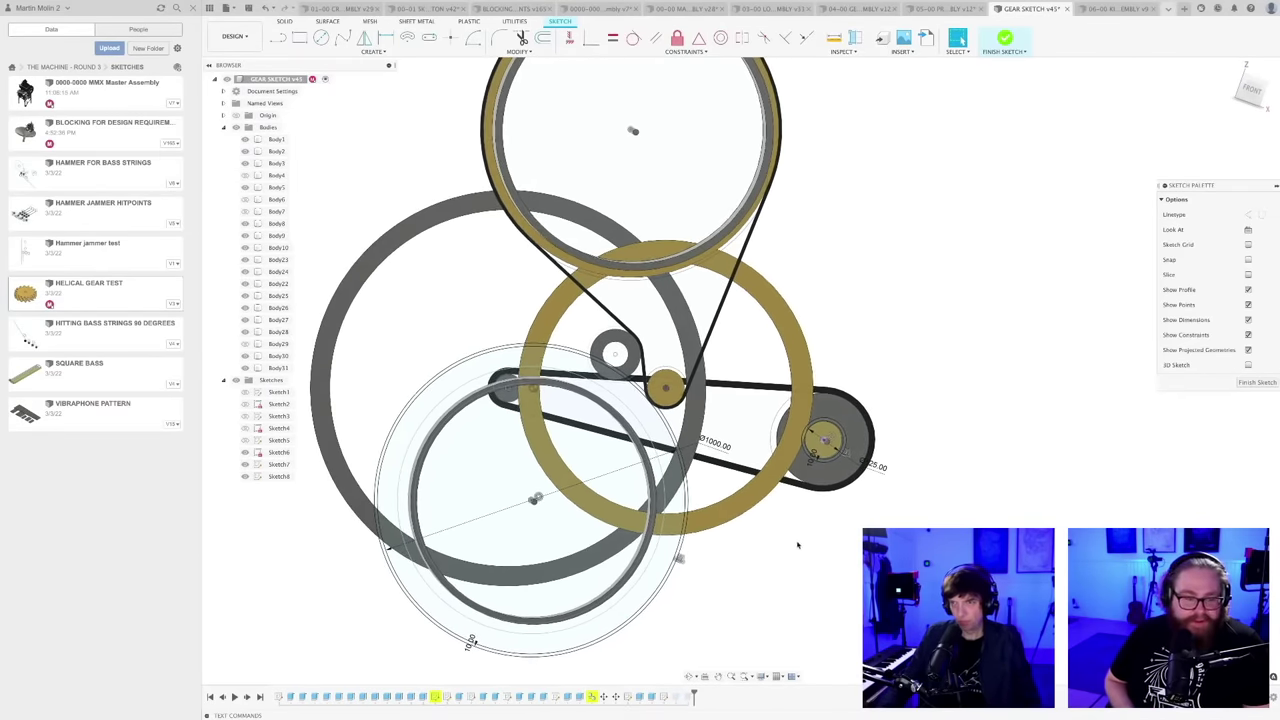
key(c)
scroll(754, 426, up, 2)
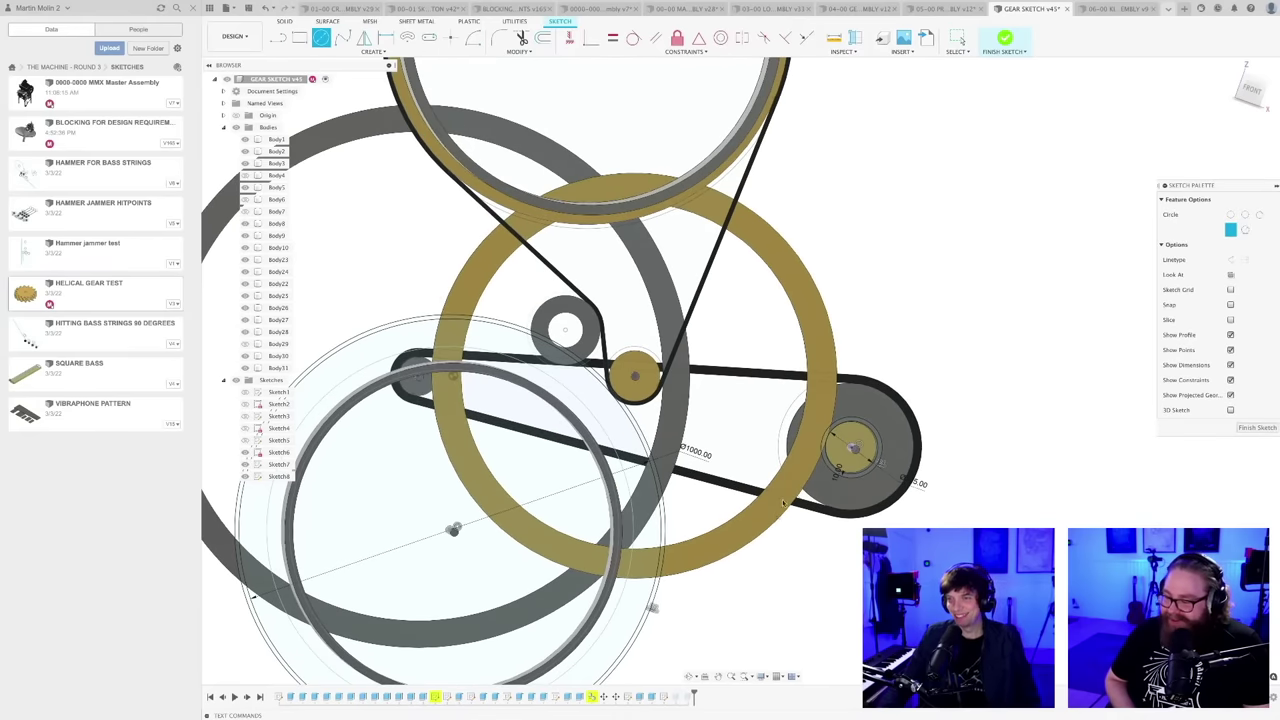
scroll(782, 506, up, 1)
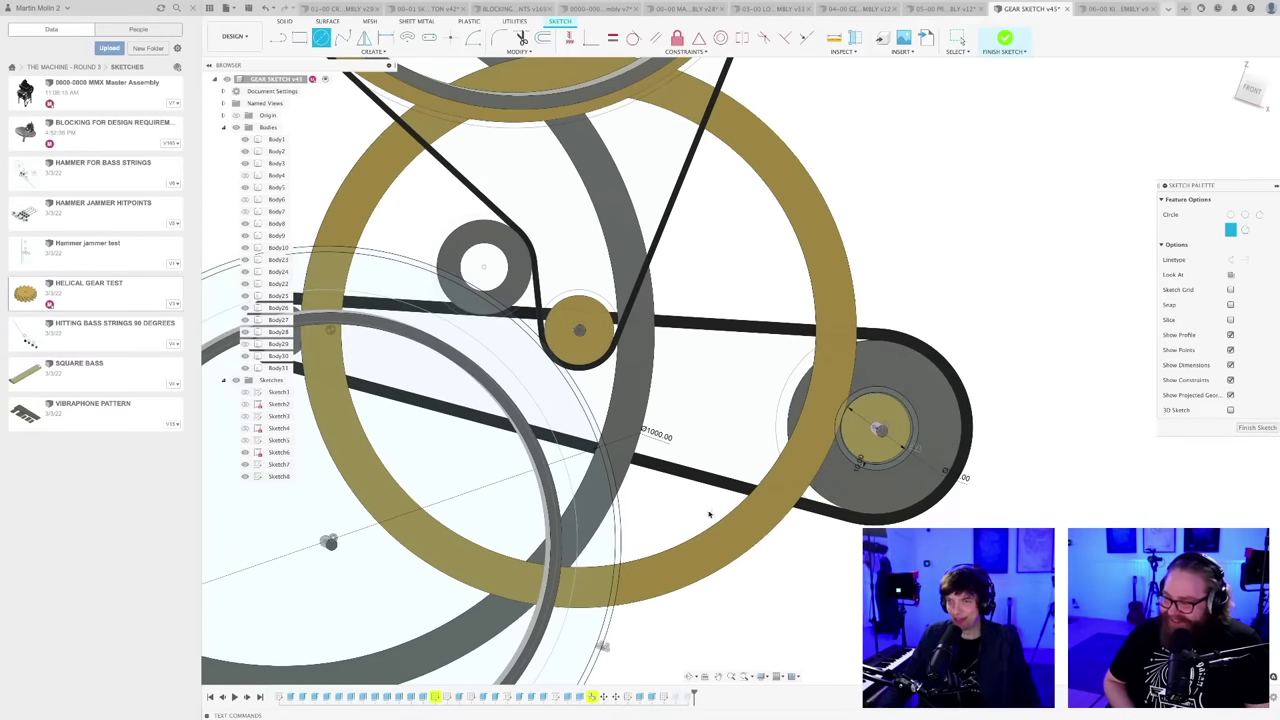
scroll(712, 507, down, 1)
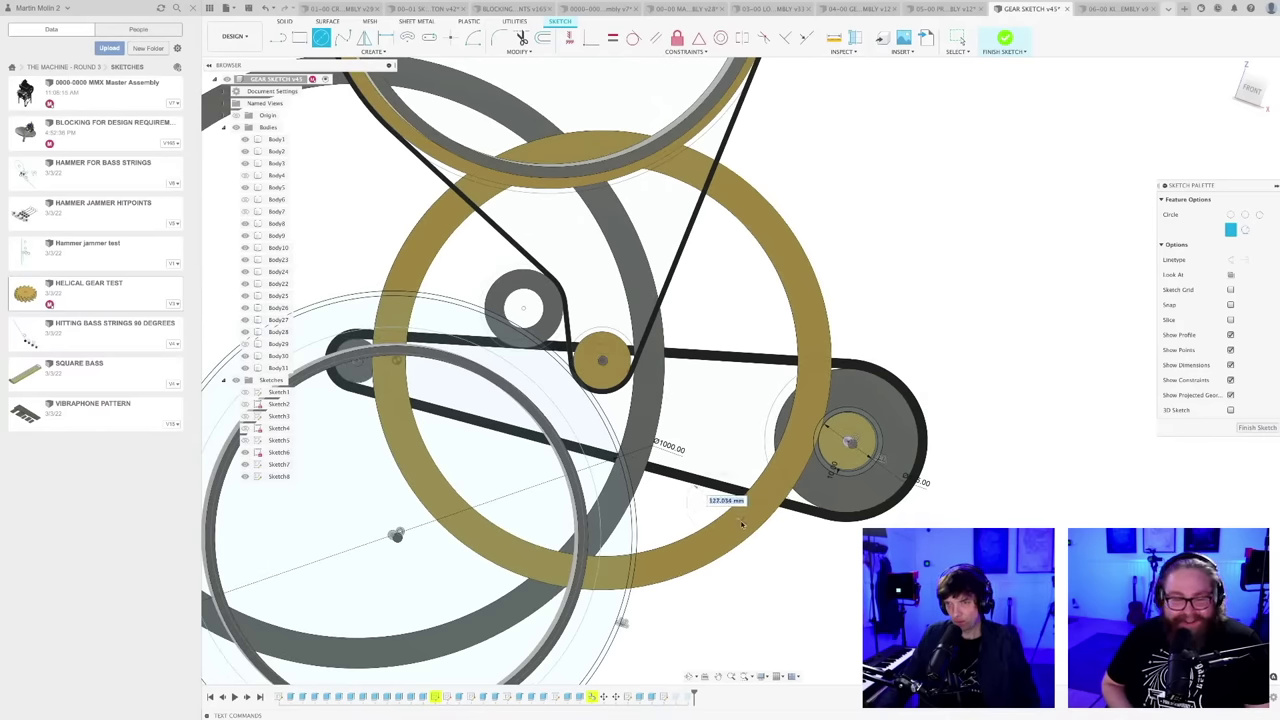
click(739, 520)
key(Escape)
scroll(739, 519, up, 2)
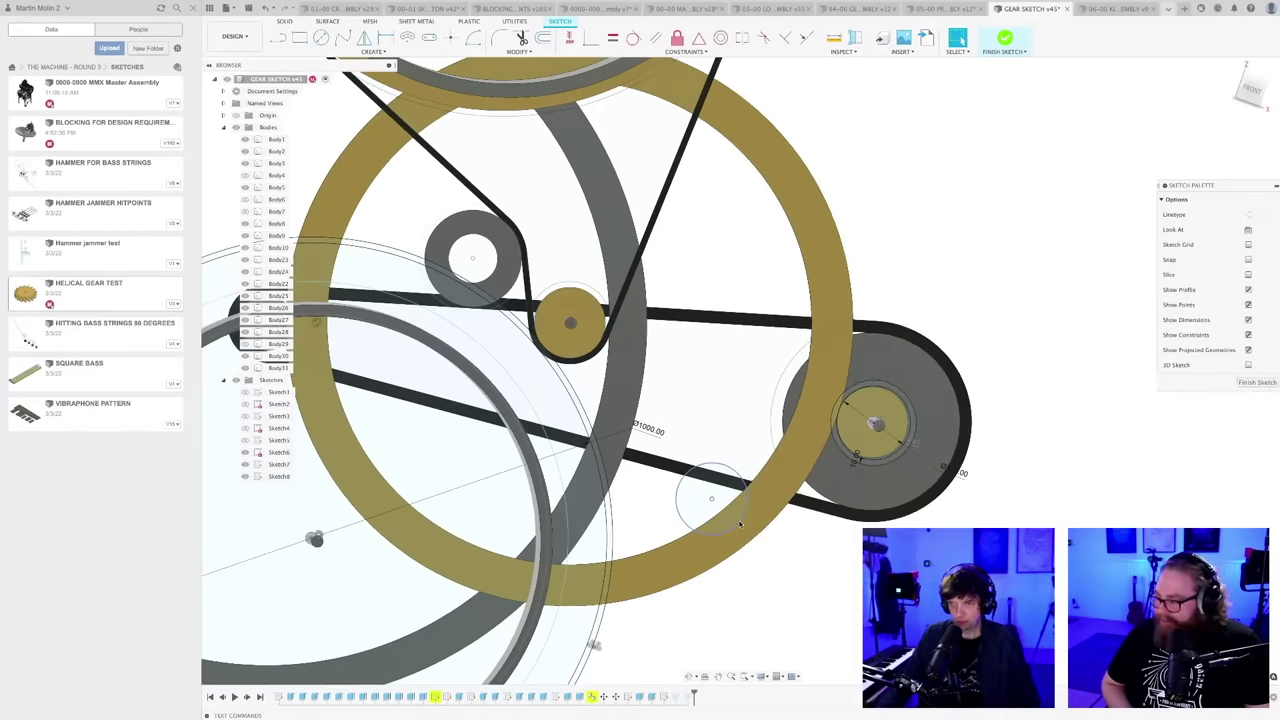
drag(743, 516, 769, 506)
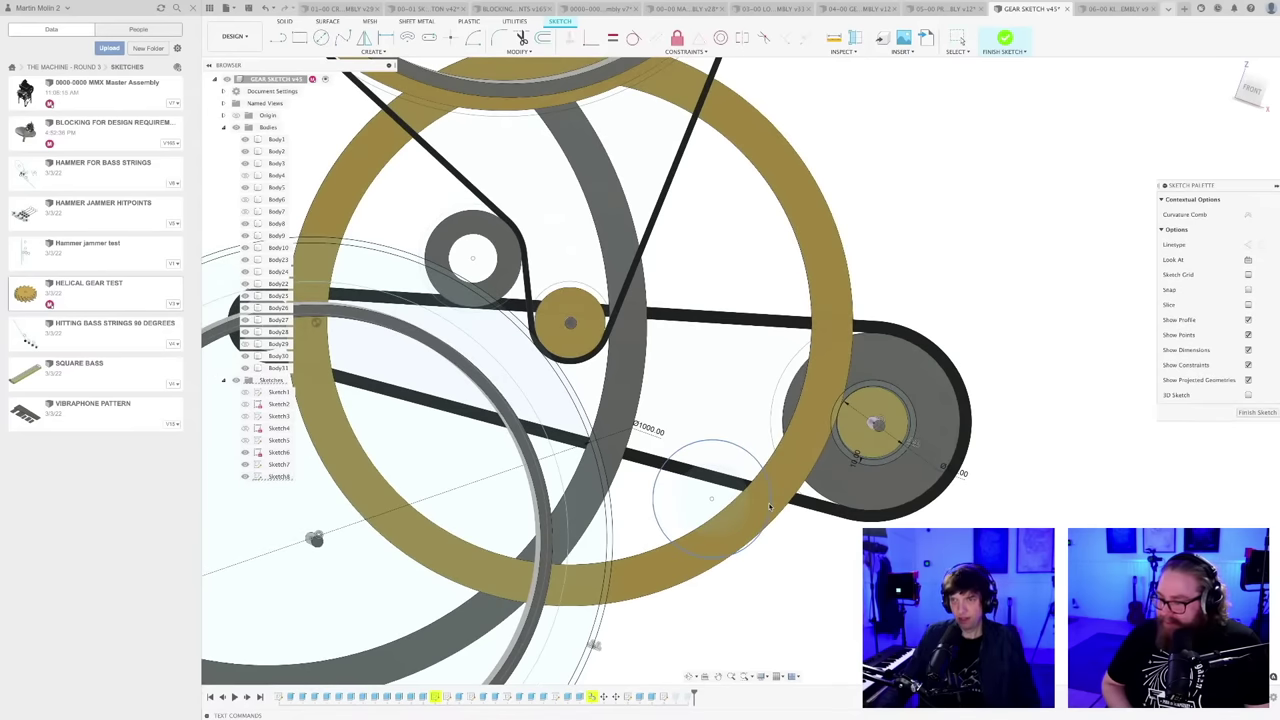
click(826, 620)
- Offset the idler circle outward by 10 mm
scroll(815, 567, down, 2)
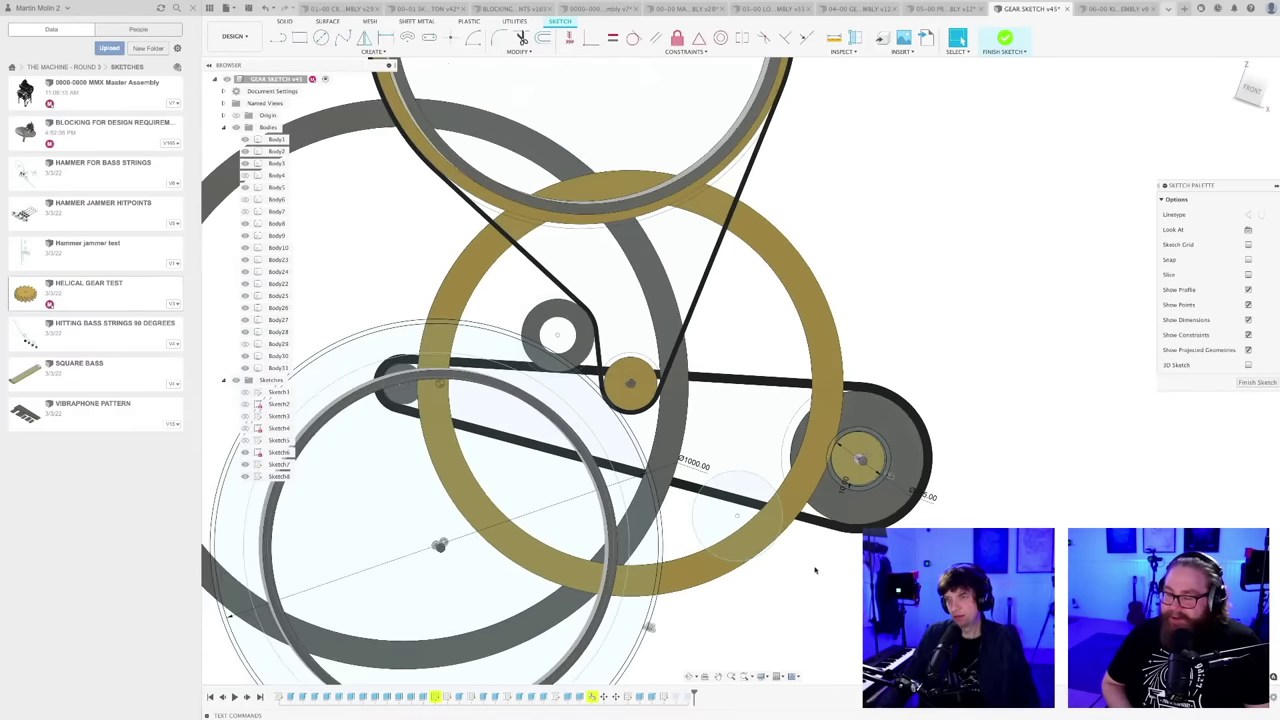
middle_drag(818, 568, 772, 533)
click(723, 511)
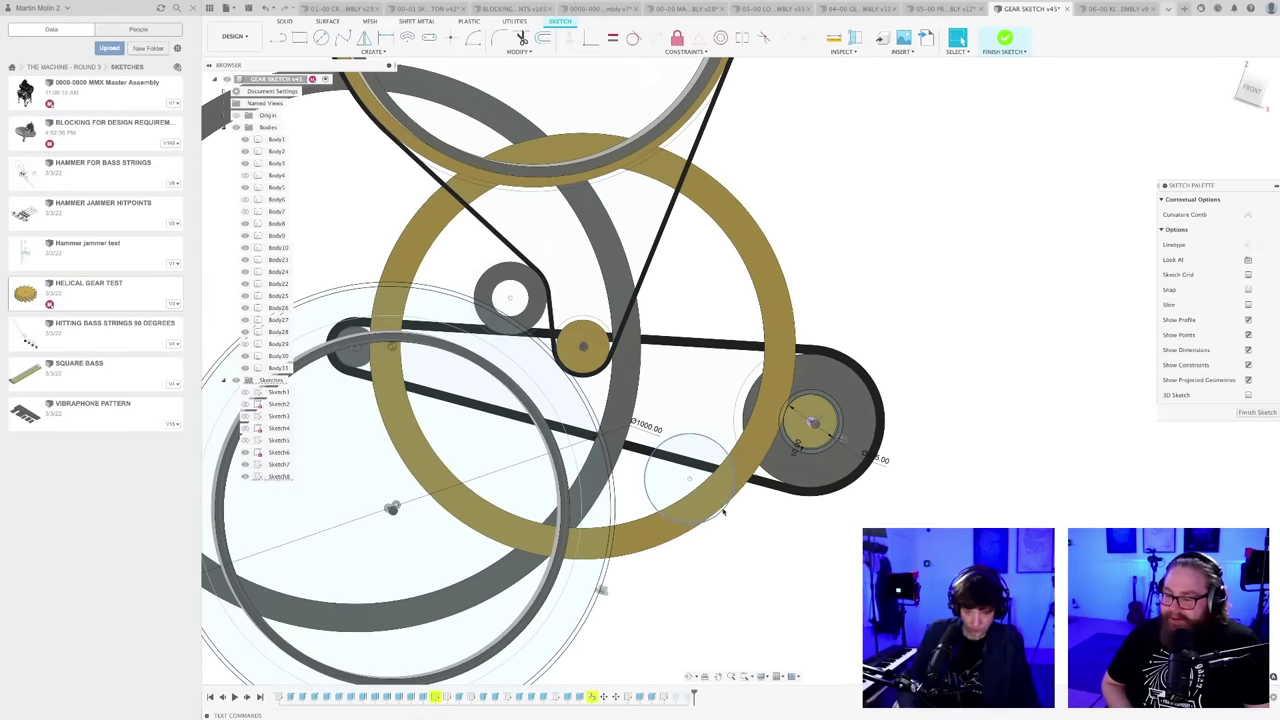
key(o)
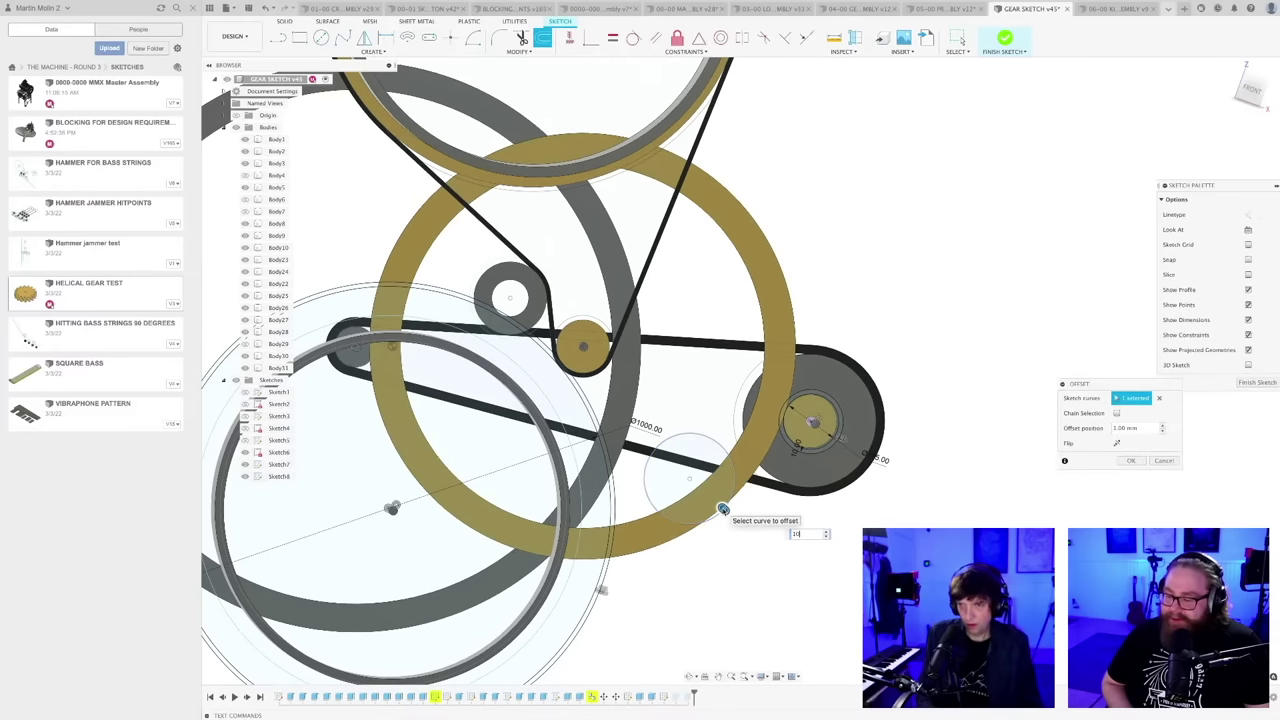
text(10)
key(Return)
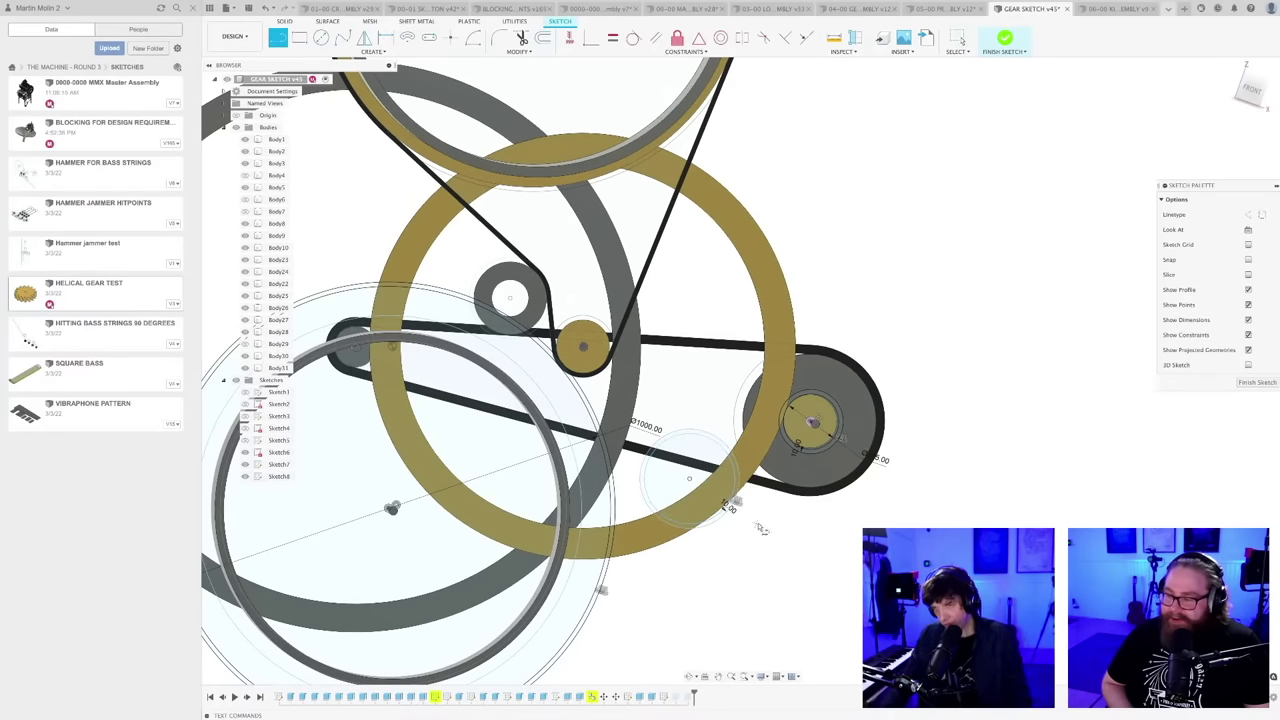
- Draw two straight belt lines along the upper side, from the pinion's inner and outer circles to the lower drum's matching circles
scroll(770, 505, up, 2)
scroll(780, 484, down, 3)
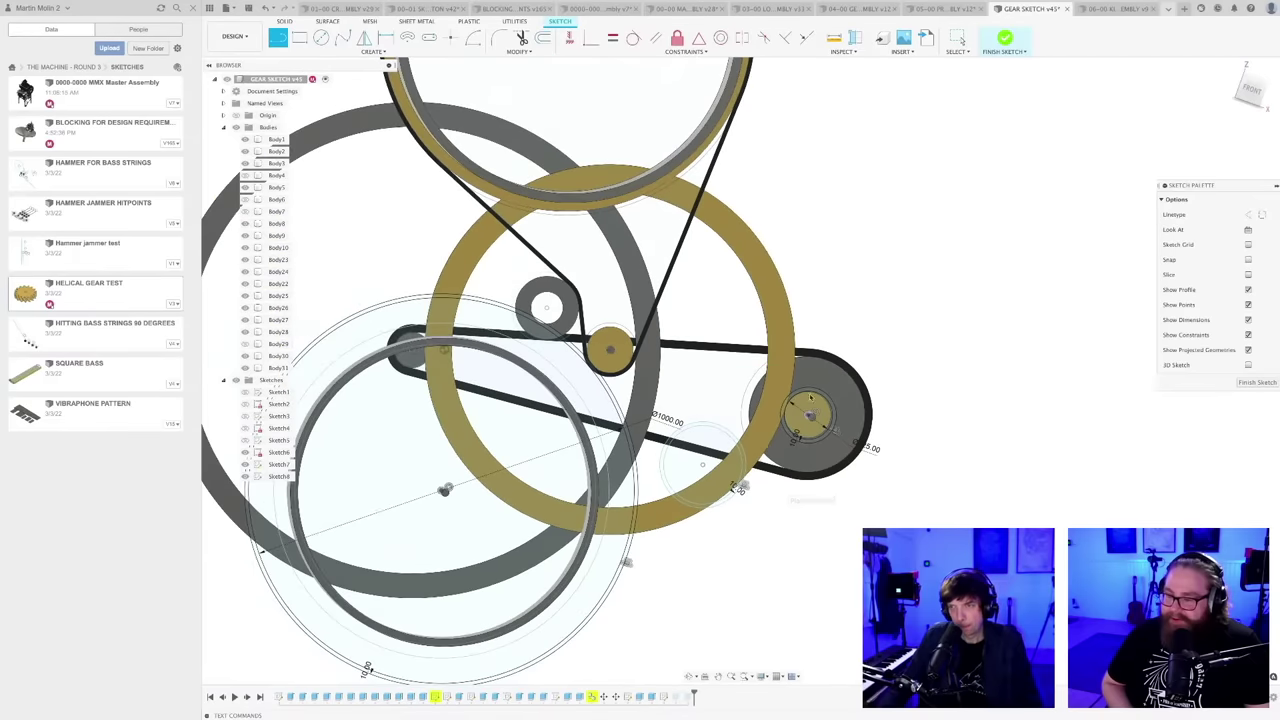
scroll(818, 387, up, 2)
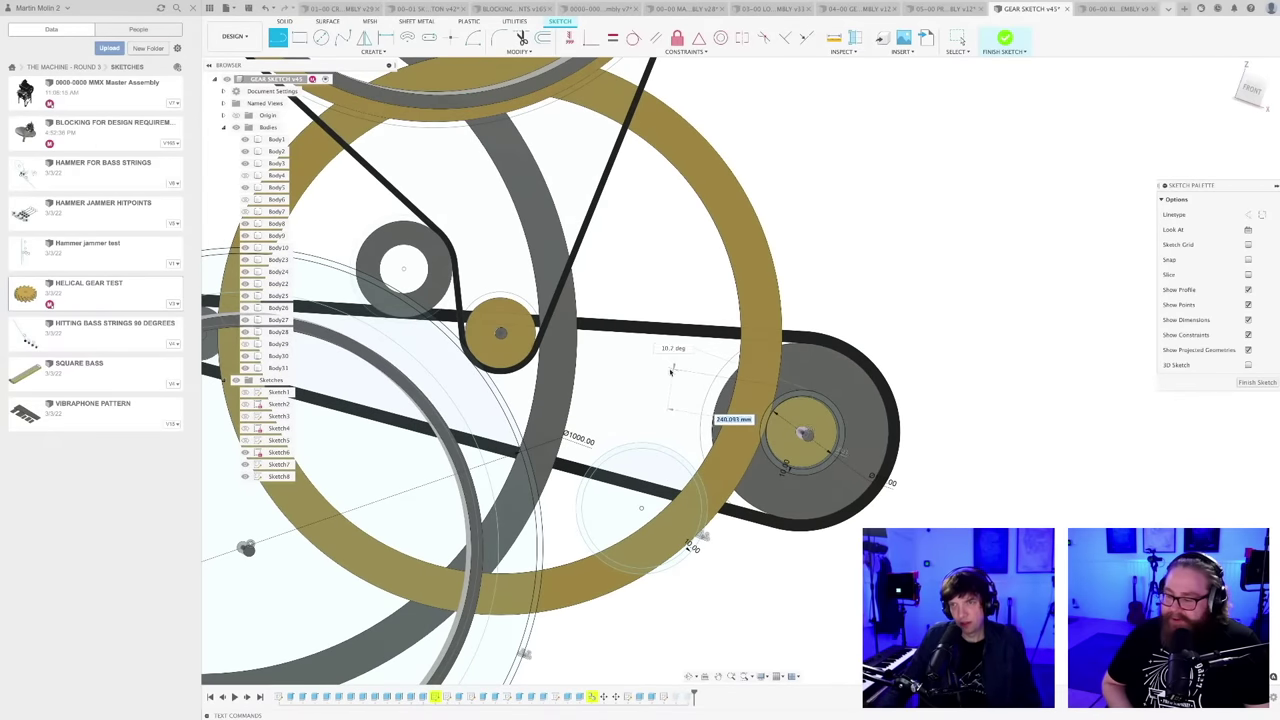
middle_drag(660, 370, 880, 456)
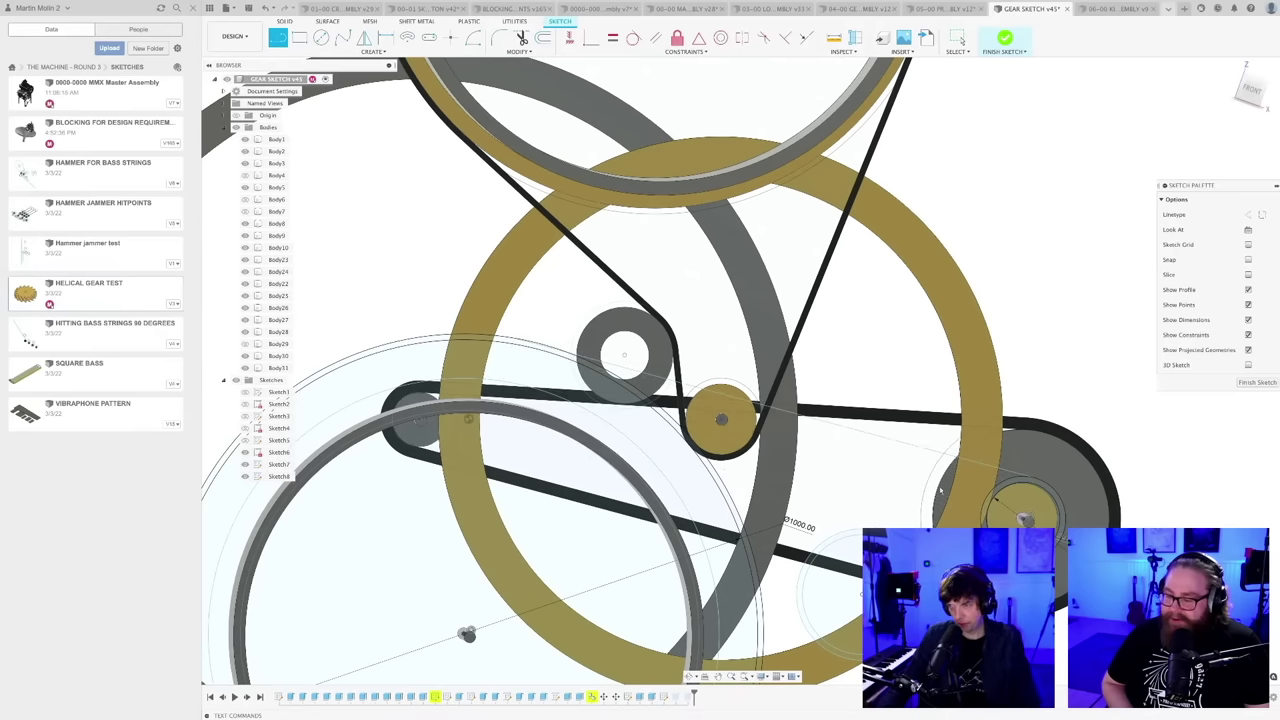
scroll(995, 498, up, 5)
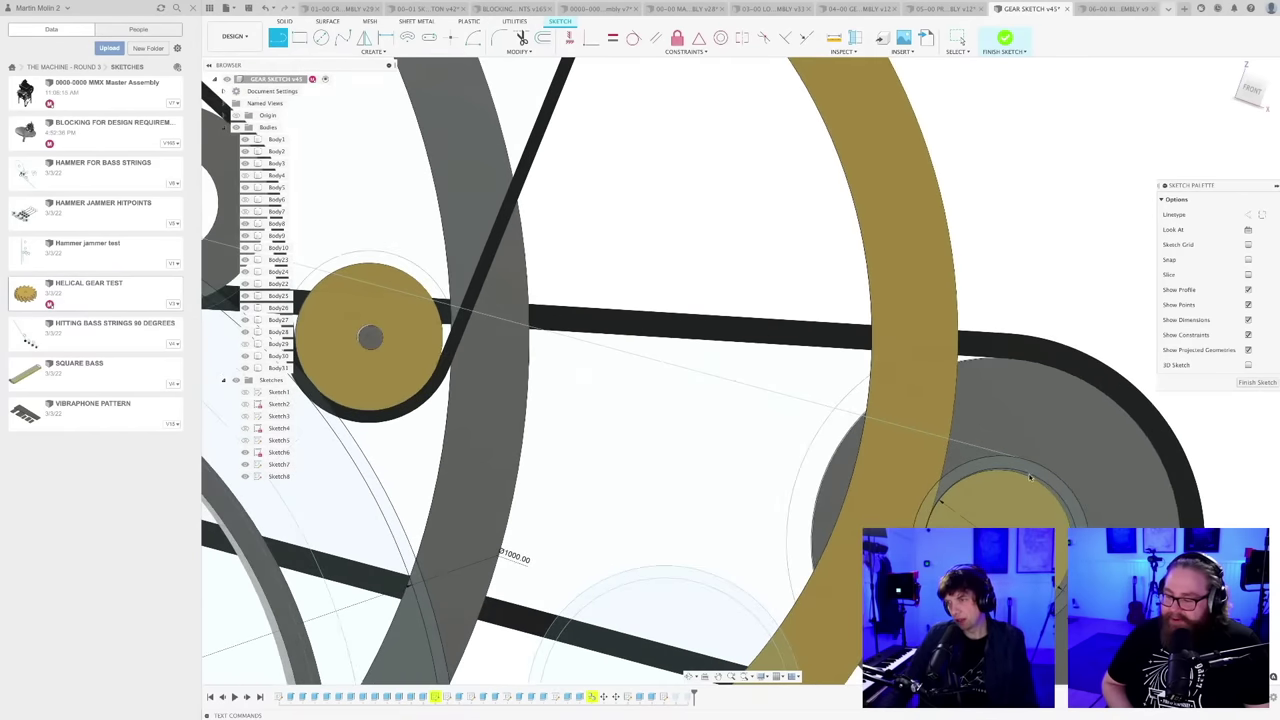
scroll(884, 459, down, 5)
scroll(822, 500, up, 3)
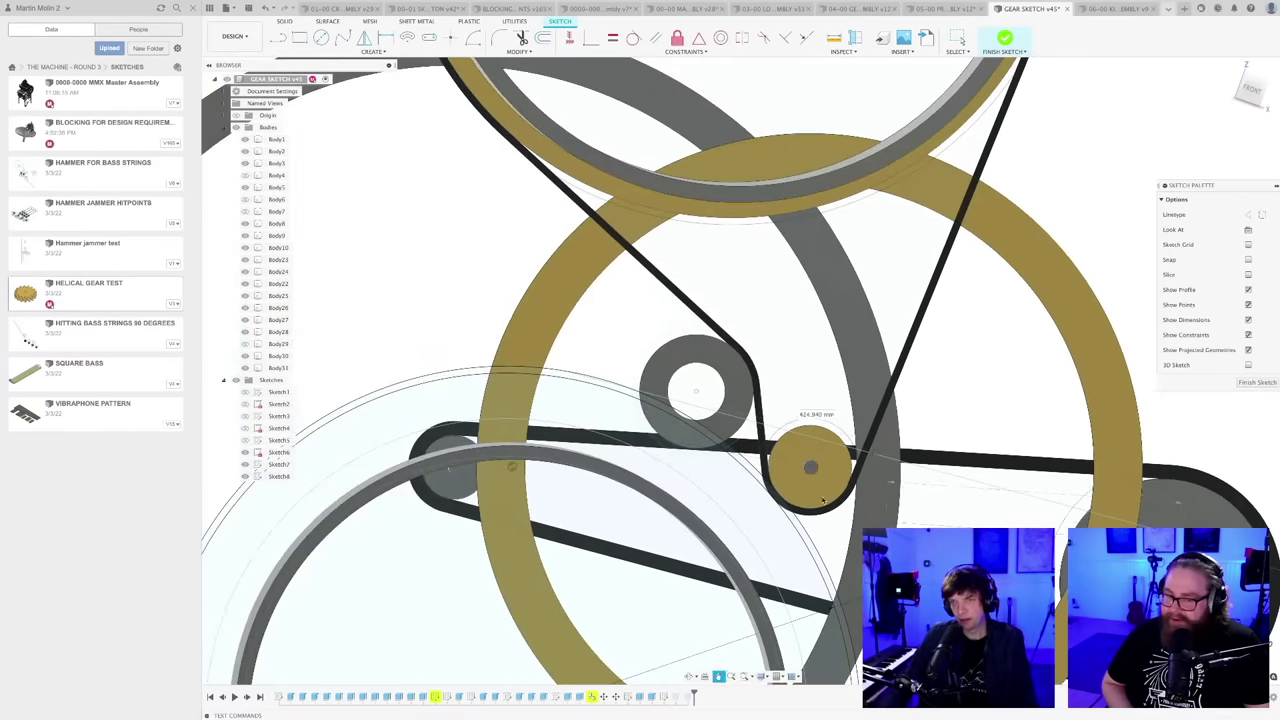
click(570, 382)
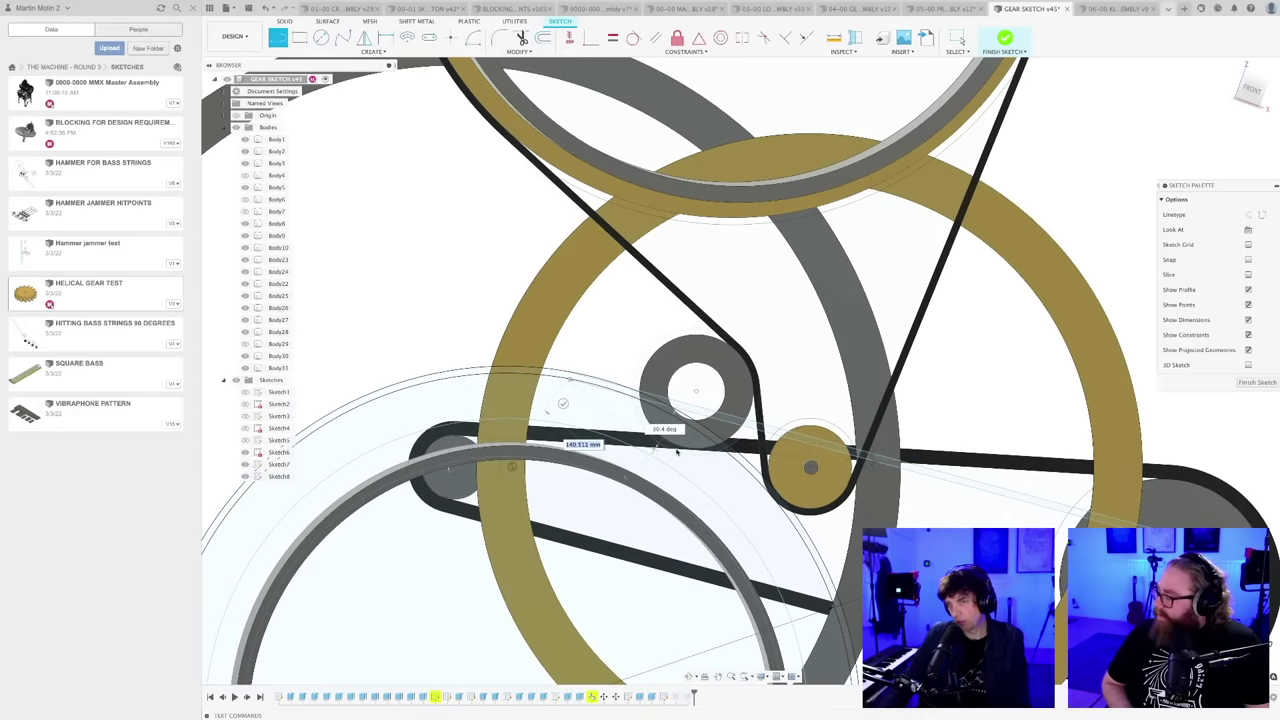
scroll(677, 450, down, 3)
key(Escape)
- Draw two straight belt lines from the underside of the pinion's inner and outer circles to the upper side of the idler's two circles
middle_drag(840, 526, 807, 424)
scroll(872, 491, up, 2)
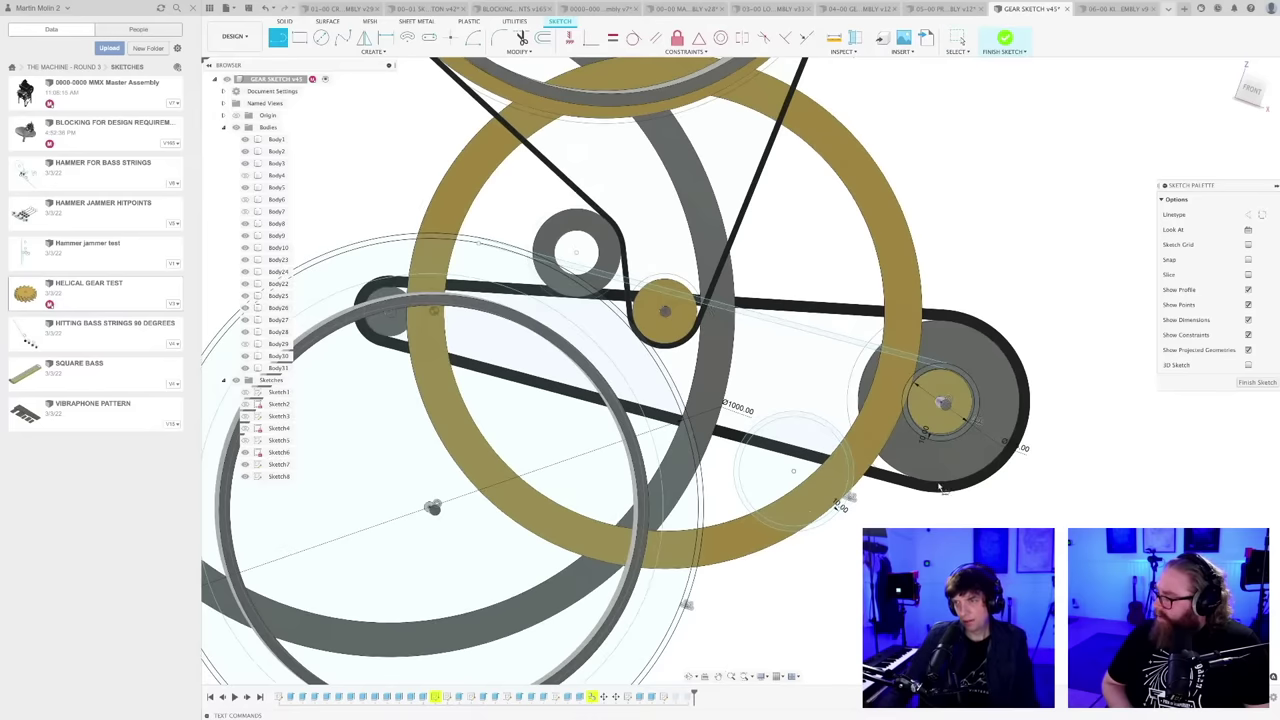
scroll(938, 487, up, 5)
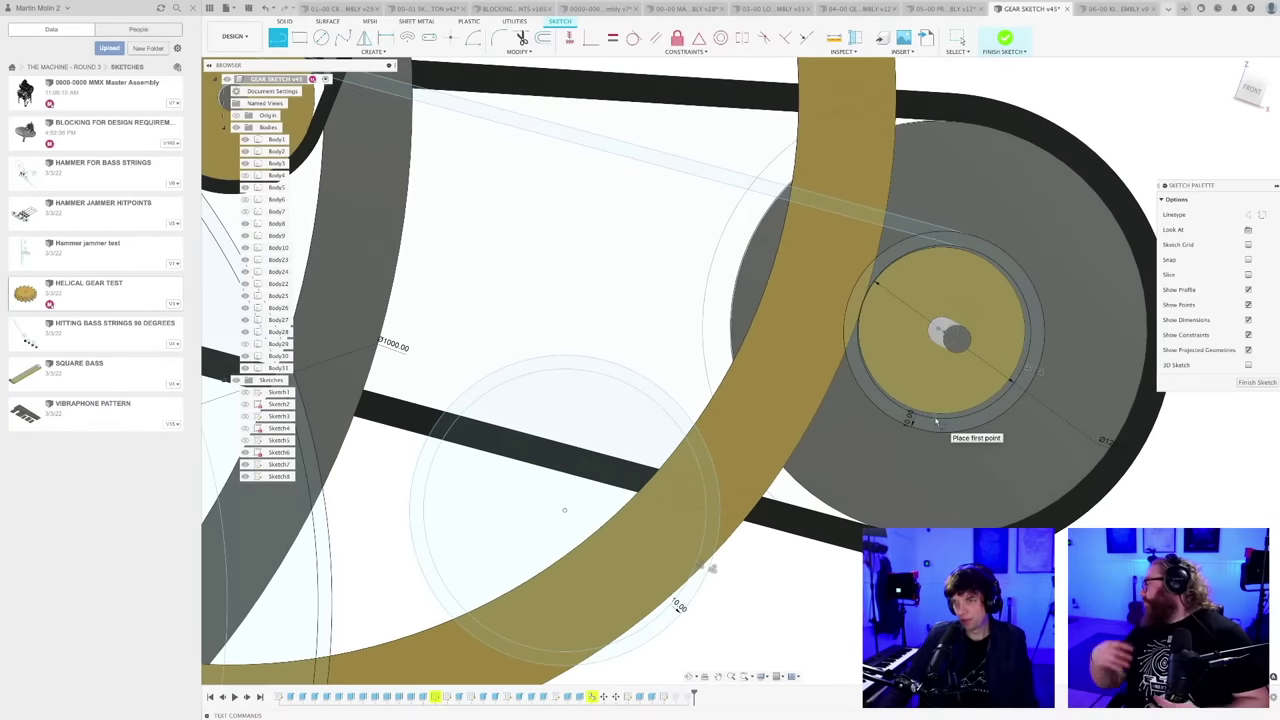
click(922, 455)
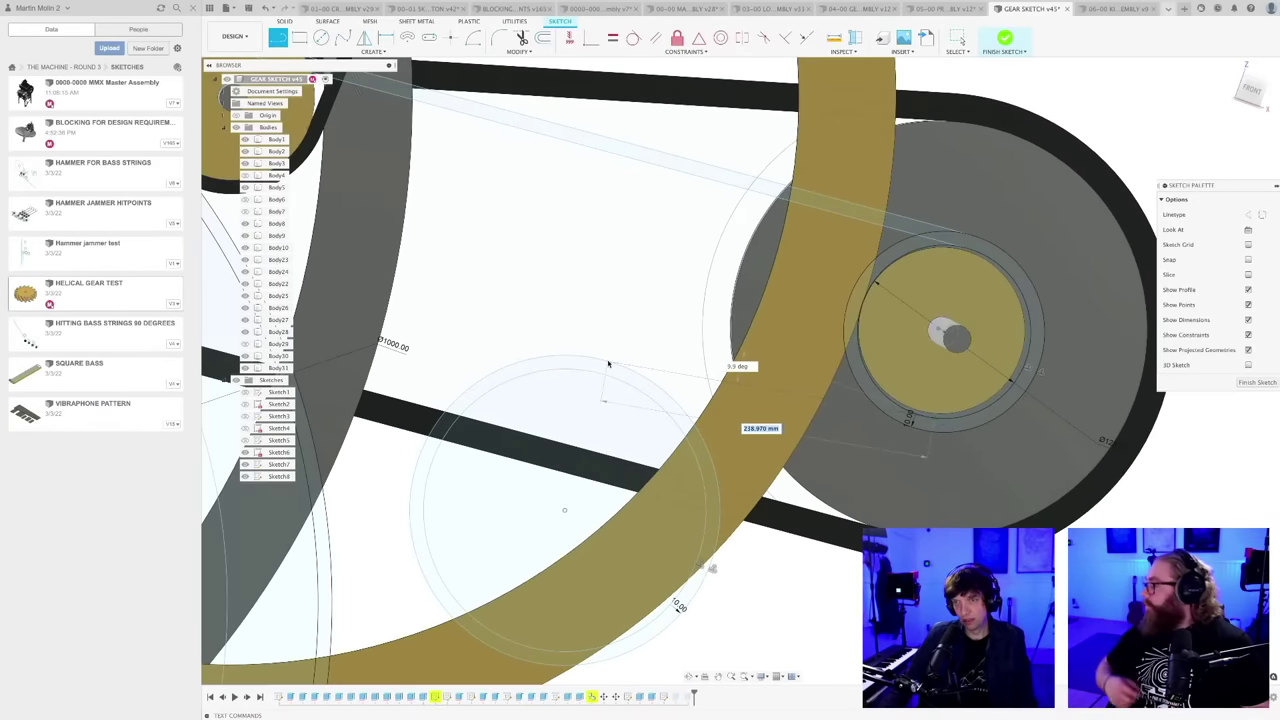
click(607, 364)
key(Escape)
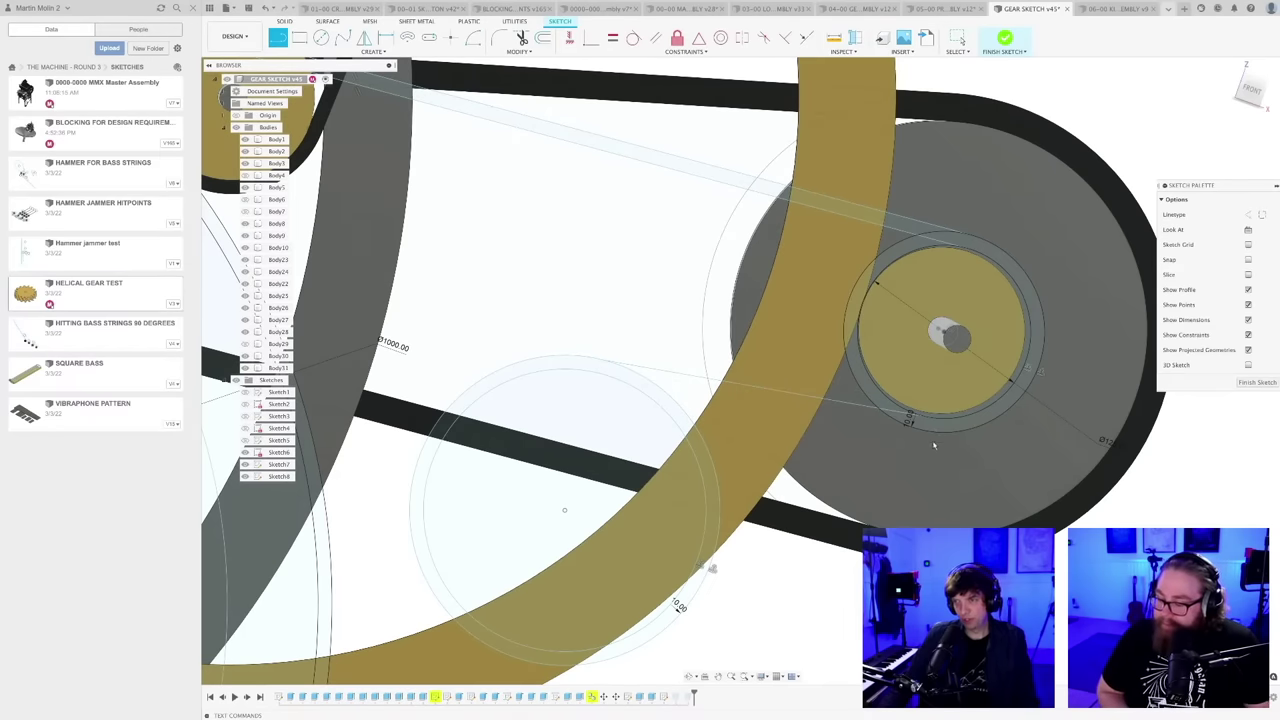
key(Escape)
key(l)
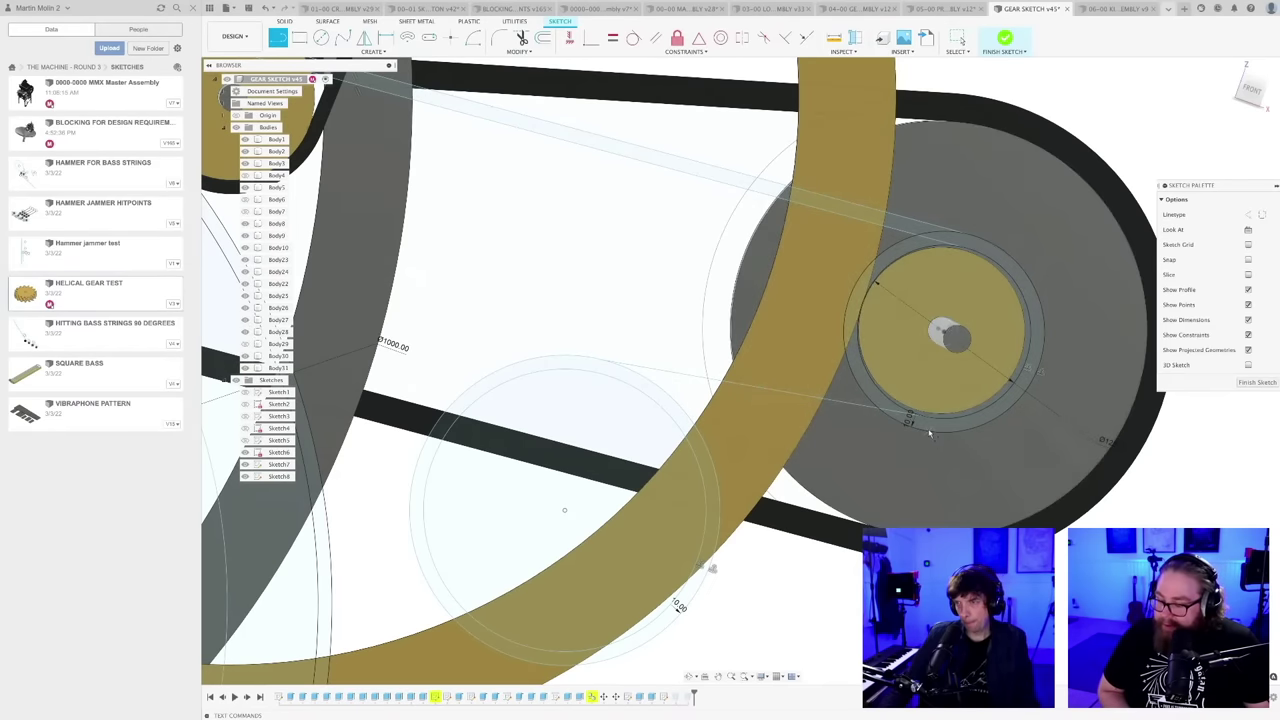
click(609, 377)
key(Escape)
- Draw two straight belt lines from the drum-facing side of the idler's two circles down to the lower drum's two ring circles
scroll(815, 461, down, 5)
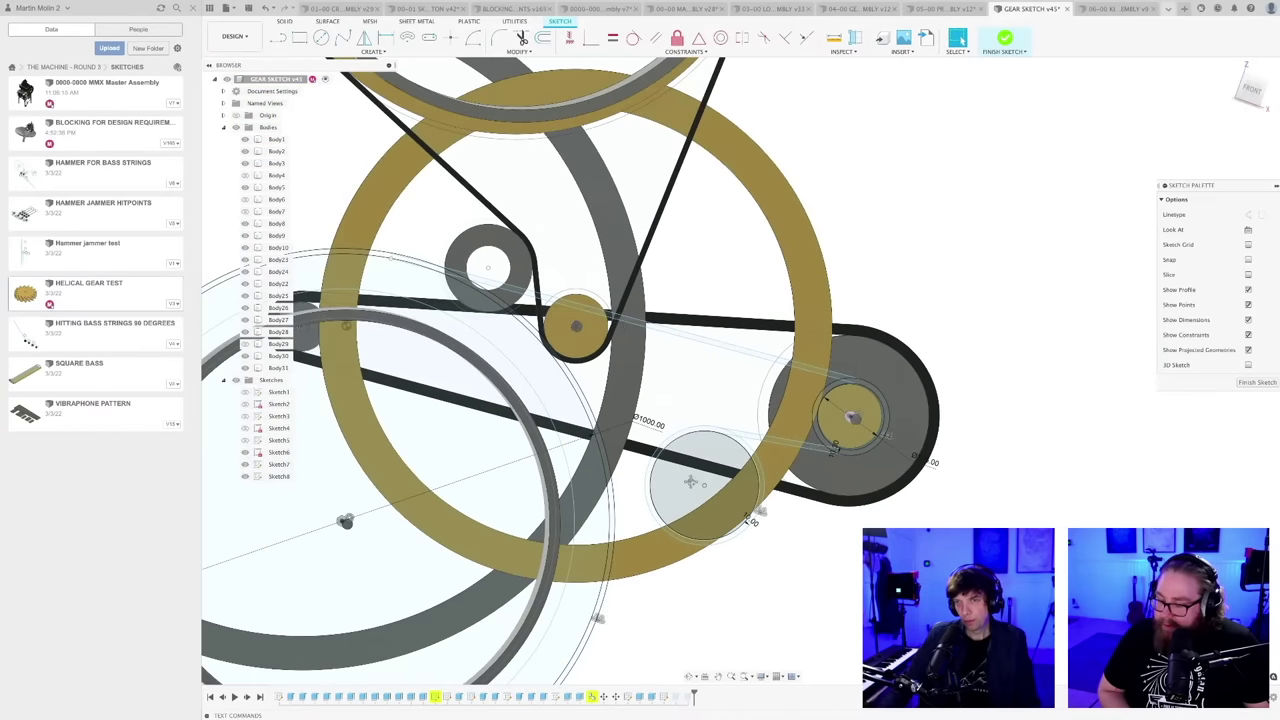
mouse_move(690, 482)
middle_down()
mouse_move(729, 478)
mouse_move(775, 438)
middle_up()
key(l)
scroll(733, 428, up, 1)
scroll(724, 440, down, 4)
scroll(775, 438, up, 4)
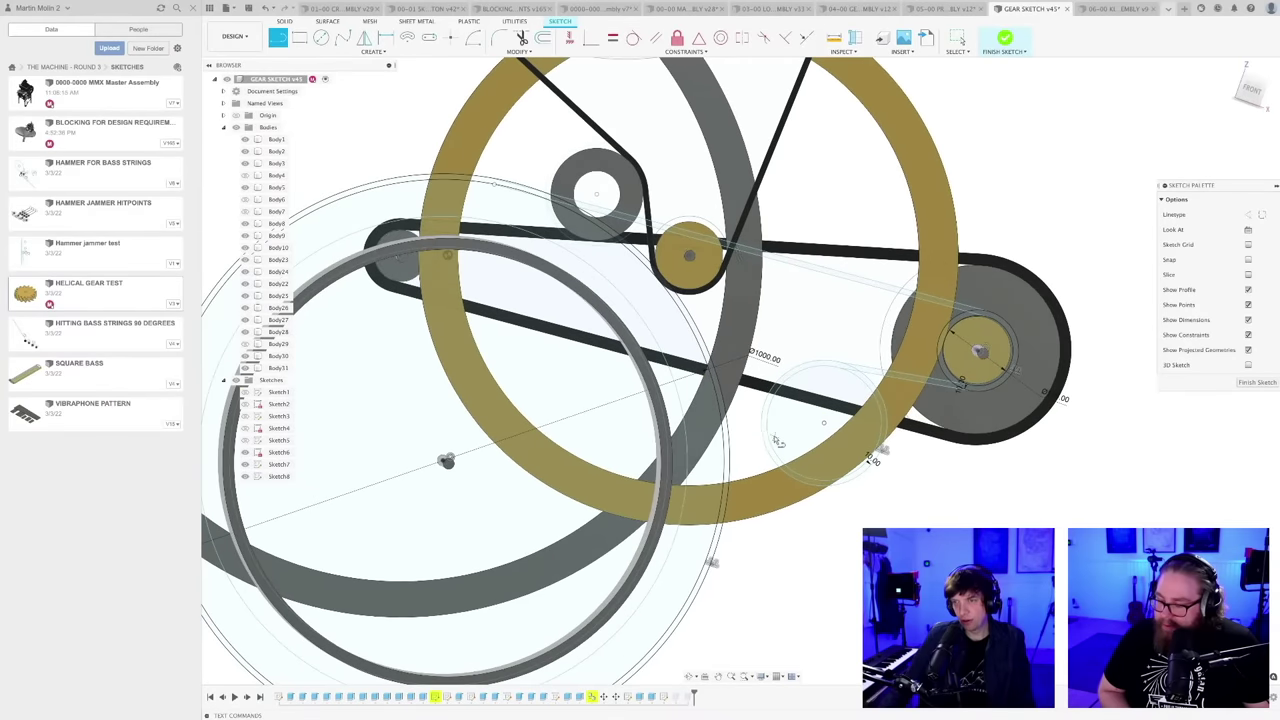
click(694, 590)
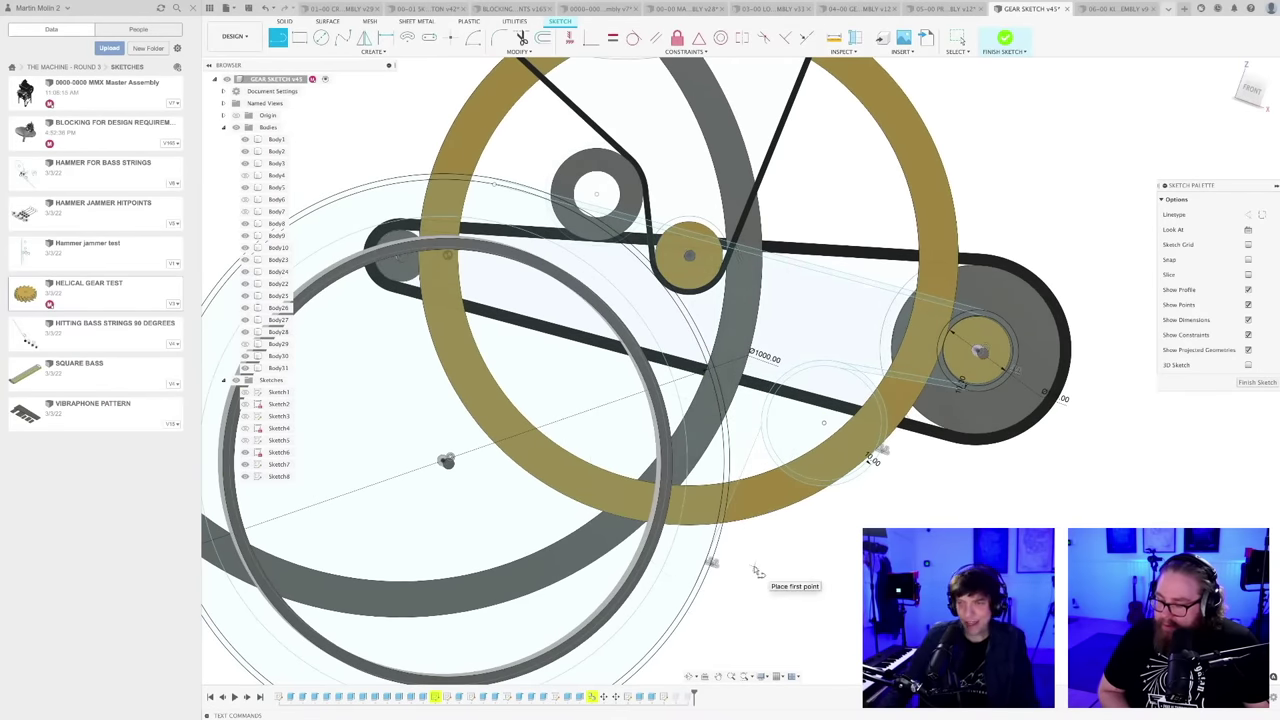
scroll(773, 430, up, 2)
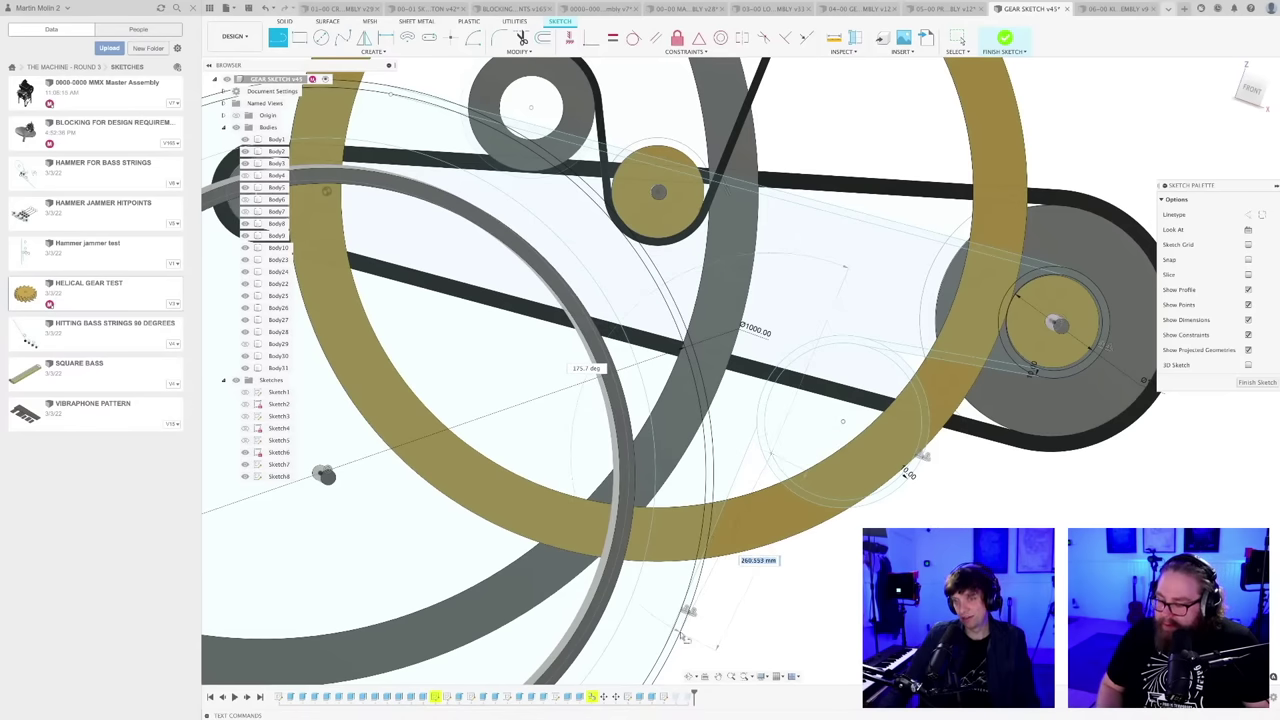
key(Escape)
- Save the gear sketch as a new version
scroll(825, 590, down, 6)
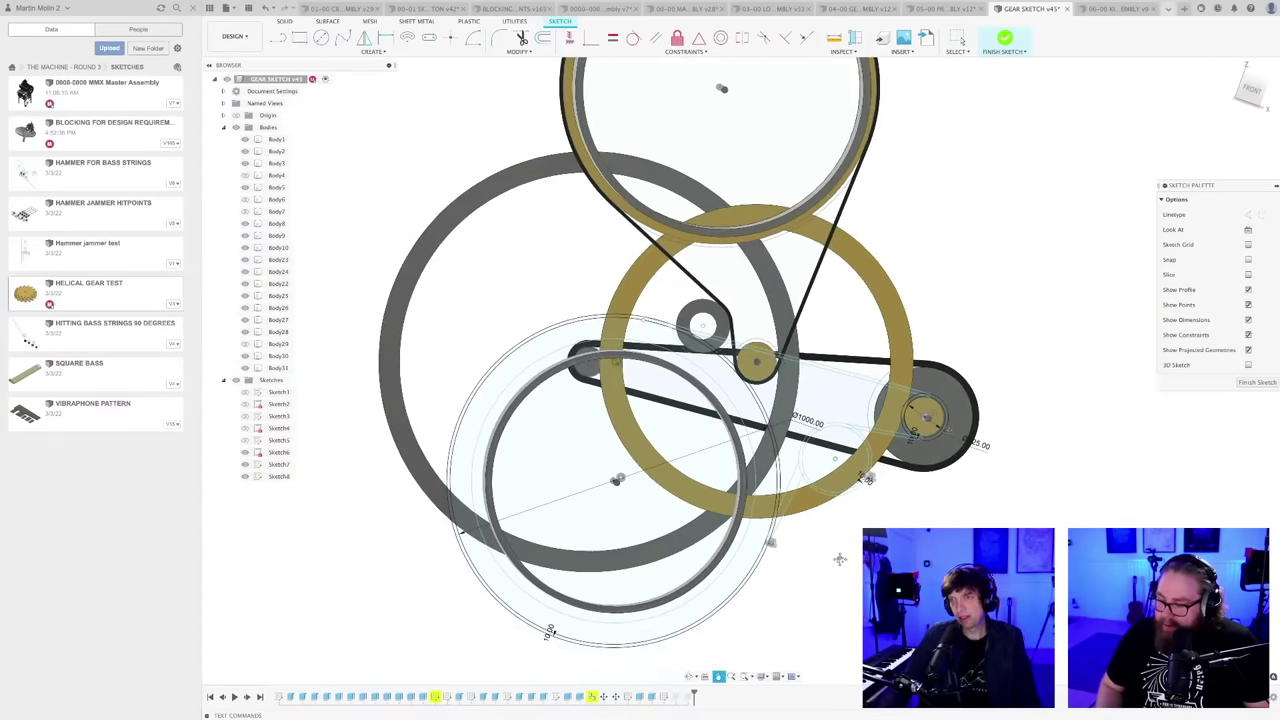
key(super+s)
key(Return)
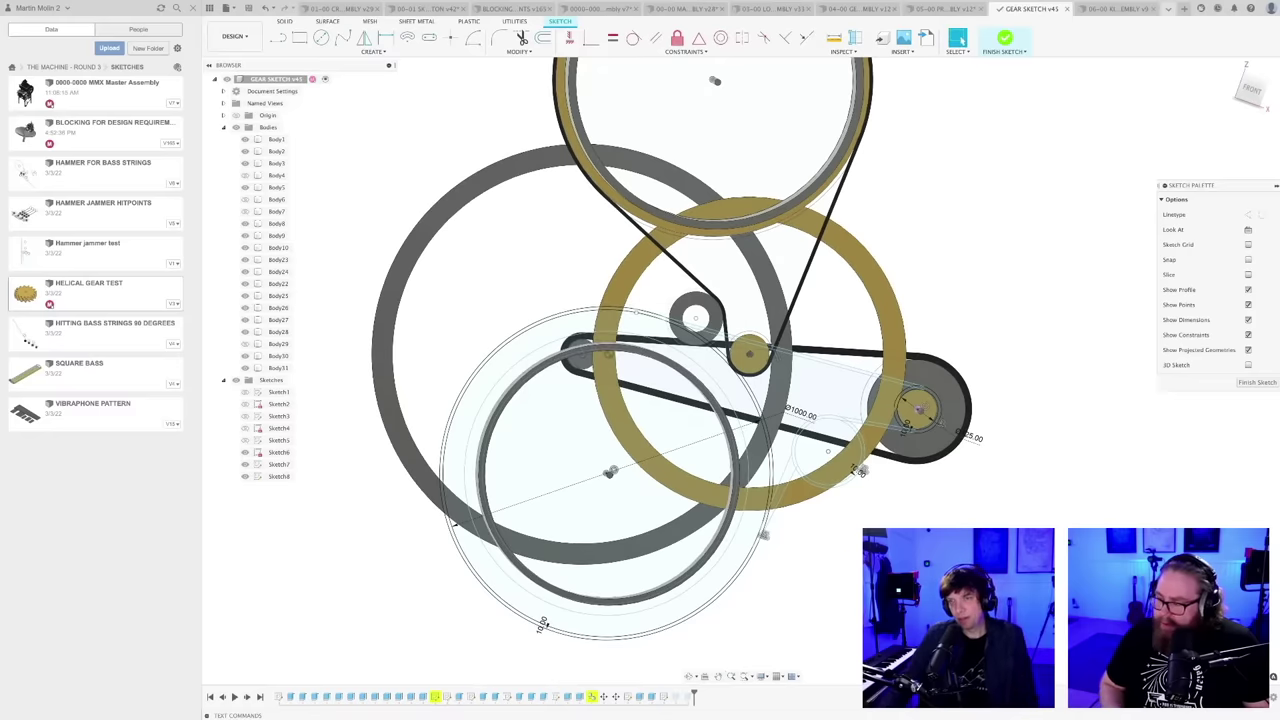
- Apply tangent constraints between the upper belt lines and the drum and pinion circles, and between the lower belt lines and the pinion circles
middle_drag(839, 559, 820, 544)
click(634, 38)
scroll(660, 302, up, 4)
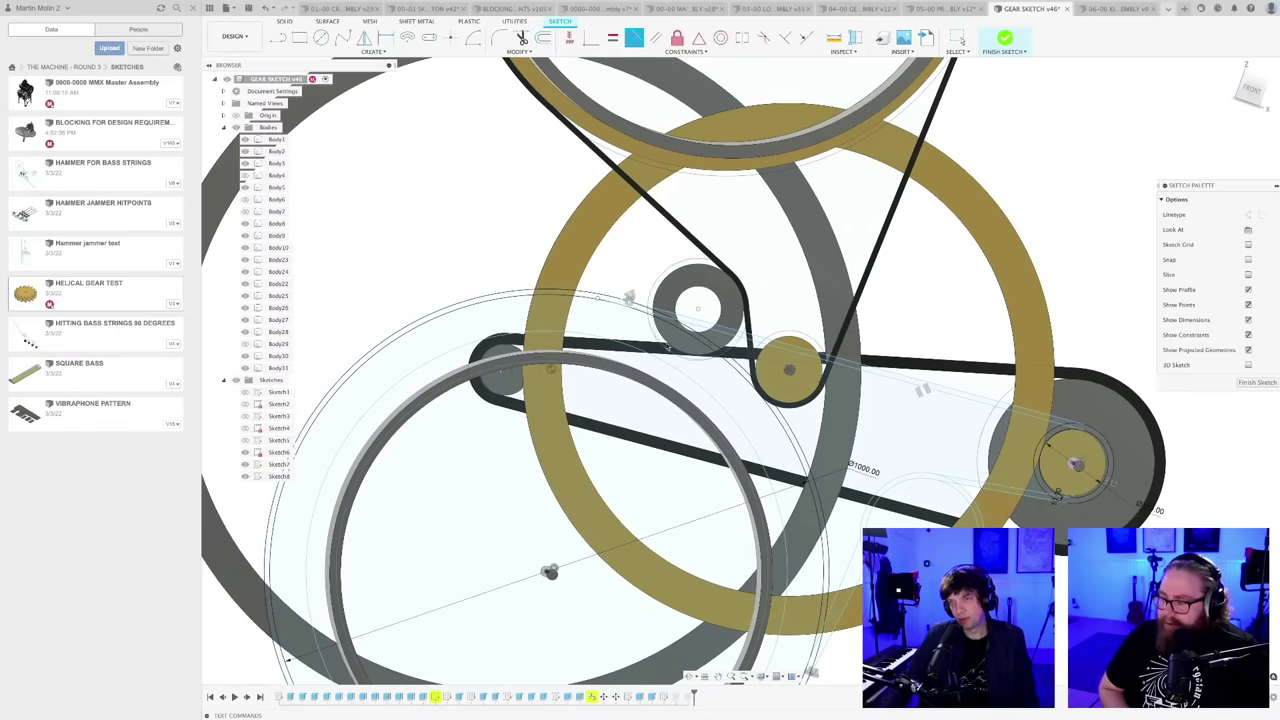
scroll(958, 404, down, 3)
middle_drag(958, 404, 845, 329)
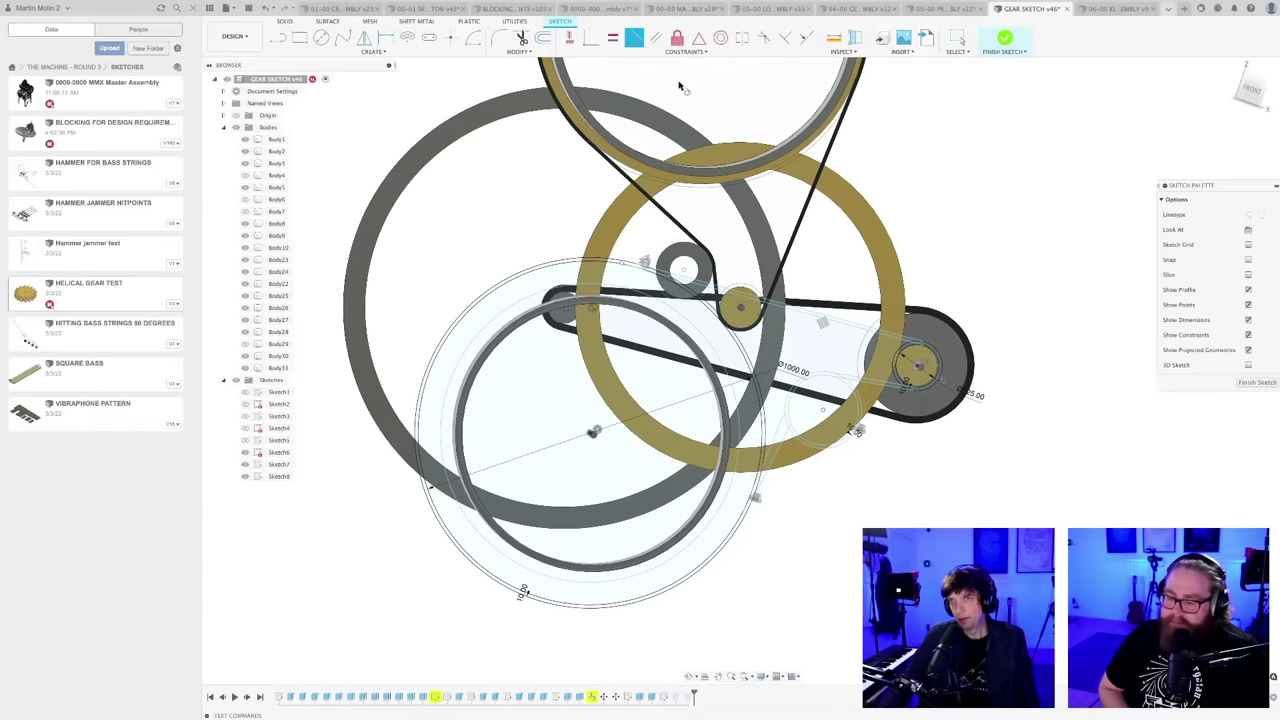
scroll(962, 392, up, 3)
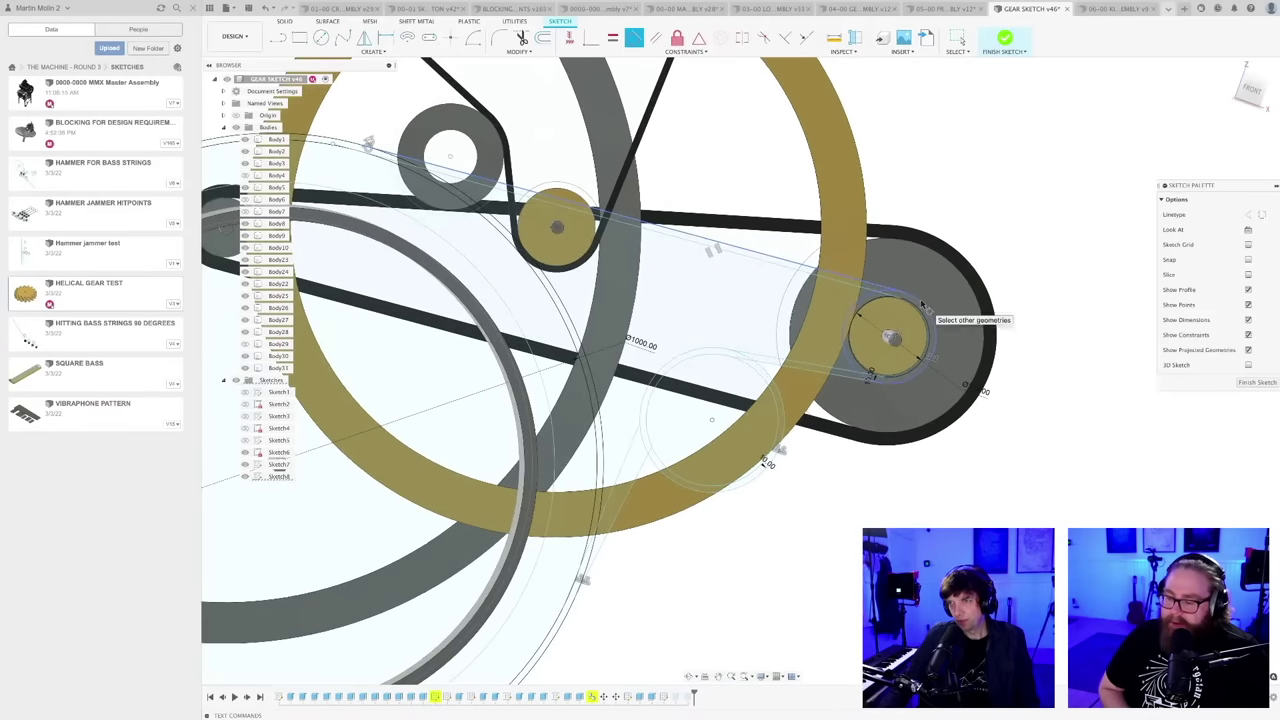
scroll(900, 300, up, 2)
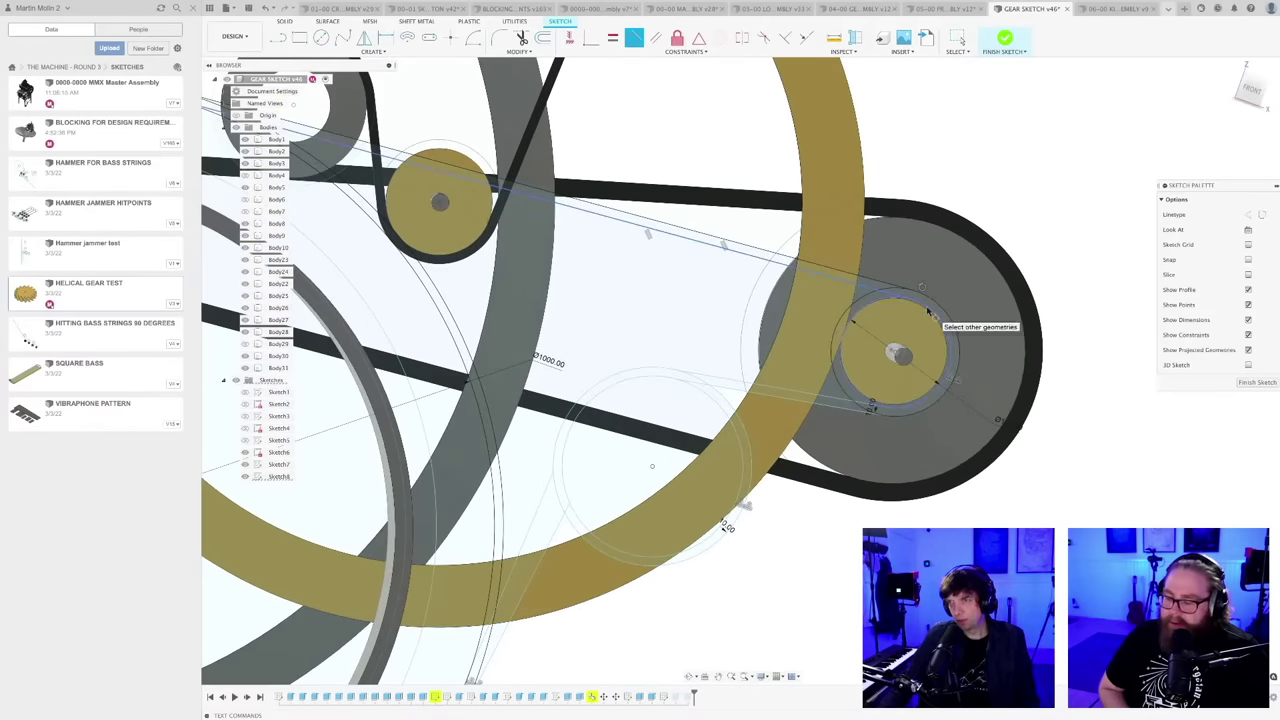
click(928, 312)
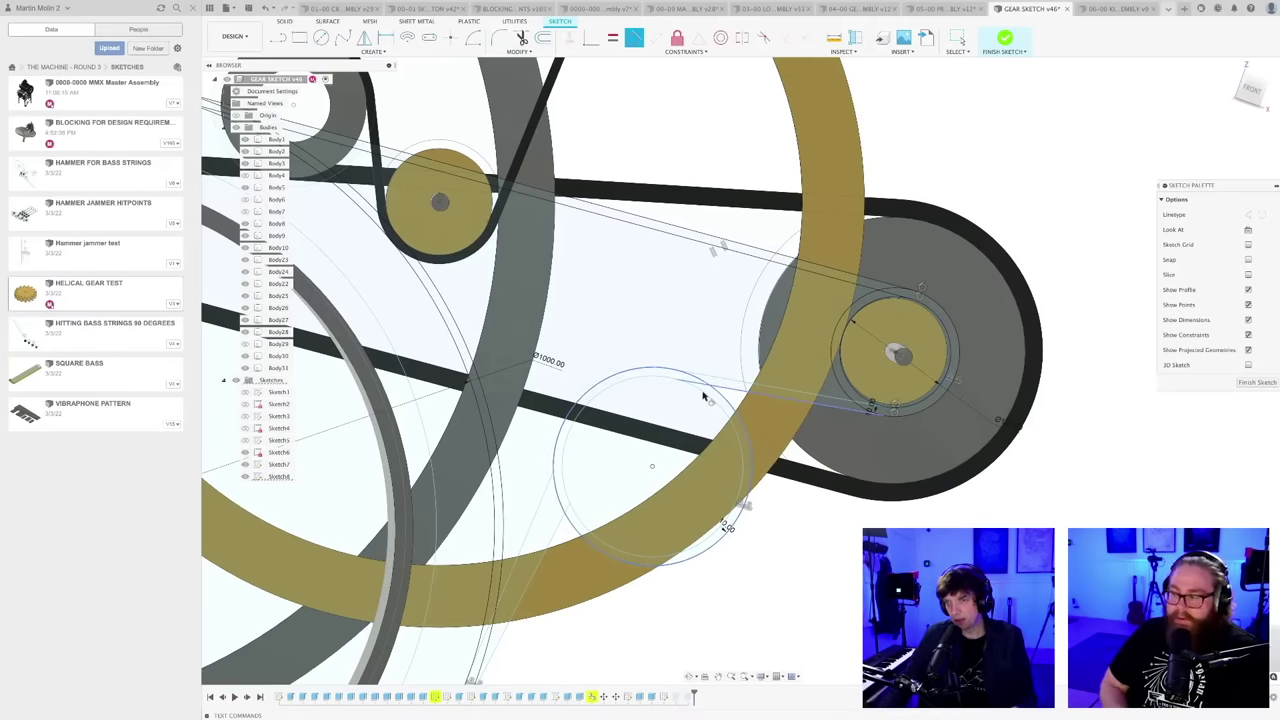
scroll(703, 397, up, 5)
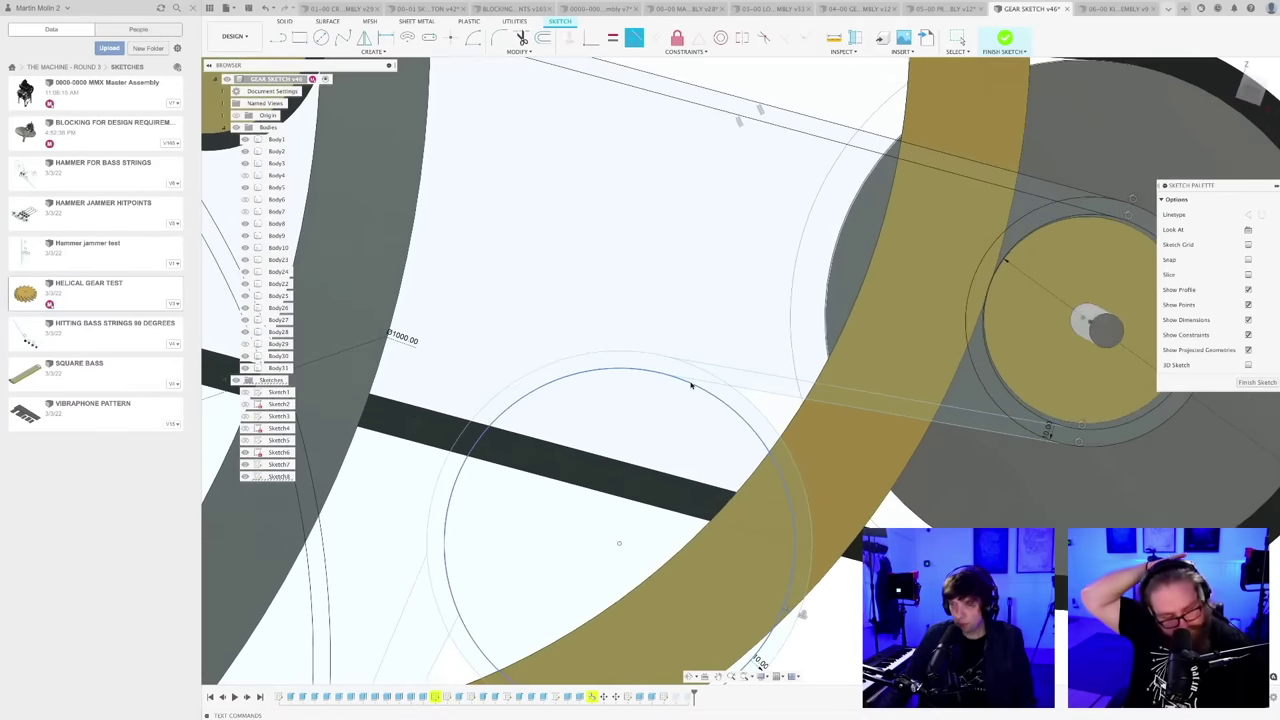
scroll(690, 385, down, 5)
scroll(657, 405, up, 5)
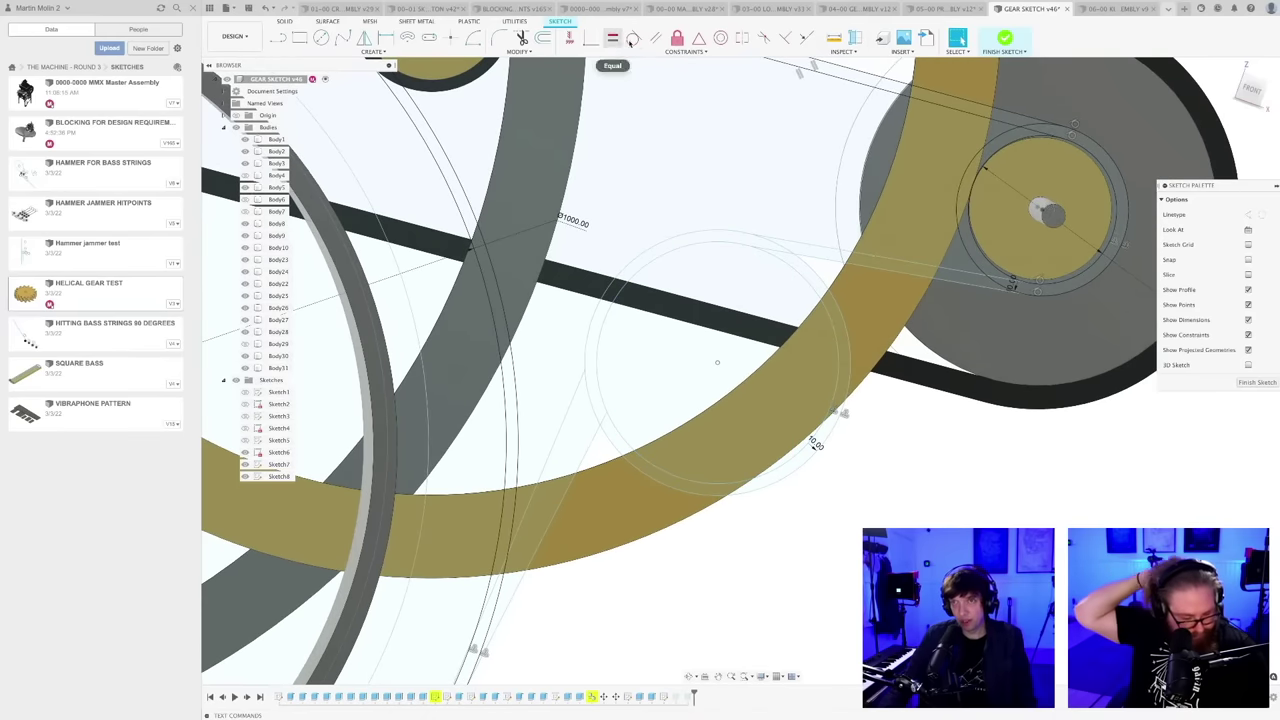
- Make the two idler-to-drum belt lines tangent to the idler's outer and inner circles
click(631, 41)
scroll(576, 393, up, 2)
click(571, 388)
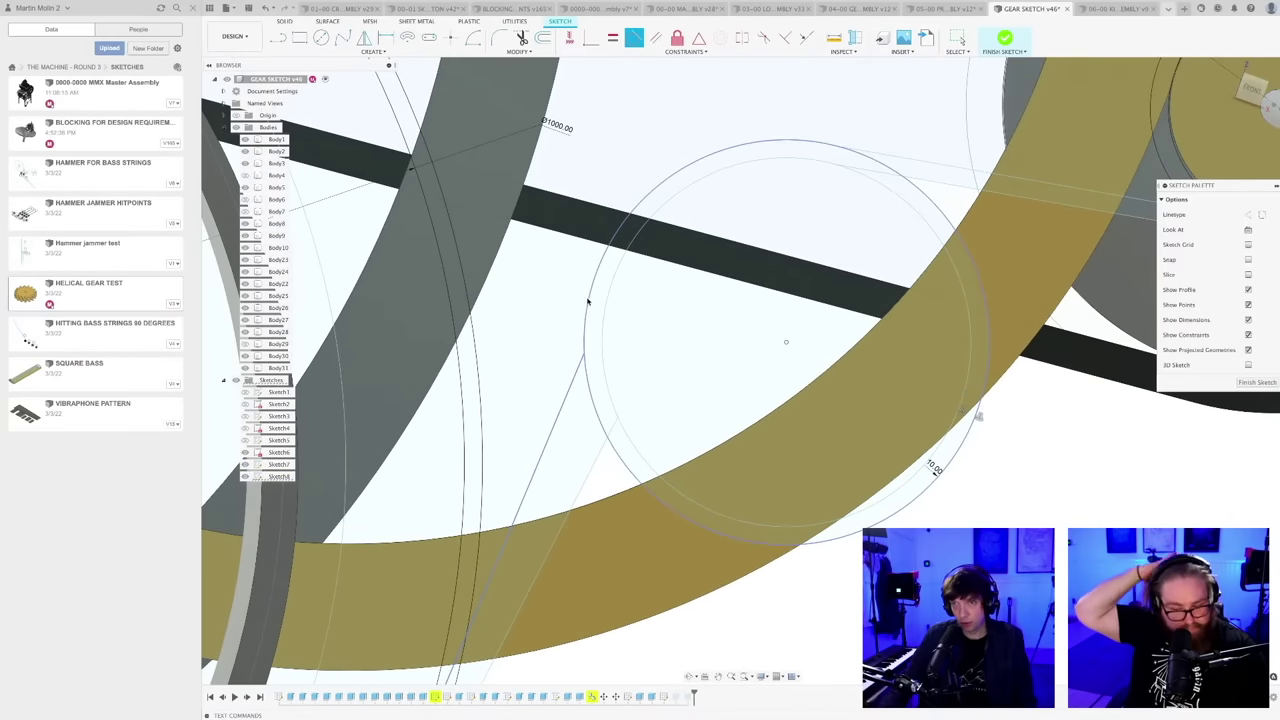
click(589, 300)
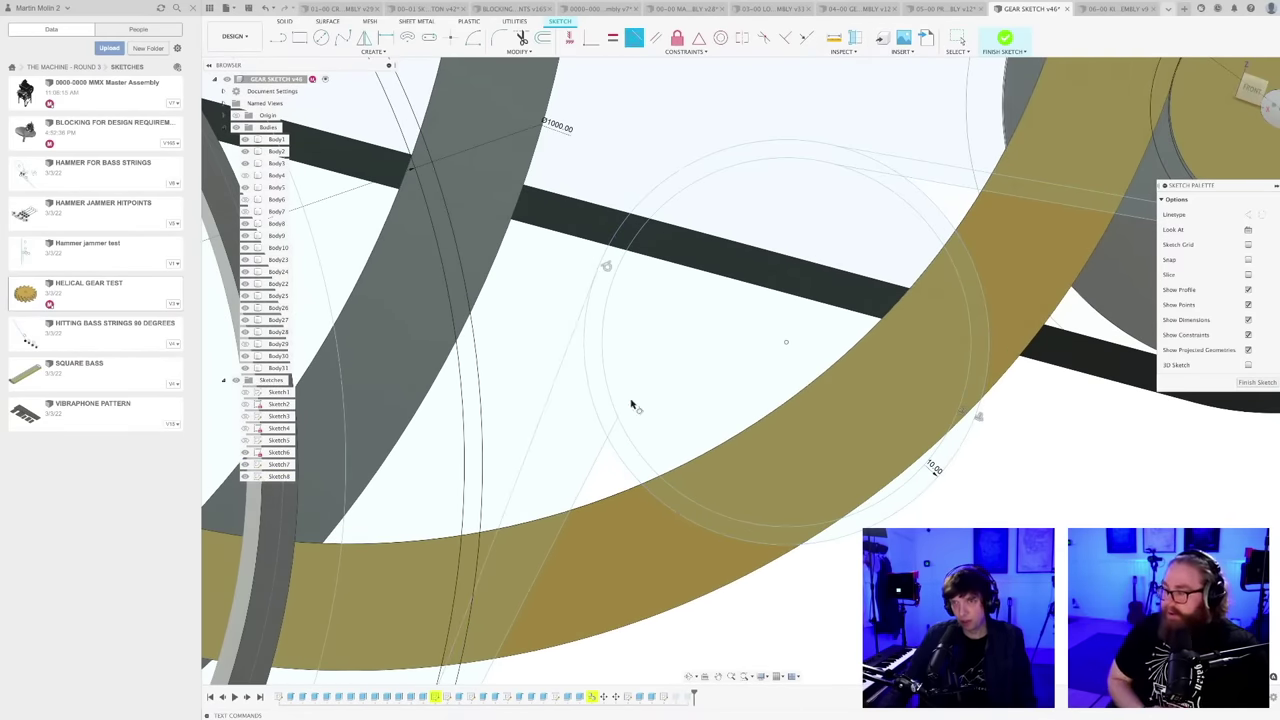
click(603, 320)
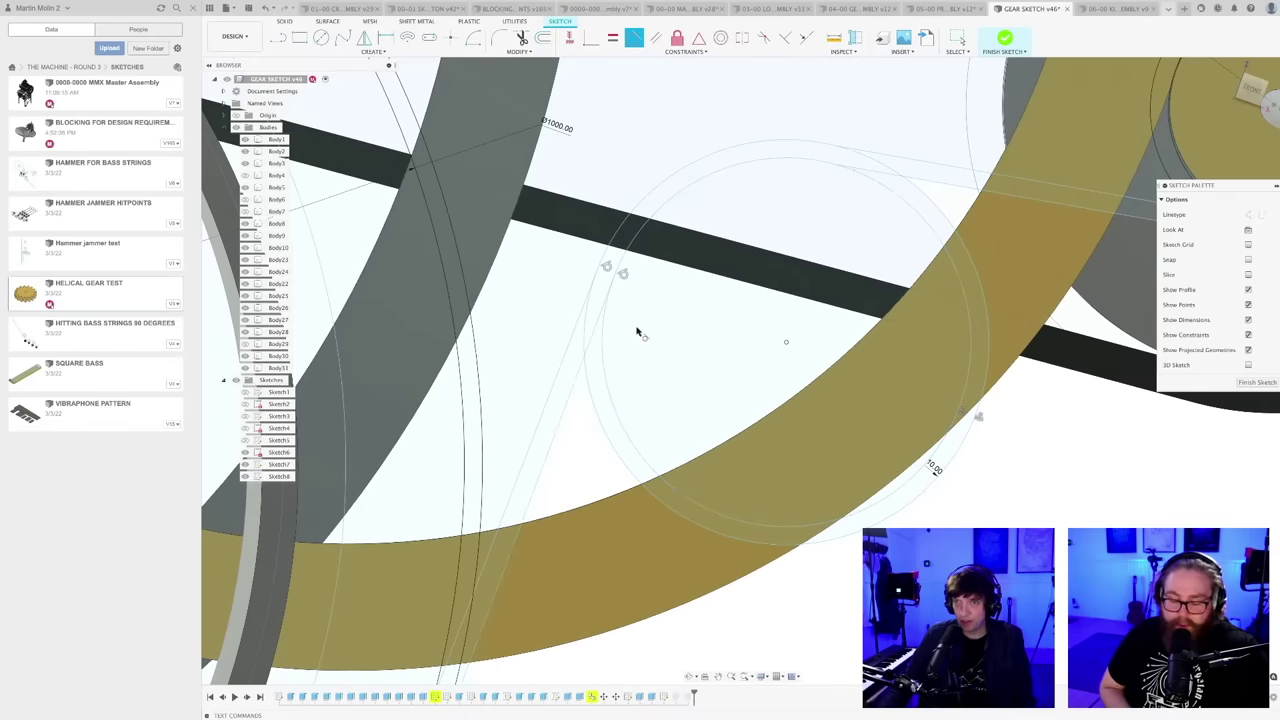
- Make the idler-to-drum lines tangent to the drum's ring circles and the pinion-to-idler lines tangent to the idler's circles
scroll(637, 331, down, 3)
middle_drag(675, 525, 722, 478)
scroll(712, 420, up, 5)
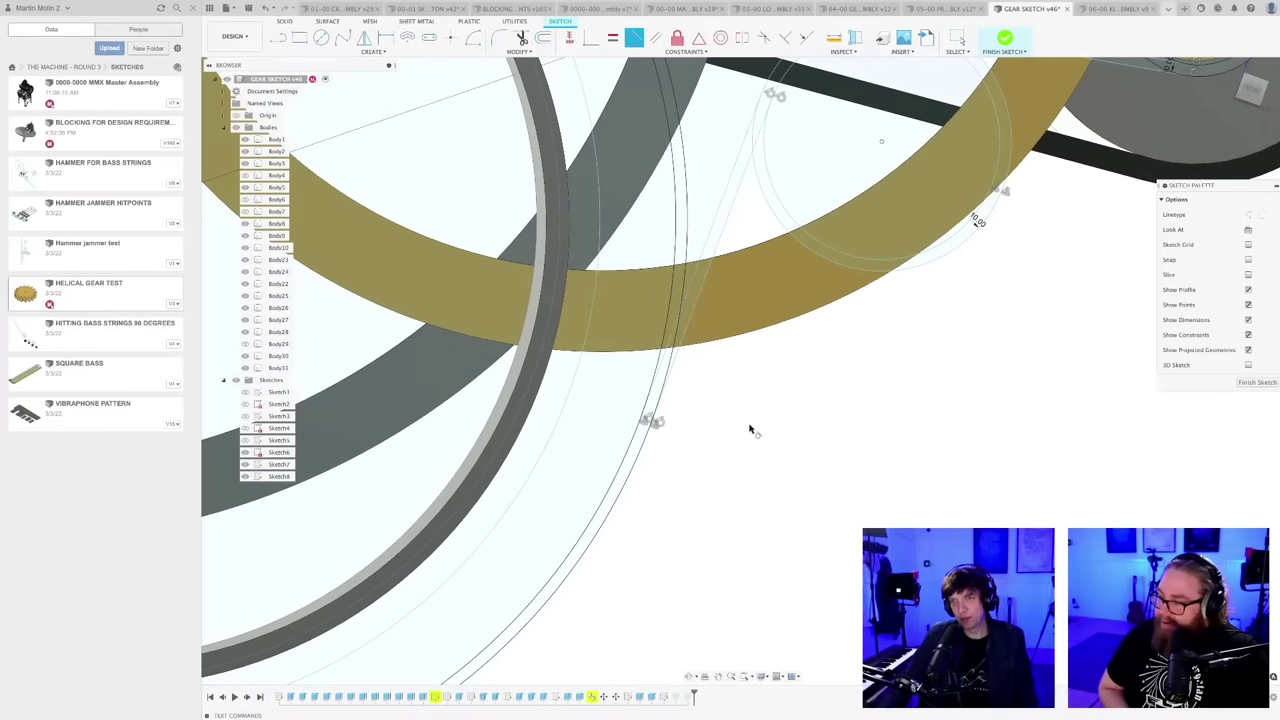
scroll(750, 430, down, 3)
scroll(749, 430, down, 2)
scroll(770, 480, up, 7)
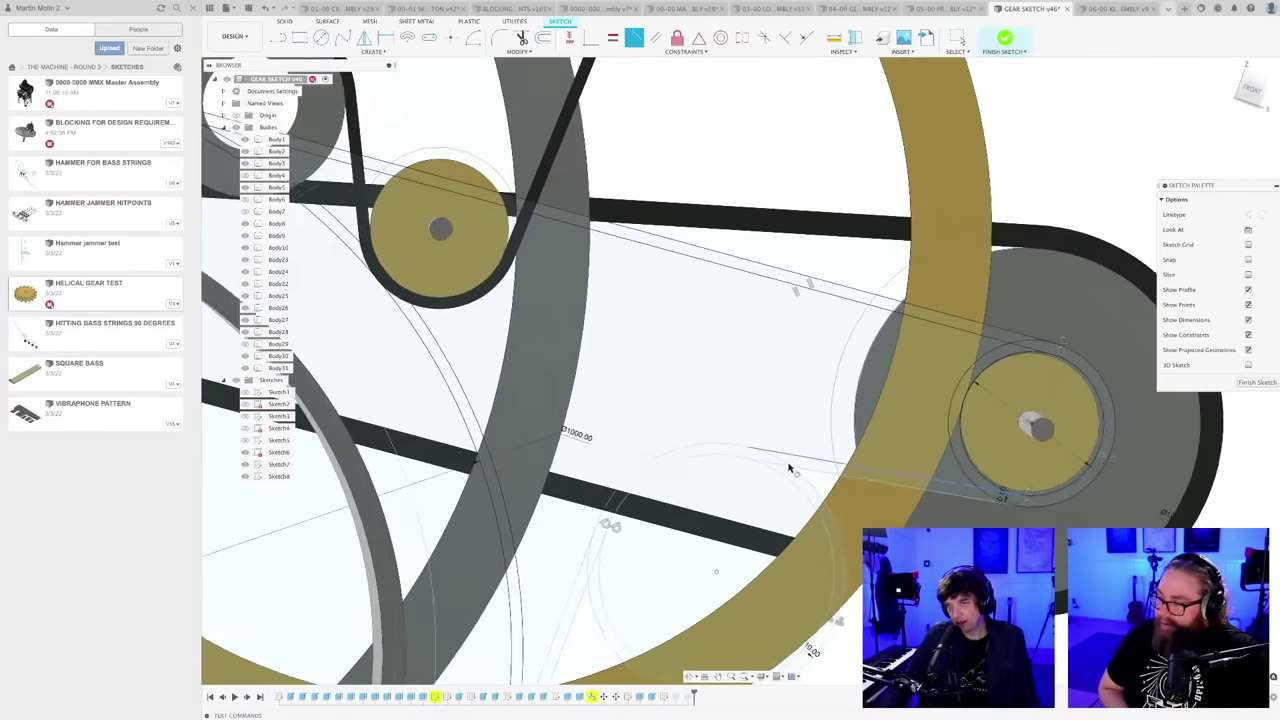
scroll(778, 472, down, 2)
scroll(760, 452, up, 3)
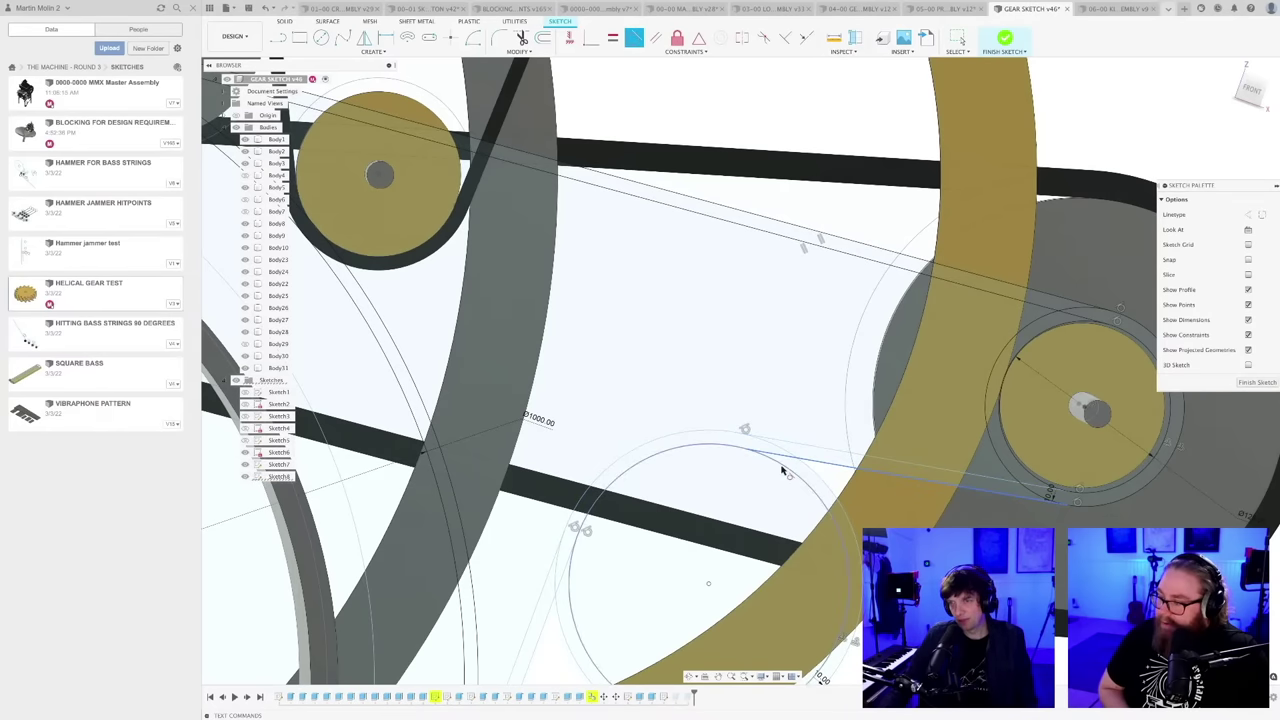
scroll(778, 466, down, 5)
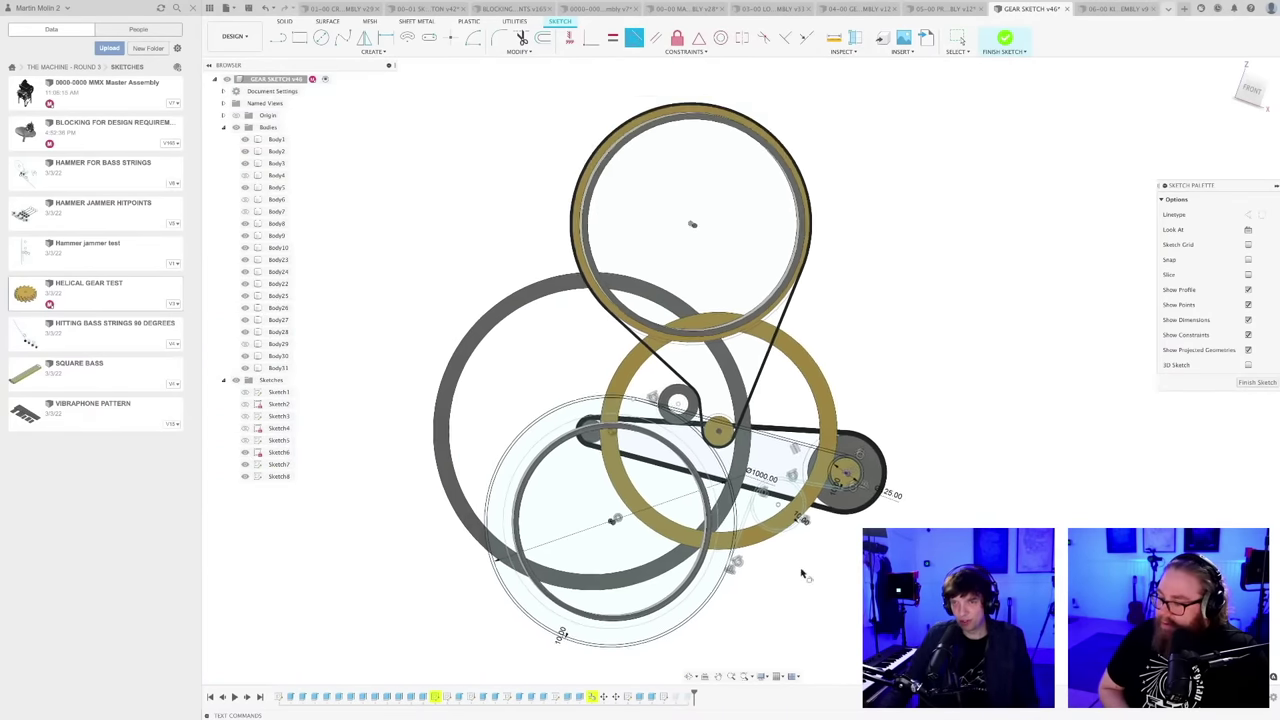
- Start an Extrude with the belt profiles between idler and lower drum and around the lower drum's ring
mouse_move(802, 574)
shift+middle_down()
mouse_move(730, 530)
mouse_move(640, 520)
mouse_move(690, 490)
mouse_move(695, 468)
mouse_move(780, 551)
mouse_move(617, 531)
mouse_move(649, 514)
mouse_move(581, 573)
mouse_move(600, 540)
mouse_move(590, 530)
mouse_move(581, 555)
shift+middle_up()
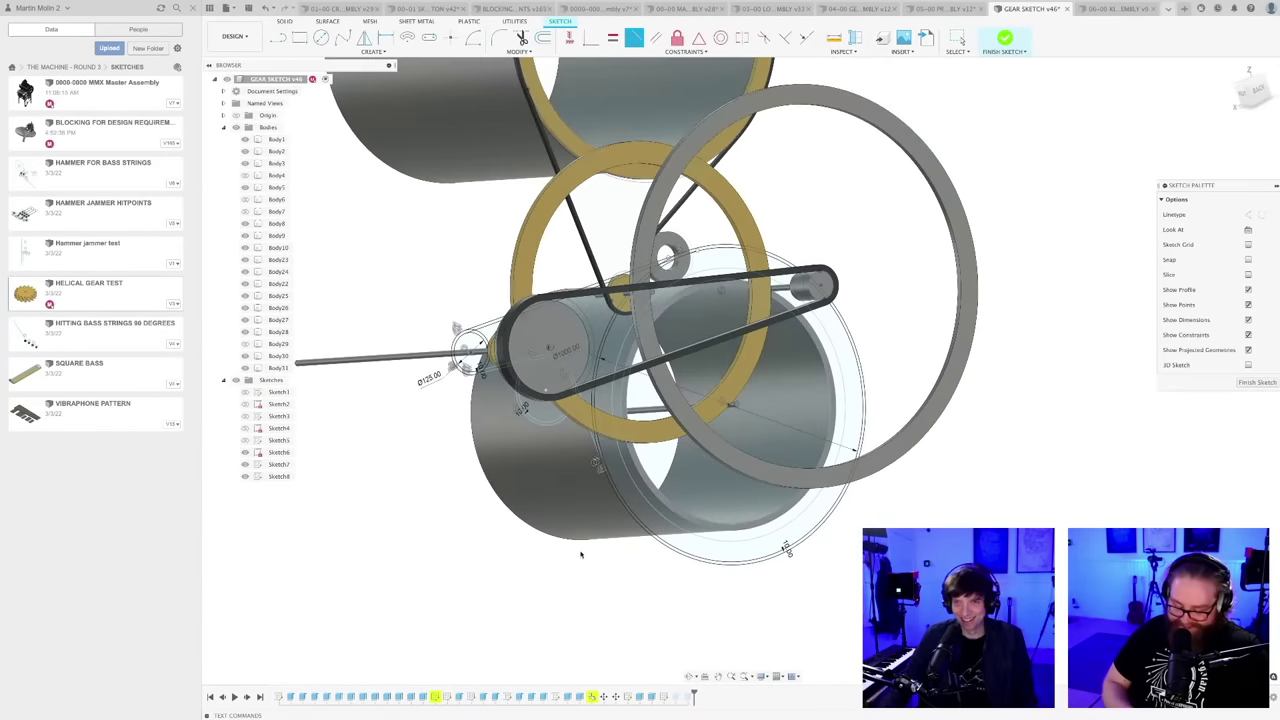
key(e)
scroll(609, 457, up, 5)
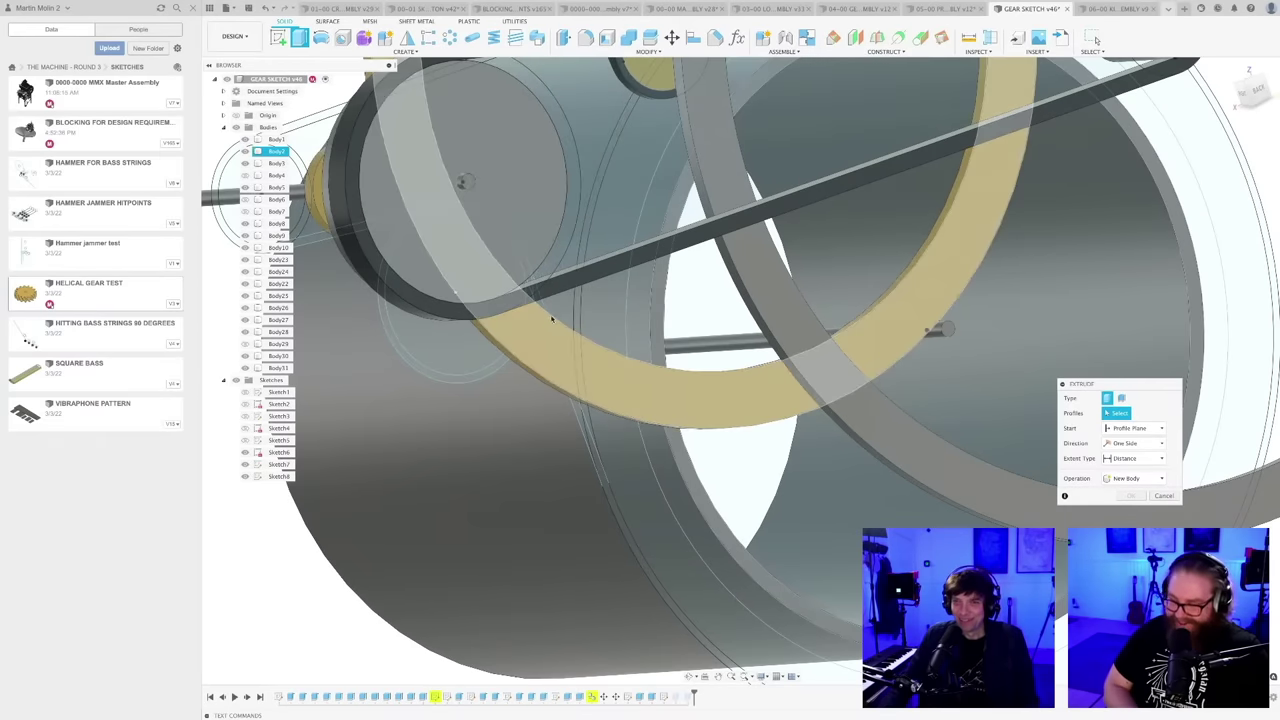
scroll(562, 360, up, 2)
click(574, 387)
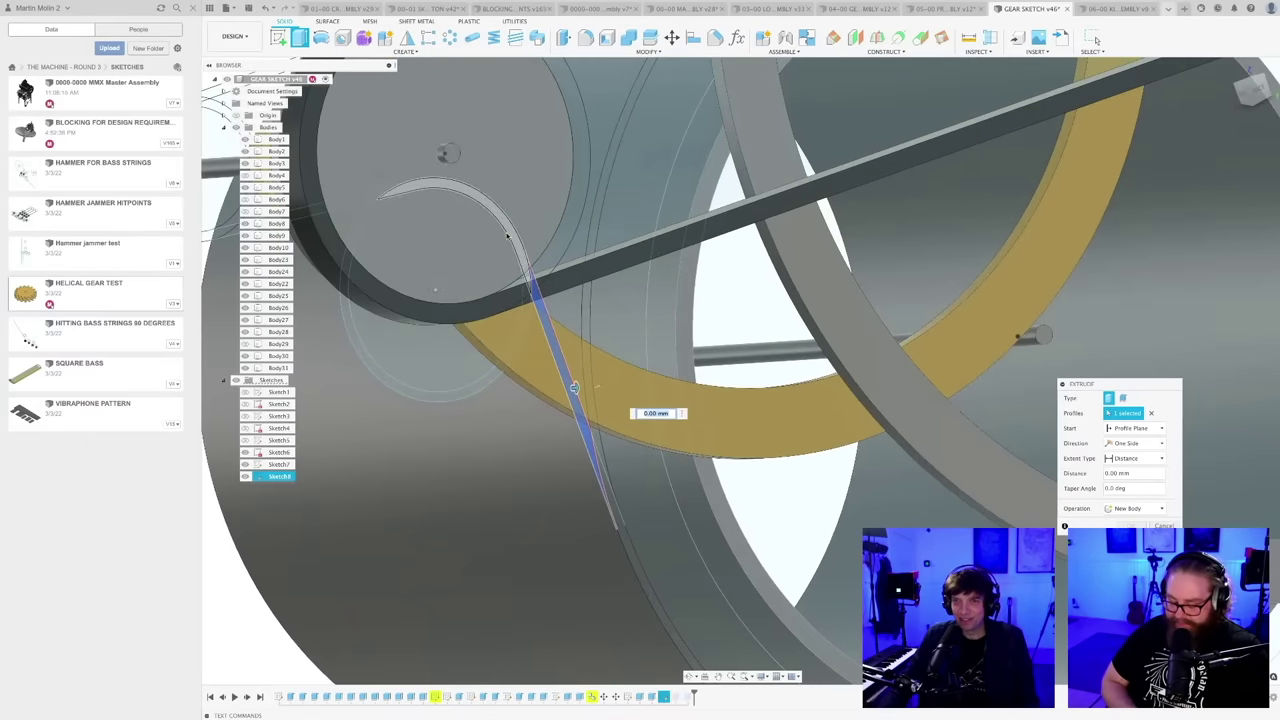
scroll(574, 387, down, 8)
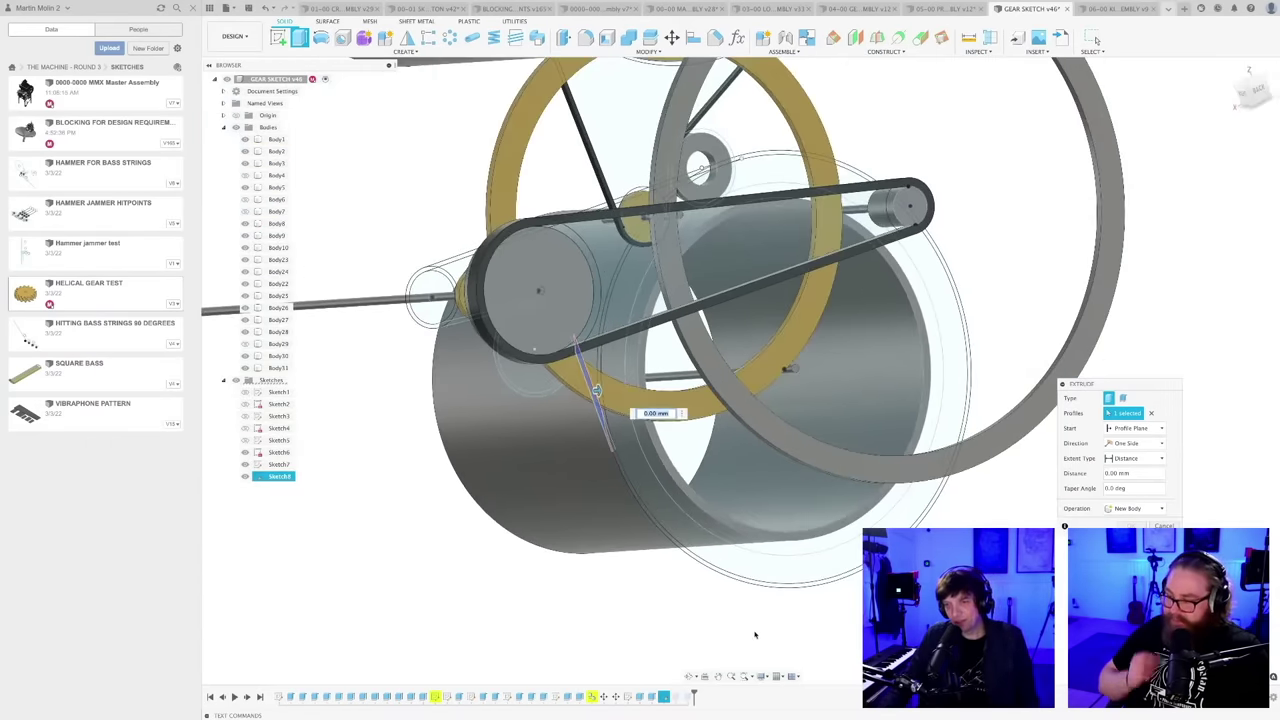
shift+middle_drag(752, 637, 740, 616)
scroll(717, 562, up, 2)
click(716, 561)
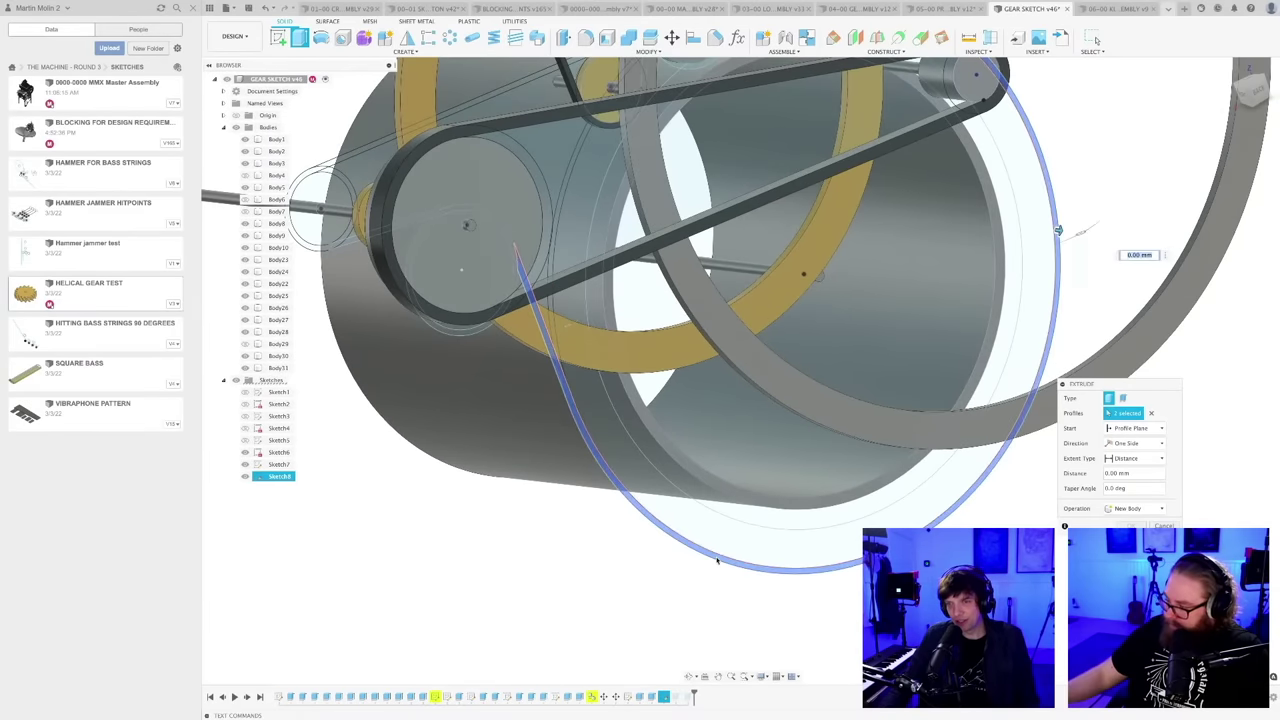
- Add the straight belt segment between the lower drum's ring and the pinion and the arc around the pinion to the Extrude profiles
scroll(716, 561, down, 2)
scroll(717, 562, down, 2)
middle_drag(692, 212, 724, 286)
scroll(726, 288, up, 5)
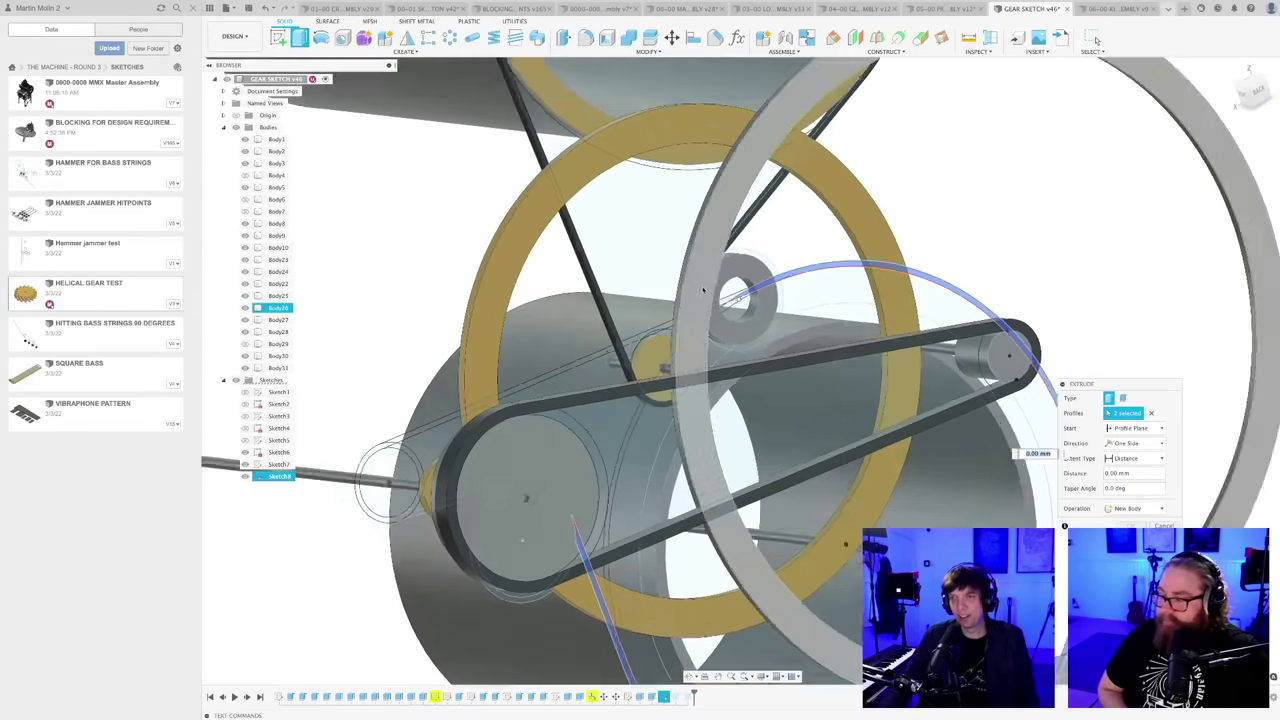
click(728, 302)
scroll(729, 302, down, 5)
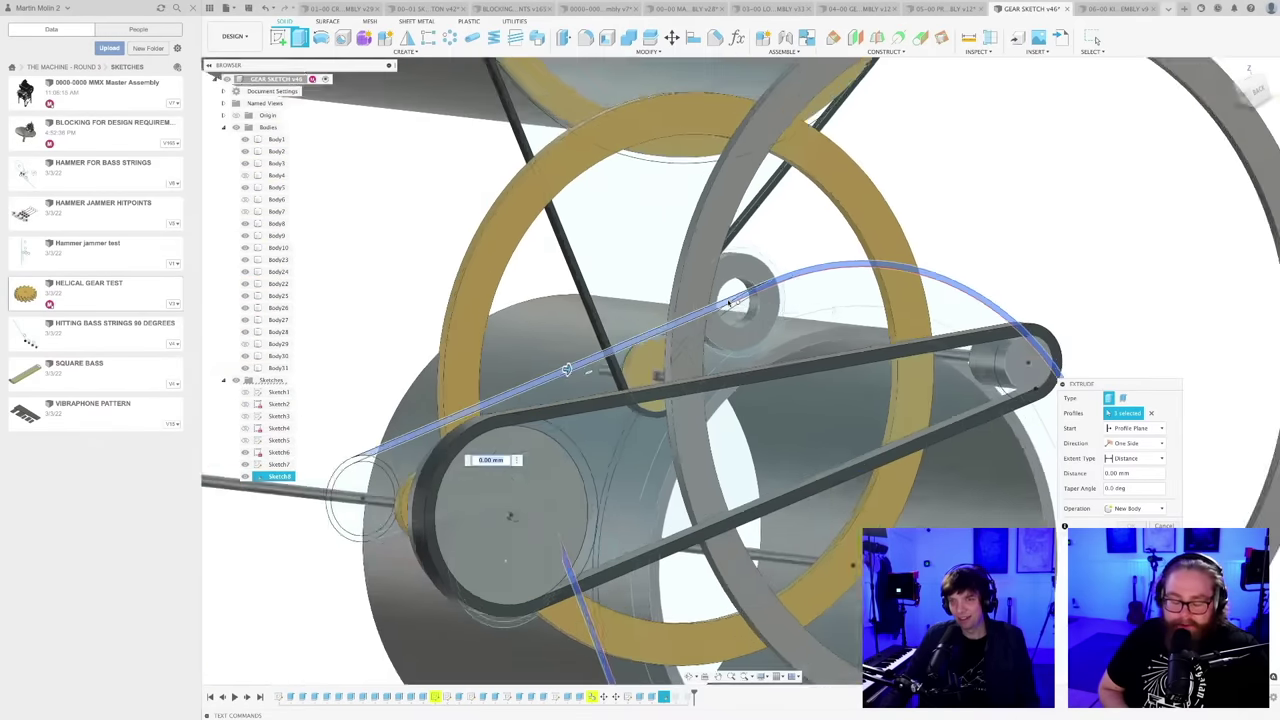
middle_drag(731, 302, 765, 273)
scroll(504, 408, up, 3)
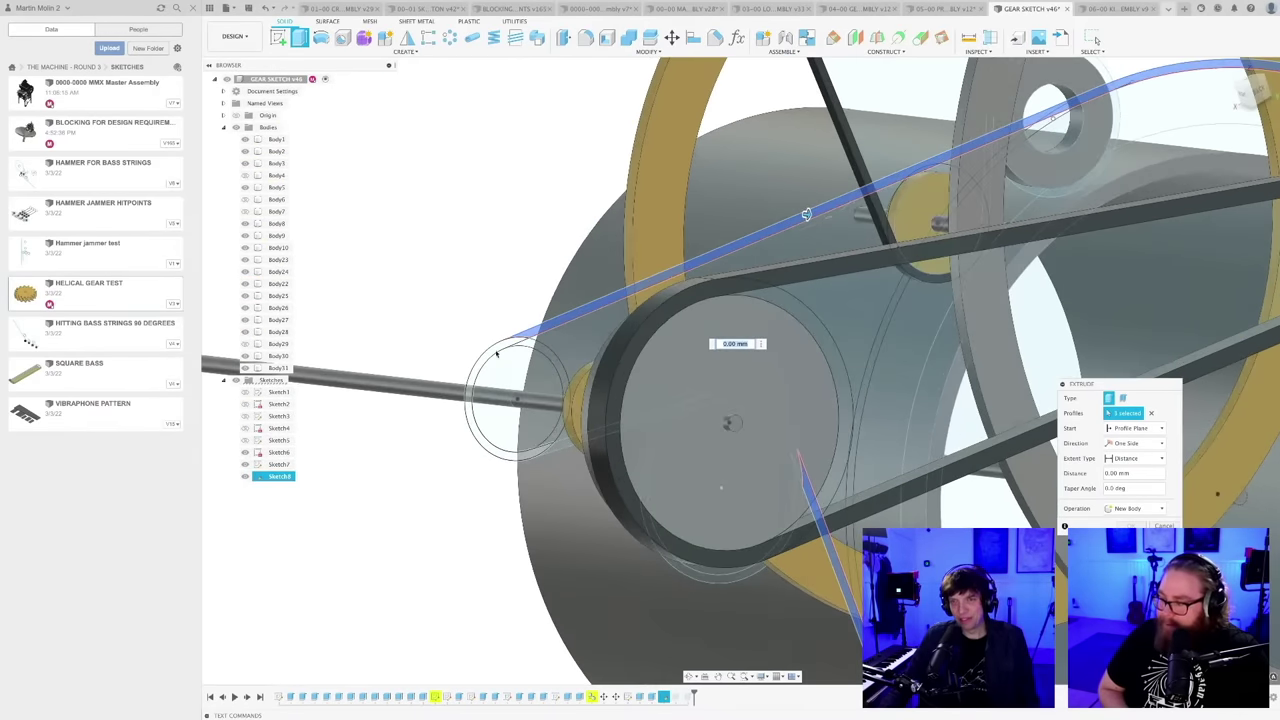
click(494, 351)
- Add the pinion-to-idler segment and the arc around the idler, and extrude the closed belt profile -20 mm as a new body
scroll(485, 417, up, 2)
middle_drag(485, 417, 450, 386)
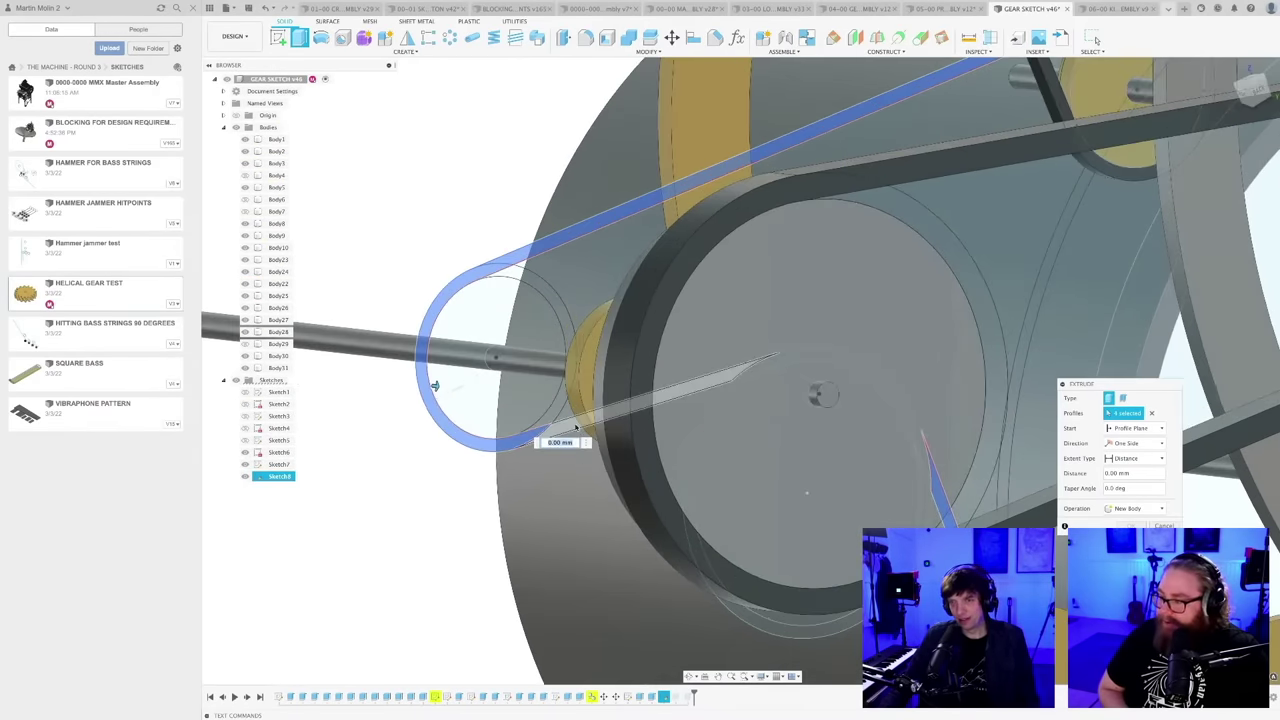
click(575, 427)
click(803, 361)
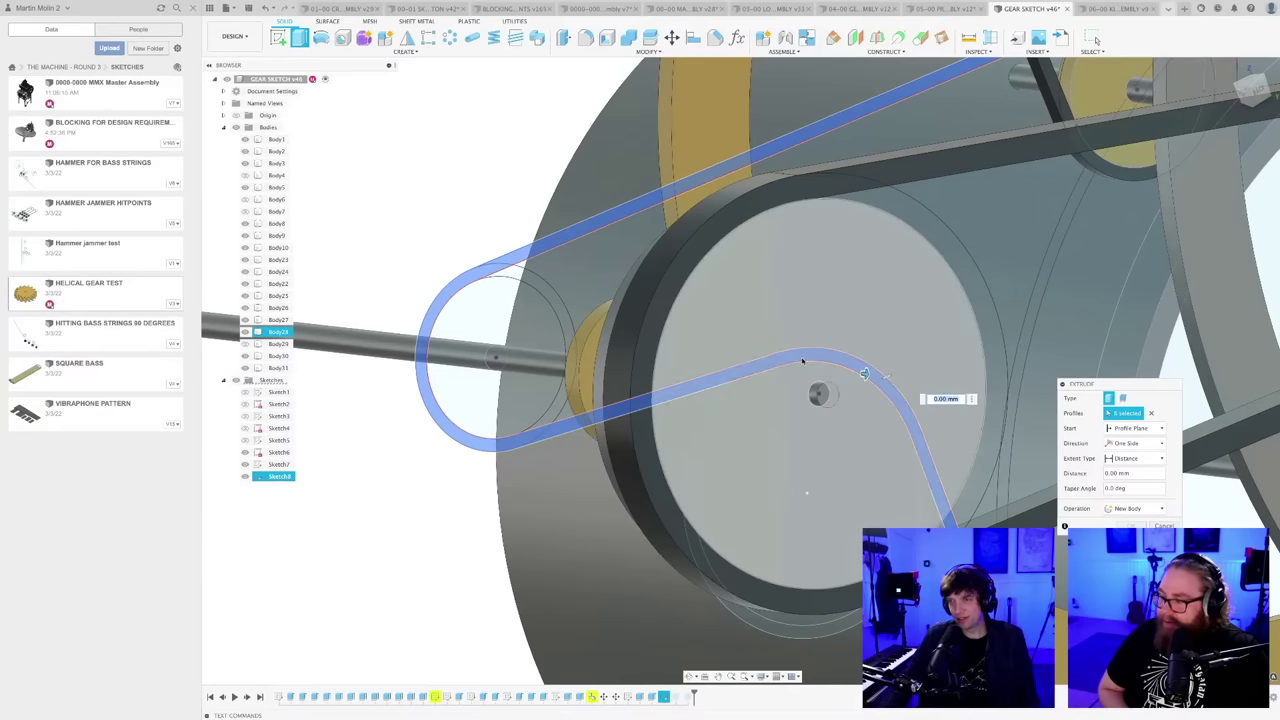
scroll(803, 361, down, 3)
shift+middle_drag(803, 362, 858, 444)
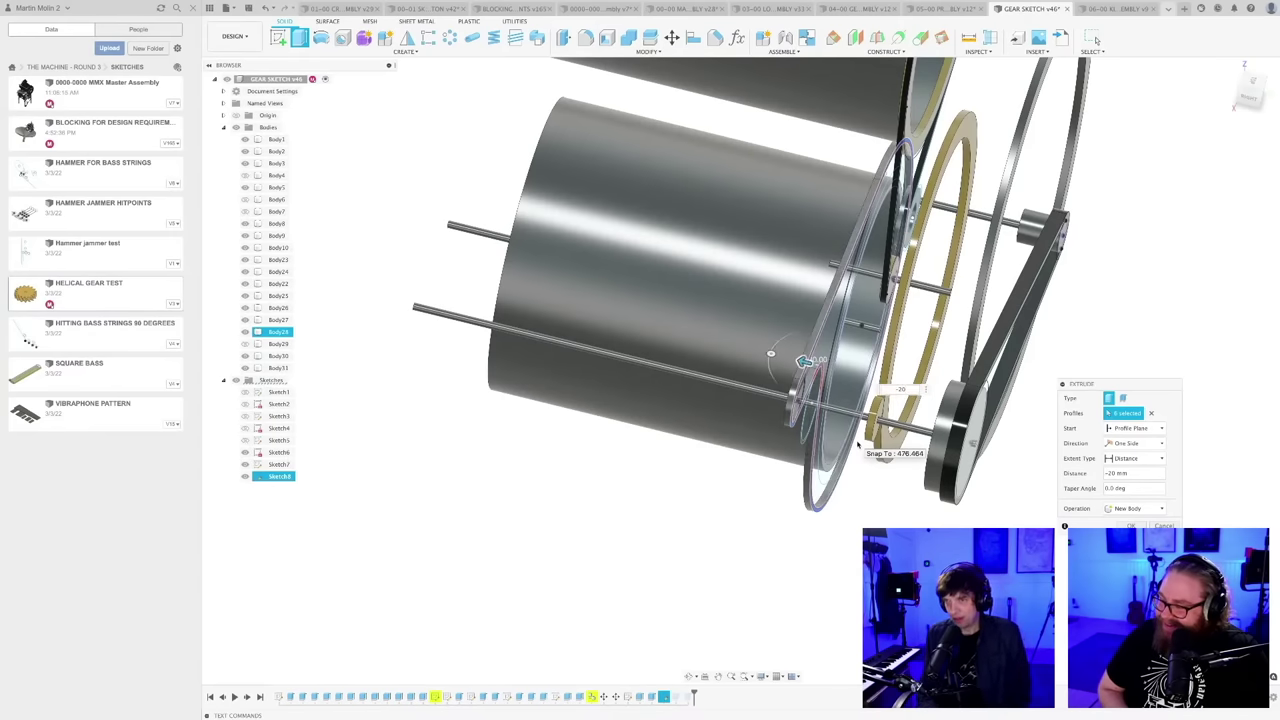
key(Return)
- Try to apply the black glossy enamel paint to the new belt, keeping the appearances already applied to the bodies
shift+middle_drag(771, 506, 914, 373)
shift+middle_drag(718, 328, 732, 523)
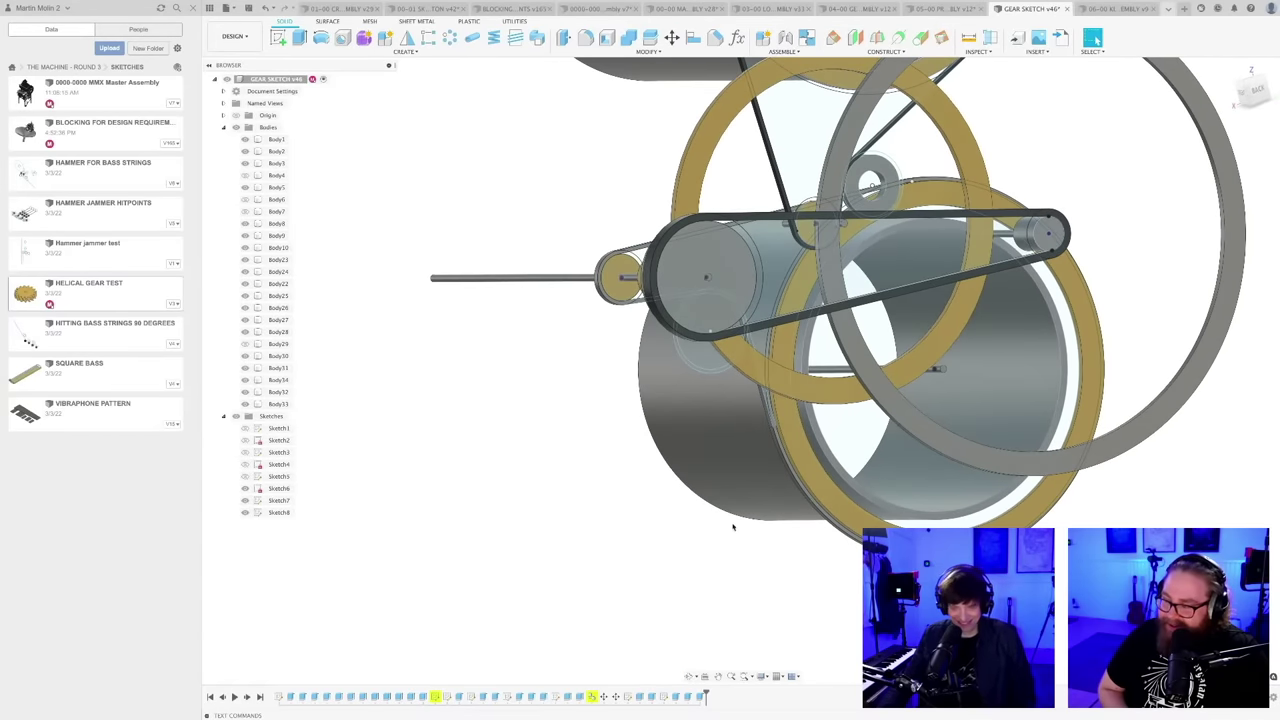
key(a)
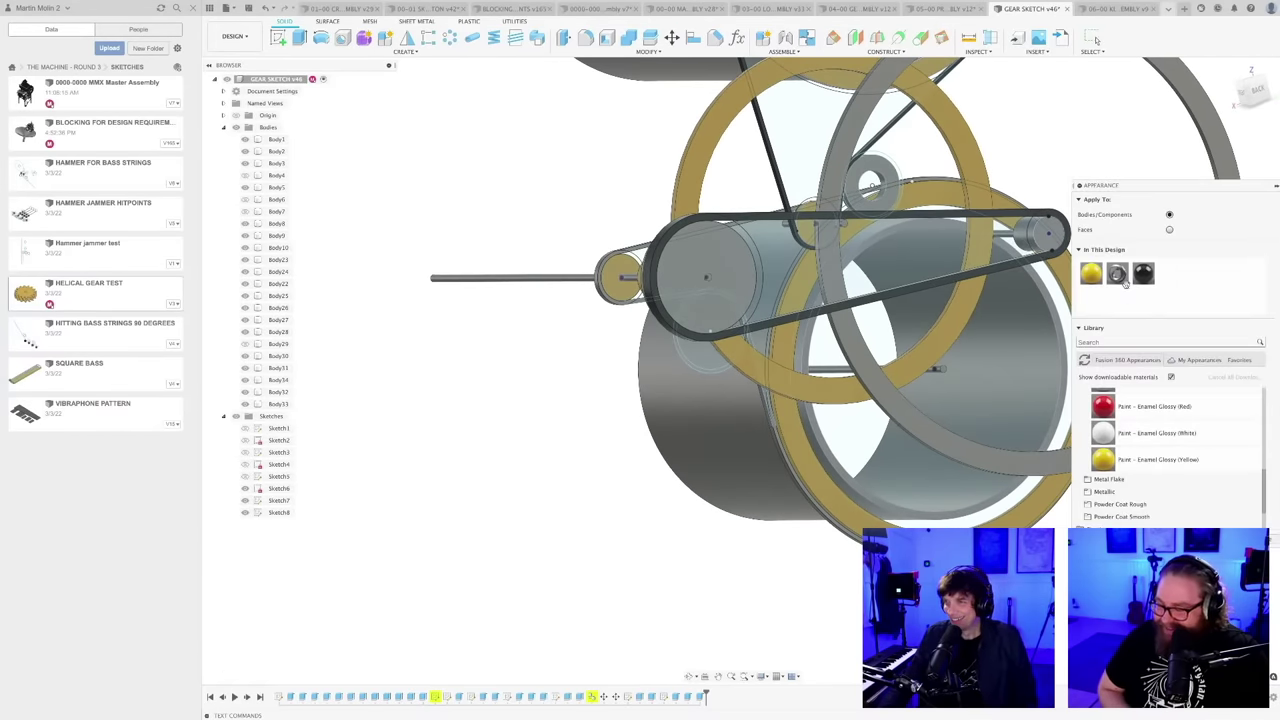
drag(1143, 273, 840, 280)
drag(645, 256, 737, 447)
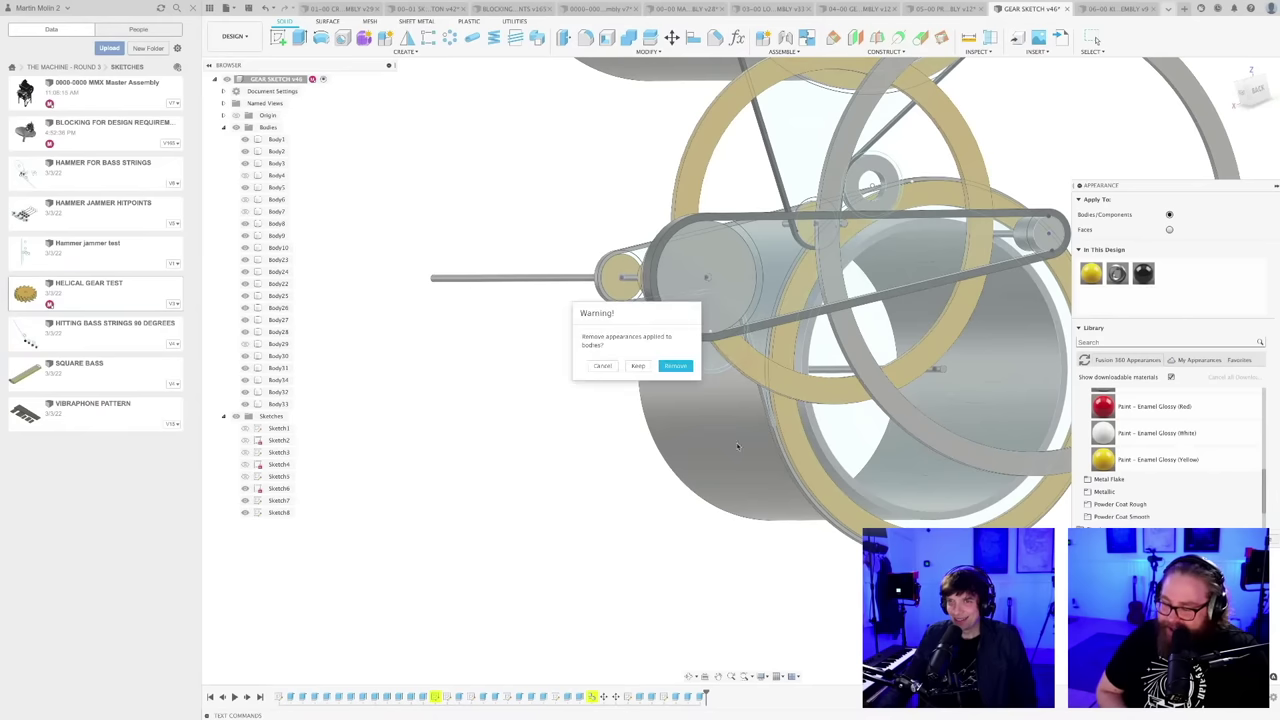
click(632, 368)
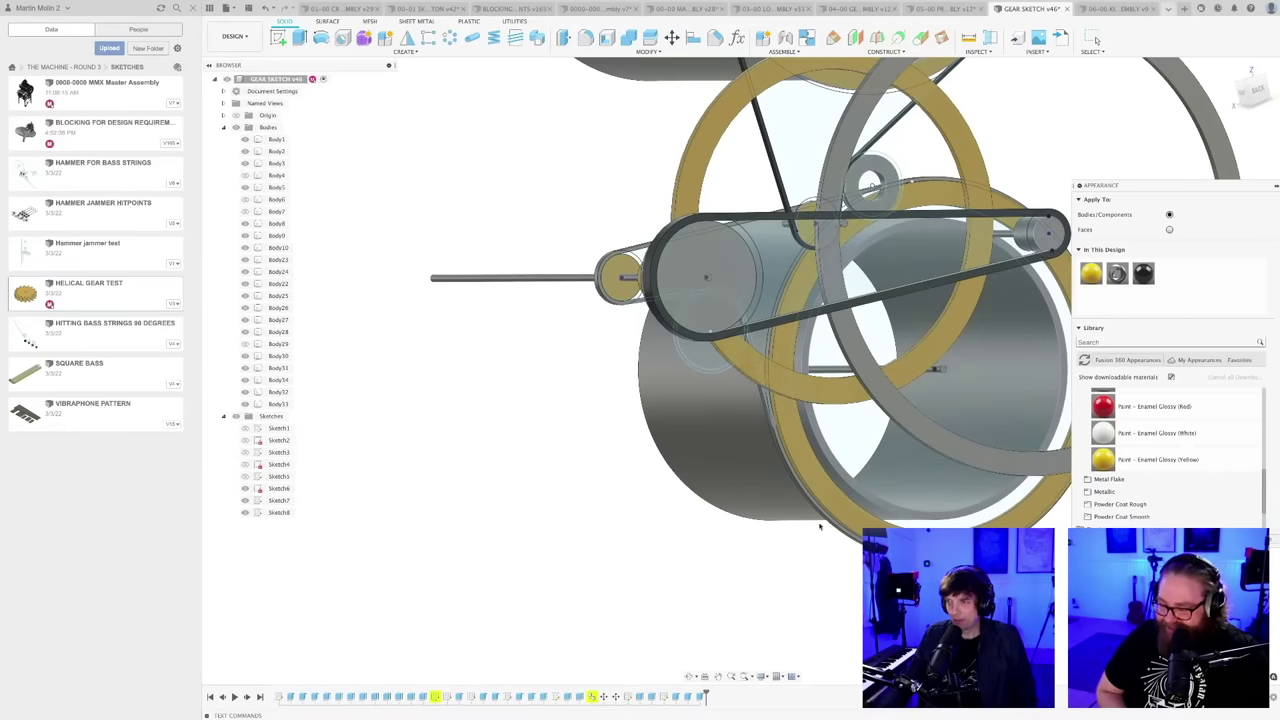
click(1246, 542)
scroll(800, 555, down, 3)
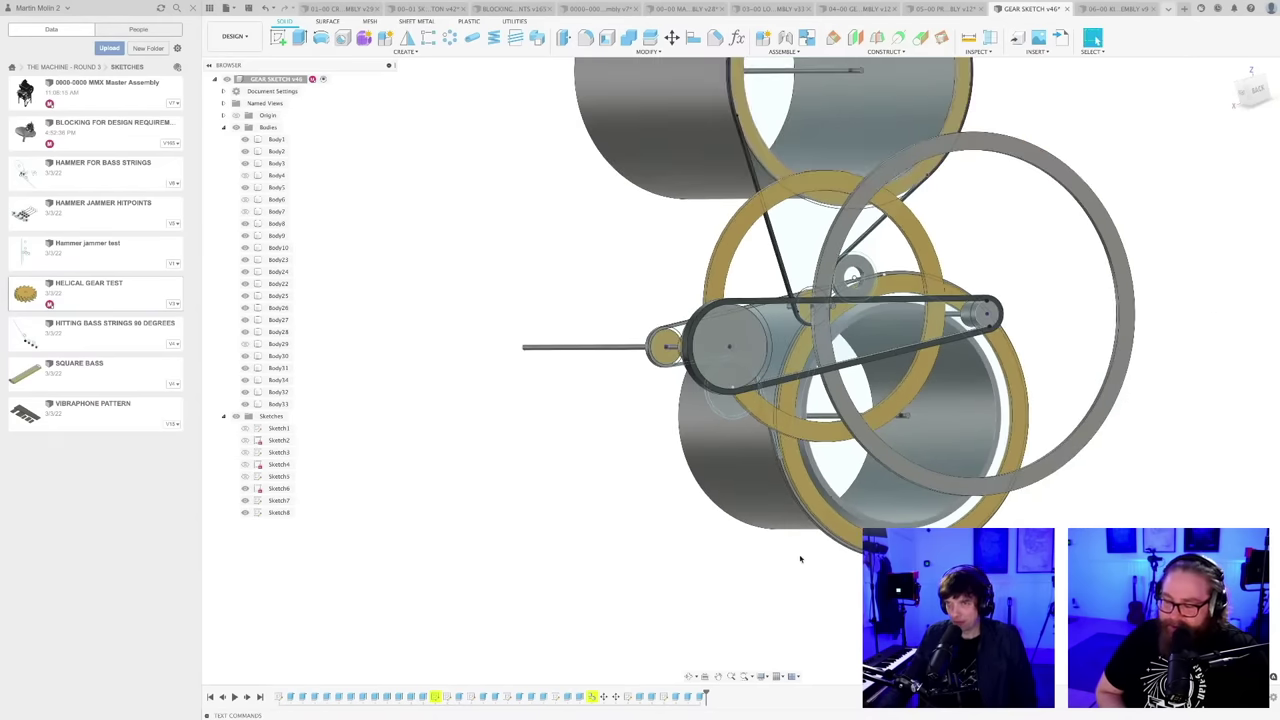
- Save the gear sketch with the new belt as a new version
shift+middle_drag(800, 557, 711, 605)
key(Return)
scroll(755, 592, down, 1)
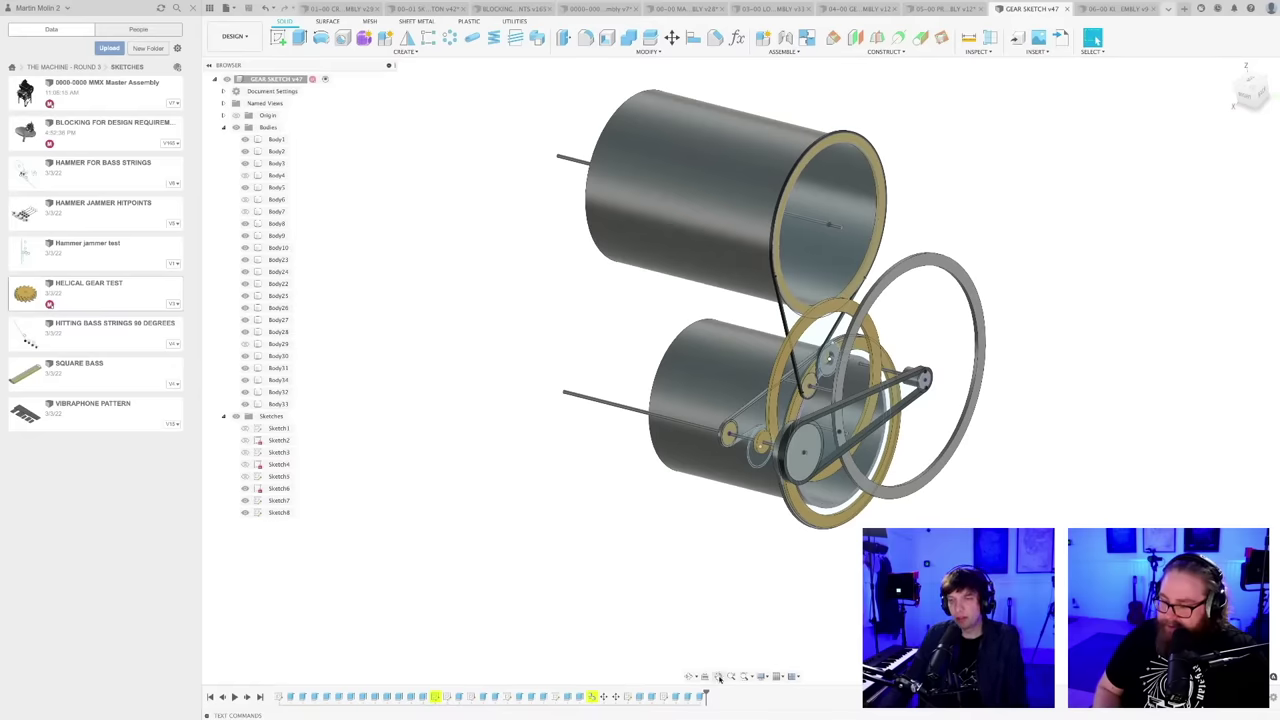
- Check the extrude settings of the pinion and of the belt around the lower drum's ring
scroll(743, 647, up, 1)
middle_drag(743, 647, 720, 645)
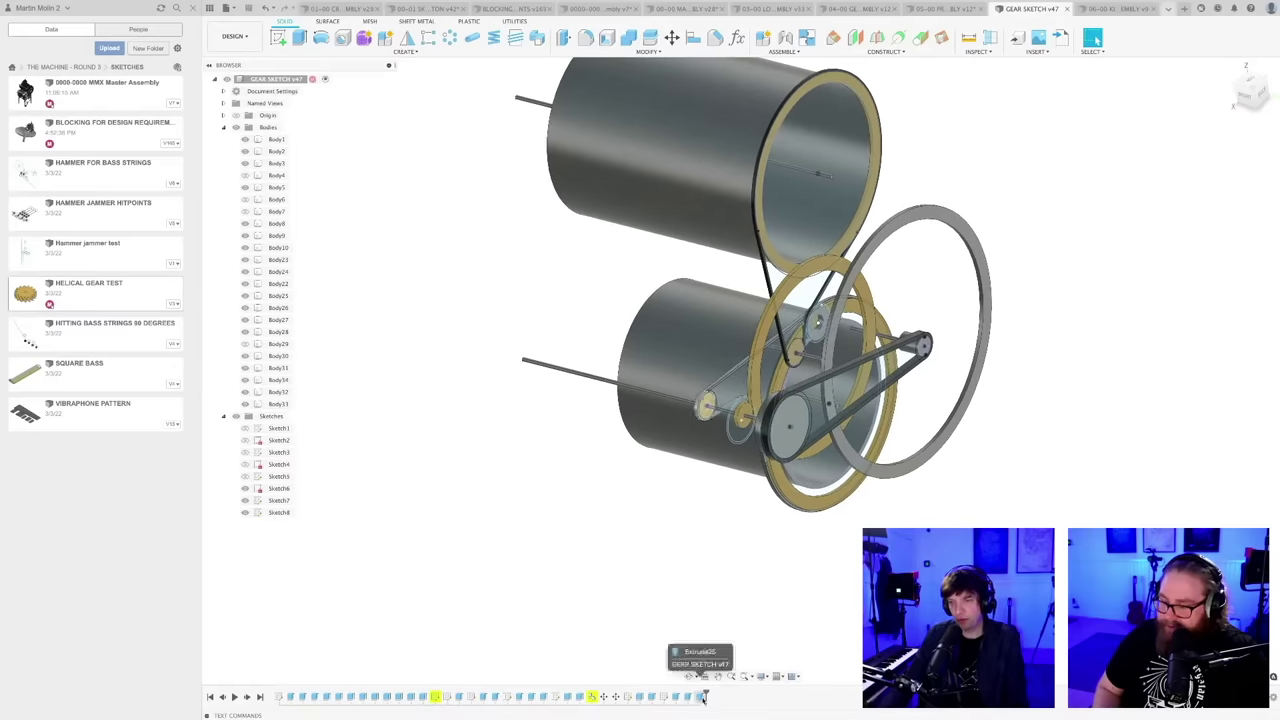
right_click(704, 698)
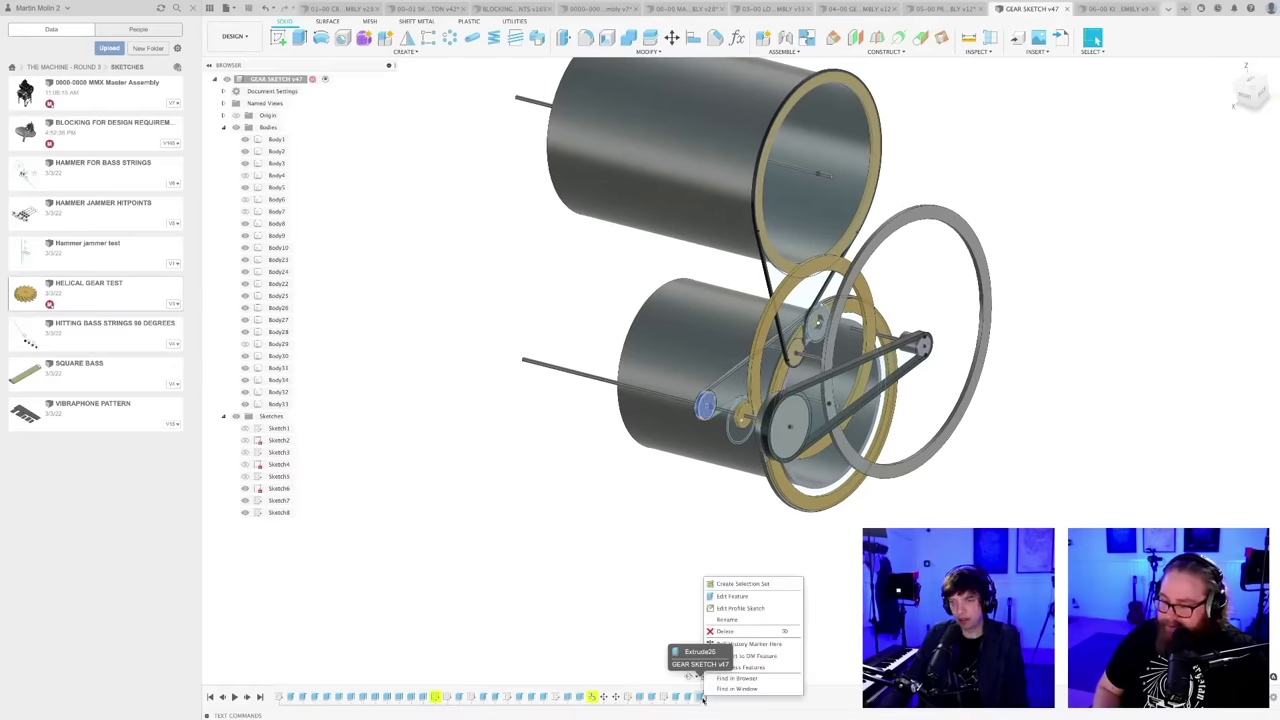
click(730, 596)
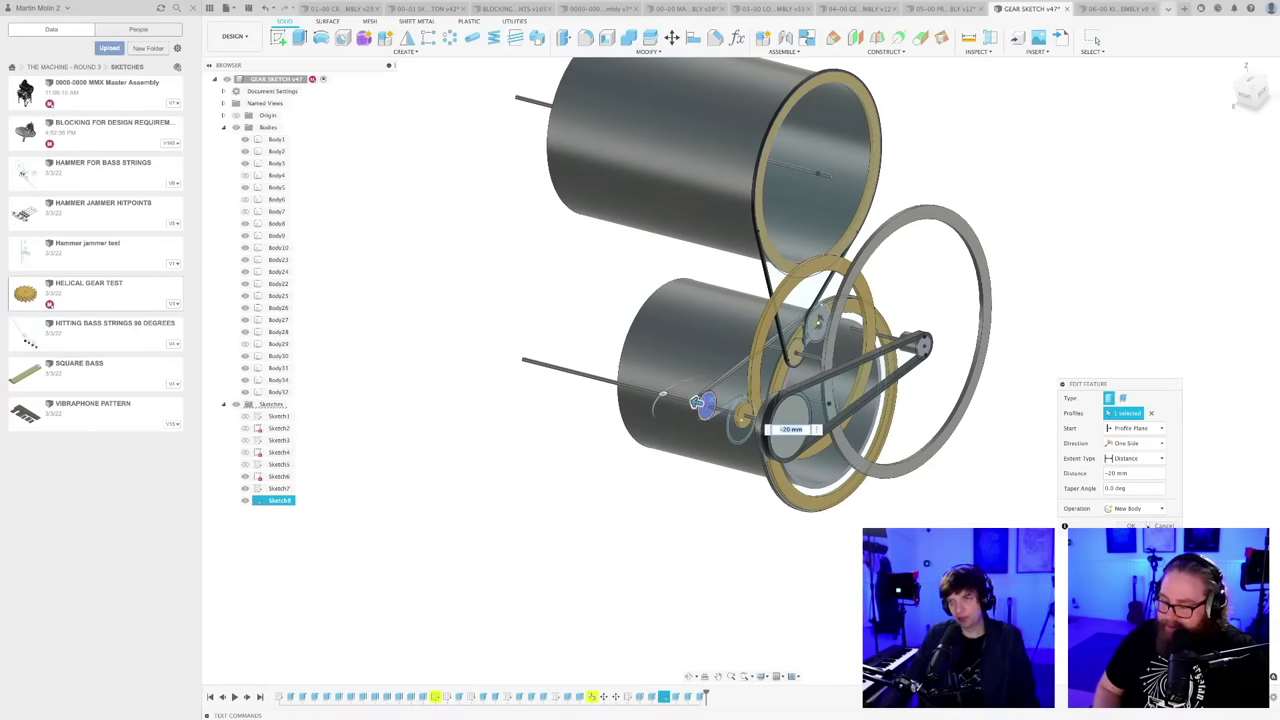
key(Escape)
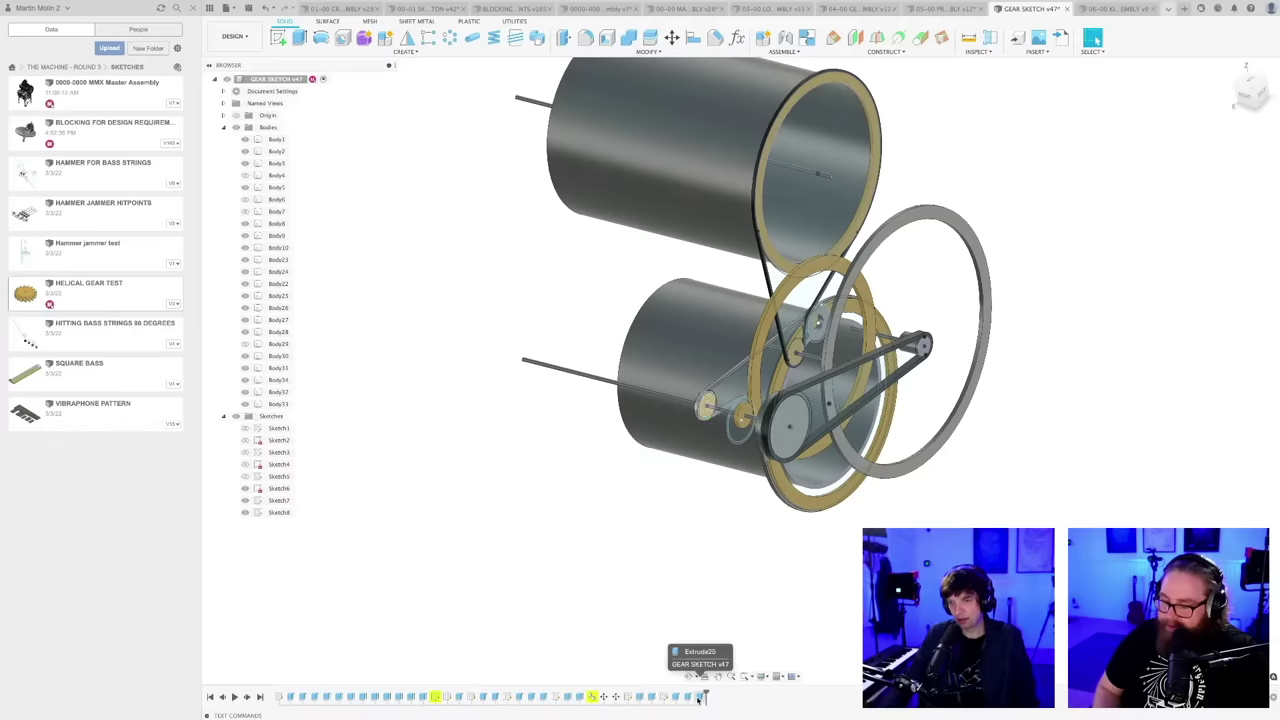
right_click(704, 697)
click(847, 568)
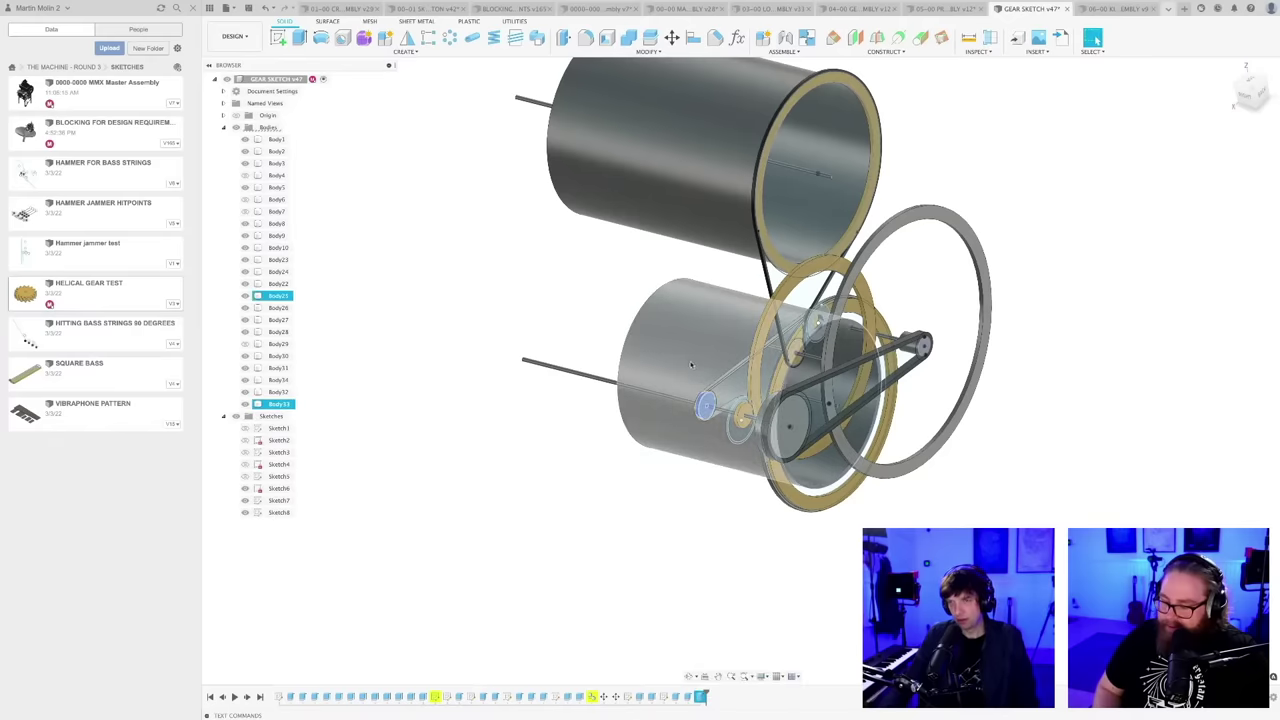
scroll(725, 375, up, 3)
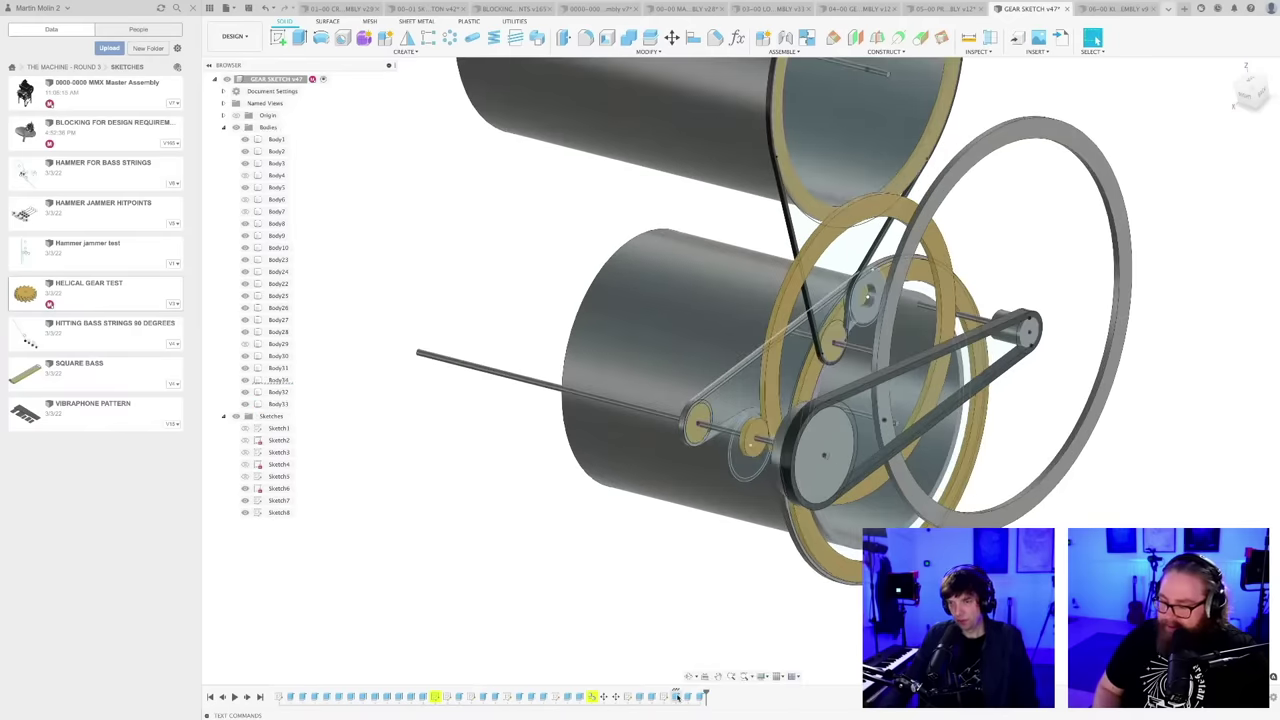
right_click(676, 697)
click(722, 595)
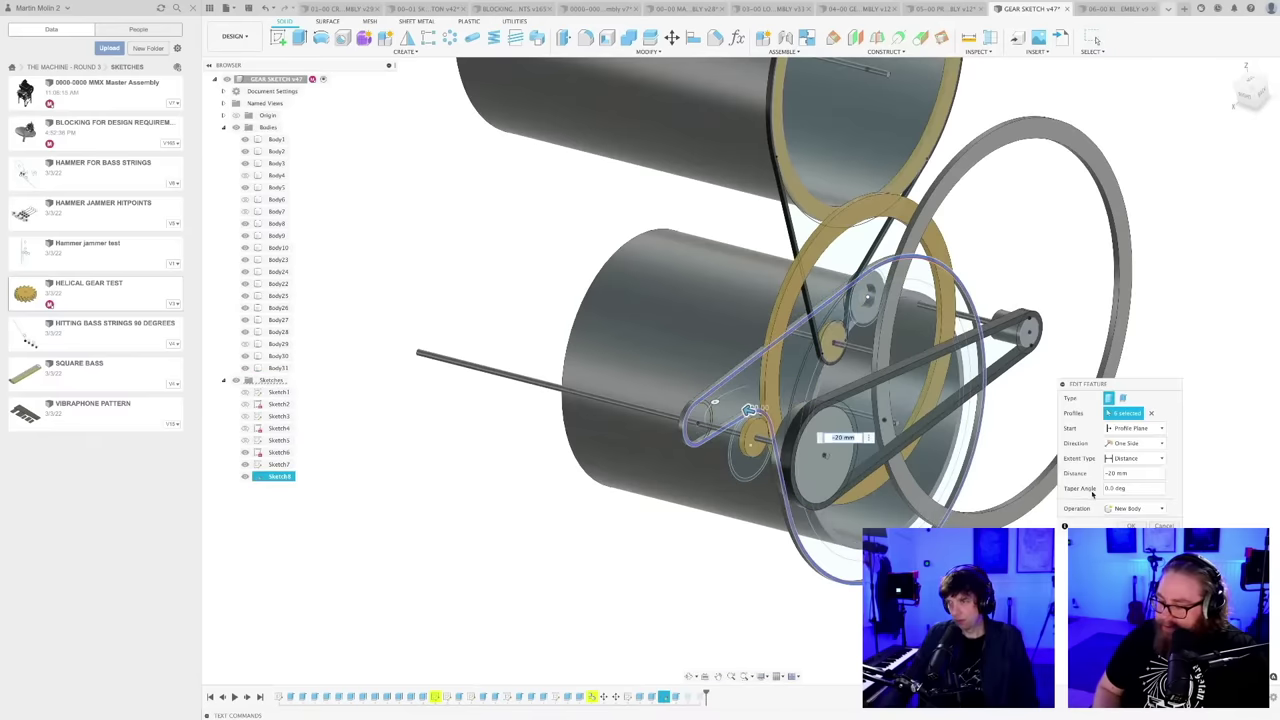
click(1131, 526)
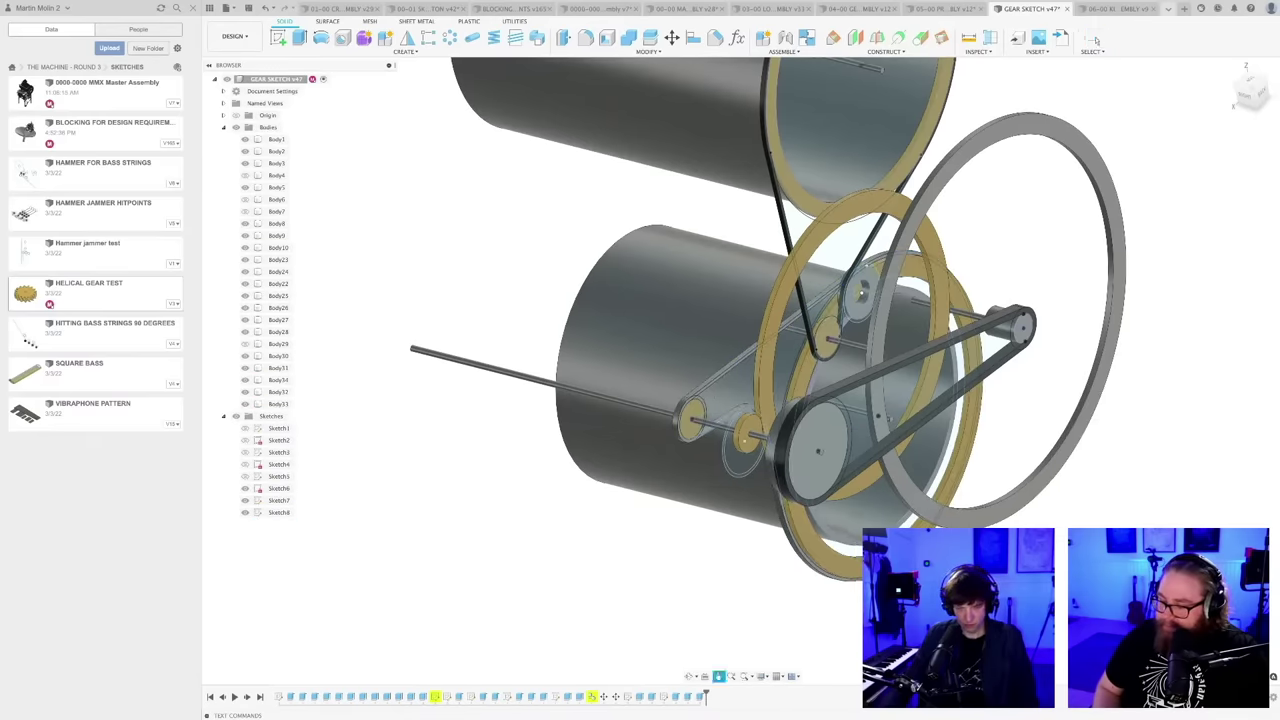
- Apply the Paint - Enamel Glossy (Black) appearance to the belt around the lower drum's ring, the pinion and the idler
key(a)
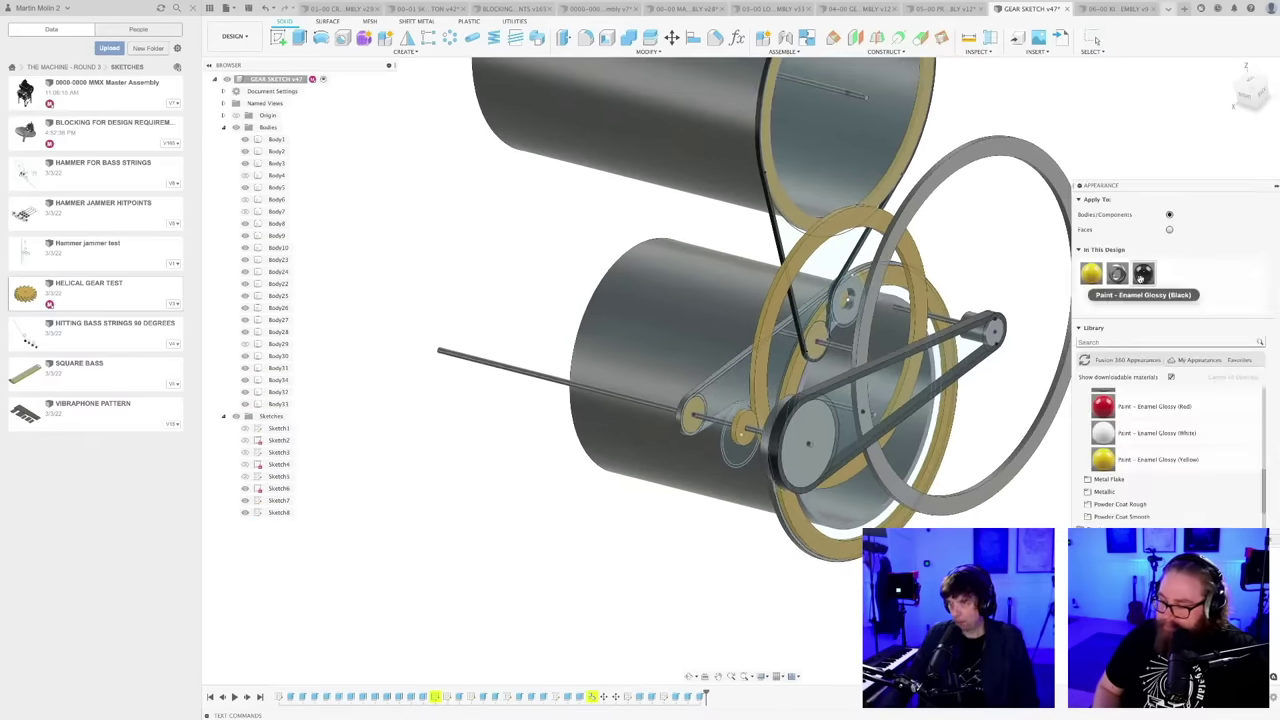
drag(1143, 272, 724, 381)
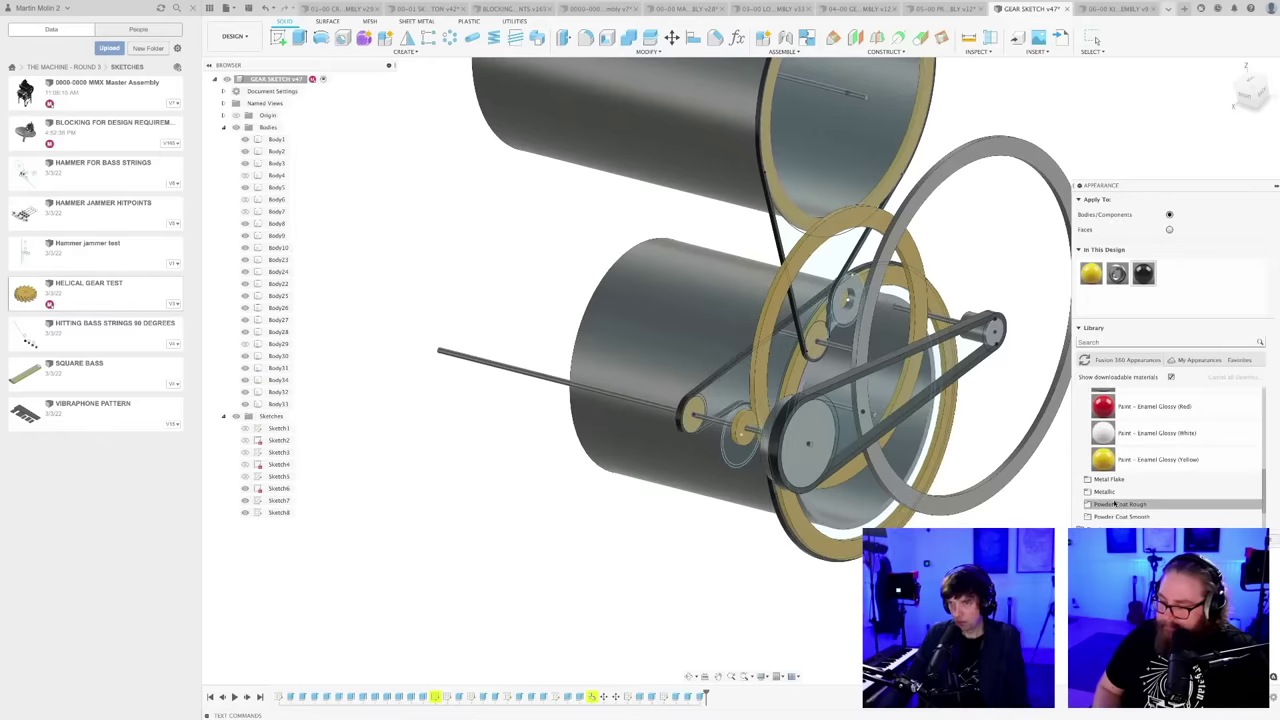
key(Escape)
- Extrude the idler's circle inside the lower belt by about -36 mm as a new body
scroll(846, 520, down, 3)
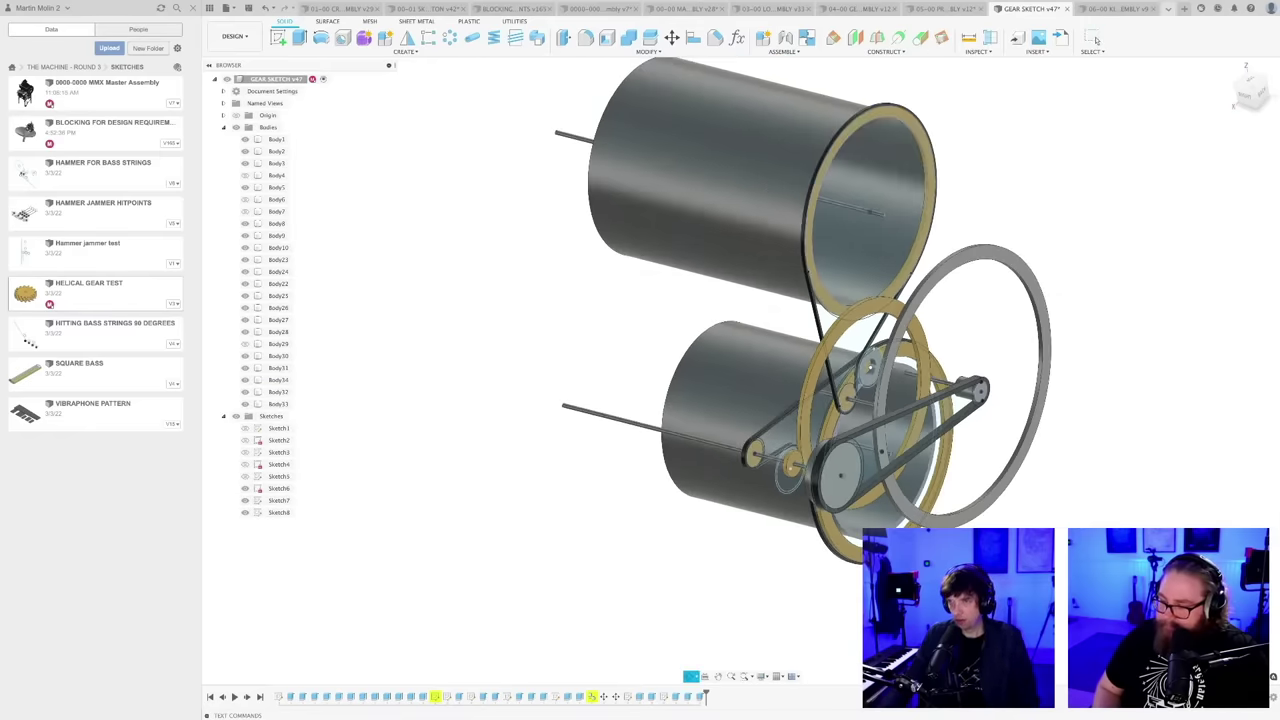
shift+middle_drag(846, 520, 770, 536)
shift+middle_drag(925, 390, 978, 397)
scroll(872, 336, up, 10)
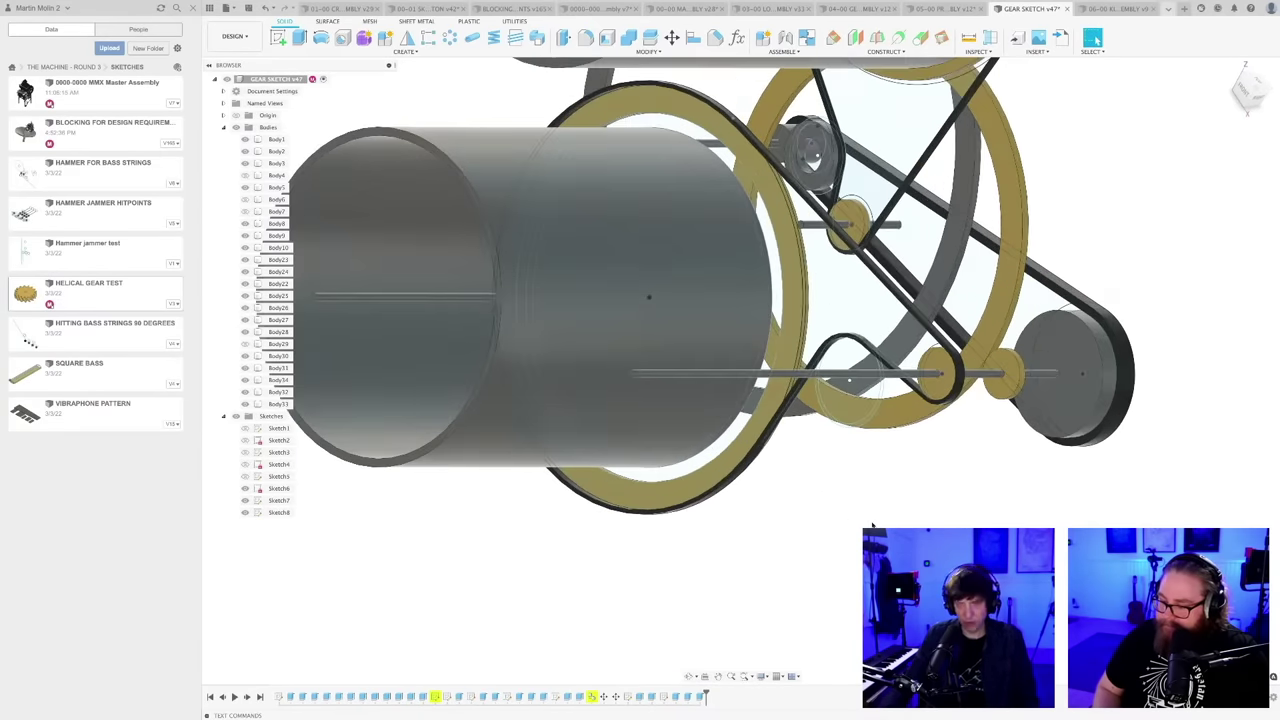
key(e)
click(862, 328)
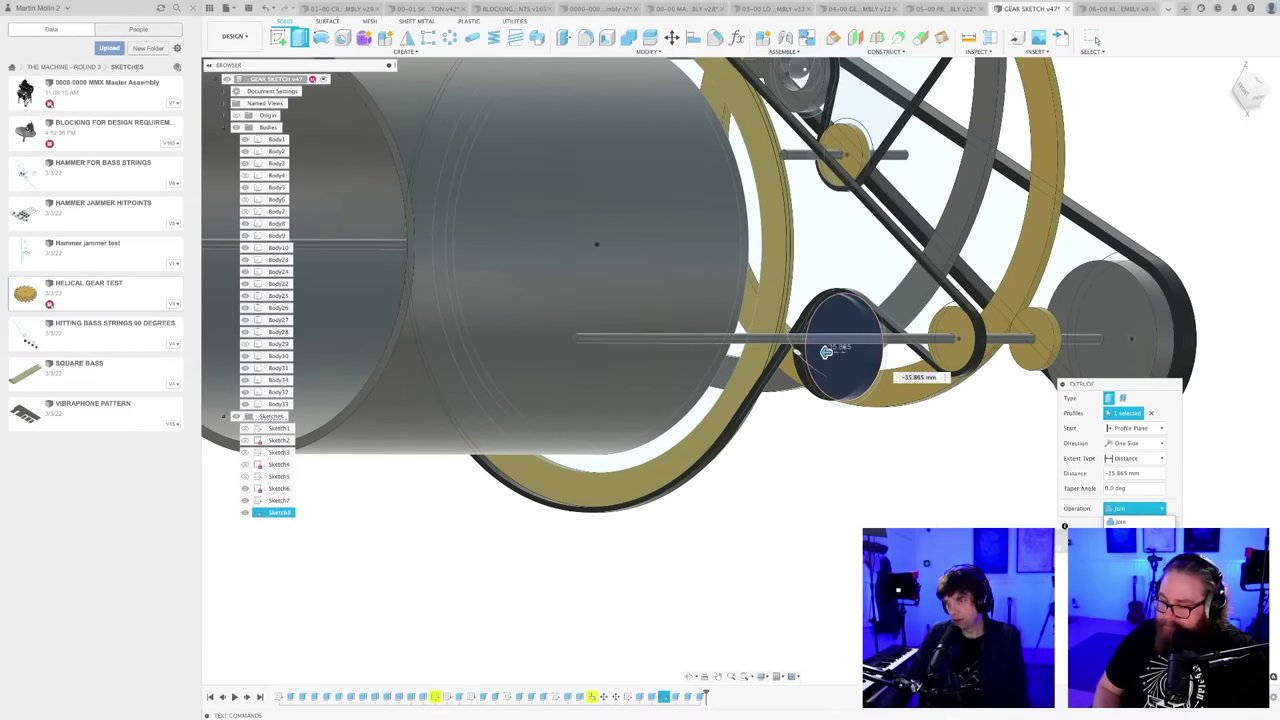
click(1128, 560)
key(Return)
- Save the gear sketch with the extruded idler as a new version
scroll(946, 510, down, 5)
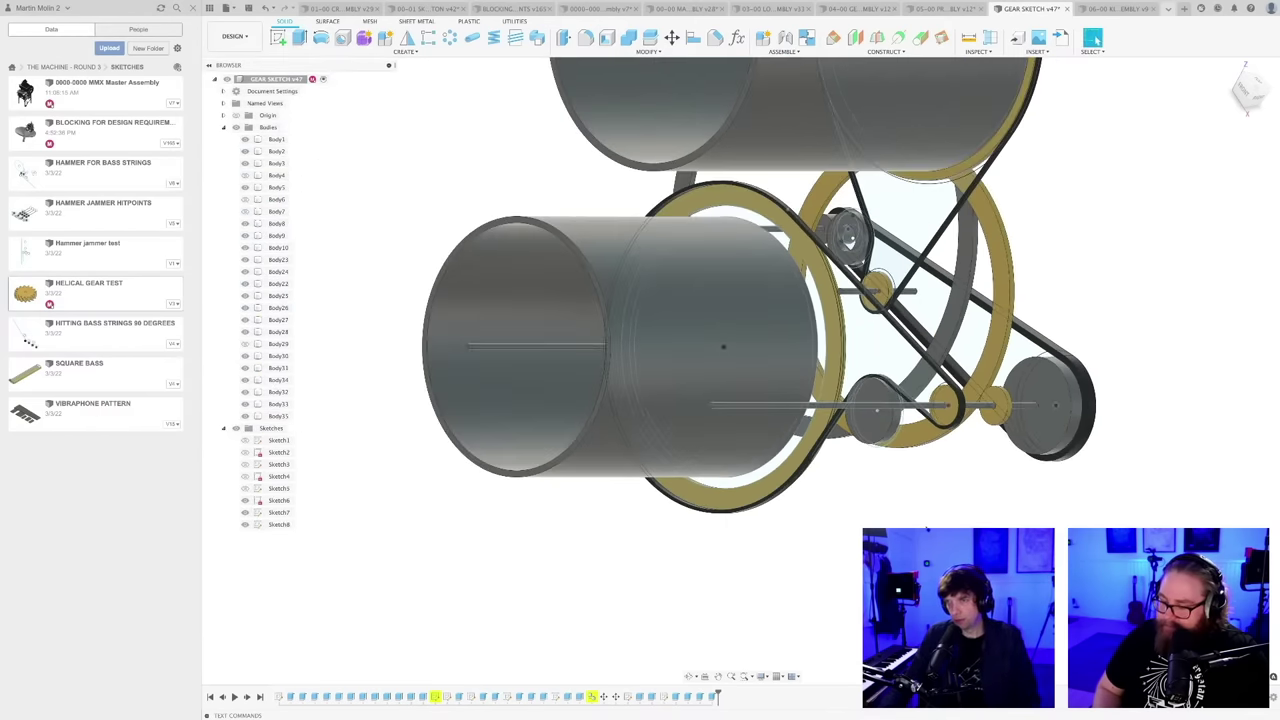
shift+middle_drag(928, 525, 822, 530)
scroll(822, 530, down, 3)
shift+middle_drag(905, 570, 971, 524)
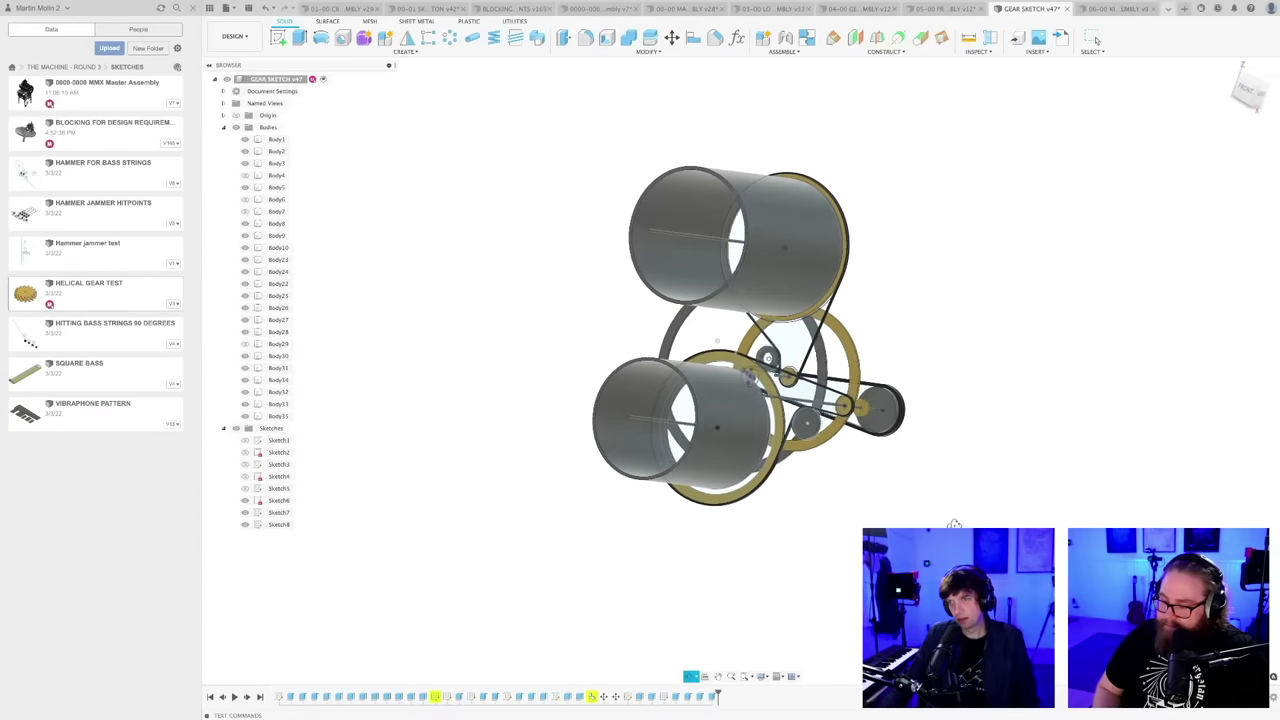
scroll(866, 515, up, 3)
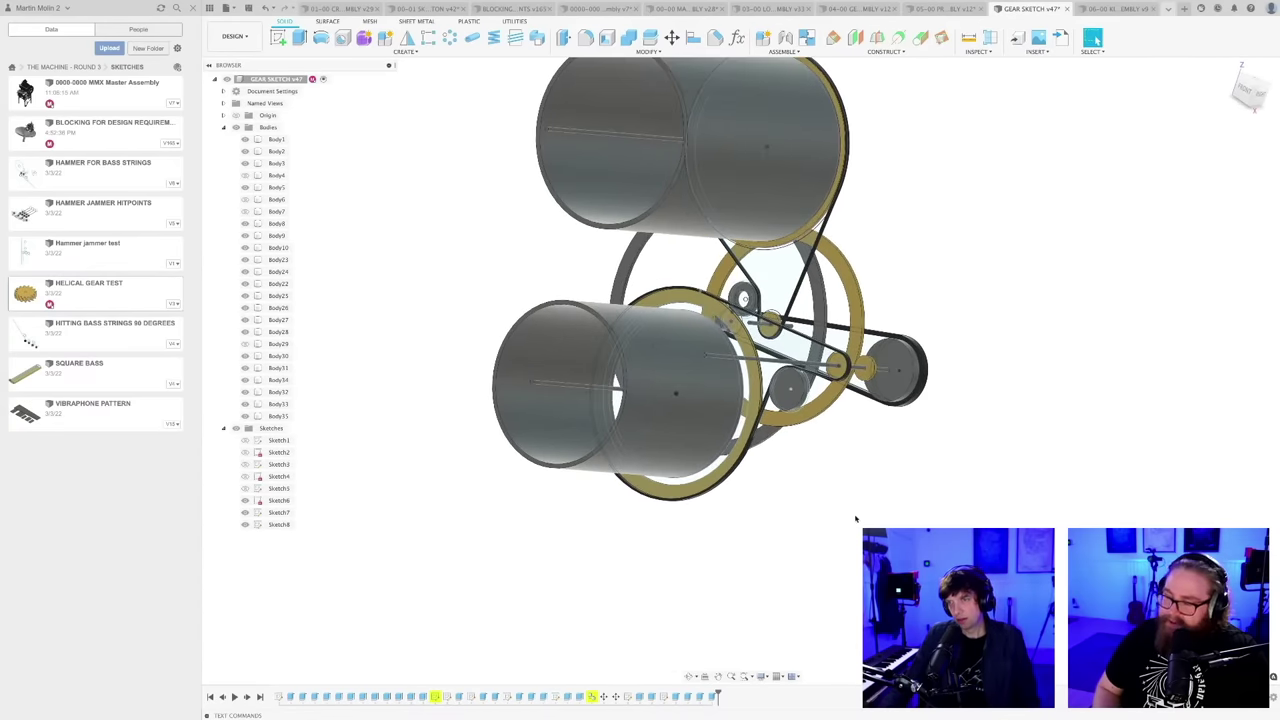
key(super+s)
key(Return)
- Examine the complete layout of the two drums, gears and belts from several angles
mouse_move(838, 511)
shift+middle_down()
mouse_move(814, 580)
mouse_move(803, 574)
mouse_move(846, 569)
mouse_move(817, 563)
mouse_move(838, 584)
mouse_move(814, 577)
shift+middle_up()
scroll(815, 574, down, 3)
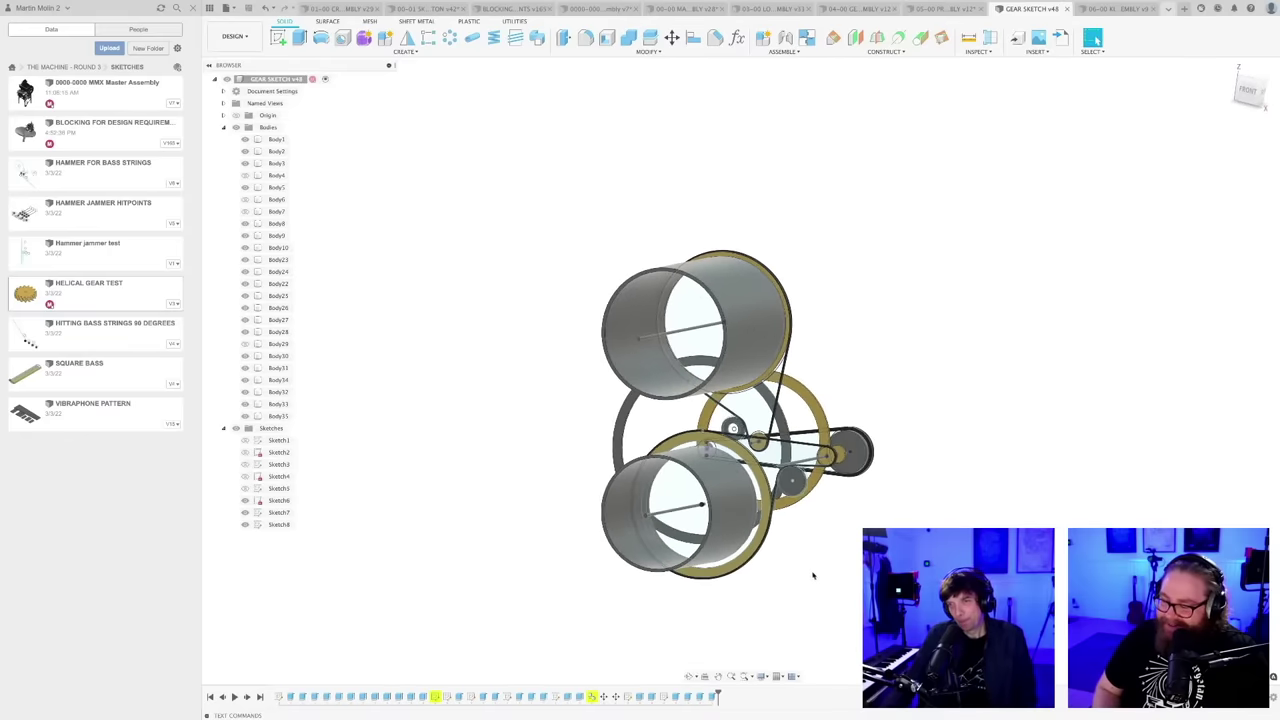
shift+middle_drag(812, 573, 637, 551)
scroll(646, 548, down, 2)
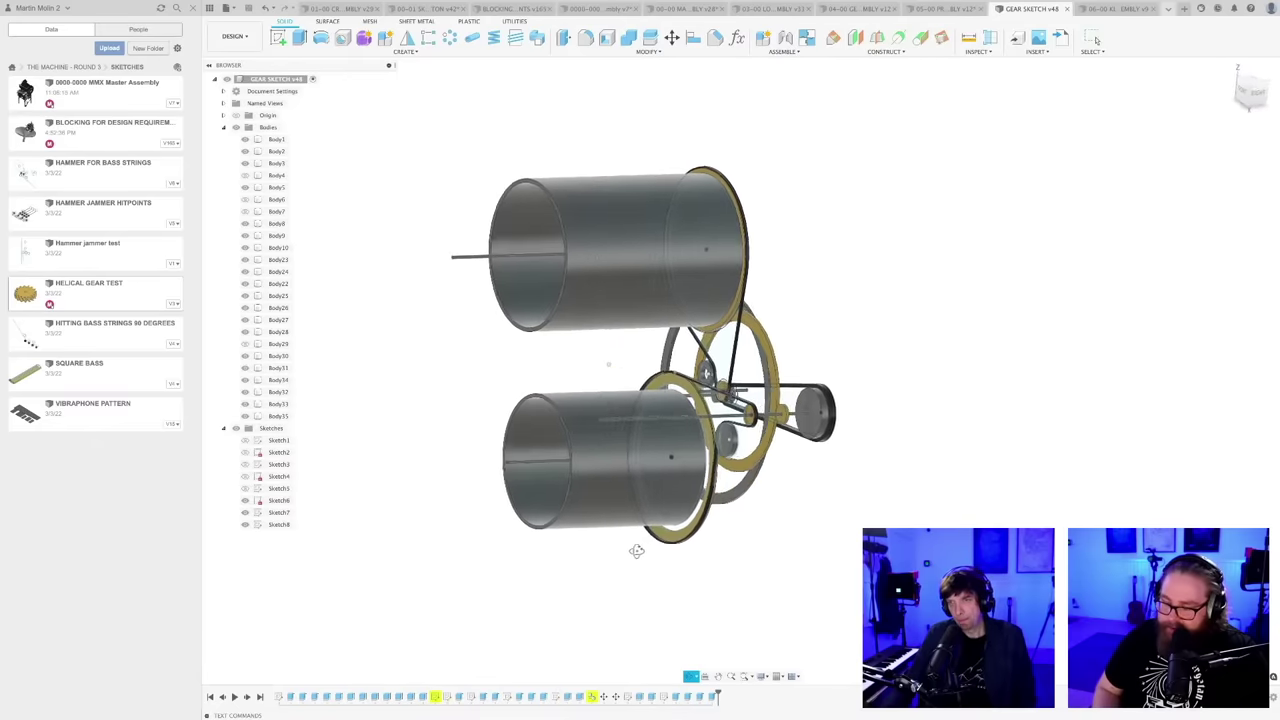
scroll(695, 570, up, 2)
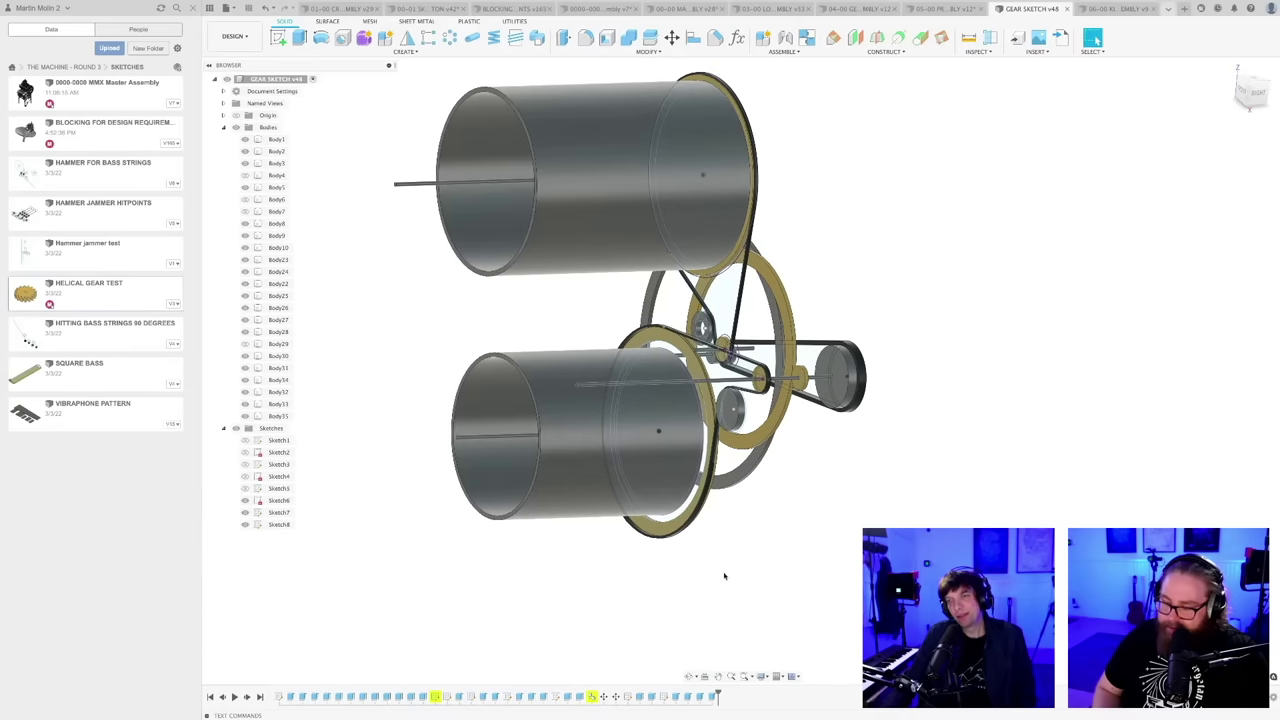
scroll(725, 576, down, 2)
mouse_move(742, 578)
shift+middle_down()
mouse_move(720, 567)
mouse_move(733, 574)
shift+middle_up()
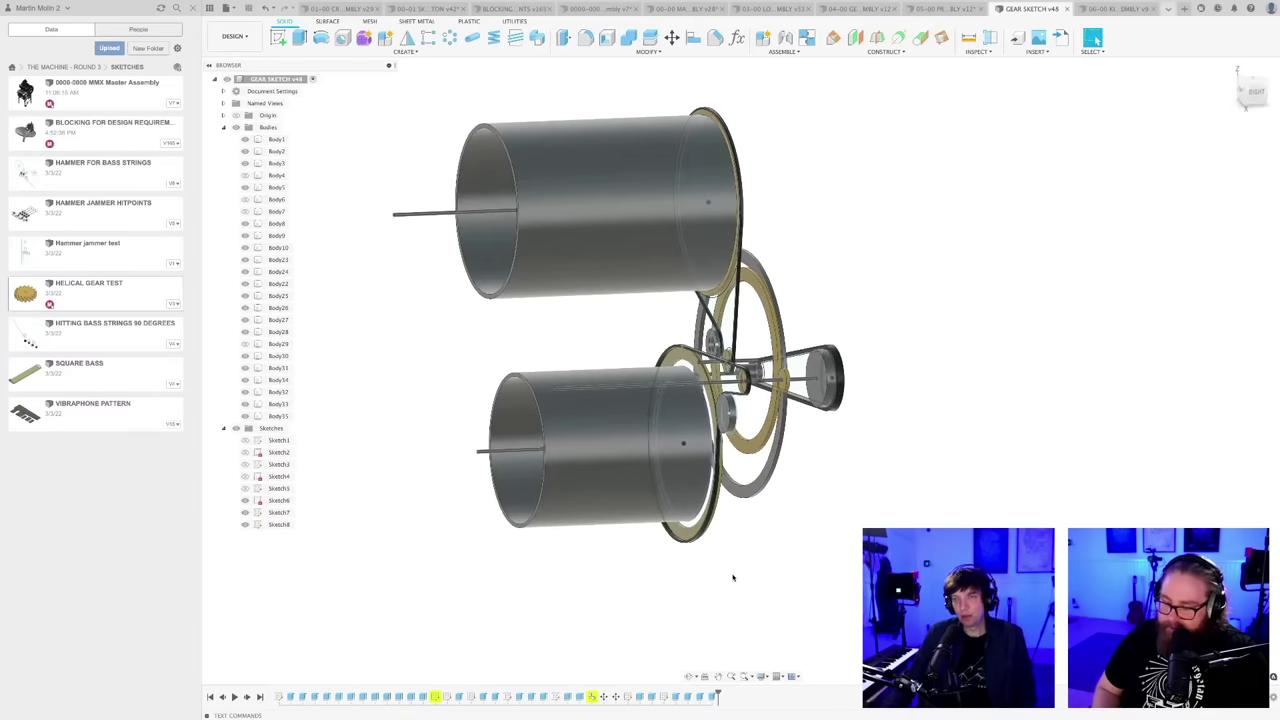
scroll(733, 577, down, 2)
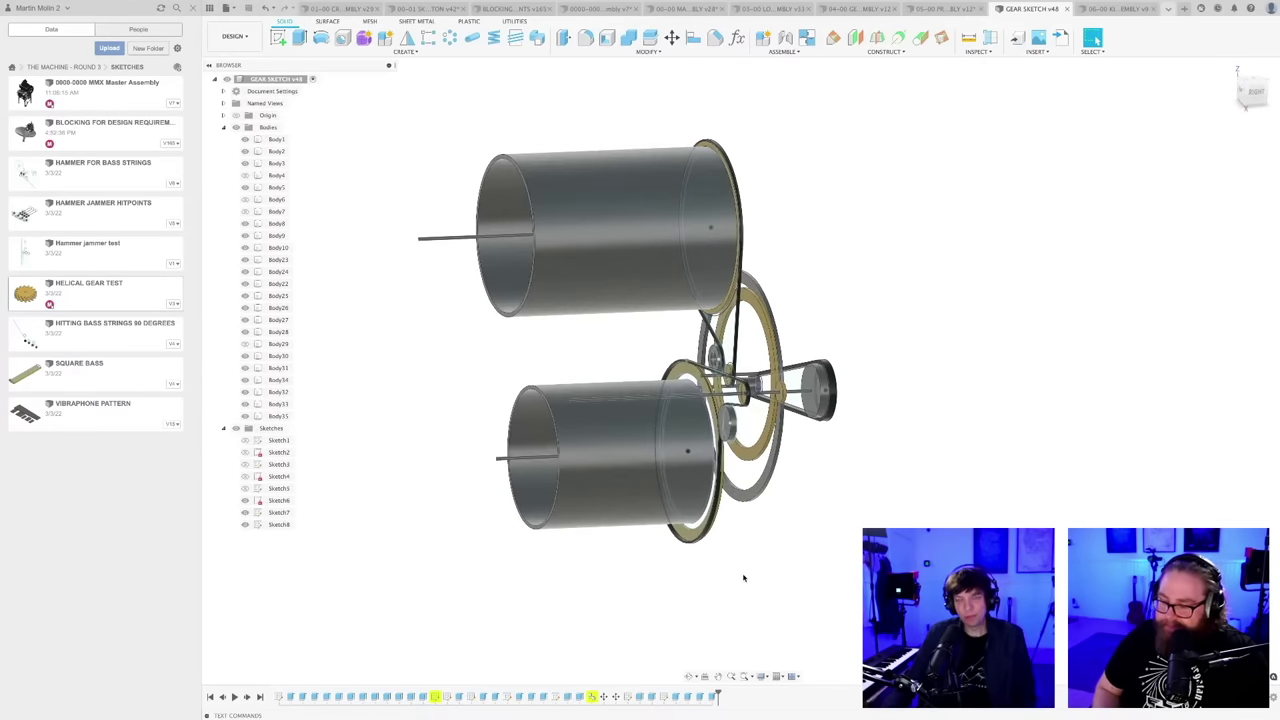
mouse_move(743, 577)
shift+middle_down()
mouse_move(766, 563)
mouse_move(760, 578)
shift+middle_up()
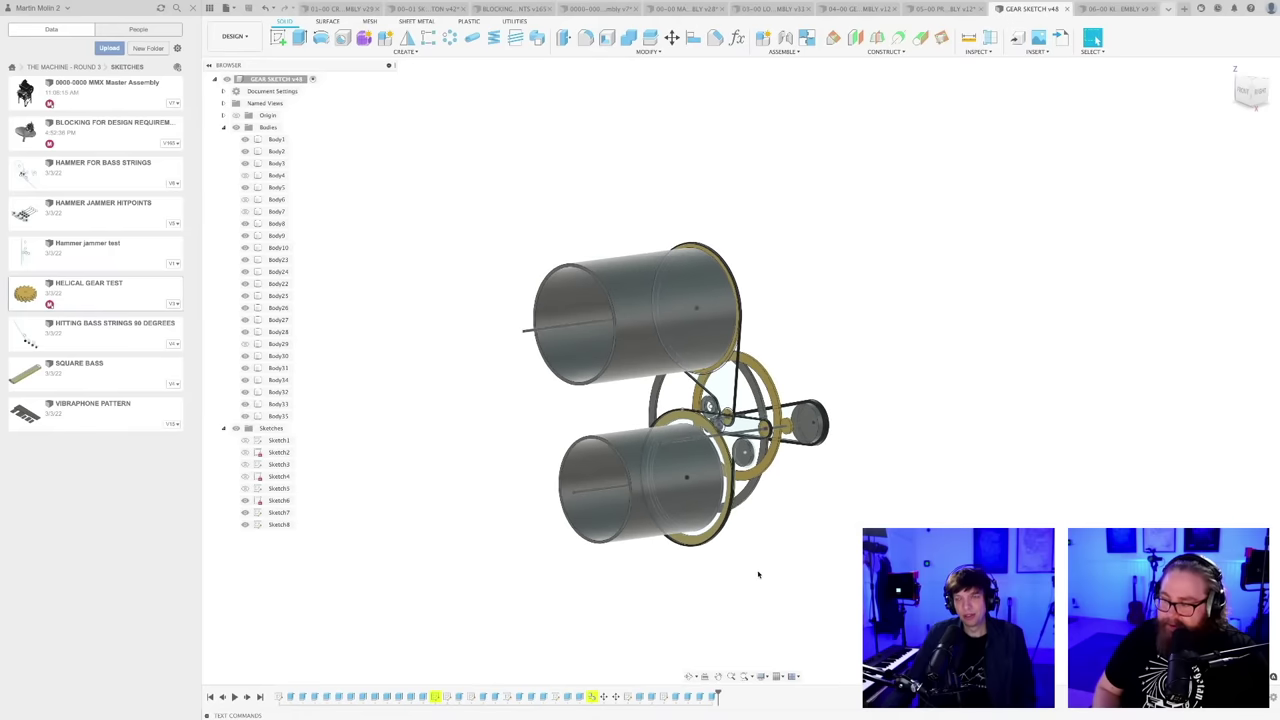
key(Escape)
scroll(759, 573, up, 3)
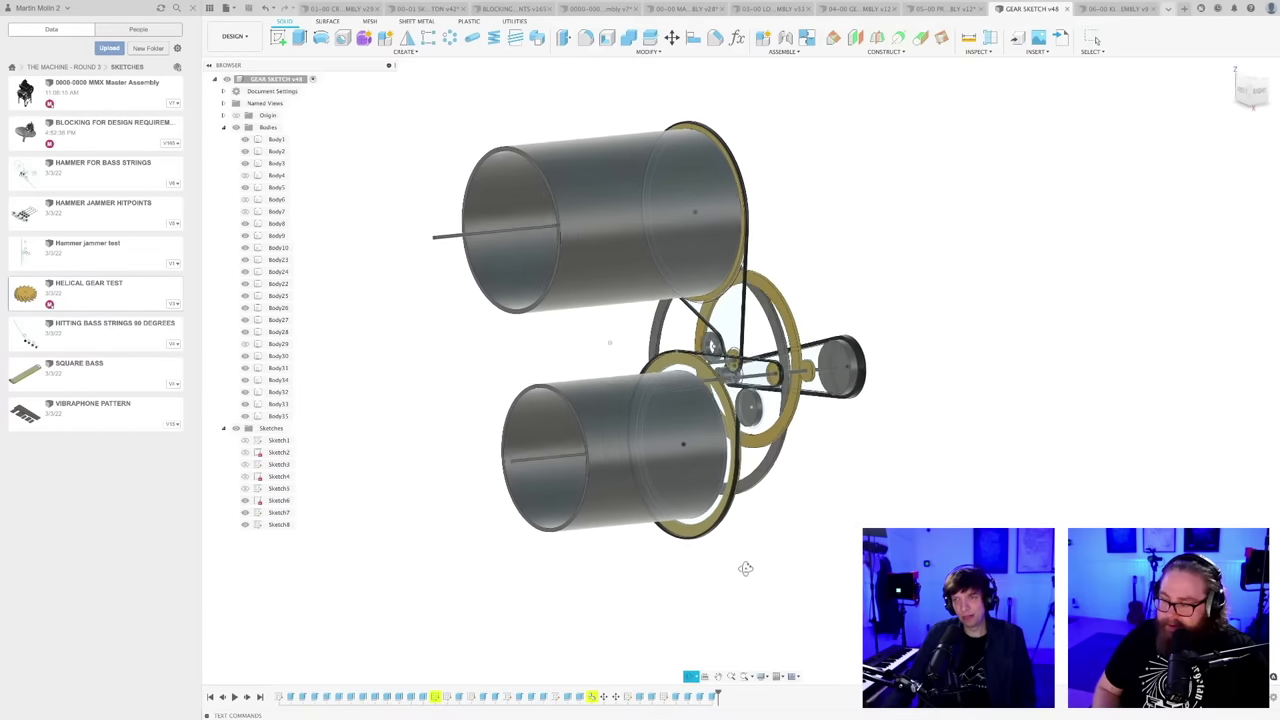
- Examine the drums, gears and belts from the open drum ends, closing in on the idlers between them
shift+middle_drag(745, 568, 788, 597)
scroll(788, 595, up, 2)
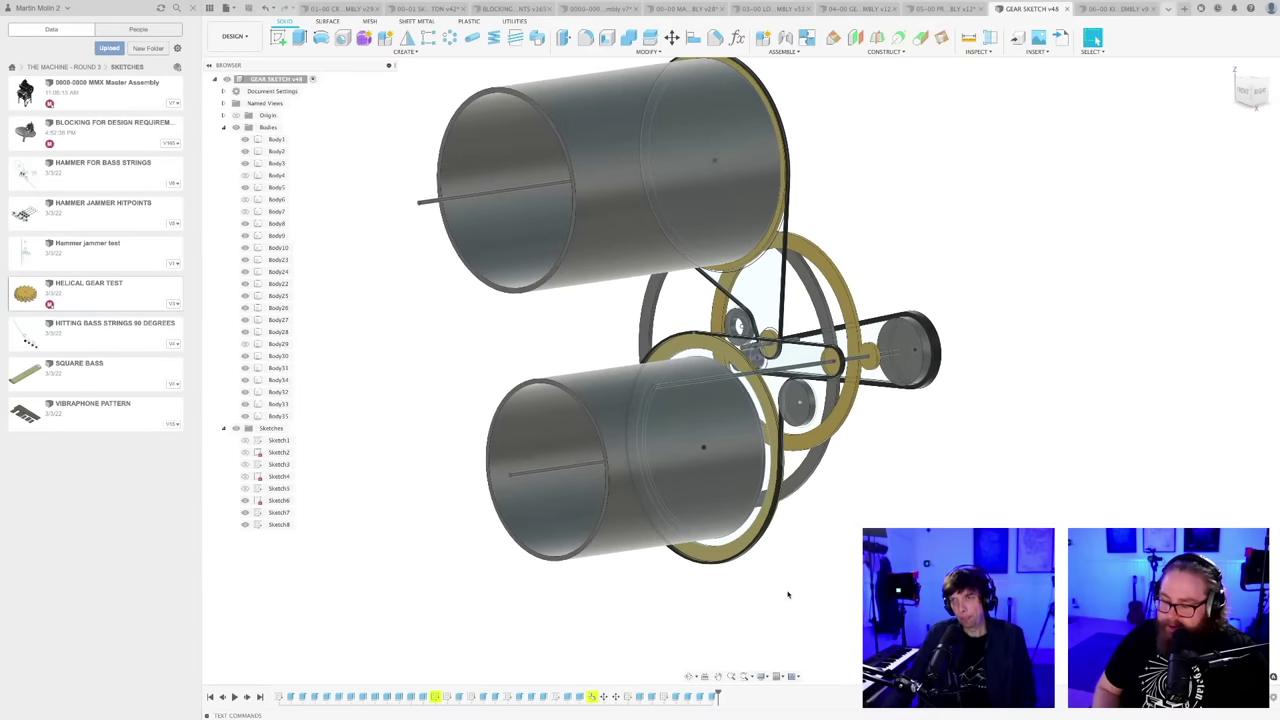
scroll(788, 591, down, 2)
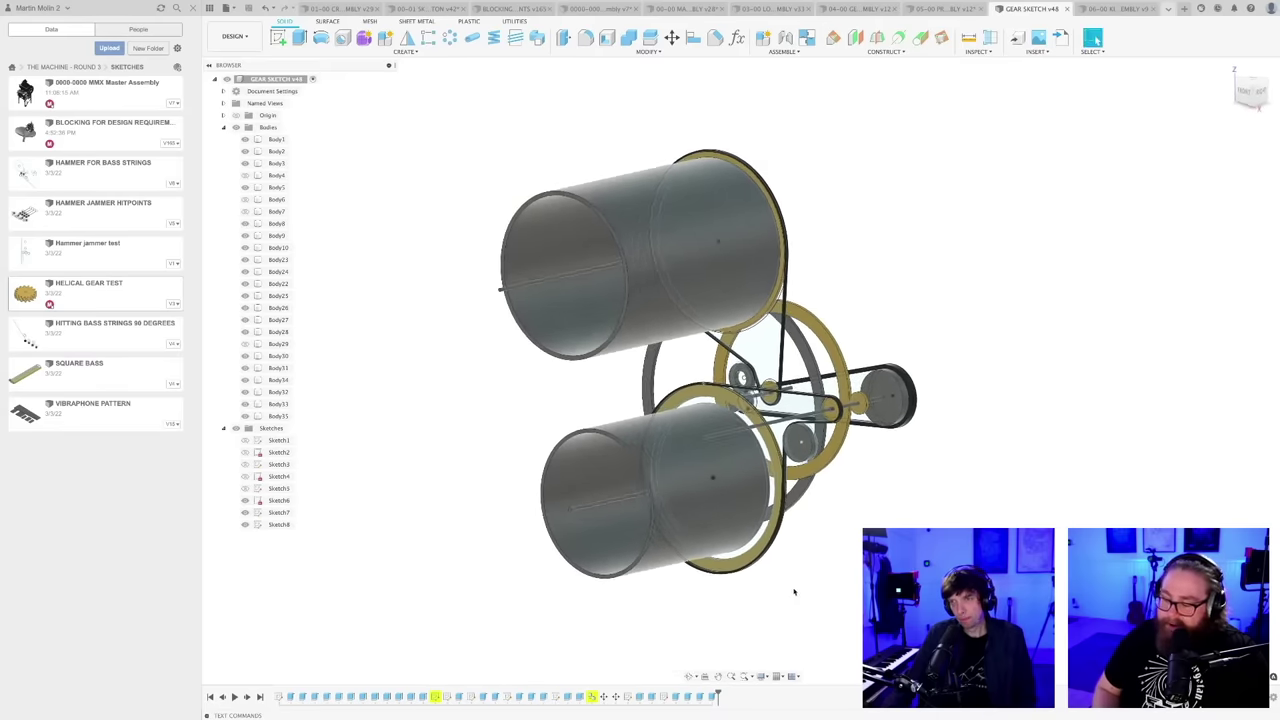
shift+middle_drag(794, 592, 766, 592)
scroll(794, 592, up, 2)
scroll(786, 594, up, 4)
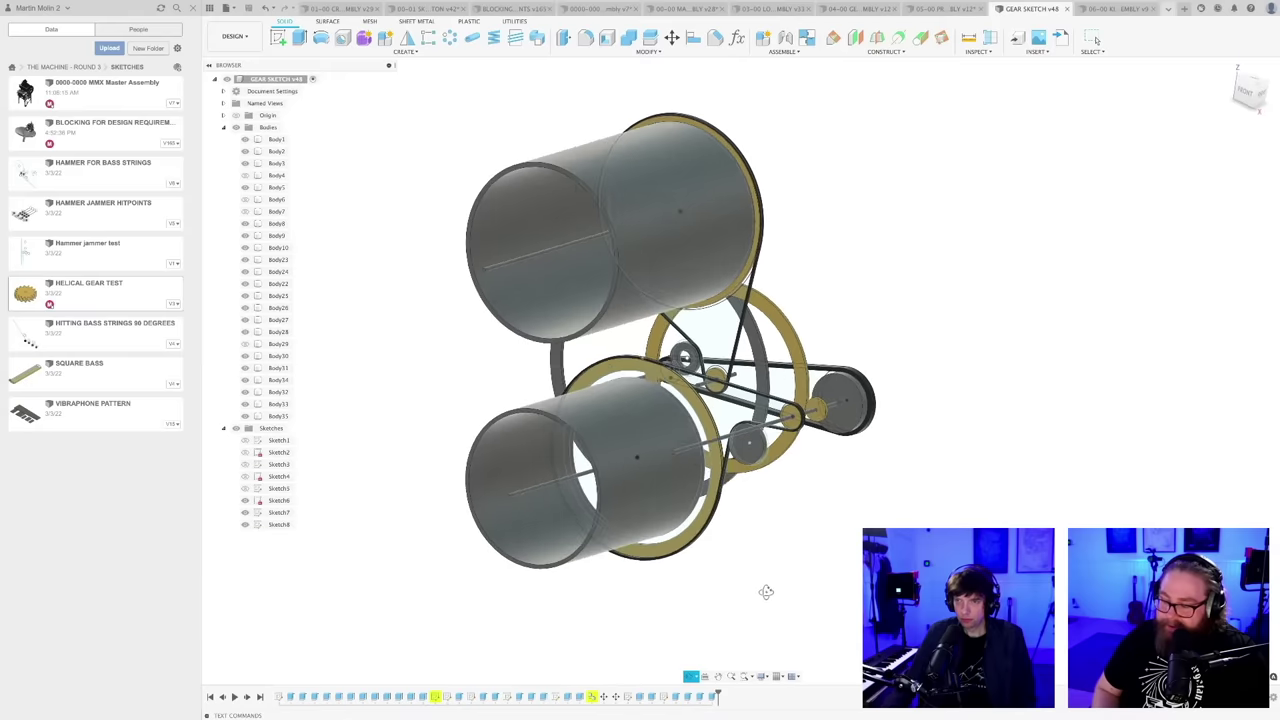
scroll(763, 590, up, 2)
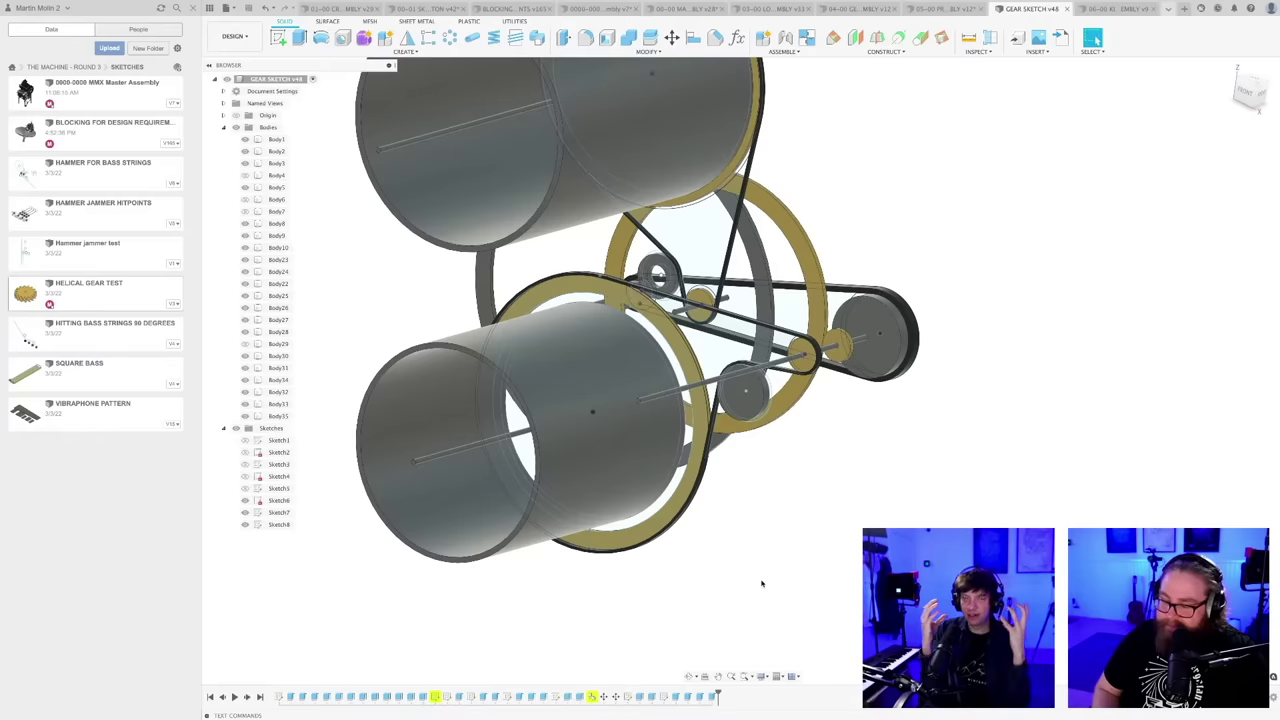
scroll(730, 378, up, 3)
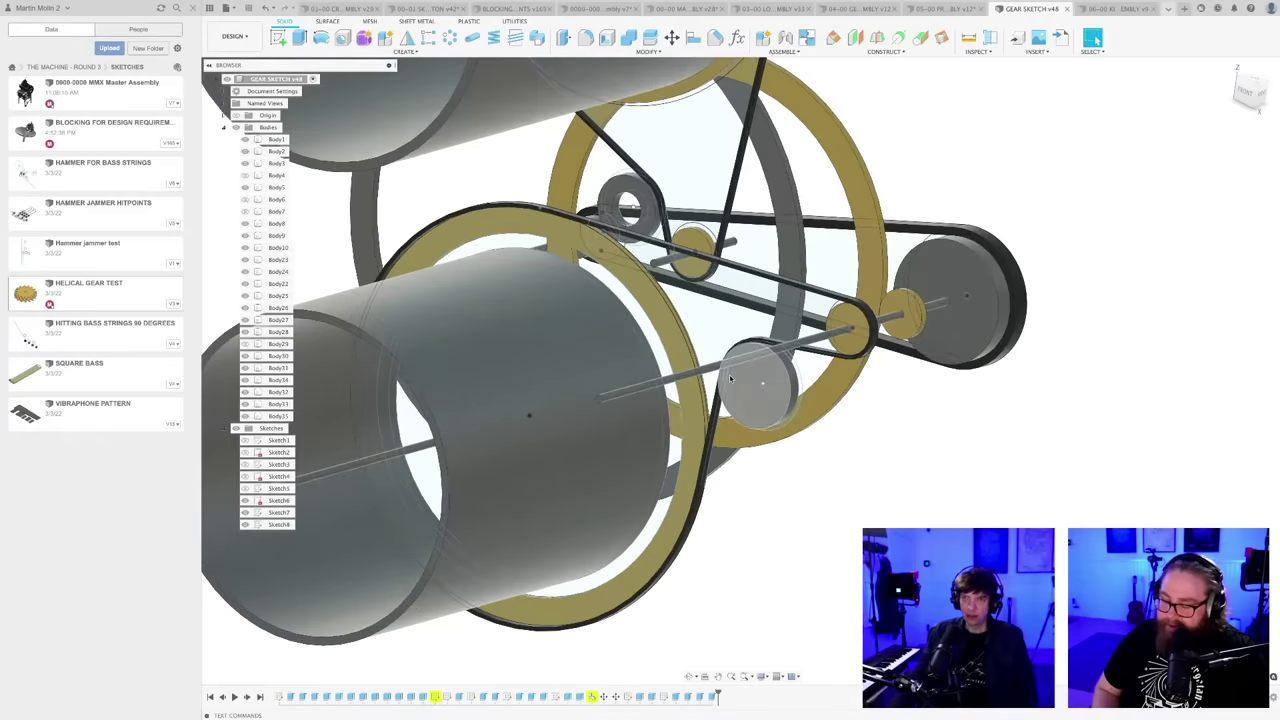
- Highlight the solid idler at the lower belt together with the hollow idler at the upper belt, and clear the selection
click(741, 378)
scroll(741, 378, down, 2)
shift+middle_drag(742, 379, 754, 376)
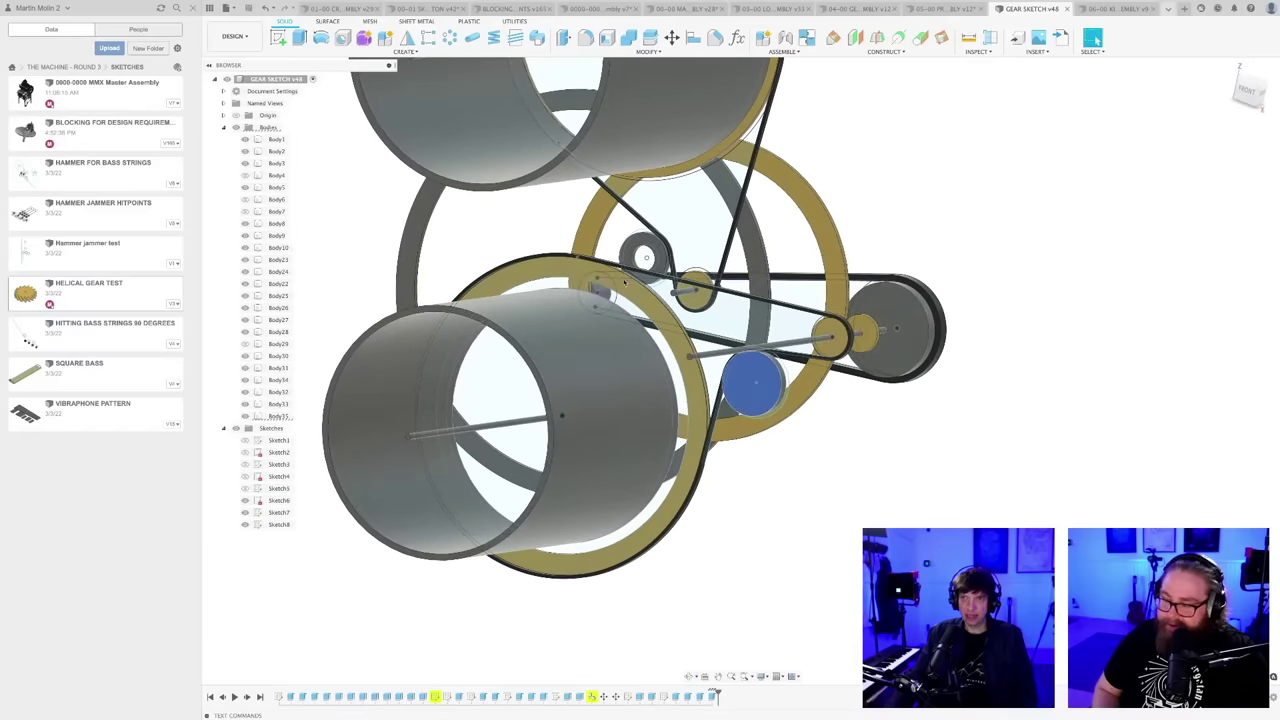
scroll(640, 256, up, 2)
click(662, 244)
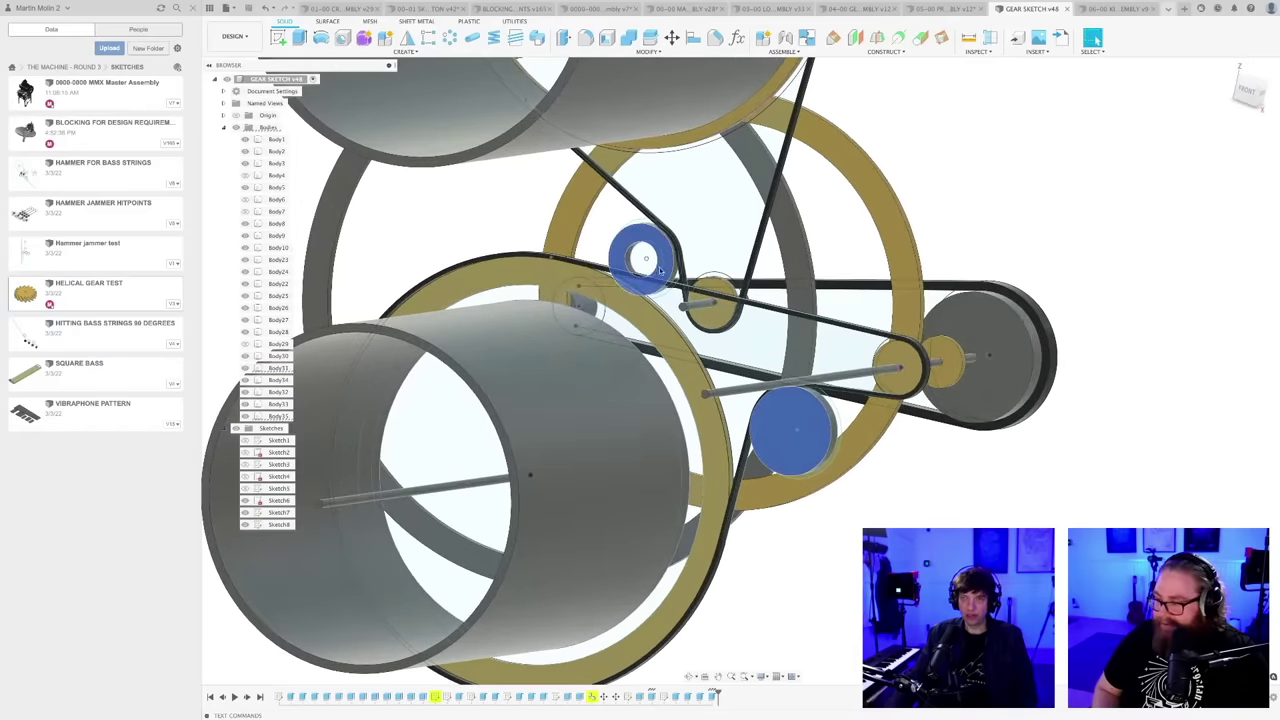
scroll(662, 265, down, 2)
click(794, 506)
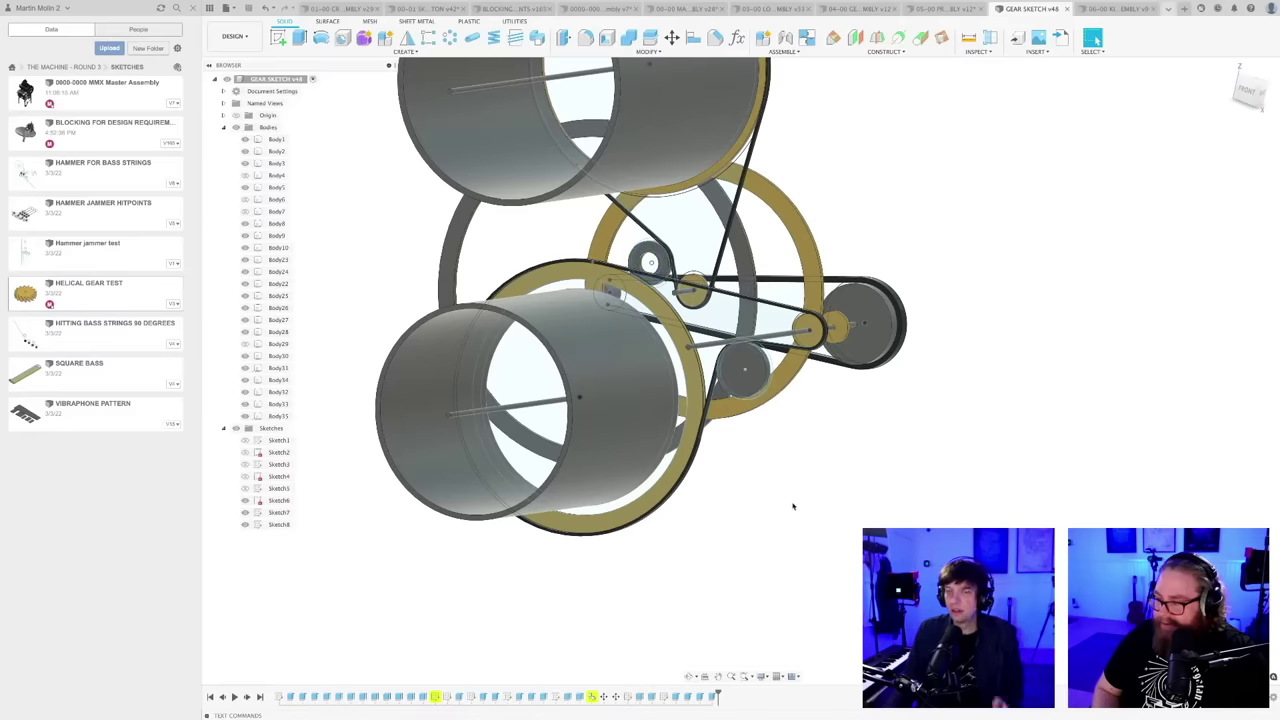
- Inspect the drive from the gear side, checking how the belts, pinions and large grey ring overlap behind the drums
mouse_move(788, 494)
middle_down()
mouse_move(811, 451)
mouse_move(780, 470)
middle_up()
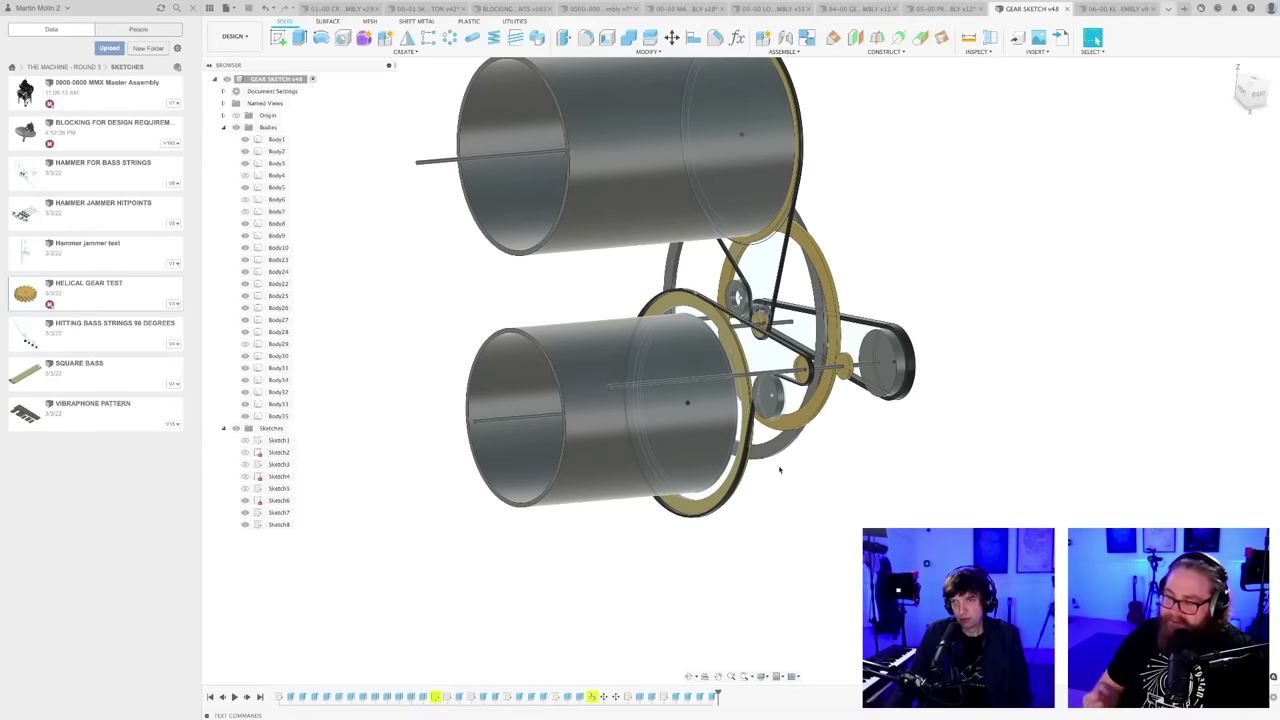
scroll(809, 516, down, 3)
shift+middle_drag(811, 523, 708, 452)
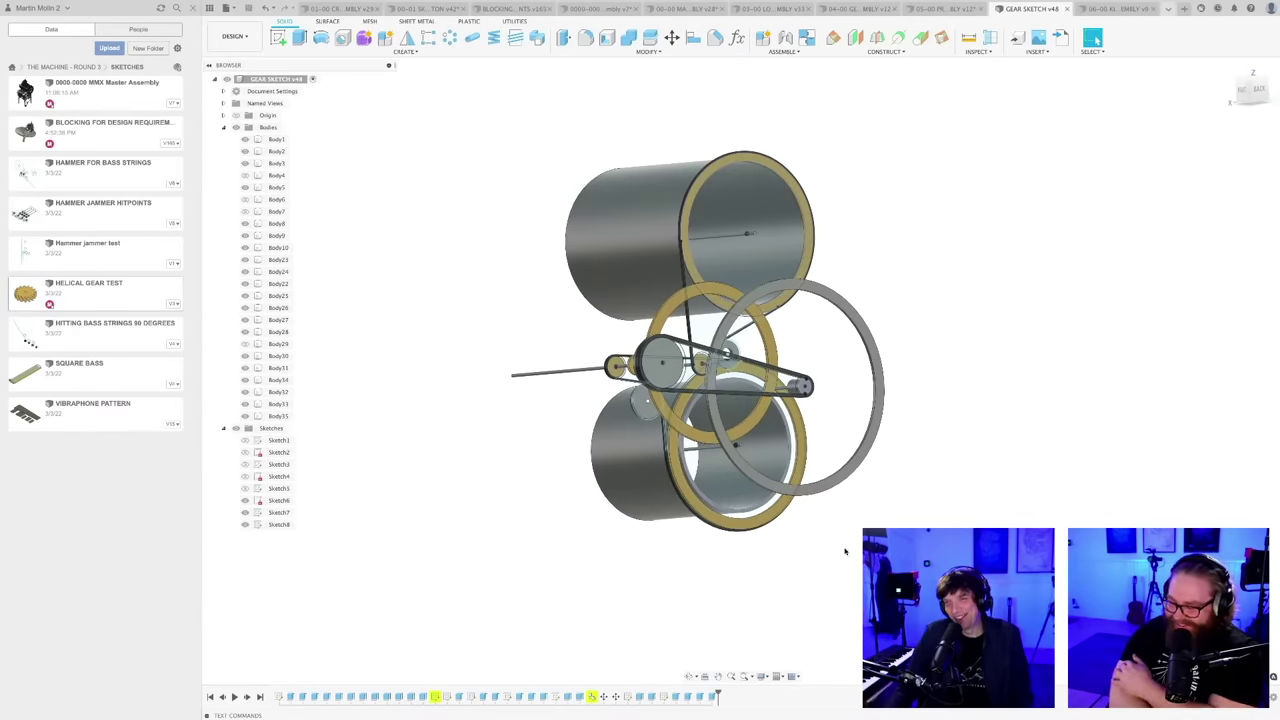
scroll(844, 551, up, 2)
mouse_move(834, 549)
shift+middle_down()
mouse_move(814, 556)
mouse_move(824, 560)
shift+middle_up()
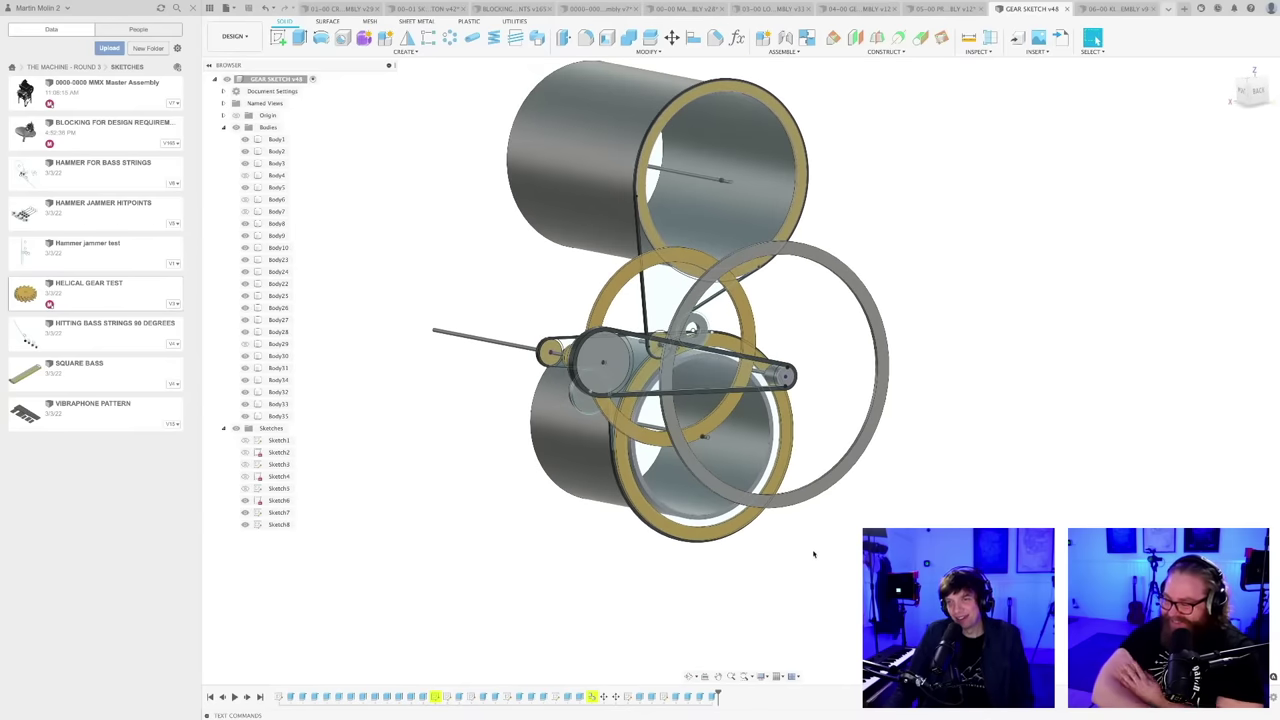
scroll(814, 553, up, 2)
scroll(813, 553, down, 3)
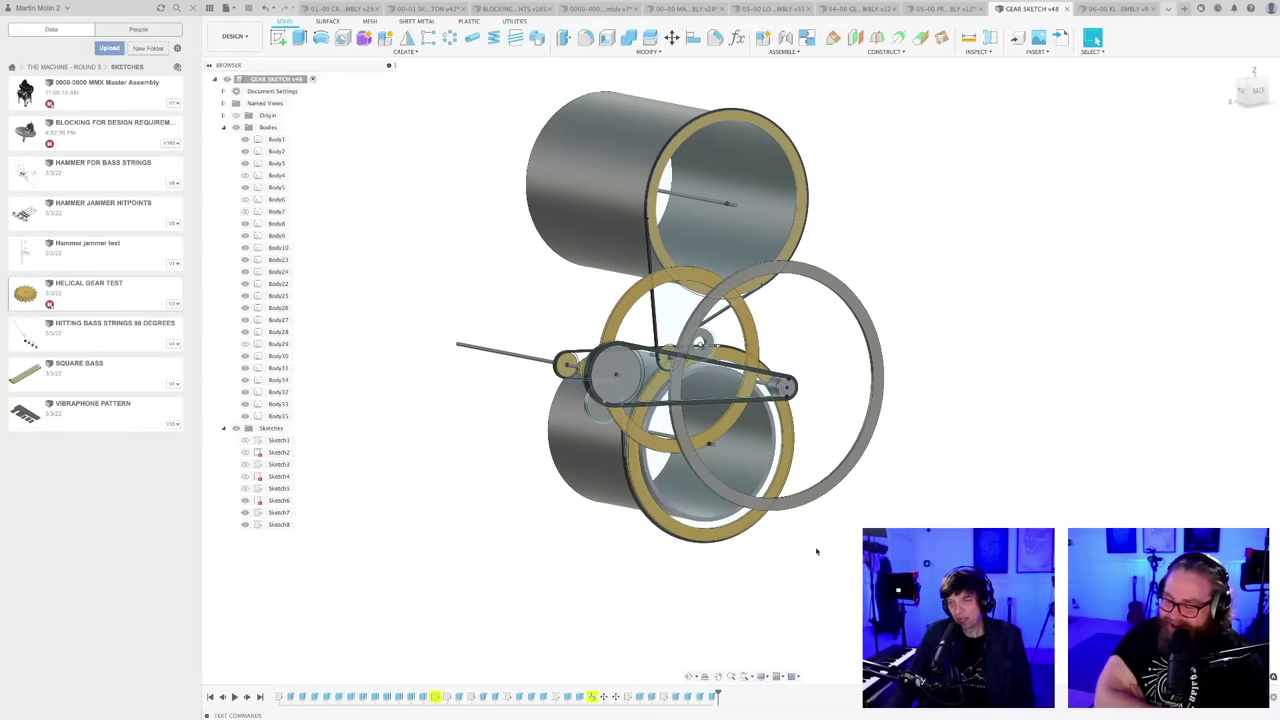
shift+middle_drag(814, 549, 899, 557)
scroll(768, 601, up, 1)
scroll(773, 603, up, 1)
scroll(773, 603, down, 1)
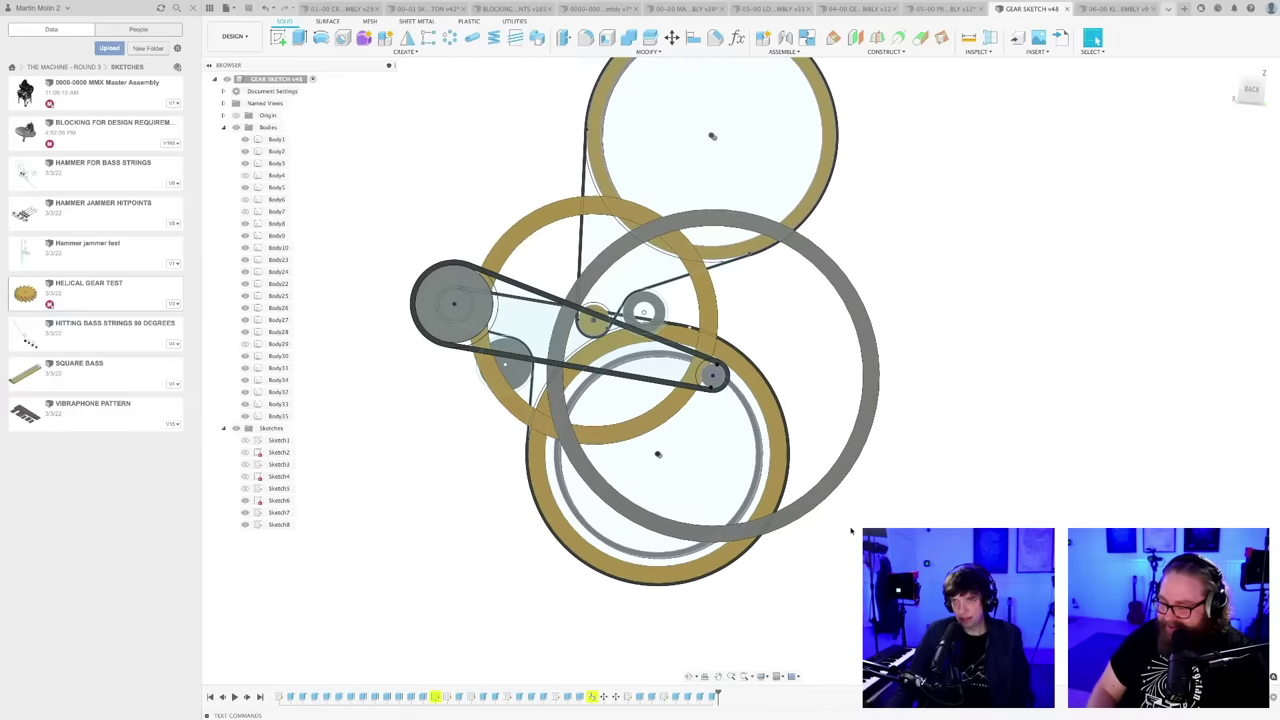
scroll(851, 531, down, 2)
mouse_move(838, 534)
shift+middle_down()
mouse_move(1010, 560)
mouse_move(940, 550)
mouse_move(890, 625)
mouse_move(925, 550)
mouse_move(868, 529)
mouse_move(847, 557)
shift+middle_up()
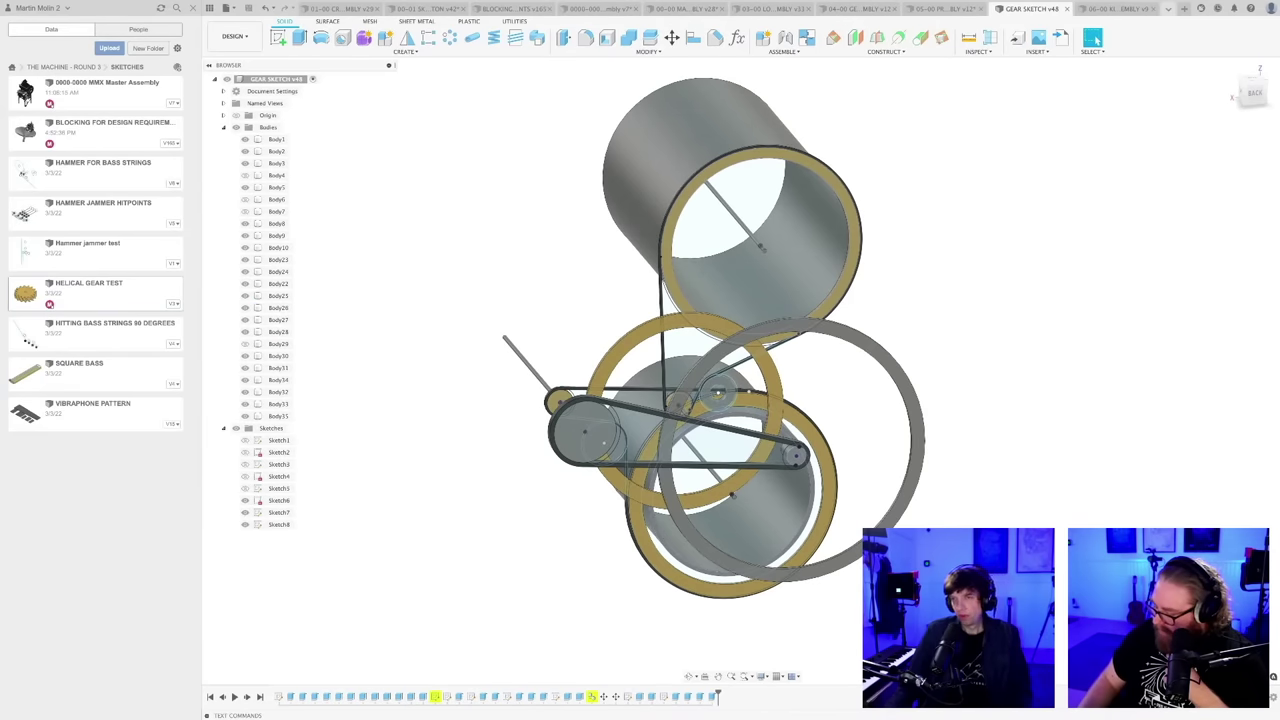
shift+middle_drag(957, 570, 918, 552)
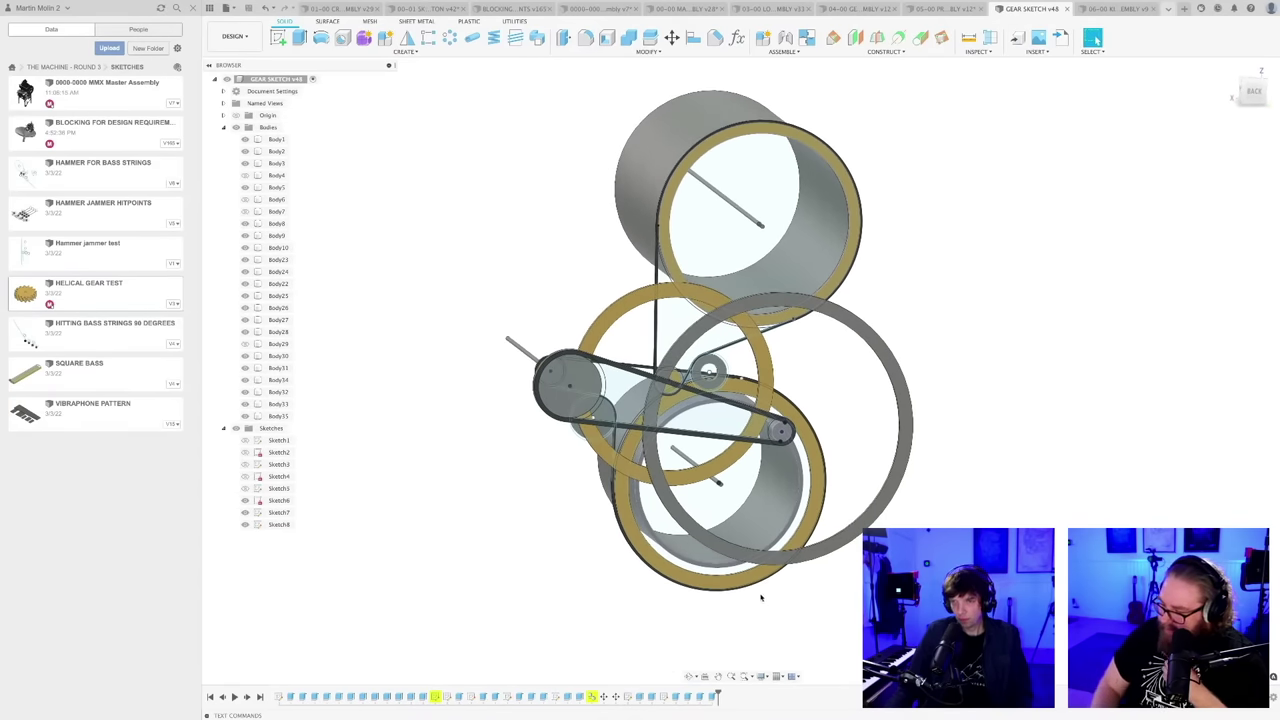
scroll(758, 597, down, 2)
mouse_move(770, 598)
shift+middle_down()
mouse_move(803, 594)
mouse_move(790, 597)
shift+middle_up()
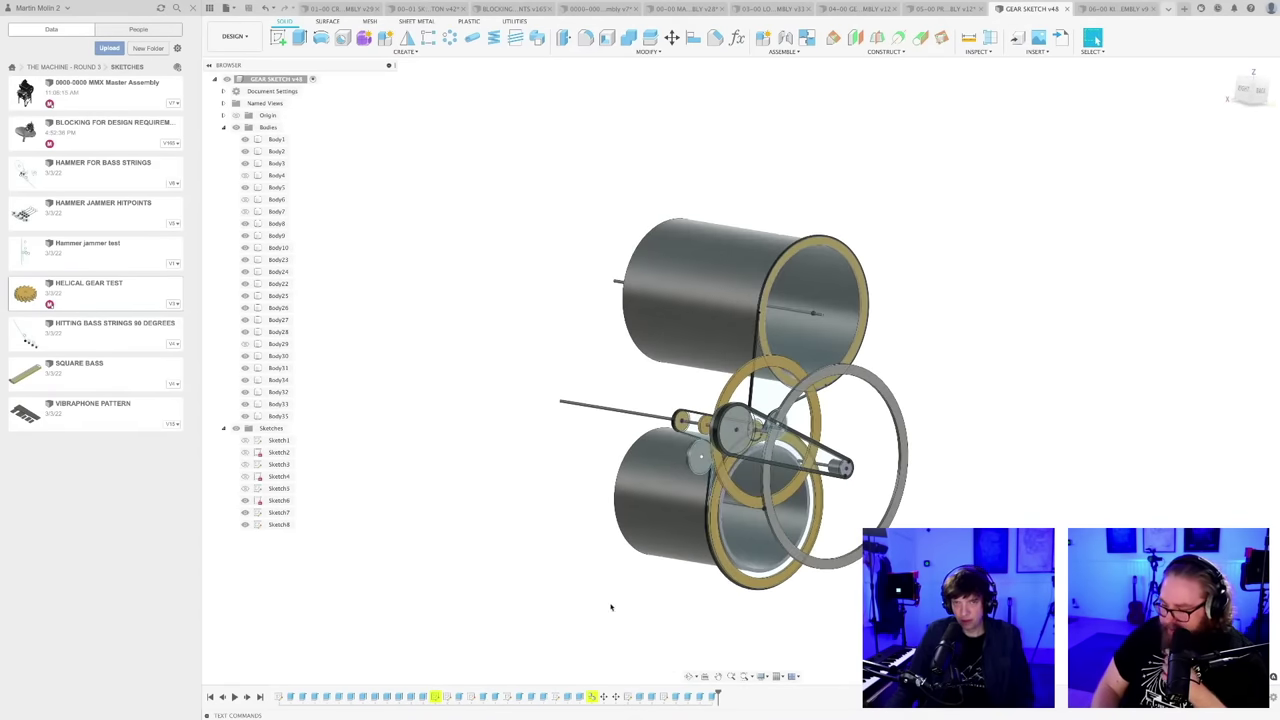
- Edit Sketch5 to shrink the large grey ring's circle to slightly larger than the upper drum's gold ring, and finish the sketch
click(281, 491)
click(346, 500)
double_click(279, 489)
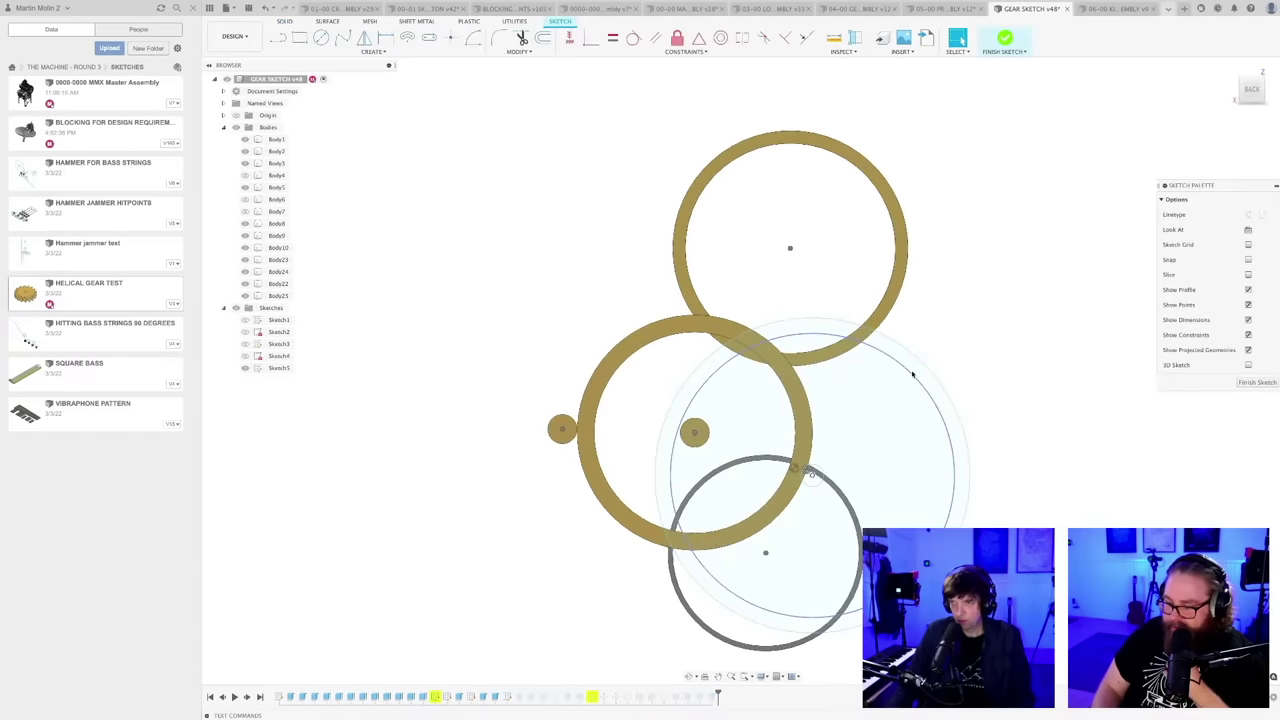
mouse_move(912, 374)
mouse_down()
mouse_move(889, 383)
mouse_move(917, 360)
mouse_move(902, 374)
mouse_up()
scroll(814, 473, up, 3)
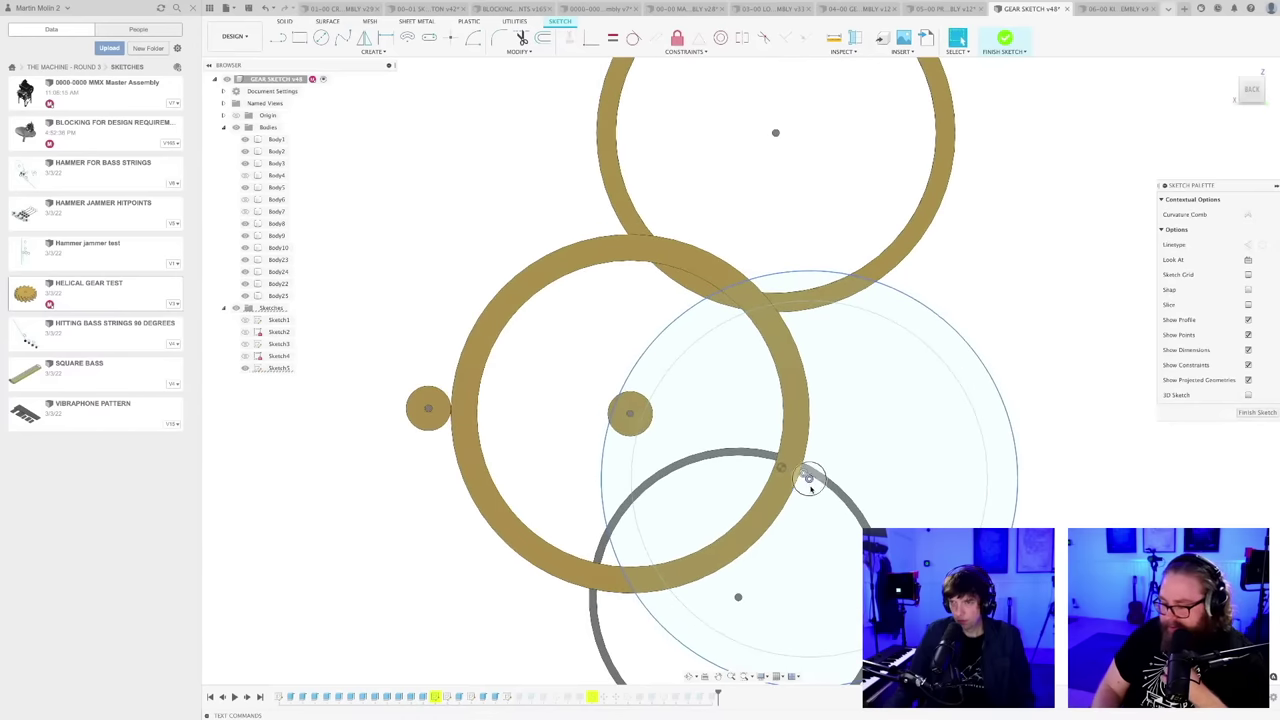
scroll(810, 484, up, 5)
scroll(810, 484, down, 4)
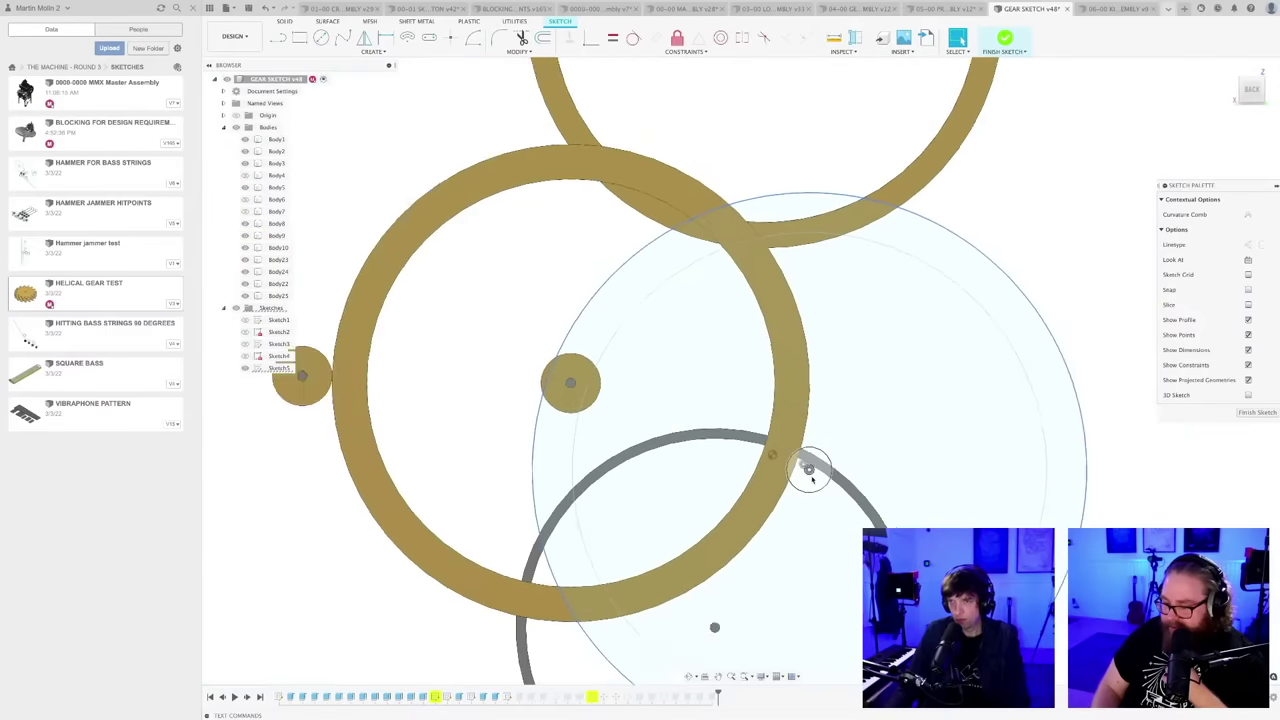
scroll(811, 479, down, 2)
drag(936, 345, 921, 356)
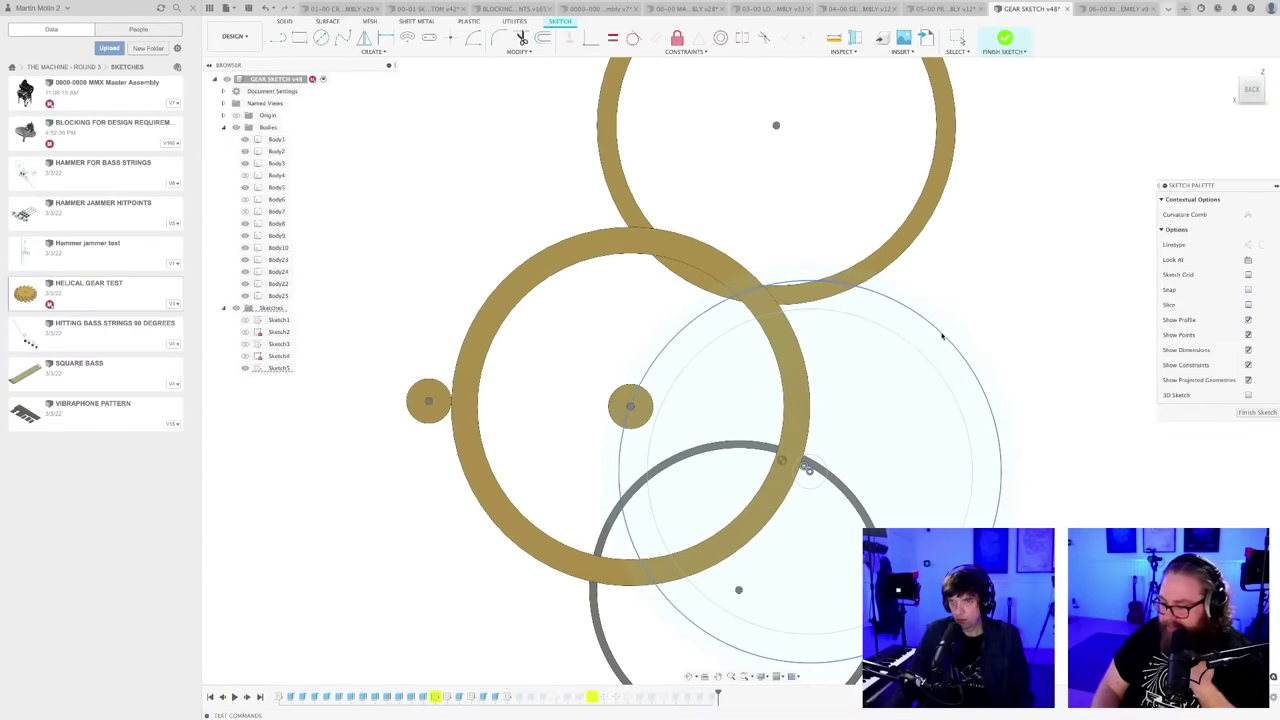
click(1256, 414)
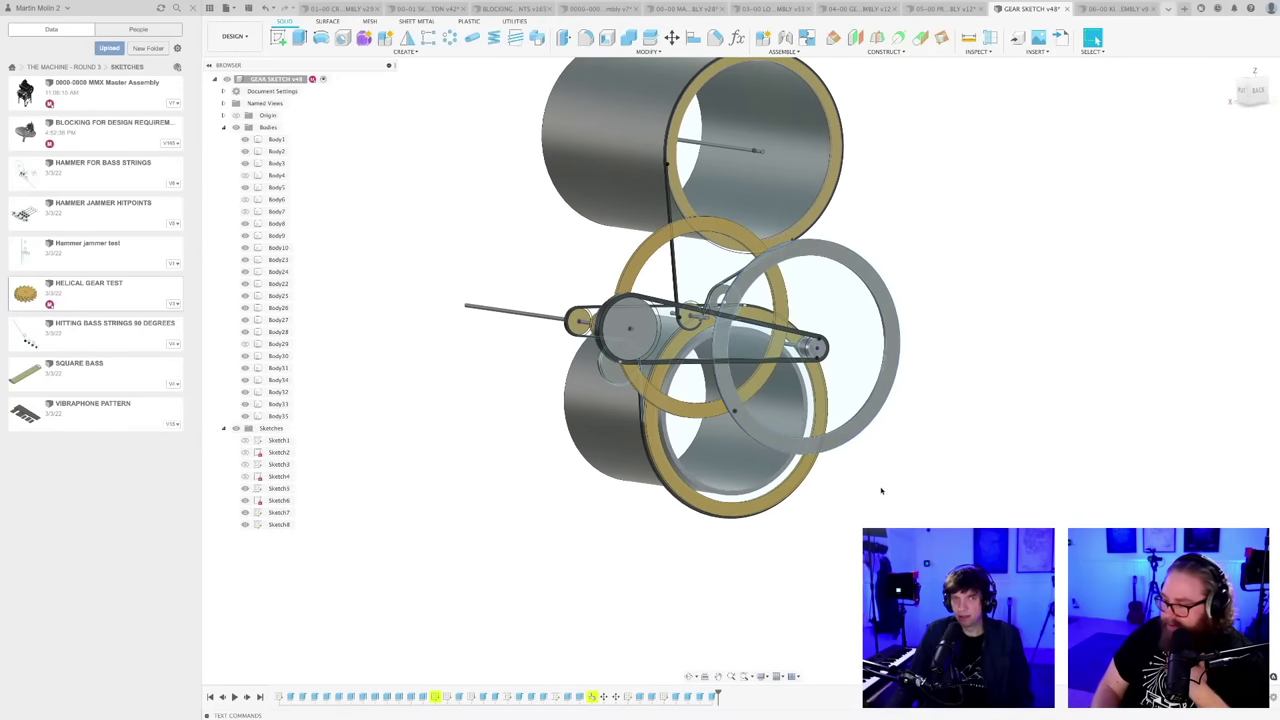
middle_drag(887, 460, 843, 545)
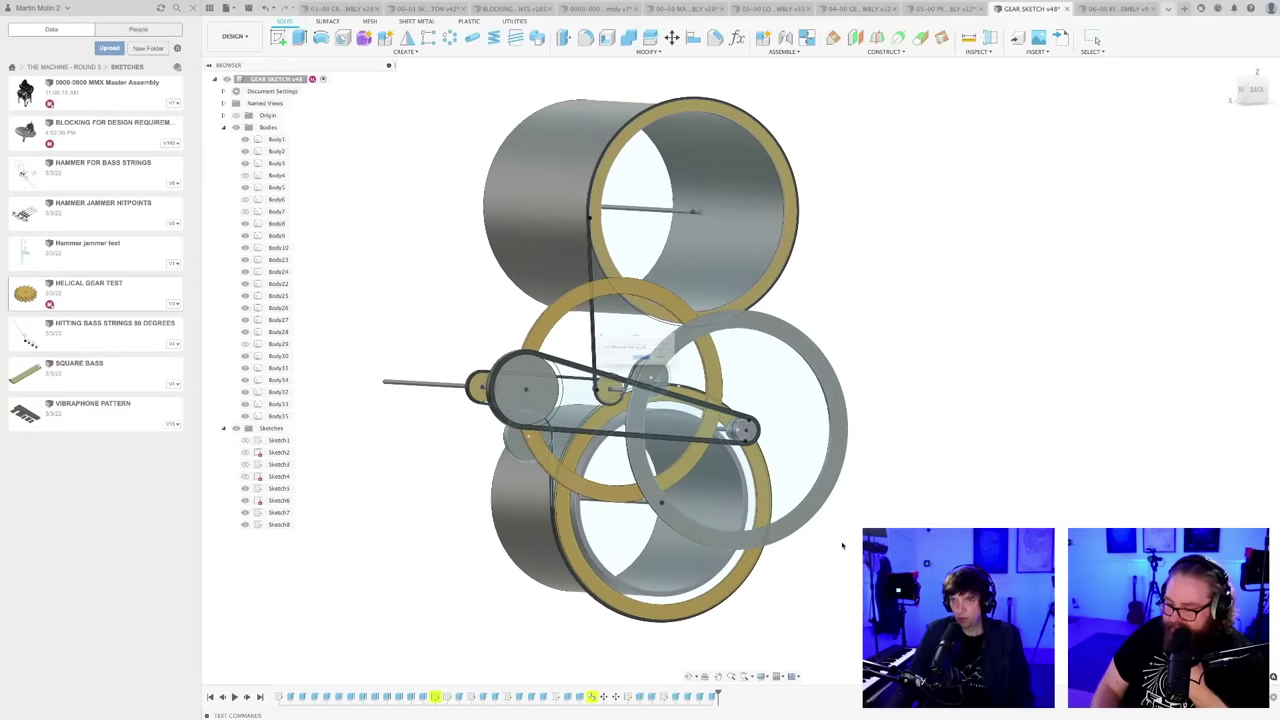
- Save the gear sketch design as a new version
key(Return)
scroll(840, 539, down, 1)
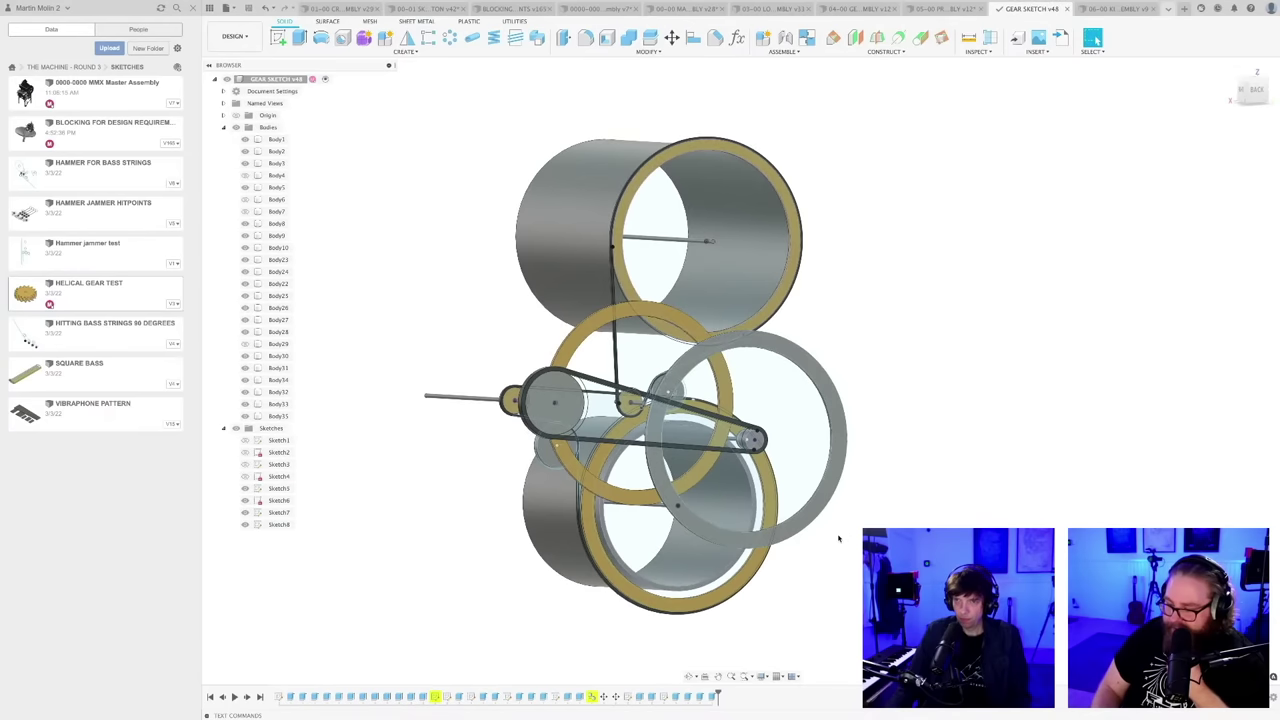
mouse_move(839, 538)
shift+middle_down()
mouse_move(857, 531)
mouse_move(853, 545)
shift+middle_up()
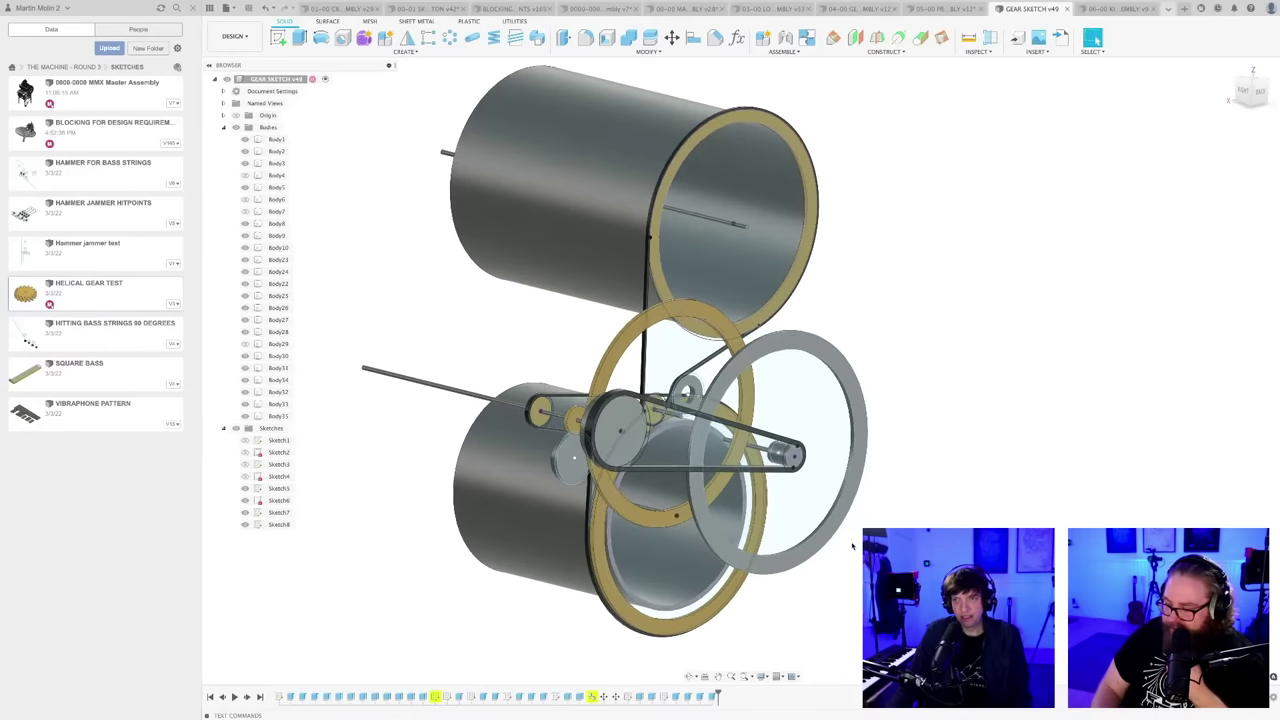
scroll(846, 541, down, 1)
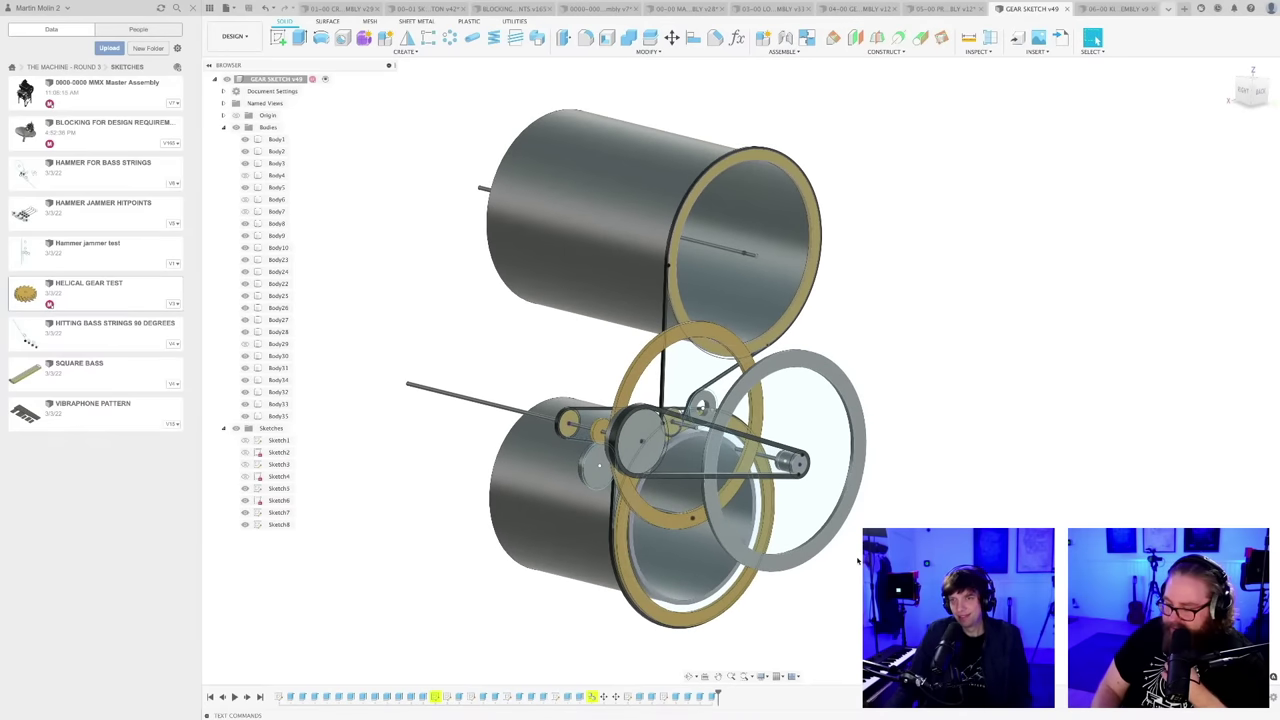
- Examine the large yellow ring gear and the small gear that meshes with it beside the belt pulleys
scroll(610, 425, up, 3)
click(627, 402)
scroll(600, 437, up, 1)
scroll(597, 437, up, 2)
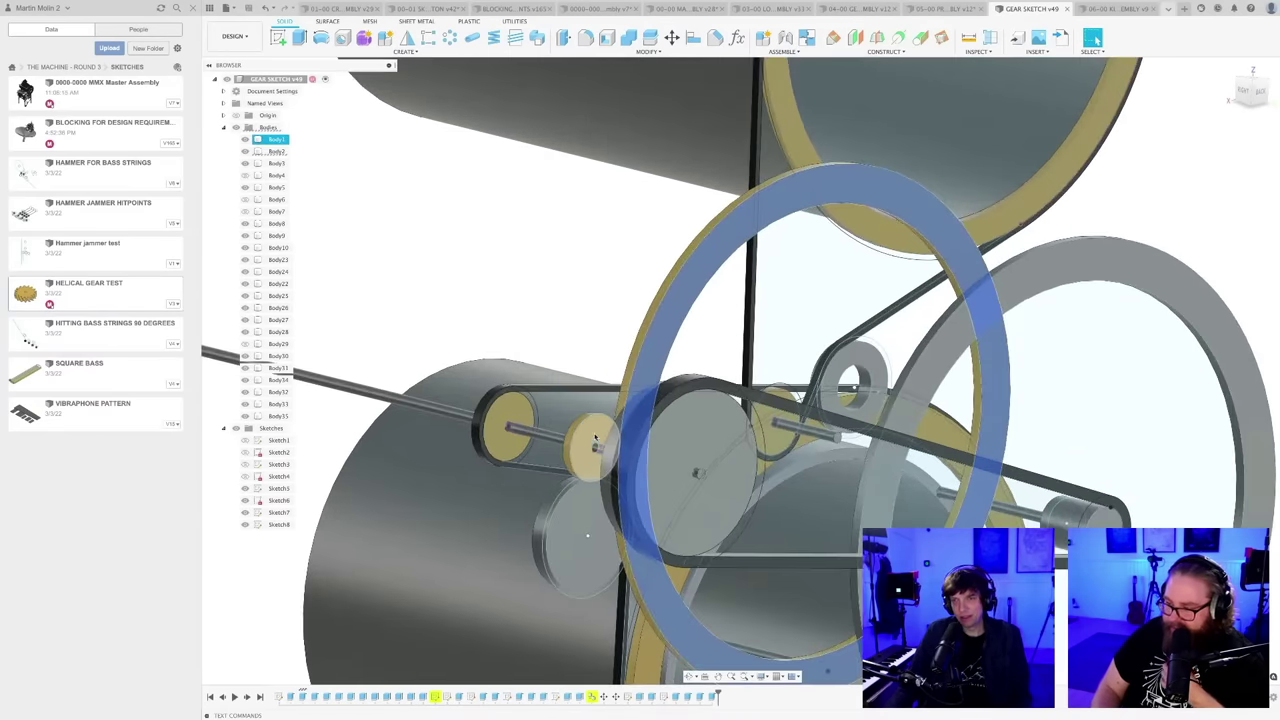
scroll(595, 437, down, 6)
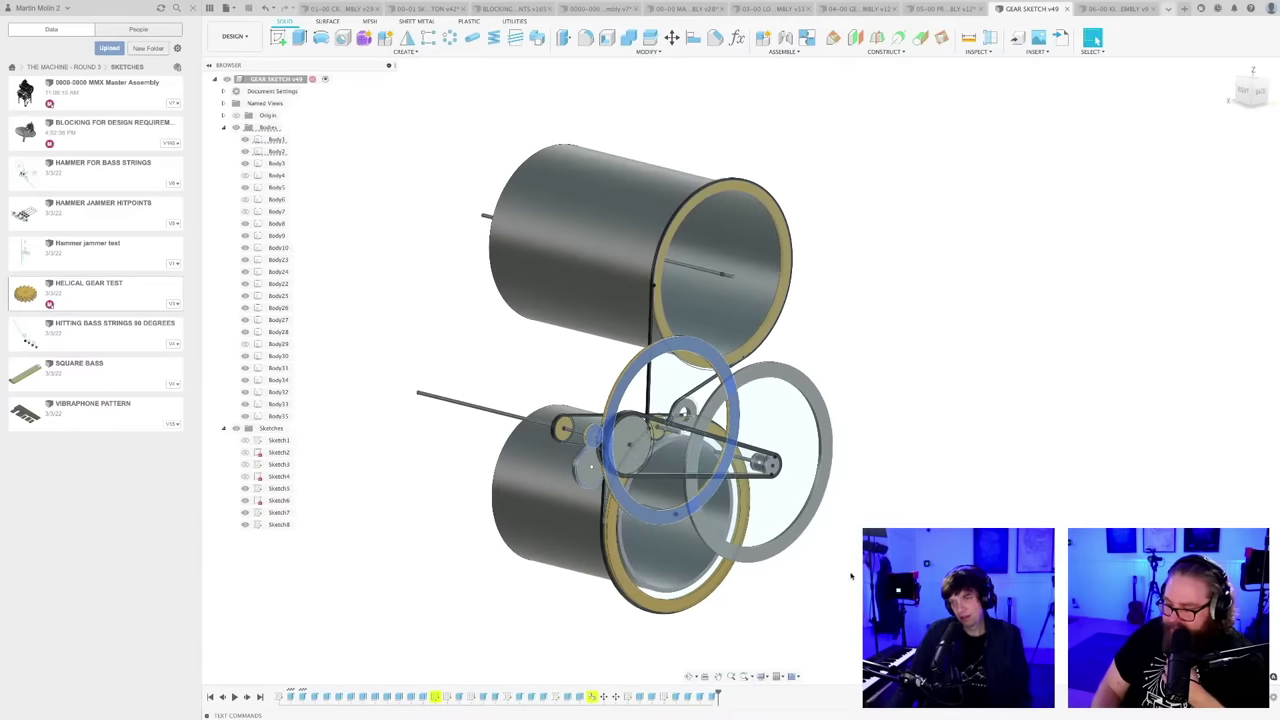
middle_drag(828, 572, 858, 535)
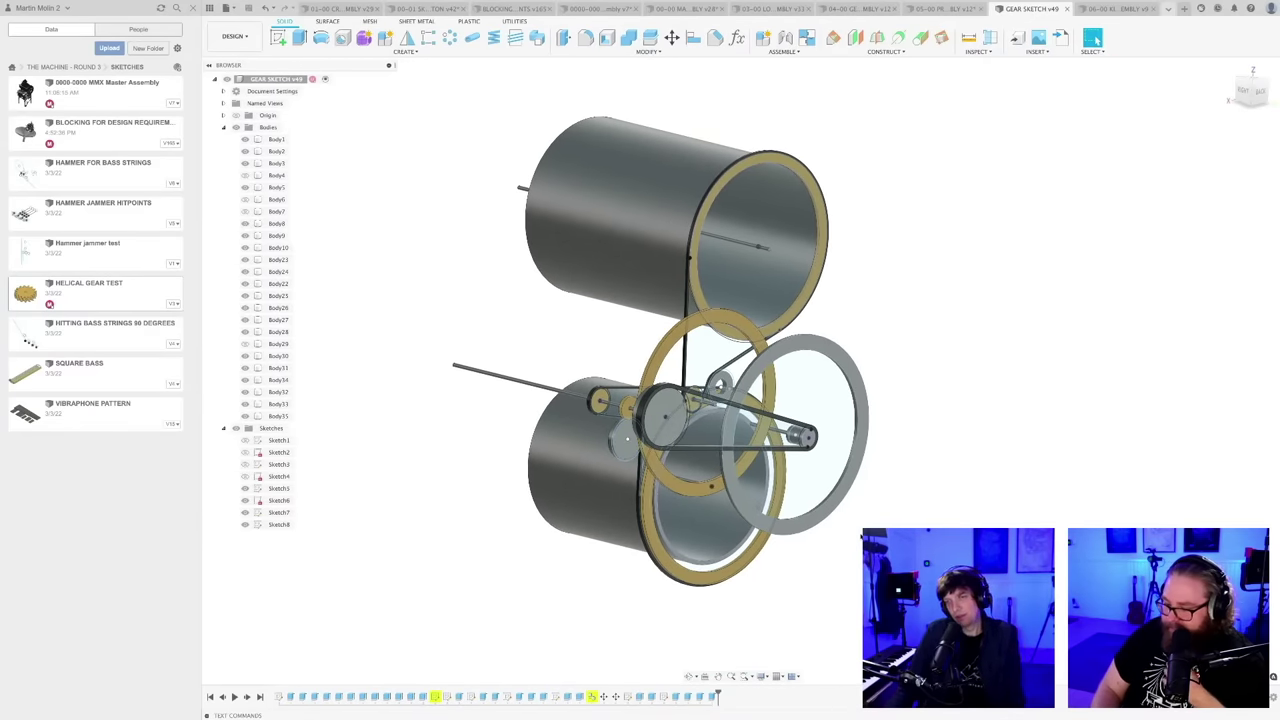
scroll(846, 536, up, 1)
shift+middle_drag(834, 532, 882, 548)
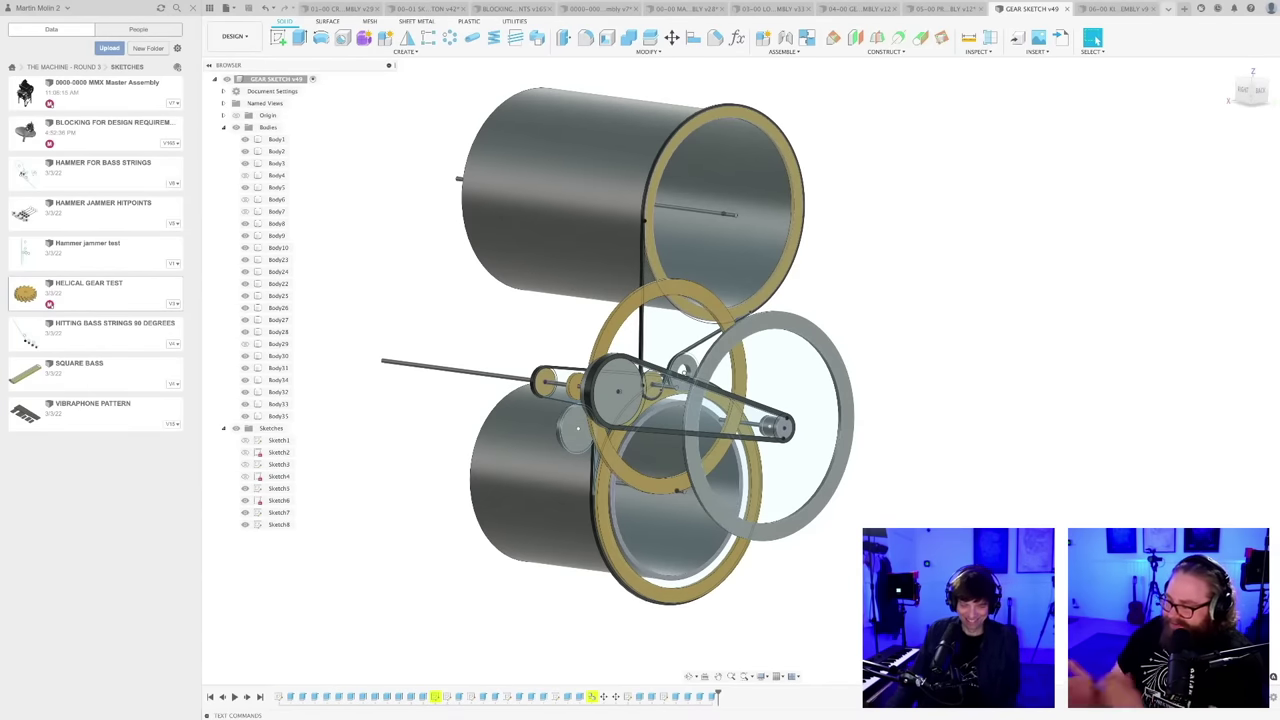
shift+middle_drag(851, 568, 830, 572)
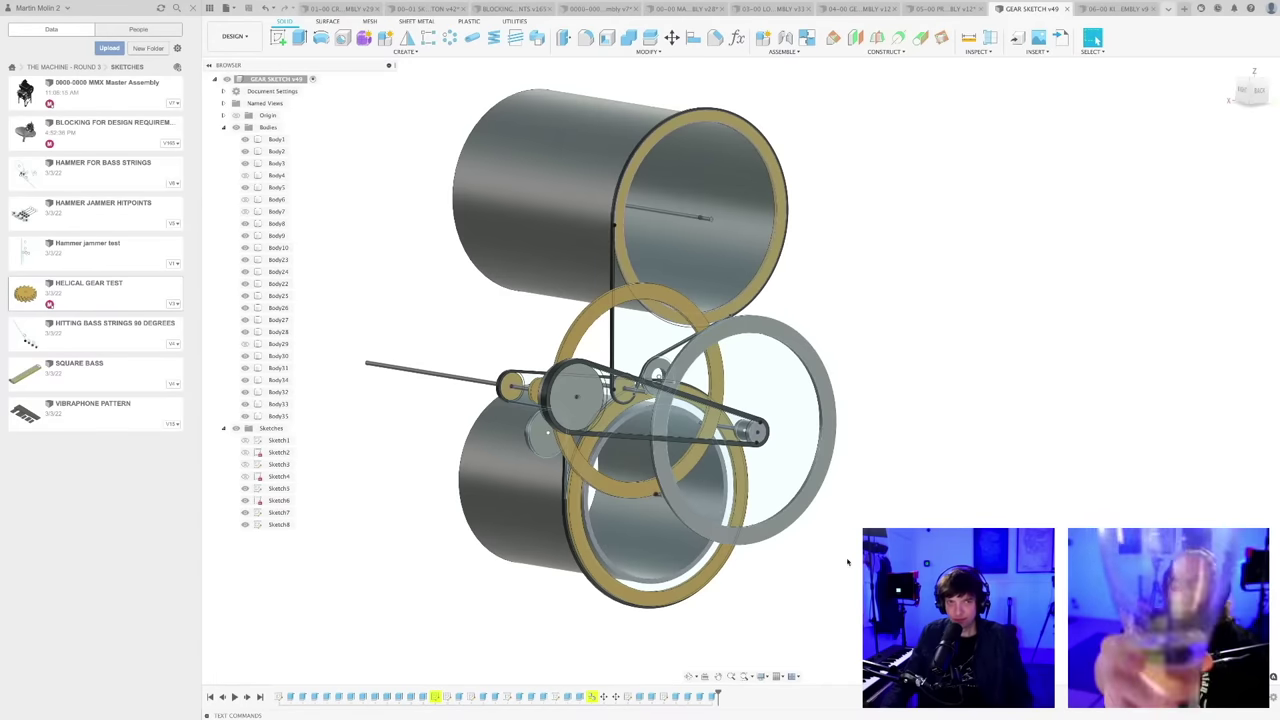
- Examine the two drums, their gear rings and the belt layout from the front and the back of the mechanism
shift+middle_drag(847, 561, 1120, 565)
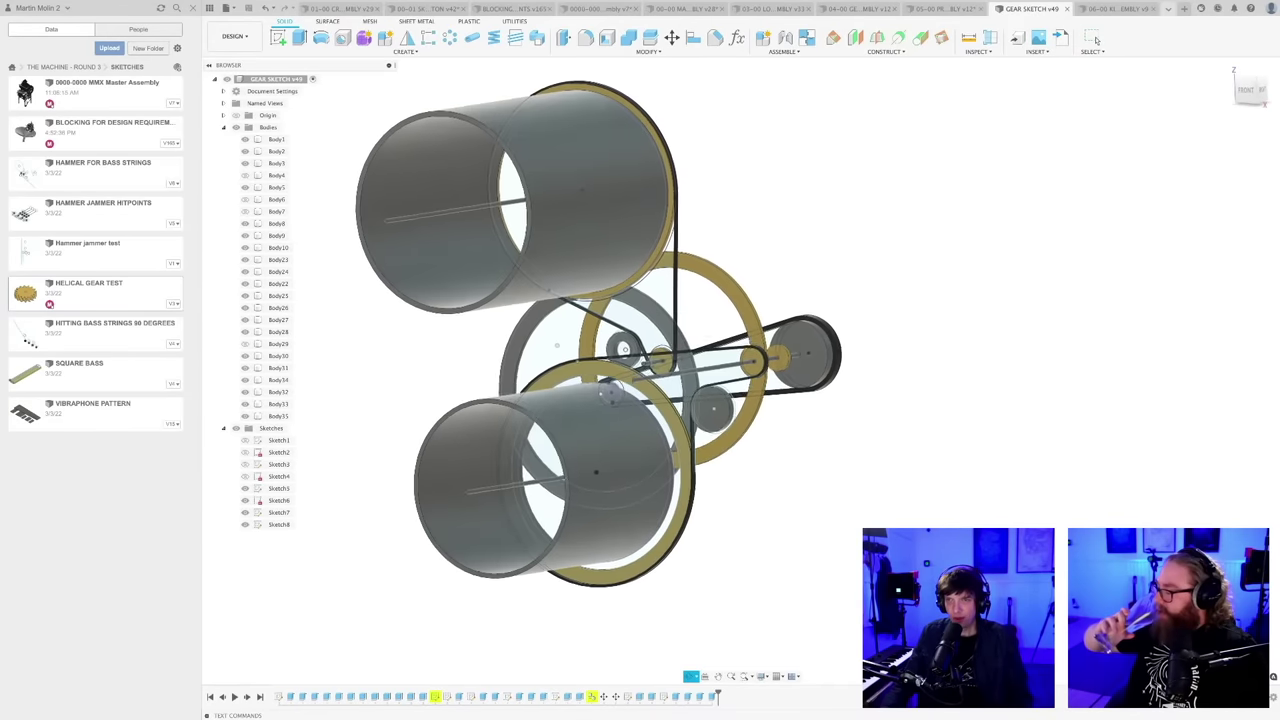
shift+middle_drag(760, 540, 812, 560)
scroll(806, 549, down, 1)
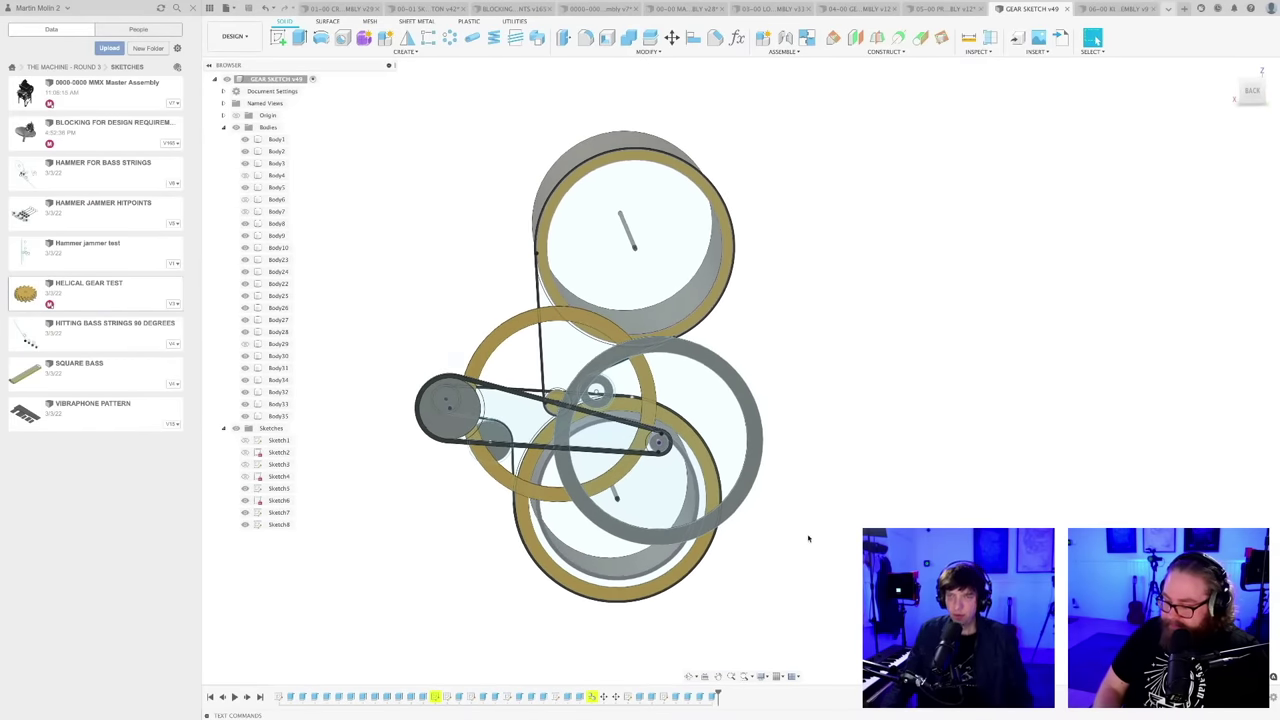
scroll(825, 531, up, 1)
scroll(826, 533, down, 2)
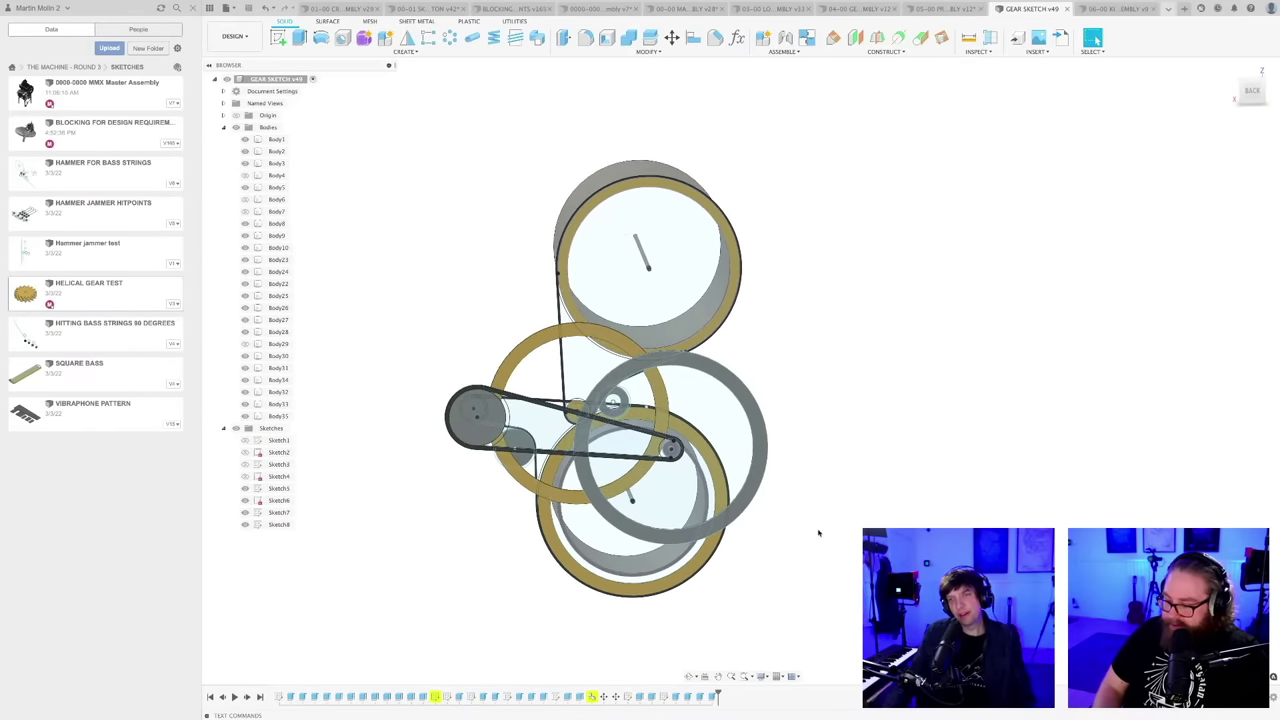
shift+middle_drag(818, 533, 1096, 40)
scroll(782, 532, up, 1)
shift+middle_drag(748, 530, 783, 531)
click(600, 255)
middle_drag(627, 482, 620, 507)
click(628, 508)
middle_drag(774, 542, 574, 367)
scroll(694, 505, down, 2)
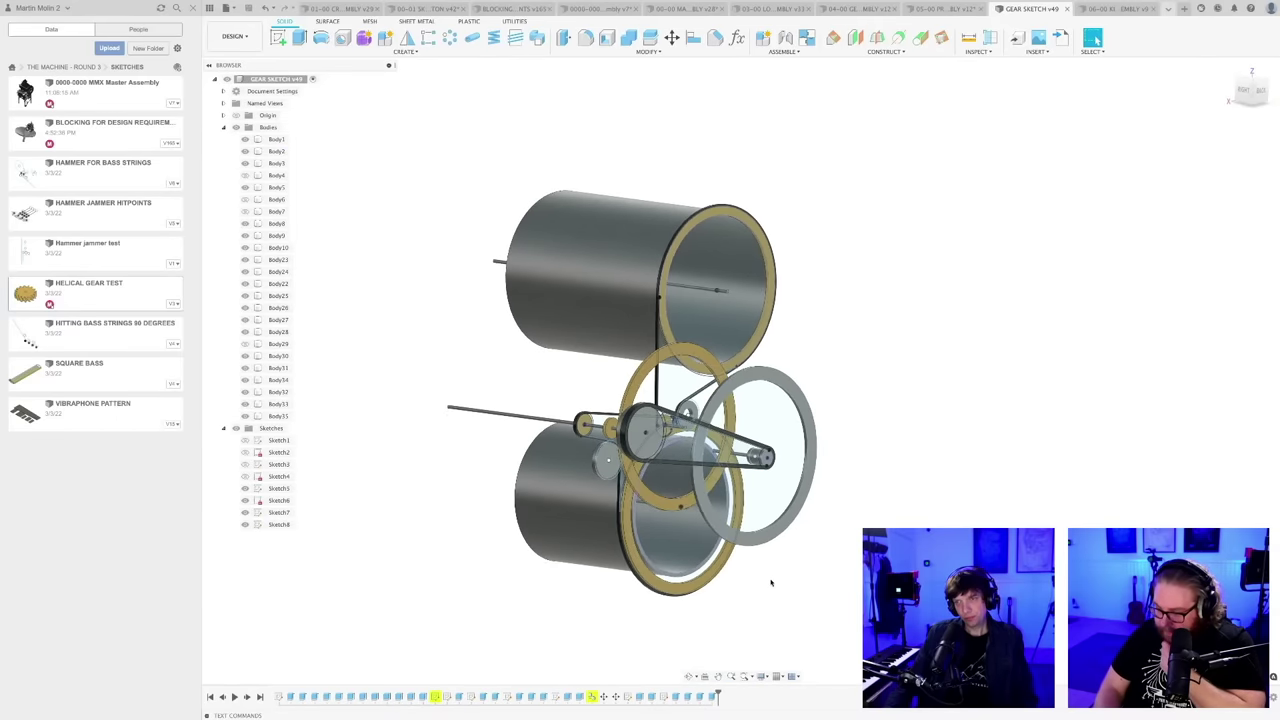
mouse_move(763, 575)
middle_down()
mouse_move(797, 529)
mouse_move(789, 566)
mouse_move(803, 555)
mouse_move(848, 566)
mouse_move(766, 554)
mouse_move(763, 567)
middle_up()
scroll(788, 541, up, 1)
scroll(796, 539, up, 1)
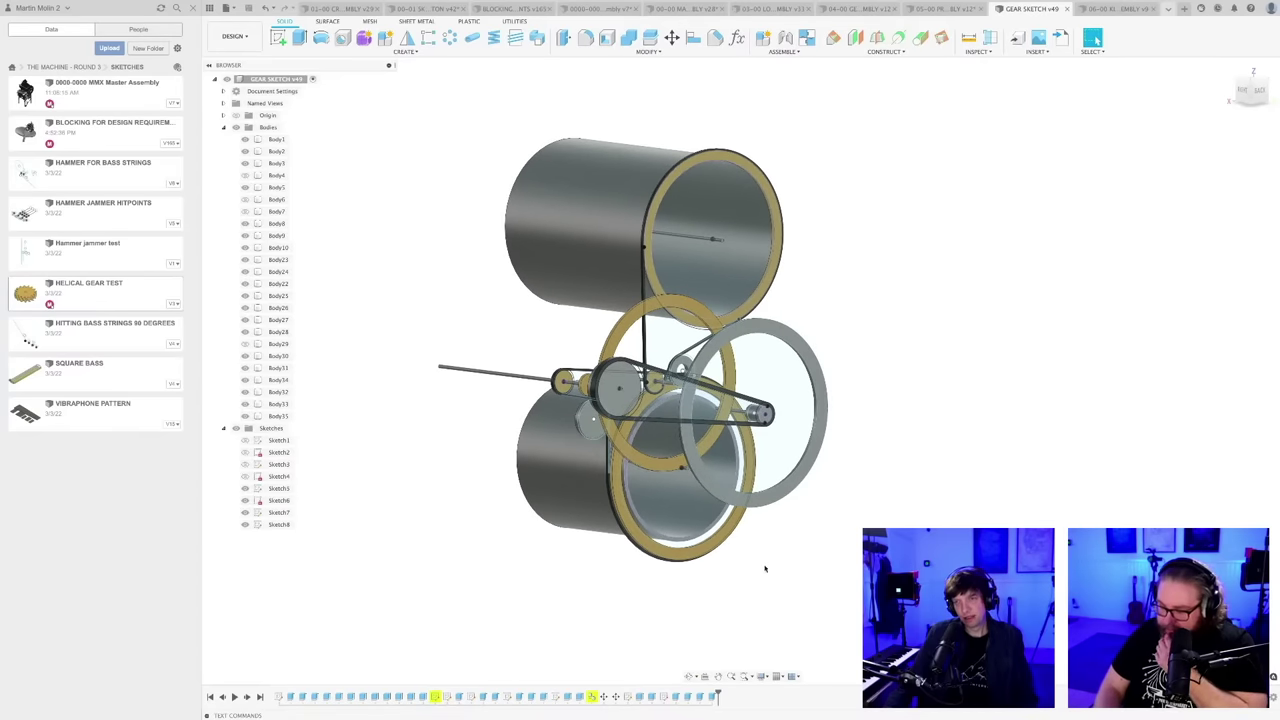
scroll(765, 568, up, 1)
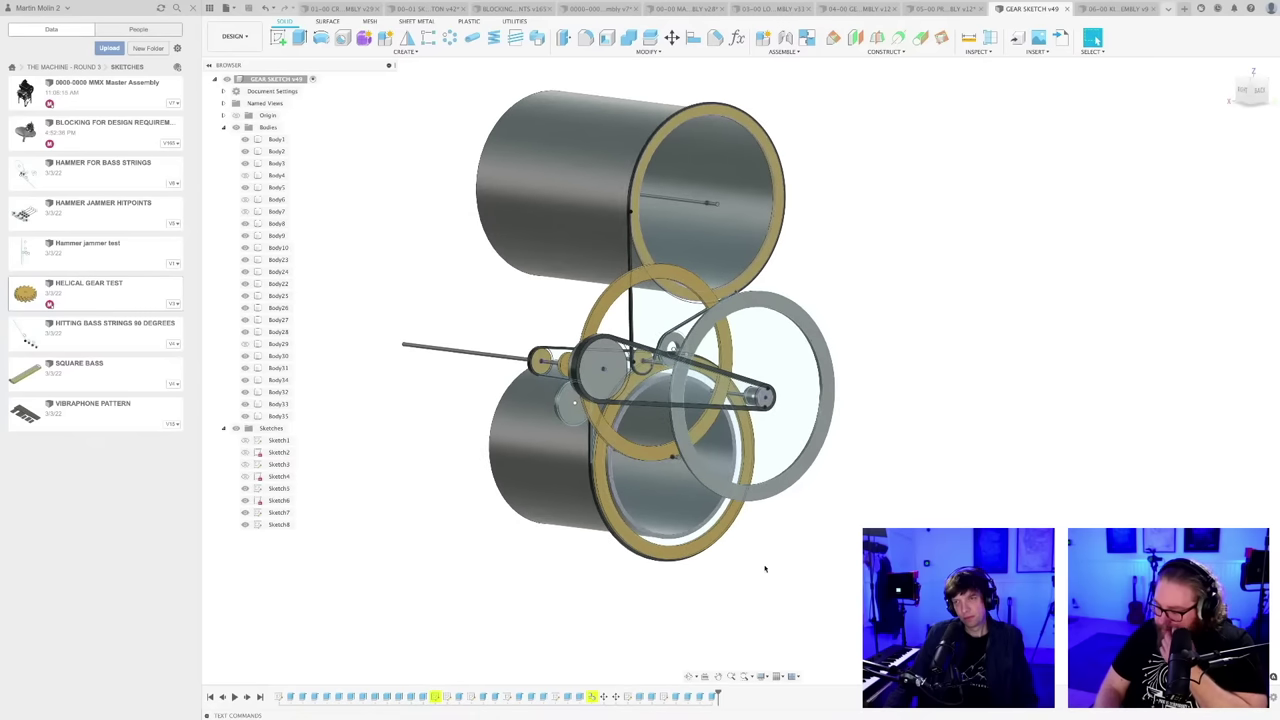
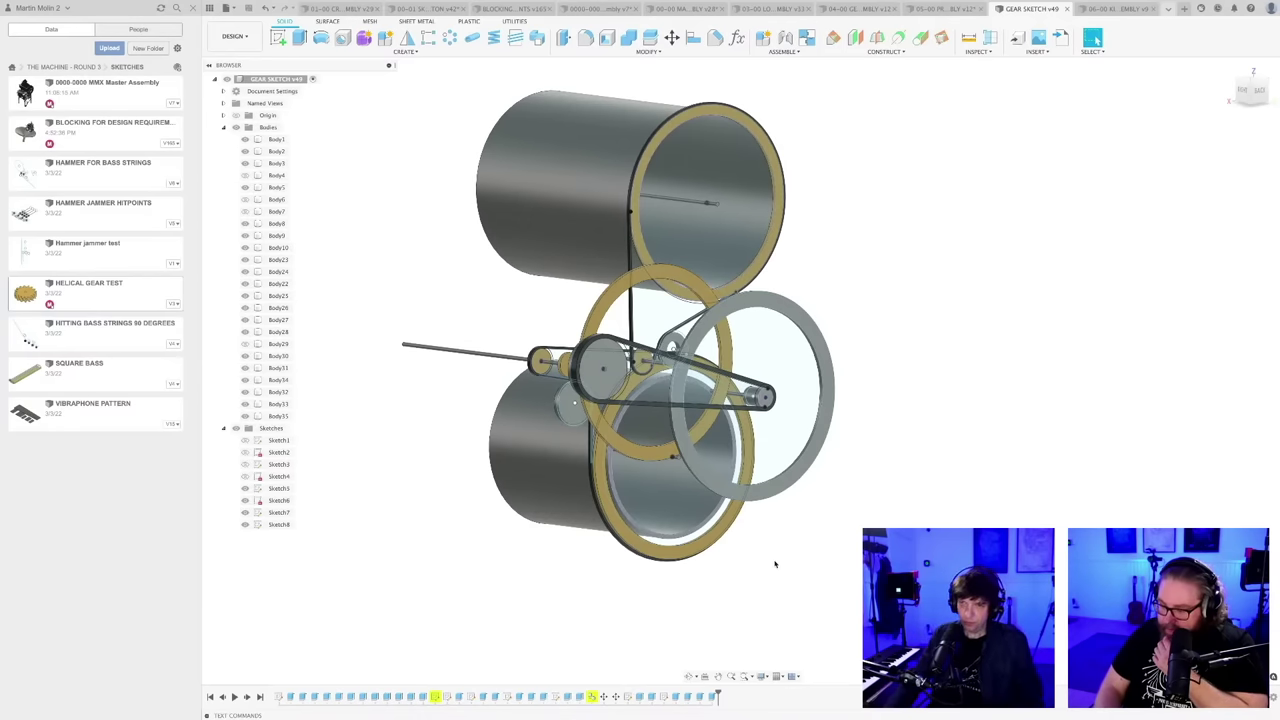
mouse_move(775, 563)
shift+middle_down()
mouse_move(814, 557)
mouse_move(796, 571)
mouse_move(806, 557)
mouse_move(751, 554)
mouse_move(746, 571)
mouse_move(778, 587)
mouse_move(771, 574)
mouse_move(806, 581)
mouse_move(806, 597)
mouse_move(835, 592)
mouse_move(770, 586)
mouse_move(823, 583)
mouse_move(805, 585)
mouse_move(821, 572)
mouse_move(806, 560)
mouse_move(803, 577)
mouse_move(799, 566)
mouse_move(822, 575)
mouse_move(771, 587)
shift+middle_up()
scroll(819, 592, up, 1)
scroll(771, 587, up, 1)
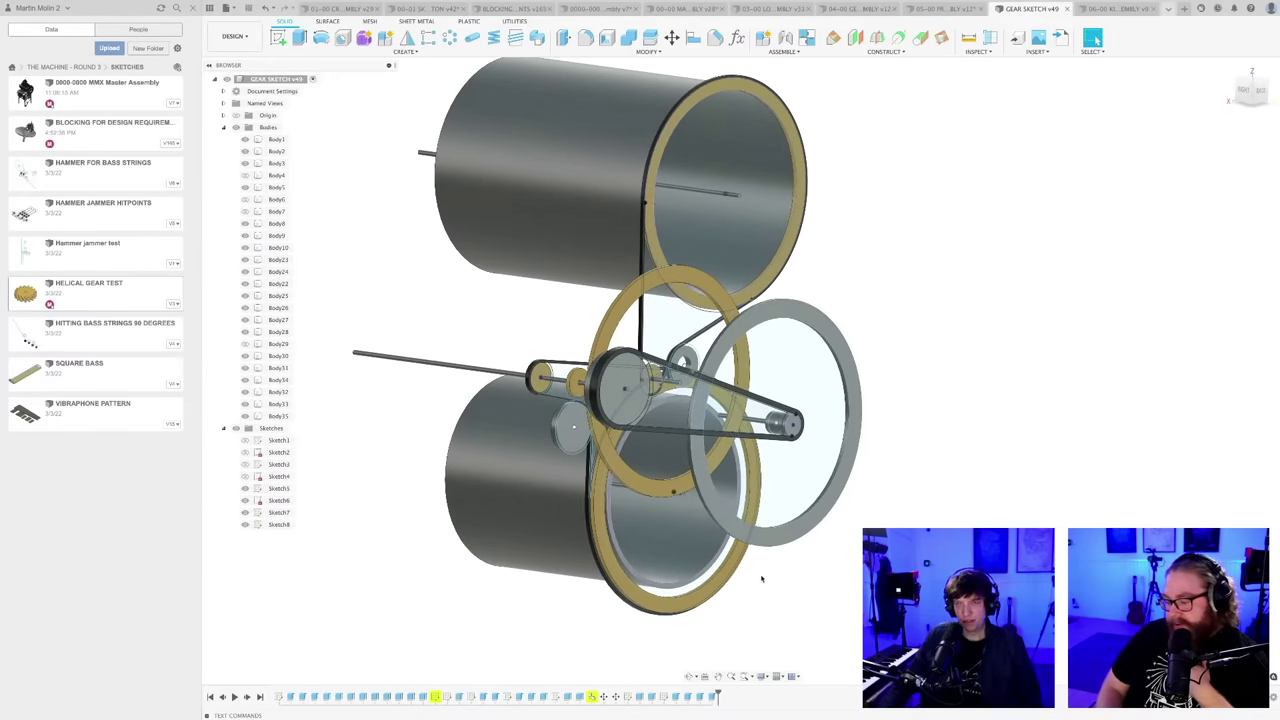
- Examine how the middle ring gear and its small mating gear sit relative to the belt pulleys and shafts
click(658, 470)
scroll(574, 430, up, 2)
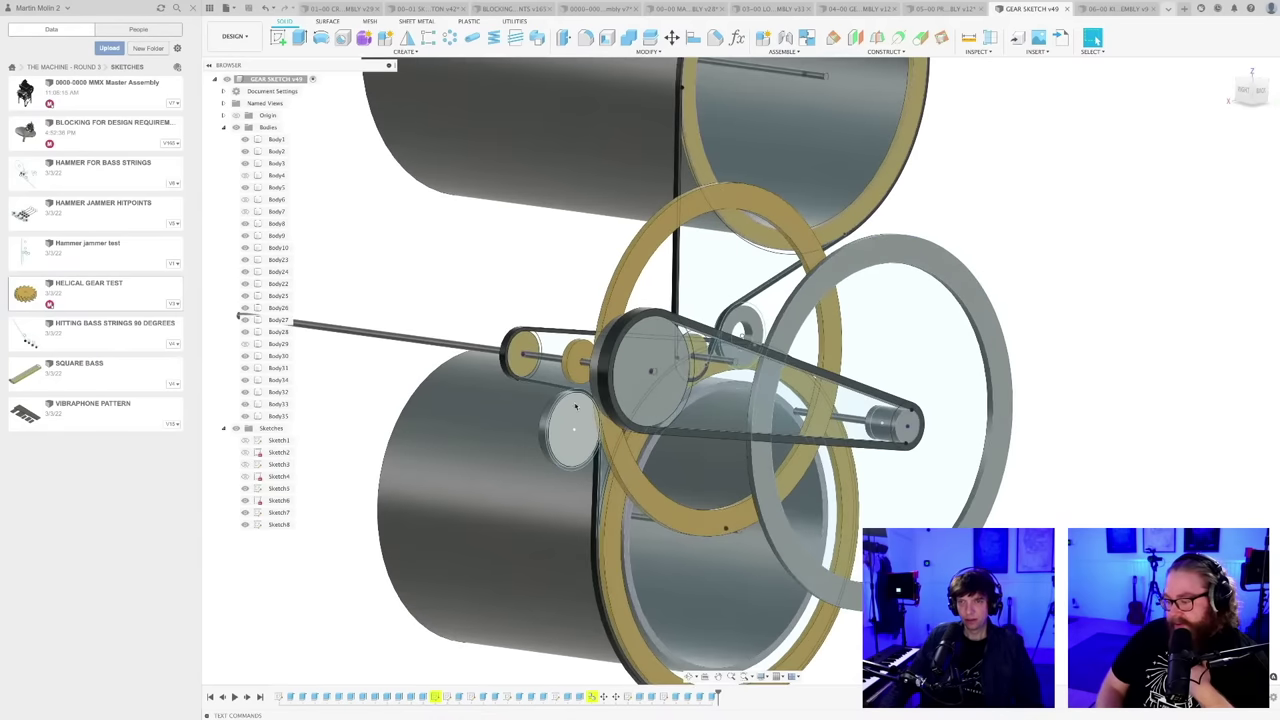
scroll(570, 420, down, 3)
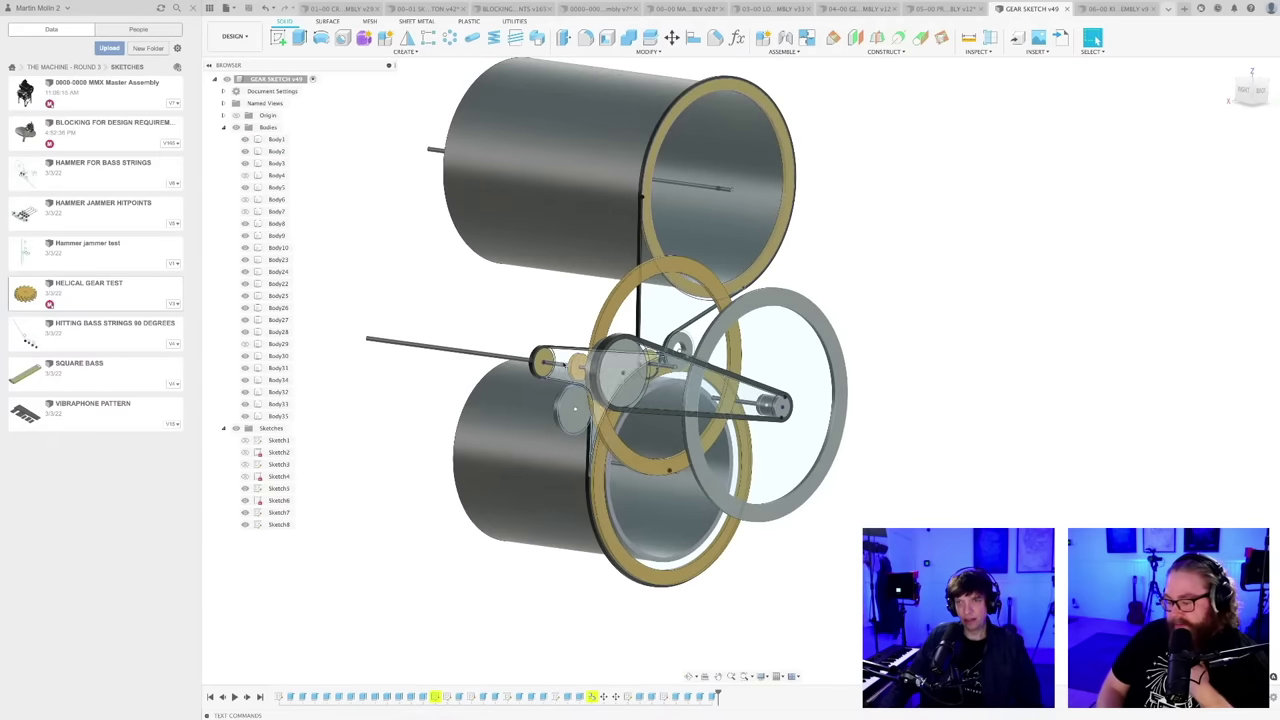
scroll(567, 363, up, 2)
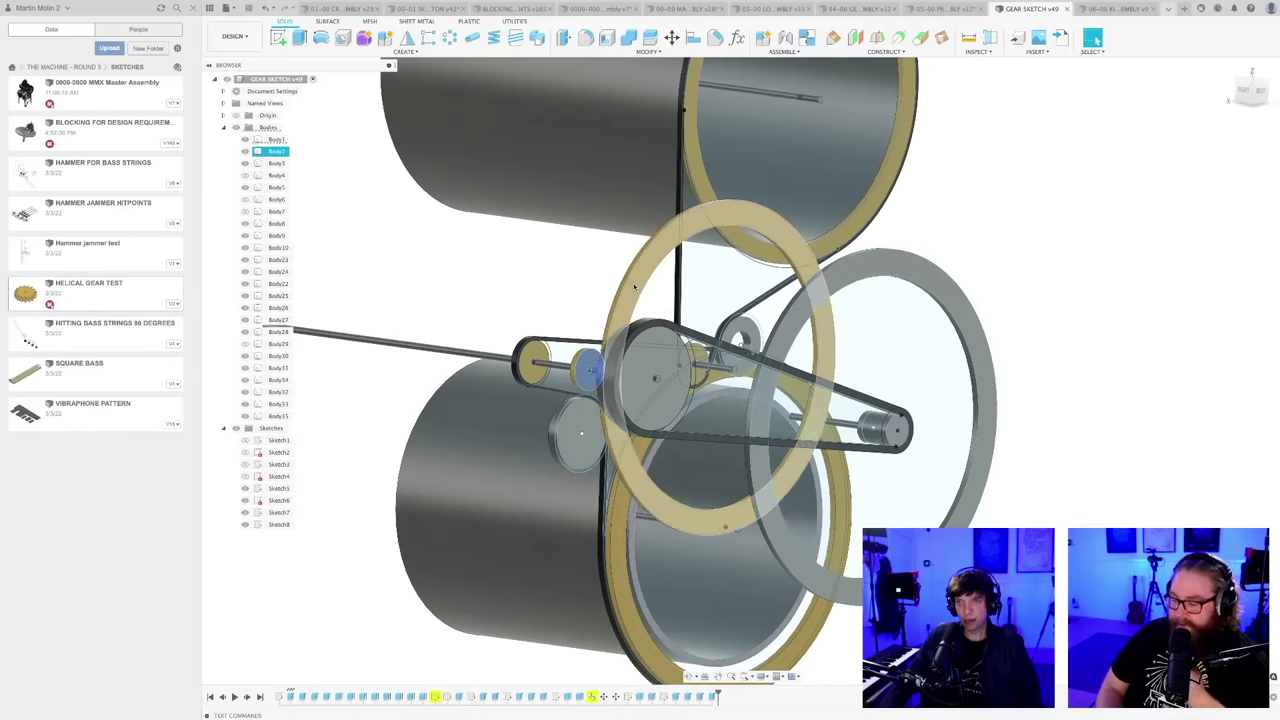
scroll(601, 322, up, 1)
scroll(600, 325, down, 3)
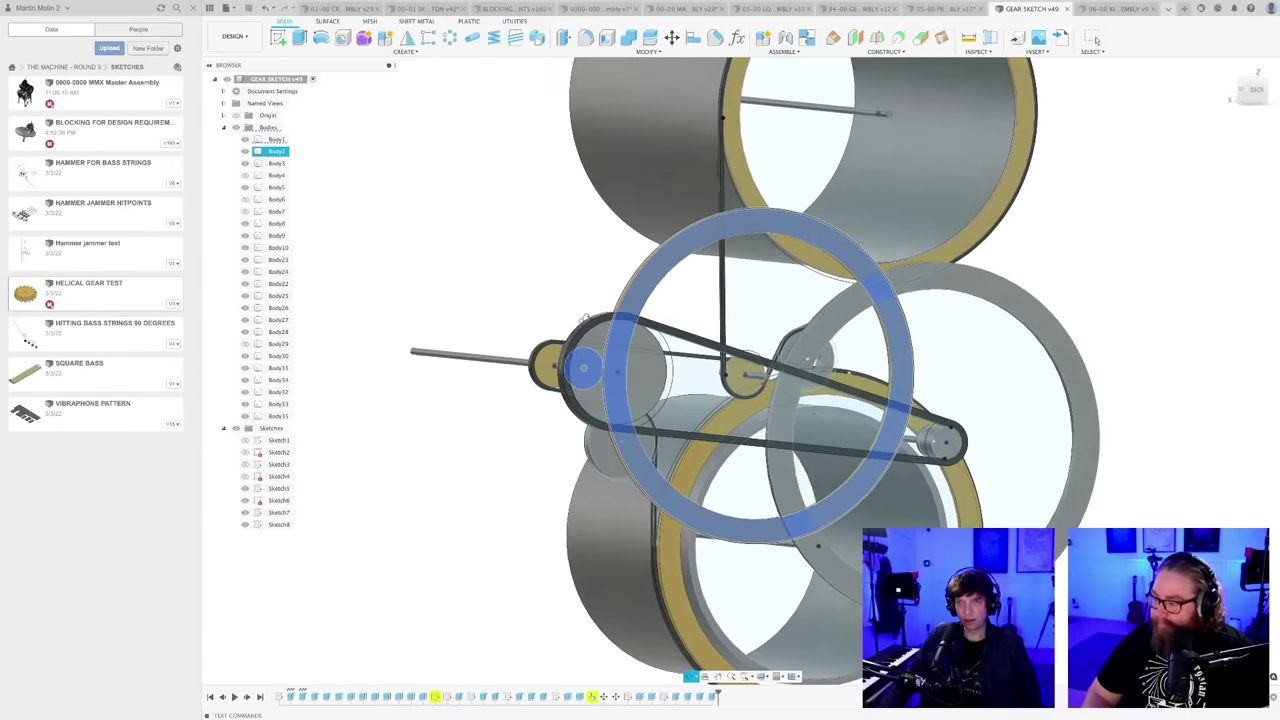
scroll(596, 330, down, 2)
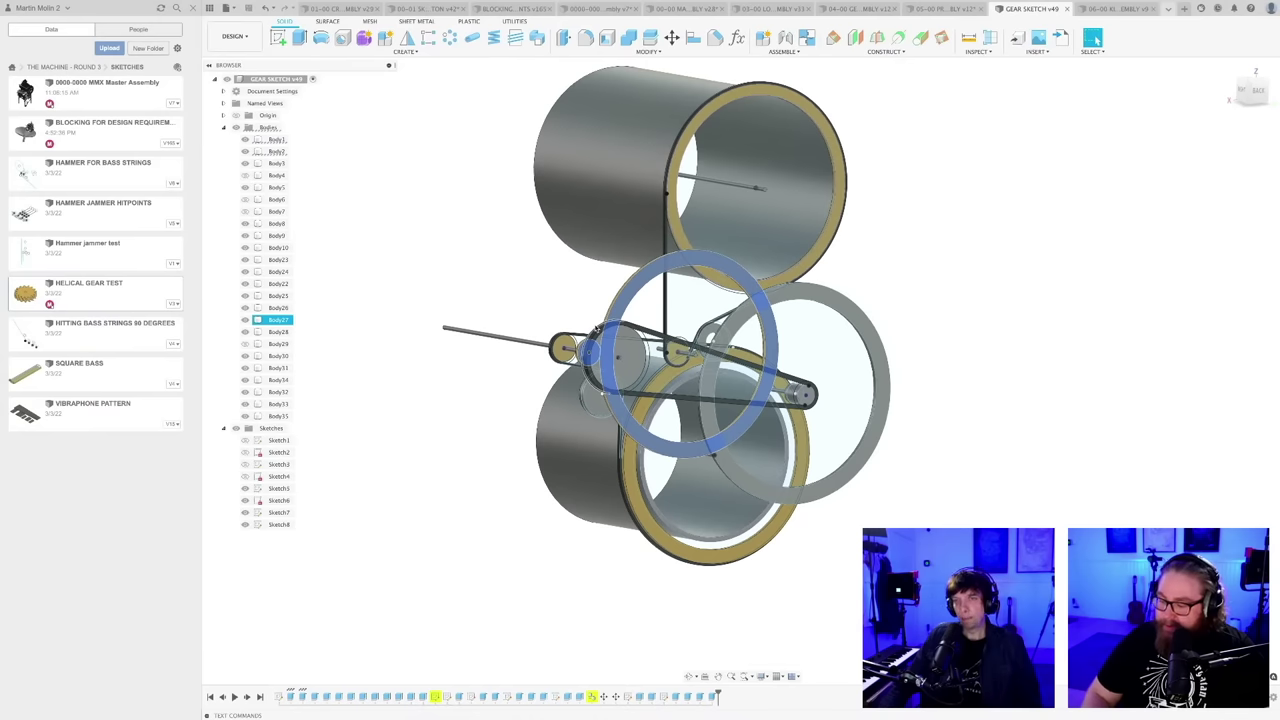
scroll(596, 329, up, 1)
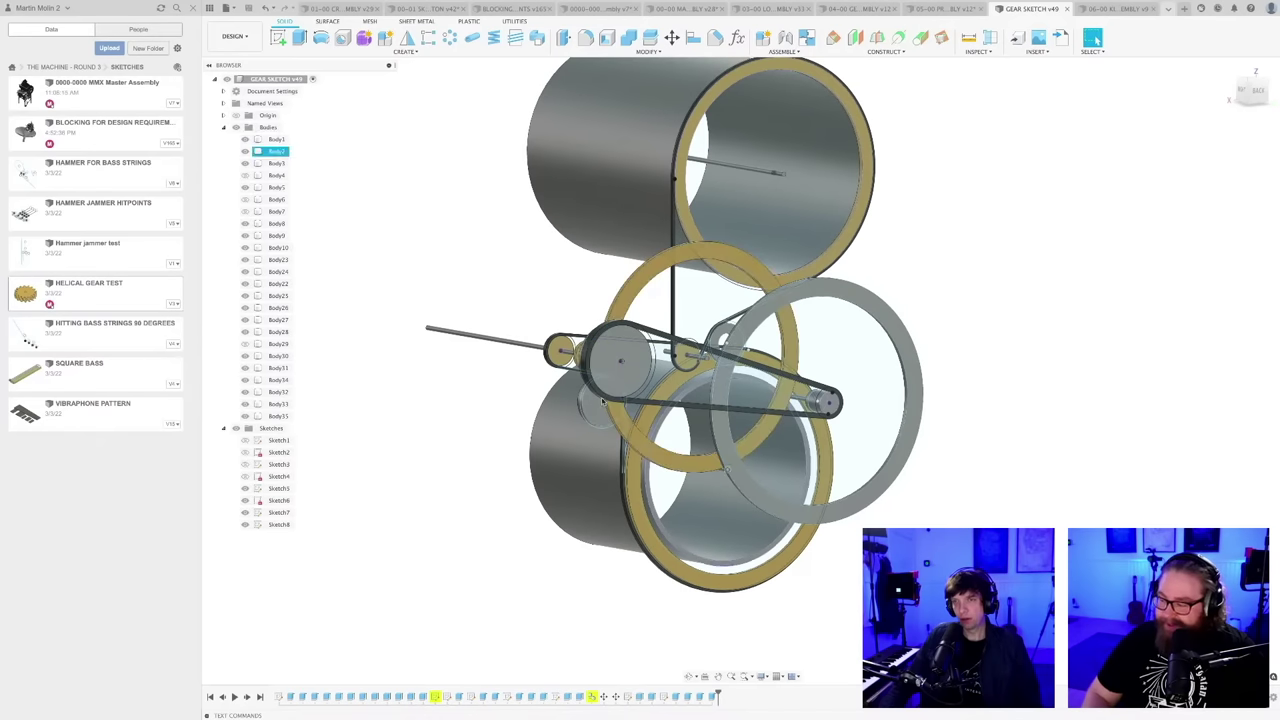
scroll(563, 355, up, 3)
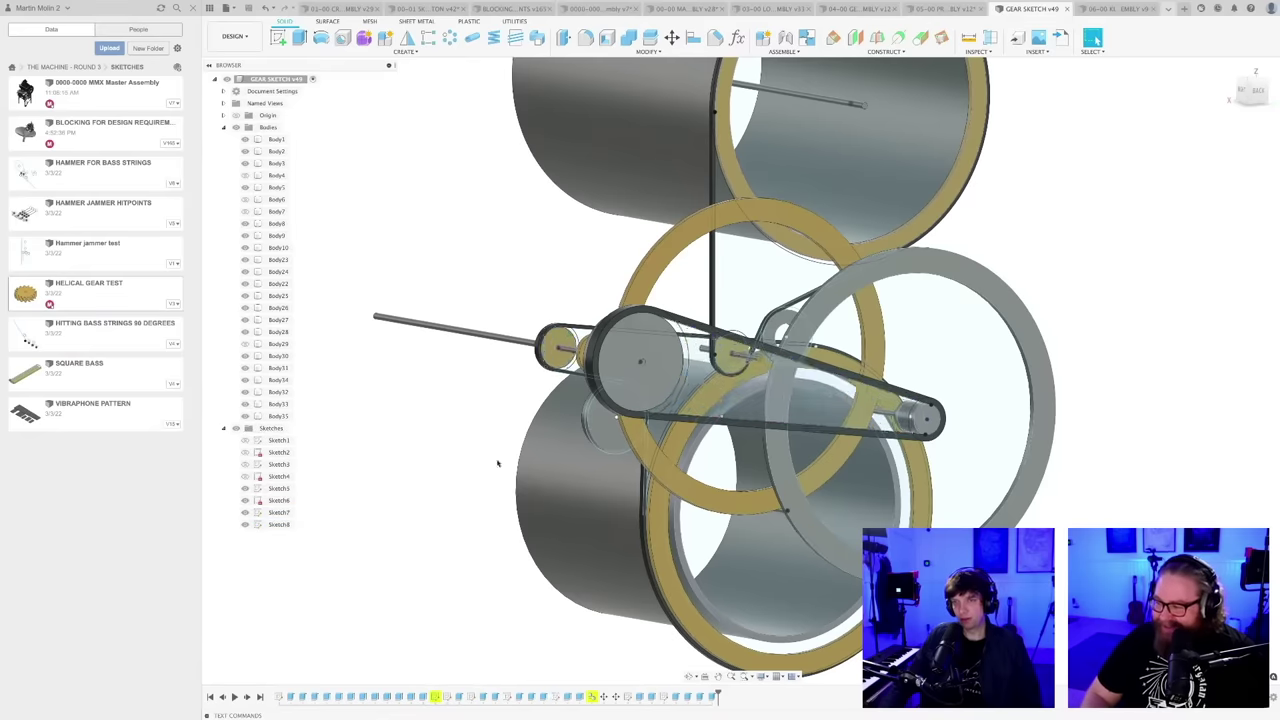
scroll(497, 463, down, 2)
shift+middle_drag(525, 470, 655, 374)
click(620, 330)
scroll(652, 375, down, 3)
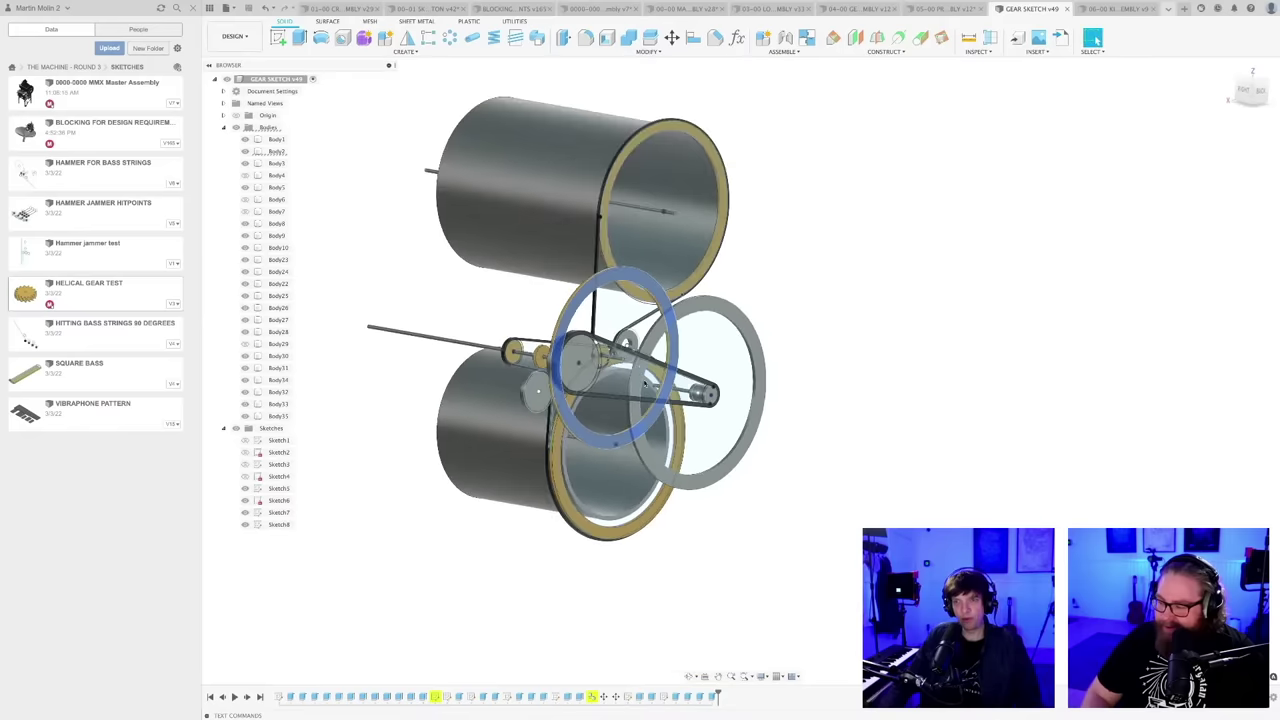
middle_drag(644, 508, 778, 549)
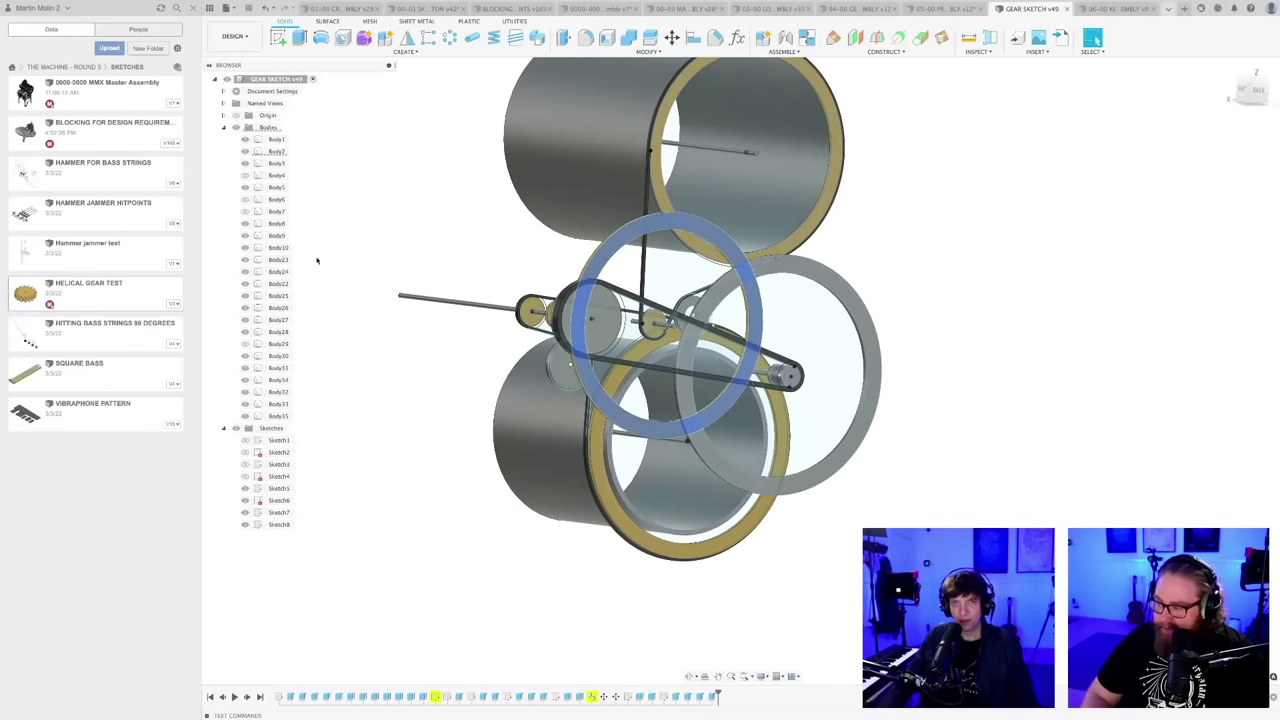
- Hide the middle ring gear Body2 and its small mating gear Body1, and save the design
click(245, 152)
scroll(559, 312, up, 3)
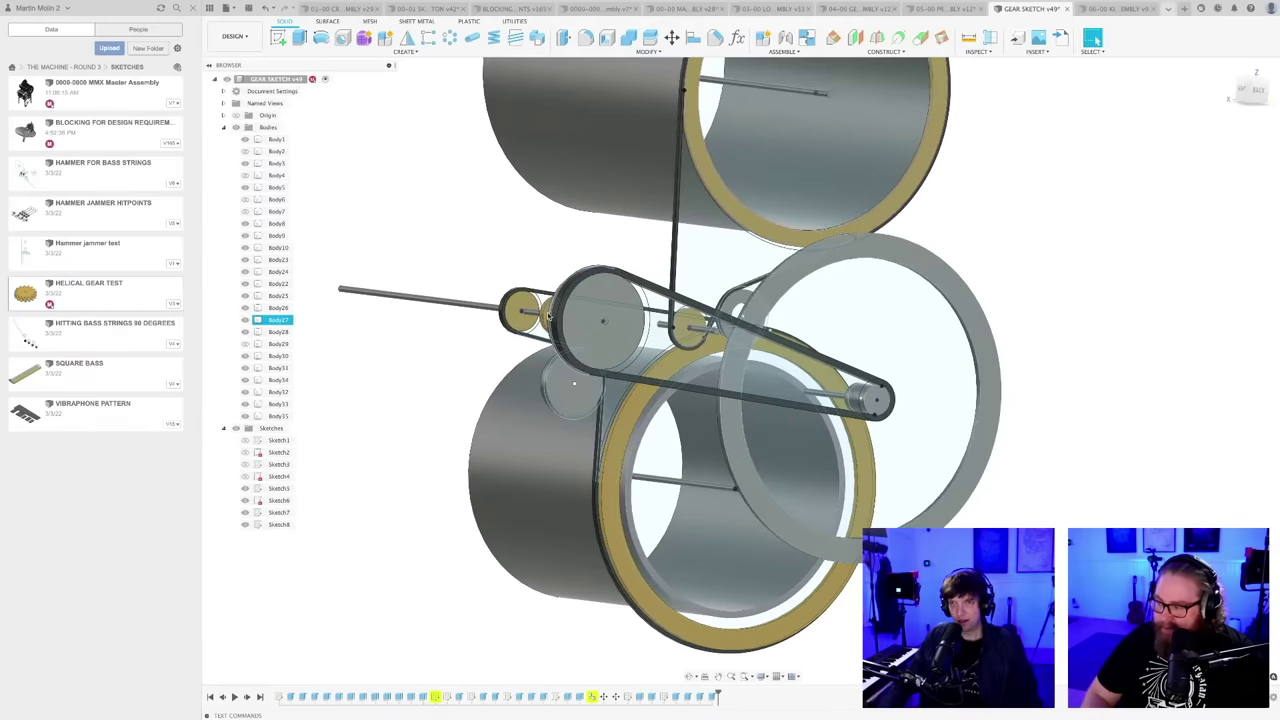
shift+middle_drag(559, 312, 579, 320)
scroll(508, 295, up, 3)
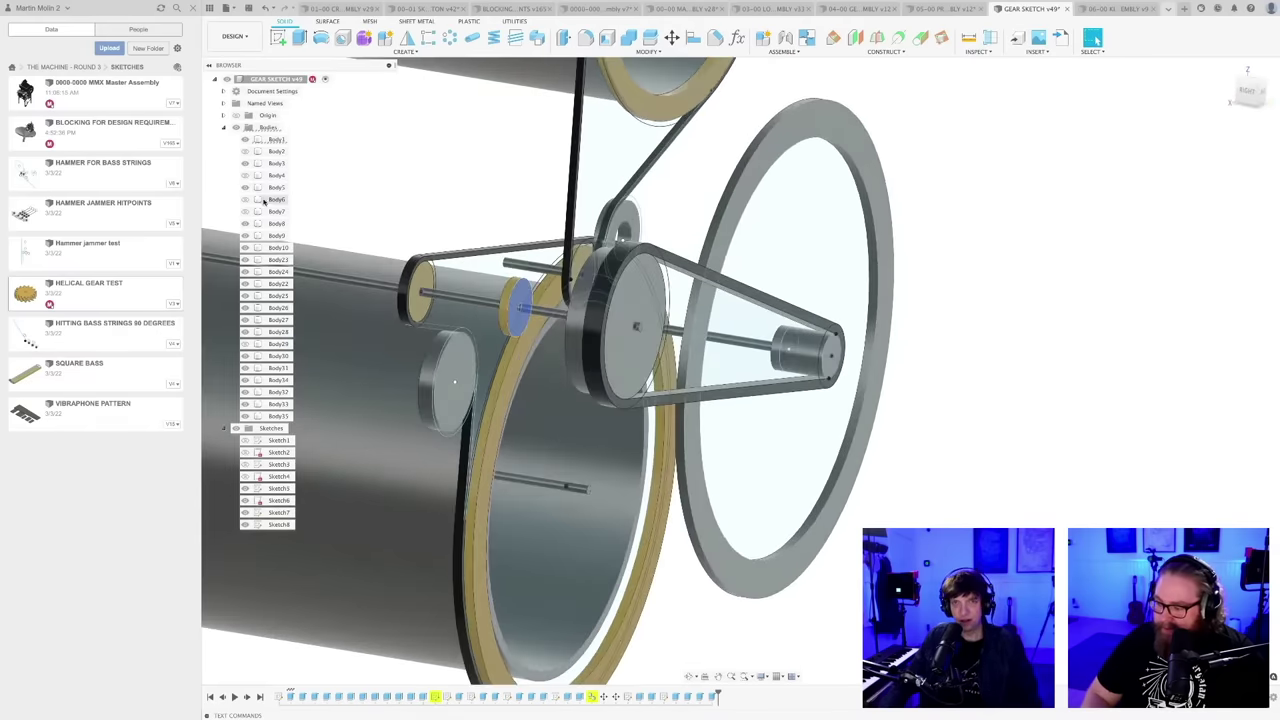
scroll(590, 360, down, 5)
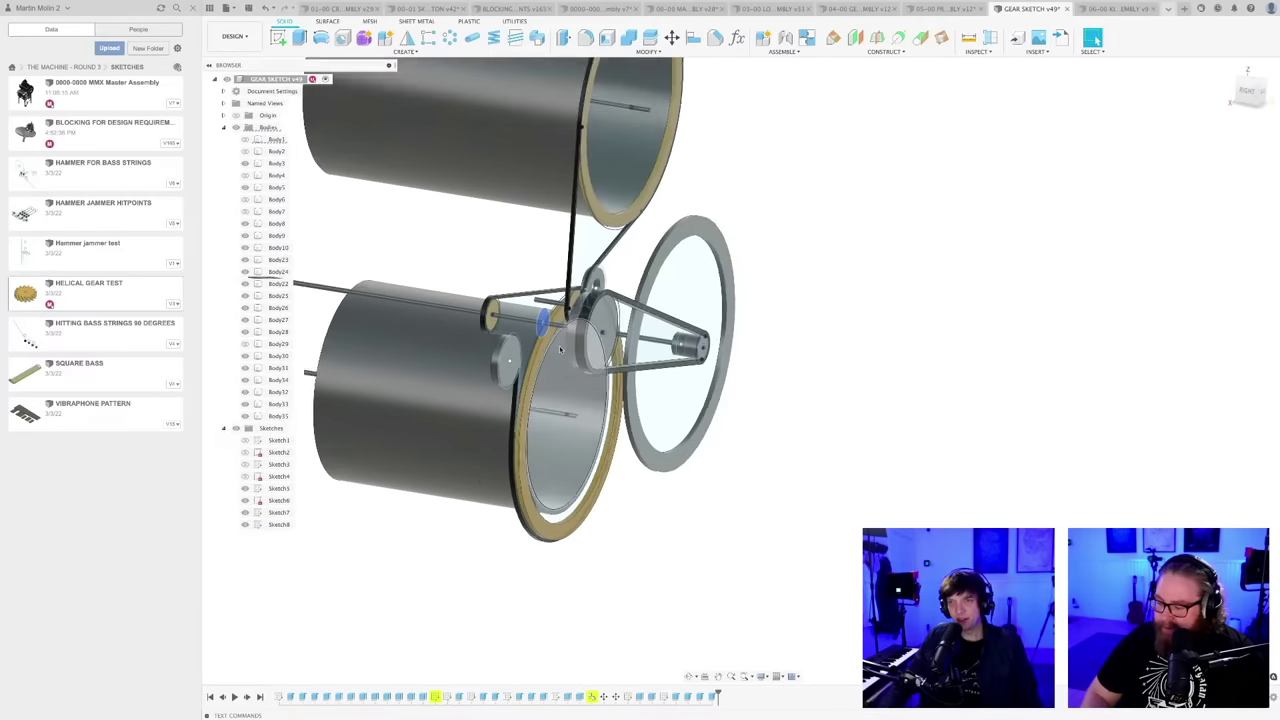
middle_drag(637, 451, 711, 498)
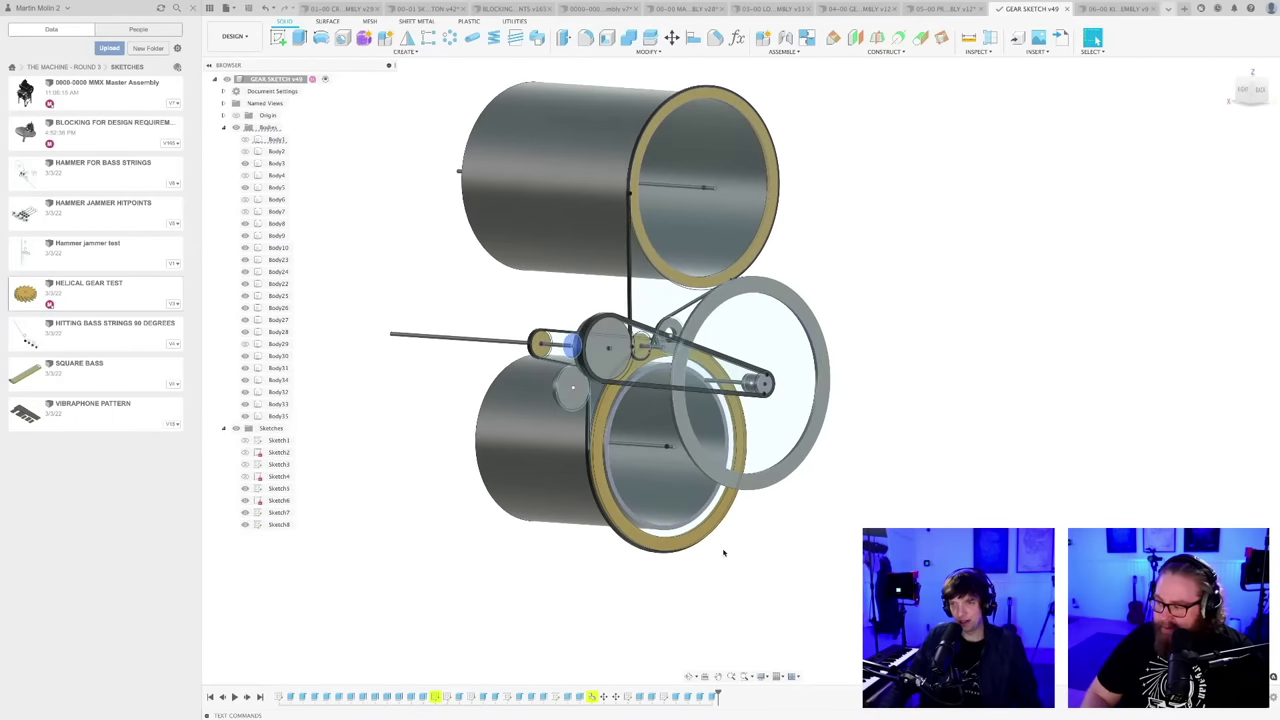
mouse_move(724, 552)
shift+middle_down()
mouse_move(746, 566)
mouse_move(754, 551)
mouse_move(737, 565)
shift+middle_up()
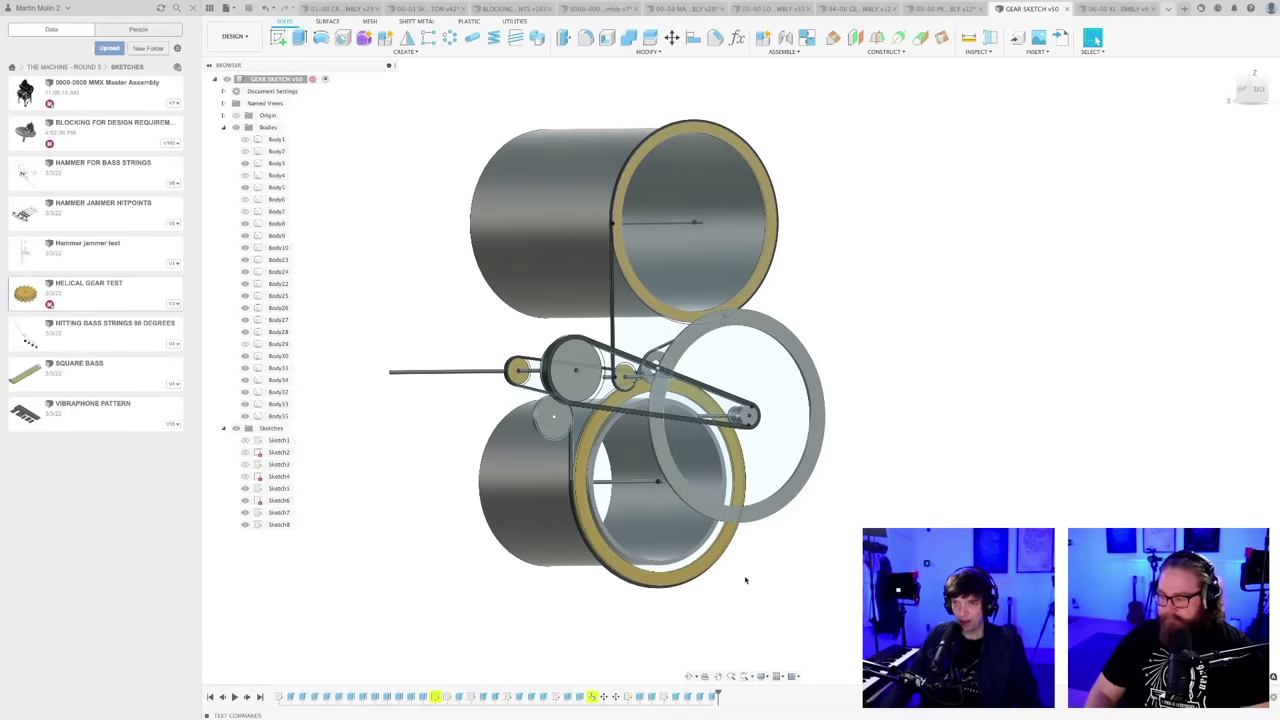
- Examine the remaining belt drive and lower drum, picking out the area inside the long belt and the drum's inner circle
mouse_move(745, 580)
shift+middle_down()
mouse_move(737, 568)
mouse_move(757, 571)
shift+middle_up()
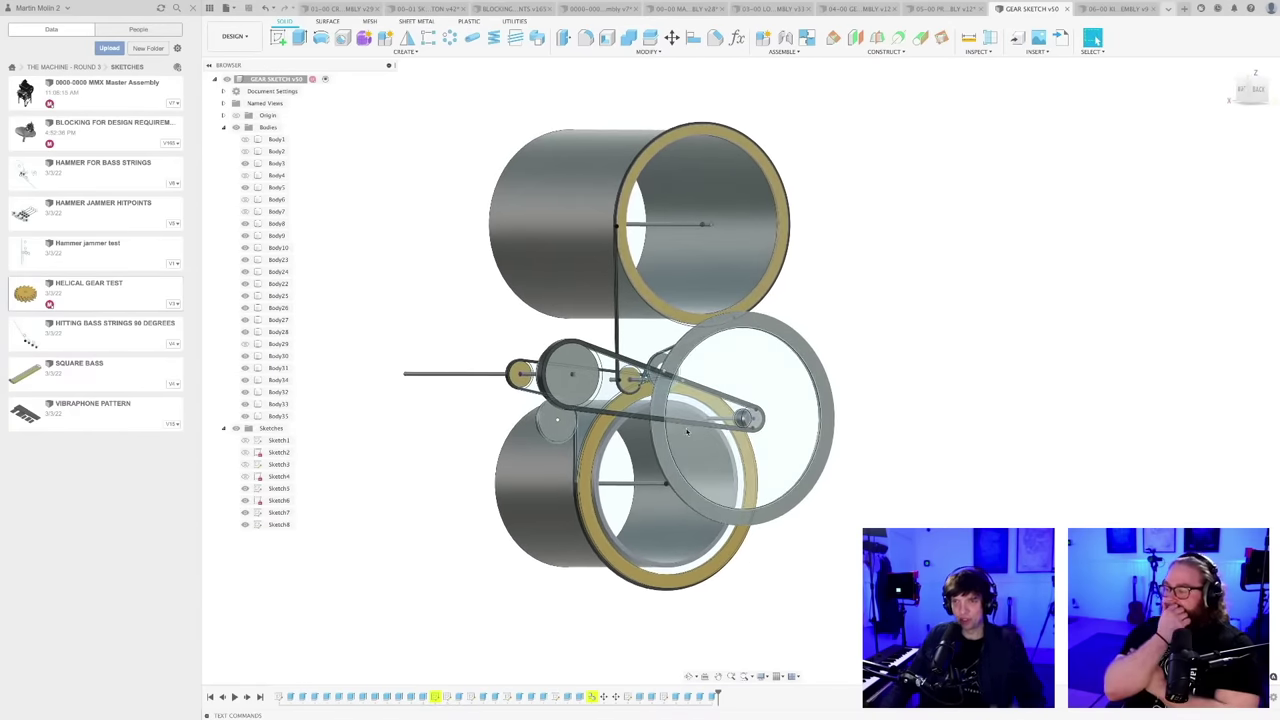
shift+middle_drag(687, 432, 684, 498)
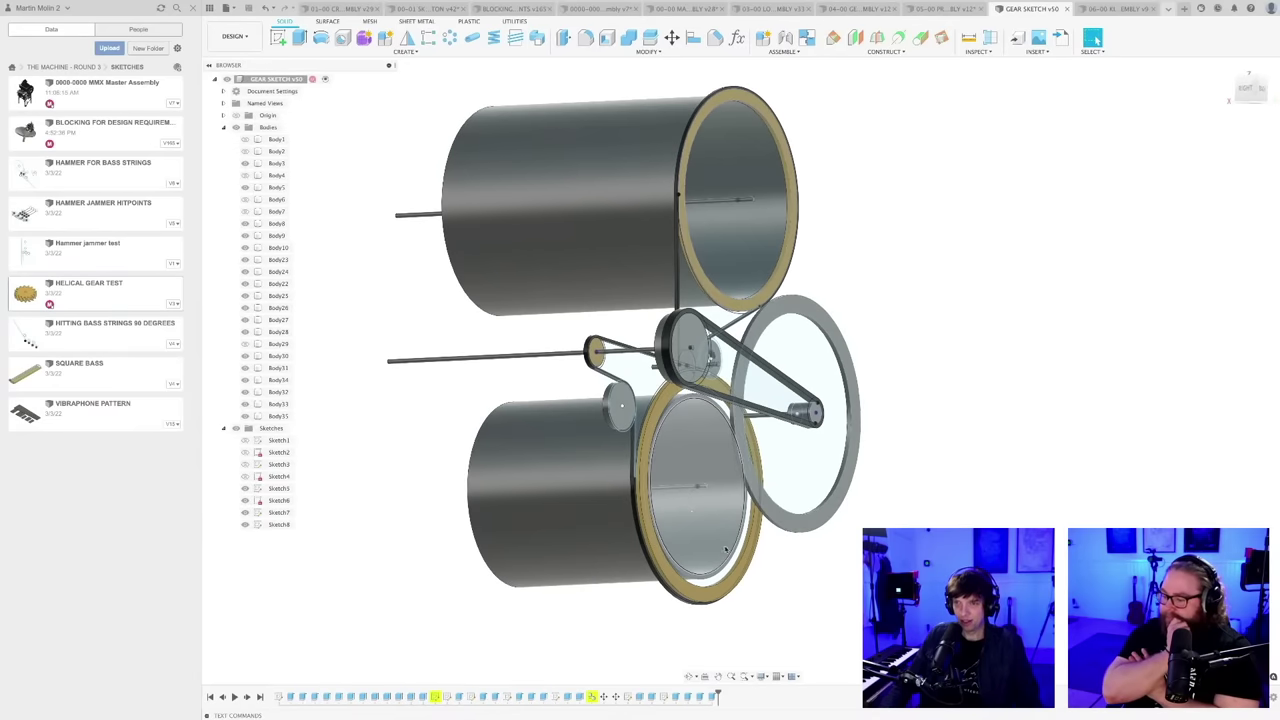
shift+middle_drag(726, 549, 661, 363)
scroll(617, 385, up, 5)
scroll(617, 385, down, 3)
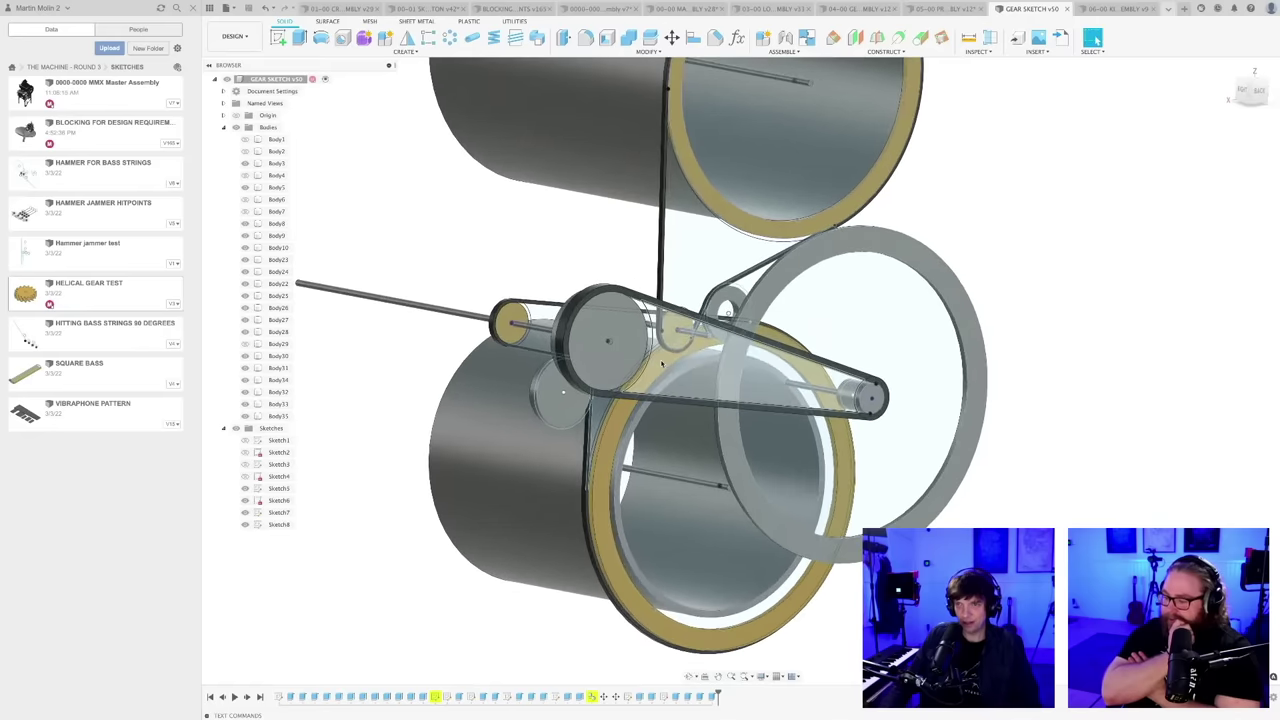
click(681, 343)
scroll(660, 460, up, 3)
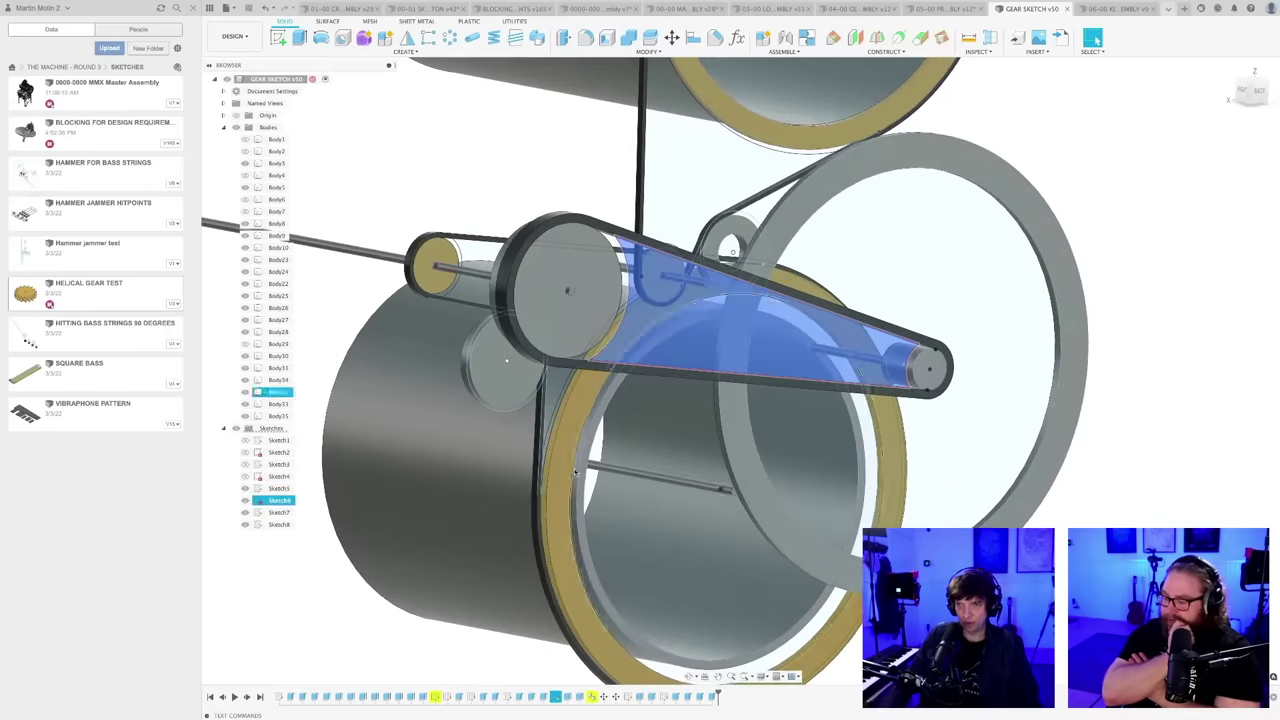
click(674, 486)
scroll(674, 486, down, 5)
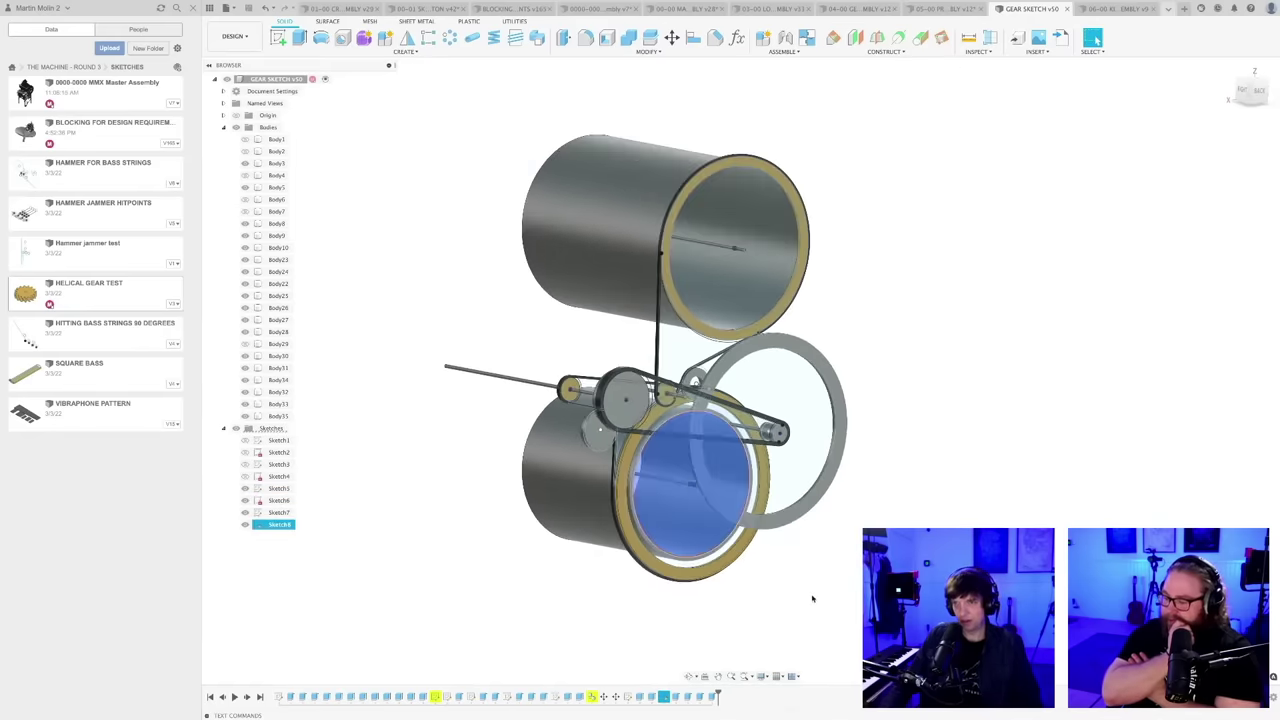
- Examine the belt routing between the two drums, the small pulleys and the ring gear from the back
click(811, 597)
shift+middle_drag(802, 549, 794, 543)
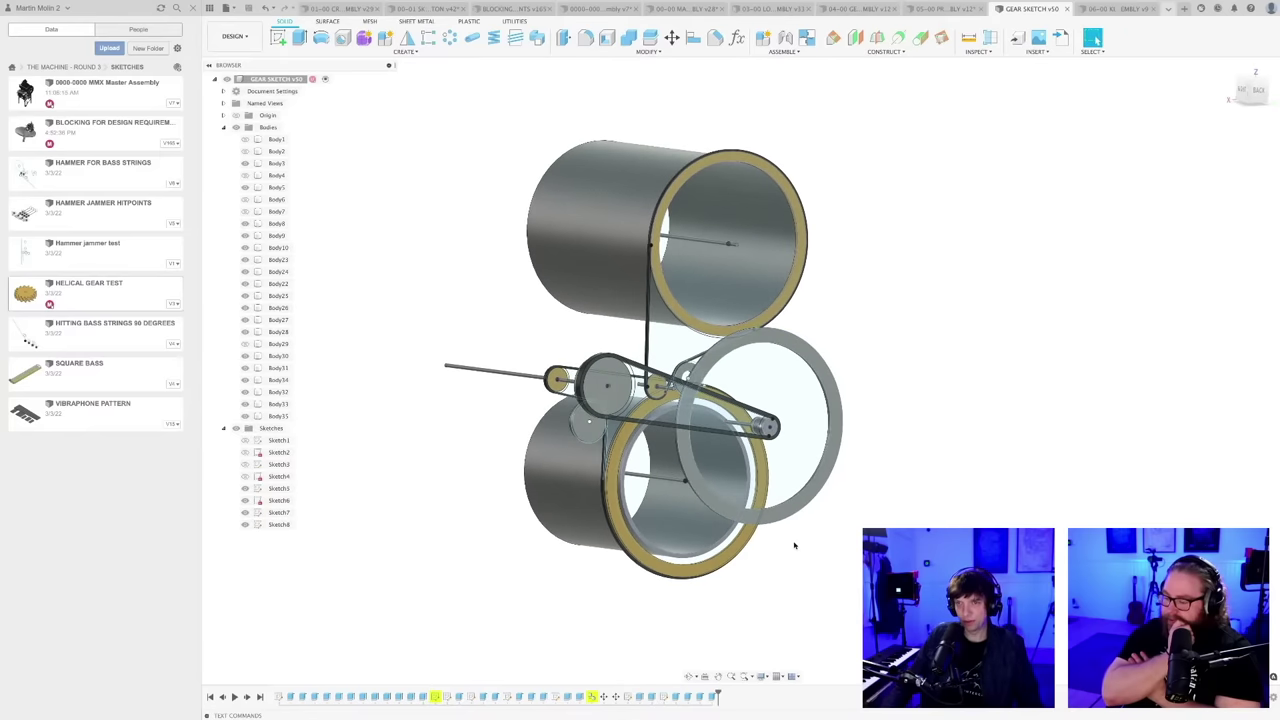
scroll(794, 547, up, 2)
scroll(794, 541, down, 2)
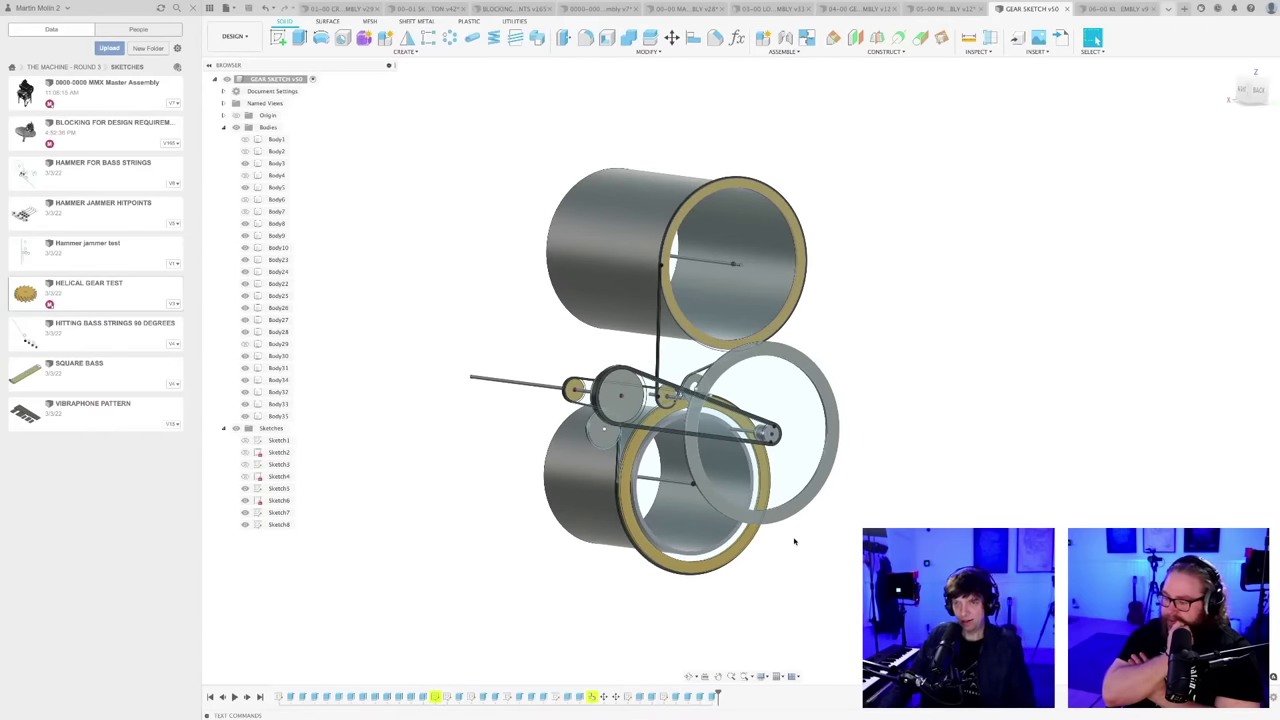
scroll(787, 541, up, 1)
middle_drag(774, 543, 784, 534)
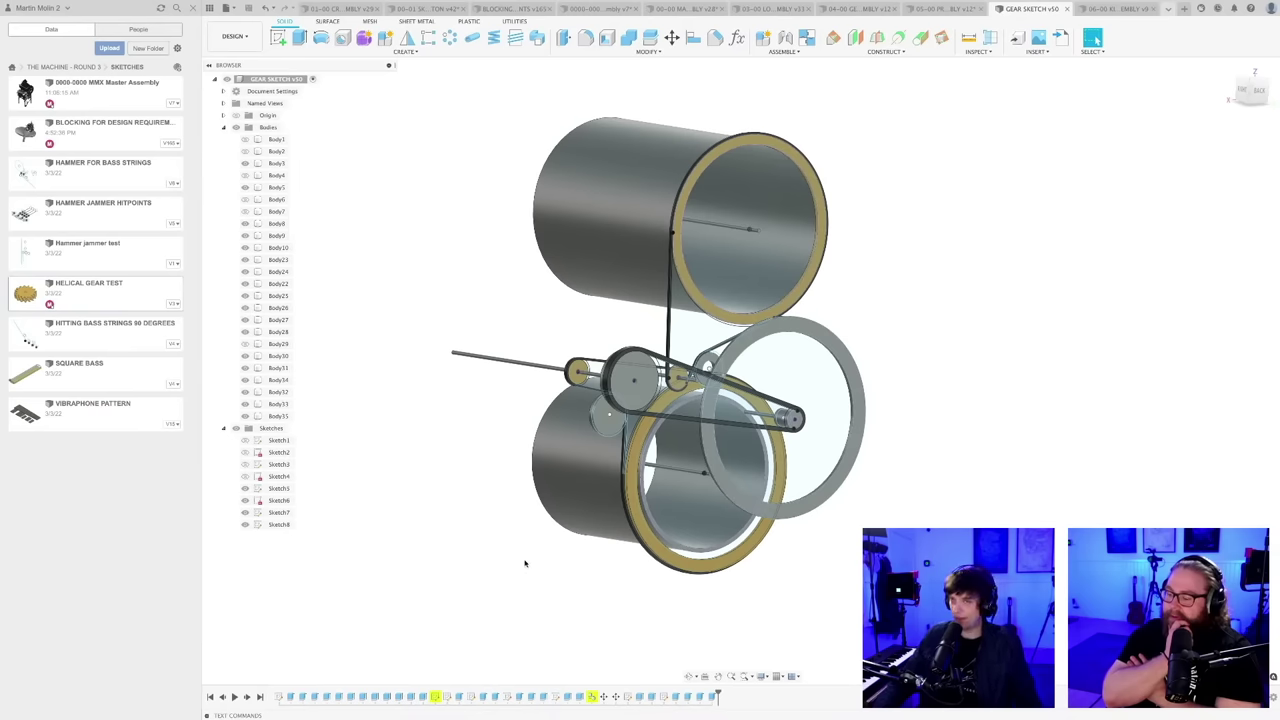
scroll(650, 466, up, 2)
scroll(639, 467, down, 3)
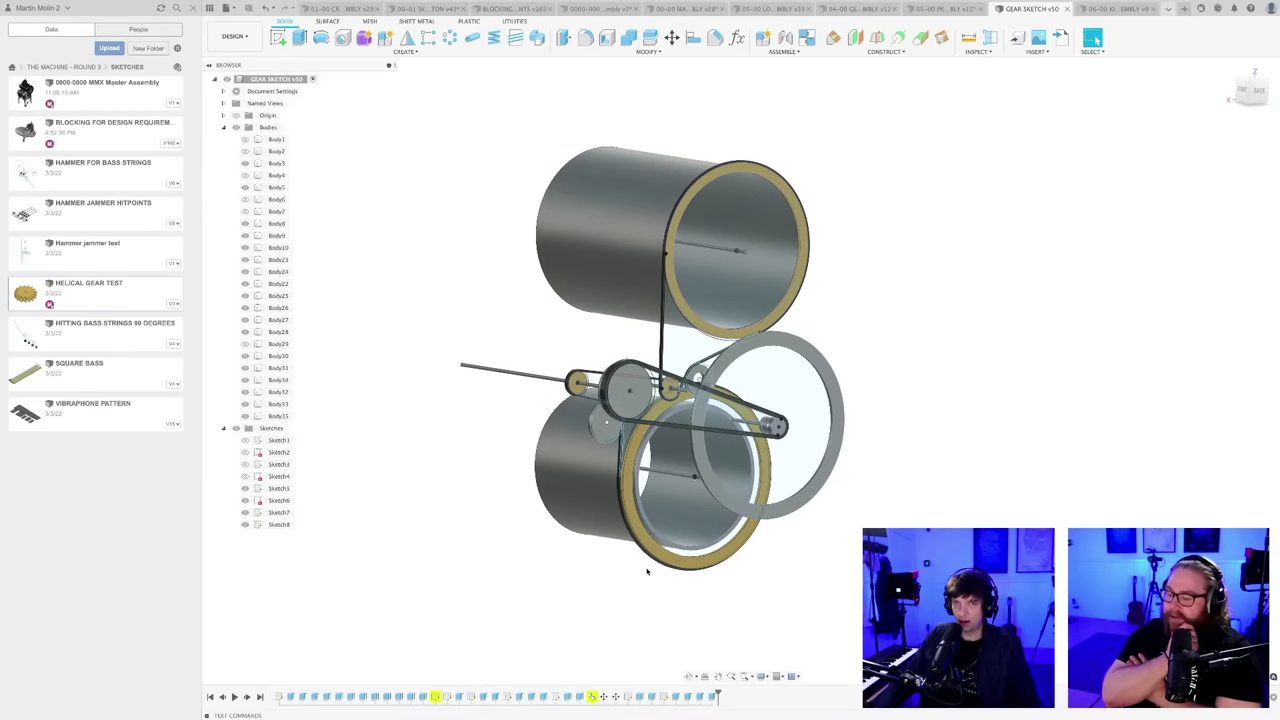
shift+middle_drag(647, 571, 663, 574)
scroll(660, 574, up, 2)
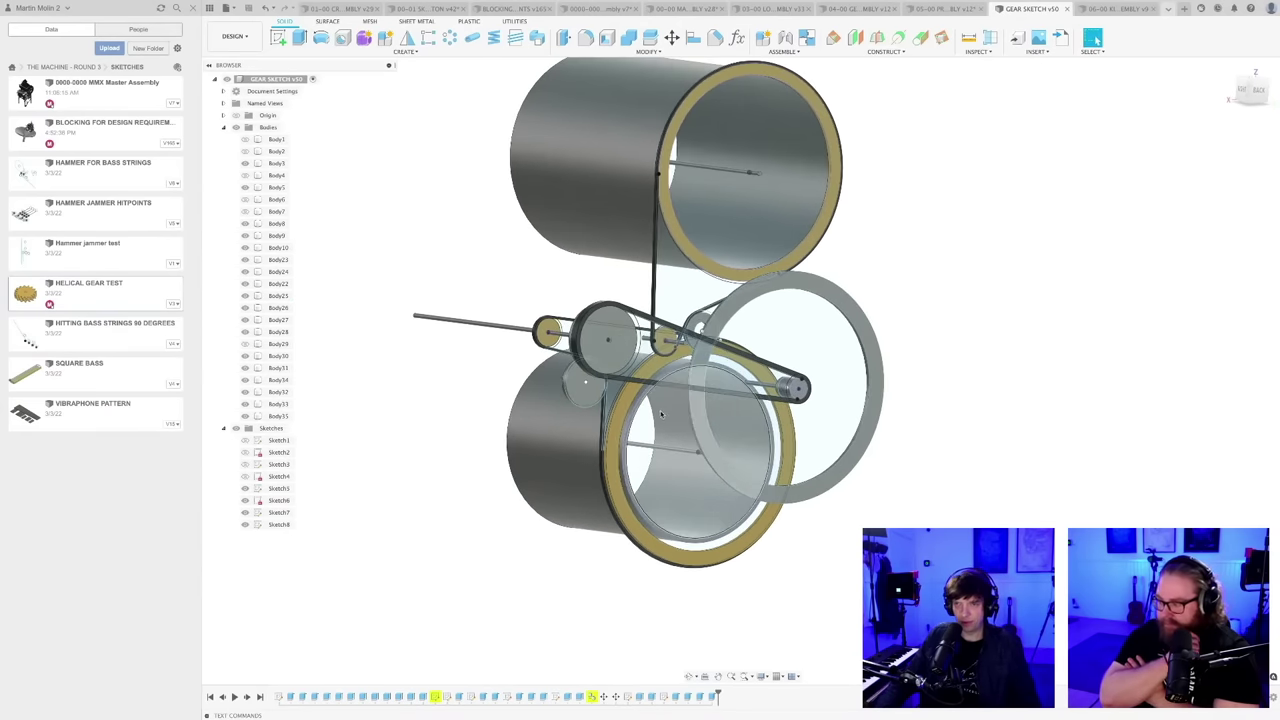
shift+middle_drag(660, 413, 795, 518)
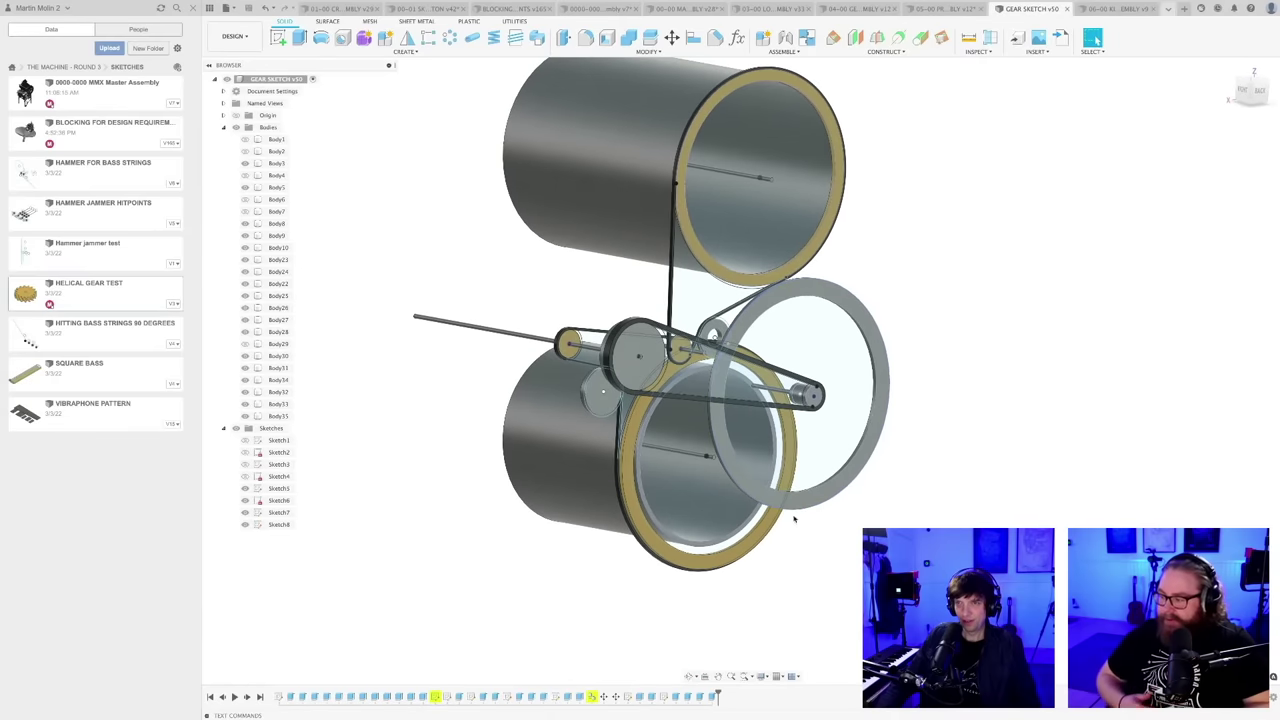
scroll(820, 585, down, 2)
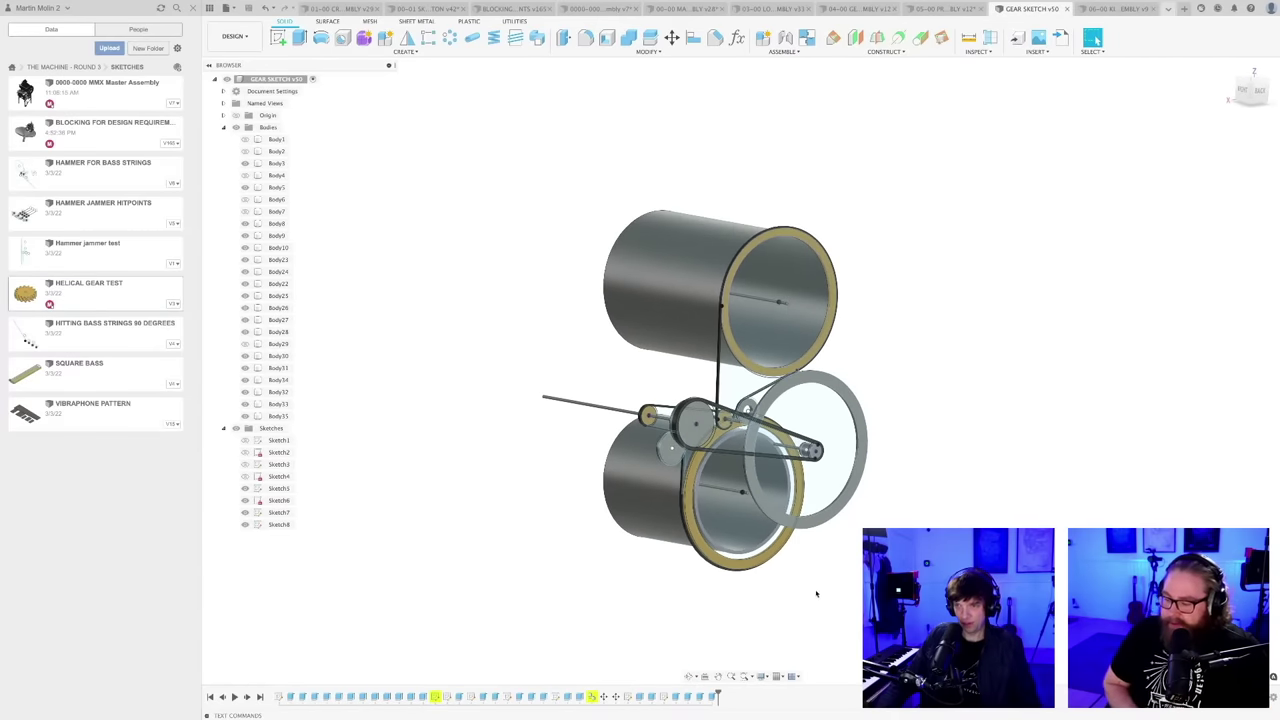
middle_drag(816, 594, 766, 536)
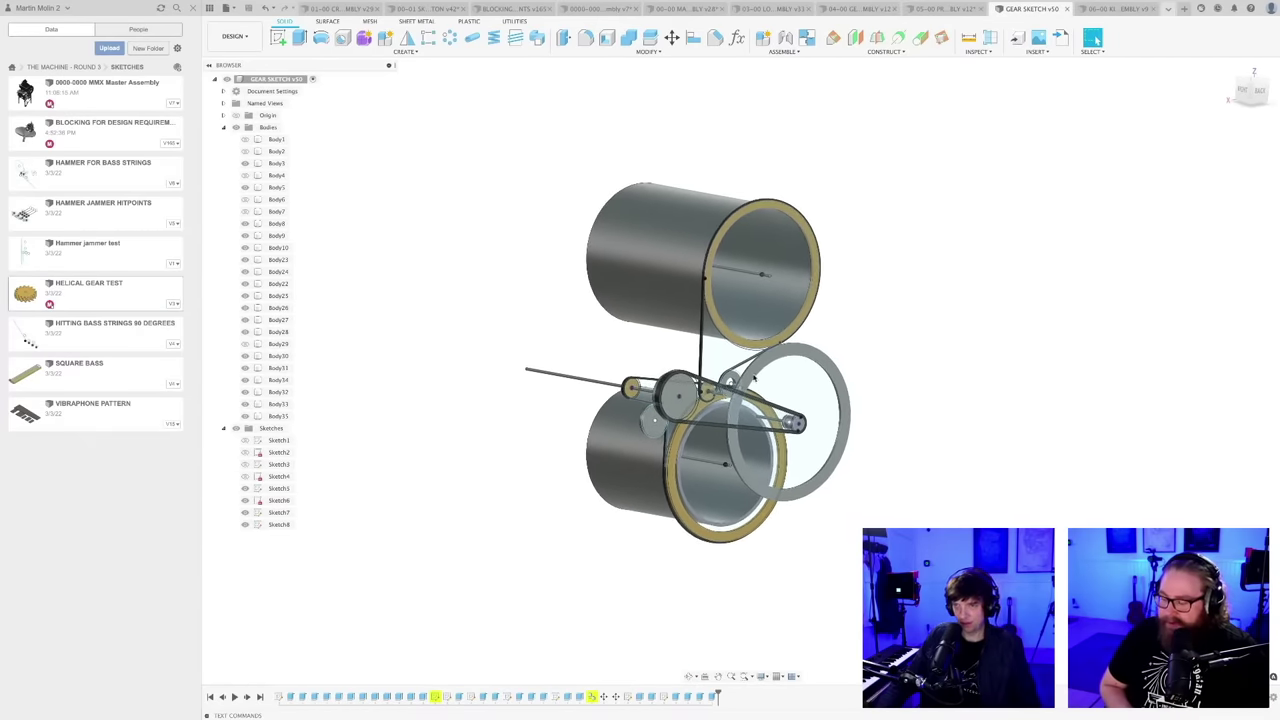
scroll(755, 378, up, 5)
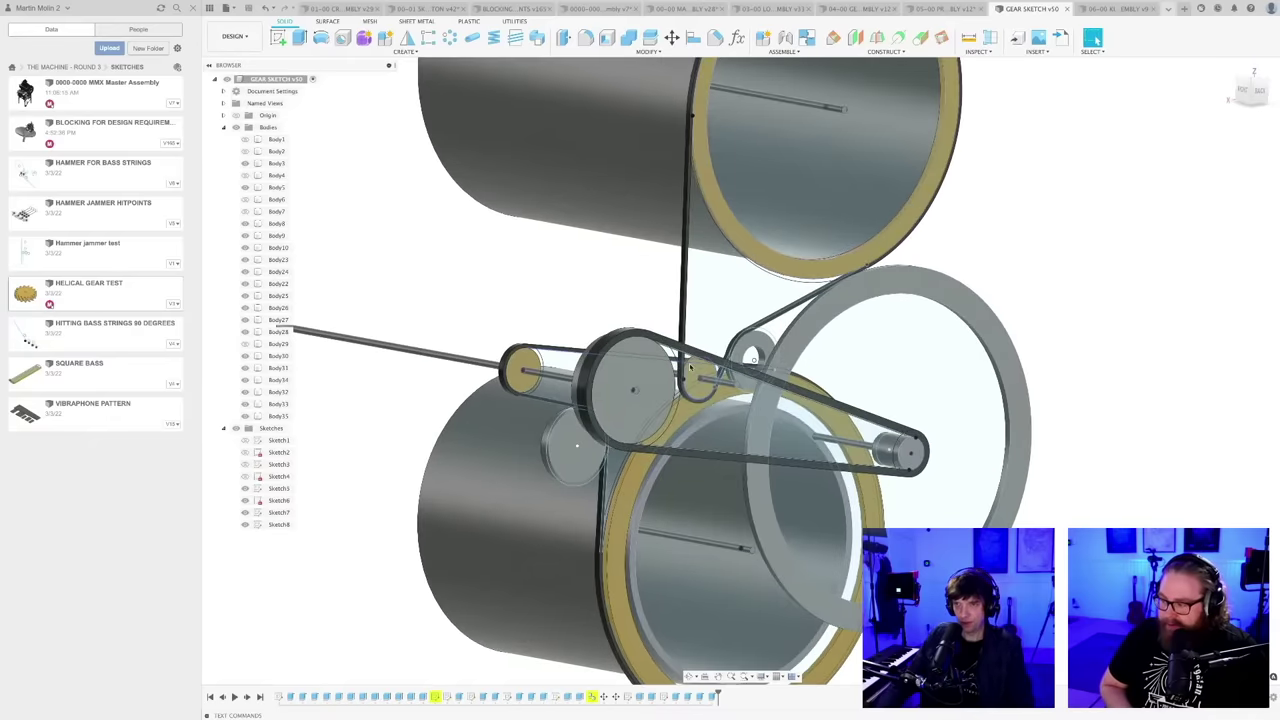
- Open Sketch7 for editing, enlarge the belt's small lower pulley circle and move it down inside the lower drum
double_click(274, 513)
middle_drag(744, 498, 468, 440)
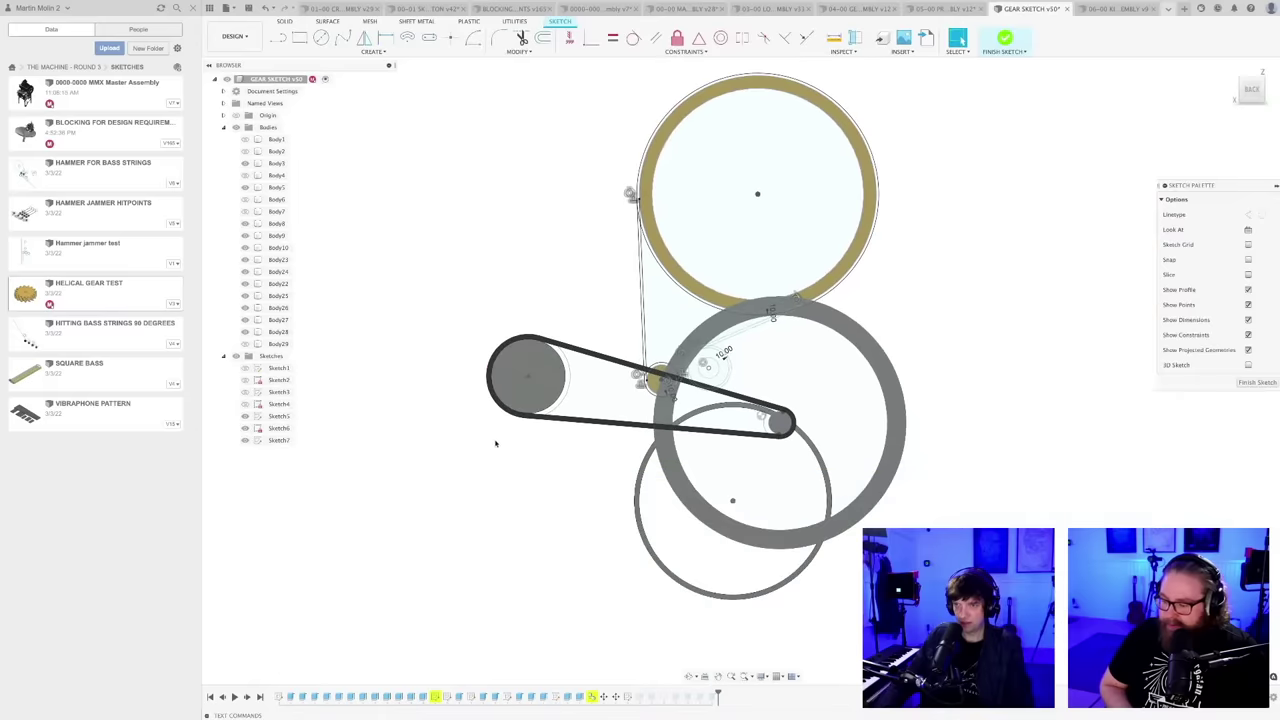
middle_drag(774, 468, 722, 452)
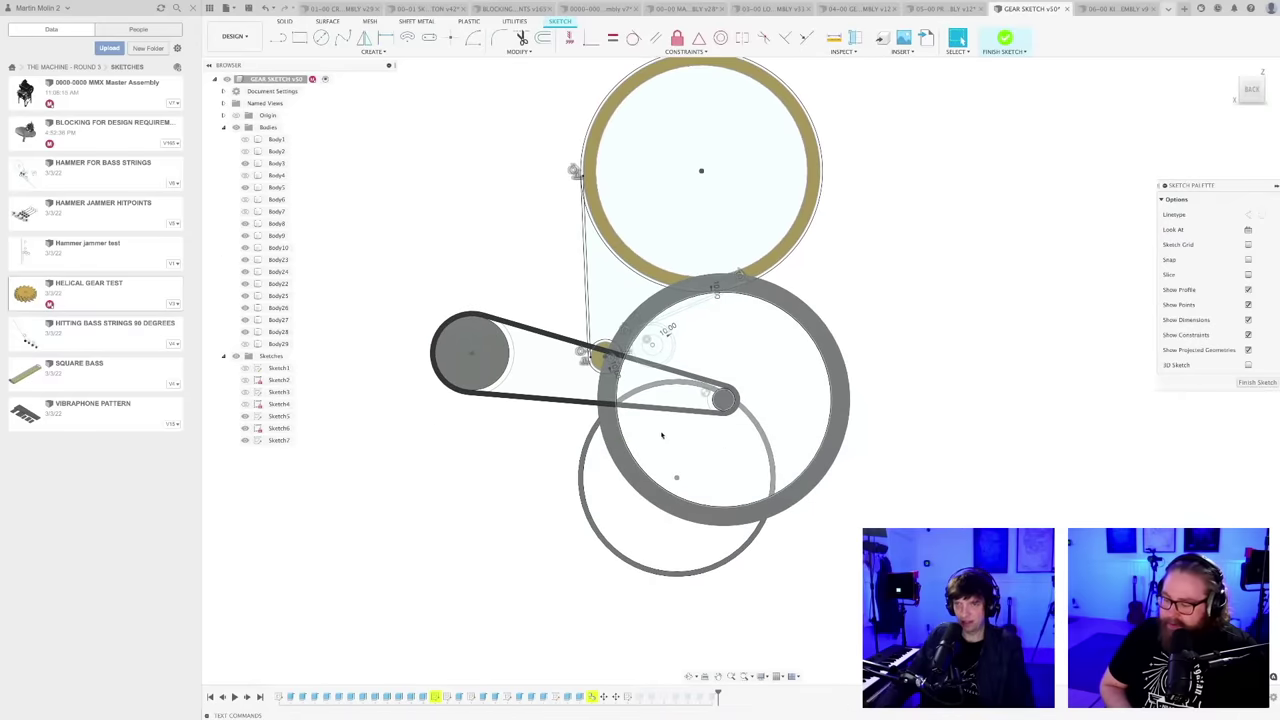
scroll(640, 370, up, 4)
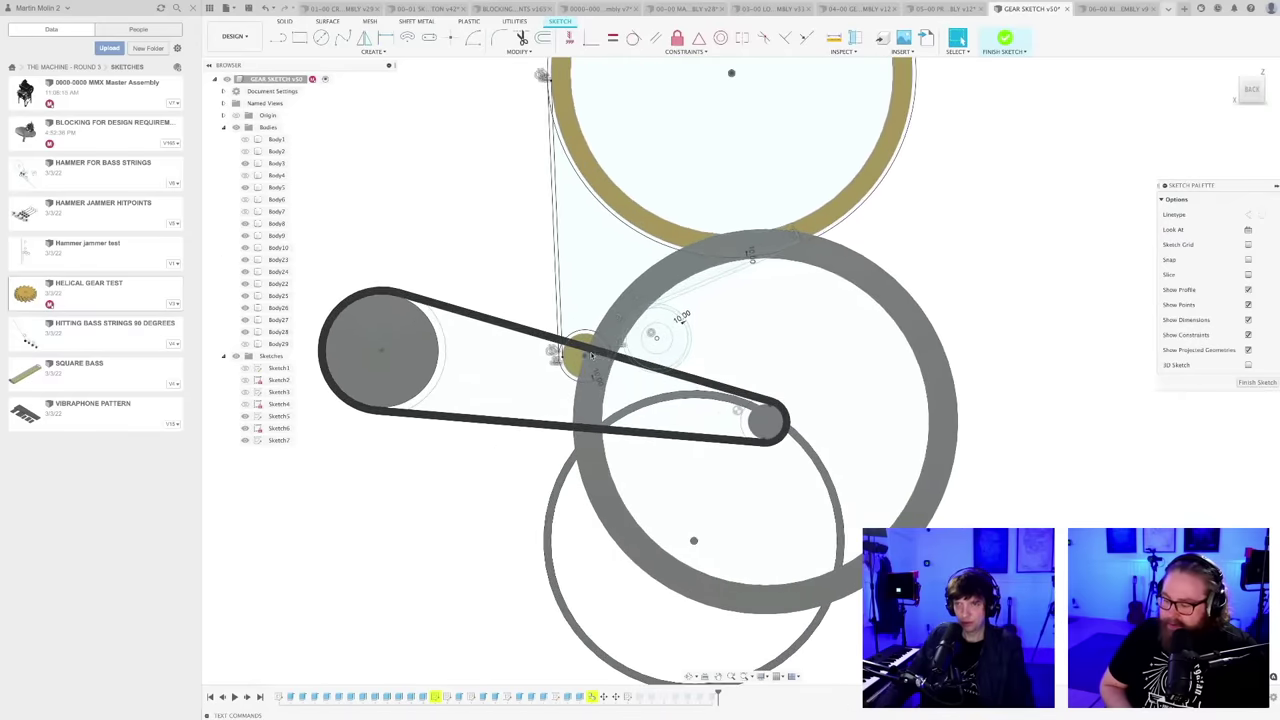
scroll(660, 357, down, 3)
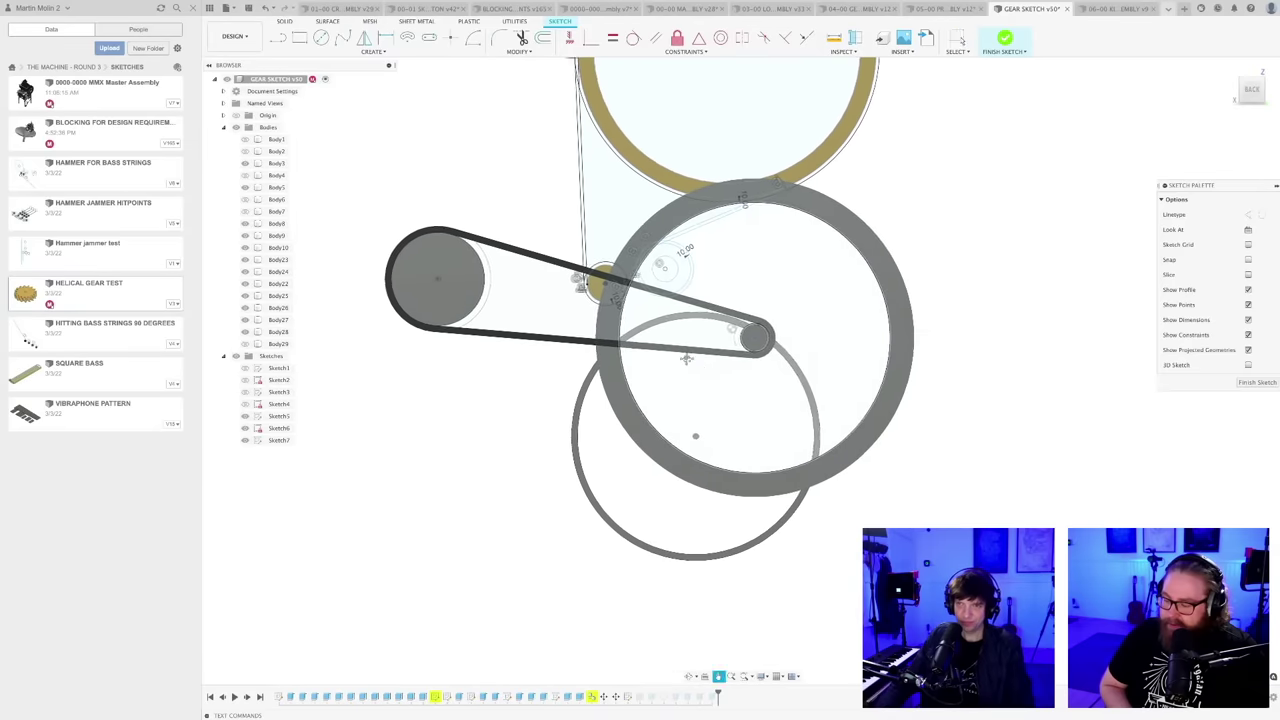
scroll(602, 250, up, 5)
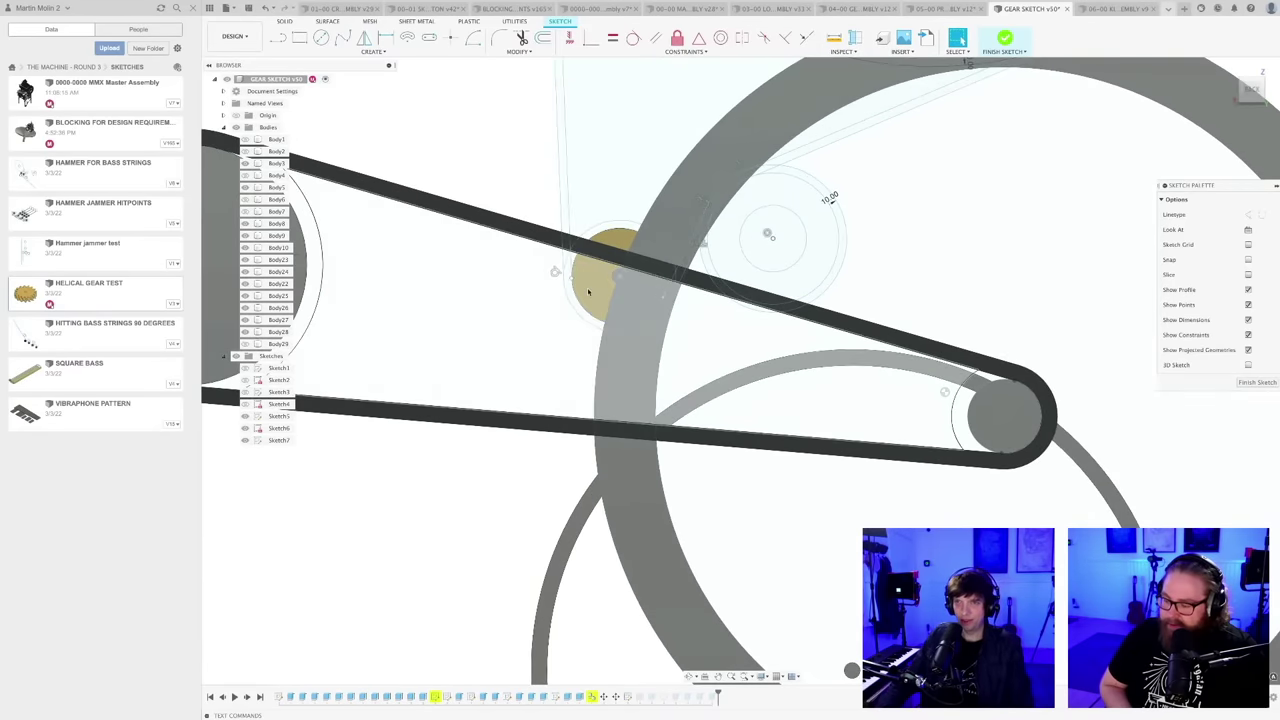
scroll(601, 293, down, 5)
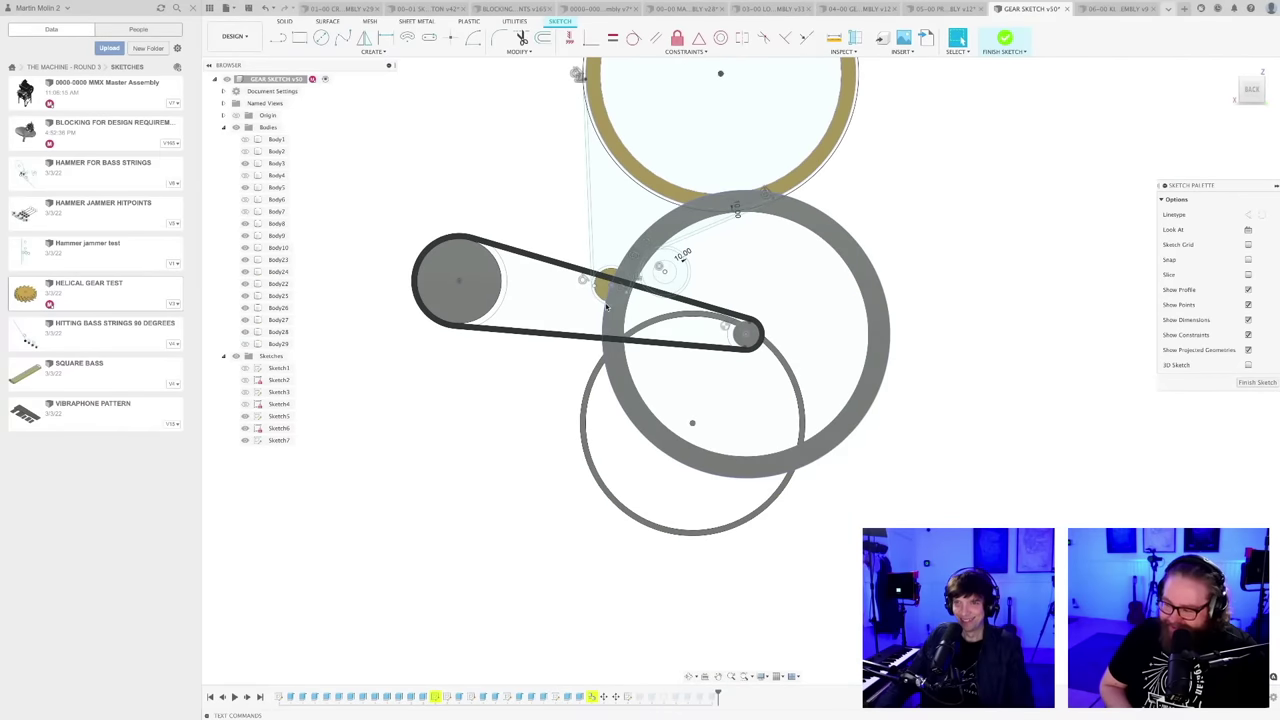
key(c)
click(610, 284)
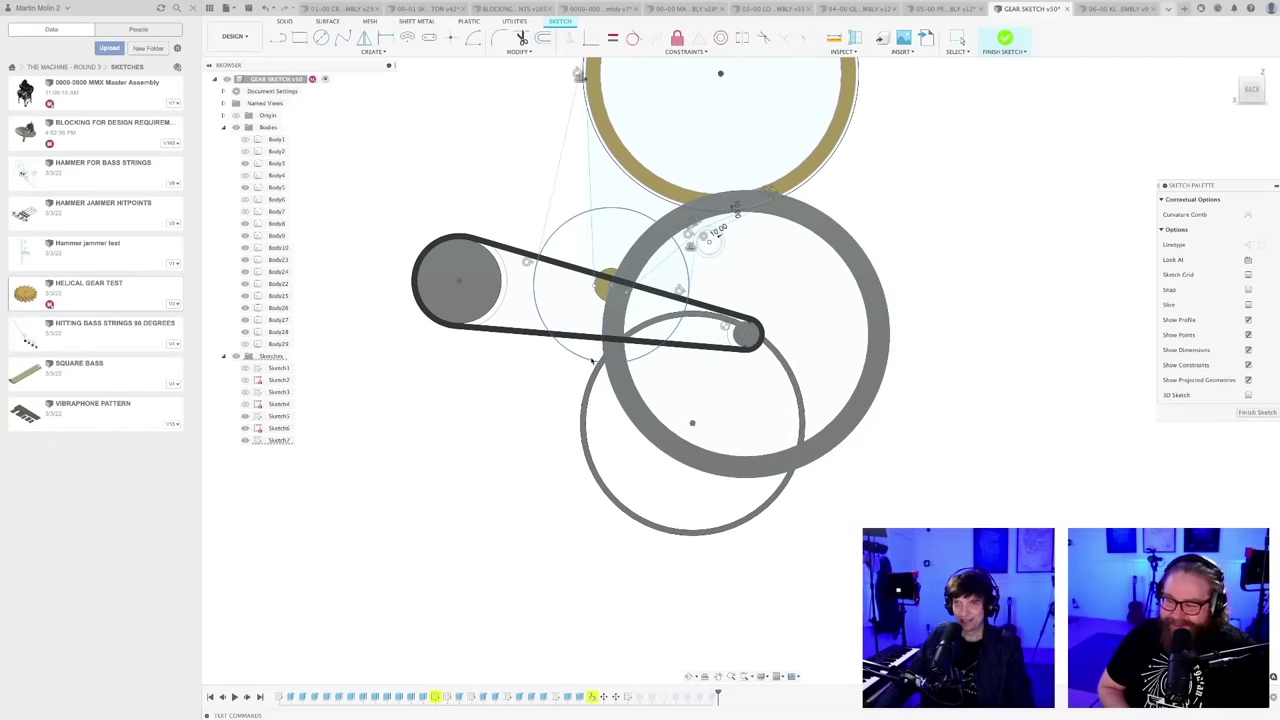
key(Escape)
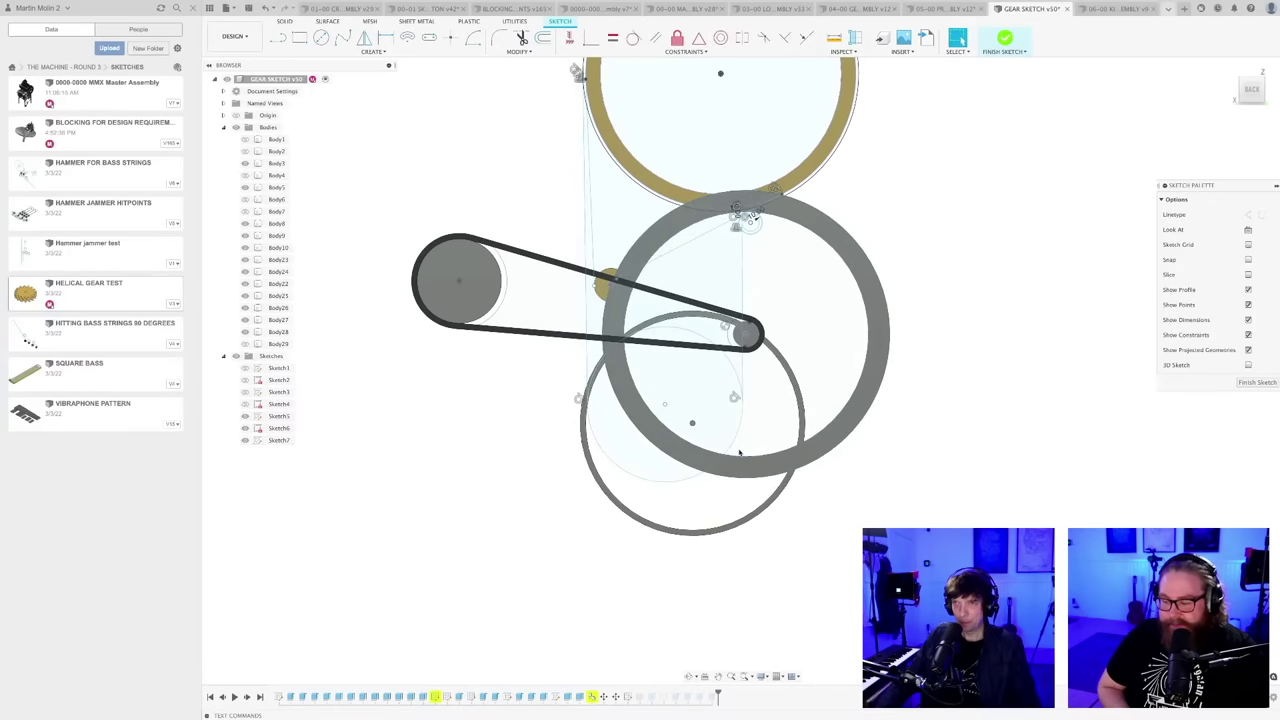
- Project the lower drum's shaft centre into the sketch and place the pulley circle's centre on it
scroll(695, 420, up, 4)
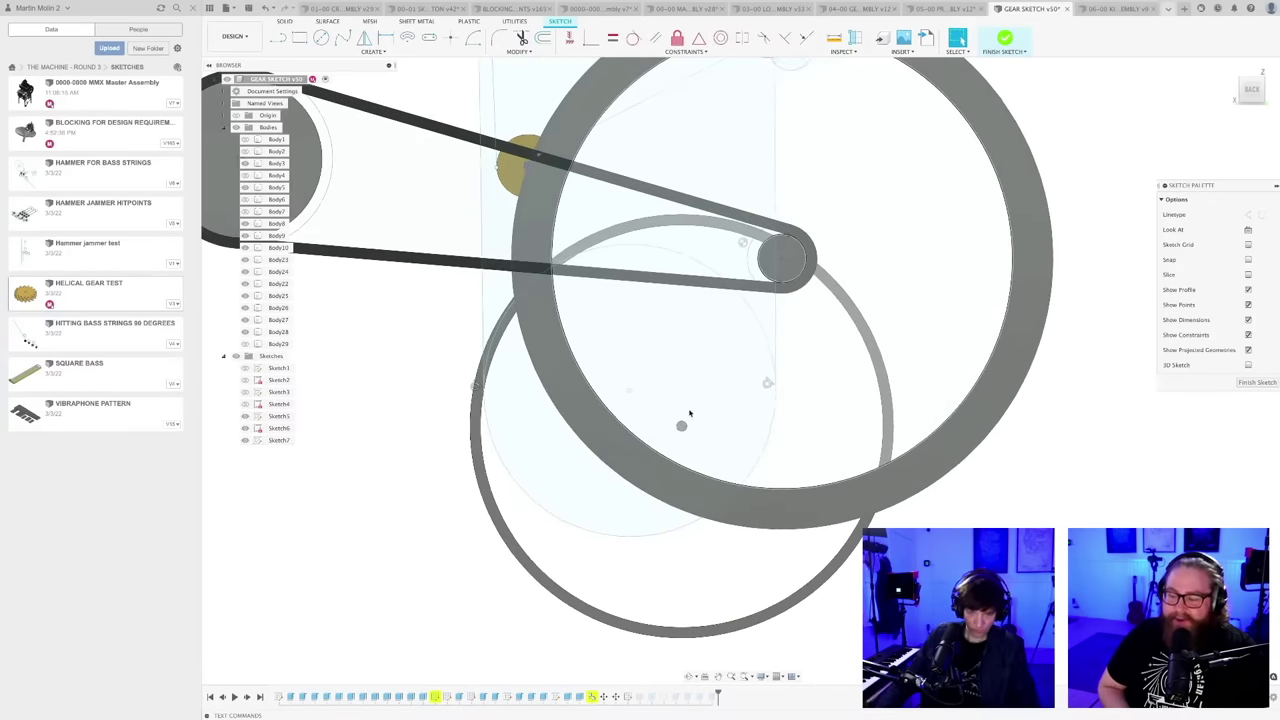
scroll(690, 418, up, 1)
key(p)
key(Return)
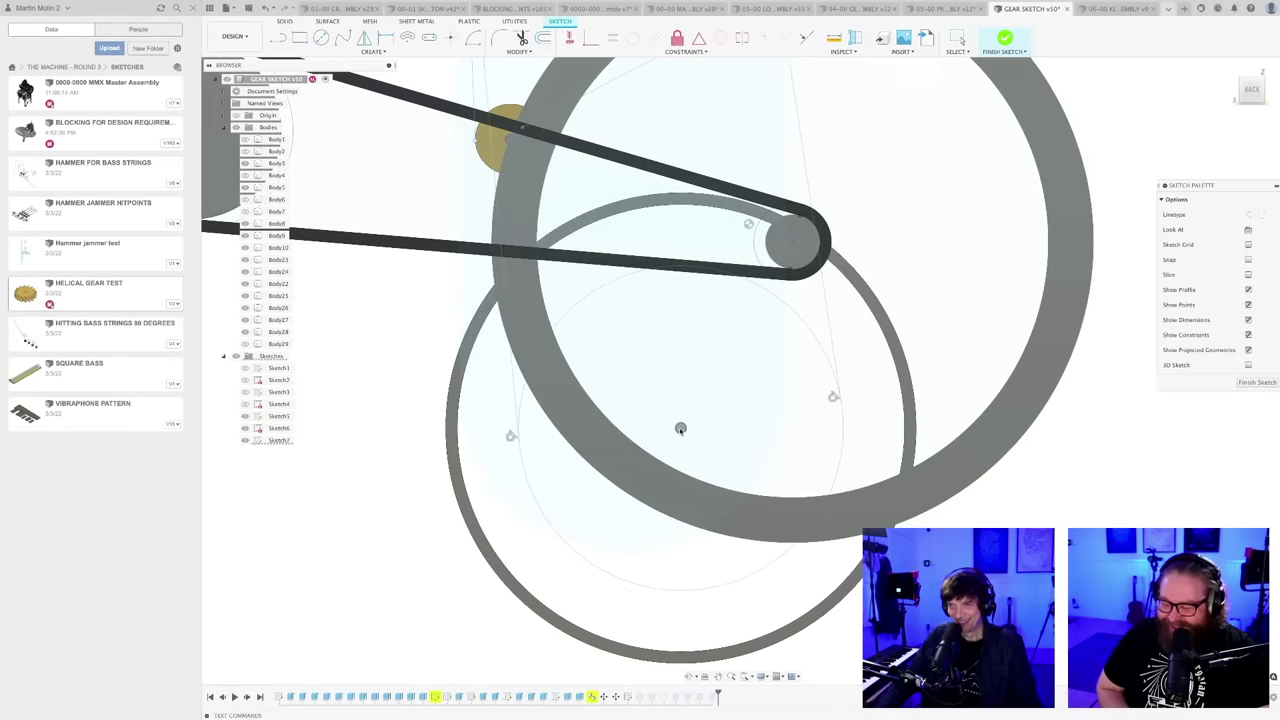
scroll(731, 400, down, 6)
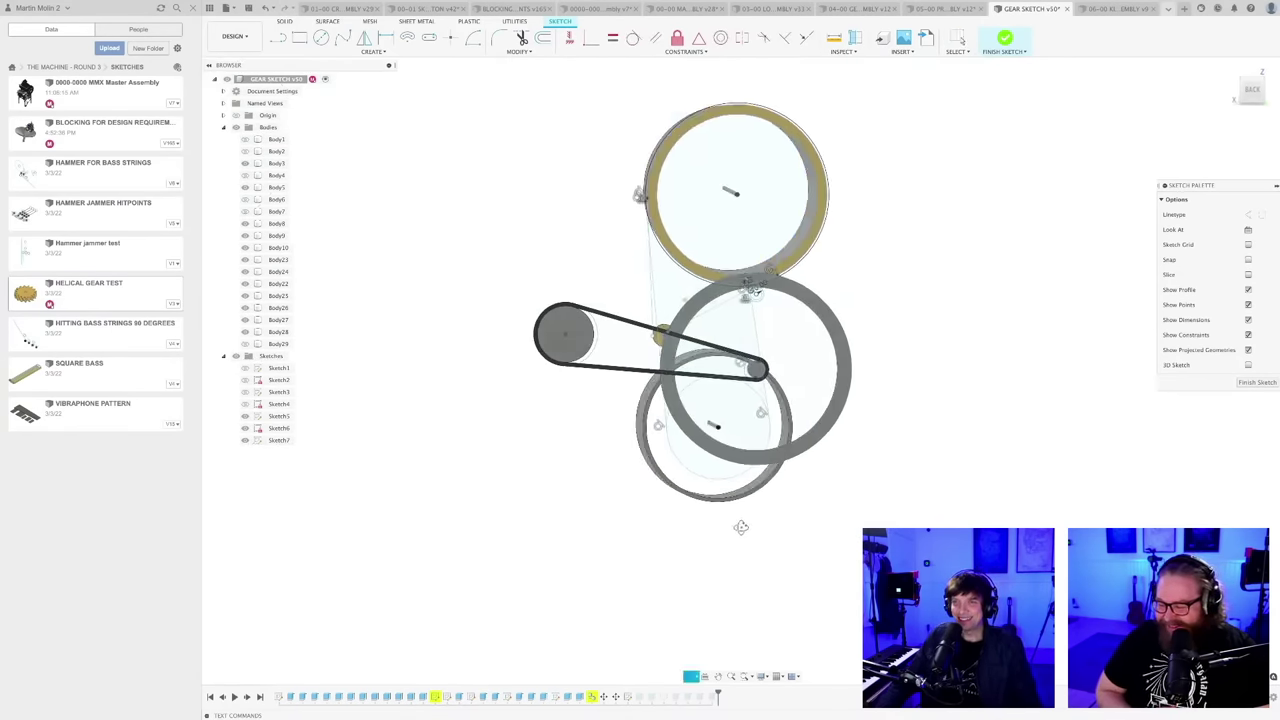
shift+middle_drag(741, 527, 711, 466)
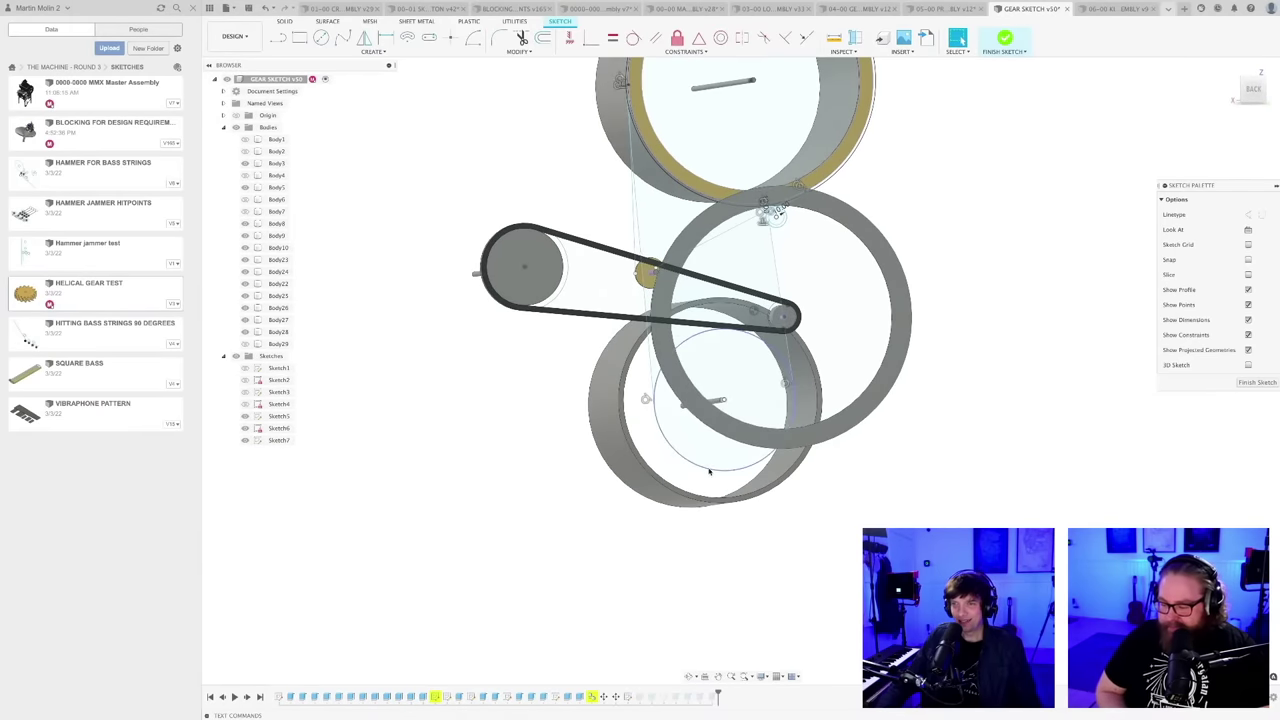
- Shrink the pulley circle to a small circle around the lower drum's shaft
drag(709, 471, 727, 429)
scroll(783, 397, down, 2)
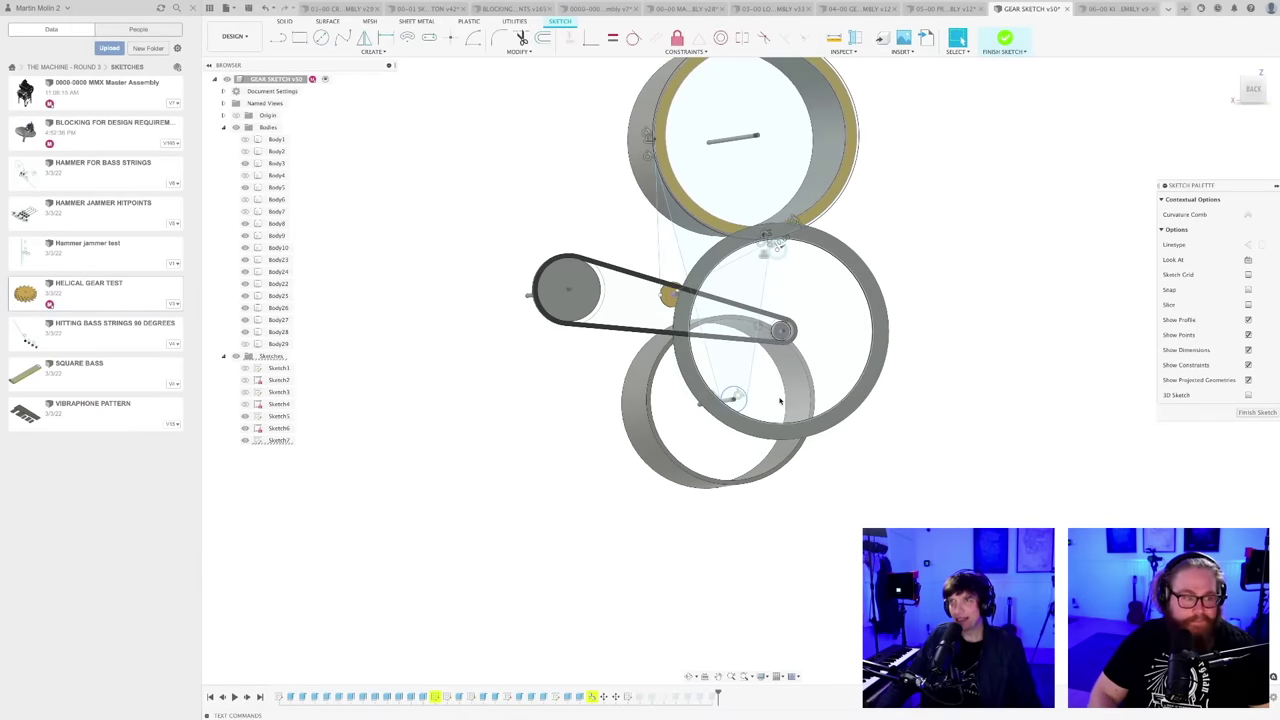
shift+middle_drag(780, 400, 697, 422)
scroll(820, 429, up, 2)
scroll(654, 439, up, 2)
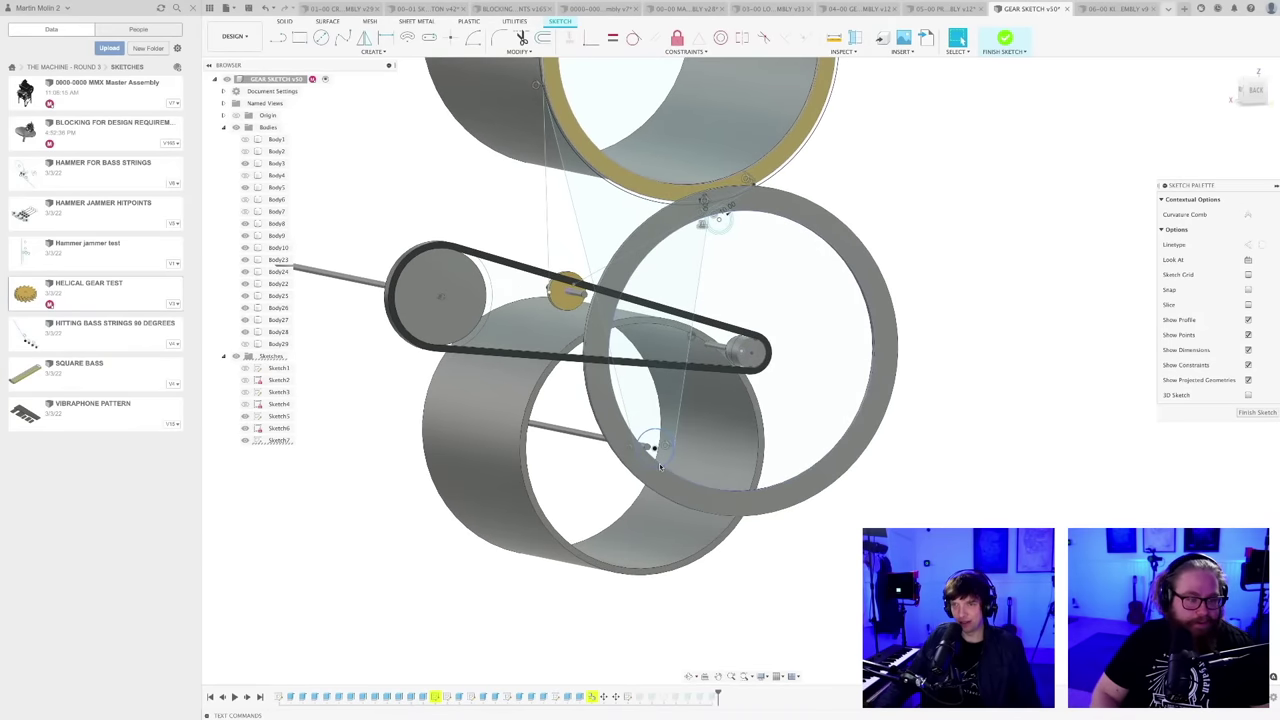
- Move the small idler circle with the 10.00 dimension down next to the long belt's small end pulley
shift+middle_drag(657, 462, 700, 290)
scroll(736, 237, up, 3)
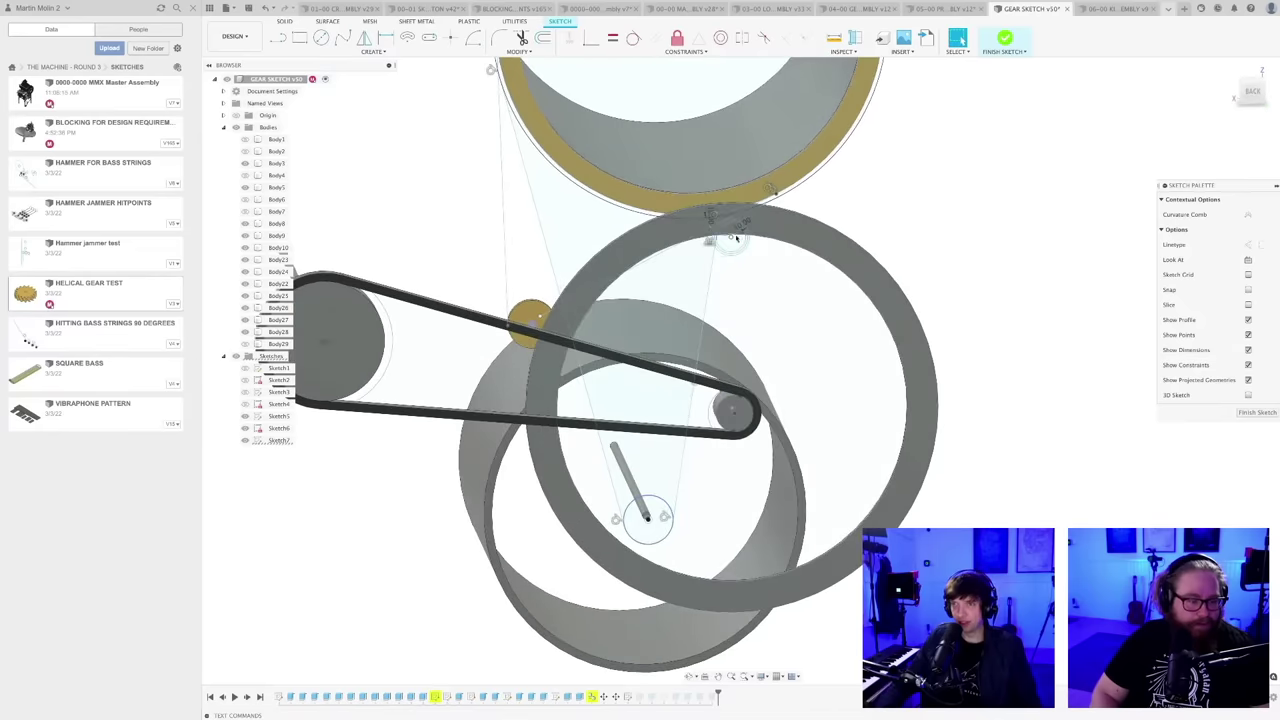
drag(730, 239, 715, 321)
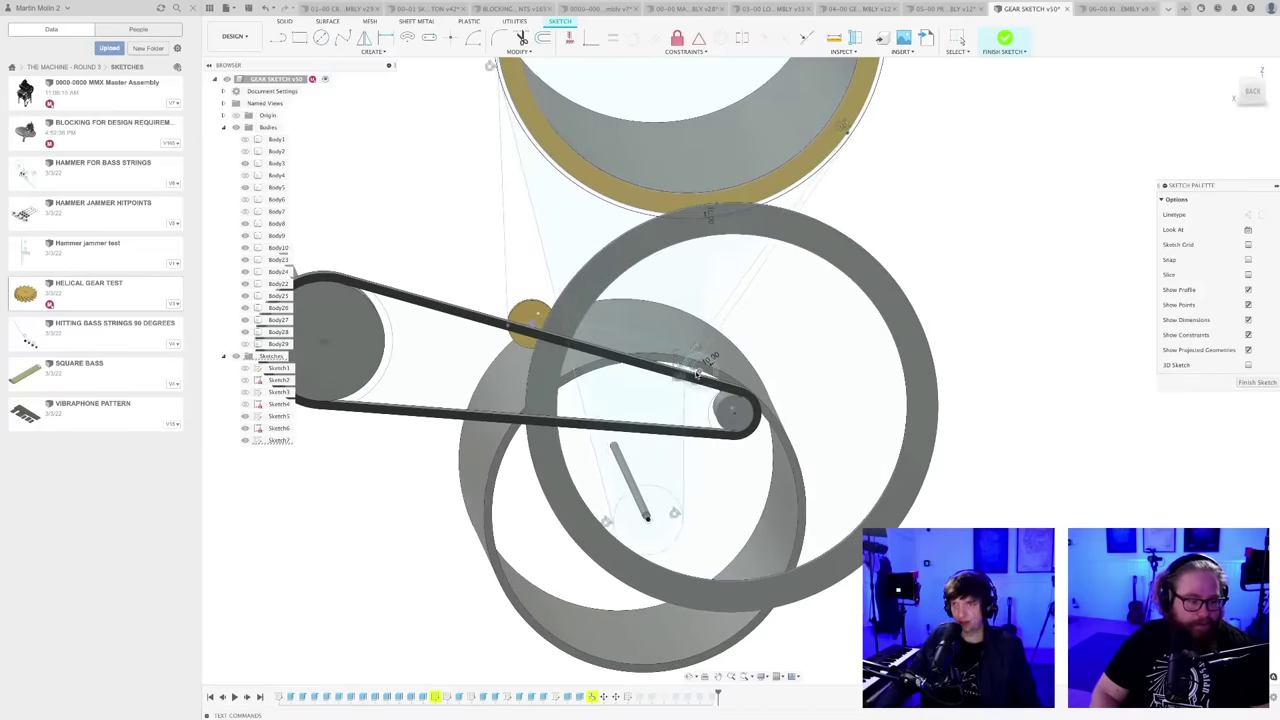
- Examine how the rerouted belt outline and idler sit relative to the drums, shafts and long belt
scroll(692, 372, down, 3)
shift+middle_drag(720, 457, 586, 366)
scroll(586, 366, up, 1)
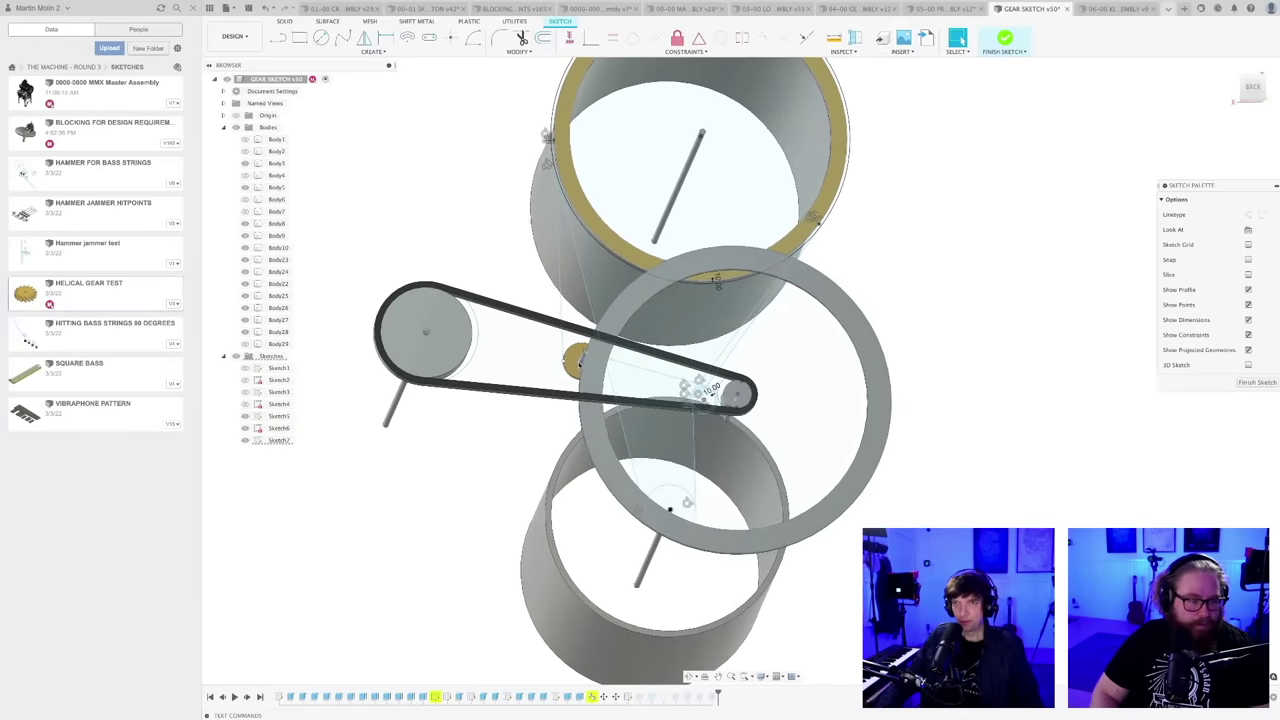
scroll(578, 364, down, 2)
scroll(683, 383, down, 1)
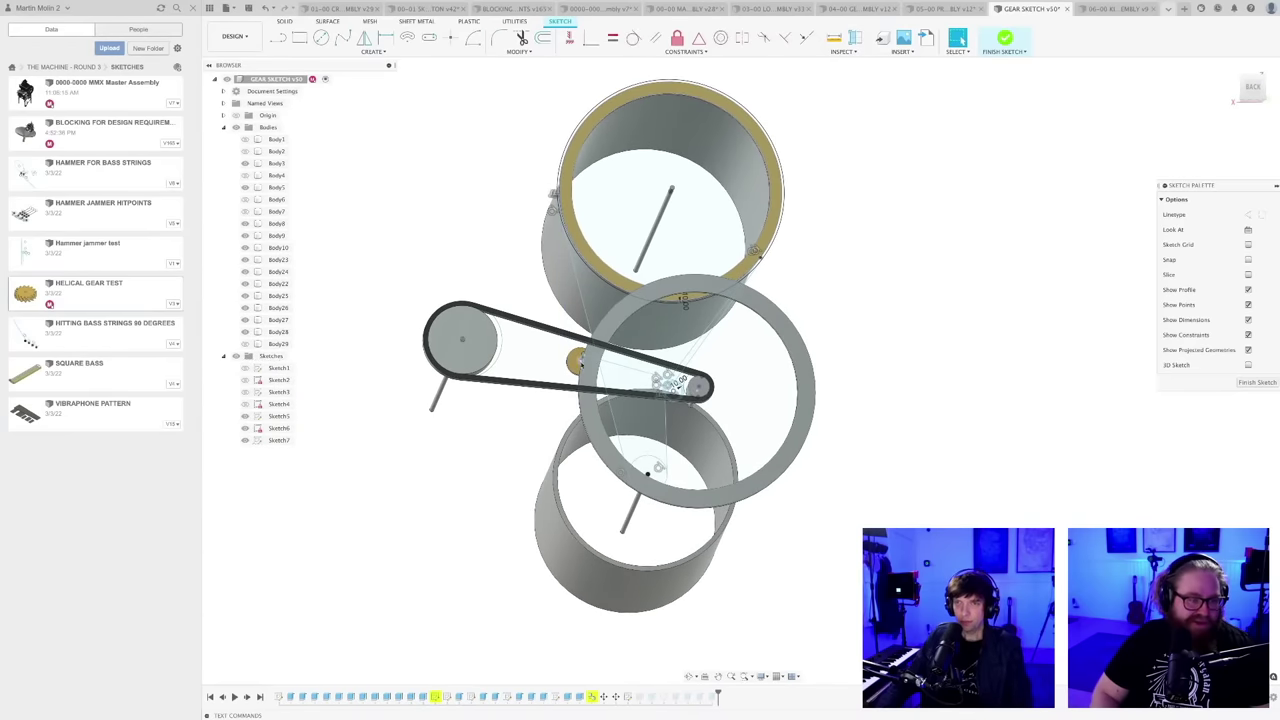
scroll(682, 383, up, 2)
mouse_move(682, 383)
shift+middle_down()
mouse_move(668, 300)
mouse_move(703, 280)
shift+middle_up()
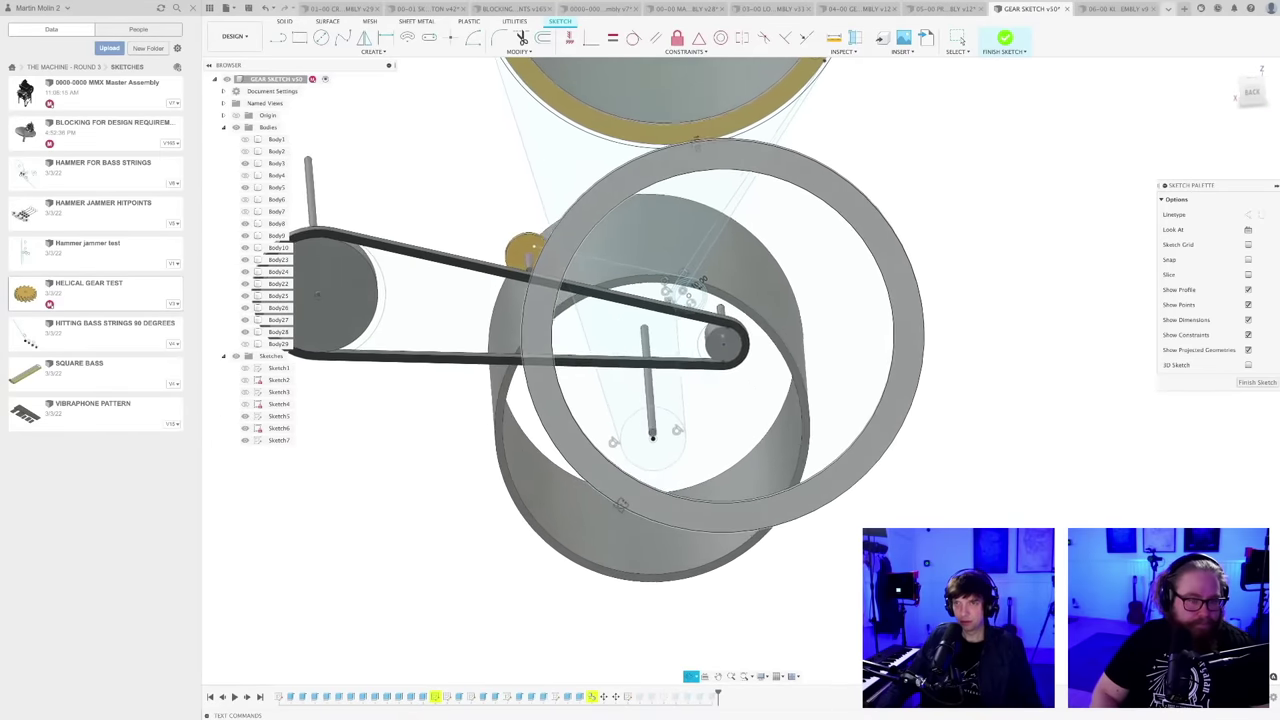
shift+middle_drag(620, 505, 628, 502)
mouse_move(642, 267)
shift+middle_down()
mouse_move(690, 403)
mouse_move(660, 418)
shift+middle_up()
- Draw a second circle centred on the lower drum's shaft, slightly smaller than the pulley circle
scroll(650, 420, up, 4)
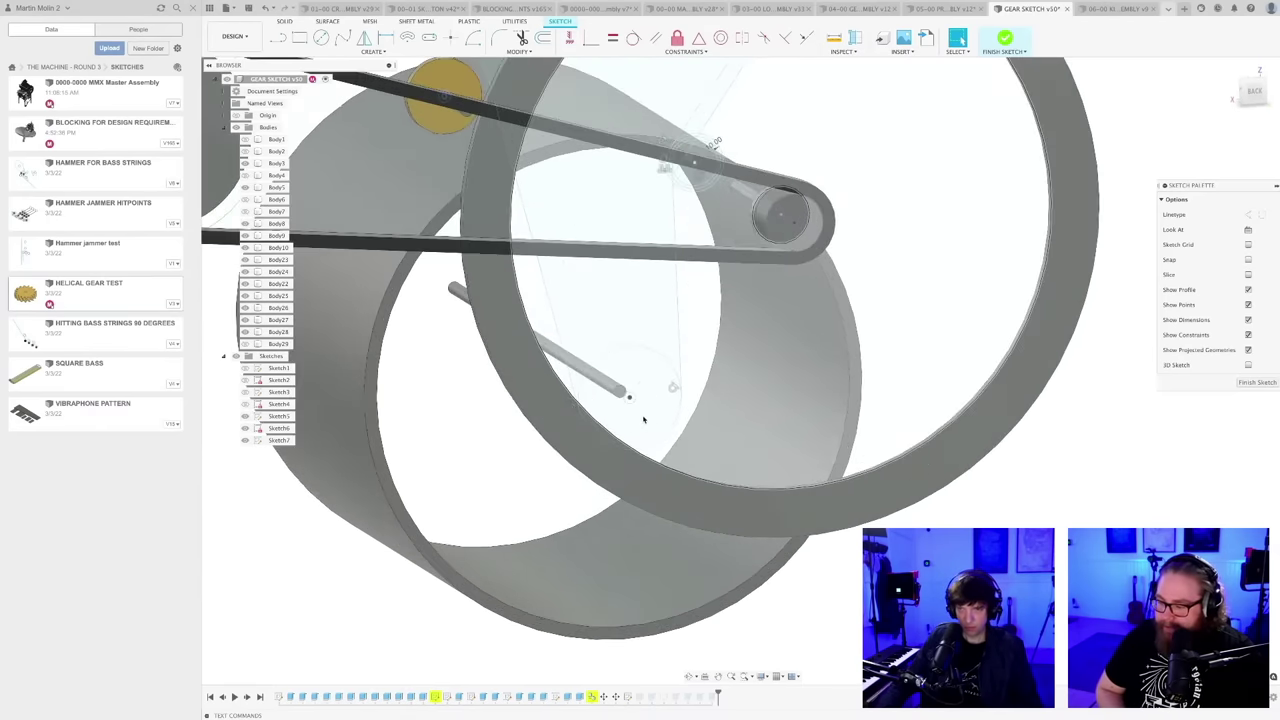
key(c)
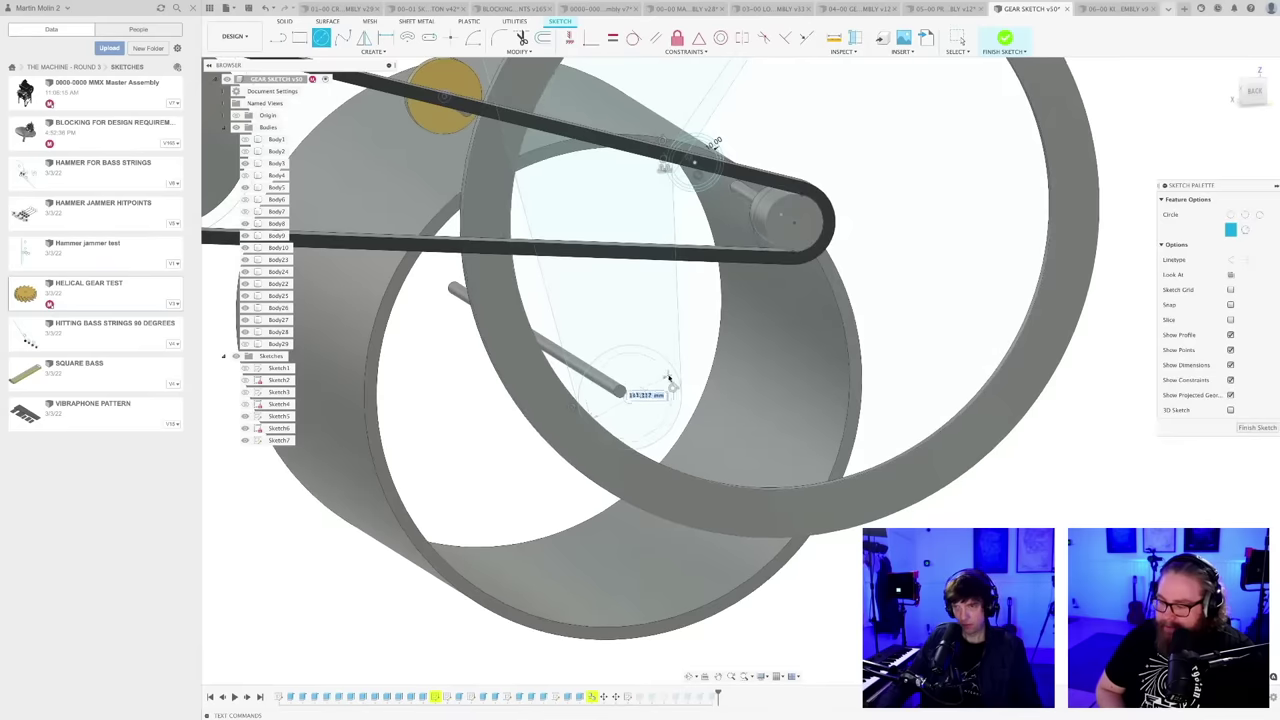
key(Escape)
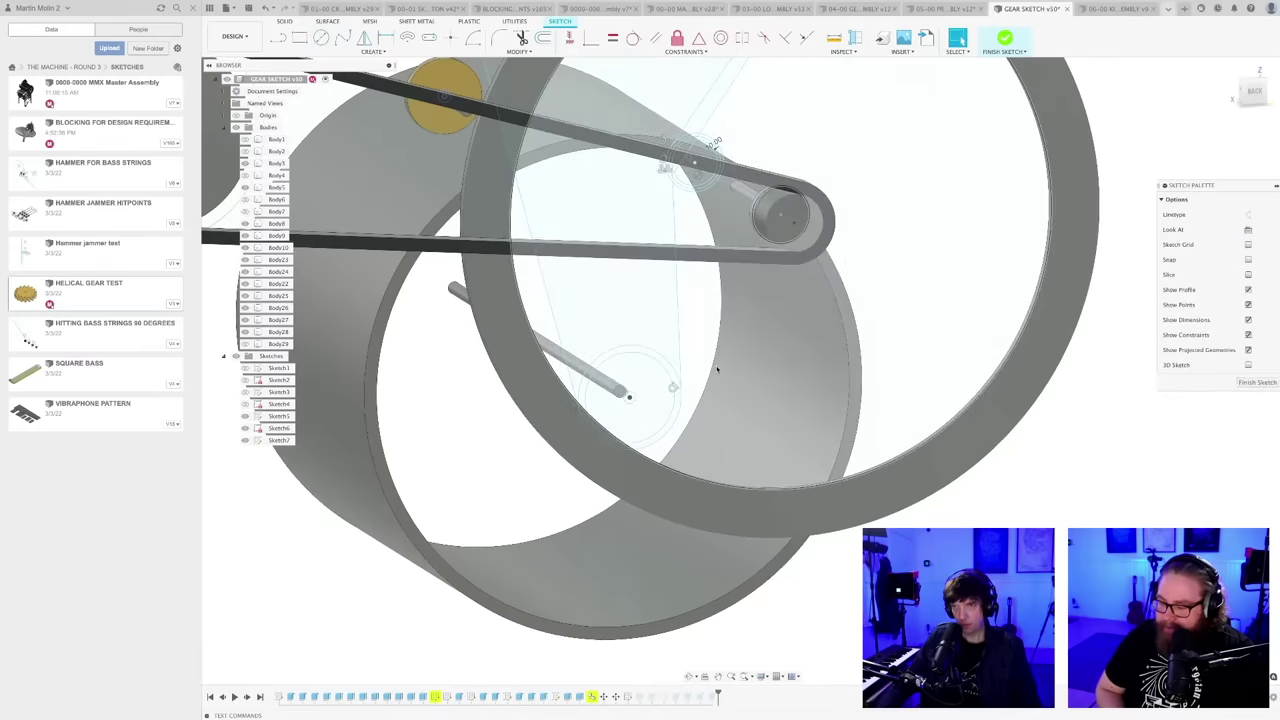
- Make the belt line from the upper drum tangent to the small idler circle beside the long belt's small end pulley
scroll(717, 369, down, 6)
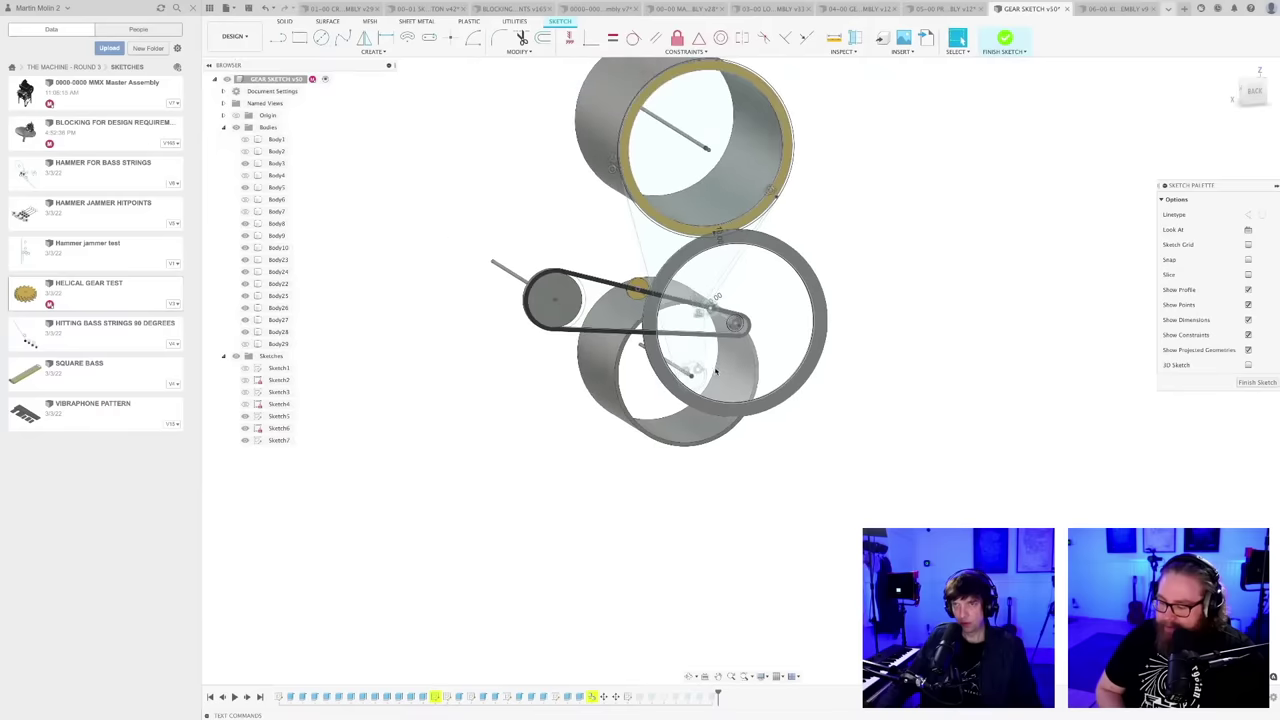
shift+middle_drag(717, 369, 770, 366)
mouse_move(634, 238)
shift+middle_down()
mouse_move(751, 363)
mouse_move(780, 372)
mouse_move(729, 281)
mouse_move(766, 291)
shift+middle_up()
scroll(760, 285, up, 5)
scroll(663, 357, up, 5)
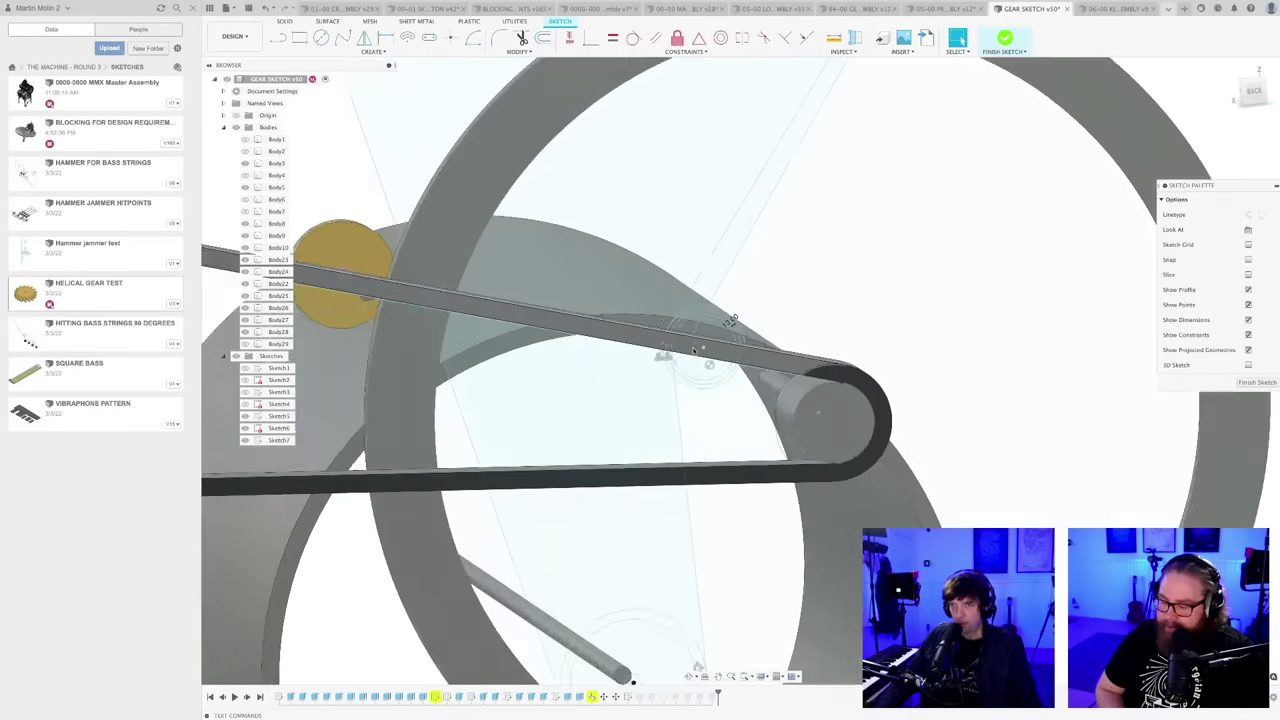
middle_drag(686, 396, 669, 414)
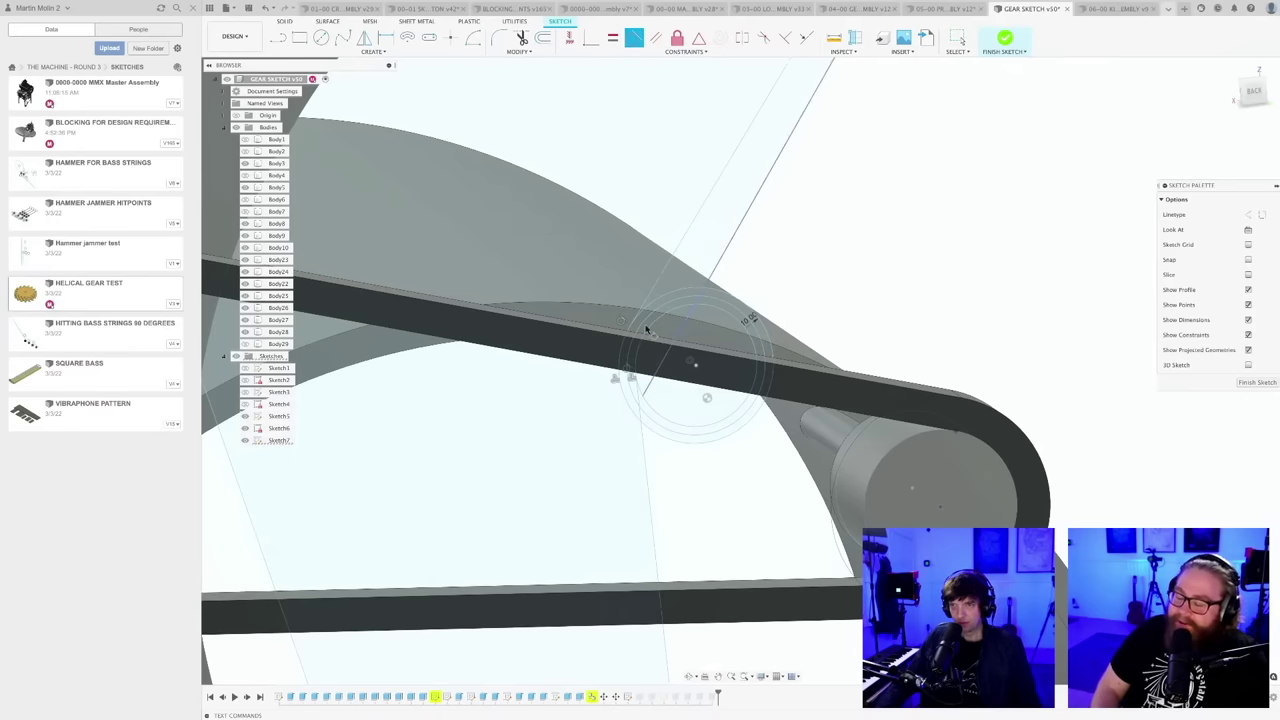
scroll(651, 331, down, 5)
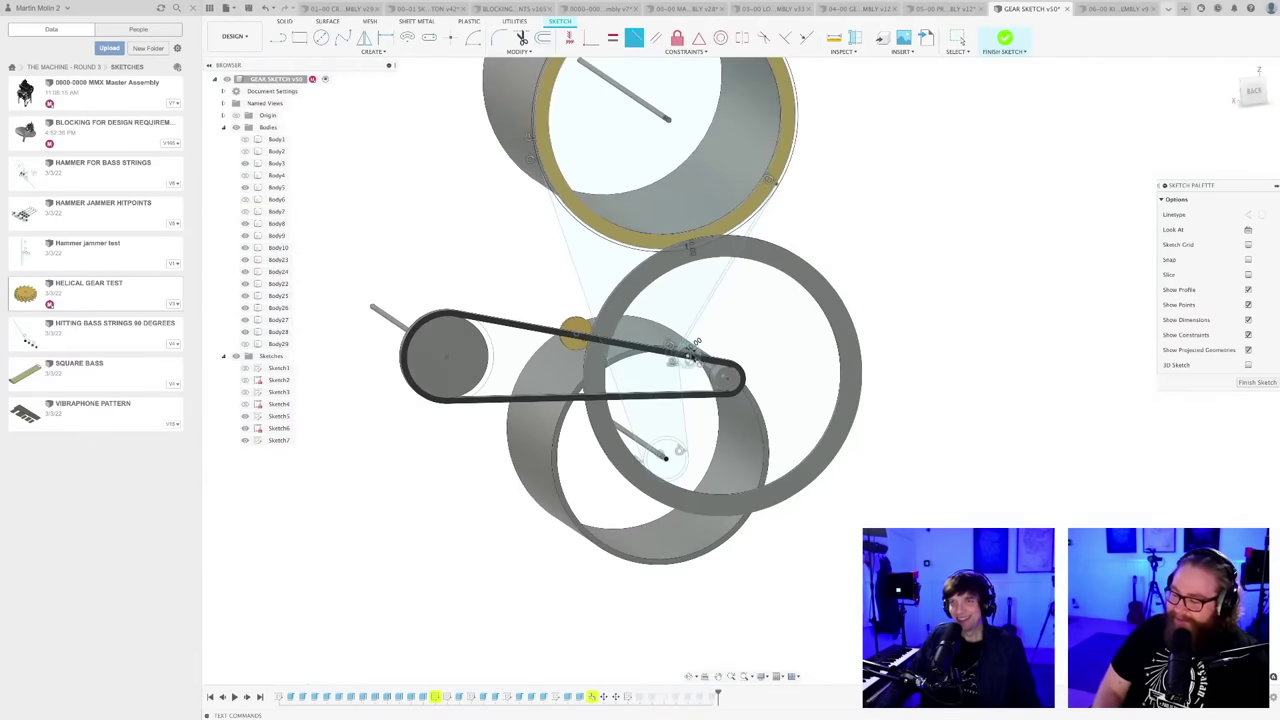
- Save the model as a new version with the description User Saved
key(super+s)
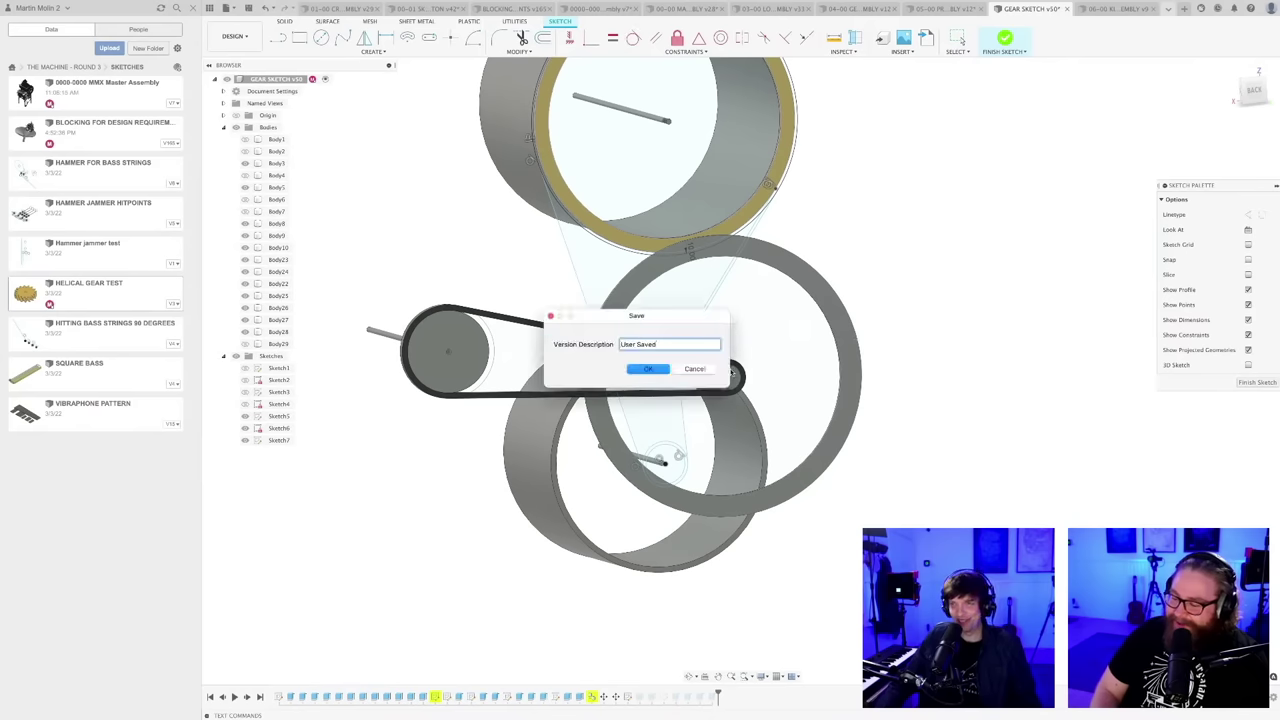
click(662, 371)
middle_drag(757, 331, 689, 426)
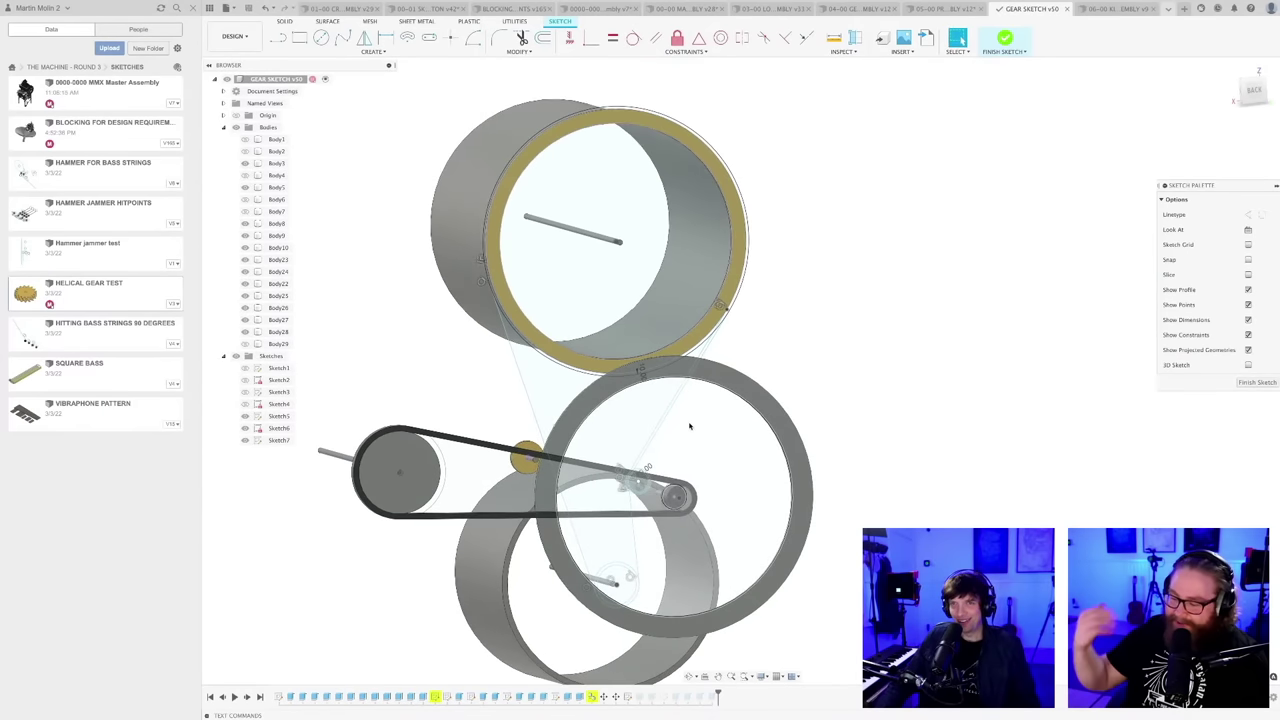
- Draw the inner belt line from the outer edge of the upper drum's ring down to the inner circle around the lower drum's shaft
scroll(470, 230, up, 5)
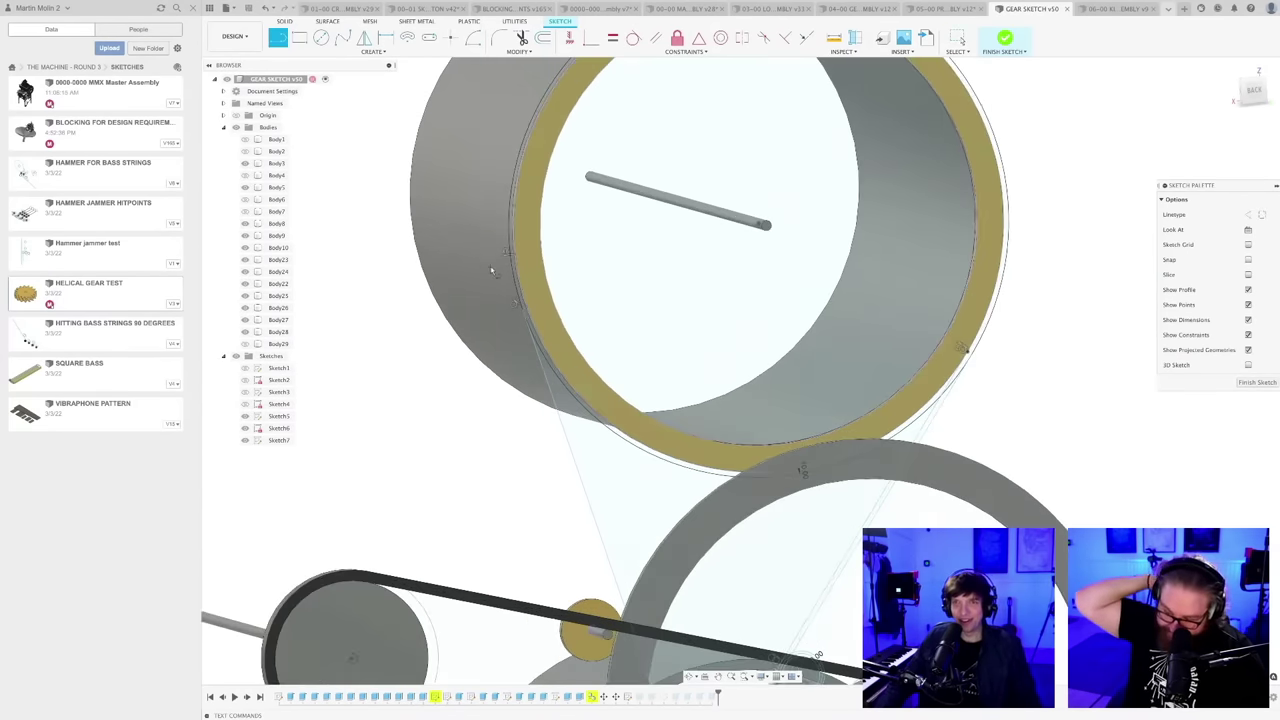
scroll(511, 250, up, 5)
key(l)
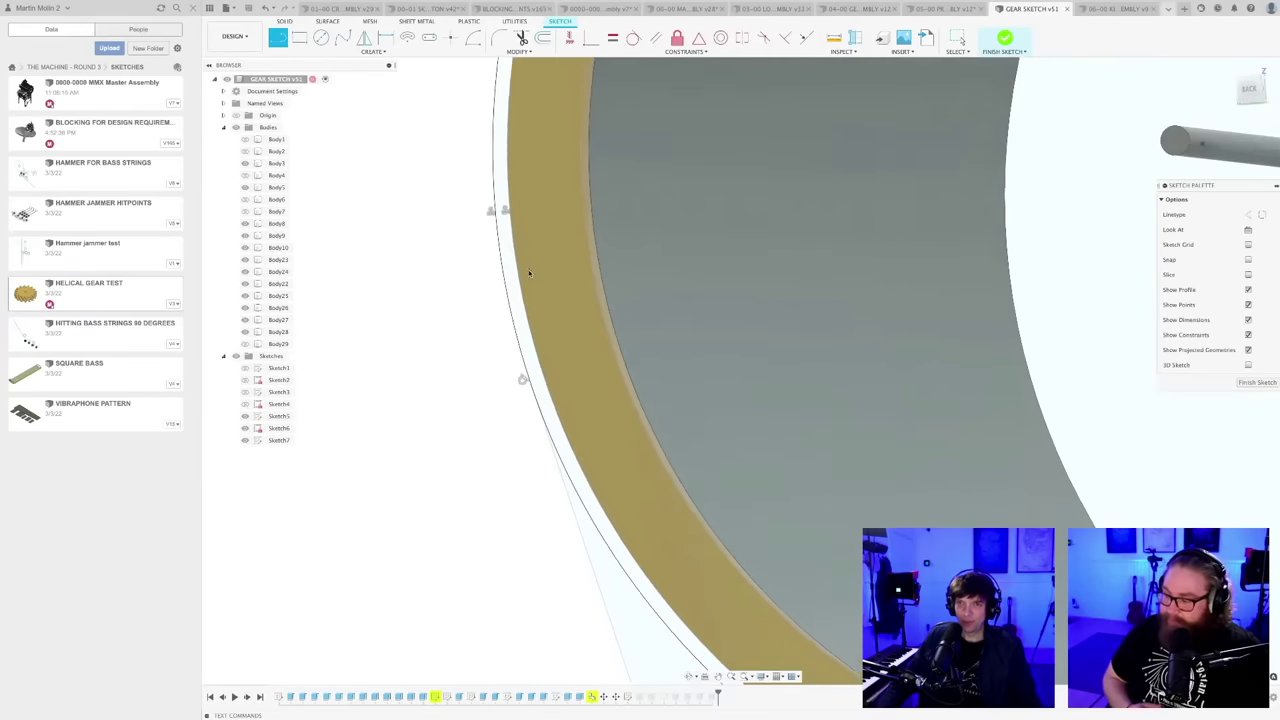
click(512, 255)
scroll(606, 445, down, 5)
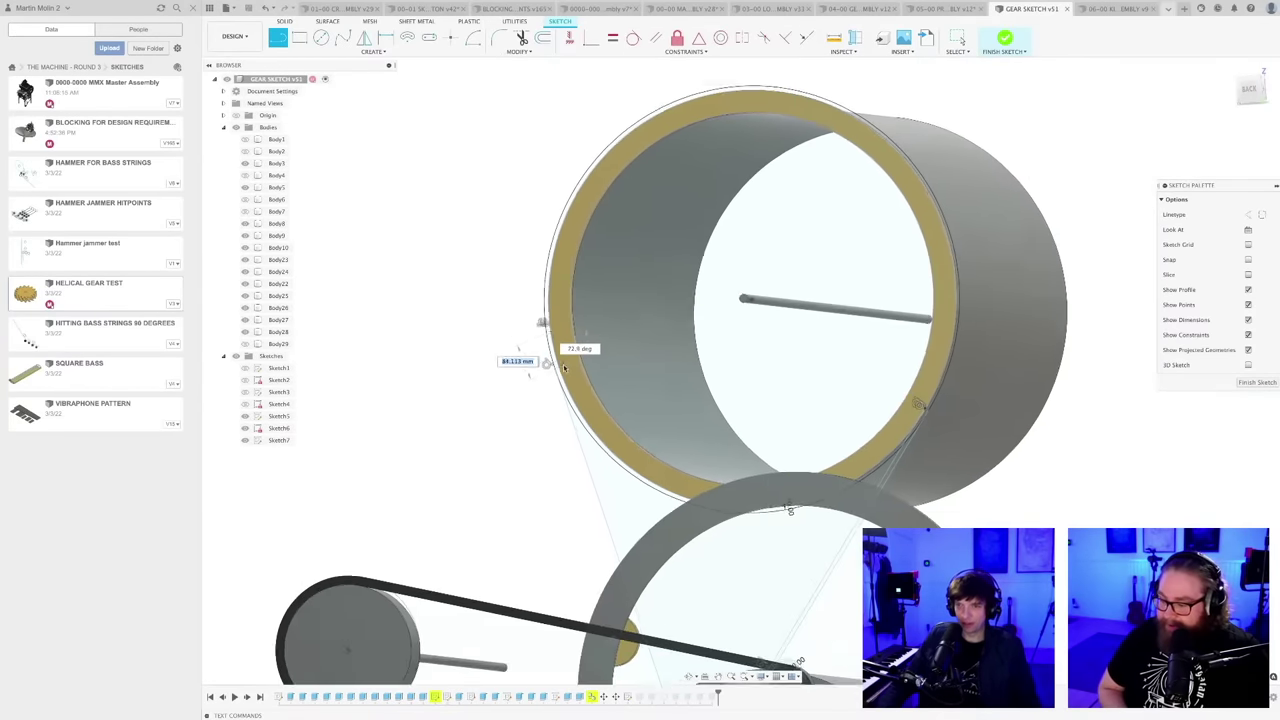
scroll(686, 574, up, 8)
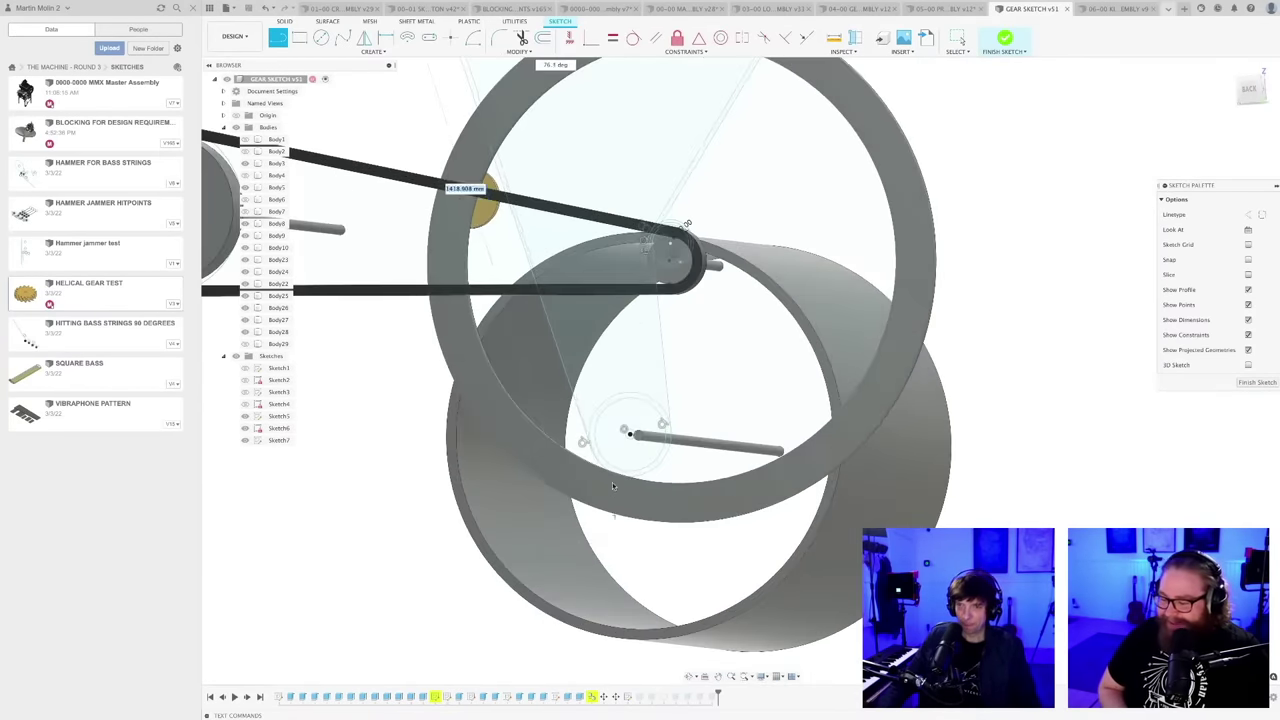
key(Escape)
scroll(620, 420, down, 6)
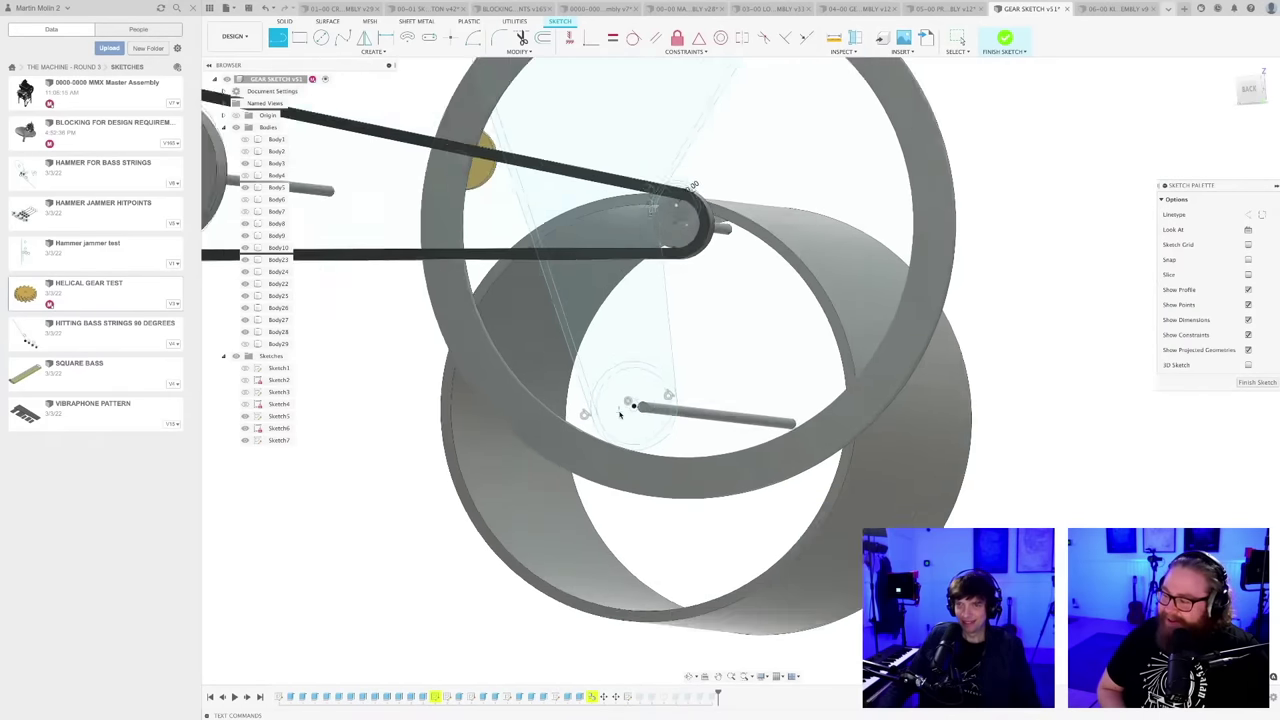
- Draw the inner belt line from the lower shaft's inner circle up to the idler, about 376 mm long
scroll(643, 397, up, 4)
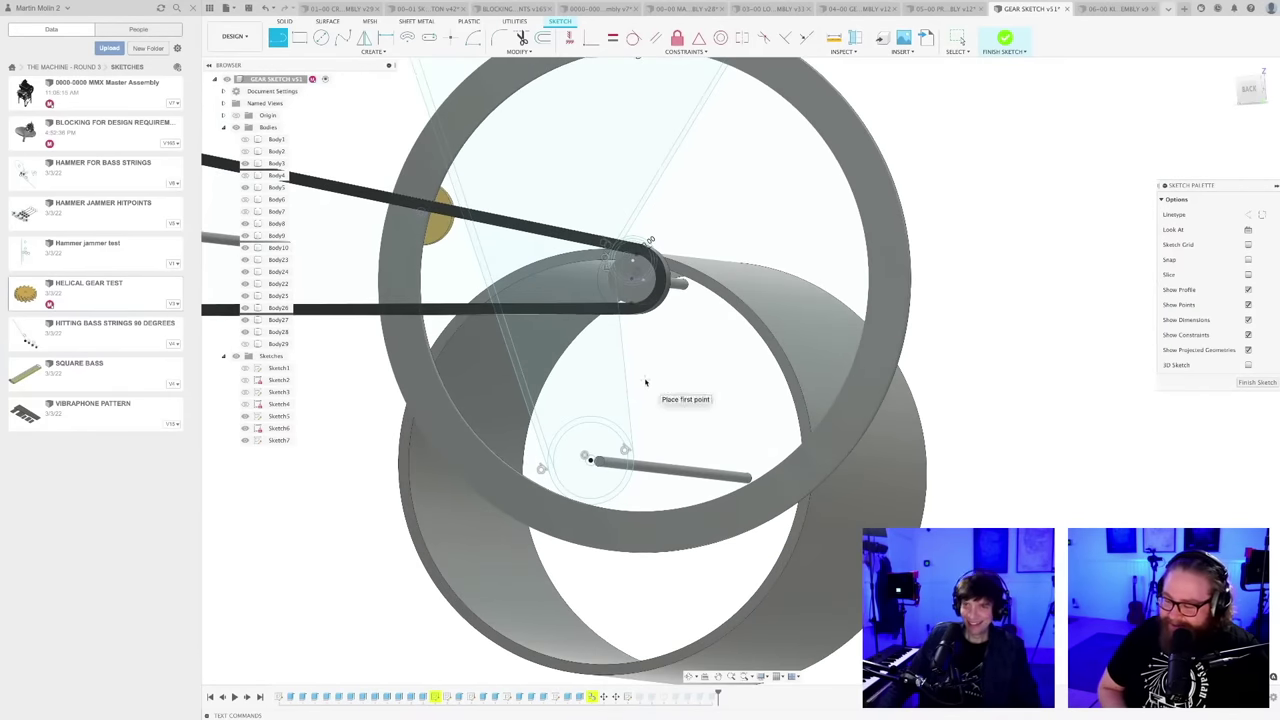
shift+middle_drag(640, 367, 654, 358)
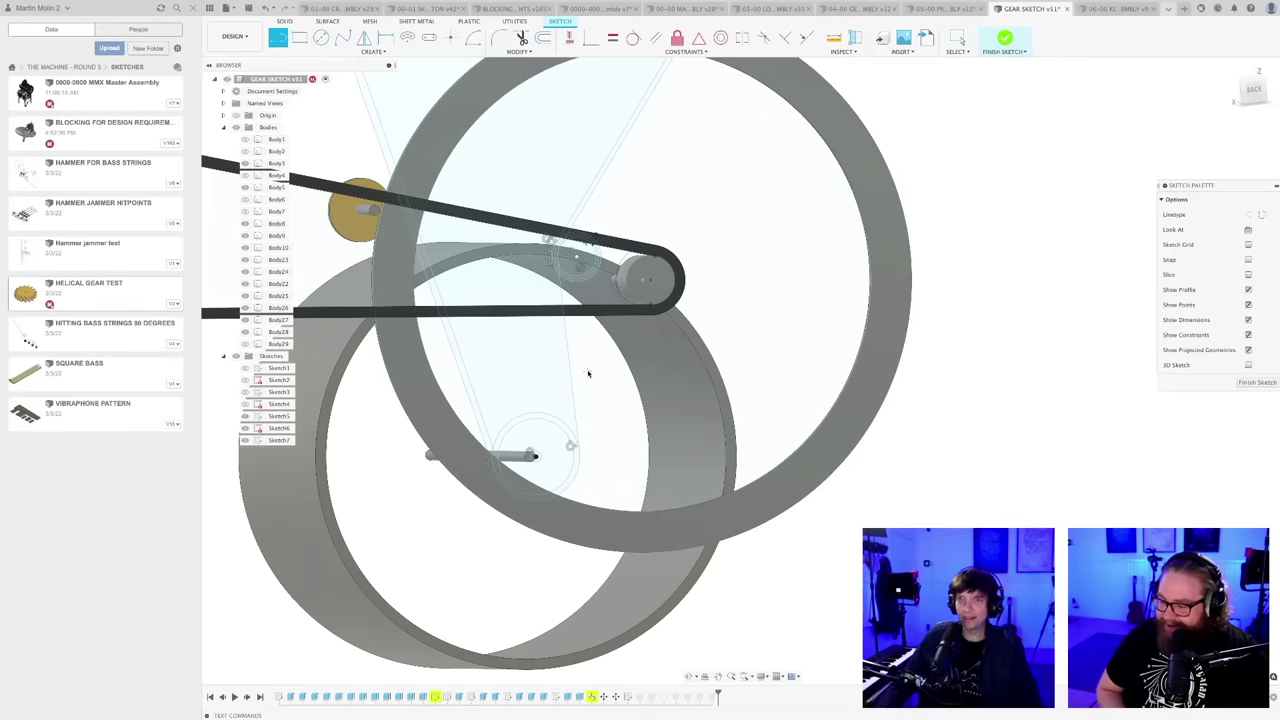
scroll(574, 449, up, 3)
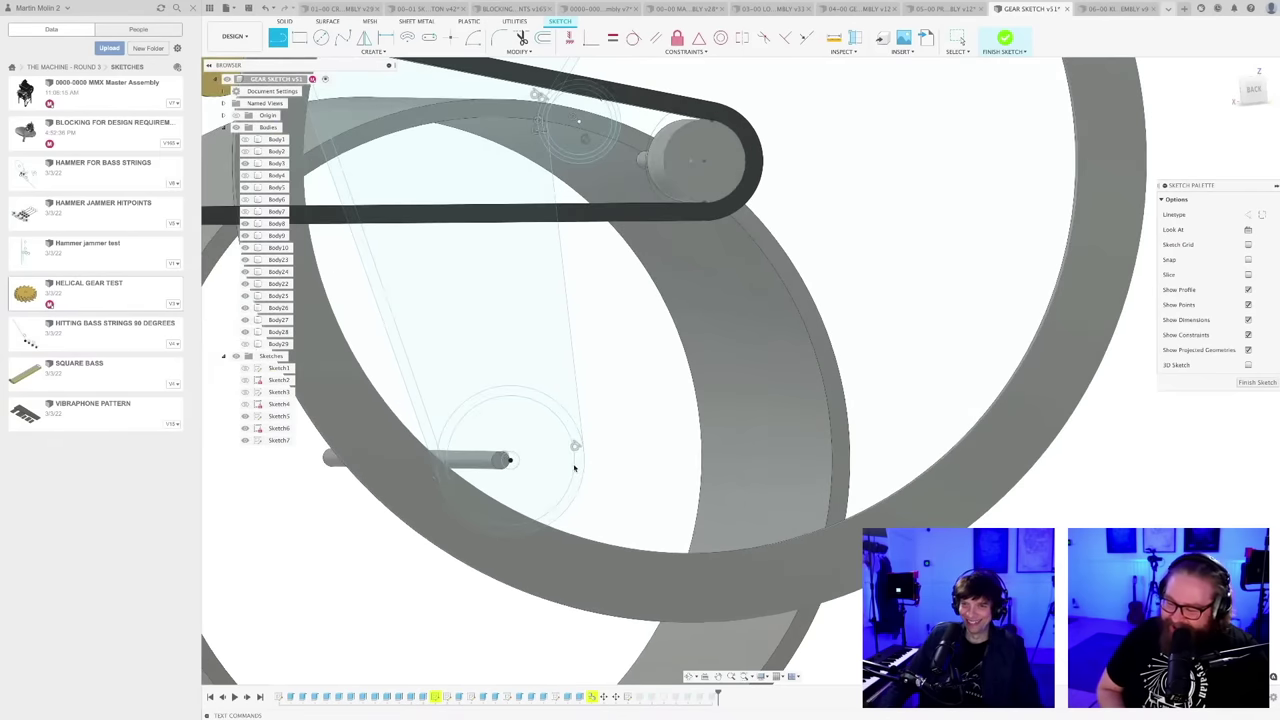
middle_drag(557, 332, 554, 526)
scroll(545, 376, up, 6)
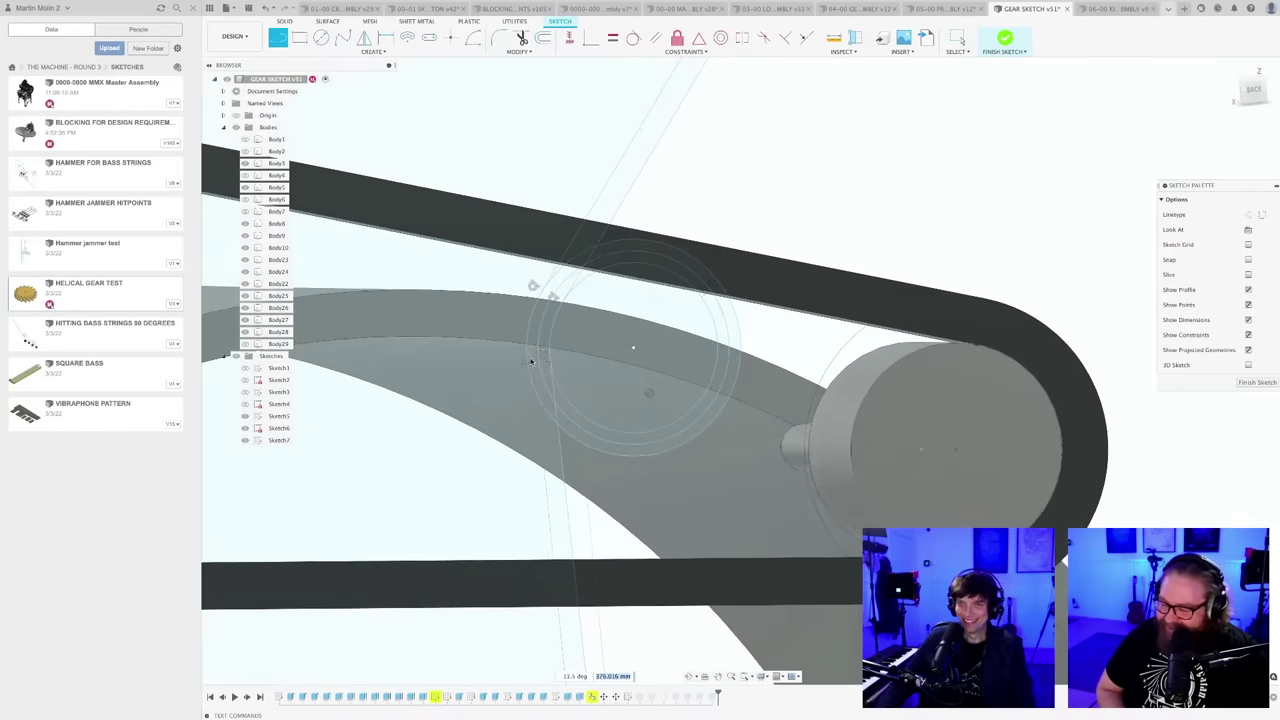
scroll(530, 380, down, 5)
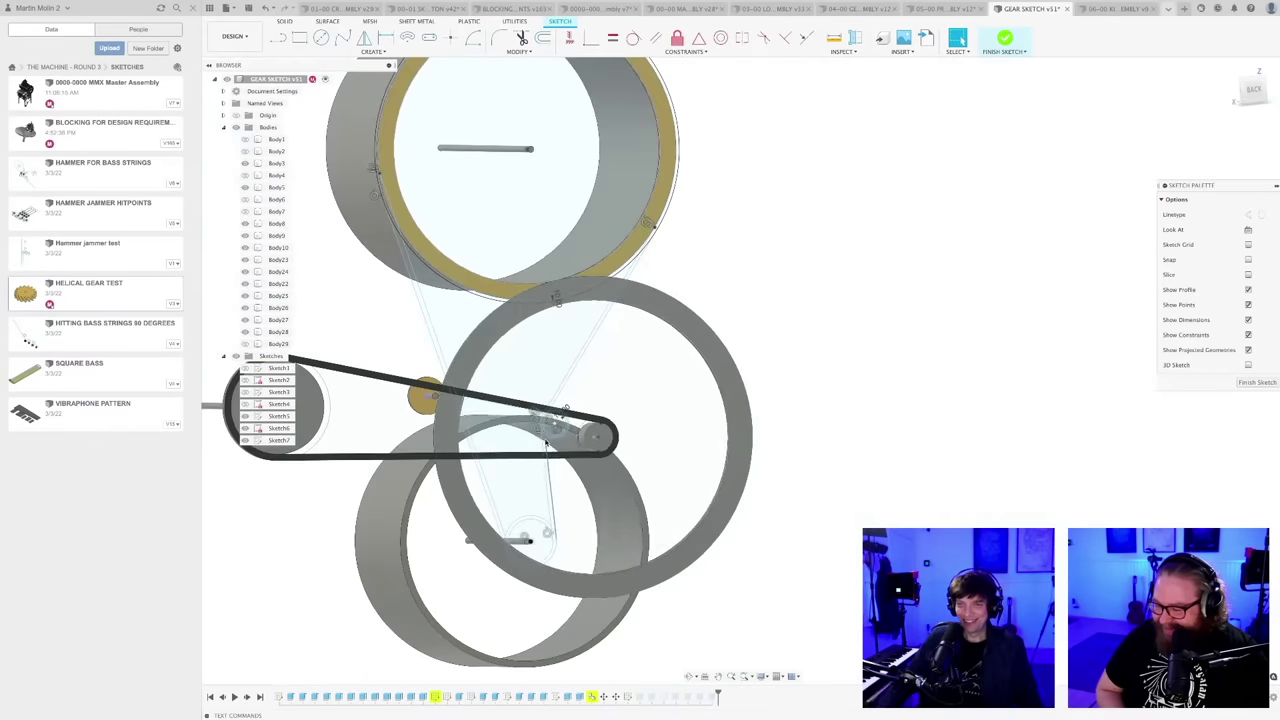
- Move the idler's concentric circles slightly downward beside the long belt's small end pulley
shift+middle_drag(630, 491, 669, 482)
scroll(668, 480, up, 10)
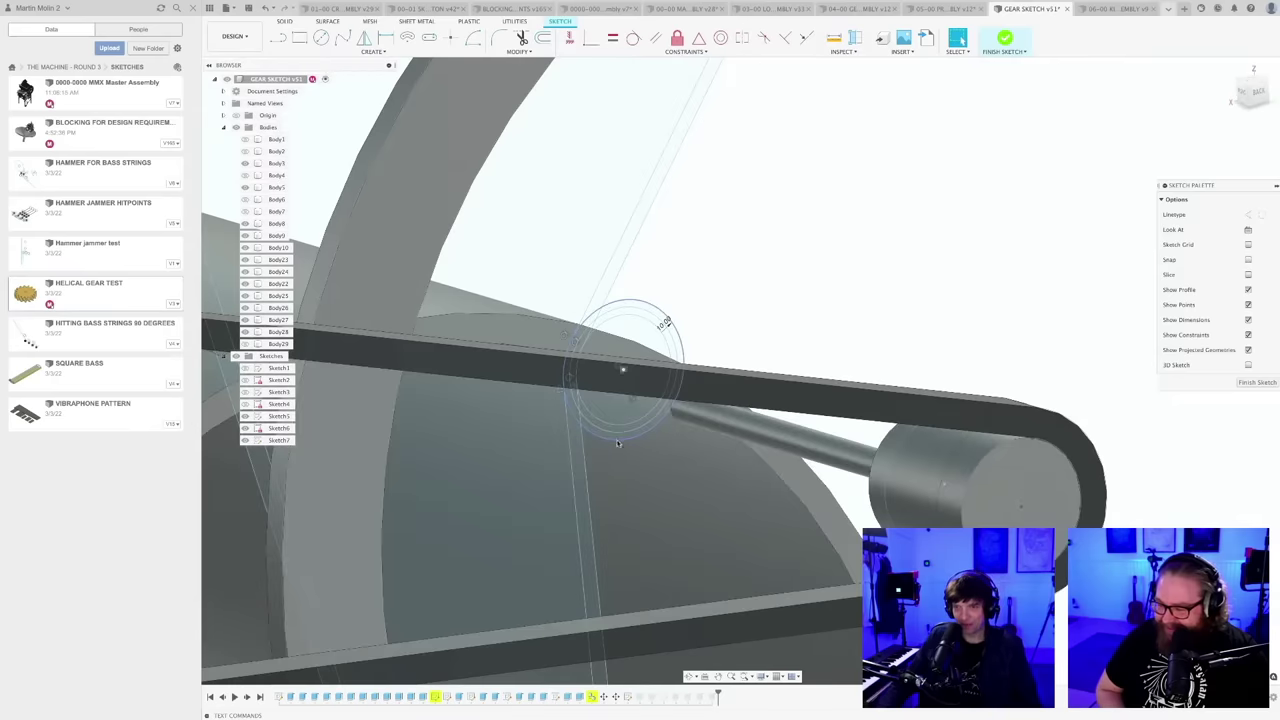
drag(617, 443, 609, 463)
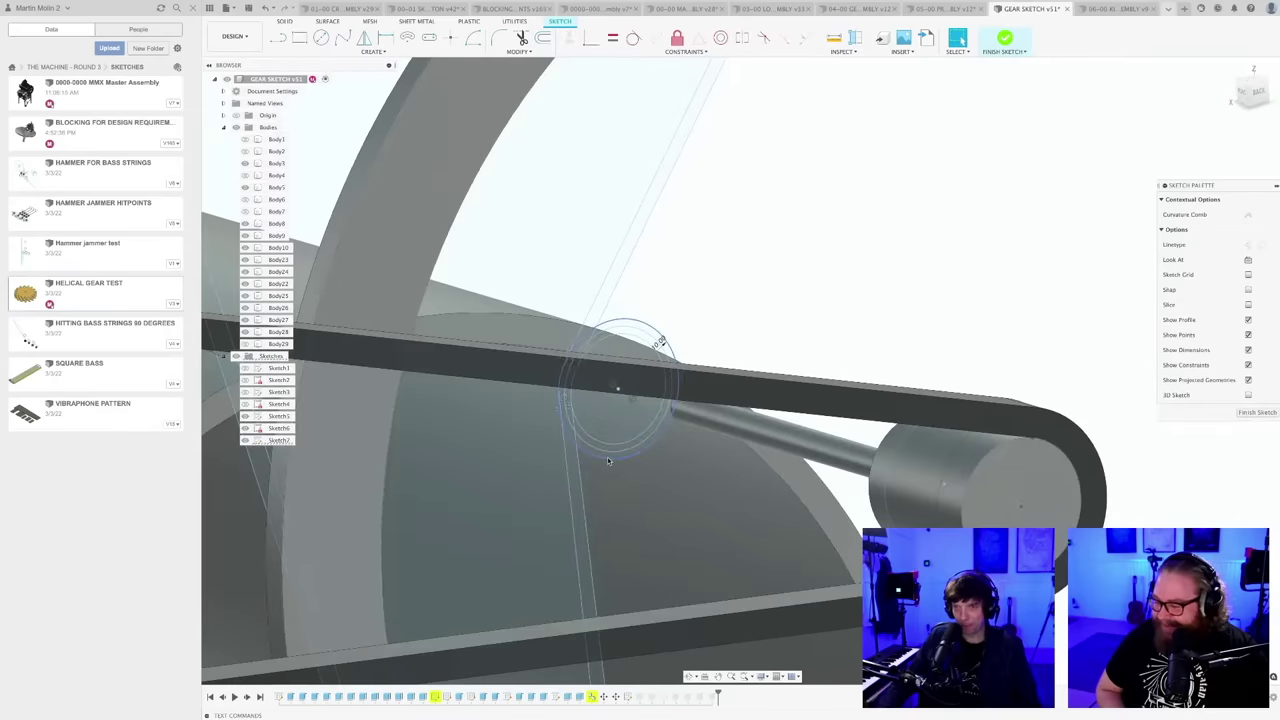
scroll(680, 334, down, 1)
scroll(703, 329, down, 3)
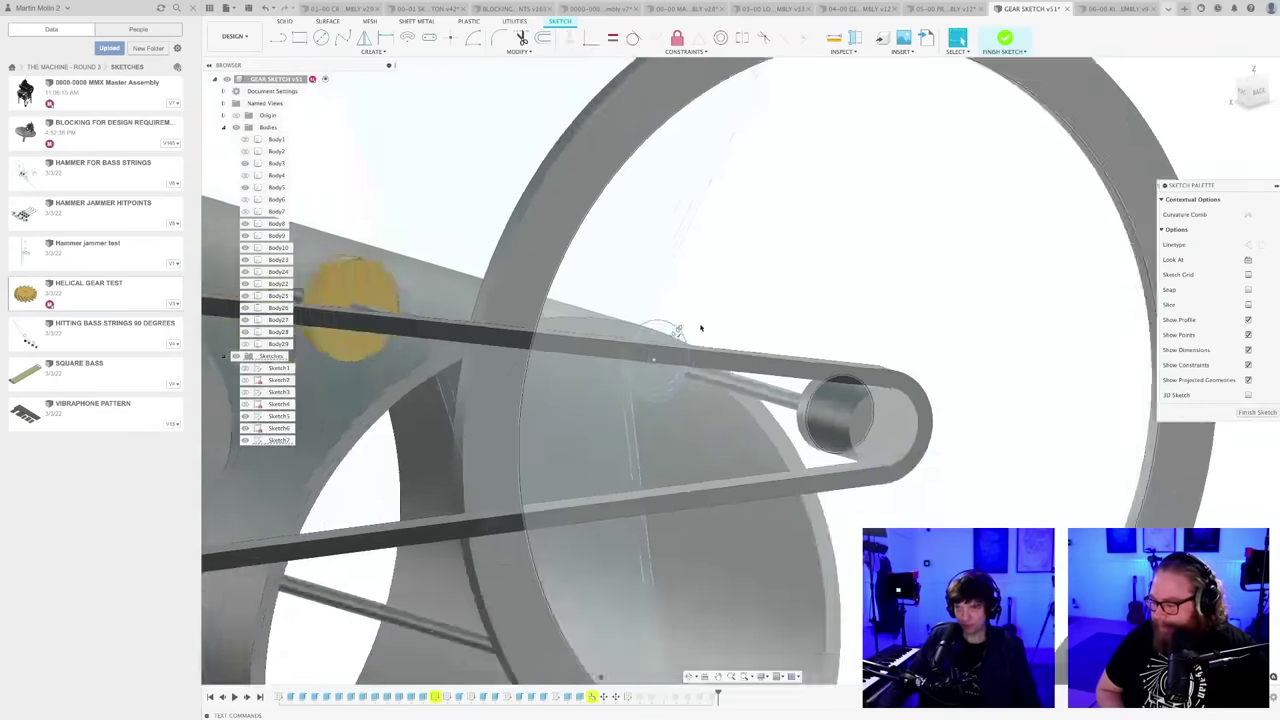
- Try to make the long inner belt line tangent to the outer edge of the upper drum's ring
scroll(700, 330, down, 3)
shift+middle_drag(840, 567, 700, 557)
scroll(843, 566, down, 2)
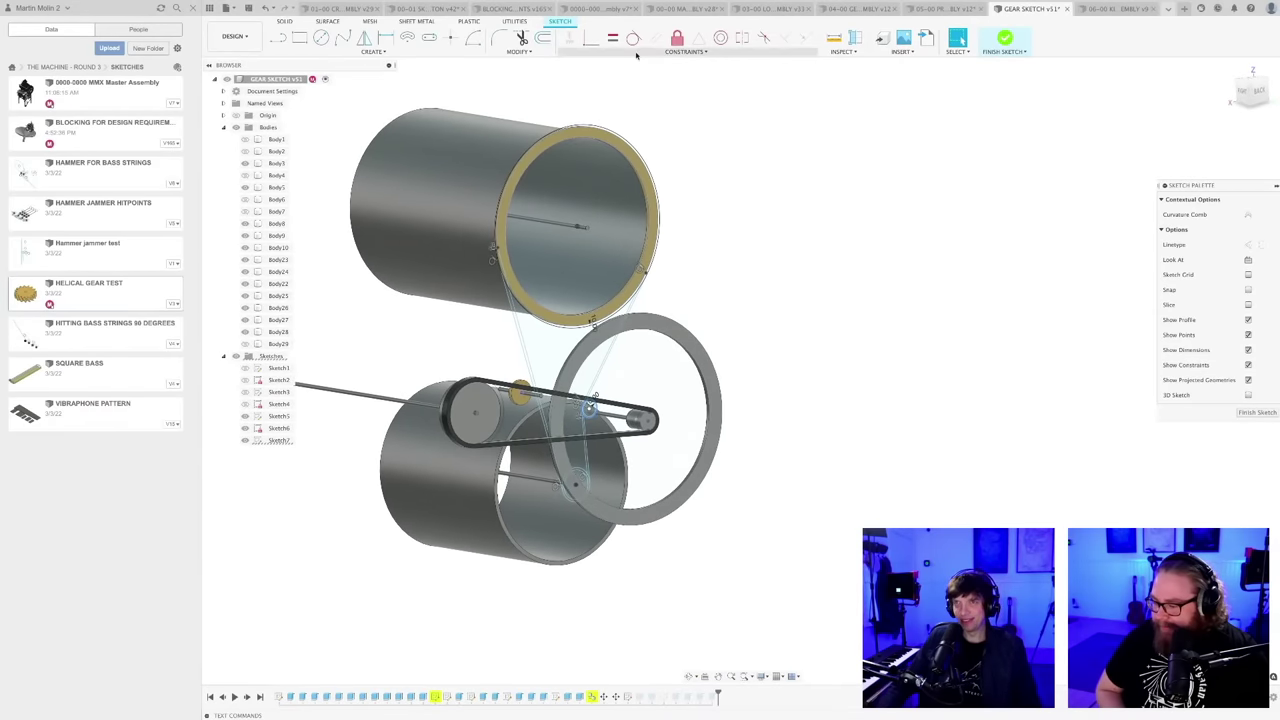
scroll(536, 145, up, 10)
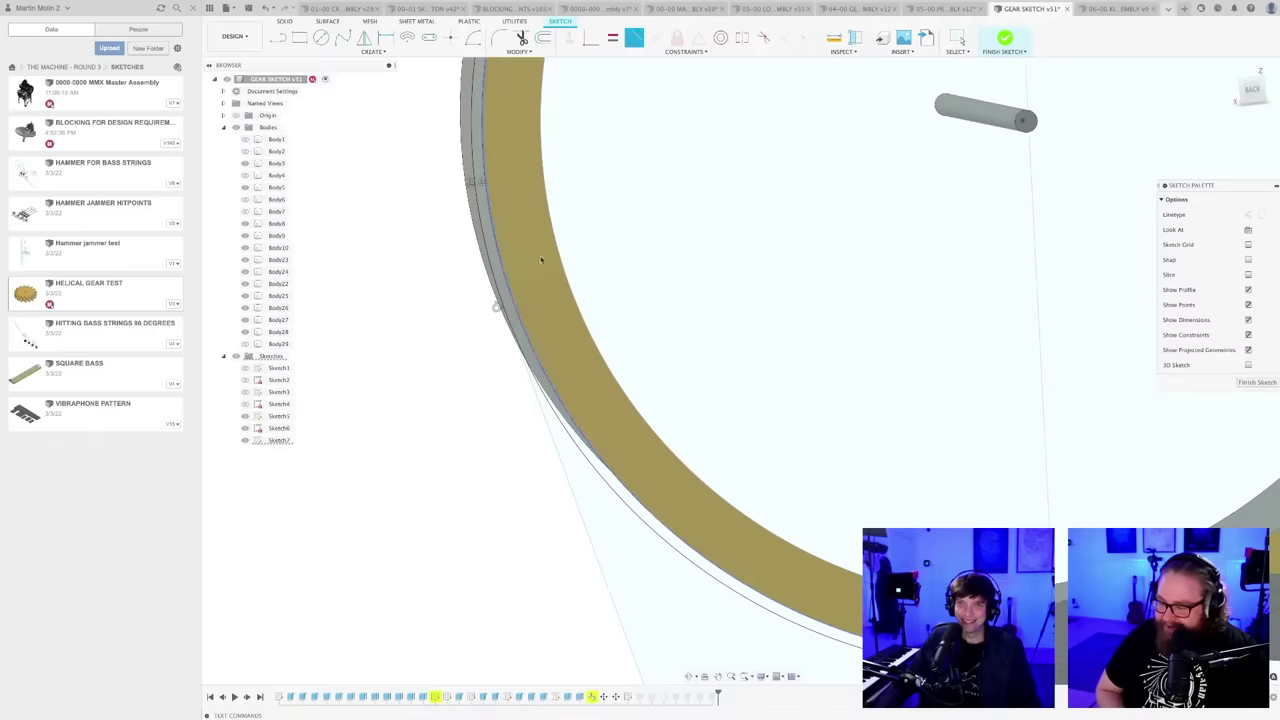
scroll(548, 261, down, 8)
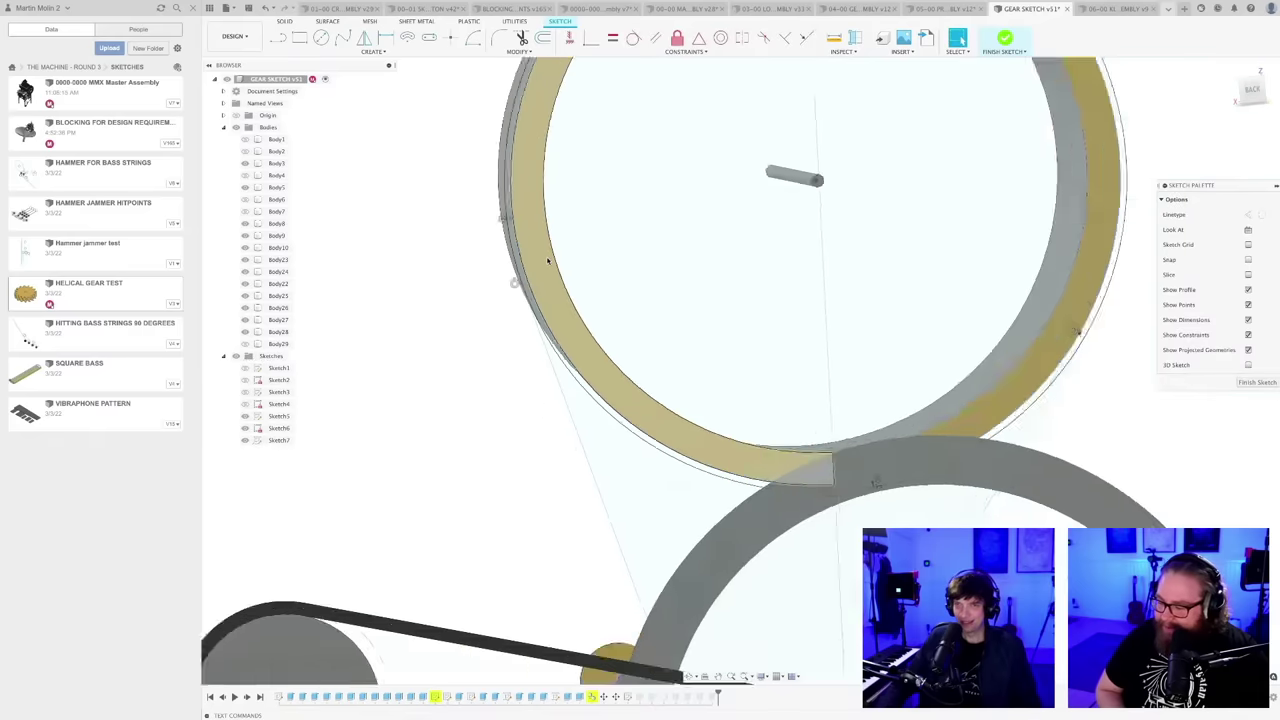
- Save the gear sketch as another version with the description User Saved
shift+middle_drag(789, 310, 841, 320)
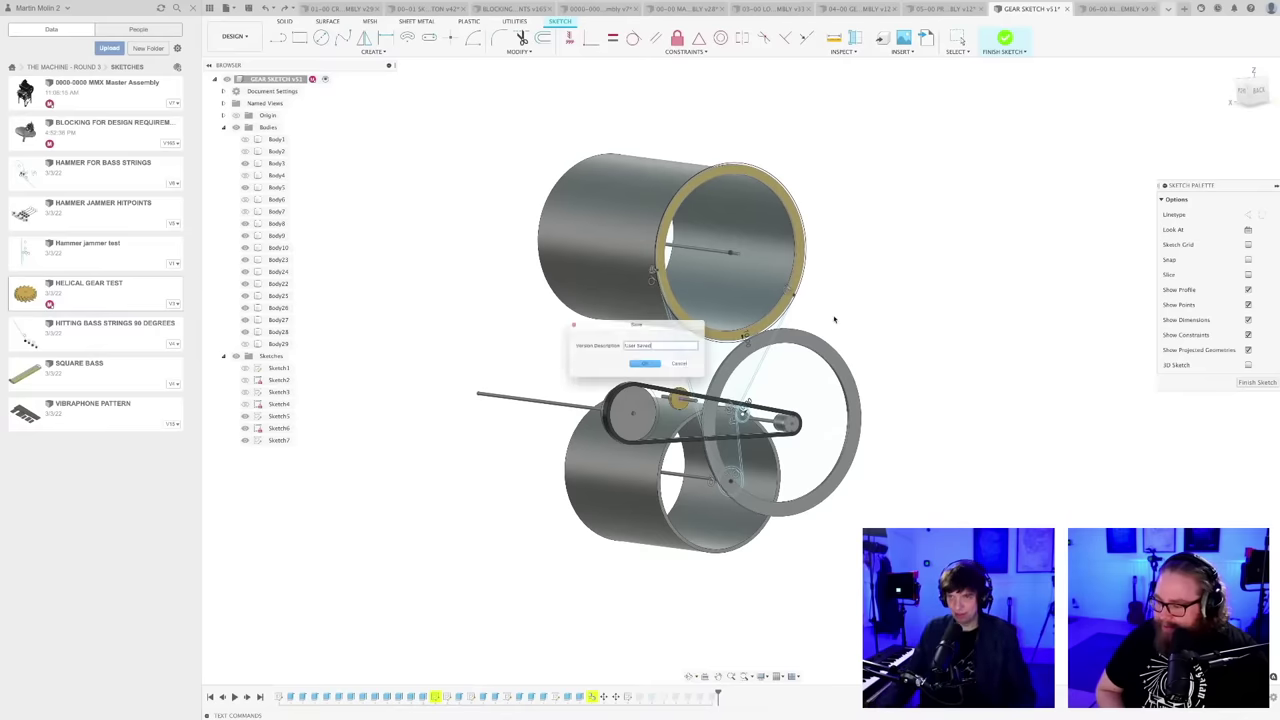
key(Return)
middle_drag(829, 320, 811, 343)
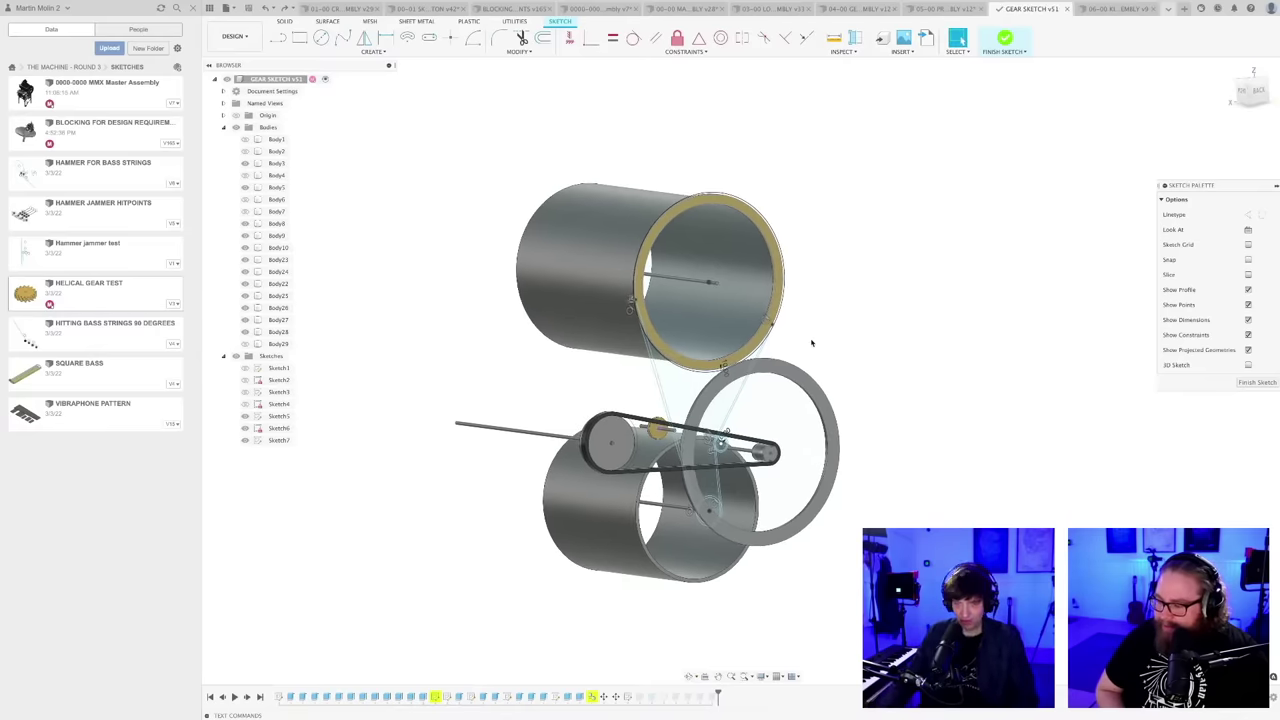
- Adjust the end of the long inner belt line on the upper drum's ring and make the line tangent to the ring's outer edge
scroll(810, 345, up, 3)
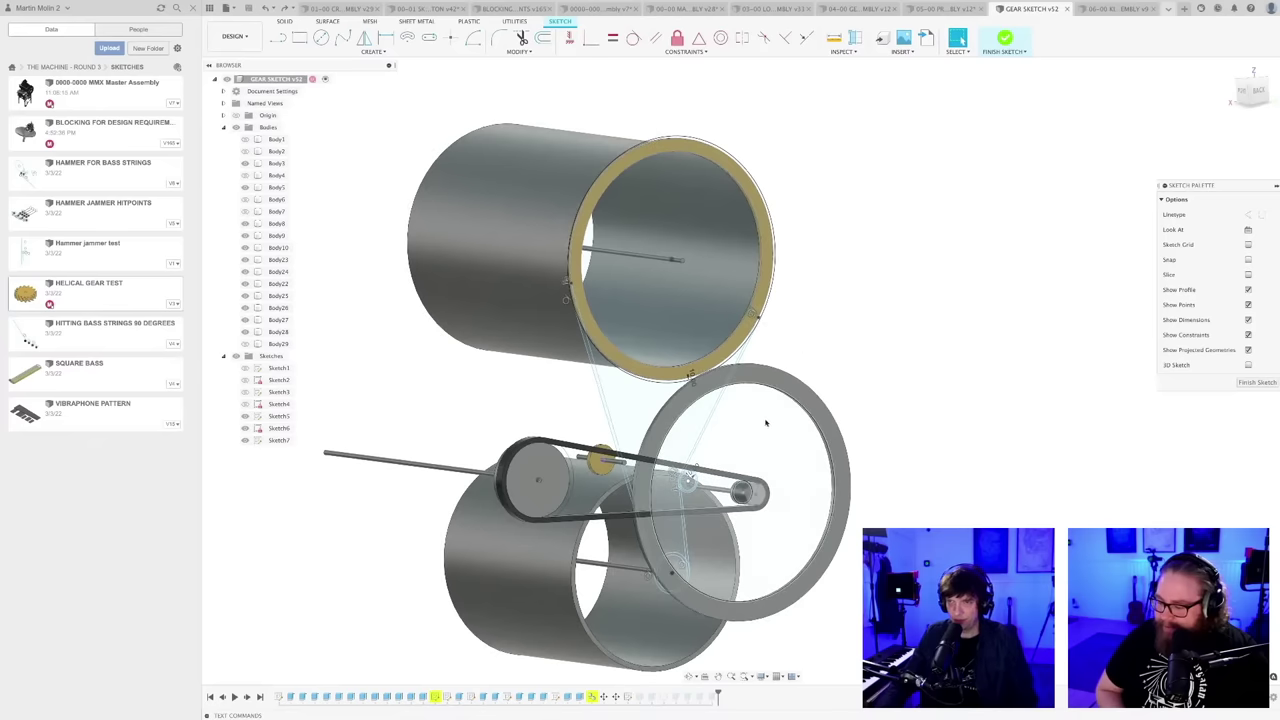
shift+middle_drag(766, 420, 721, 425)
scroll(763, 289, up, 5)
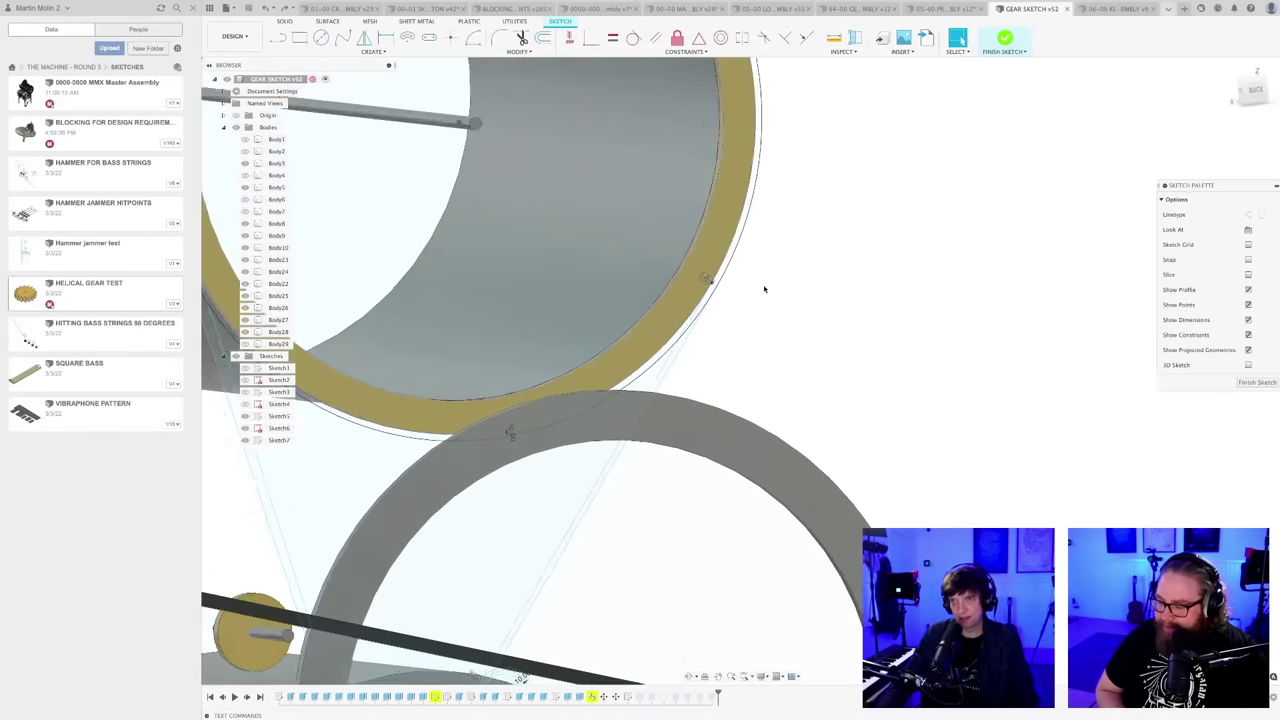
scroll(713, 316, up, 3)
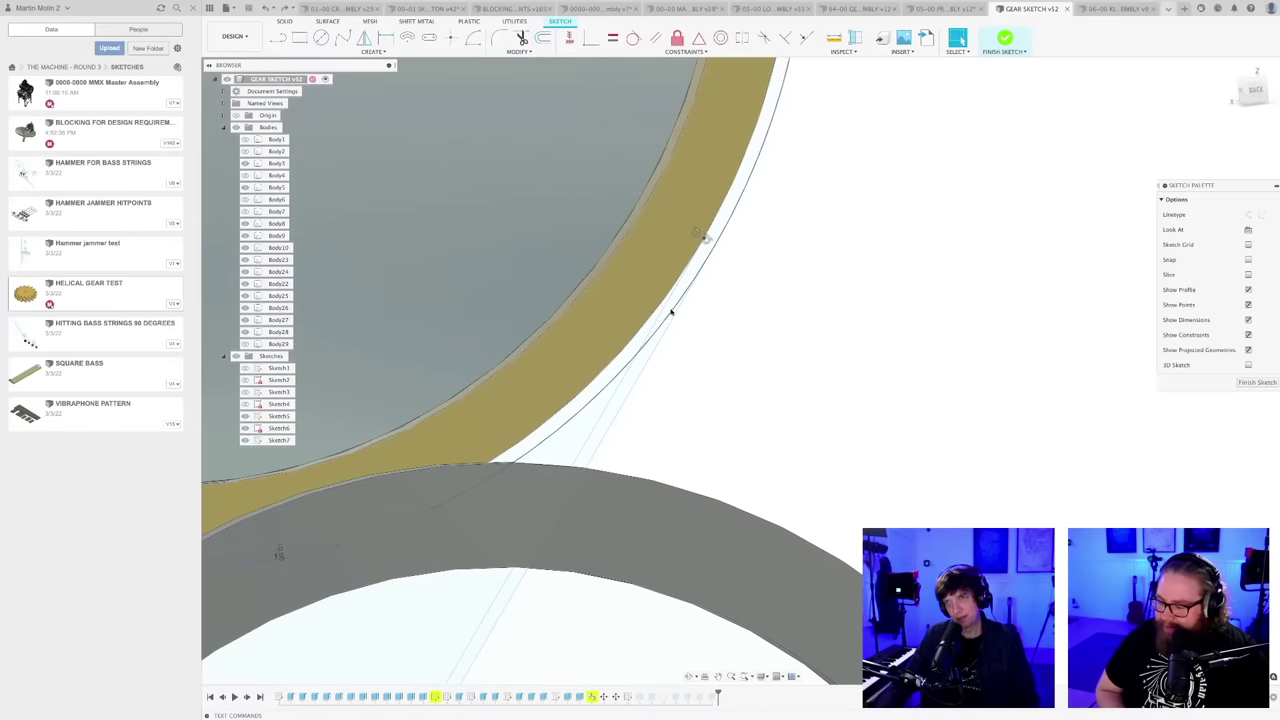
scroll(671, 313, down, 8)
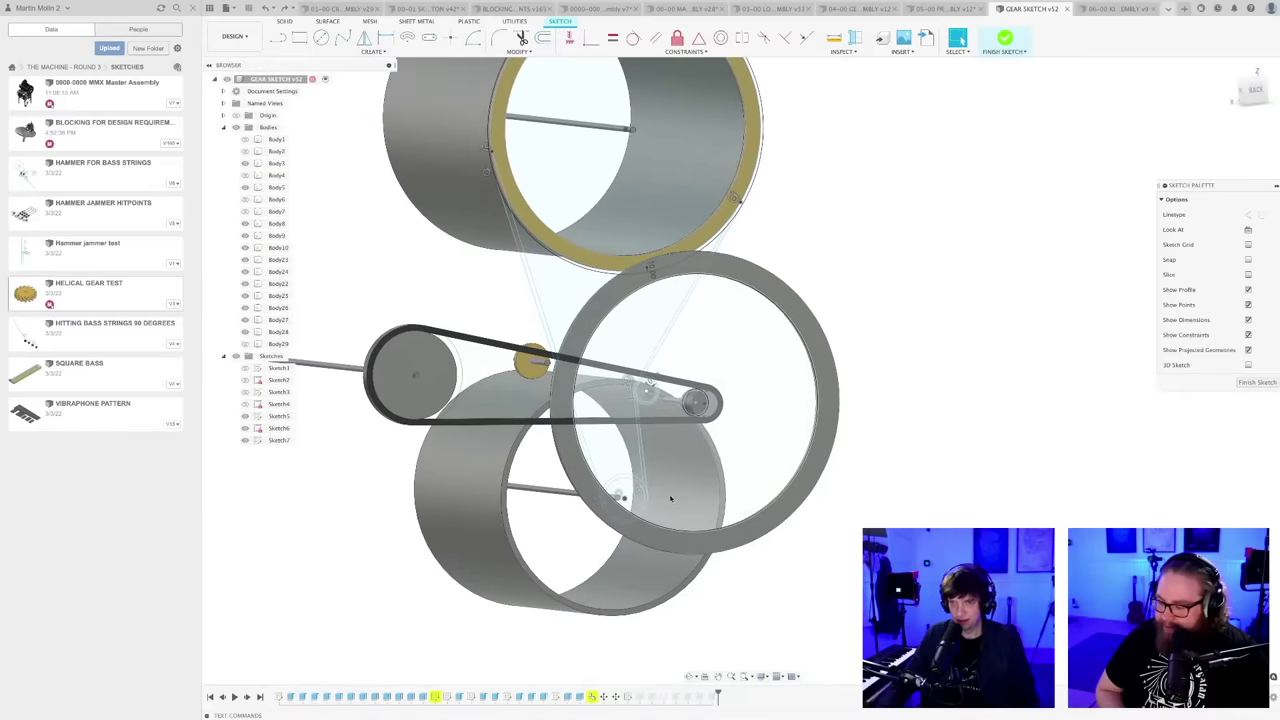
shift+middle_drag(656, 503, 643, 587)
scroll(470, 220, up, 10)
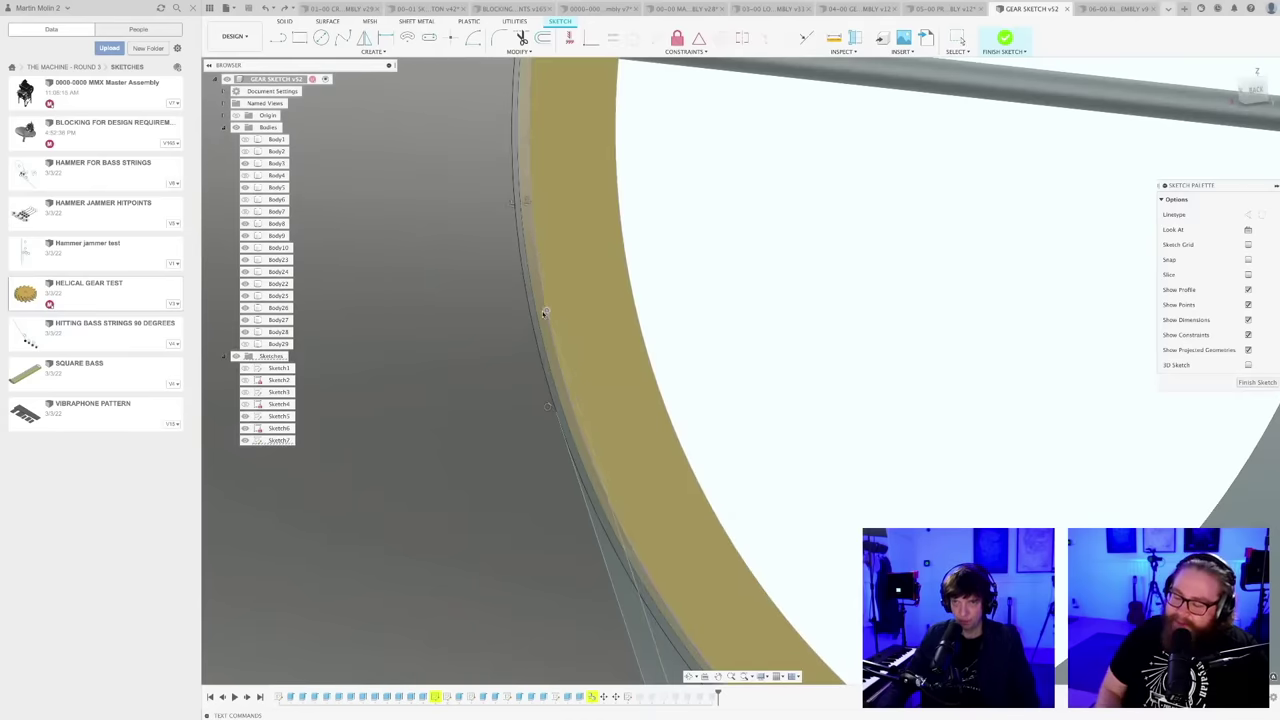
drag(543, 312, 547, 310)
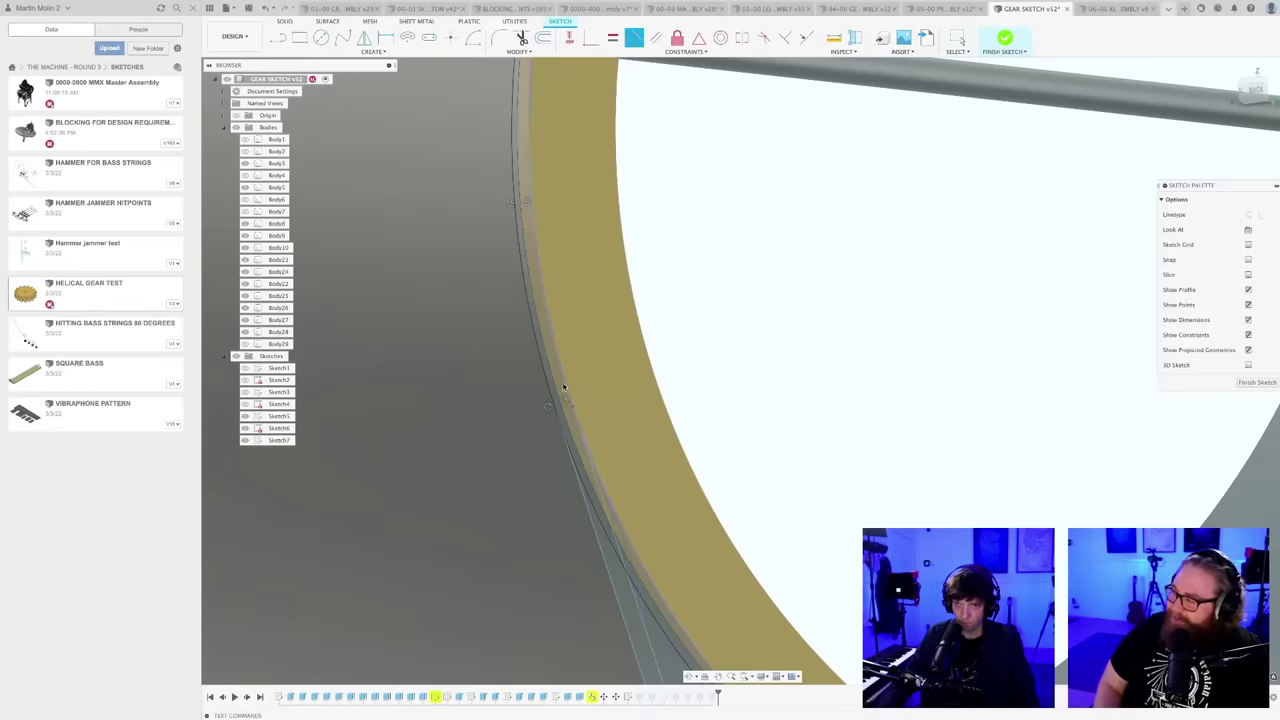
- Make the remaining inner belt lines tangent to the upper ring and lower pulley circle, and finish the sketch
scroll(566, 370, down, 5)
scroll(597, 363, down, 2)
scroll(750, 395, up, 8)
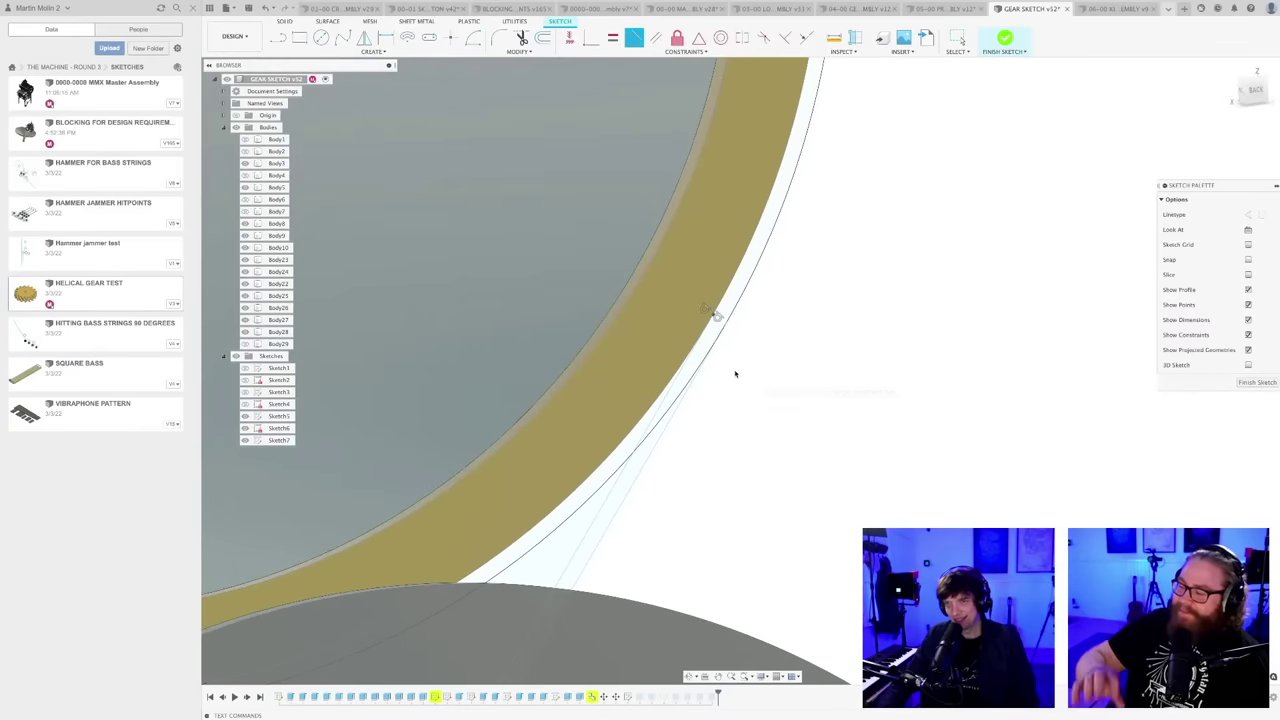
scroll(735, 374, down, 6)
scroll(655, 415, up, 2)
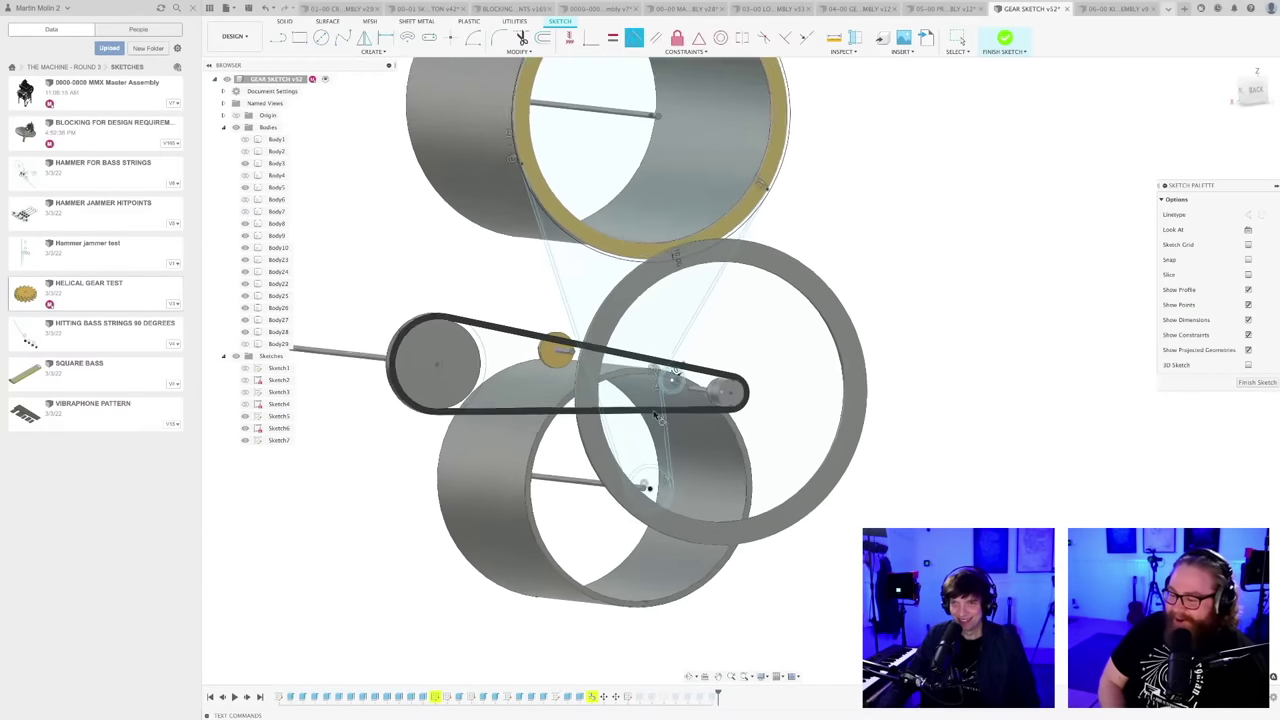
scroll(648, 516, up, 2)
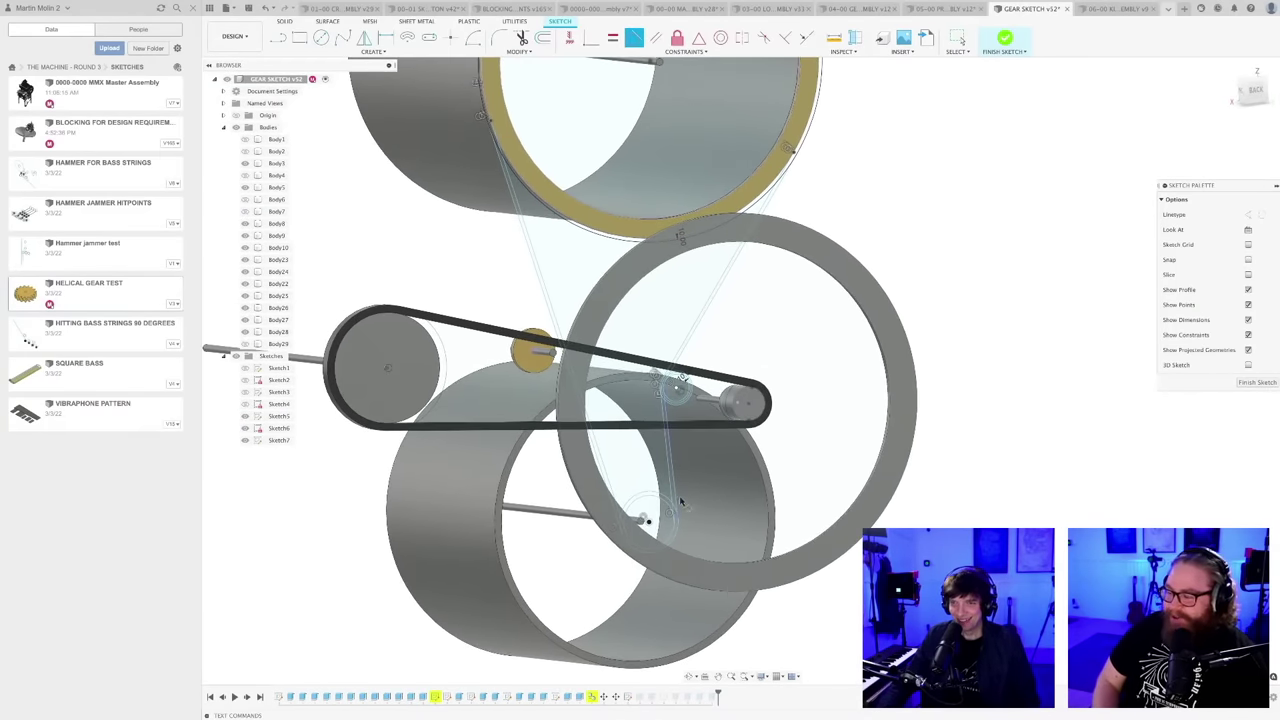
scroll(681, 502, down, 2)
shift+middle_drag(654, 508, 668, 521)
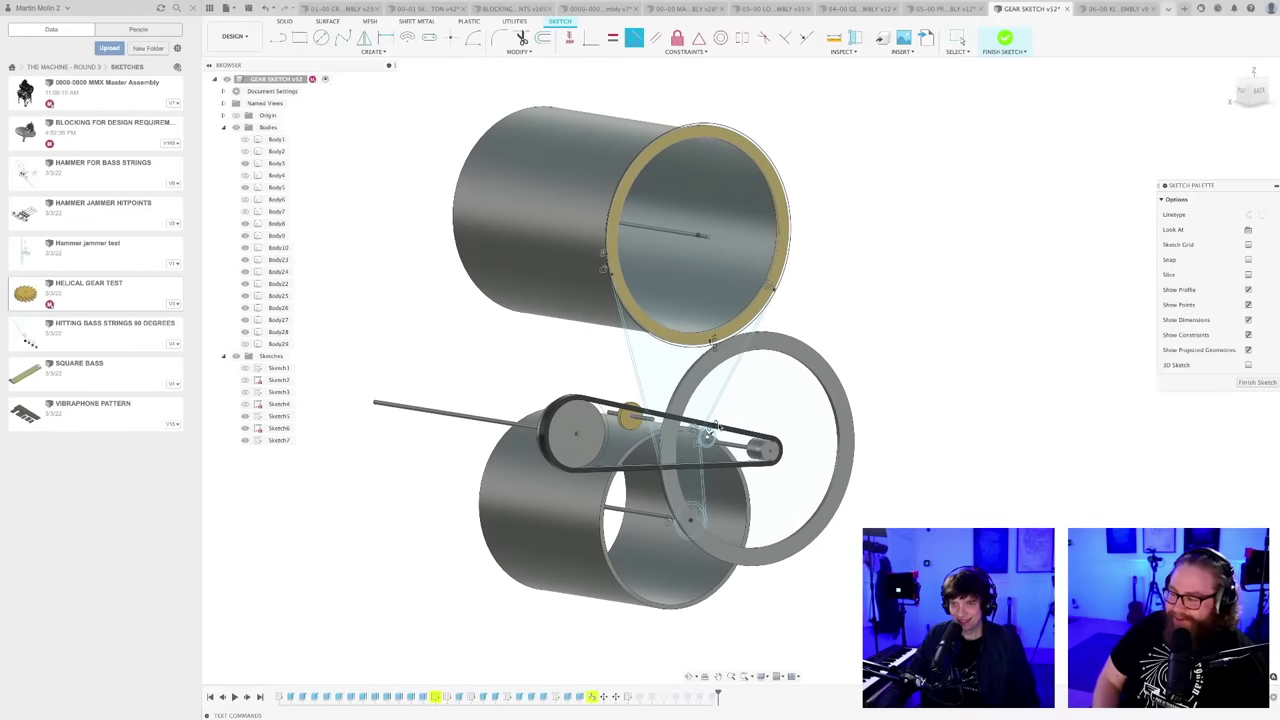
click(1255, 383)
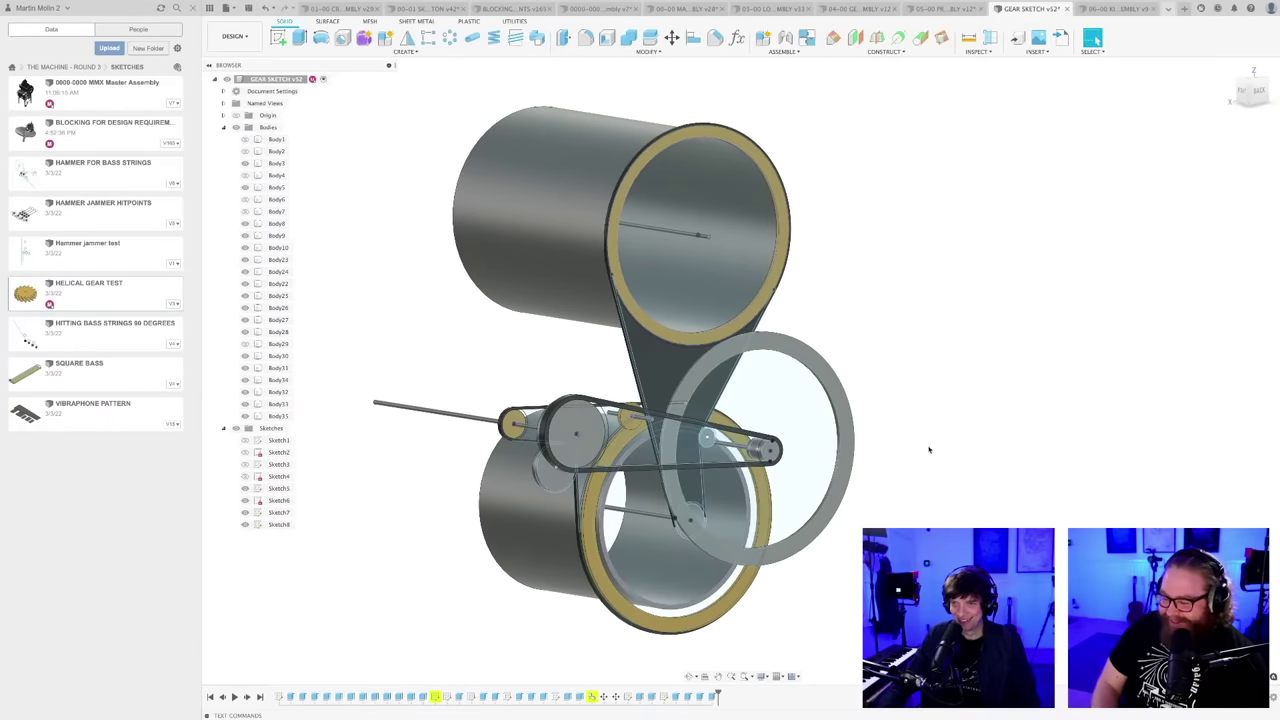
- Save the gear sketch as a new version with the description User Saved
key(super+s)
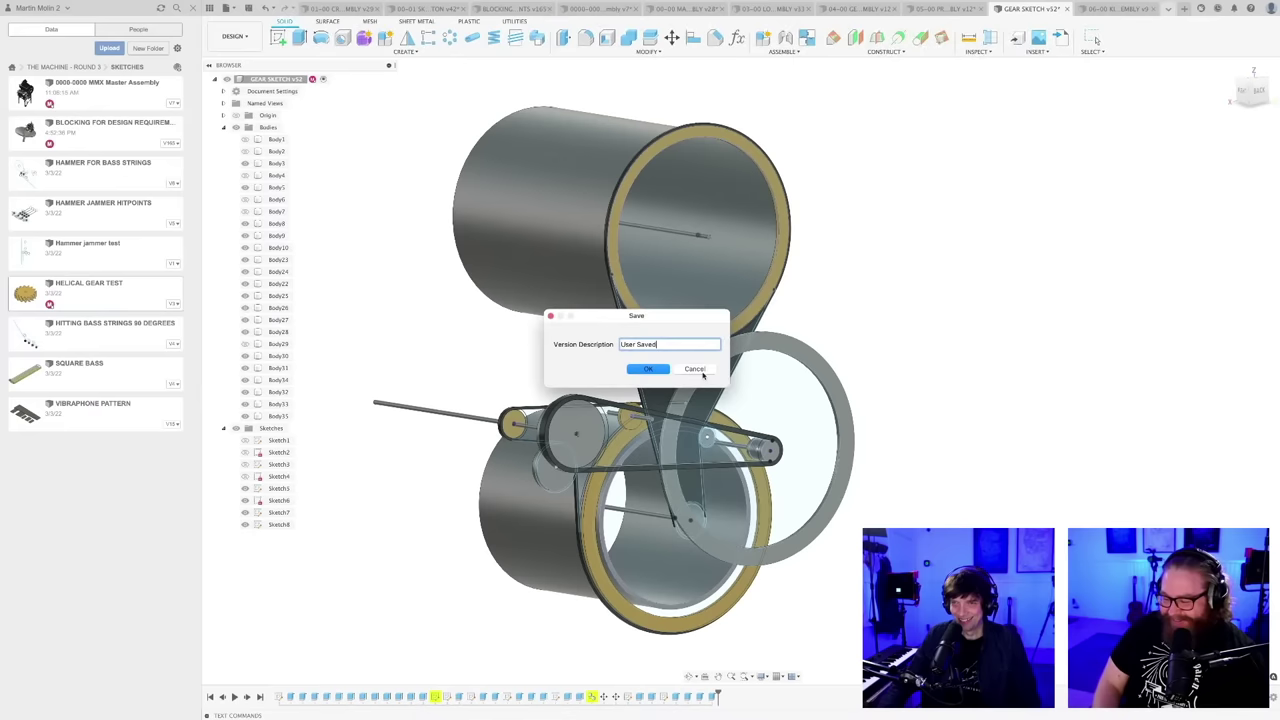
click(648, 369)
- Edit the upper belt's extrude feature and remove the filled areas enclosed by the belt and the surplus ring arc from its profiles
click(628, 696)
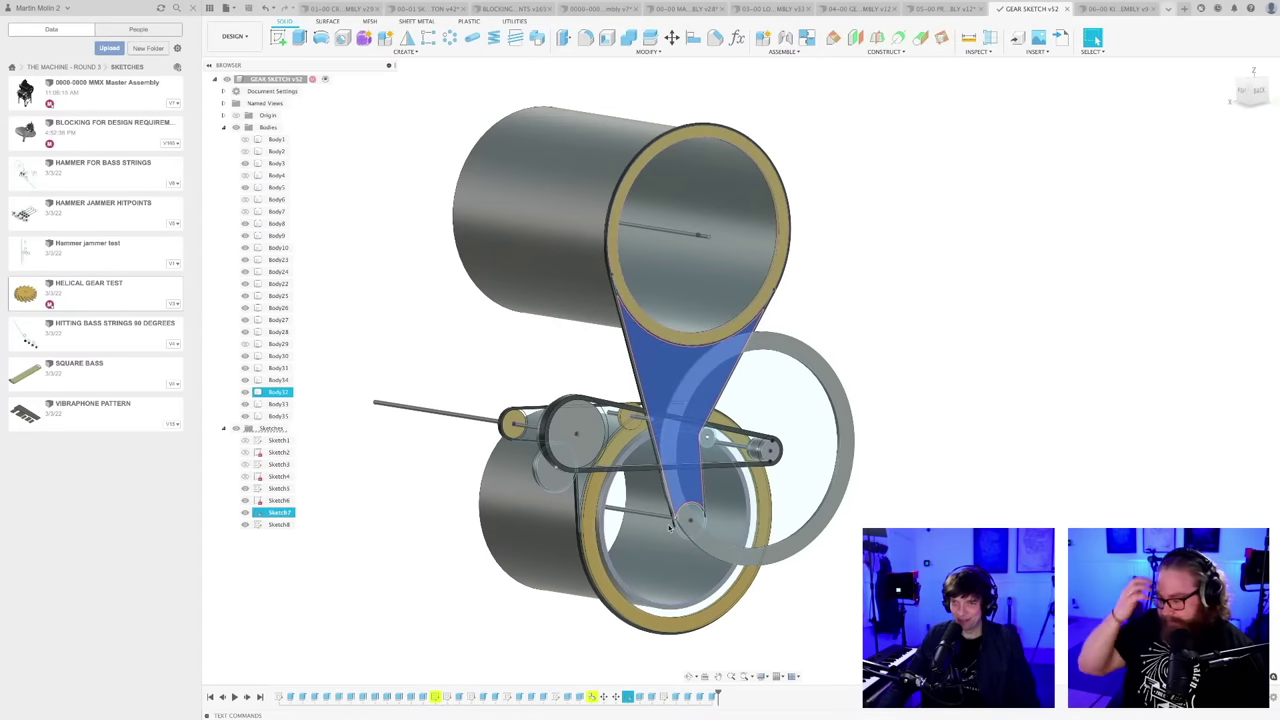
click(640, 697)
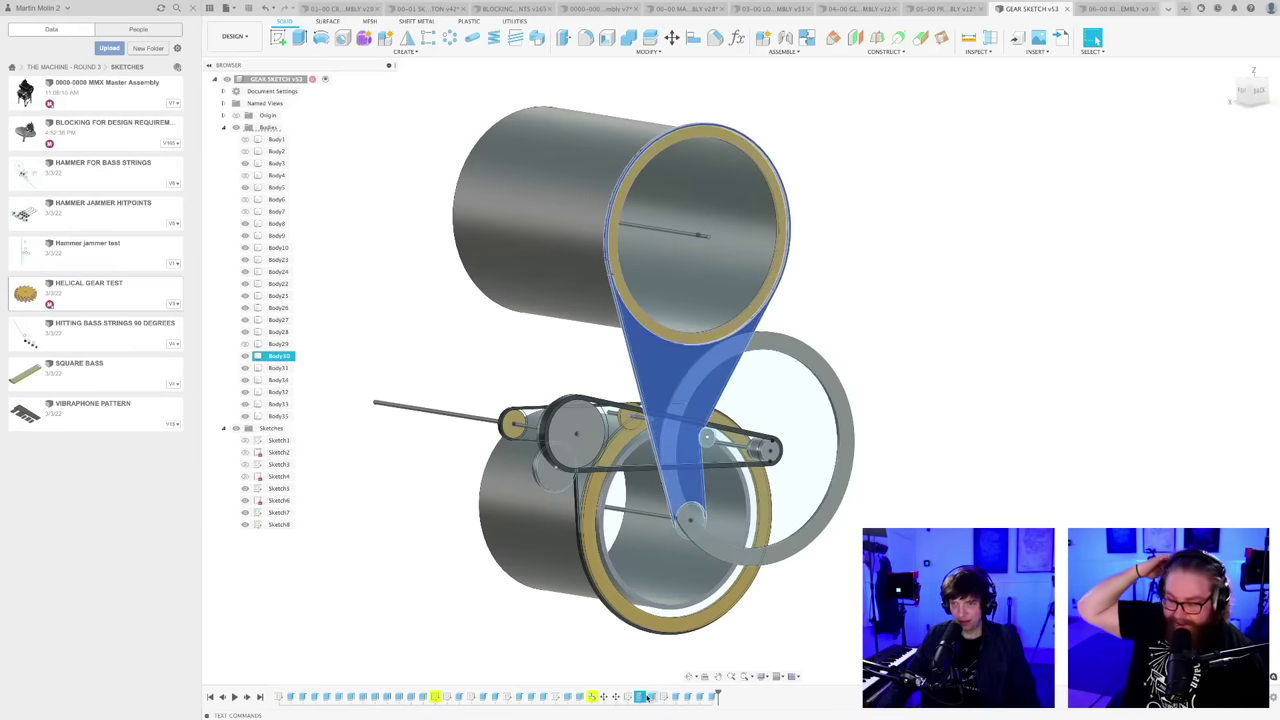
right_click(648, 697)
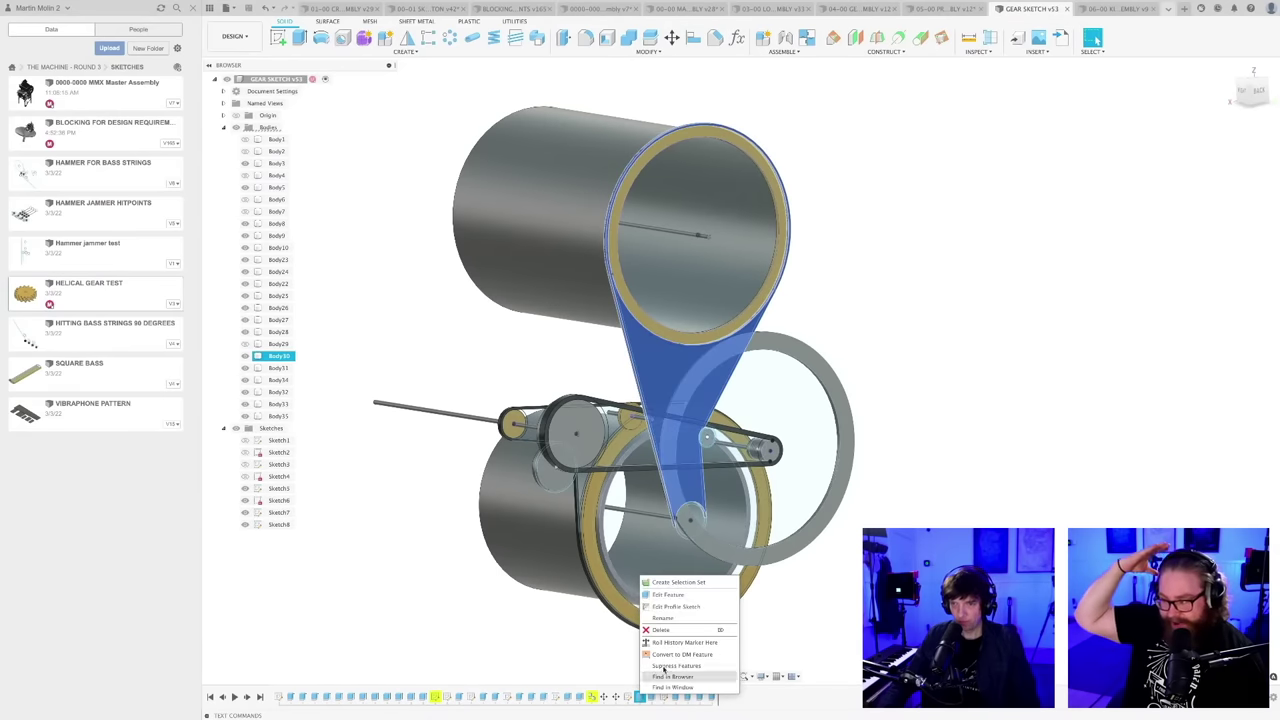
click(668, 595)
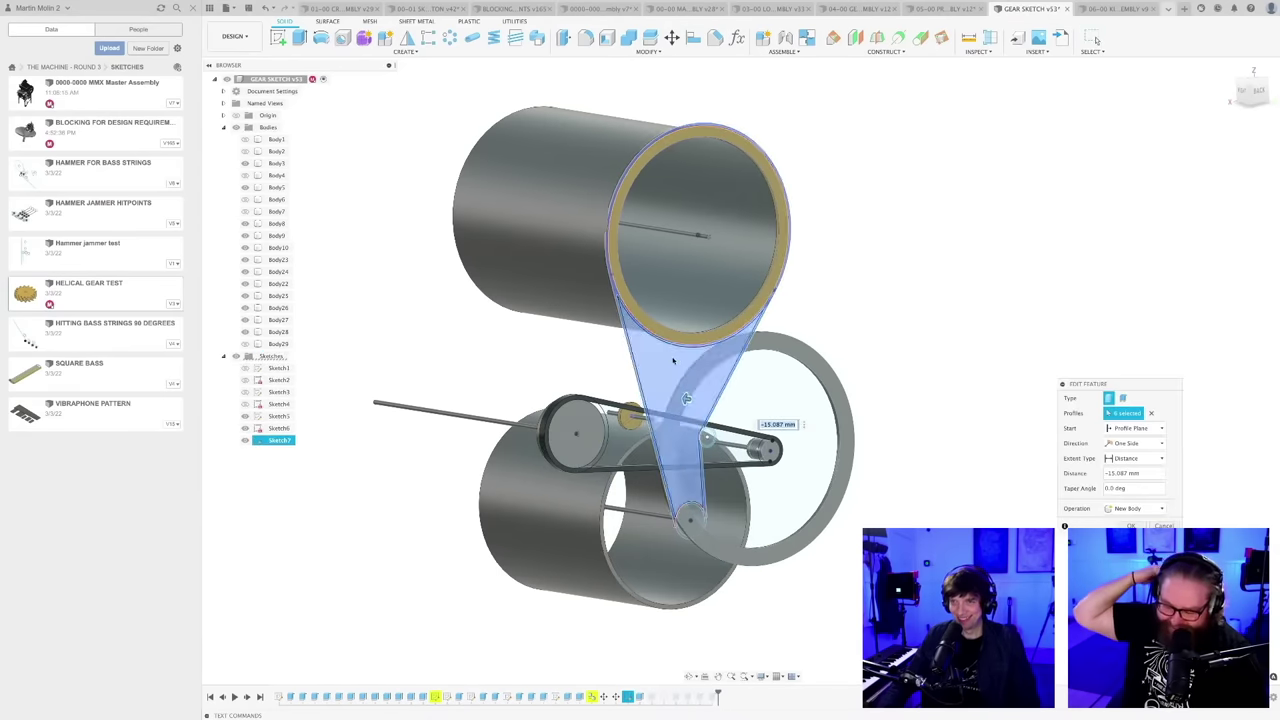
scroll(680, 328, up, 5)
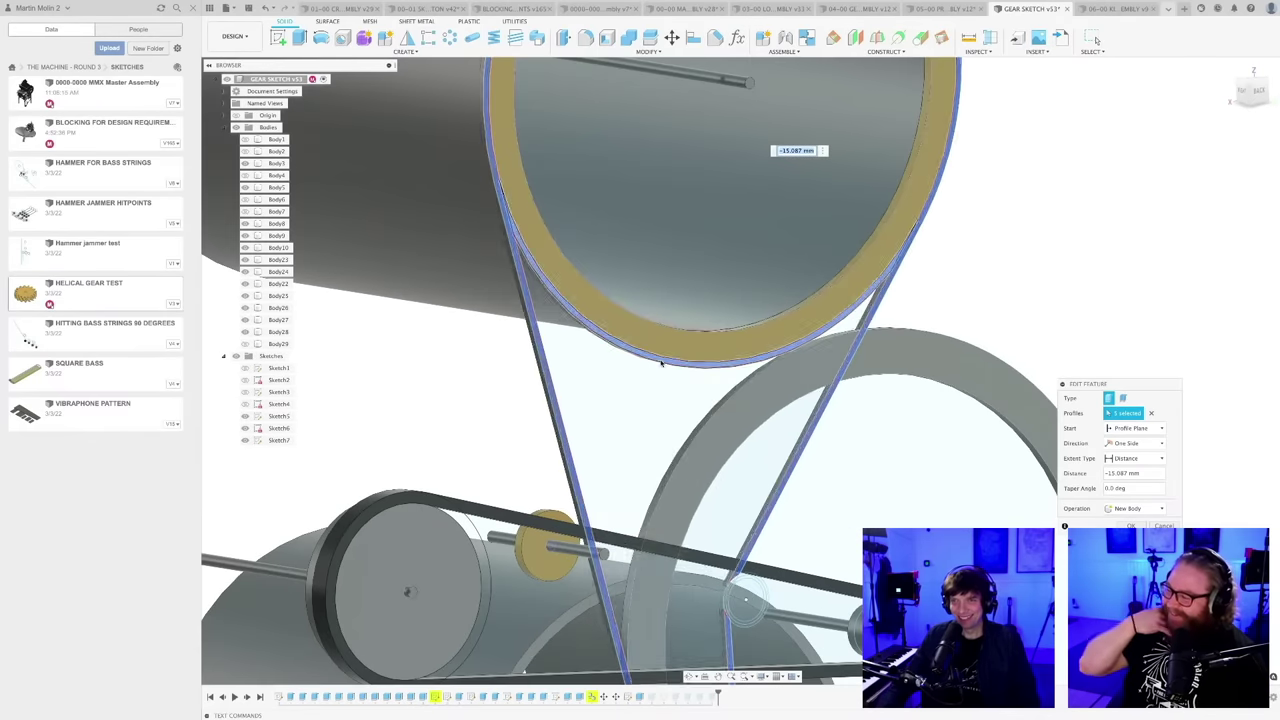
scroll(663, 371, down, 5)
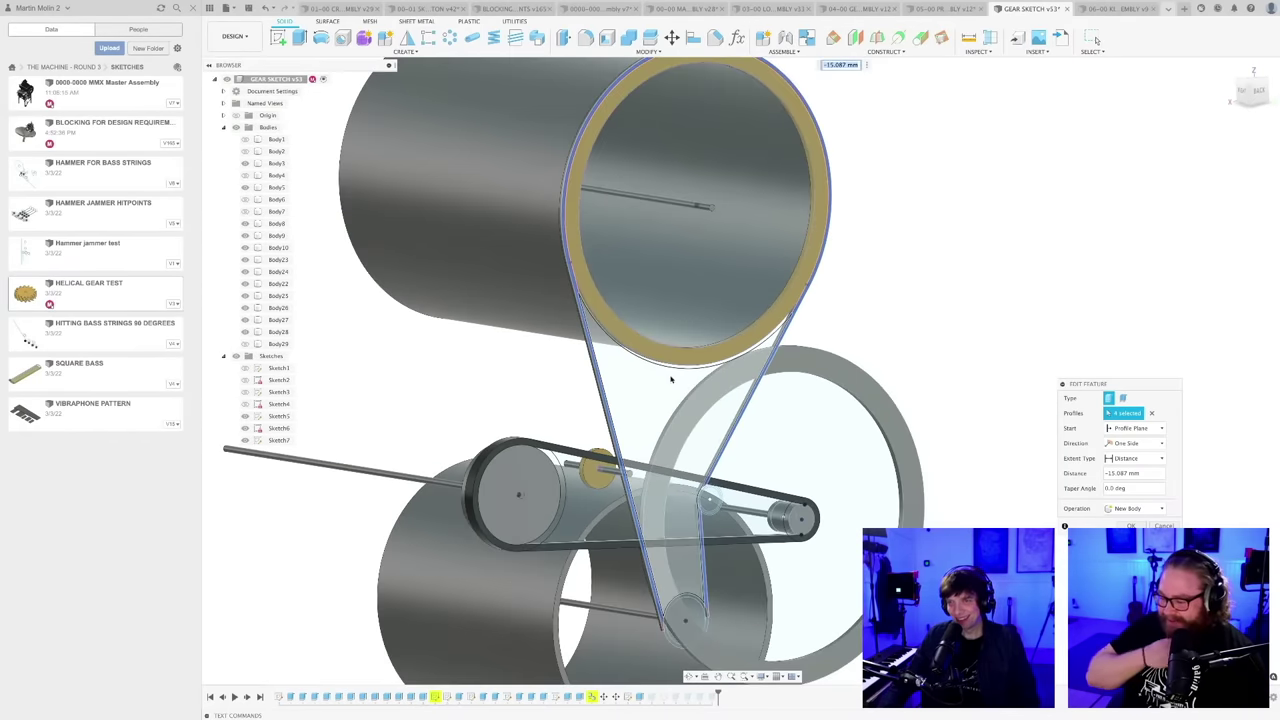
scroll(709, 510, up, 10)
scroll(709, 510, up, 1)
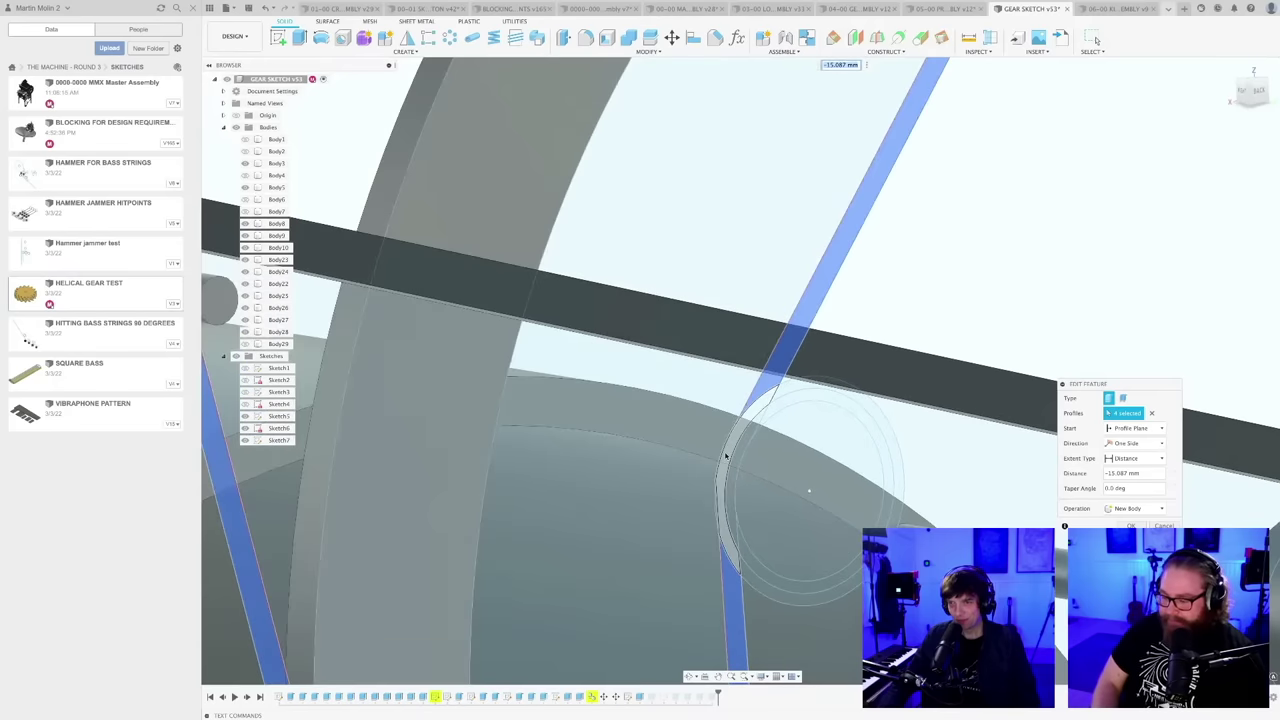
- Add the thin belt segments around the idler and the lower pulley to the extrude profiles and accept the edit
click(727, 452)
super+click(737, 456)
scroll(737, 456, down, 3)
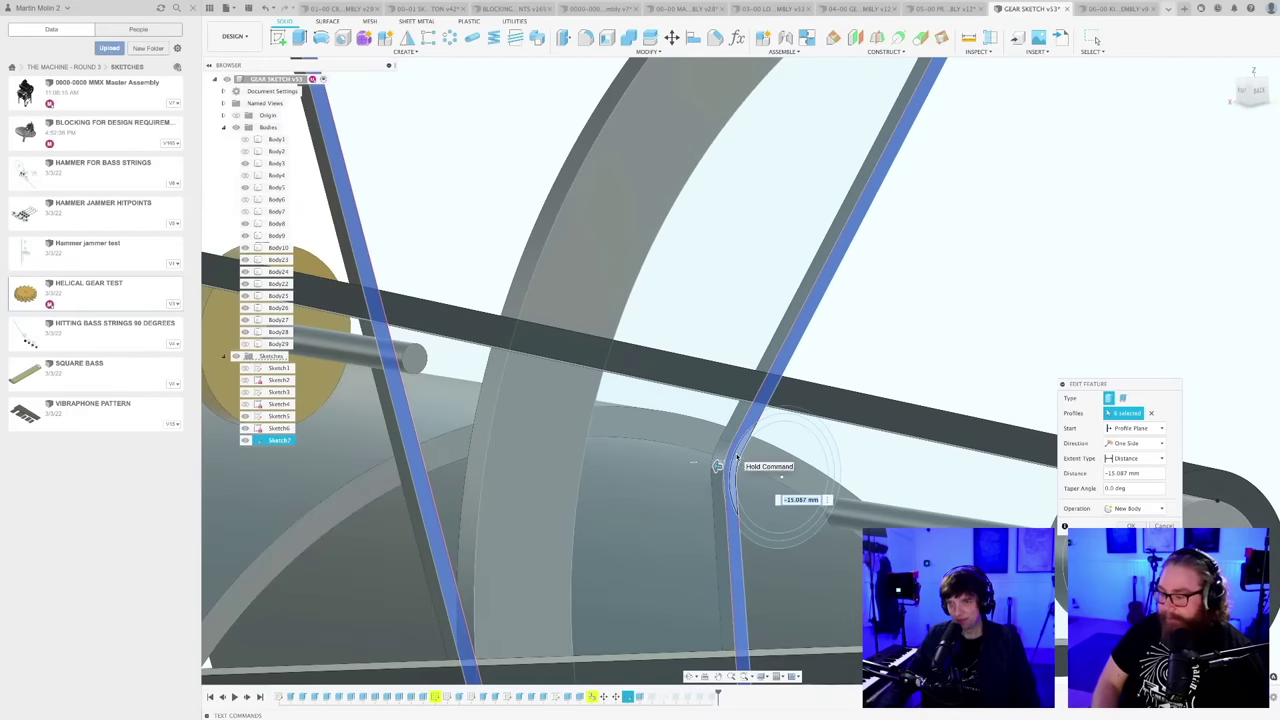
scroll(727, 501, up, 8)
shift+middle_drag(713, 458, 814, 471)
scroll(814, 471, down, 10)
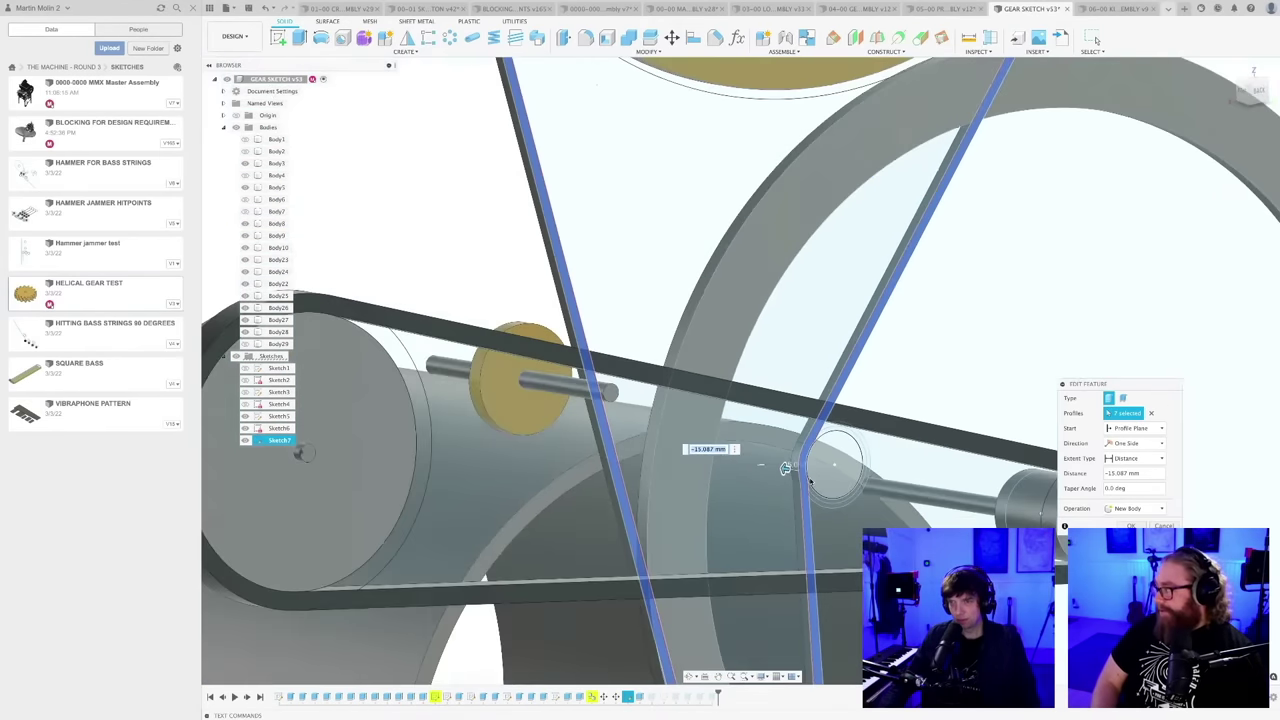
scroll(812, 486, down, 3)
scroll(780, 505, up, 12)
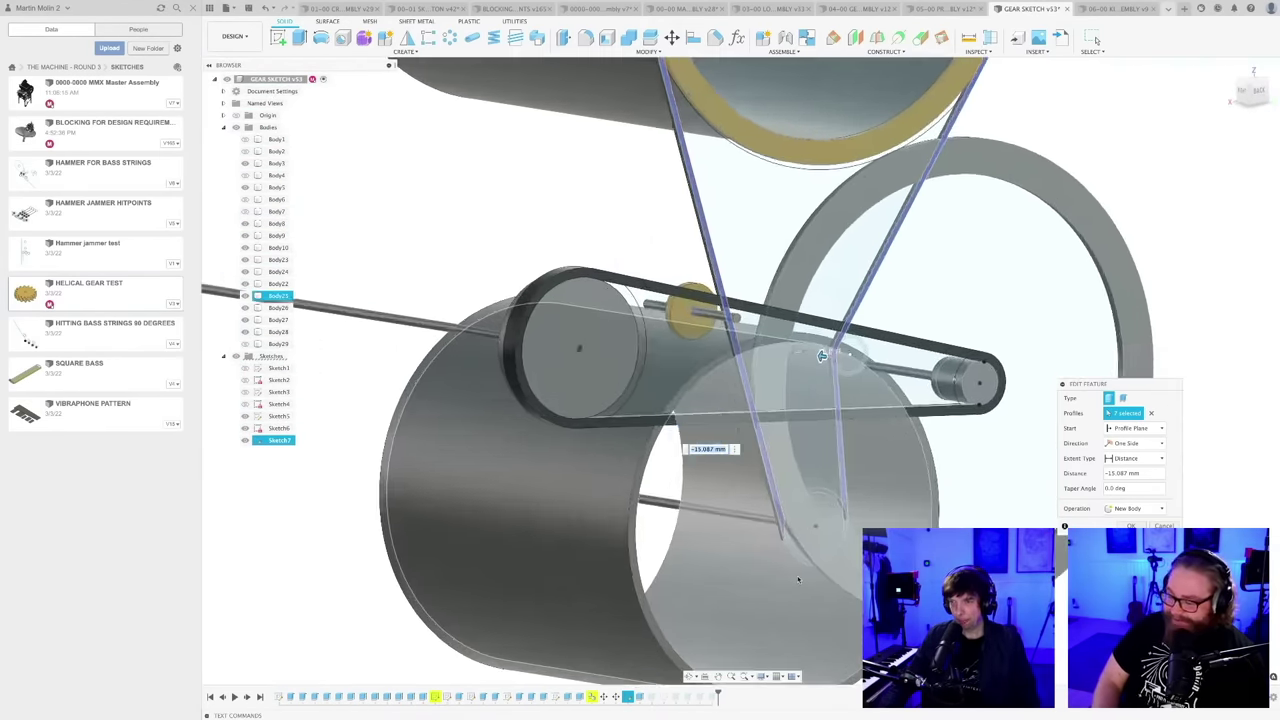
scroll(777, 508, down, 10)
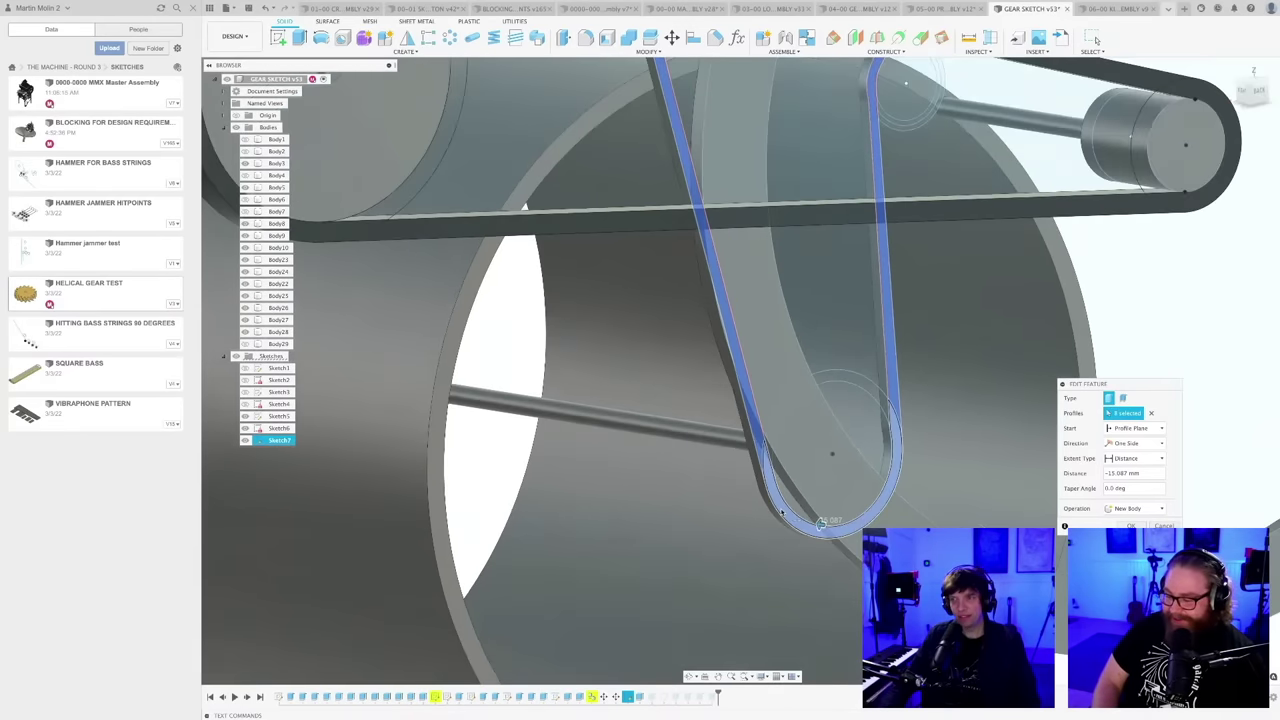
scroll(838, 503, down, 5)
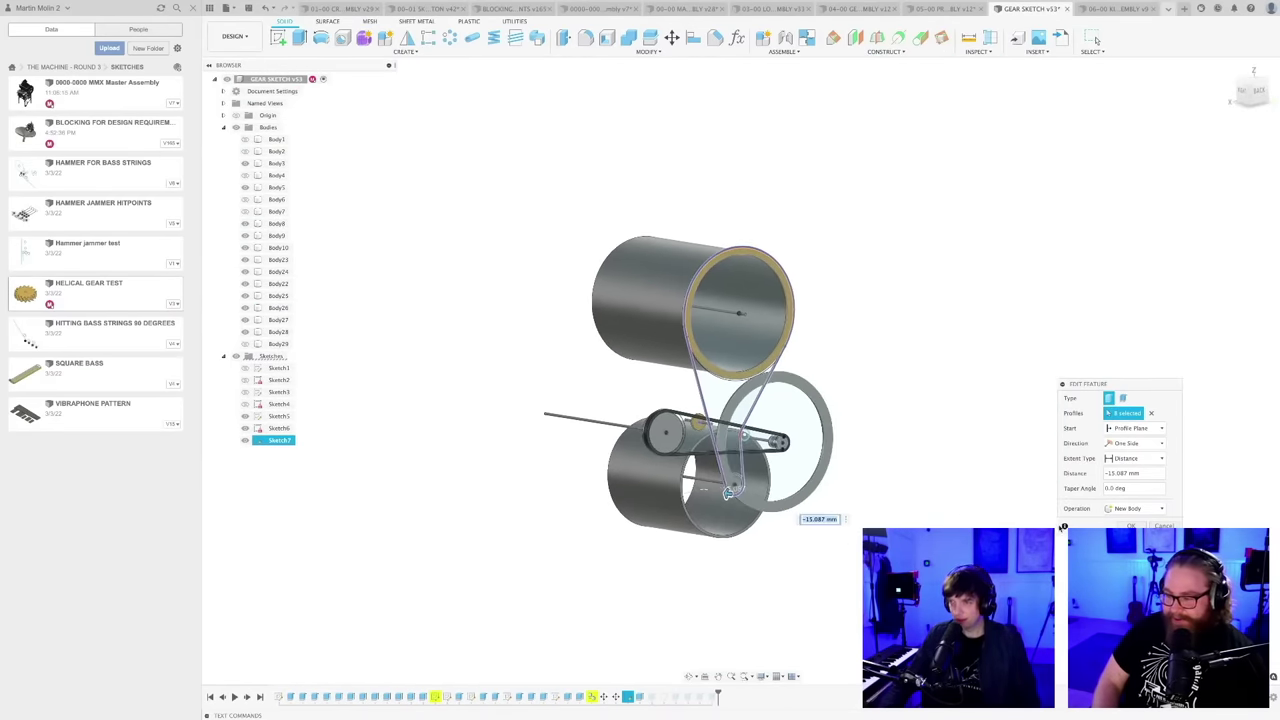
key(Return)
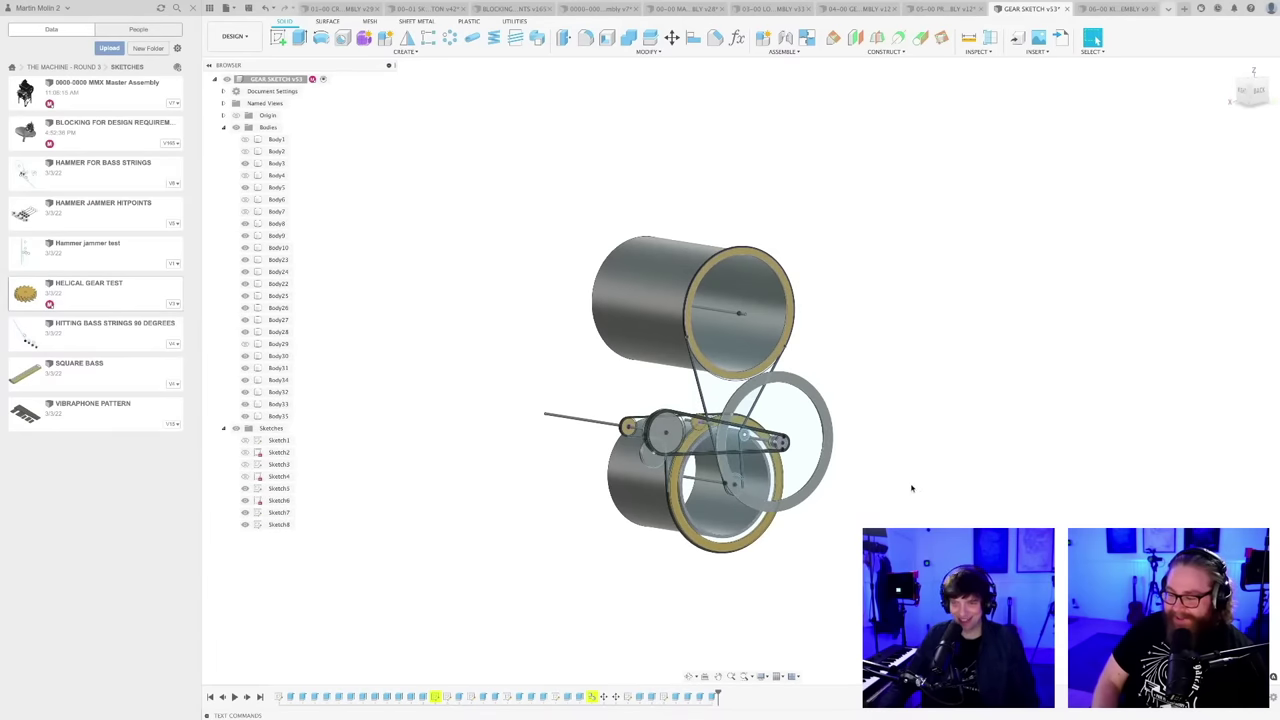
- Save the gear sketch with the rerouted thin belt as a new version
scroll(837, 510, up, 5)
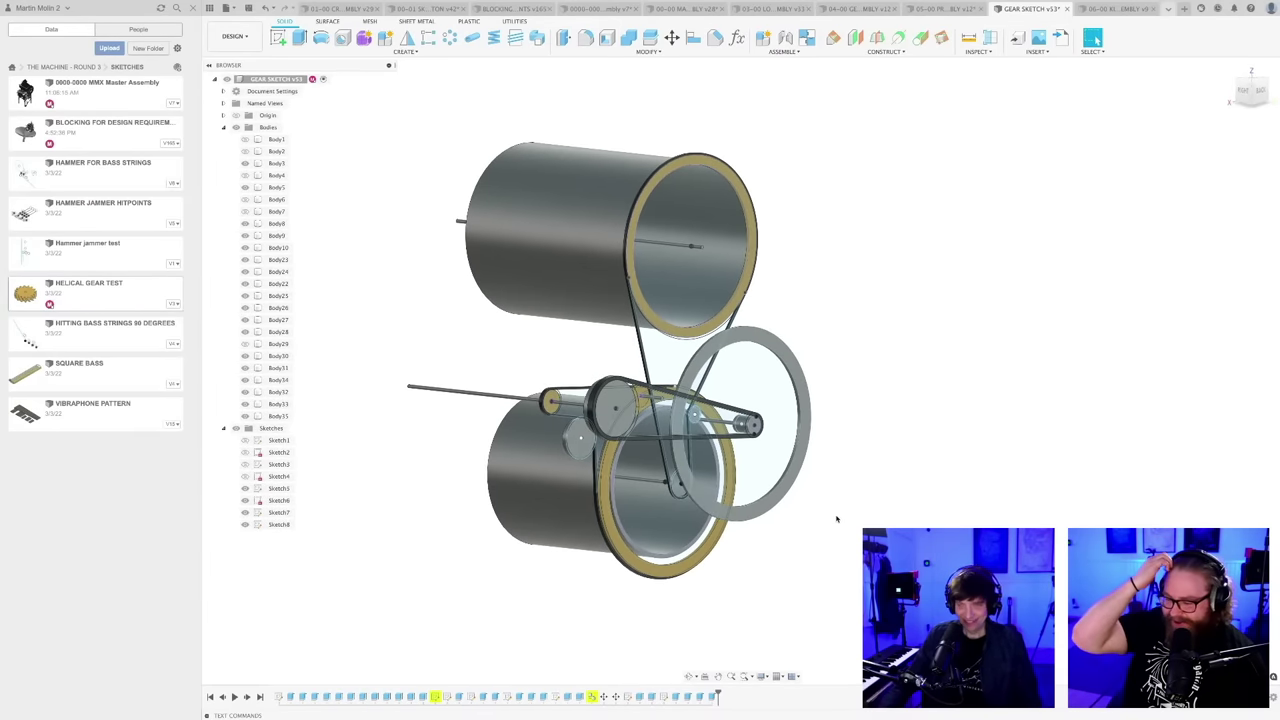
key(ctrl+s)
key(Return)
- Extrude the lower pulley circle inside the rerouted belt by -31.80 mm as a new body
mouse_move(817, 527)
shift+middle_down()
mouse_move(766, 534)
mouse_move(813, 543)
mouse_move(826, 517)
shift+middle_up()
mouse_move(900, 535)
shift+middle_down()
mouse_move(851, 511)
mouse_move(822, 517)
mouse_move(855, 527)
mouse_move(843, 532)
mouse_move(838, 521)
mouse_move(895, 525)
mouse_move(826, 535)
mouse_move(834, 503)
mouse_move(774, 514)
mouse_move(929, 523)
mouse_move(898, 517)
shift+middle_up()
scroll(812, 519, up, 3)
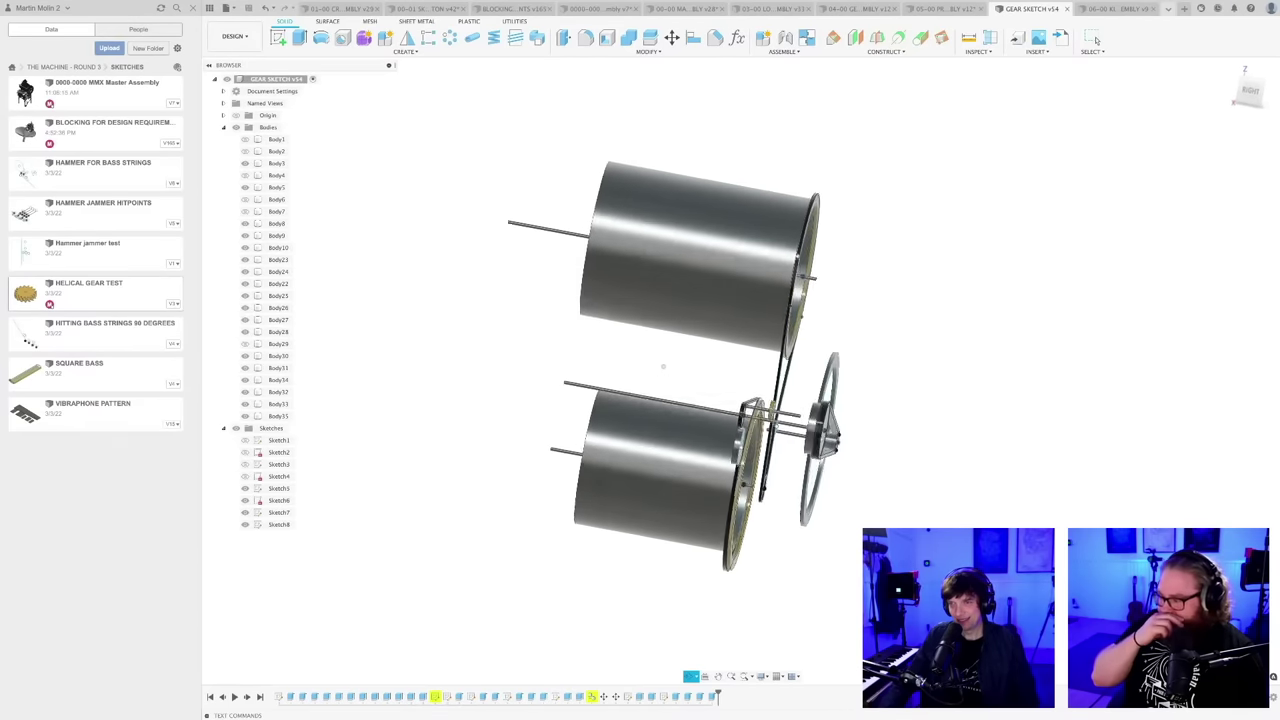
click(1093, 40)
shift+middle_drag(800, 535, 768, 560)
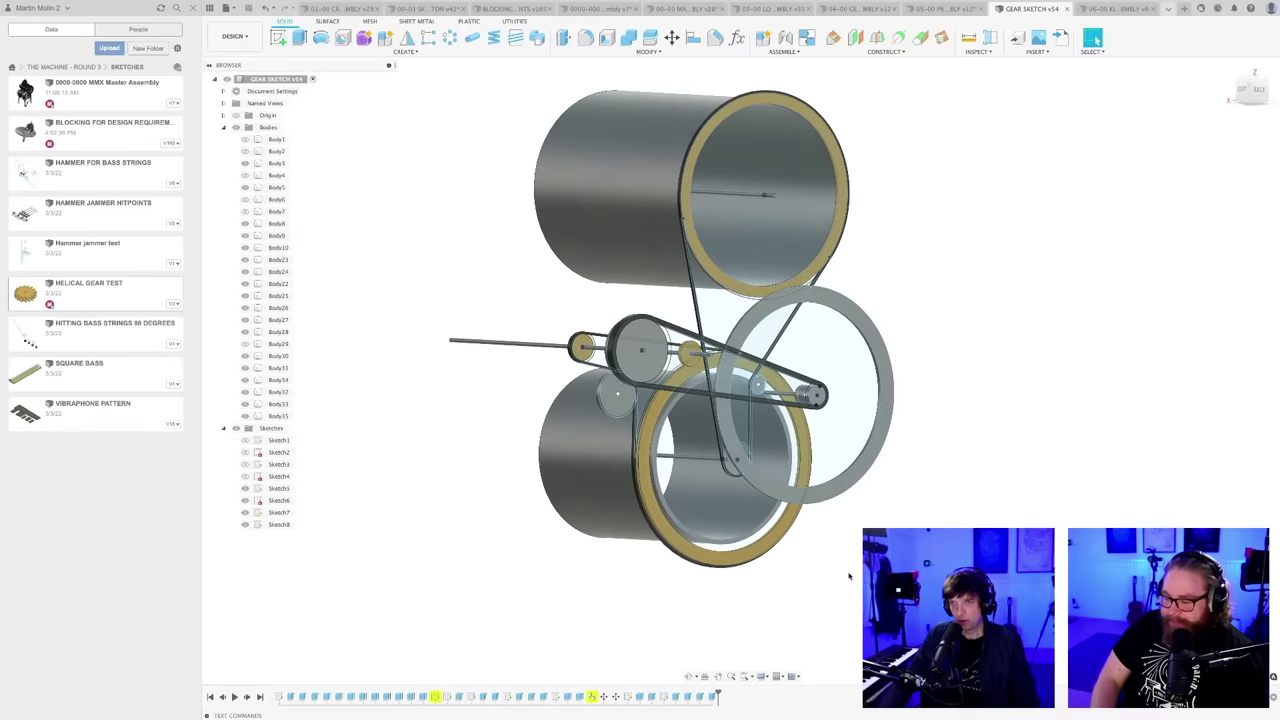
scroll(848, 573, down, 1)
shift+middle_drag(848, 572, 853, 547)
scroll(849, 546, up, 2)
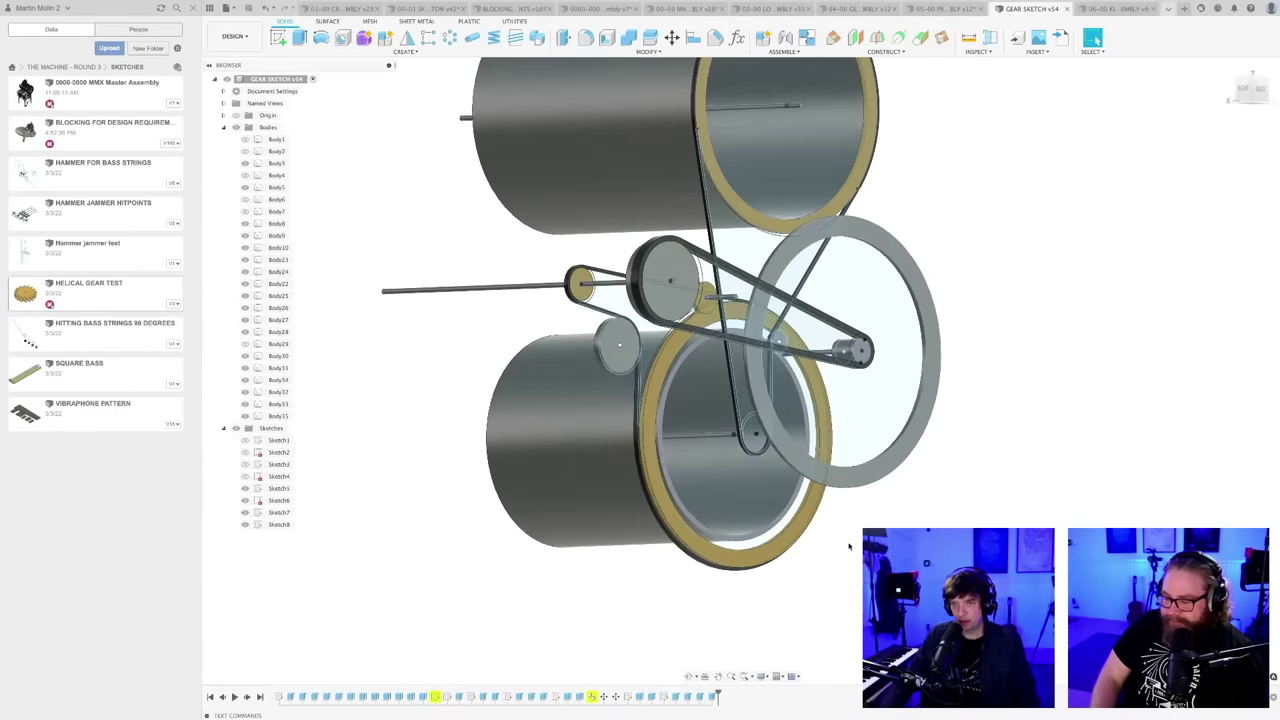
scroll(849, 546, up, 3)
scroll(752, 400, up, 3)
key(e)
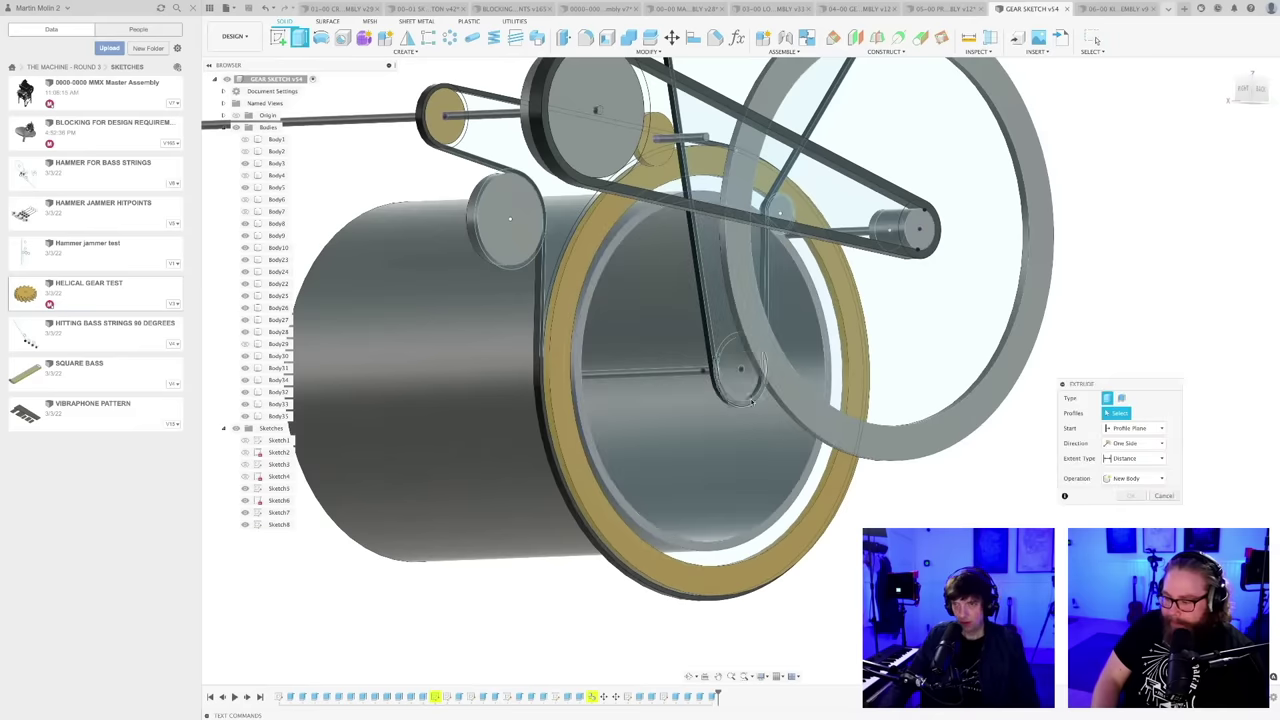
click(745, 370)
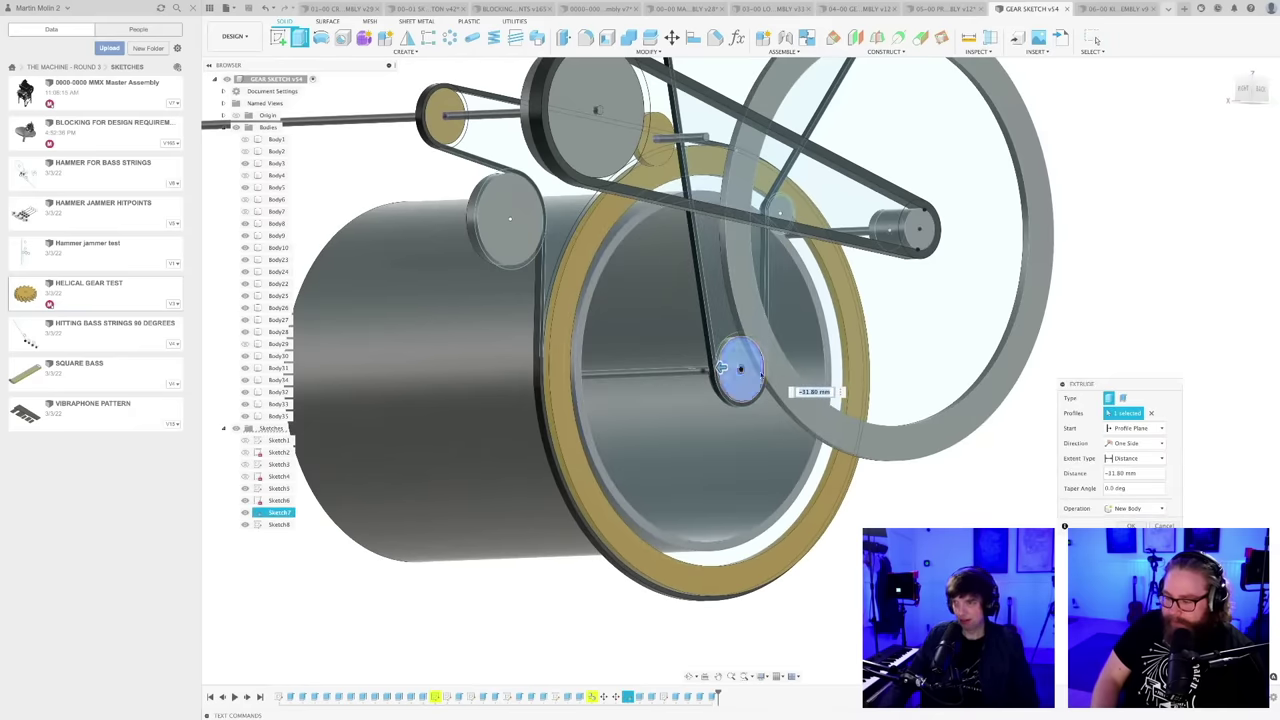
click(1130, 526)
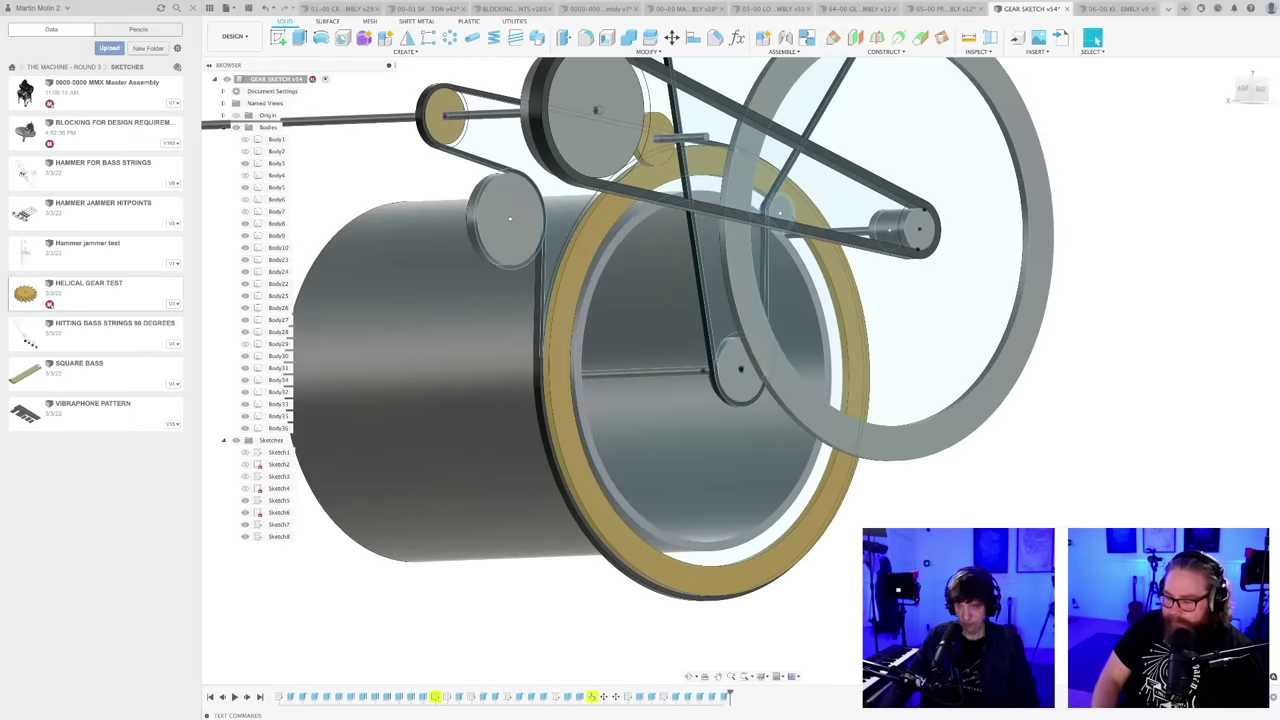
- Try to apply the yellow glossy enamel paint to the new lower pulley
key(a)
drag(1088, 280, 748, 392)
click(603, 367)
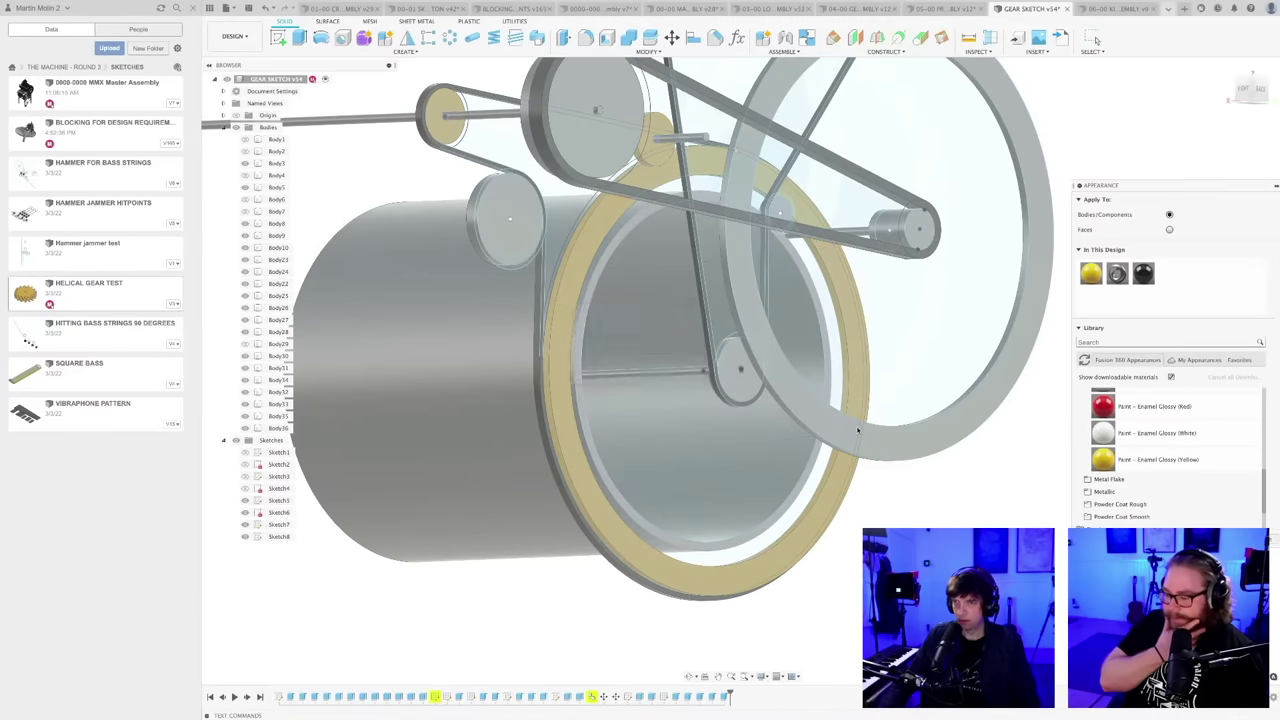
shift+middle_drag(1029, 337, 1060, 318)
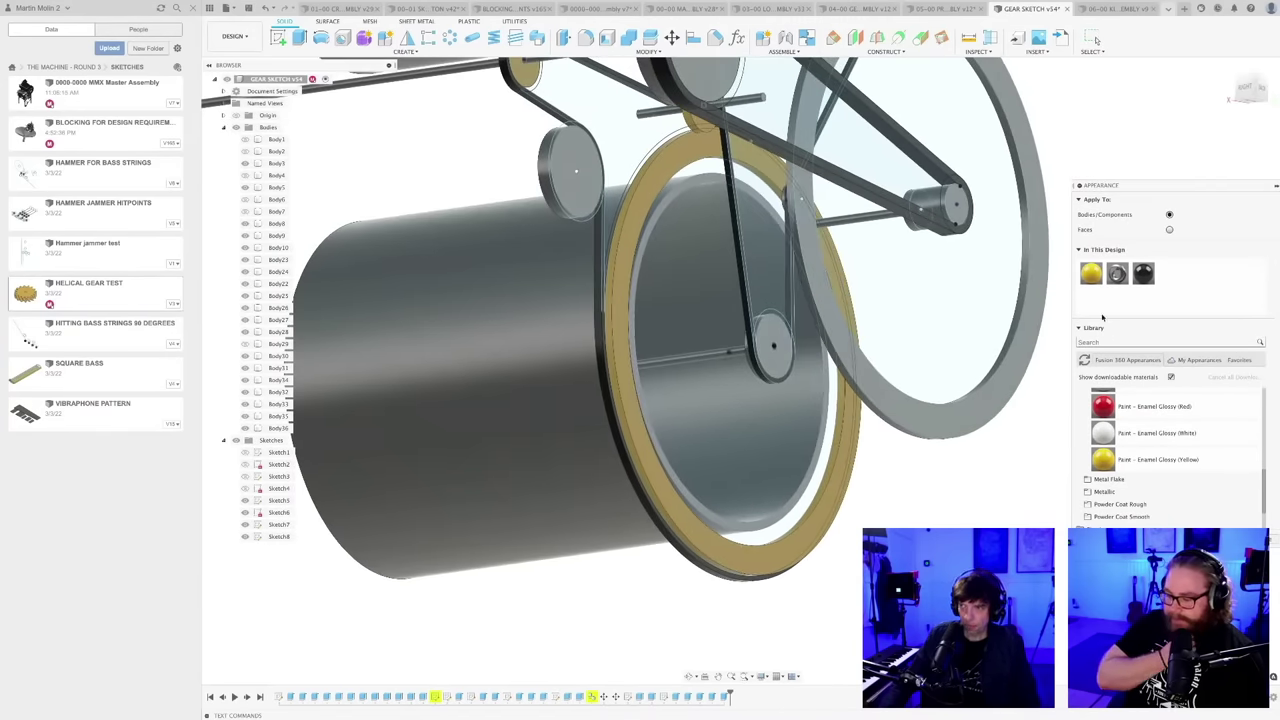
drag(1090, 273, 776, 360)
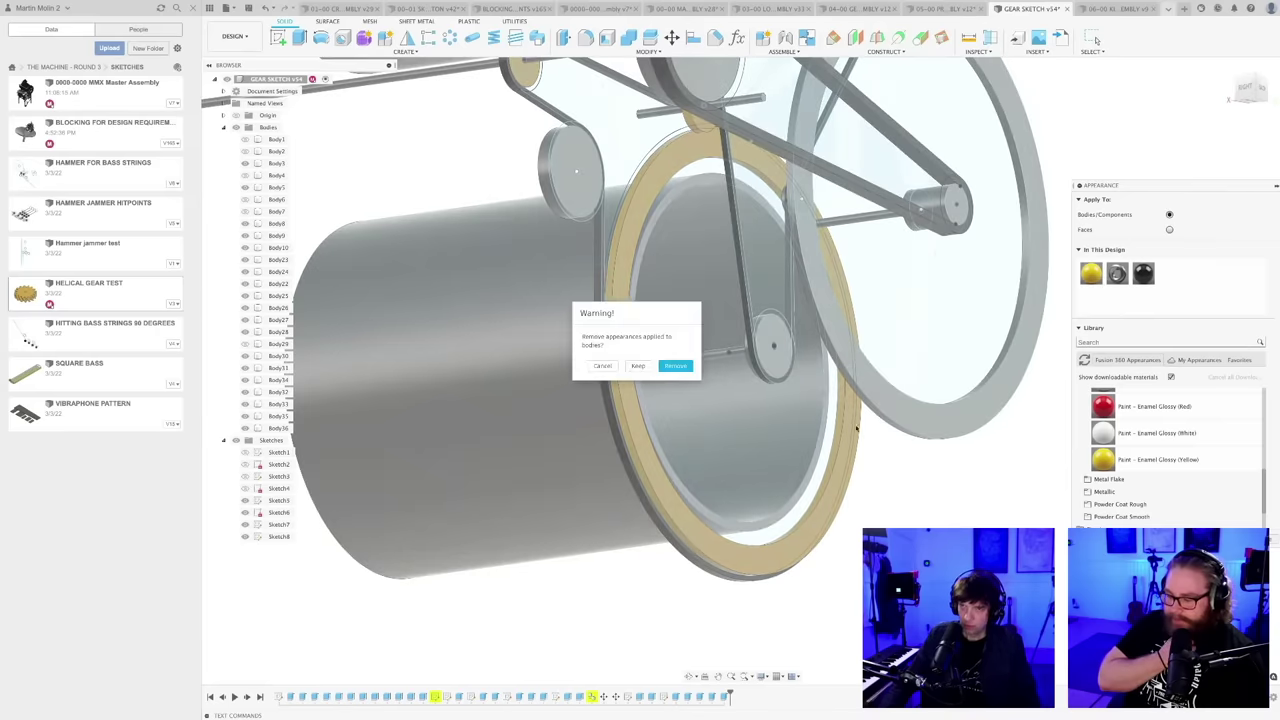
click(603, 366)
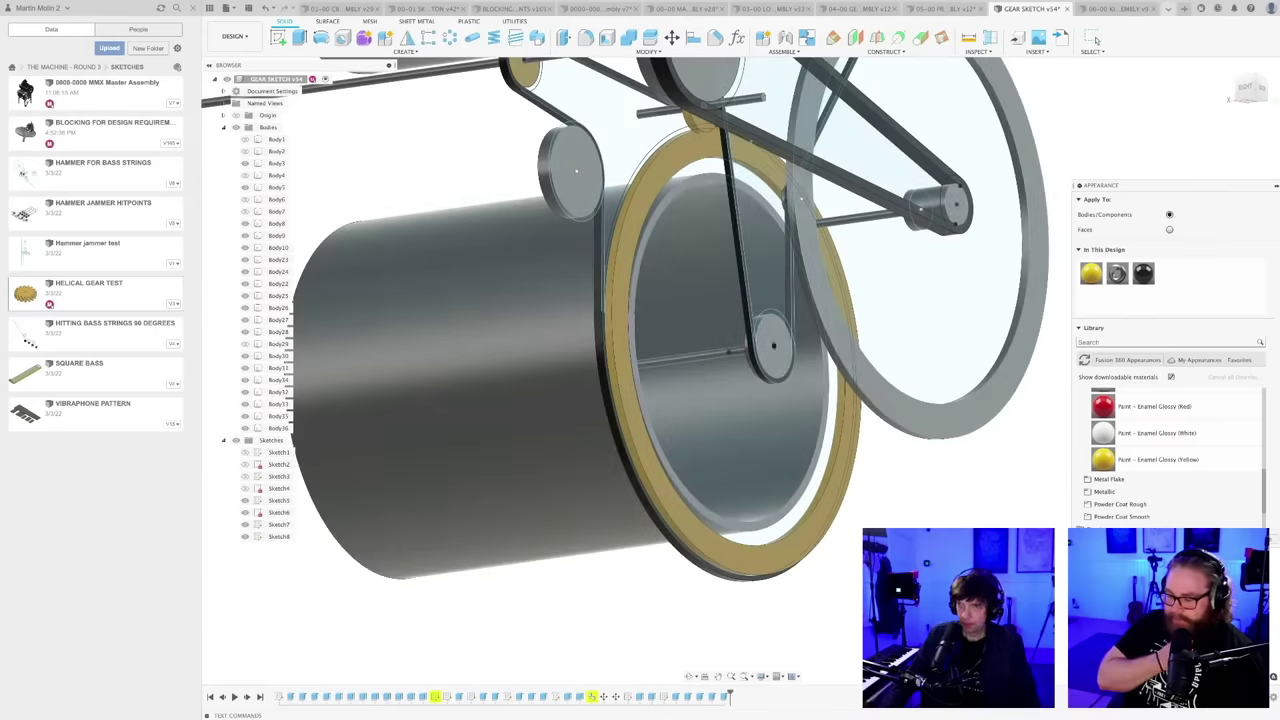
scroll(921, 534, down, 2)
key(Escape)
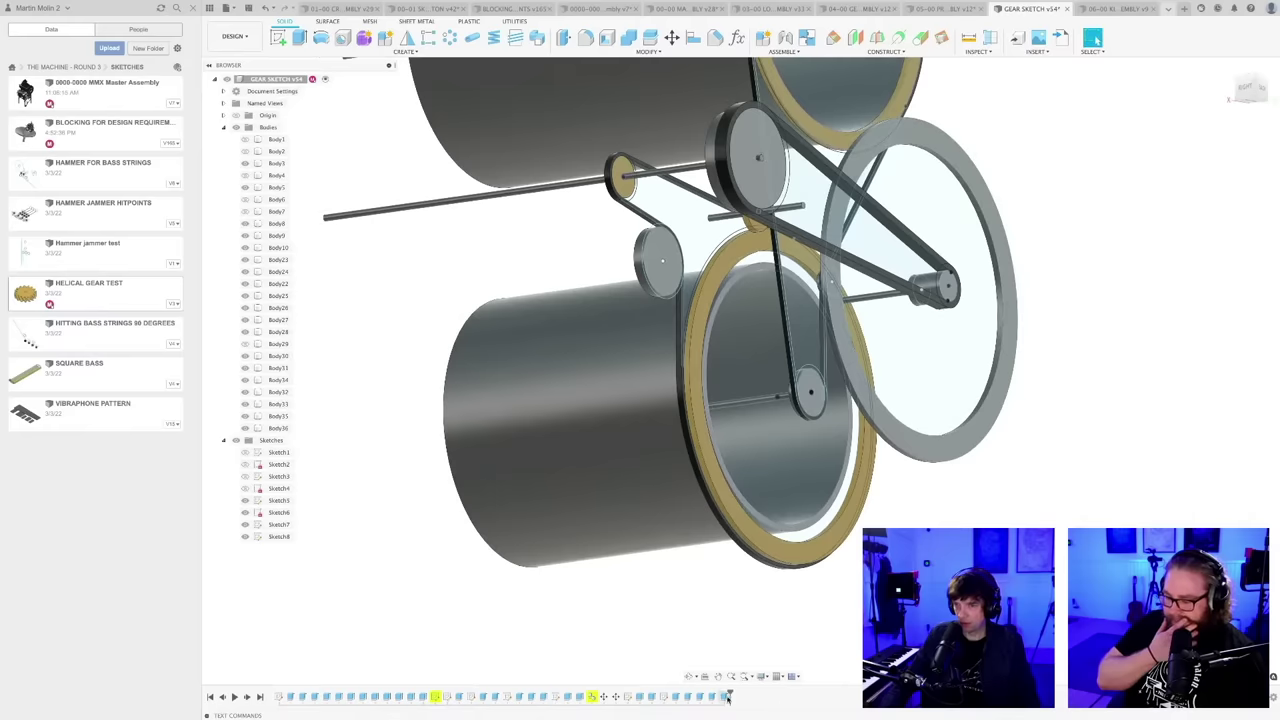
- Check the settings of the lower pulley's extrude feature
right_click(728, 697)
click(760, 597)
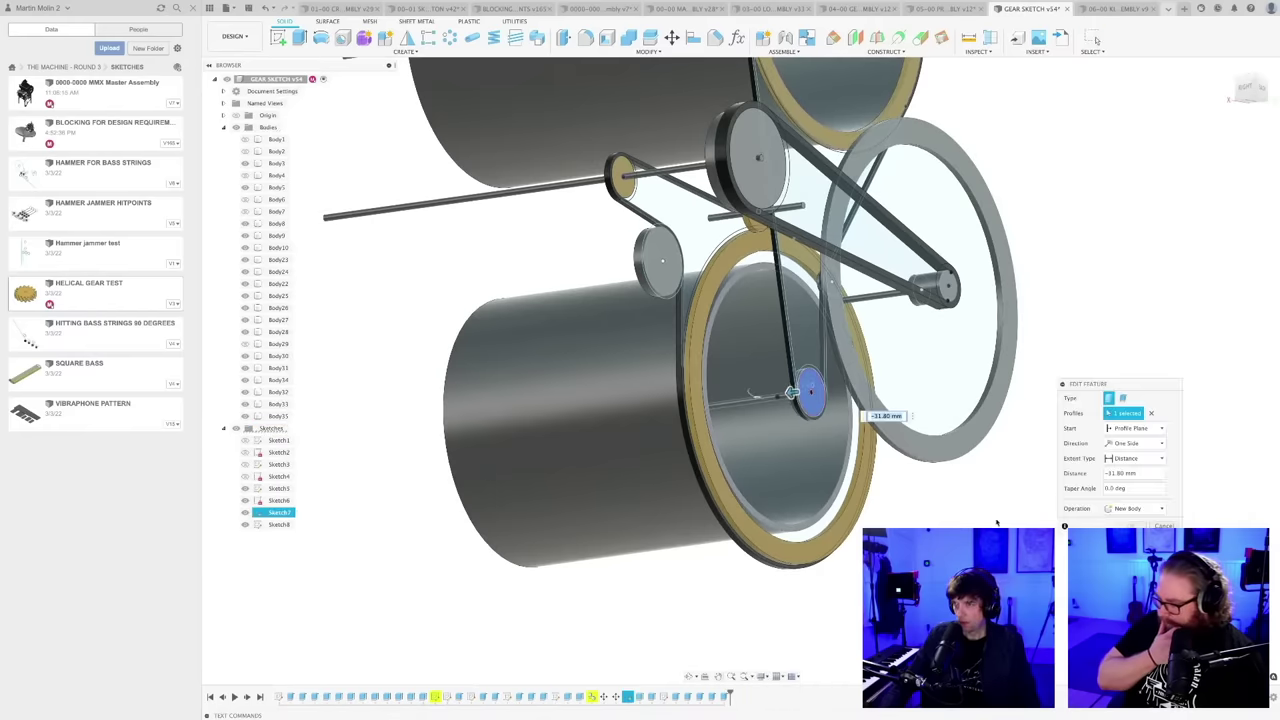
click(1130, 525)
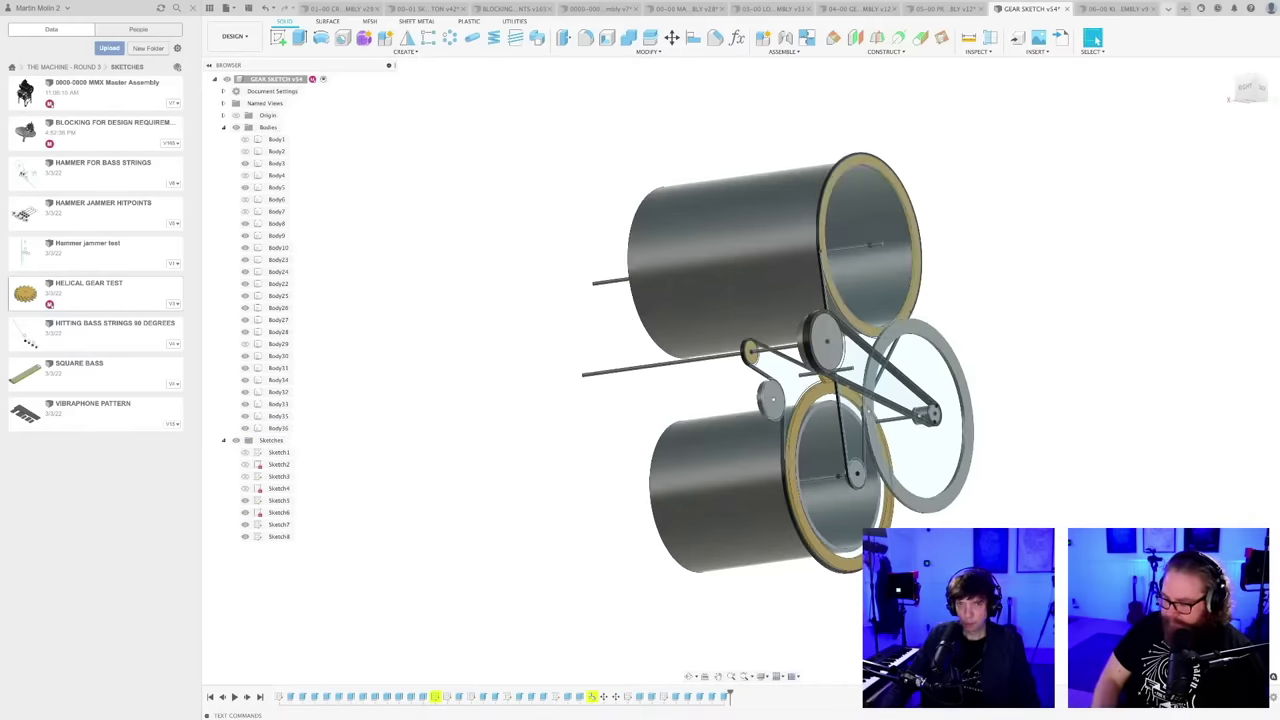
- Hide all sketches and apply Paint - Enamel Glossy (Yellow) to the lower pulley body
click(236, 440)
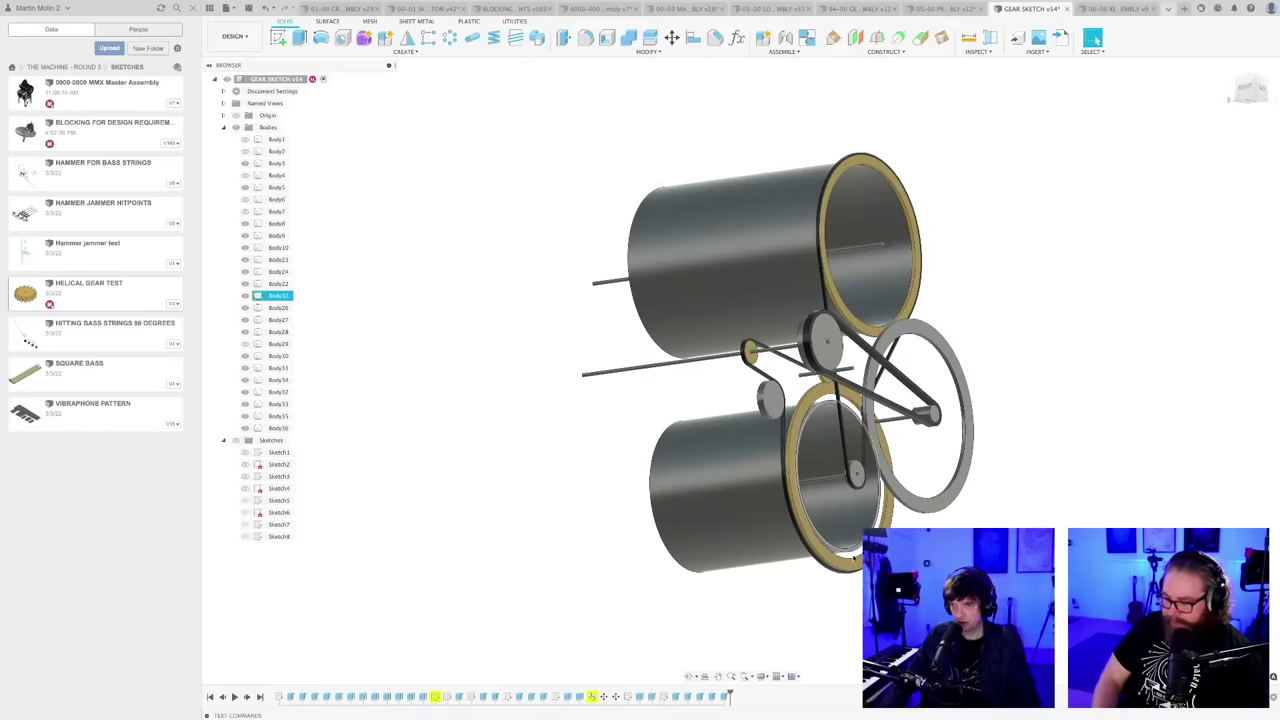
scroll(1020, 480, up, 5)
key(a)
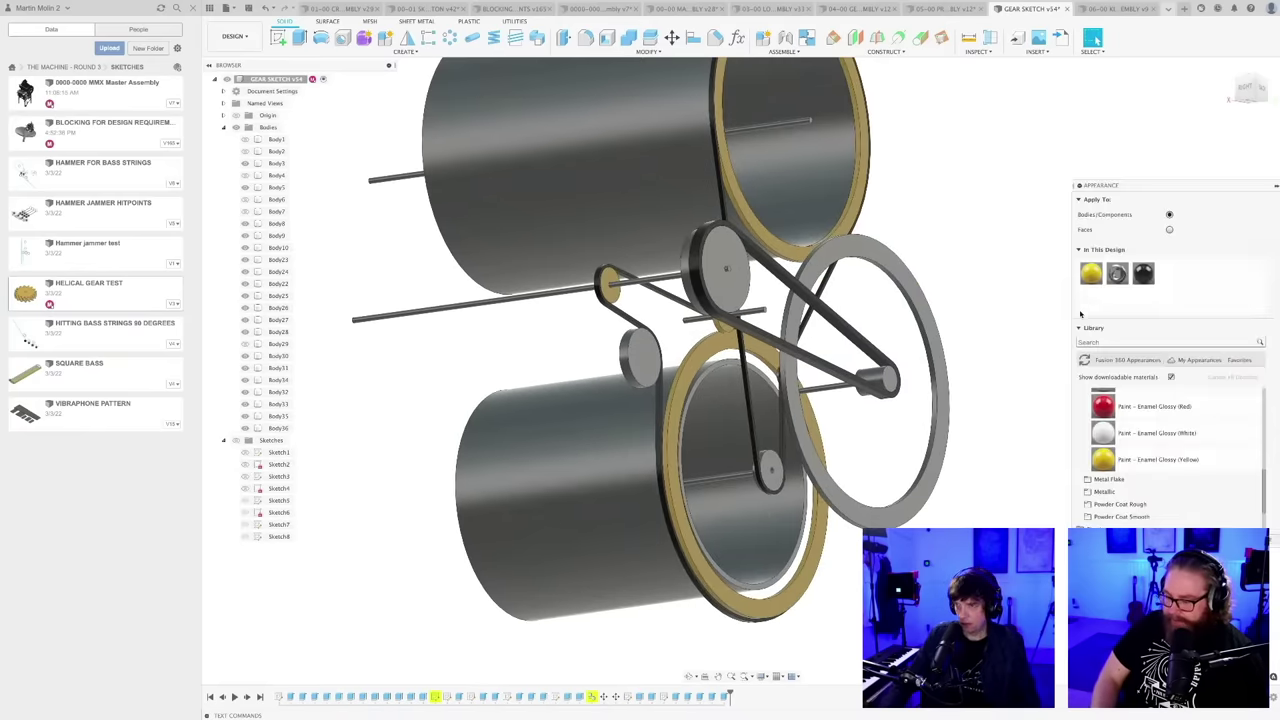
drag(1097, 264, 772, 464)
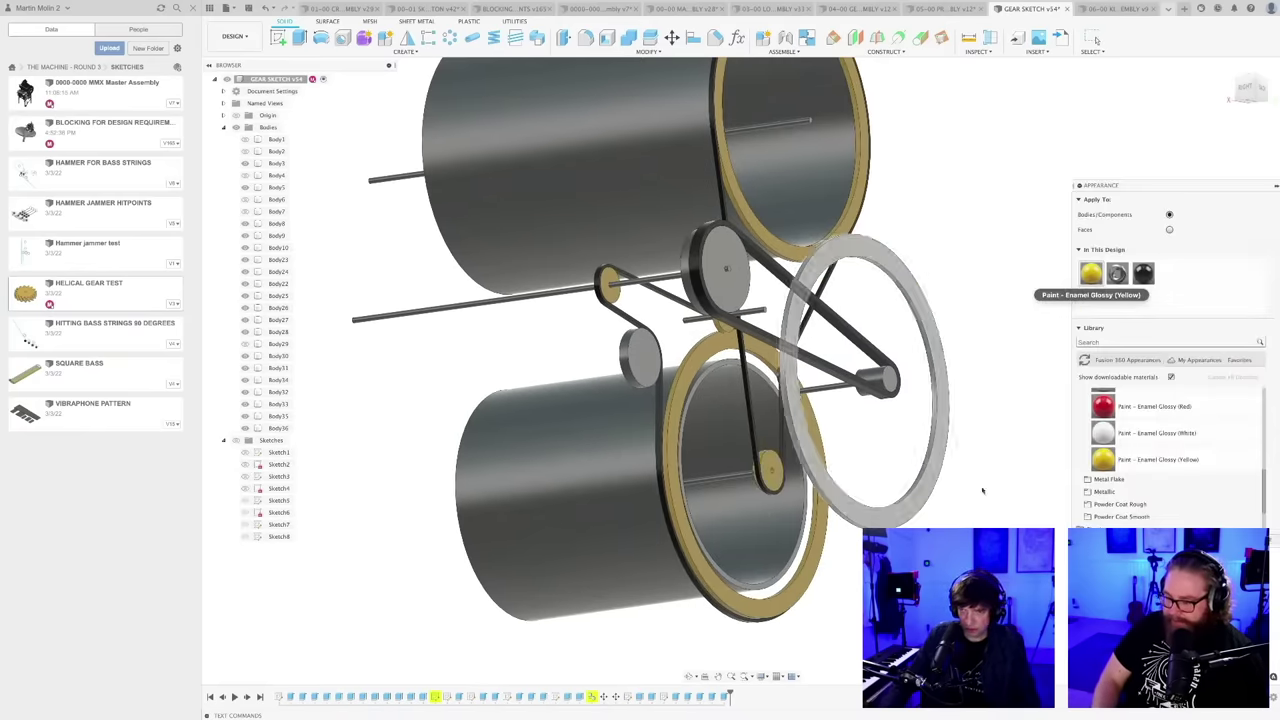
key(Escape)
- Save the gear sketch with the yellow lower pulley as a new version
scroll(866, 520, down, 5)
mouse_move(866, 520)
shift+middle_down()
mouse_move(820, 565)
mouse_move(783, 508)
mouse_move(761, 532)
mouse_move(880, 540)
mouse_move(866, 537)
shift+middle_up()
scroll(783, 508, up, 2)
key(ctrl+s)
key(Return)
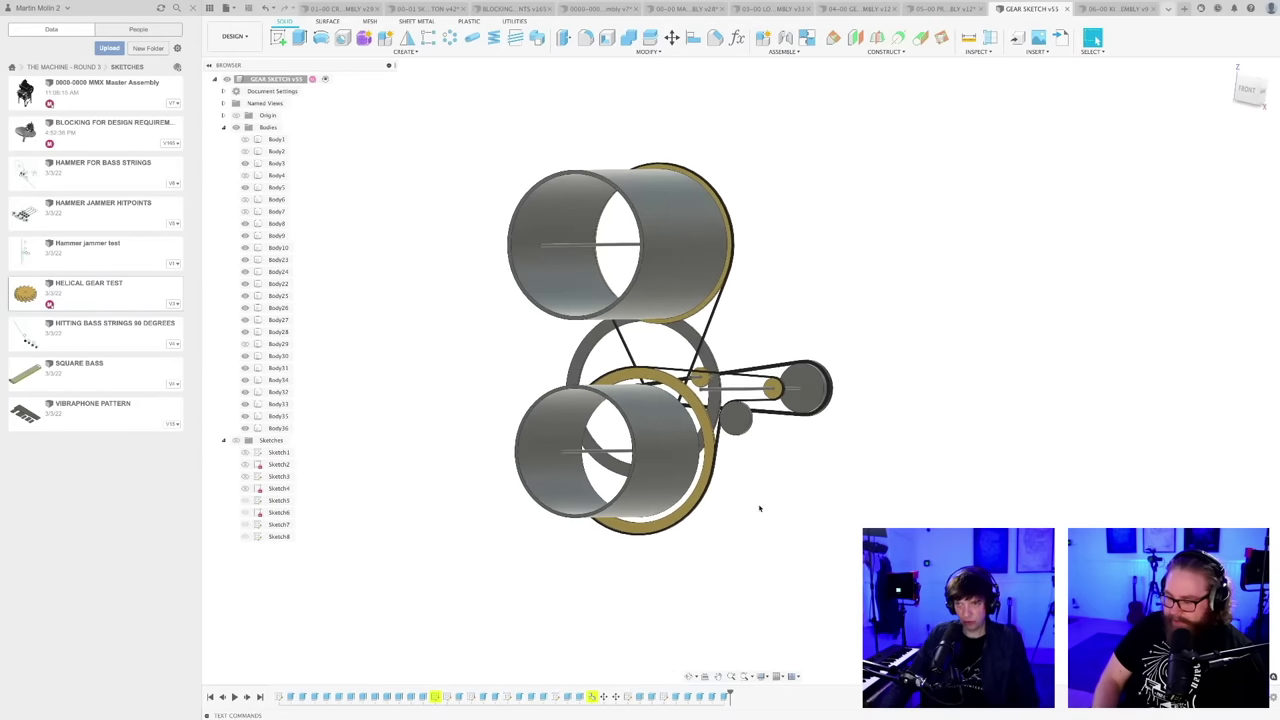
- Check the extrude settings of the short shaft above the yellow idler between the two drums
middle_drag(760, 508, 655, 506)
scroll(810, 522, up, 2)
scroll(838, 505, down, 1)
shift+middle_drag(837, 508, 645, 568)
scroll(520, 553, up, 2)
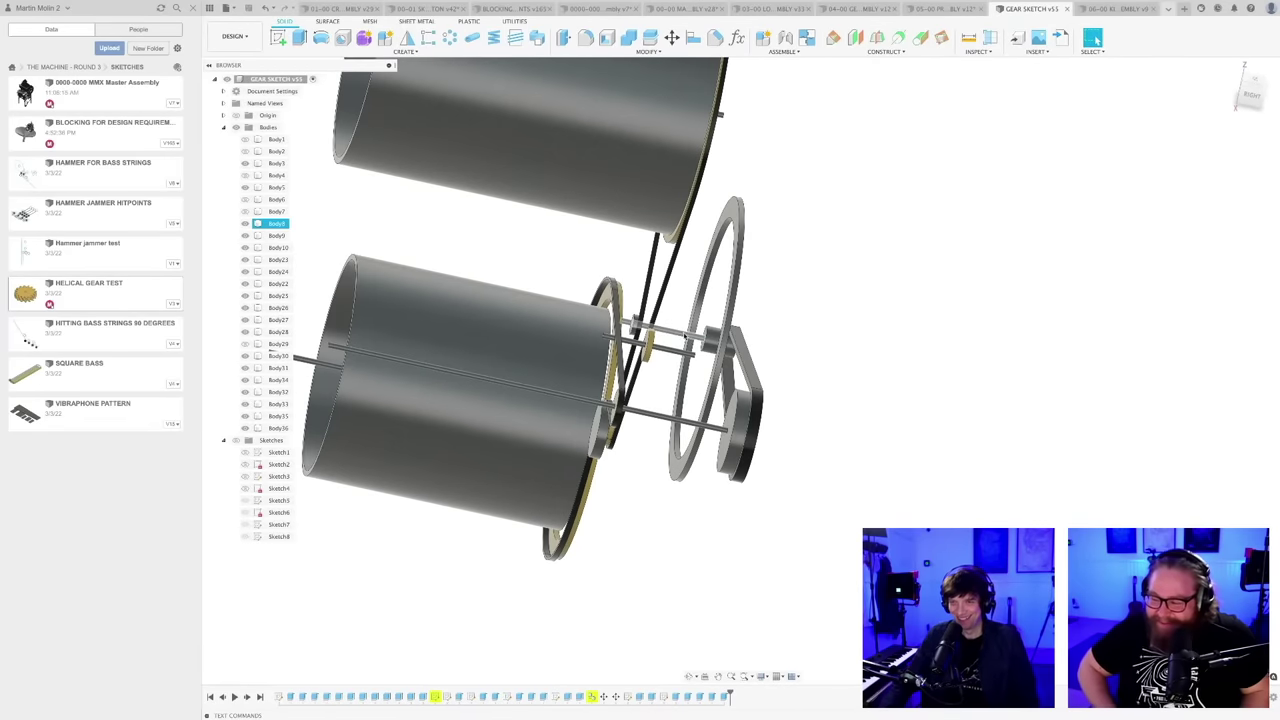
right_click(492, 690)
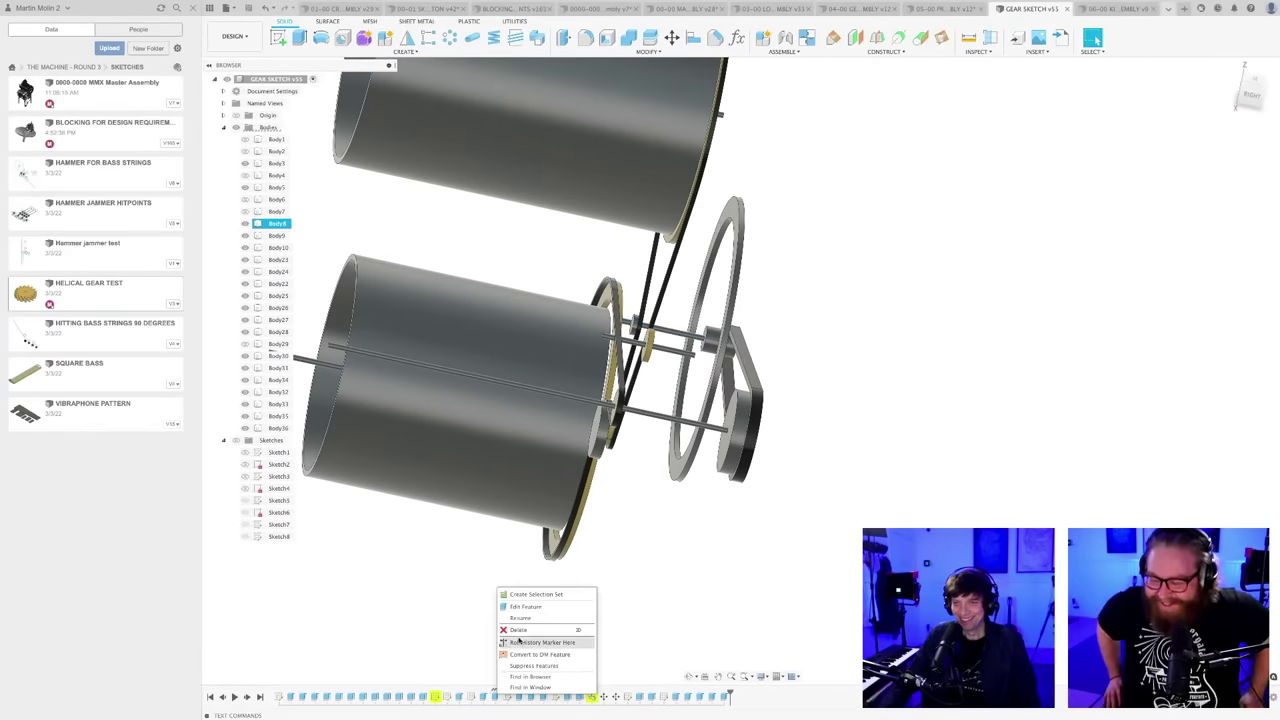
click(522, 604)
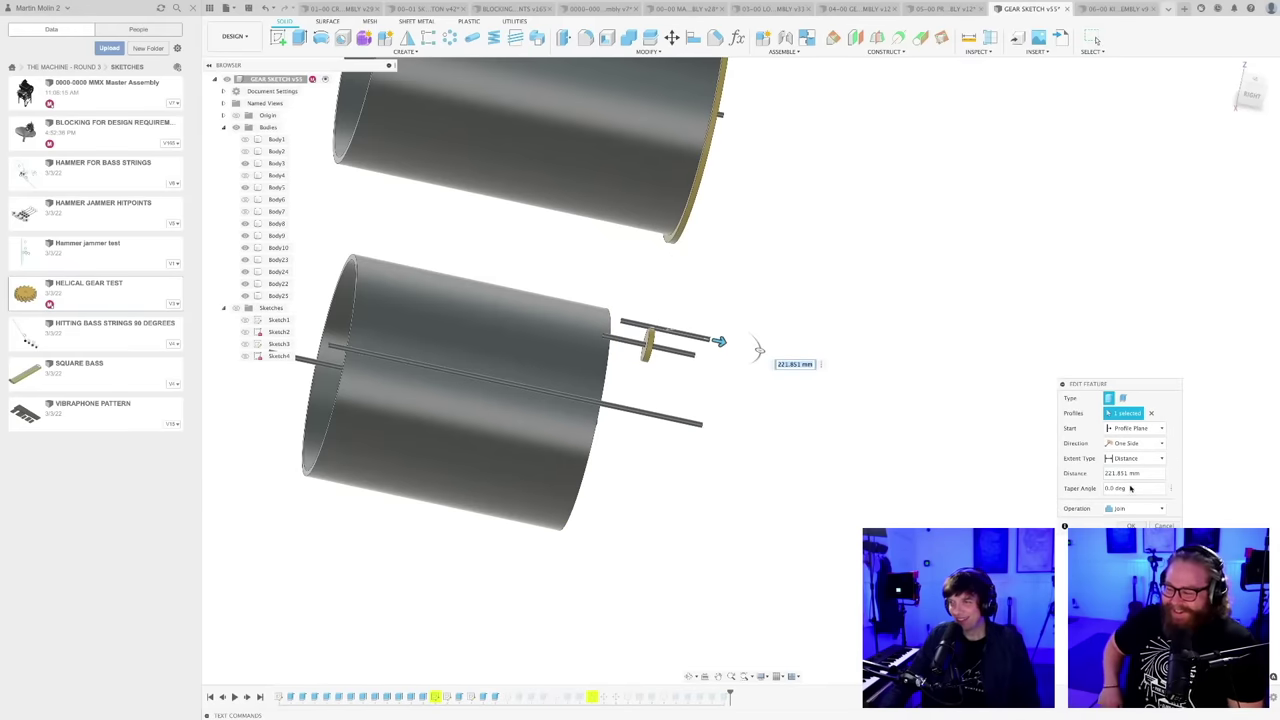
key(Return)
- Save the gear sketch as a new version
shift+middle_drag(897, 429, 740, 478)
key(super+s)
- Shorten the extrusion of the shaft above the yellow idler to 209.567 mm
click(649, 369)
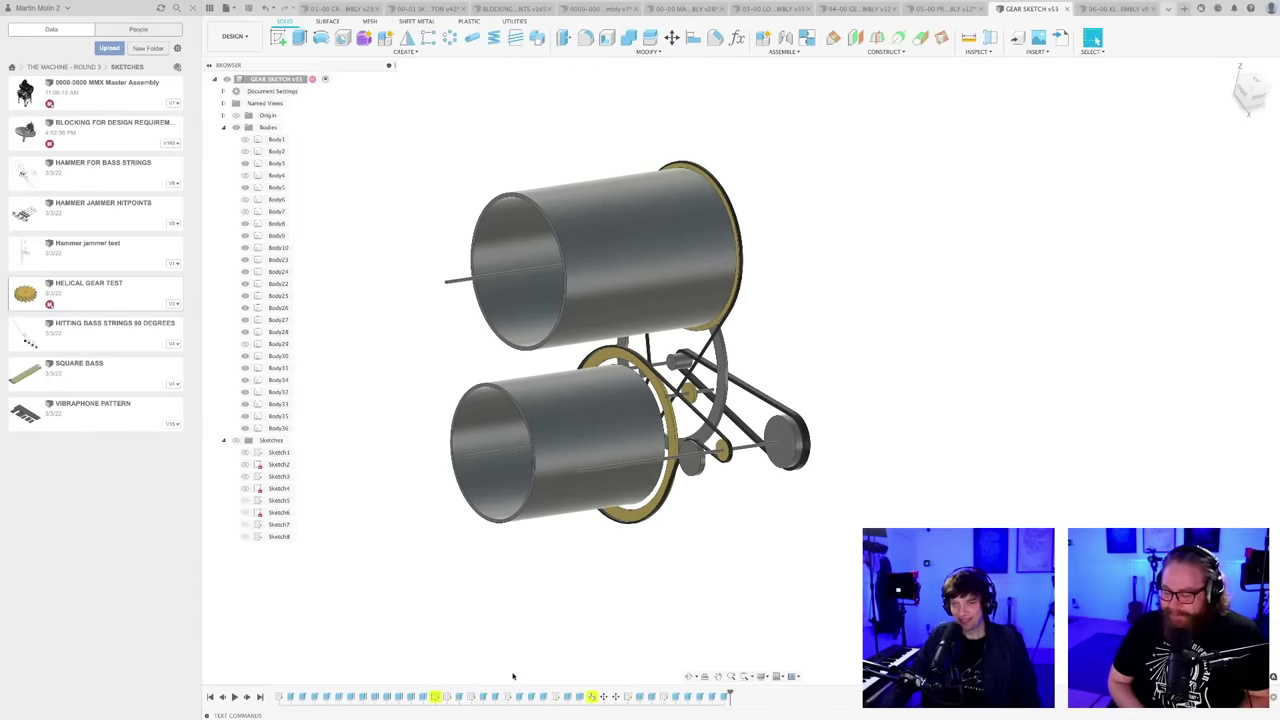
scroll(668, 362, up, 3)
click(678, 372)
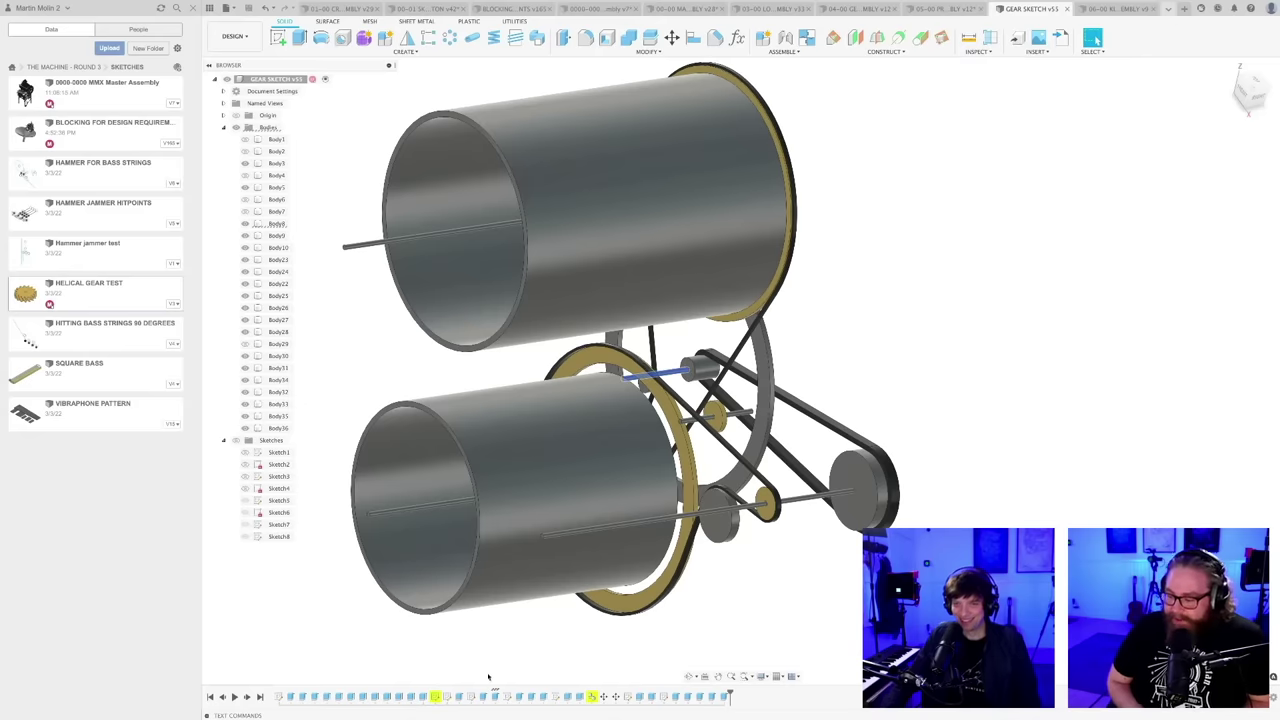
right_click(493, 697)
click(520, 607)
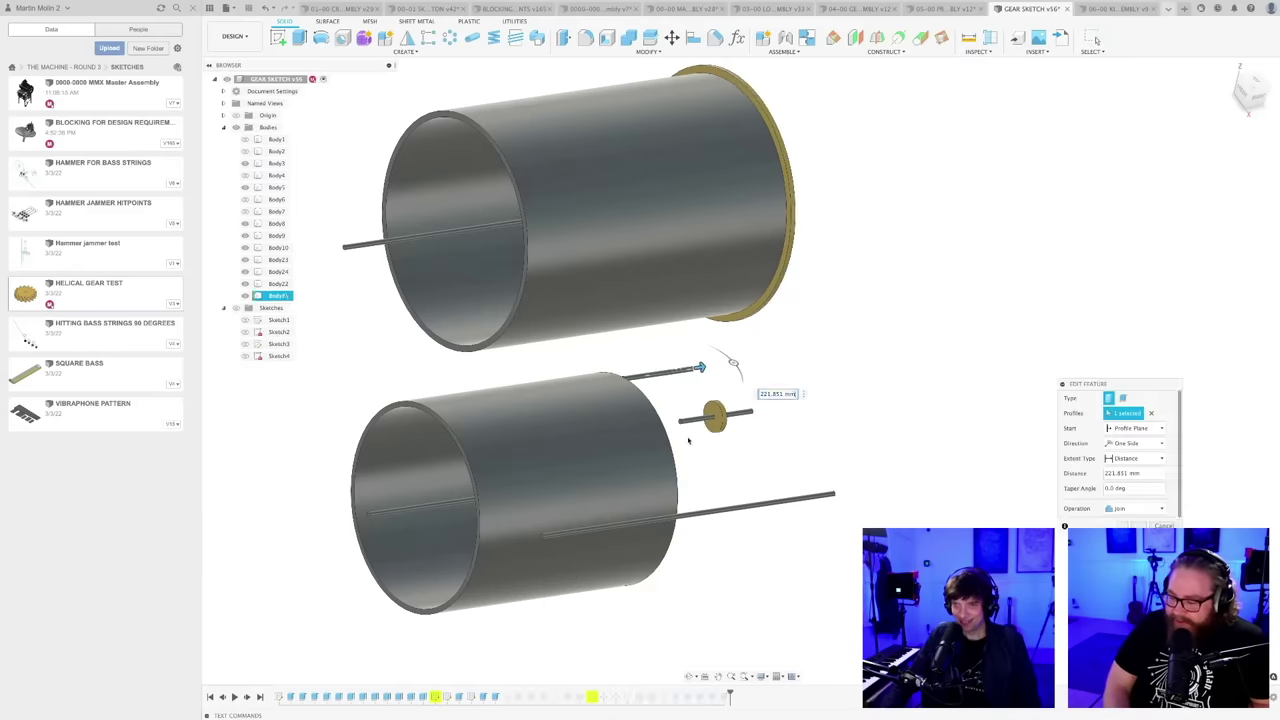
shift+middle_drag(687, 441, 820, 391)
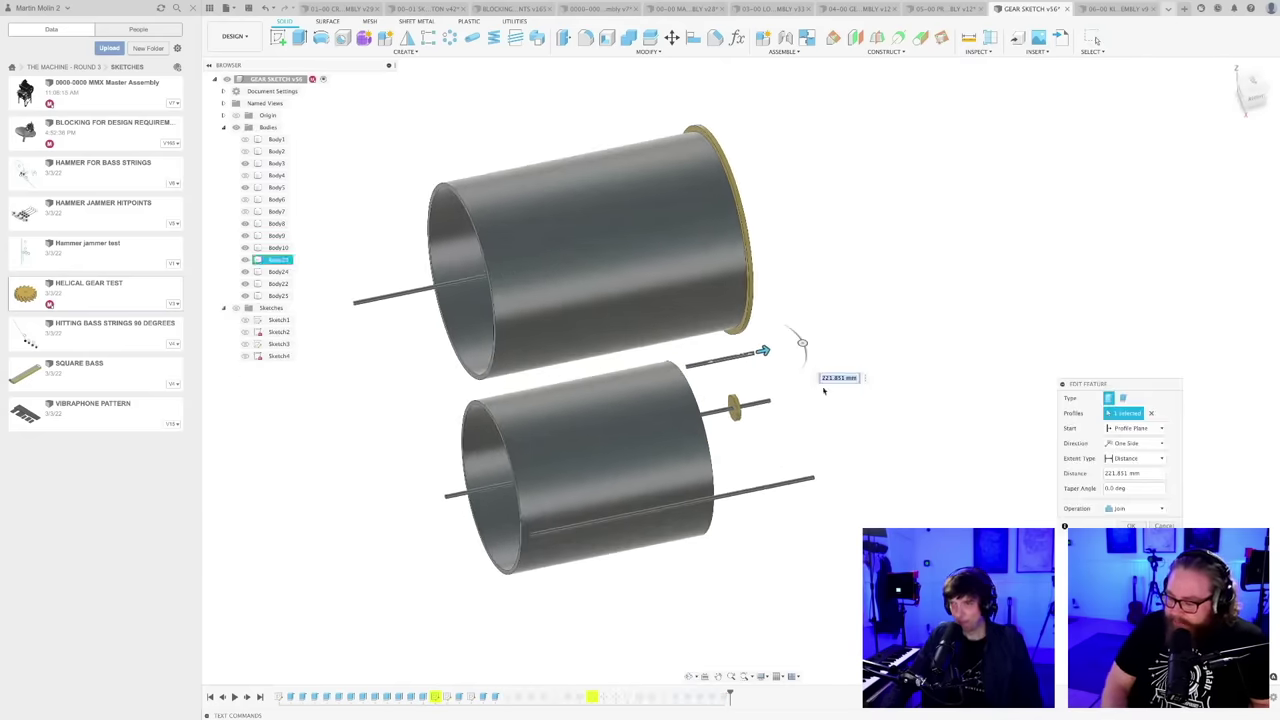
scroll(820, 405, up, 2)
scroll(816, 407, up, 2)
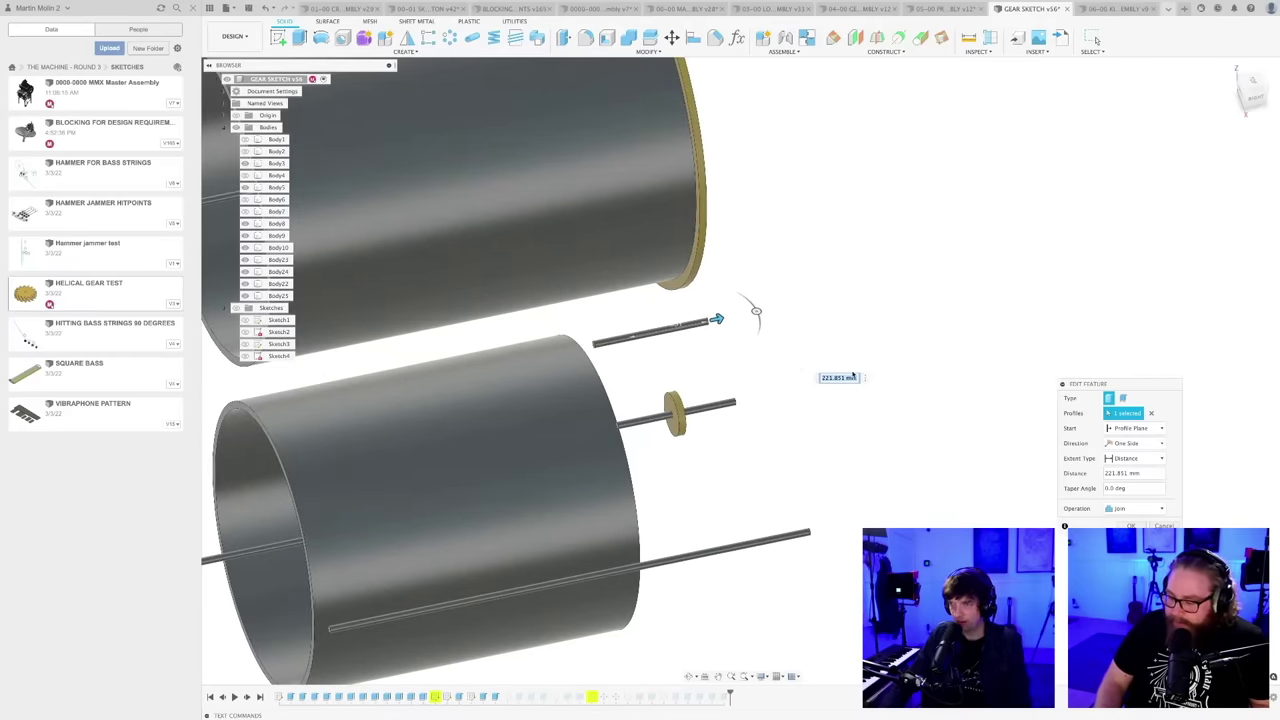
drag(716, 320, 712, 320)
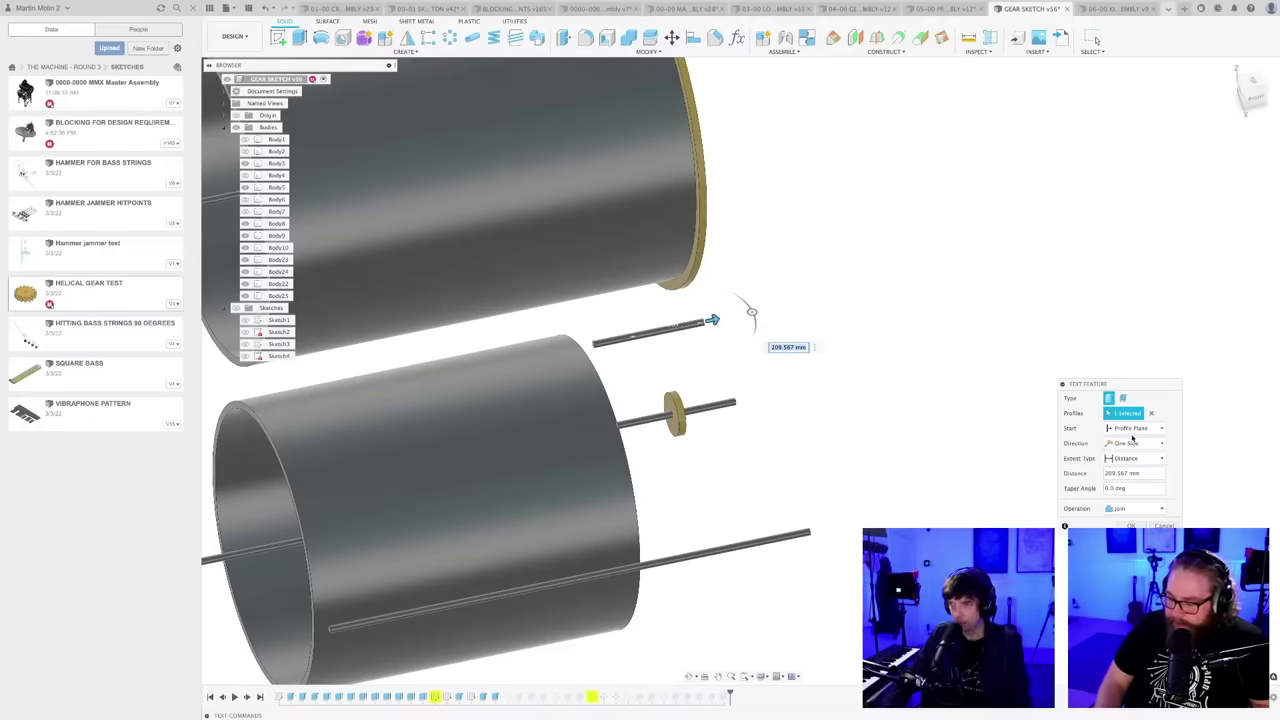
- Change the shaft extrusion's start from the profile plane to an offset, moving its beginning away from the drum end
click(1133, 428)
click(1129, 455)
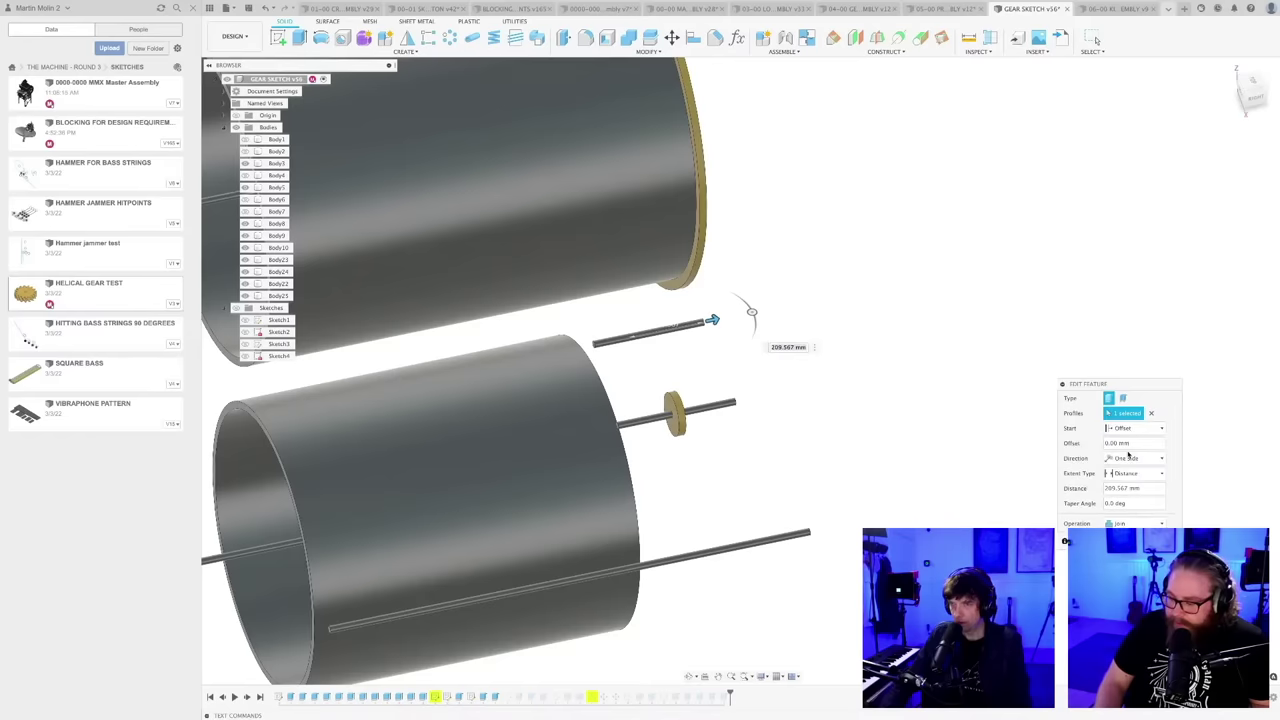
click(1120, 443)
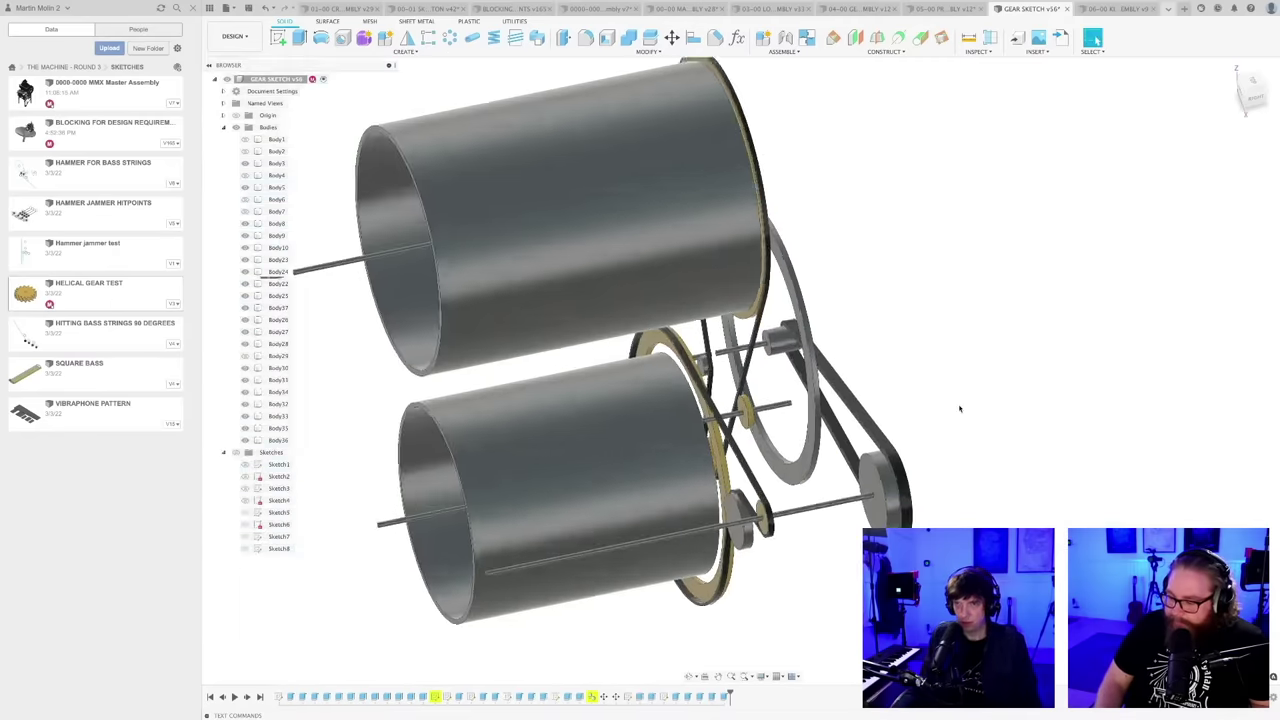
- Hide the leftover shaft stub Body8 near the drum end and save the gear sketch as a new version
shift+middle_drag(959, 408, 820, 416)
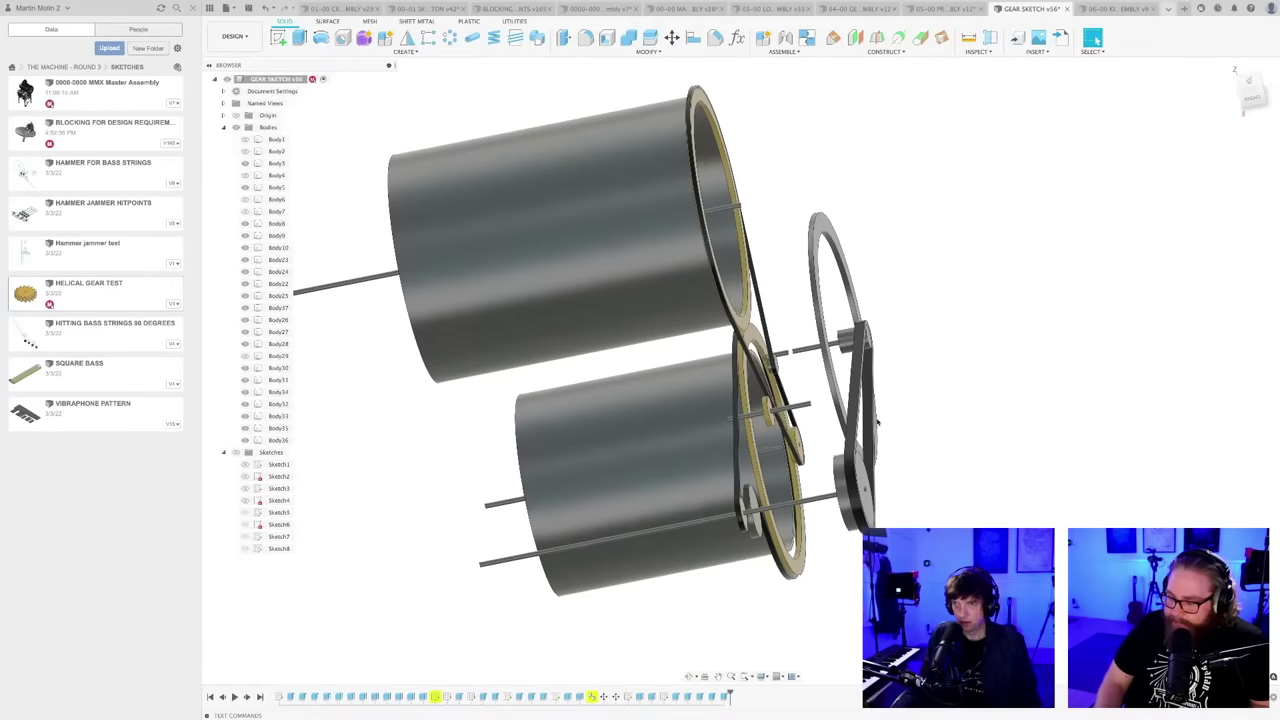
scroll(762, 360, up, 4)
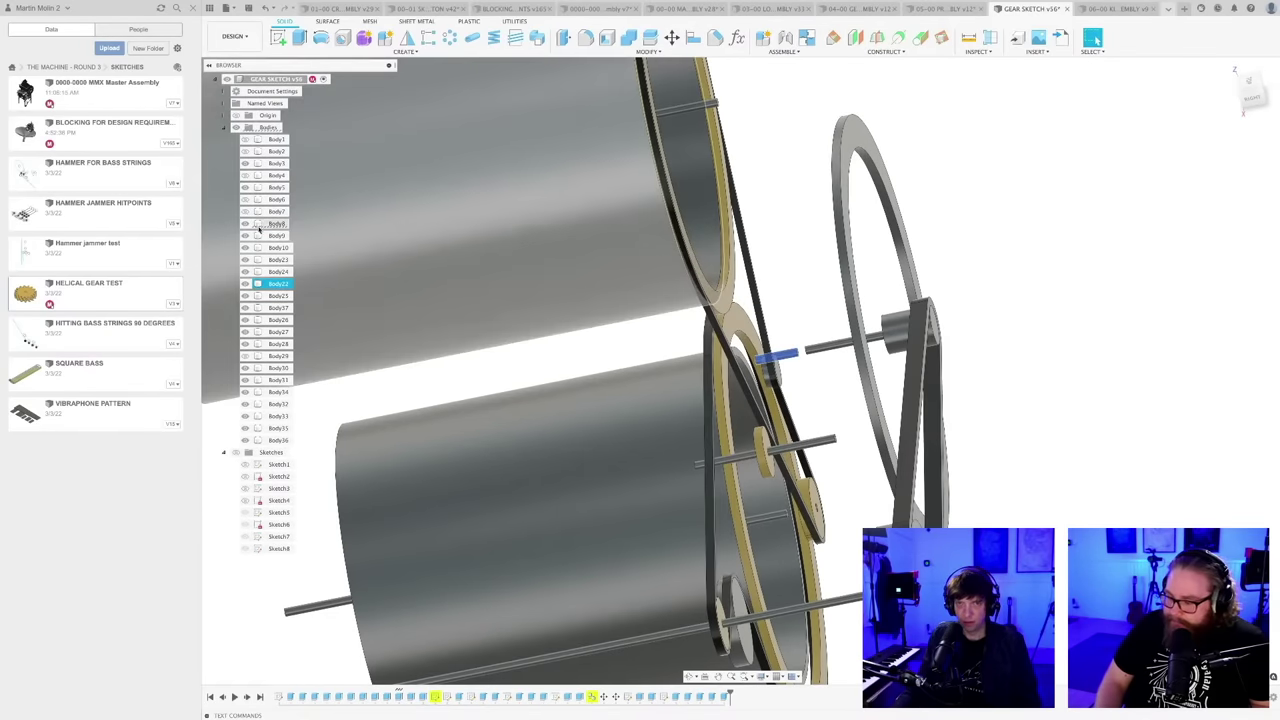
click(245, 223)
scroll(837, 368, down, 5)
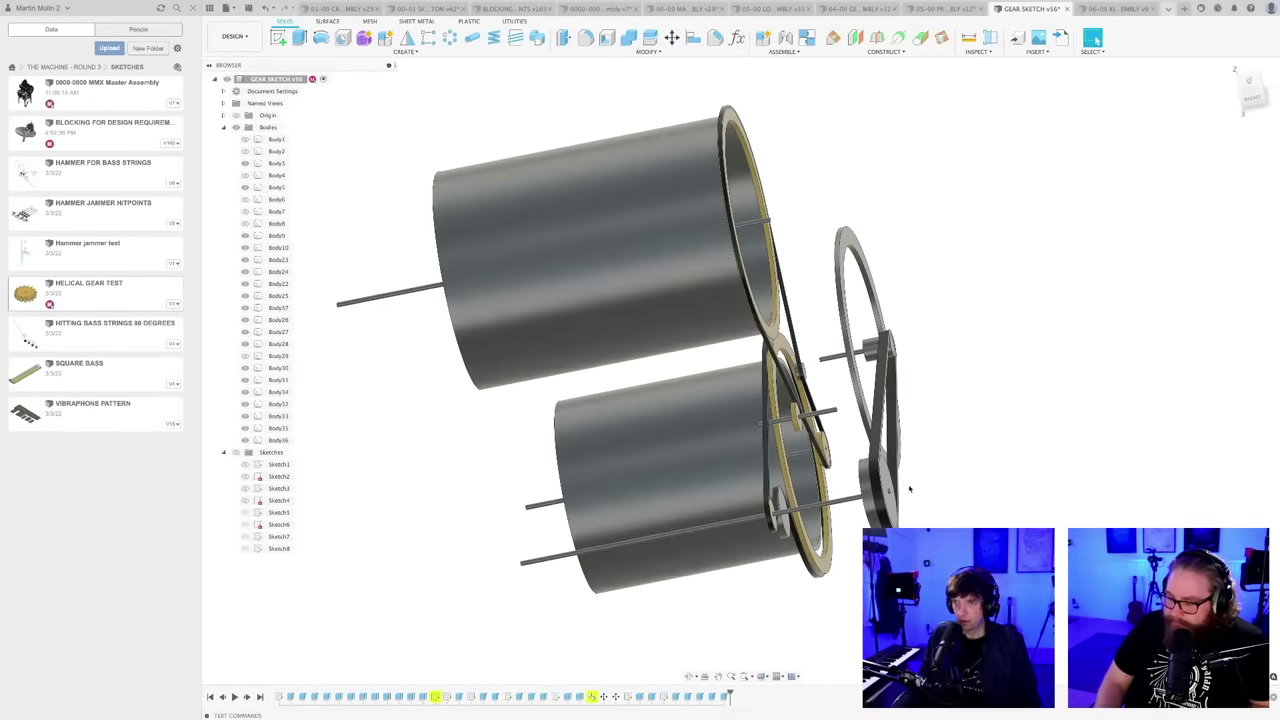
shift+middle_drag(909, 488, 883, 495)
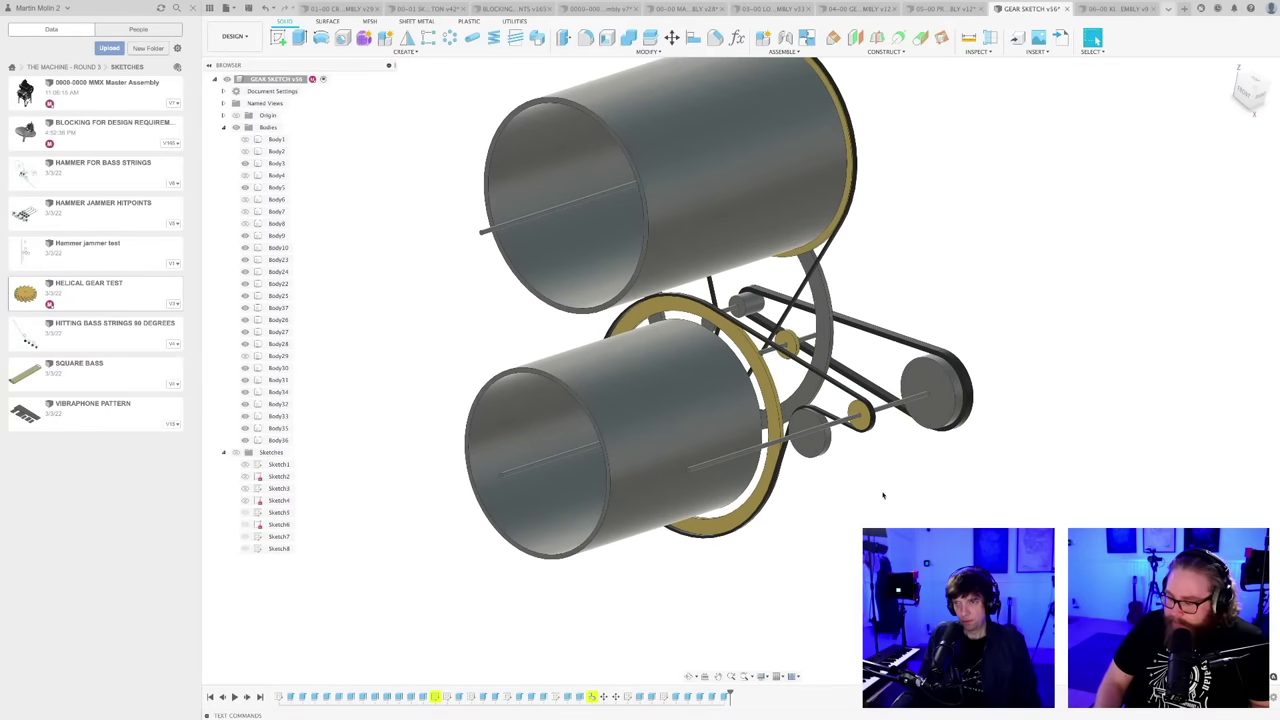
key(super+s)
key(Return)
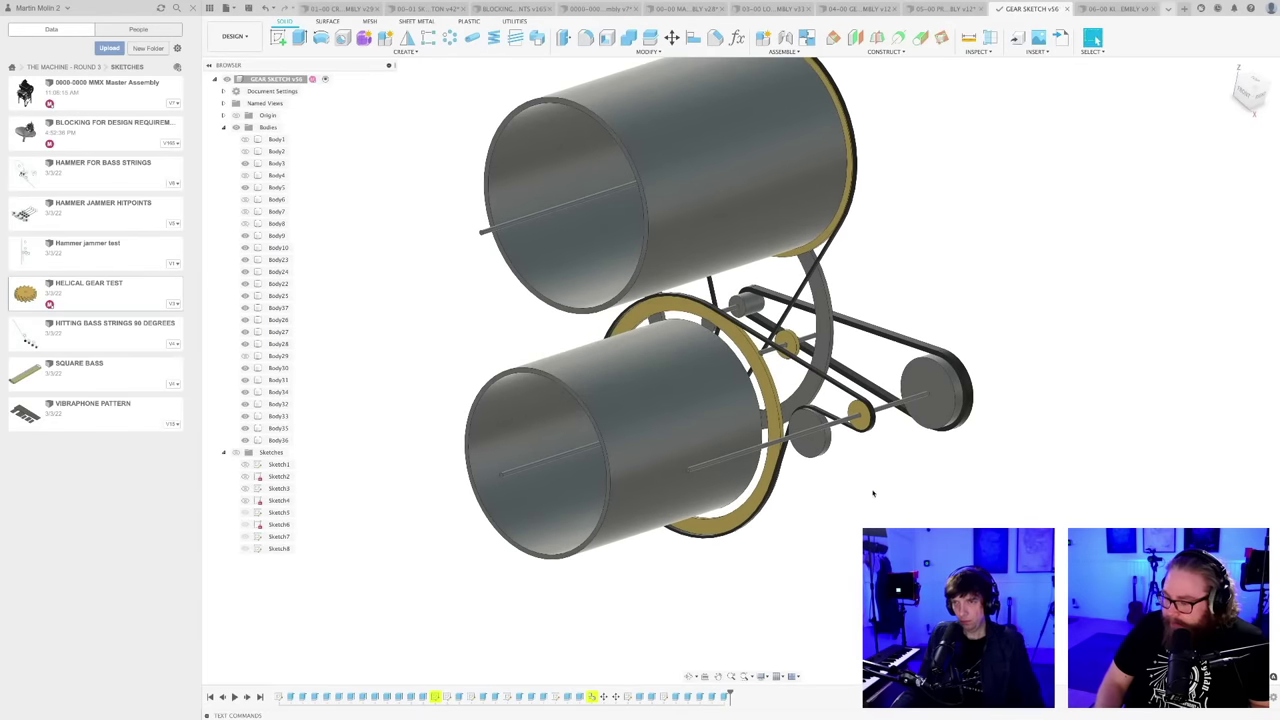
- Examine the lower drum's large yellow ring pulley and its belt run from the front
mouse_move(864, 492)
shift+middle_down()
mouse_move(871, 480)
mouse_move(864, 494)
shift+middle_up()
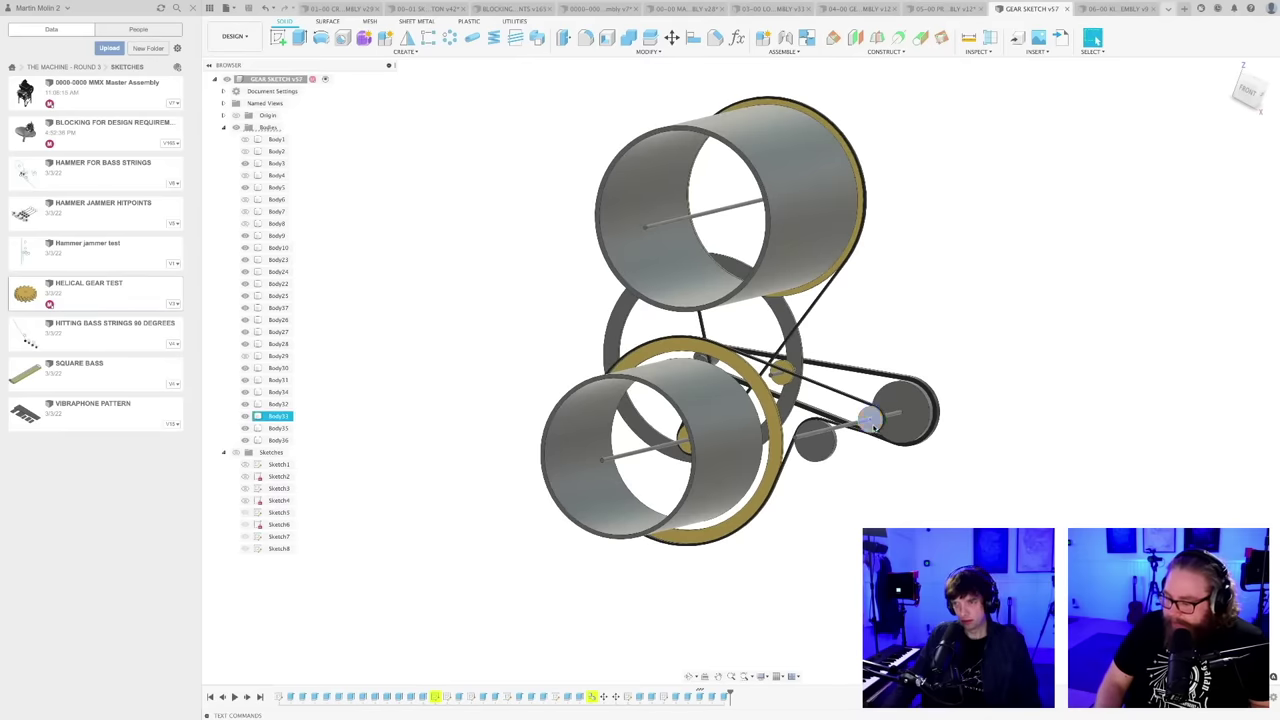
shift+middle_drag(874, 428, 817, 477)
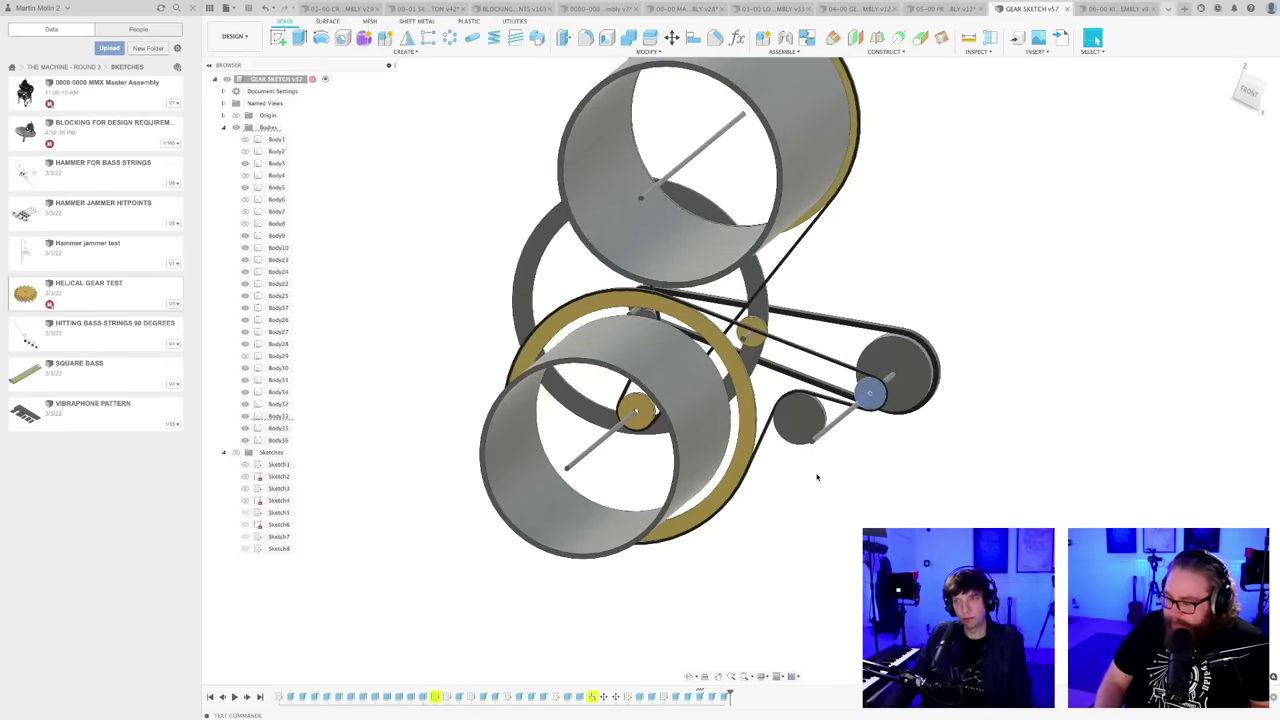
click(743, 398)
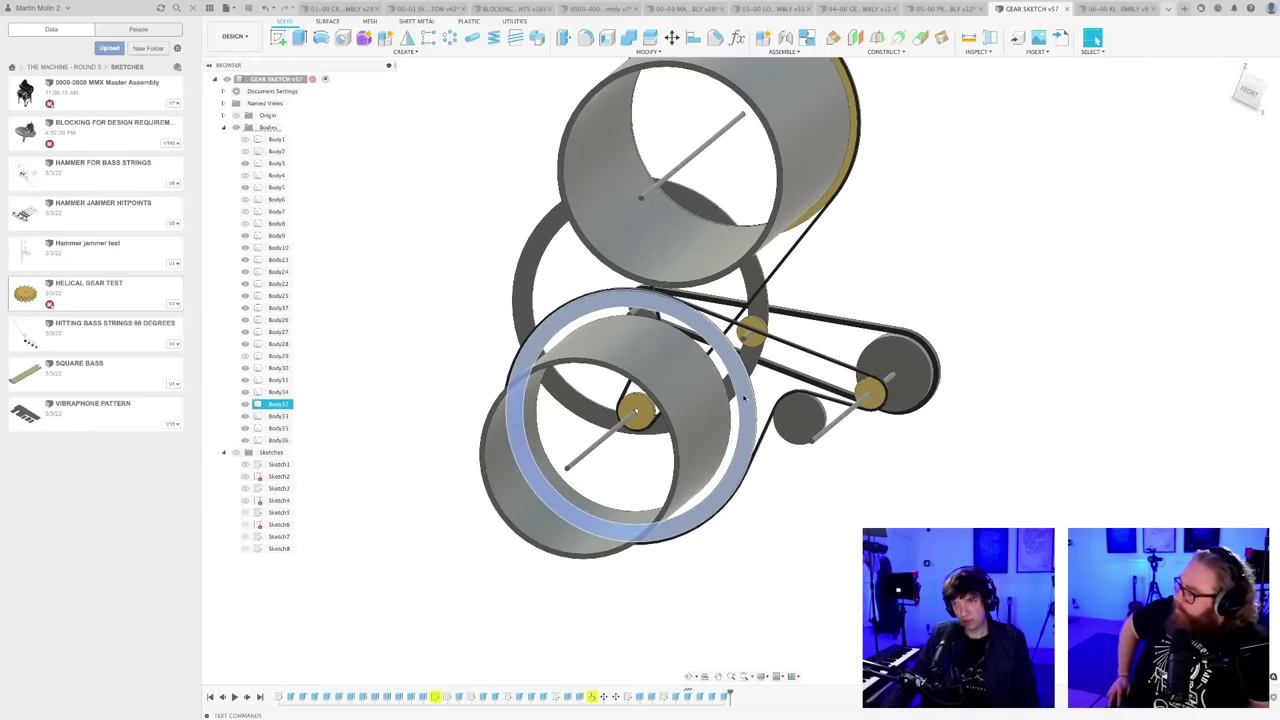
click(741, 402)
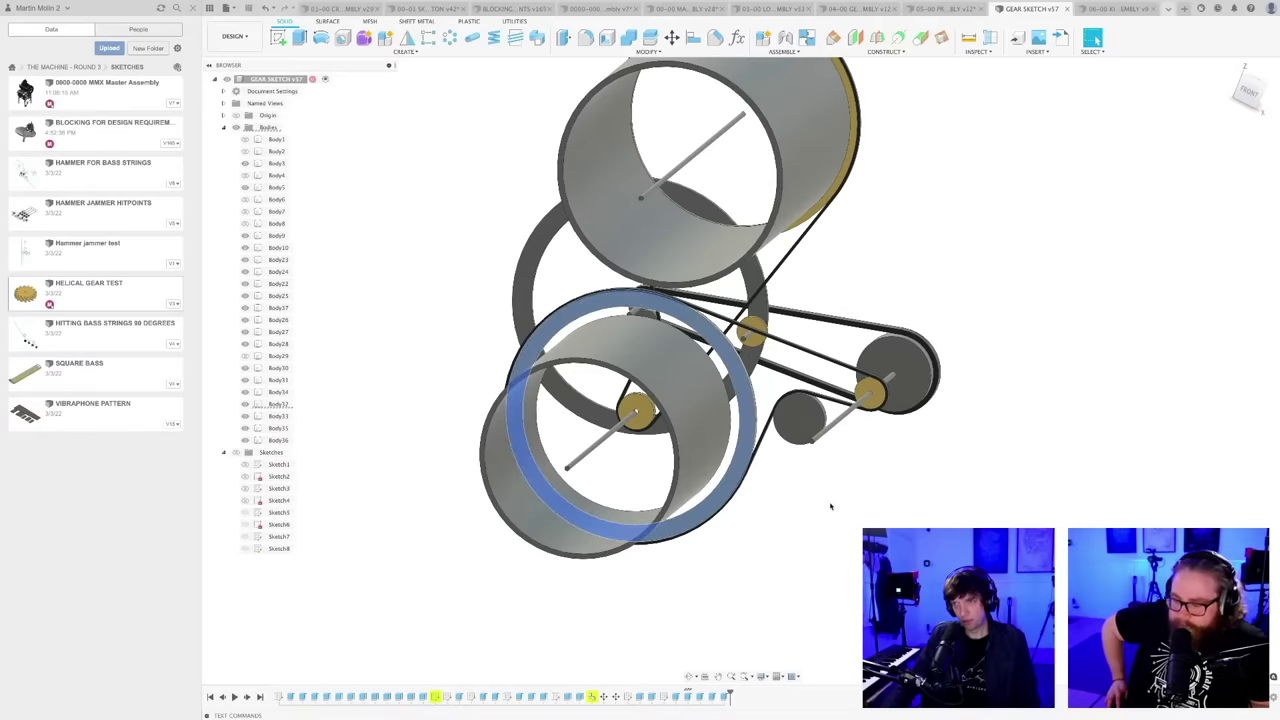
shift+middle_drag(831, 509, 909, 452)
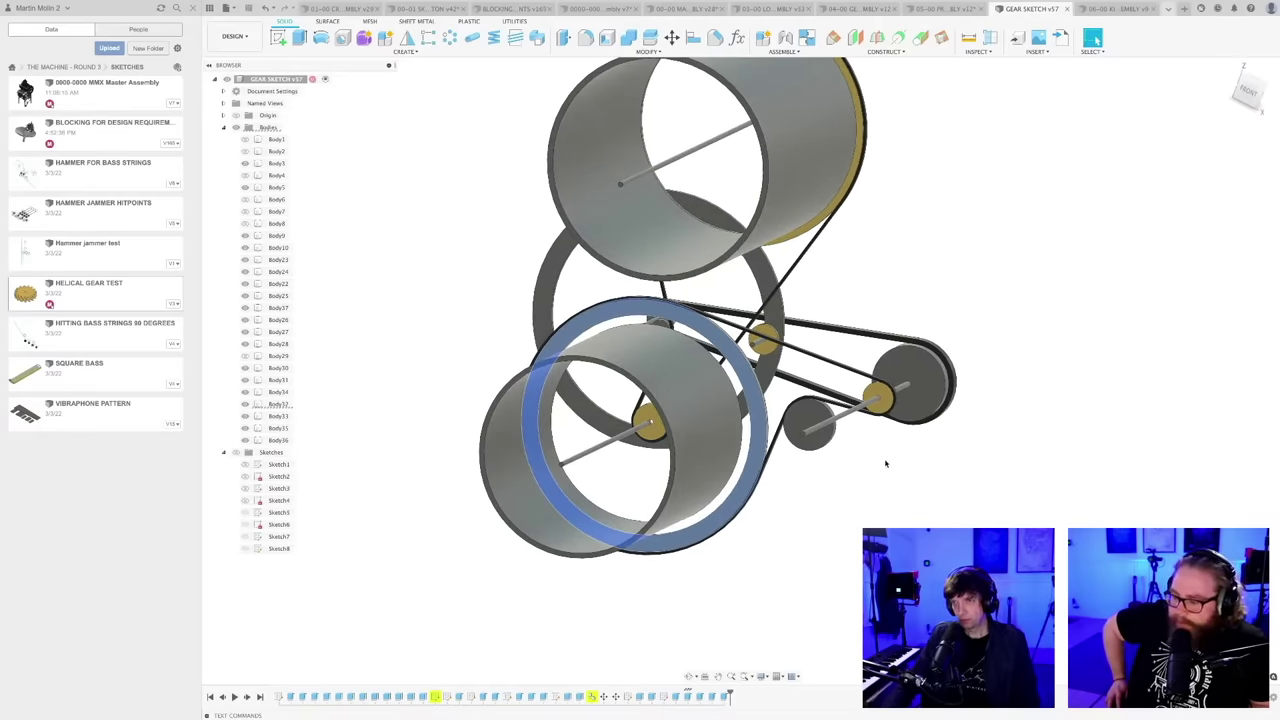
shift+middle_drag(869, 487, 898, 498)
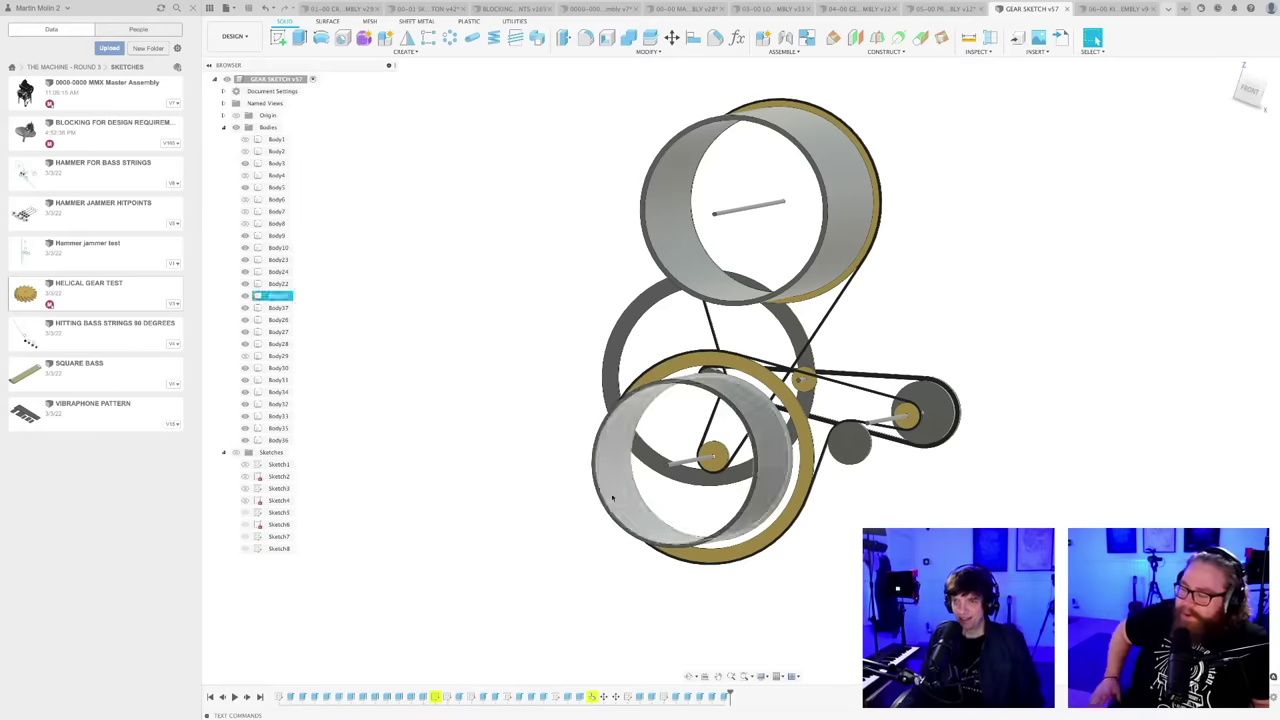
- Examine the complete belt drive, idler, pulleys and flywheel ring from the back of both drums
middle_drag(574, 408, 501, 442)
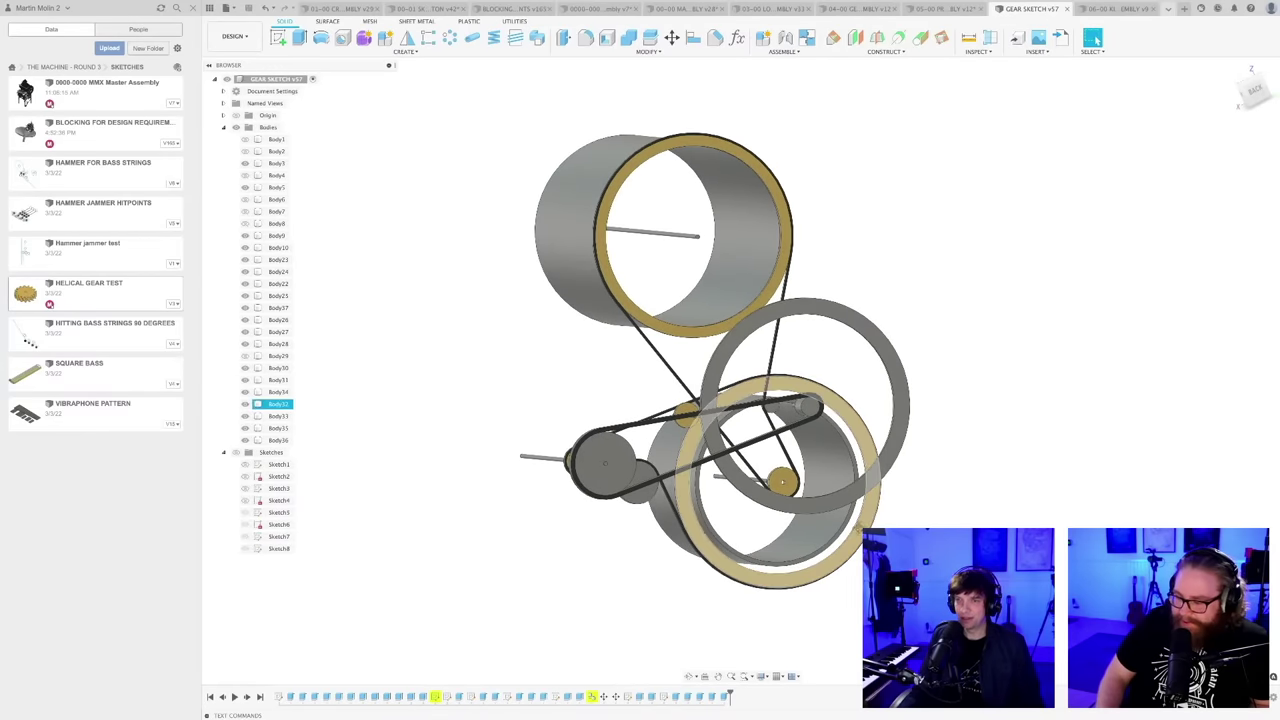
middle_drag(857, 530, 808, 553)
scroll(848, 552, down, 2)
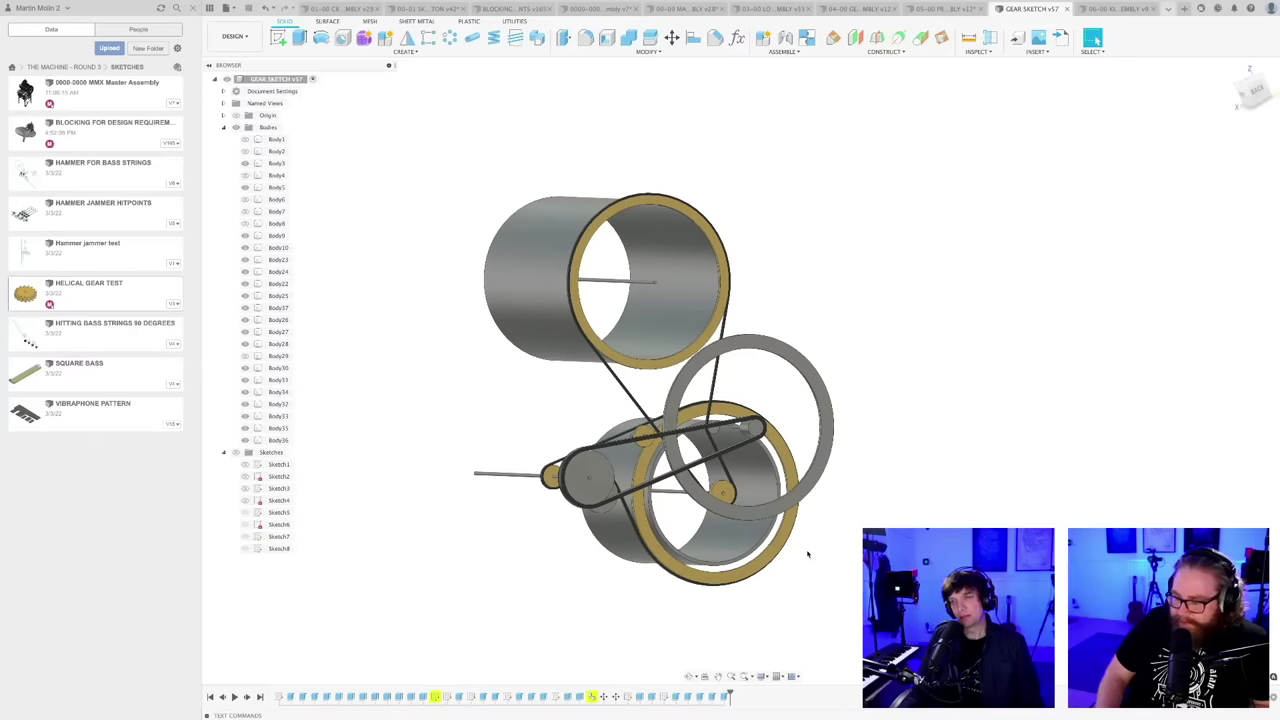
scroll(808, 553, up, 2)
scroll(817, 554, up, 2)
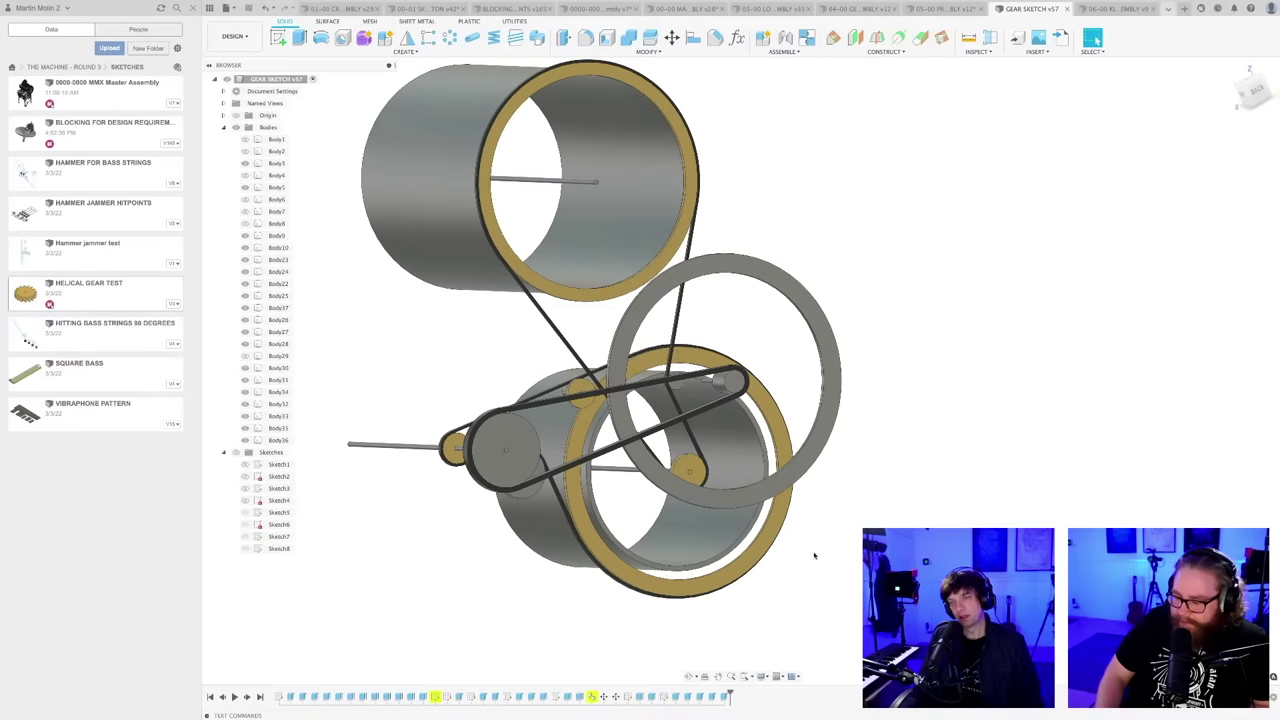
scroll(814, 555, up, 2)
scroll(815, 557, down, 4)
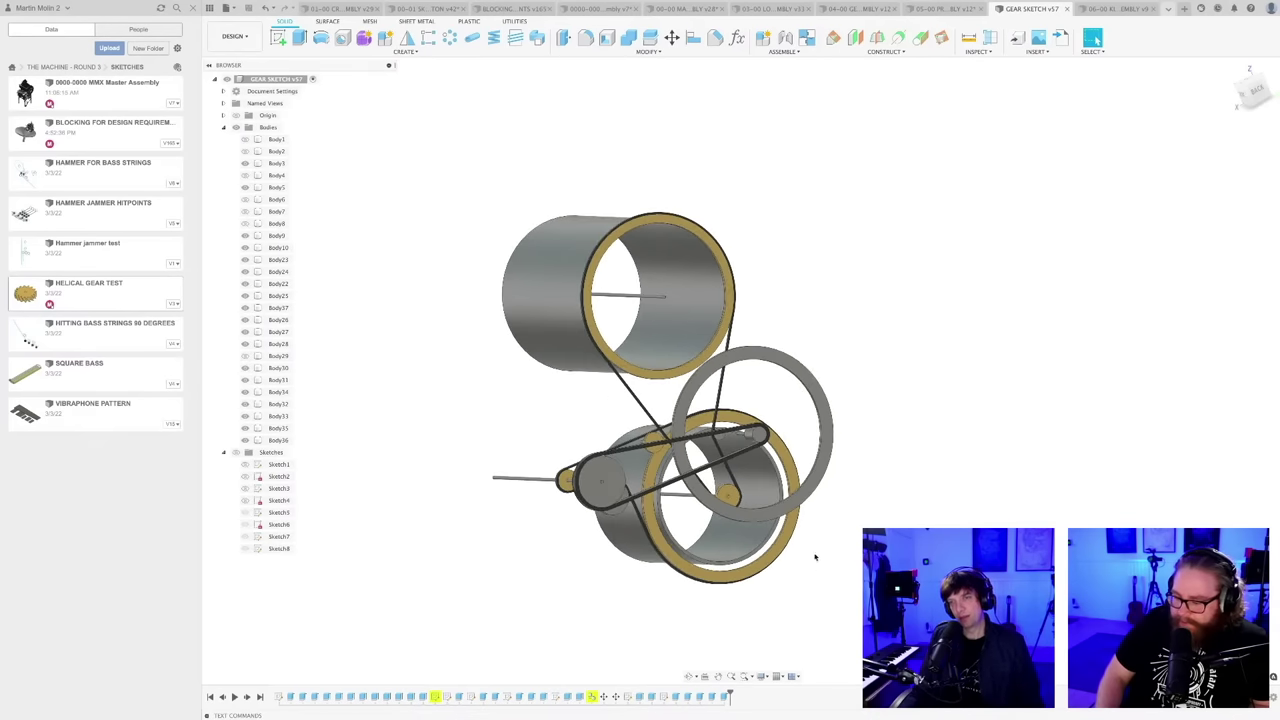
scroll(837, 582, up, 1)
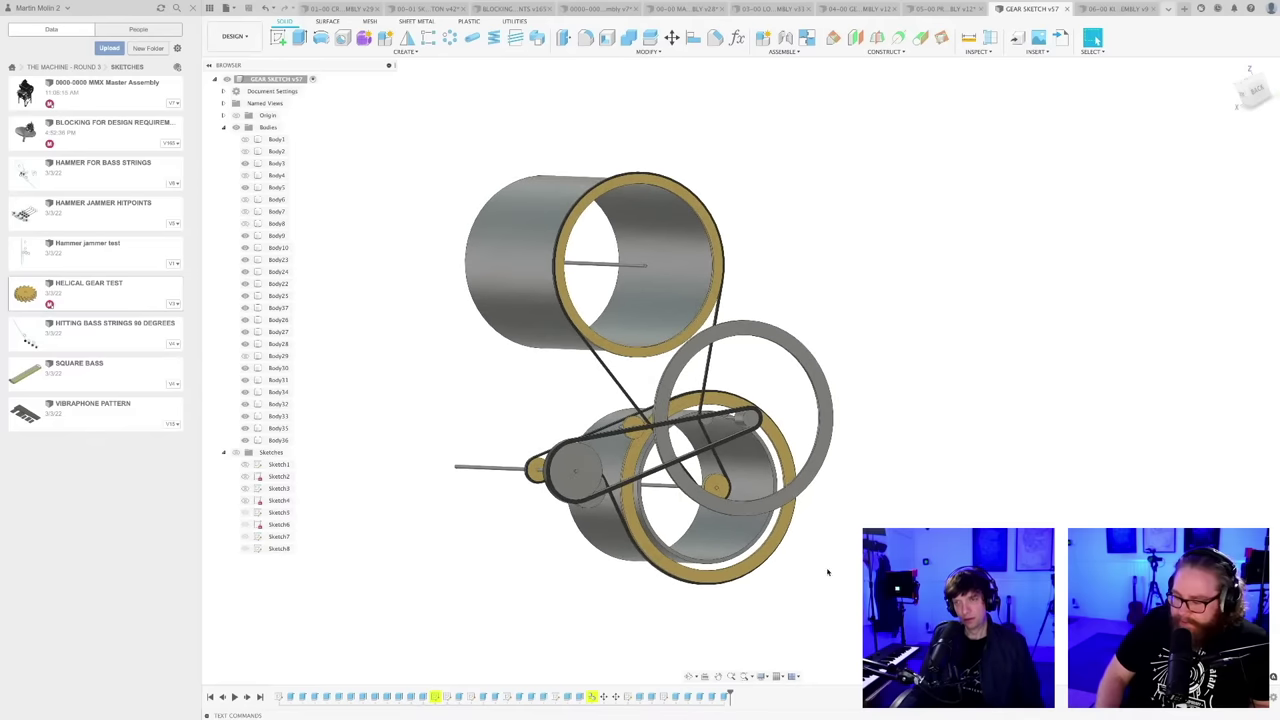
shift+middle_drag(829, 571, 1000, 560)
mouse_move(880, 580)
shift+middle_down()
mouse_move(990, 575)
mouse_move(882, 586)
shift+middle_up()
shift+middle_drag(594, 393, 839, 578)
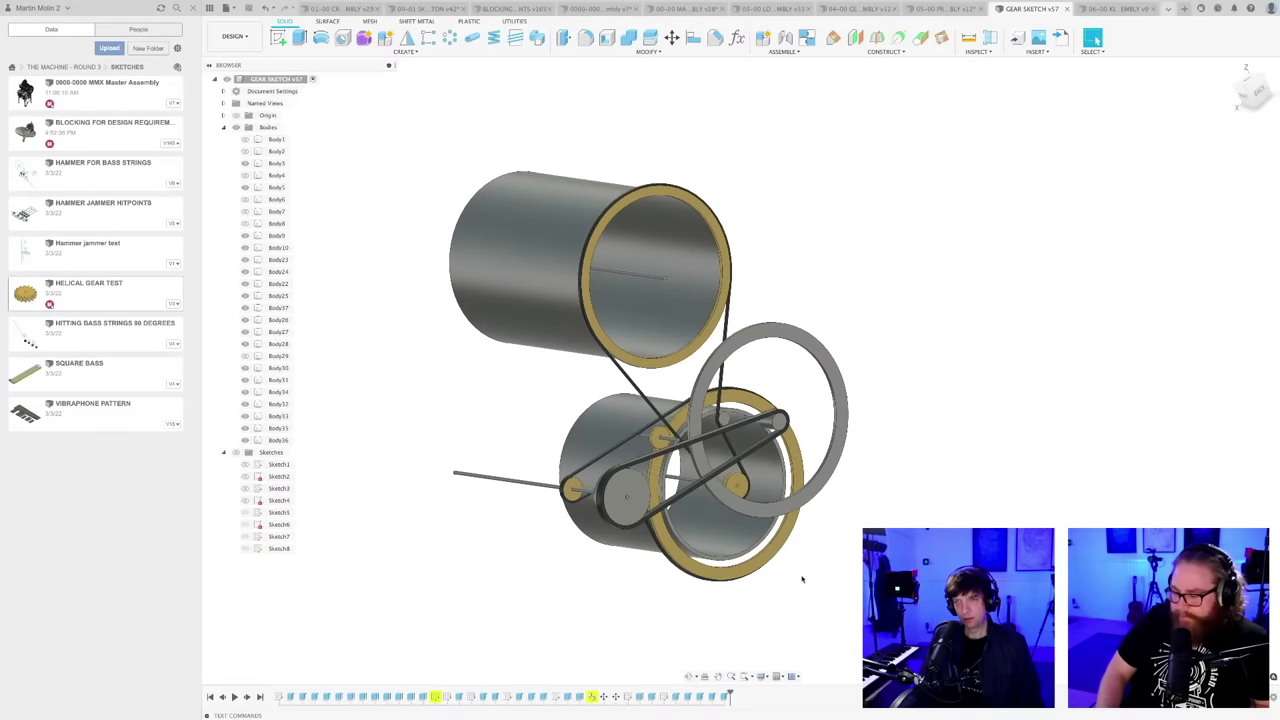
scroll(786, 583, down, 3)
scroll(784, 582, up, 3)
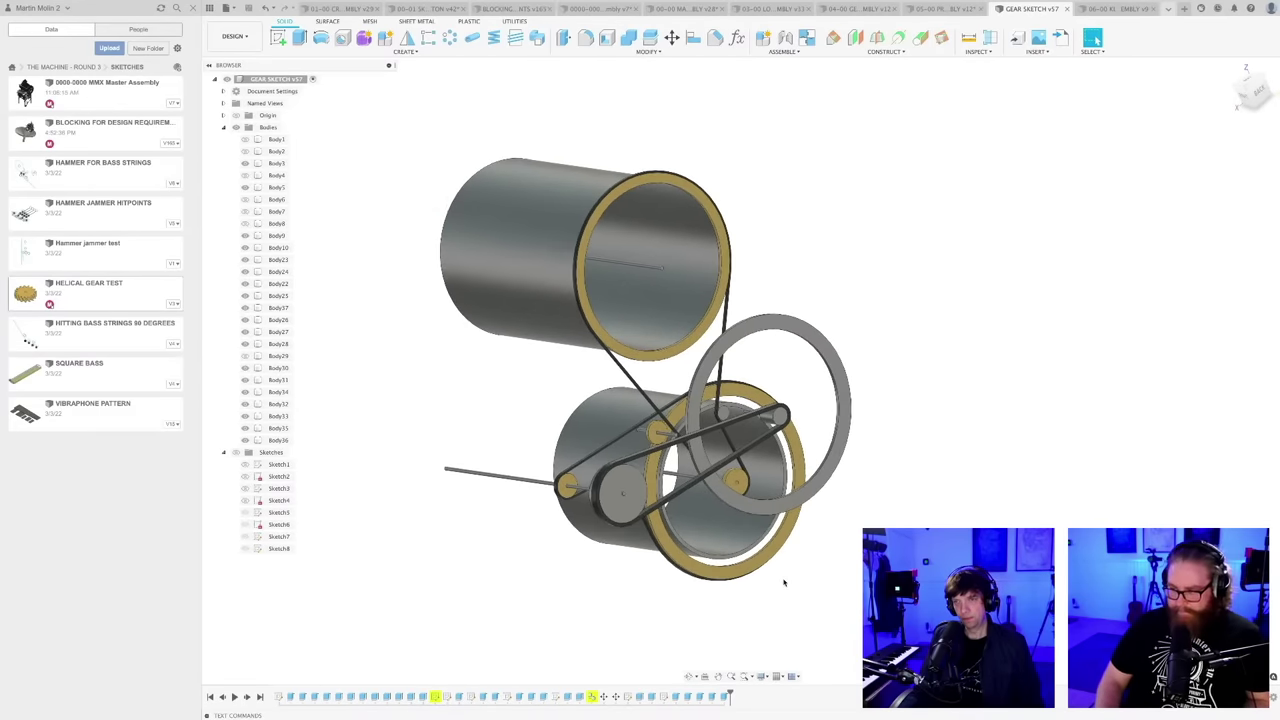
shift+middle_drag(784, 582, 813, 578)
scroll(811, 582, up, 2)
scroll(785, 574, down, 2)
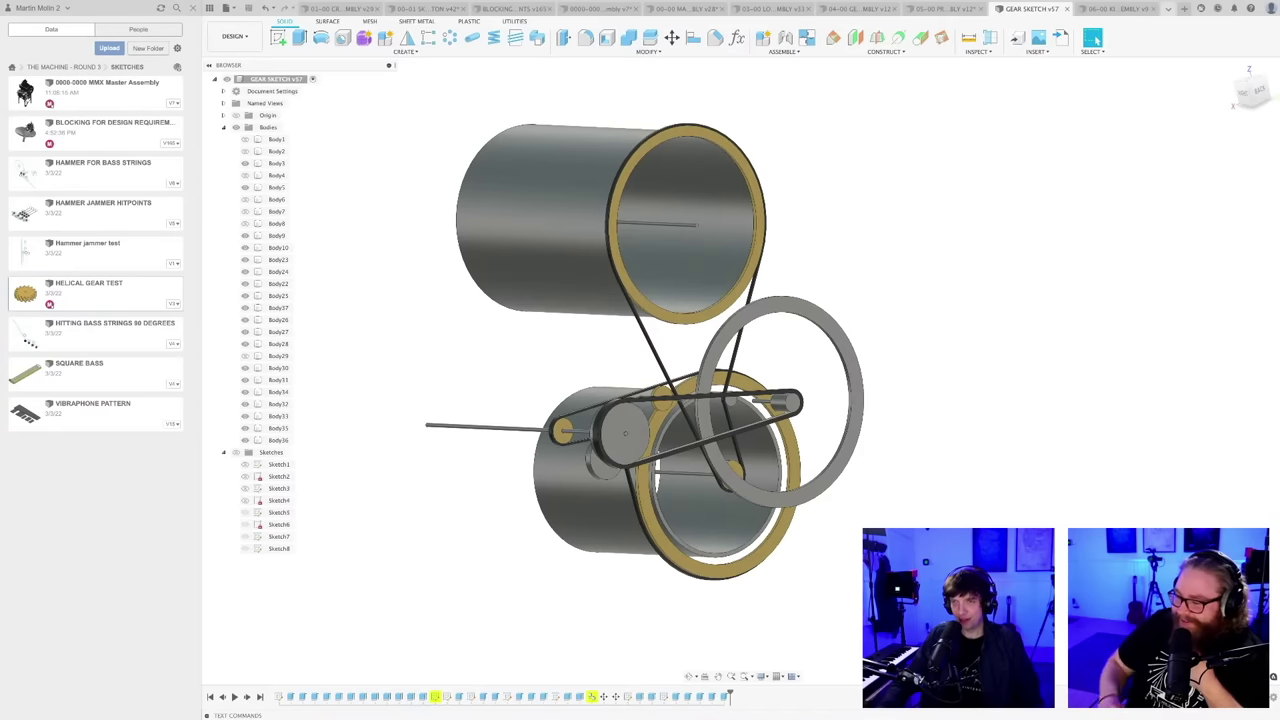
shift+middle_drag(846, 521, 818, 534)
scroll(825, 532, up, 2)
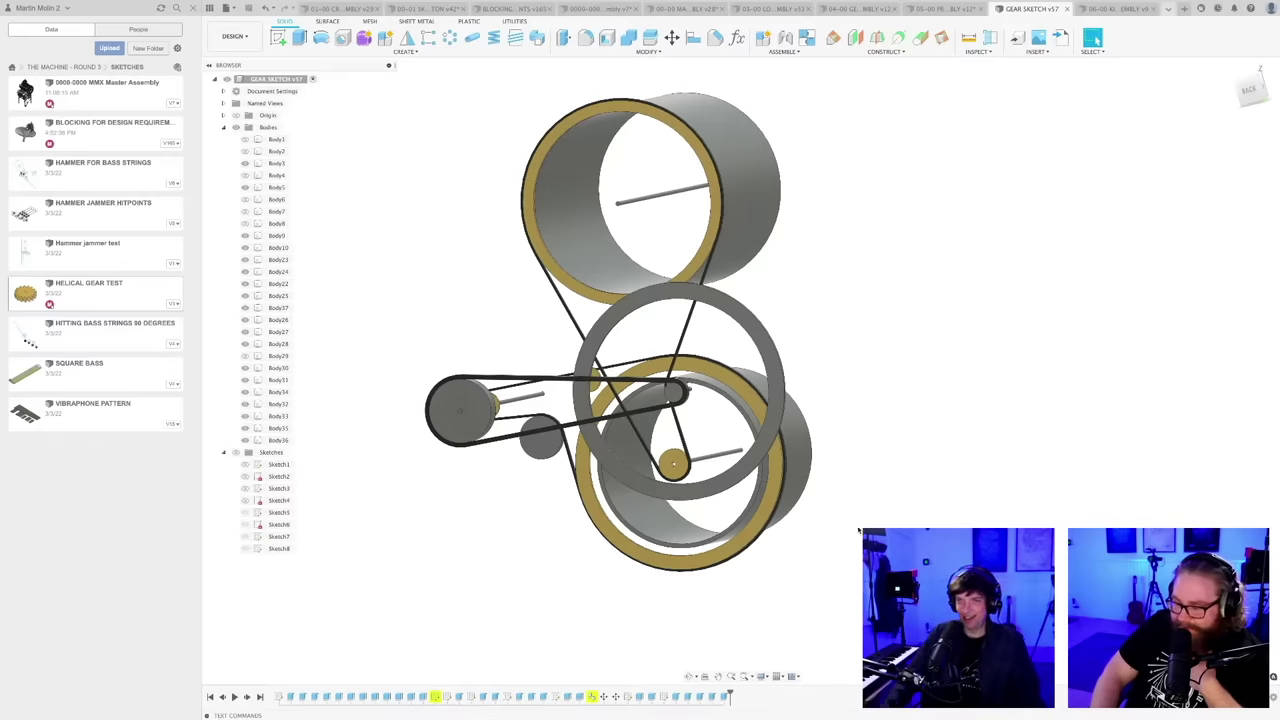
mouse_move(854, 477)
shift+middle_down()
mouse_move(903, 491)
mouse_move(898, 527)
mouse_move(878, 540)
shift+middle_up()
scroll(903, 501, up, 3)
scroll(903, 501, down, 4)
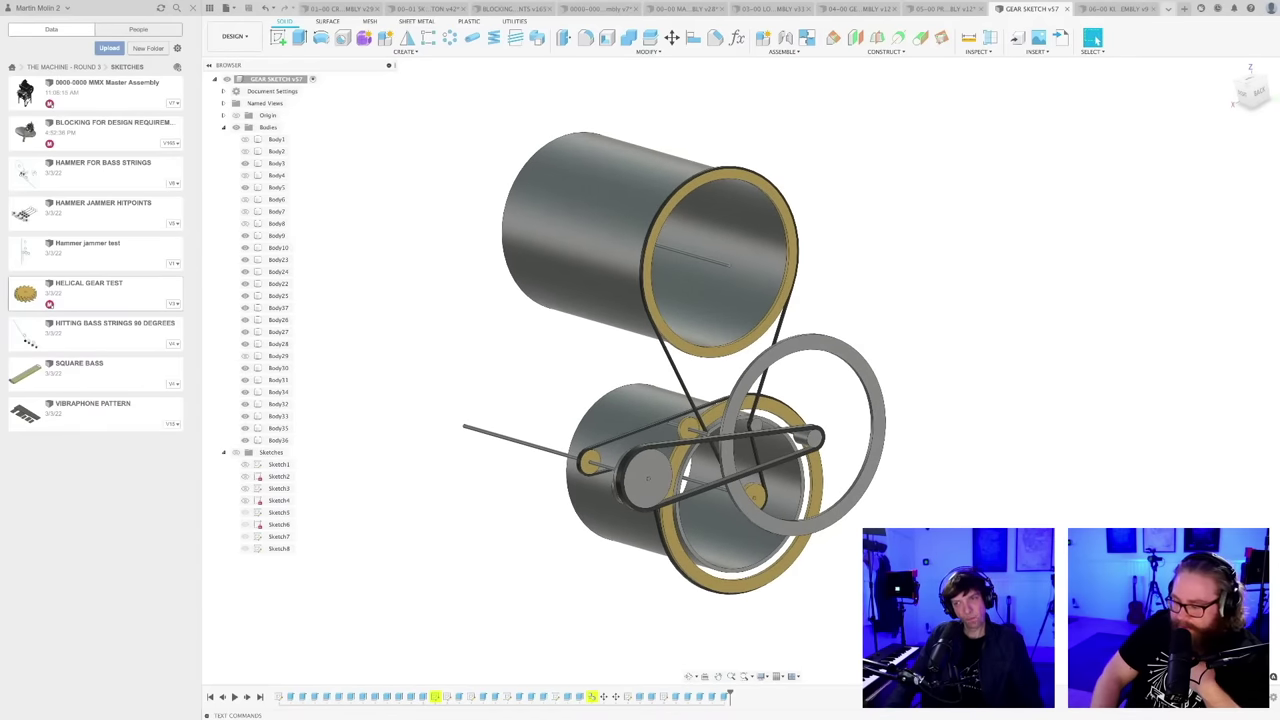
scroll(882, 531, up, 2)
scroll(882, 531, down, 2)
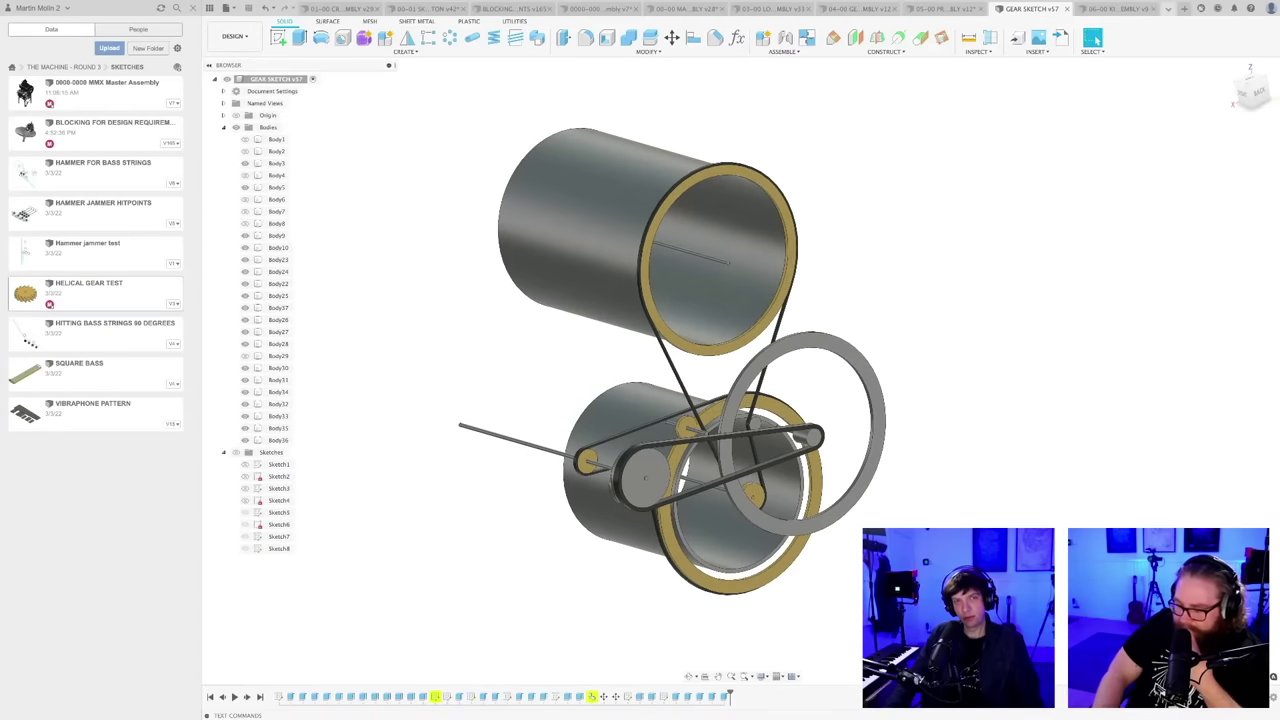
shift+middle_drag(874, 536, 864, 530)
scroll(862, 529, up, 3)
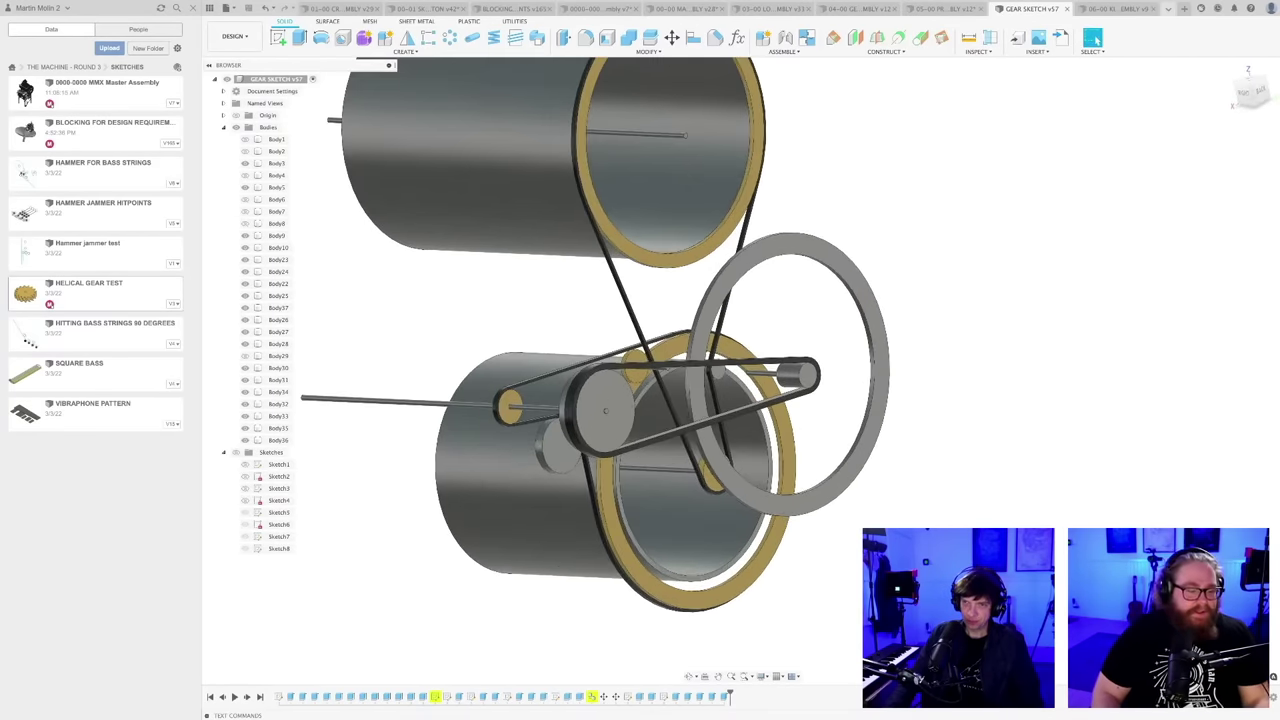
scroll(853, 545, down, 2)
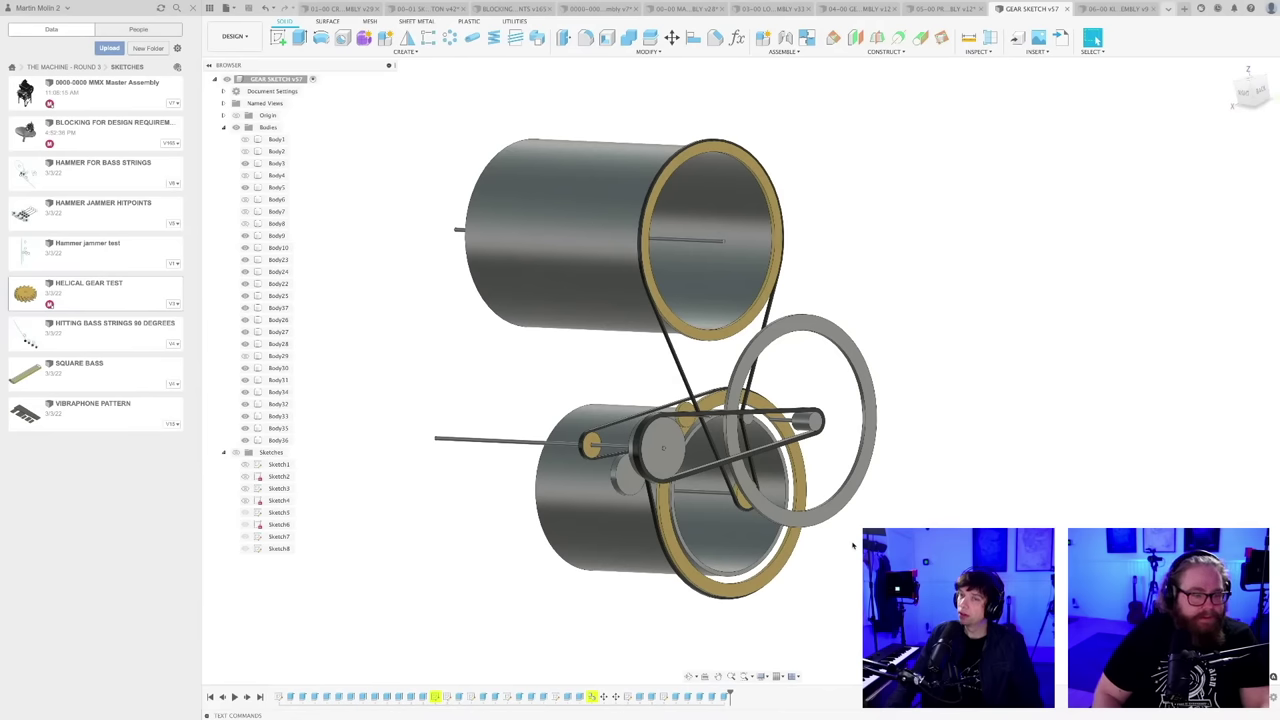
- Examine the complete belt drive between both drums from the pulley side, comparing the crossing belts, idlers and flywheel ring from opposite angles
scroll(853, 545, up, 1)
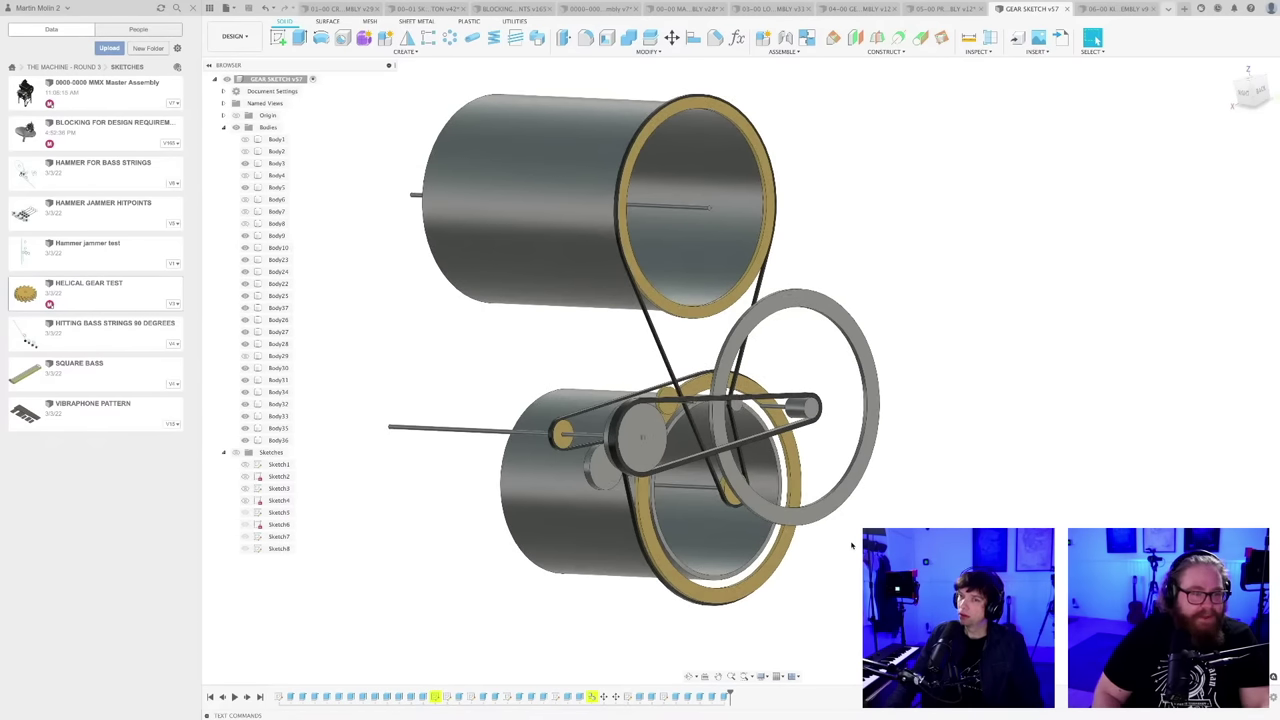
scroll(845, 548, up, 2)
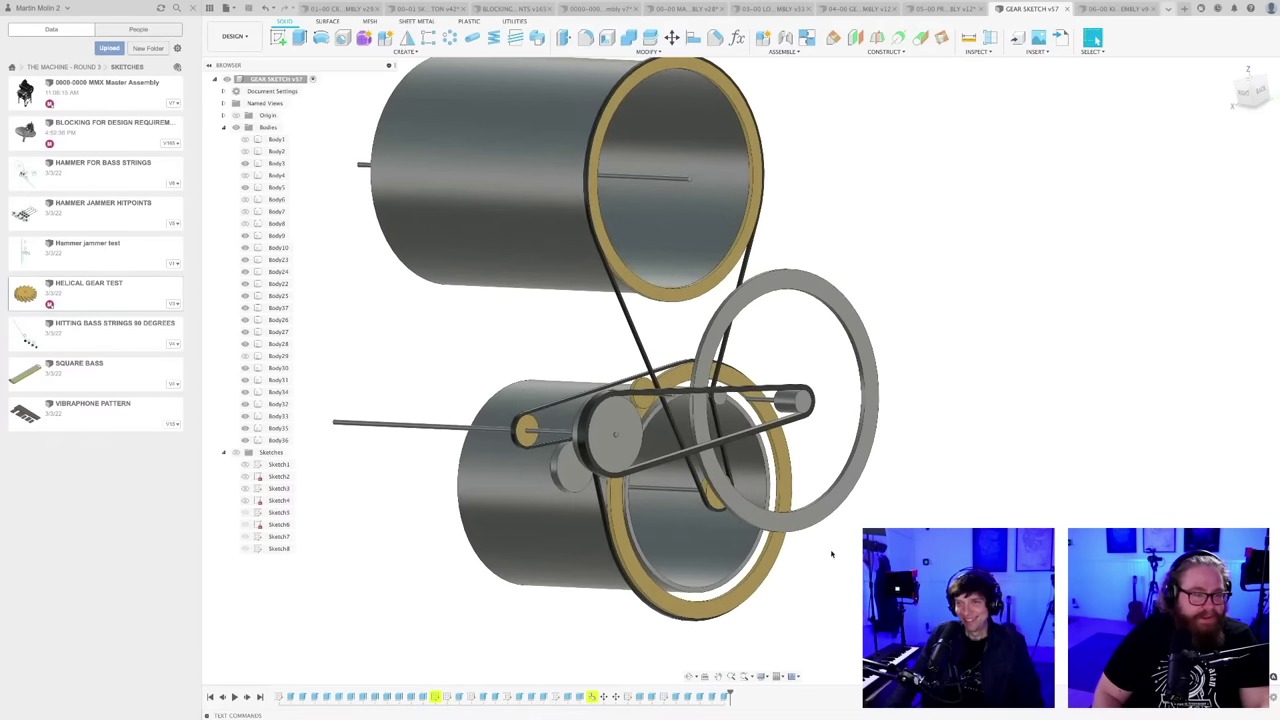
scroll(826, 555, down, 2)
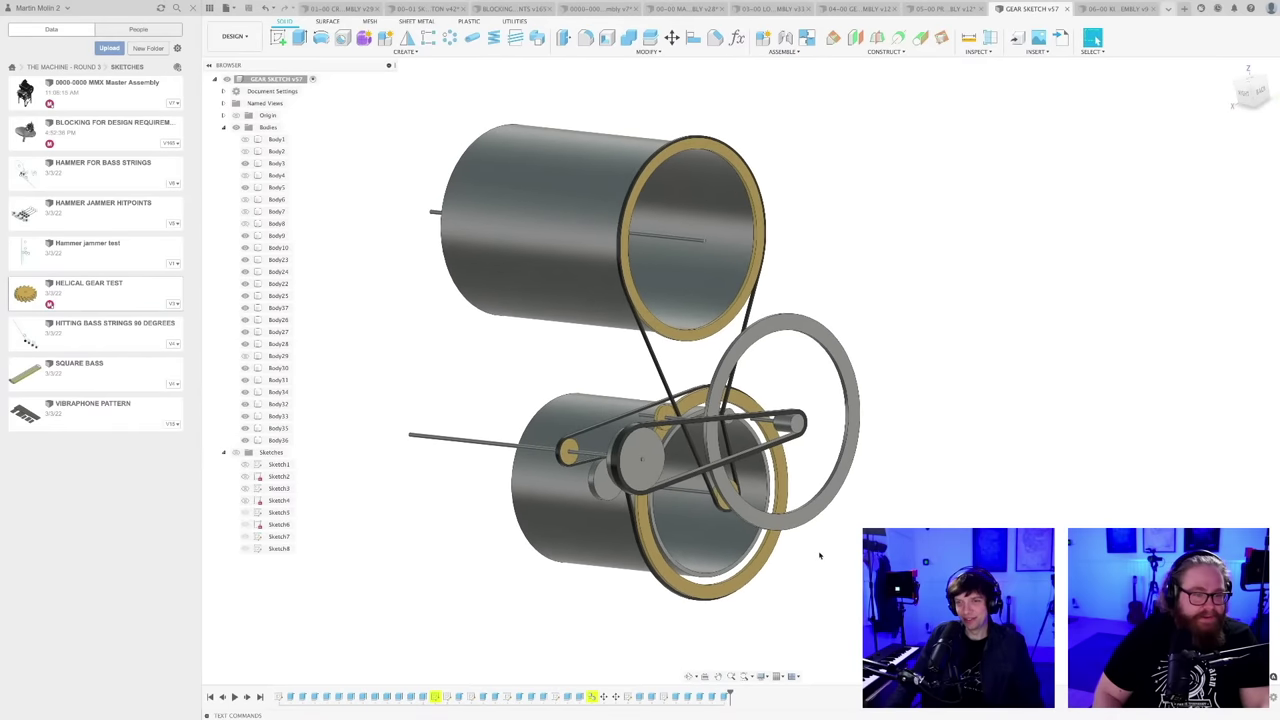
shift+middle_drag(819, 555, 766, 557)
scroll(766, 557, up, 2)
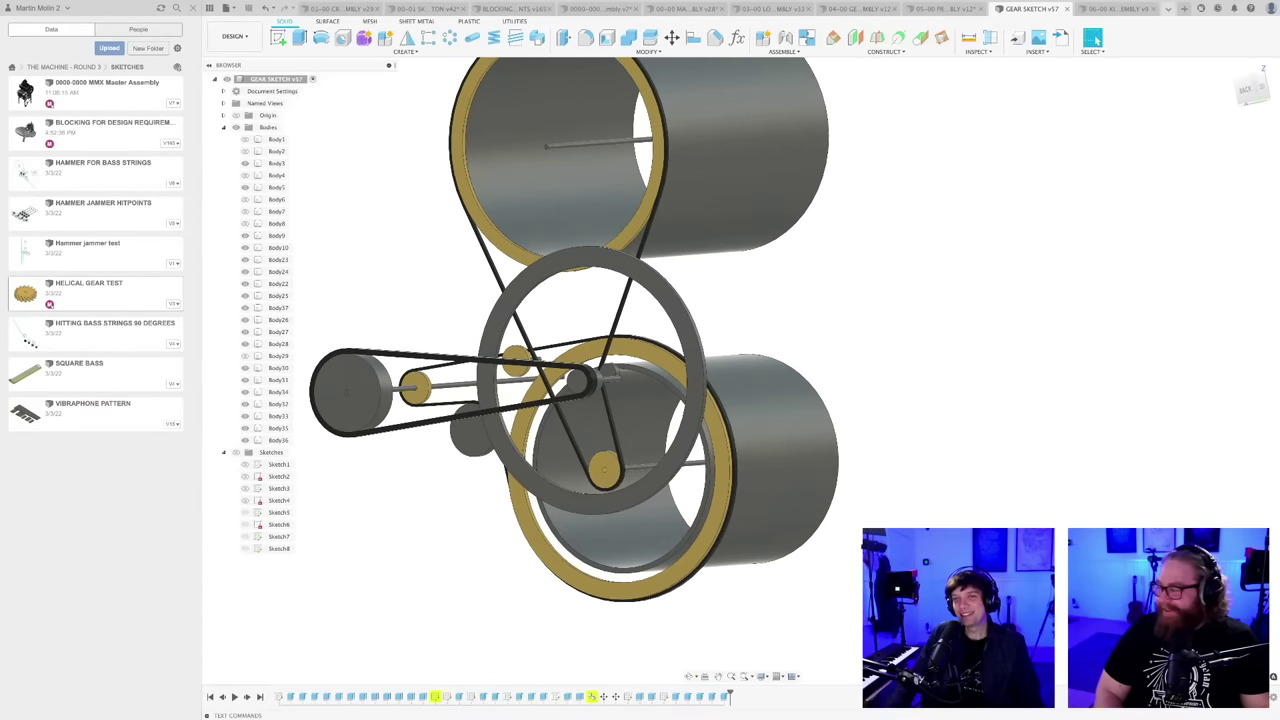
mouse_move(890, 555)
shift+middle_down()
mouse_move(851, 554)
mouse_move(936, 564)
mouse_move(982, 540)
mouse_move(1015, 547)
mouse_move(970, 538)
mouse_move(910, 550)
shift+middle_up()
scroll(966, 535, down, 2)
scroll(950, 542, up, 1)
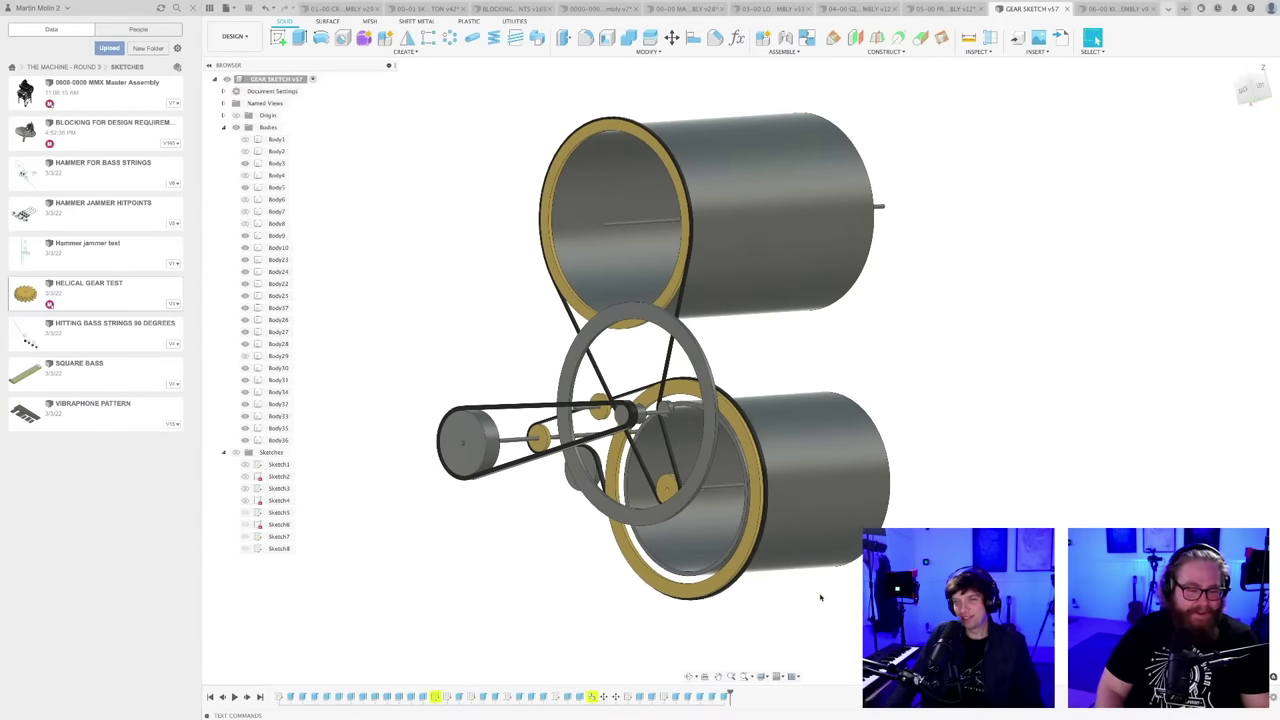
scroll(820, 597, up, 2)
scroll(820, 597, down, 3)
scroll(819, 598, up, 2)
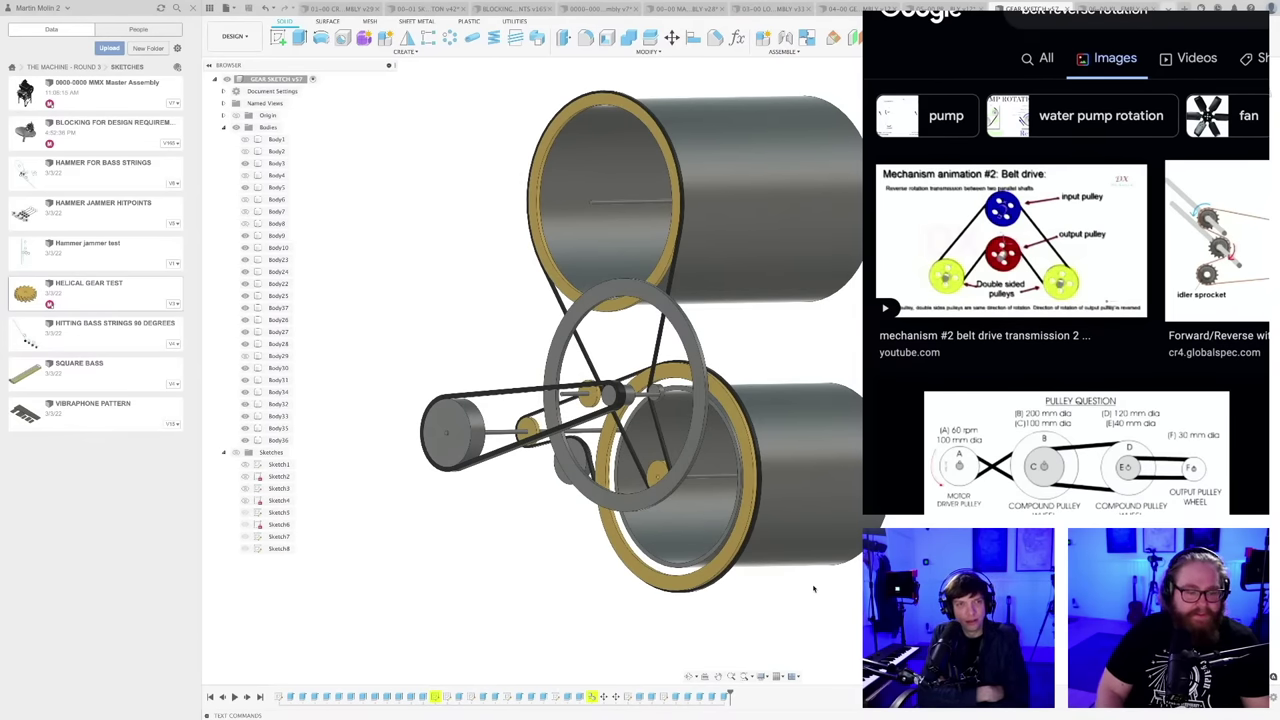
- Switch to the web image results for belt reverse rotation and look through the pulley diagrams, including the reversing and compound pulley examples
scroll(1066, 262, down, 1)
scroll(1066, 262, down, 4)
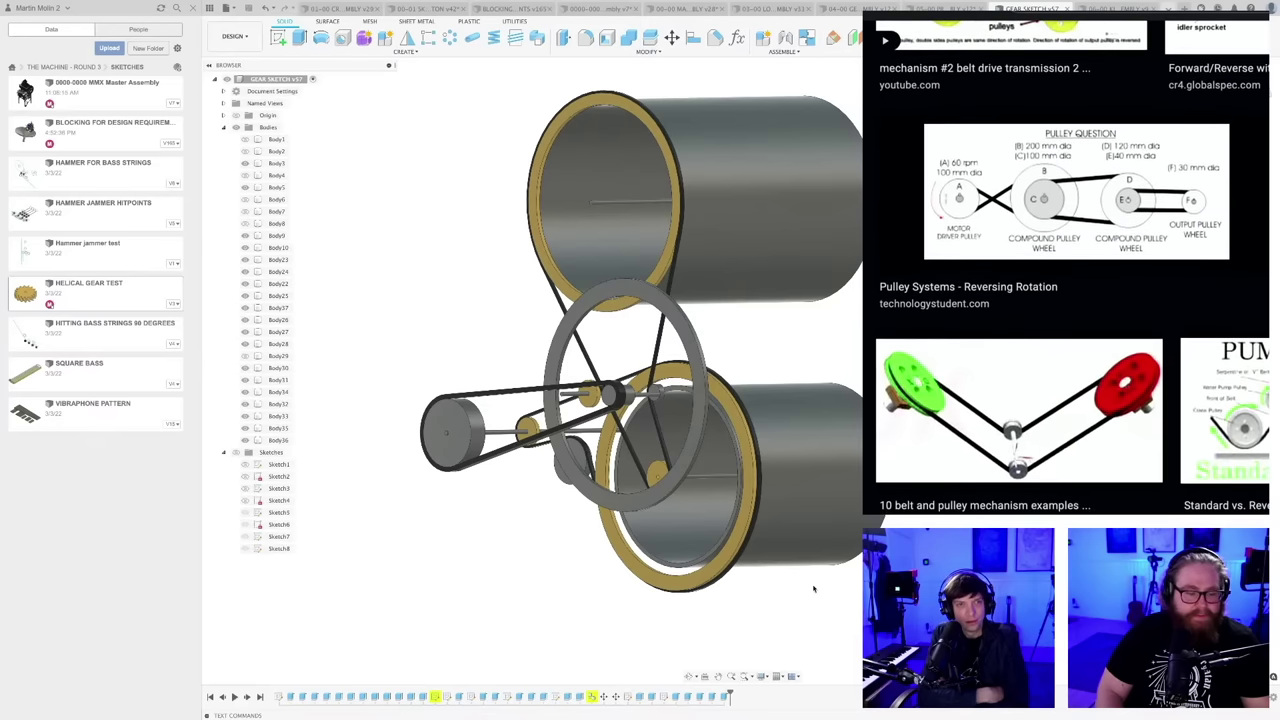
scroll(1066, 262, down, 2)
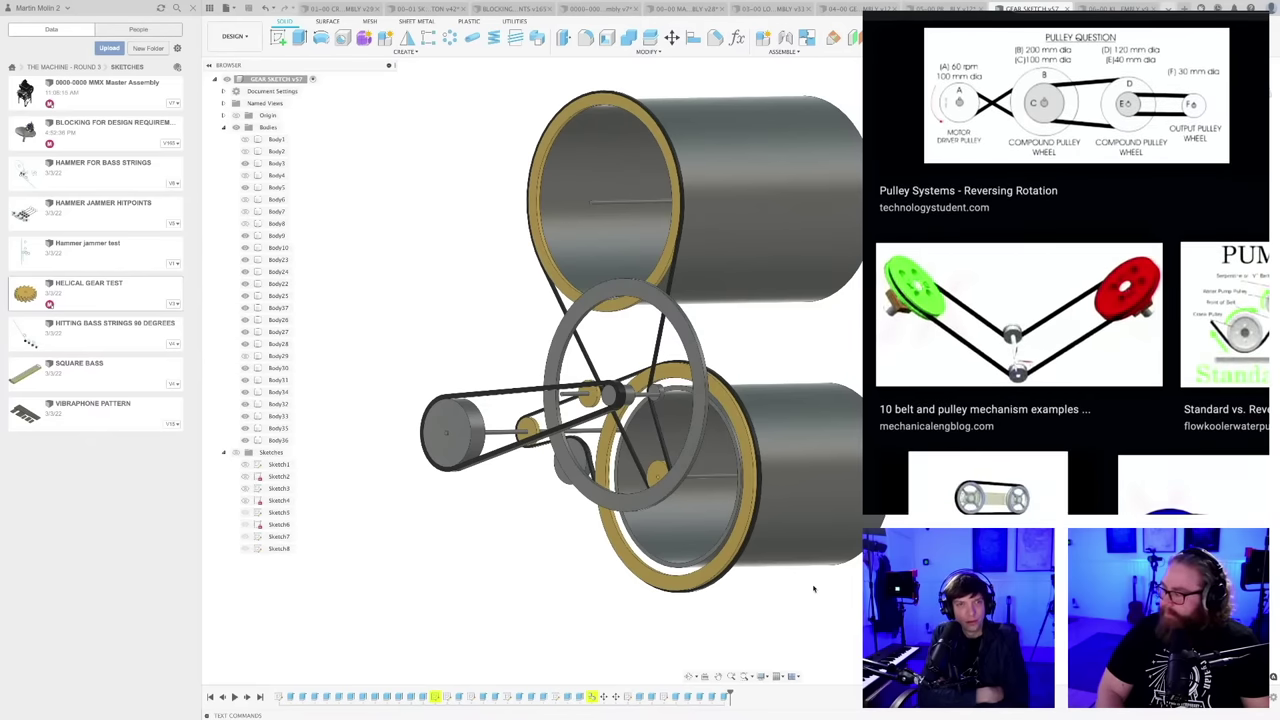
scroll(1066, 262, down, 1)
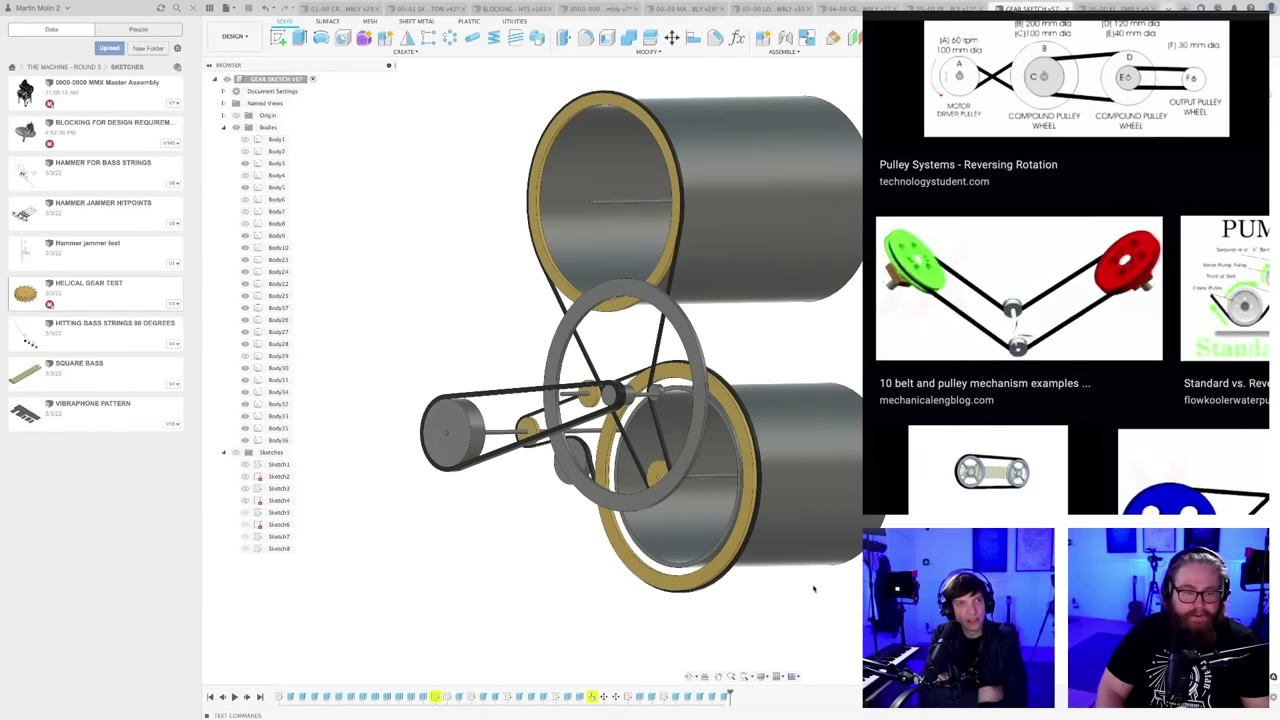
scroll(1066, 262, up, 3)
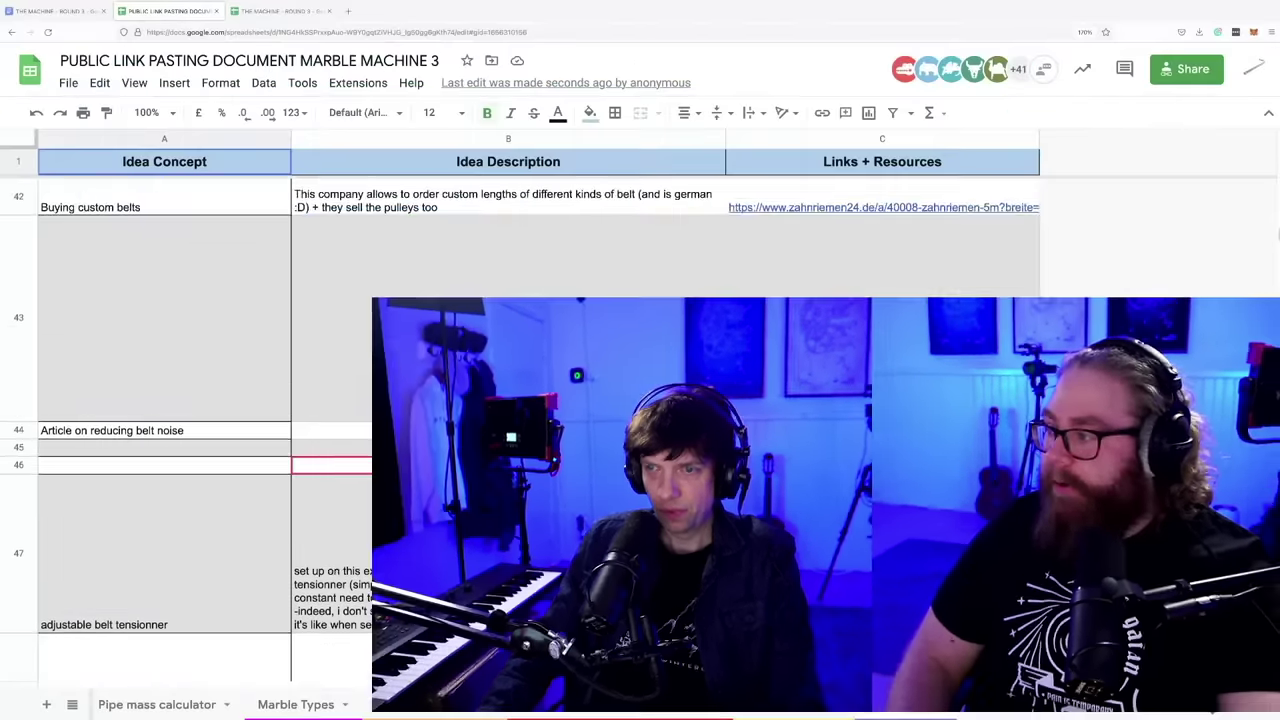
- Switch to the public link pasting sheet in Google Sheets and review the community belt ideas around the Belt Revert Rotation row and its sketch
scroll(580, 494, down, 10)
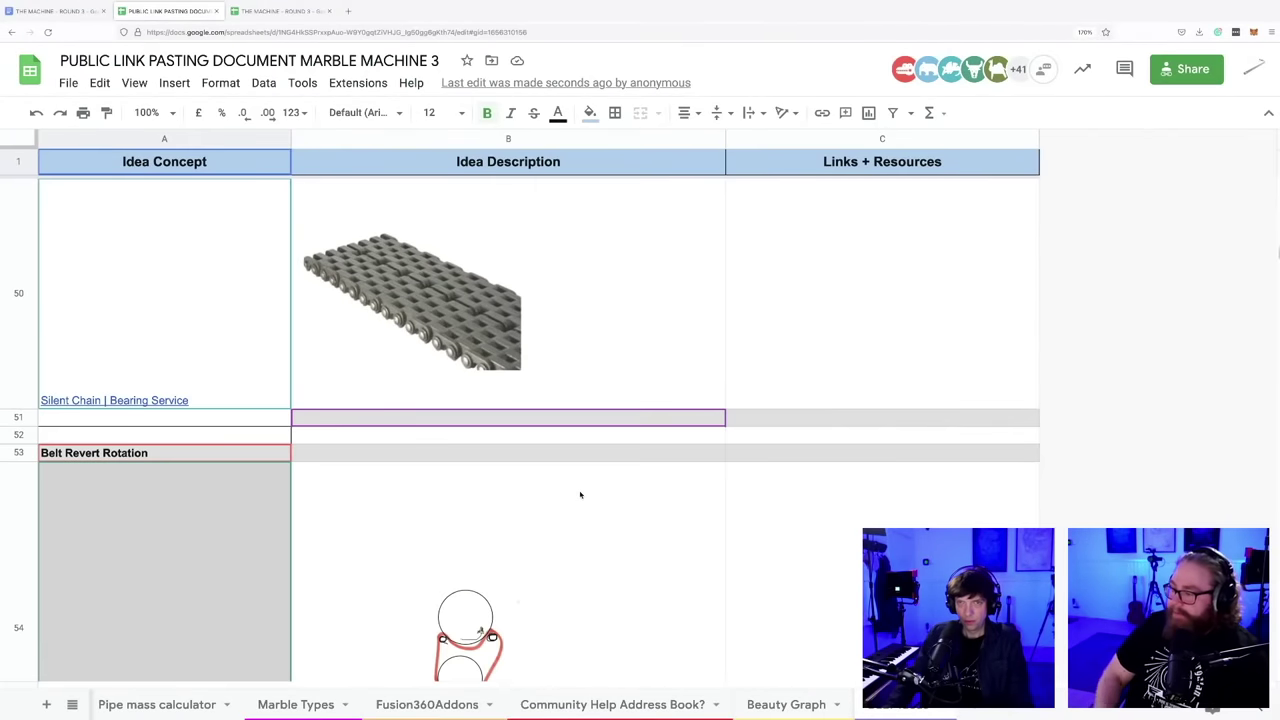
scroll(580, 494, up, 5)
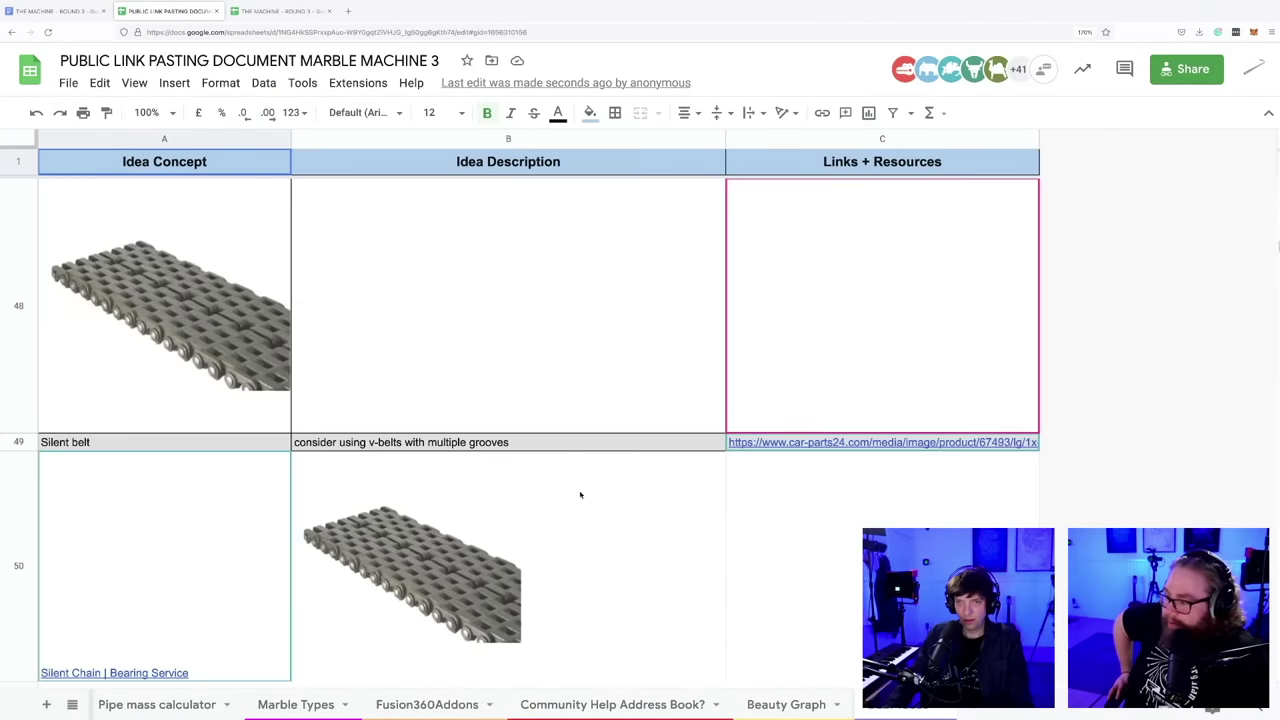
scroll(580, 494, down, 3)
scroll(580, 494, down, 3)
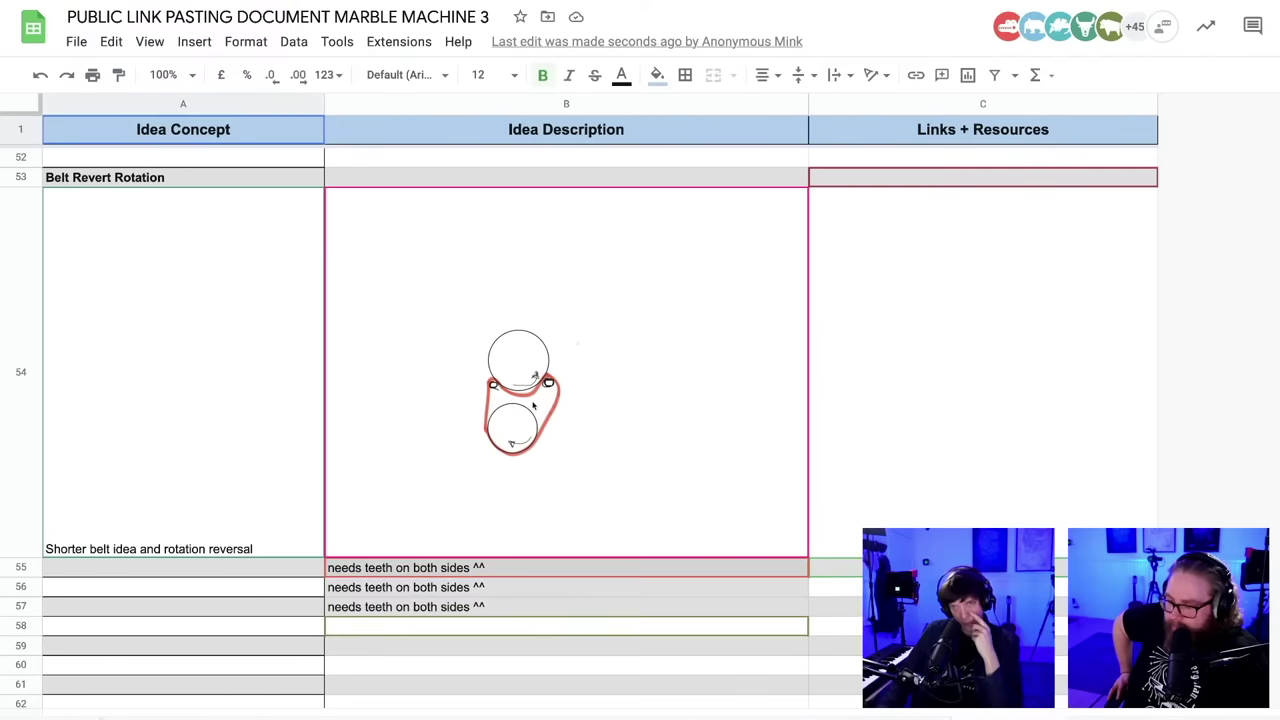
scroll(533, 405, down, 1)
scroll(534, 405, down, 2)
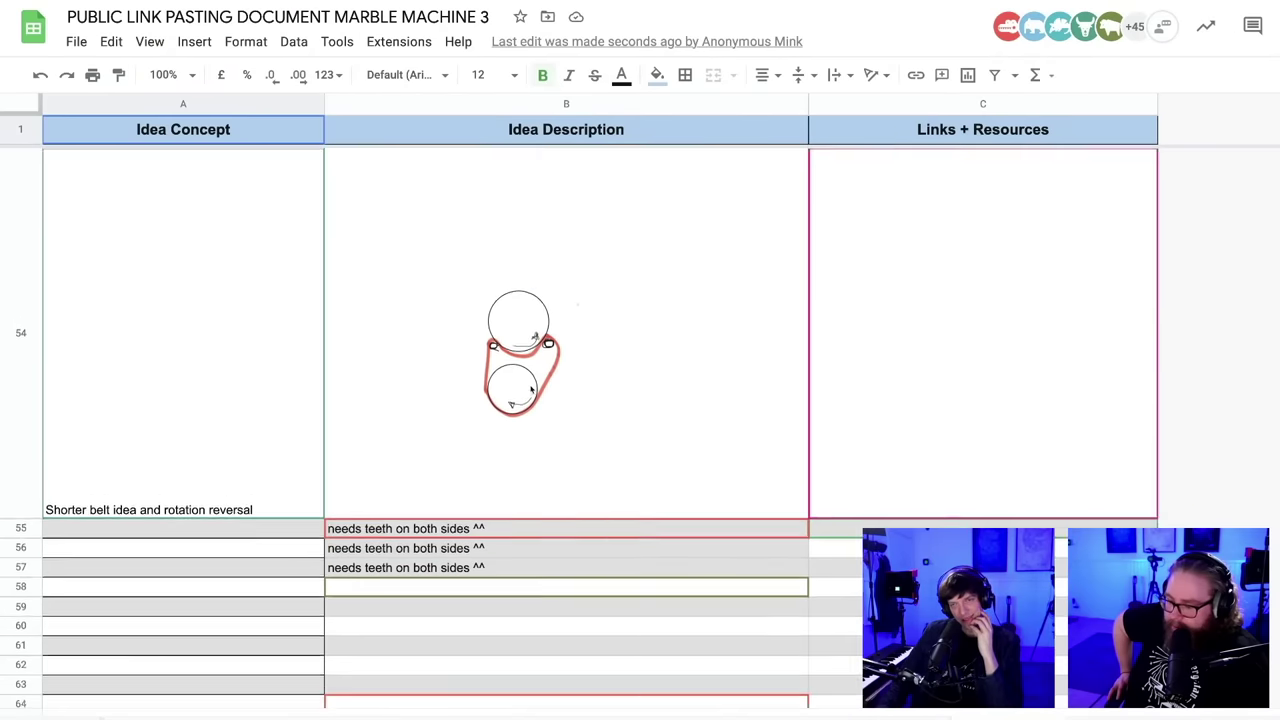
scroll(531, 420, up, 5)
scroll(533, 439, down, 3)
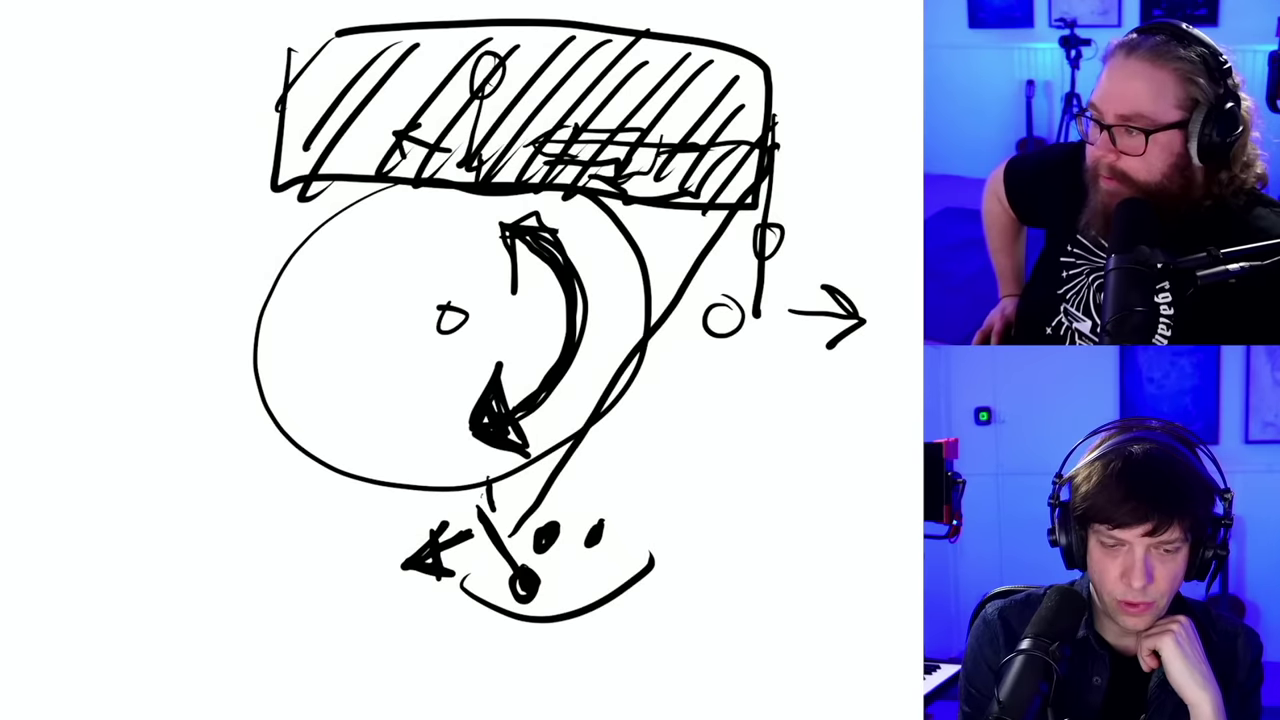
- Switch to the drawing canvas and undo the hatching, the large outline above the drum circle and the long diagonal line
key(ctrl+z)
key(ctrl+z)
key(ctrl+z)
key(ctrl+z)
key(ctrl+z)
key(ctrl+z)
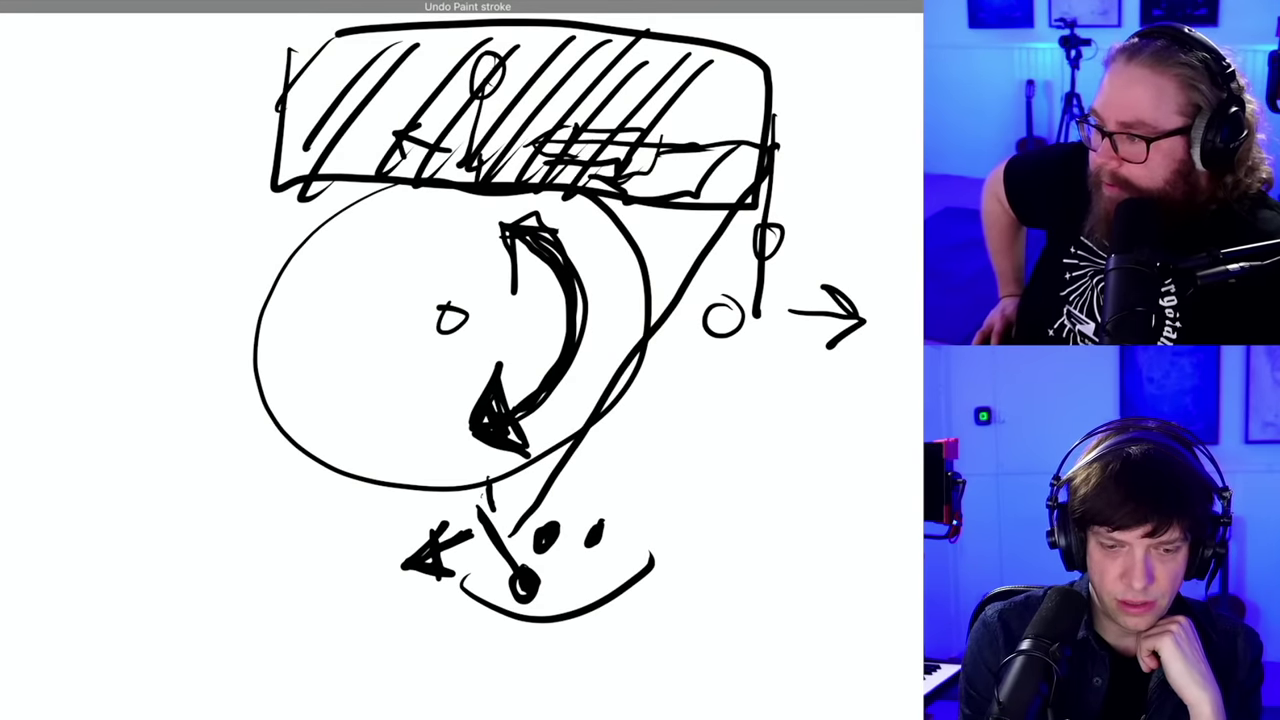
key(ctrl+z)
key(ctrl+z)
key(ctrl+z)
key(ctrl+z)
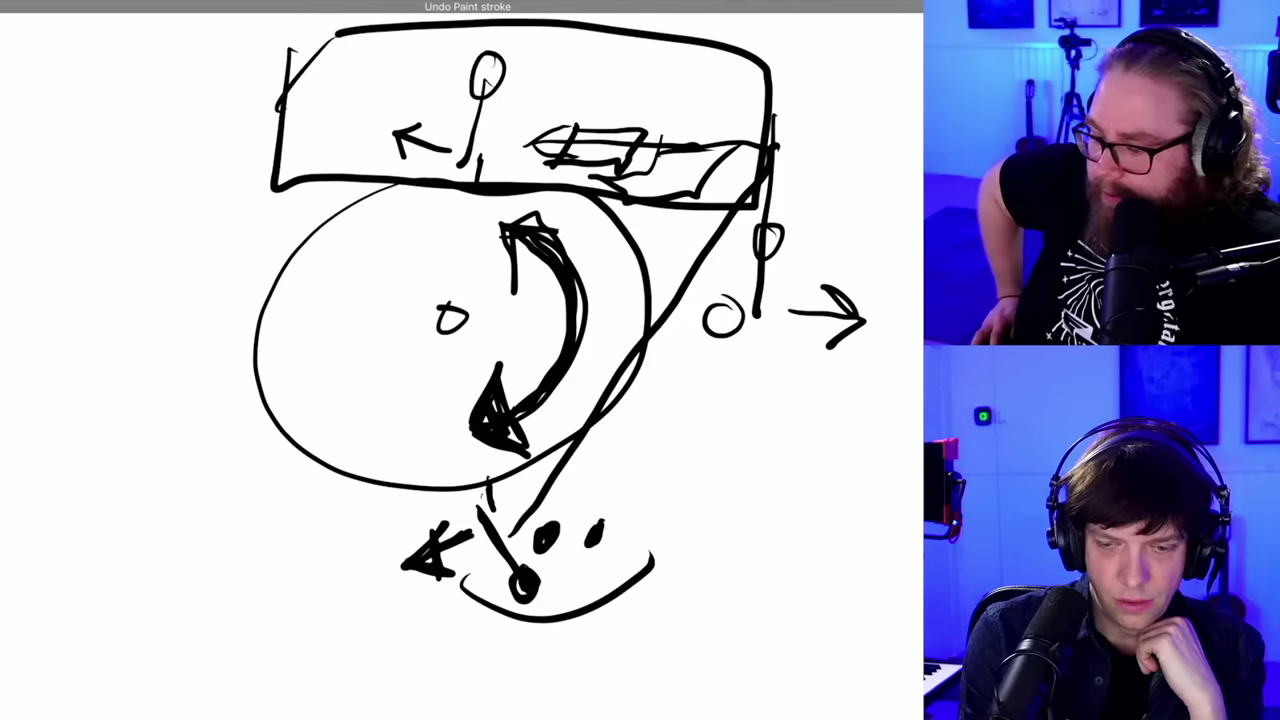
key(ctrl+z)
key(ctrl+z)
key(ctrl+z)
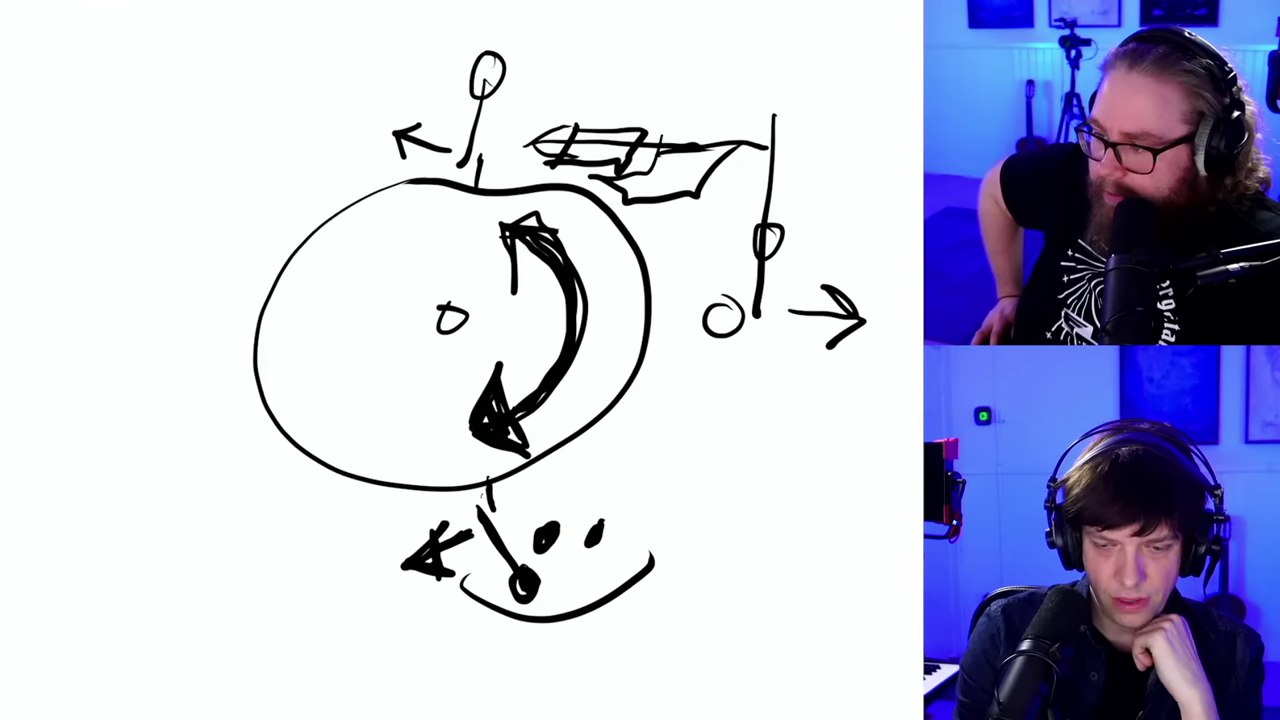
- Erase the lower head of the drum's curved rotation arrow and enlarge its upper head with filled strokes
mouse_move(522, 220)
mouse_down()
mouse_move(532, 288)
mouse_move(590, 258)
mouse_move(558, 236)
mouse_up()
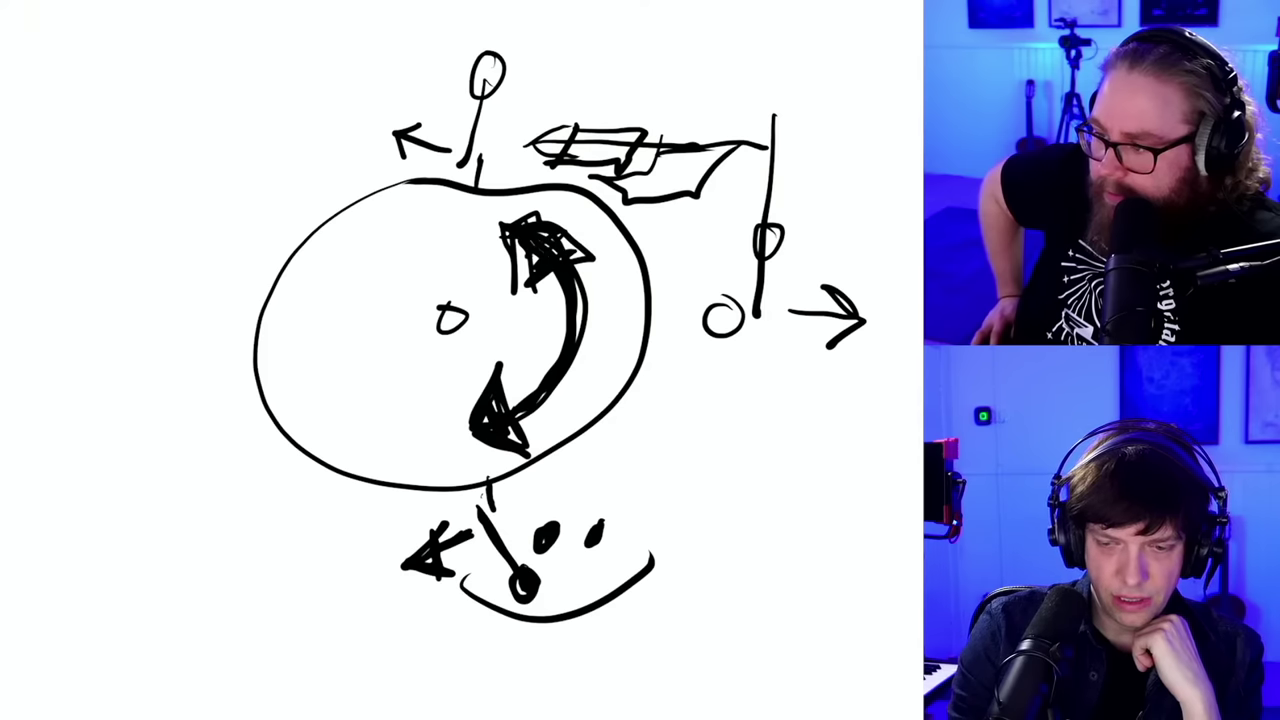
mouse_move(490, 400)
mouse_down()
mouse_move(526, 450)
mouse_move(520, 464)
mouse_up()
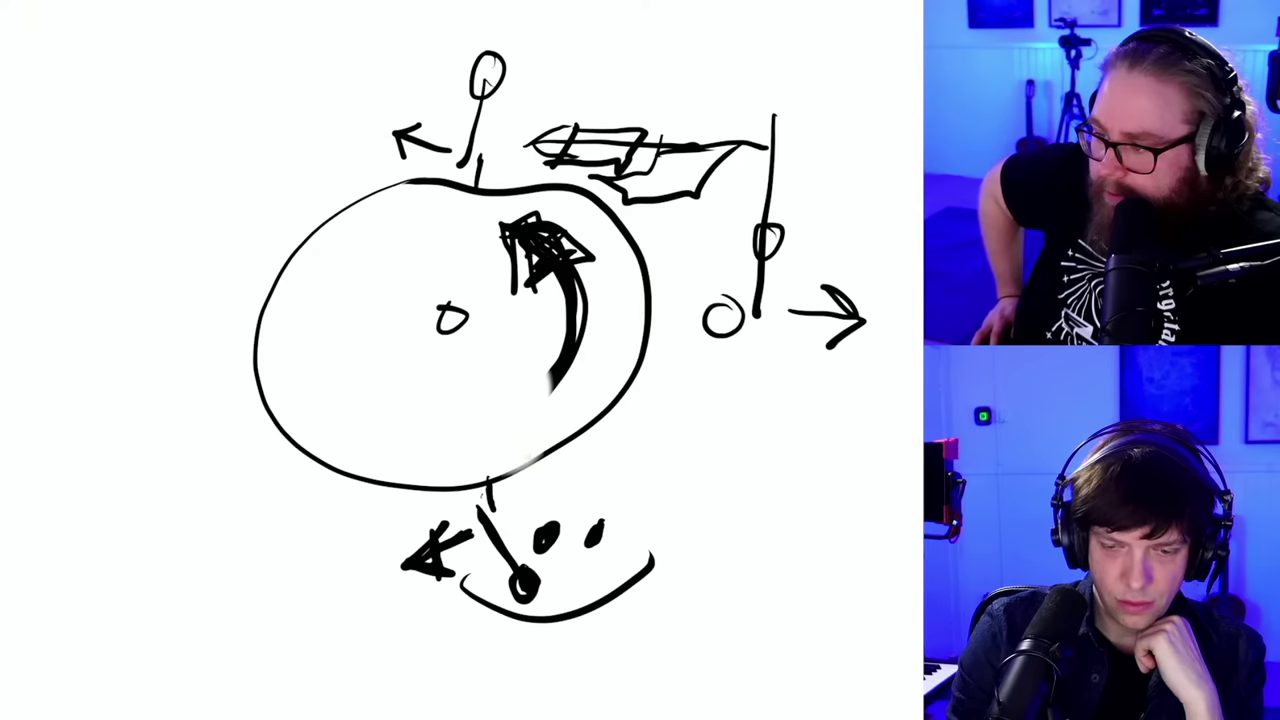
mouse_move(508, 246)
mouse_down()
mouse_move(500, 296)
mouse_move(596, 266)
mouse_move(512, 212)
mouse_move(526, 272)
mouse_up()
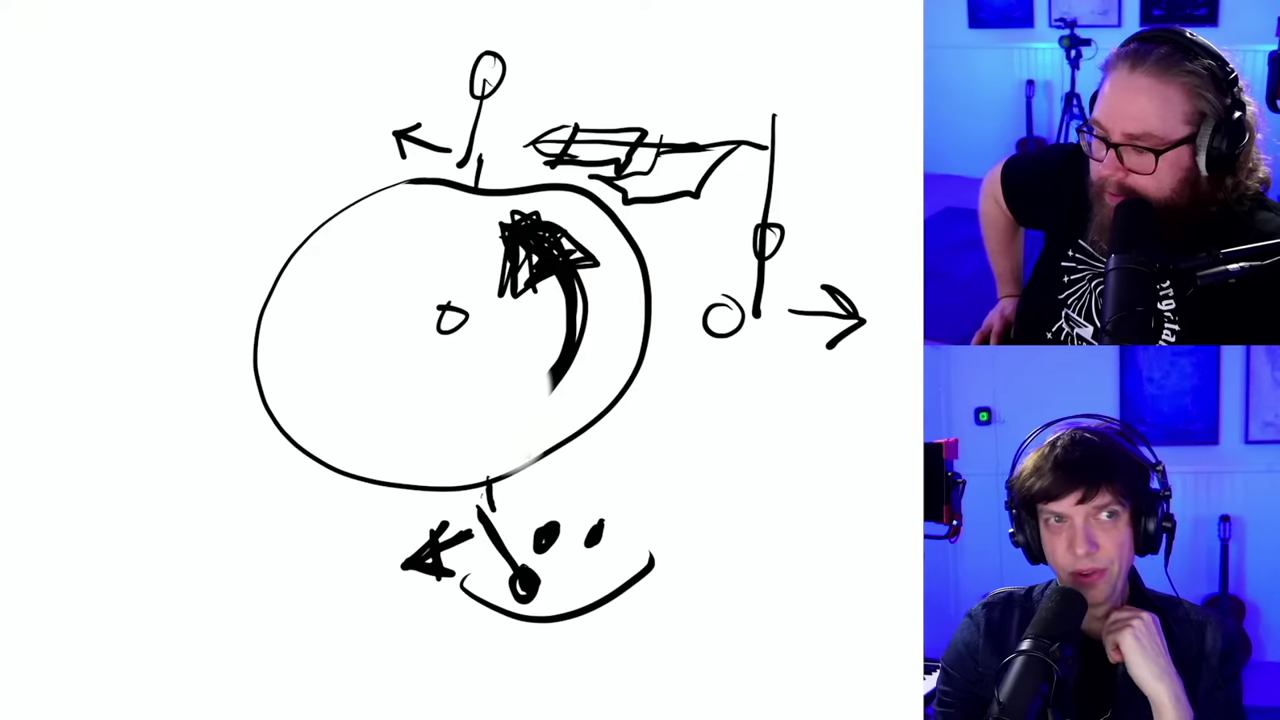
- Retrace the upper hammer with its direction arrow and the horizontal linkage line running to the vertical lever beside the drum
drag(484, 106, 455, 192)
mouse_move(476, 66)
mouse_down()
mouse_move(460, 94)
mouse_move(484, 76)
mouse_up()
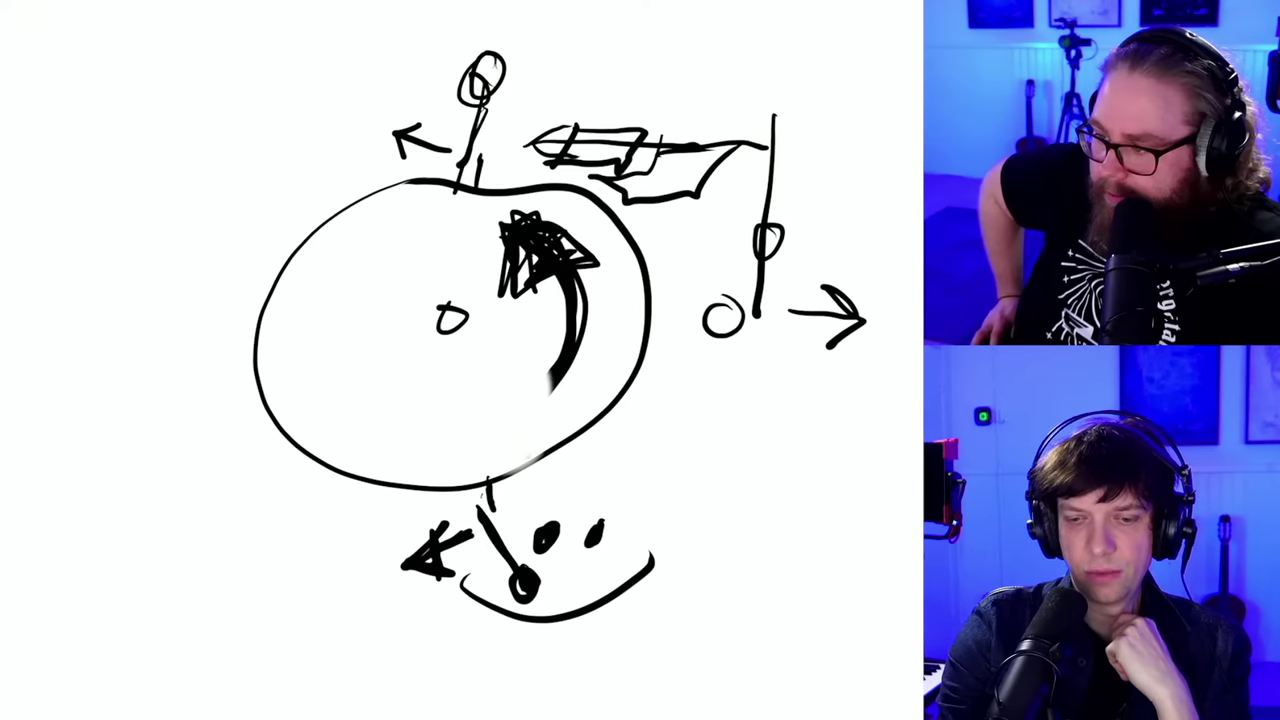
drag(446, 156, 388, 130)
mouse_move(388, 130)
mouse_down()
mouse_move(416, 120)
mouse_move(394, 128)
mouse_up()
drag(390, 138, 412, 175)
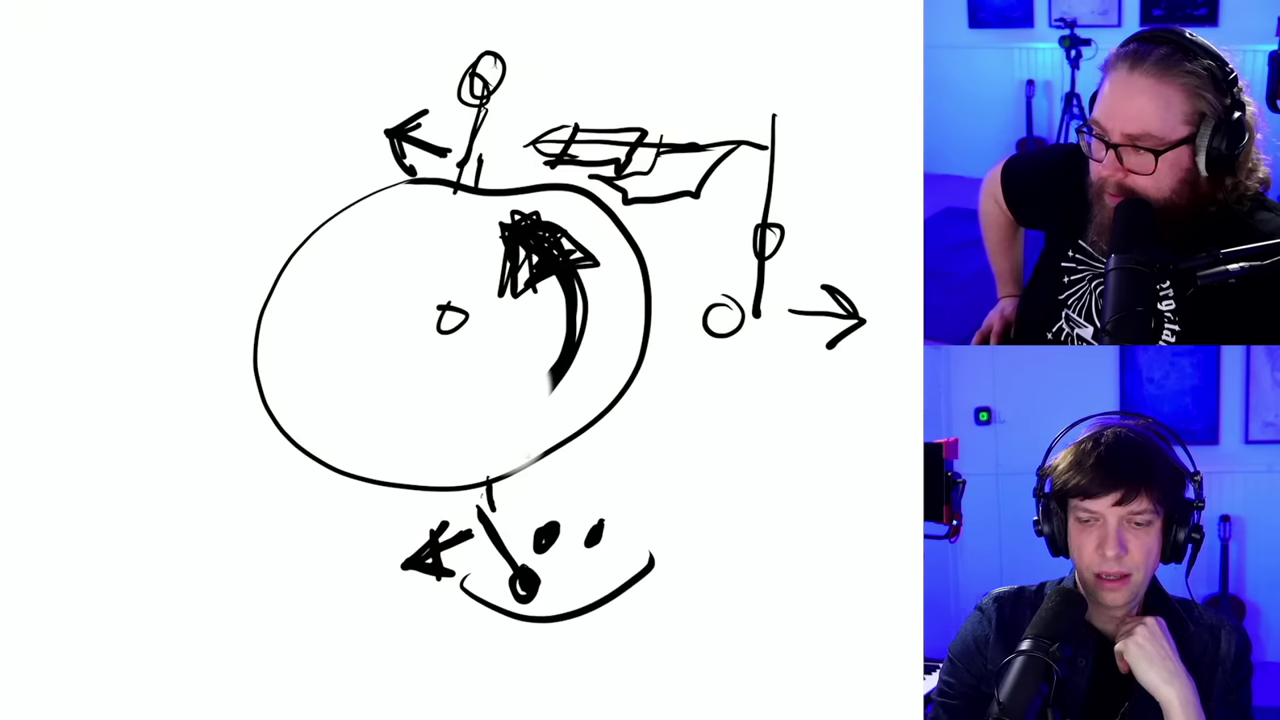
drag(572, 147, 776, 150)
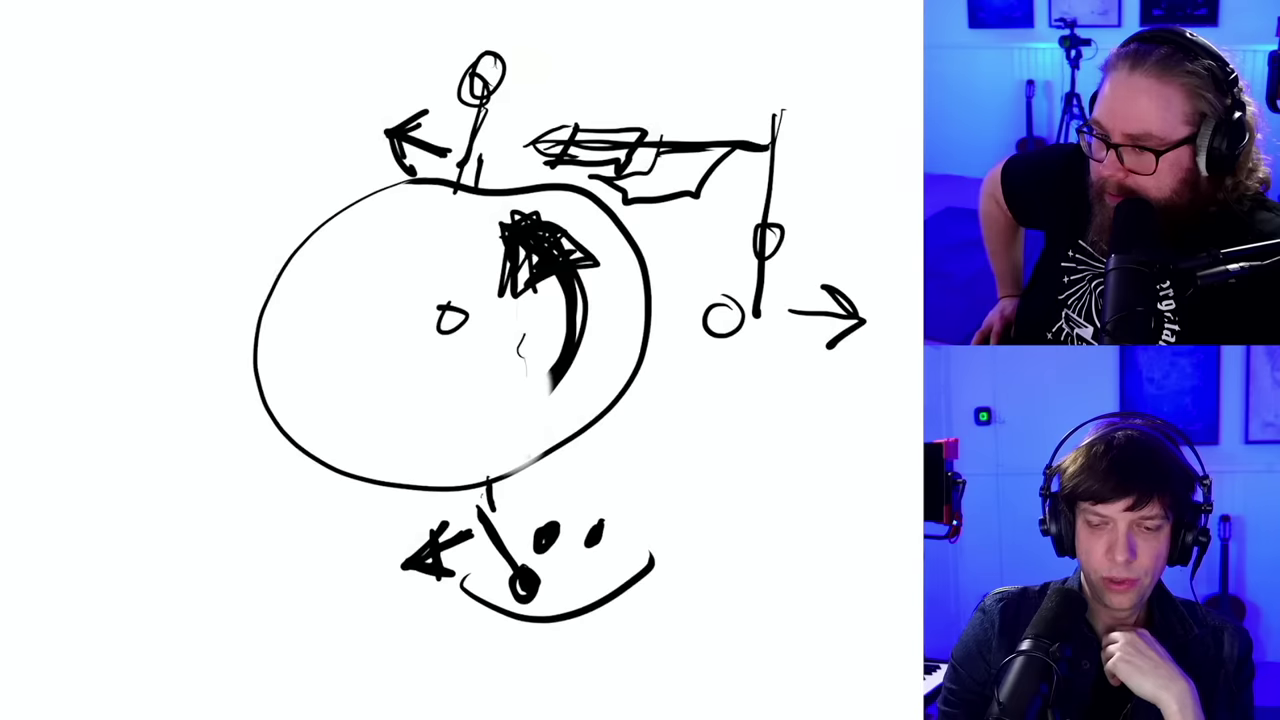
- Draw a filled downward arrowhead at the lower end of the drum's curved rotation arrow
mouse_move(524, 335)
mouse_down()
mouse_move(522, 406)
mouse_move(596, 392)
mouse_up()
drag(530, 364, 550, 396)
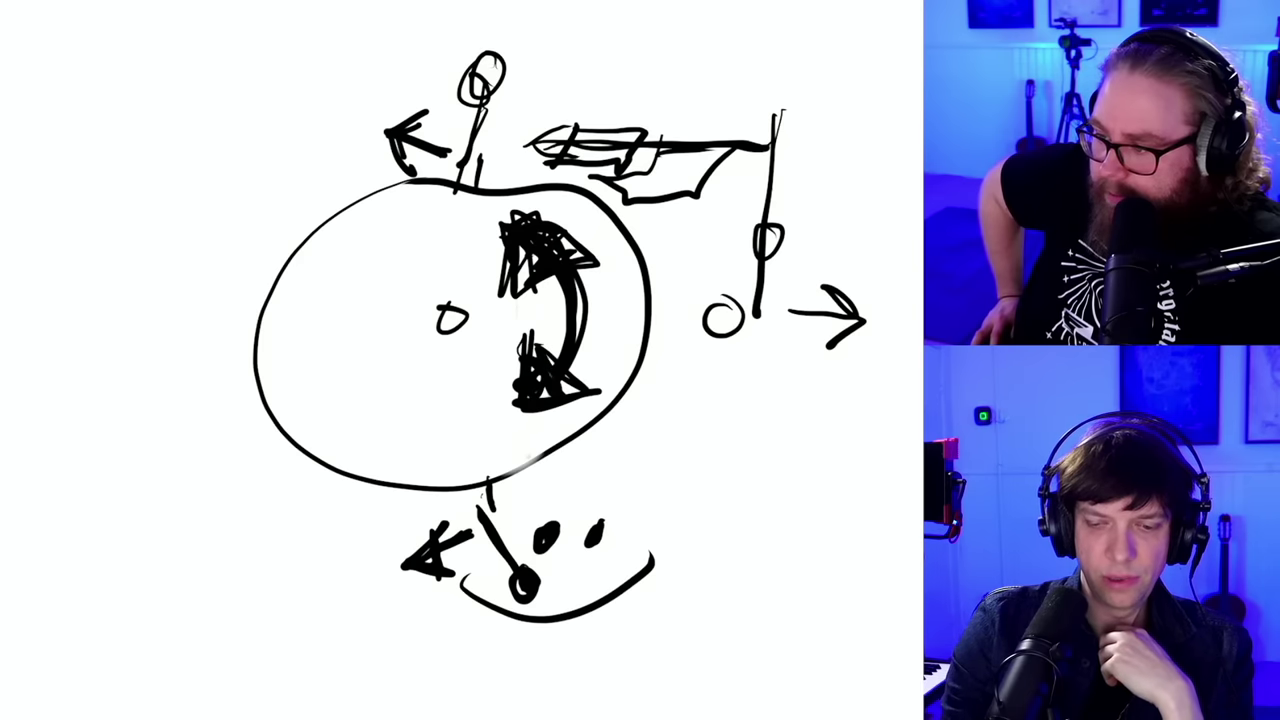
drag(534, 340, 568, 386)
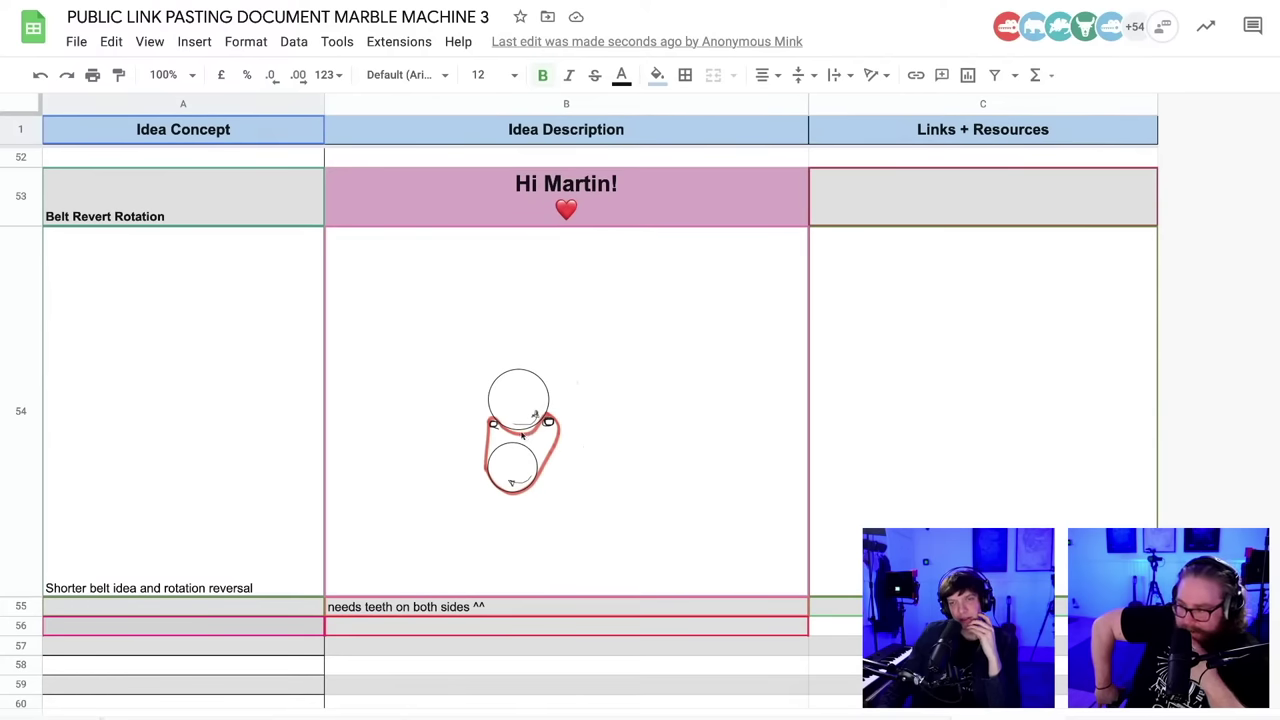
- Review the shared sheet's rotation reversal sketch and the web image results for forward and reverse drives with a single belt
scroll(527, 445, down, 1)
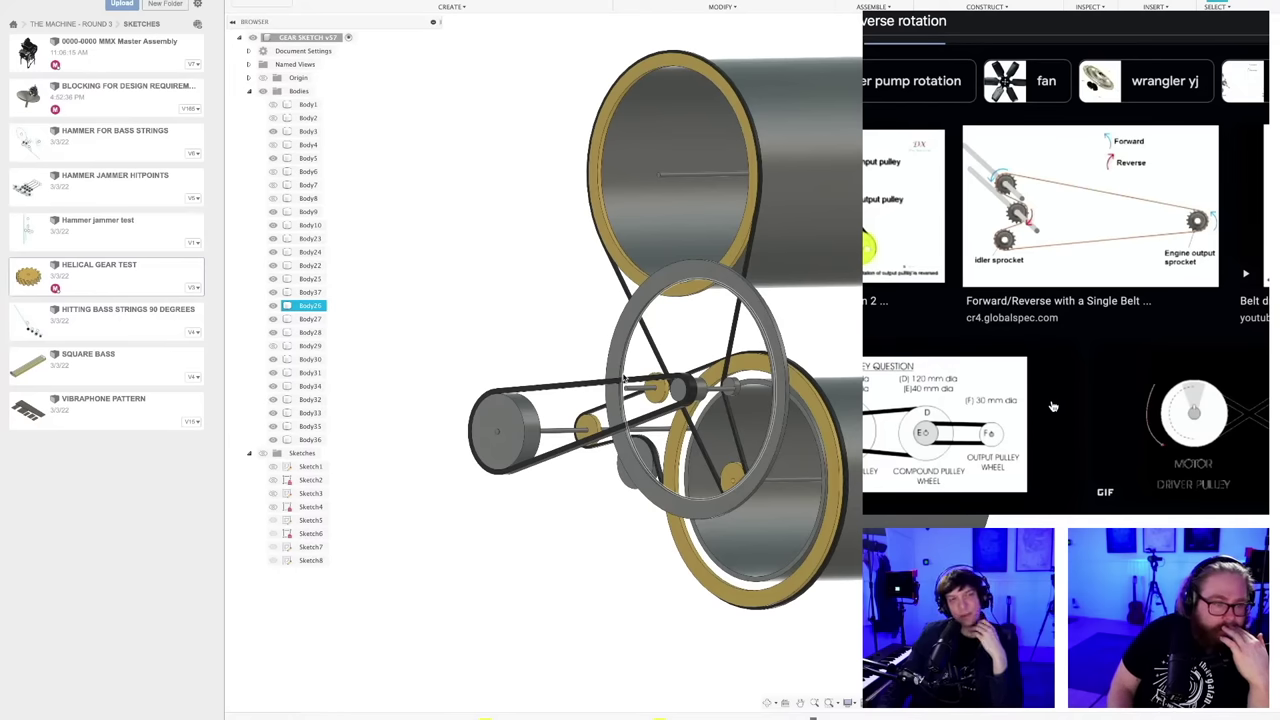
scroll(1066, 373, right, 2)
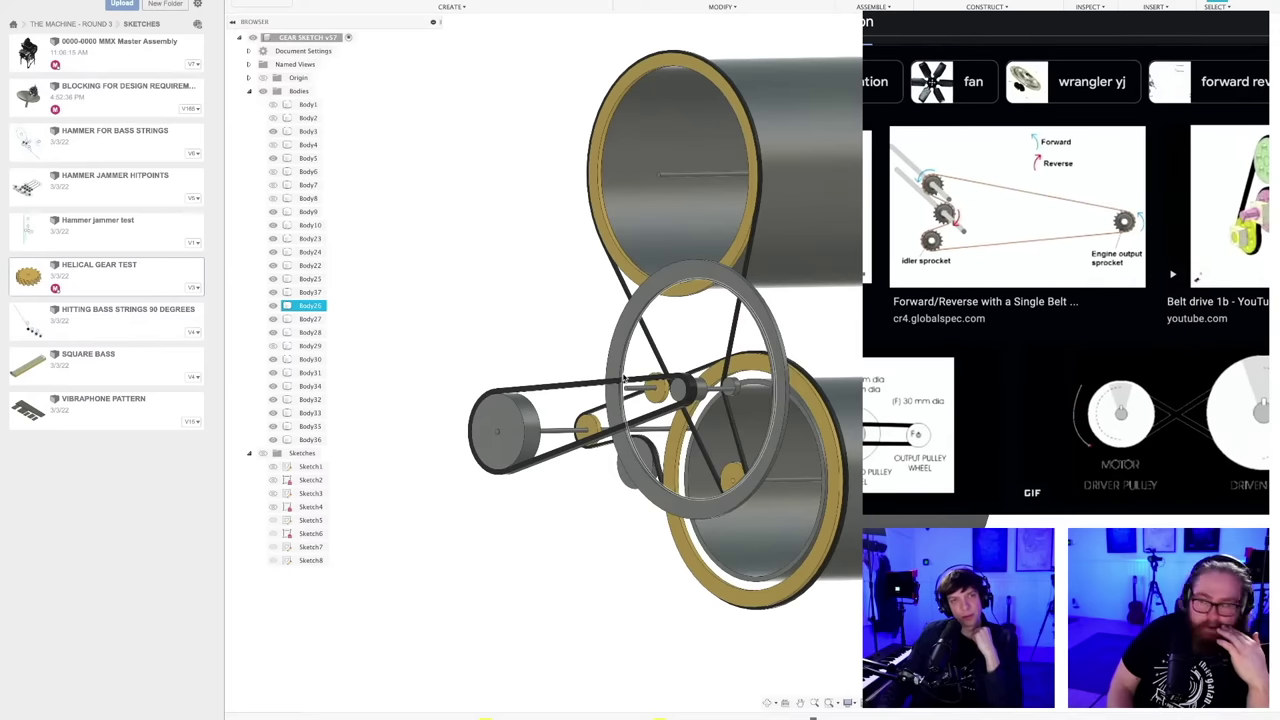
scroll(1066, 263, right, 2)
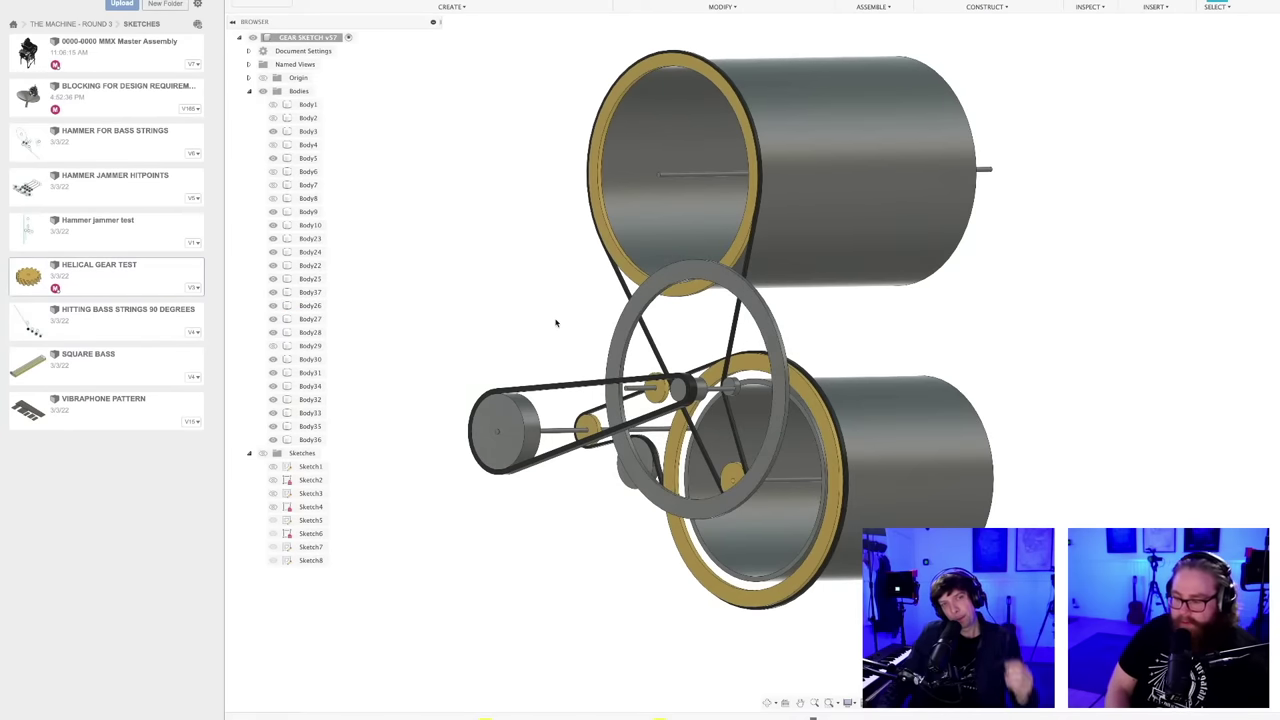
- Return to the gear sketch model and examine the belt run around the lower-shaft pulley, the idlers and the flywheel ring from several angles
shift+middle_drag(609, 306, 654, 422)
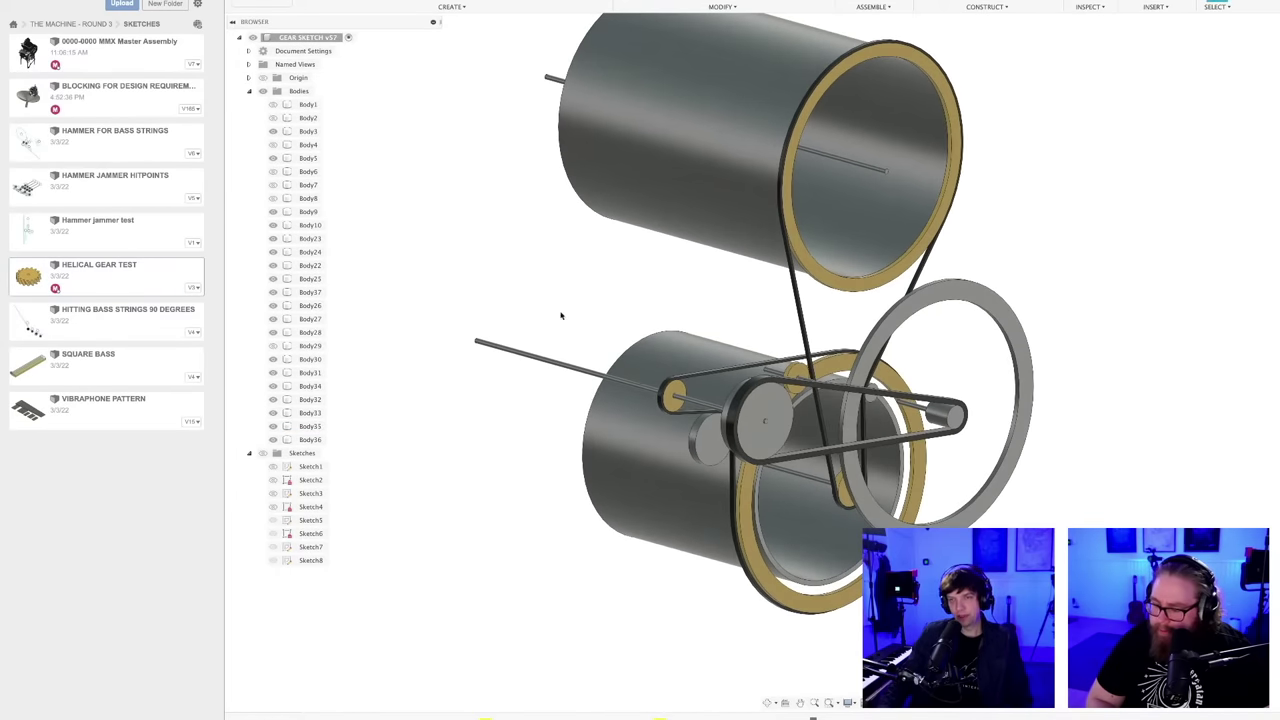
shift+middle_drag(561, 318, 622, 362)
scroll(830, 522, up, 3)
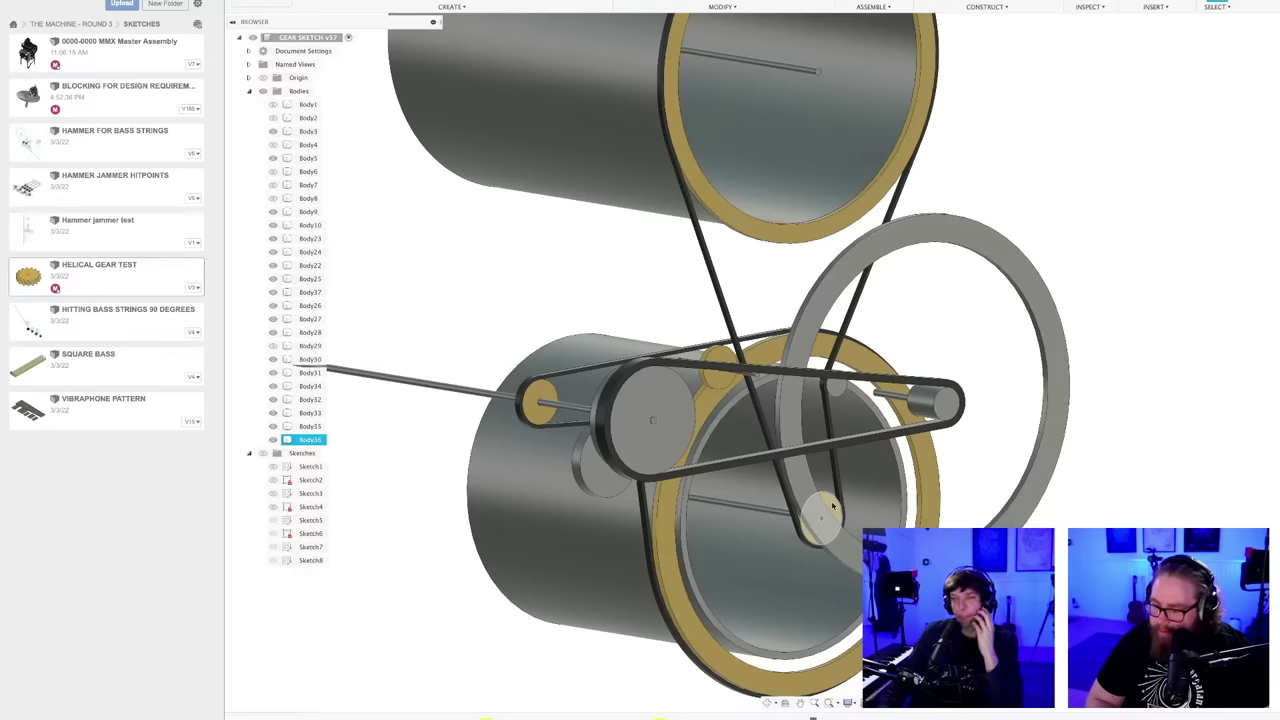
click(961, 344)
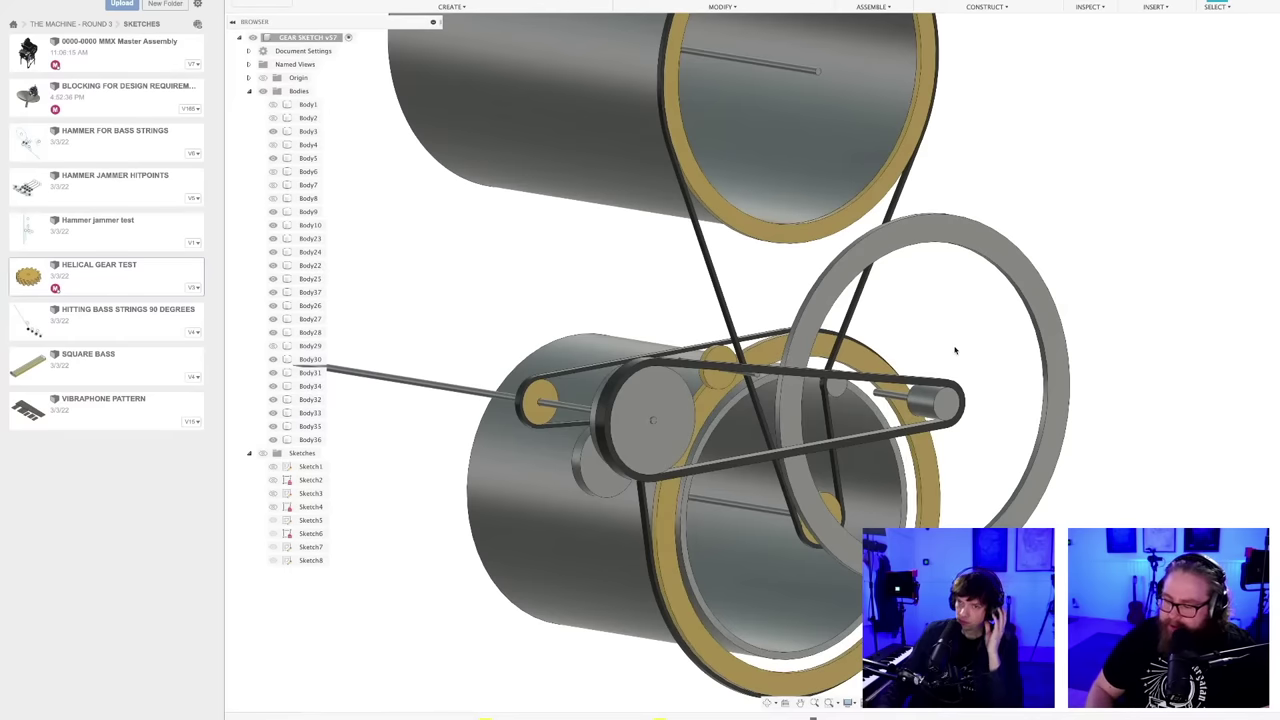
scroll(954, 350, down, 4)
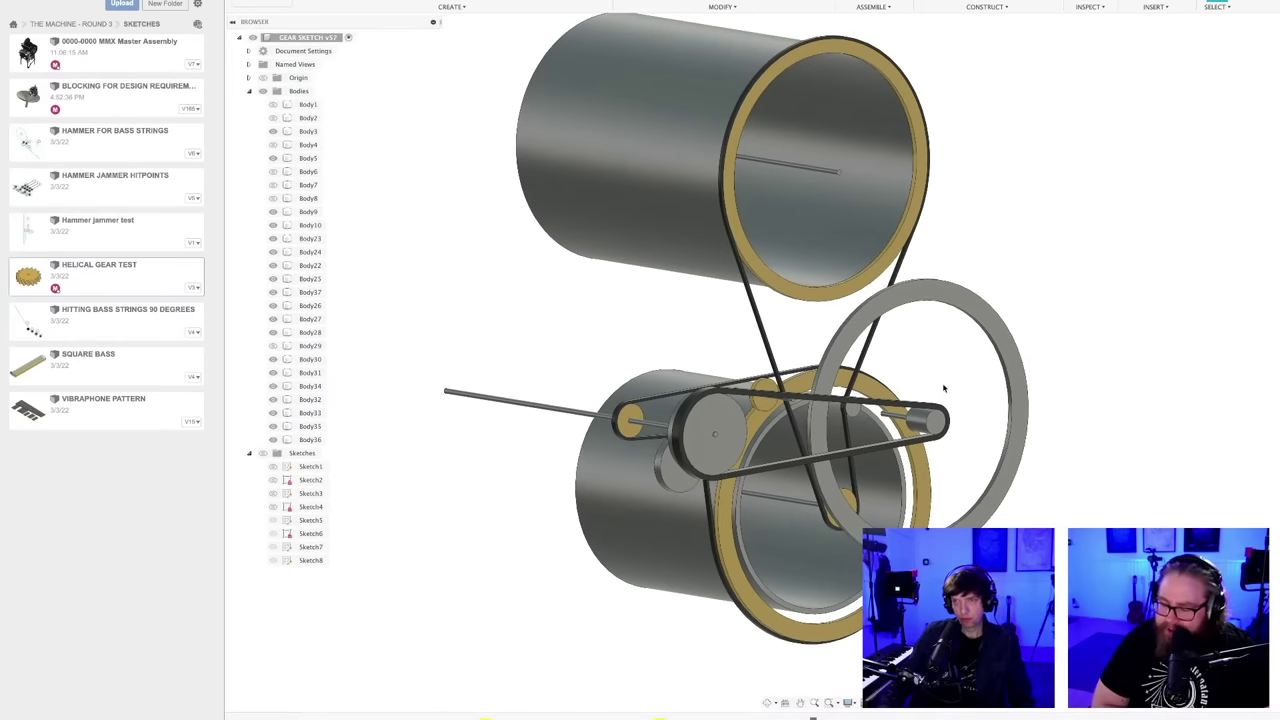
scroll(943, 388, down, 2)
shift+middle_drag(944, 385, 864, 499)
scroll(868, 500, down, 3)
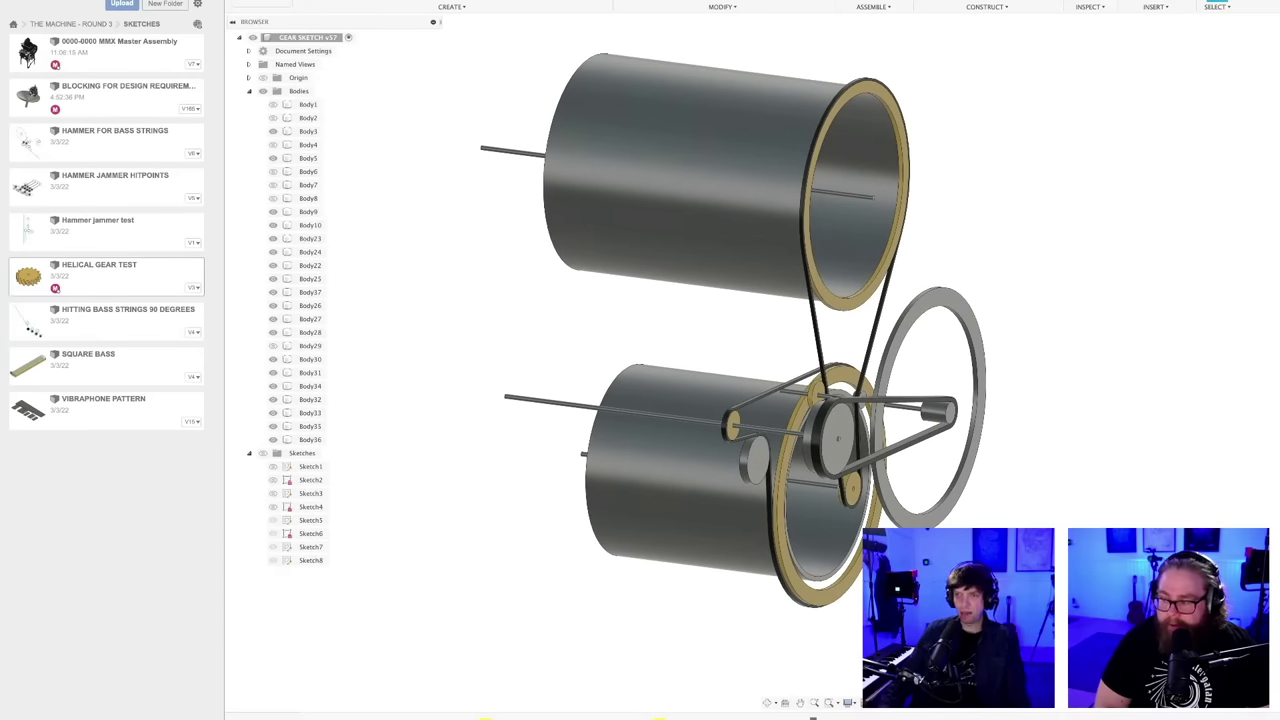
scroll(862, 498, up, 2)
scroll(862, 498, down, 2)
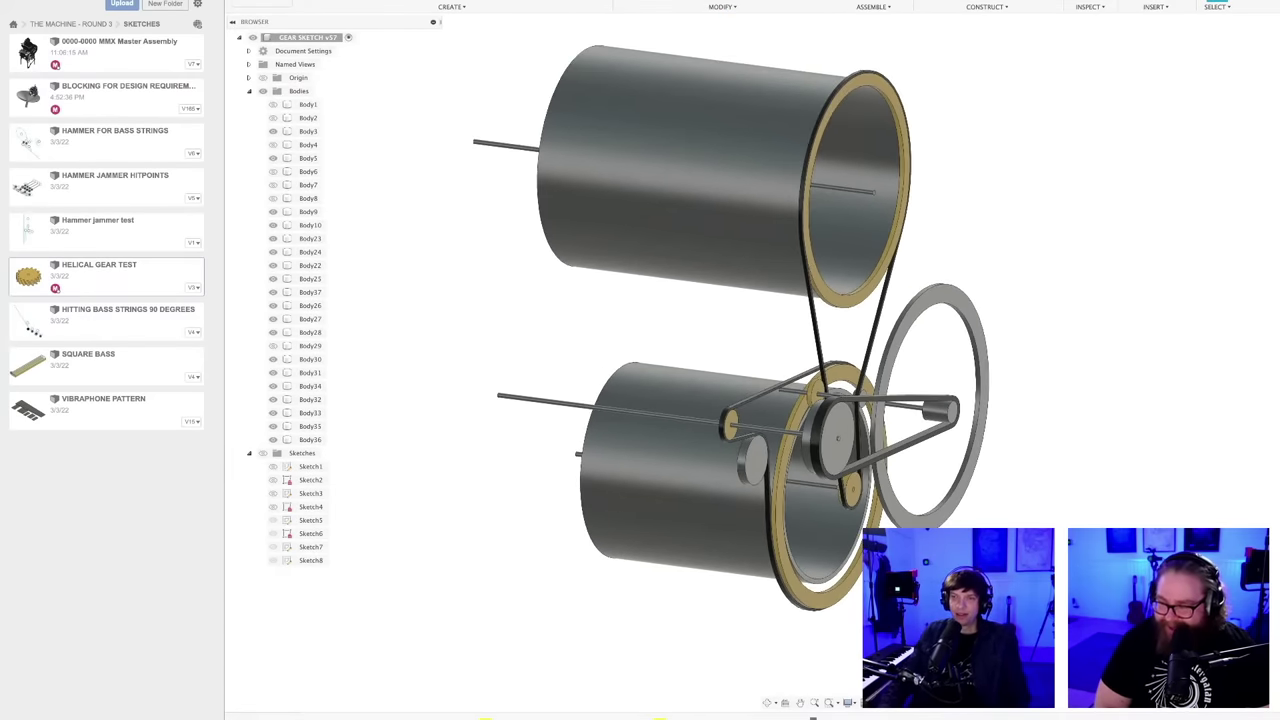
- Examine how the belts connect the upper drum, the lower drum and the small idlers from several angles
shift+middle_drag(862, 498, 843, 564)
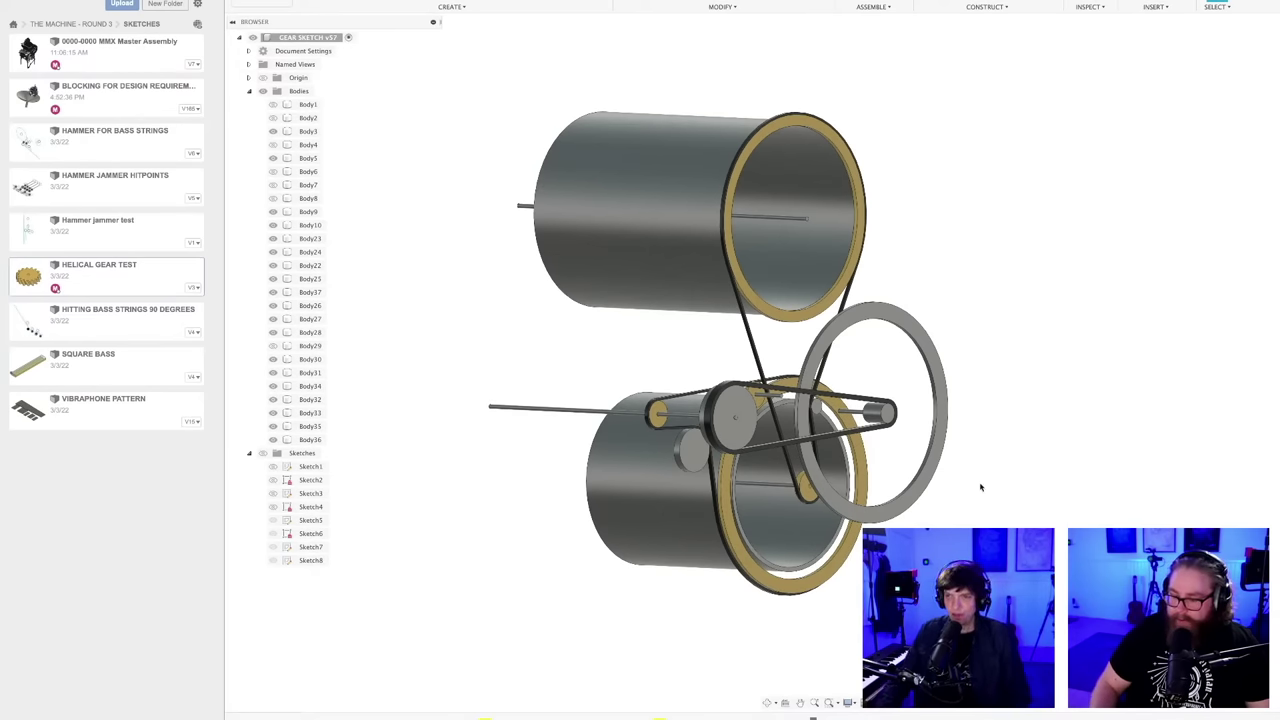
scroll(928, 509, up, 1)
mouse_move(928, 509)
middle_down()
mouse_move(944, 523)
mouse_move(862, 530)
mouse_move(1022, 532)
mouse_move(912, 524)
middle_up()
scroll(915, 520, down, 1)
scroll(934, 525, down, 3)
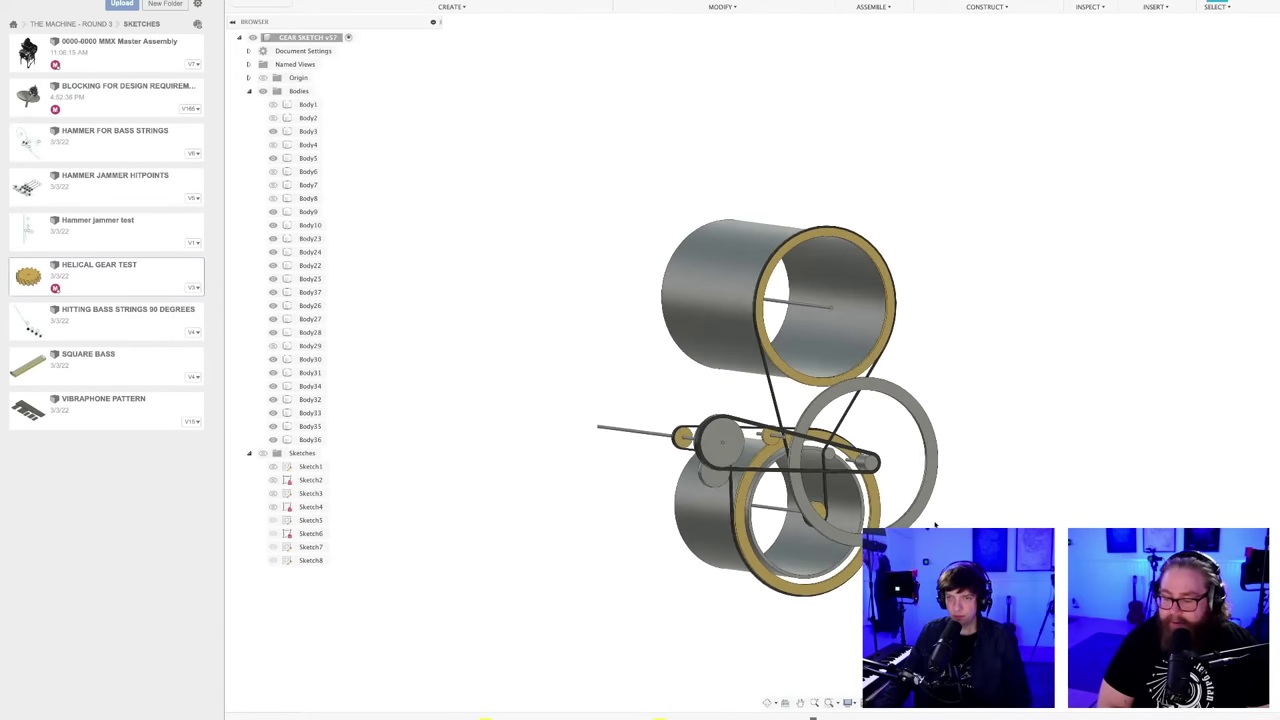
scroll(868, 614, up, 2)
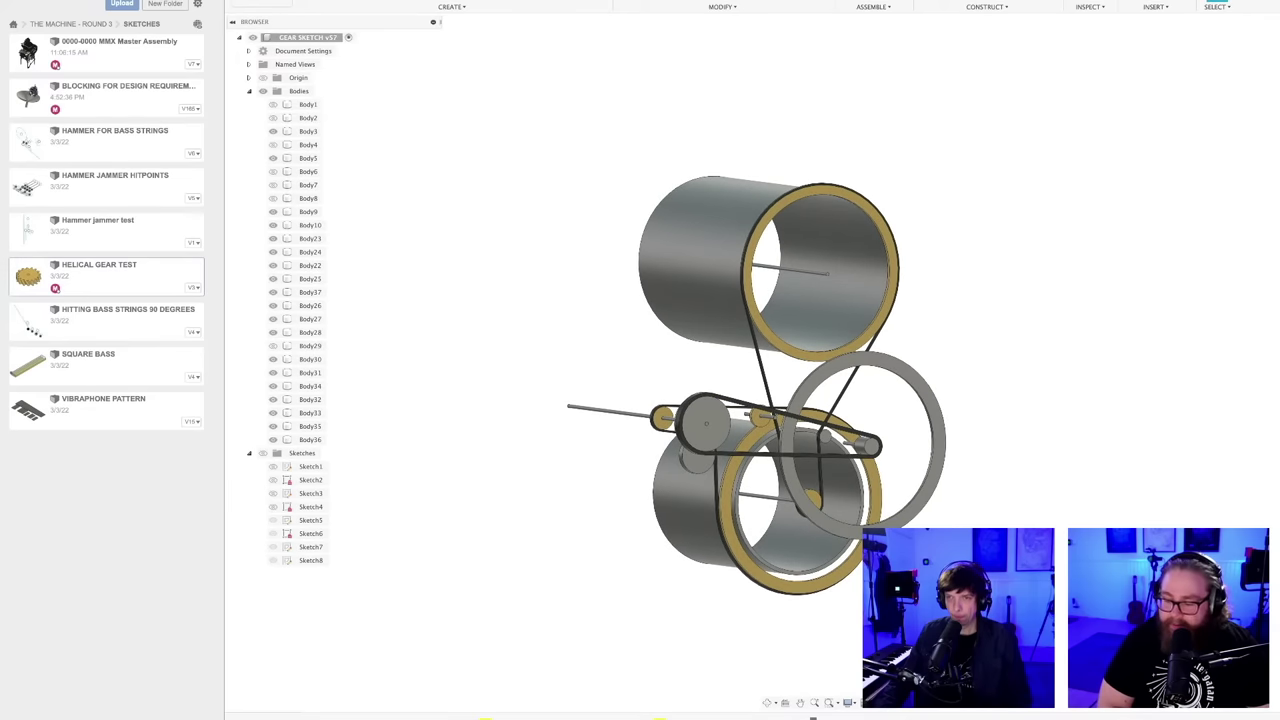
scroll(906, 560, up, 2)
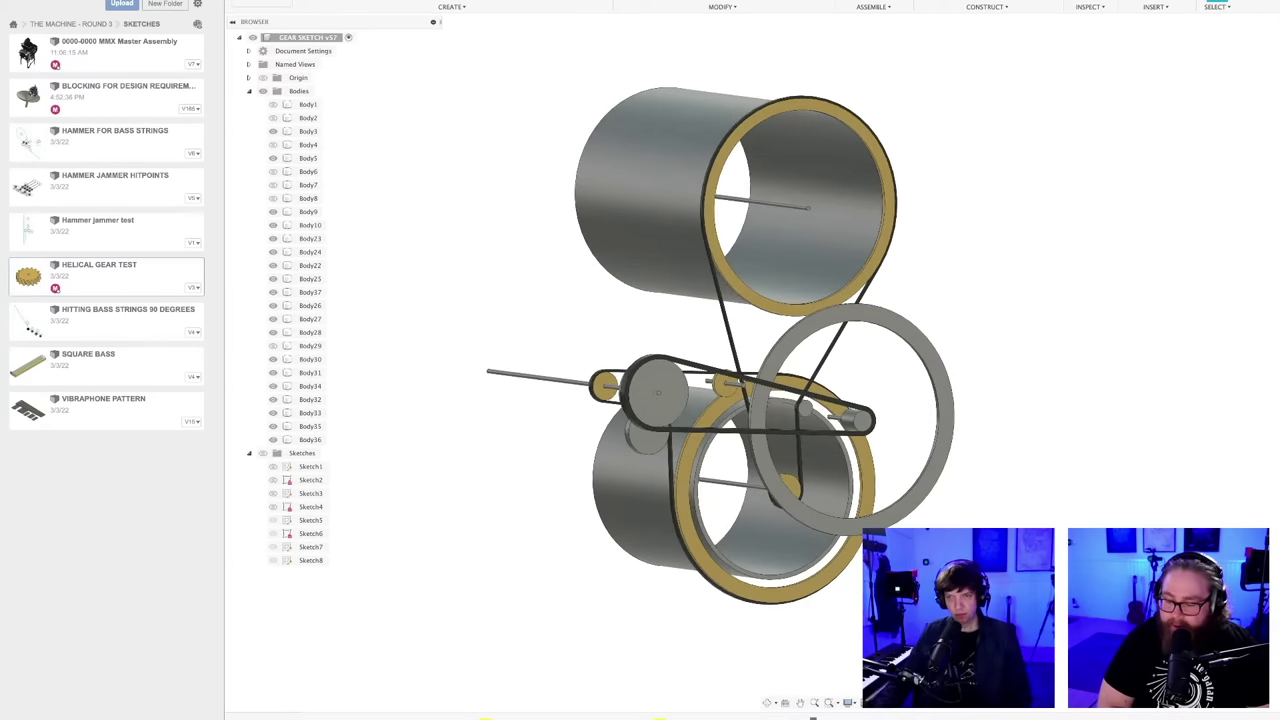
scroll(950, 565, down, 1)
shift+middle_drag(950, 565, 1005, 566)
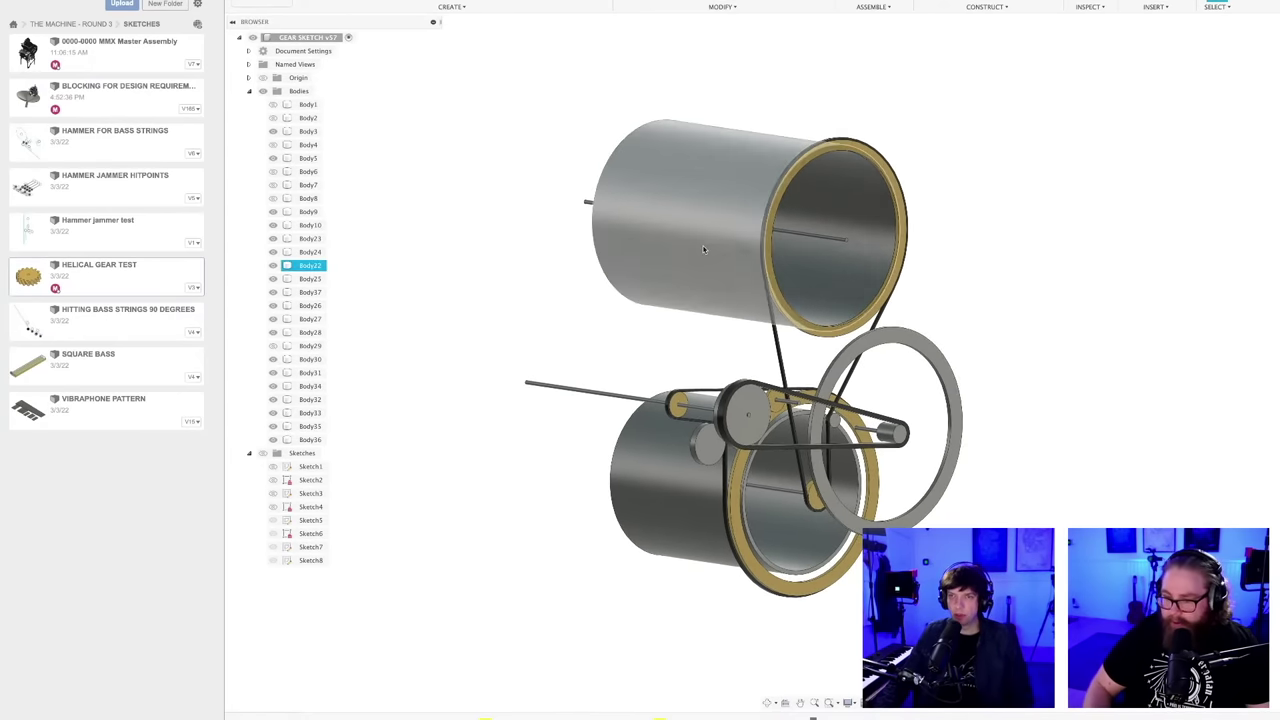
- Highlight the upper and lower drum bodies together and inspect them alongside the belt drive
click(310, 278)
shift+click(670, 516)
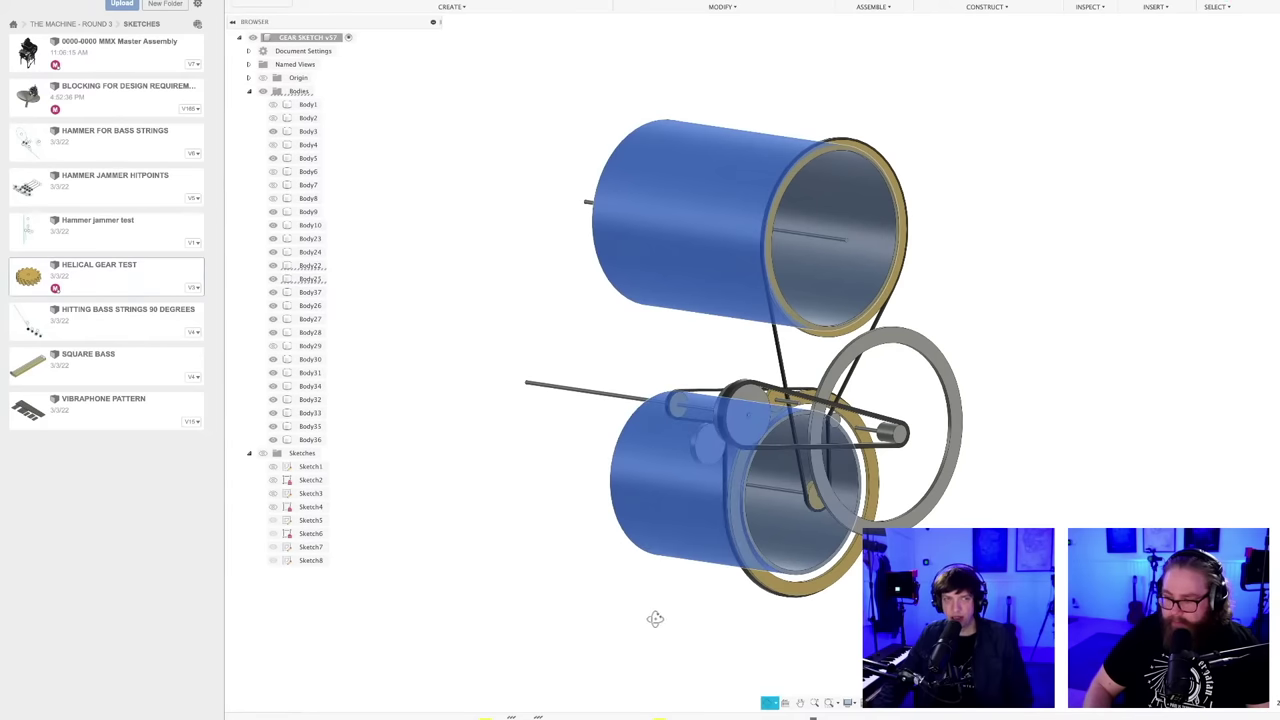
shift+middle_drag(655, 619, 626, 607)
scroll(687, 612, up, 1)
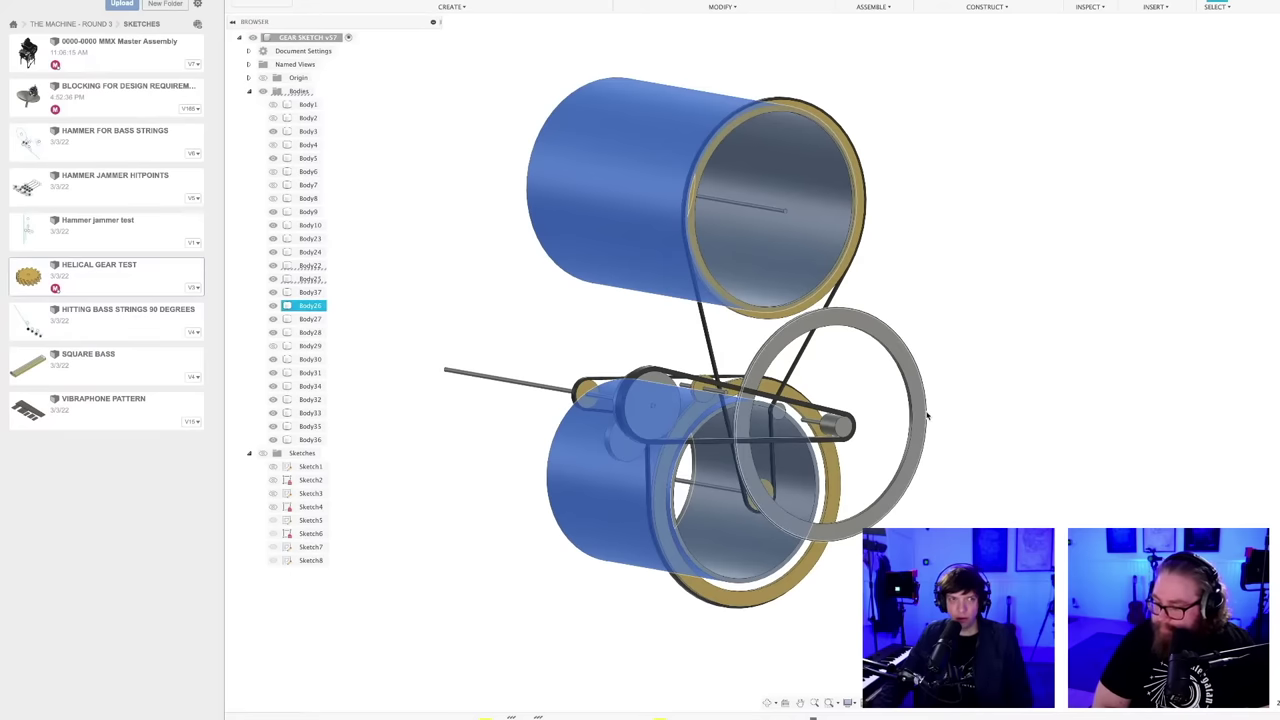
scroll(900, 375, up, 2)
scroll(920, 392, down, 2)
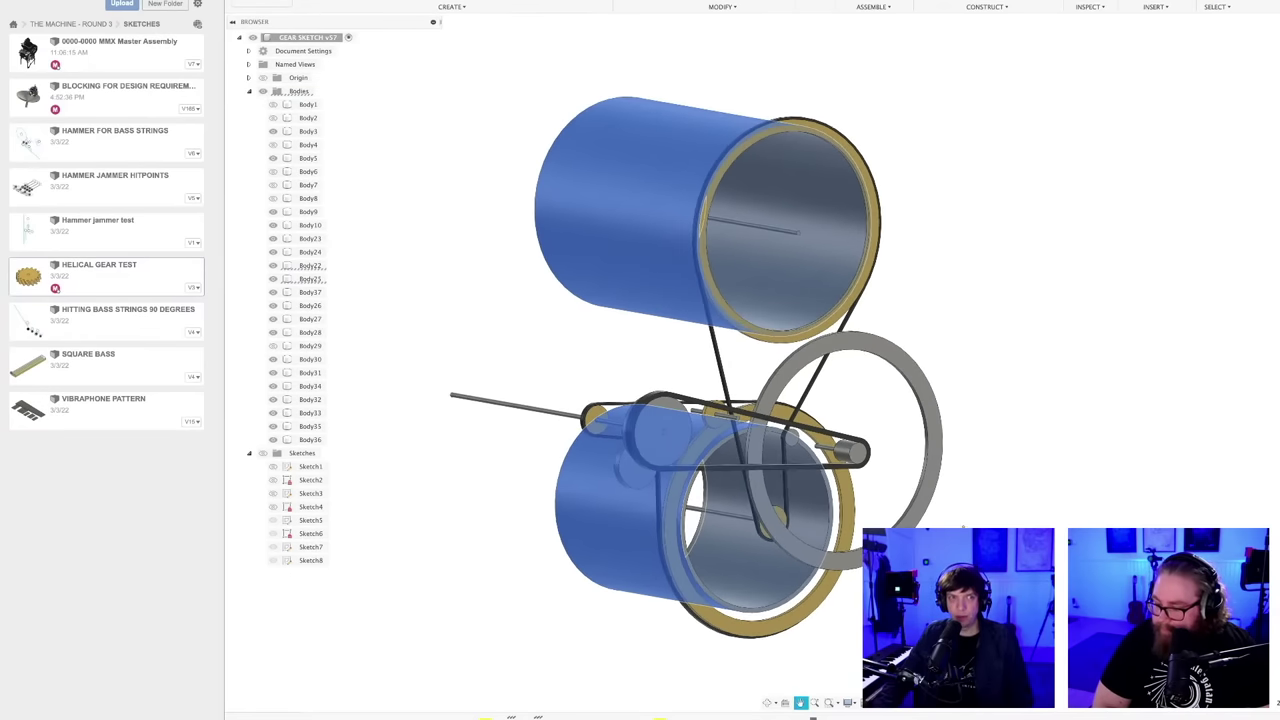
- Highlight the grey flywheel ring and examine its place in the drive relative to the lower drum and belts
click(920, 392)
scroll(903, 460, up, 2)
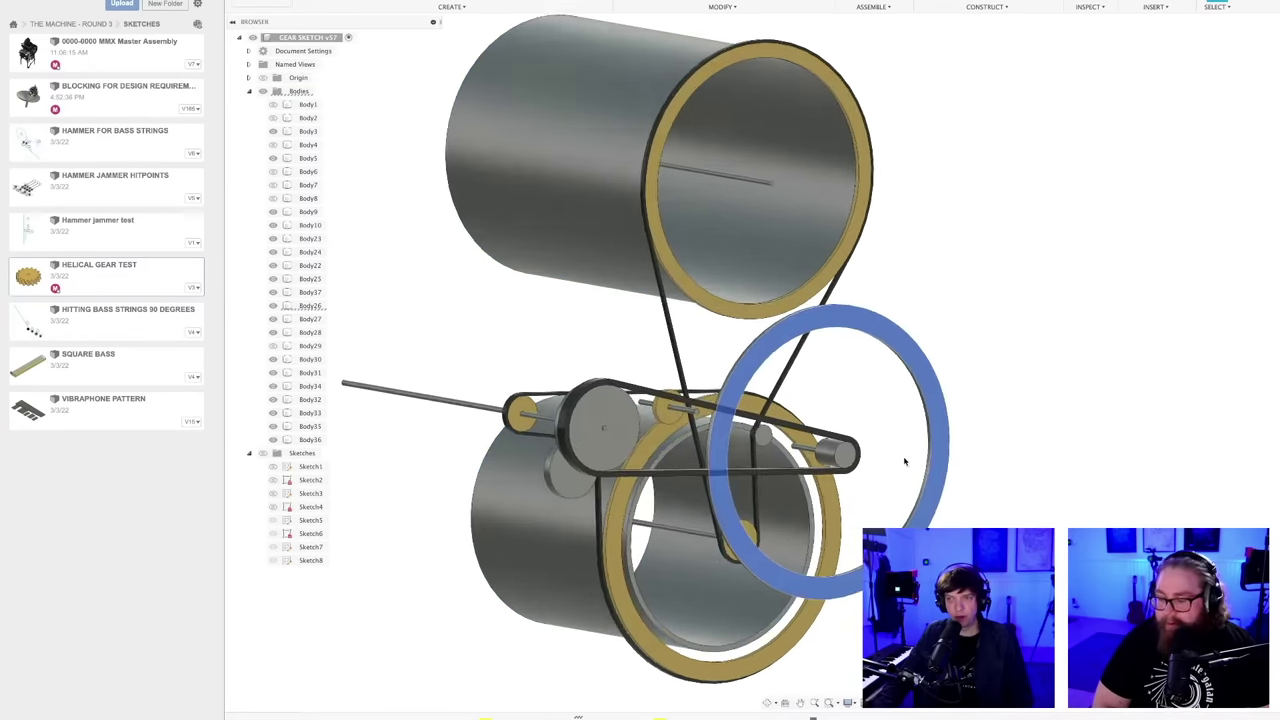
mouse_move(903, 460)
shift+middle_down()
mouse_move(894, 449)
mouse_move(897, 459)
shift+middle_up()
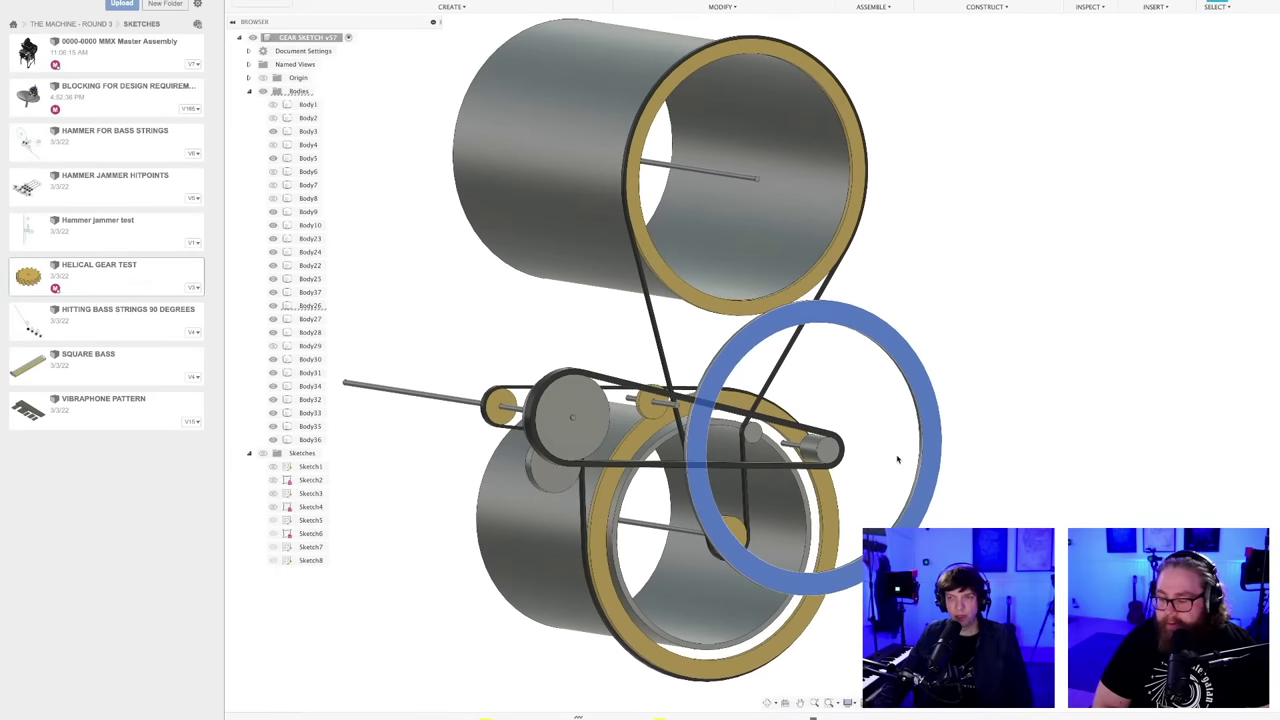
scroll(895, 458, down, 3)
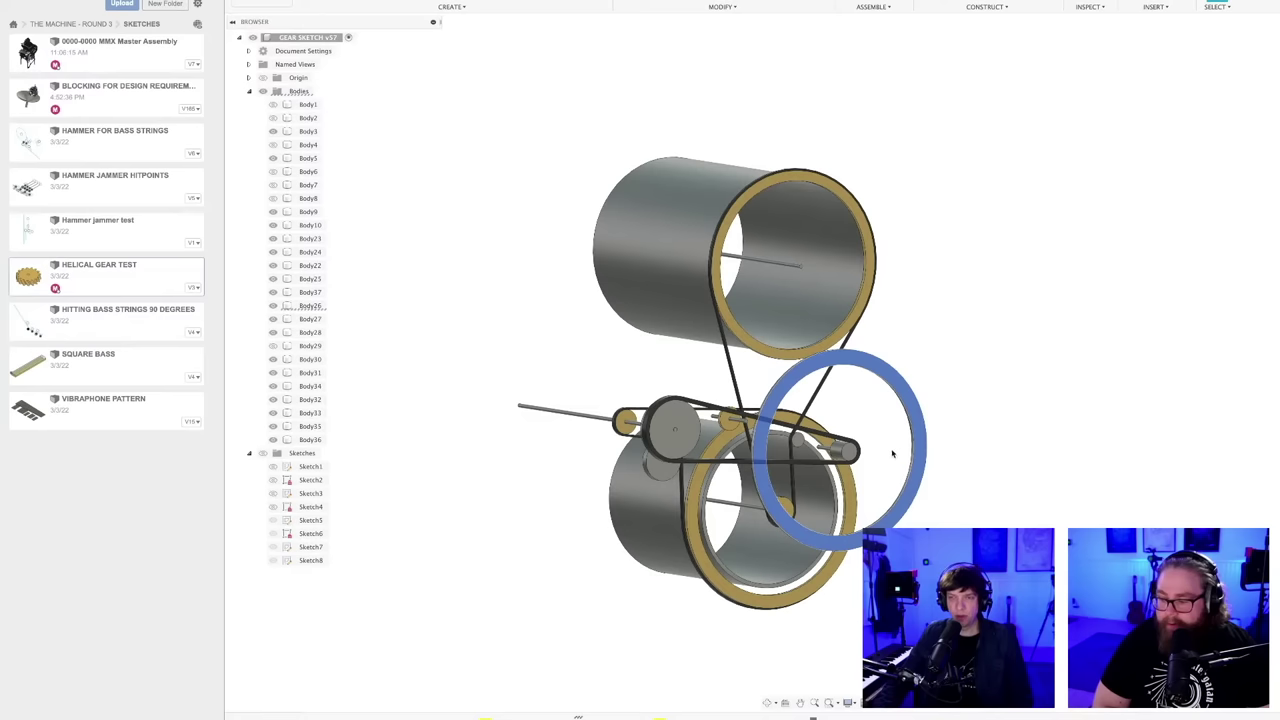
shift+middle_drag(889, 453, 895, 448)
scroll(894, 545, up, 2)
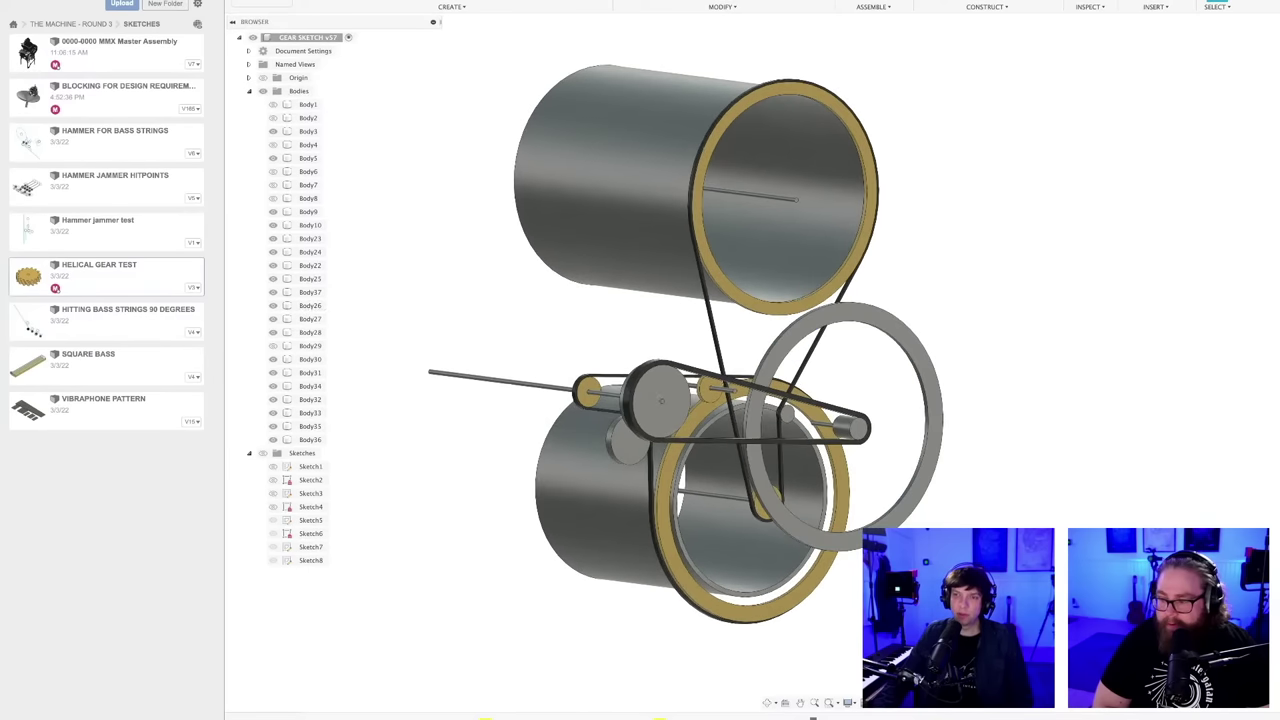
mouse_move(894, 545)
middle_down()
mouse_move(911, 585)
mouse_move(917, 547)
middle_up()
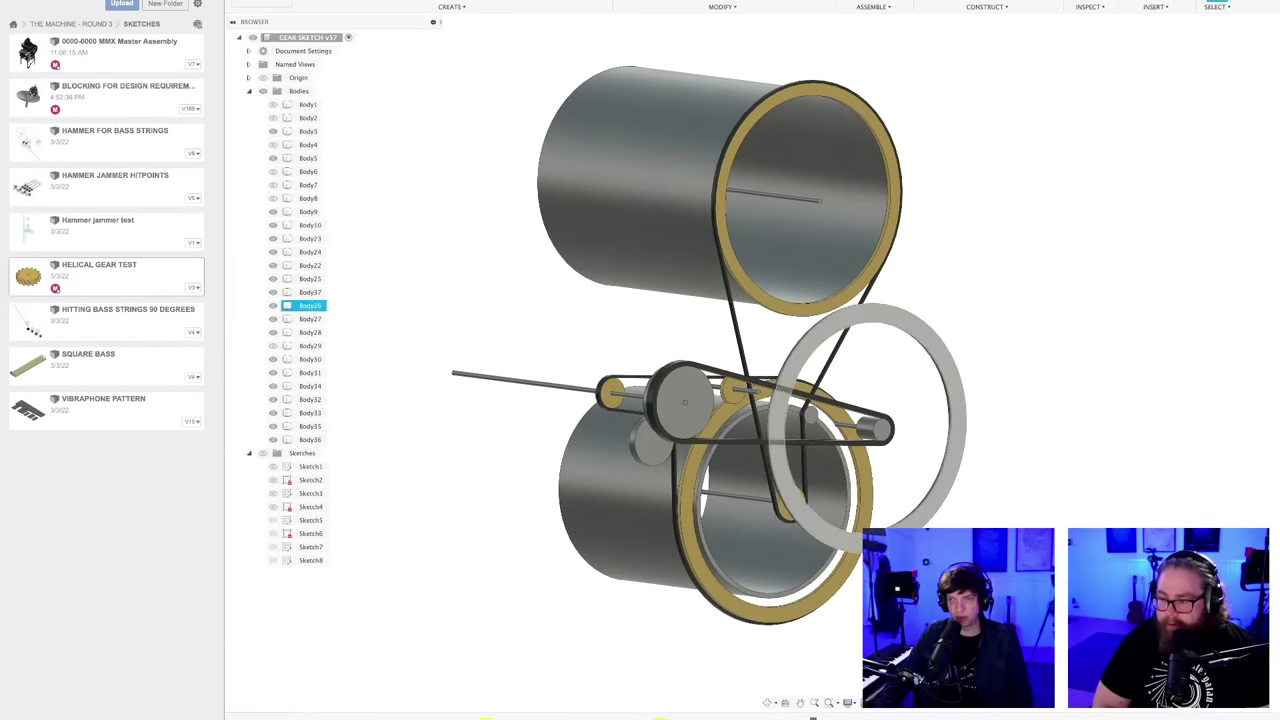
click(911, 522)
scroll(909, 474, up, 4)
scroll(909, 474, down, 5)
scroll(890, 466, up, 2)
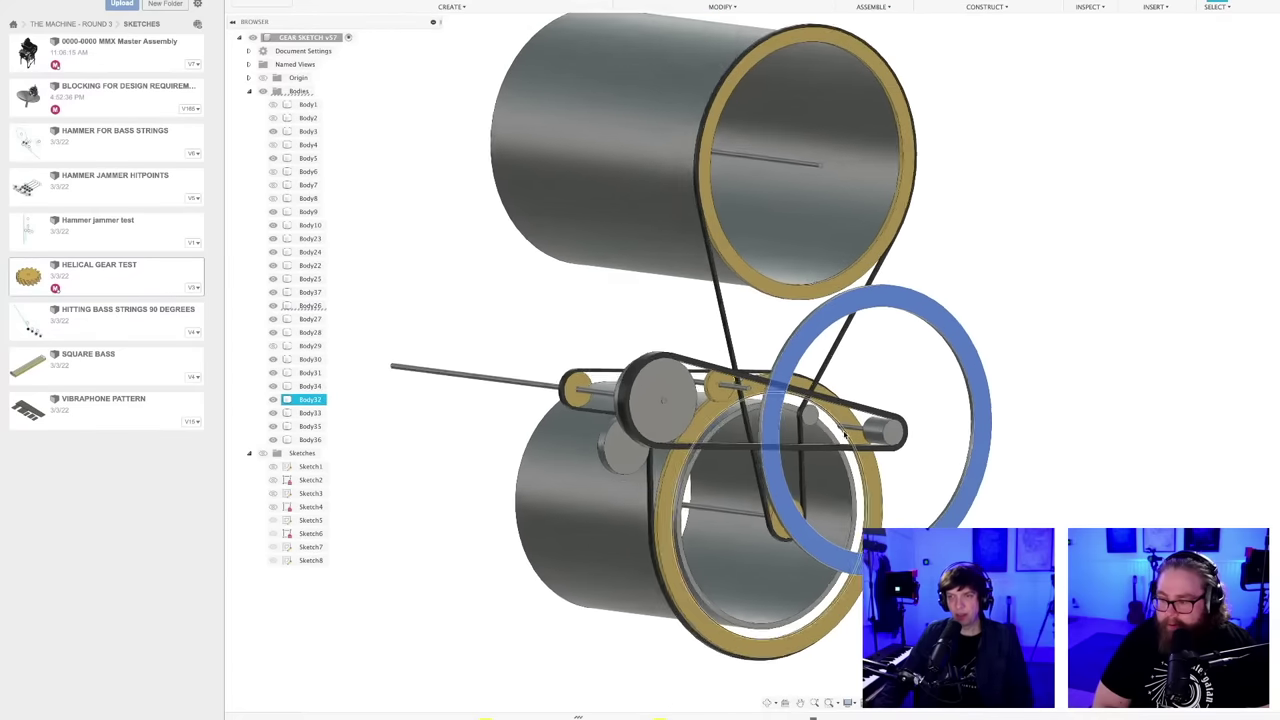
scroll(907, 493, down, 2)
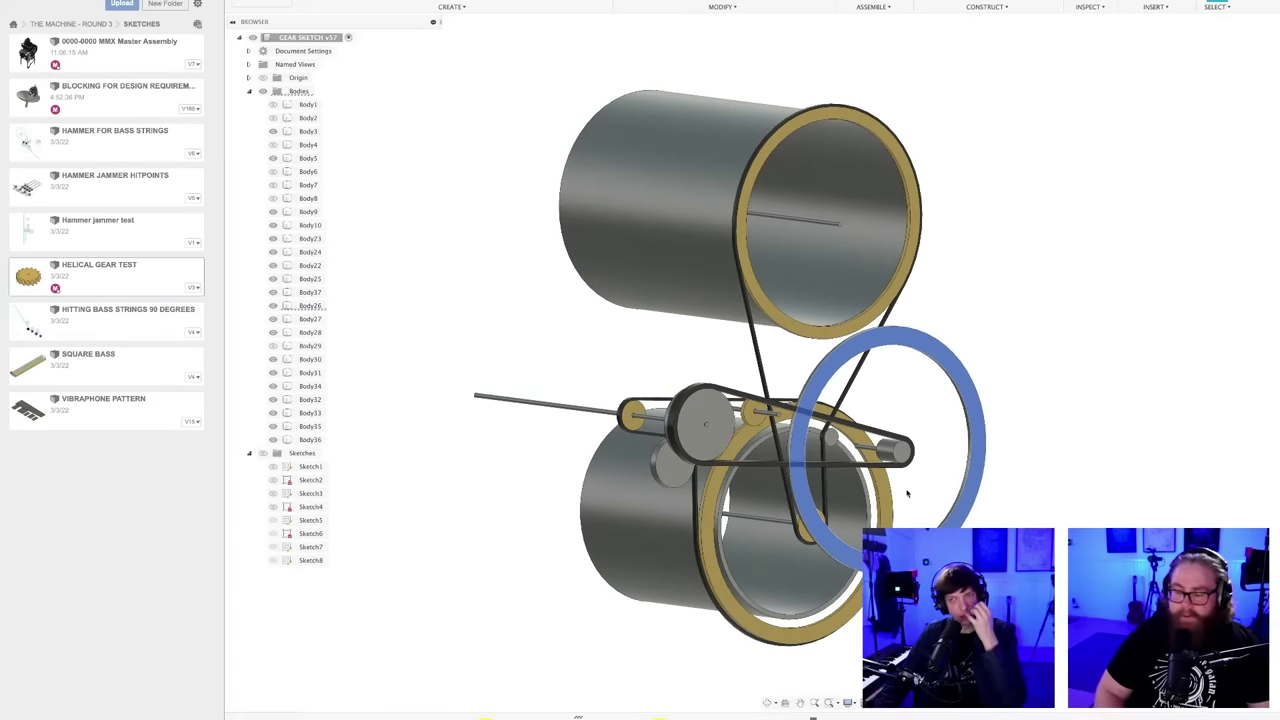
- Highlight the large grey belt pulley, clear the selection and examine its belt run to the small grey pulley
click(698, 458)
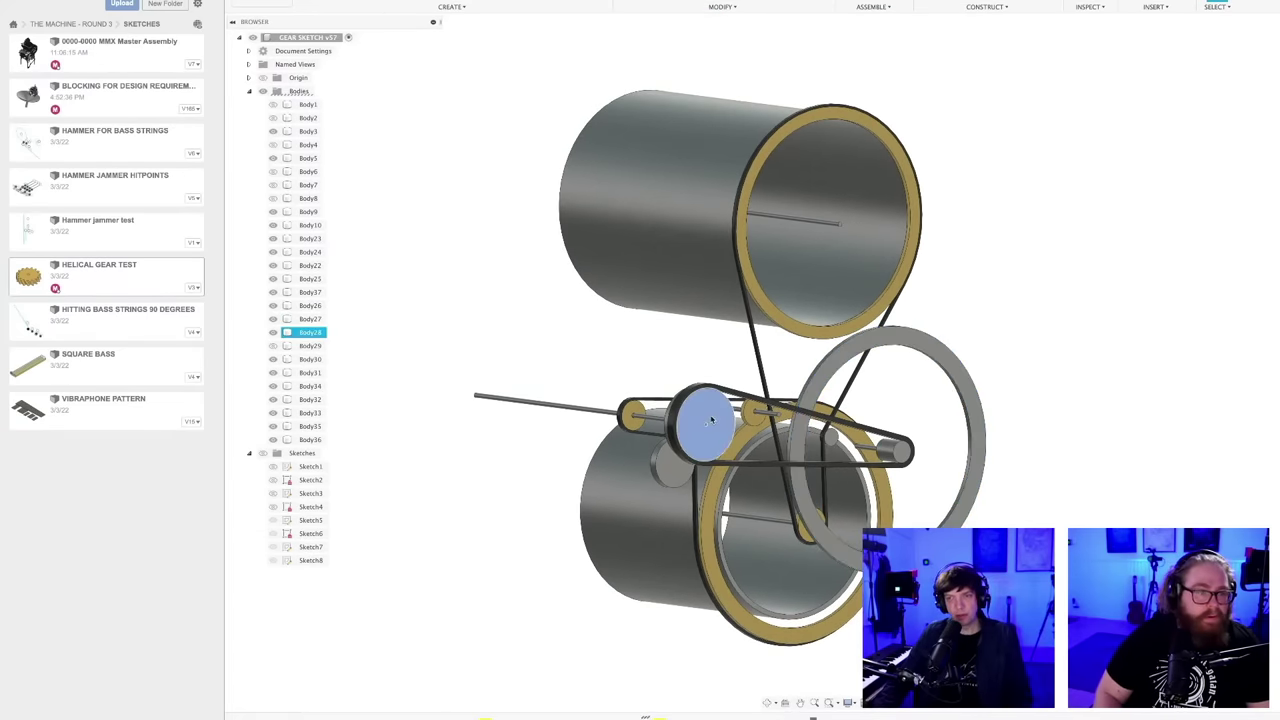
scroll(708, 420, up, 2)
scroll(708, 420, down, 2)
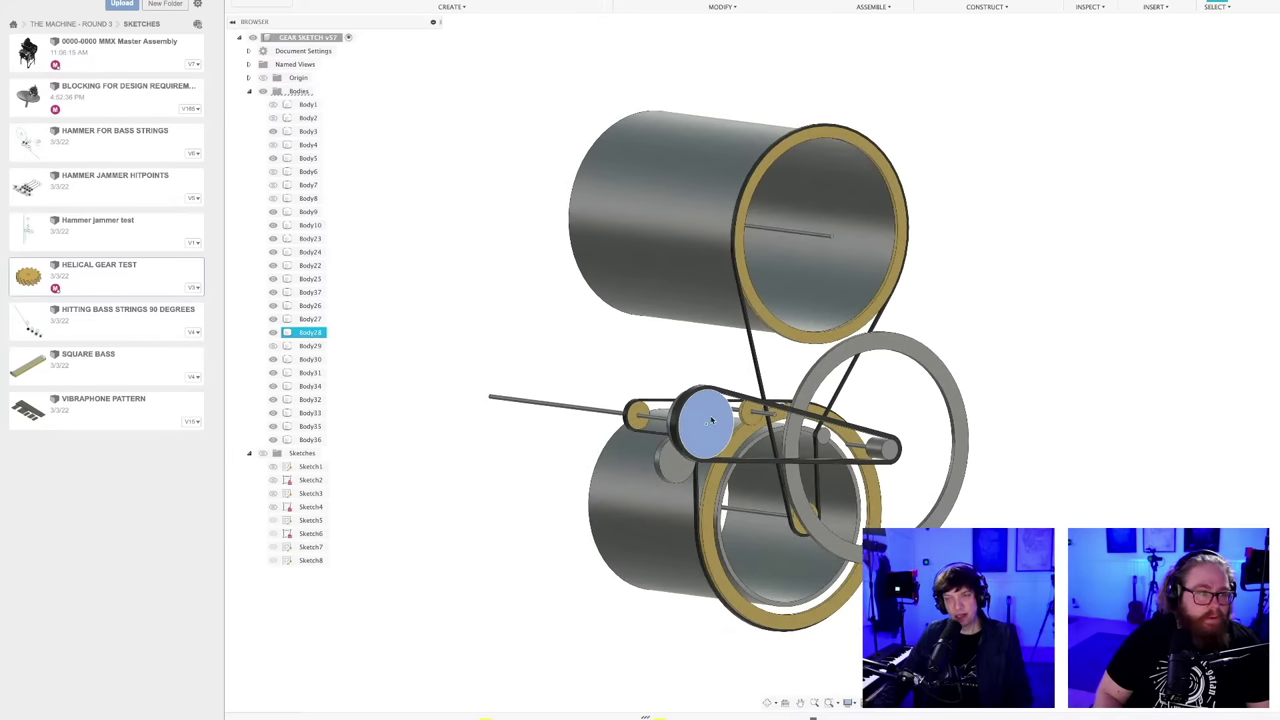
click(711, 420)
click(999, 484)
scroll(990, 483, down, 2)
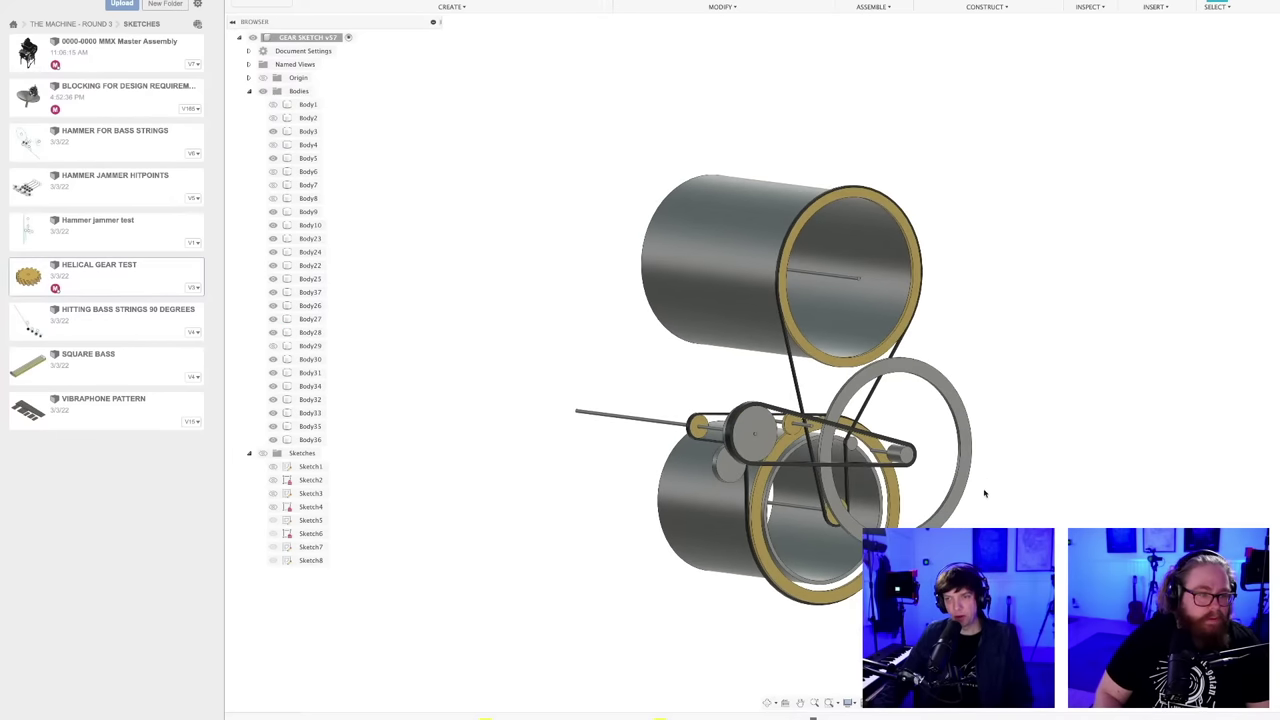
middle_drag(980, 500, 943, 496)
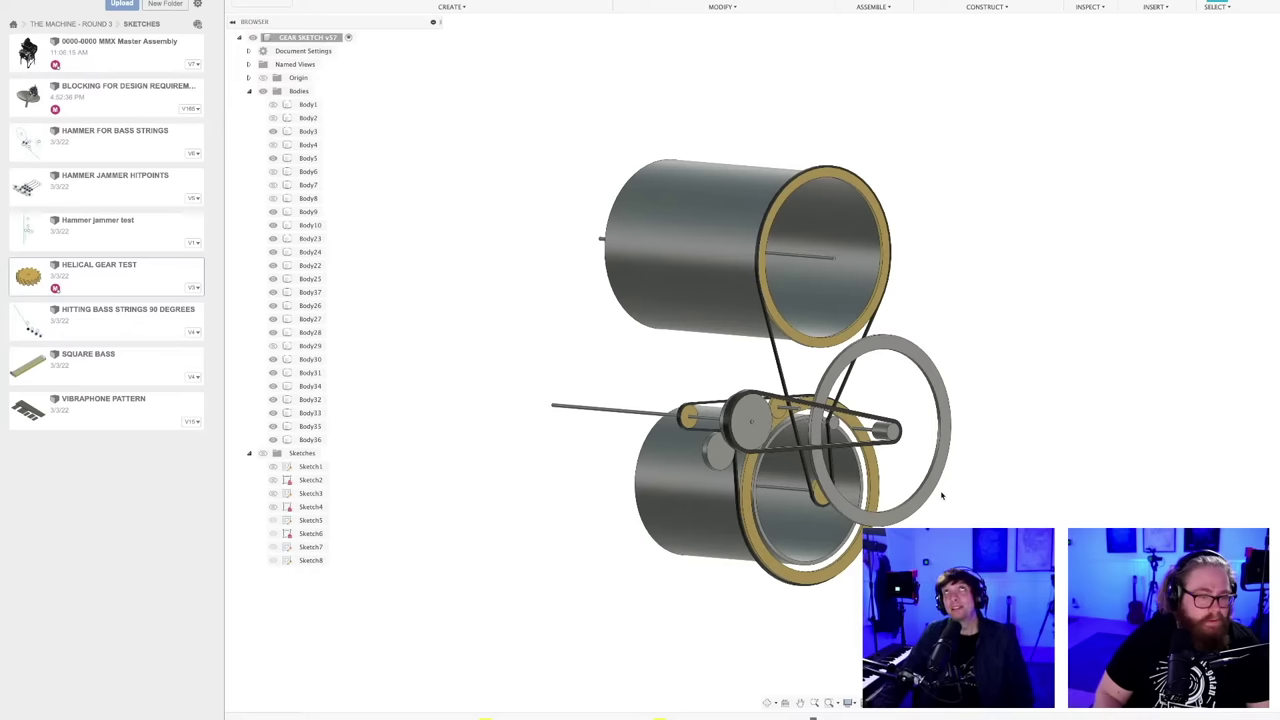
scroll(948, 527, up, 2)
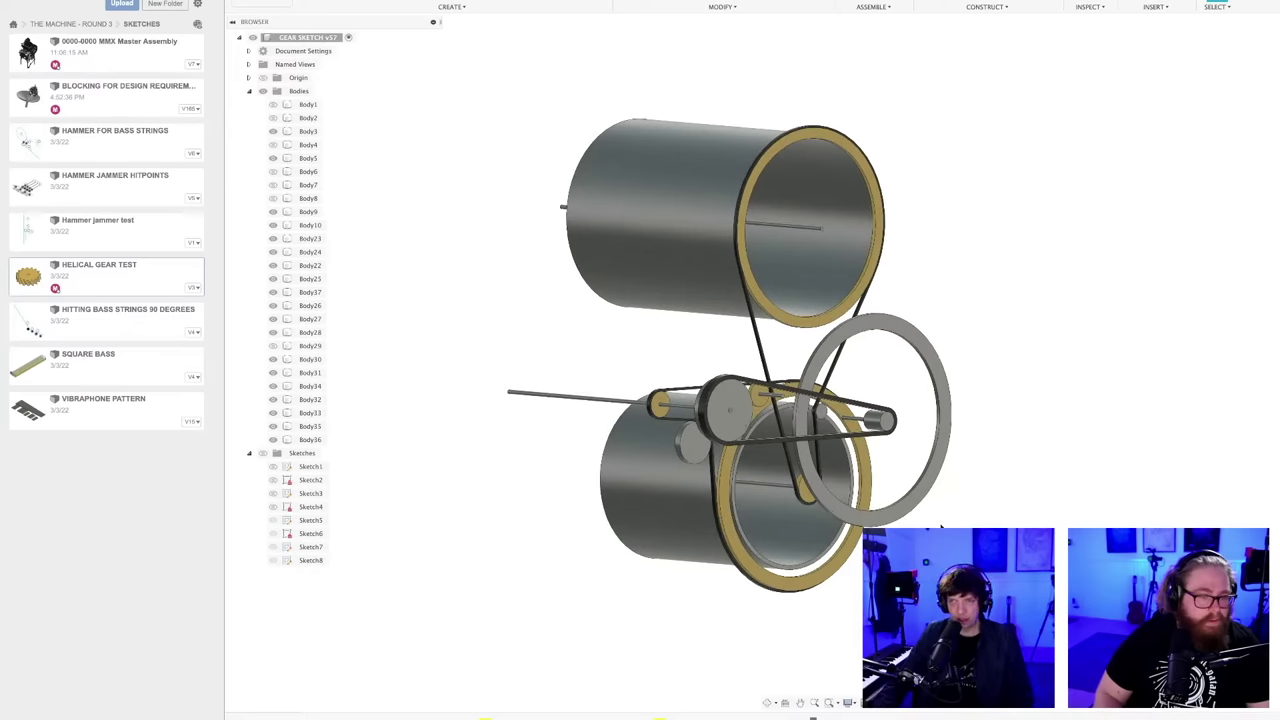
mouse_move(928, 521)
shift+middle_down()
mouse_move(940, 517)
mouse_move(891, 517)
mouse_move(923, 523)
mouse_move(920, 536)
shift+middle_up()
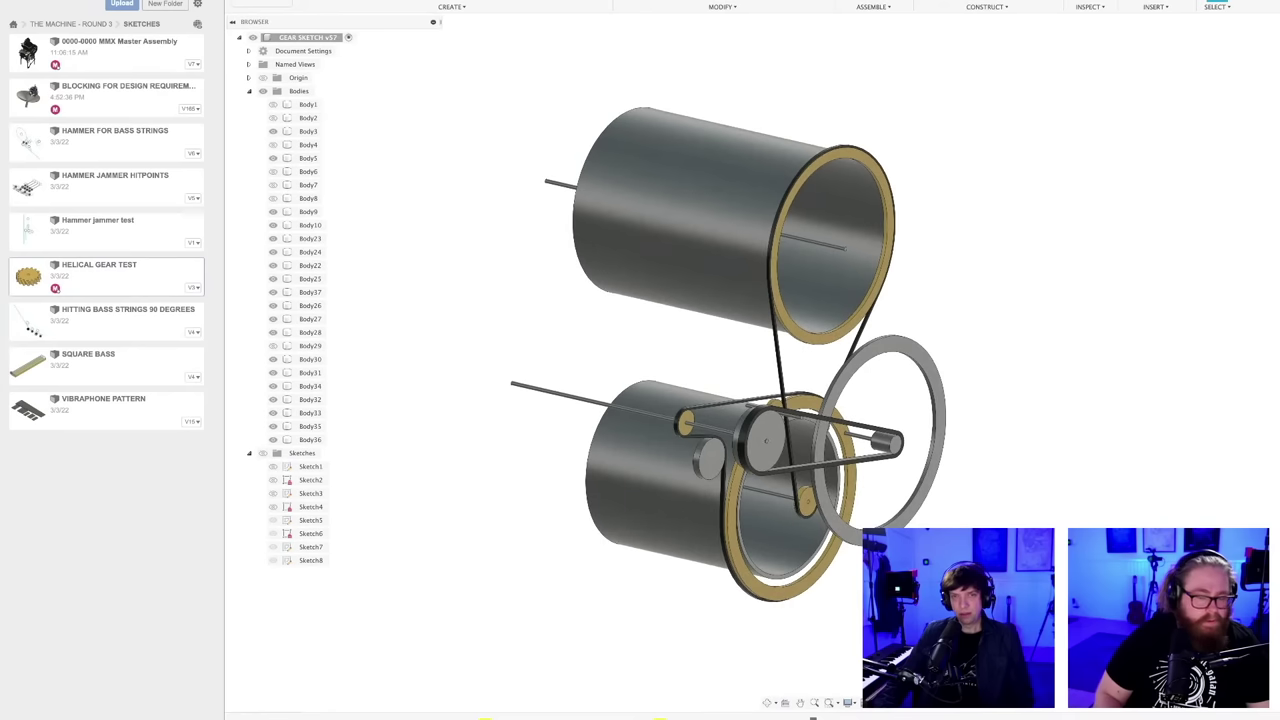
- Show the hidden belt Body29 on the upper drum and save a new version with the description User Saved
click(273, 346)
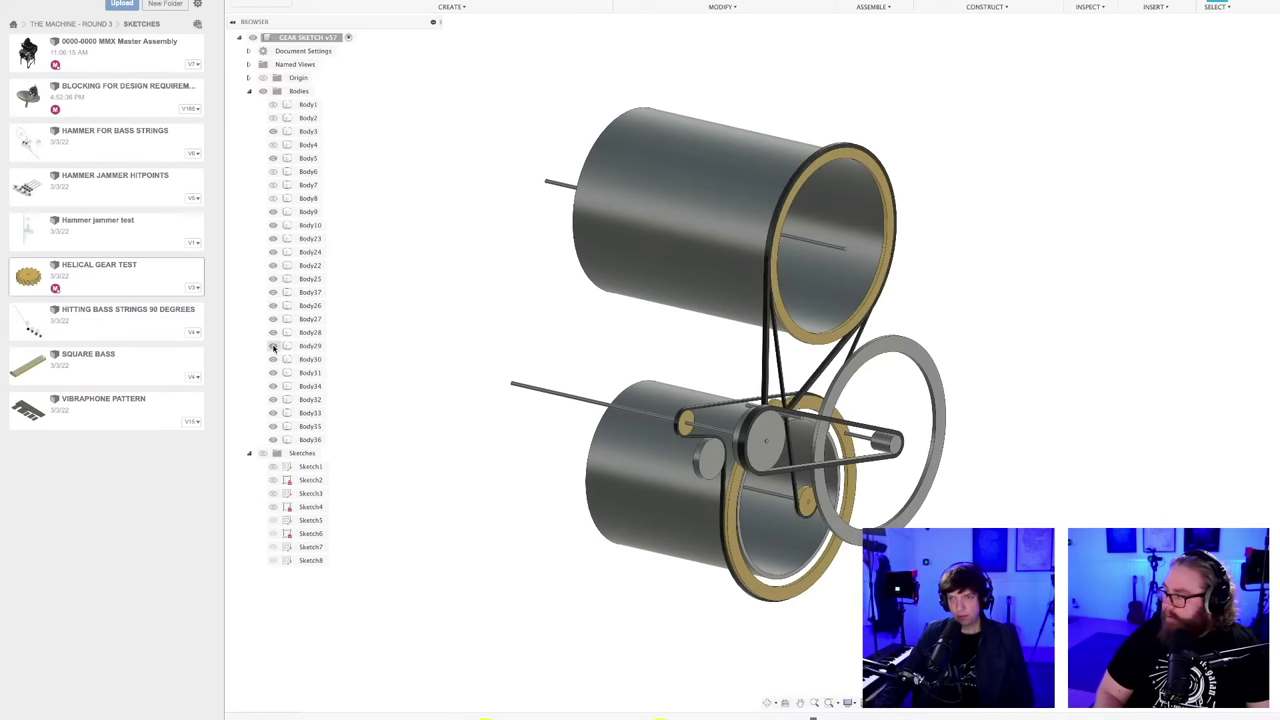
click(273, 346)
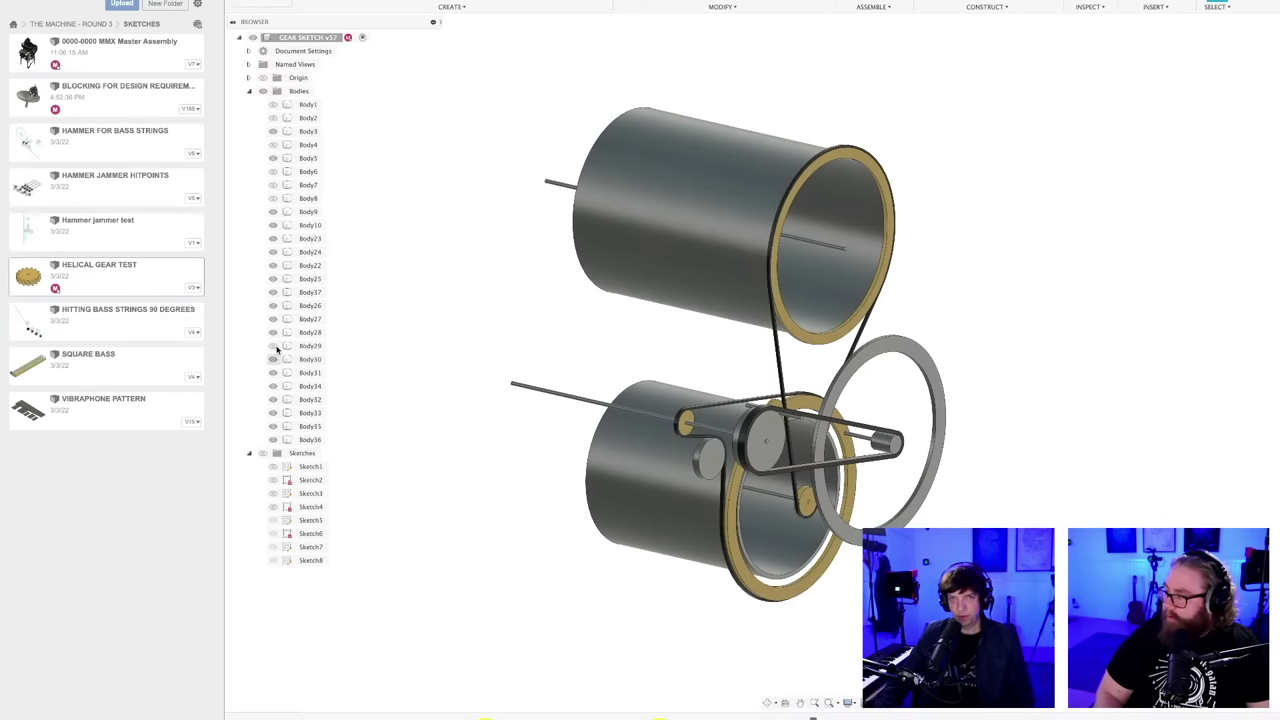
shift+middle_drag(493, 393, 460, 374)
key(super+s)
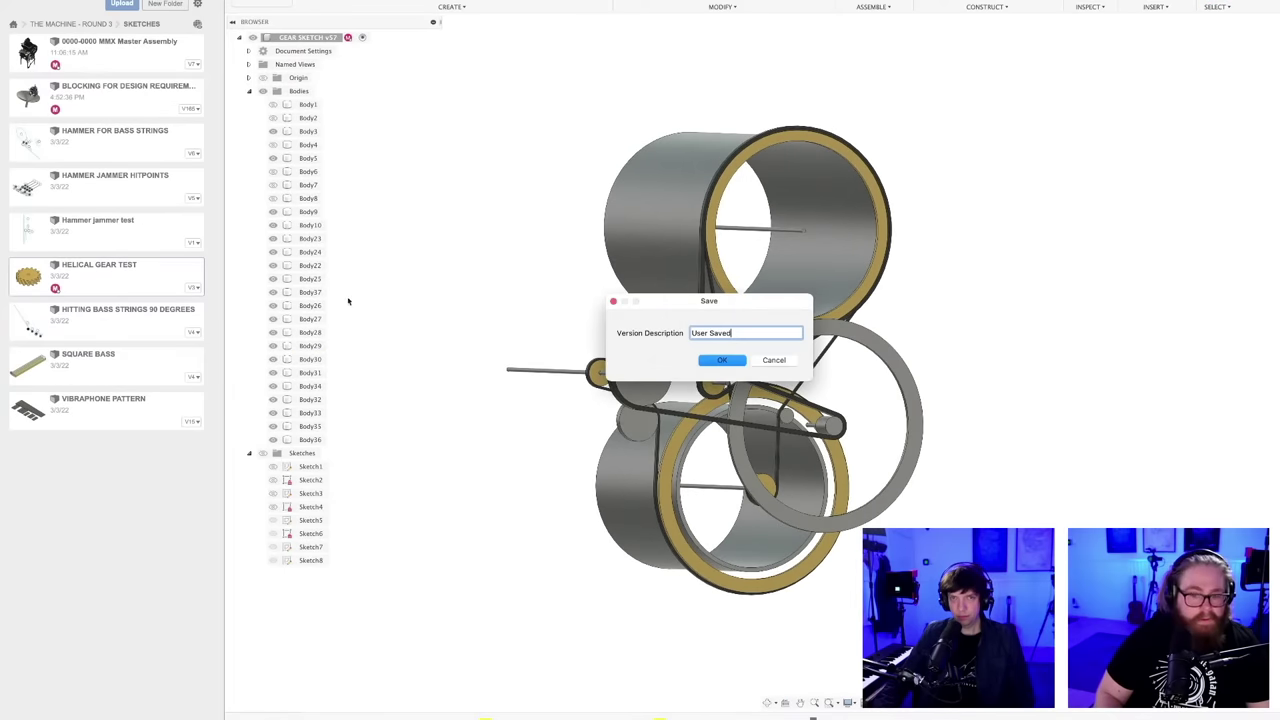
click(721, 360)
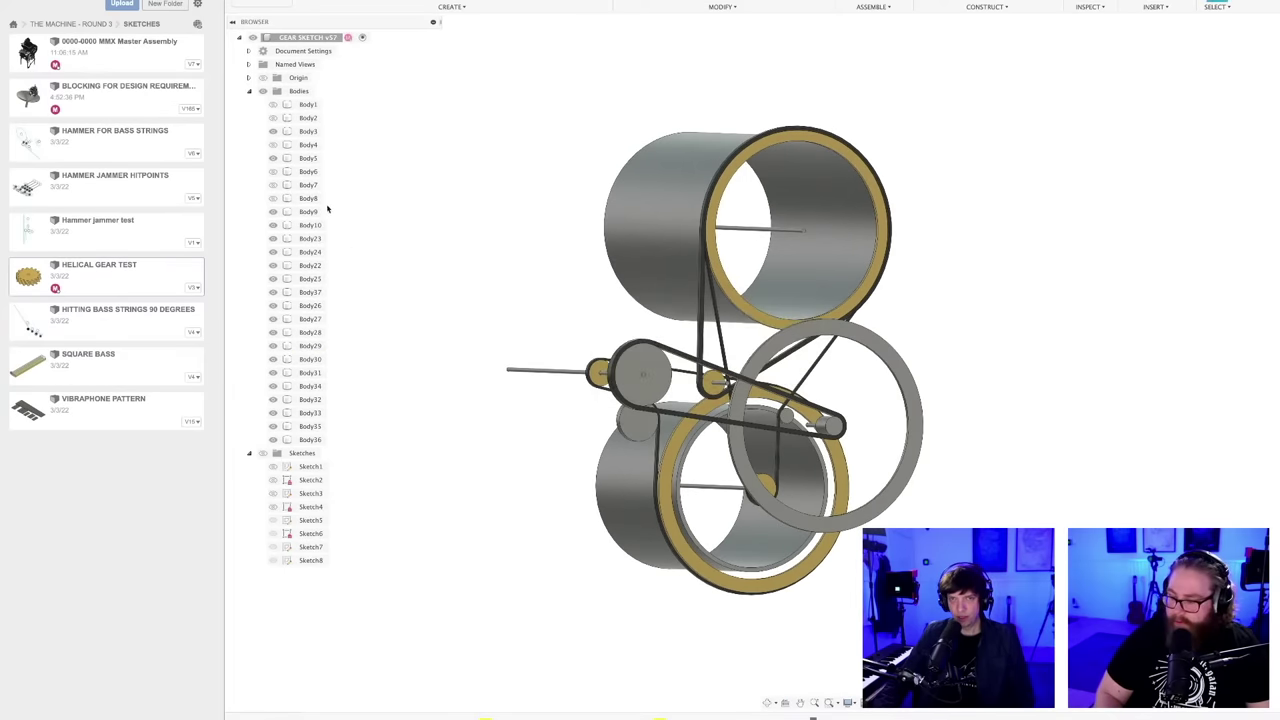
- Check the hidden gear bodies and show the large gold ring Body2 and the small gold gear Body1, leaving Body4 hidden
click(273, 172)
click(273, 146)
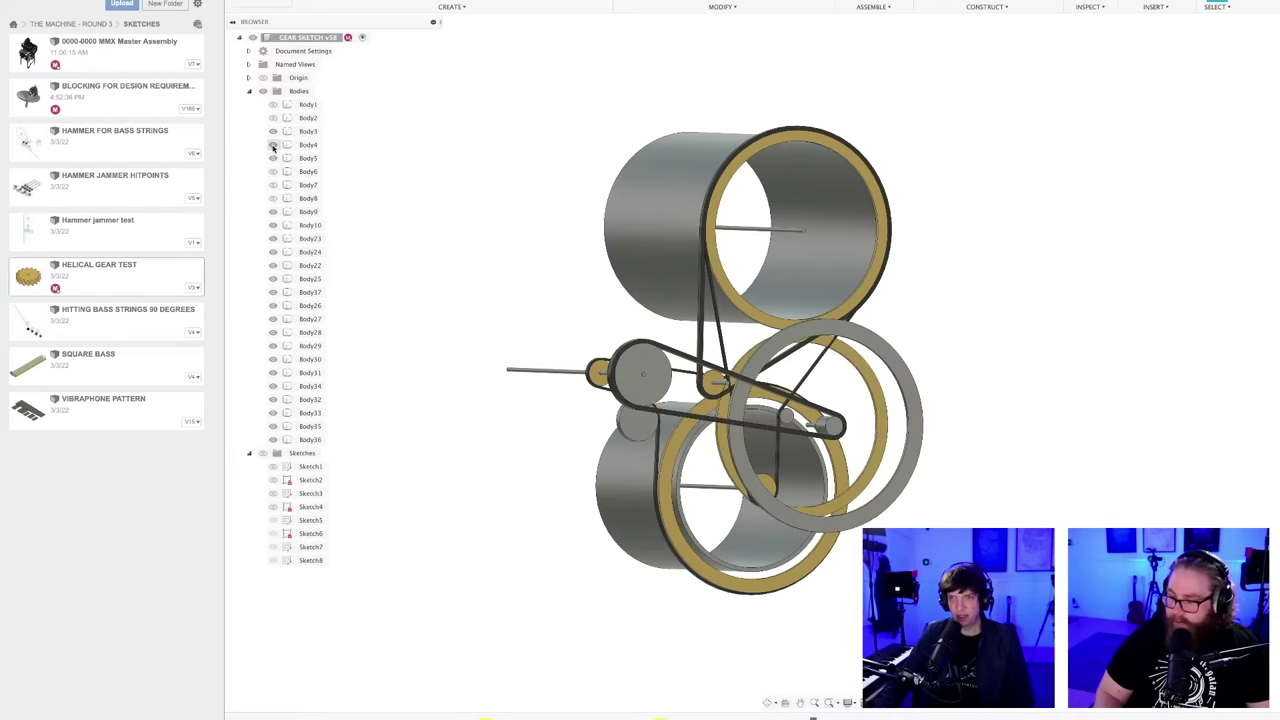
click(273, 146)
click(273, 118)
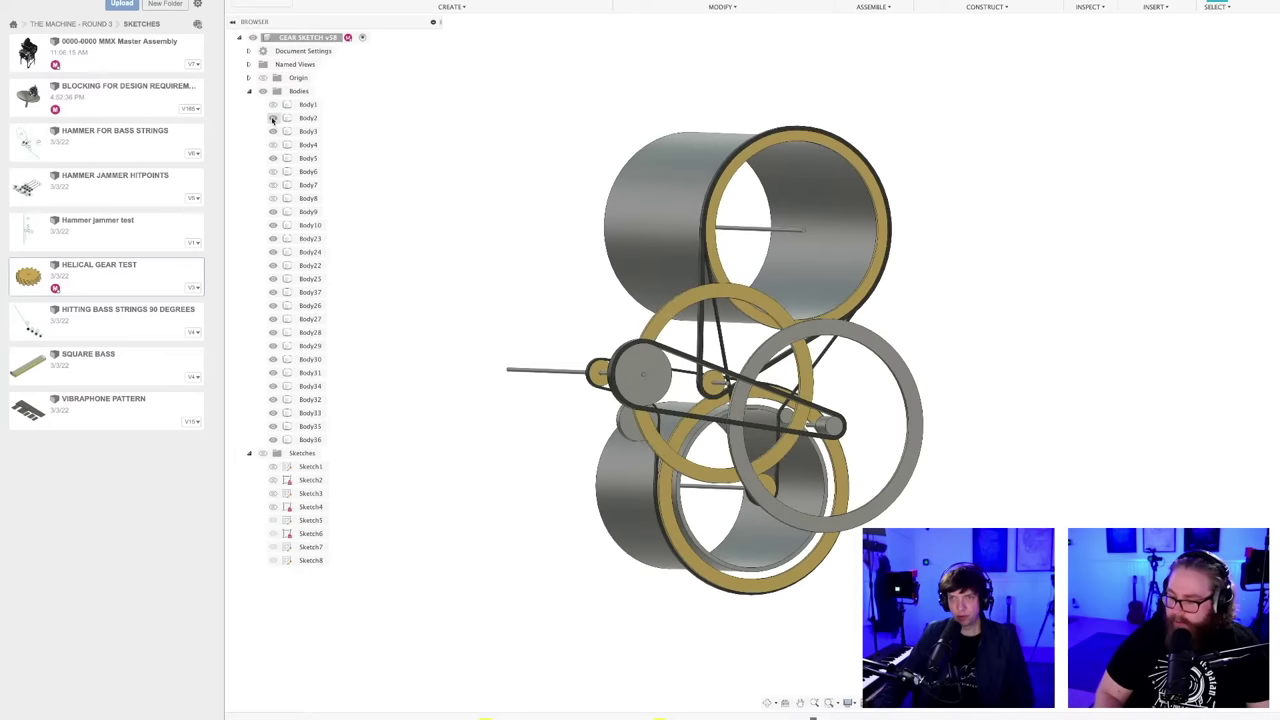
mouse_move(716, 420)
shift+middle_down()
mouse_move(880, 395)
mouse_move(715, 420)
shift+middle_up()
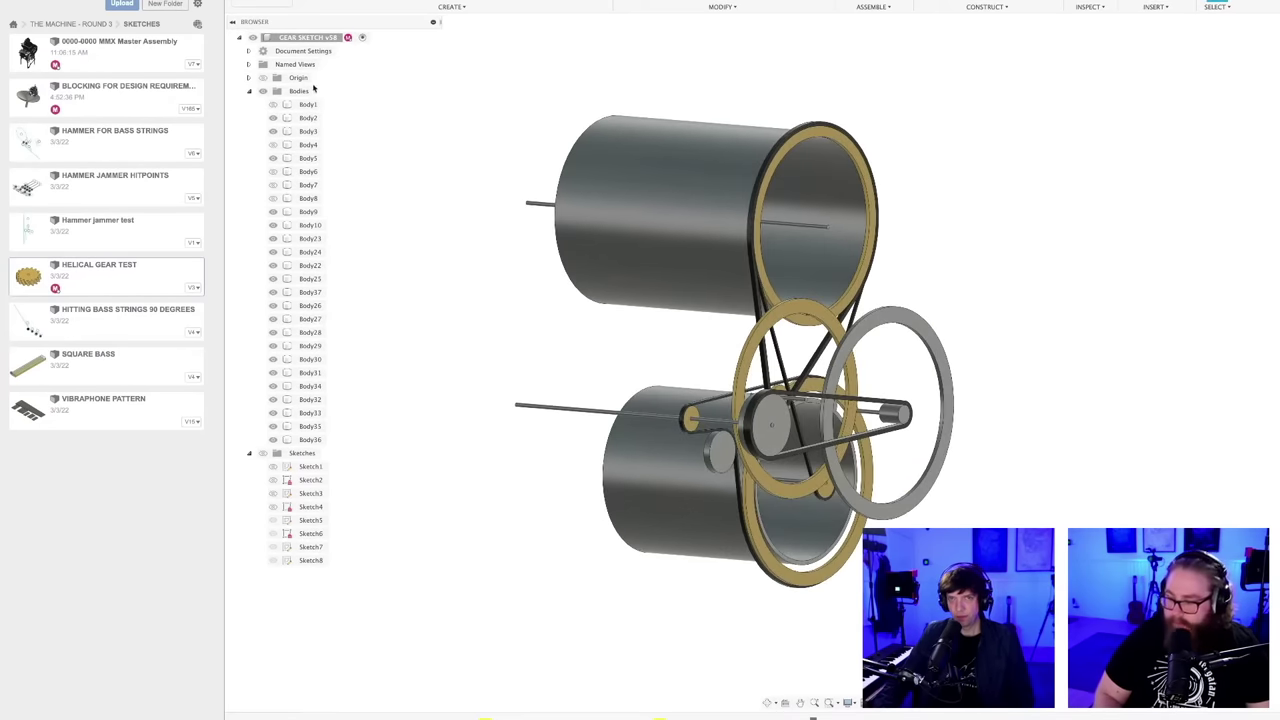
click(305, 118)
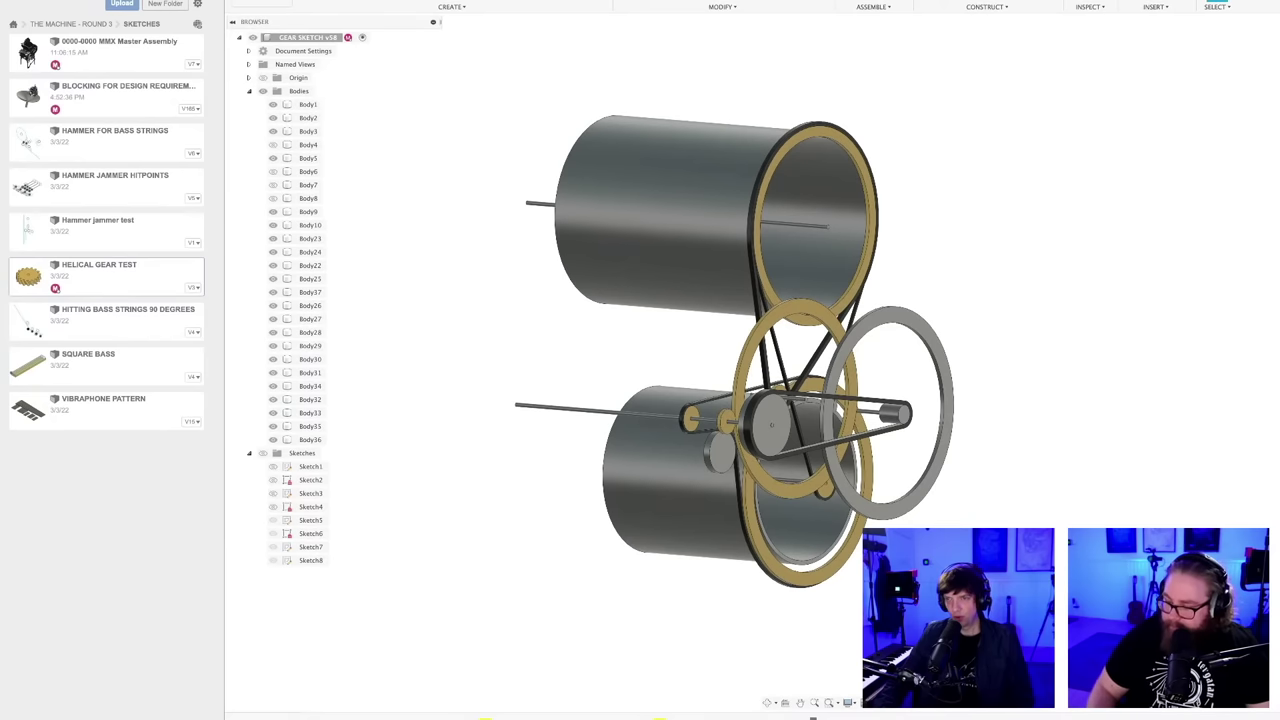
- Save the model with the restored gears as a new version described as User Saved
shift+middle_drag(665, 354, 610, 398)
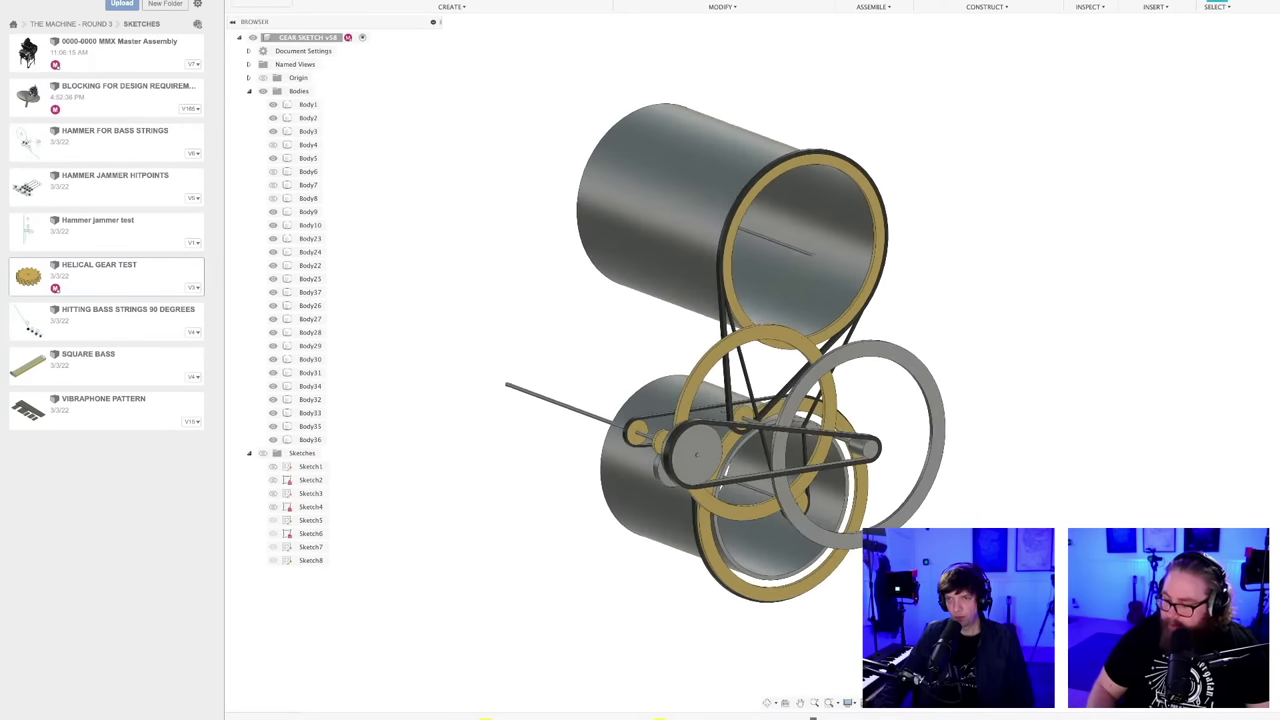
scroll(696, 455, up, 5)
key(super+s)
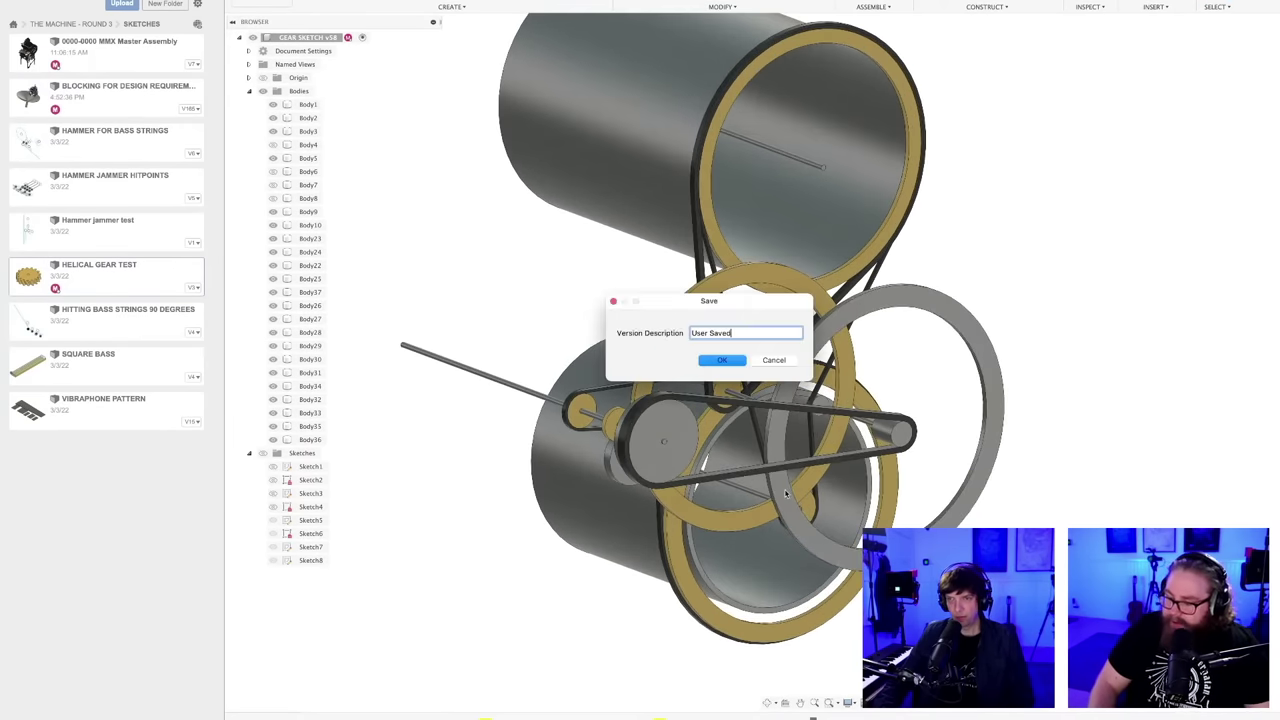
click(728, 365)
- Examine the restored gears and belts alongside the shared sheet's drum rotation and hammer sketch
scroll(880, 456, down, 4)
shift+middle_drag(866, 466, 915, 479)
scroll(880, 465, up, 3)
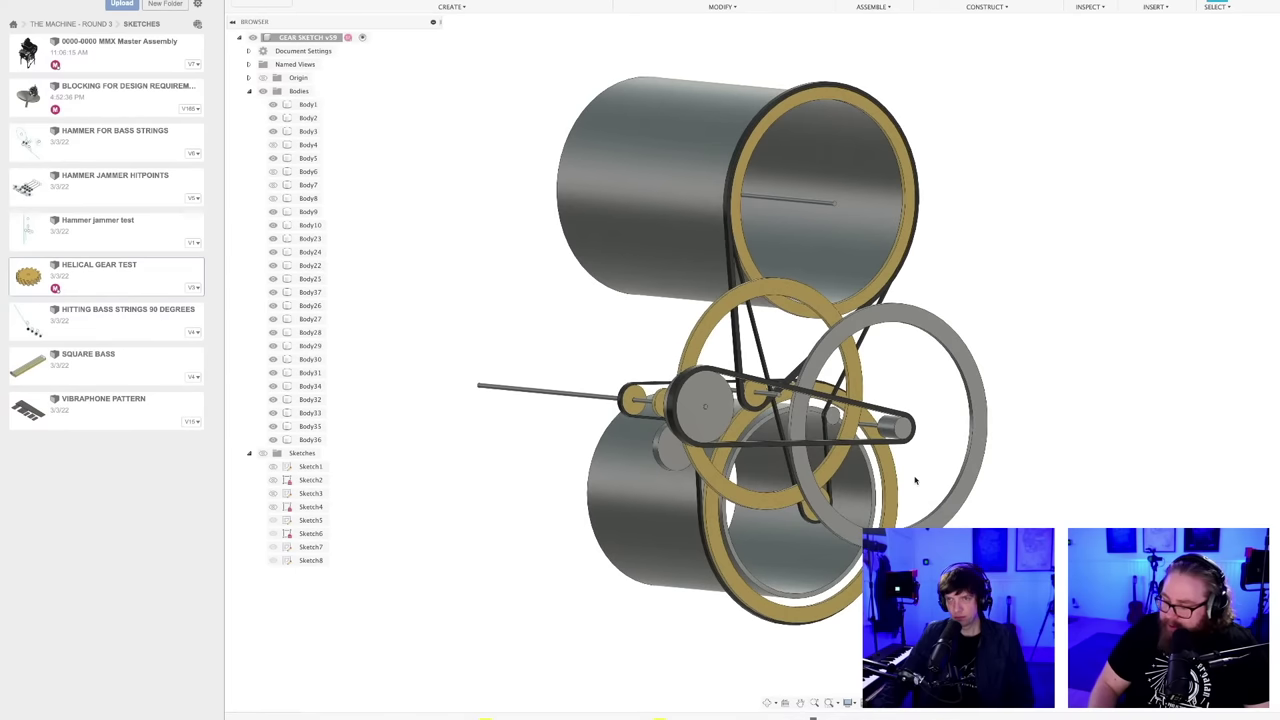
scroll(912, 480, down, 2)
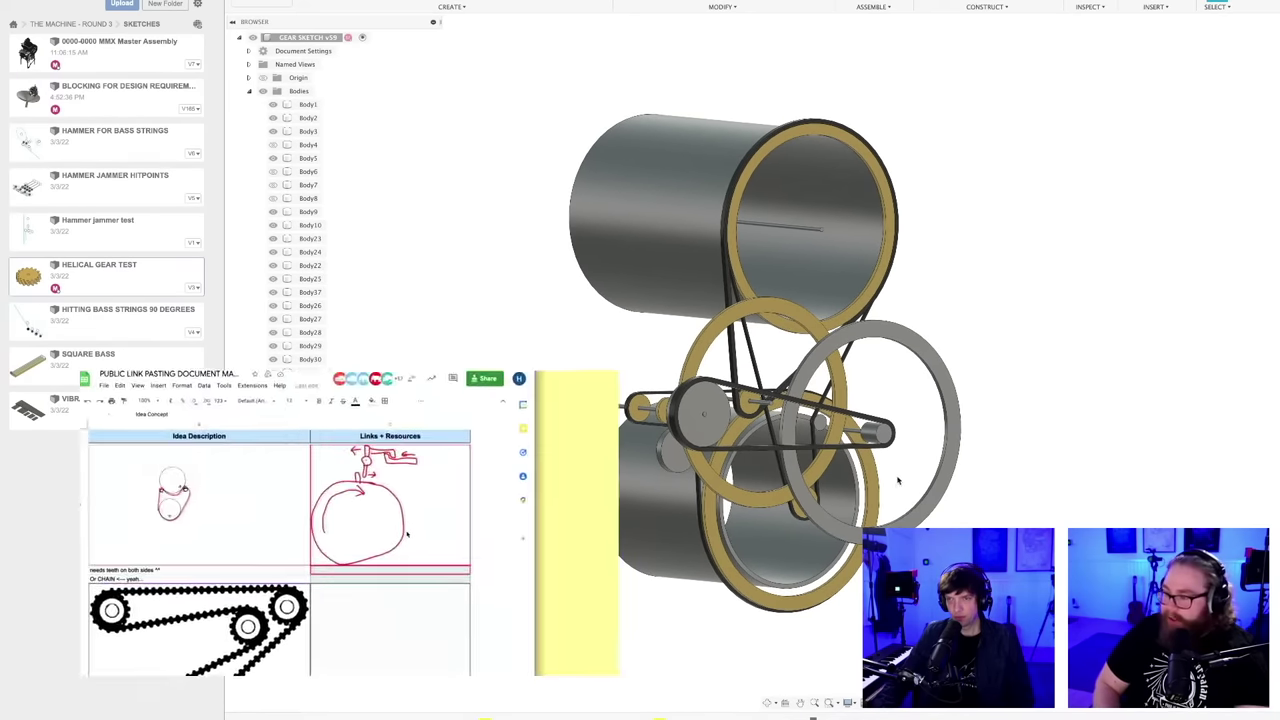
middle_drag(897, 481, 890, 485)
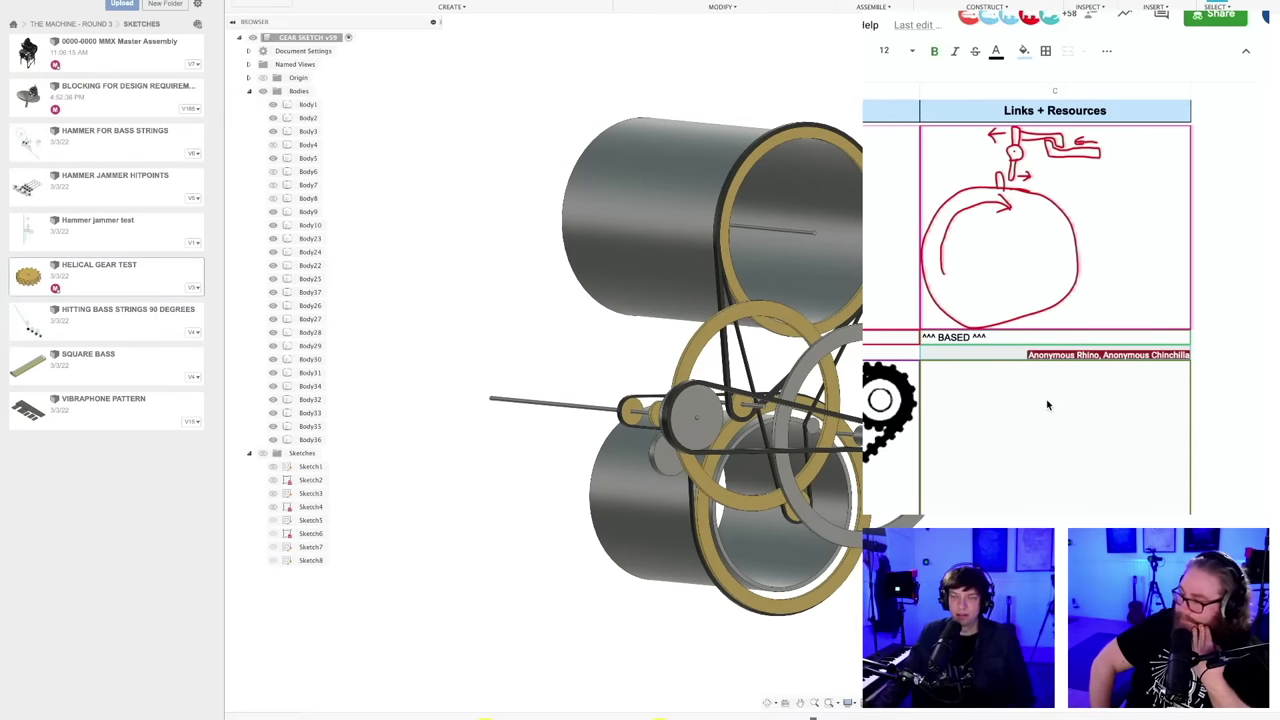
scroll(999, 443, up, 2)
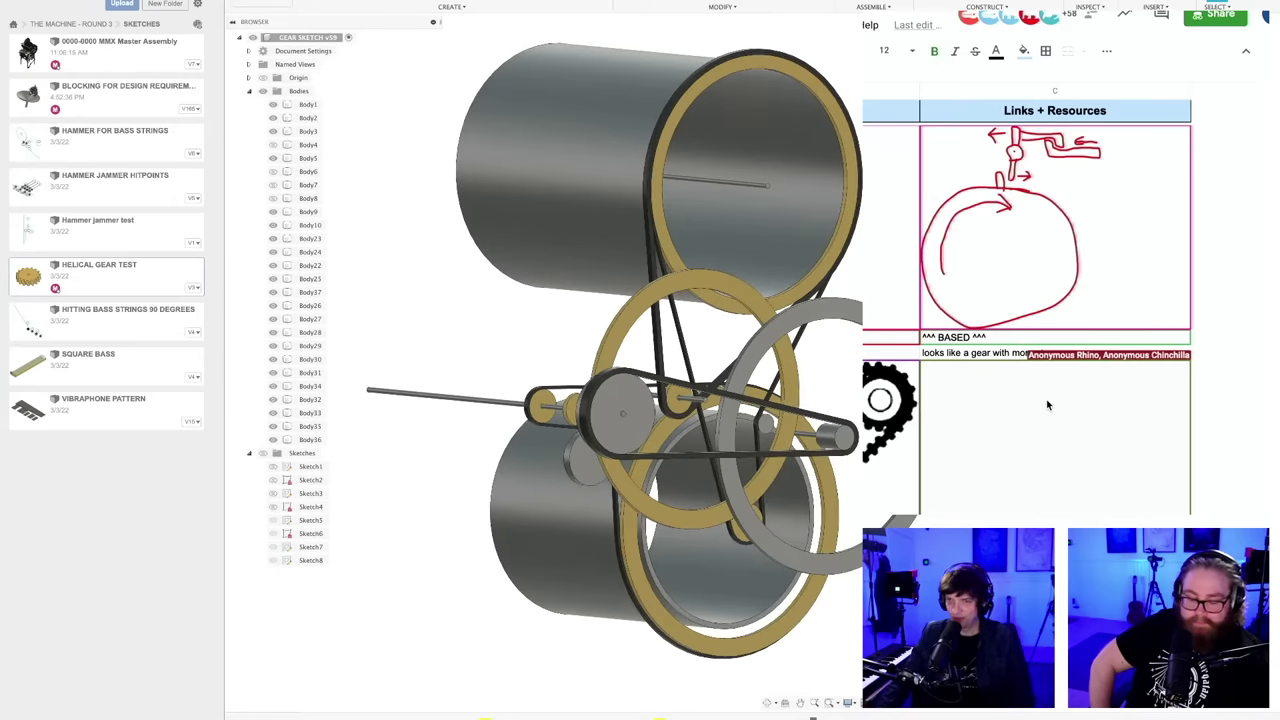
- Hide the large gold ring Body2 and the small gold gear Body1 in the gear sketch model
scroll(999, 443, down, 3)
shift+middle_drag(997, 443, 957, 474)
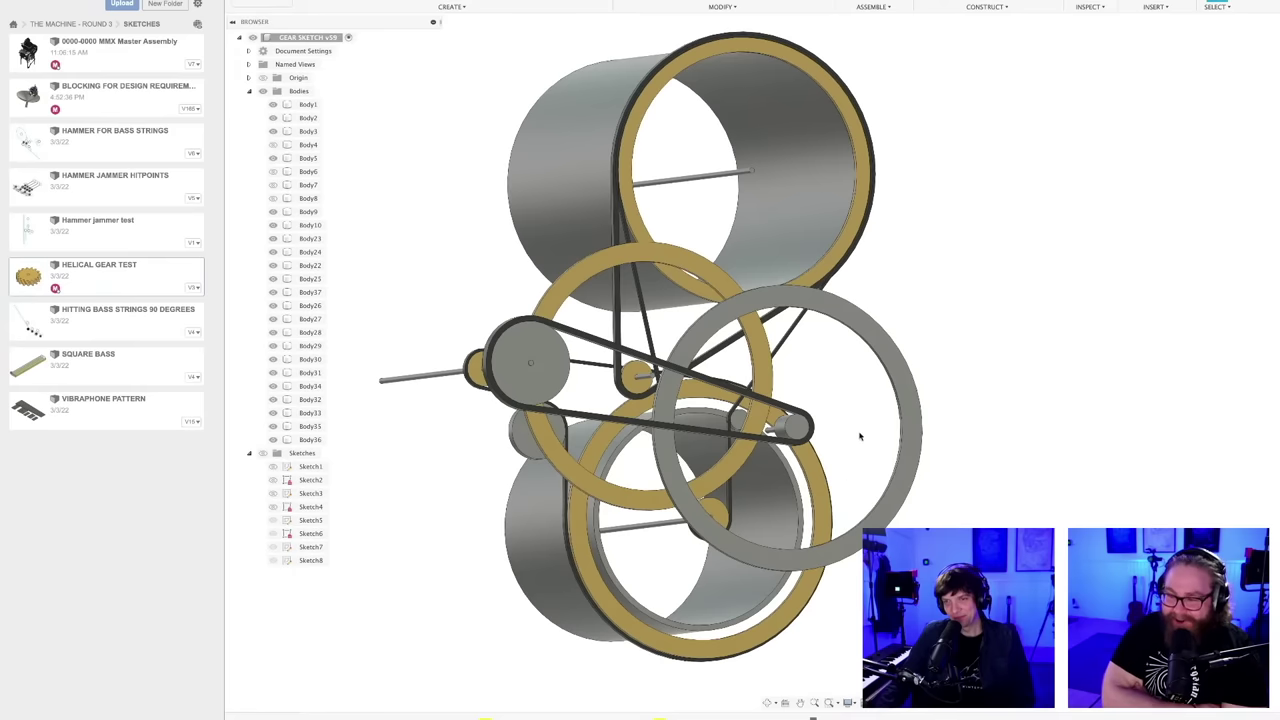
shift+middle_drag(859, 436, 857, 437)
scroll(856, 438, down, 2)
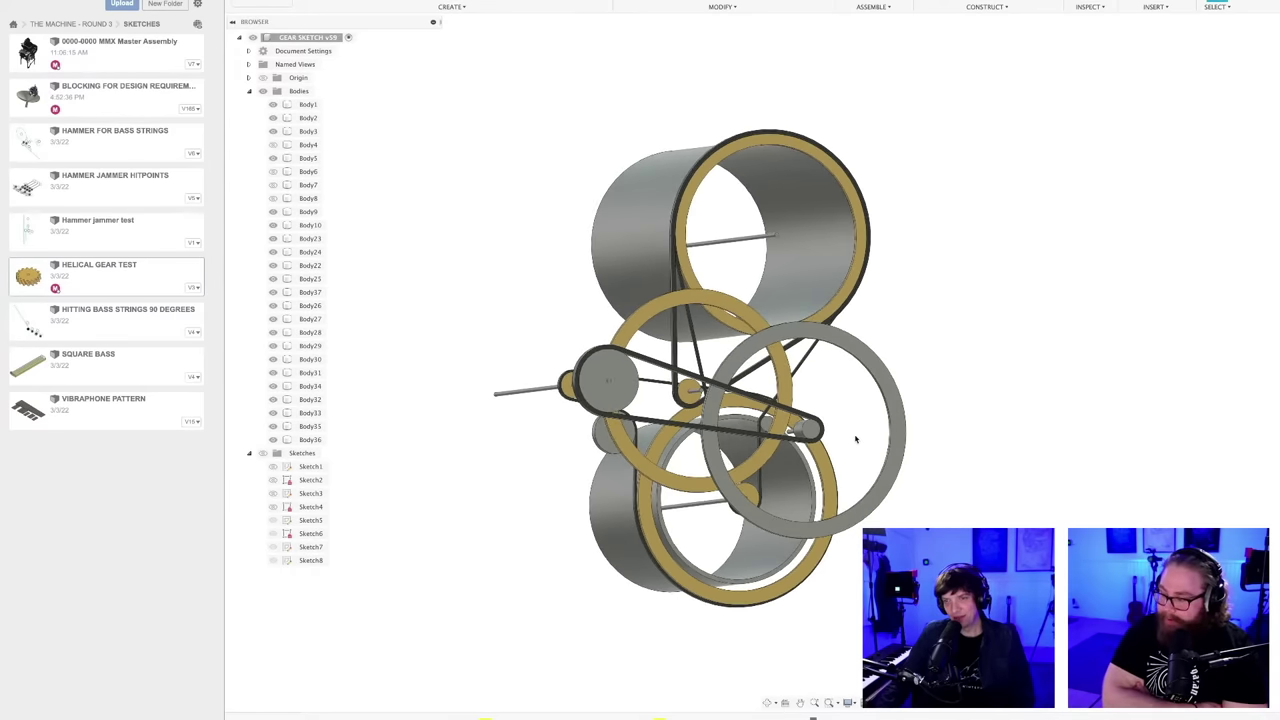
mouse_move(851, 437)
shift+middle_down()
mouse_move(914, 436)
mouse_move(849, 434)
shift+middle_up()
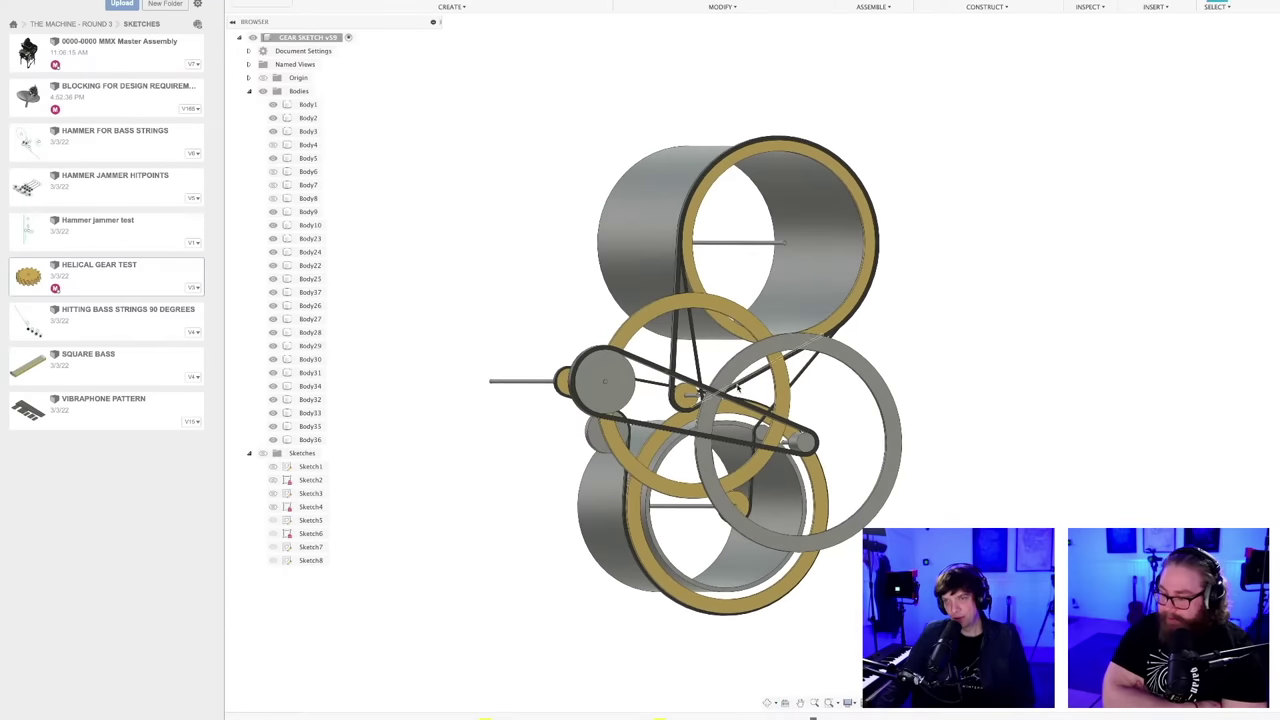
scroll(668, 378, up, 2)
scroll(668, 378, down, 3)
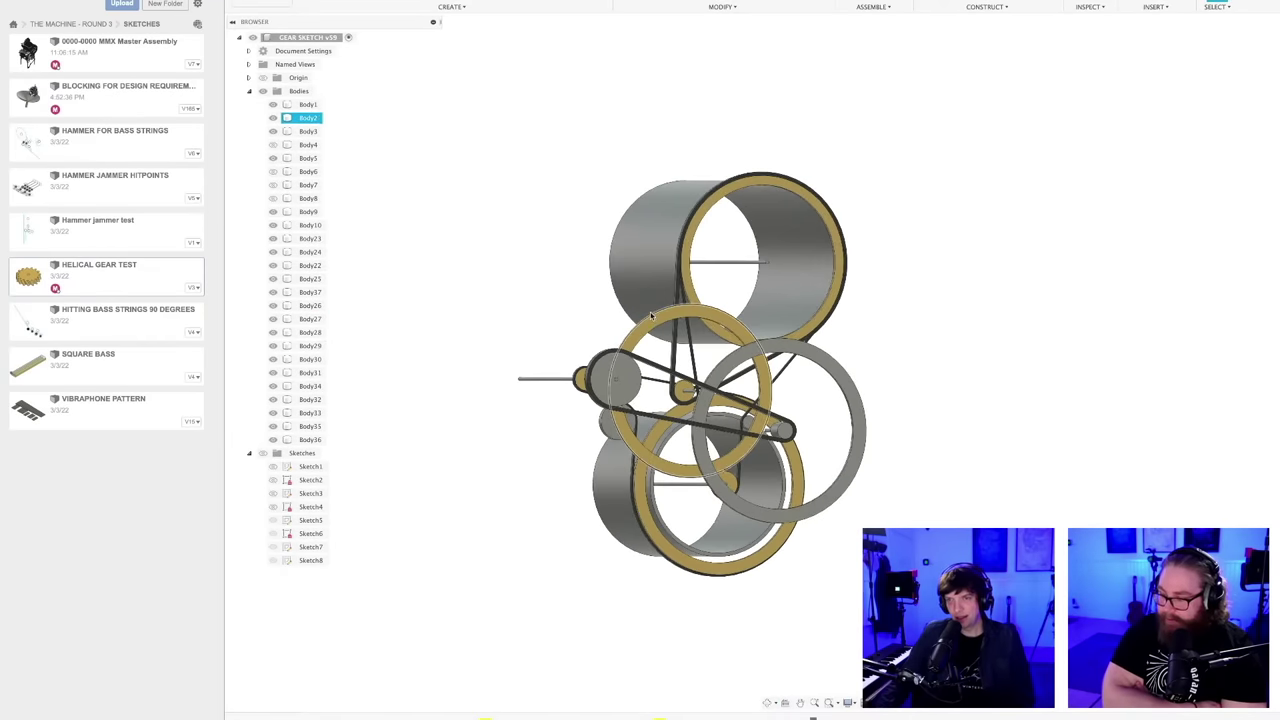
click(652, 320)
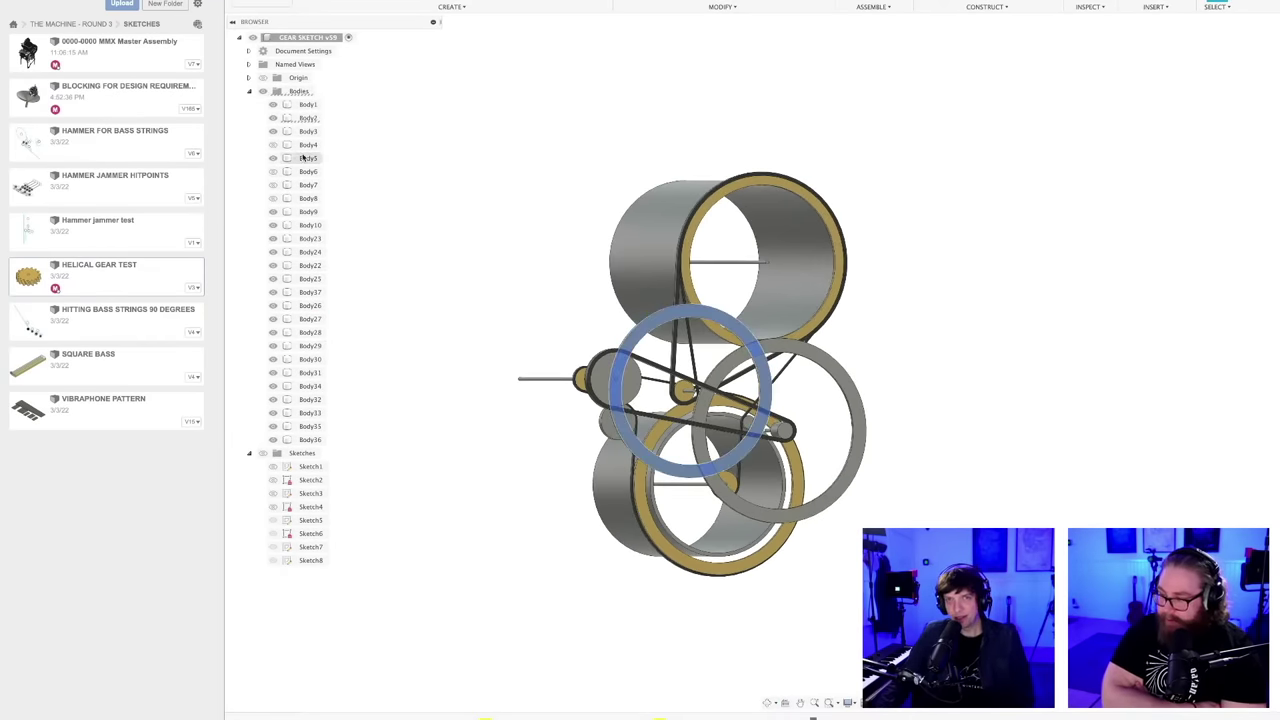
click(275, 119)
click(274, 106)
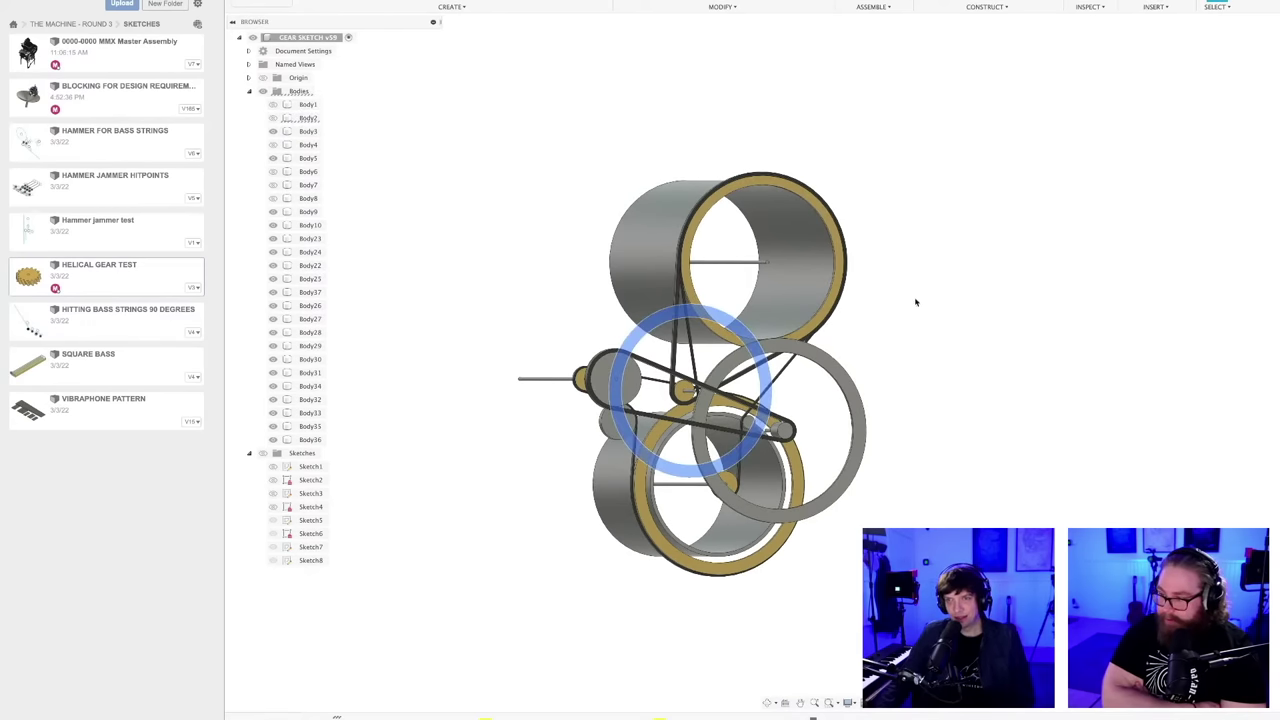
click(890, 335)
scroll(870, 358, up, 2)
mouse_move(869, 369)
shift+middle_down()
mouse_move(949, 369)
mouse_move(869, 363)
mouse_move(872, 394)
shift+middle_up()
key(super+s)
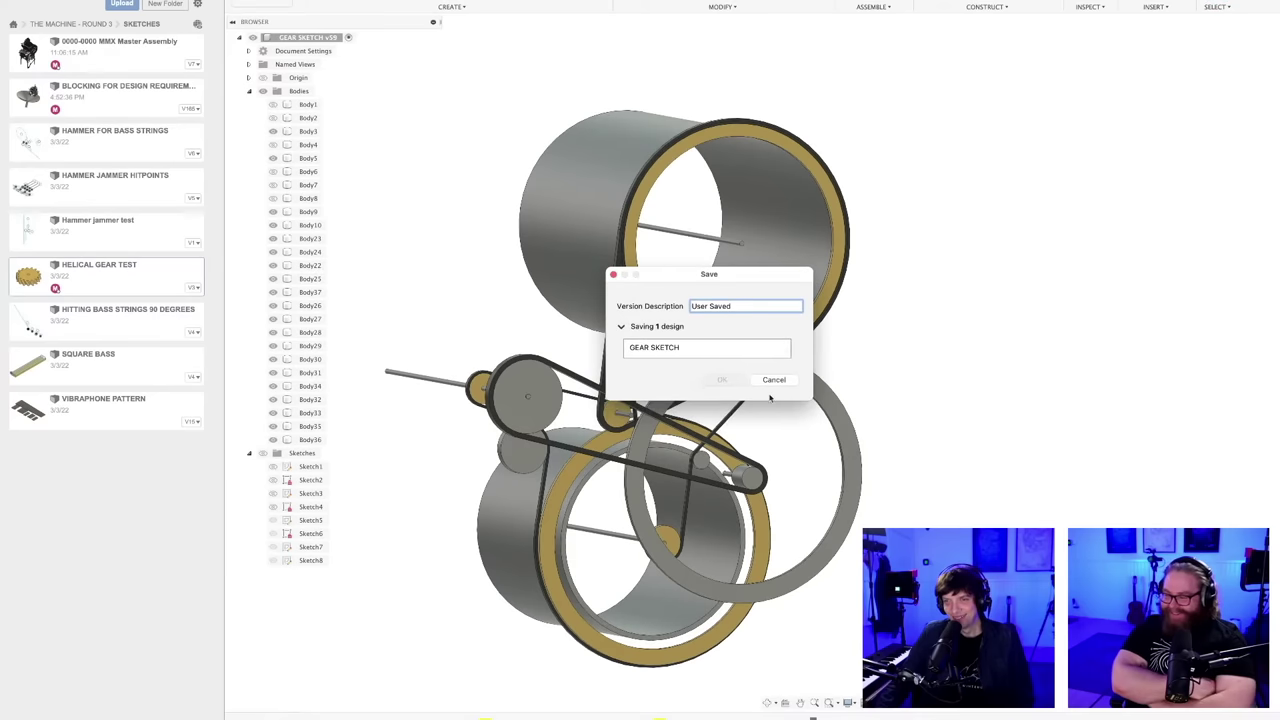
click(780, 383)
scroll(849, 363, down, 2)
shift+middle_drag(851, 360, 868, 364)
key(ctrl+s)
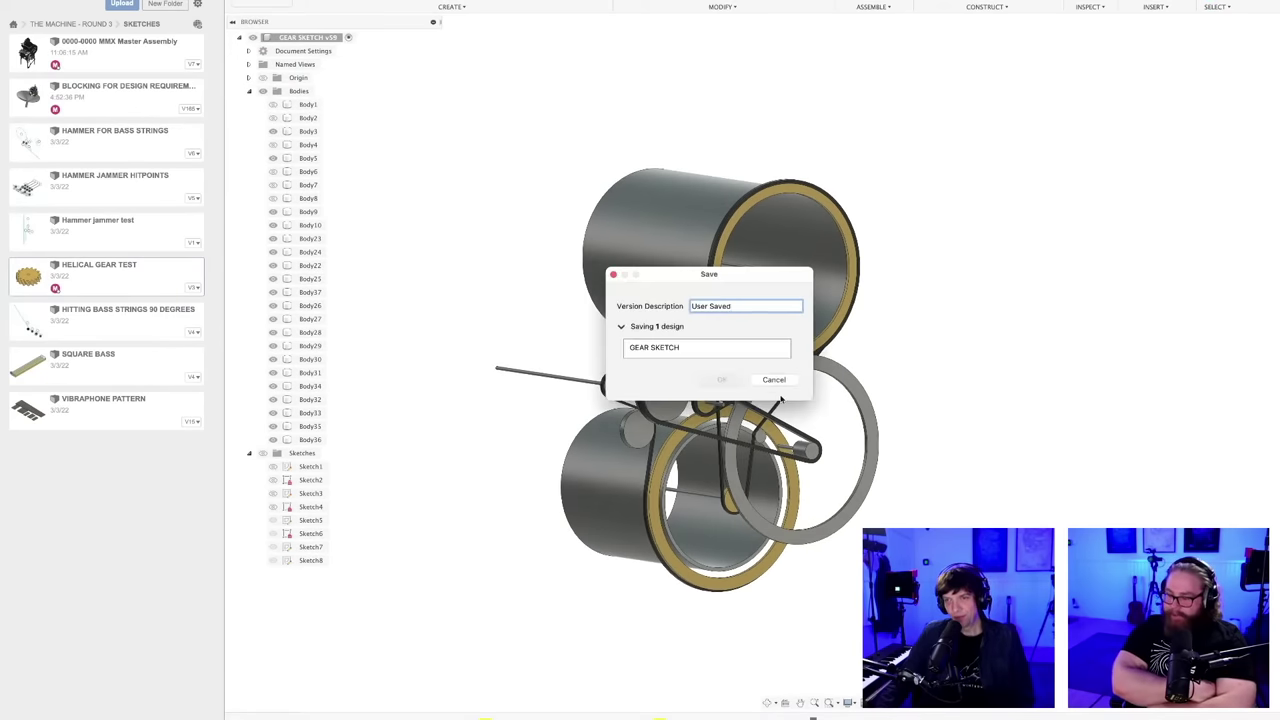
click(780, 380)
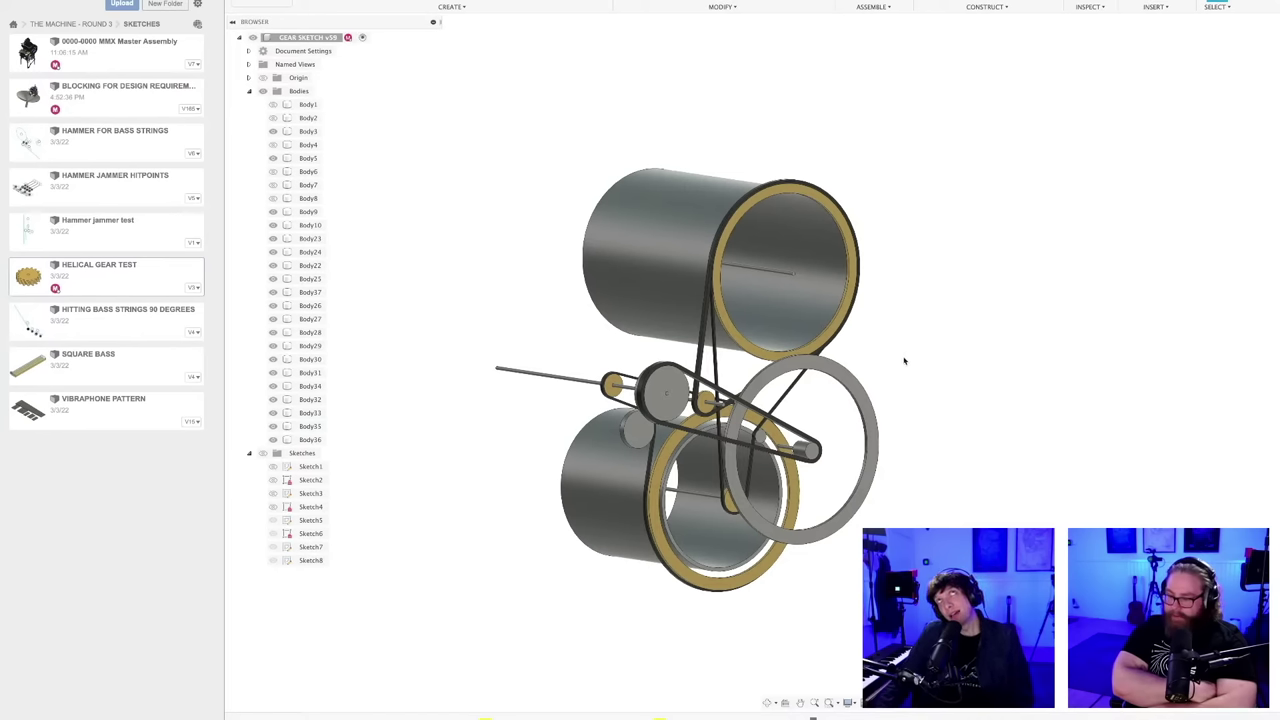
- Save the model with Body1 and Body2 hidden as a new version described as User Saved
key(super+s)
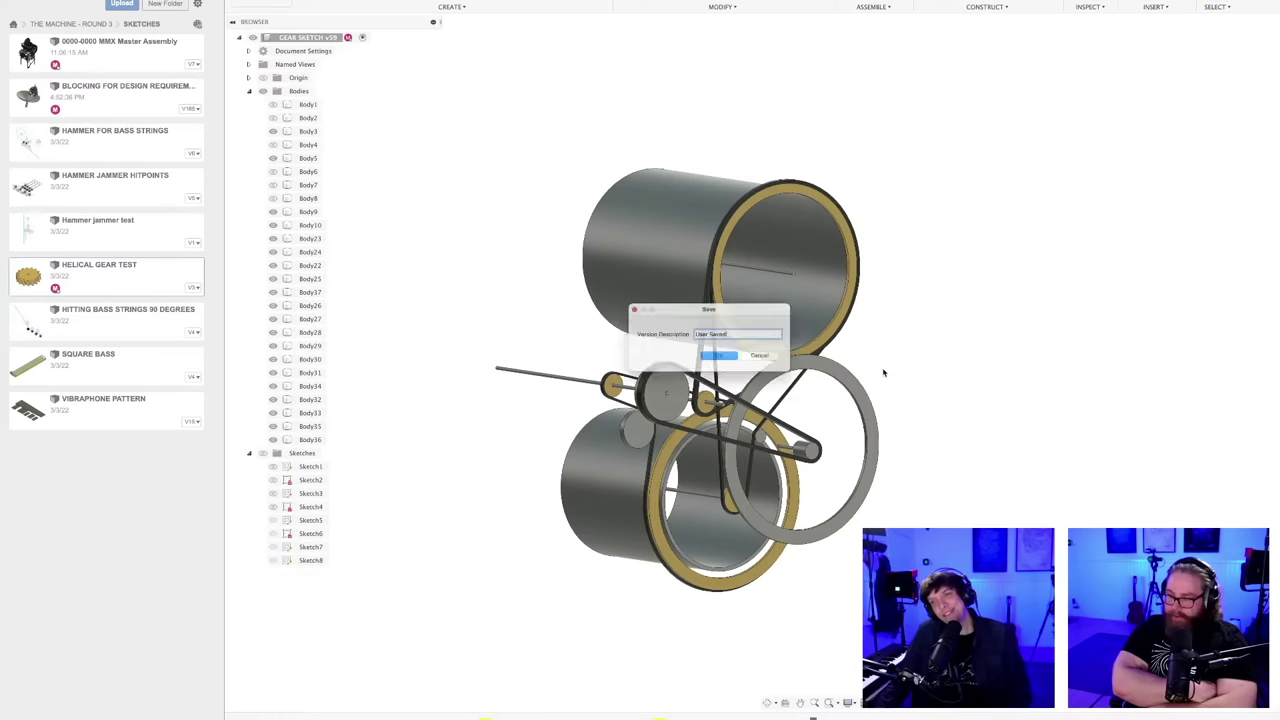
click(723, 360)
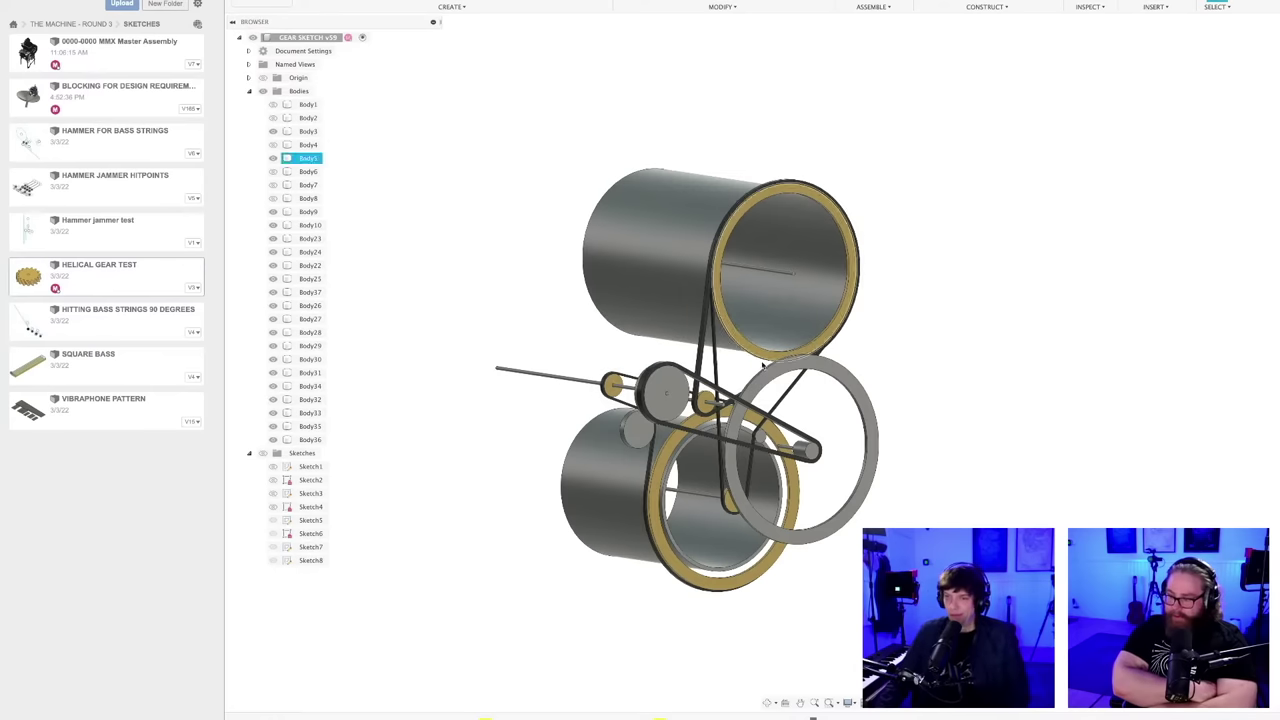
- Examine how the belts and pulleys run between the two drums and the driving wheel without the gold gears
scroll(724, 362, up, 3)
shift+middle_drag(723, 360, 714, 375)
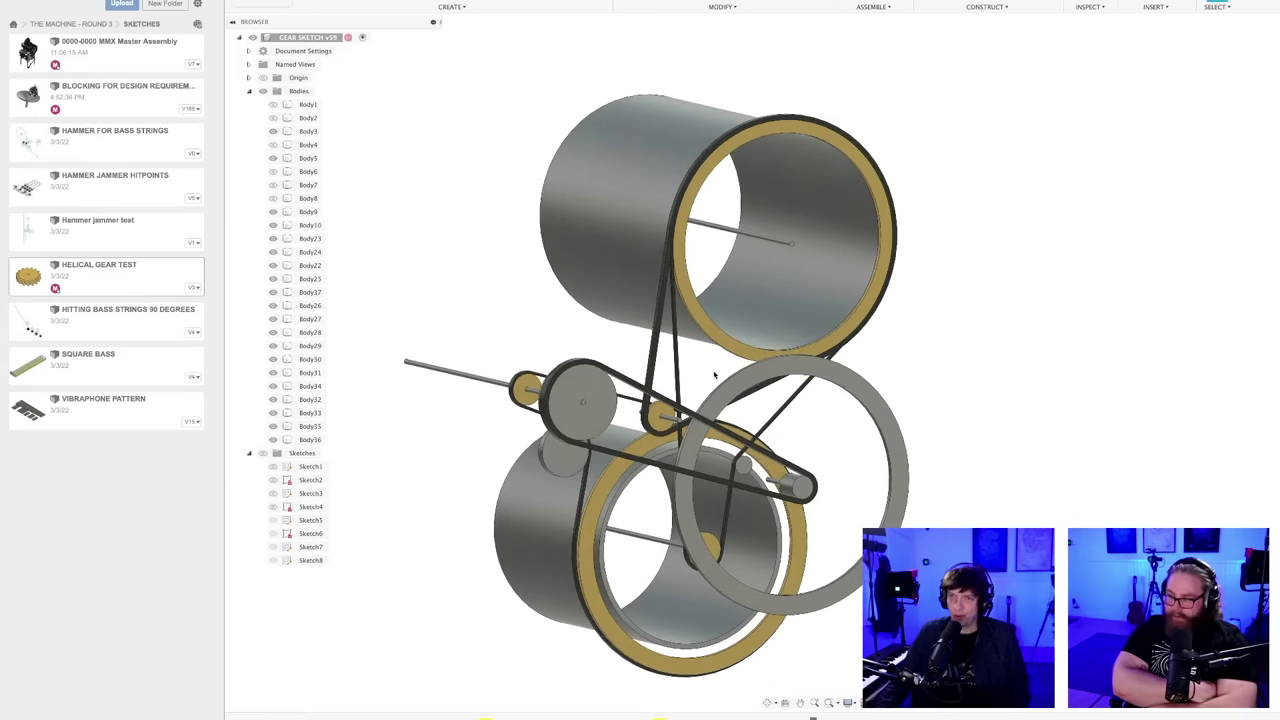
scroll(715, 375, down, 2)
shift+middle_drag(897, 470, 915, 420)
scroll(891, 439, down, 3)
scroll(1006, 398, down, 2)
scroll(976, 414, up, 3)
scroll(971, 410, down, 4)
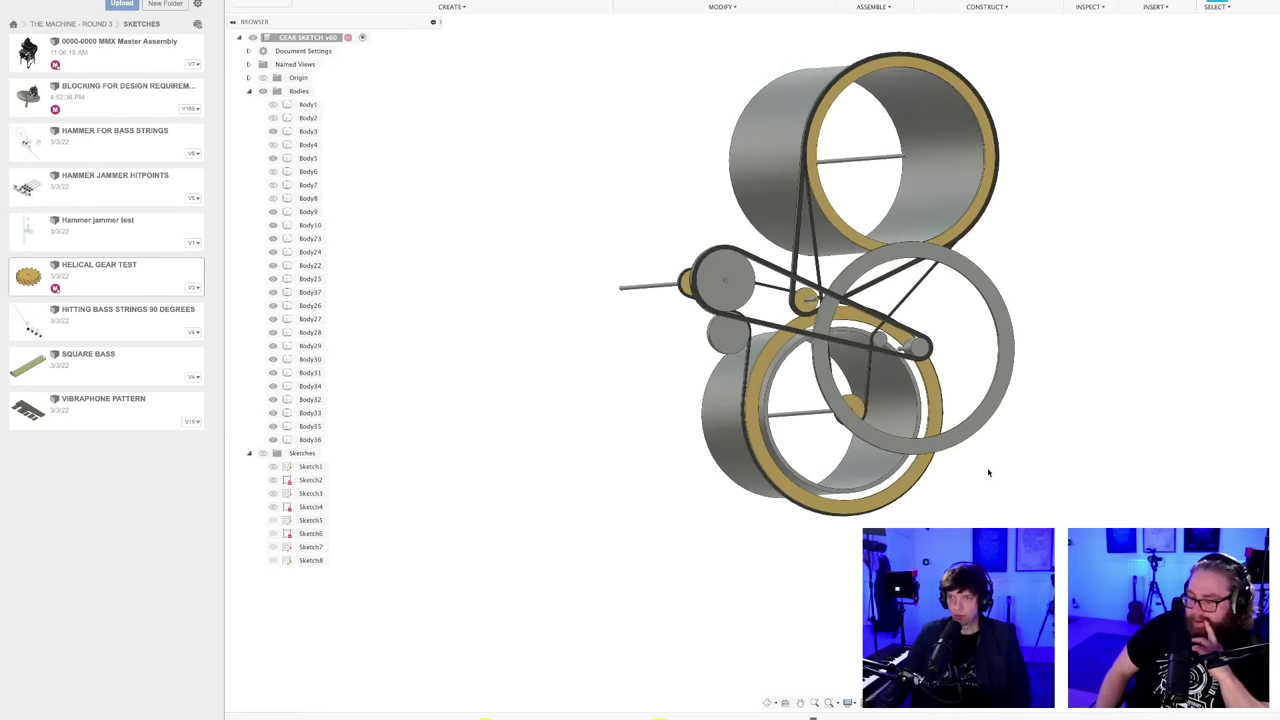
mouse_move(1008, 447)
shift+middle_down()
mouse_move(1026, 414)
mouse_move(862, 488)
shift+middle_up()
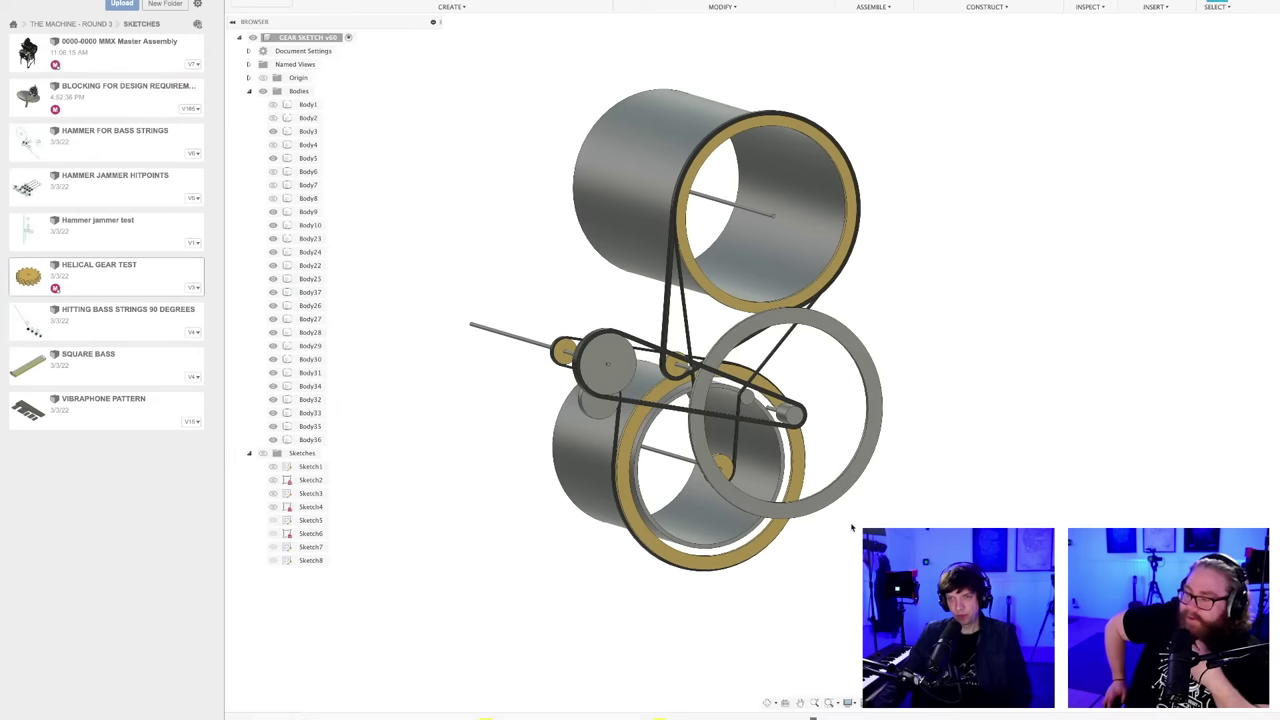
mouse_move(845, 519)
shift+middle_down()
mouse_move(930, 582)
mouse_move(928, 556)
mouse_move(899, 563)
mouse_move(882, 532)
shift+middle_up()
scroll(849, 524, up, 2)
scroll(930, 582, down, 2)
scroll(905, 555, up, 2)
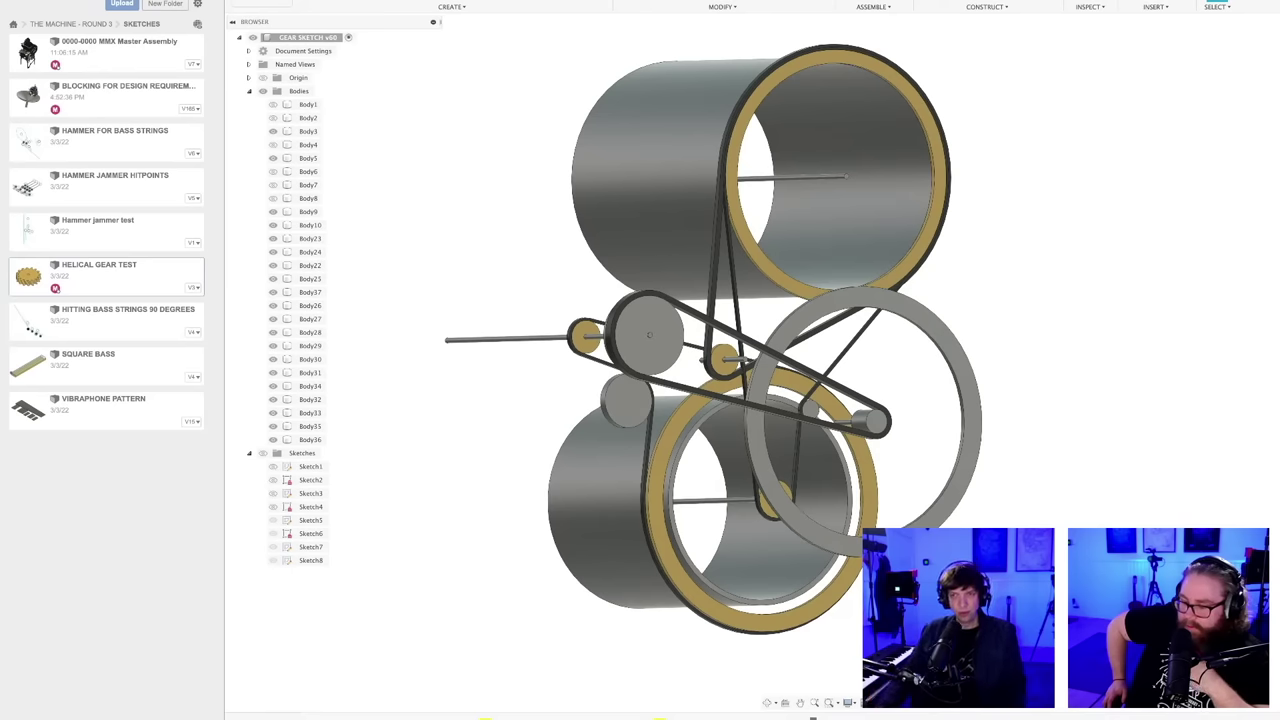
shift+middle_drag(902, 482, 909, 490)
scroll(872, 490, up, 1)
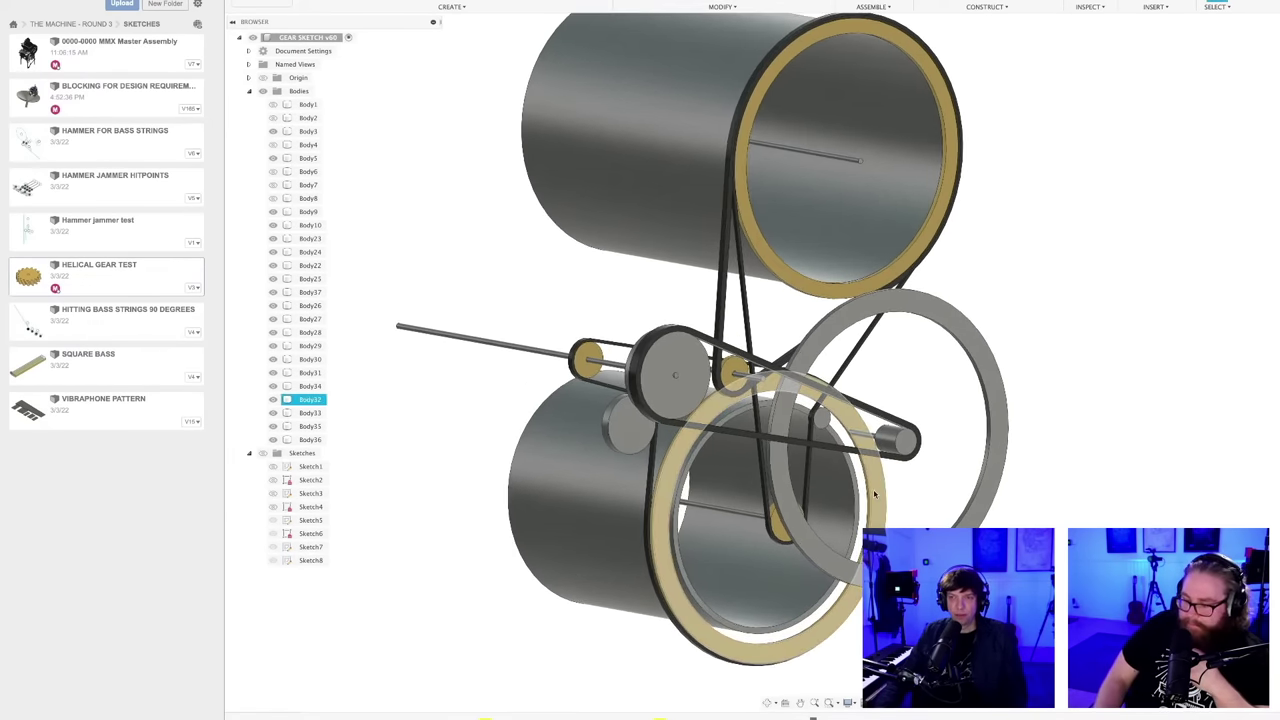
scroll(860, 400, up, 1)
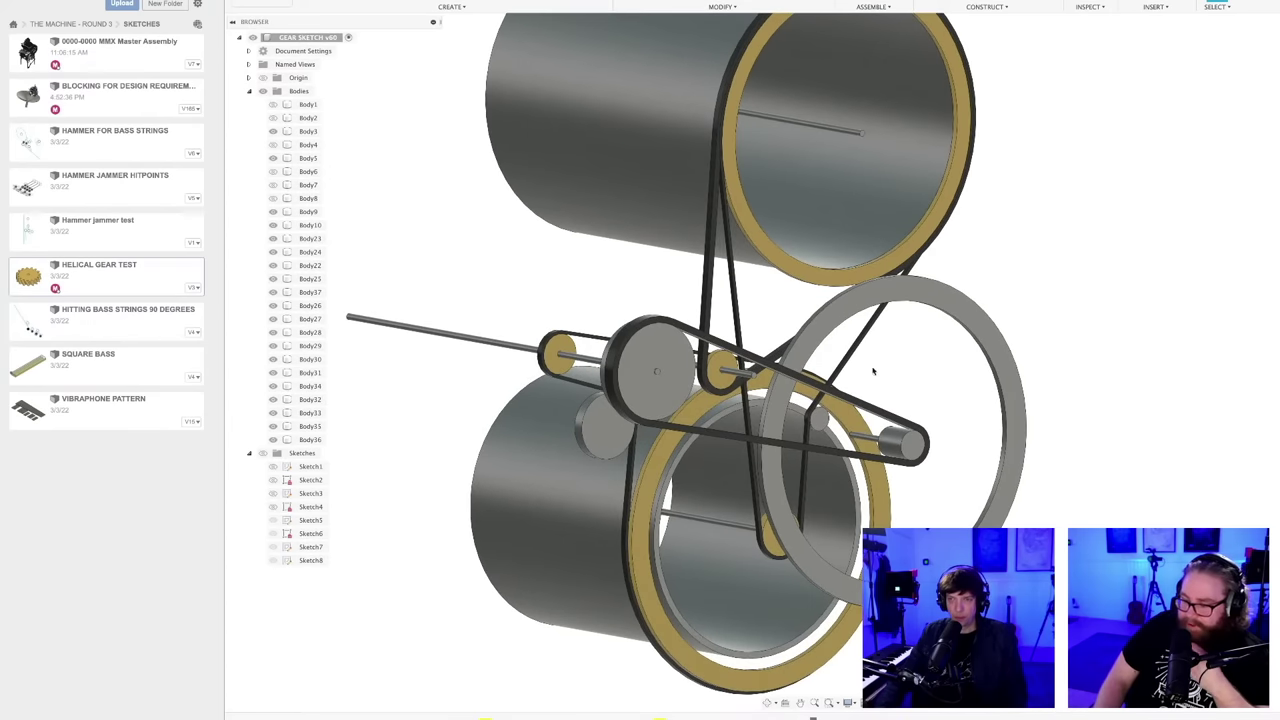
scroll(874, 380, down, 2)
mouse_move(897, 498)
middle_down()
mouse_move(922, 526)
mouse_move(847, 524)
mouse_move(873, 505)
middle_up()
scroll(897, 505, up, 2)
scroll(784, 500, up, 2)
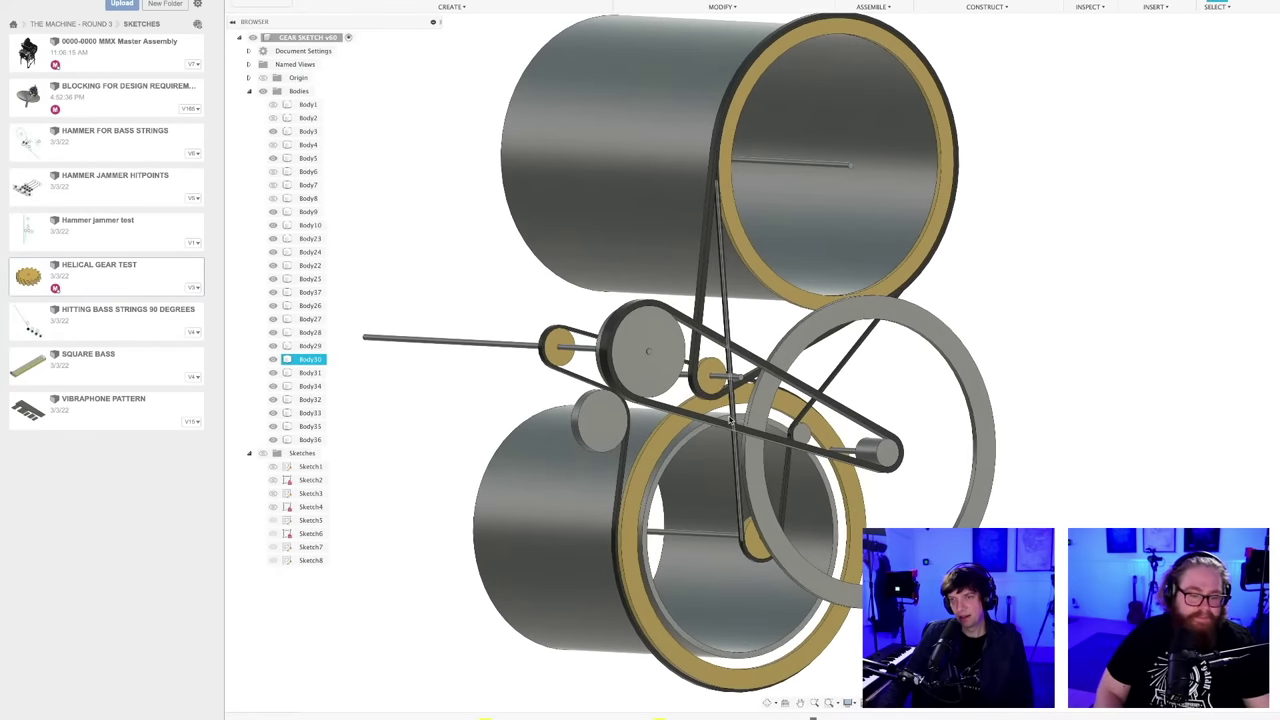
- Show the gold gears Body2 and Body1 again and save a new version with the description User Saved
scroll(760, 447, down, 3)
shift+middle_drag(900, 515, 856, 555)
scroll(840, 497, up, 2)
click(272, 118)
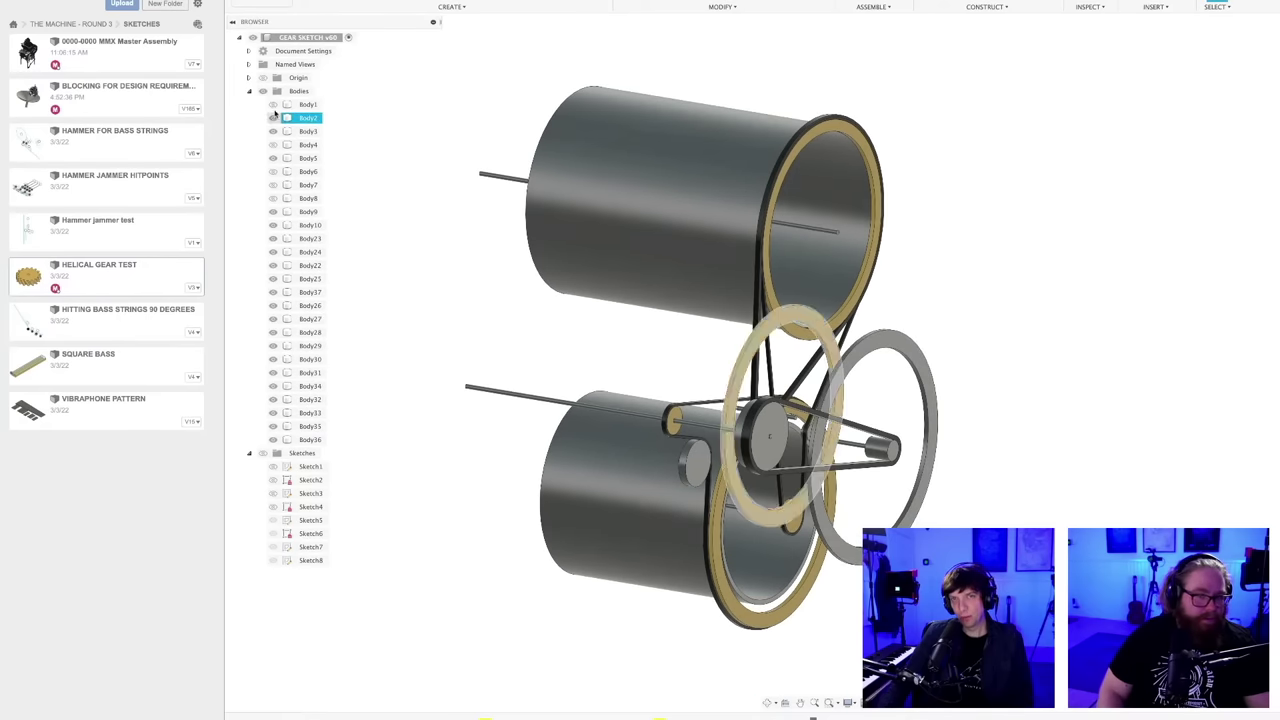
shift+middle_drag(952, 469, 789, 471)
click(789, 471)
key(super+s)
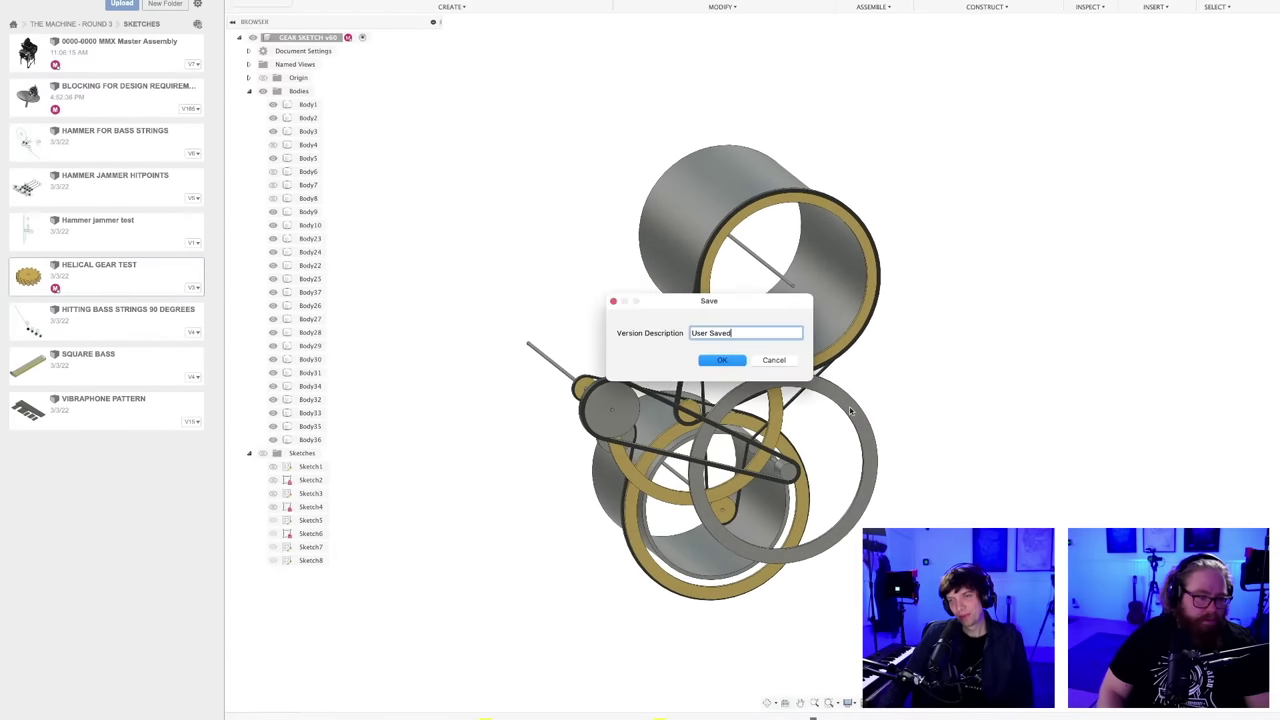
click(720, 360)
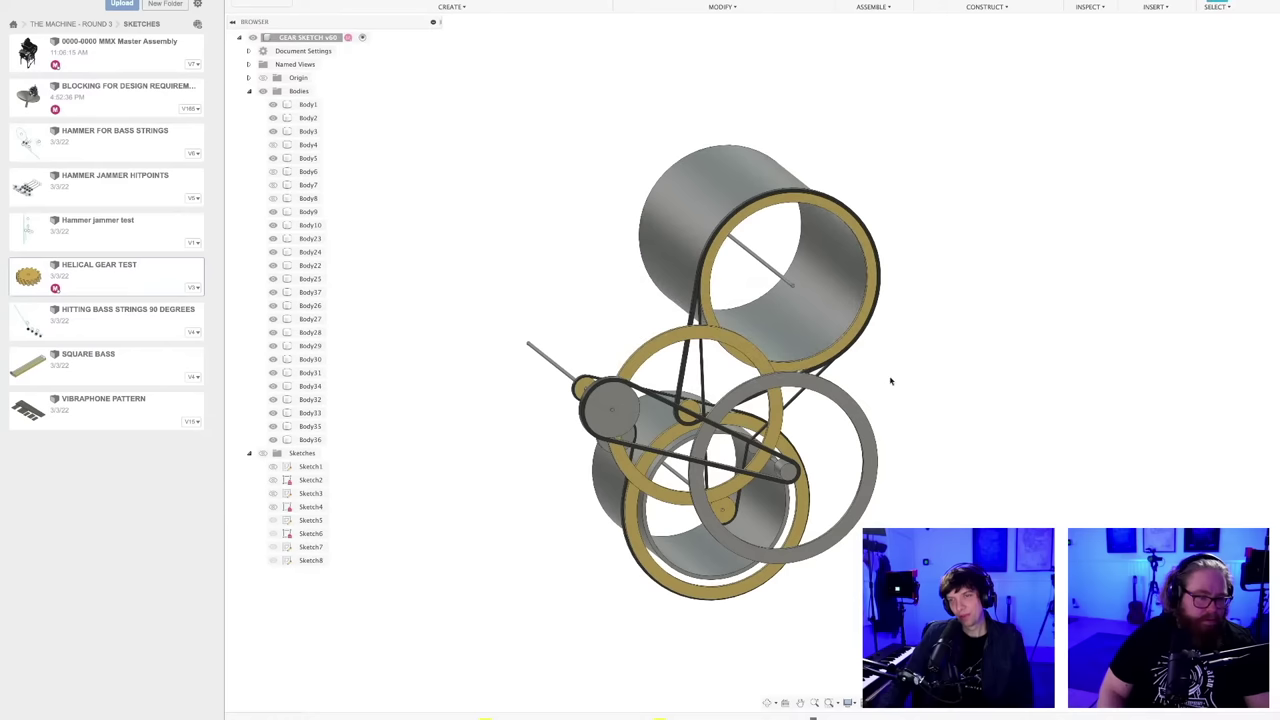
- Hide the gold ring Body2 and the gold gear Body1 so that only the belt drive is displayed
scroll(890, 380, down, 1)
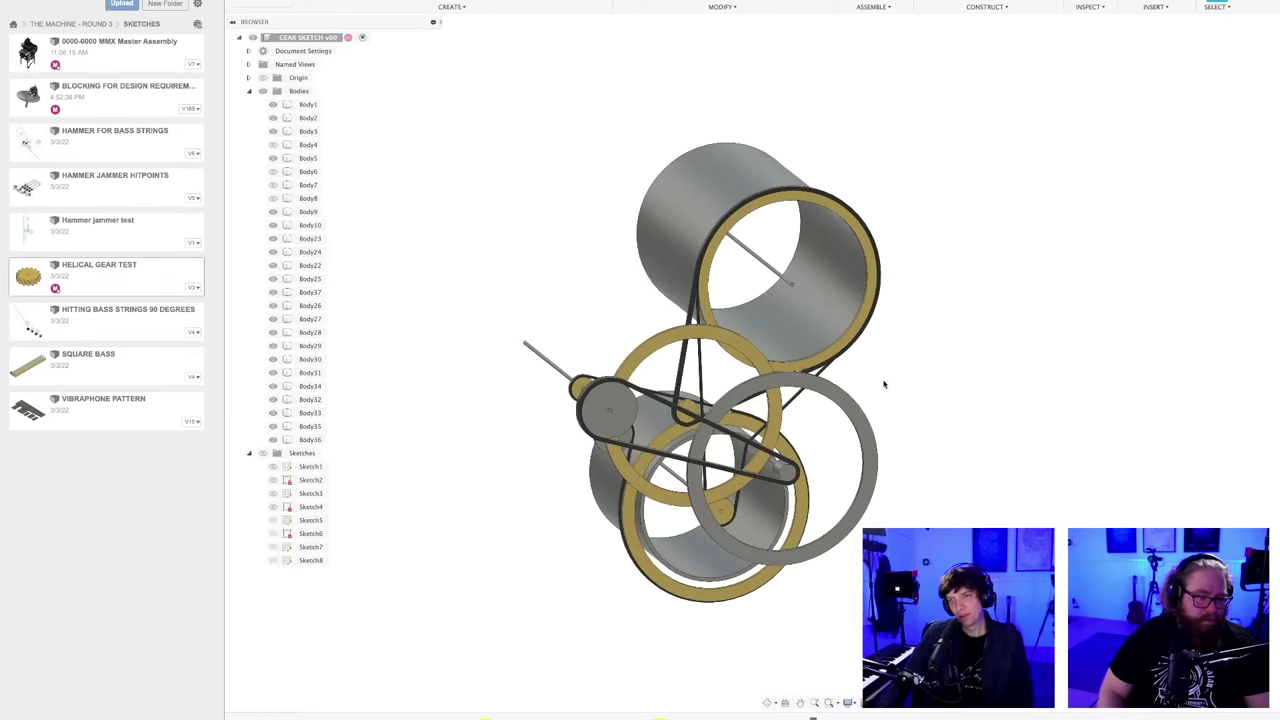
shift+middle_drag(884, 384, 884, 378)
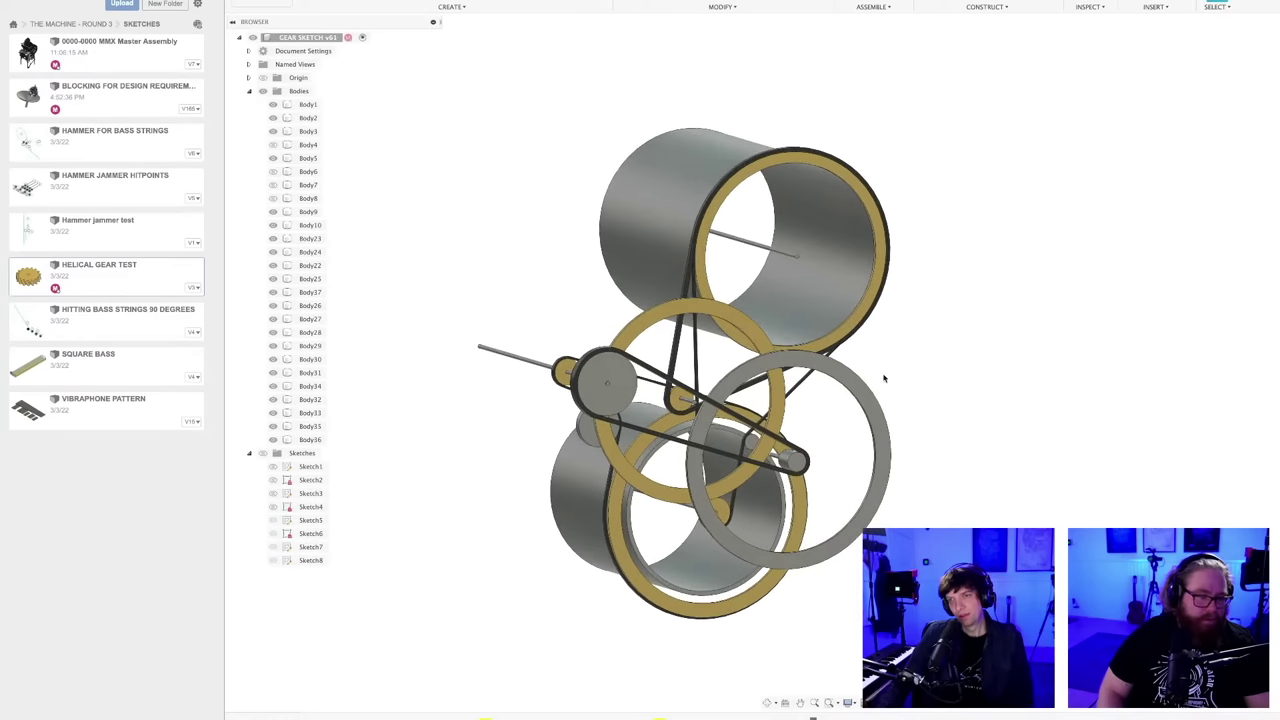
shift+middle_drag(903, 497, 938, 476)
scroll(735, 342, up, 3)
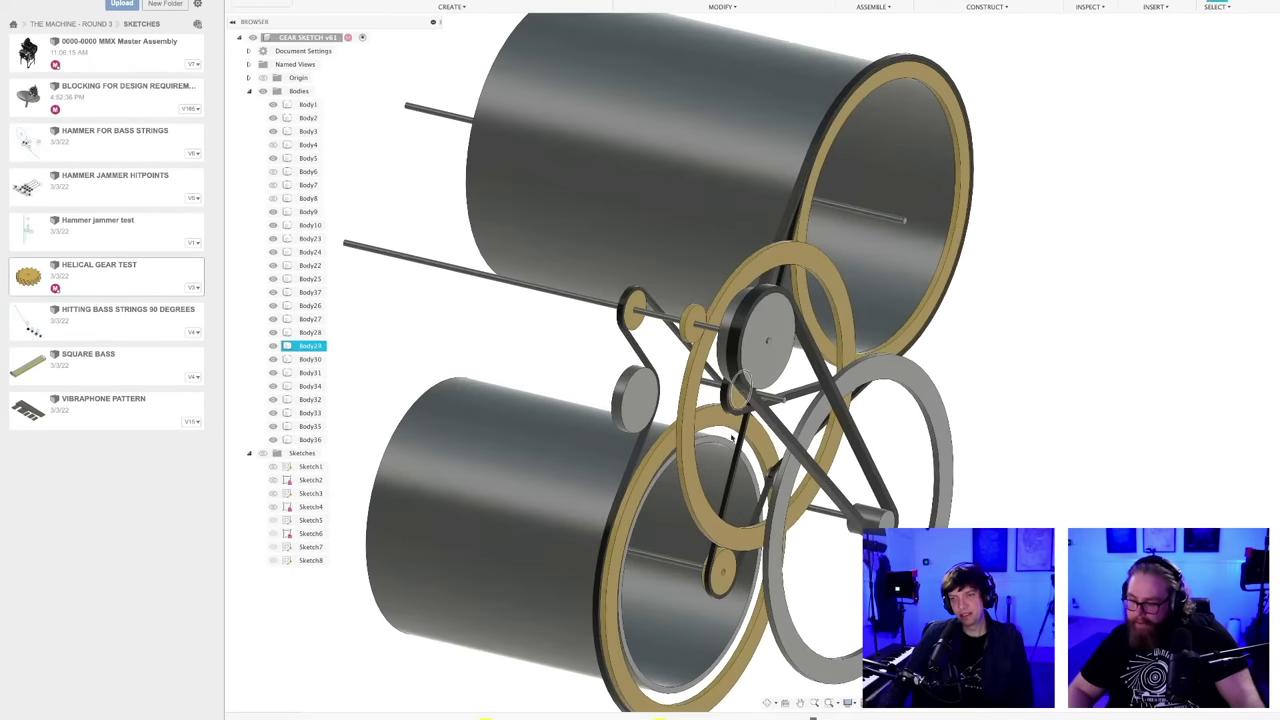
scroll(765, 338, down, 2)
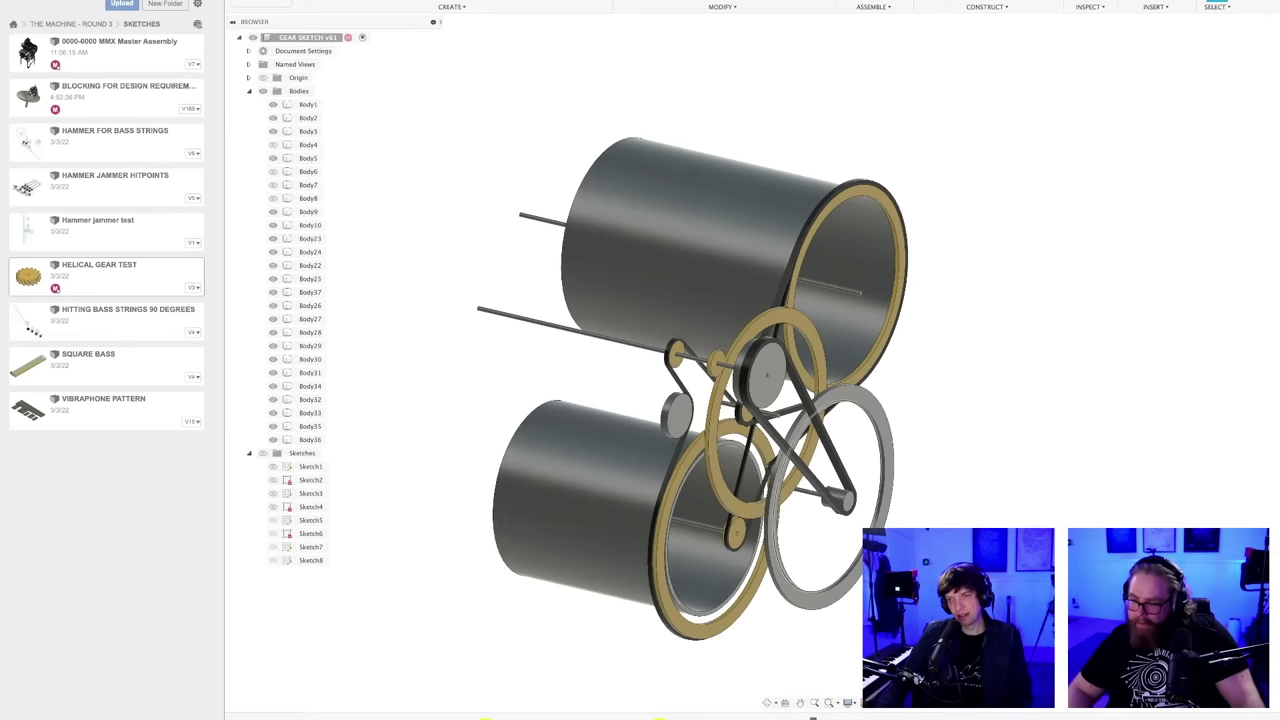
middle_drag(909, 534, 875, 517)
scroll(914, 517, down, 3)
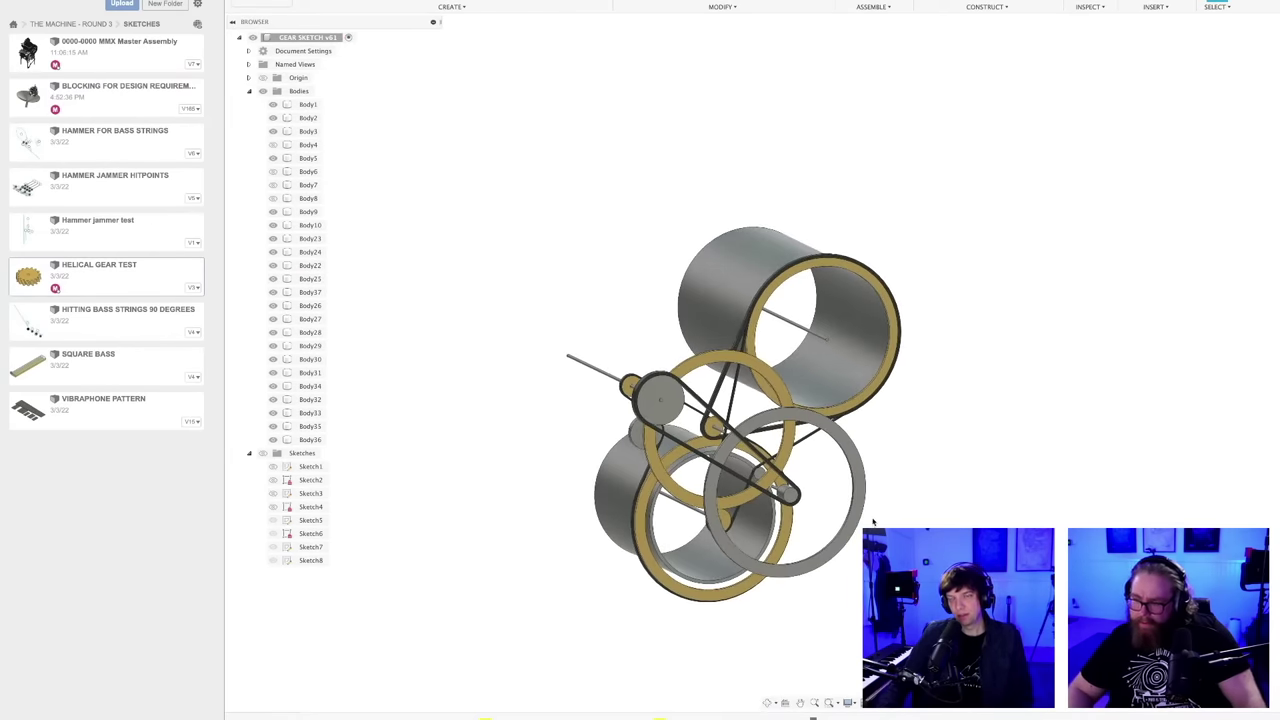
scroll(747, 416, up, 4)
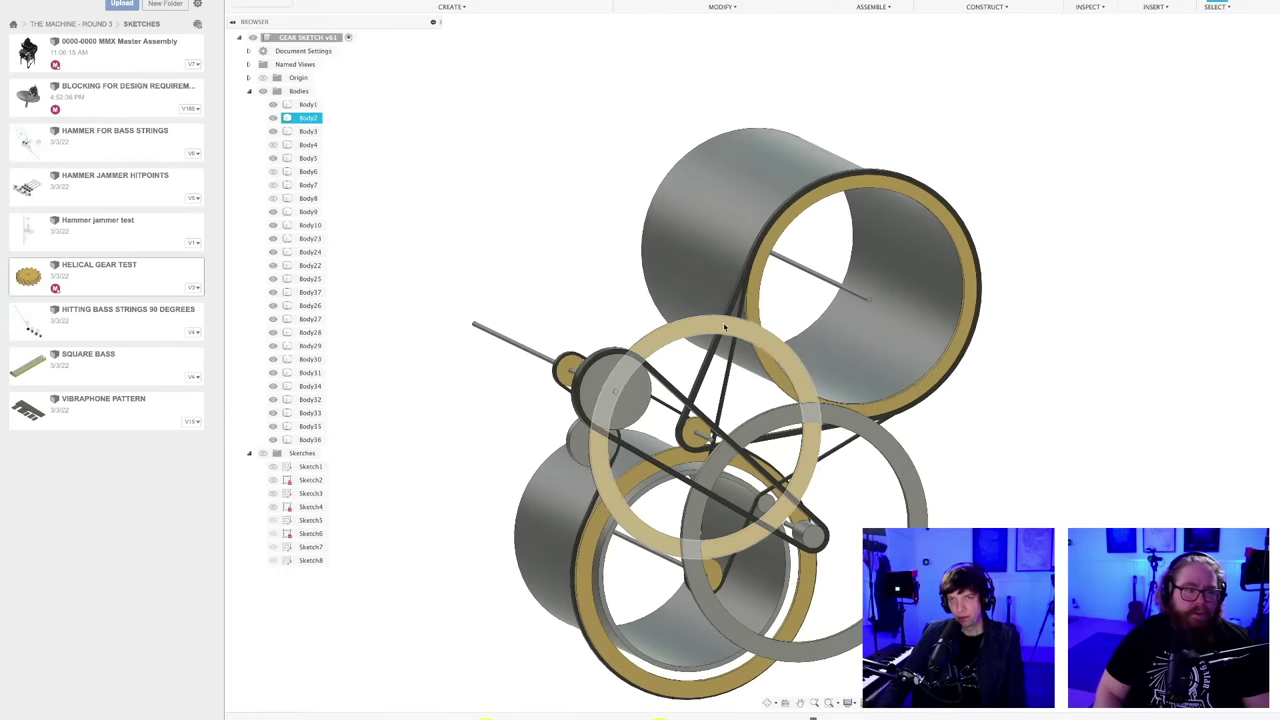
click(725, 327)
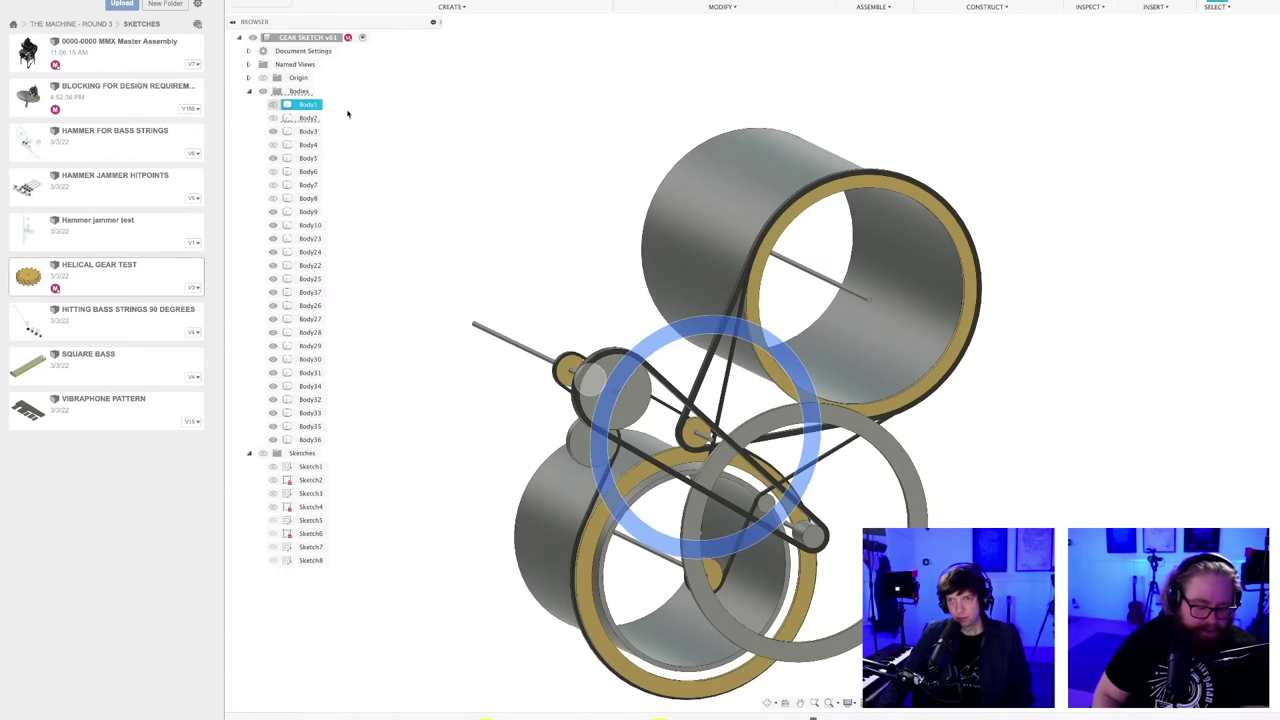
click(705, 384)
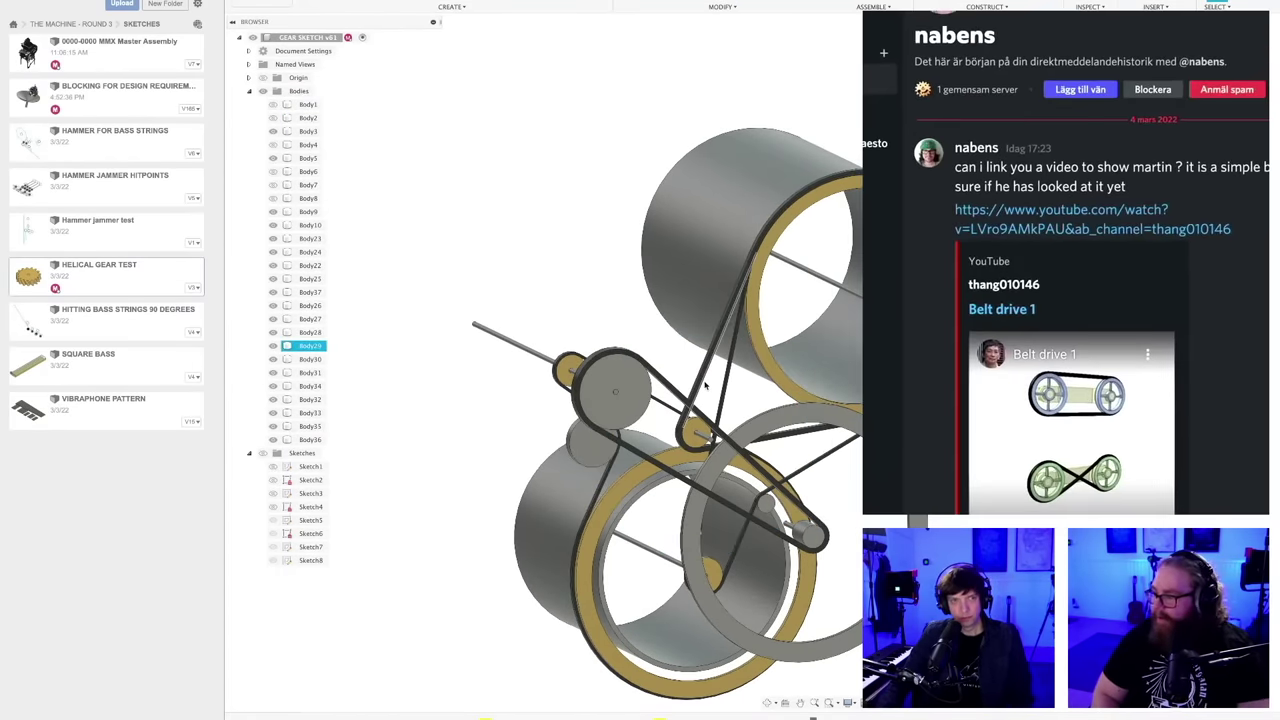
- Examine the upper drum's belt Body29 and its small pulley alongside the shared Belt drive 1 video with its open and crossed belts
scroll(705, 385, up, 1)
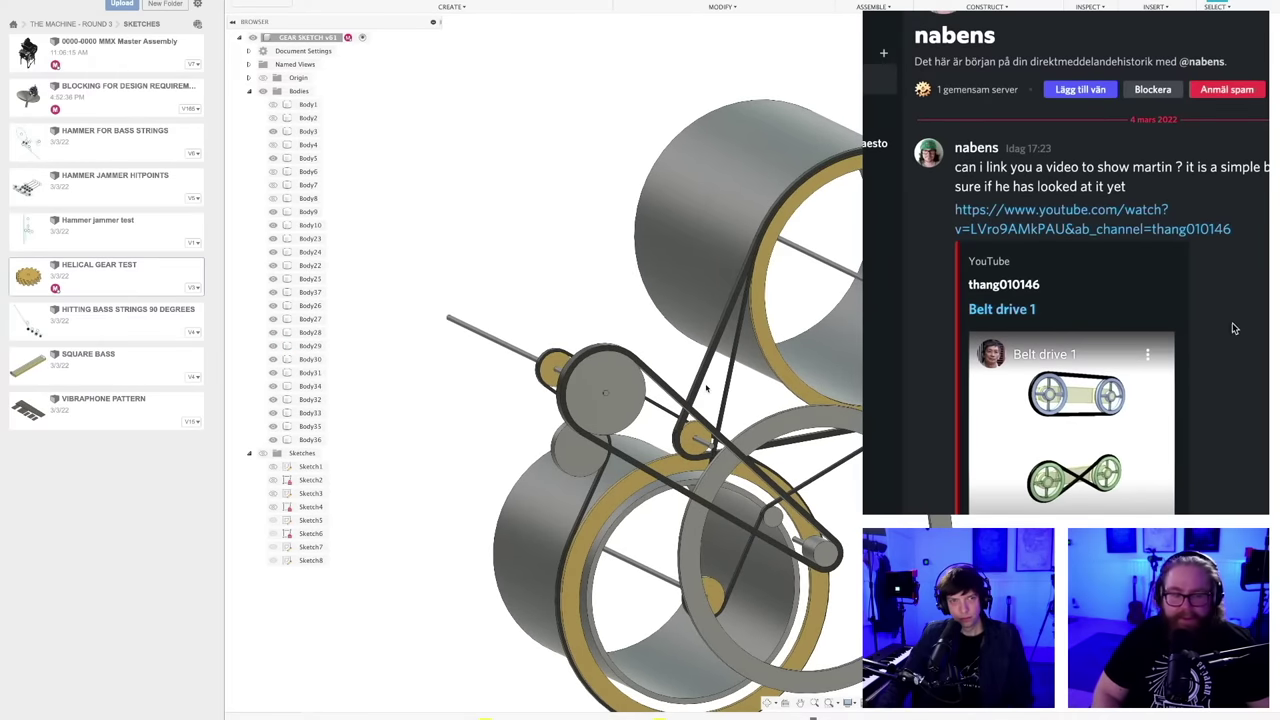
scroll(706, 388, up, 1)
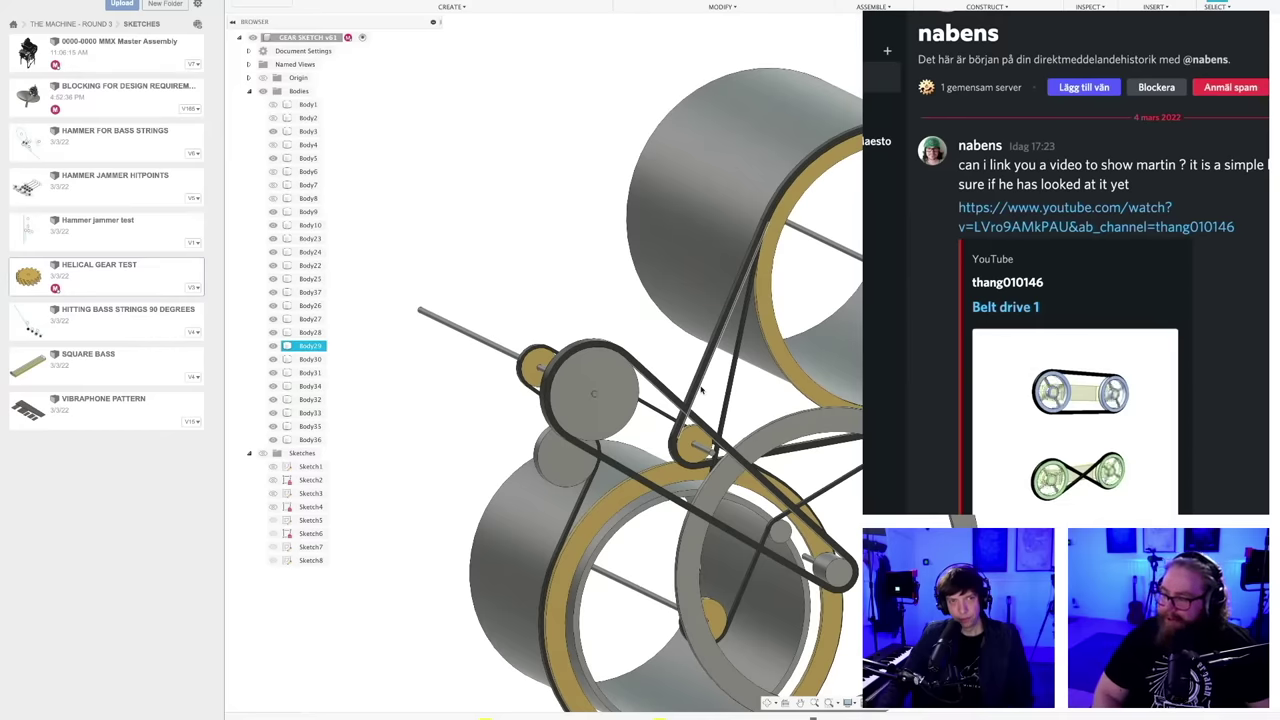
shift+middle_drag(701, 390, 701, 391)
scroll(701, 390, up, 1)
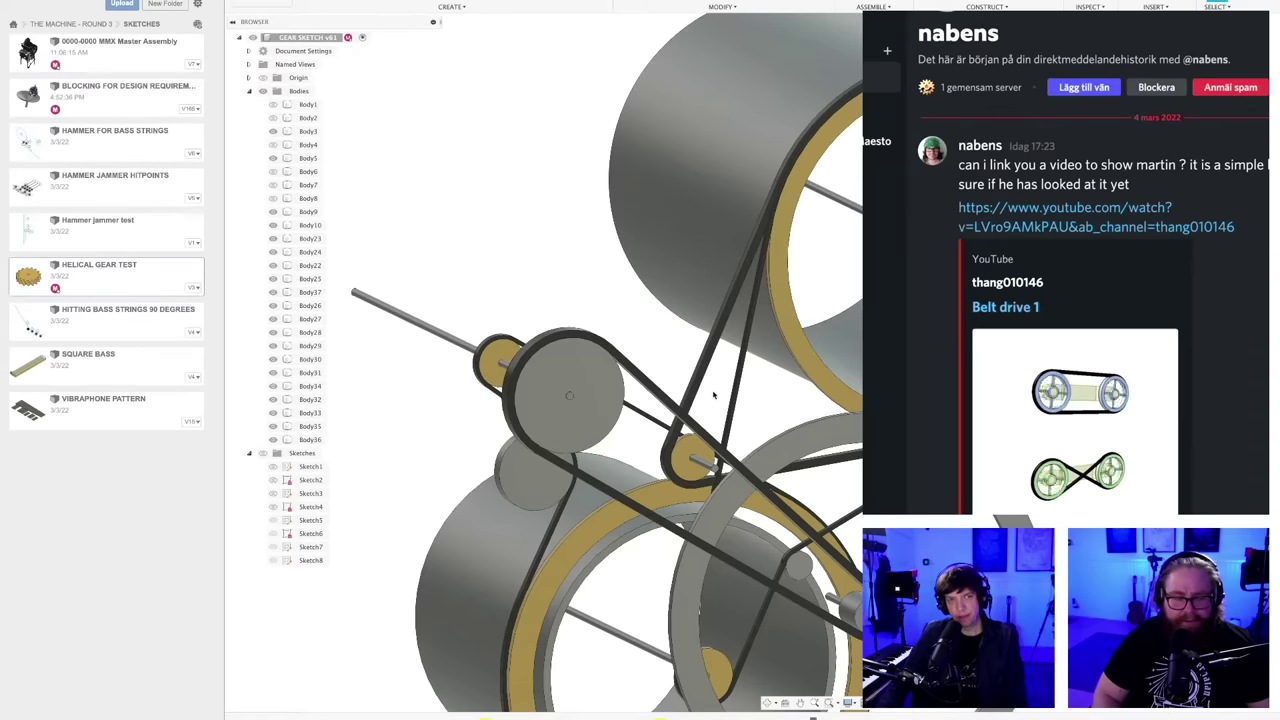
shift+middle_drag(713, 395, 688, 366)
click(688, 366)
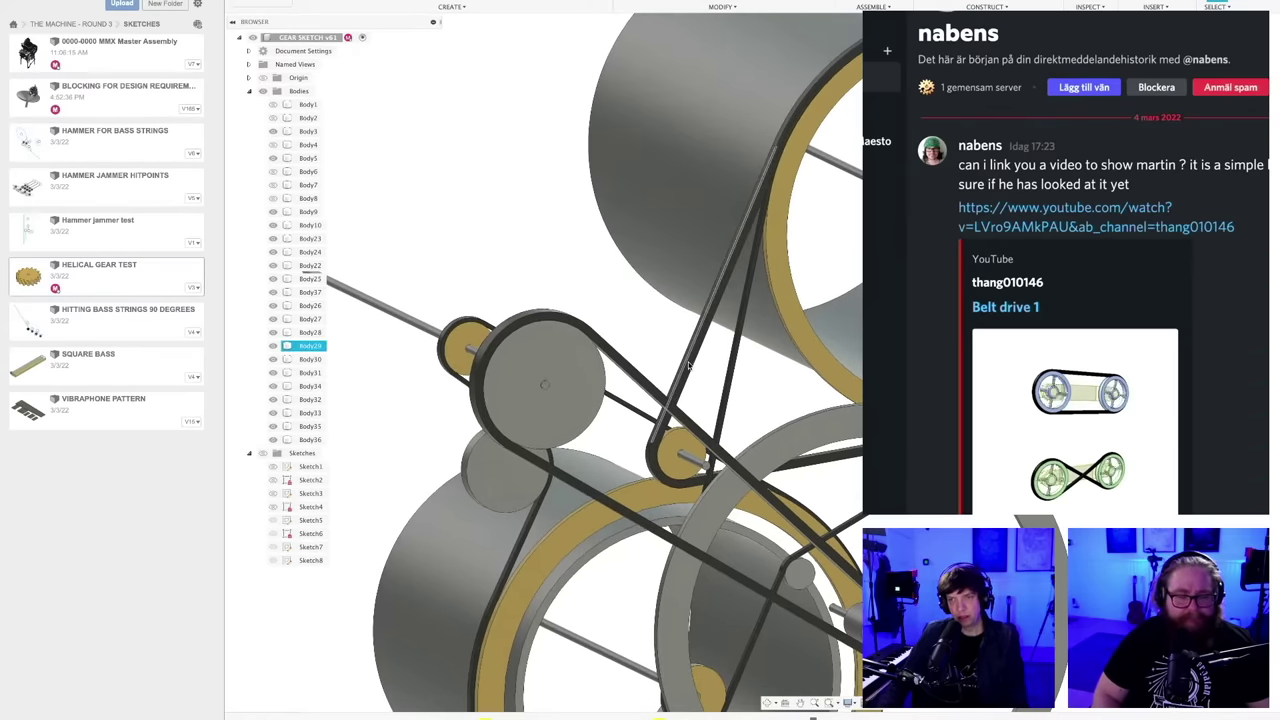
click(699, 371)
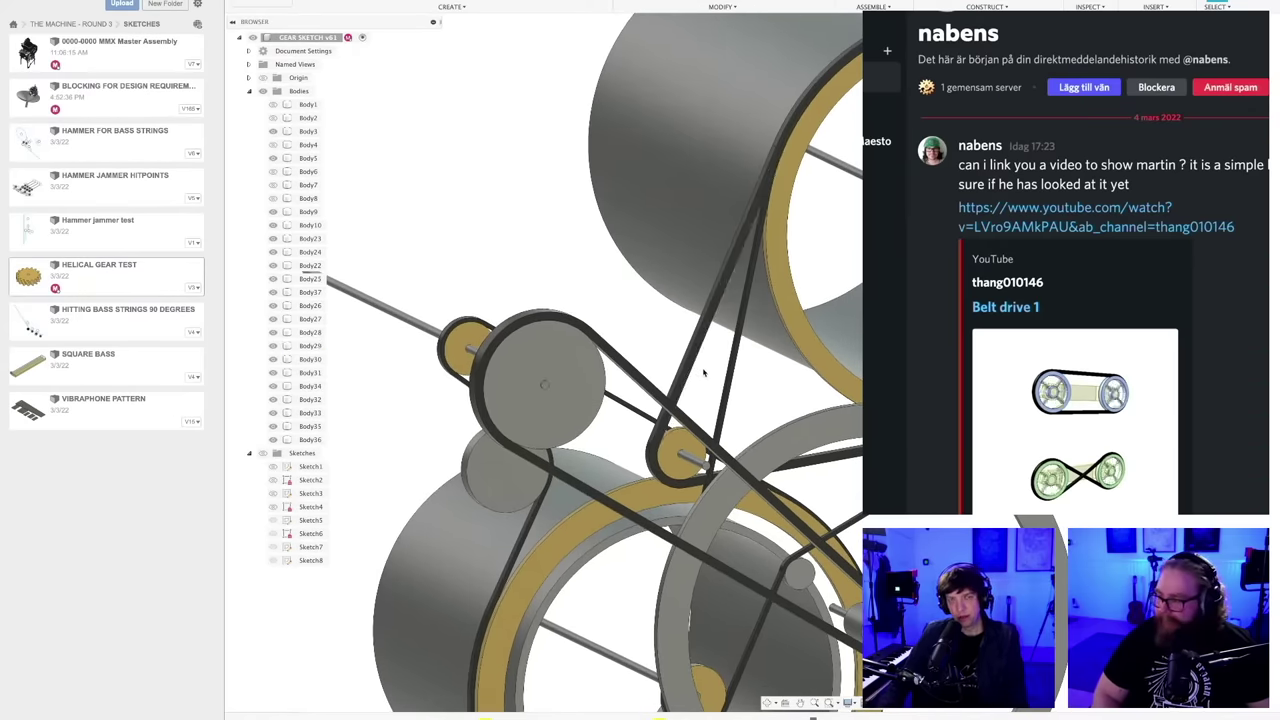
shift+middle_drag(702, 375, 696, 377)
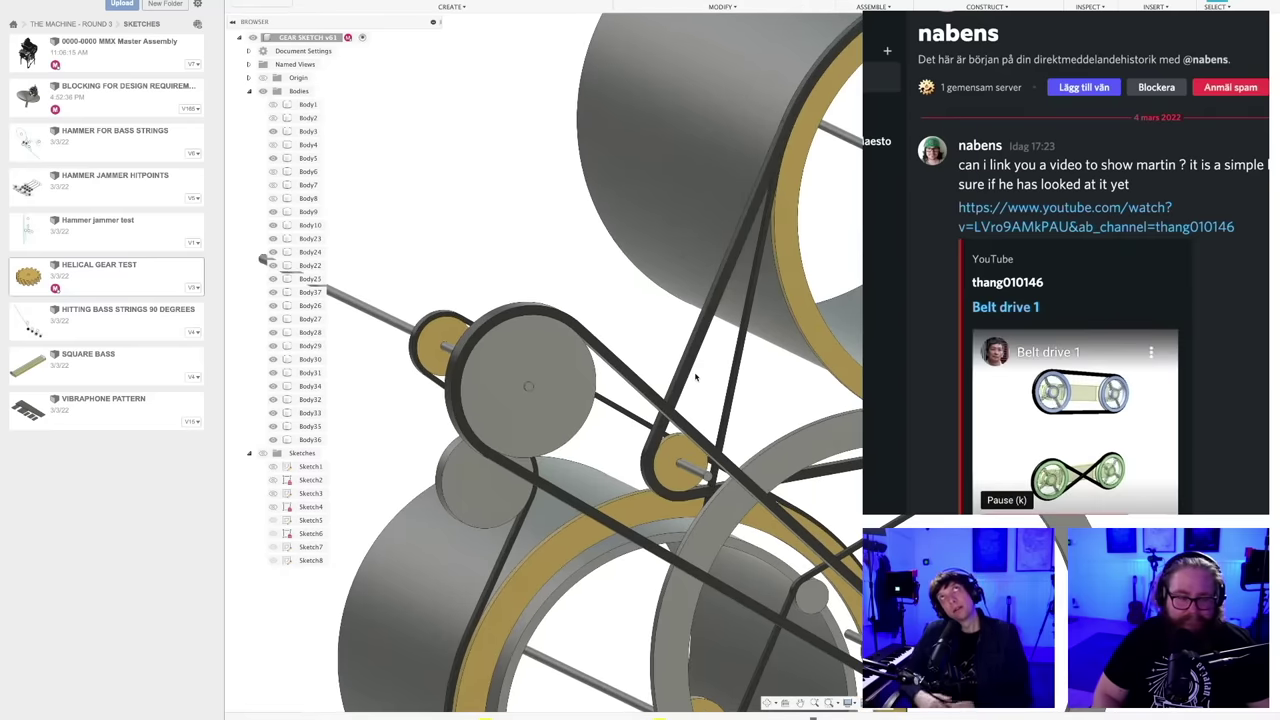
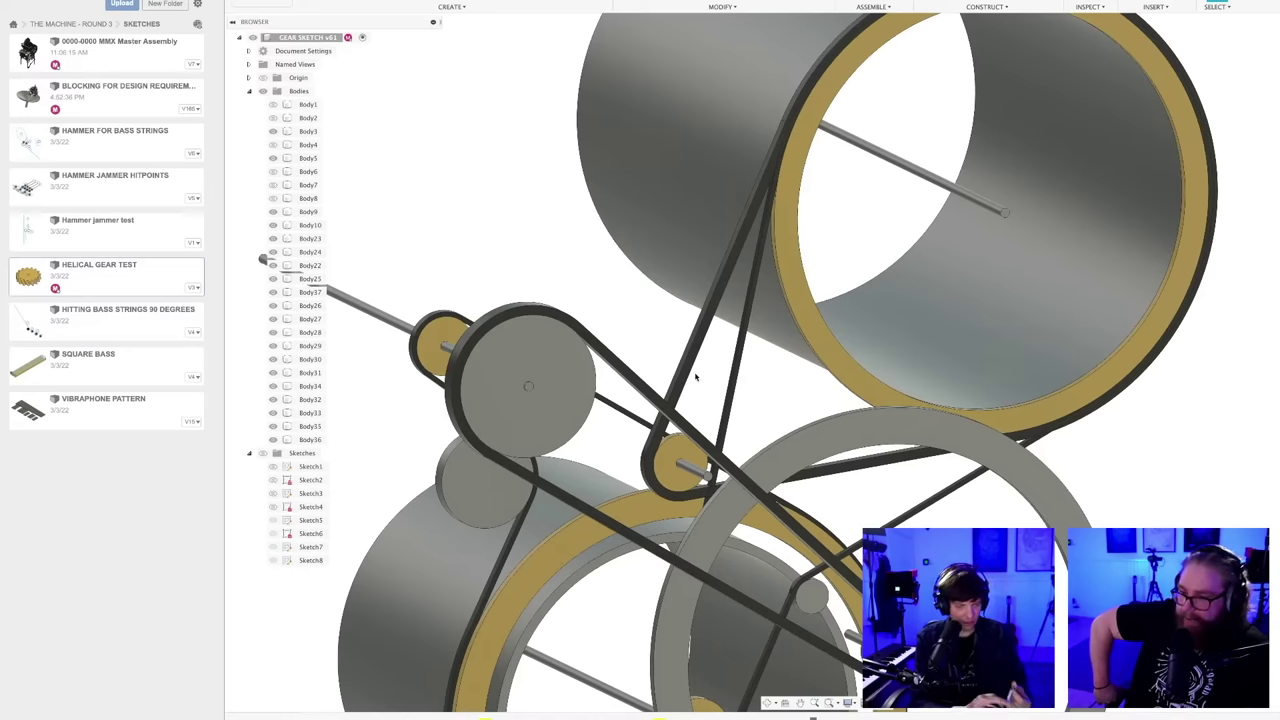
- Save the gear sketch with only the belt drive displayed as a new version
click(842, 453)
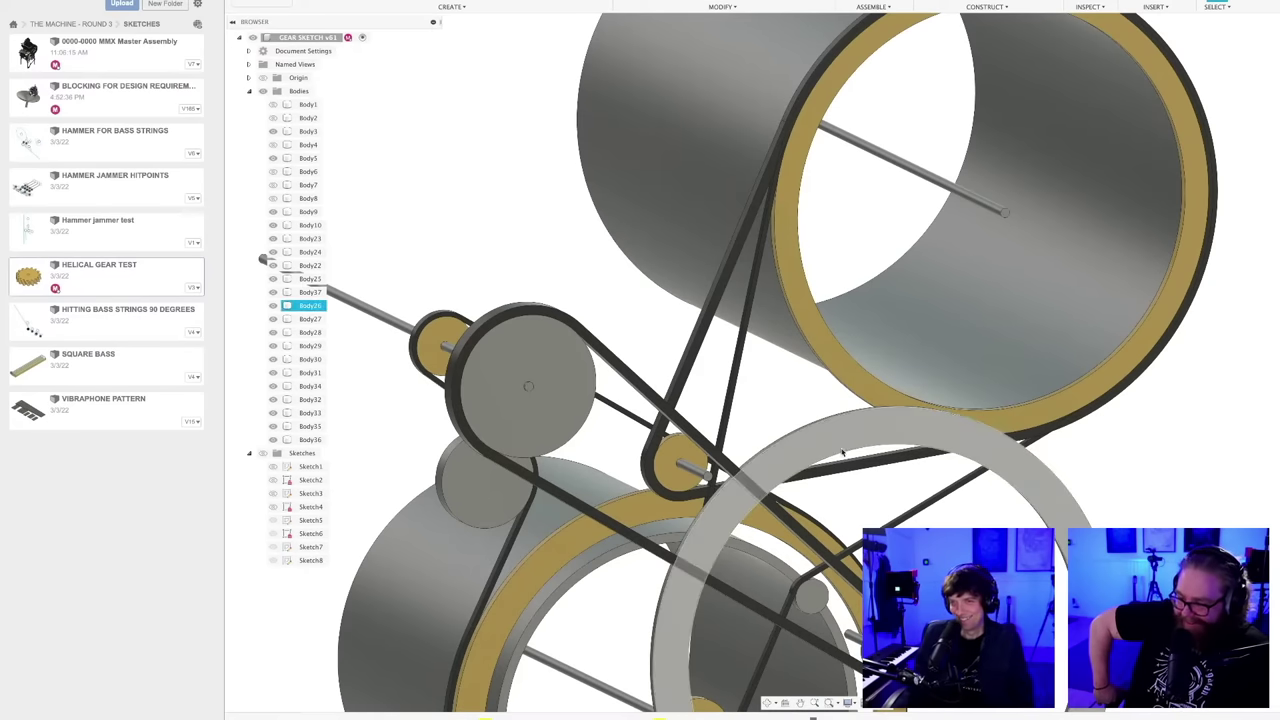
key(Escape)
scroll(900, 458, down, 5)
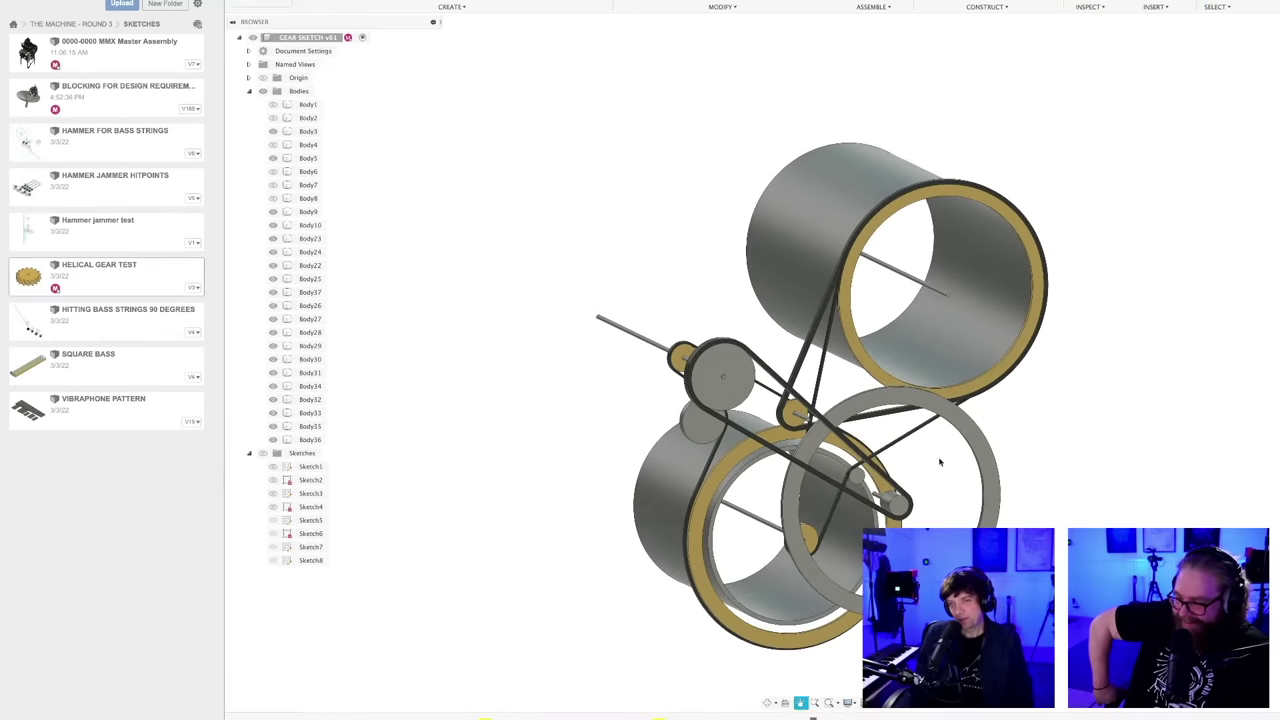
shift+middle_drag(940, 462, 909, 432)
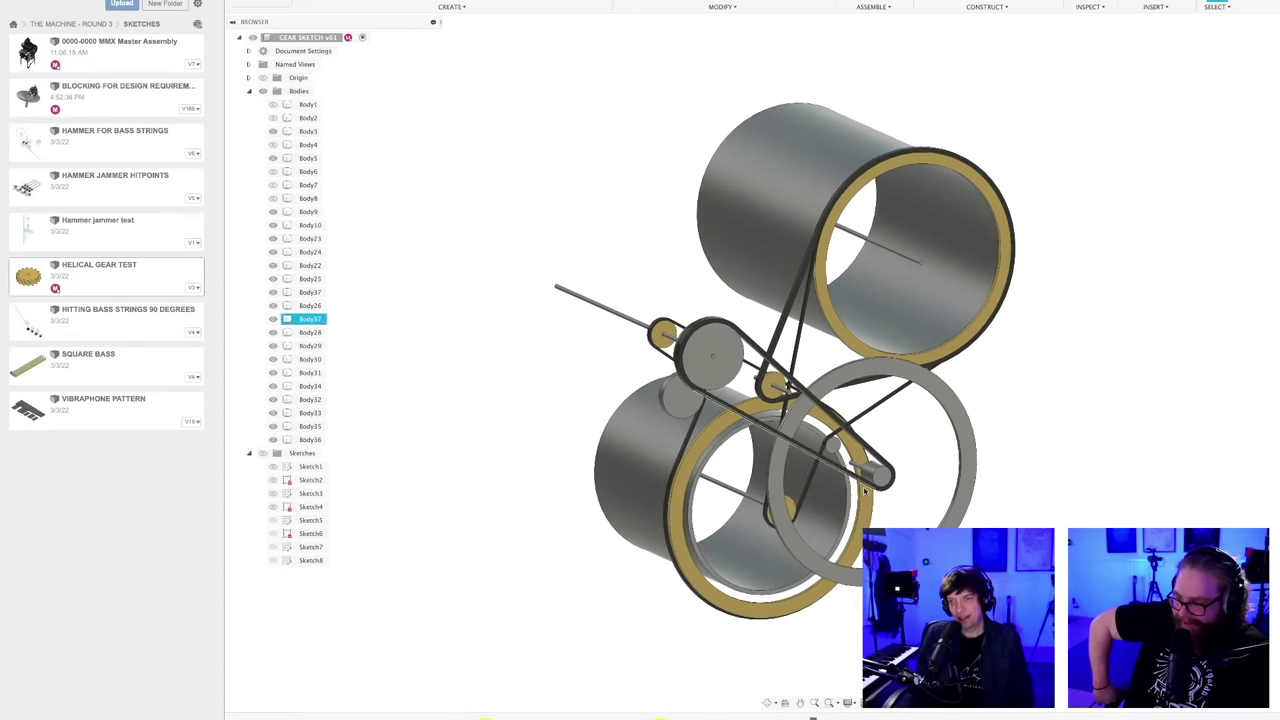
scroll(862, 491, up, 3)
key(super+s)
click(730, 362)
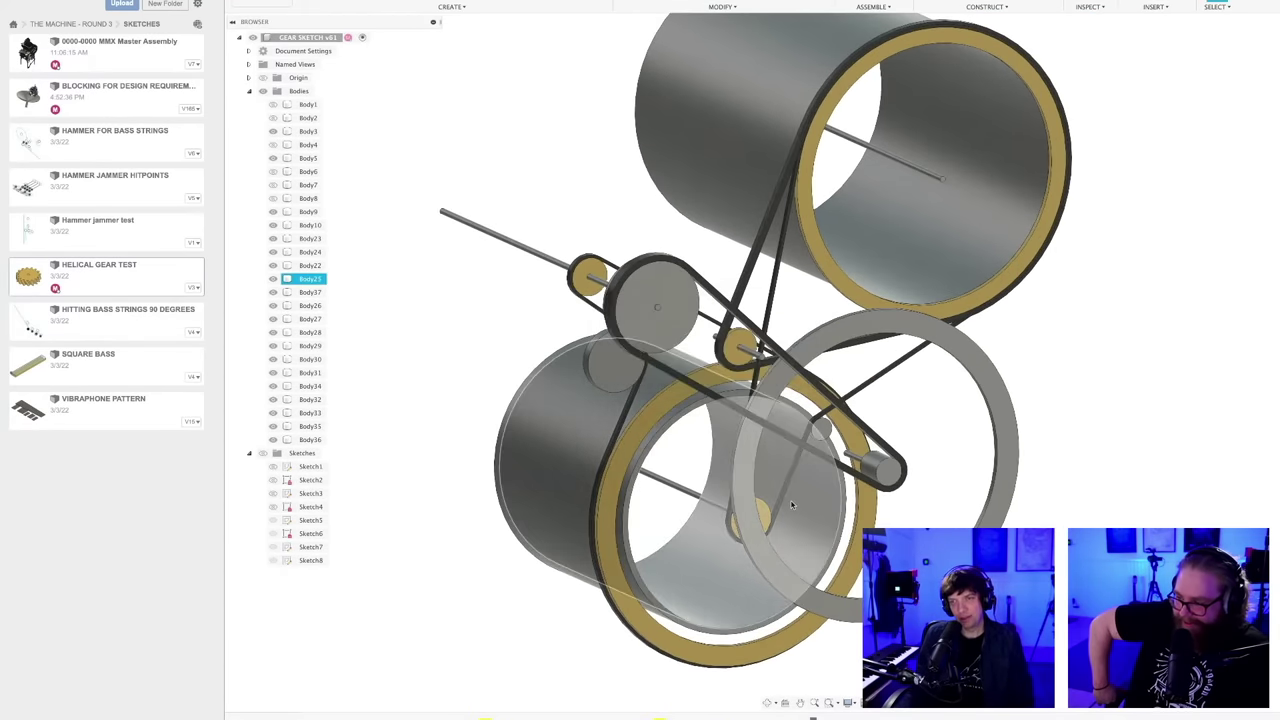
- Examine how the belts link the two drums, the small gold pulleys and the large grey driving wheel
scroll(791, 504, down, 2)
scroll(791, 504, up, 2)
scroll(777, 514, down, 3)
scroll(768, 514, up, 1)
middle_drag(766, 512, 739, 505)
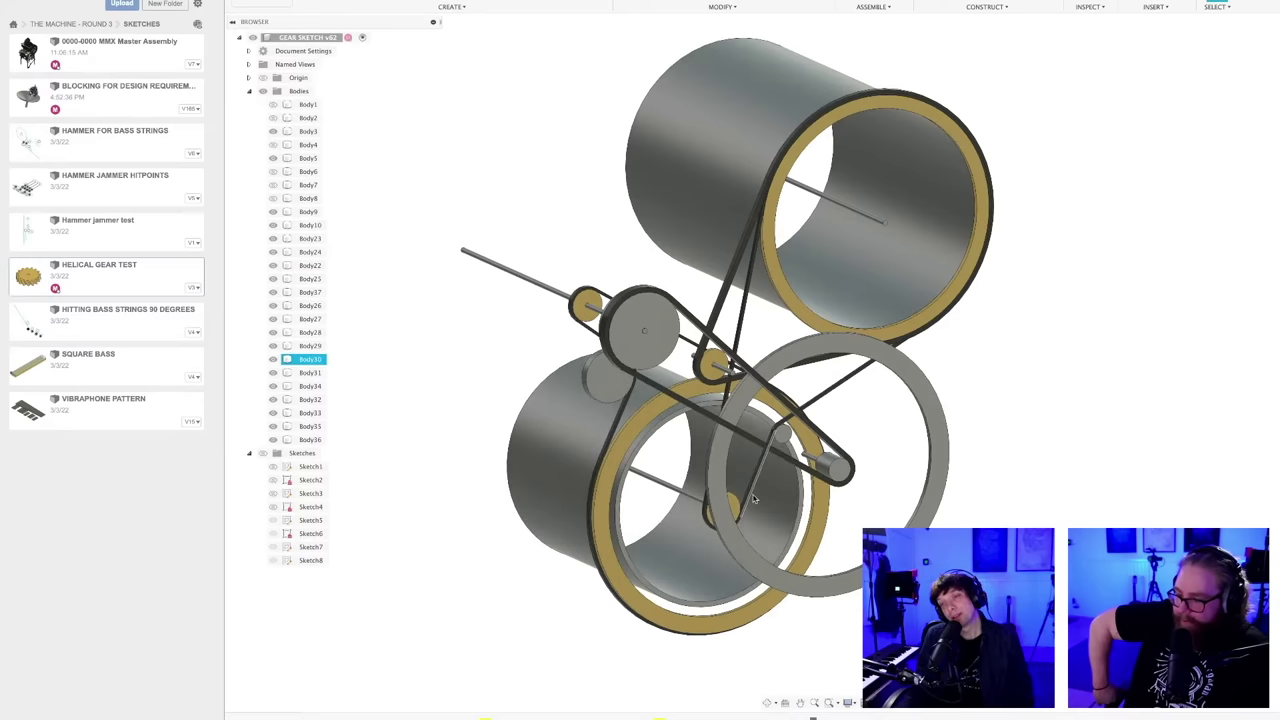
shift+middle_drag(871, 486, 862, 486)
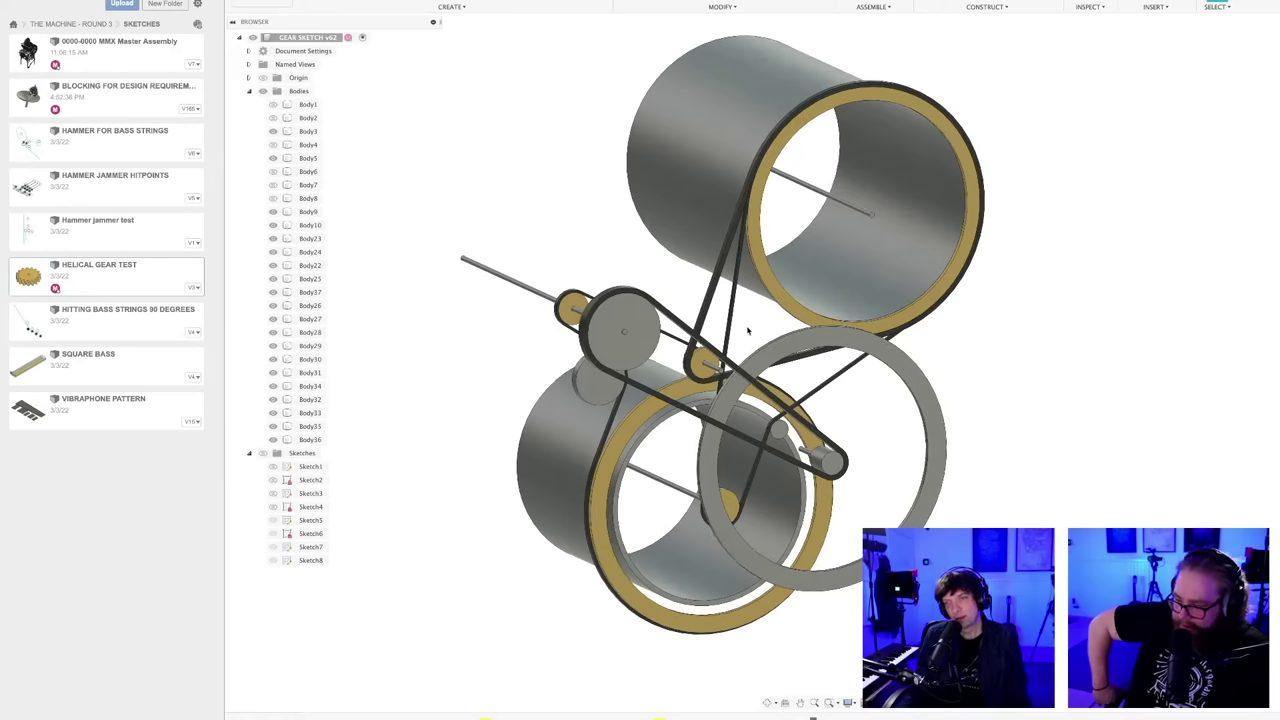
scroll(747, 330, up, 2)
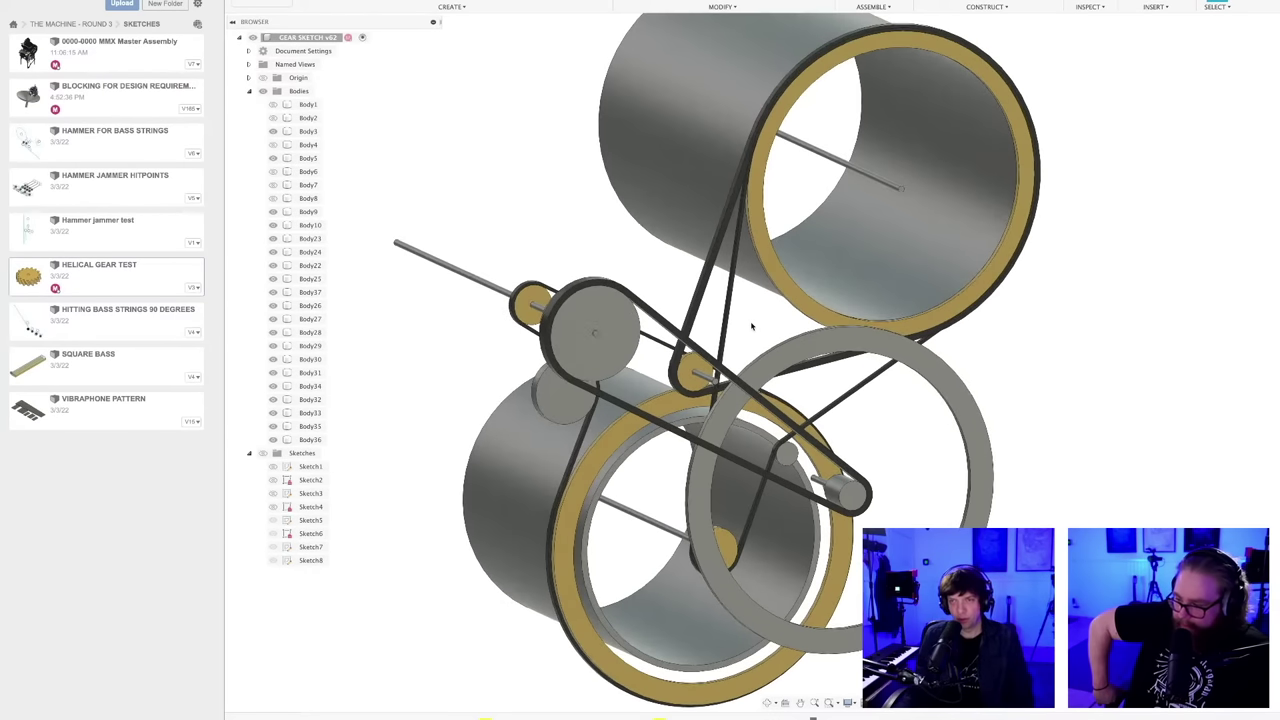
scroll(752, 326, down, 3)
scroll(757, 322, up, 3)
scroll(757, 322, down, 2)
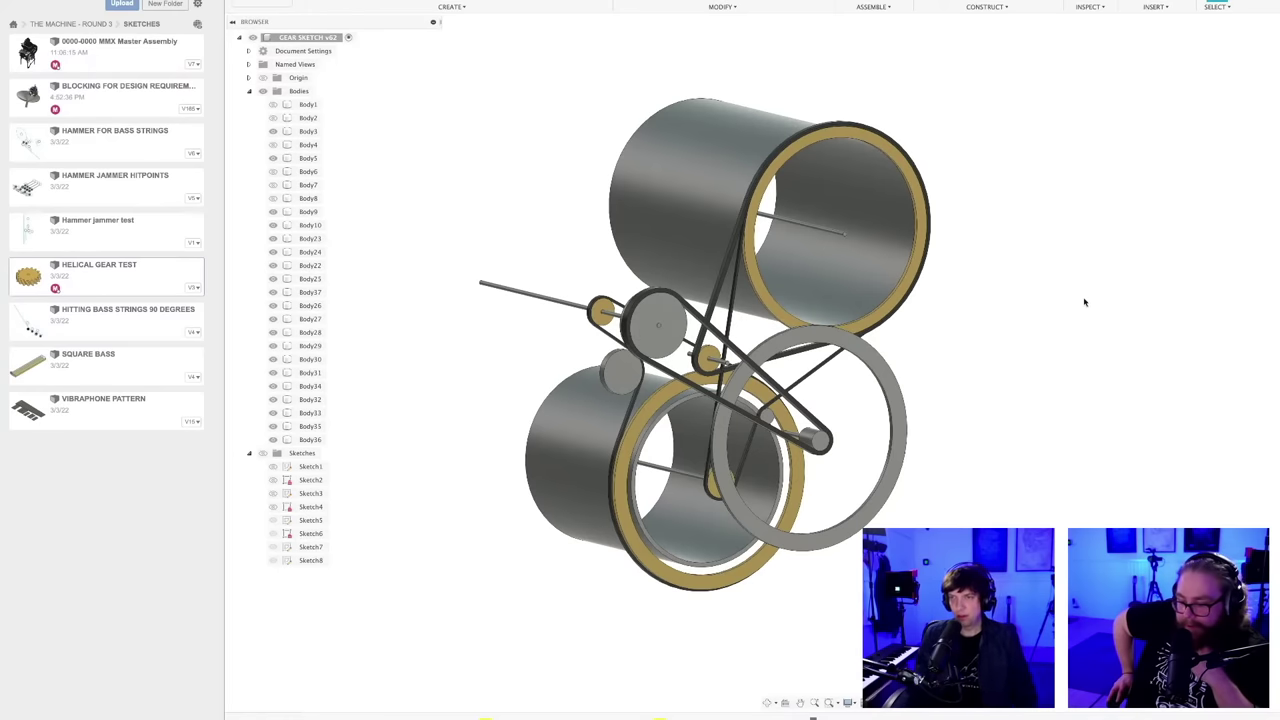
scroll(980, 362, down, 3)
shift+middle_drag(988, 386, 865, 390)
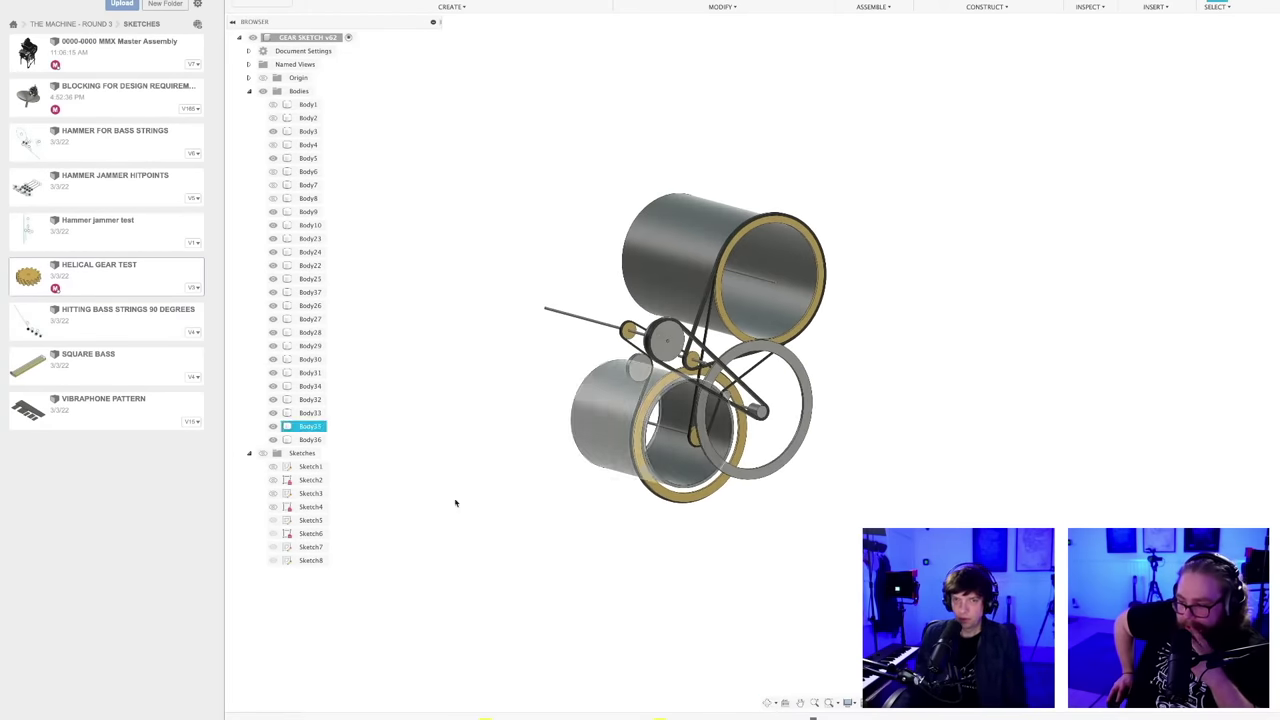
- Show all sketches in the model and create a new sketch on the front face at the upper drum
click(263, 453)
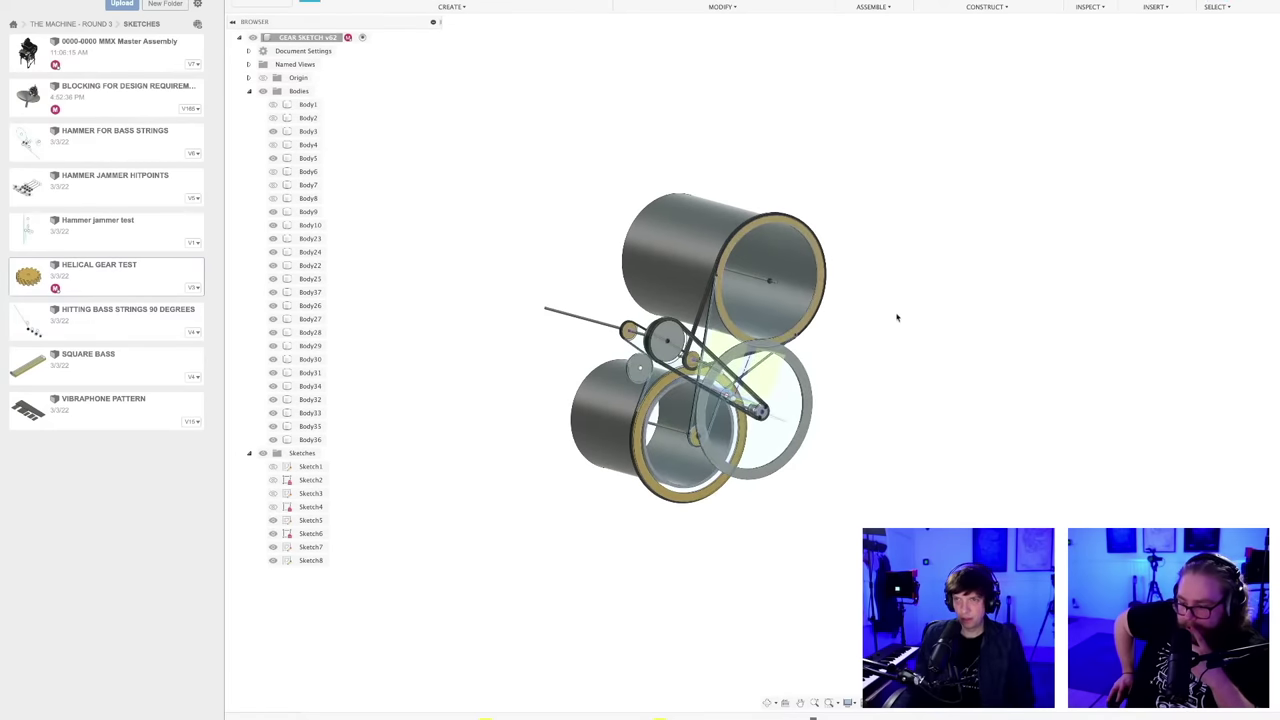
scroll(796, 233, up, 5)
double_click(796, 233)
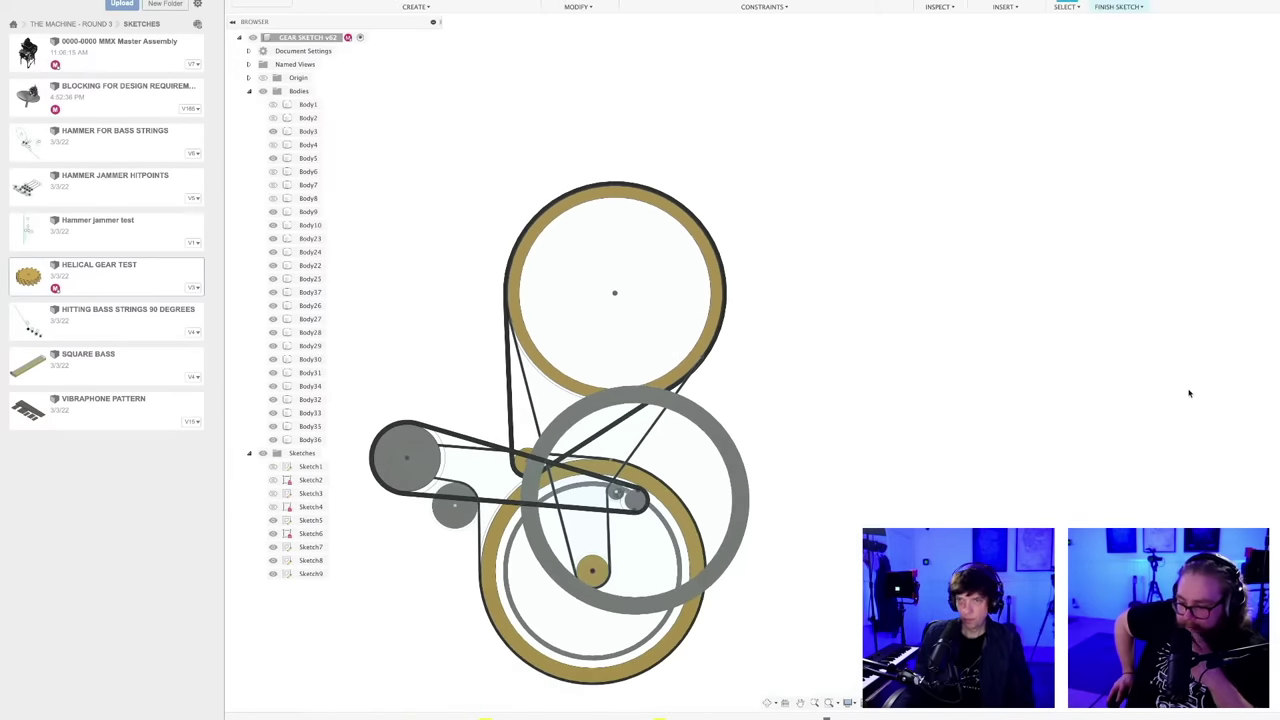
scroll(988, 313, down, 2)
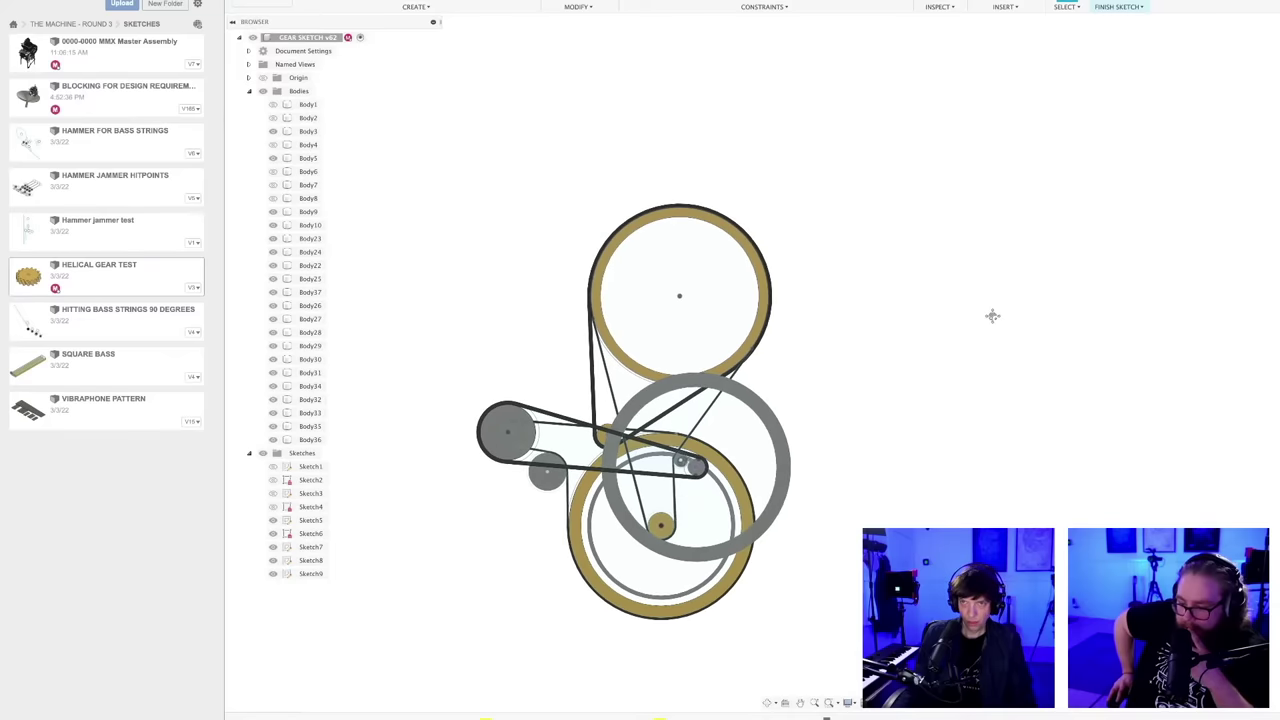
mouse_move(991, 317)
middle_down()
mouse_move(808, 354)
mouse_move(863, 369)
middle_up()
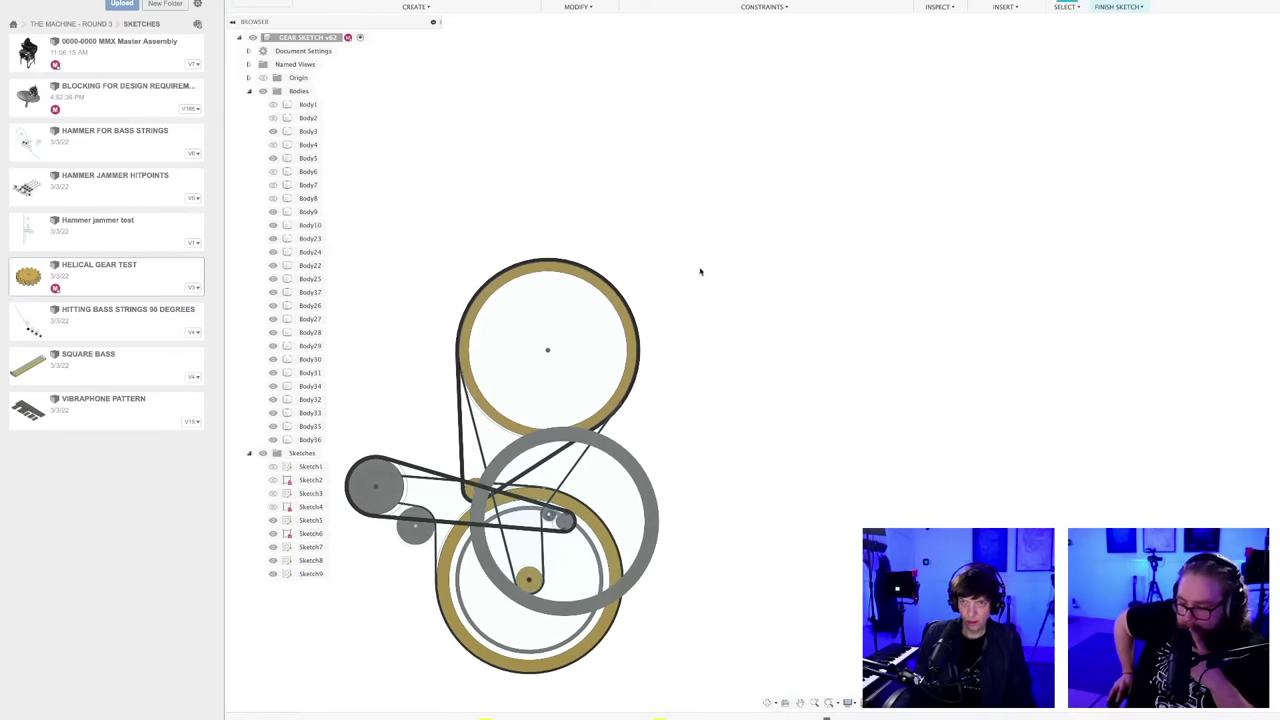
- Finish the new sketch and save the gear sketch as a new version
scroll(734, 443, down, 1)
mouse_move(734, 446)
shift+middle_down()
mouse_move(754, 457)
mouse_move(759, 511)
mouse_move(798, 475)
shift+middle_up()
scroll(754, 498, up, 3)
mouse_move(746, 568)
shift+middle_down()
mouse_move(769, 557)
mouse_move(726, 557)
mouse_move(748, 567)
shift+middle_up()
scroll(770, 547, down, 1)
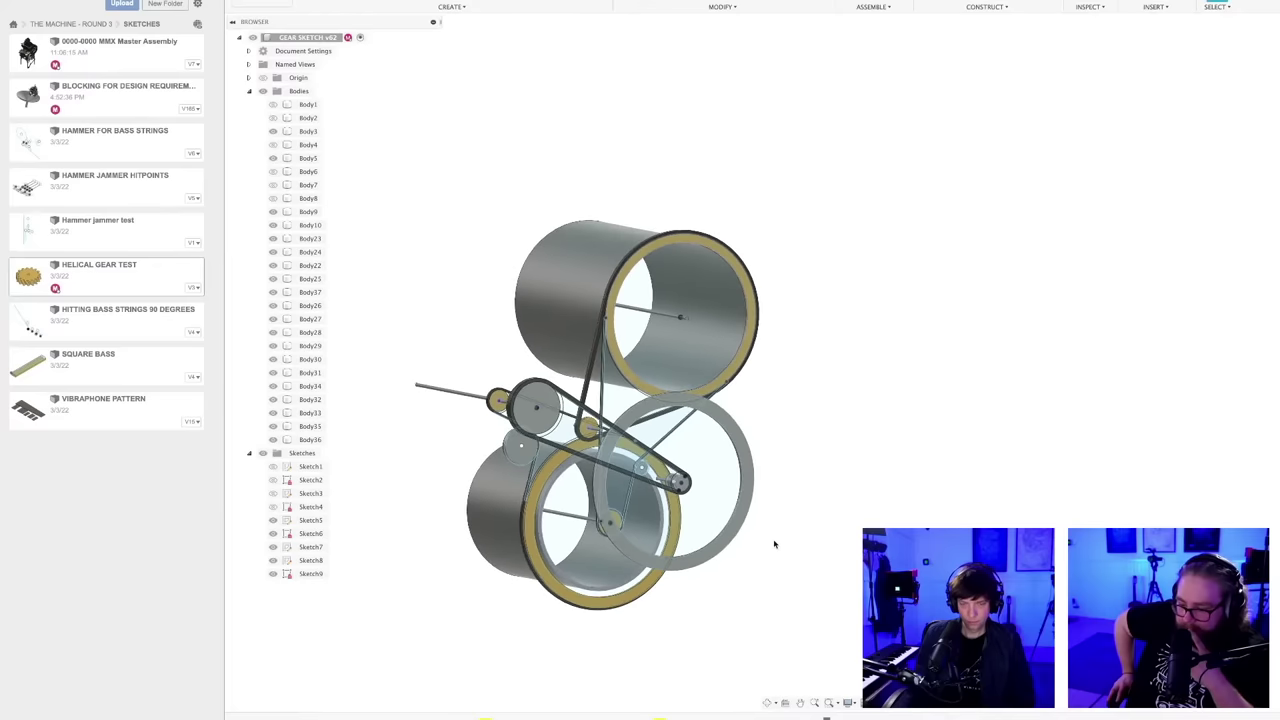
key(super+s)
key(Return)
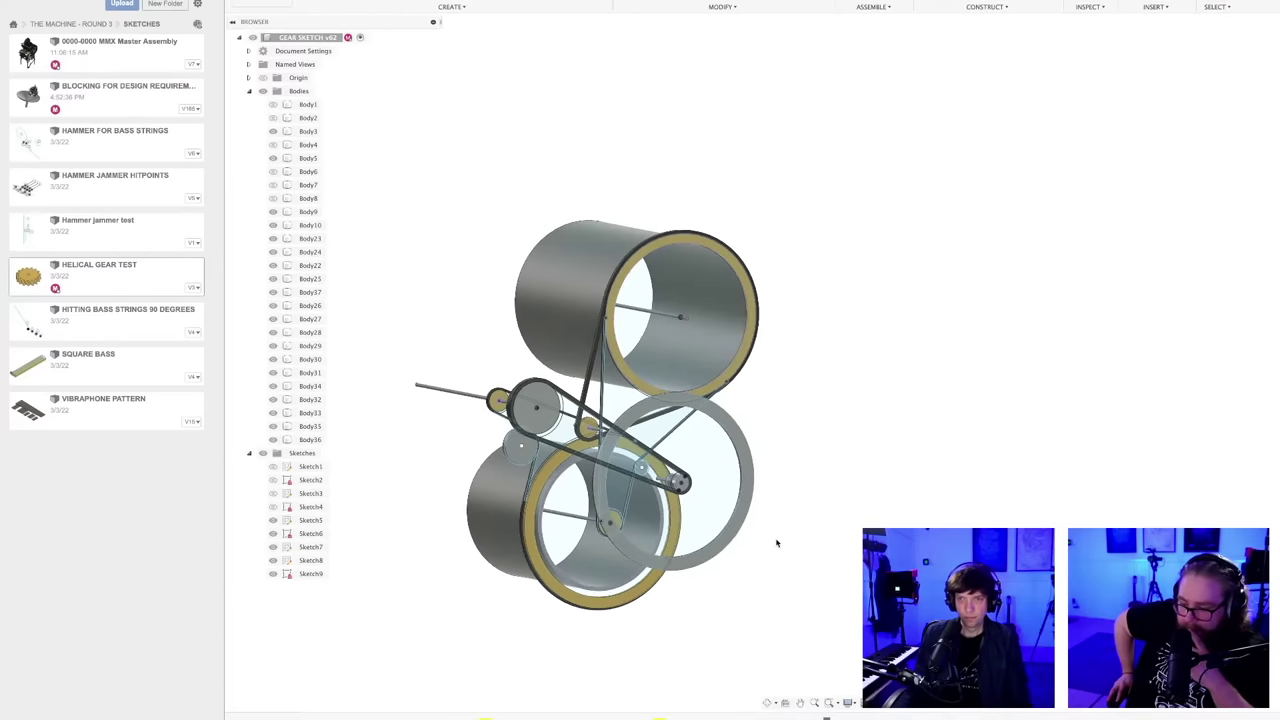
- Hide Body29, the belt running from the upper drum to its small gold pulley
scroll(769, 539, up, 1)
middle_drag(766, 537, 854, 531)
scroll(785, 590, up, 1)
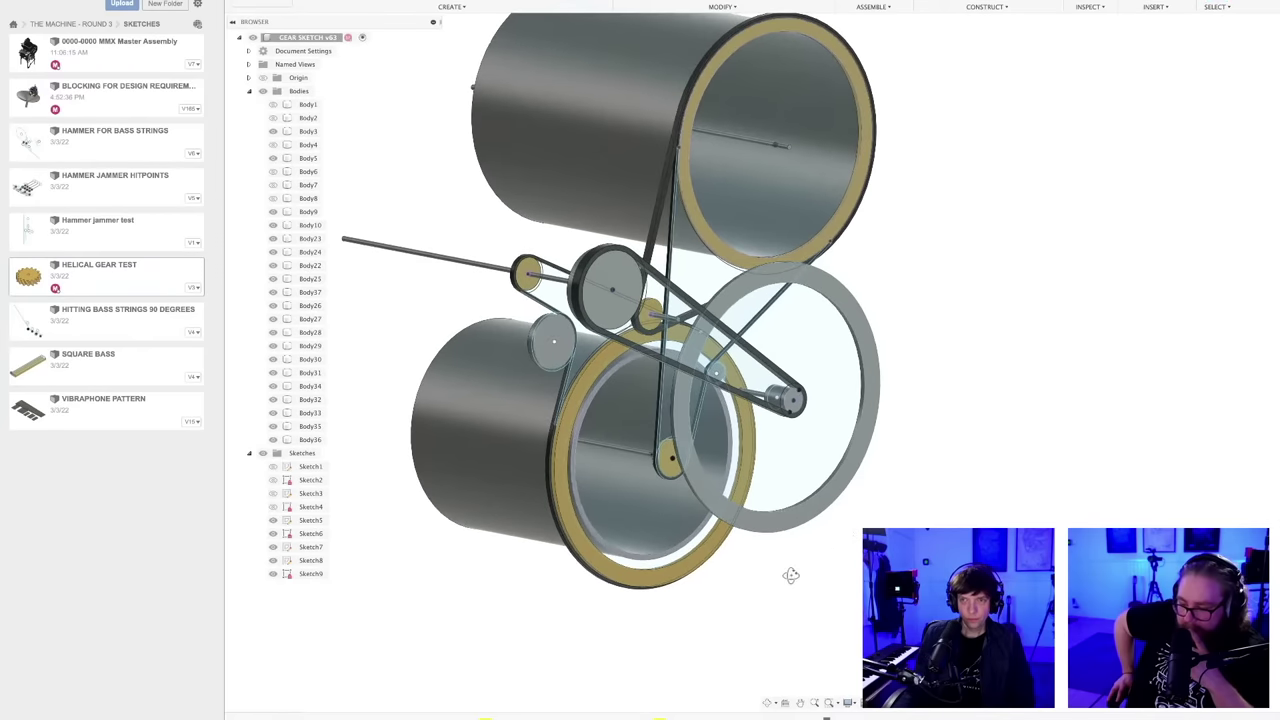
shift+middle_drag(790, 575, 766, 606)
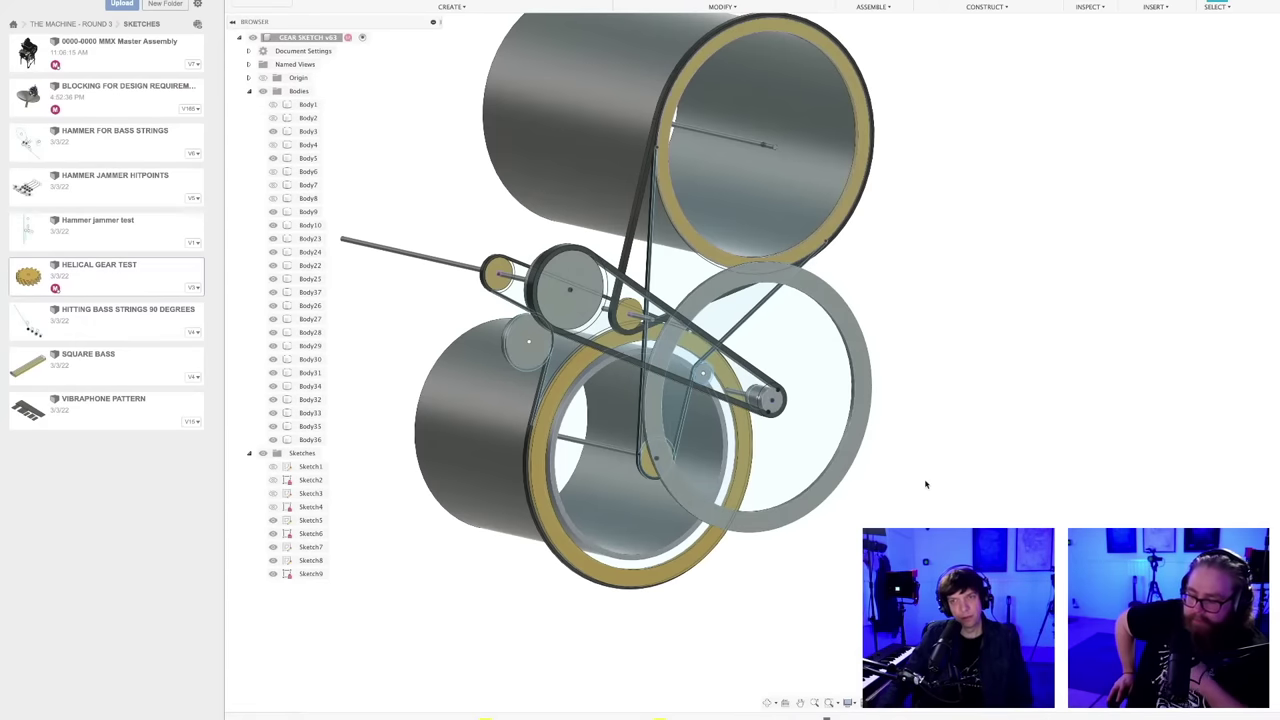
shift+middle_drag(926, 484, 914, 491)
scroll(666, 298, up, 3)
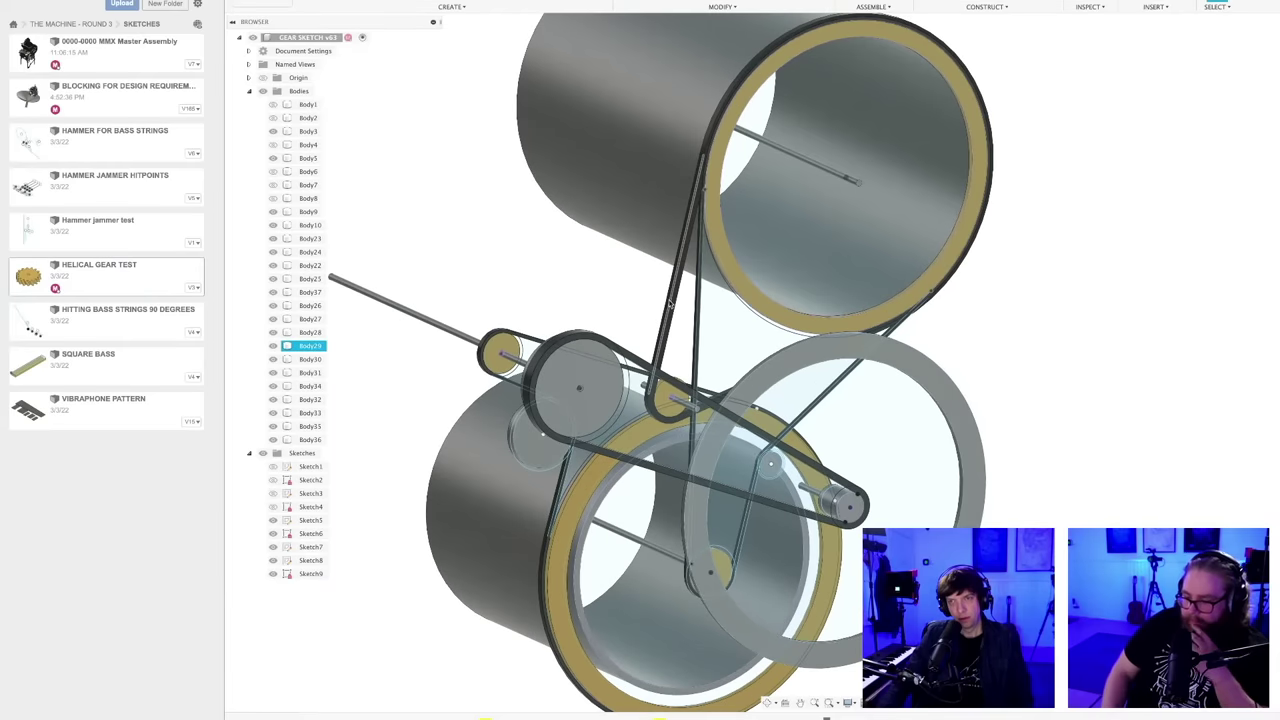
click(335, 352)
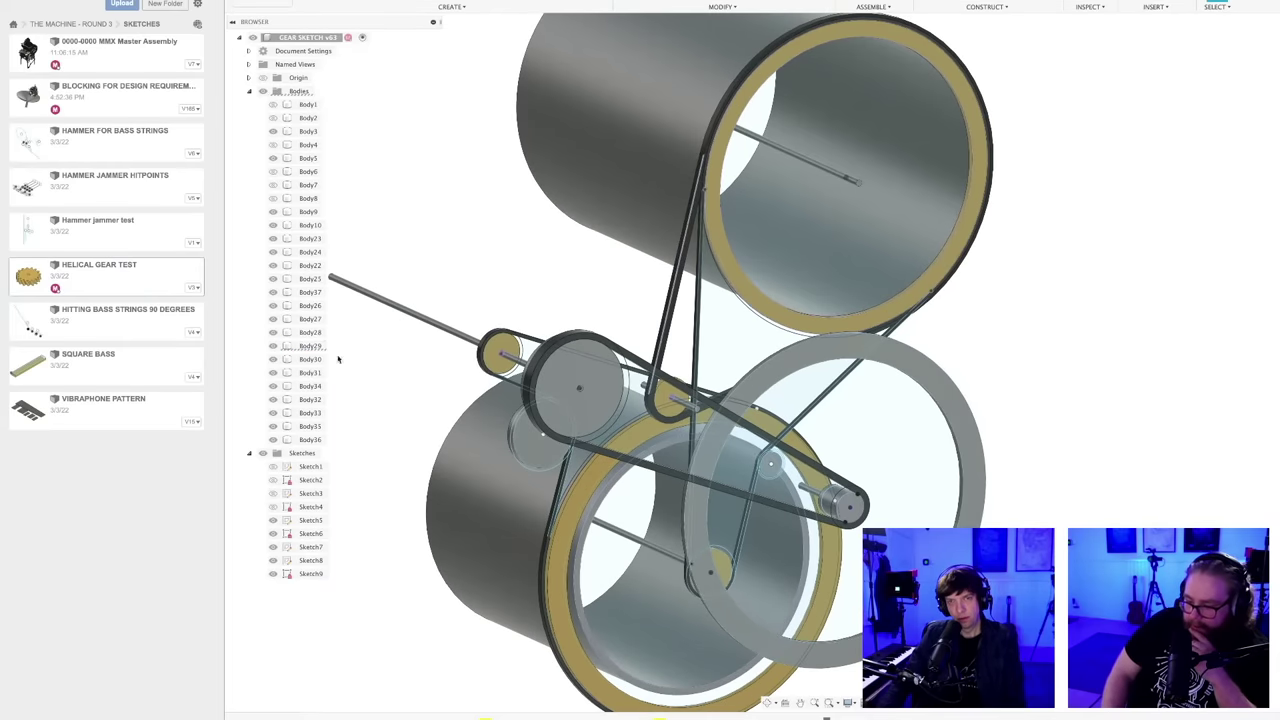
click(274, 346)
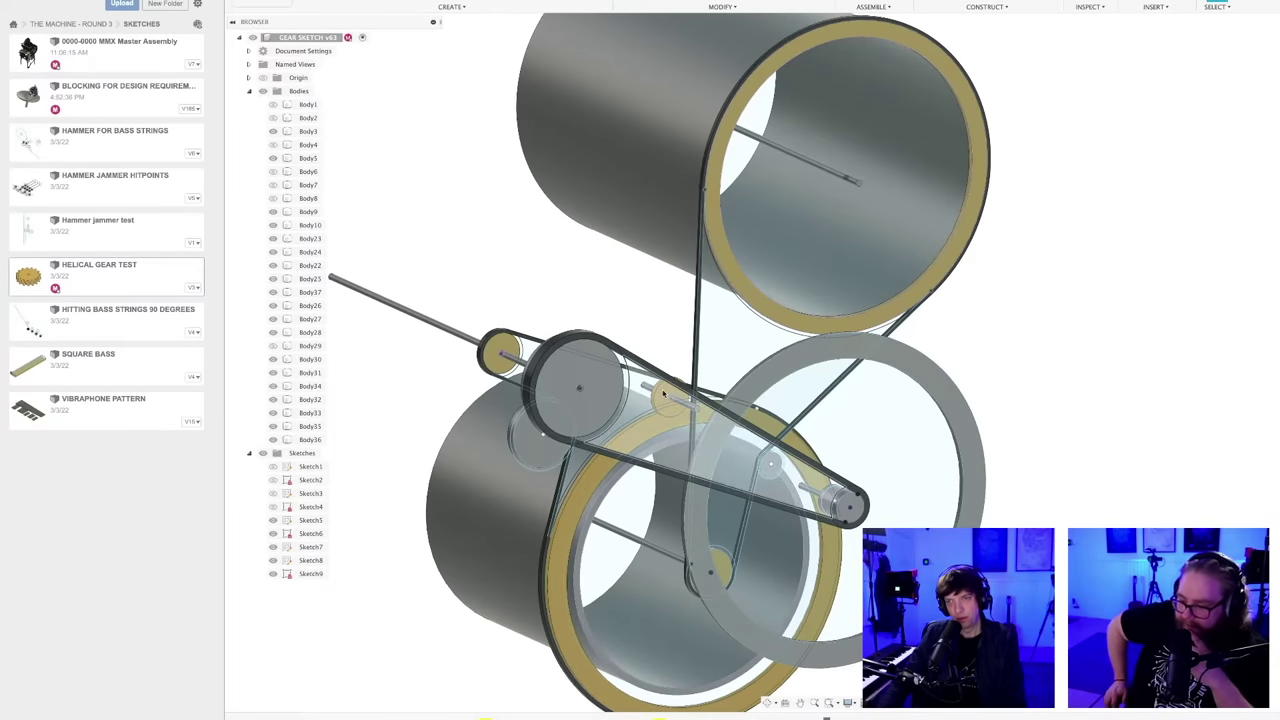
- Hide Body3, the small gold pulley that carried the upper drum's hidden belt
shift+middle_drag(663, 393, 661, 345)
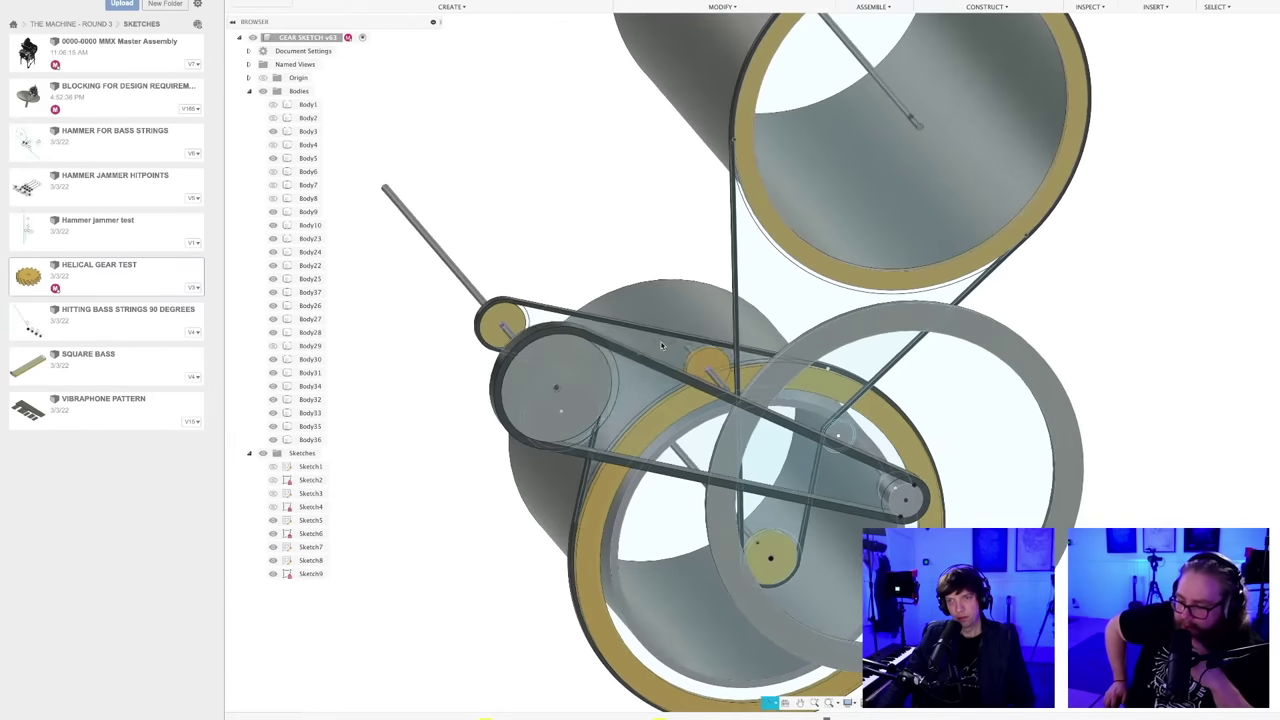
scroll(661, 345, up, 3)
click(717, 365)
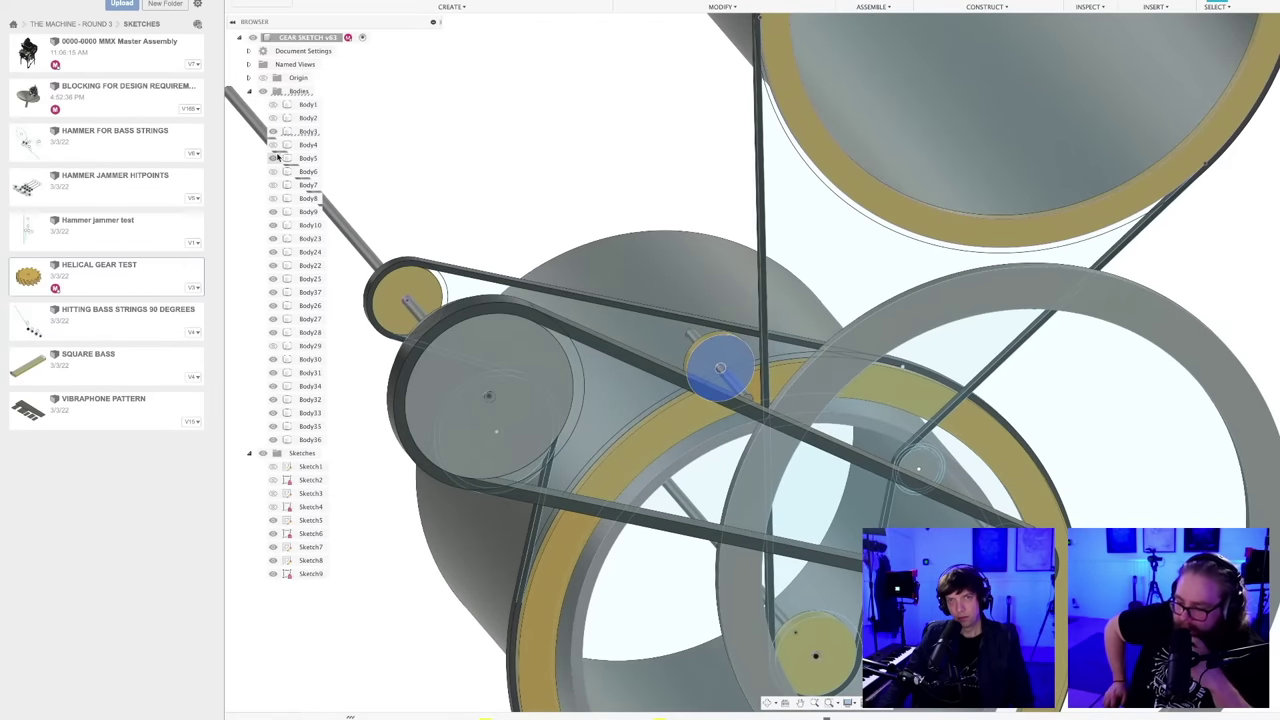
click(641, 170)
scroll(643, 172, down, 3)
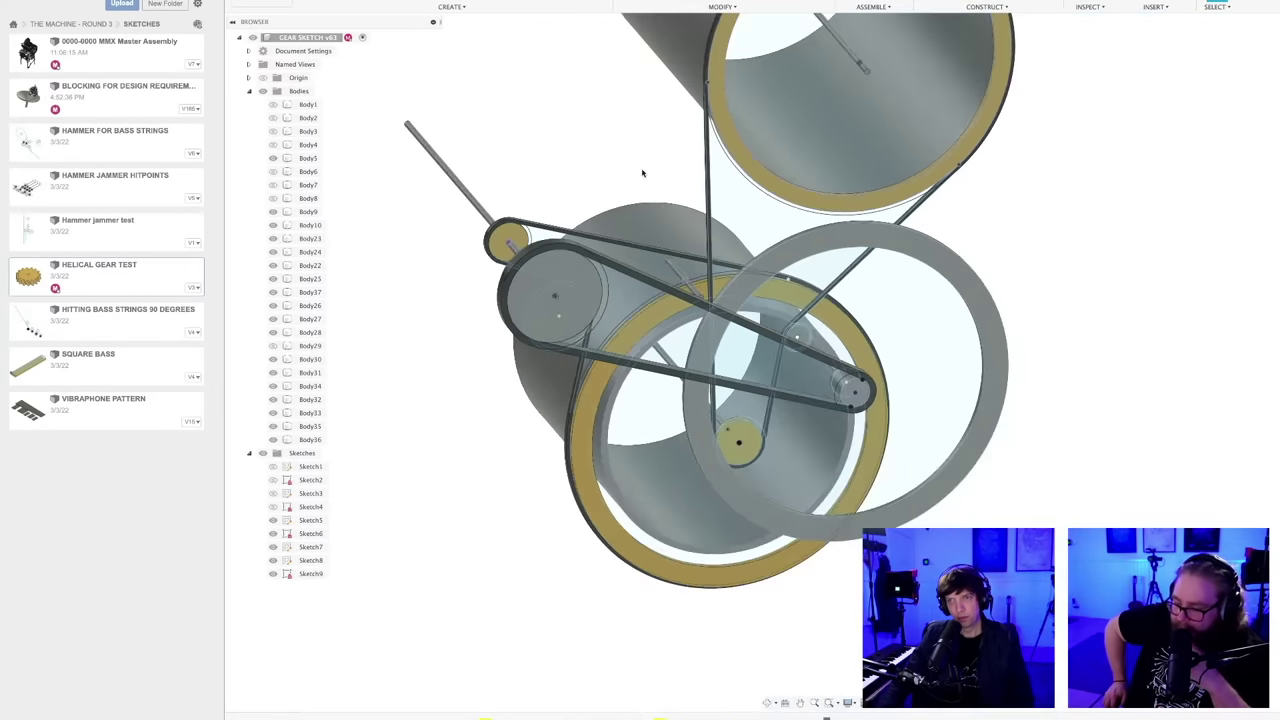
- Save the model without the upper drum's extra belt and pulley as a new version
shift+middle_drag(860, 372, 866, 346)
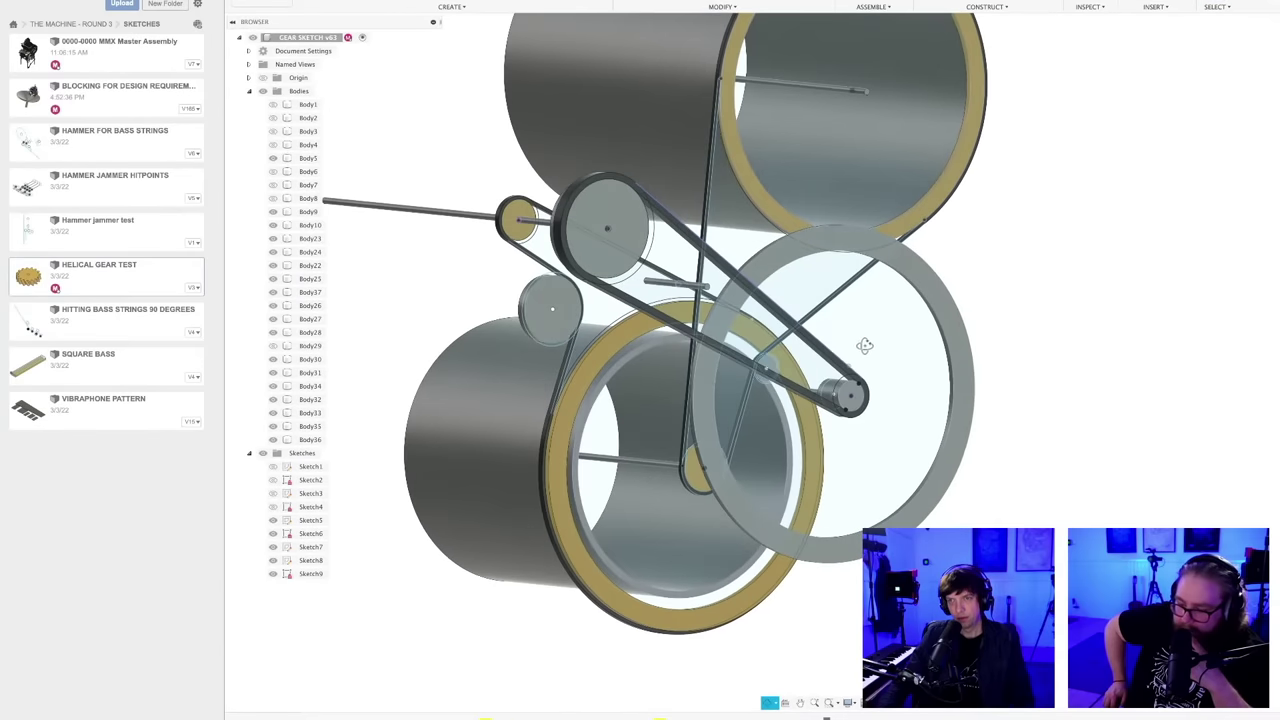
scroll(864, 349, down, 3)
shift+middle_drag(817, 495, 806, 506)
scroll(813, 430, up, 3)
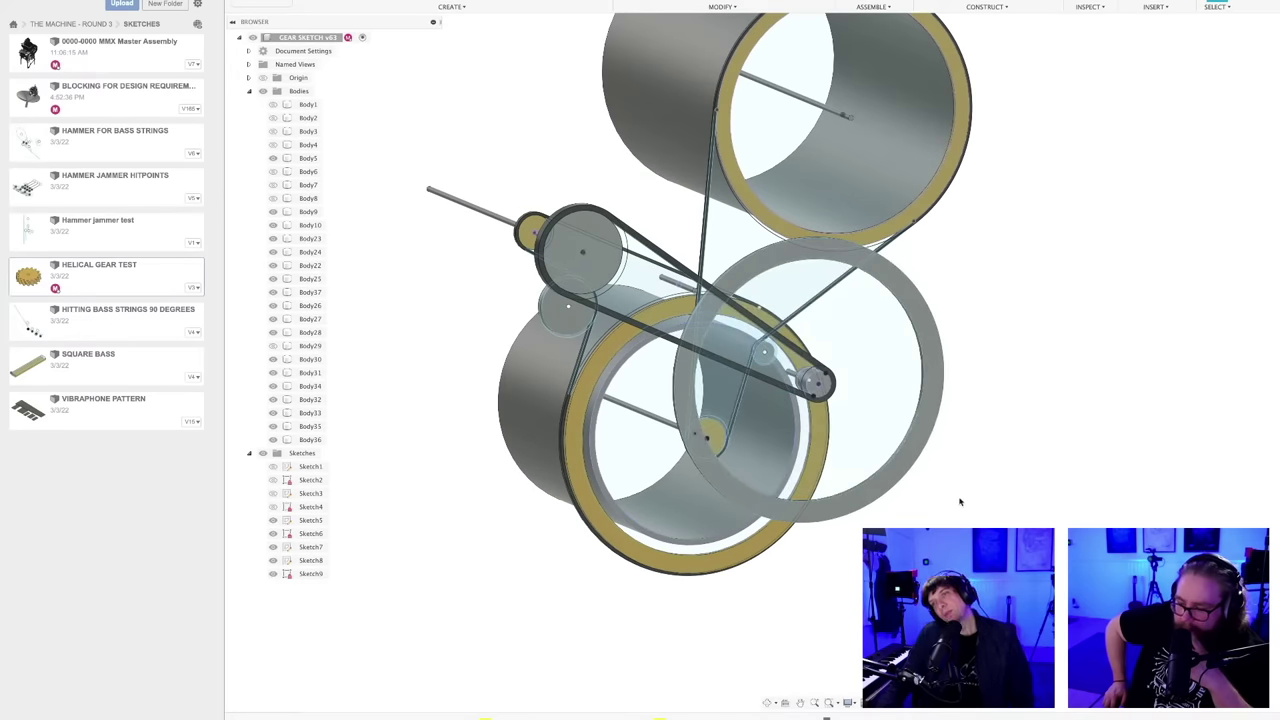
key(super+s)
key(Return)
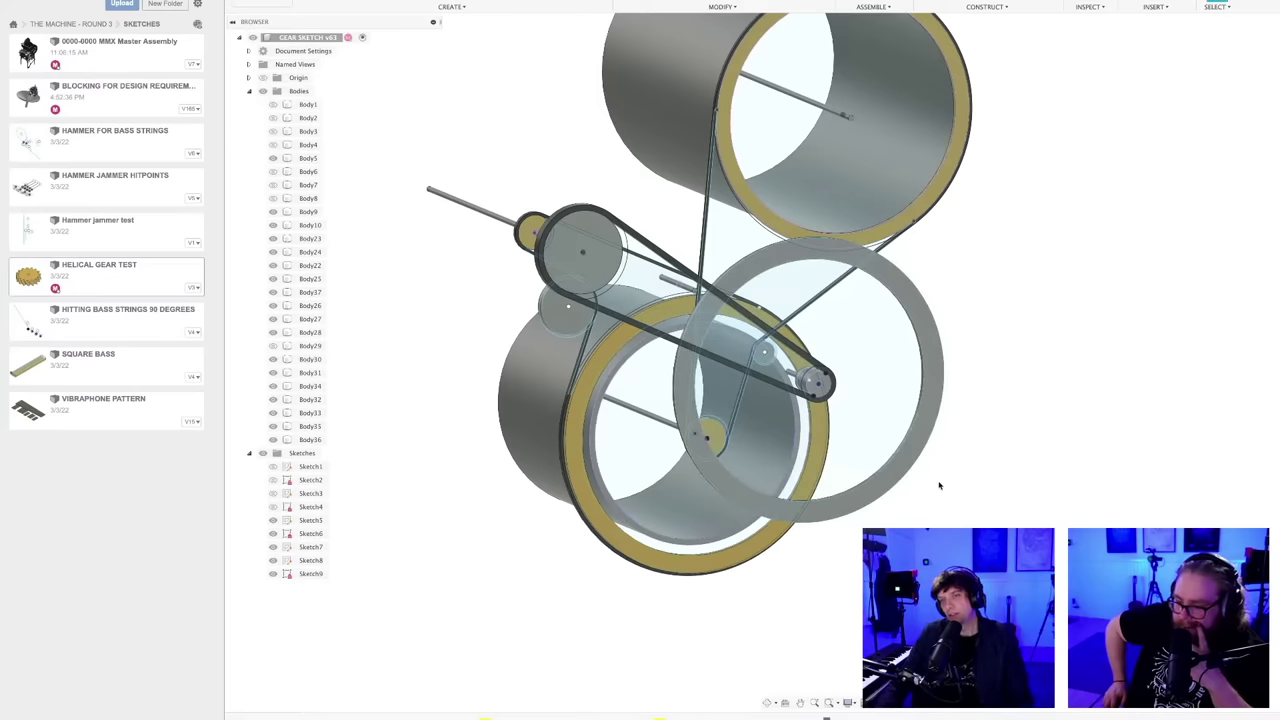
- Examine the simplified belt drive from the back, front and side, checking how the belts, shafts and drums line up
shift+middle_drag(943, 488, 1000, 585)
shift+middle_drag(923, 480, 1086, 429)
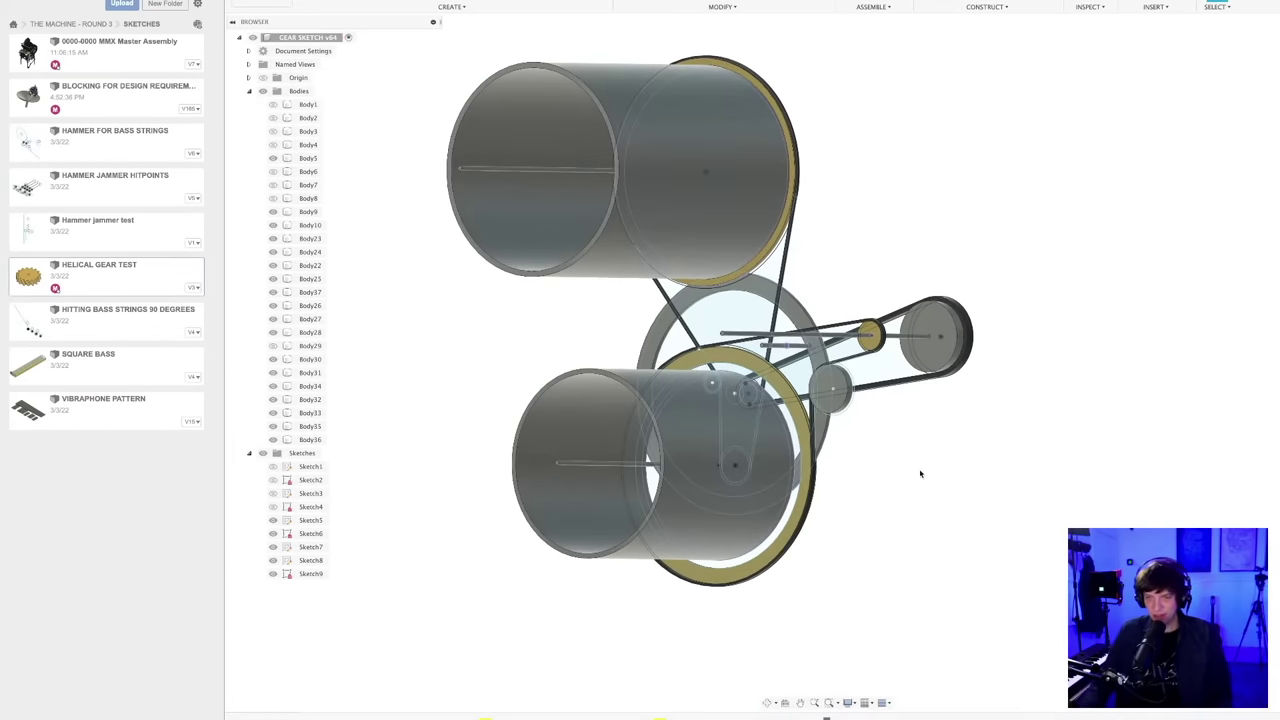
shift+middle_drag(921, 474, 901, 528)
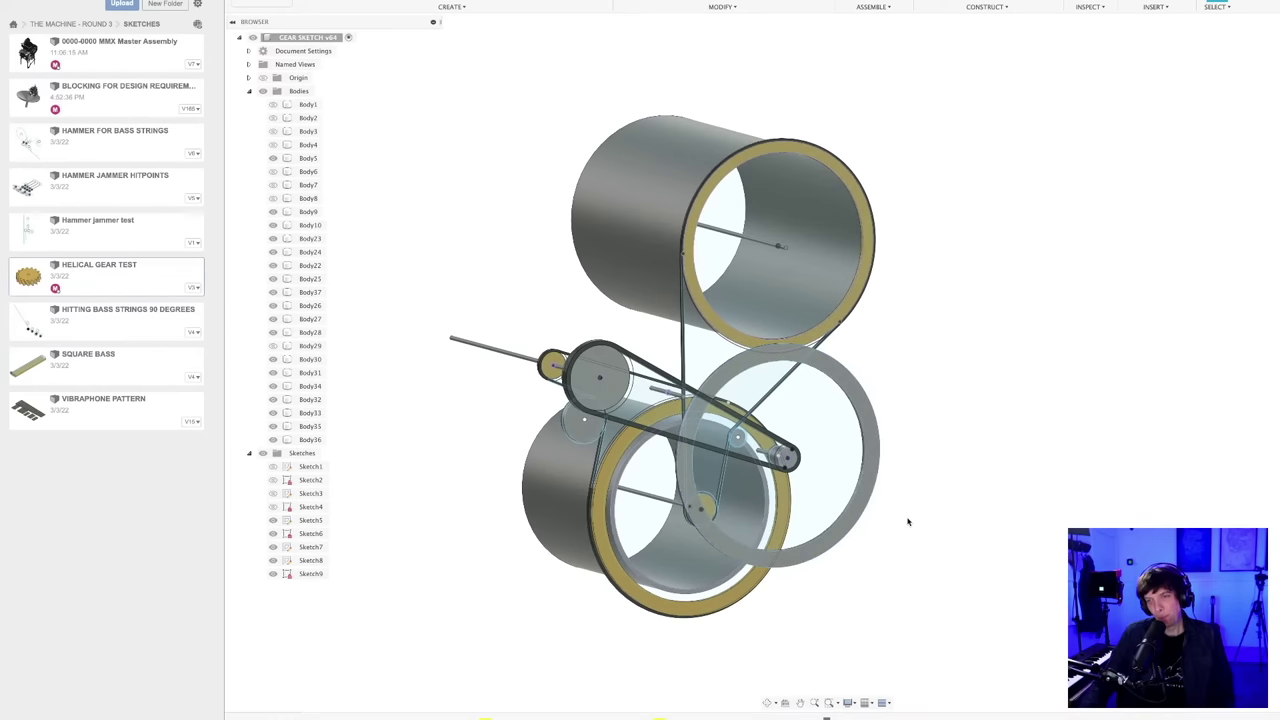
scroll(706, 572, up, 2)
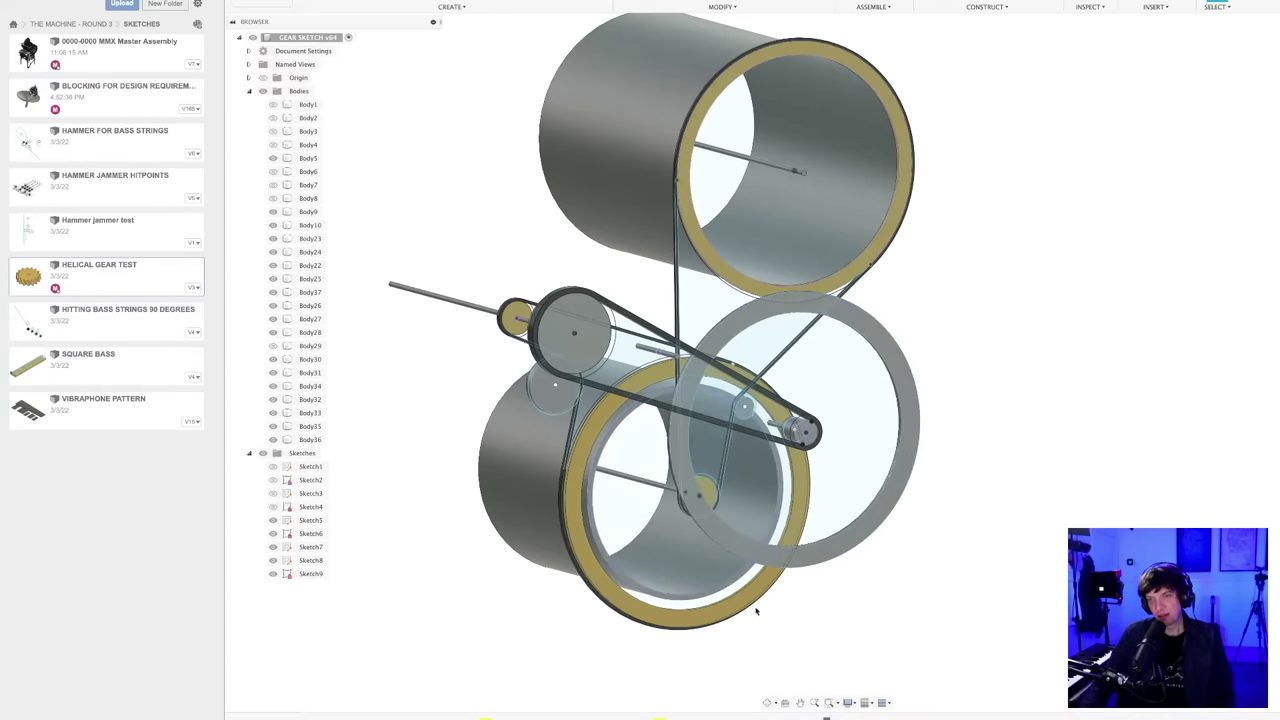
scroll(790, 612, up, 1)
scroll(763, 526, down, 2)
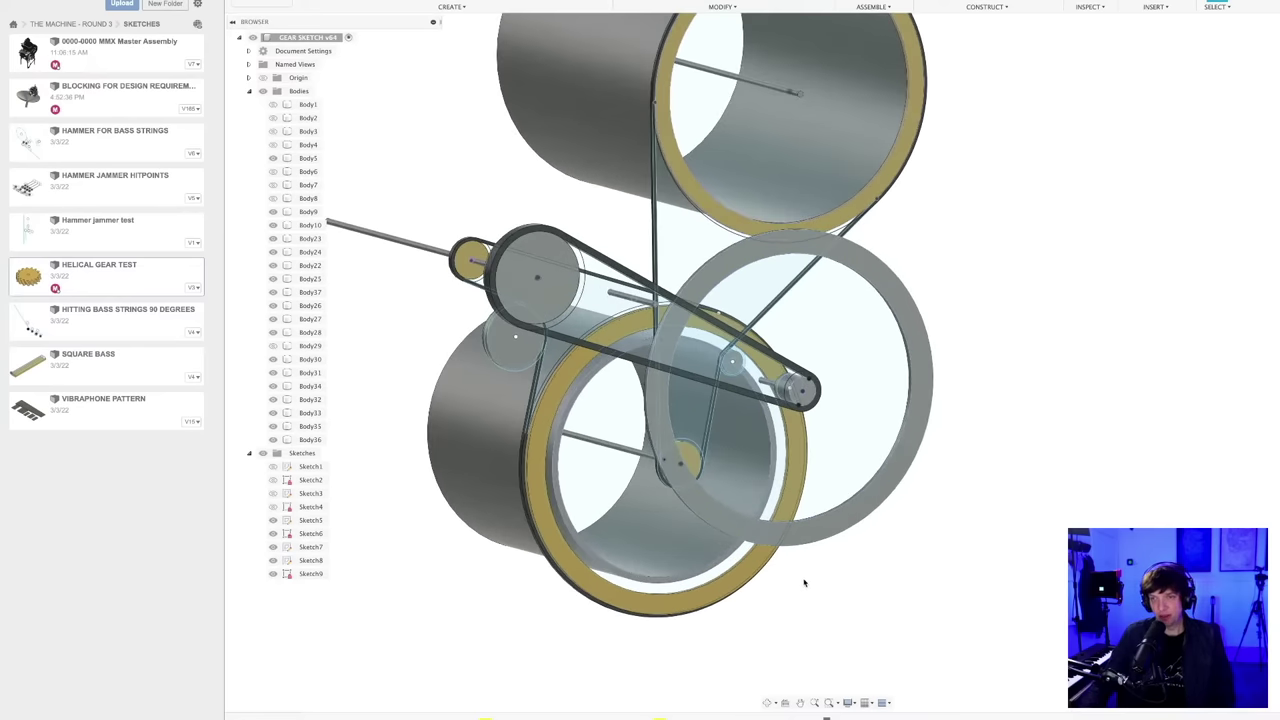
scroll(843, 603, down, 3)
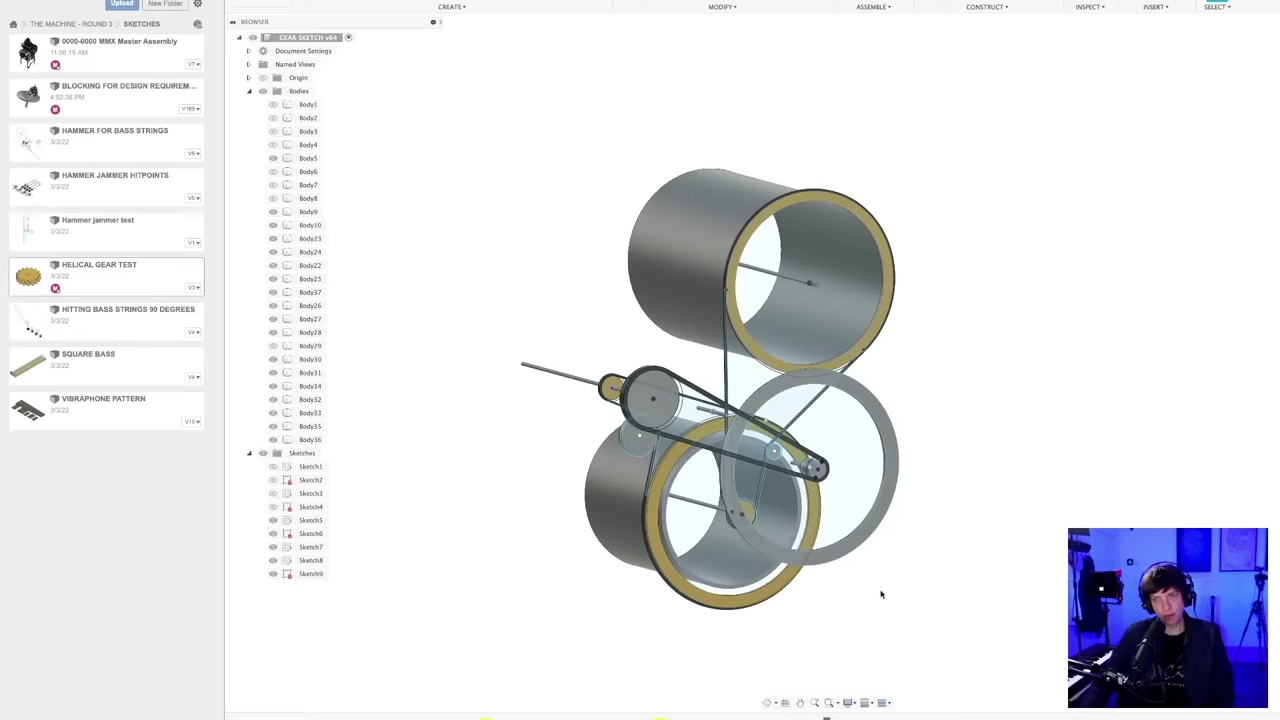
scroll(880, 594, up, 3)
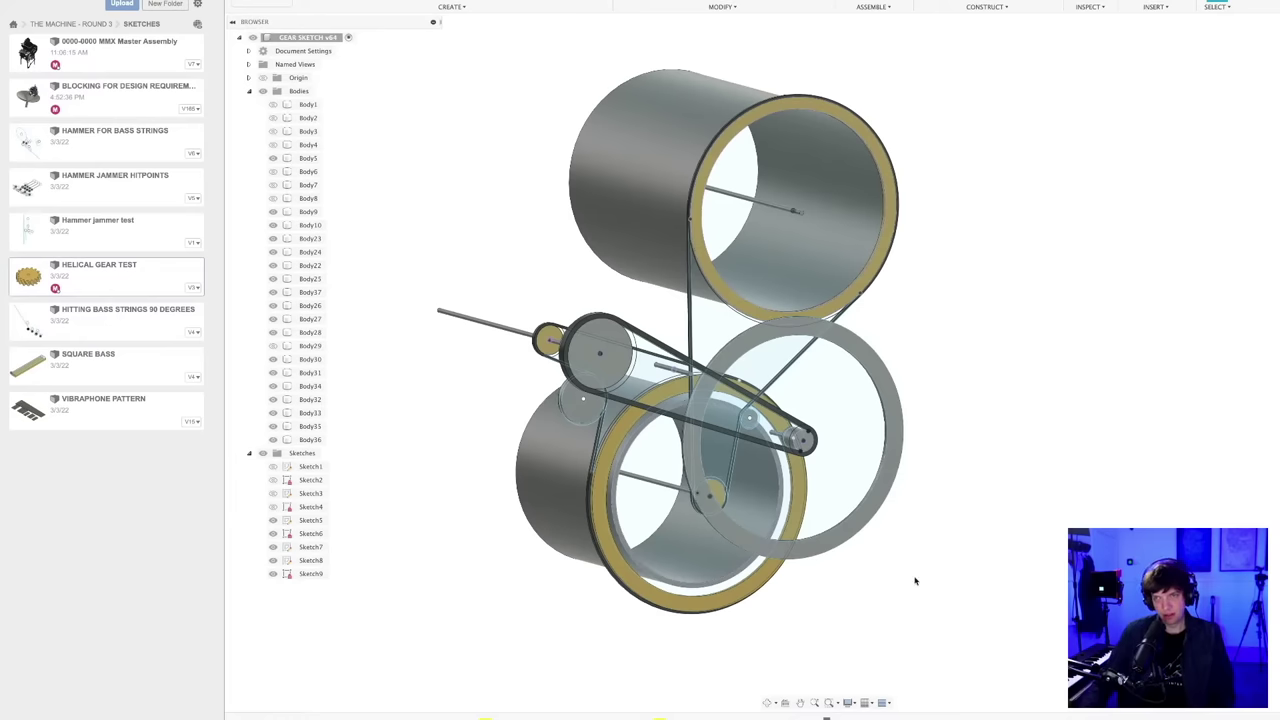
scroll(872, 581, up, 2)
shift+middle_drag(872, 581, 907, 590)
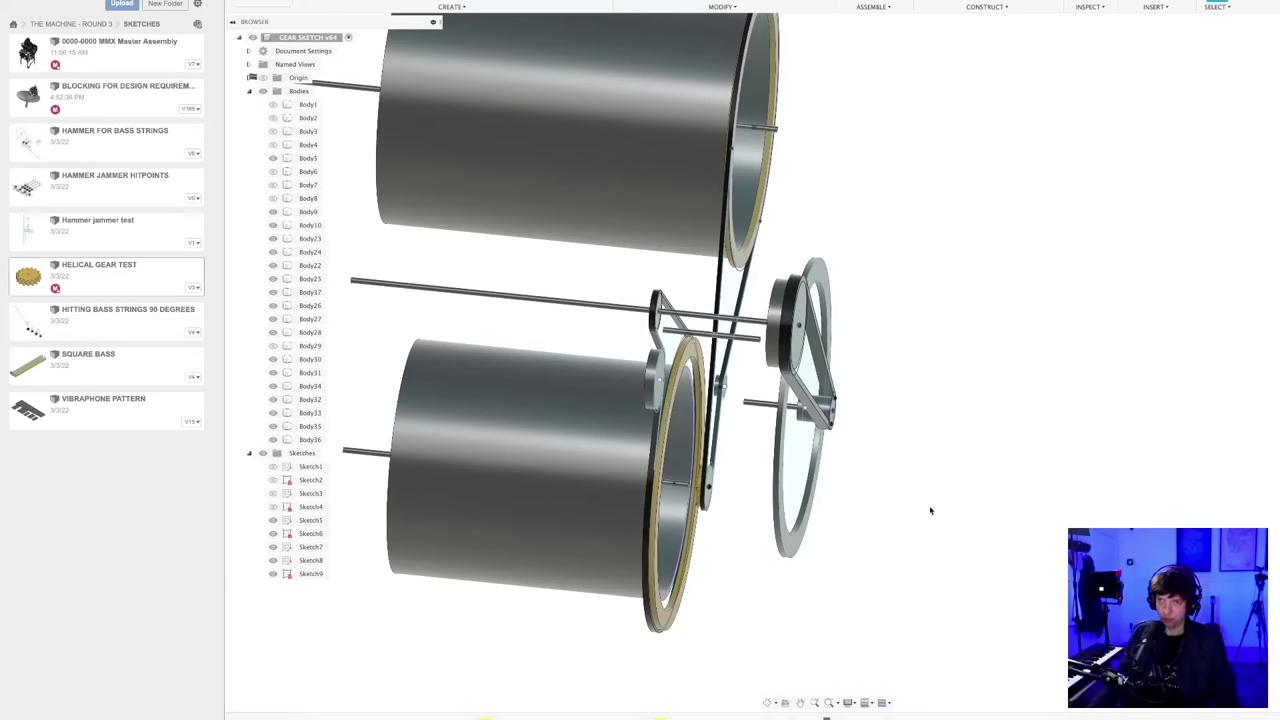
scroll(929, 511, down, 3)
shift+middle_drag(896, 535, 844, 518)
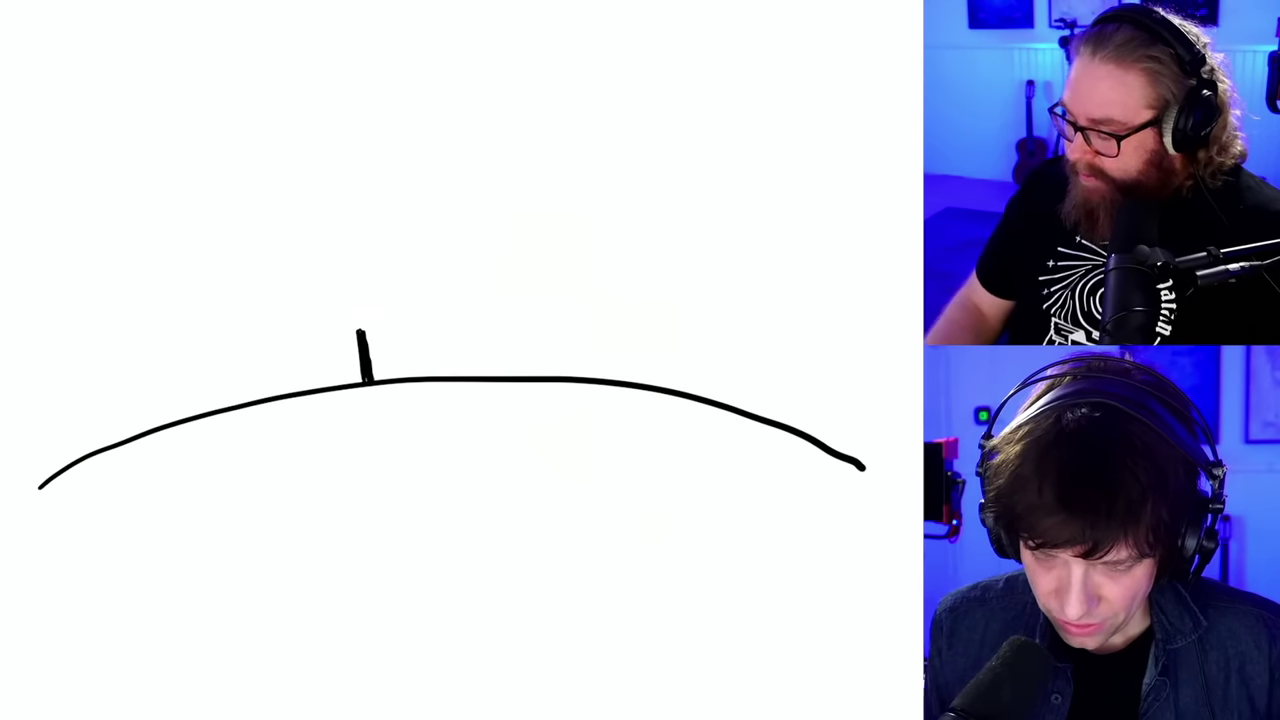
- Draw a clockwise rotation arrow beneath the drum arc and a pivoted lever hanging just above the drum's pin
mouse_move(220, 473)
mouse_down()
mouse_move(470, 445)
mouse_move(556, 455)
mouse_up()
mouse_move(510, 411)
mouse_down()
mouse_move(556, 455)
mouse_move(498, 510)
mouse_move(510, 413)
mouse_move(528, 460)
mouse_move(534, 440)
mouse_up()
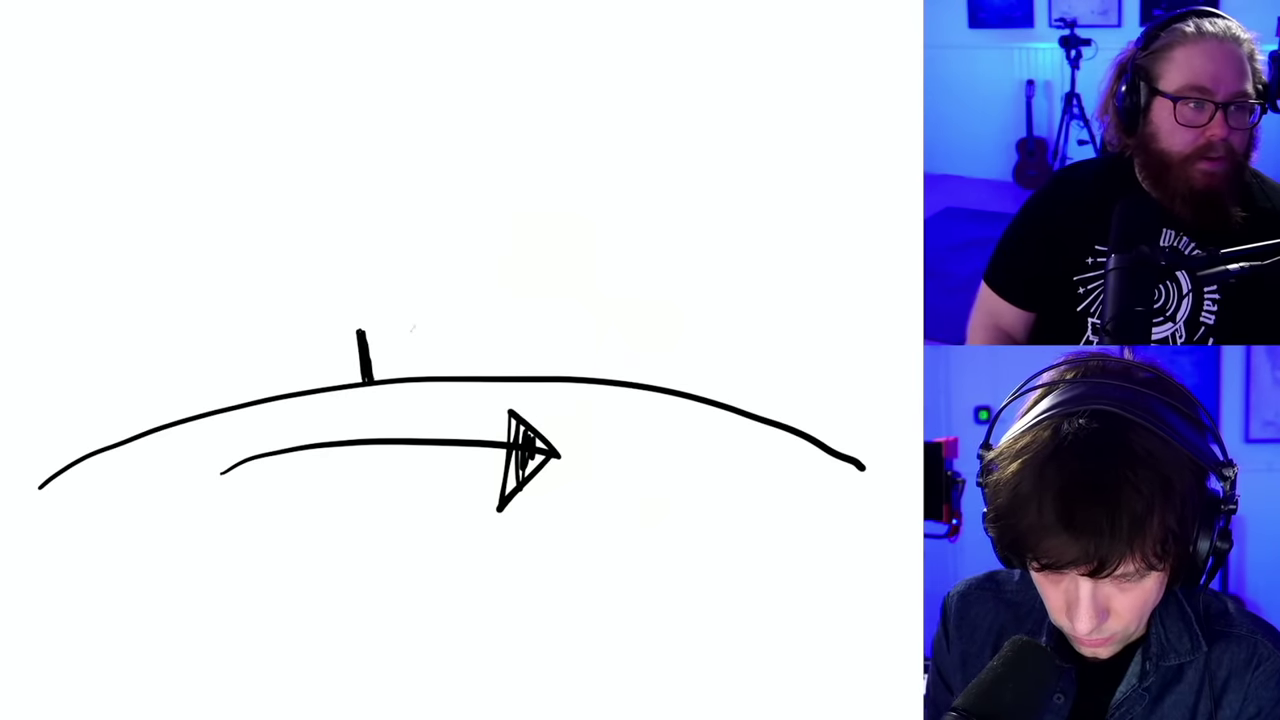
mouse_move(412, 78)
mouse_down()
mouse_move(454, 141)
mouse_move(426, 58)
mouse_up()
click(416, 96)
drag(409, 145, 417, 338)
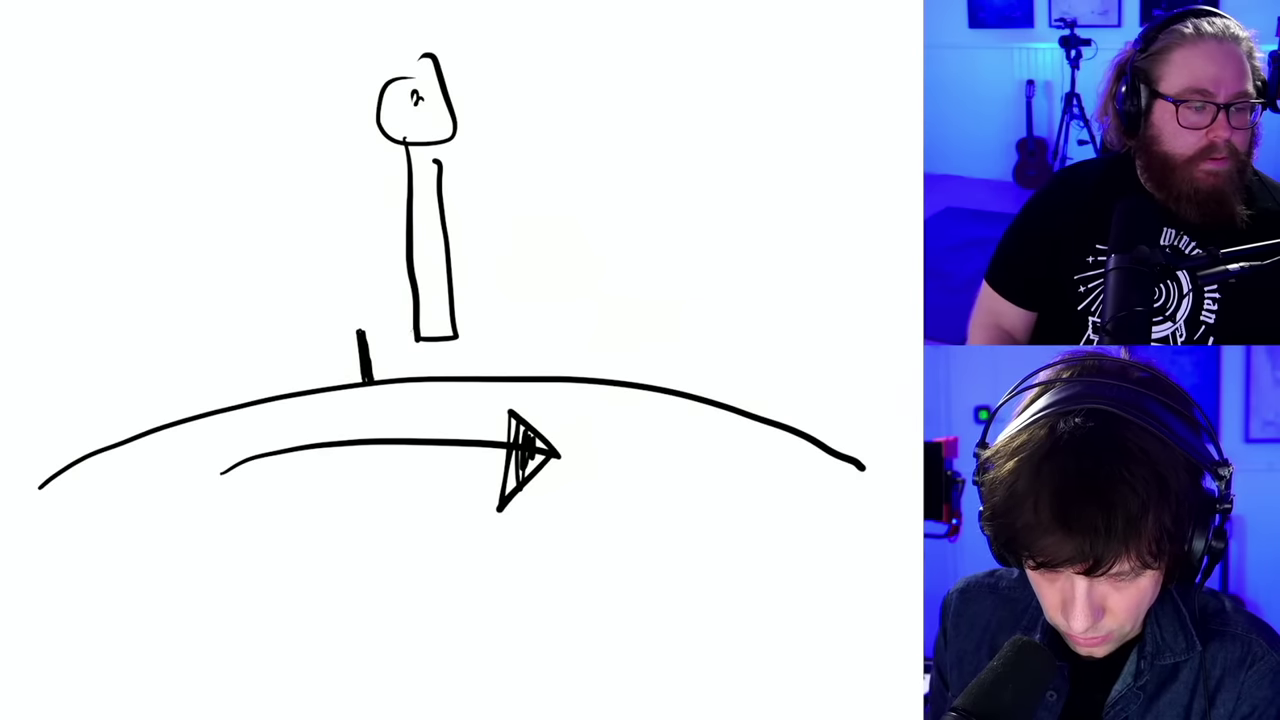
- Draw an arrow from the lever to a small block and a long horizontal bar, with a rightward motion arrow under the bar
mouse_move(426, 266)
mouse_down()
mouse_move(440, 278)
mouse_move(659, 274)
mouse_move(626, 294)
mouse_move(626, 262)
mouse_move(636, 286)
mouse_move(642, 274)
mouse_up()
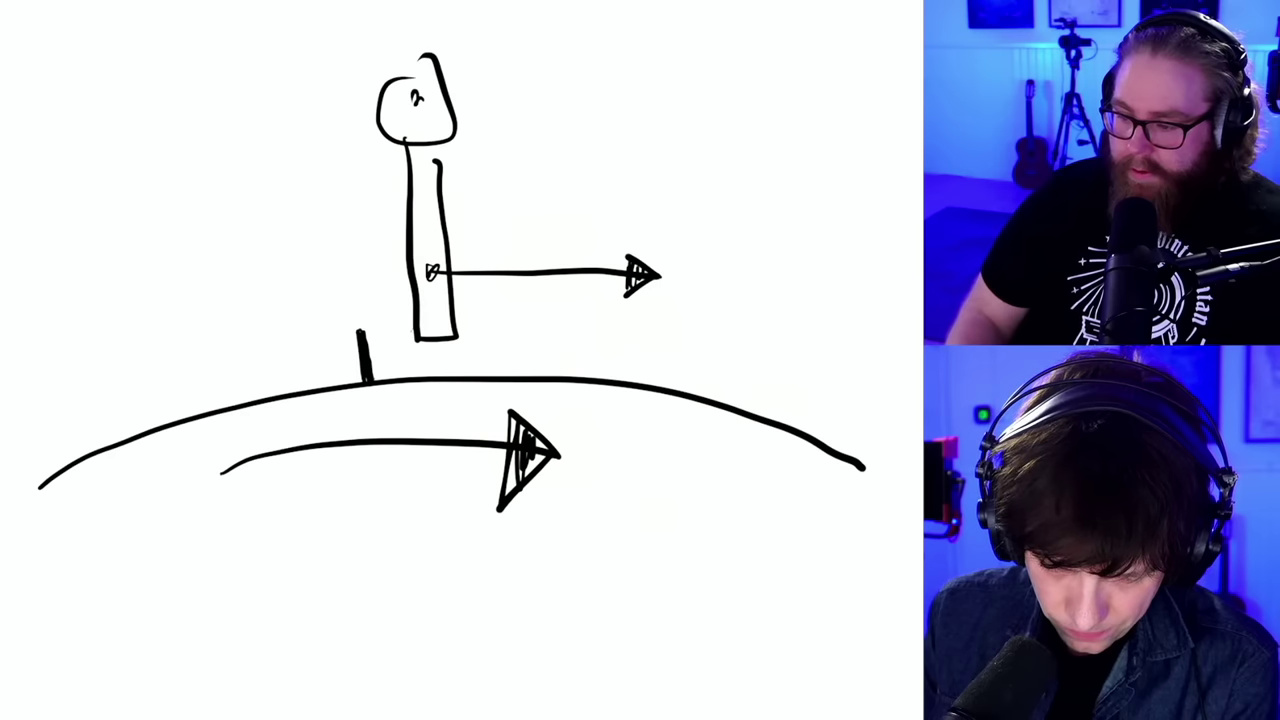
mouse_move(627, 256)
mouse_down()
mouse_move(624, 294)
mouse_move(668, 300)
mouse_move(670, 260)
mouse_move(720, 296)
mouse_move(872, 300)
mouse_up()
mouse_move(718, 264)
mouse_down()
mouse_move(866, 267)
mouse_move(875, 299)
mouse_up()
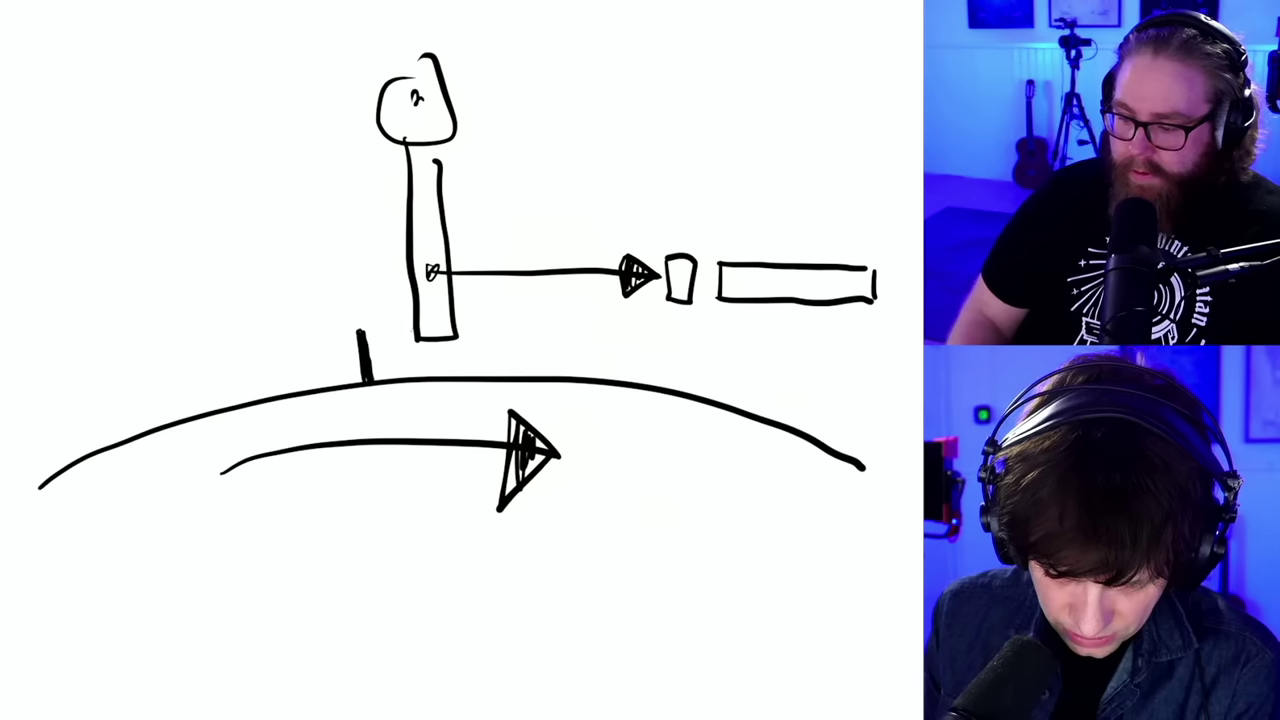
drag(771, 324, 834, 328)
mouse_move(812, 314)
mouse_down()
mouse_move(836, 329)
mouse_move(814, 348)
mouse_up()
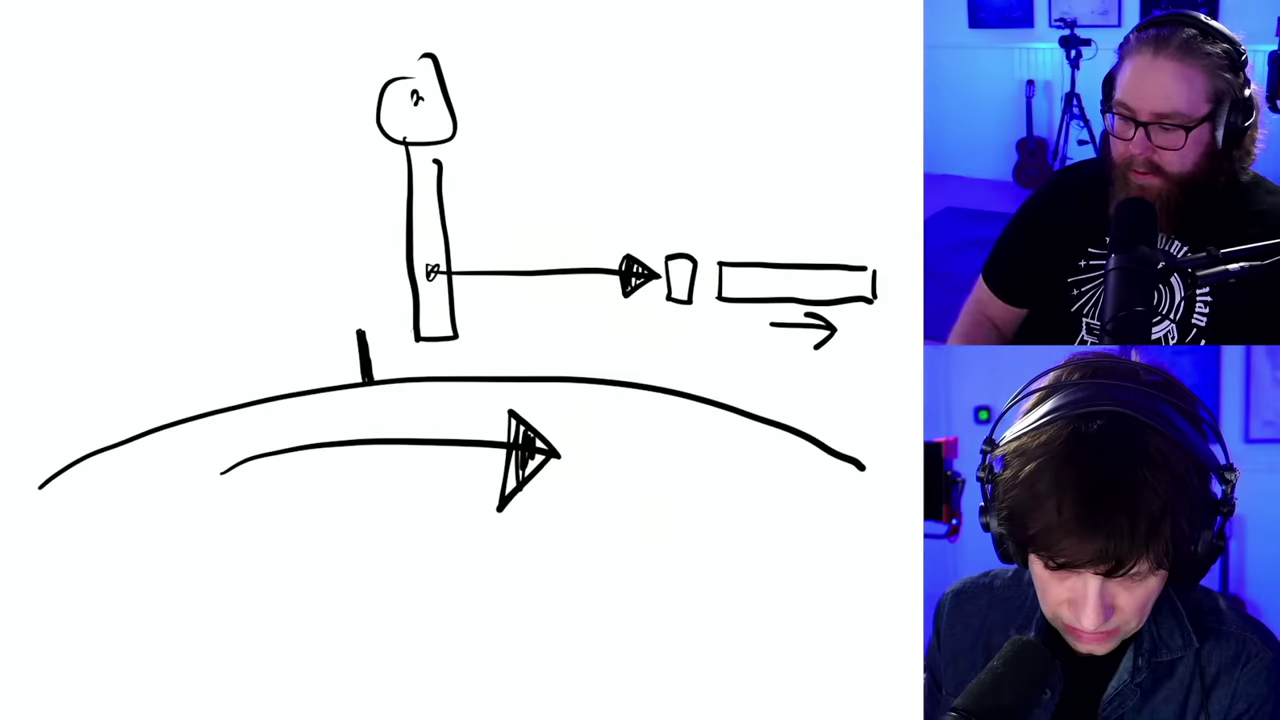
- Draw a second hanging lever with a dotted pivot circle beyond the bar, and close the bar's far end
drag(918, 315, 922, 340)
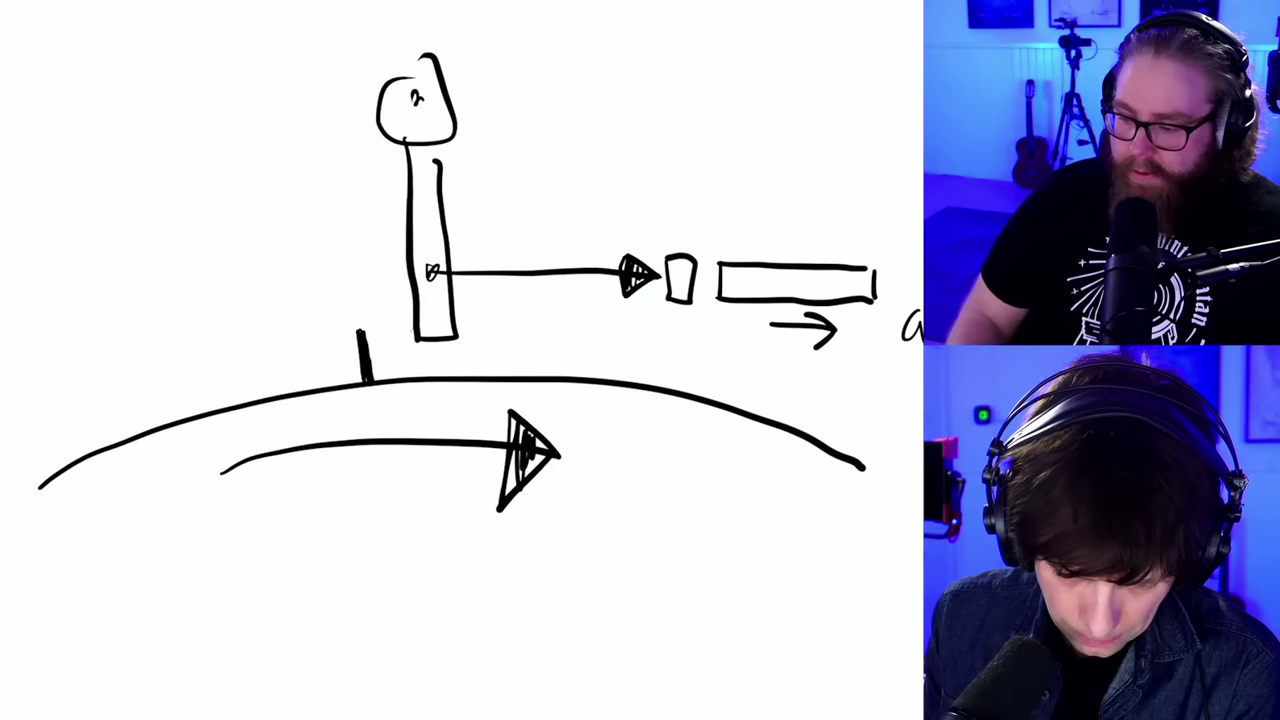
mouse_move(916, 122)
mouse_down()
mouse_move(898, 183)
mouse_move(918, 128)
mouse_up()
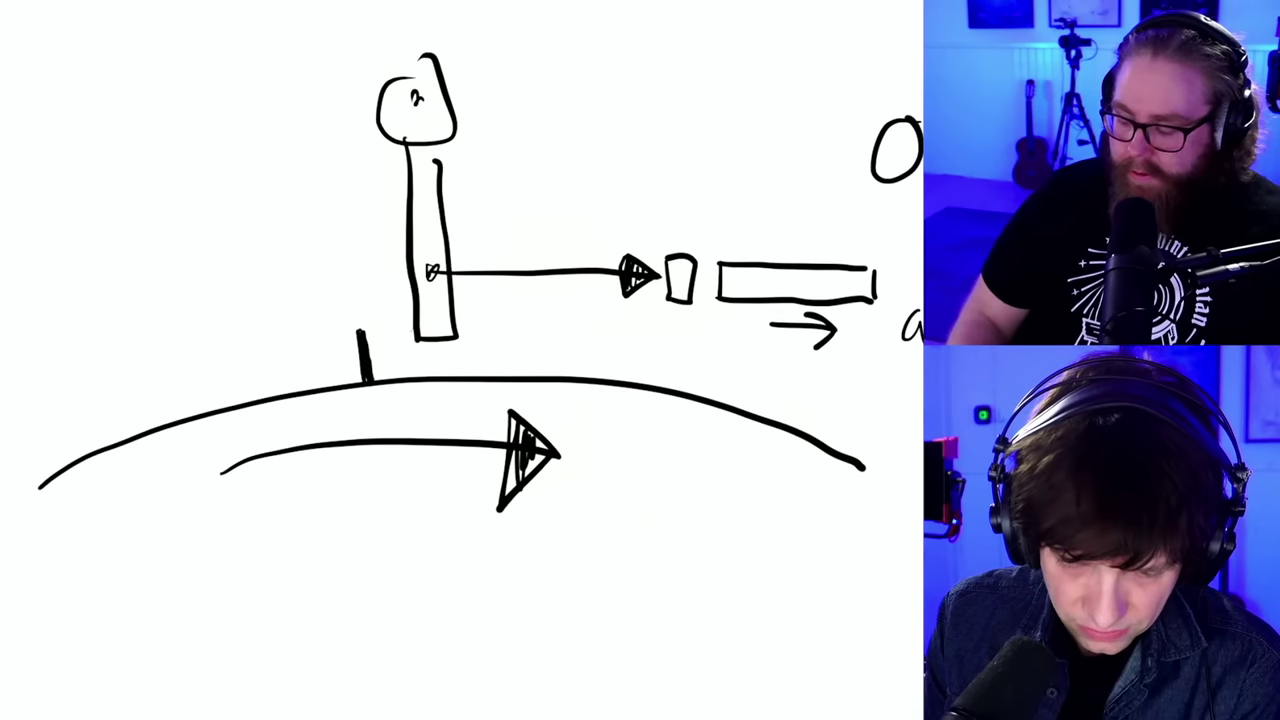
click(899, 150)
mouse_move(858, 267)
mouse_down()
mouse_move(876, 266)
mouse_move(871, 298)
mouse_up()
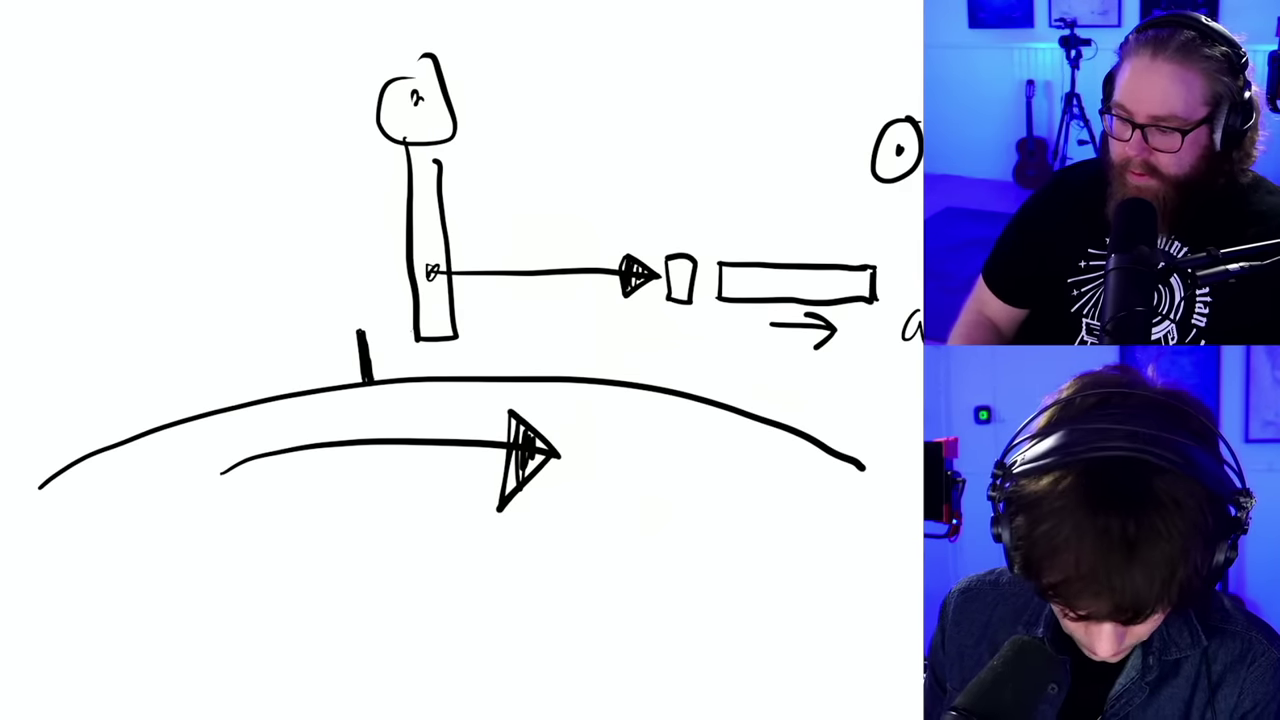
drag(892, 186, 915, 390)
drag(906, 178, 922, 228)
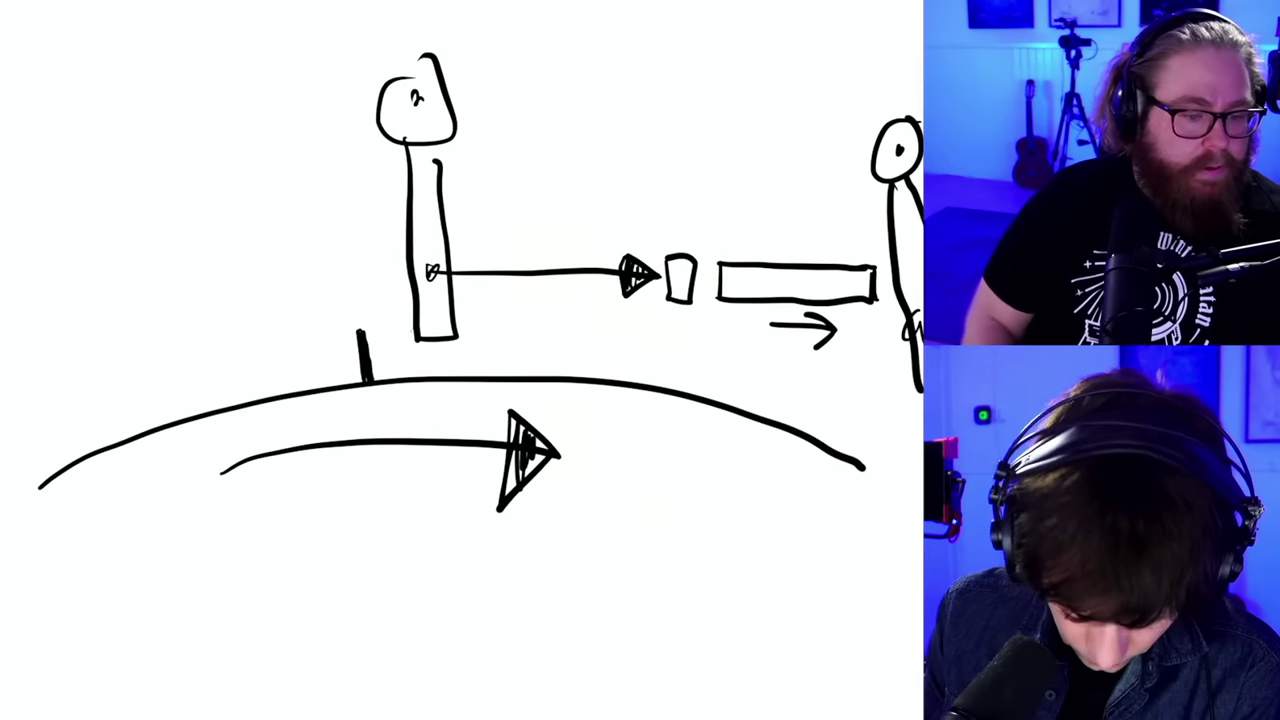
- Undo the arrowhead under the second lever, draw a marble circle and small arrow there, and add a vertical line down from the arc's end
mouse_move(908, 430)
mouse_down()
mouse_move(921, 452)
mouse_move(917, 440)
mouse_up()
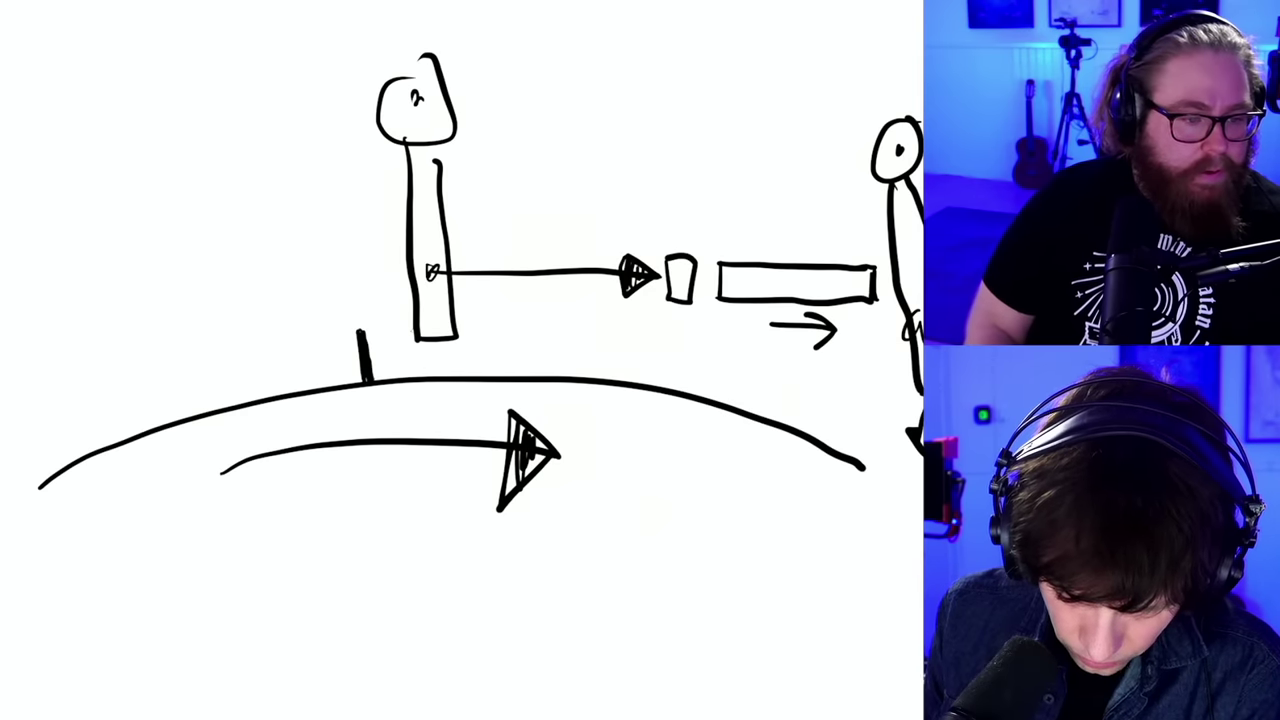
key(ctrl+z)
mouse_move(898, 378)
mouse_down()
mouse_move(860, 412)
mouse_move(897, 386)
mouse_up()
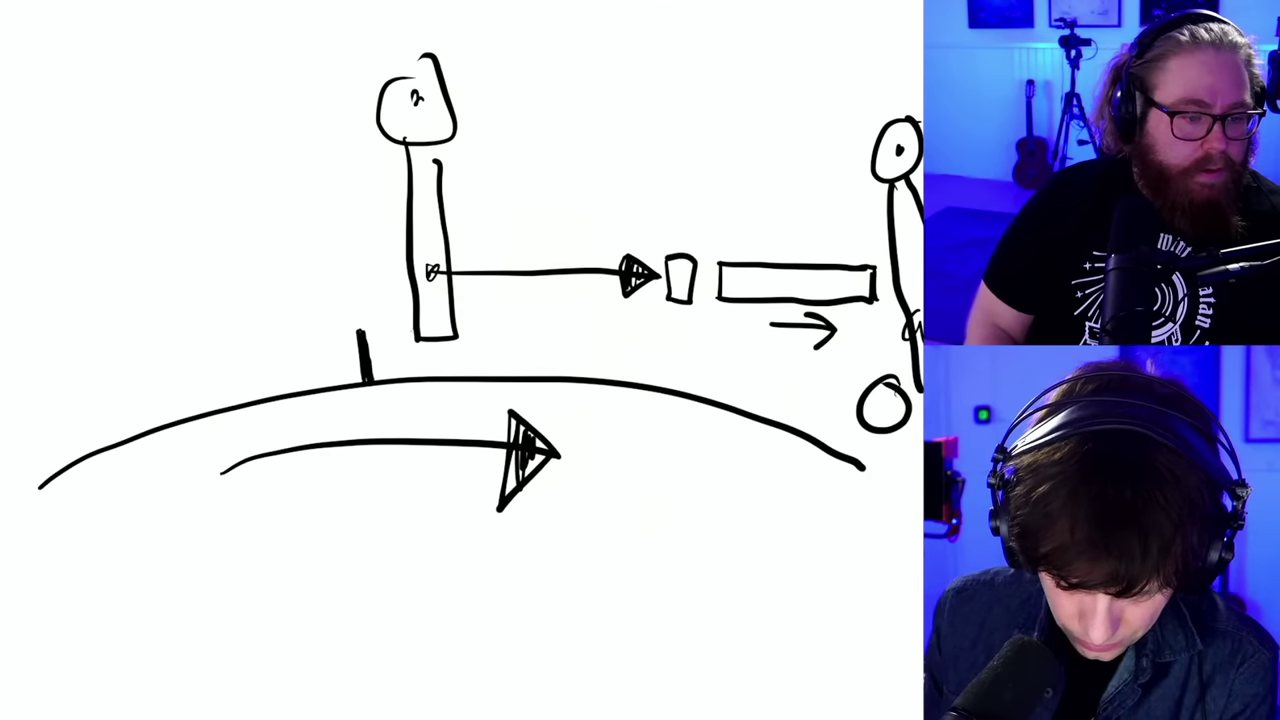
drag(910, 436, 922, 506)
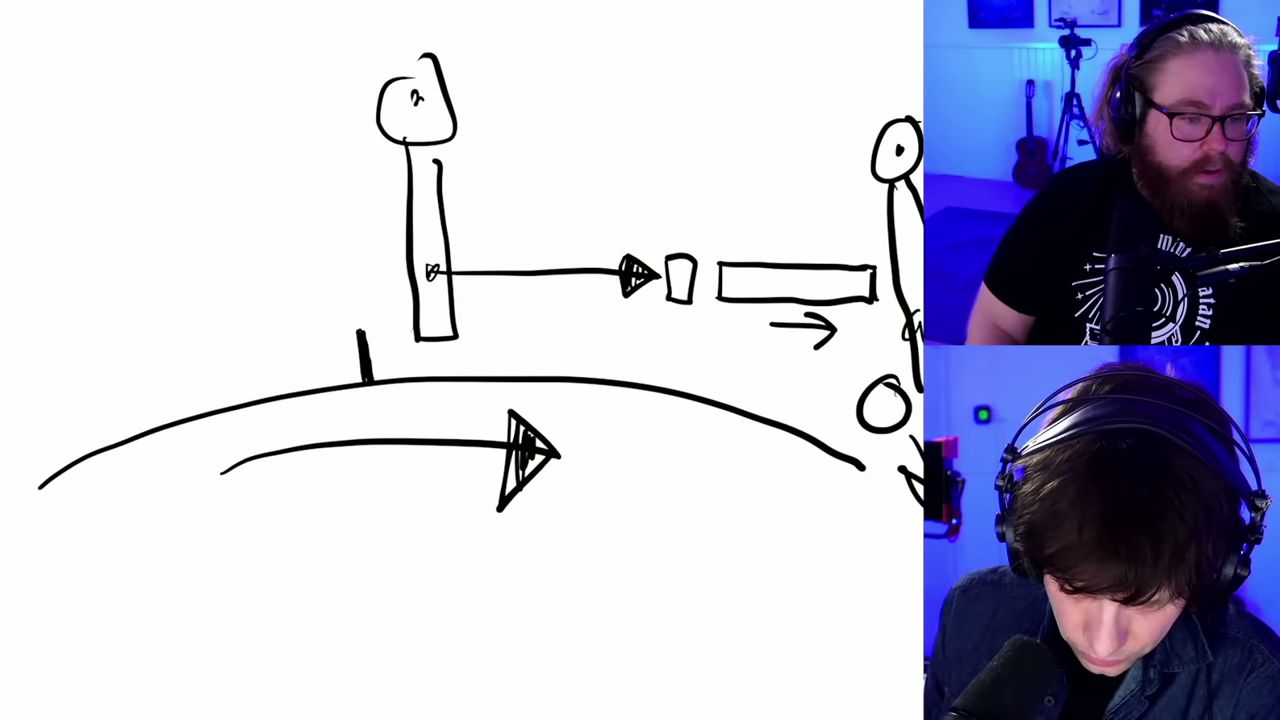
drag(848, 463, 860, 658)
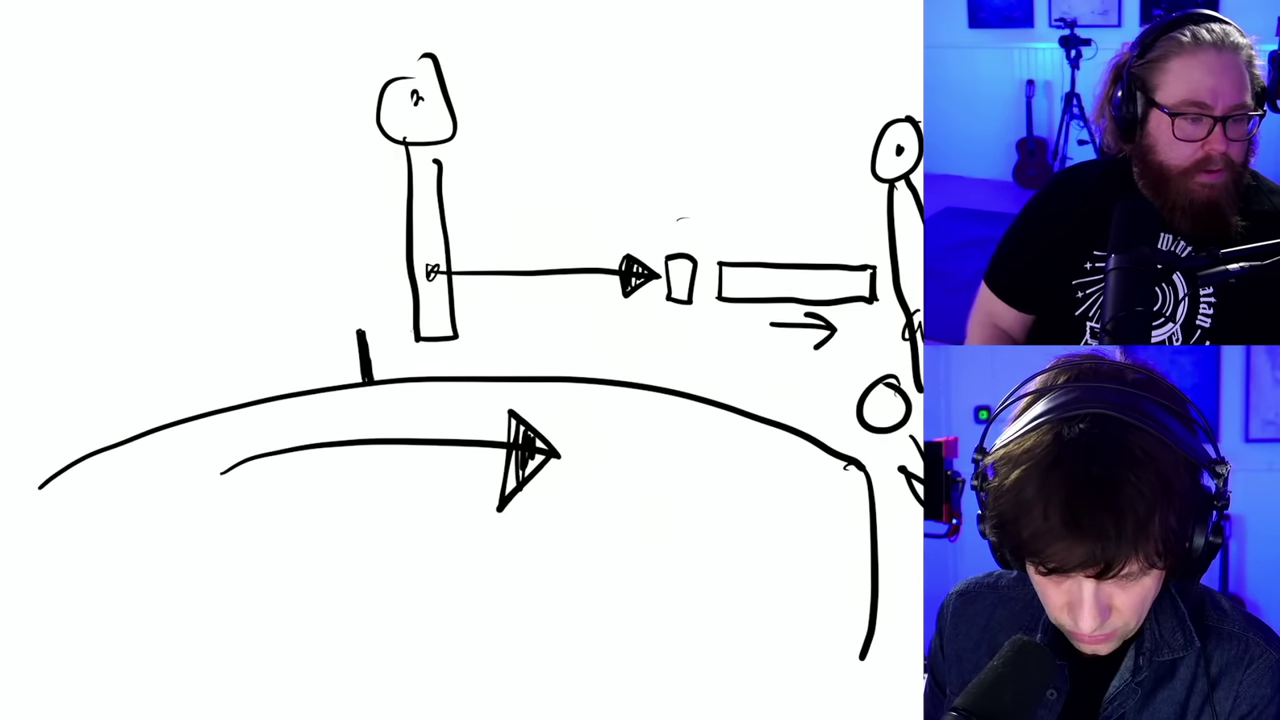
- Draw an upward arrow above the small block and a raised, tilted copy of the long bar beside it
drag(667, 238, 665, 143)
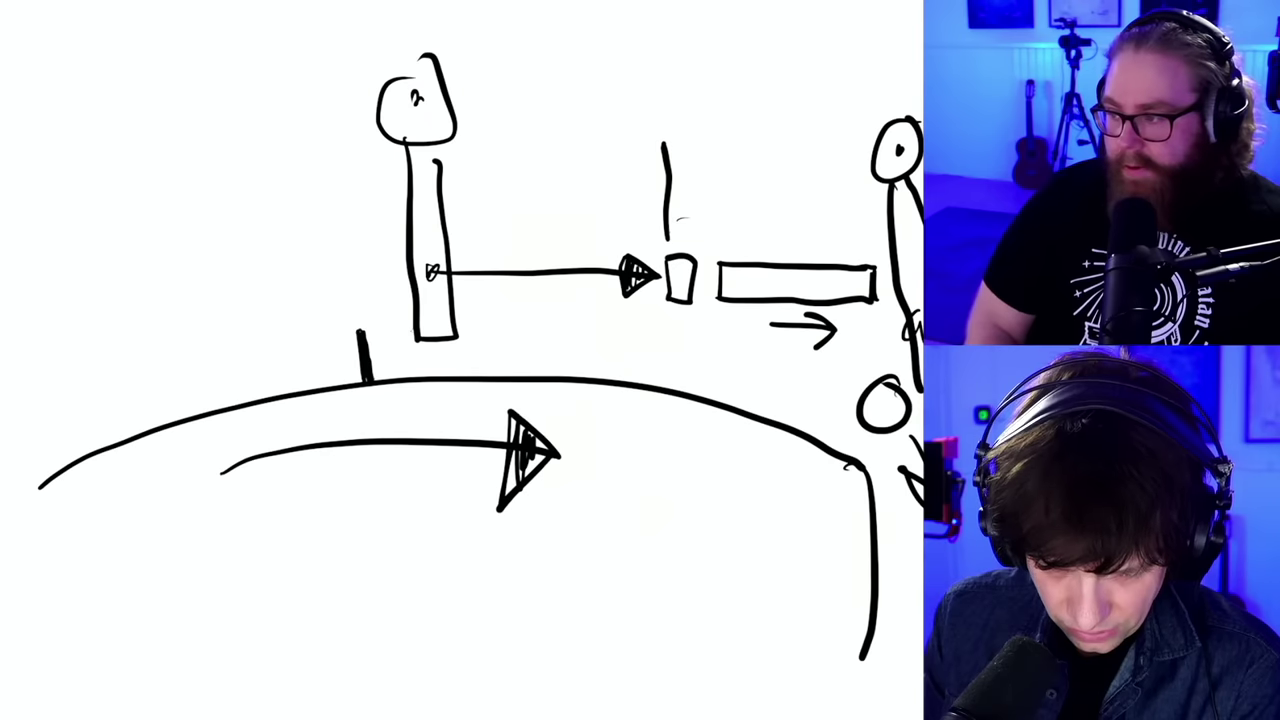
mouse_move(648, 186)
mouse_down()
mouse_move(664, 136)
mouse_move(697, 180)
mouse_up()
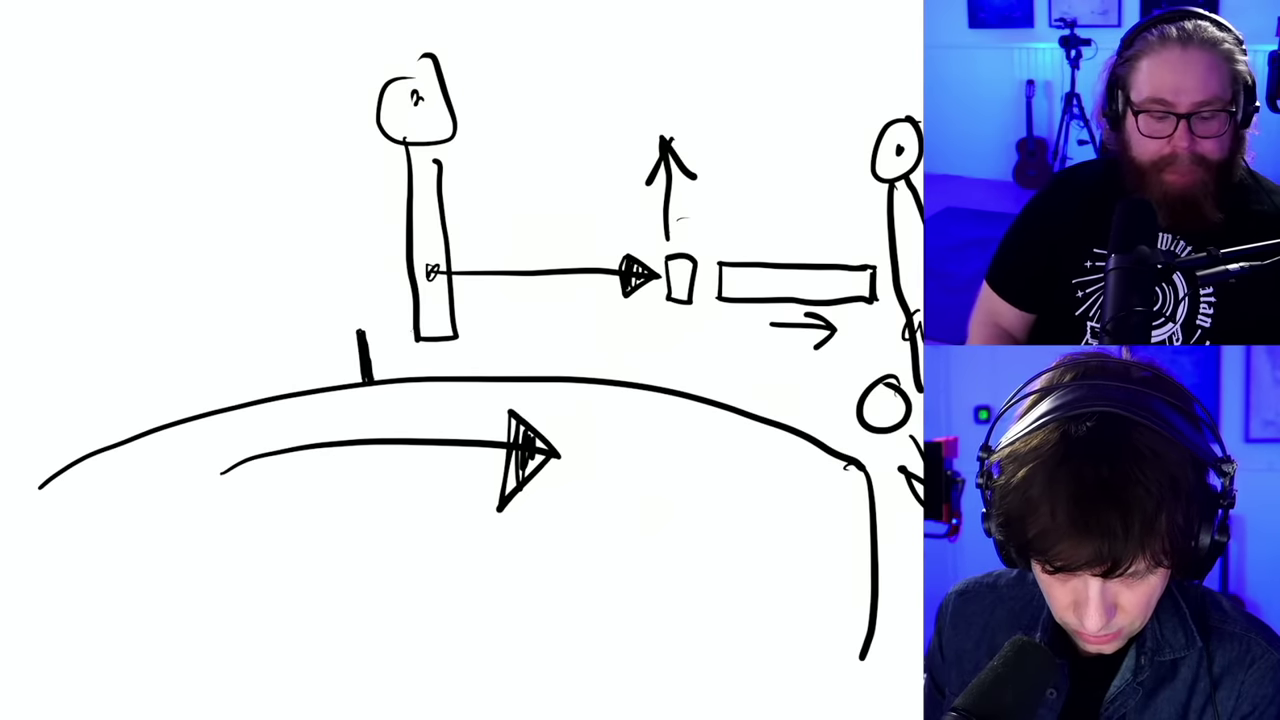
mouse_move(704, 212)
mouse_down()
mouse_move(812, 180)
mouse_move(818, 222)
mouse_move(727, 240)
mouse_move(716, 298)
mouse_move(872, 298)
mouse_up()
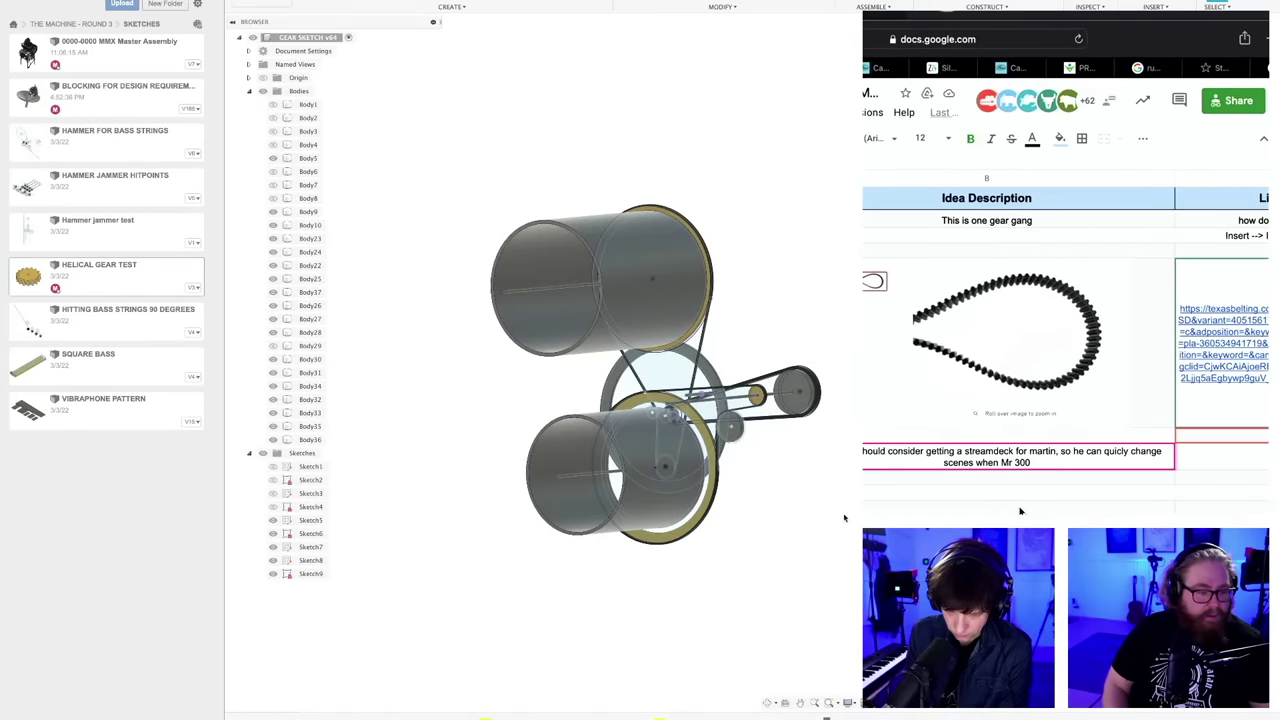
- Switch to the ideas spreadsheet and review the gear gang sketch and the toothed belt entry with its link
scroll(1020, 506, up, 3)
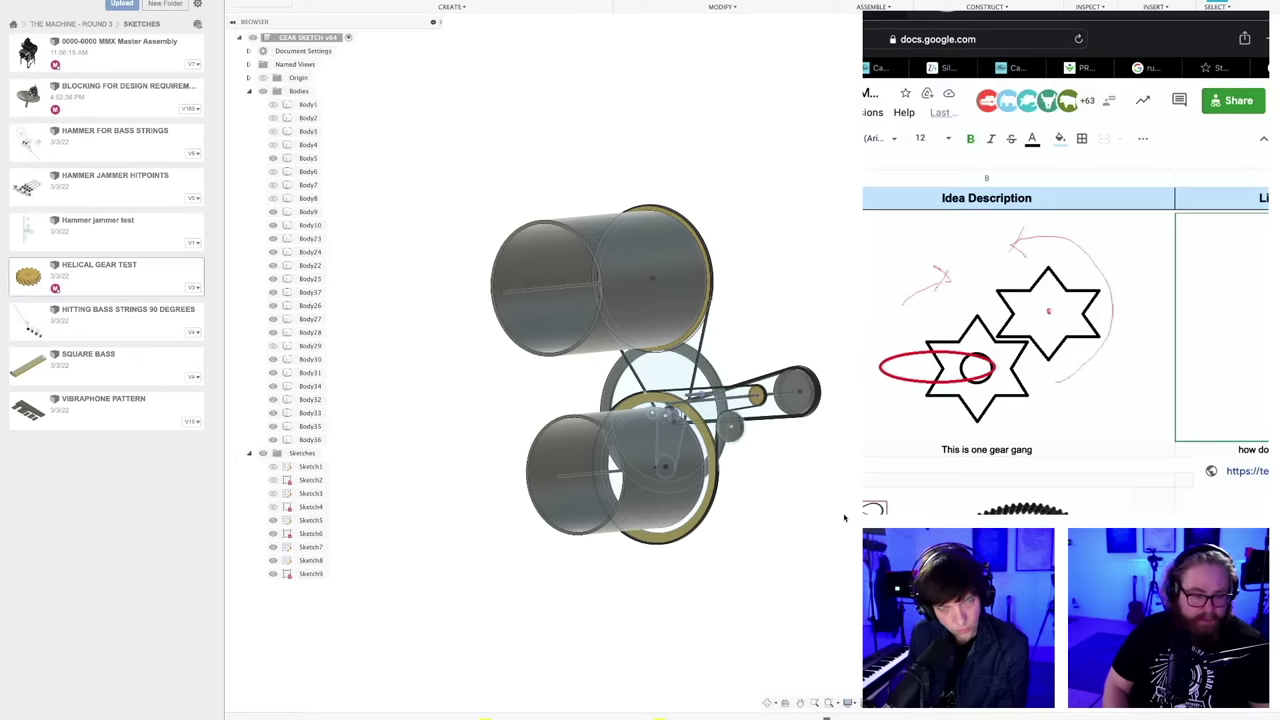
scroll(1137, 506, down, 3)
scroll(1137, 506, up, 1)
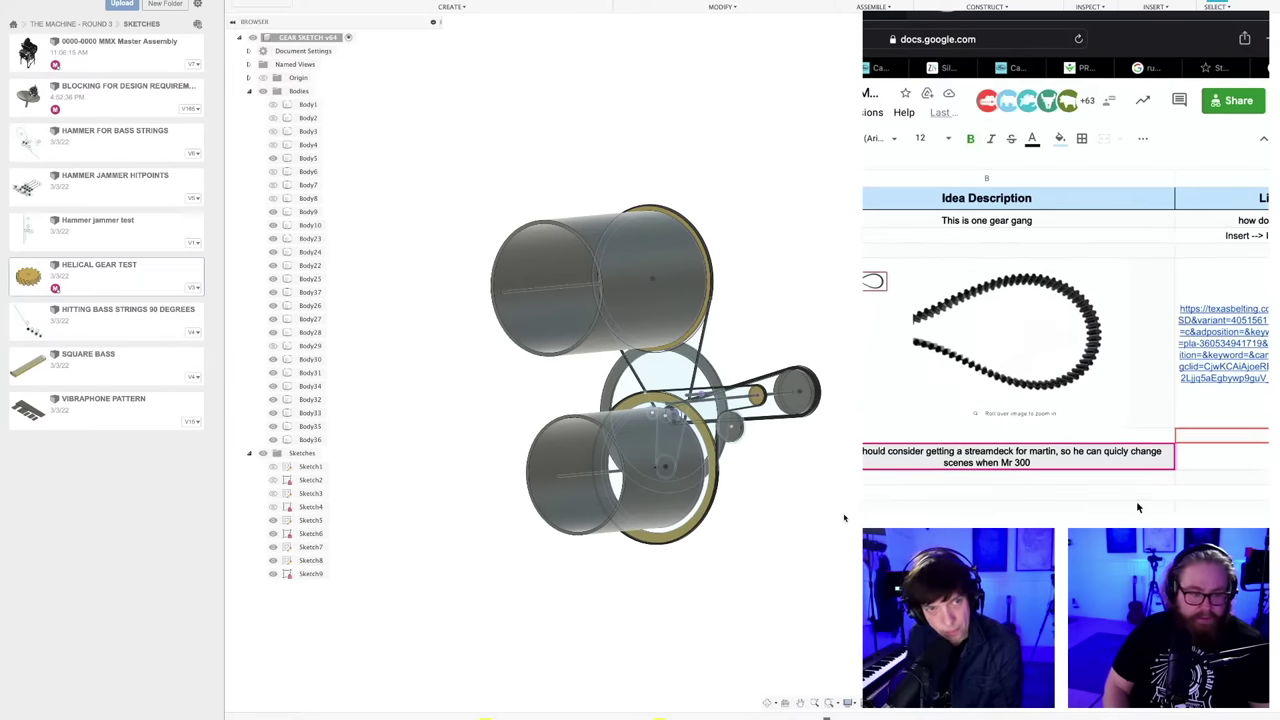
click(1082, 395)
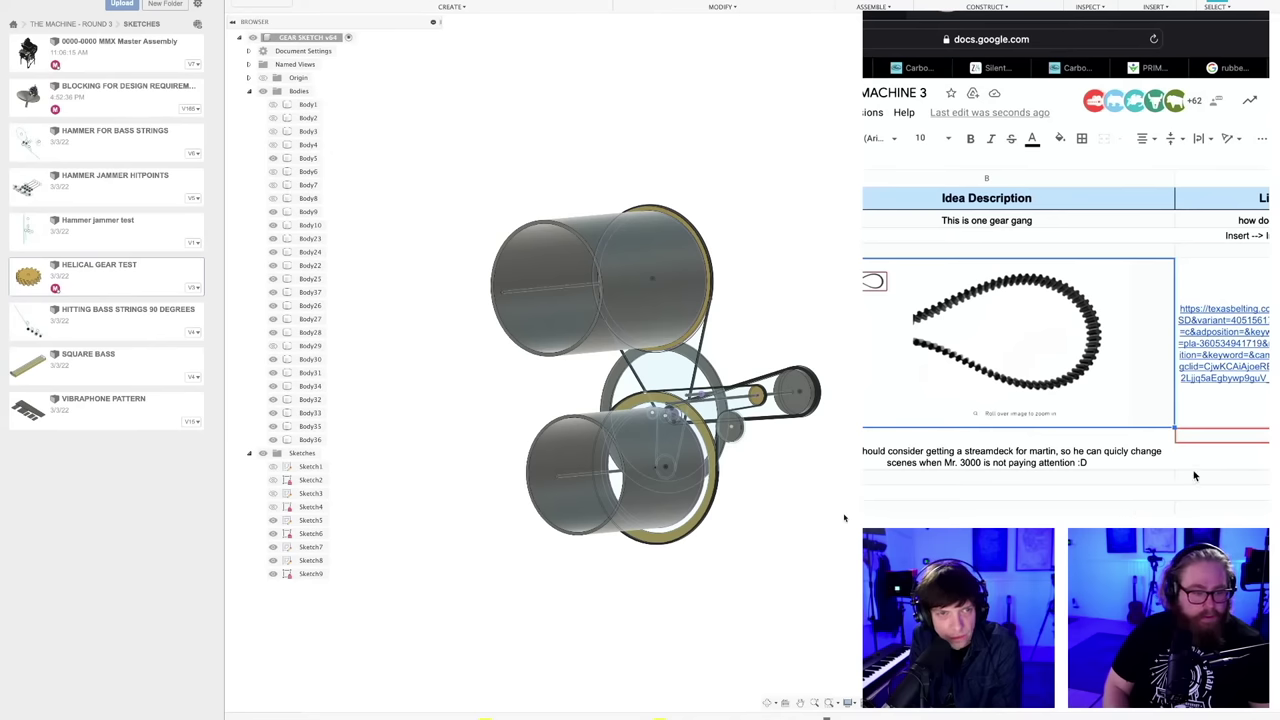
scroll(1190, 479, right, 4)
scroll(1190, 479, left, 4)
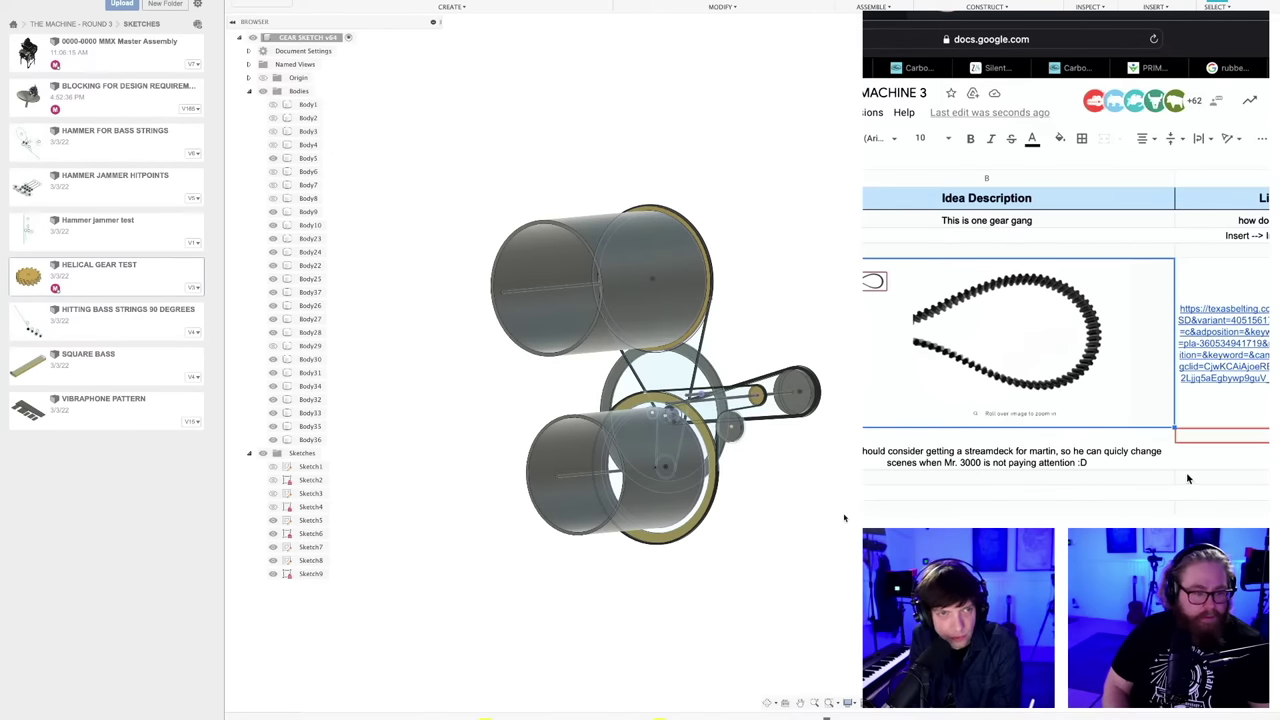
mouse_move(1264, 361)
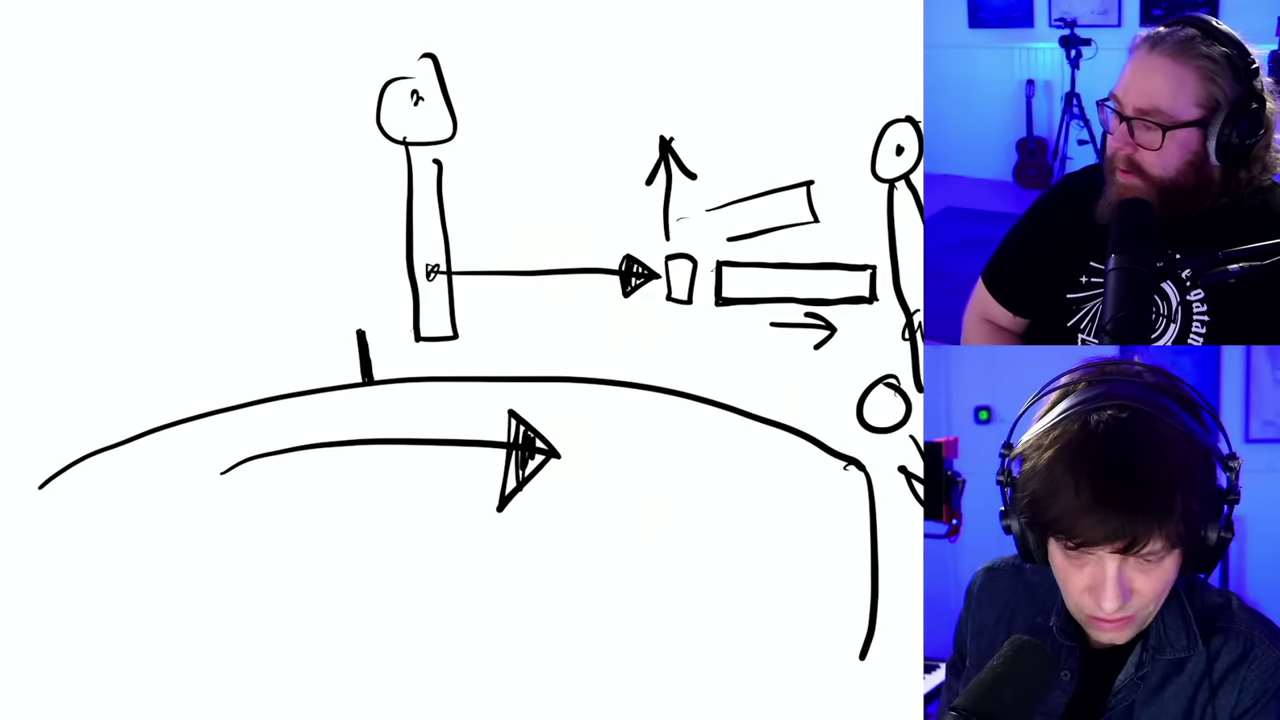
- Examine the gear sketch model from the front, back and sides, following how the belts connect the drums, pulleys and large ring
drag(592, 438, 663, 404)
scroll(460, 360, down, 1)
scroll(460, 360, up, 2)
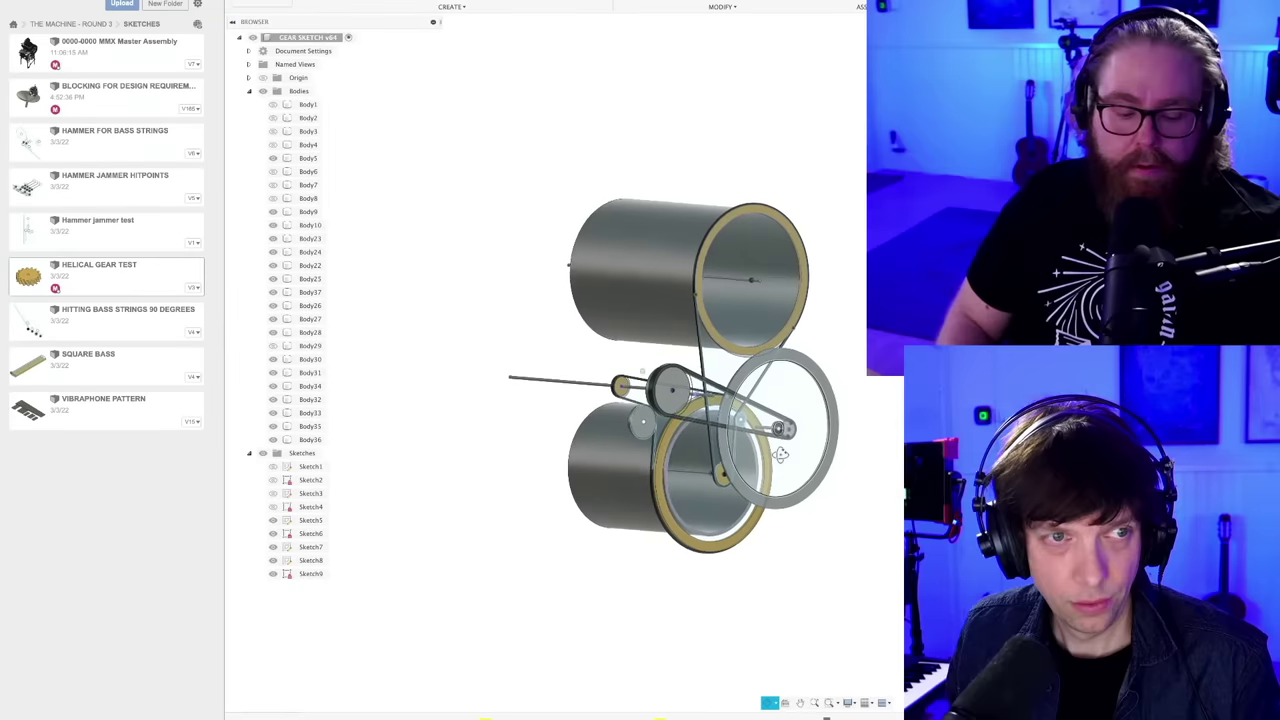
middle_drag(780, 455, 795, 456)
scroll(803, 456, up, 4)
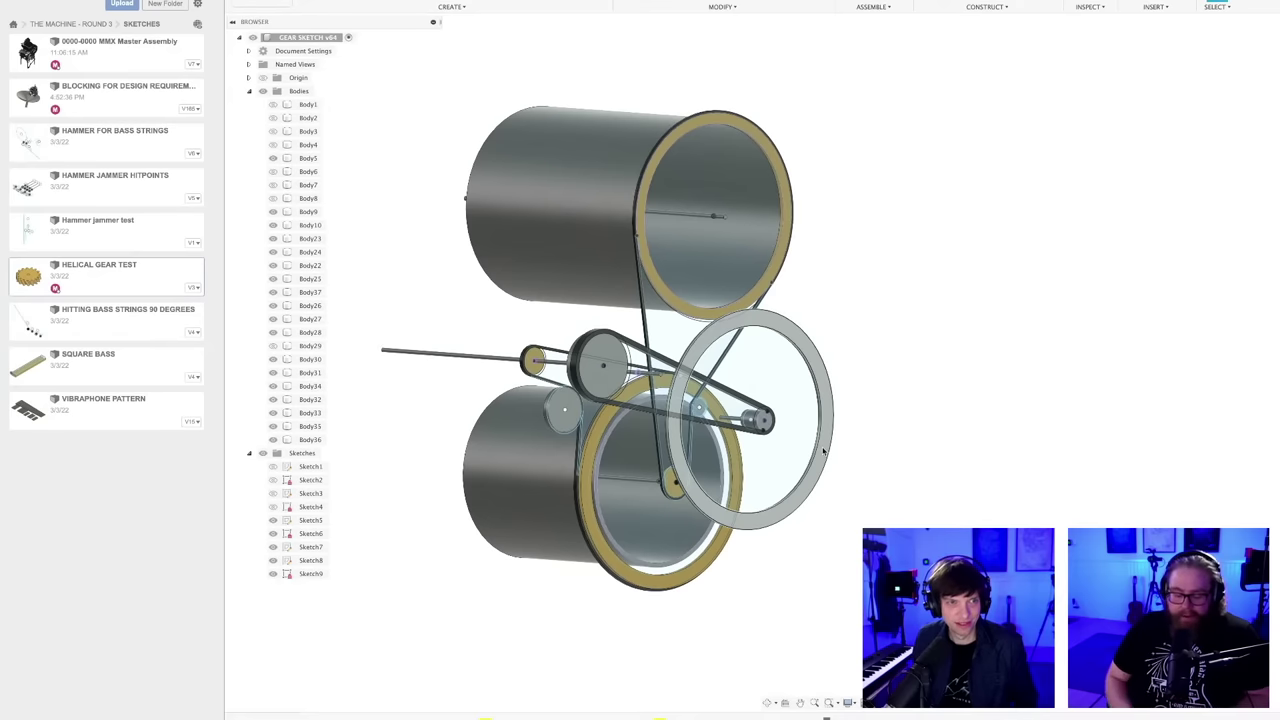
shift+middle_drag(823, 452, 880, 460)
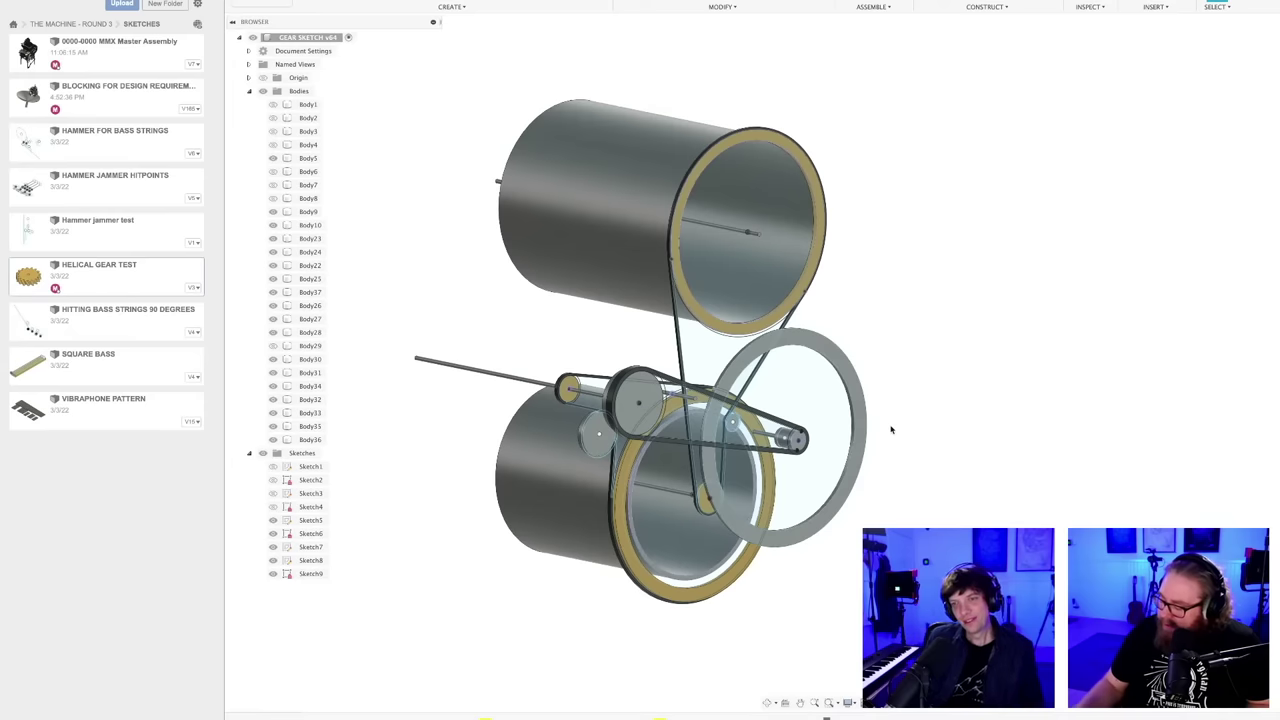
shift+middle_drag(903, 434, 854, 494)
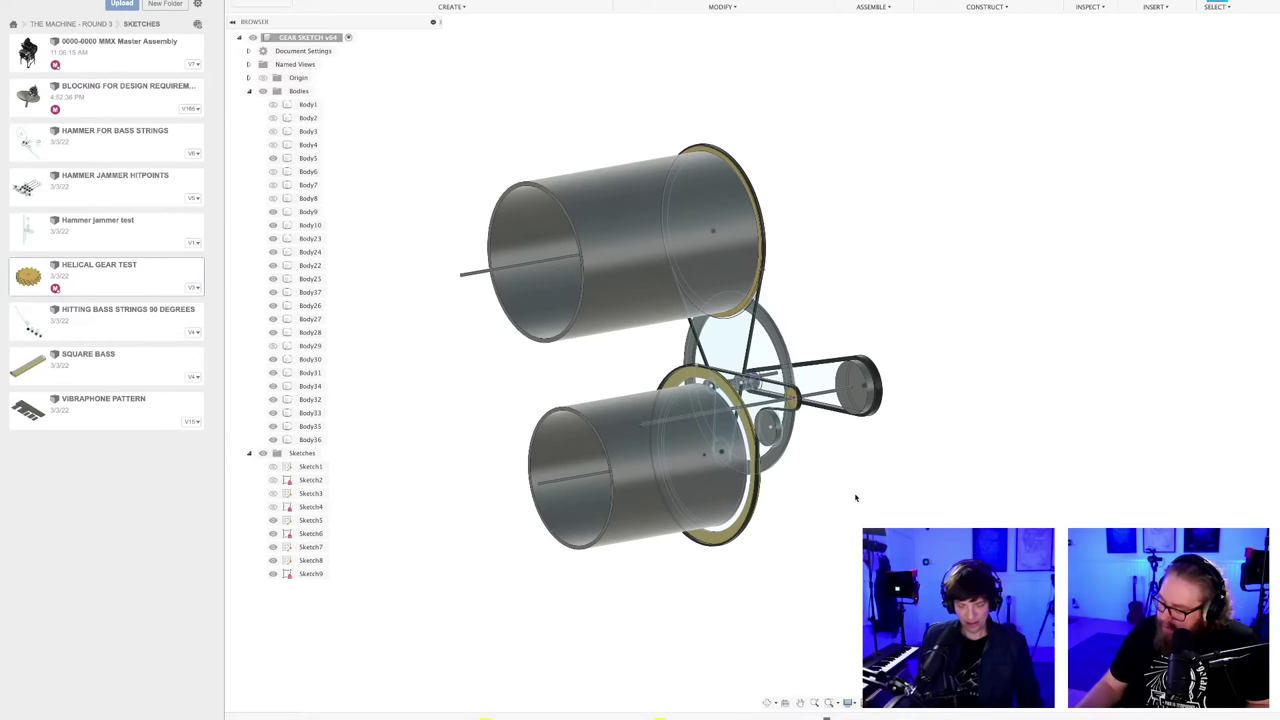
shift+middle_drag(806, 486, 845, 470)
shift+middle_drag(762, 478, 711, 488)
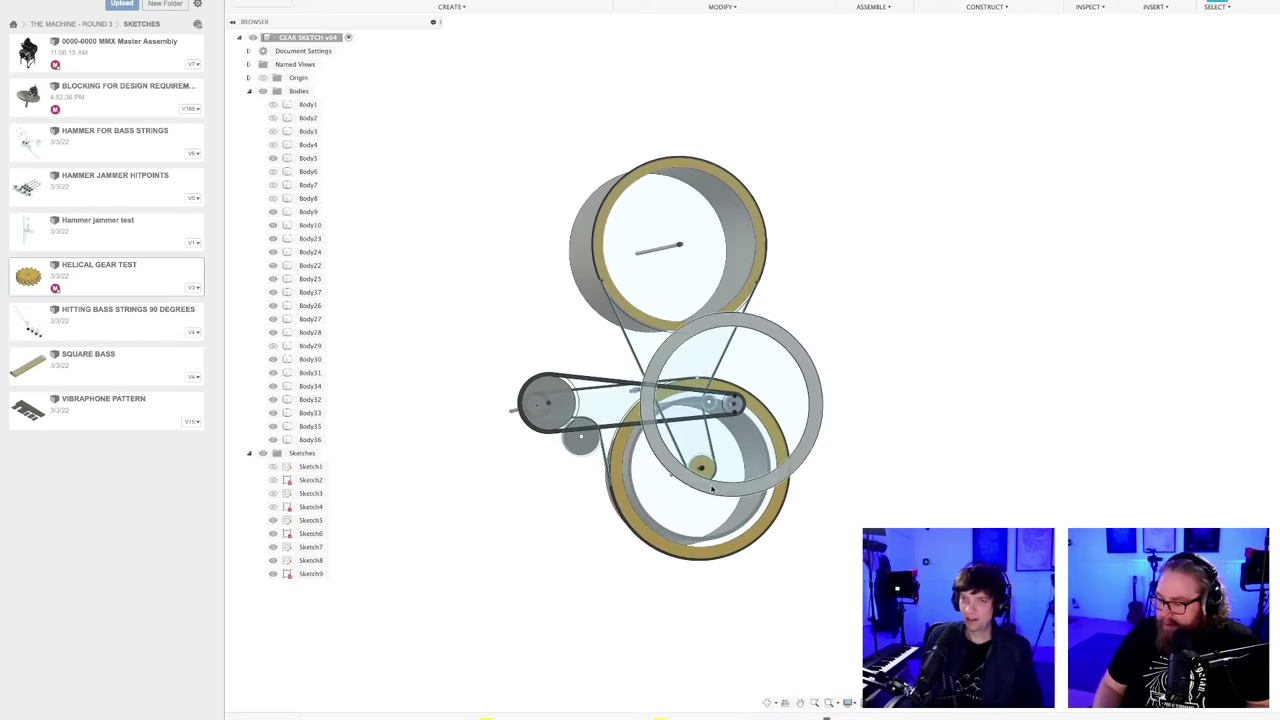
scroll(711, 489, up, 2)
shift+middle_drag(903, 517, 869, 522)
scroll(935, 545, down, 3)
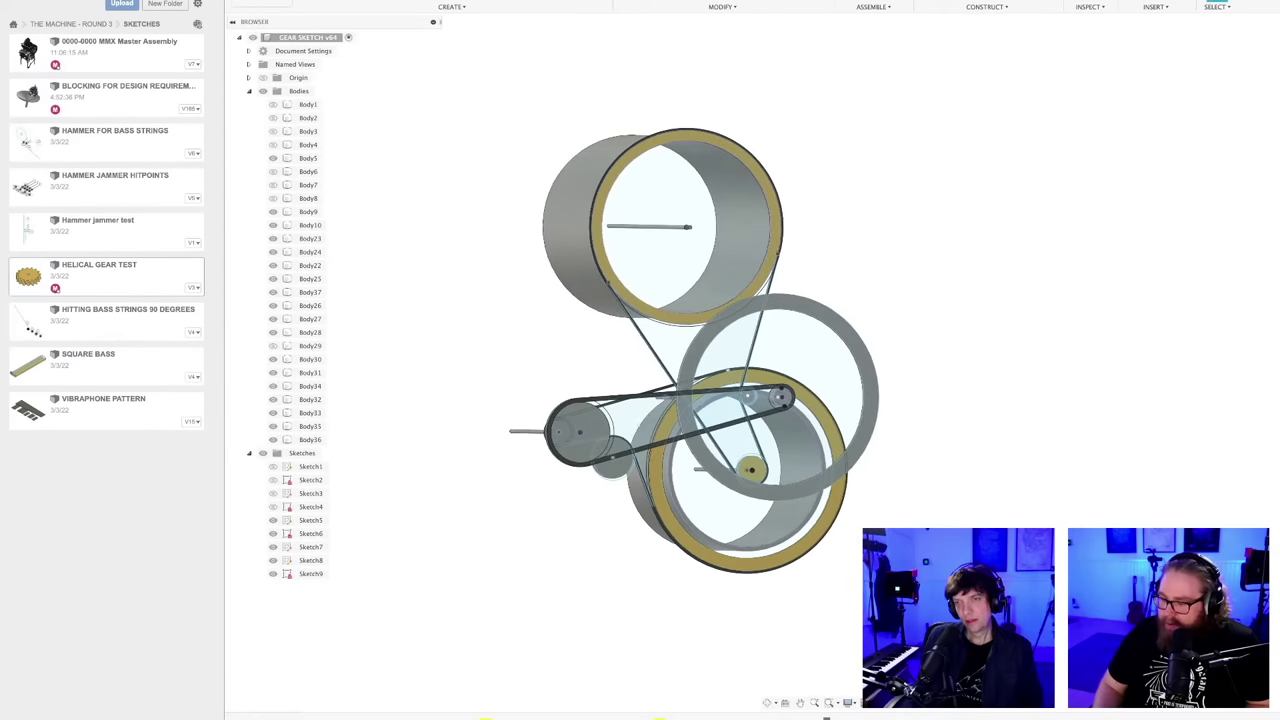
shift+middle_drag(935, 545, 985, 529)
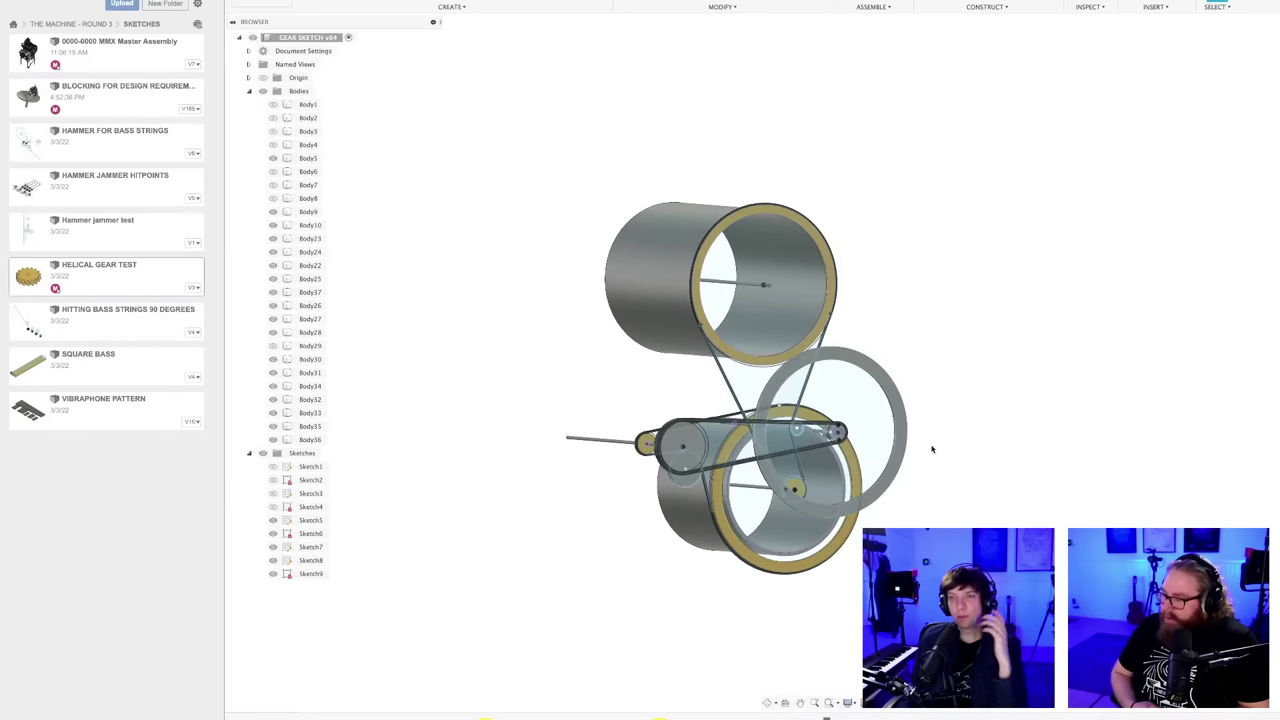
middle_drag(944, 455, 1026, 472)
scroll(826, 494, up, 3)
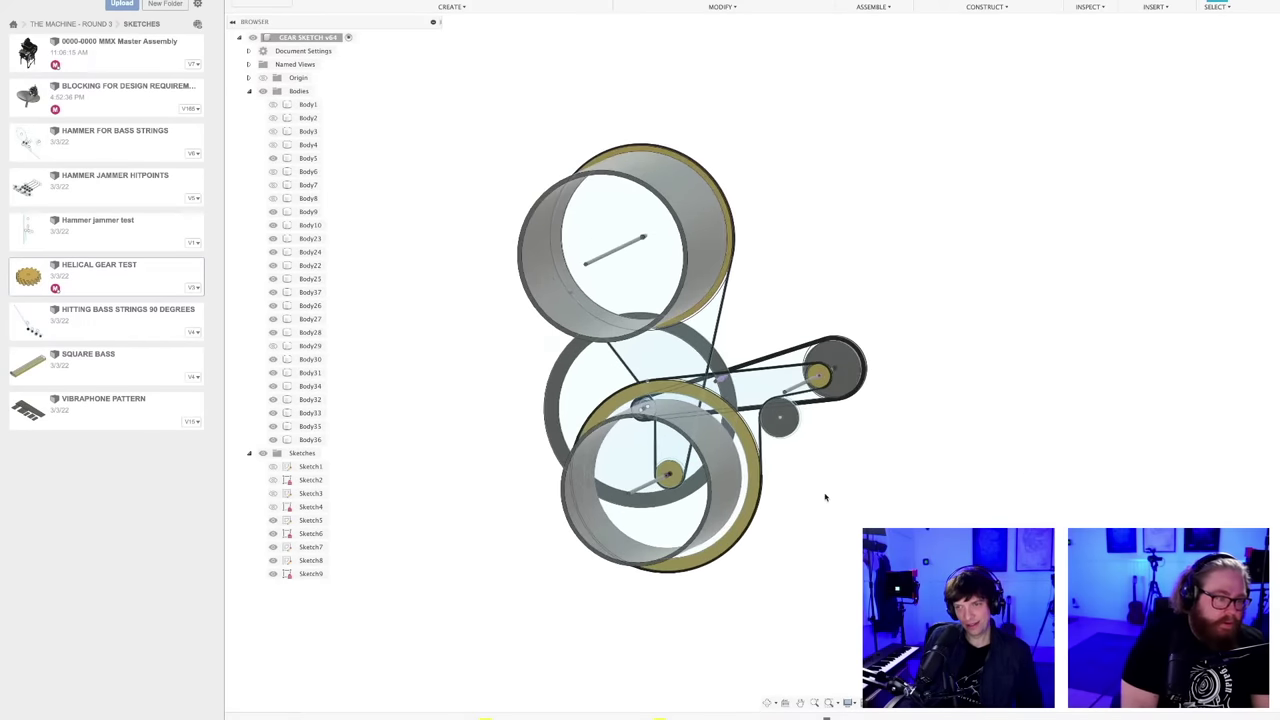
mouse_move(826, 494)
shift+middle_down()
mouse_move(843, 487)
mouse_move(827, 494)
shift+middle_up()
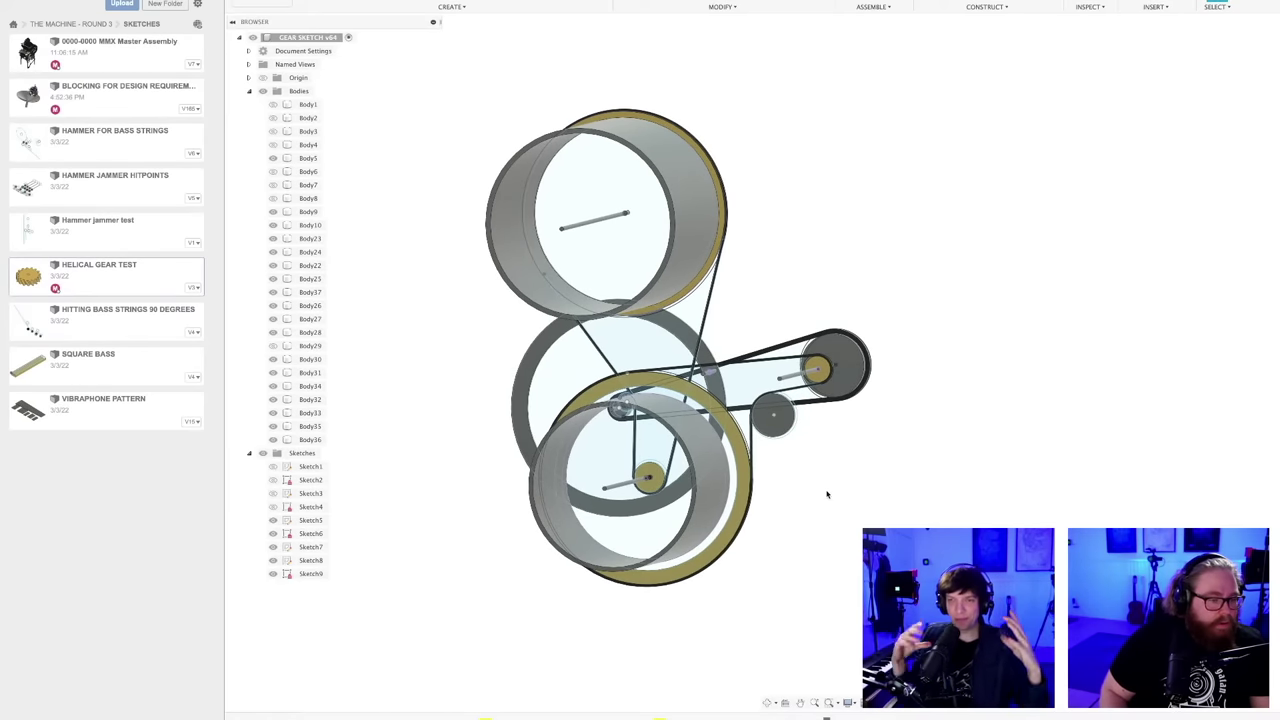
shift+middle_drag(823, 497, 755, 538)
scroll(731, 532, down, 2)
scroll(747, 530, up, 2)
scroll(779, 527, up, 2)
scroll(772, 532, down, 2)
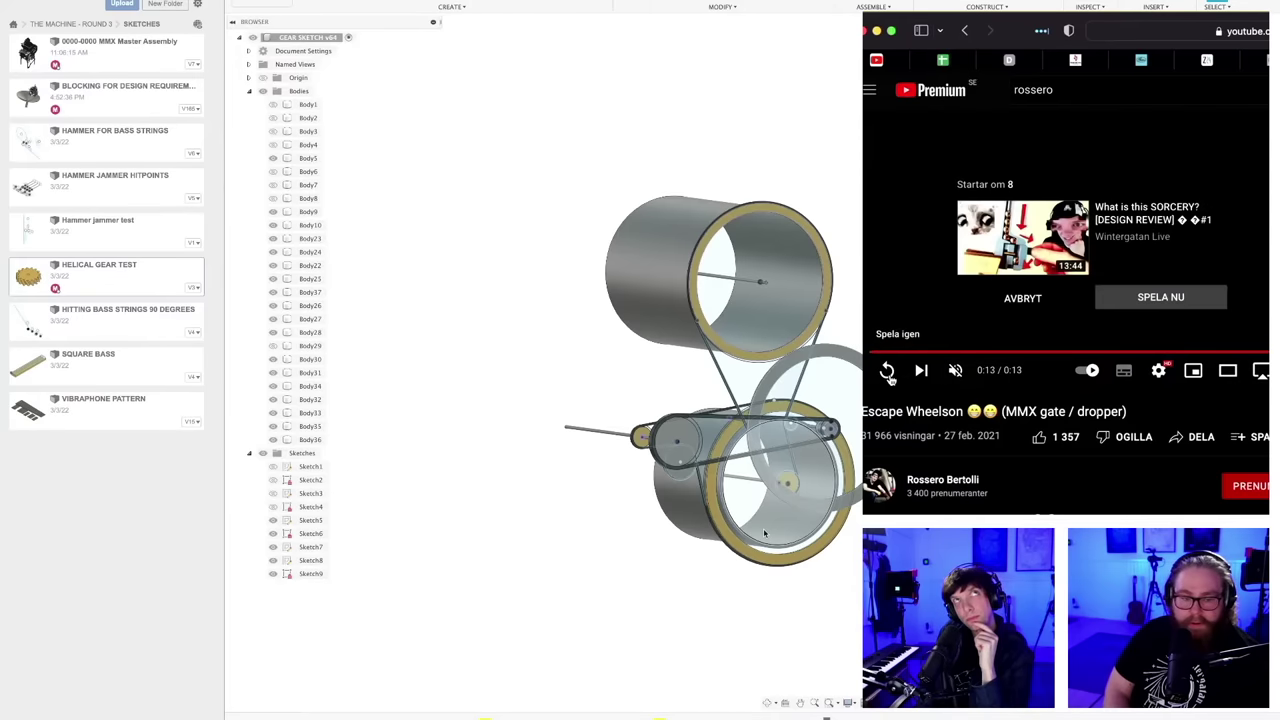
- Replay the "Escape Wheelson (MMX gate / dropper)" video from near its start and pause it to study the escapement
click(889, 376)
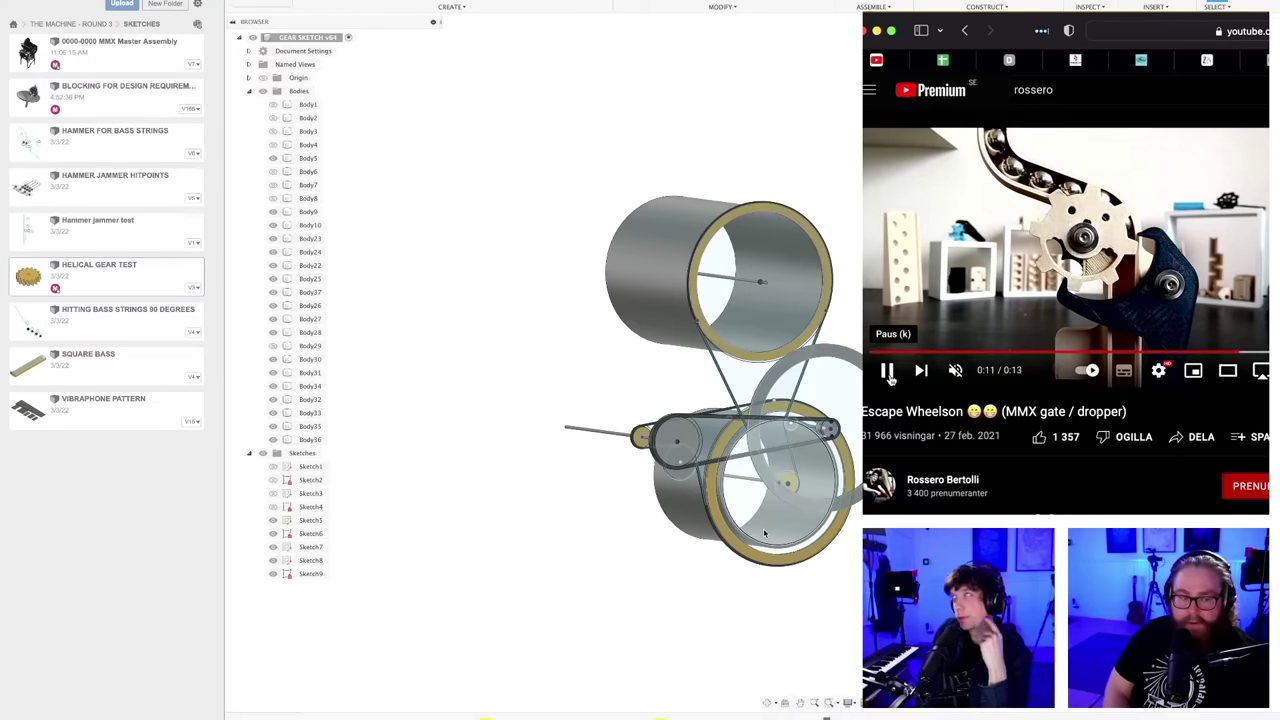
click(889, 372)
click(901, 355)
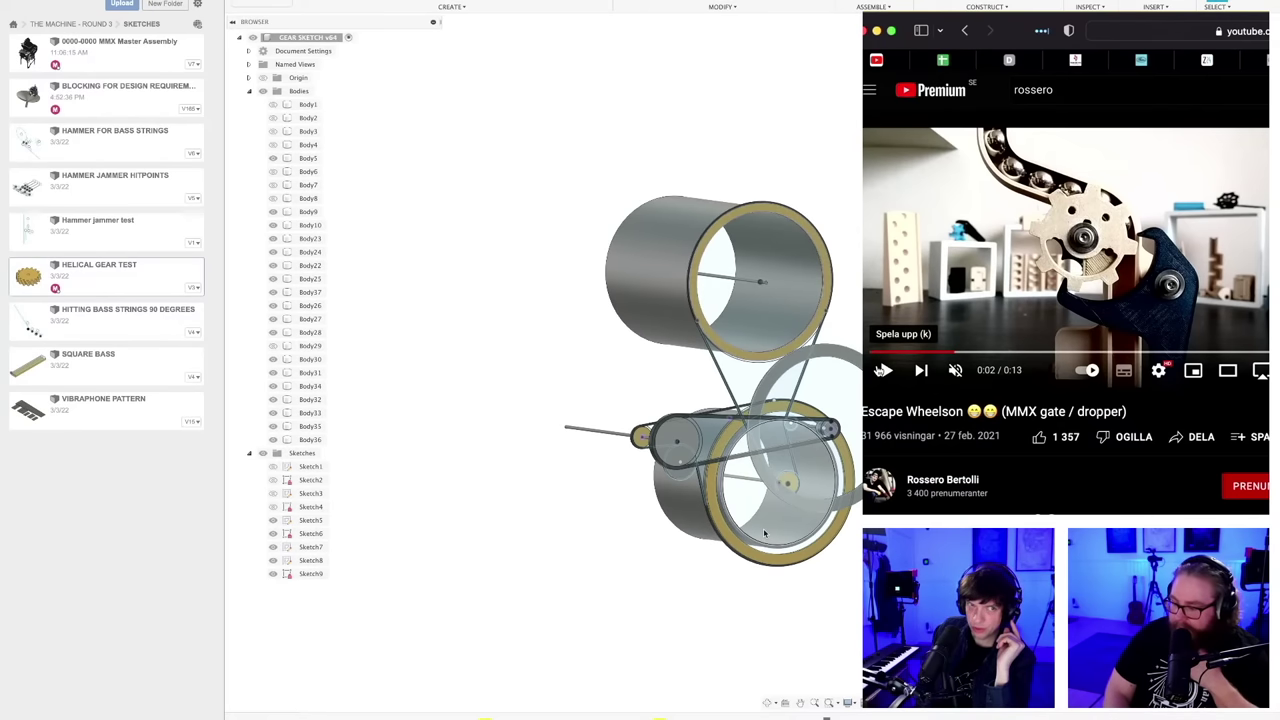
click(883, 370)
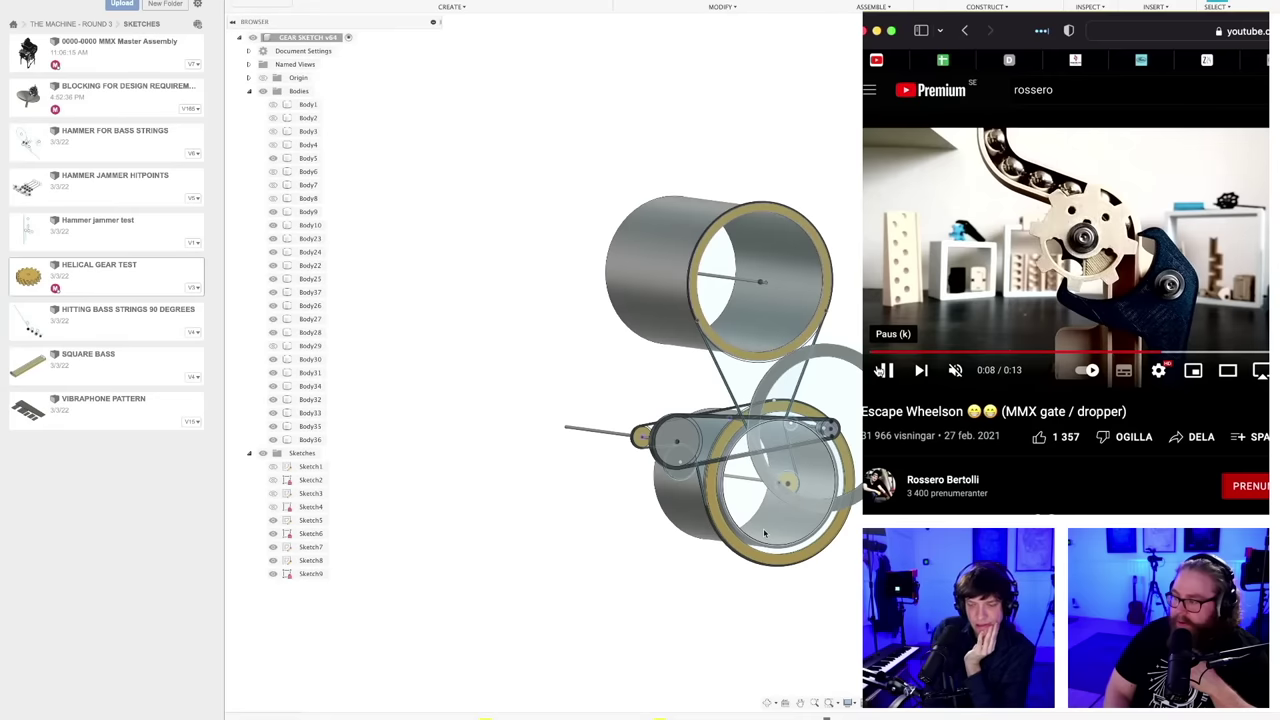
click(886, 370)
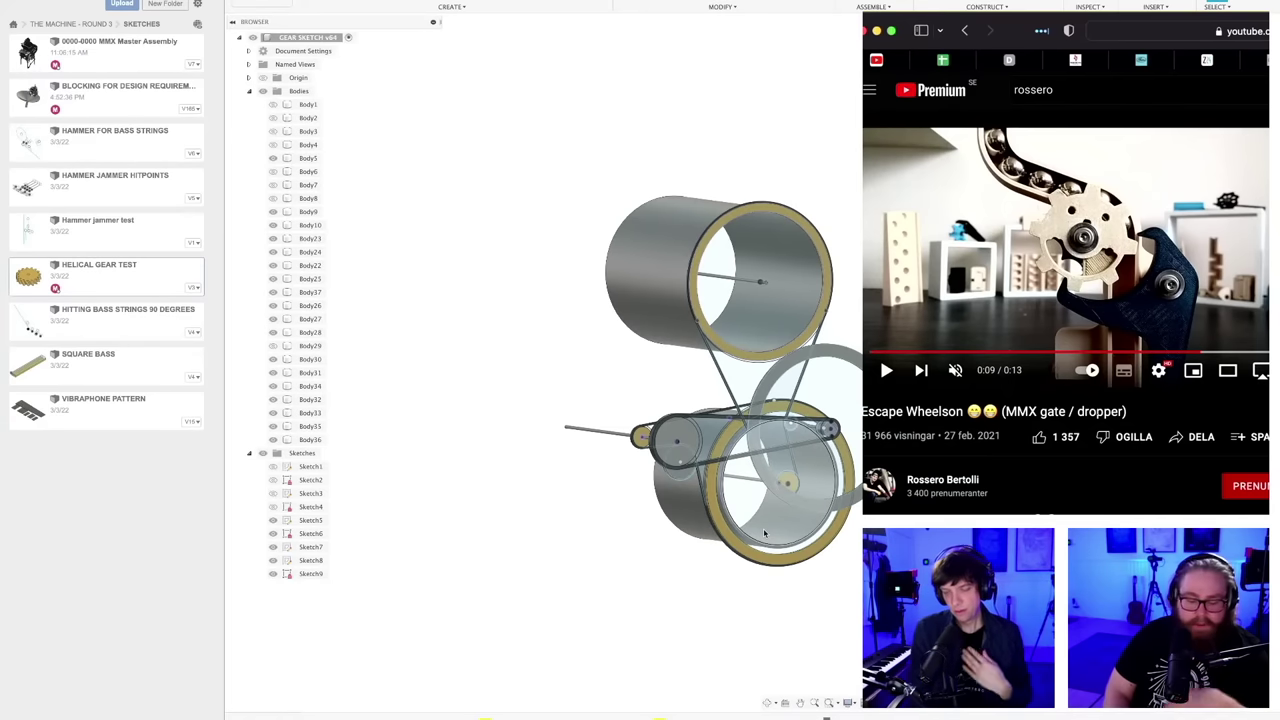
- Examine the gear sketch's belt drive from several angles and compare it with the frame and drive side of the full machine assembly
click(764, 533)
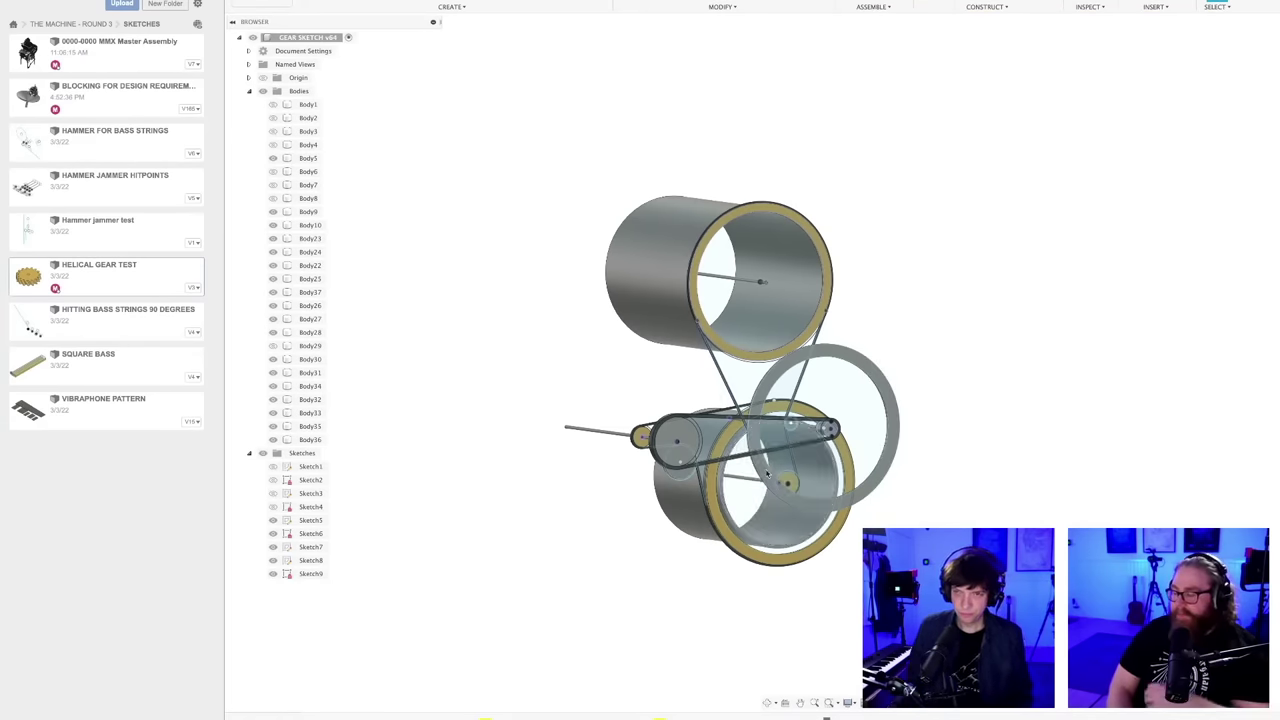
shift+middle_drag(943, 357, 904, 453)
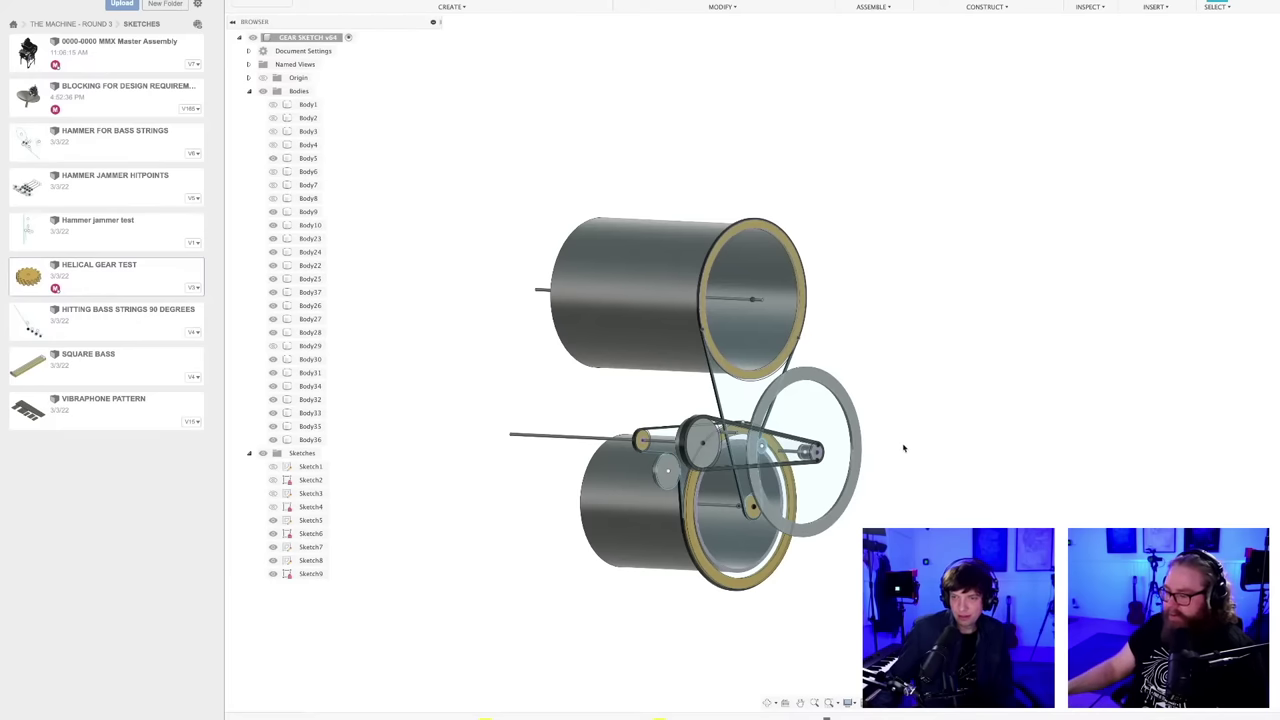
scroll(903, 448, up, 1)
shift+middle_drag(896, 452, 856, 414)
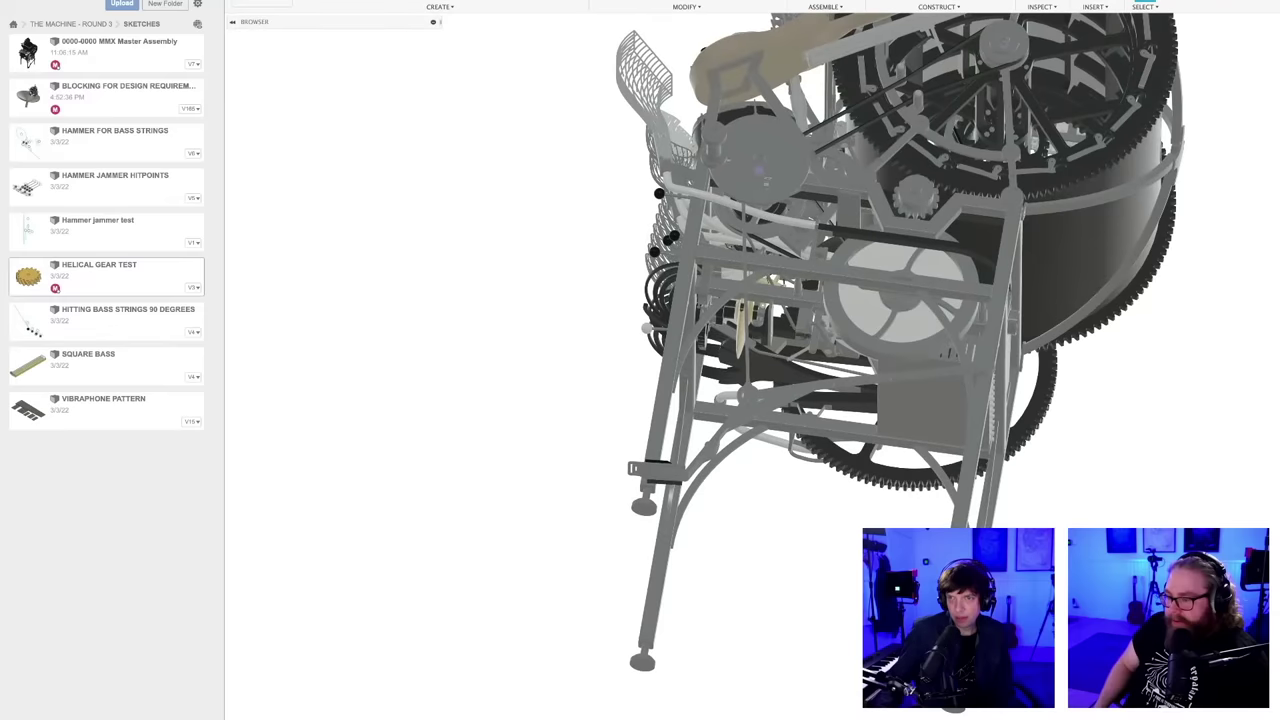
shift+middle_drag(682, 280, 716, 470)
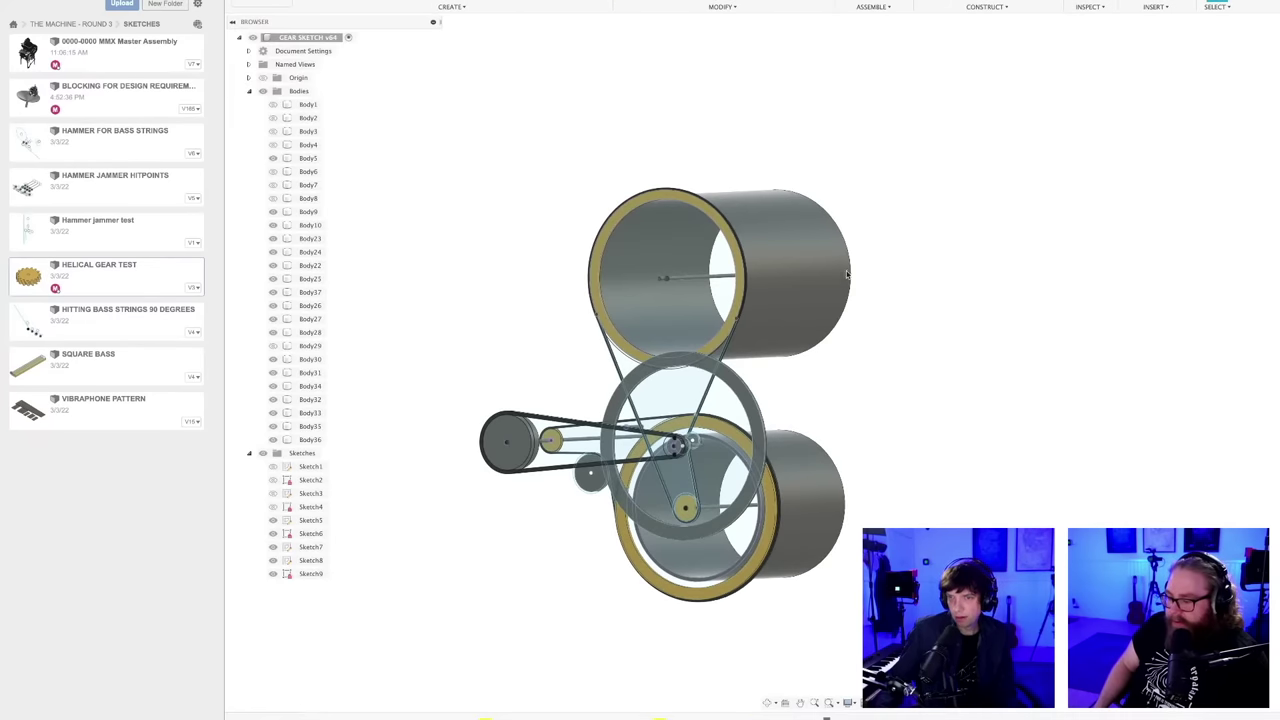
- Inspect the gear sketch's belt layout from front and rear, selecting the lower and upper drums to trace how they are driven
shift+middle_drag(847, 274, 893, 356)
scroll(862, 515, up, 2)
shift+middle_drag(862, 515, 817, 567)
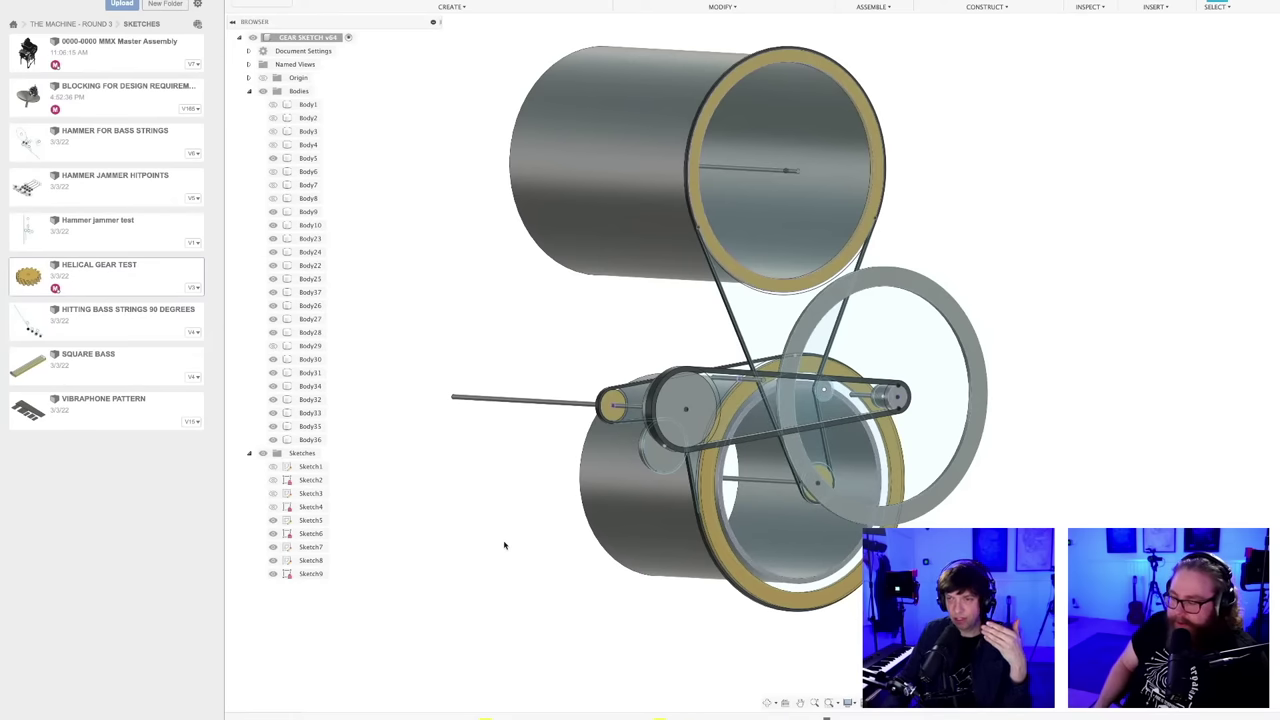
scroll(520, 502, down, 2)
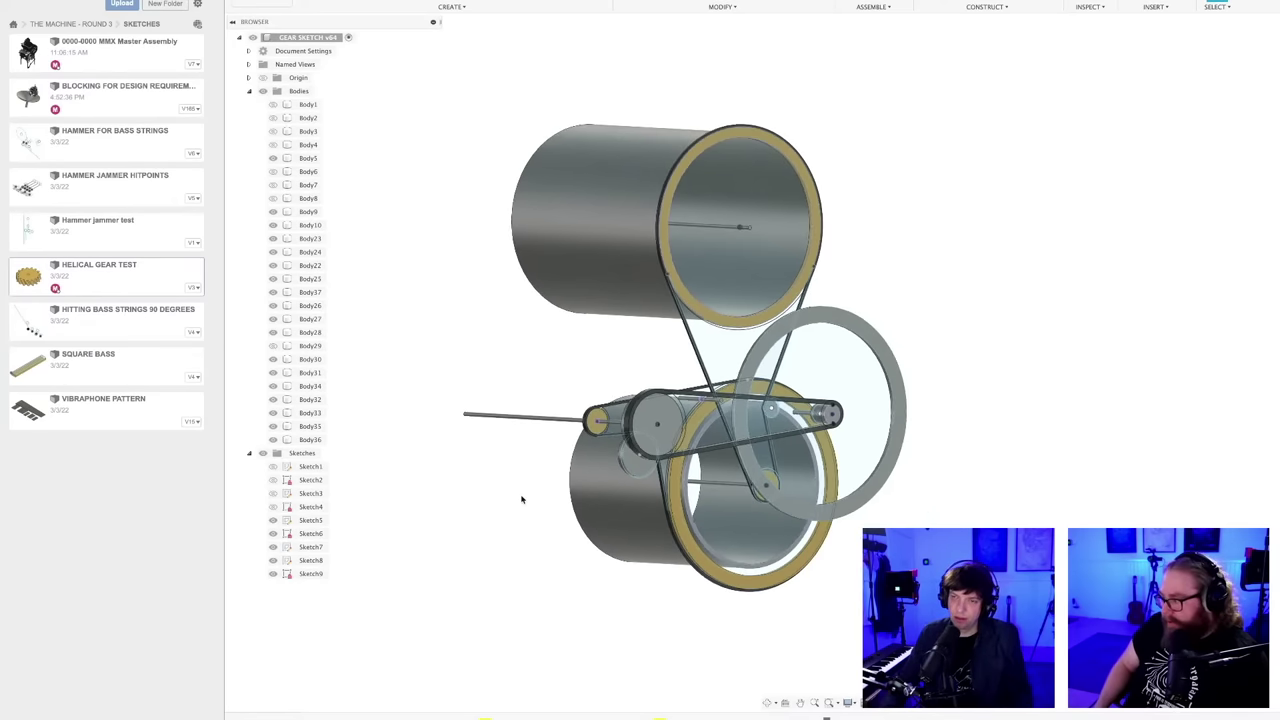
shift+middle_drag(523, 500, 656, 453)
click(656, 453)
click(698, 261)
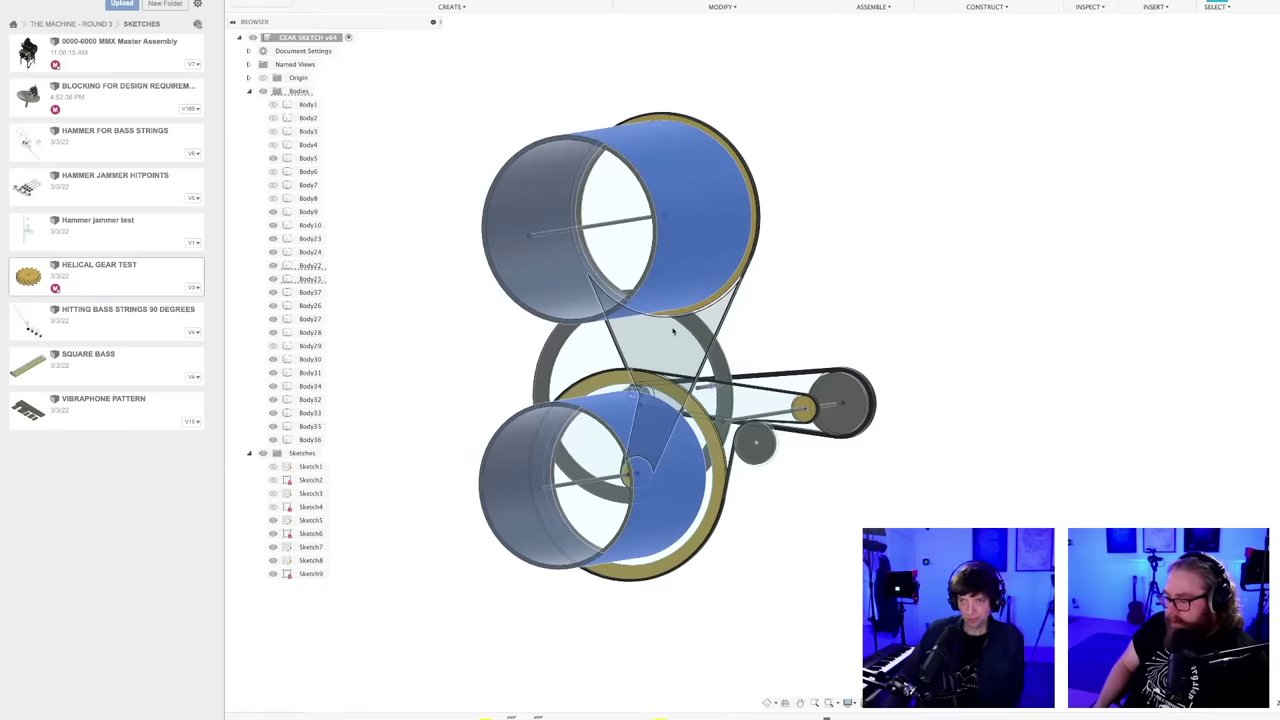
shift+middle_drag(679, 345, 616, 309)
click(801, 333)
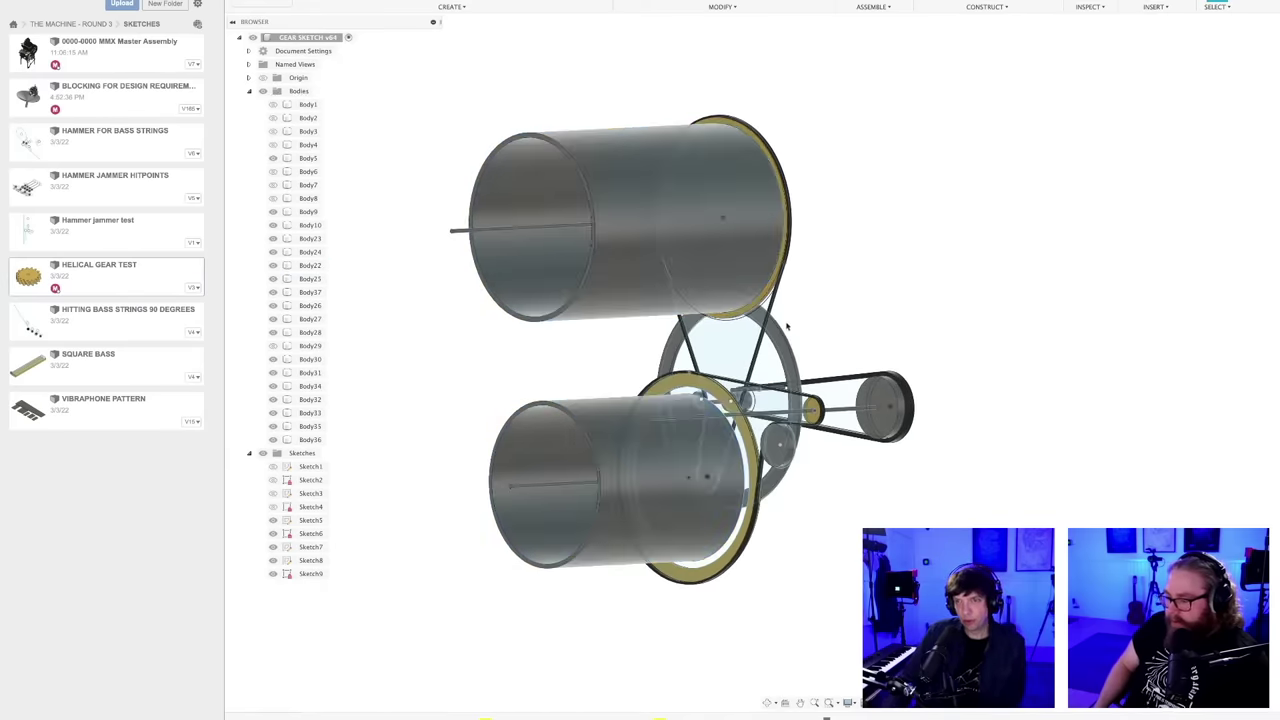
mouse_move(783, 488)
shift+middle_down()
mouse_move(757, 511)
mouse_move(768, 470)
shift+middle_up()
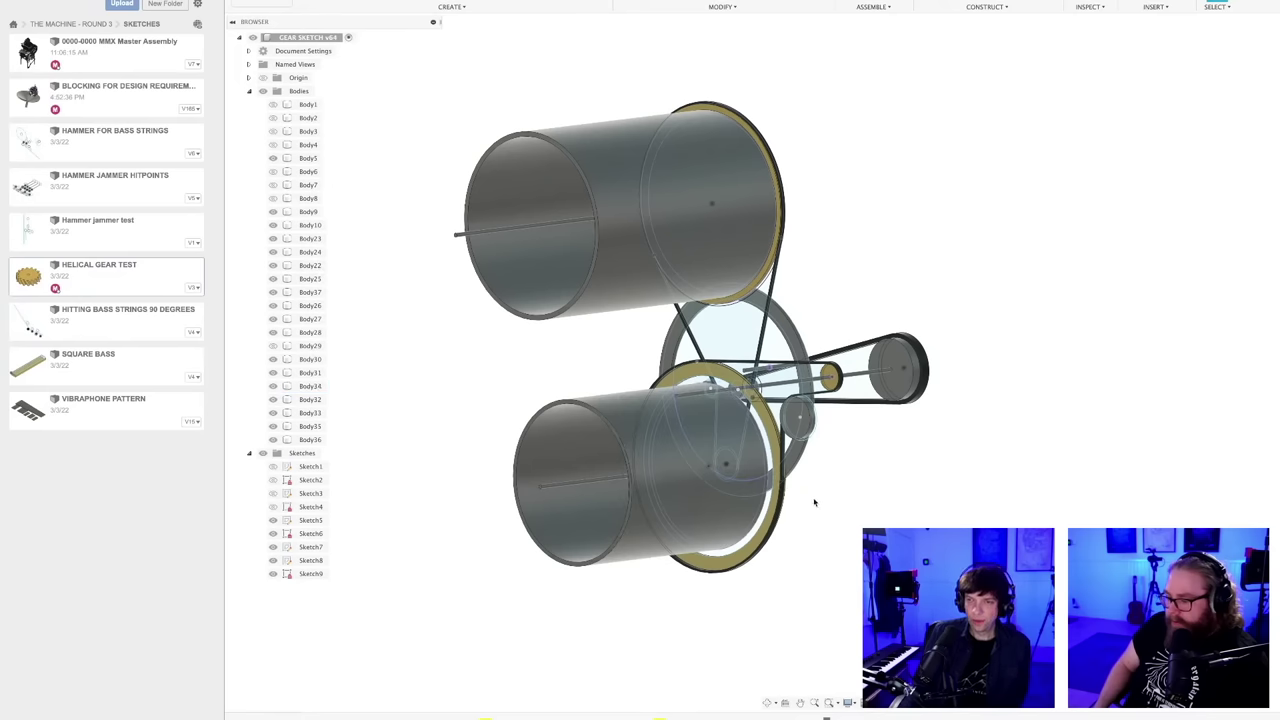
shift+middle_drag(821, 497, 677, 594)
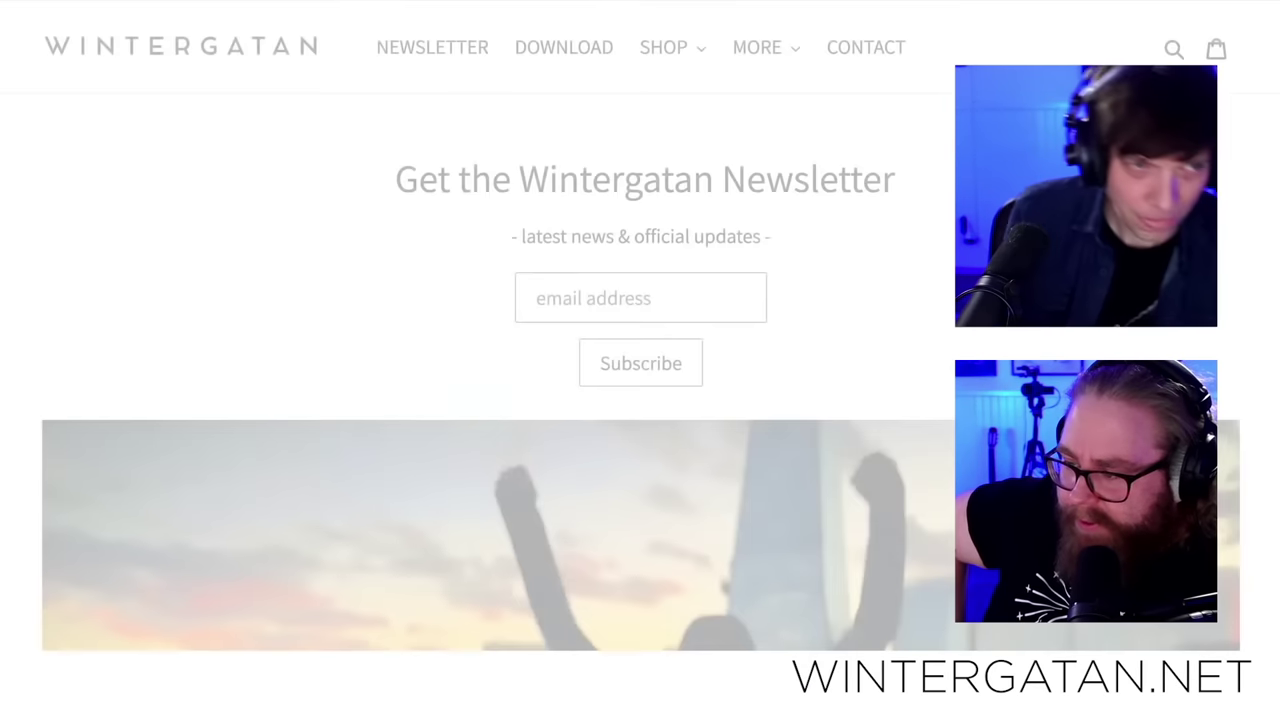
- Open the Wintergatan newsletter page and read the Round 3 premiere issue down to its editorial notes
click(439, 52)
click(603, 480)
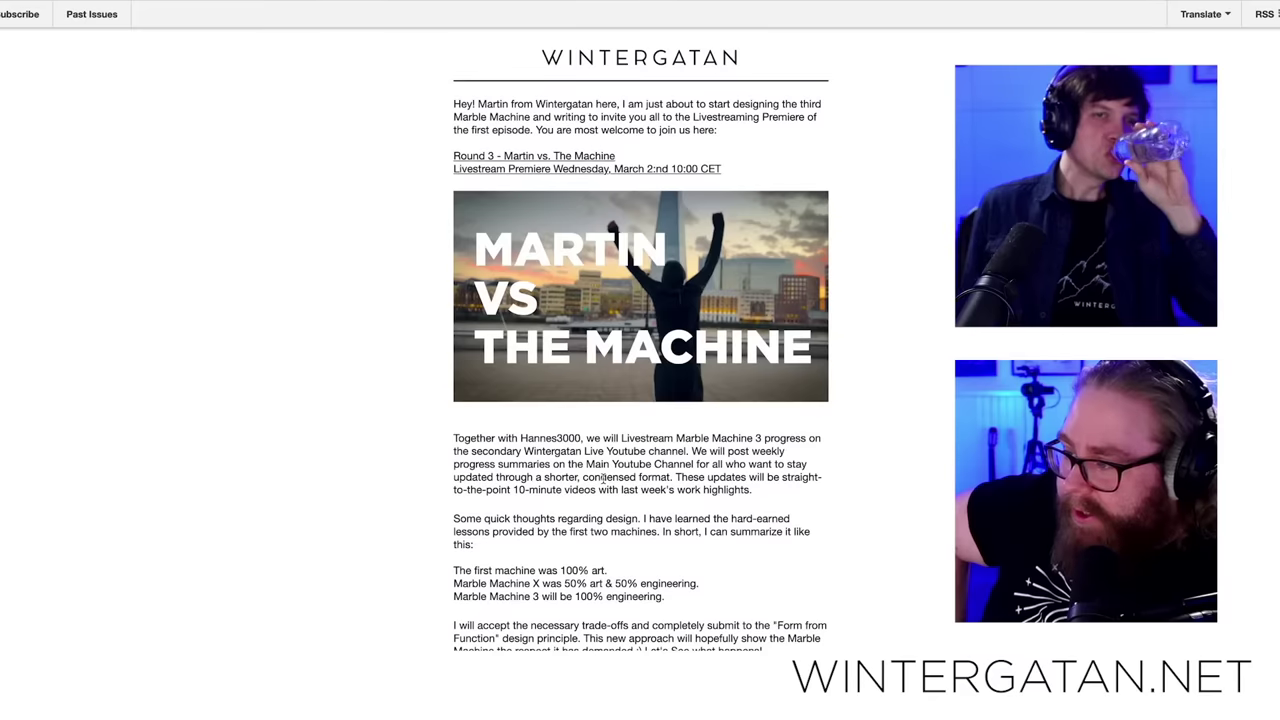
scroll(742, 380, down, 4)
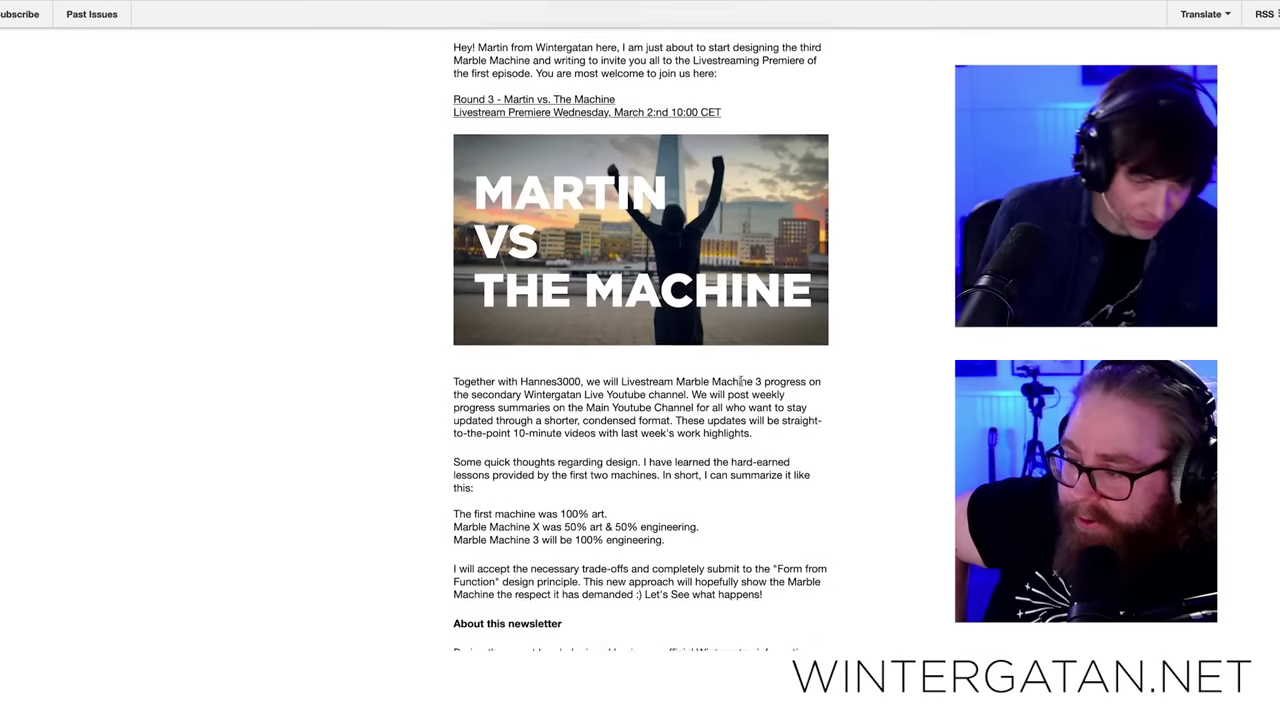
scroll(745, 385, down, 8)
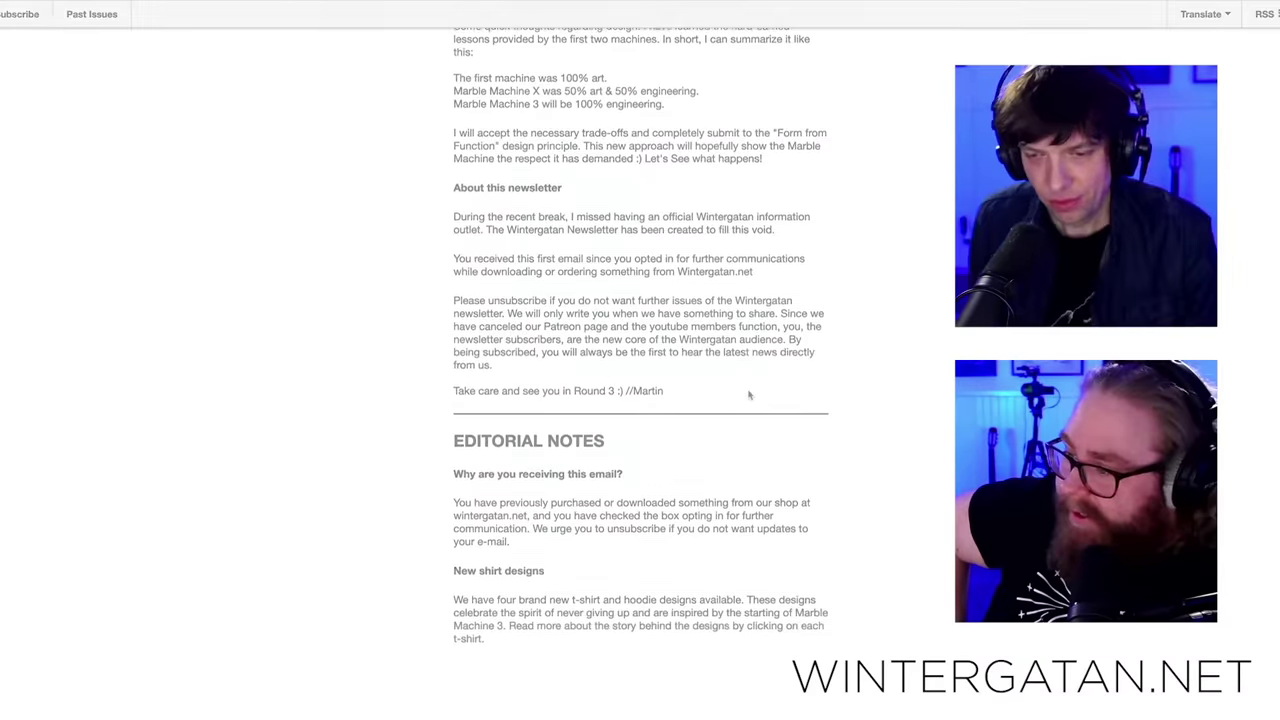